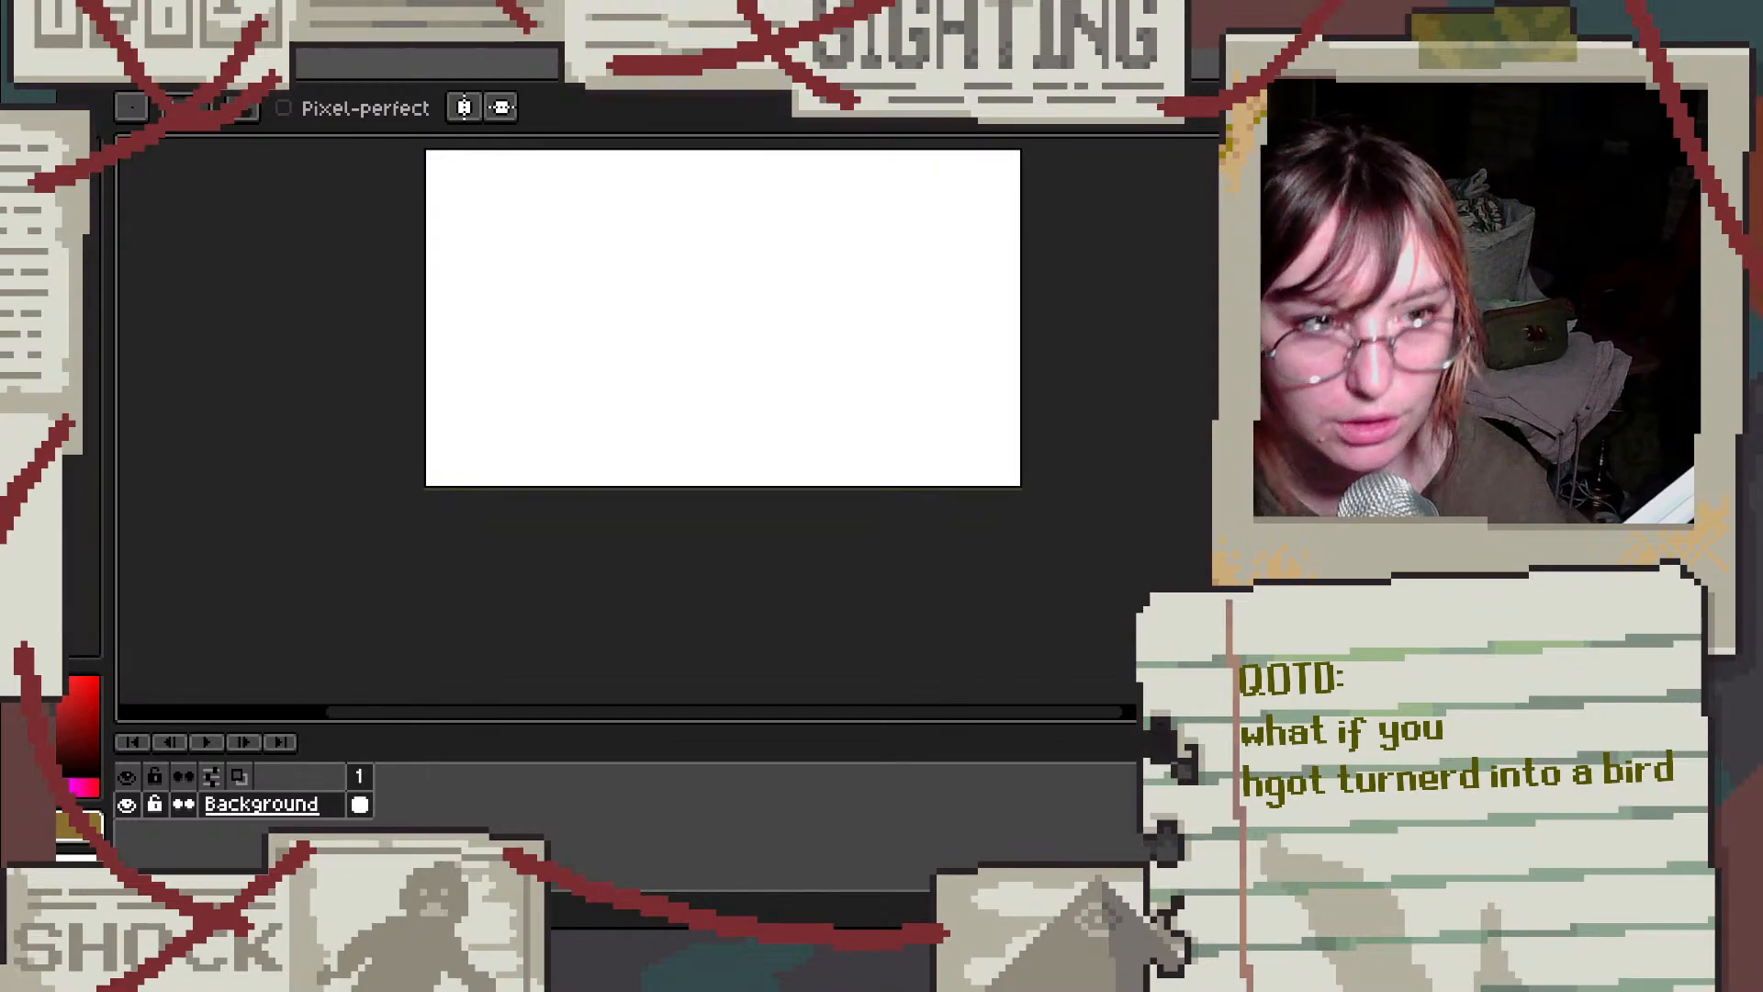
pyautogui.scroll(1, 826, 349)
pyautogui.scroll(-2, 827, 349)
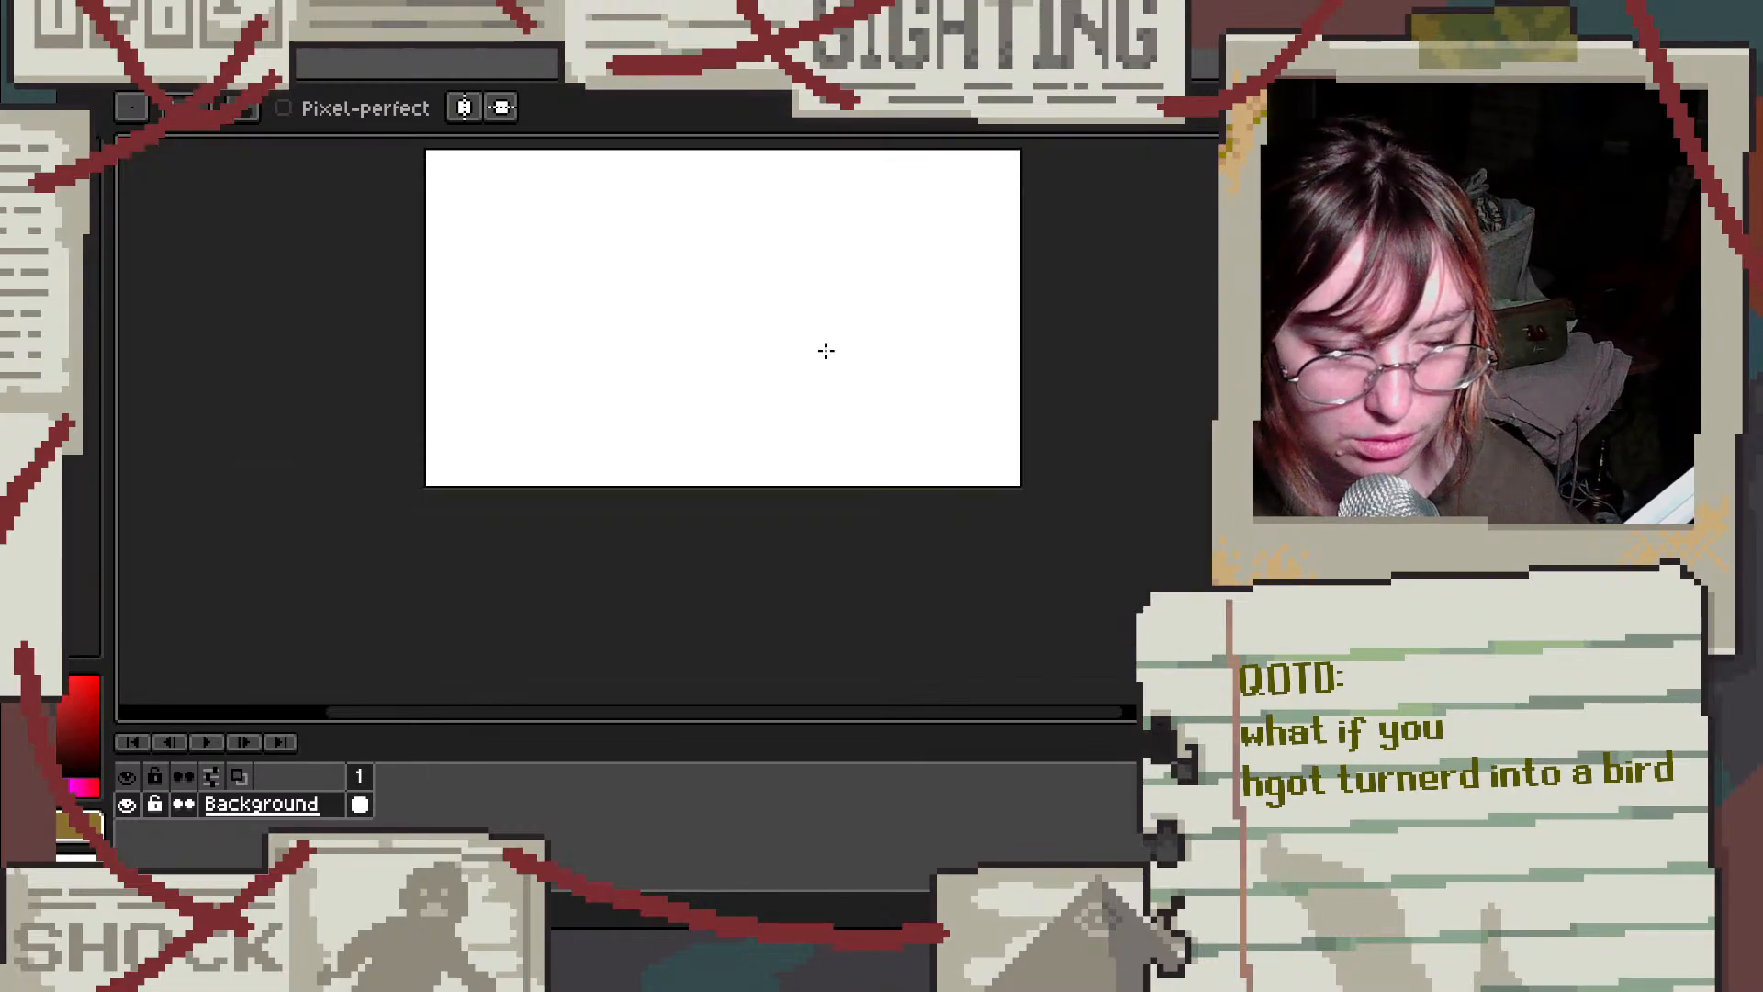
pyautogui.scroll(2, 827, 349)
pyautogui.scroll(-1, 827, 350)
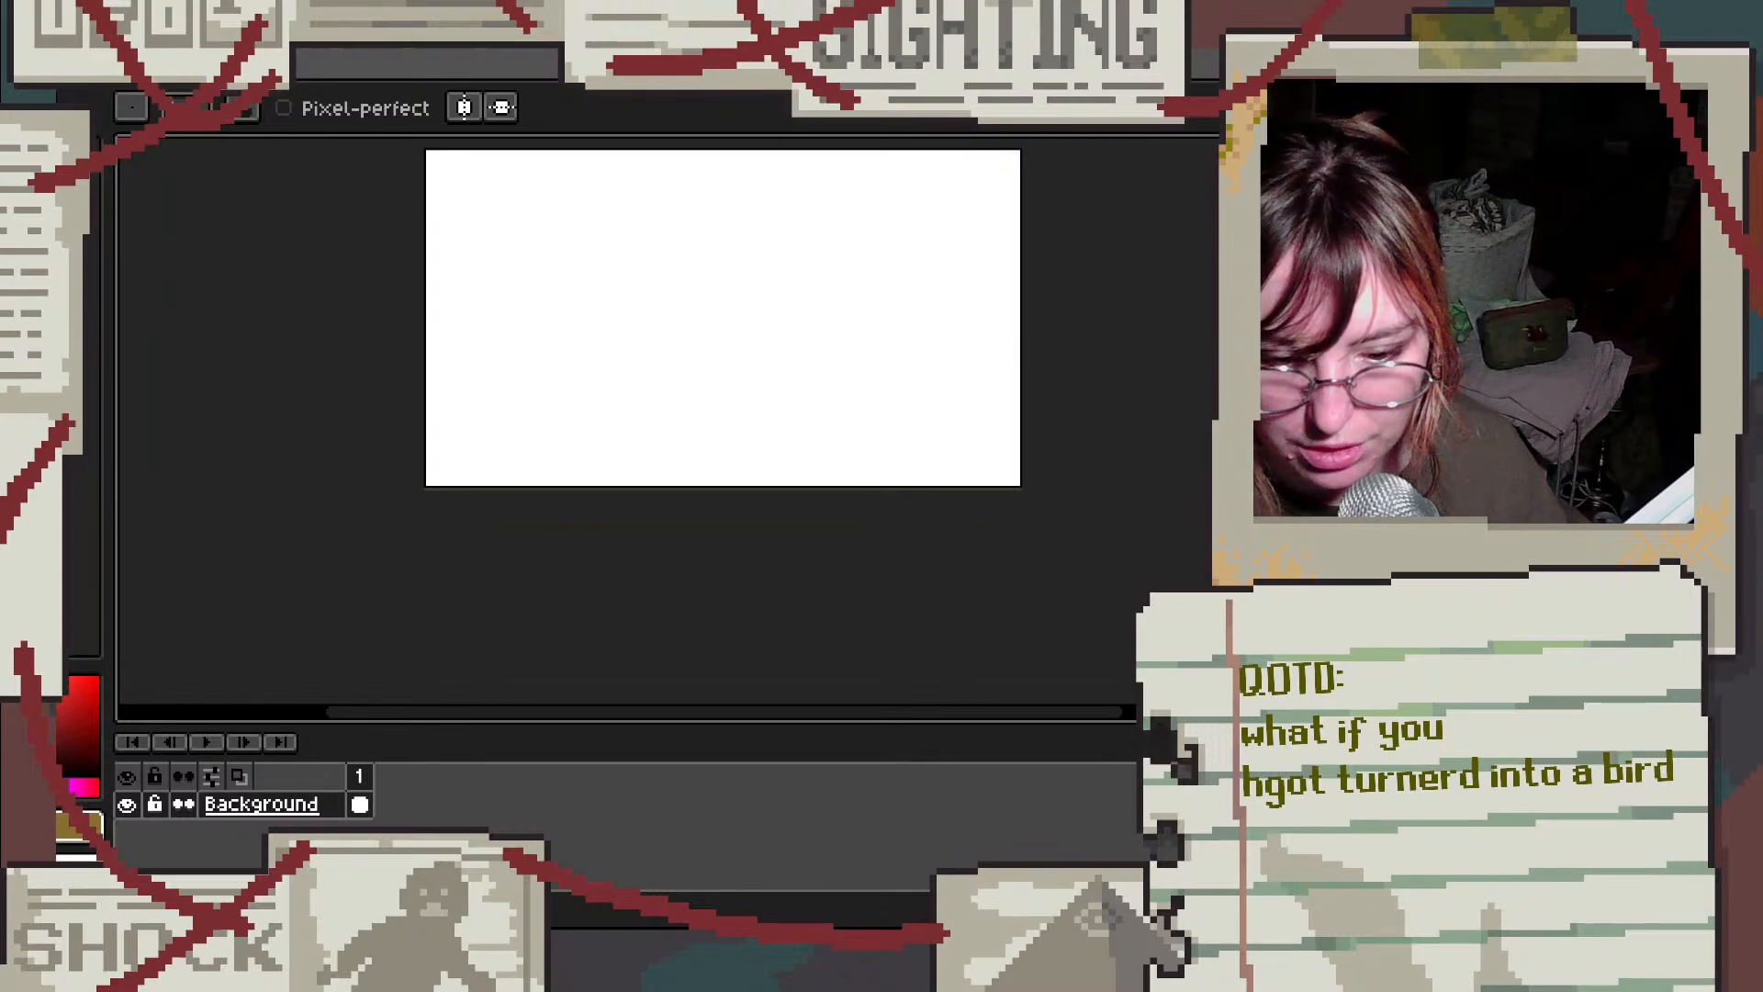
pyautogui.moveTo(1062, 346); pyautogui.dragTo(975, 475)
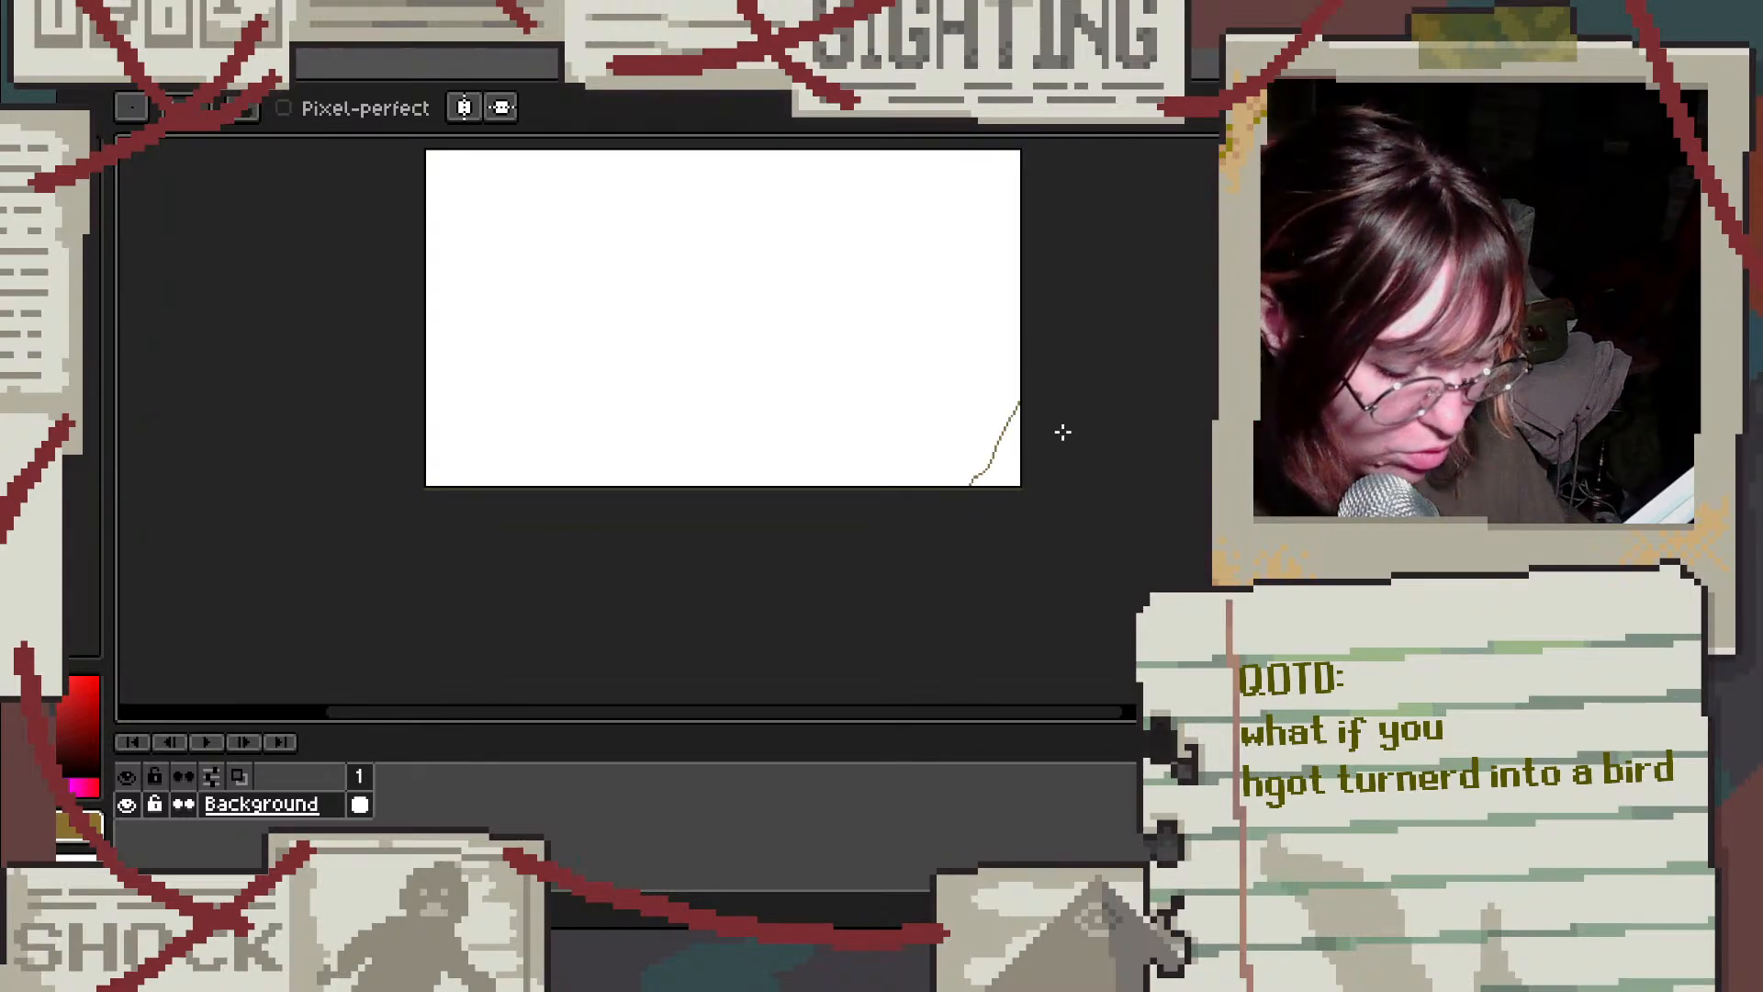
pyautogui.hotkey('ctrl', 'z')
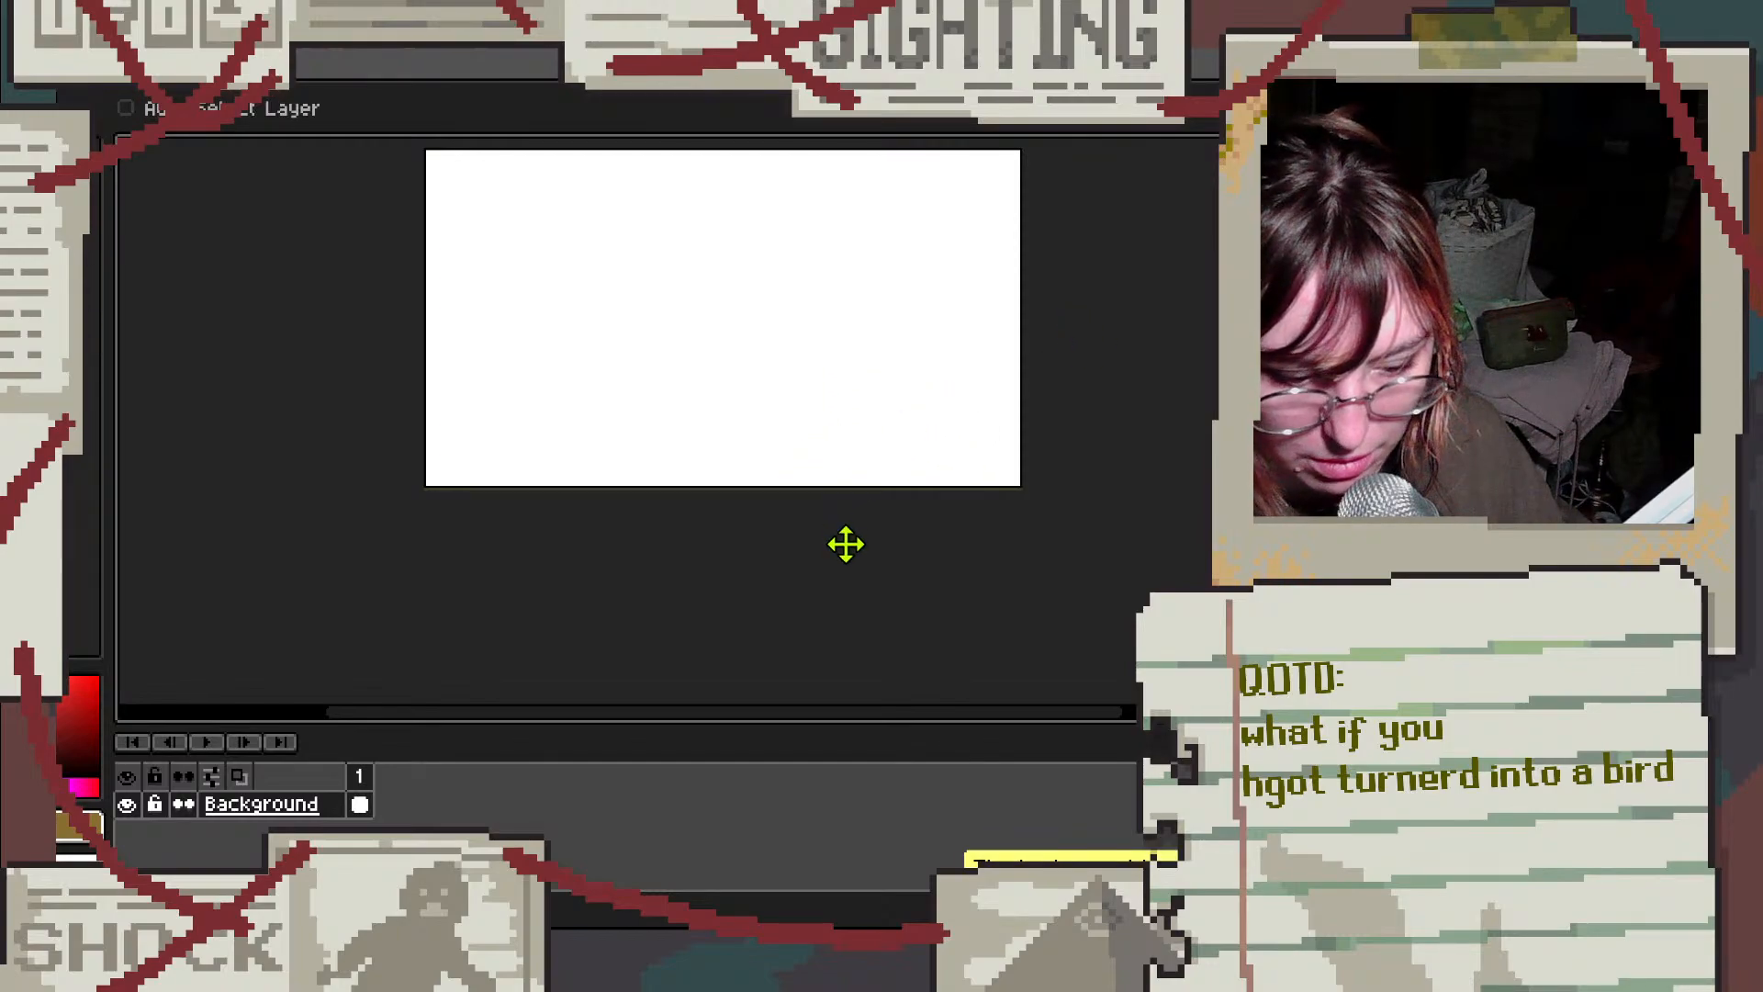
pyautogui.scroll(-1, 1141, 465)
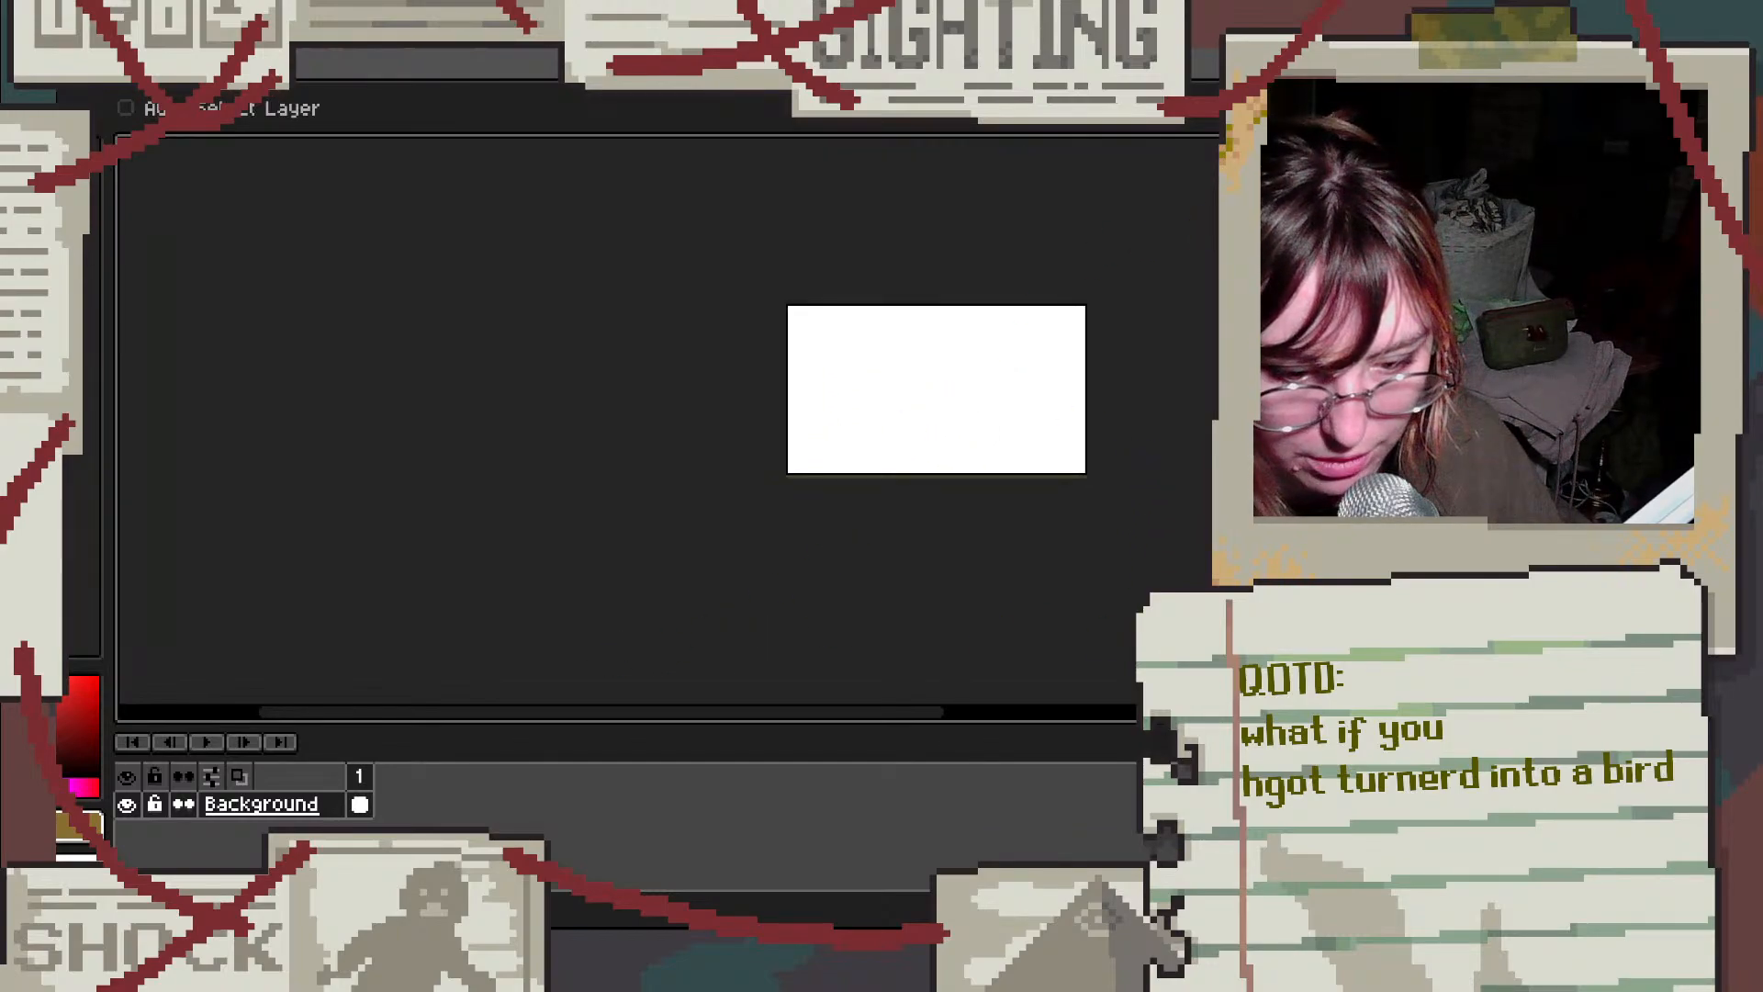
pyautogui.scroll(1, 1010, 303)
pyautogui.scroll(-1, 595, 473)
pyautogui.scroll(1, 542, 634)
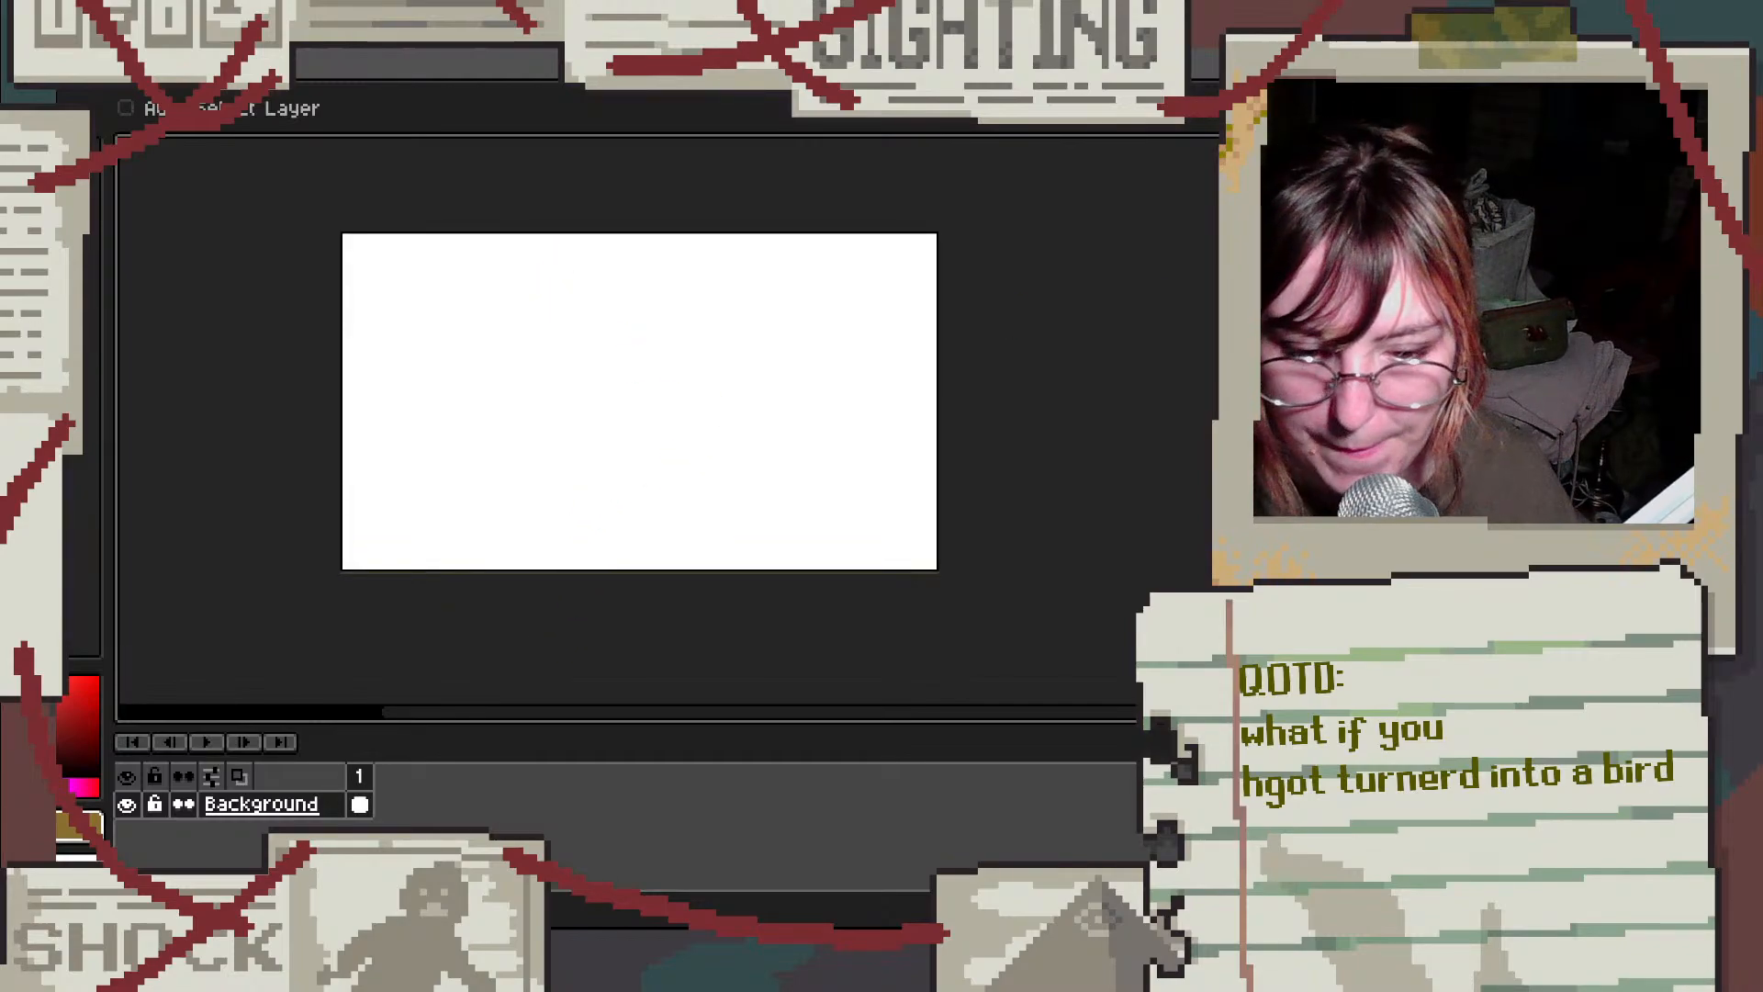
# Step: Draw a nearly vertical olive pencil line through the middle of the blank canvas, from its upper to its lower edge
pyautogui.press('b')
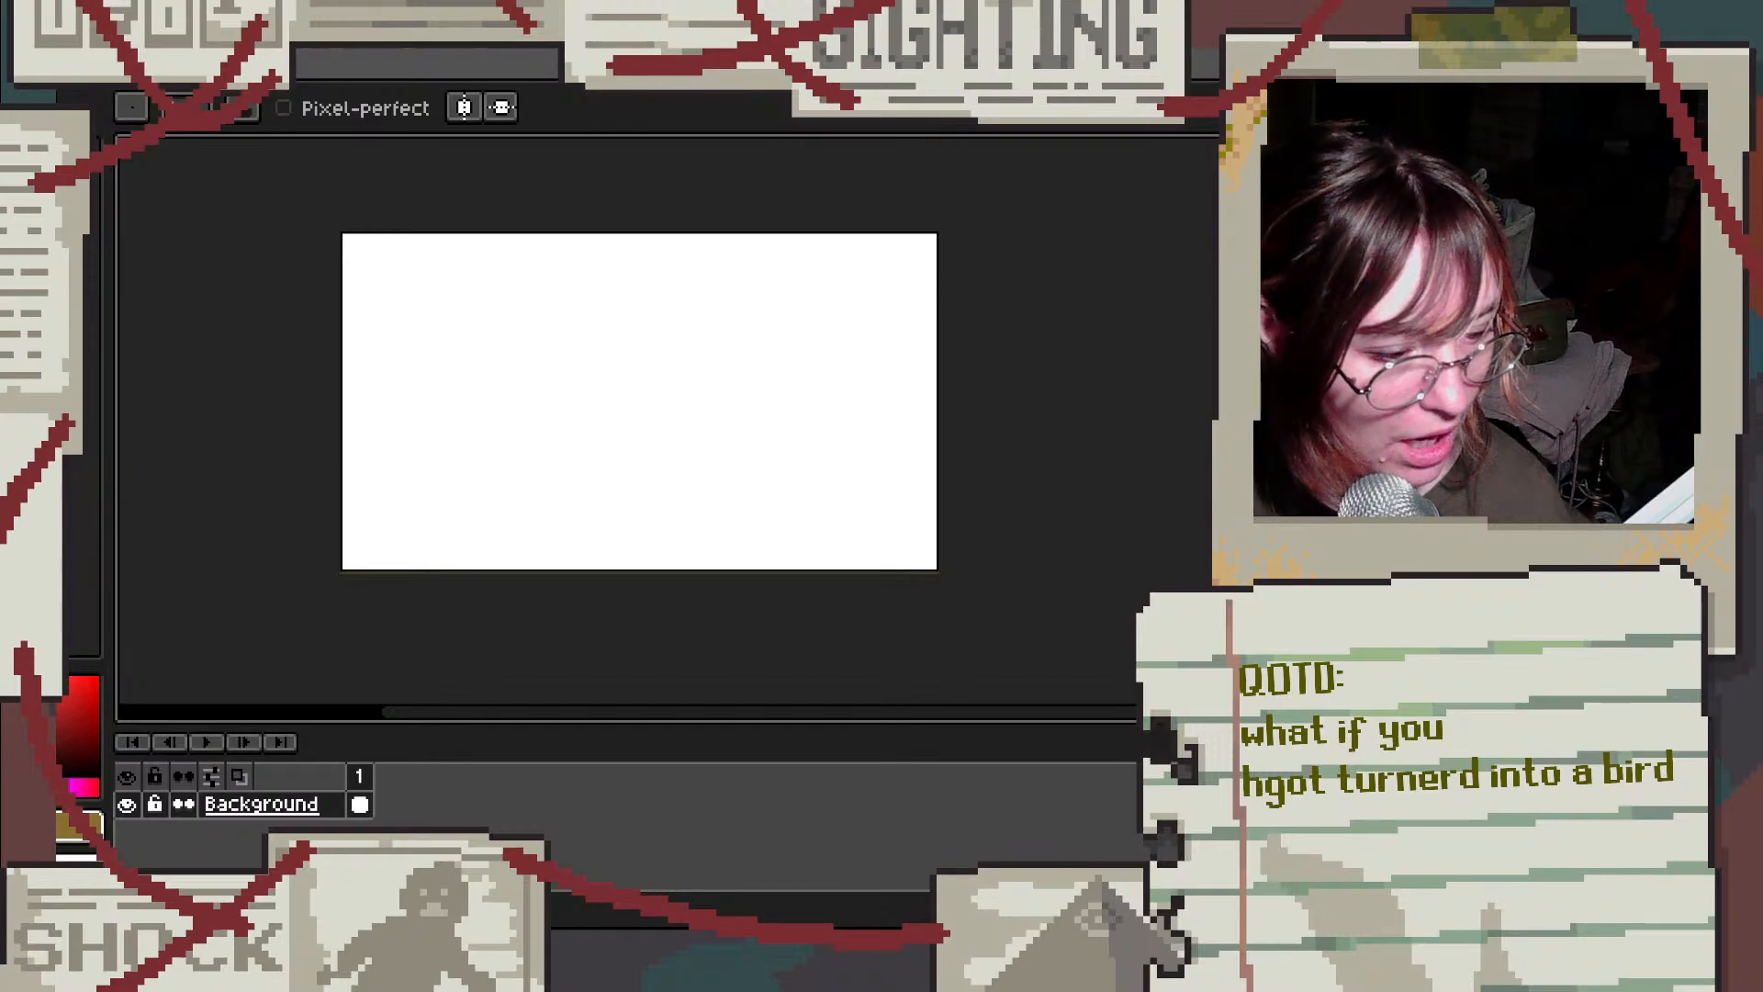
pyautogui.click(46, 463)
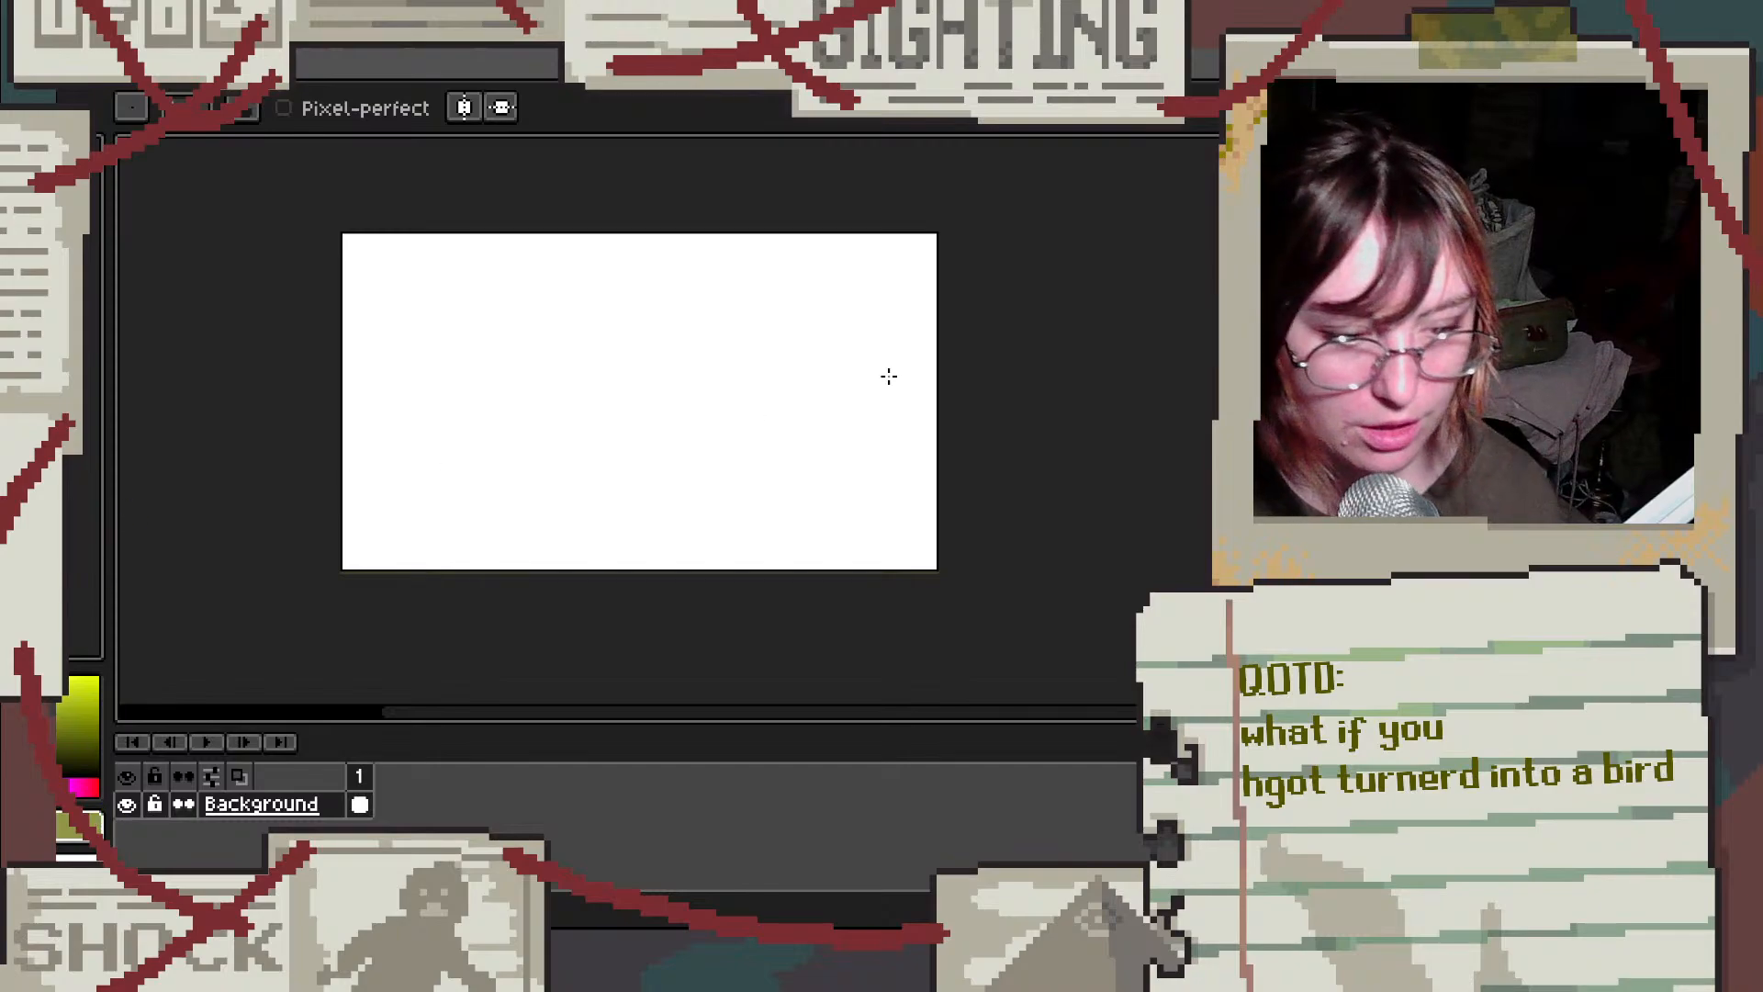
pyautogui.moveTo(641, 200); pyautogui.dragTo(615, 697)
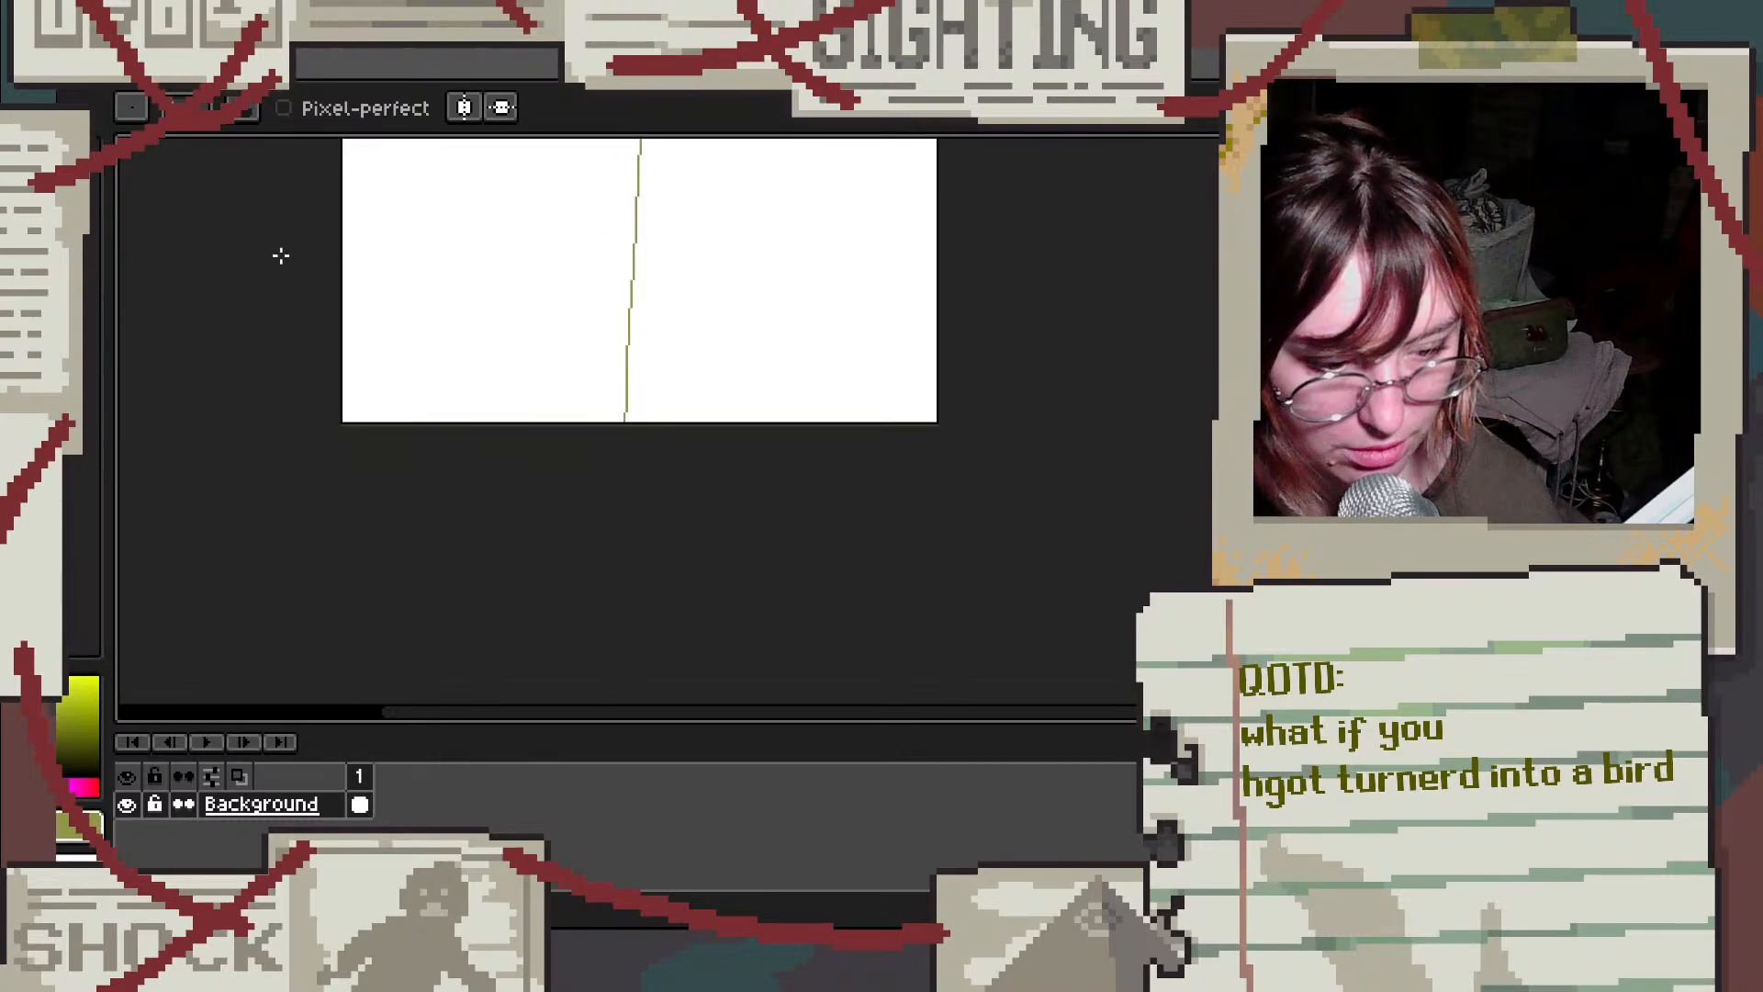
pyautogui.moveTo(281, 262); pyautogui.dragTo(1135, 296)
pyautogui.scroll(-2, 1066, 381)
pyautogui.scroll(1, 1102, 236)
pyautogui.scroll(-1, 858, 536)
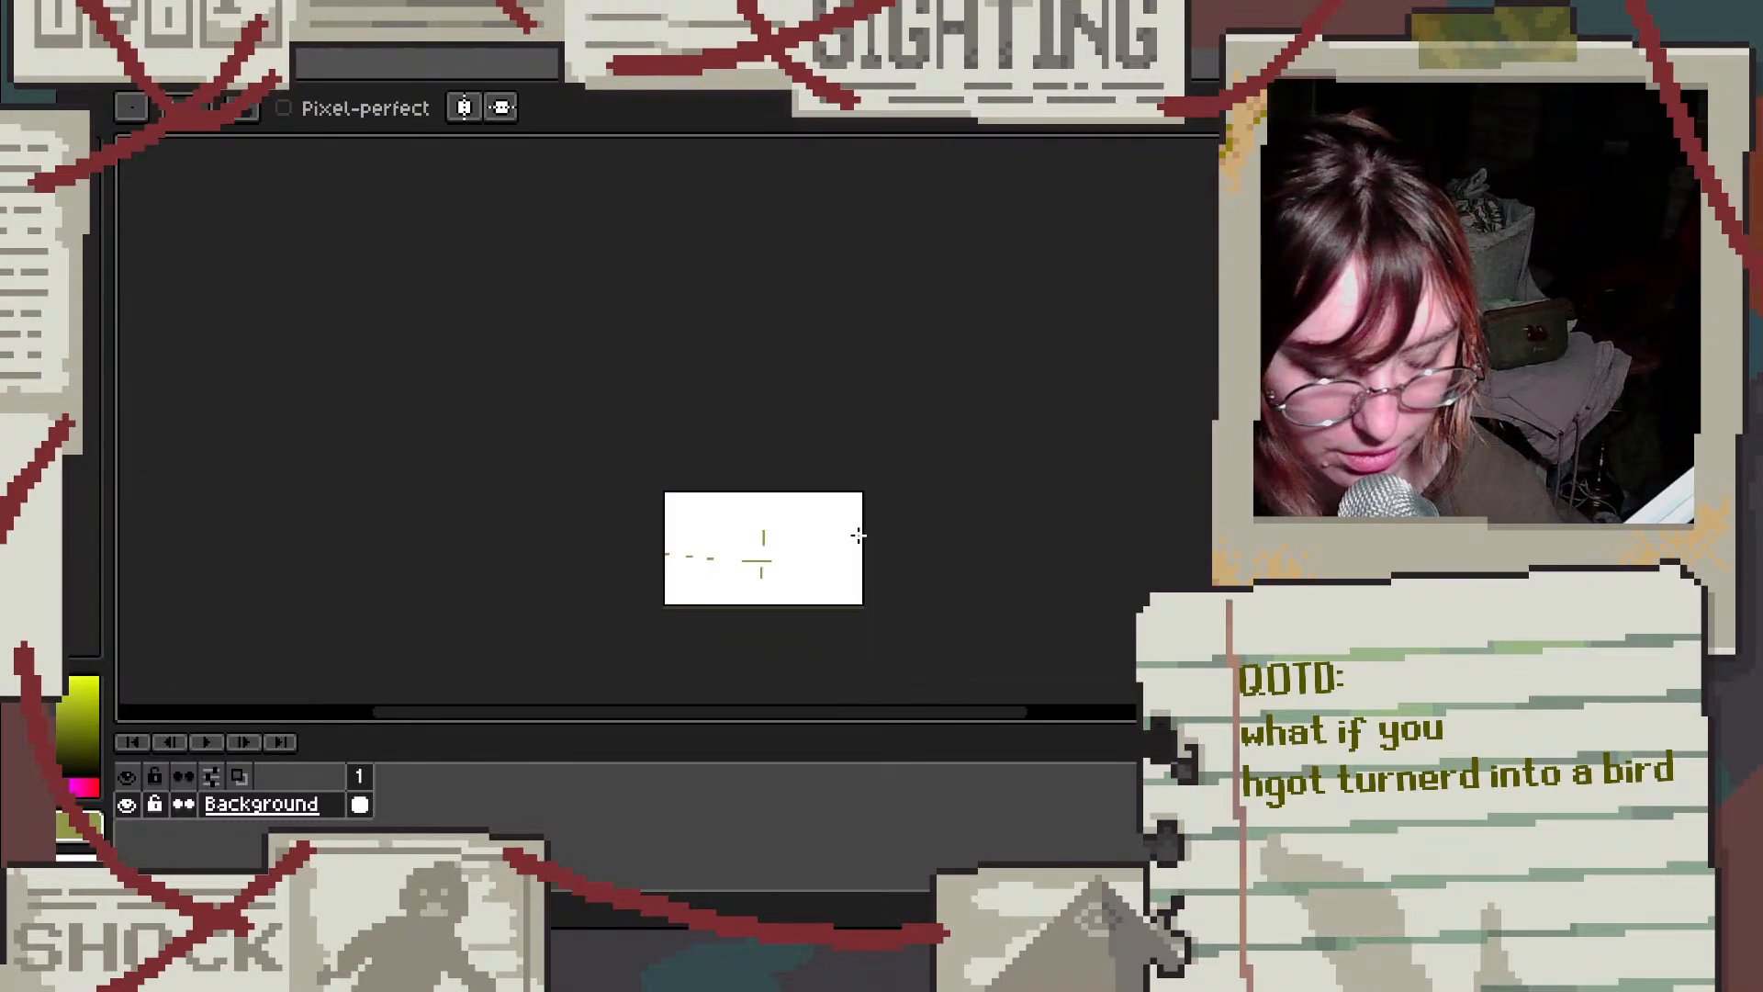
pyautogui.scroll(2, 806, 615)
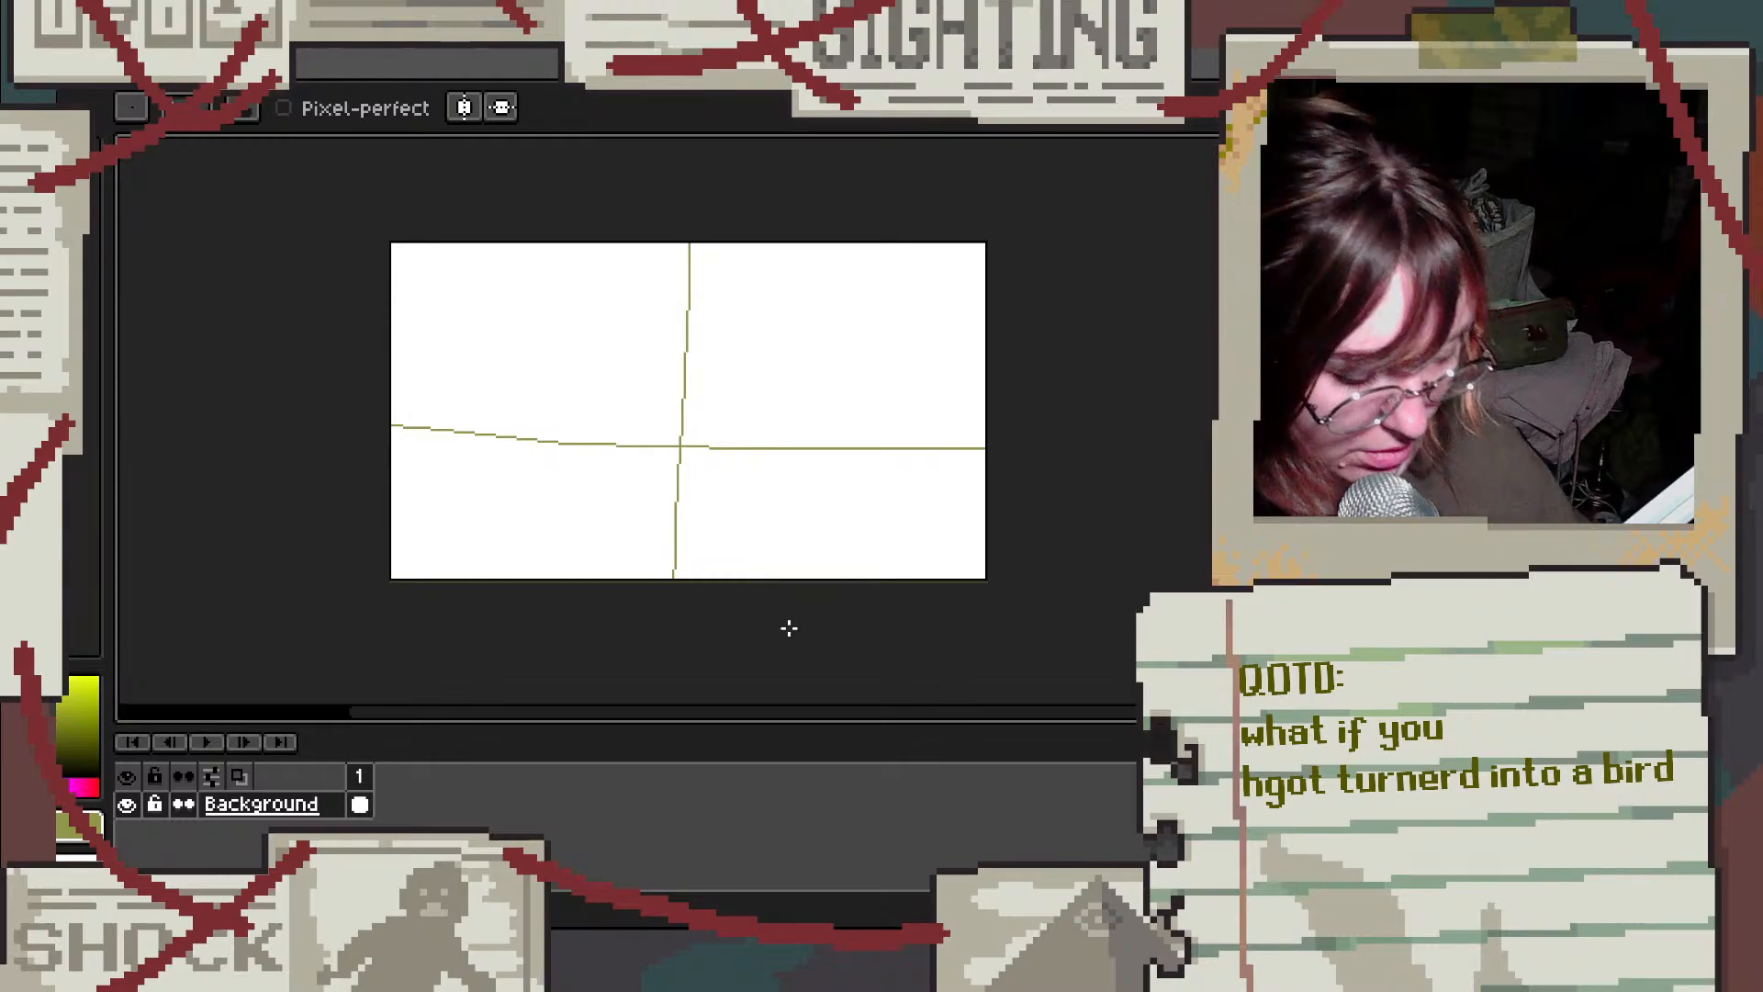
pyautogui.hotkey('ctrl', 'z')
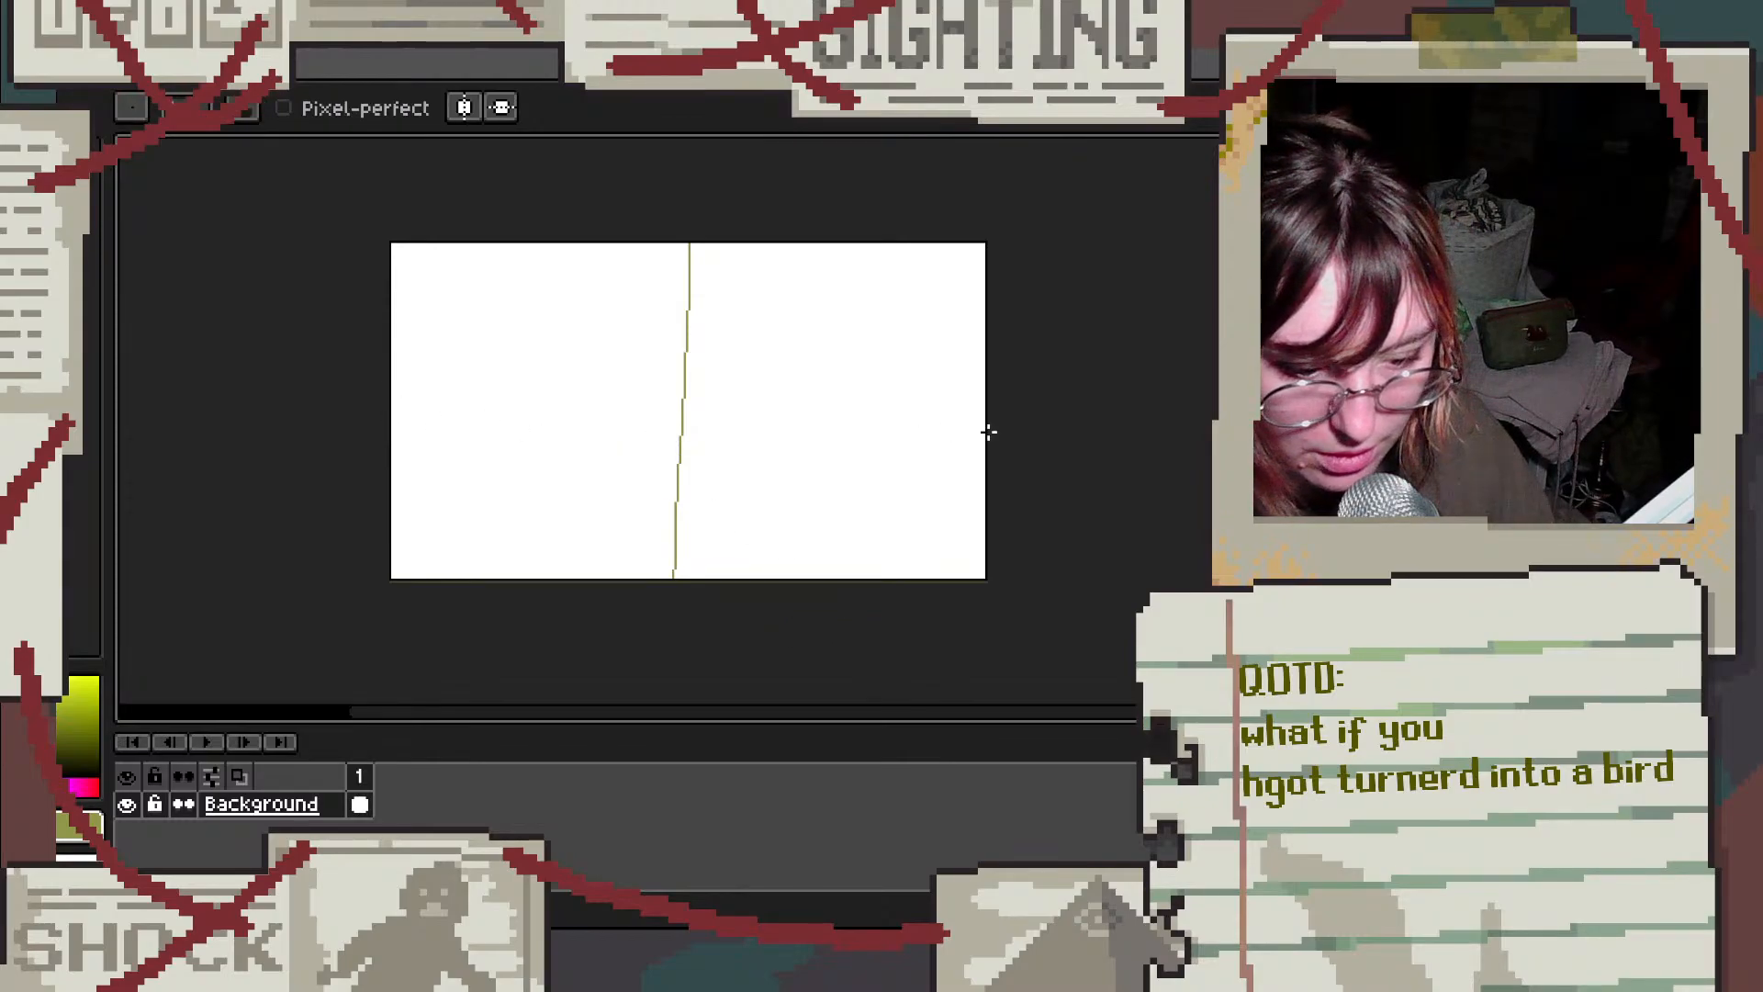
# Step: Draw a horizontal olive line across the canvas at about mid-height, crossing the vertical line to divide it into four sections
pyautogui.moveTo(1033, 402); pyautogui.dragTo(463, 405)
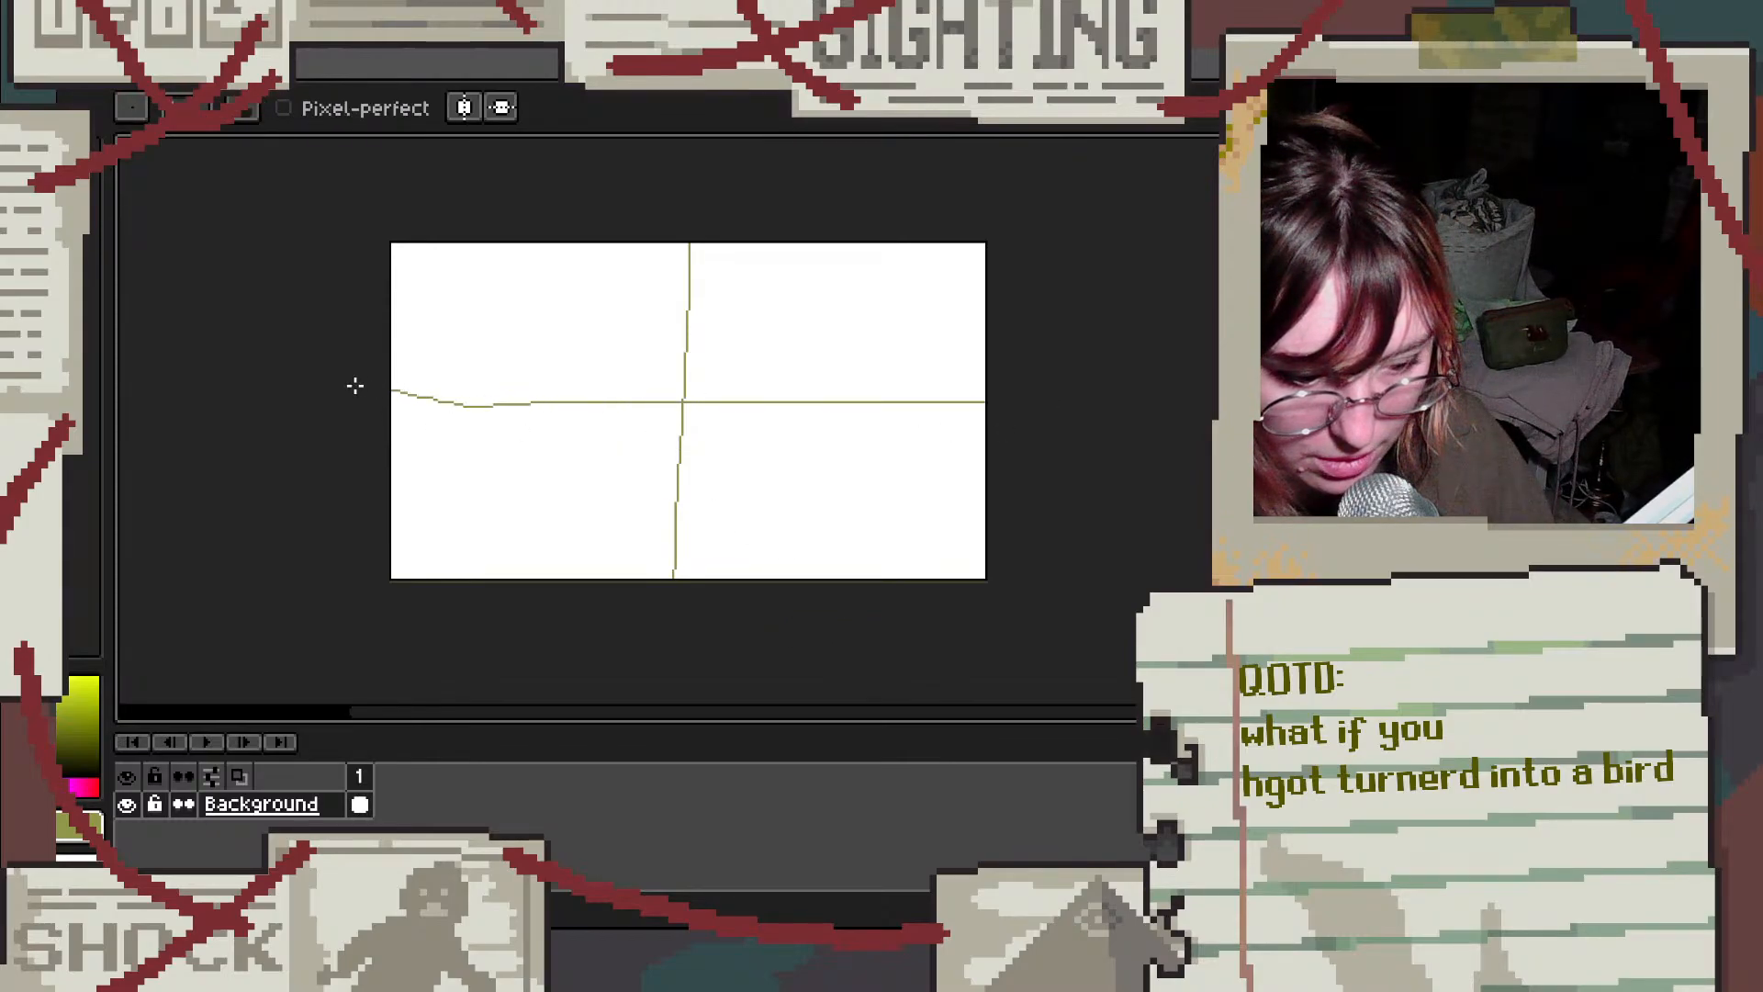
# Step: Outline a tree with a thick trunk, spreading branches and roots on both sides, standing on the horizontal line in the upper-left section
pyautogui.scroll(1, 416, 180)
pyautogui.scroll(1, 726, 698)
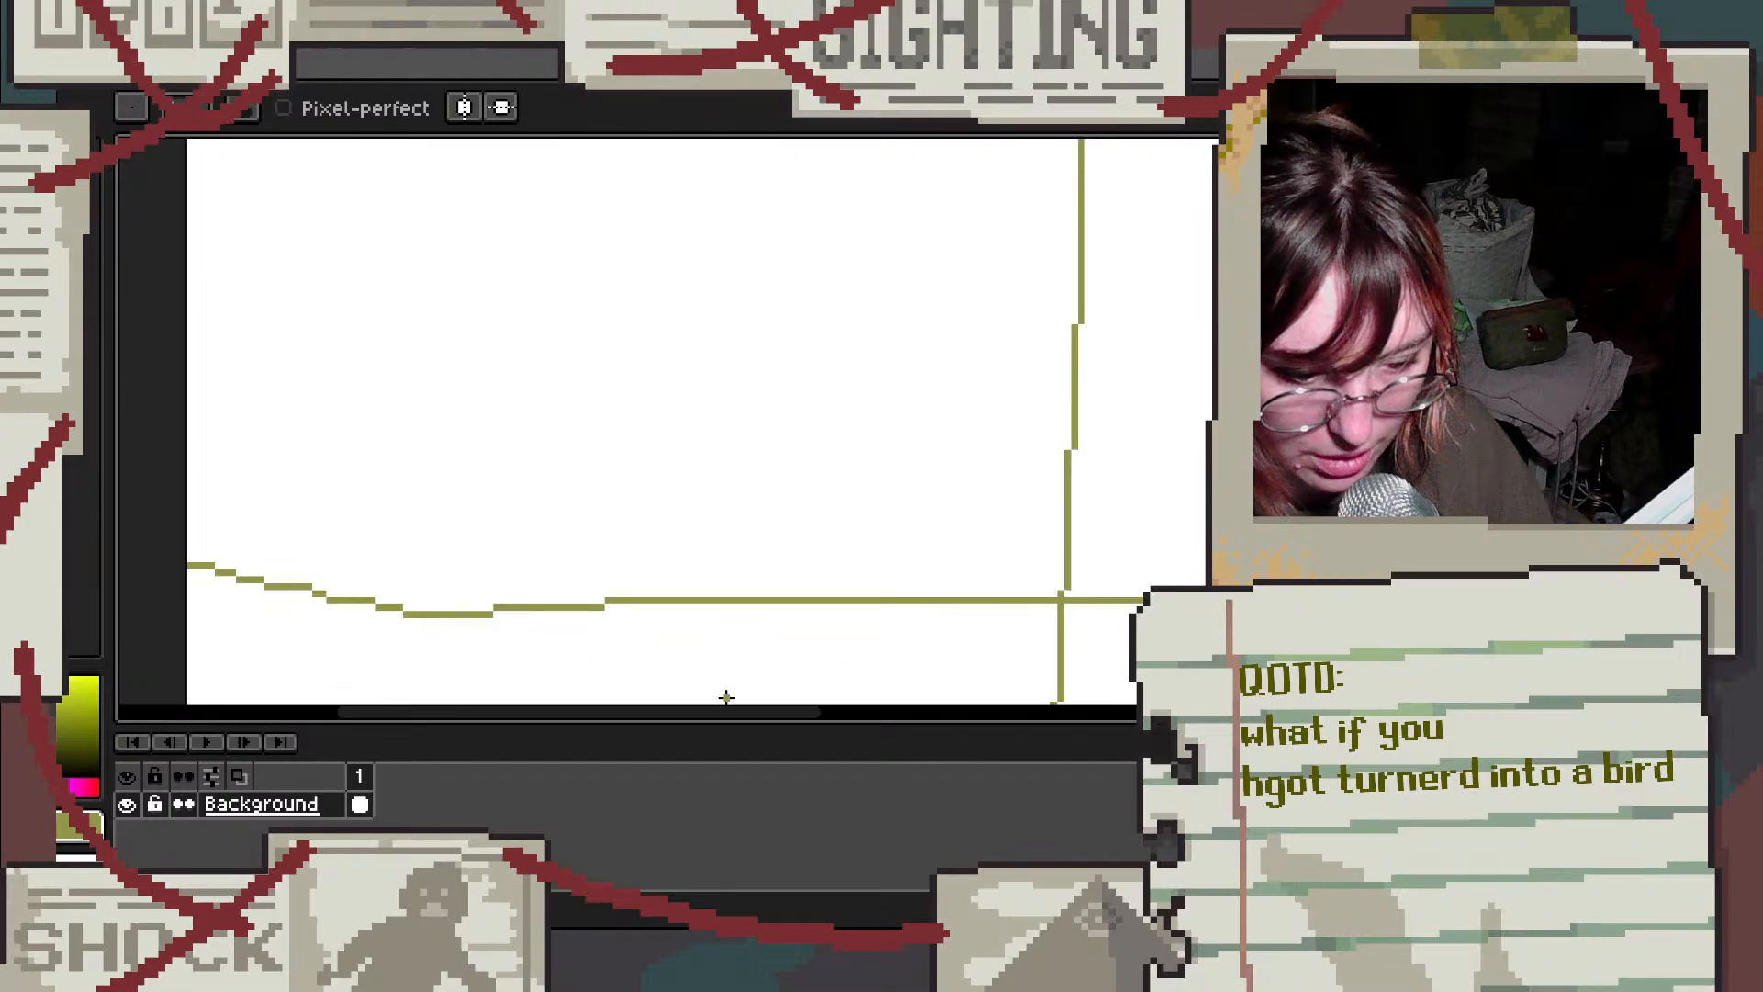
pyautogui.scroll(-1, 742, 671)
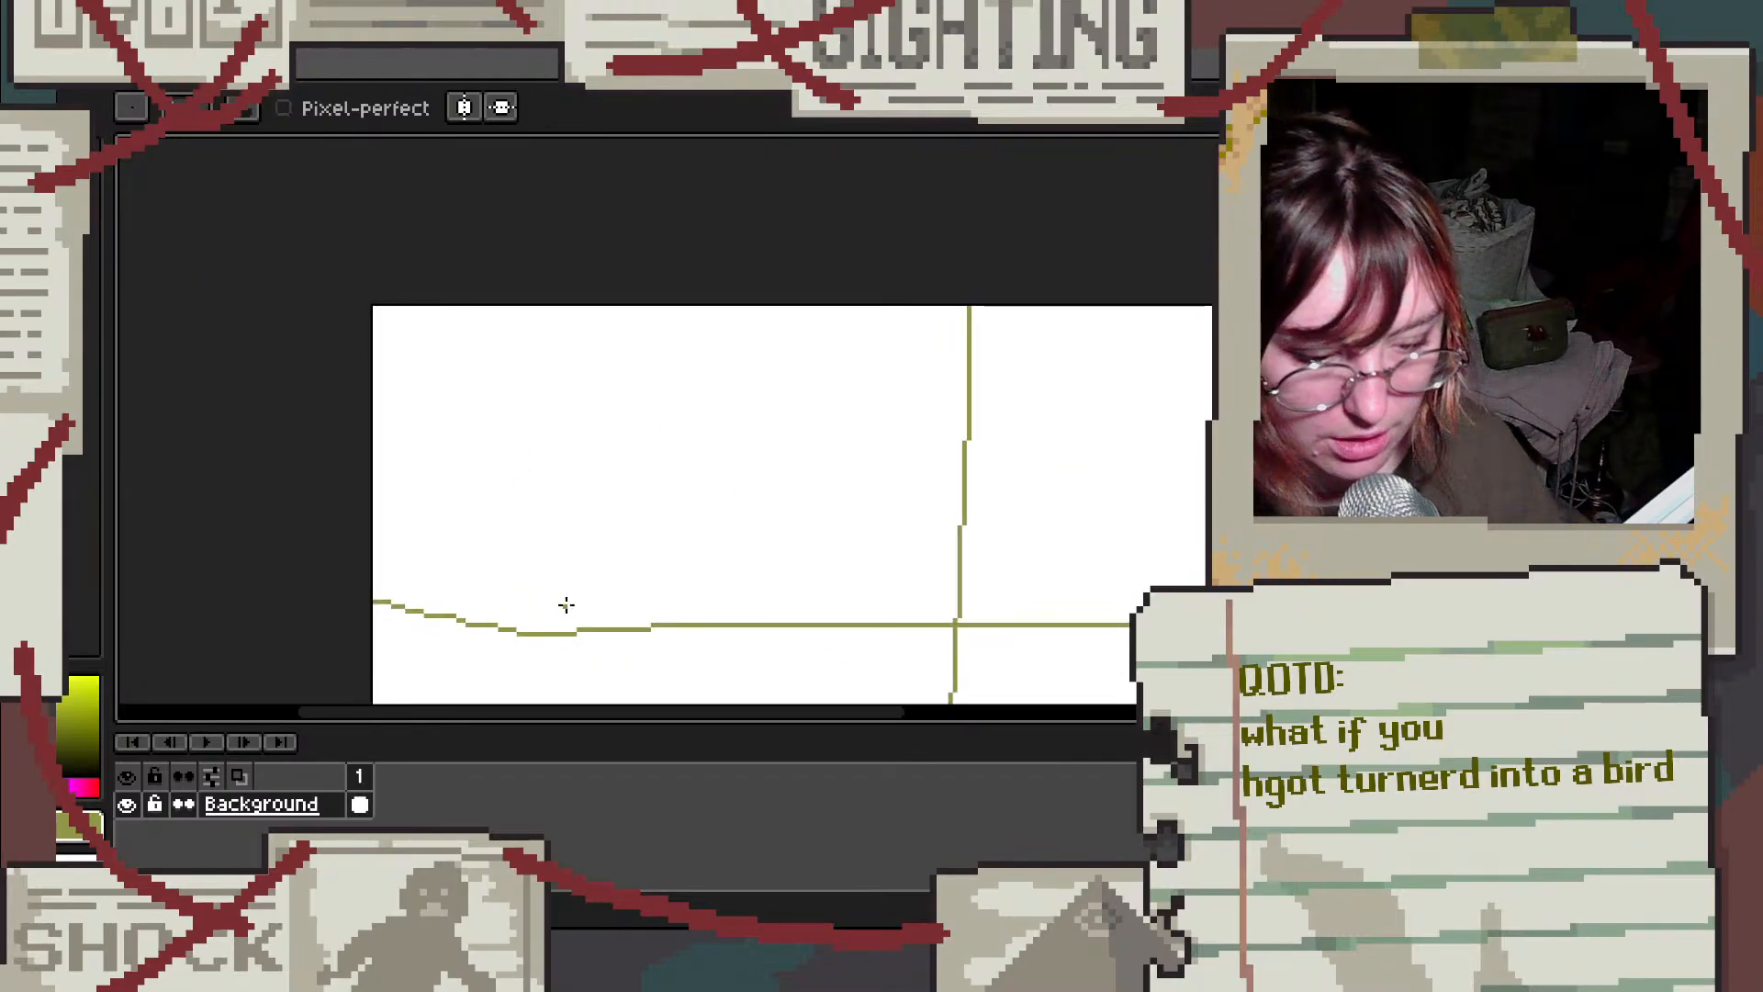
pyautogui.moveTo(547, 632)
pyautogui.mouseDown()
pyautogui.moveTo(561, 561)
pyautogui.moveTo(514, 497)
pyautogui.moveTo(377, 484)
pyautogui.moveTo(366, 446)
pyautogui.moveTo(555, 464)
pyautogui.moveTo(560, 425)
pyautogui.moveTo(524, 369)
pyautogui.moveTo(524, 283)
pyautogui.moveTo(573, 300)
pyautogui.moveTo(617, 459)
pyautogui.moveTo(698, 395)
pyautogui.moveTo(721, 269)
pyautogui.moveTo(782, 284)
pyautogui.moveTo(767, 410)
pyautogui.moveTo(896, 300)
pyautogui.moveTo(918, 306)
pyautogui.moveTo(773, 471)
pyautogui.mouseUp()
pyautogui.moveTo(703, 578); pyautogui.dragTo(746, 624)
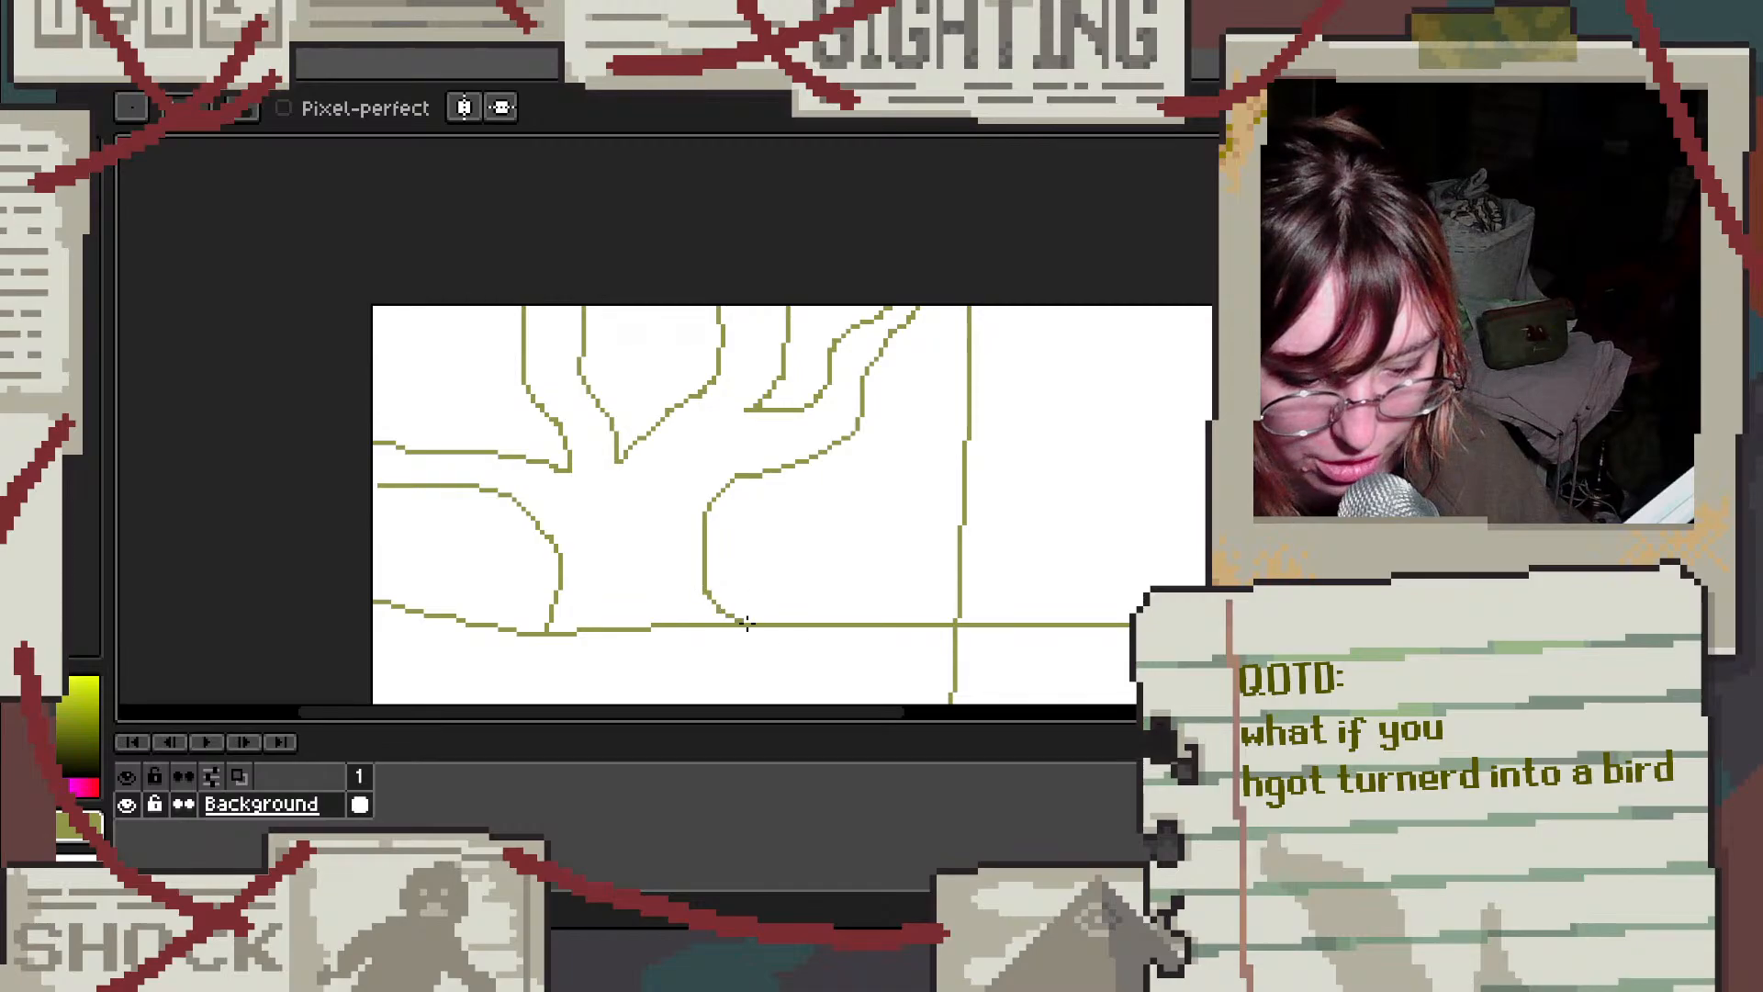
pyautogui.moveTo(553, 567)
pyautogui.mouseDown()
pyautogui.moveTo(455, 605)
pyautogui.moveTo(527, 611)
pyautogui.mouseUp()
pyautogui.moveTo(711, 573); pyautogui.dragTo(817, 609)
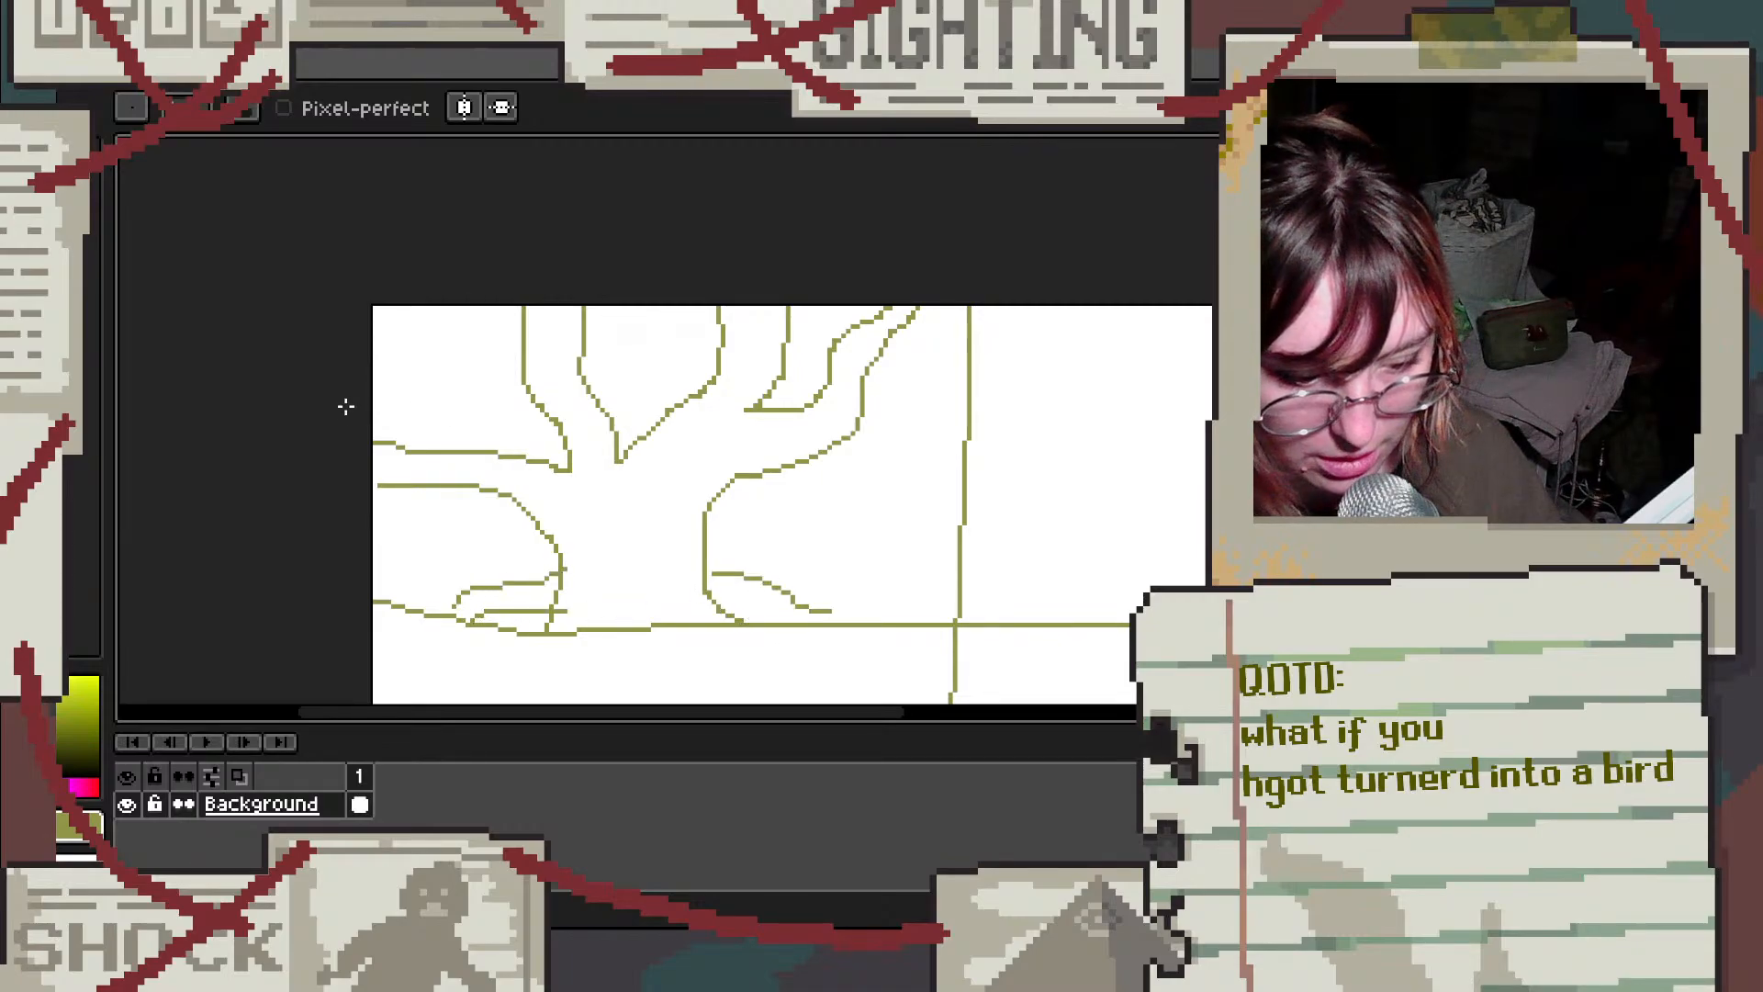
# Step: Outline the canopy's lower edge across the tree's branches and fill the area above it with olive using a 16 px square brush
pyautogui.moveTo(372, 494)
pyautogui.mouseDown()
pyautogui.moveTo(436, 488)
pyautogui.moveTo(492, 409)
pyautogui.moveTo(583, 404)
pyautogui.moveTo(816, 433)
pyautogui.moveTo(868, 464)
pyautogui.moveTo(973, 450)
pyautogui.mouseUp()
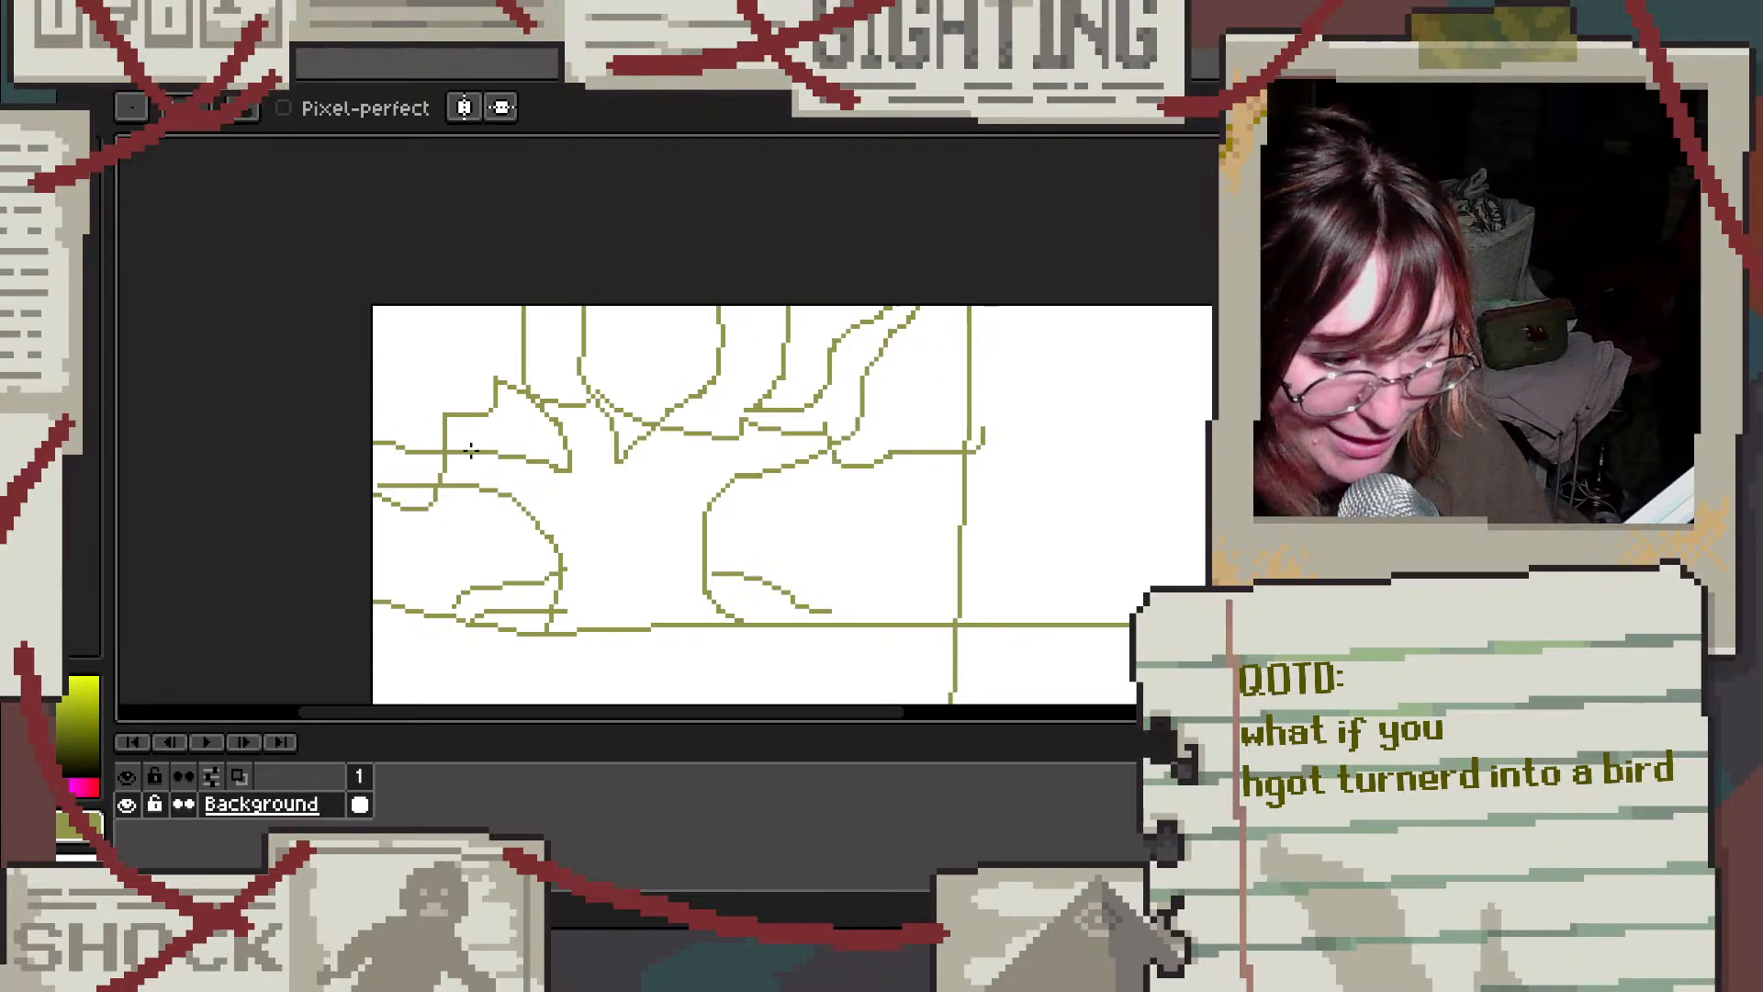
pyautogui.click(133, 109)
pyautogui.click(175, 147)
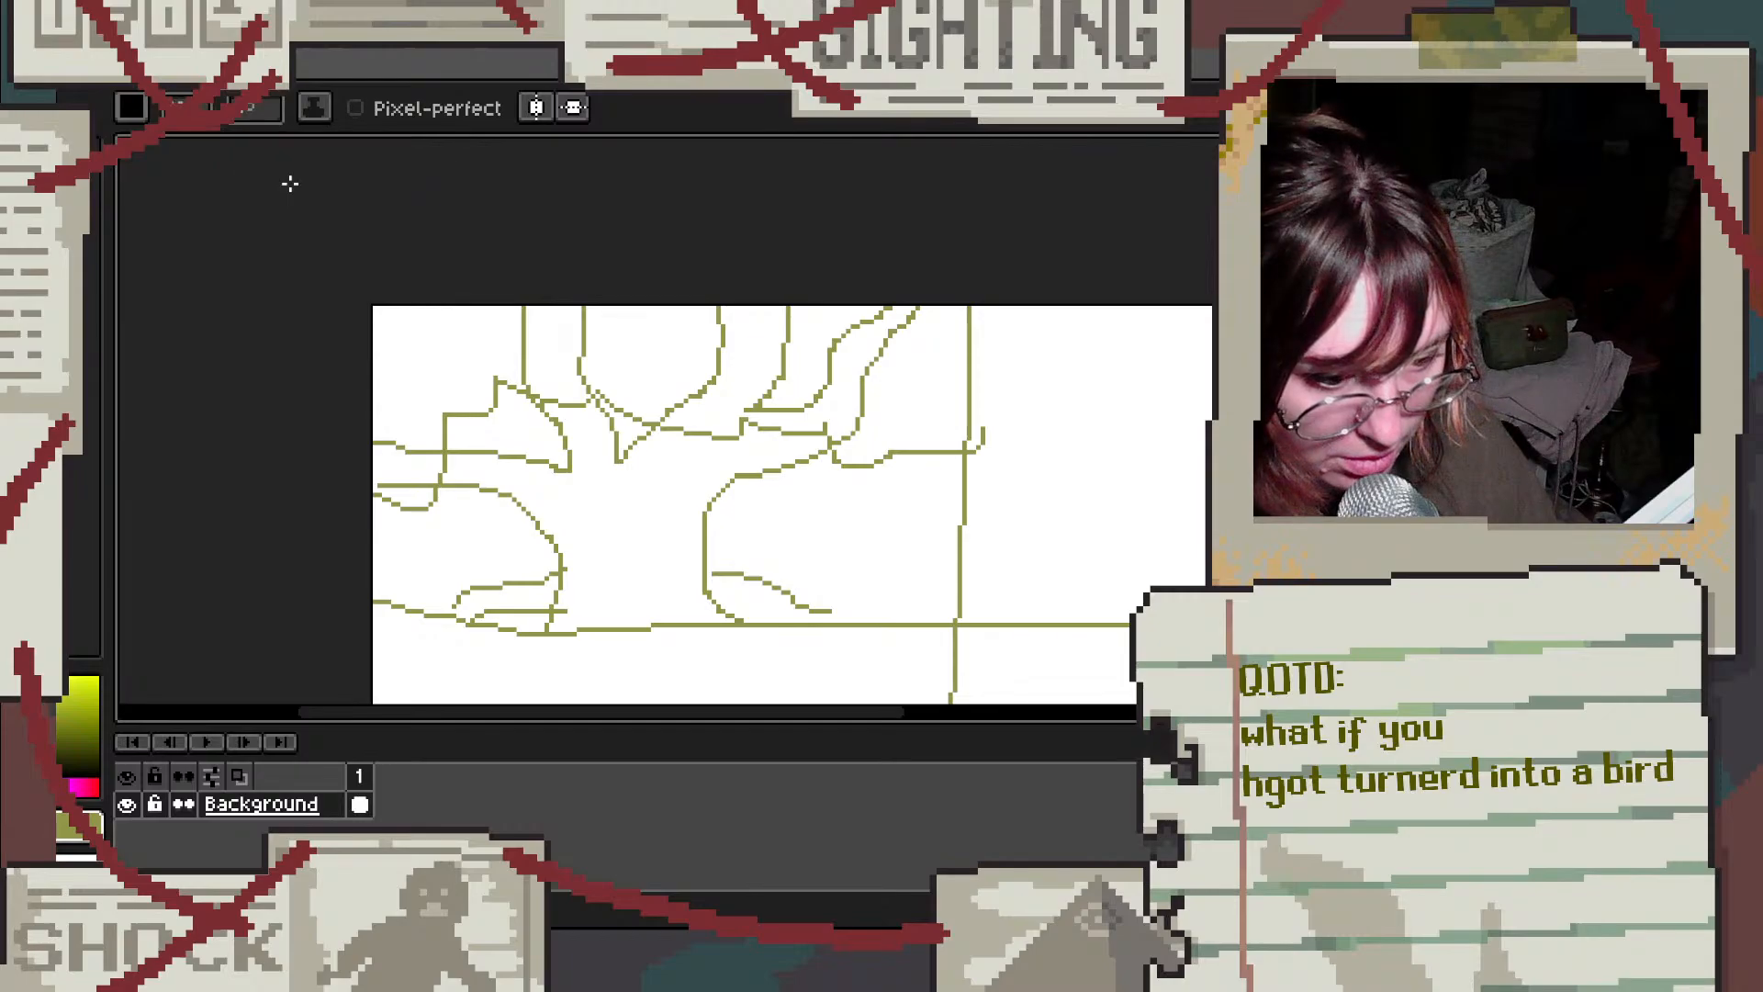
pyautogui.moveTo(397, 480)
pyautogui.mouseDown()
pyautogui.moveTo(406, 405)
pyautogui.moveTo(489, 353)
pyautogui.moveTo(661, 368)
pyautogui.moveTo(775, 411)
pyautogui.moveTo(914, 400)
pyautogui.moveTo(913, 355)
pyautogui.moveTo(407, 329)
pyautogui.moveTo(918, 323)
pyautogui.moveTo(939, 417)
pyautogui.moveTo(846, 445)
pyautogui.mouseUp()
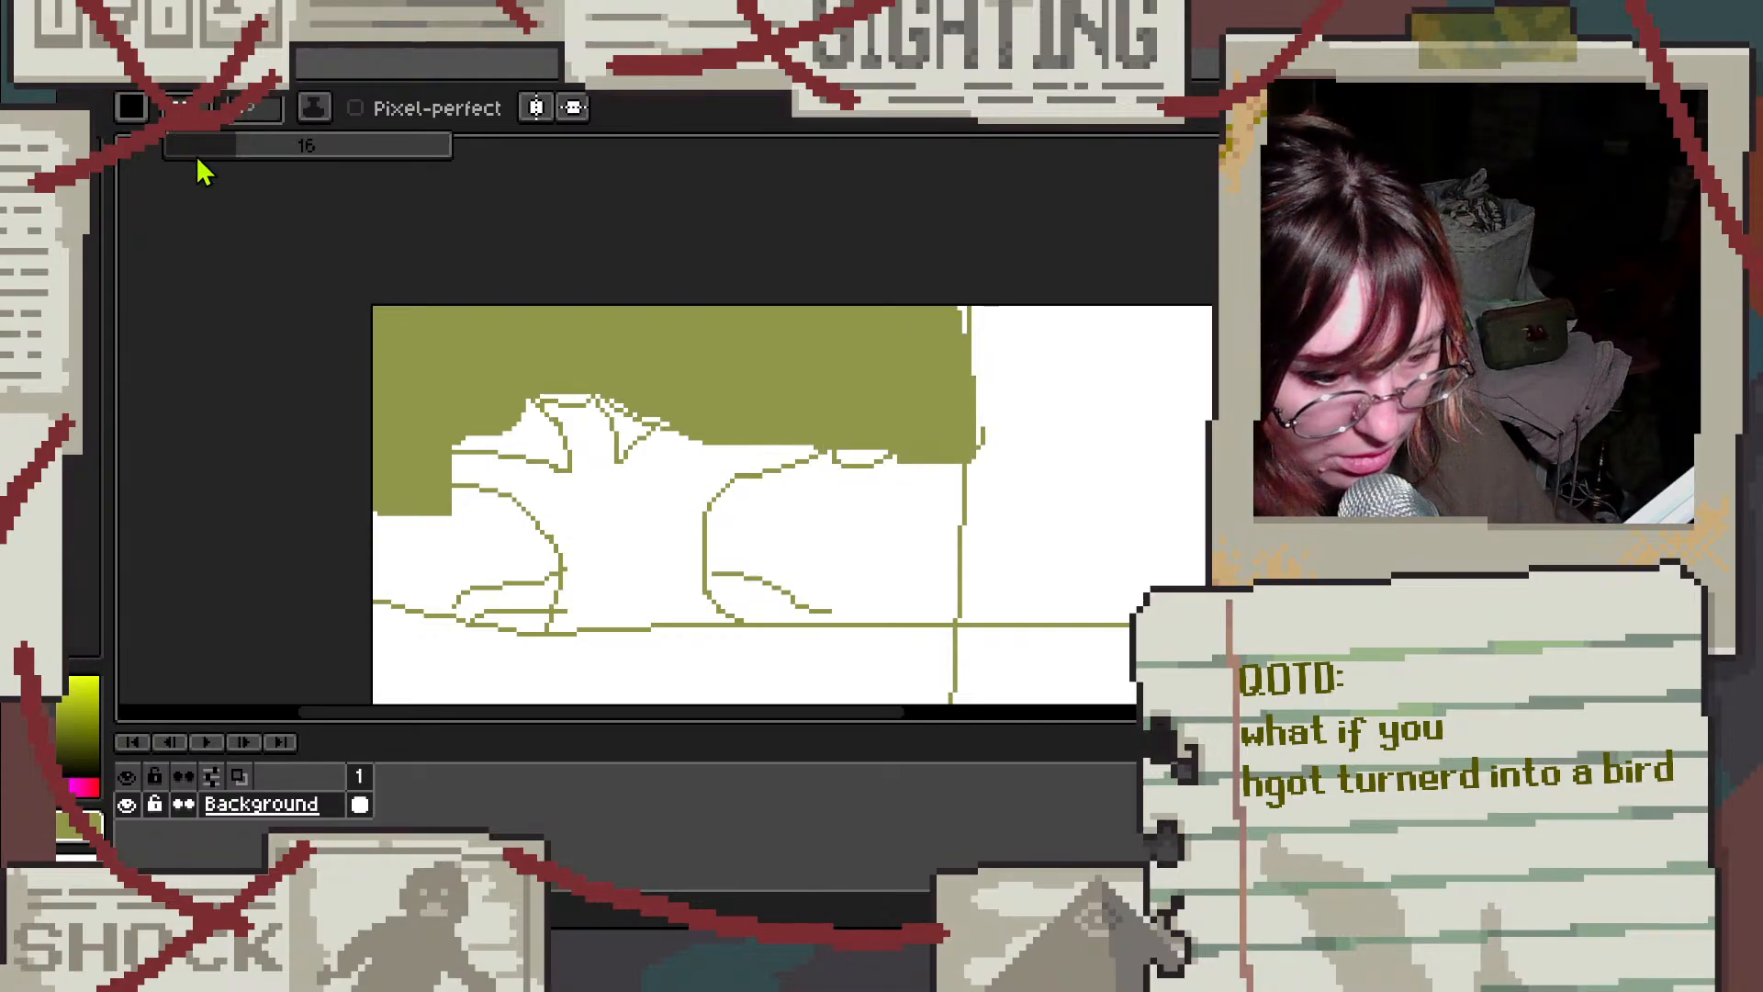
# Step: Add short hanging strands of foliage below both ends of the olive canopy with a smaller square brush
pyautogui.moveTo(381, 508)
pyautogui.mouseDown()
pyautogui.moveTo(421, 498)
pyautogui.moveTo(433, 549)
pyautogui.mouseUp()
pyautogui.moveTo(801, 449); pyautogui.dragTo(805, 521)
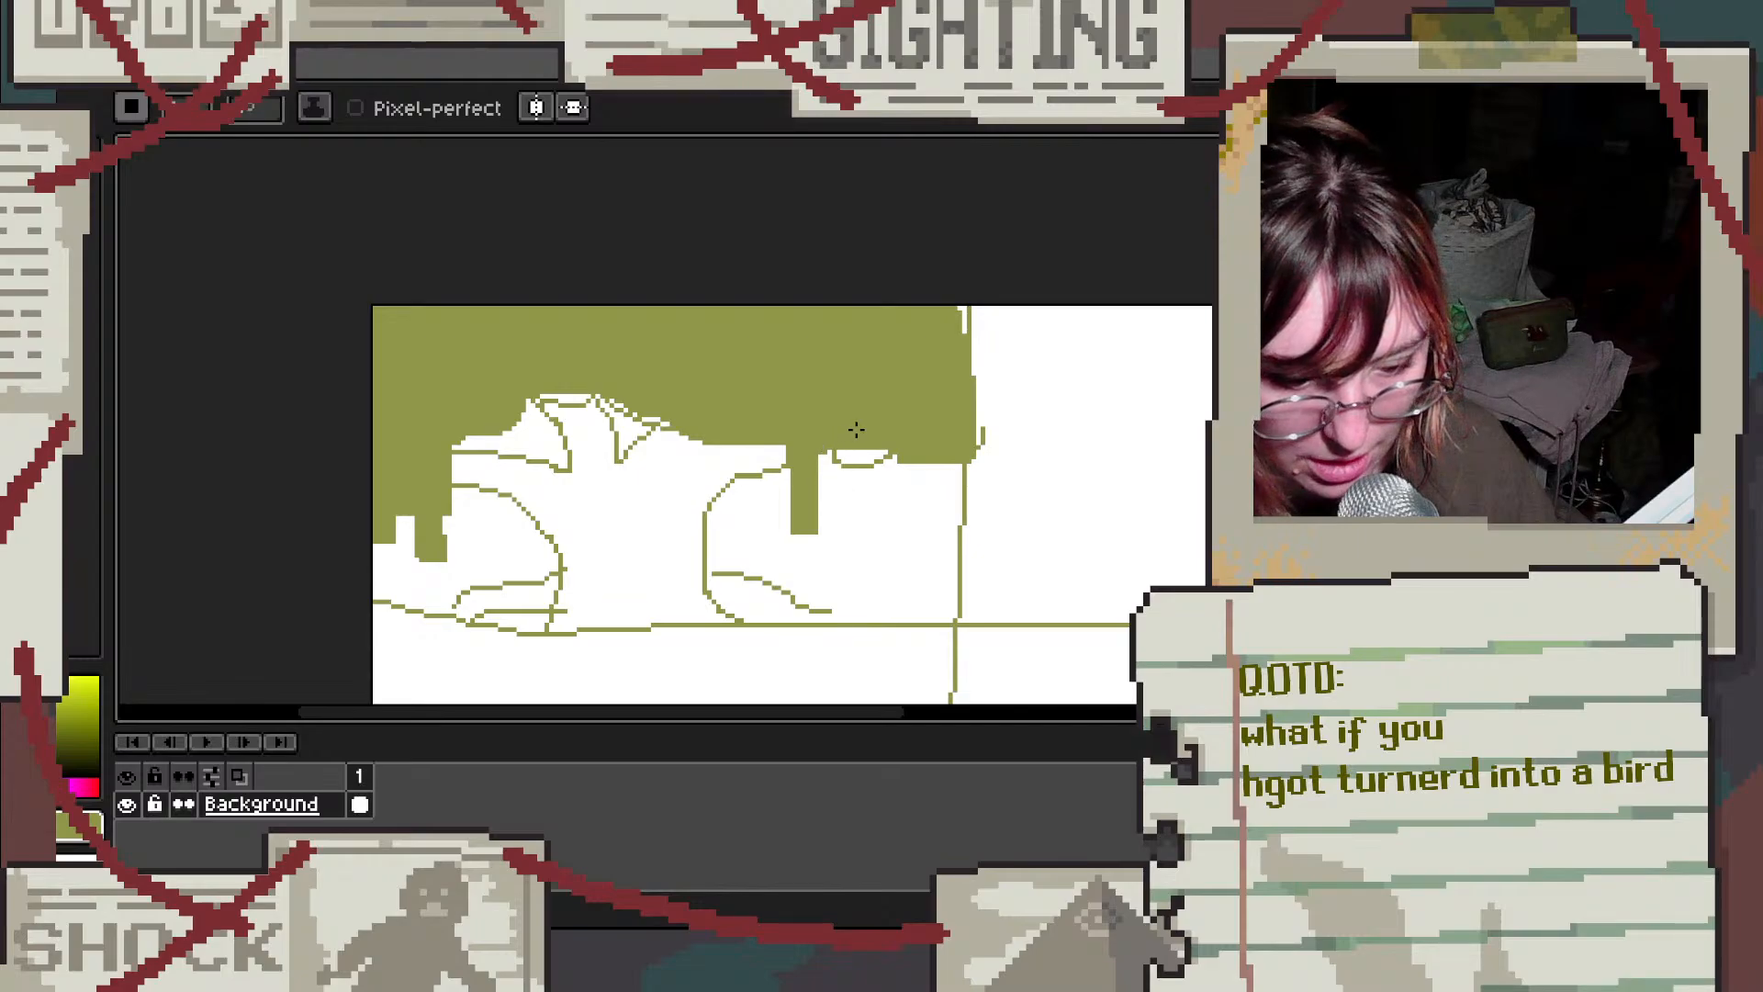
pyautogui.moveTo(891, 449)
pyautogui.mouseDown()
pyautogui.moveTo(939, 458)
pyautogui.moveTo(946, 531)
pyautogui.mouseUp()
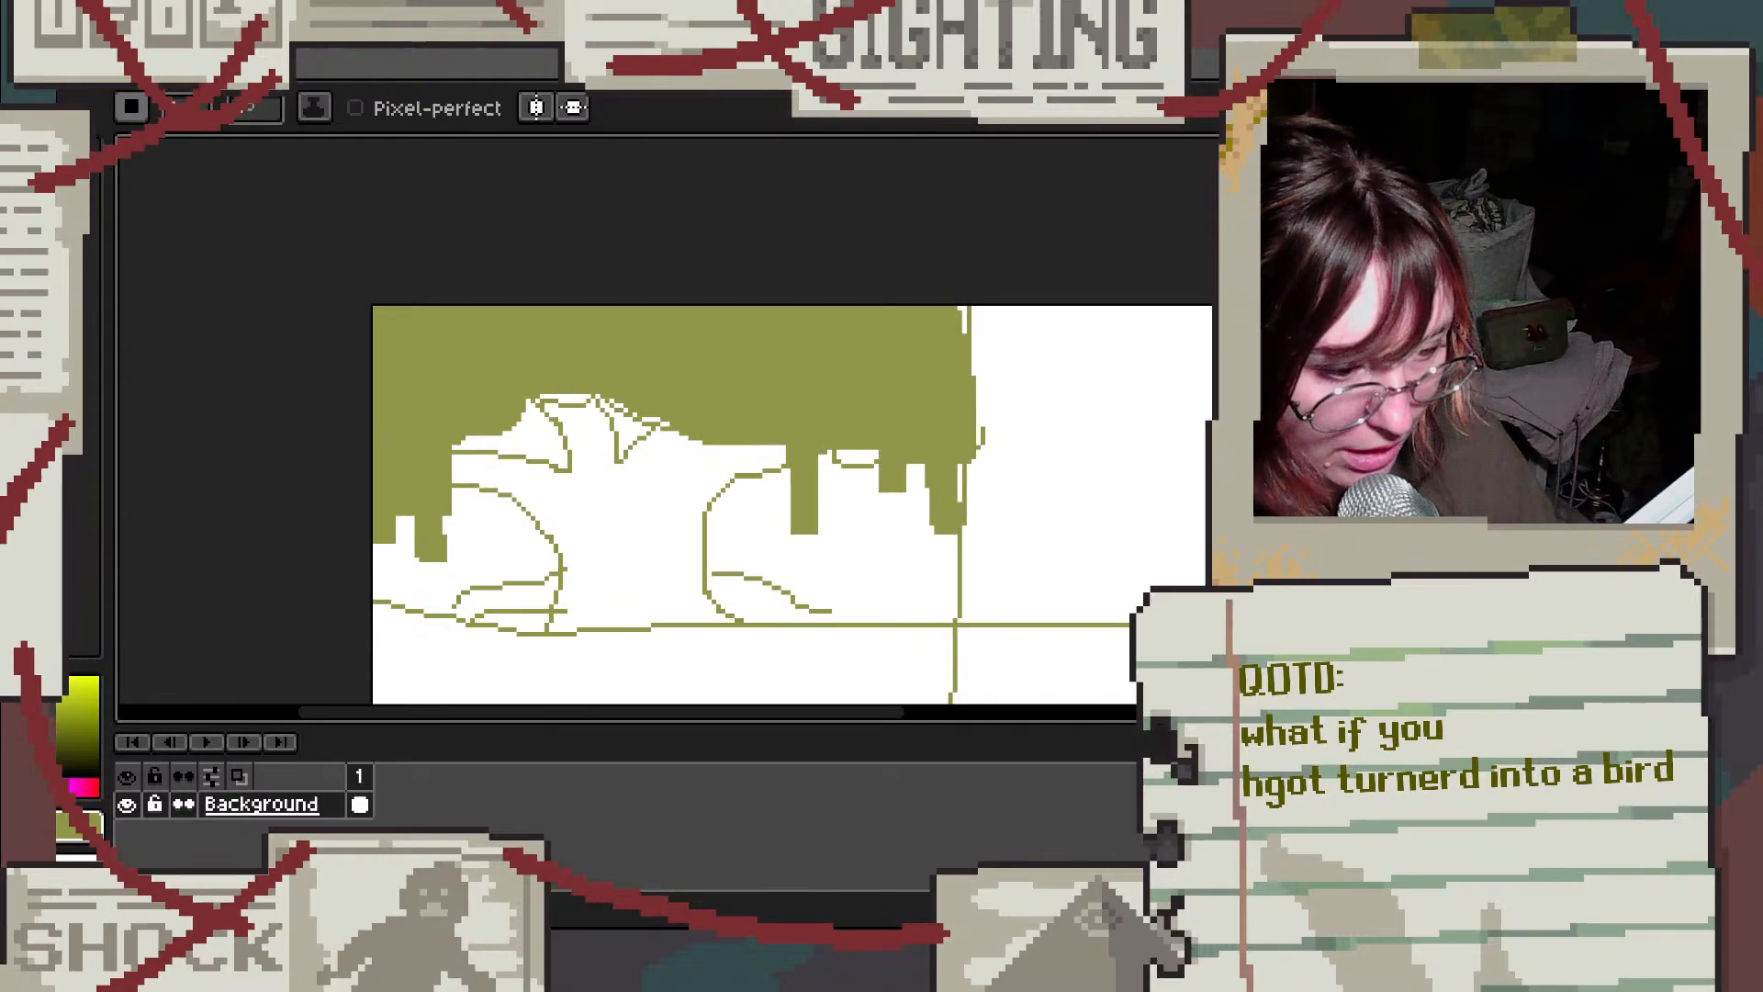
# Step: Switch to a 1 px round brush and bright green, and sketch a small shape on the trunk's left edge
pyautogui.click(140, 109)
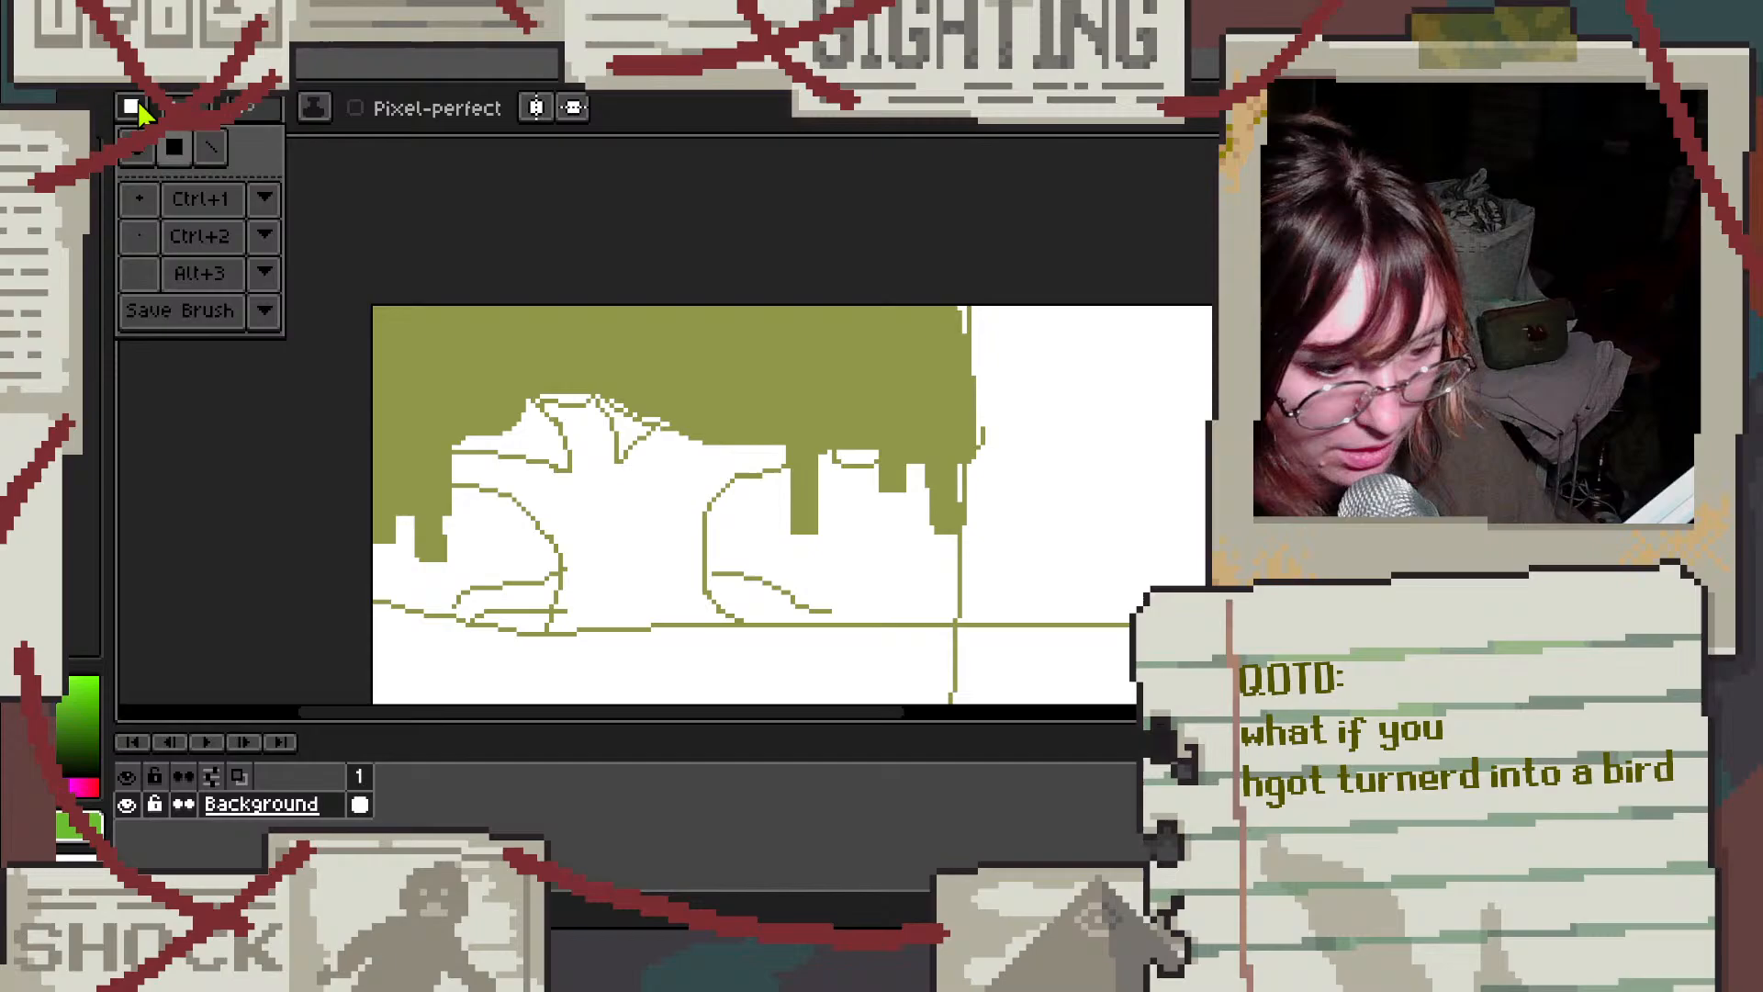
pyautogui.click(139, 149)
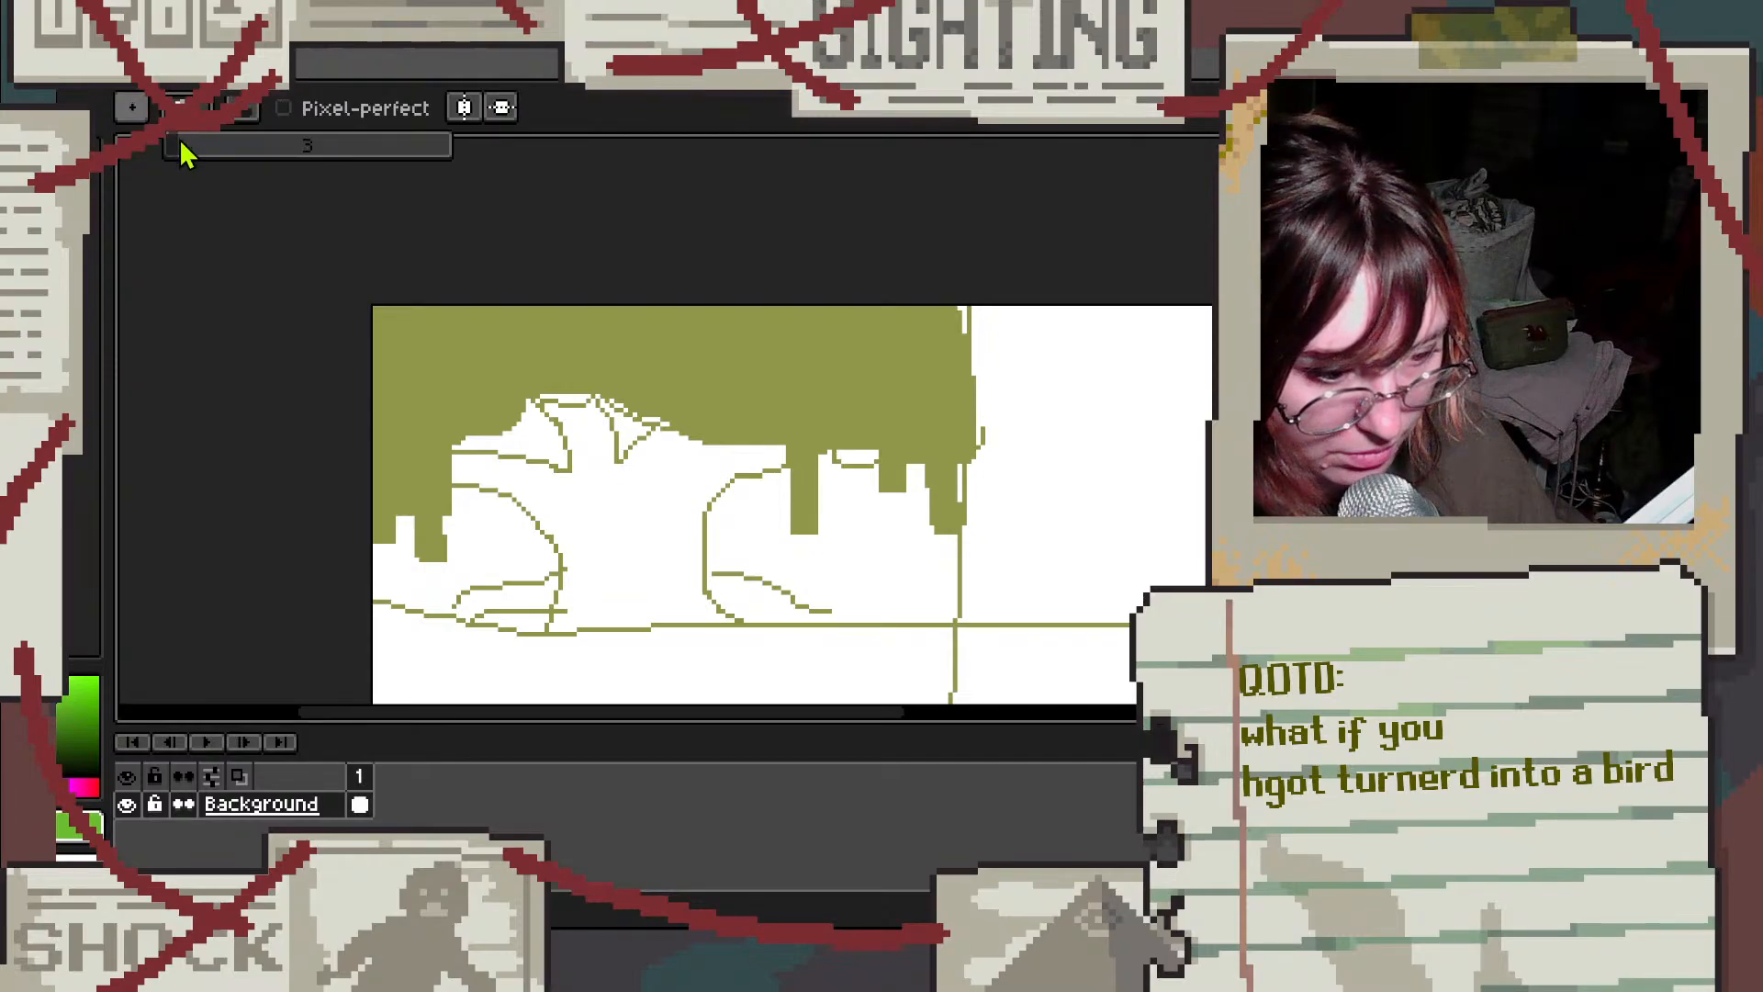
pyautogui.click(182, 149)
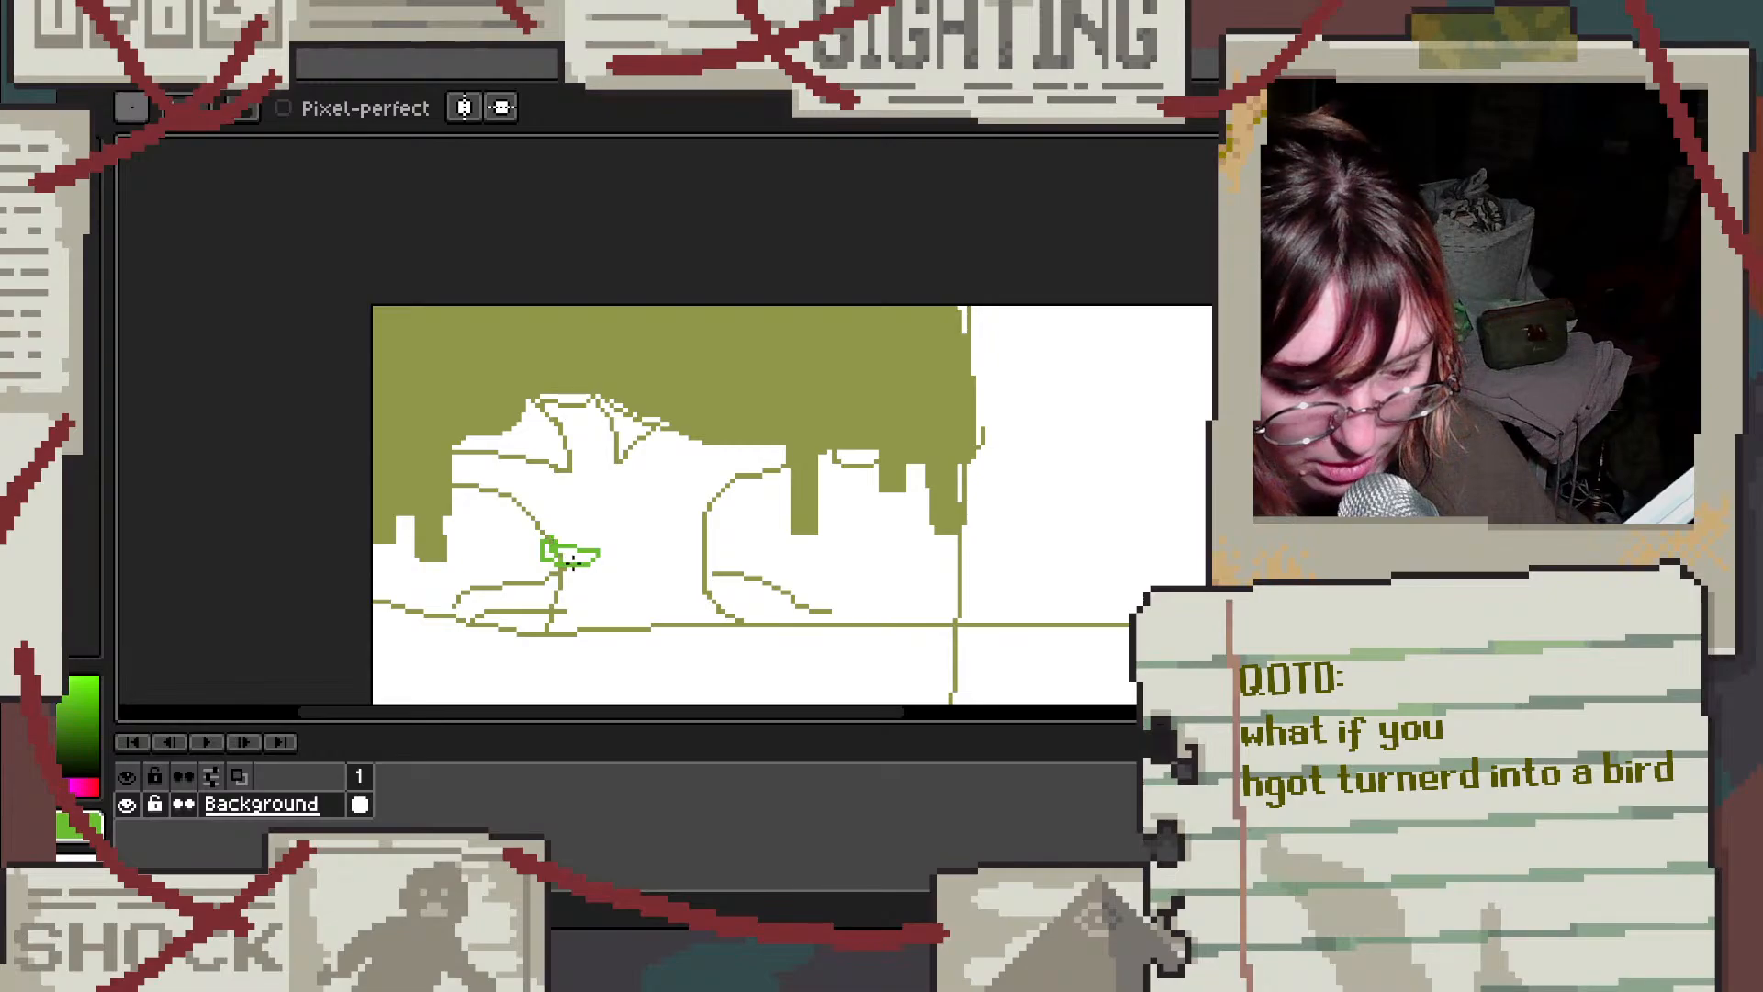
# Step: Sketch small orange details around the green trunk shape, beside the upper branches, below the canopy, on the right root and in the left foliage
pyautogui.click(46, 174)
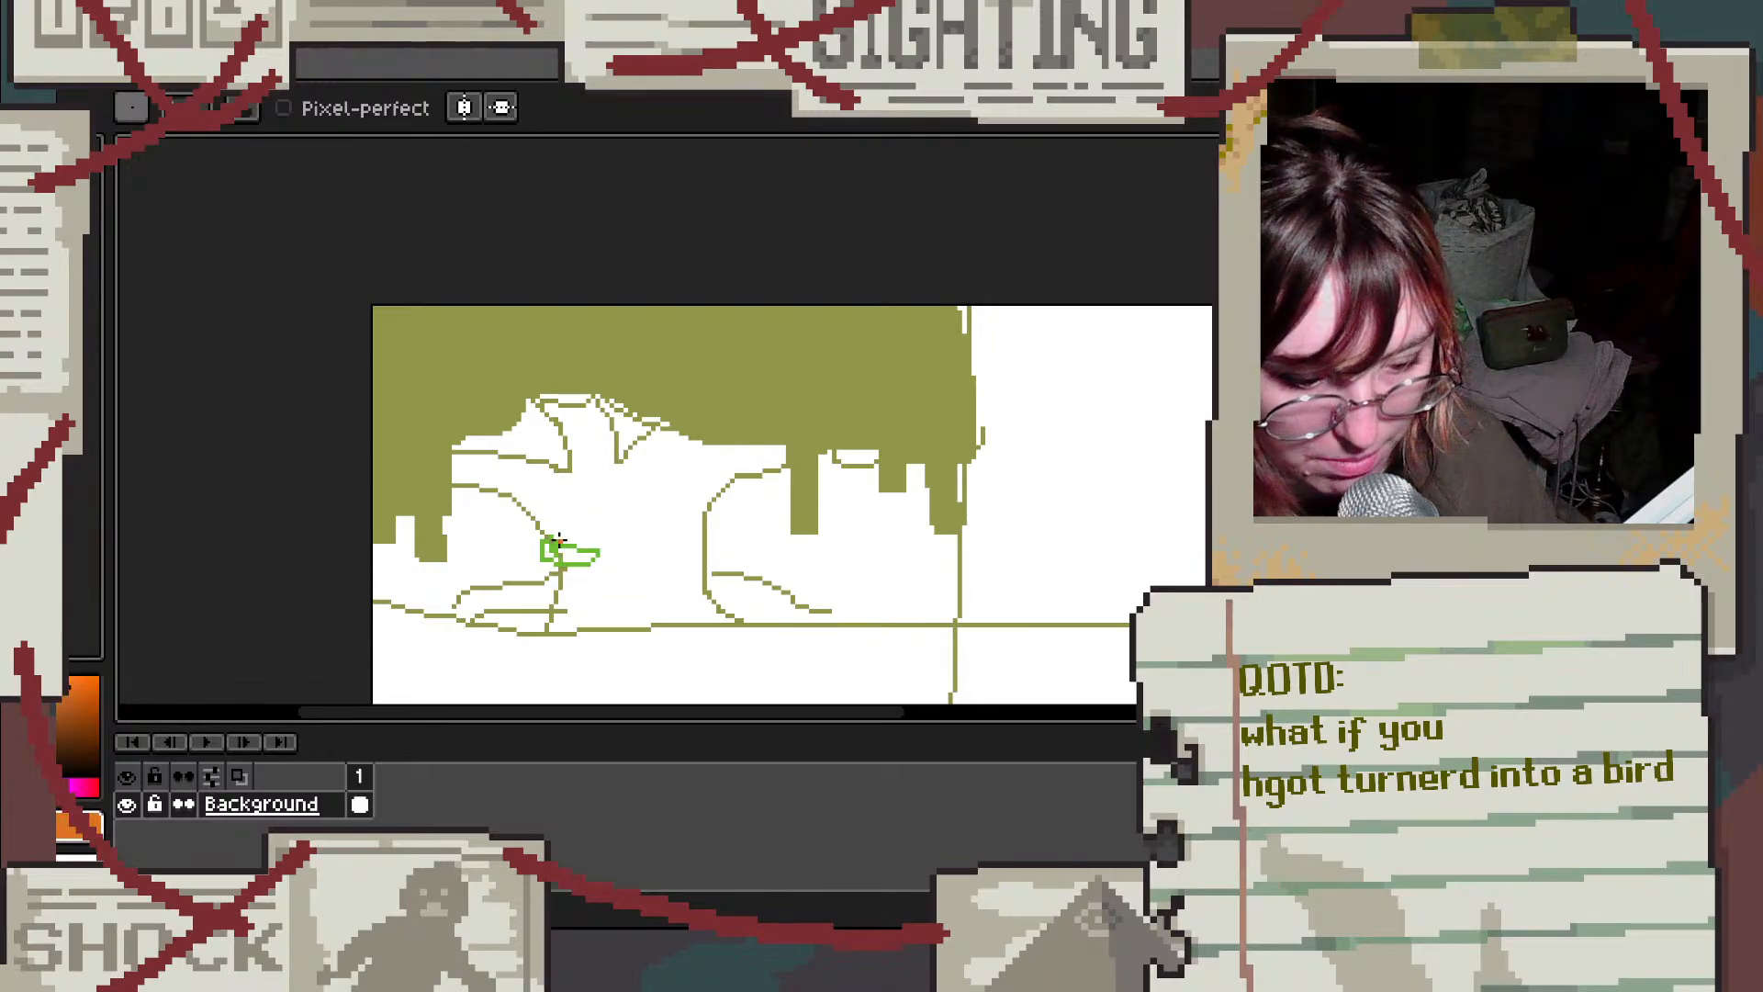
pyautogui.moveTo(557, 540)
pyautogui.mouseDown()
pyautogui.moveTo(542, 550)
pyautogui.moveTo(610, 578)
pyautogui.moveTo(574, 552)
pyautogui.mouseUp()
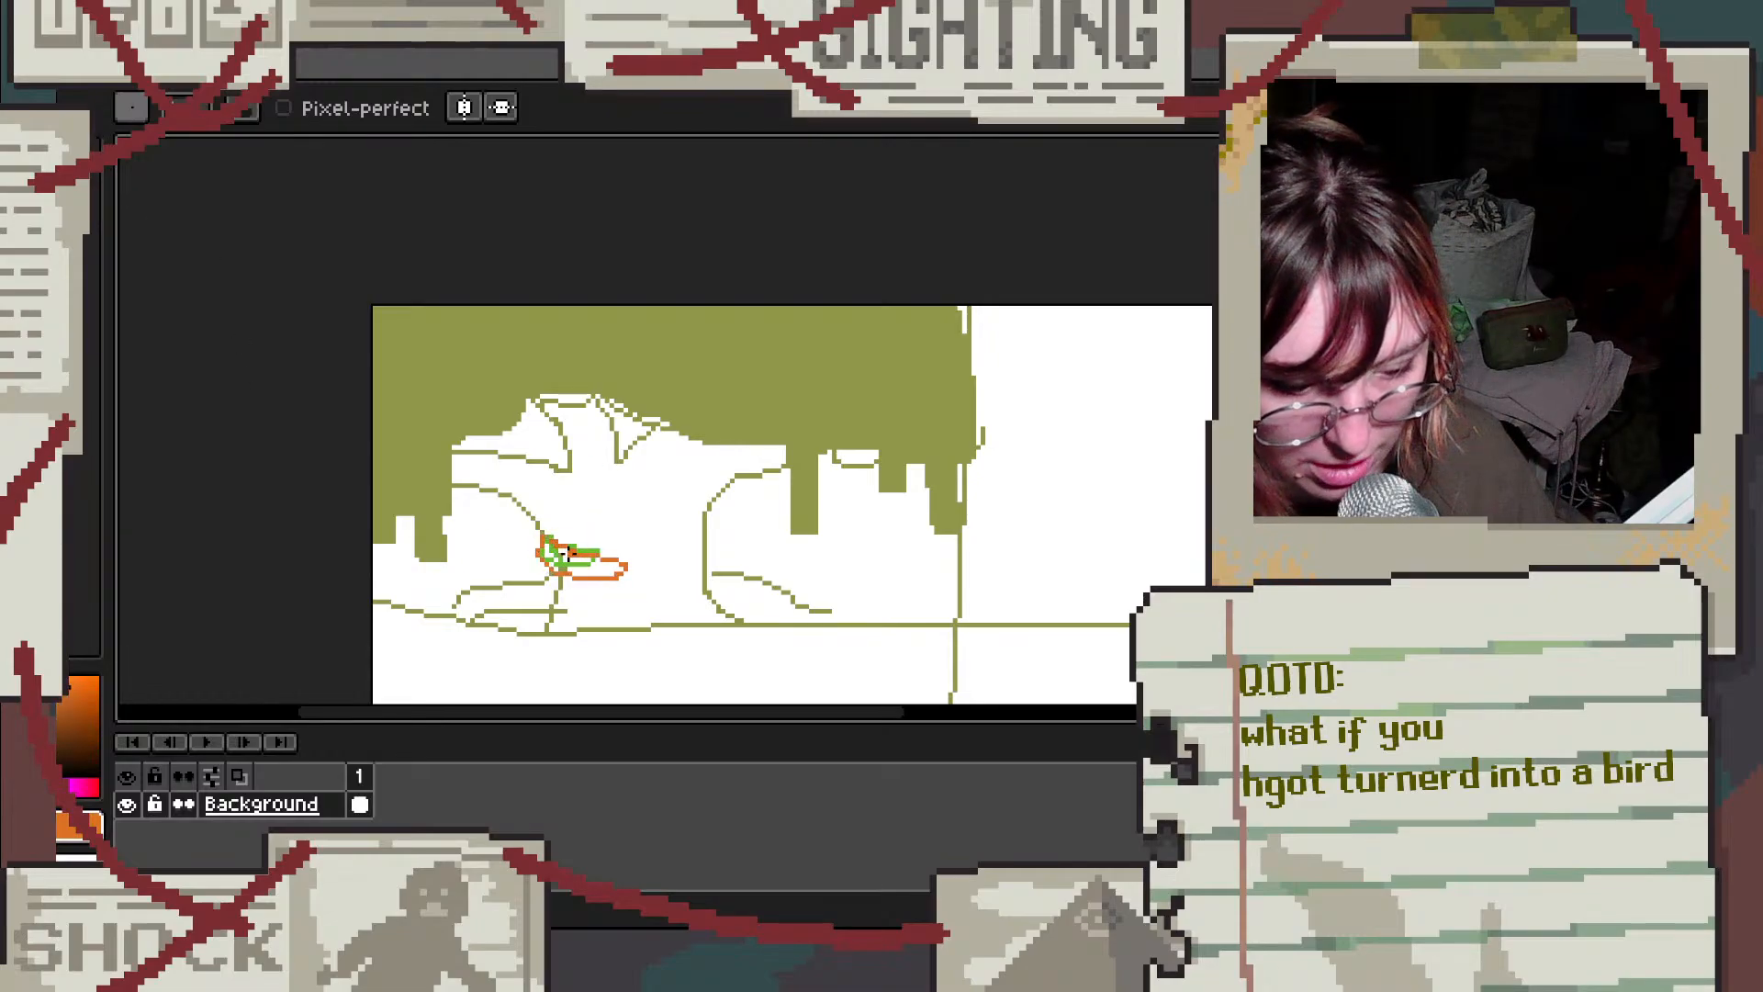
pyautogui.moveTo(677, 382)
pyautogui.mouseDown()
pyautogui.moveTo(670, 430)
pyautogui.moveTo(640, 439)
pyautogui.mouseUp()
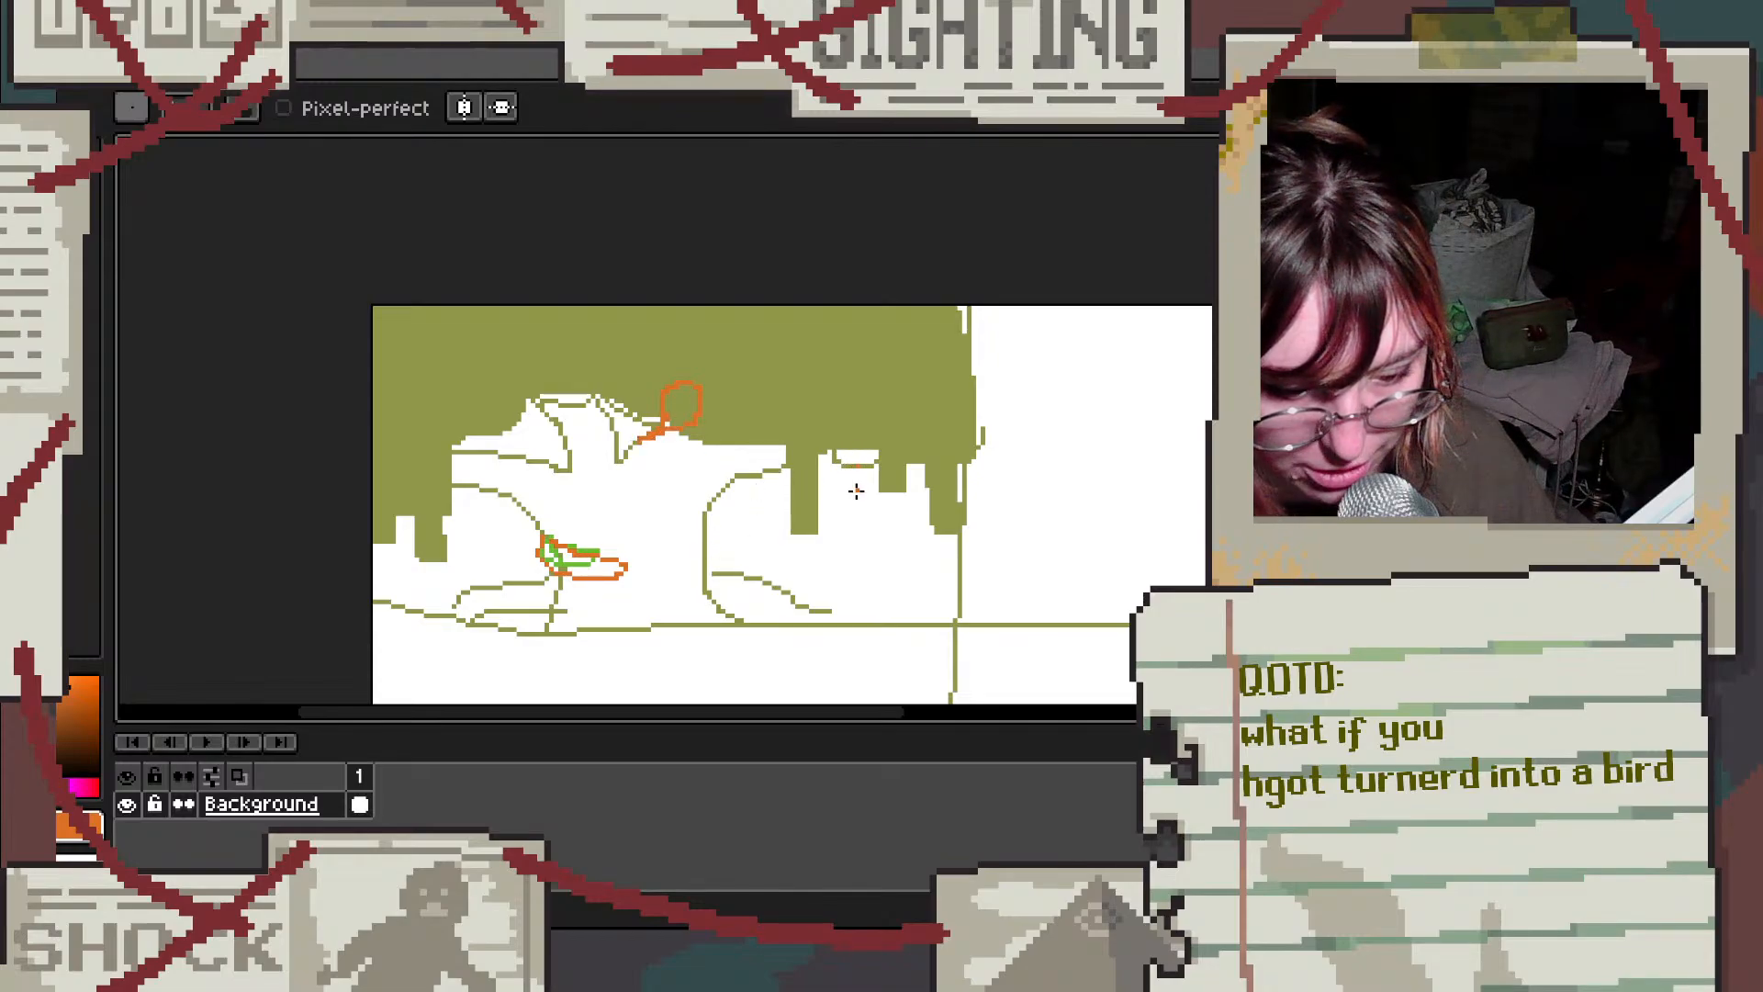
pyautogui.moveTo(856, 491)
pyautogui.mouseDown()
pyautogui.moveTo(830, 476)
pyautogui.moveTo(876, 456)
pyautogui.moveTo(866, 487)
pyautogui.mouseUp()
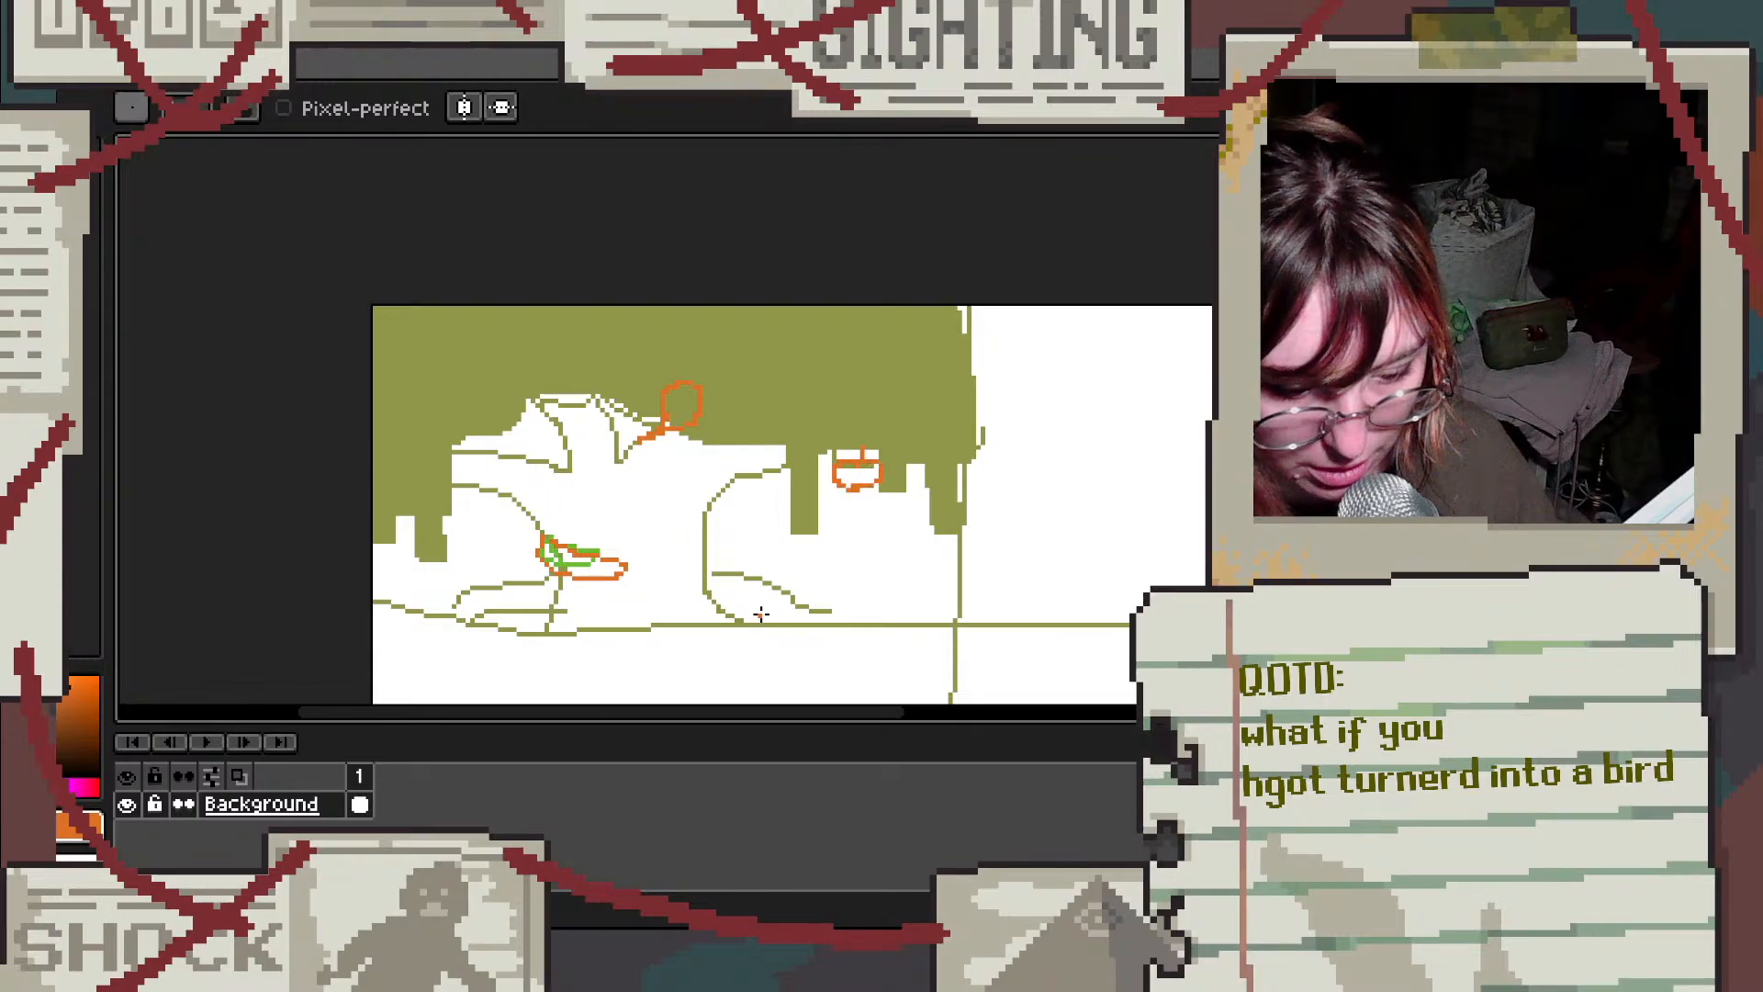
pyautogui.moveTo(749, 588); pyautogui.dragTo(797, 592)
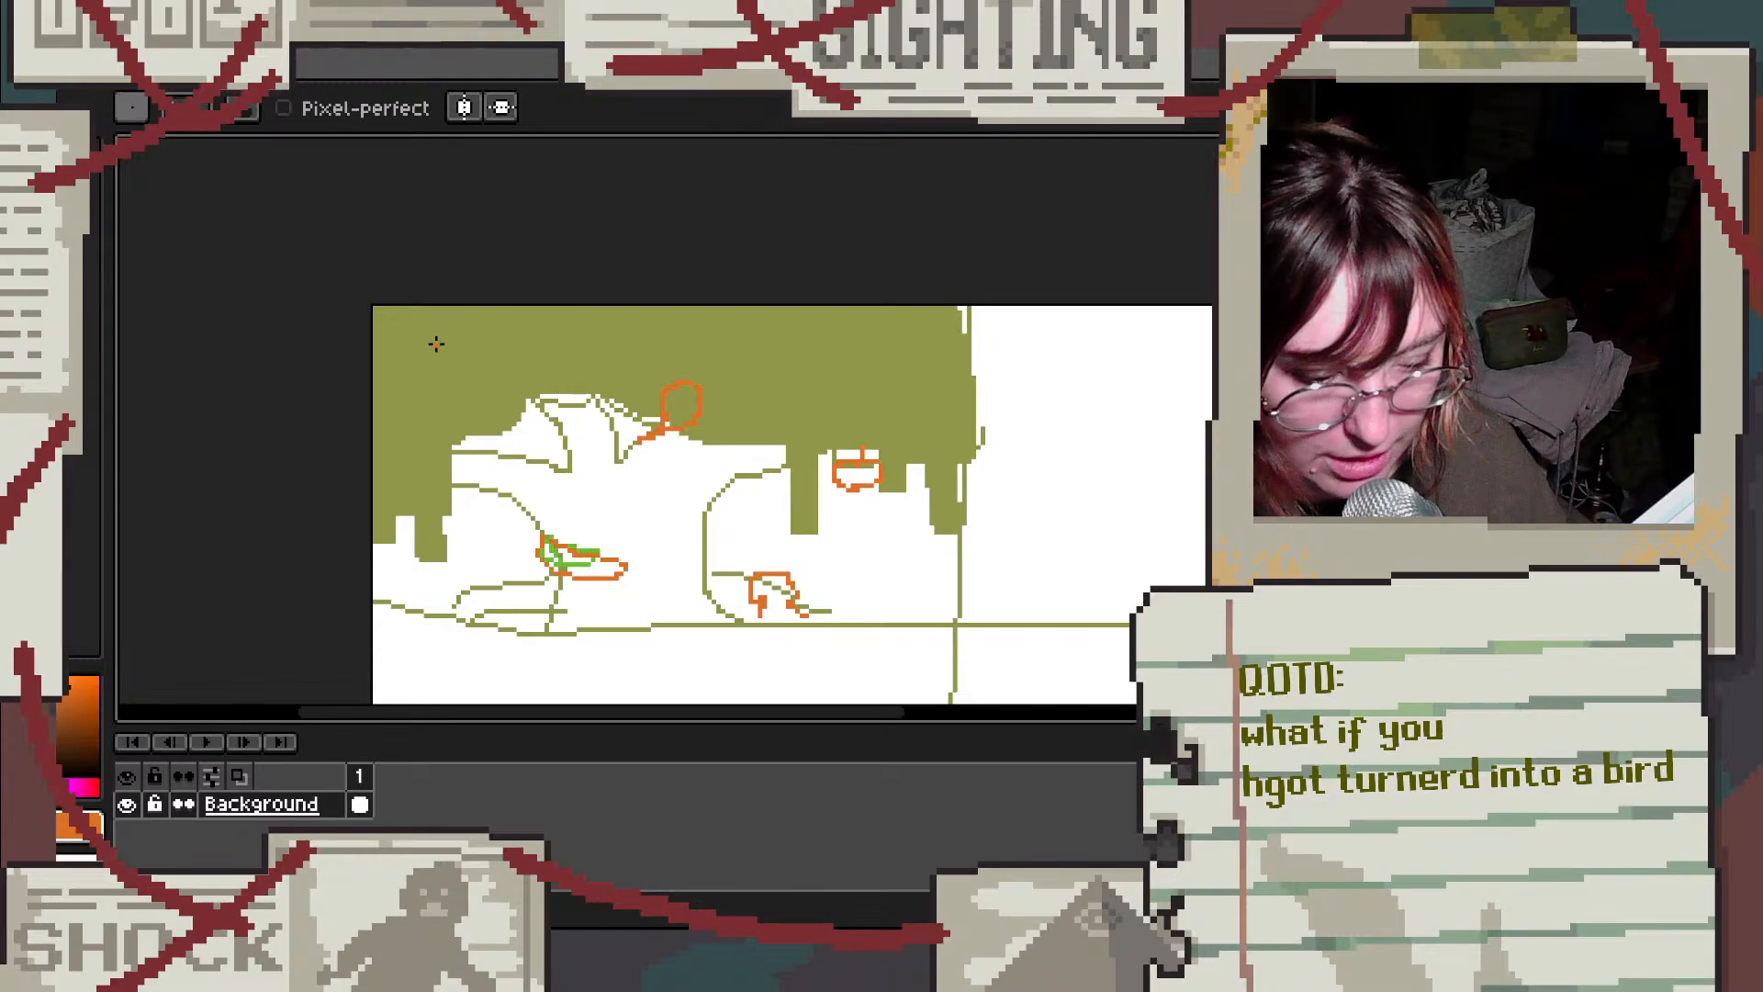
pyautogui.moveTo(404, 379); pyautogui.dragTo(457, 375)
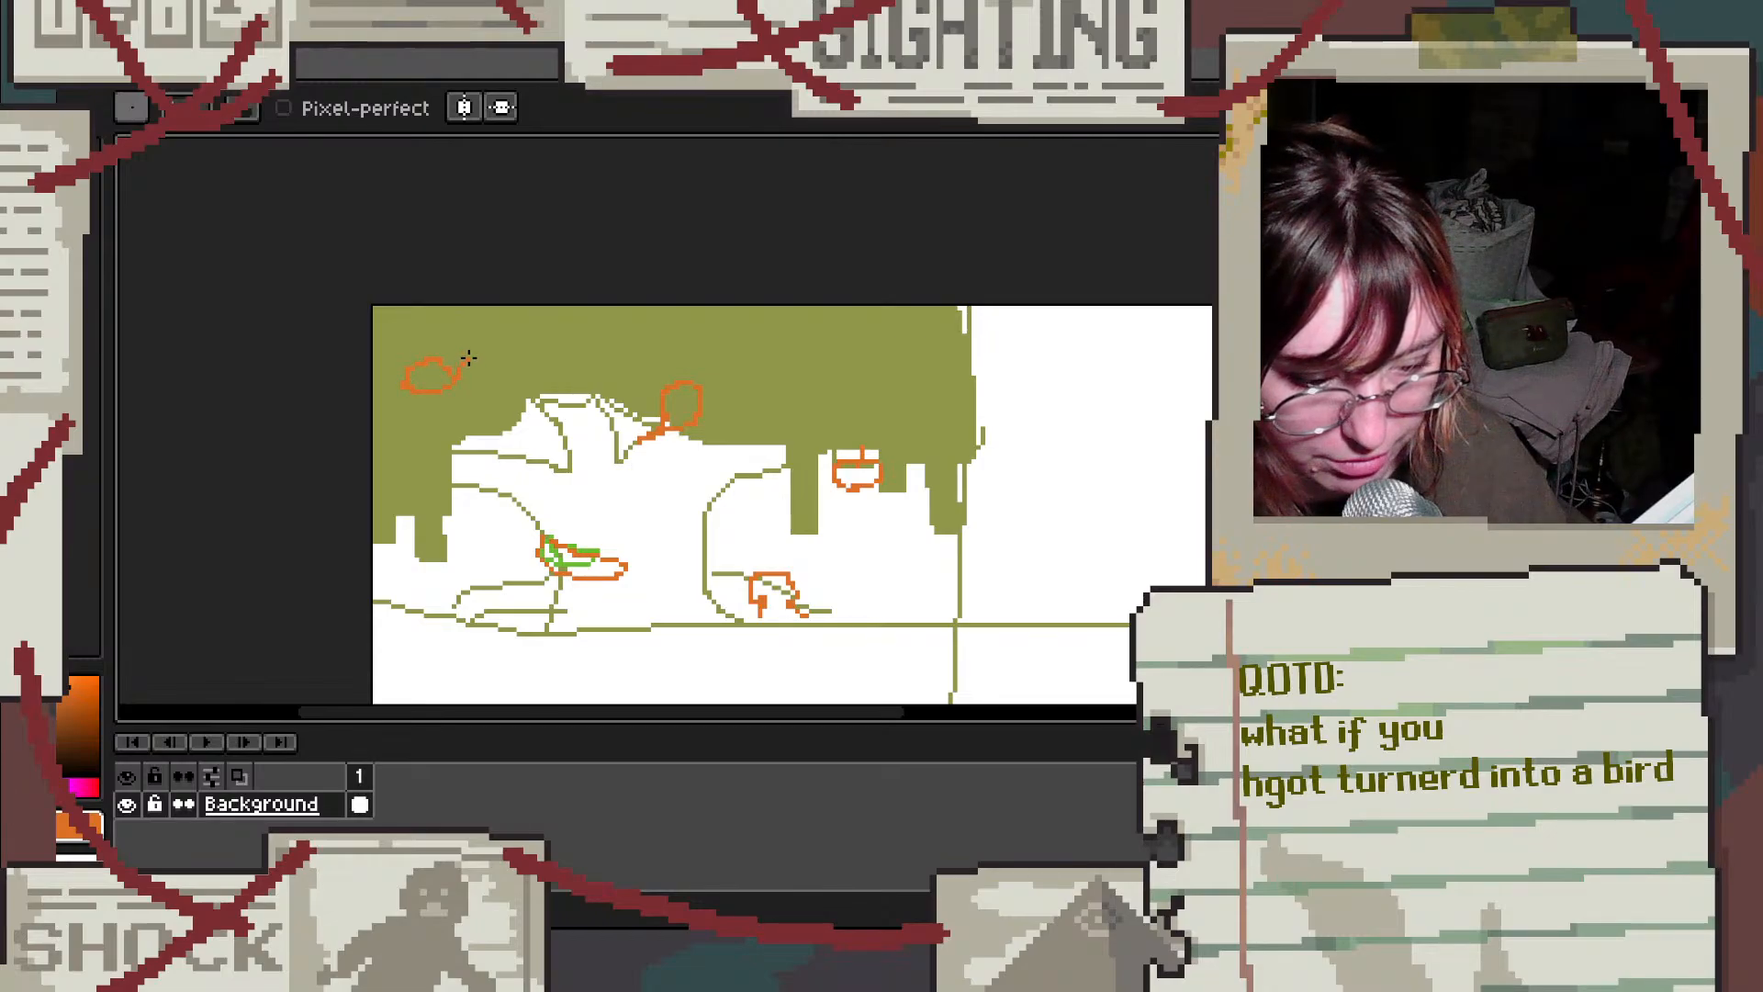
# Step: Set the drawing colour back to olive for the empty upper-right section of the canvas
pyautogui.scroll(-5, 591, 371)
pyautogui.scroll(5, 744, 426)
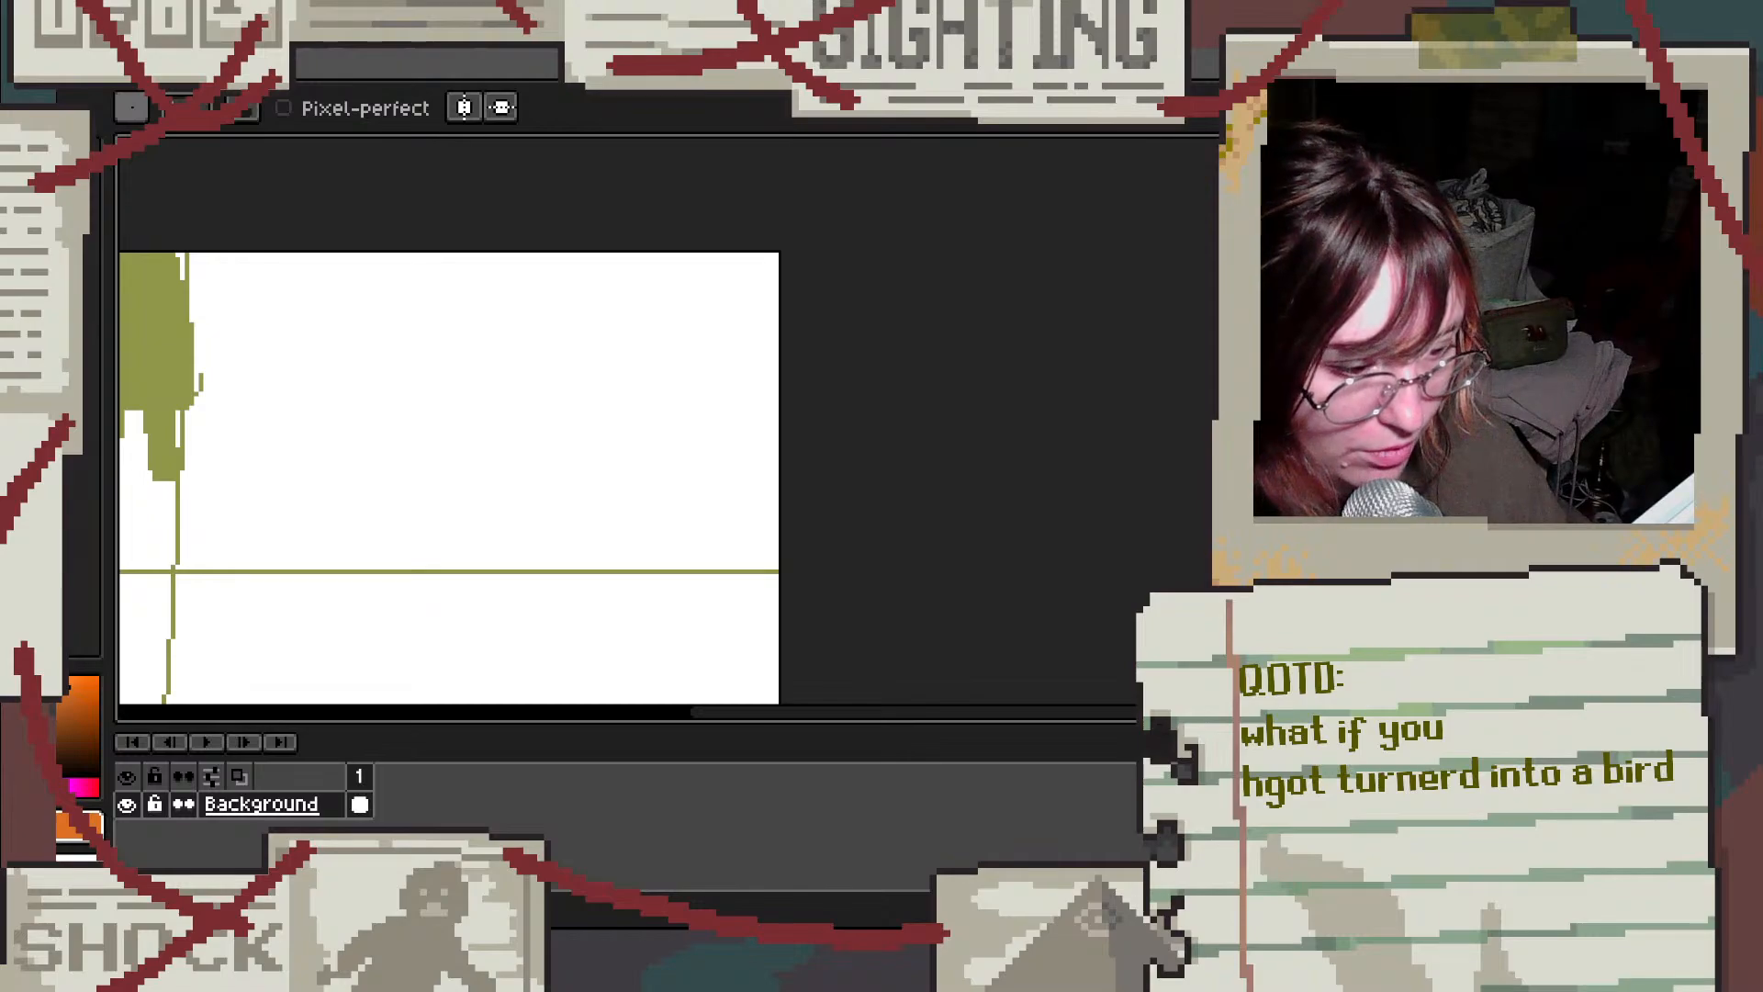
pyautogui.click(55, 294)
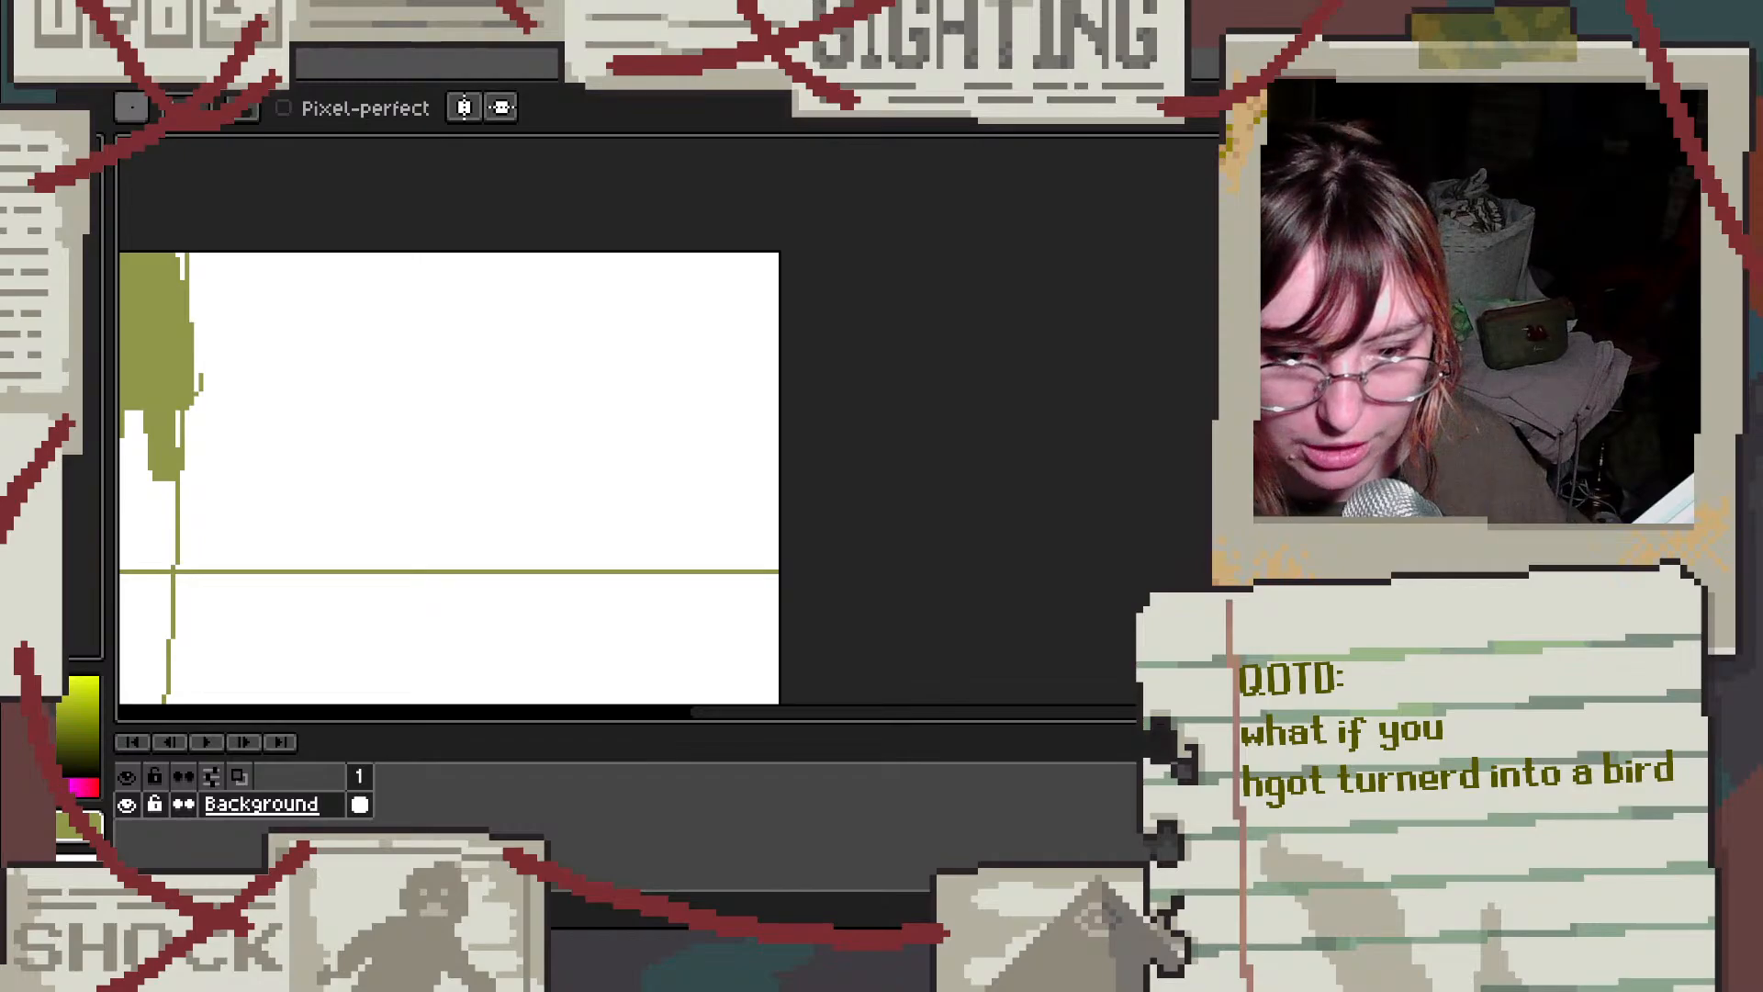
# Step: Restore the drawing window from full screen and move it aside to uncover the Firefox shortcut on the desktop
pyautogui.moveTo(951, 18); pyautogui.dragTo(729, 406)
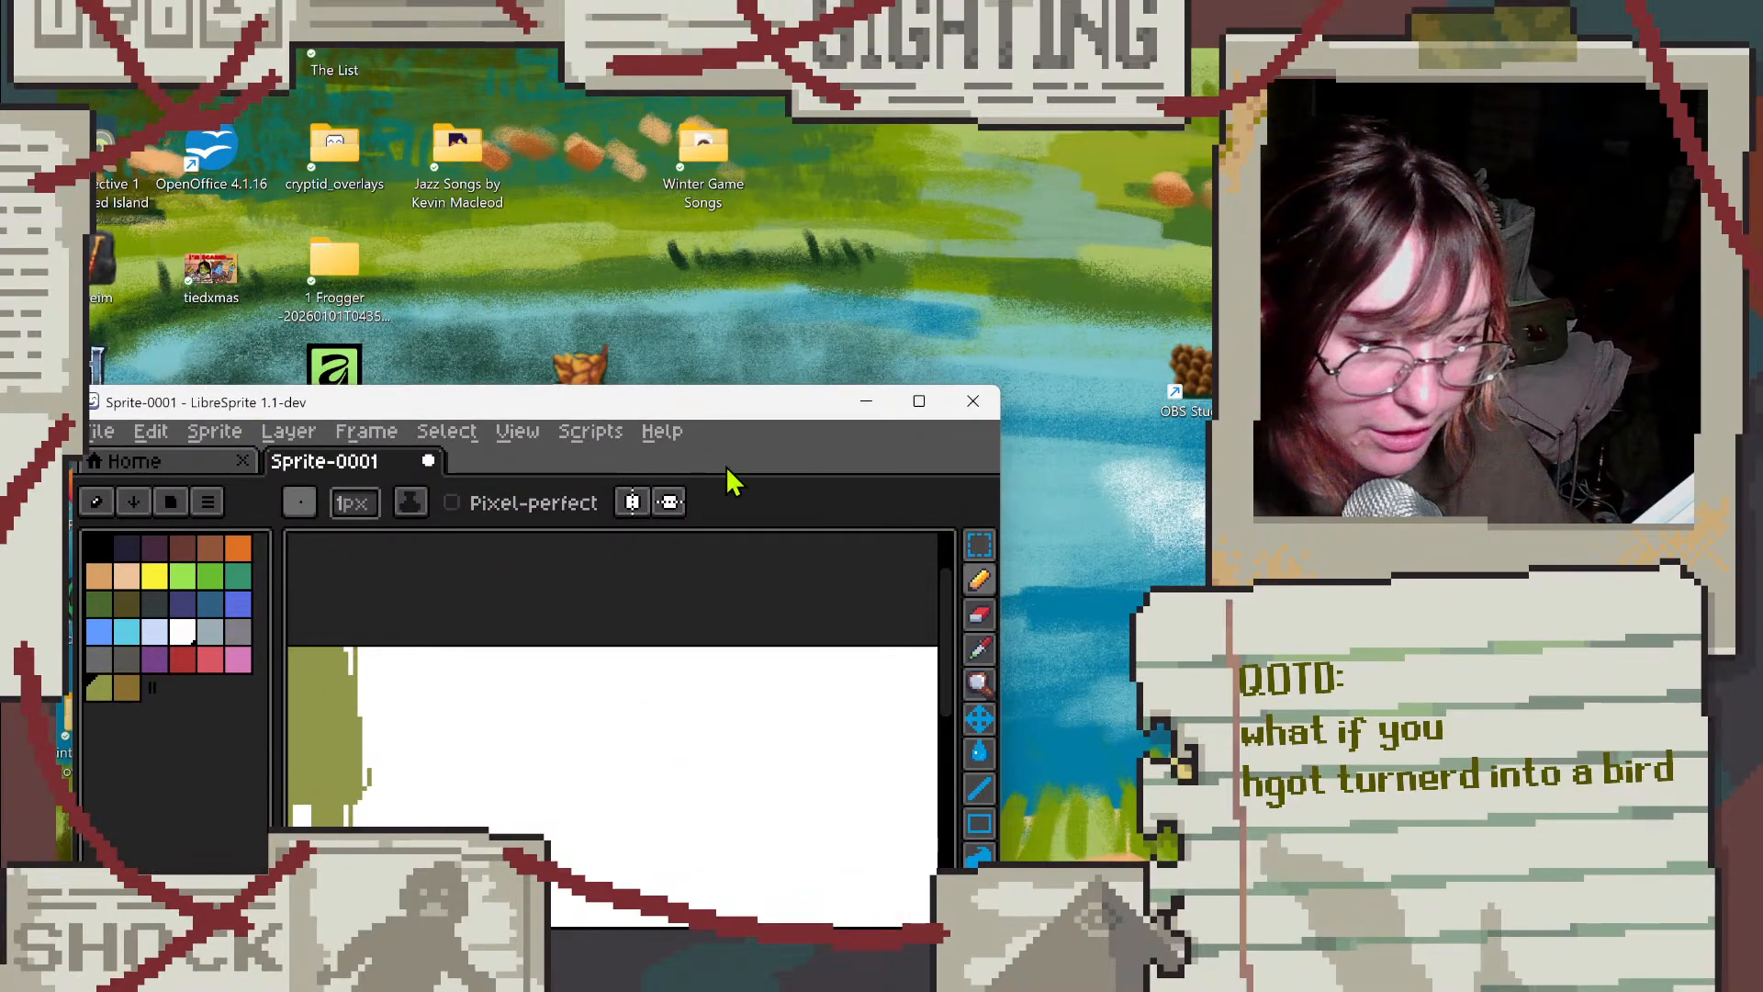
pyautogui.moveTo(780, 405); pyautogui.dragTo(156, 144)
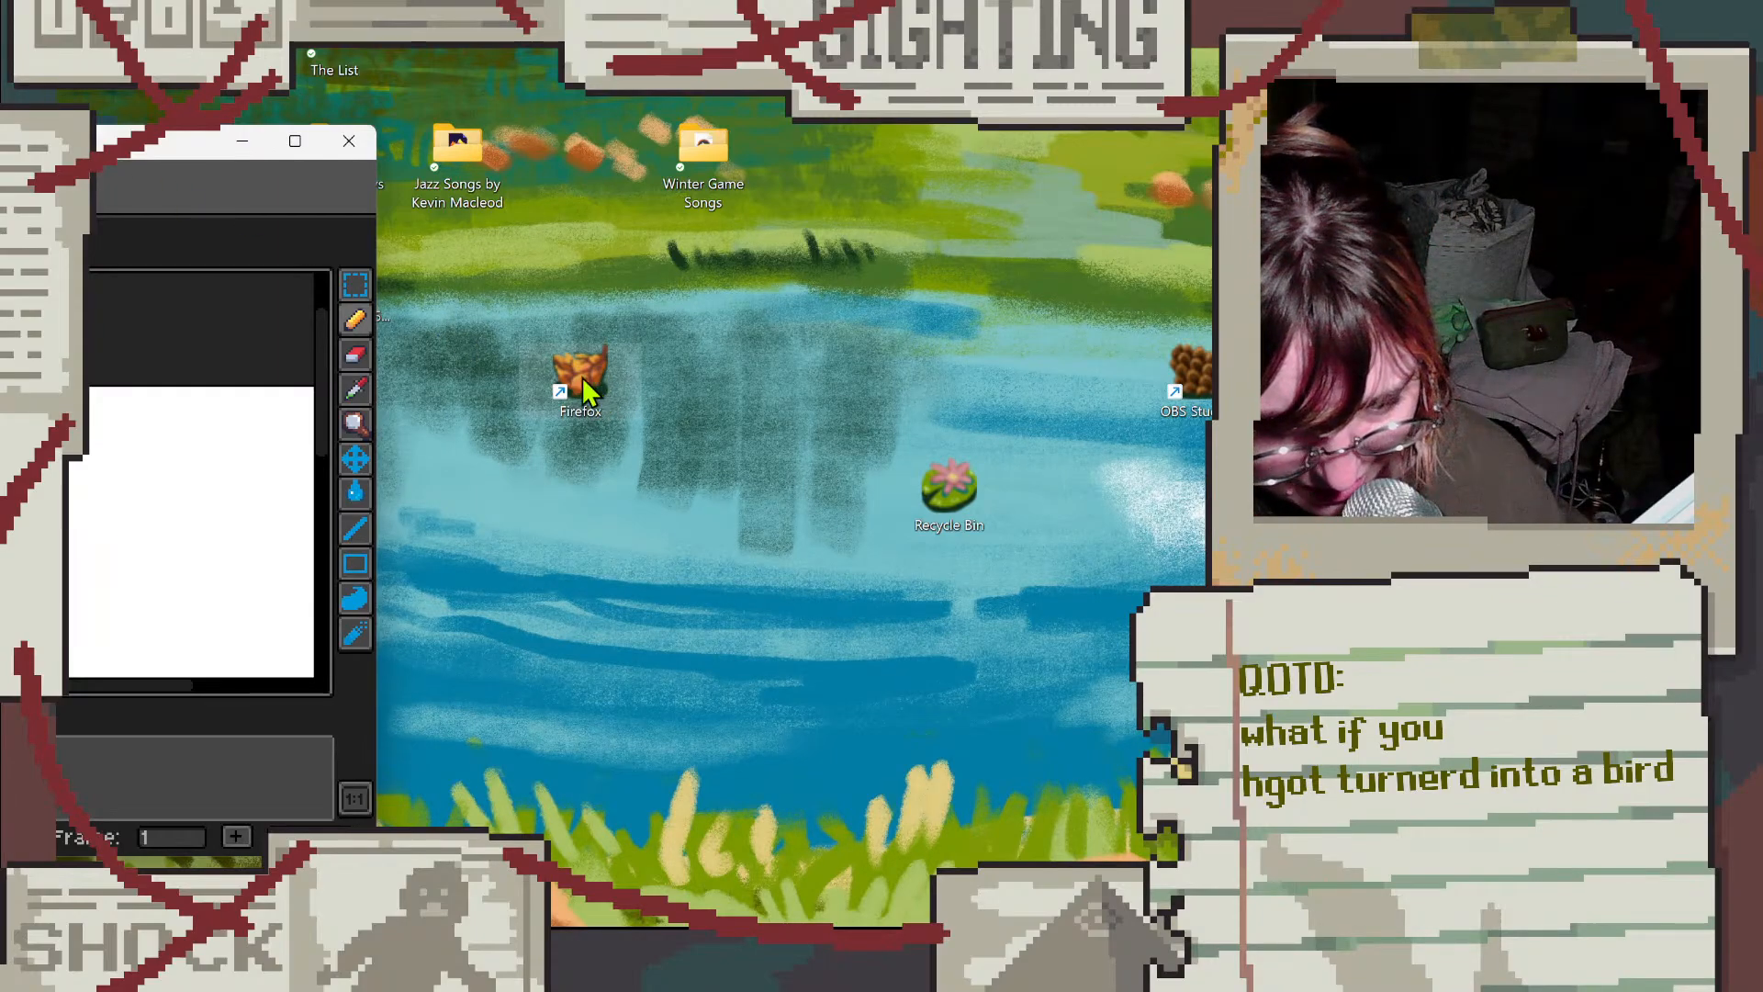
# Step: Move the drawing window back over the desktop and maximize it
pyautogui.moveTo(78, 144); pyautogui.dragTo(955, 149)
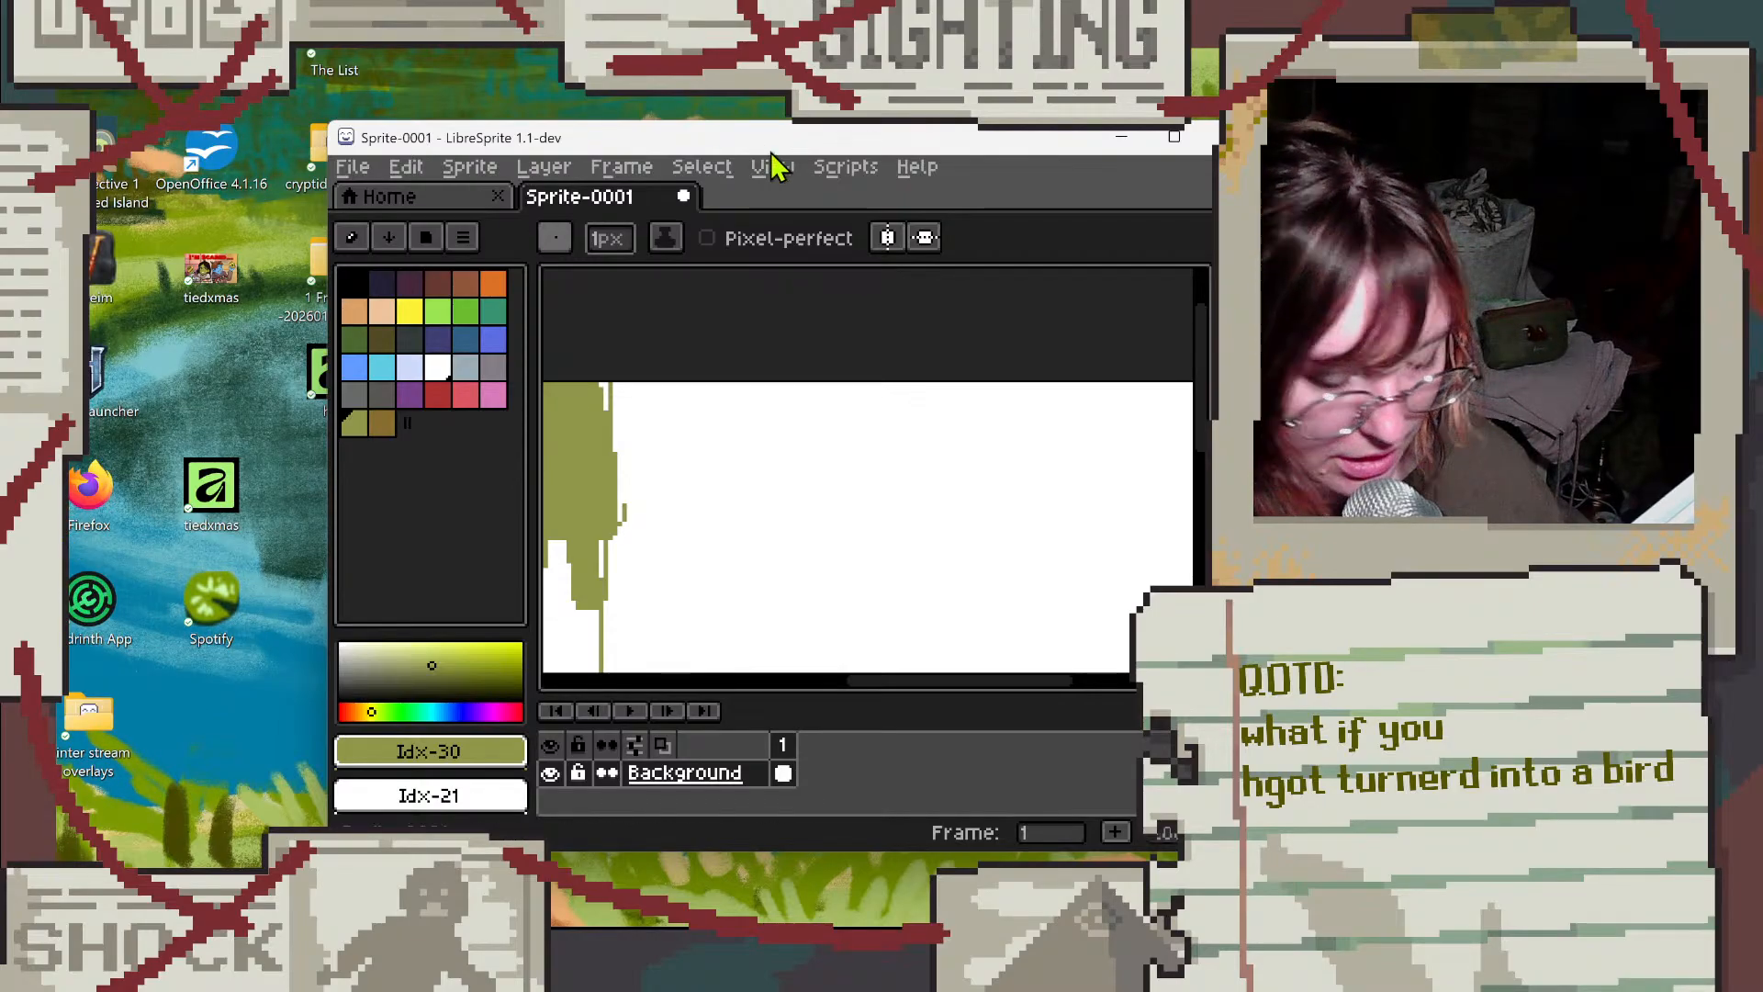
pyautogui.moveTo(975, 145); pyautogui.dragTo(851, 139)
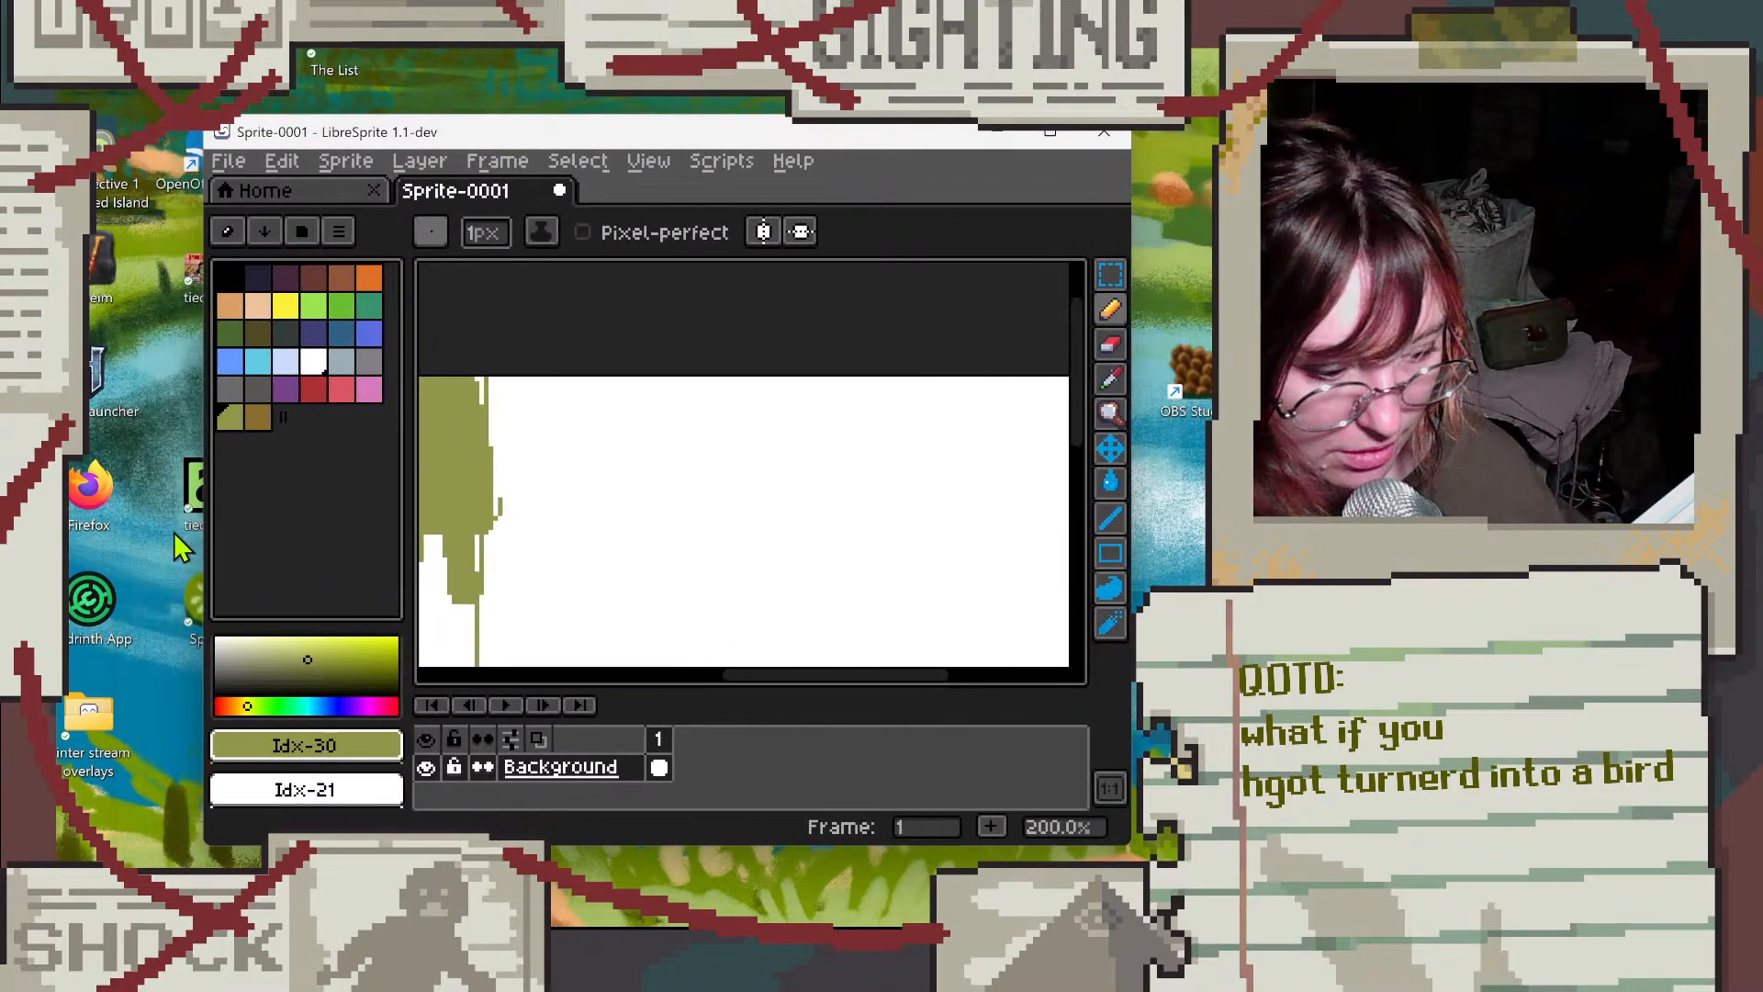
pyautogui.click(1050, 131)
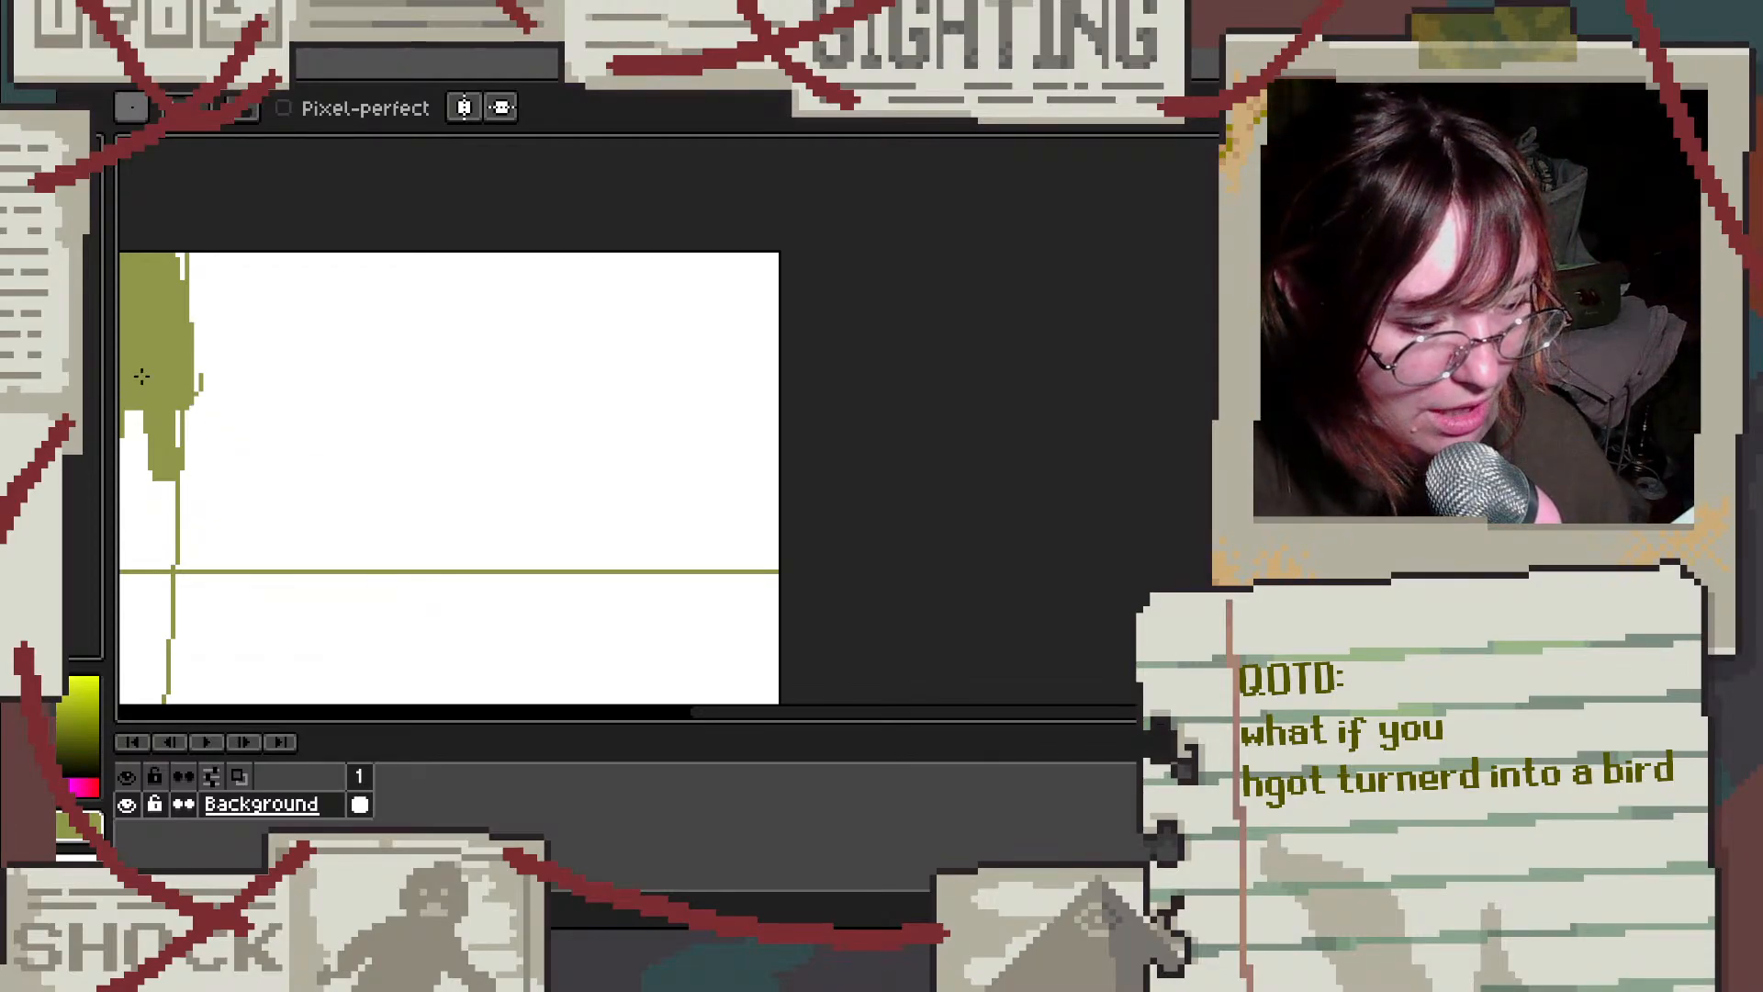
# Step: Cover the upper-right section of the canvas with a filled brown rectangle
pyautogui.click(55, 303)
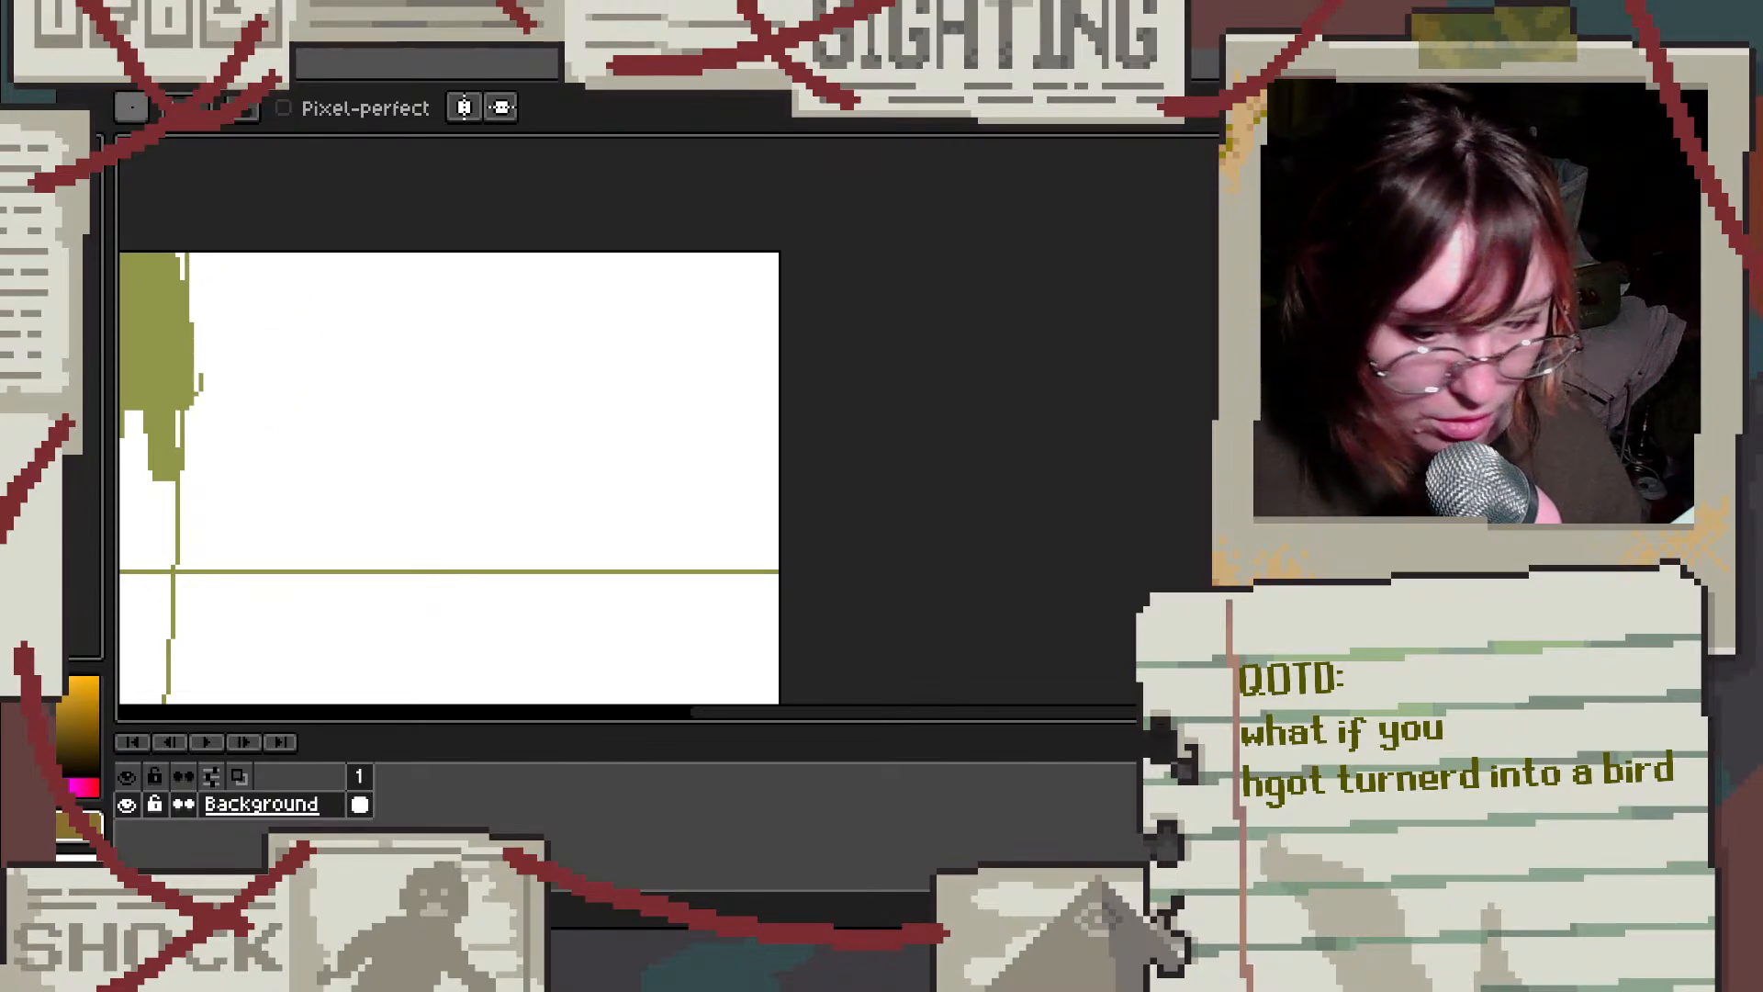
pyautogui.press('l')
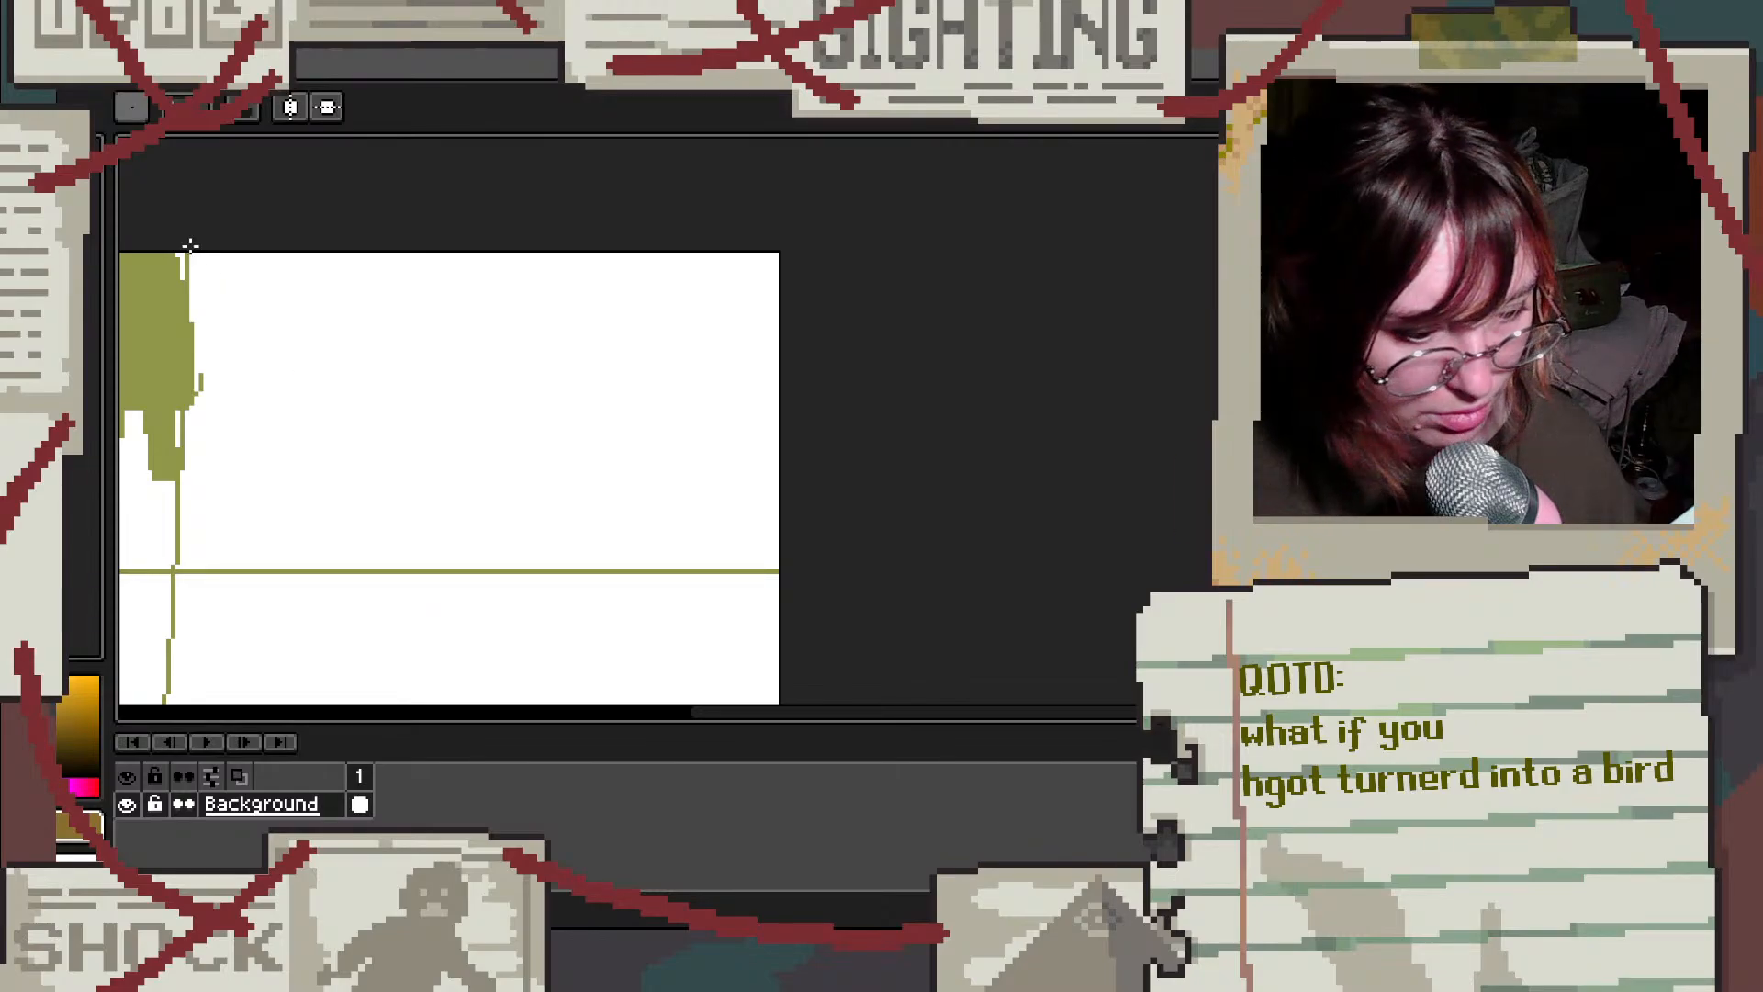
pyautogui.moveTo(187, 250)
pyautogui.mouseDown()
pyautogui.moveTo(472, 582)
pyautogui.moveTo(797, 575)
pyautogui.mouseUp()
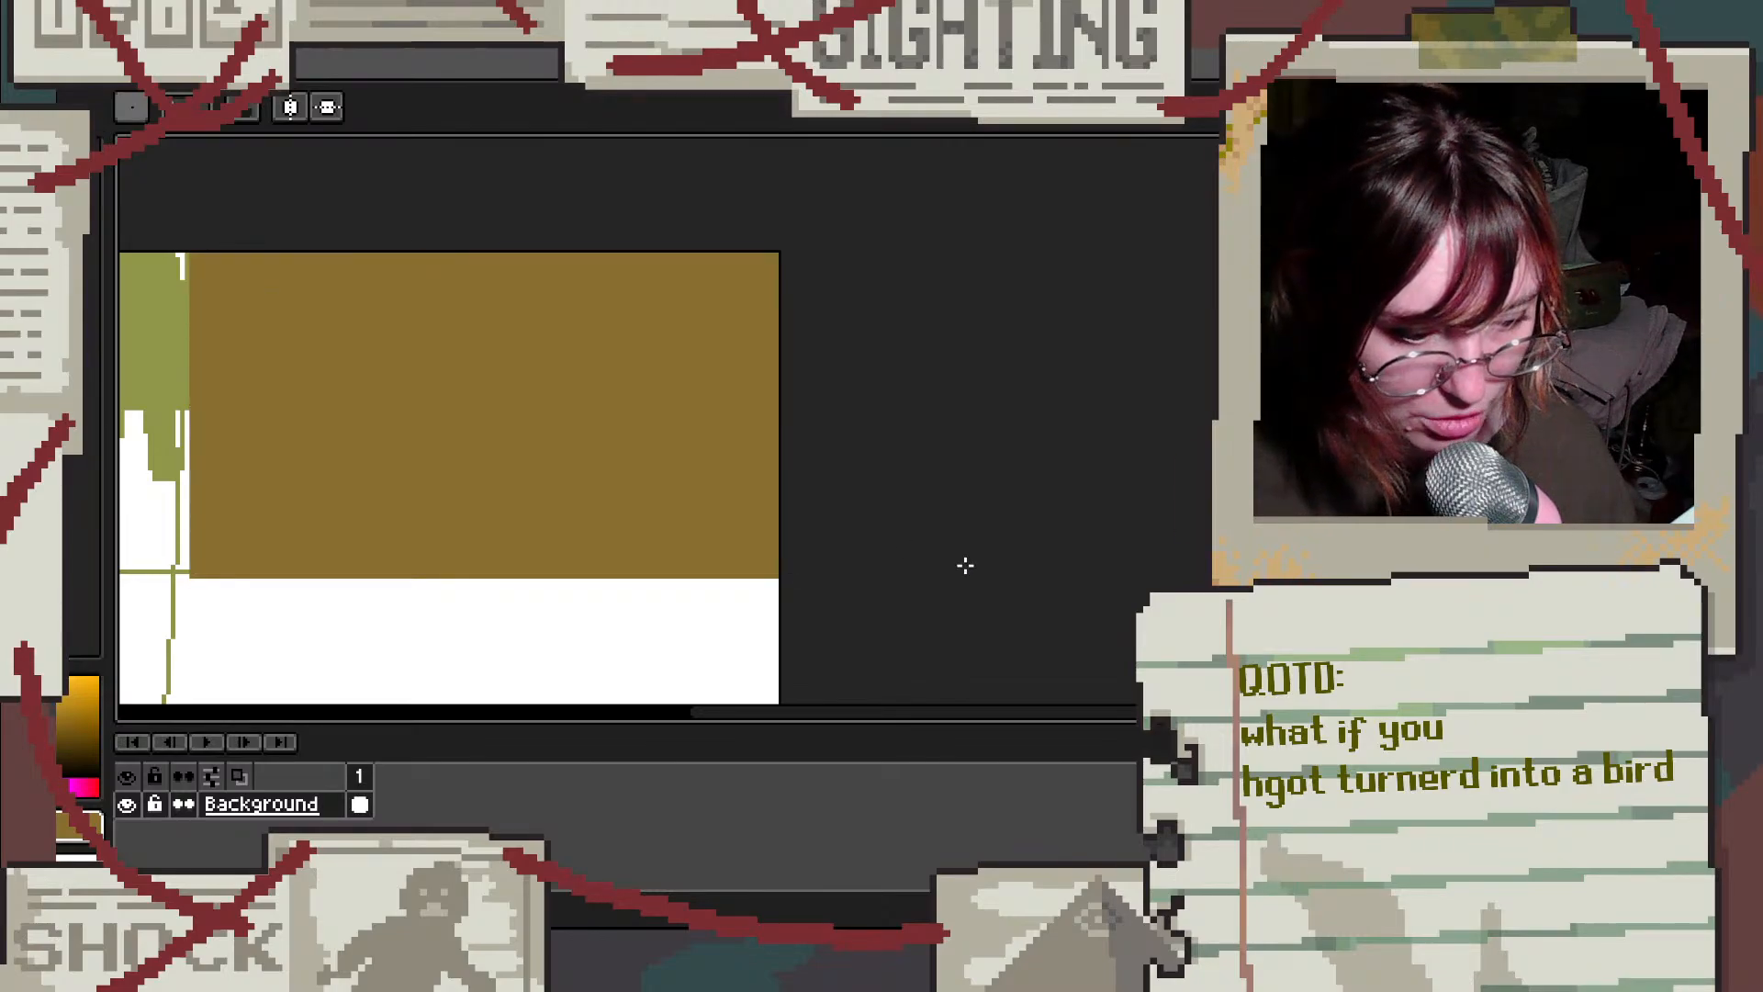
# Step: Sketch a wavy olive freehand line down the left edge of the brown panel, with a short branch near its upper end
pyautogui.press('e')
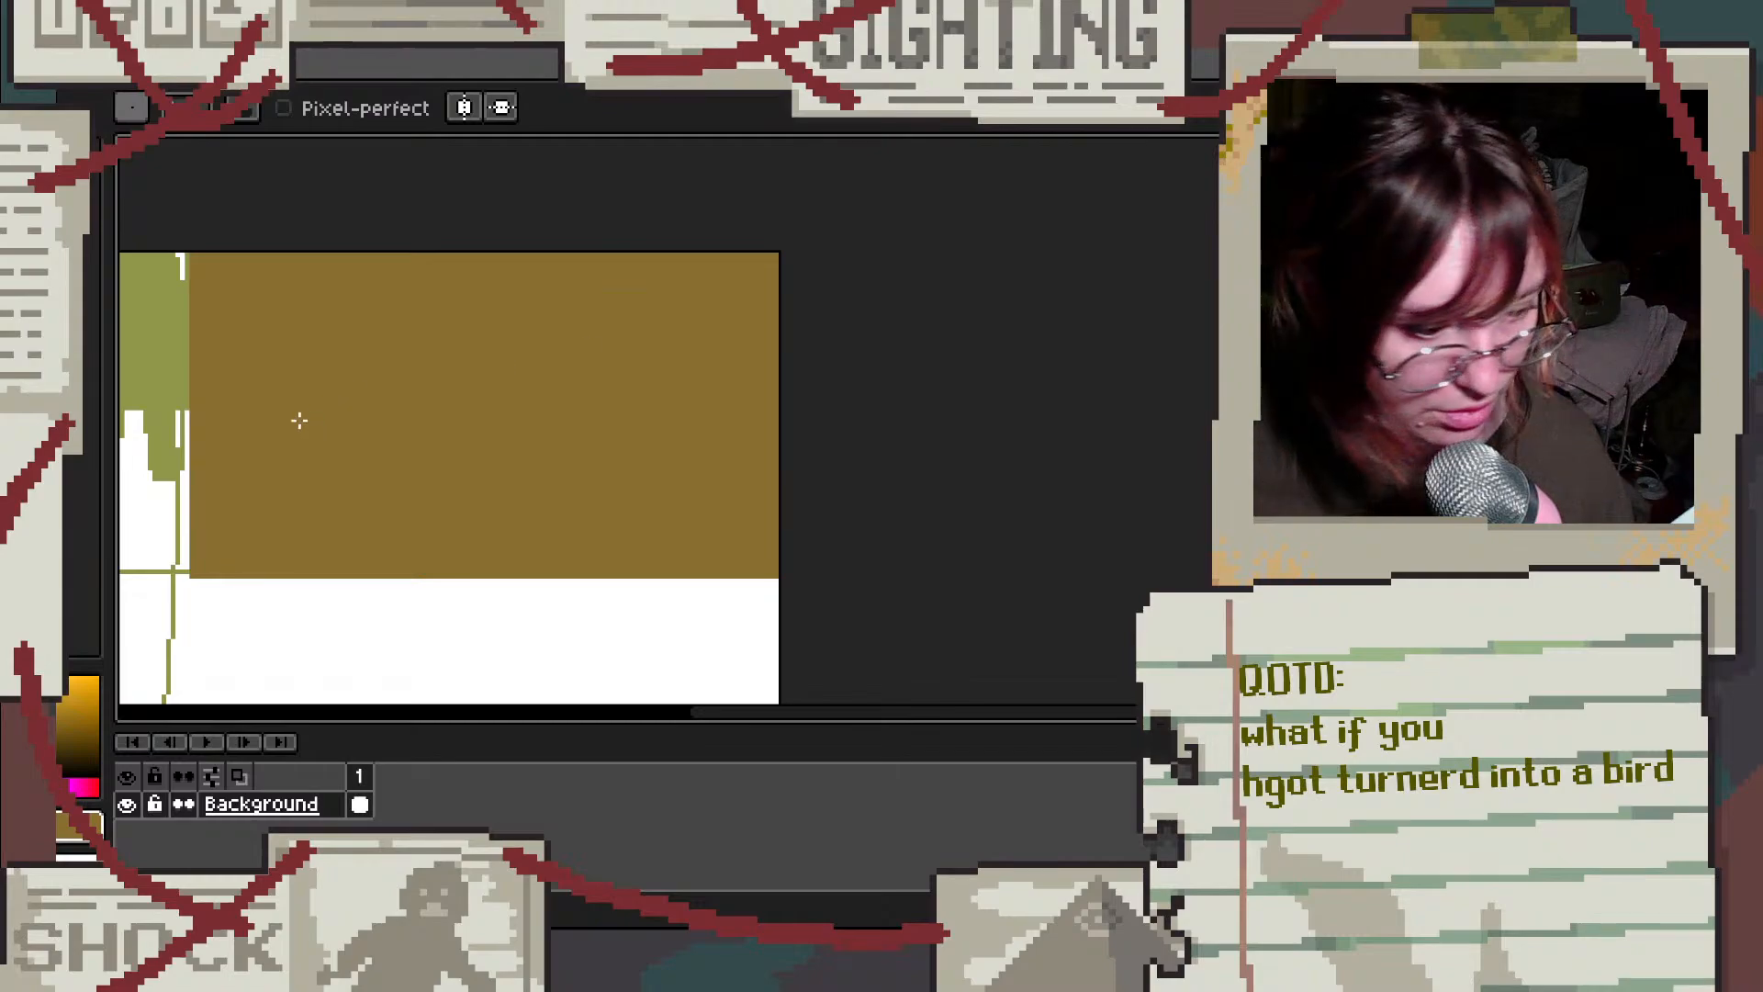
pyautogui.click(46, 275)
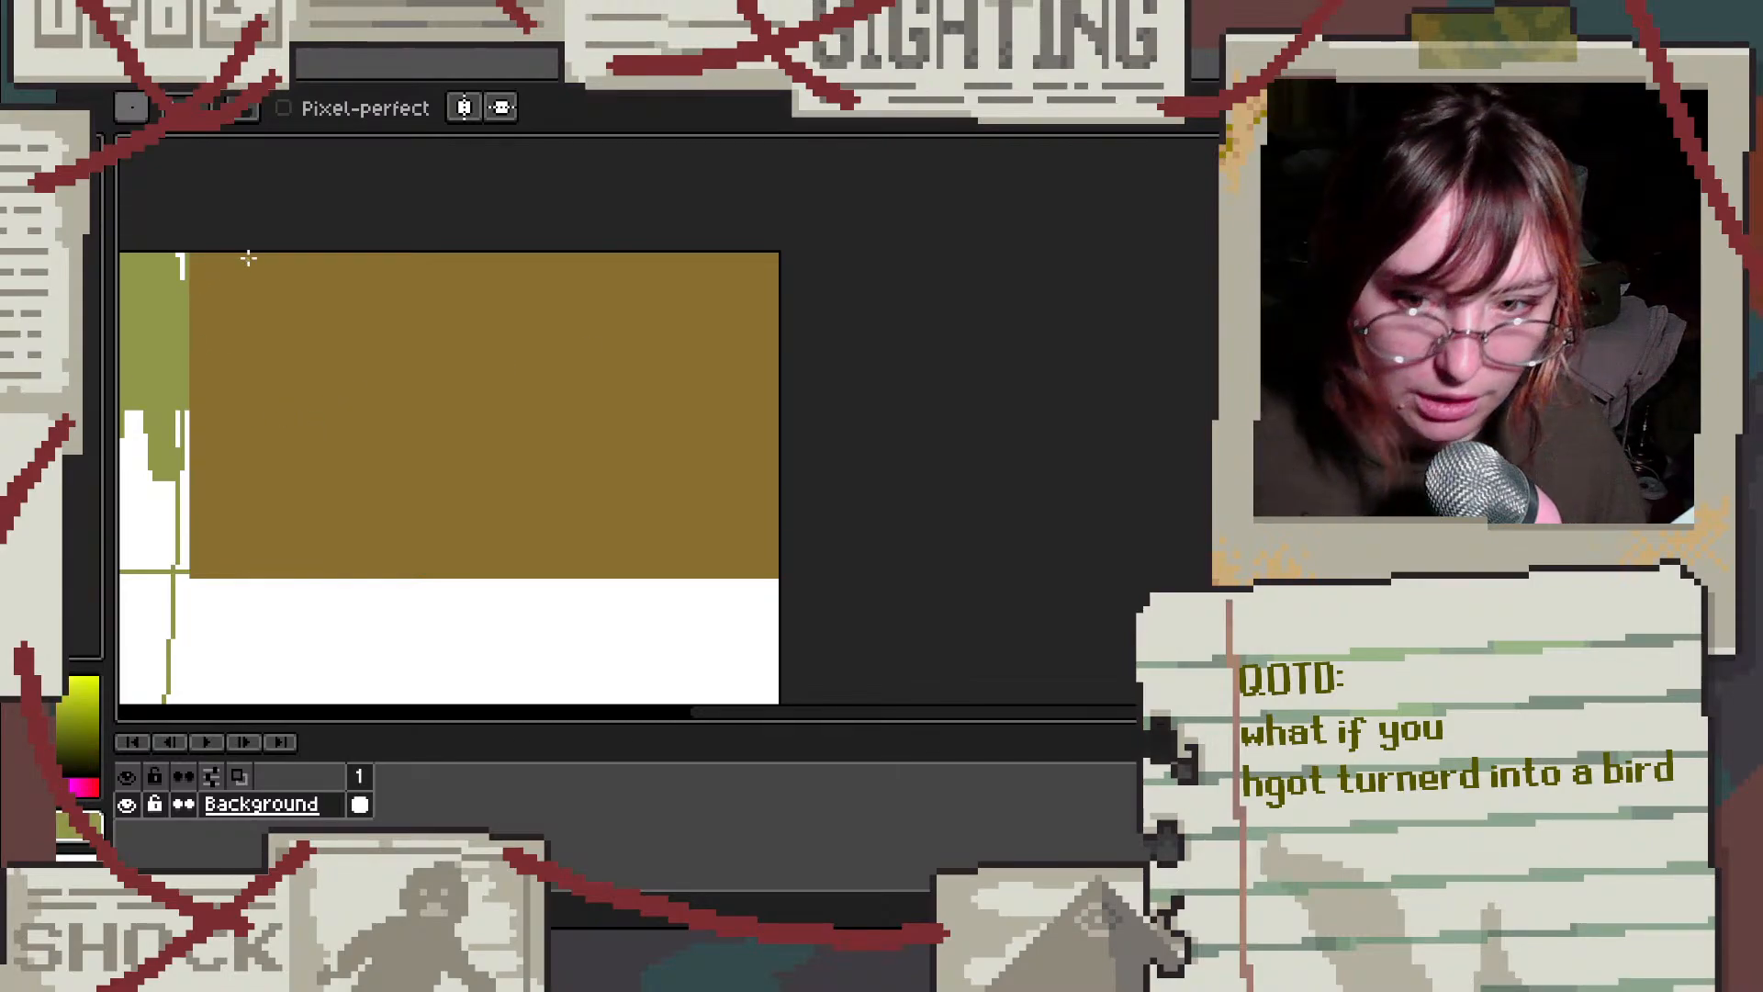
pyautogui.moveTo(199, 265)
pyautogui.mouseDown()
pyautogui.moveTo(213, 298)
pyautogui.moveTo(202, 569)
pyautogui.mouseUp()
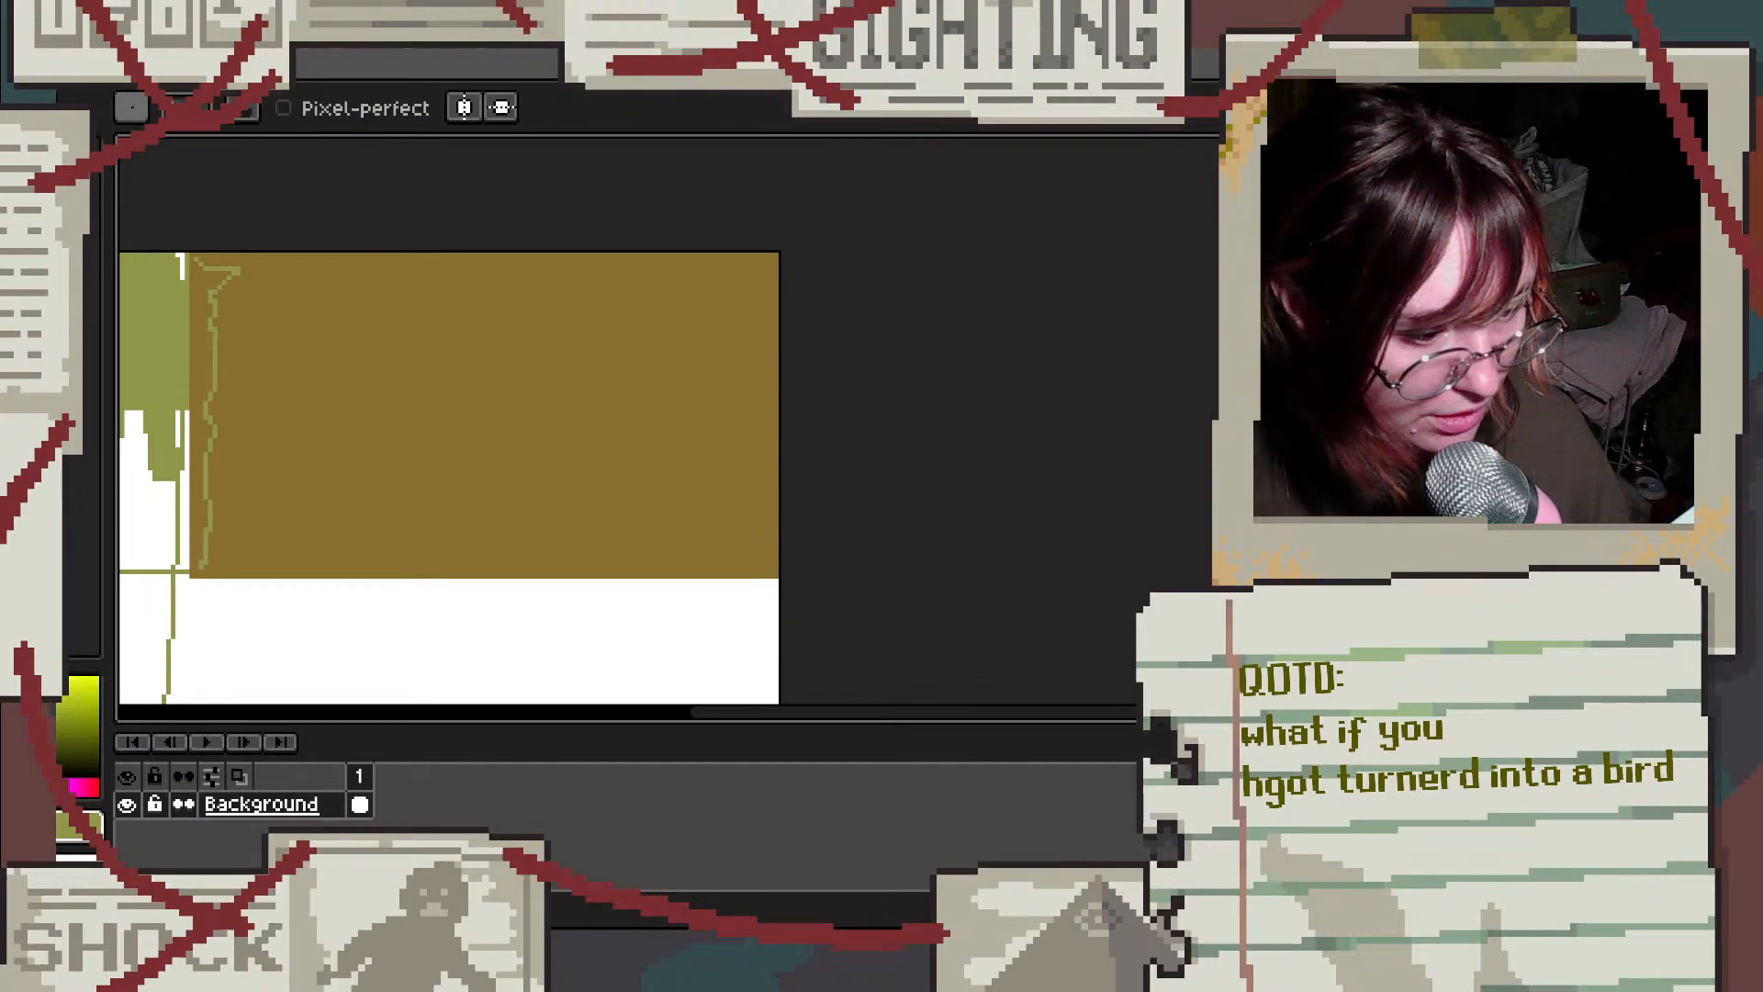
# Step: Draw a first column of three filled reddish-brown rectangles beside the olive line on the brown panel
pyautogui.keyDown('alt'); pyautogui.click(215, 281); pyautogui.keyUp('alt')
pyautogui.moveTo(243, 290)
pyautogui.mouseDown()
pyautogui.moveTo(325, 318)
pyautogui.moveTo(320, 276)
pyautogui.moveTo(248, 273)
pyautogui.moveTo(276, 281)
pyautogui.moveTo(234, 300)
pyautogui.moveTo(251, 326)
pyautogui.moveTo(323, 325)
pyautogui.mouseUp()
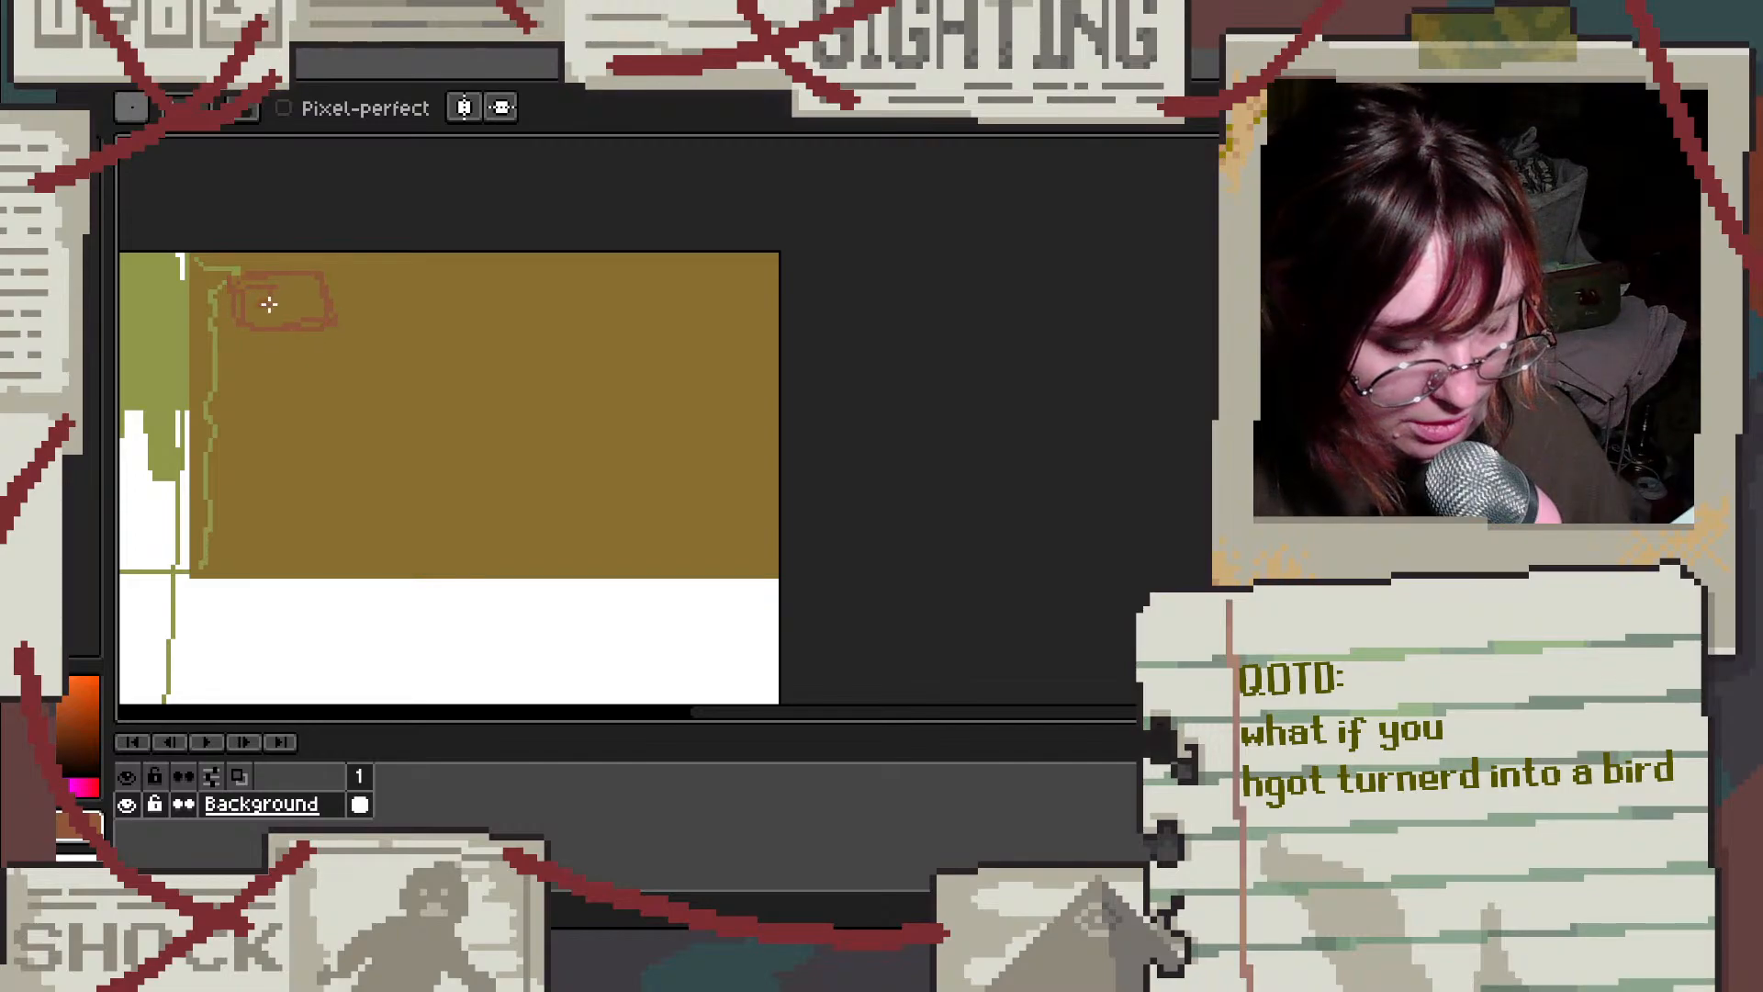
pyautogui.press('l')
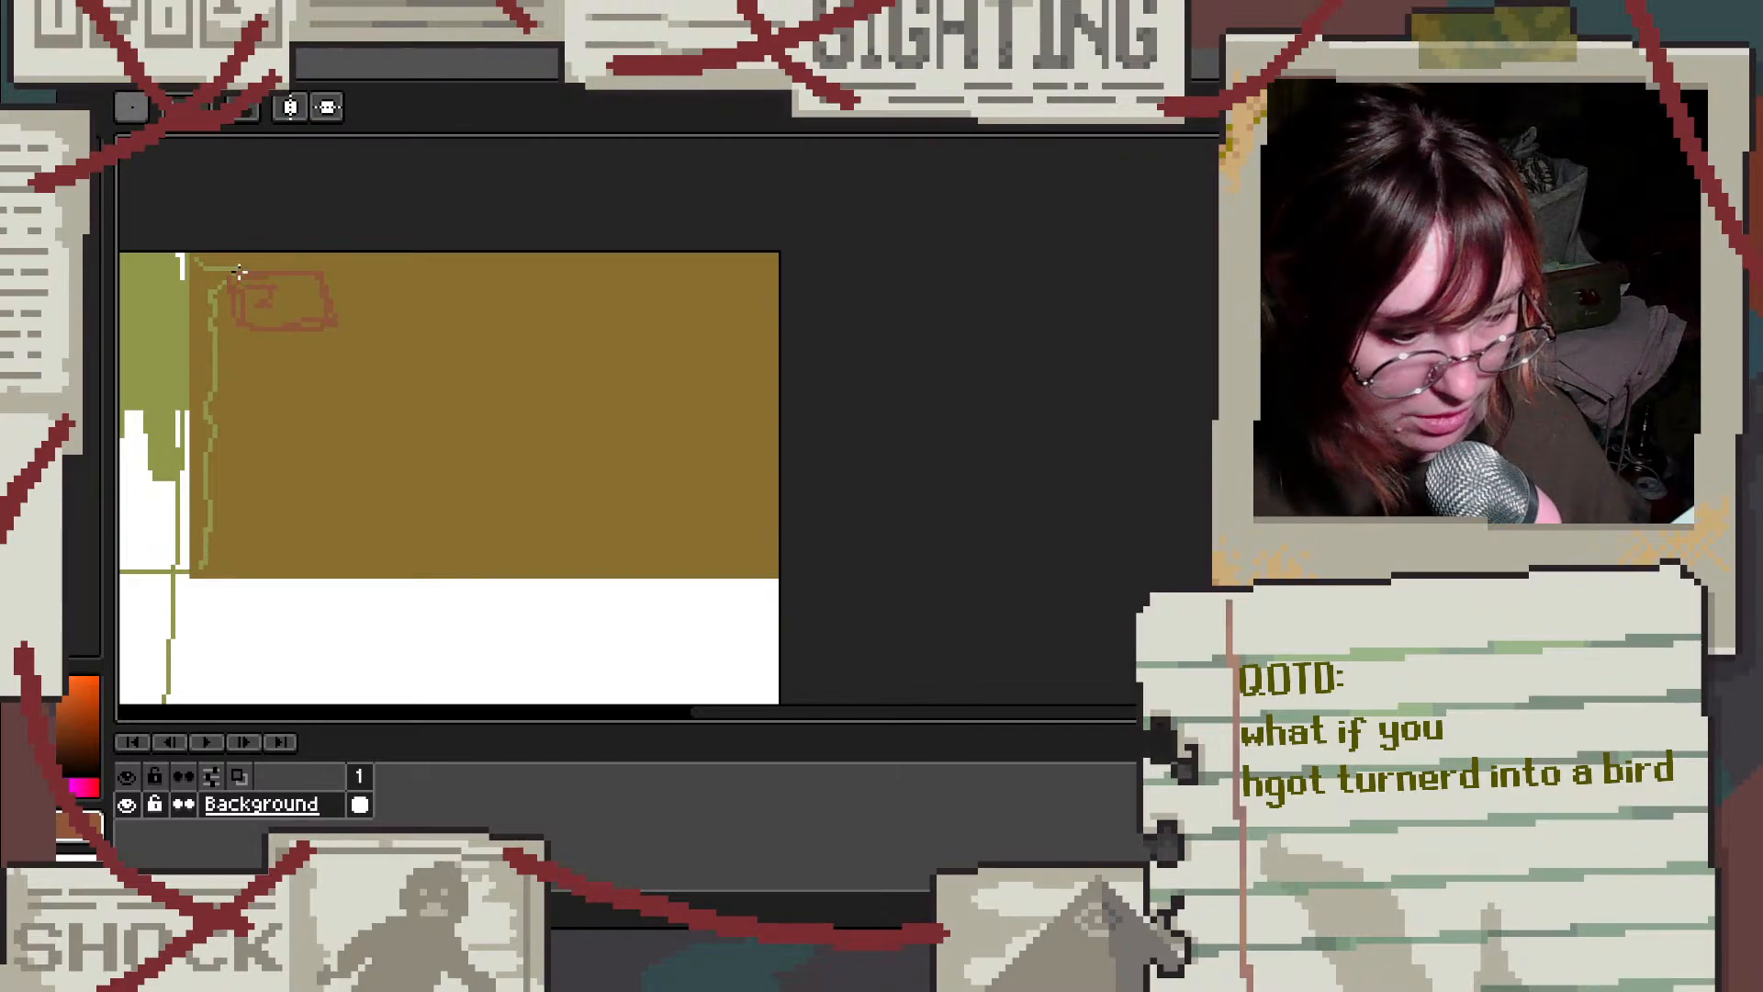
pyautogui.moveTo(229, 262); pyautogui.dragTo(342, 330)
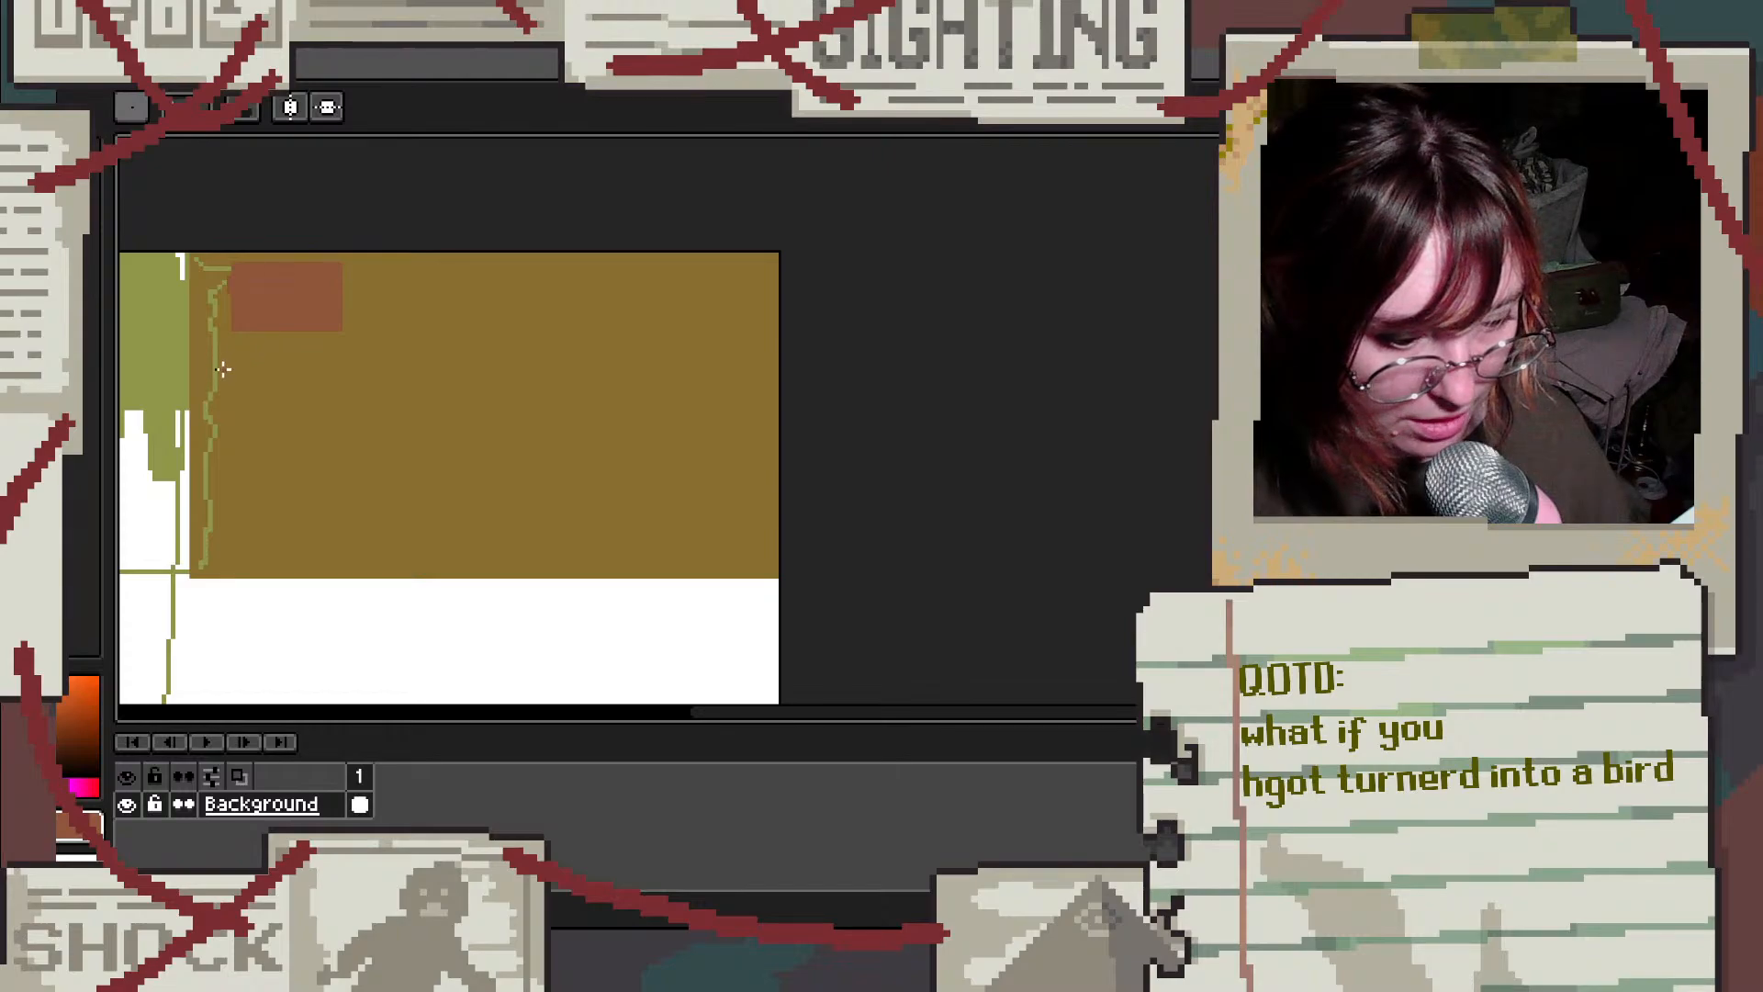
pyautogui.moveTo(232, 360); pyautogui.dragTo(343, 431)
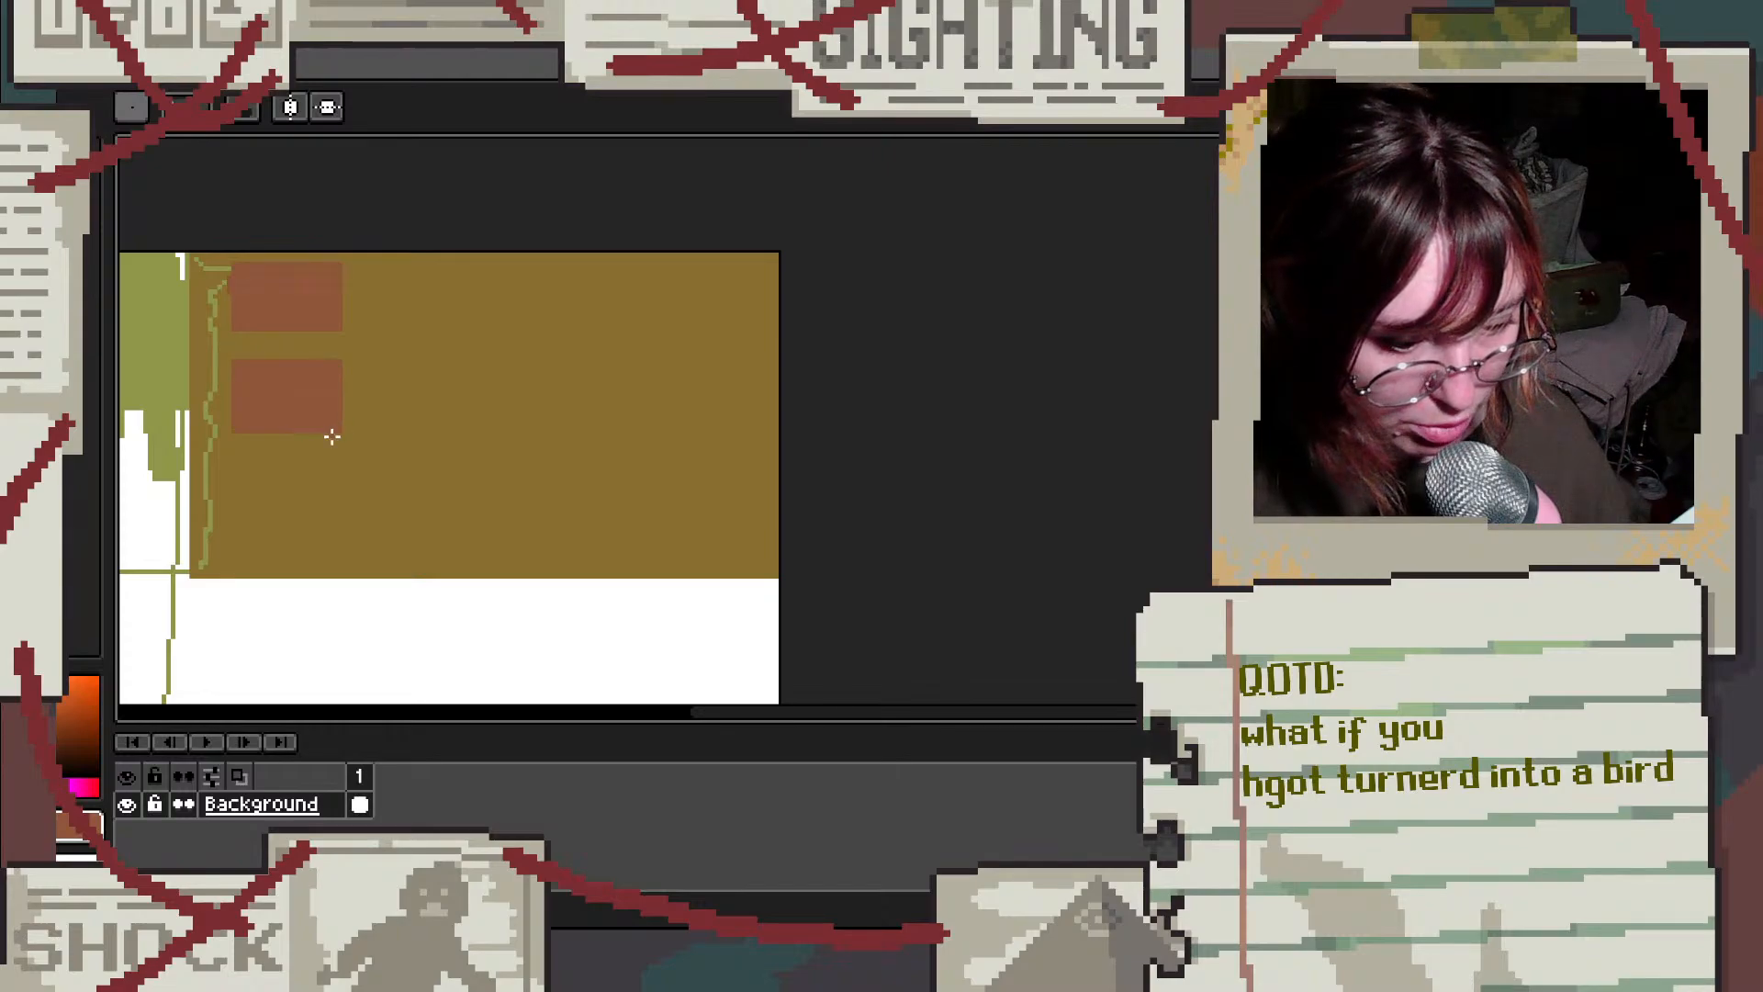
pyautogui.moveTo(232, 460); pyautogui.dragTo(338, 523)
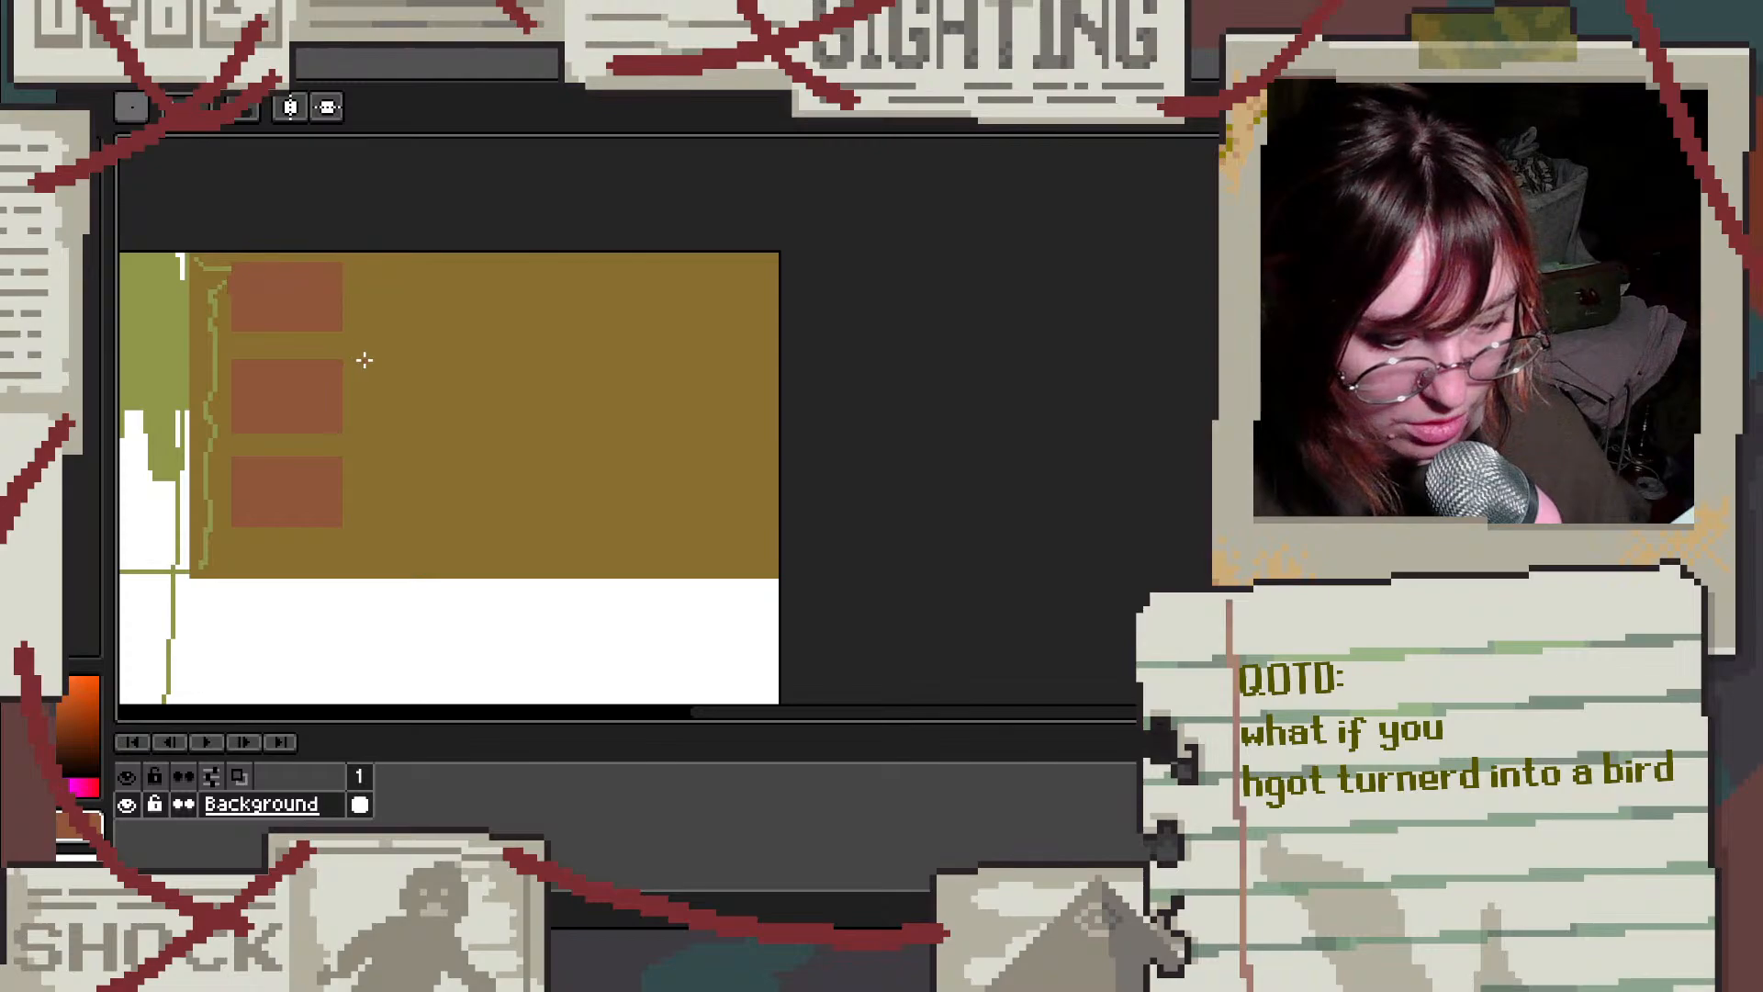
# Step: Add a second column of three filled reddish-brown rectangles next to the first column
pyautogui.moveTo(361, 360); pyautogui.dragTo(472, 428)
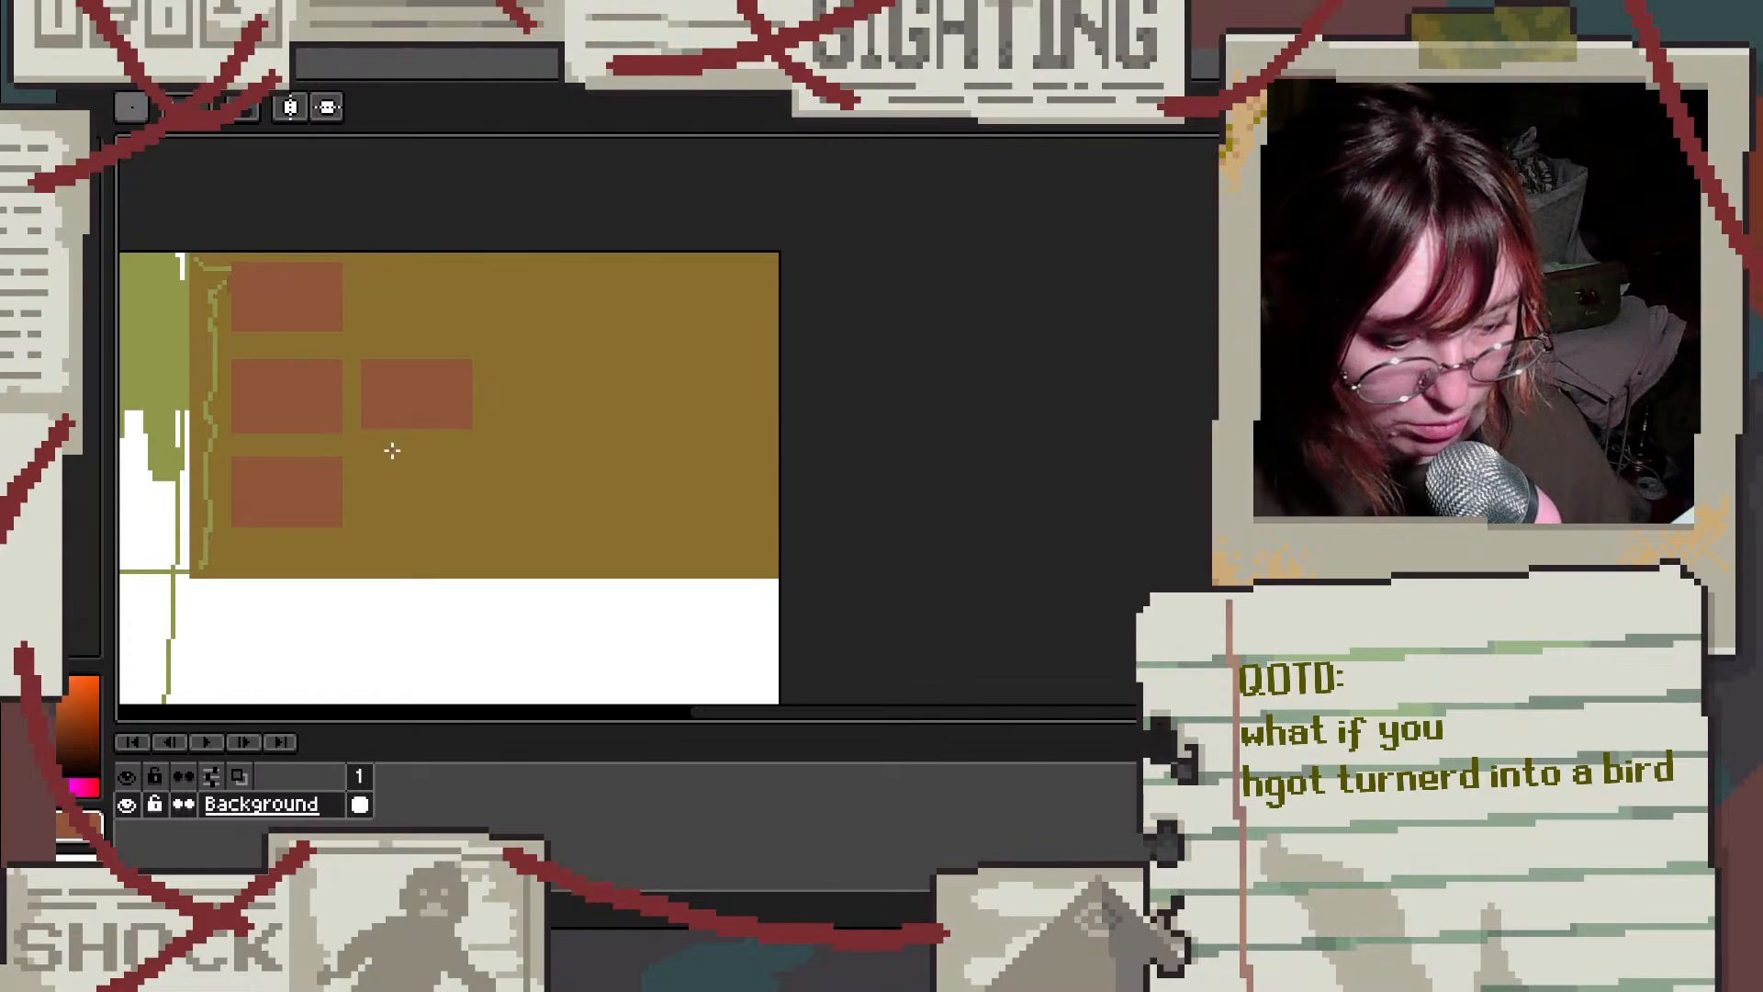
pyautogui.moveTo(364, 449); pyautogui.dragTo(470, 525)
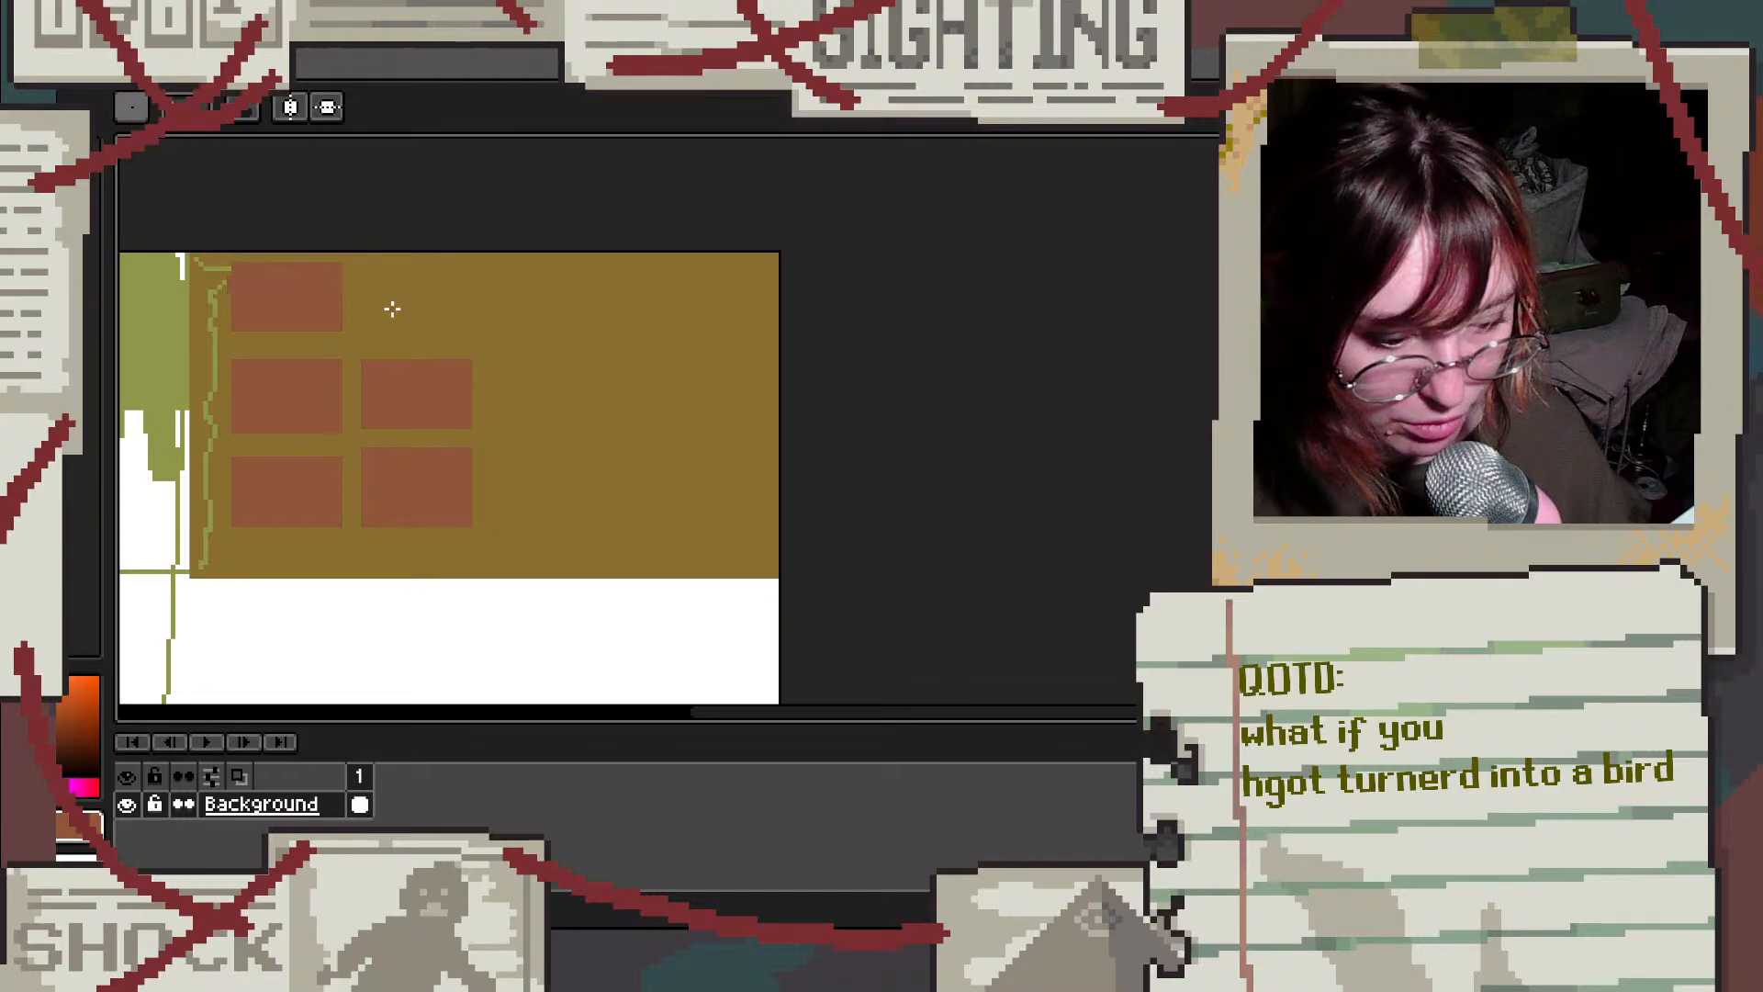
pyautogui.moveTo(363, 334); pyautogui.dragTo(427, 278)
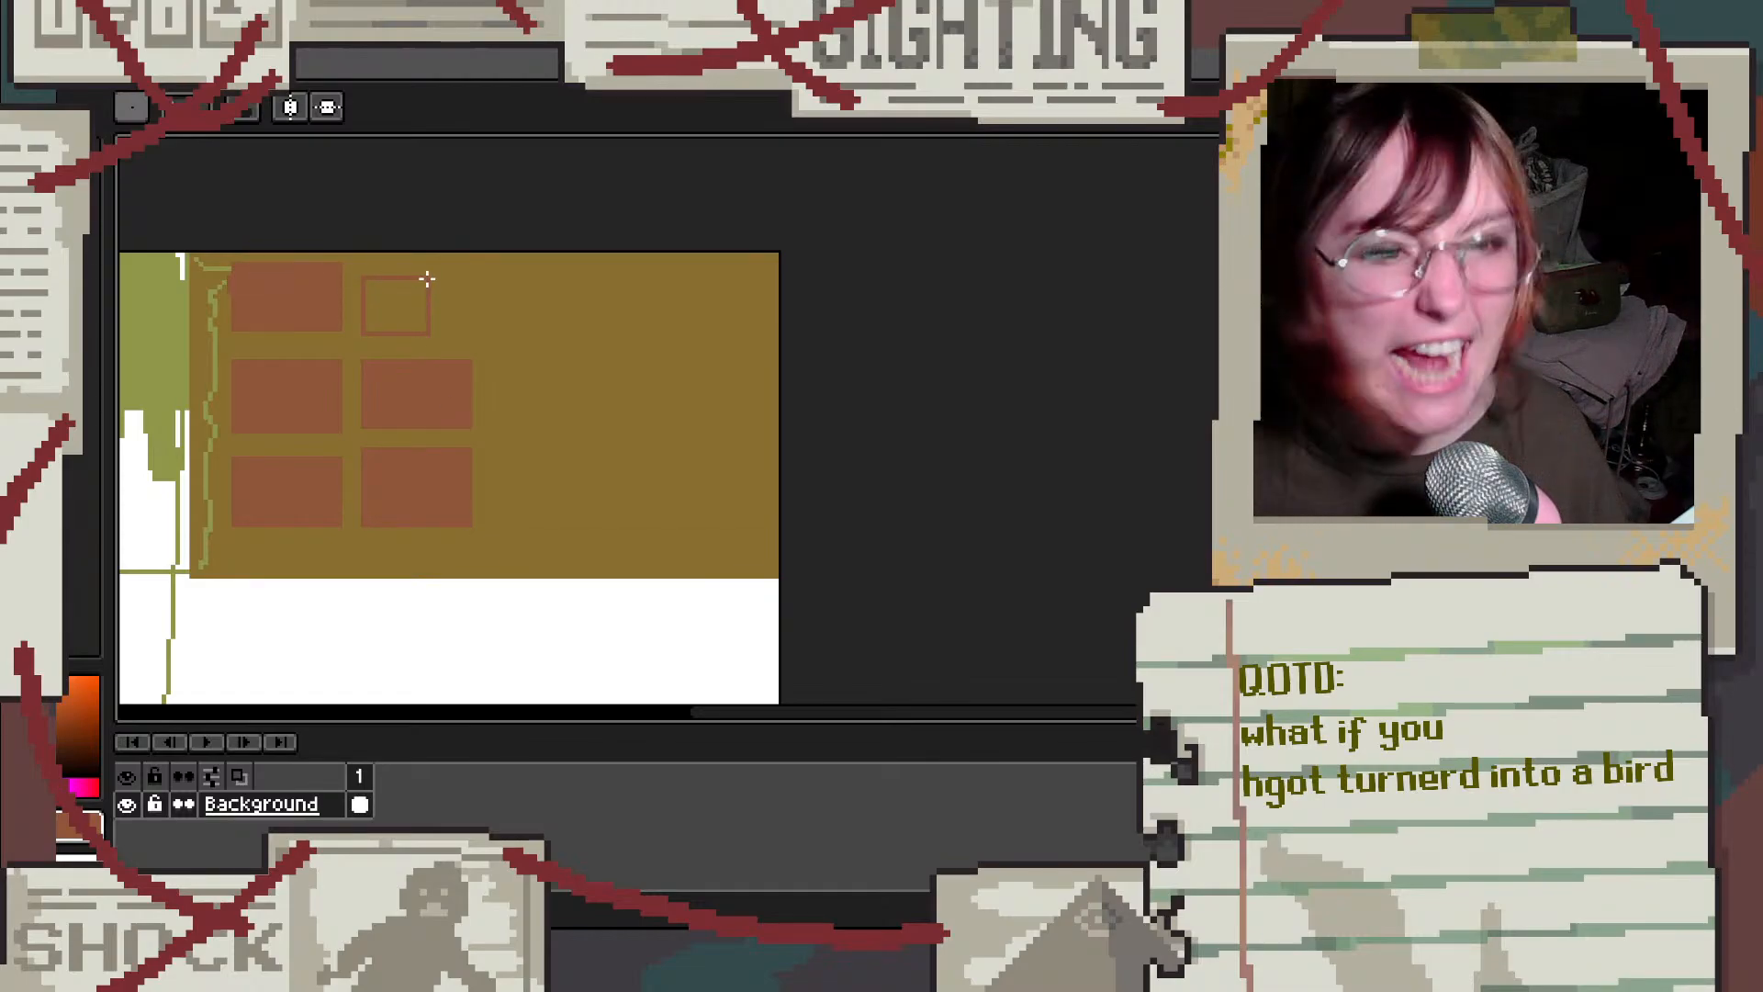
pyautogui.moveTo(427, 278); pyautogui.dragTo(489, 274)
# Step: Draw the third and fourth columns of filled reddish-brown rectangles to complete a grid of four columns by three rows
pyautogui.moveTo(462, 263)
pyautogui.mouseDown()
pyautogui.moveTo(543, 290)
pyautogui.moveTo(602, 340)
pyautogui.mouseUp()
pyautogui.moveTo(494, 357); pyautogui.dragTo(606, 424)
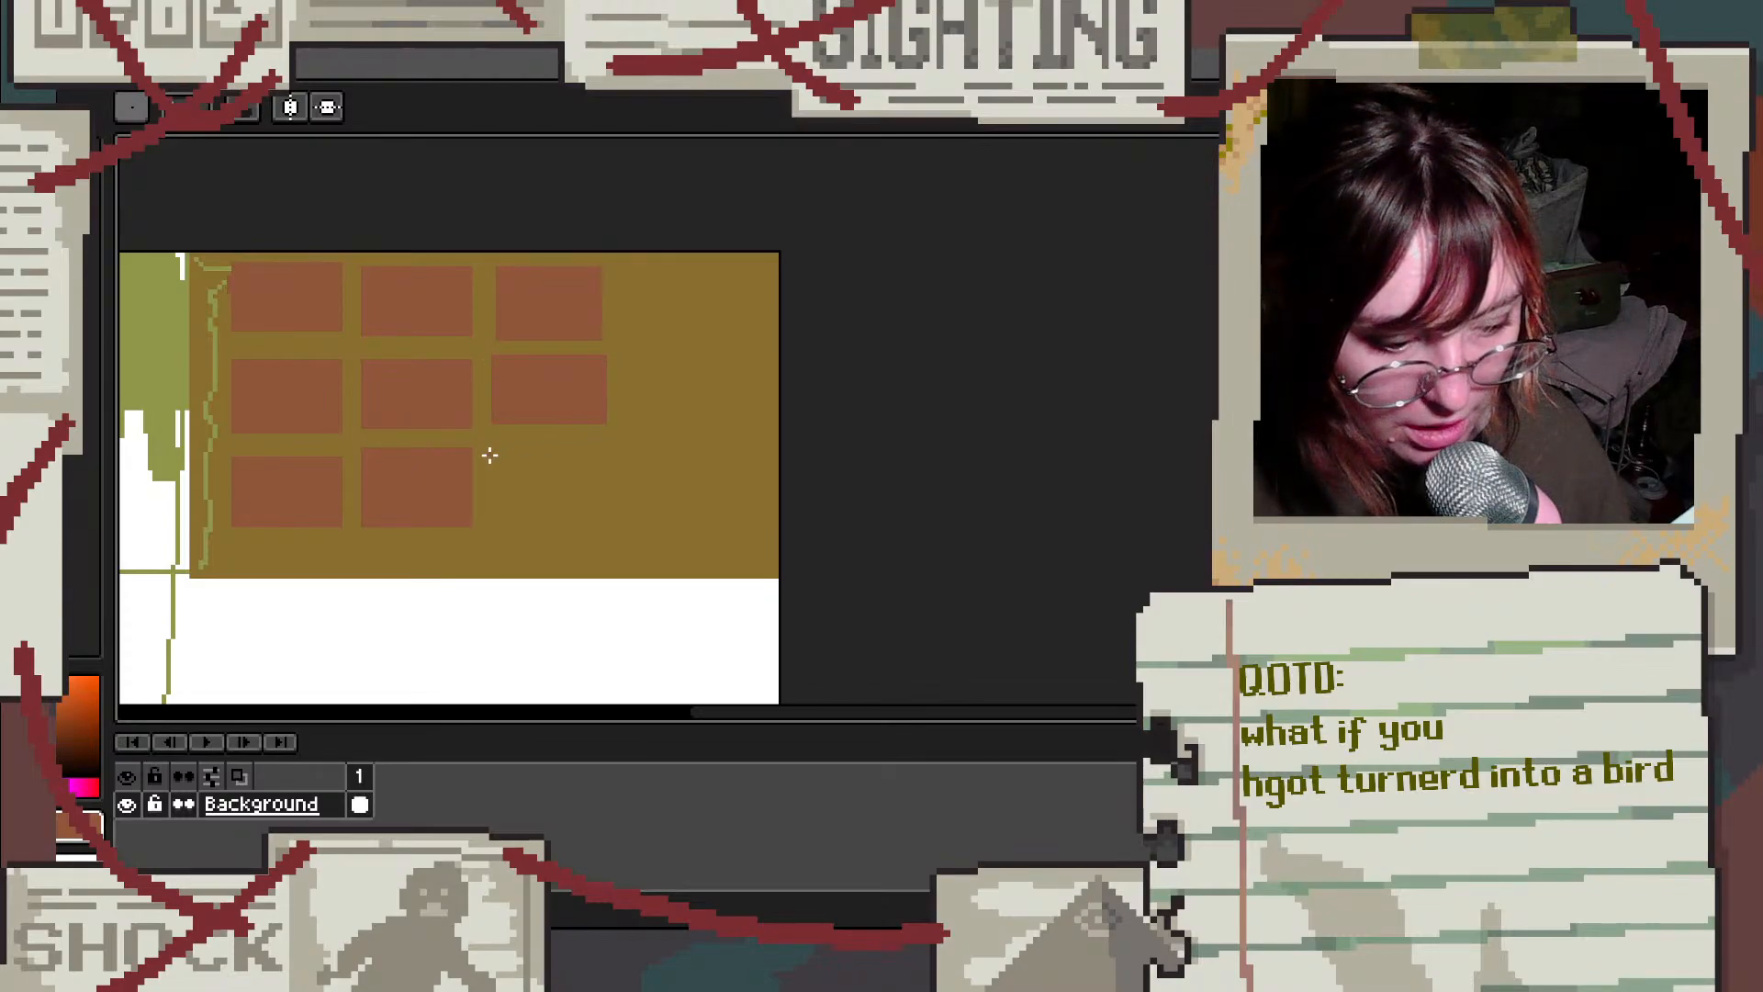
pyautogui.moveTo(497, 448); pyautogui.dragTo(741, 456)
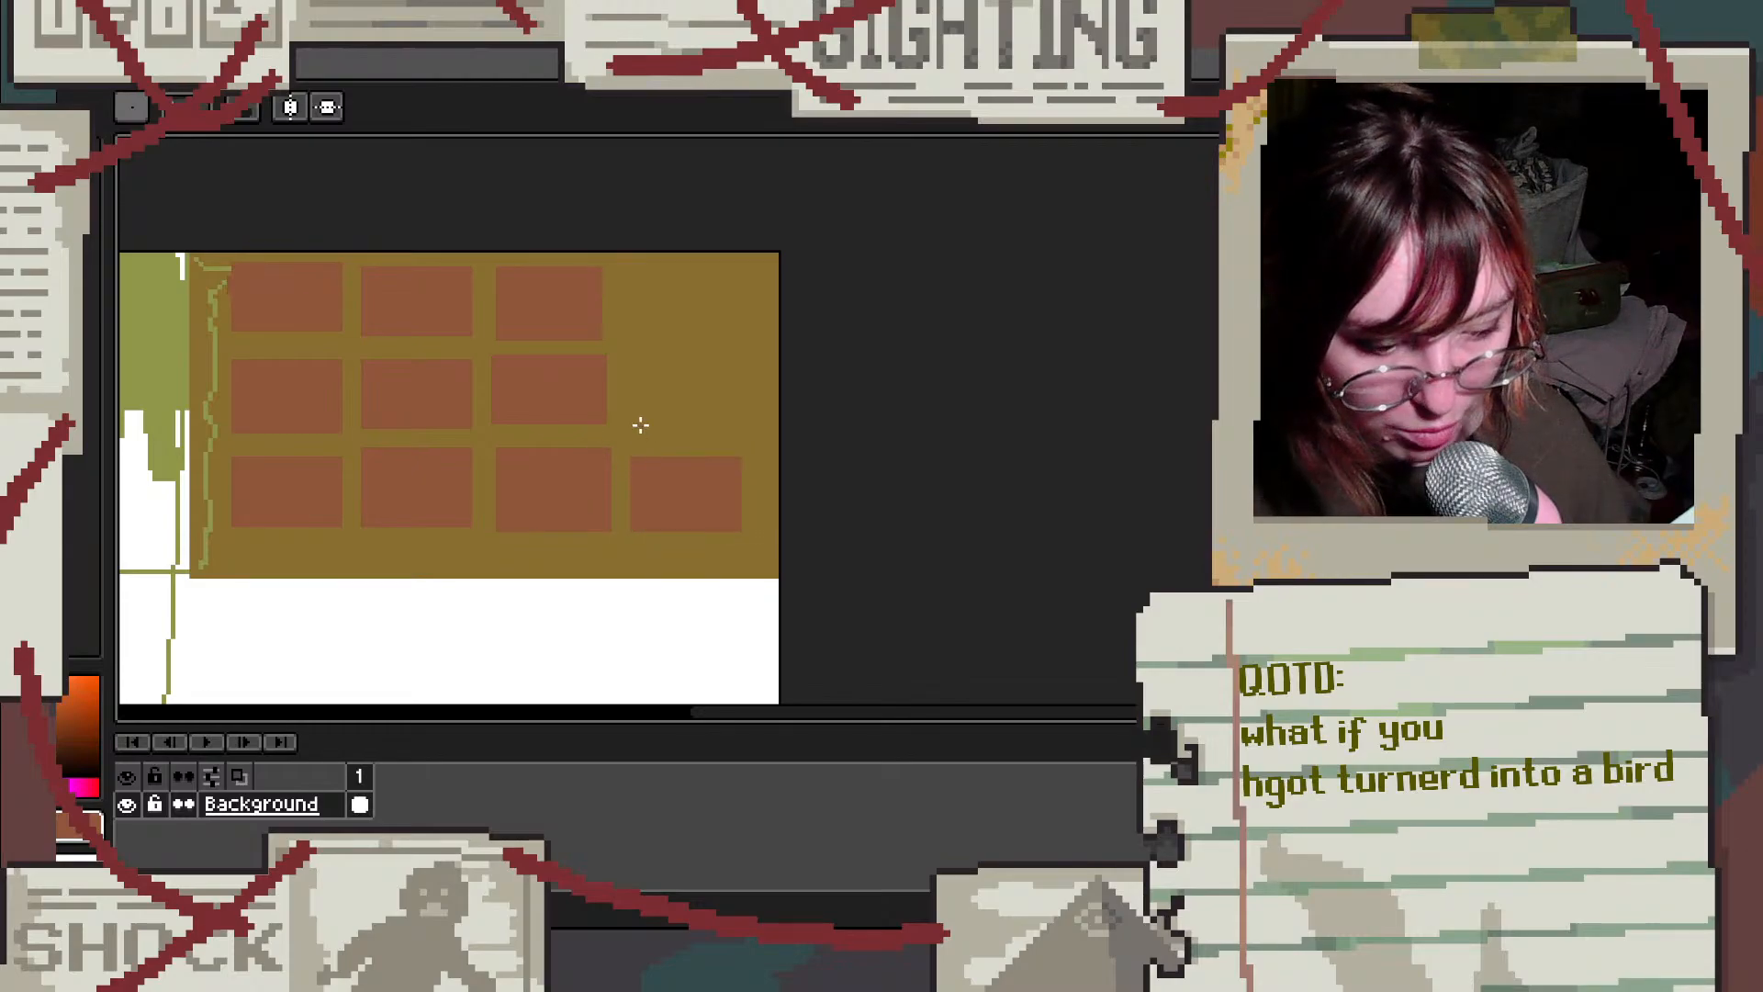
pyautogui.moveTo(636, 427); pyautogui.dragTo(730, 360)
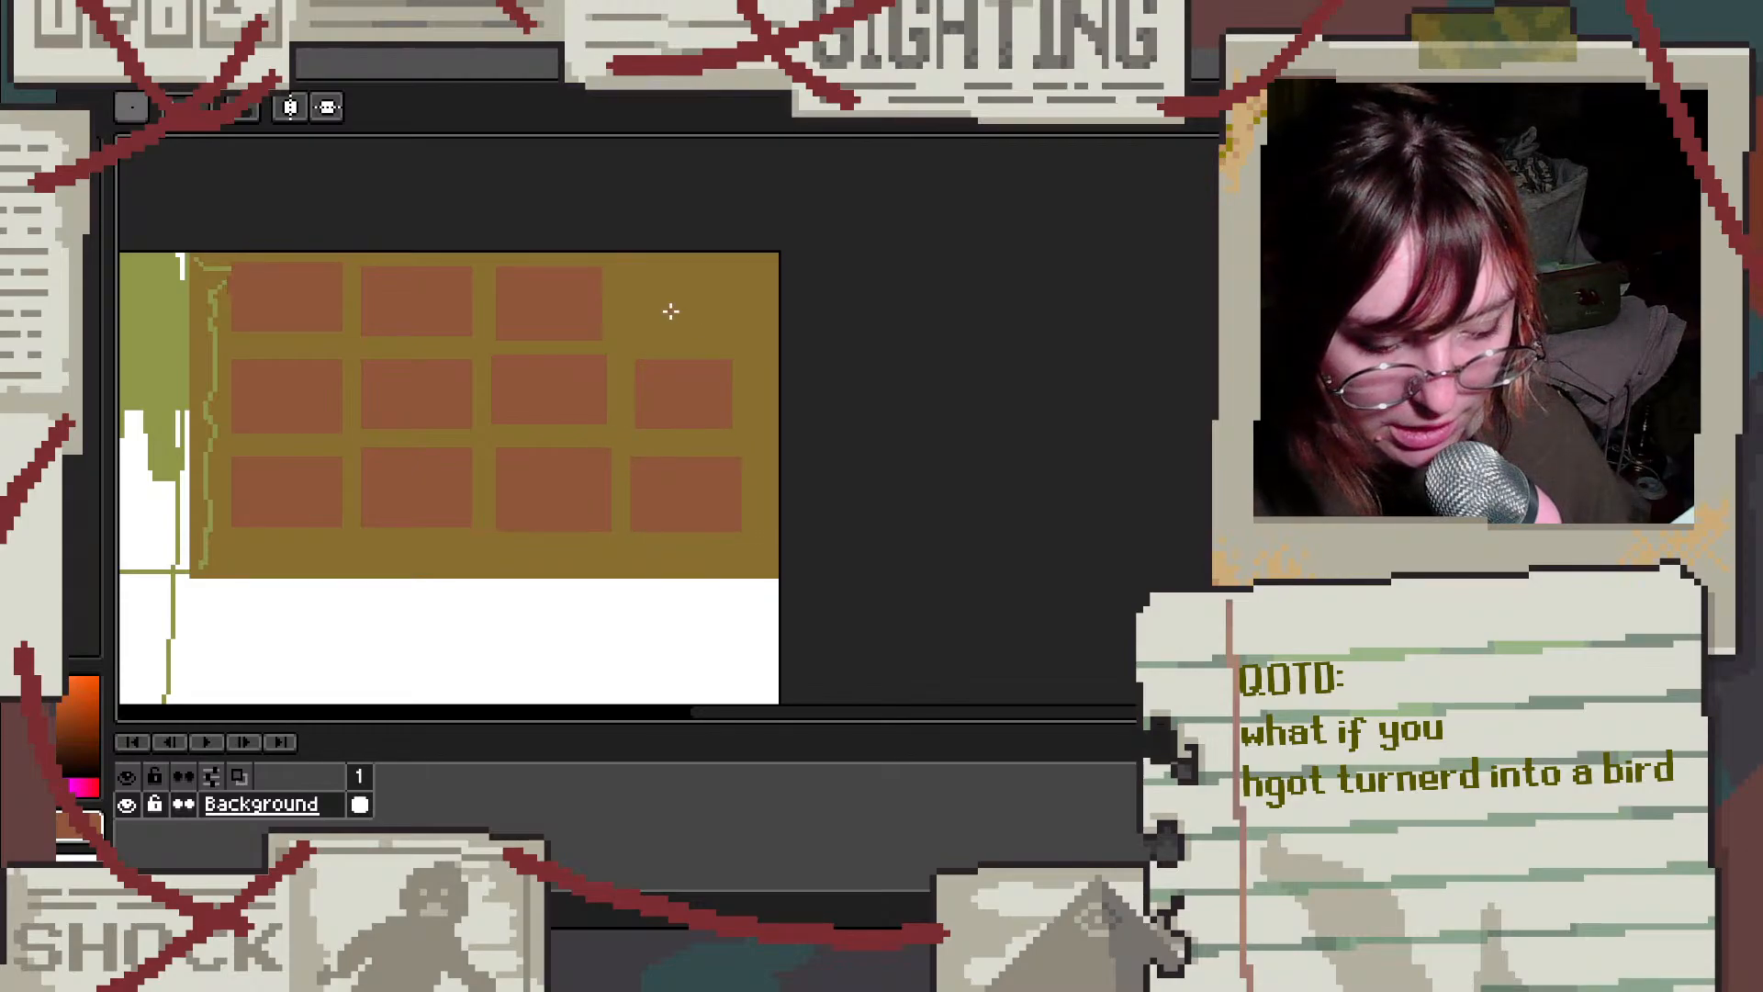
pyautogui.moveTo(631, 329); pyautogui.dragTo(738, 269)
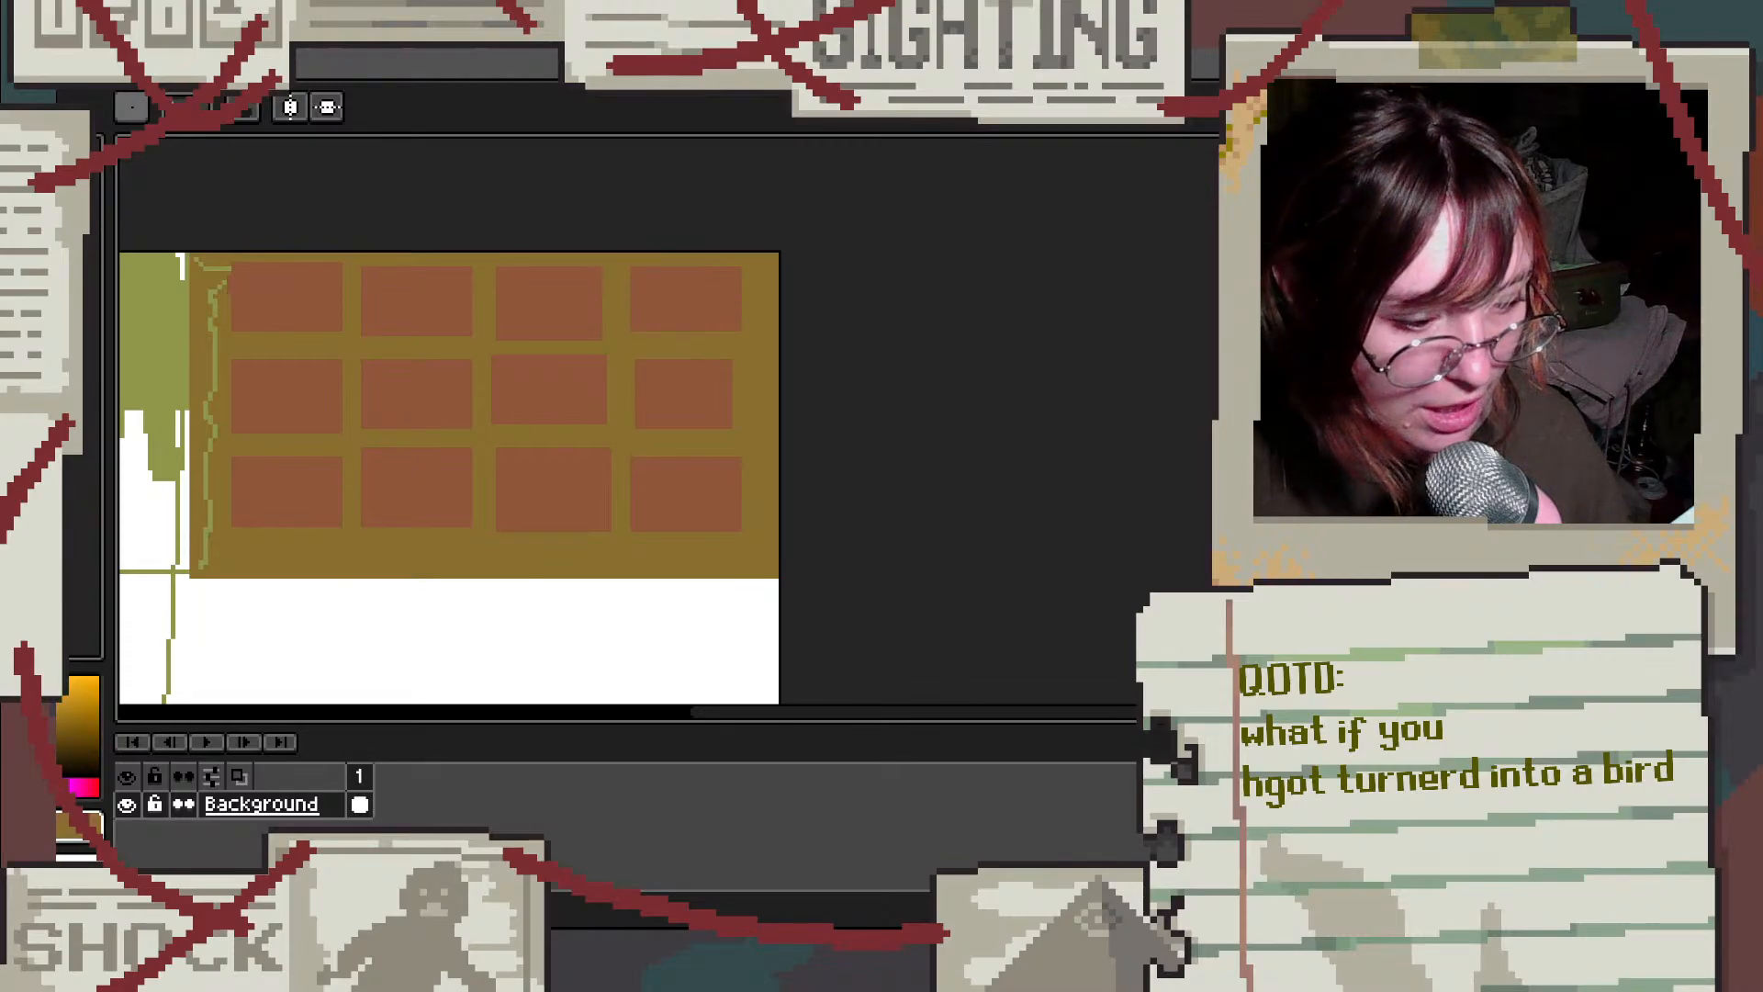
# Step: Sketch an orange vegetable with green leaves in the first box of the upper row and a bright green cluster in the second
pyautogui.click(50, 170)
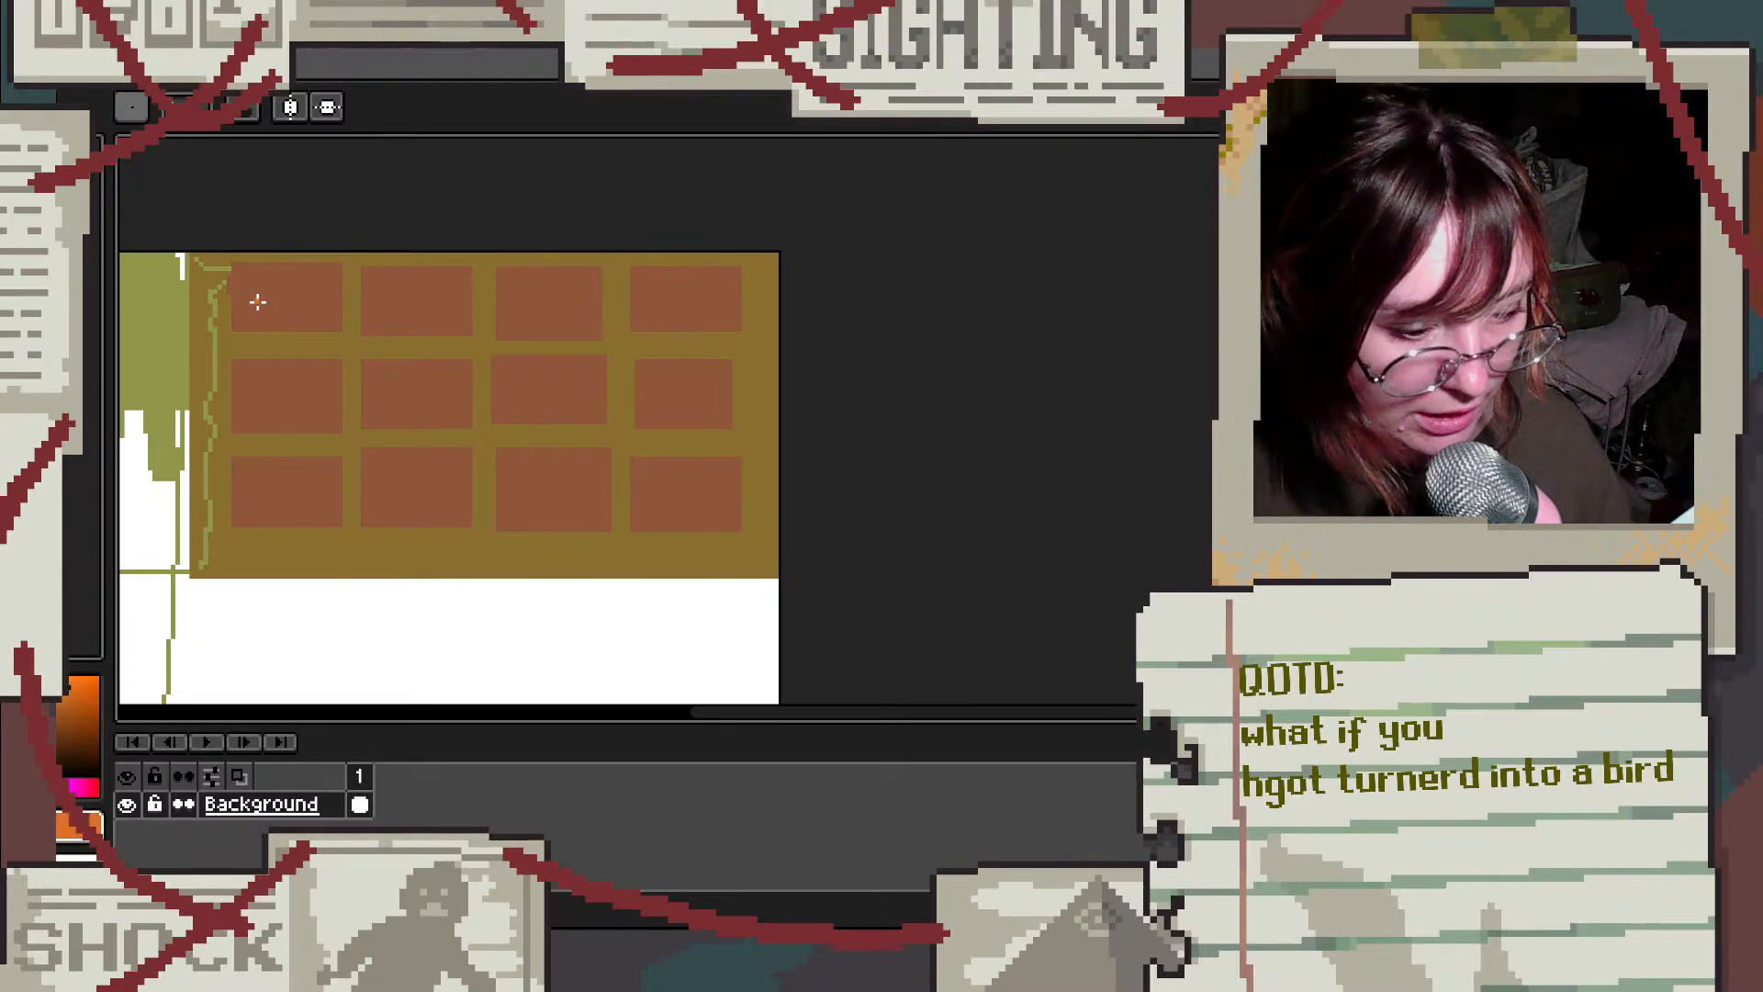
pyautogui.moveTo(255, 308); pyautogui.dragTo(310, 280)
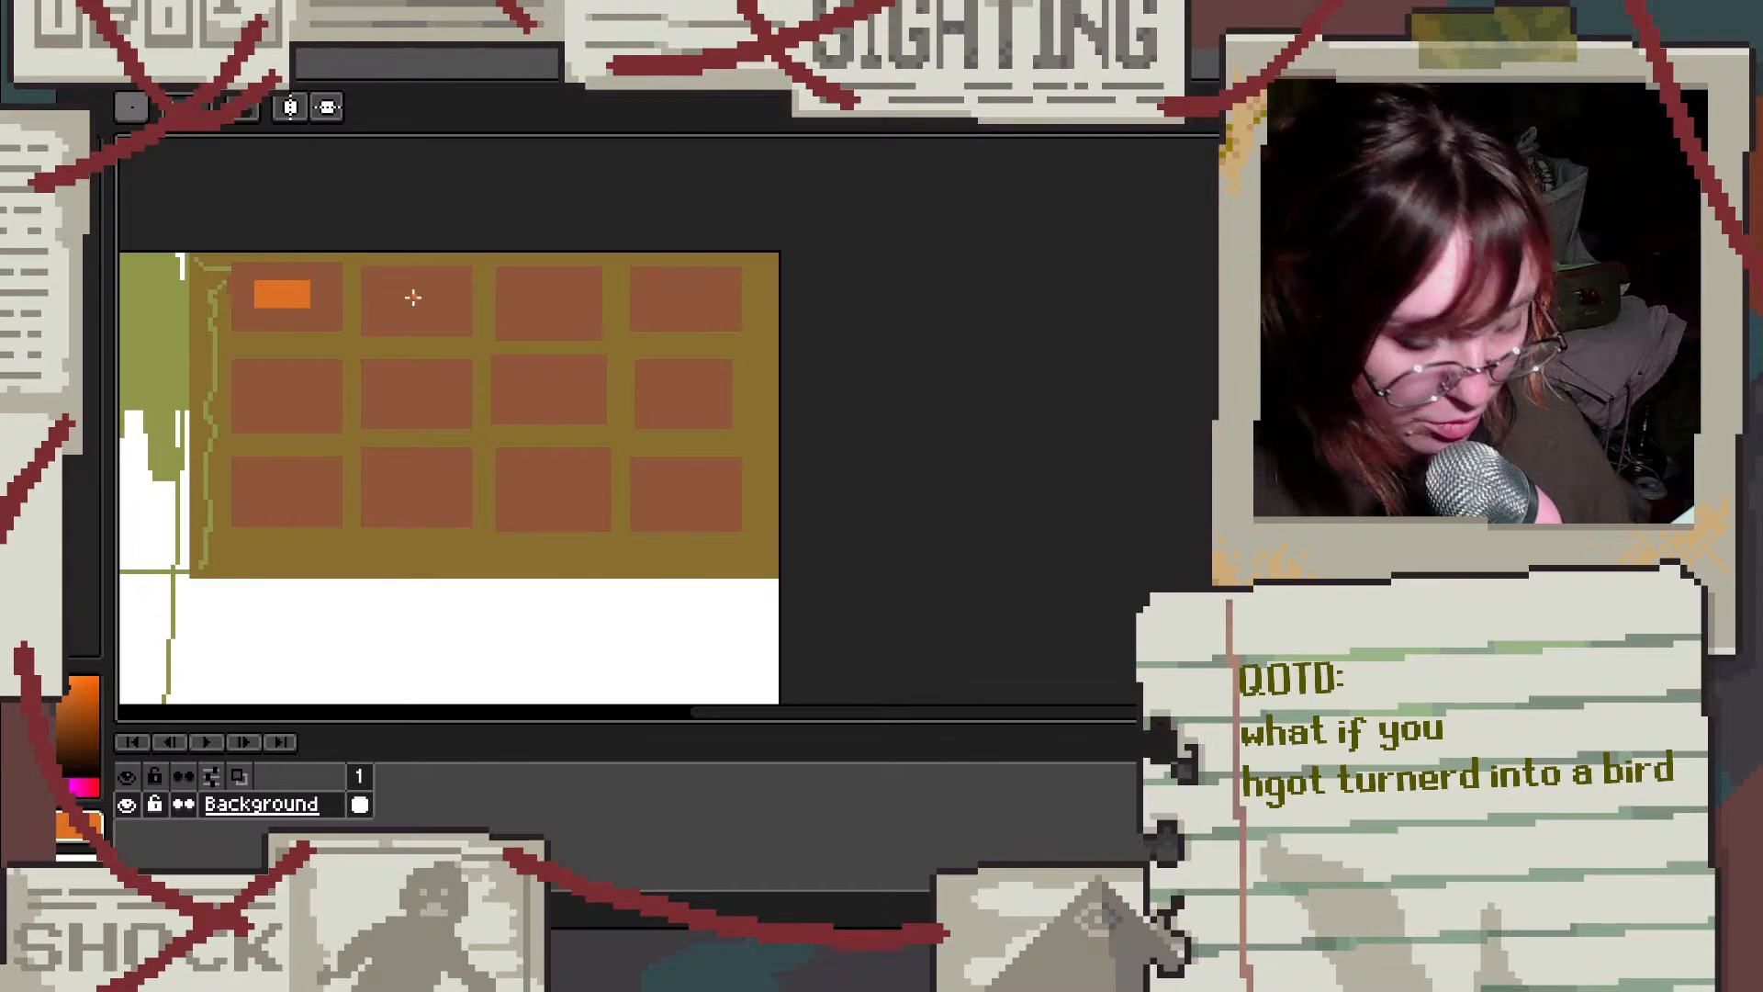
pyautogui.hotkey('ctrl', 'z')
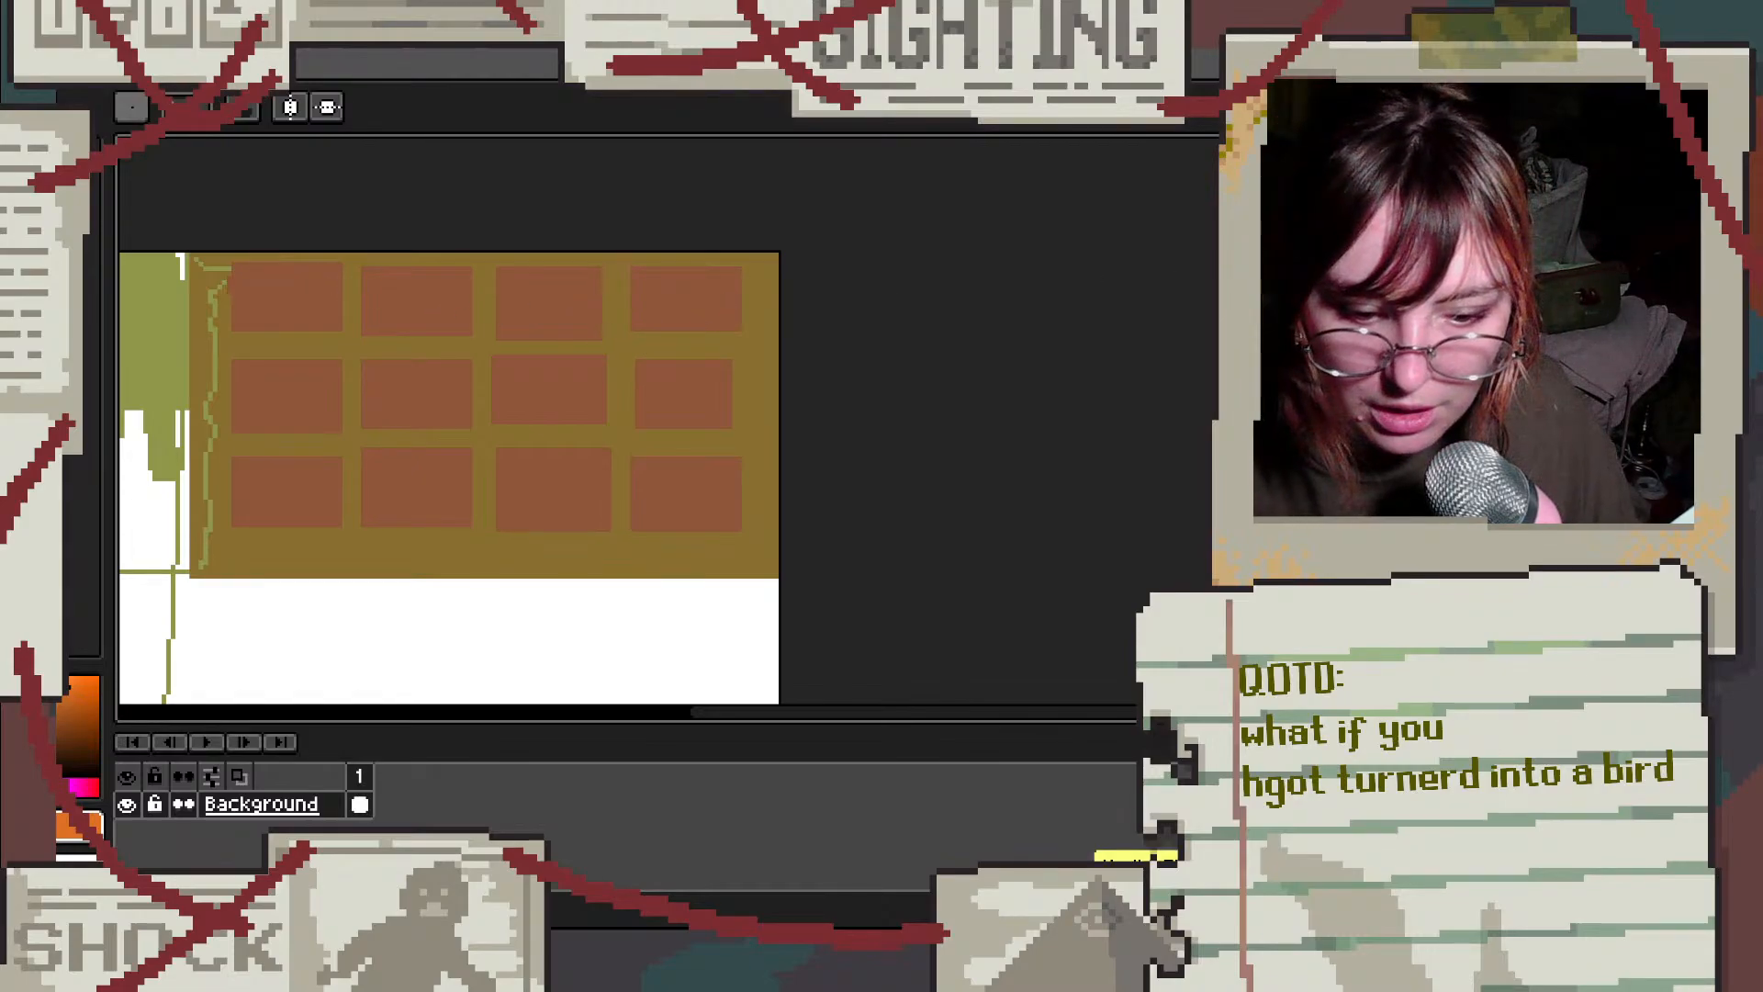
pyautogui.press('b')
pyautogui.moveTo(260, 310)
pyautogui.mouseDown()
pyautogui.moveTo(318, 312)
pyautogui.moveTo(264, 313)
pyautogui.moveTo(296, 299)
pyautogui.moveTo(281, 288)
pyautogui.moveTo(298, 302)
pyautogui.moveTo(289, 268)
pyautogui.moveTo(289, 286)
pyautogui.moveTo(385, 286)
pyautogui.moveTo(416, 322)
pyautogui.moveTo(447, 298)
pyautogui.moveTo(441, 278)
pyautogui.moveTo(392, 275)
pyautogui.moveTo(424, 308)
pyautogui.mouseUp()
pyautogui.click(65, 188)
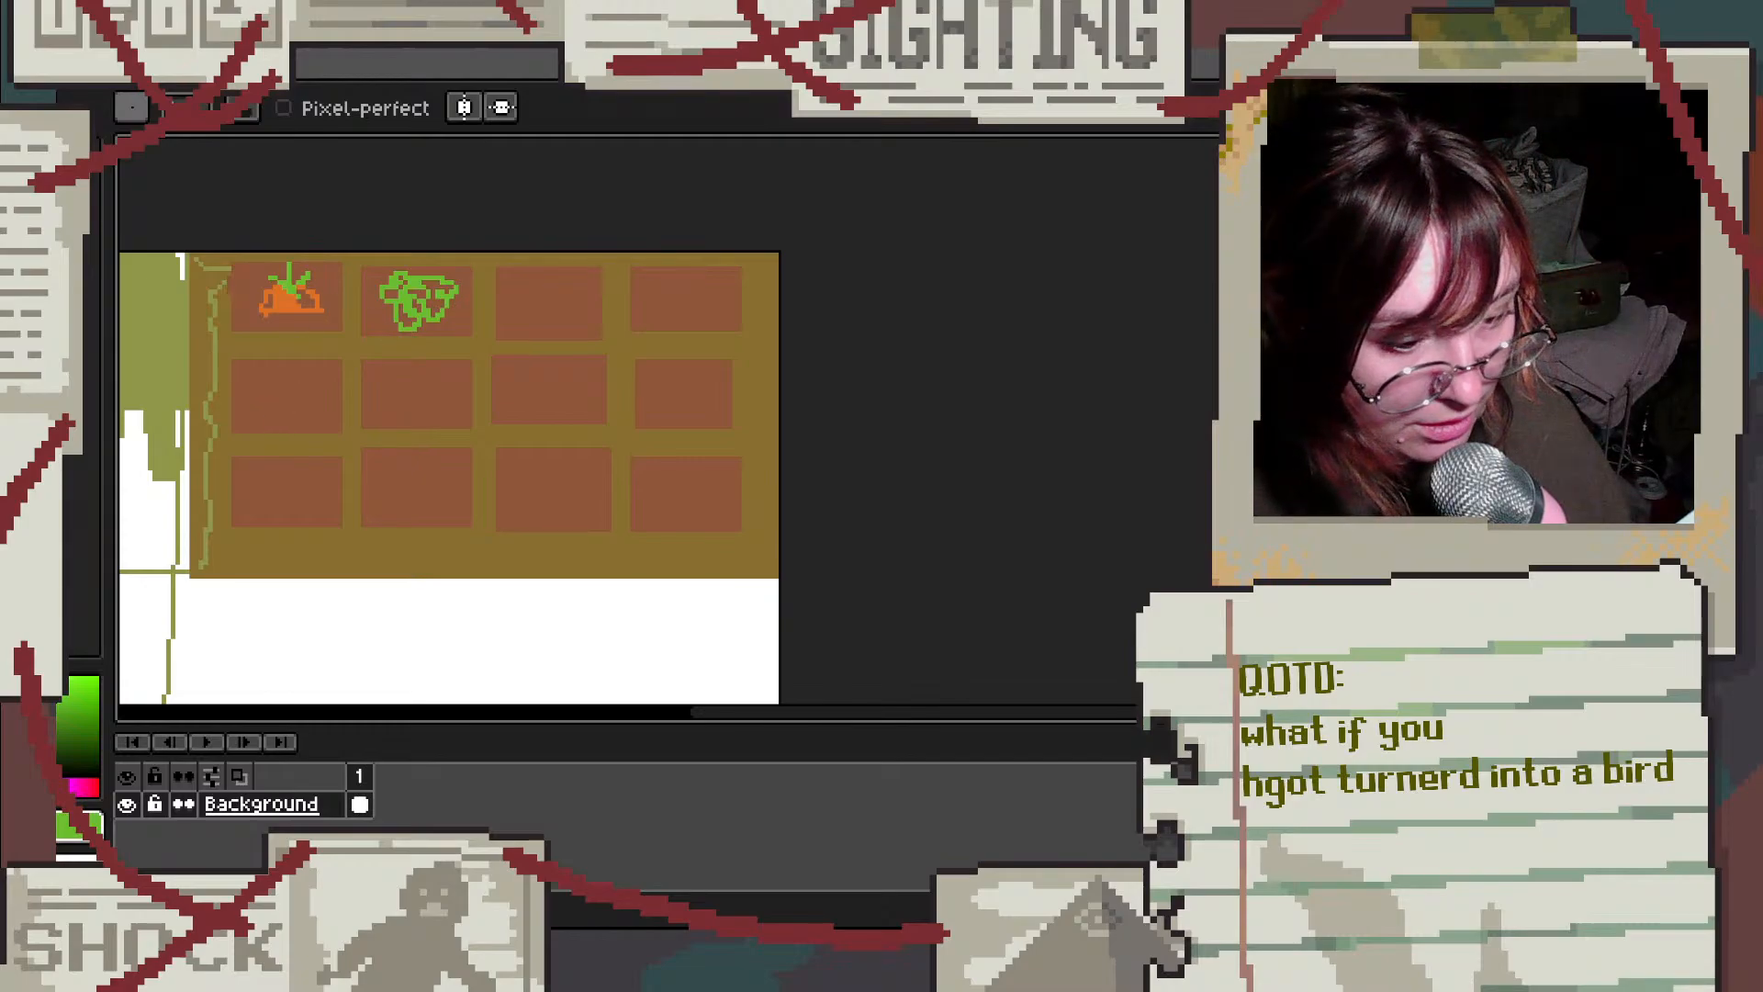
# Step: Sketch a cluster of rounded green and orange outlines in the first box of the middle row
pyautogui.click(55, 275)
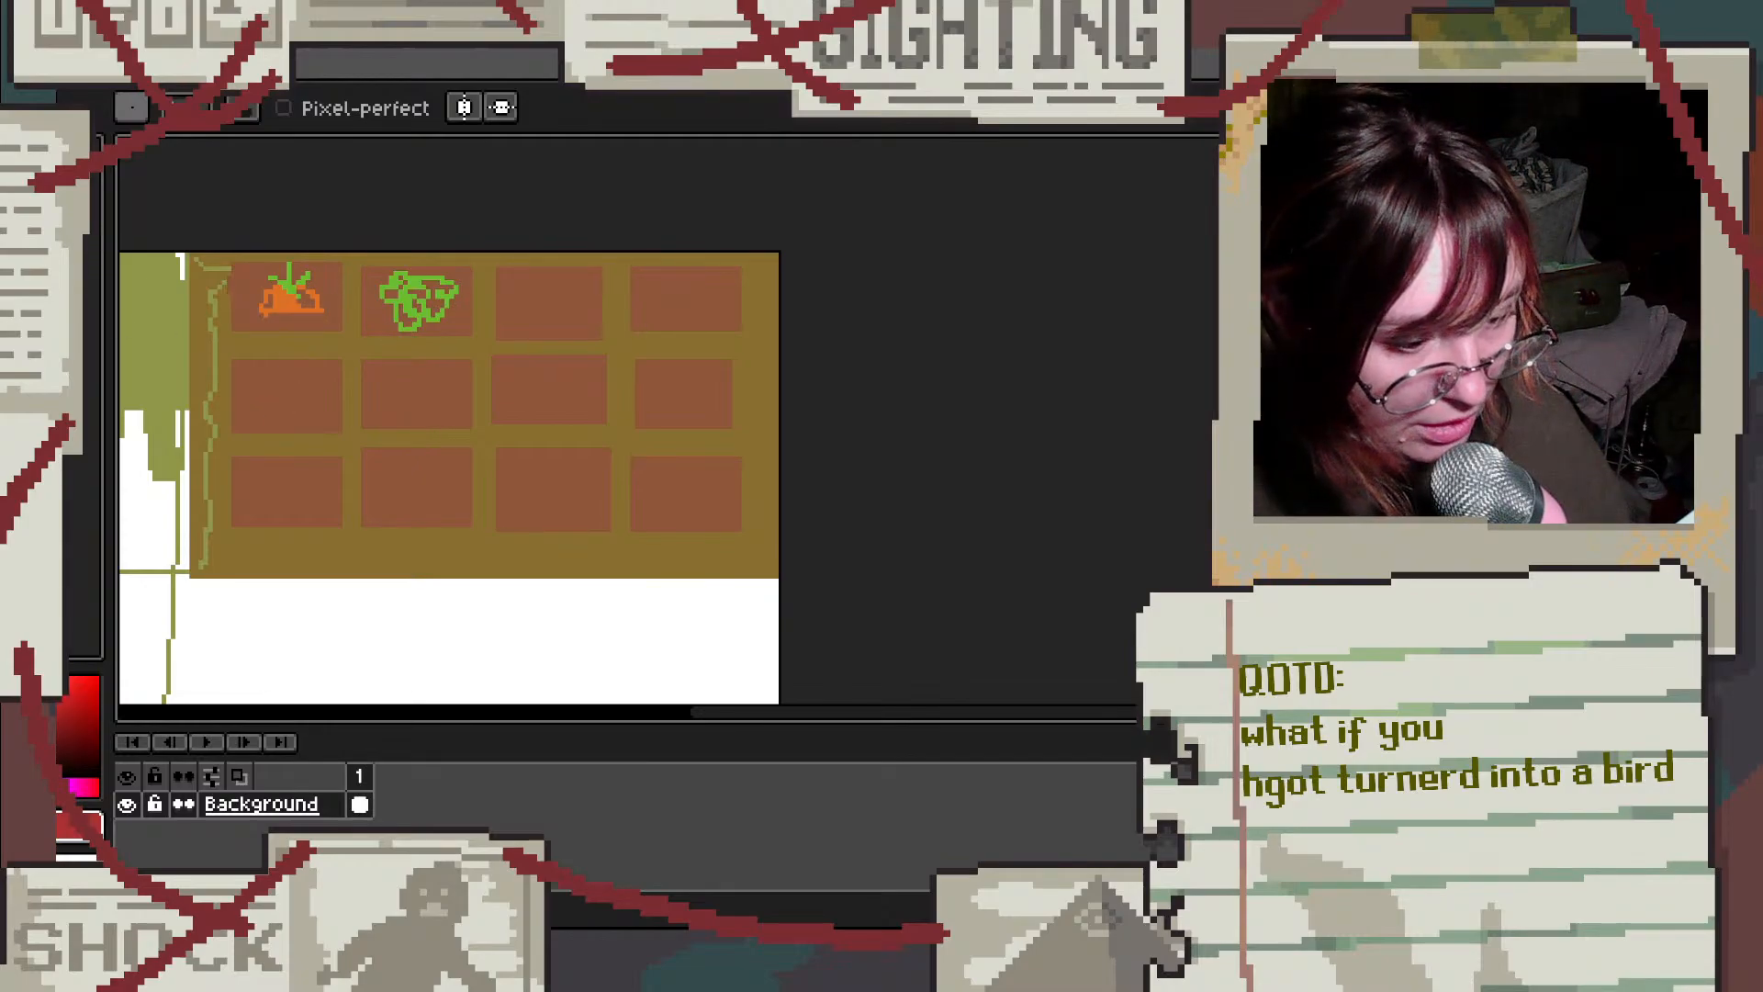
pyautogui.press('x')
pyautogui.moveTo(276, 404)
pyautogui.mouseDown()
pyautogui.moveTo(261, 417)
pyautogui.moveTo(288, 375)
pyautogui.moveTo(326, 395)
pyautogui.moveTo(257, 400)
pyautogui.moveTo(308, 377)
pyautogui.moveTo(342, 398)
pyautogui.moveTo(307, 421)
pyautogui.moveTo(241, 404)
pyautogui.mouseUp()
pyautogui.click(73, 261)
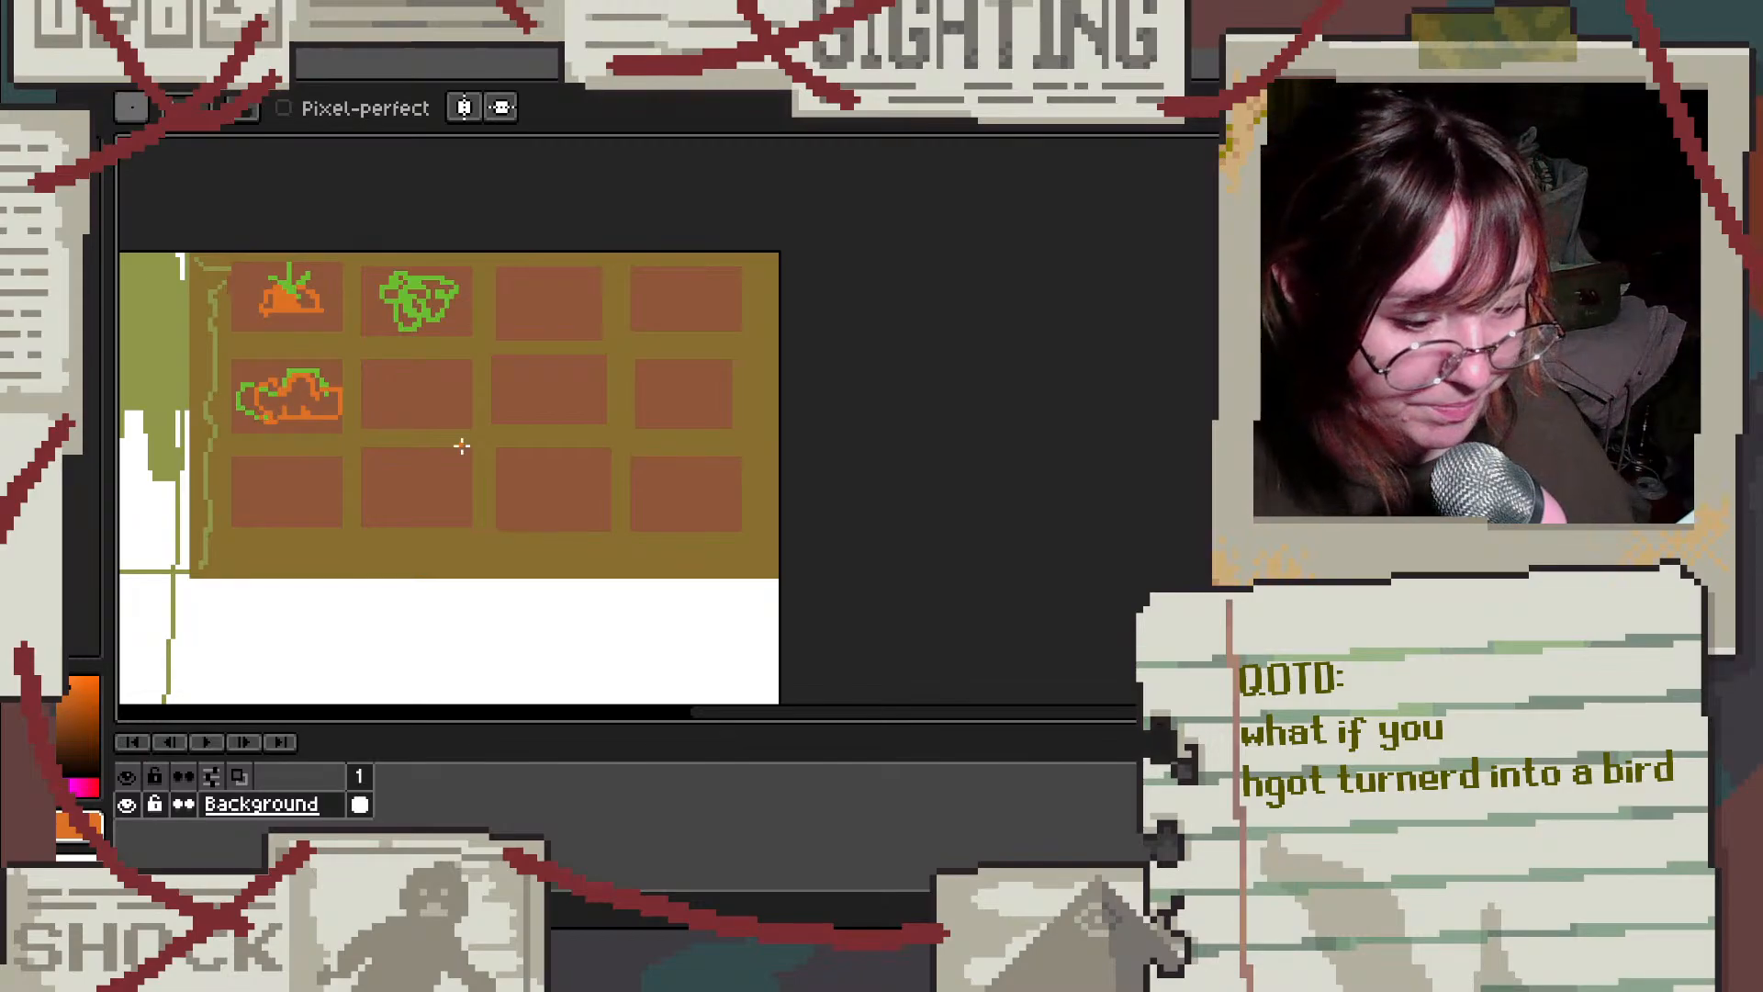
pyautogui.moveTo(313, 404)
pyautogui.mouseDown()
pyautogui.moveTo(264, 393)
pyautogui.moveTo(339, 399)
pyautogui.mouseUp()
# Step: Sample the panel's brown and scribble small marks around the gap between the second and third boxes of the middle row
pyautogui.click(57, 239)
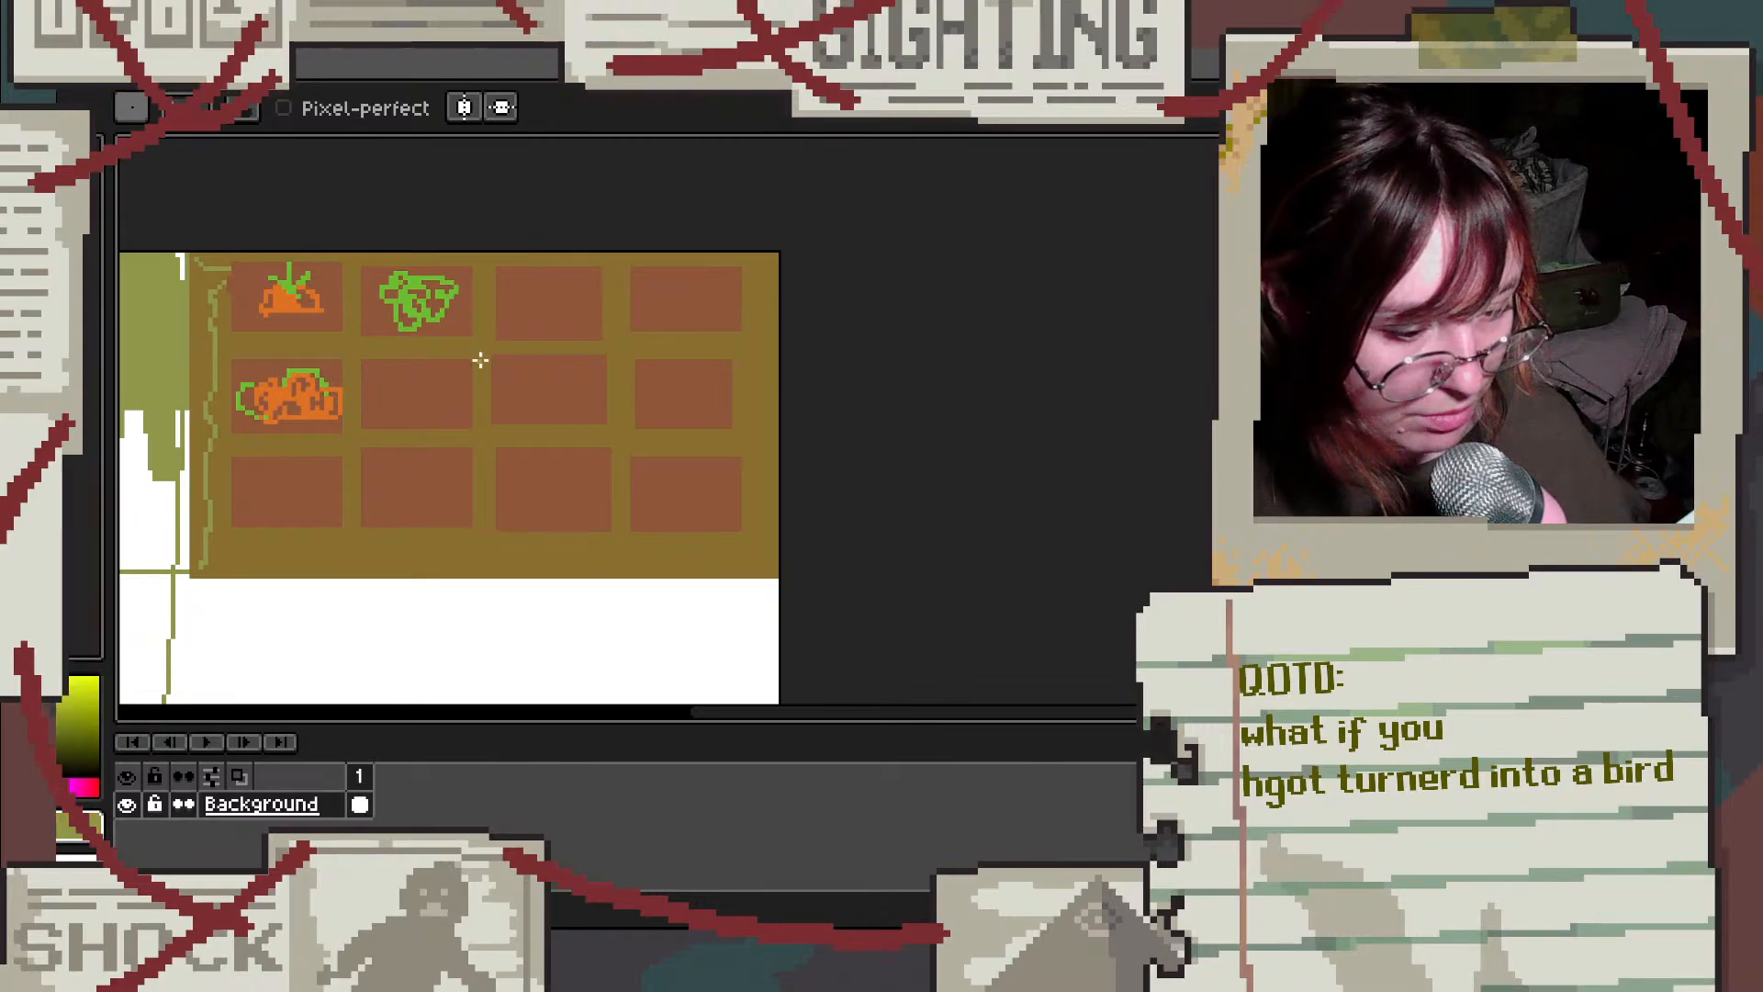
pyautogui.keyDown('alt'); pyautogui.click(268, 348); pyautogui.keyUp('alt')
pyautogui.moveTo(475, 370)
pyautogui.mouseDown()
pyautogui.moveTo(472, 424)
pyautogui.moveTo(501, 397)
pyautogui.moveTo(500, 358)
pyautogui.mouseUp()
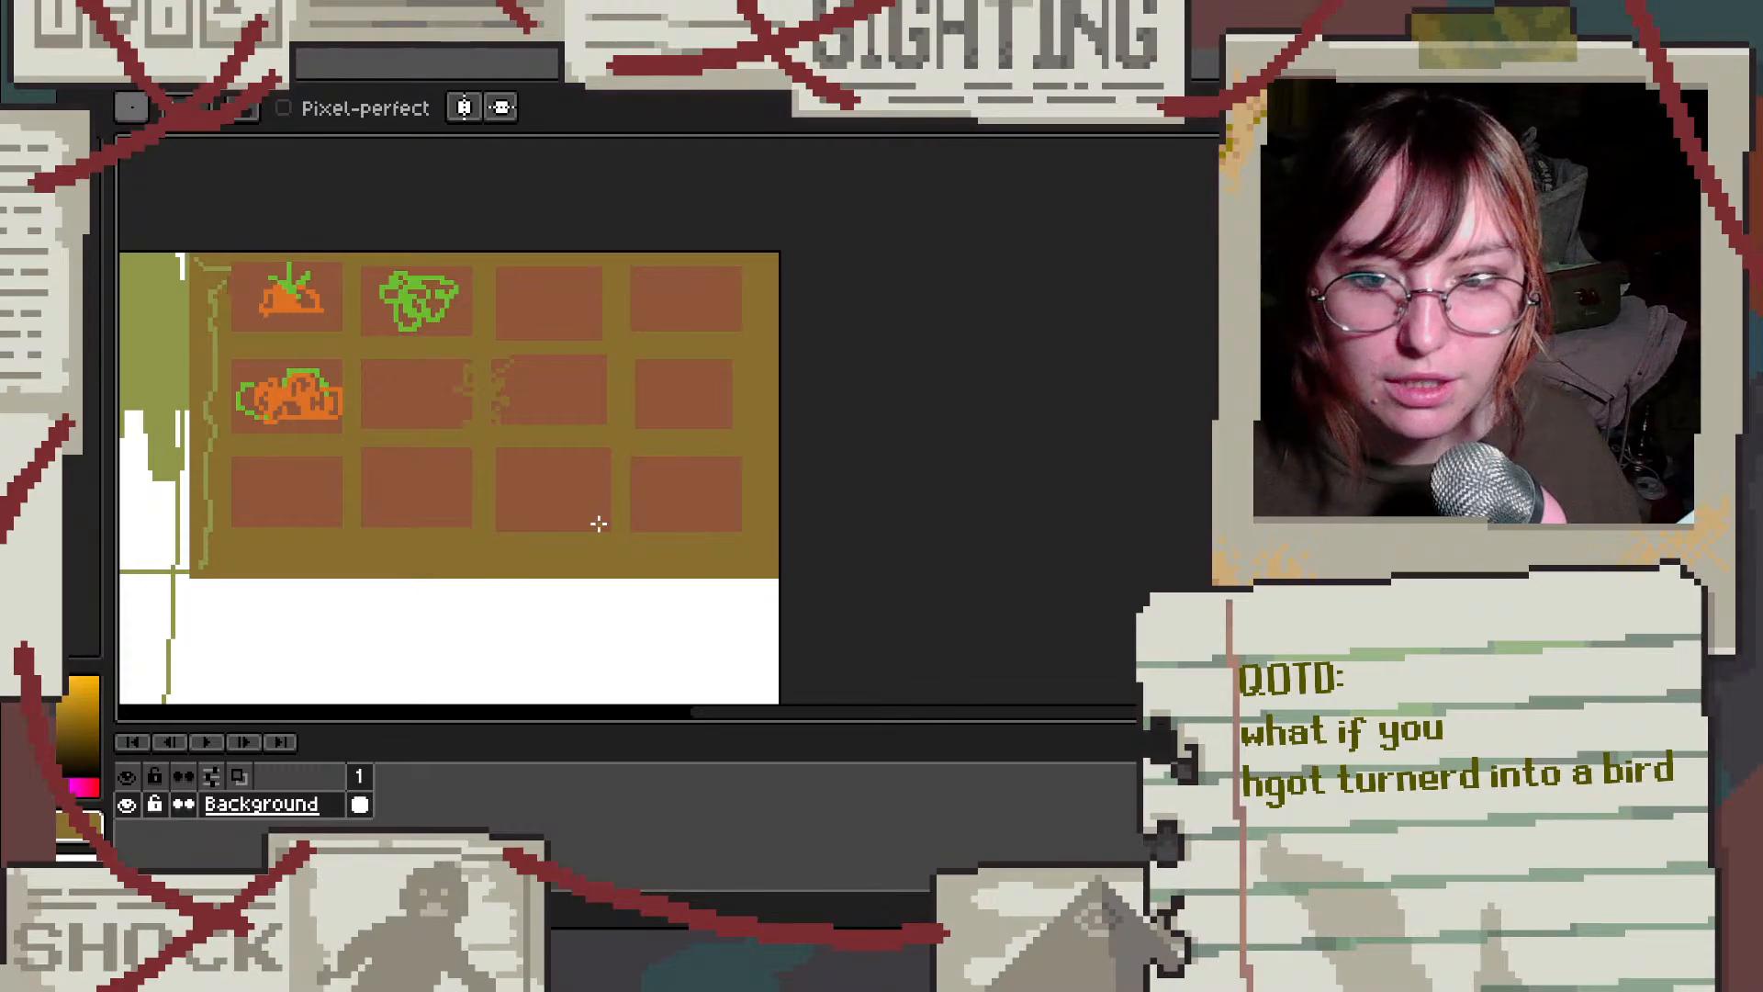
# Step: Examine the whole four-section layout and the empty lower-left section
pyautogui.scroll(-3, 579, 465)
pyautogui.scroll(3, 465, 453)
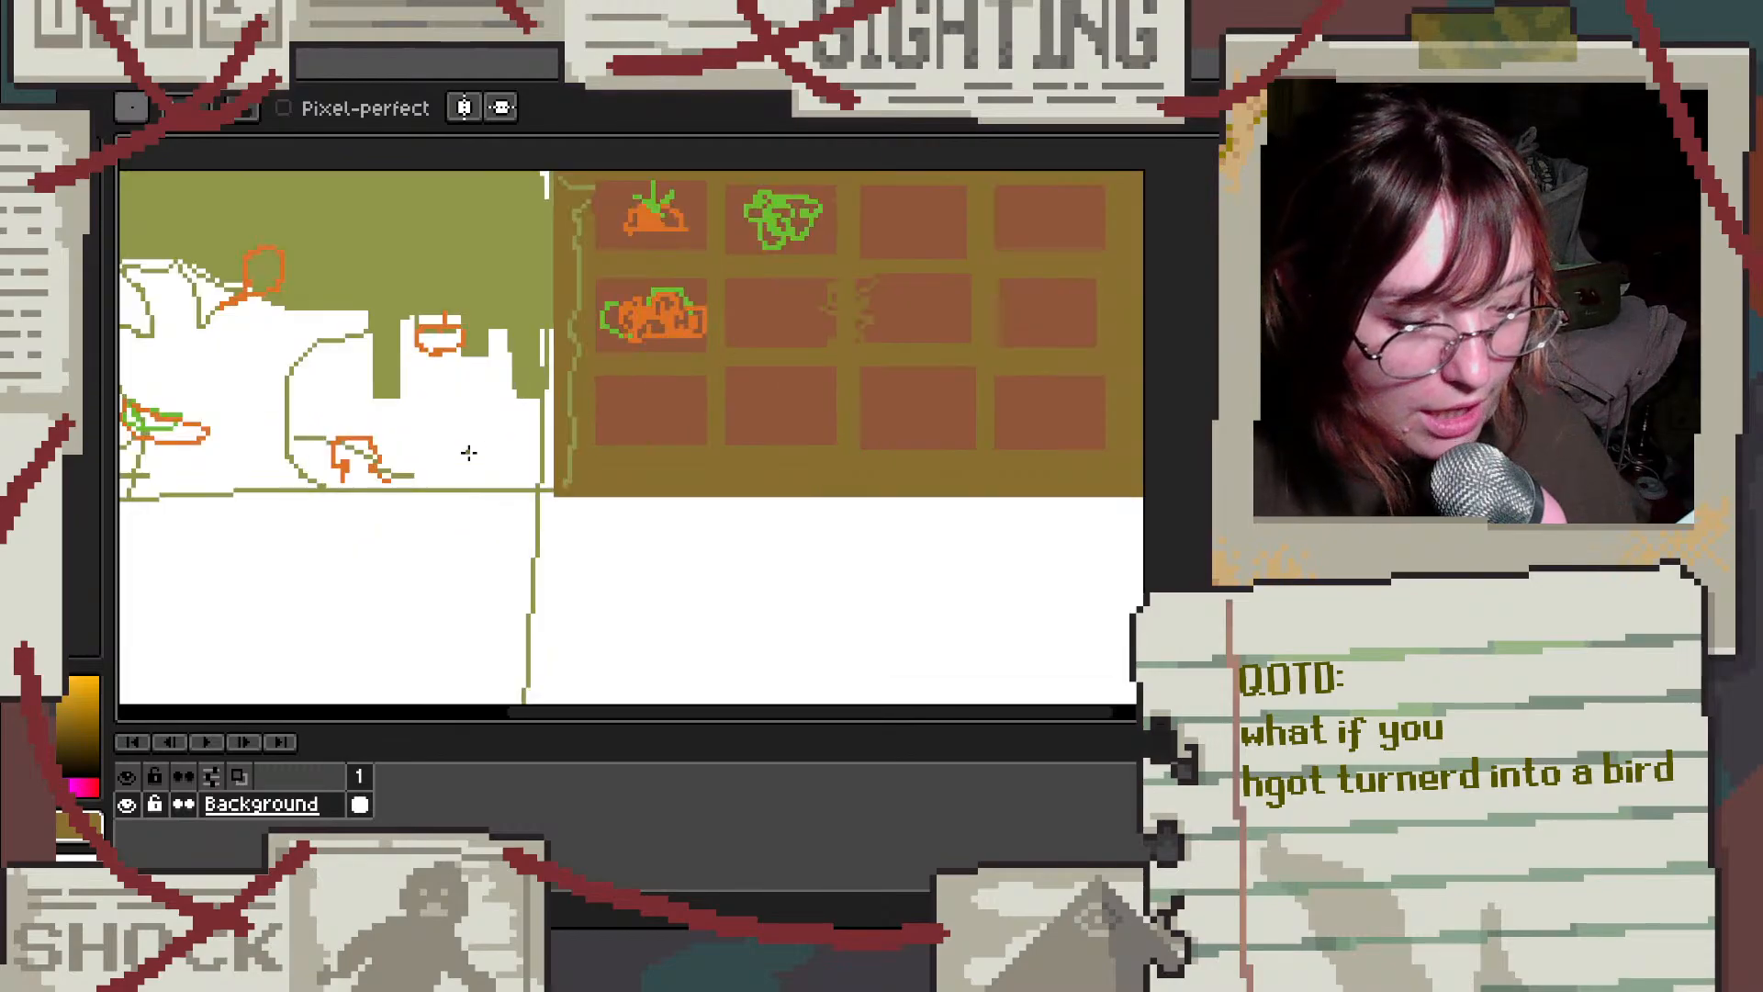
pyautogui.scroll(-2, 539, 397)
pyautogui.scroll(-2, 539, 397)
pyautogui.scroll(3, 414, 491)
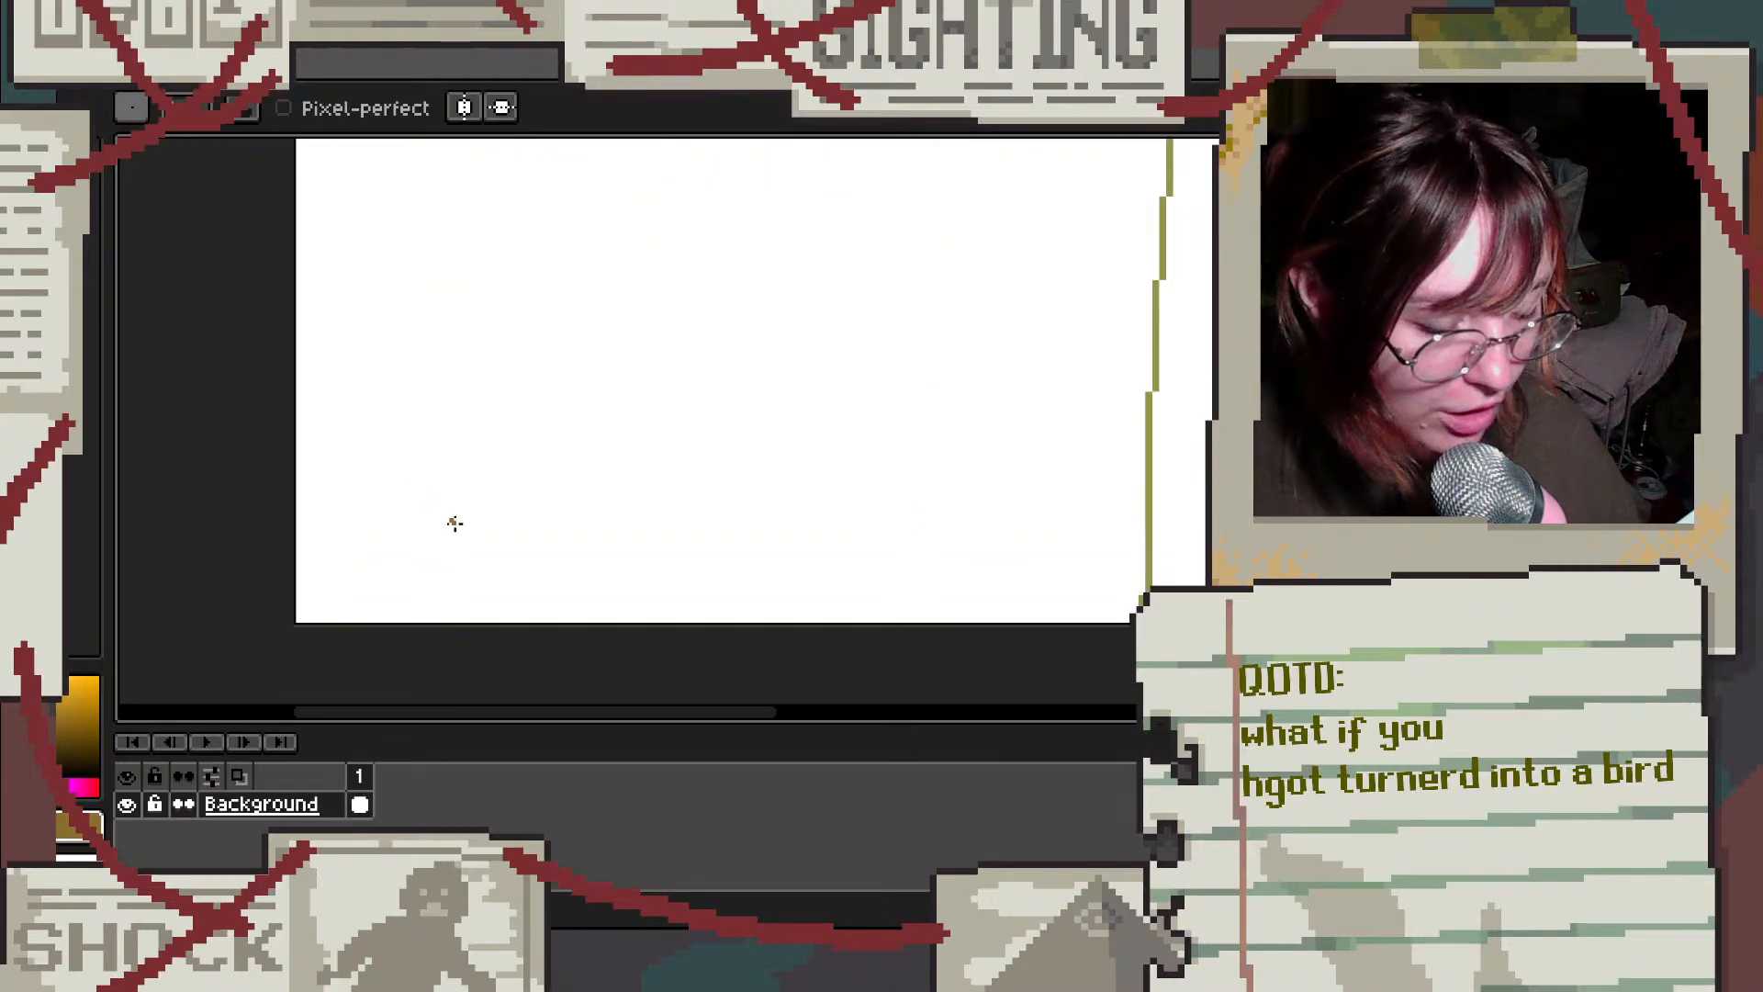
pyautogui.scroll(-1, 462, 514)
pyautogui.scroll(-2, 401, 383)
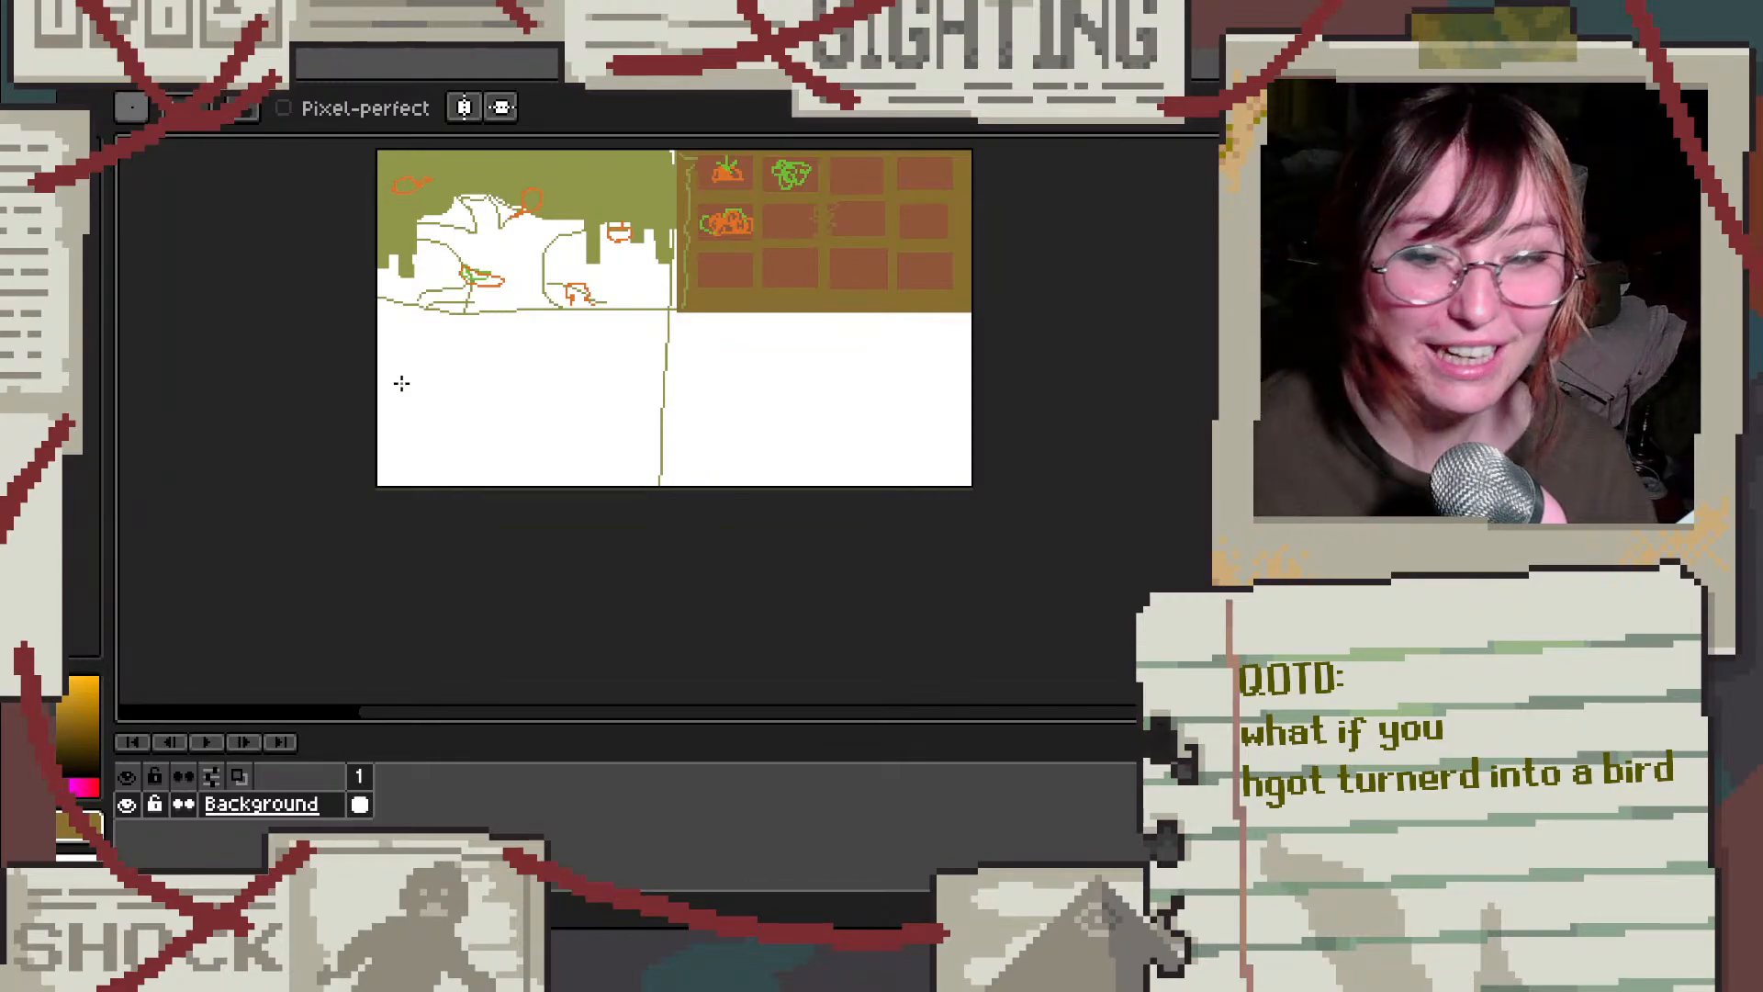
pyautogui.press('v')
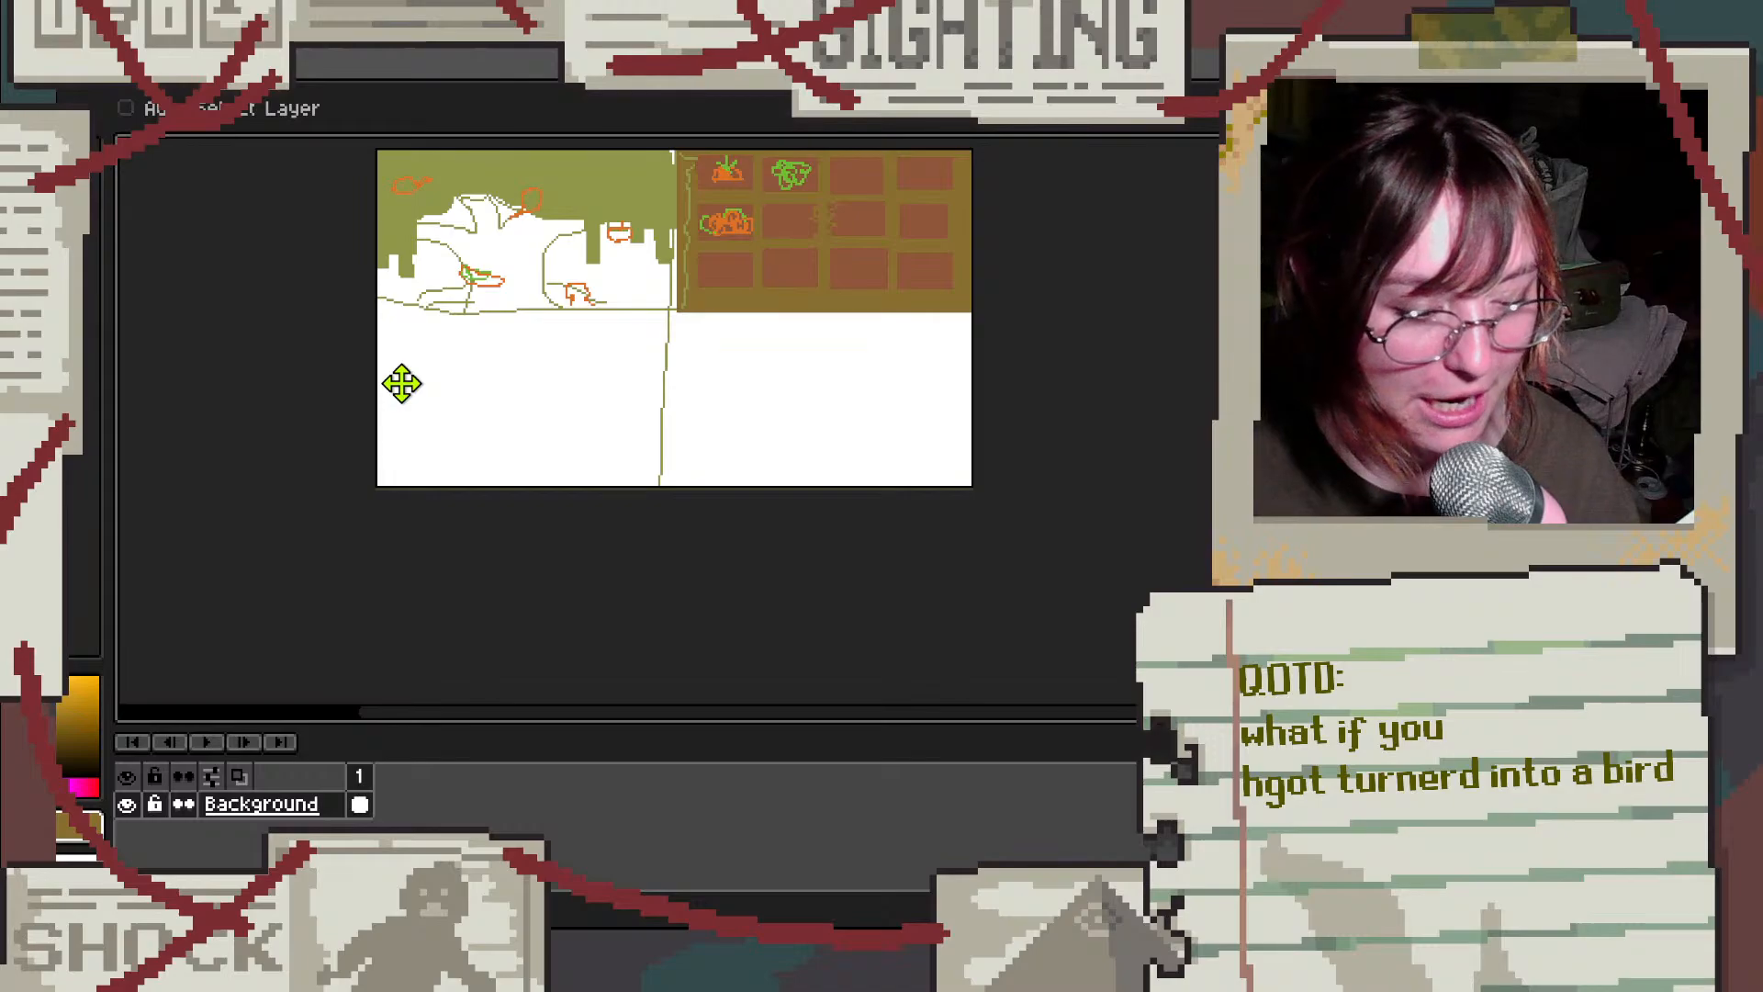
pyautogui.press('b')
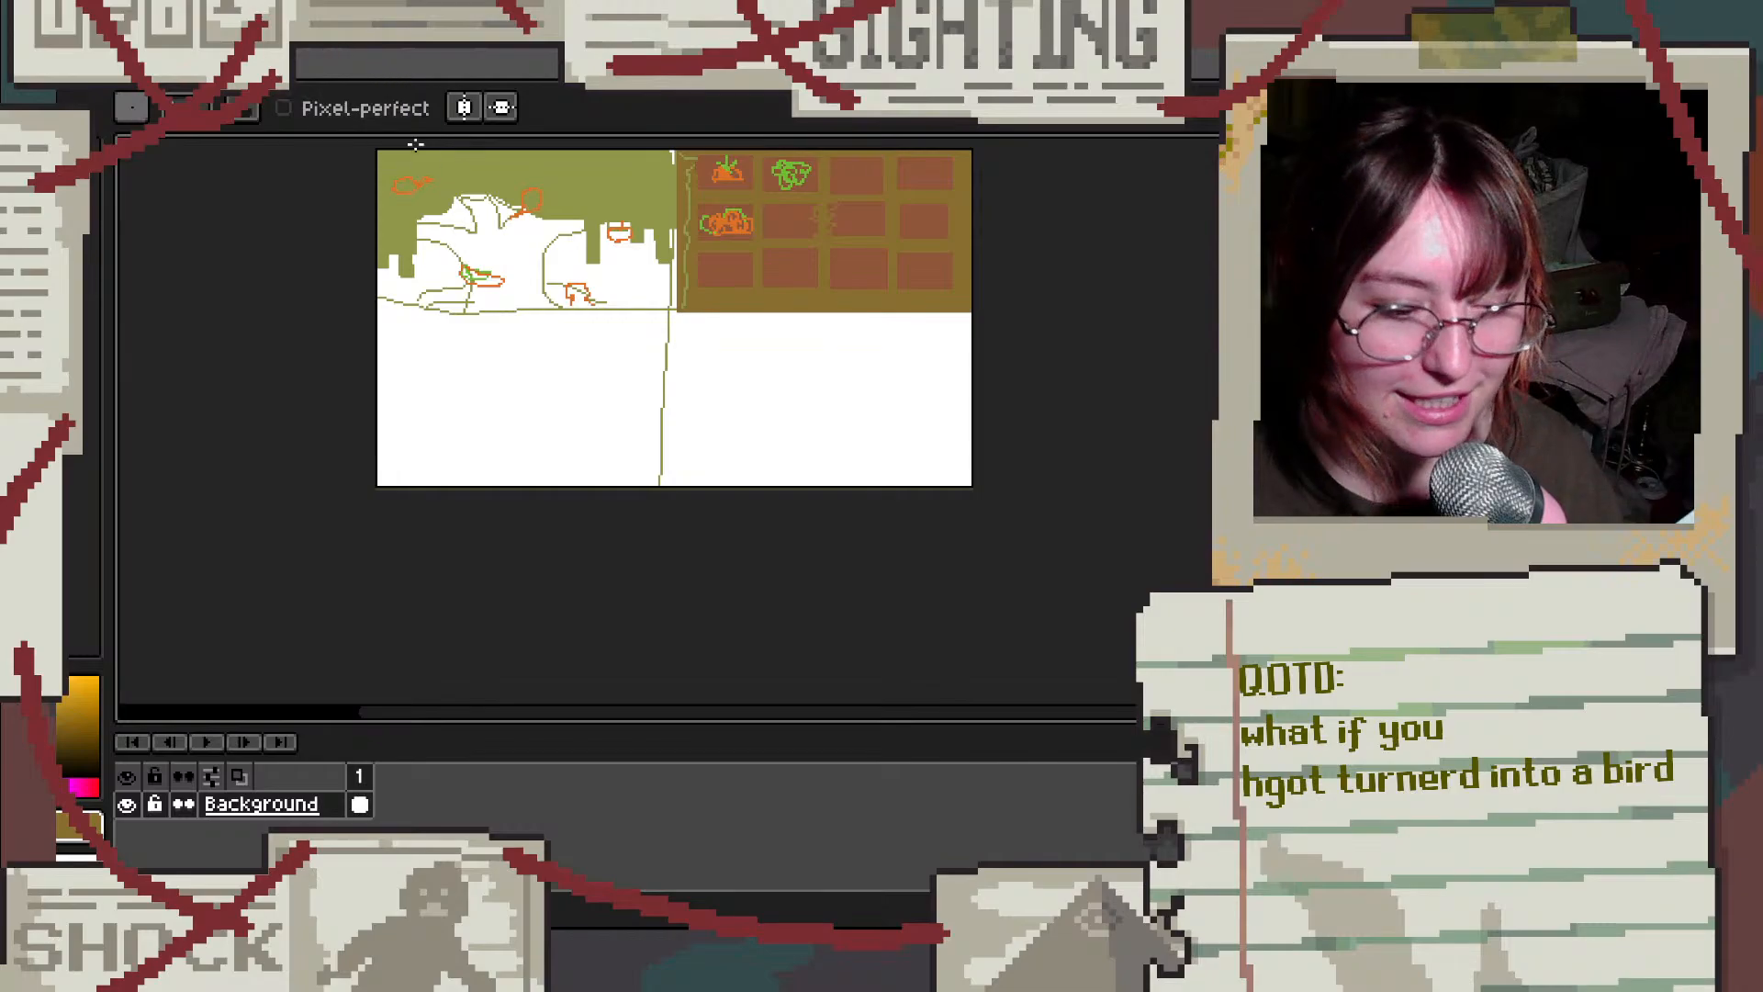
pyautogui.scroll(1, 322, 372)
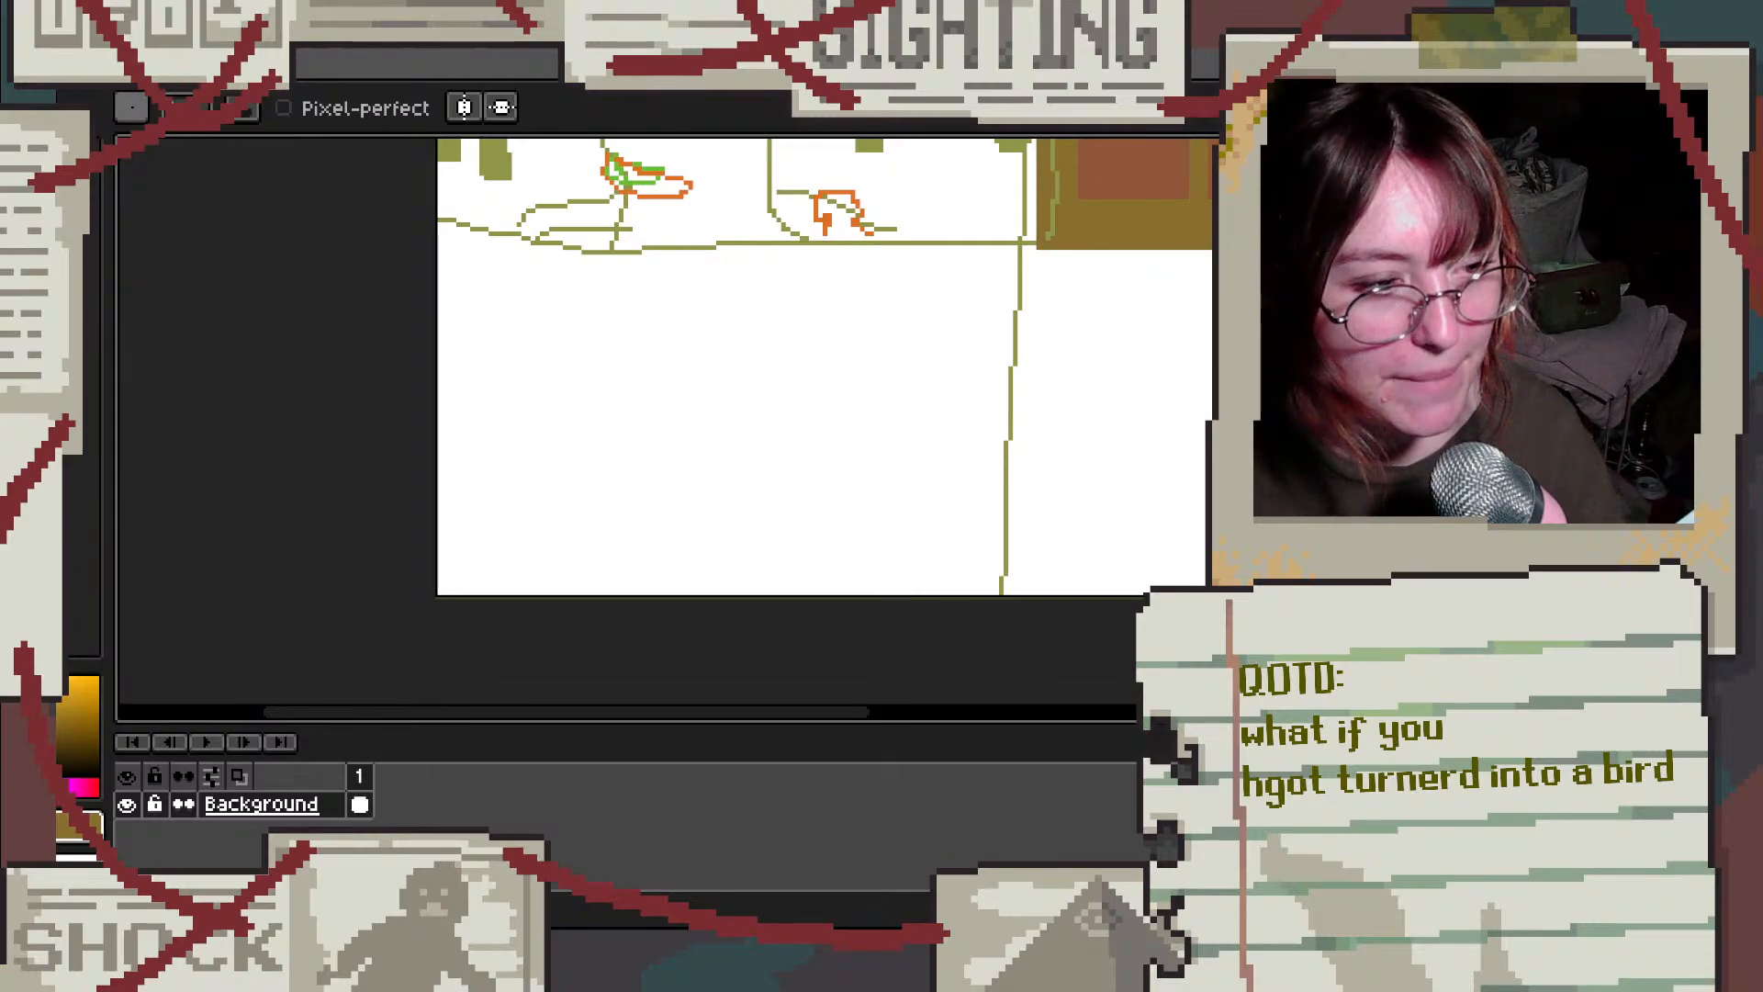
# Step: Change the QOTD note to read "do you change your desktop backgrounds?" across three lines
pyautogui.write('do you change')
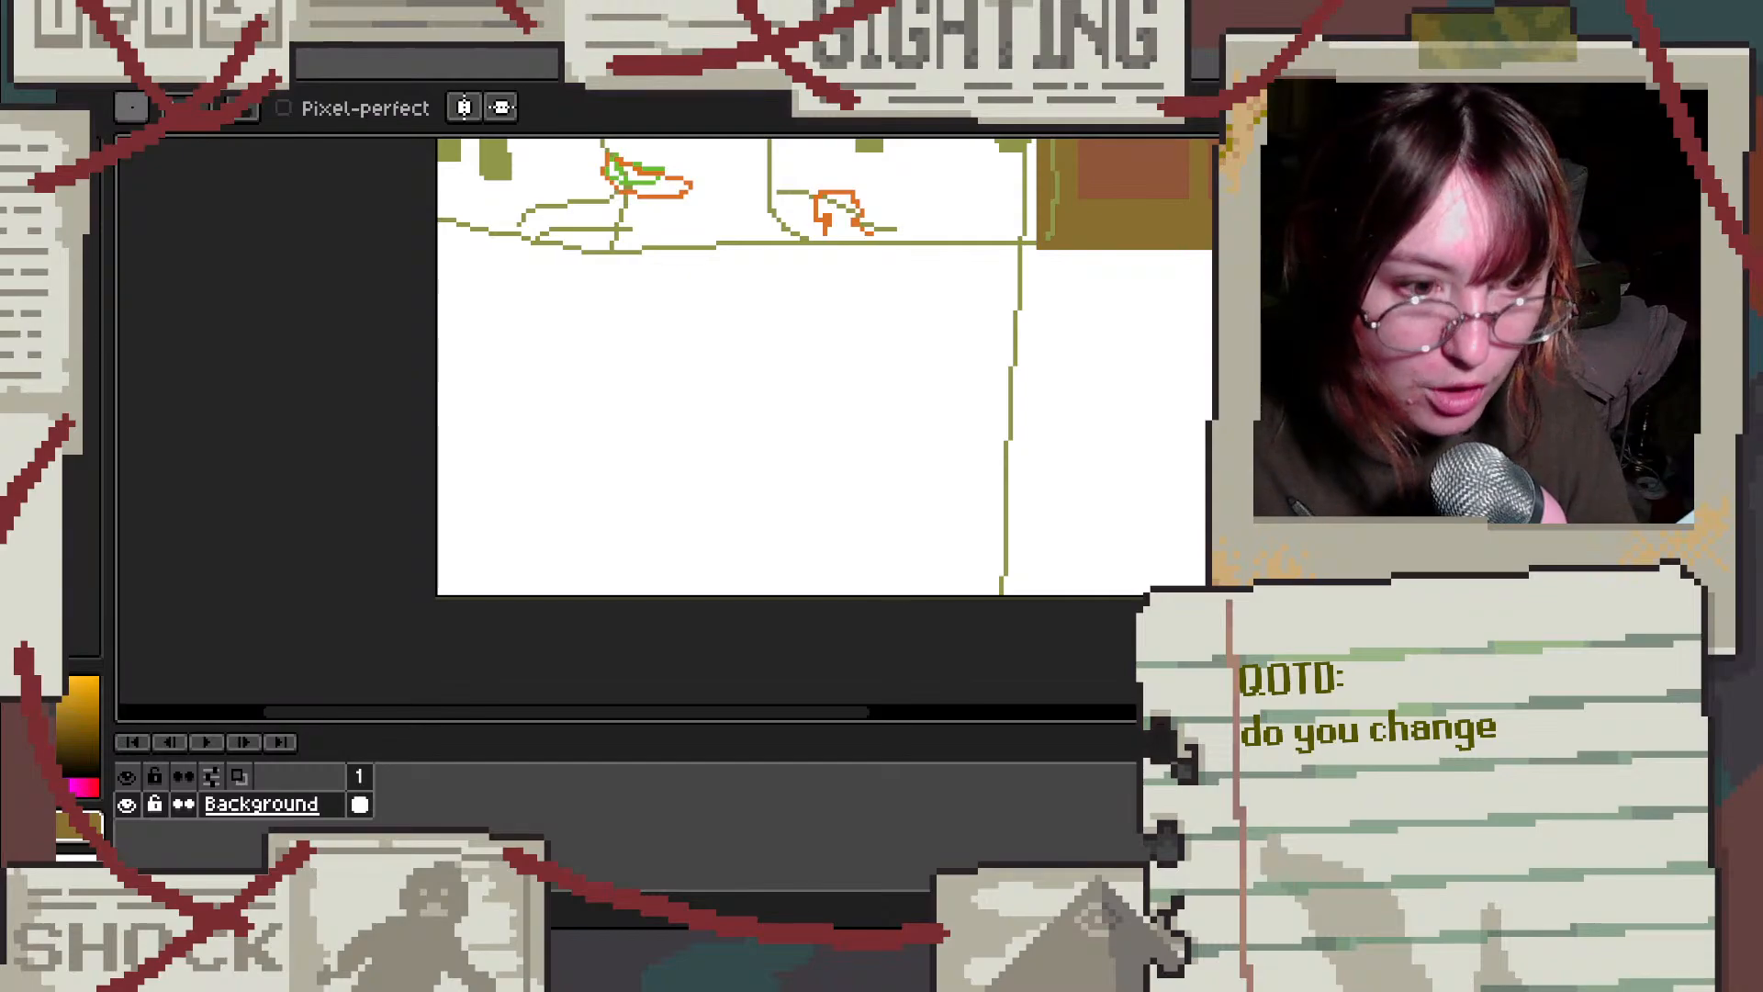
pyautogui.press('Return')
pyautogui.write('your desktop')
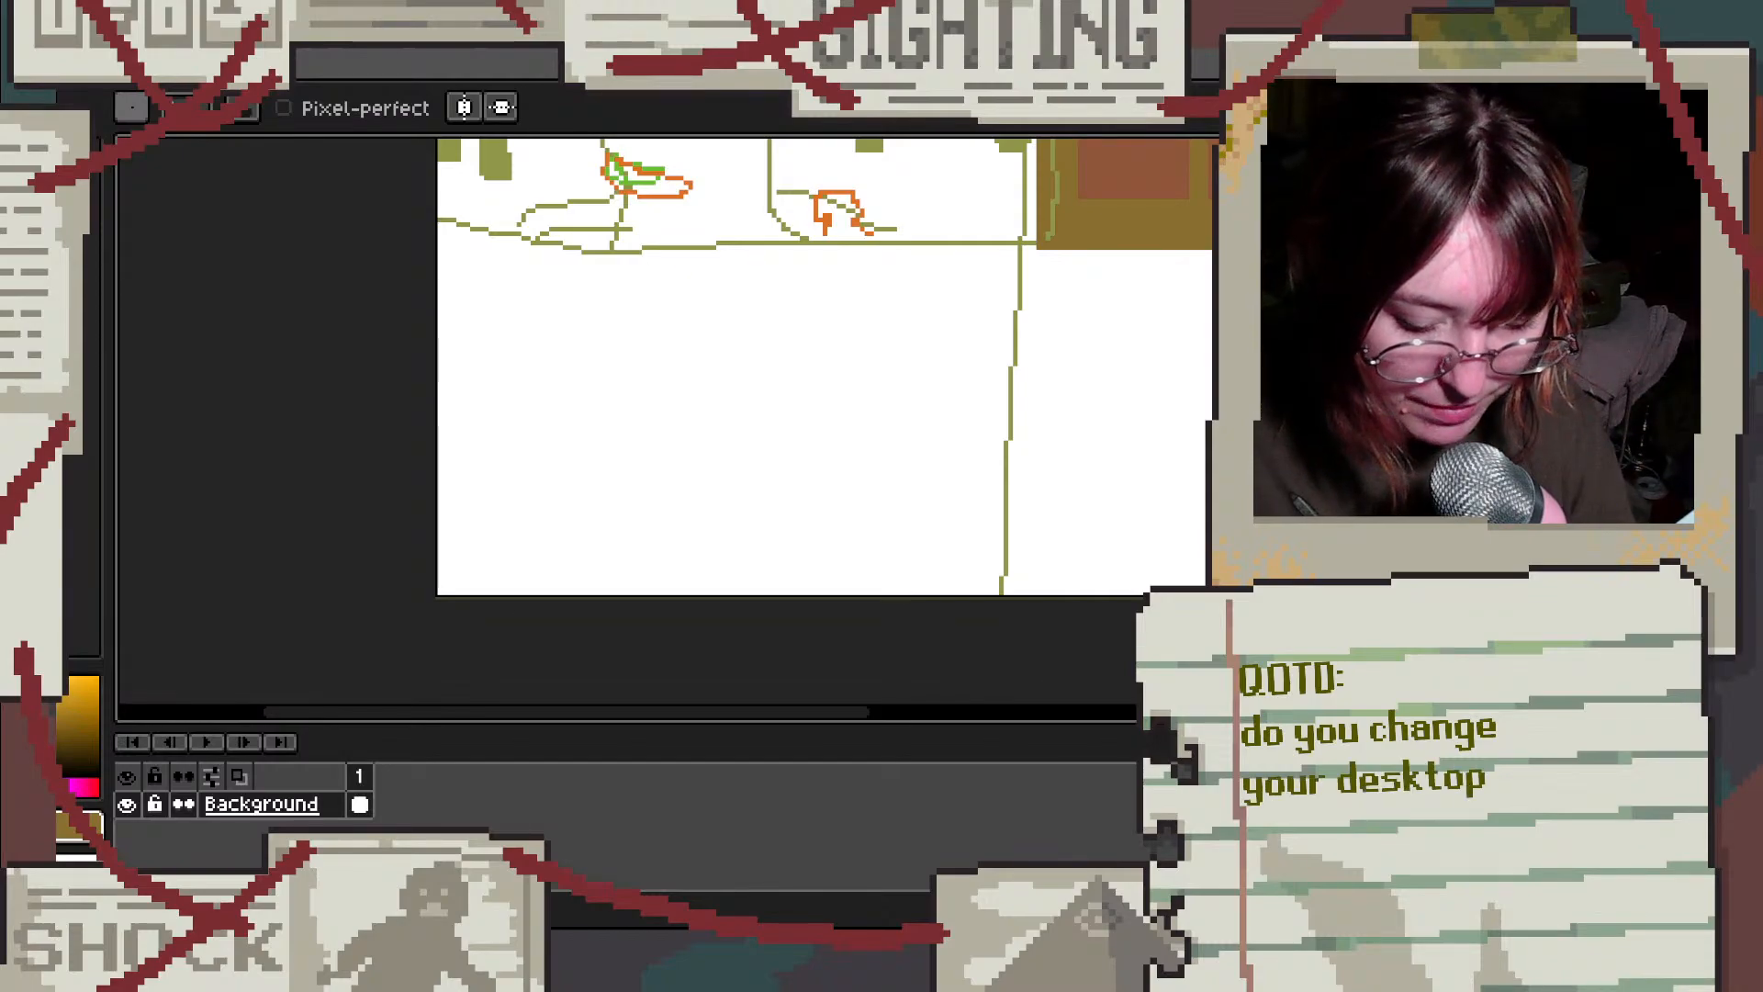
pyautogui.press('Return')
pyautogui.write('backgrounds?')
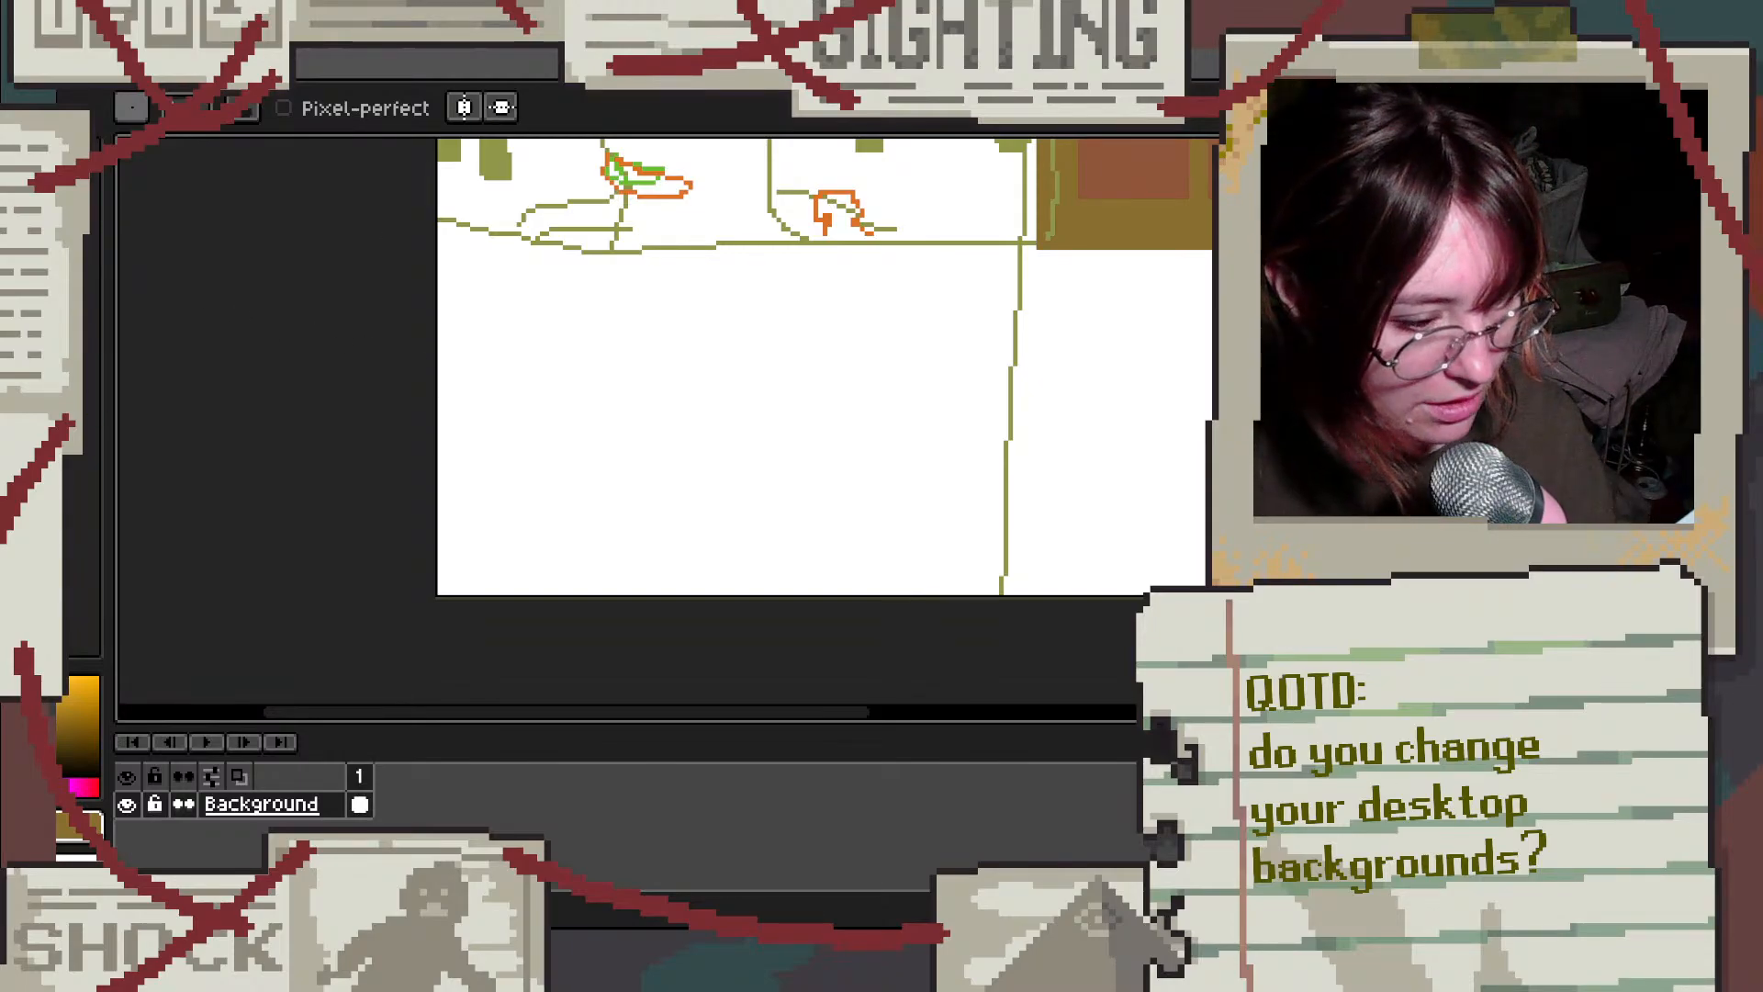
# Step: Cover the lower-left canvas section with a filled olive green rectangle
pyautogui.click(62, 184)
pyautogui.click(63, 266)
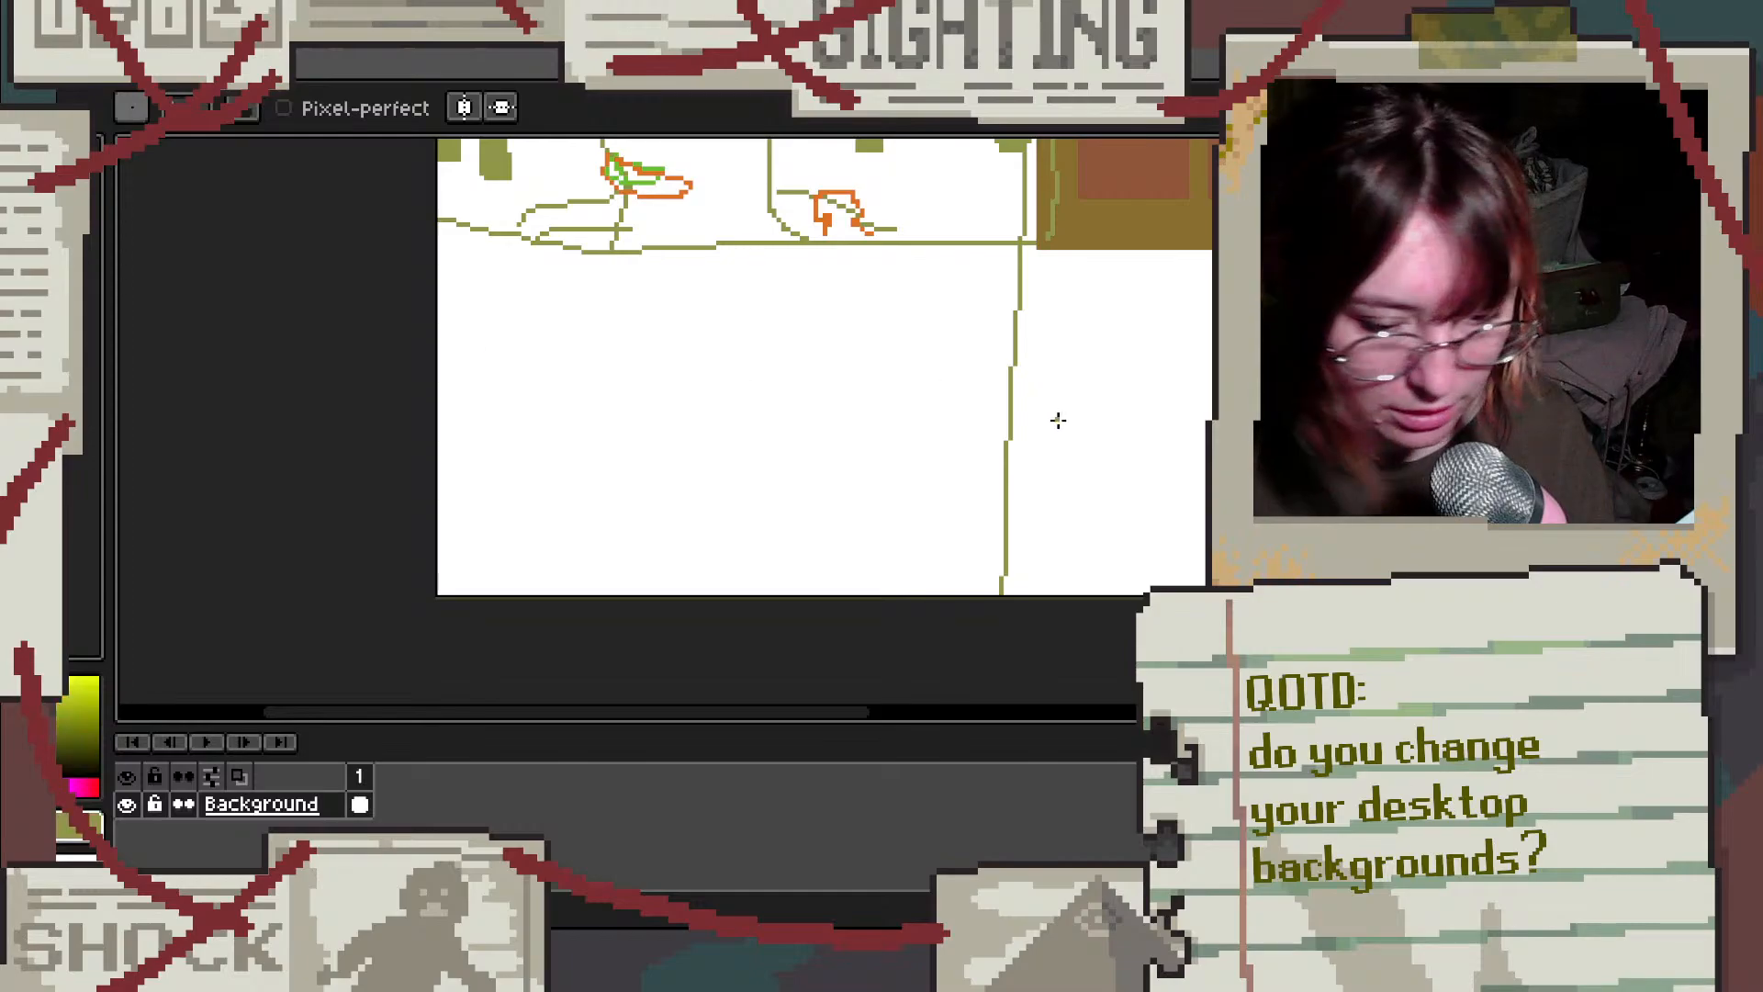
pyautogui.click(1331, 459)
pyautogui.moveTo(427, 230)
pyautogui.mouseDown()
pyautogui.moveTo(583, 382)
pyautogui.moveTo(993, 616)
pyautogui.moveTo(1021, 613)
pyautogui.mouseUp()
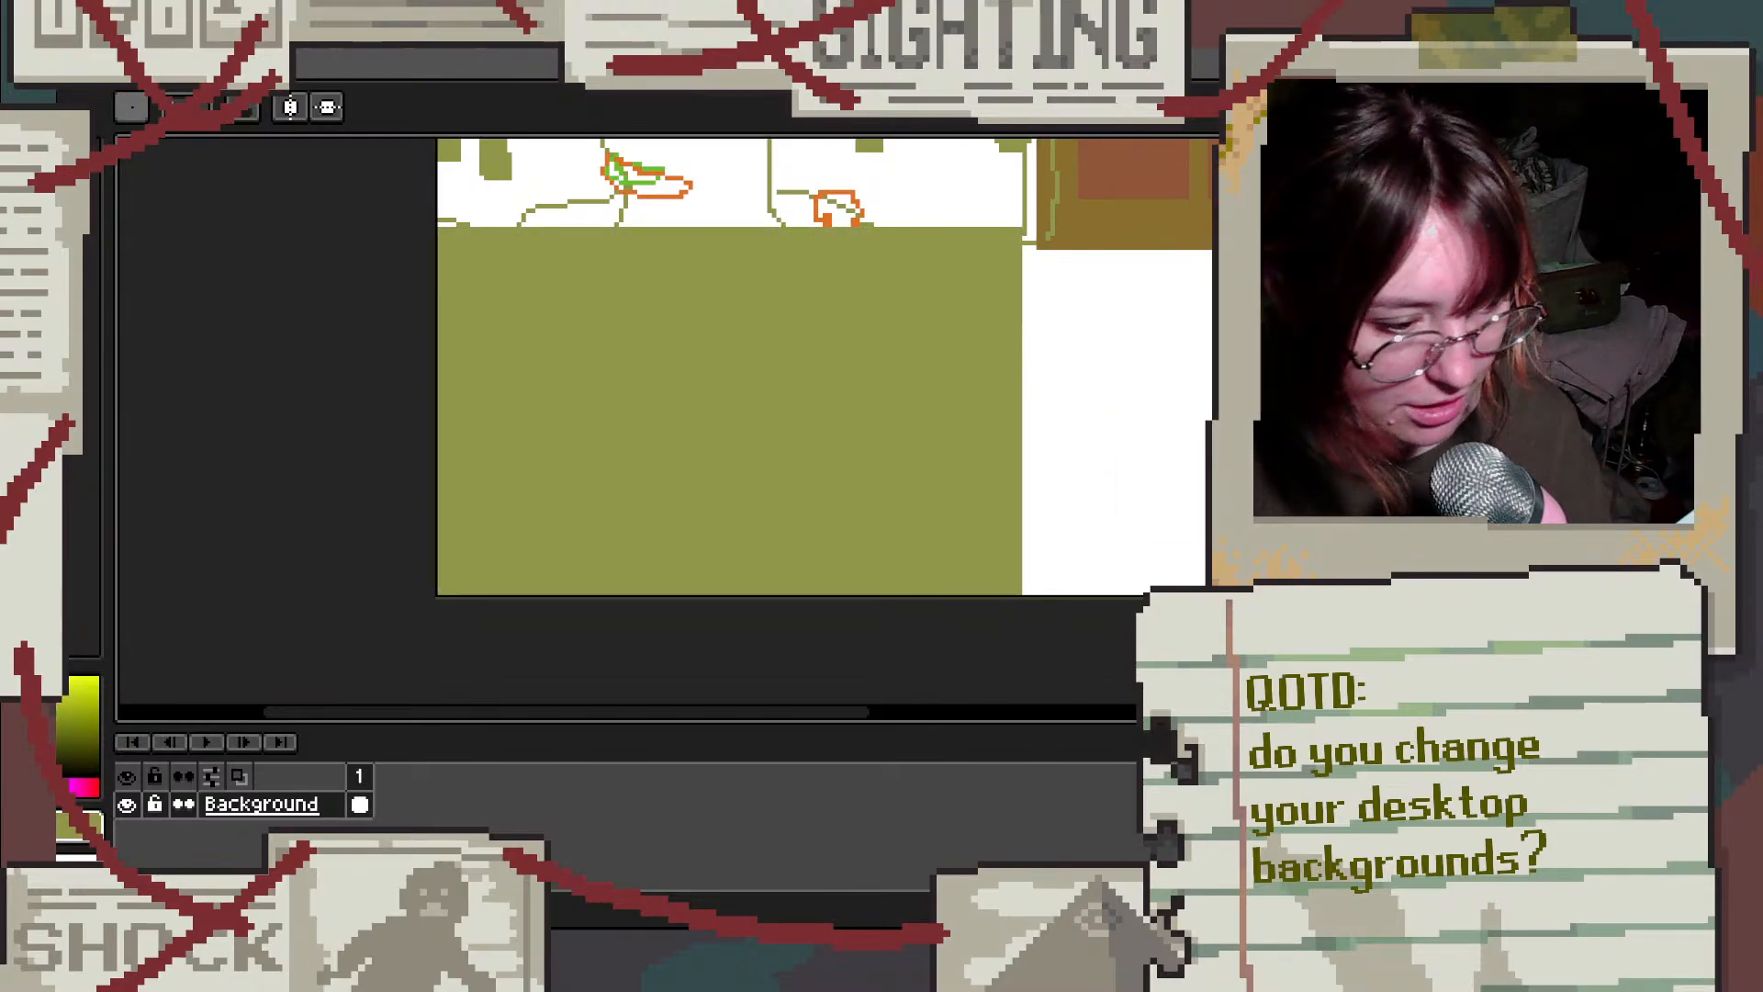
# Step: Sketch a brown rounded patch outline in the upper-left part of the green section and choose light blue as the drawing colour
pyautogui.press('b')
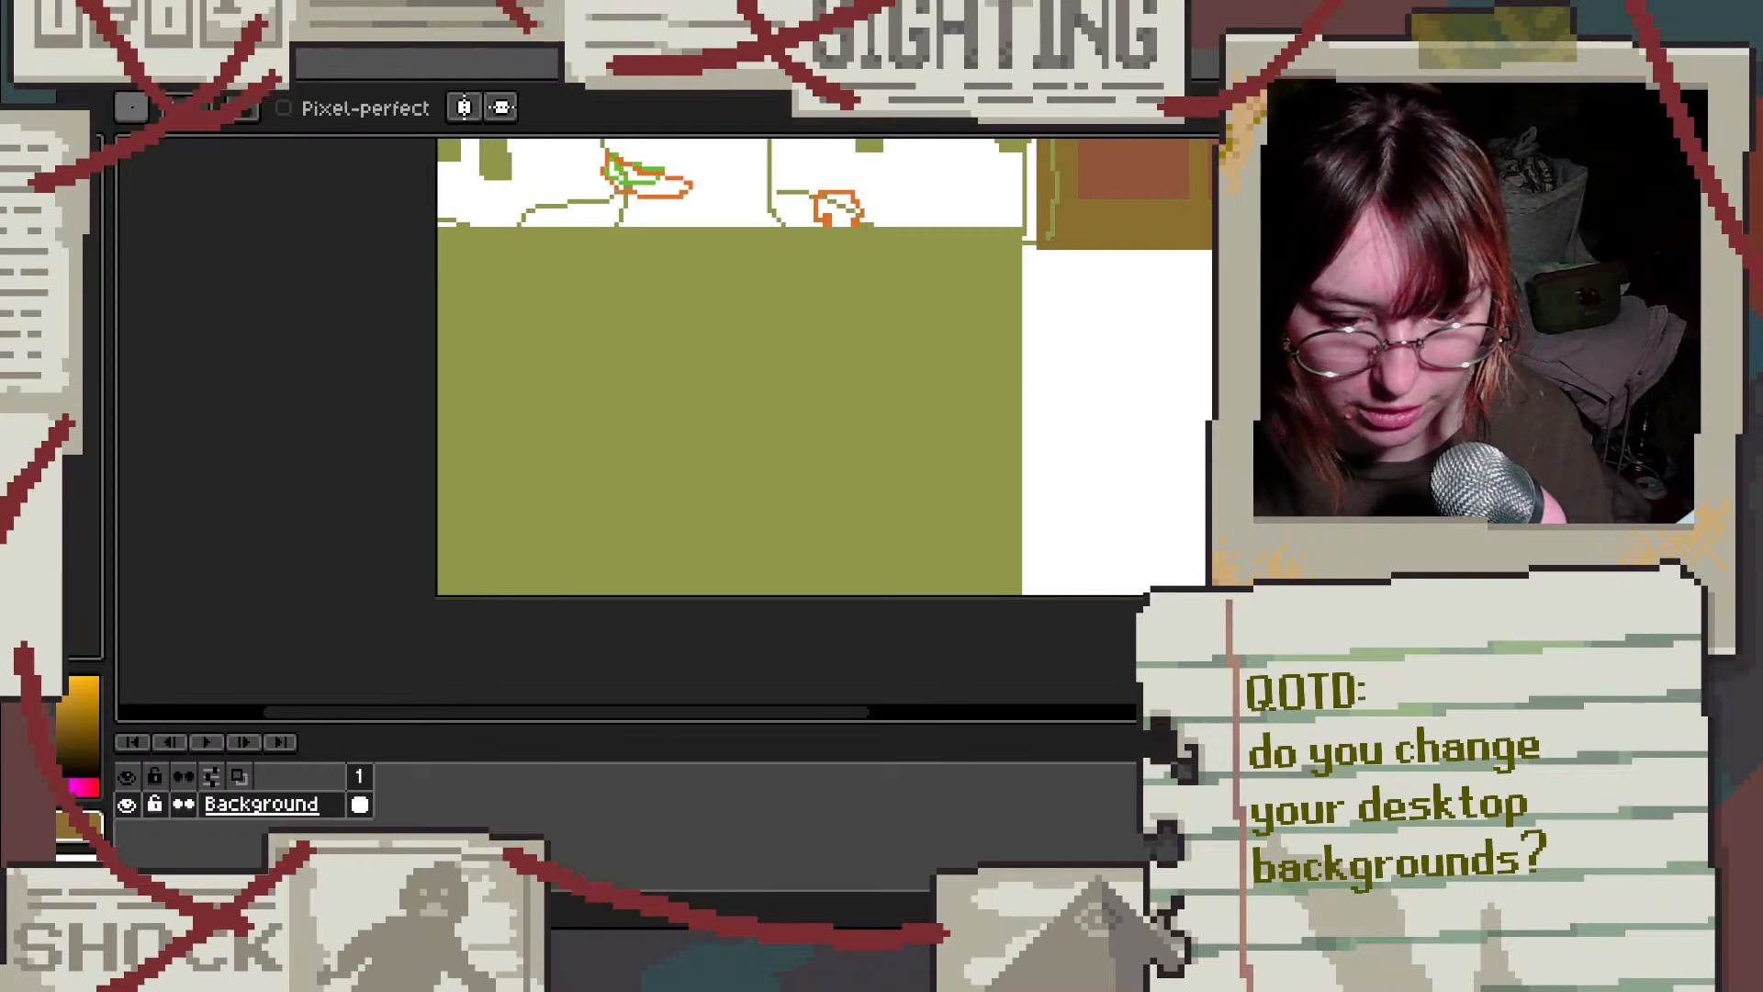
pyautogui.moveTo(490, 358)
pyautogui.mouseDown()
pyautogui.moveTo(628, 313)
pyautogui.moveTo(637, 343)
pyautogui.moveTo(549, 387)
pyautogui.moveTo(503, 380)
pyautogui.moveTo(482, 344)
pyautogui.moveTo(640, 316)
pyautogui.moveTo(654, 353)
pyautogui.moveTo(577, 388)
pyautogui.moveTo(485, 348)
pyautogui.mouseUp()
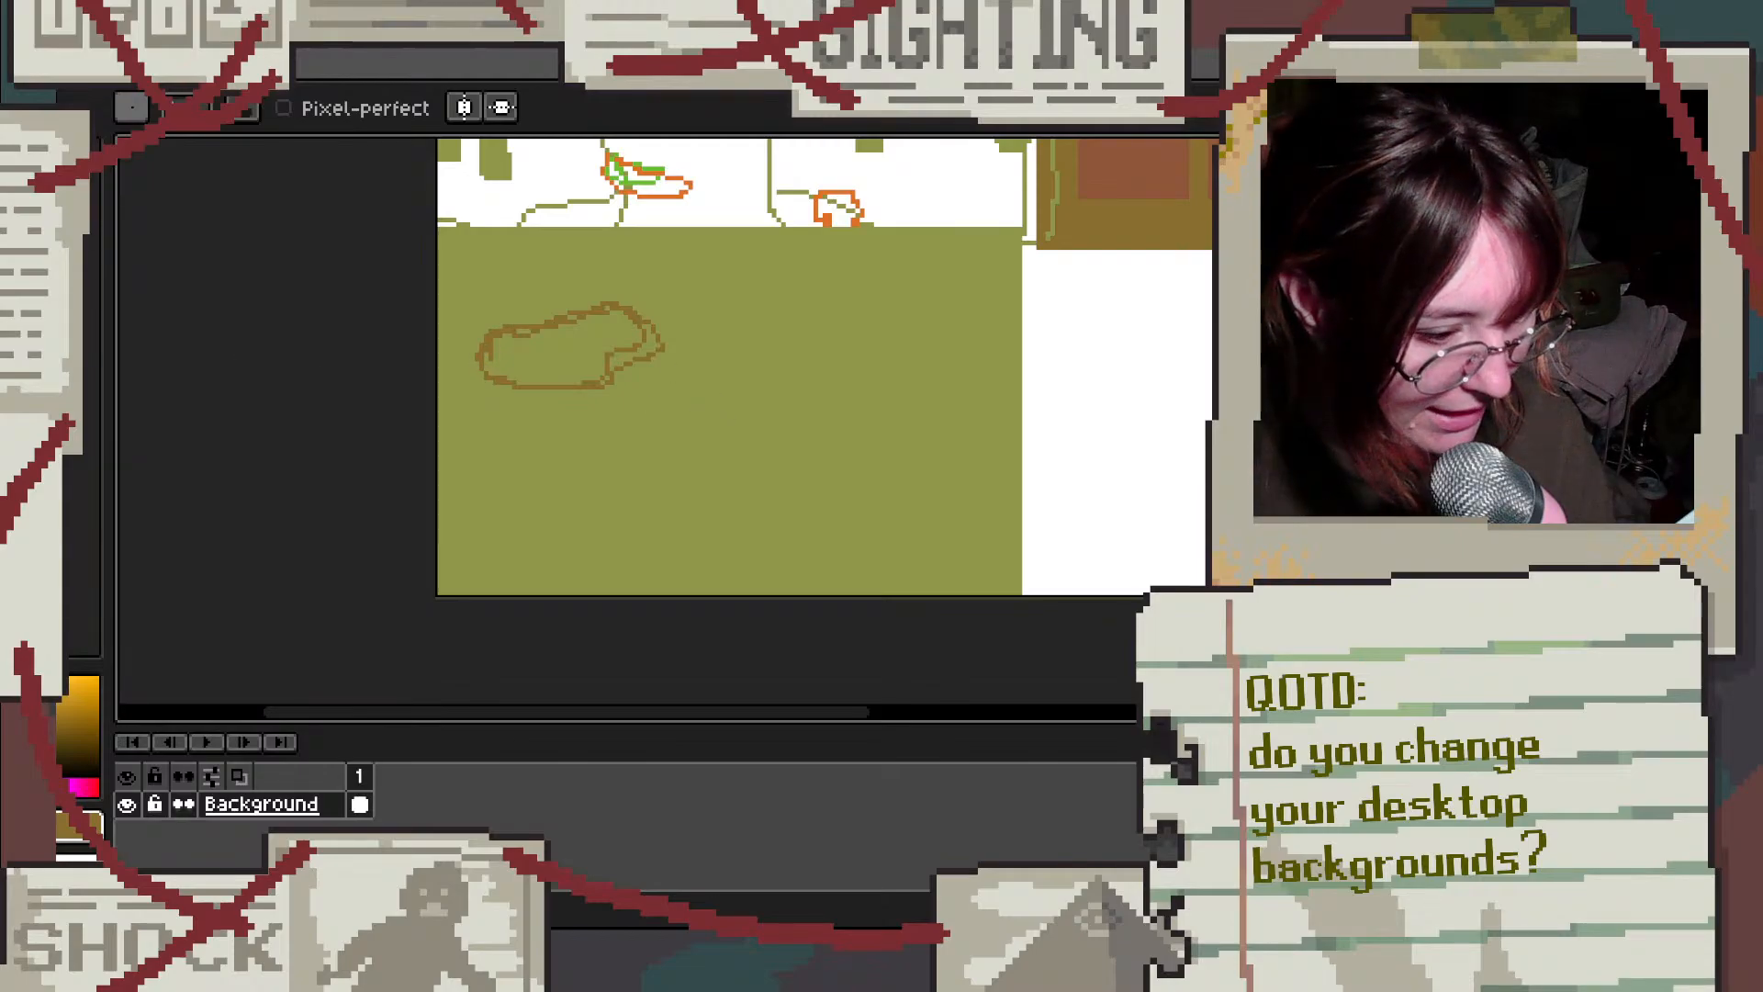
pyautogui.click(55, 413)
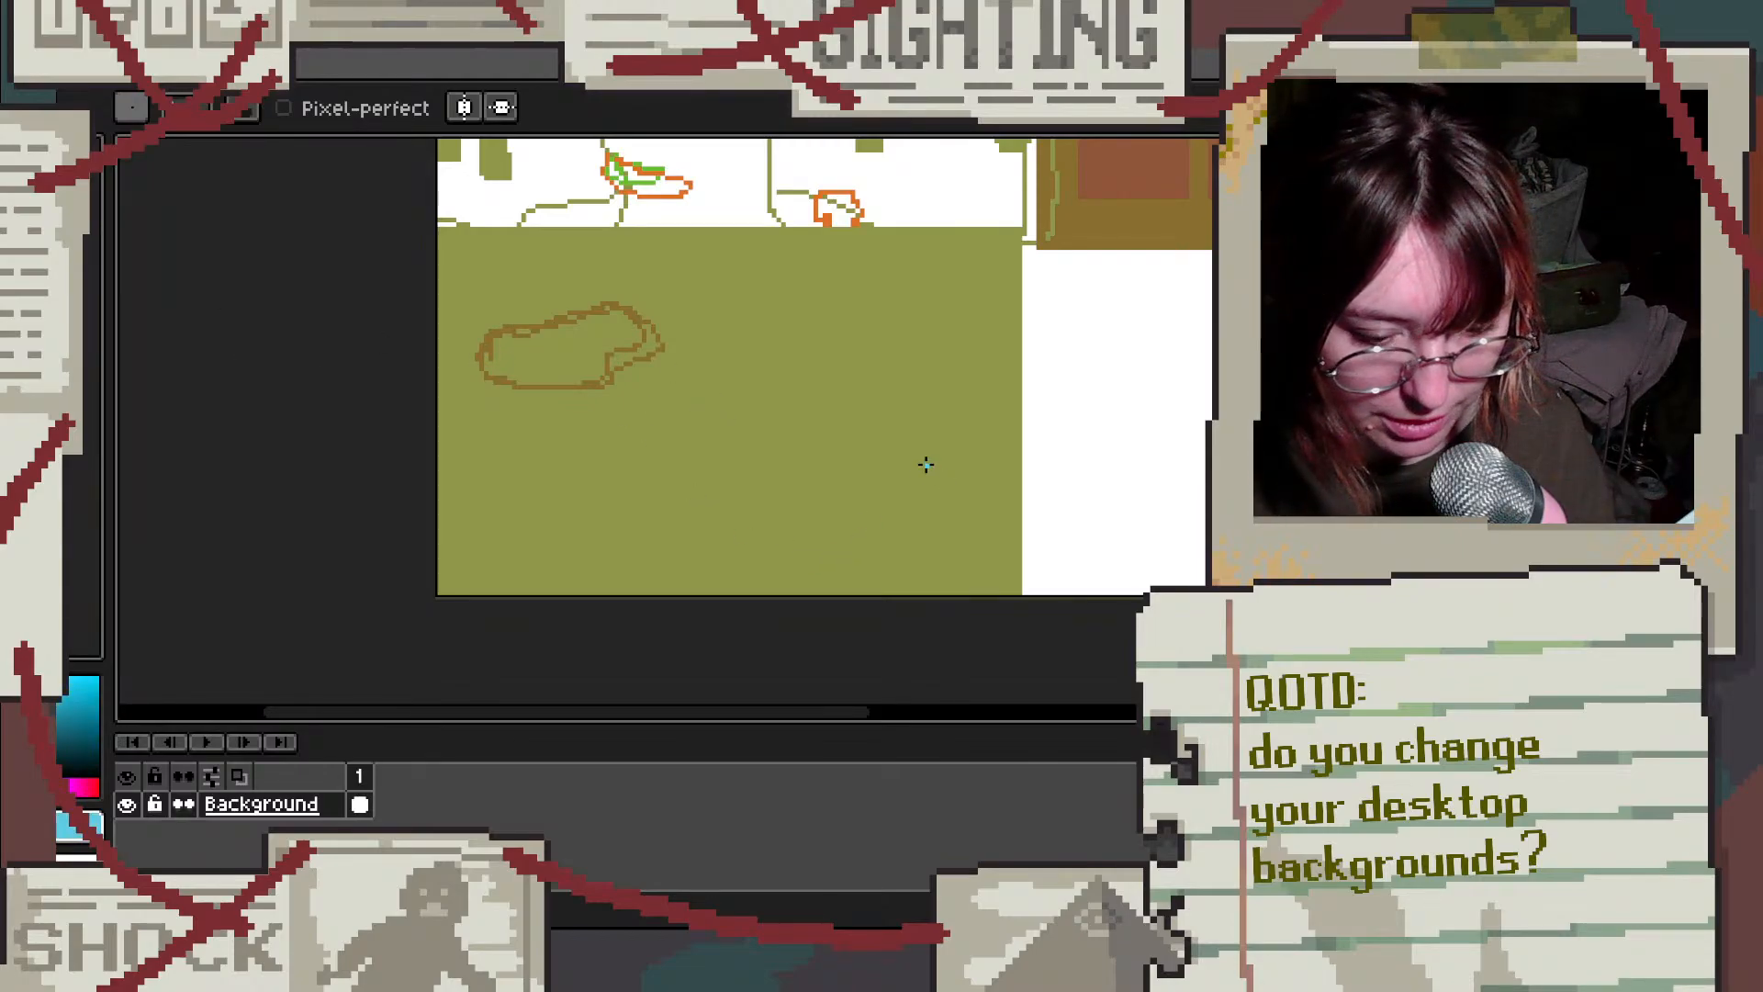
pyautogui.moveTo(1014, 326)
pyautogui.mouseDown()
pyautogui.moveTo(884, 415)
pyautogui.moveTo(650, 483)
pyautogui.moveTo(597, 588)
pyautogui.mouseUp()
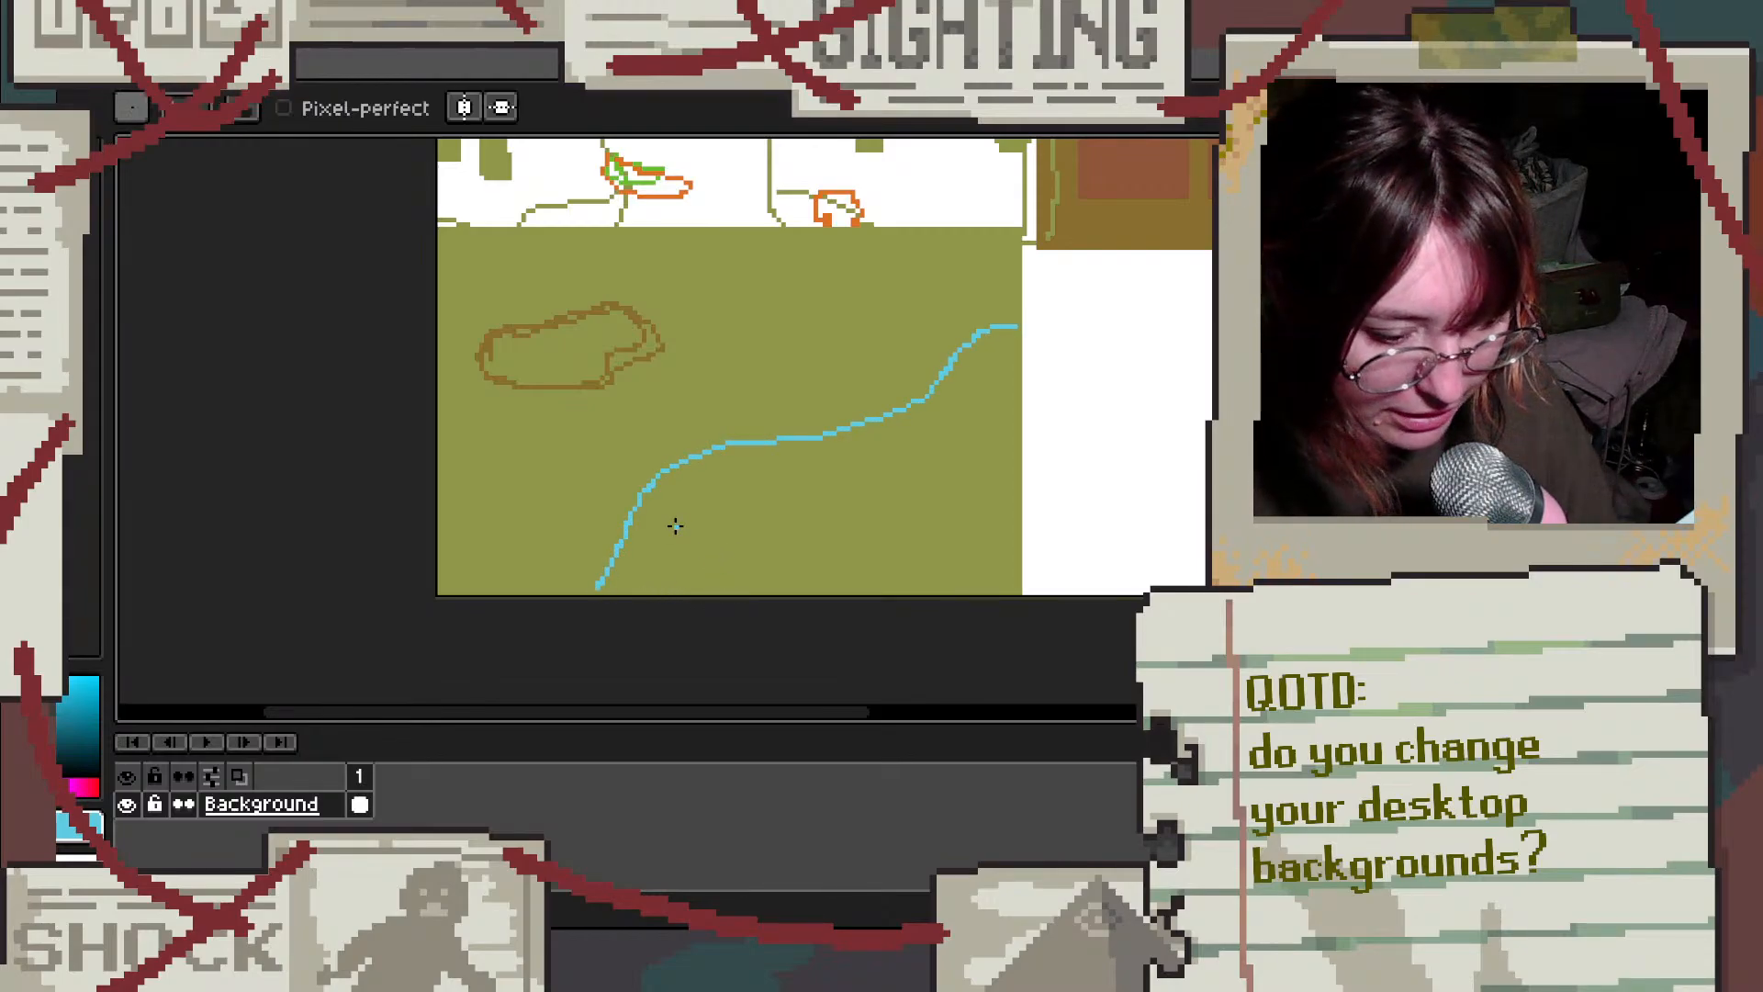
pyautogui.press('alt')
pyautogui.press('alt')
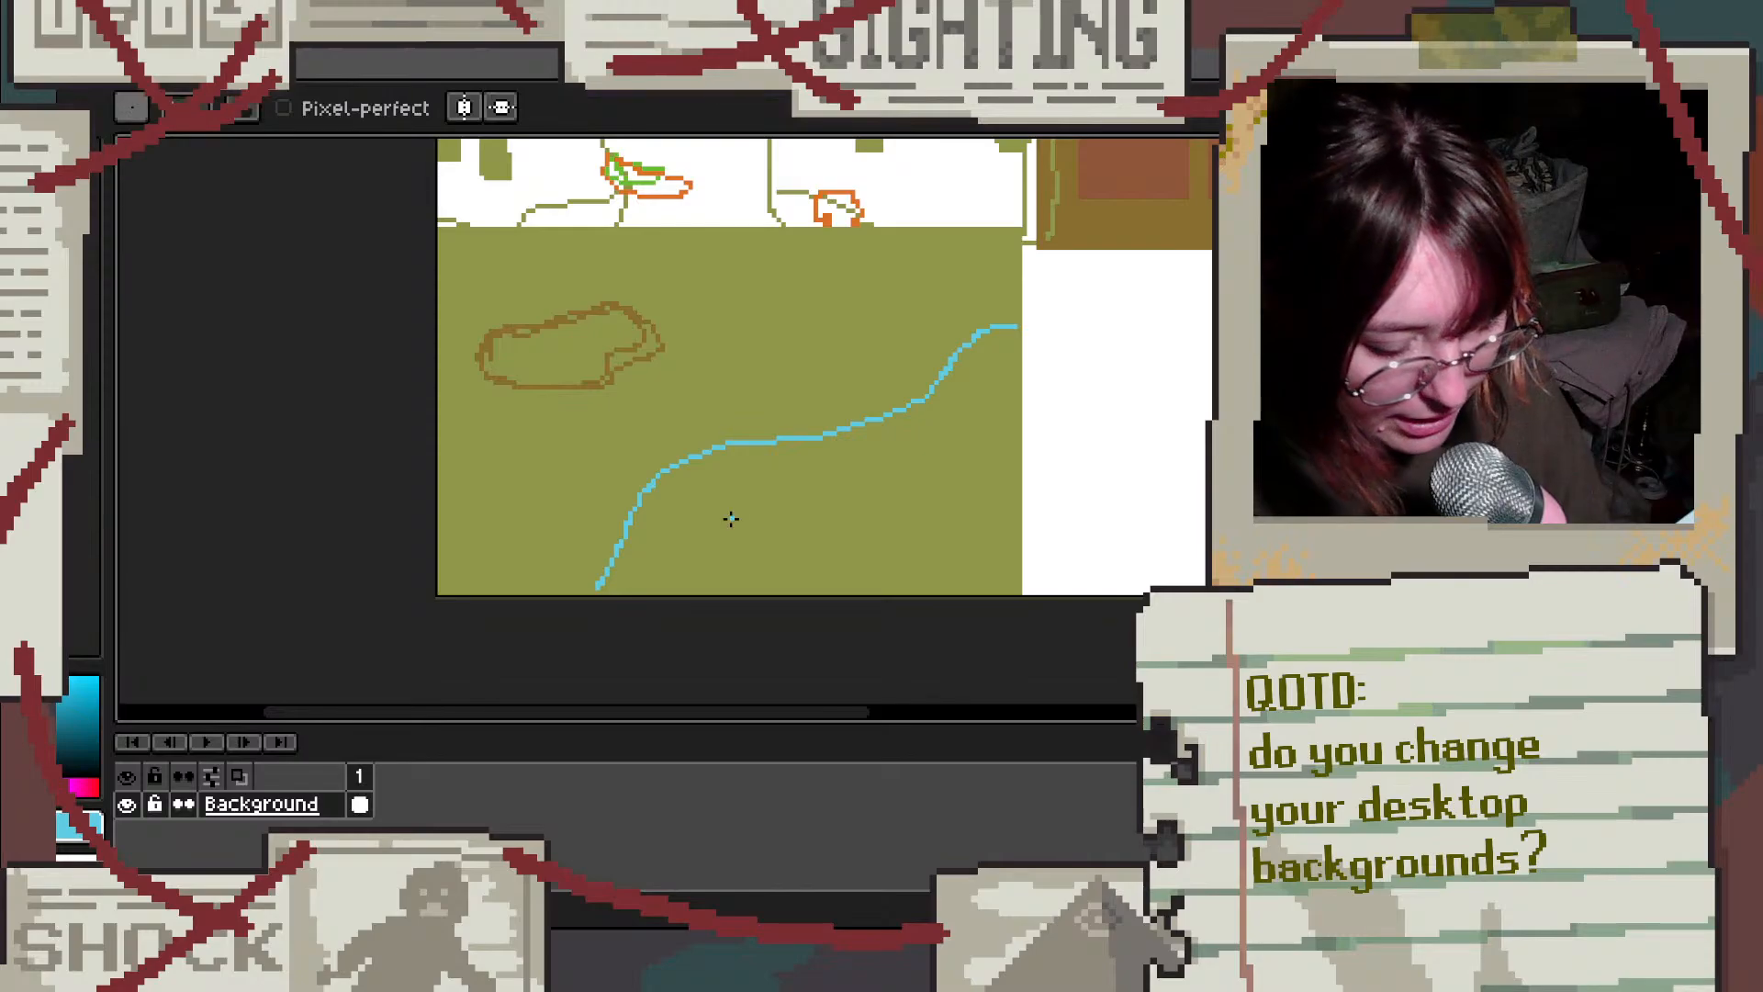
pyautogui.hotkey('ctrl', 'z')
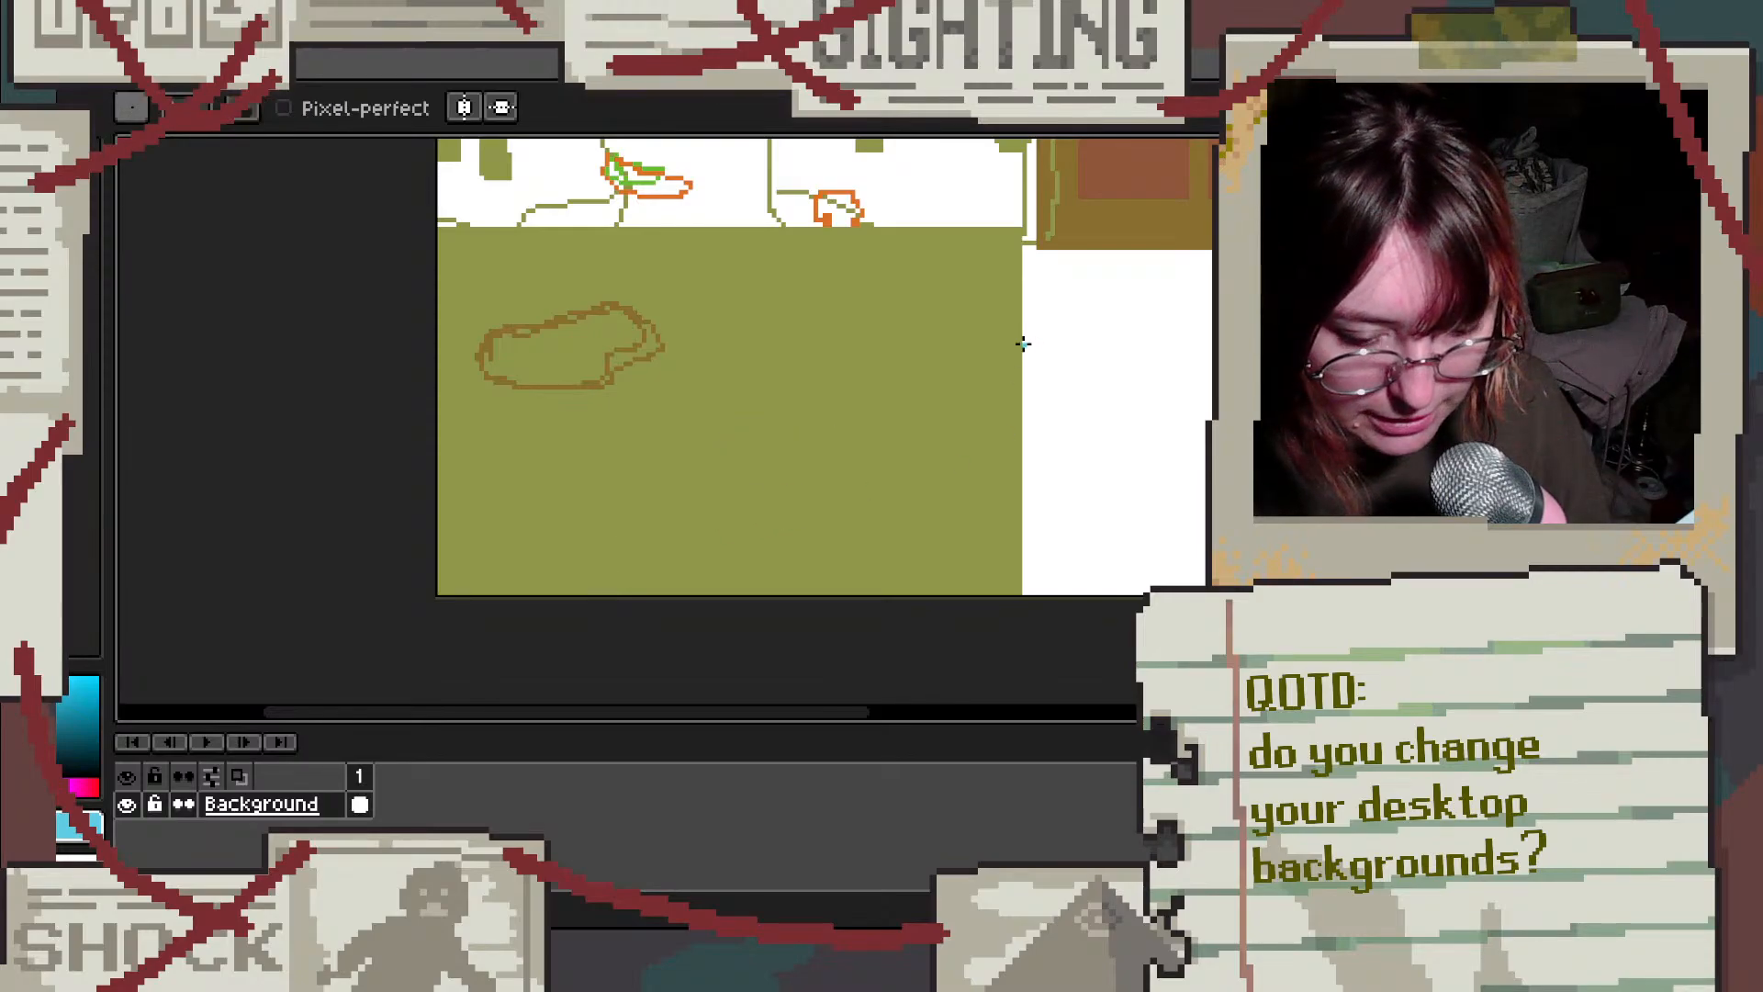
# Step: Draw two winding light blue riverbanks from the green section's right edge to its bottom edge and fill between them with light blue
pyautogui.moveTo(1011, 316)
pyautogui.mouseDown()
pyautogui.moveTo(801, 493)
pyautogui.moveTo(638, 527)
pyautogui.moveTo(571, 586)
pyautogui.moveTo(809, 590)
pyautogui.moveTo(910, 552)
pyautogui.moveTo(953, 467)
pyautogui.moveTo(1025, 428)
pyautogui.mouseUp()
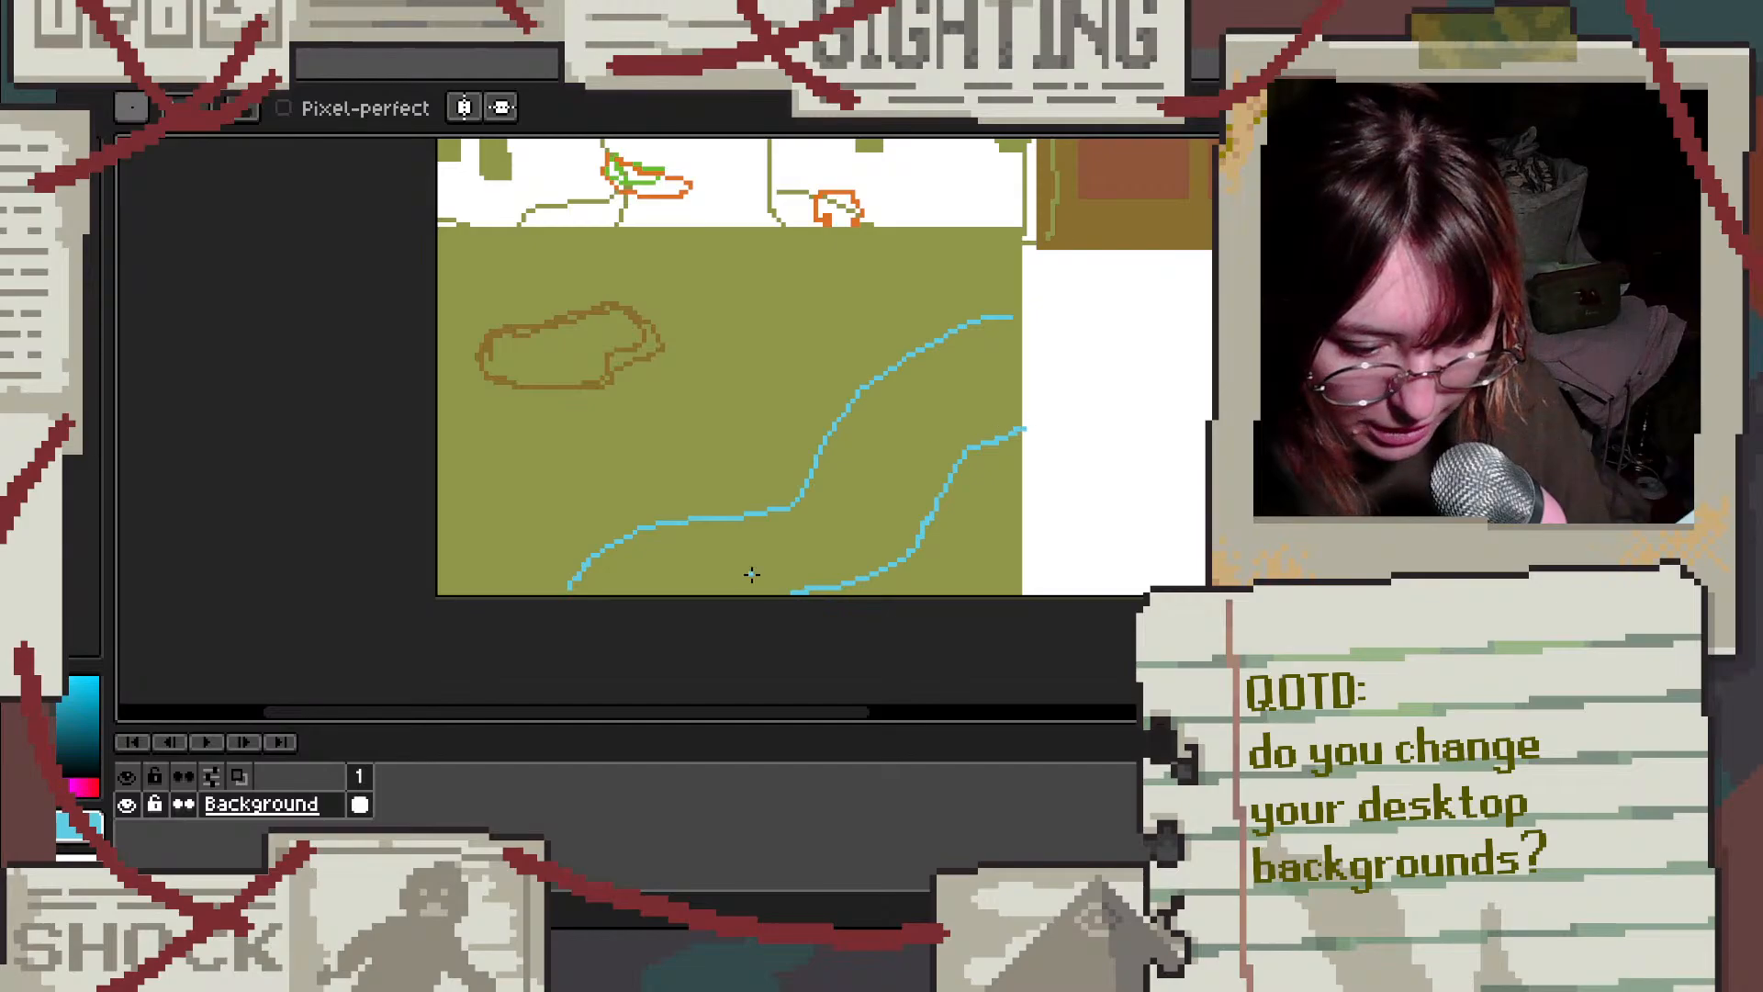
pyautogui.moveTo(1030, 317); pyautogui.dragTo(963, 317)
pyautogui.press('g')
pyautogui.click(837, 474)
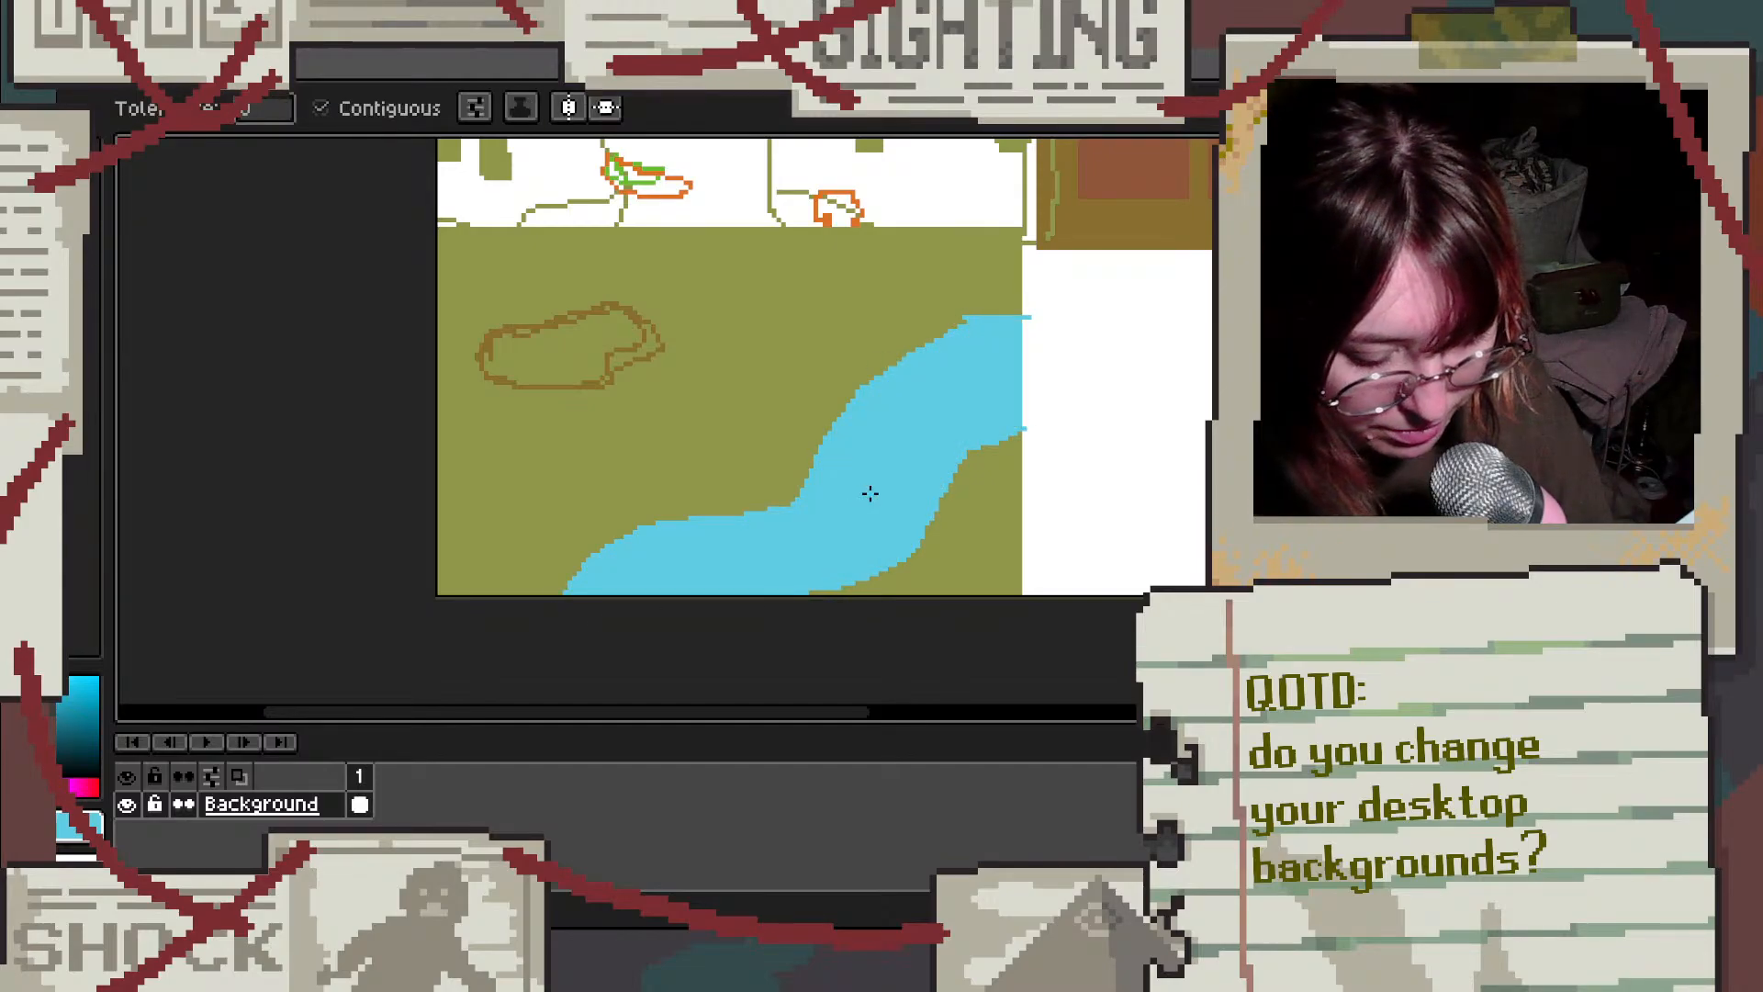
# Step: Sample the brown of the patch outline and fill the patch with it
pyautogui.press('b')
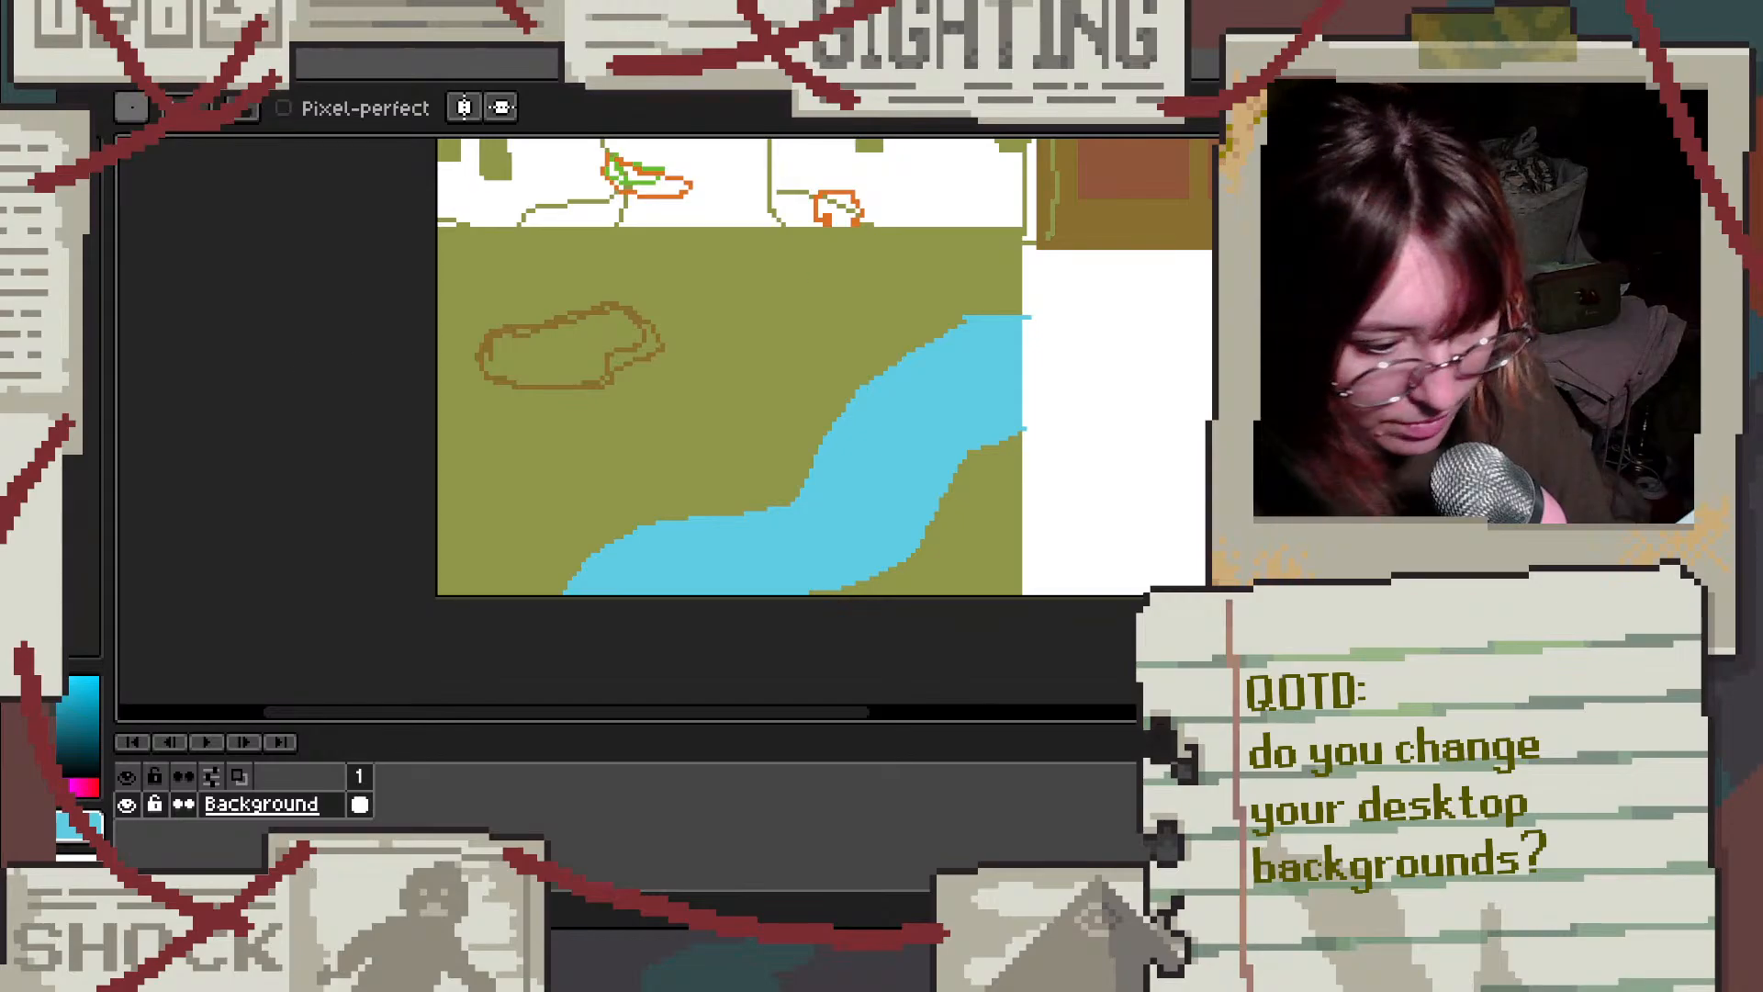
pyautogui.keyDown('alt'); pyautogui.click(620, 371); pyautogui.keyUp('alt')
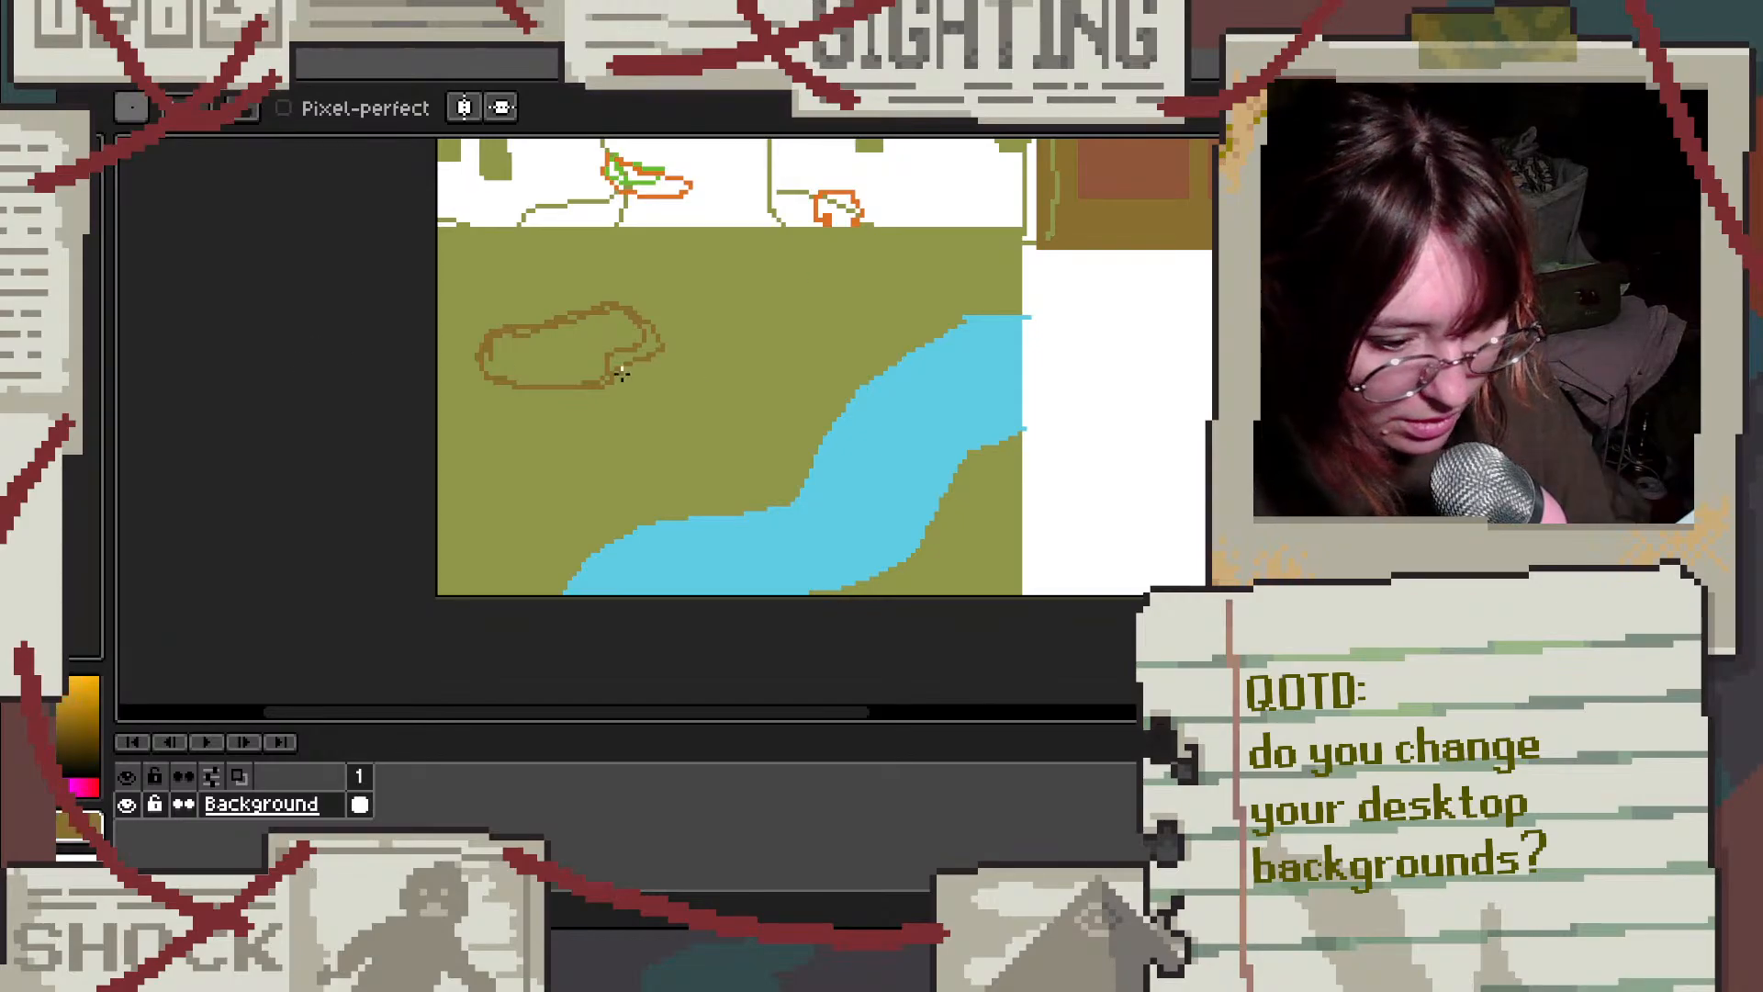
pyautogui.press('g')
pyautogui.click(611, 354)
pyautogui.press('b')
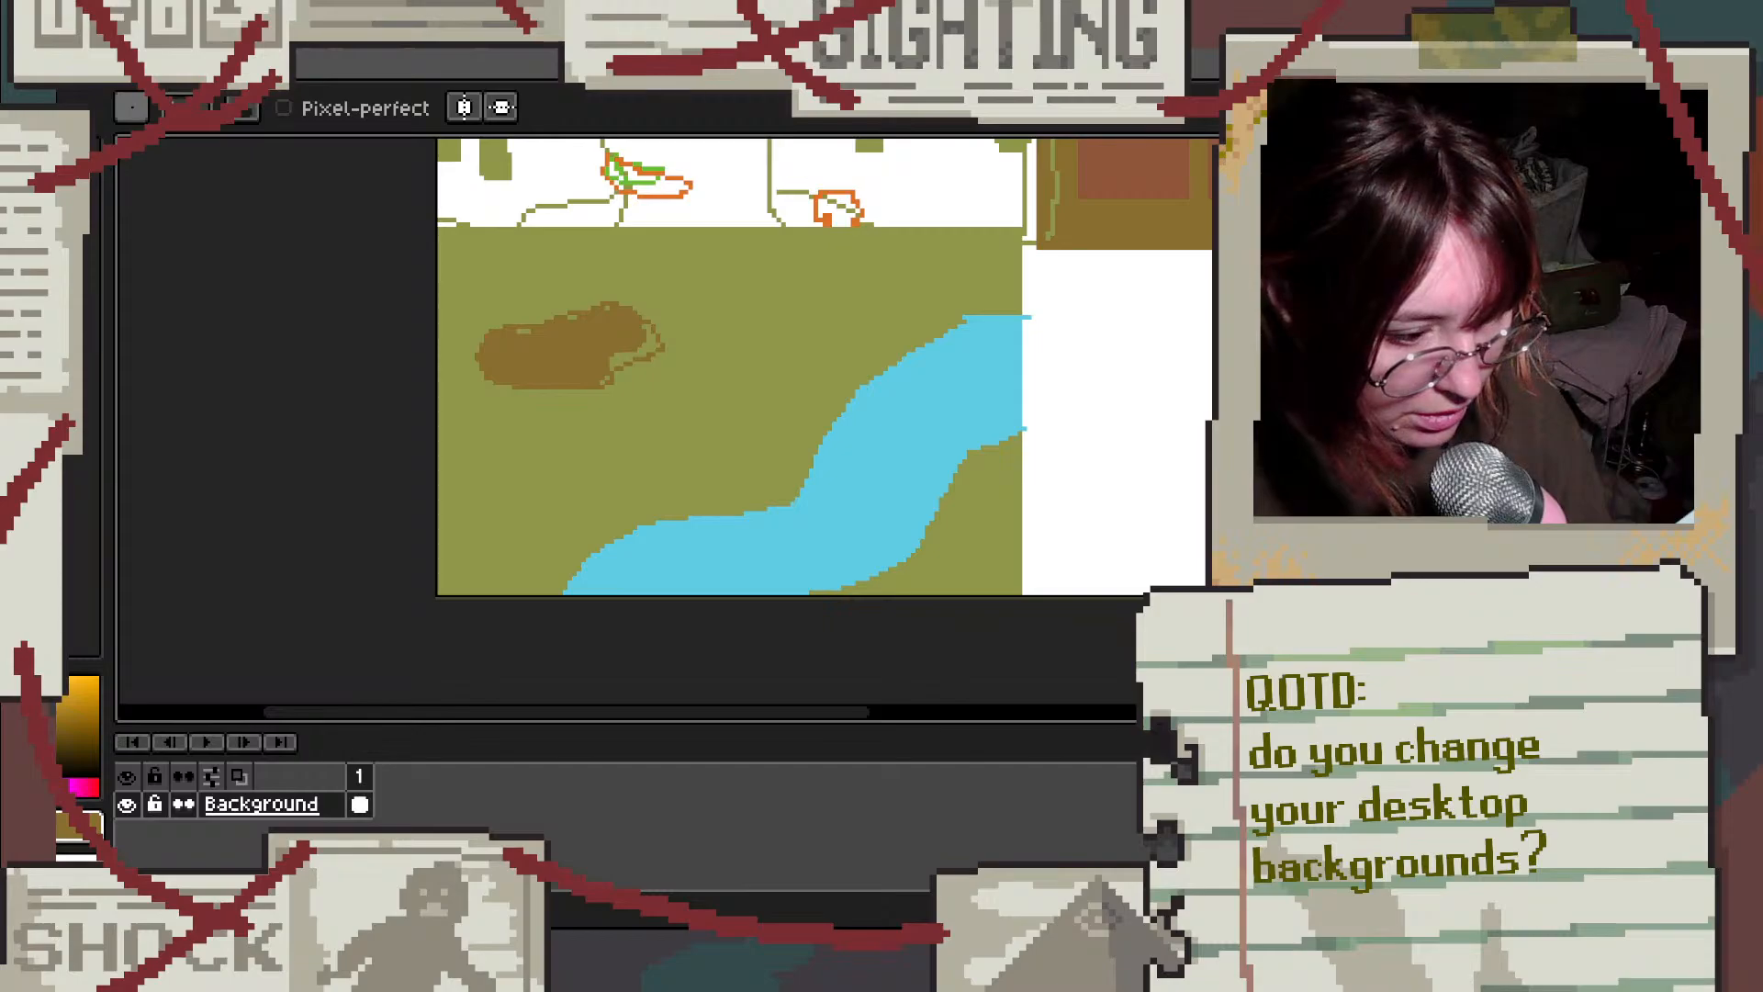
# Step: Sketch a reddish-brown fence with short posts along the left, bottom and right edges of the green section
pyautogui.click(57, 202)
pyautogui.click(56, 160)
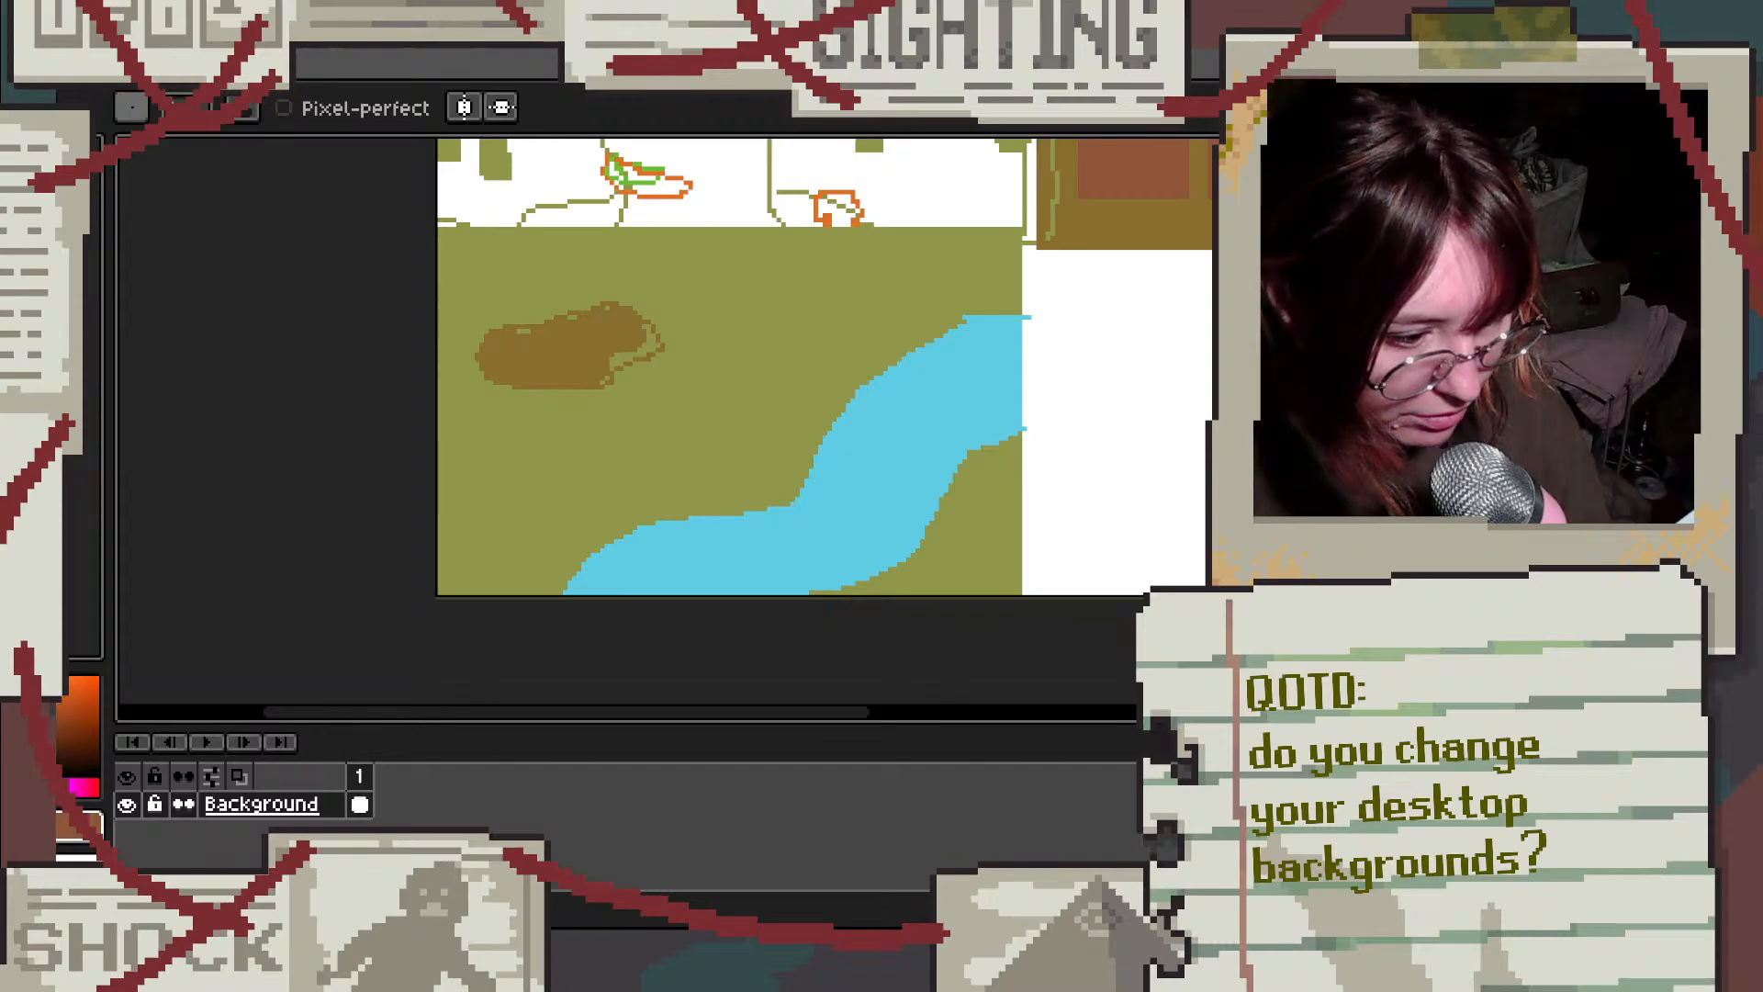
pyautogui.moveTo(453, 240)
pyautogui.mouseDown()
pyautogui.moveTo(438, 286)
pyautogui.moveTo(455, 584)
pyautogui.moveTo(605, 569)
pyautogui.moveTo(709, 593)
pyautogui.mouseUp()
pyautogui.moveTo(767, 566); pyautogui.dragTo(782, 593)
pyautogui.moveTo(845, 572)
pyautogui.mouseDown()
pyautogui.moveTo(868, 594)
pyautogui.moveTo(990, 594)
pyautogui.moveTo(443, 577)
pyautogui.moveTo(448, 239)
pyautogui.mouseUp()
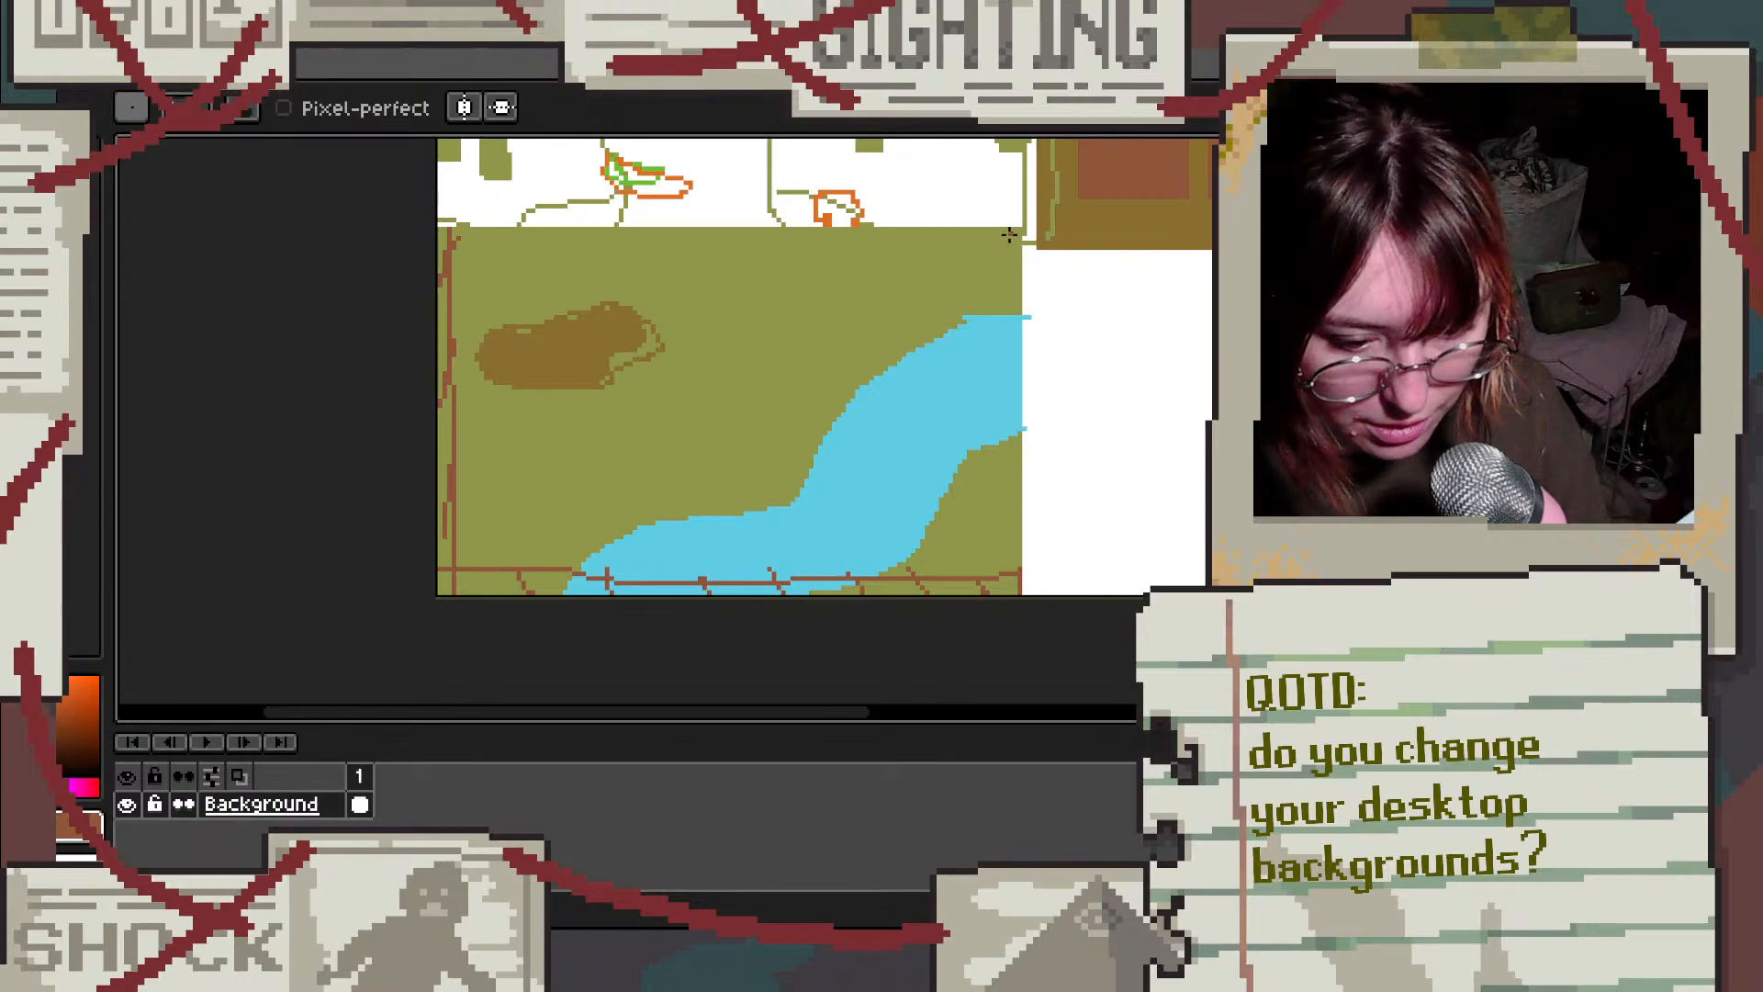
pyautogui.moveTo(1013, 231); pyautogui.dragTo(1018, 590)
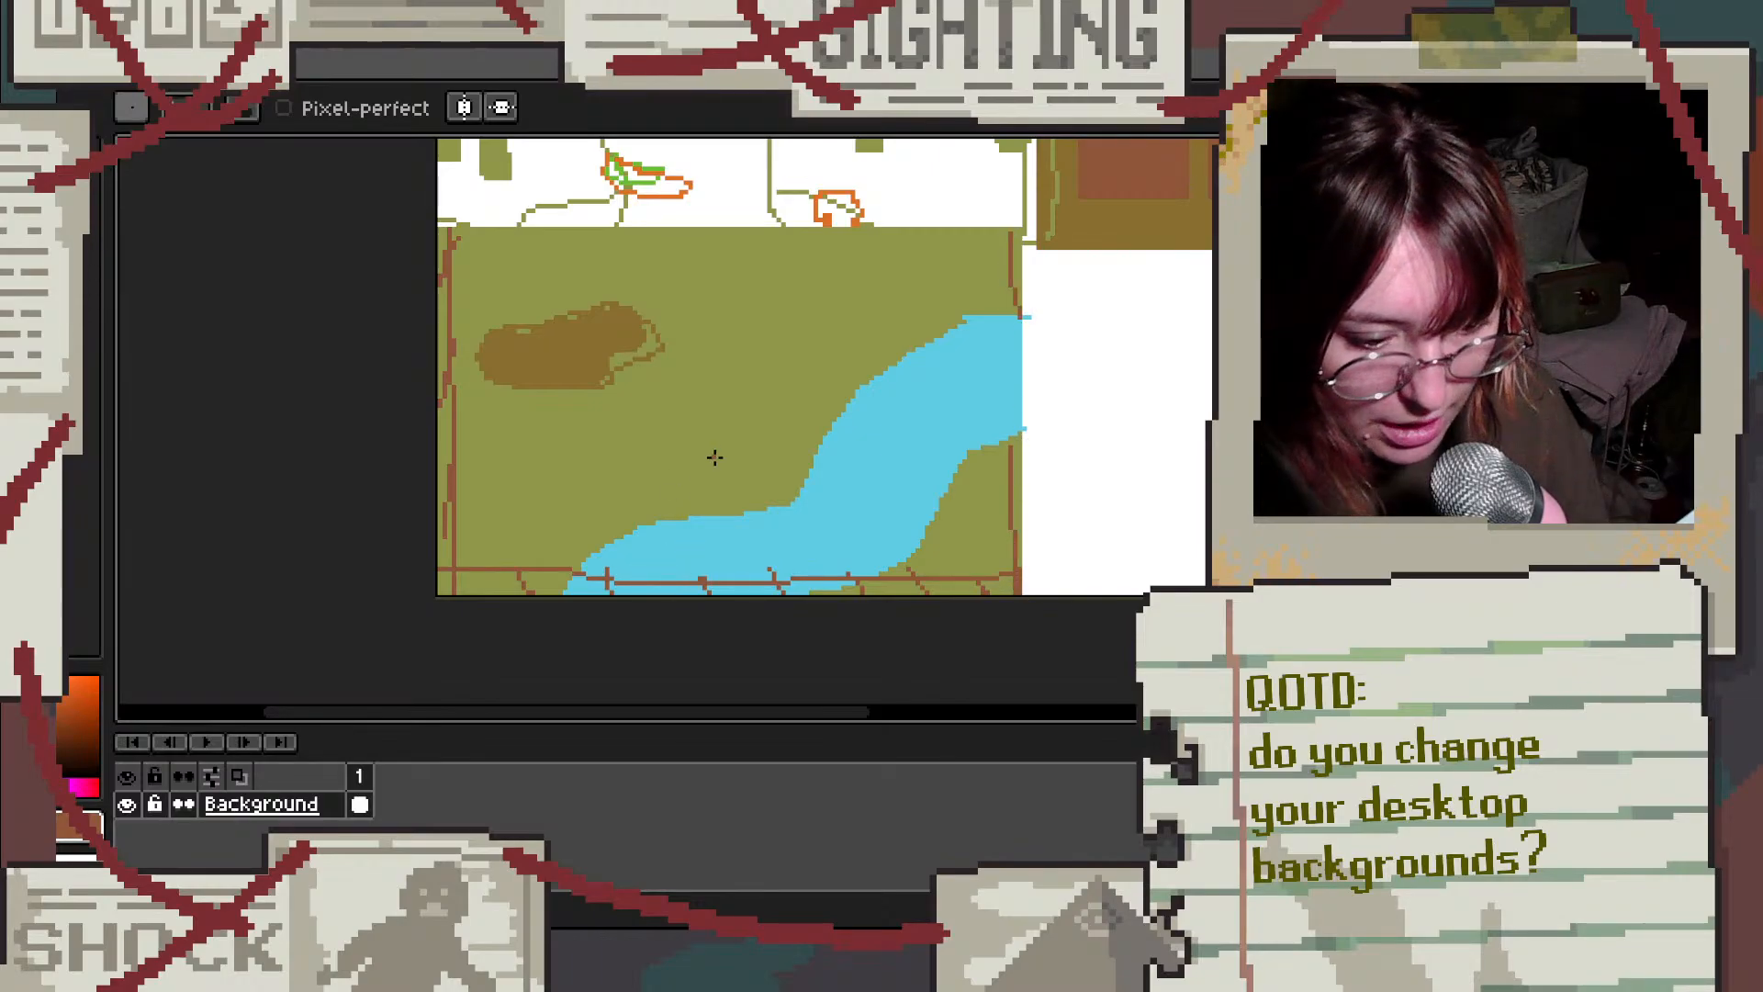
# Step: Sketch small pink figures beside the brown patch, on the lower-left grass and along the river's upper bank
pyautogui.click(69, 292)
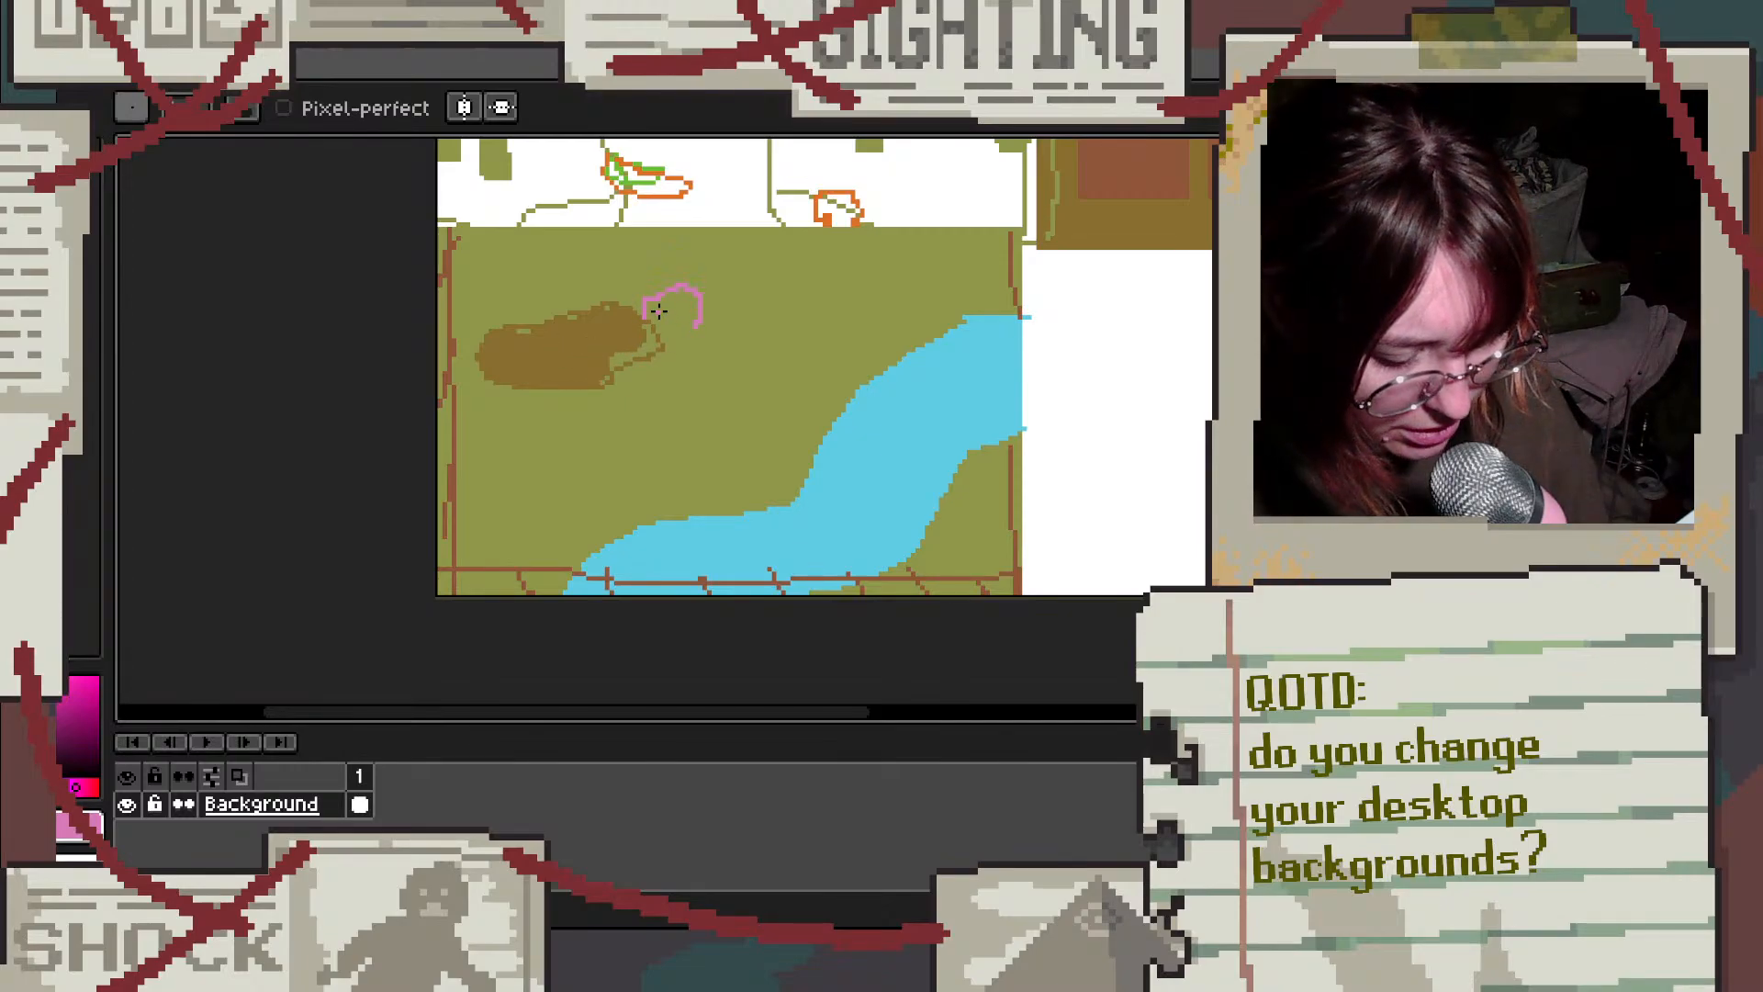
pyautogui.hotkey('ctrl', 'z')
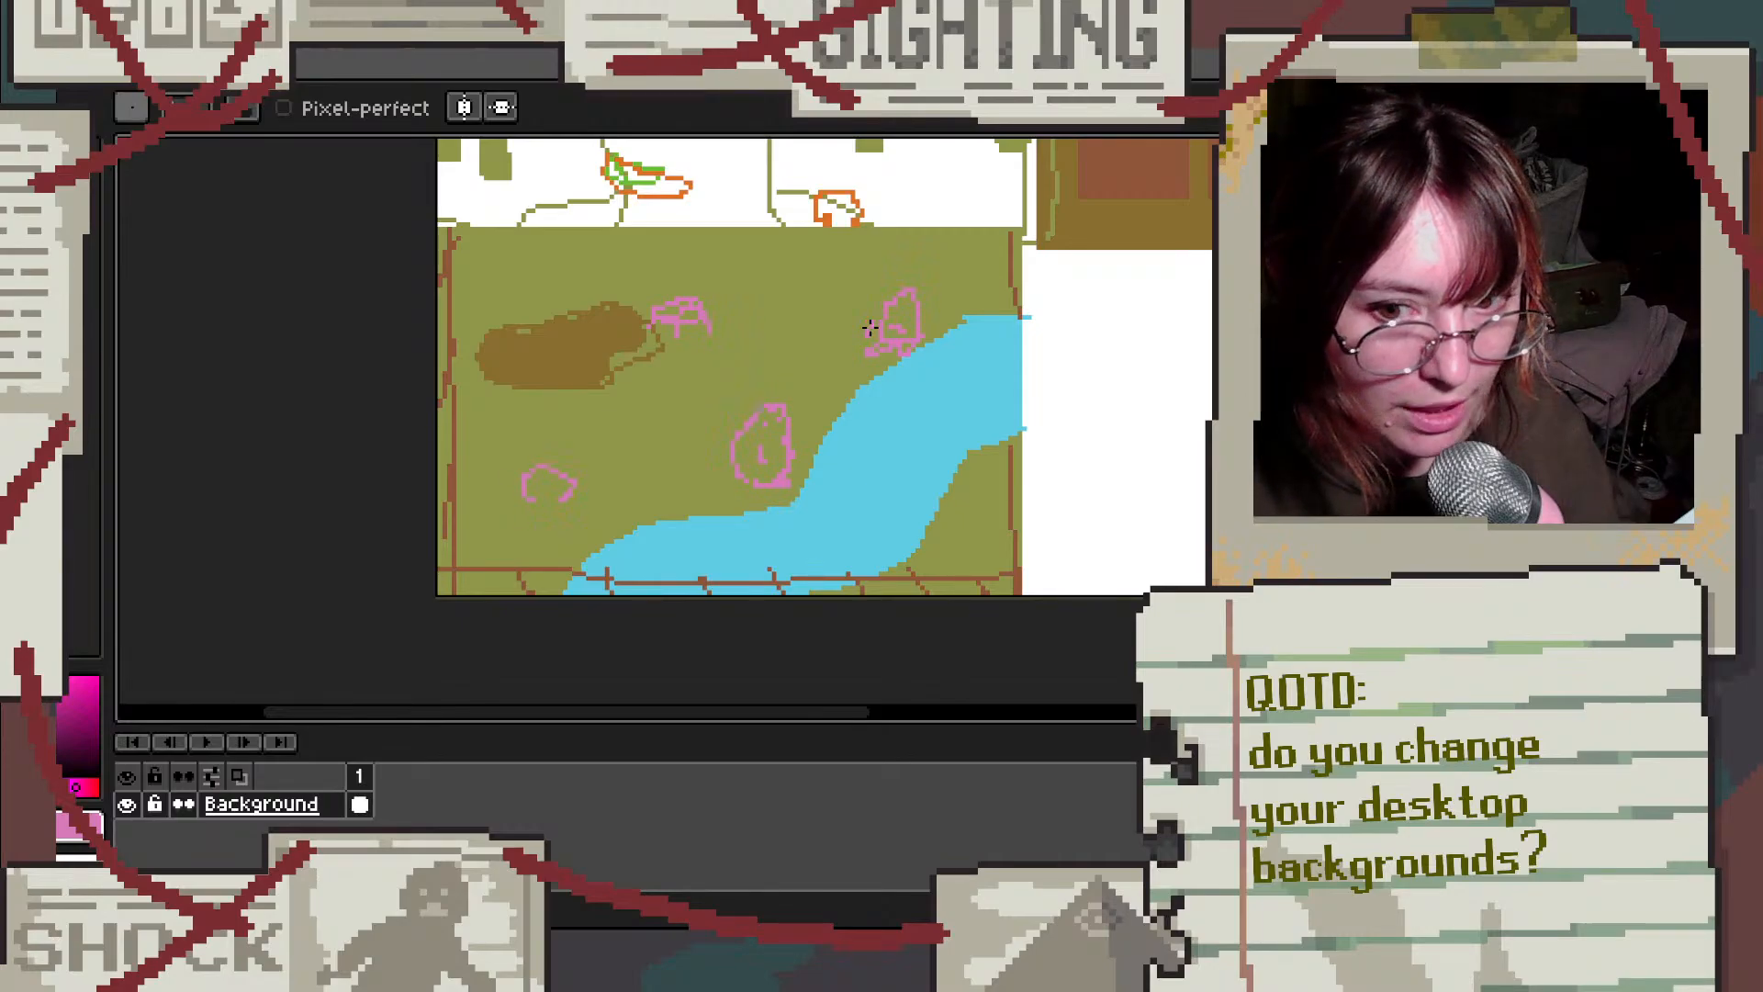
# Step: Examine the whole layout, the empty lower-right section and the finished river scene beside it
pyautogui.scroll(-2, 782, 364)
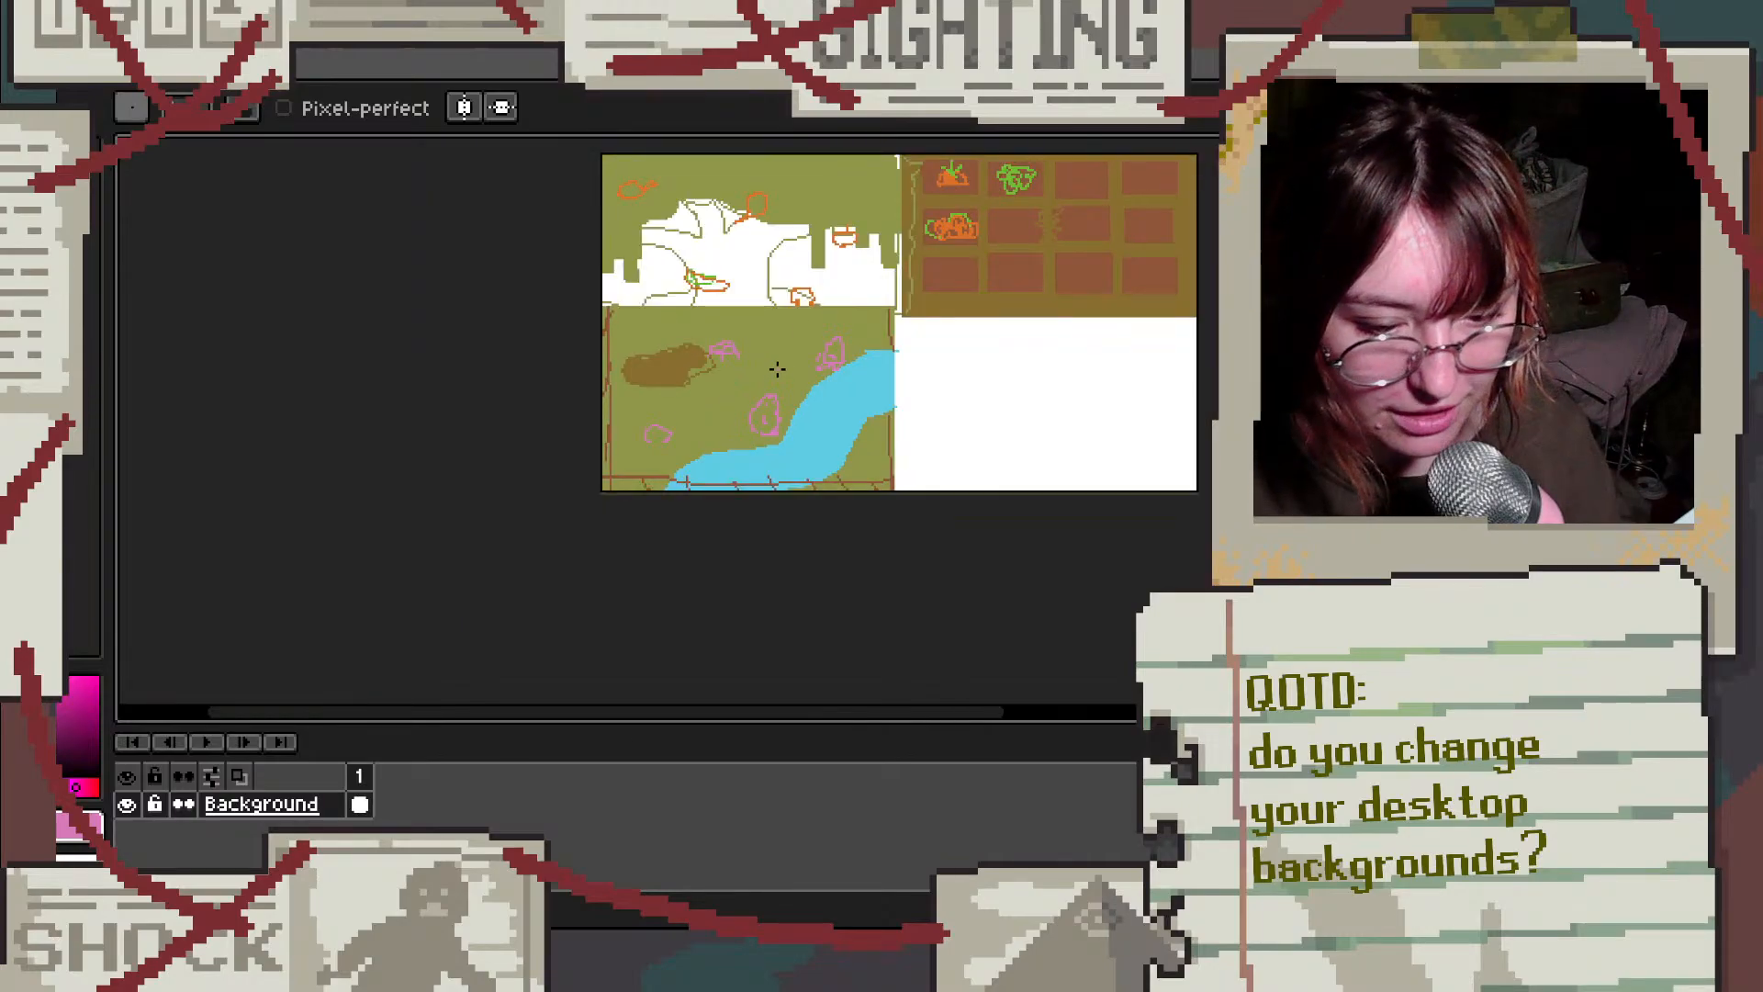
pyautogui.scroll(-1, 776, 369)
pyautogui.scroll(2, 1016, 398)
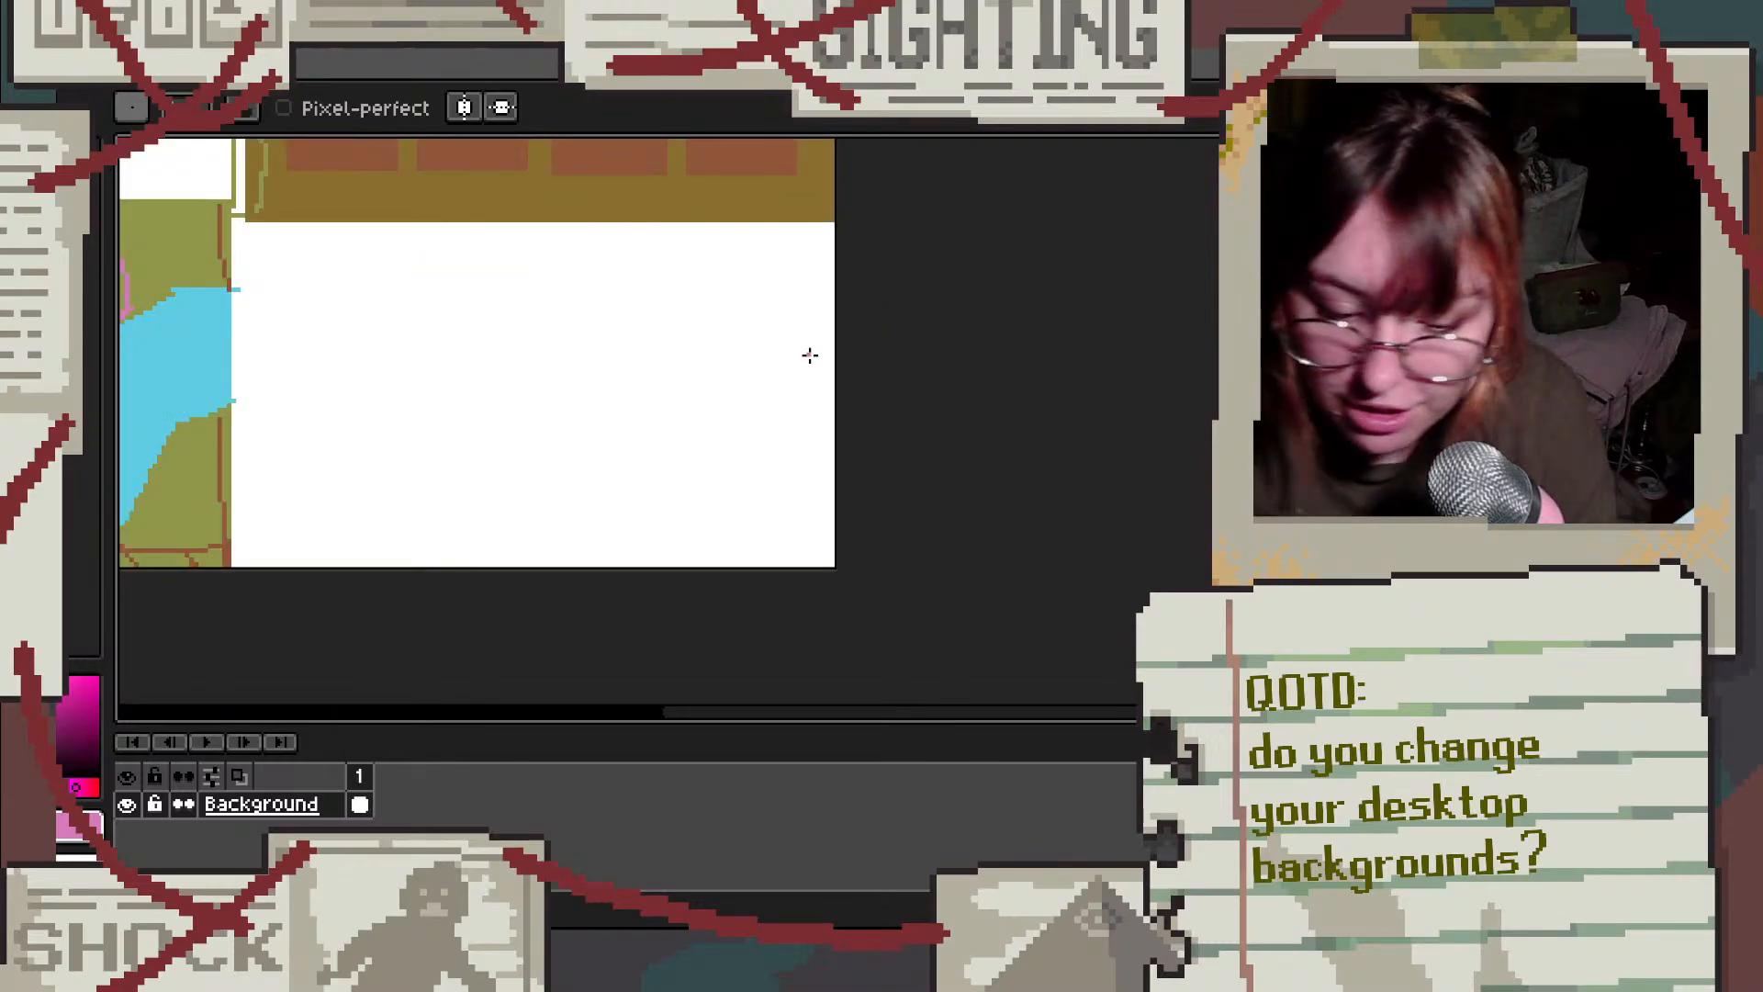
pyautogui.press('l')
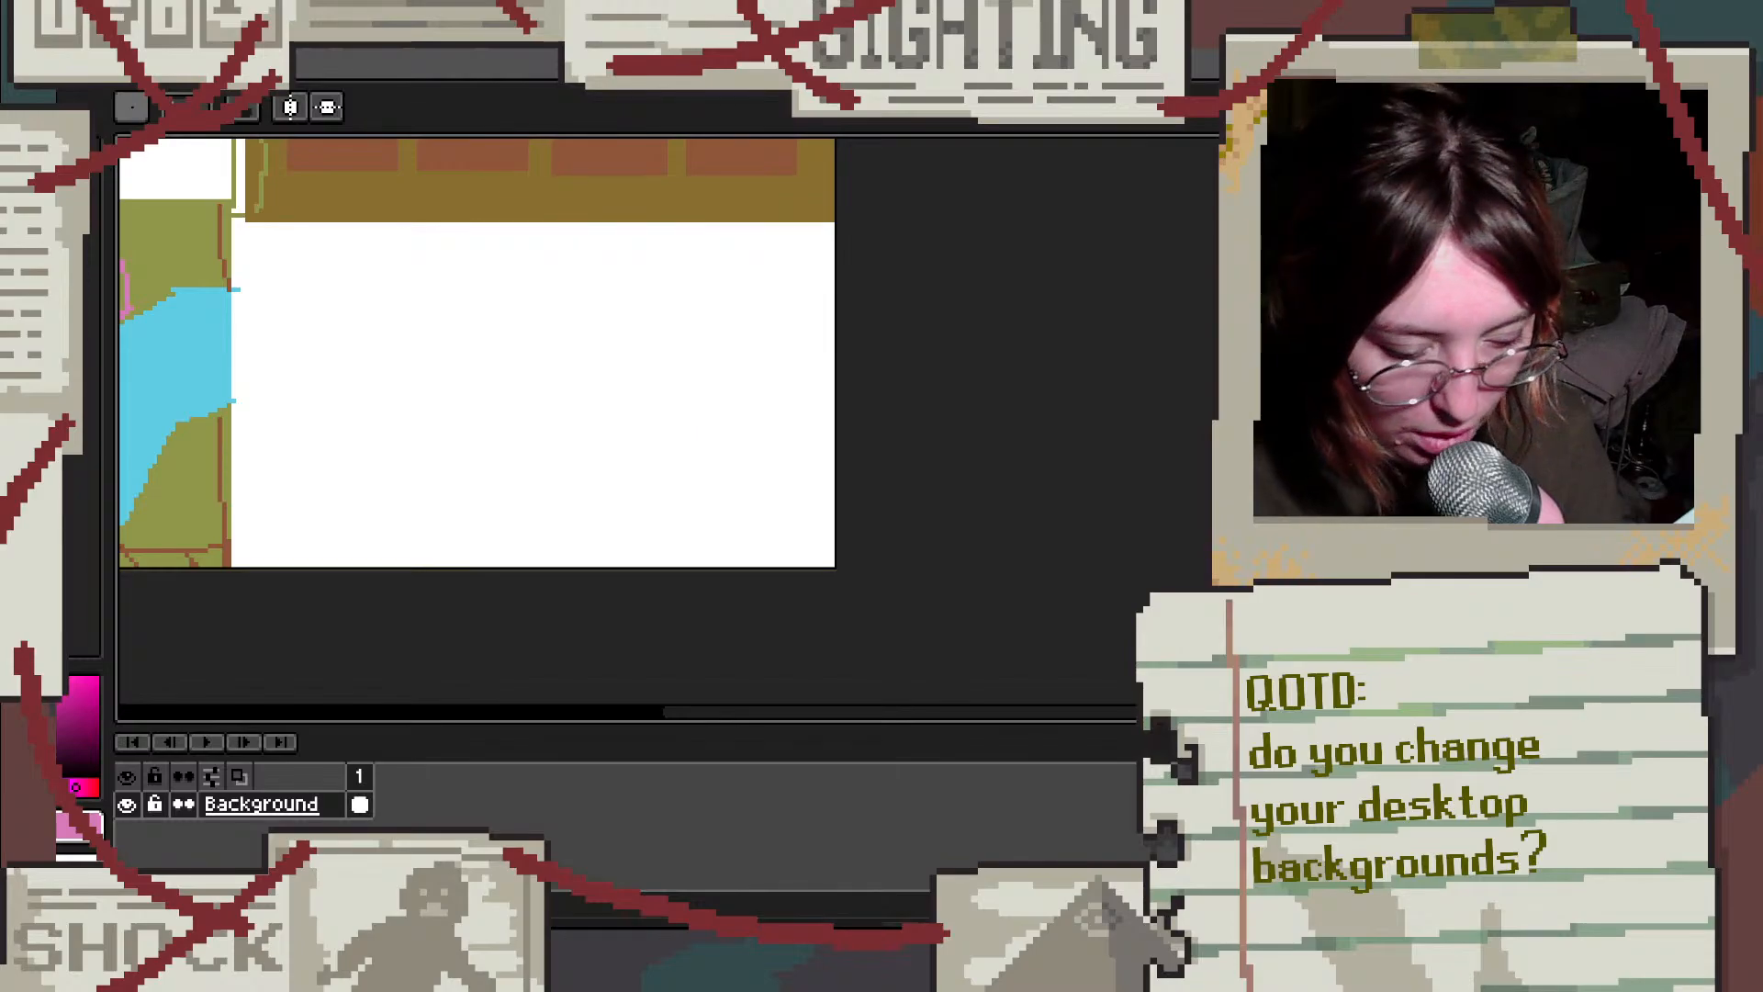
pyautogui.moveTo(592, 901)
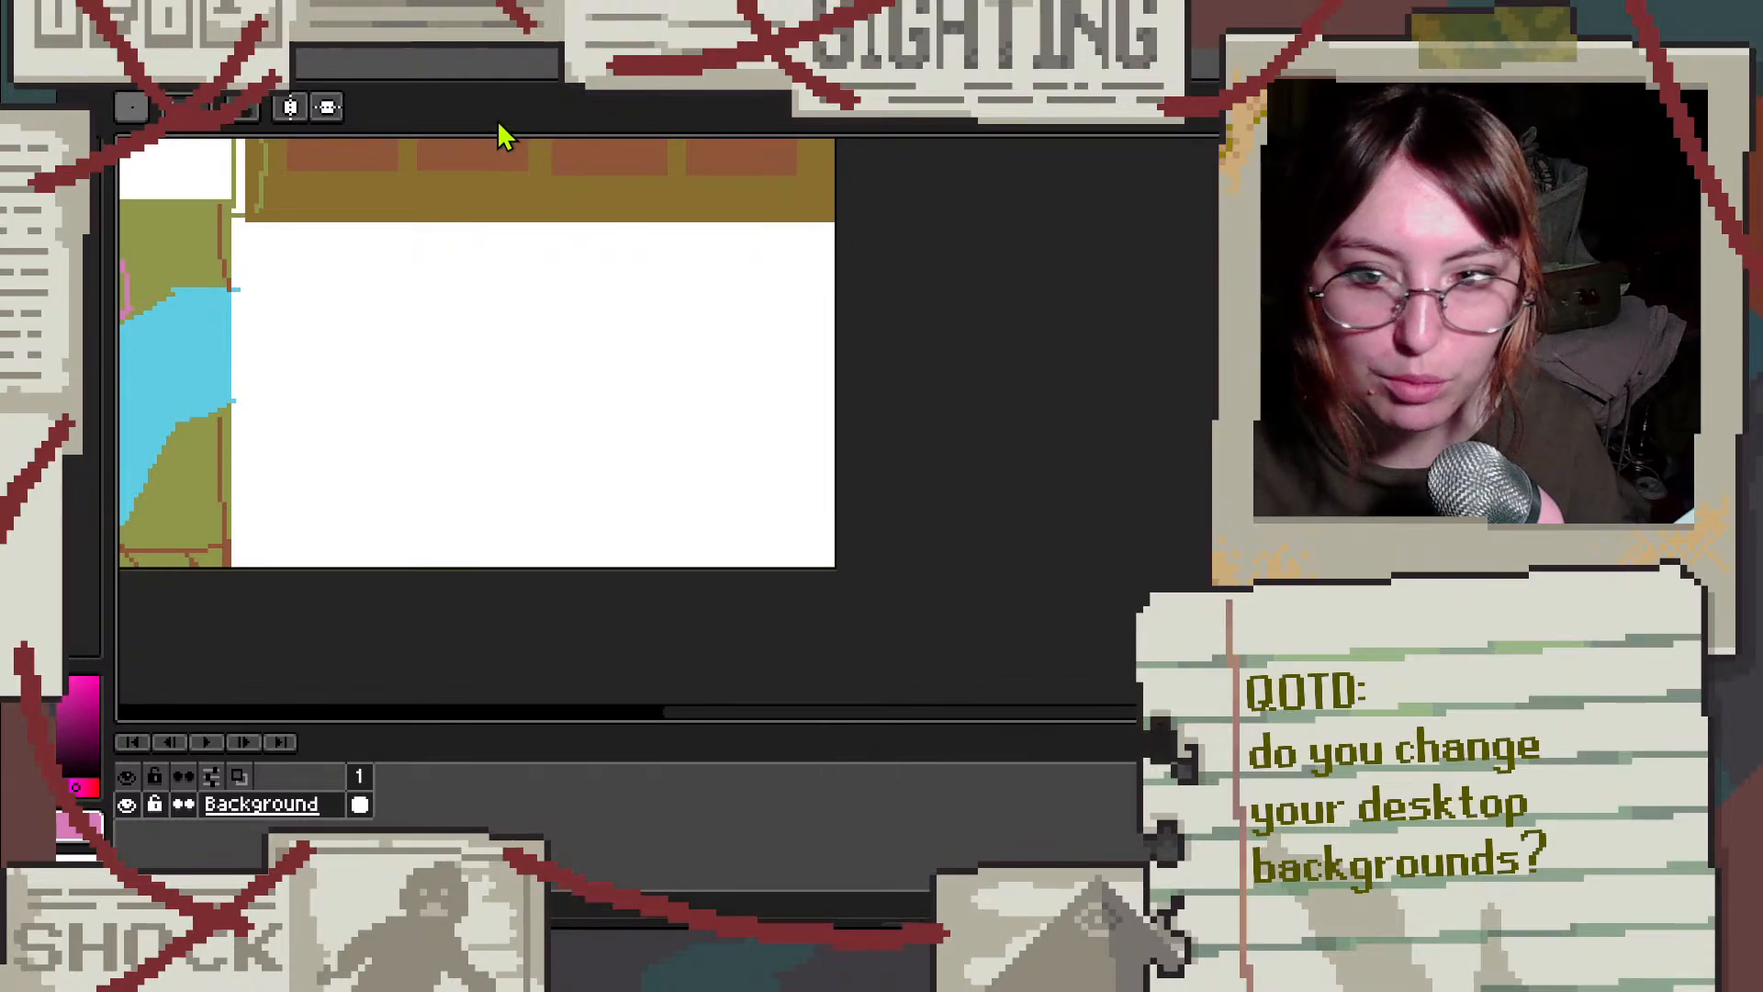
pyautogui.scroll(-1, 551, 288)
pyautogui.scroll(1, 533, 293)
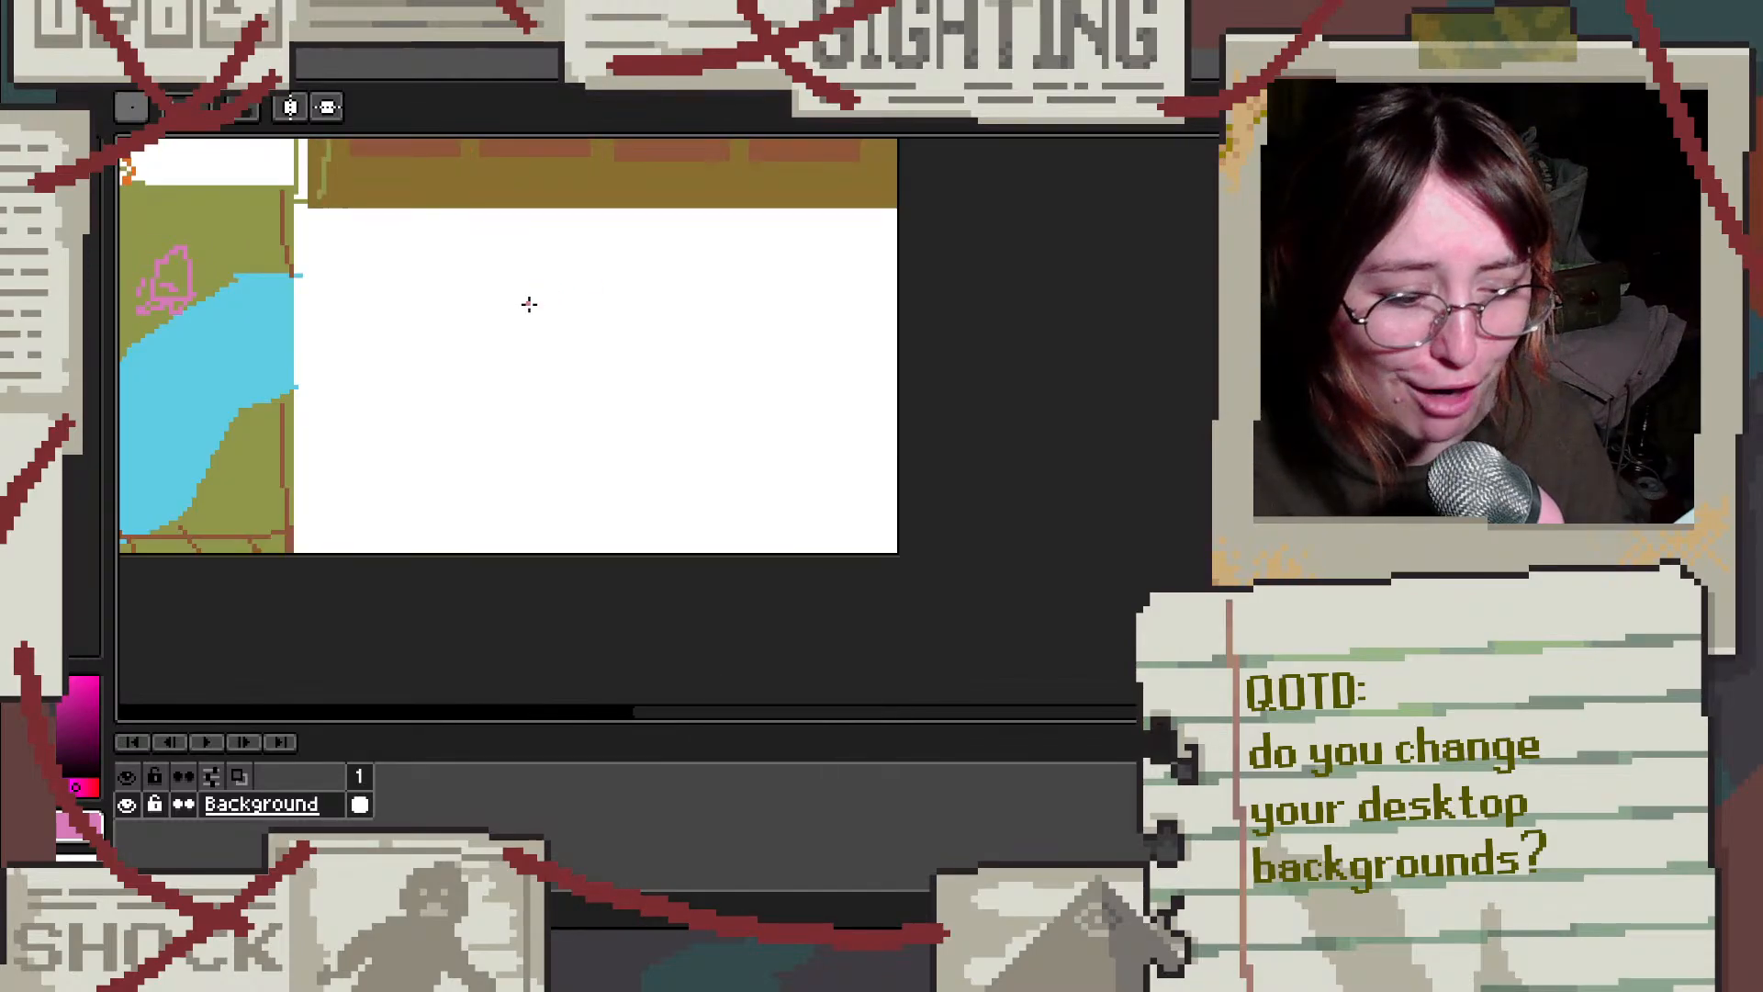
pyautogui.scroll(-1, 551, 323)
pyautogui.scroll(1, 239, 328)
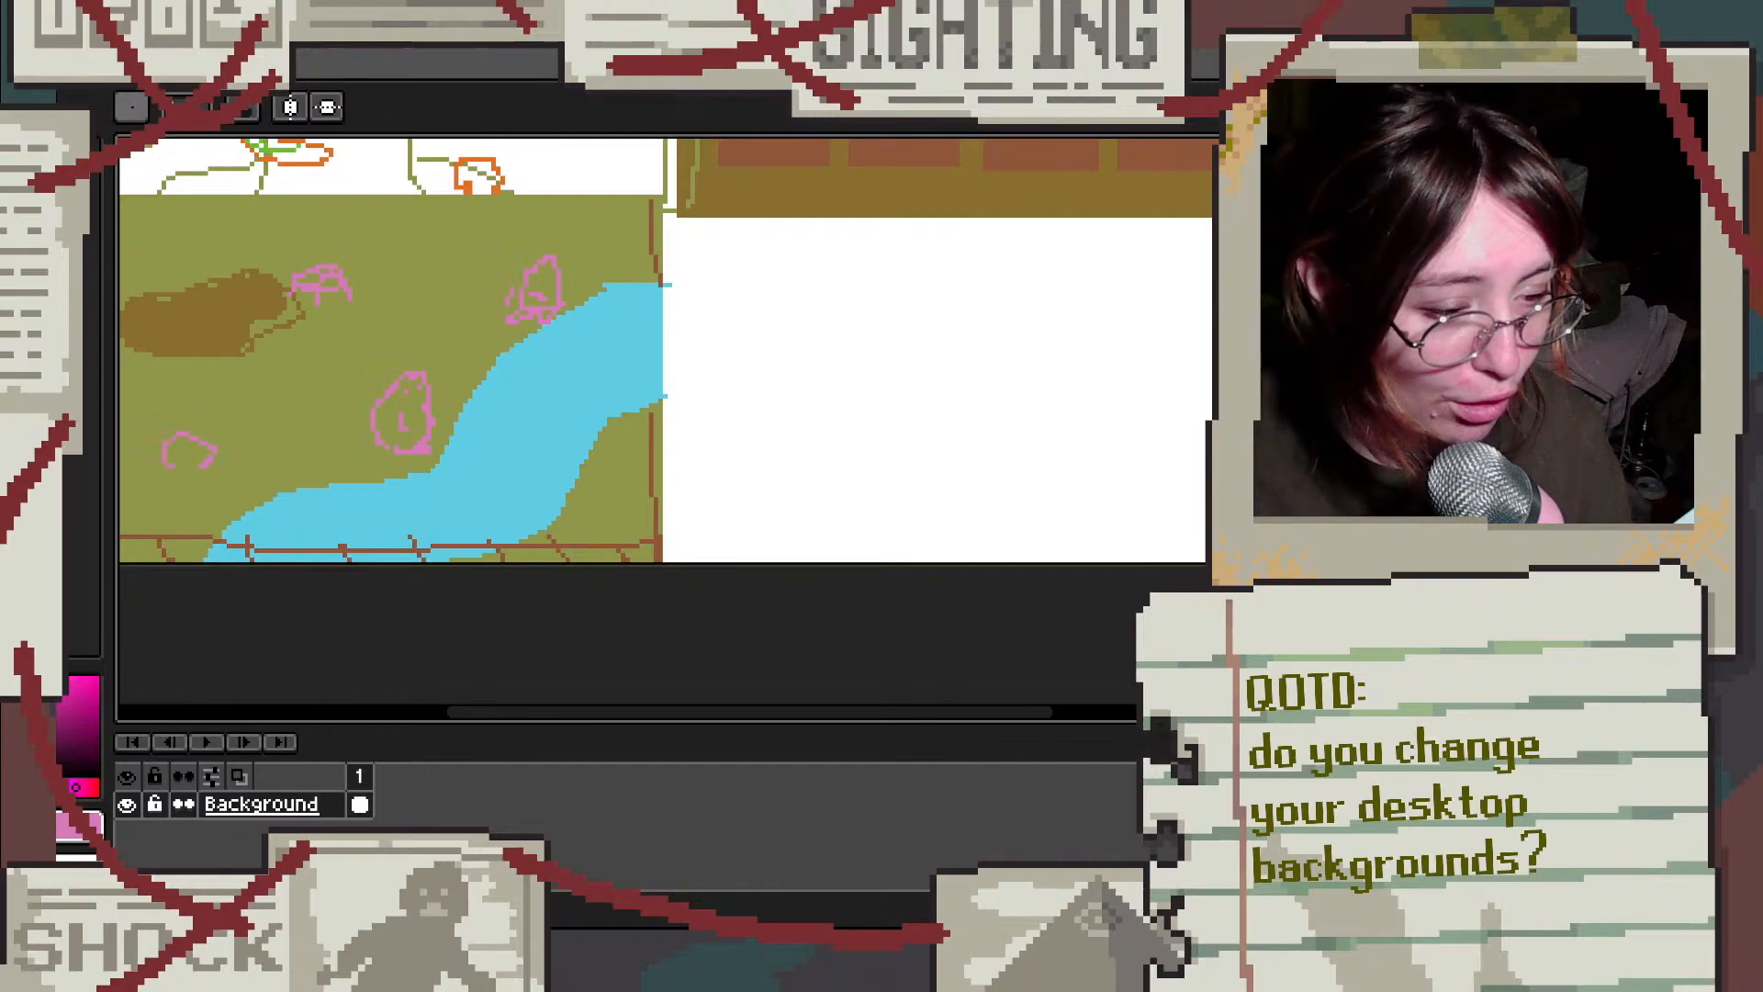
pyautogui.click(55, 165)
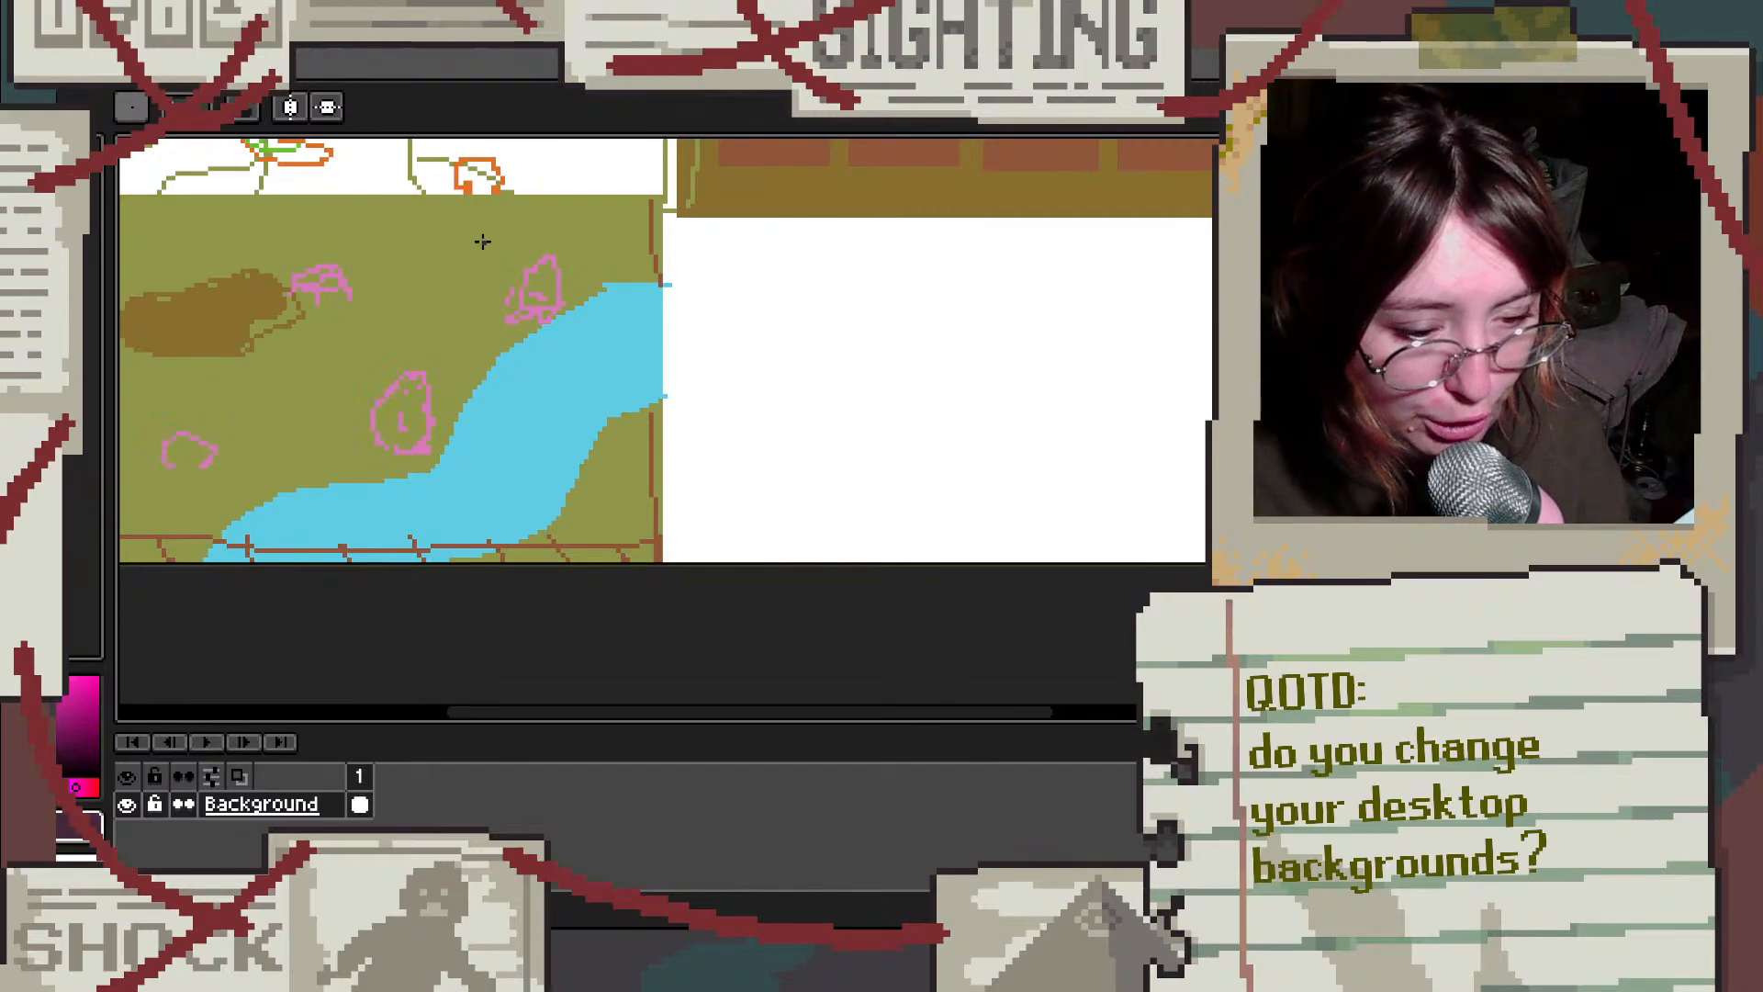
pyautogui.moveTo(482, 241)
pyautogui.mouseDown()
pyautogui.moveTo(468, 229)
pyautogui.moveTo(519, 213)
pyautogui.mouseUp()
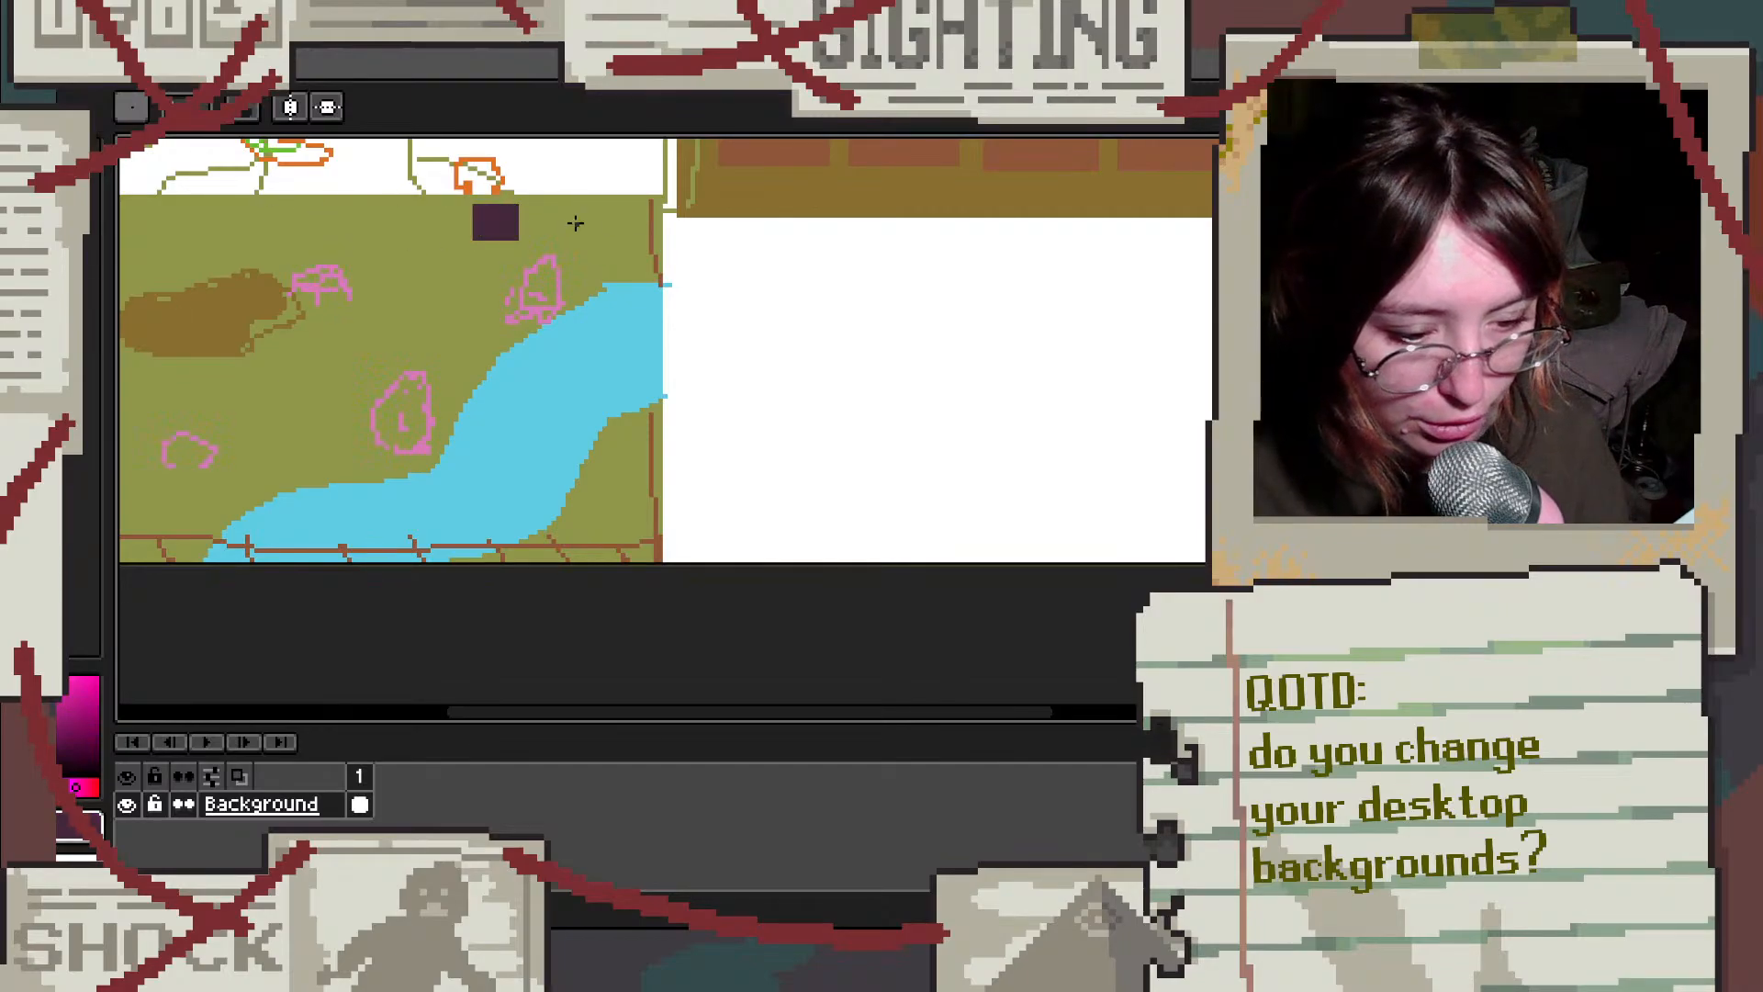
pyautogui.hotkey('ctrl', 'z')
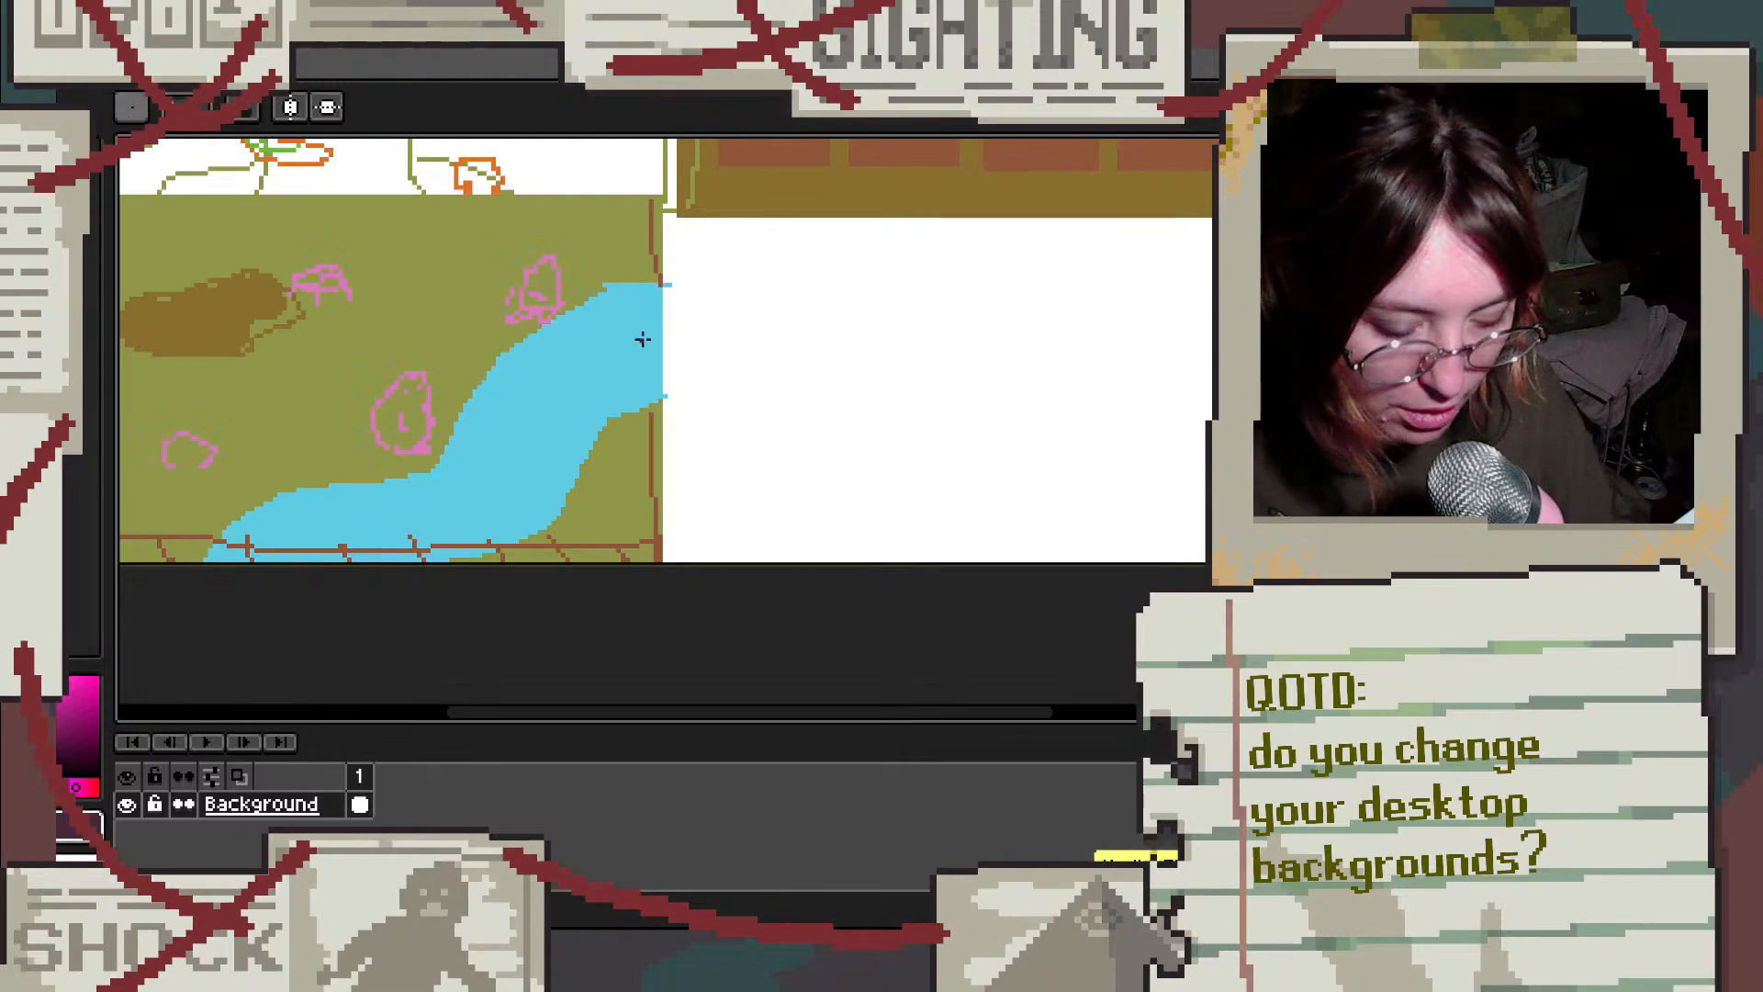
# Step: Sketch a dark brown outline of a rounded mound on a wider two-part base, on the grass between the upper pink figures
pyautogui.press('b')
pyautogui.scroll(2, 422, 236)
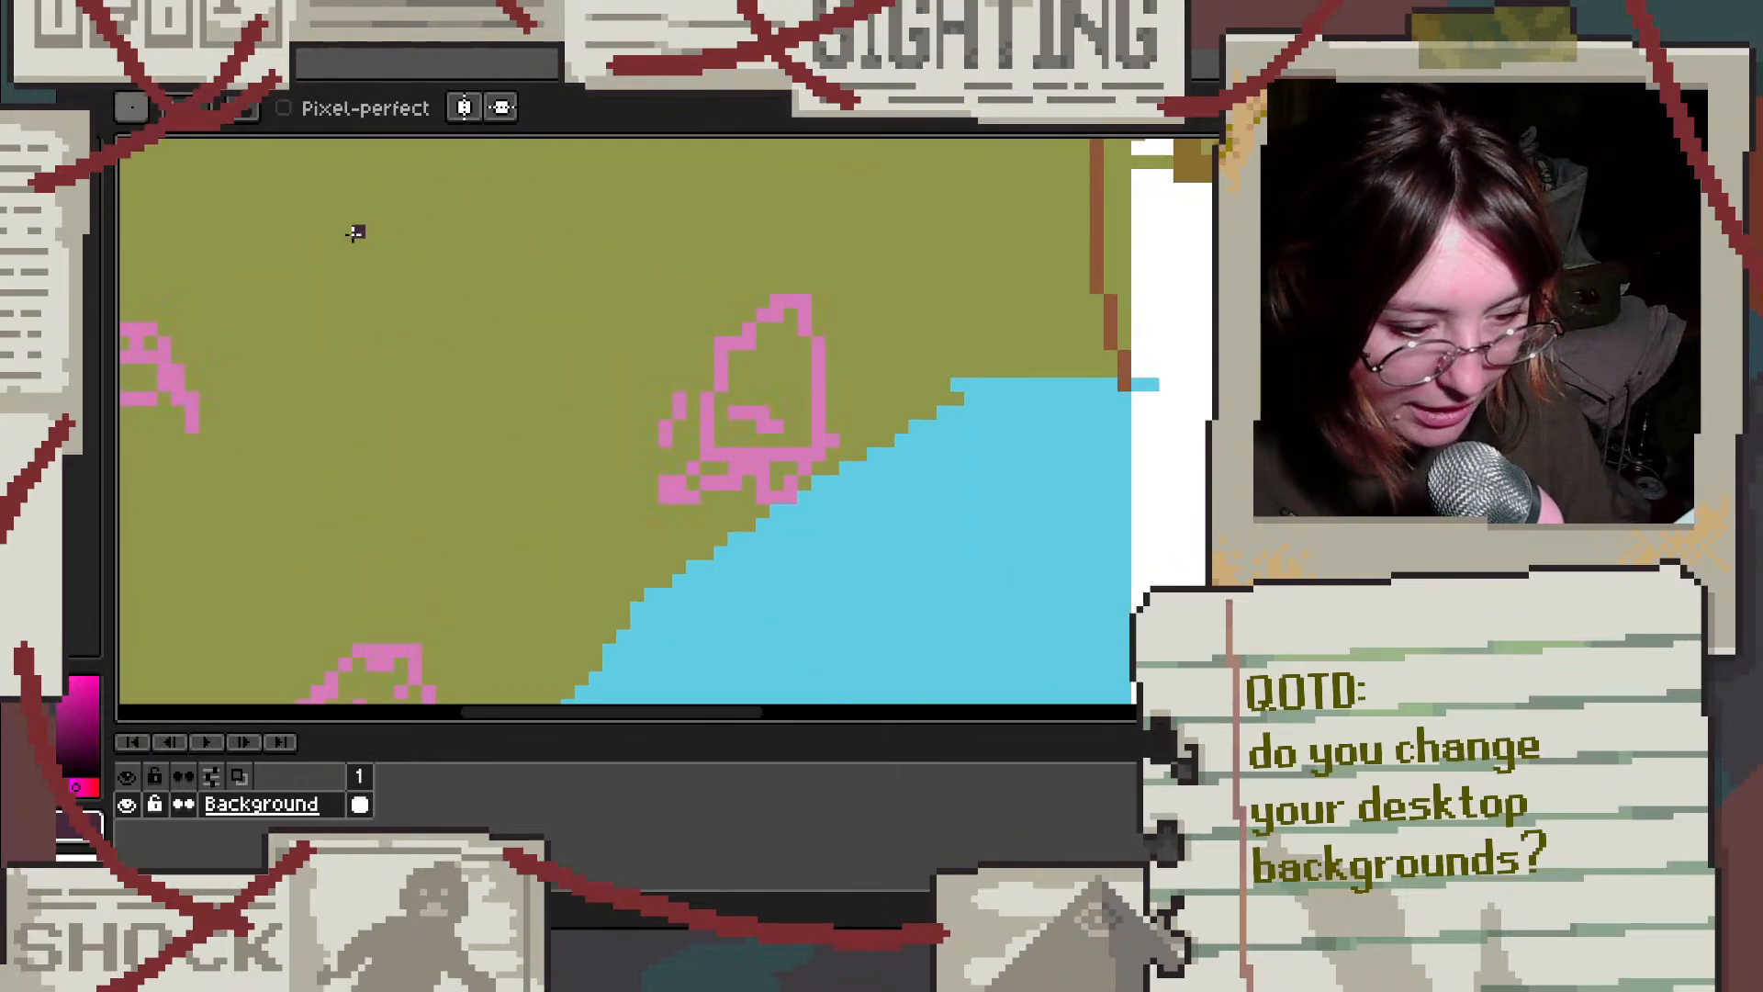
pyautogui.moveTo(421, 218)
pyautogui.mouseDown()
pyautogui.moveTo(374, 221)
pyautogui.moveTo(356, 270)
pyautogui.moveTo(419, 312)
pyautogui.moveTo(498, 286)
pyautogui.moveTo(452, 216)
pyautogui.moveTo(383, 214)
pyautogui.moveTo(473, 317)
pyautogui.moveTo(496, 293)
pyautogui.moveTo(347, 333)
pyautogui.moveTo(404, 356)
pyautogui.moveTo(444, 311)
pyautogui.moveTo(513, 303)
pyautogui.moveTo(517, 269)
pyautogui.moveTo(547, 317)
pyautogui.moveTo(427, 343)
pyautogui.moveTo(356, 307)
pyautogui.mouseUp()
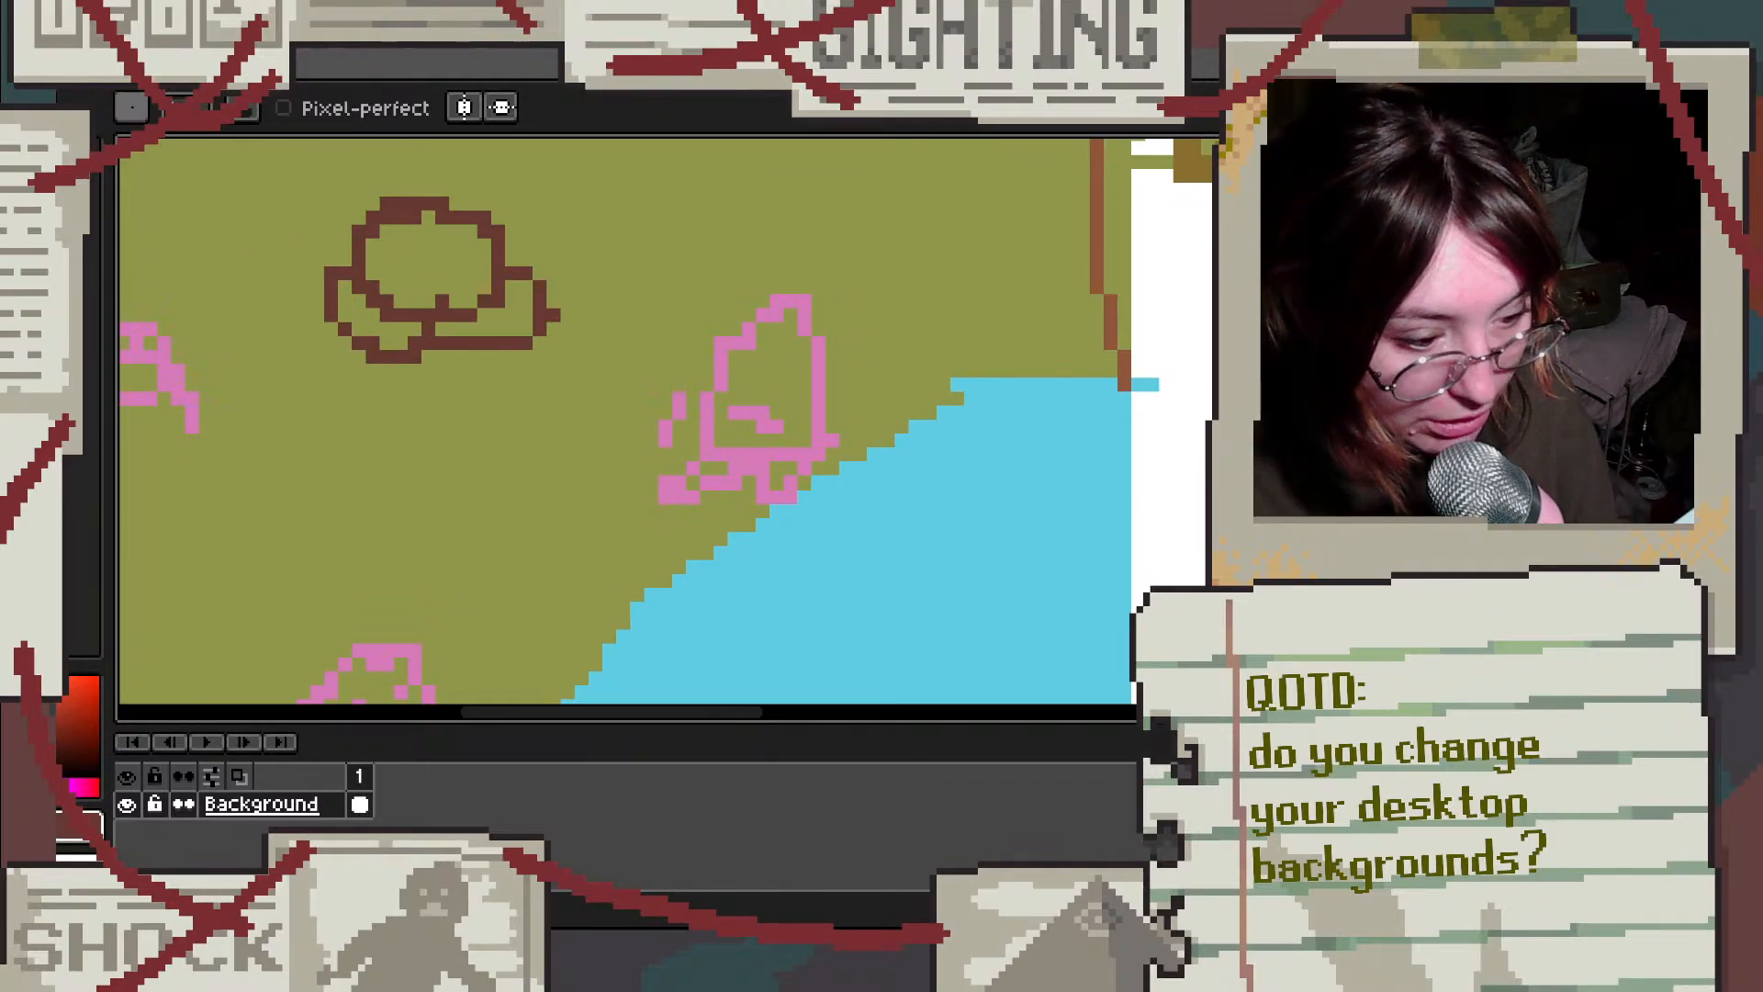
# Step: Fill the mound and both parts of its base with the medium reddish brown, and switch back to dark brown
pyautogui.click(77, 176)
pyautogui.click(57, 176)
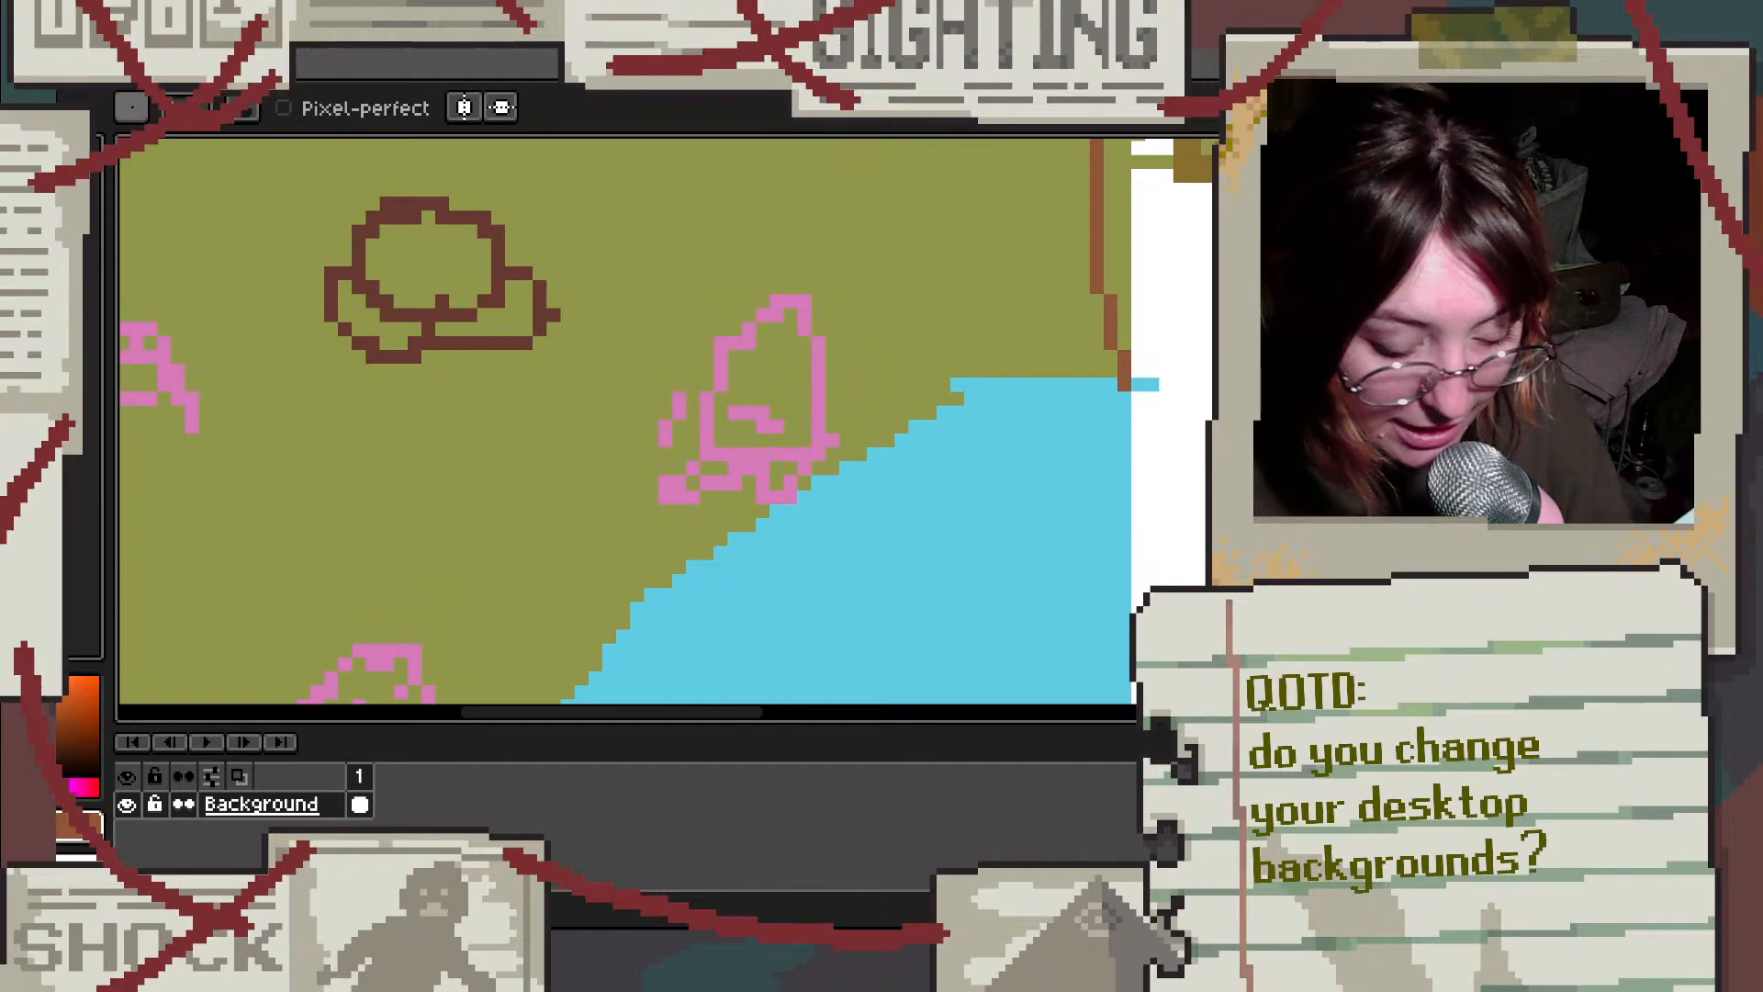
pyautogui.press('g')
pyautogui.click(402, 268)
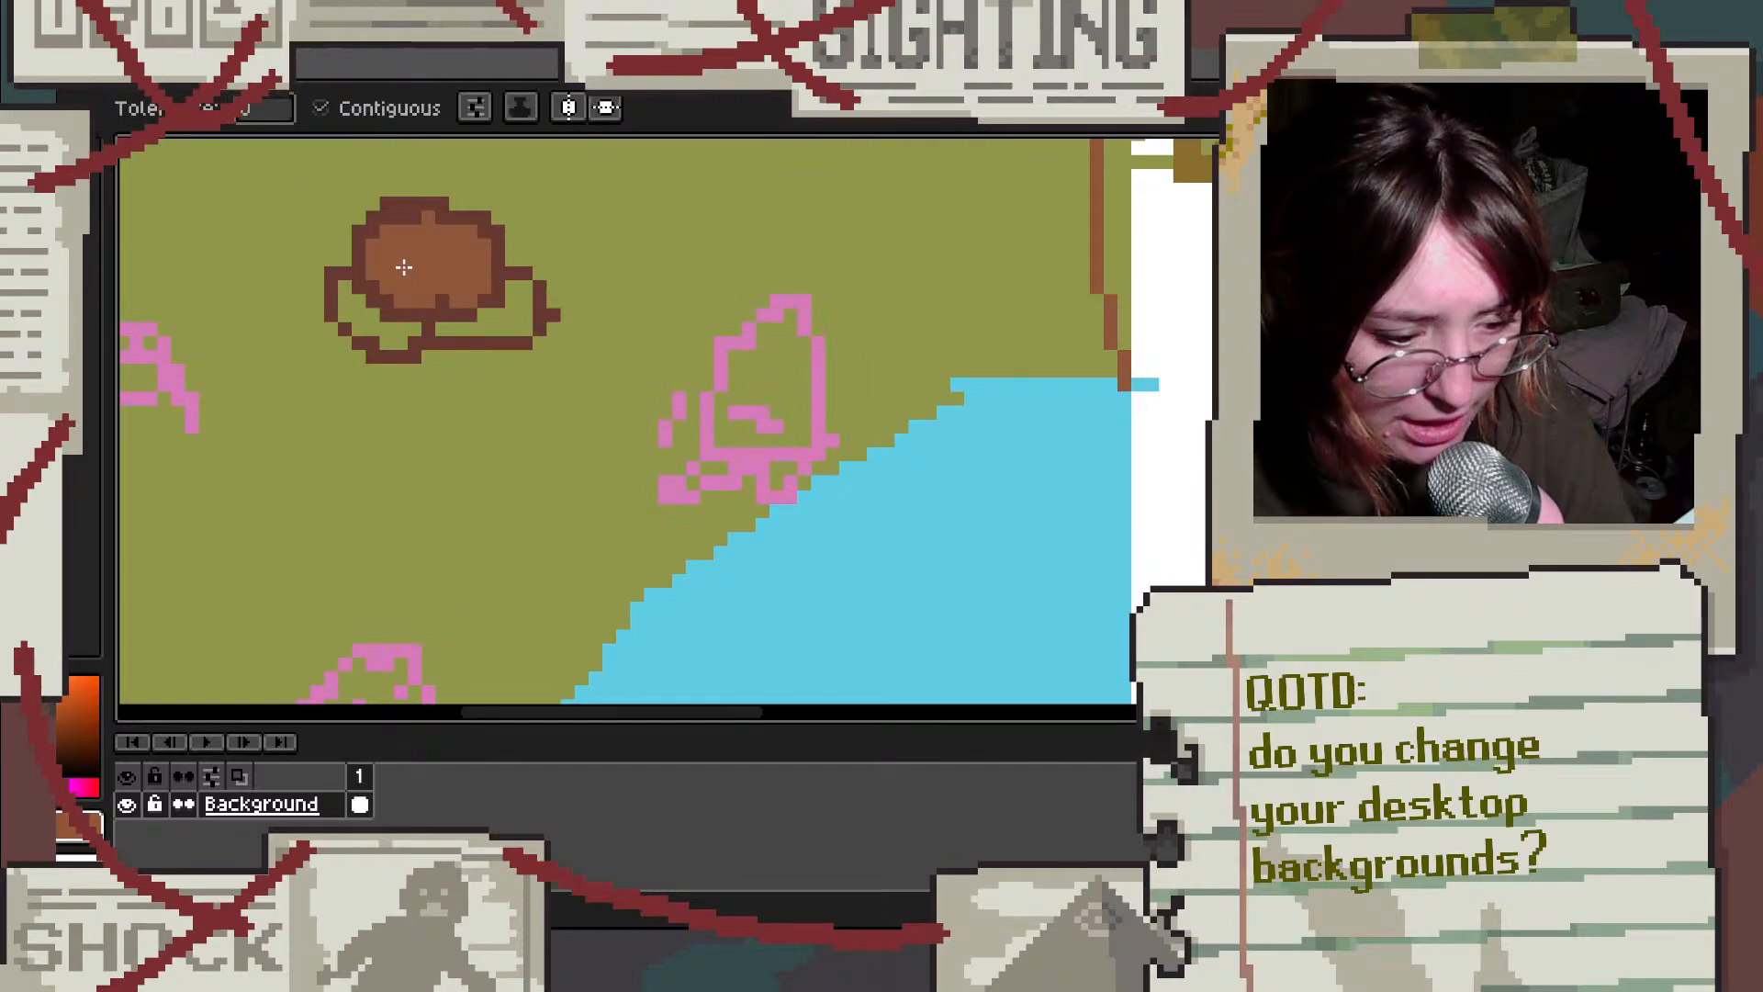
pyautogui.click(392, 328)
pyautogui.click(495, 327)
pyautogui.click(78, 184)
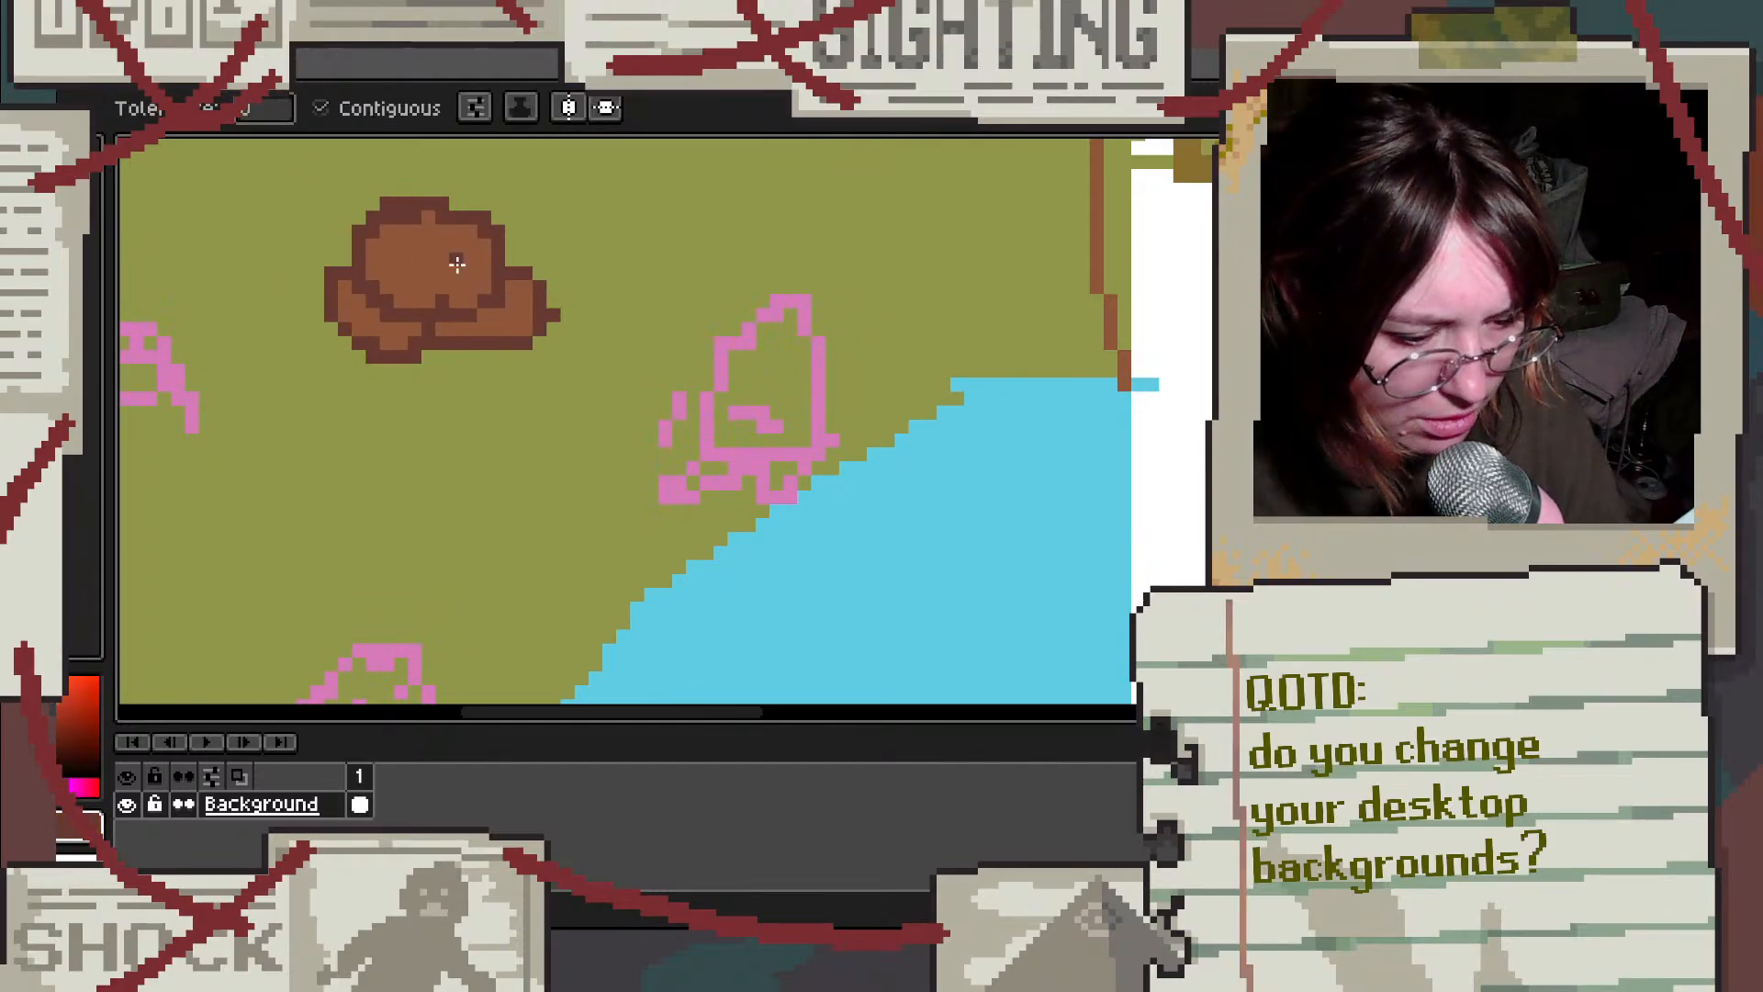
# Step: Recolour both parts of the mound's base dark brown and return to freehand drawing
pyautogui.click(421, 325)
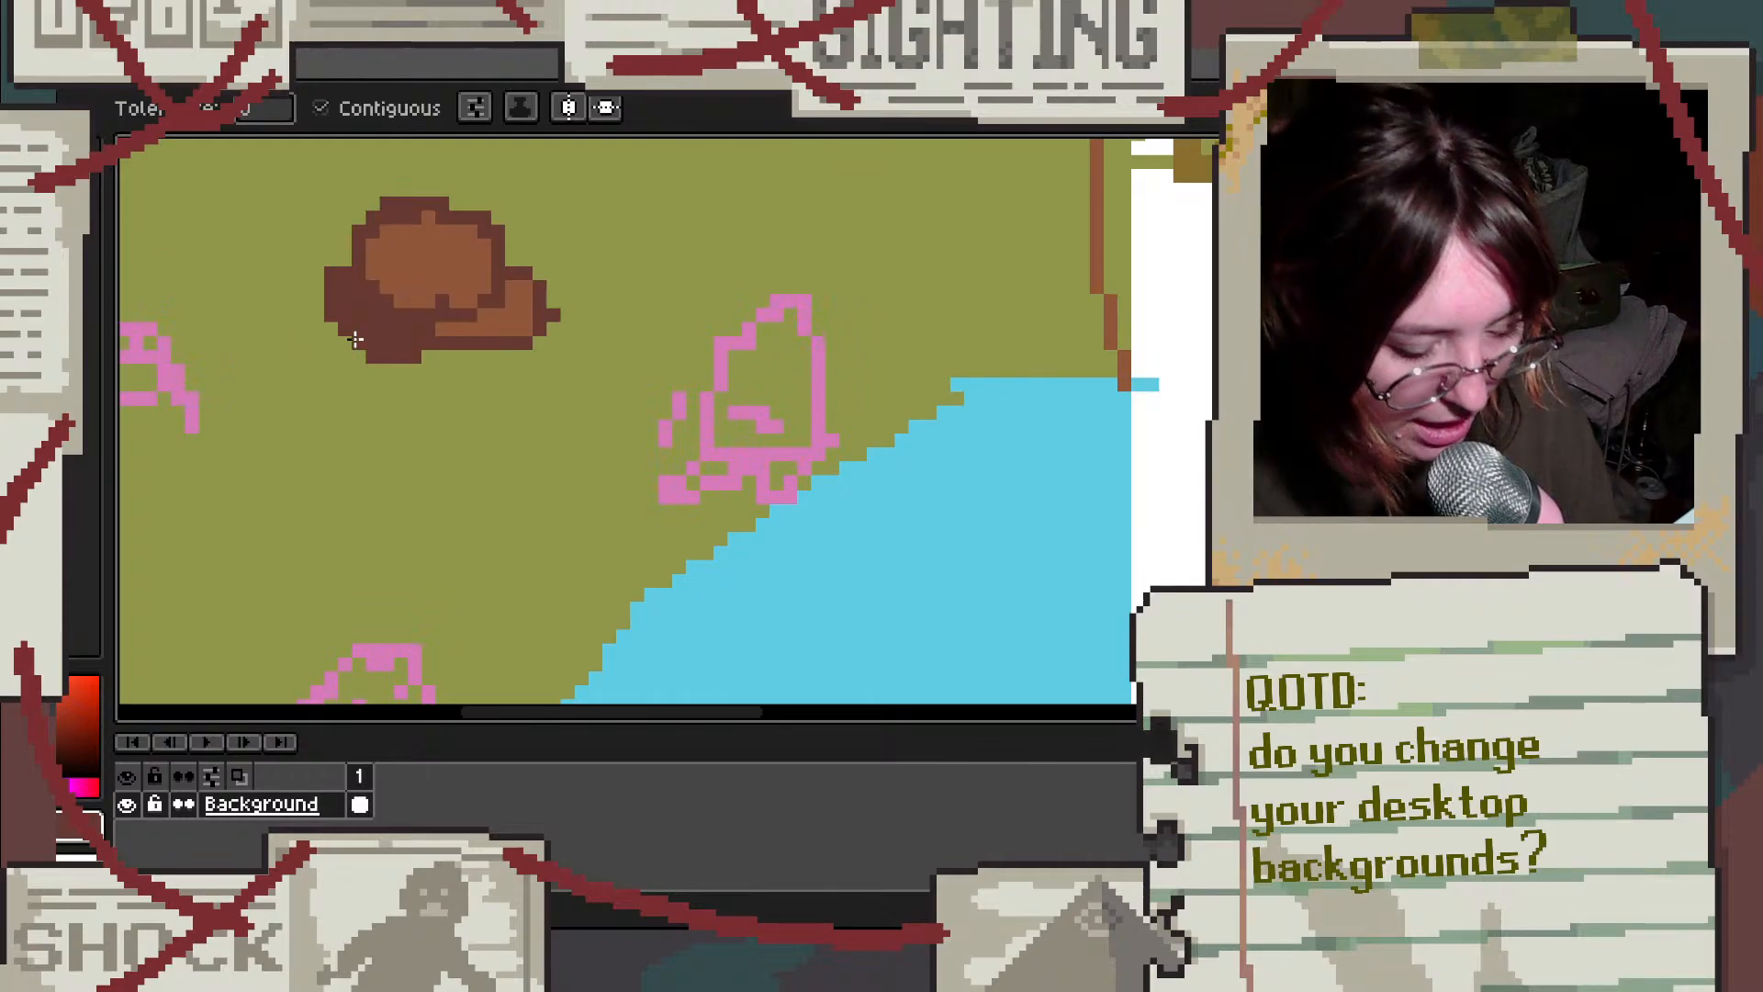
pyautogui.click(501, 330)
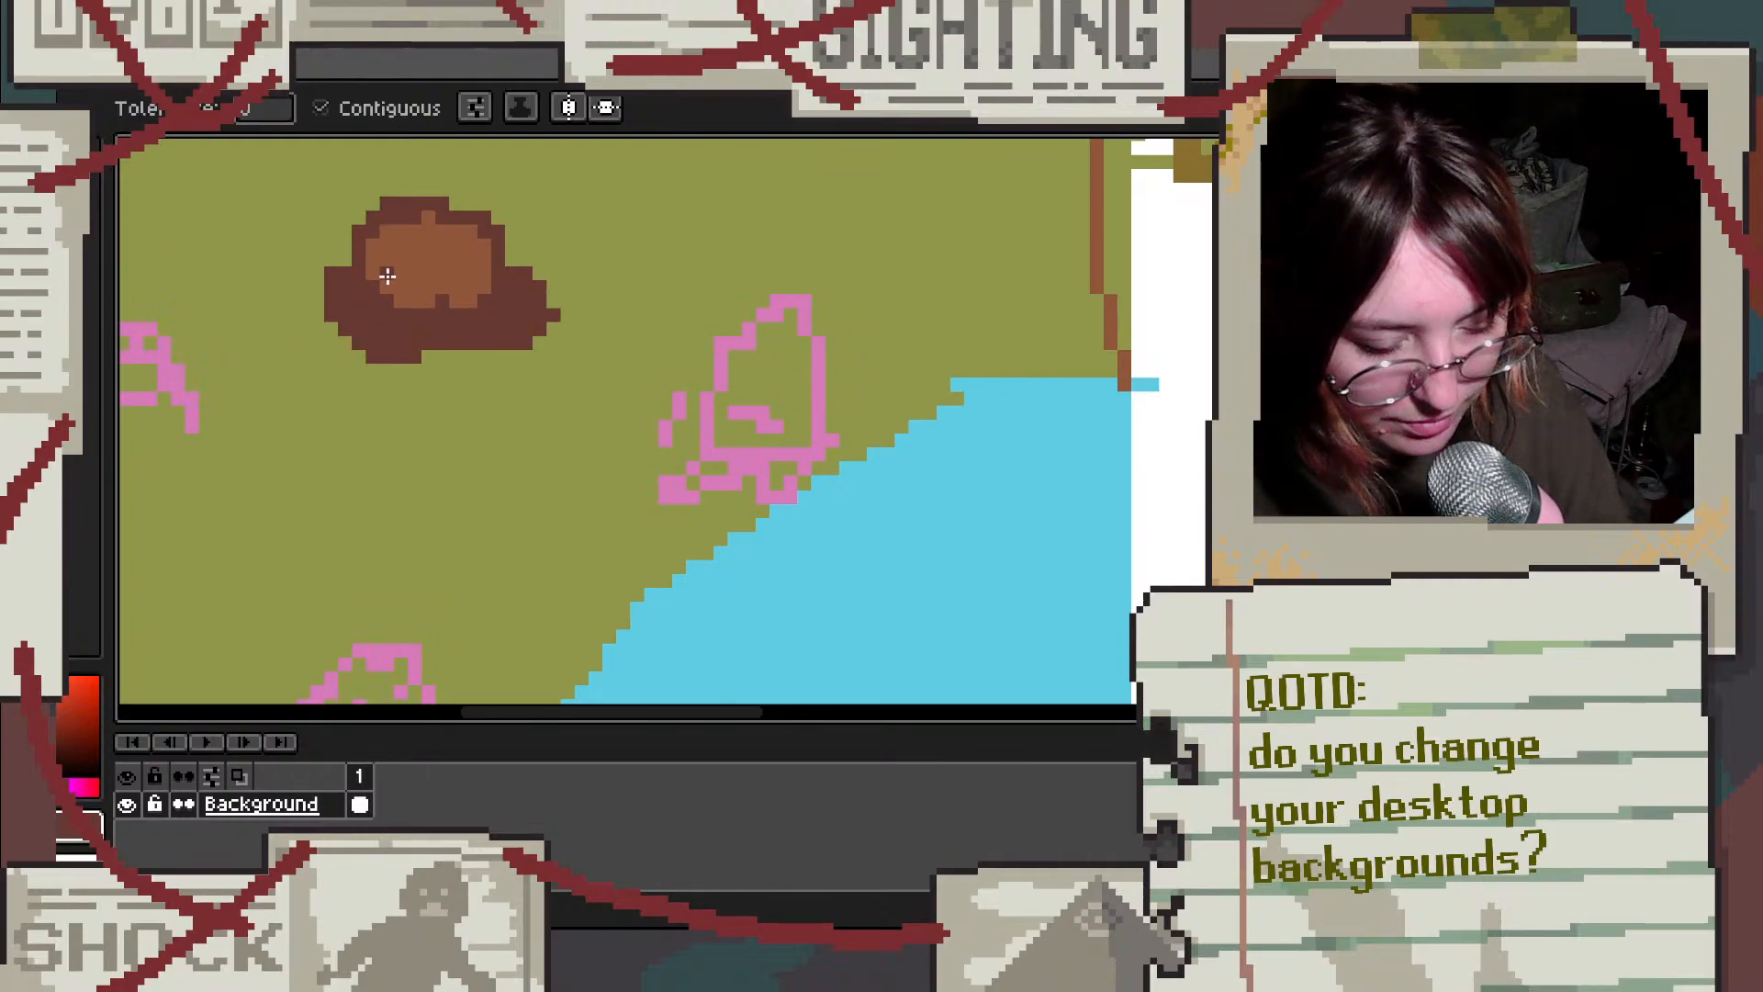
pyautogui.press('b')
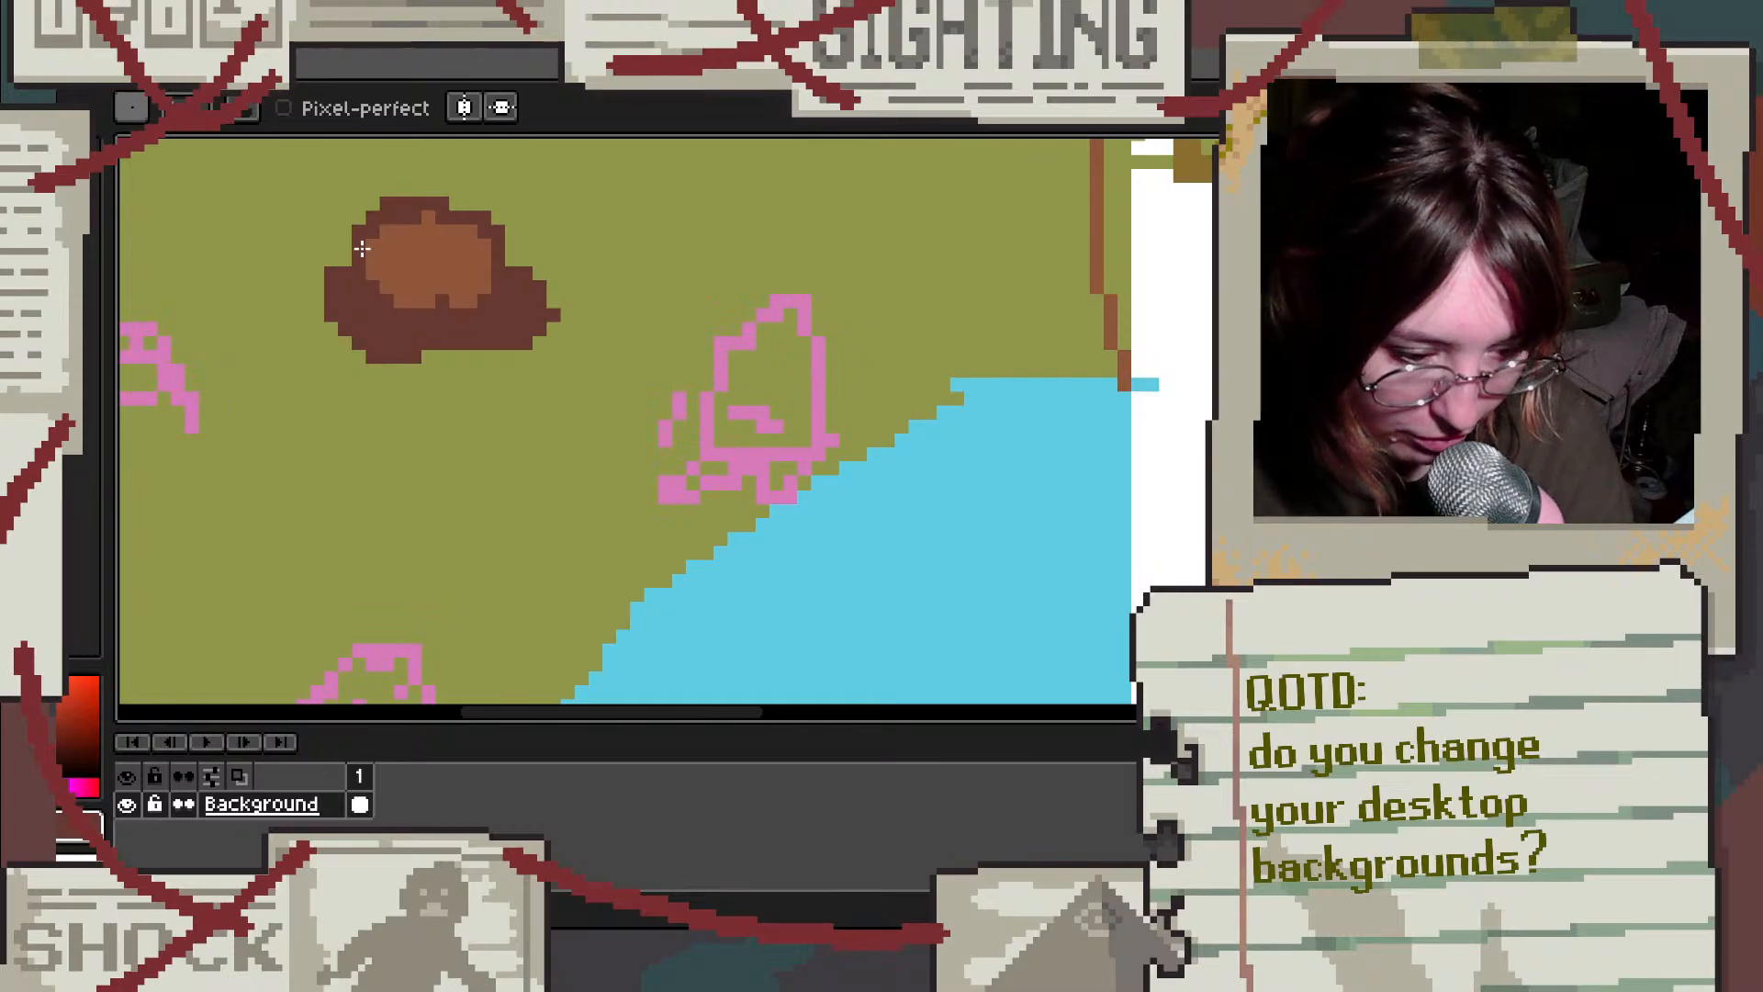
# Step: Examine the river pasture with its finished mound, the overall four-section layout, and the blank lower-right section
pyautogui.scroll(-3, 597, 437)
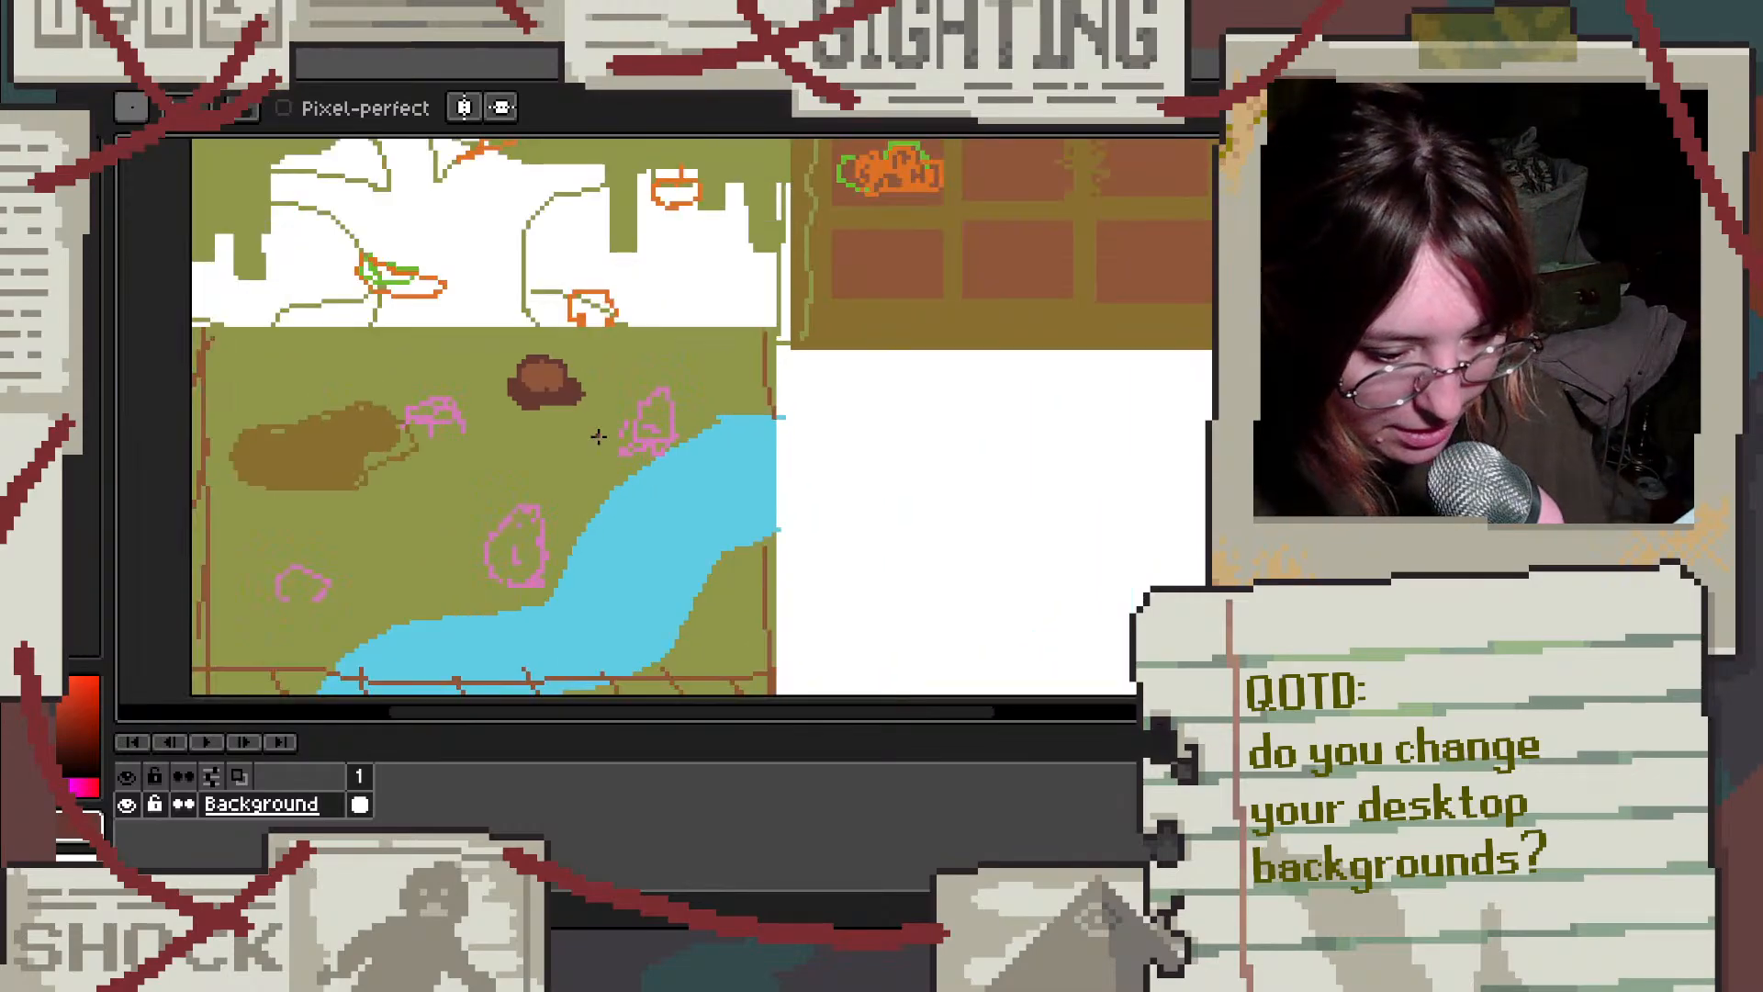
pyautogui.scroll(-3, 598, 437)
pyautogui.scroll(4, 588, 437)
pyautogui.scroll(-1, 585, 437)
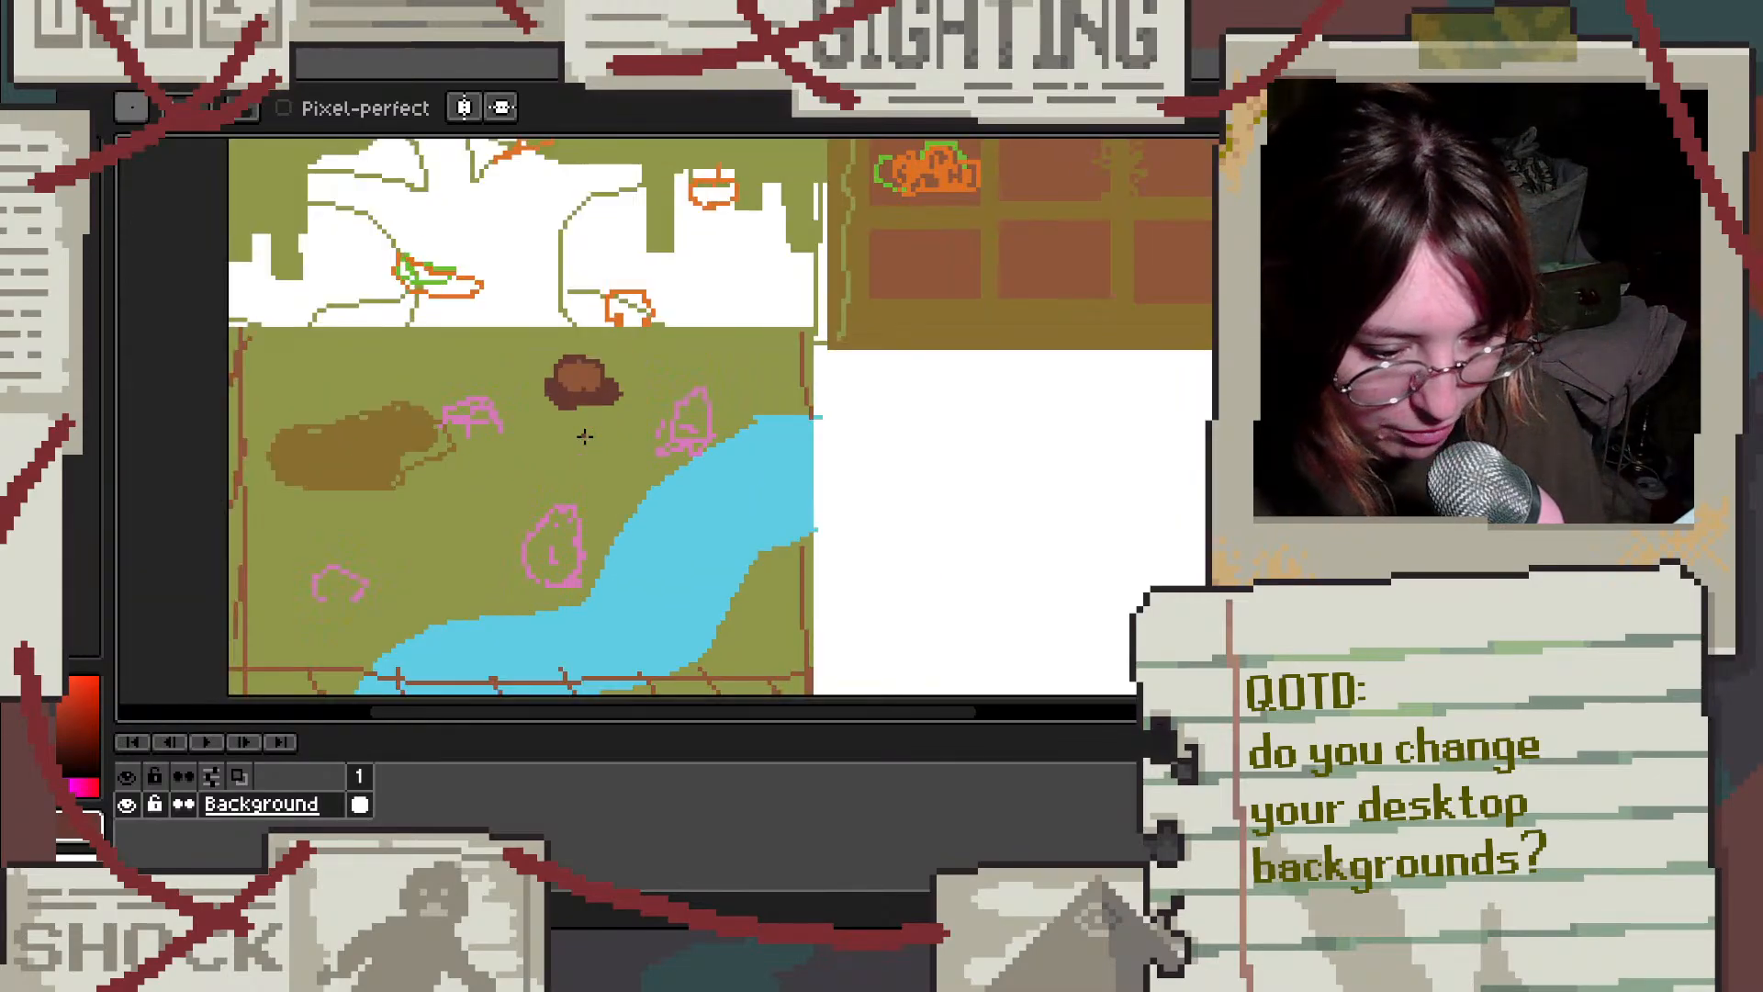
pyautogui.scroll(-2, 585, 437)
pyautogui.scroll(5, 589, 437)
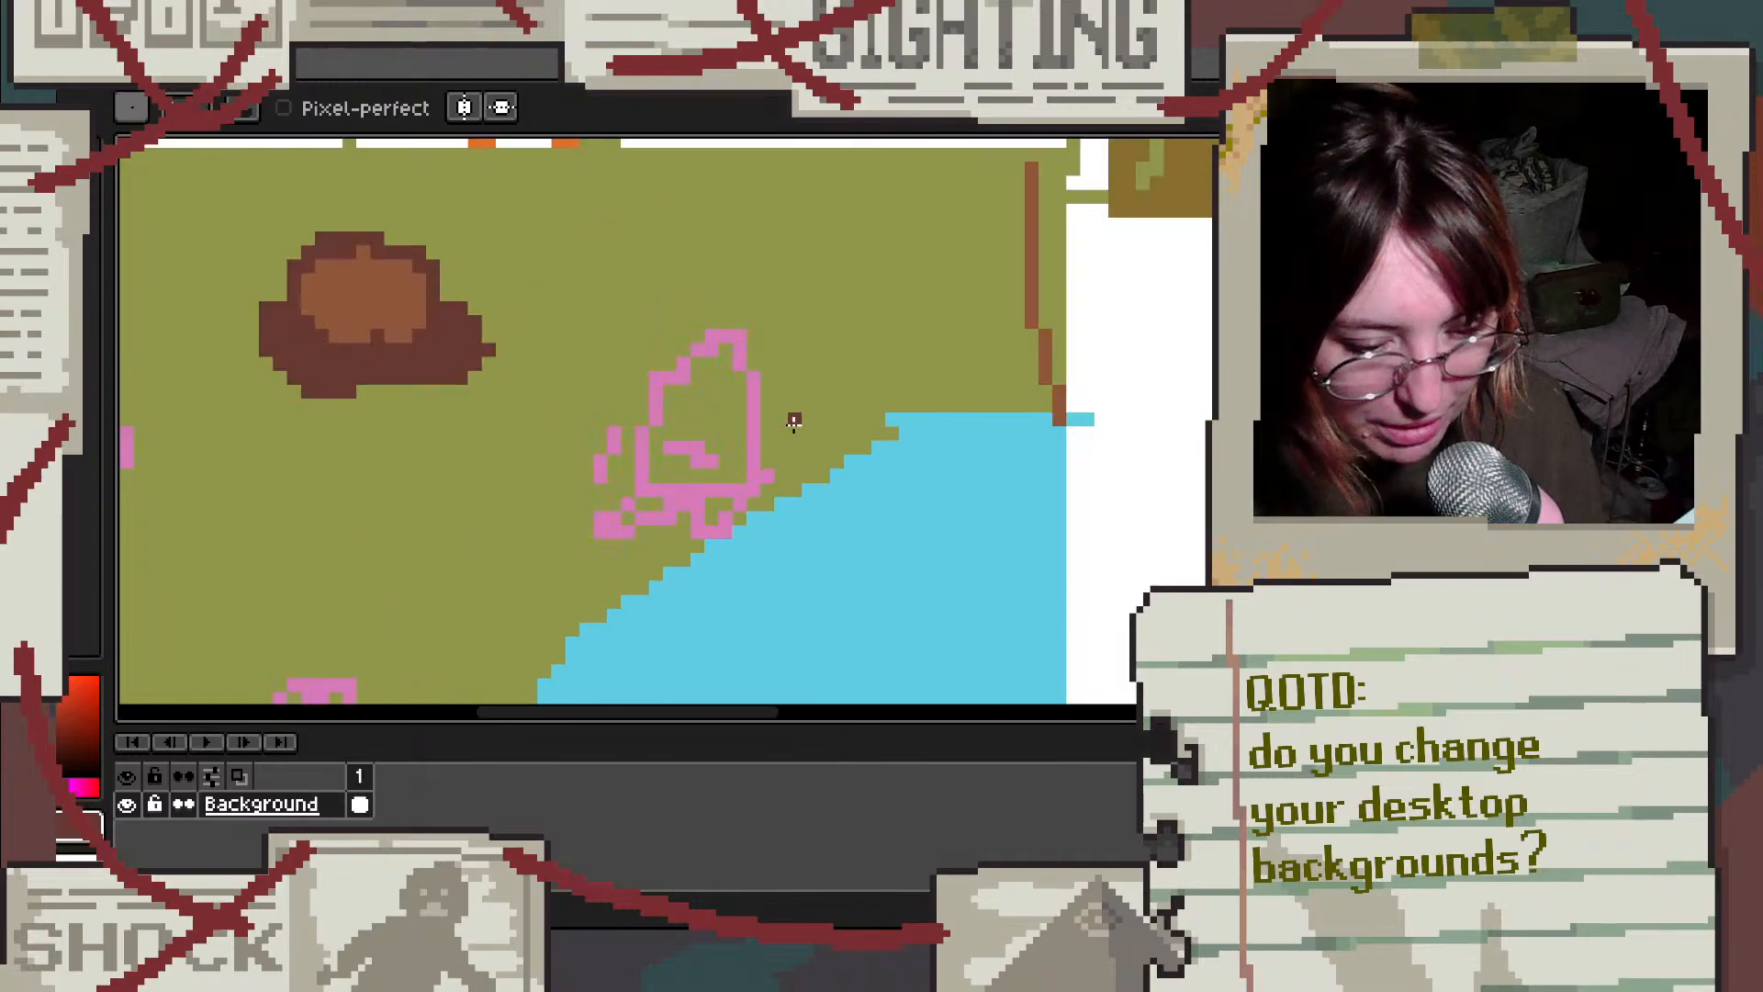
pyautogui.scroll(-5, 795, 421)
pyautogui.scroll(1, 1025, 470)
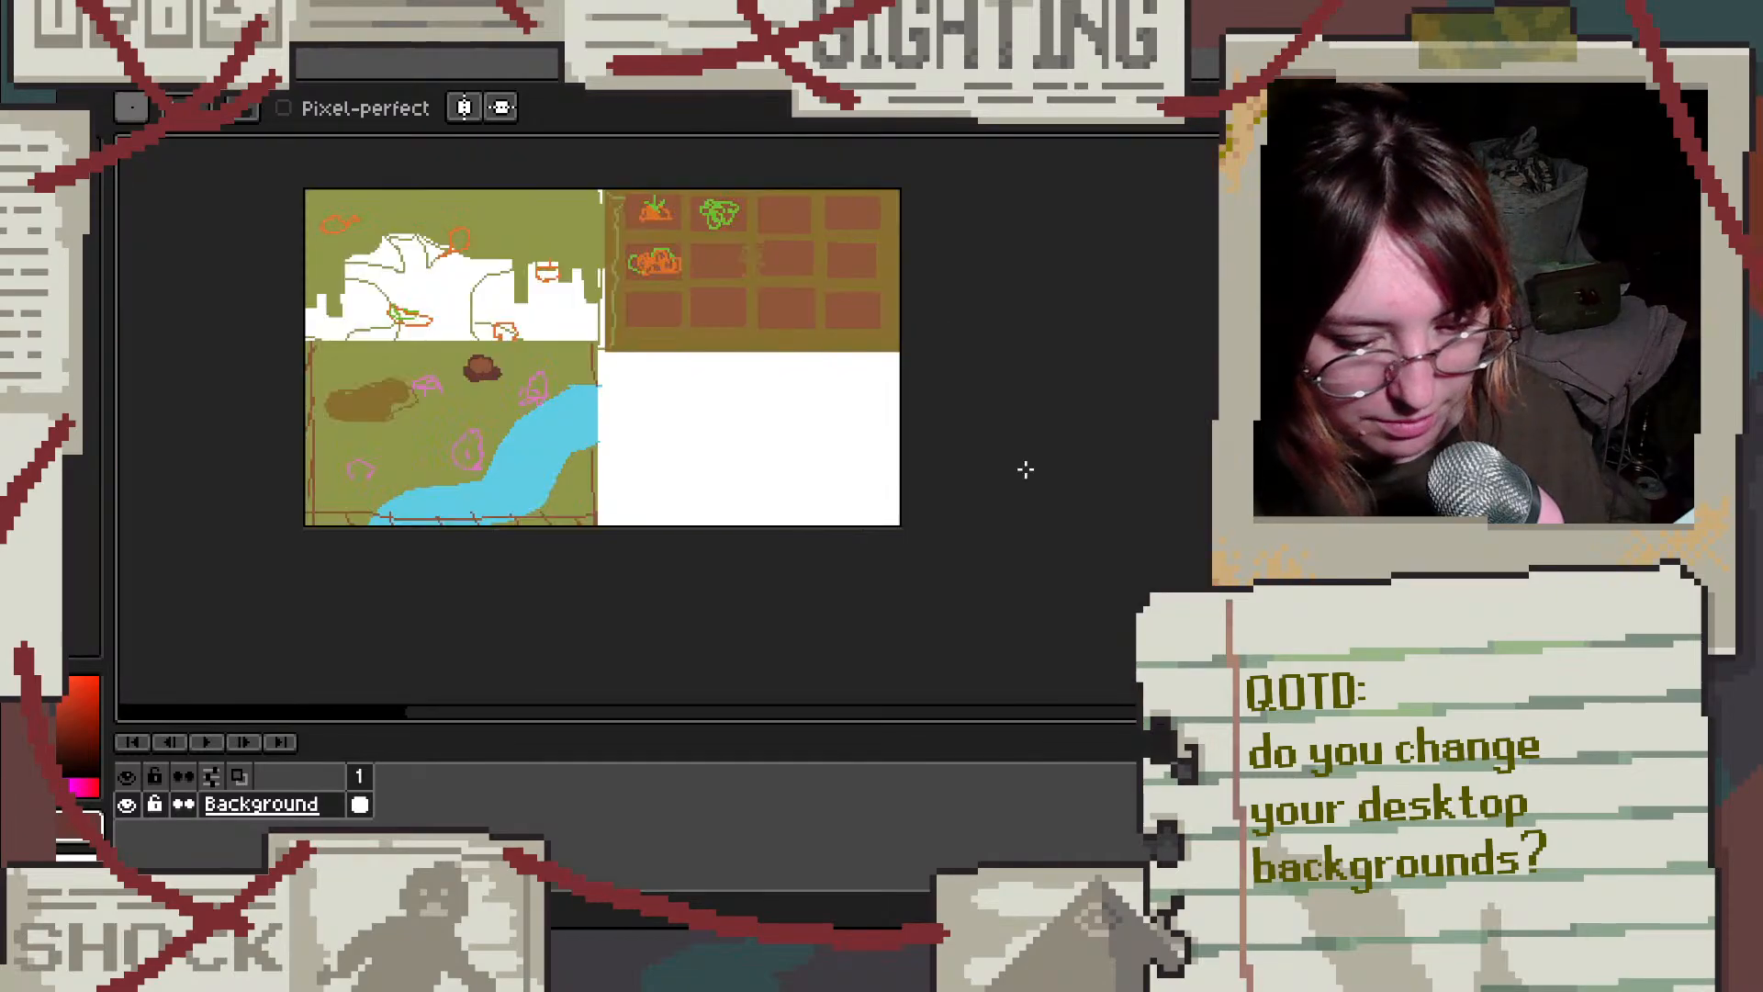
pyautogui.scroll(2, 1026, 469)
pyautogui.scroll(-2, 748, 468)
pyautogui.scroll(1, 452, 466)
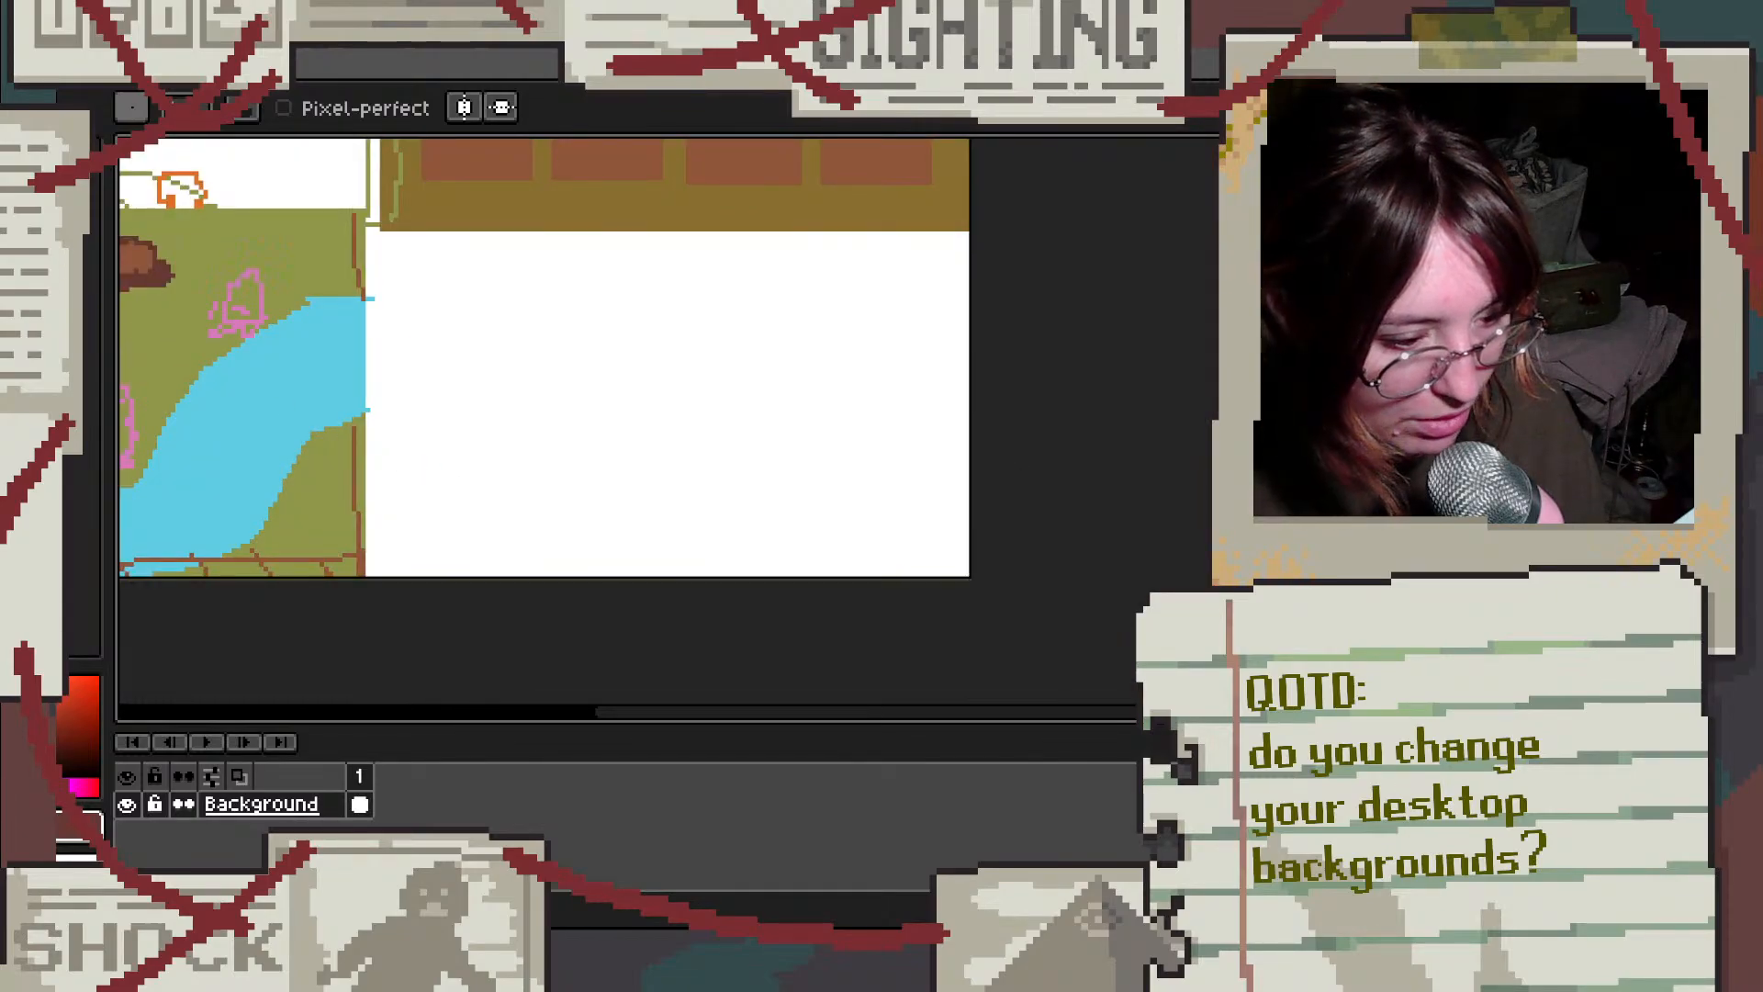
# Step: Set the drawing colour to light orange-tan
pyautogui.click(55, 303)
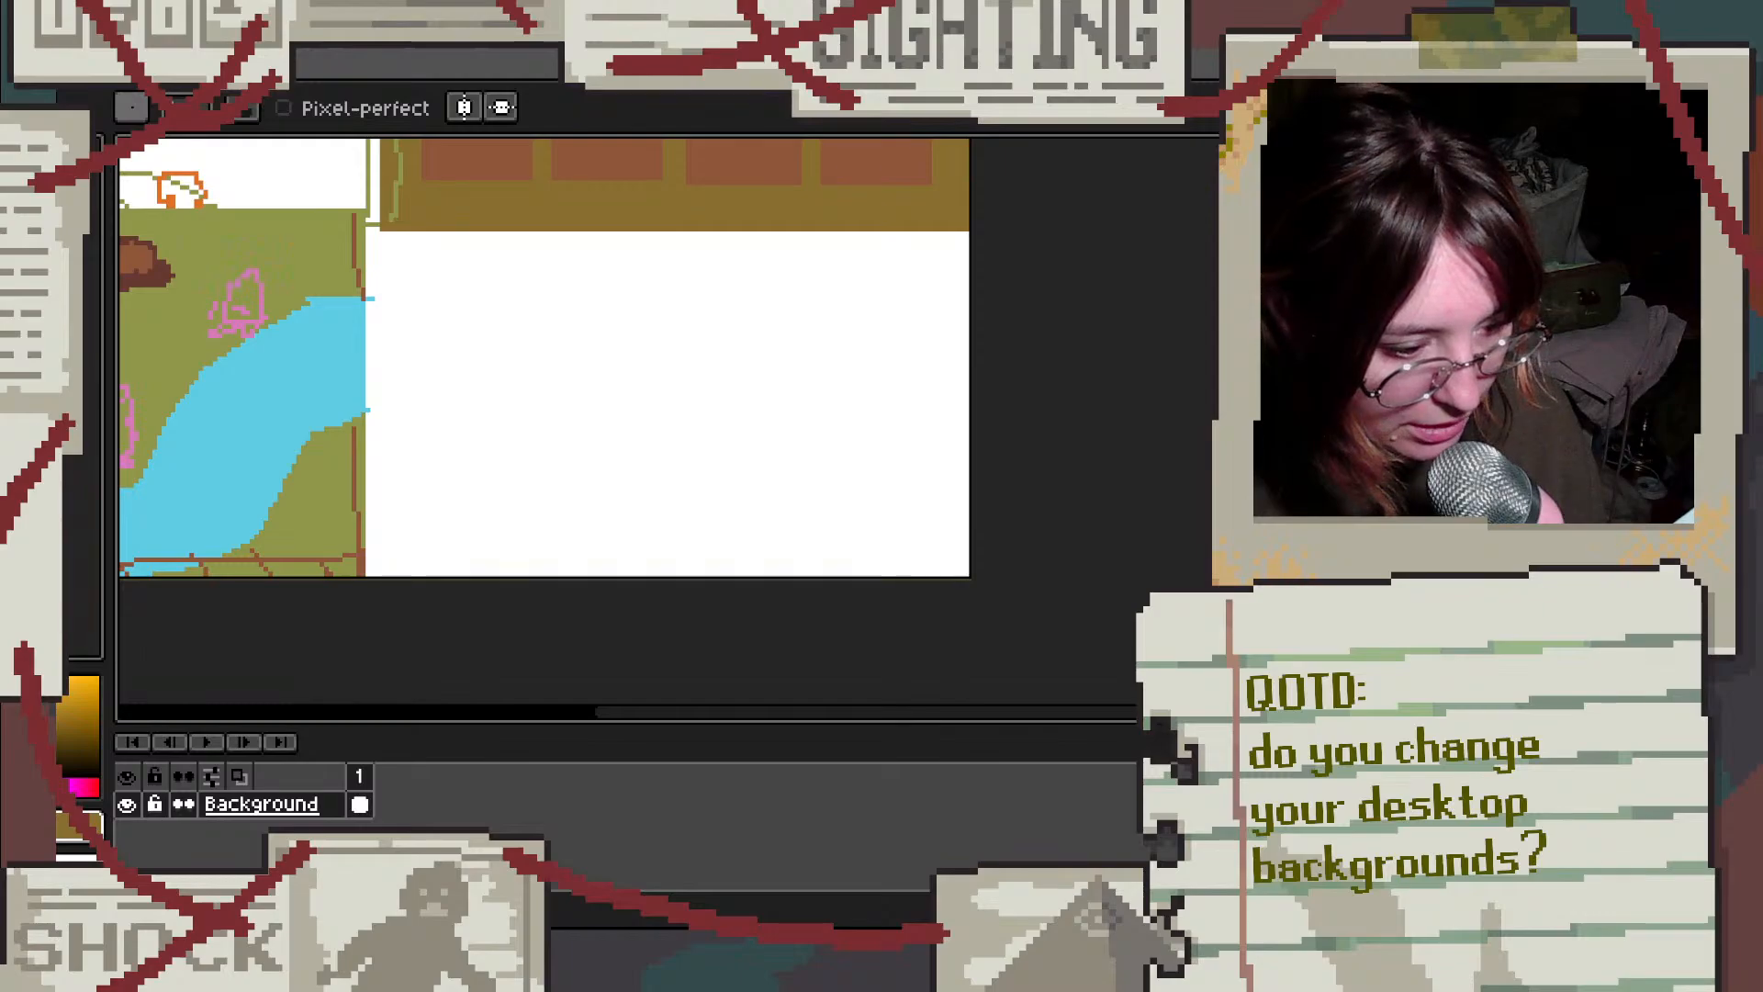
pyautogui.click(57, 276)
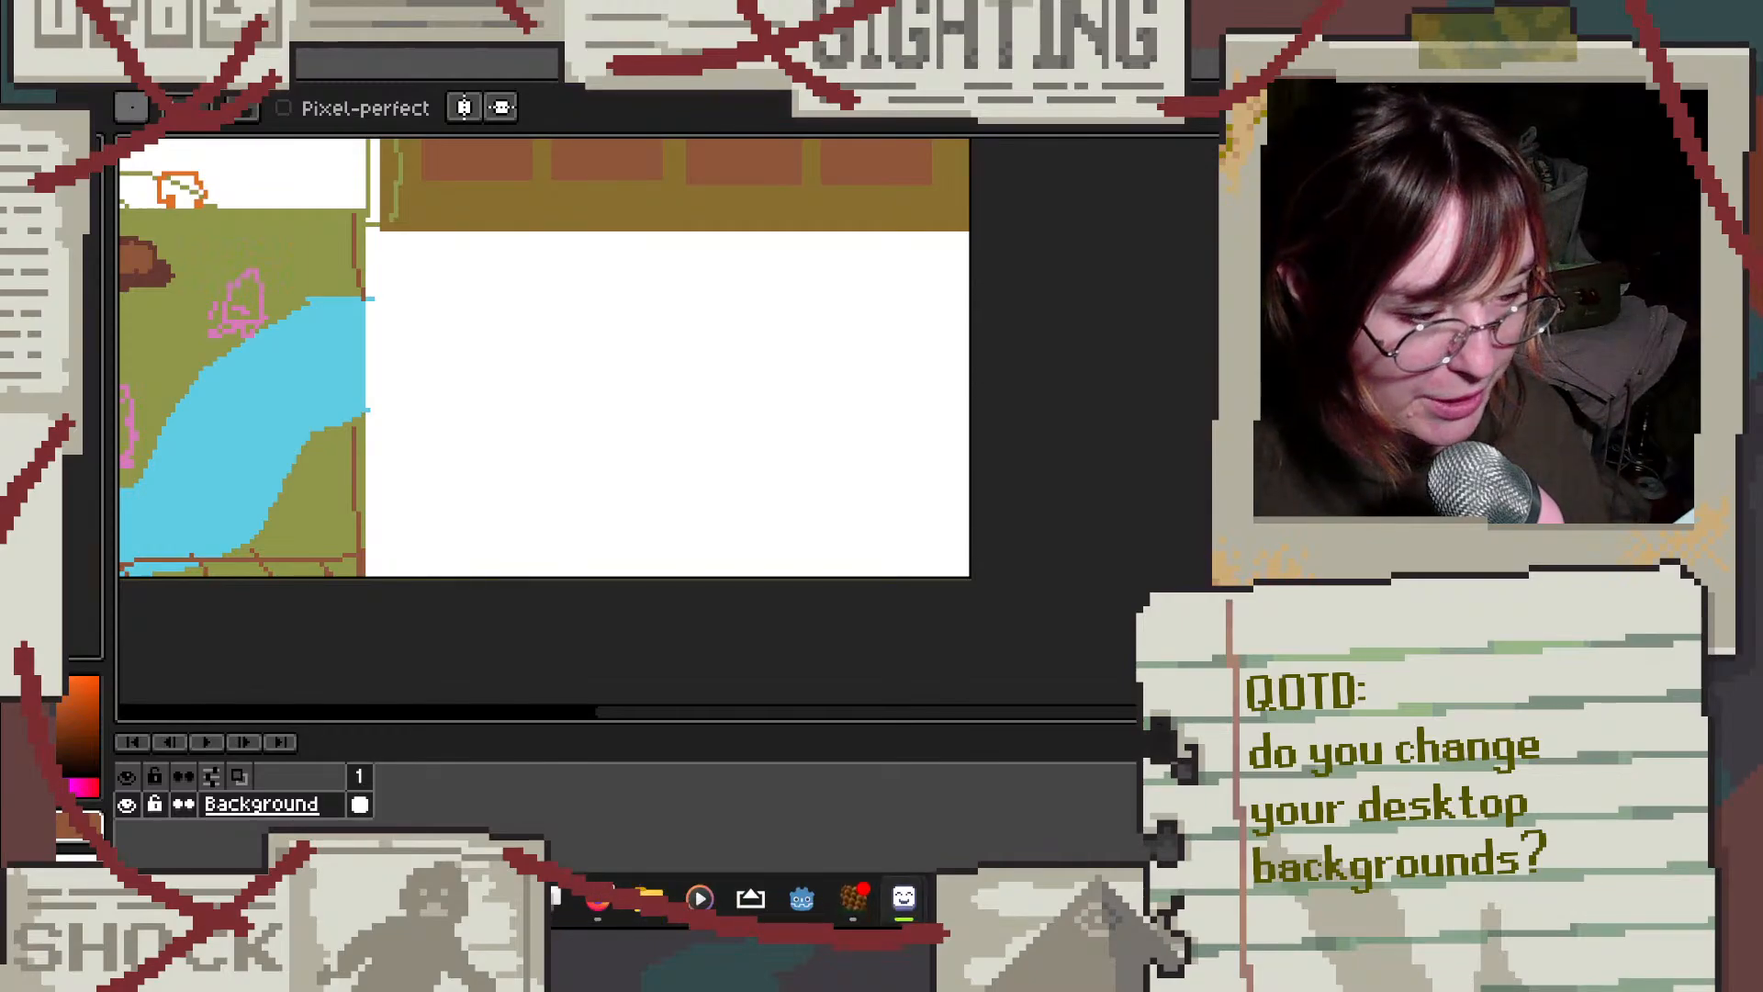
pyautogui.click(66, 188)
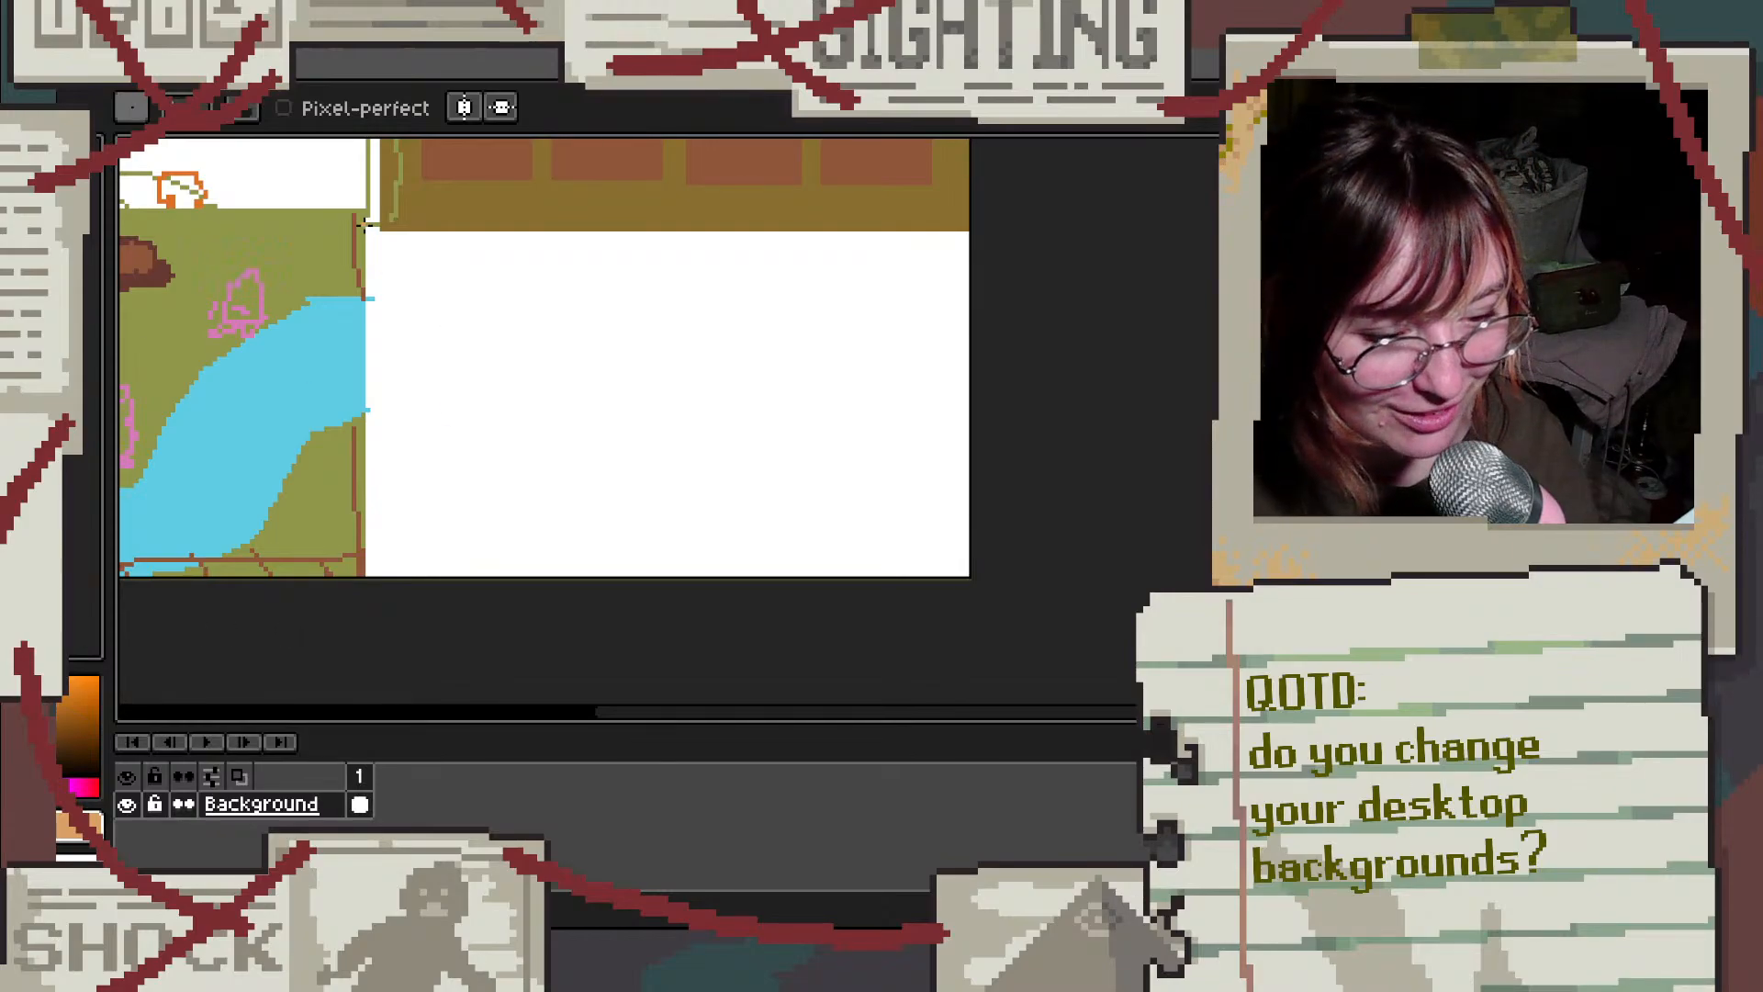
pyautogui.moveTo(367, 230); pyautogui.dragTo(845, 546)
pyautogui.press('v')
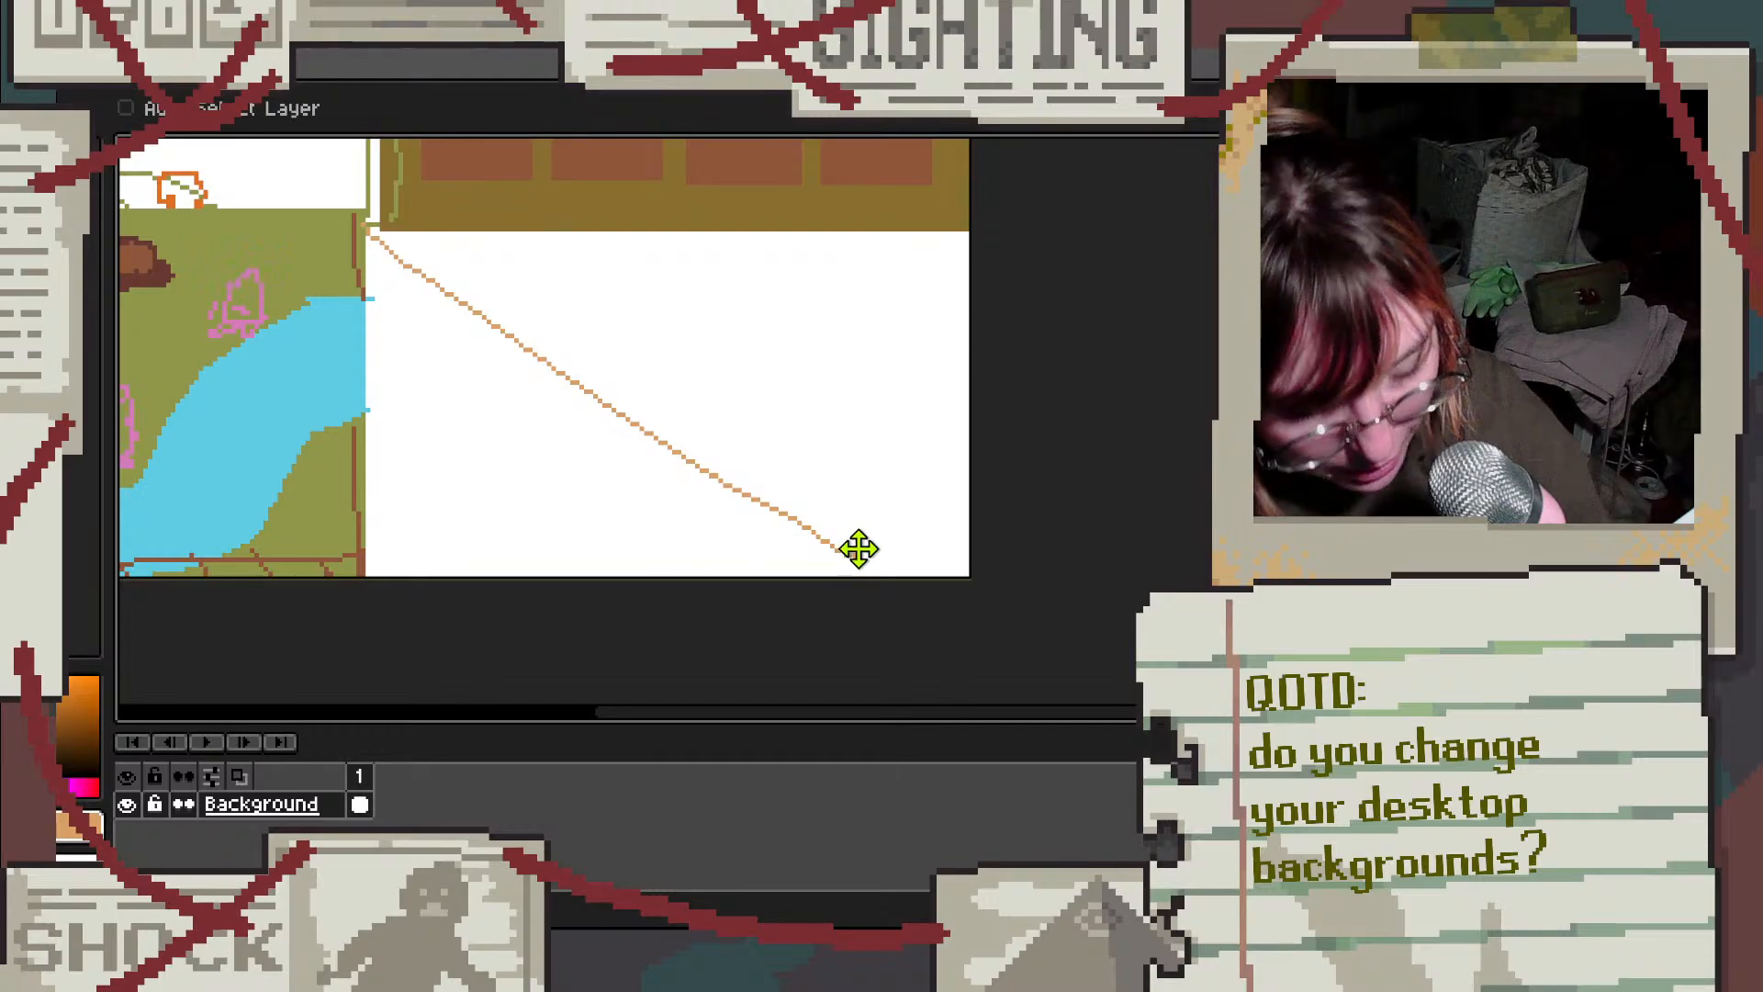
pyautogui.hotkey('ctrl', 'z')
# Step: Cover the blank lower-right section of the canvas with a filled light orange-tan rectangle
pyautogui.press('l')
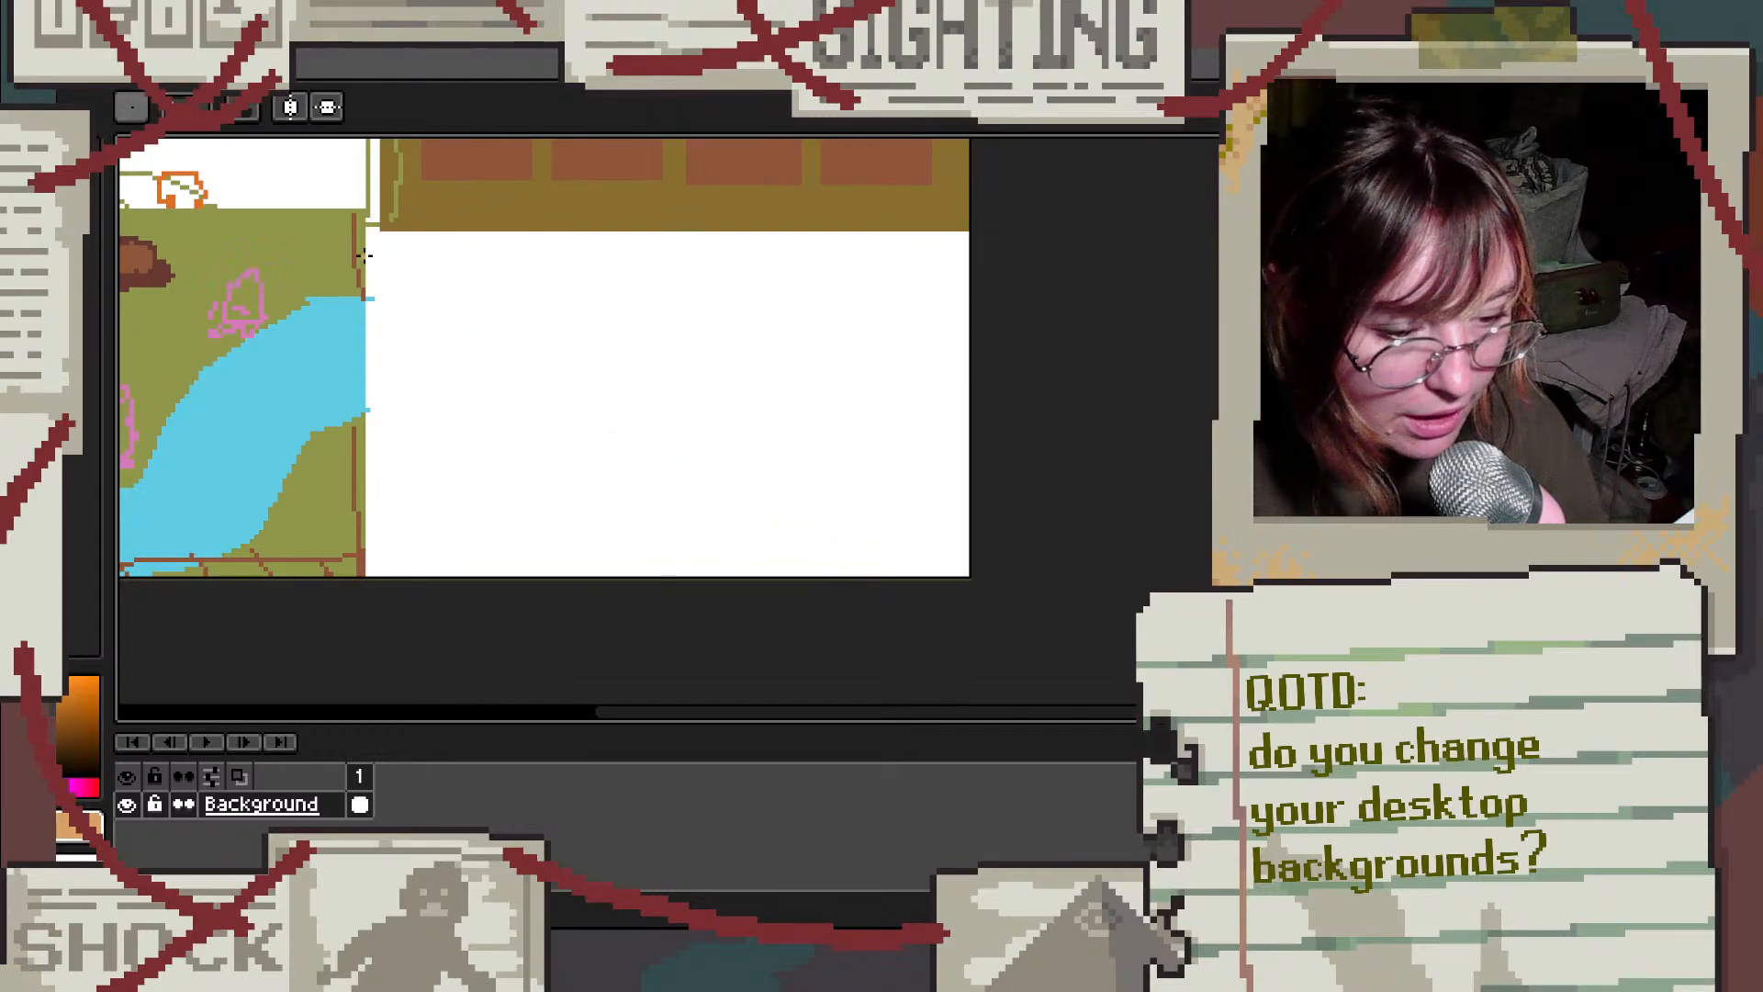
pyautogui.moveTo(367, 225); pyautogui.dragTo(979, 579)
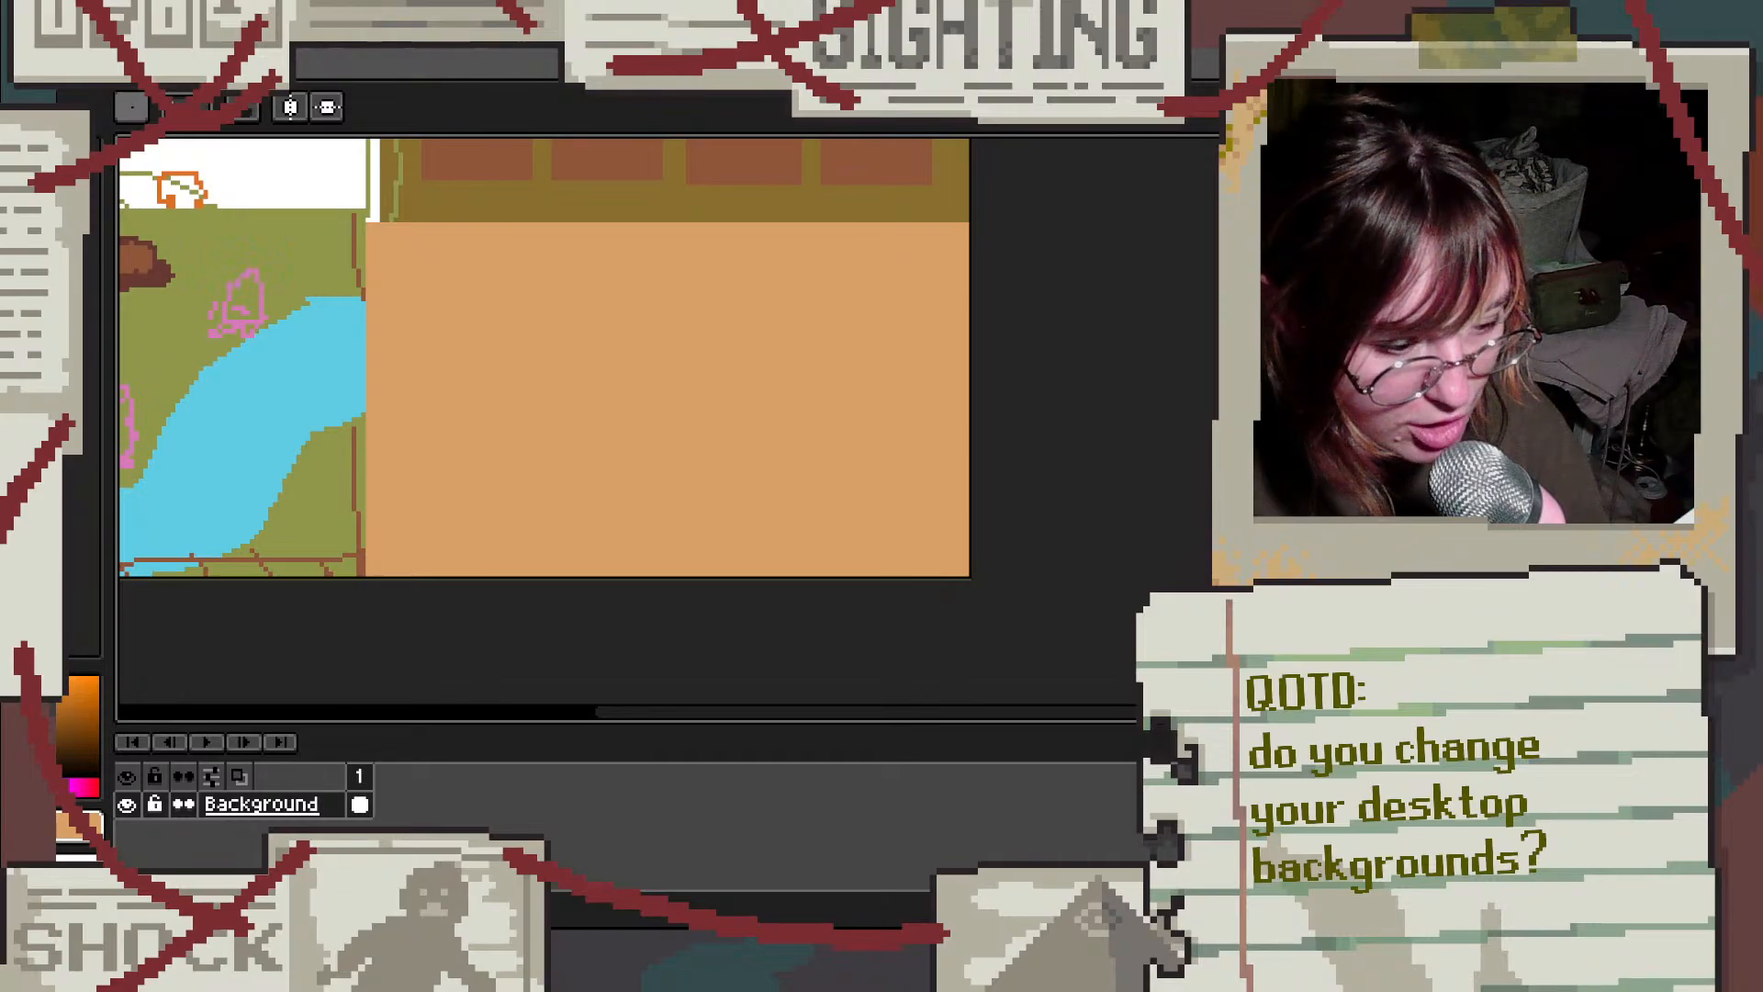
# Step: Place six small filled purplish-grey rectangles as scattered markers across the tan section
pyautogui.click(46, 238)
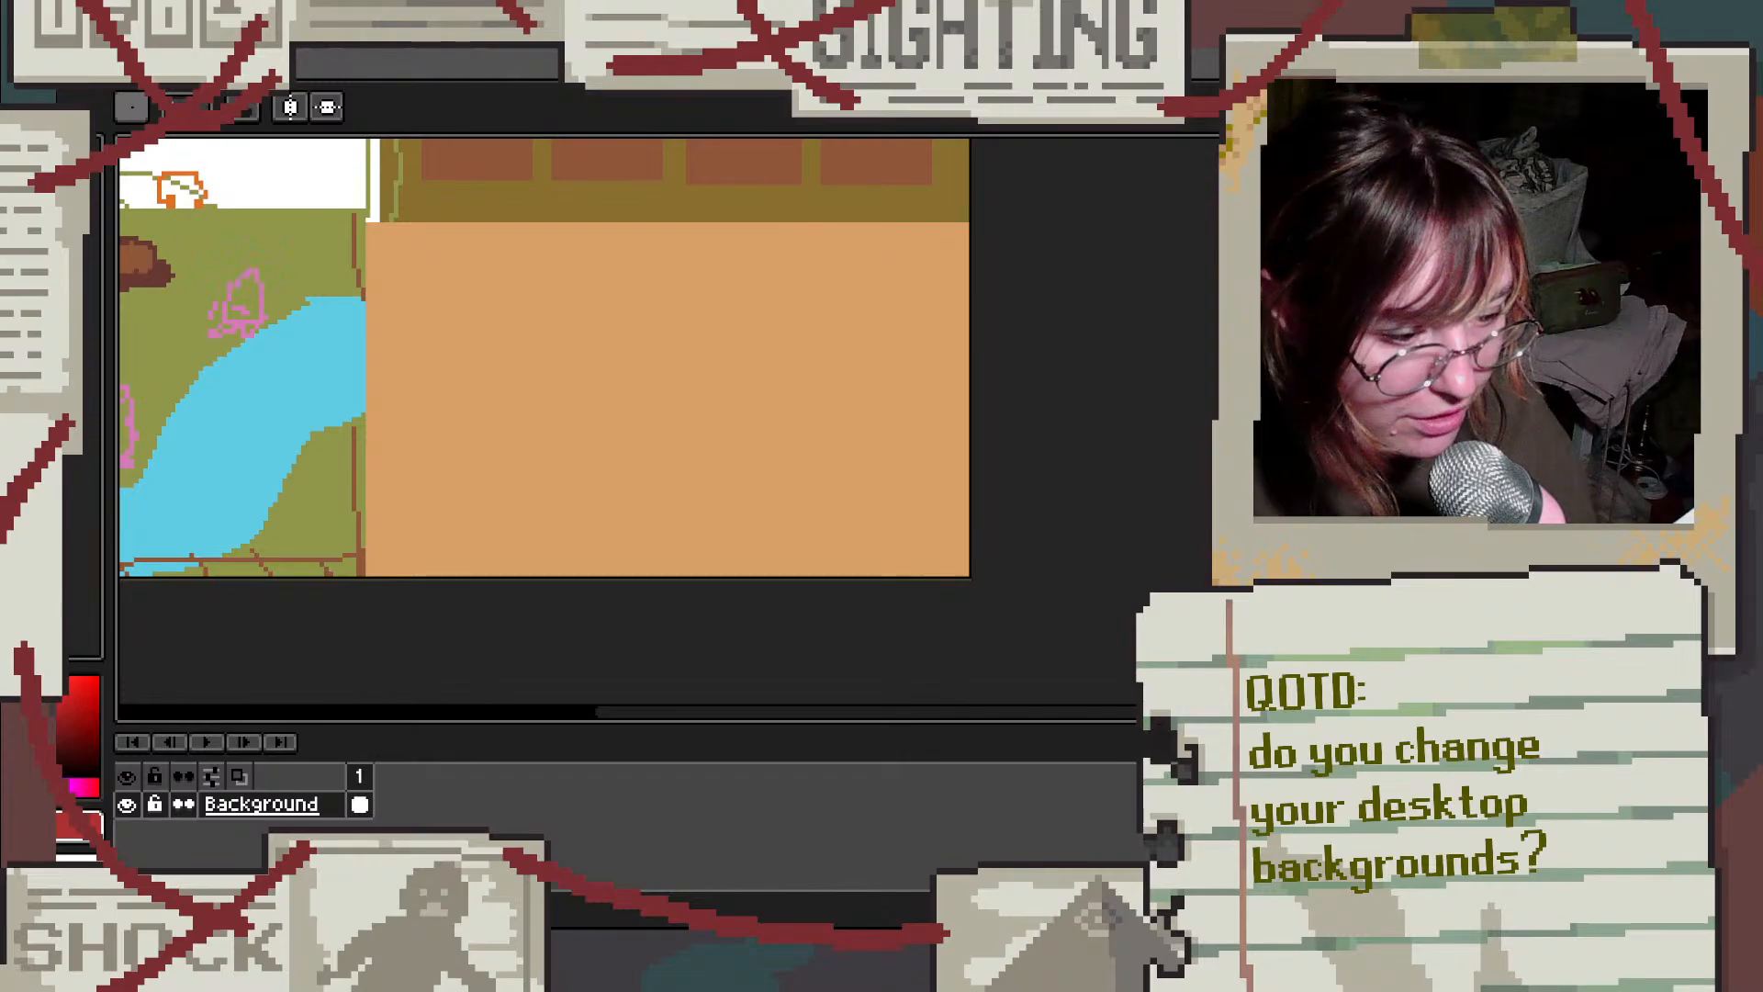
pyautogui.click(46, 276)
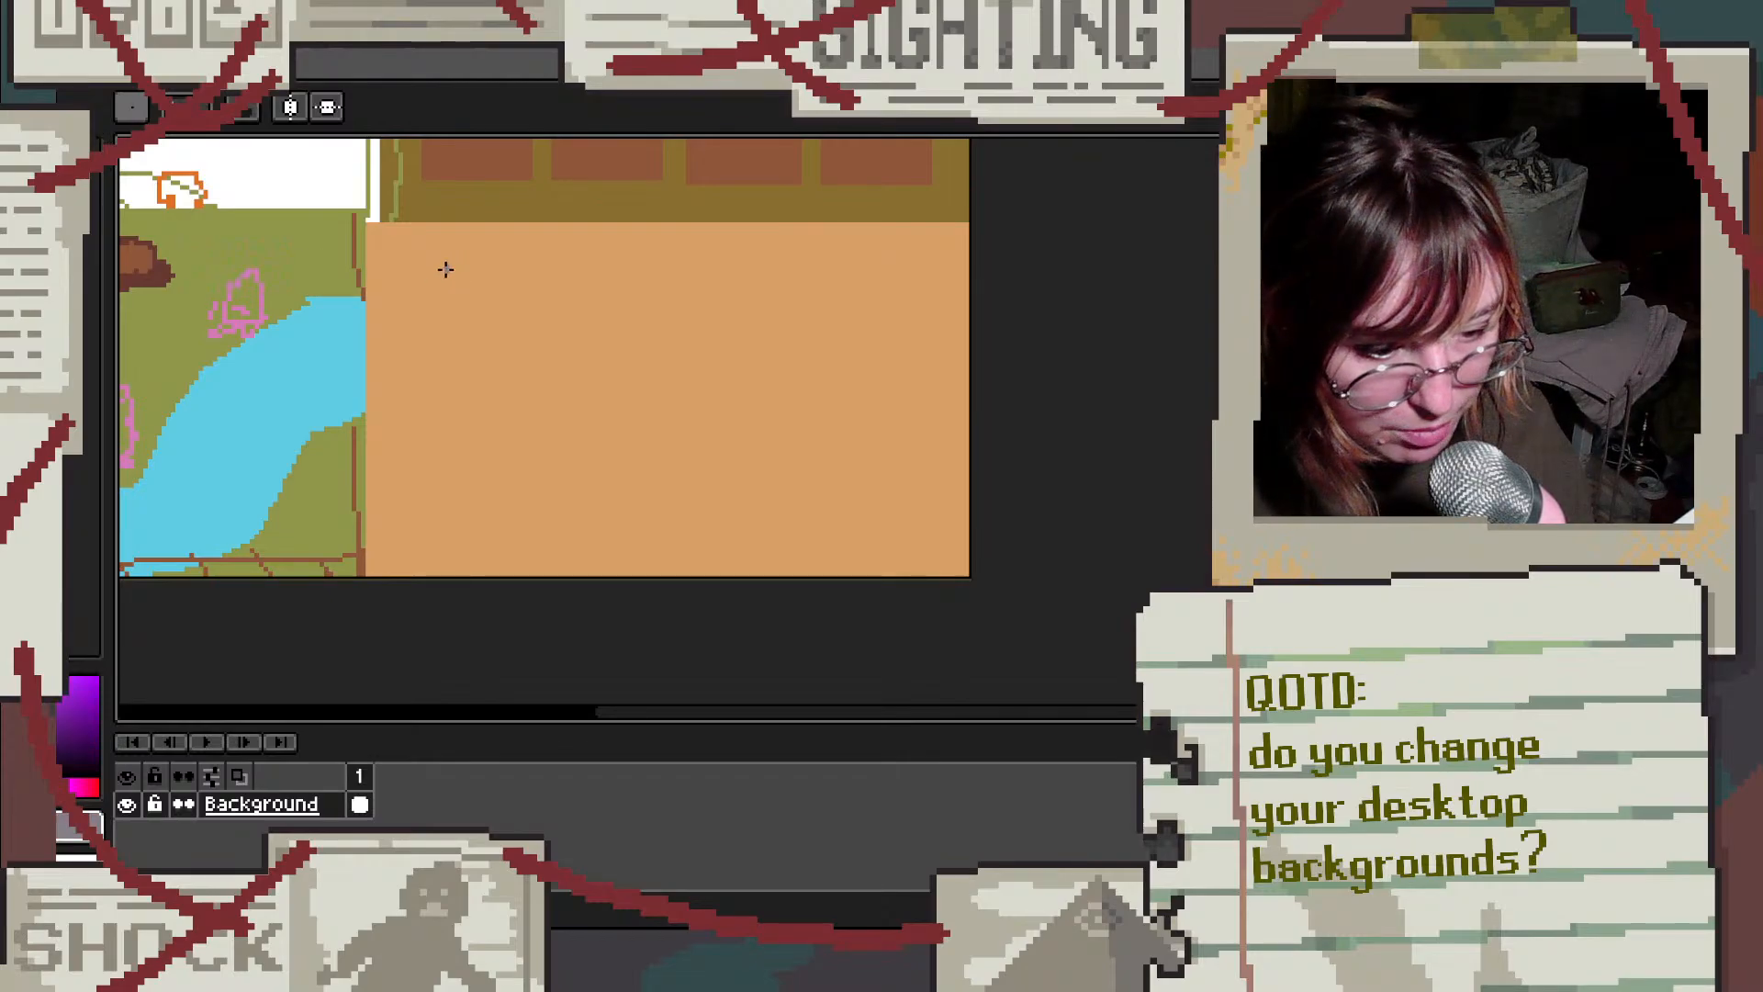
pyautogui.moveTo(447, 269); pyautogui.dragTo(459, 277)
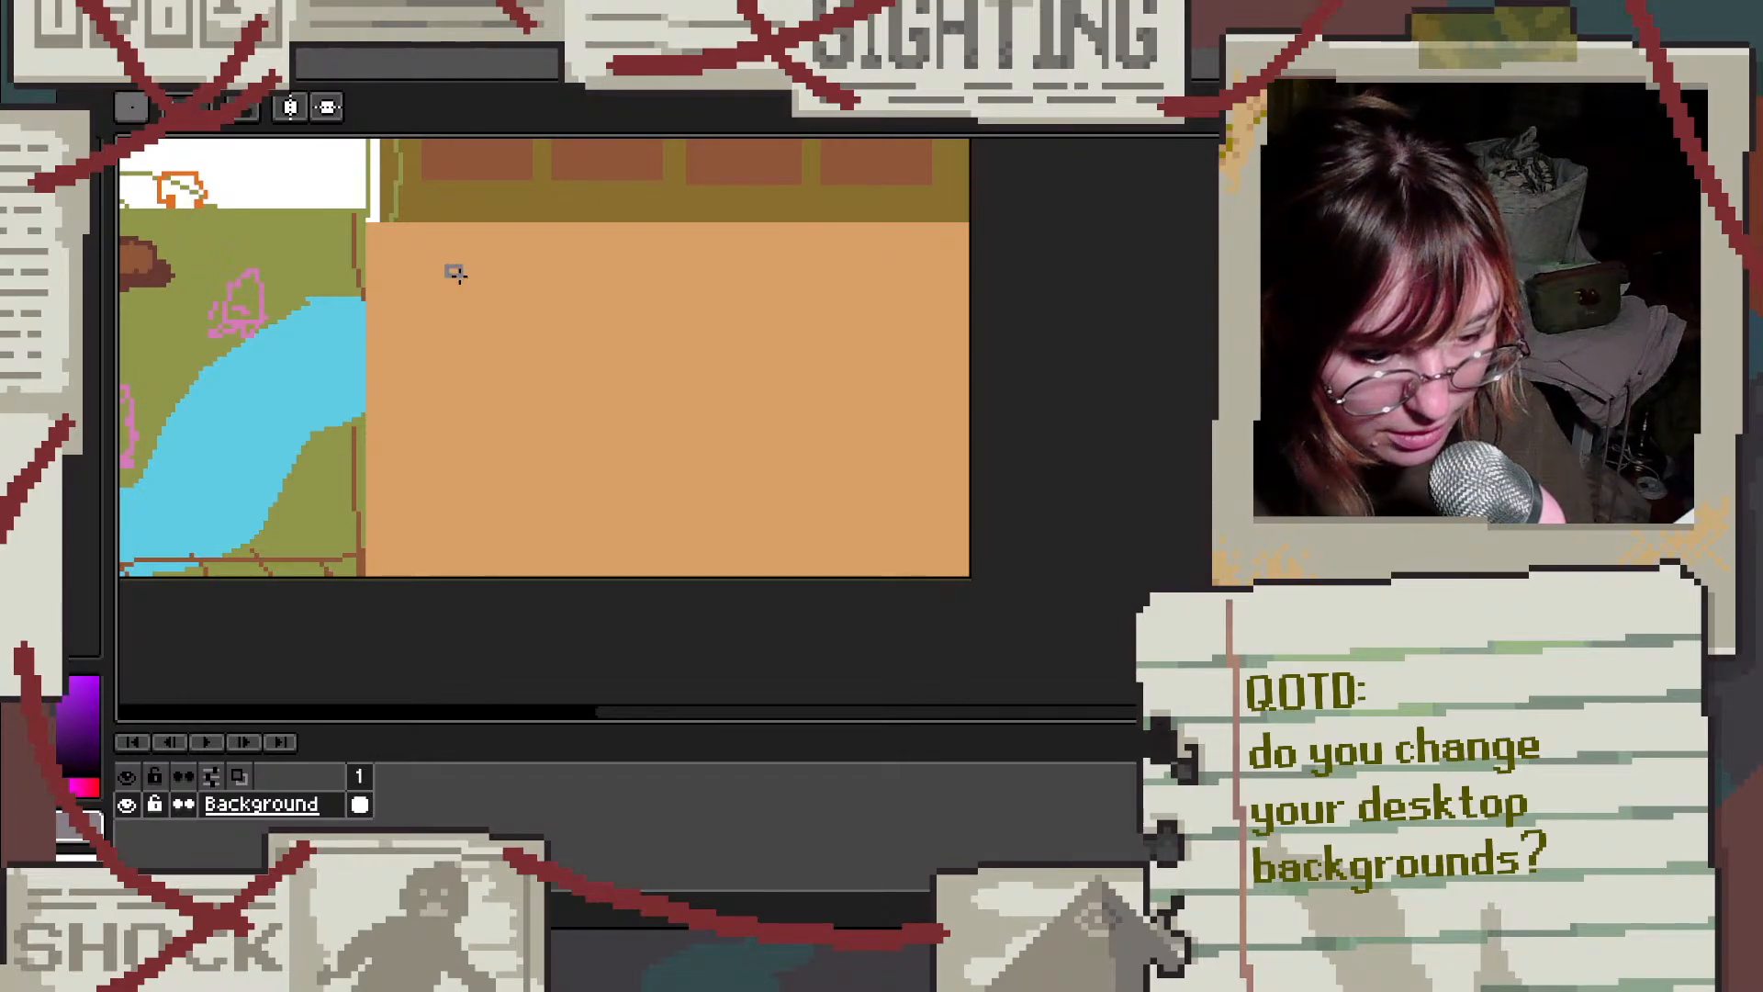
pyautogui.click(530, 423)
pyautogui.click(611, 335)
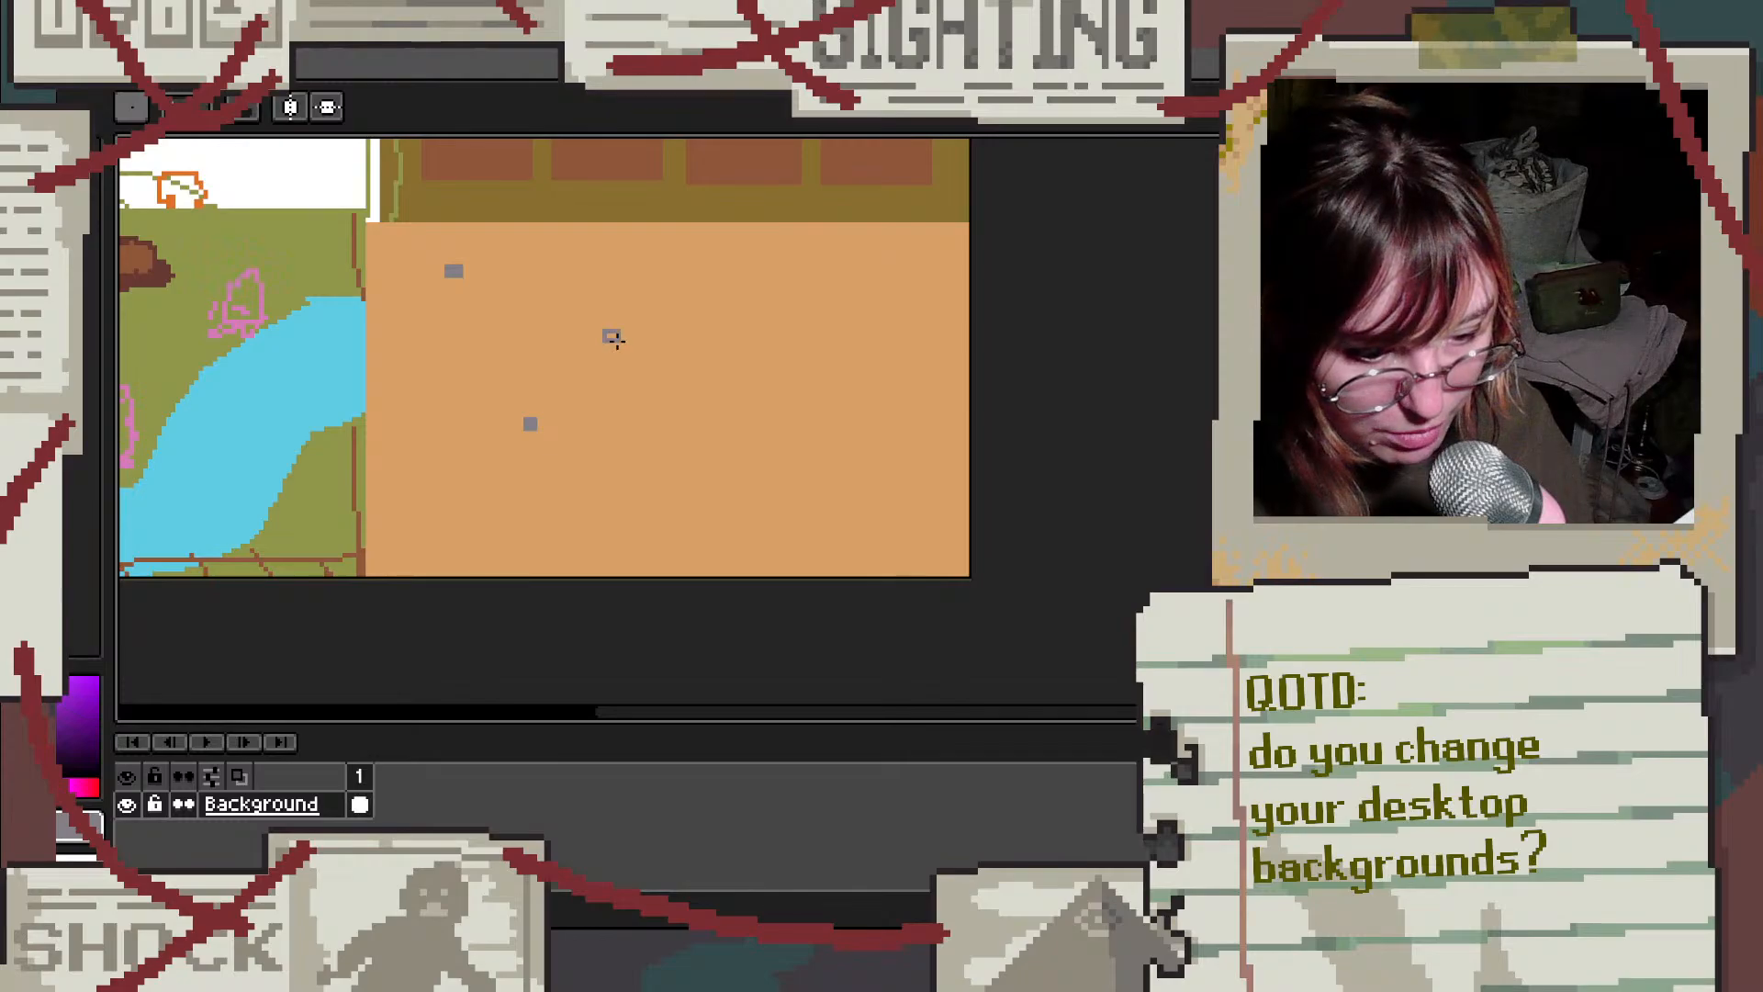
pyautogui.click(709, 257)
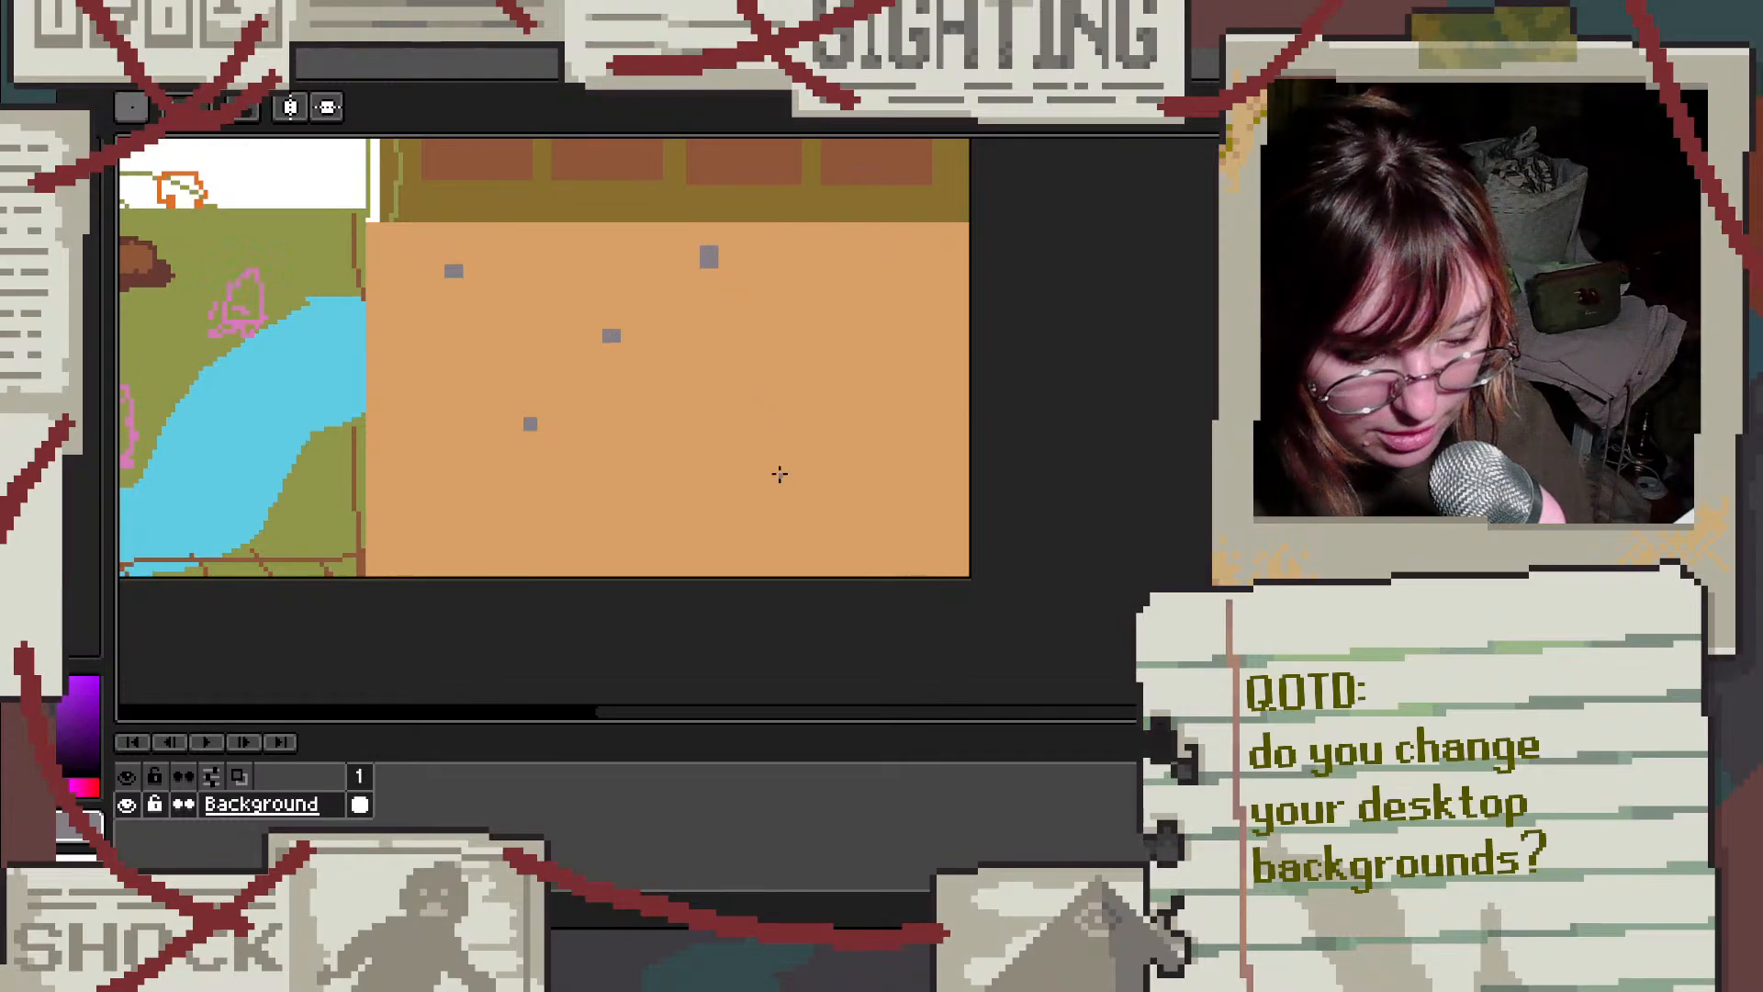
pyautogui.click(785, 518)
pyautogui.click(890, 349)
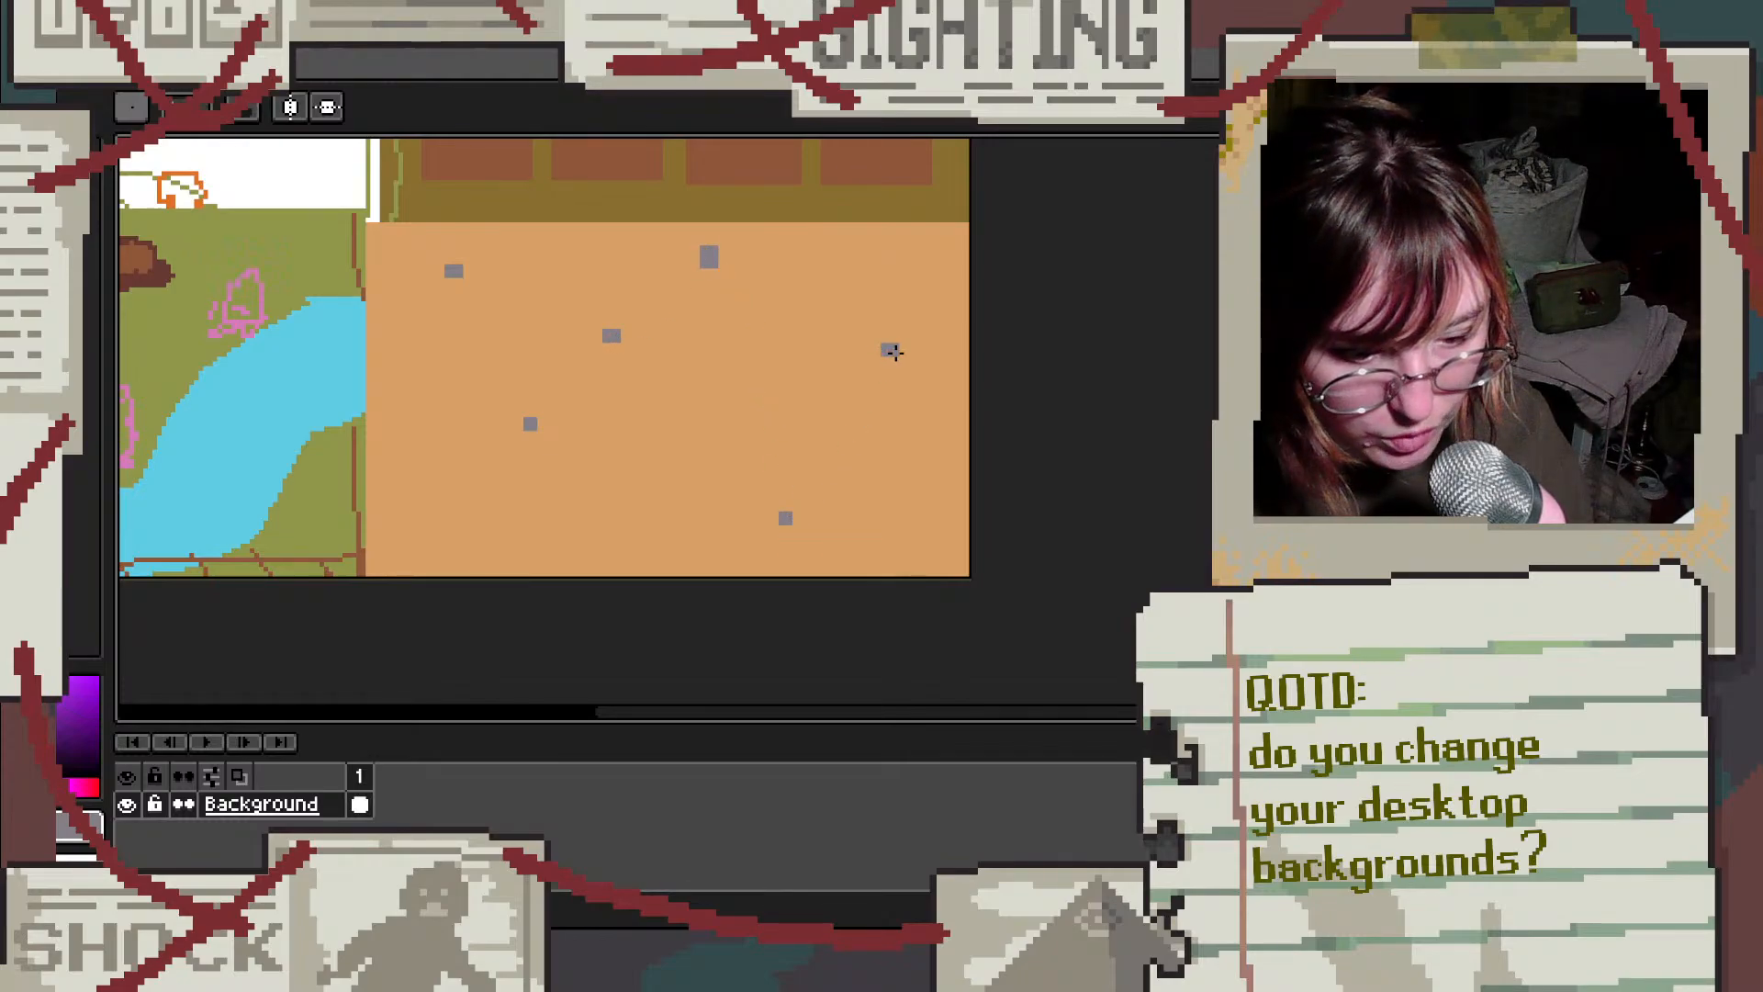
# Step: Draw red freehand strings joining the four upper and left grey markers, with strands running to the section's left and bottom edges
pyautogui.click(73, 305)
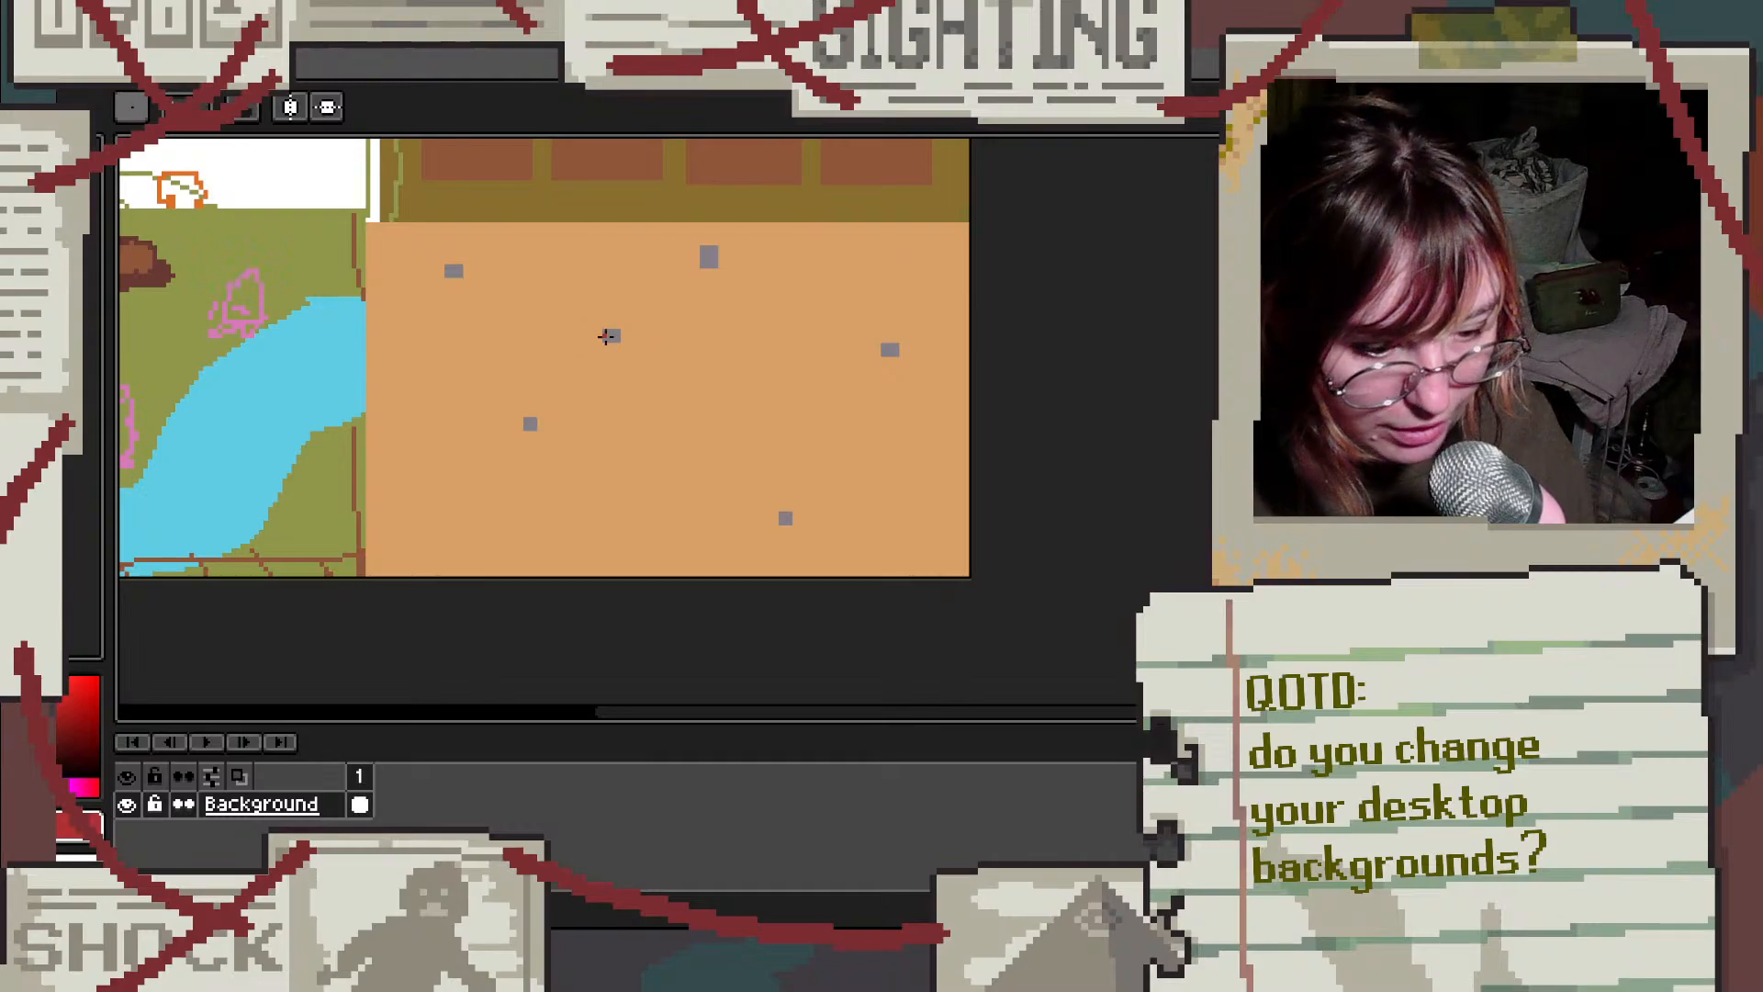
pyautogui.press('b')
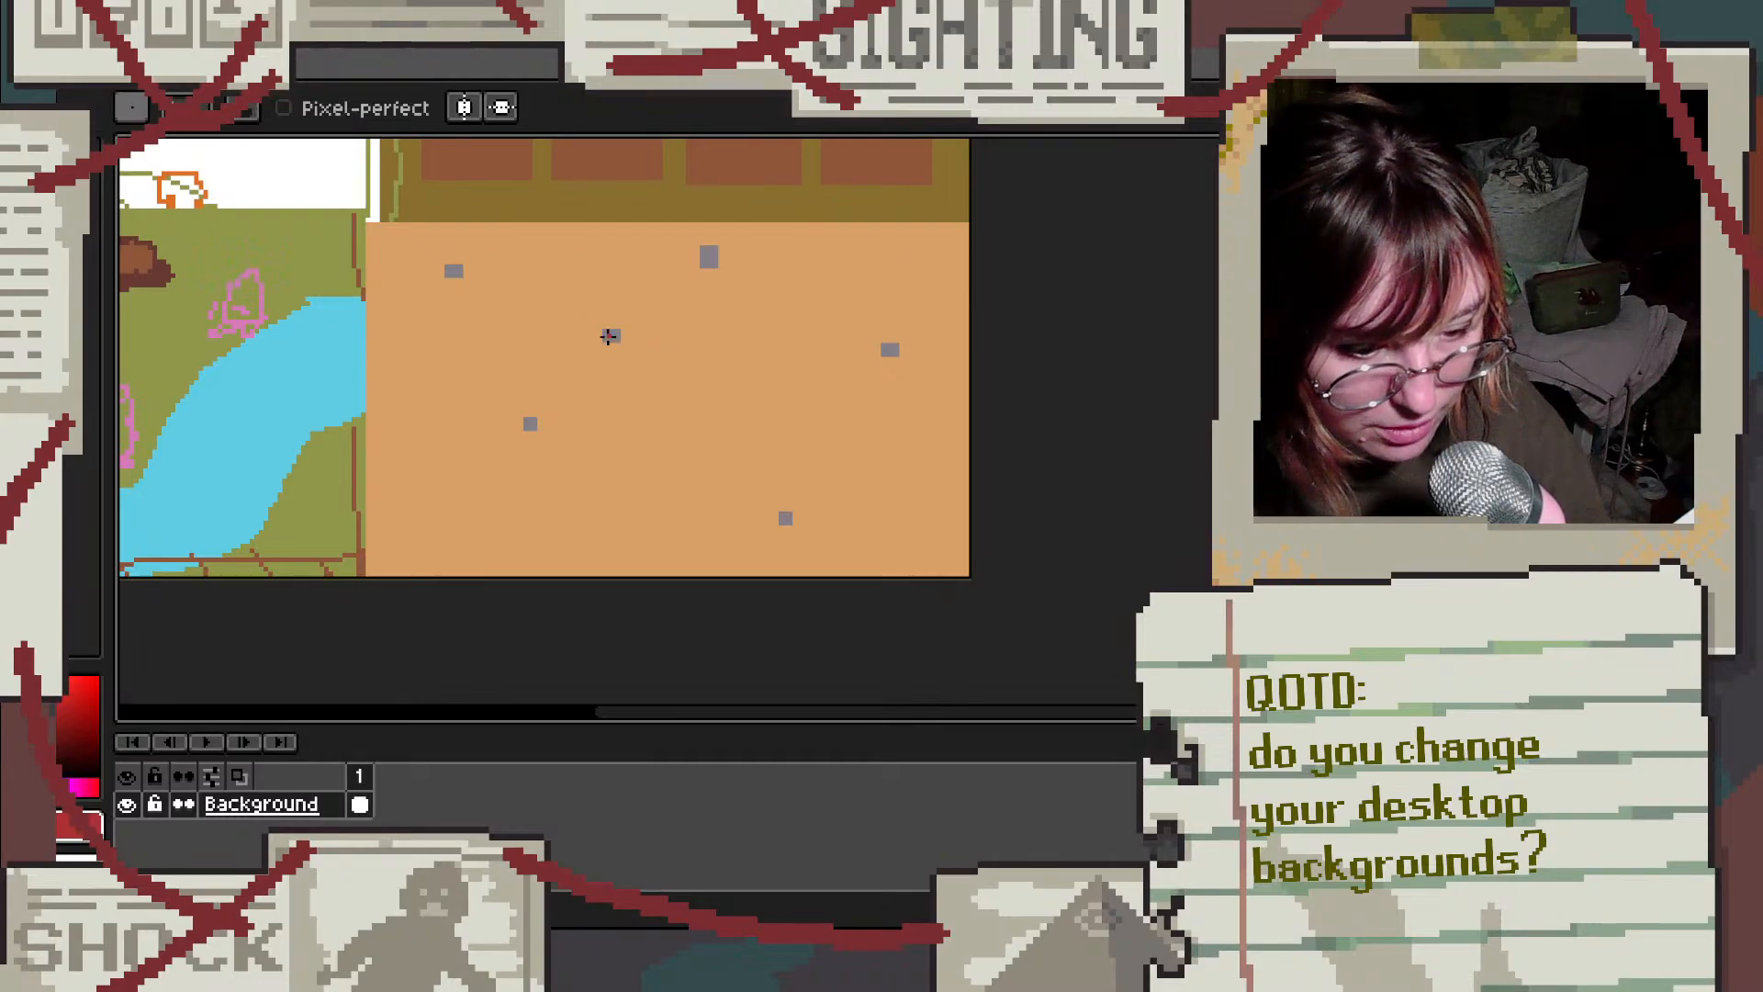
pyautogui.moveTo(611, 334); pyautogui.dragTo(479, 272)
pyautogui.moveTo(709, 259)
pyautogui.mouseDown()
pyautogui.moveTo(530, 423)
pyautogui.moveTo(365, 448)
pyautogui.mouseUp()
pyautogui.moveTo(521, 437); pyautogui.dragTo(512, 576)
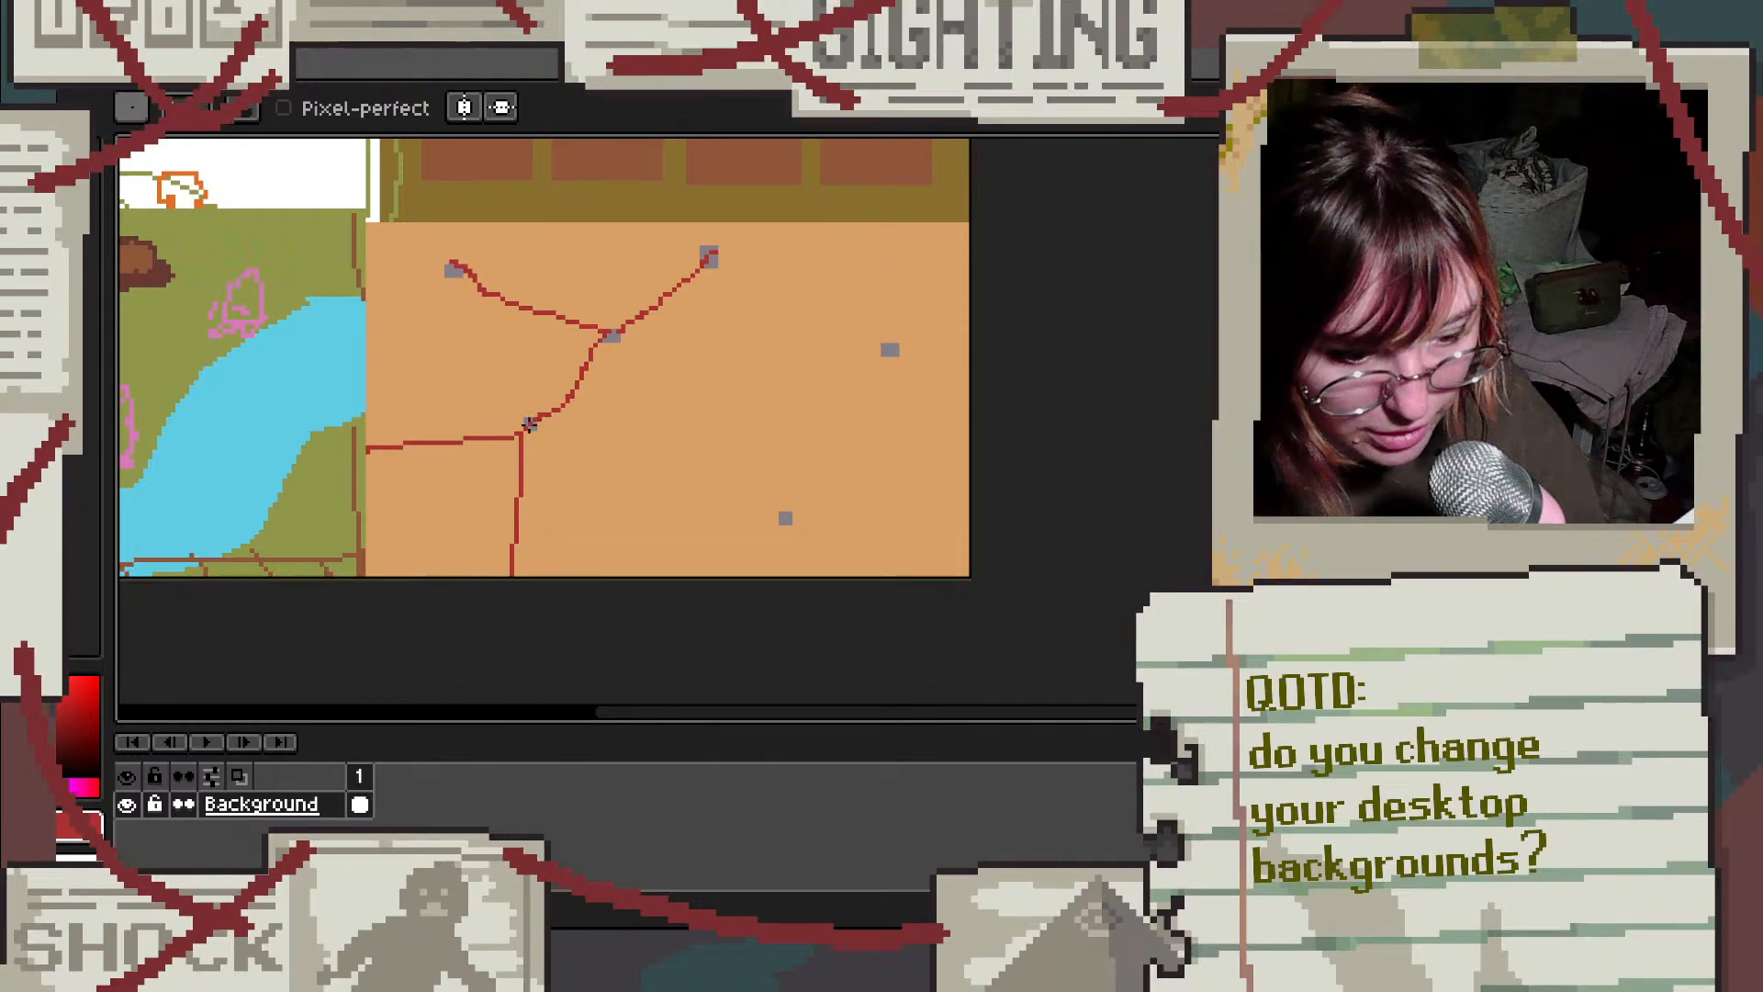
# Step: Draw red strings linking the two remaining grey markers, and extend strands to the tan section's top, right, bottom and left edges
pyautogui.moveTo(530, 424)
pyautogui.mouseDown()
pyautogui.moveTo(730, 445)
pyautogui.moveTo(790, 496)
pyautogui.moveTo(761, 517)
pyautogui.moveTo(529, 425)
pyautogui.moveTo(637, 478)
pyautogui.mouseUp()
pyautogui.hotkey('ctrl', 'z')
pyautogui.hotkey('ctrl', 'z')
pyautogui.moveTo(614, 336)
pyautogui.mouseDown()
pyautogui.moveTo(673, 351)
pyautogui.moveTo(895, 348)
pyautogui.moveTo(714, 277)
pyautogui.moveTo(718, 223)
pyautogui.moveTo(715, 259)
pyautogui.moveTo(808, 206)
pyautogui.mouseUp()
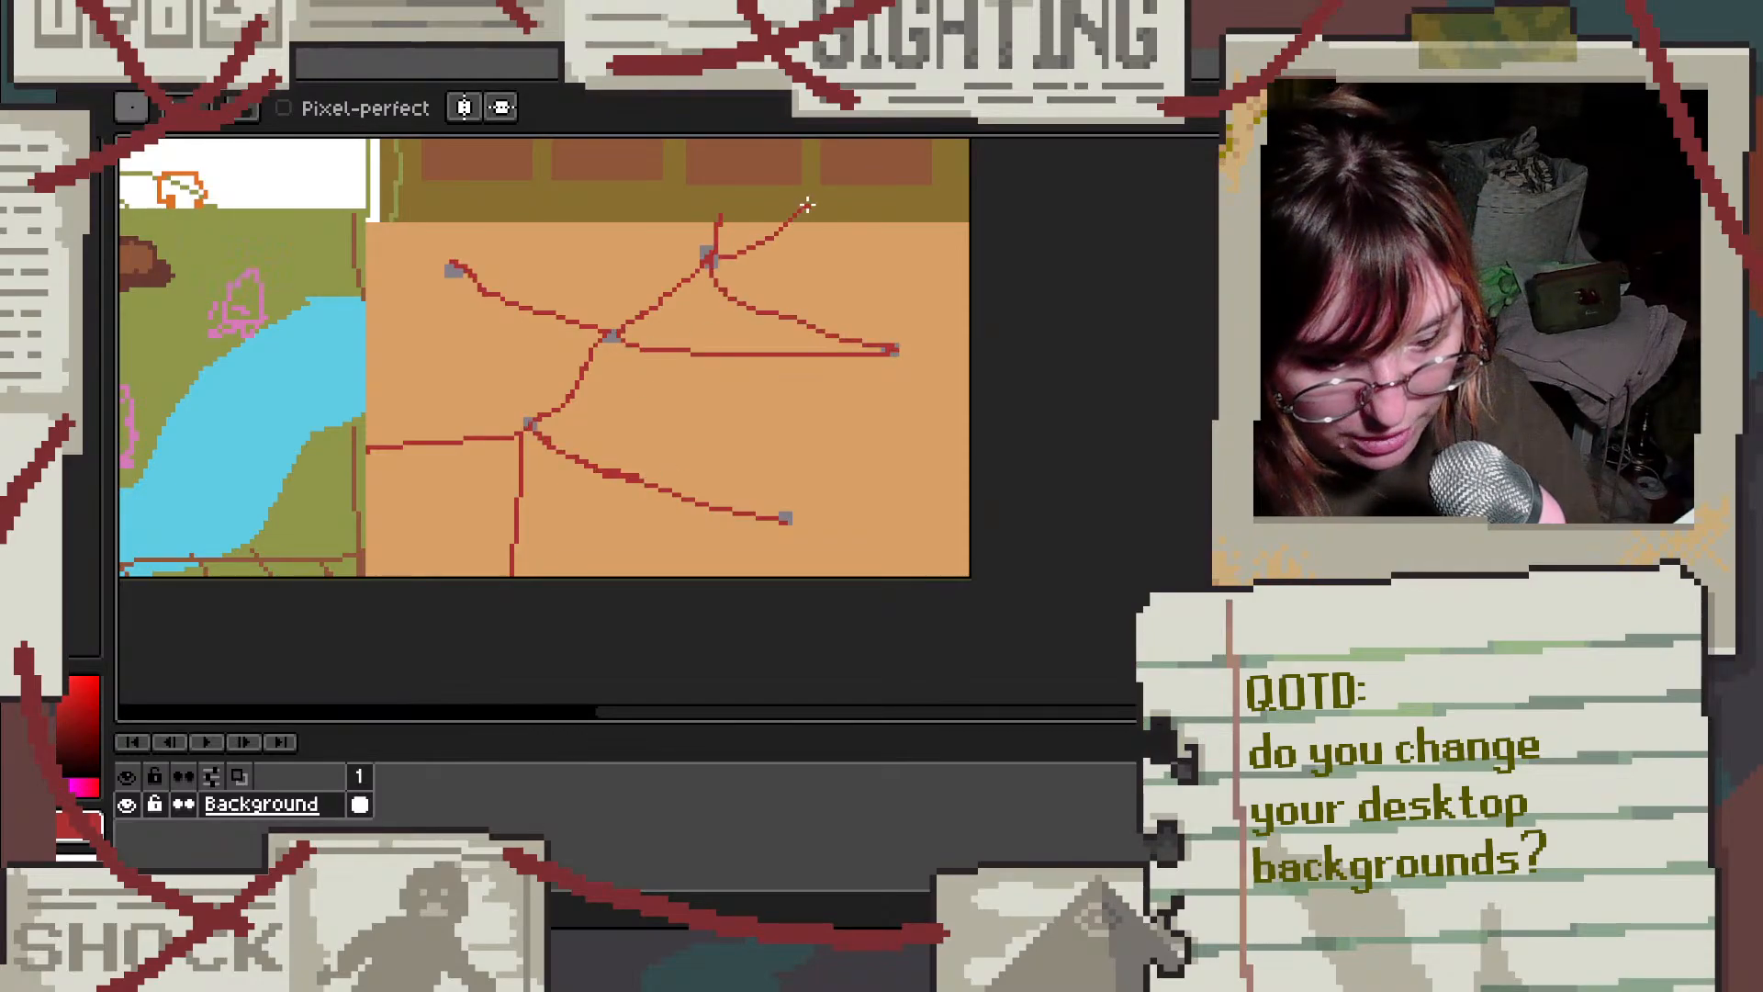
pyautogui.moveTo(895, 350)
pyautogui.mouseDown()
pyautogui.moveTo(981, 321)
pyautogui.moveTo(934, 374)
pyautogui.moveTo(1056, 409)
pyautogui.moveTo(921, 542)
pyautogui.moveTo(937, 614)
pyautogui.mouseUp()
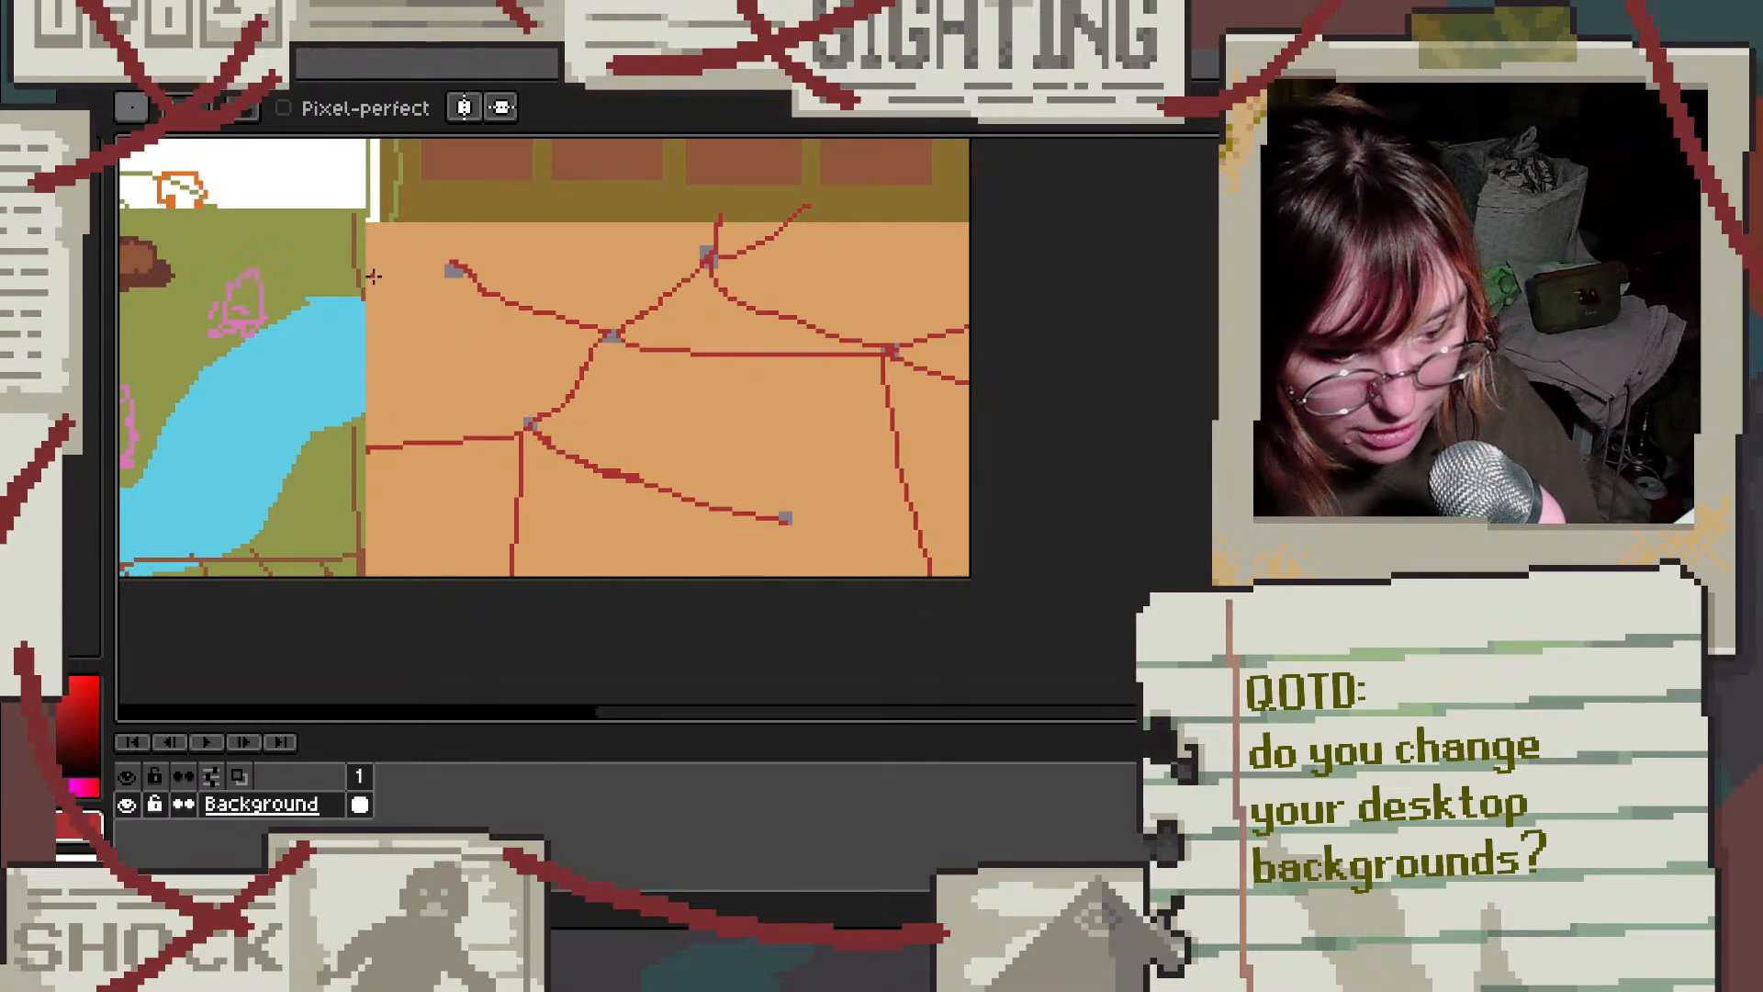
pyautogui.moveTo(373, 276); pyautogui.dragTo(456, 268)
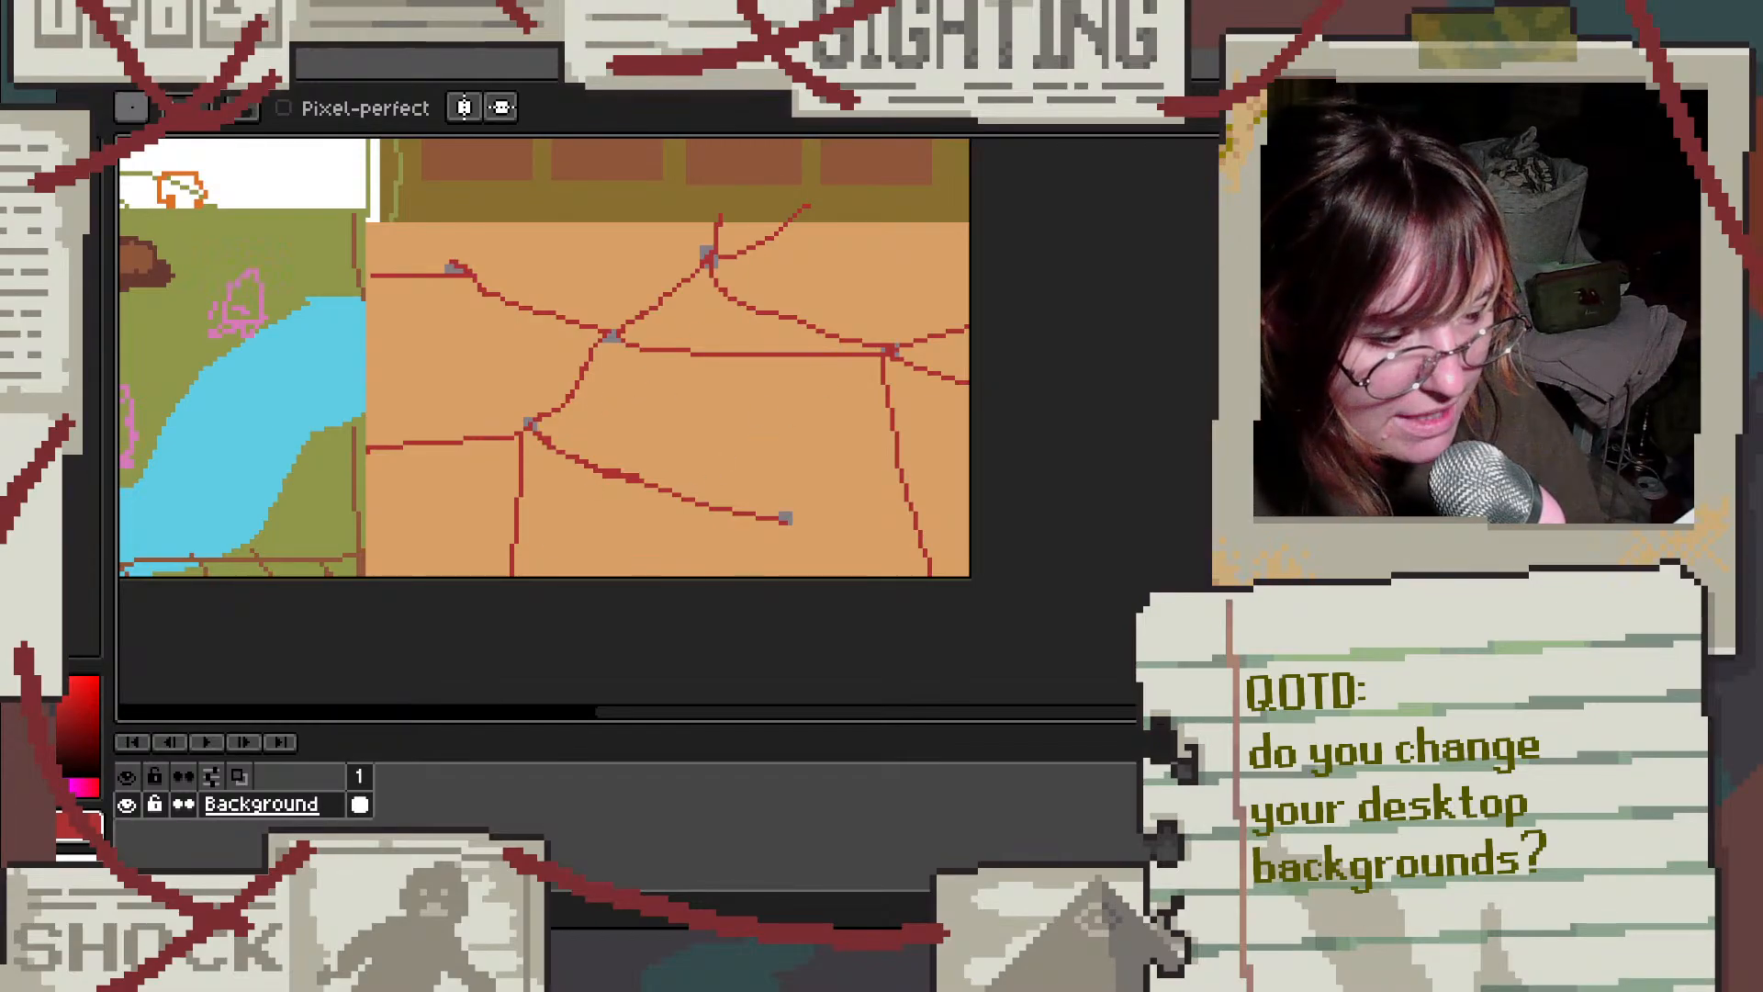
# Step: Draw a small four-sided sheet hanging from the upper-left marker in light blue-grey, fill it, and recolour it darker purplish grey
pyautogui.click(48, 229)
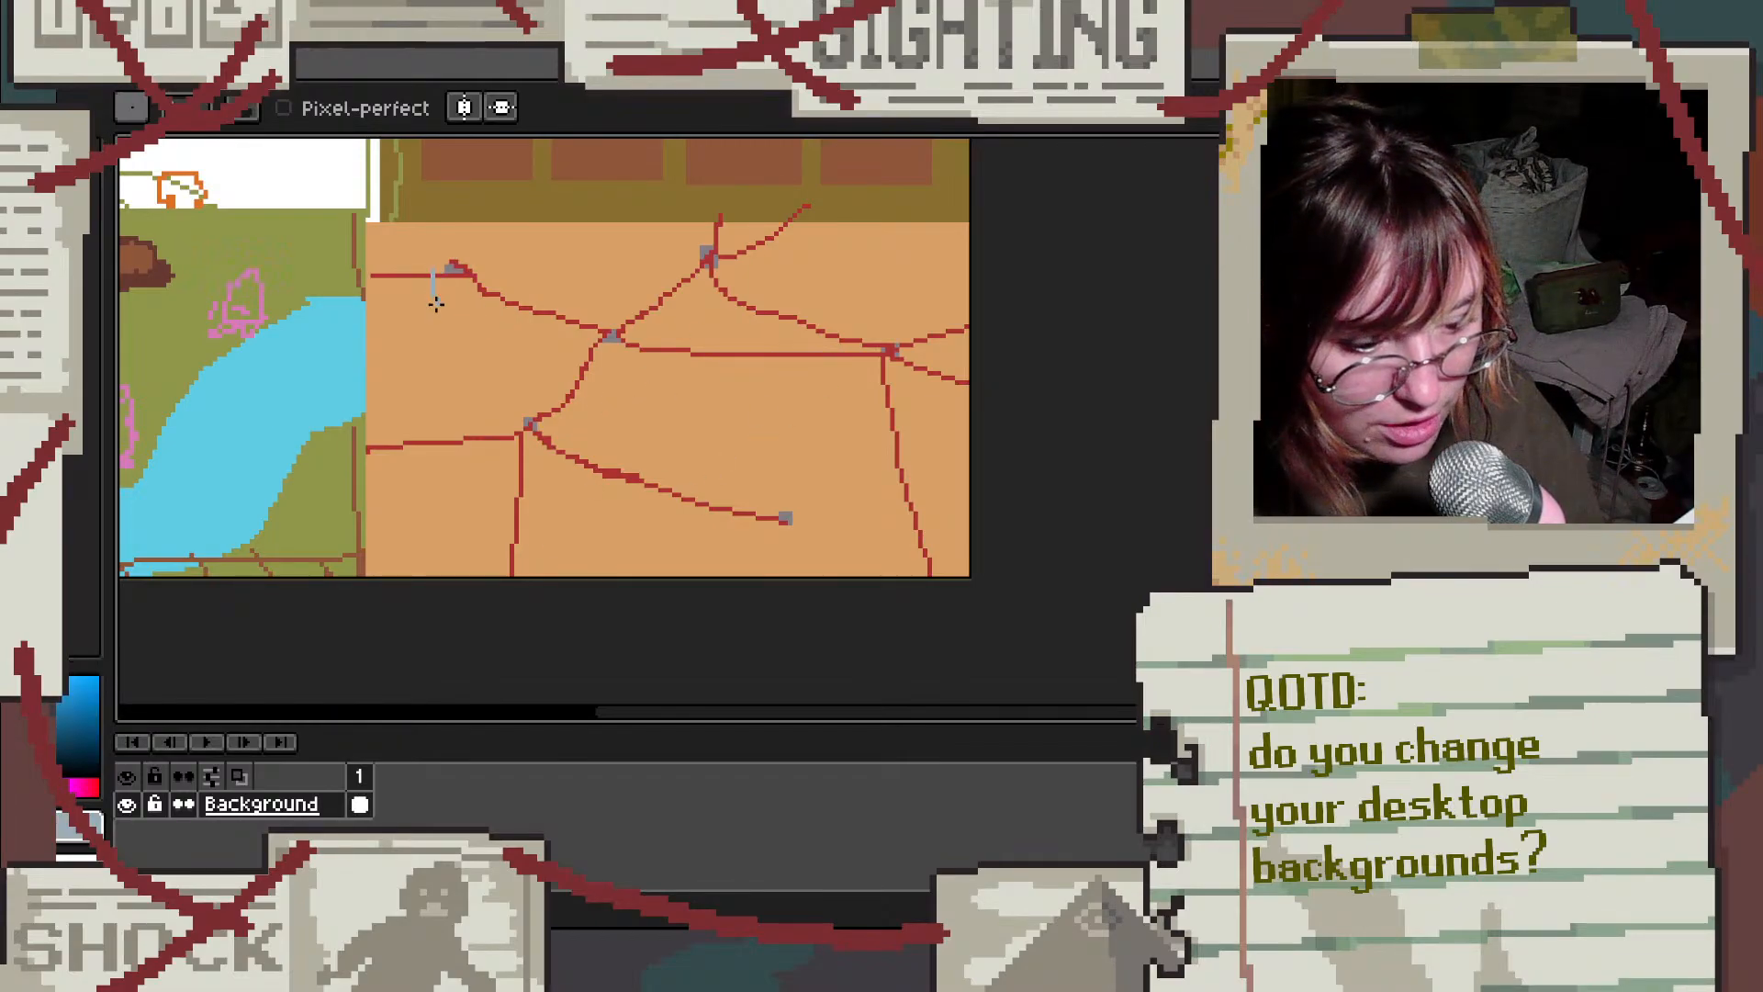
pyautogui.moveTo(438, 313)
pyautogui.mouseDown()
pyautogui.moveTo(430, 273)
pyautogui.moveTo(473, 269)
pyautogui.moveTo(484, 315)
pyautogui.moveTo(438, 317)
pyautogui.mouseUp()
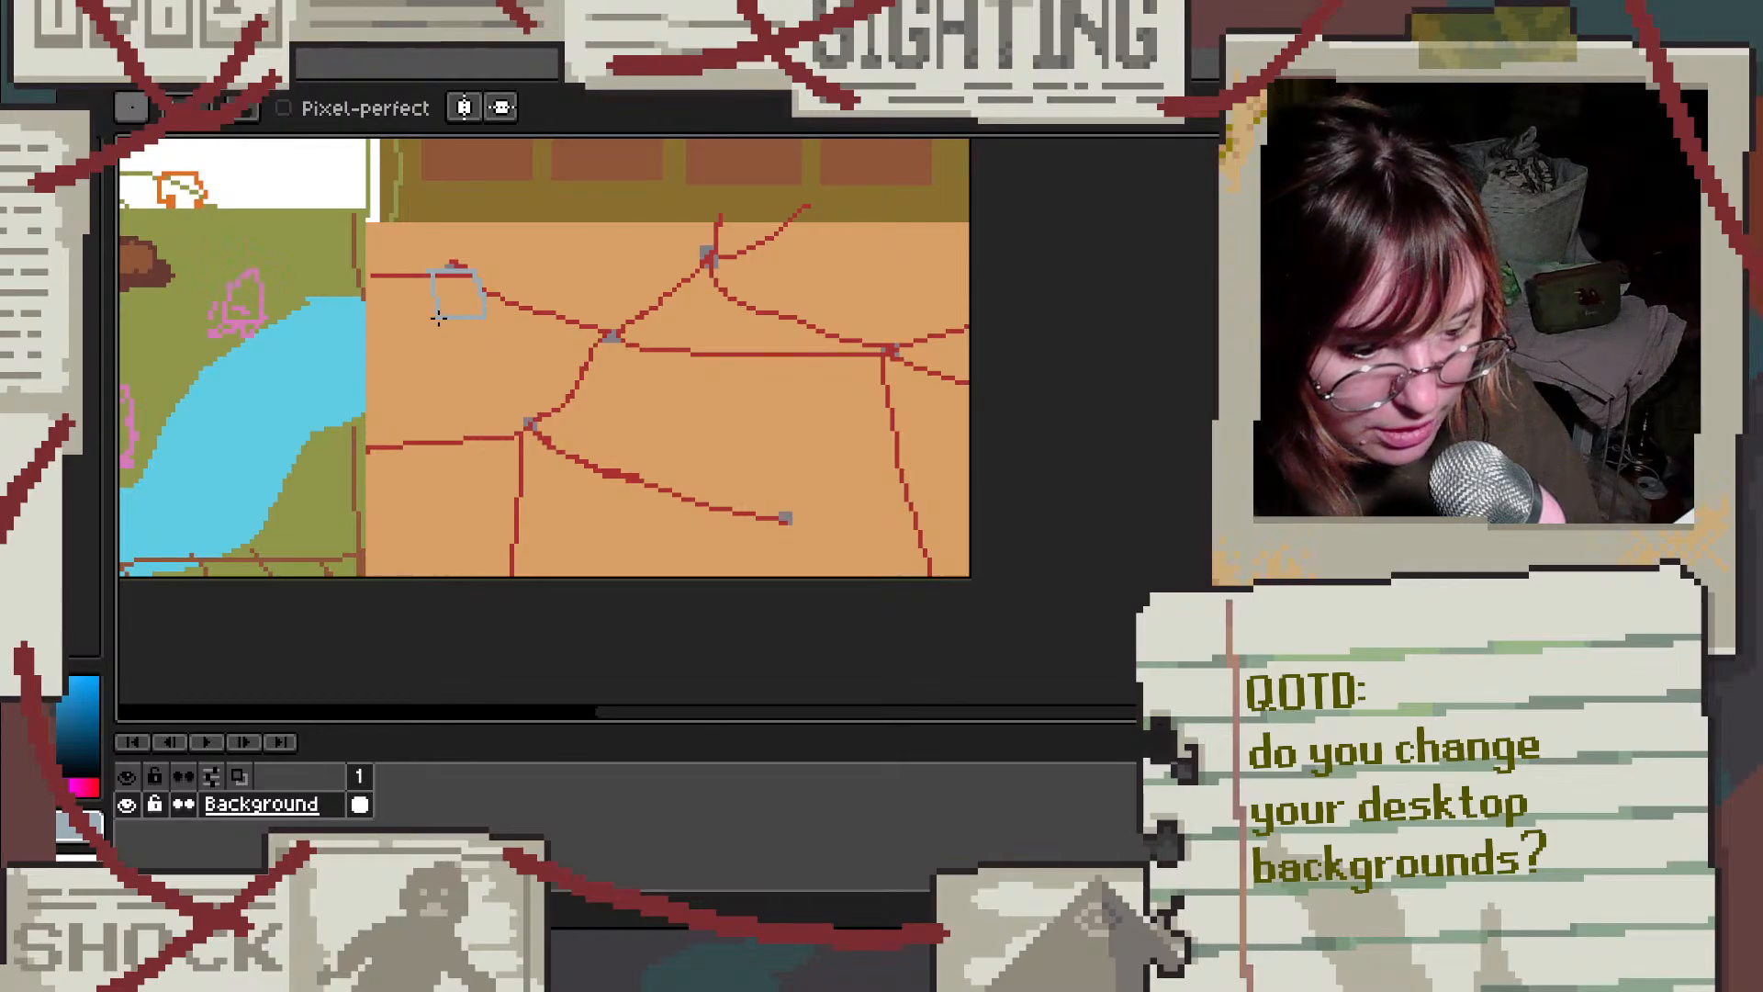
pyautogui.press('g')
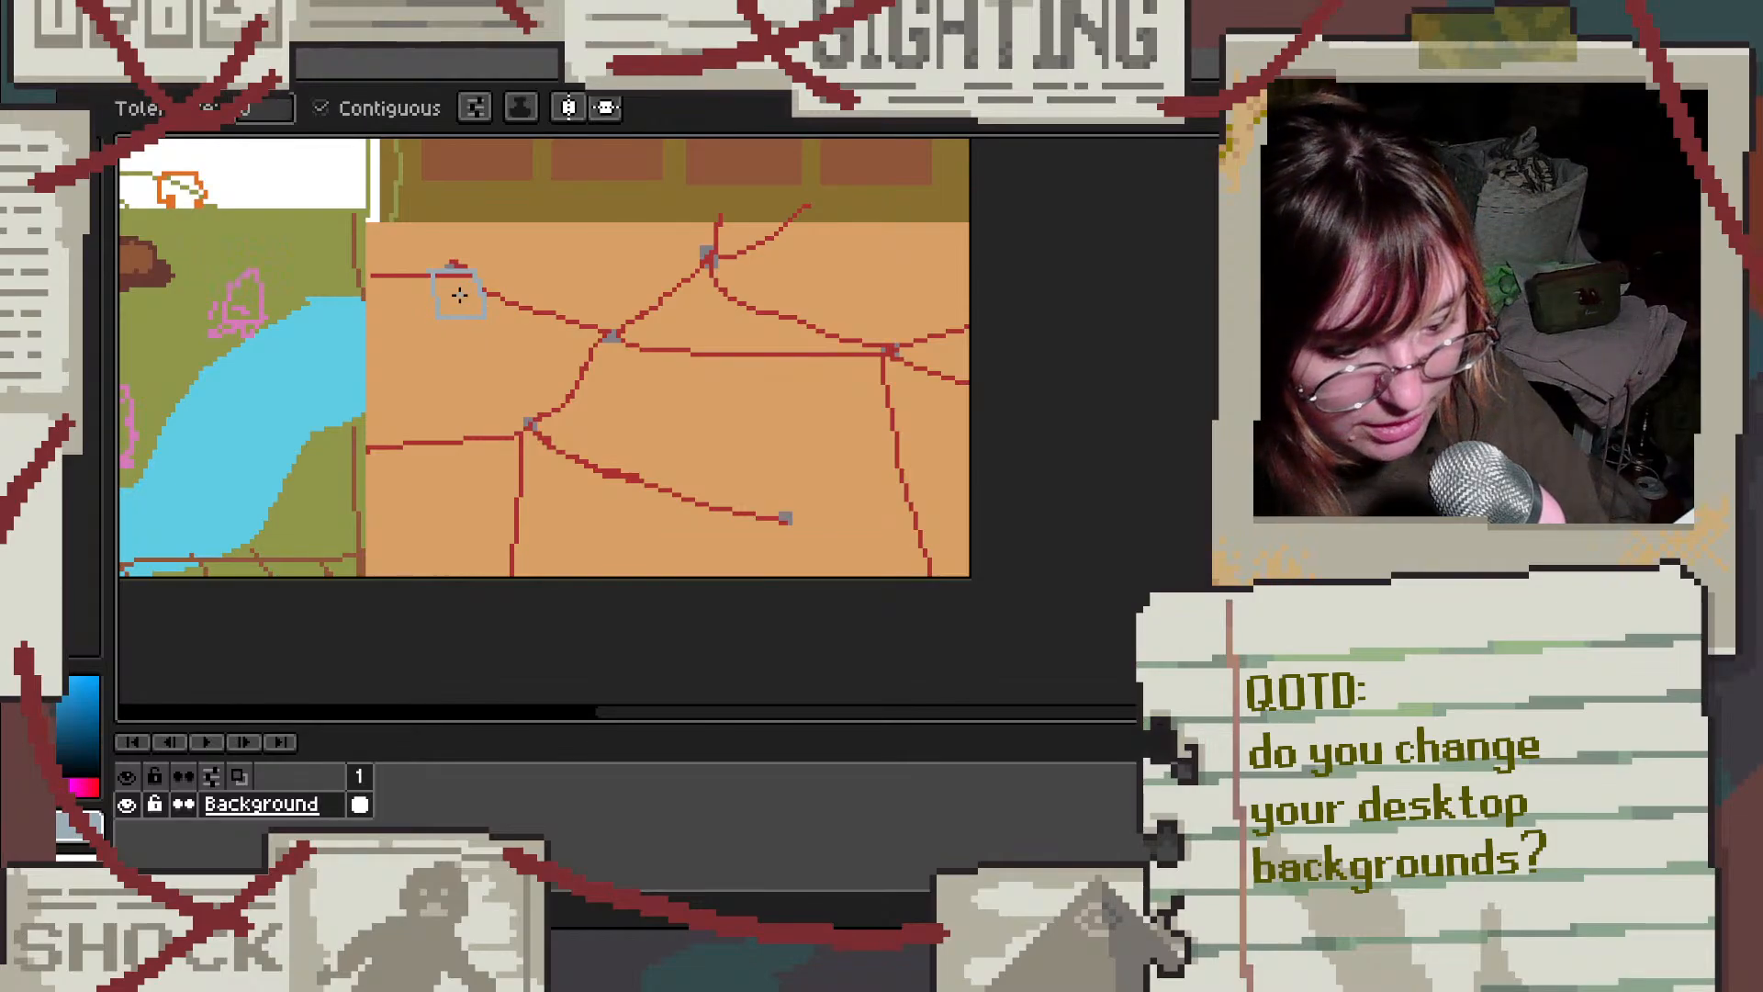
pyautogui.click(459, 291)
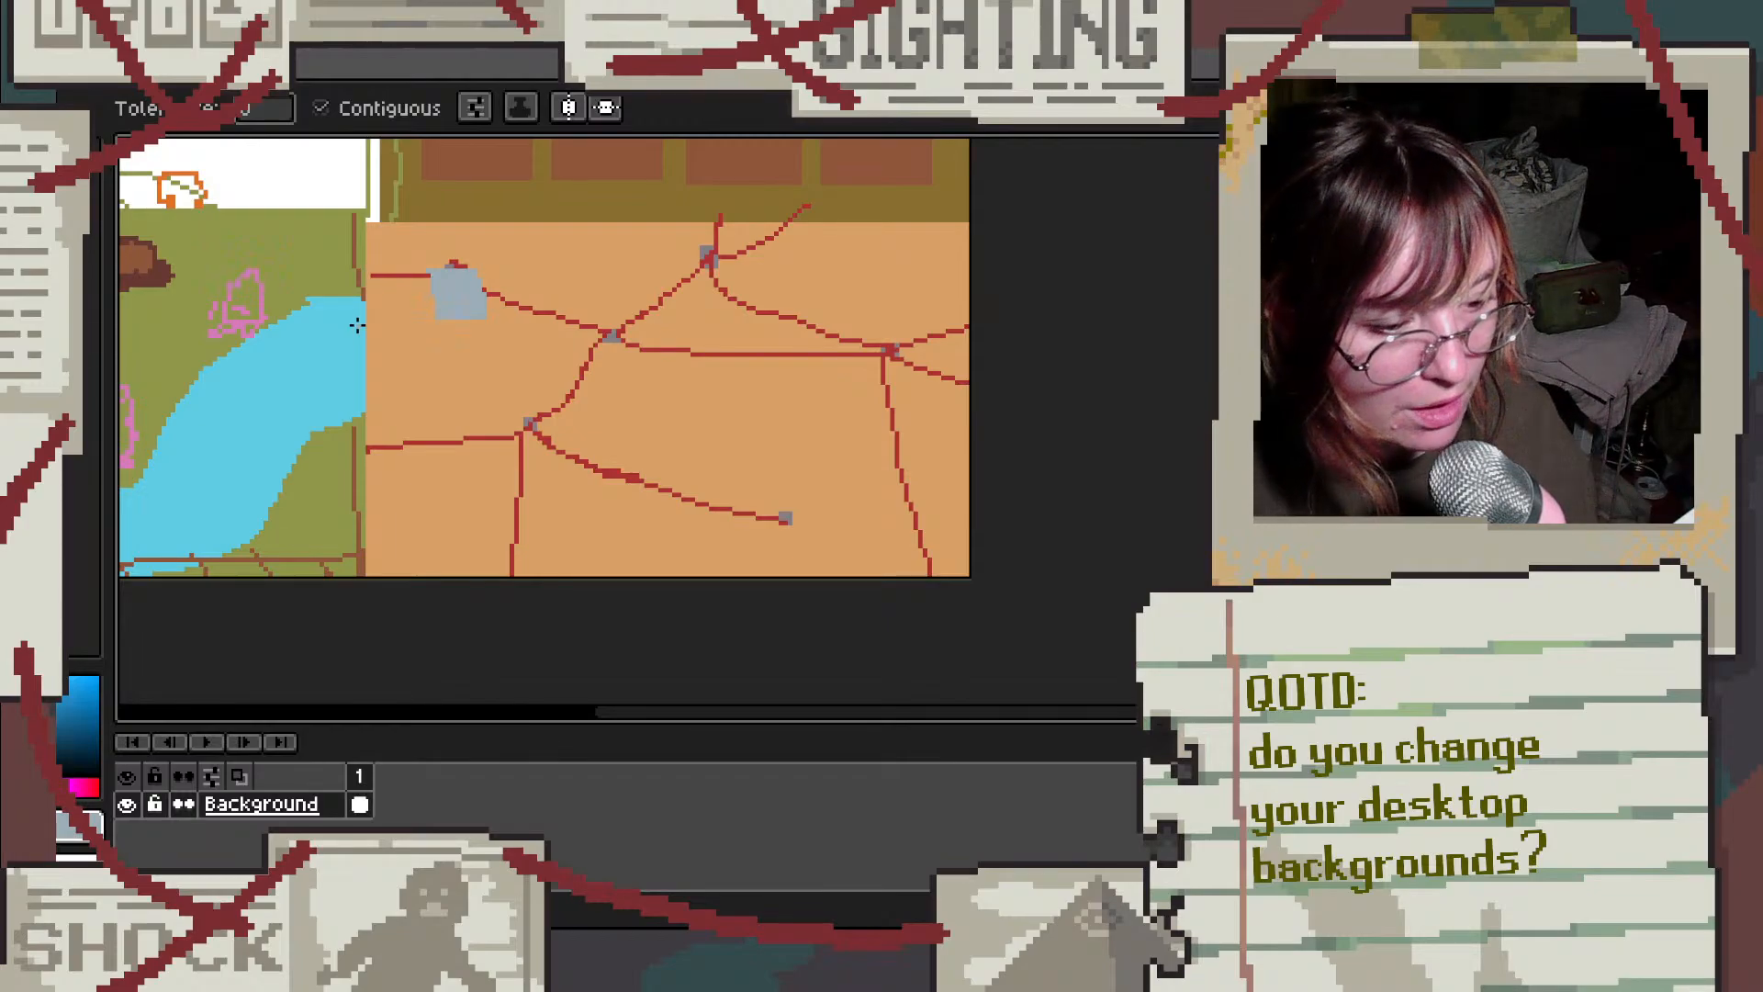
pyautogui.click(59, 260)
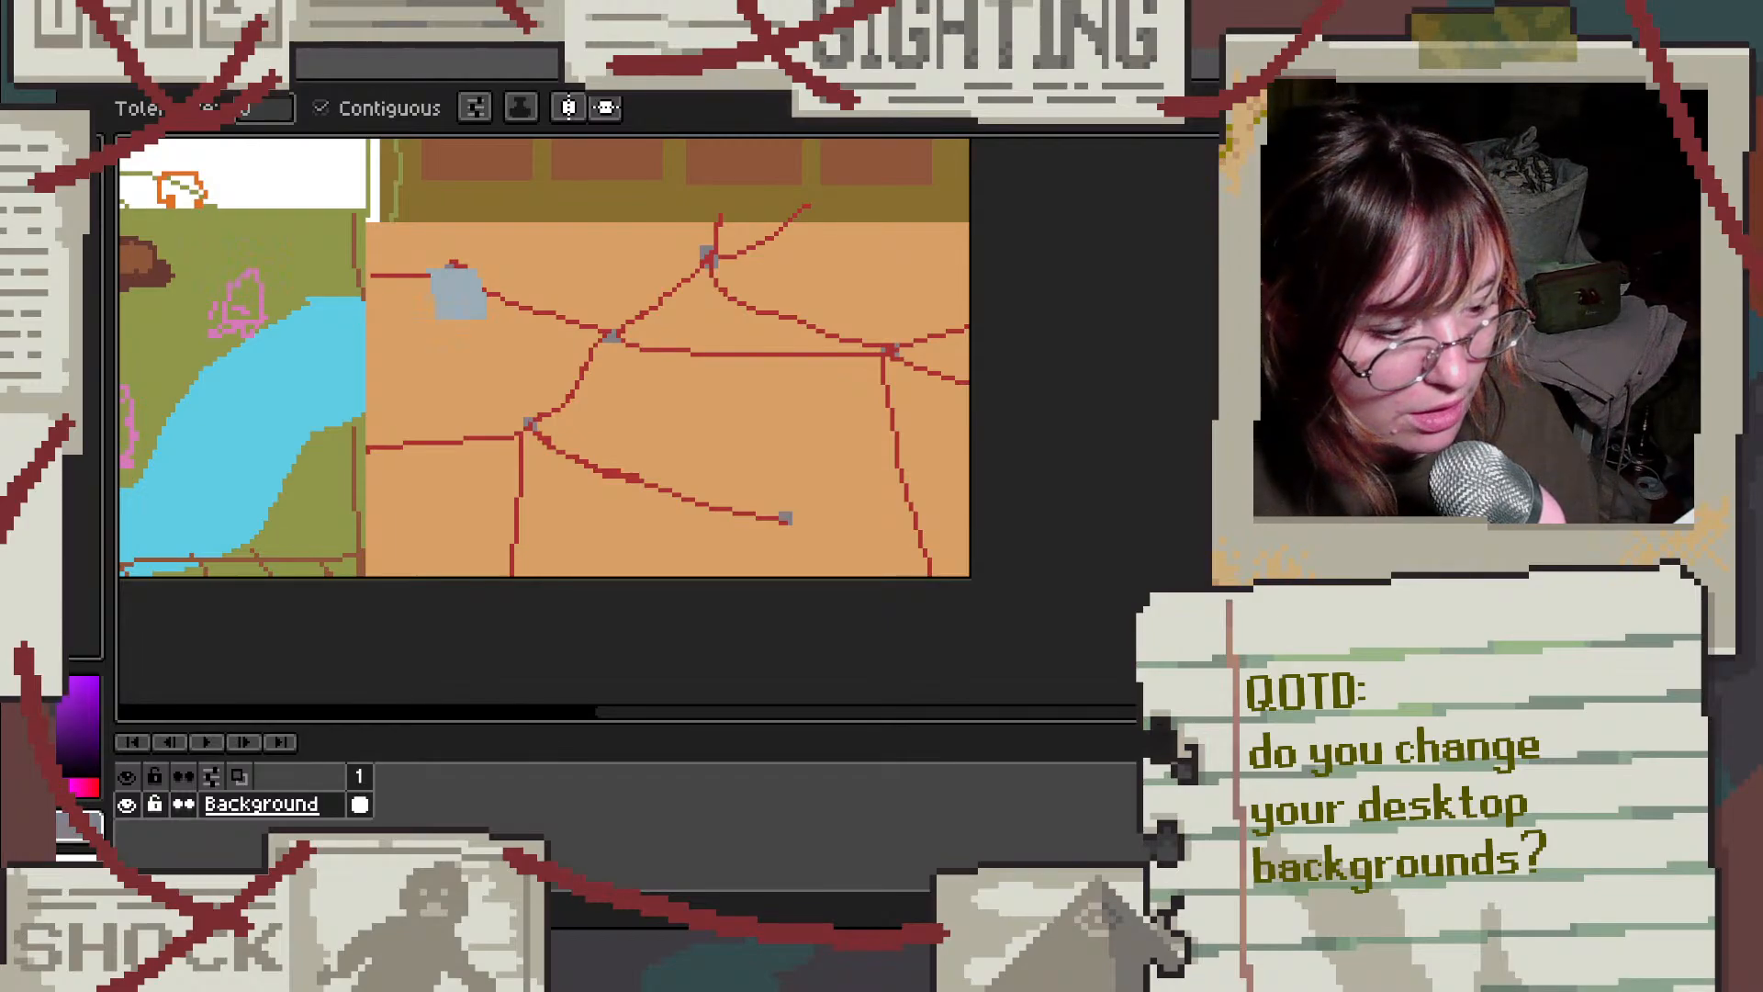
pyautogui.click(459, 290)
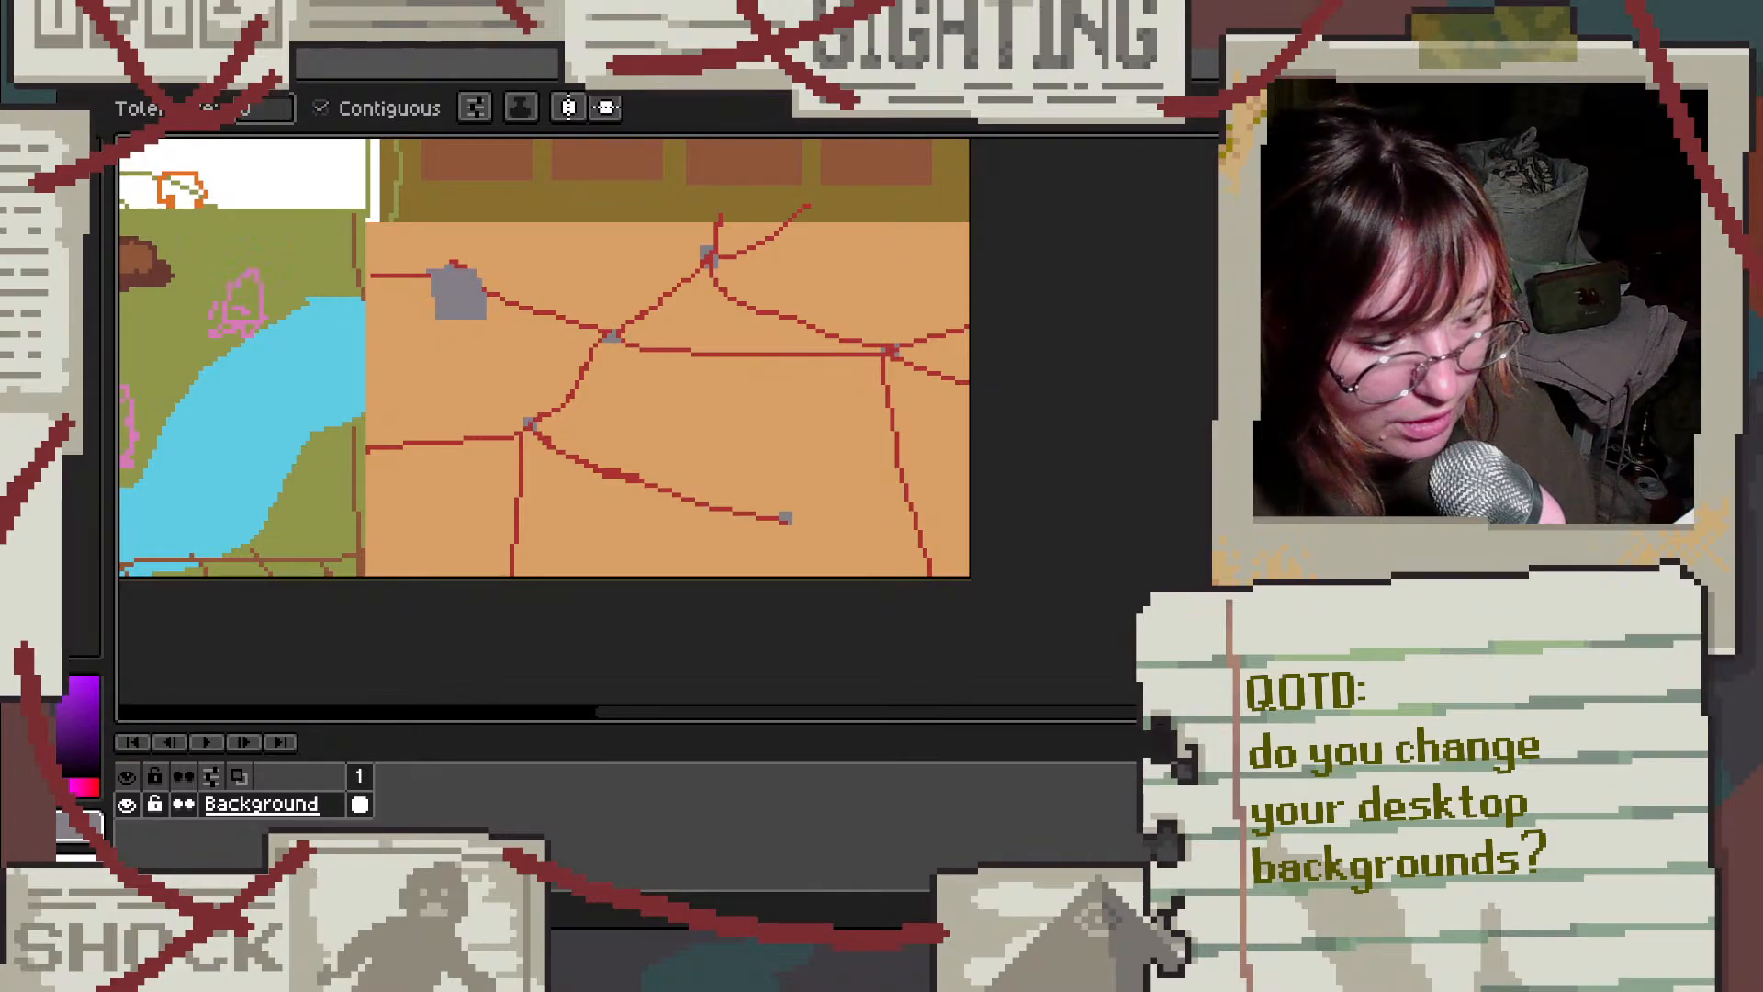
# Step: Outline a second four-sided sheet in light blue-grey below the lower-left marker, where the red strings meet
pyautogui.click(61, 266)
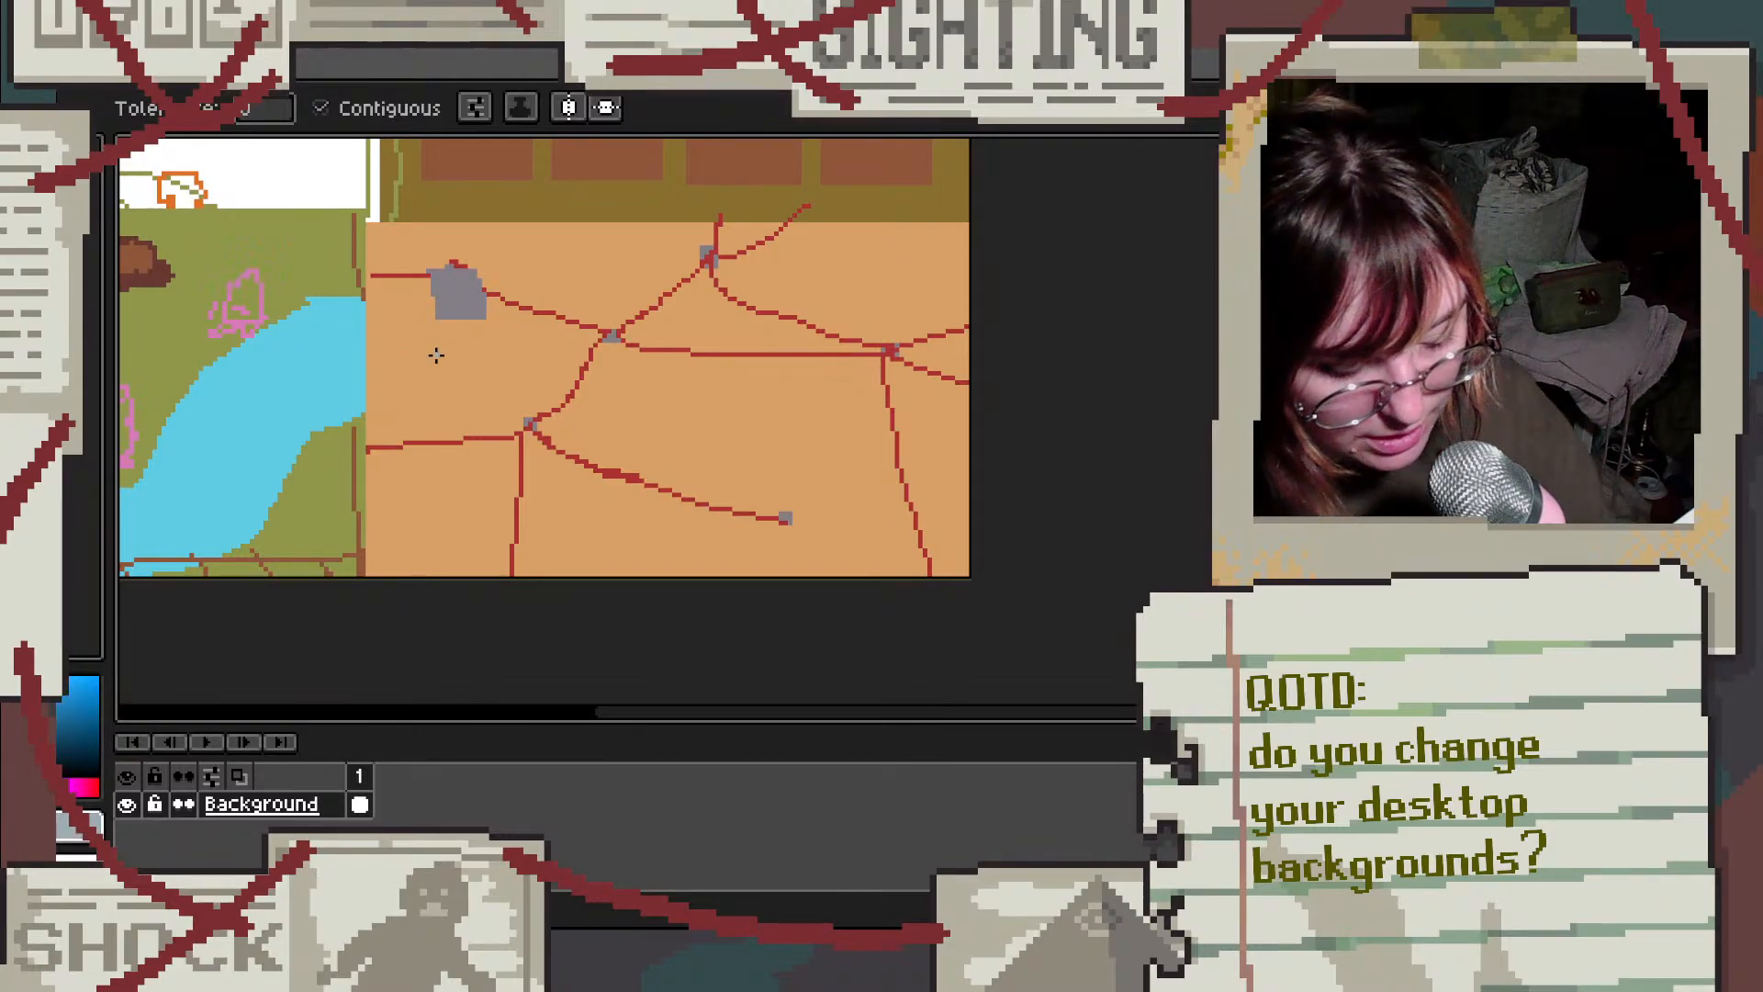
pyautogui.press('b')
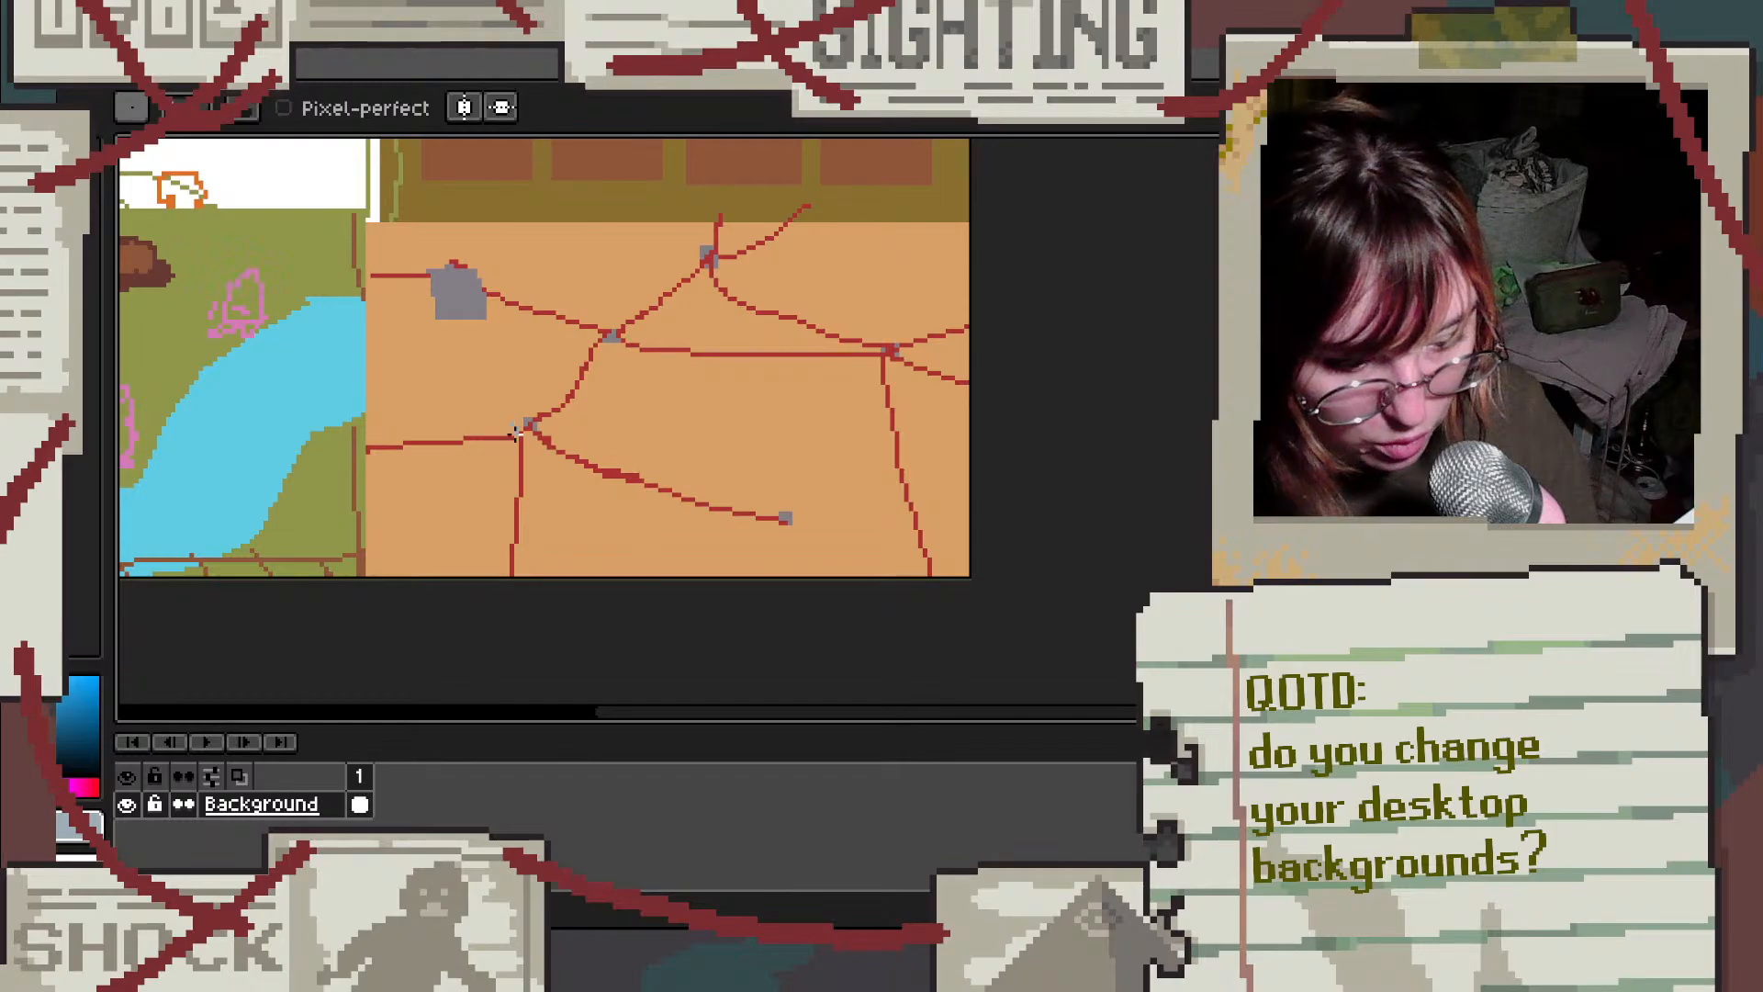
pyautogui.moveTo(515, 432)
pyautogui.mouseDown()
pyautogui.moveTo(522, 469)
pyautogui.moveTo(724, 430)
pyautogui.moveTo(723, 611)
pyautogui.moveTo(542, 551)
pyautogui.moveTo(529, 516)
pyautogui.moveTo(613, 478)
pyautogui.mouseUp()
# Step: Fill the outlined sheet below the lower-left marker with light peach, covering most of the red string inside it
pyautogui.scroll(2, 517, 424)
pyautogui.click(84, 413)
pyautogui.click(601, 534)
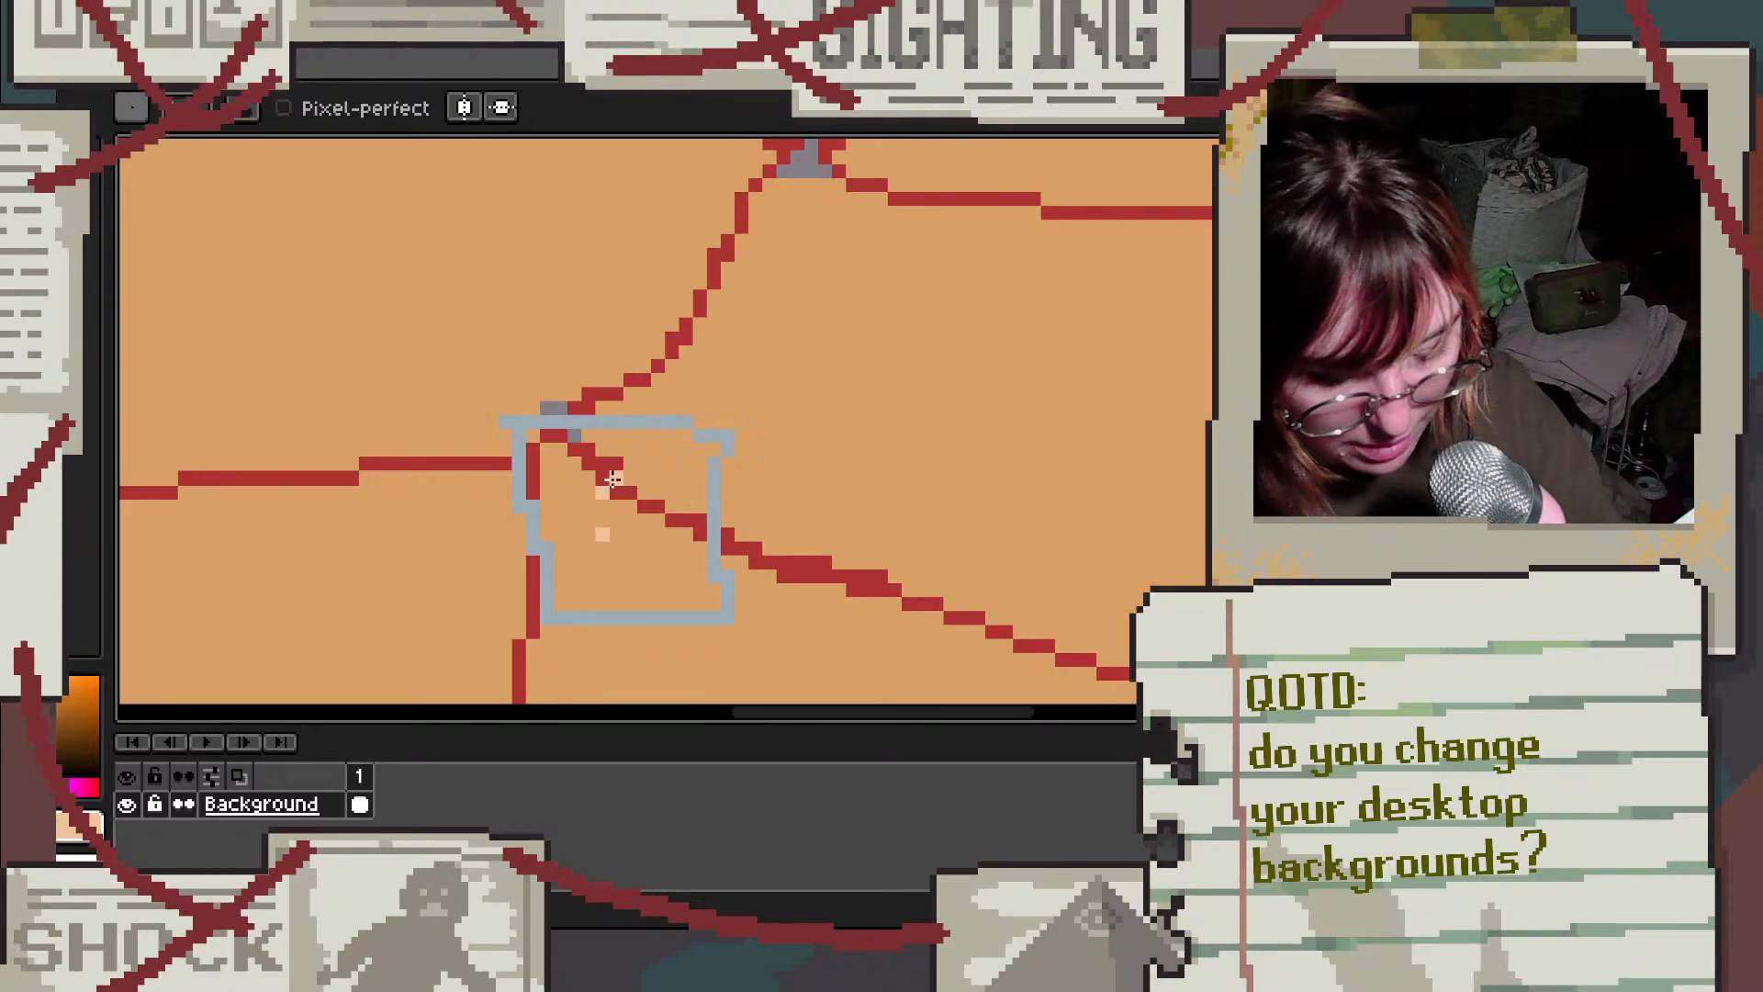
pyautogui.press('g')
pyautogui.click(612, 480)
pyautogui.click(641, 517)
pyautogui.click(650, 479)
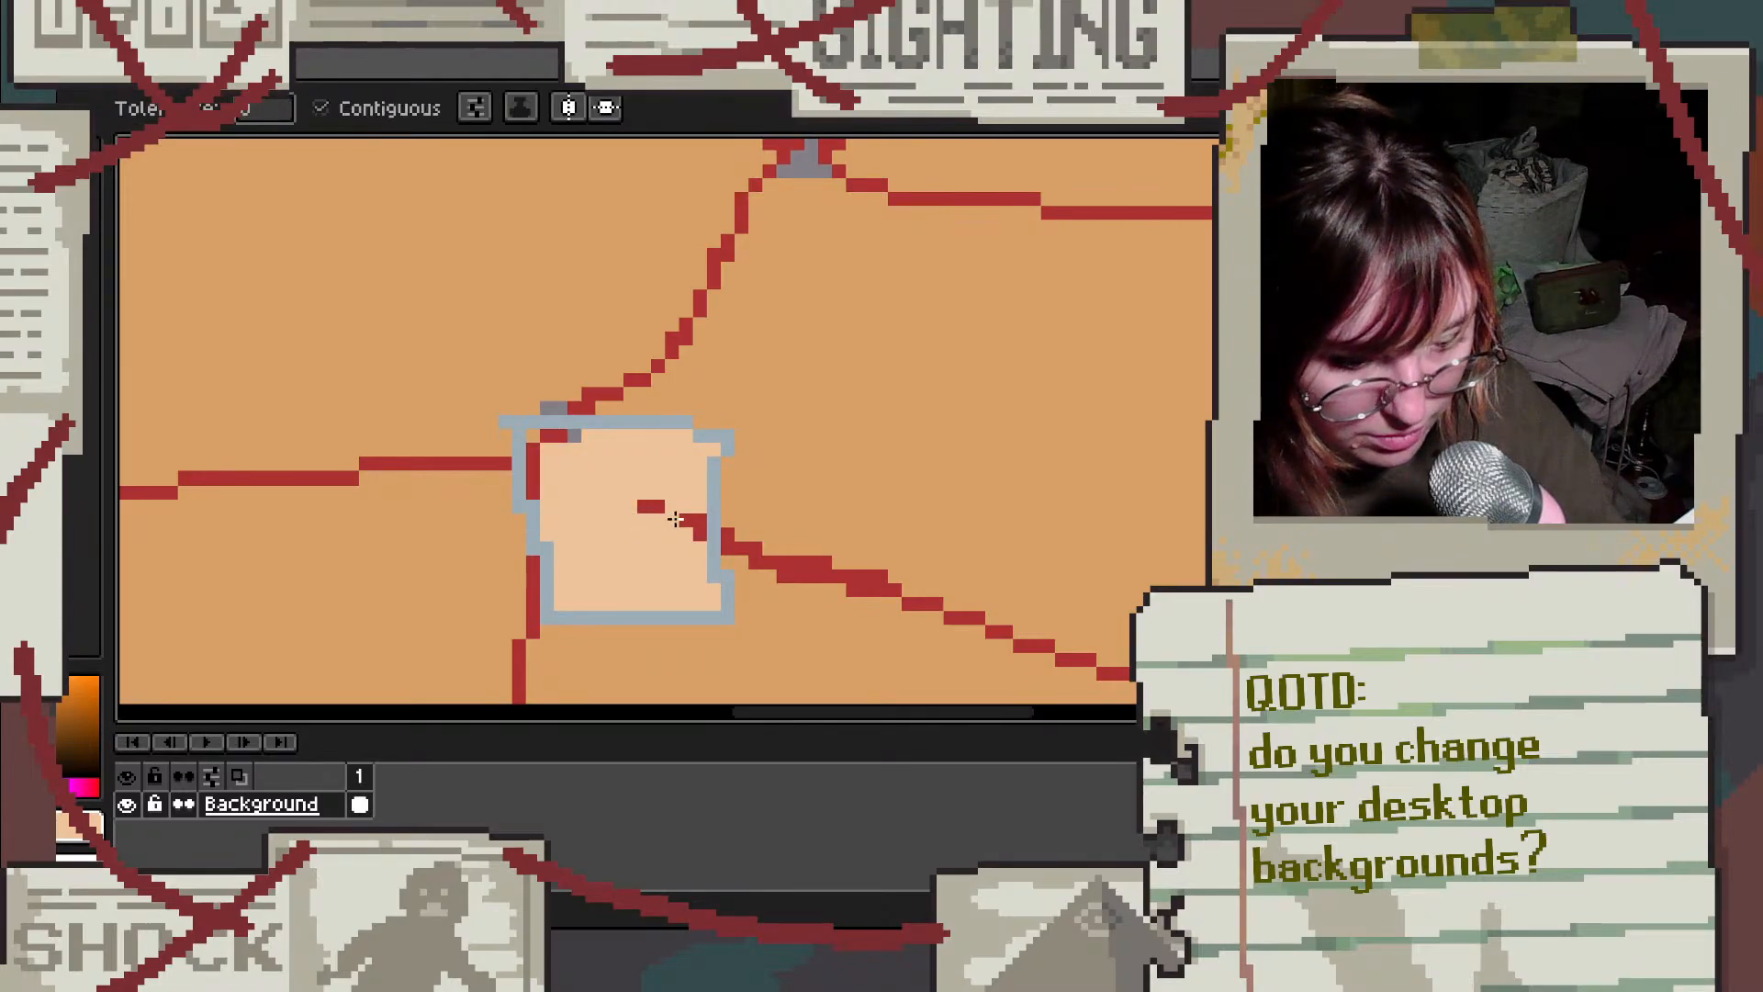
pyautogui.click(675, 520)
# Step: Draw a purplish-grey question mark in the centre of the peach sheet
pyautogui.press('b')
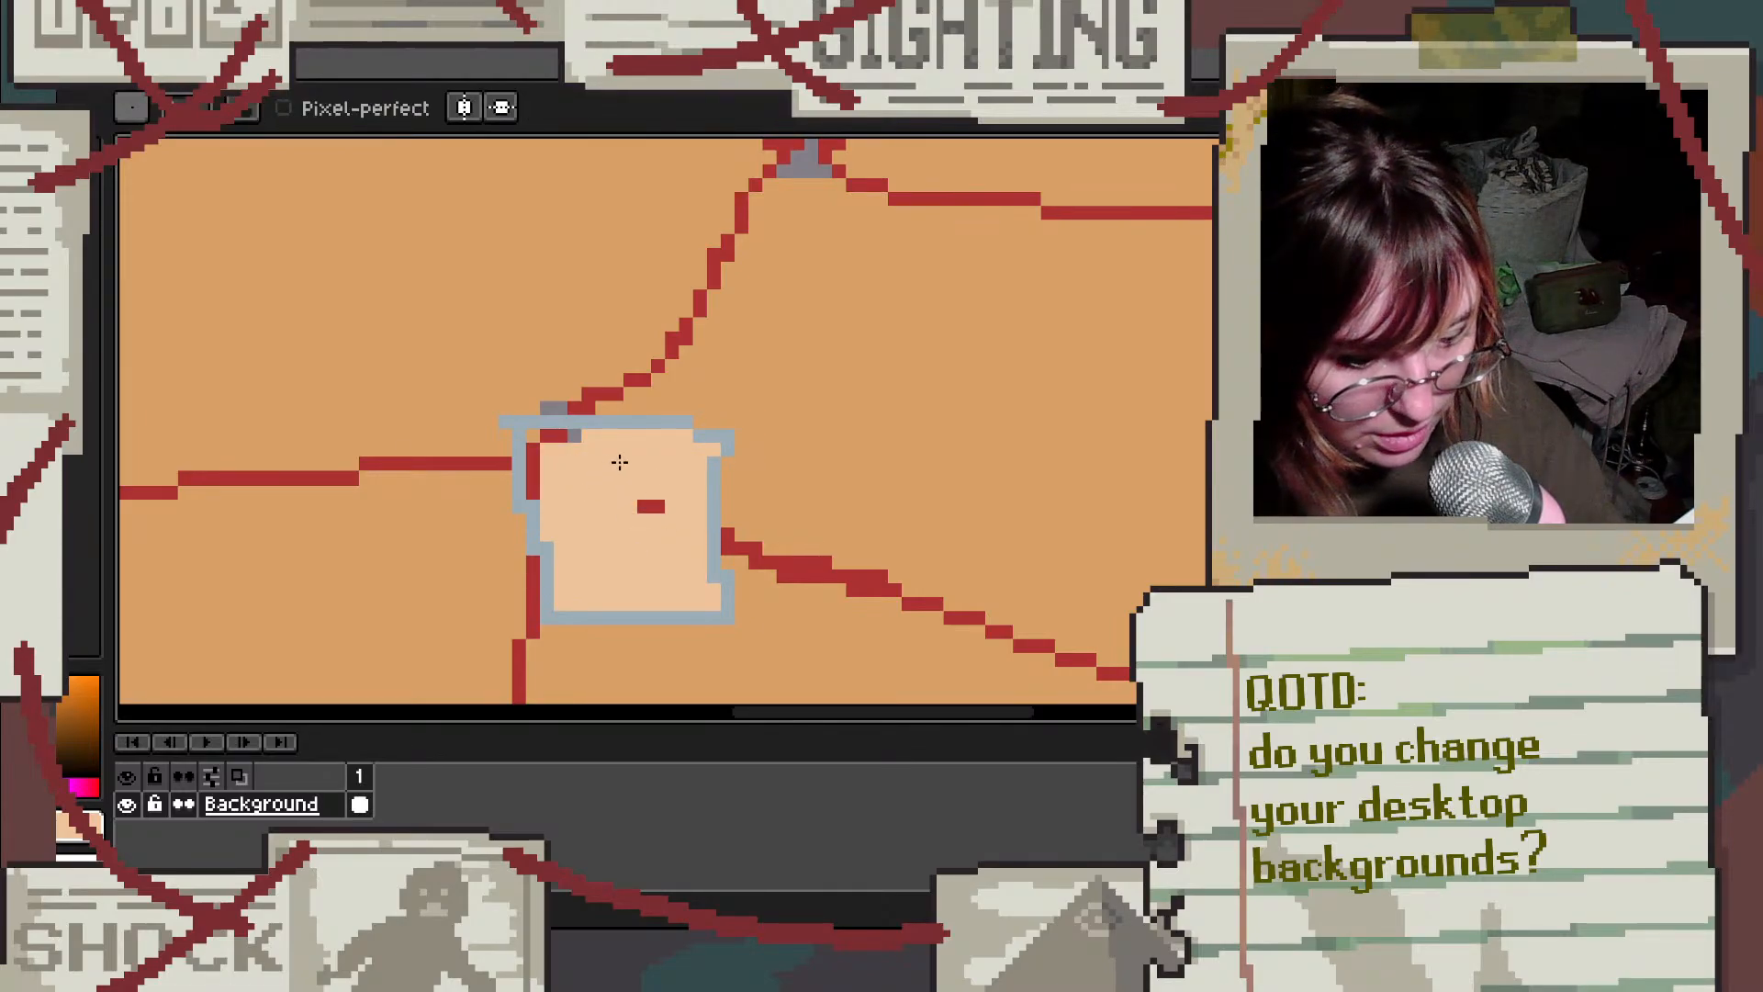
pyautogui.moveTo(643, 505)
pyautogui.mouseDown()
pyautogui.moveTo(641, 462)
pyautogui.moveTo(613, 462)
pyautogui.moveTo(653, 501)
pyautogui.moveTo(630, 532)
pyautogui.mouseUp()
pyautogui.click(640, 560)
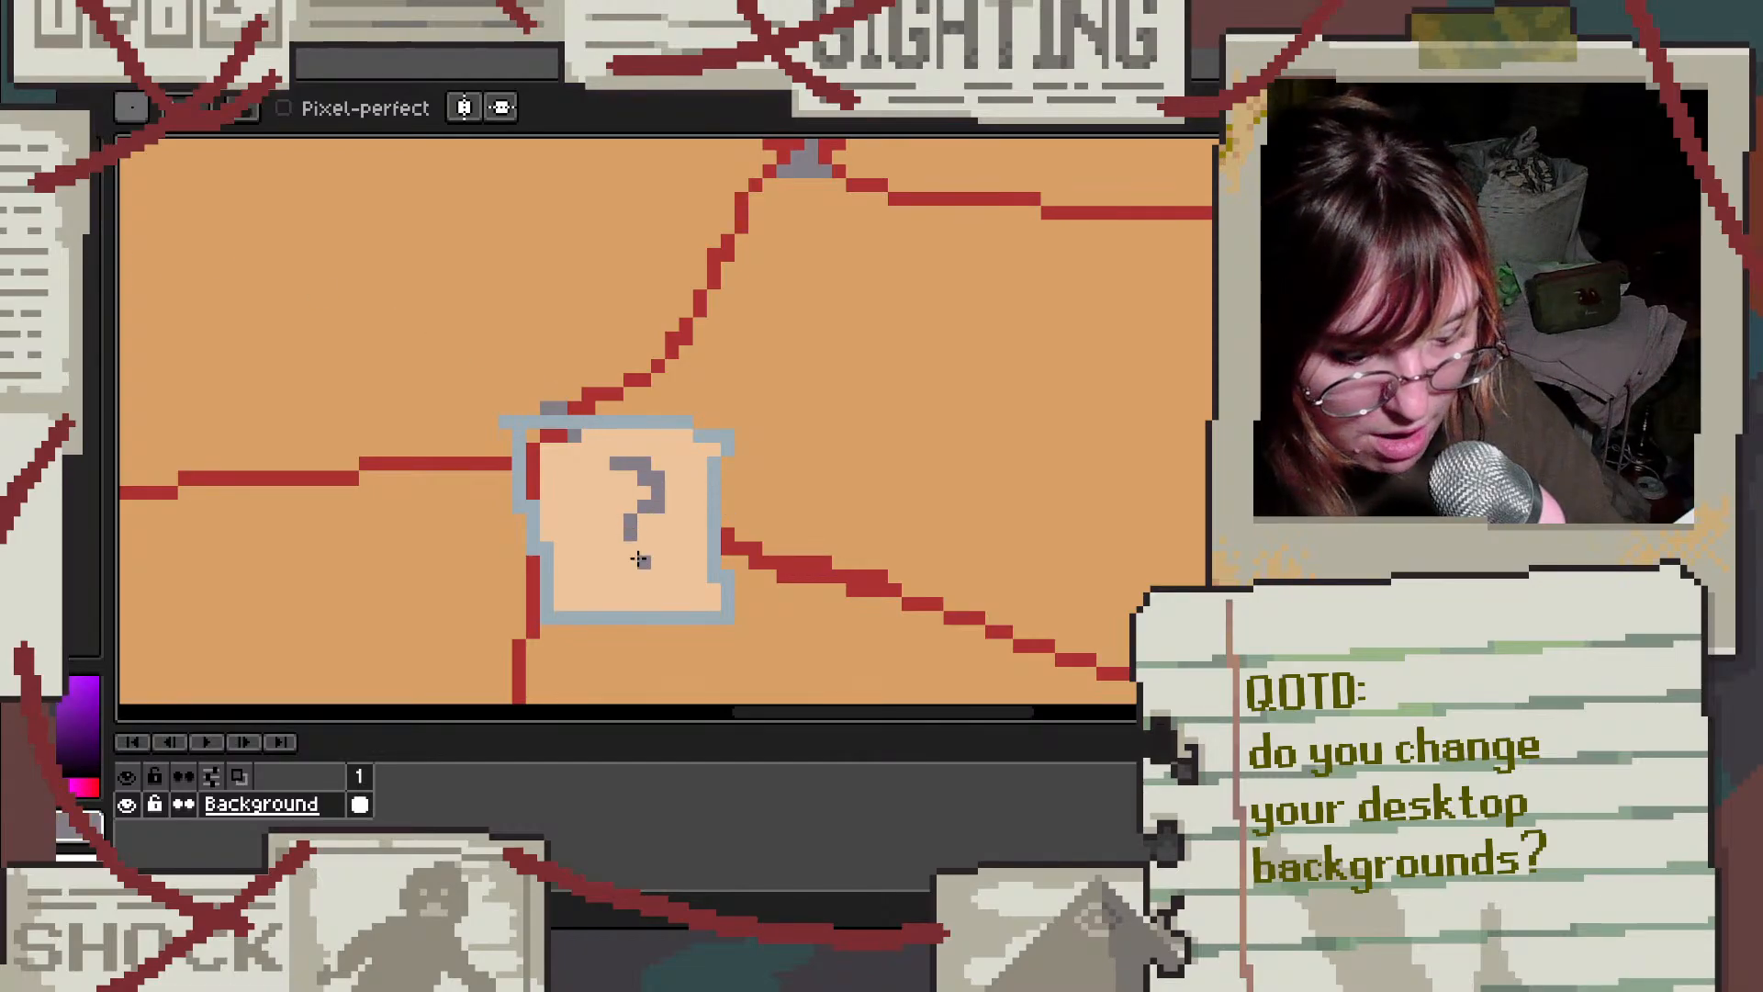
pyautogui.scroll(-6, 640, 551)
pyautogui.scroll(2, 803, 414)
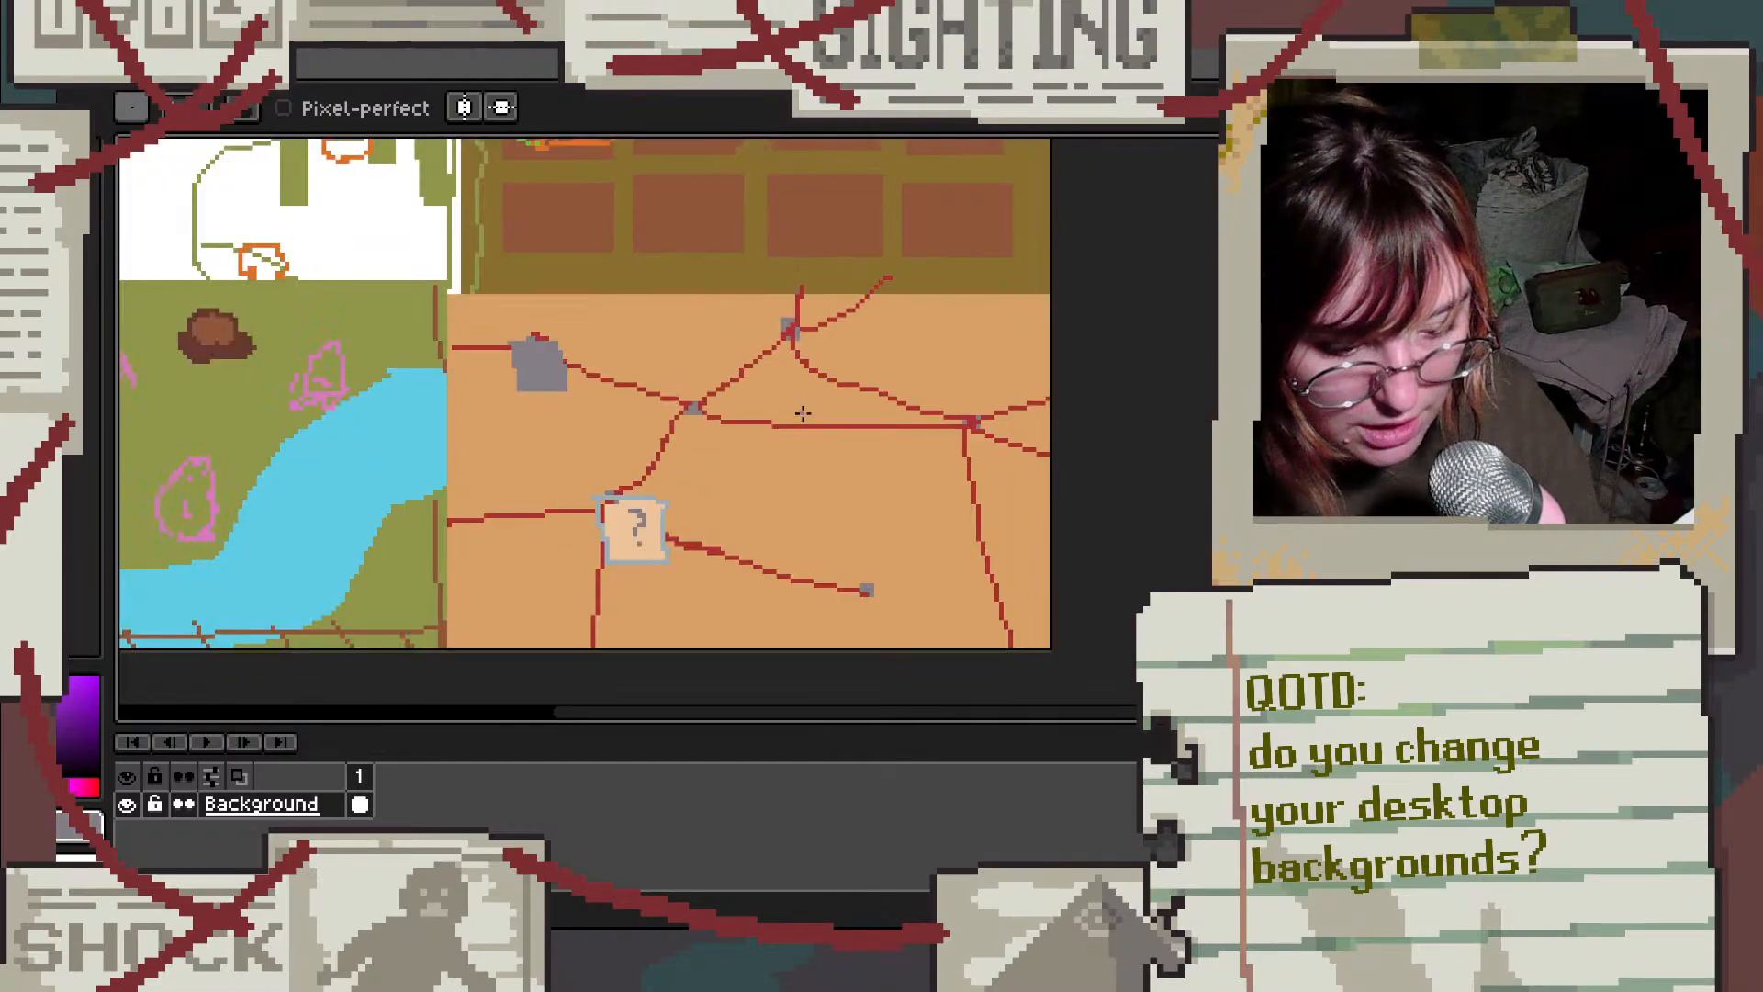
pyautogui.scroll(1, 803, 414)
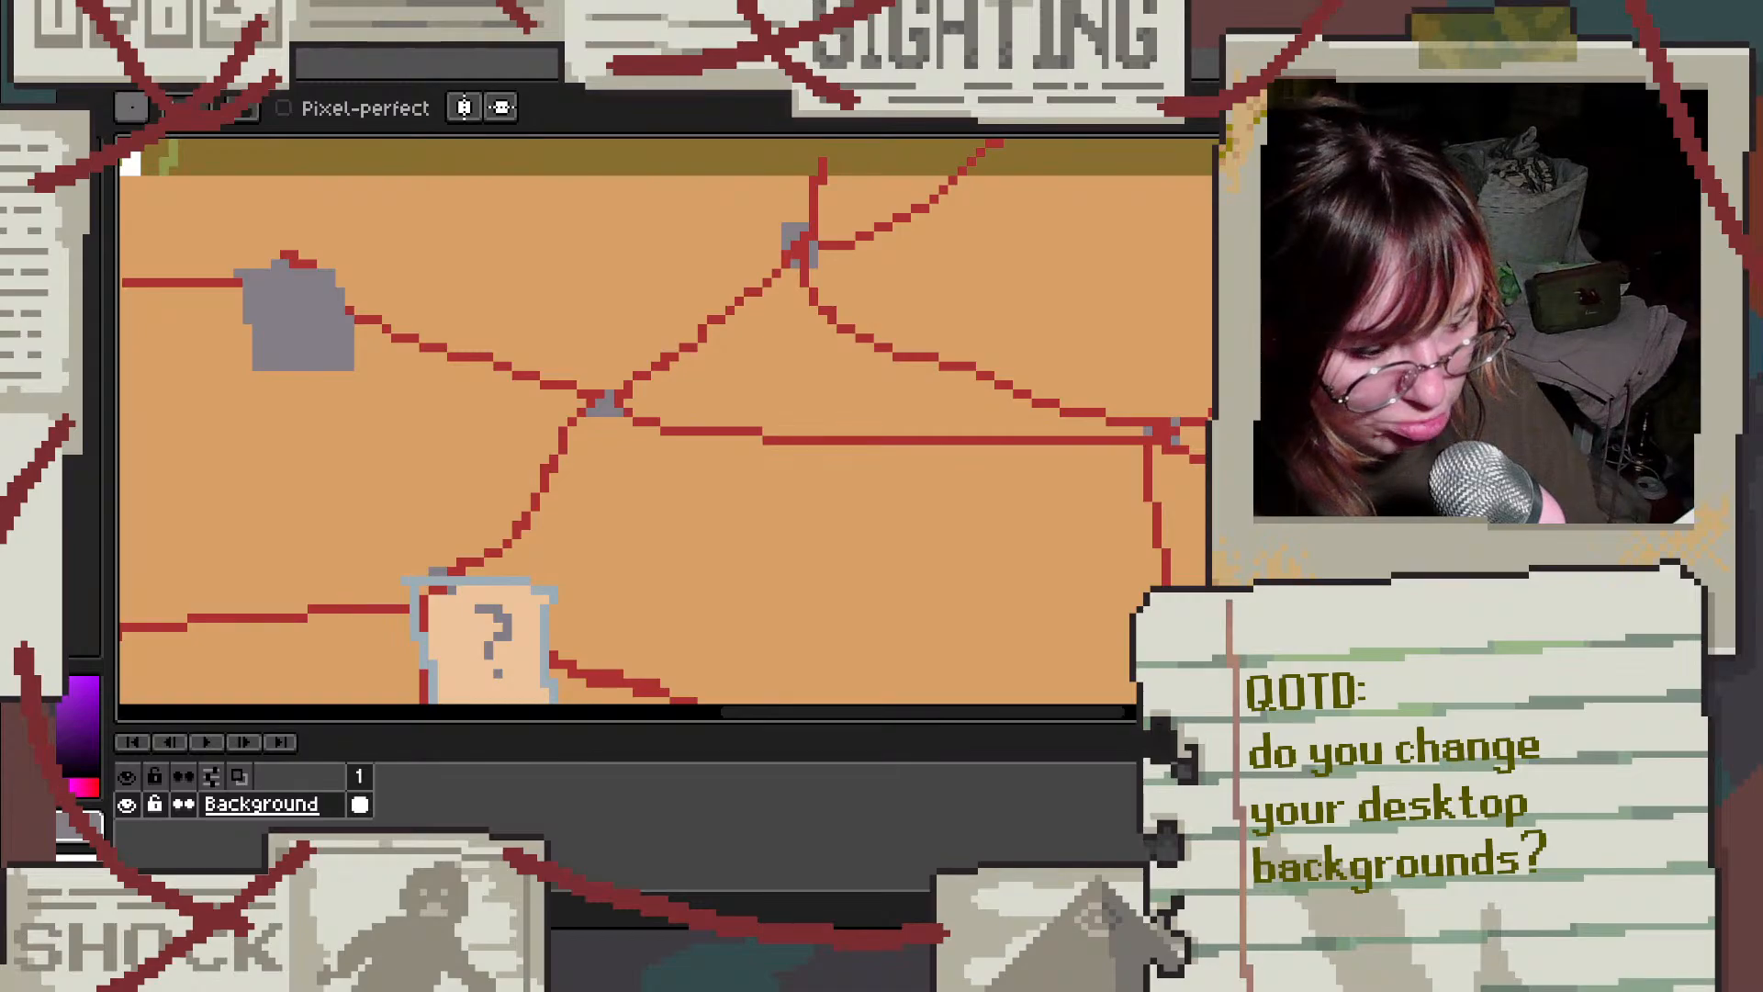
# Step: Draw a small, tilted four-sided sheet in solid pale blue, hanging from the central marker where the strings cross
pyautogui.click(65, 284)
pyautogui.click(64, 257)
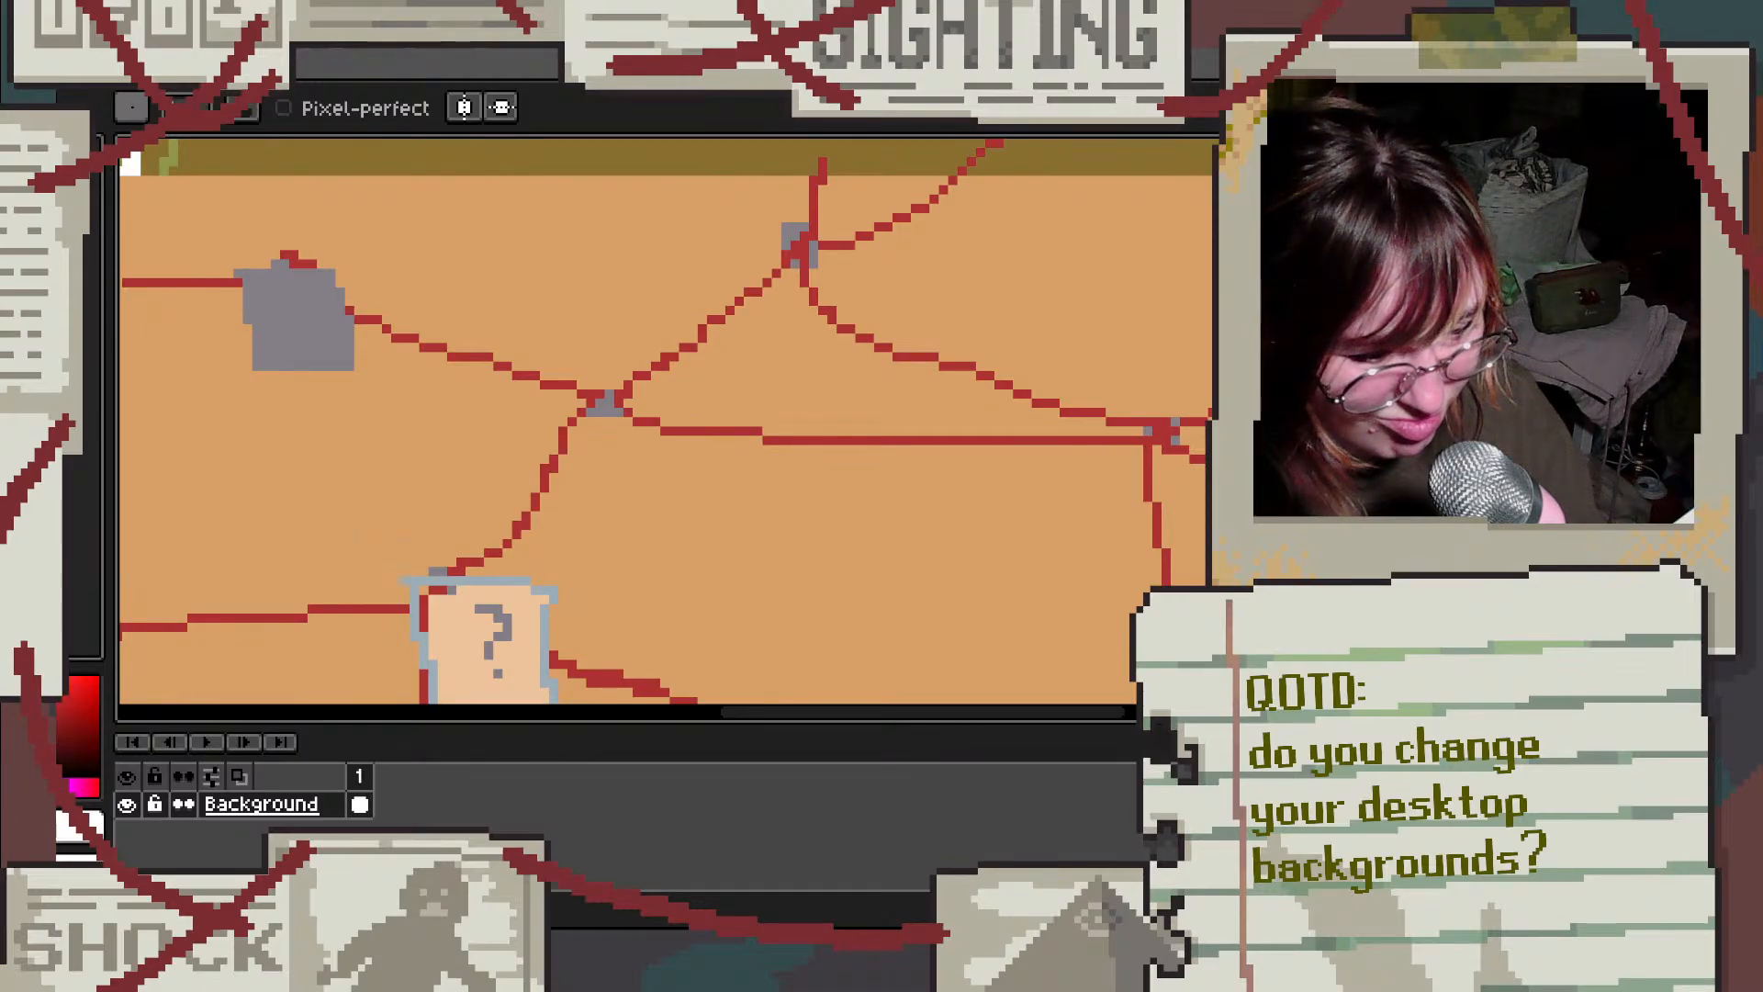
pyautogui.click(61, 253)
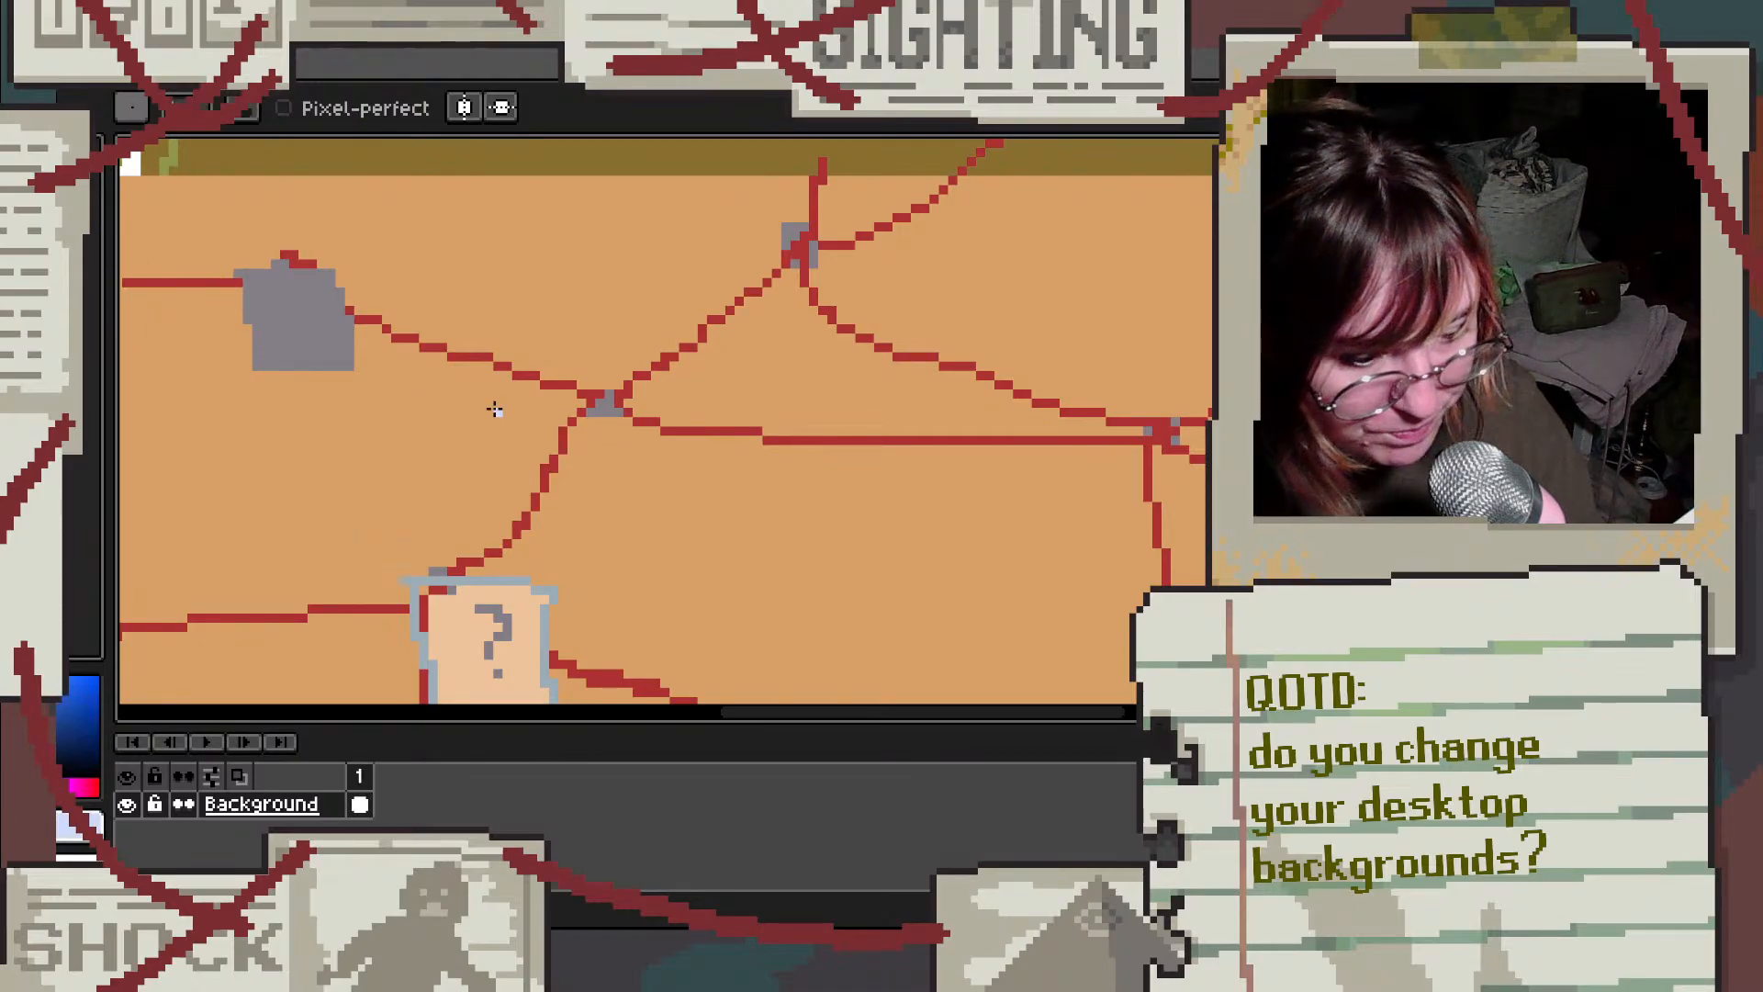
pyautogui.moveTo(609, 413)
pyautogui.mouseDown()
pyautogui.moveTo(550, 422)
pyautogui.moveTo(561, 503)
pyautogui.moveTo(652, 500)
pyautogui.moveTo(636, 425)
pyautogui.moveTo(585, 421)
pyautogui.moveTo(587, 448)
pyautogui.moveTo(559, 436)
pyautogui.moveTo(601, 455)
pyautogui.moveTo(615, 415)
pyautogui.moveTo(640, 486)
pyautogui.moveTo(613, 472)
pyautogui.moveTo(575, 495)
pyautogui.moveTo(554, 440)
pyautogui.moveTo(570, 478)
pyautogui.moveTo(587, 459)
pyautogui.moveTo(589, 497)
pyautogui.moveTo(628, 478)
pyautogui.moveTo(638, 445)
pyautogui.moveTo(593, 480)
pyautogui.moveTo(628, 466)
pyautogui.moveTo(606, 478)
pyautogui.moveTo(619, 496)
pyautogui.moveTo(572, 459)
pyautogui.mouseUp()
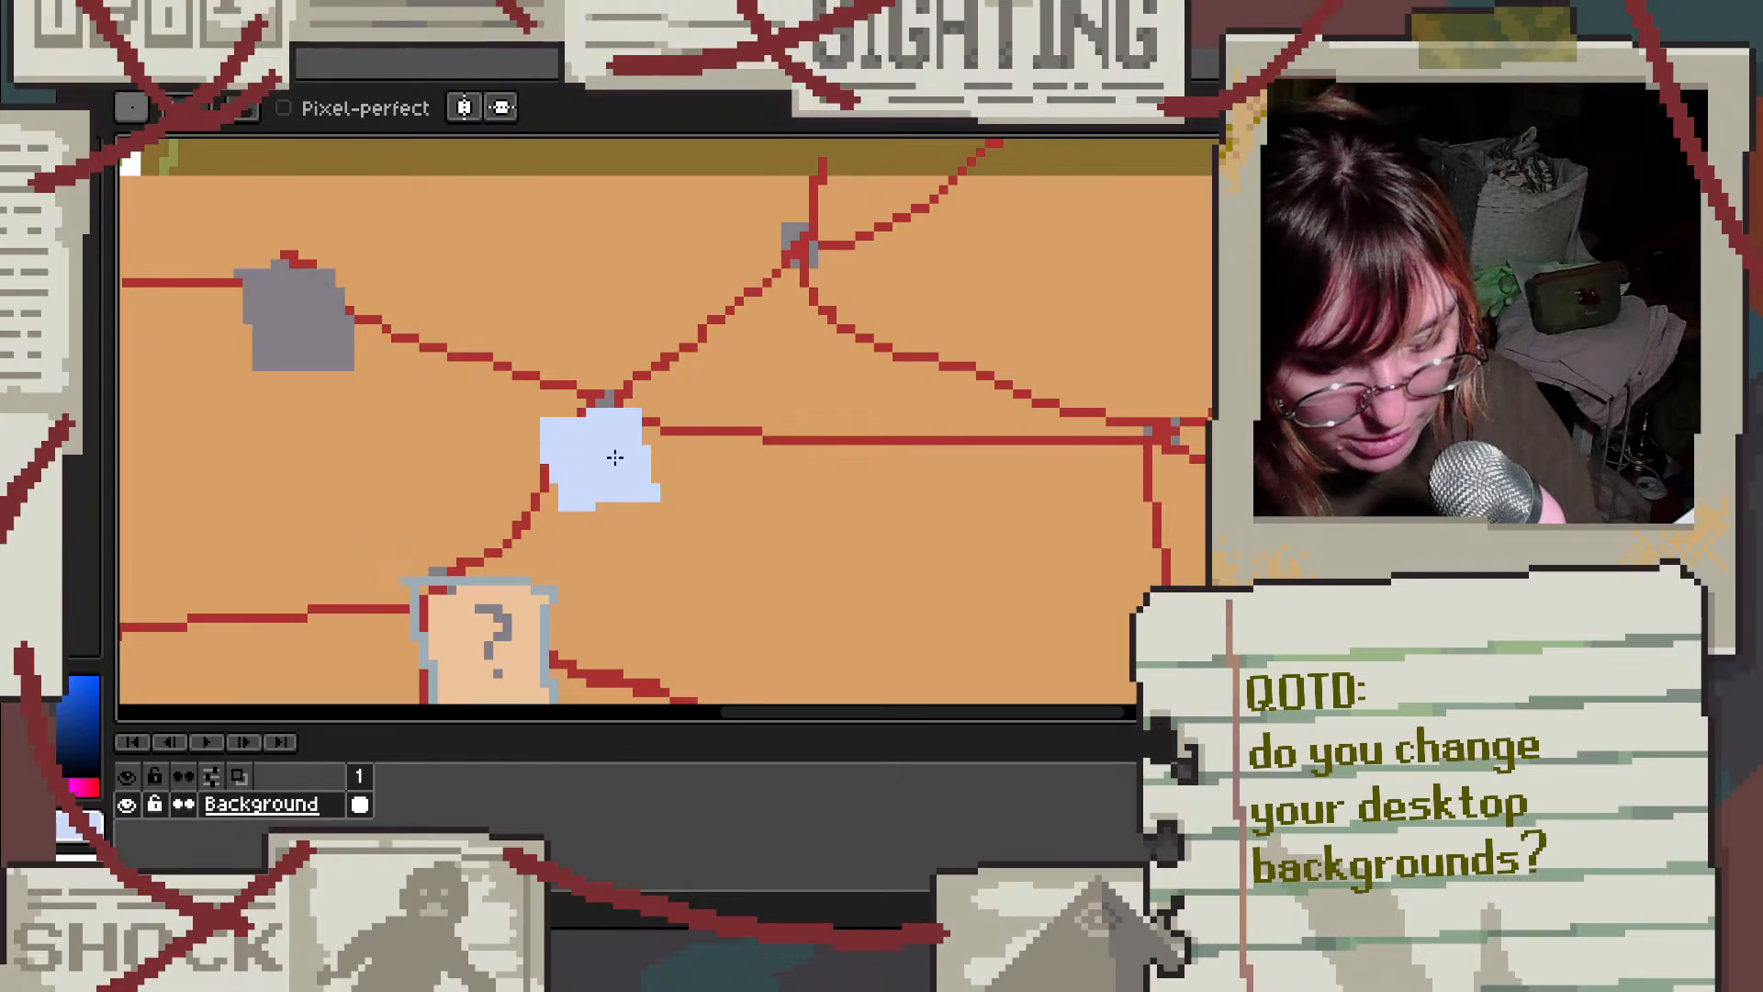
# Step: Review the whole four-section layout at different scales, comparing the pinboard and the river pasture
pyautogui.scroll(-3, 610, 457)
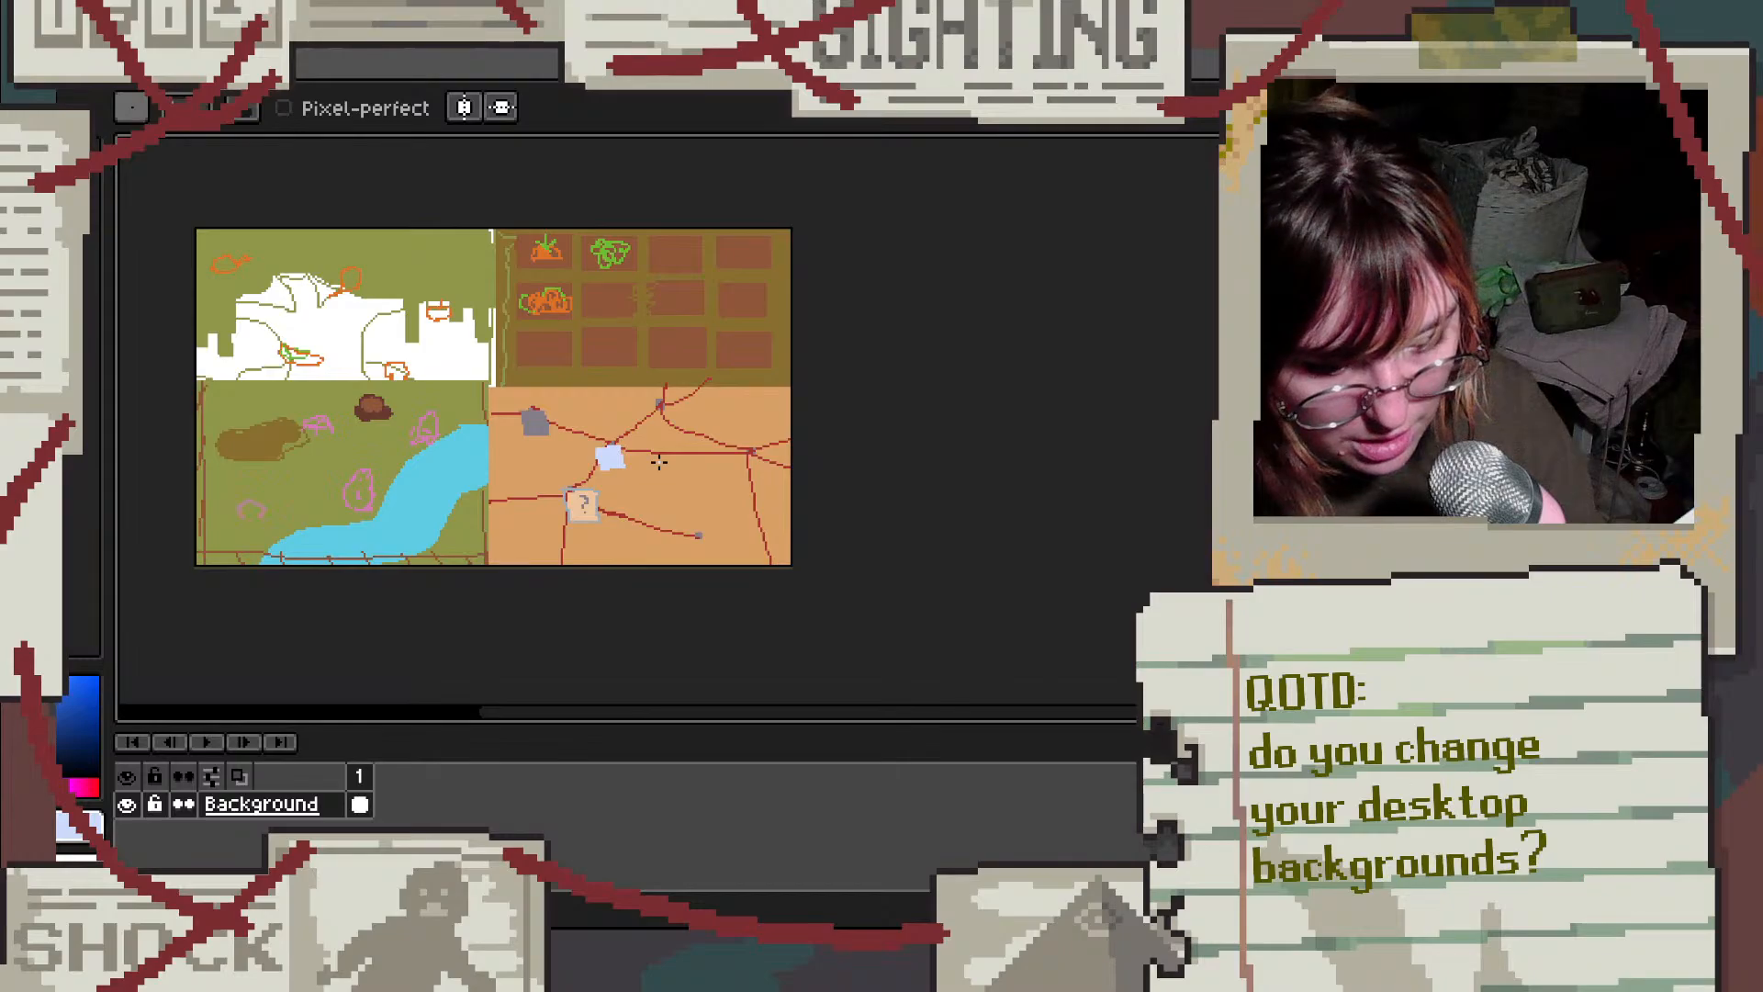
pyautogui.scroll(-1, 658, 461)
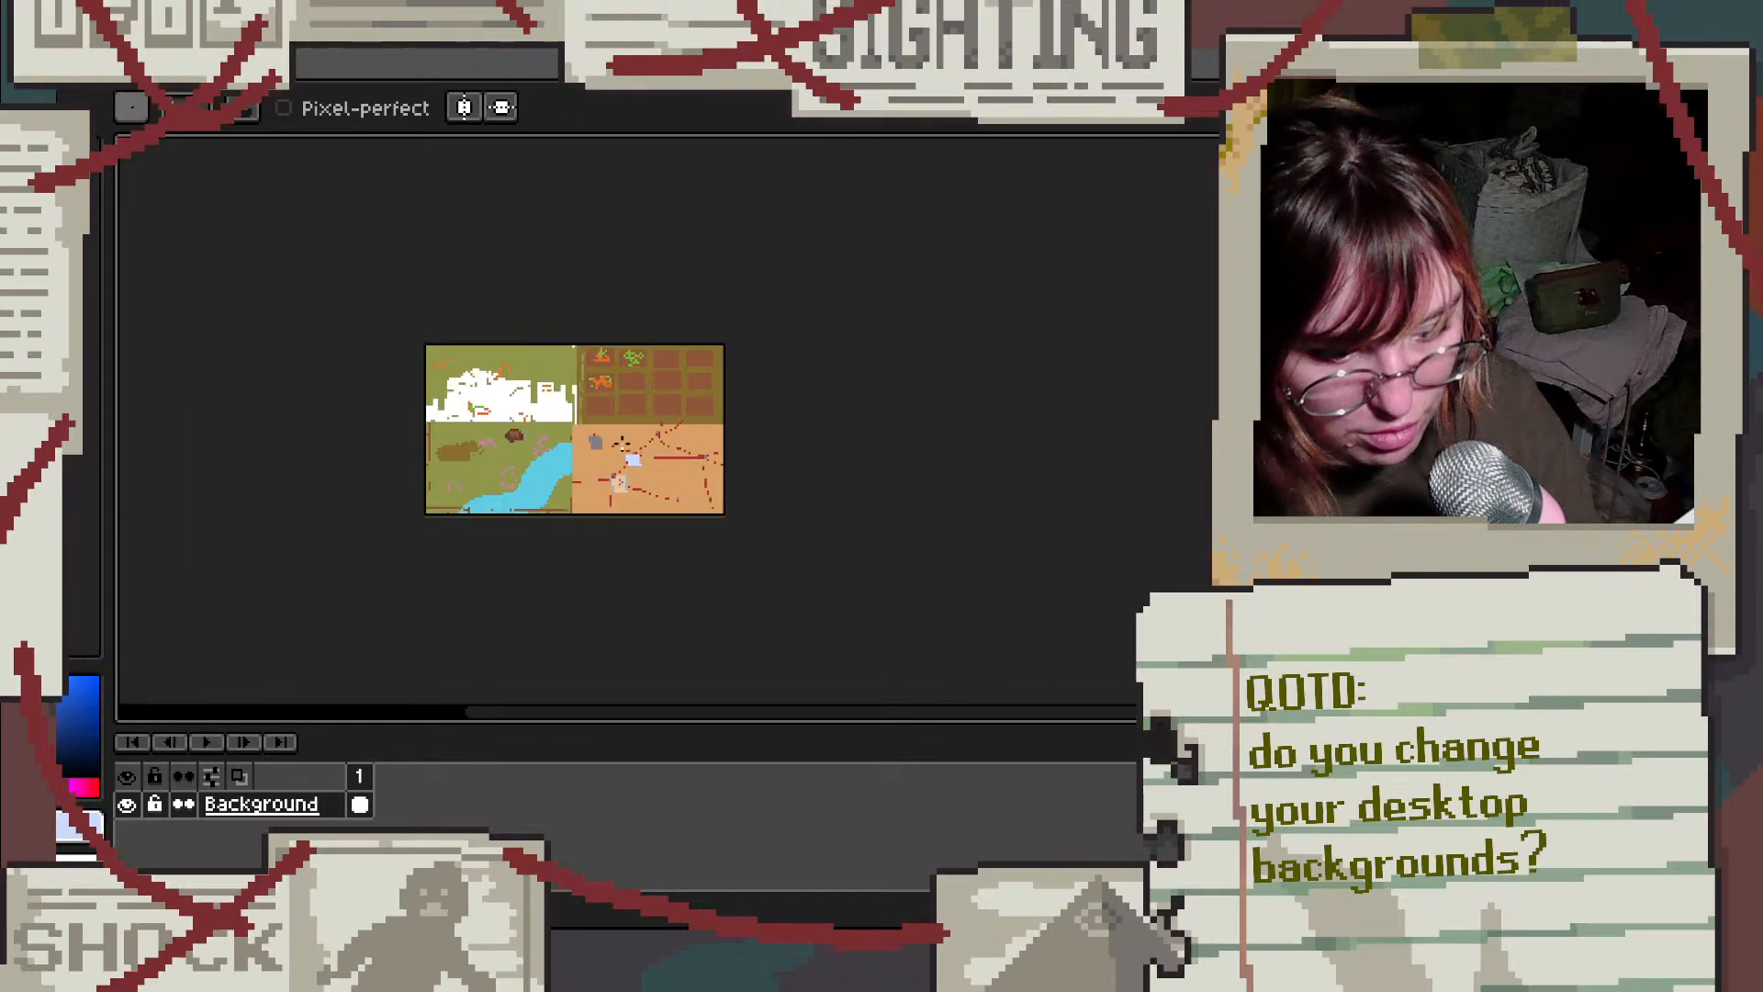
pyautogui.scroll(1, 565, 418)
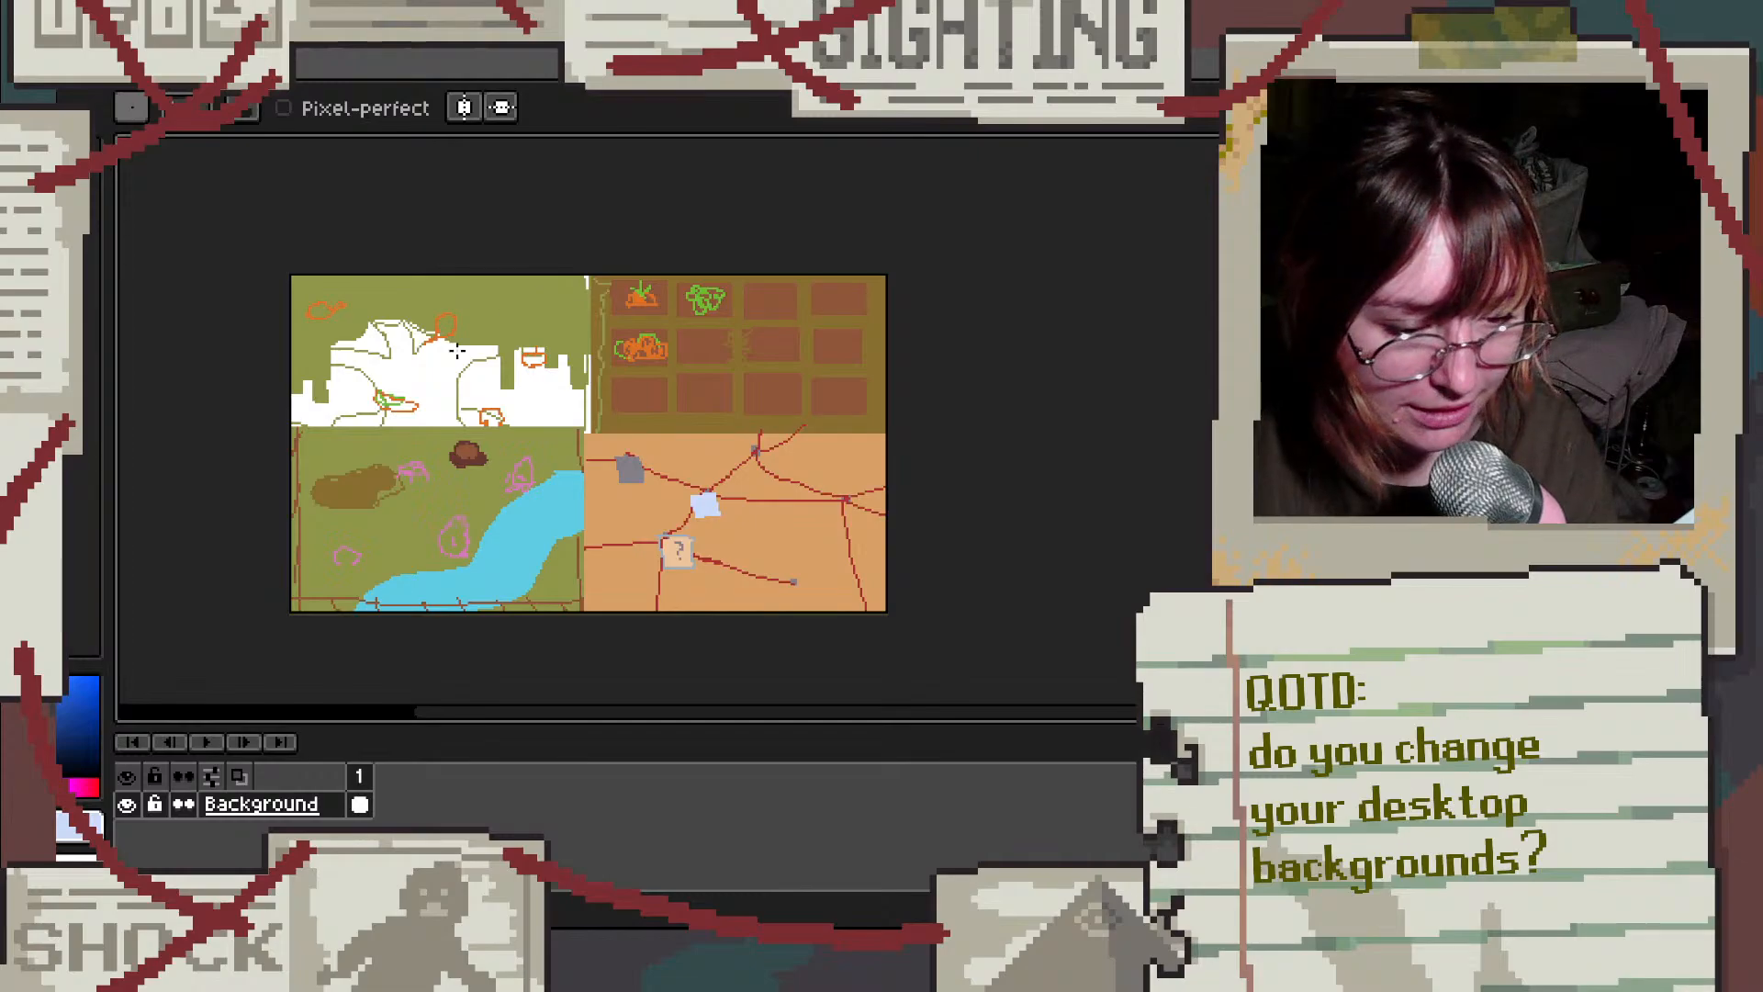
pyautogui.scroll(1, 567, 668)
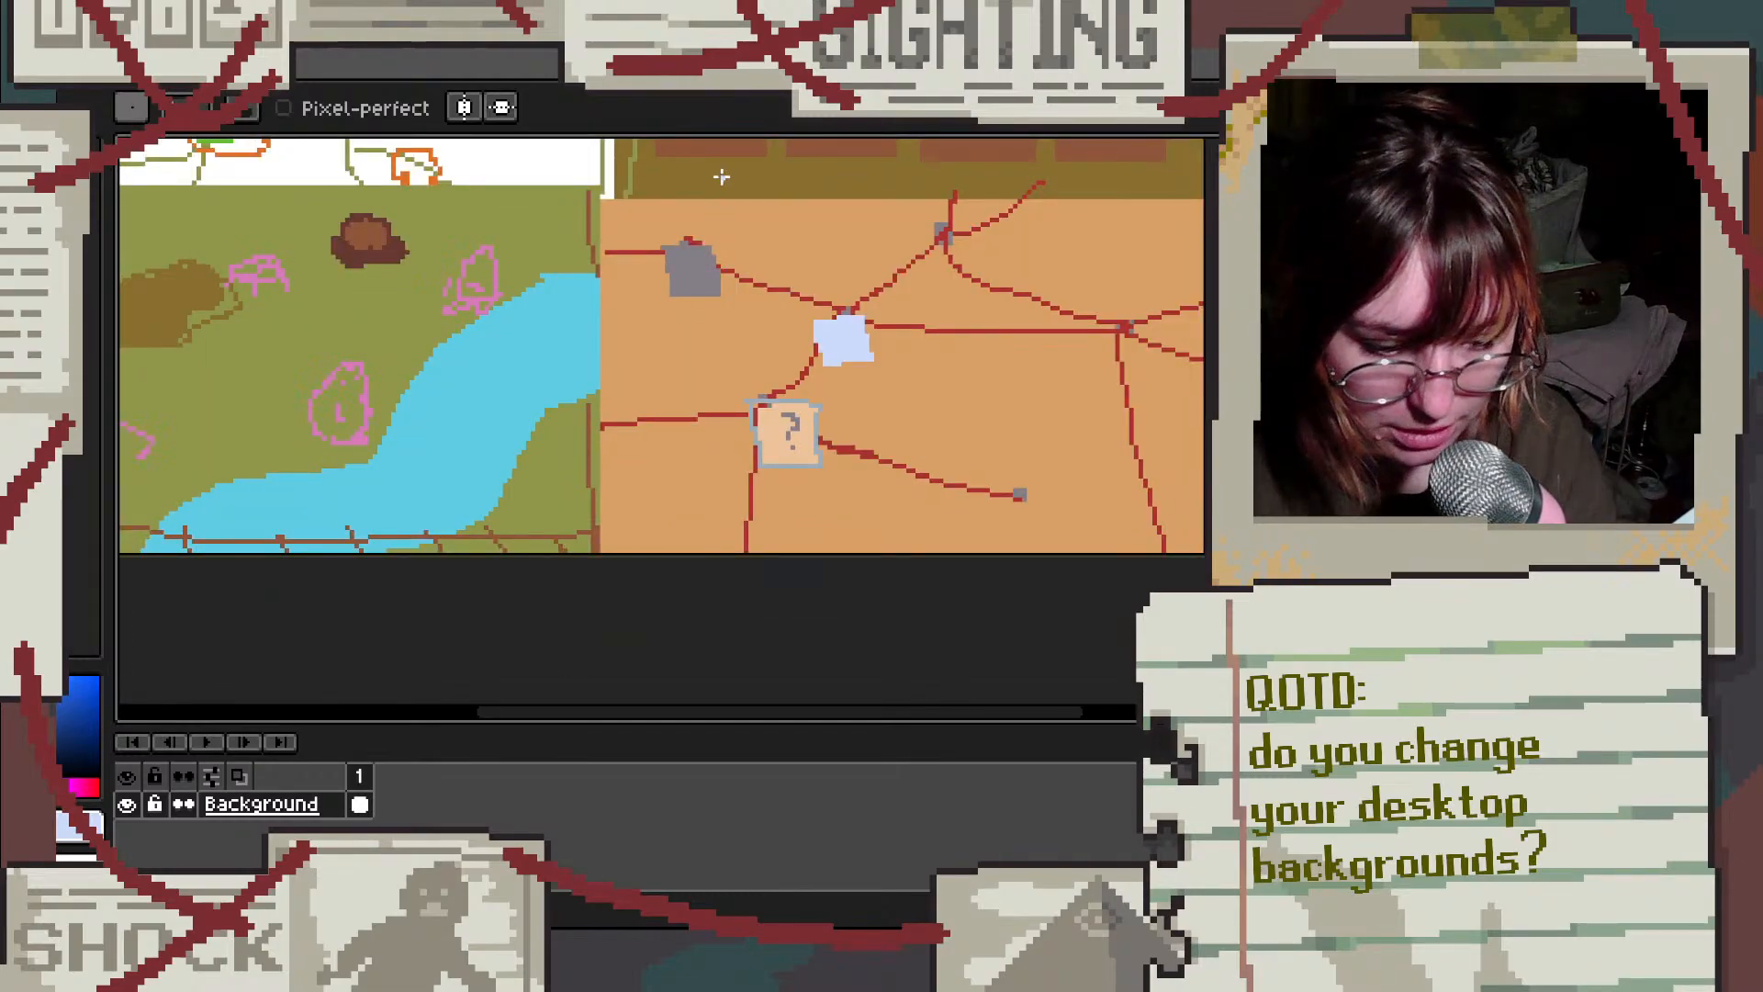
pyautogui.scroll(-2, 706, 424)
pyautogui.scroll(2, 610, 294)
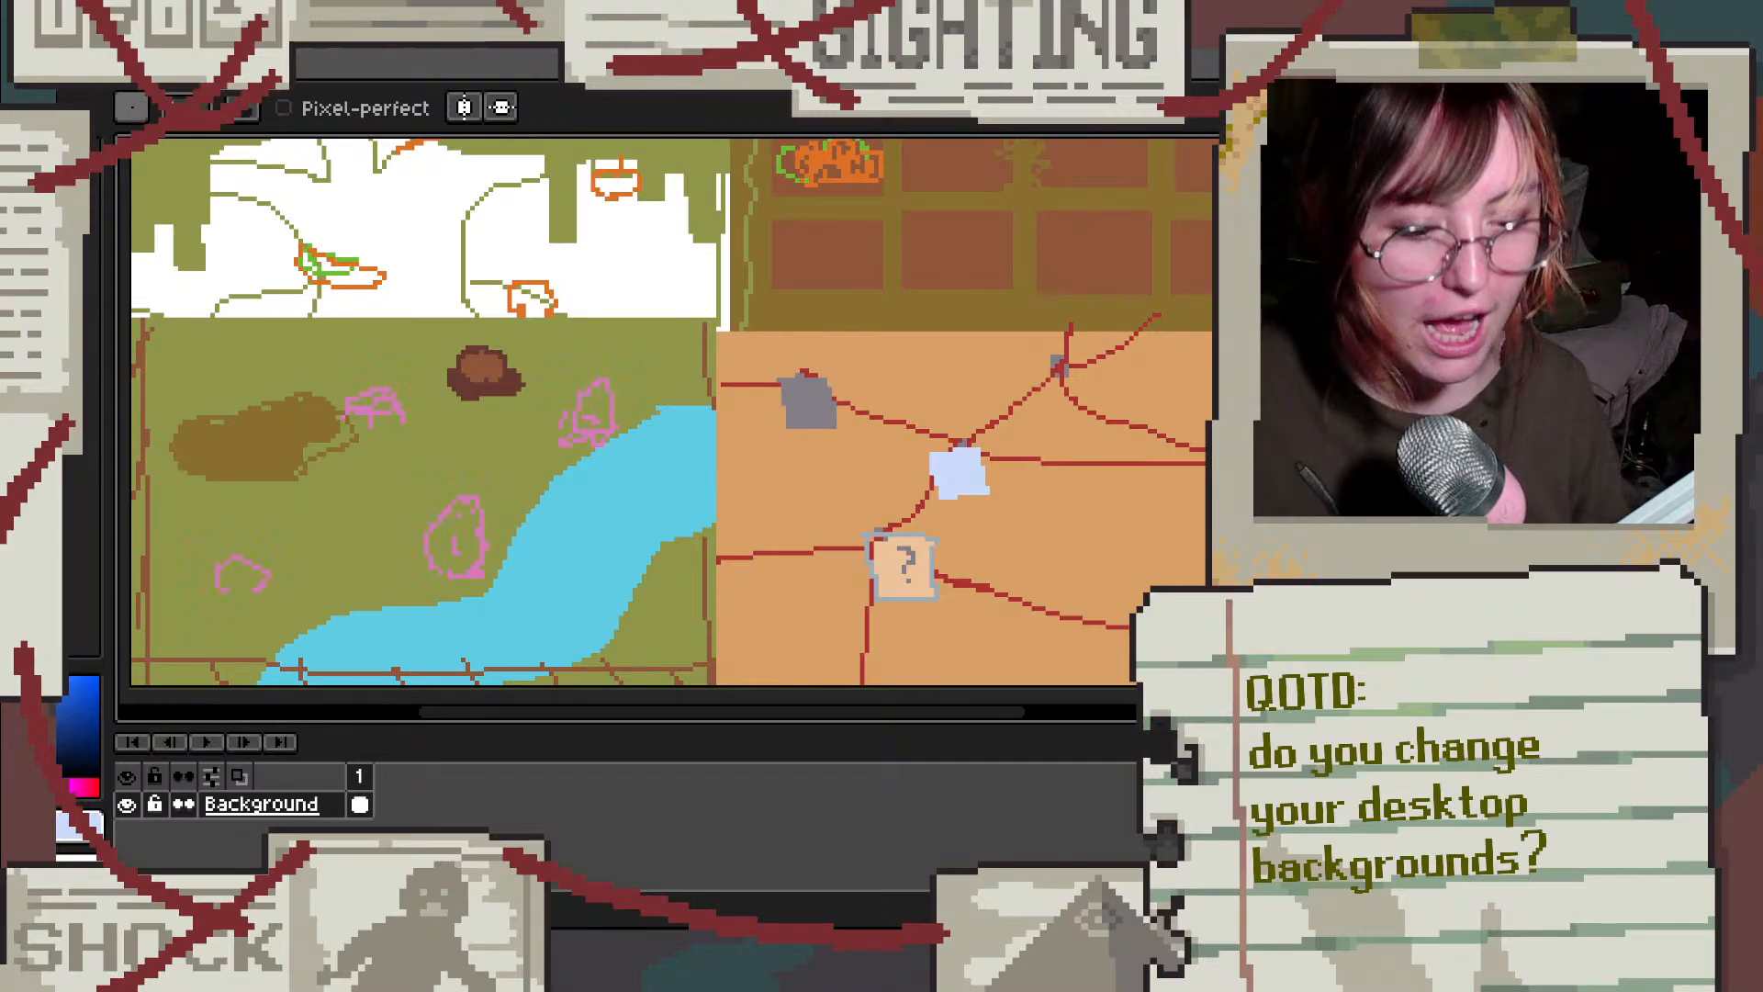
pyautogui.scroll(-5, 827, 408)
pyautogui.scroll(7, 708, 407)
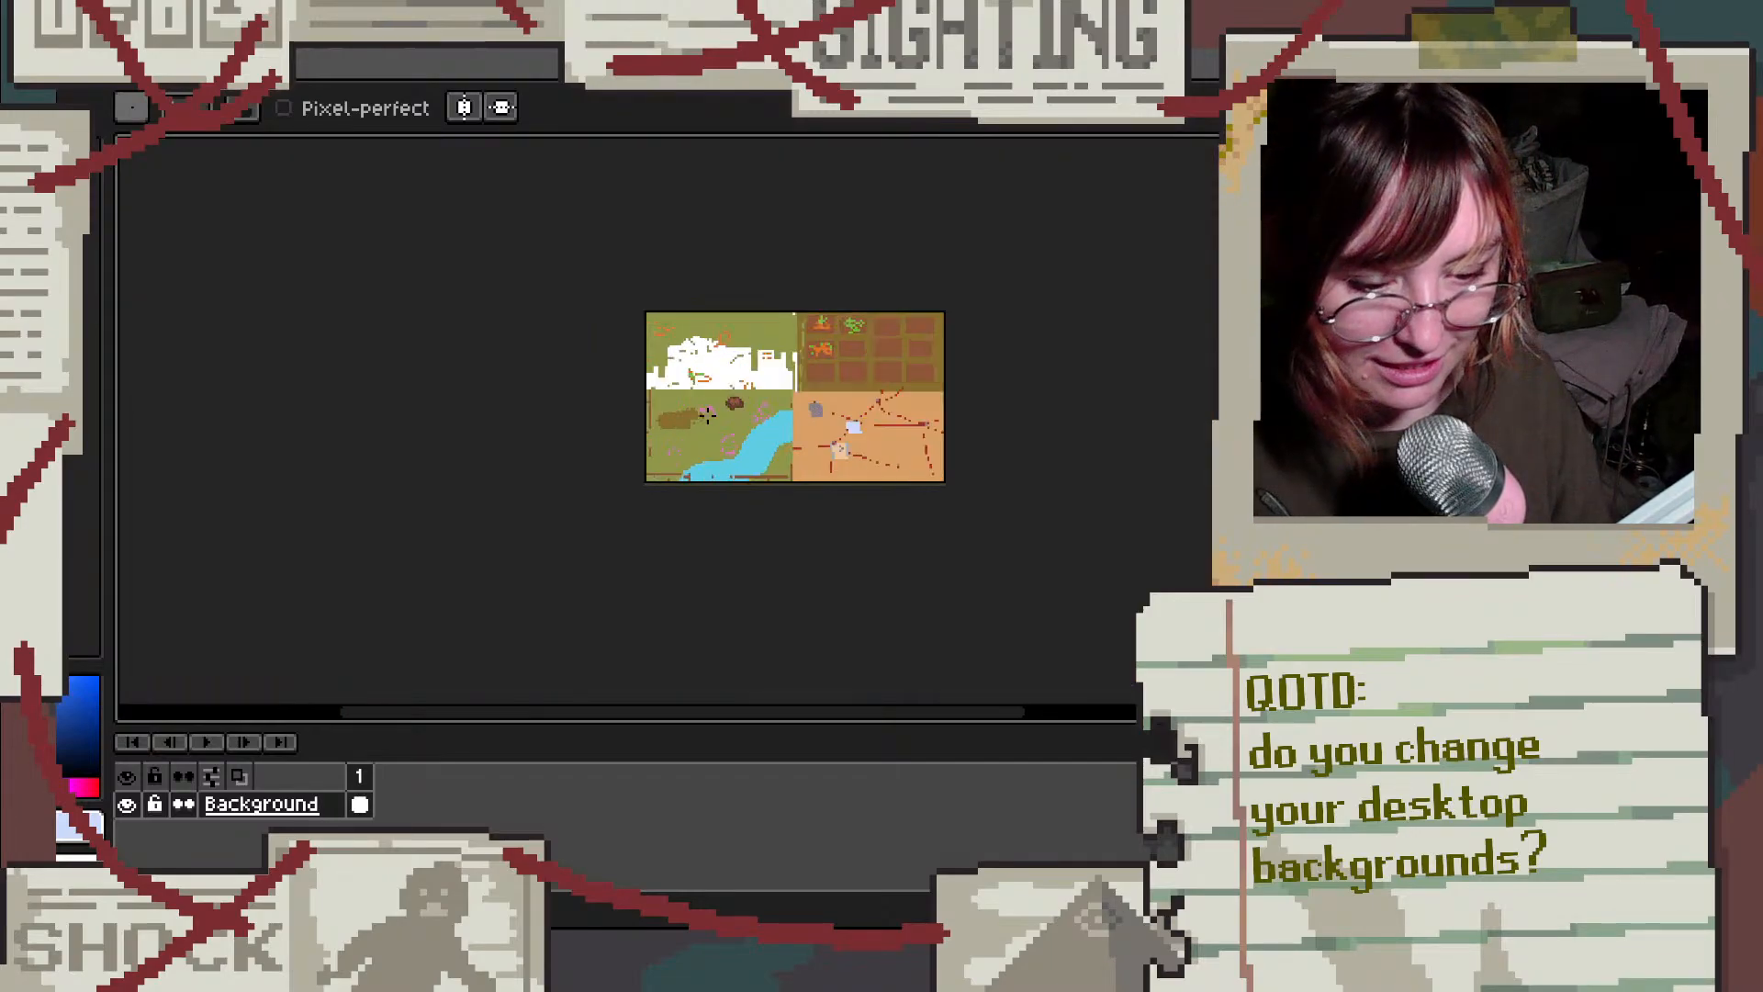
pyautogui.scroll(-3, 712, 413)
pyautogui.scroll(-4, 714, 420)
pyautogui.scroll(3, 761, 433)
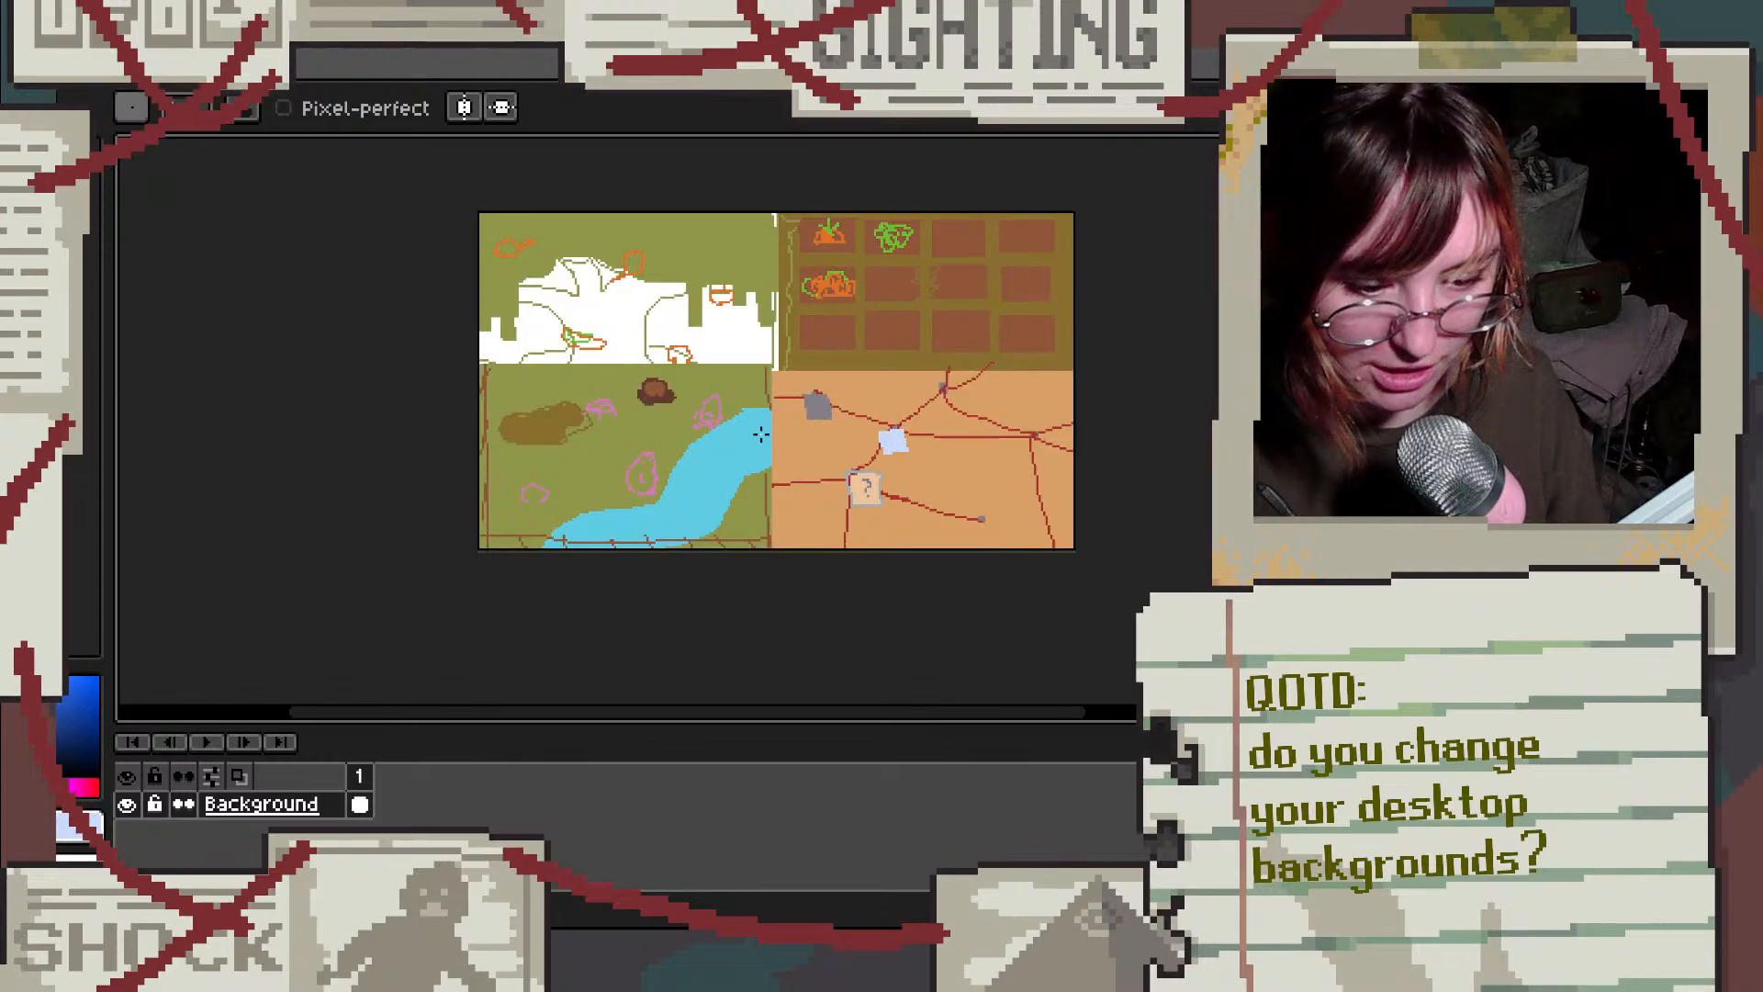
pyautogui.scroll(-2, 680, 455)
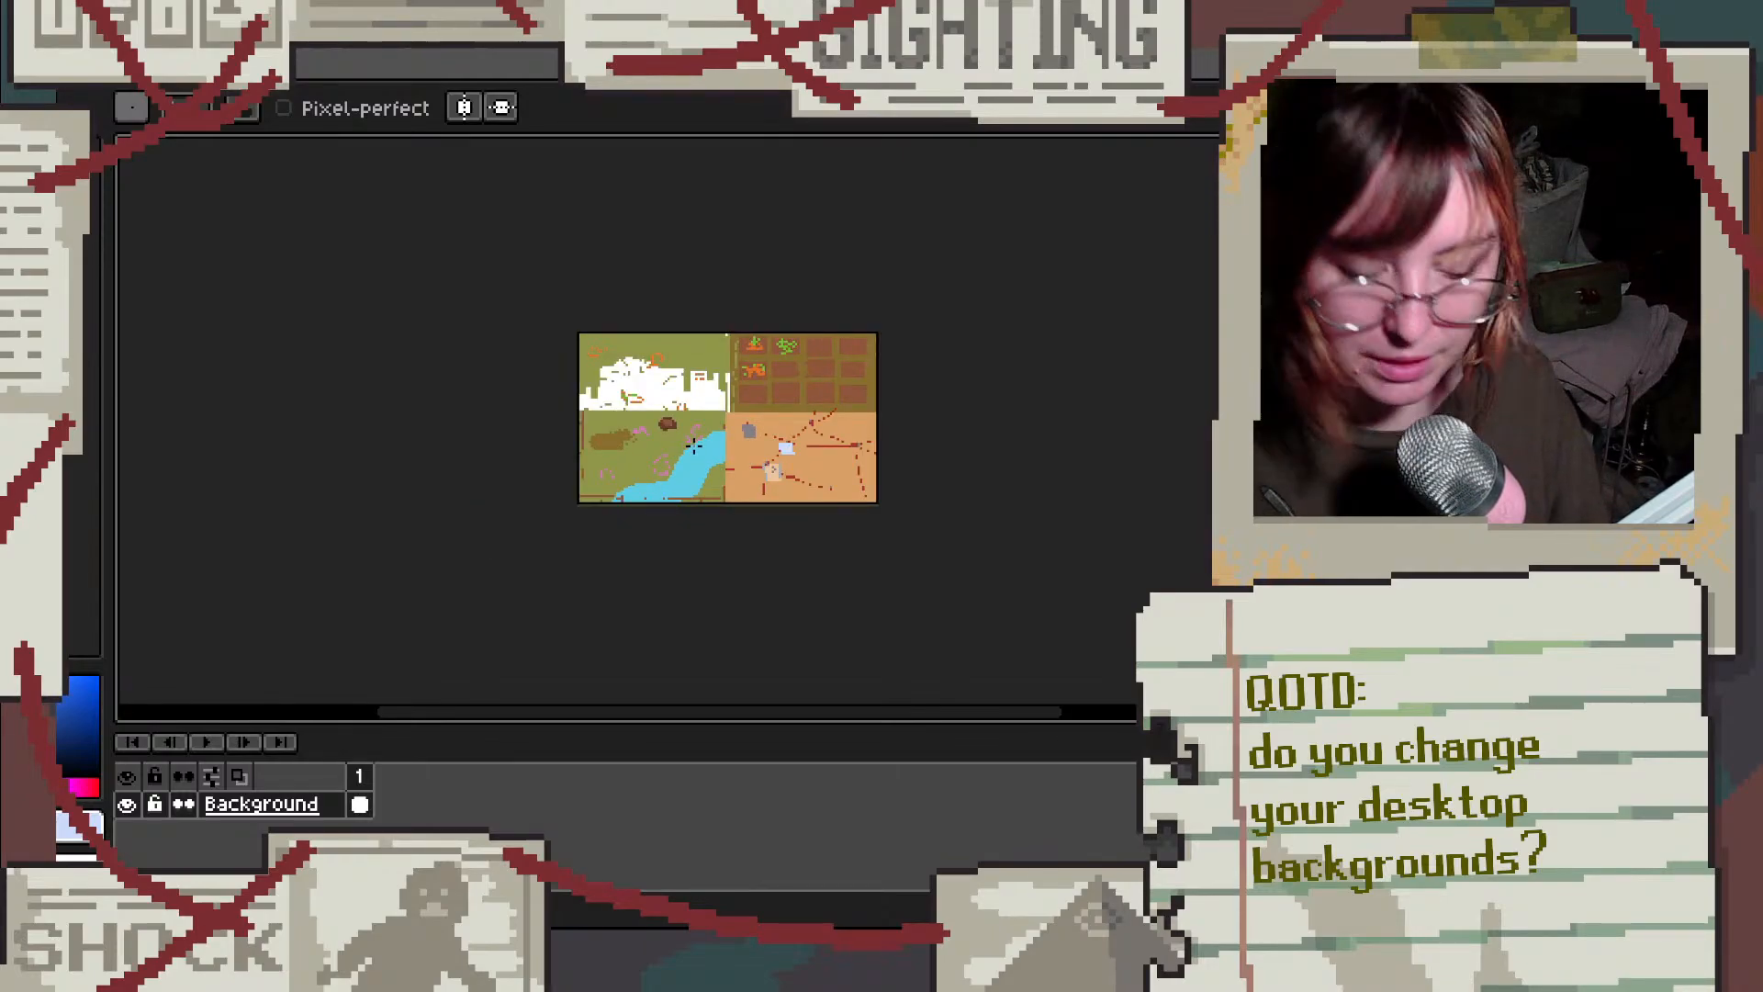
pyautogui.scroll(-1, 690, 450)
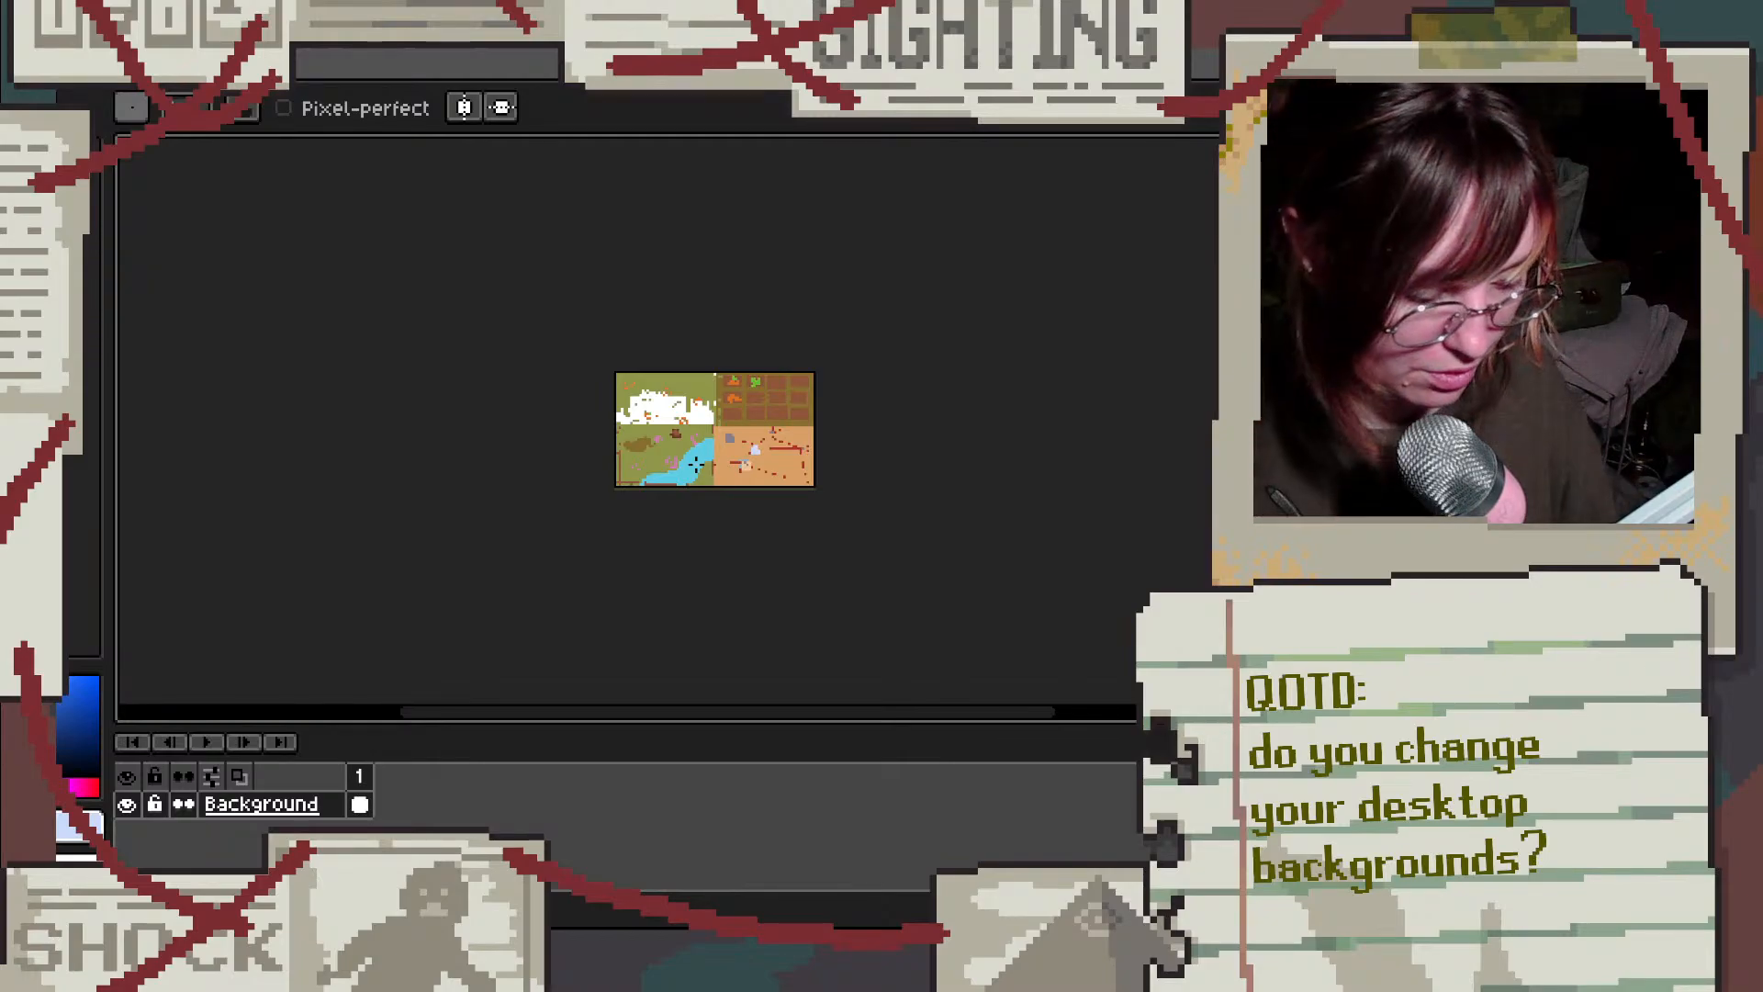
pyautogui.scroll(3, 417, 550)
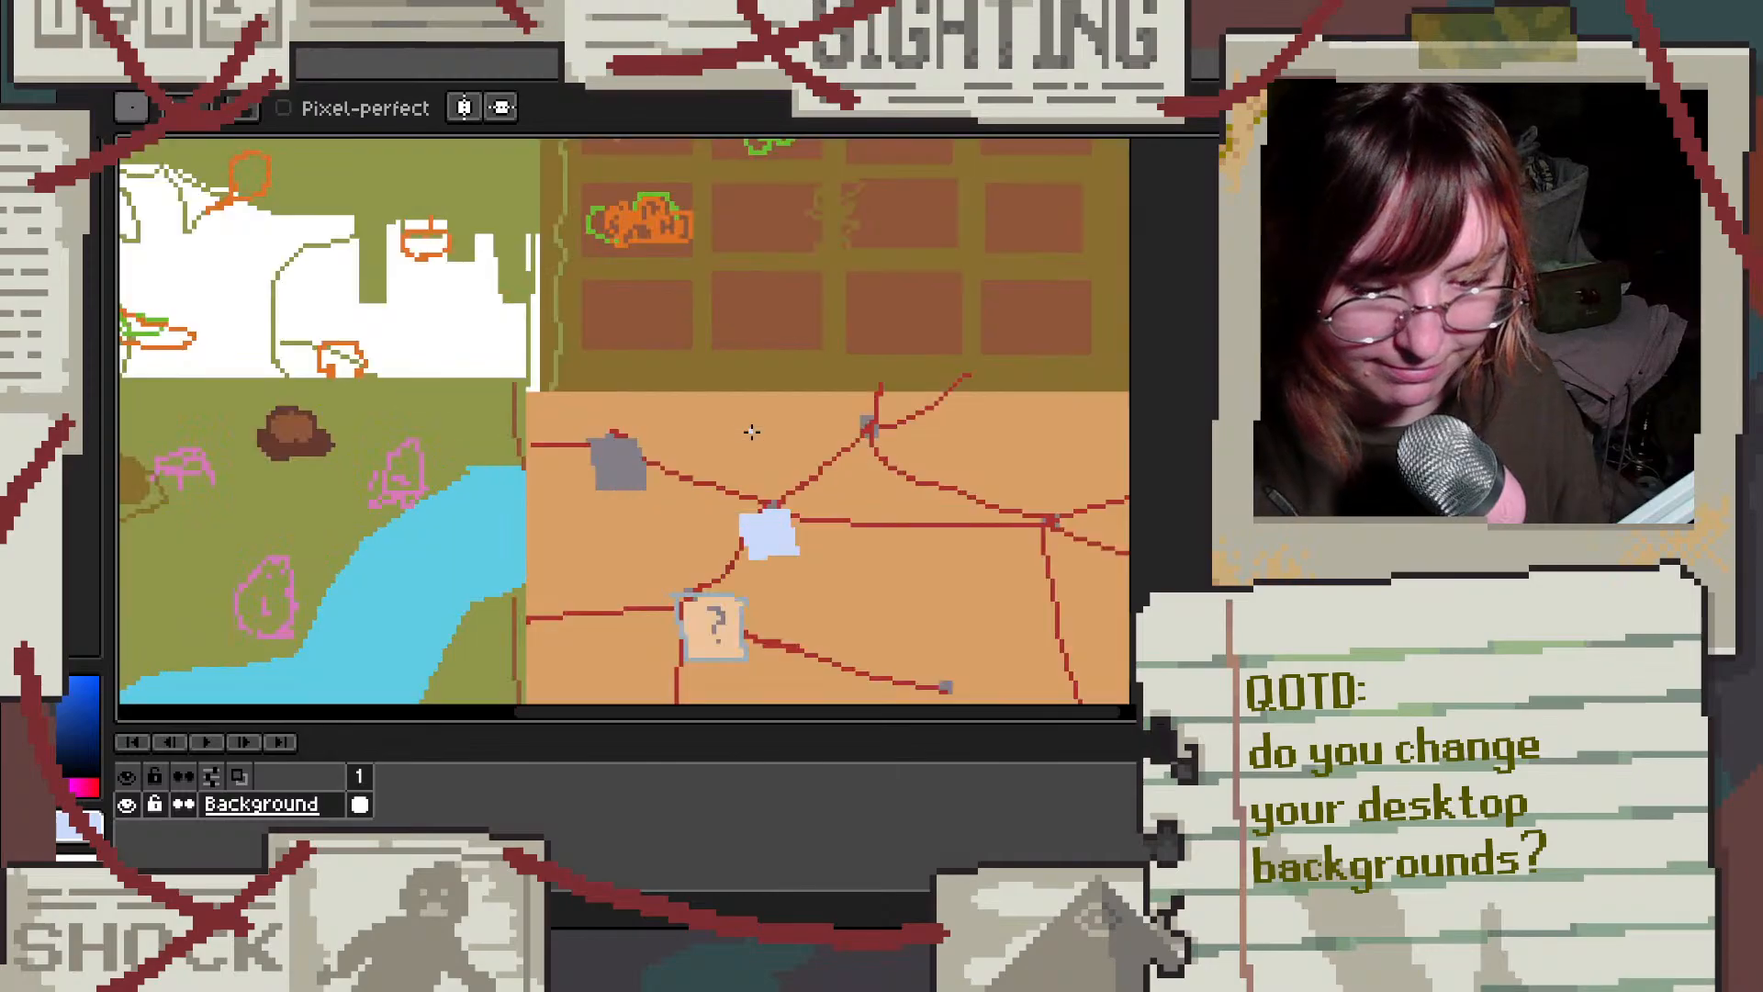
pyautogui.scroll(-3, 496, 505)
pyautogui.scroll(4, 570, 449)
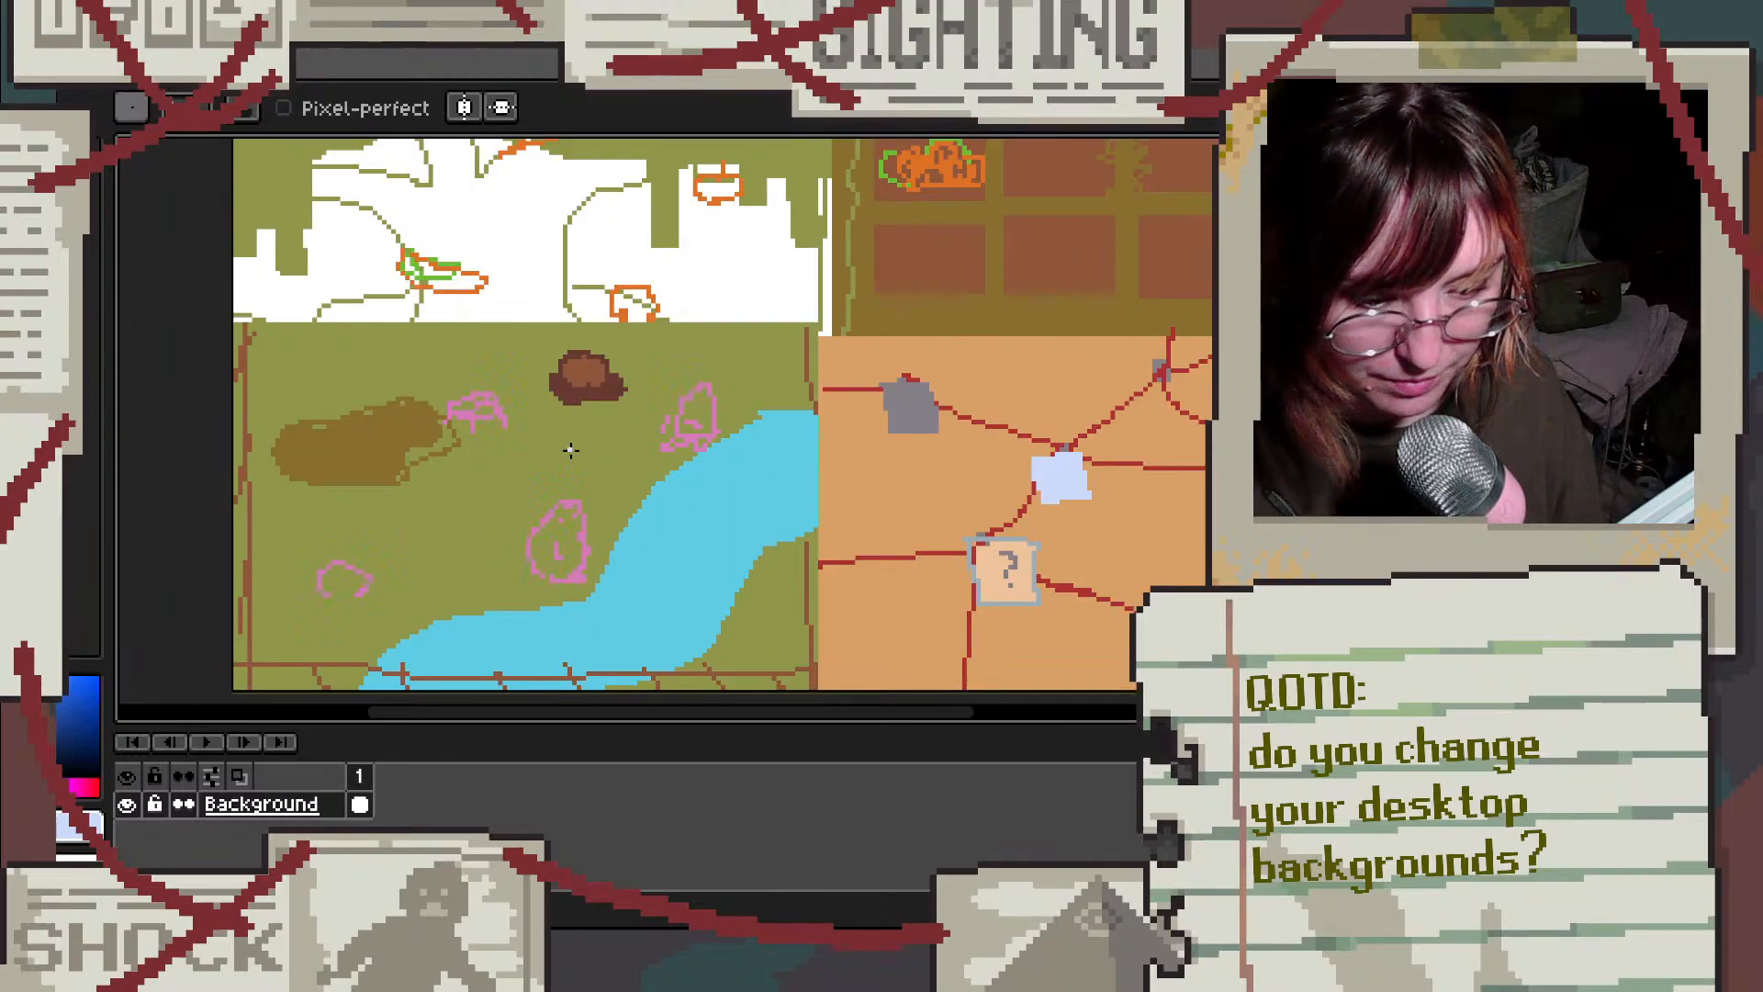
pyautogui.scroll(-3, 570, 450)
pyautogui.scroll(3, 445, 473)
pyautogui.scroll(1, 446, 473)
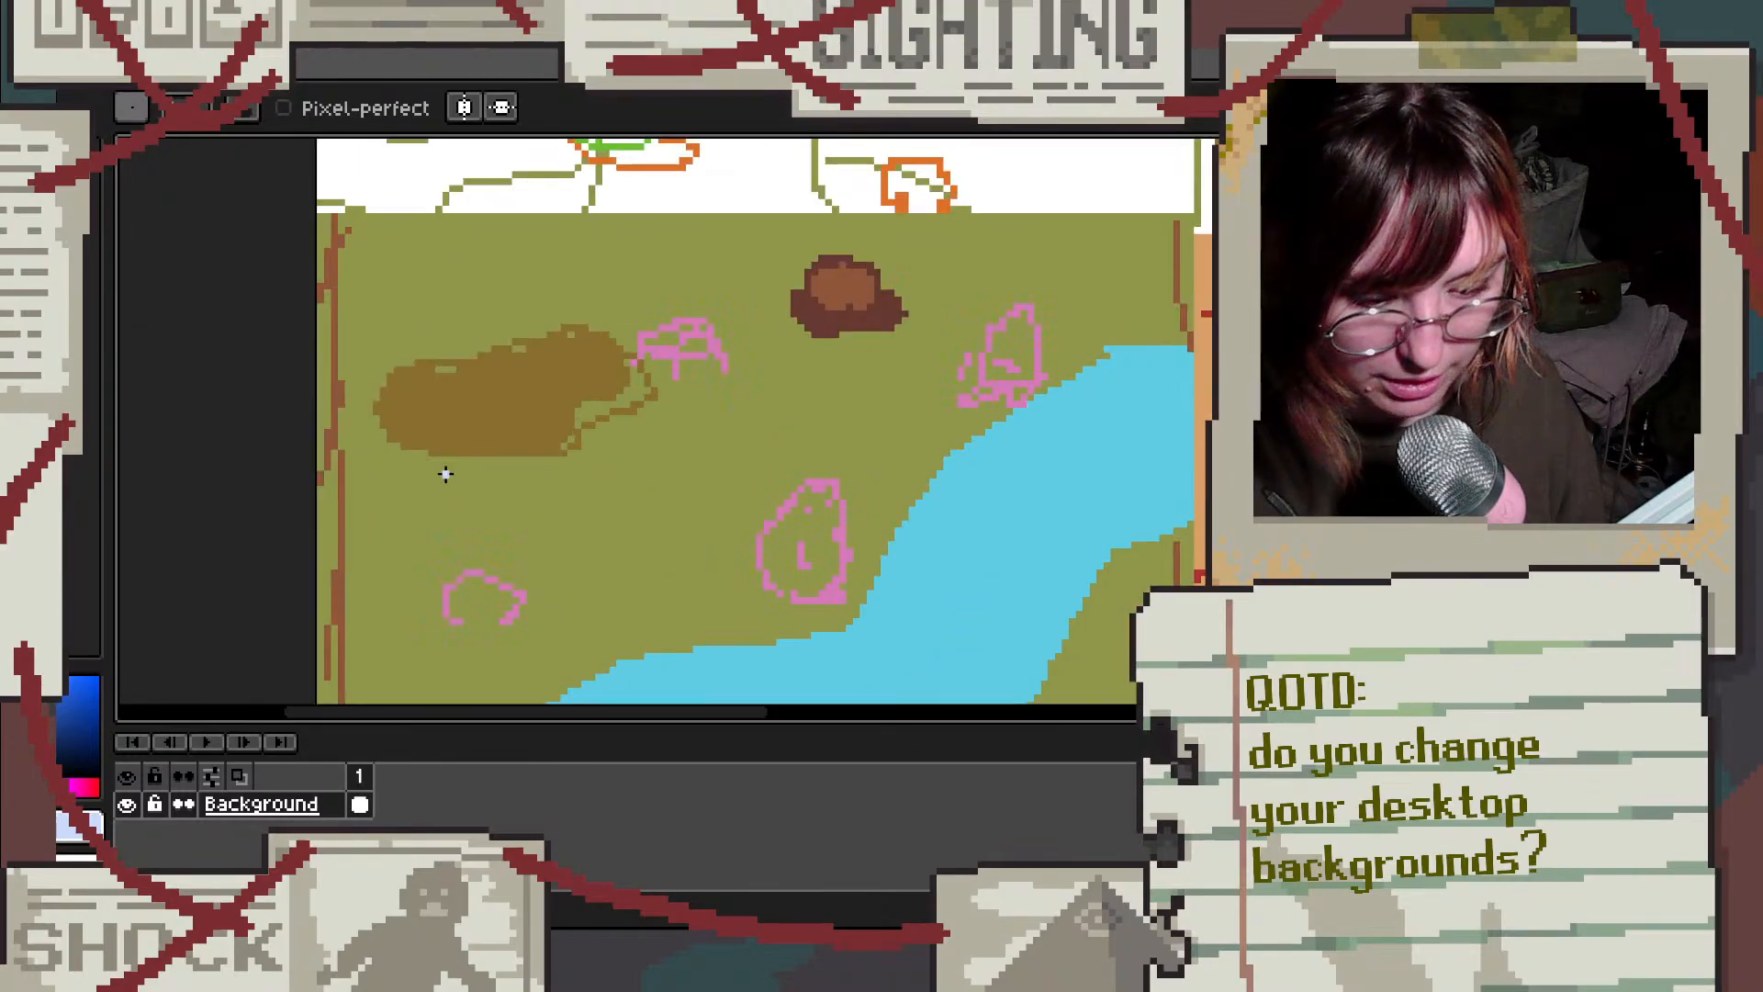
# Step: Try a solid red snout on the face of the pink animal beside the river
pyautogui.scroll(-1, 573, 551)
pyautogui.scroll(2, 825, 533)
pyautogui.scroll(2, 636, 456)
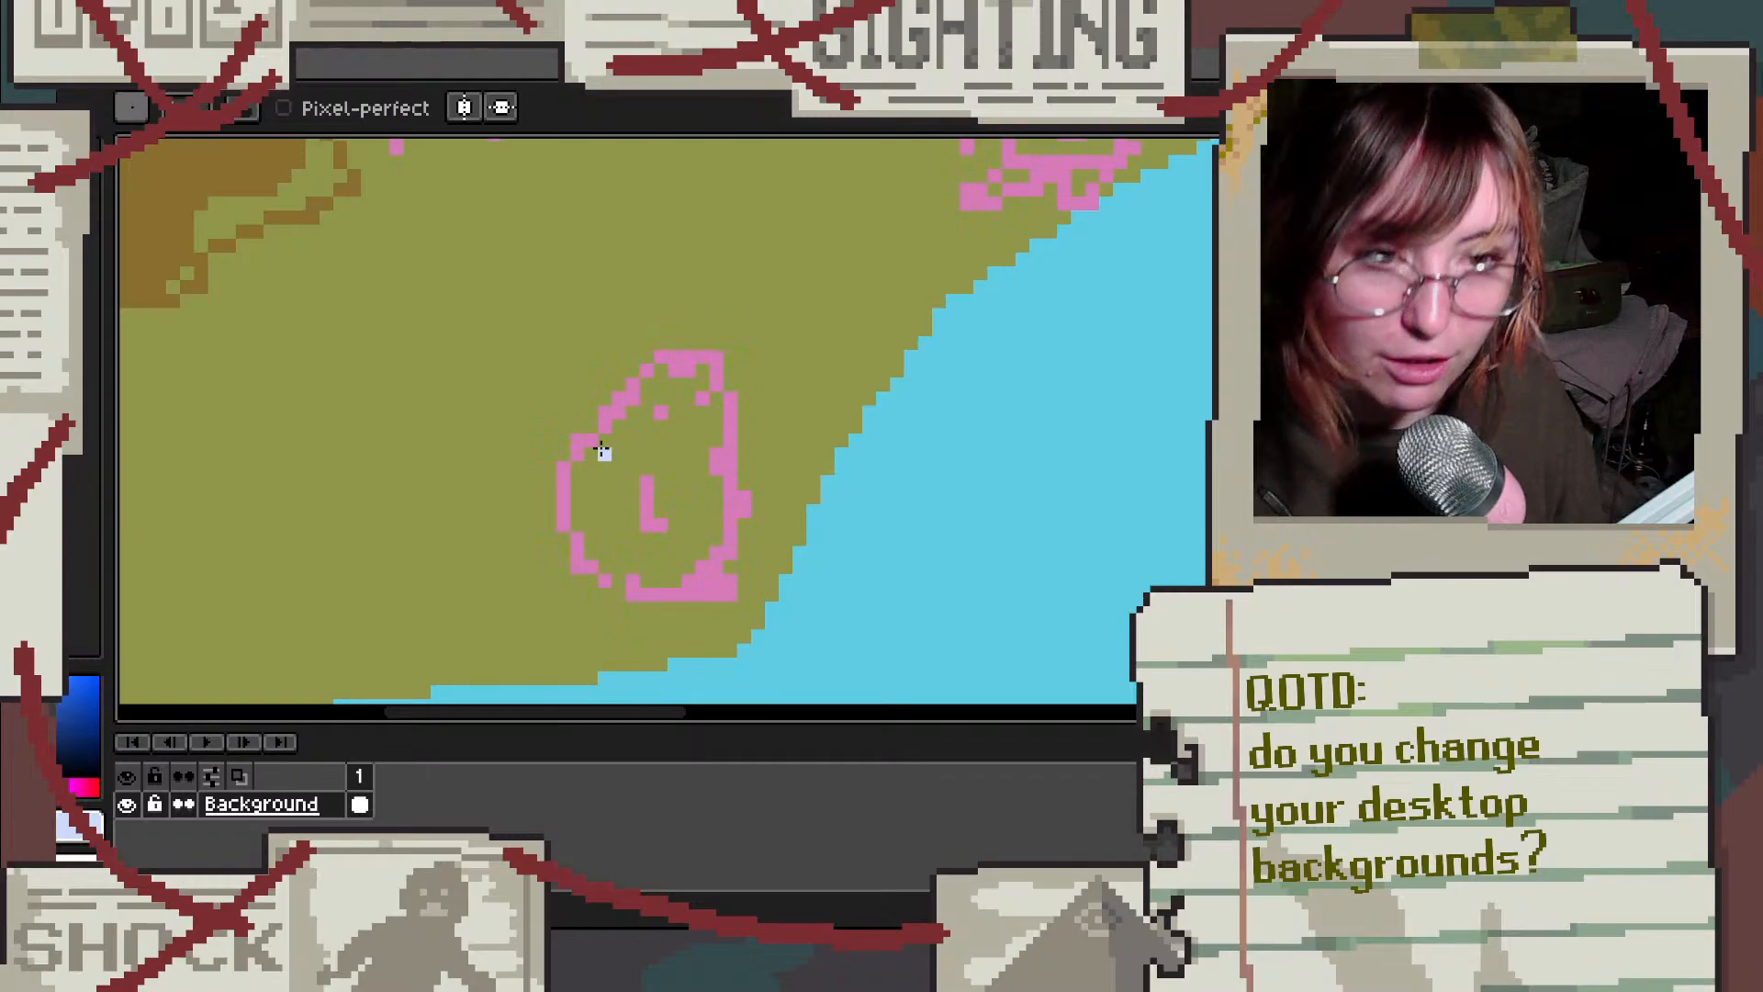
pyautogui.scroll(2, 740, 495)
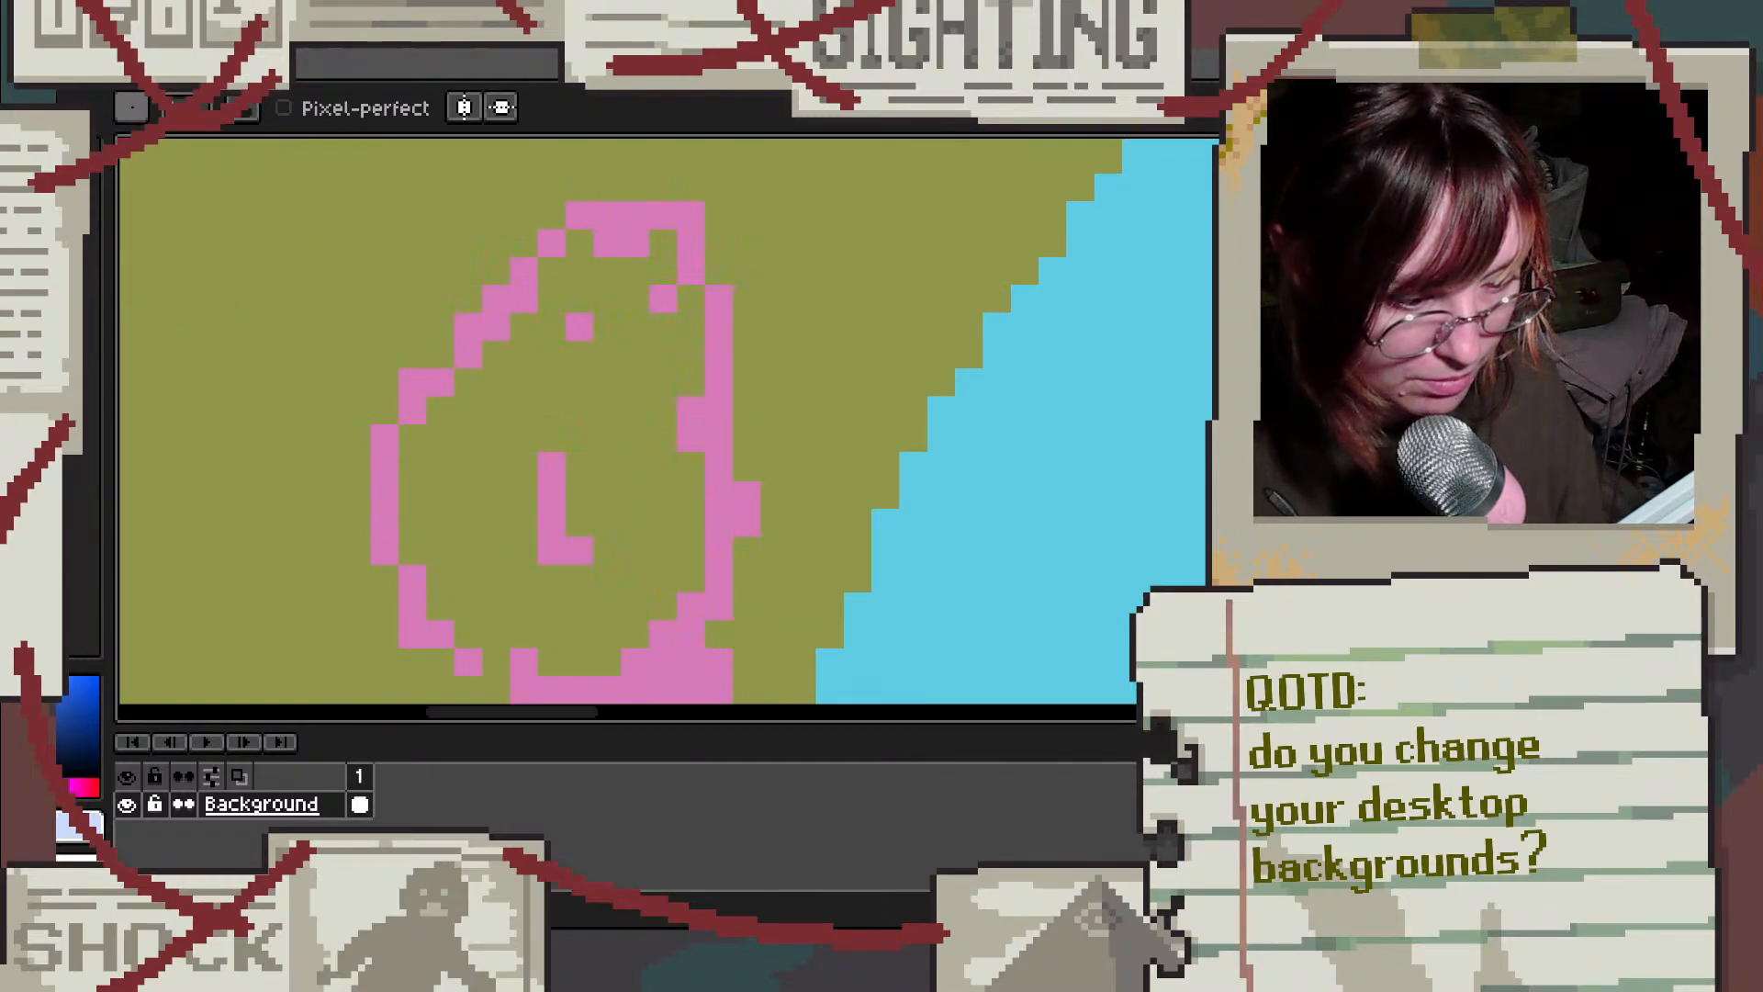
pyautogui.click(41, 293)
pyautogui.click(691, 357)
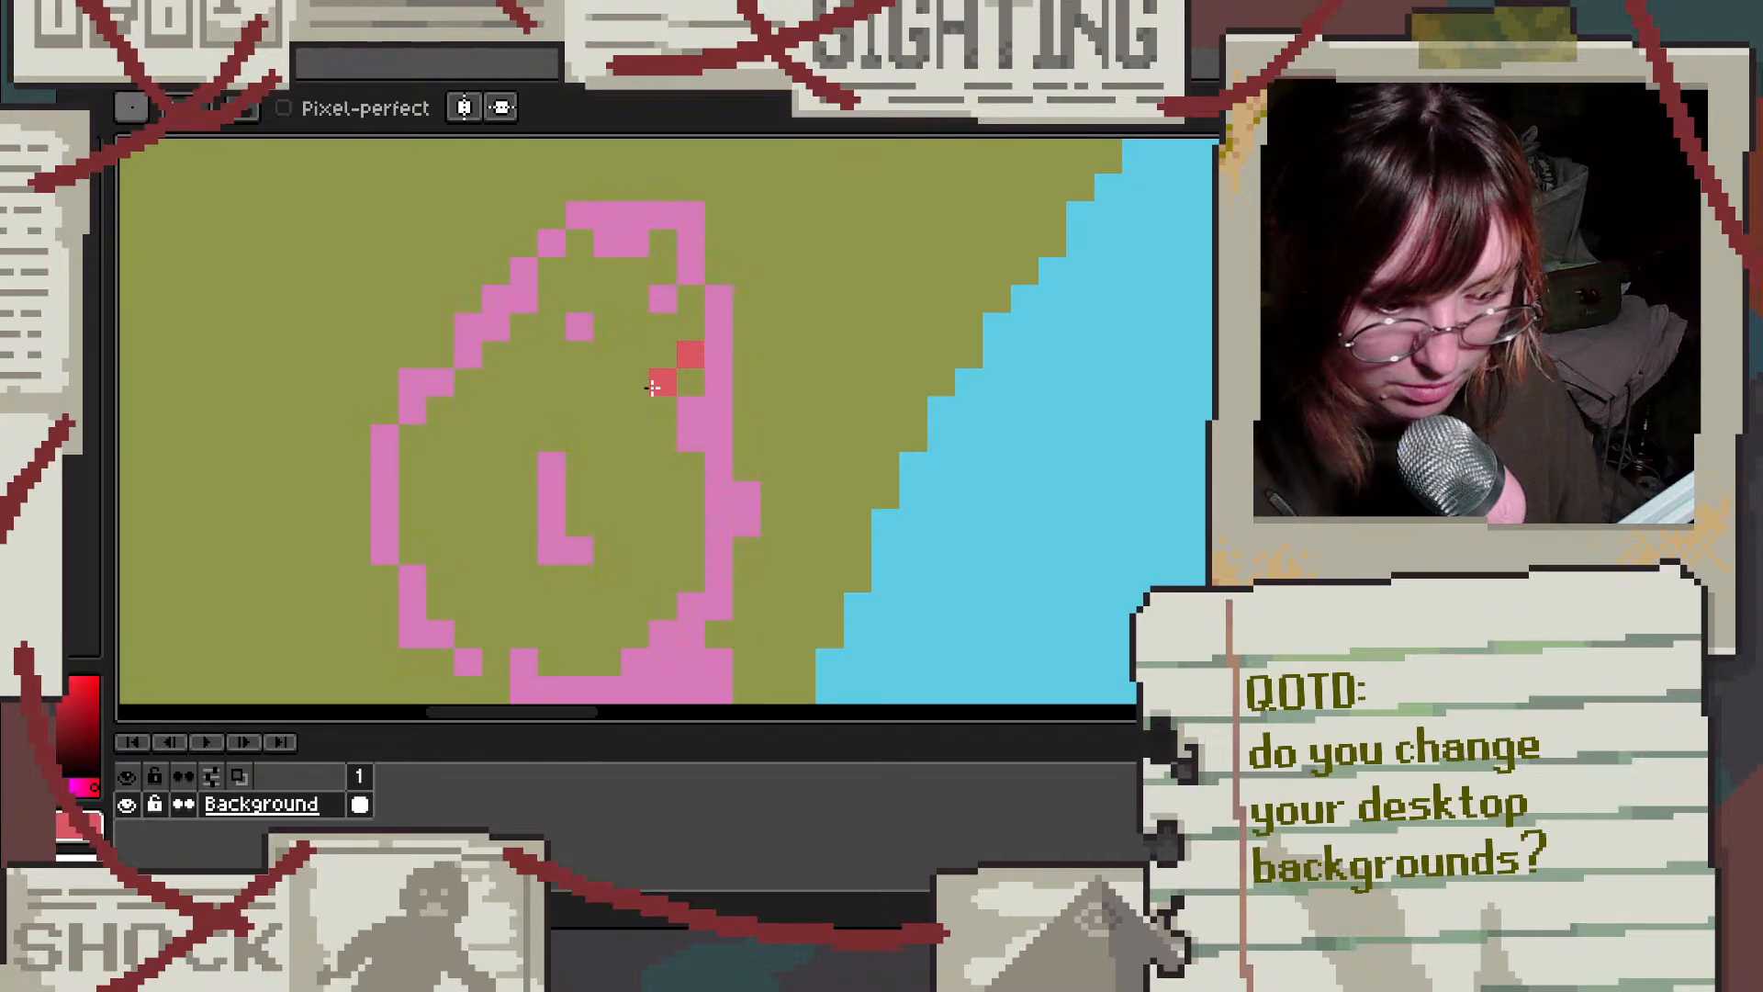
pyautogui.click(637, 384)
pyautogui.scroll(-2, 802, 420)
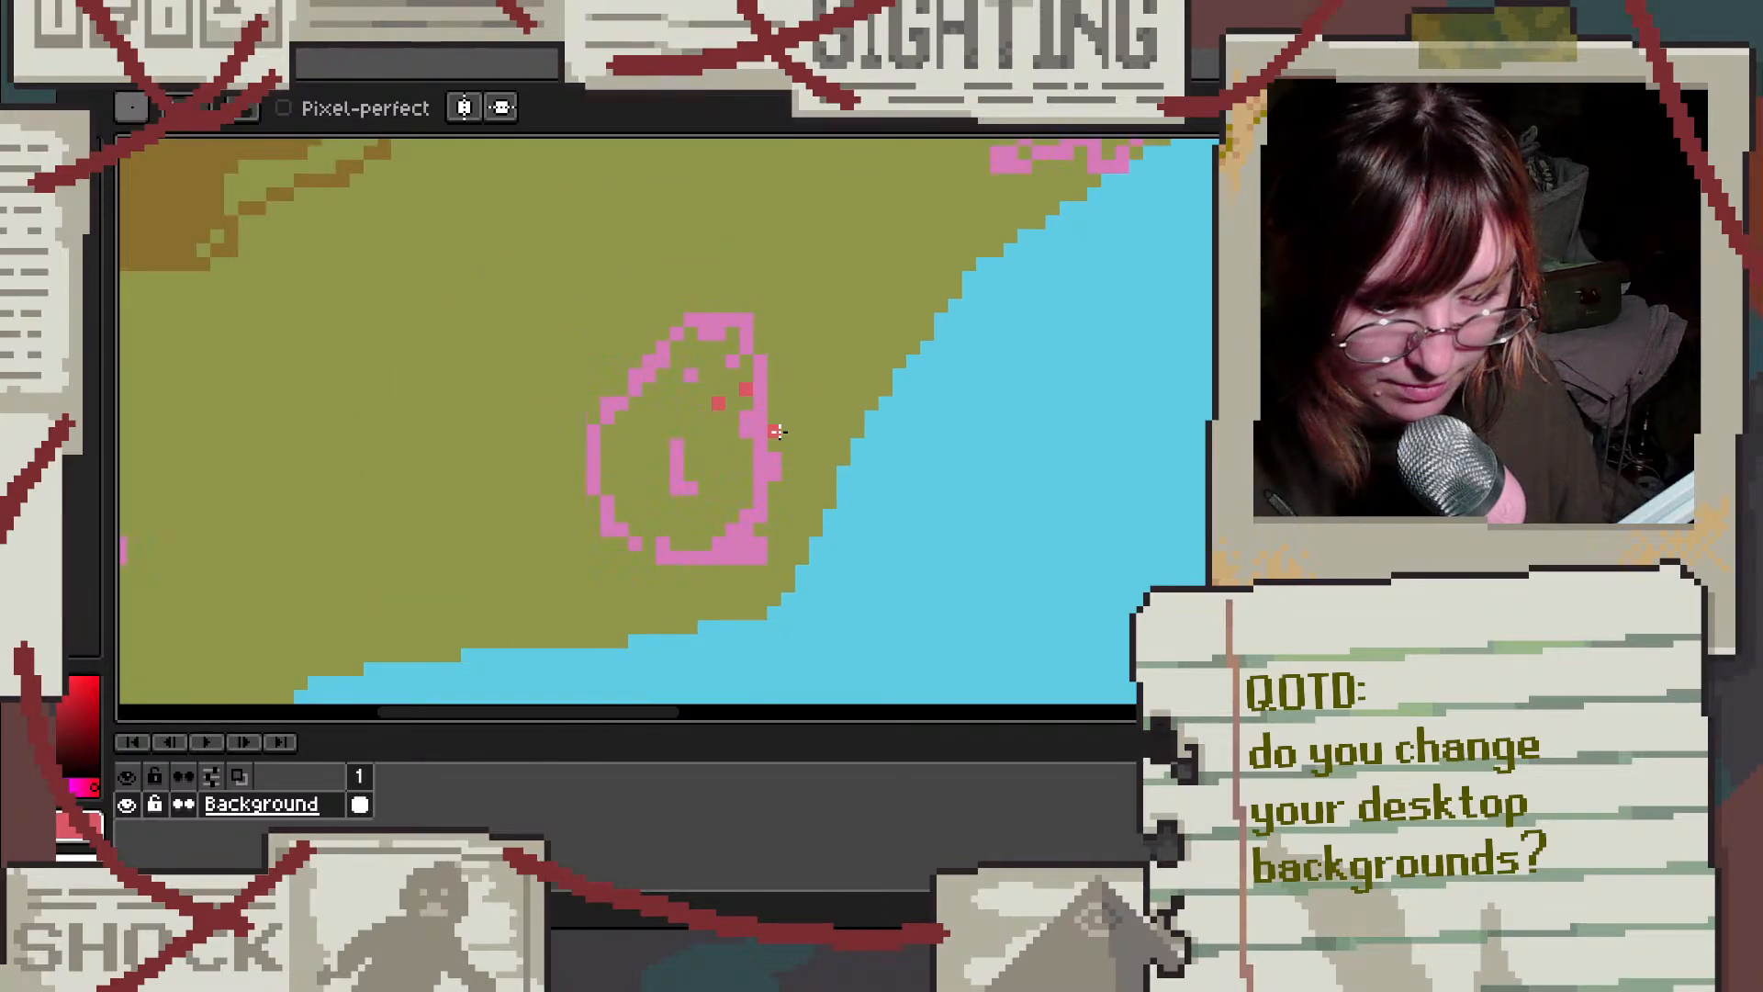
pyautogui.click(745, 360)
pyautogui.scroll(2, 740, 365)
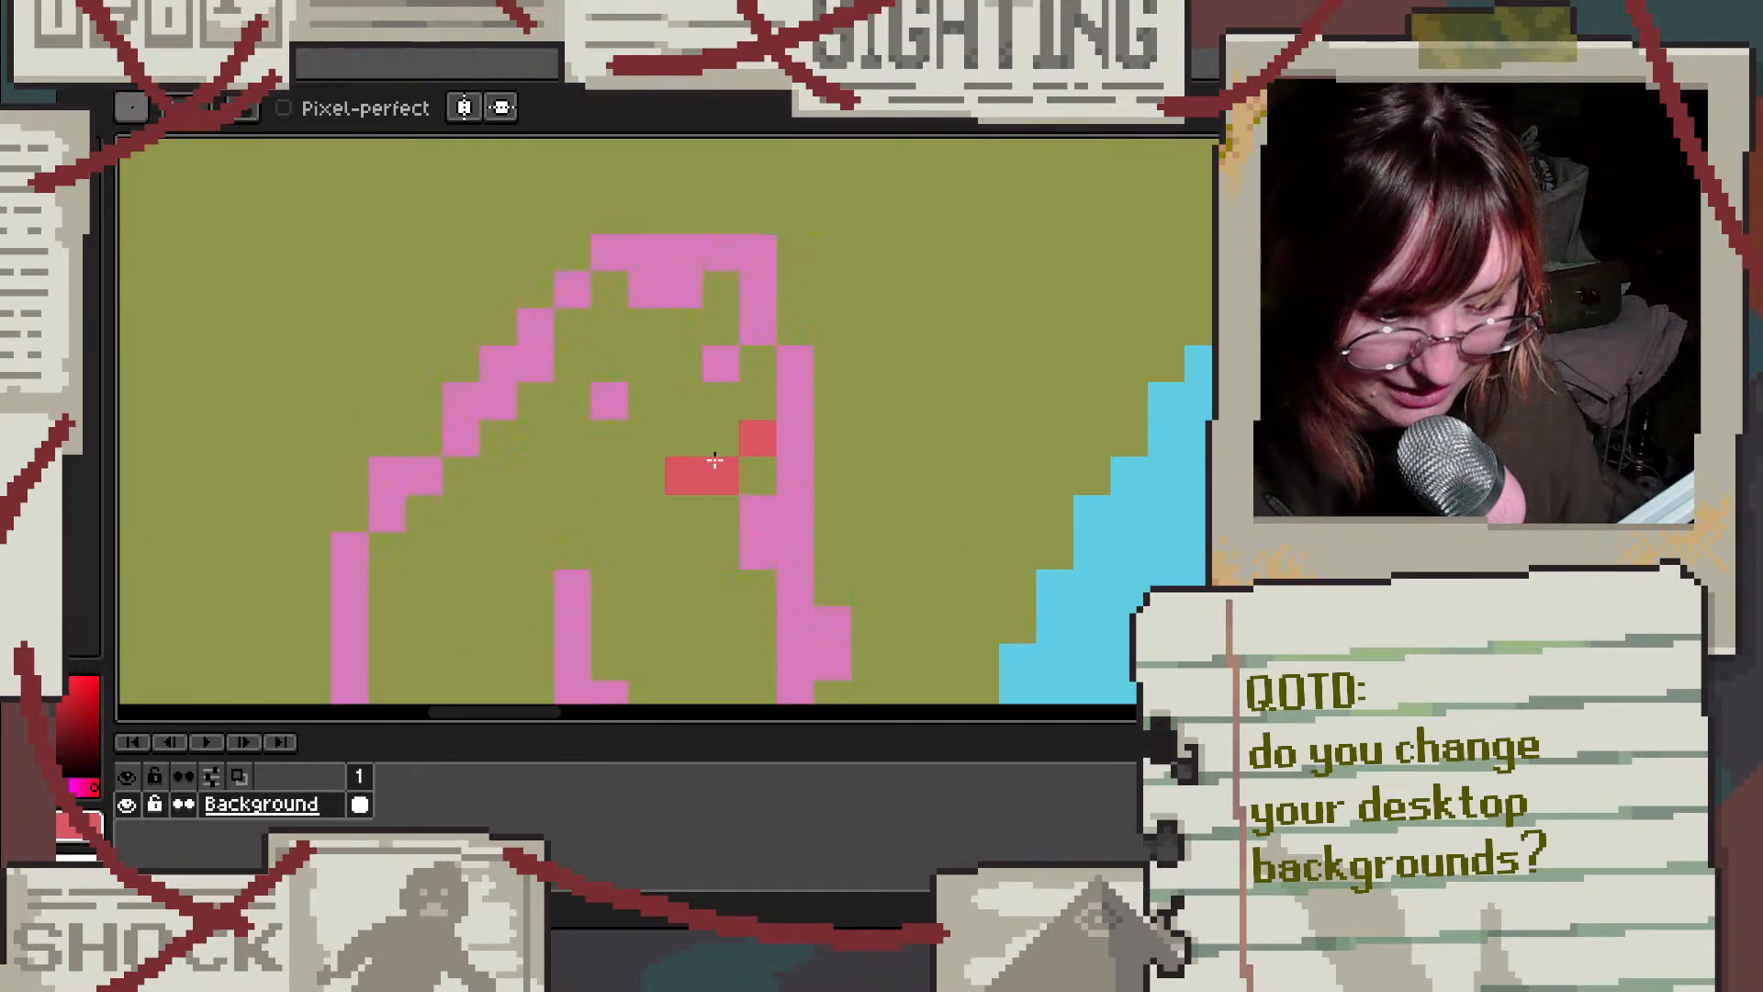
pyautogui.moveTo(780, 439)
pyautogui.mouseDown()
pyautogui.moveTo(763, 492)
pyautogui.moveTo(708, 487)
pyautogui.moveTo(740, 477)
pyautogui.moveTo(780, 409)
pyautogui.moveTo(758, 422)
pyautogui.moveTo(769, 432)
pyautogui.moveTo(830, 424)
pyautogui.mouseUp()
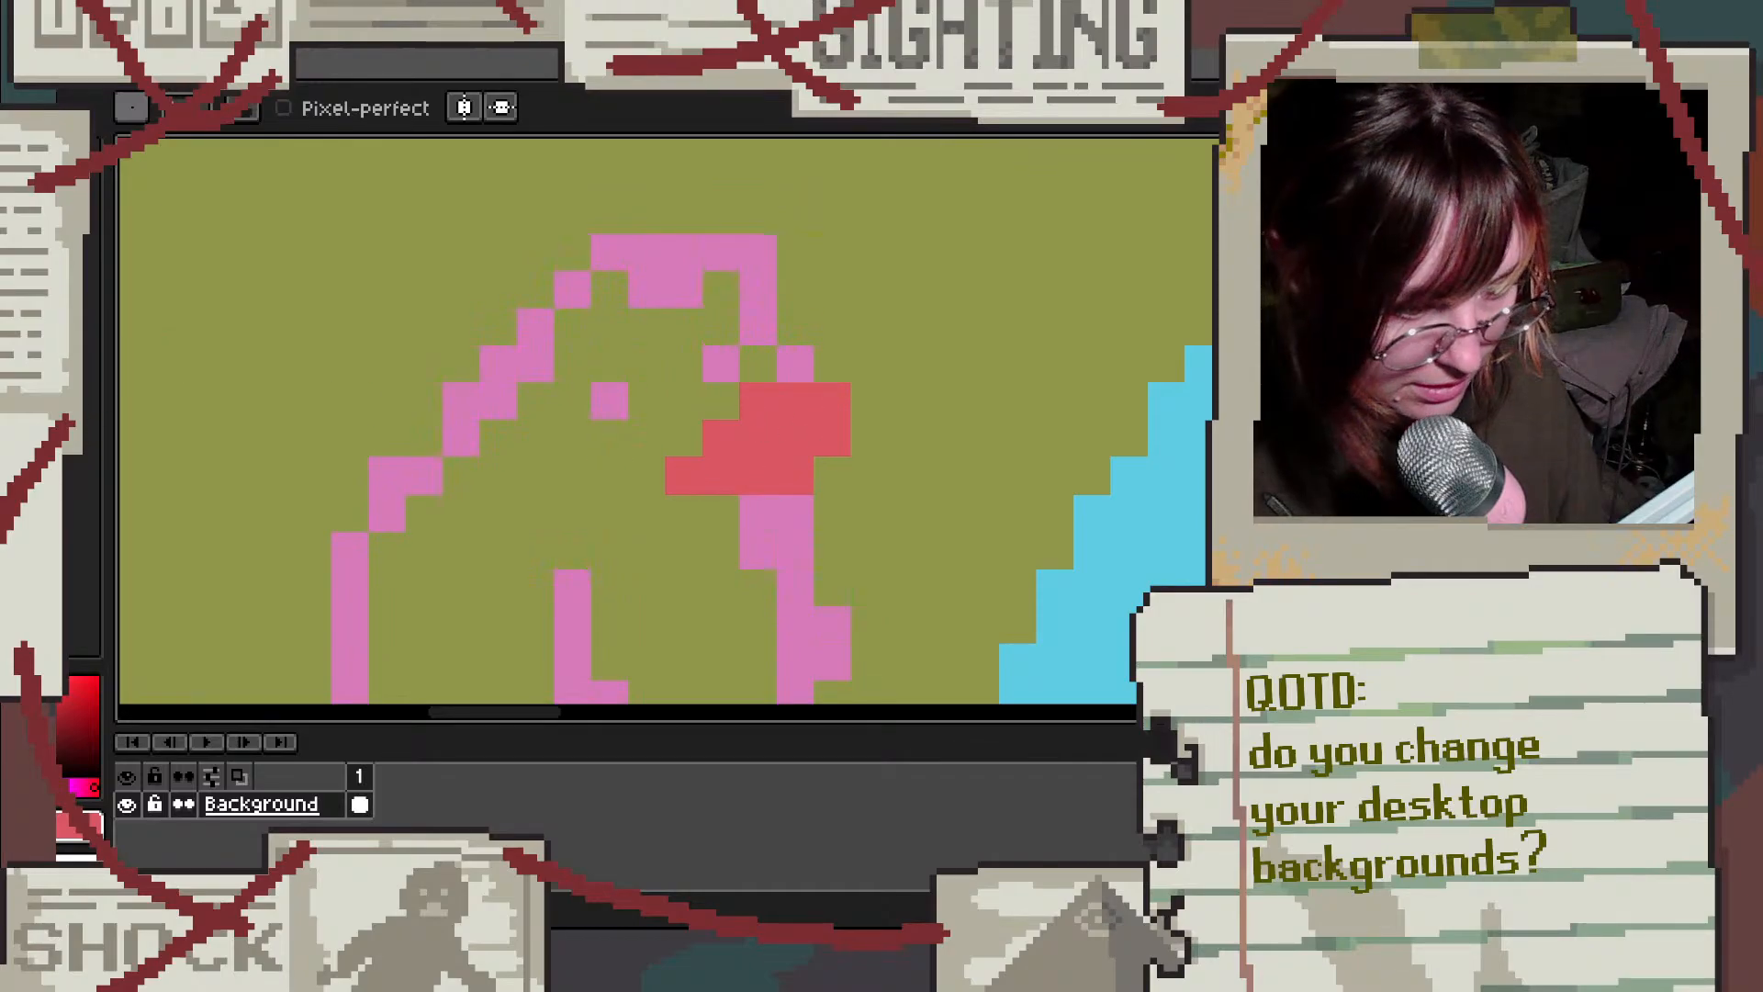
# Step: Recolour the two eye pixels of the pink animal beside the river dark brown
pyautogui.click(85, 272)
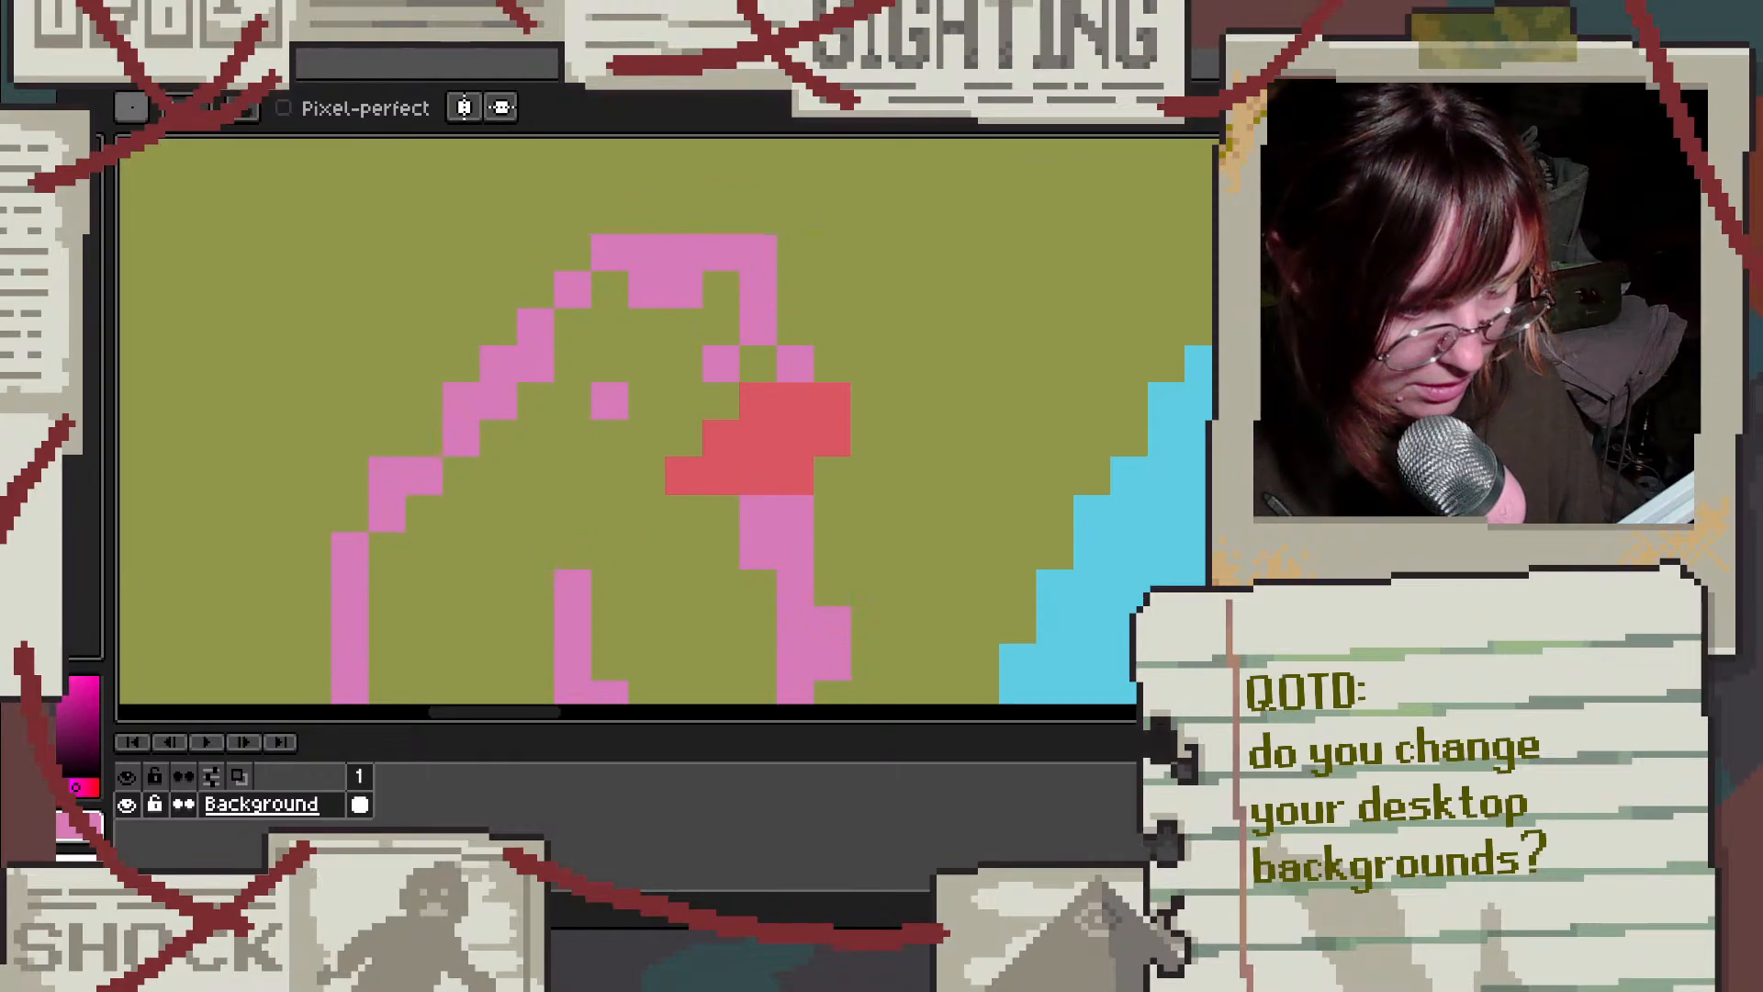
pyautogui.click(608, 401)
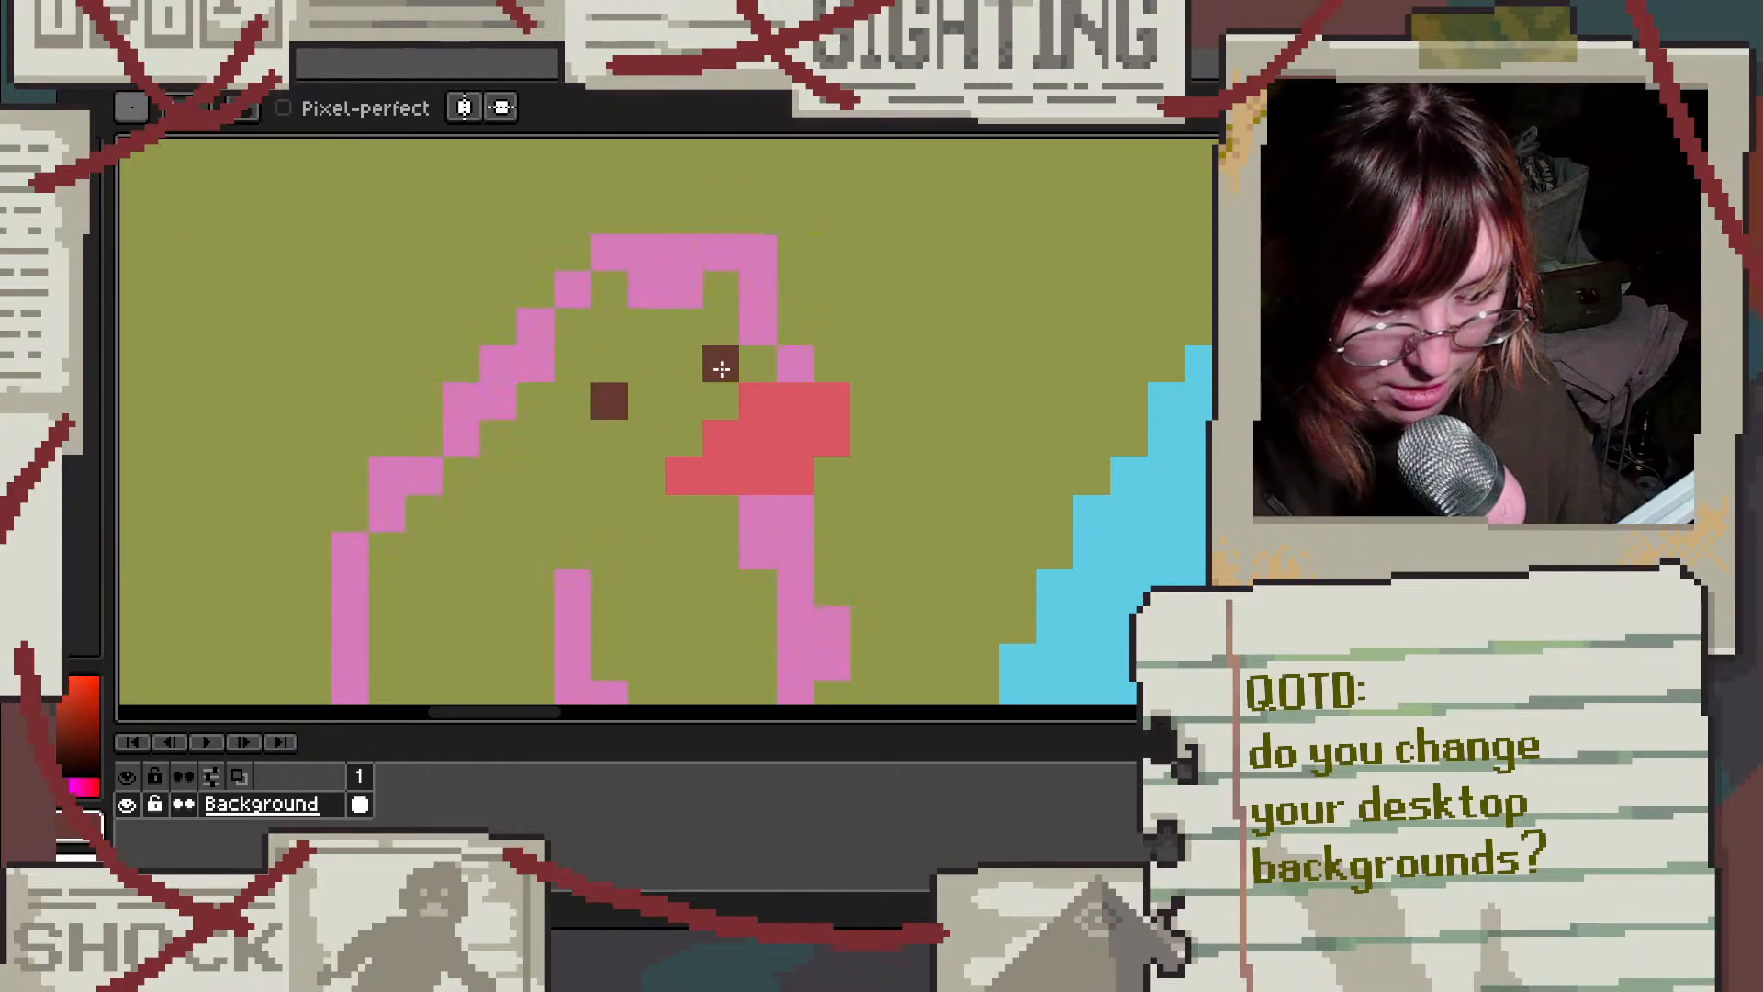
pyautogui.click(720, 369)
# Step: Erase the red snout and redraw it as a pink outline protruding from the animal's face towards the river
pyautogui.click(94, 282)
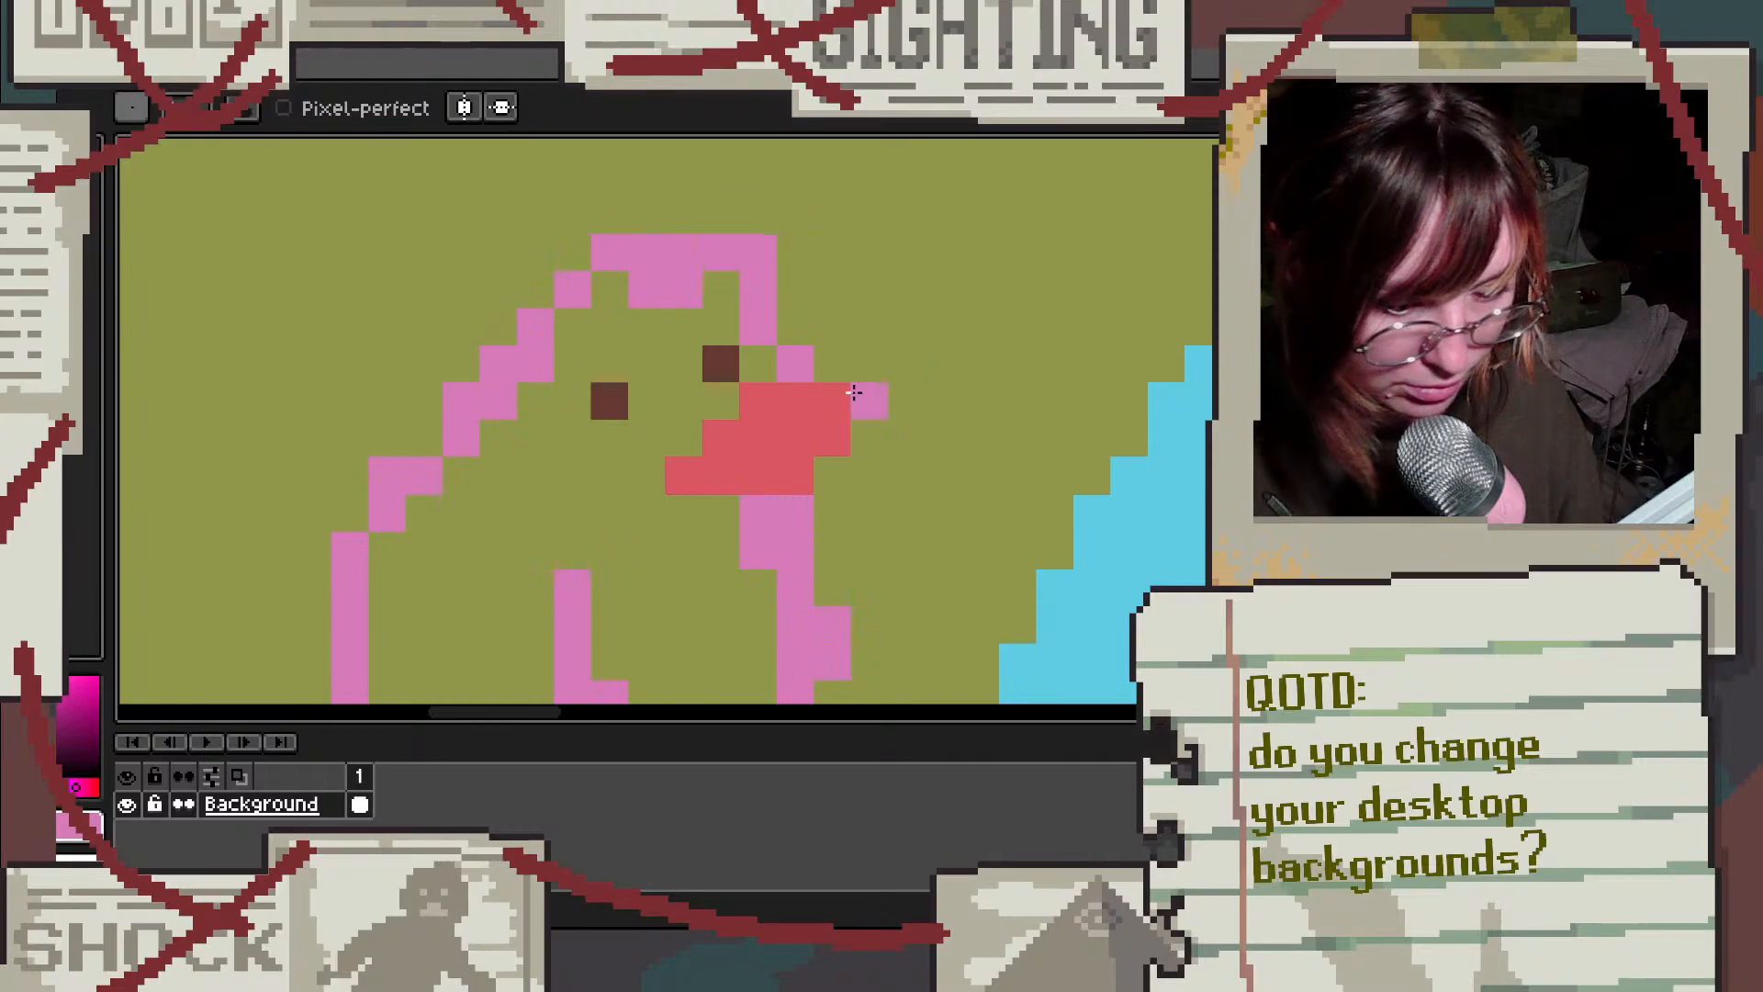
pyautogui.click(753, 444)
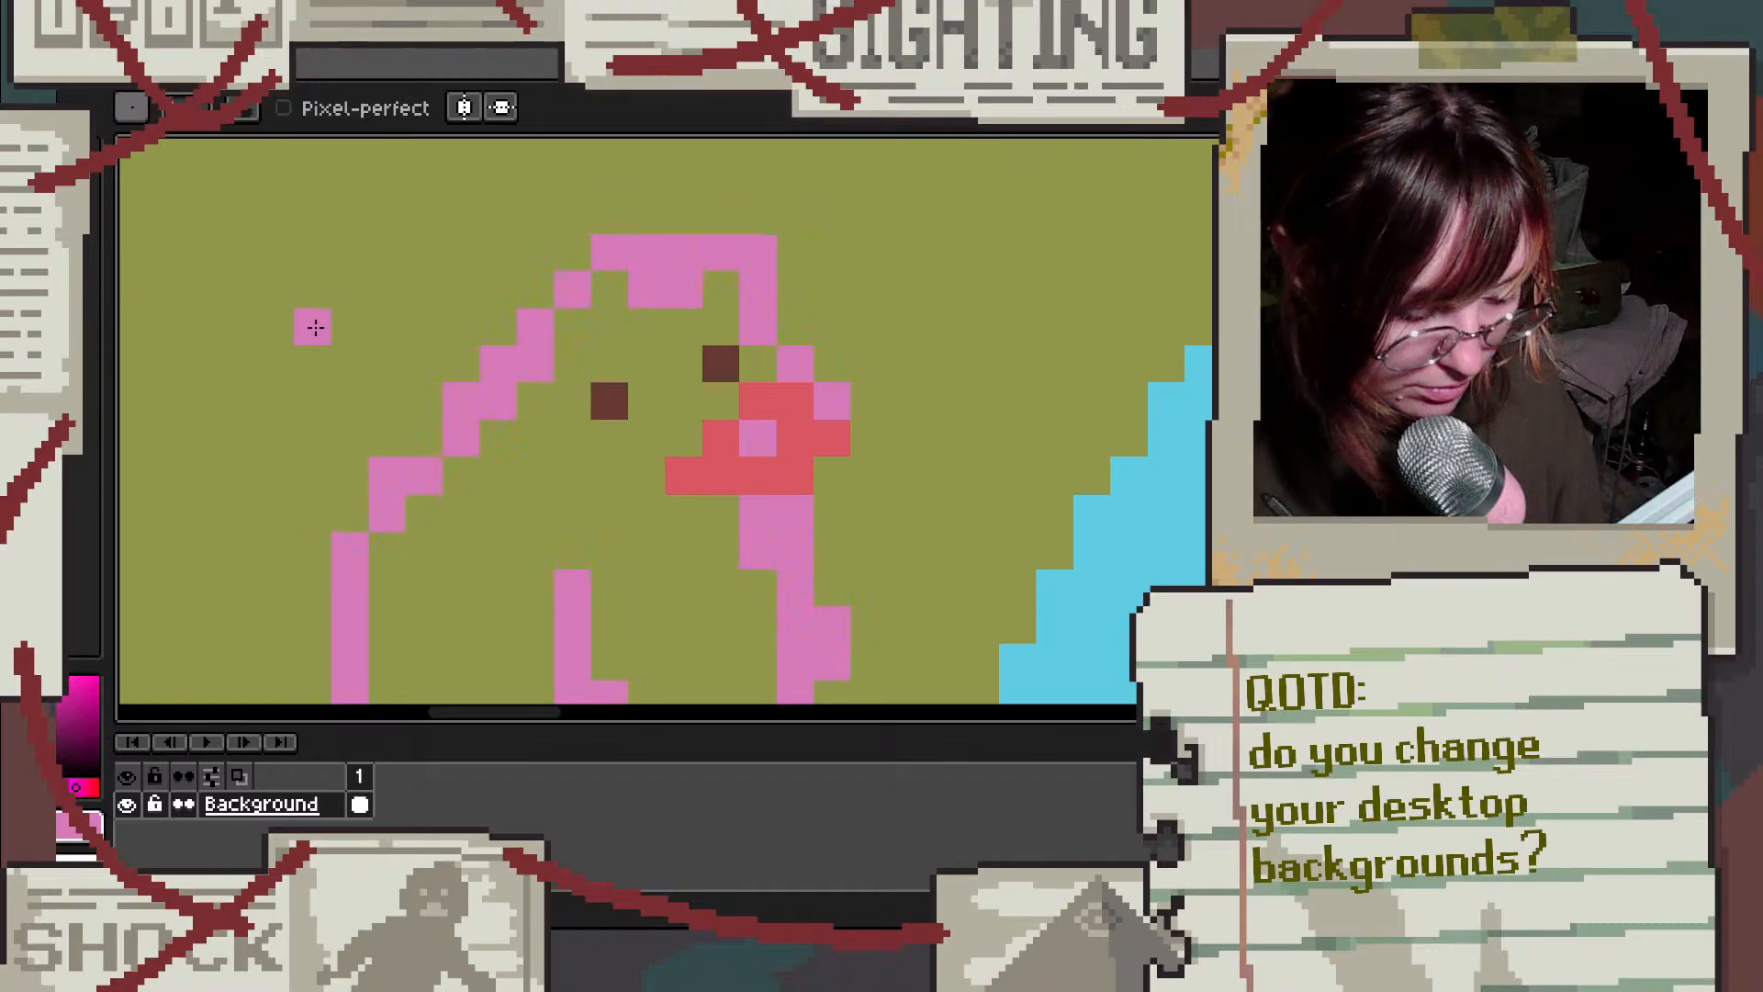
pyautogui.press('e')
pyautogui.moveTo(721, 475)
pyautogui.mouseDown()
pyautogui.moveTo(764, 404)
pyautogui.moveTo(717, 471)
pyautogui.moveTo(669, 469)
pyautogui.moveTo(758, 404)
pyautogui.moveTo(758, 448)
pyautogui.moveTo(700, 479)
pyautogui.moveTo(815, 416)
pyautogui.moveTo(790, 515)
pyautogui.mouseUp()
pyautogui.press('b')
pyautogui.keyDown('alt'); pyautogui.click(612, 485); pyautogui.keyUp('alt')
pyautogui.keyDown('alt'); pyautogui.click(791, 538); pyautogui.keyUp('alt')
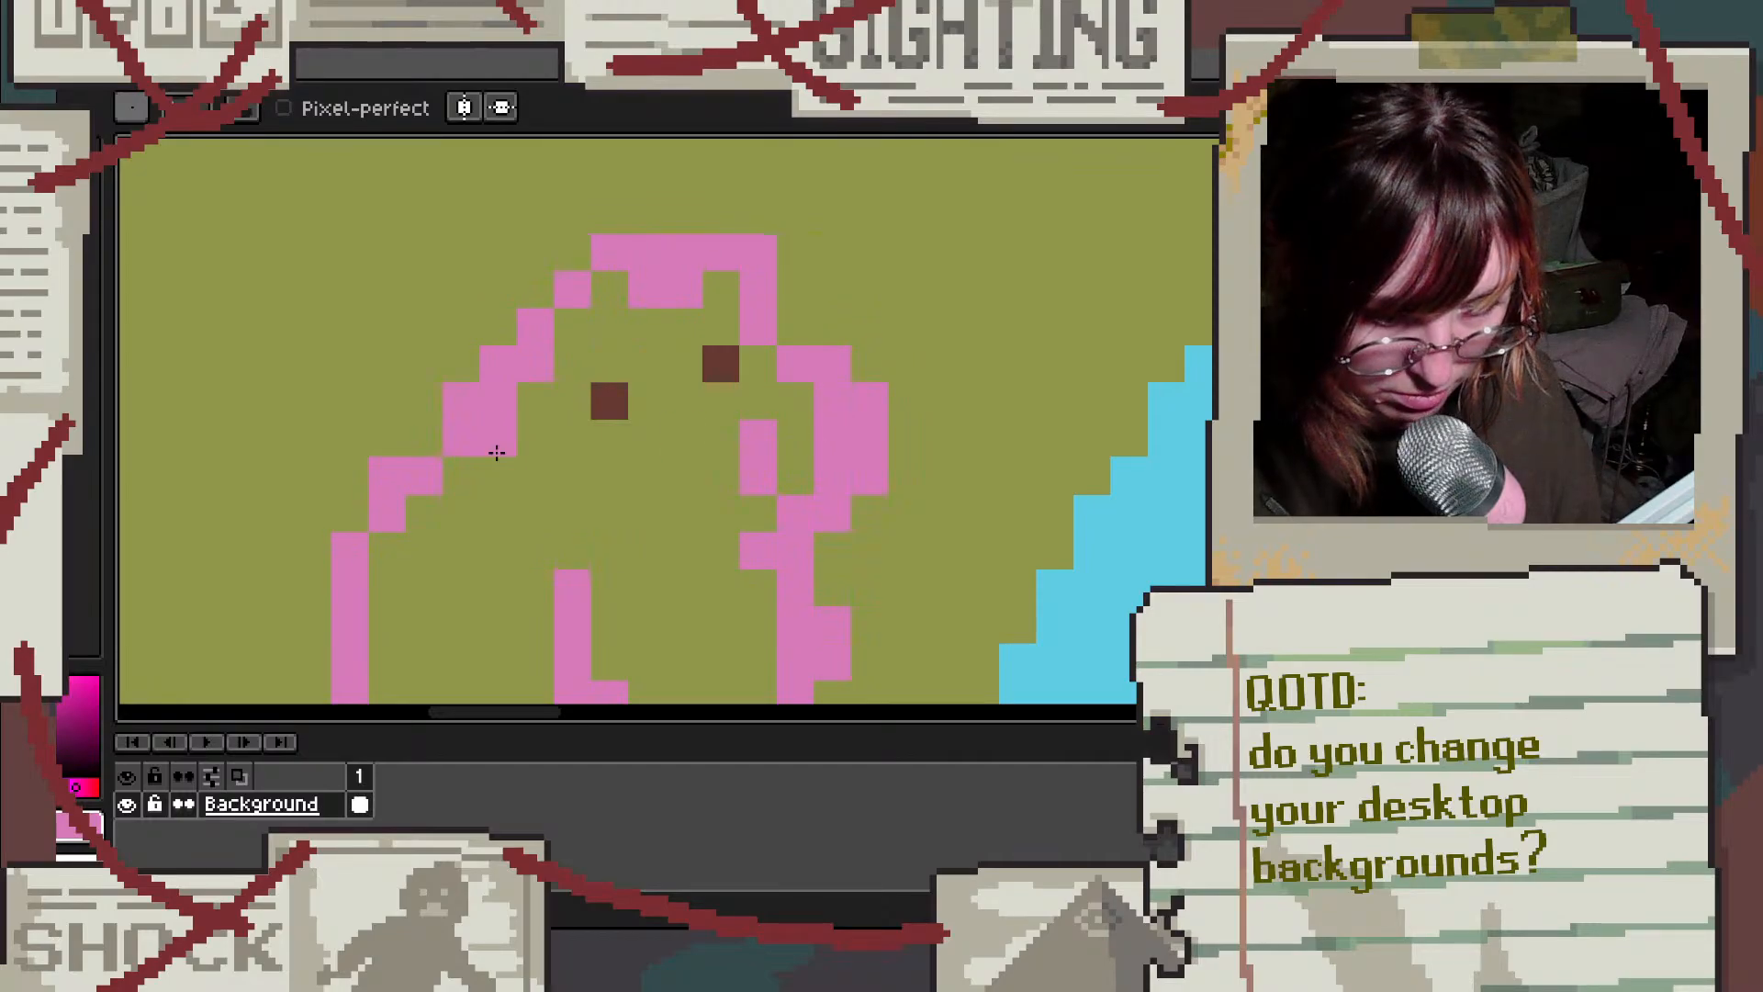
# Step: Paint two short vertical red marks on the animal's pink snout, each two pixels tall
pyautogui.click(46, 316)
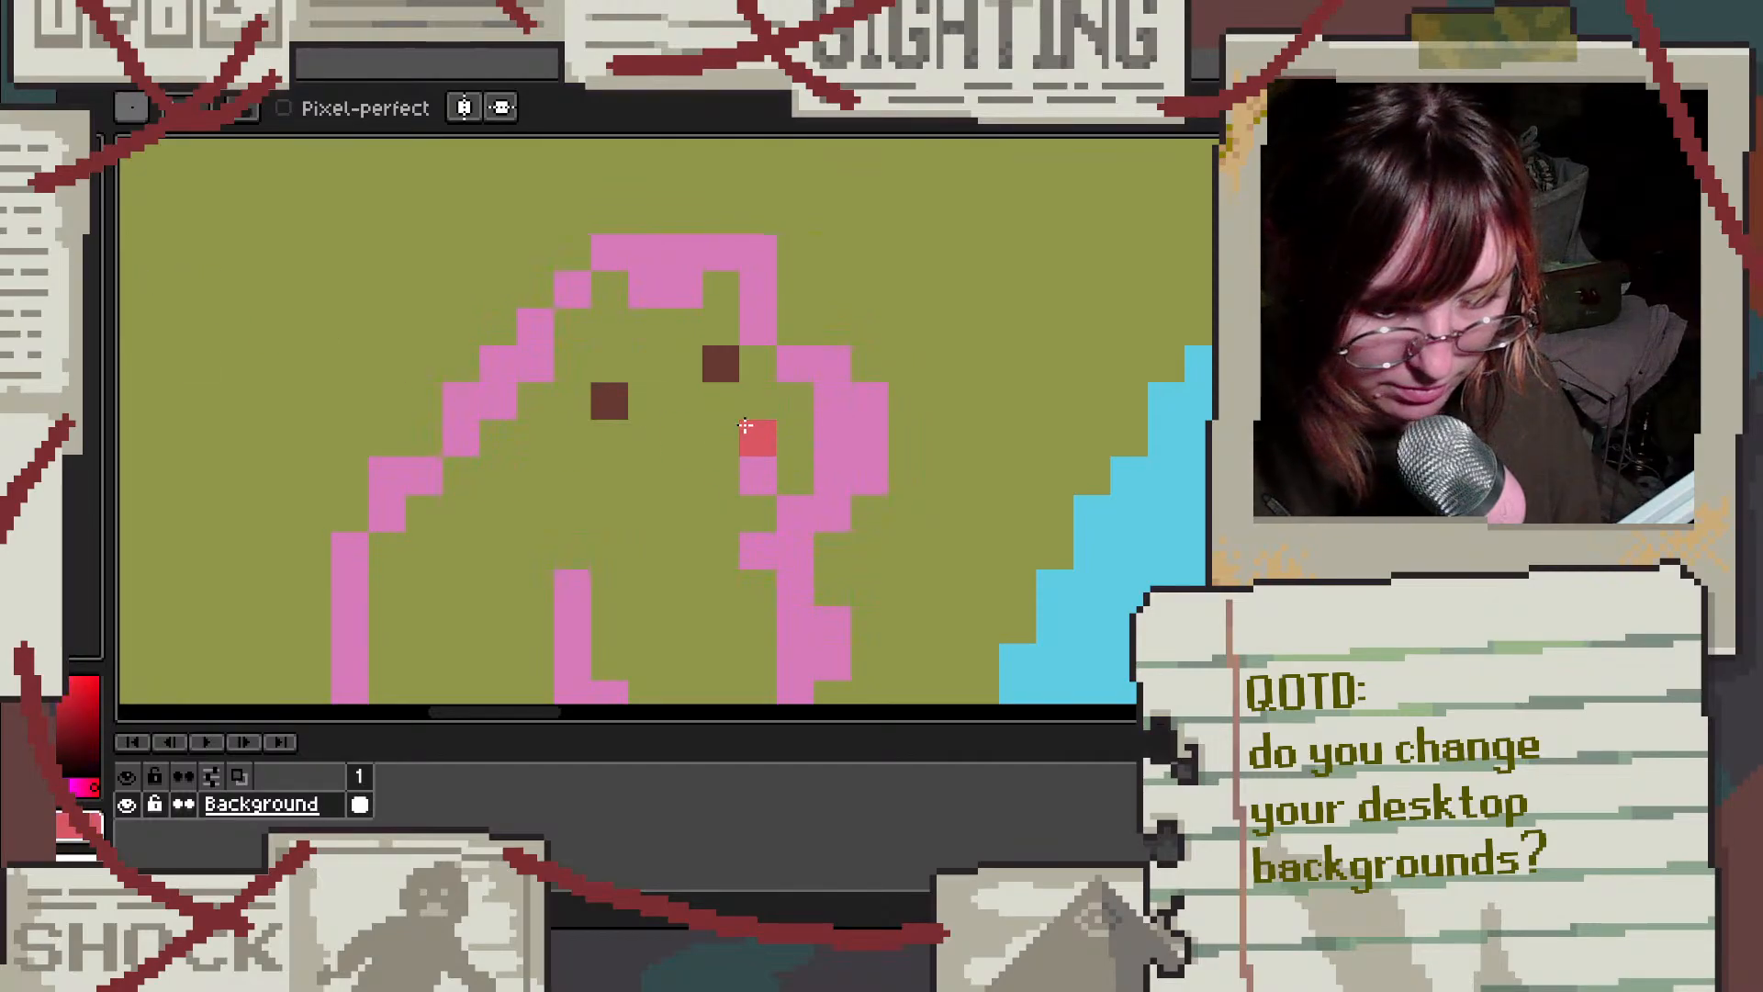
pyautogui.moveTo(749, 434); pyautogui.dragTo(752, 469)
pyautogui.moveTo(831, 407); pyautogui.dragTo(830, 433)
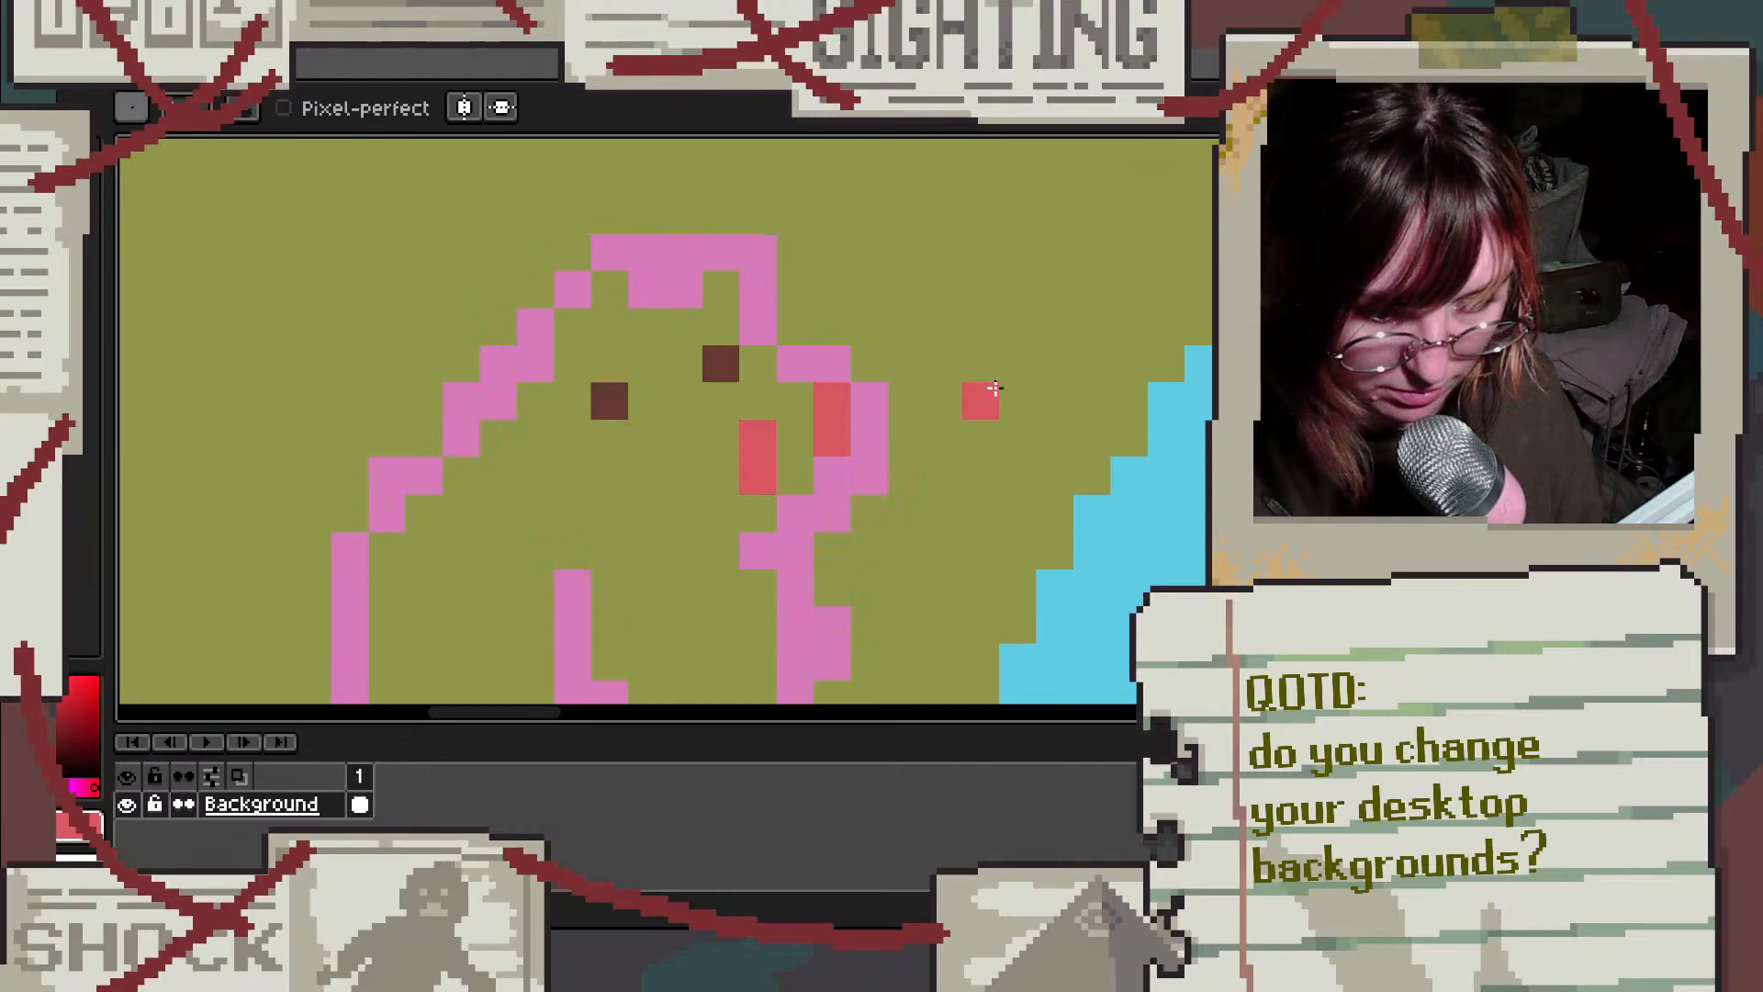
pyautogui.scroll(-3, 994, 388)
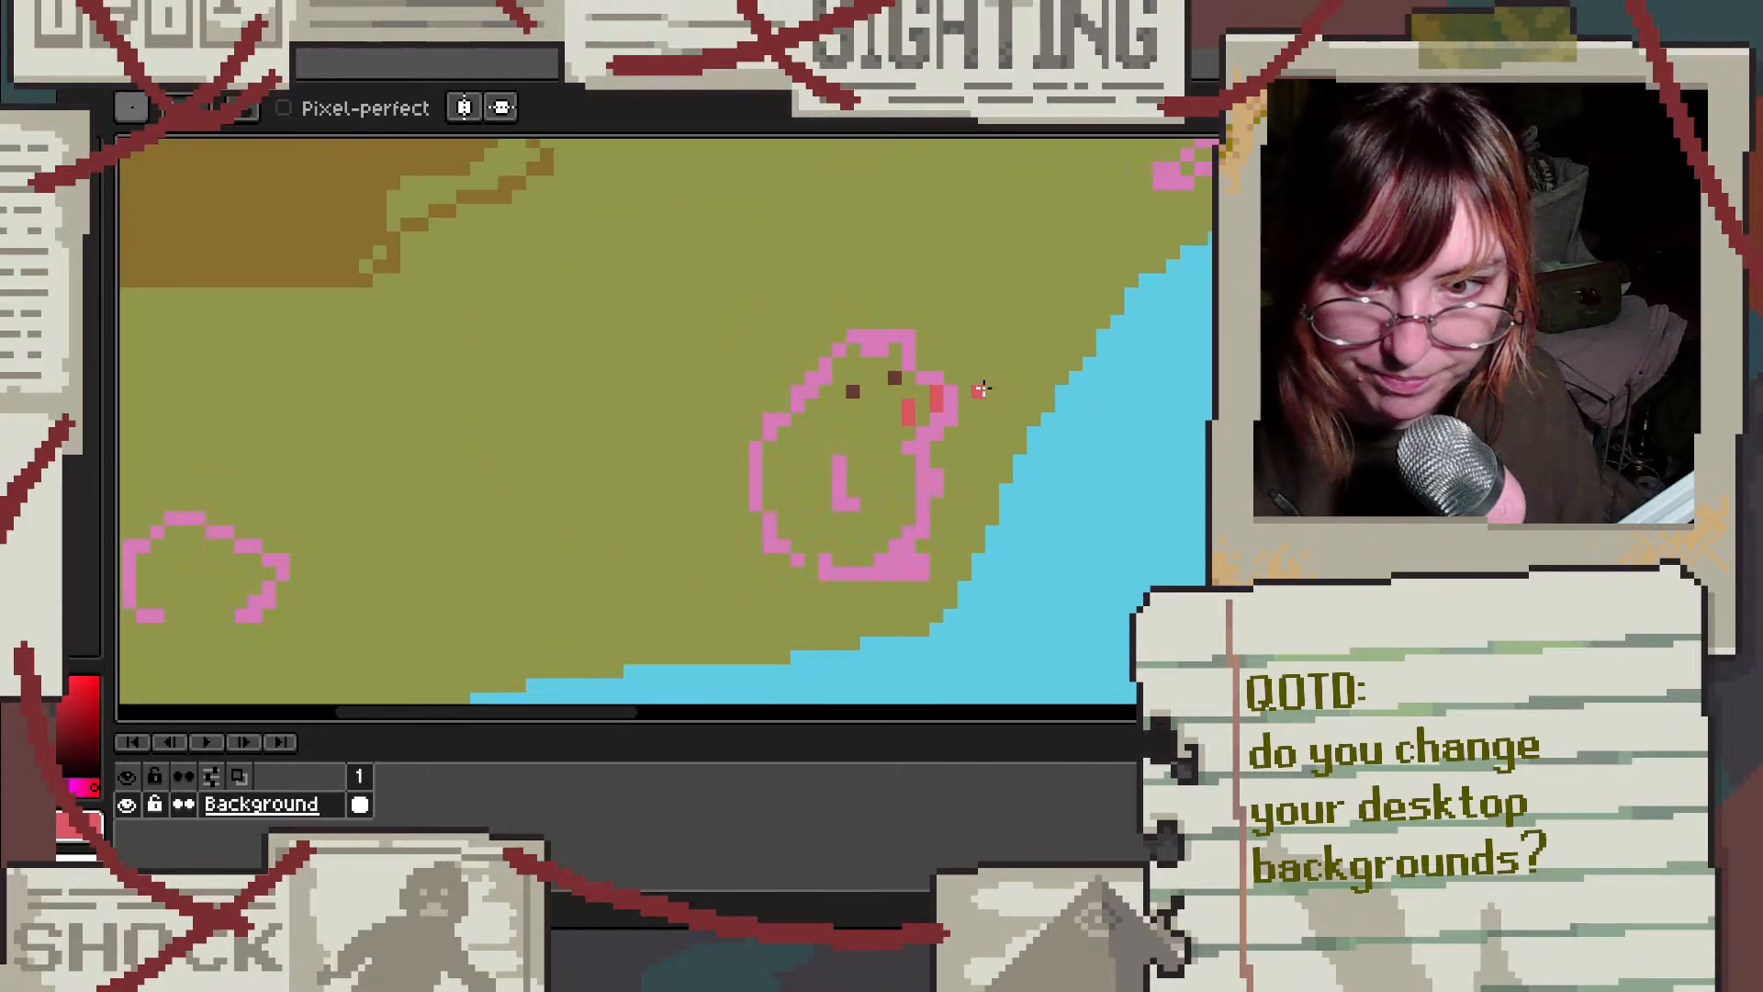
# Step: Review the four-section layout as a whole, checking how the river pasture and its animals read beside the other sections
pyautogui.scroll(-5, 1000, 386)
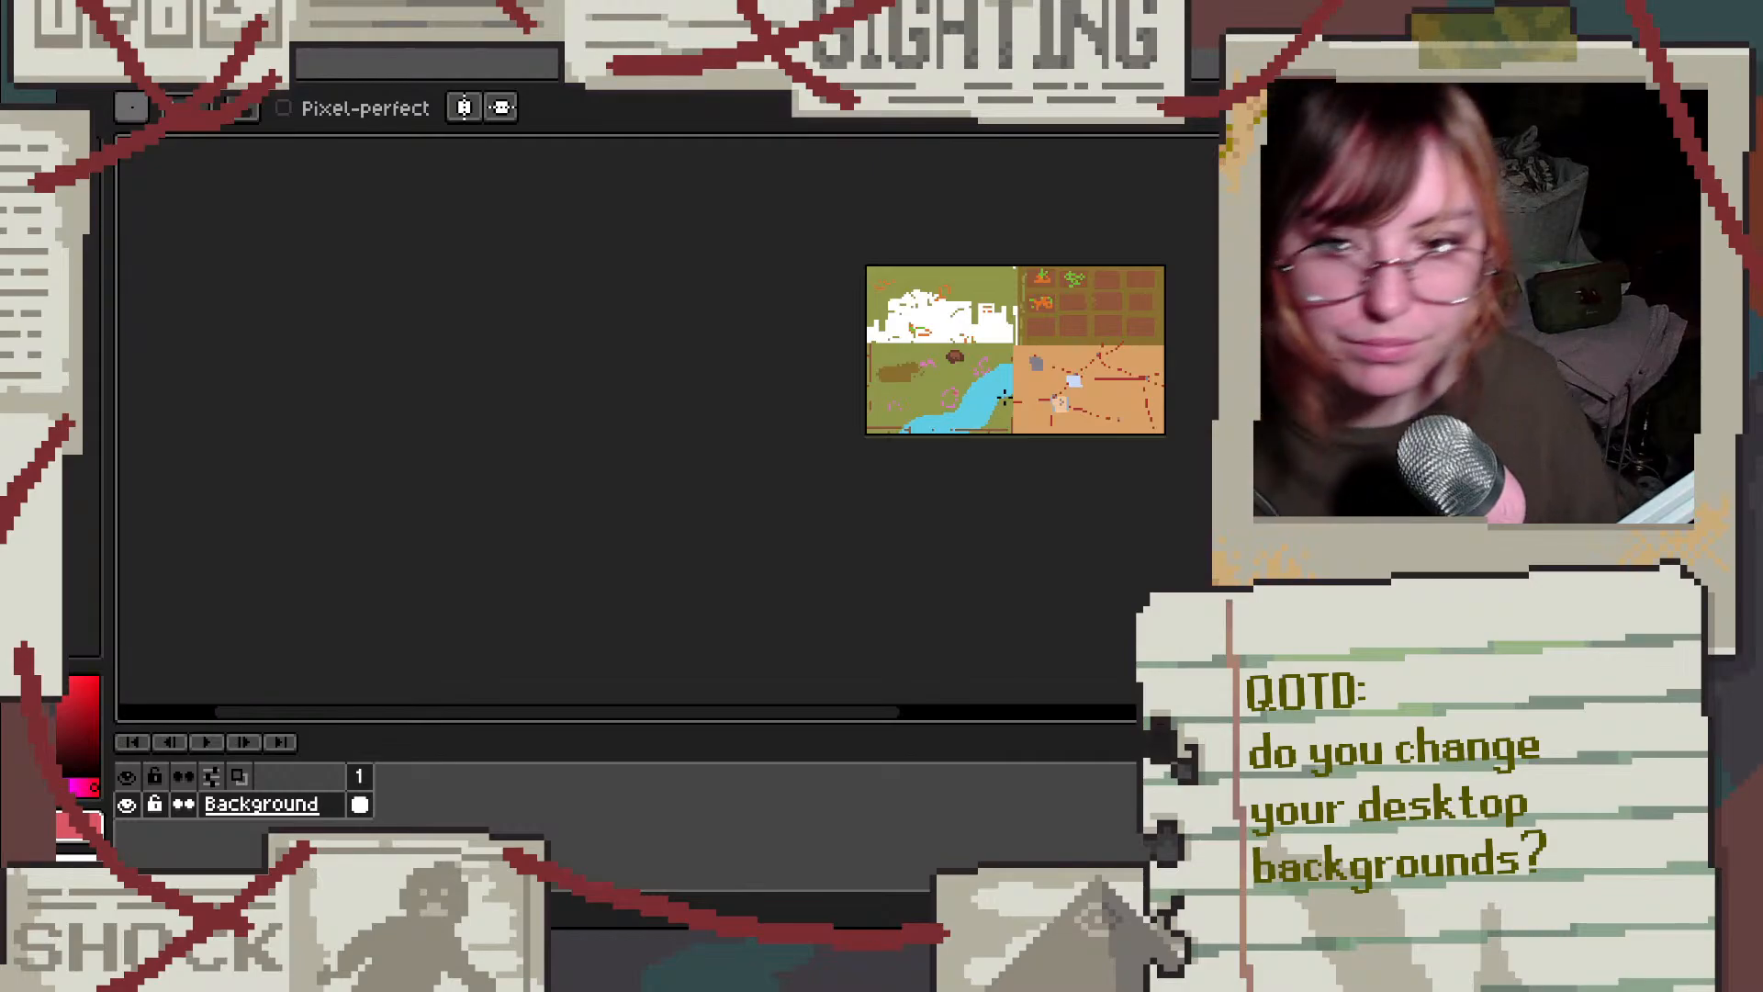
pyautogui.scroll(4, 1028, 408)
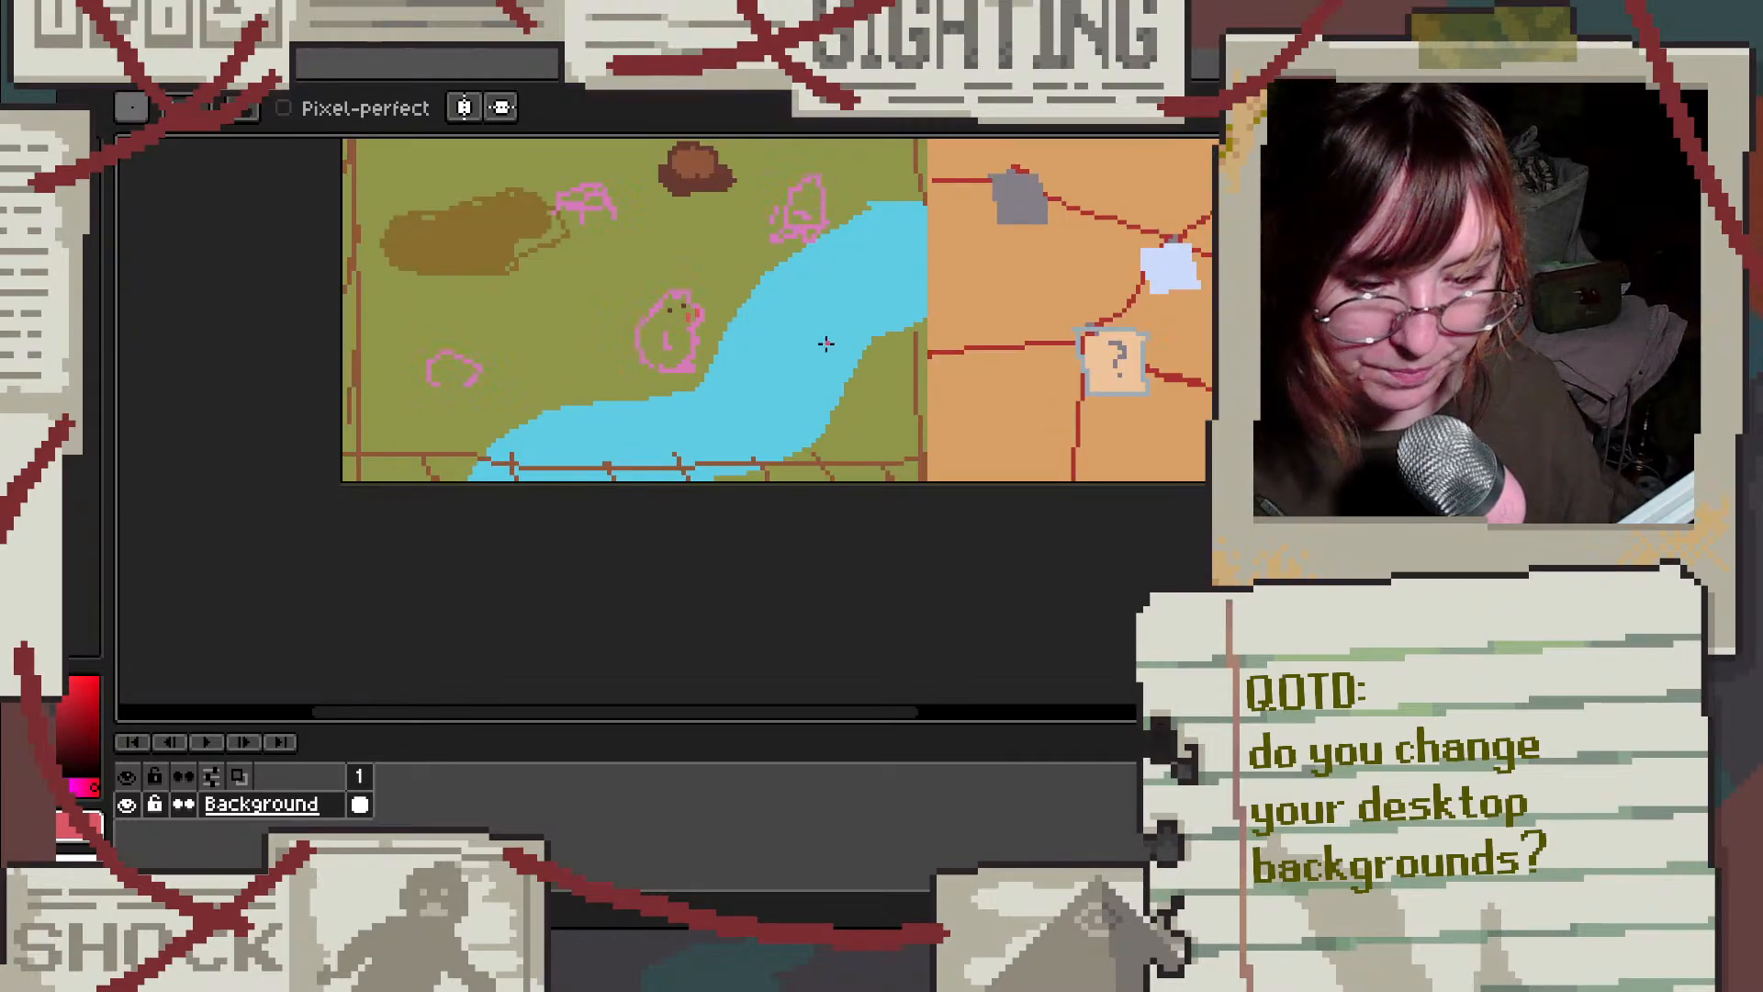
pyautogui.scroll(-2, 740, 304)
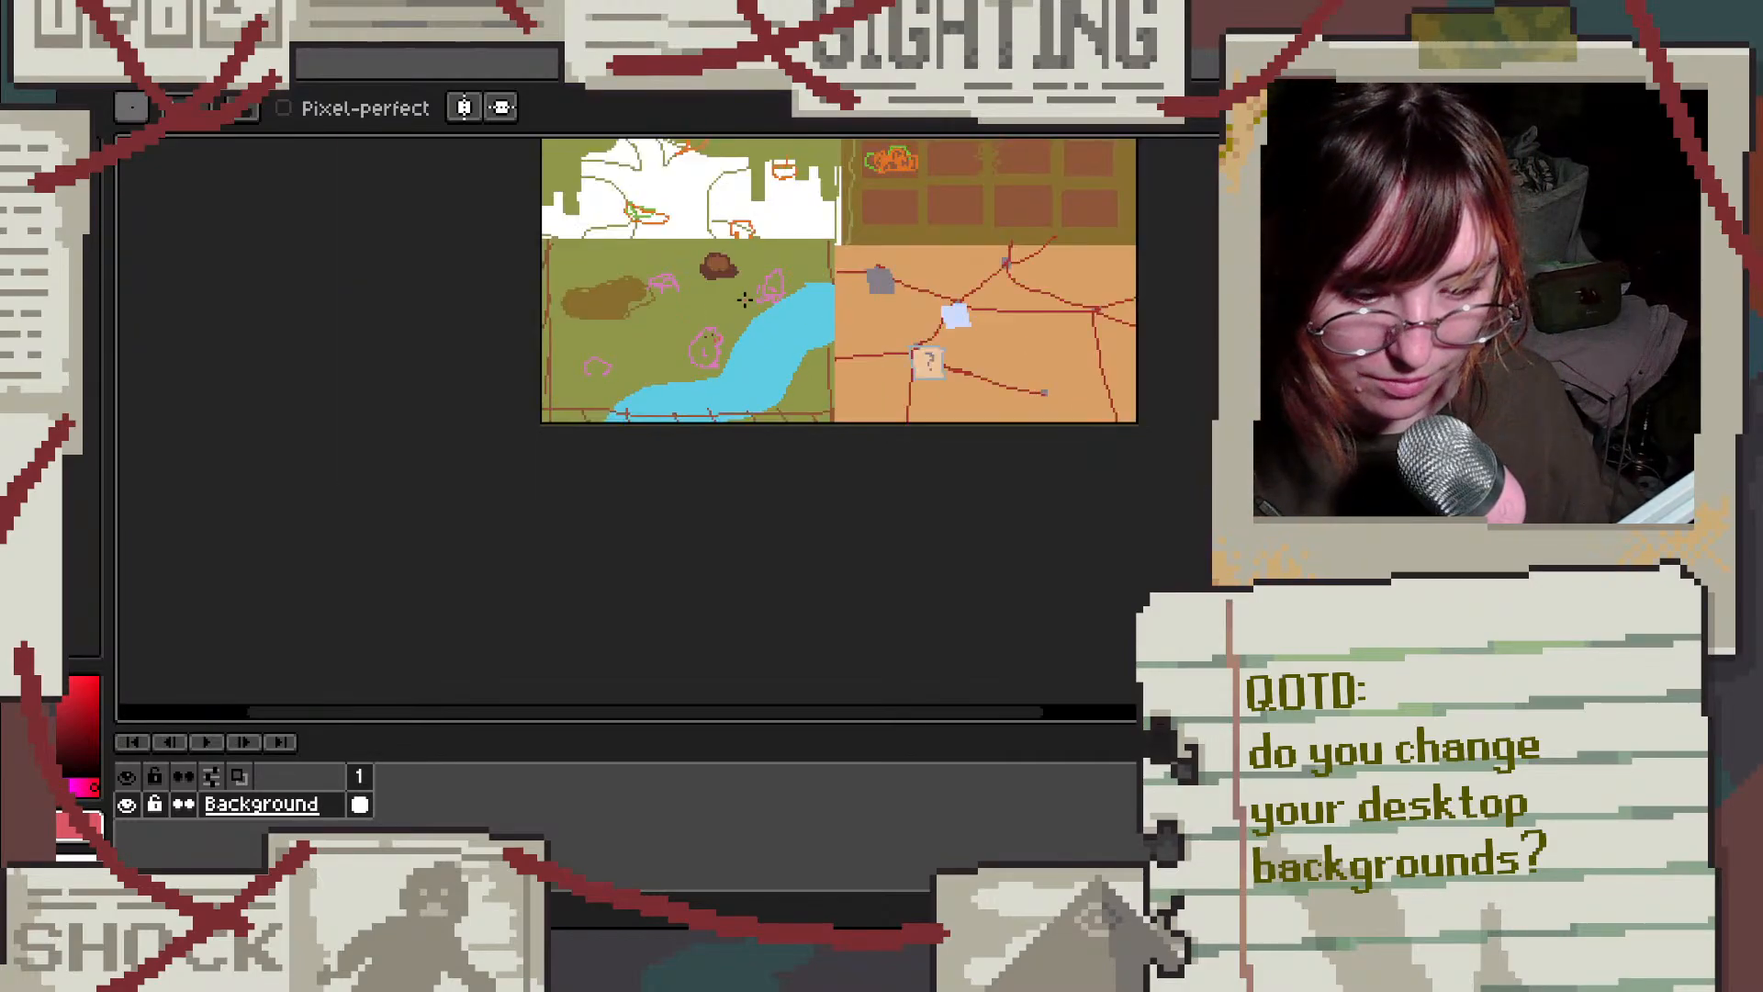
pyautogui.scroll(2, 744, 264)
pyautogui.scroll(-2, 745, 265)
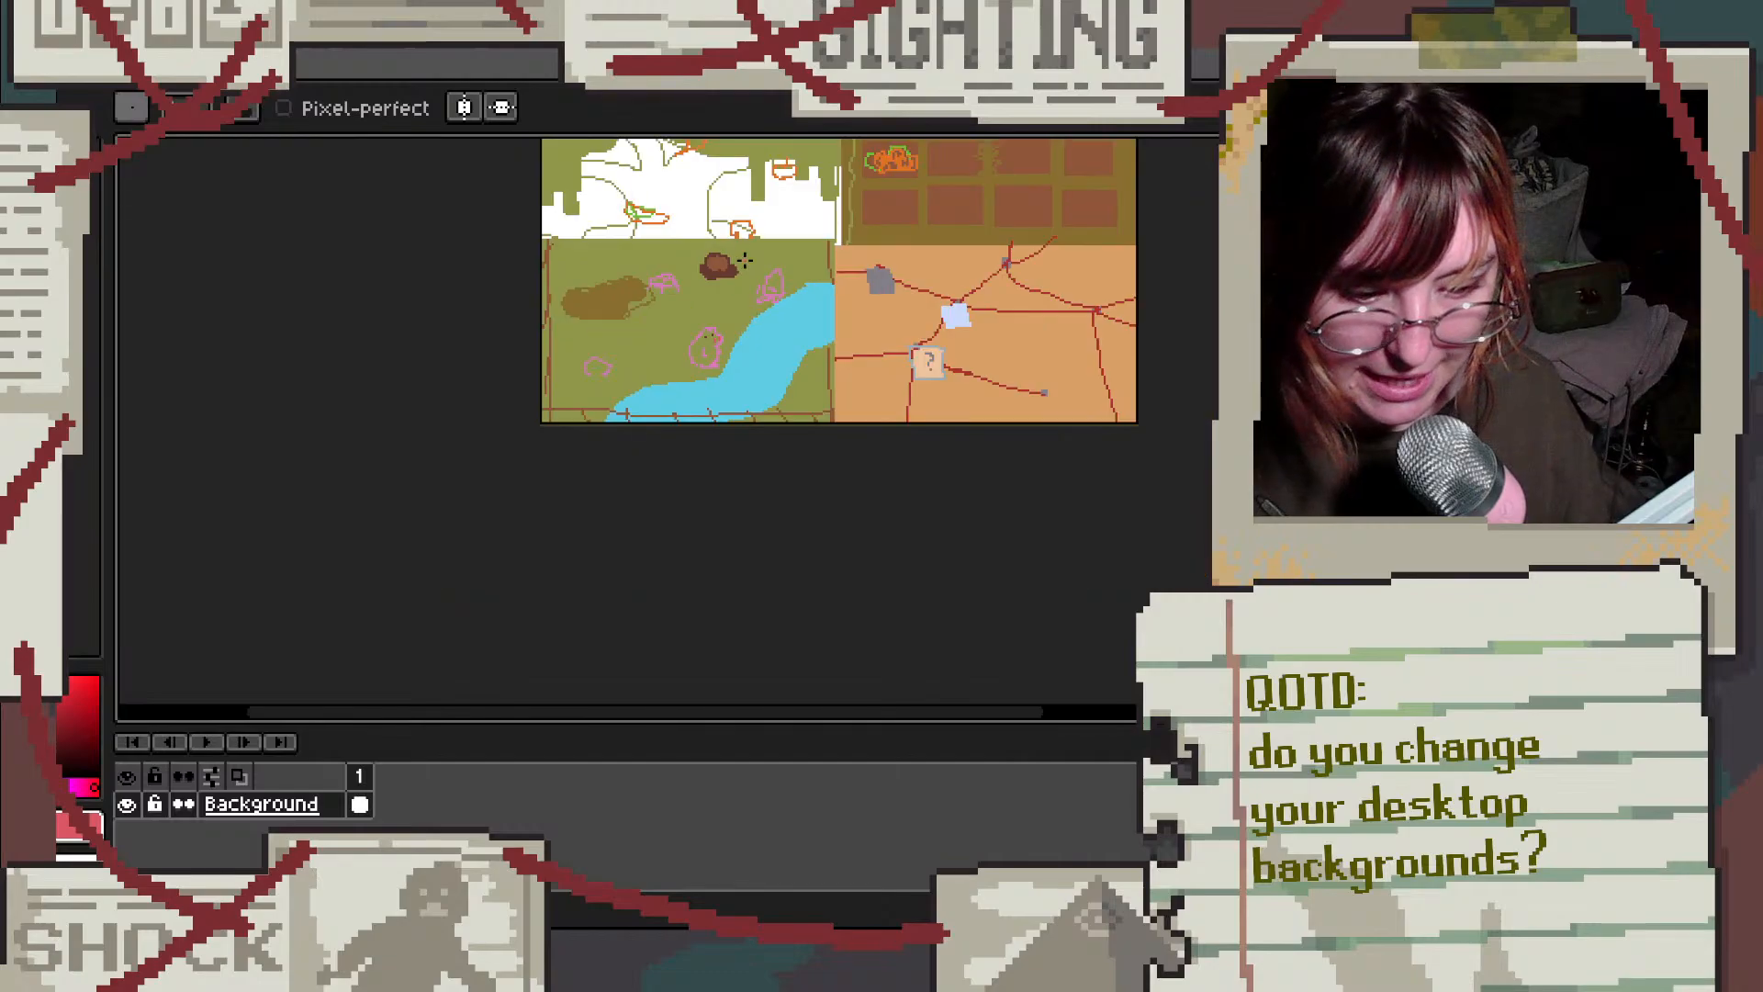
pyautogui.scroll(2, 806, 186)
pyautogui.scroll(-4, 817, 233)
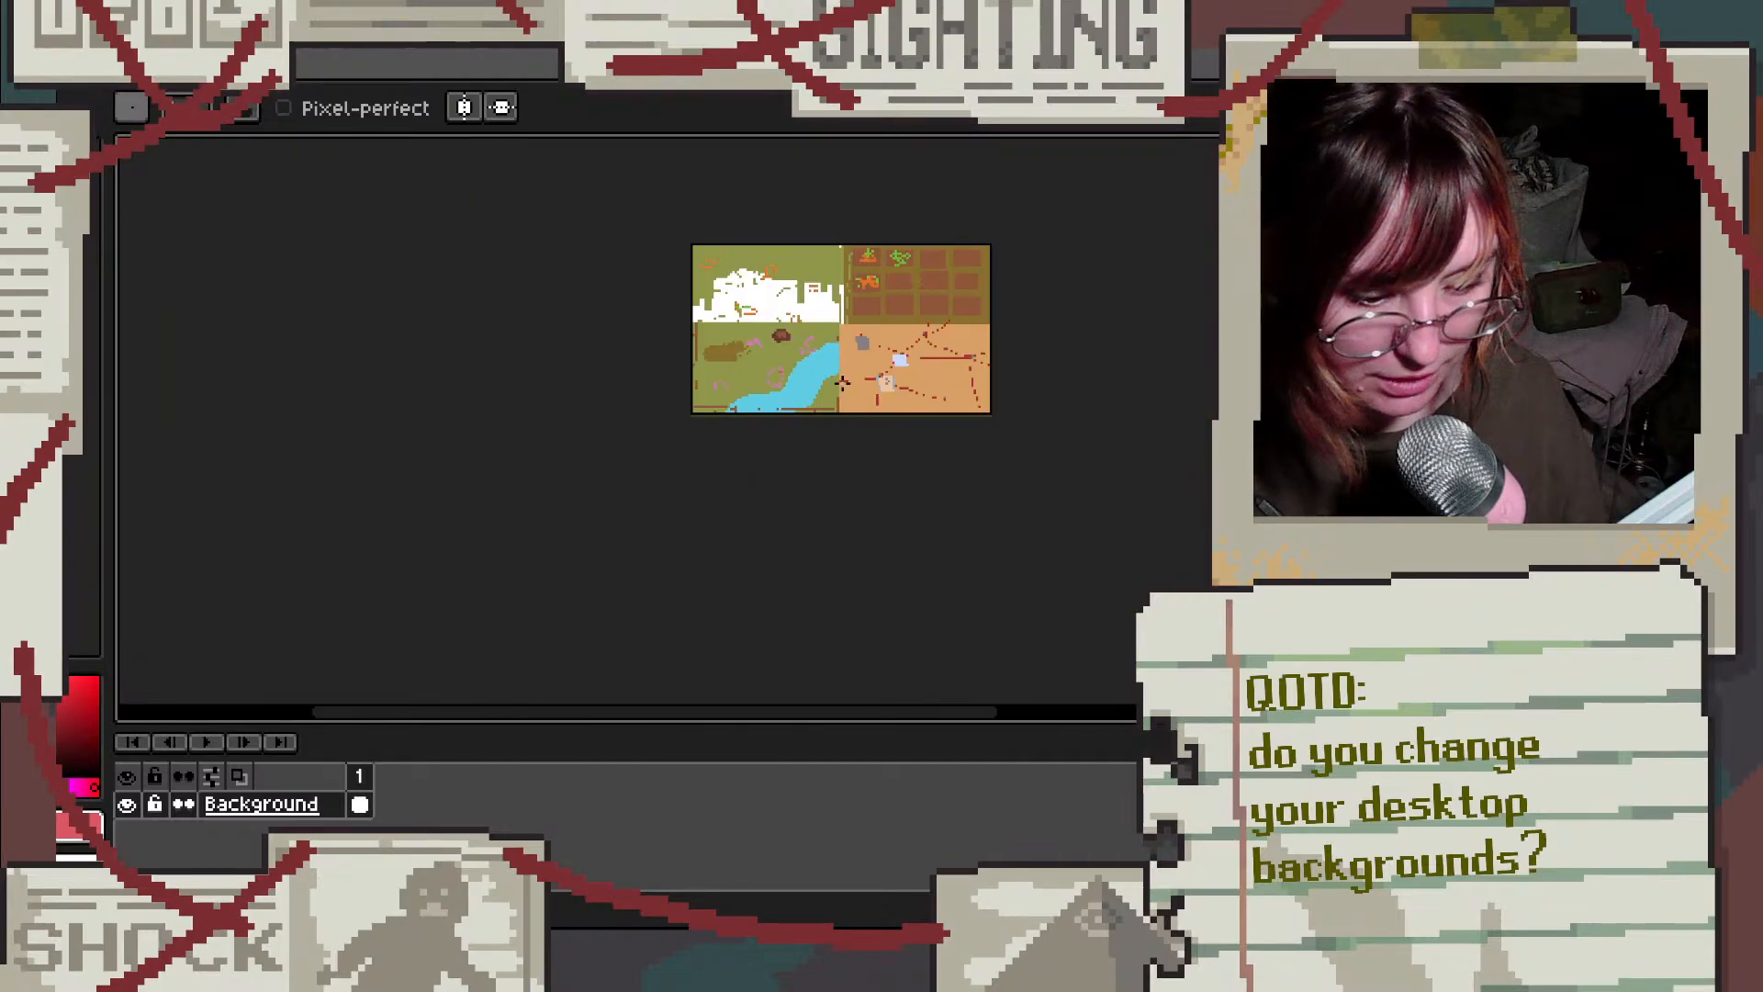
pyautogui.scroll(2, 932, 302)
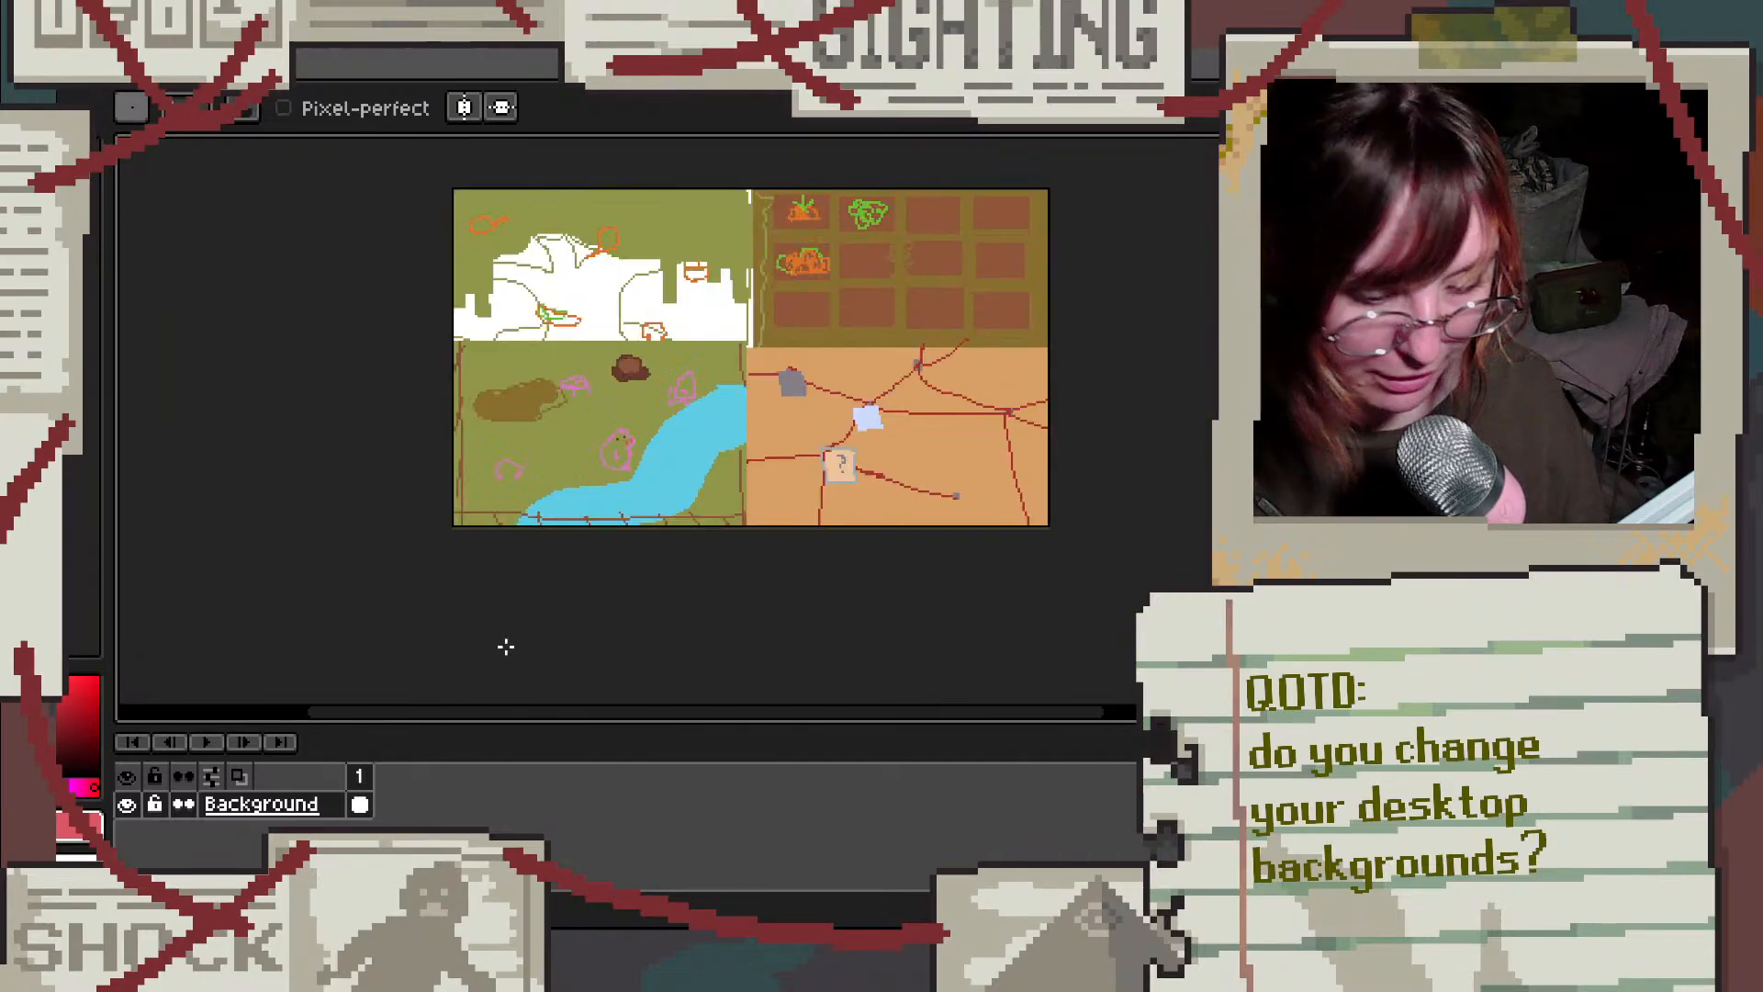
# Step: Add a new layer above the background and fill it completely with the olive green sampled from the sketch
pyautogui.rightClick(264, 808)
pyautogui.click(334, 740)
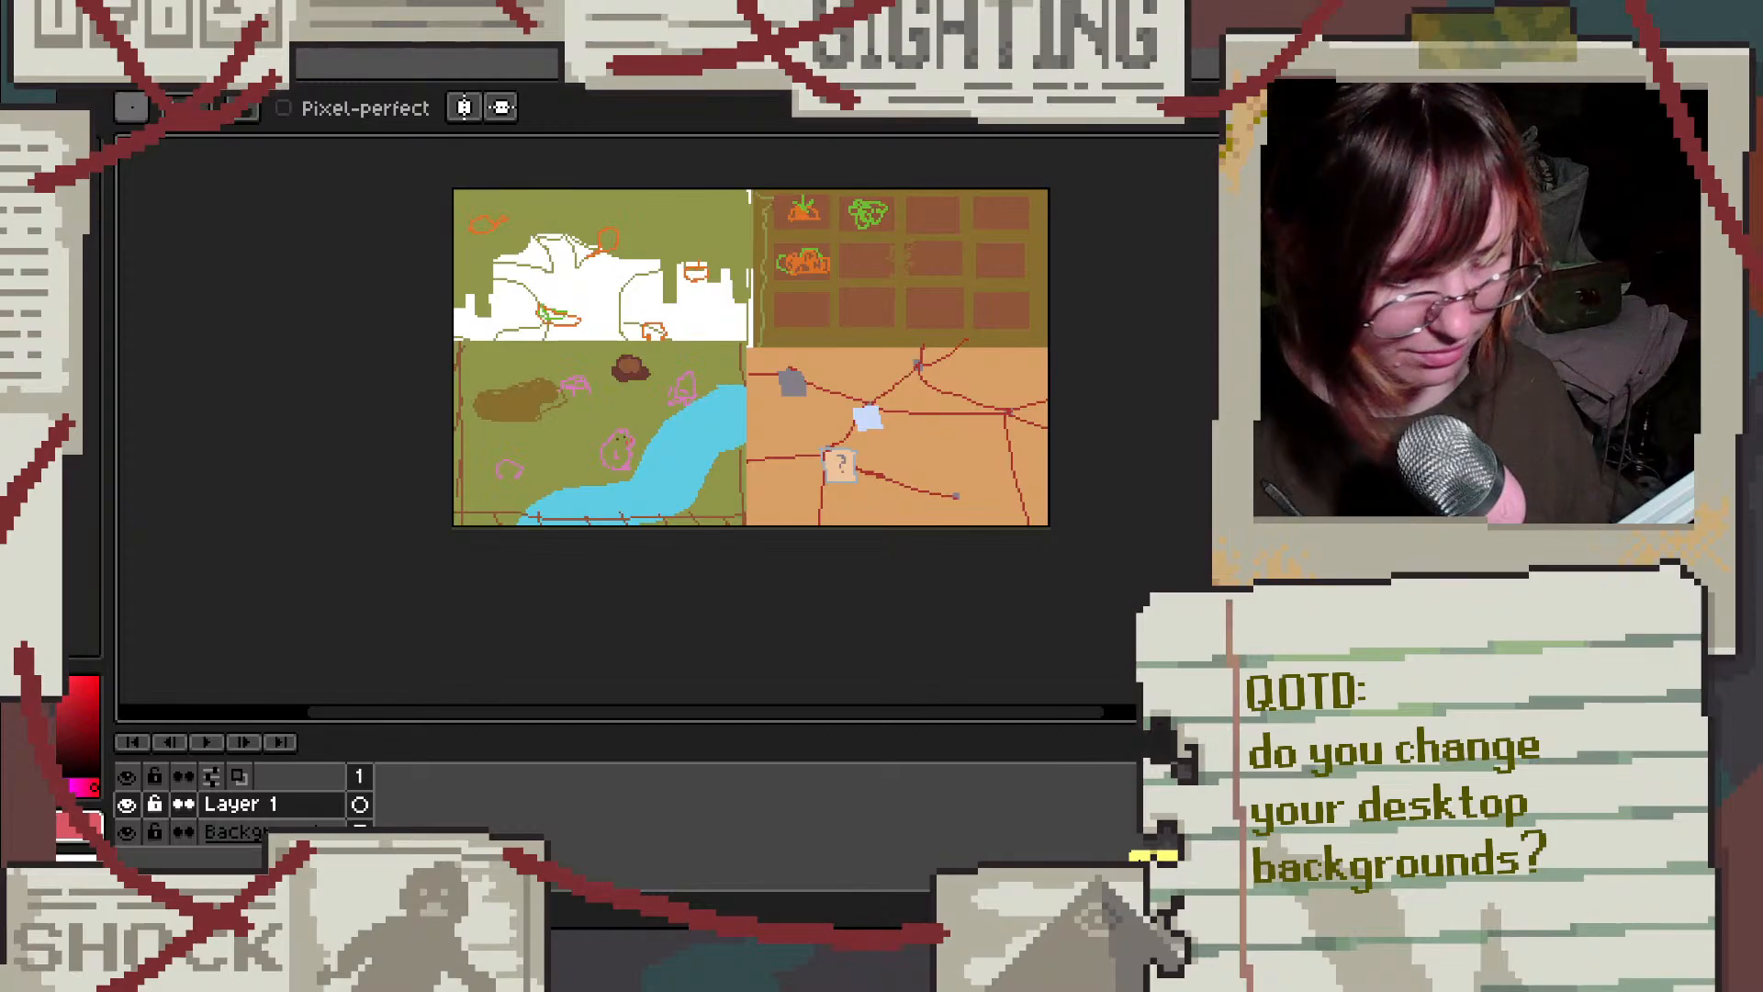
pyautogui.keyDown('alt'); pyautogui.click(673, 306); pyautogui.keyUp('alt')
pyautogui.click(789, 330)
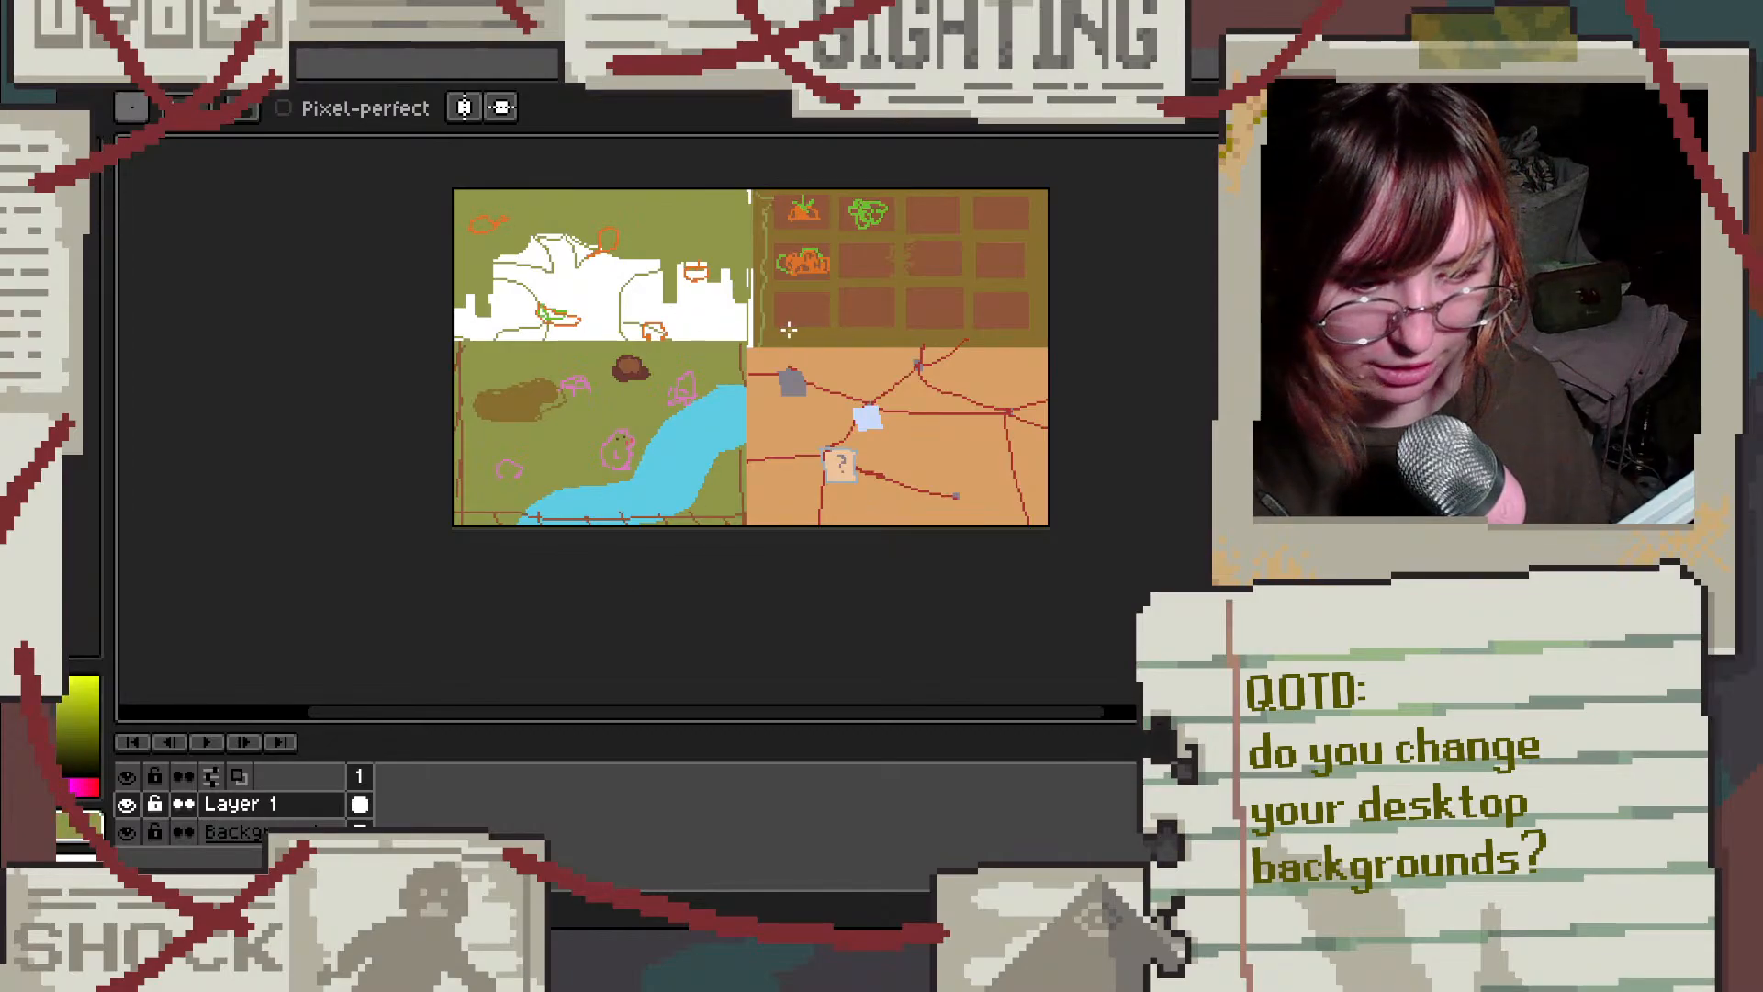
pyautogui.press('g')
pyautogui.click(805, 353)
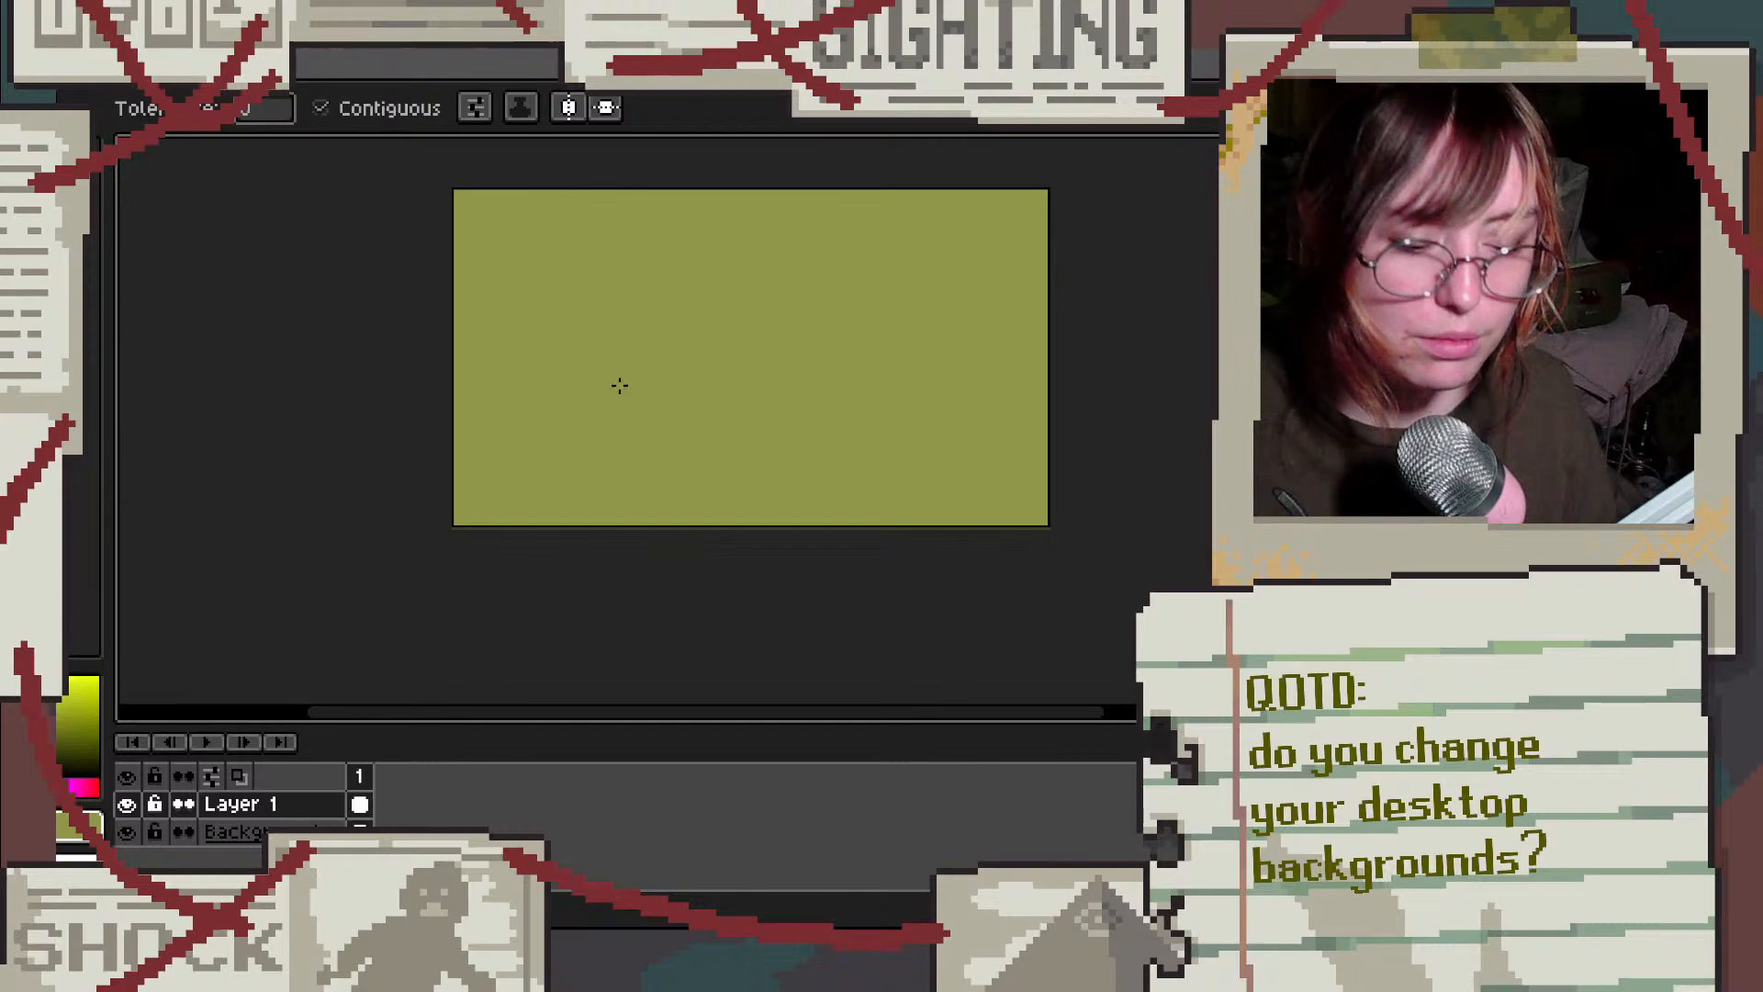
pyautogui.scroll(-1, 817, 369)
pyautogui.scroll(1, 884, 365)
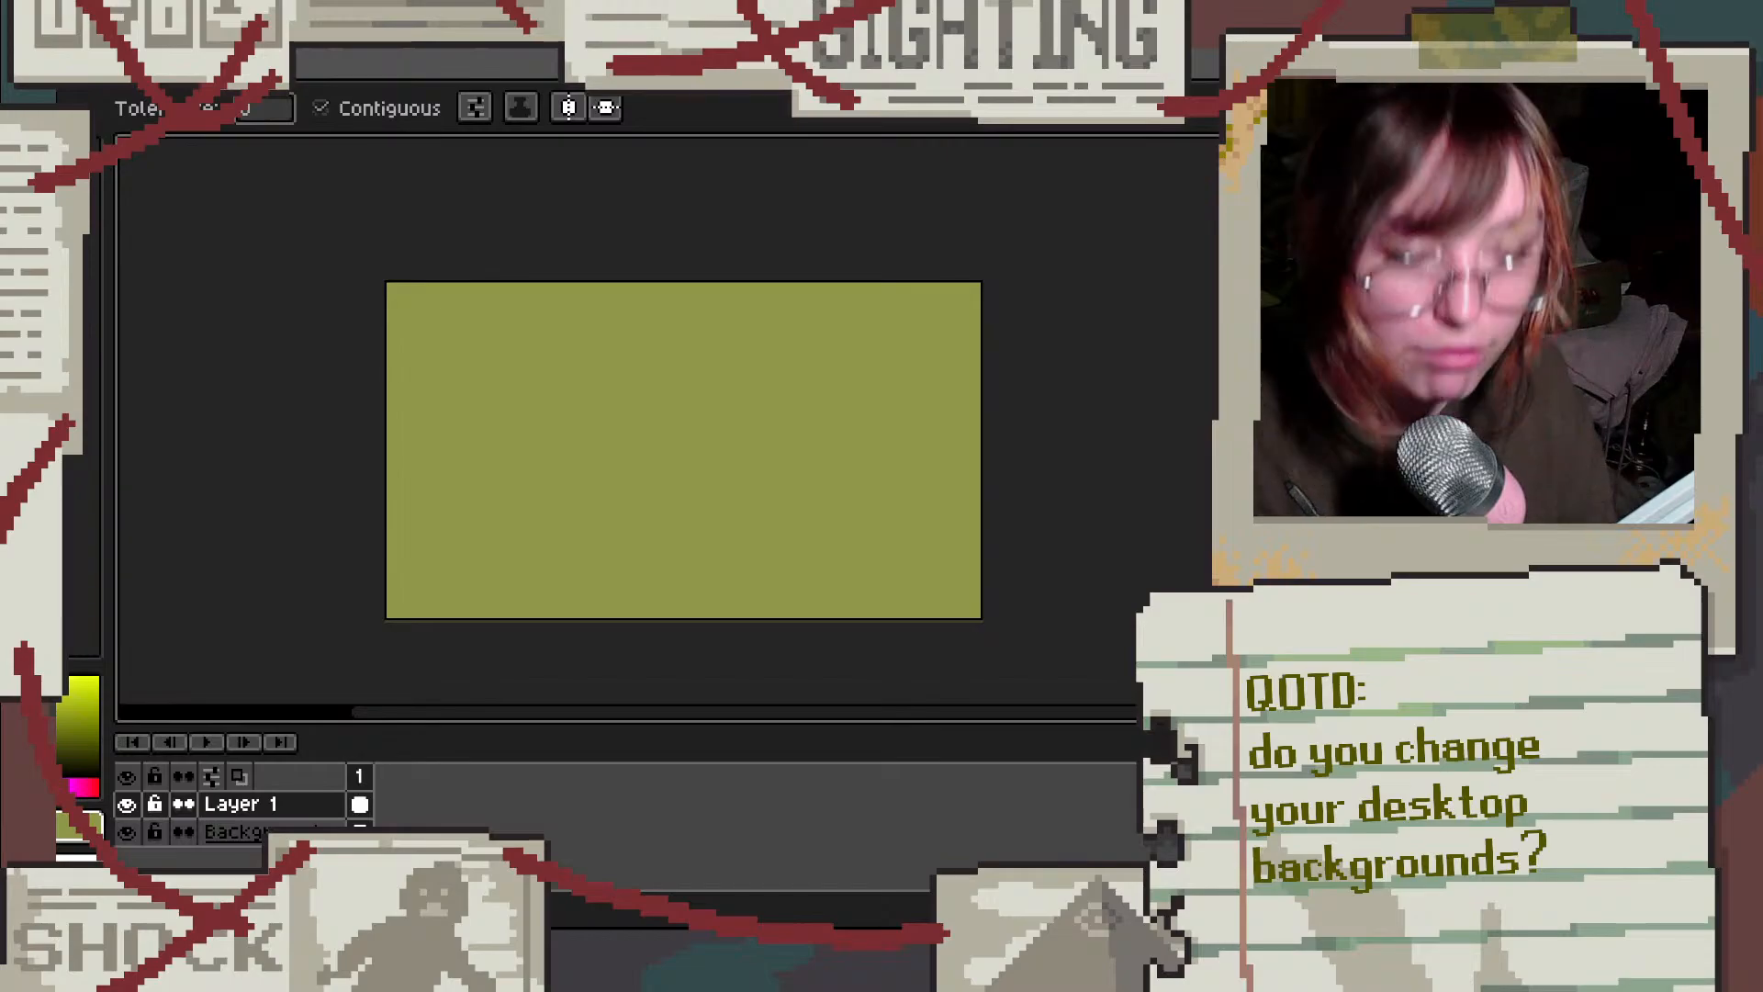
# Step: Switch to the web browser, browse image results for "pigs in the wild" and preview the photo of a boar with striped piglets
pyautogui.moveTo(514, 0); pyautogui.dragTo(686, 101)
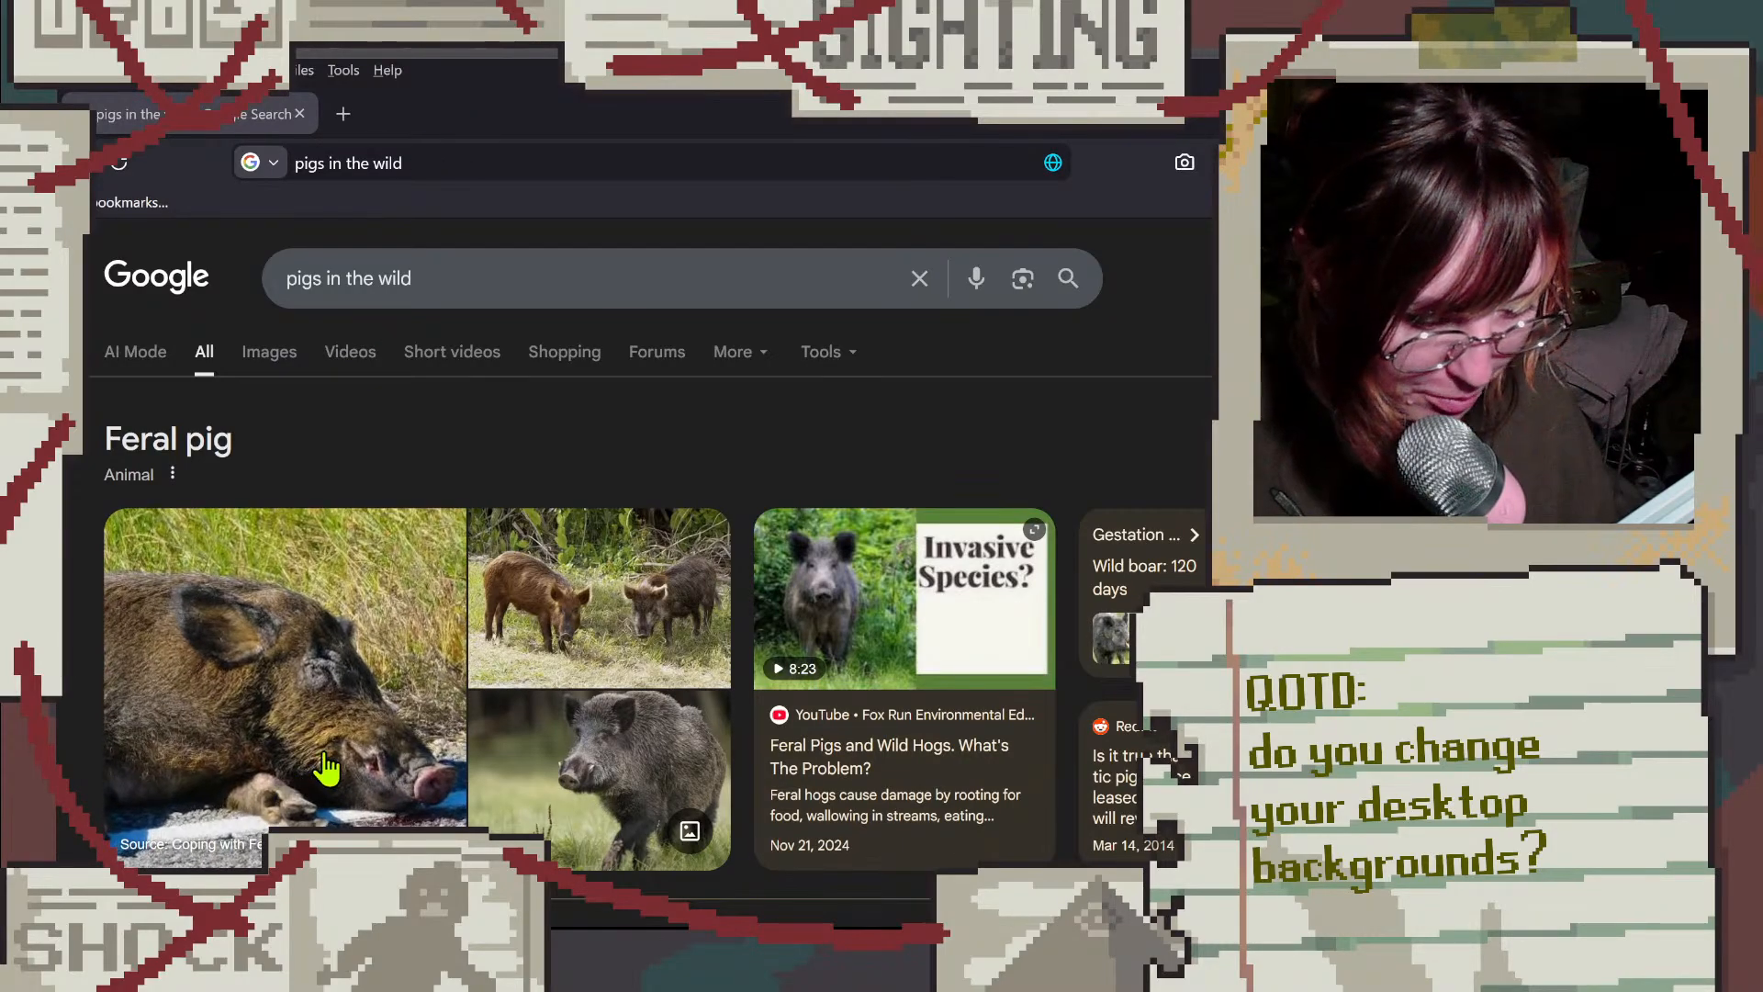
pyautogui.click(273, 352)
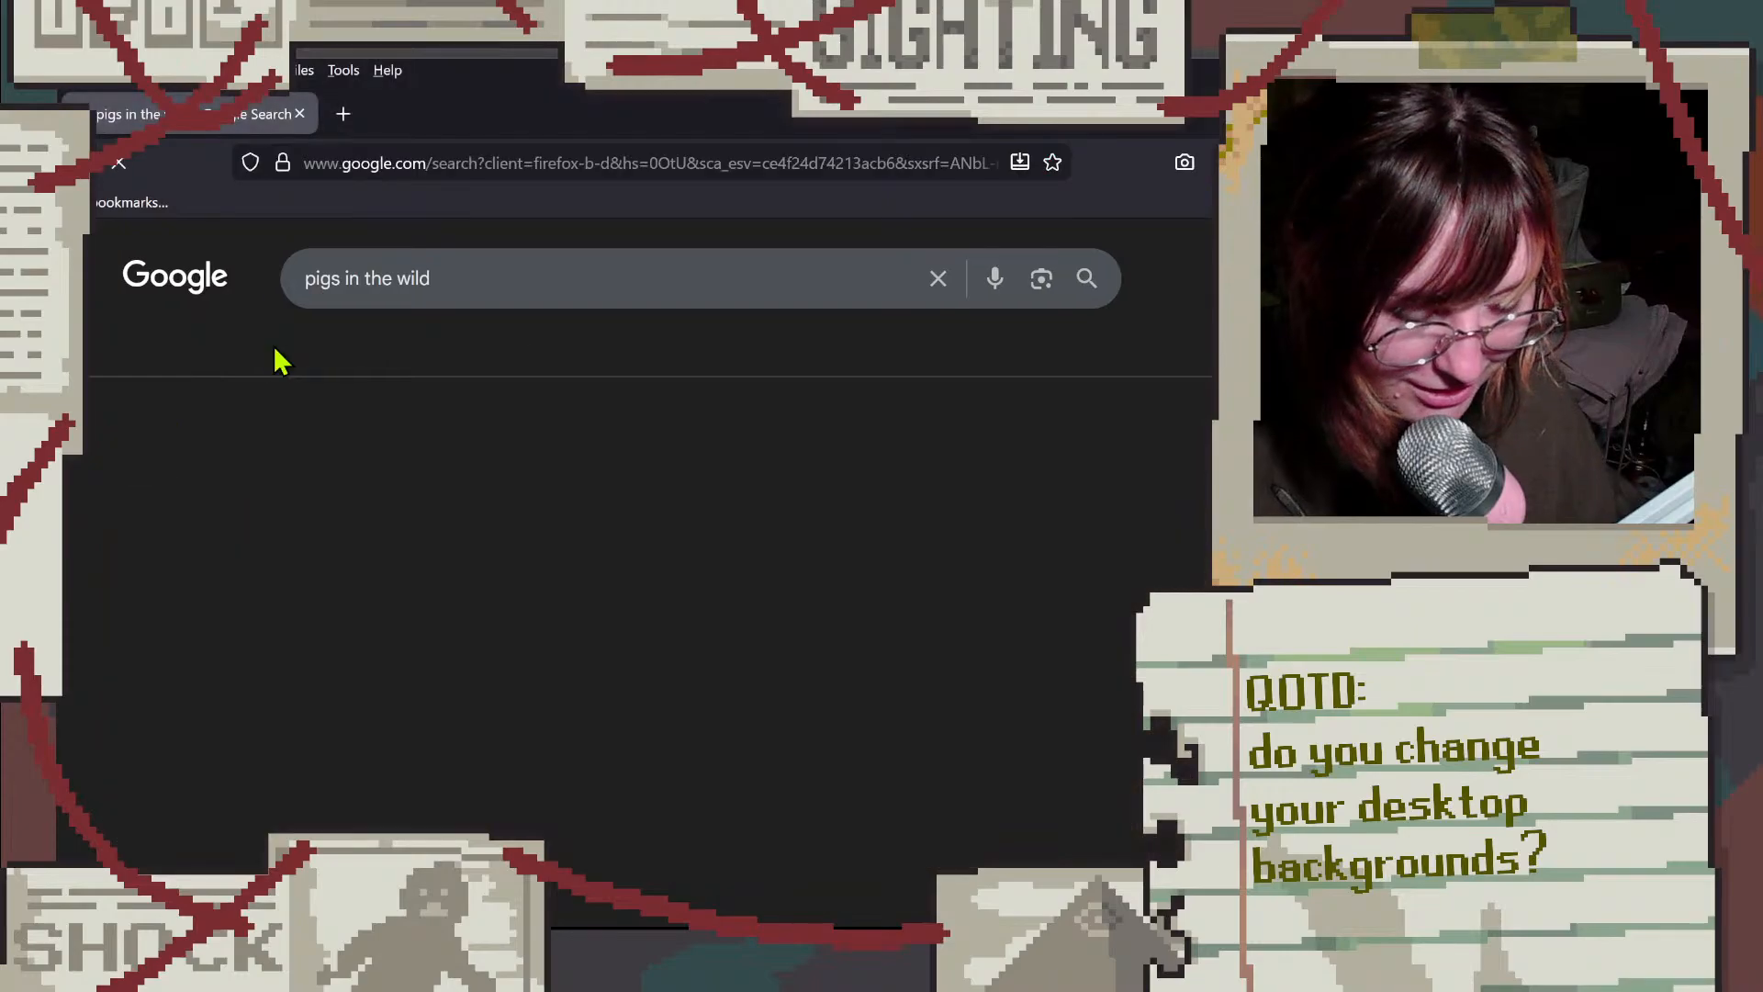
pyautogui.scroll(-5, 776, 441)
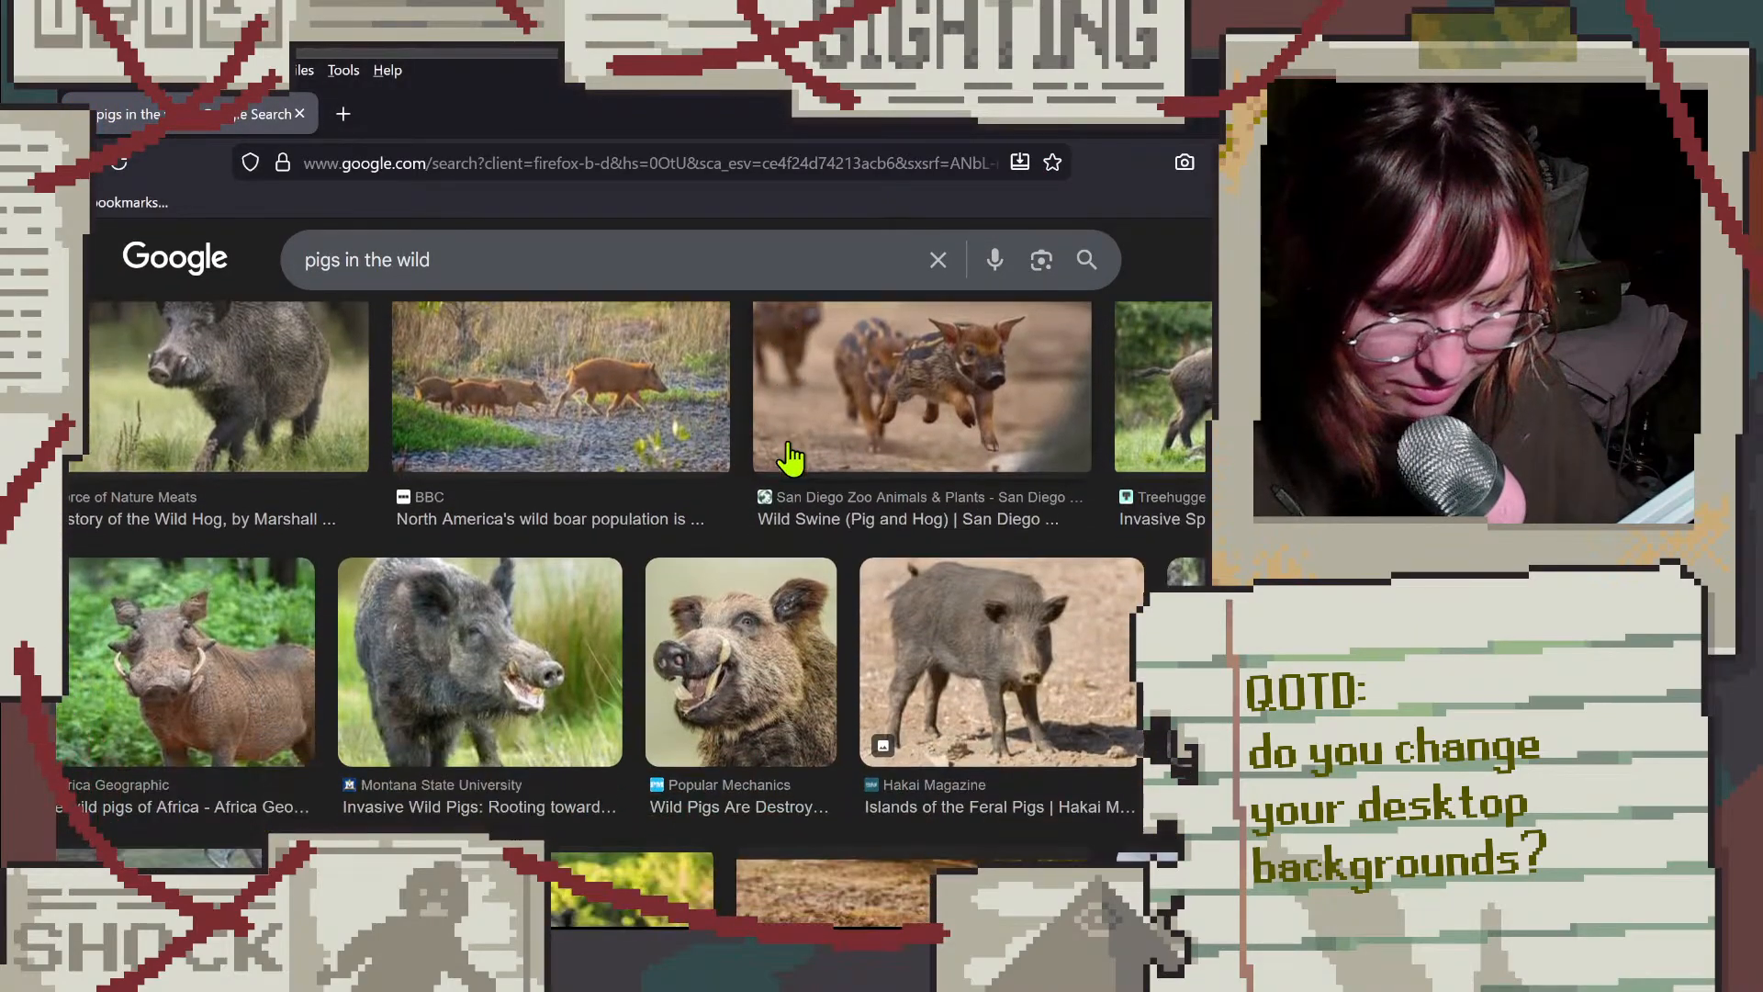
pyautogui.scroll(-2, 788, 464)
pyautogui.scroll(-3, 598, 551)
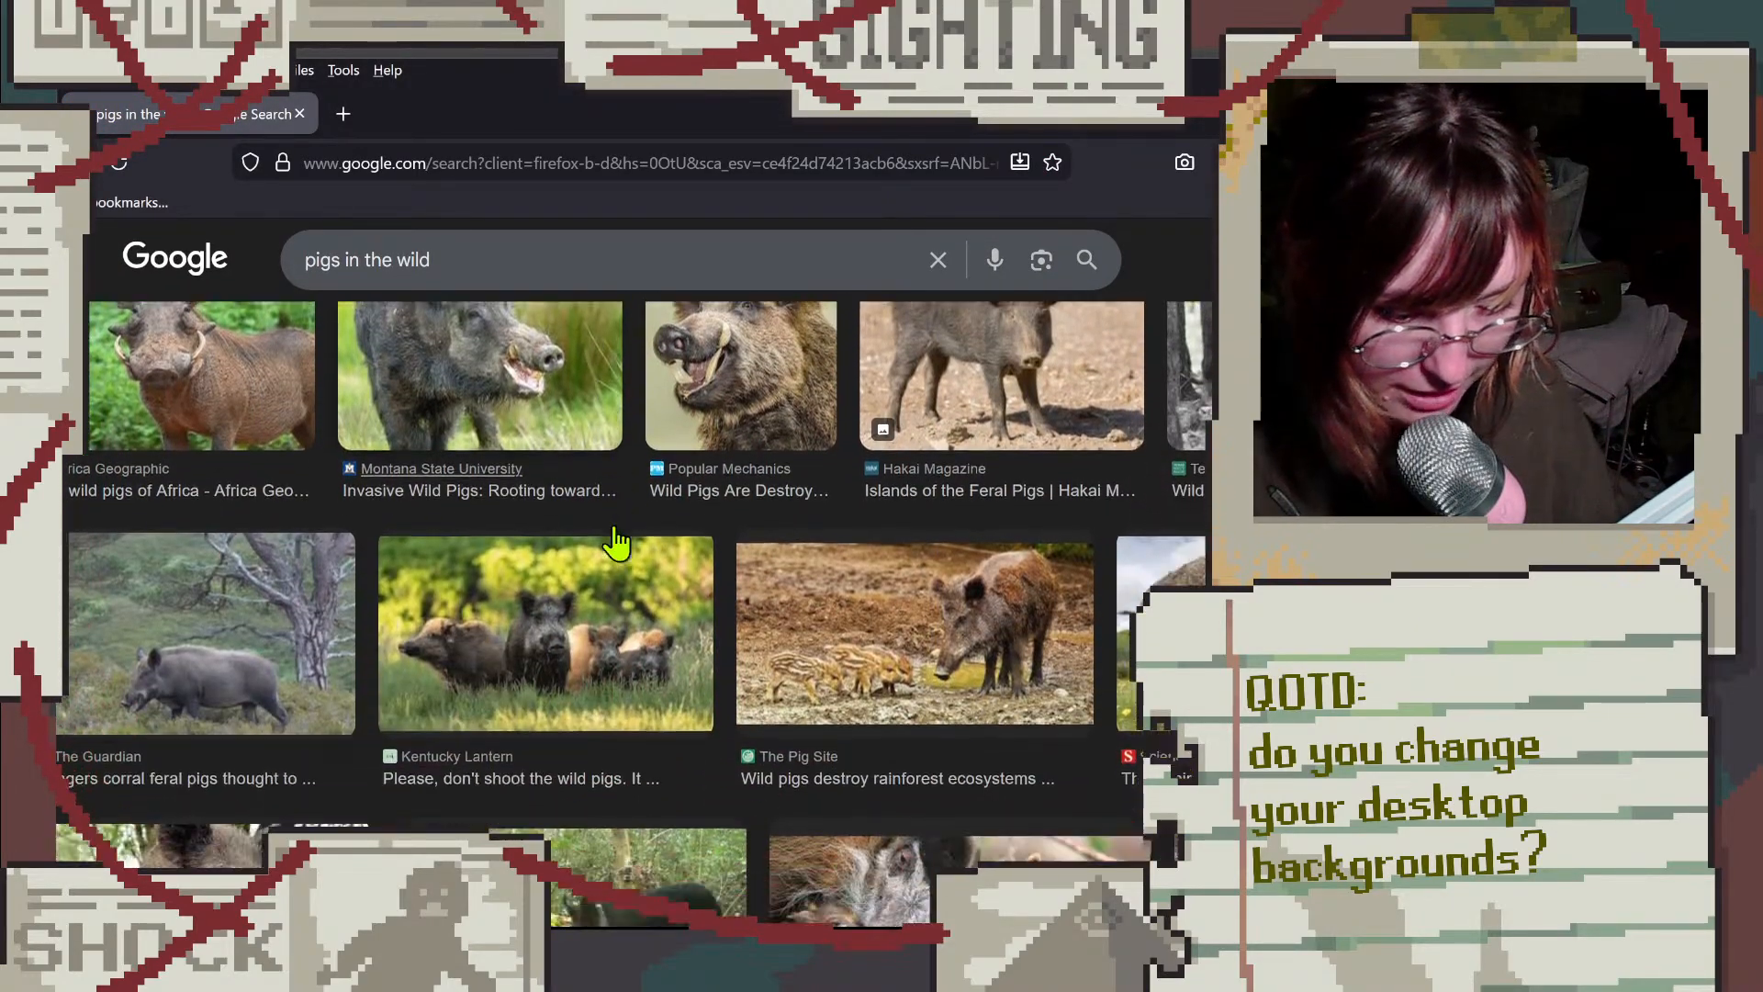
pyautogui.scroll(-2, 900, 551)
pyautogui.click(897, 531)
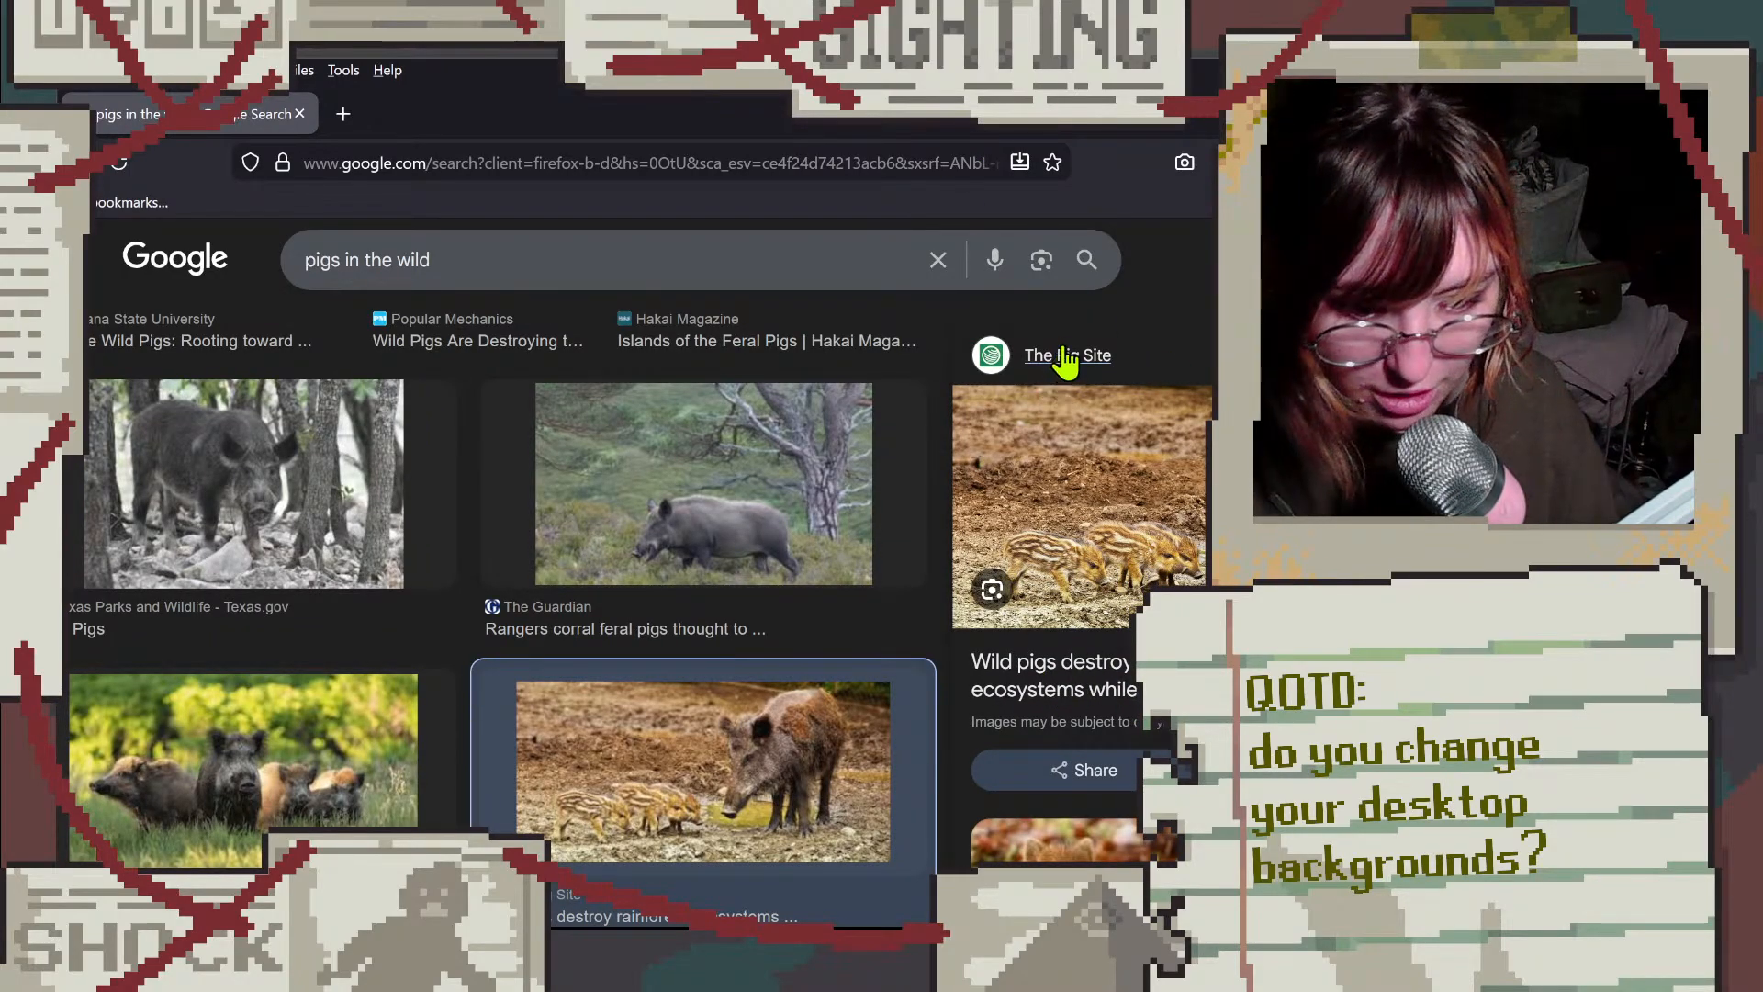
# Step: Open The Pig Site article about wild pigs destroying rainforest ecosystems and examine its photo and introduction
pyautogui.click(1066, 360)
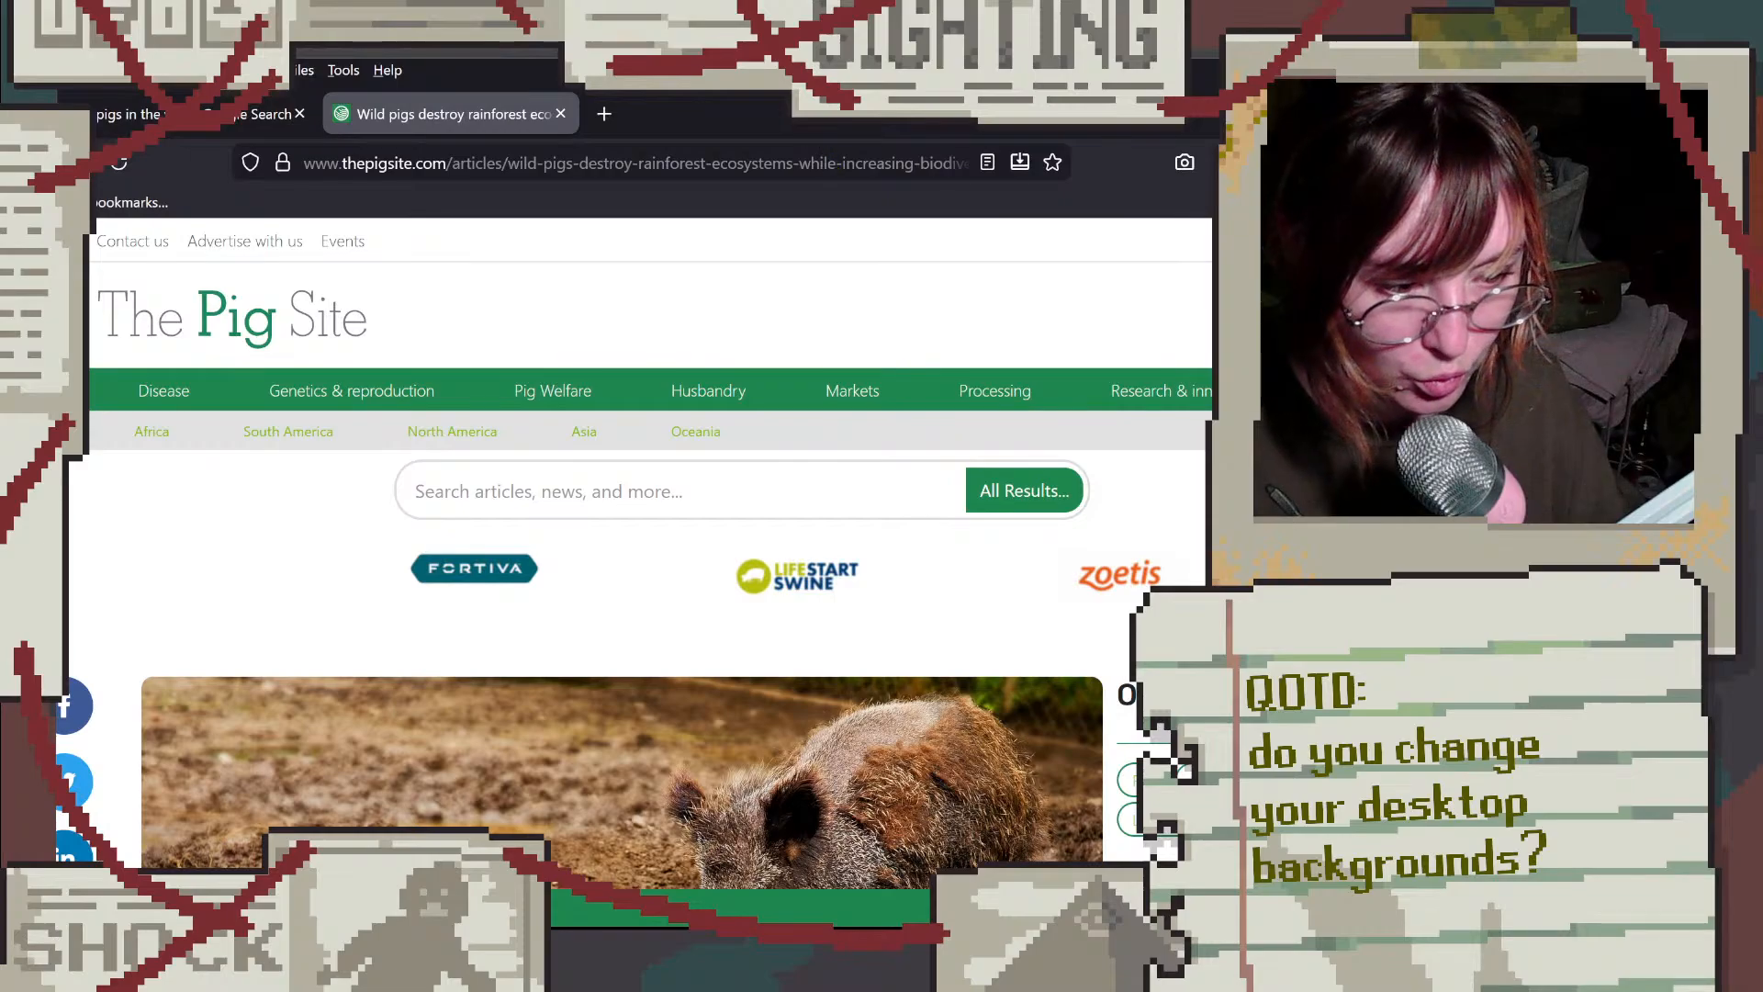
pyautogui.scroll(-2, 1015, 582)
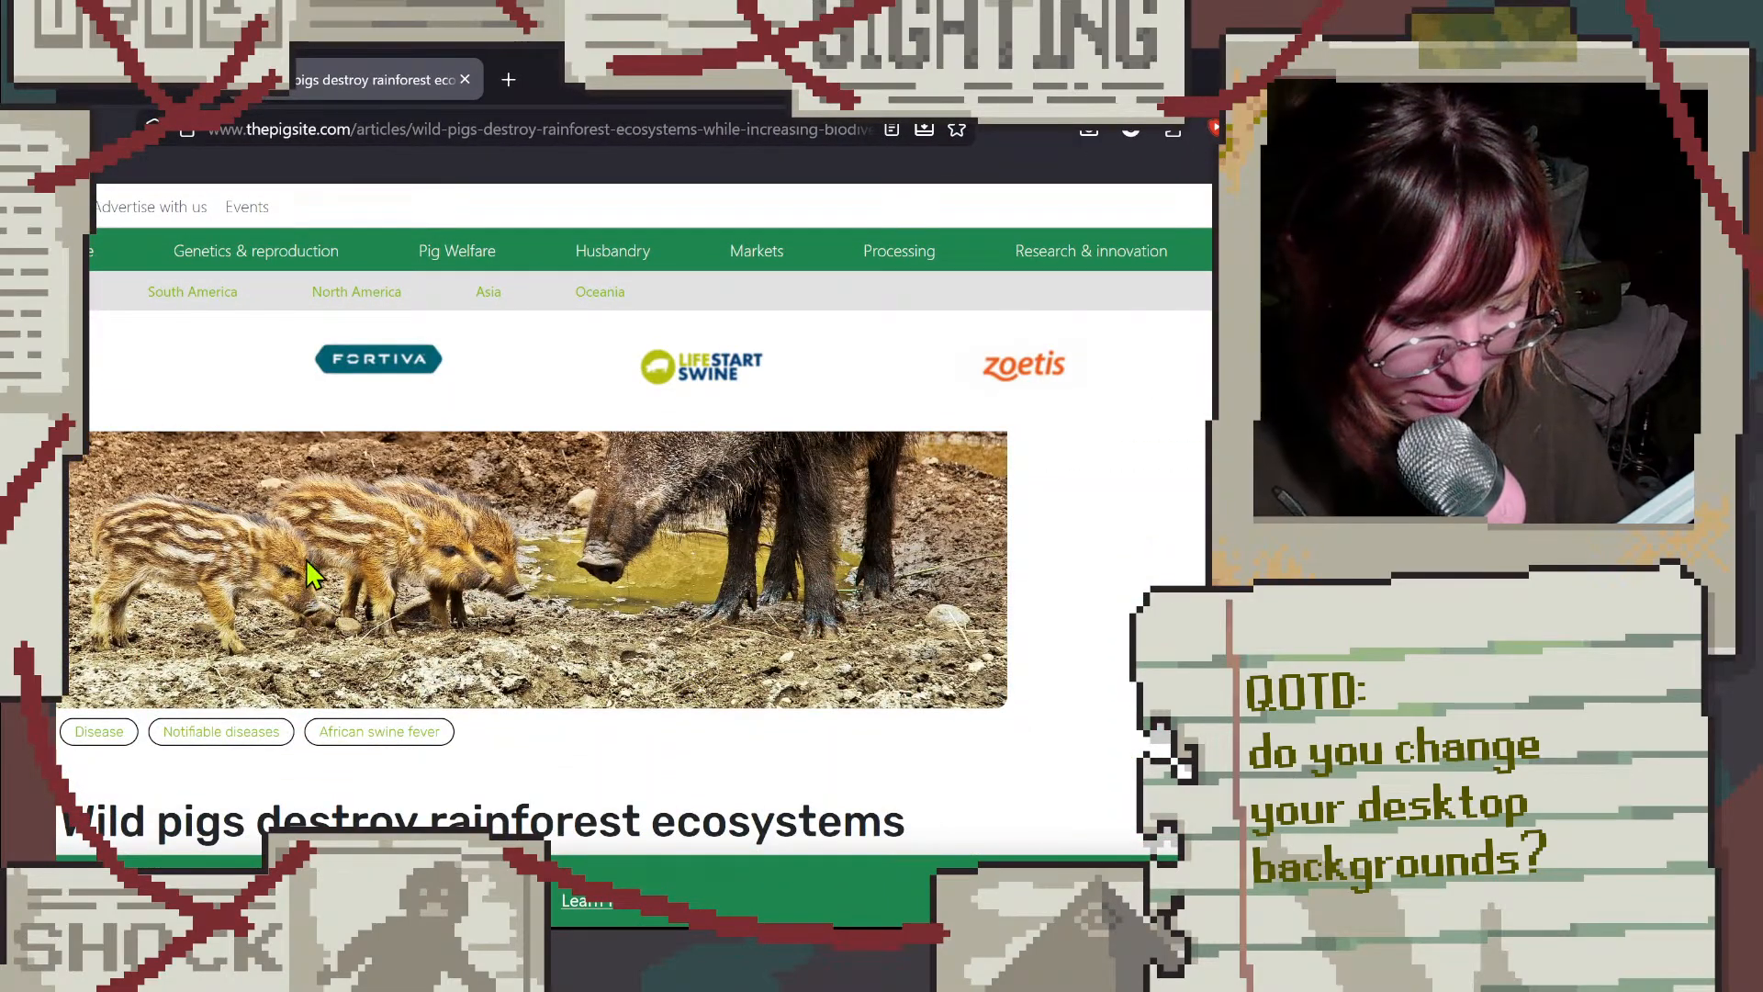
pyautogui.scroll(-4, 306, 559)
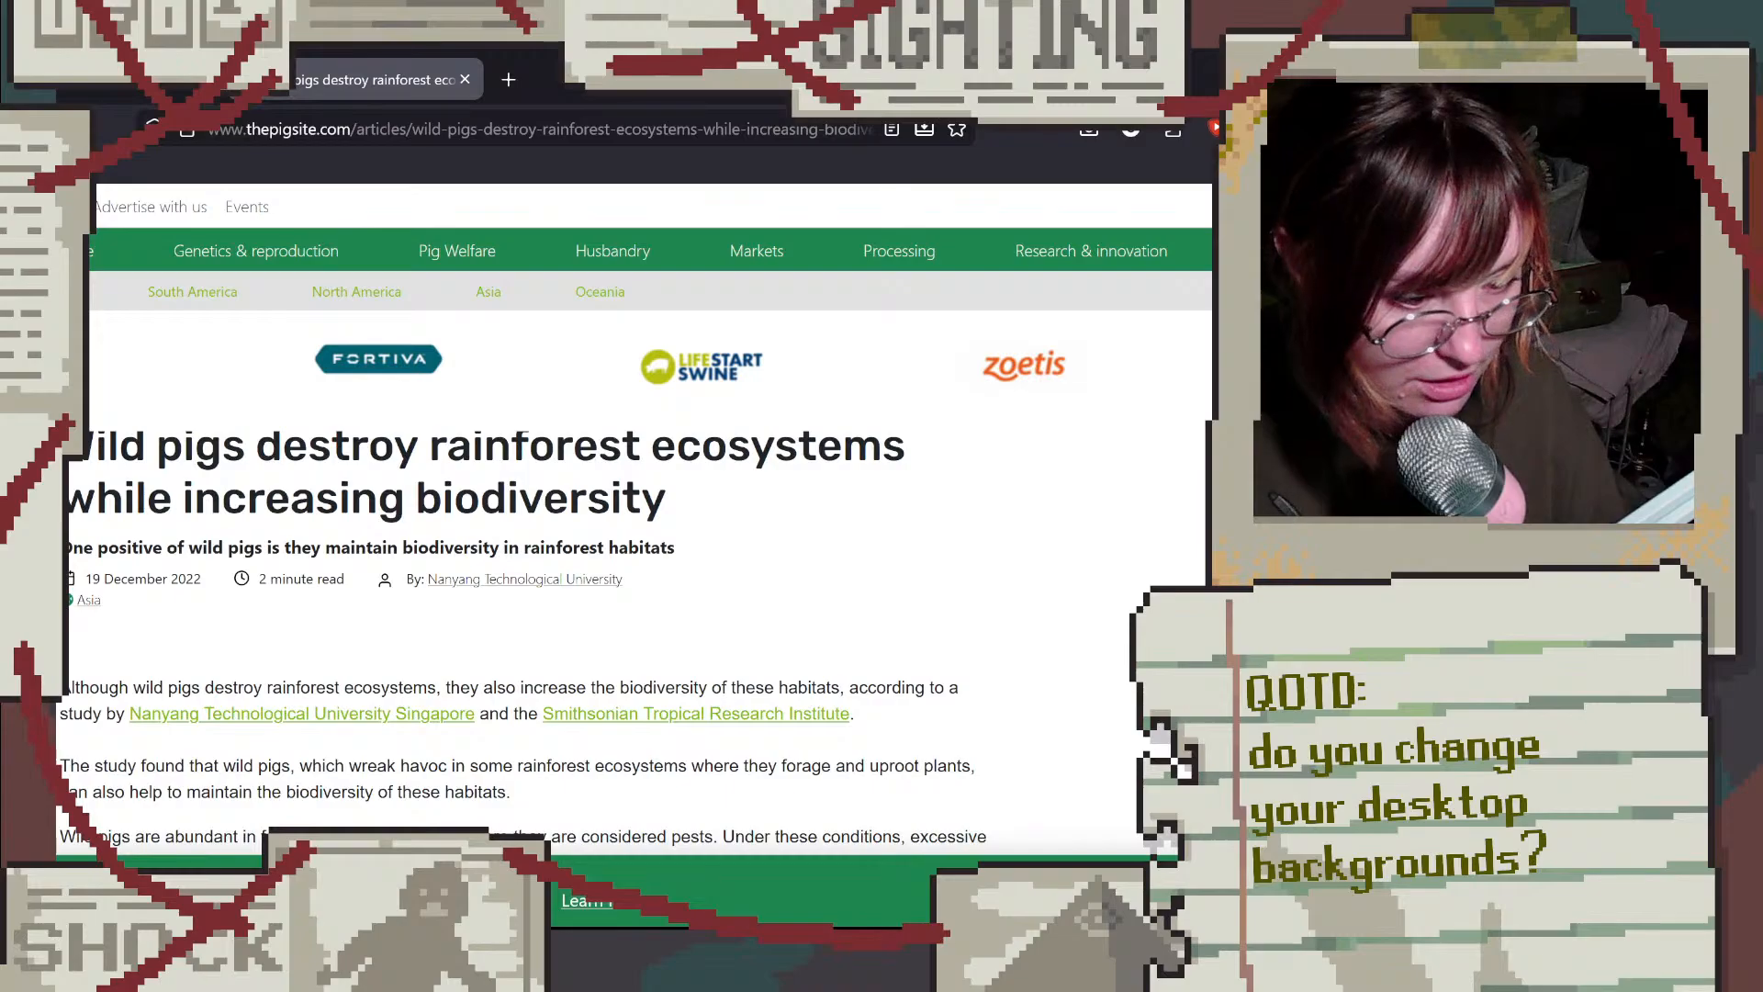
# Step: Go to The Pig Site's home page, look through its news and sponsor articles, and close the site
pyautogui.hotkey('alt', 'Left')
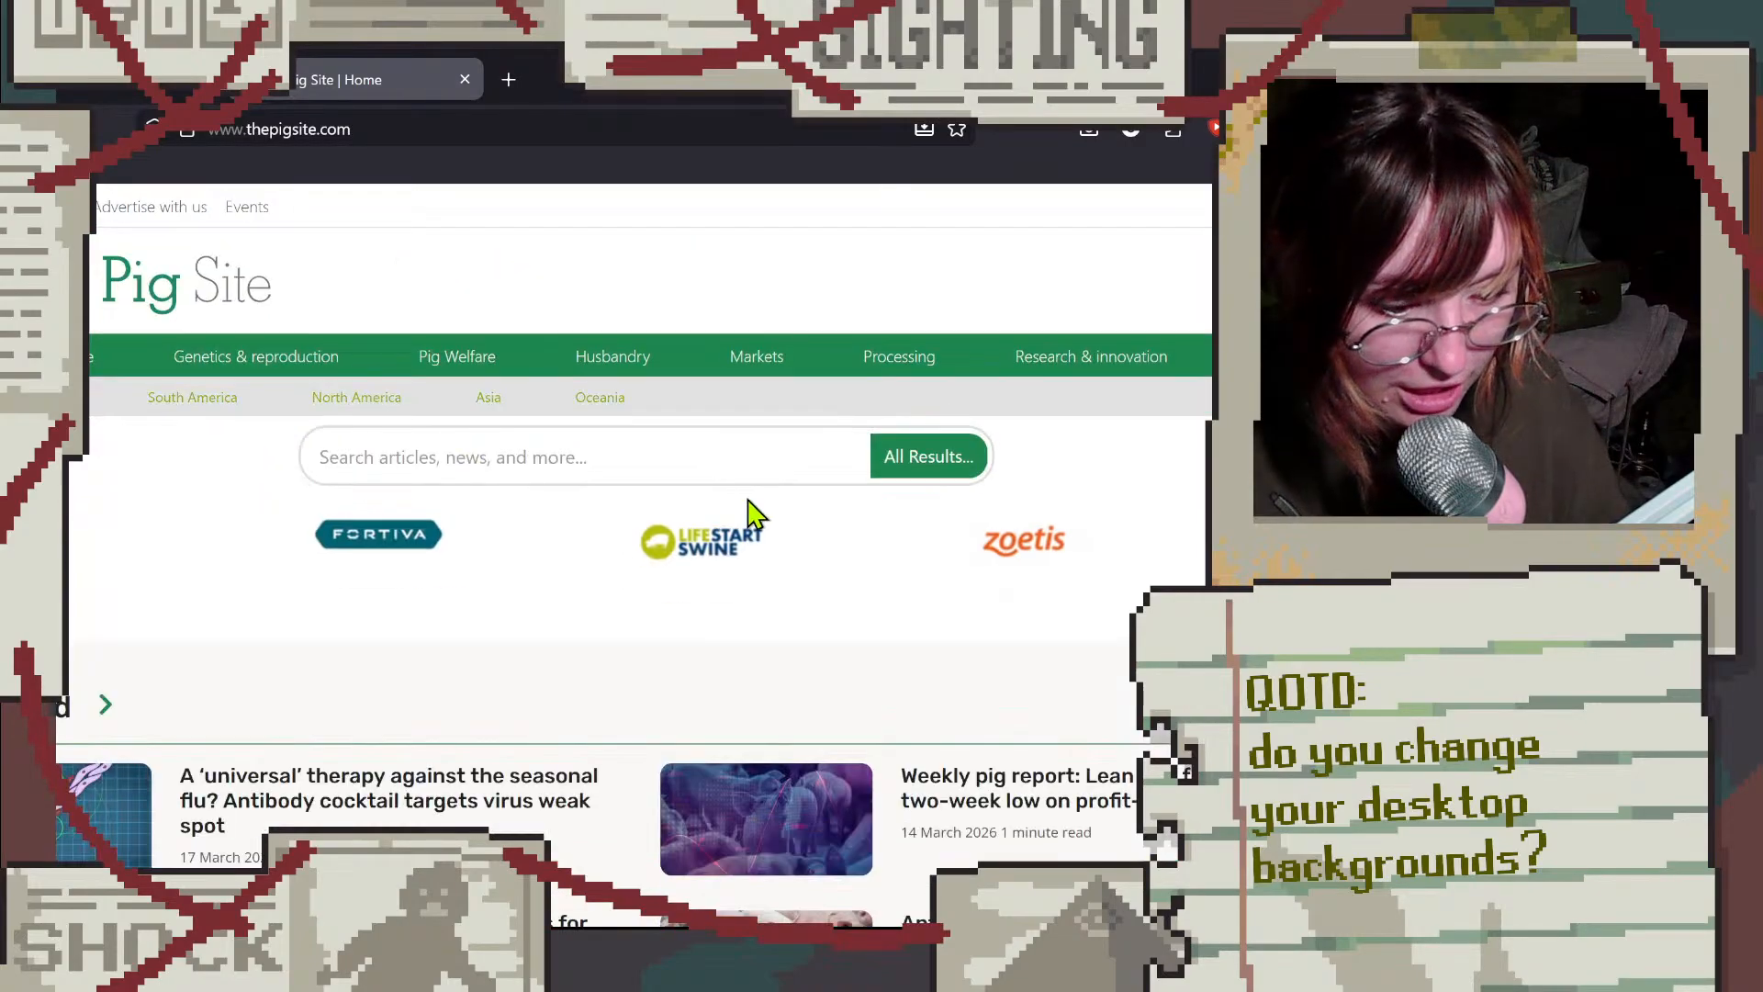
pyautogui.scroll(-5, 748, 513)
pyautogui.scroll(1, 587, 584)
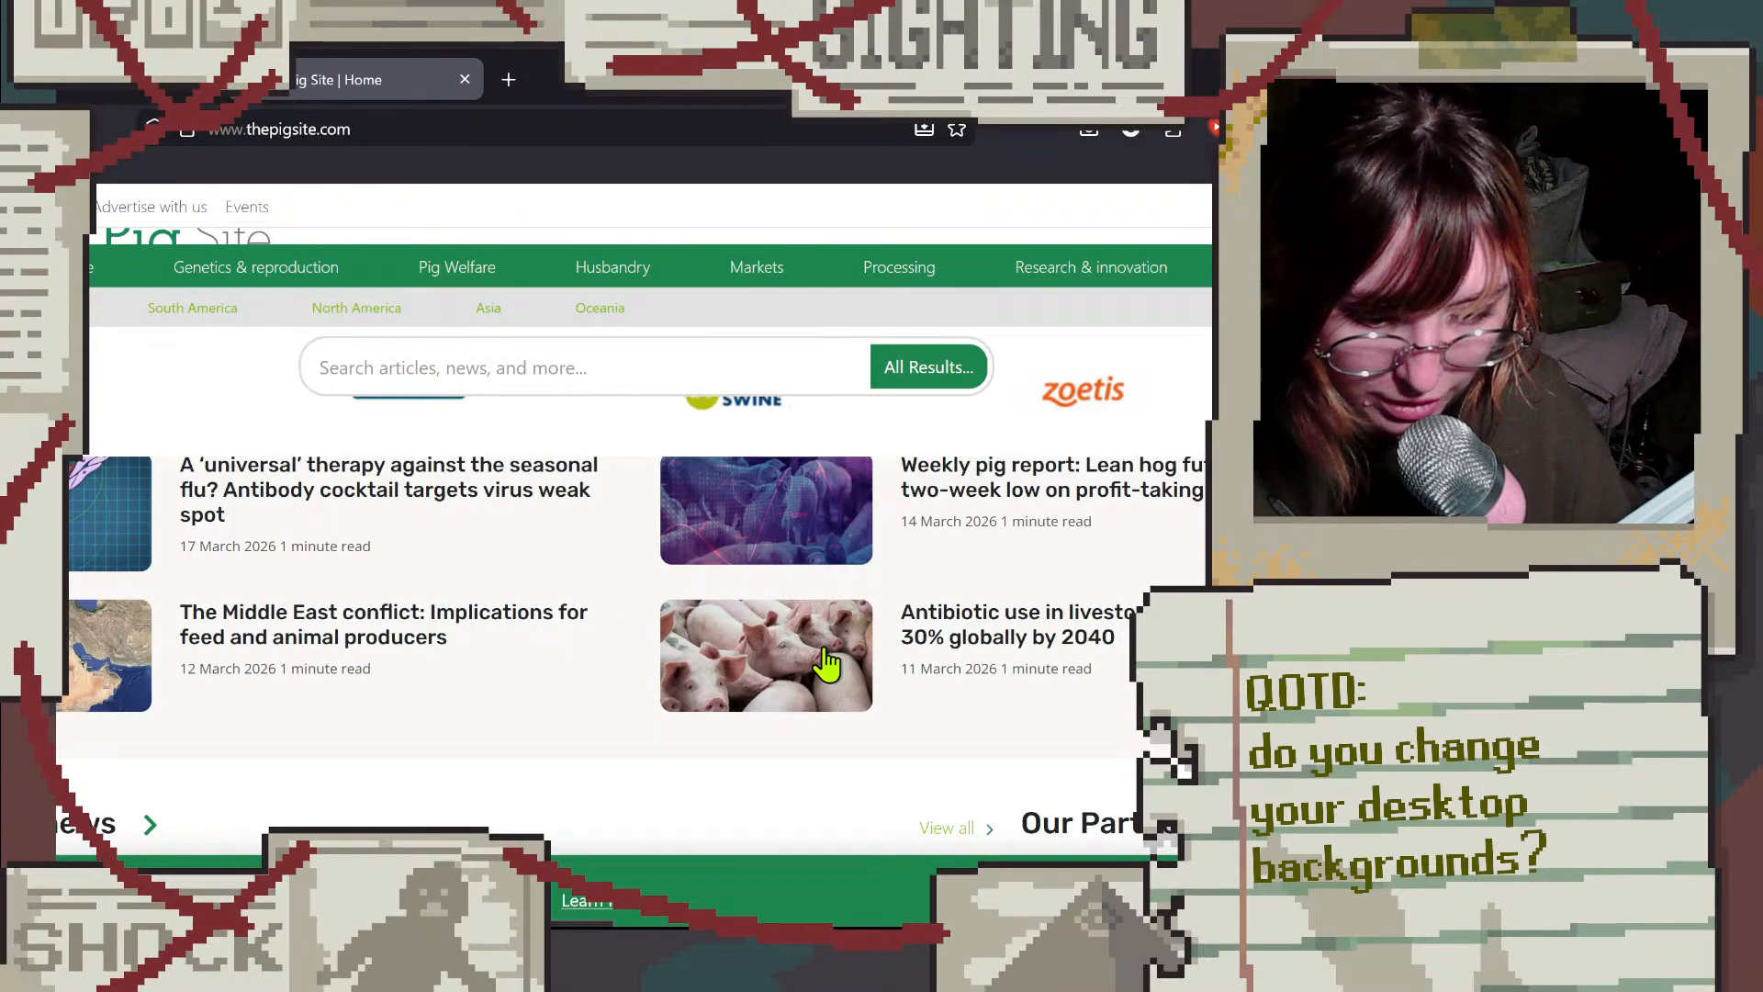
pyautogui.scroll(-2, 788, 670)
pyautogui.scroll(-2, 787, 667)
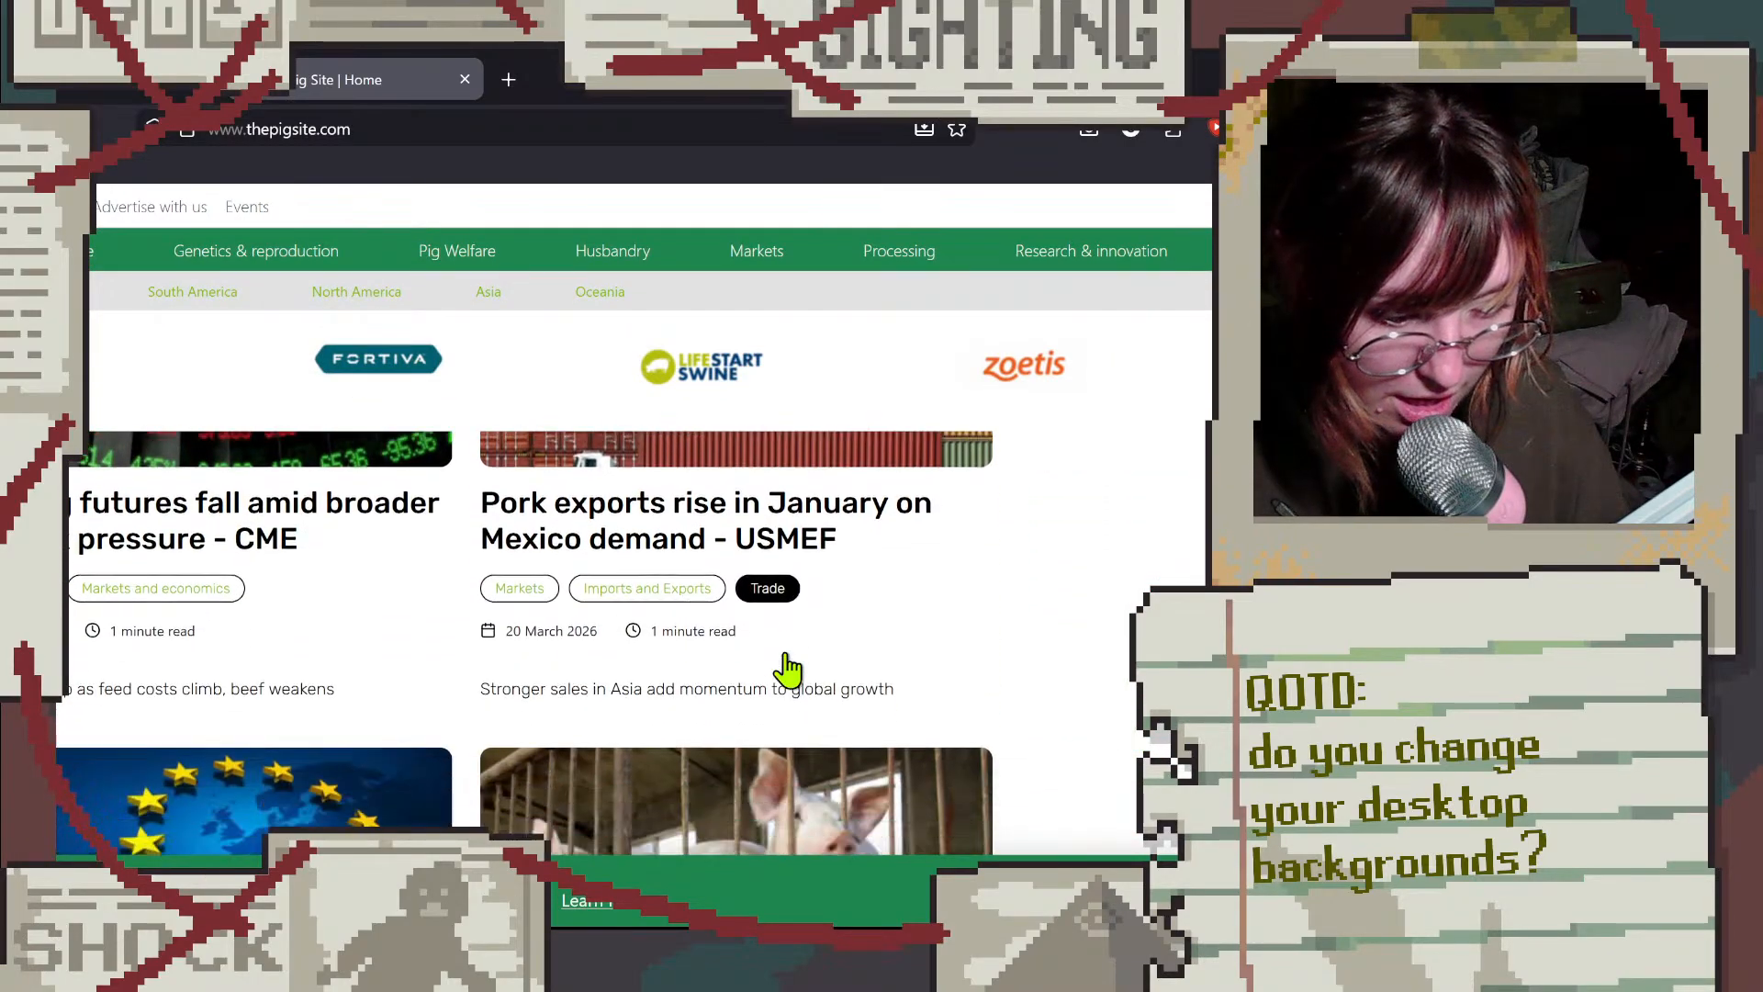
pyautogui.scroll(2, 787, 668)
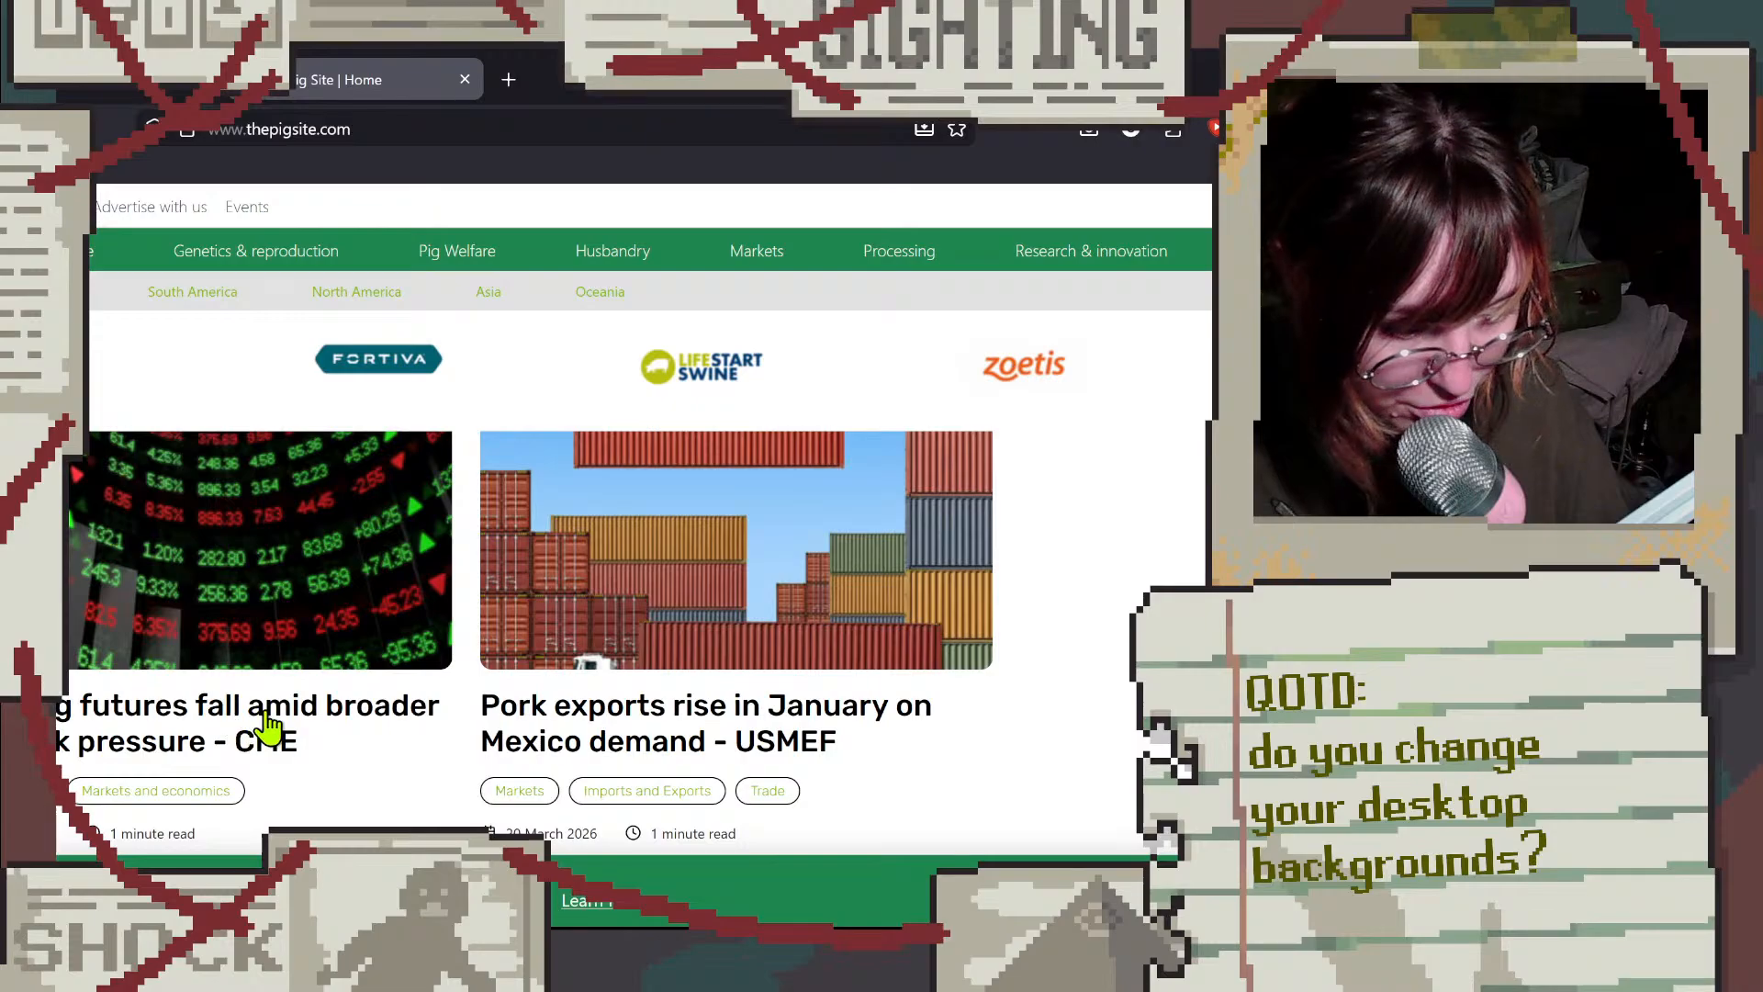
pyautogui.scroll(-3, 317, 730)
pyautogui.scroll(-2, 339, 727)
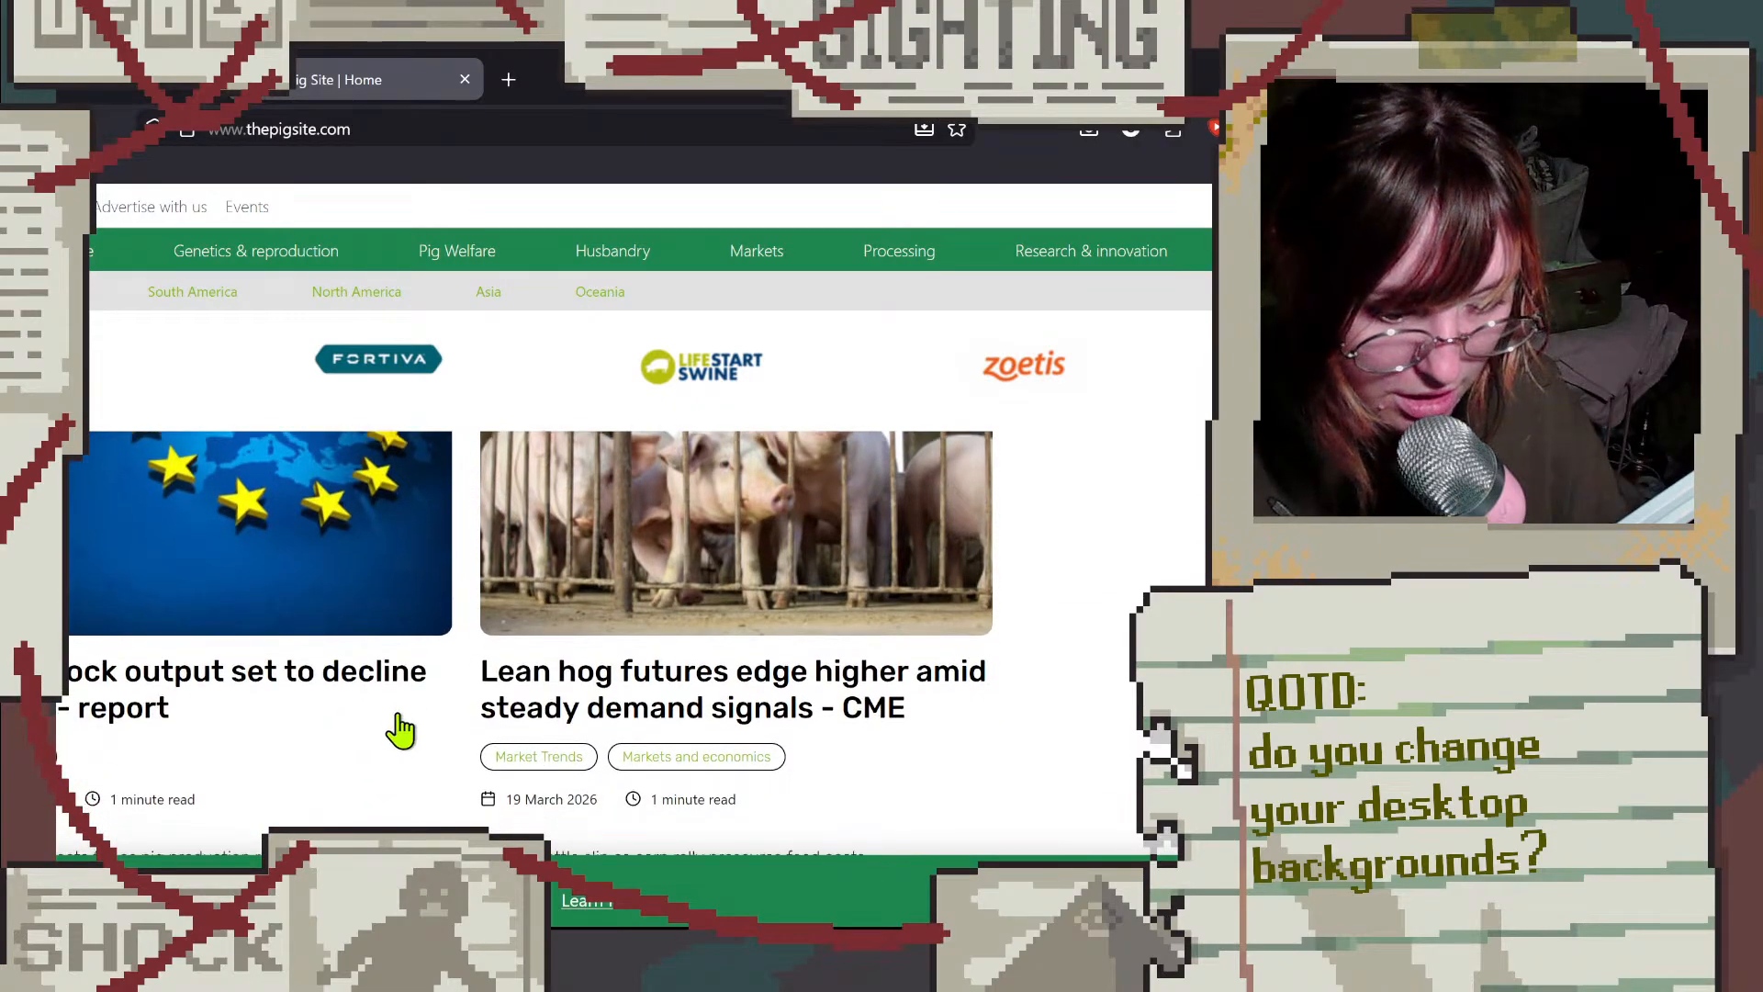
pyautogui.scroll(-5, 397, 728)
pyautogui.scroll(-3, 401, 732)
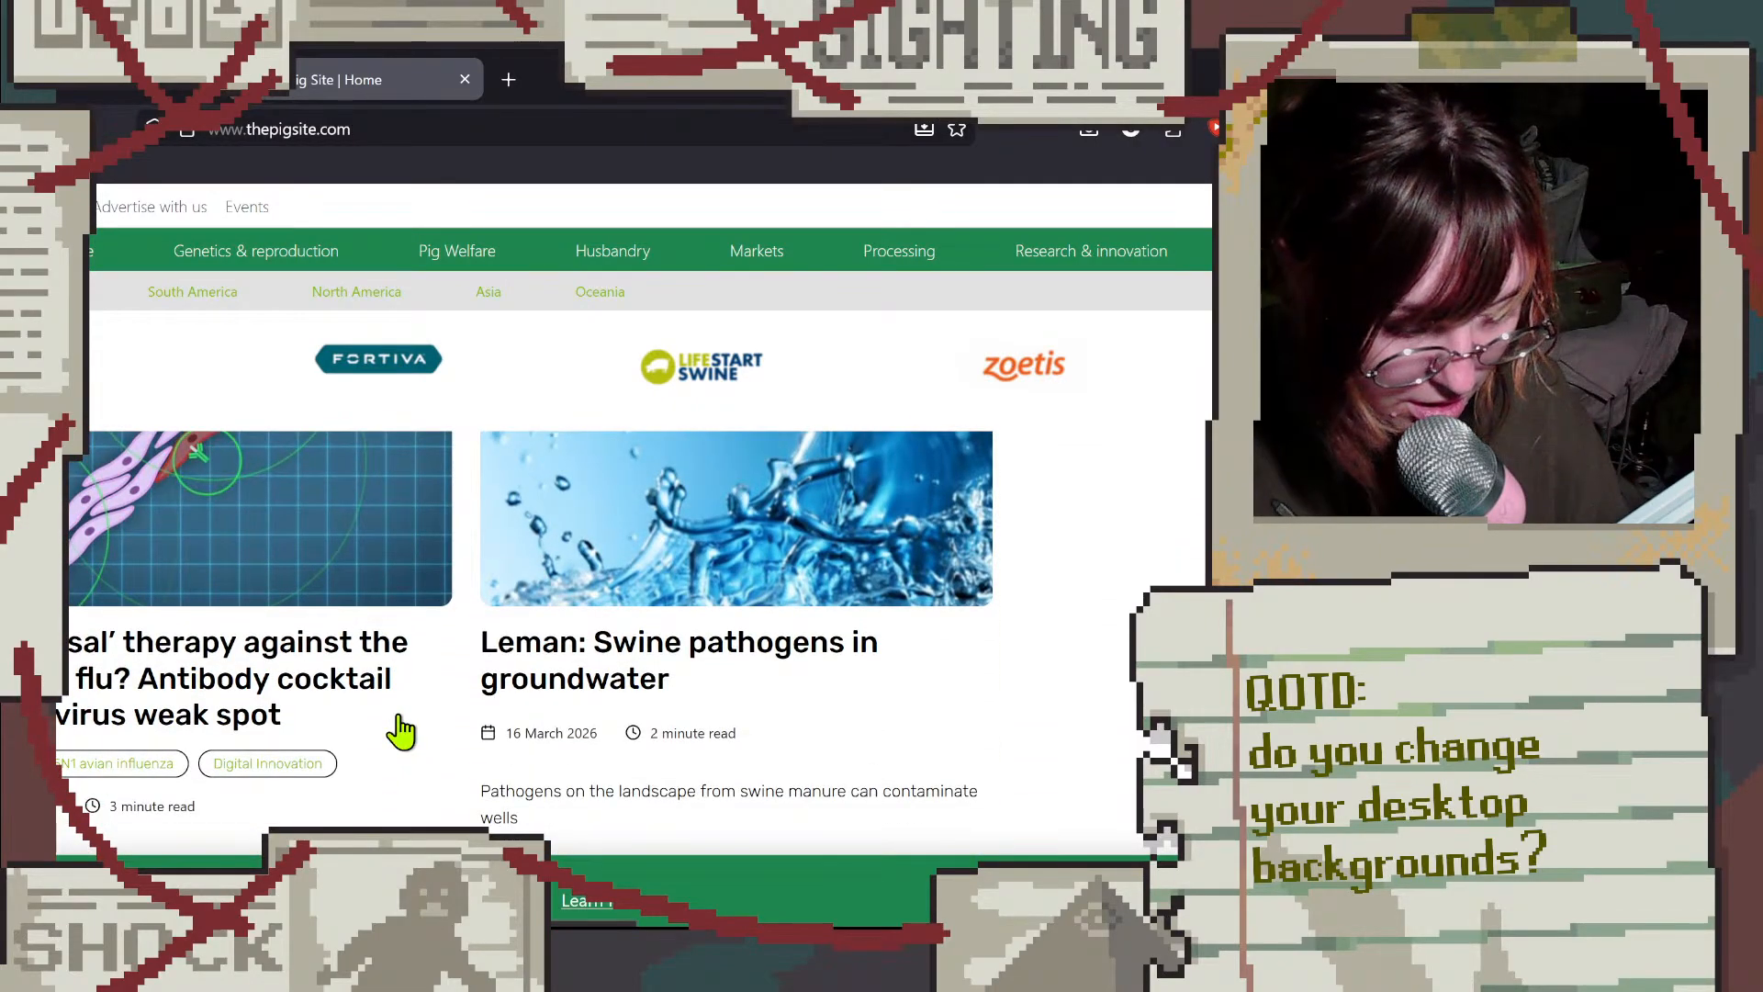
pyautogui.scroll(-1, 401, 731)
pyautogui.scroll(3, 401, 732)
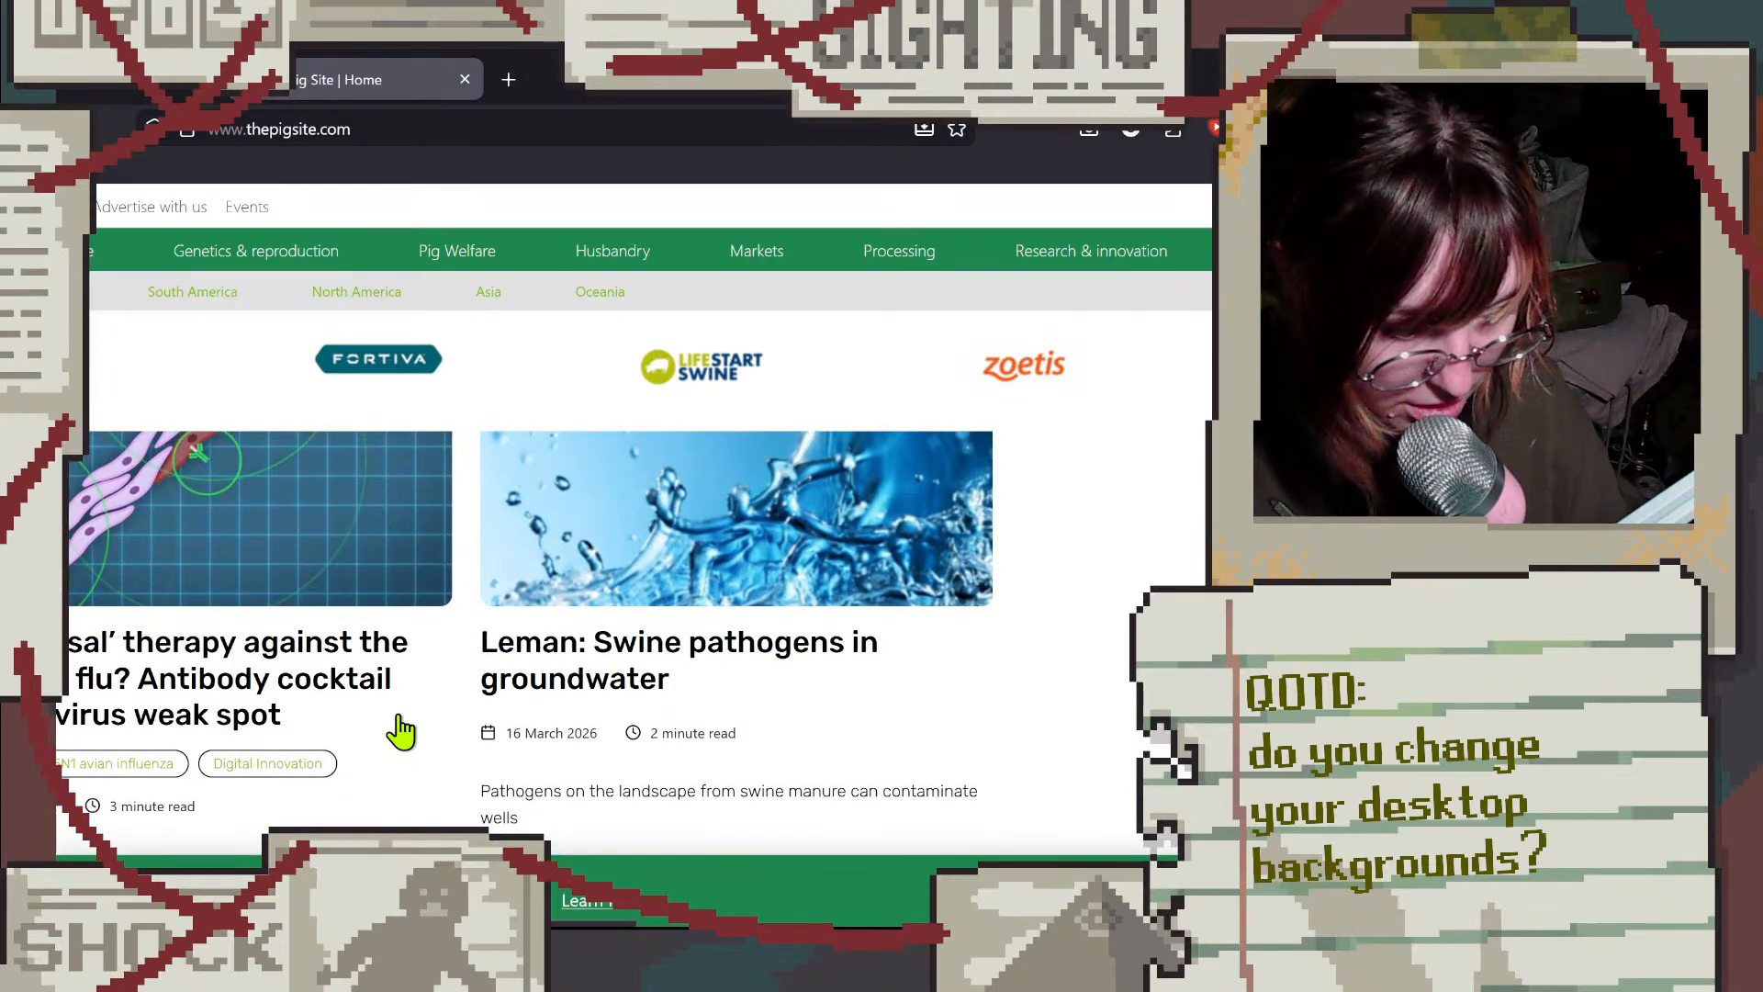
pyautogui.scroll(-1, 386, 727)
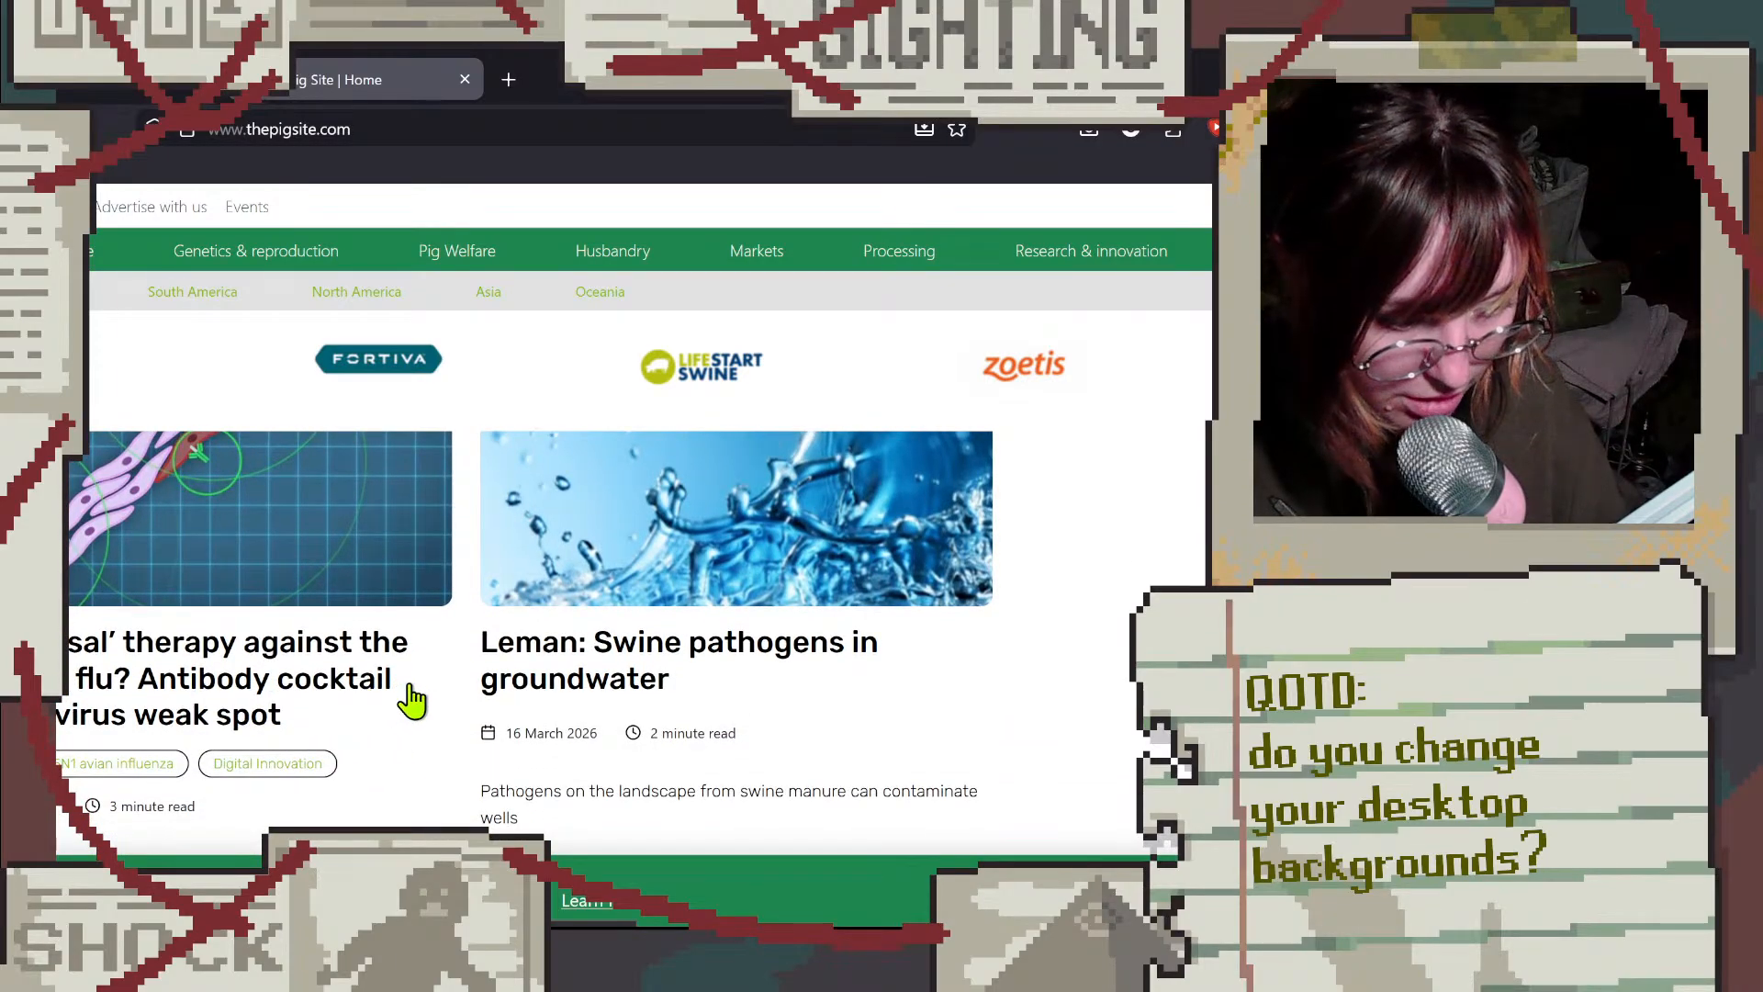
pyautogui.scroll(-1, 412, 703)
pyautogui.scroll(-2, 411, 702)
pyautogui.scroll(-3, 411, 702)
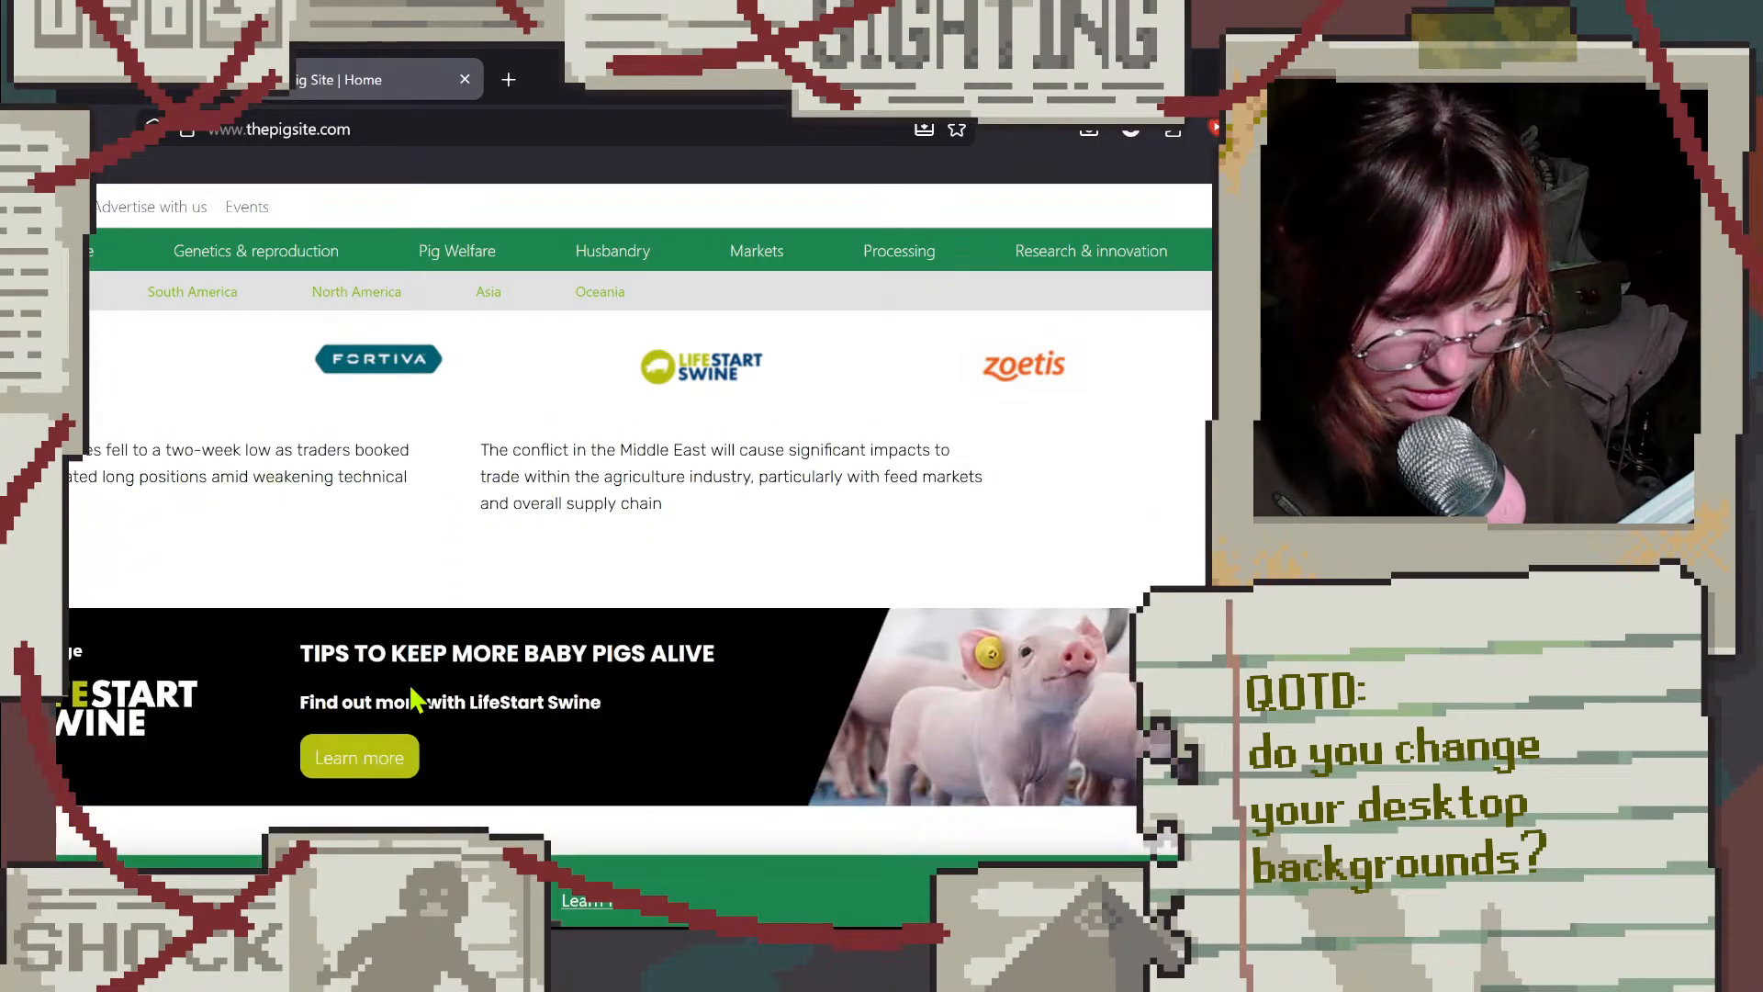
pyautogui.scroll(-2, 844, 634)
pyautogui.scroll(1, 845, 634)
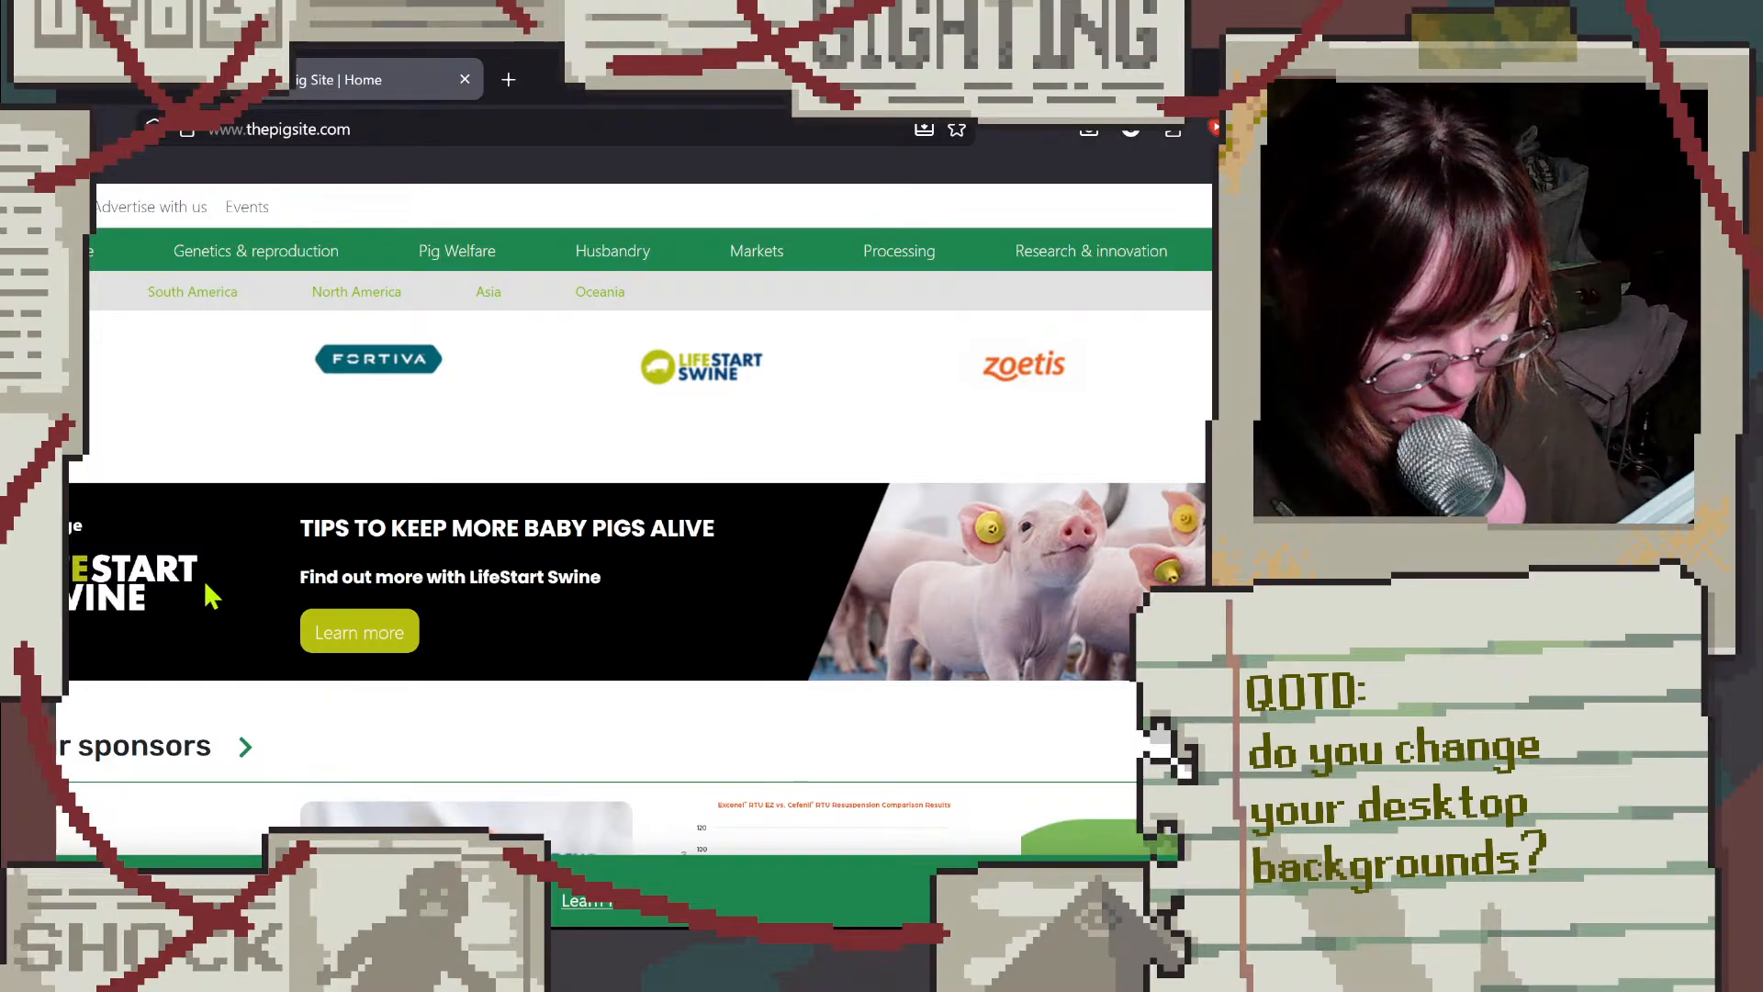
pyautogui.scroll(-4, 671, 663)
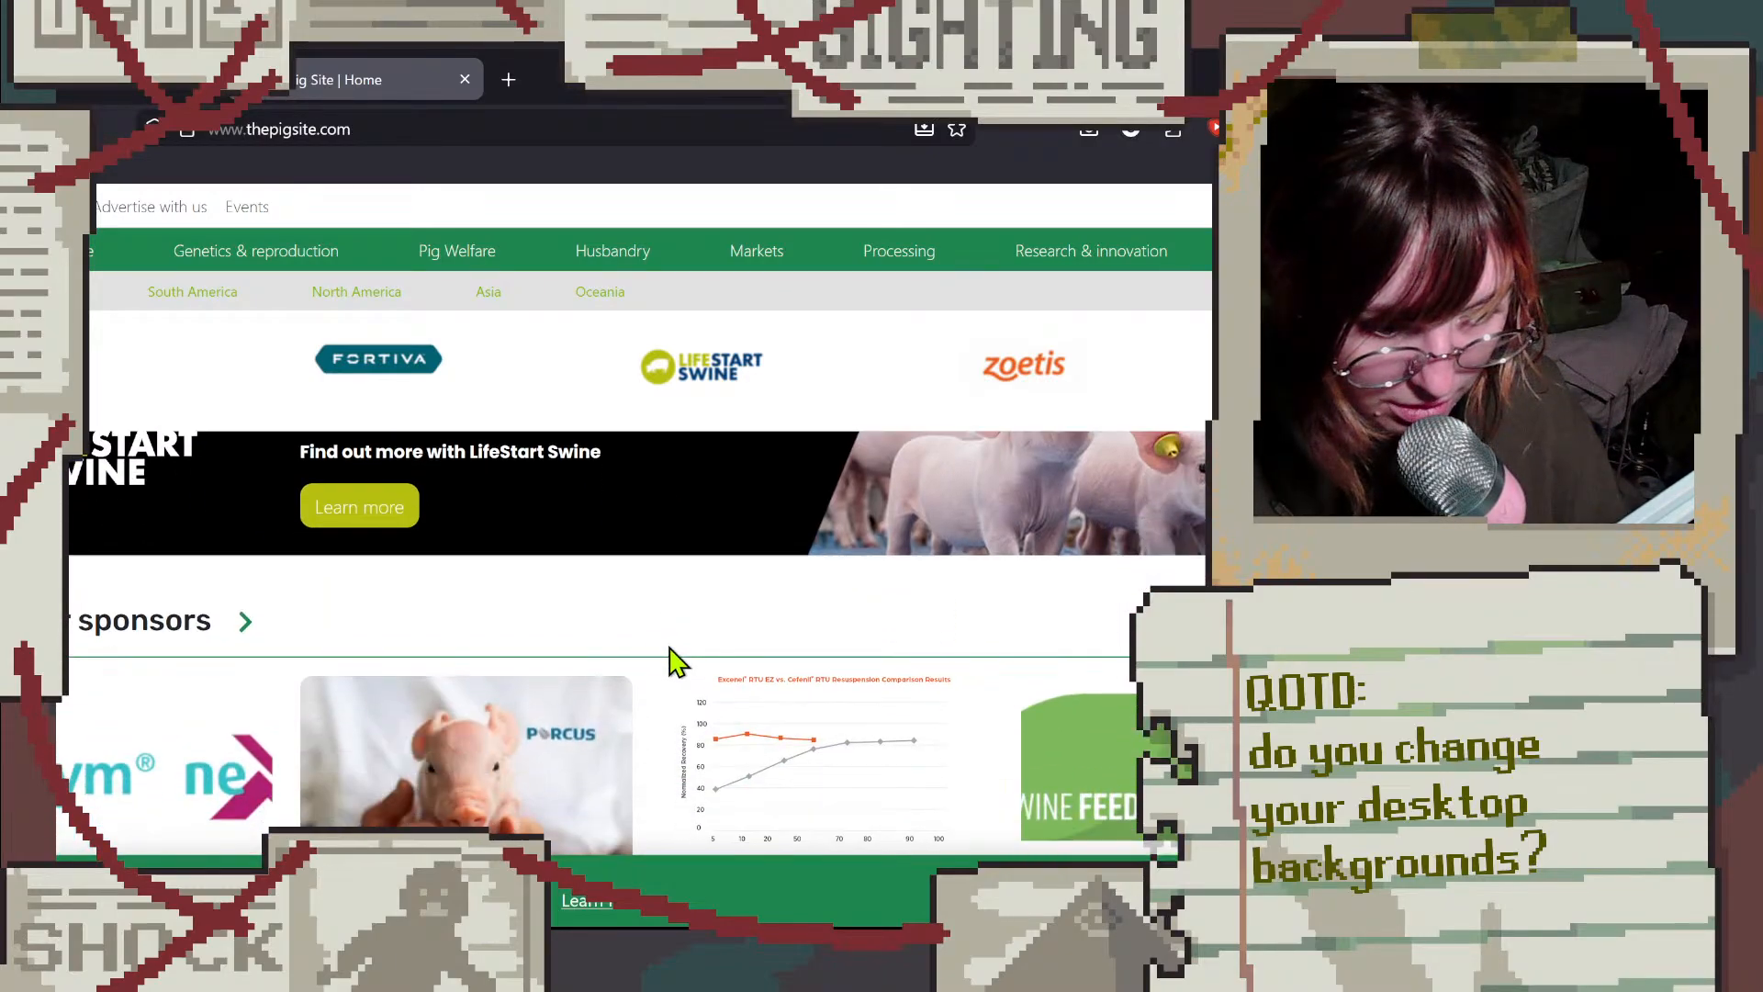
pyautogui.scroll(1, 675, 656)
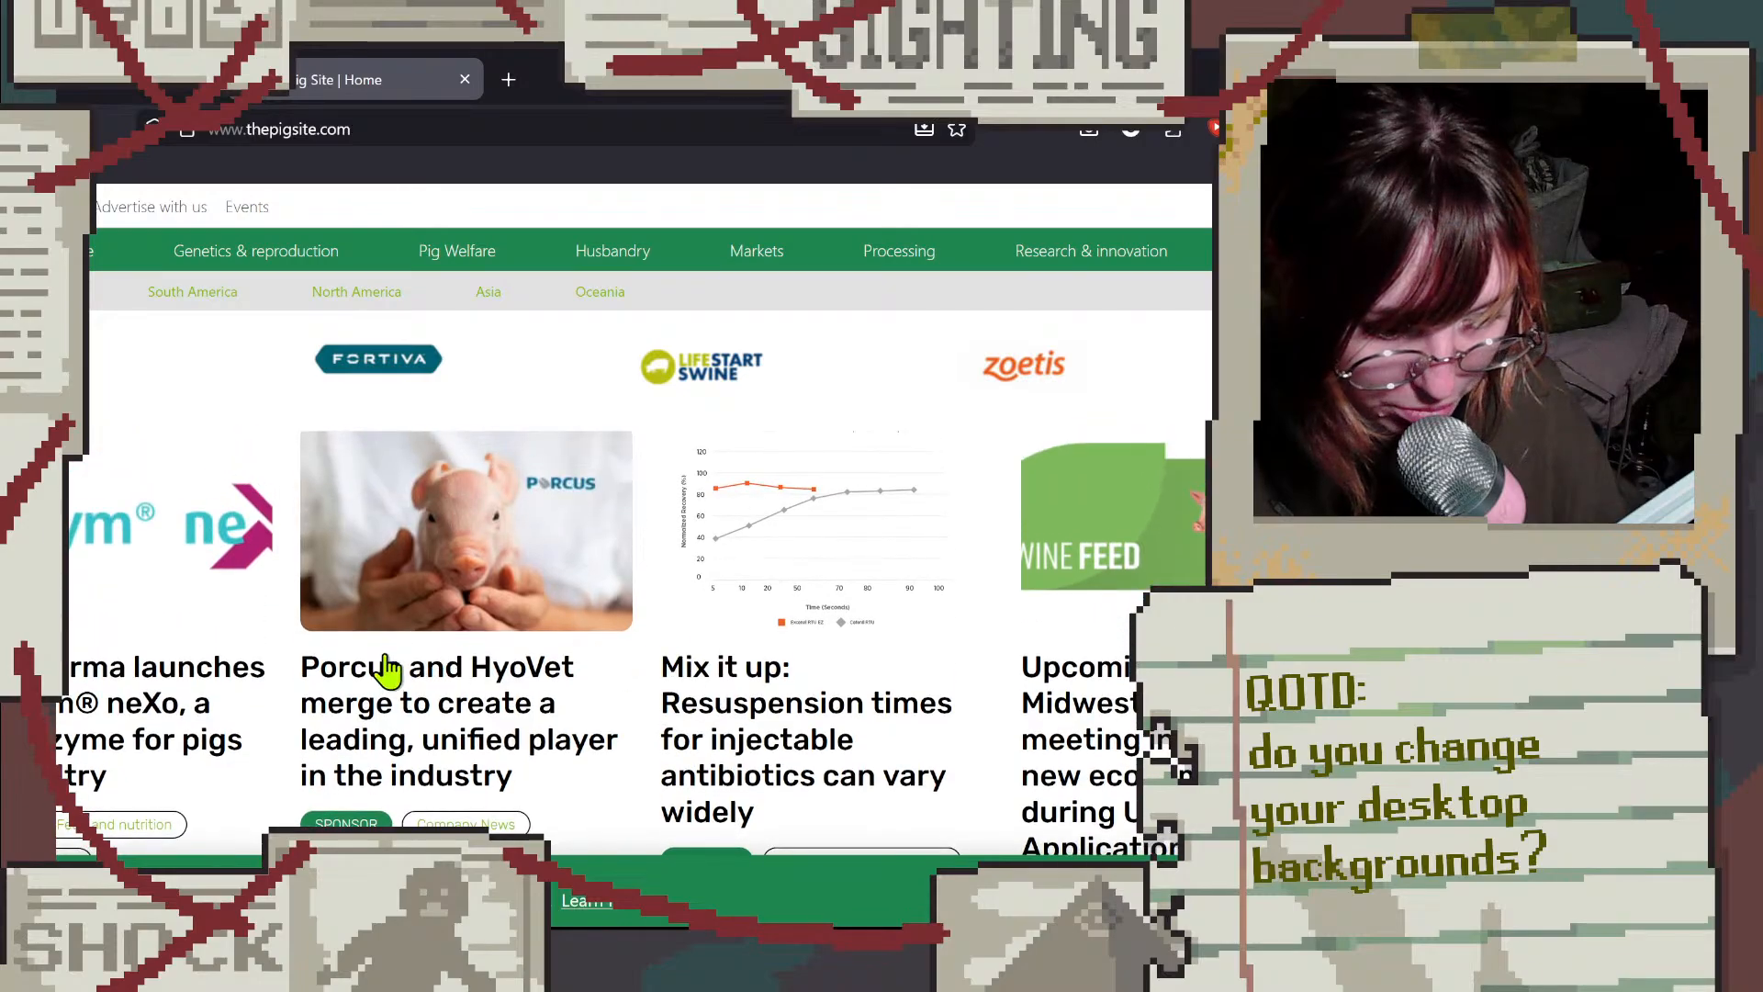
pyautogui.scroll(-5, 386, 697)
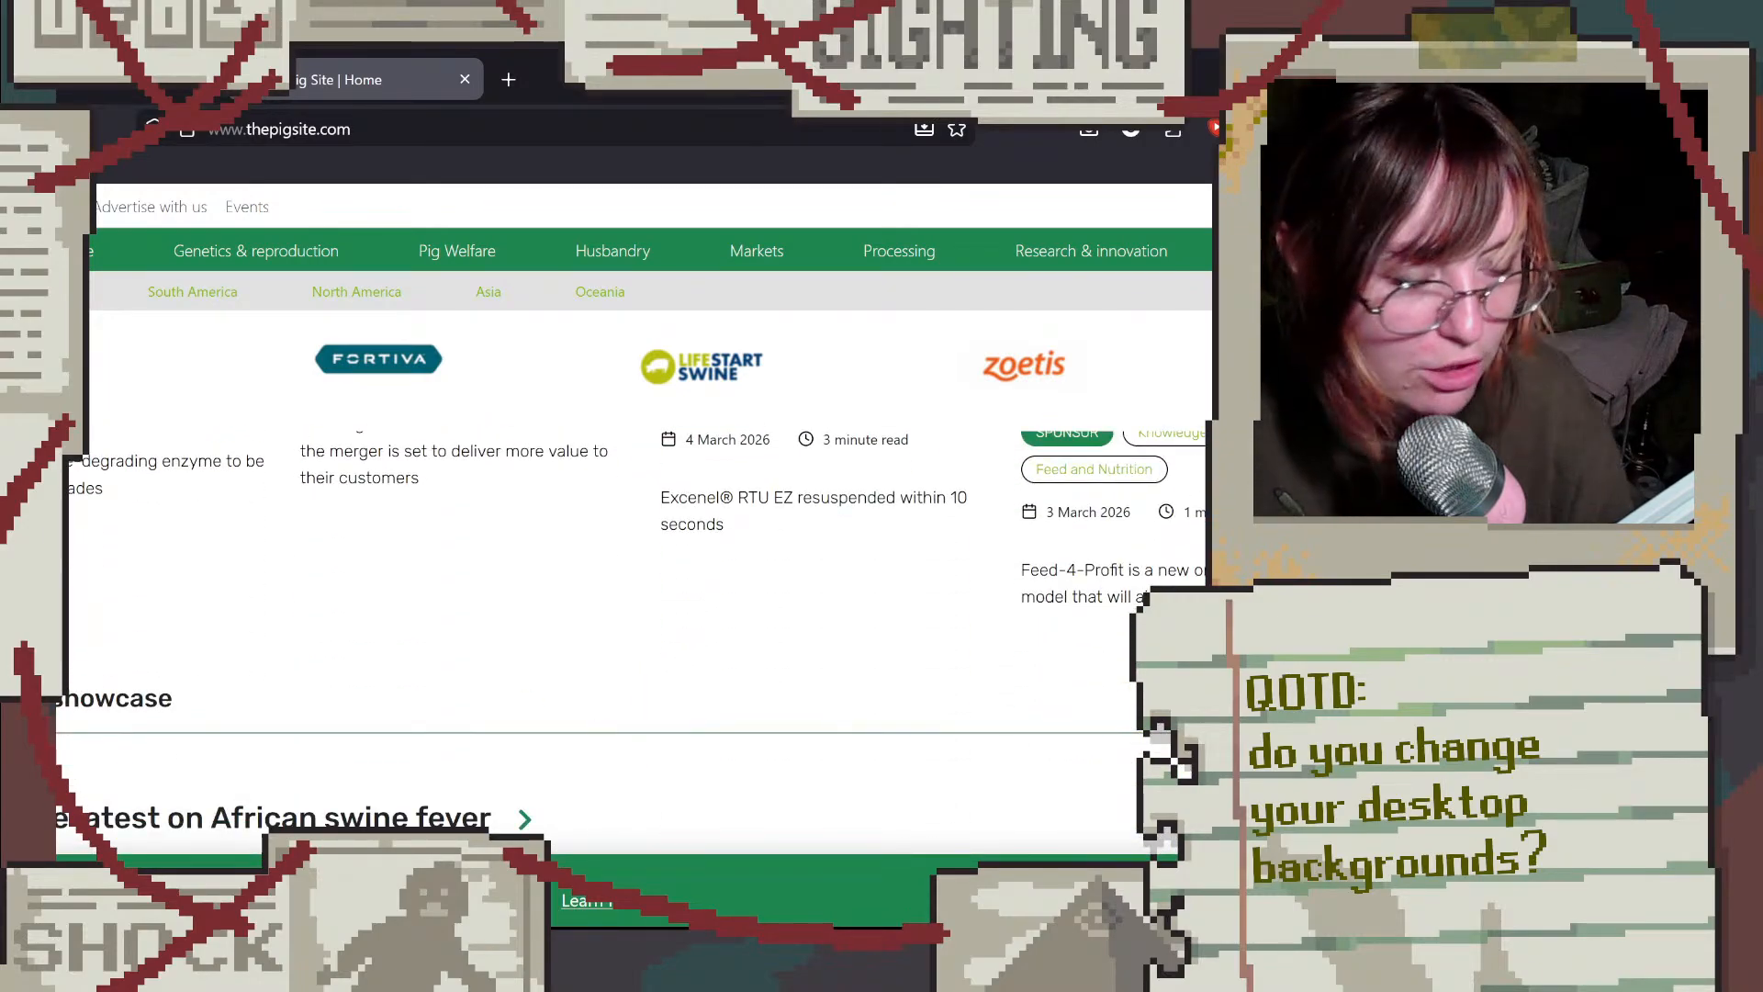
pyautogui.click(464, 80)
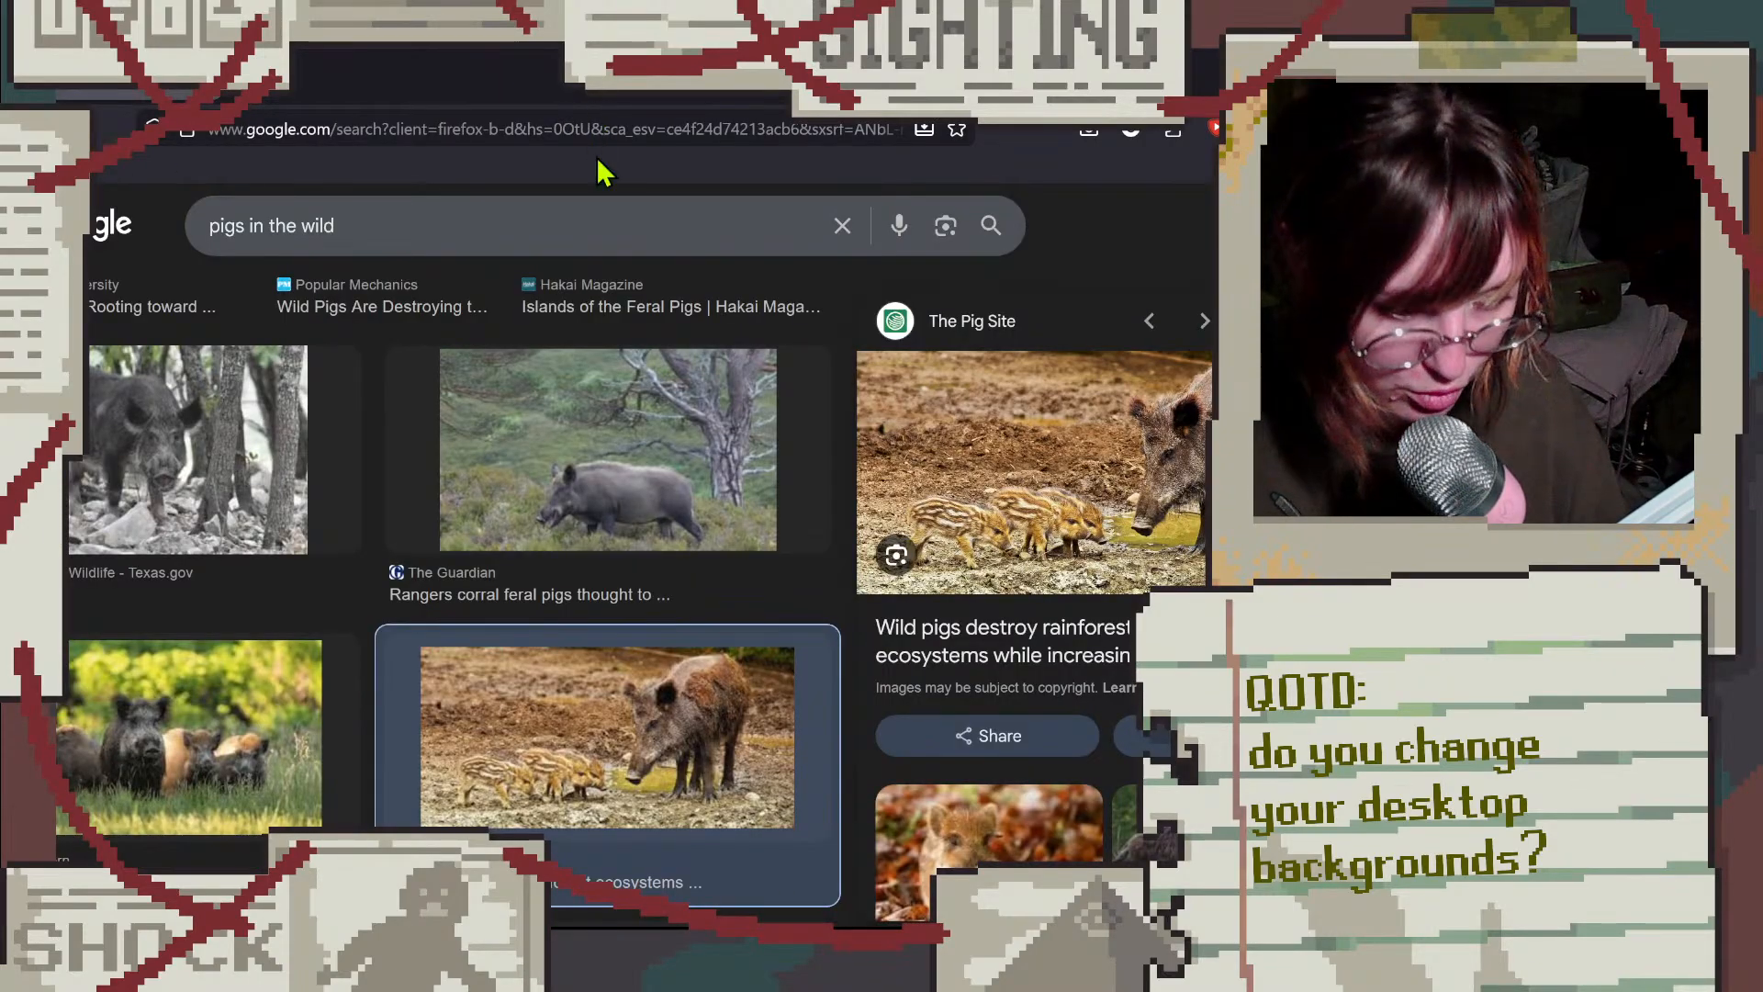
# Step: Browse further wild pig photos in the image results and preview the ABC7 picture of boars crossbred with domestic swine
pyautogui.scroll(-12, 565, 386)
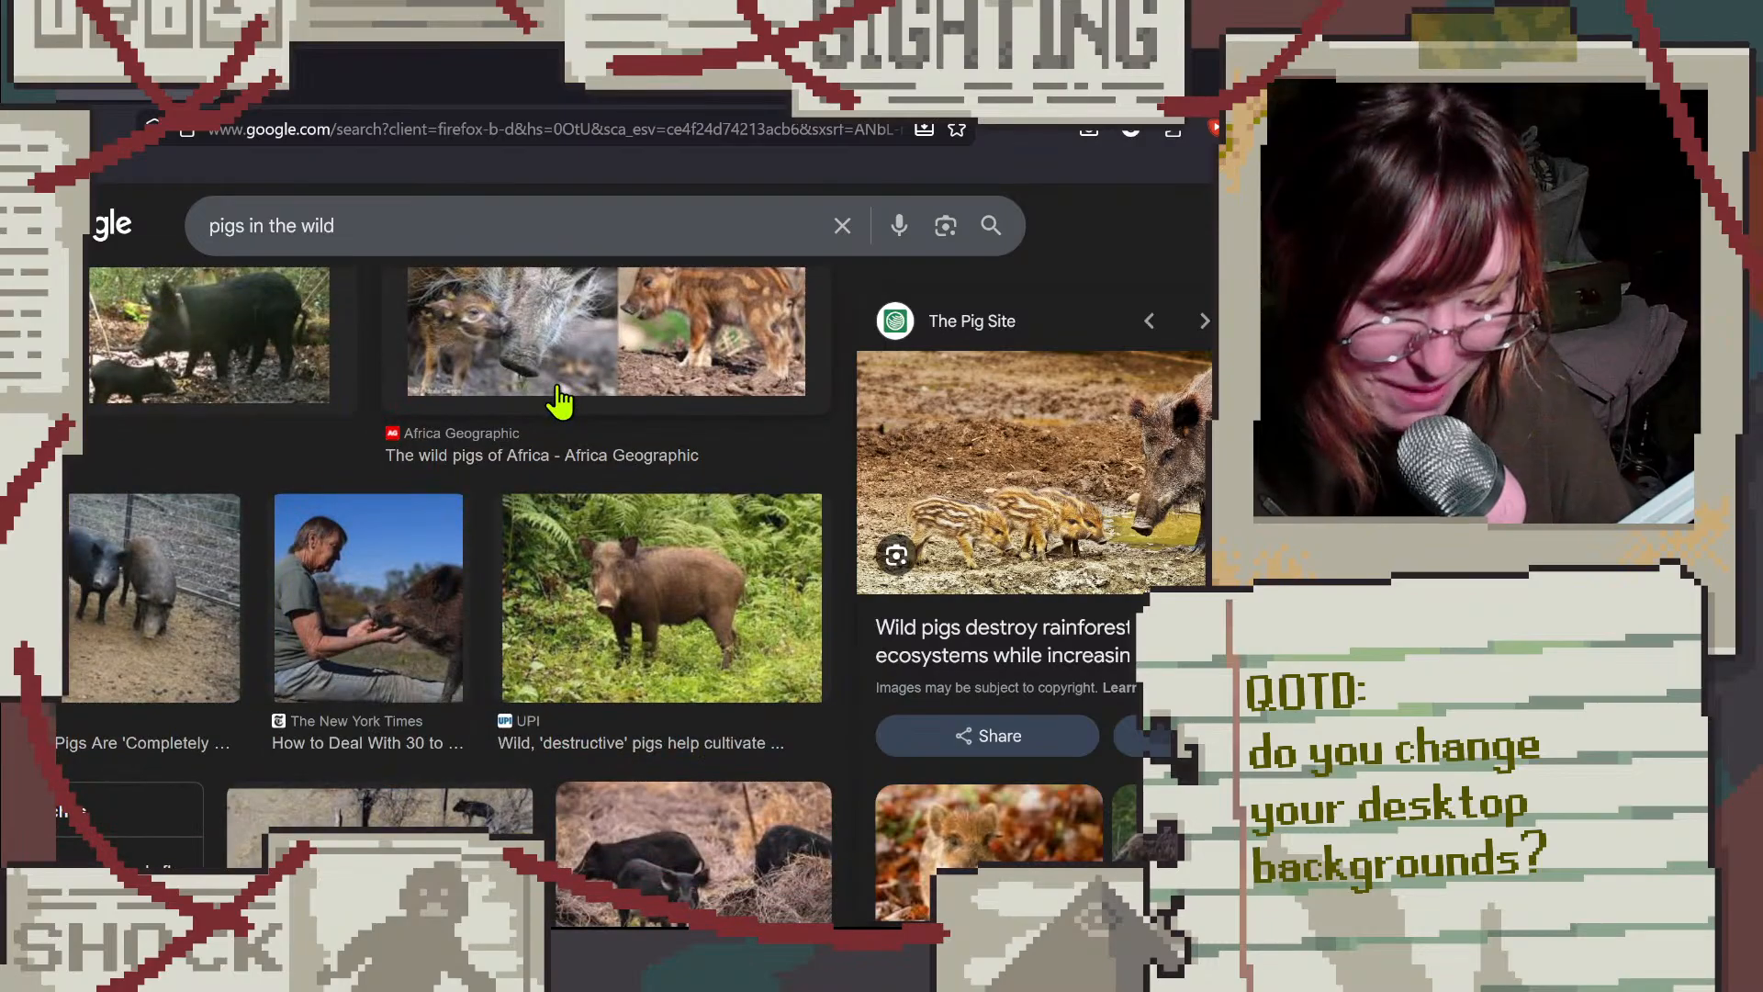
pyautogui.click(386, 519)
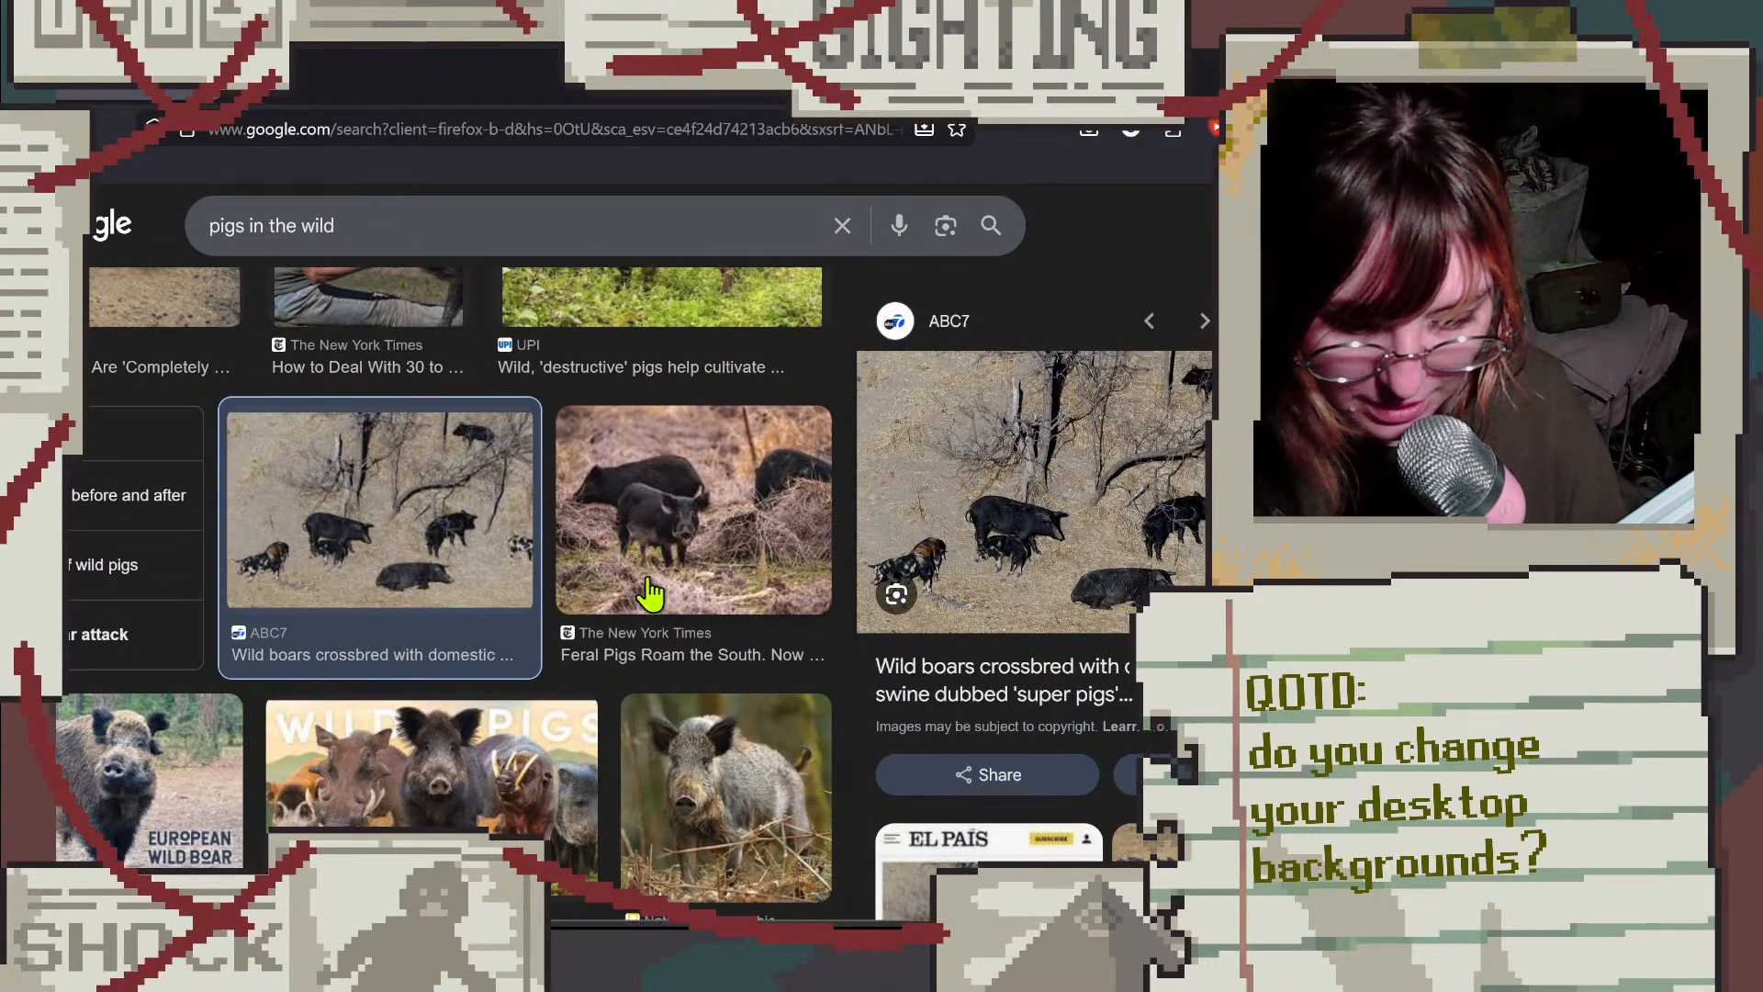
pyautogui.scroll(-5, 648, 587)
pyautogui.scroll(-4, 640, 565)
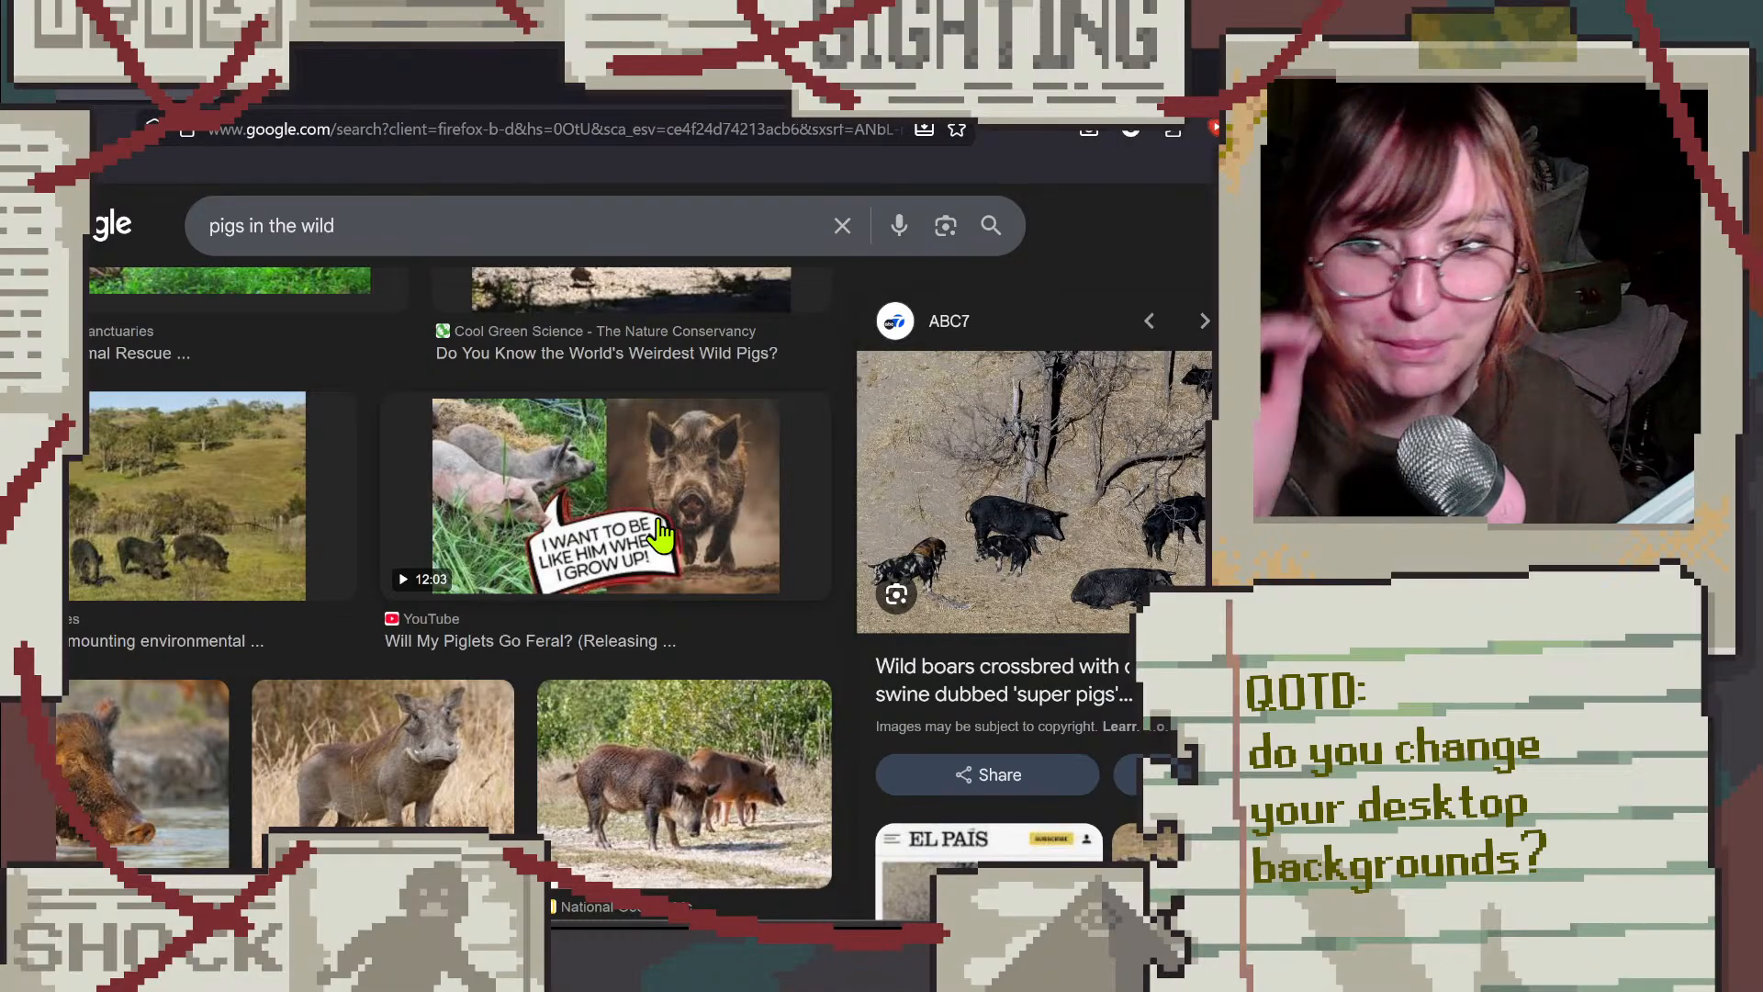
# Step: Browse the wild pig image results and preview the JSTOR Daily feral pig and Canadian Geographic boar photos
pyautogui.scroll(-6, 661, 533)
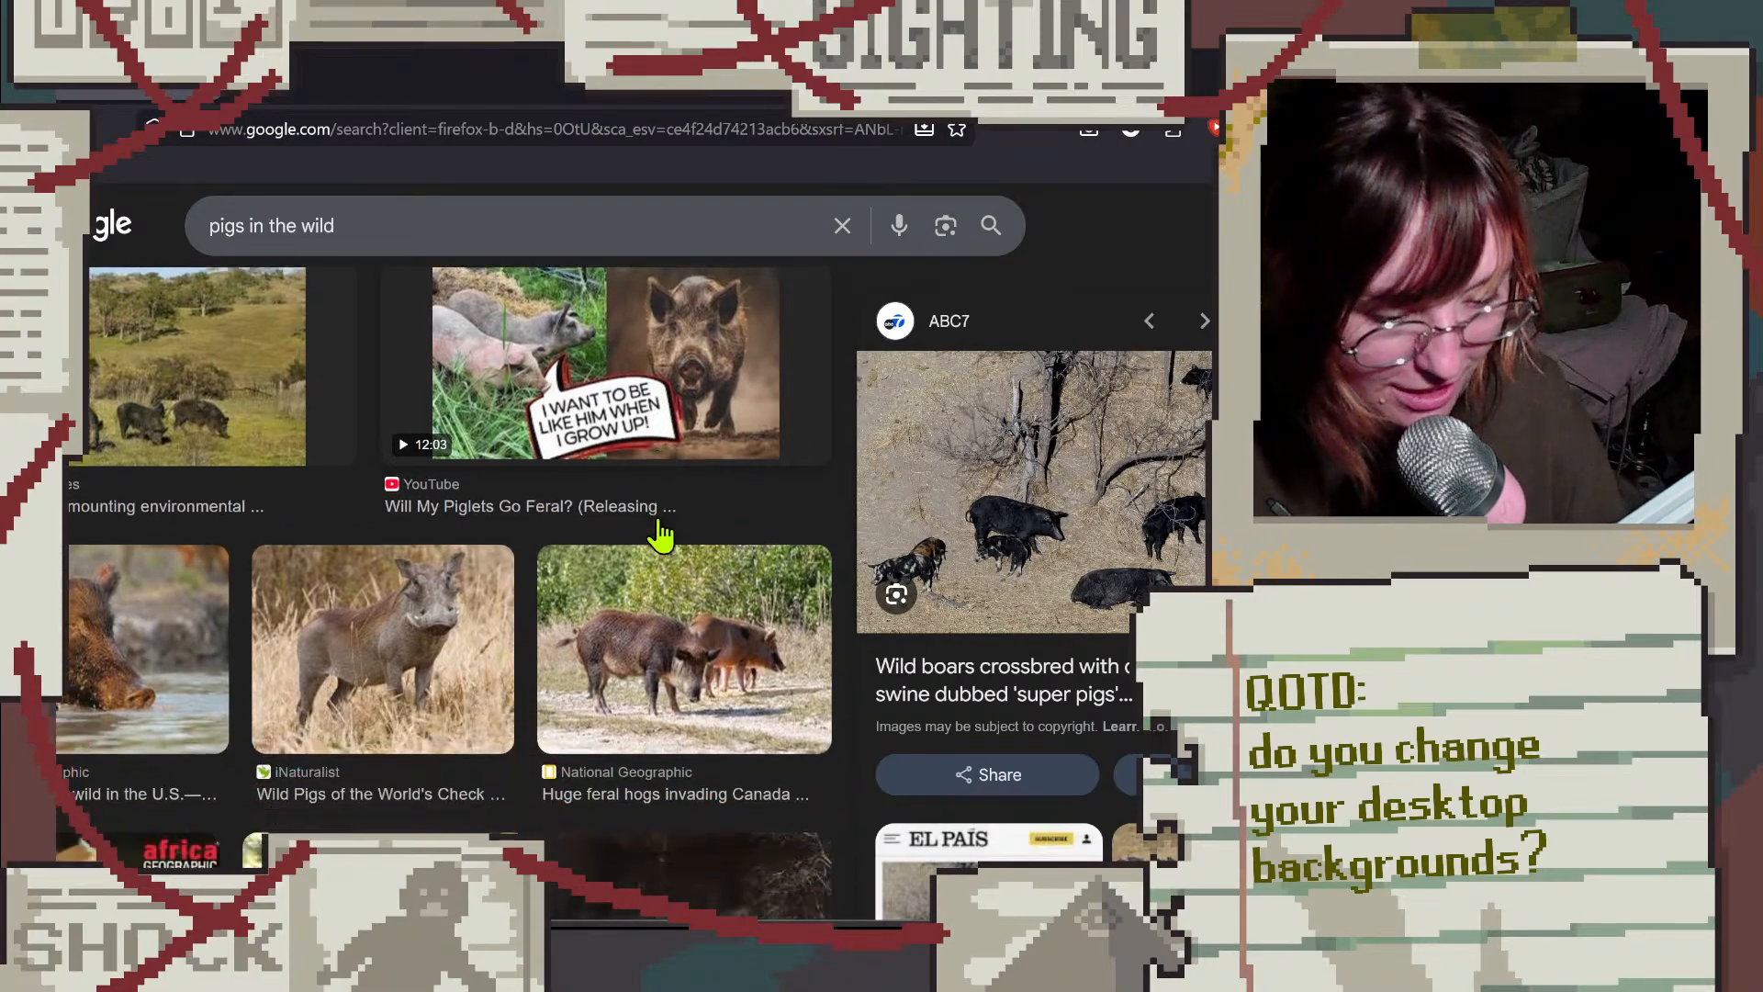
pyautogui.scroll(-3, 642, 549)
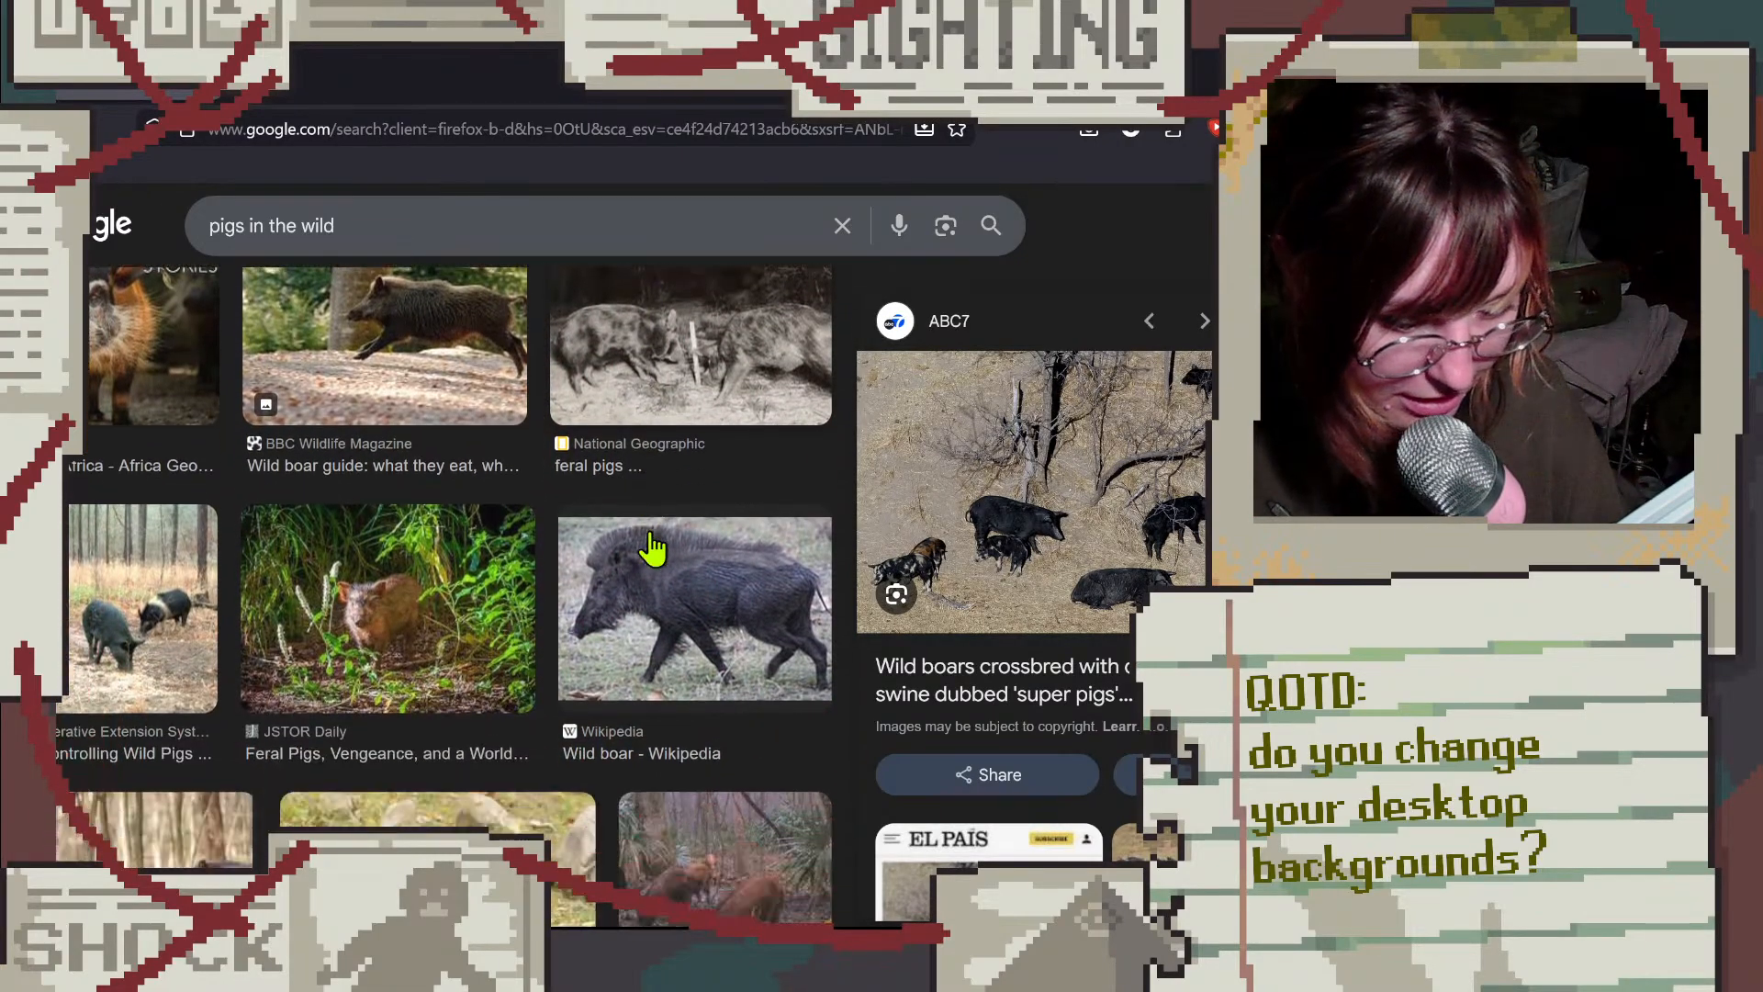
pyautogui.click(386, 477)
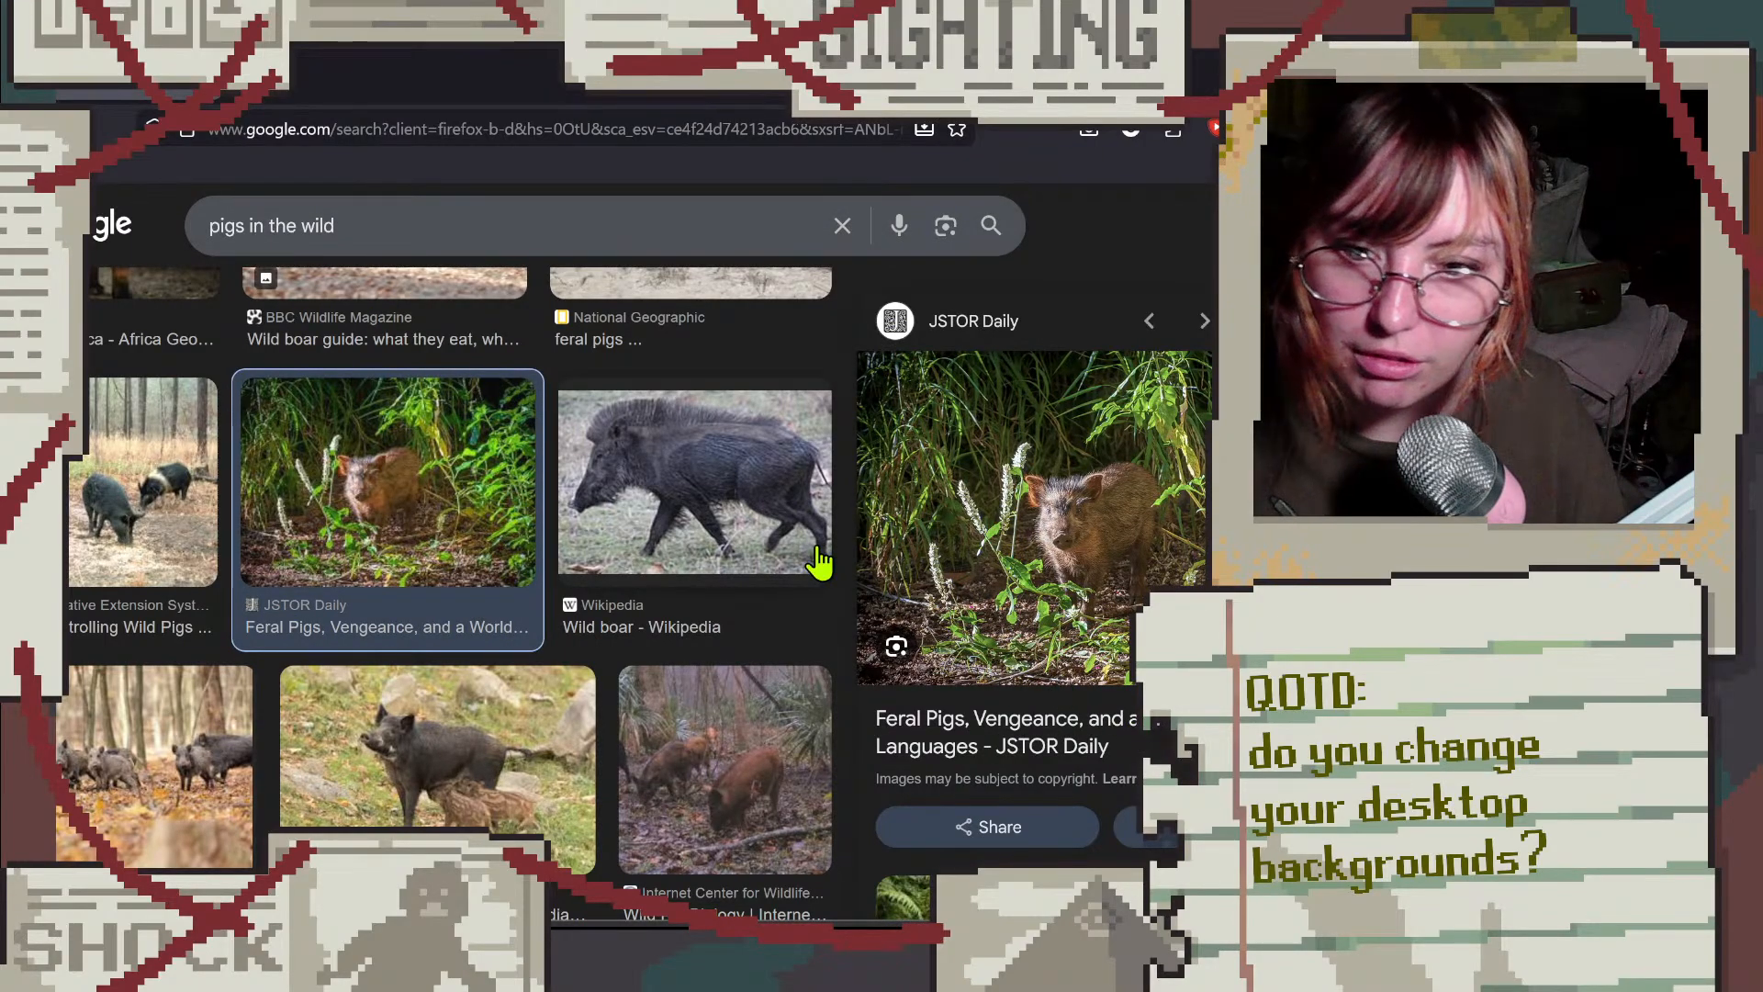
pyautogui.scroll(-4, 771, 496)
pyautogui.click(468, 418)
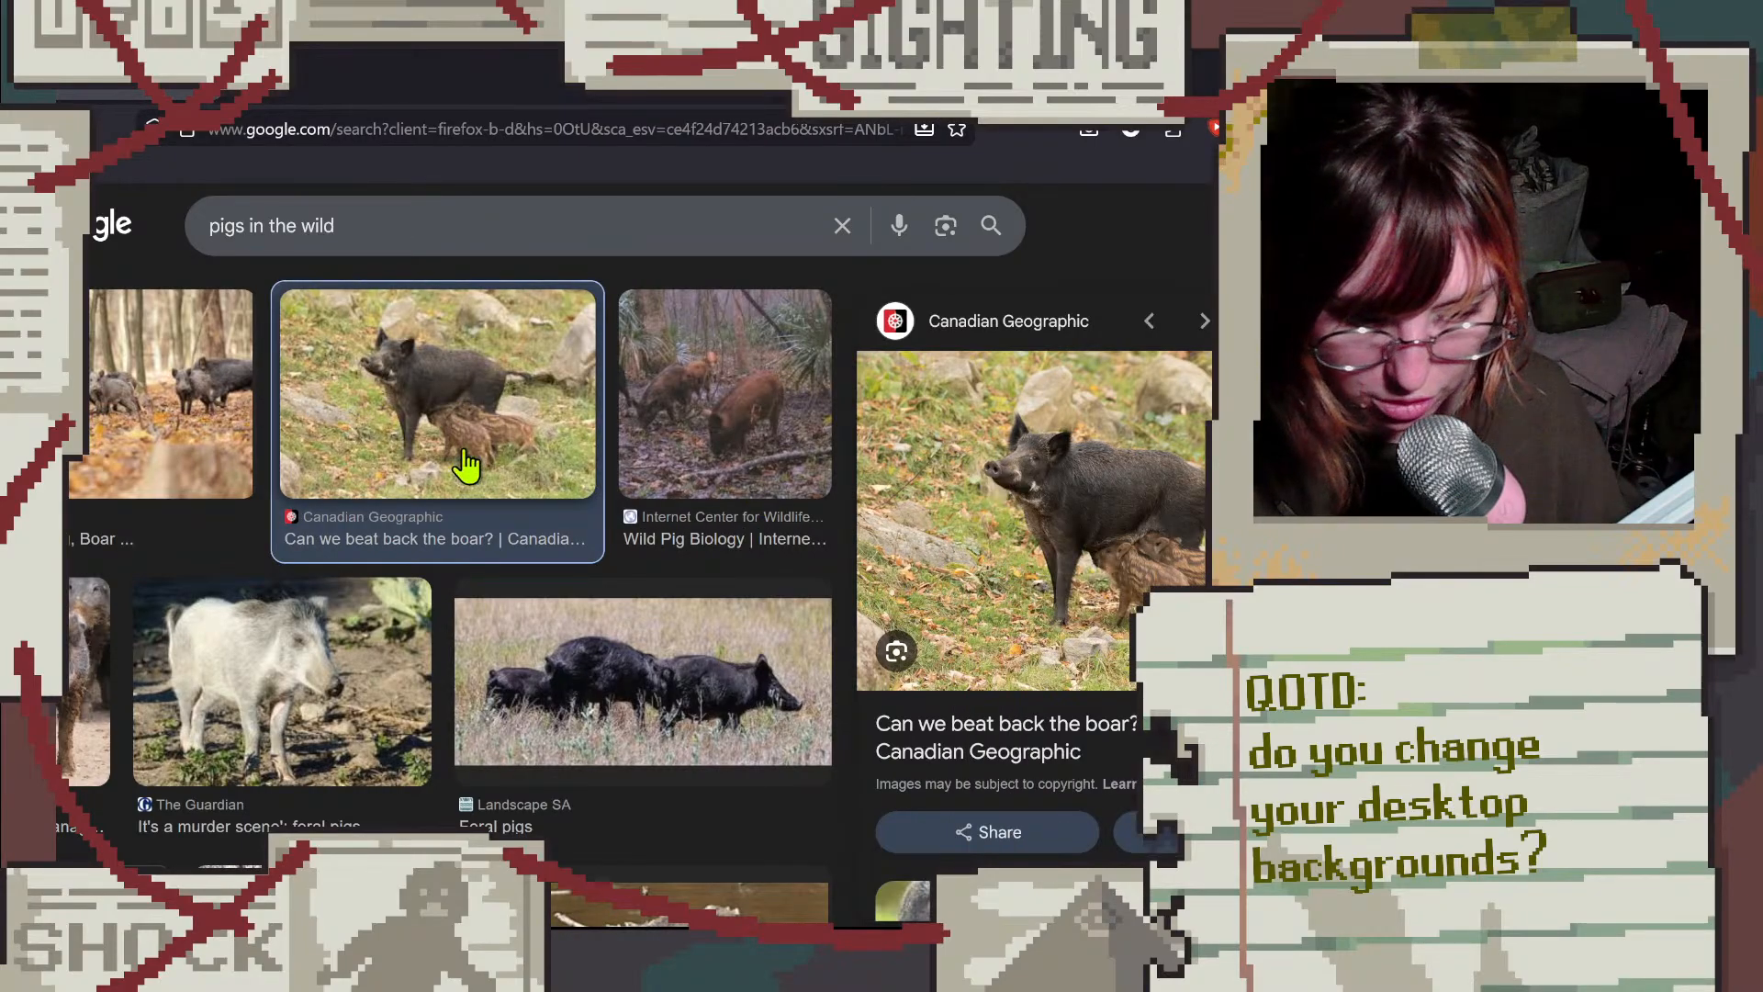
# Step: Look through more wild pig photos and preview Ranger Rick's "You Think You Know Pigs?" picture of a pig lying in mud
pyautogui.scroll(-3, 470, 464)
pyautogui.scroll(-12, 467, 465)
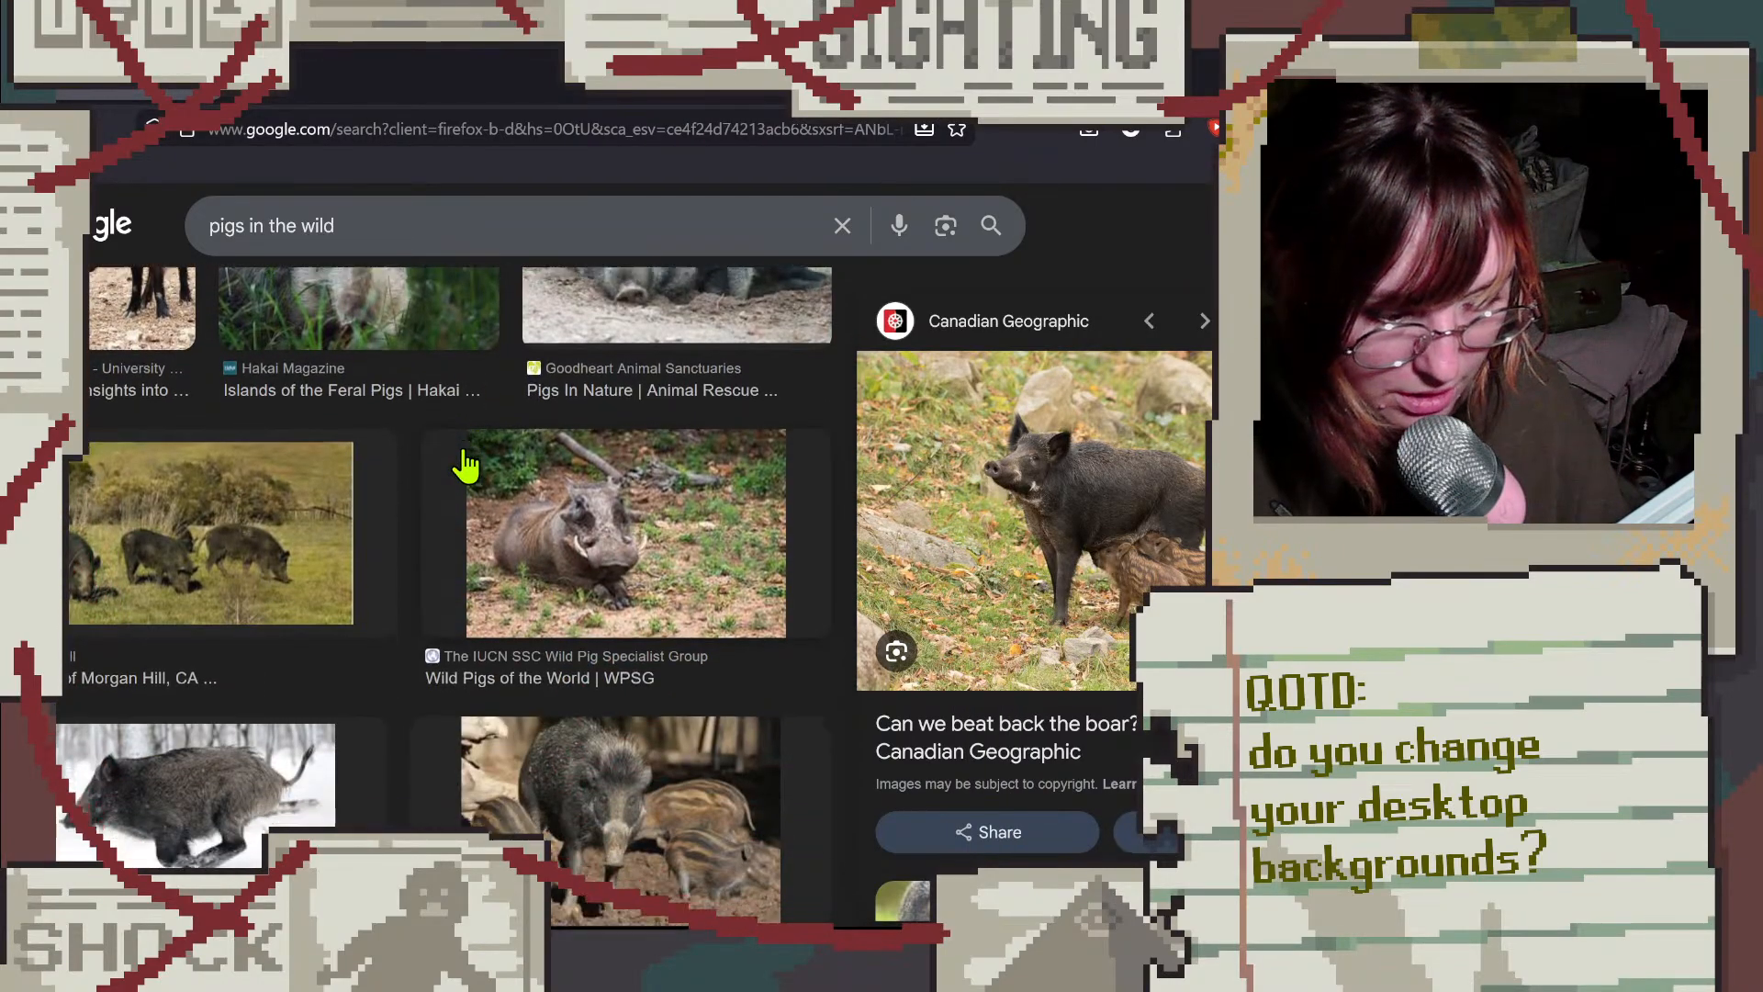
pyautogui.scroll(-10, 466, 465)
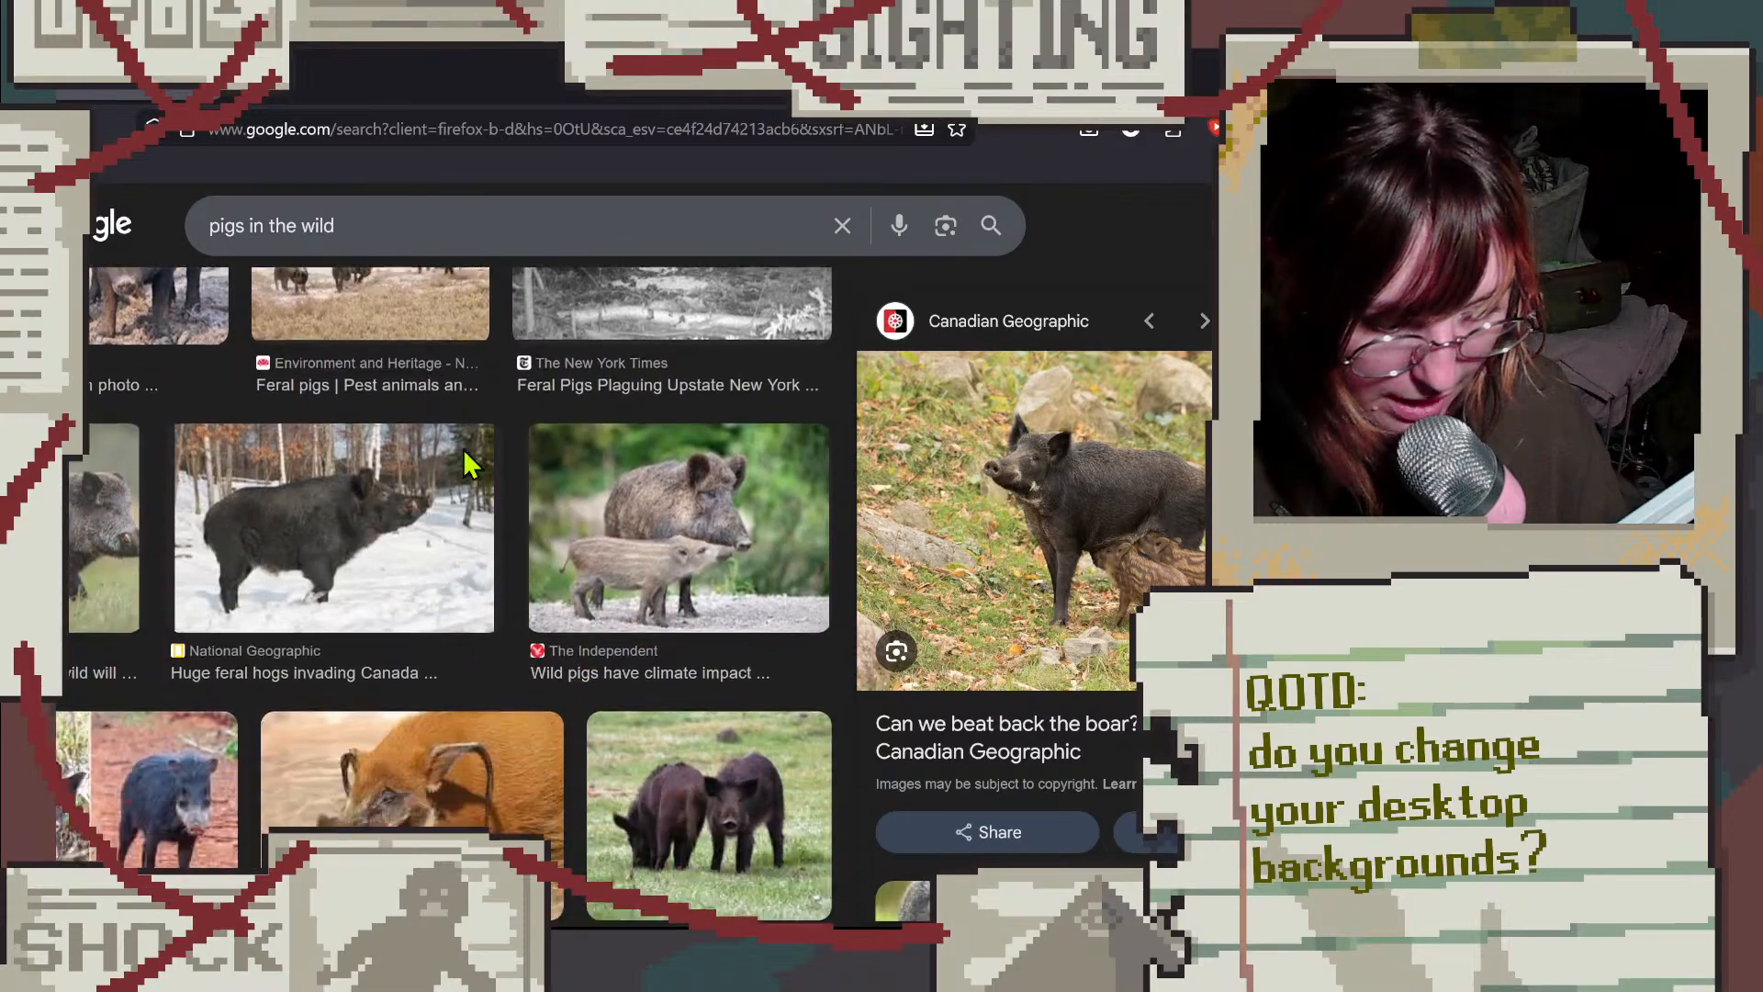
pyautogui.scroll(-10, 466, 466)
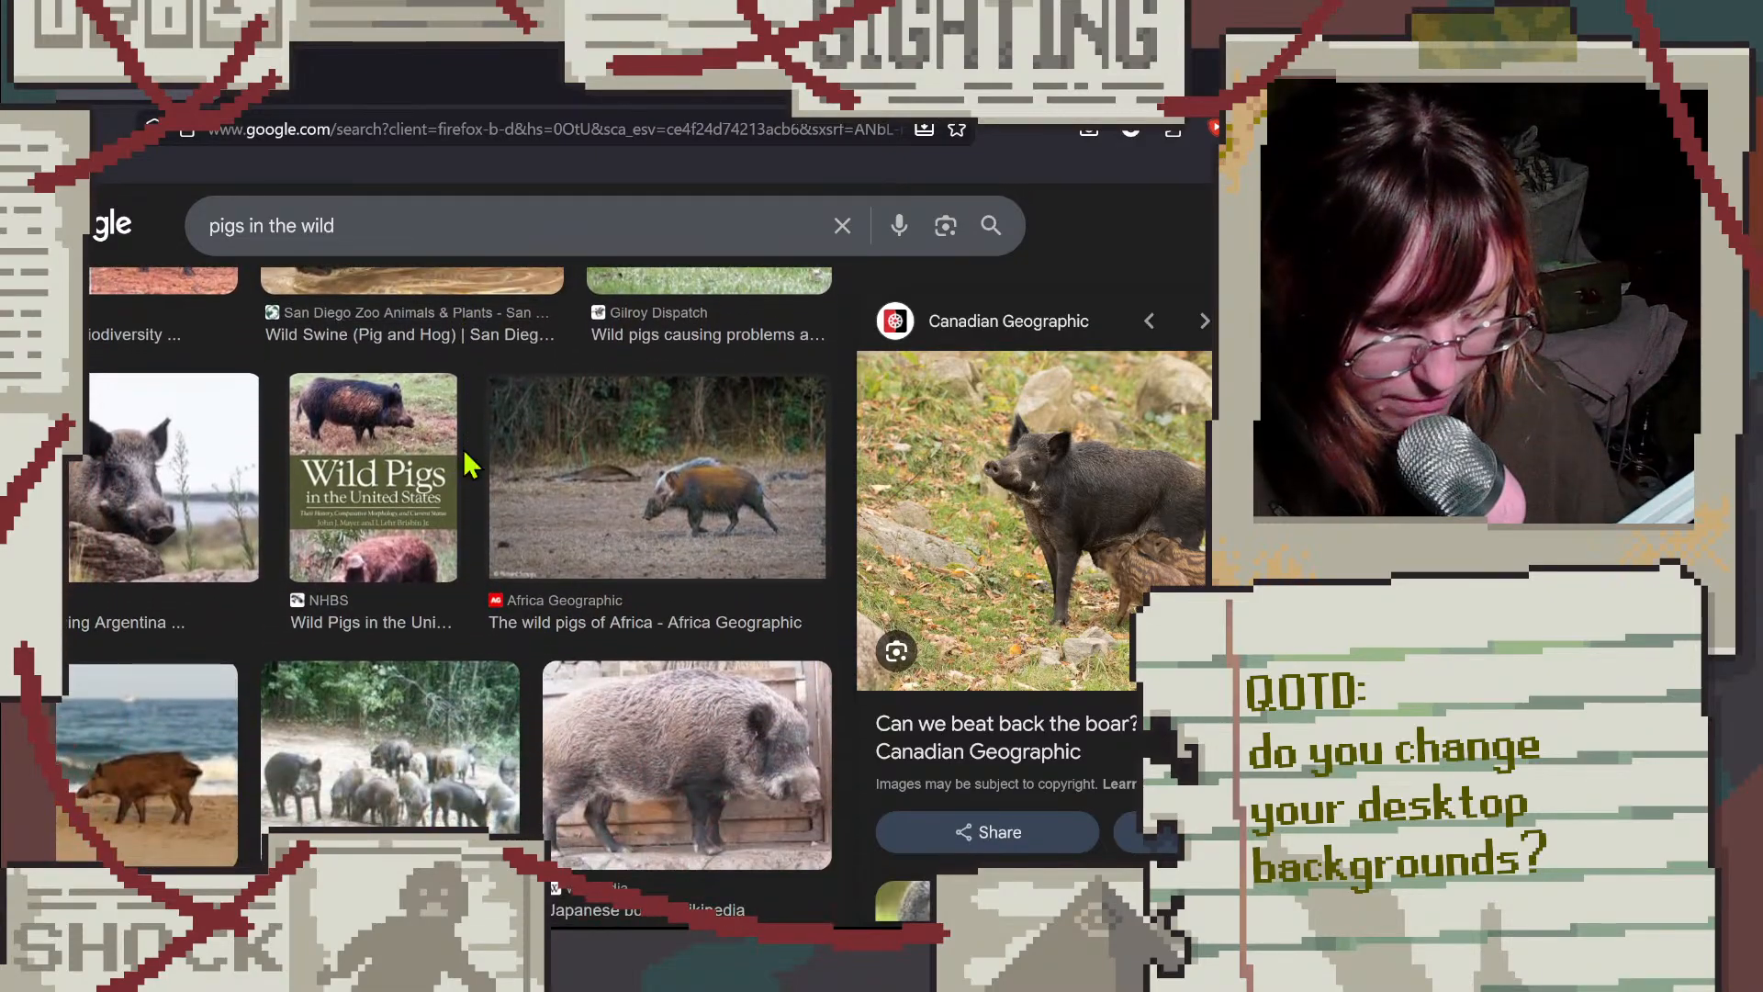
pyautogui.scroll(-2, 467, 466)
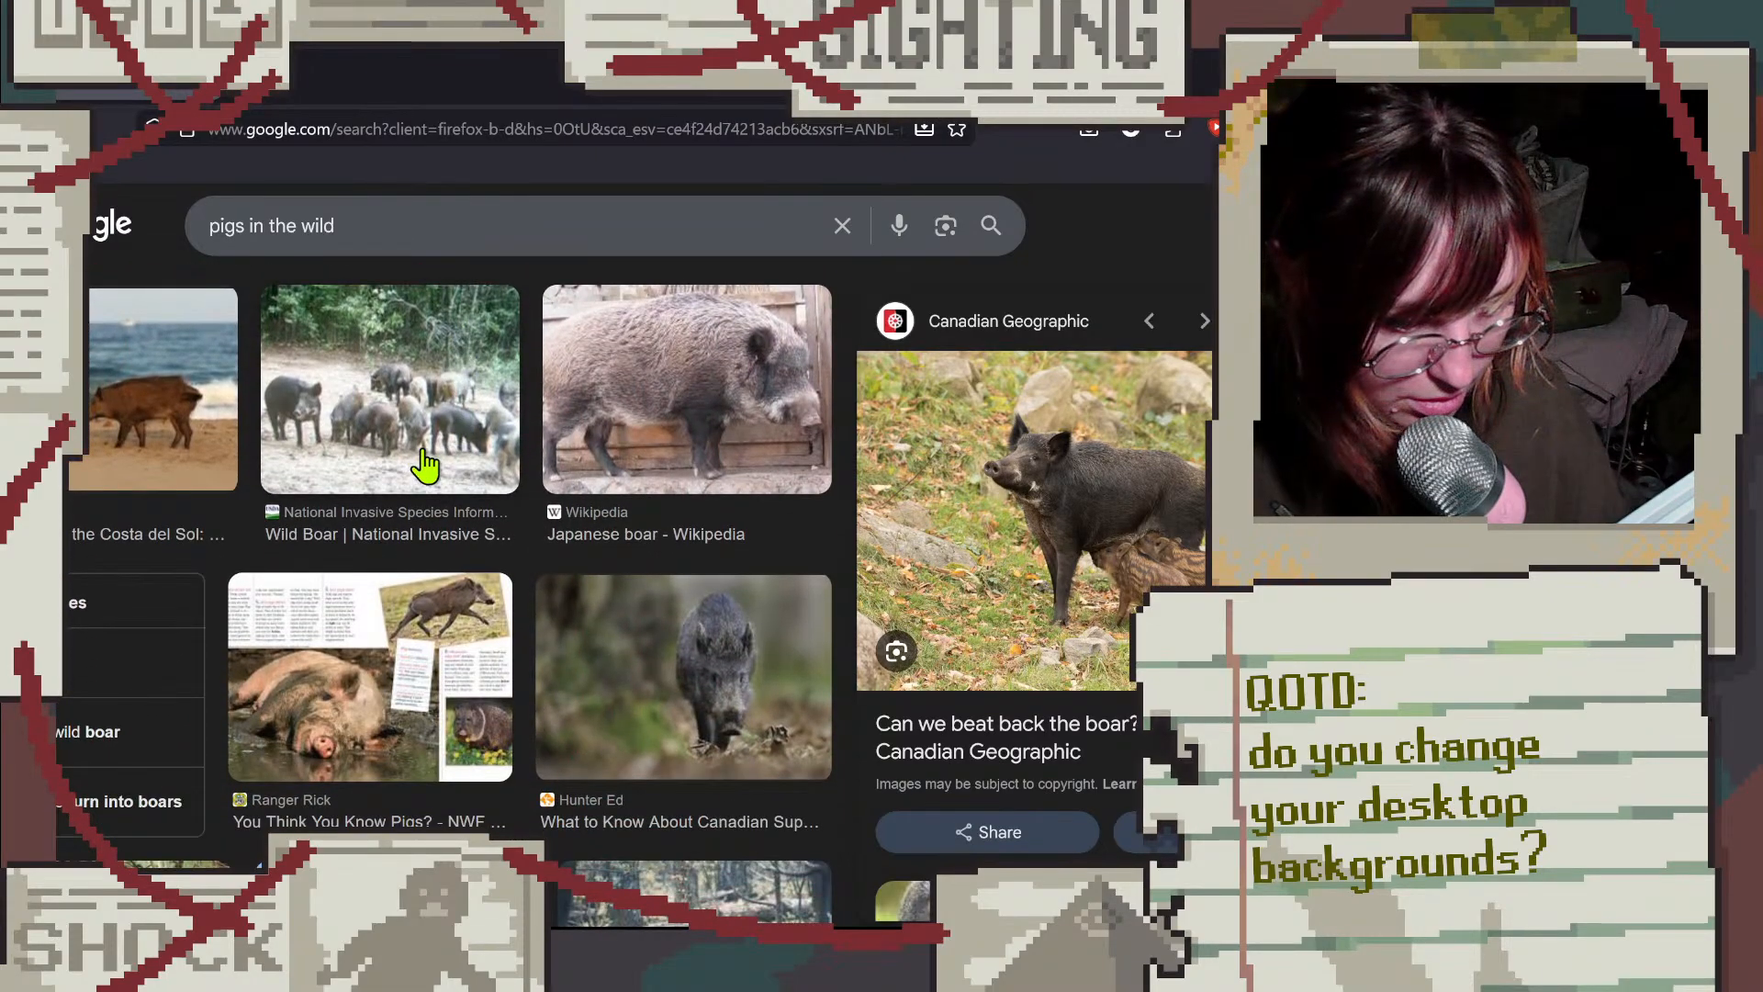
pyautogui.scroll(-3, 424, 466)
pyautogui.click(416, 469)
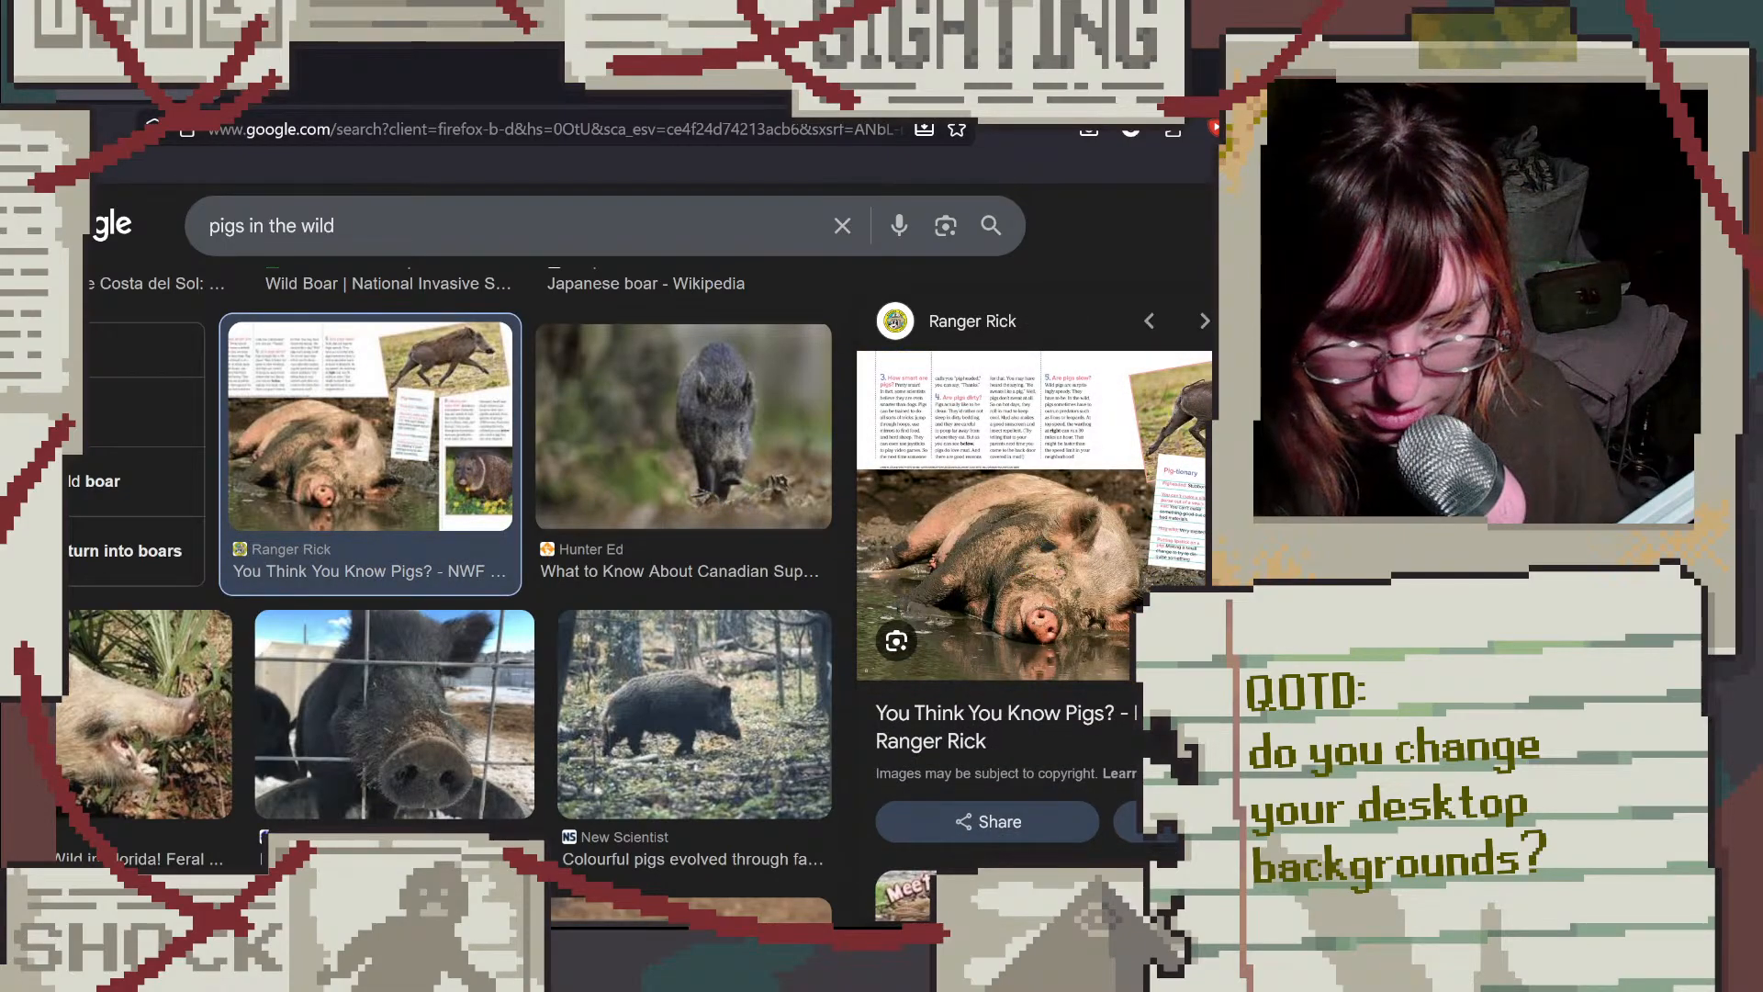
# Step: Open the Ranger Rick article "You Think You Know Pigs?" and examine its spotted pig magazine spread enlarged
pyautogui.click(1002, 532)
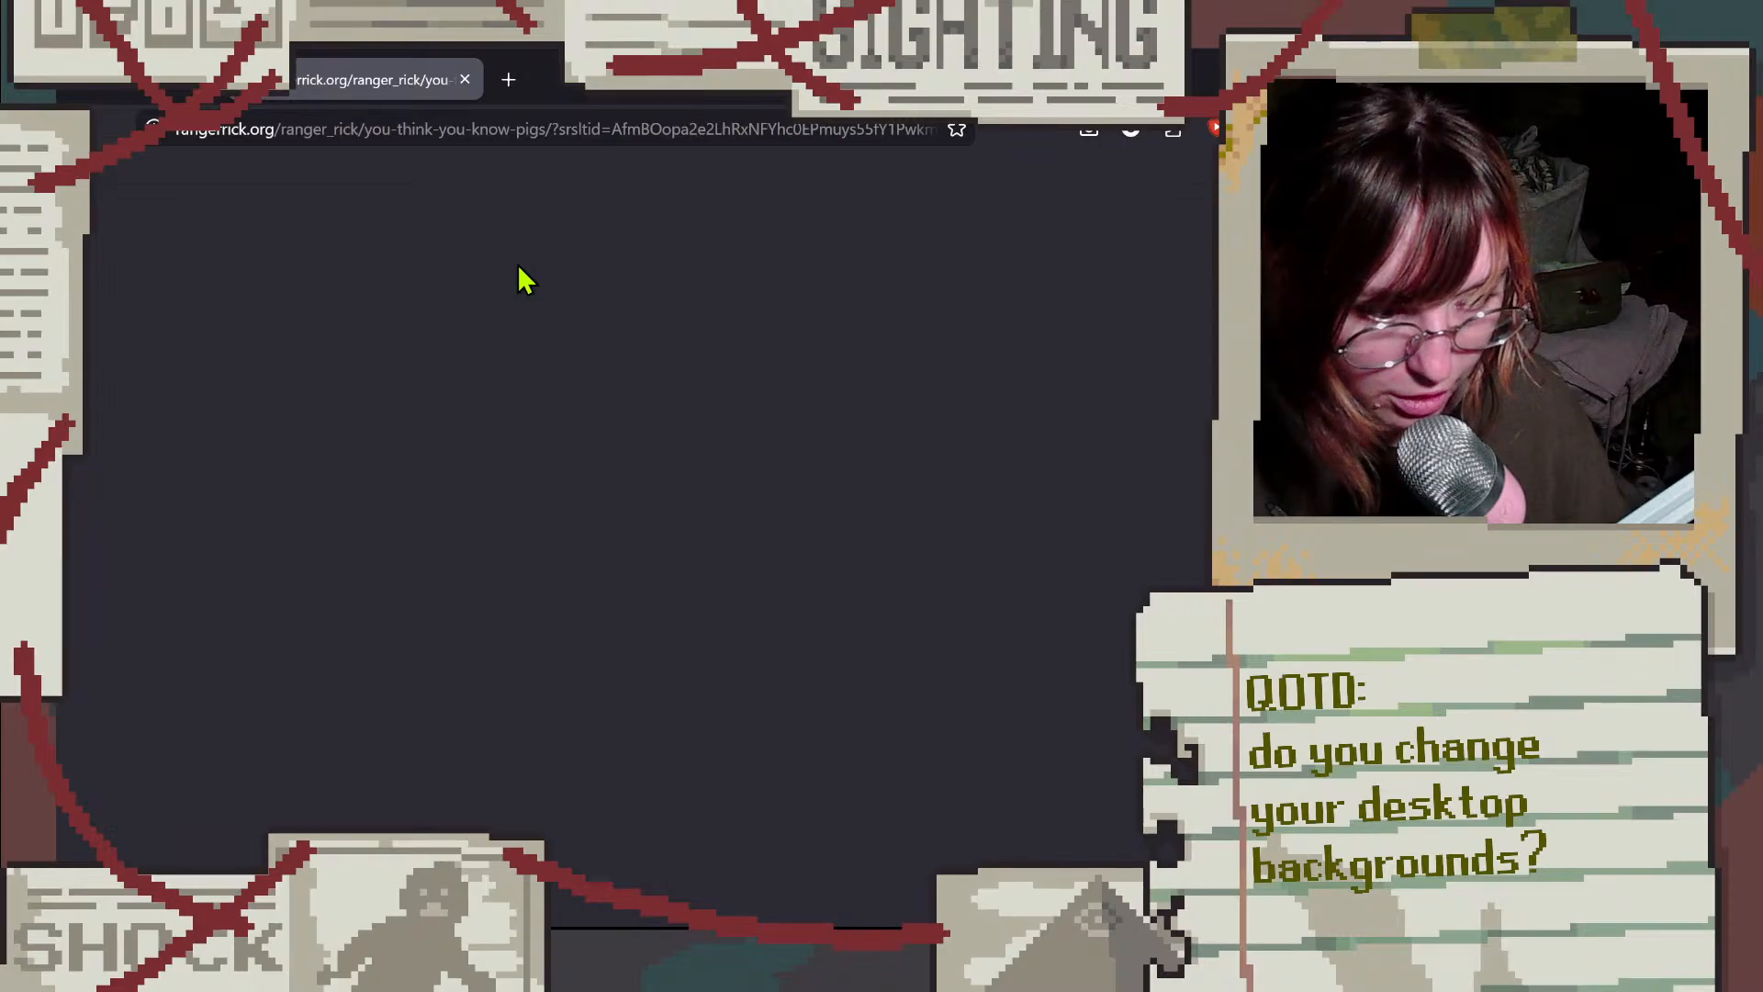
pyautogui.click(194, 87)
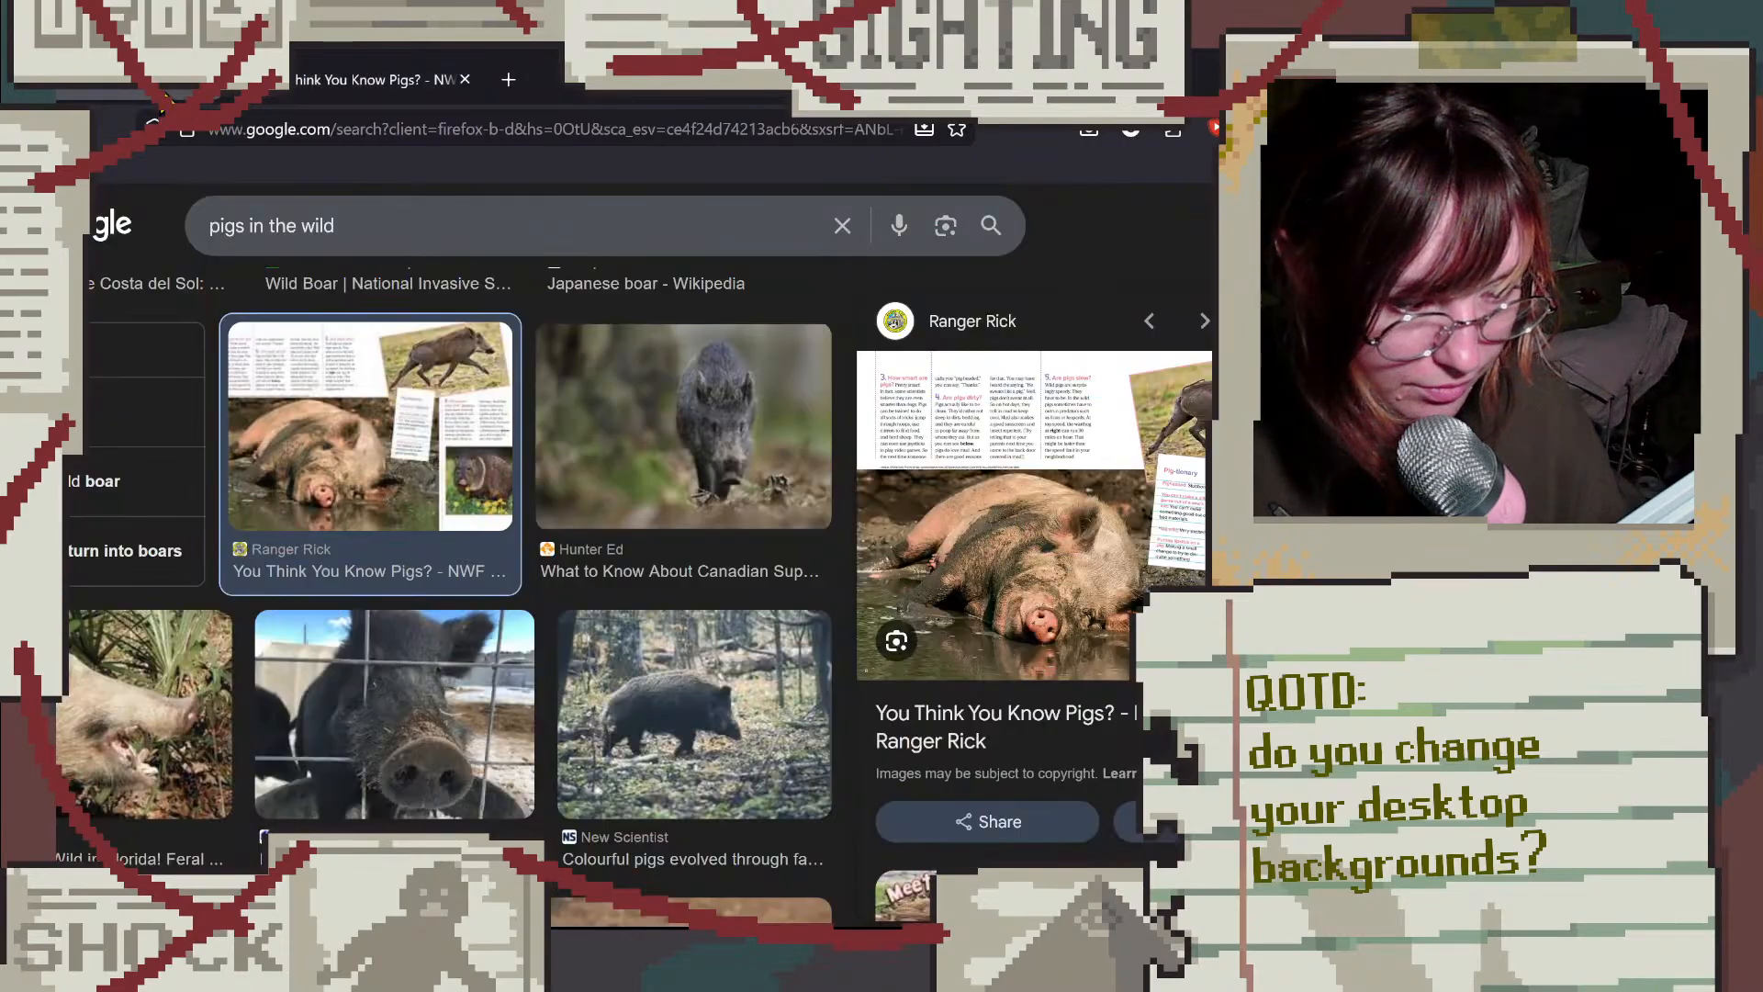
pyautogui.click(376, 94)
pyautogui.scroll(-10, 1015, 551)
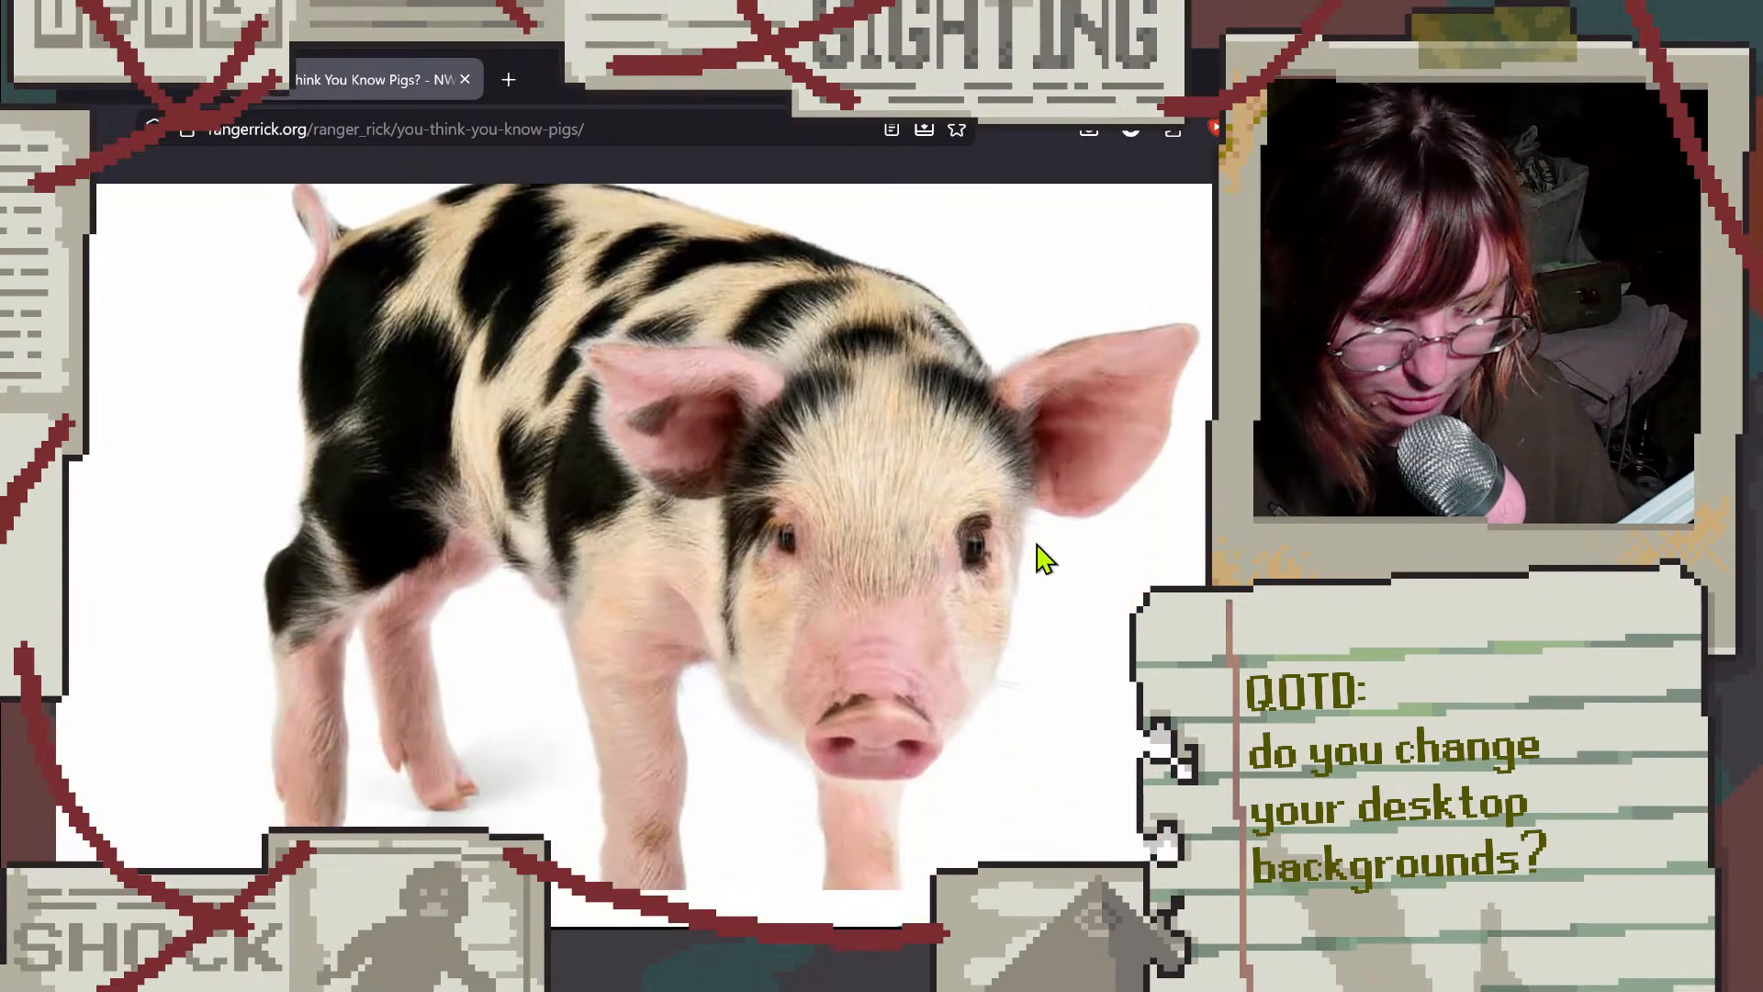
pyautogui.scroll(-3, 1030, 544)
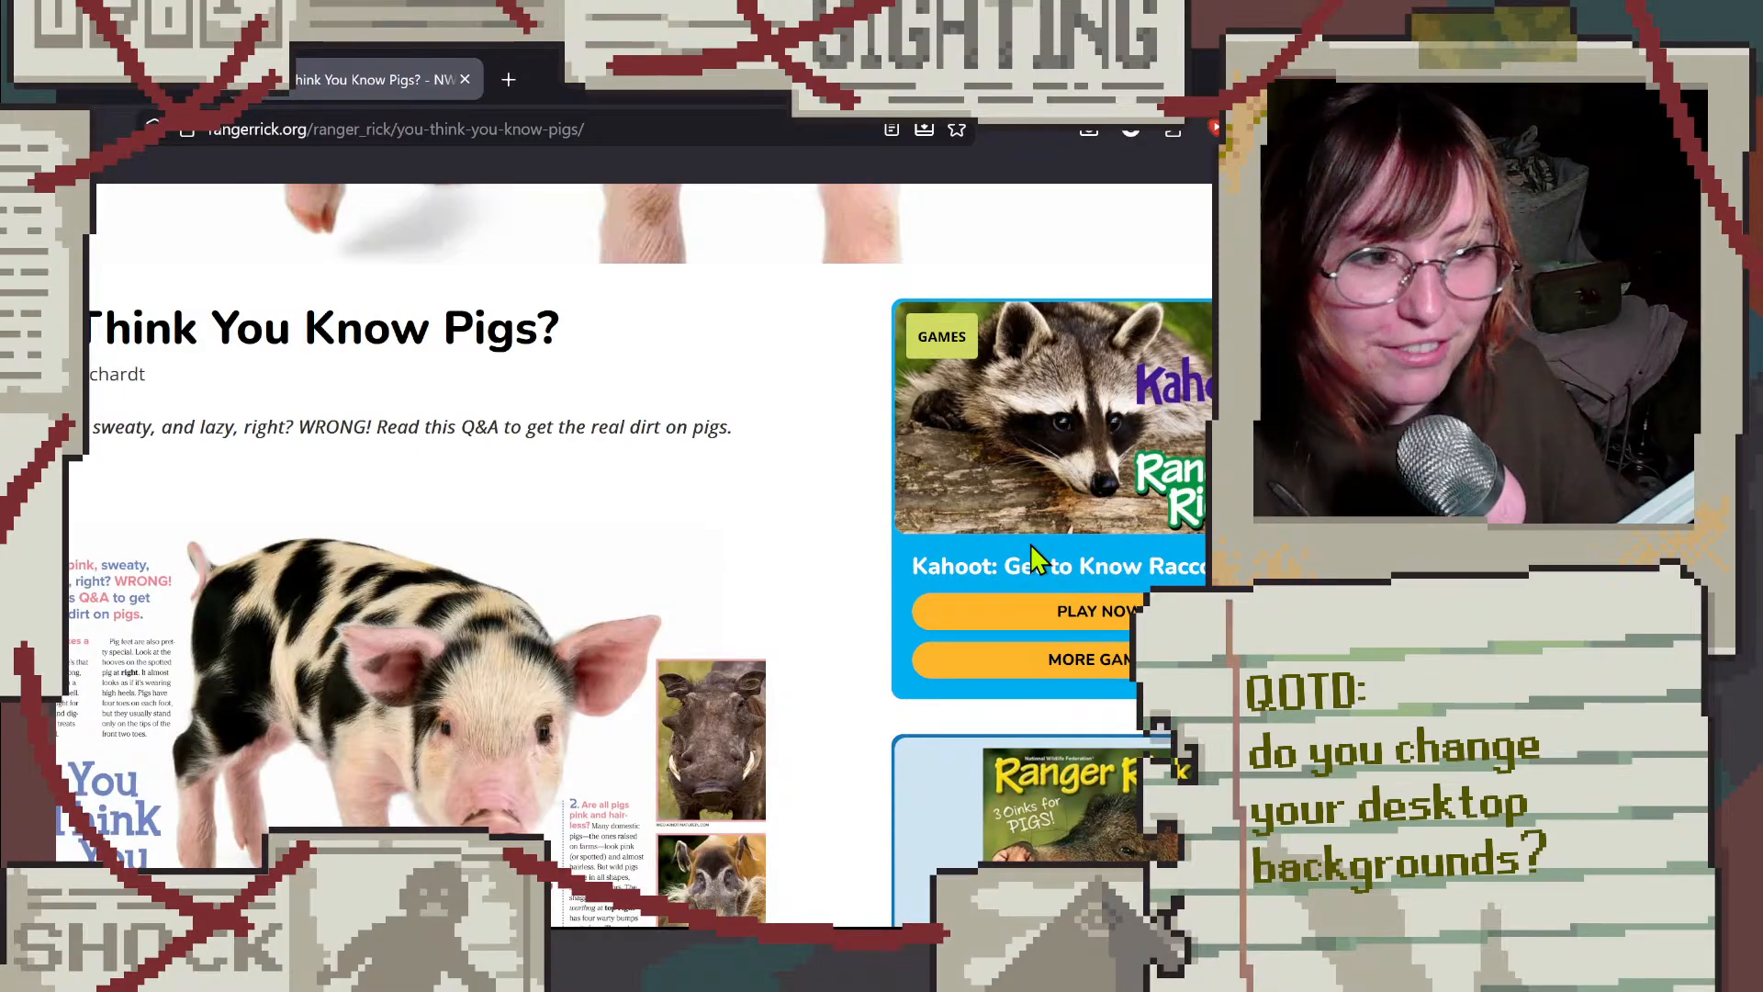
pyautogui.scroll(-2, 600, 465)
pyautogui.scroll(-2, 600, 465)
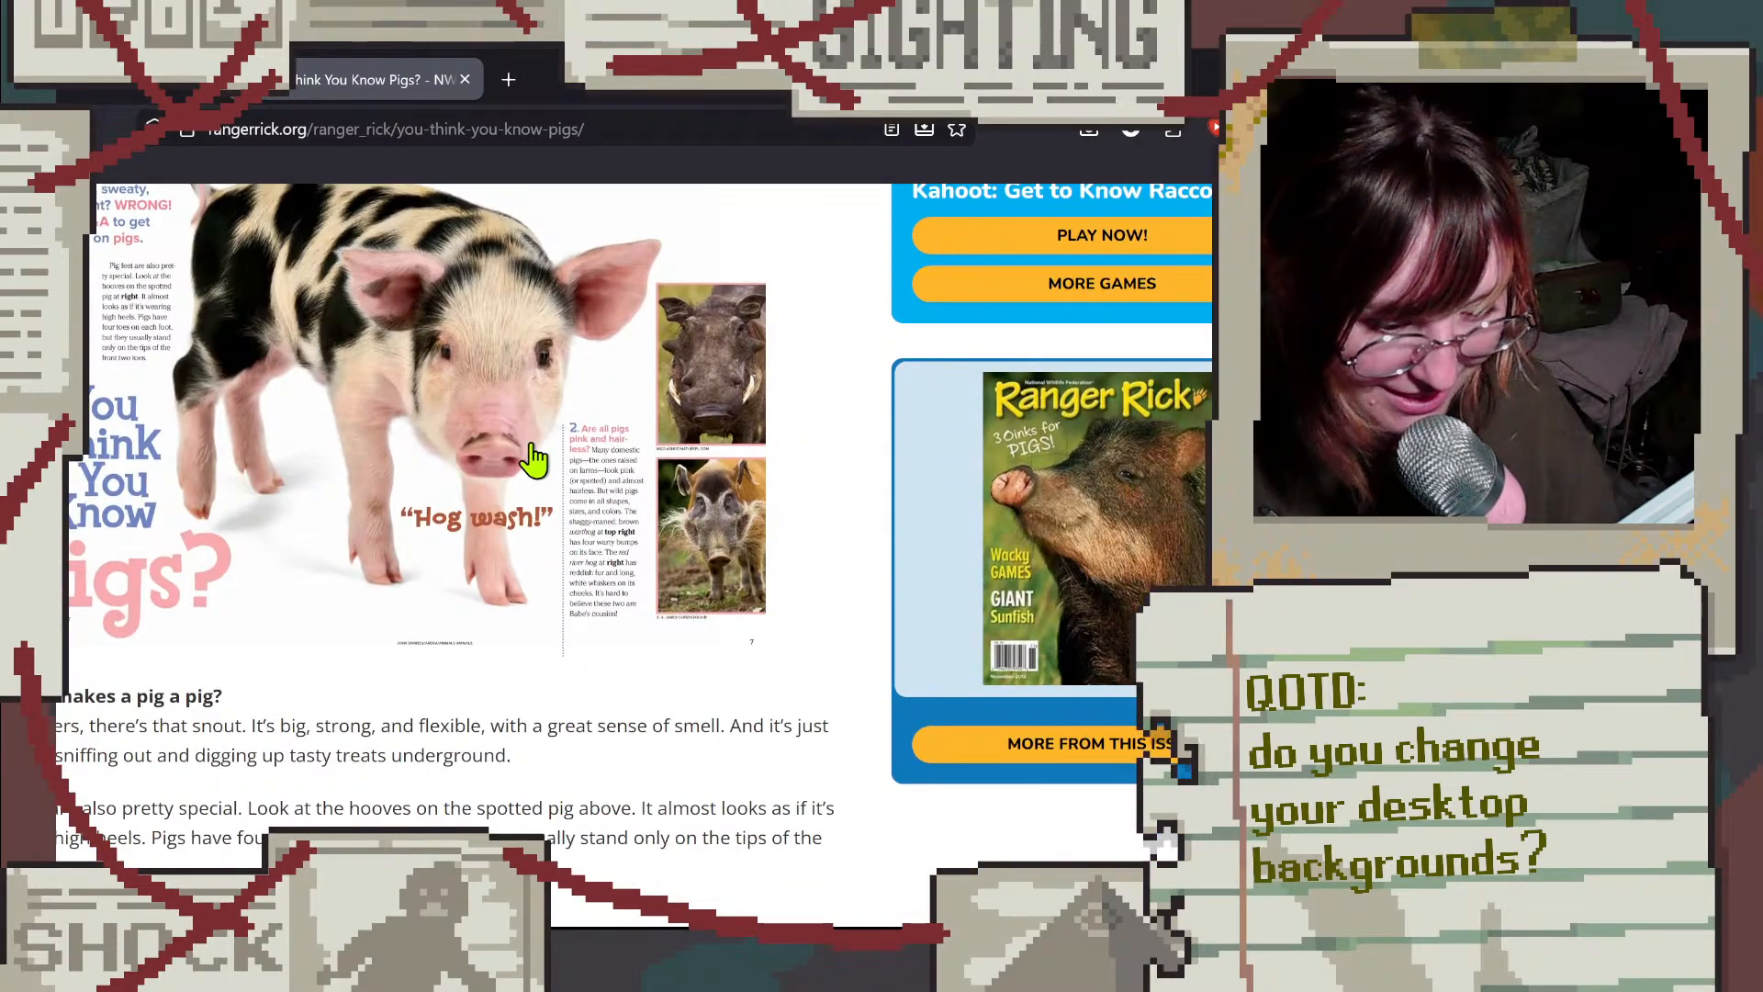
pyautogui.click(468, 514)
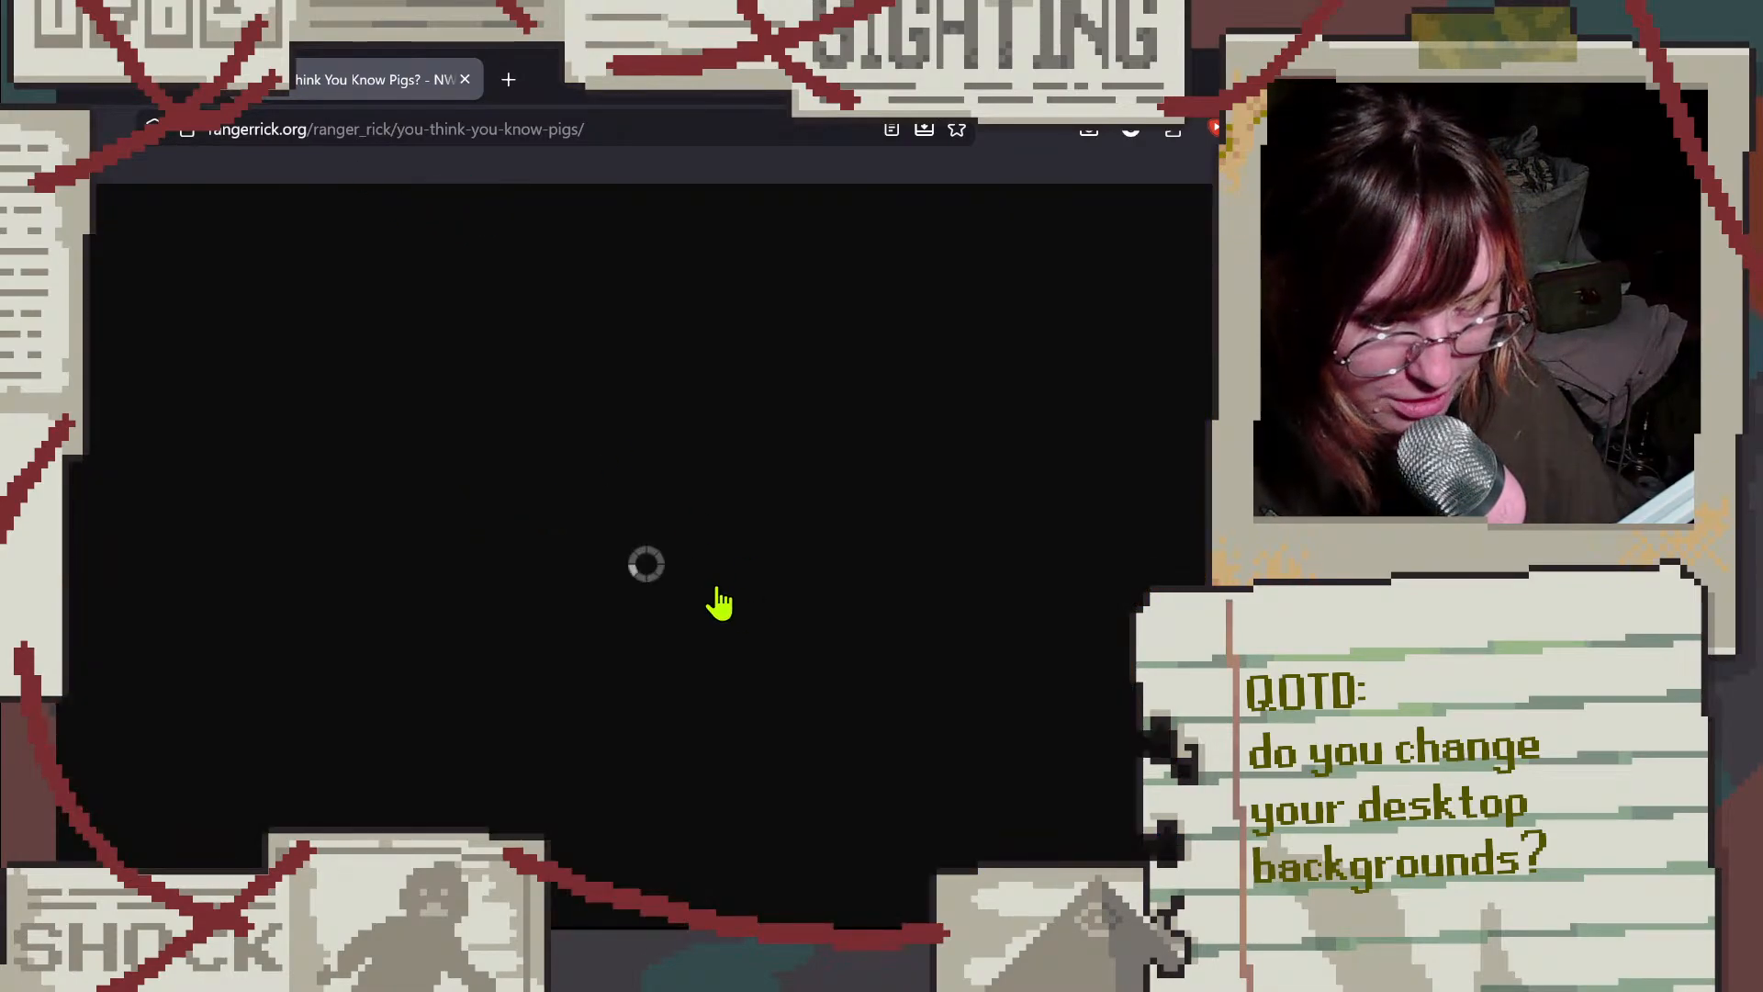
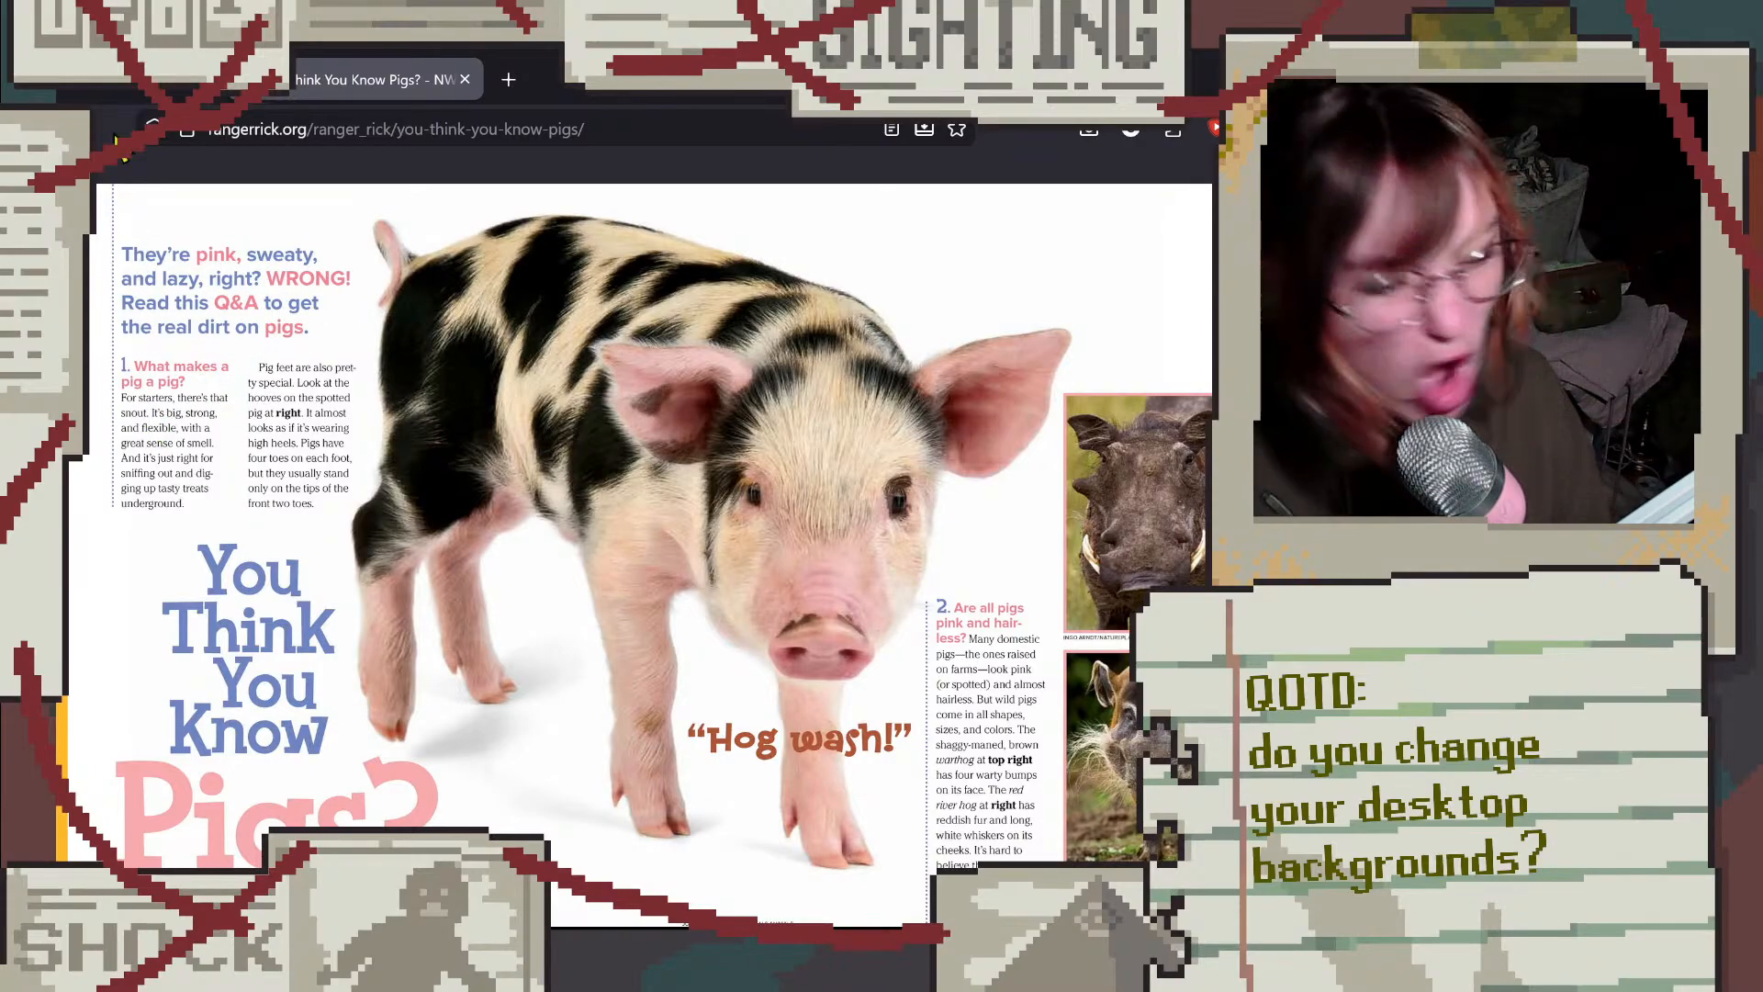
pyautogui.press('Escape')
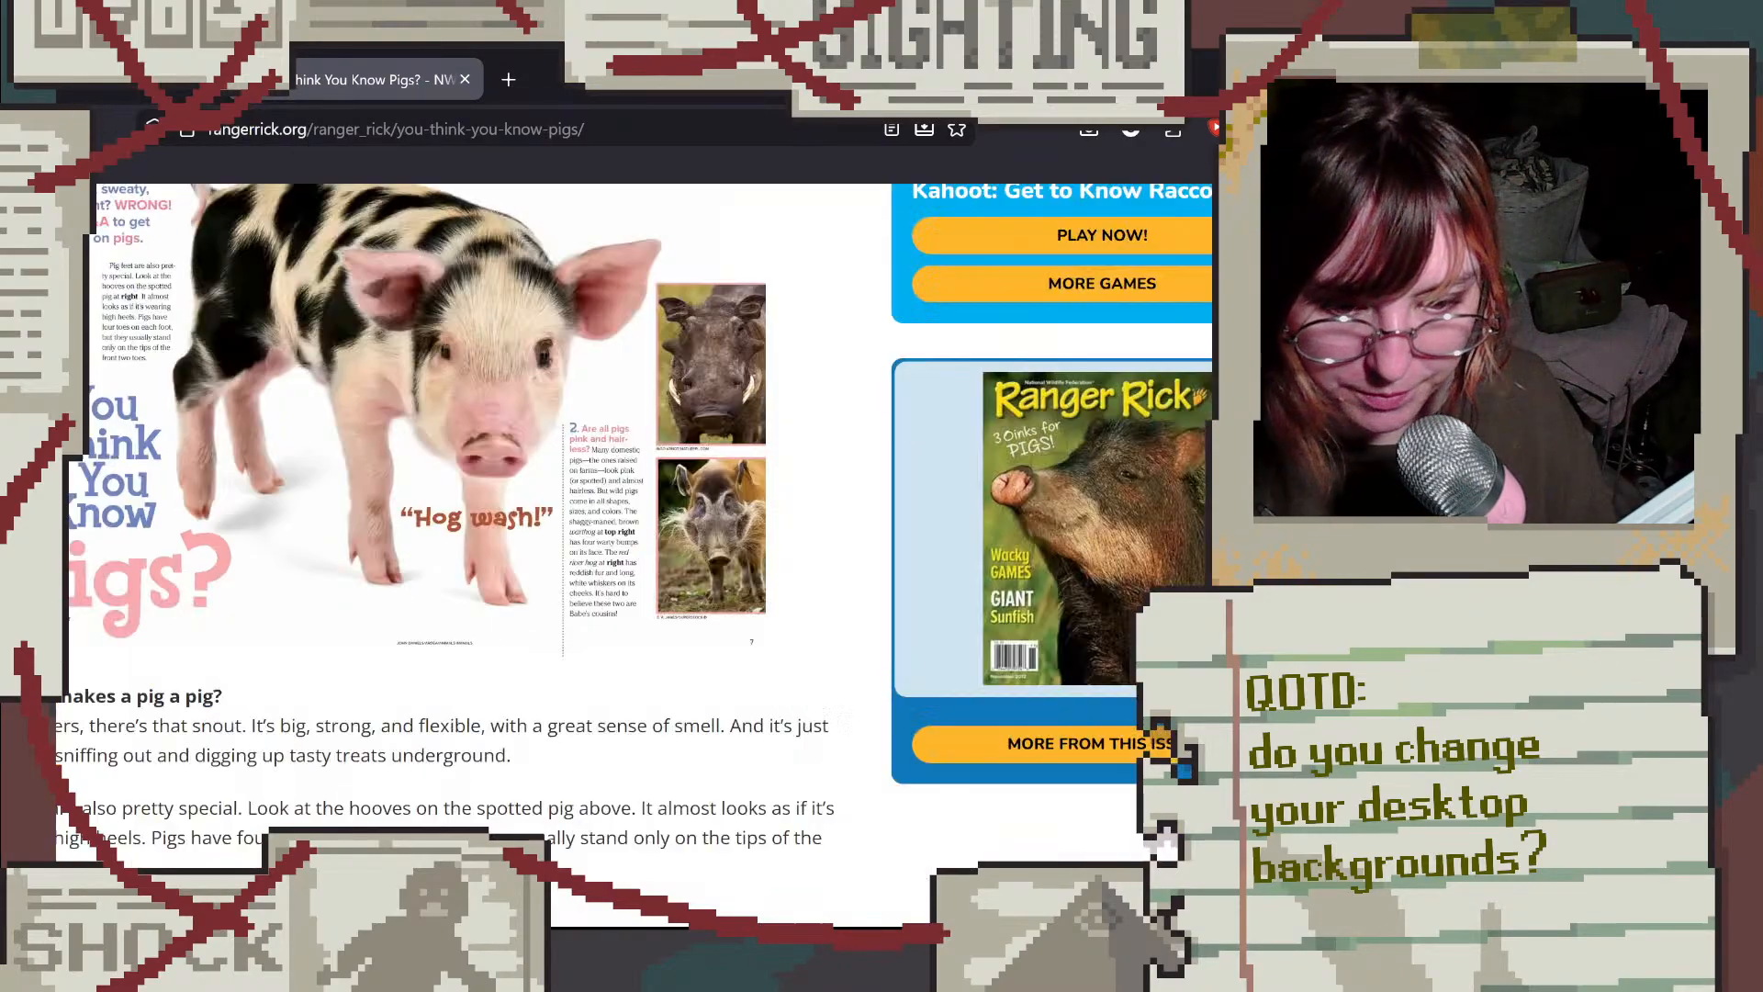
# Step: Examine the rest of the Ranger Rick article, including its mud-bathing pig and peccary photos and the sections on pig behaviour, habitat and families
pyautogui.scroll(-7, 606, 497)
pyautogui.scroll(-3, 606, 507)
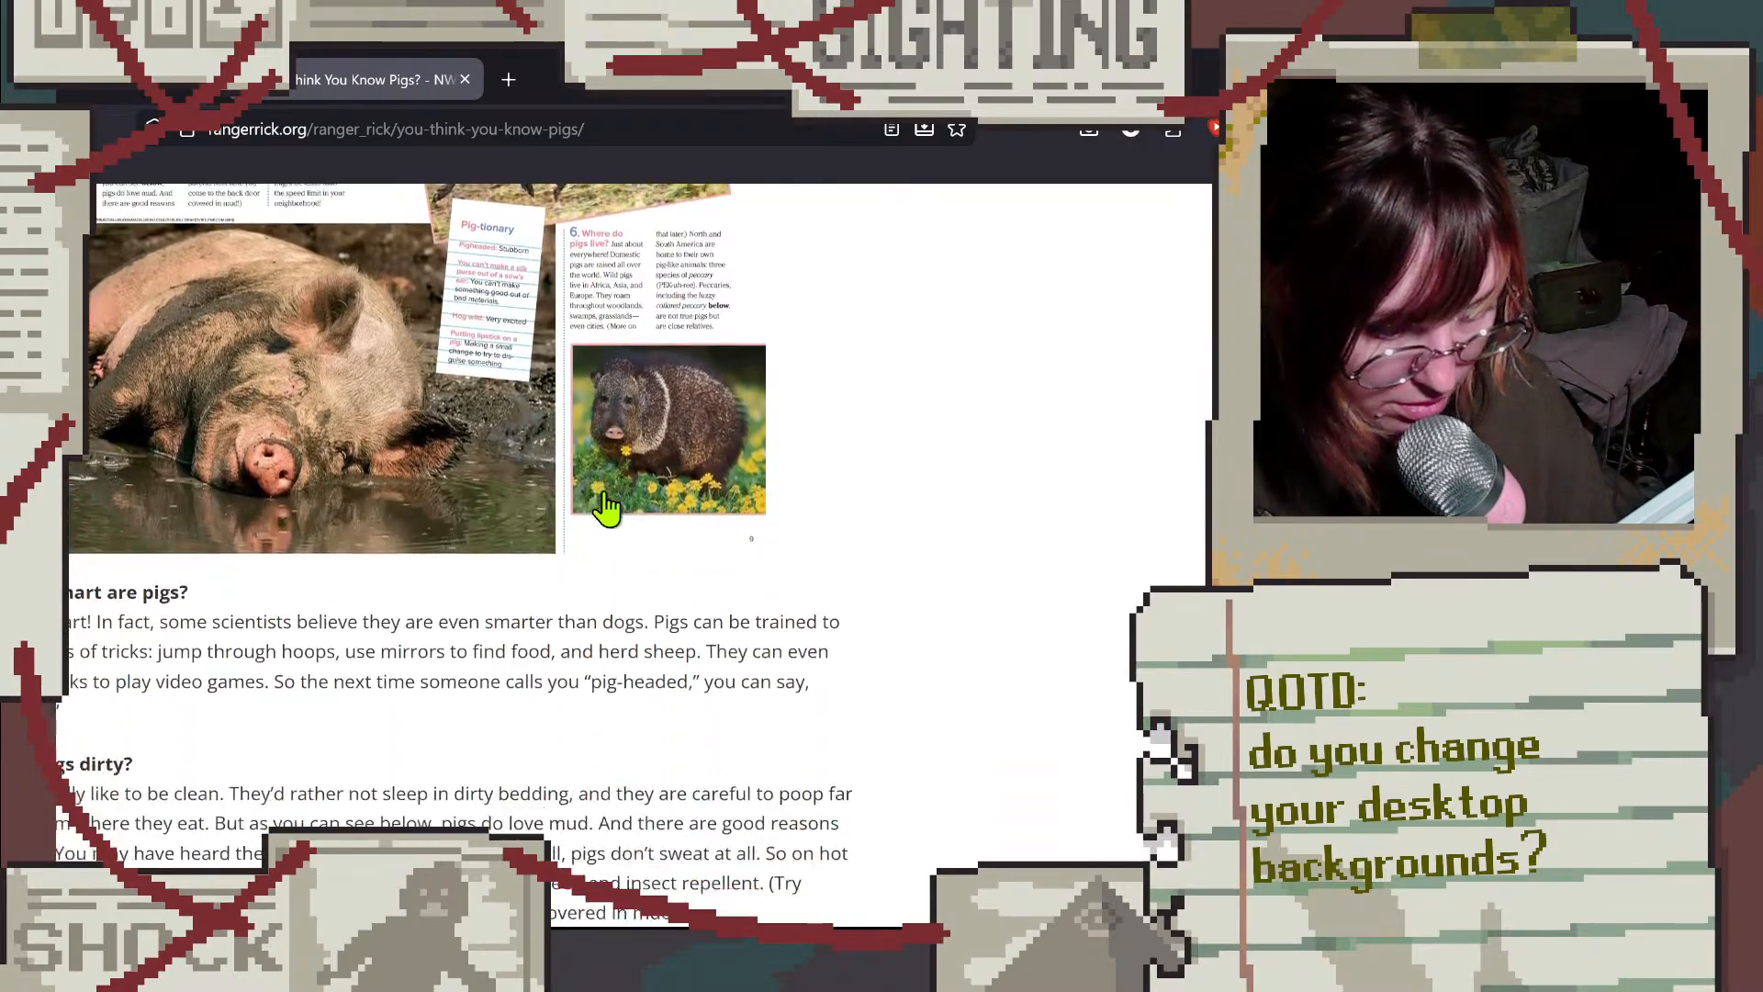
pyautogui.scroll(1, 243, 473)
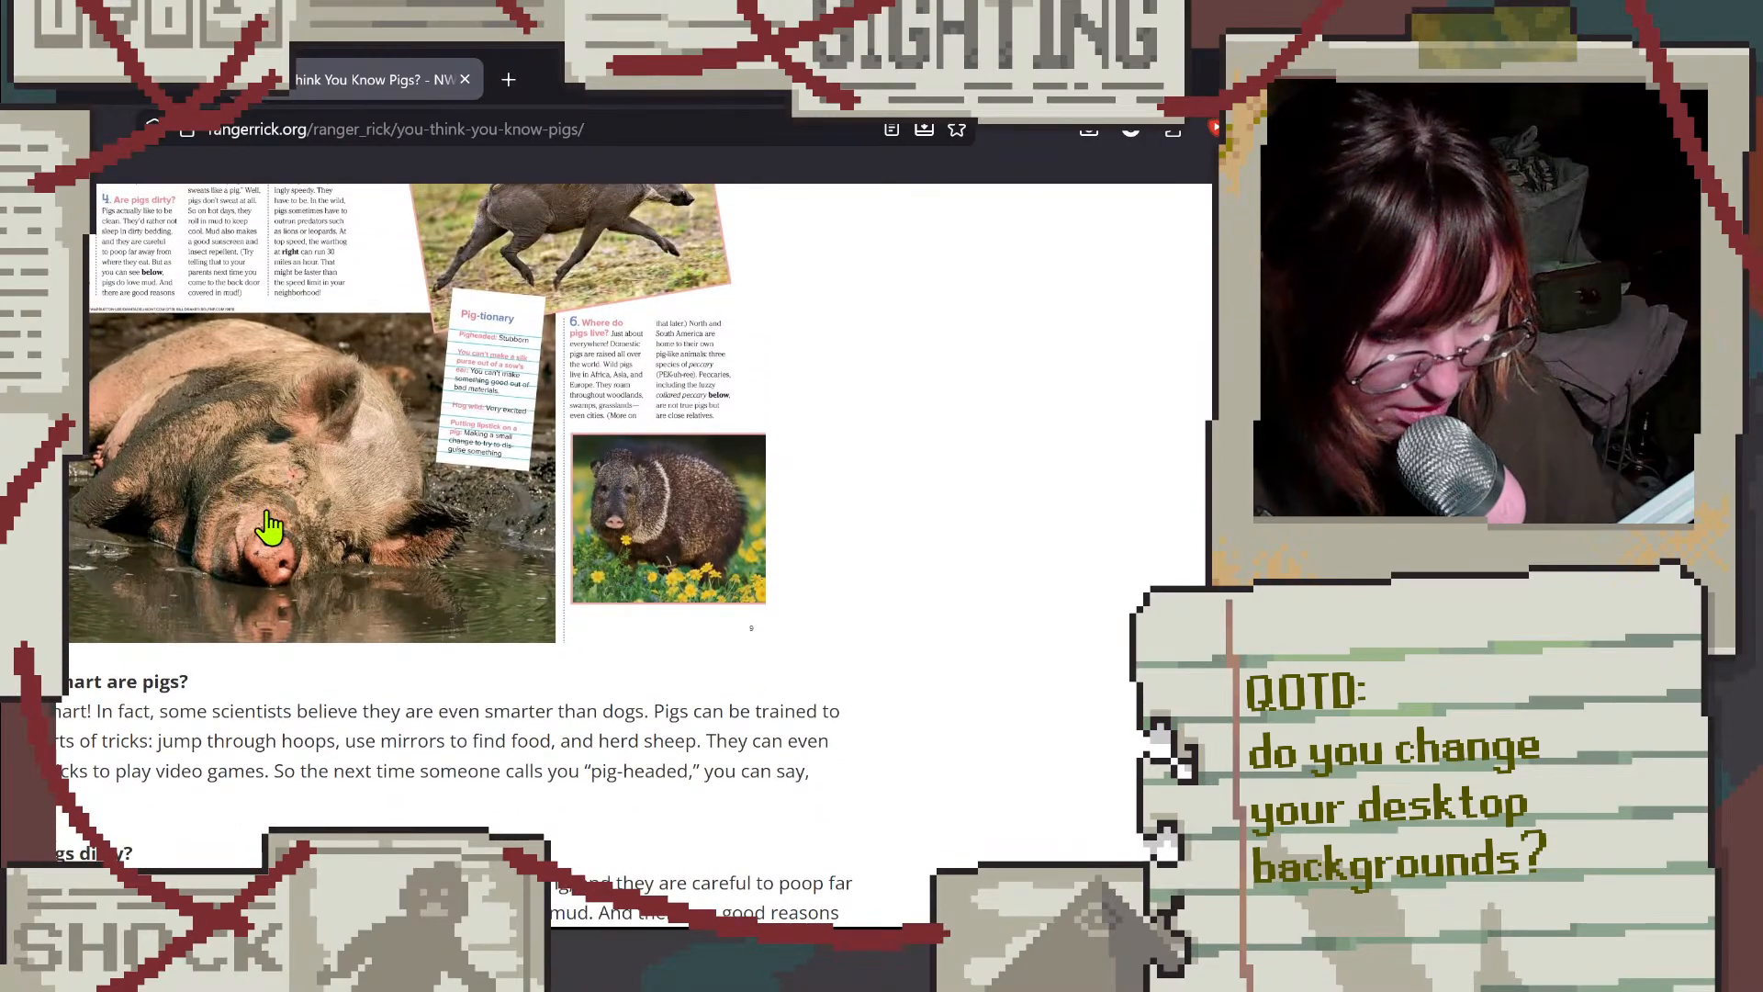
pyautogui.scroll(1, 269, 526)
pyautogui.scroll(-4, 269, 526)
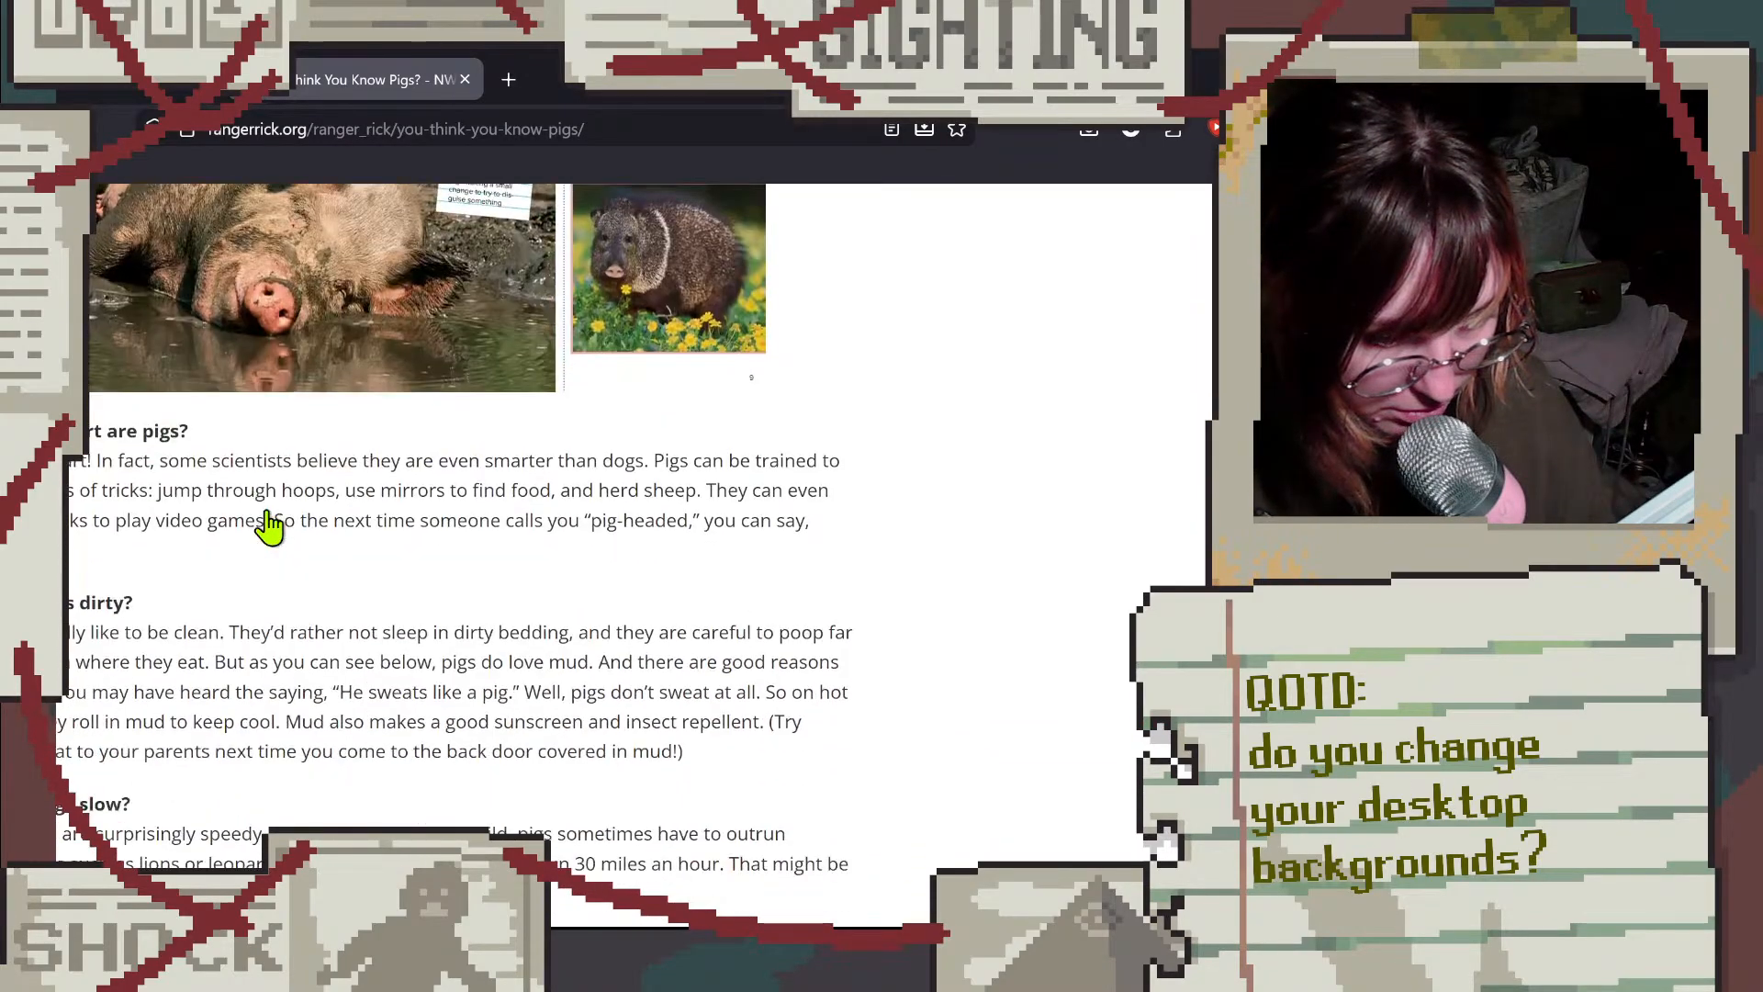
pyautogui.moveTo(70, 460); pyautogui.dragTo(248, 488)
pyautogui.click(259, 511)
pyautogui.scroll(-10, 311, 511)
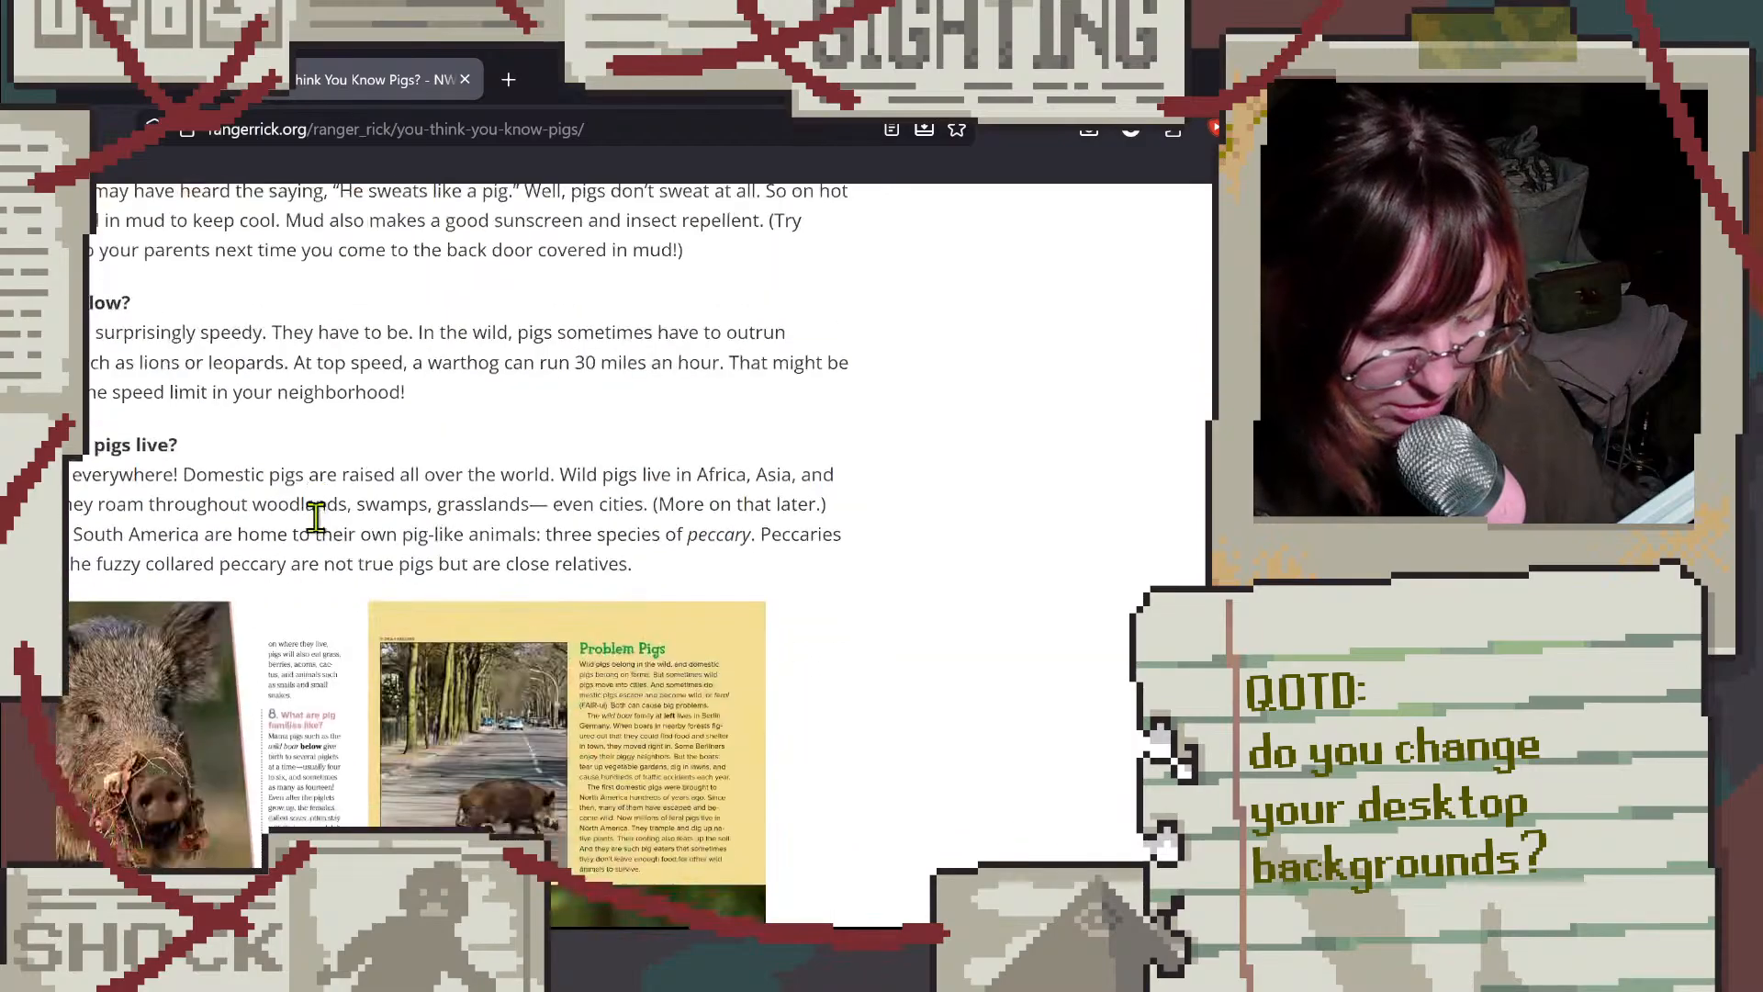
pyautogui.scroll(-10, 322, 535)
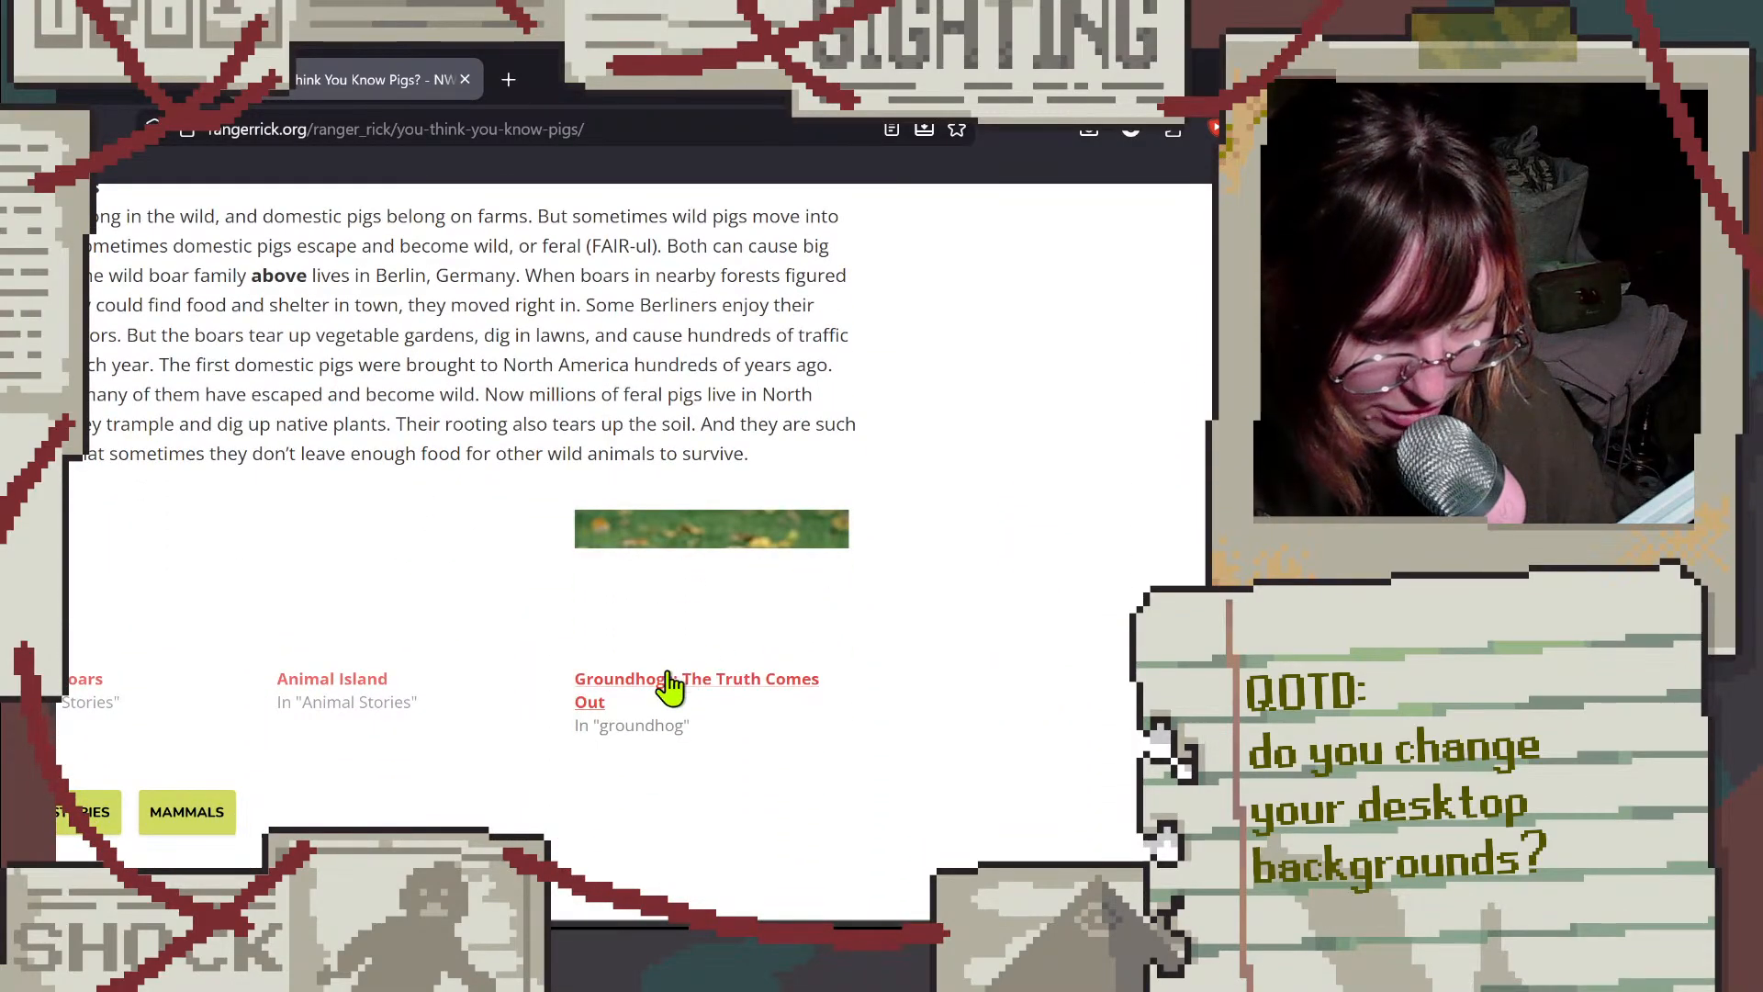
pyautogui.scroll(2, 723, 495)
pyautogui.scroll(-1, 727, 491)
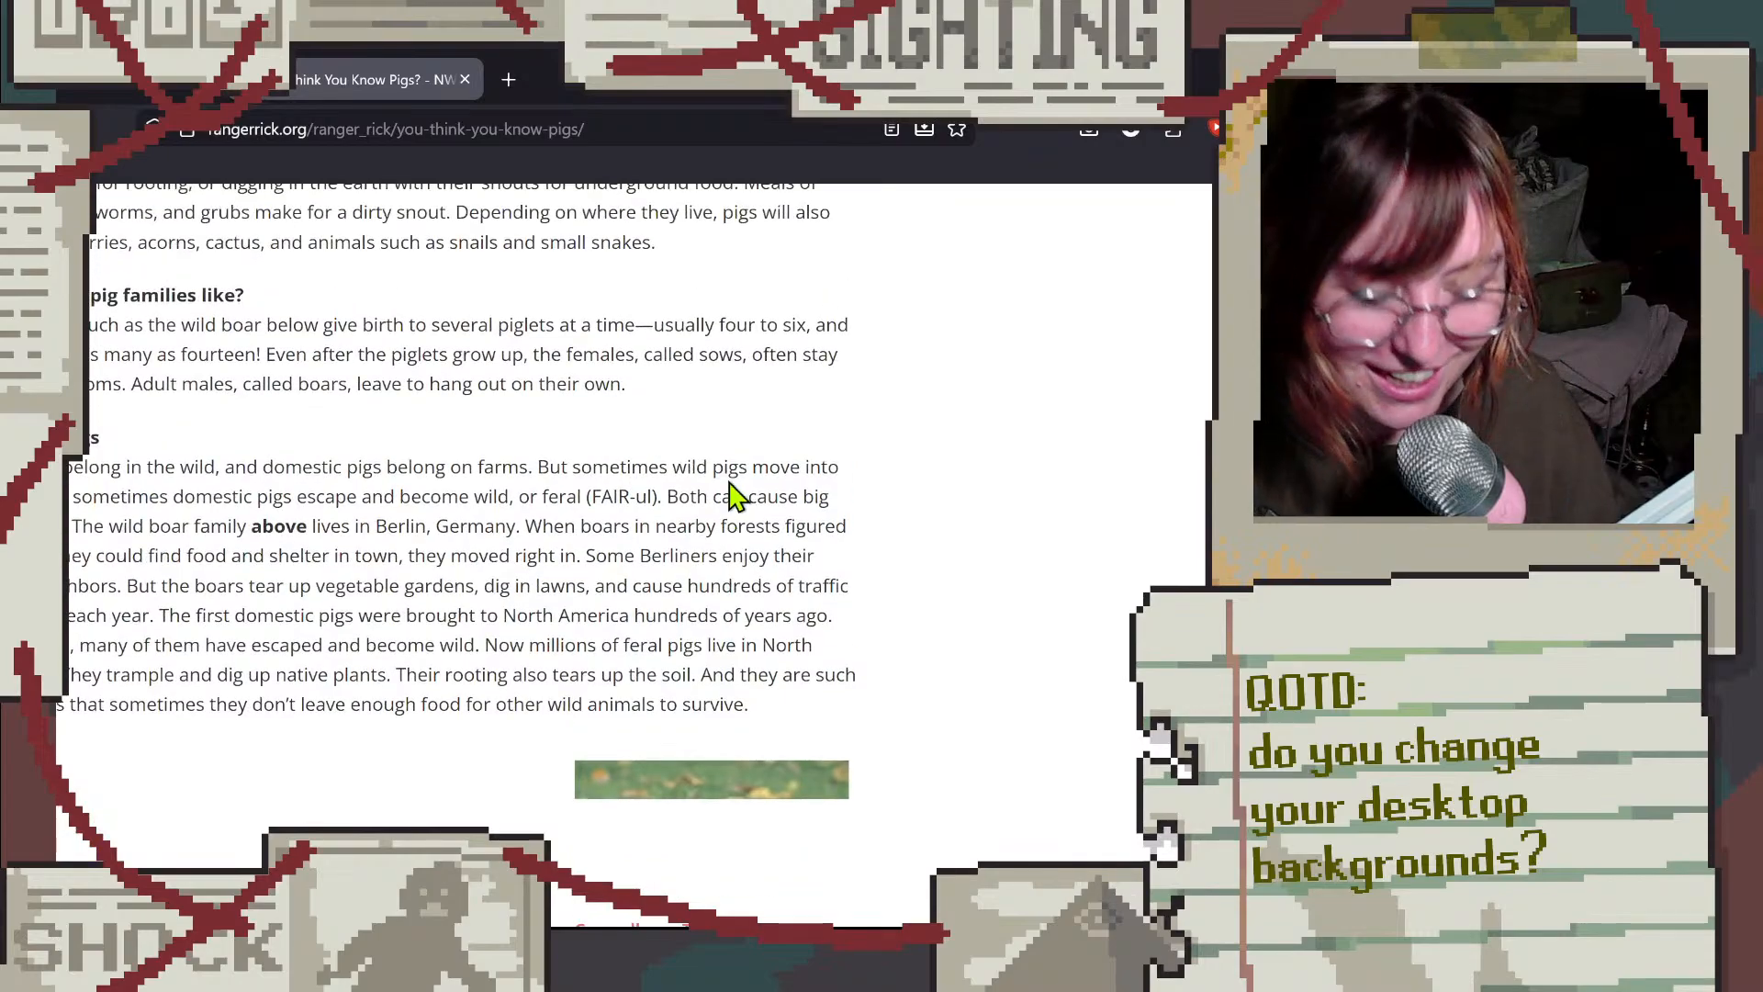
pyautogui.scroll(-3, 730, 491)
pyautogui.scroll(4, 627, 509)
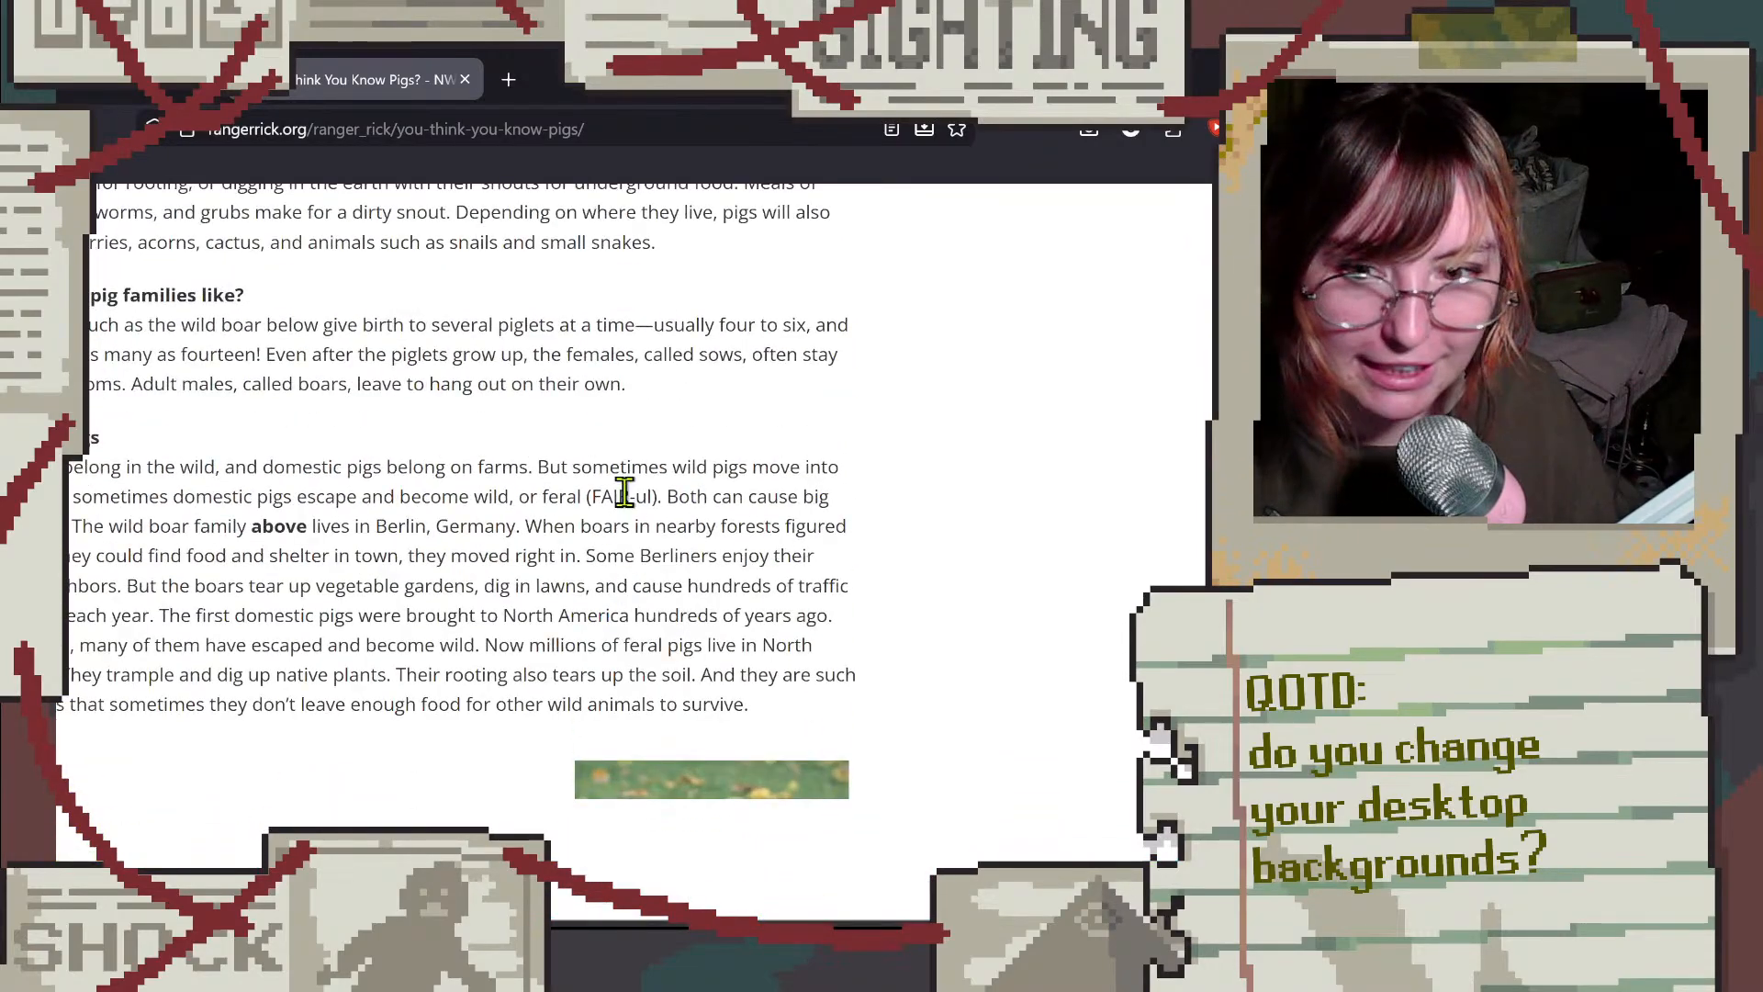
# Step: Return to the "pigs in the wild" image results and look through many more wild boar and feral pig photos
pyautogui.hotkey('alt', 'Left')
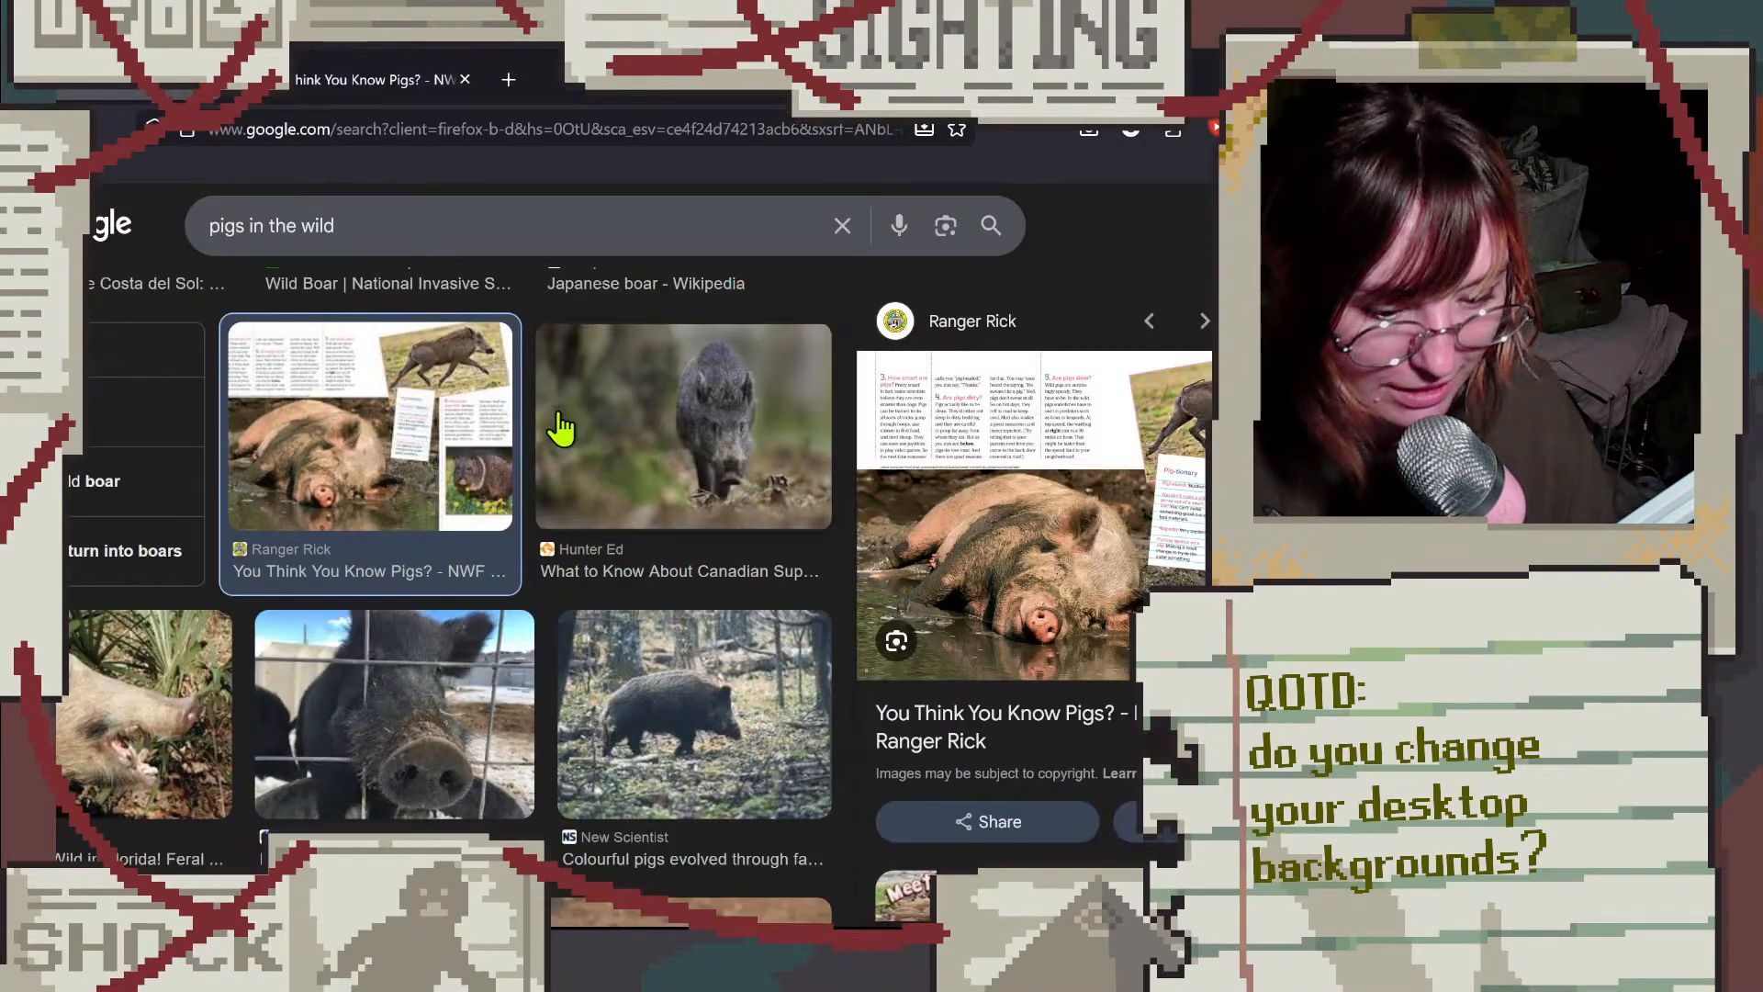
pyautogui.scroll(-3, 571, 473)
pyautogui.scroll(-4, 439, 493)
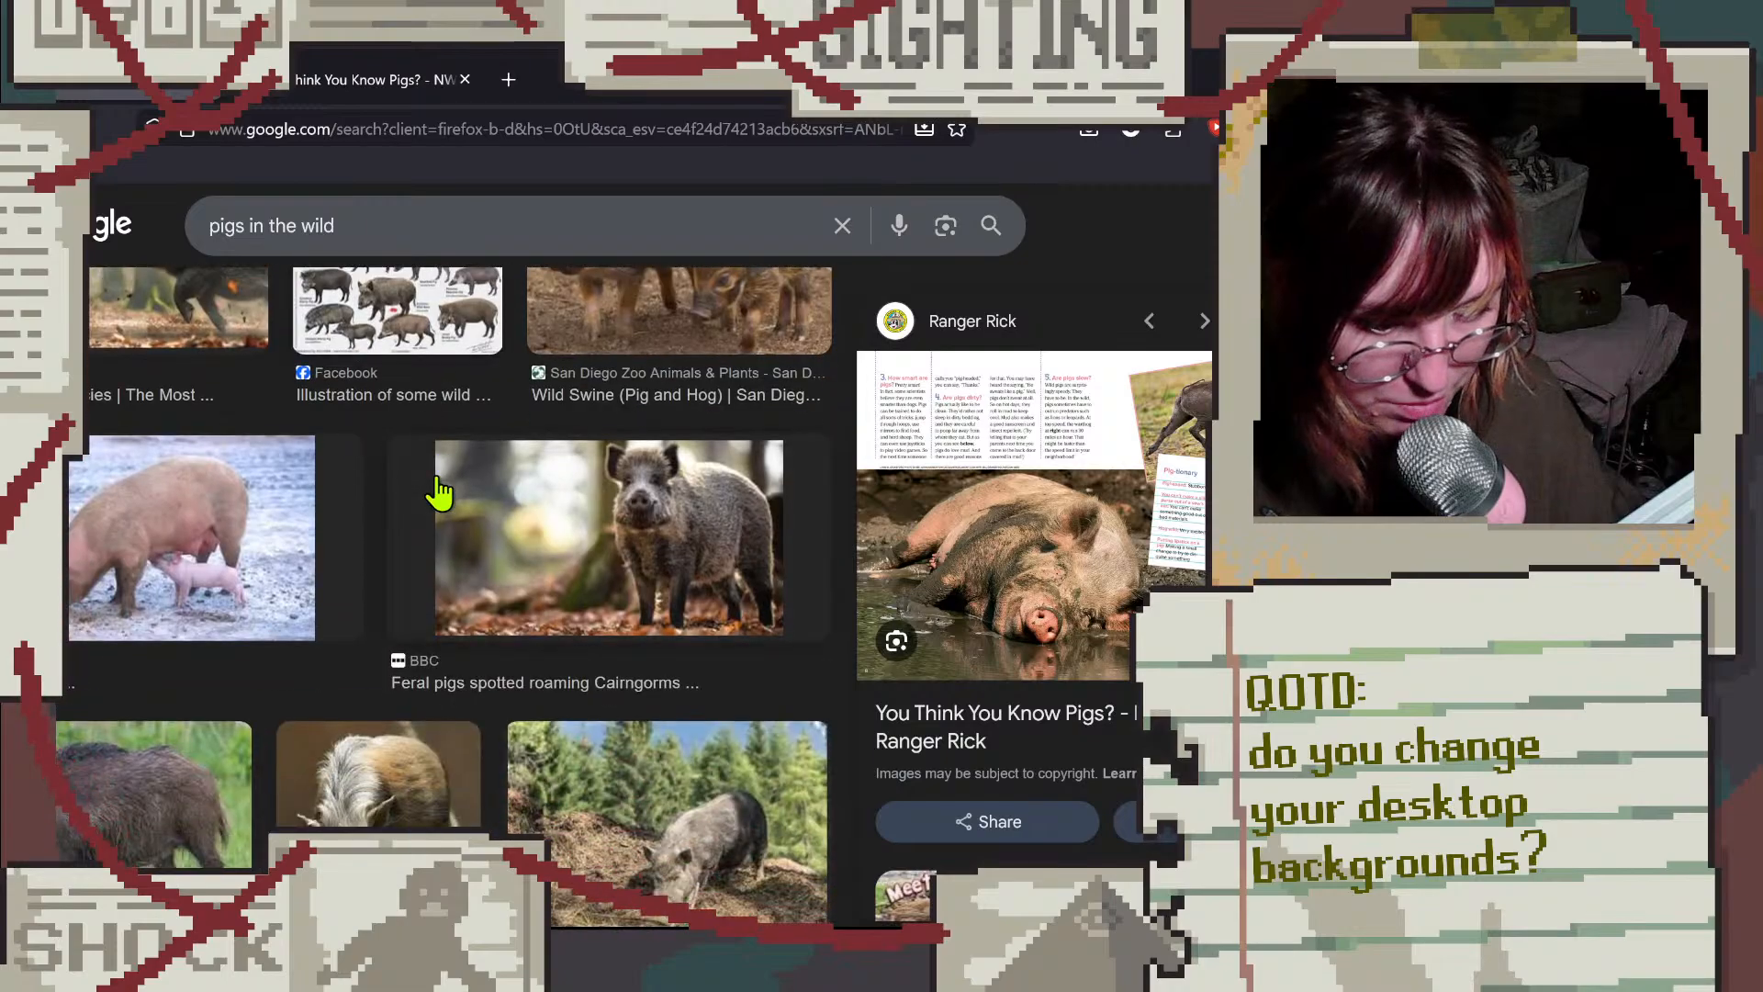
pyautogui.scroll(-8, 439, 493)
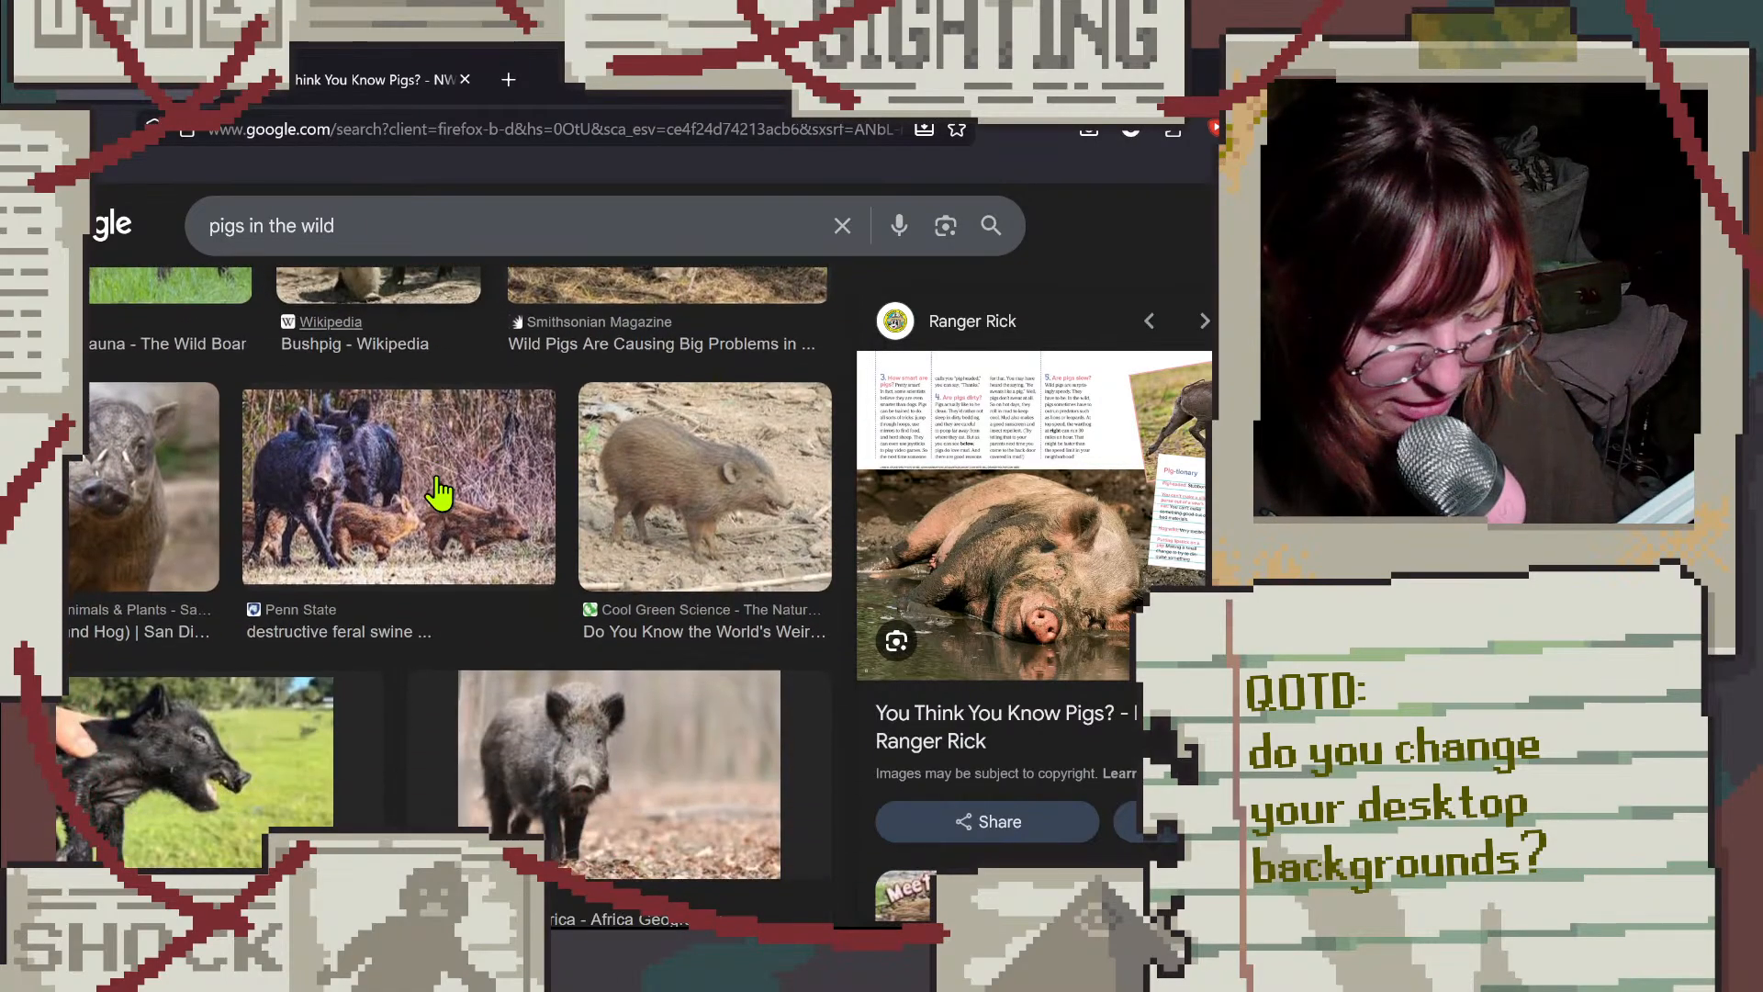
pyautogui.scroll(-8, 439, 493)
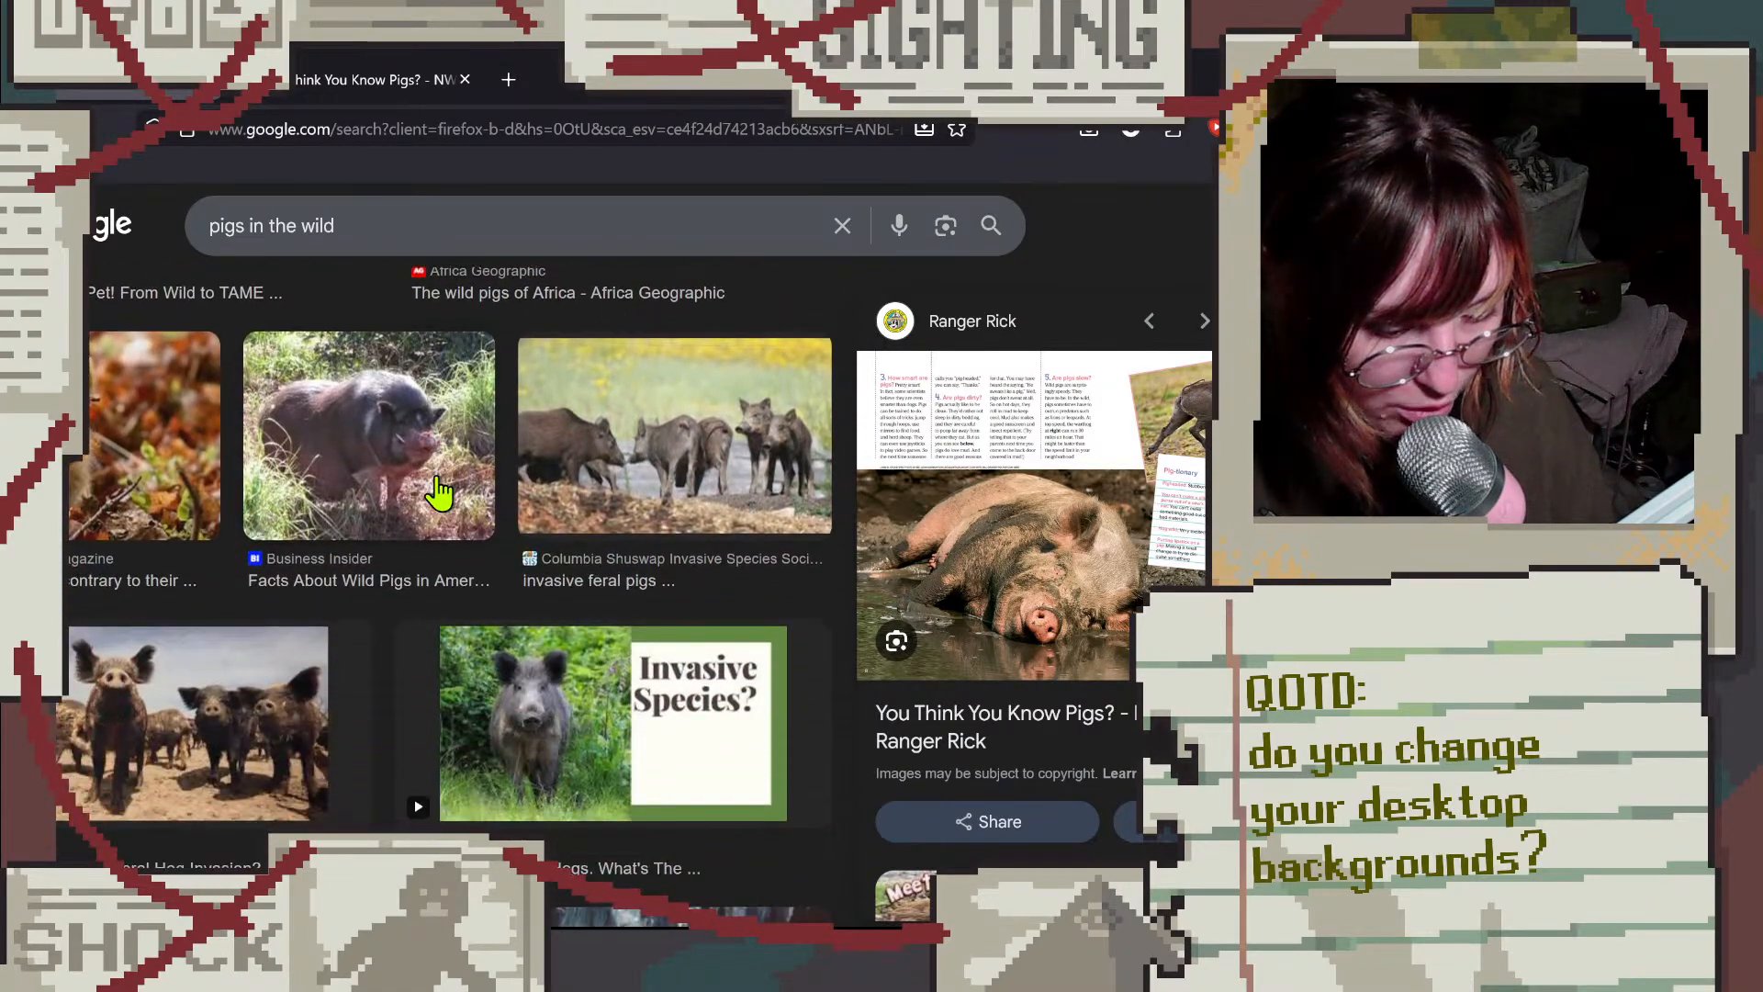
pyautogui.scroll(-5, 439, 493)
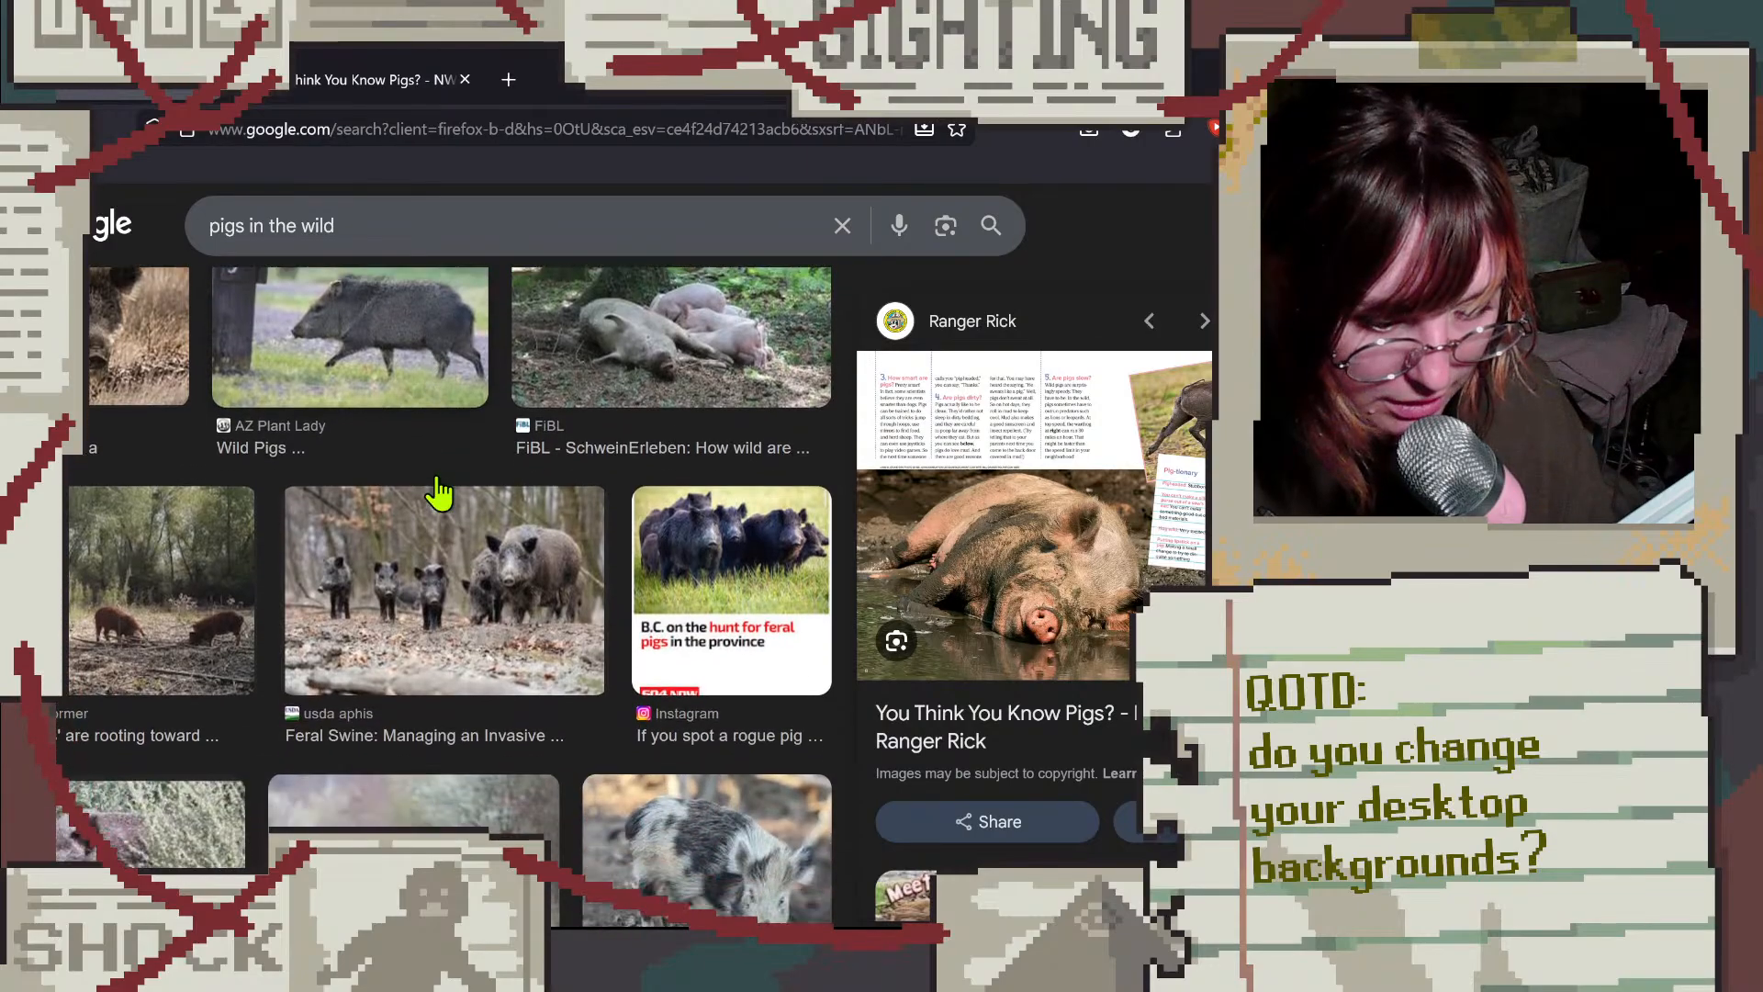
pyautogui.scroll(-9, 437, 477)
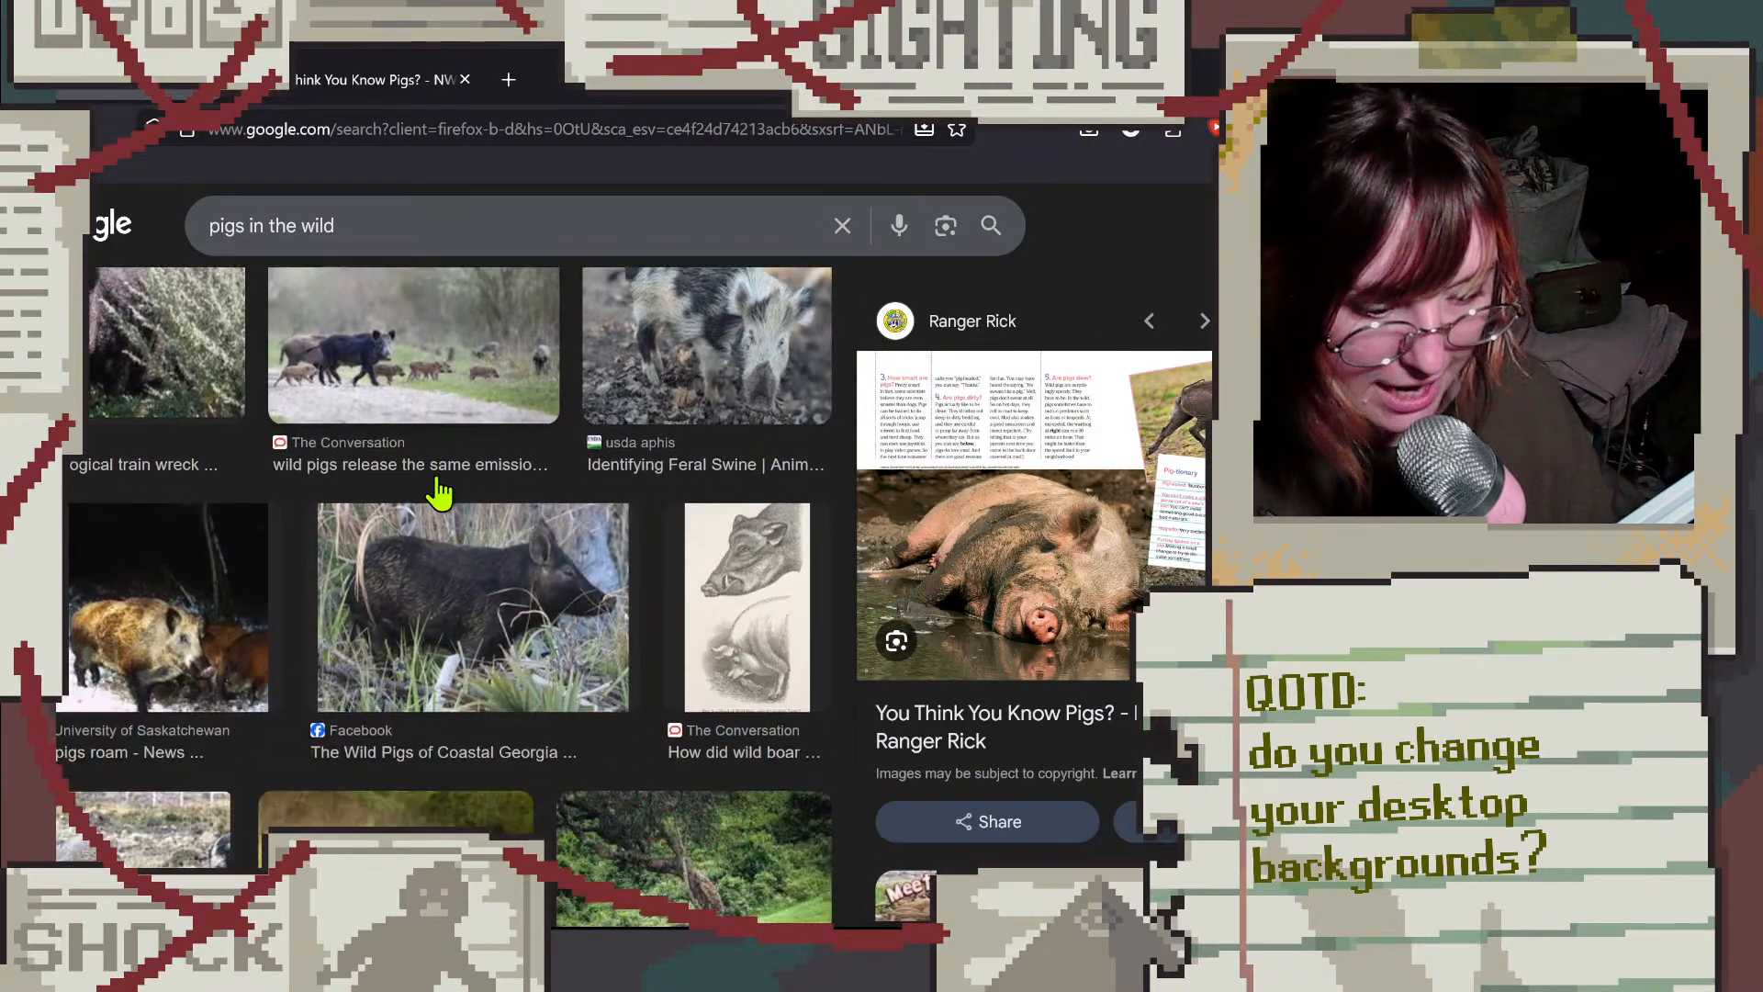
pyautogui.scroll(-10, 493, 519)
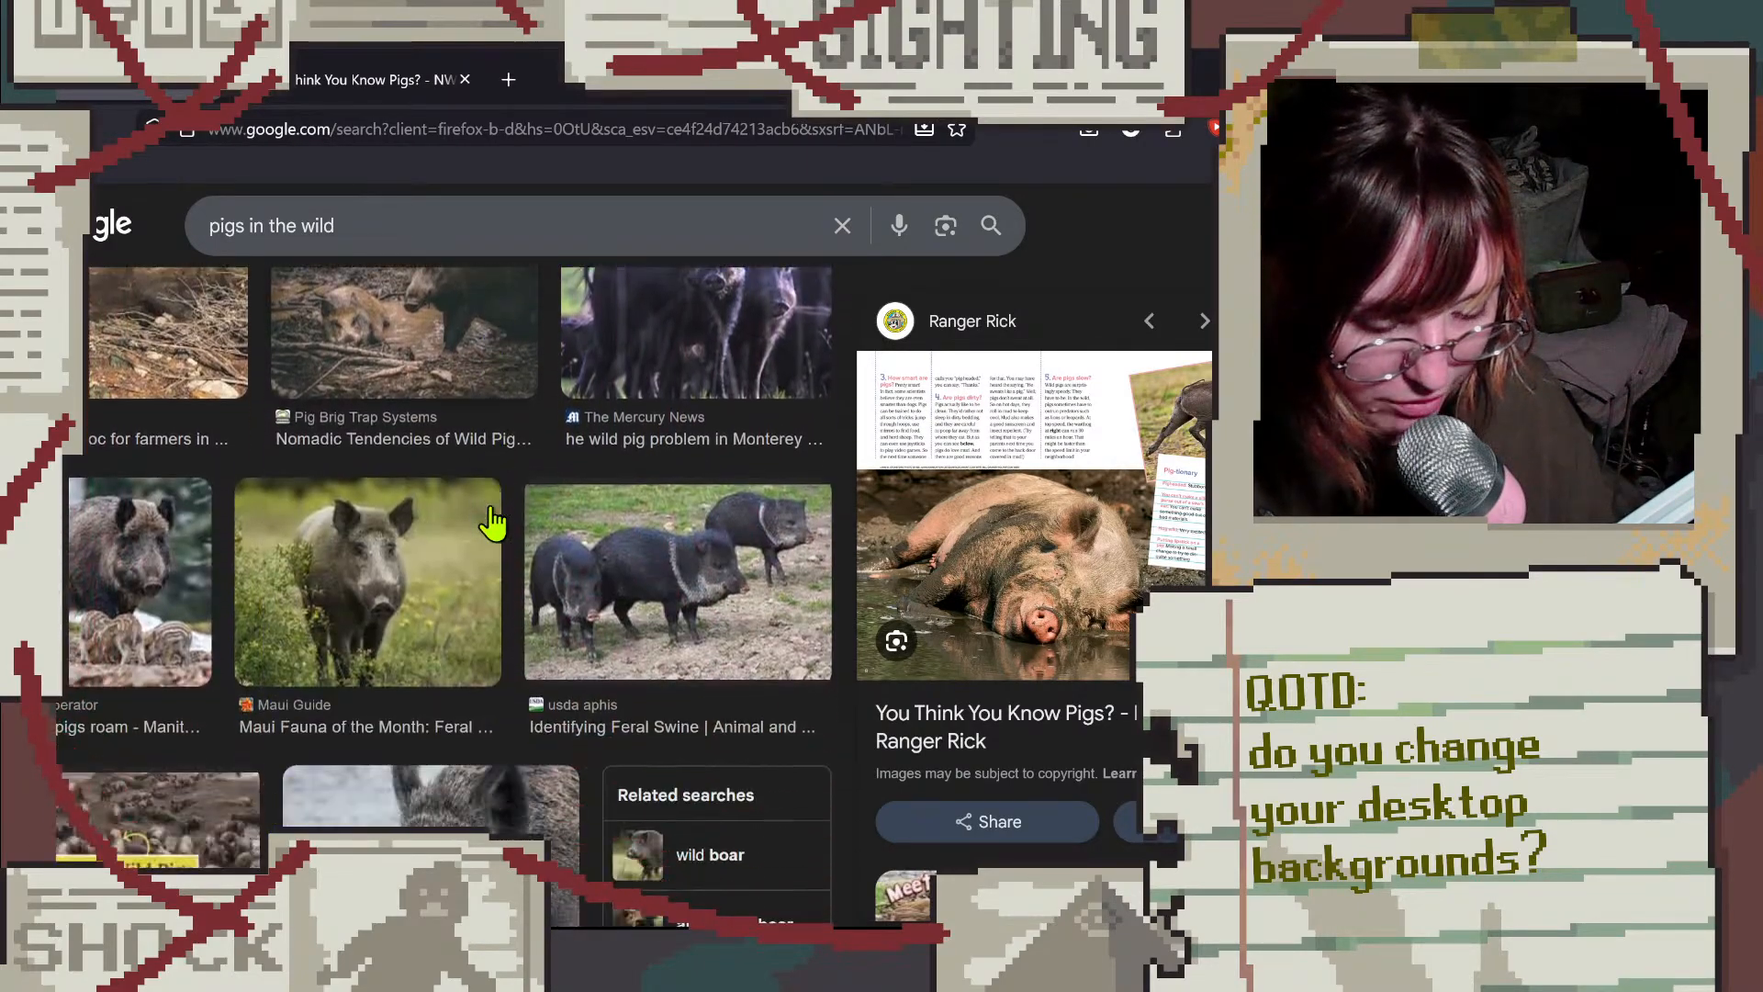
pyautogui.scroll(-8, 497, 521)
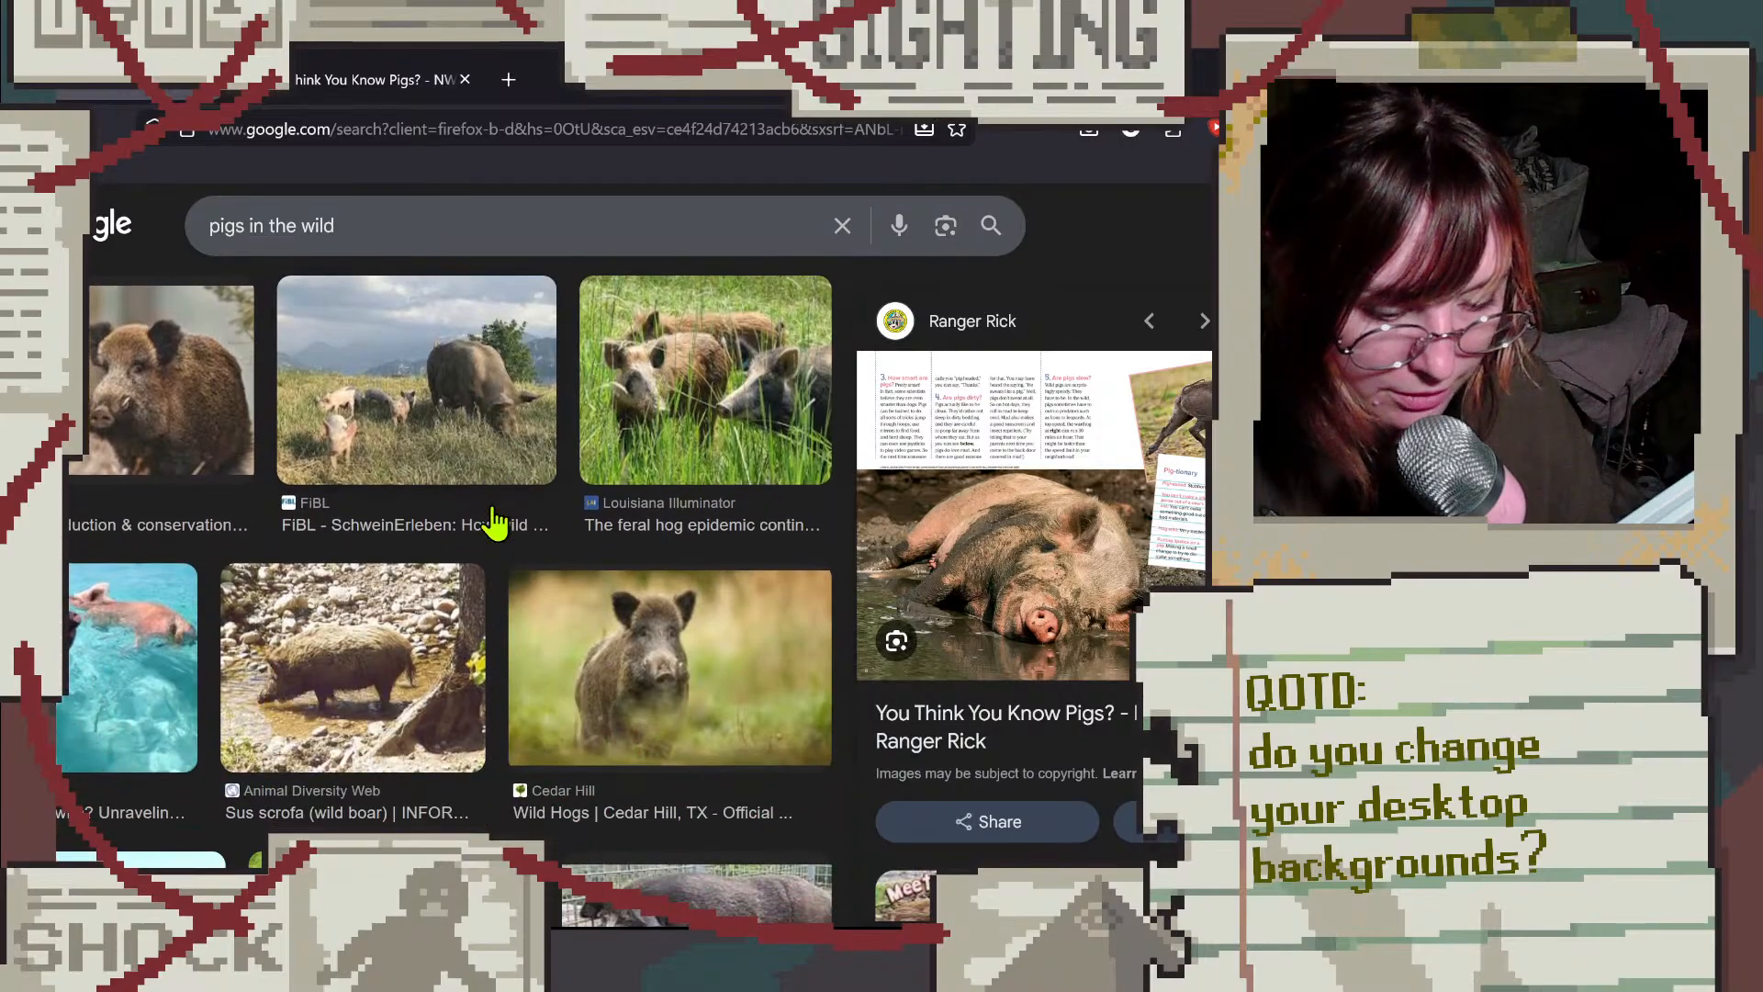
pyautogui.scroll(-9, 477, 530)
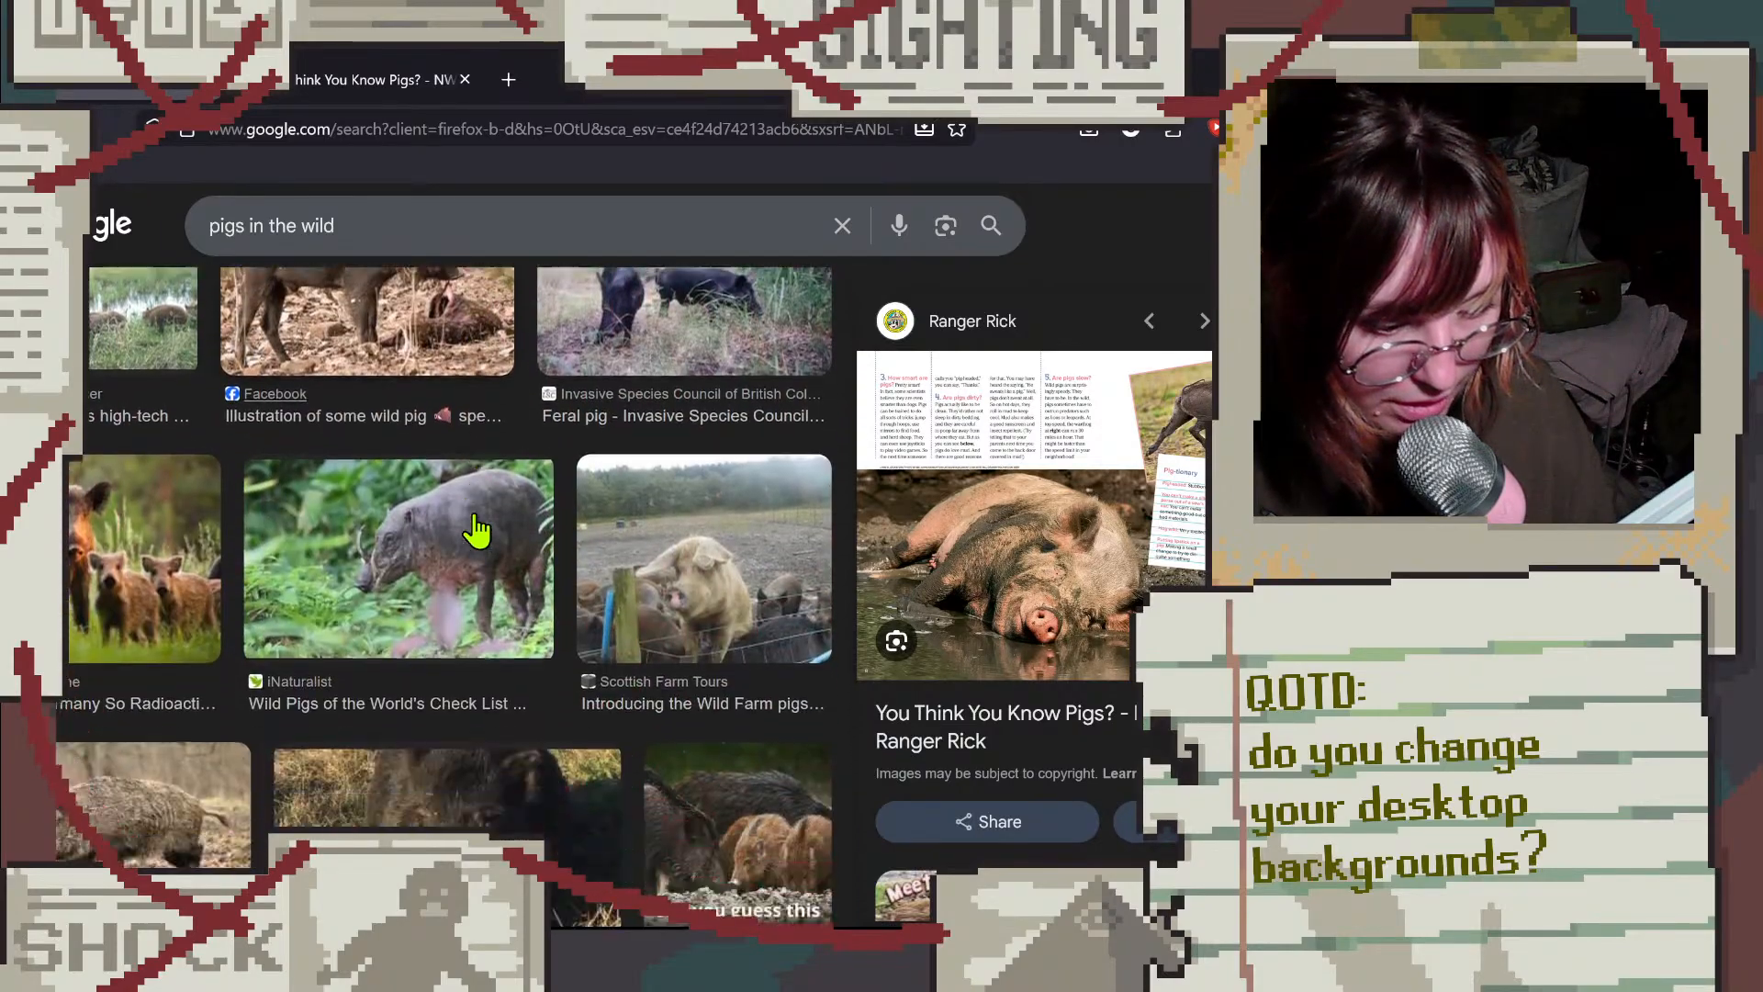
pyautogui.scroll(-7, 477, 530)
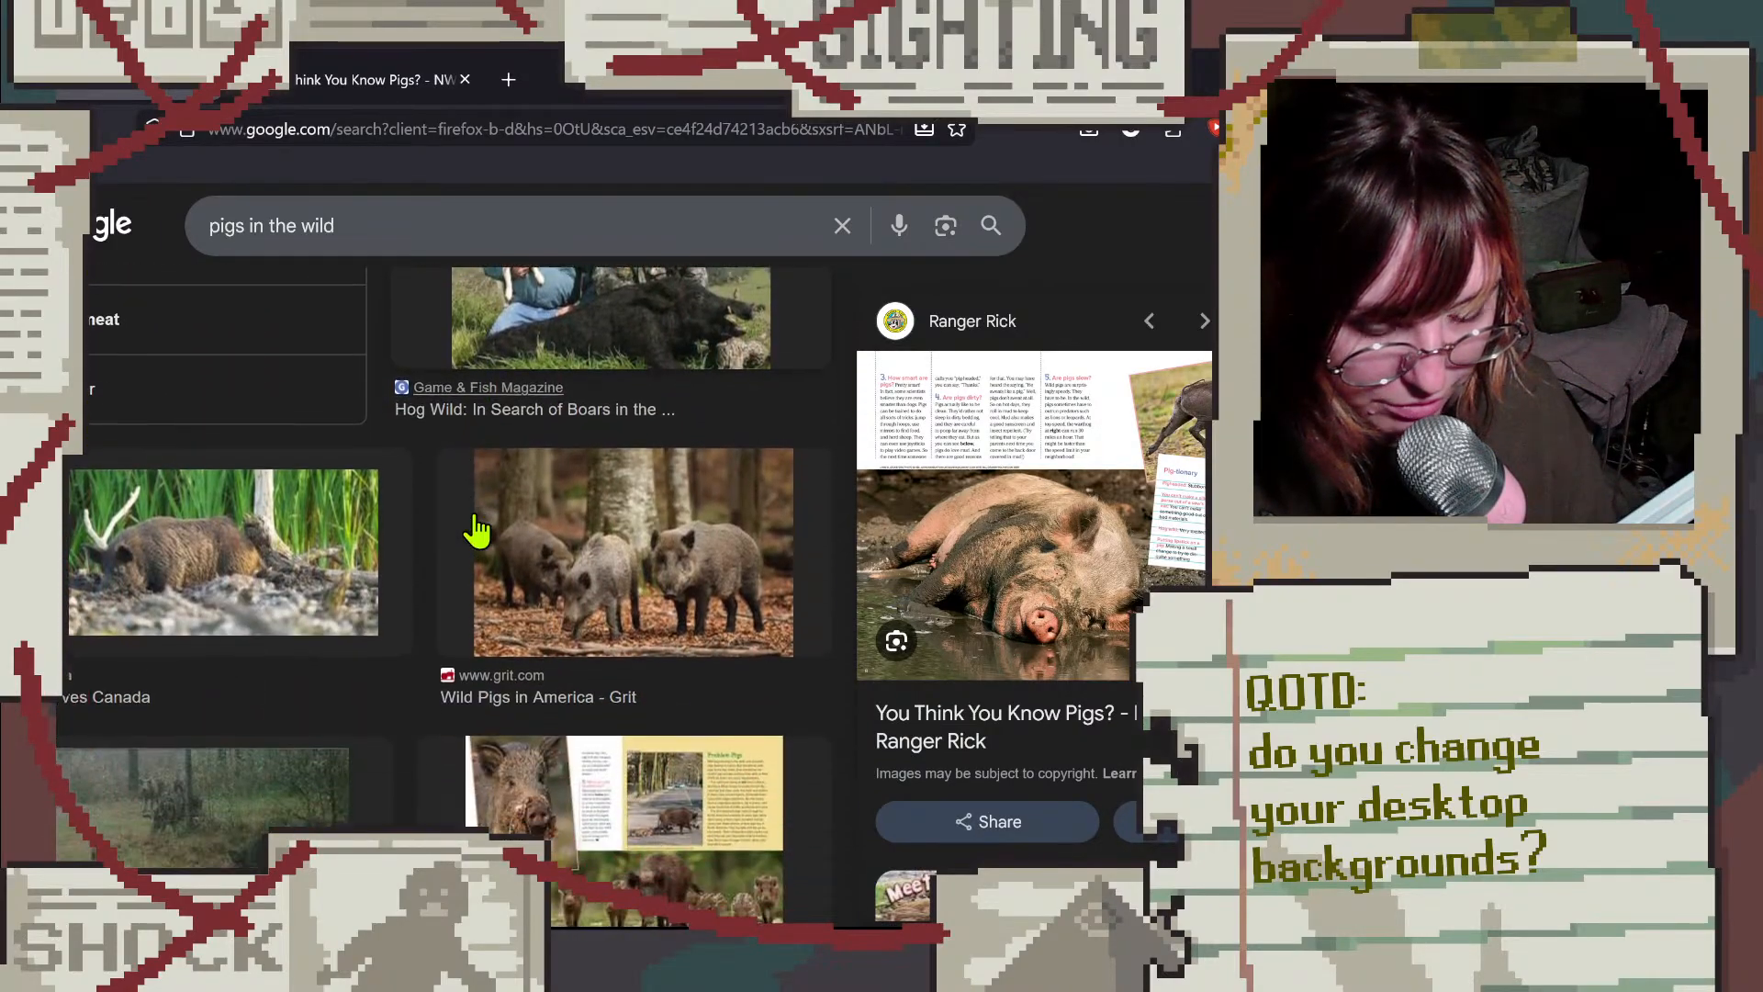
pyautogui.scroll(-9, 477, 530)
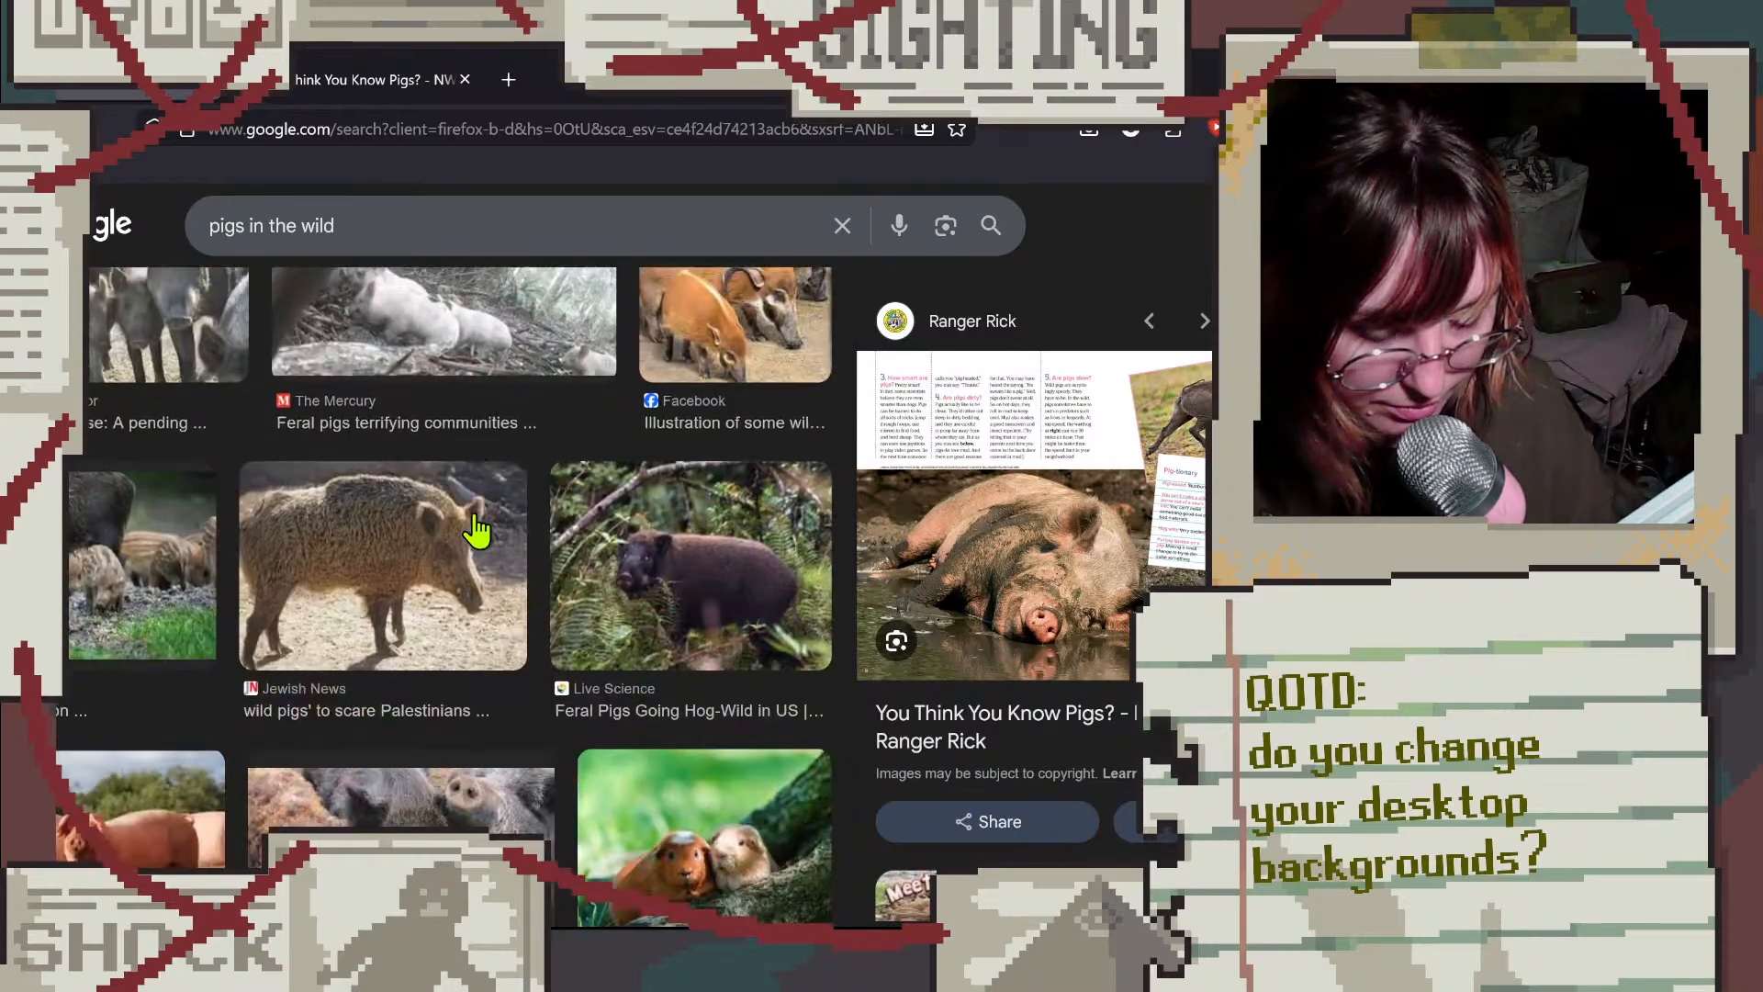
pyautogui.scroll(-9, 476, 530)
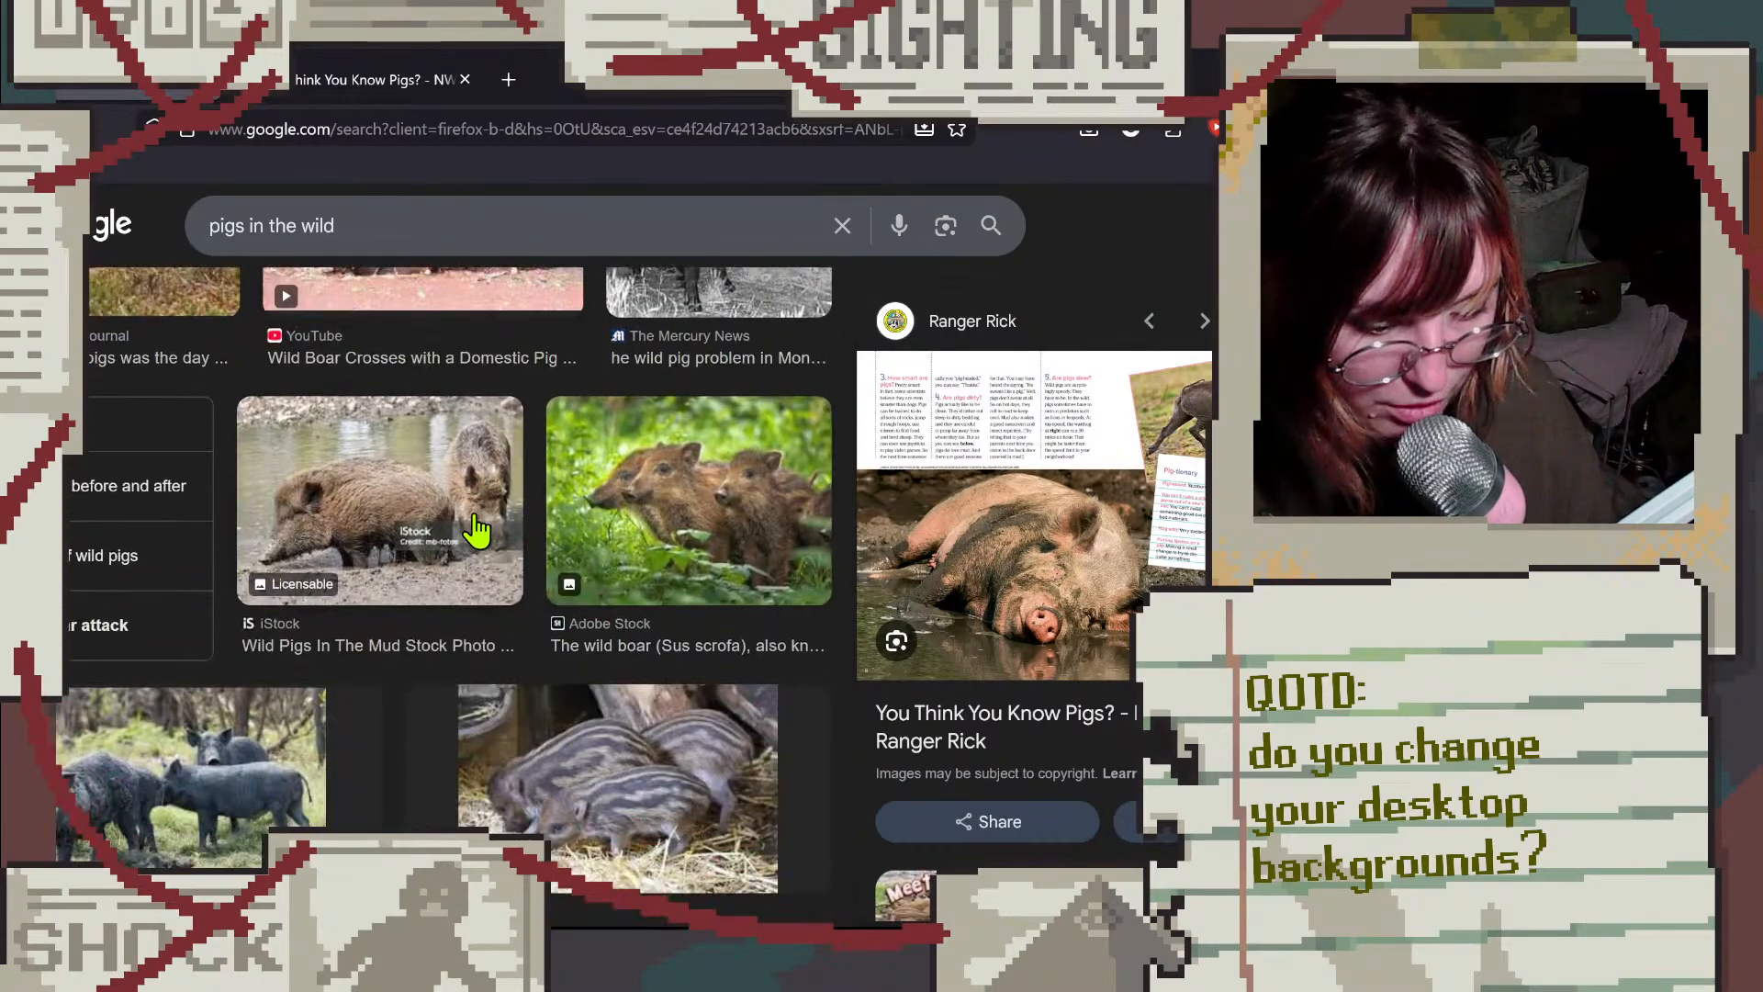
pyautogui.scroll(-8, 477, 530)
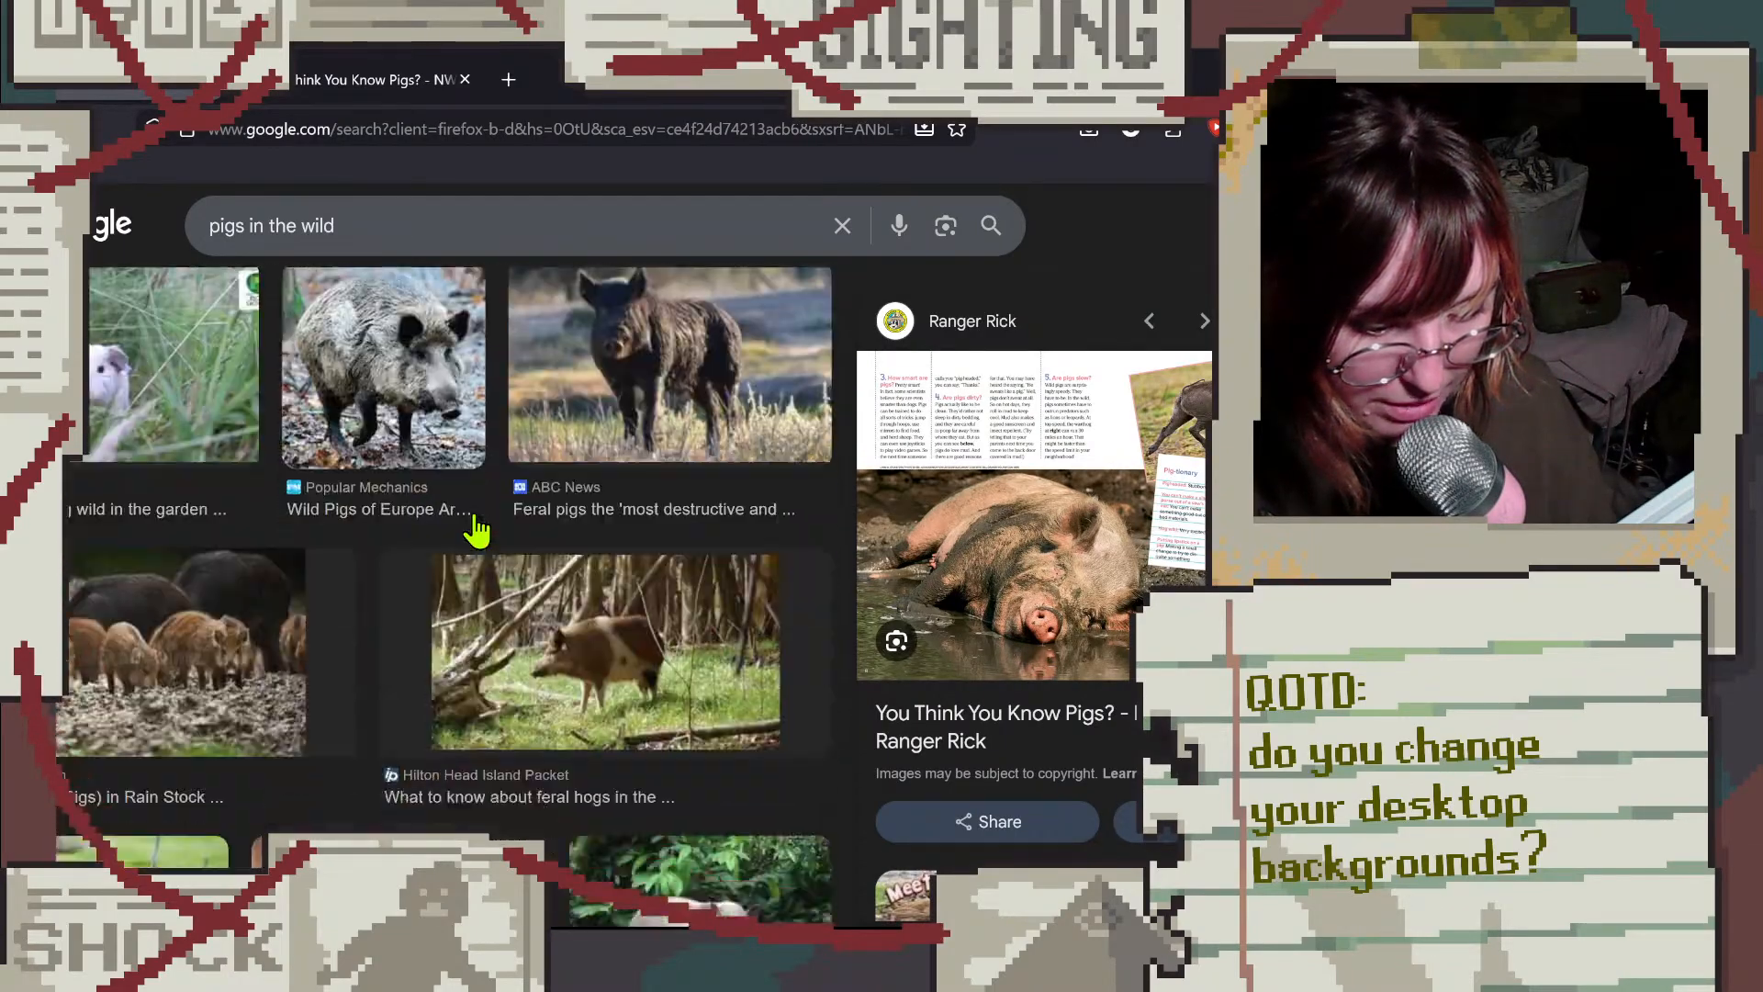
pyautogui.scroll(10, 465, 541)
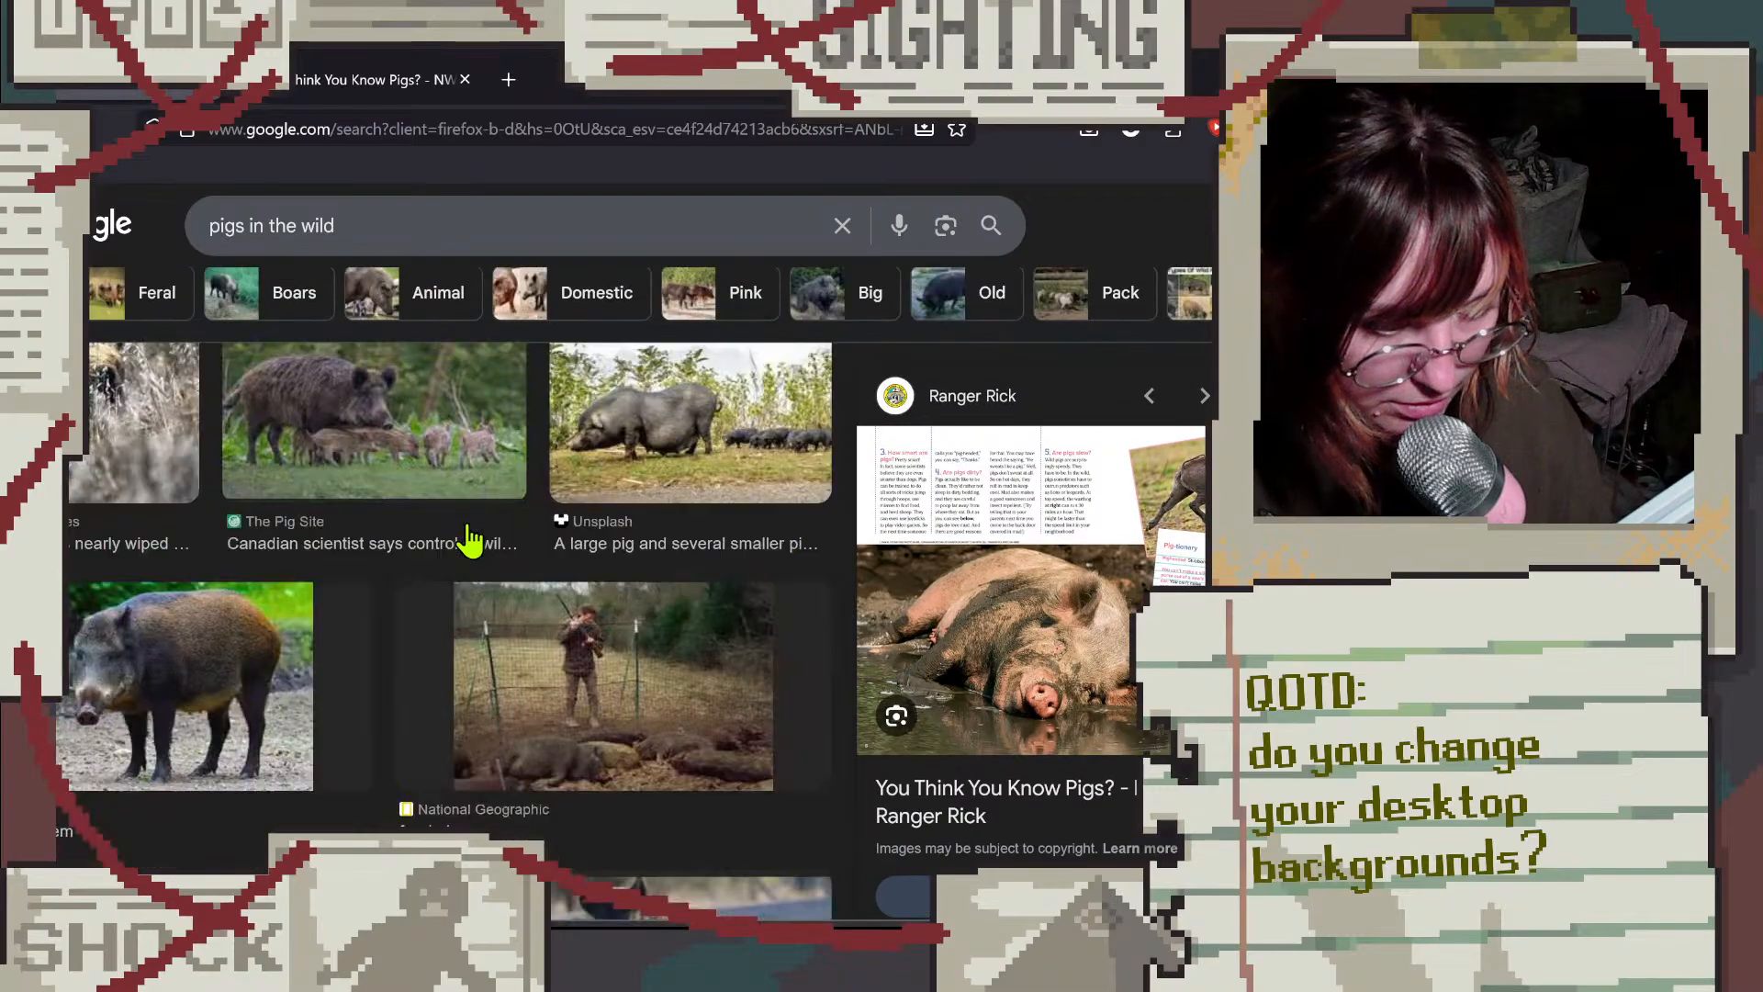
pyautogui.scroll(5, 461, 532)
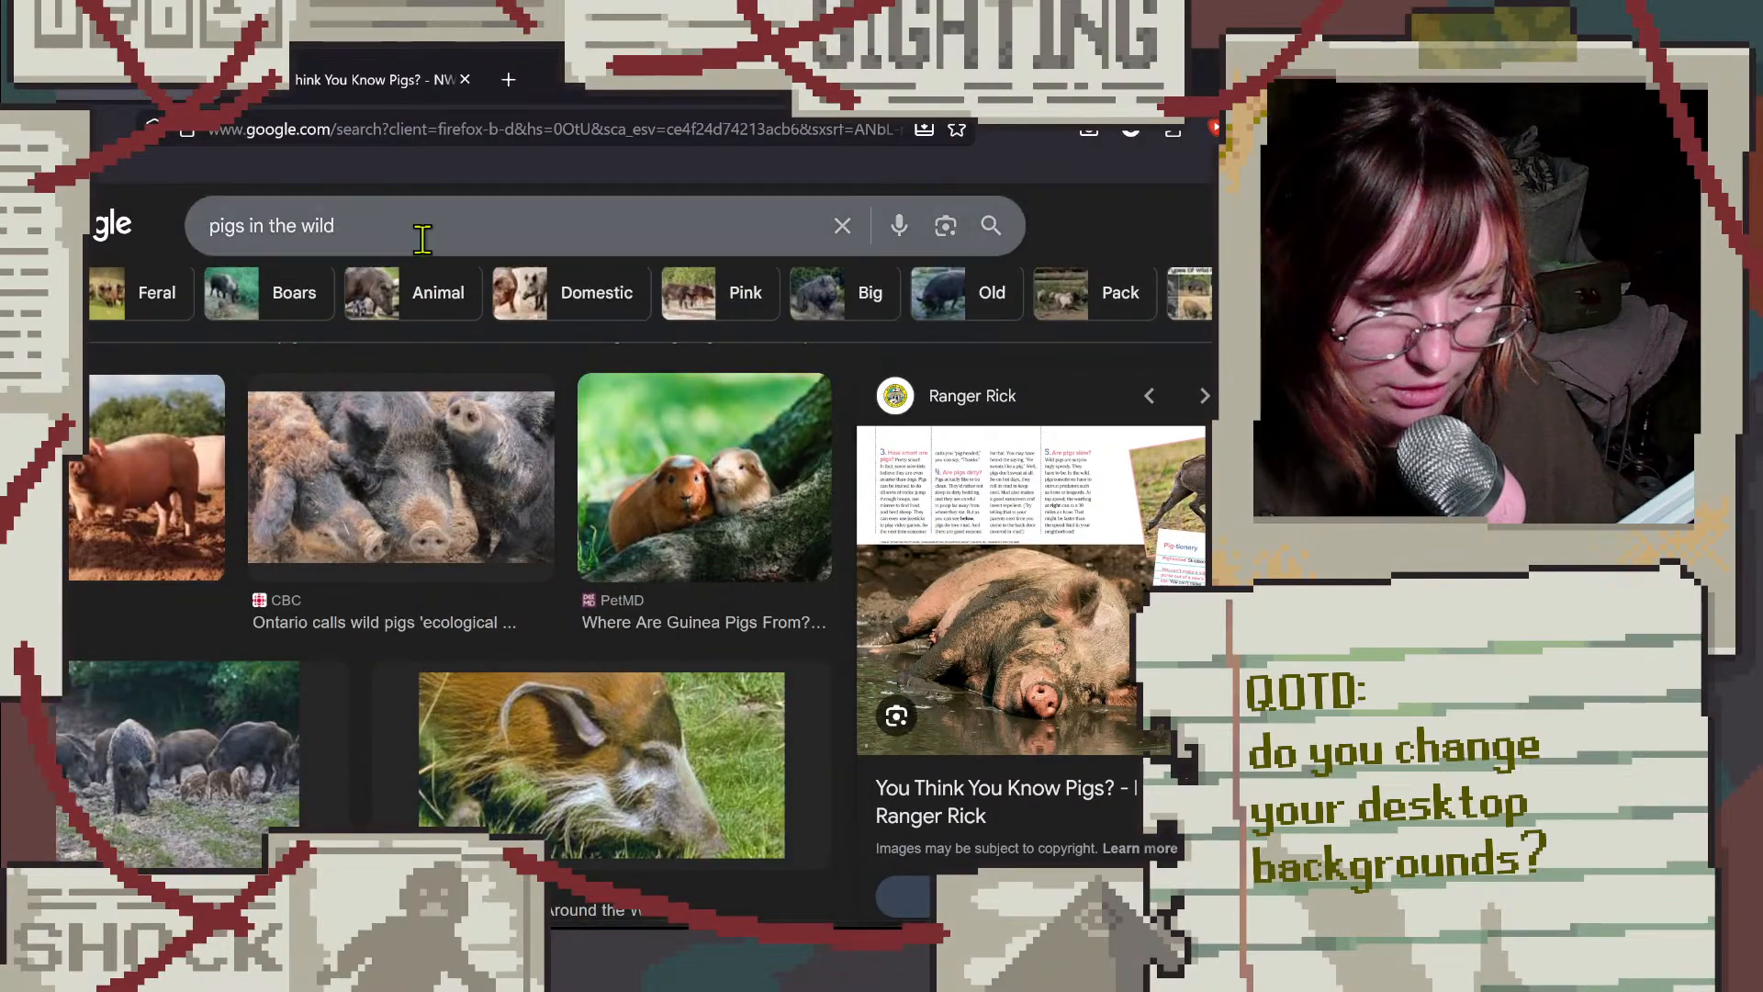
# Step: Search images for "pigs in meadows" and browse the photos of pigs grazing on grass
pyautogui.click(362, 225)
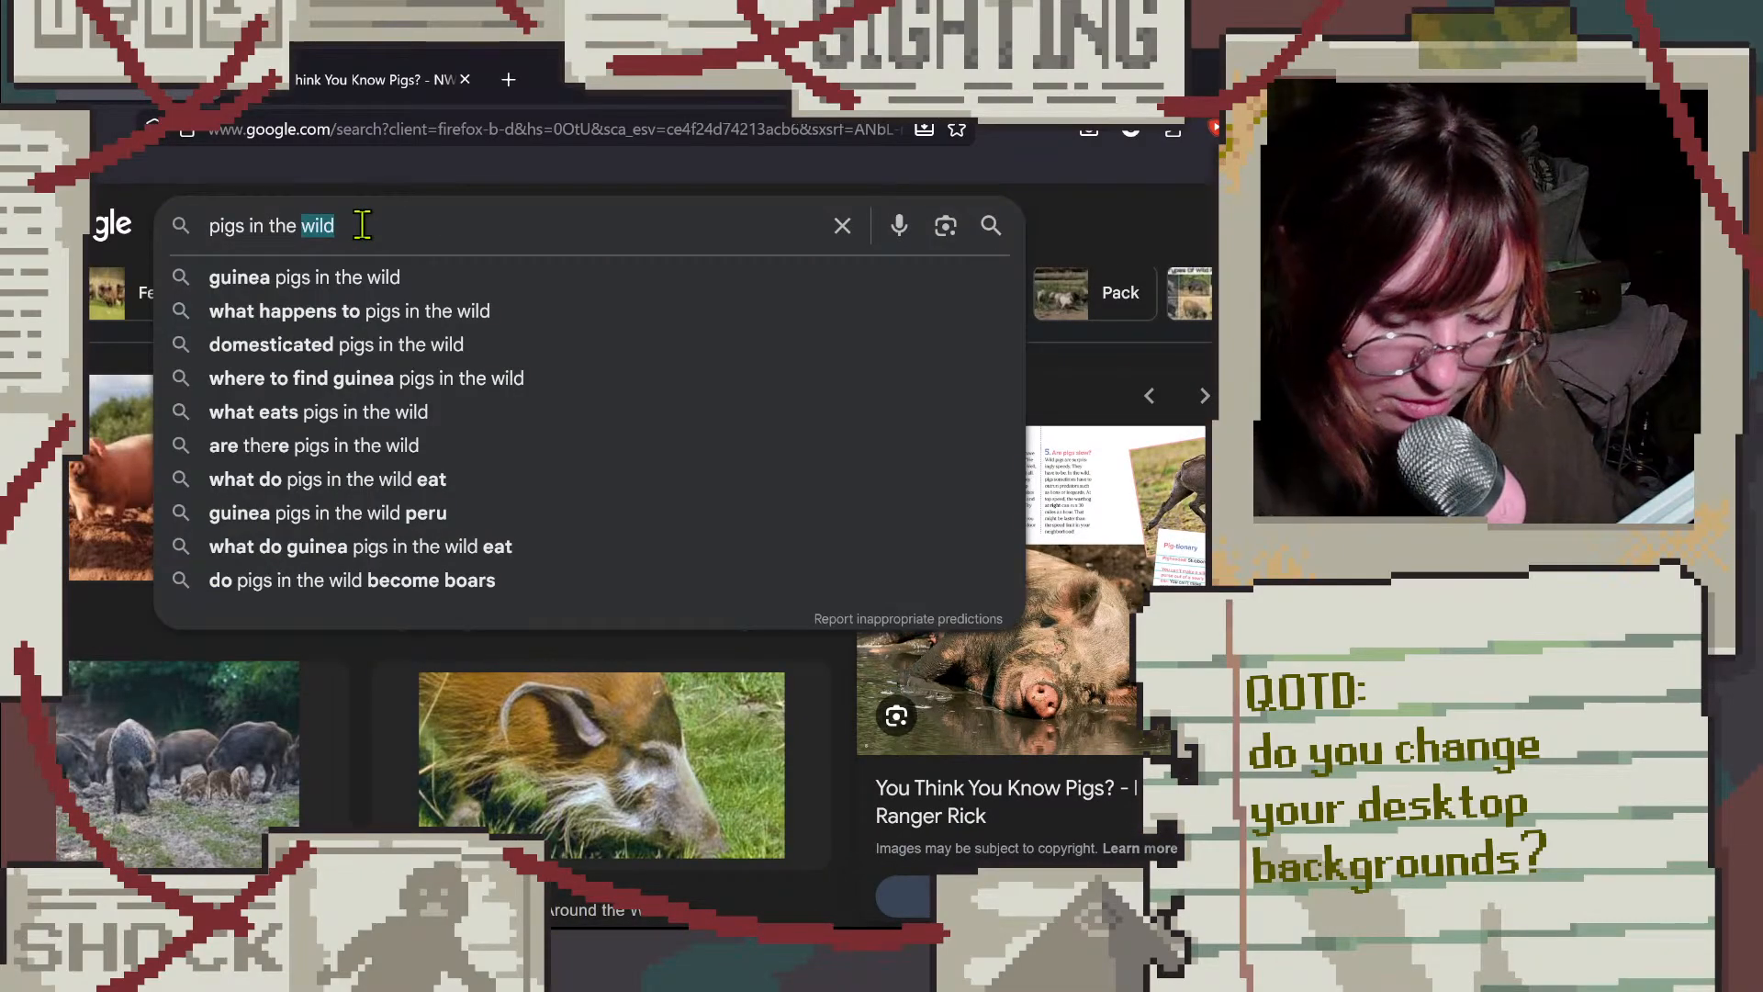
pyautogui.press('BackSpace')
pyautogui.press('BackSpace')
pyautogui.press('BackSpace')
pyautogui.press('BackSpace')
pyautogui.press('BackSpace')
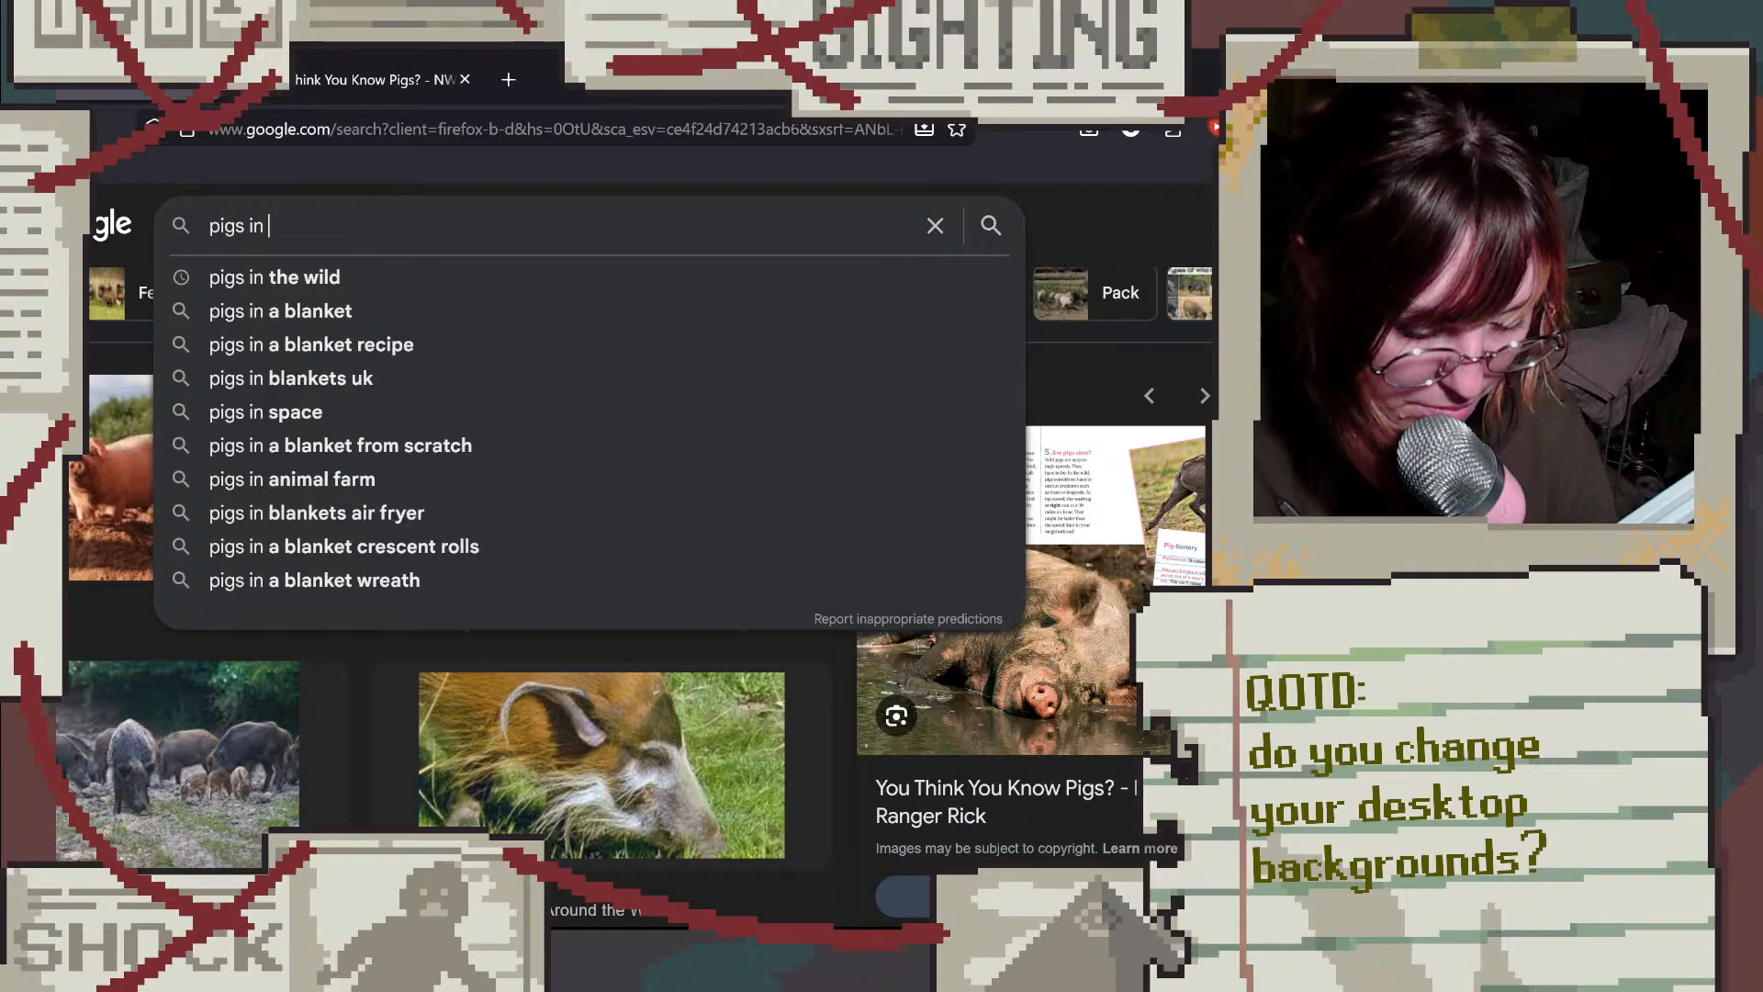
pyautogui.write('meadows')
pyautogui.press('Return')
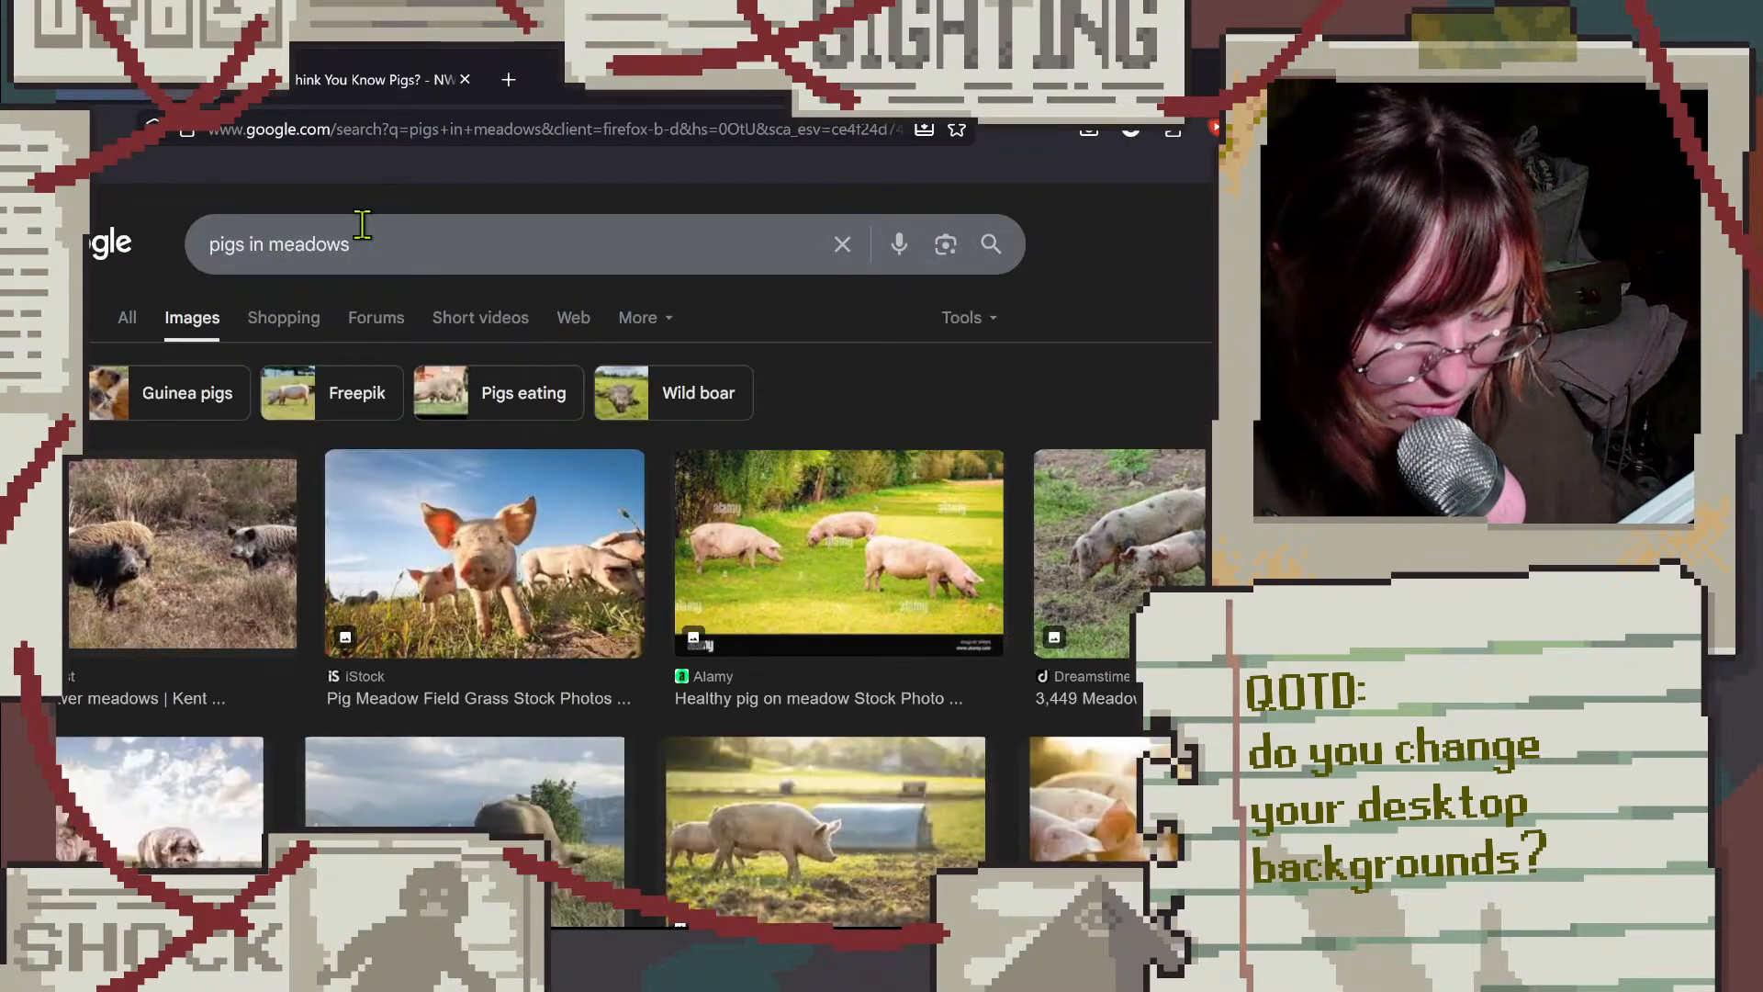
pyautogui.scroll(-4, 928, 615)
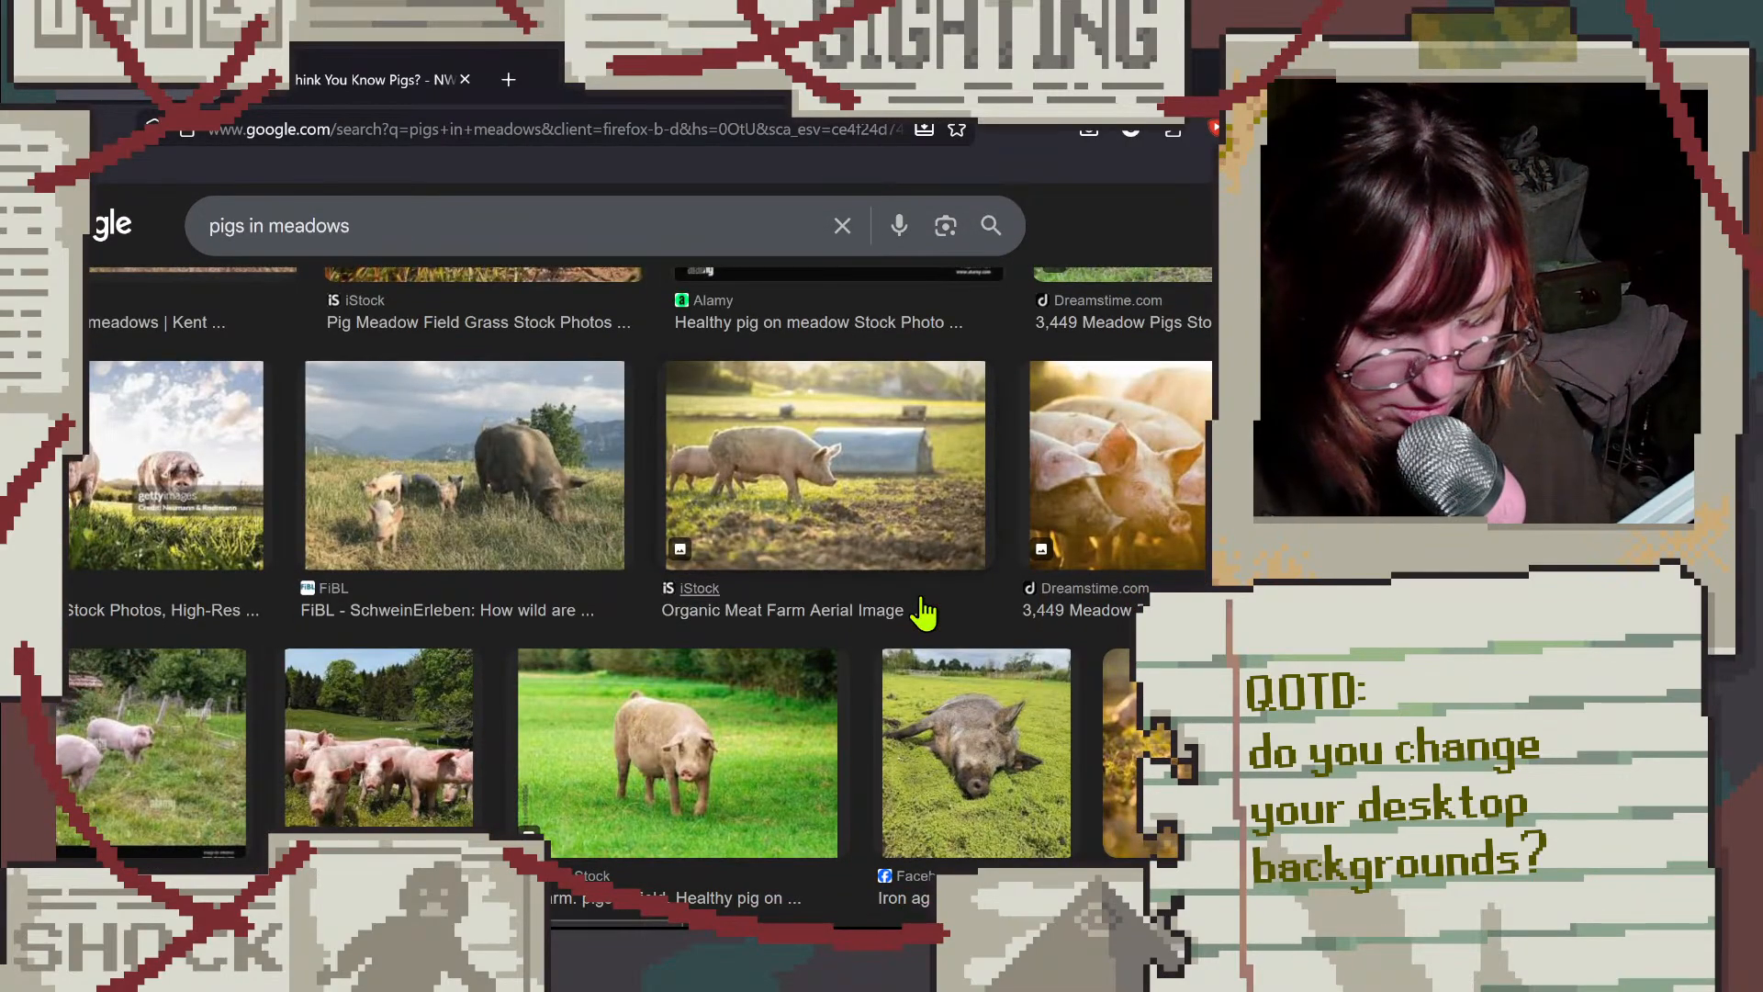
pyautogui.scroll(-10, 923, 613)
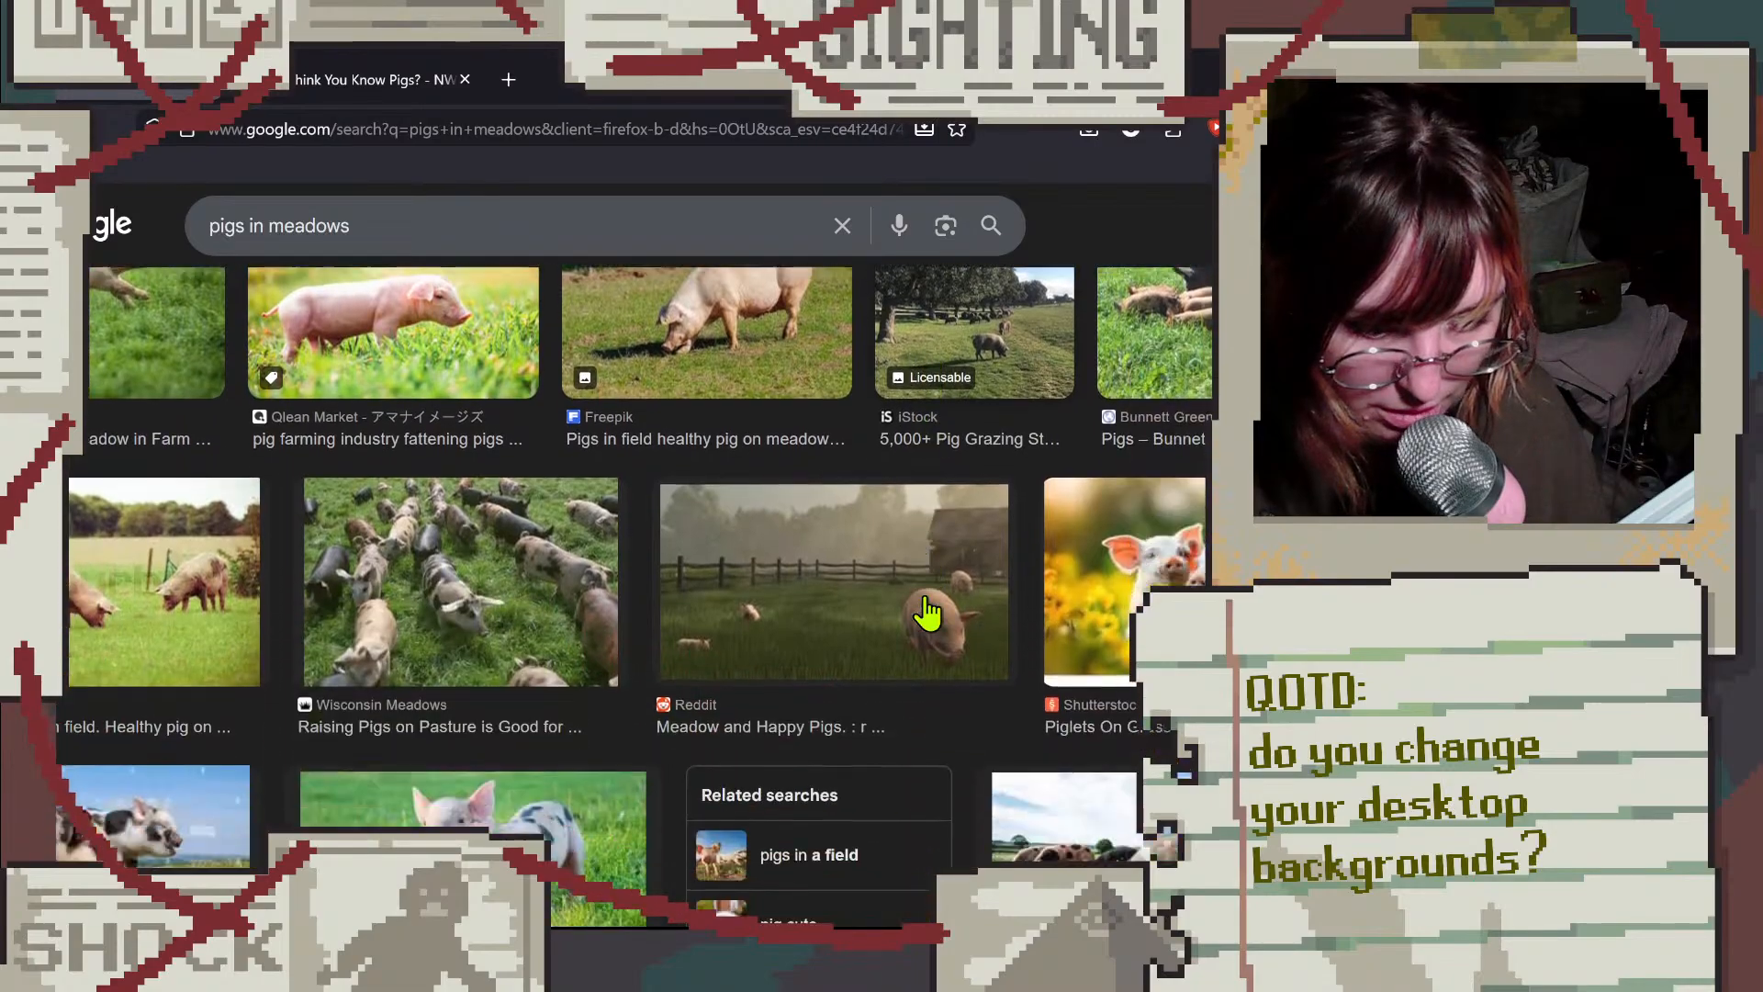
pyautogui.scroll(-2, 928, 614)
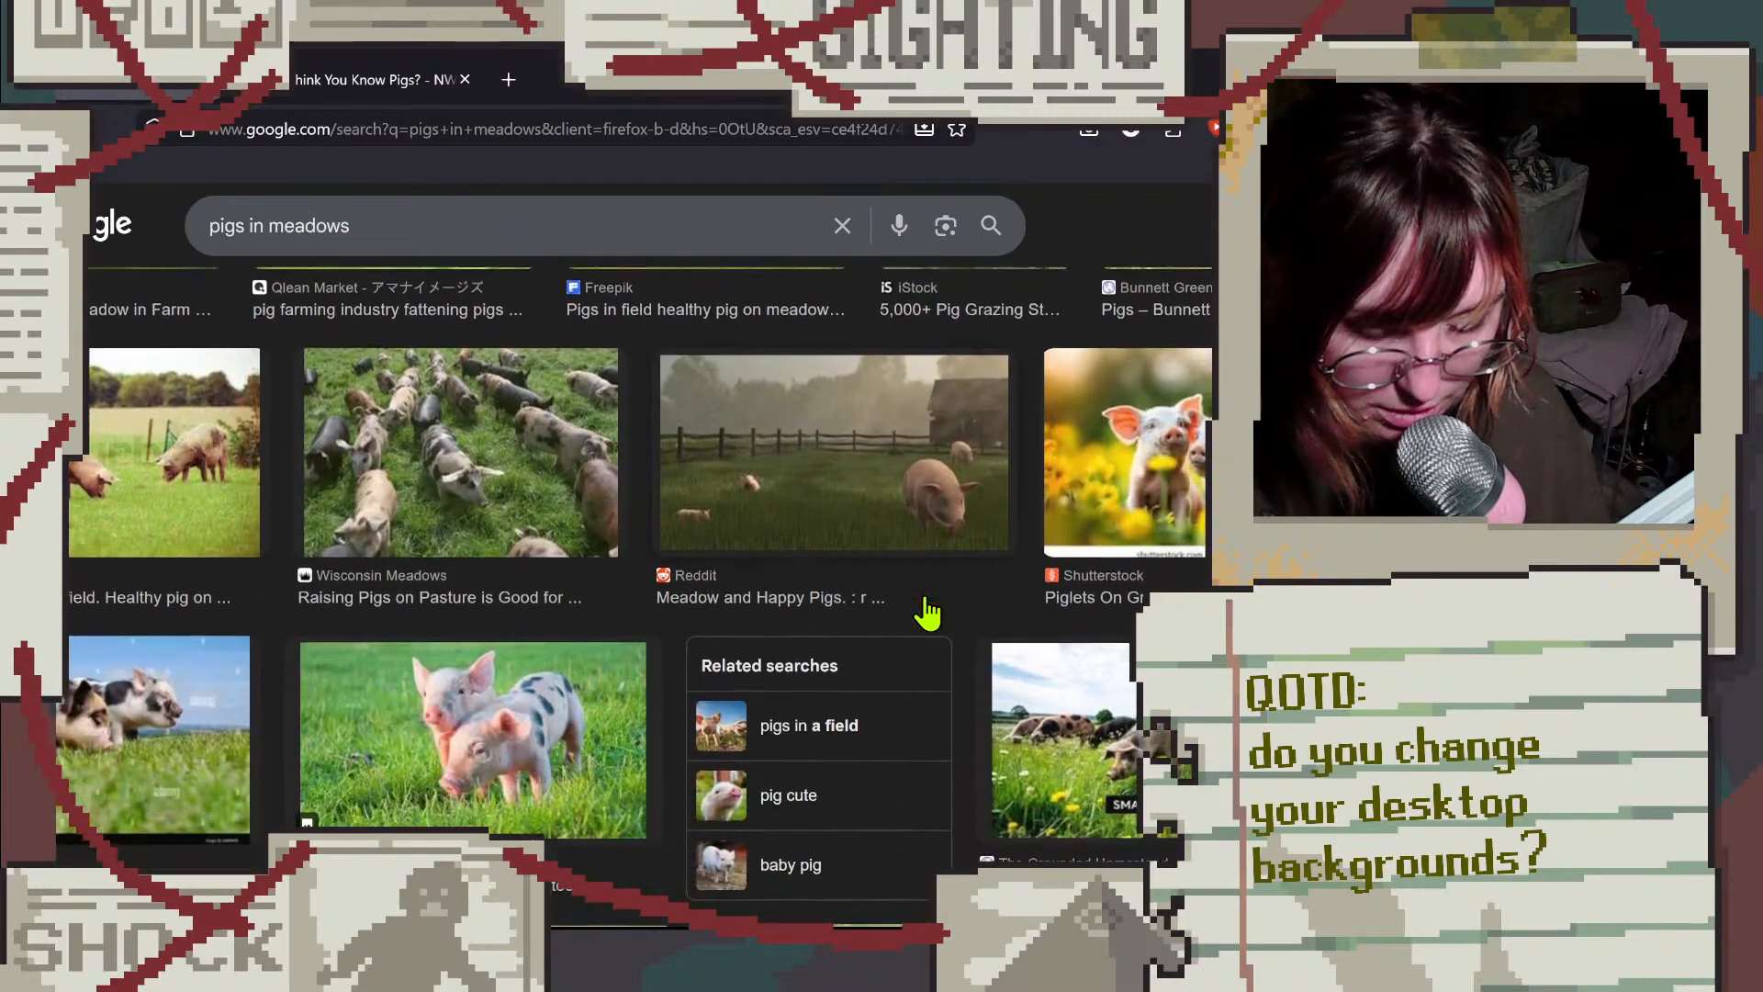
# Step: Search images for "pigs in flower fields"
pyautogui.doubleClick(275, 227)
pyautogui.write('flower field')
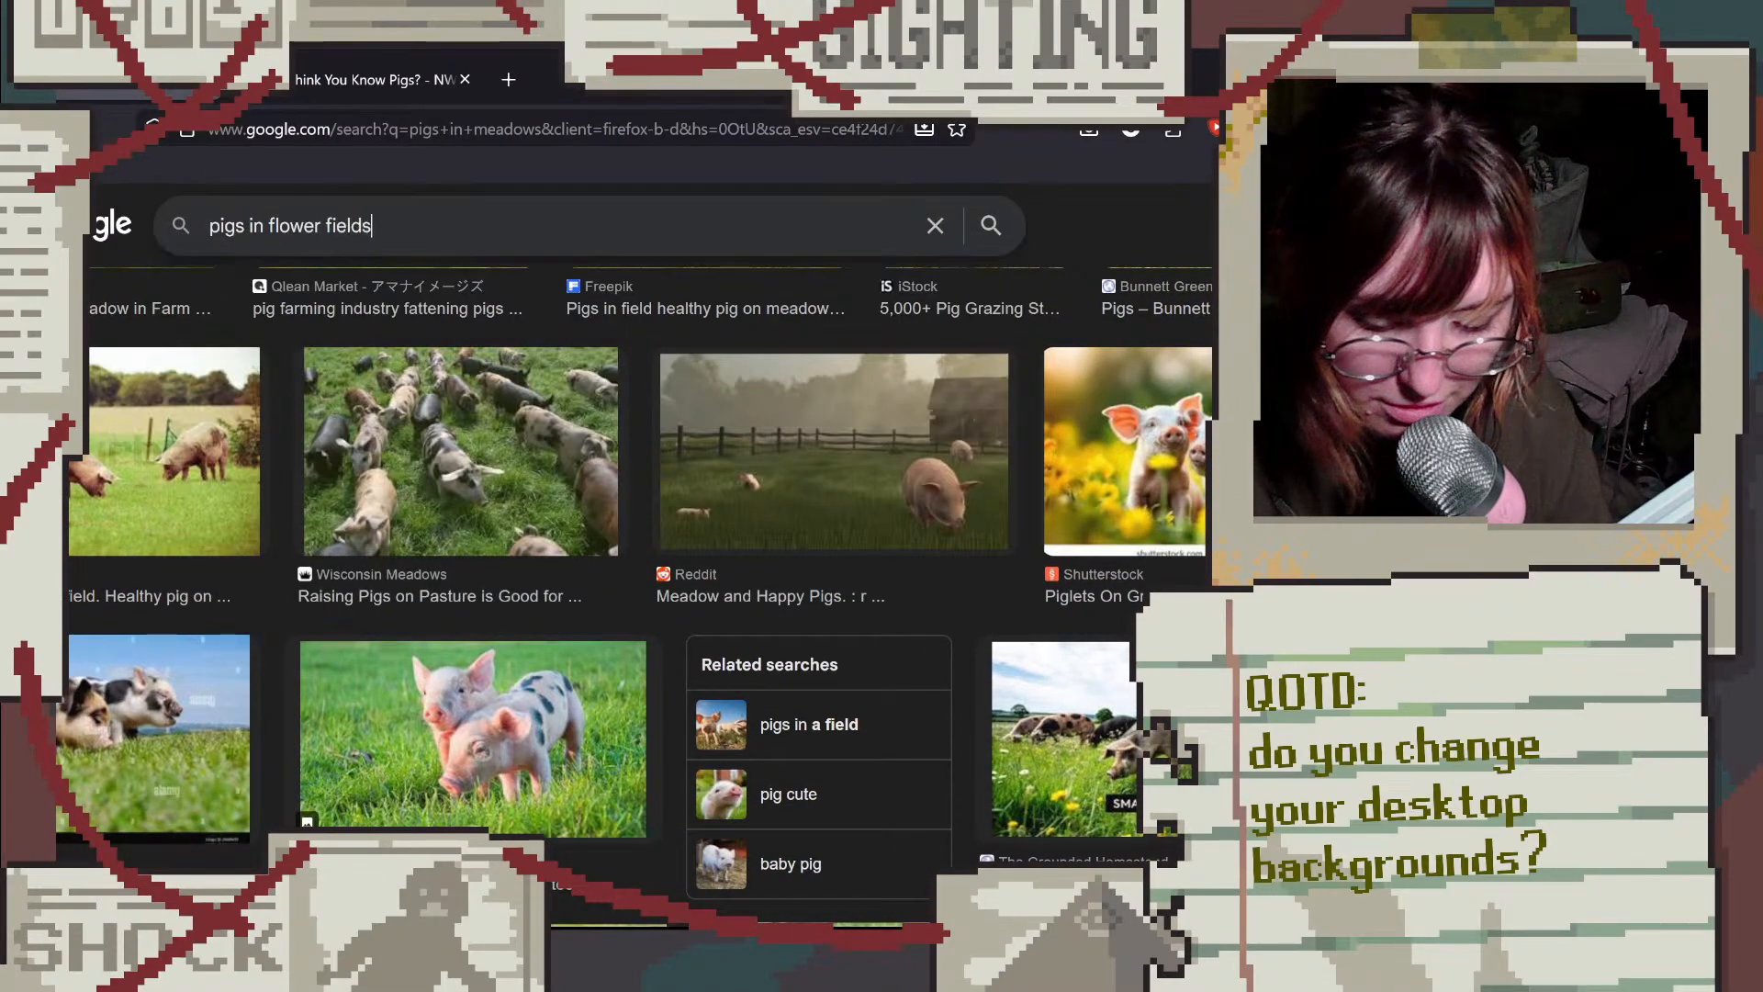
pyautogui.press('Return')
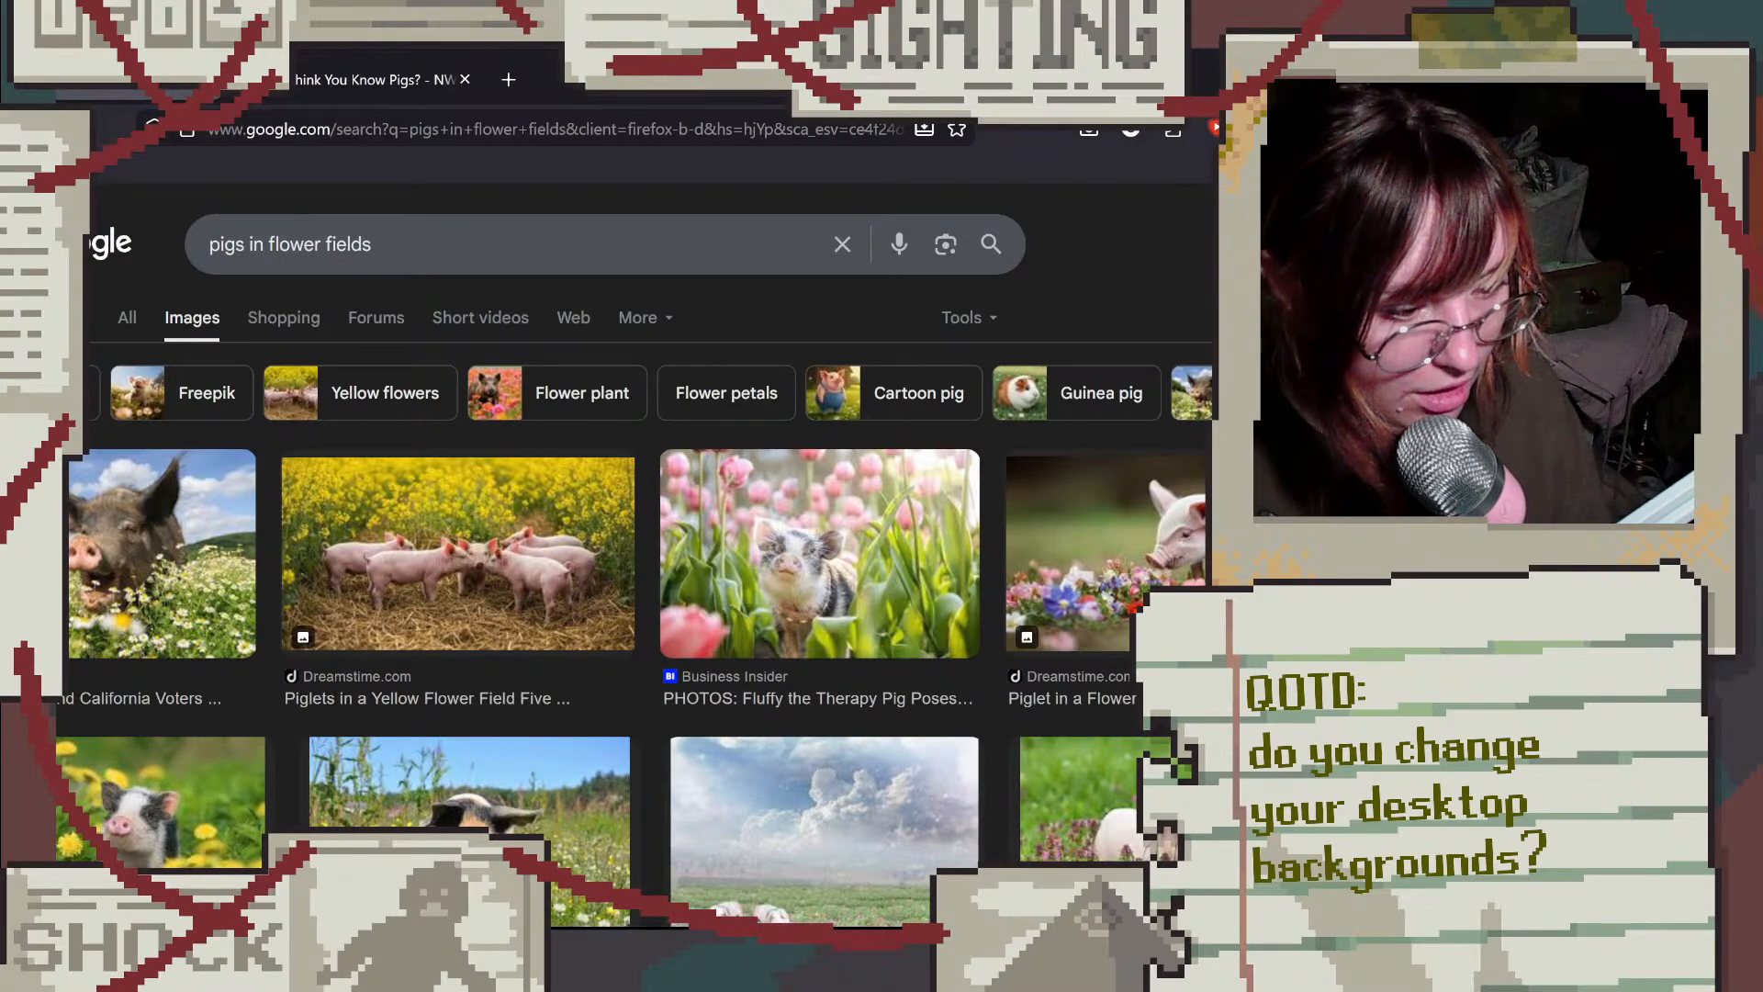
# Step: Go back to the "pigs in the wild" image results and preview the PetMD guinea pig picture
pyautogui.hotkey('alt', 'Left')
pyautogui.hotkey('alt', 'Left')
pyautogui.scroll(-5, 360, 547)
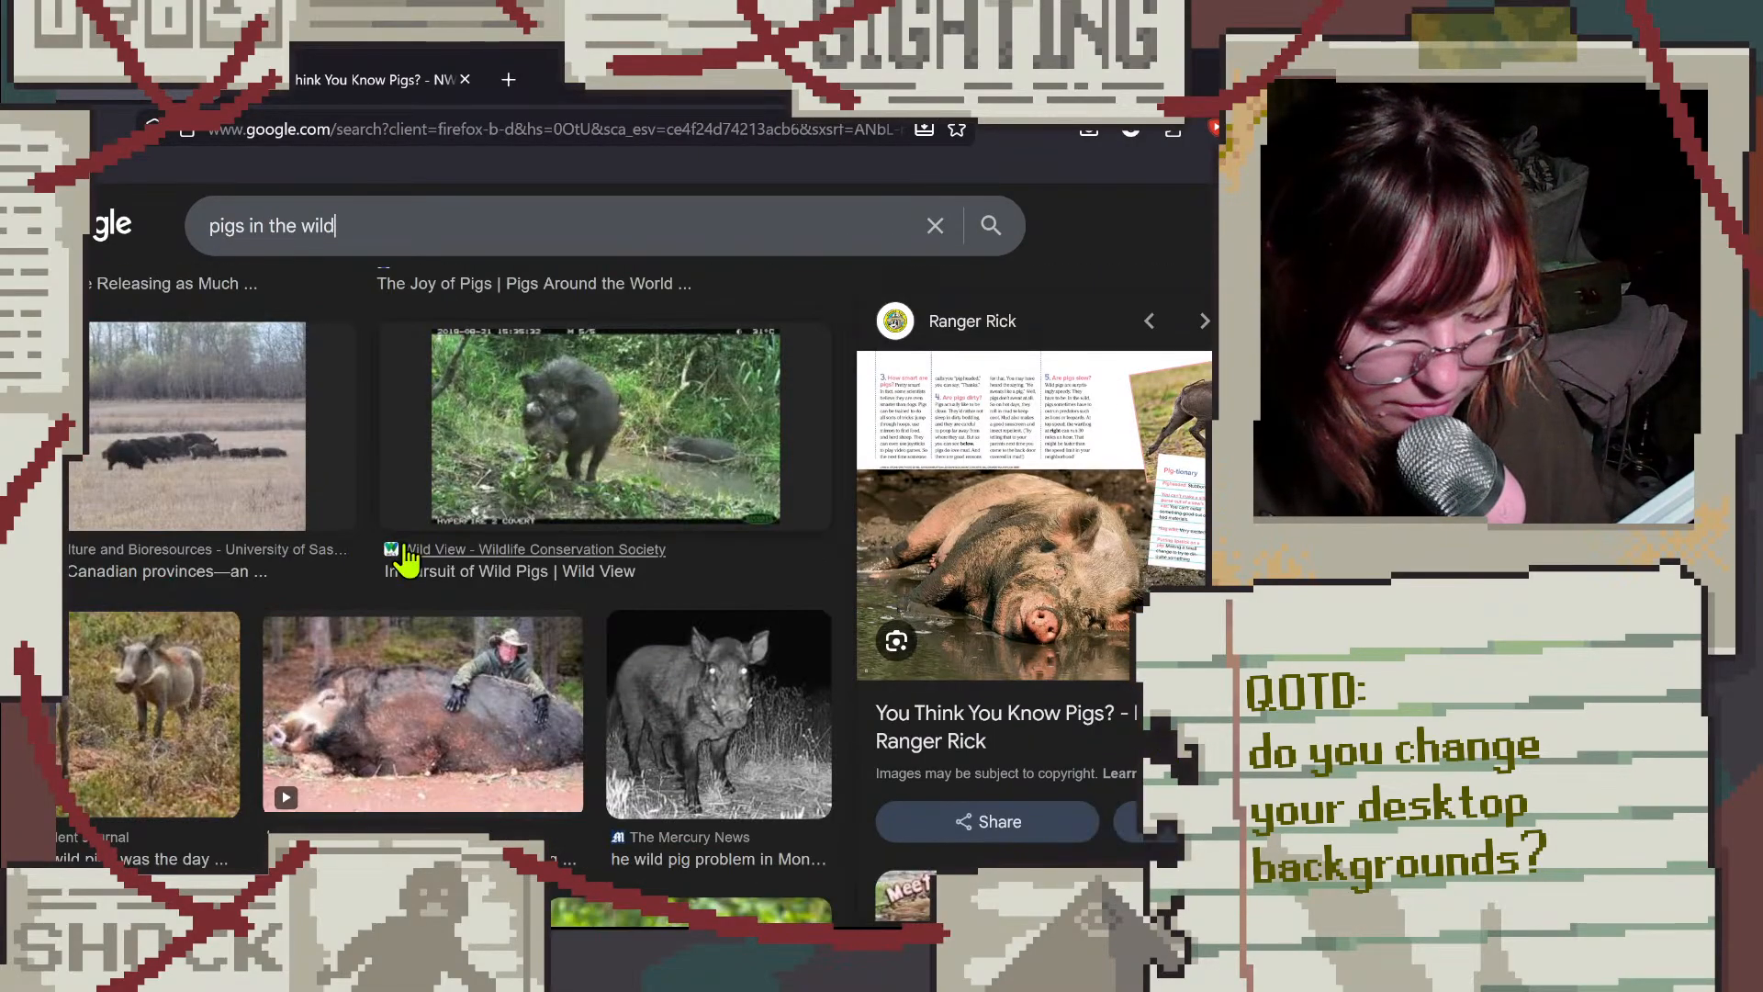
pyautogui.scroll(4, 424, 563)
pyautogui.scroll(2, 789, 576)
pyautogui.click(723, 621)
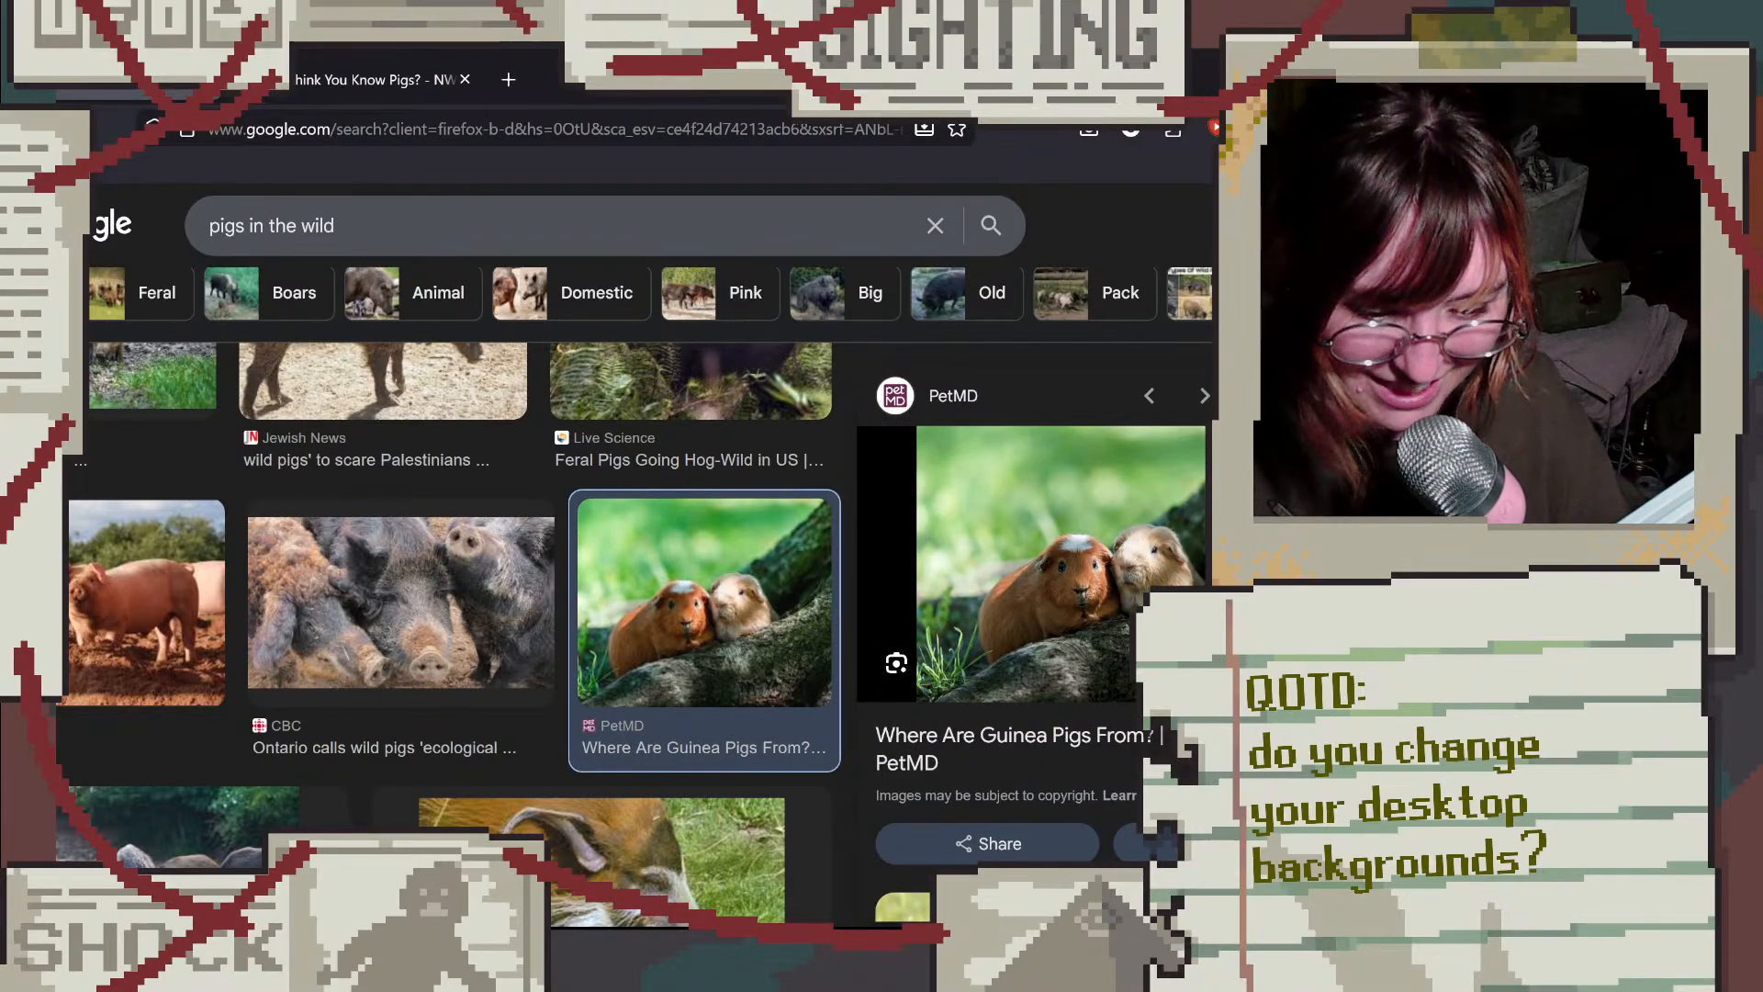
pyautogui.scroll(-3, 1052, 606)
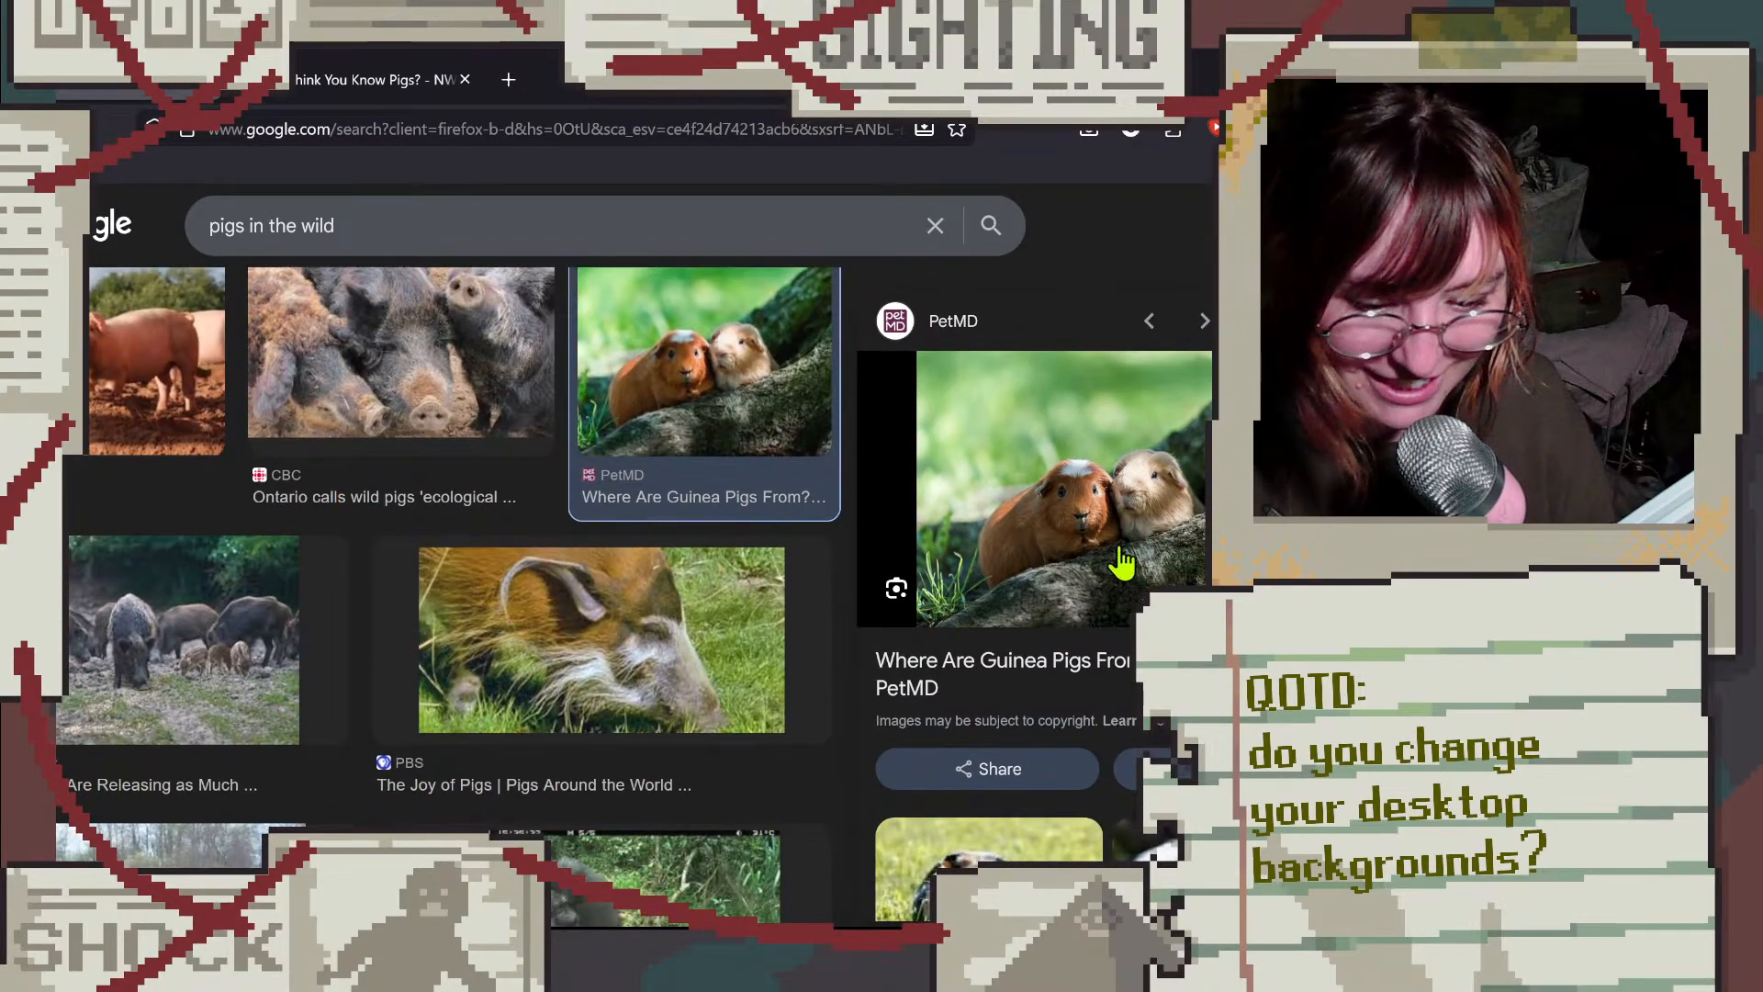
# Step: Look back through the earlier wild pig photos and preview Mongabay's picture about wild pigs threatening biodiversity
pyautogui.scroll(10, 422, 546)
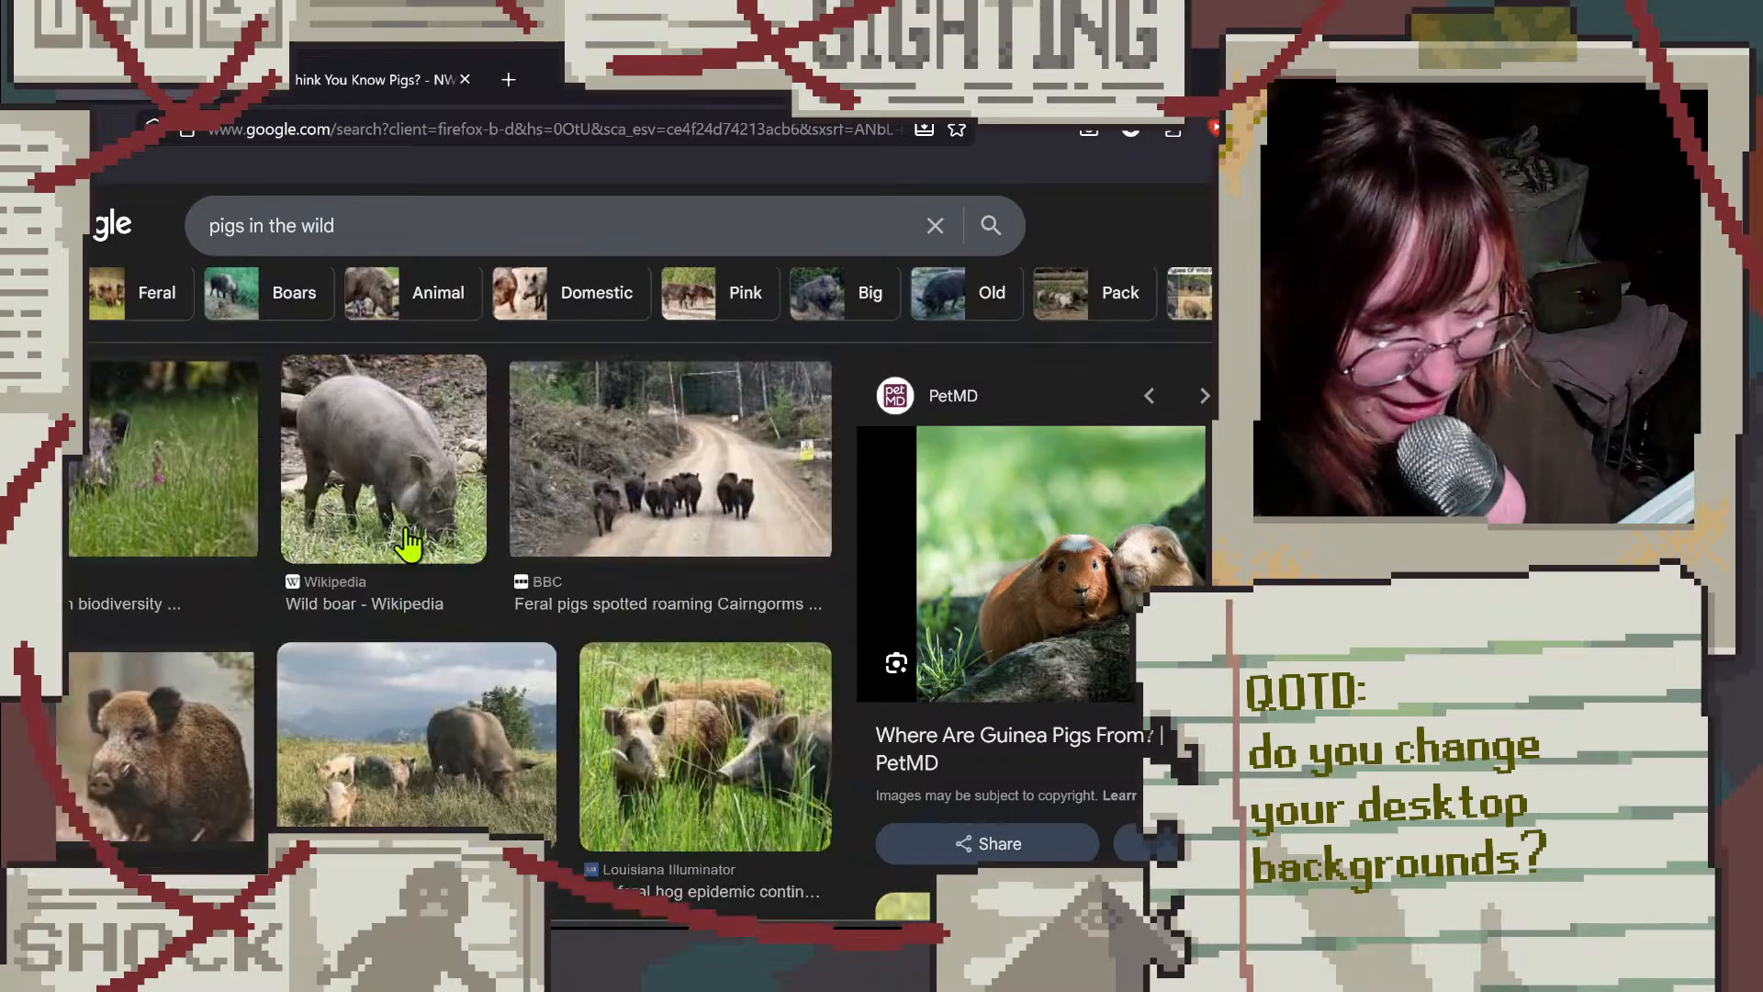
pyautogui.scroll(10, 409, 551)
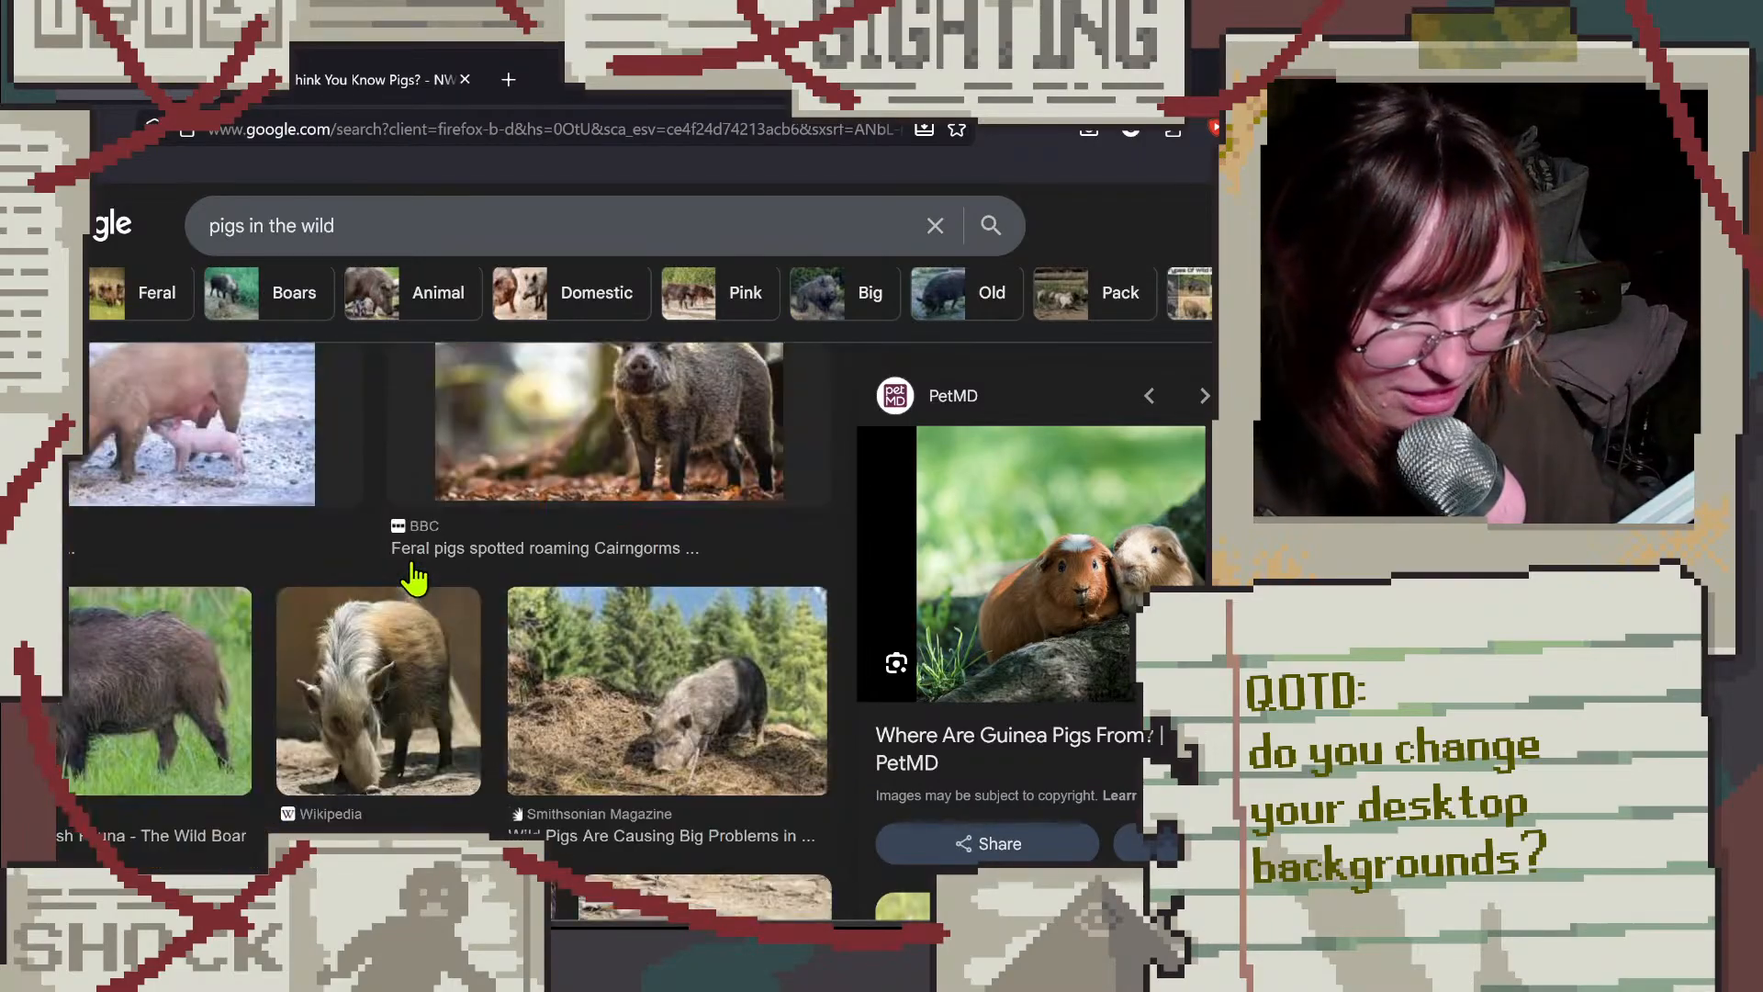
pyautogui.scroll(5, 413, 574)
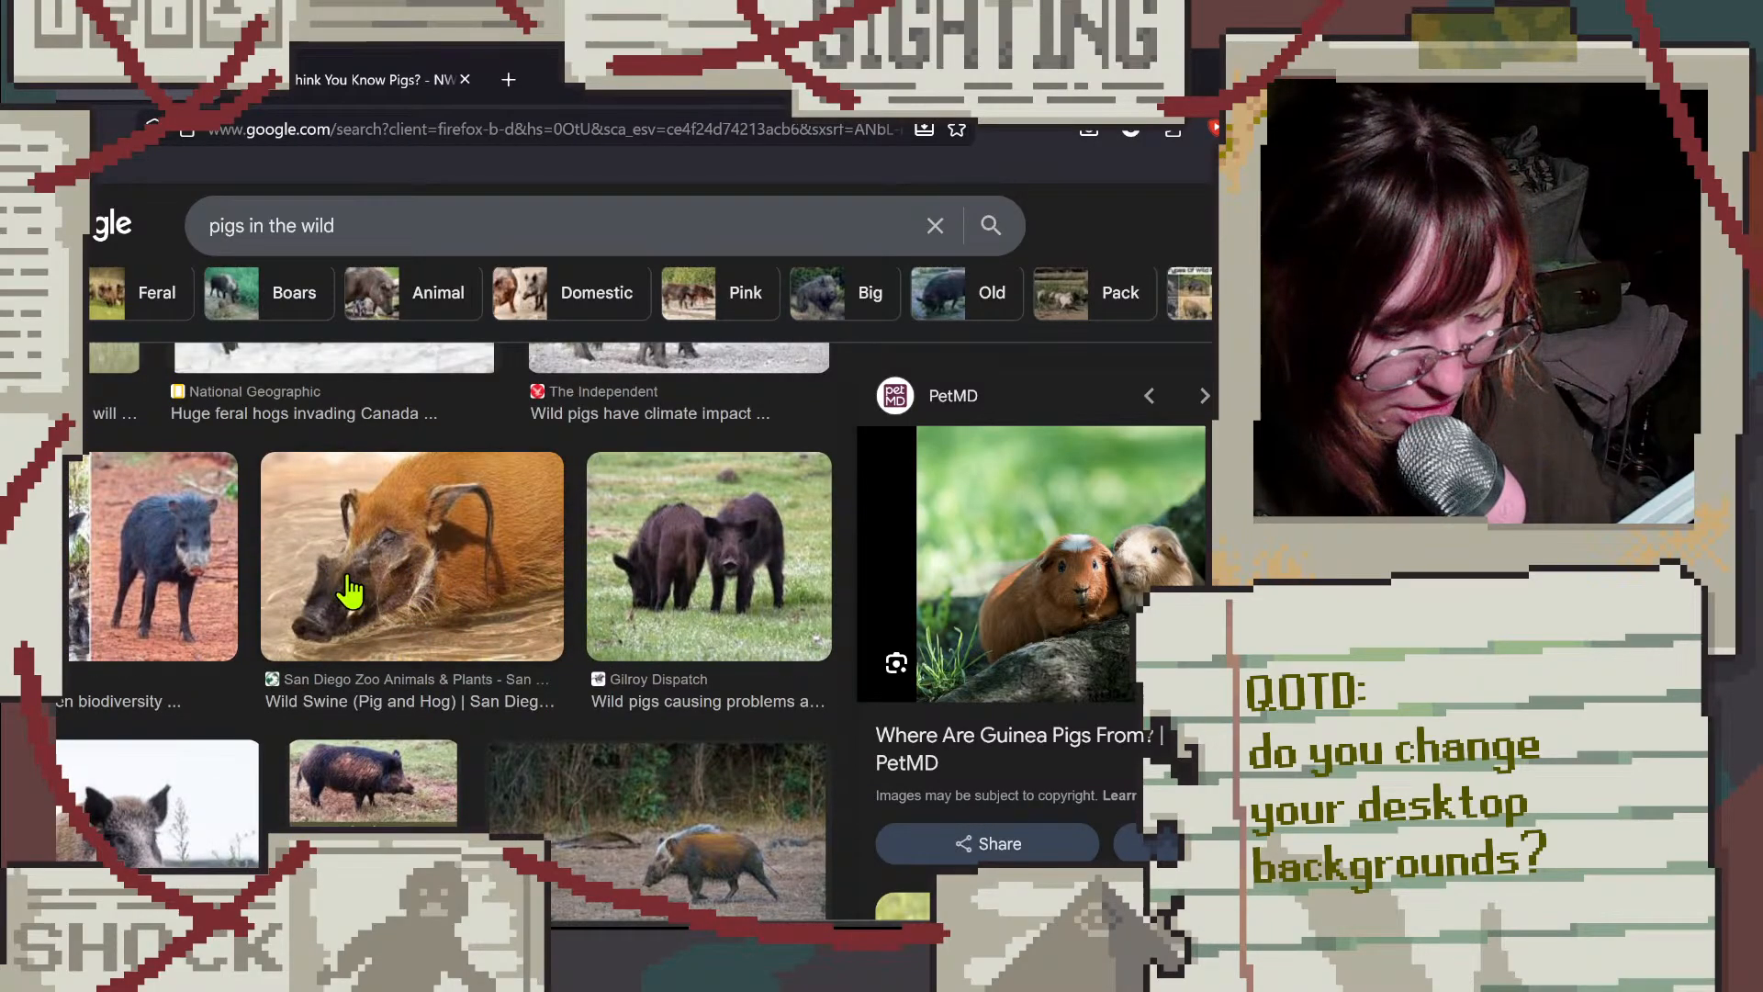
pyautogui.click(170, 573)
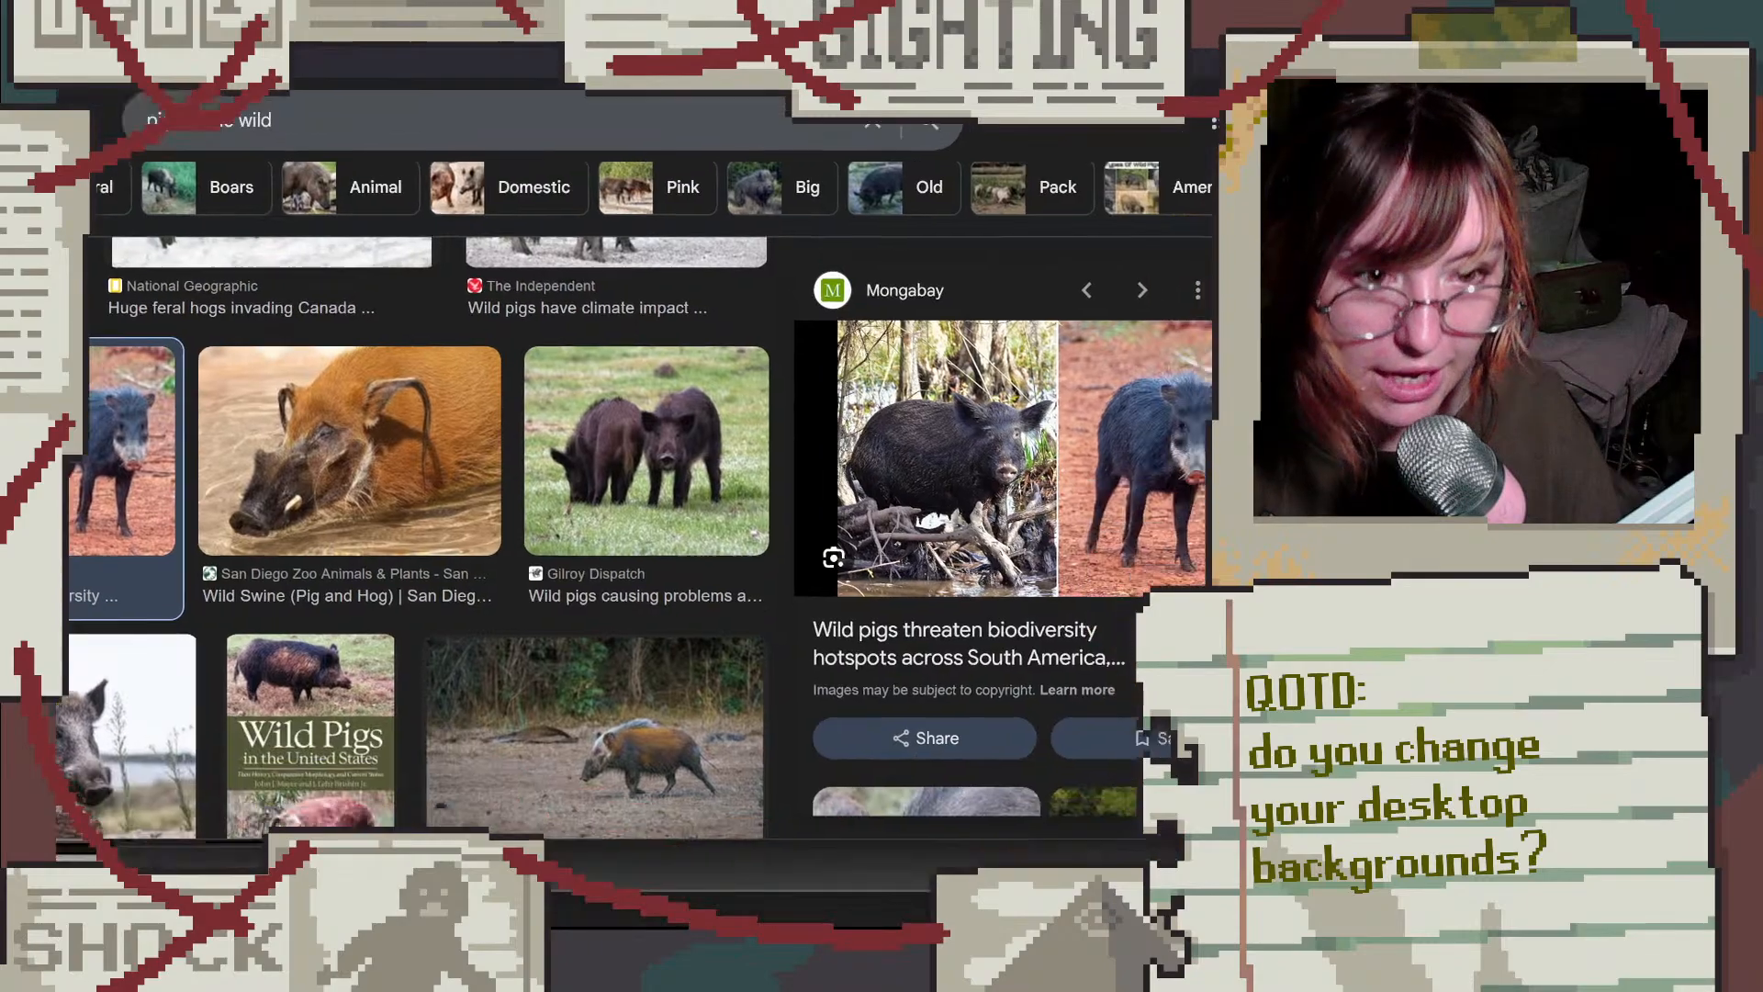
# Step: Return to LibreSprite, undo the stray fill, and set up a brown brush at size 6
pyautogui.hotkey('alt', 'Tab')
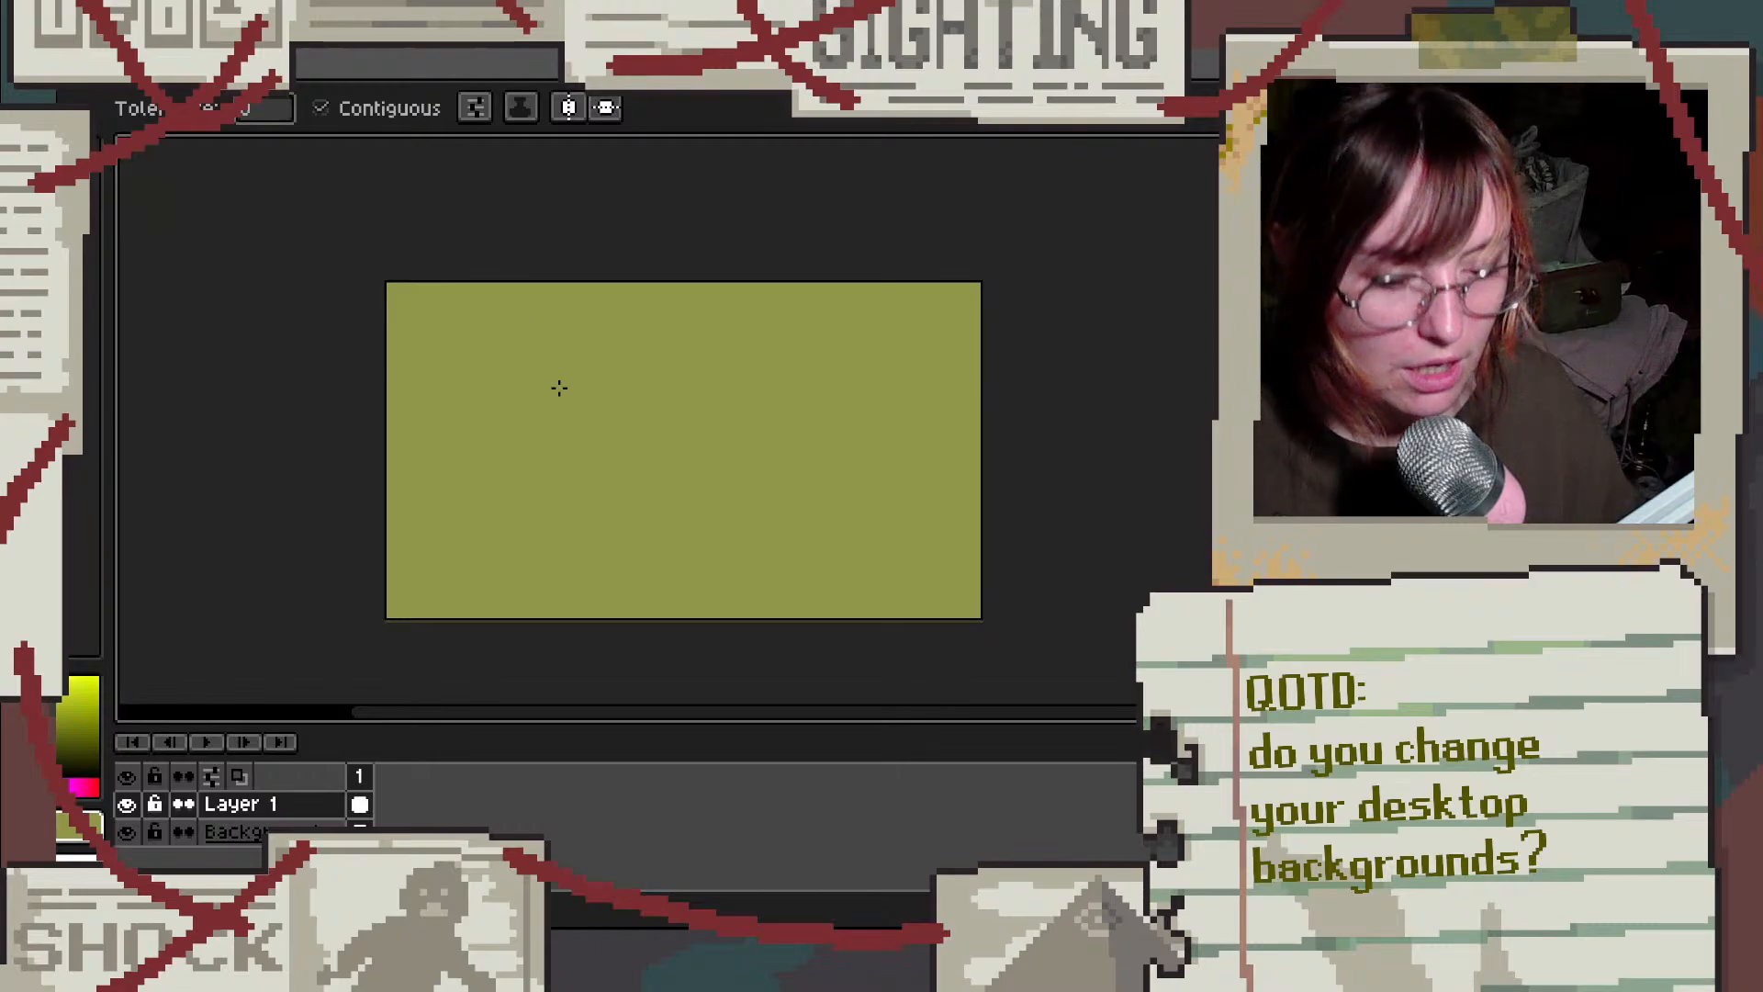
pyautogui.click(716, 511)
pyautogui.hotkey('ctrl', 'z')
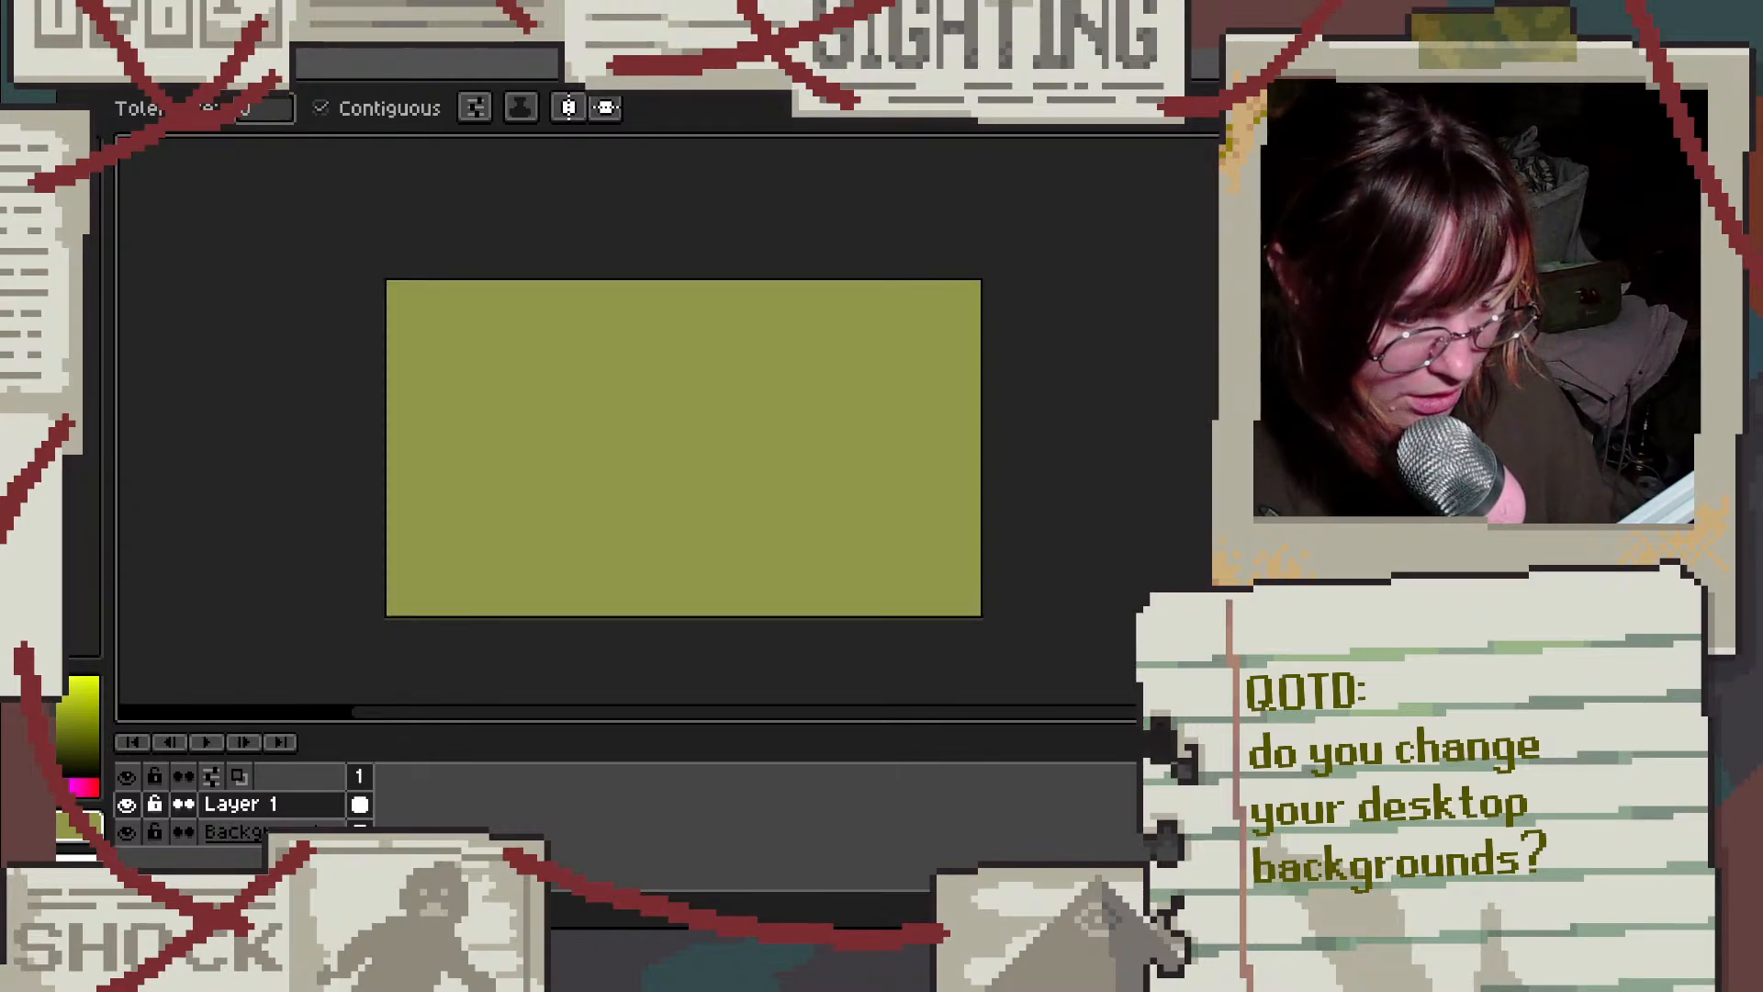
pyautogui.click(46, 275)
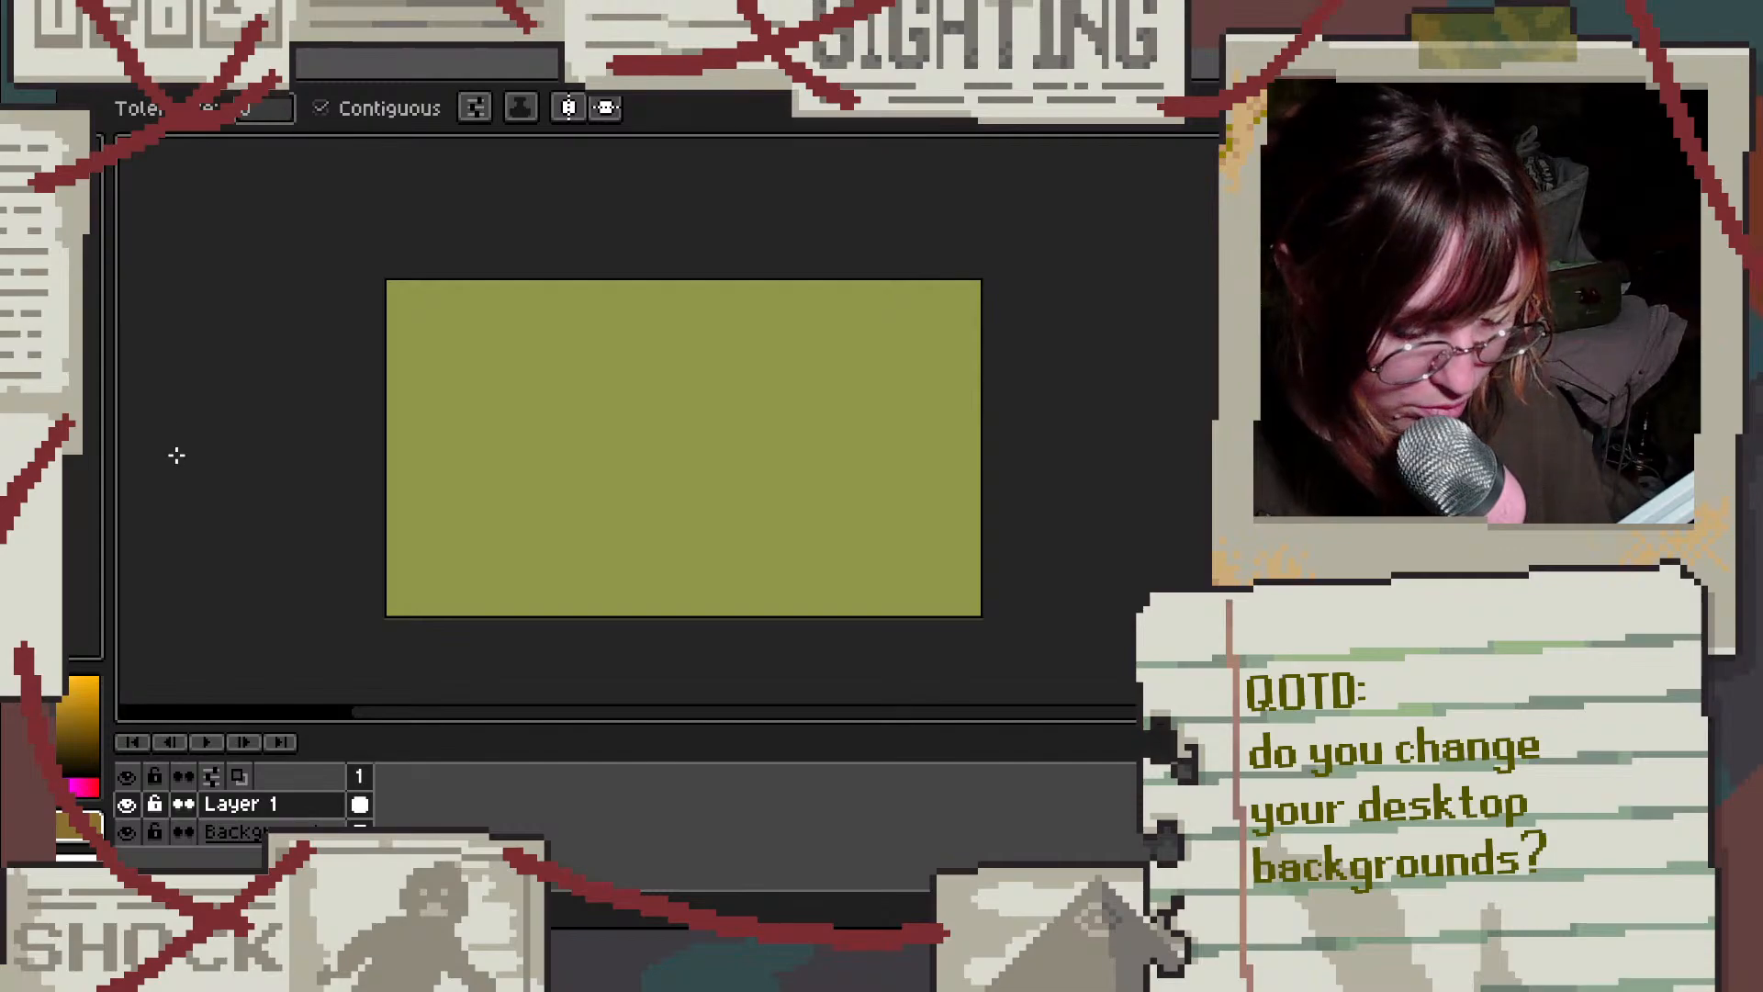
pyautogui.press('b')
pyautogui.click(179, 112)
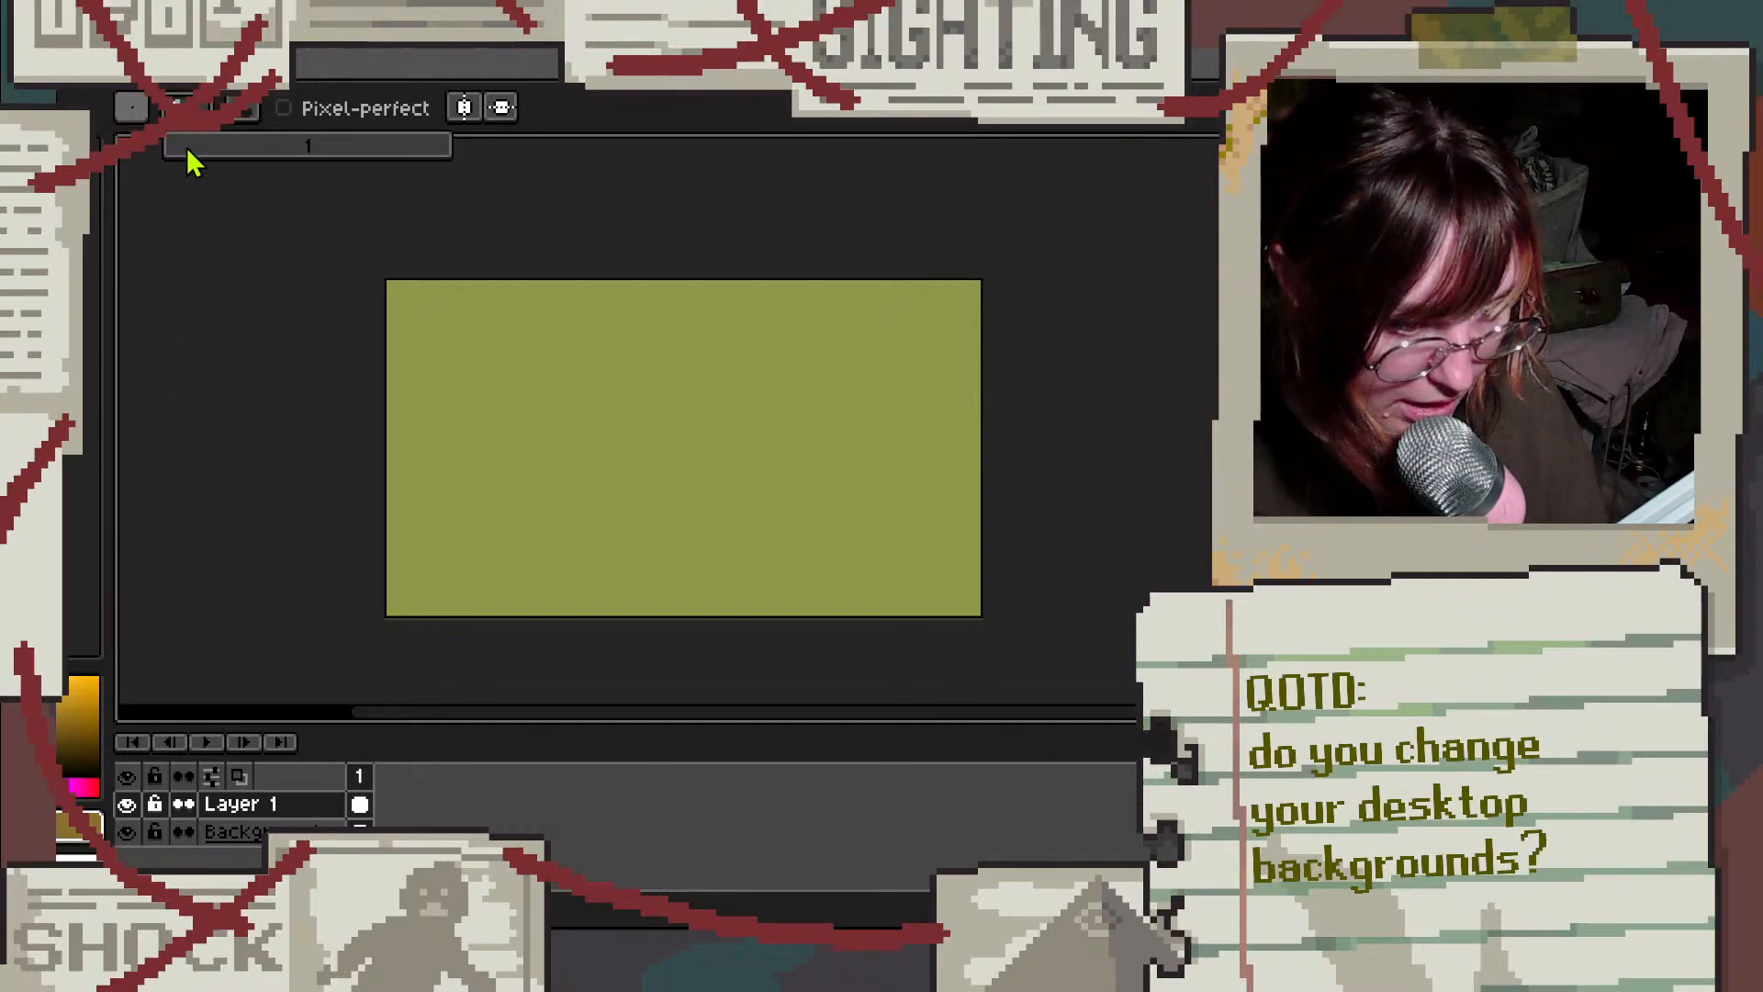
pyautogui.moveTo(174, 145); pyautogui.dragTo(195, 141)
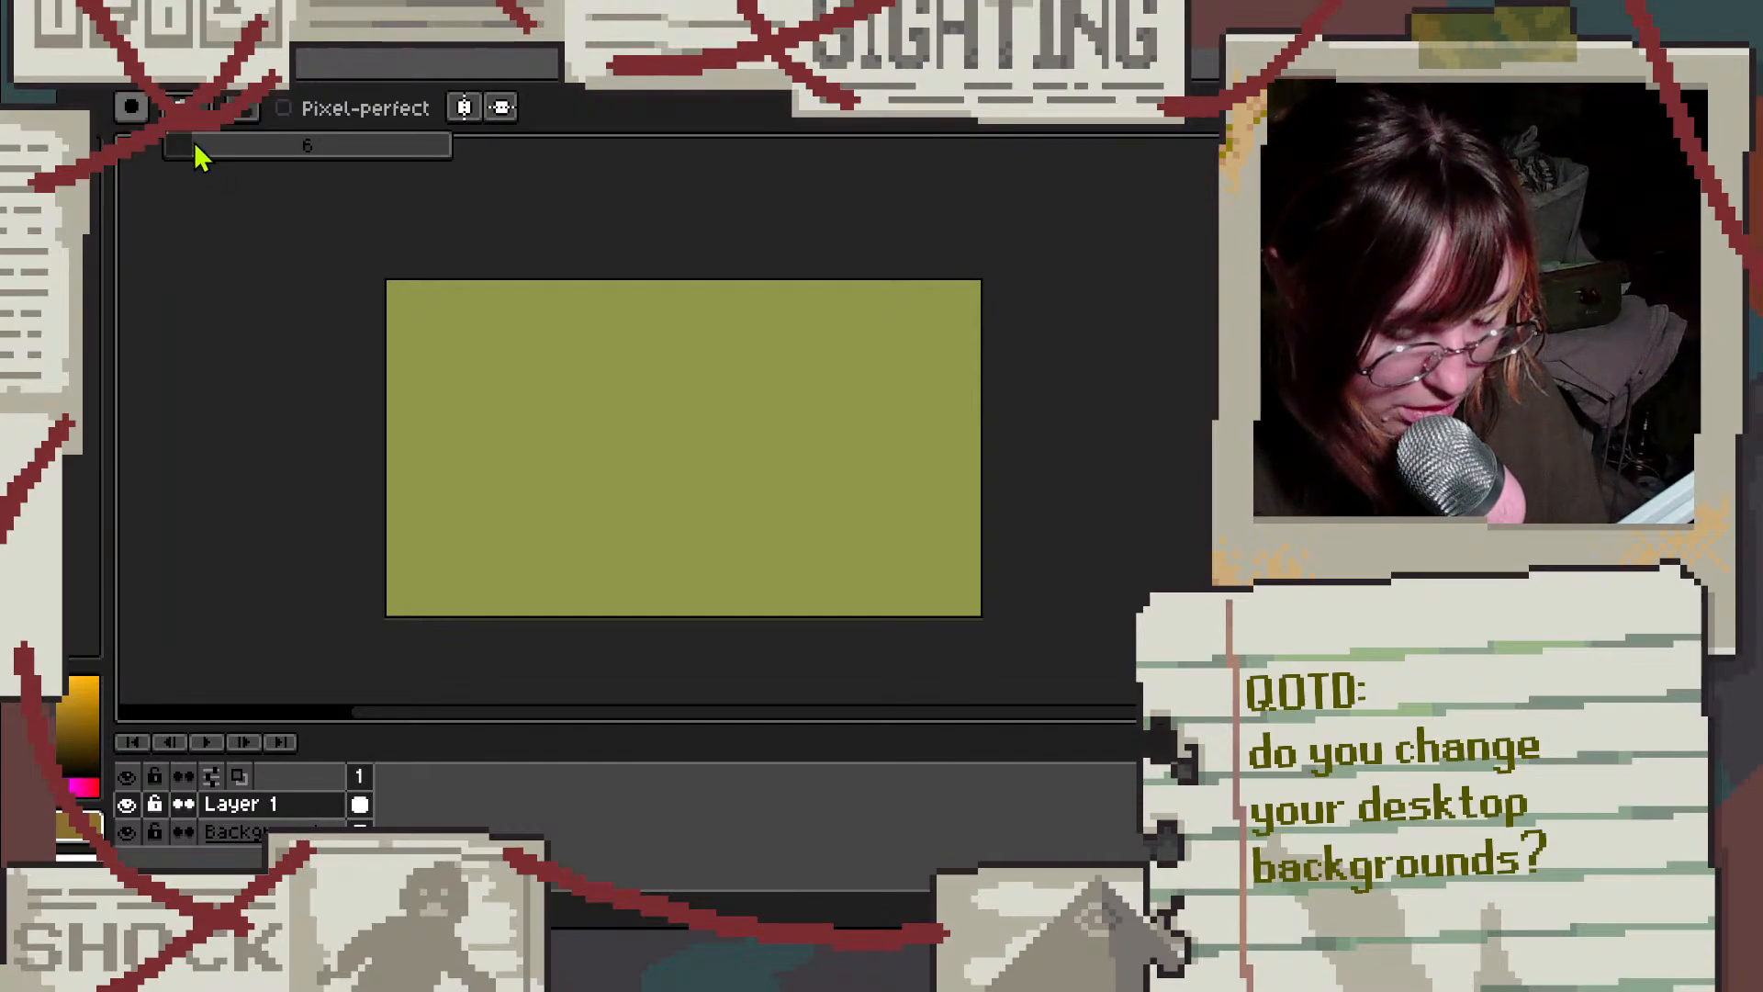
# Step: Discard the winding brown trial stroke, then outline and fill a large brown patch in the canvas's upper-left corner
pyautogui.moveTo(397, 516)
pyautogui.mouseDown()
pyautogui.moveTo(520, 500)
pyautogui.moveTo(617, 514)
pyautogui.moveTo(724, 570)
pyautogui.moveTo(621, 595)
pyautogui.moveTo(745, 616)
pyautogui.moveTo(690, 590)
pyautogui.mouseUp()
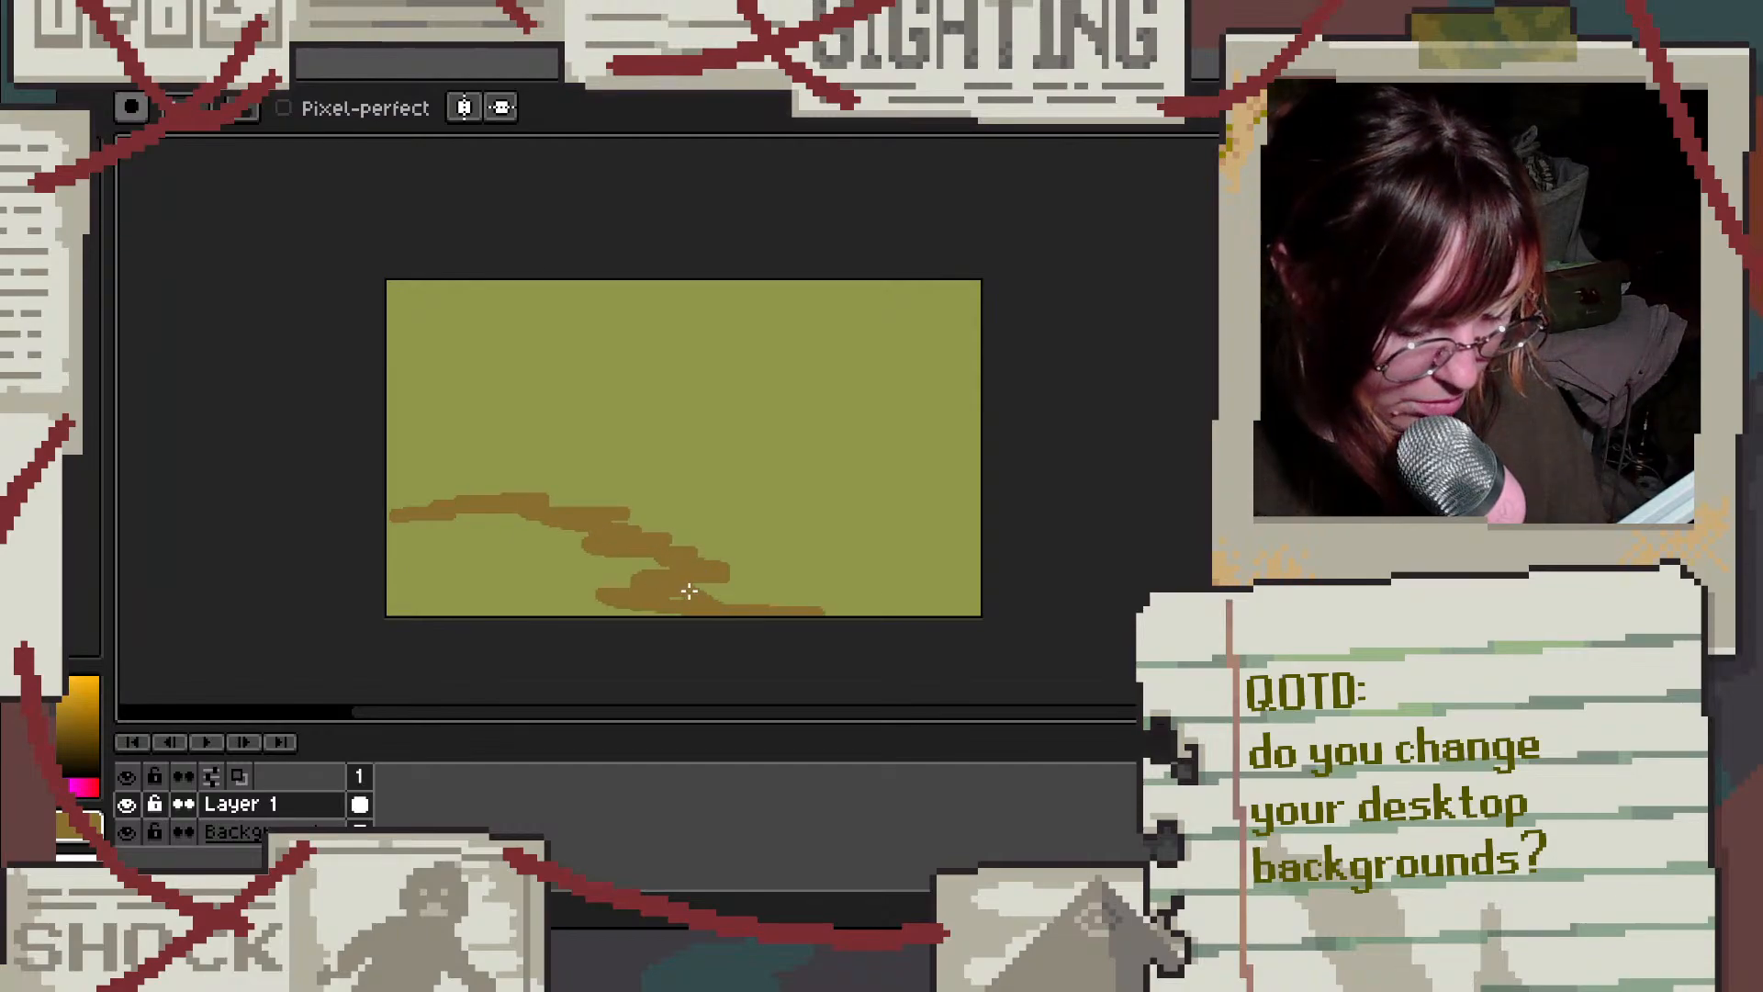
pyautogui.hotkey('ctrl', 'z')
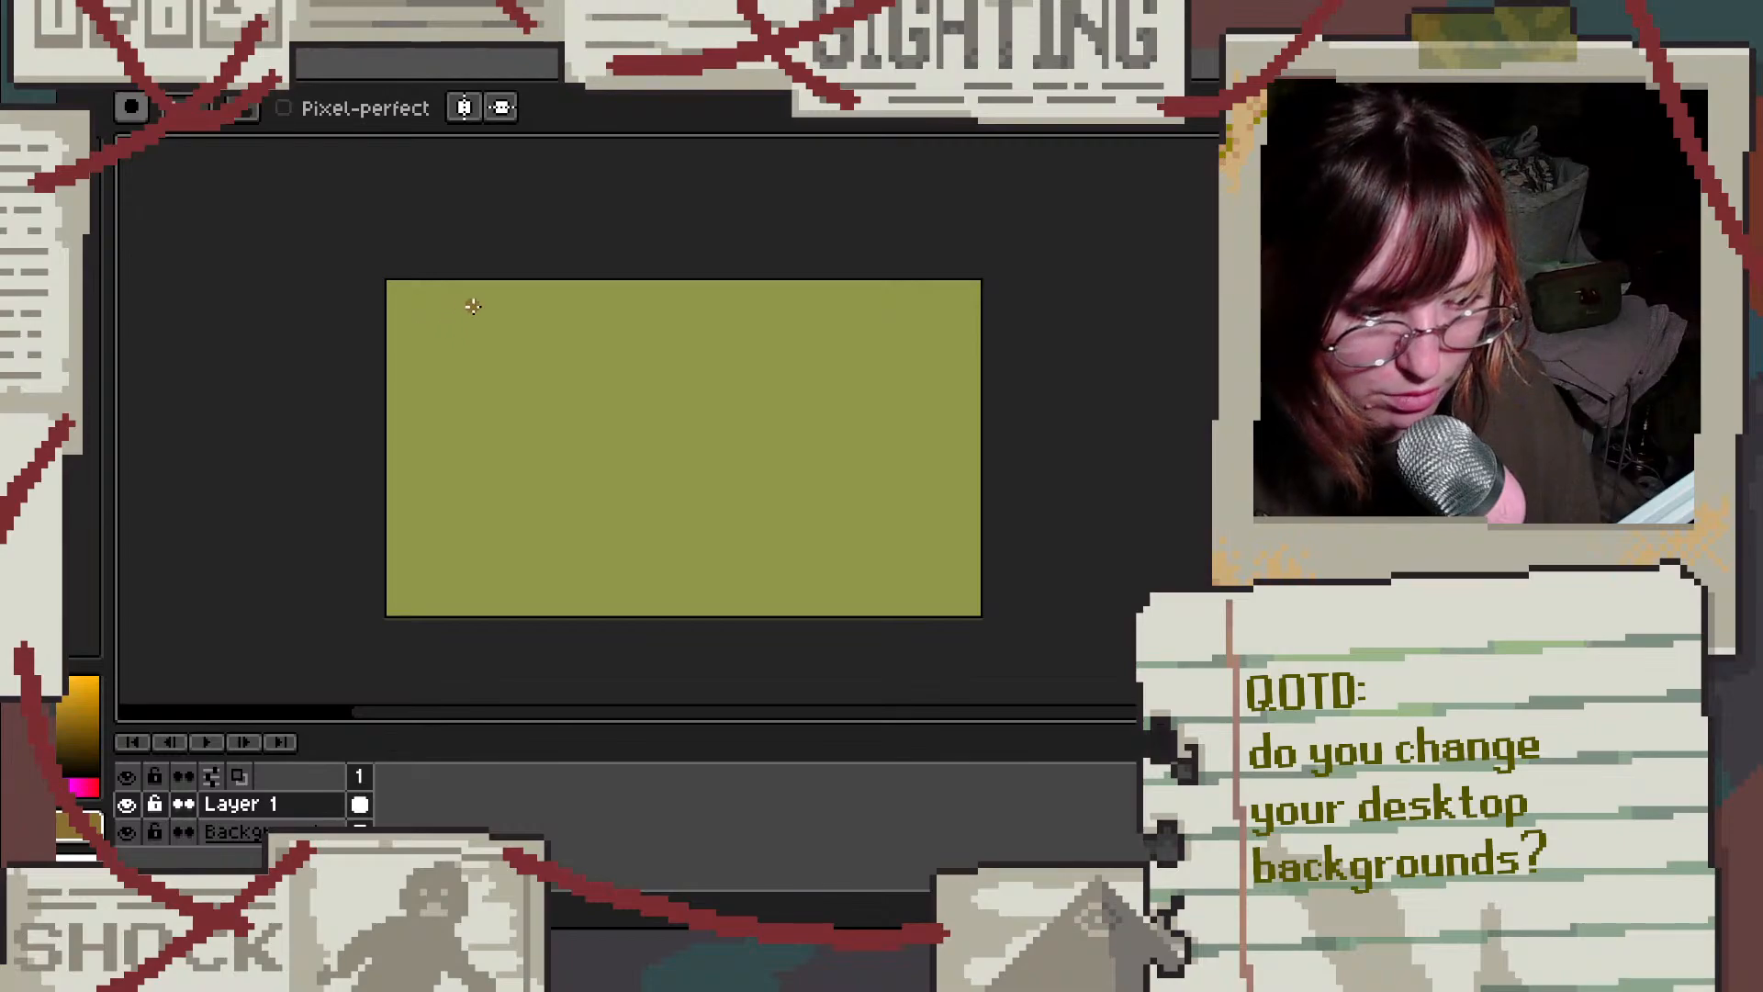
pyautogui.moveTo(553, 285)
pyautogui.mouseDown()
pyautogui.moveTo(647, 345)
pyautogui.moveTo(620, 413)
pyautogui.moveTo(518, 475)
pyautogui.moveTo(364, 470)
pyautogui.mouseUp()
pyautogui.press('g')
pyautogui.click(513, 383)
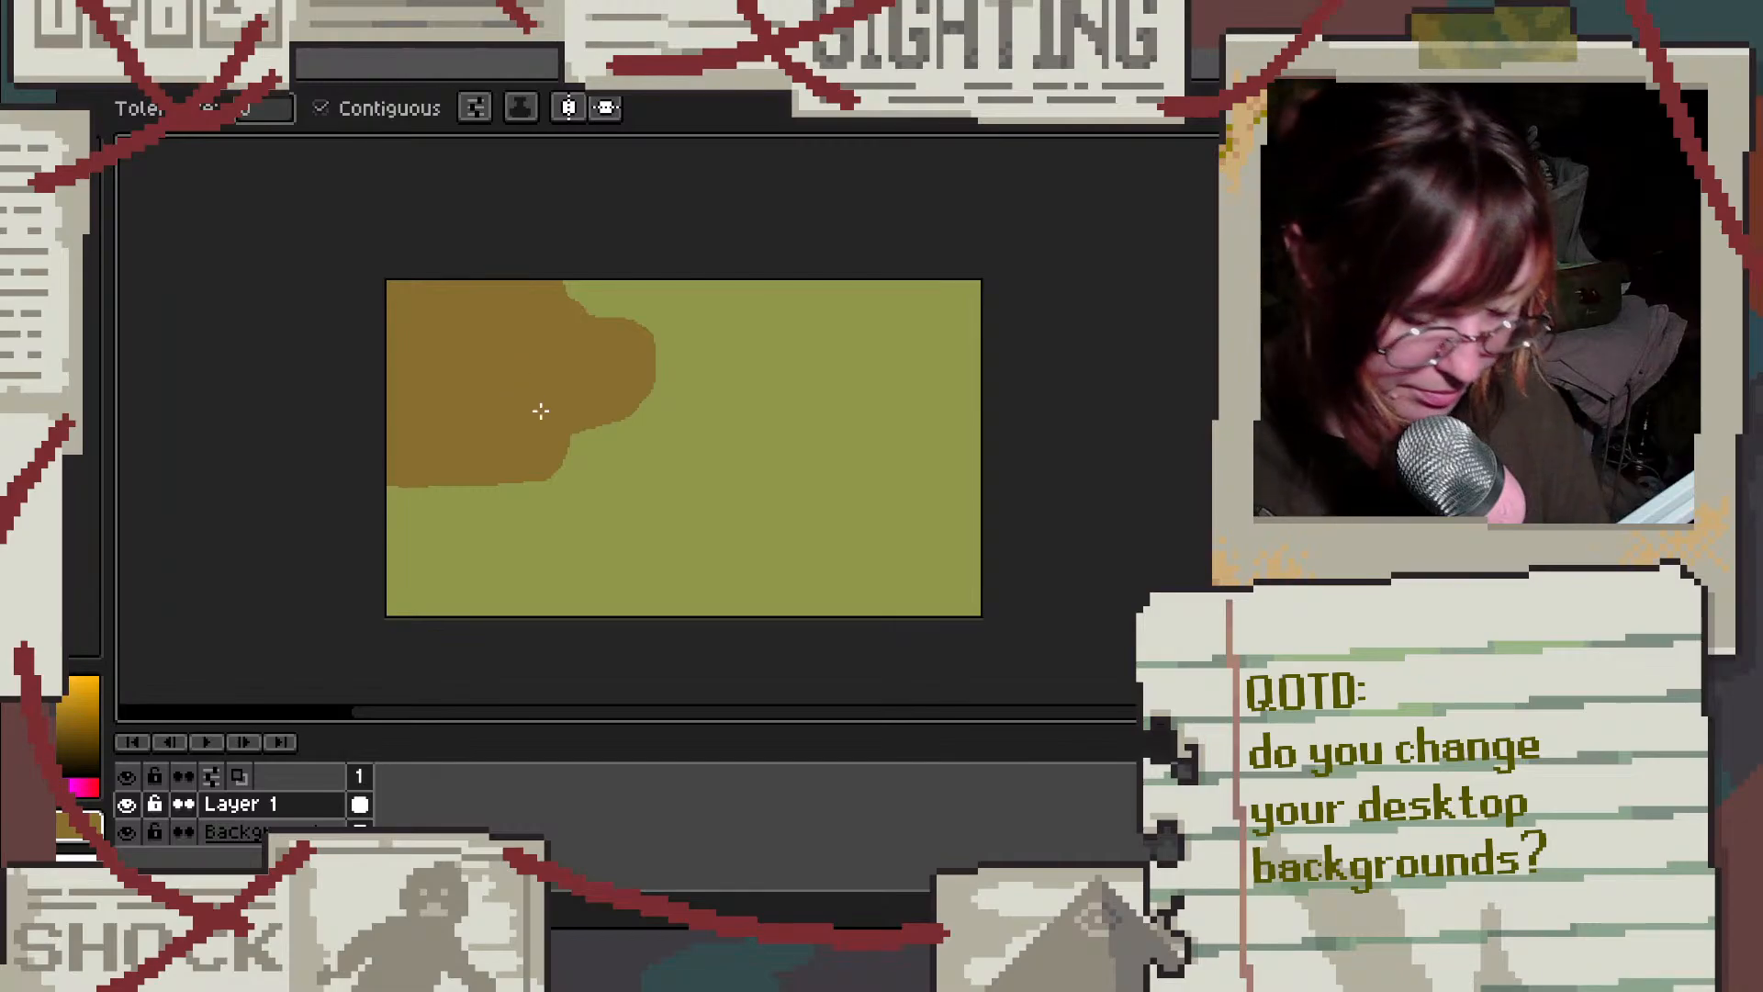
# Step: Extend the brown patch's lower edge and rounded right end with additional brown brush strokes
pyautogui.press('b')
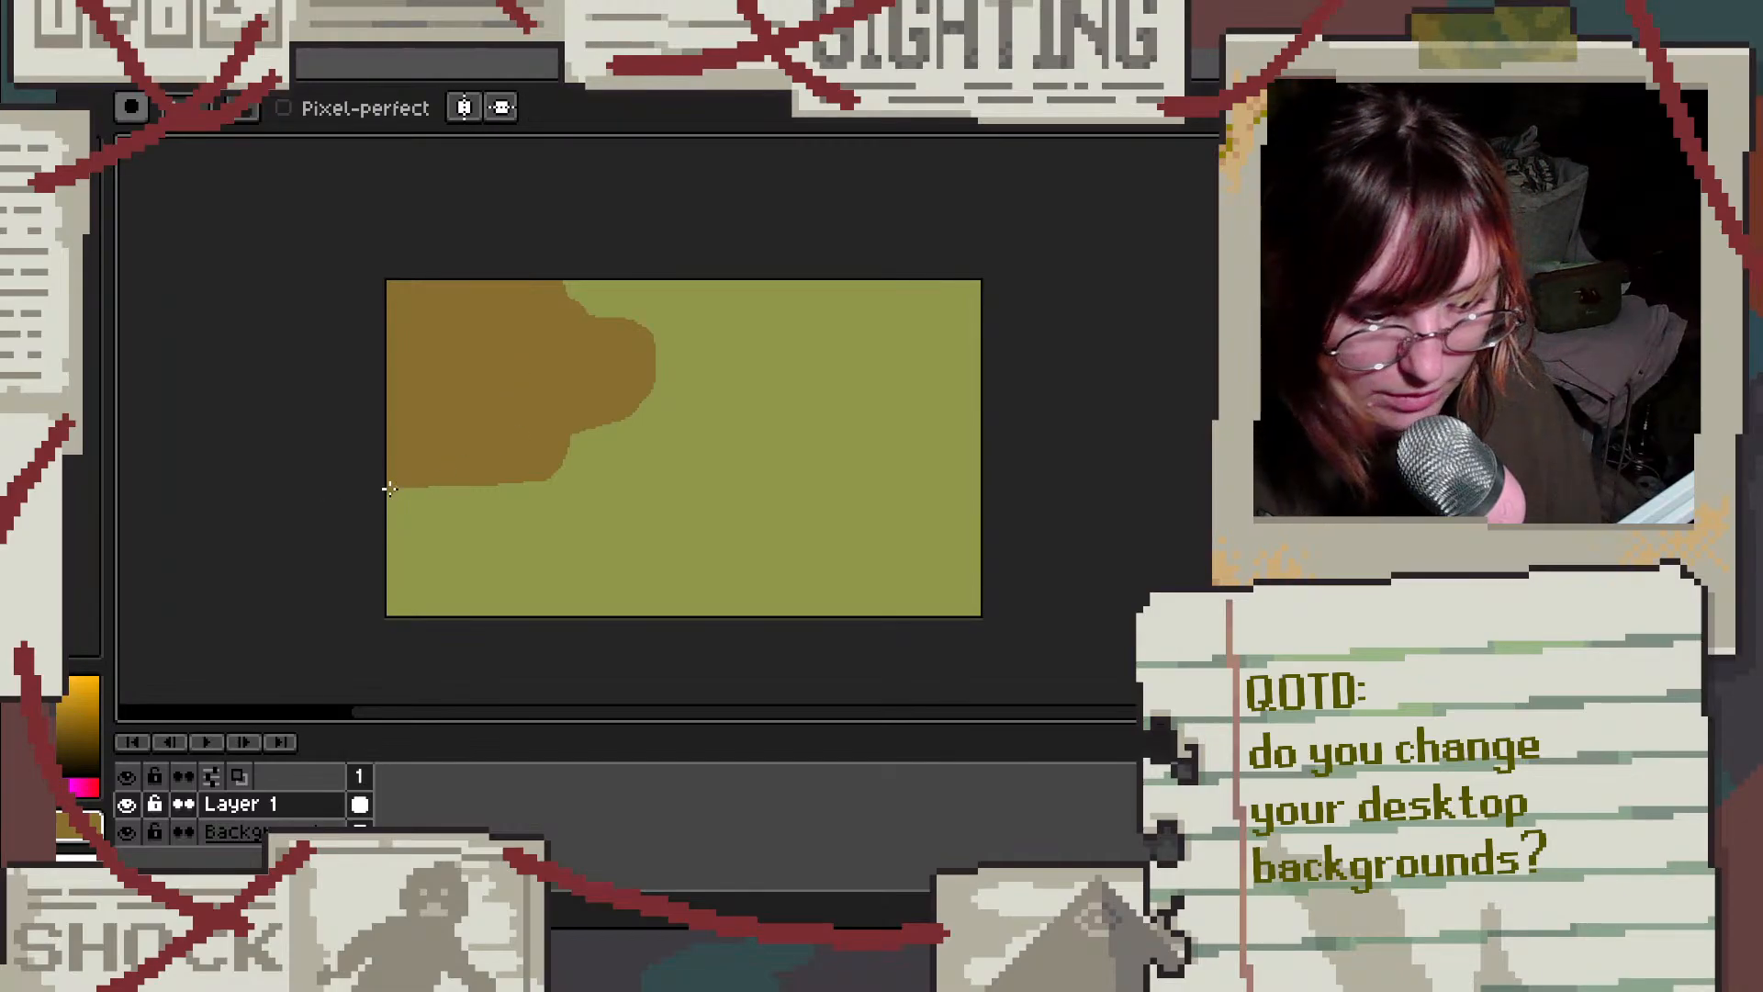
pyautogui.moveTo(389, 489)
pyautogui.mouseDown()
pyautogui.moveTo(533, 475)
pyautogui.moveTo(559, 439)
pyautogui.moveTo(649, 397)
pyautogui.moveTo(670, 368)
pyautogui.moveTo(627, 330)
pyautogui.mouseUp()
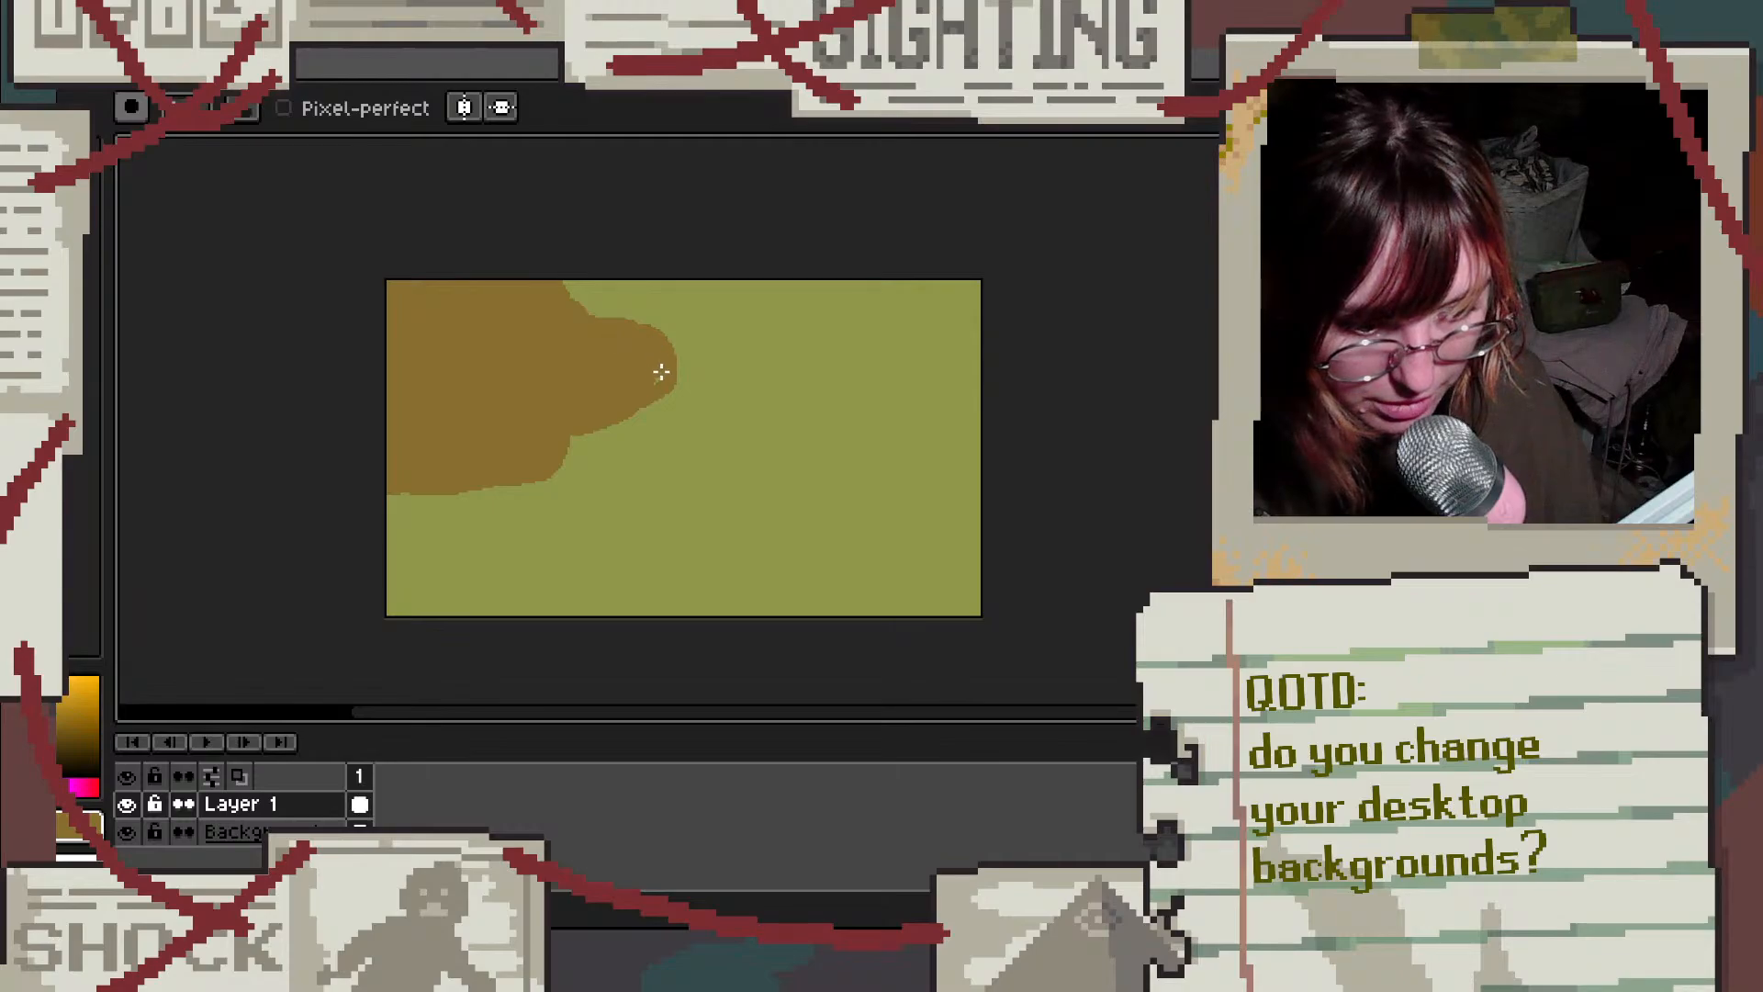
pyautogui.moveTo(578, 431)
pyautogui.mouseDown()
pyautogui.moveTo(657, 408)
pyautogui.moveTo(671, 372)
pyautogui.moveTo(648, 338)
pyautogui.mouseUp()
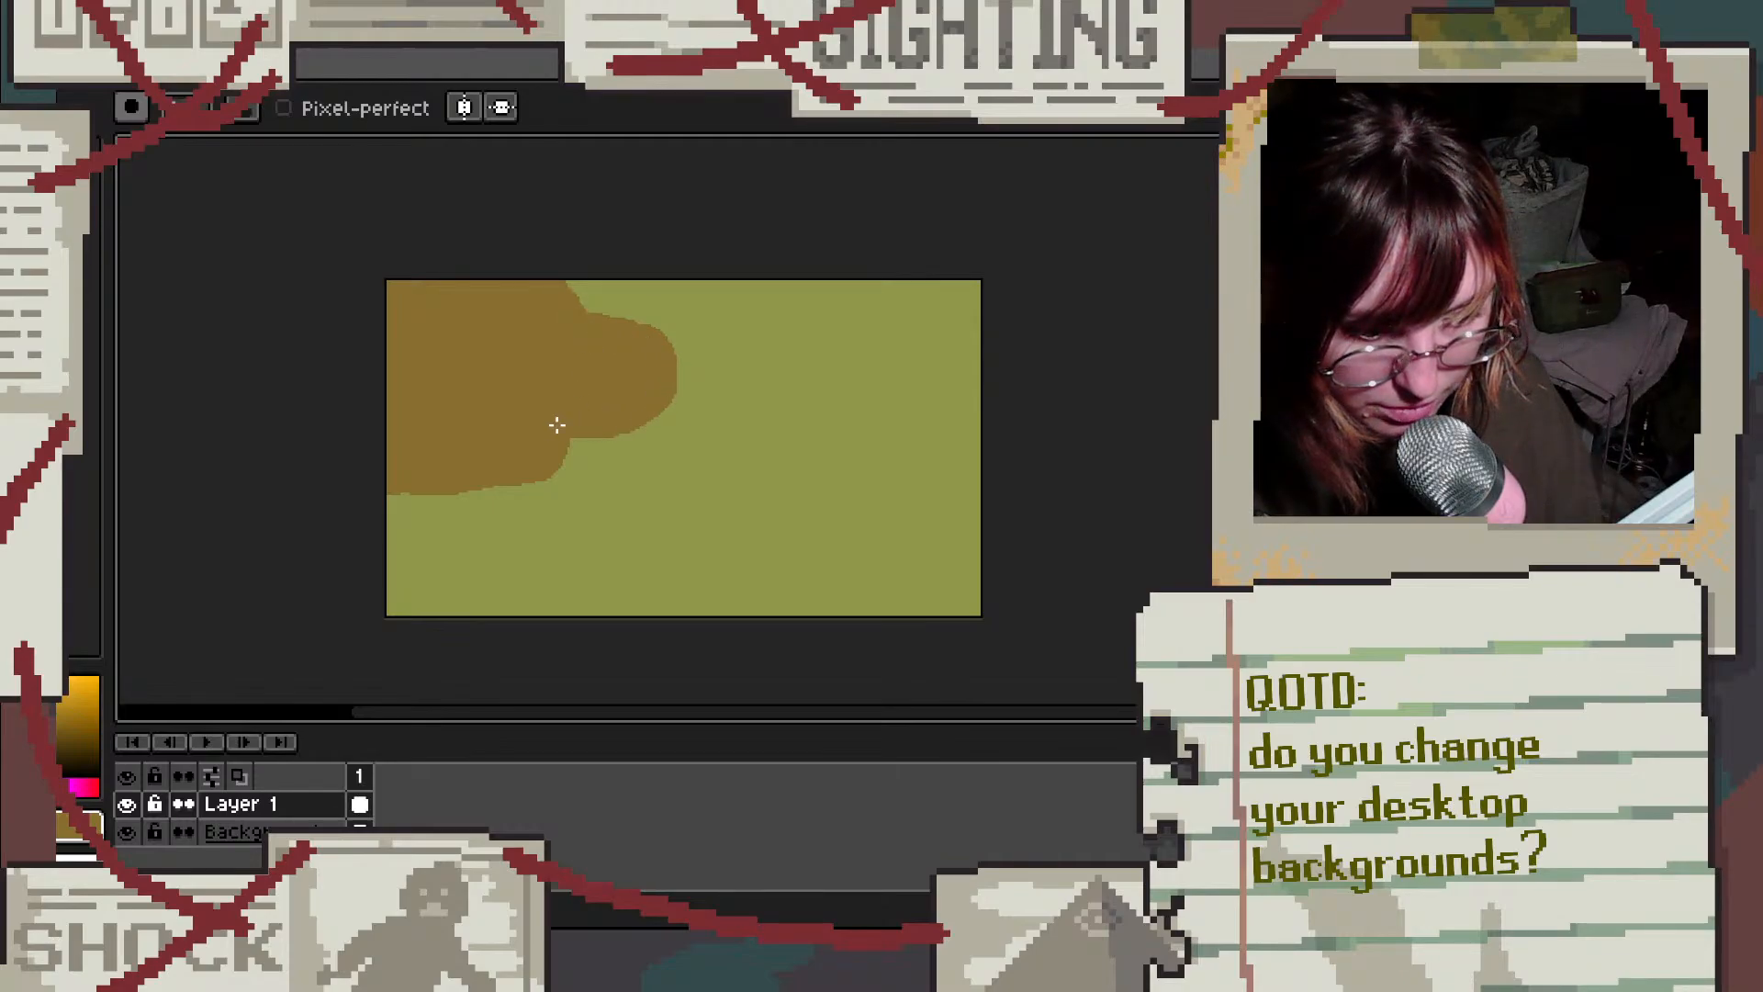
pyautogui.moveTo(569, 424)
pyautogui.mouseDown()
pyautogui.moveTo(548, 481)
pyautogui.moveTo(439, 498)
pyautogui.moveTo(488, 490)
pyautogui.mouseUp()
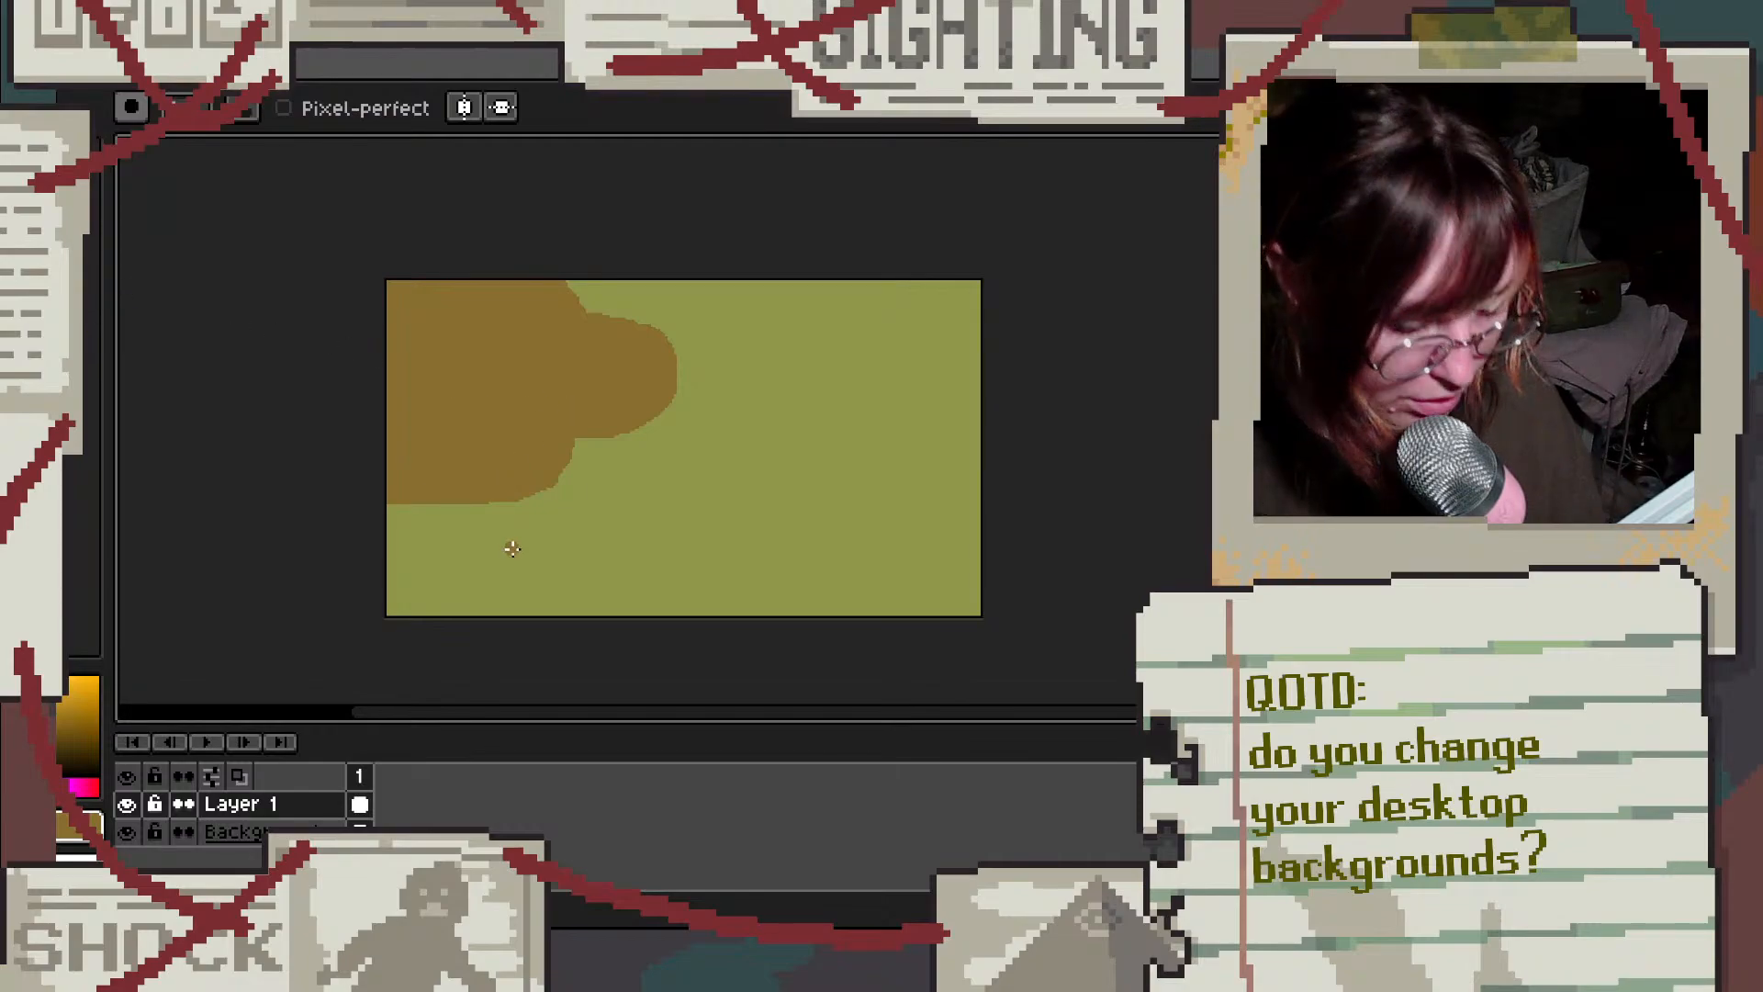
# Step: Sample the background green and trim the patch's upper-right and lower edges into smoother curves
pyautogui.keyDown('alt'); pyautogui.click(698, 368); pyautogui.keyUp('alt')
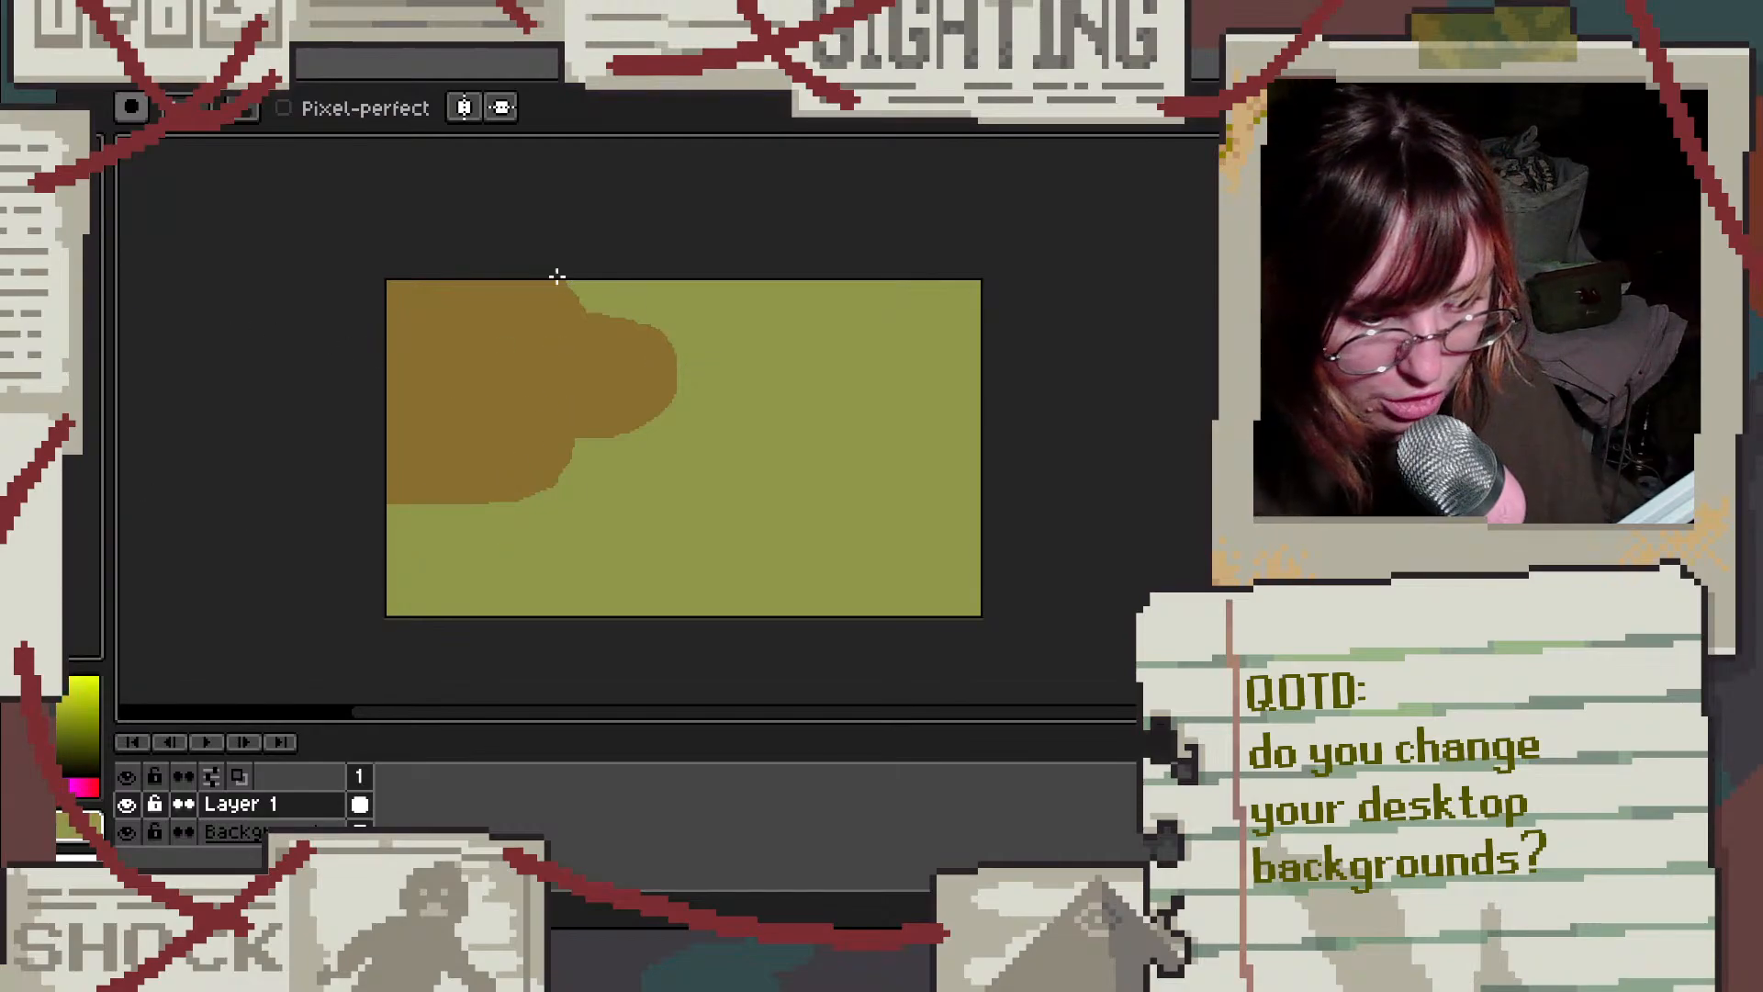
pyautogui.moveTo(597, 313)
pyautogui.mouseDown()
pyautogui.moveTo(657, 332)
pyautogui.moveTo(680, 376)
pyautogui.mouseUp()
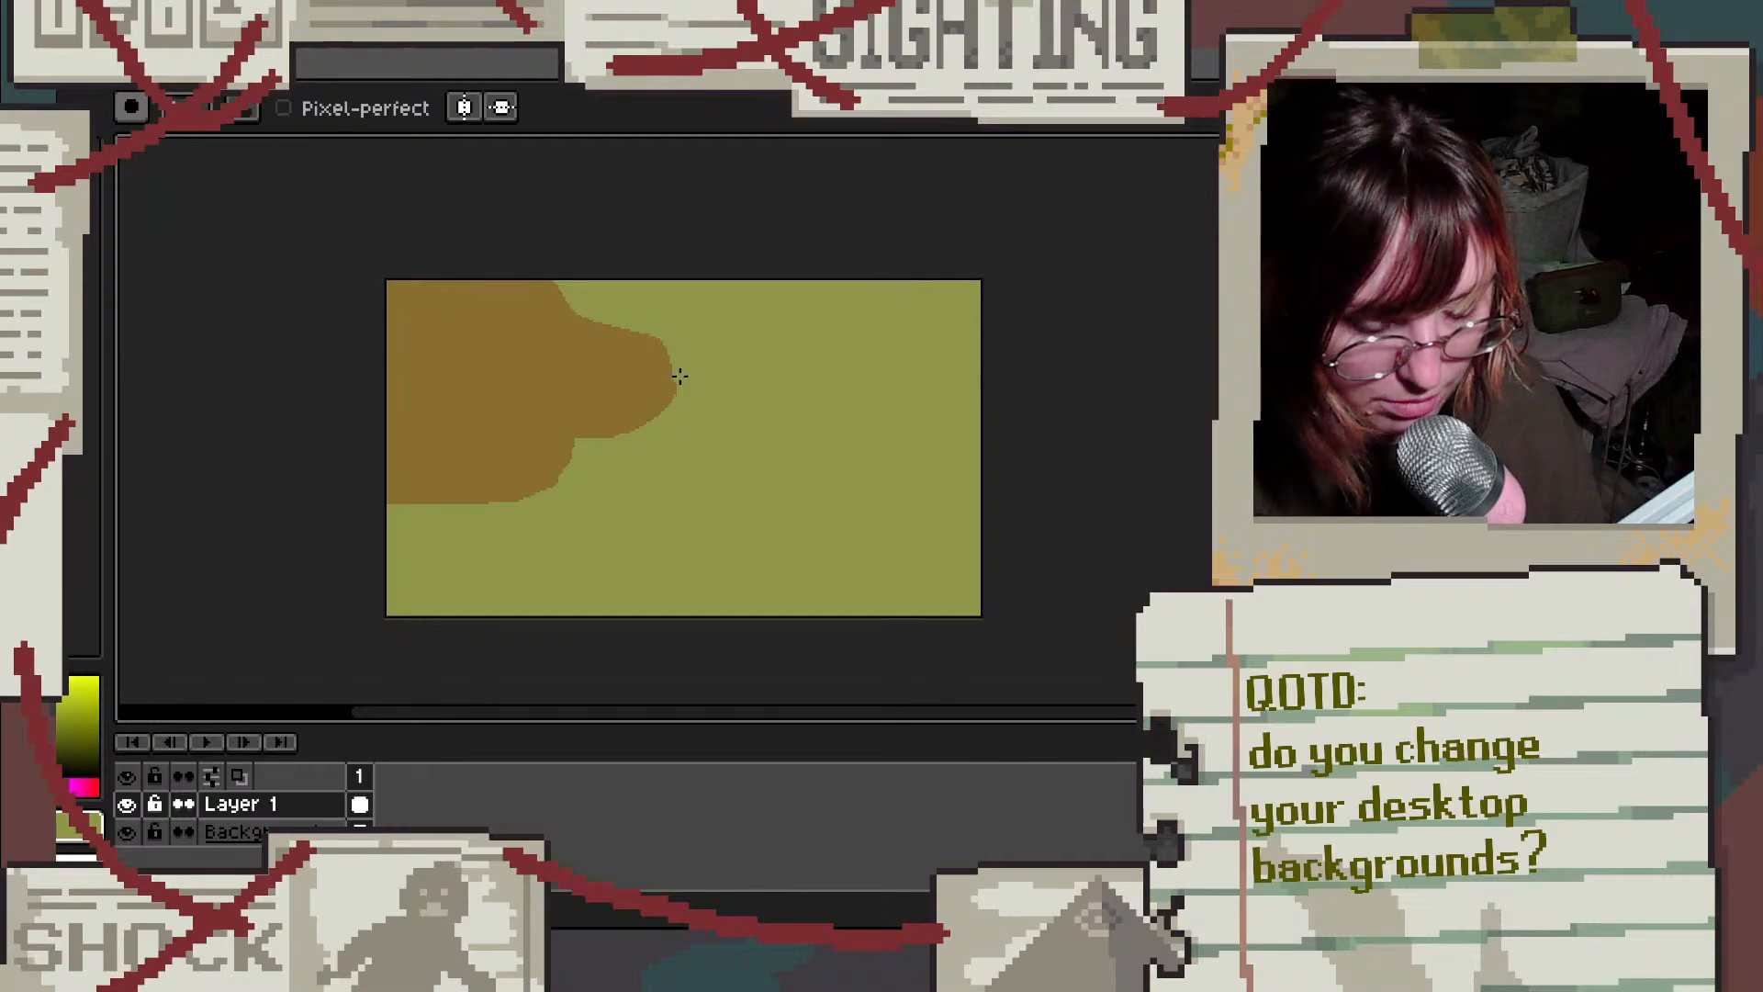
pyautogui.moveTo(608, 441)
pyautogui.mouseDown()
pyautogui.moveTo(517, 502)
pyautogui.moveTo(366, 504)
pyautogui.moveTo(392, 487)
pyautogui.moveTo(448, 504)
pyautogui.mouseUp()
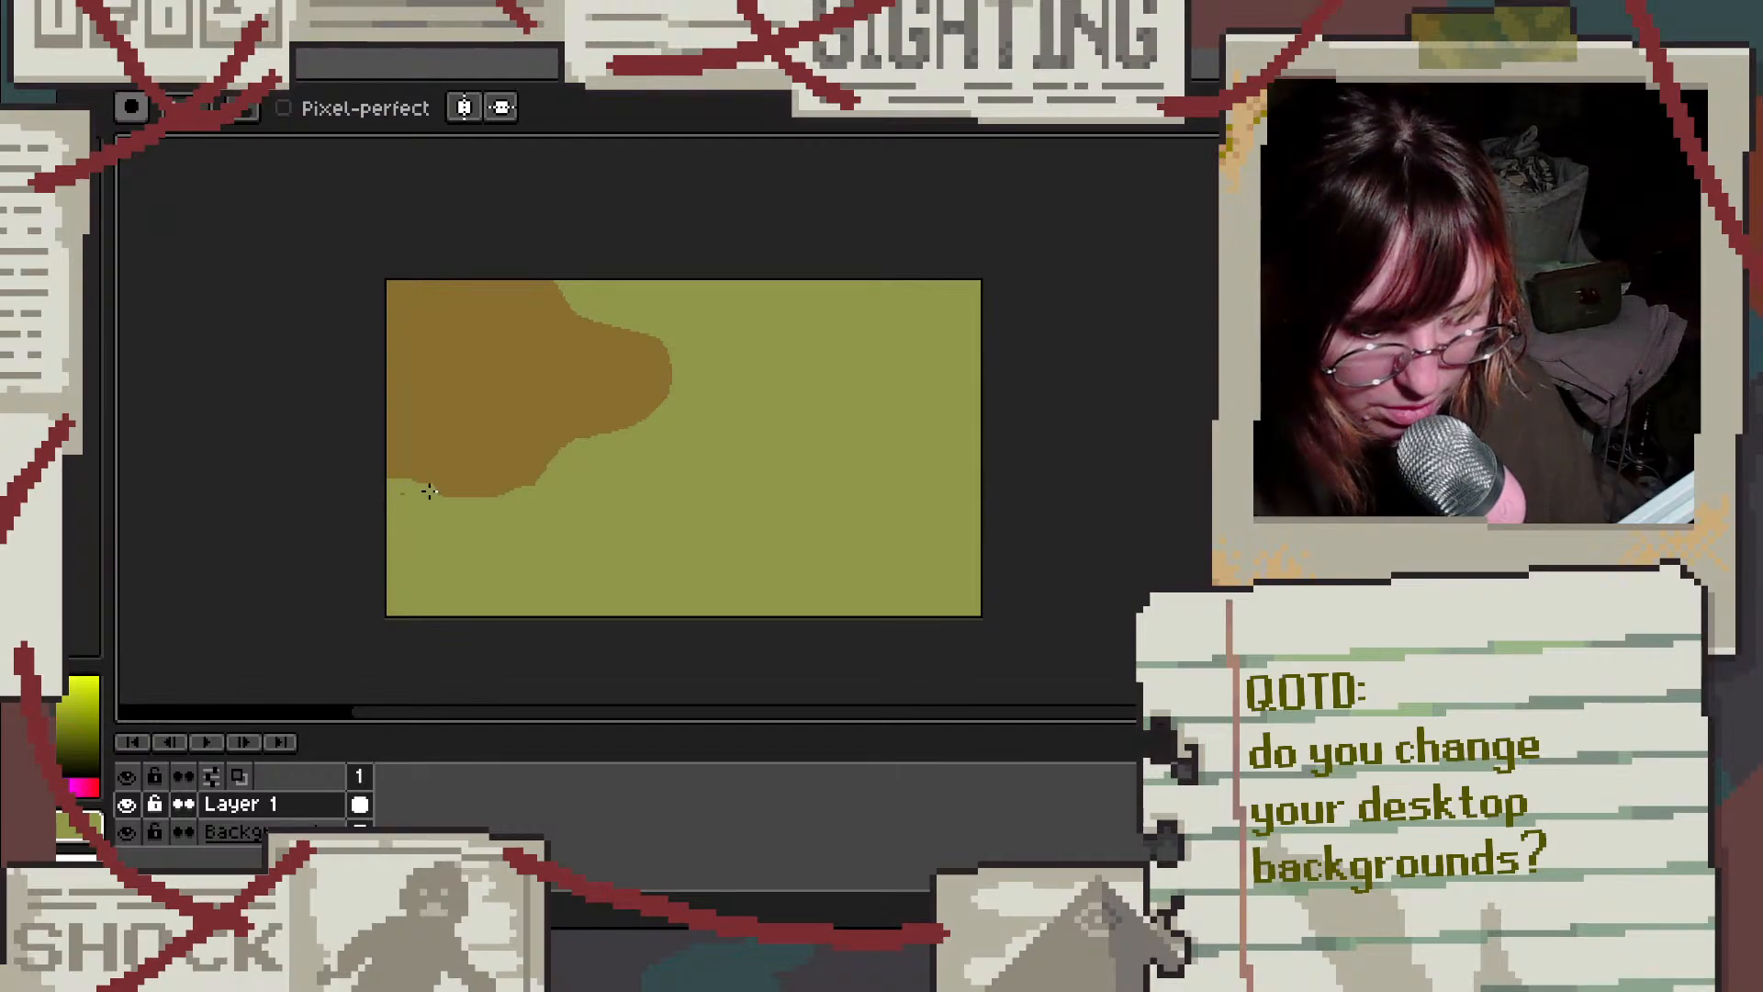
pyautogui.moveTo(428, 491)
pyautogui.mouseDown()
pyautogui.moveTo(506, 483)
pyautogui.moveTo(585, 445)
pyautogui.mouseUp()
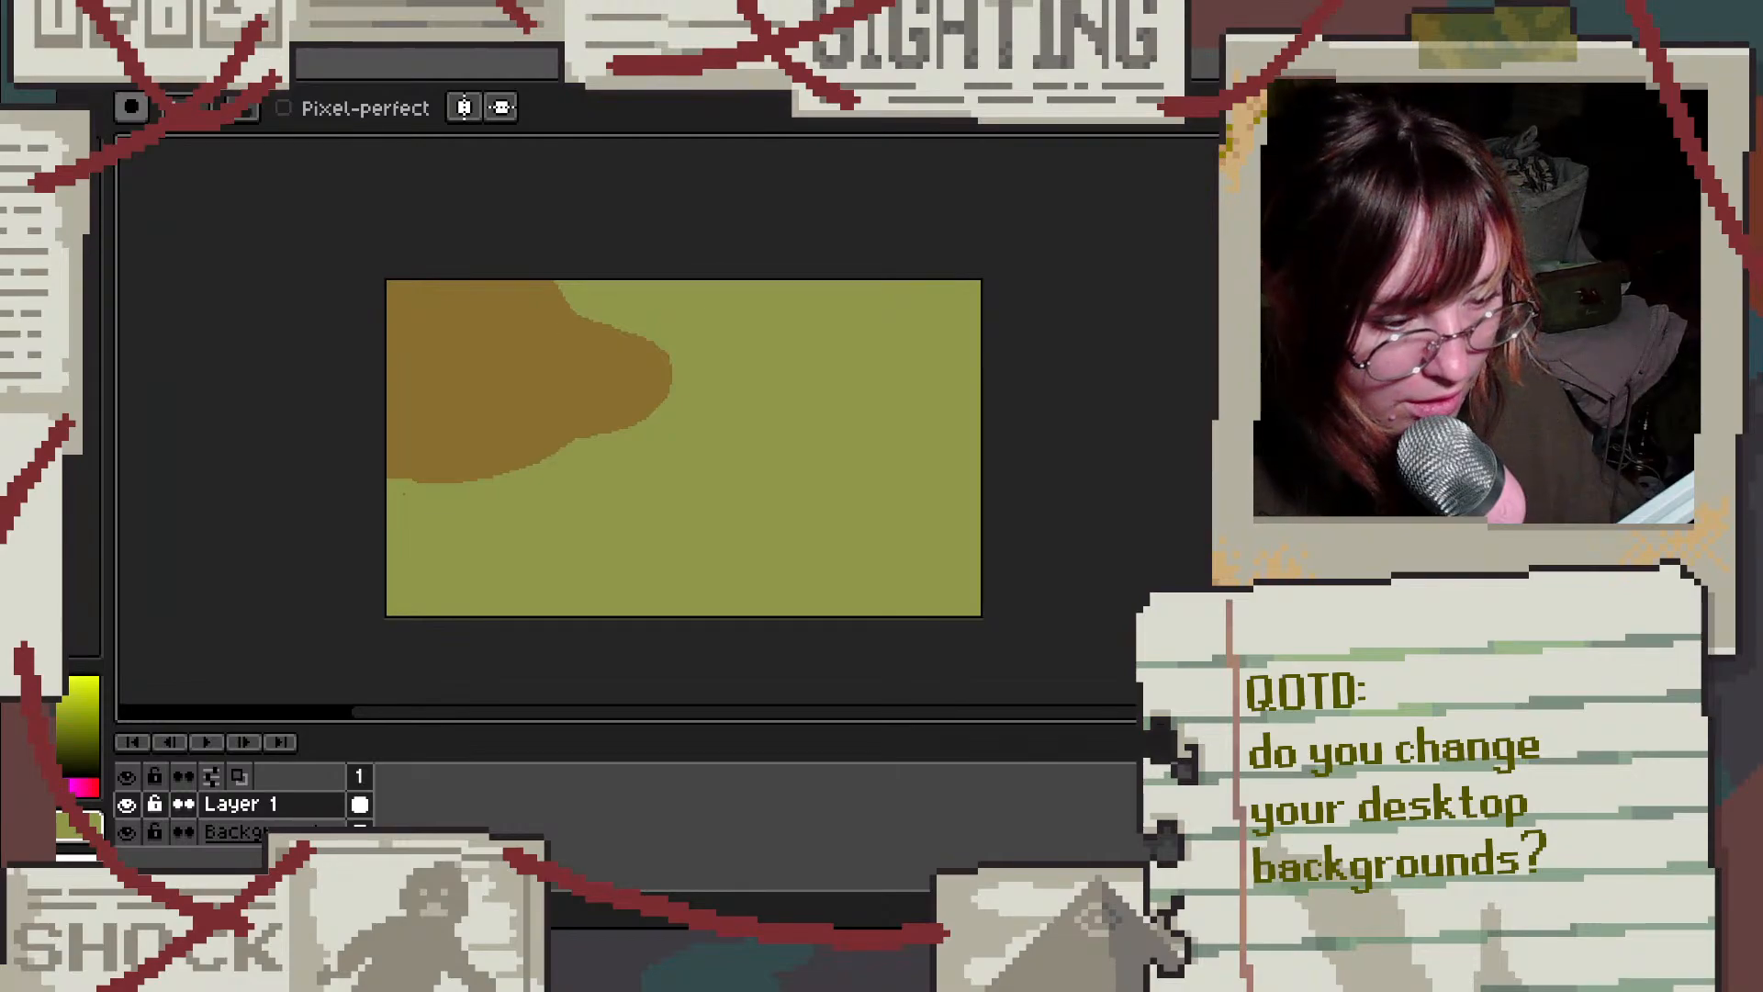
# Step: Try a light blue river winding from the canvas's upper-right edge to its bottom edge, then undo it
pyautogui.click(45, 321)
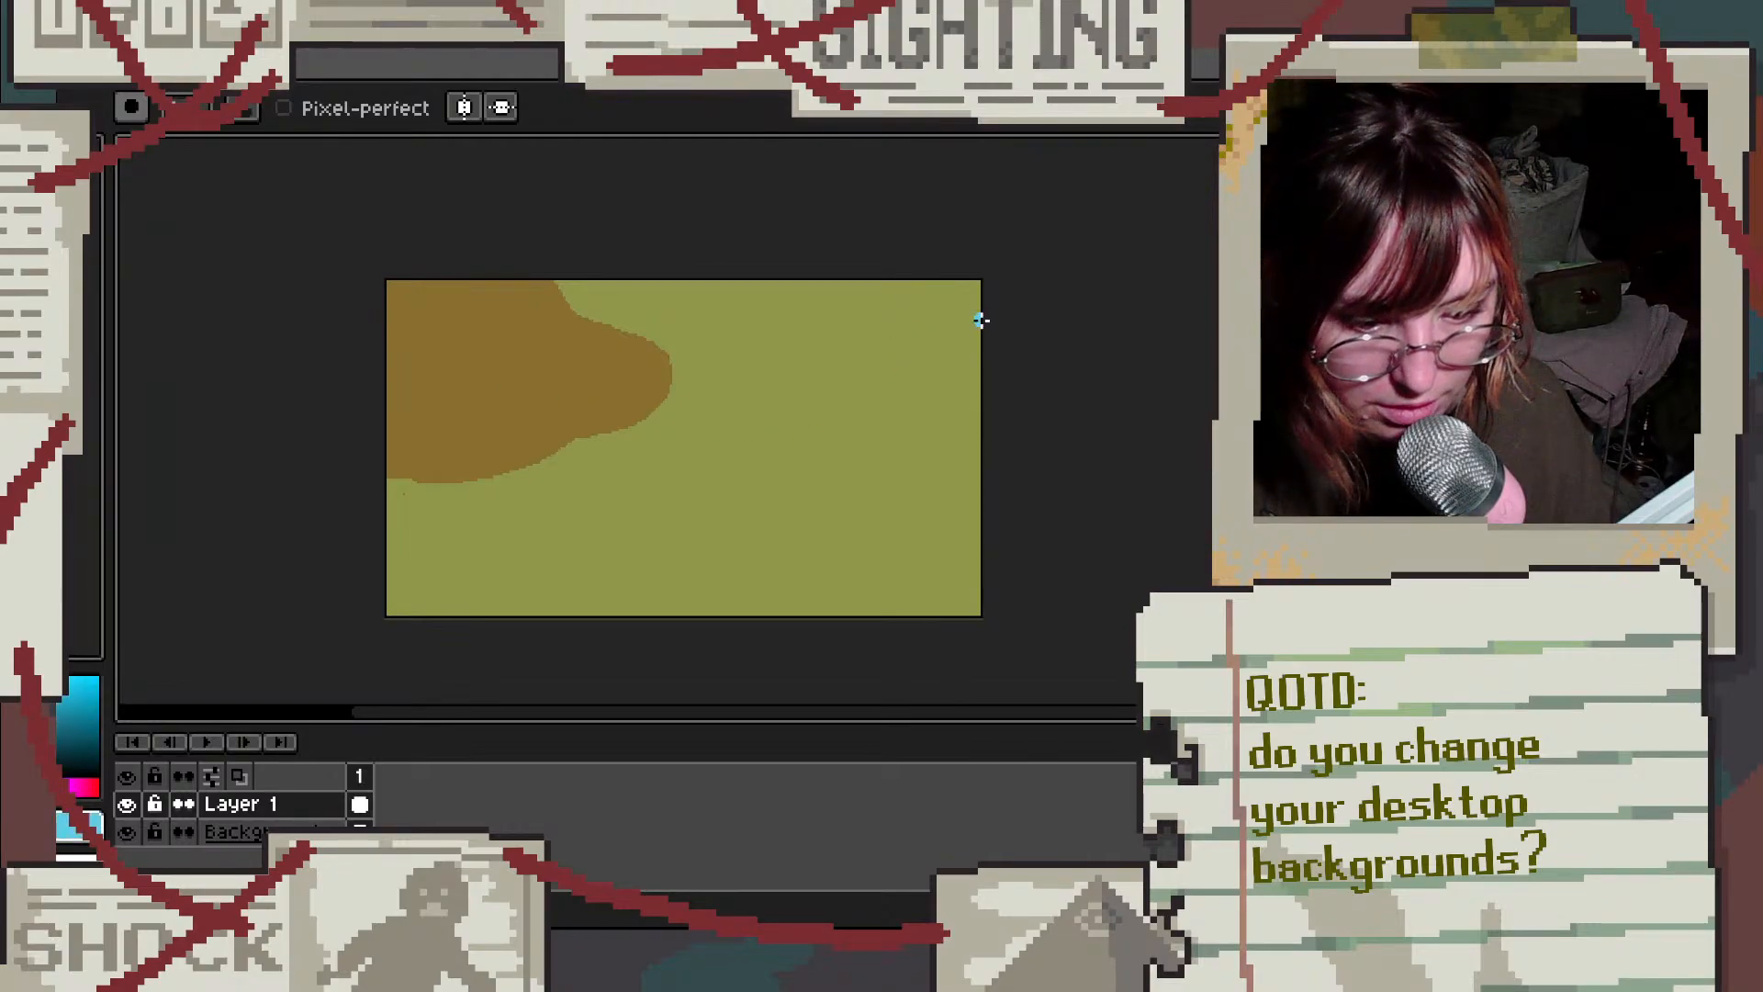
pyautogui.moveTo(979, 320)
pyautogui.mouseDown()
pyautogui.moveTo(895, 429)
pyautogui.moveTo(804, 489)
pyautogui.moveTo(716, 511)
pyautogui.moveTo(619, 651)
pyautogui.mouseUp()
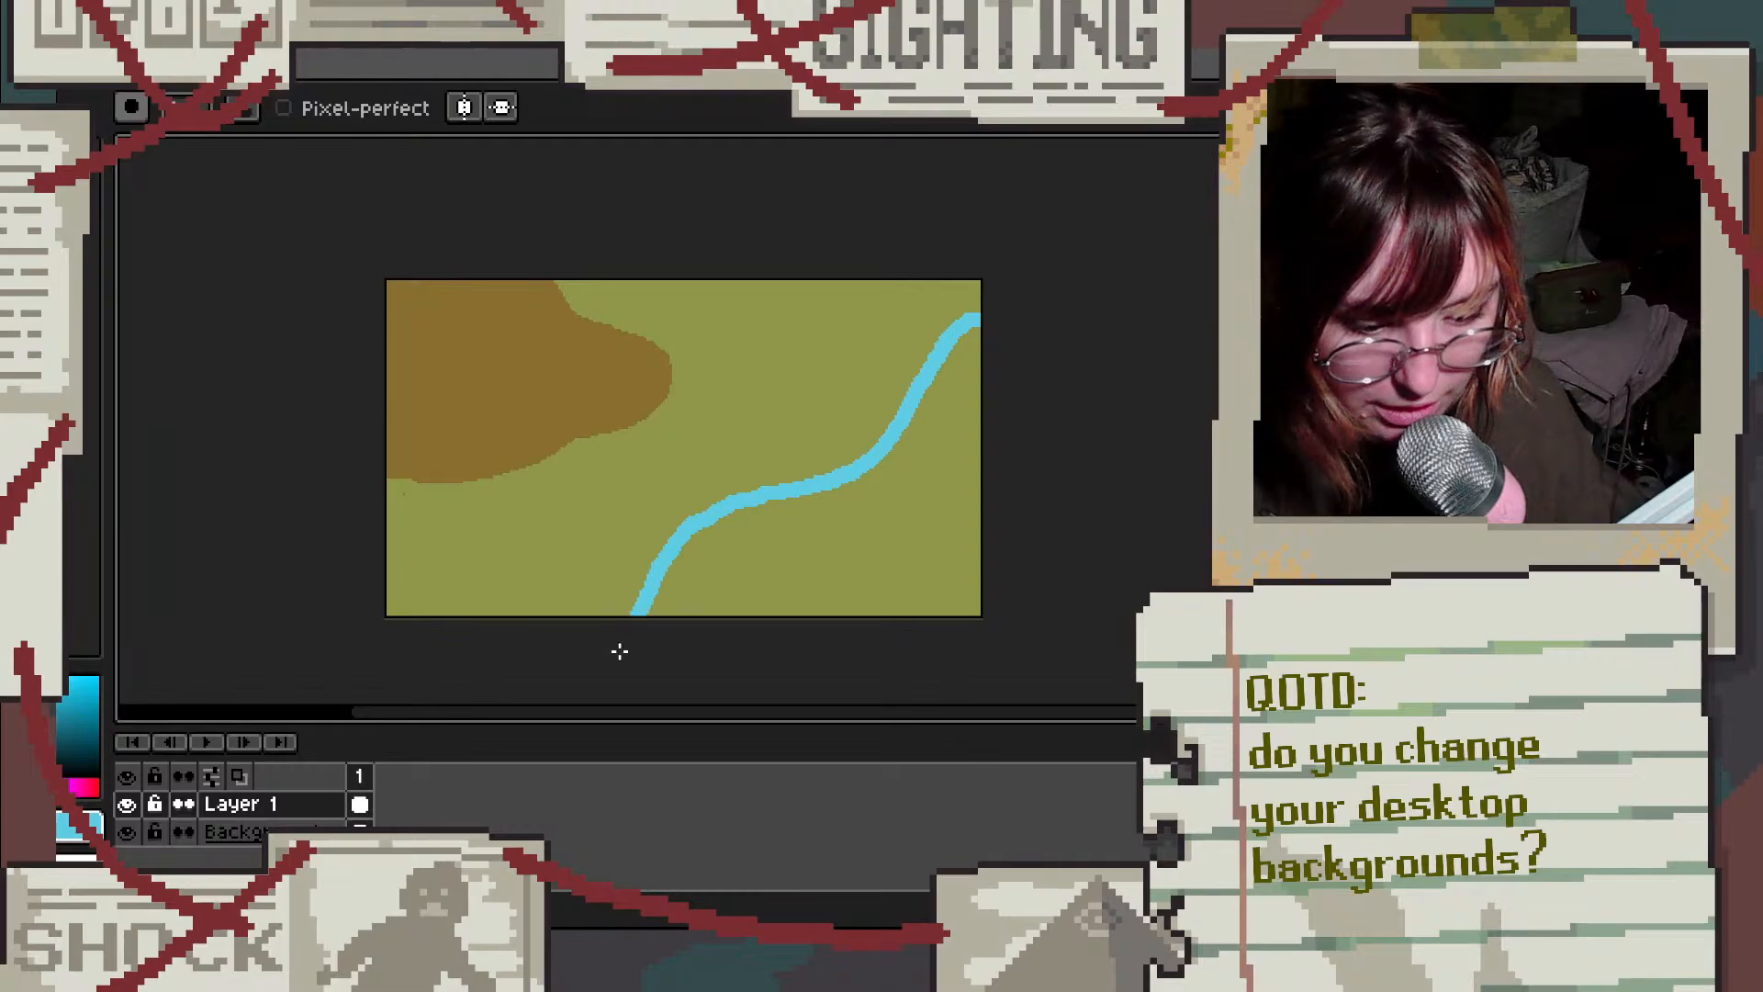
pyautogui.hotkey('ctrl', 'z')
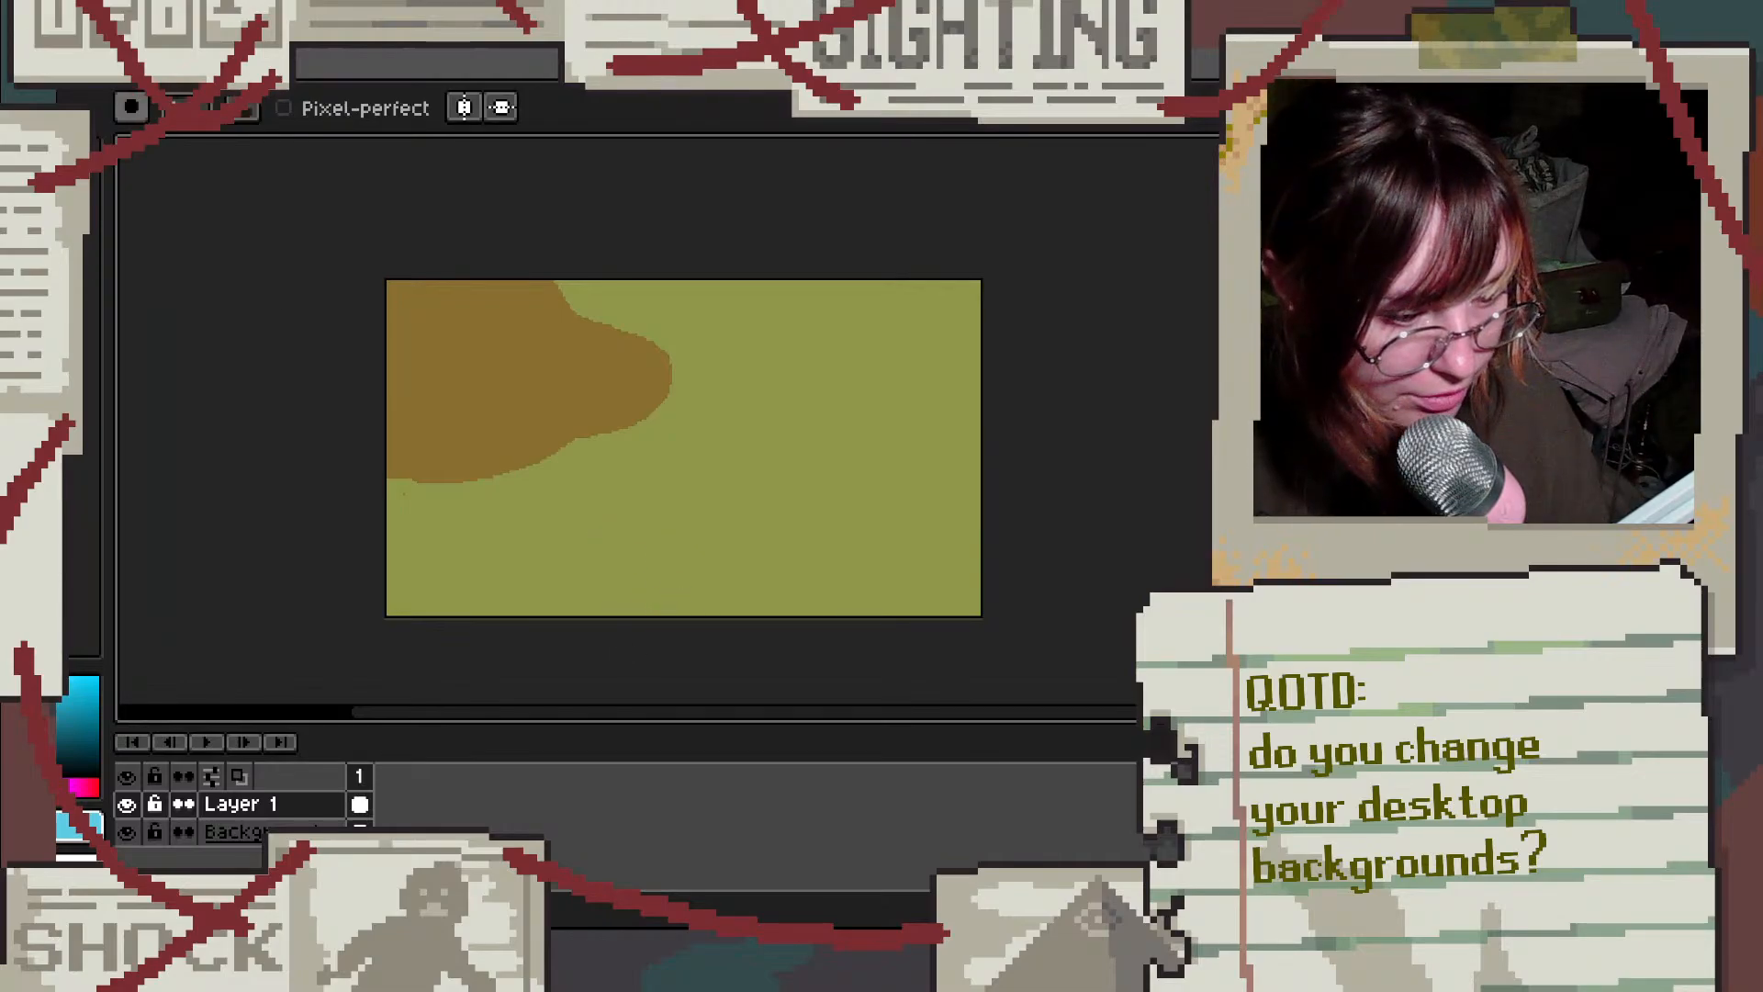
# Step: Try light blue water in the brown patch's upper-left corner, then undo it
pyautogui.click(46, 322)
pyautogui.click(46, 321)
pyautogui.click(46, 321)
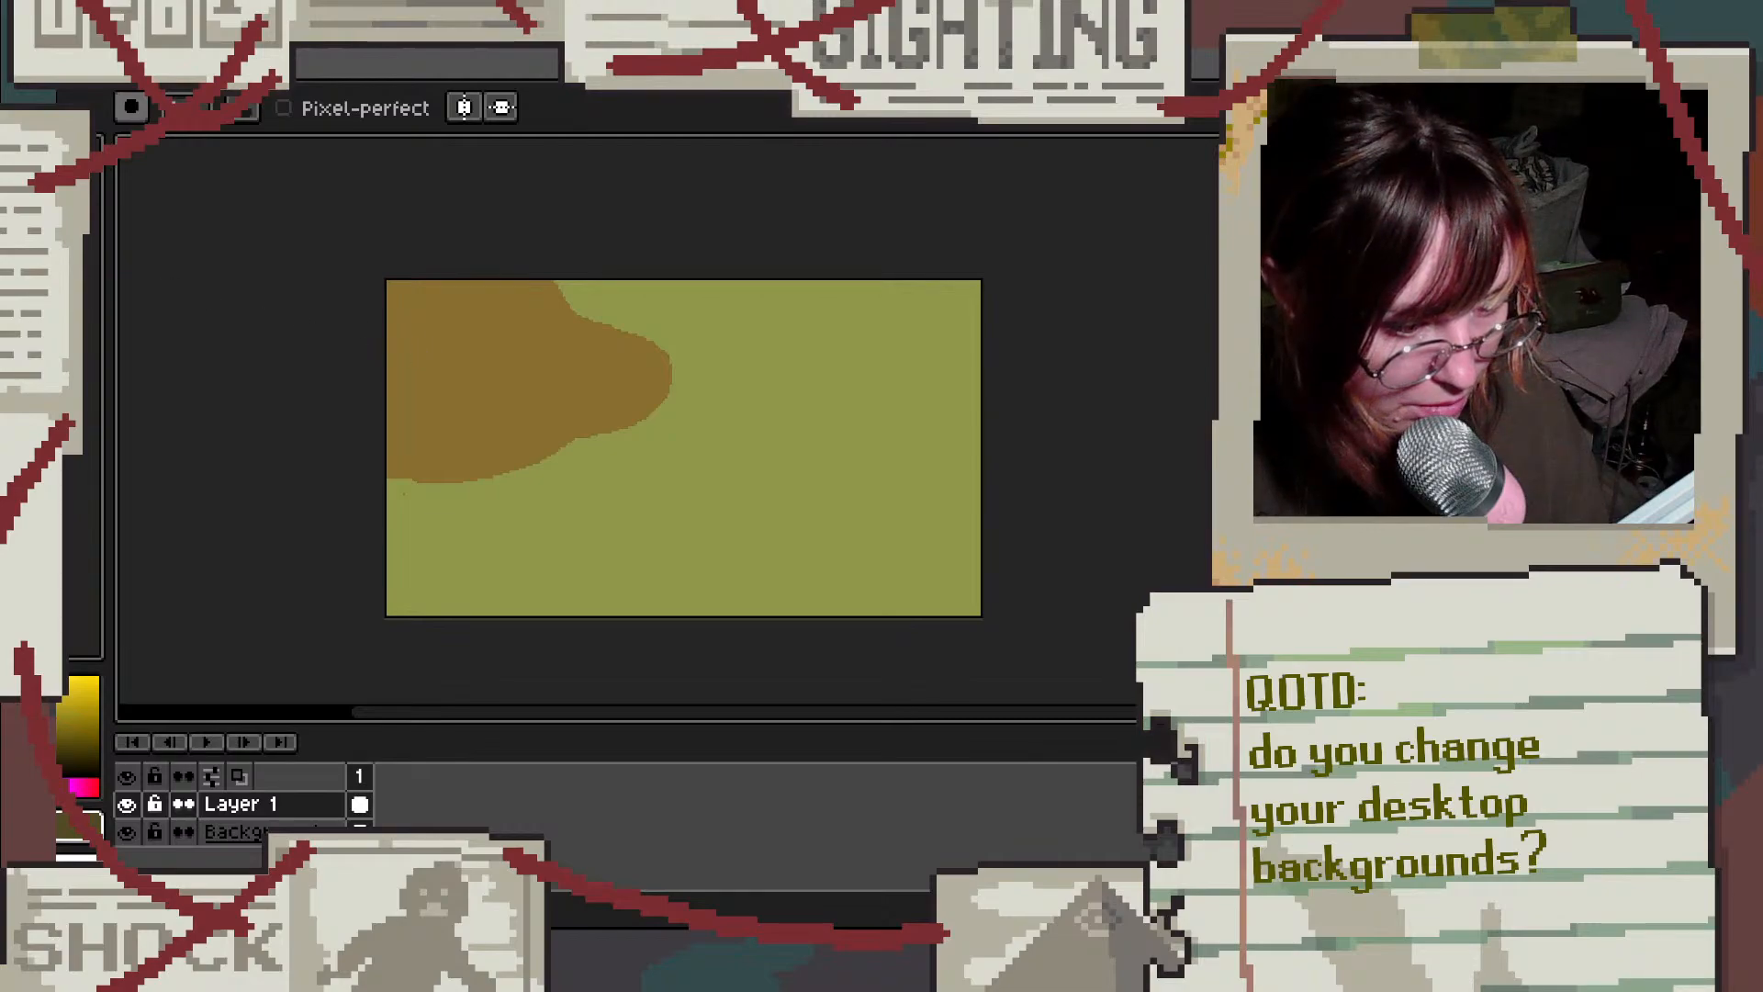
pyautogui.click(46, 321)
pyautogui.moveTo(385, 409)
pyautogui.mouseDown()
pyautogui.moveTo(415, 307)
pyautogui.moveTo(476, 287)
pyautogui.moveTo(476, 266)
pyautogui.moveTo(394, 288)
pyautogui.moveTo(390, 345)
pyautogui.mouseUp()
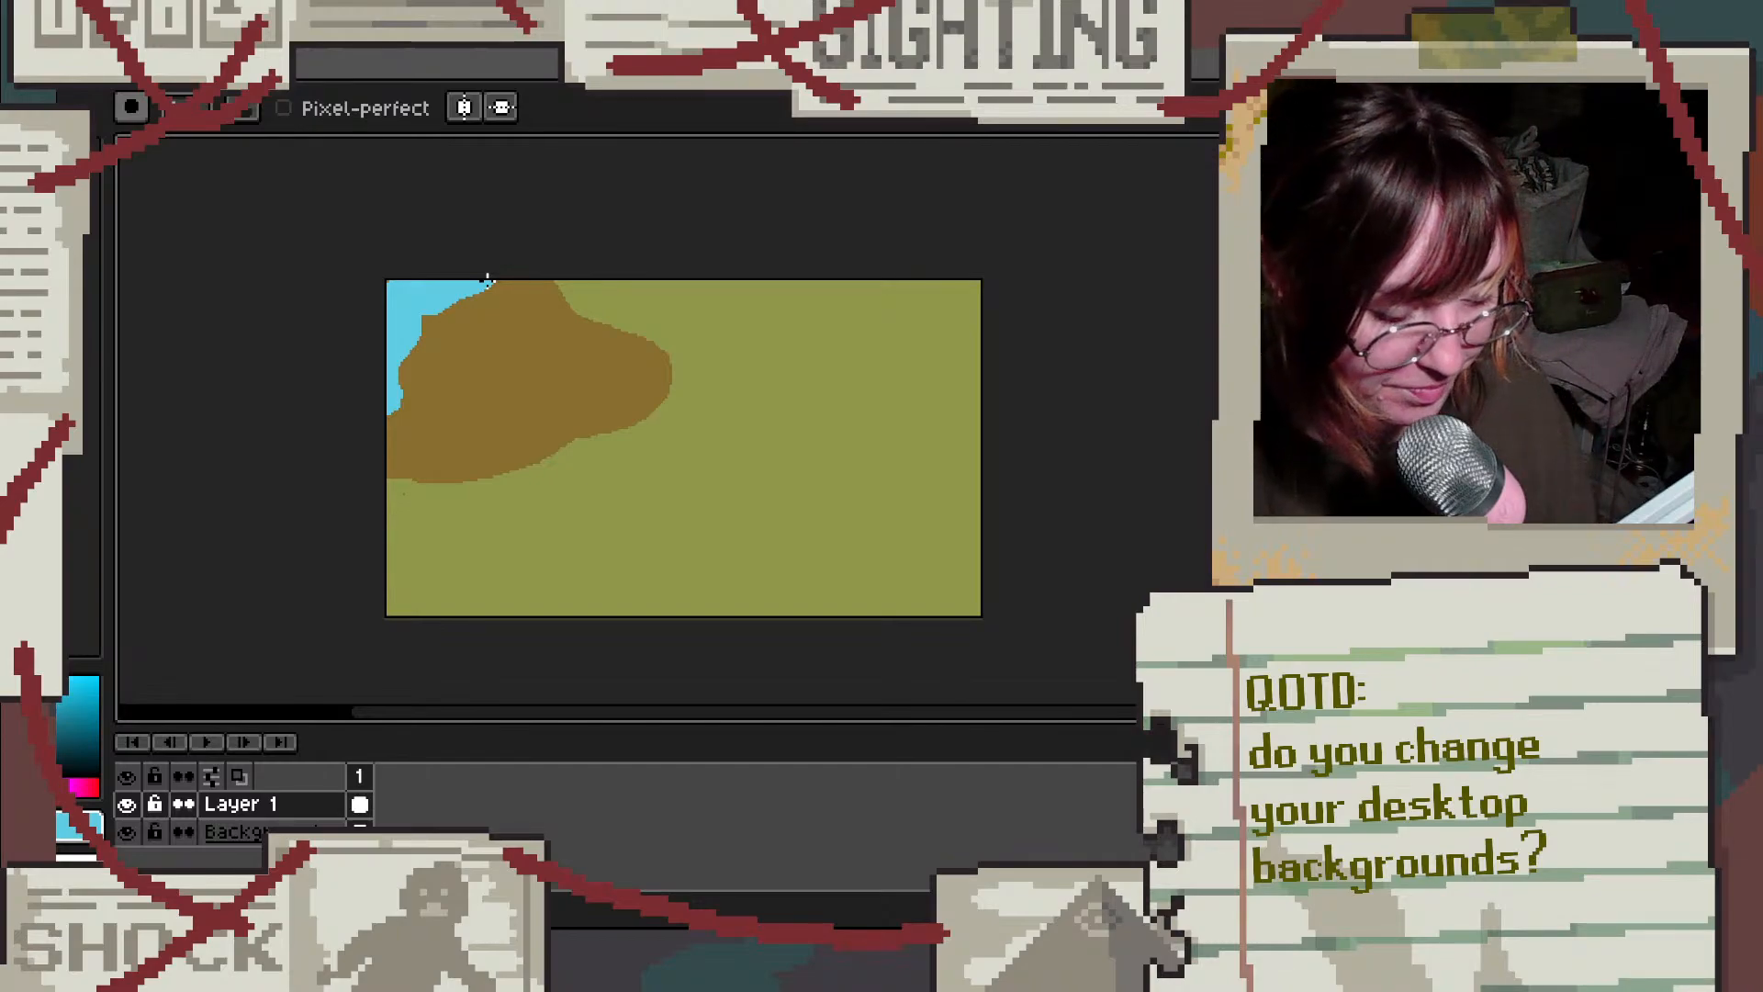
pyautogui.hotkey('ctrl', 'z')
pyautogui.scroll(1, 330, 257)
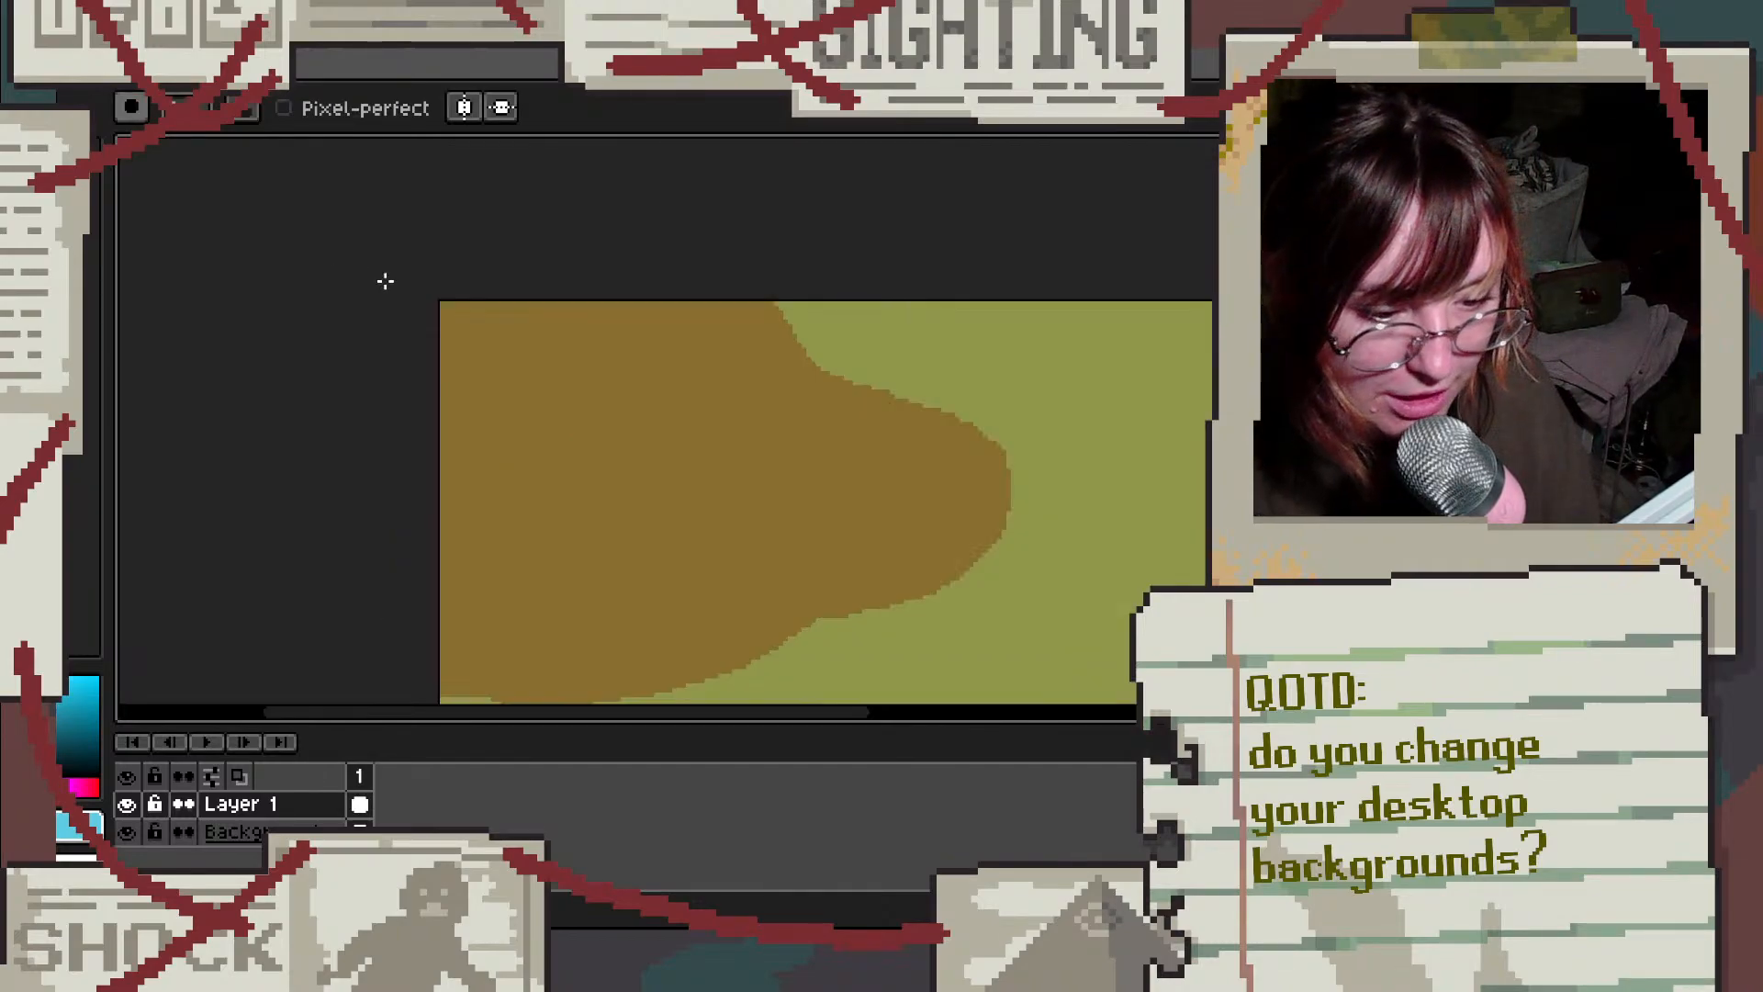
pyautogui.scroll(-1, 846, 405)
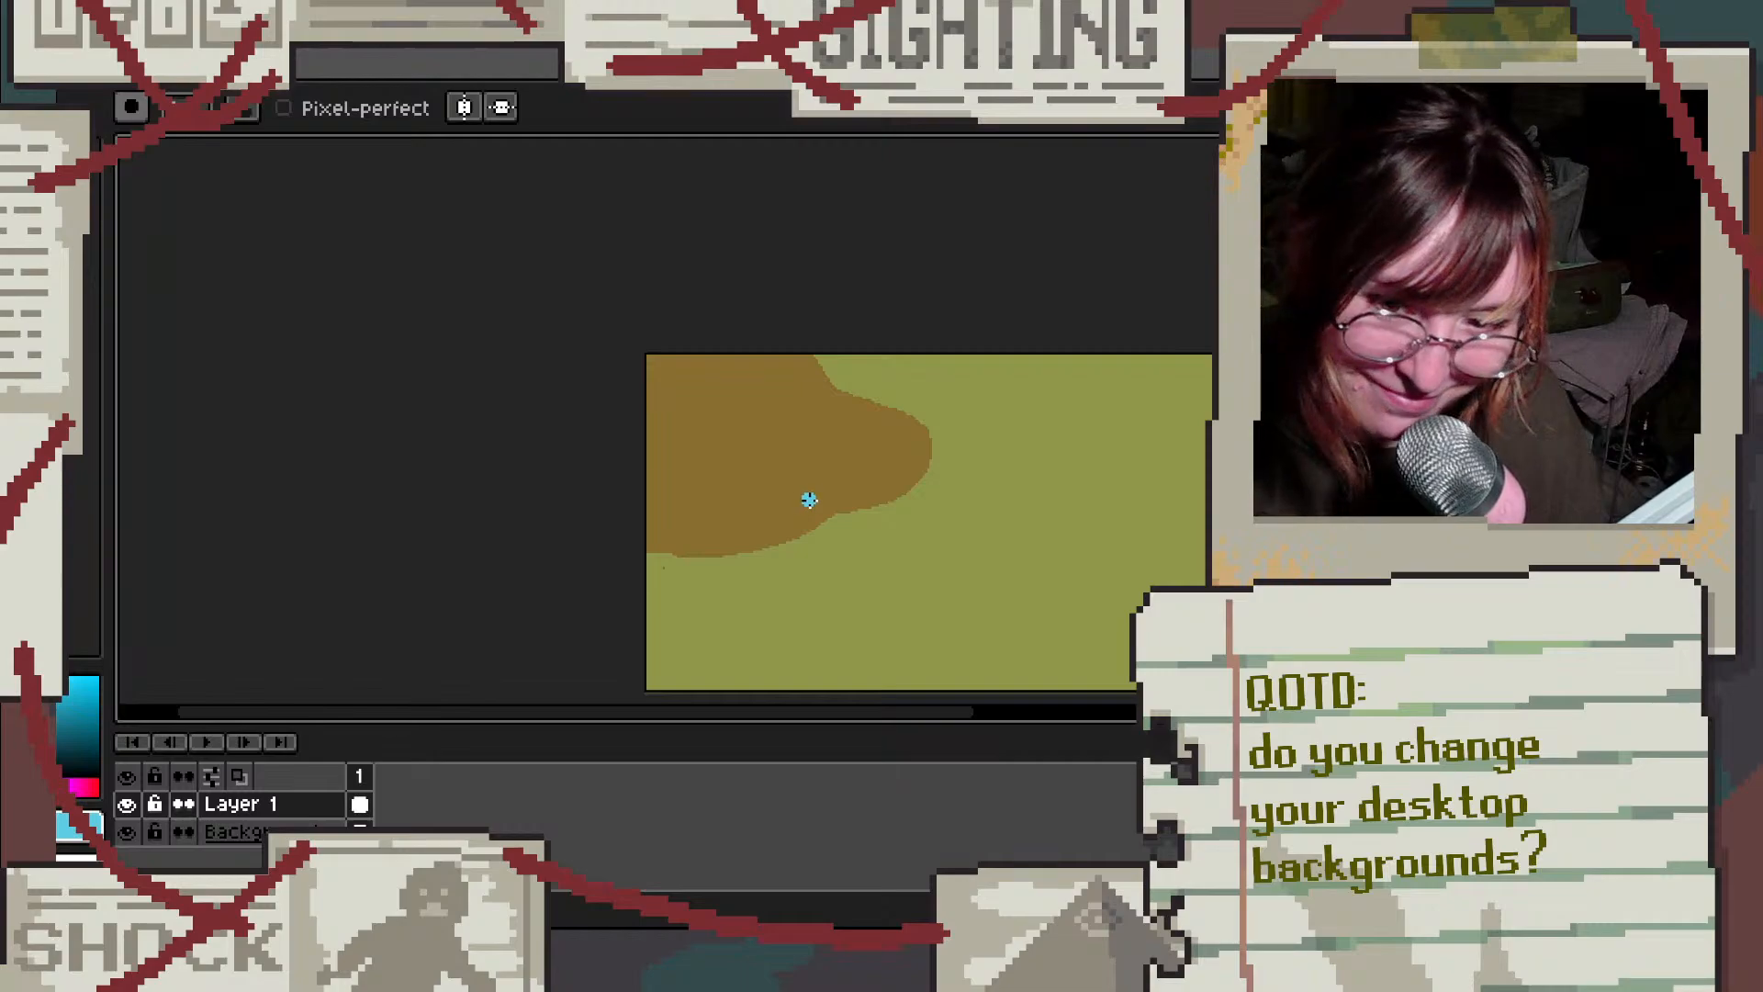
pyautogui.scroll(-1, 689, 385)
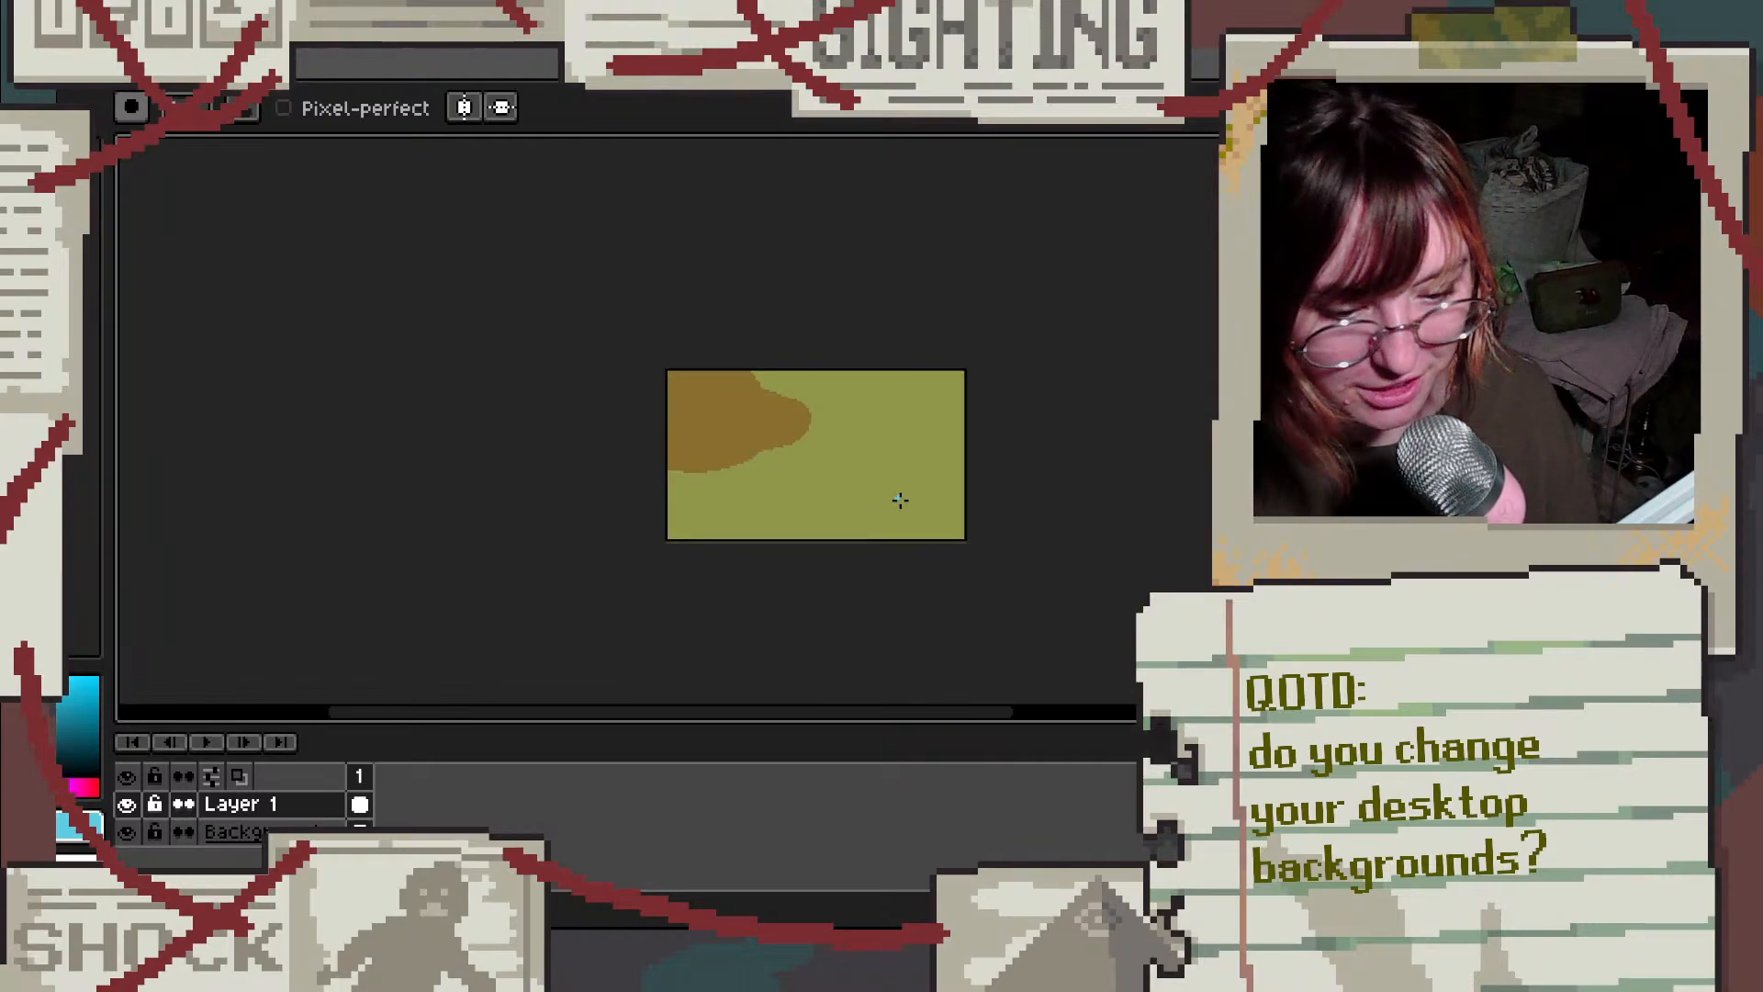
pyautogui.scroll(2, 900, 497)
pyautogui.scroll(-1, 900, 498)
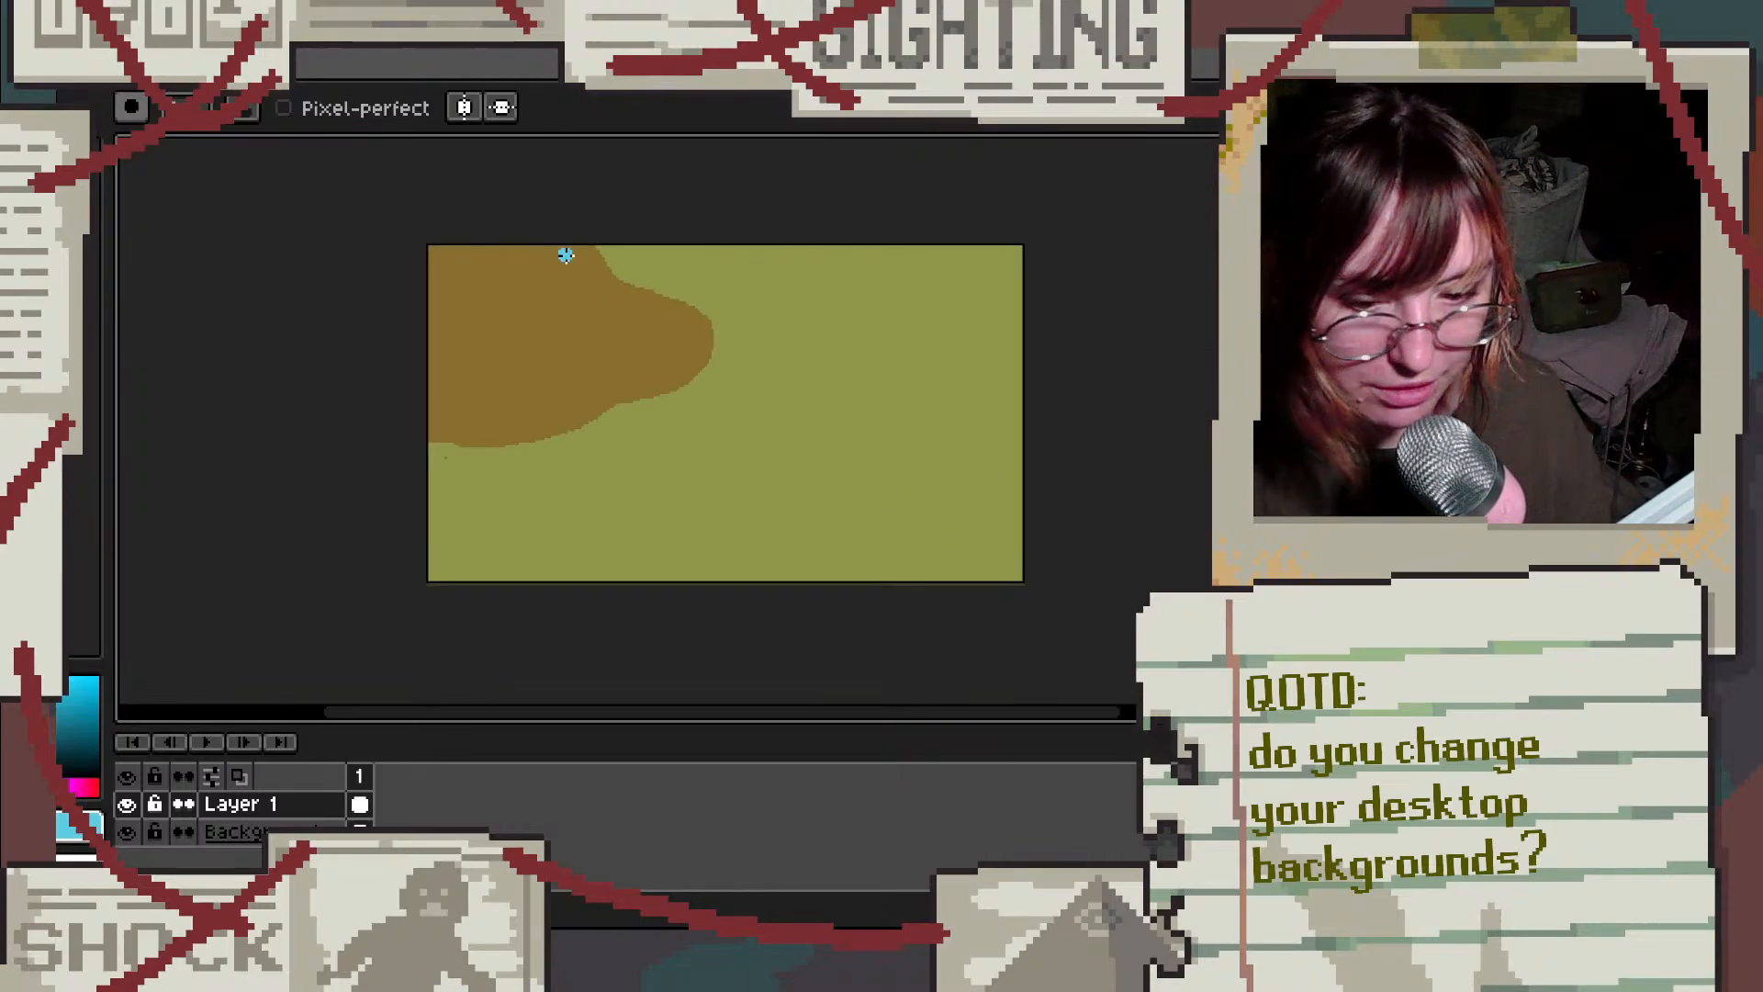
# Step: Sample the background green to cover the stray brown pixel below the patch's left end
pyautogui.scroll(1, 698, 308)
pyautogui.scroll(-1, 647, 307)
pyautogui.scroll(1, 597, 321)
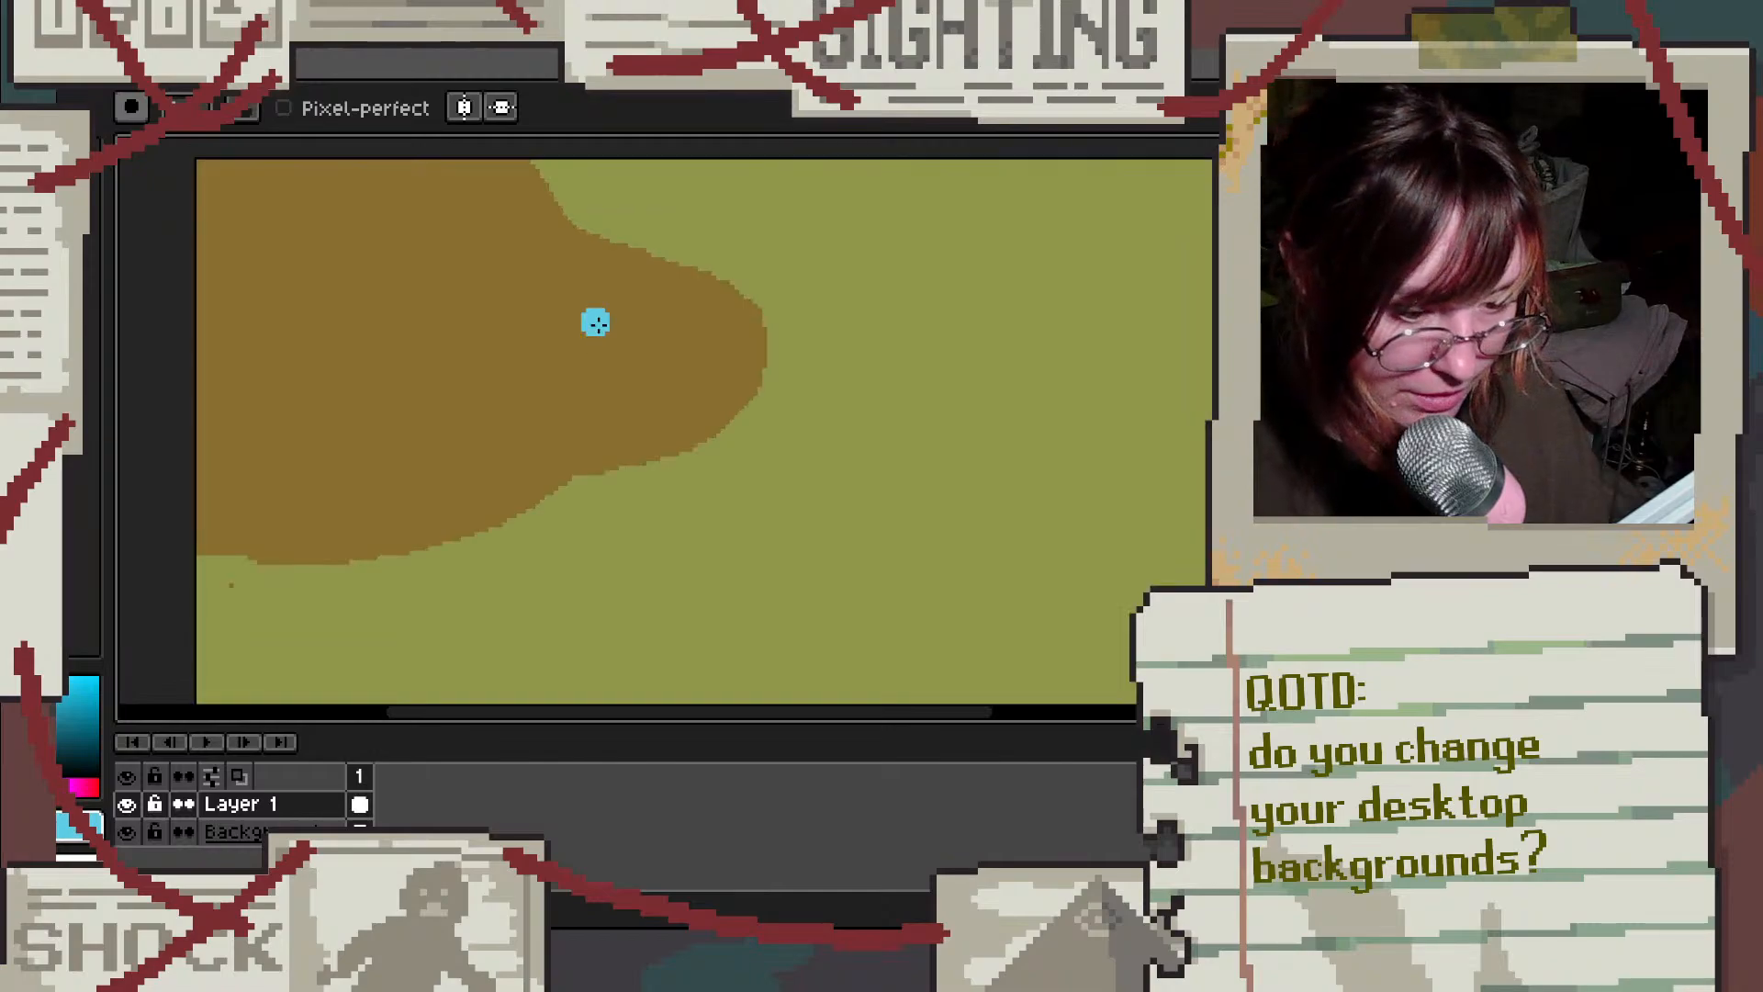
pyautogui.keyDown('alt'); pyautogui.click(231, 584); pyautogui.keyUp('alt')
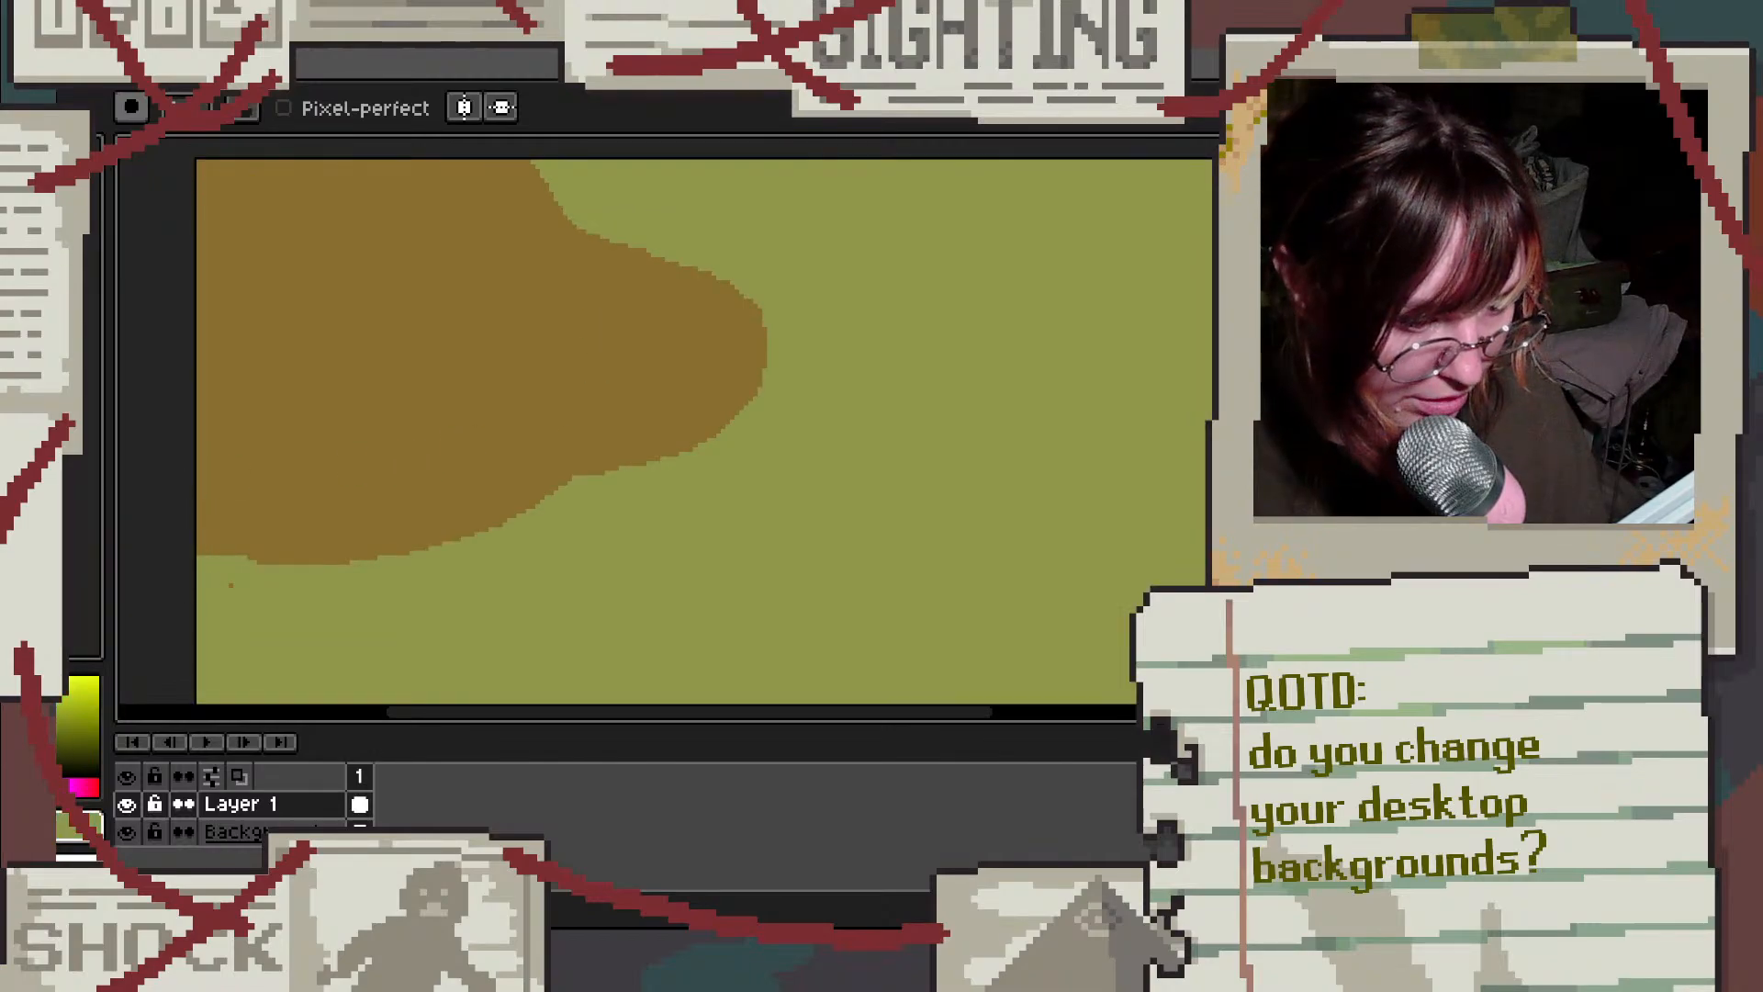
pyautogui.scroll(1, 232, 675)
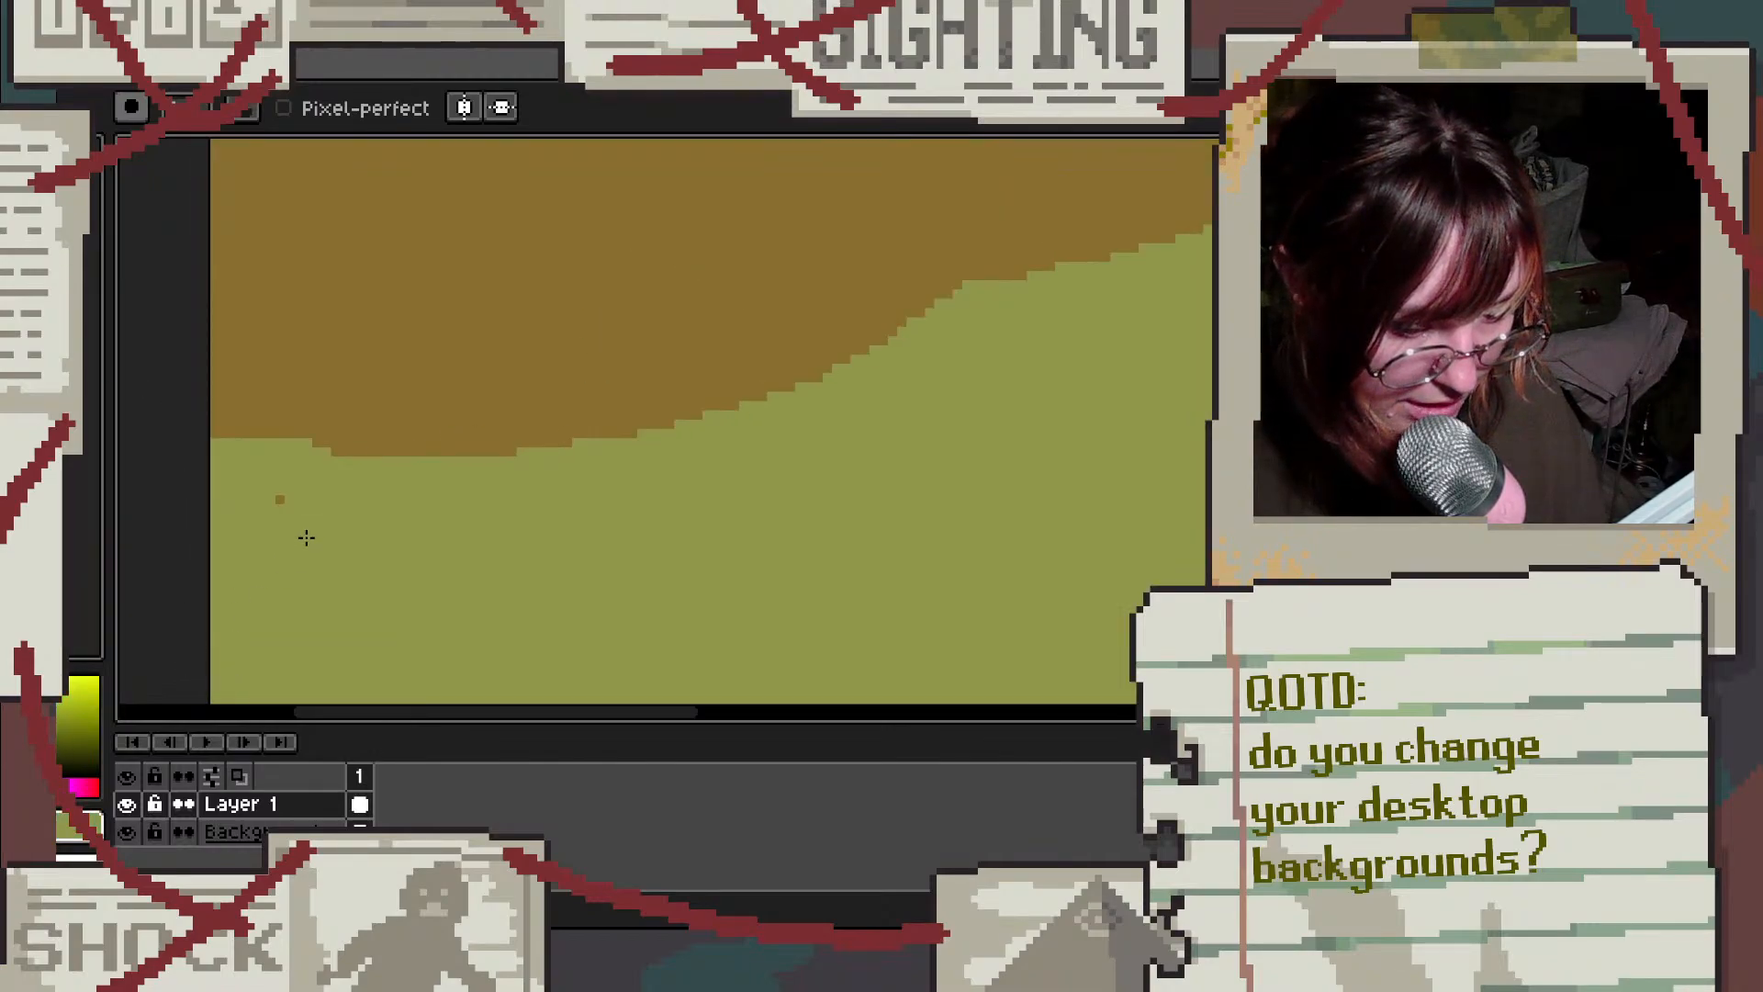
# Step: Reduce the brush to a single pixel and draw the first green grass blade over the patch's lower-left edge
pyautogui.click(131, 108)
pyautogui.moveTo(188, 108); pyautogui.dragTo(189, 146)
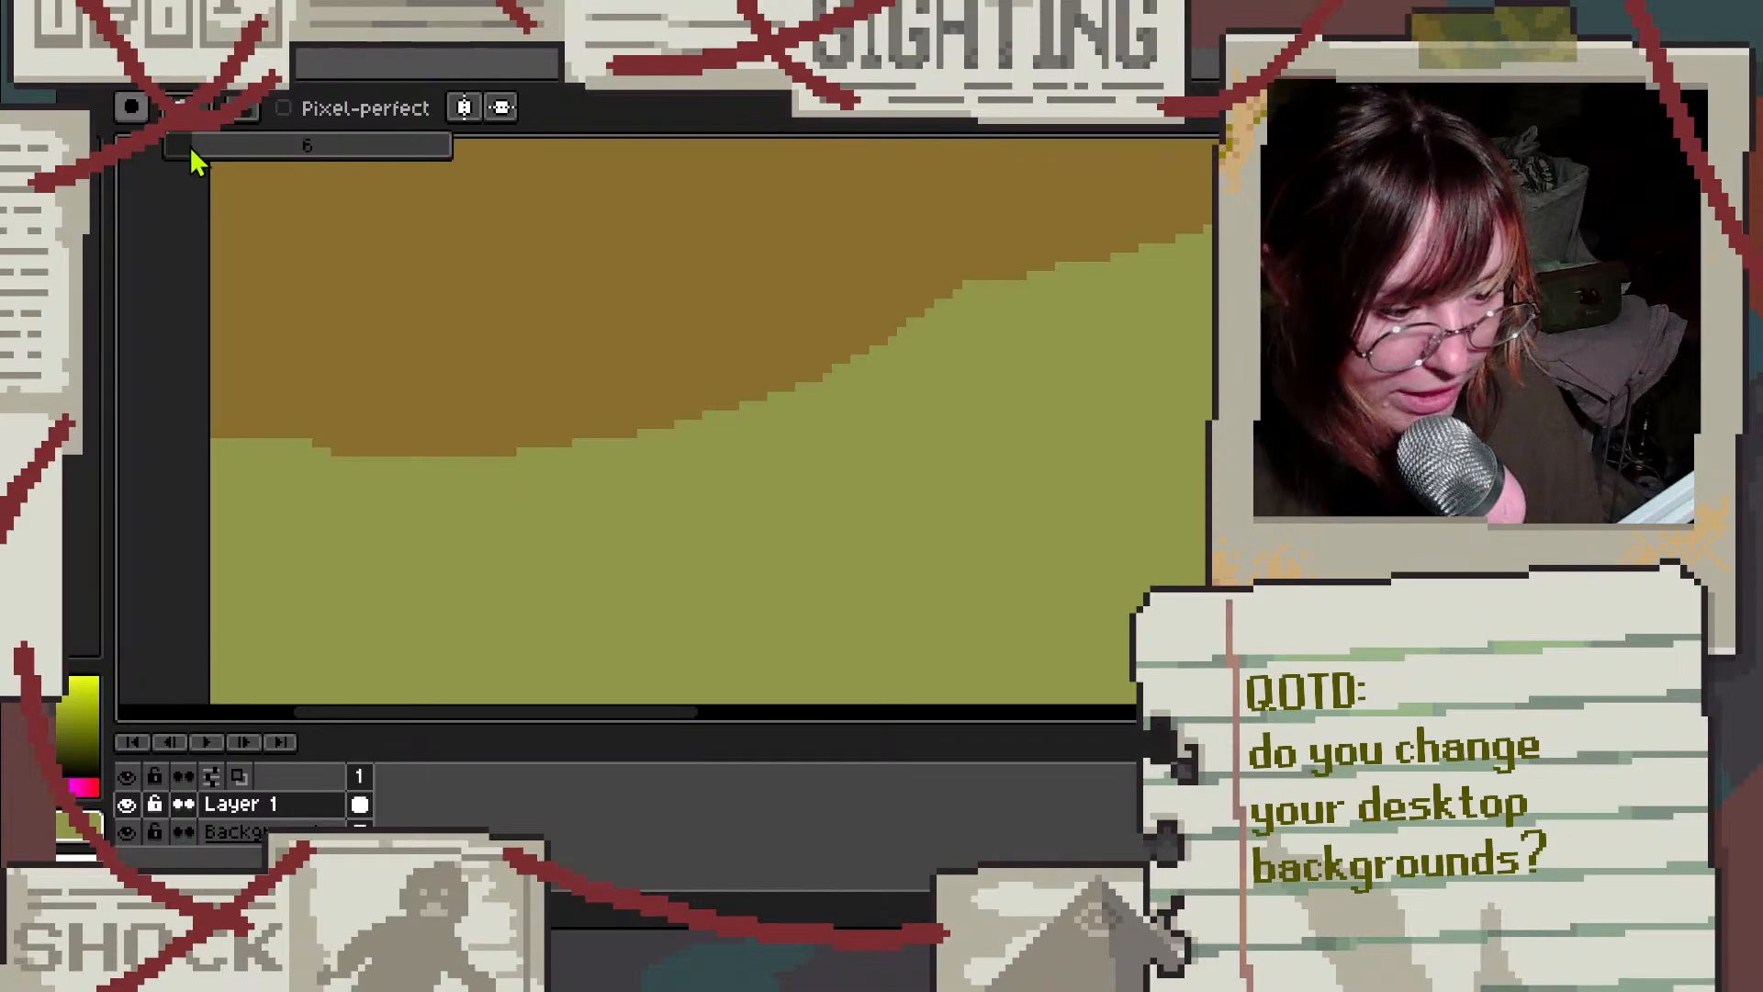
pyautogui.moveTo(218, 384)
pyautogui.mouseDown()
pyautogui.moveTo(292, 540)
pyautogui.moveTo(248, 496)
pyautogui.mouseUp()
pyautogui.hotkey('ctrl', 'z')
pyautogui.scroll(2, 256, 415)
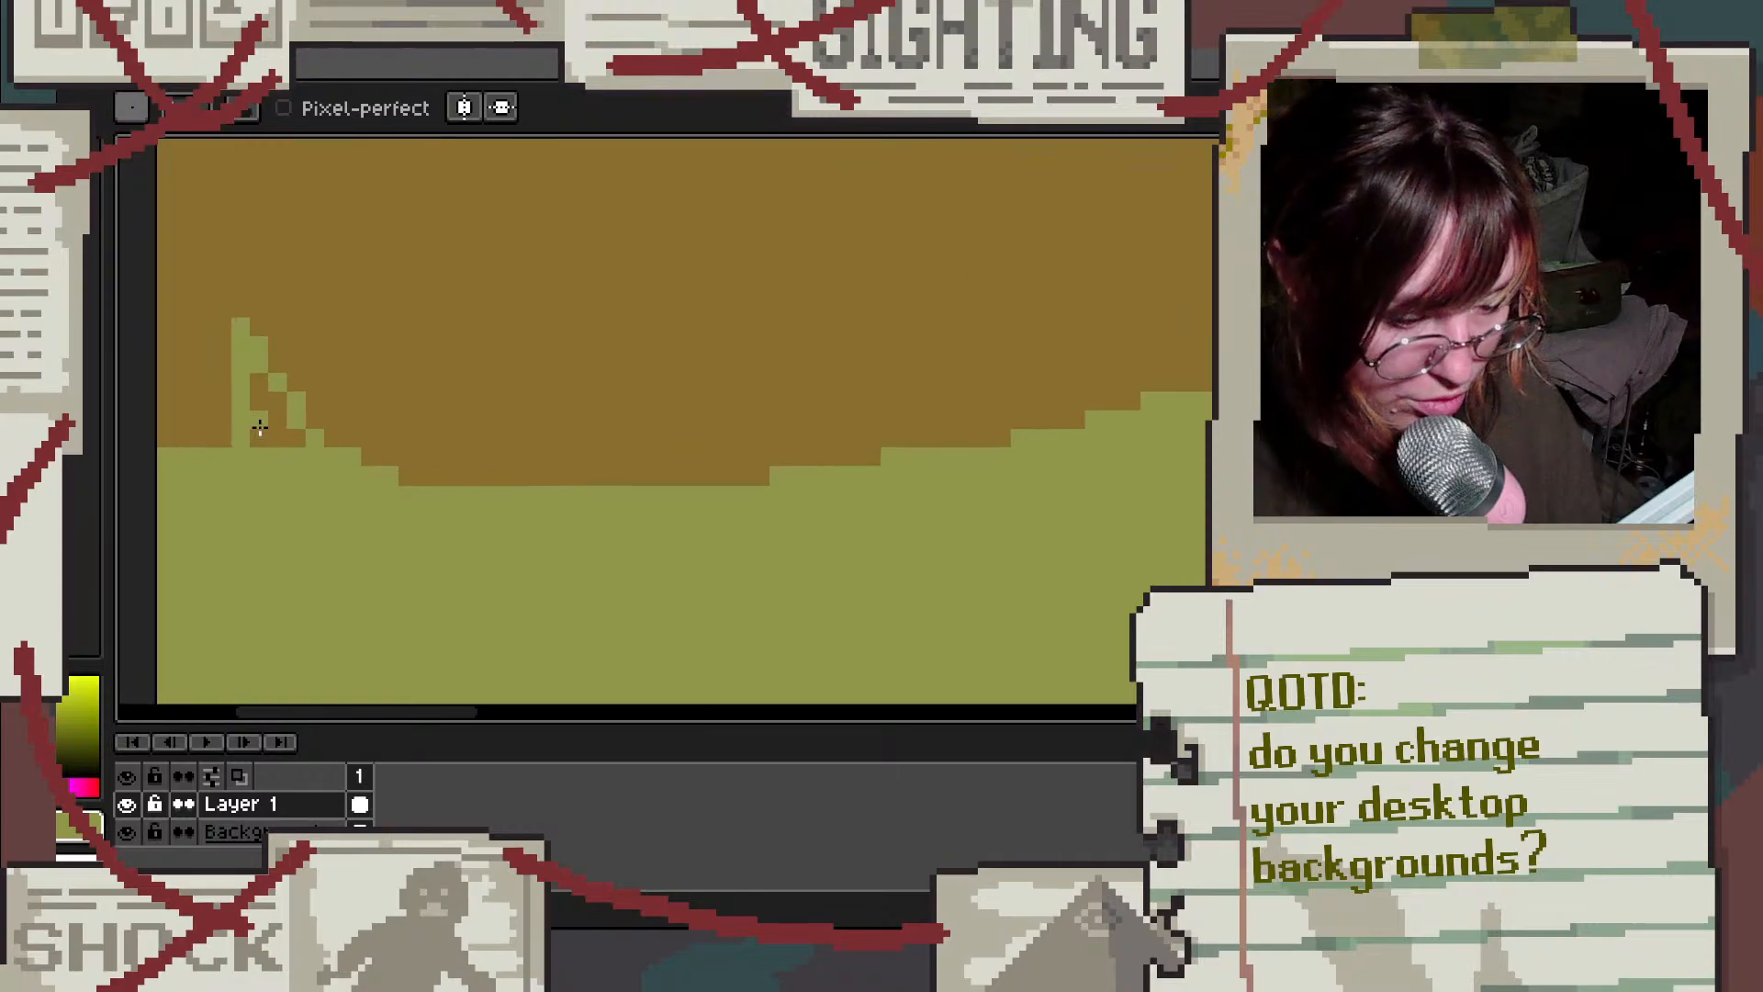
pyautogui.press('v')
pyautogui.moveTo(235, 304); pyautogui.dragTo(260, 454)
pyautogui.moveTo(286, 389); pyautogui.dragTo(306, 491)
pyautogui.click(315, 442)
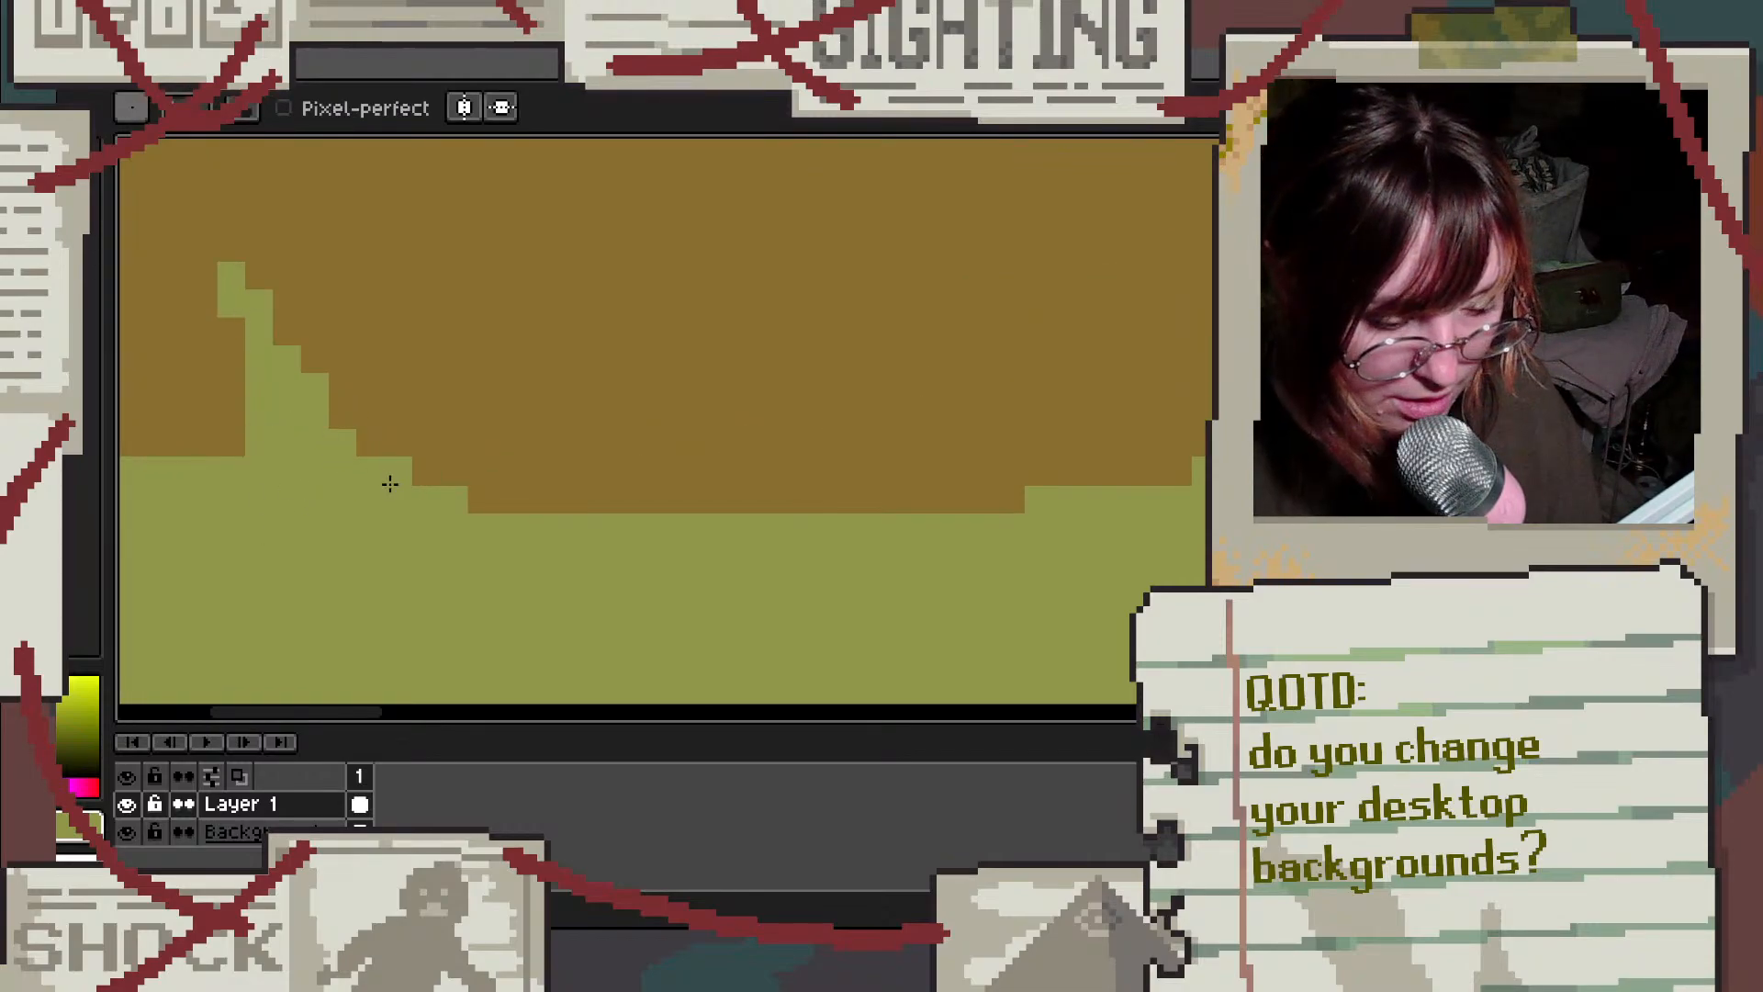
# Step: Draw more green grass blades of varied height and lean just right of the first blade
pyautogui.moveTo(398, 413)
pyautogui.mouseDown()
pyautogui.moveTo(453, 327)
pyautogui.moveTo(478, 327)
pyautogui.moveTo(402, 625)
pyautogui.mouseUp()
pyautogui.moveTo(426, 384)
pyautogui.mouseDown()
pyautogui.moveTo(415, 426)
pyautogui.moveTo(408, 546)
pyautogui.moveTo(571, 443)
pyautogui.moveTo(624, 336)
pyautogui.moveTo(615, 586)
pyautogui.moveTo(599, 455)
pyautogui.moveTo(547, 549)
pyautogui.moveTo(524, 523)
pyautogui.moveTo(582, 520)
pyautogui.moveTo(633, 474)
pyautogui.moveTo(601, 532)
pyautogui.moveTo(656, 516)
pyautogui.mouseUp()
pyautogui.scroll(-1, 524, 524)
pyautogui.scroll(-3, 734, 502)
pyautogui.scroll(3, 890, 546)
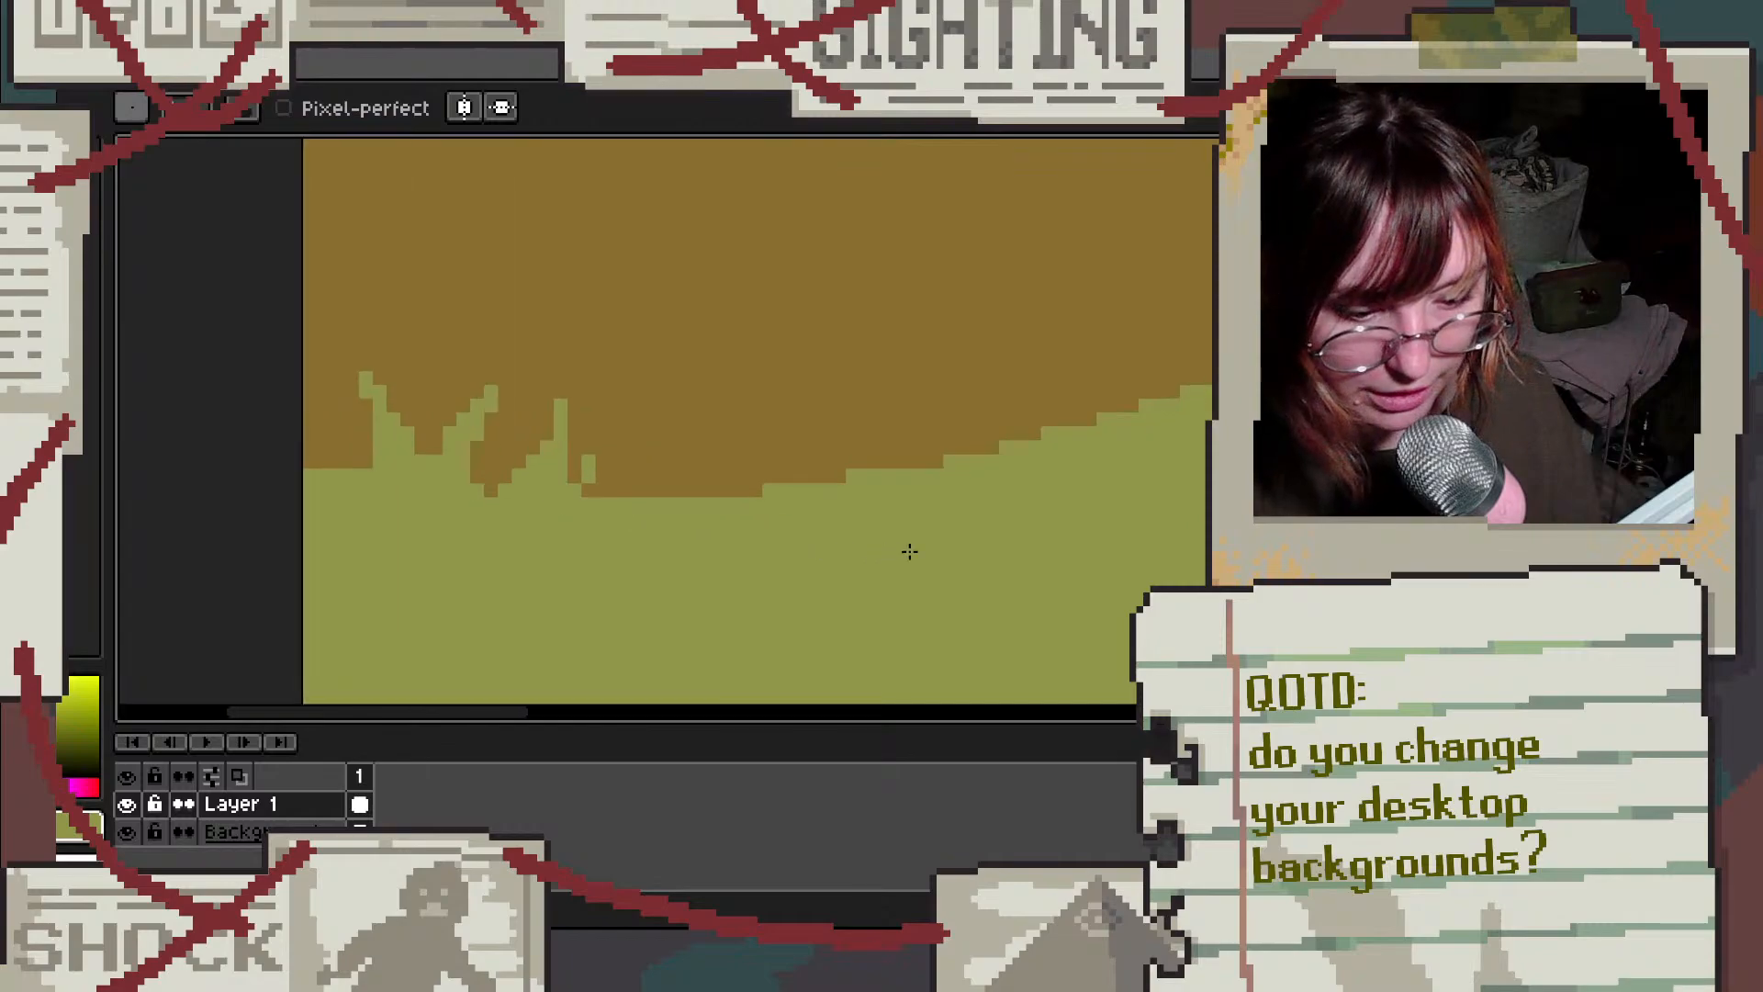
# Step: Continue the grass rightward along the patch's lower edge with a thick left-leaning blade and thinner upright ones
pyautogui.moveTo(636, 365); pyautogui.dragTo(692, 526)
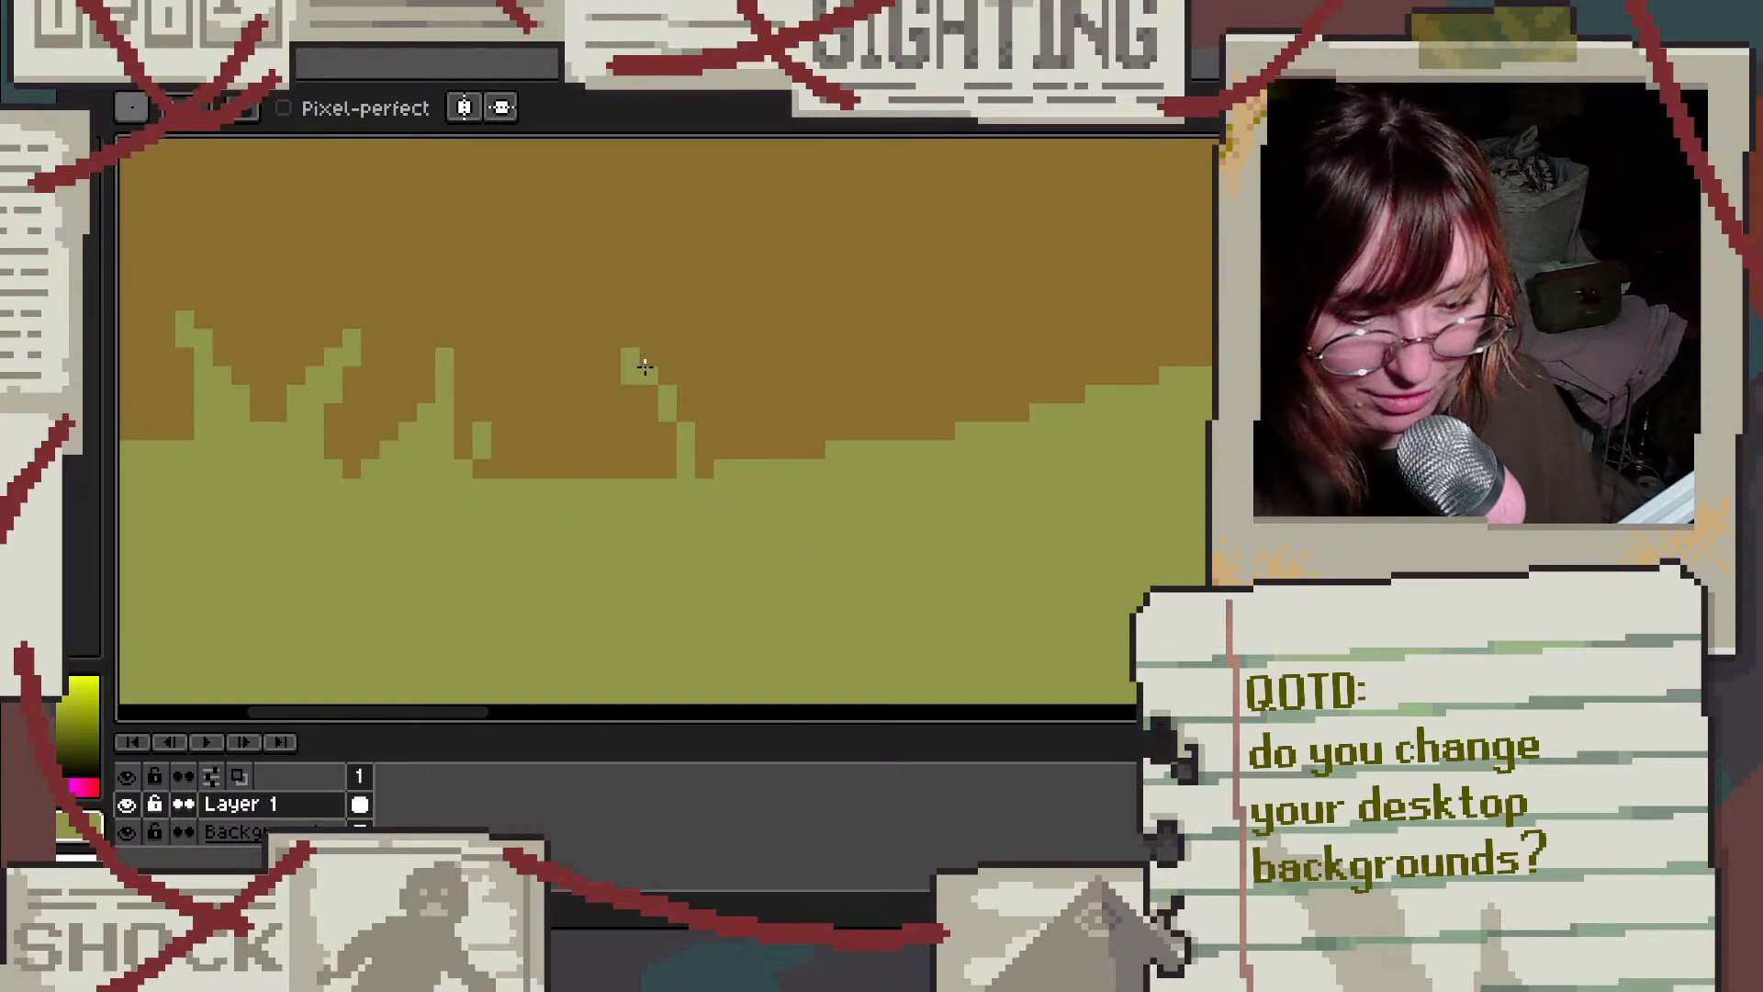
pyautogui.moveTo(648, 363); pyautogui.dragTo(738, 541)
pyautogui.click(704, 467)
pyautogui.click(613, 337)
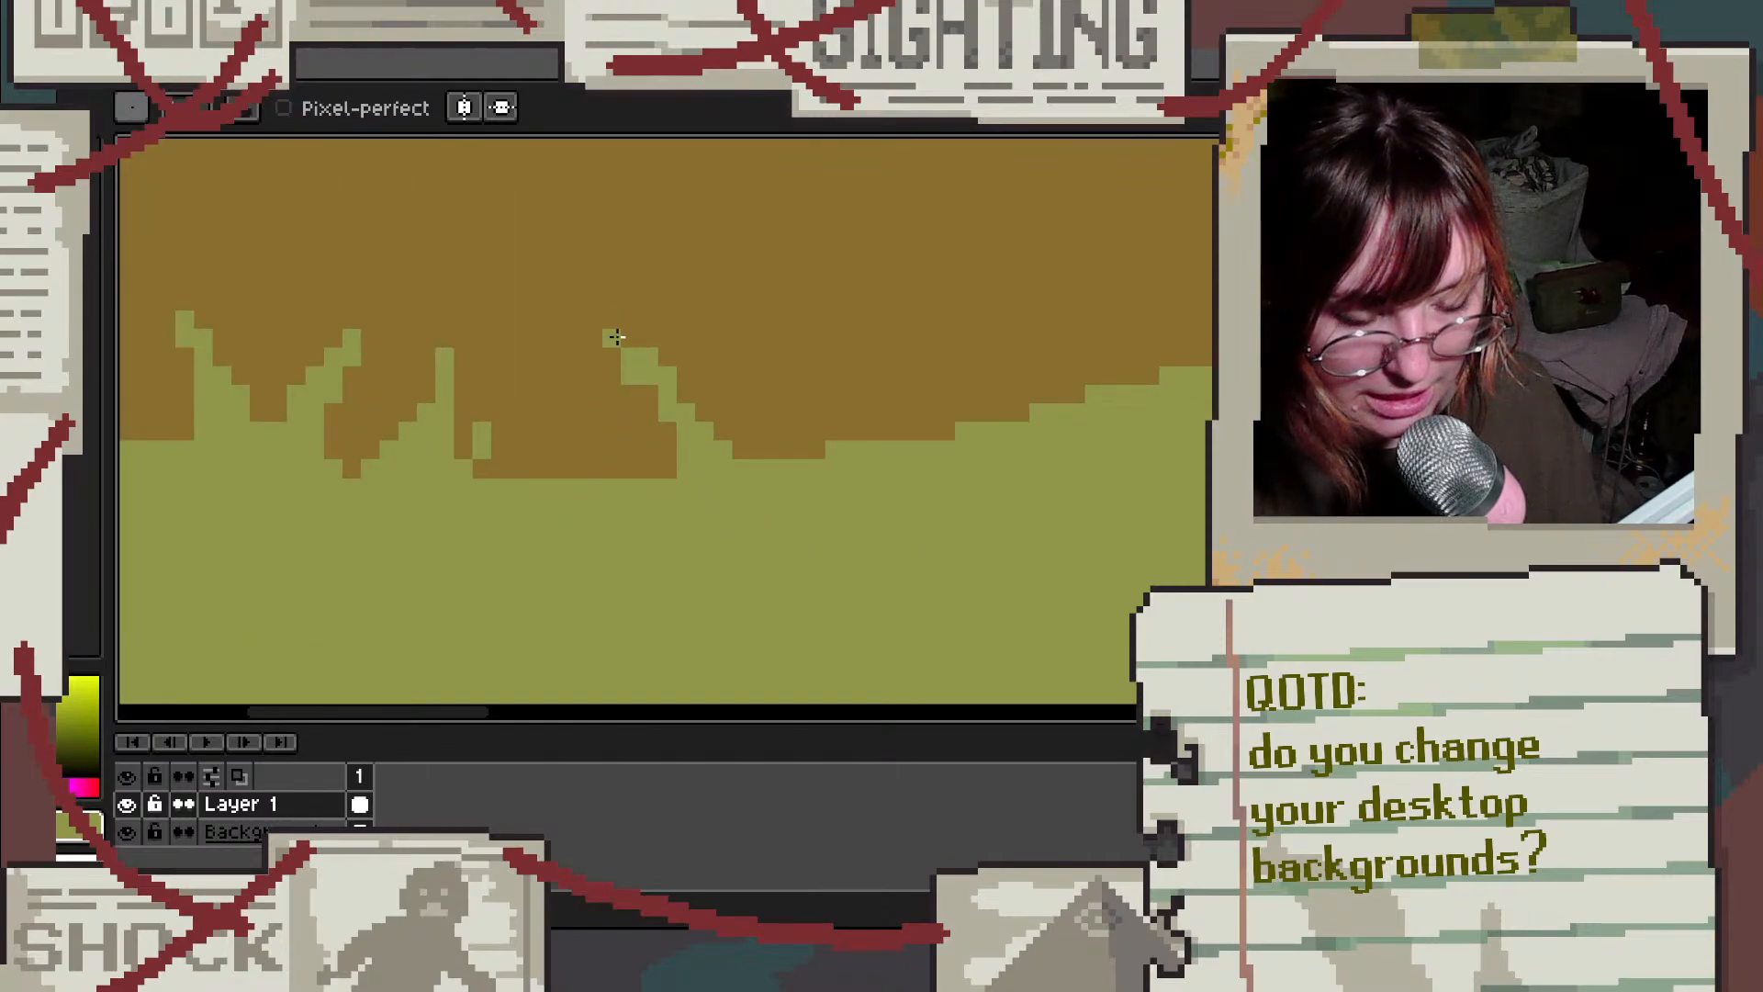
pyautogui.moveTo(741, 395); pyautogui.dragTo(738, 524)
pyautogui.moveTo(760, 357); pyautogui.dragTo(749, 519)
pyautogui.scroll(-2, 784, 504)
pyautogui.scroll(-3, 784, 505)
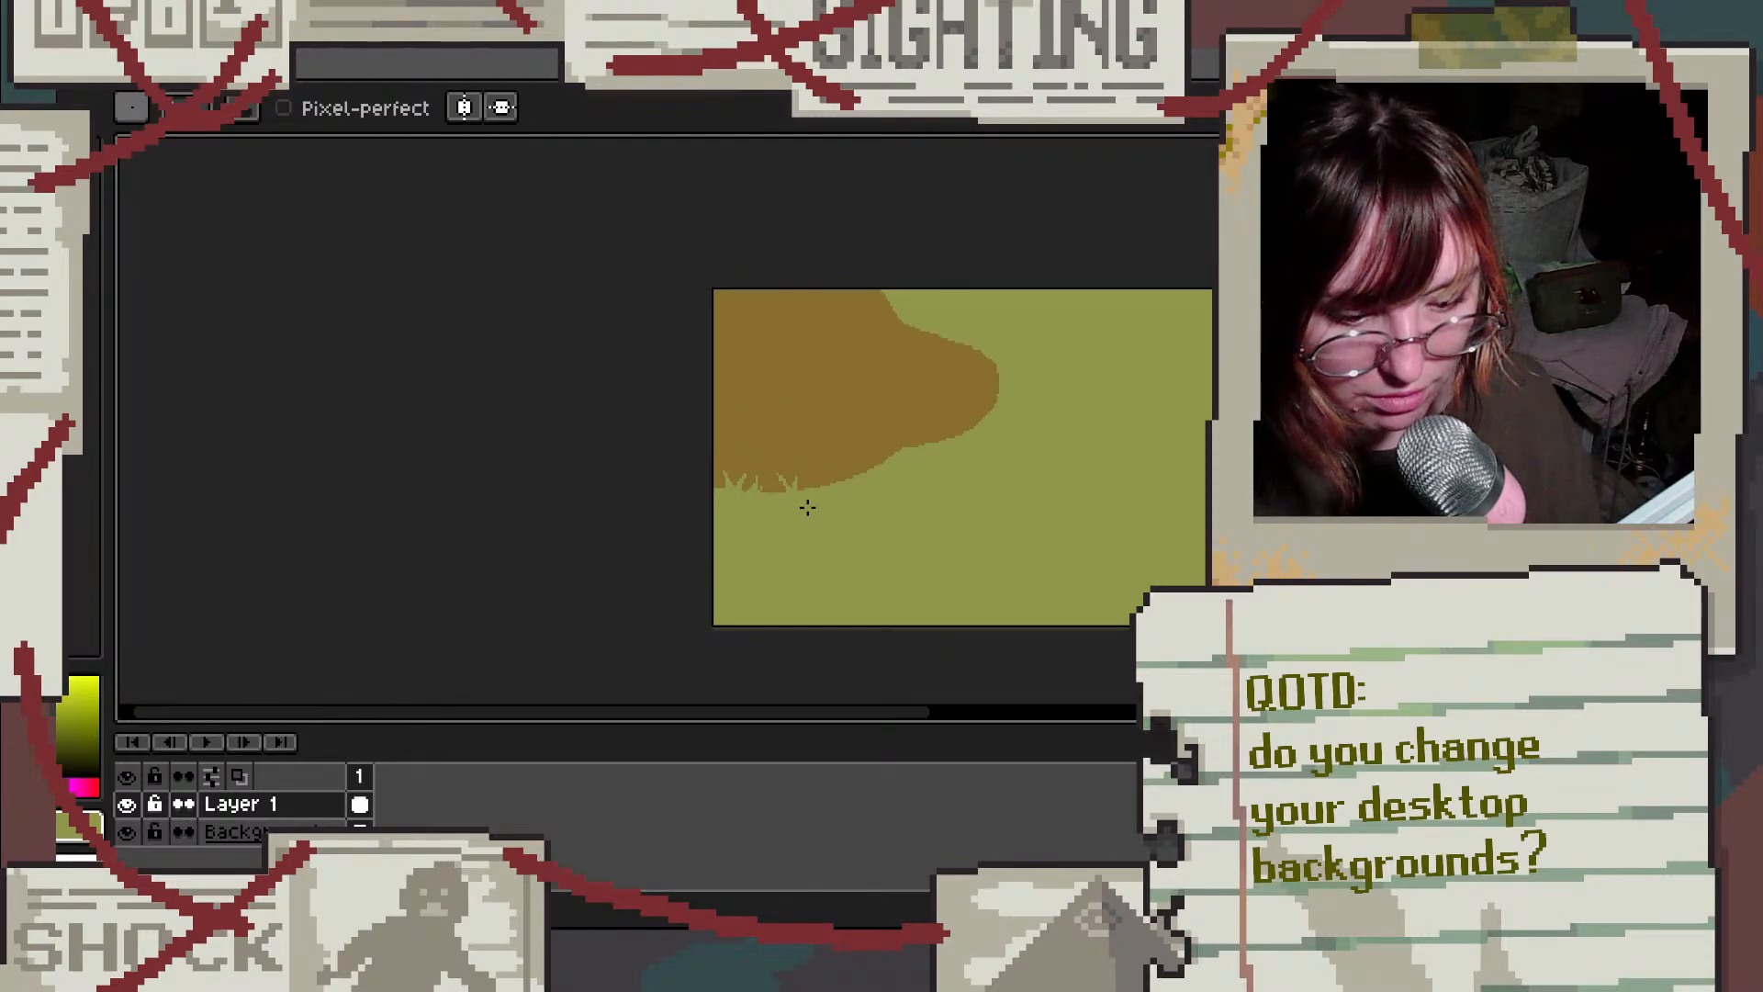
# Step: Draw a grass tuft with a left-leaning and a right-leaning green blade farther right along the patch's lower edge
pyautogui.scroll(4, 728, 512)
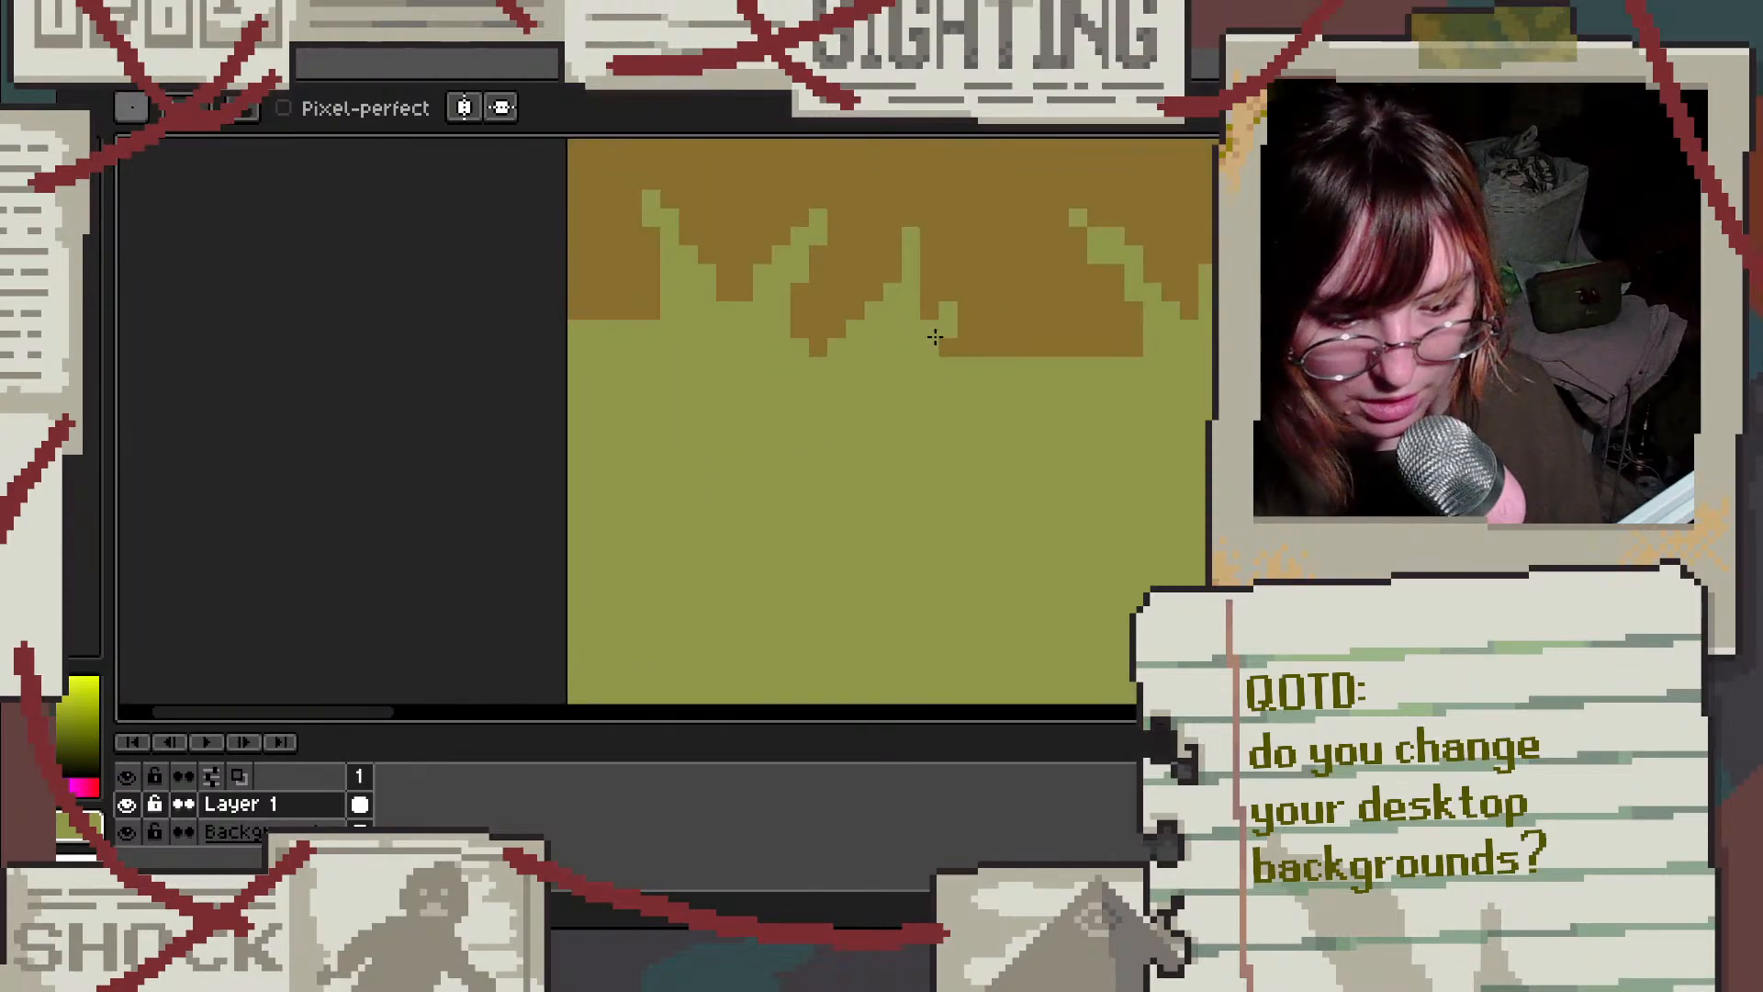
pyautogui.scroll(-4, 740, 441)
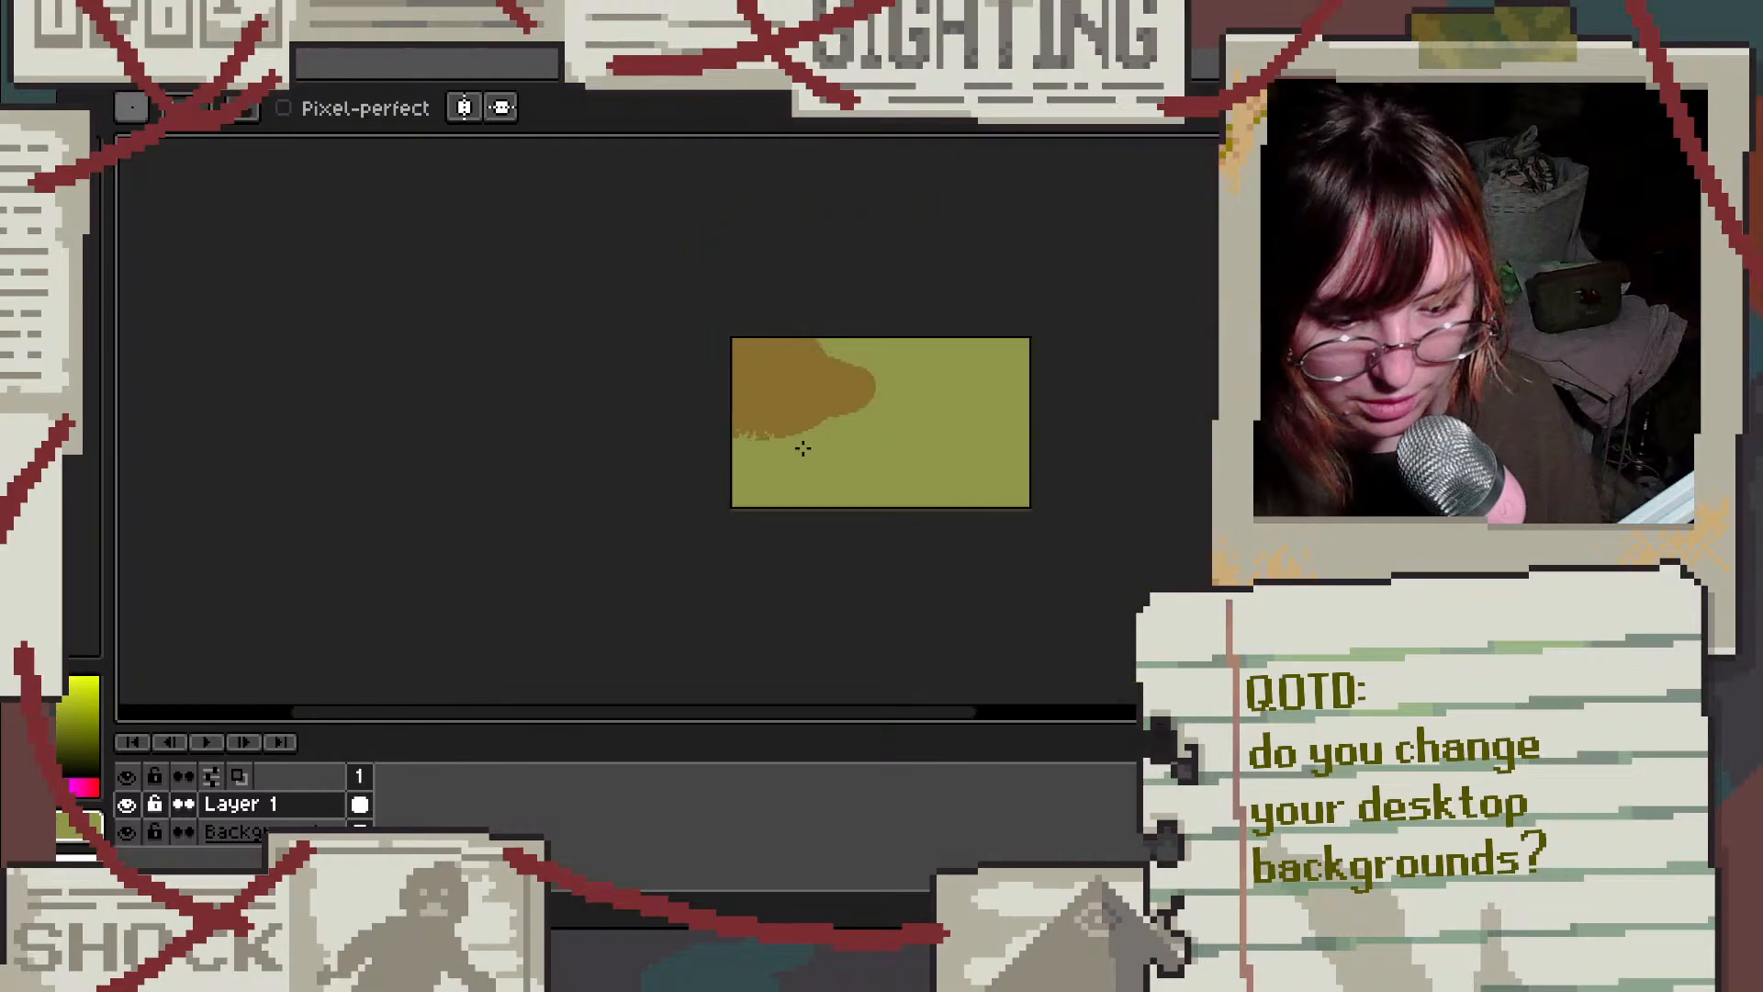
pyautogui.scroll(5, 887, 434)
pyautogui.scroll(3, 294, 455)
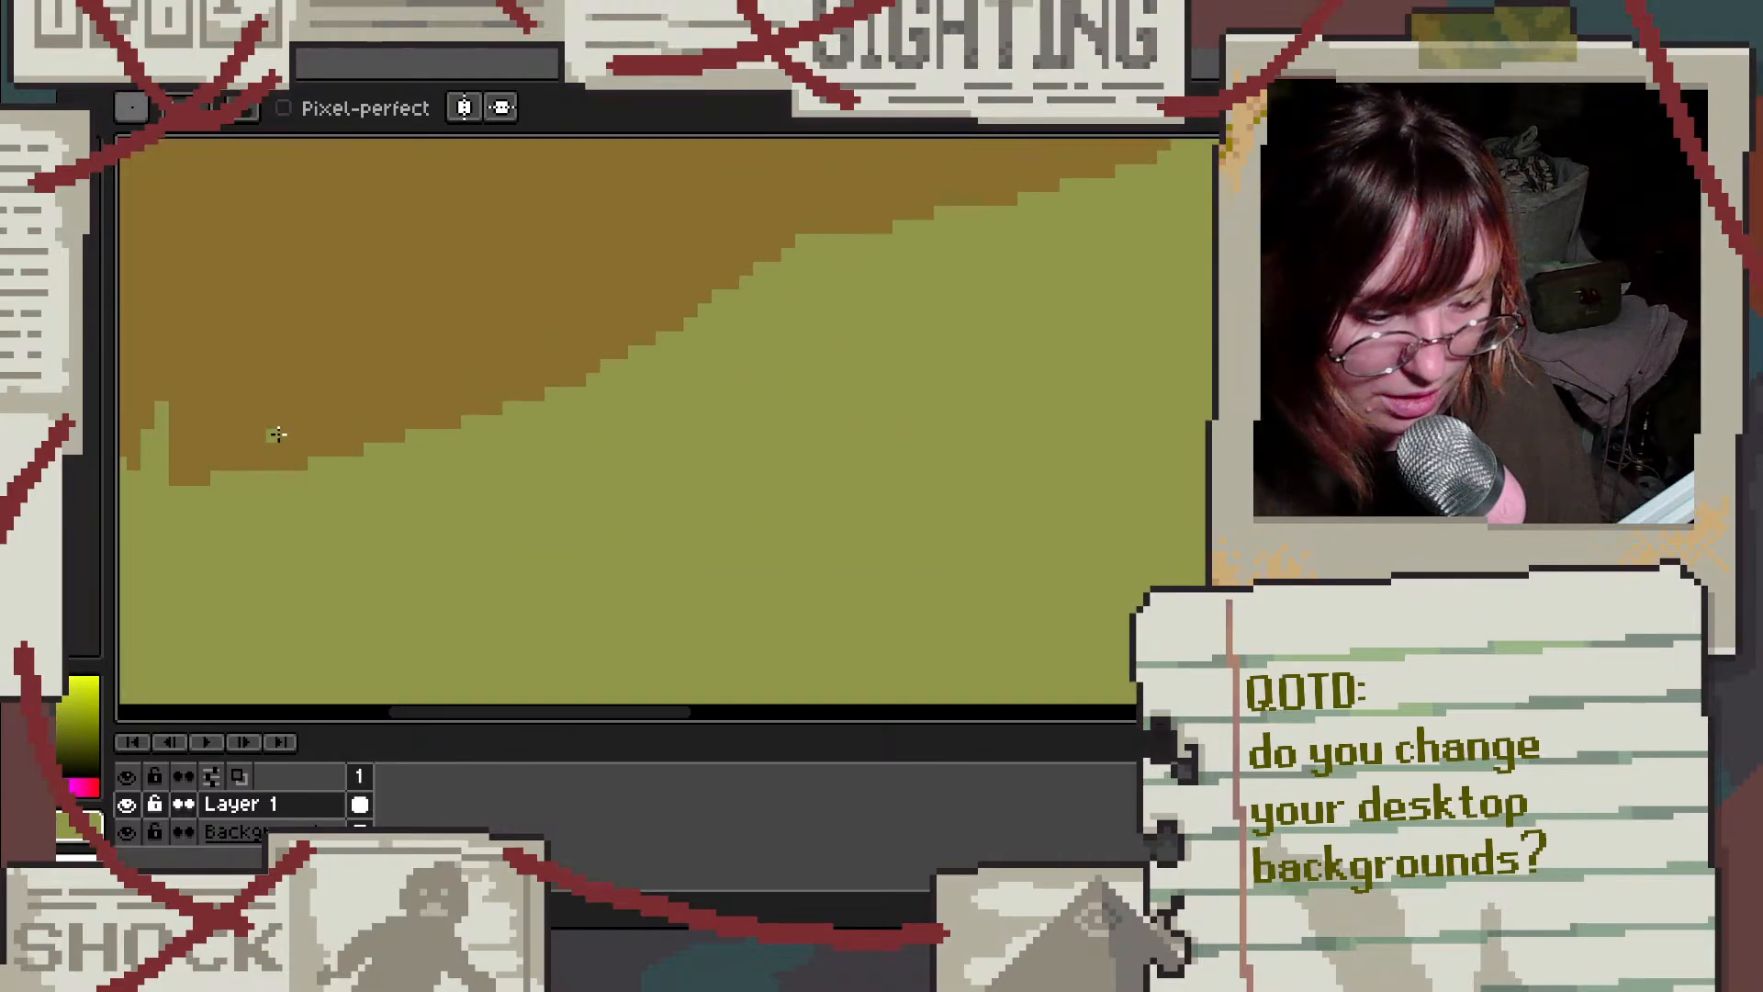
pyautogui.moveTo(313, 367); pyautogui.dragTo(372, 439)
pyautogui.moveTo(333, 364); pyautogui.dragTo(390, 443)
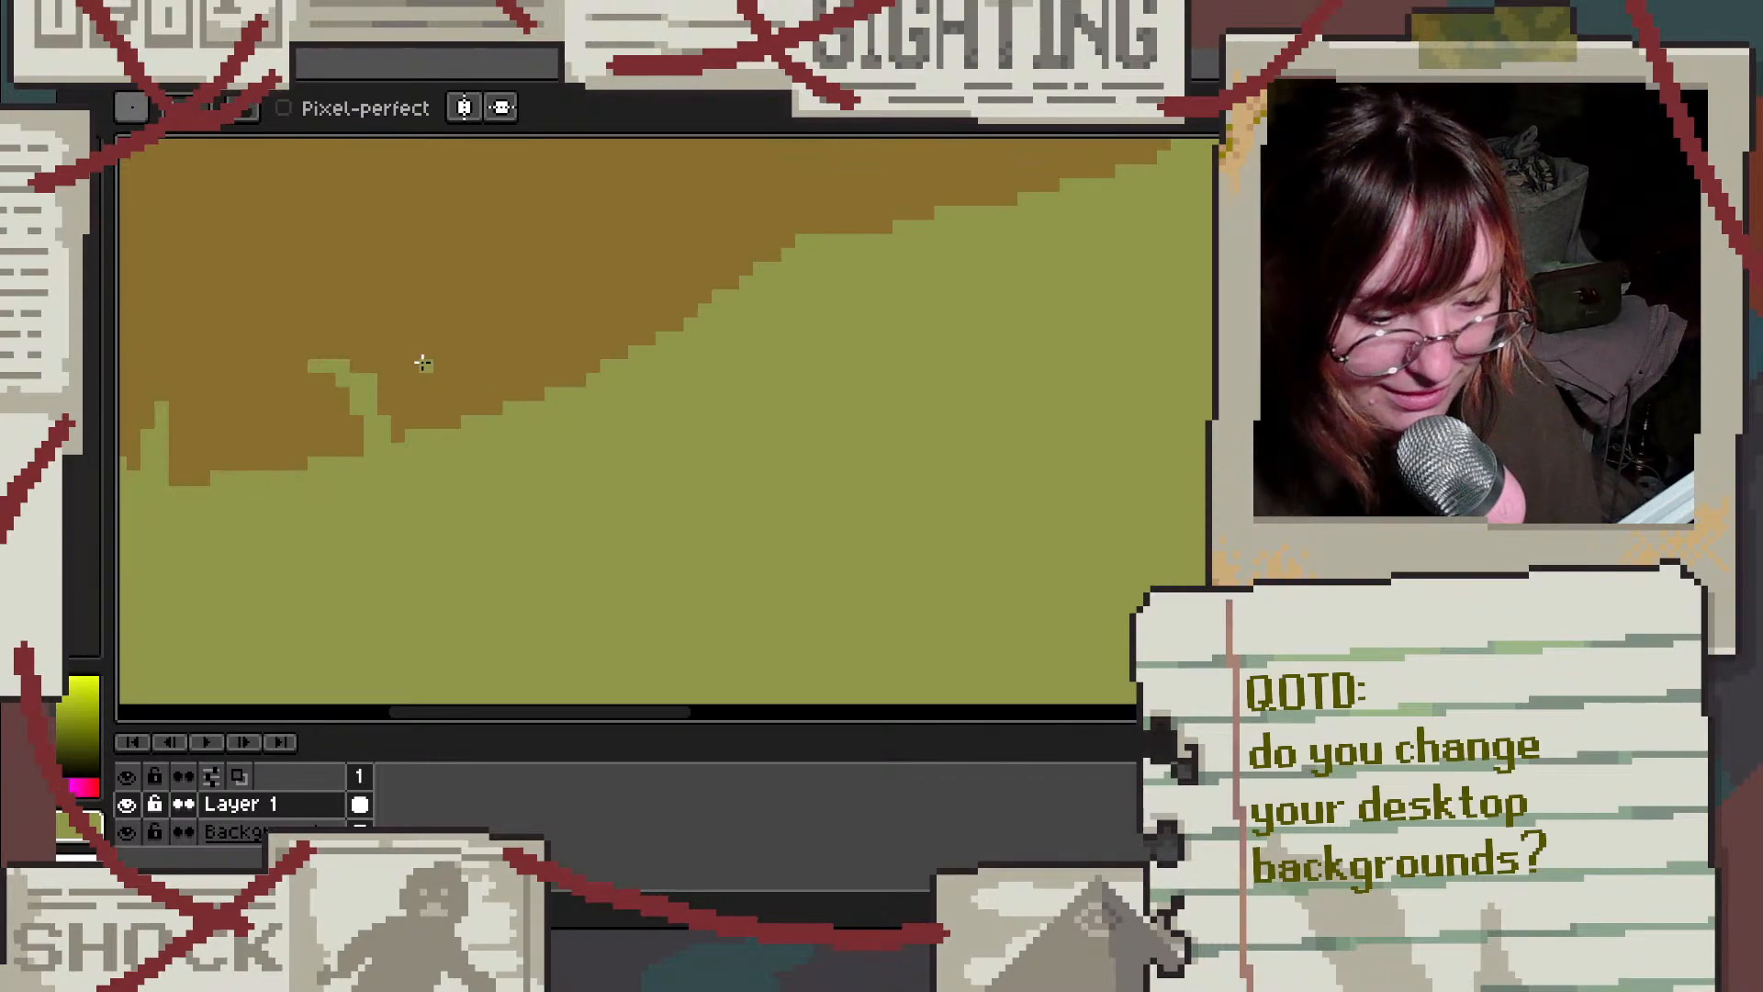
pyautogui.moveTo(427, 337); pyautogui.dragTo(385, 484)
pyautogui.moveTo(416, 367); pyautogui.dragTo(383, 469)
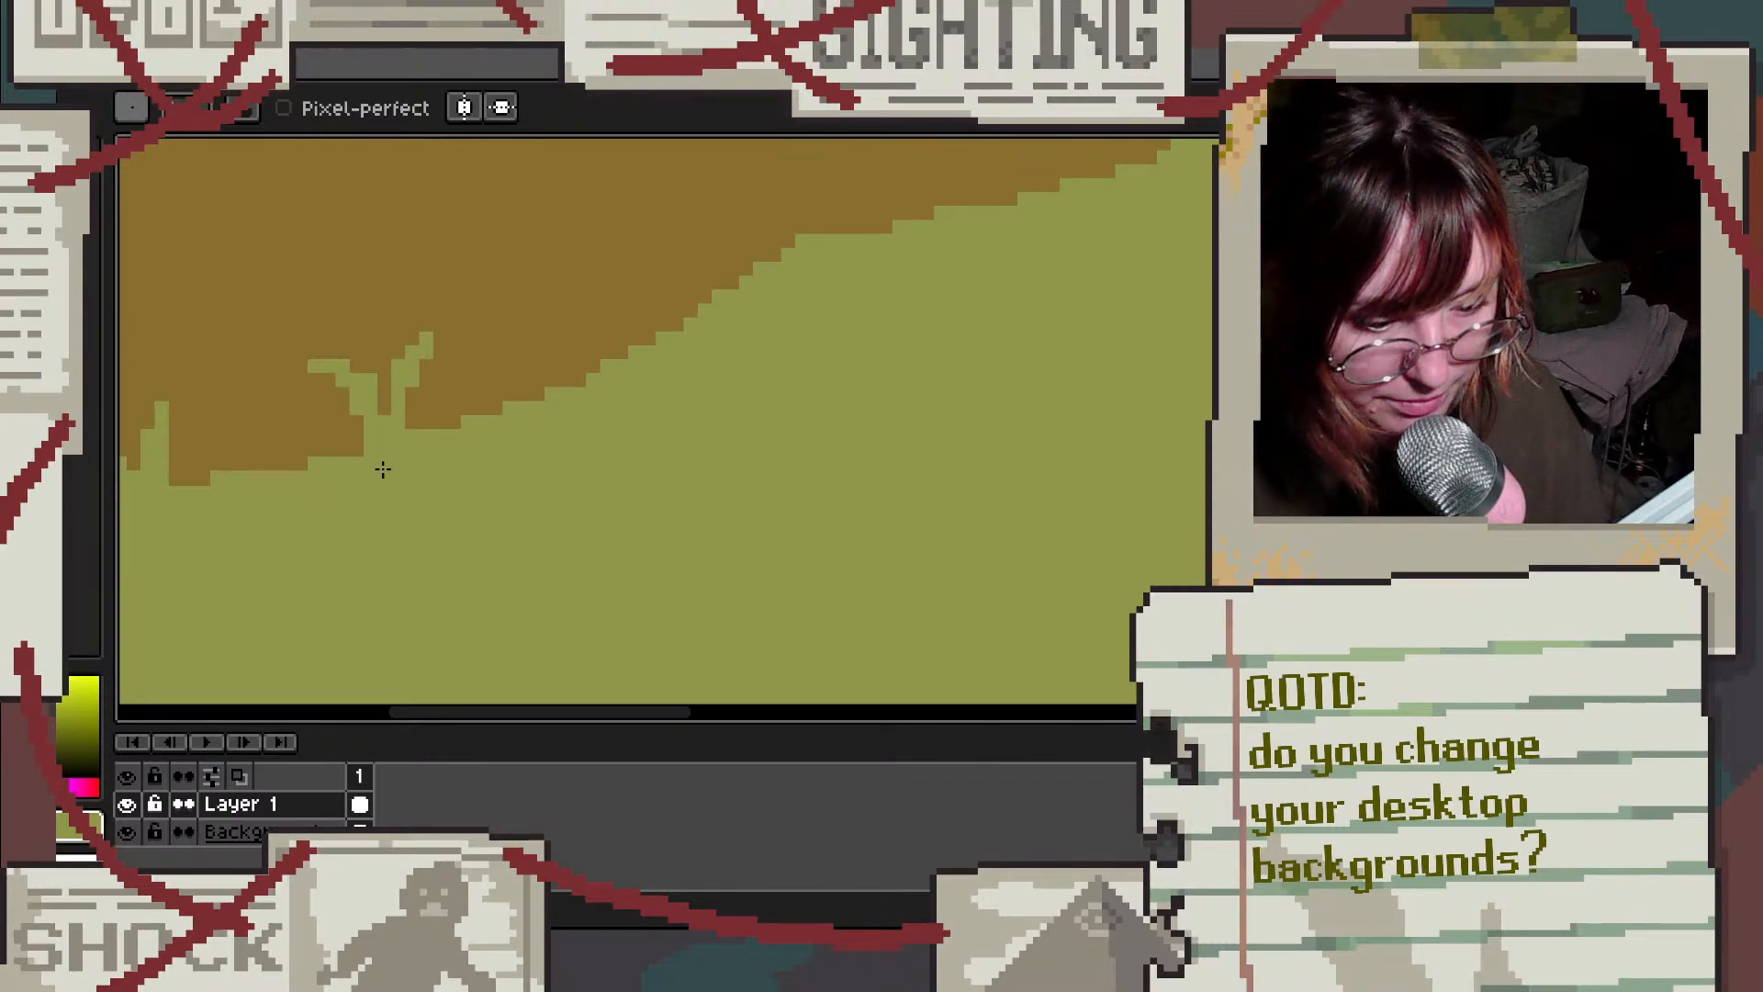
pyautogui.scroll(-2, 559, 390)
pyautogui.scroll(3, 529, 367)
pyautogui.click(445, 363)
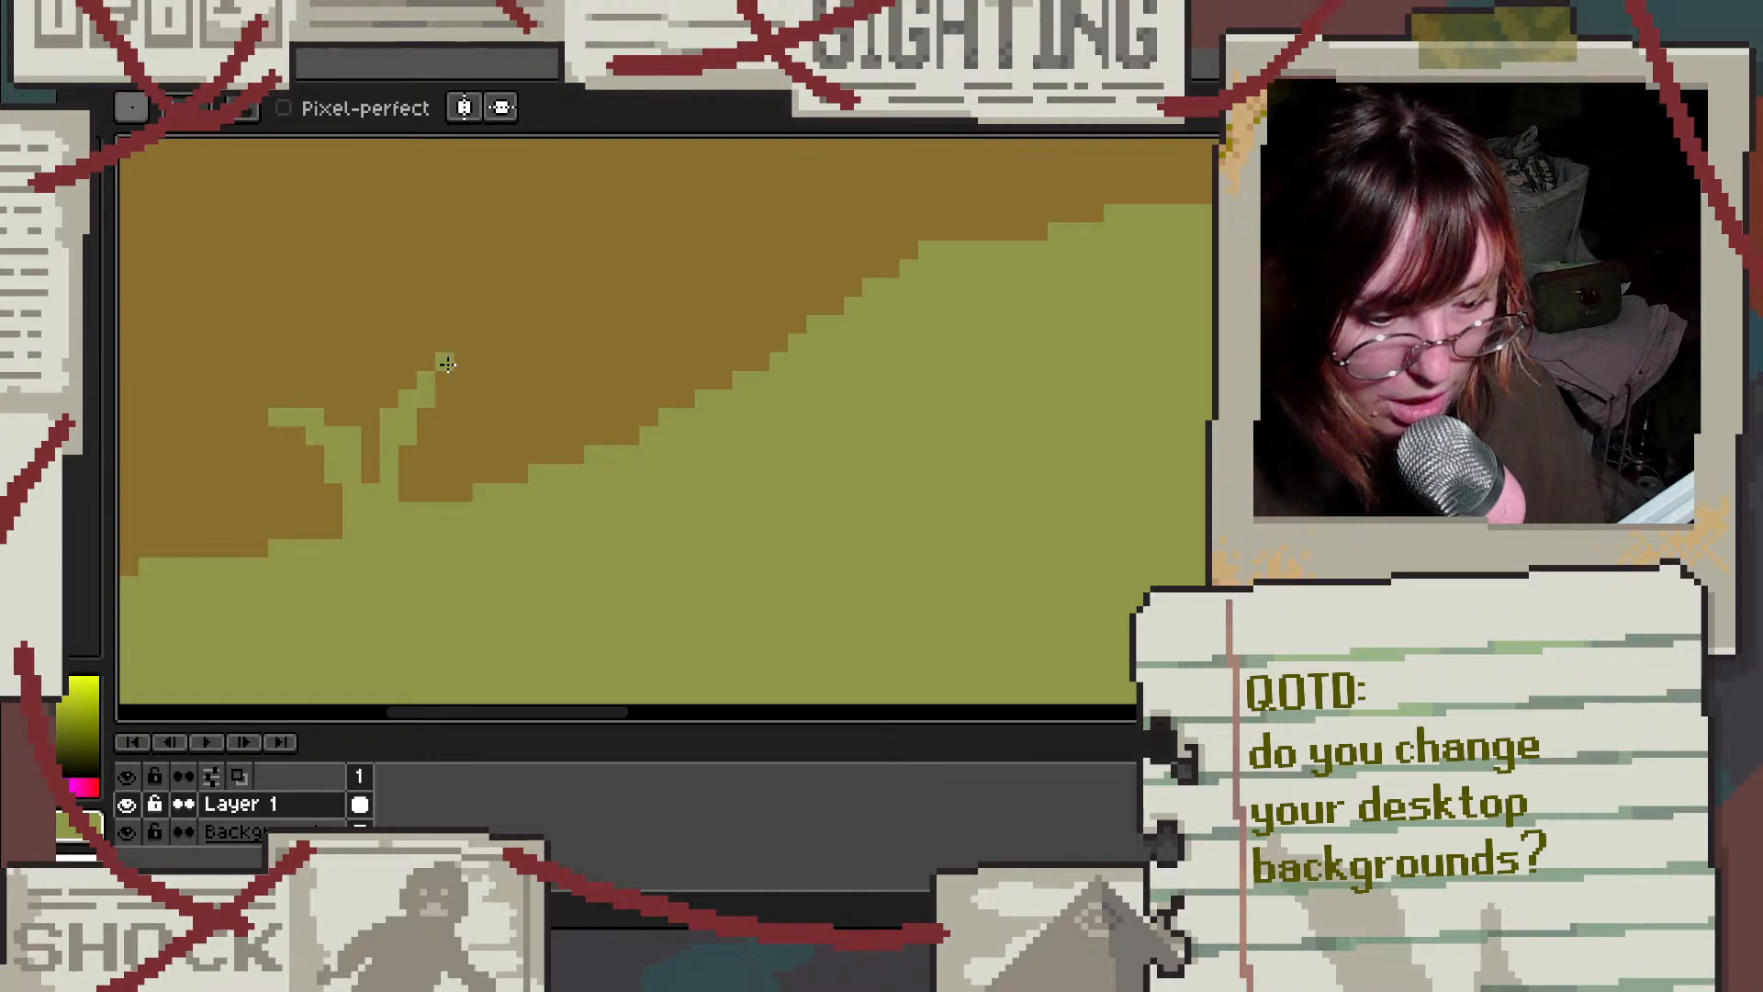
# Step: Draw a green blade drooping left farther up the lower edge's slope and trim its tip with the sampled patch brown
pyautogui.scroll(-2, 730, 497)
pyautogui.scroll(-2, 731, 498)
pyautogui.scroll(3, 691, 454)
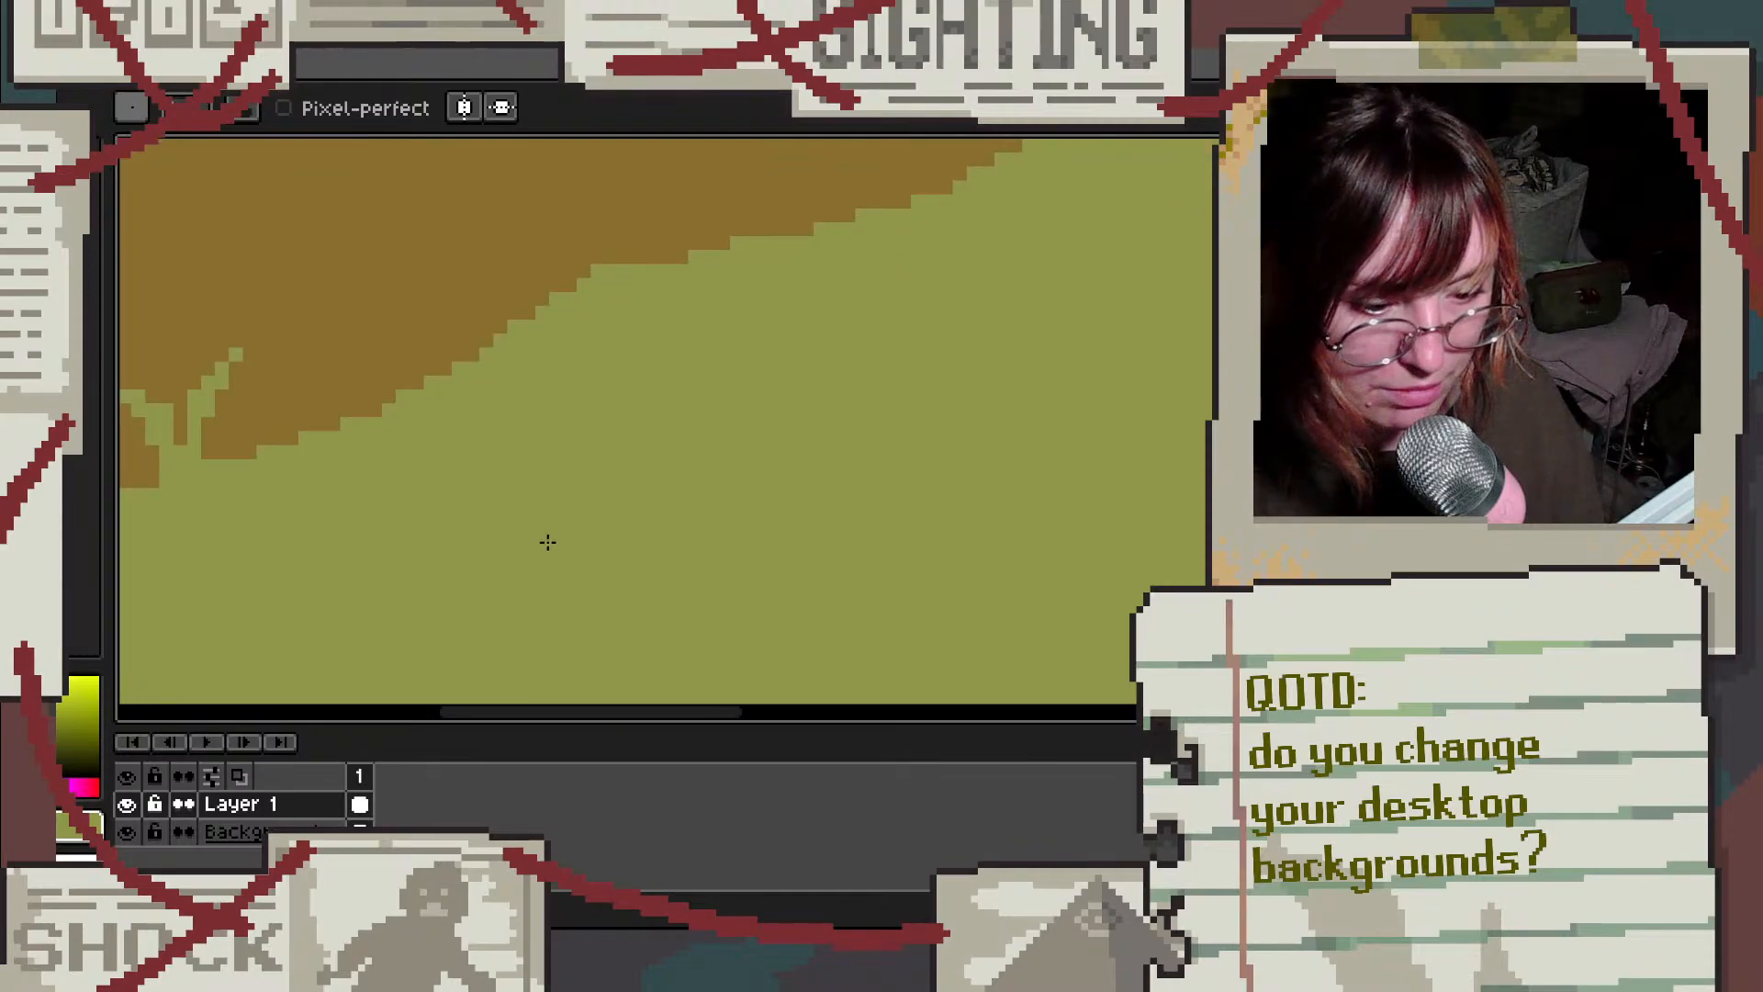
pyautogui.scroll(-2, 548, 542)
pyautogui.scroll(2, 488, 343)
pyautogui.scroll(1, 546, 593)
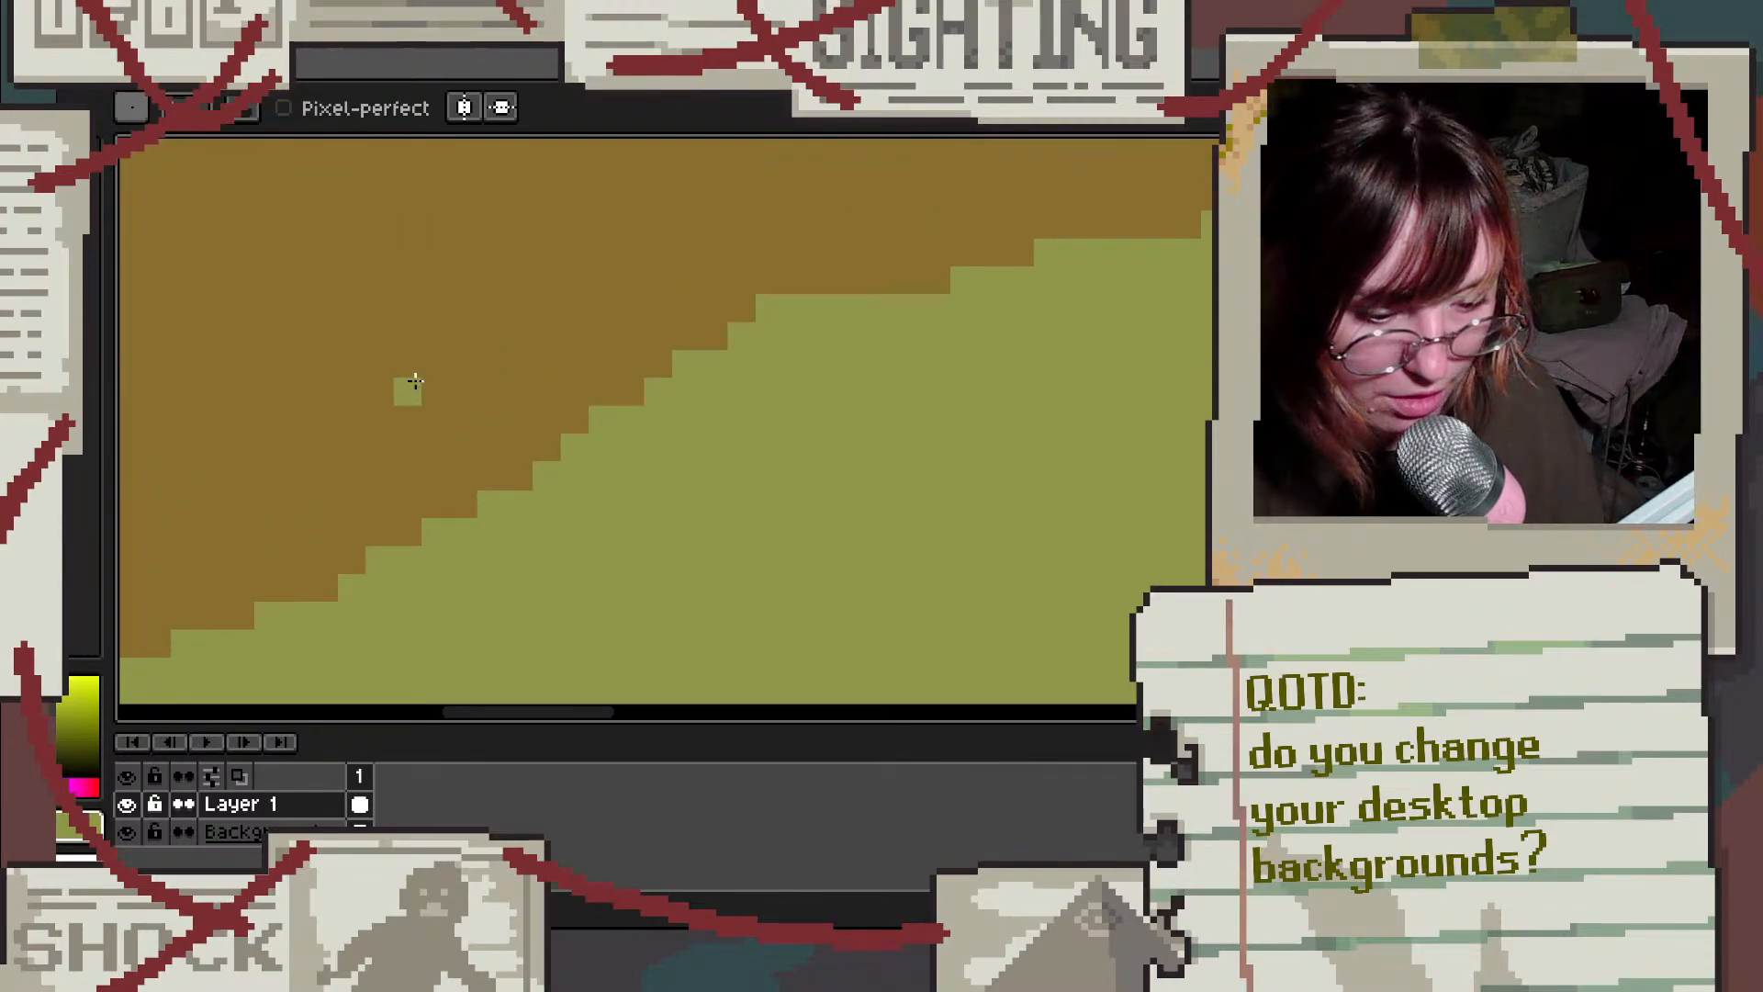
pyautogui.moveTo(379, 386); pyautogui.dragTo(542, 393)
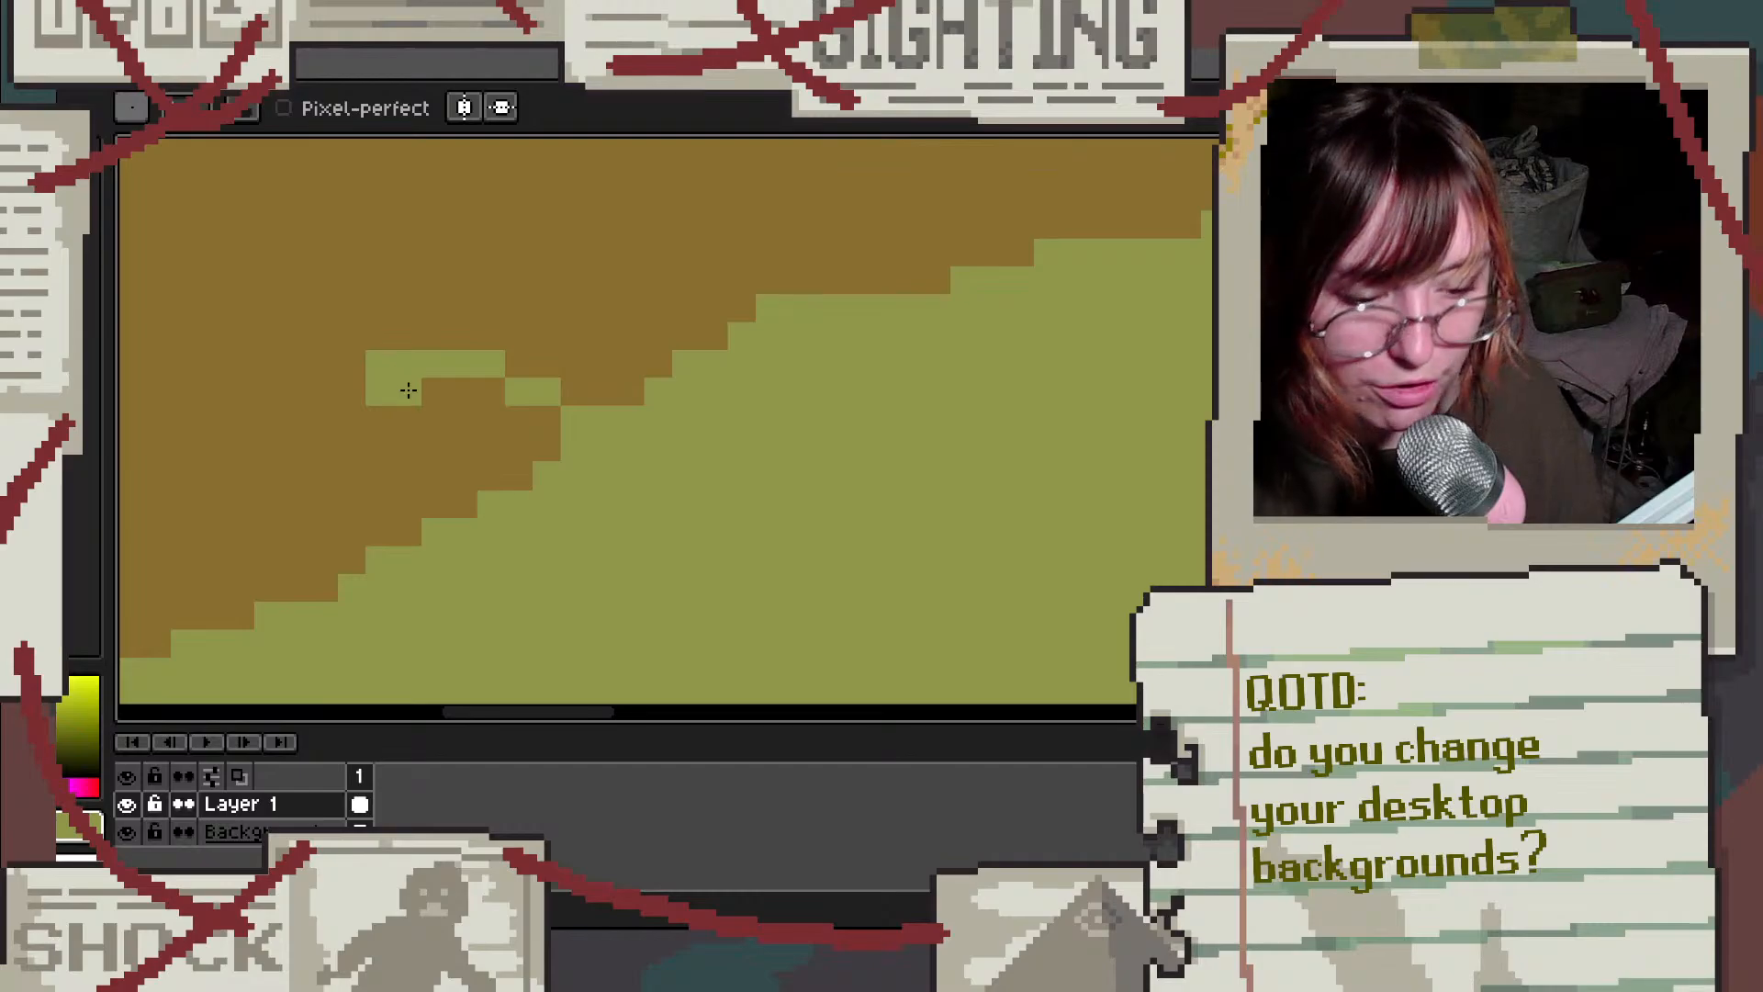
pyautogui.moveTo(433, 390); pyautogui.dragTo(498, 582)
pyautogui.moveTo(480, 389)
pyautogui.mouseDown()
pyautogui.moveTo(545, 482)
pyautogui.moveTo(531, 371)
pyautogui.moveTo(551, 434)
pyautogui.moveTo(542, 413)
pyautogui.moveTo(541, 457)
pyautogui.moveTo(503, 404)
pyautogui.moveTo(512, 496)
pyautogui.mouseUp()
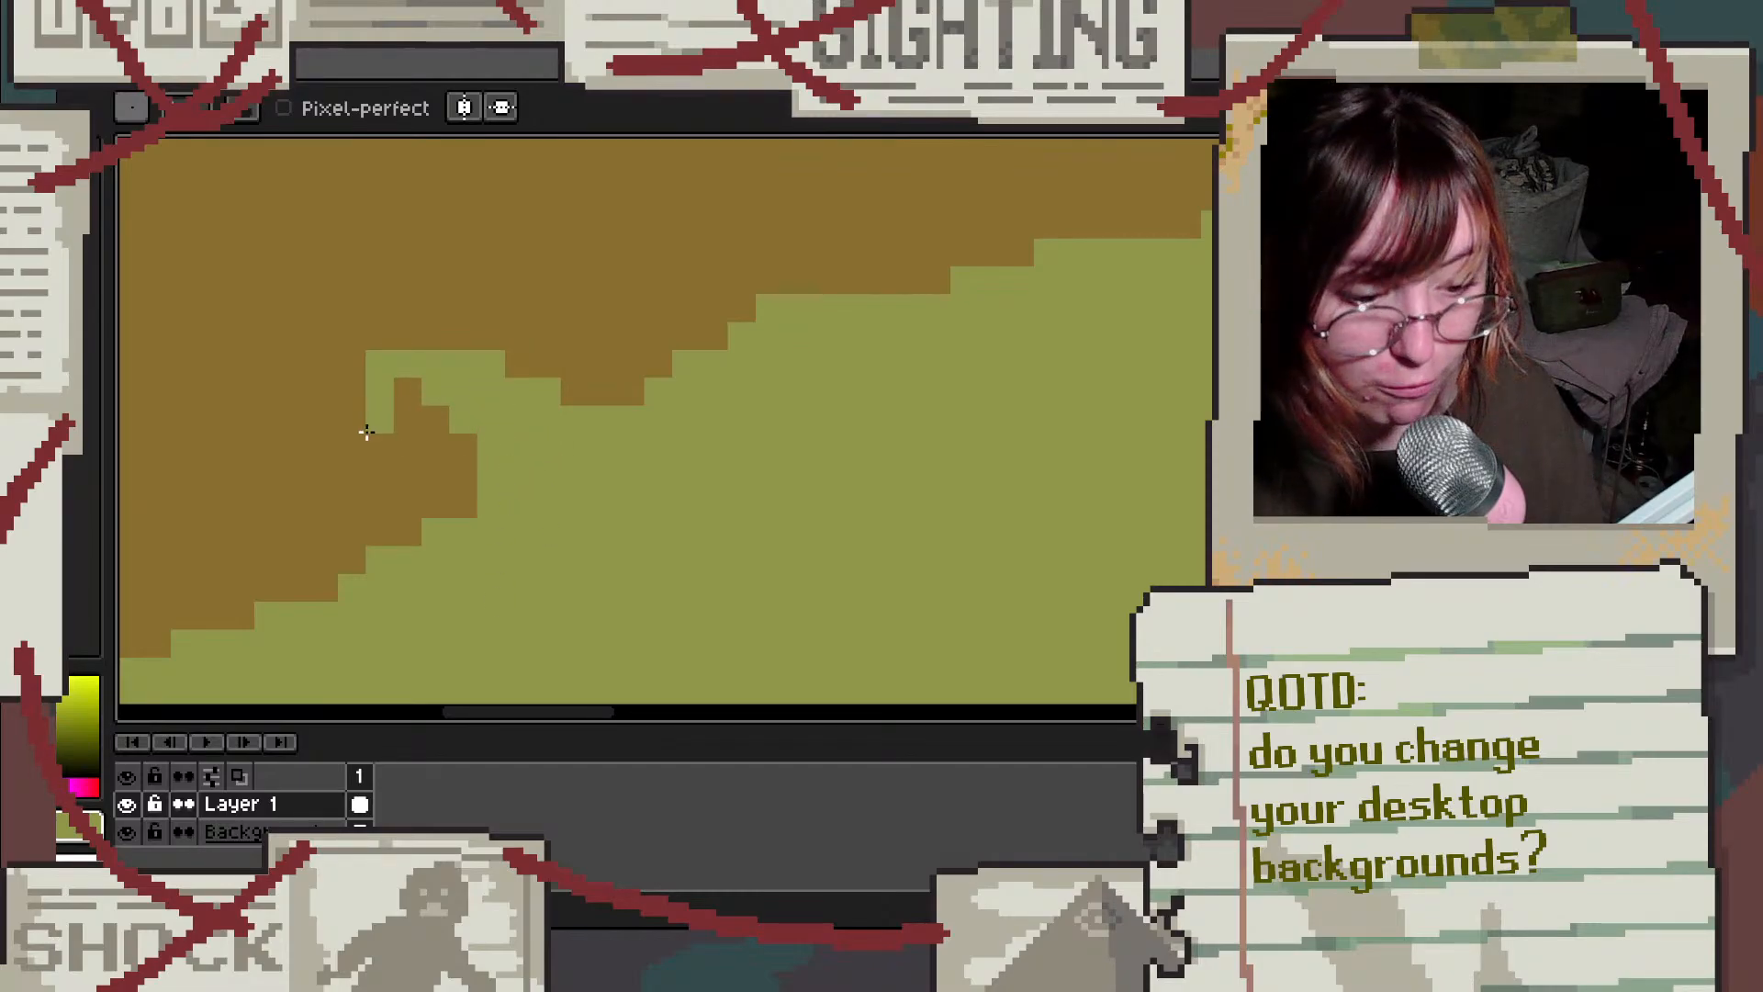
pyautogui.click(351, 420)
pyautogui.keyDown('alt'); pyautogui.click(380, 335); pyautogui.keyUp('alt')
pyautogui.click(368, 356)
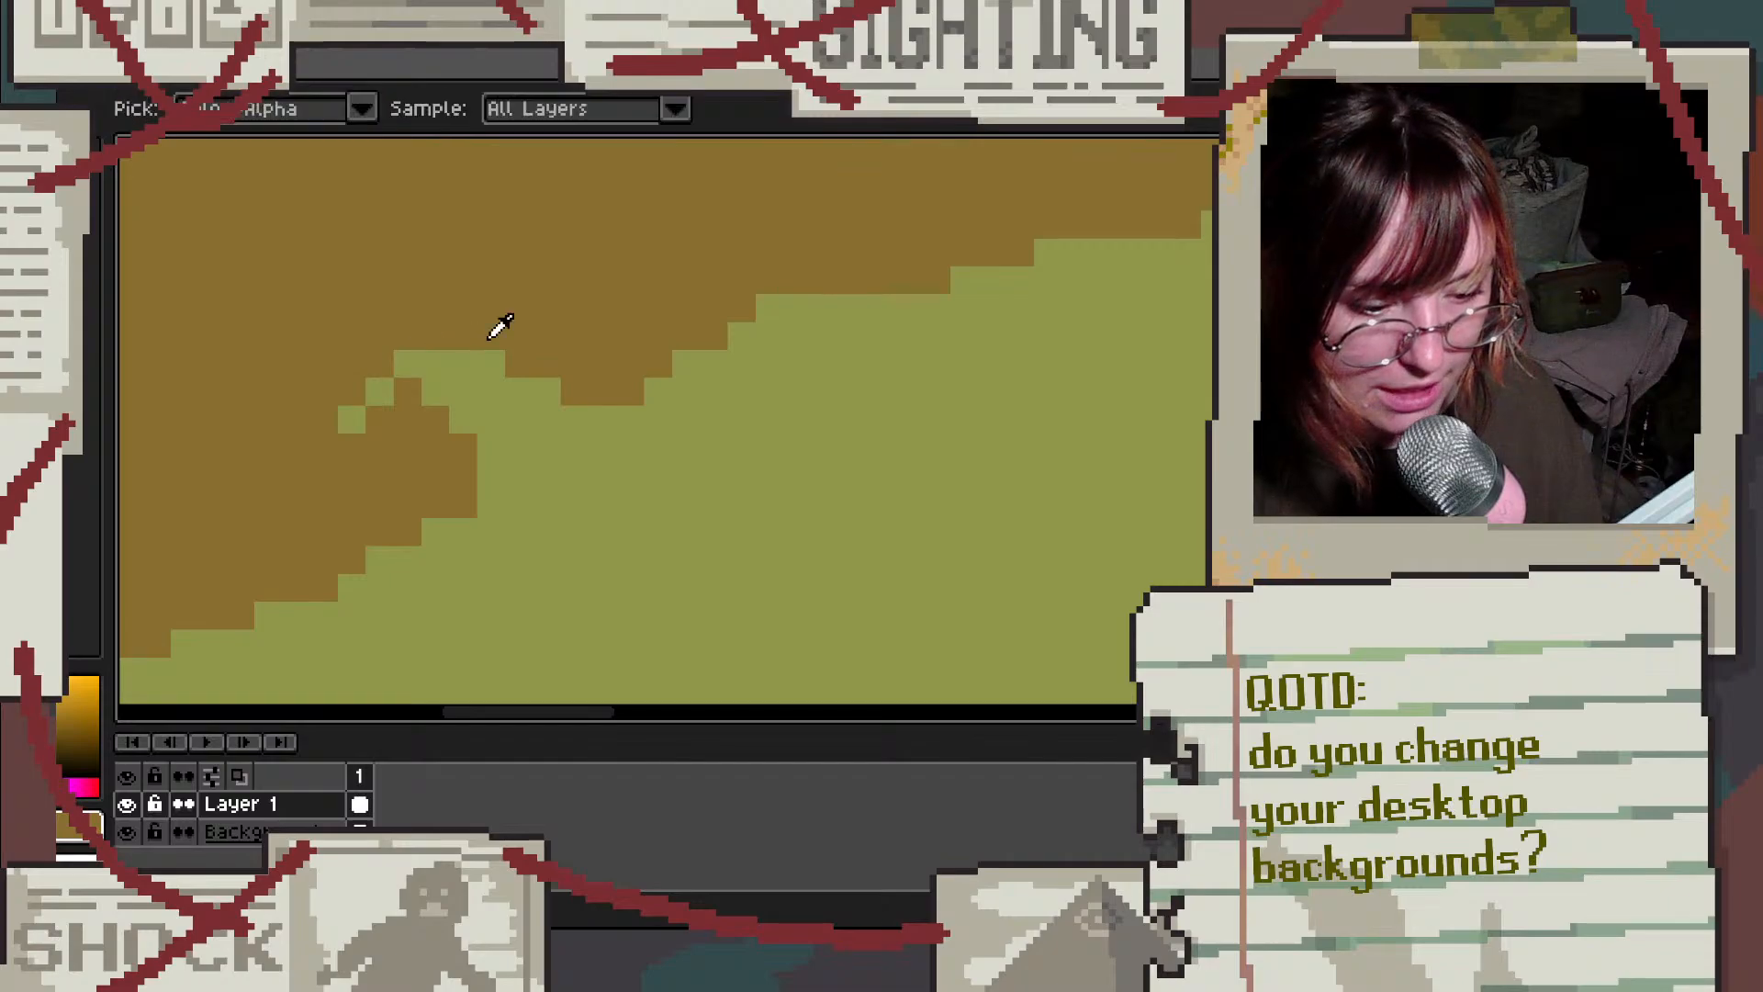
# Step: Sample the green again and add a tall, thick right-leaning blade beside the drooping one
pyautogui.keyDown('alt'); pyautogui.click(543, 423); pyautogui.keyUp('alt')
pyautogui.moveTo(629, 199); pyautogui.dragTo(494, 544)
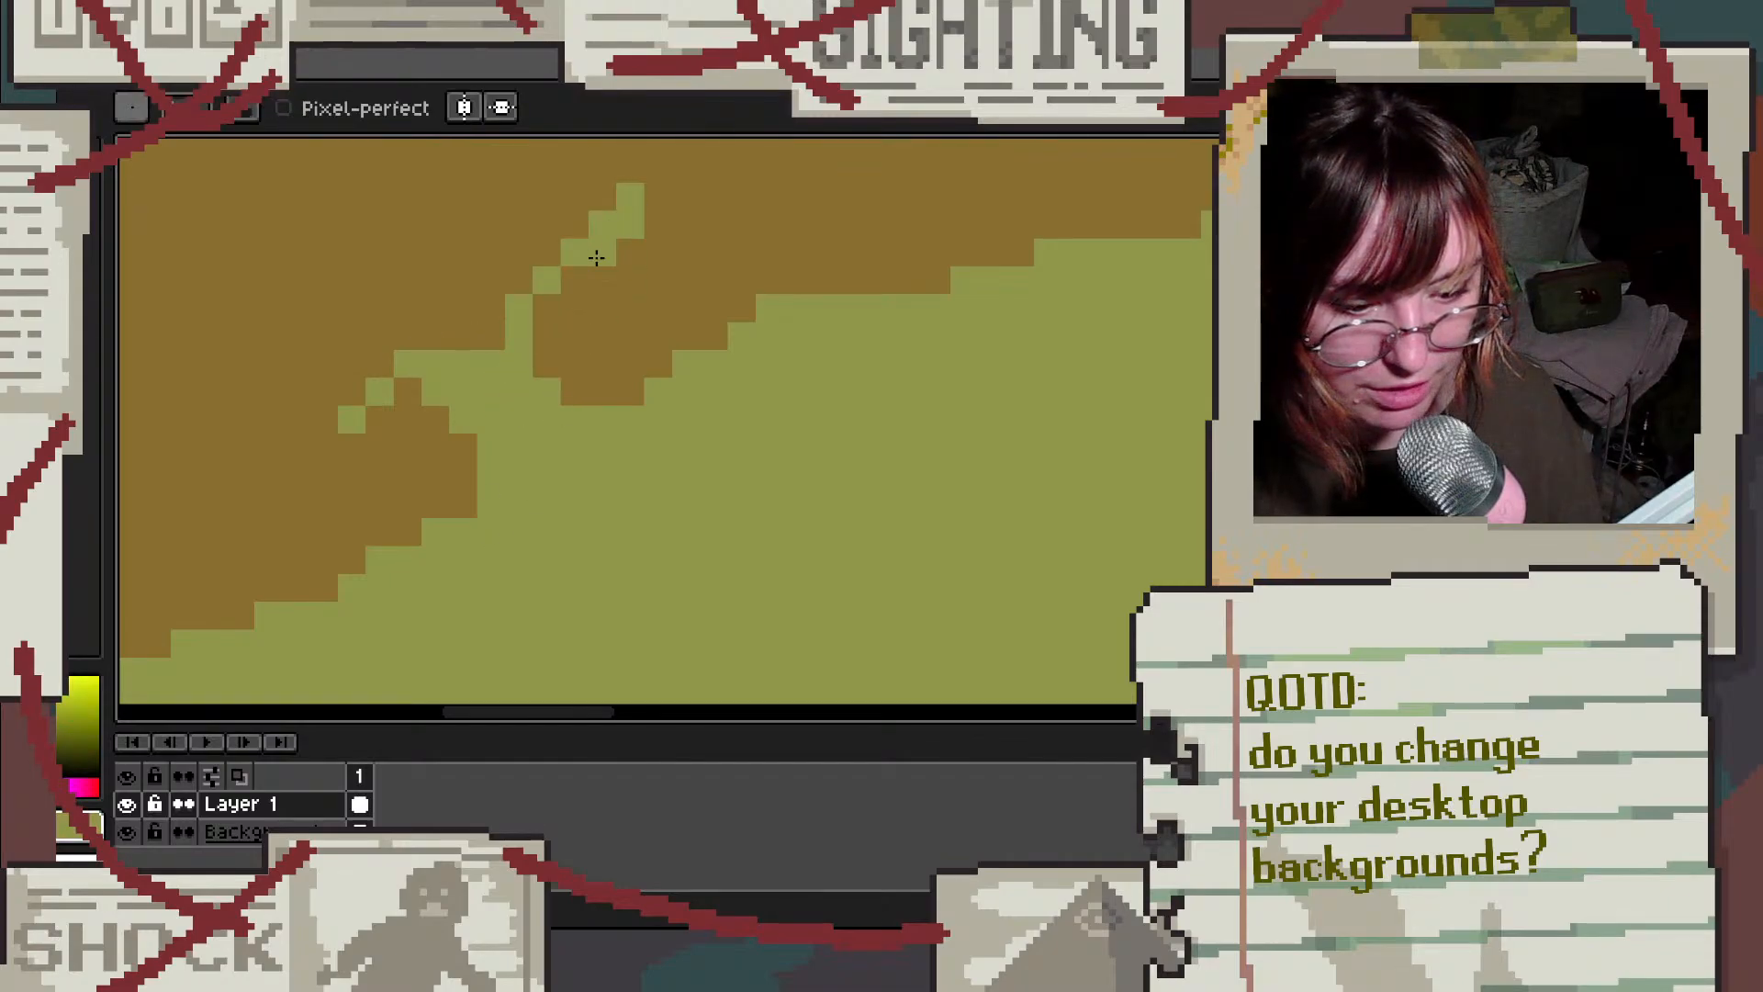
pyautogui.moveTo(606, 246); pyautogui.dragTo(629, 515)
pyautogui.moveTo(585, 281)
pyautogui.mouseDown()
pyautogui.moveTo(554, 318)
pyautogui.moveTo(551, 425)
pyautogui.moveTo(575, 325)
pyautogui.moveTo(594, 474)
pyautogui.moveTo(618, 390)
pyautogui.mouseUp()
pyautogui.scroll(-2, 537, 511)
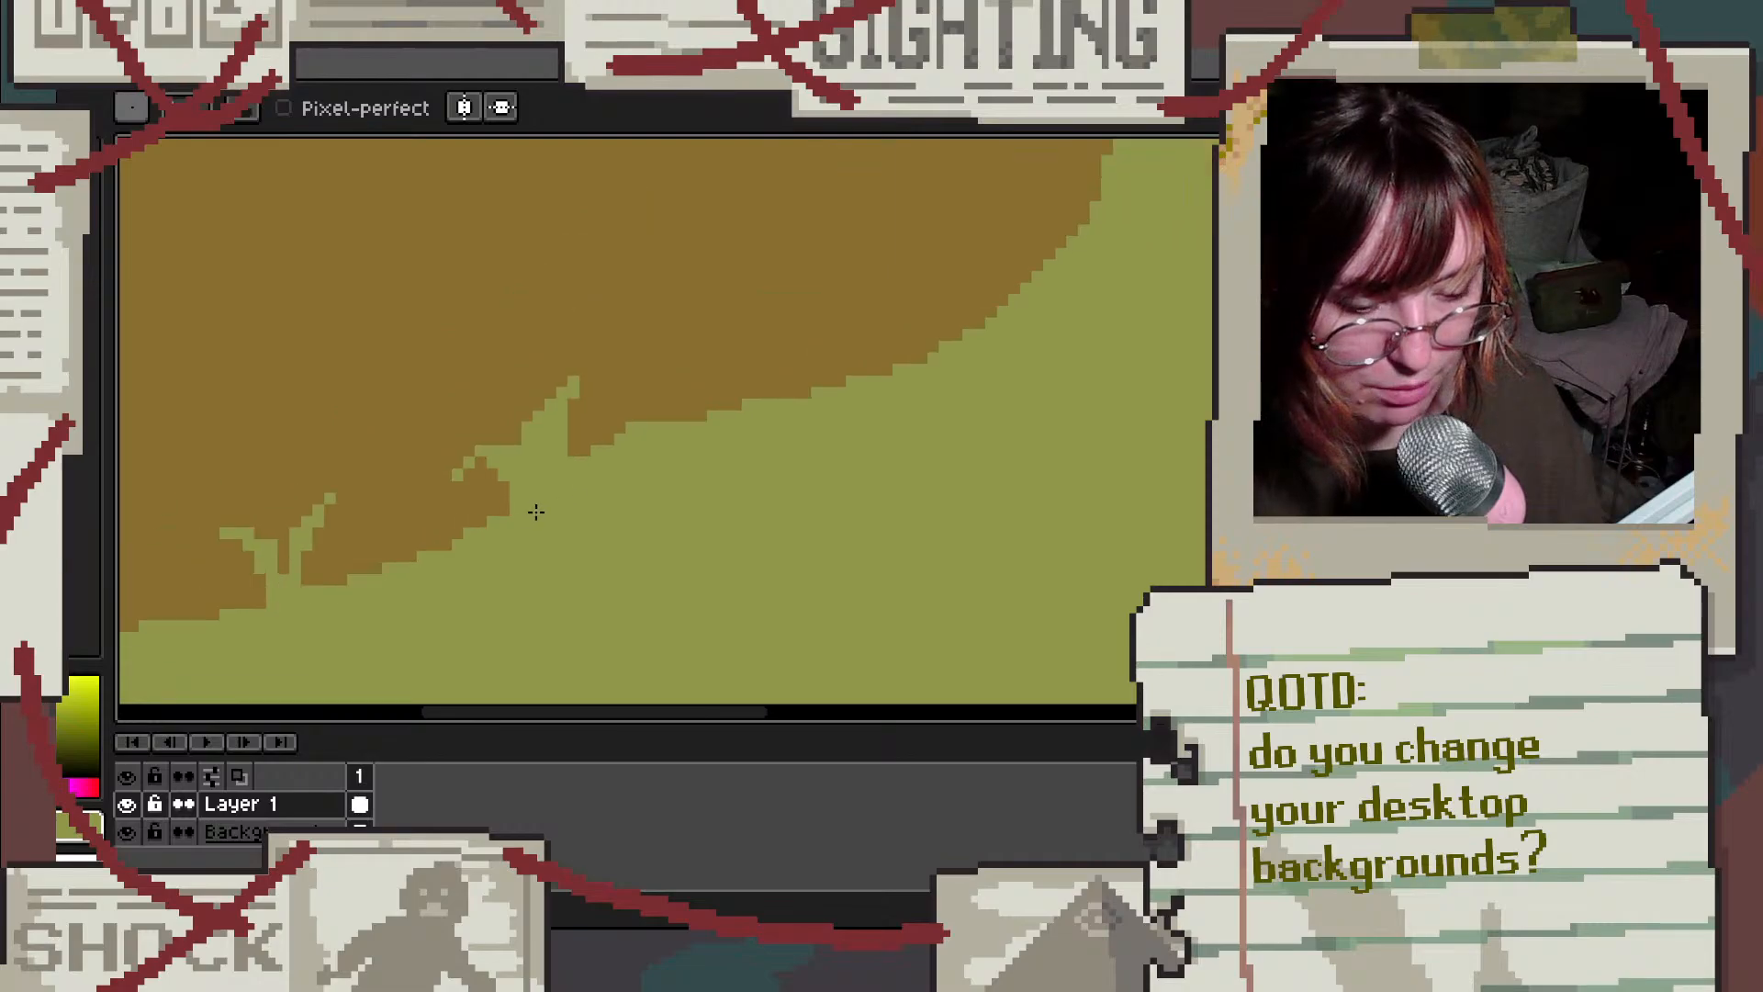
# Step: Add a thin left-leaning blade between the drooping blade and the tall right-leaning blade
pyautogui.scroll(3, 603, 462)
pyautogui.scroll(-5, 507, 482)
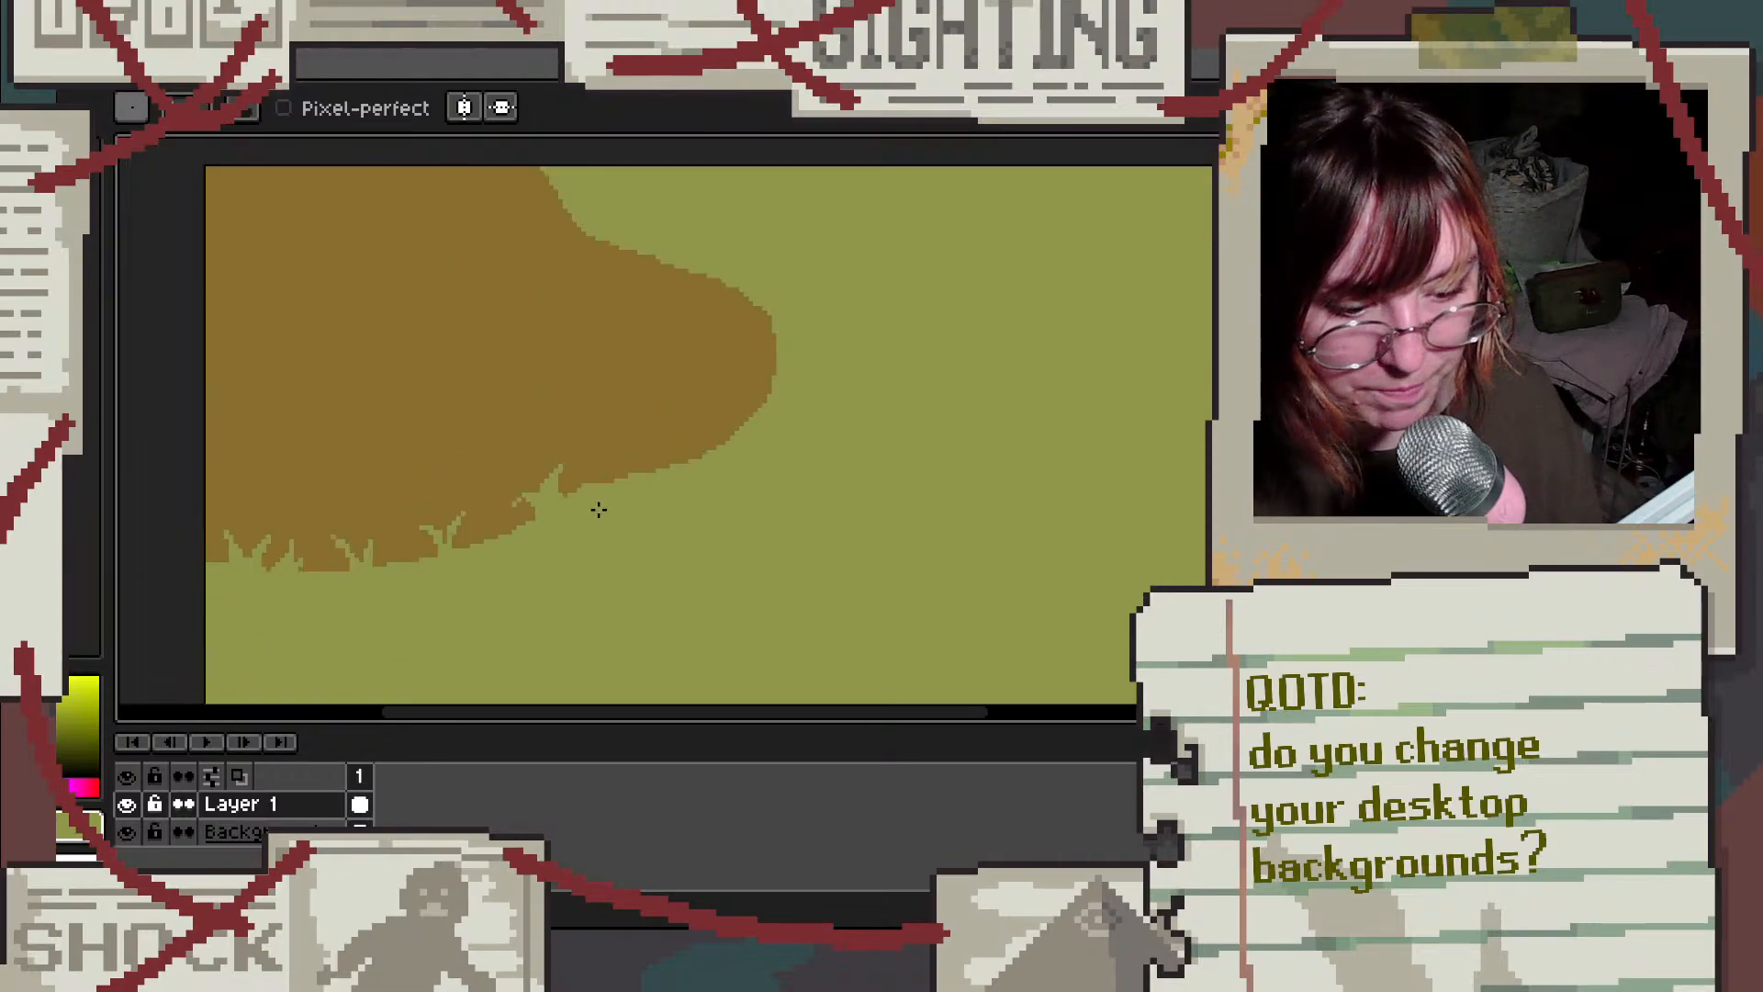
pyautogui.scroll(-1, 598, 509)
pyautogui.scroll(4, 613, 518)
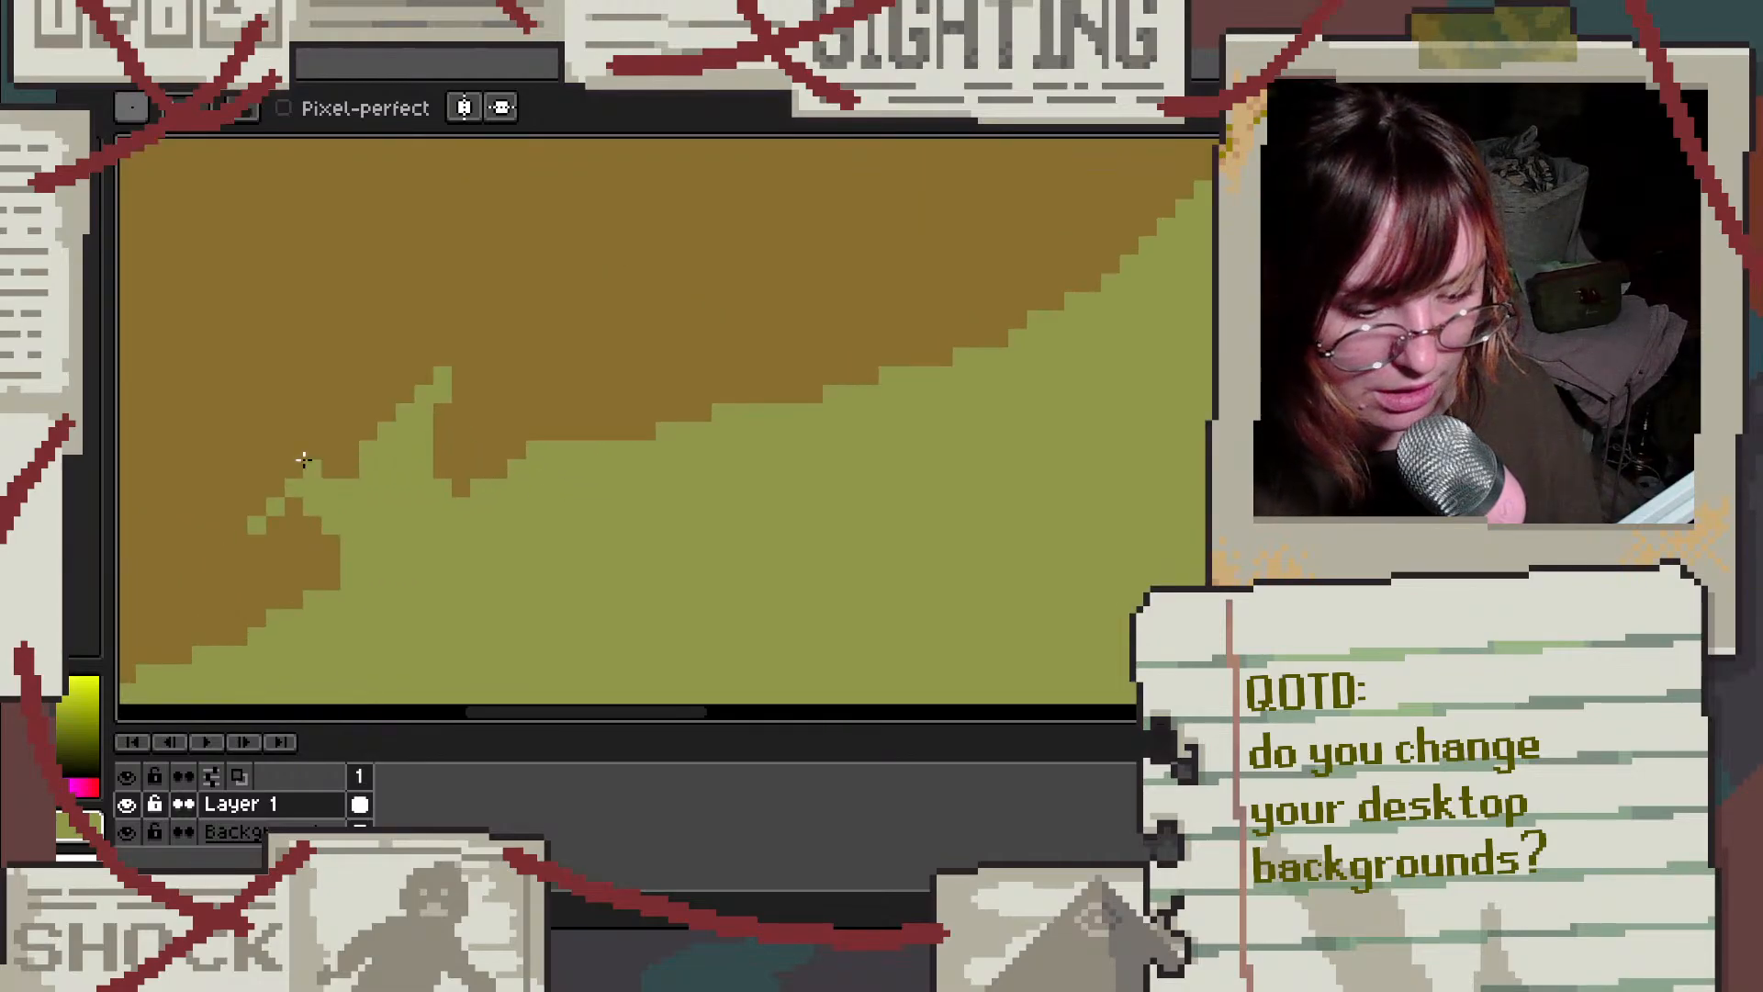
pyautogui.moveTo(275, 404); pyautogui.dragTo(388, 486)
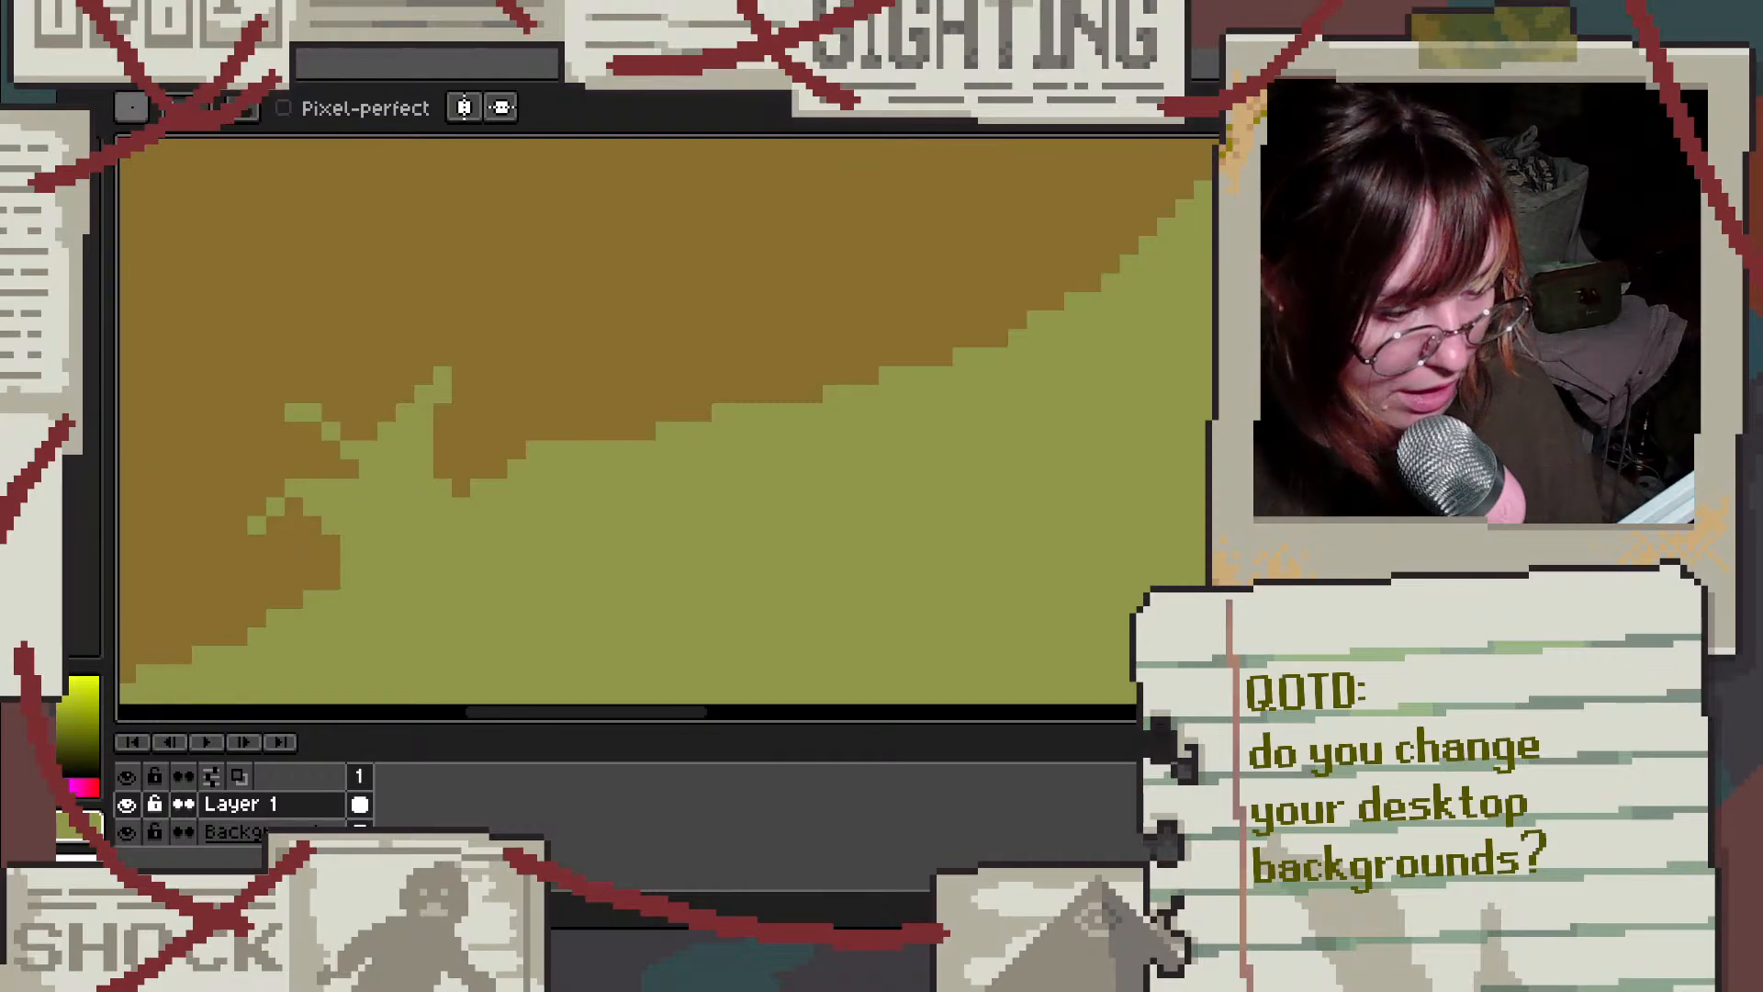
pyautogui.scroll(-2, 733, 411)
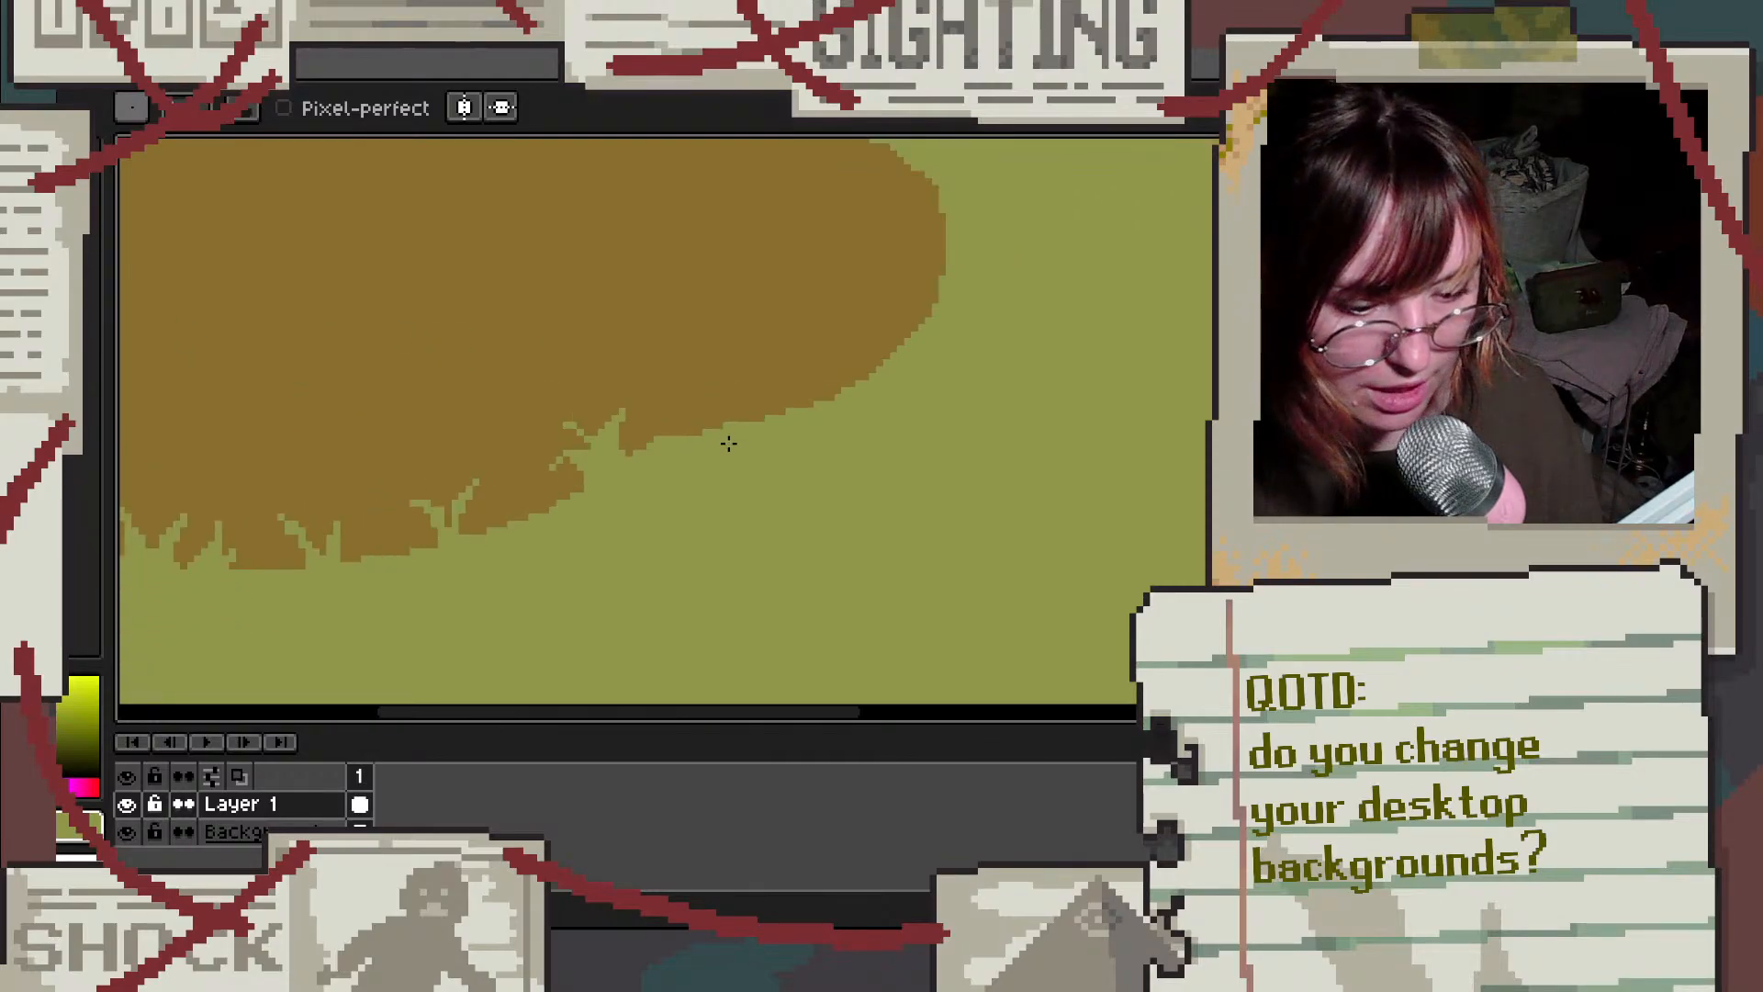
# Step: Draw another tuft near the patch's lower-right curve with a short right-leaning and a thick left-leaning blade, trimming it with the sampled brown
pyautogui.scroll(2, 818, 462)
pyautogui.scroll(3, 885, 405)
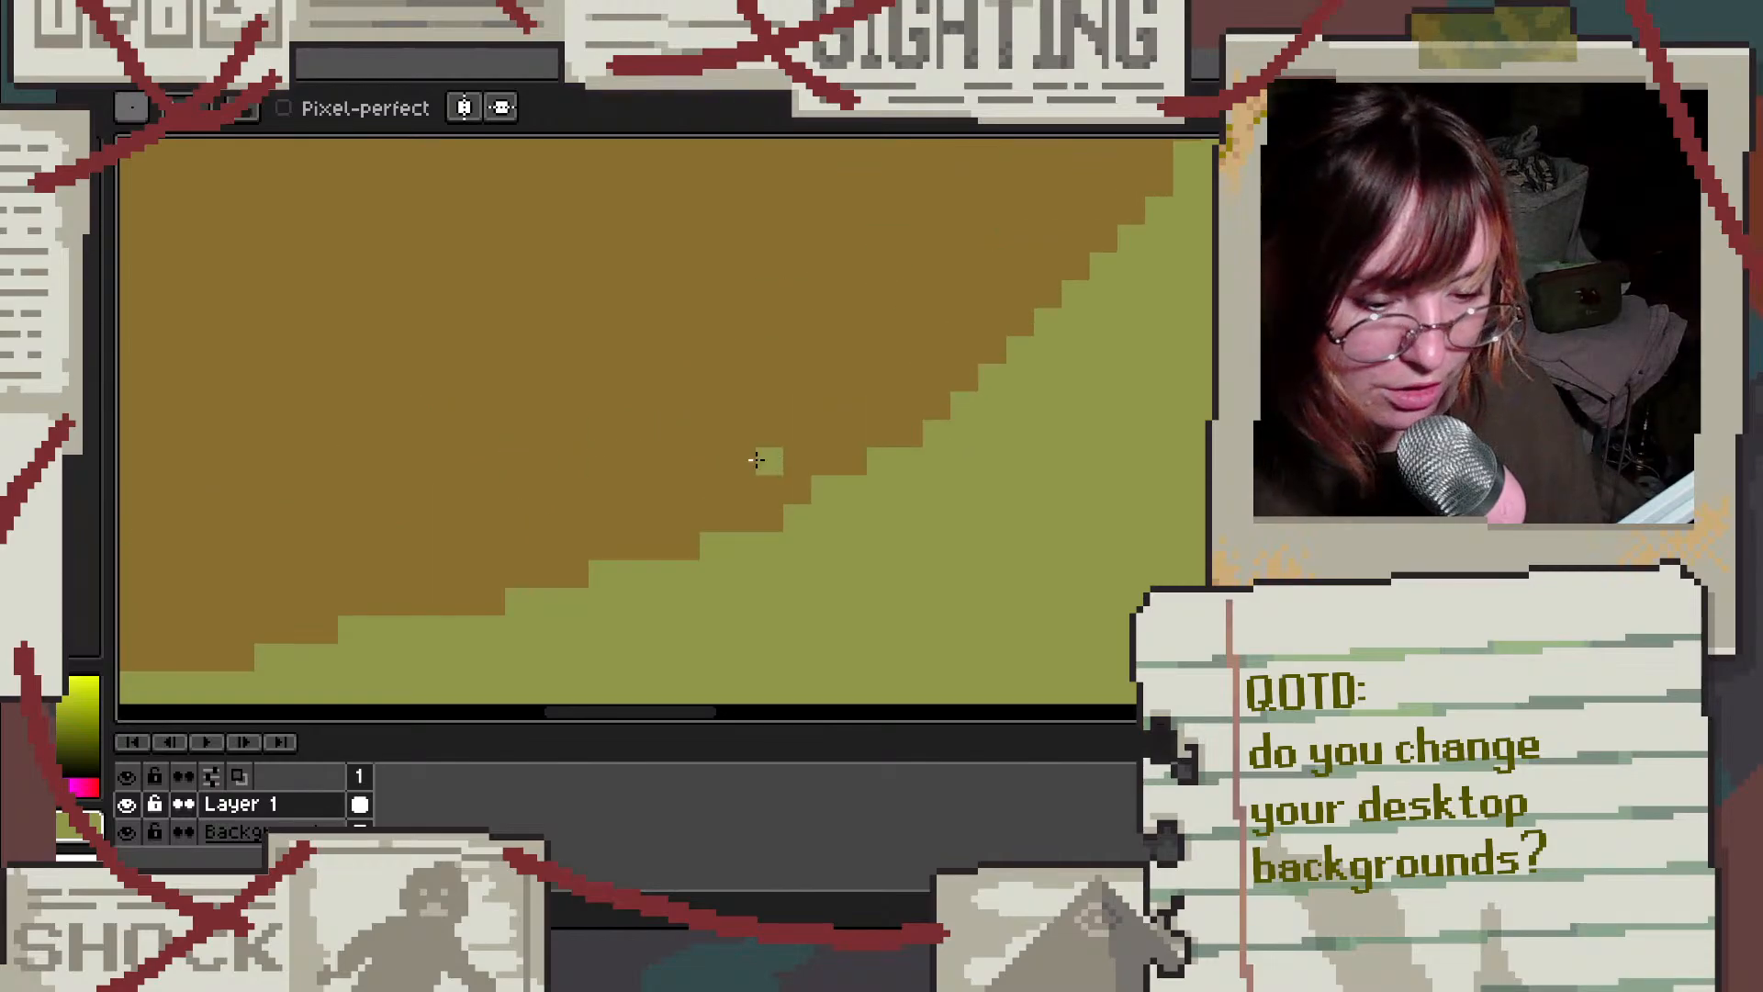
pyautogui.moveTo(705, 453); pyautogui.dragTo(628, 551)
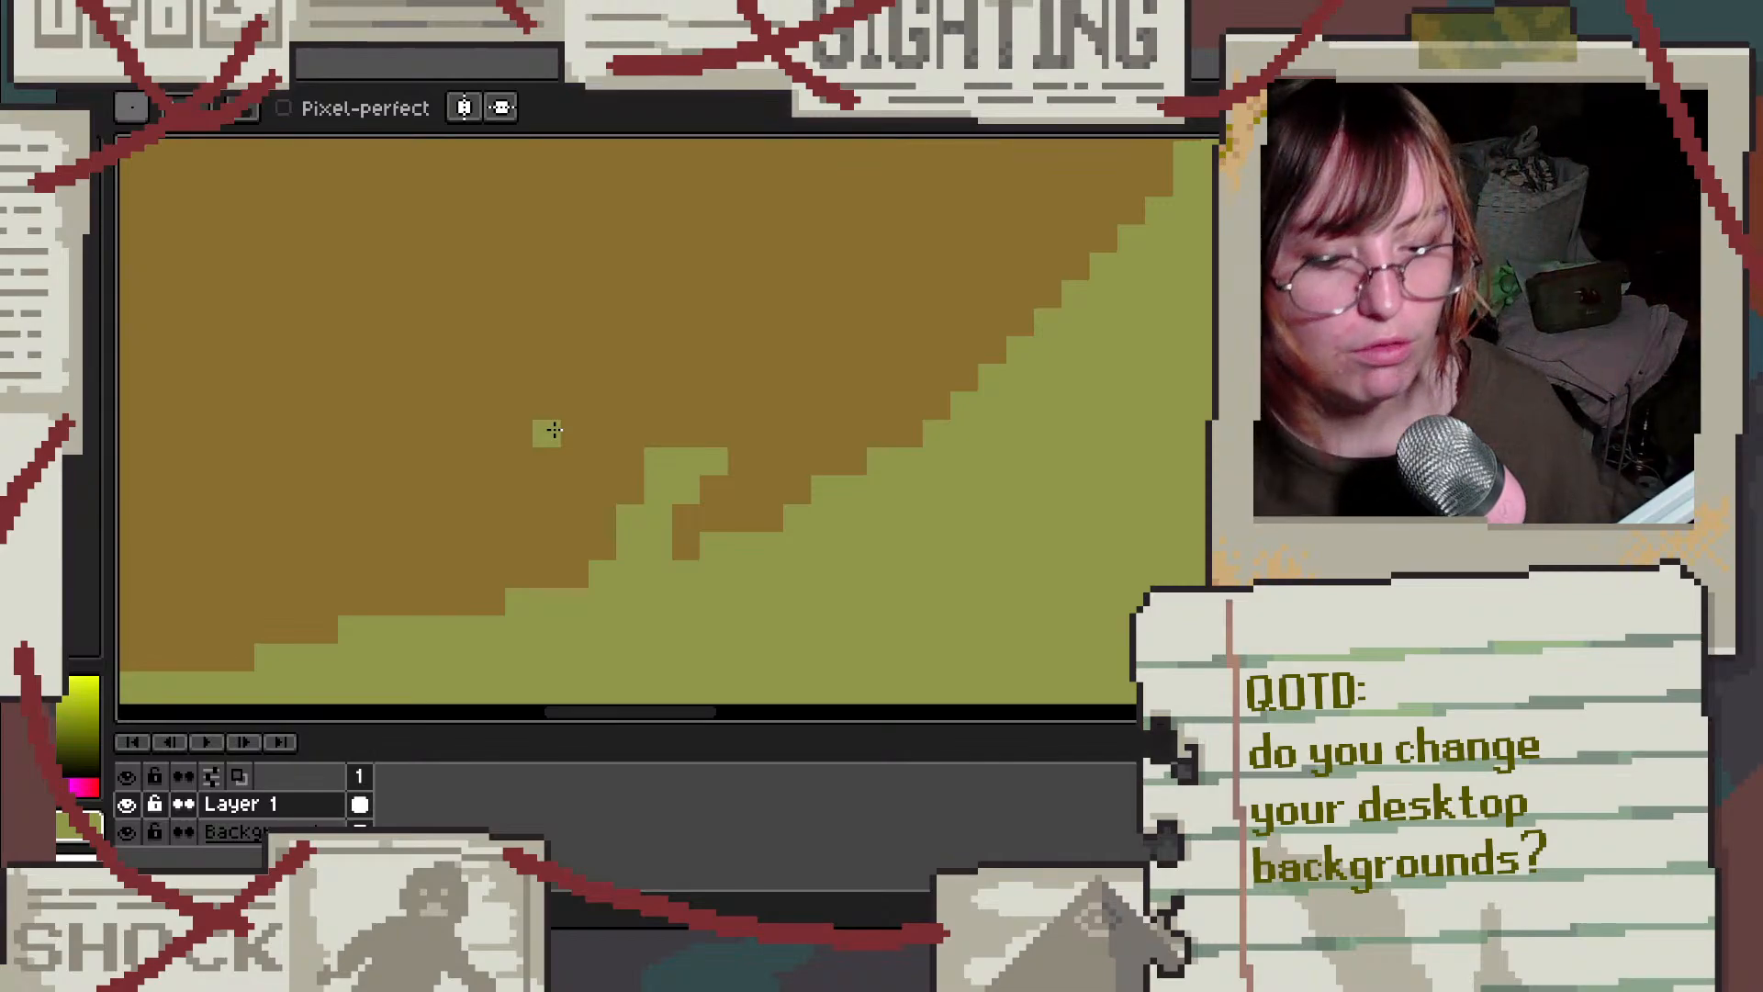
pyautogui.moveTo(460, 401); pyautogui.dragTo(603, 533)
pyautogui.moveTo(513, 420)
pyautogui.mouseDown()
pyautogui.moveTo(606, 484)
pyautogui.moveTo(640, 604)
pyautogui.moveTo(553, 513)
pyautogui.moveTo(577, 625)
pyautogui.mouseUp()
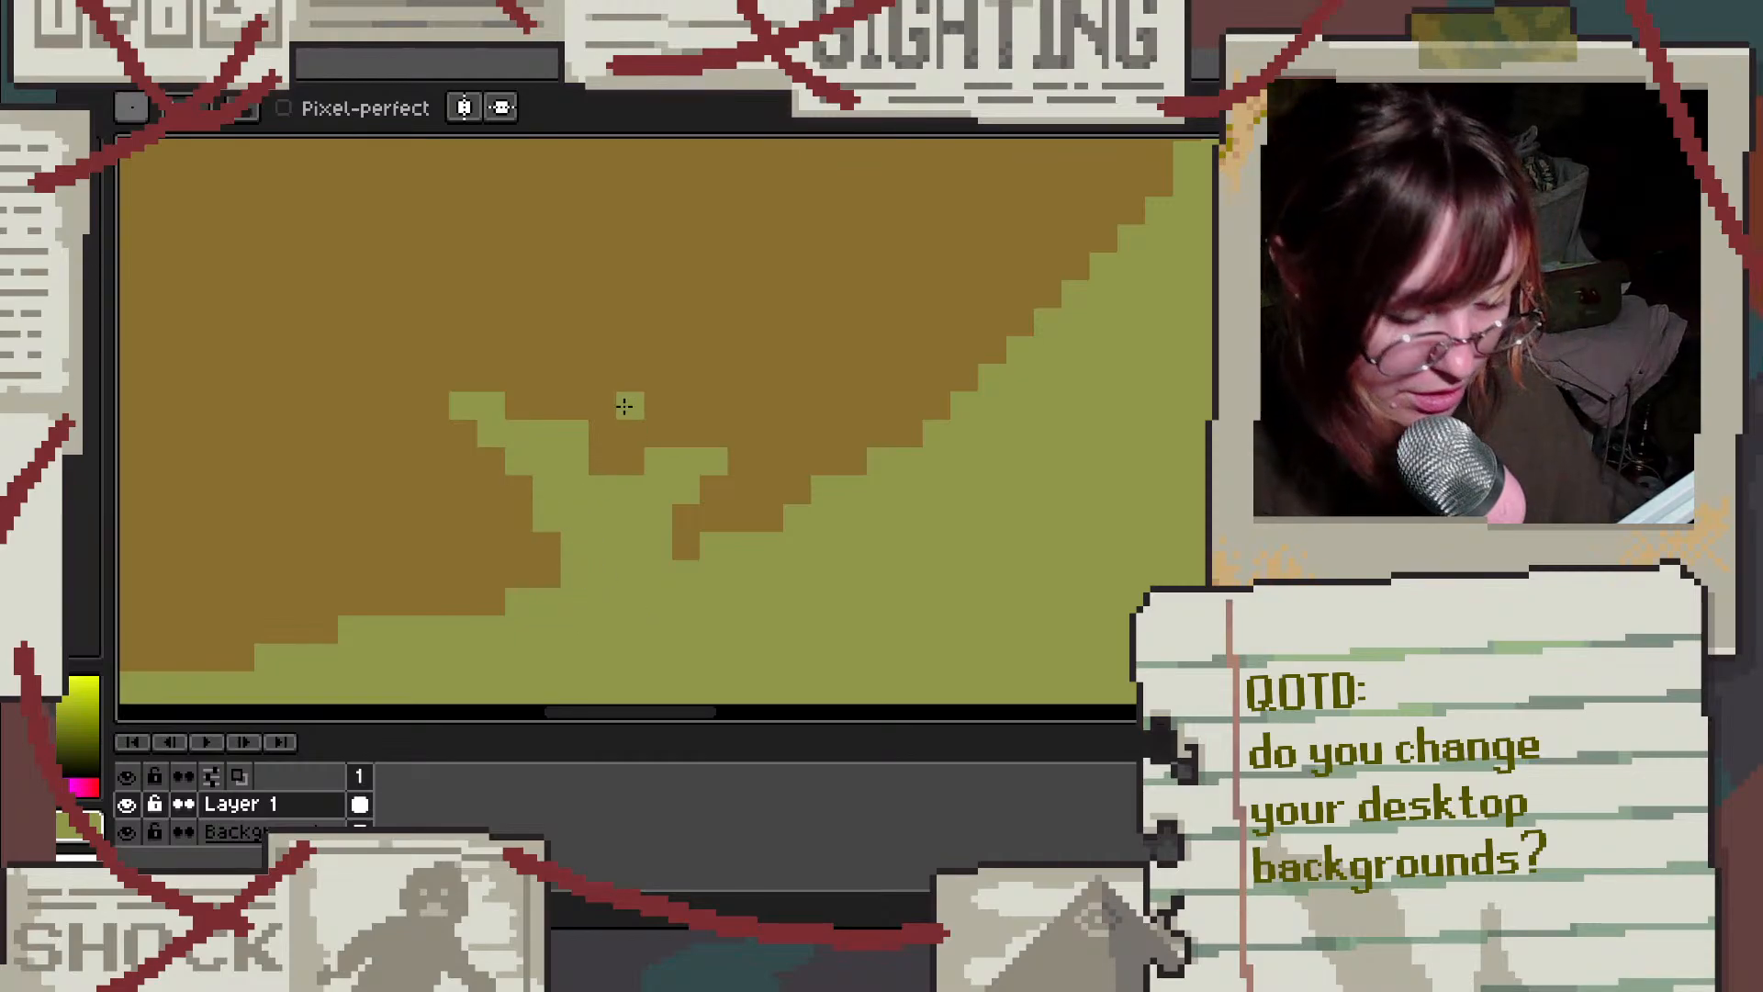
pyautogui.keyDown('alt'); pyautogui.click(618, 377); pyautogui.keyUp('alt')
pyautogui.moveTo(582, 425); pyautogui.dragTo(504, 393)
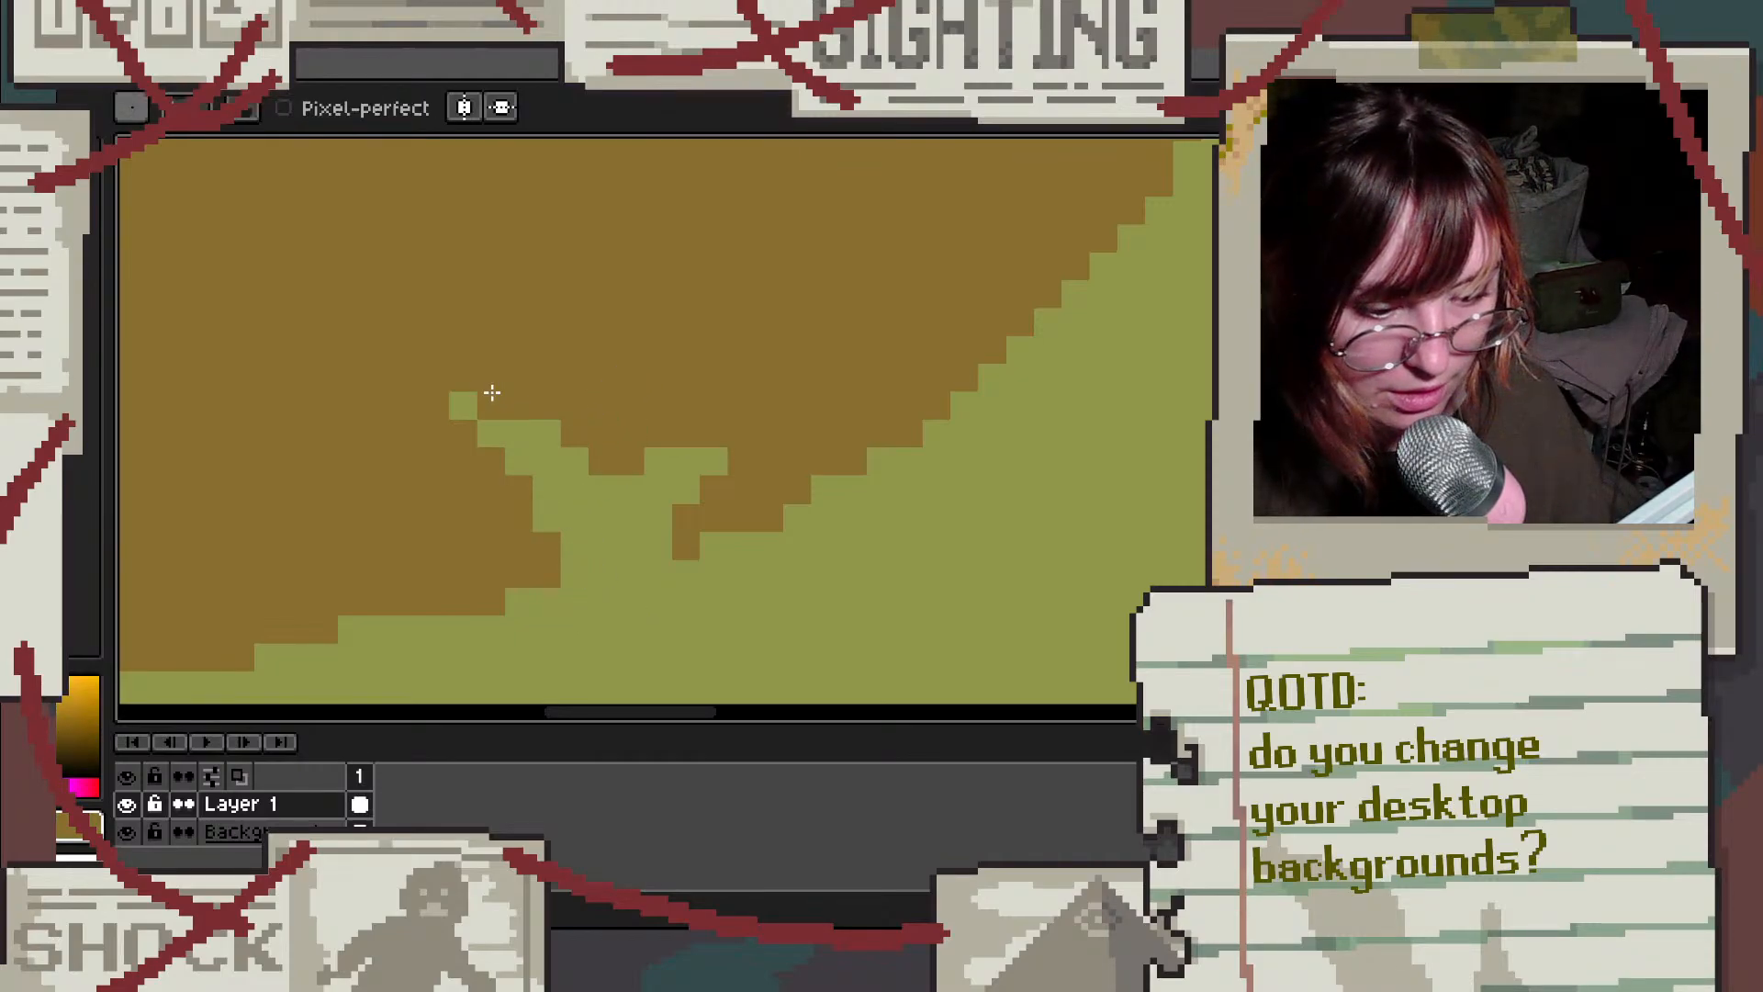
pyautogui.click(640, 461)
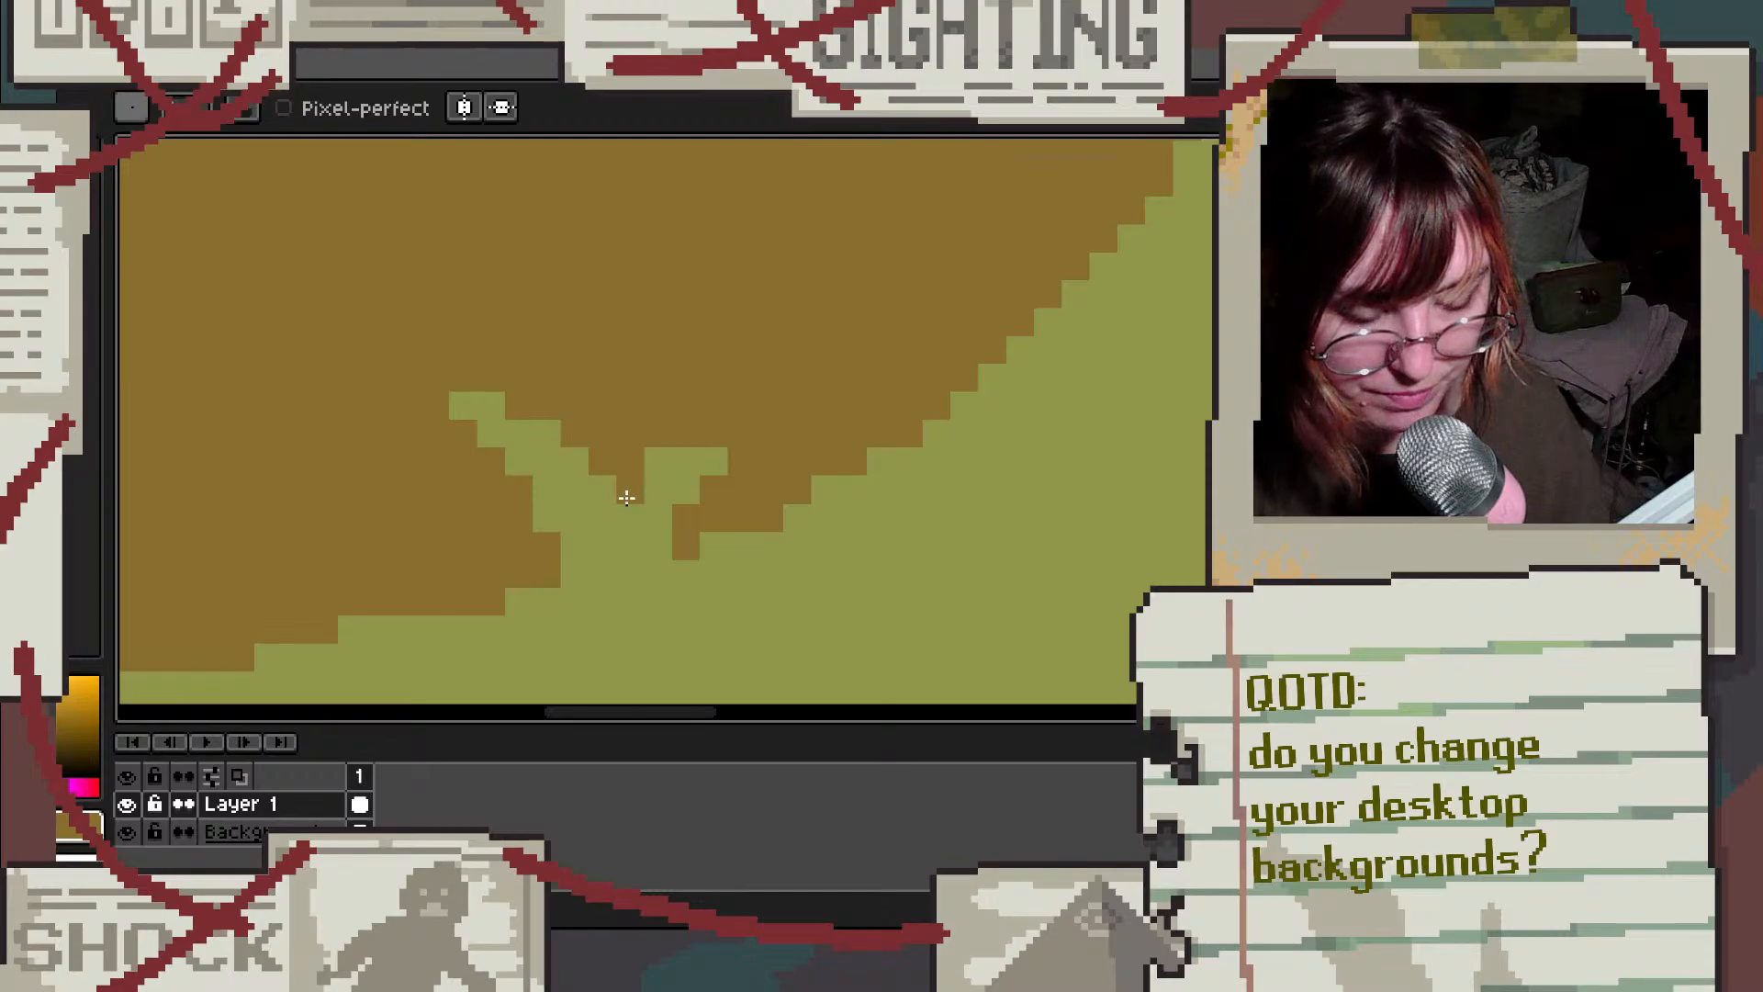
# Step: Sample the green again and add a short left-leaning blade at the left side of the newest tuft
pyautogui.scroll(-2, 662, 423)
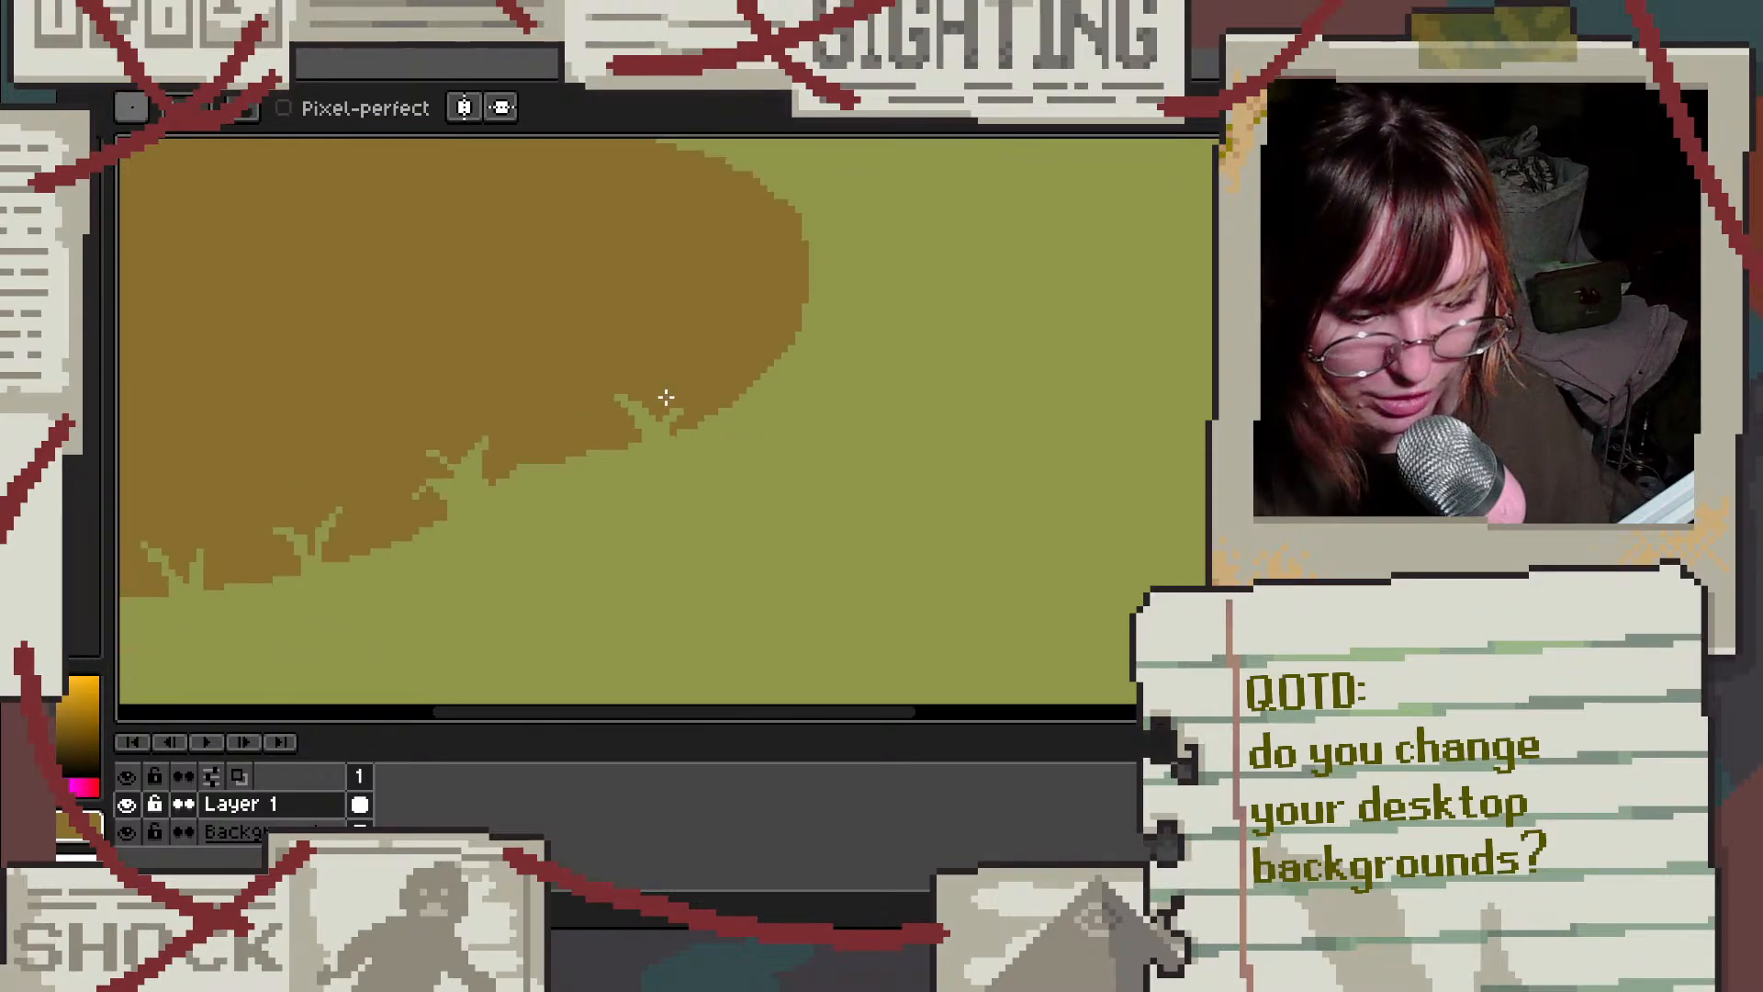
pyautogui.scroll(-3, 689, 367)
pyautogui.scroll(5, 672, 351)
pyautogui.scroll(-1, 718, 620)
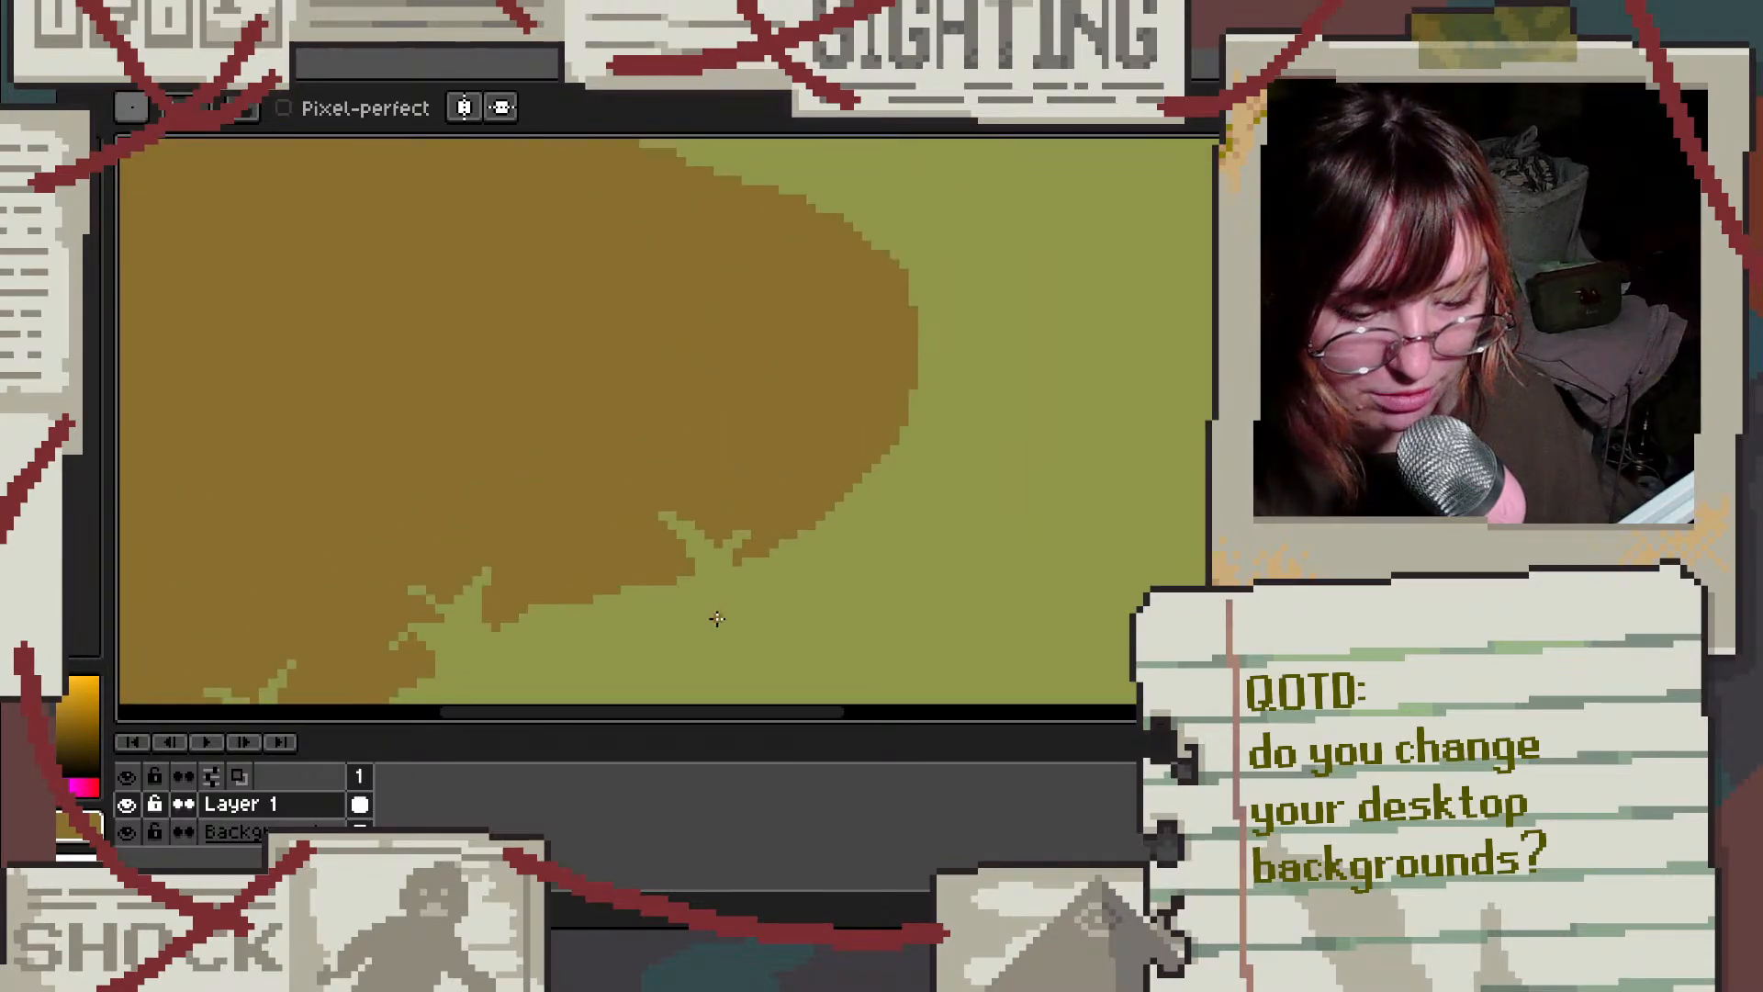
pyautogui.scroll(4, 711, 620)
pyautogui.press('alt')
pyautogui.keyDown('alt'); pyautogui.click(713, 555); pyautogui.keyUp('alt')
pyautogui.moveTo(537, 395); pyautogui.dragTo(594, 482)
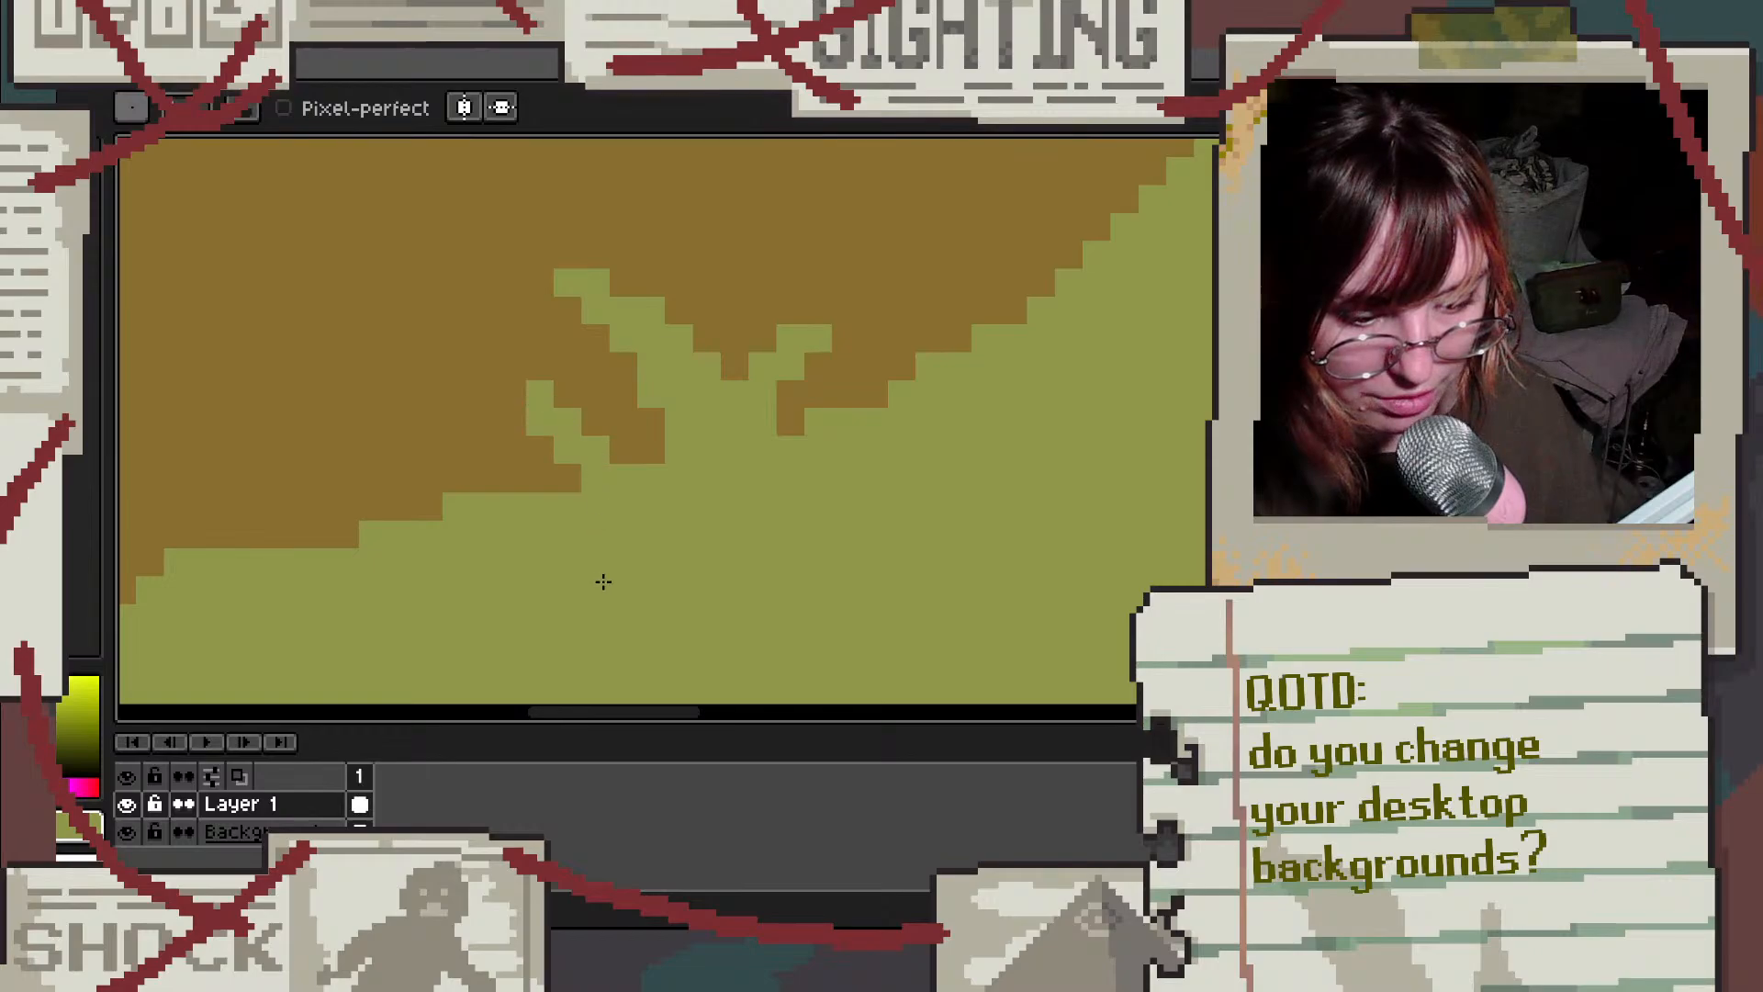
pyautogui.moveTo(542, 427); pyautogui.dragTo(589, 506)
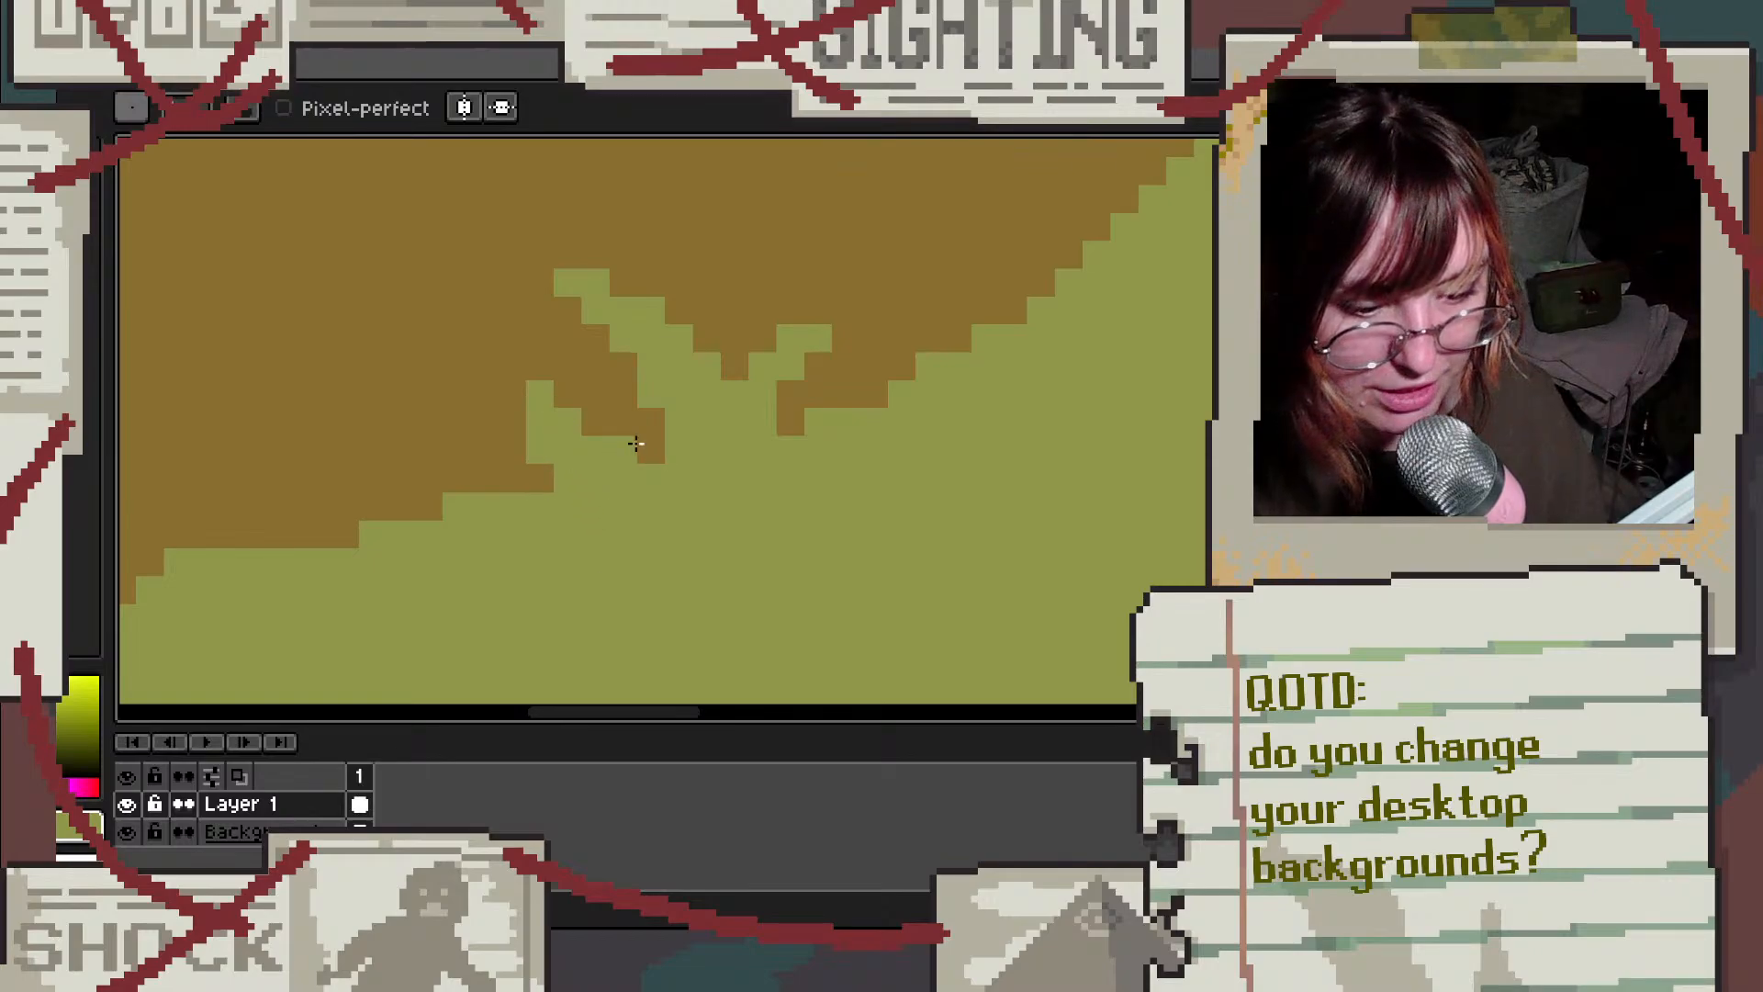
# Step: Draw a left-drooping blade and a tall upright blade with a thickened base on the patch's lower-right curve
pyautogui.scroll(-4, 909, 498)
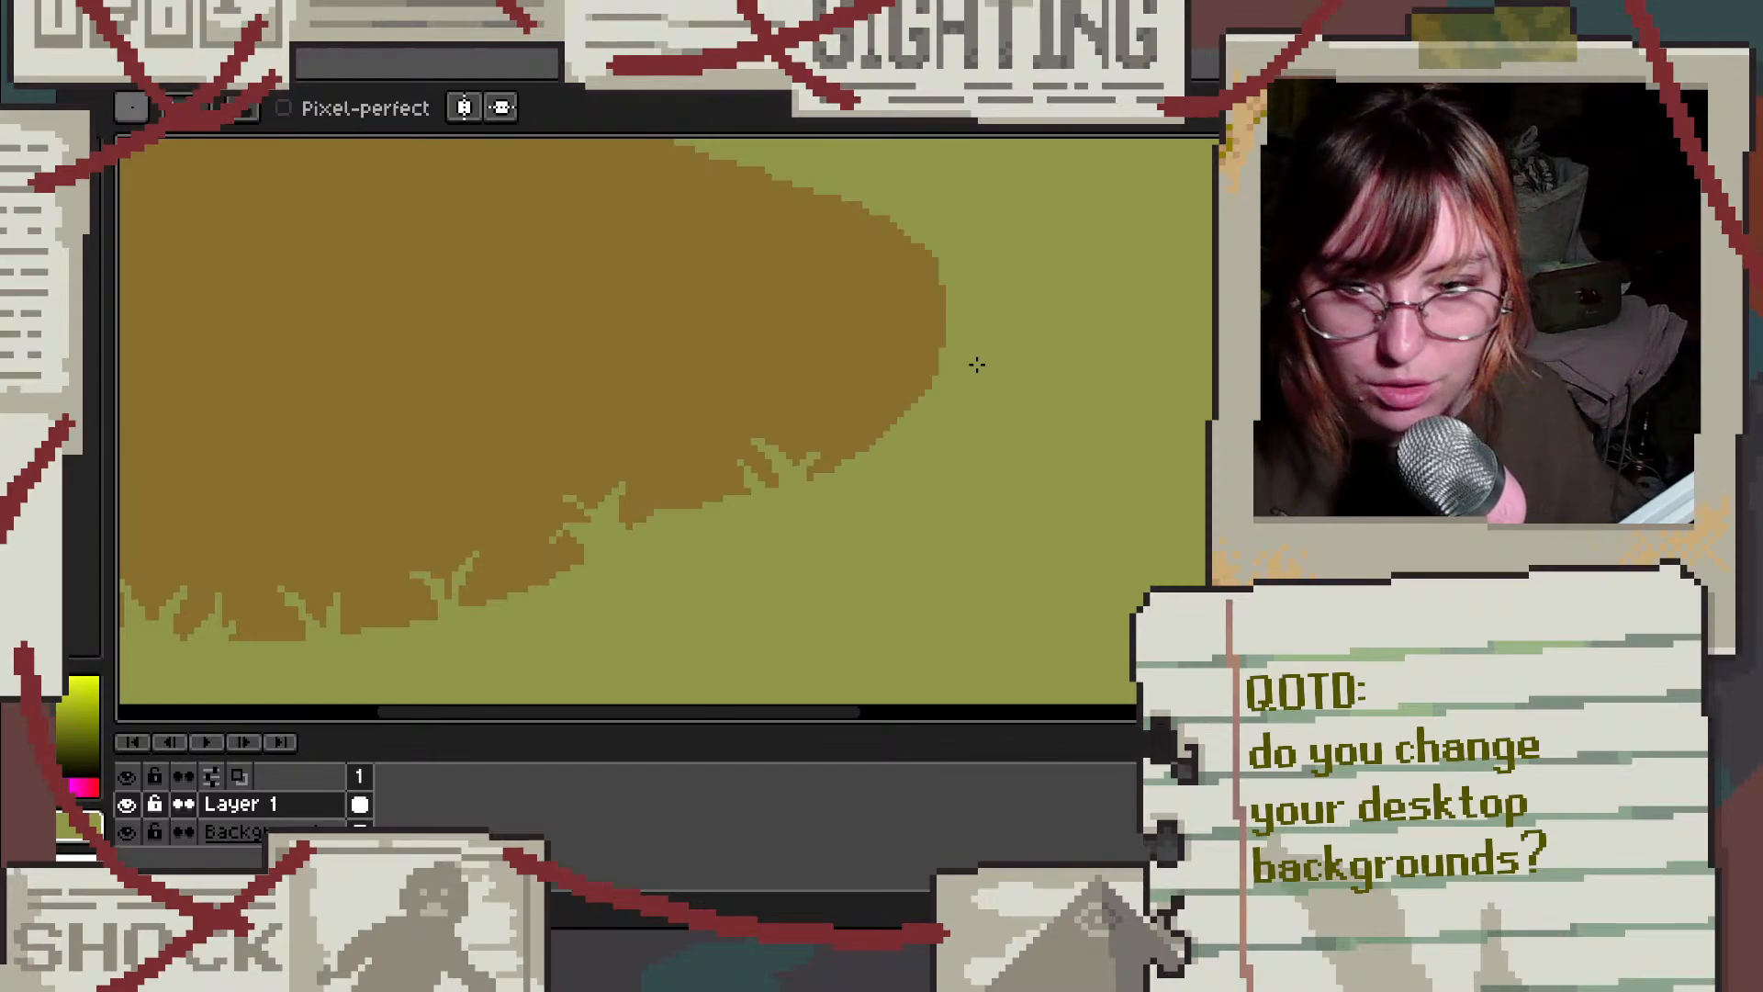
pyautogui.scroll(2, 959, 384)
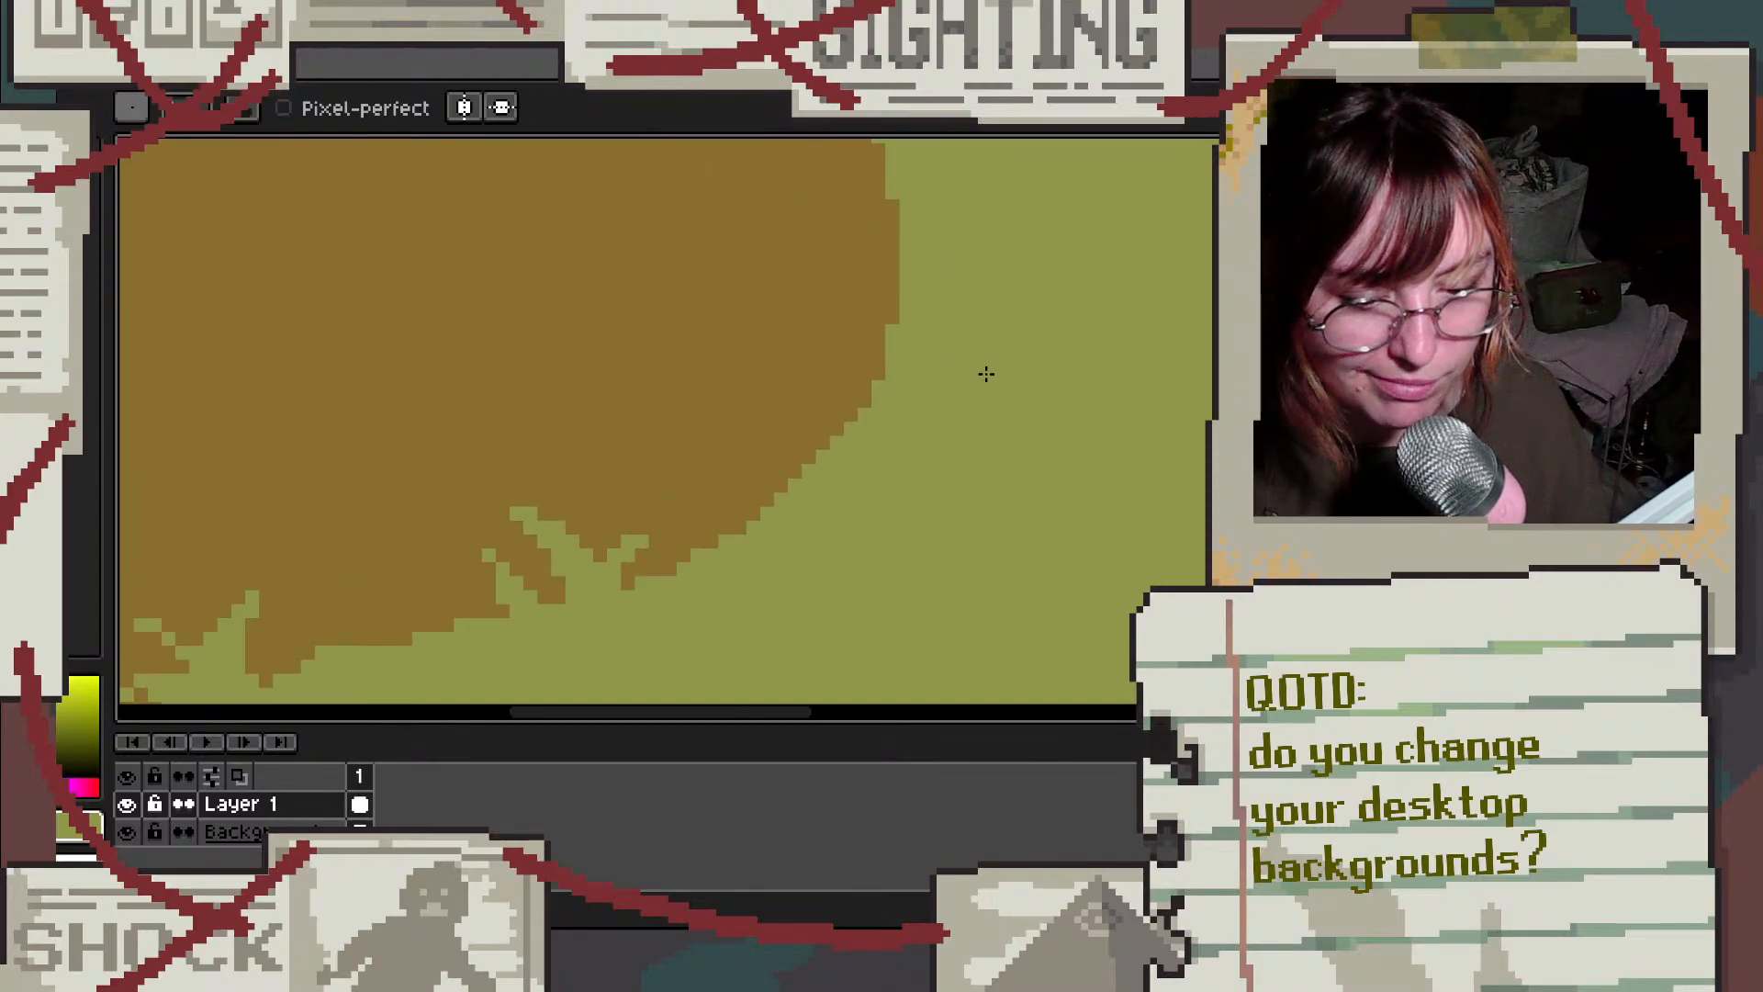
pyautogui.scroll(1, 905, 577)
pyautogui.moveTo(660, 430)
pyautogui.mouseDown()
pyautogui.moveTo(684, 396)
pyautogui.moveTo(814, 436)
pyautogui.moveTo(816, 462)
pyautogui.moveTo(663, 404)
pyautogui.moveTo(698, 403)
pyautogui.moveTo(764, 481)
pyautogui.moveTo(708, 395)
pyautogui.moveTo(789, 423)
pyautogui.moveTo(738, 409)
pyautogui.moveTo(754, 423)
pyautogui.moveTo(649, 438)
pyautogui.mouseUp()
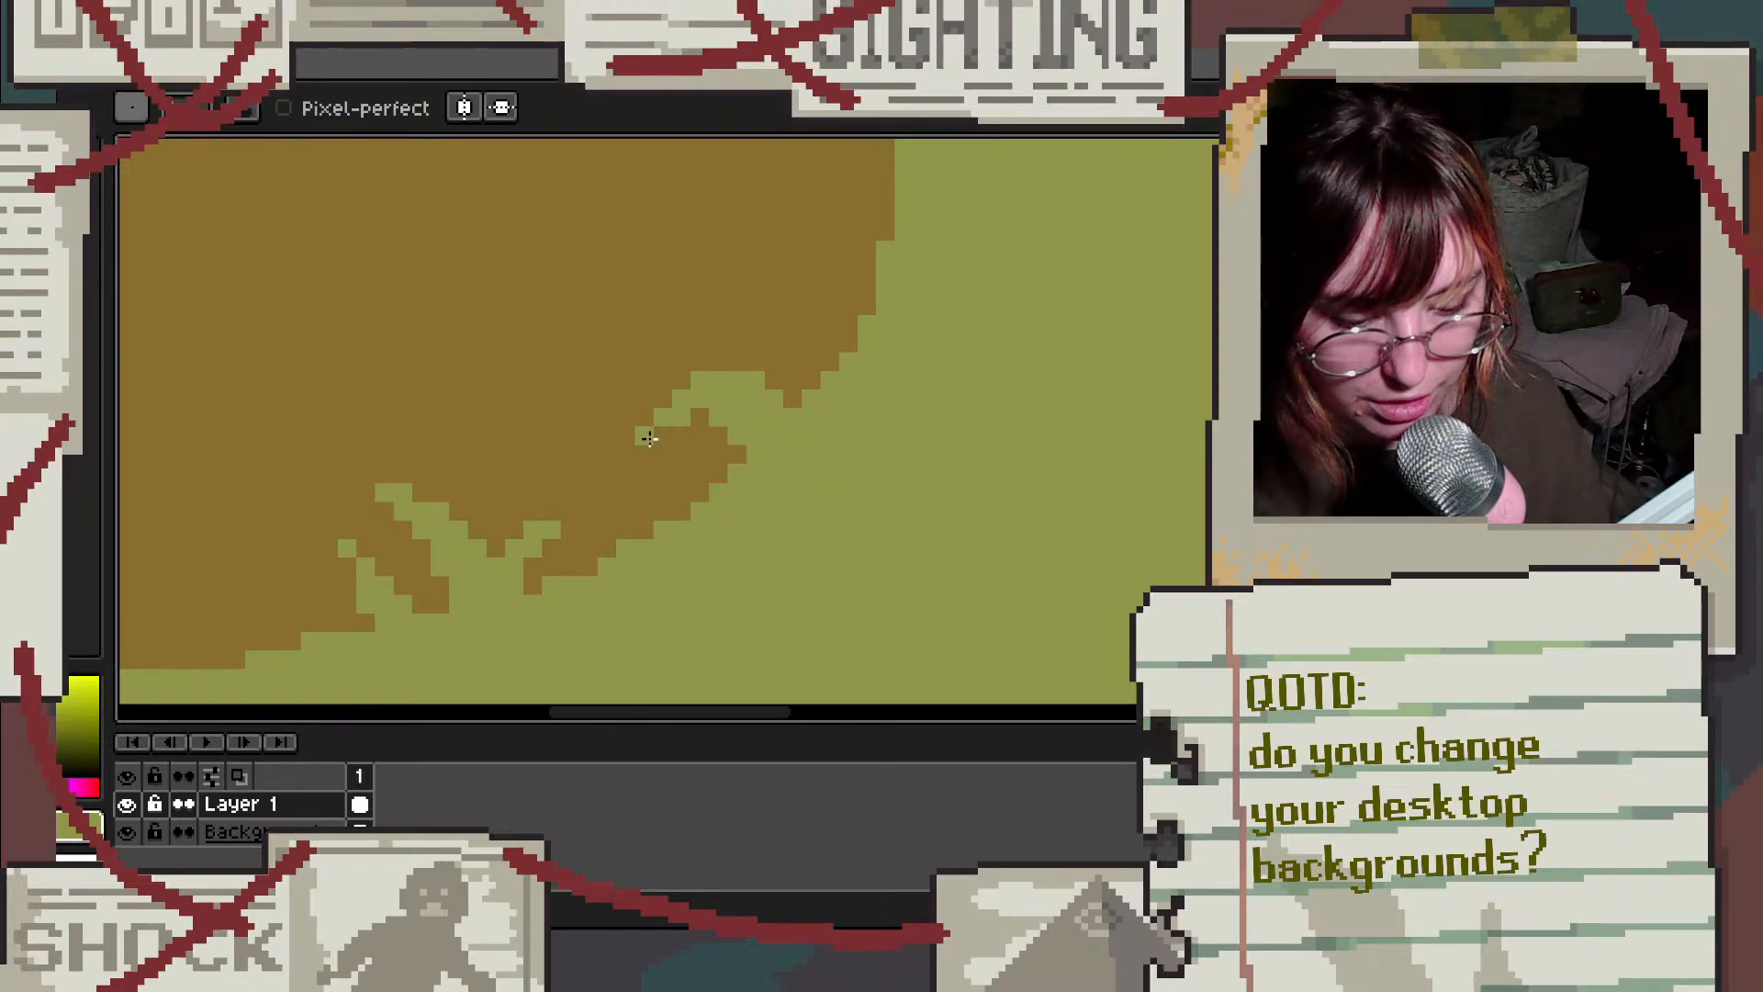
pyautogui.moveTo(793, 250); pyautogui.dragTo(795, 487)
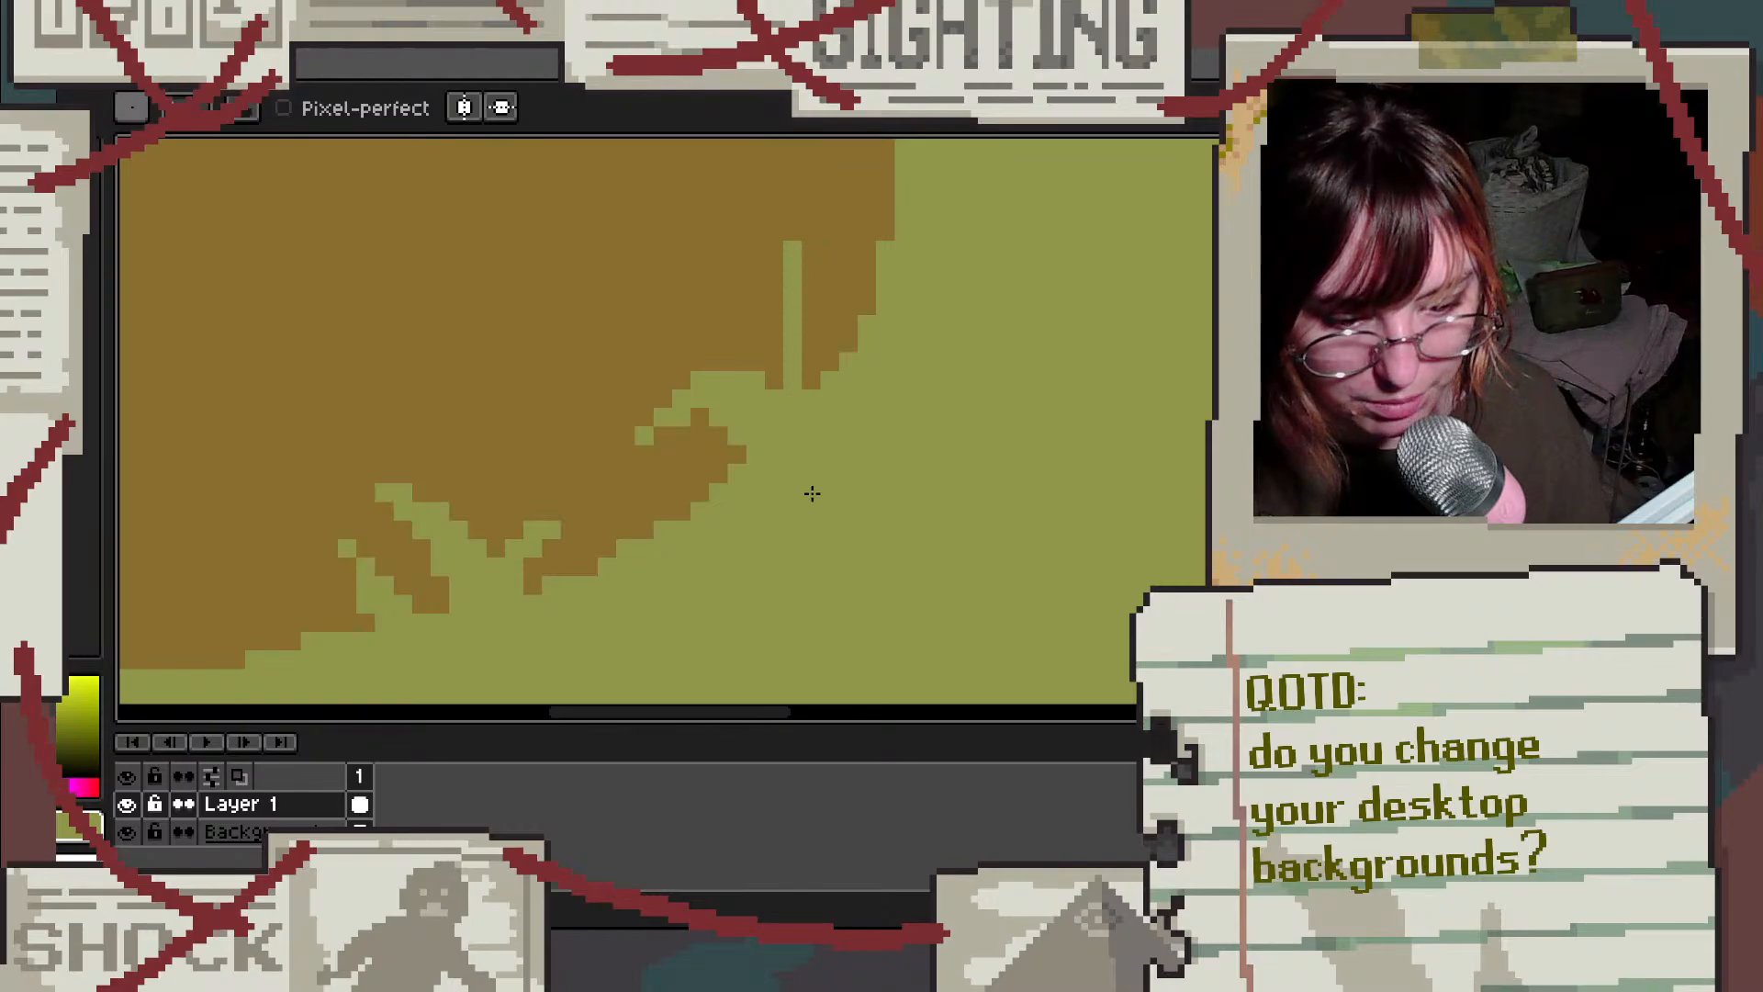
pyautogui.click(760, 270)
pyautogui.moveTo(762, 271)
pyautogui.mouseDown()
pyautogui.moveTo(789, 401)
pyautogui.moveTo(805, 329)
pyautogui.moveTo(833, 371)
pyautogui.mouseUp()
pyautogui.scroll(-2, 823, 445)
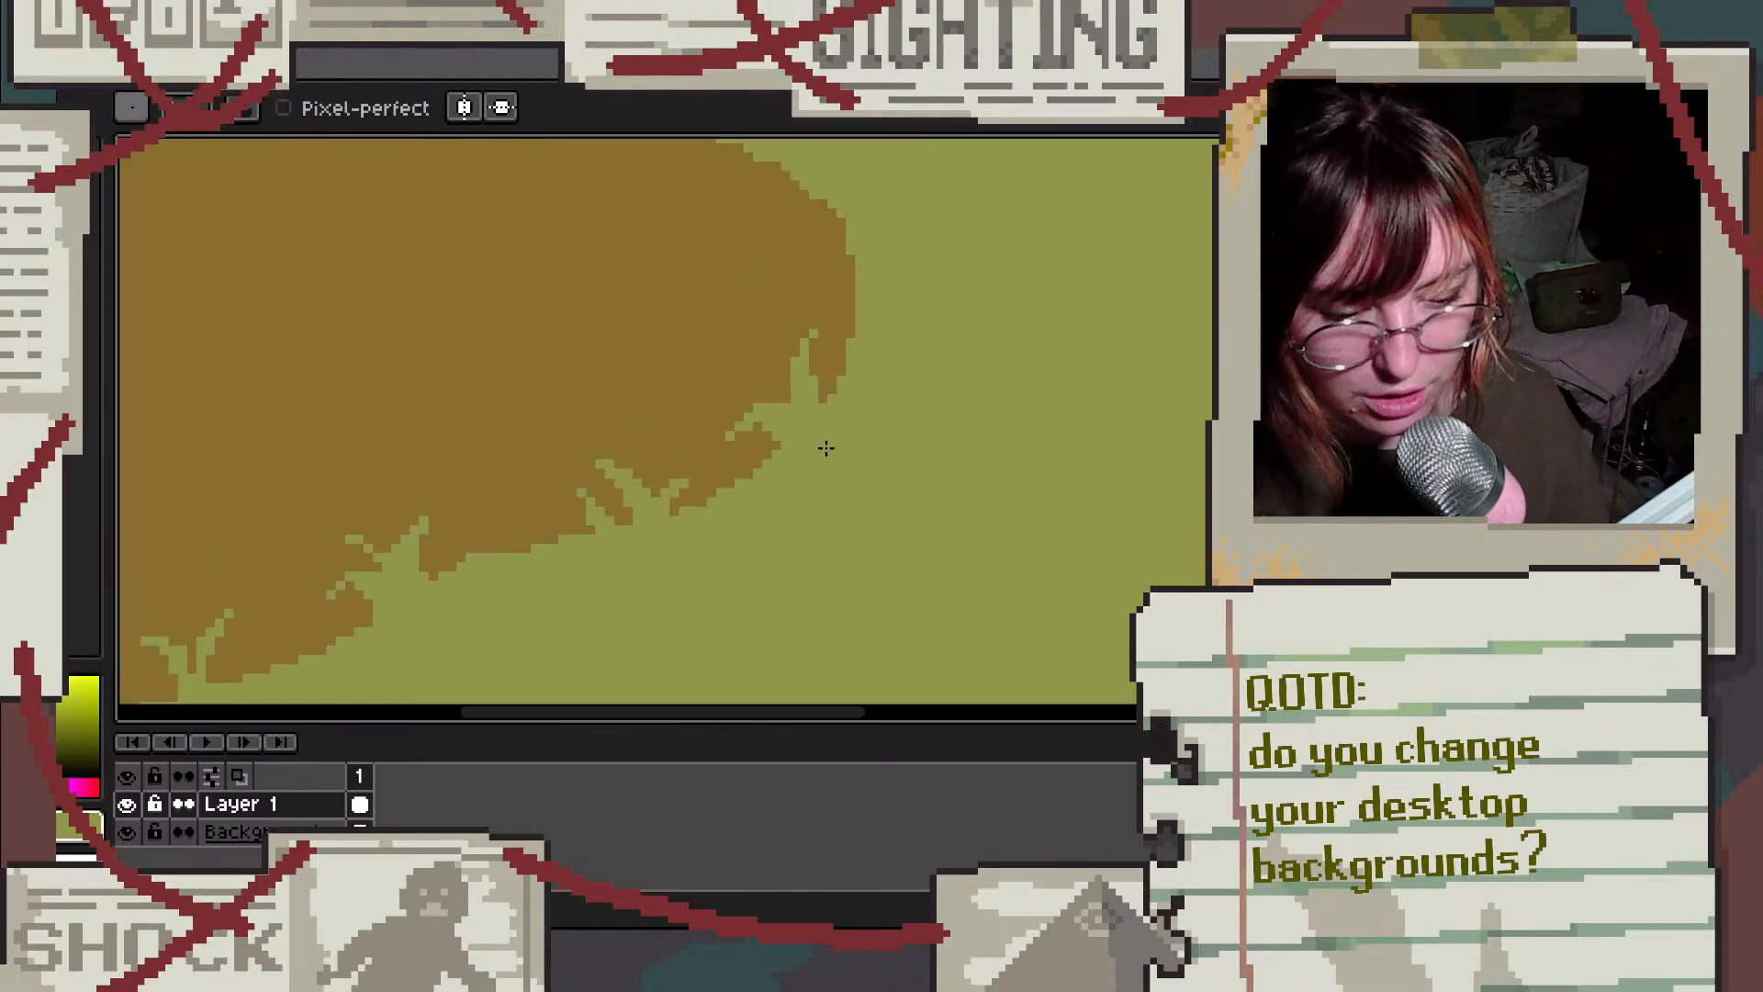
pyautogui.scroll(2, 745, 317)
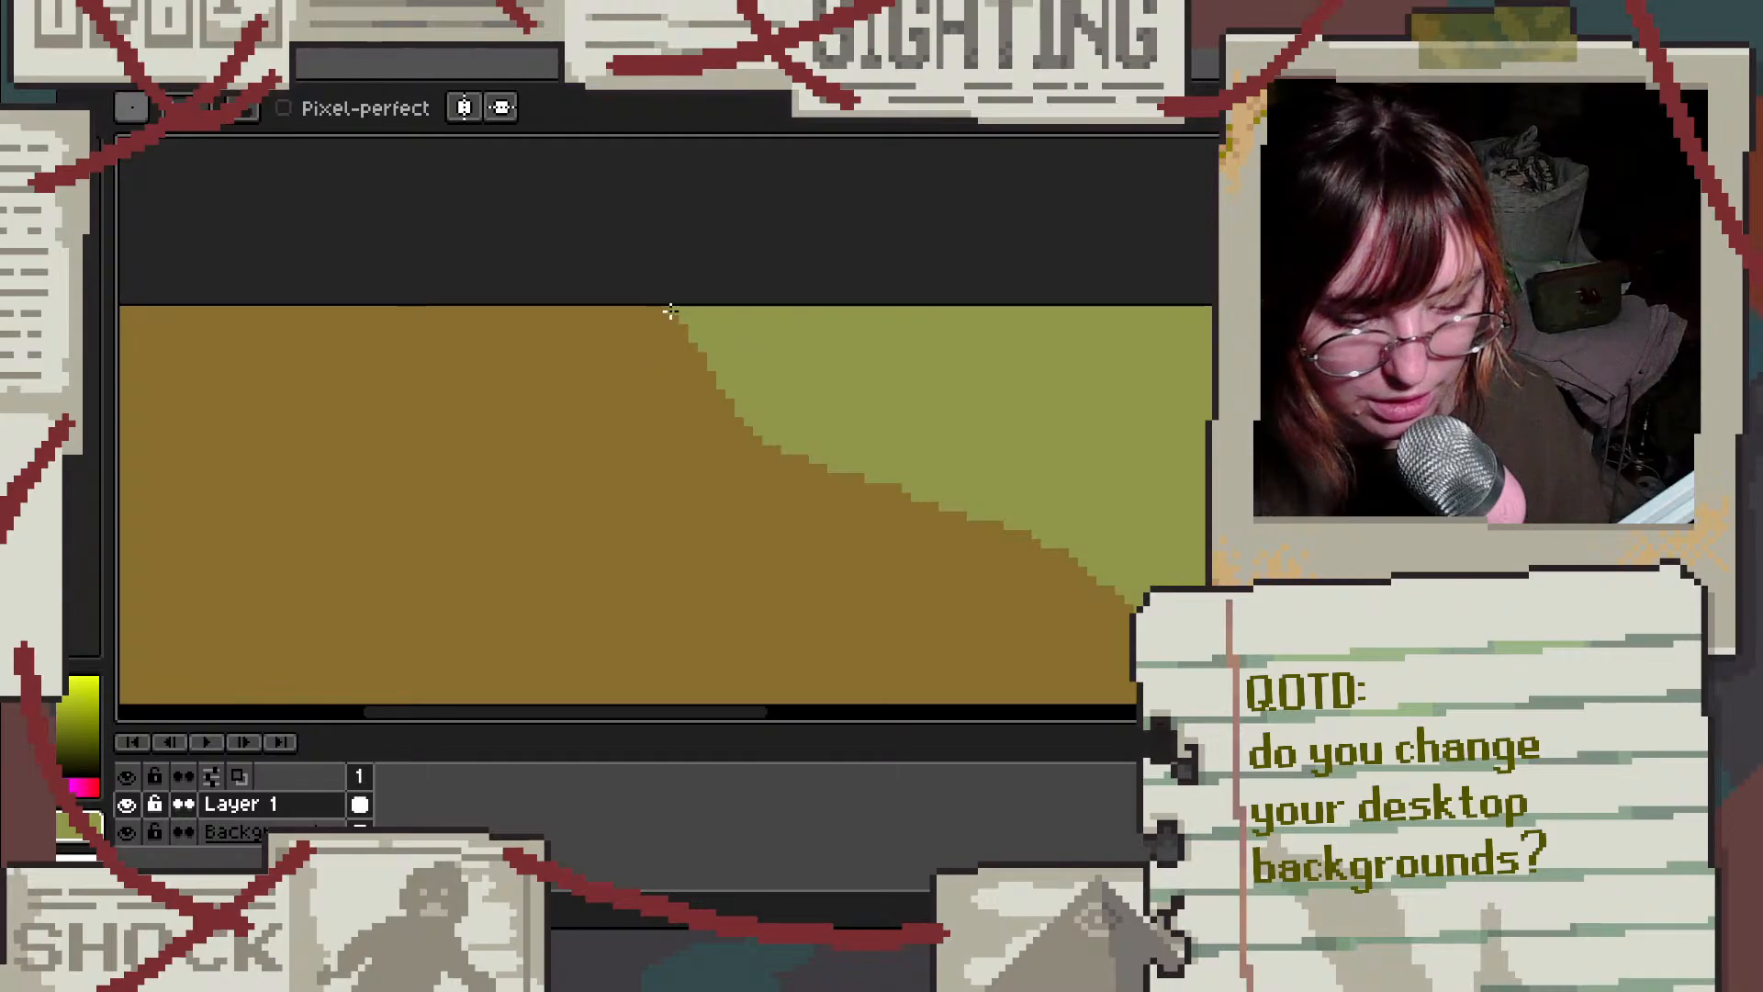
pyautogui.scroll(2, 670, 311)
pyautogui.moveTo(751, 422)
pyautogui.mouseDown()
pyautogui.moveTo(668, 412)
pyautogui.moveTo(573, 450)
pyautogui.mouseUp()
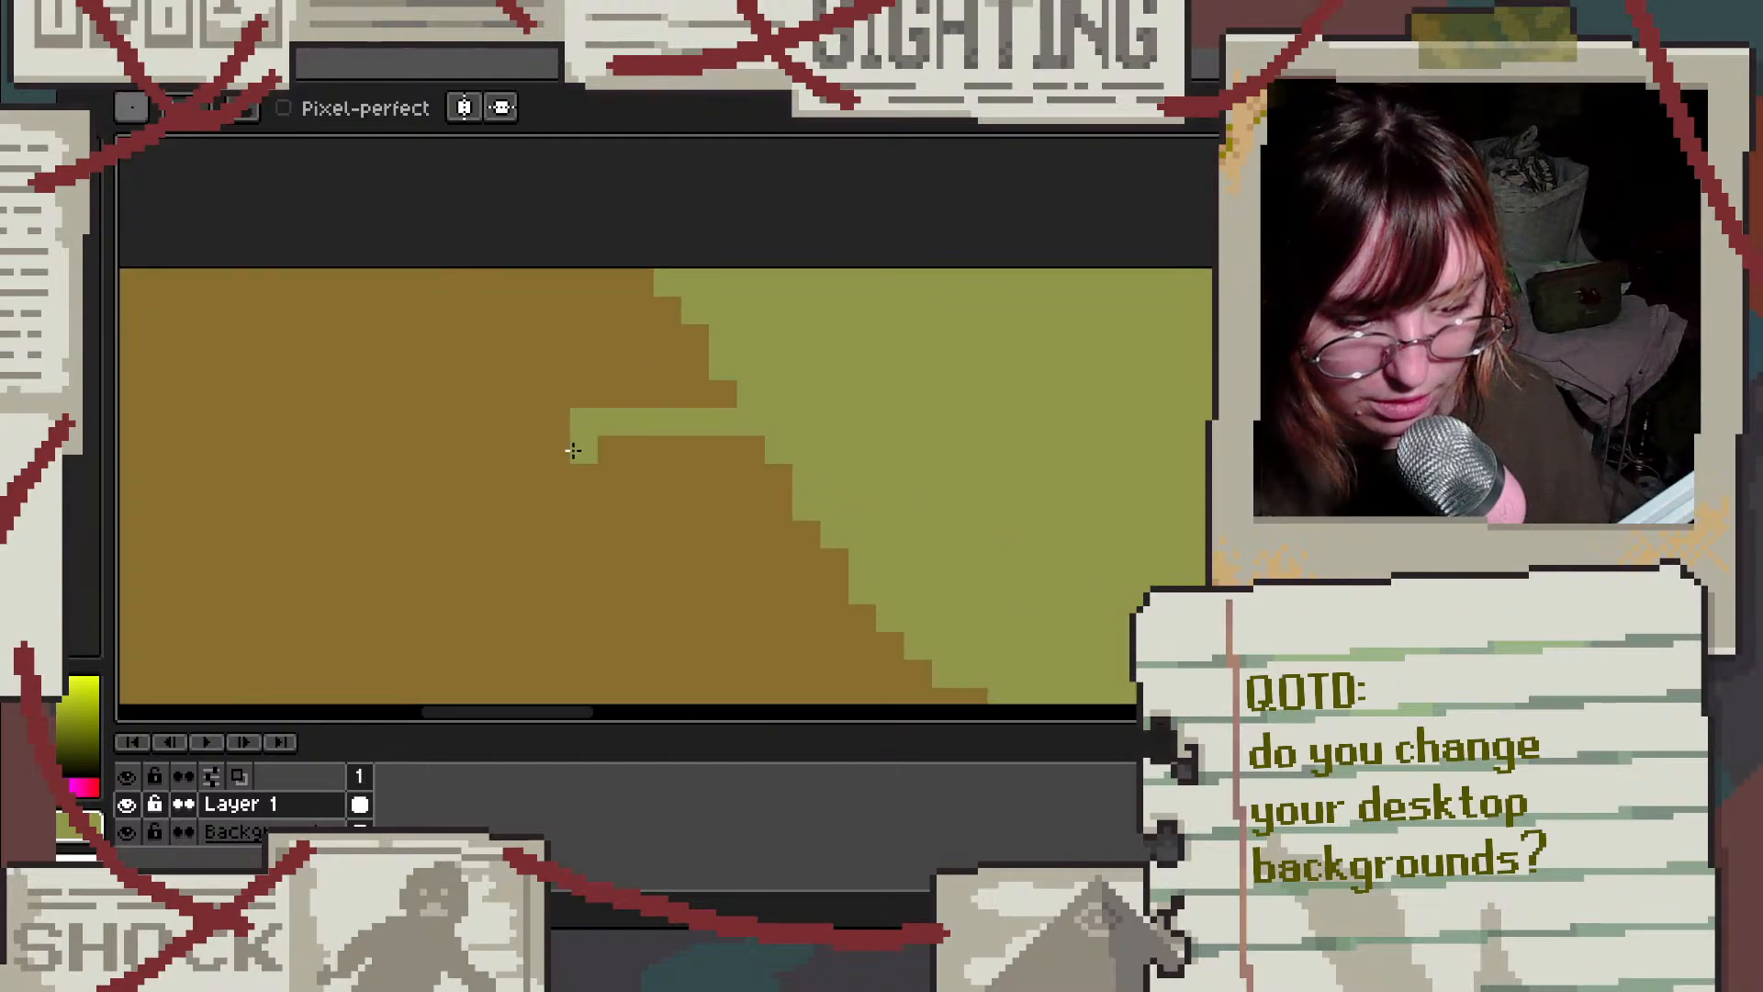
pyautogui.click(751, 450)
pyautogui.hotkey('ctrl', 'z')
pyautogui.hotkey('ctrl', 'z')
# Step: Draw a left-hooking green blade with a thick base on the mud patch's upper-right edge, near the top of the canvas
pyautogui.moveTo(752, 449)
pyautogui.mouseDown()
pyautogui.moveTo(668, 474)
pyautogui.moveTo(785, 512)
pyautogui.mouseUp()
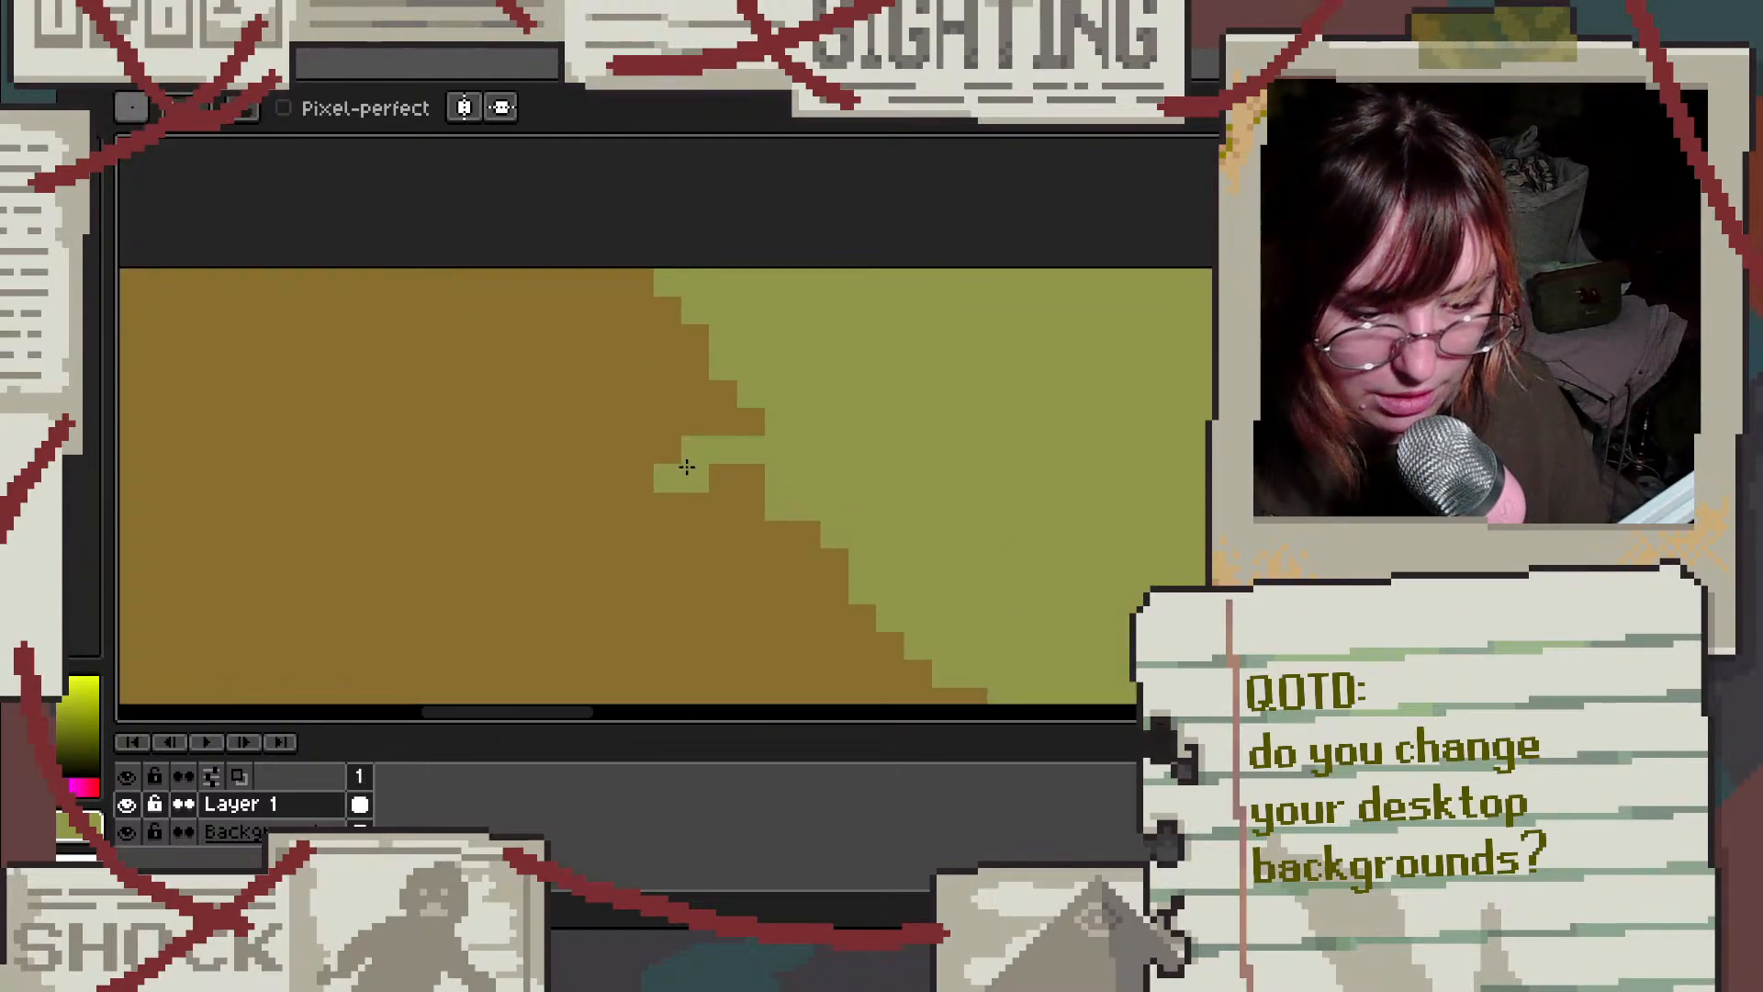
pyautogui.moveTo(695, 423)
pyautogui.mouseDown()
pyautogui.moveTo(787, 421)
pyautogui.moveTo(752, 421)
pyautogui.moveTo(677, 453)
pyautogui.mouseUp()
pyautogui.click(751, 421)
pyautogui.hotkey('ctrl', 'z')
pyautogui.click(671, 450)
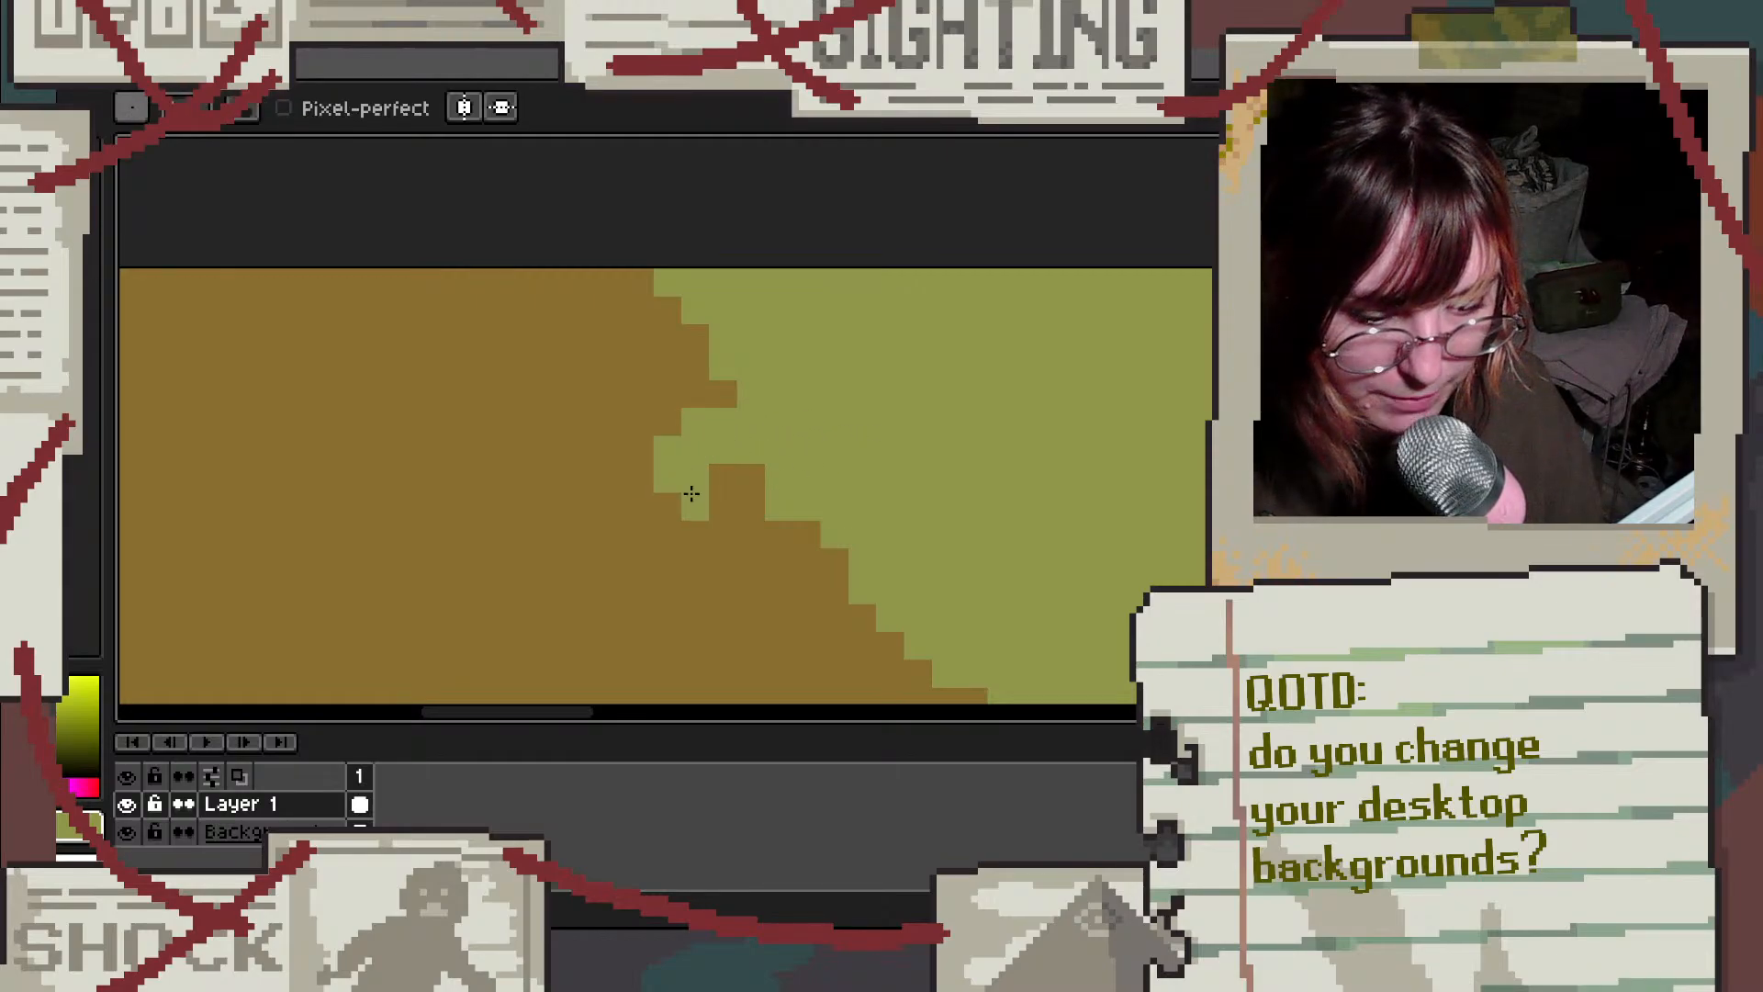
pyautogui.click(645, 507)
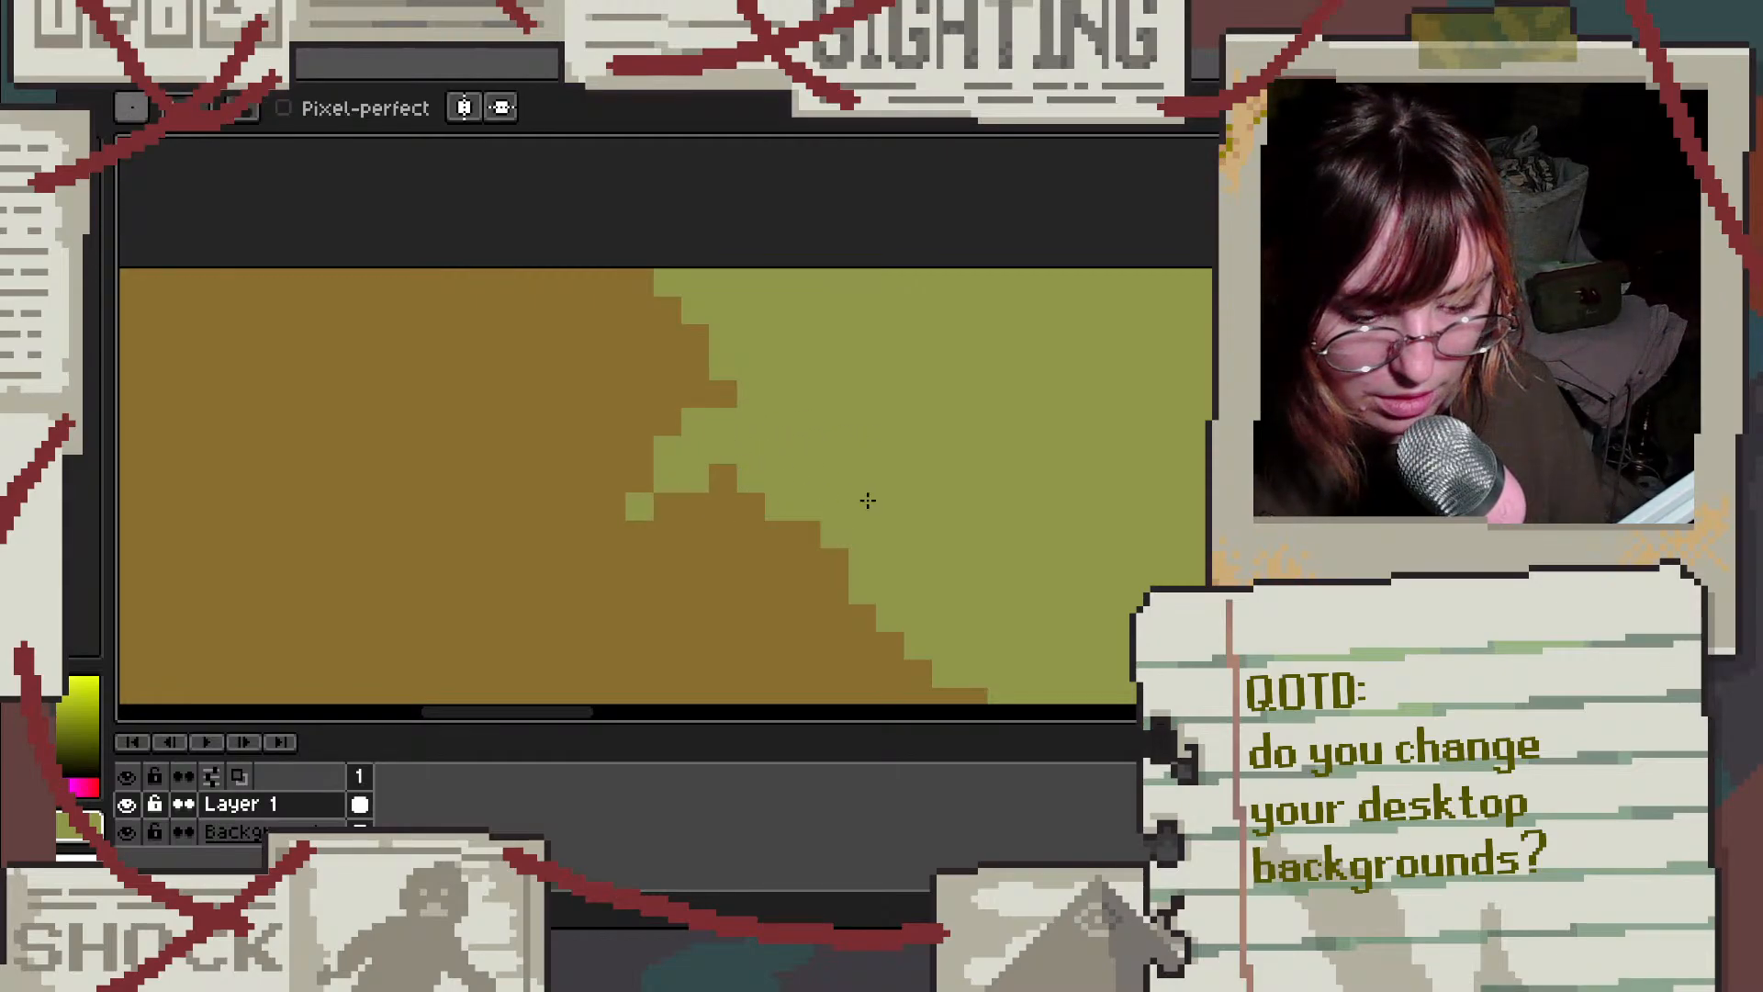
pyautogui.scroll(-2, 867, 501)
pyautogui.scroll(2, 900, 492)
pyautogui.scroll(-3, 917, 563)
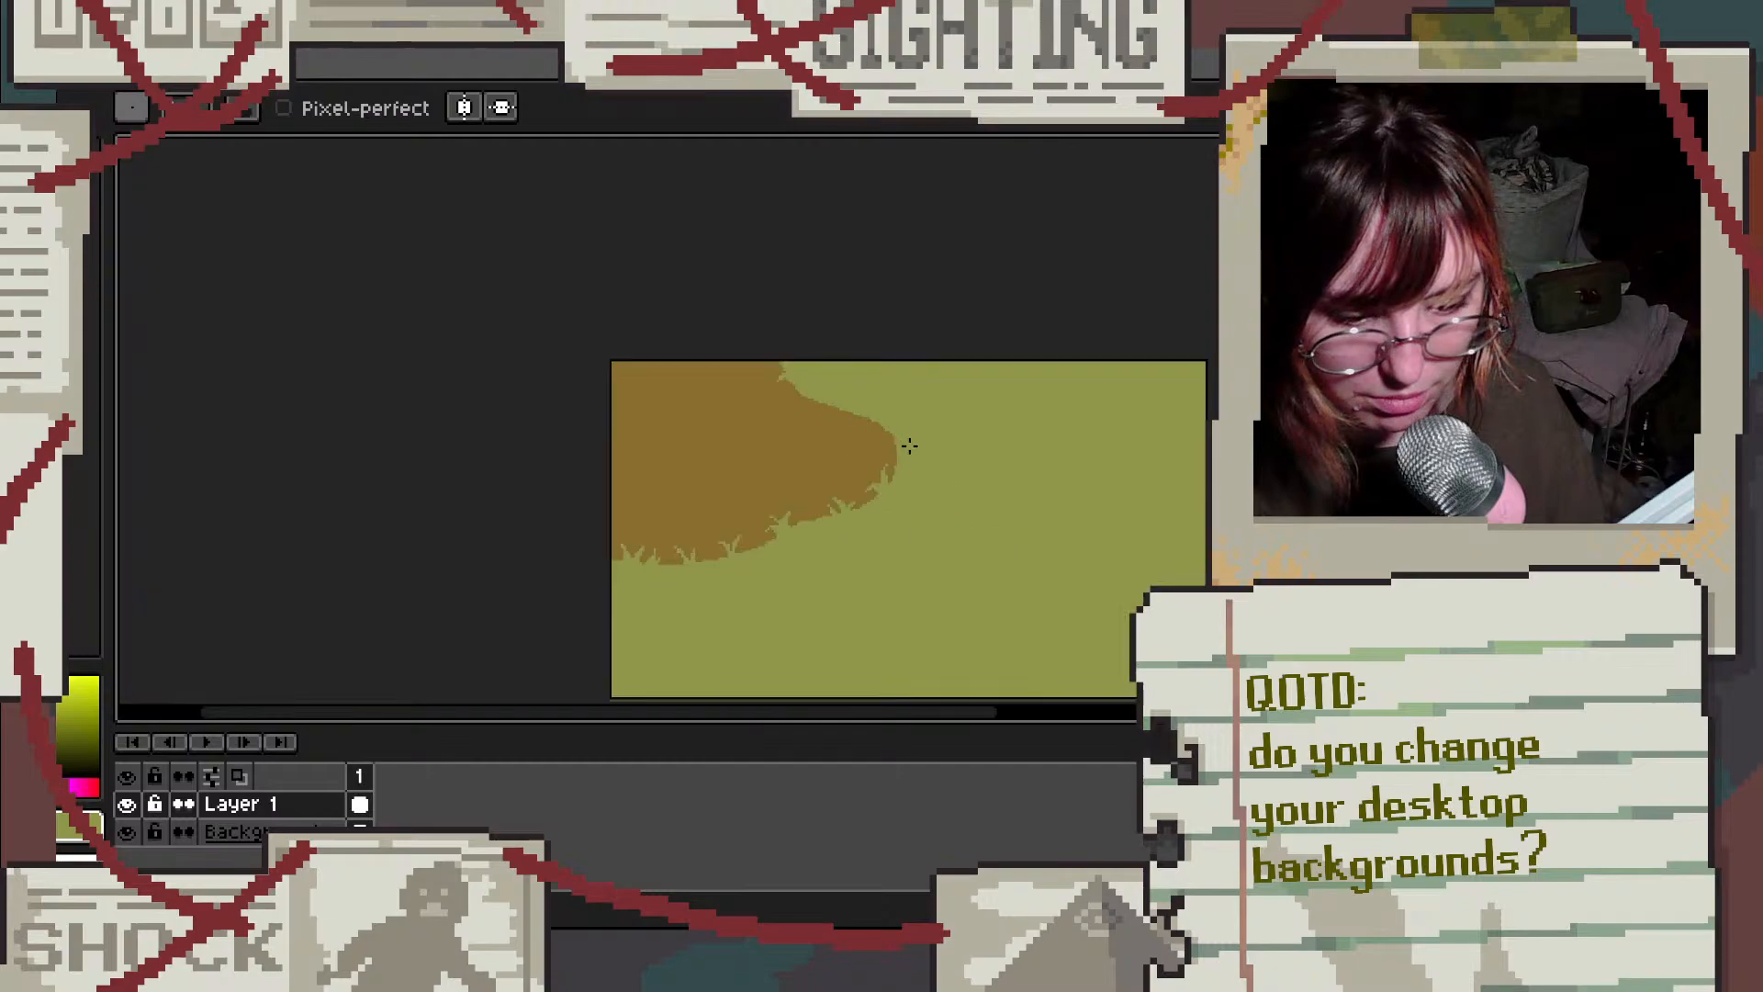
# Step: Add a second small left-hooking green blade just below the first one on the patch's upper-right edge
pyautogui.scroll(5, 909, 445)
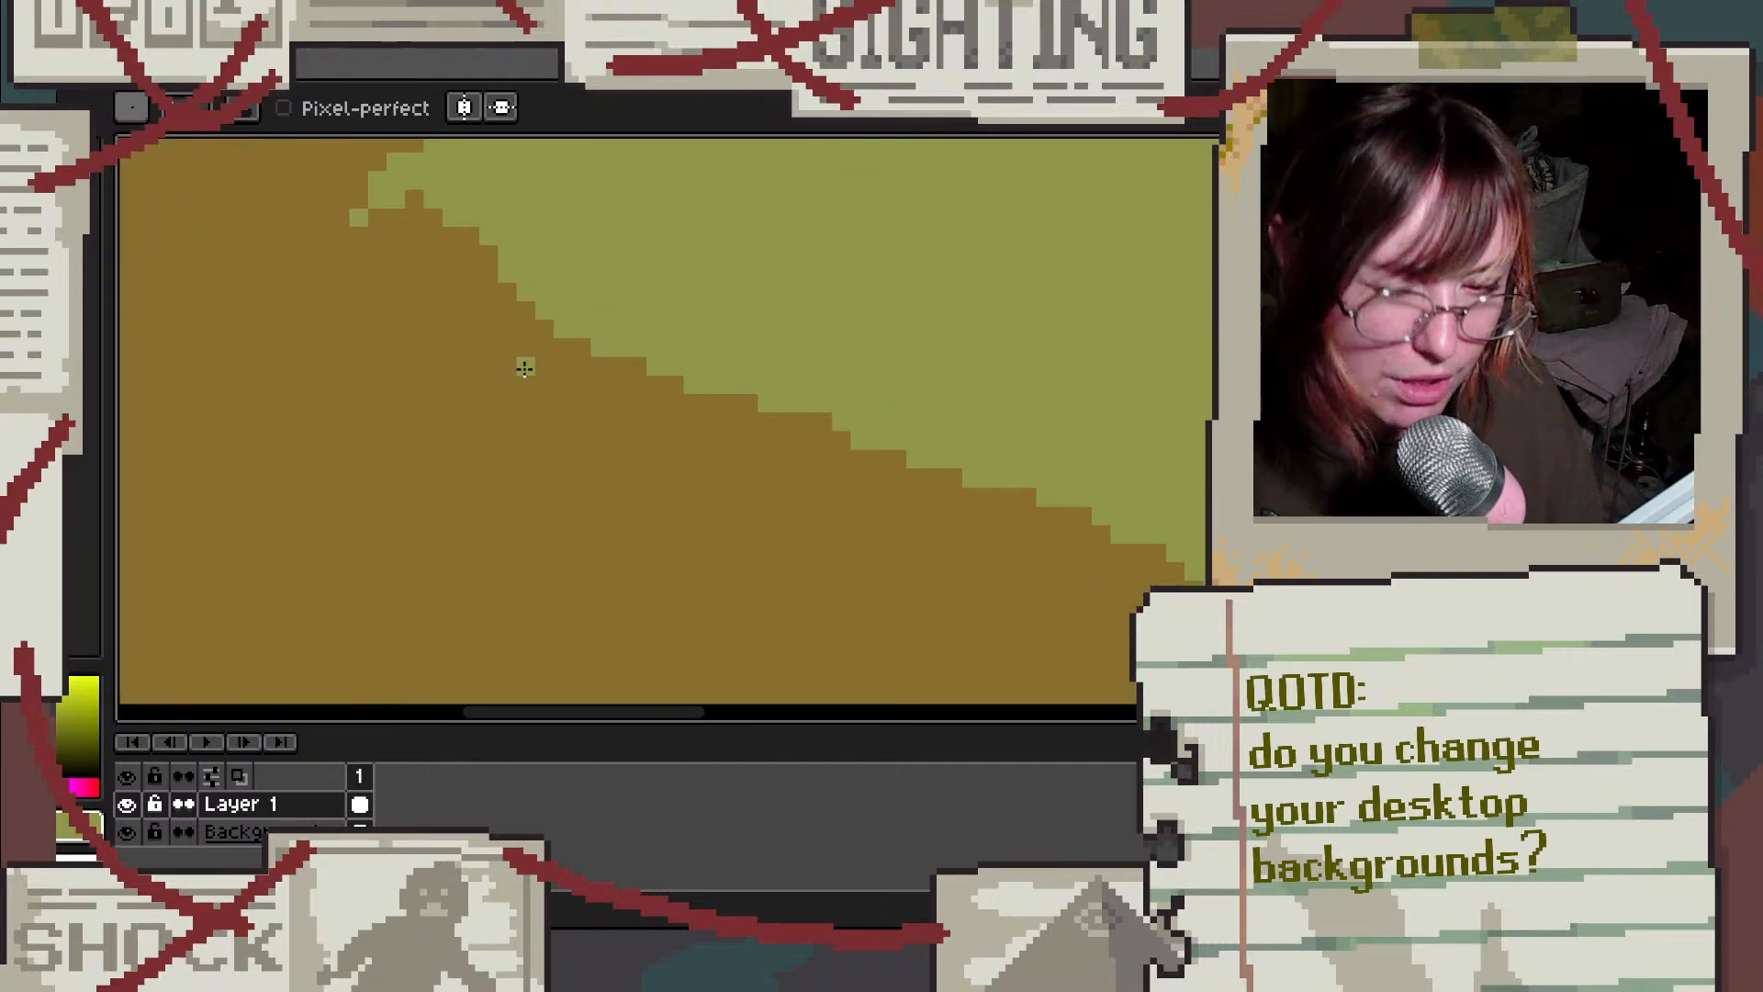
pyautogui.moveTo(488, 346)
pyautogui.mouseDown()
pyautogui.moveTo(598, 333)
pyautogui.moveTo(505, 341)
pyautogui.moveTo(575, 327)
pyautogui.moveTo(527, 307)
pyautogui.moveTo(480, 332)
pyautogui.mouseUp()
pyautogui.scroll(-4, 652, 283)
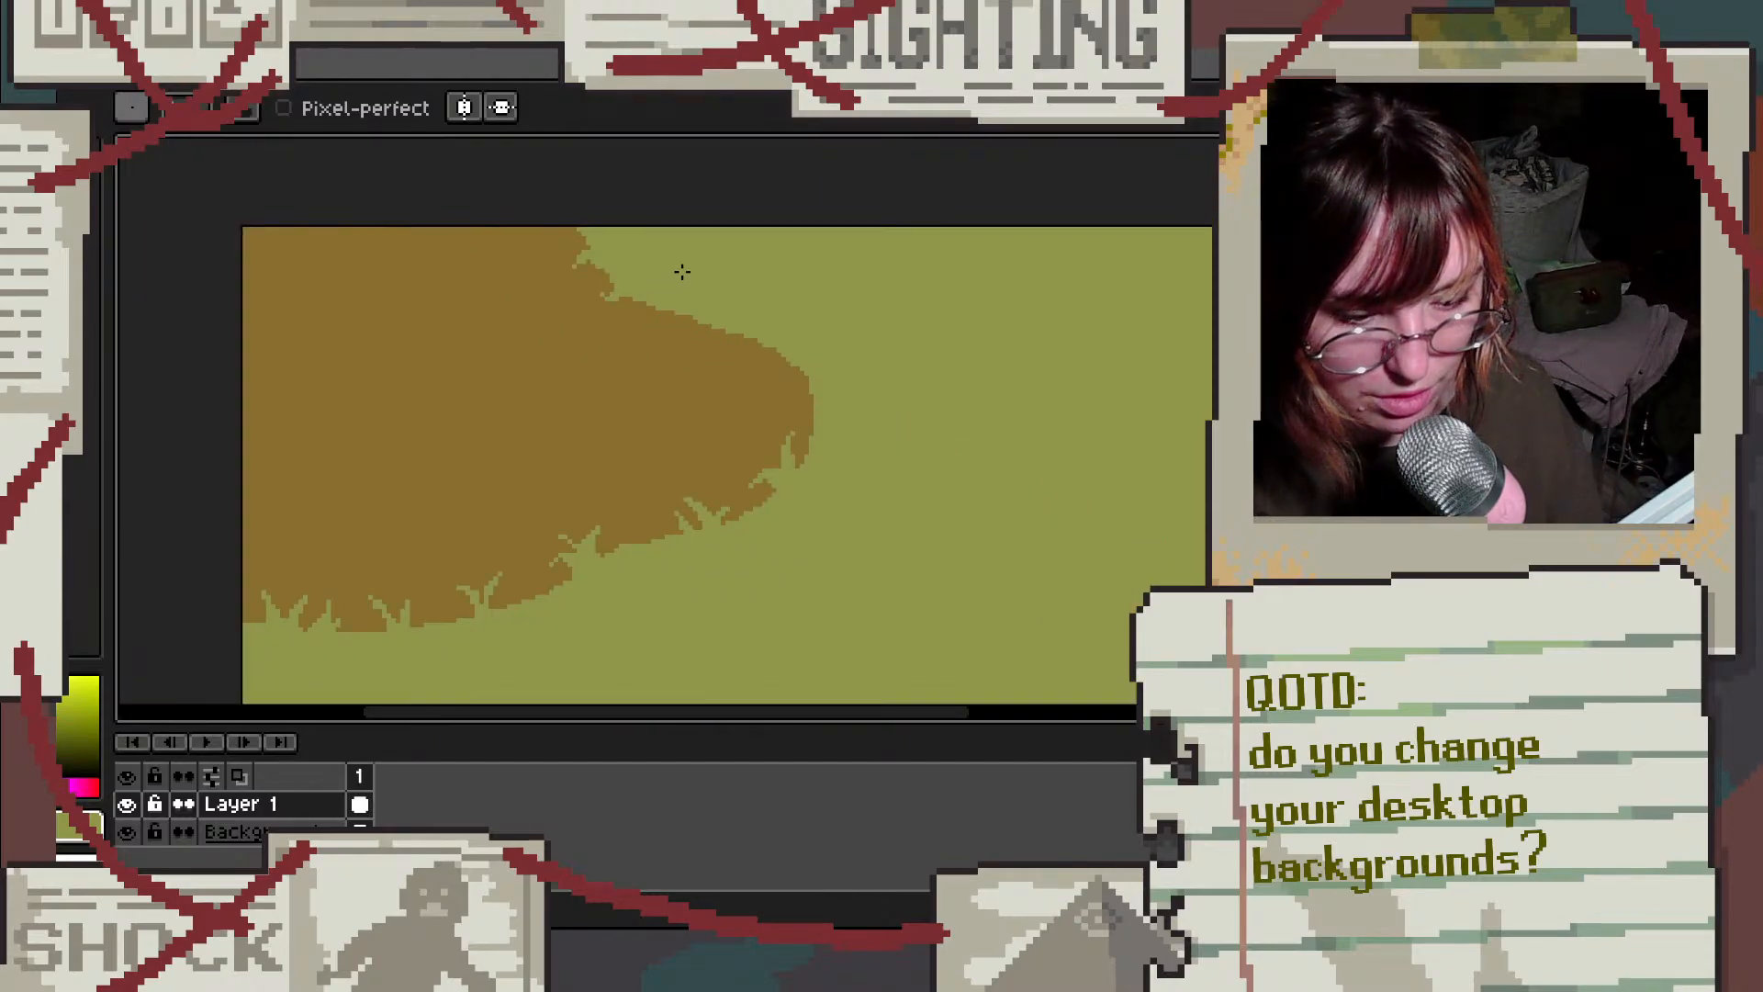
pyautogui.scroll(2, 719, 272)
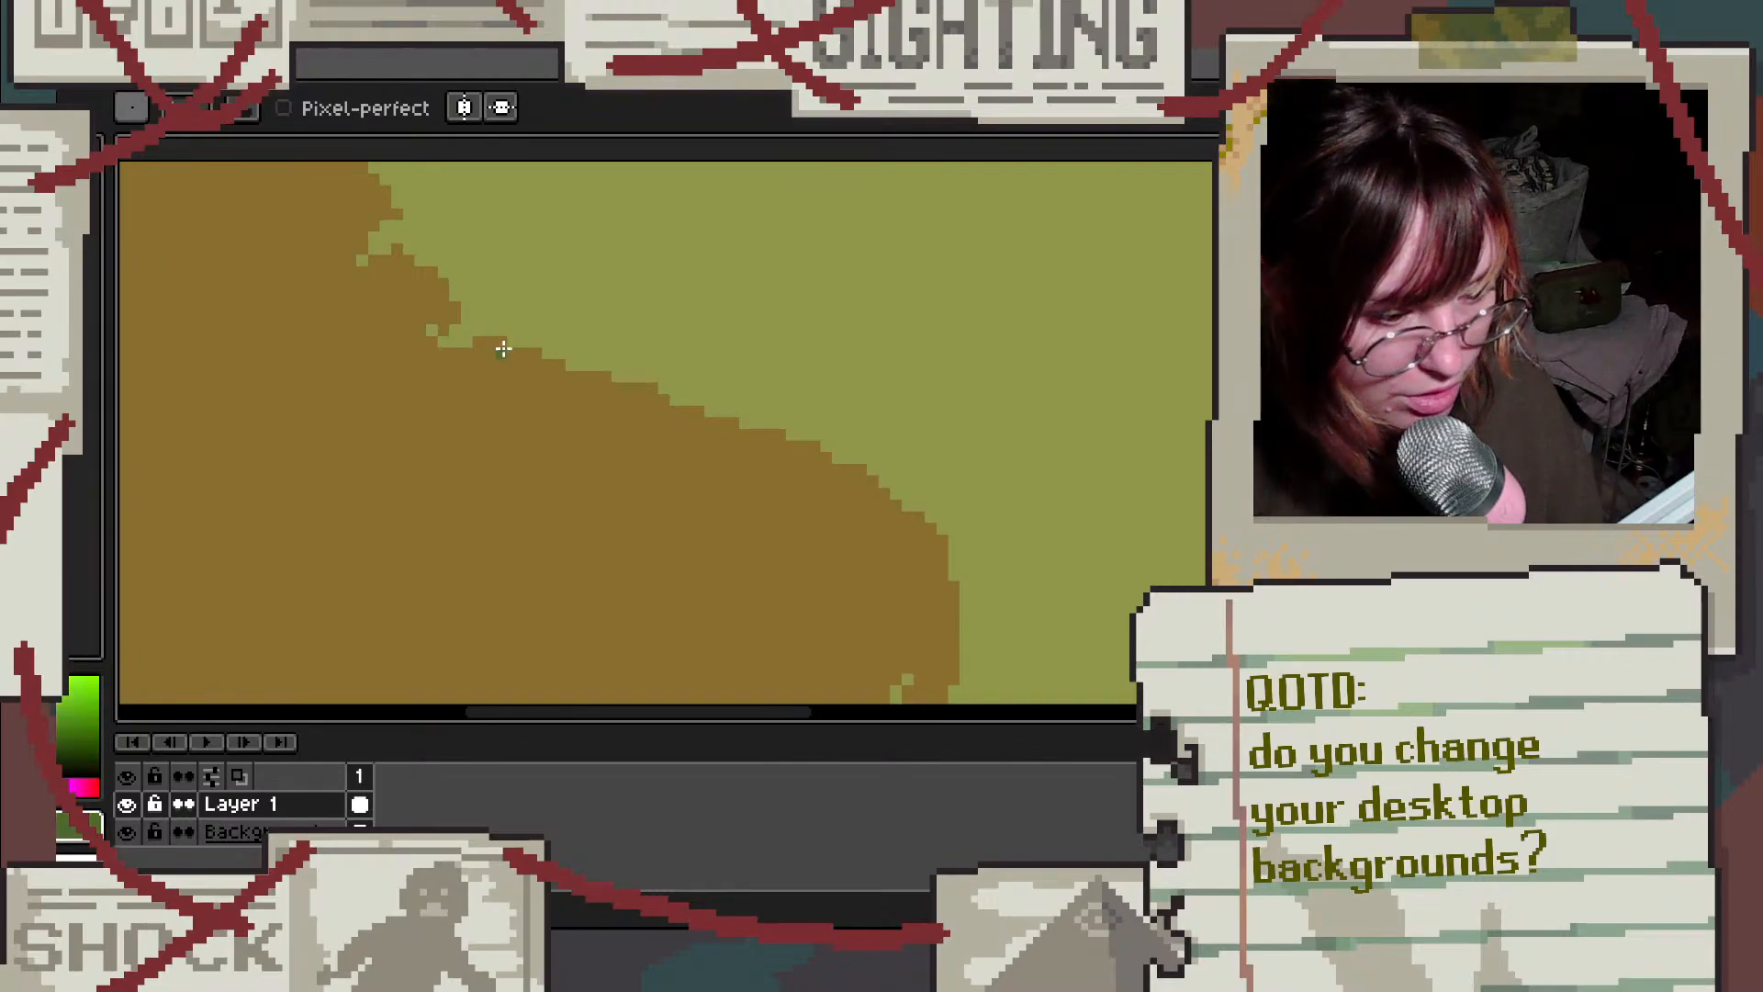
pyautogui.moveTo(560, 340); pyautogui.dragTo(536, 307)
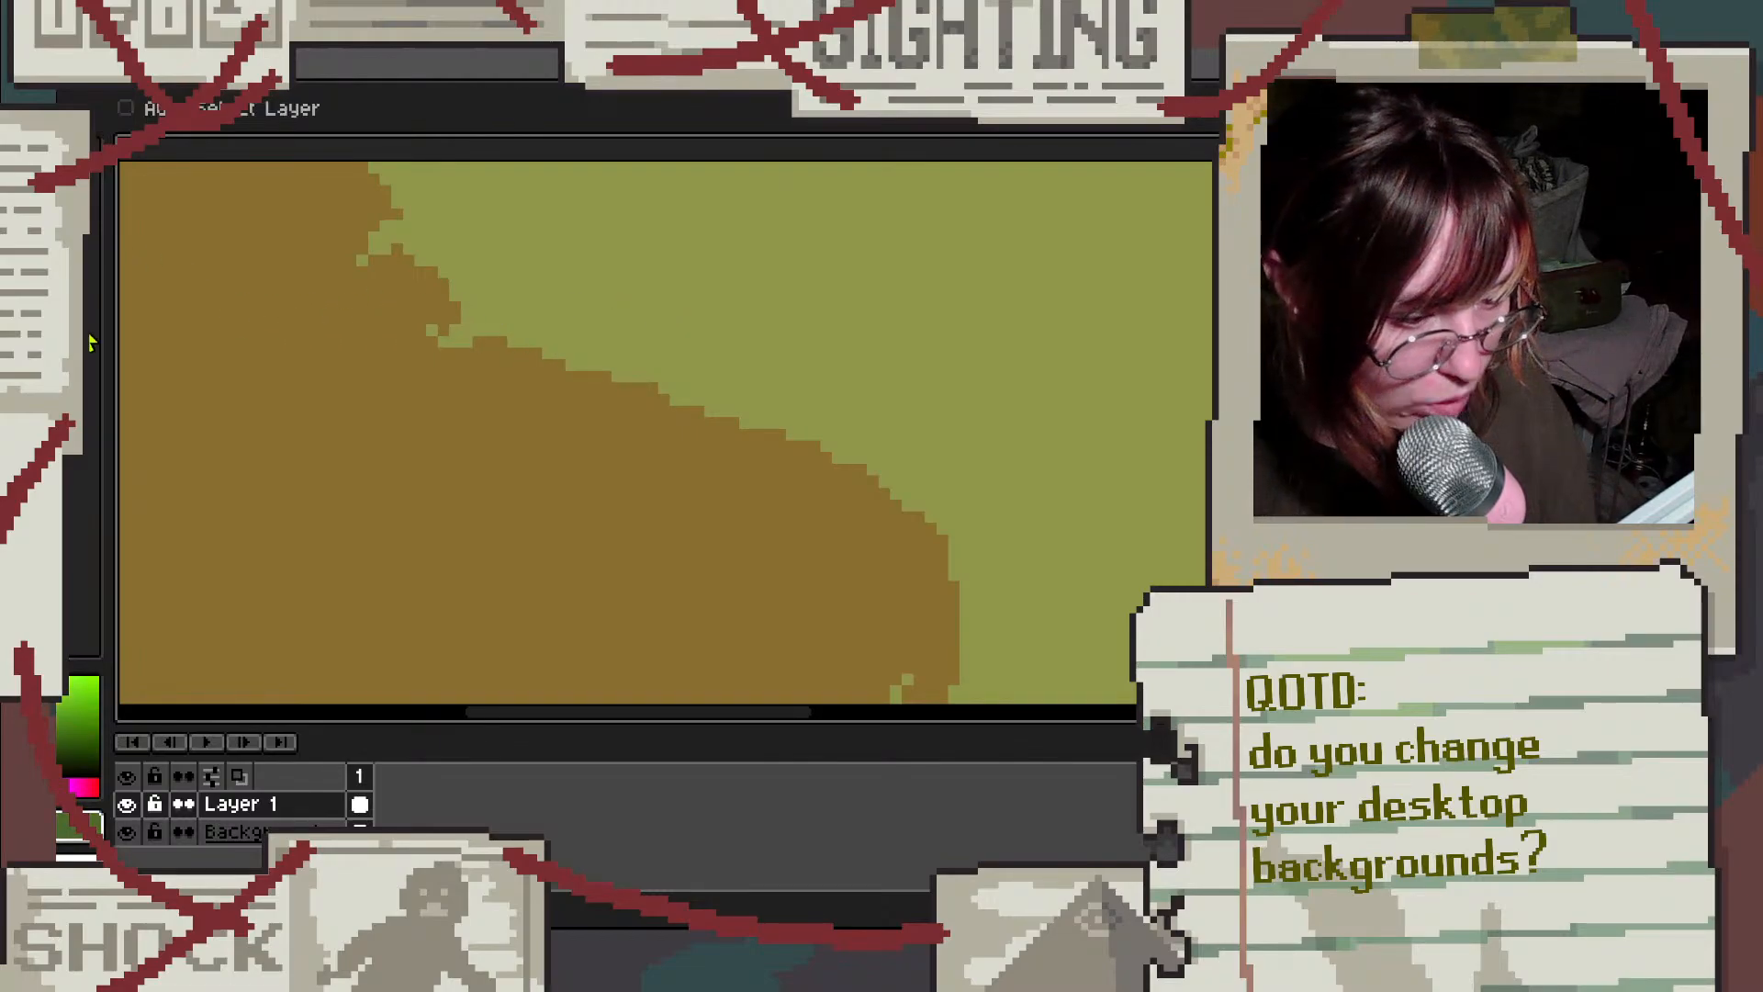
pyautogui.click(37, 787)
pyautogui.moveTo(617, 383); pyautogui.dragTo(583, 329)
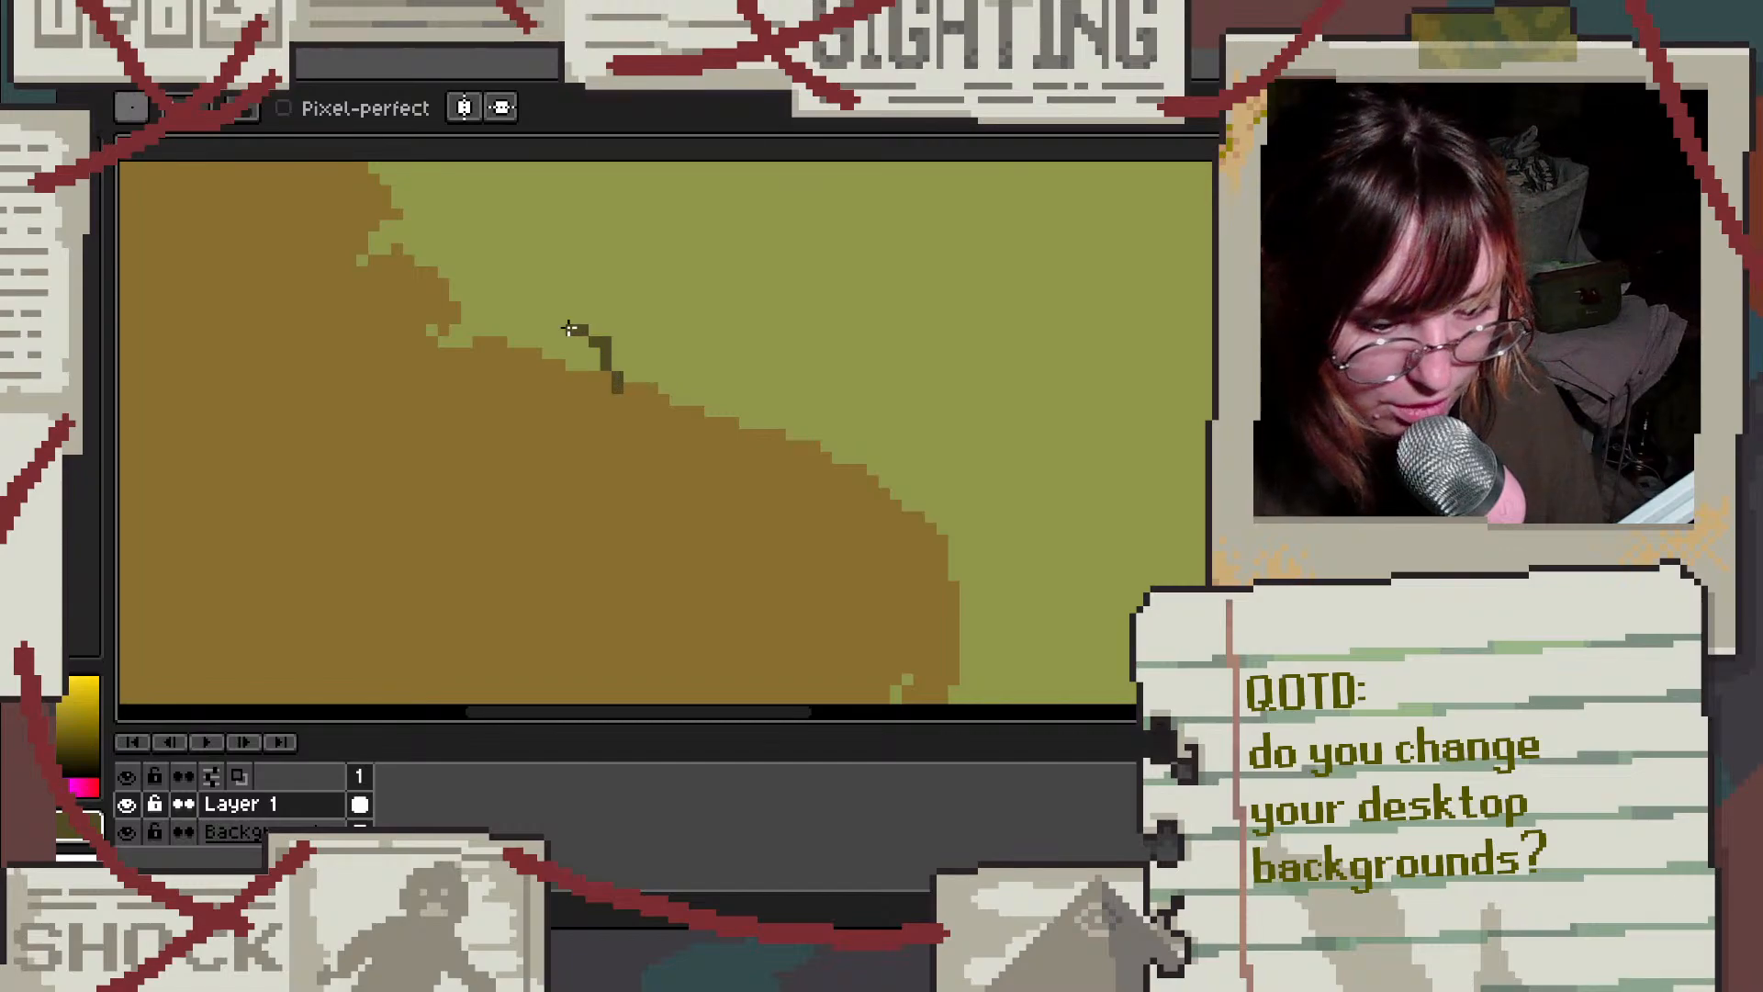
pyautogui.hotkey('ctrl', 'z')
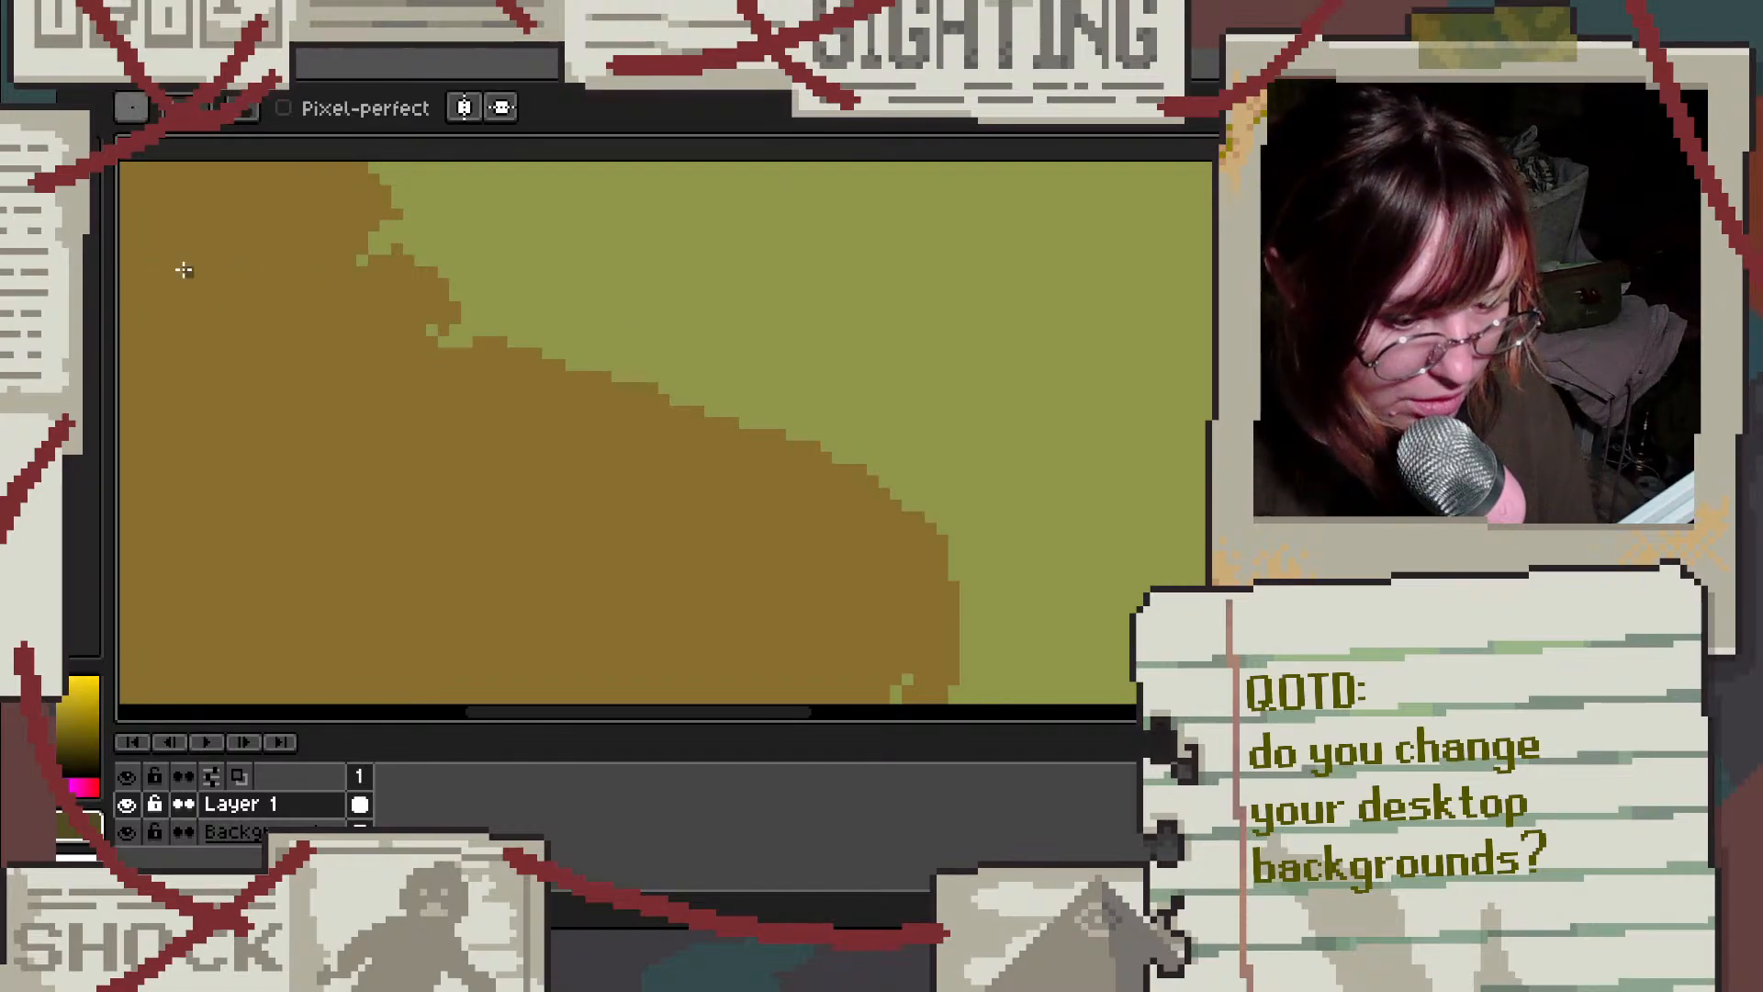
pyautogui.click(36, 293)
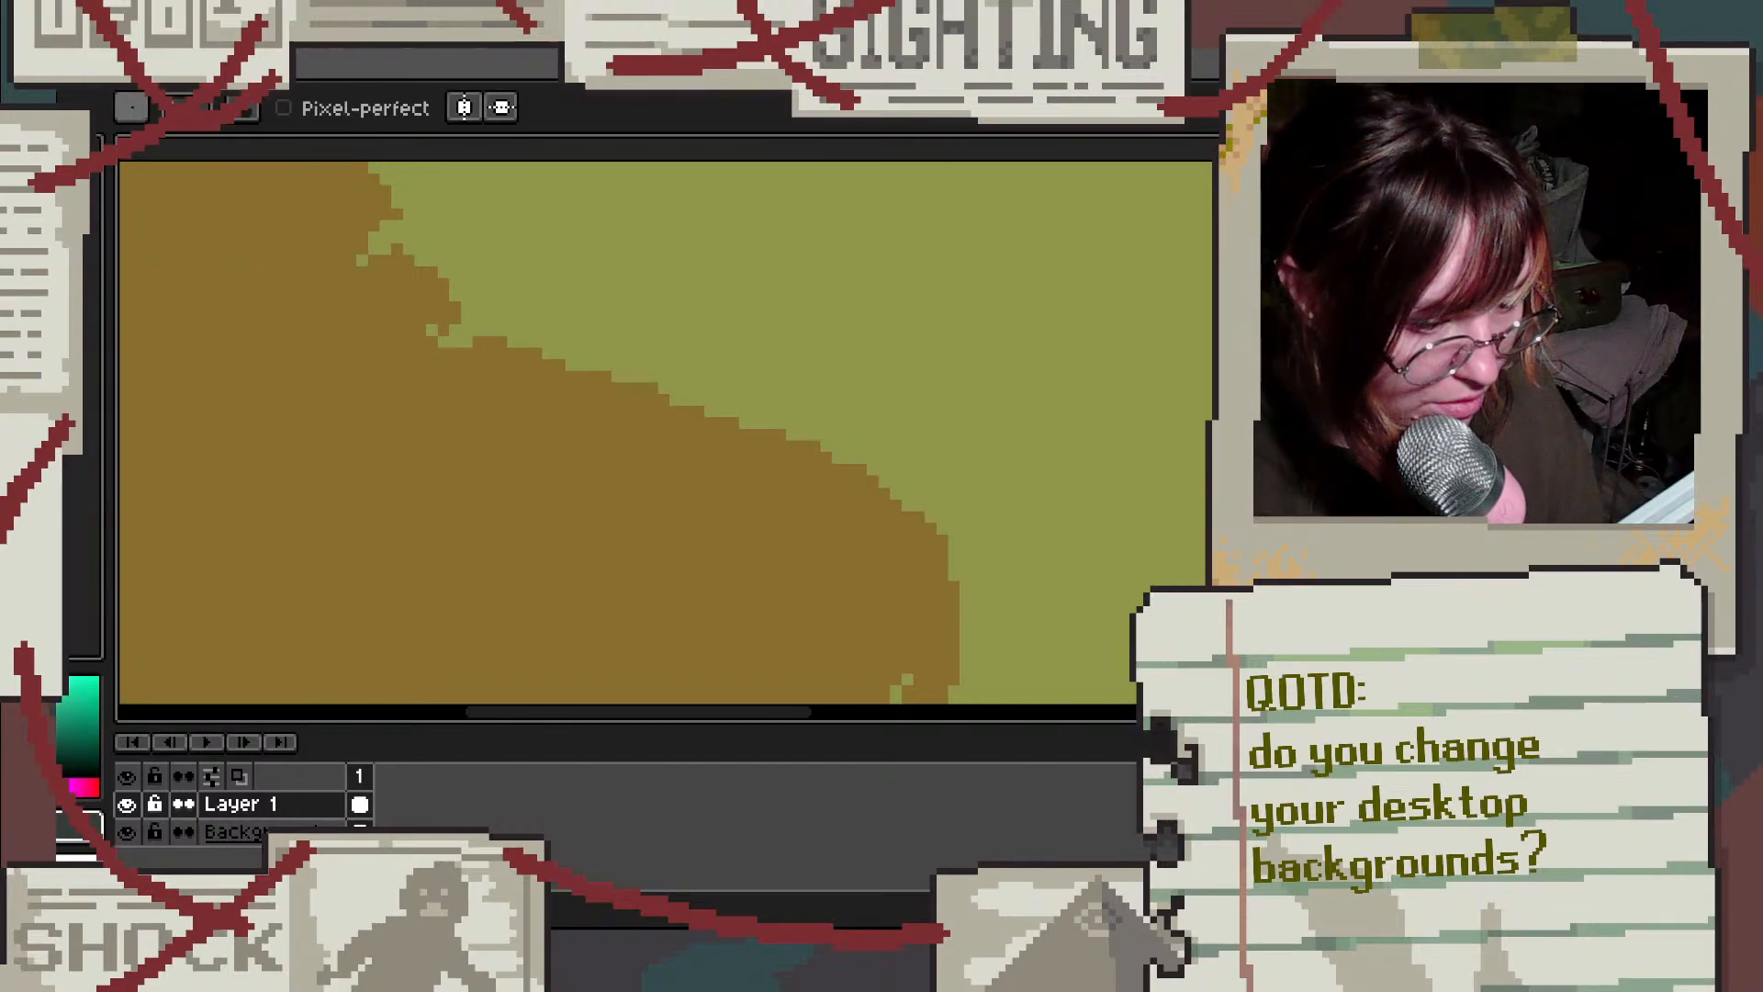
pyautogui.moveTo(591, 327); pyautogui.dragTo(620, 393)
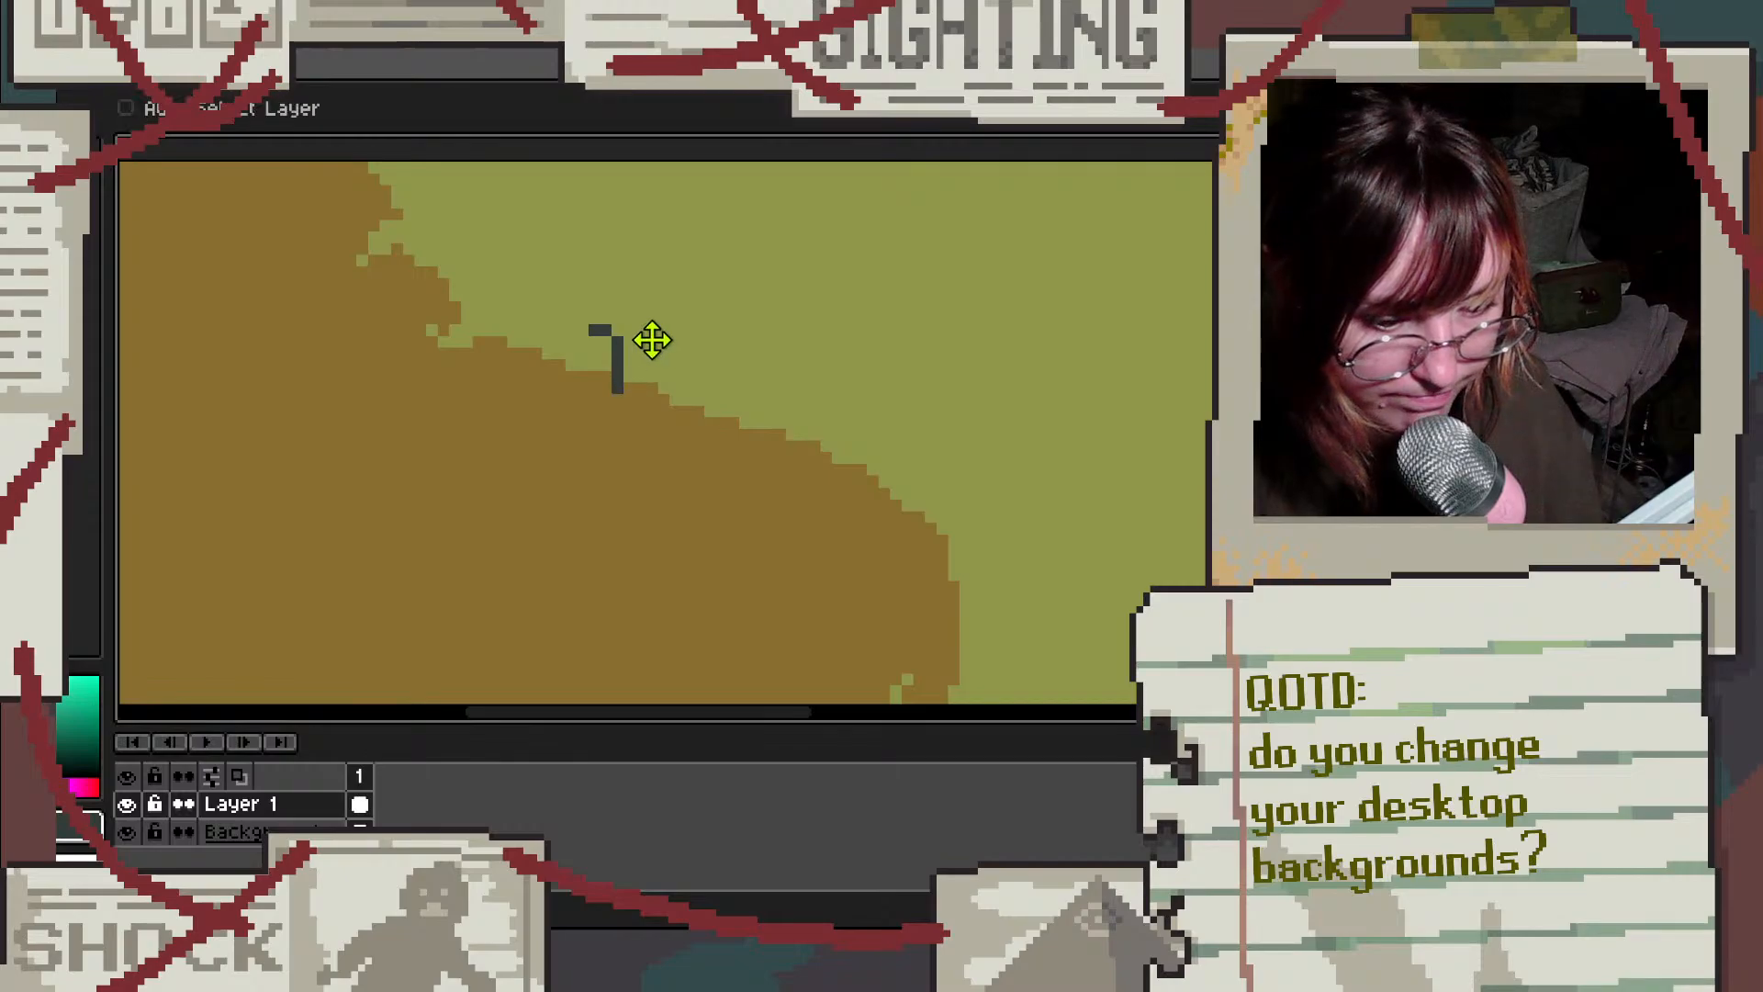
pyautogui.hotkey('ctrl', 'z')
pyautogui.click(37, 294)
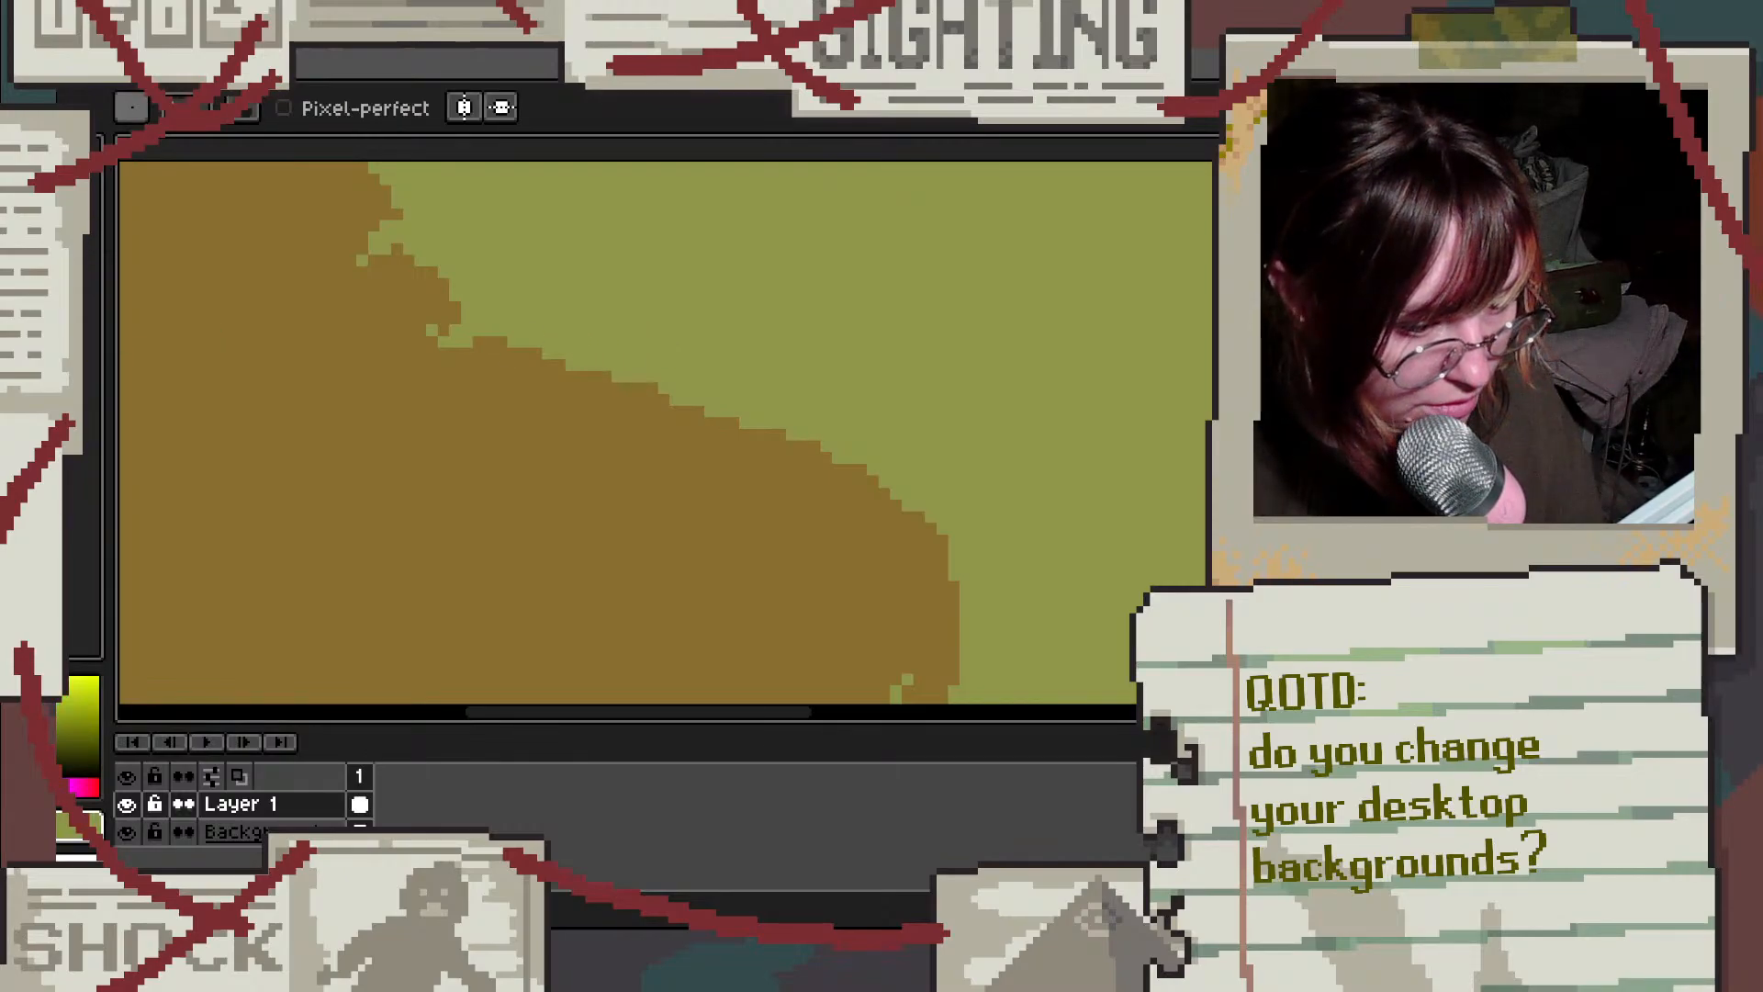
pyautogui.click(38, 303)
pyautogui.moveTo(663, 341); pyautogui.dragTo(722, 416)
pyautogui.hotkey('ctrl', 'z')
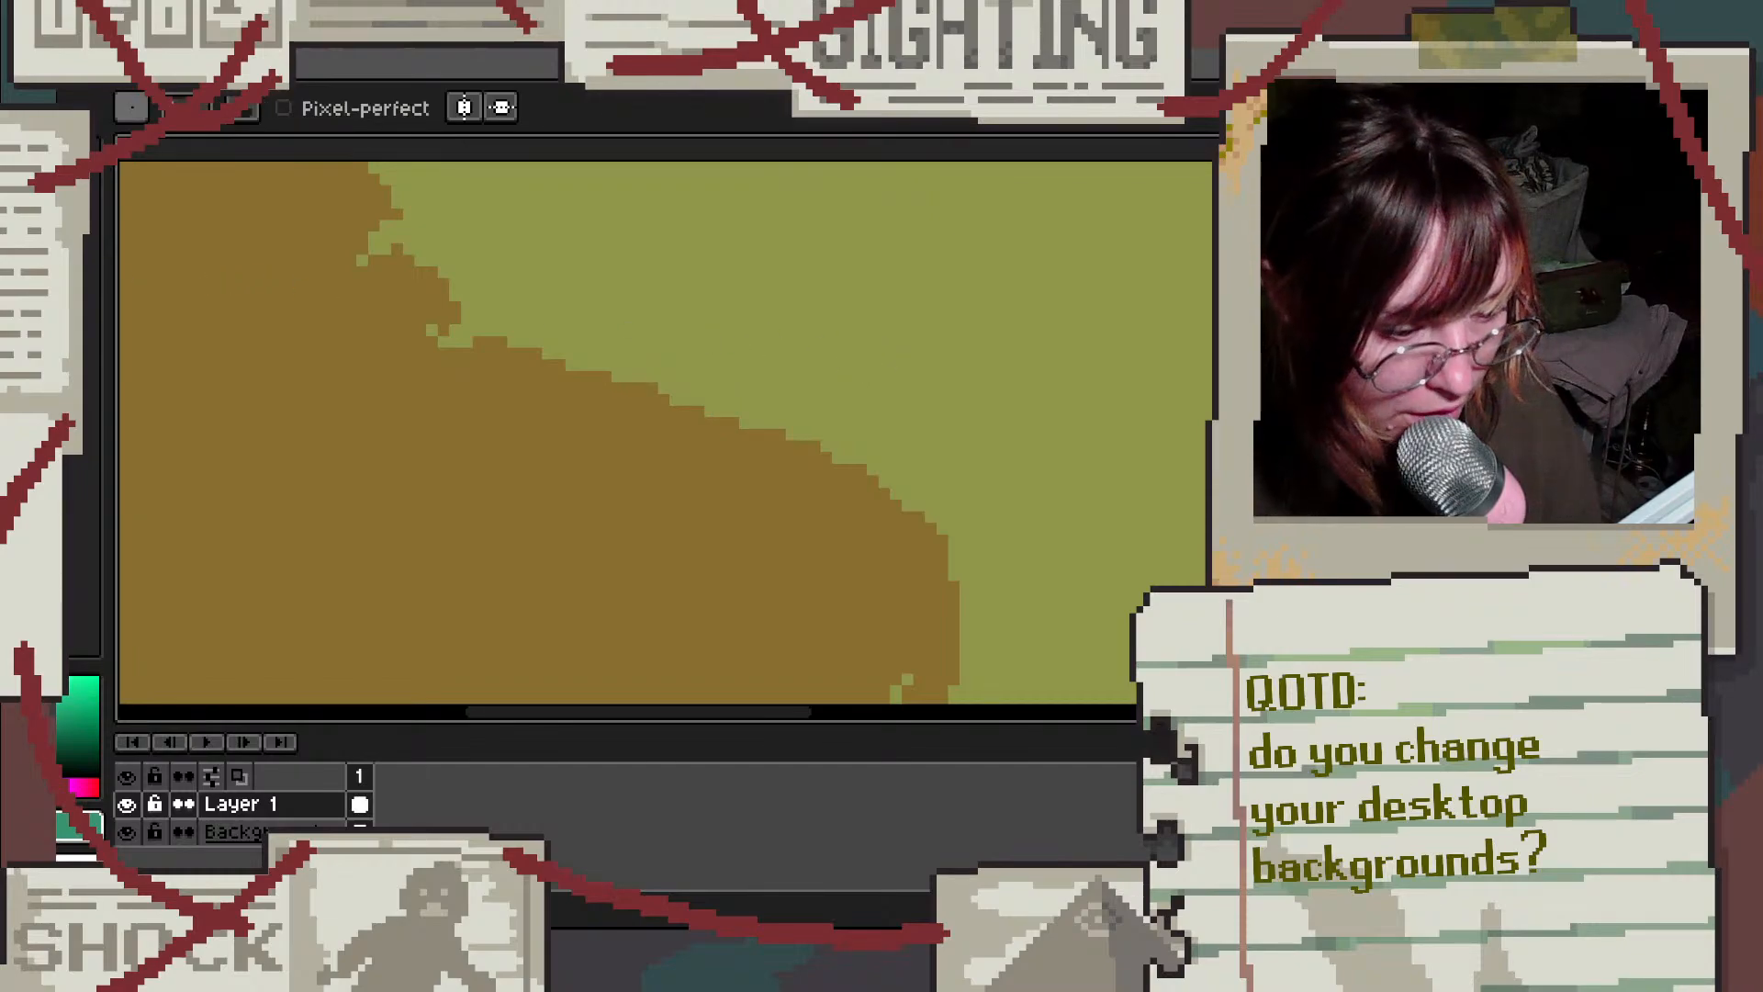
pyautogui.click(38, 303)
pyautogui.moveTo(754, 384); pyautogui.dragTo(791, 459)
pyautogui.hotkey('ctrl', 'z')
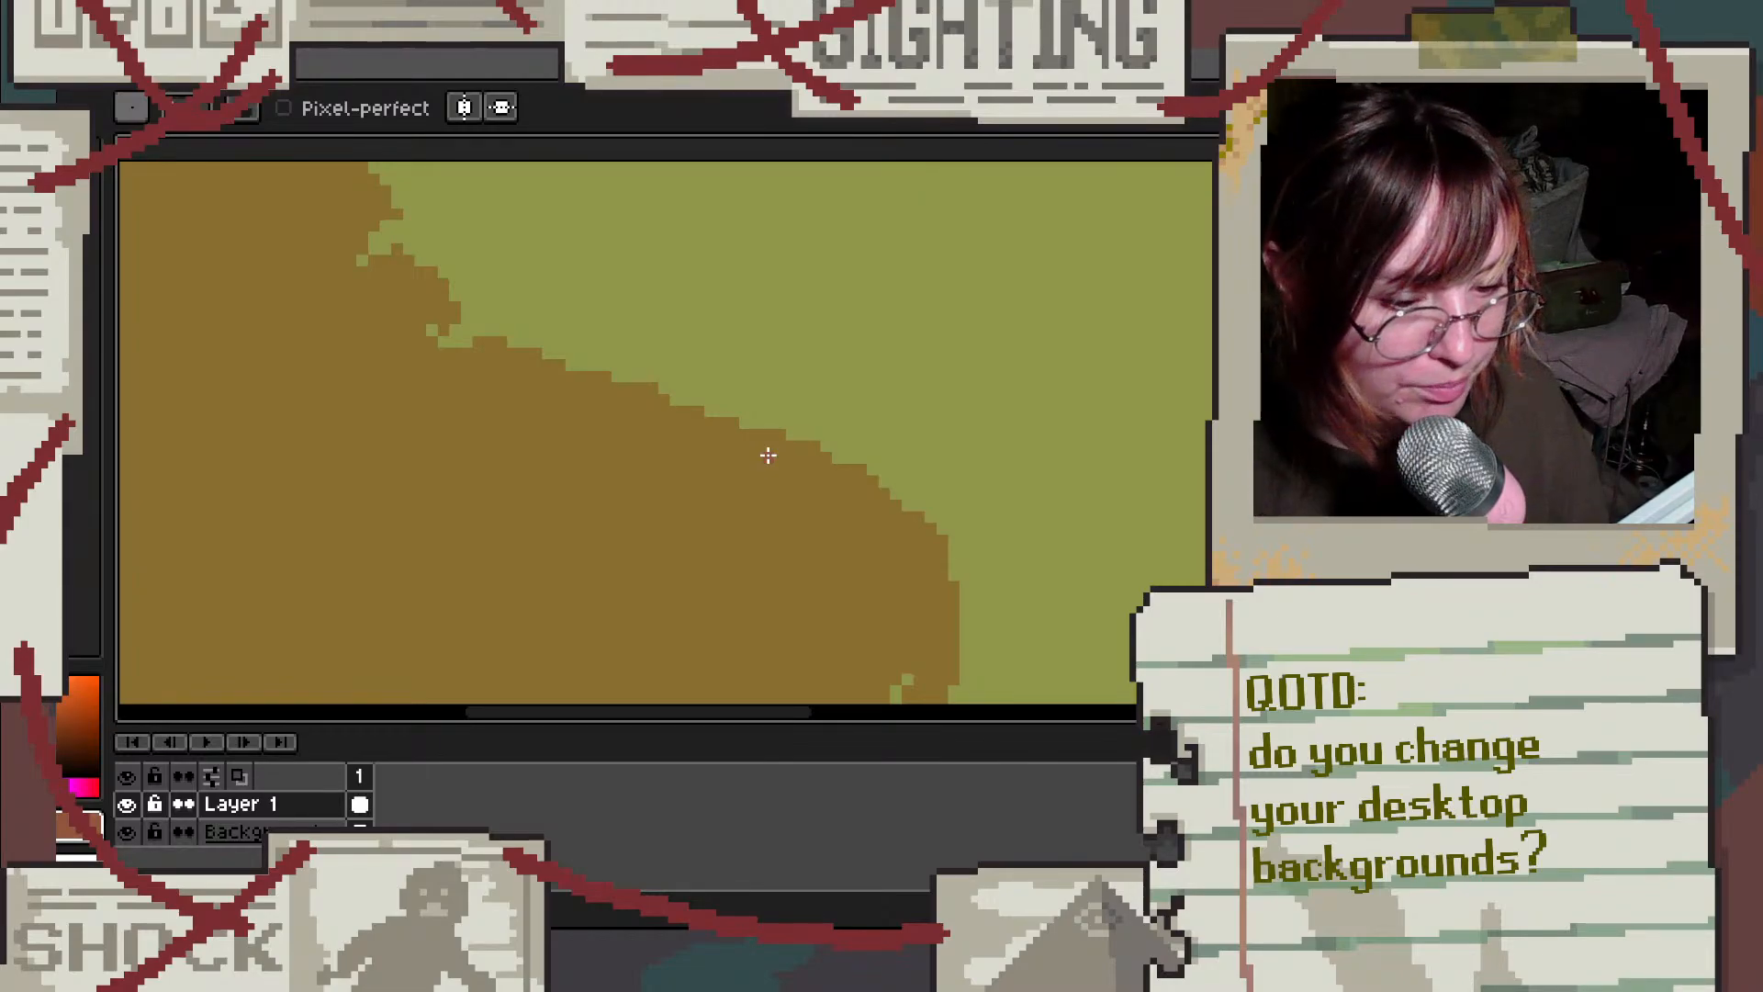
# Step: Sample the grass green again and paint over the stray brown pixel beside a blade on the patch's lower edge
pyautogui.scroll(-4, 768, 454)
pyautogui.scroll(3, 787, 493)
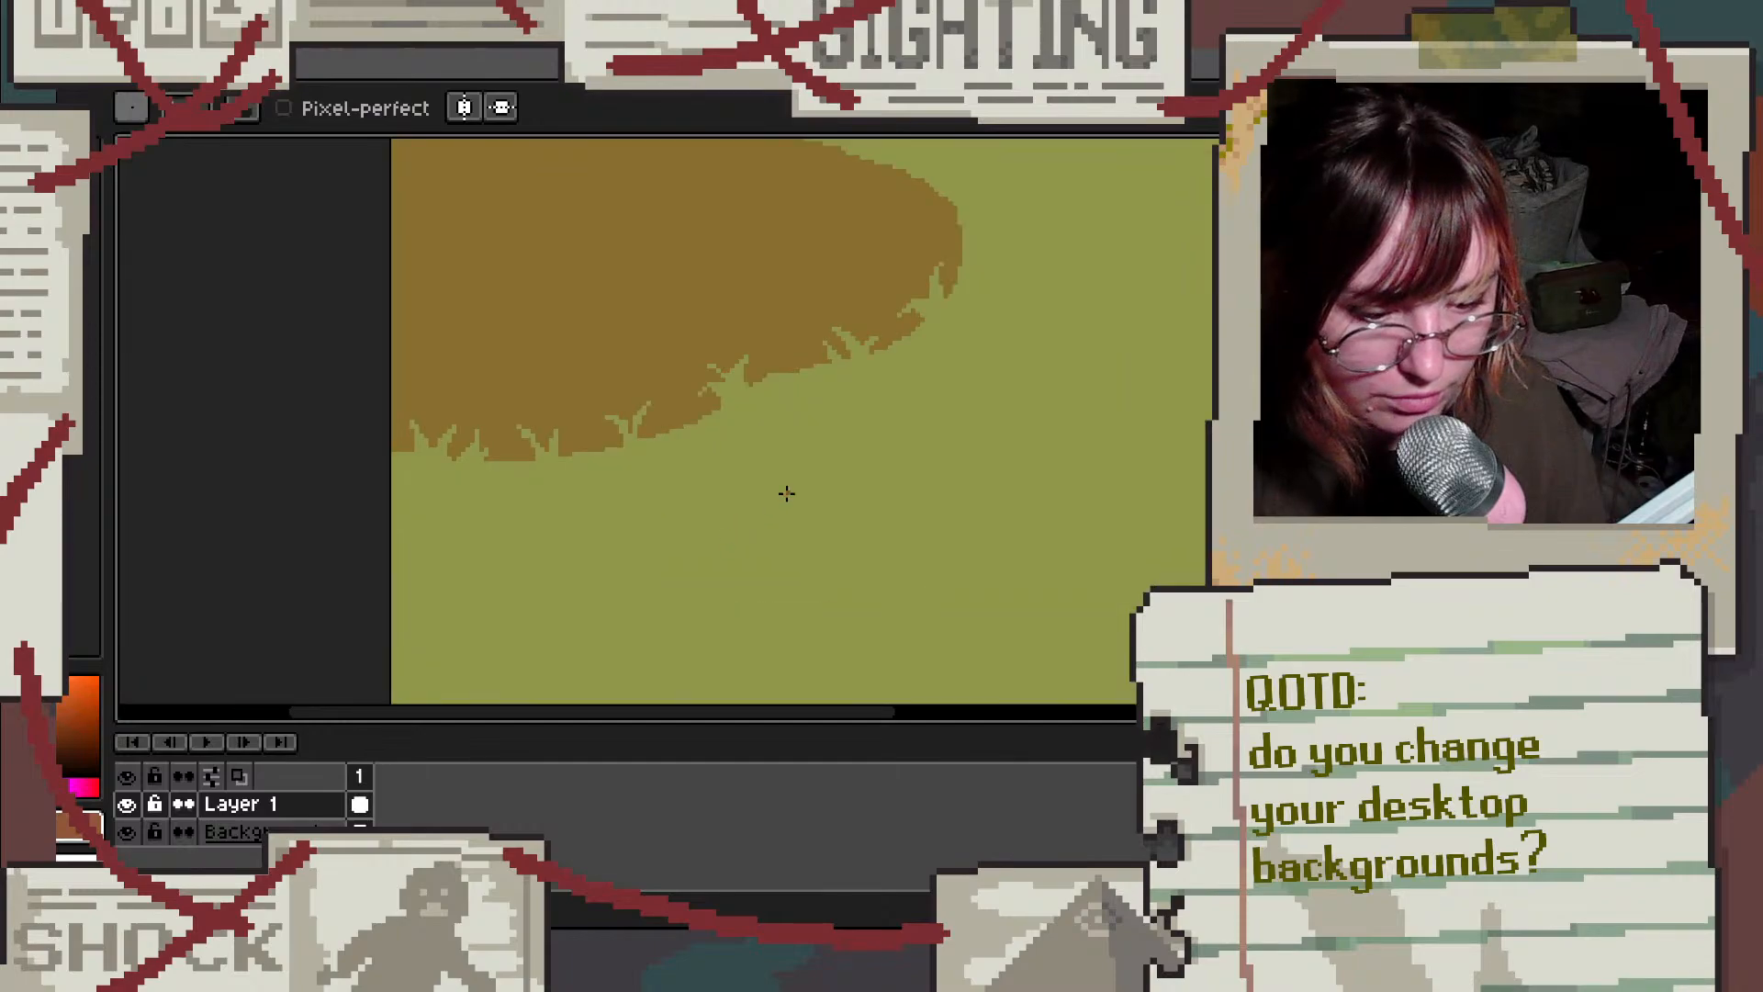
pyautogui.scroll(5, 864, 353)
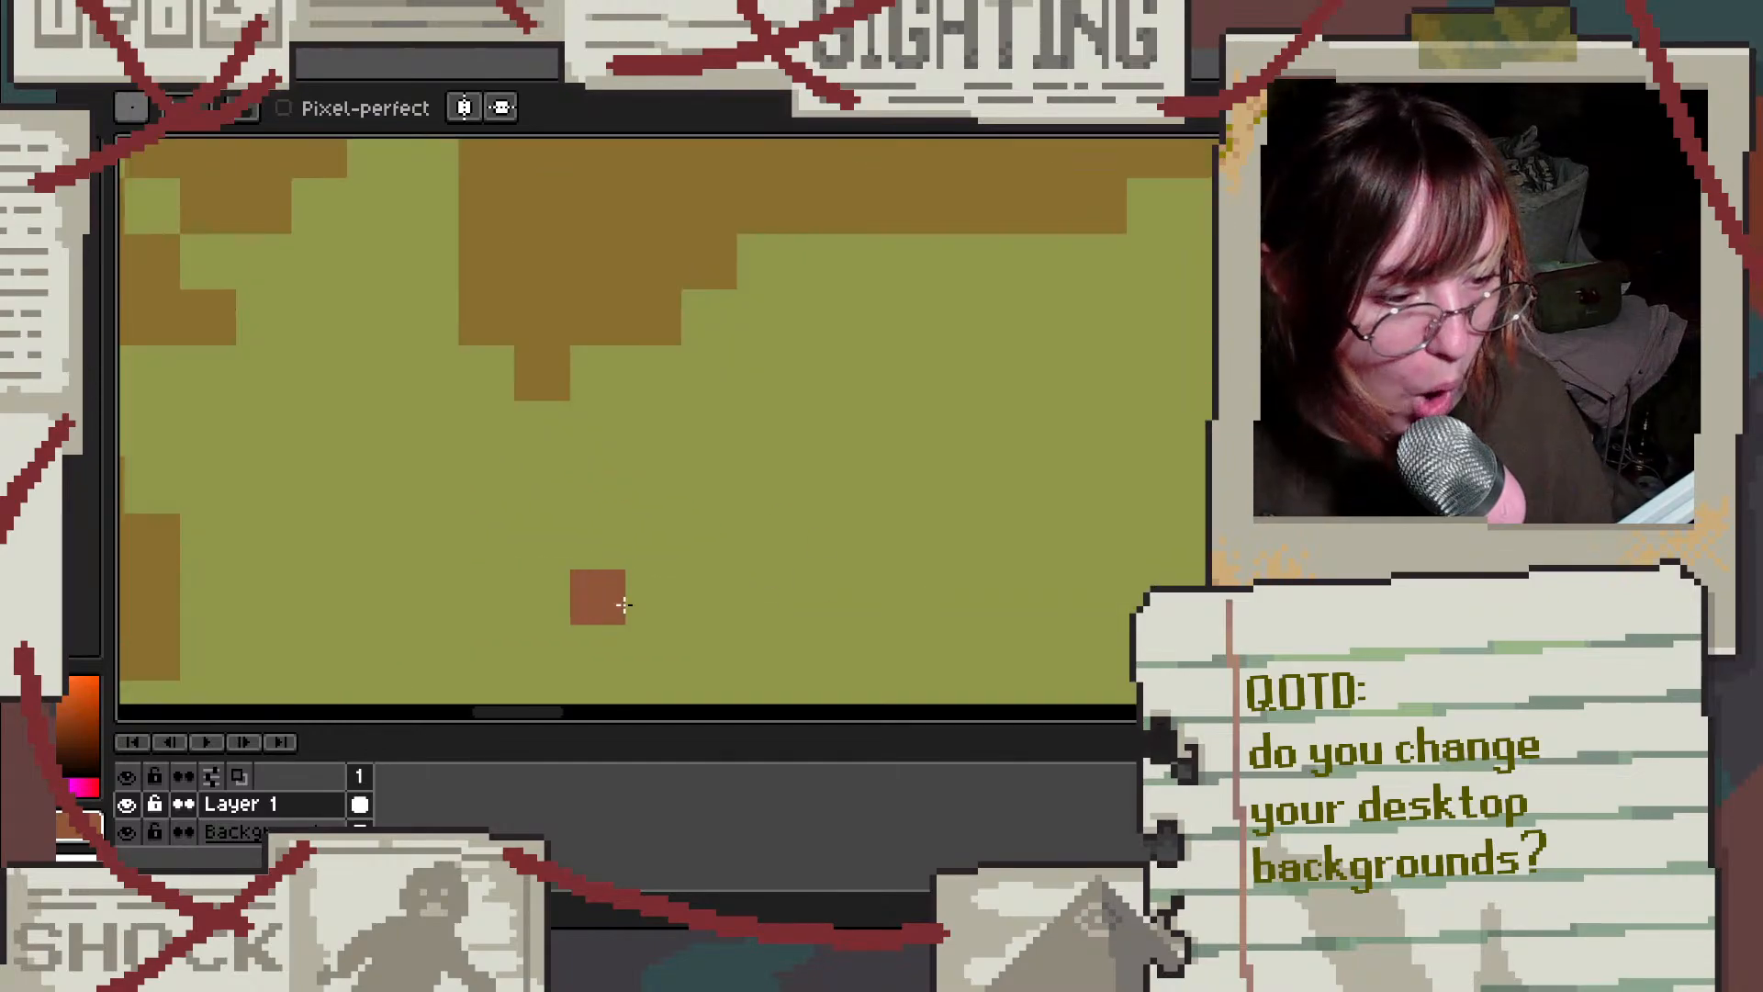
pyautogui.keyDown('alt'); pyautogui.click(592, 367); pyautogui.keyUp('alt')
pyautogui.click(220, 338)
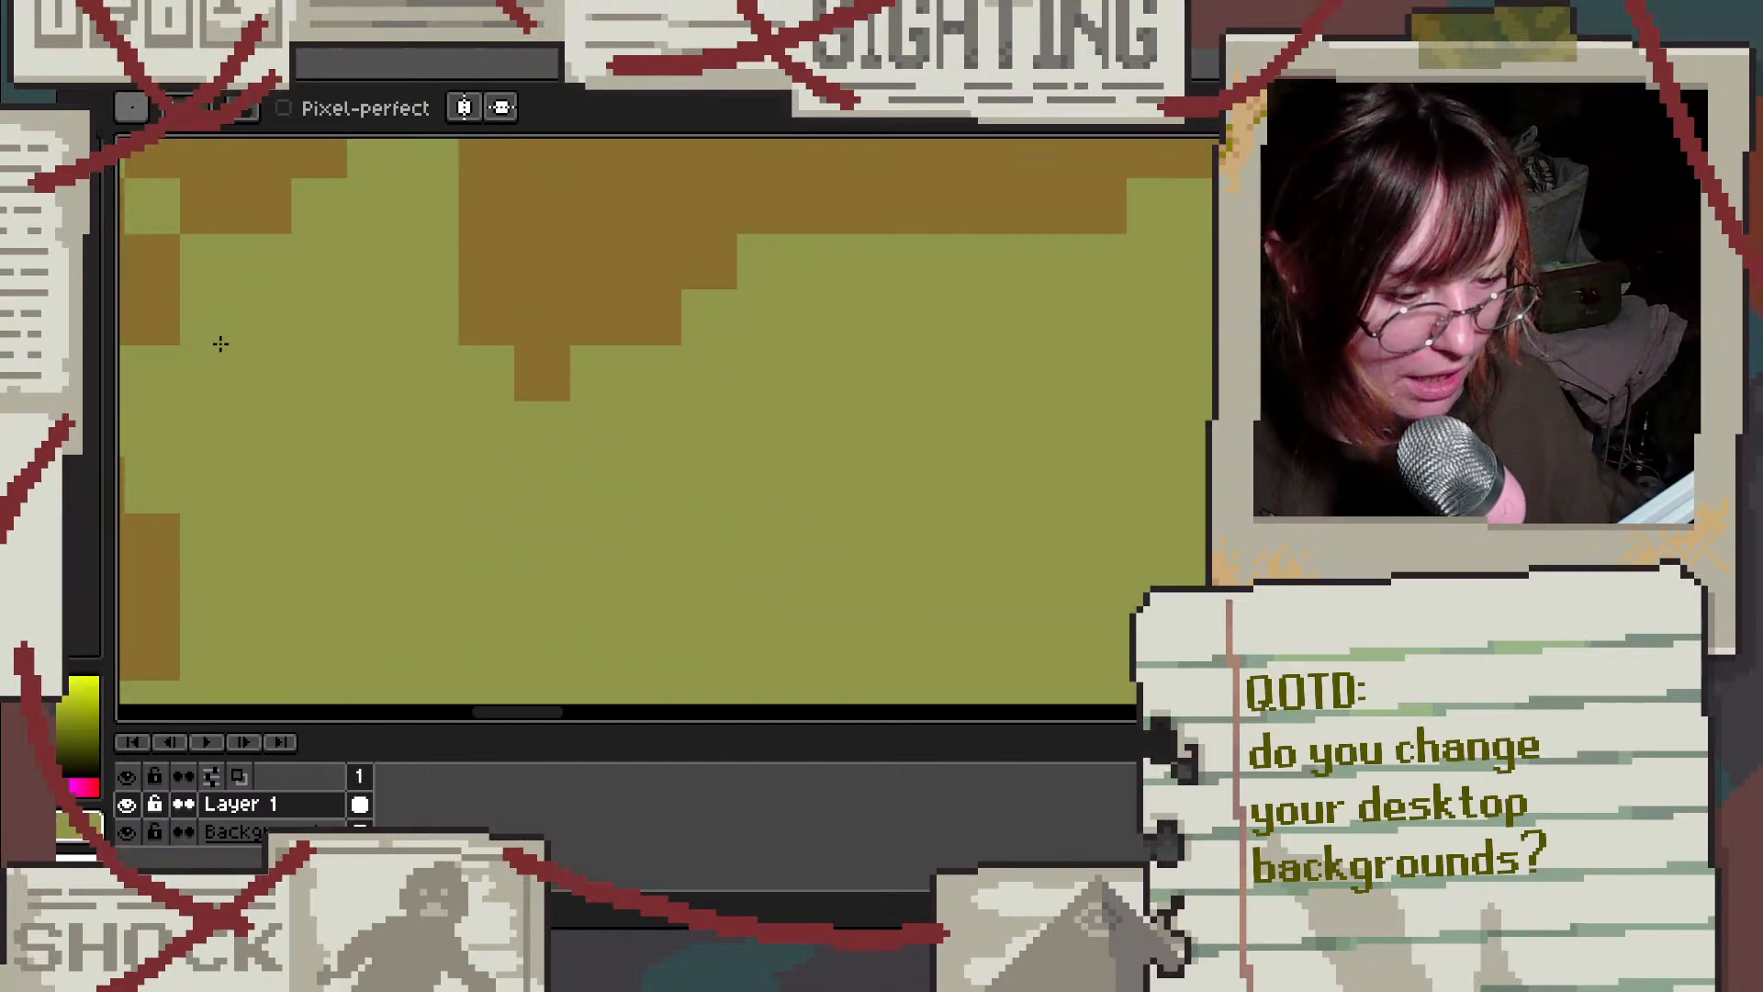
pyautogui.scroll(-3, 362, 331)
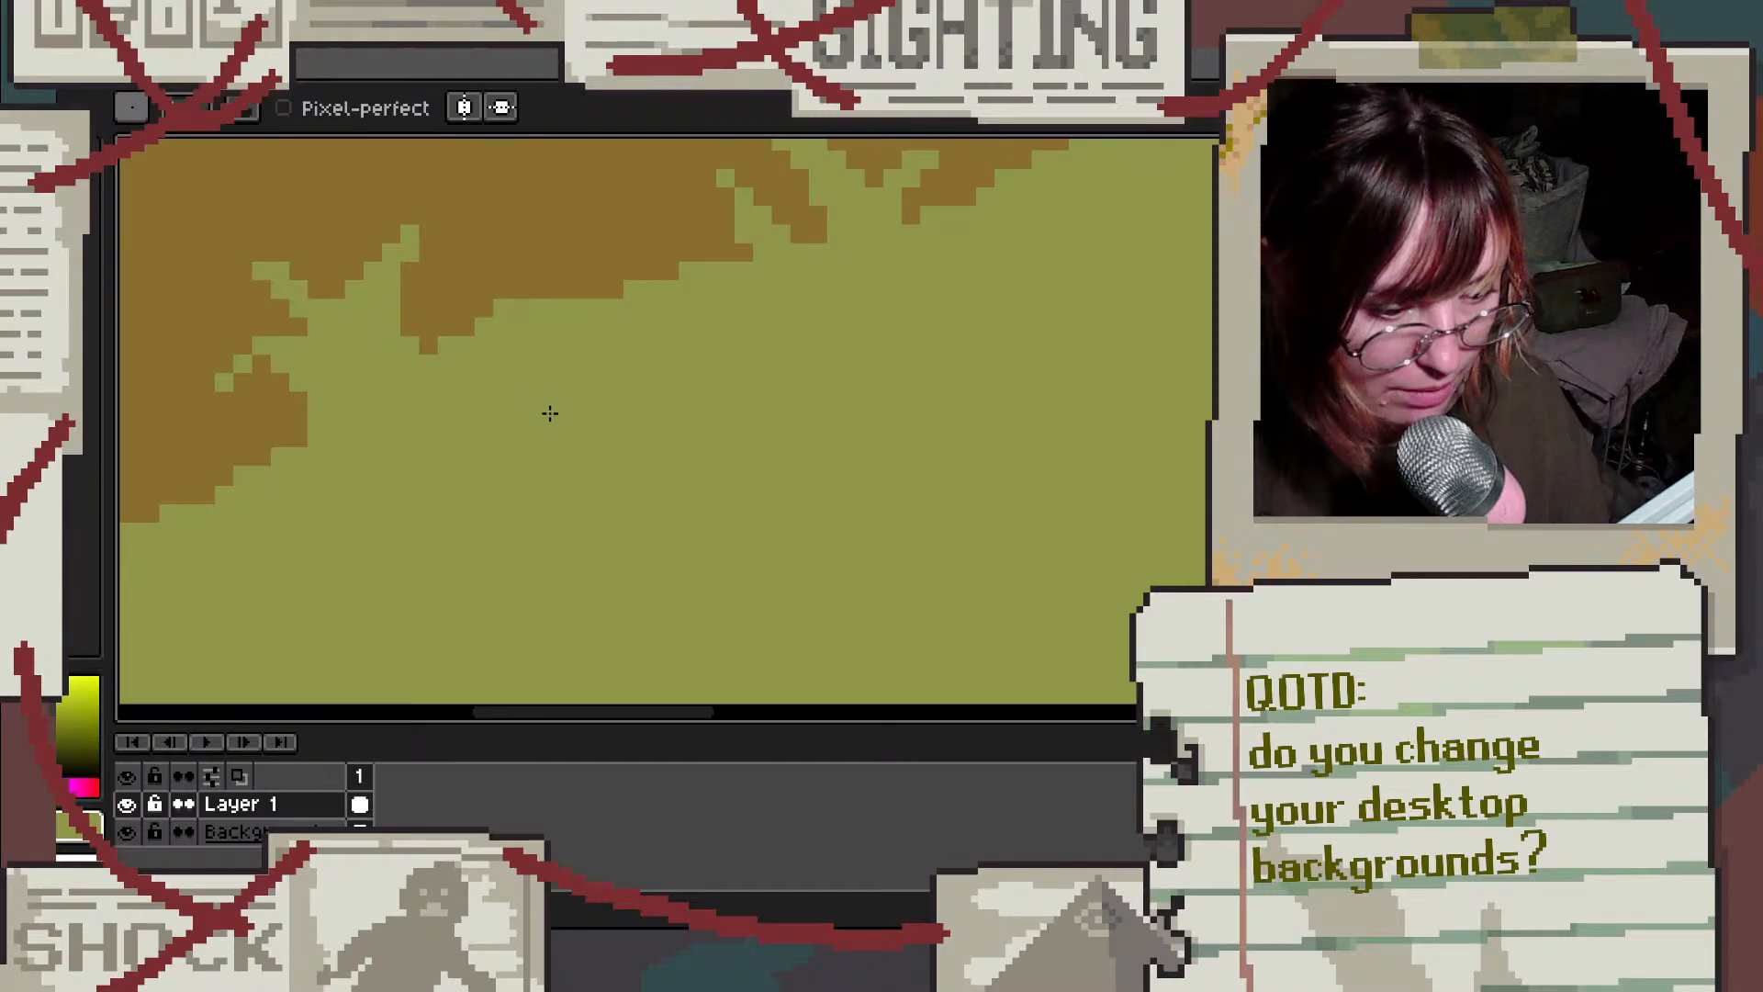
pyautogui.scroll(-3, 512, 472)
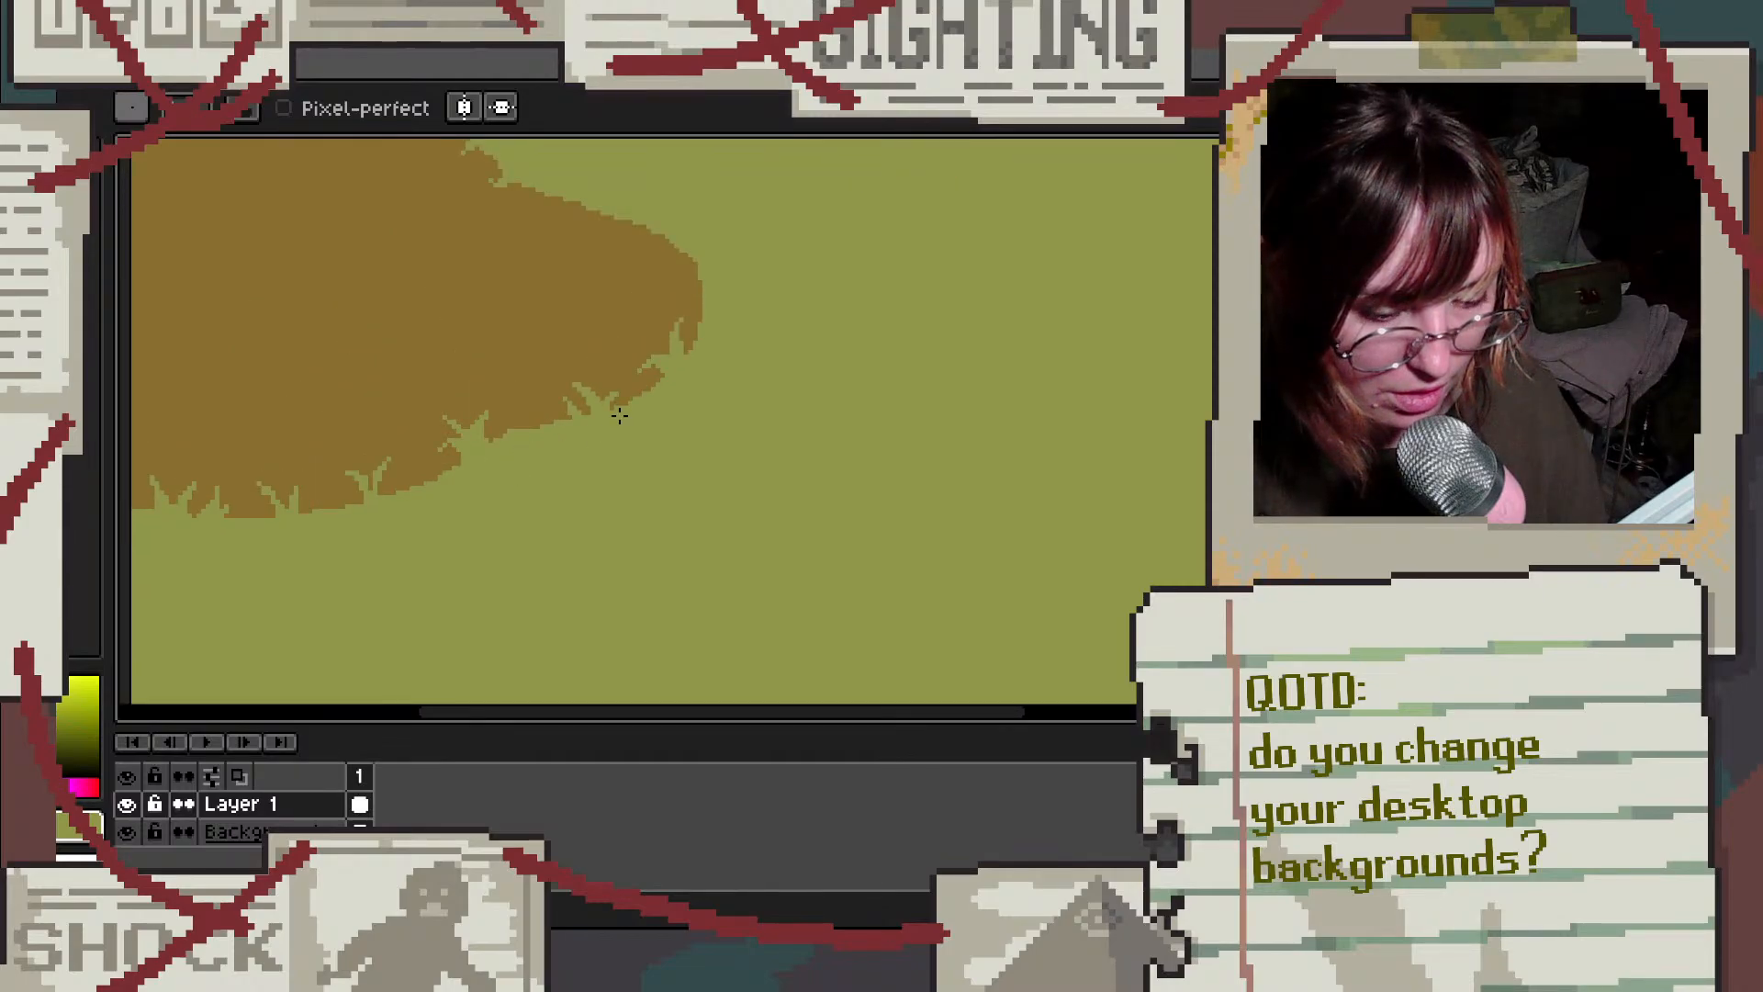
pyautogui.scroll(-3, 487, 456)
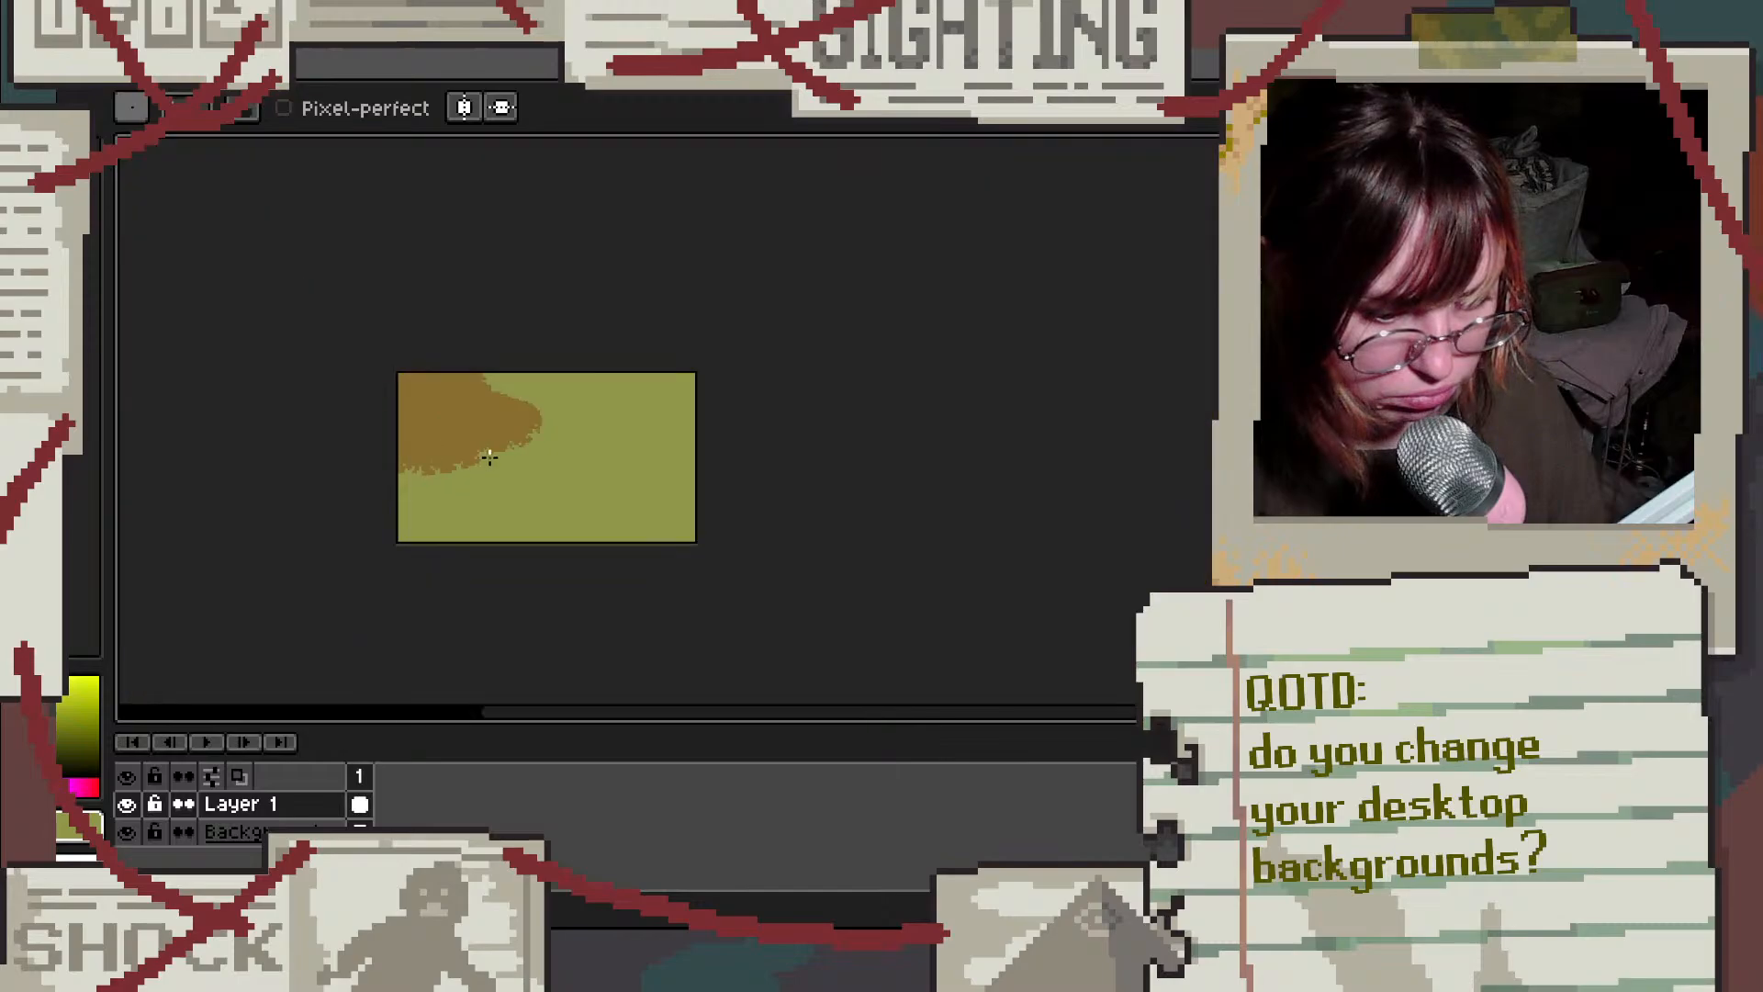
# Step: Draw a short green blade pointing down-left into the brown, midway along the patch's upper-right slope
pyautogui.scroll(5, 529, 379)
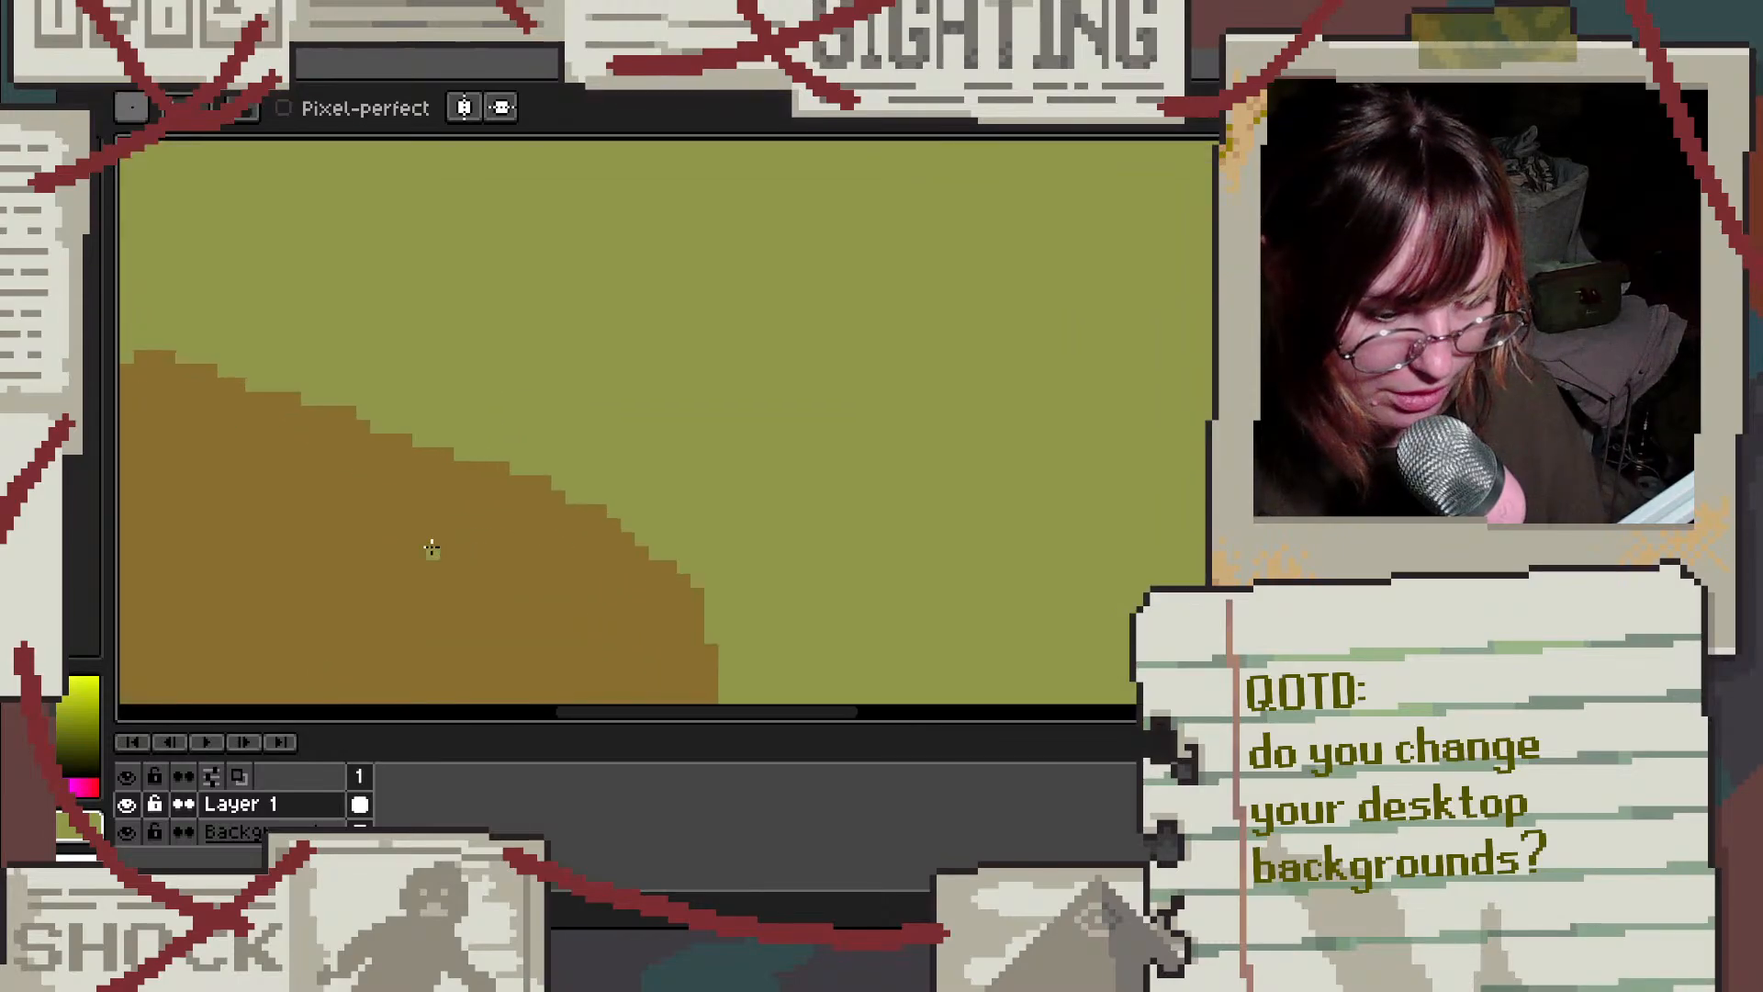
pyautogui.scroll(2, 472, 475)
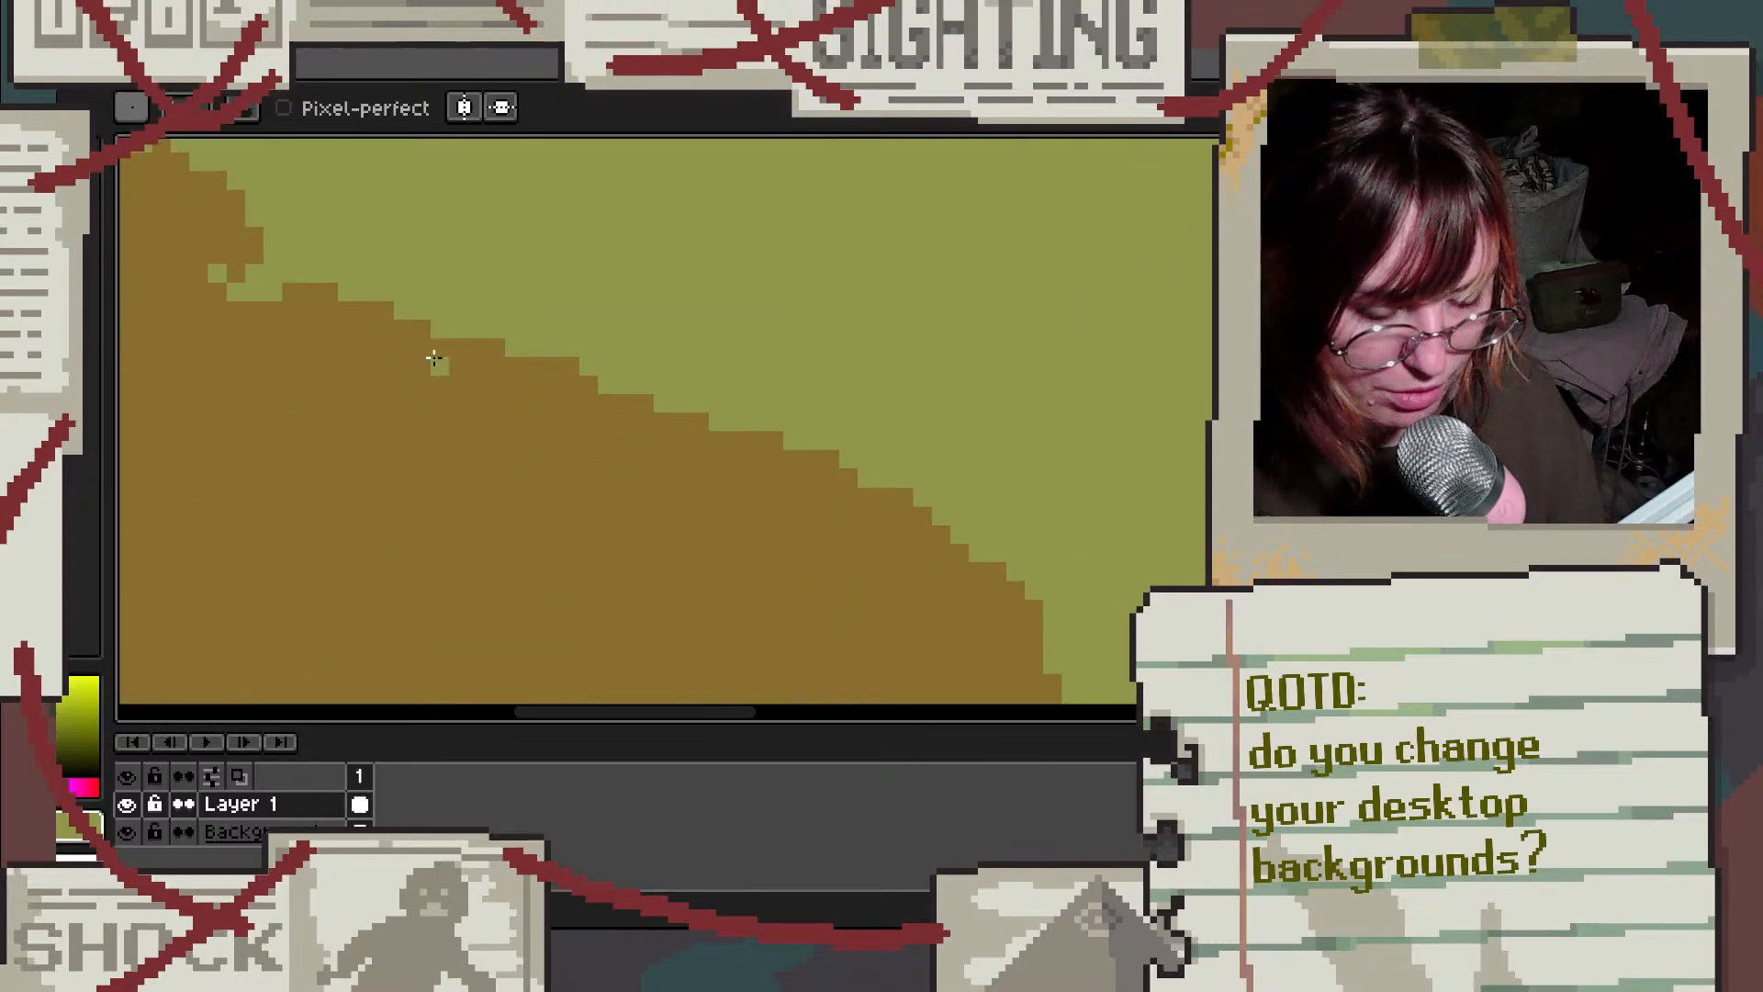
pyautogui.moveTo(428, 395)
pyautogui.mouseDown()
pyautogui.moveTo(559, 315)
pyautogui.moveTo(443, 370)
pyautogui.moveTo(480, 346)
pyautogui.mouseUp()
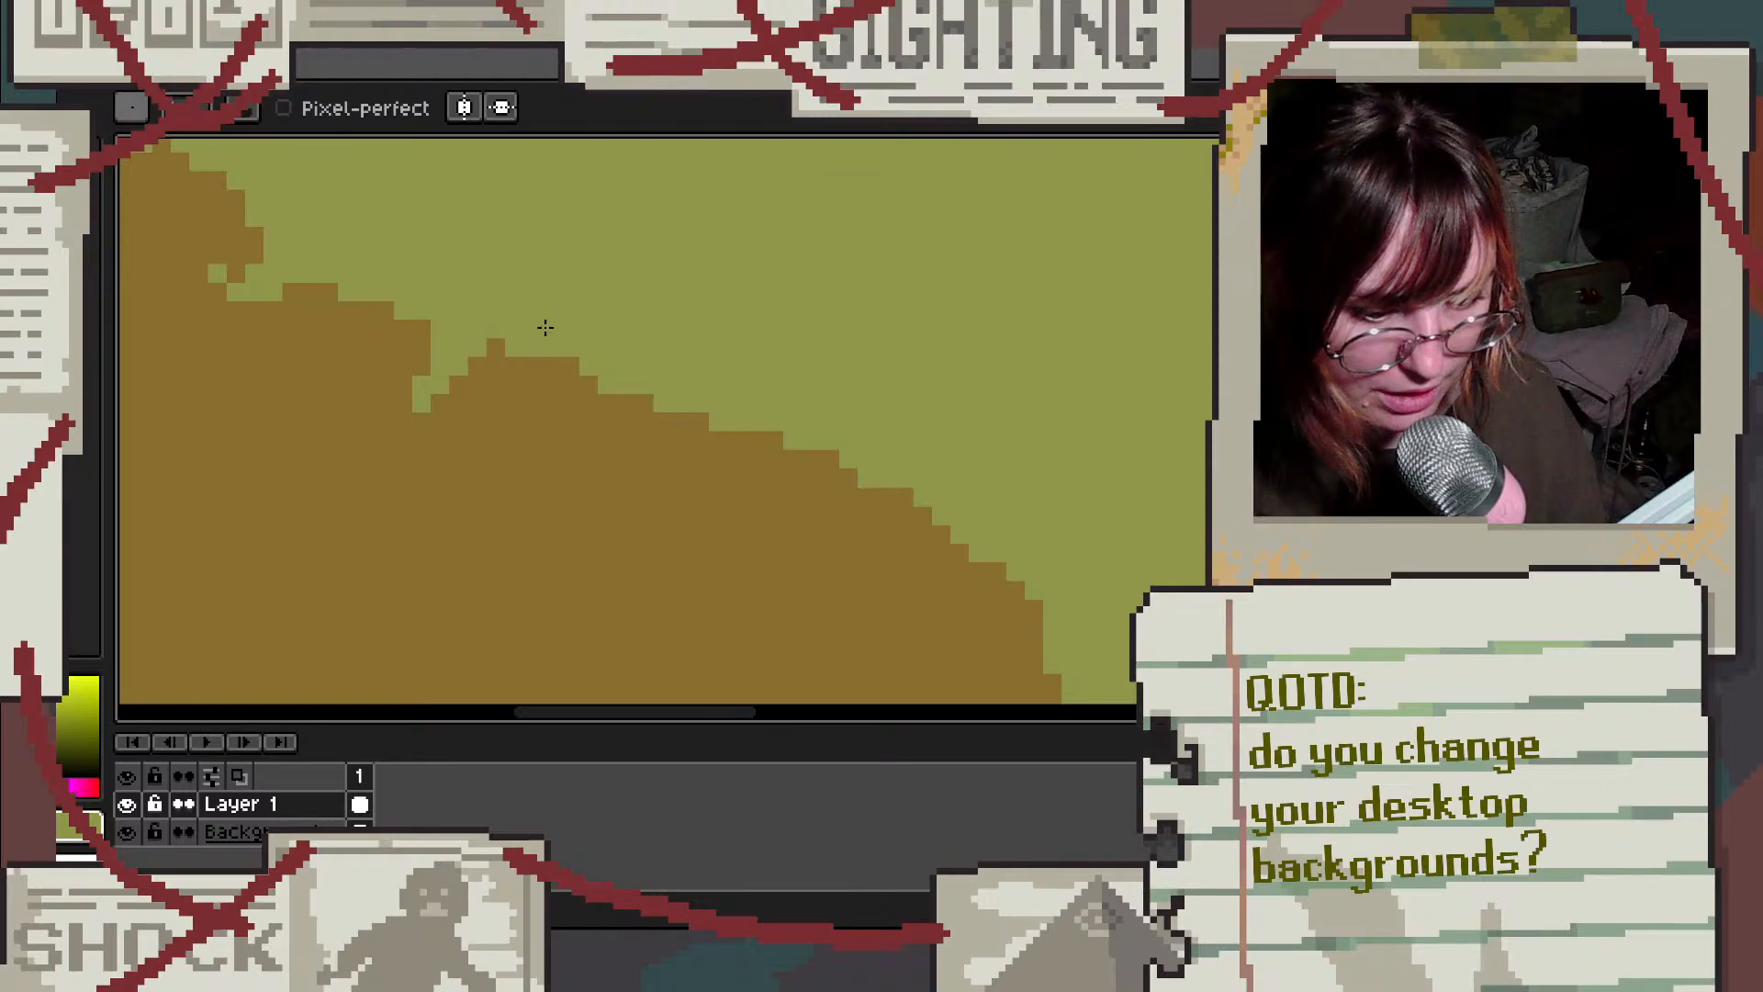
# Step: Draw two more green blades farther down the upper-right slope, one with a forked tip and one hooking left
pyautogui.click(568, 444)
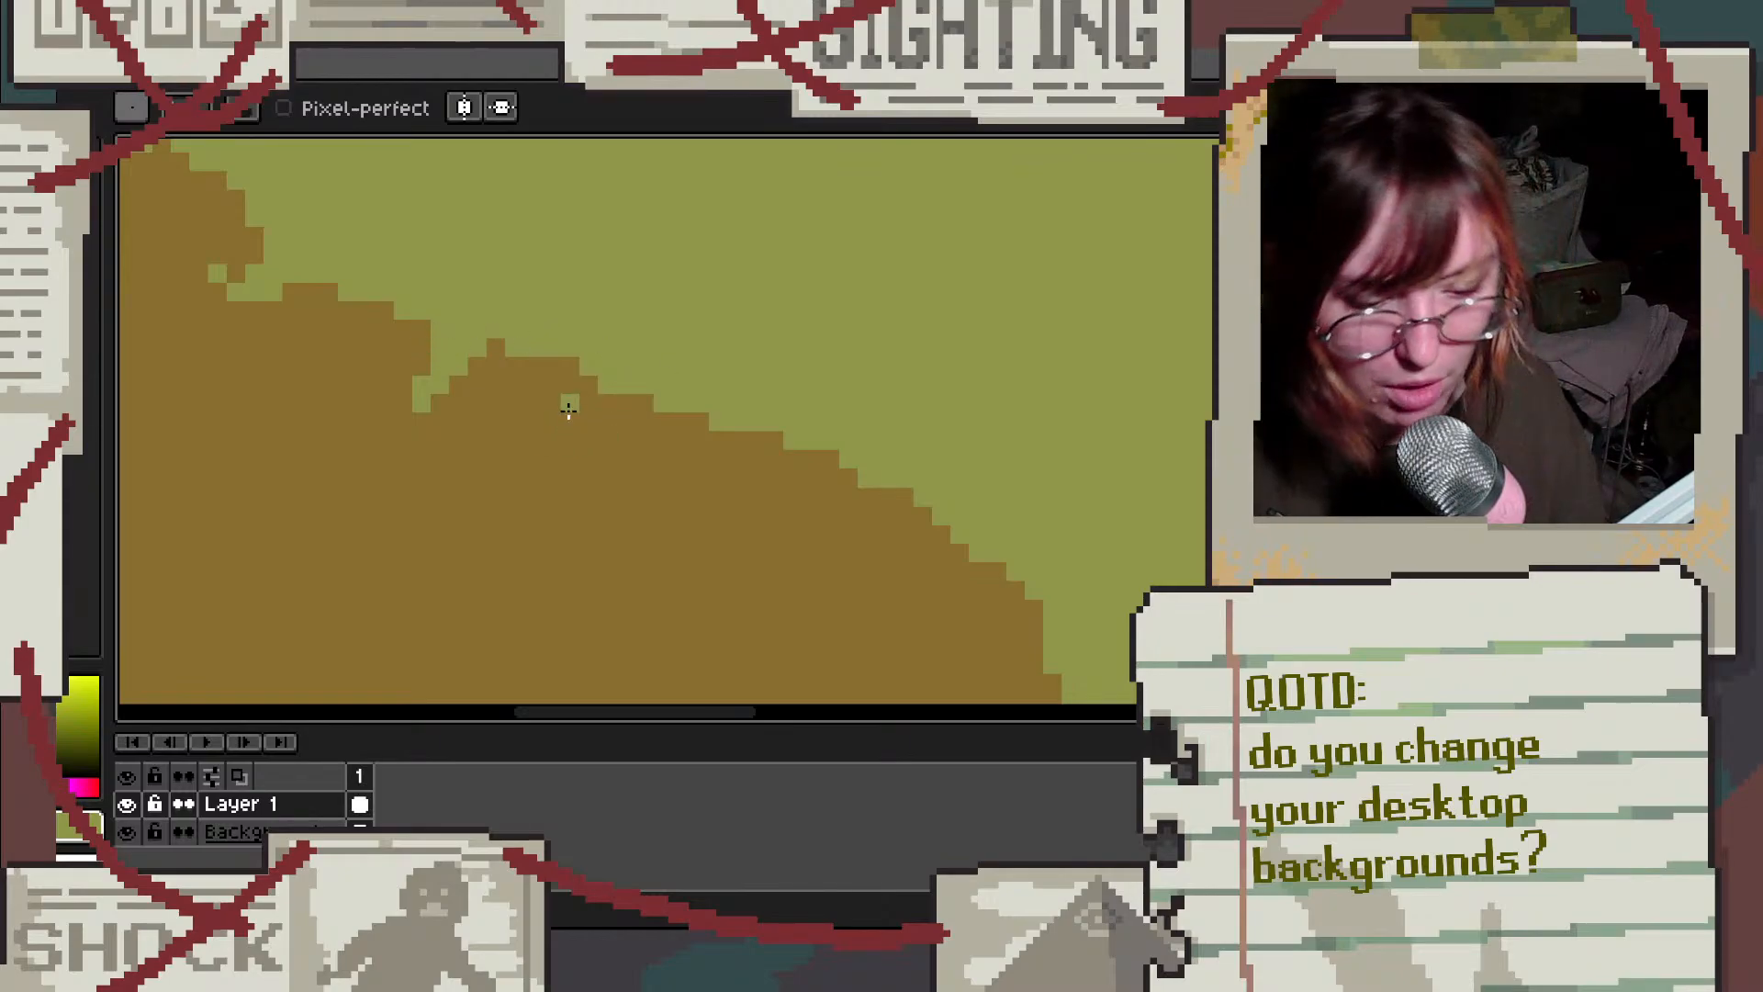
pyautogui.moveTo(732, 445)
pyautogui.mouseDown()
pyautogui.moveTo(647, 486)
pyautogui.moveTo(715, 408)
pyautogui.mouseUp()
pyautogui.click(661, 441)
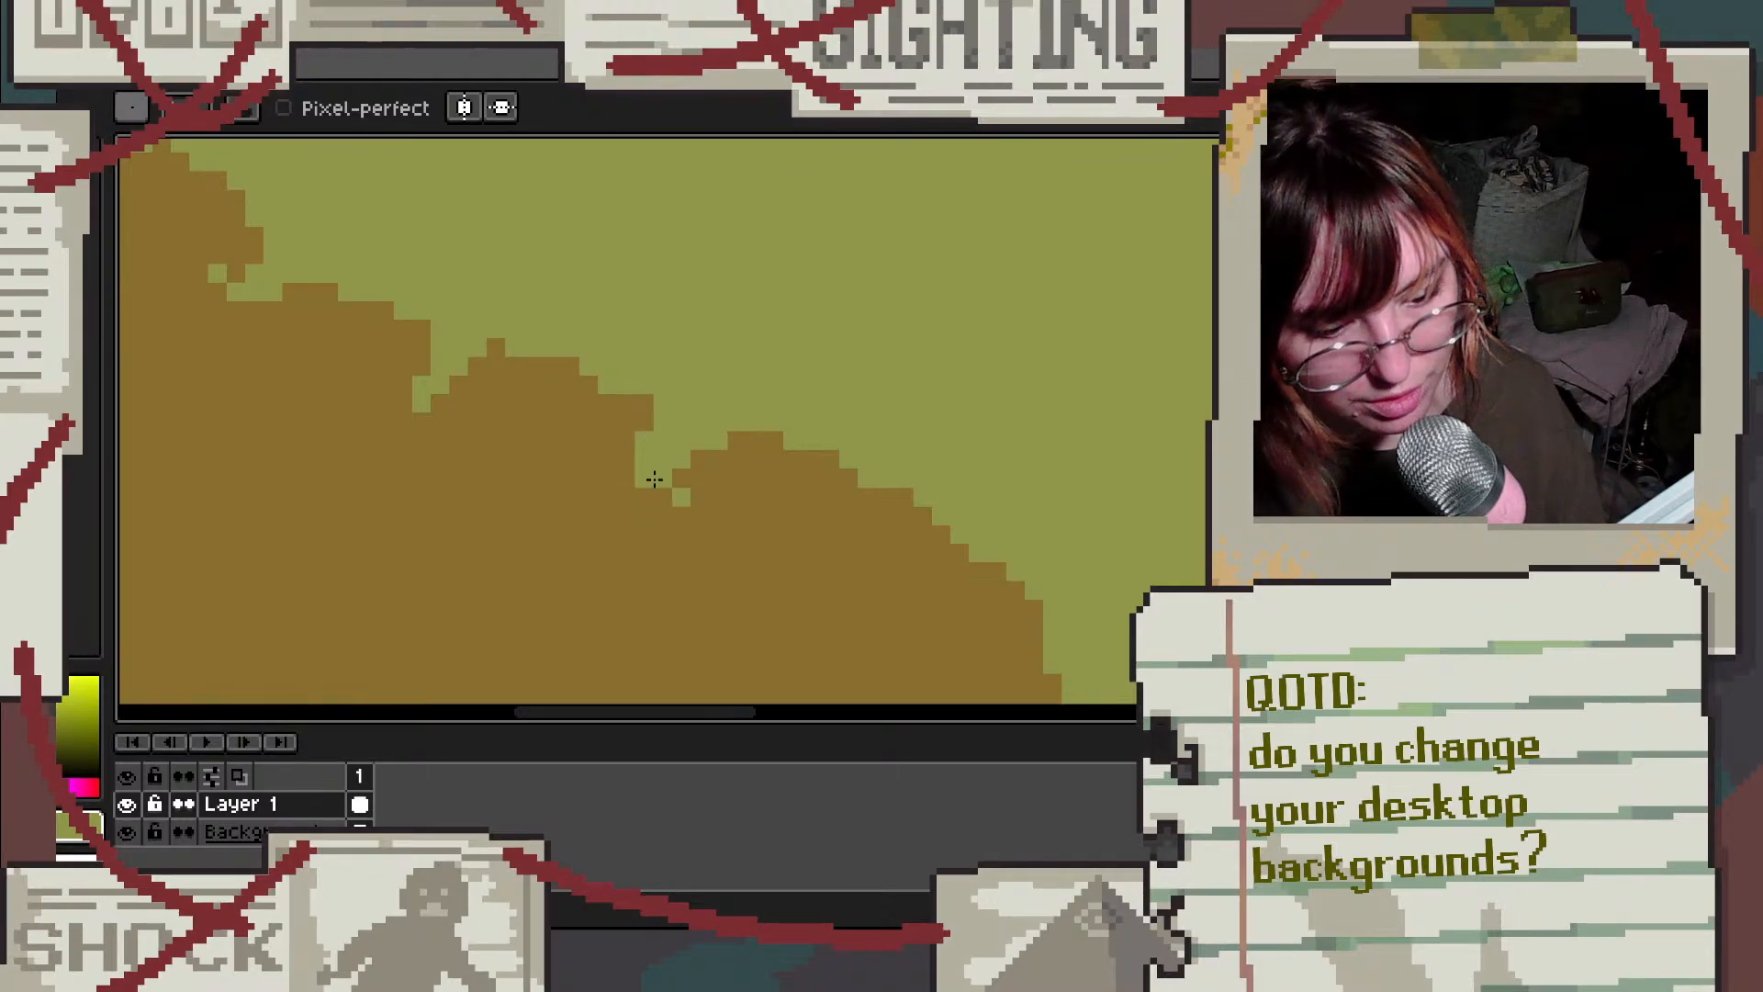
pyautogui.moveTo(866, 472)
pyautogui.mouseDown()
pyautogui.moveTo(814, 558)
pyautogui.moveTo(880, 459)
pyautogui.mouseUp()
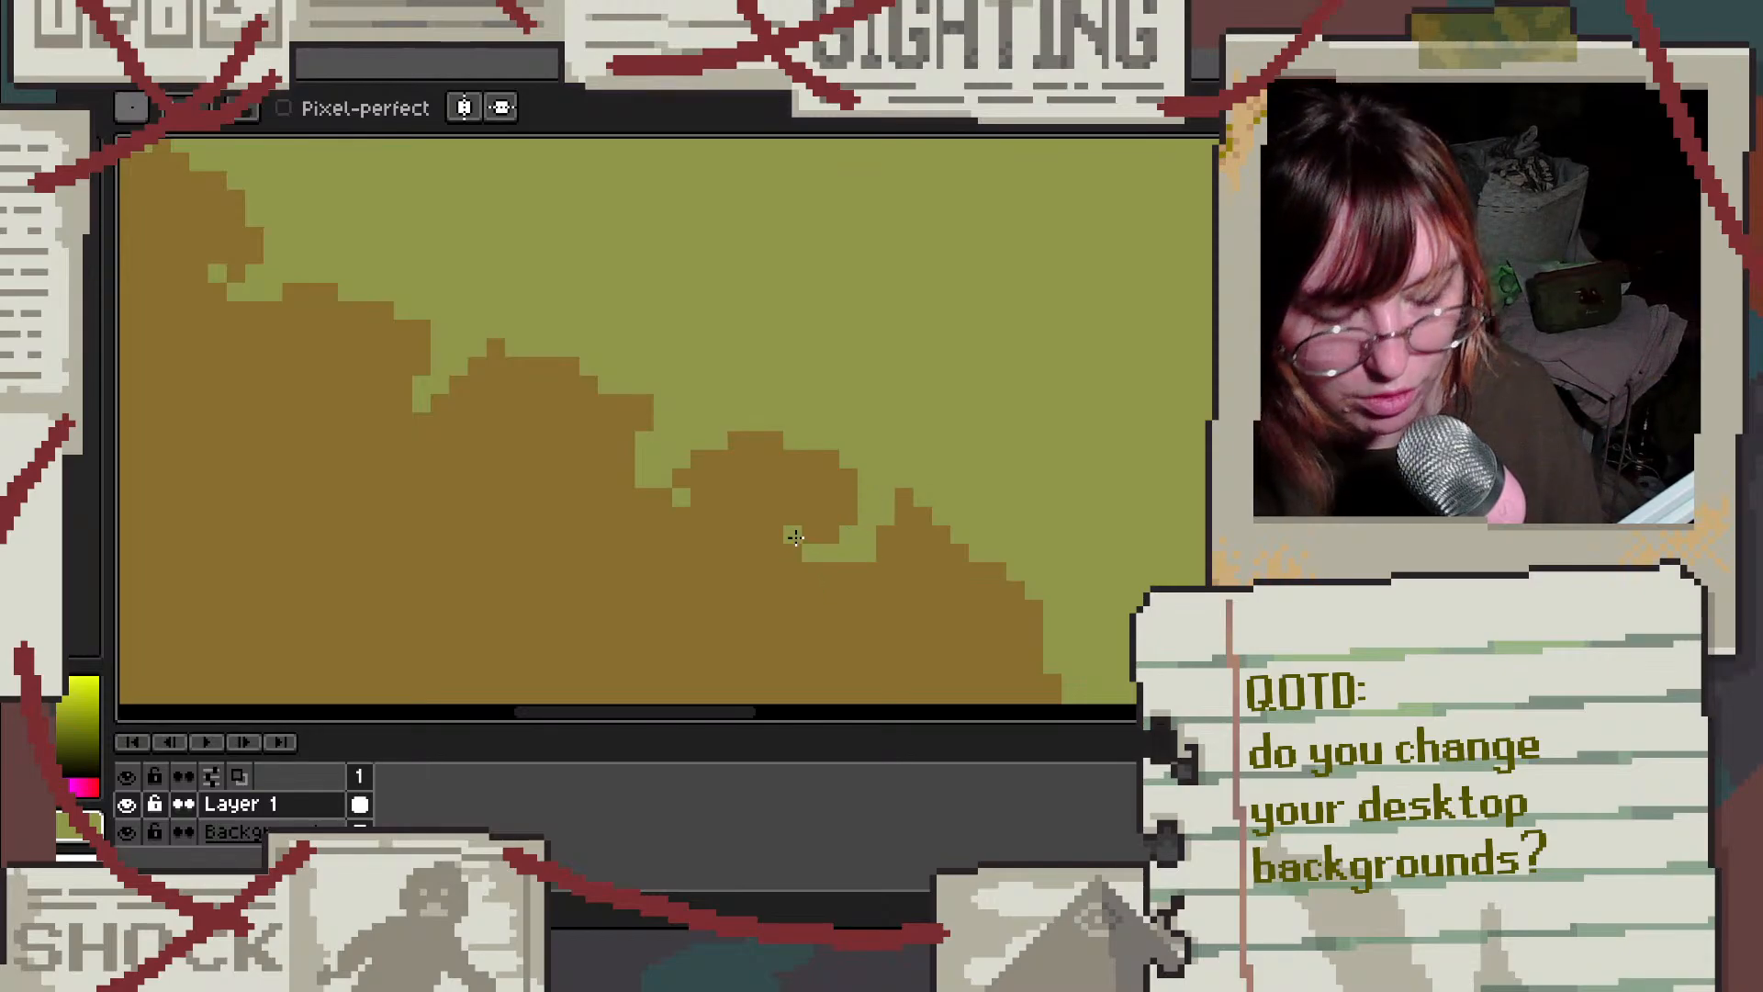
# Step: Draw a tapering green blade pointing down-left into the brown on the upper part of the patch's right-hand curve
pyautogui.scroll(-2, 854, 491)
pyautogui.scroll(1, 990, 538)
pyautogui.scroll(-1, 959, 542)
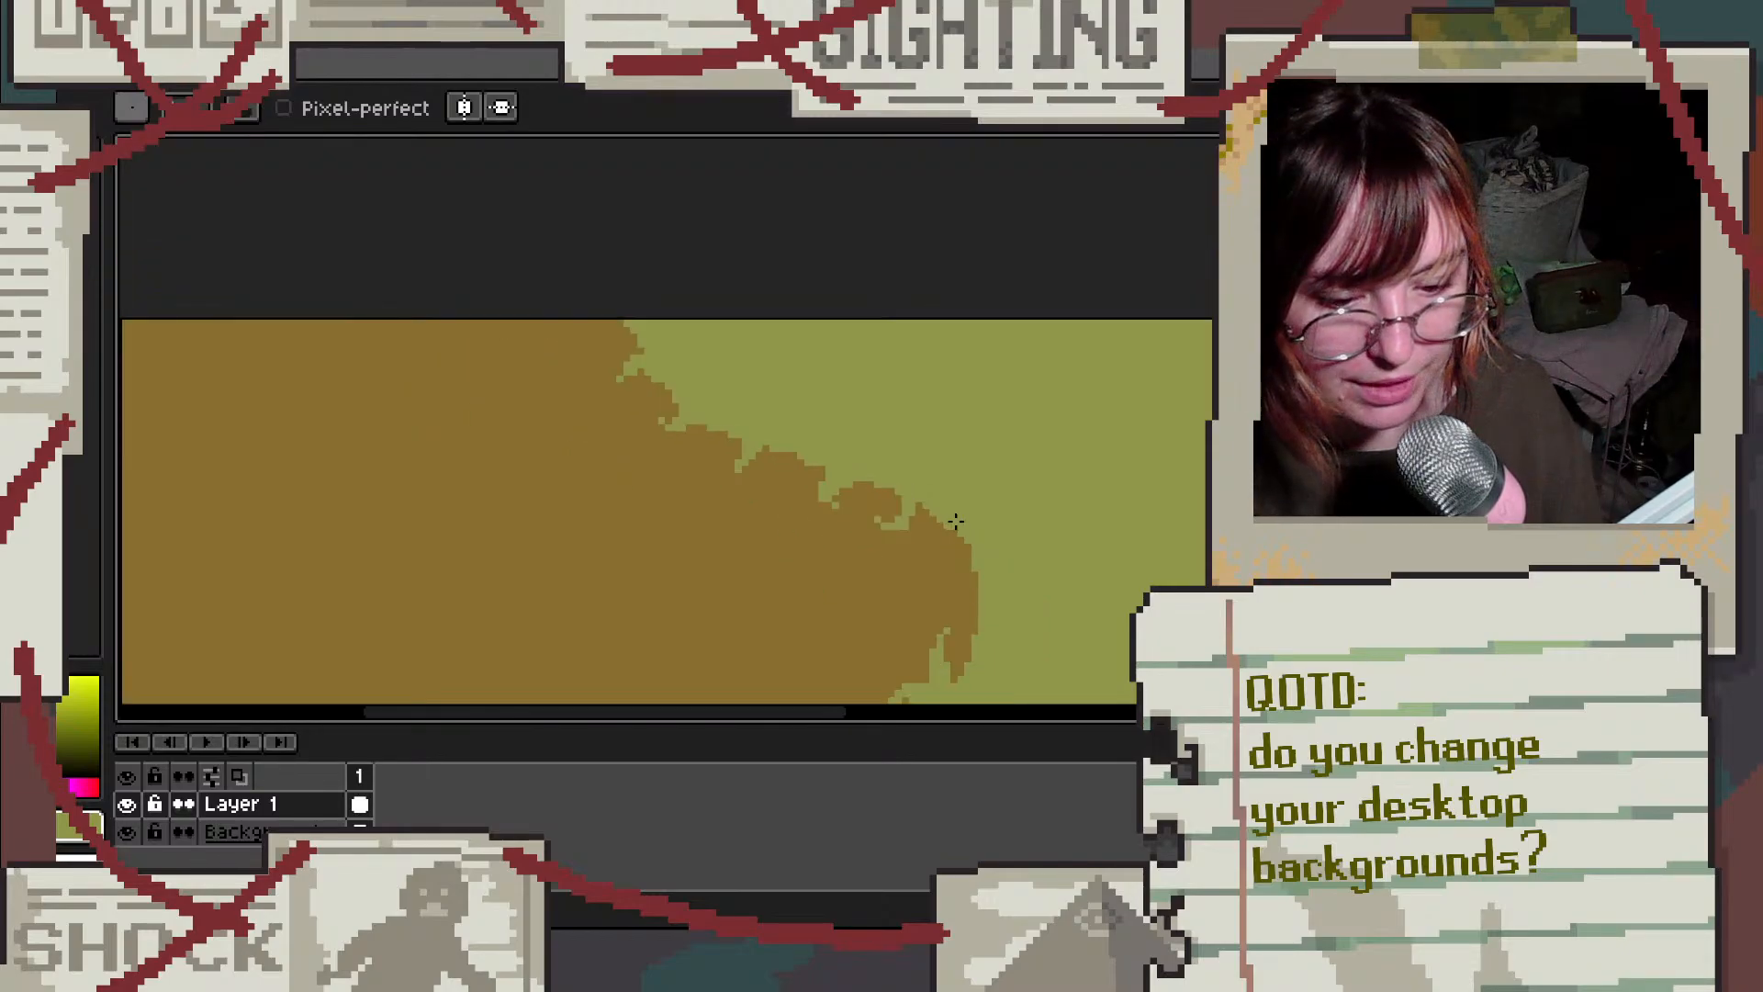
pyautogui.scroll(1, 966, 584)
pyautogui.scroll(-1, 983, 477)
pyautogui.scroll(1, 996, 496)
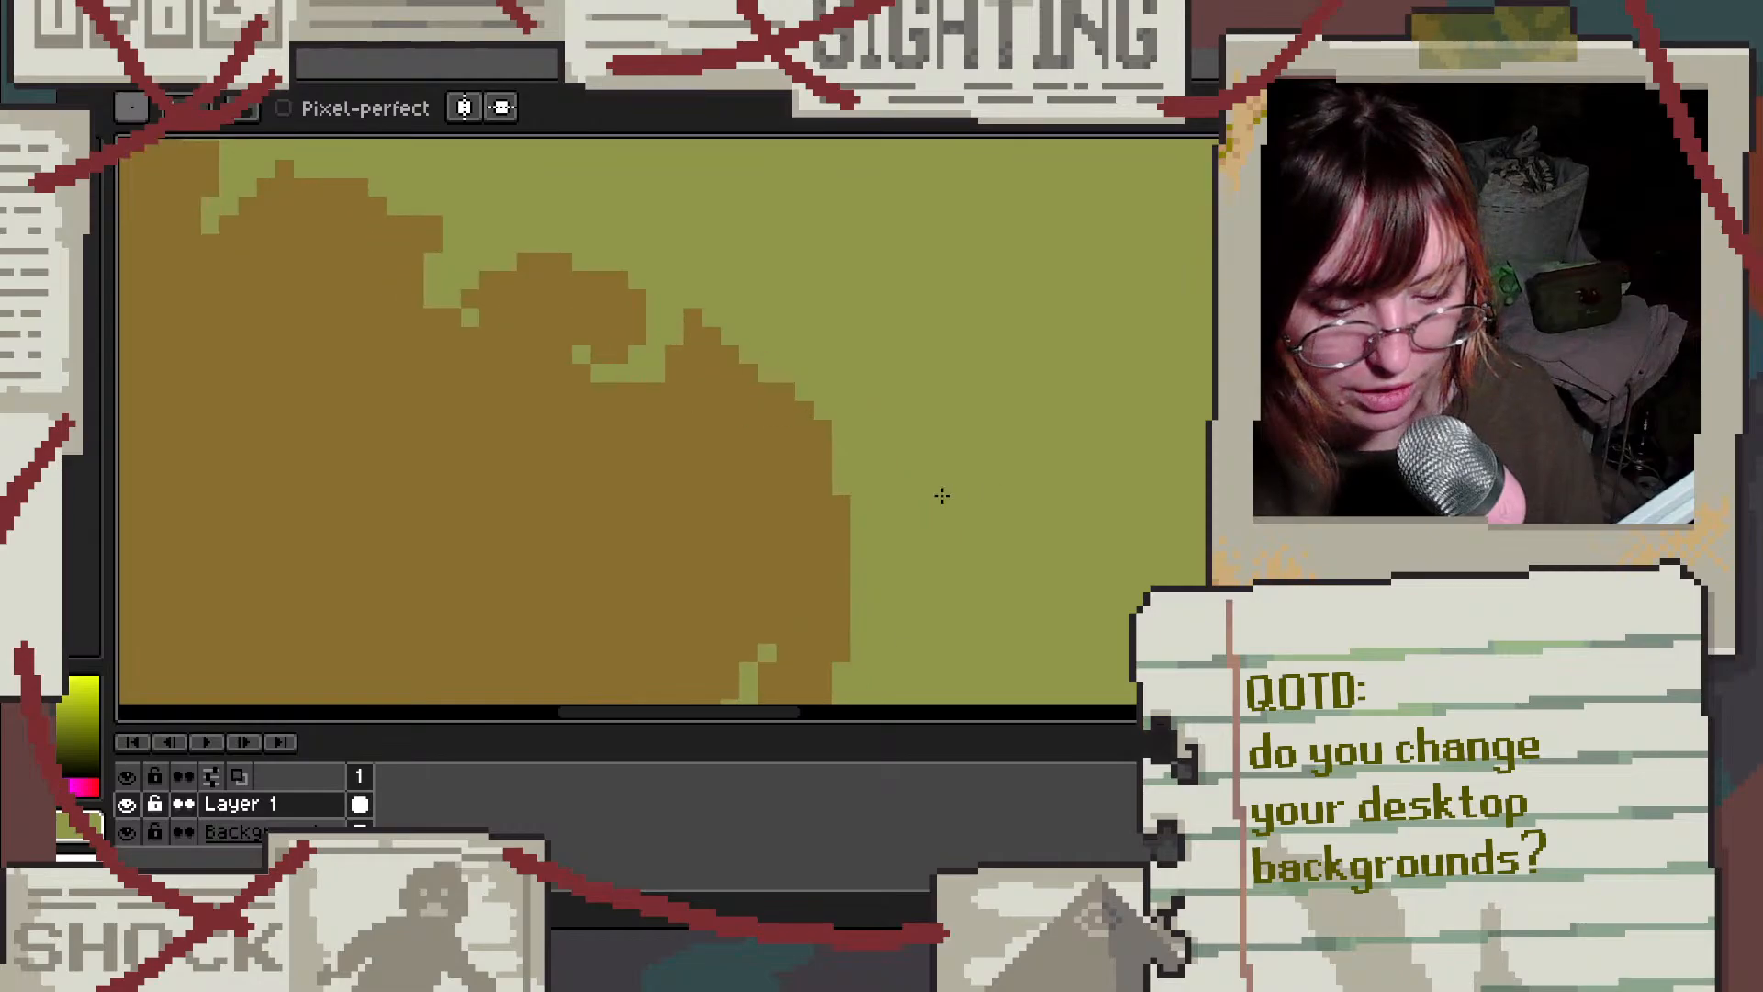
pyautogui.scroll(1, 927, 496)
pyautogui.moveTo(575, 444)
pyautogui.mouseDown()
pyautogui.moveTo(733, 408)
pyautogui.moveTo(806, 472)
pyautogui.moveTo(587, 404)
pyautogui.moveTo(786, 332)
pyautogui.moveTo(663, 366)
pyautogui.moveTo(699, 367)
pyautogui.mouseUp()
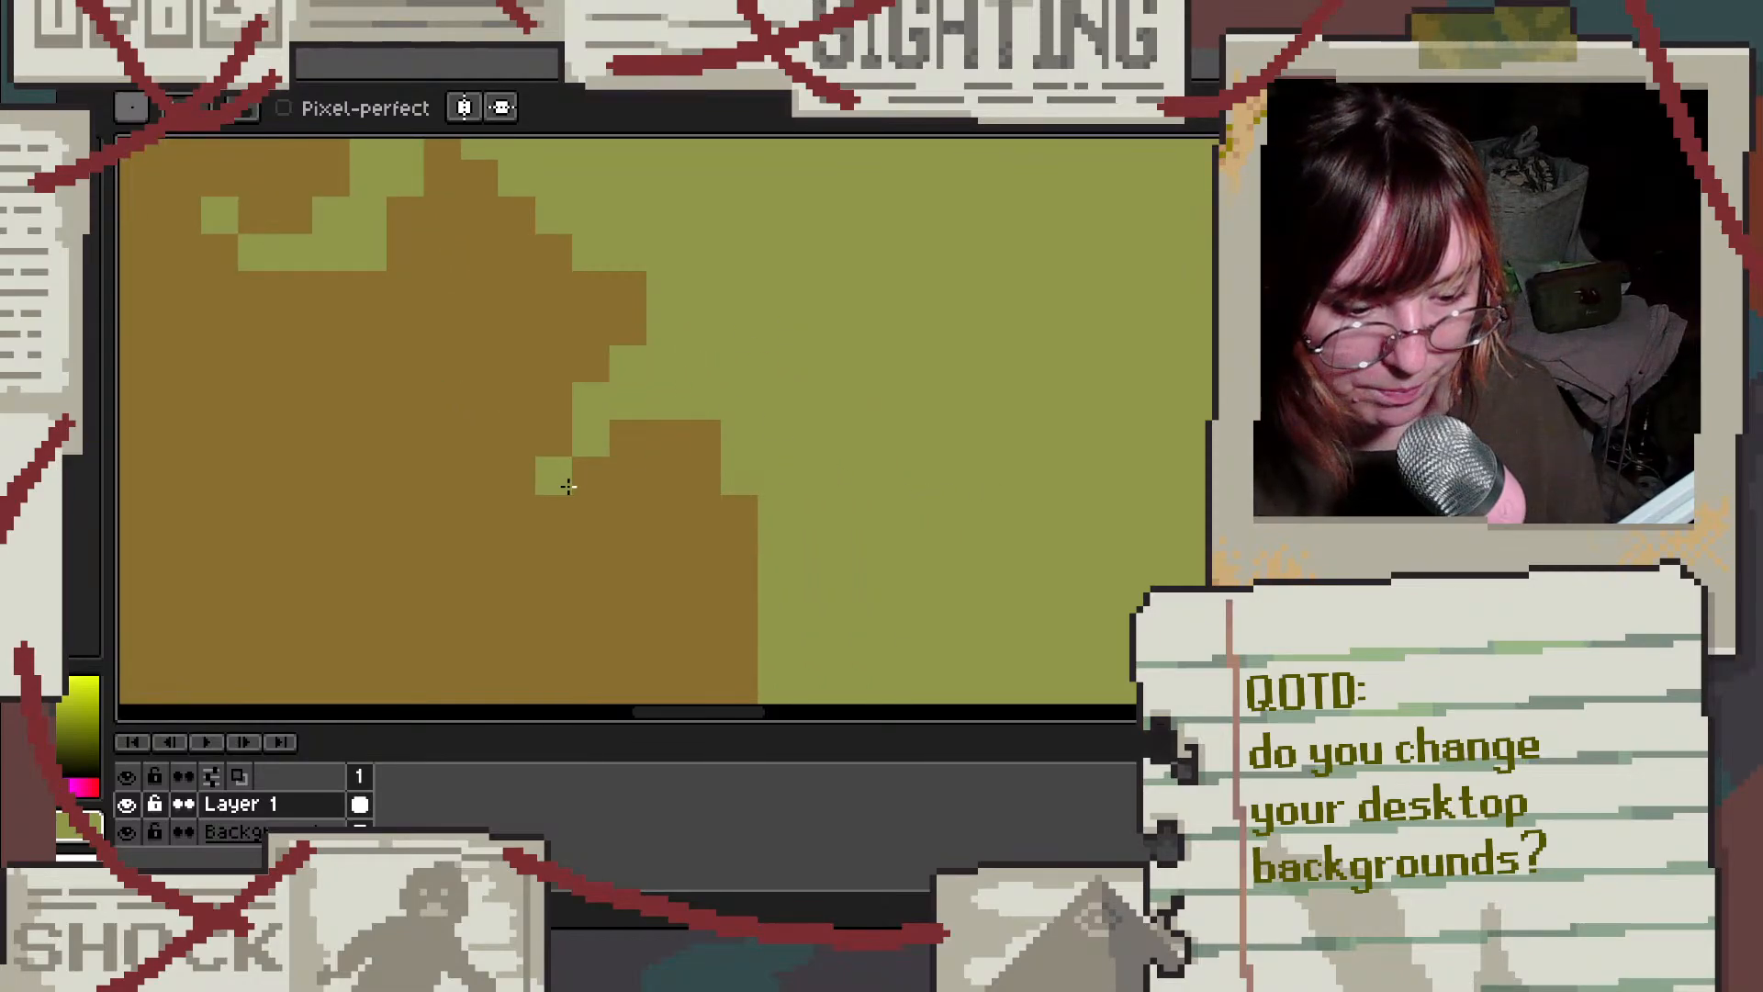
pyautogui.scroll(-4, 568, 487)
pyautogui.scroll(1, 468, 275)
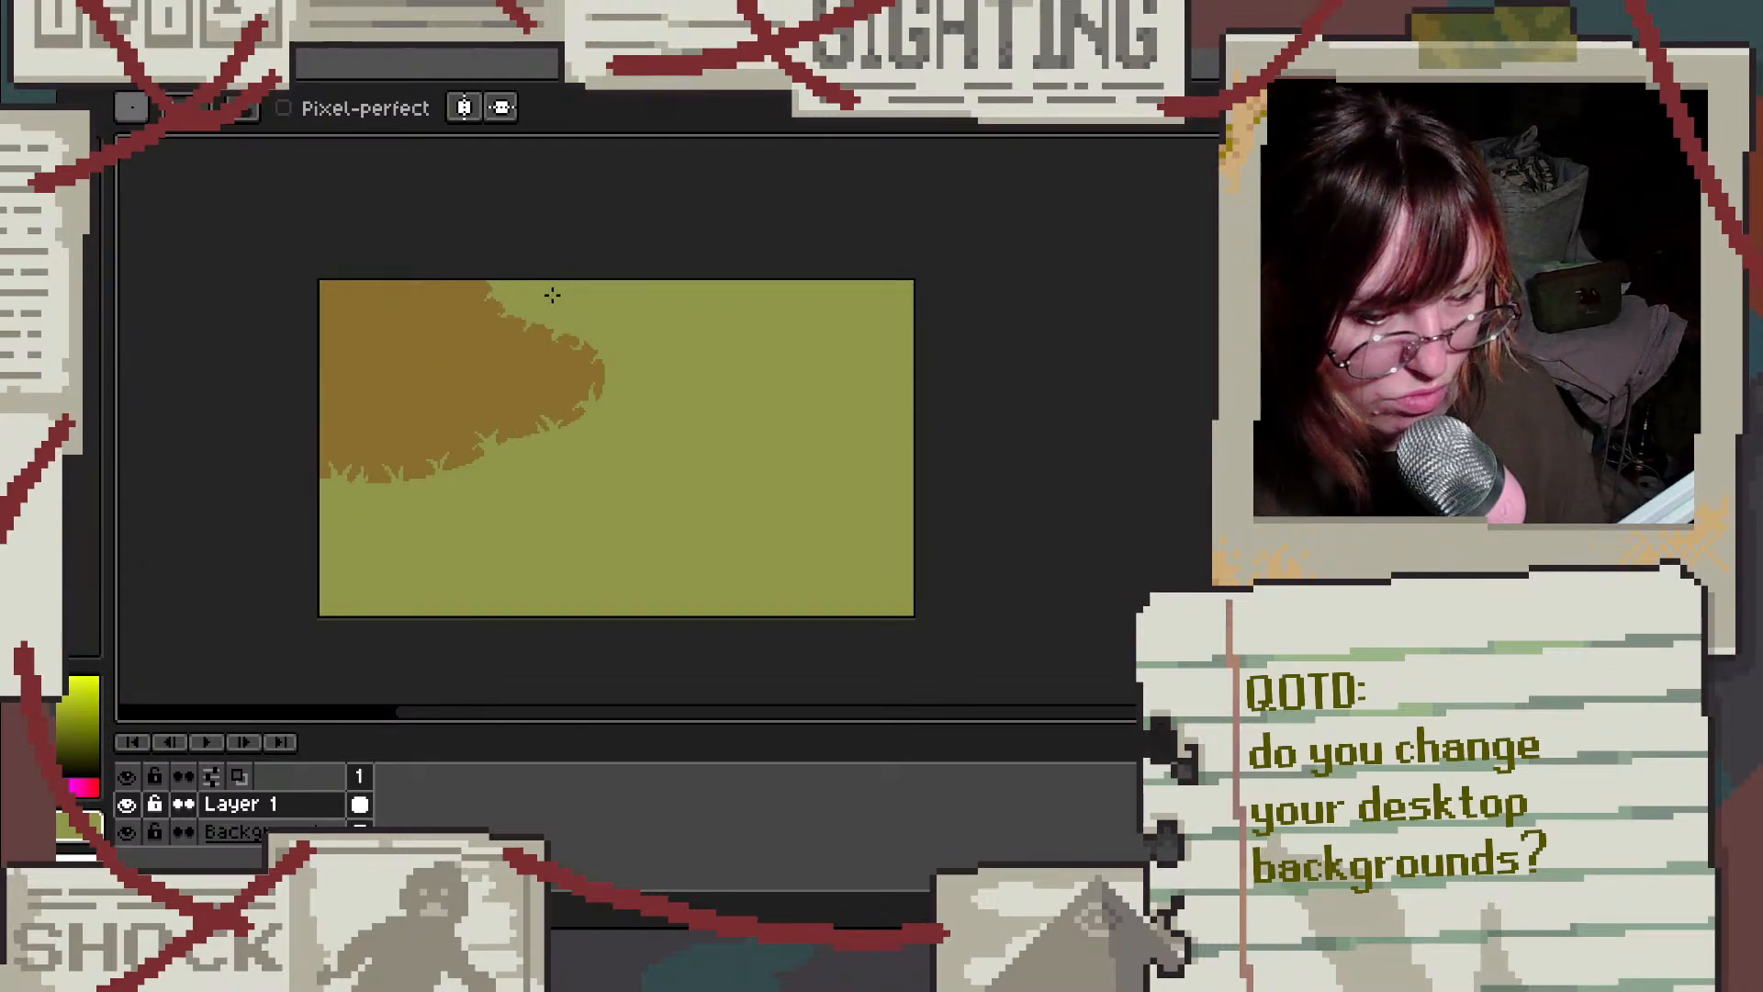
pyautogui.scroll(2, 552, 294)
pyautogui.scroll(-2, 478, 348)
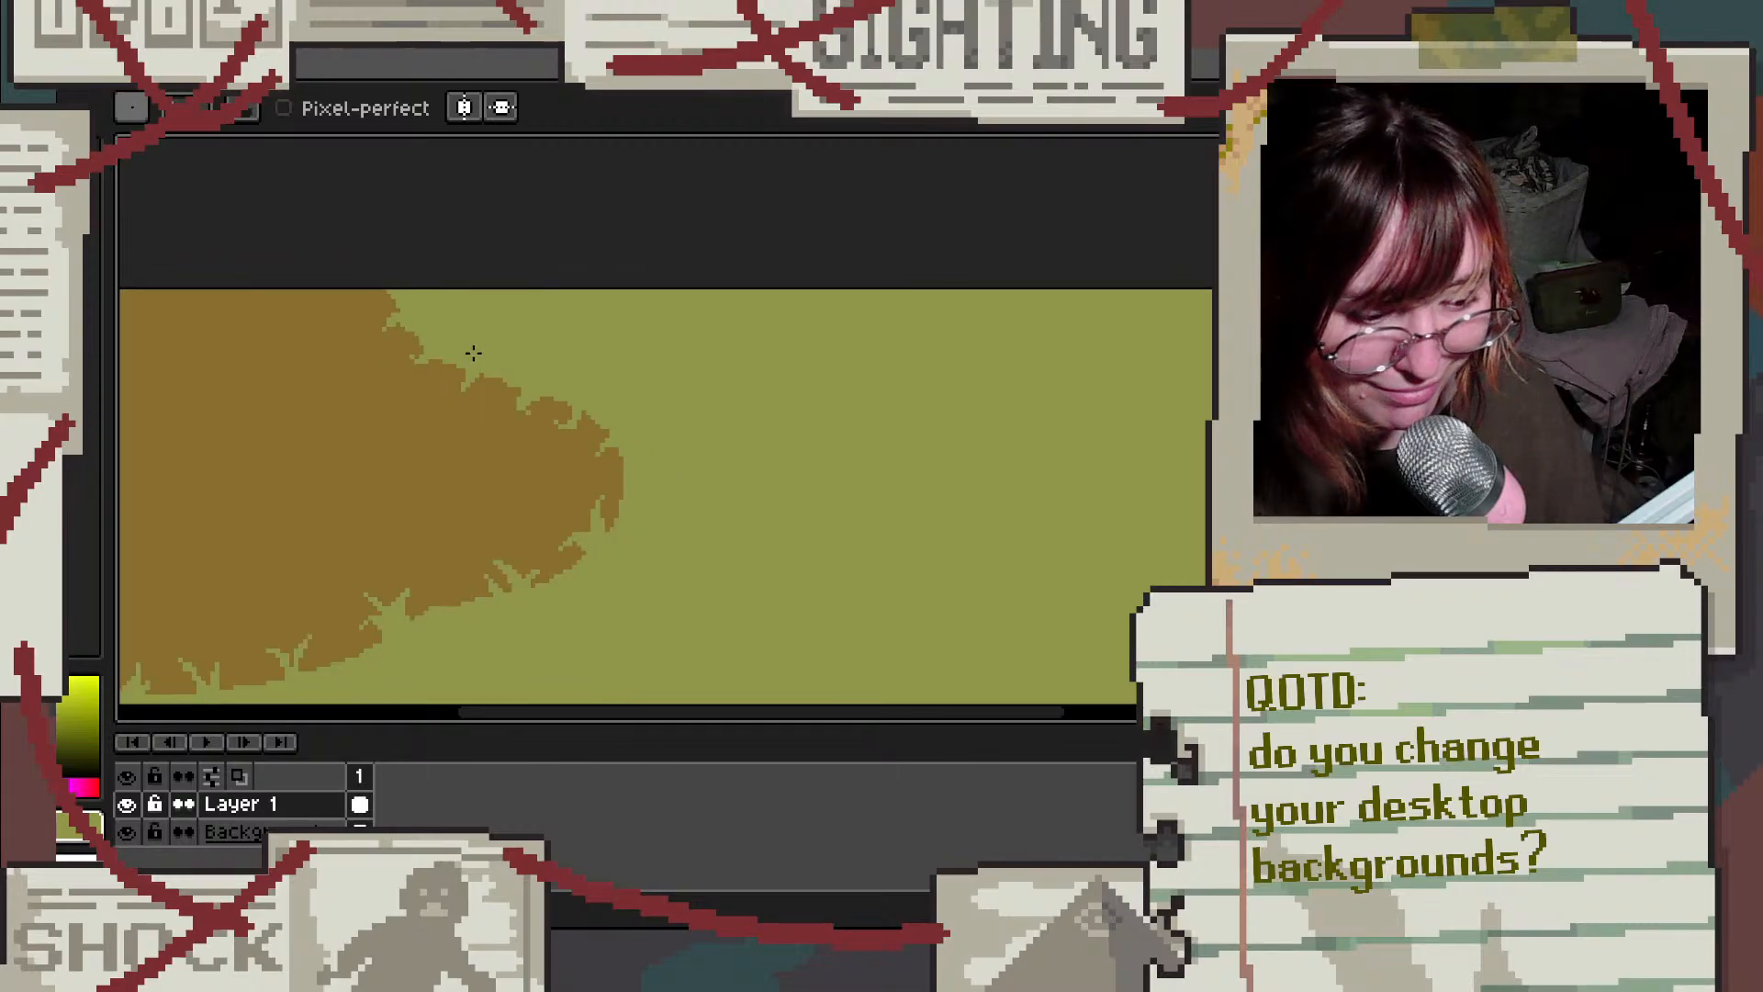
# Step: Choose a darker olive and try shading strokes on the grass, including the base of the forked tuft on the patch's lower edge
pyautogui.click(46, 276)
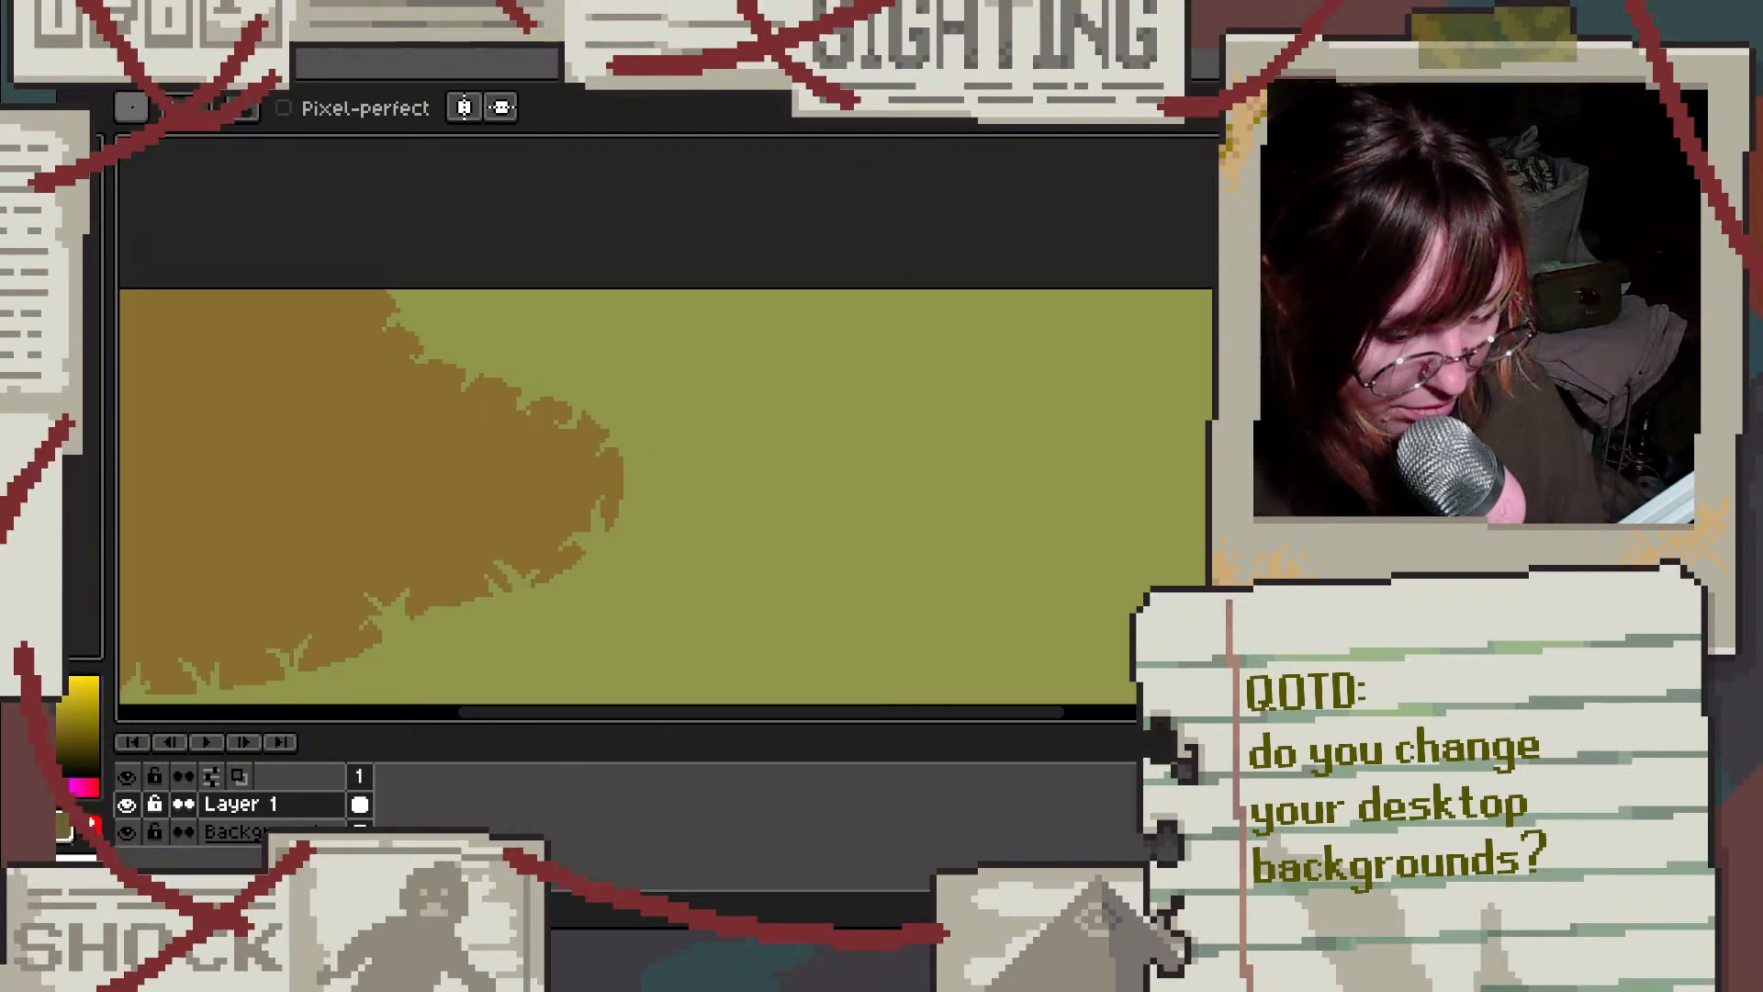
pyautogui.moveTo(611, 348)
pyautogui.mouseDown()
pyautogui.moveTo(661, 385)
pyautogui.moveTo(654, 427)
pyautogui.mouseUp()
pyautogui.hotkey('ctrl', 'z')
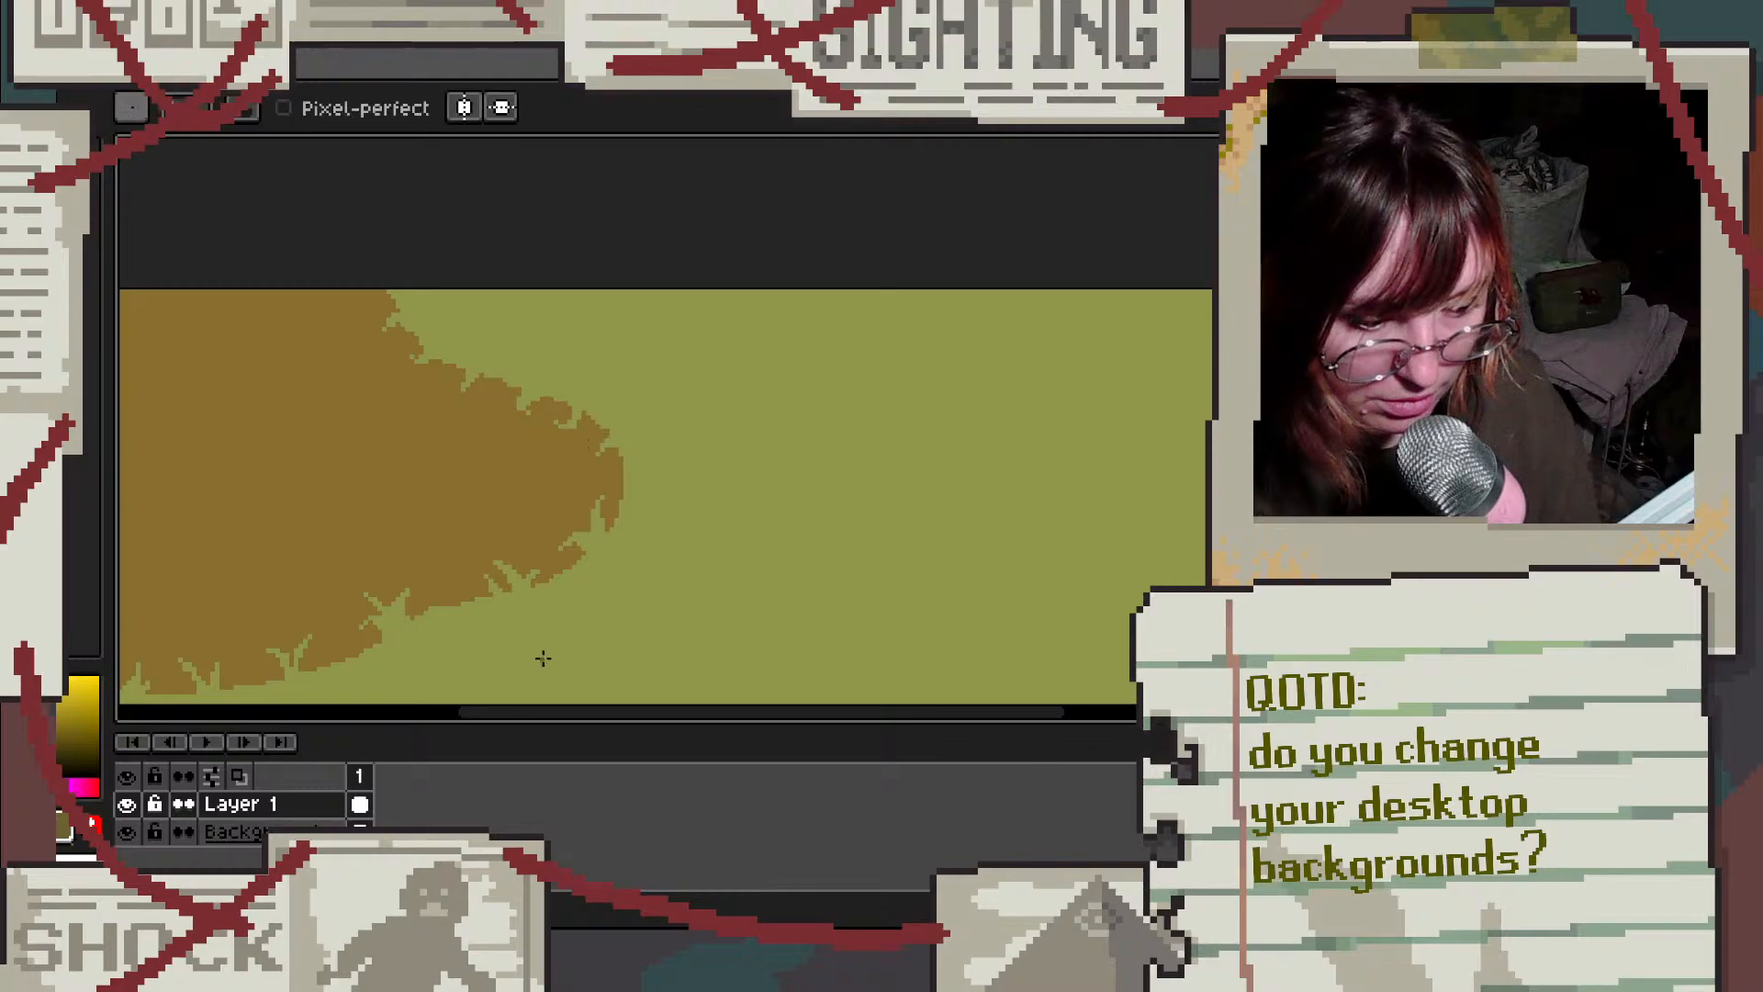
pyautogui.scroll(3, 543, 658)
pyautogui.scroll(2, 418, 557)
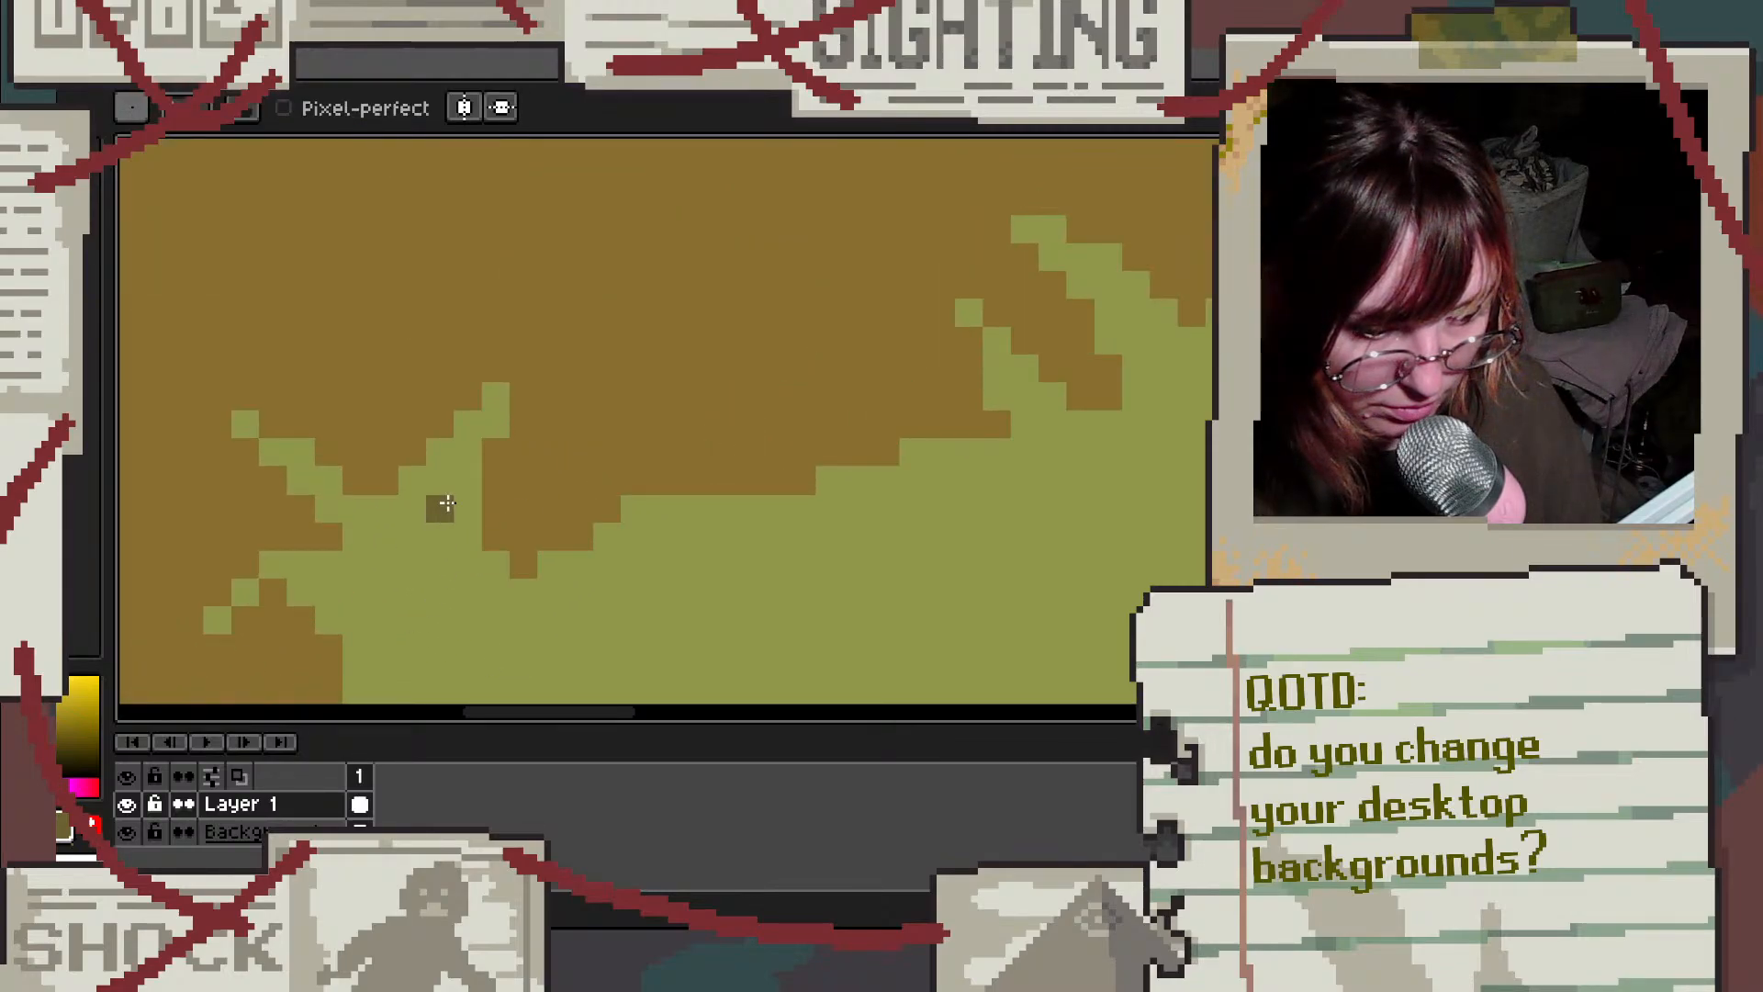
pyautogui.moveTo(407, 510); pyautogui.dragTo(469, 625)
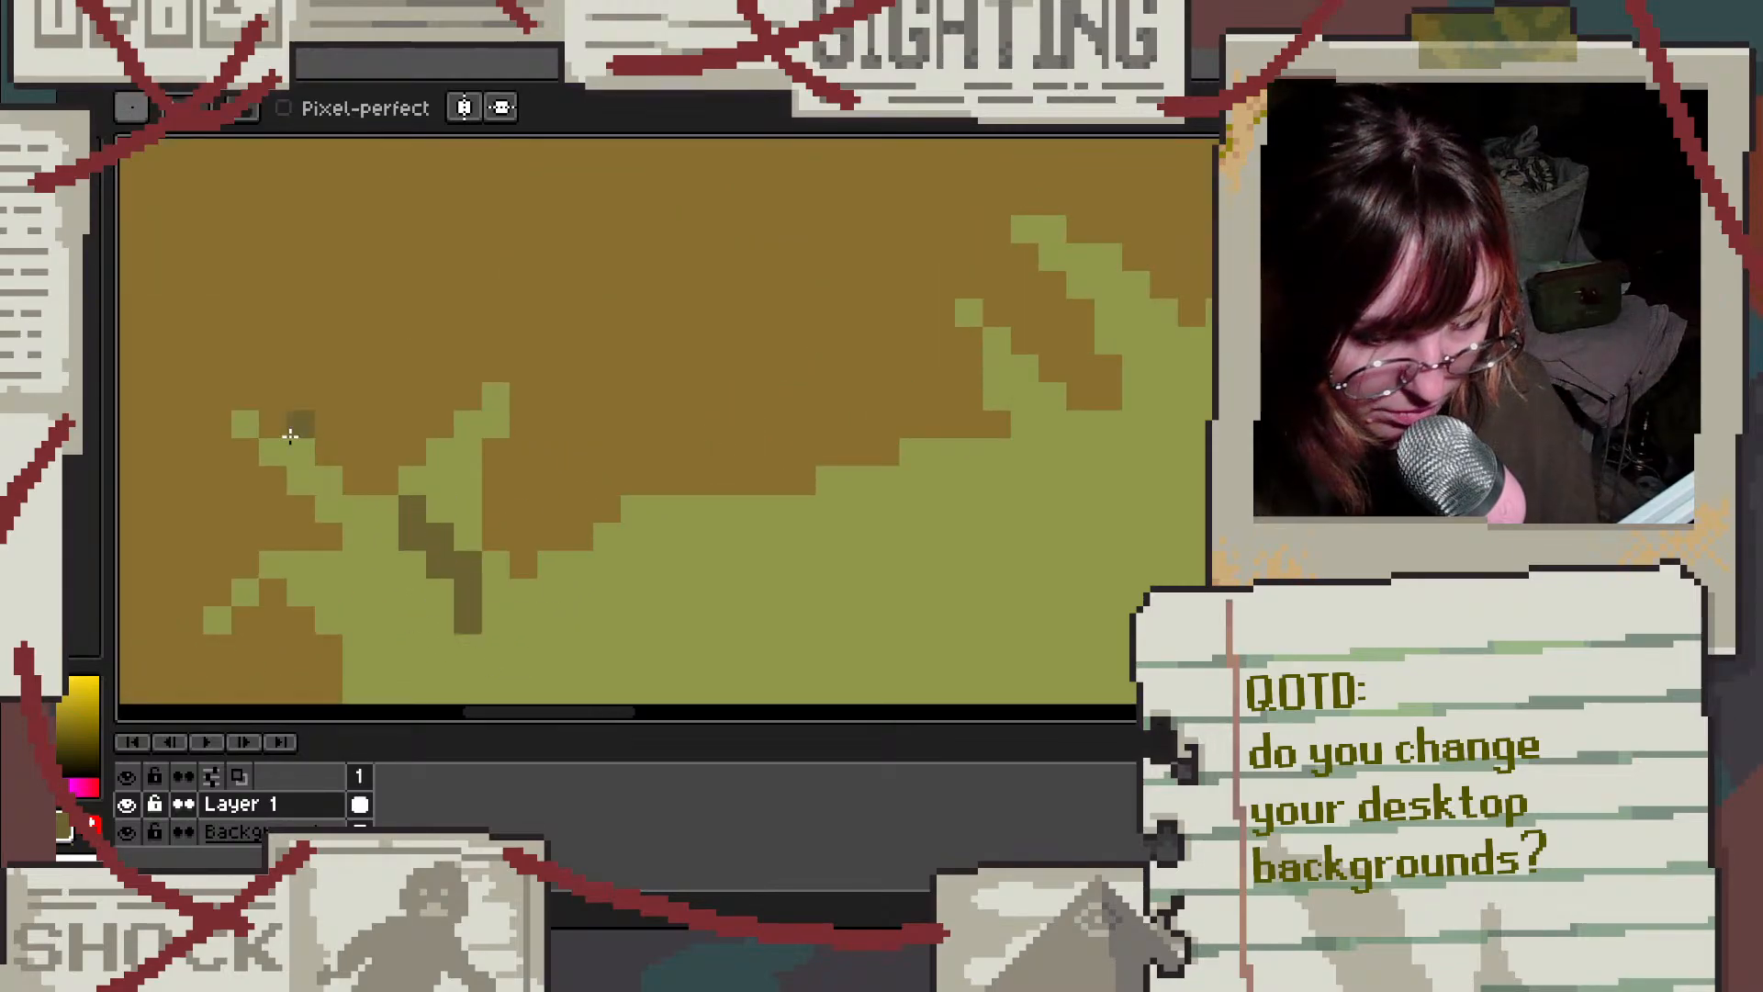
pyautogui.scroll(-5, 484, 492)
pyautogui.hotkey('ctrl', 'z')
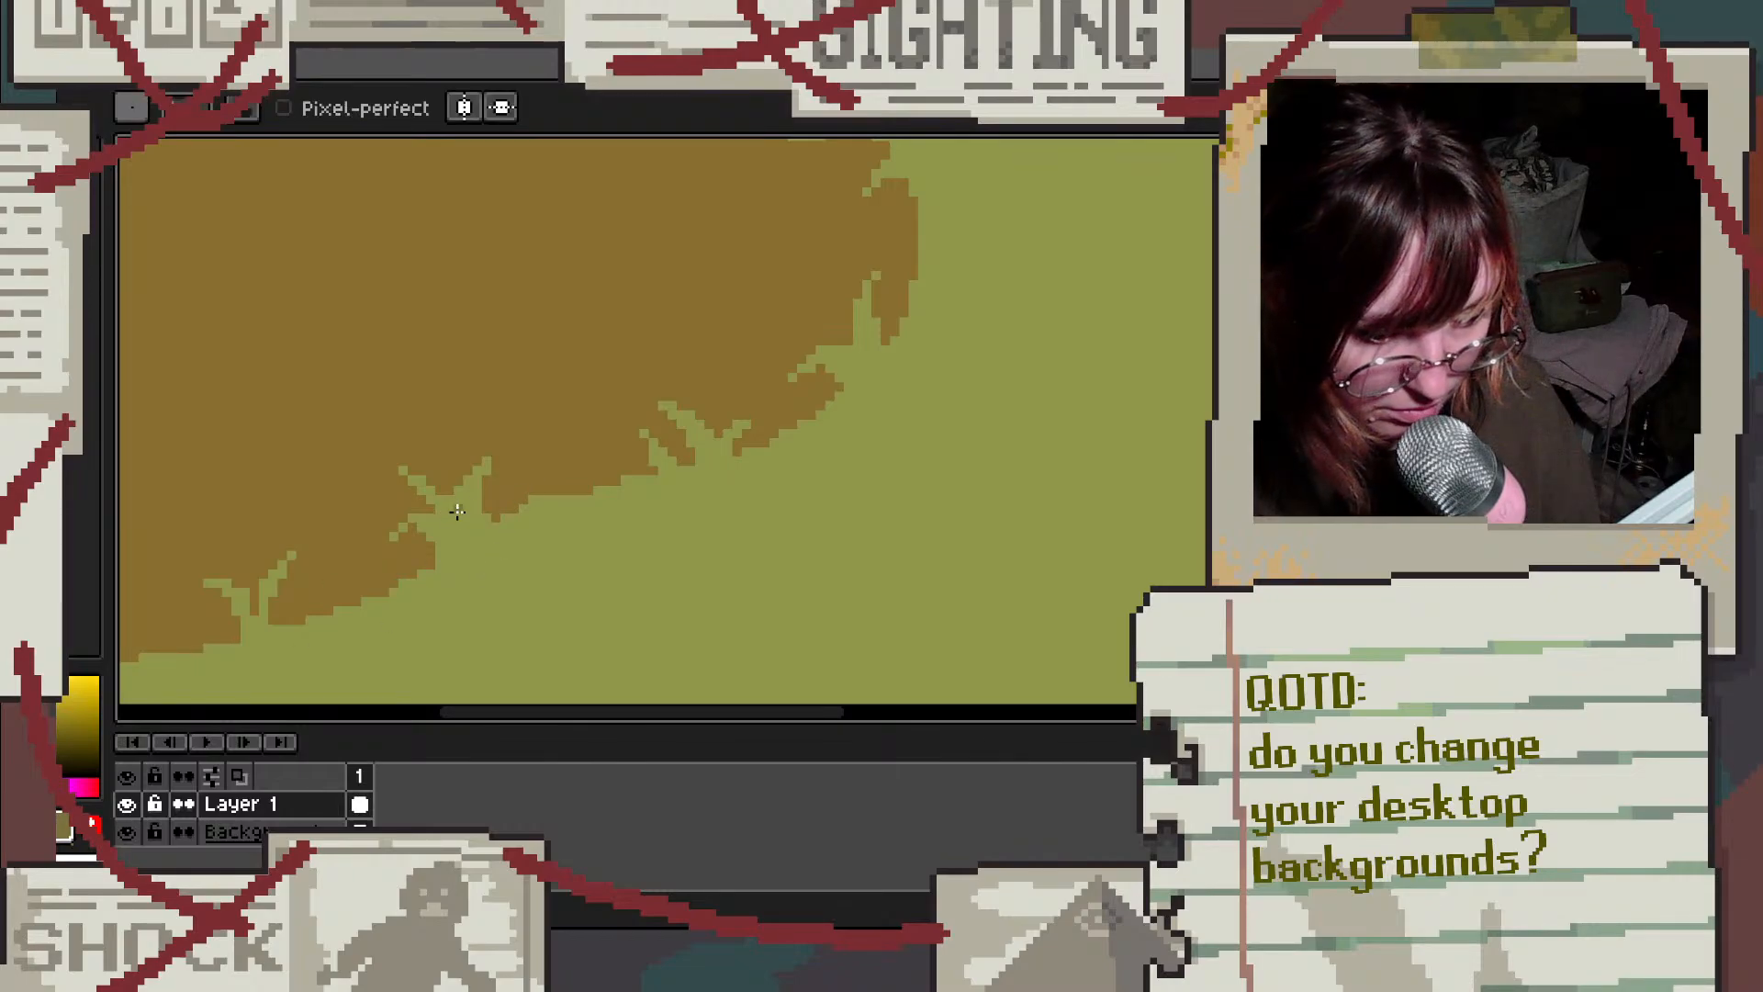
# Step: Try several short dark strokes running down from the base of the forked tuft into the grass
pyautogui.moveTo(443, 511); pyautogui.dragTo(484, 553)
pyautogui.press('v')
pyautogui.hotkey('ctrl', 'z')
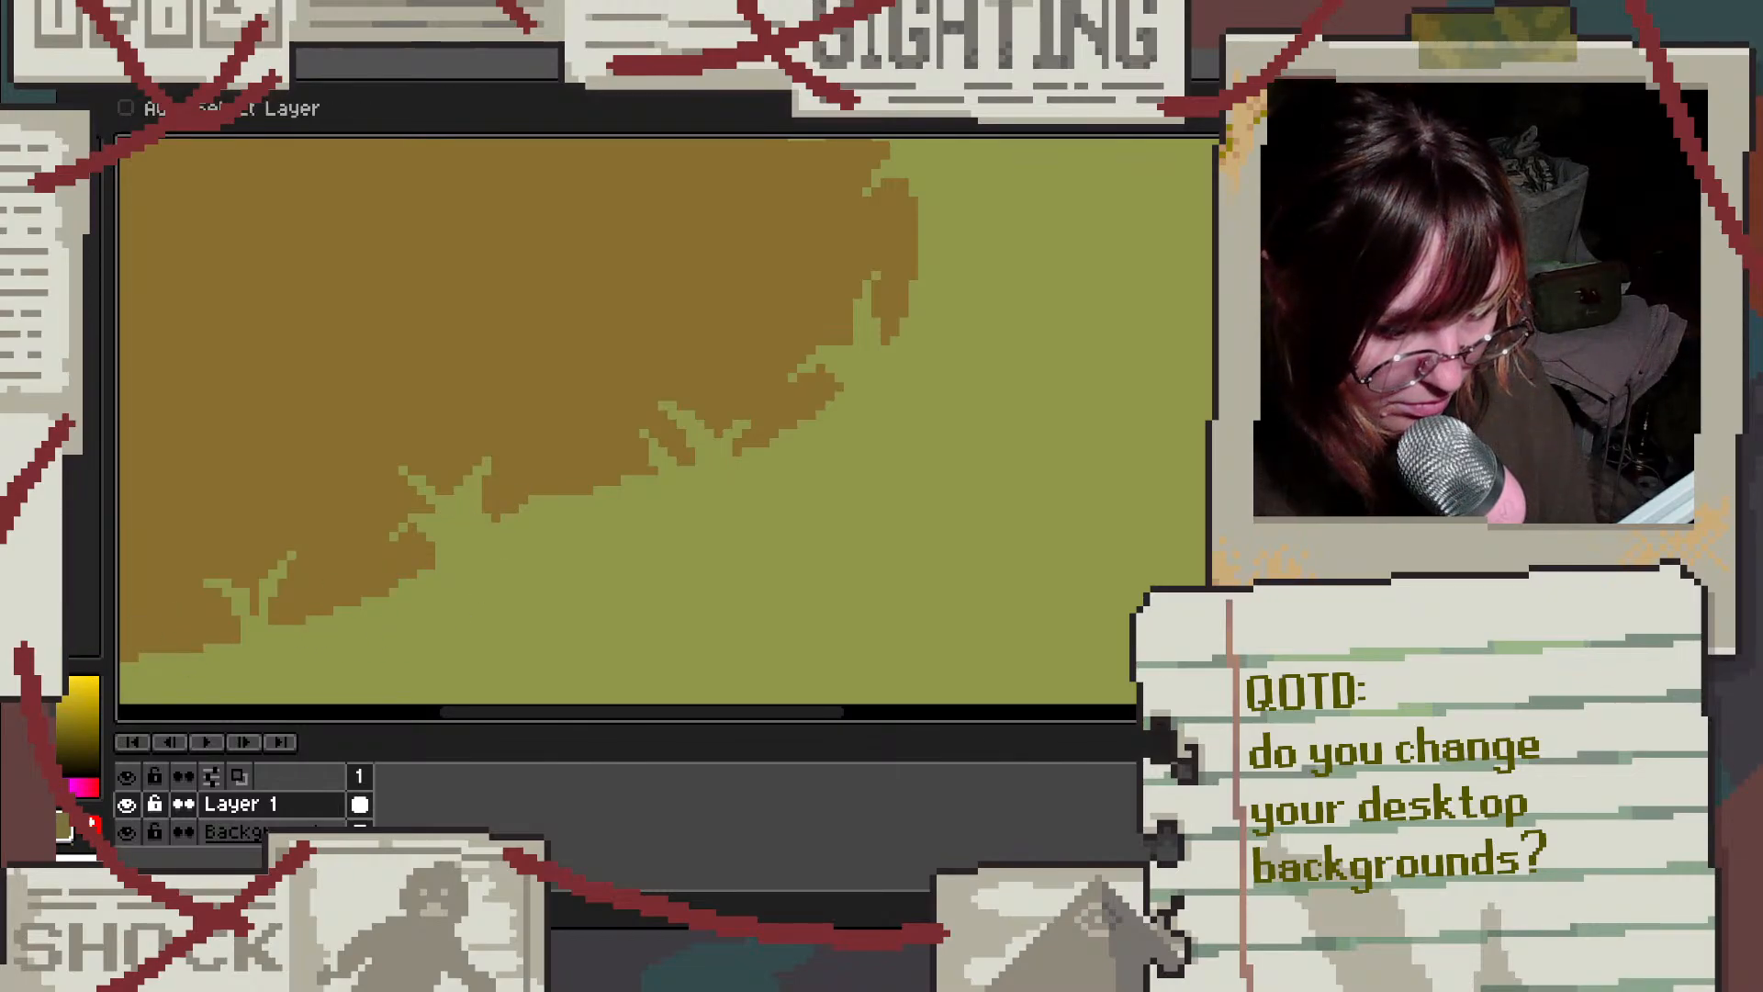
pyautogui.press('b')
pyautogui.moveTo(461, 505); pyautogui.dragTo(474, 556)
pyautogui.hotkey('ctrl', 'z')
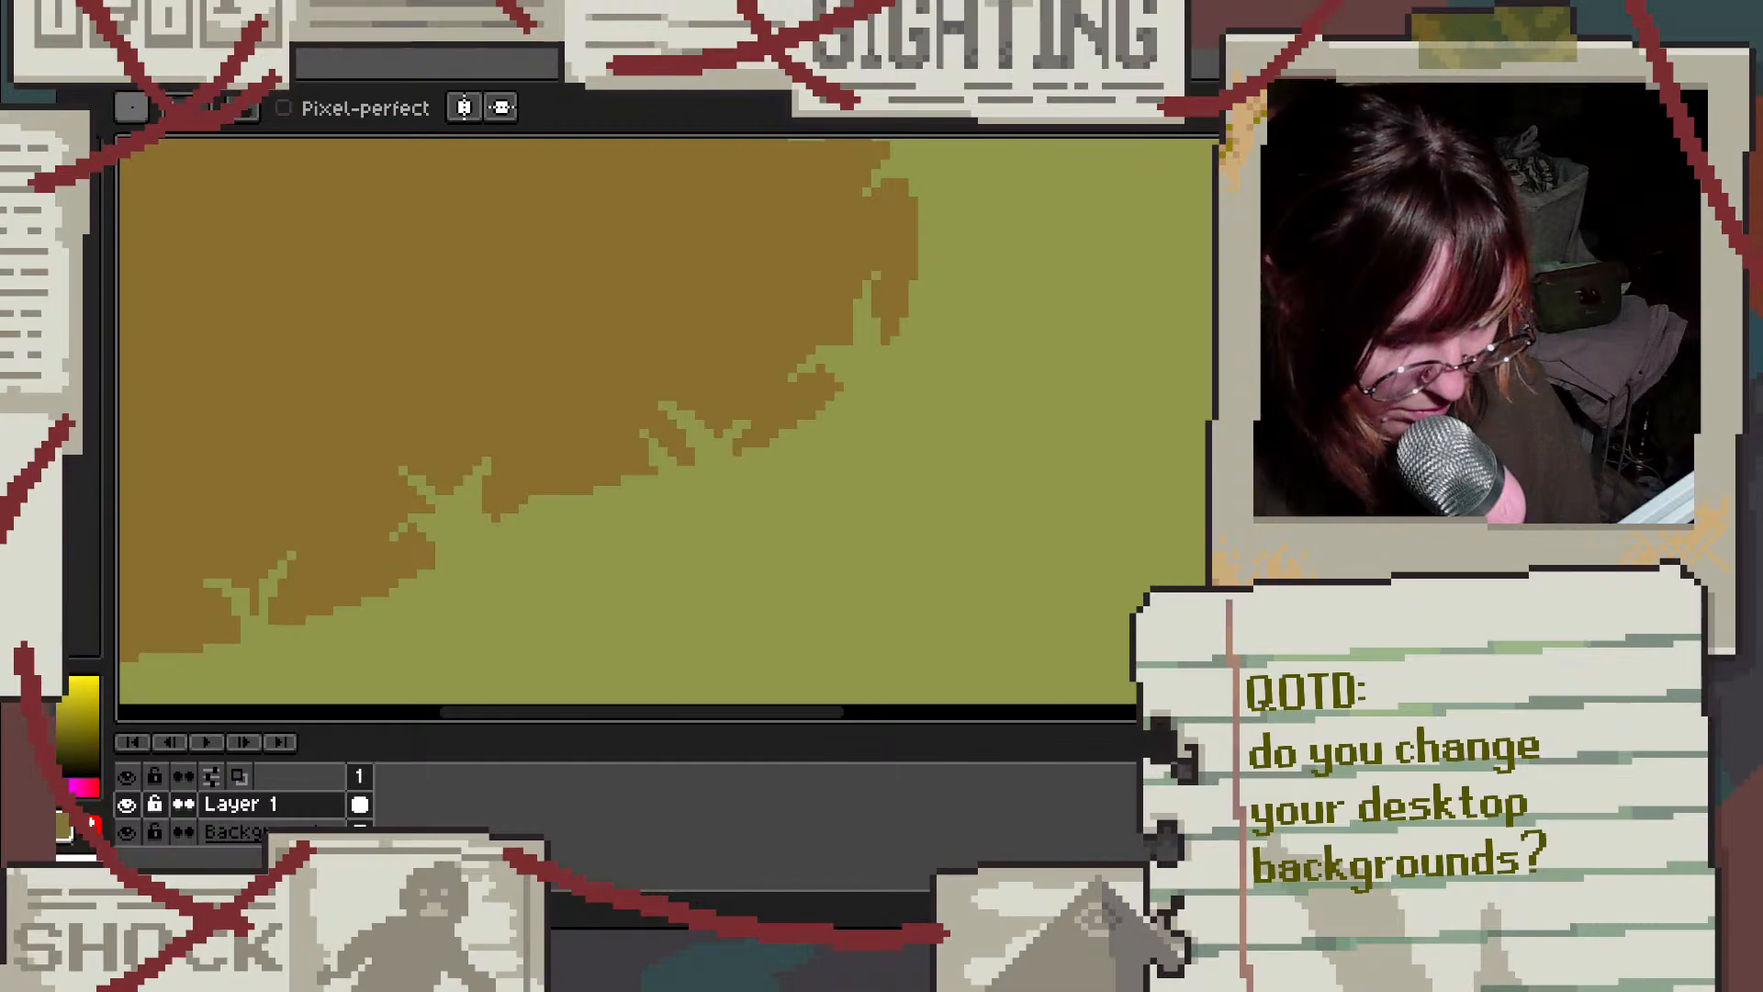
pyautogui.moveTo(476, 516); pyautogui.dragTo(478, 556)
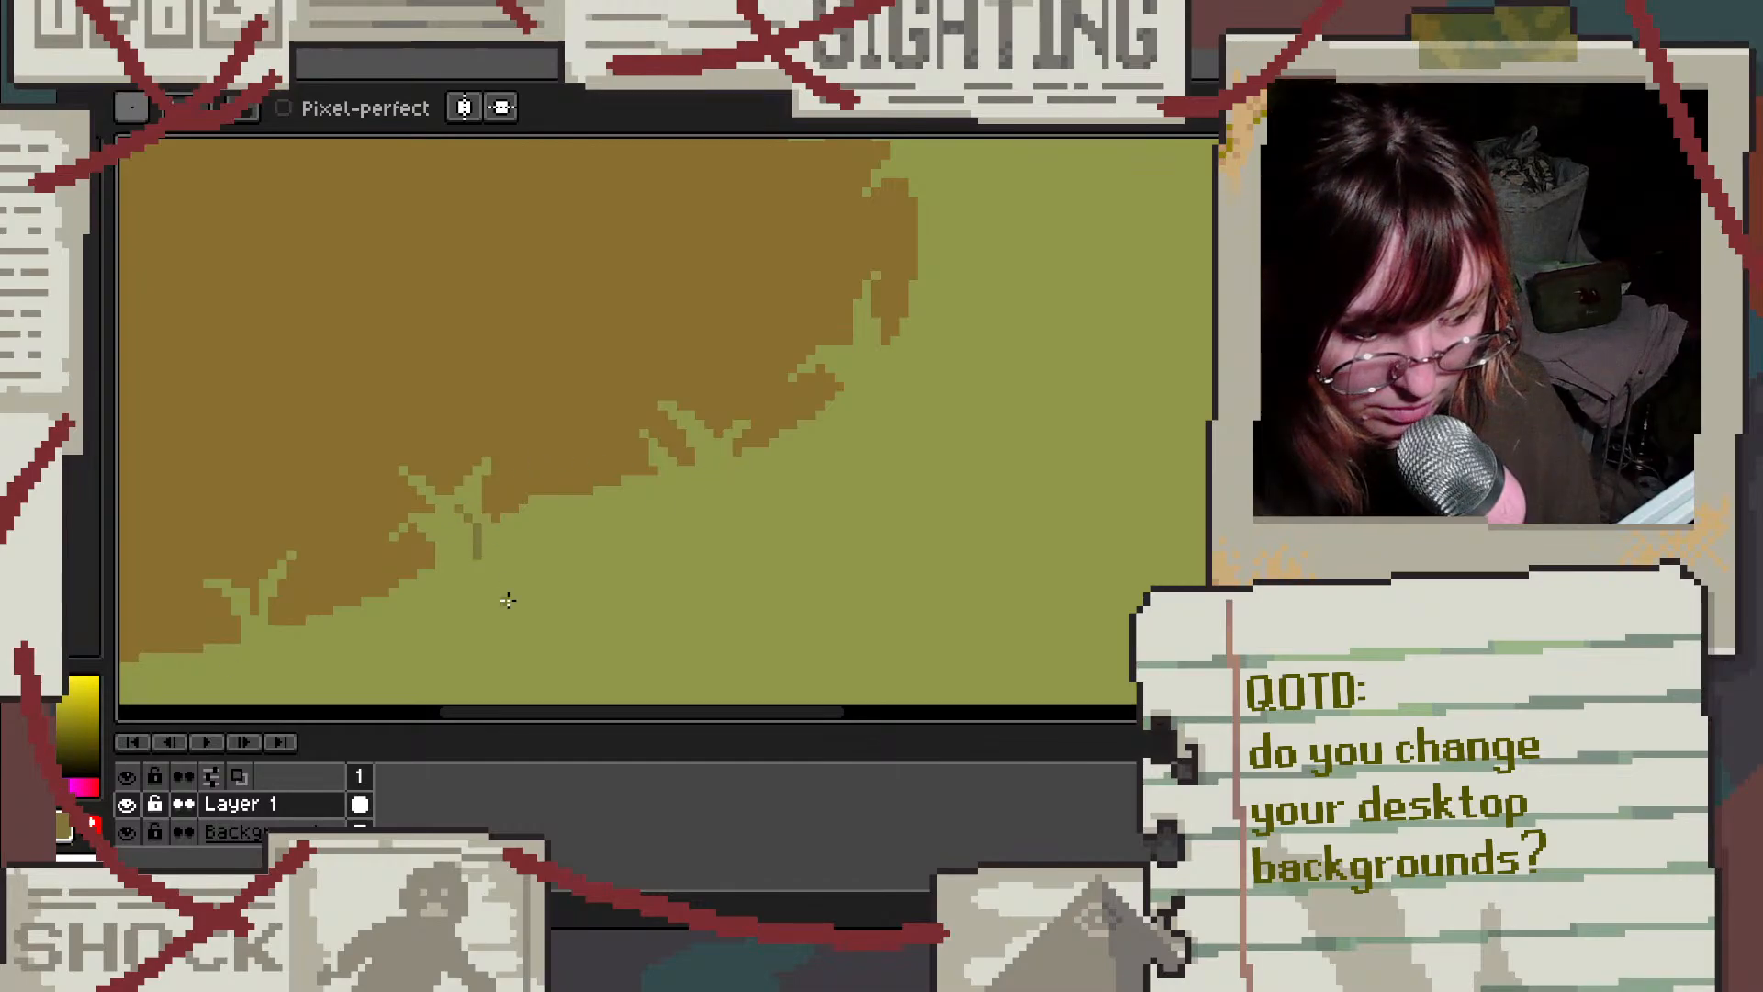
pyautogui.press('ctrl')
pyautogui.hotkey('ctrl', 'z')
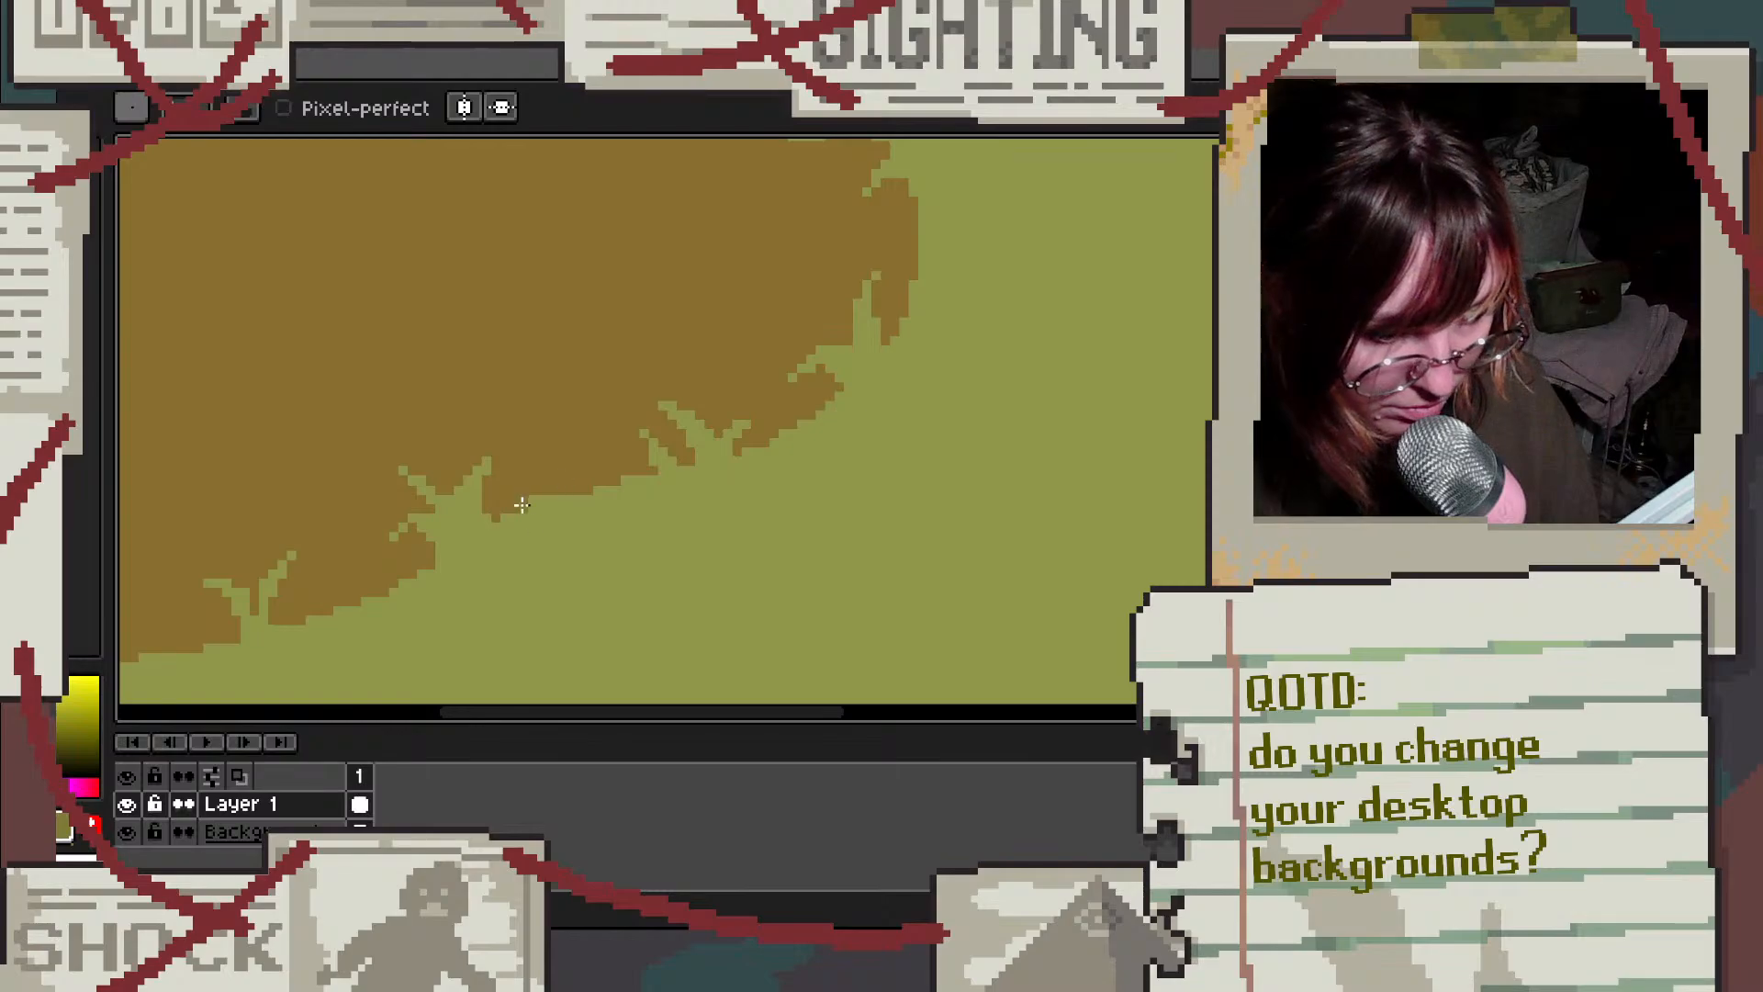
pyautogui.moveTo(467, 504); pyautogui.dragTo(488, 566)
pyautogui.hotkey('ctrl', 'z')
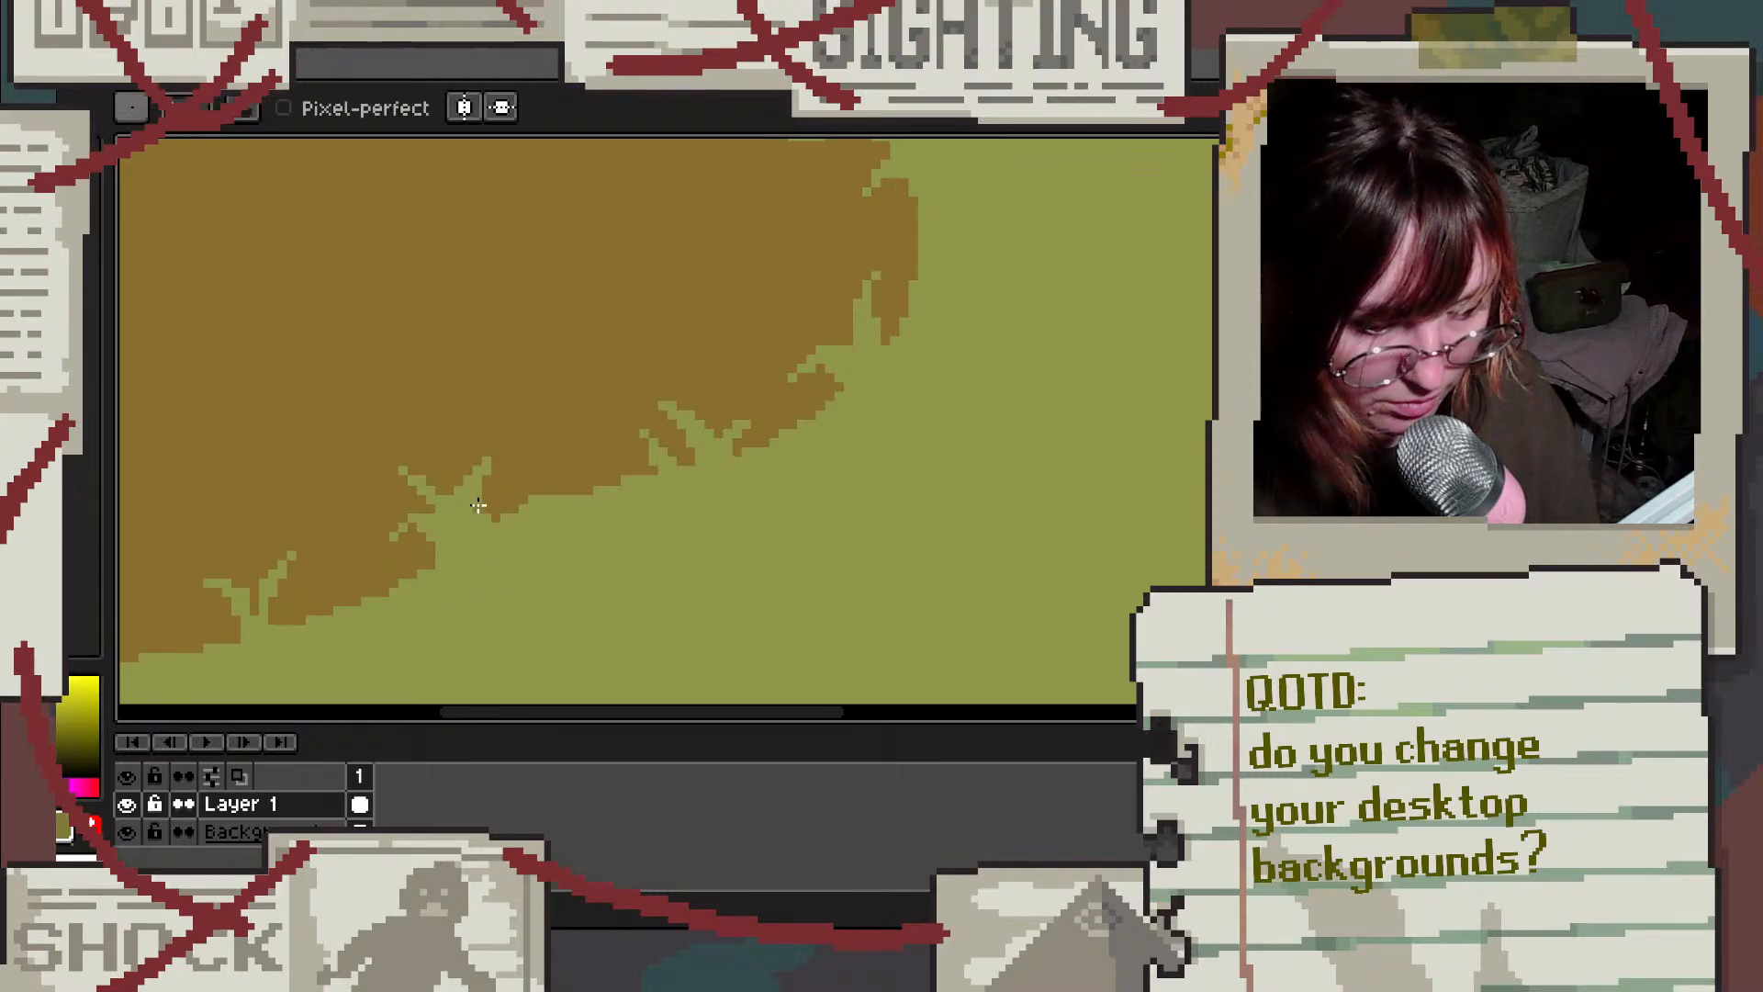
# Step: Try shading the forked tuft's right-hand blade in muted olive from its tip down into the grass
pyautogui.scroll(3, 478, 505)
pyautogui.moveTo(394, 484)
pyautogui.mouseDown()
pyautogui.moveTo(442, 600)
pyautogui.moveTo(394, 459)
pyautogui.moveTo(504, 355)
pyautogui.mouseUp()
pyautogui.click(445, 493)
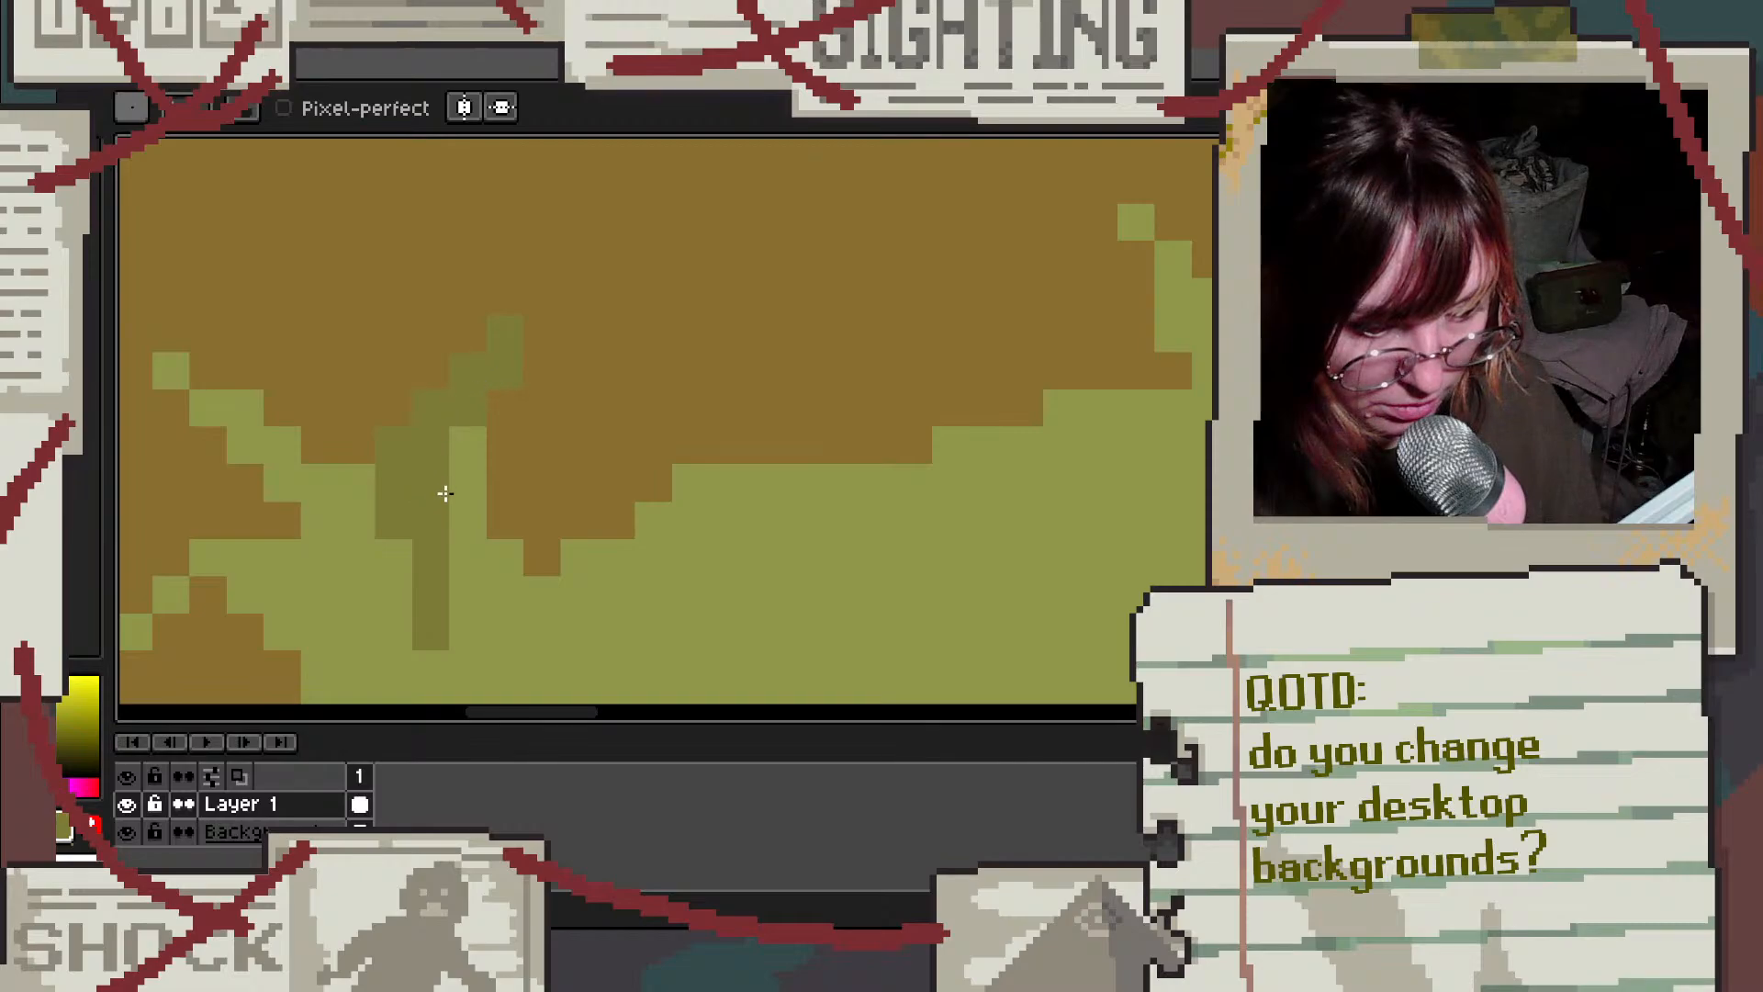
pyautogui.moveTo(444, 493)
pyautogui.mouseDown()
pyautogui.moveTo(453, 421)
pyautogui.moveTo(469, 611)
pyautogui.mouseUp()
pyautogui.scroll(-3, 671, 490)
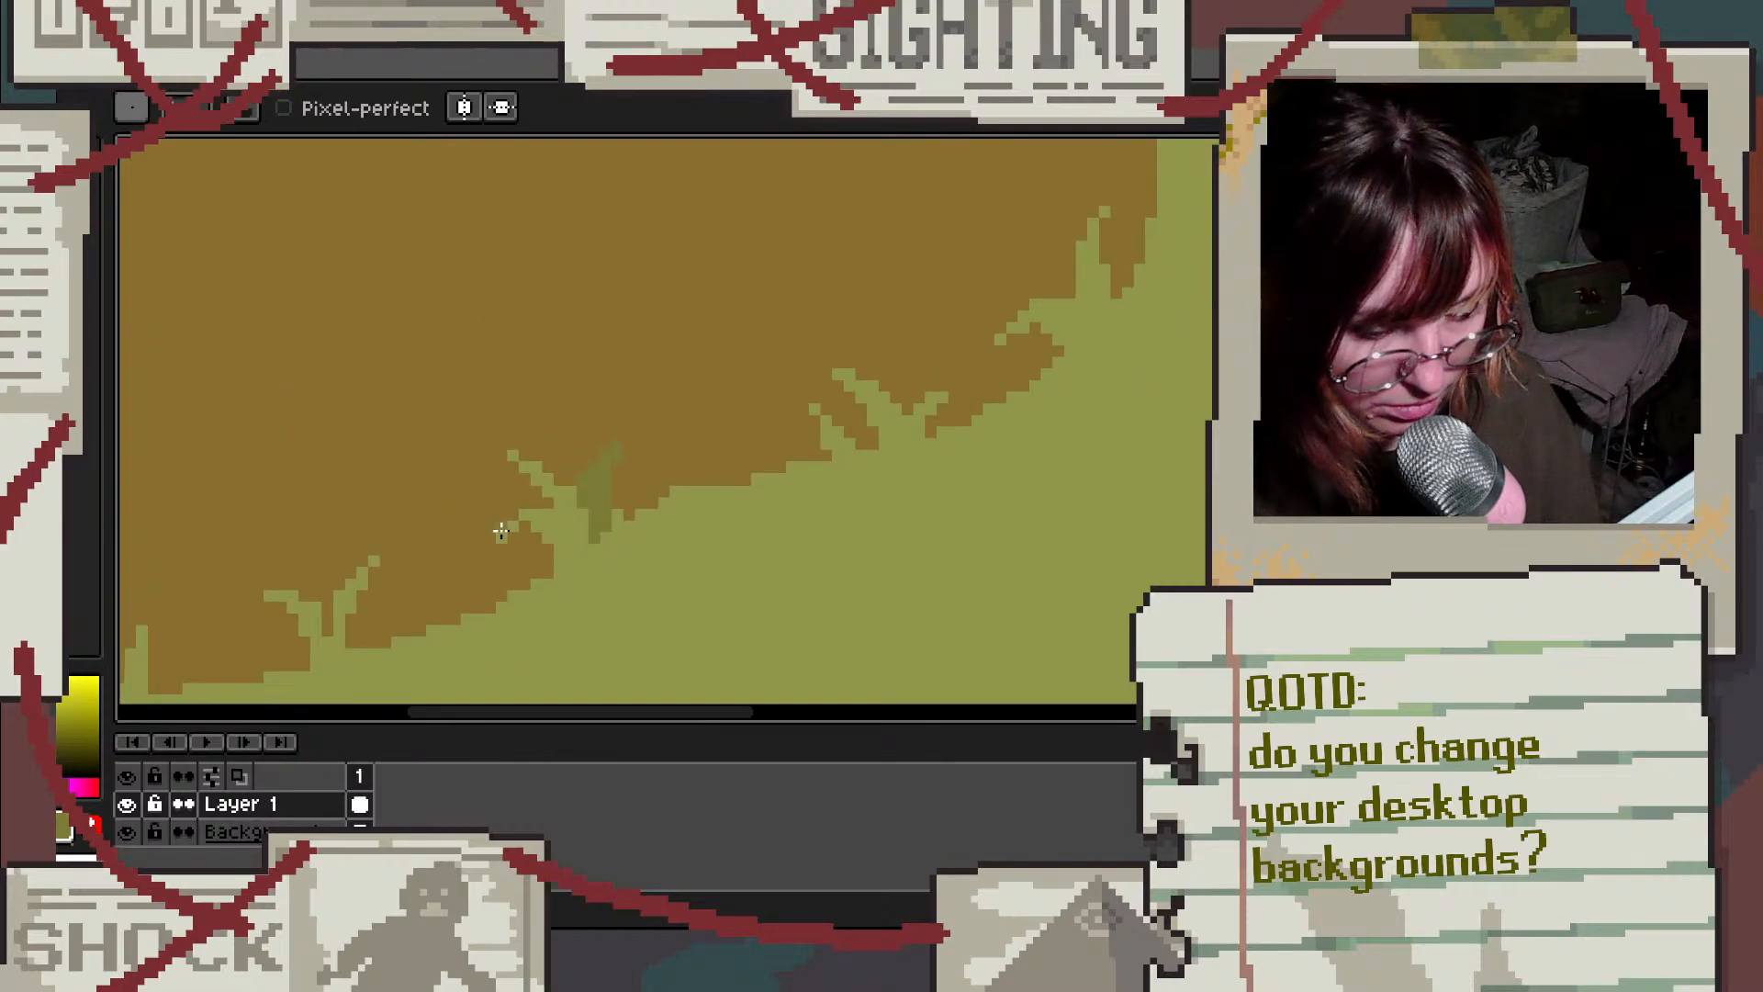
pyautogui.scroll(-2, 640, 519)
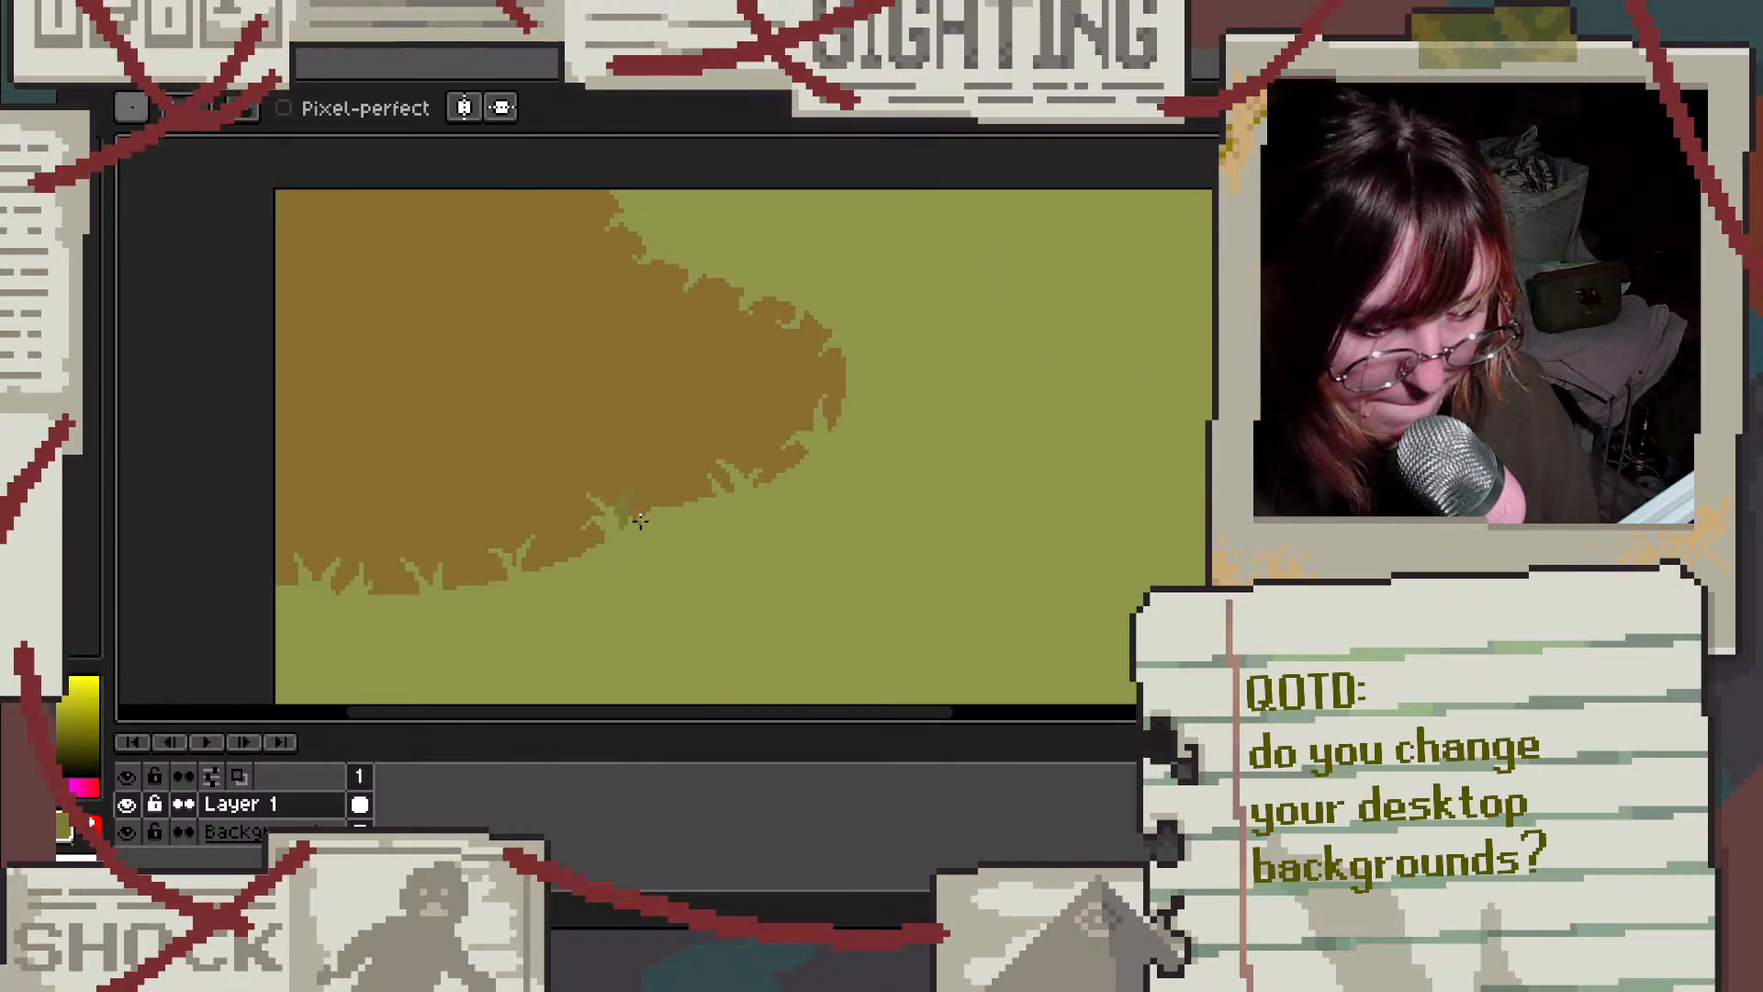
pyautogui.scroll(3, 642, 525)
pyautogui.press('v')
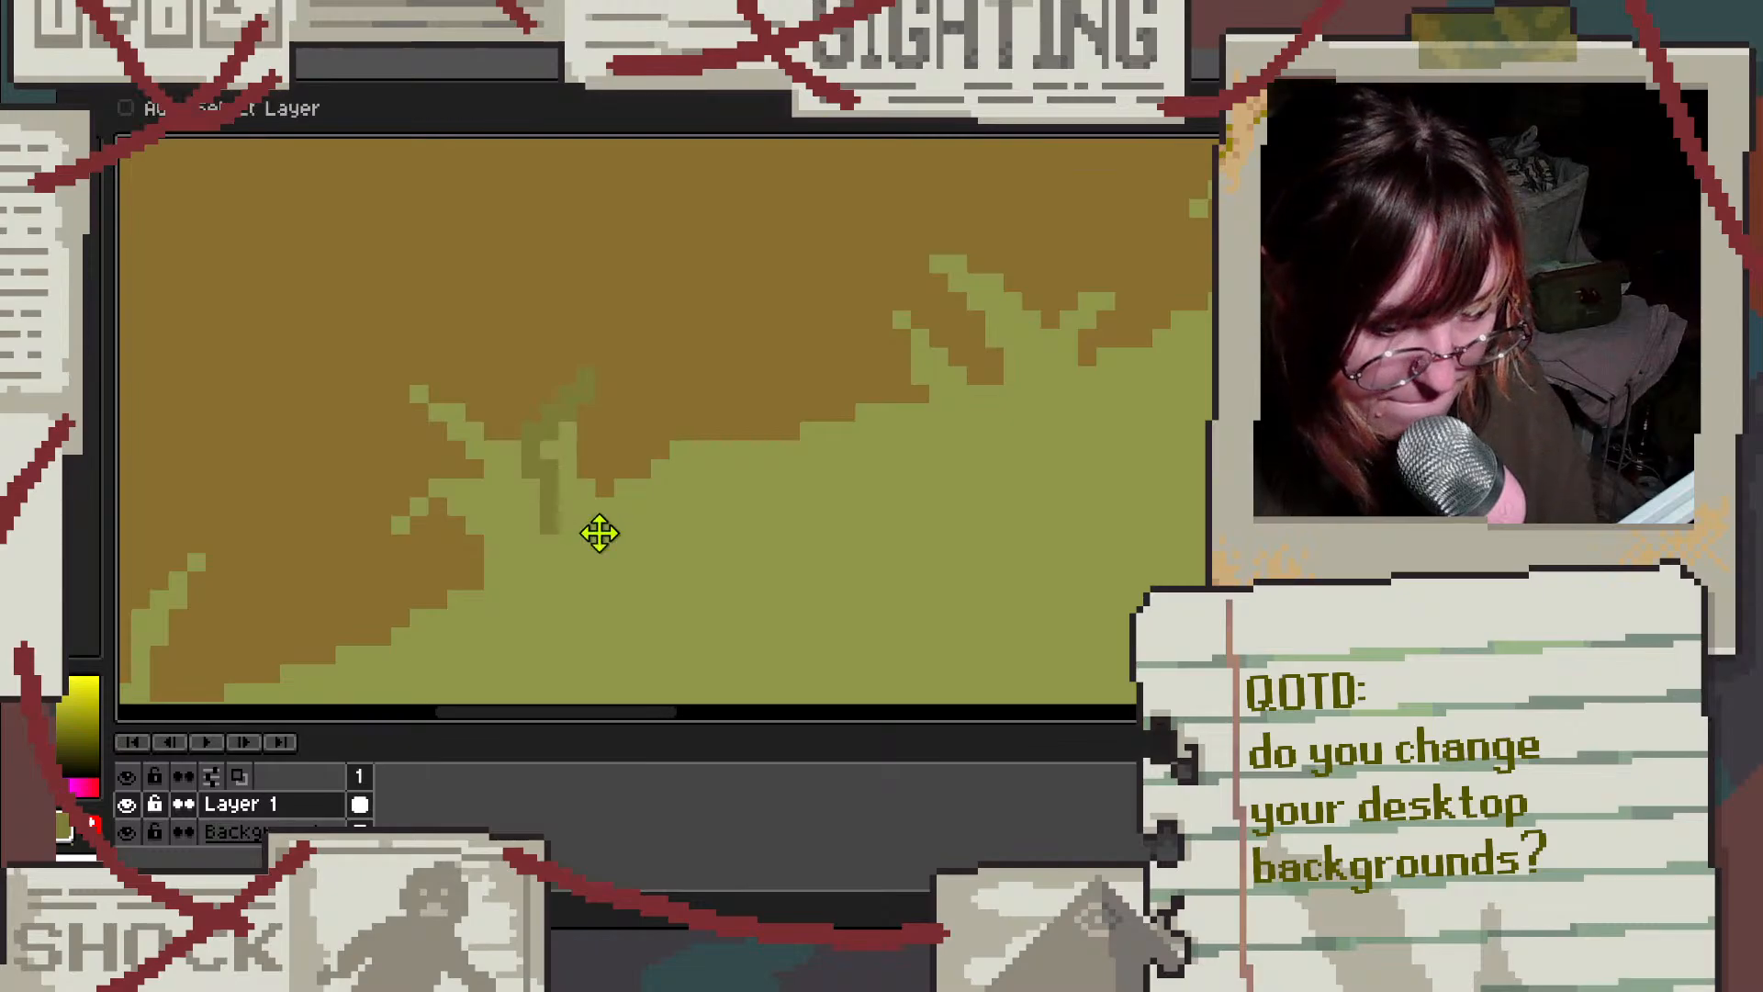
pyautogui.press('b')
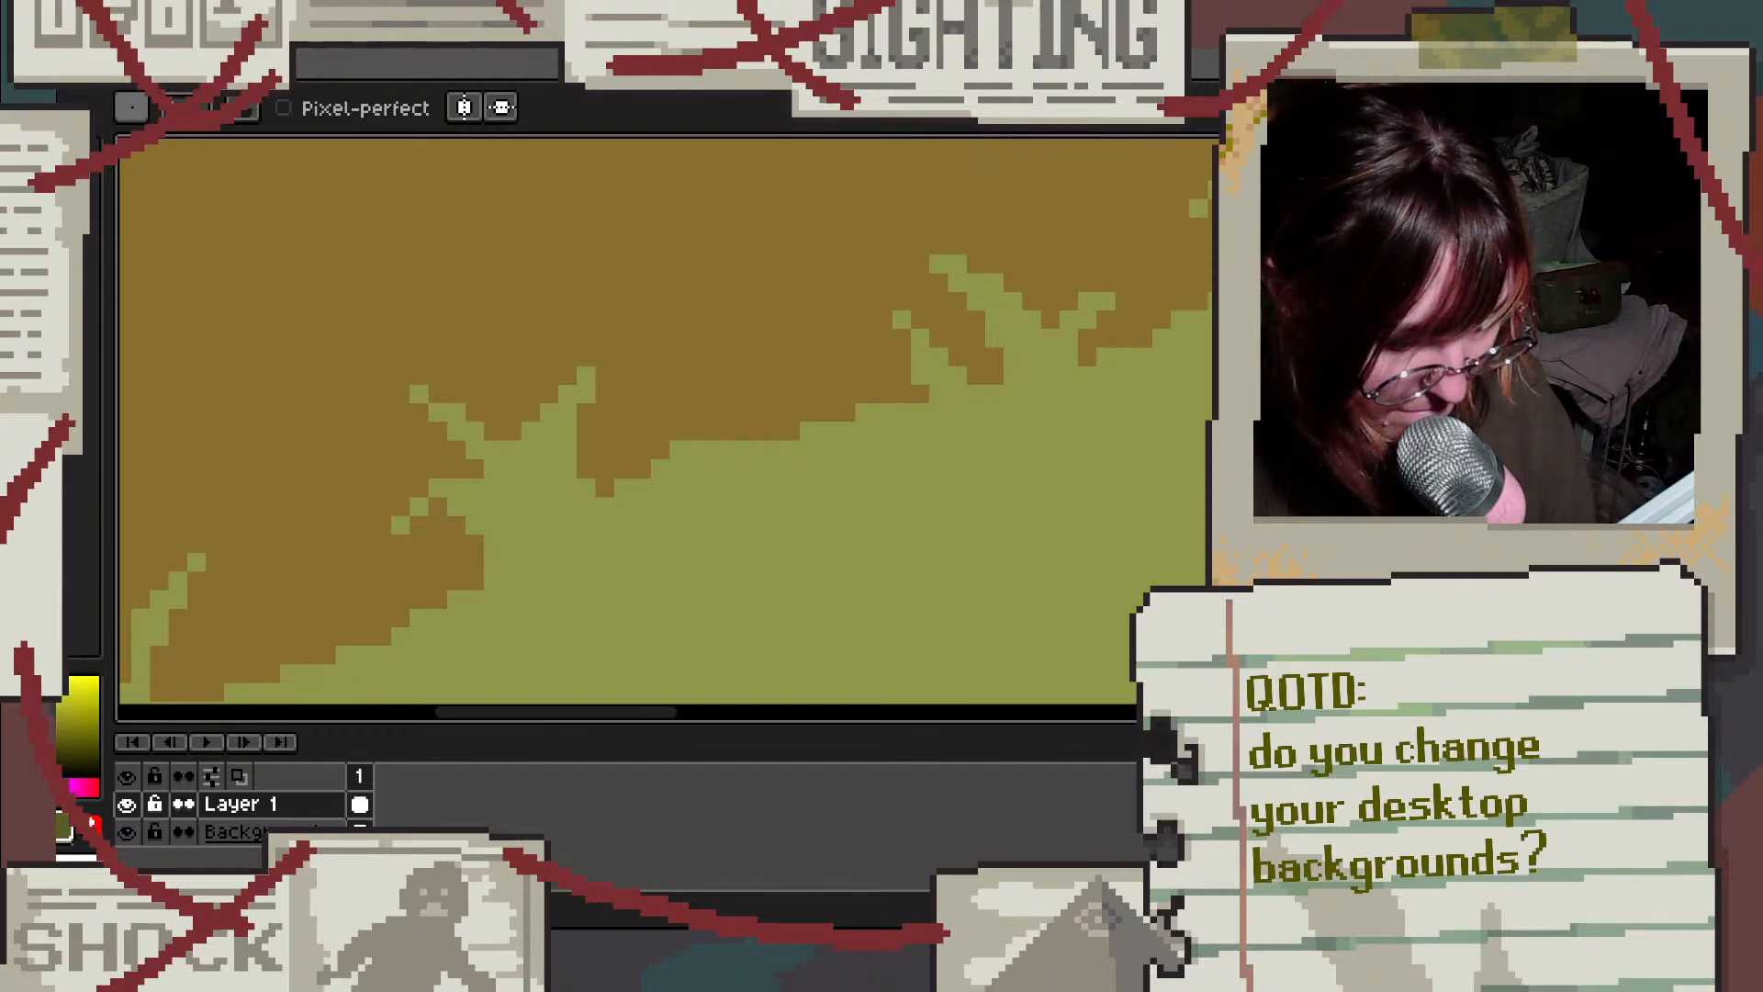
# Step: Try filling the tuft's right-hand blade with solid dark olive, sampling that shade to darken the tip
pyautogui.moveTo(594, 424)
pyautogui.mouseDown()
pyautogui.moveTo(585, 380)
pyautogui.moveTo(541, 474)
pyautogui.moveTo(522, 470)
pyautogui.moveTo(519, 448)
pyautogui.moveTo(551, 421)
pyautogui.mouseUp()
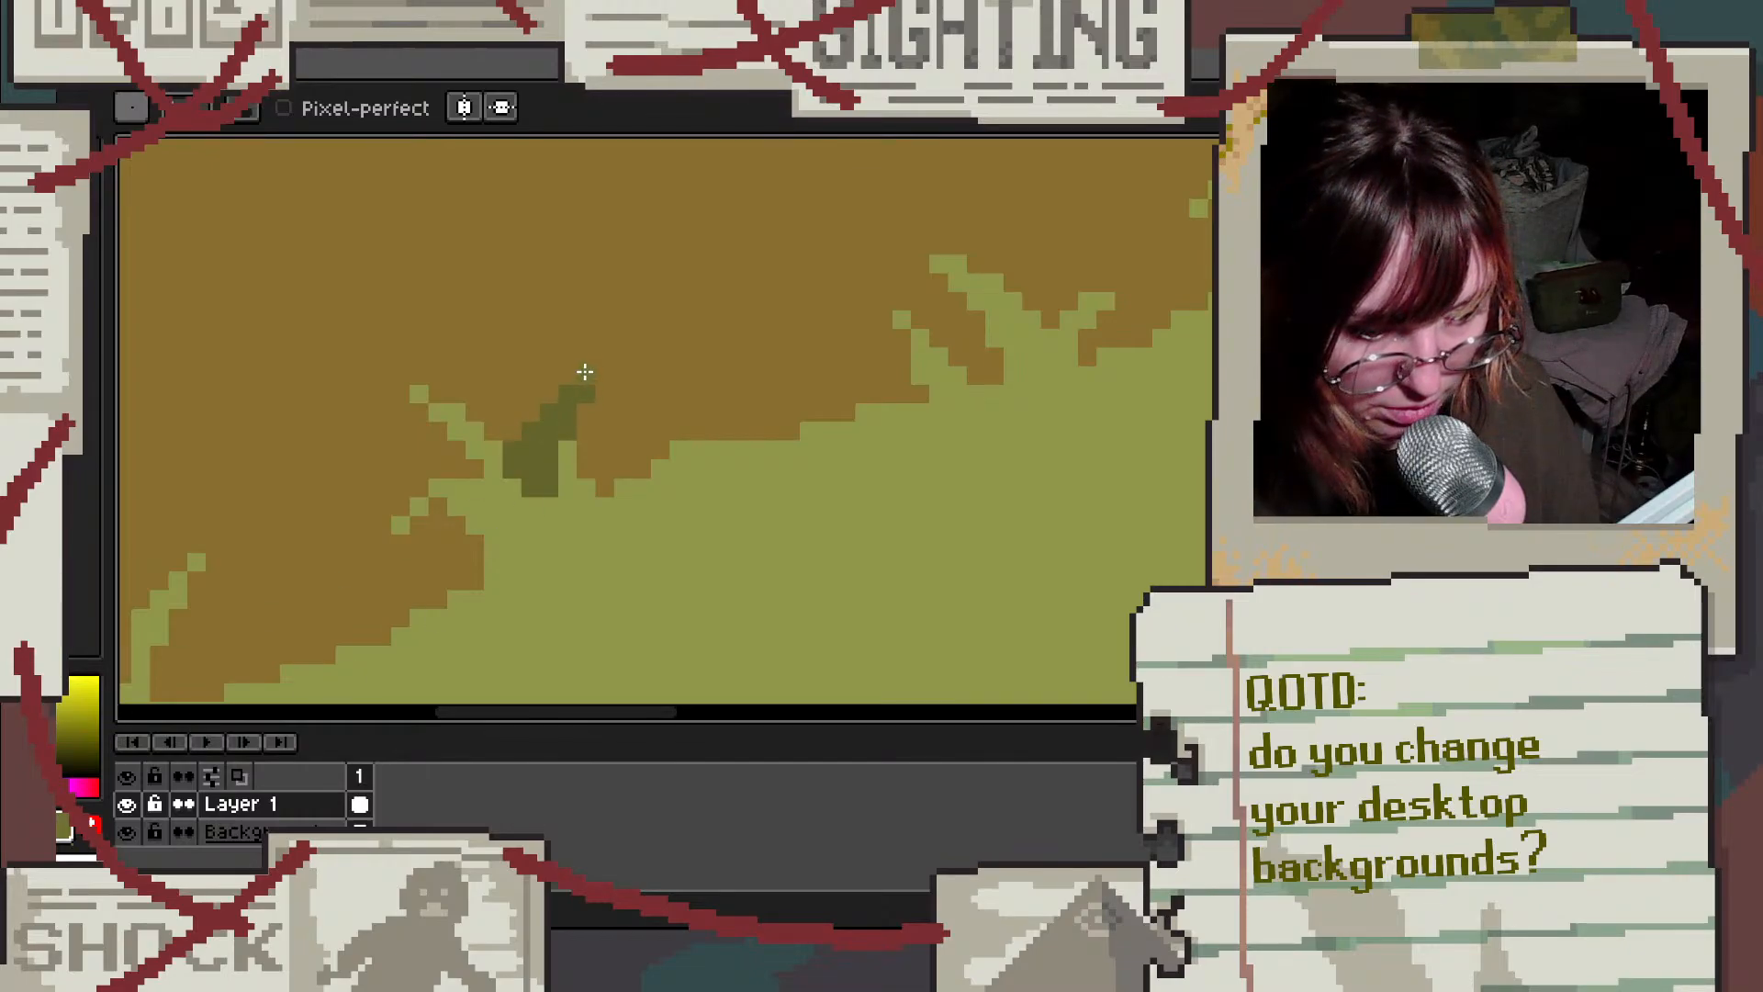
pyautogui.scroll(-3, 559, 424)
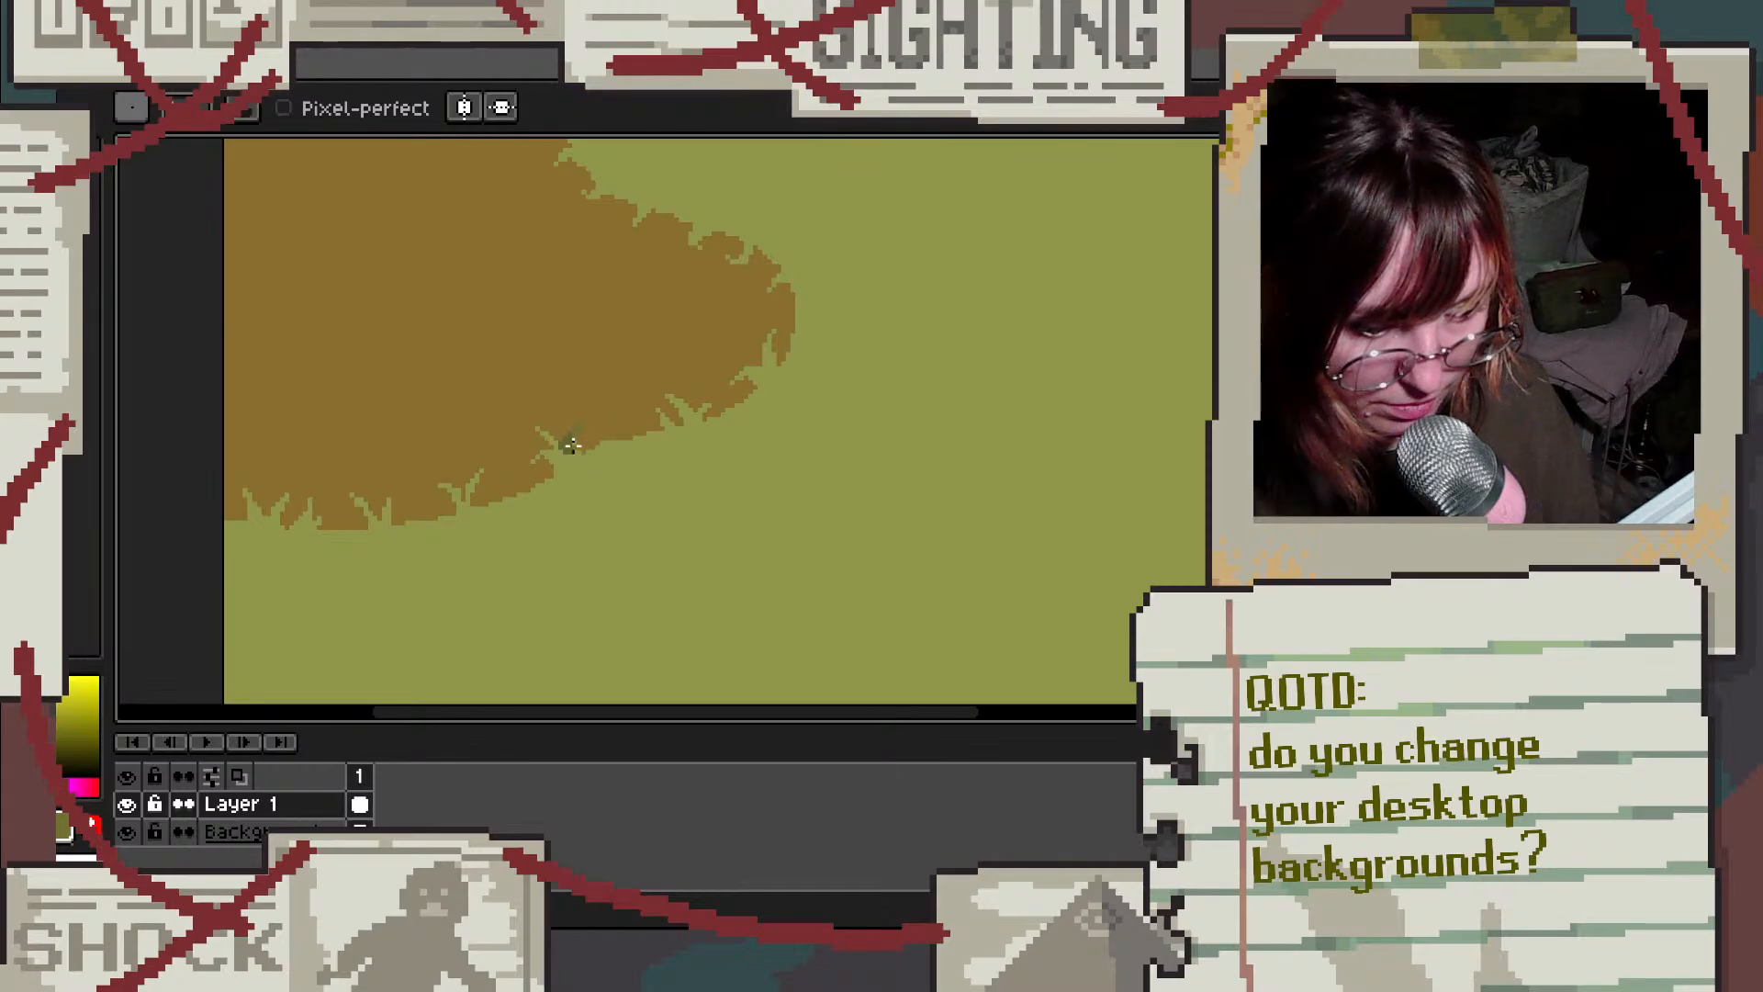
pyautogui.scroll(4, 570, 445)
pyautogui.keyDown('alt'); pyautogui.click(597, 459); pyautogui.keyUp('alt')
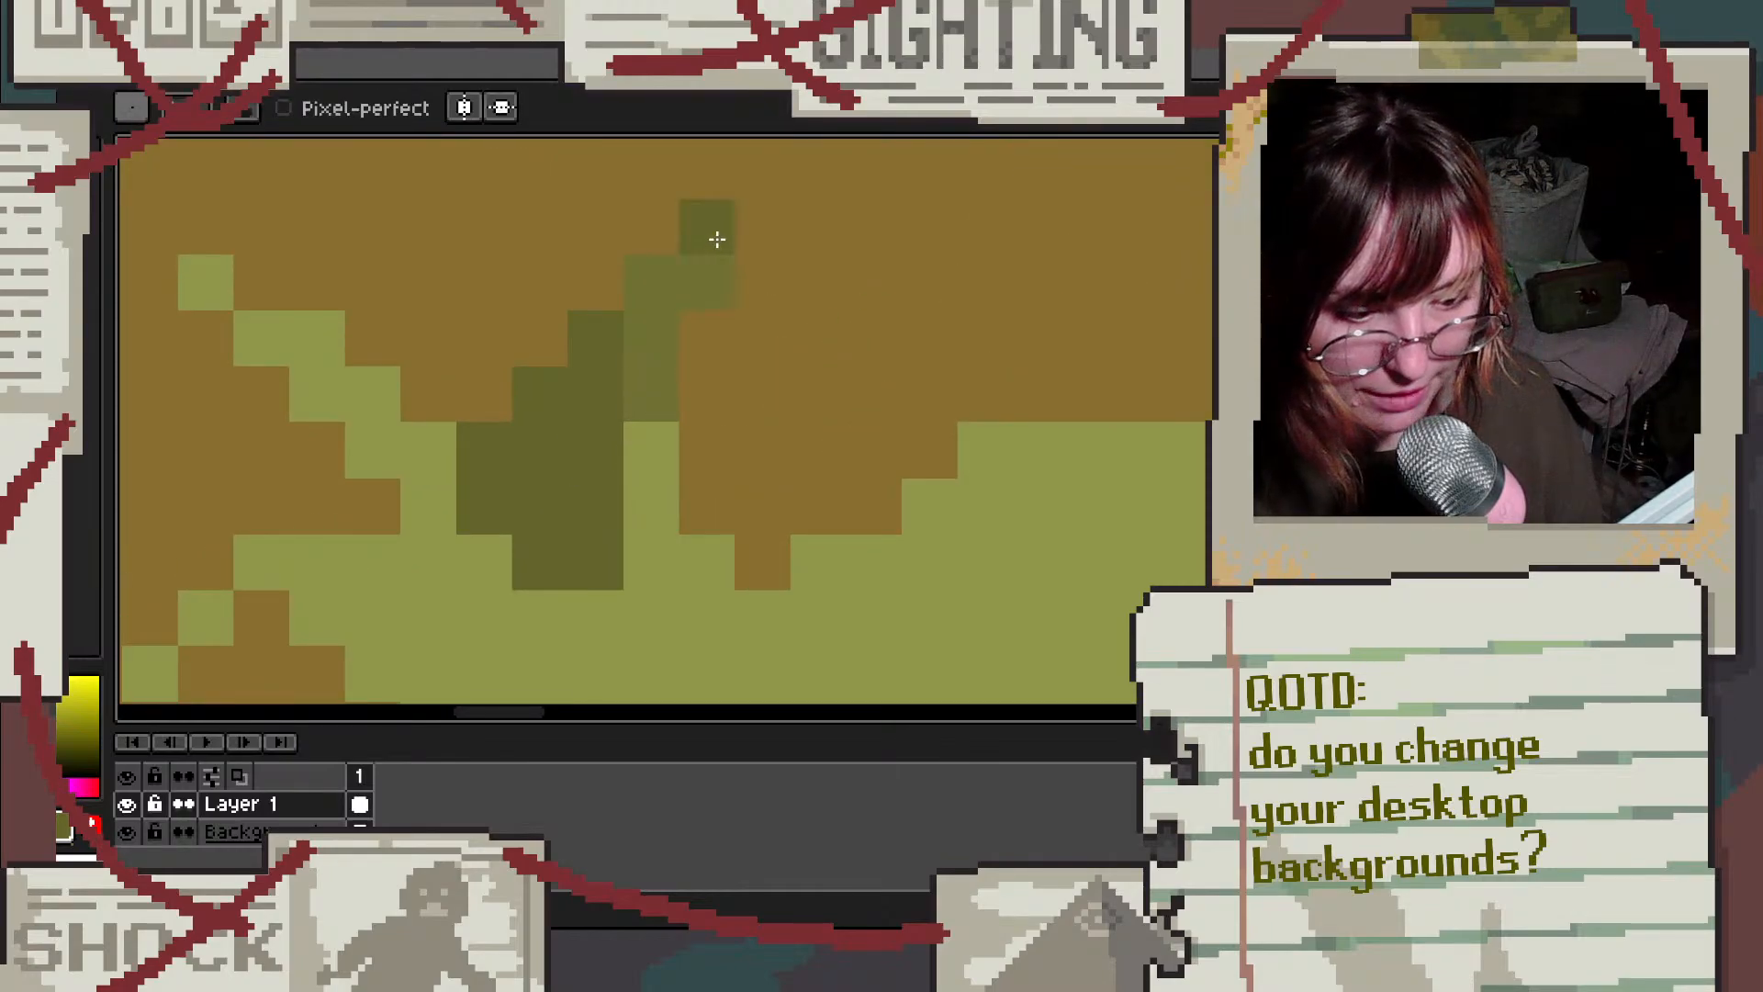
pyautogui.moveTo(717, 238)
pyautogui.mouseDown()
pyautogui.moveTo(669, 297)
pyautogui.moveTo(649, 422)
pyautogui.mouseUp()
pyautogui.click(666, 609)
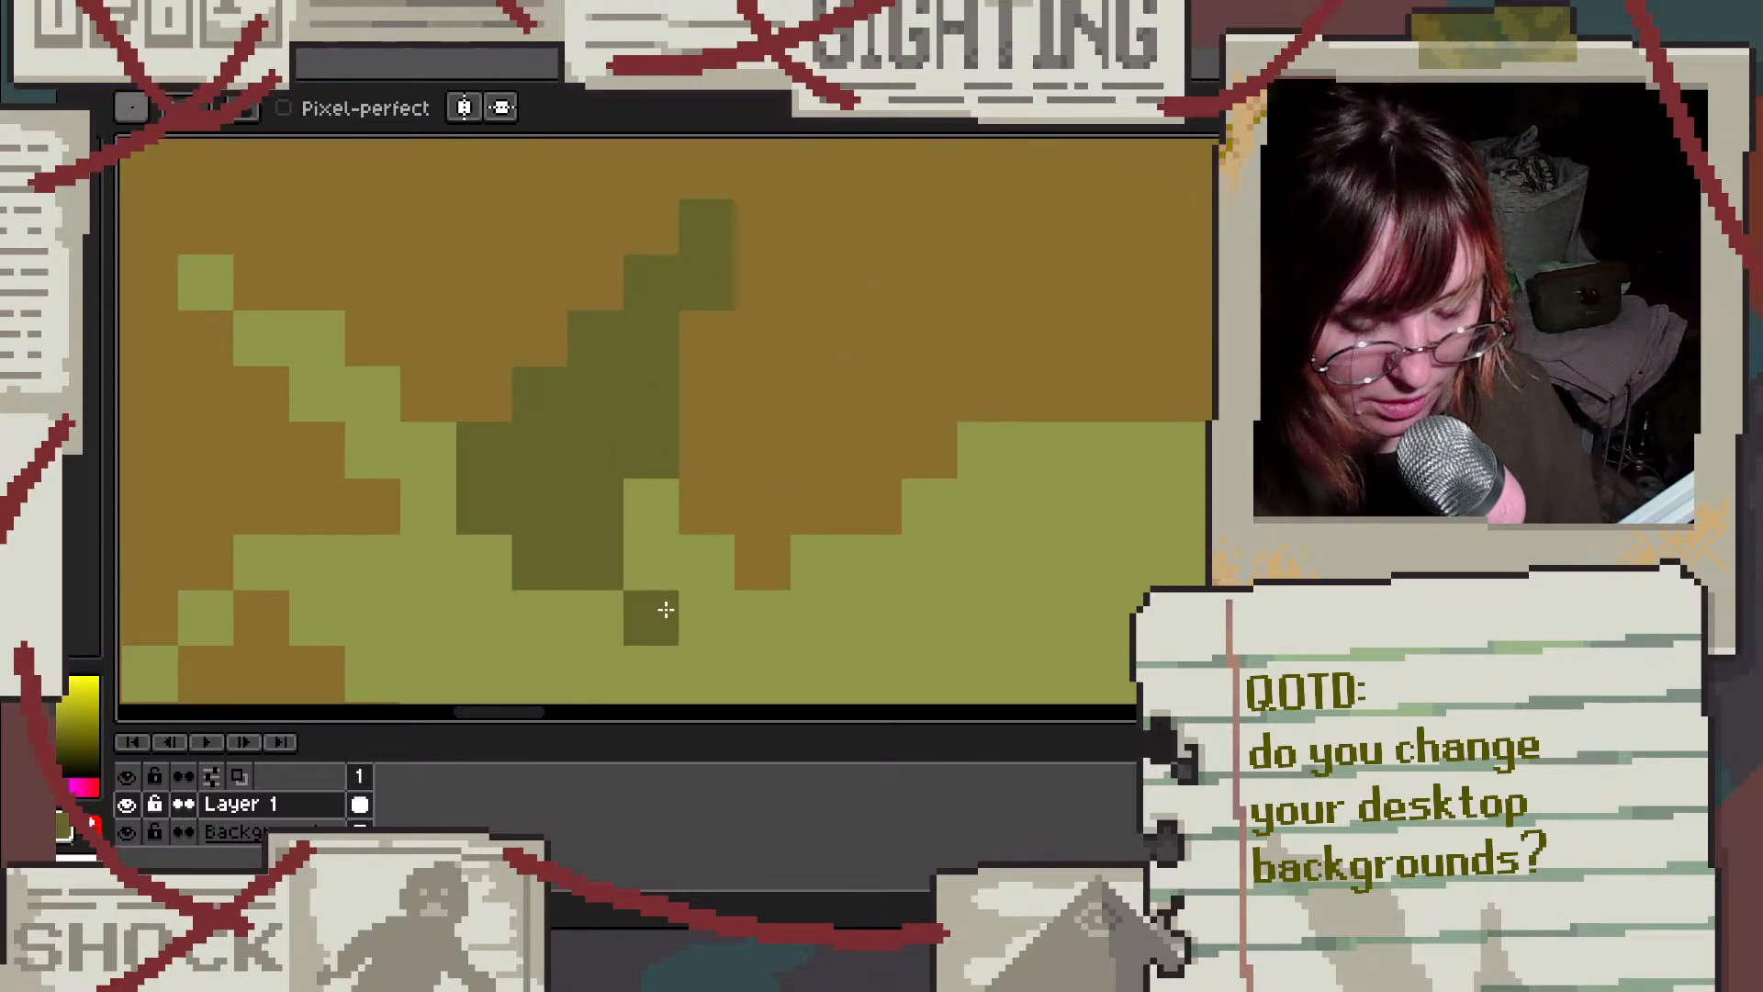
pyautogui.click(707, 448)
pyautogui.scroll(-3, 805, 432)
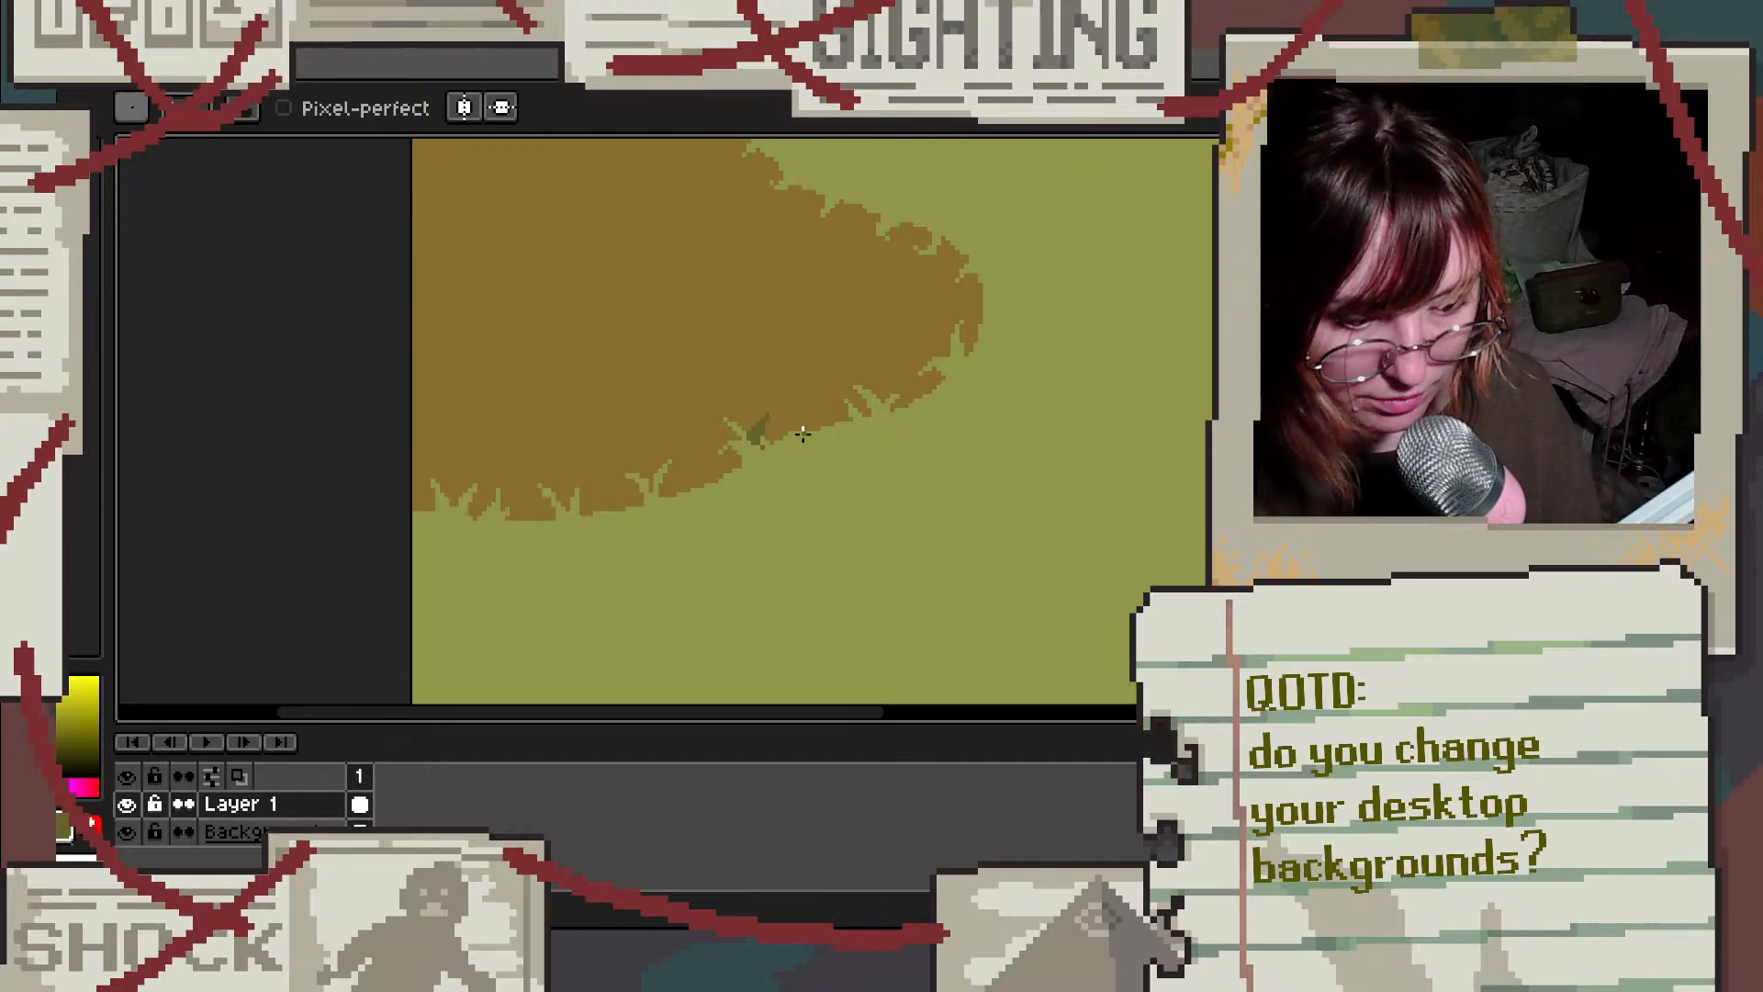
pyautogui.scroll(4, 786, 429)
pyautogui.press('v')
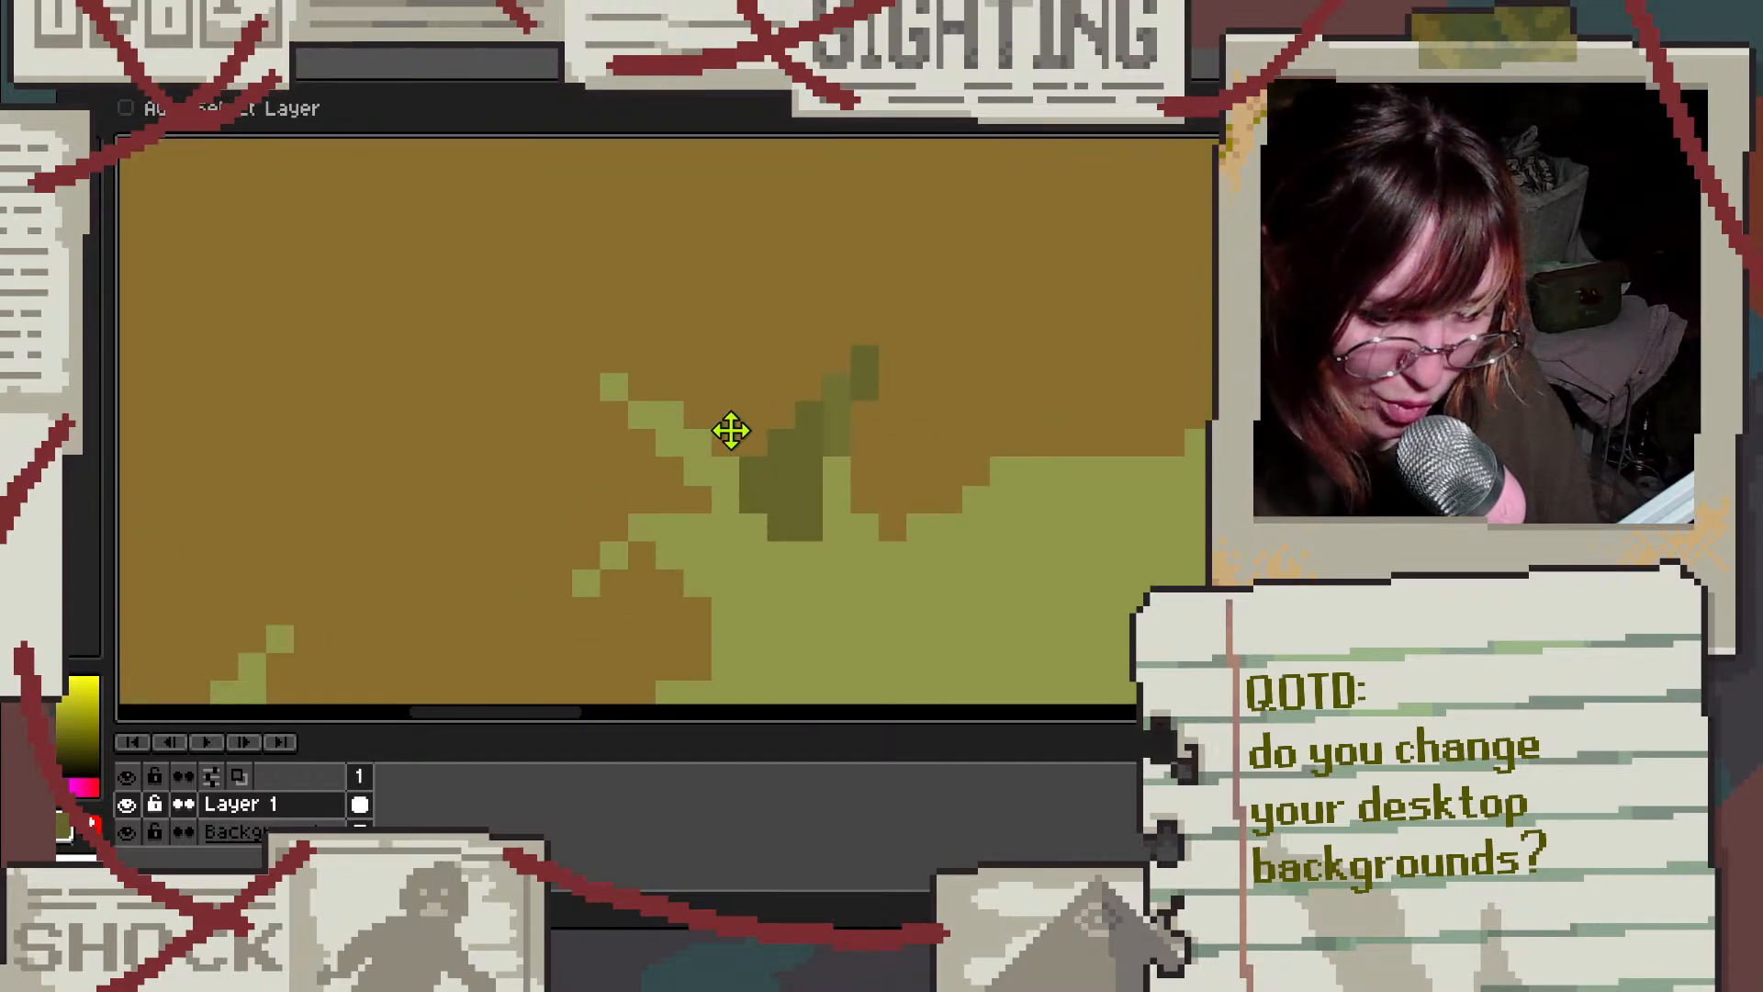
pyautogui.hotkey('ctrl', 'z')
pyautogui.press('b')
# Step: Sample the mud brown beside the uppermost blades on the patch's upper-right slope
pyautogui.scroll(-4, 942, 331)
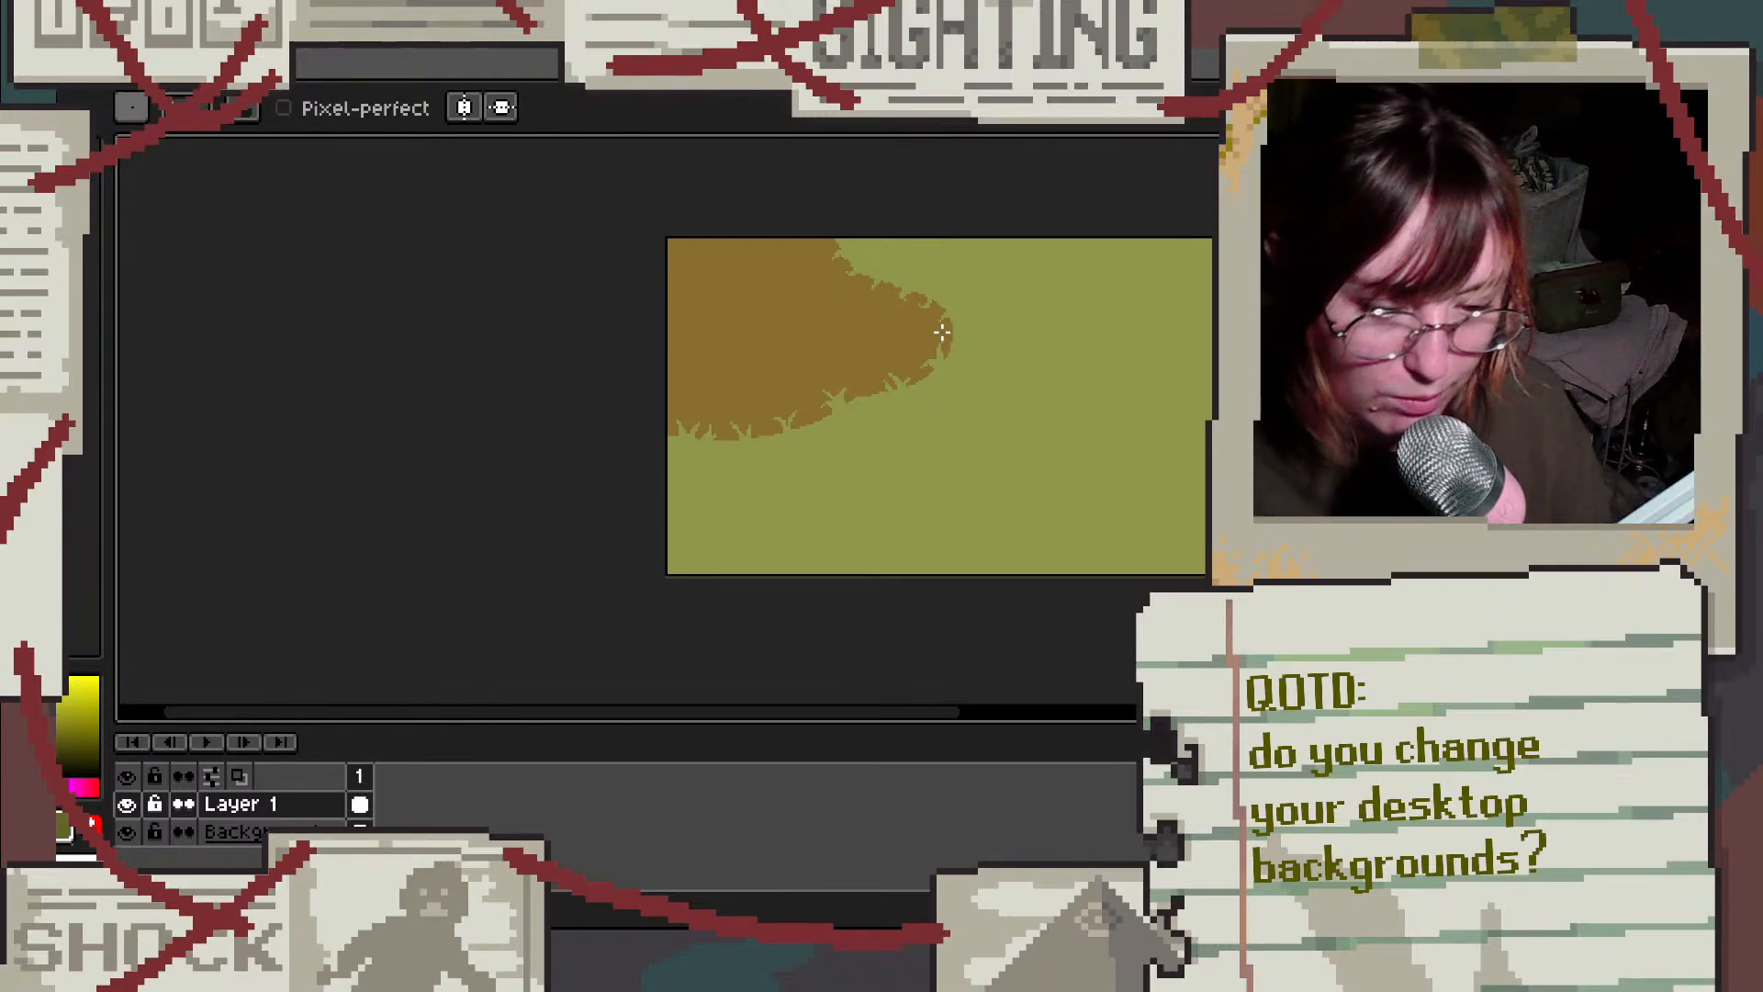
pyautogui.scroll(2, 946, 221)
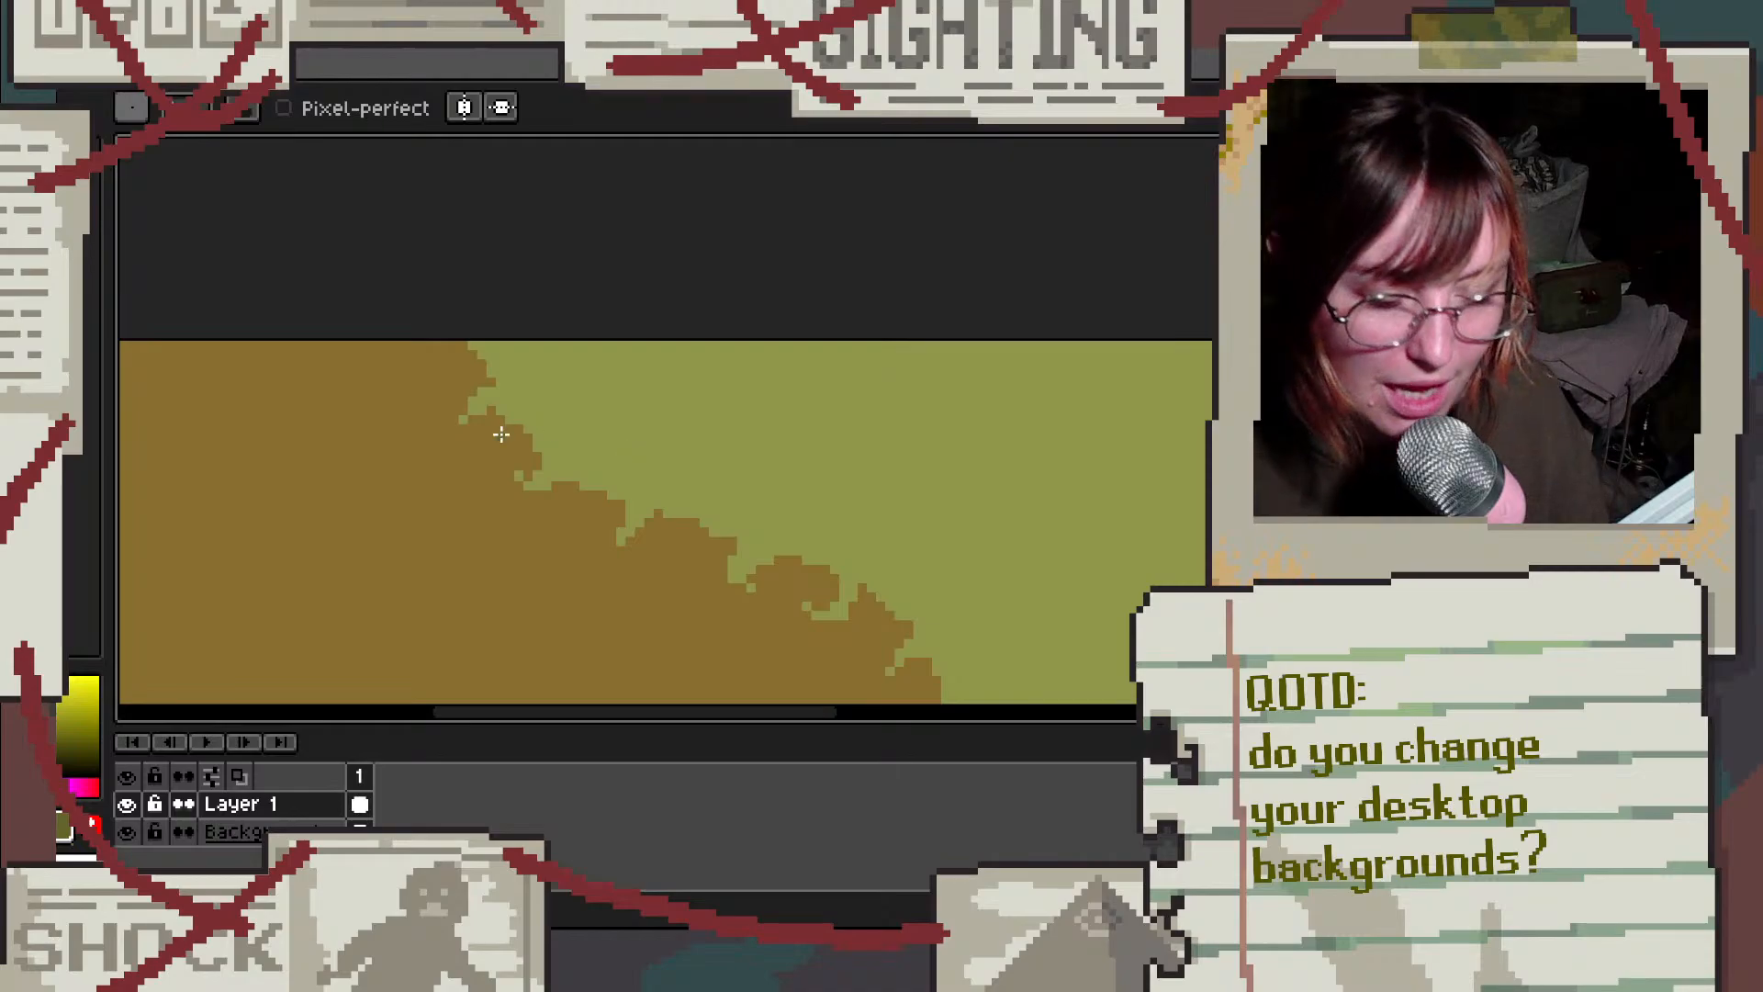
pyautogui.scroll(1, 501, 434)
pyautogui.keyDown('alt'); pyautogui.click(512, 299); pyautogui.keyUp('alt')
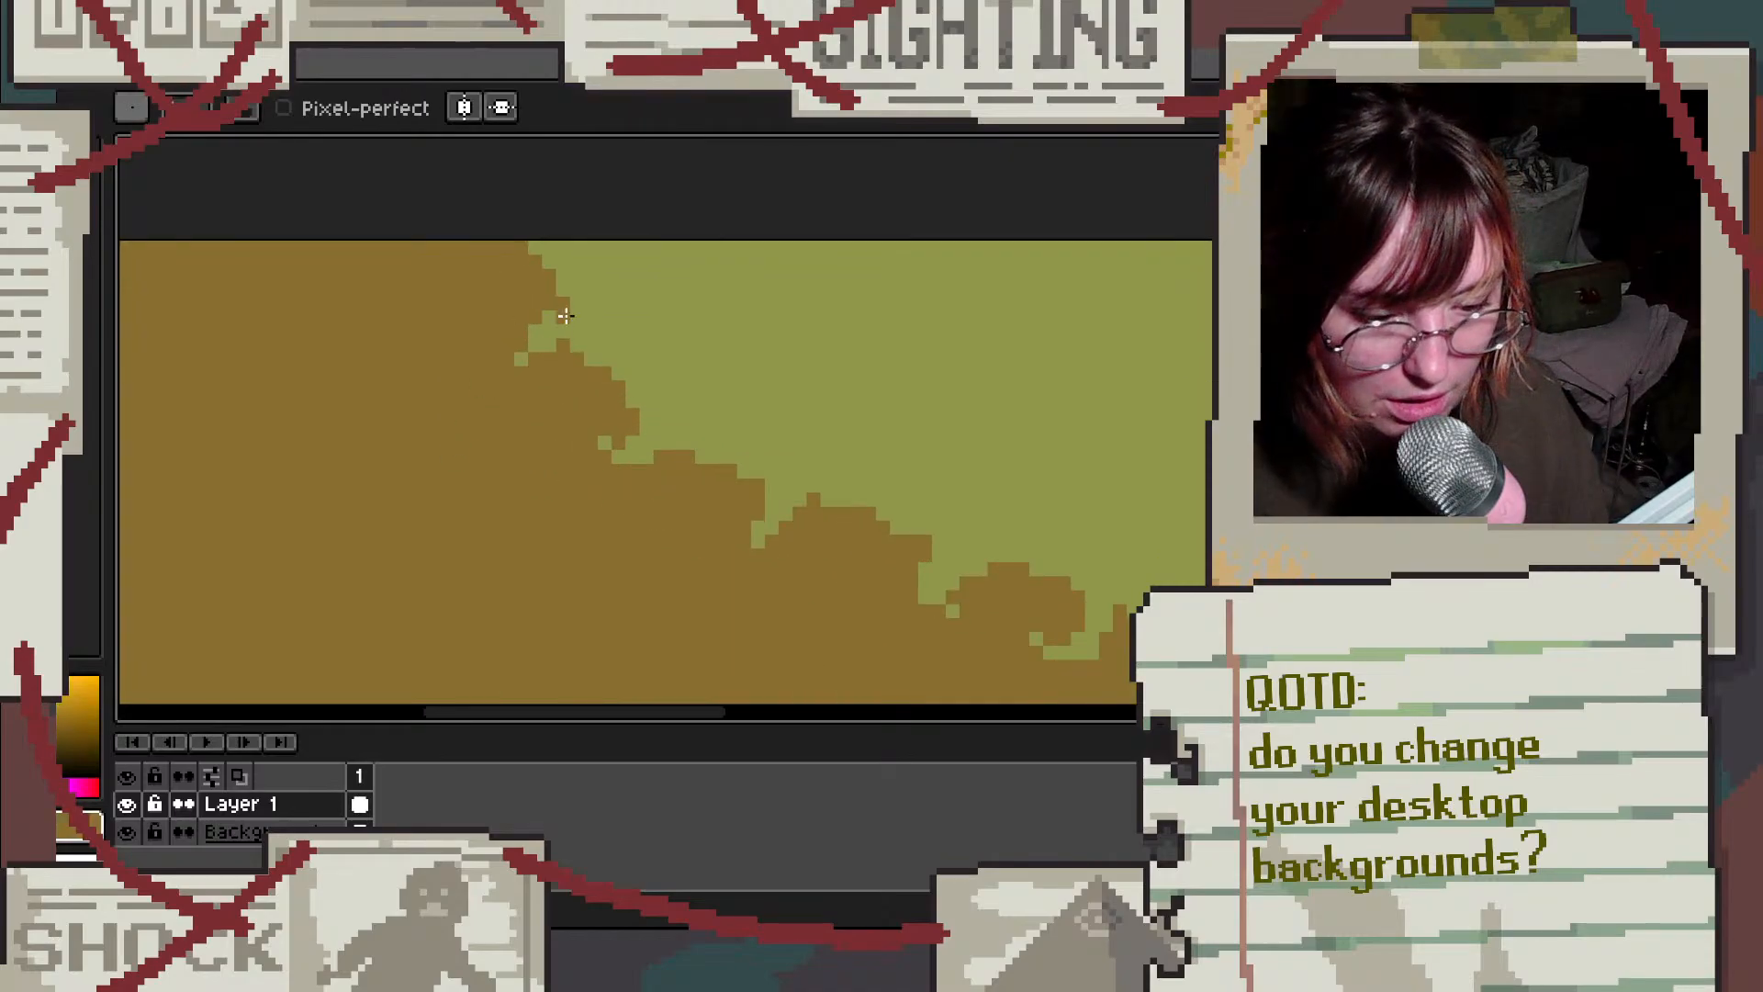
# Step: Fill the green notches along the upper part of the brown patch's top edge with brown to smooth it
pyautogui.moveTo(565, 316)
pyautogui.mouseDown()
pyautogui.moveTo(568, 354)
pyautogui.moveTo(552, 306)
pyautogui.moveTo(526, 343)
pyautogui.mouseUp()
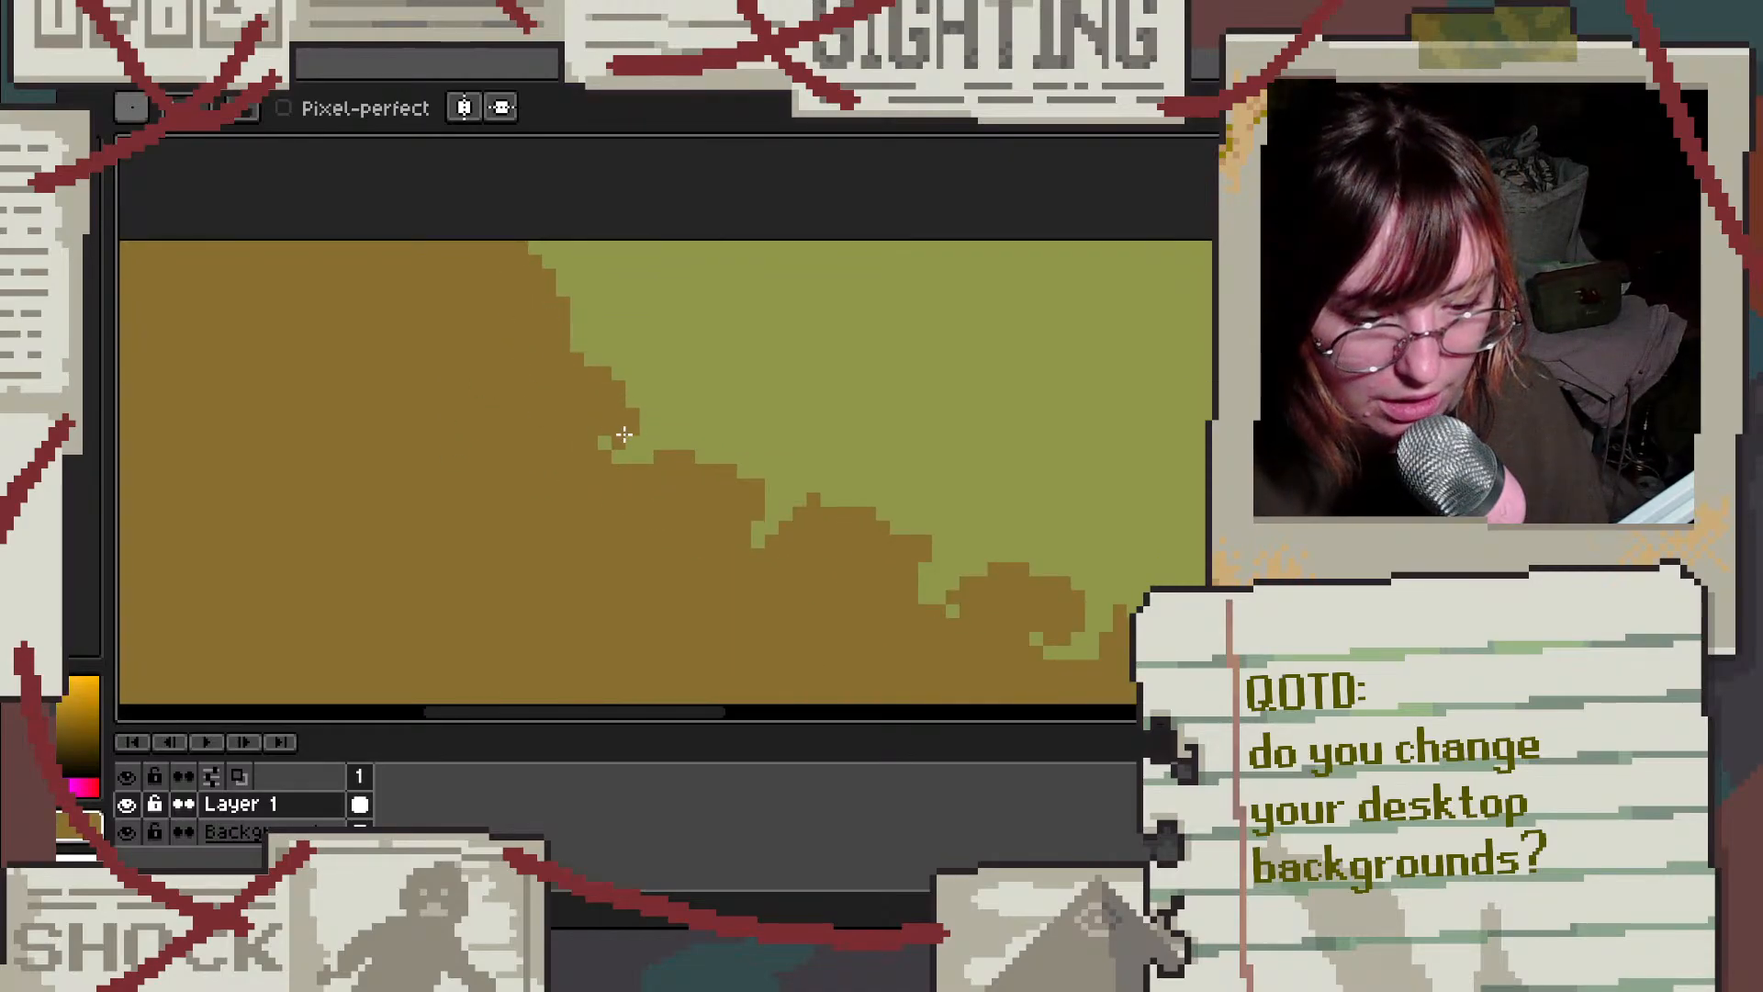
pyautogui.moveTo(624, 434)
pyautogui.mouseDown()
pyautogui.moveTo(667, 465)
pyautogui.moveTo(590, 453)
pyautogui.mouseUp()
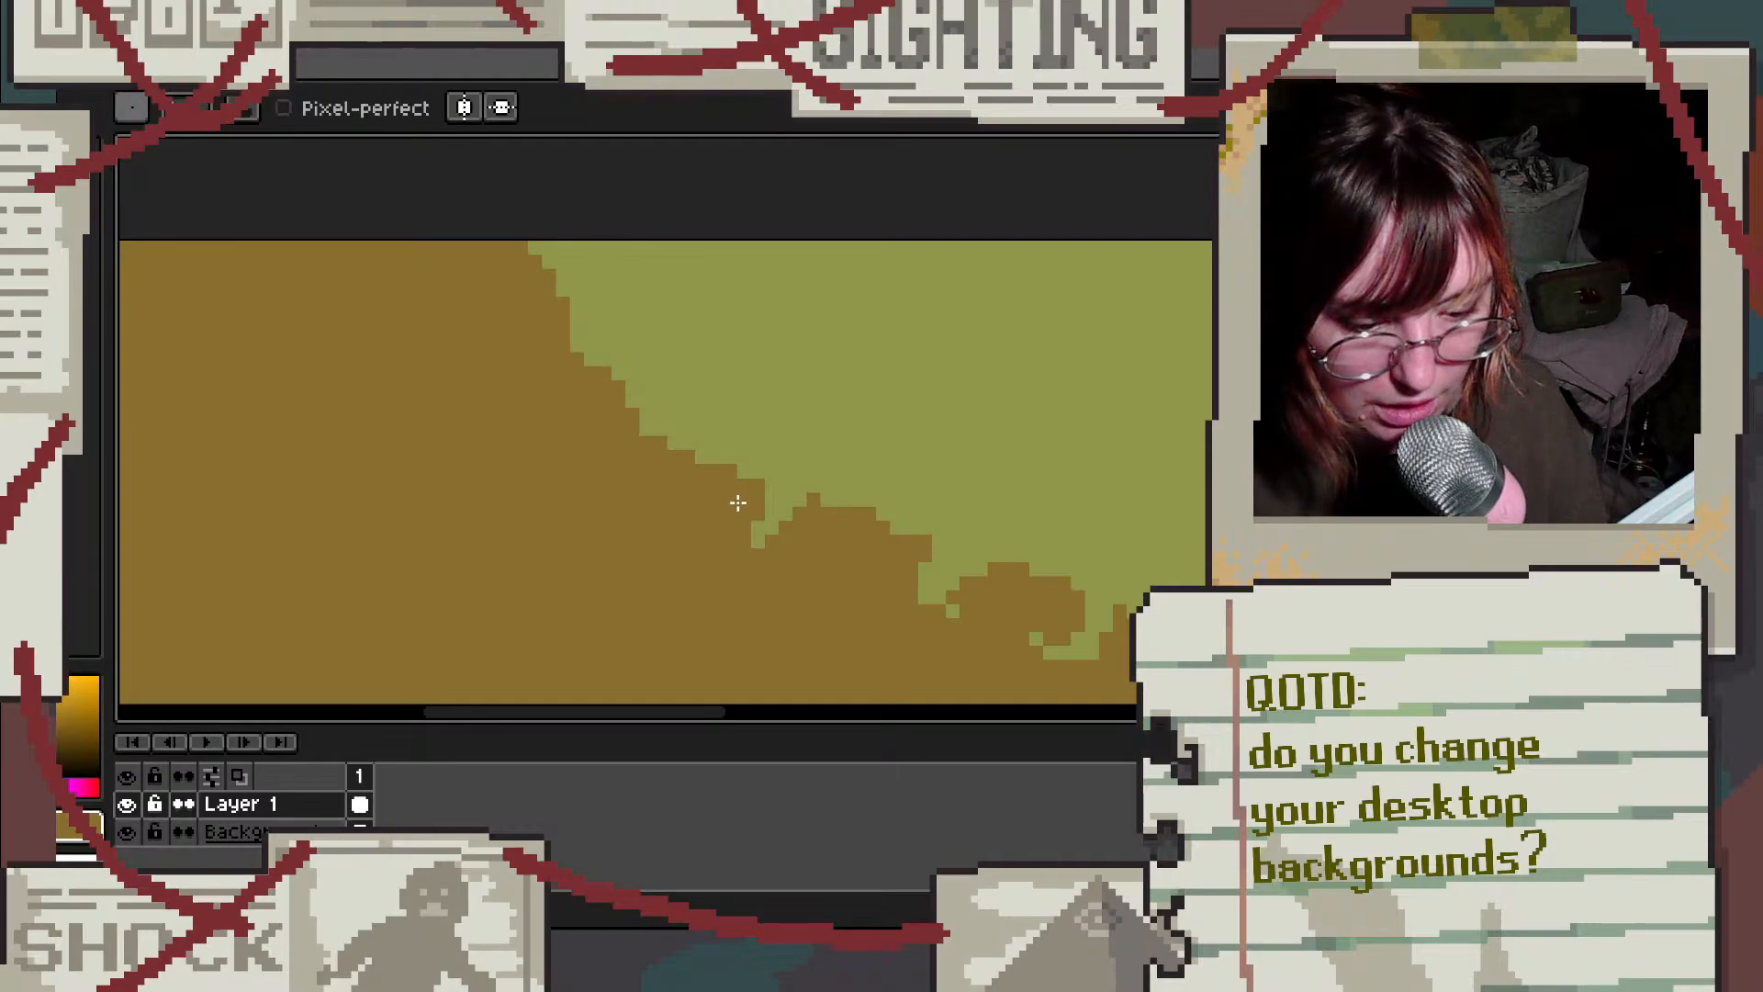
pyautogui.moveTo(738, 502)
pyautogui.mouseDown()
pyautogui.moveTo(816, 519)
pyautogui.moveTo(758, 531)
pyautogui.mouseUp()
pyautogui.scroll(-4, 790, 542)
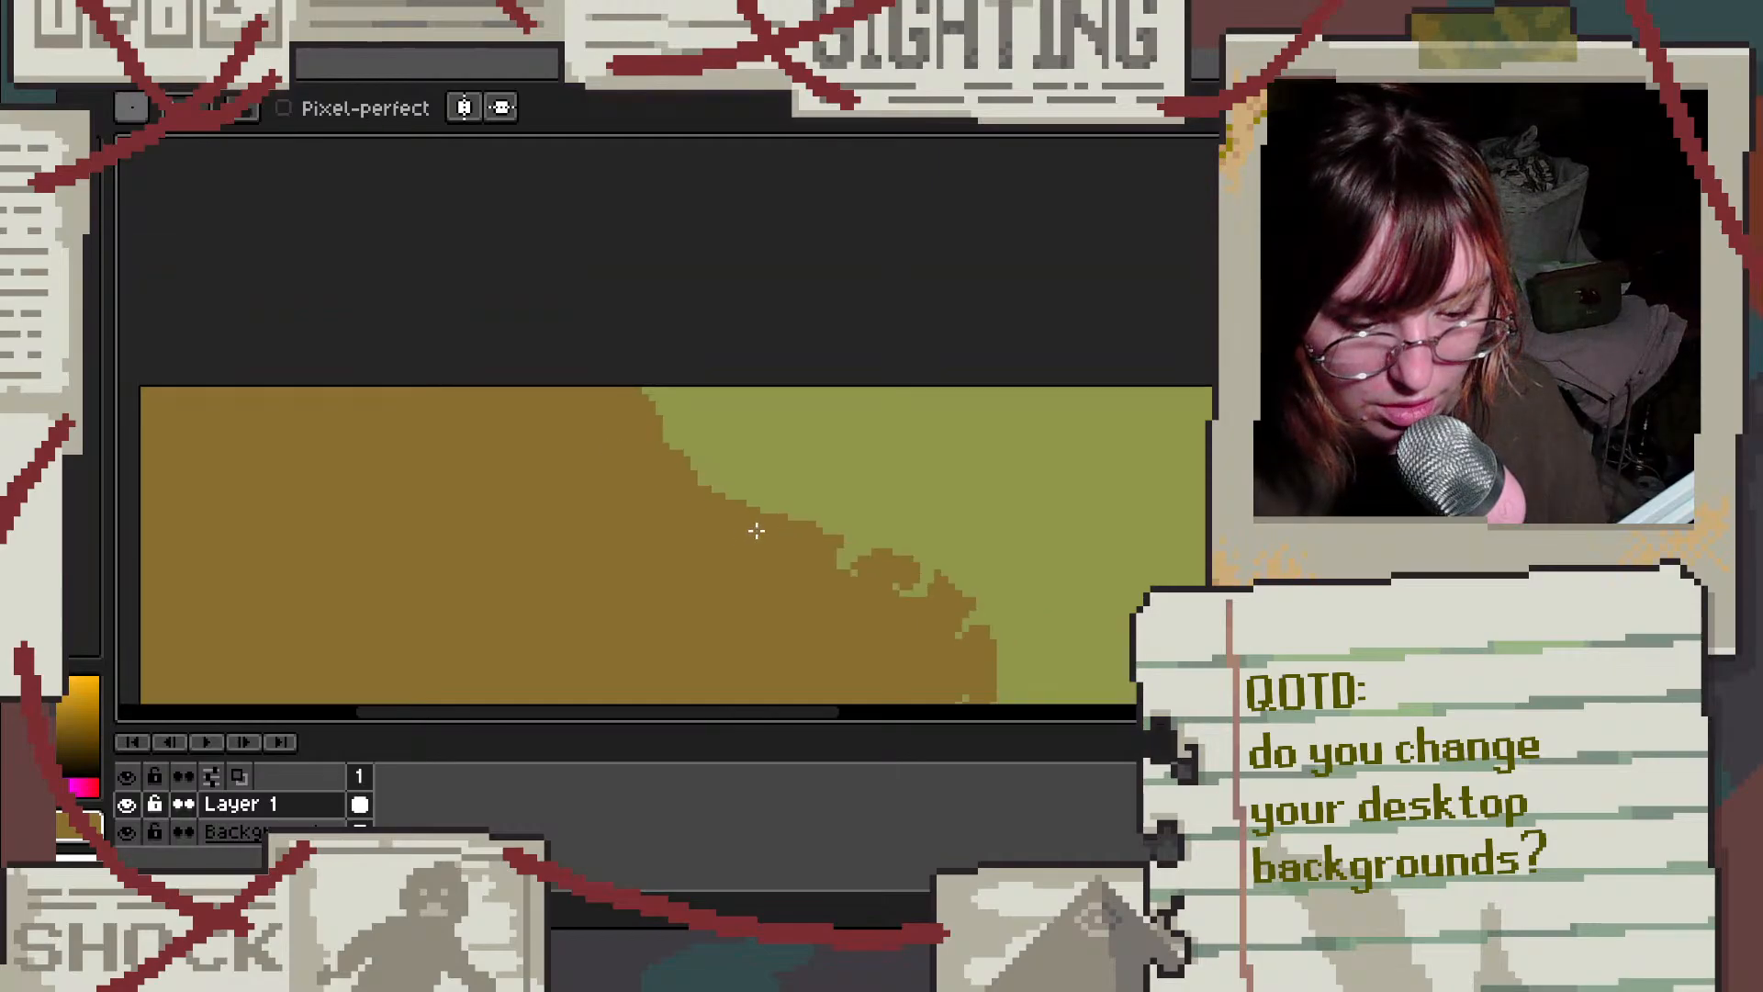
# Step: Fill the remaining green notches around the rounded shoulder of the brown patch's top edge with brown
pyautogui.scroll(4, 722, 540)
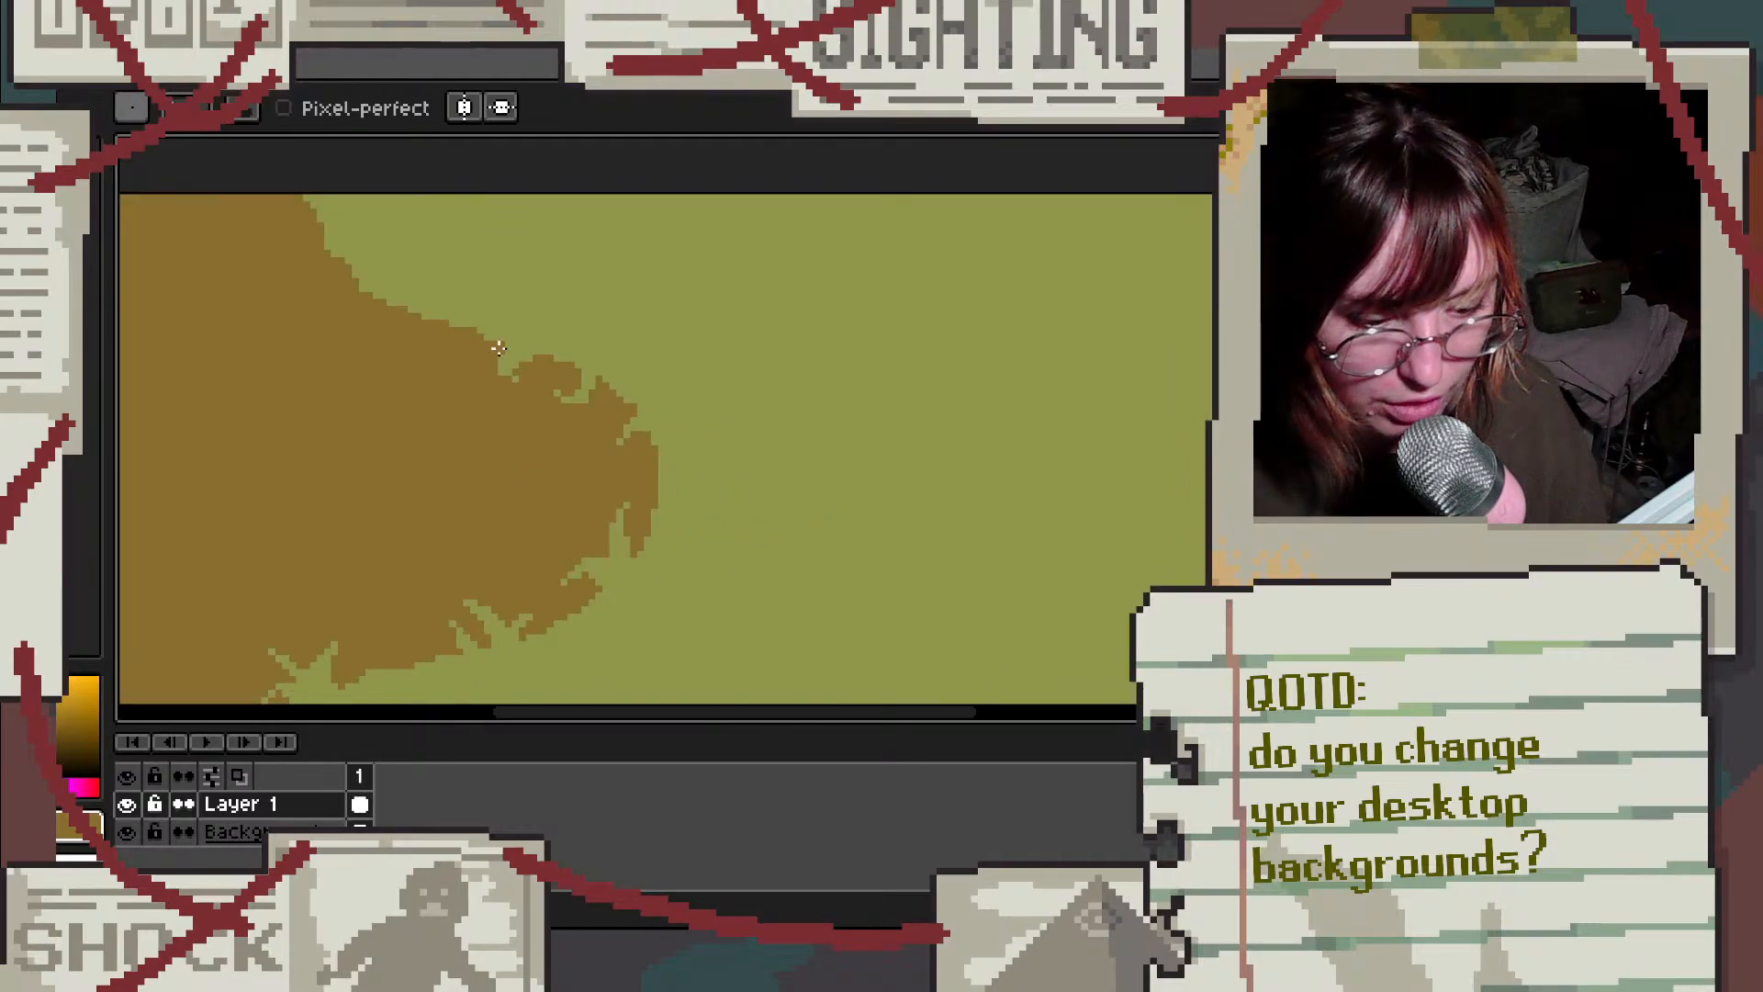
pyautogui.scroll(2, 497, 347)
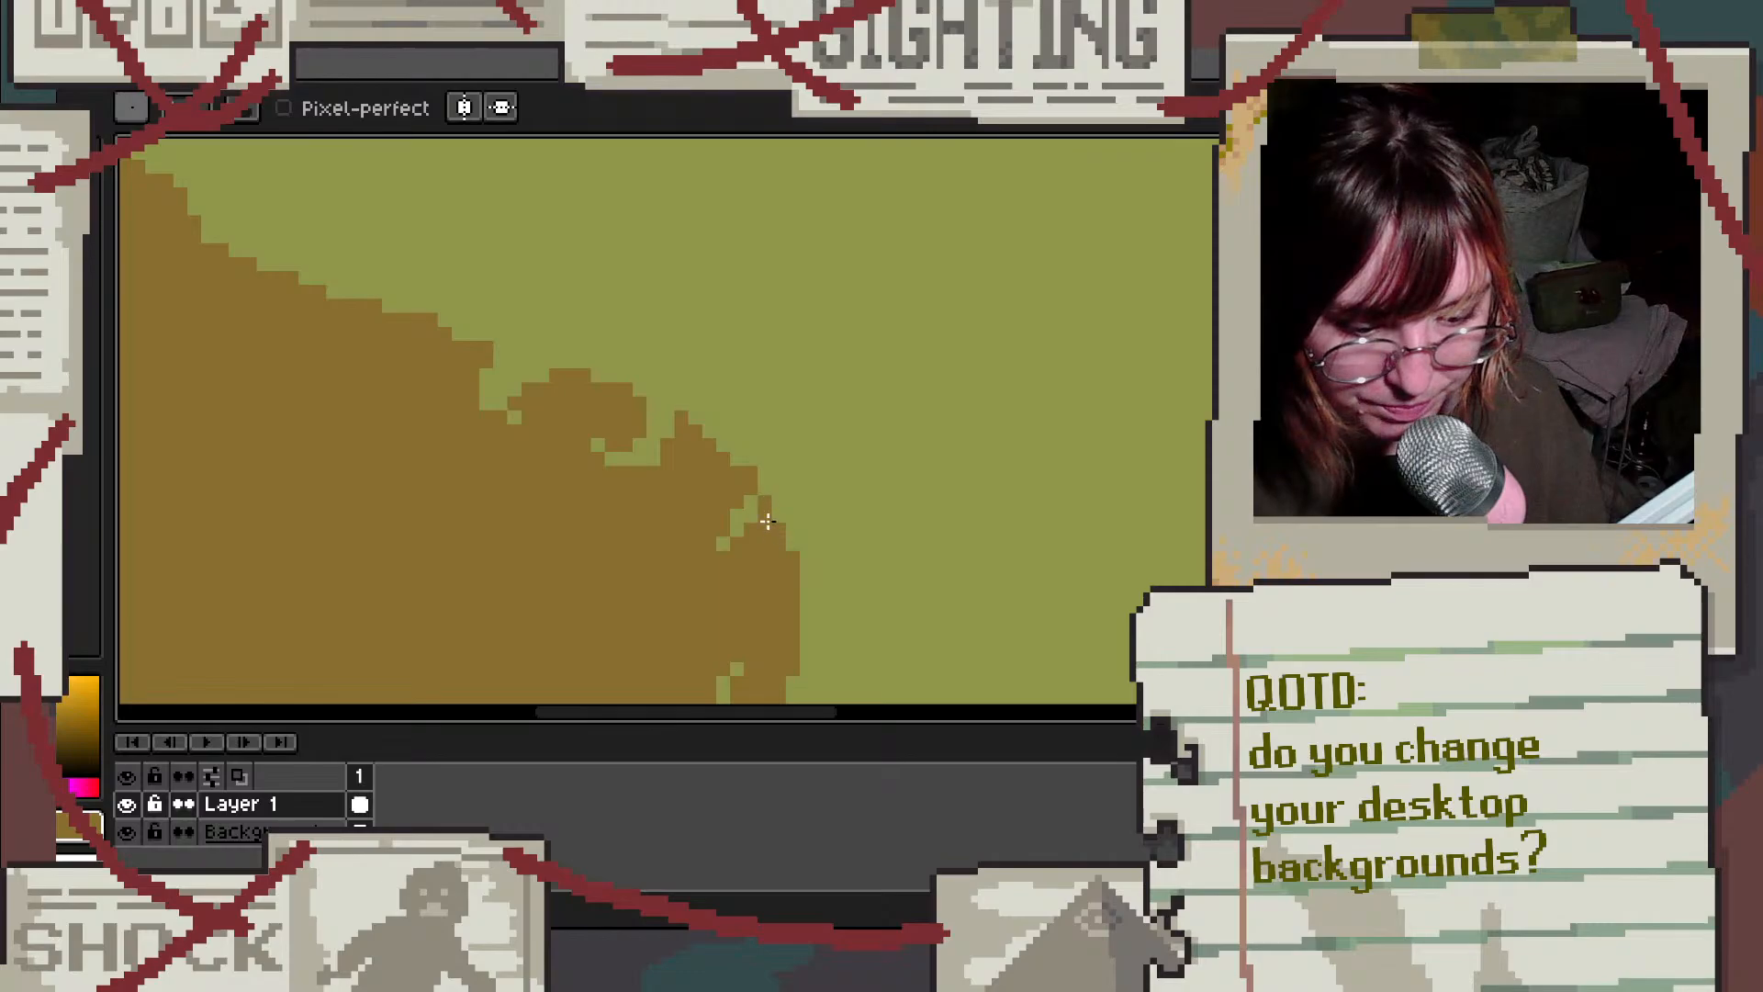
pyautogui.moveTo(767, 521); pyautogui.dragTo(742, 528)
pyautogui.moveTo(664, 425)
pyautogui.mouseDown()
pyautogui.moveTo(640, 463)
pyautogui.moveTo(655, 453)
pyautogui.moveTo(601, 447)
pyautogui.mouseUp()
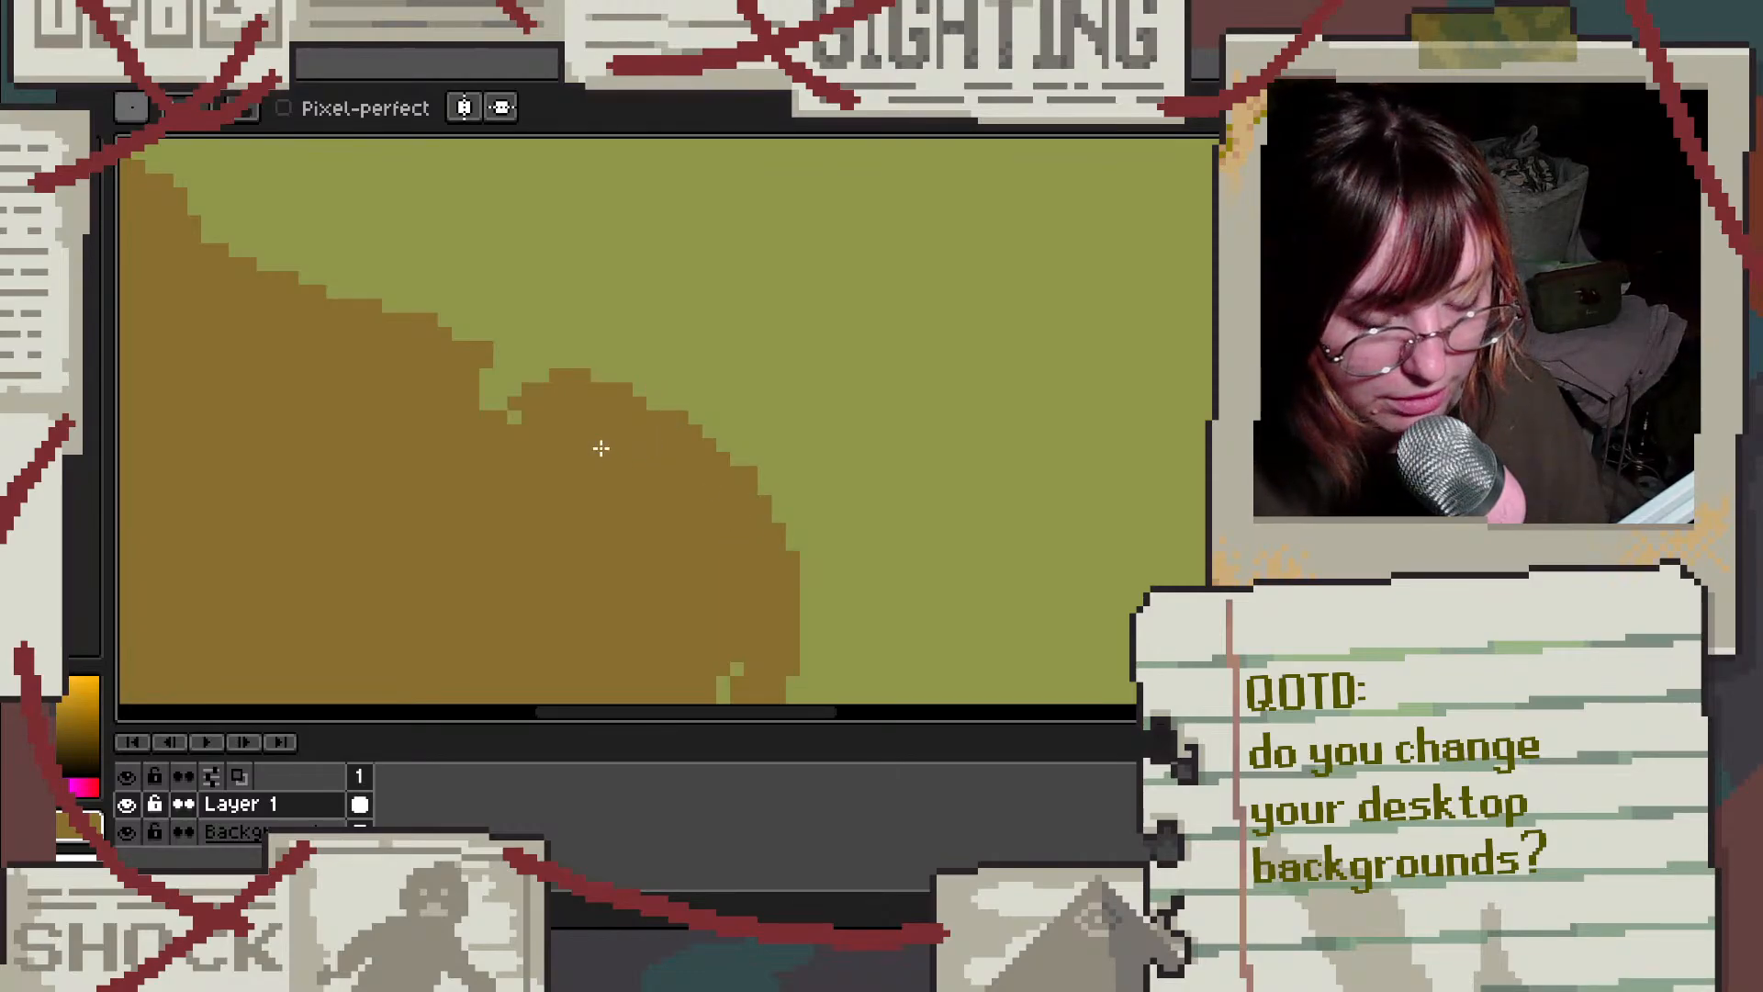
pyautogui.moveTo(500, 350)
pyautogui.mouseDown()
pyautogui.moveTo(540, 393)
pyautogui.moveTo(487, 372)
pyautogui.moveTo(532, 403)
pyautogui.moveTo(499, 390)
pyautogui.mouseUp()
pyautogui.scroll(-4, 492, 414)
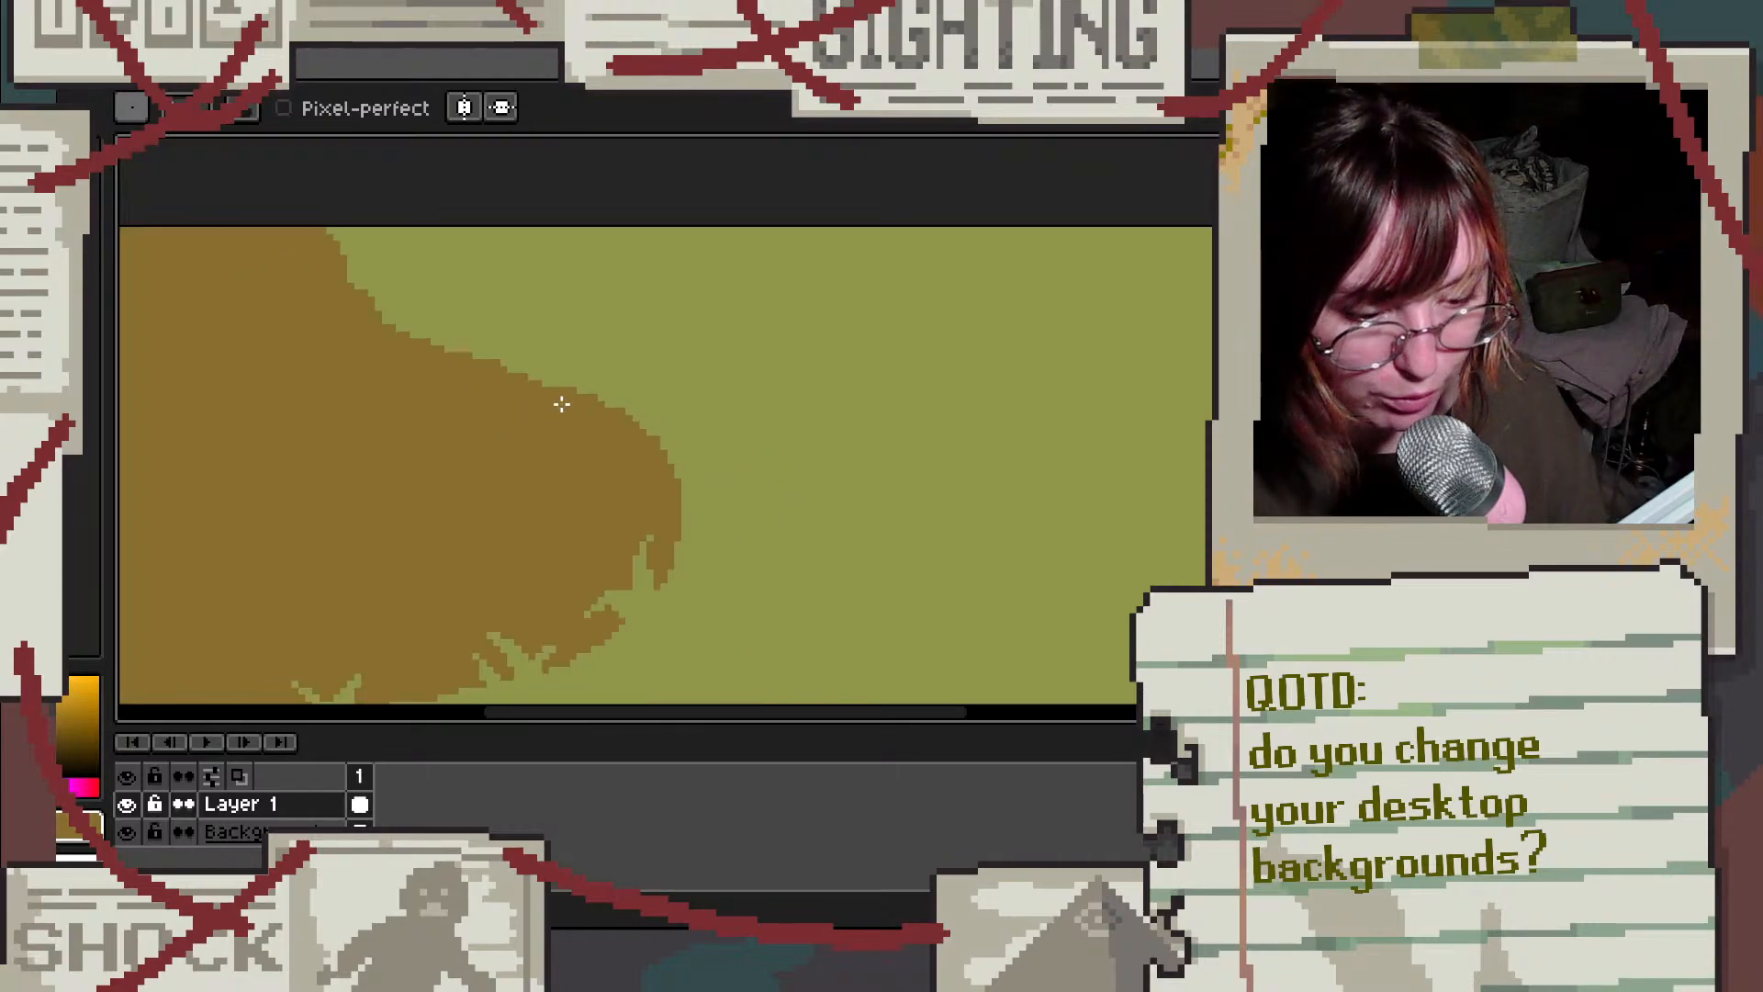
pyautogui.scroll(3, 535, 444)
pyautogui.keyDown('alt'); pyautogui.click(698, 581); pyautogui.keyUp('alt')
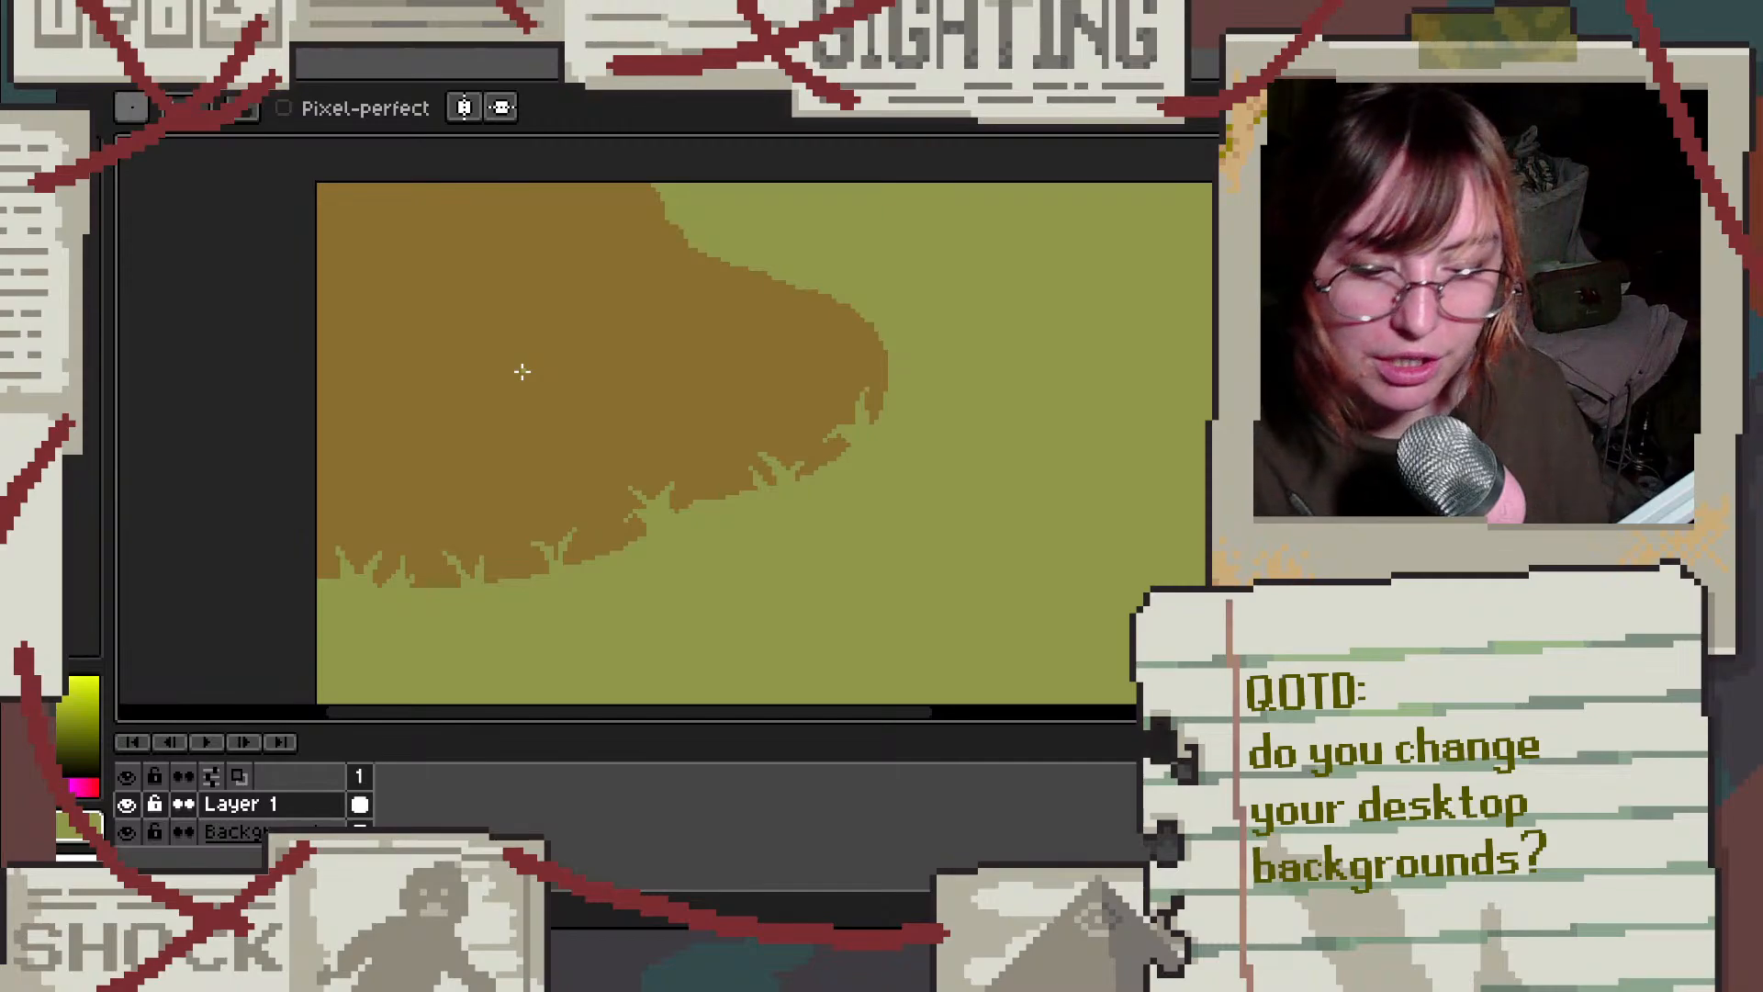
pyautogui.press('alt')
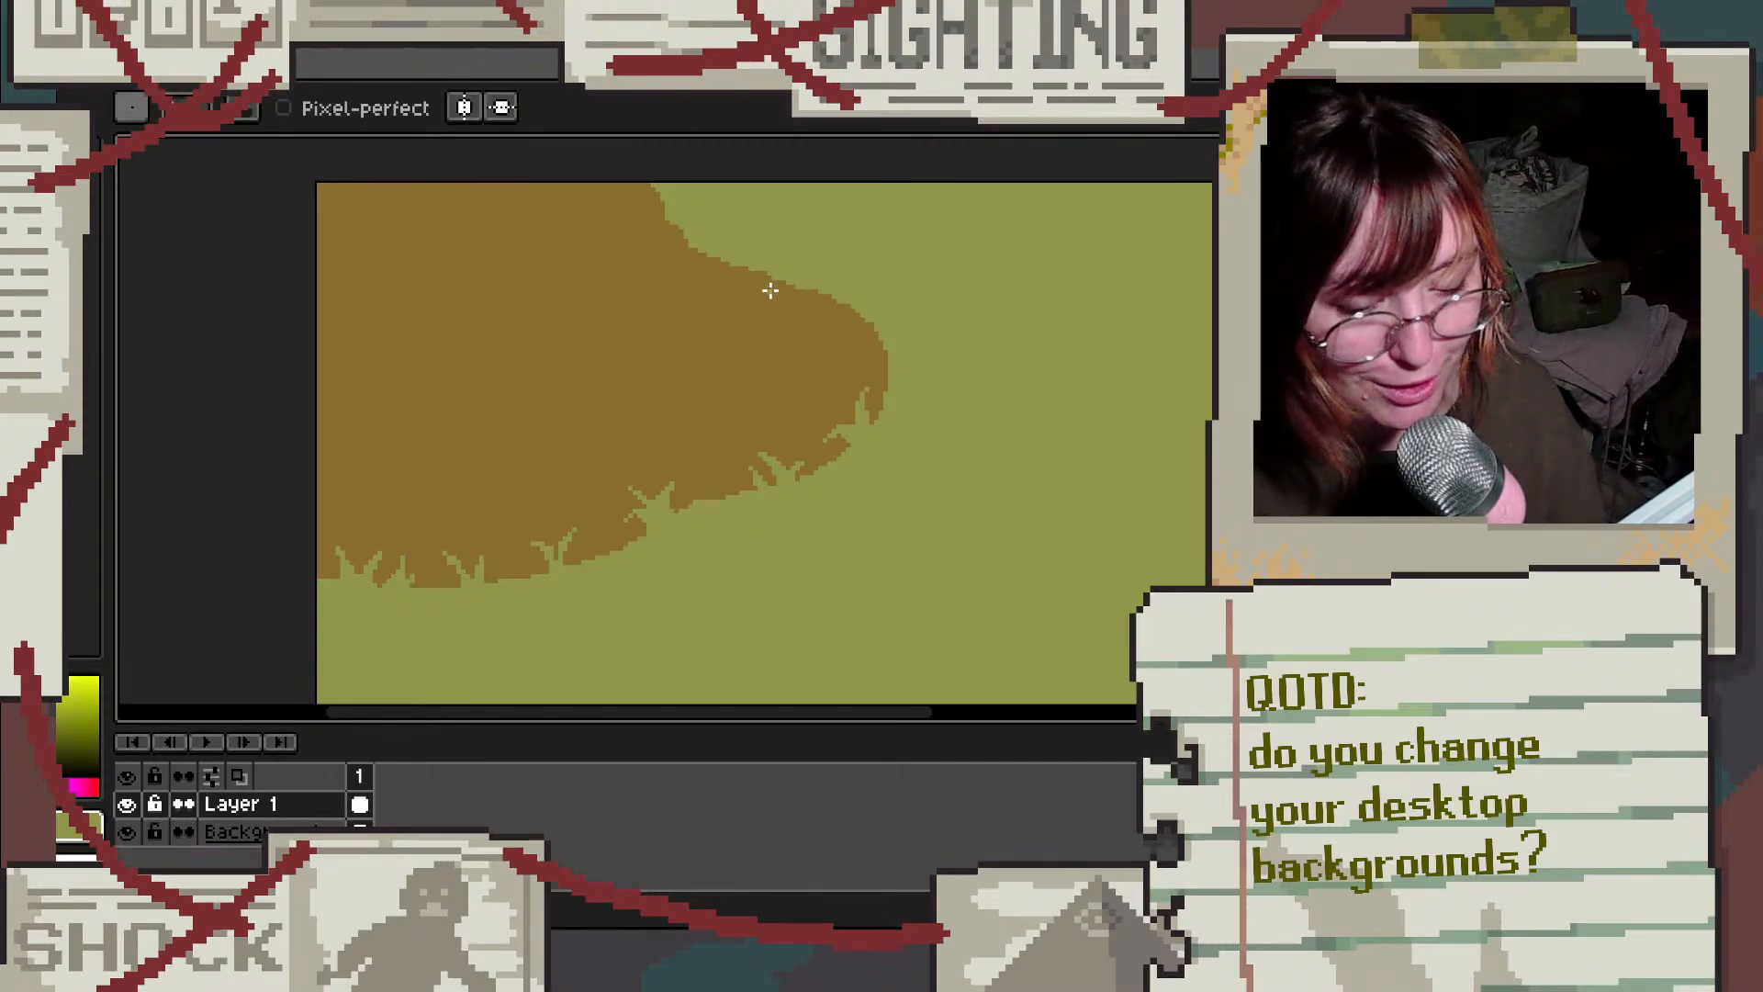
pyautogui.scroll(2, 854, 167)
pyautogui.scroll(-2, 201, 316)
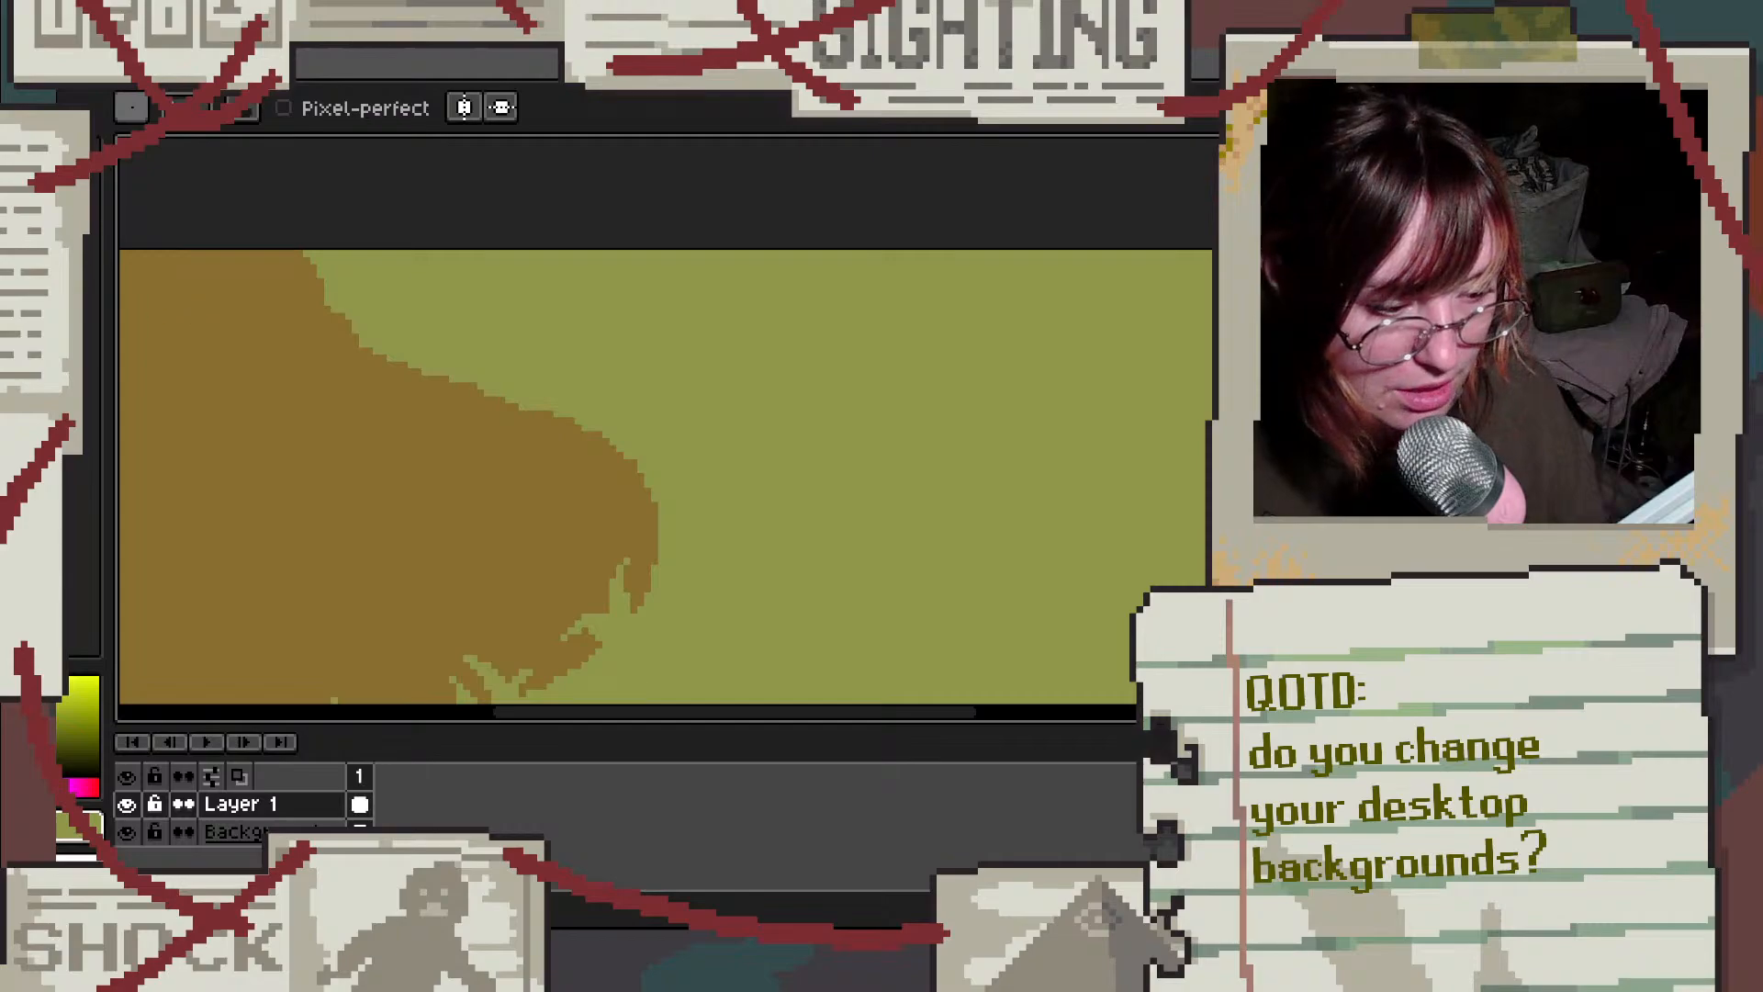
pyautogui.click(64, 239)
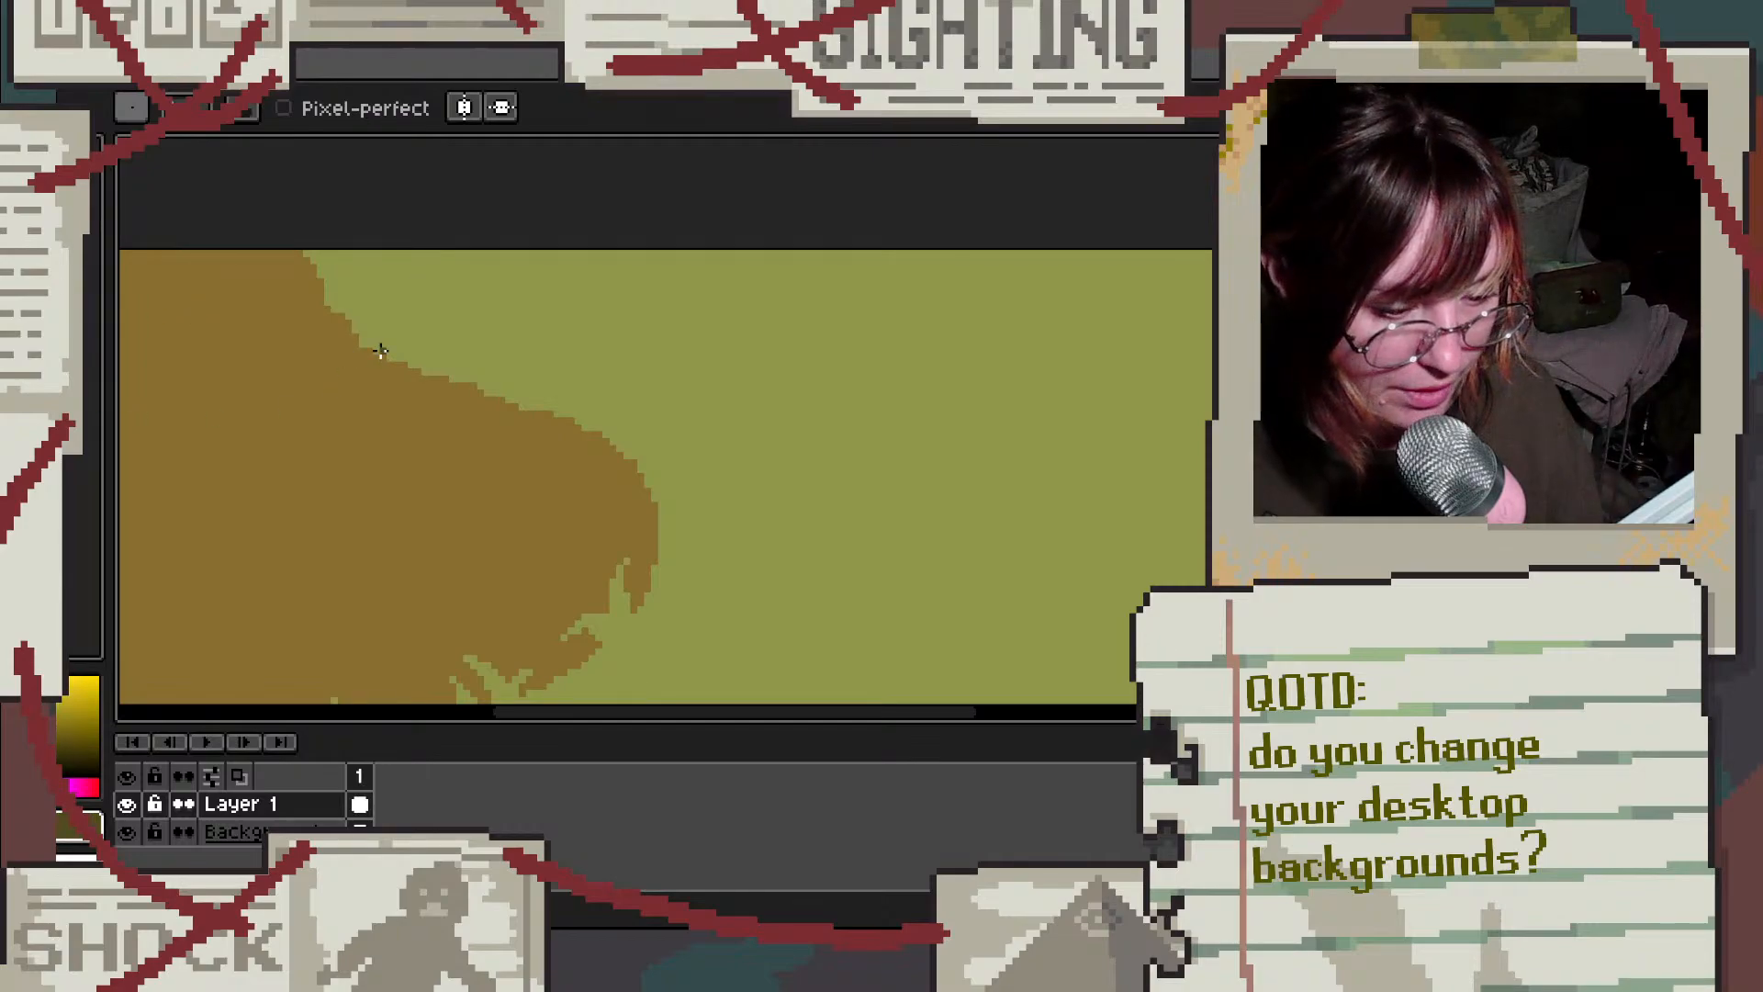
pyautogui.moveTo(390, 303); pyautogui.dragTo(404, 360)
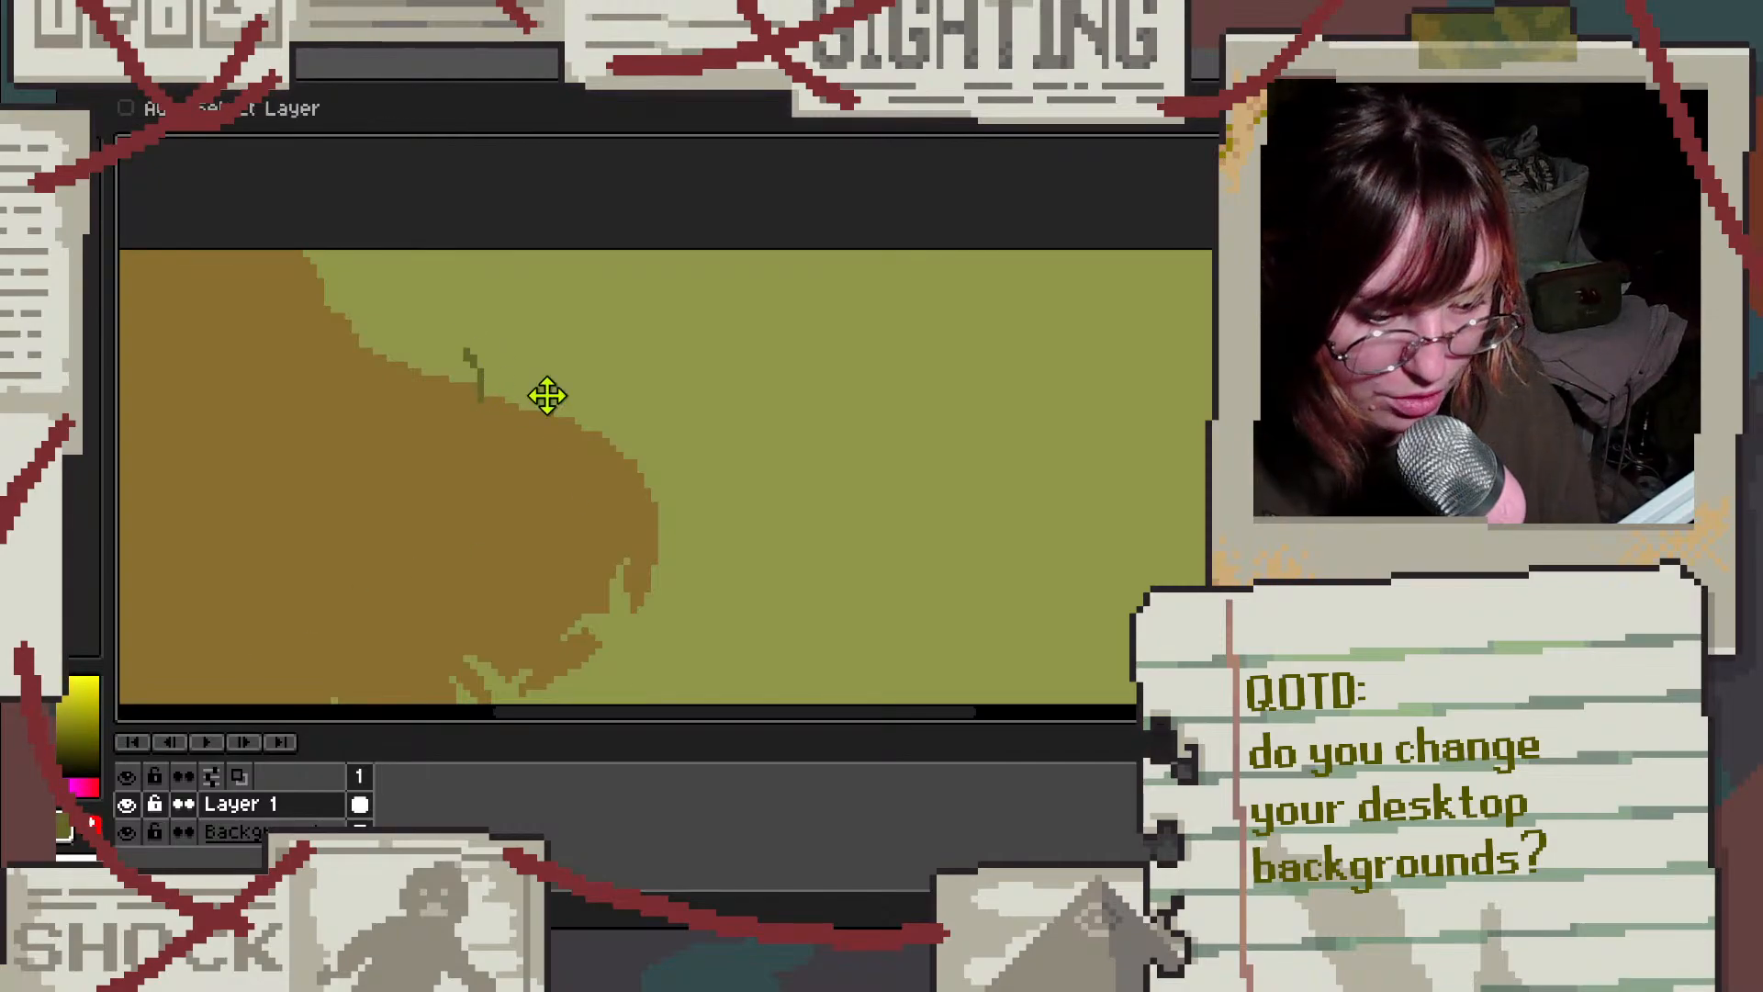
pyautogui.scroll(-3, 670, 504)
pyautogui.scroll(3, 631, 560)
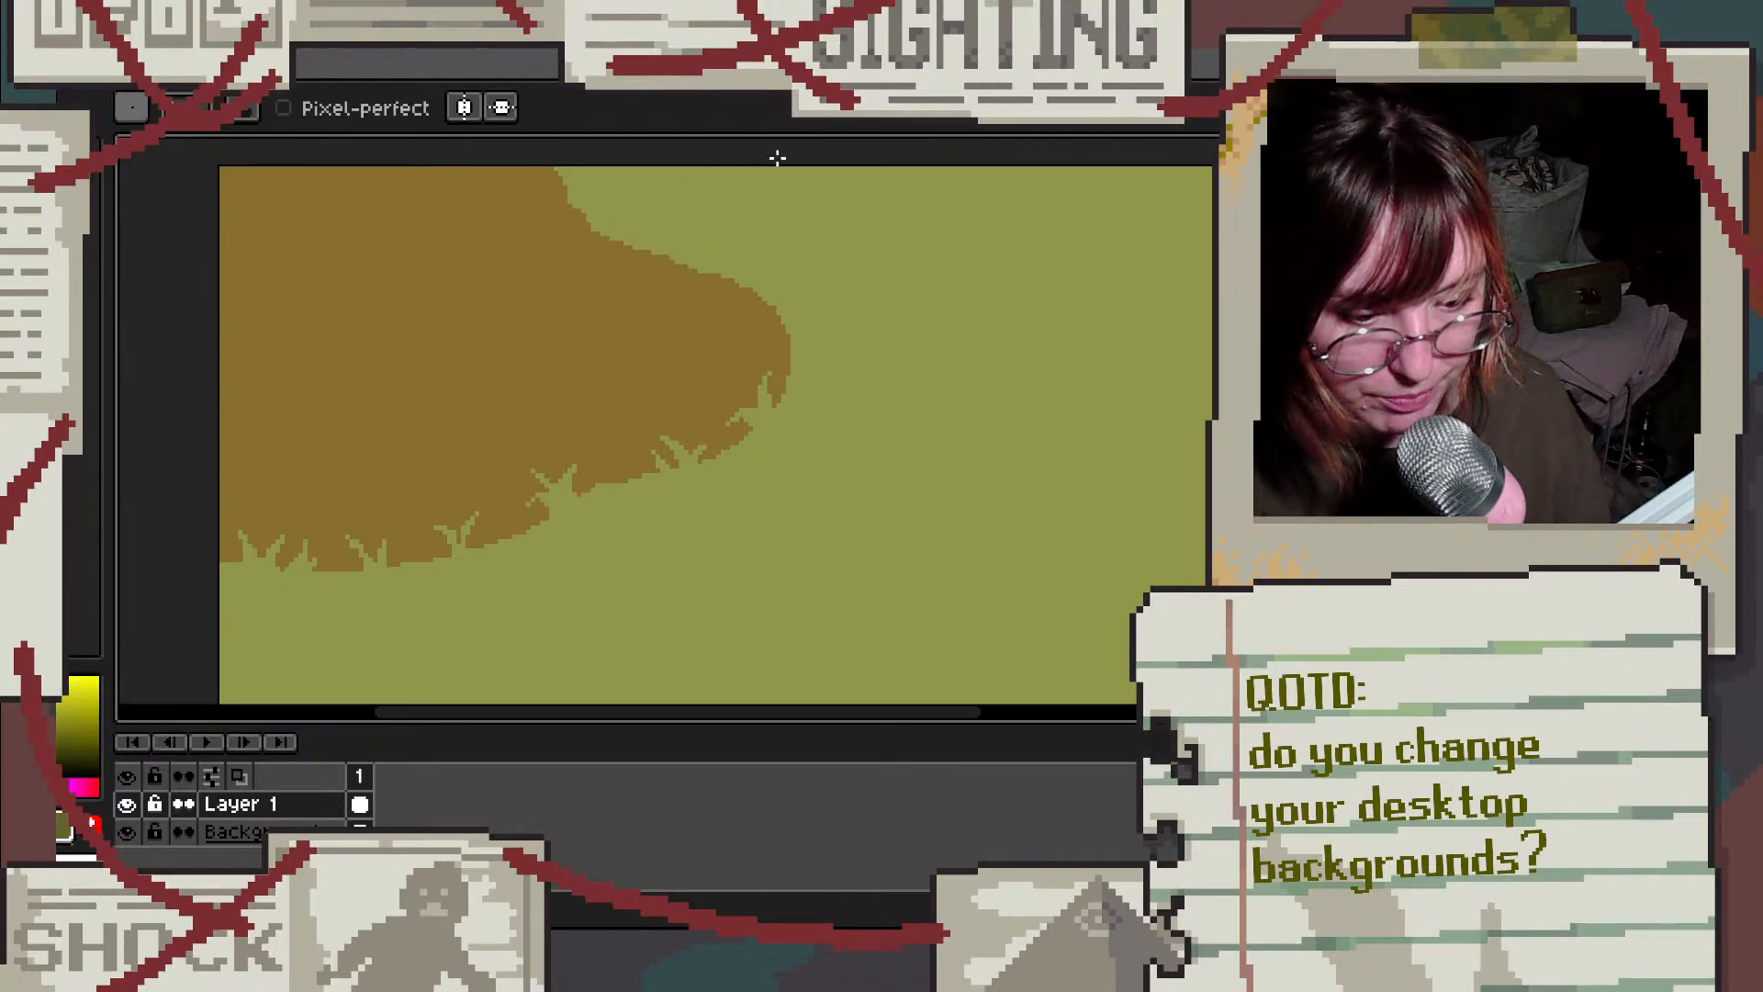
pyautogui.scroll(2, 758, 163)
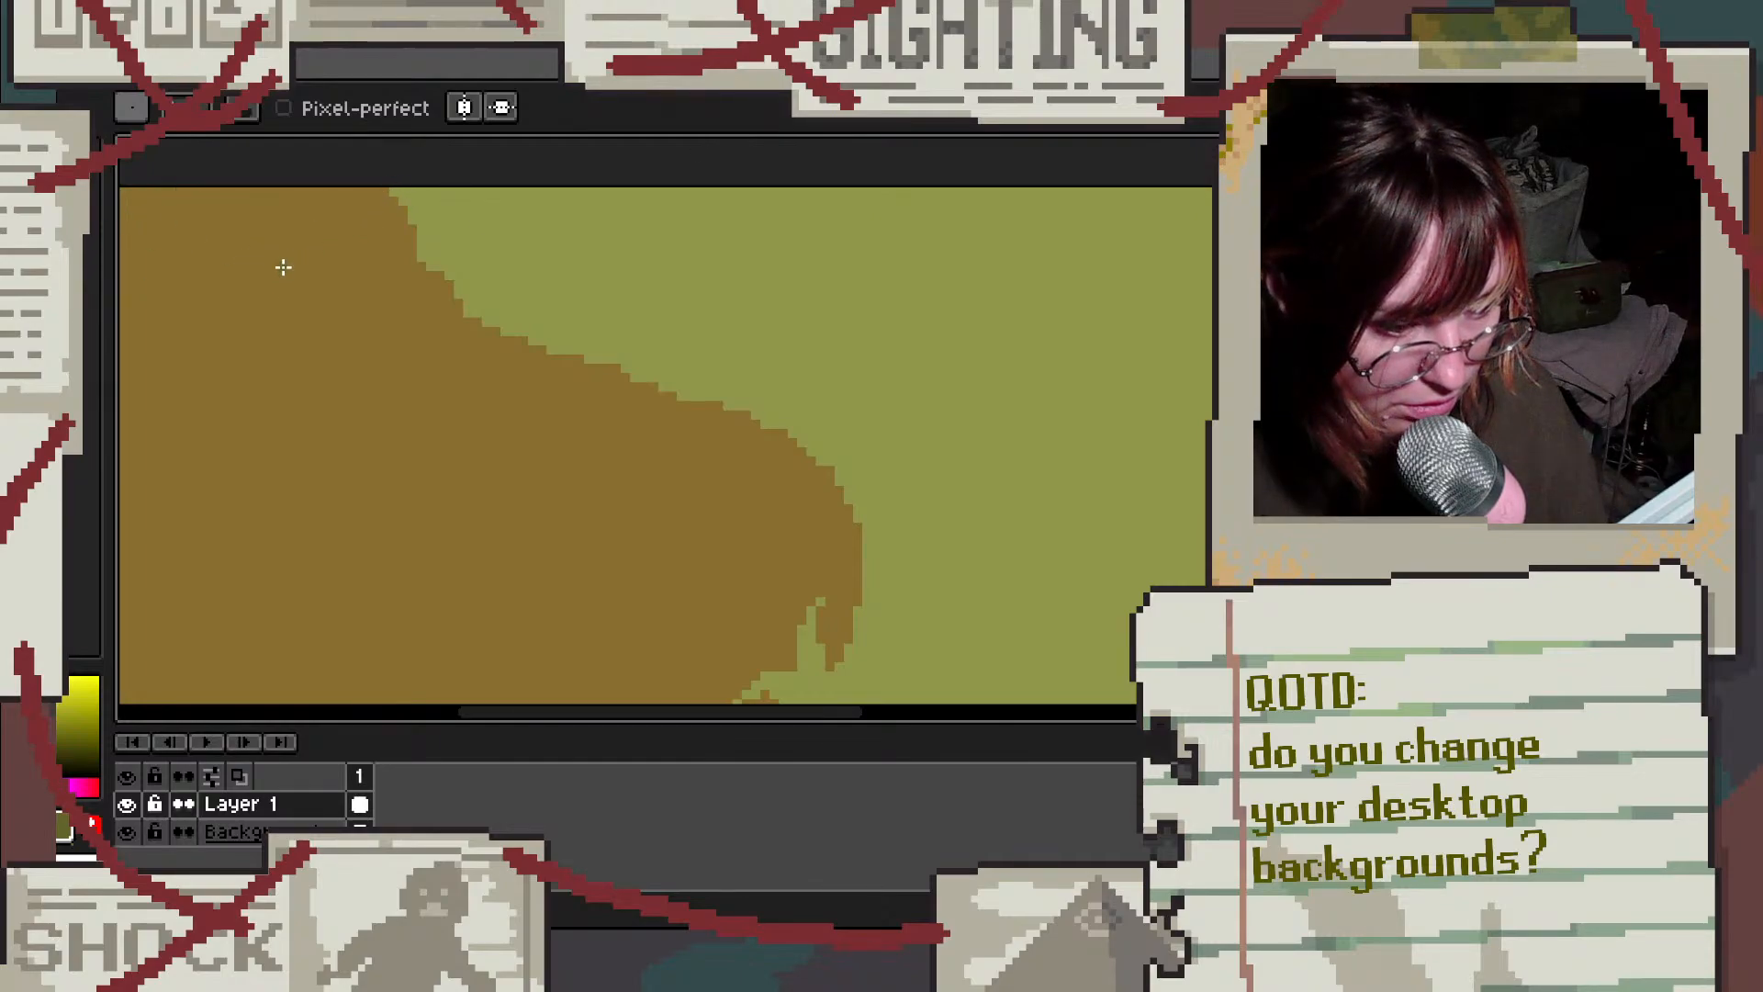
# Step: Draw a dark olive shadow line along the brown patch's upper edge and thicken it through the sloping middle section
pyautogui.click(45, 276)
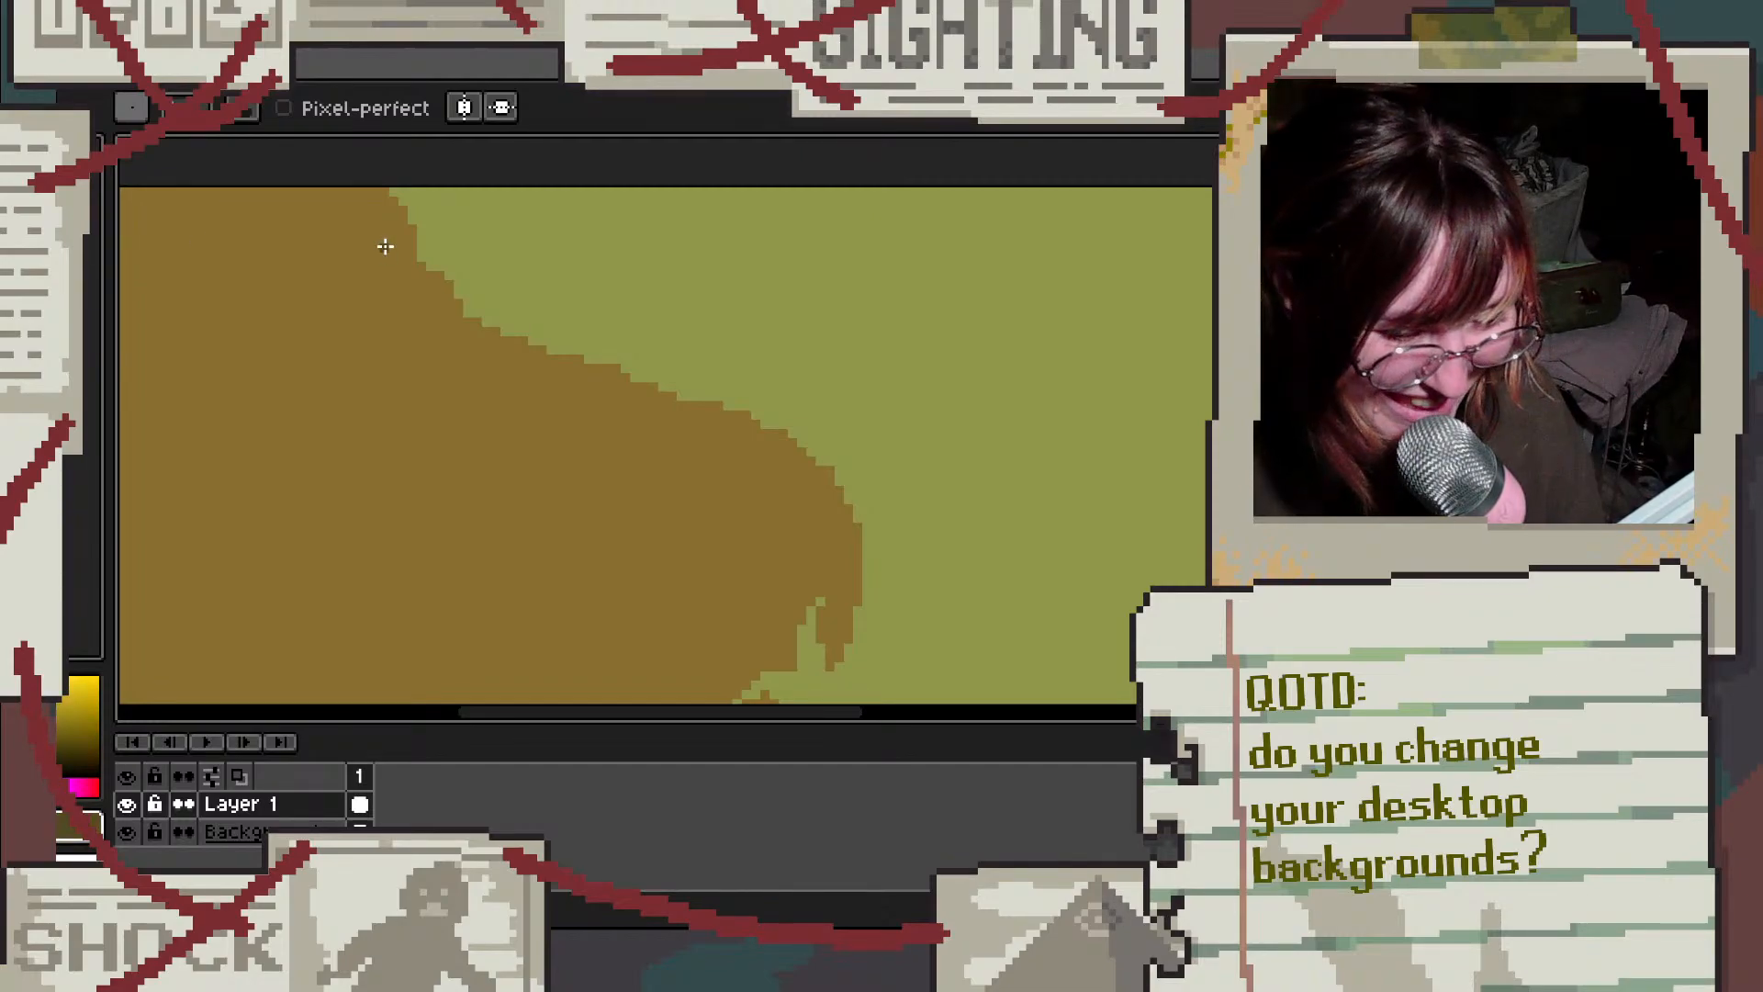
pyautogui.moveTo(393, 191)
pyautogui.mouseDown()
pyautogui.moveTo(447, 297)
pyautogui.moveTo(535, 354)
pyautogui.moveTo(806, 440)
pyautogui.moveTo(852, 496)
pyautogui.moveTo(859, 545)
pyautogui.moveTo(771, 427)
pyautogui.moveTo(456, 324)
pyautogui.moveTo(374, 242)
pyautogui.moveTo(345, 177)
pyautogui.mouseUp()
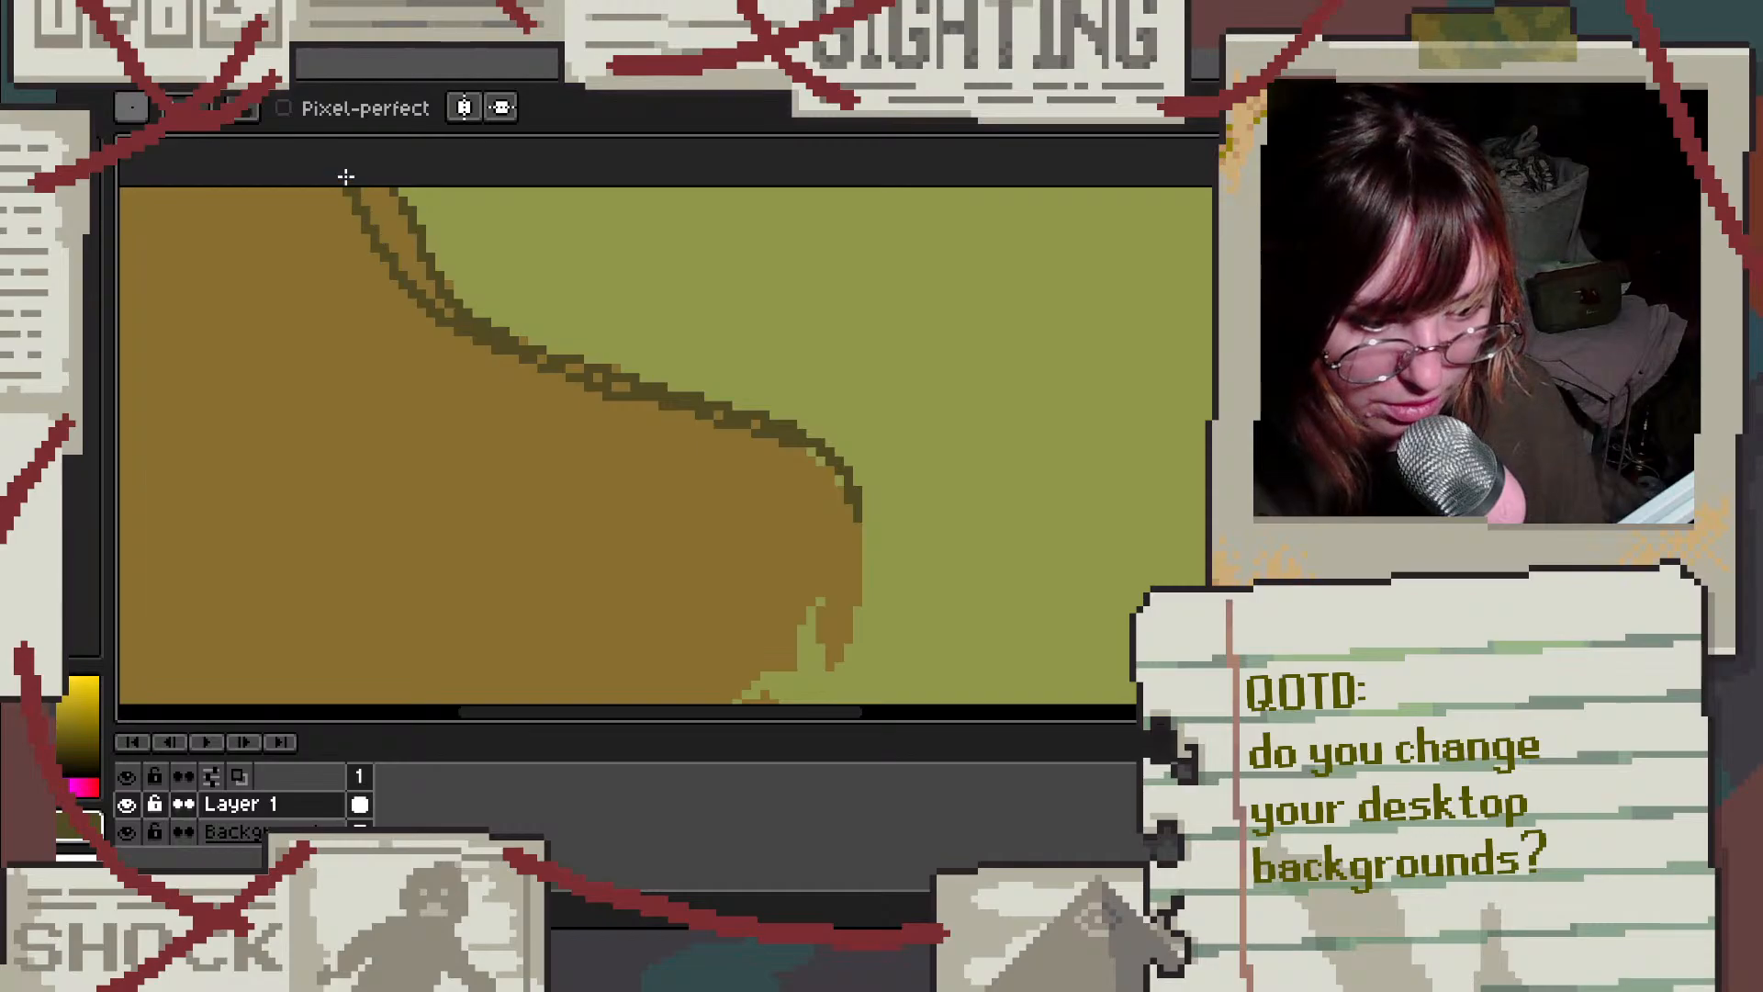
pyautogui.hotkey('ctrl', 'z')
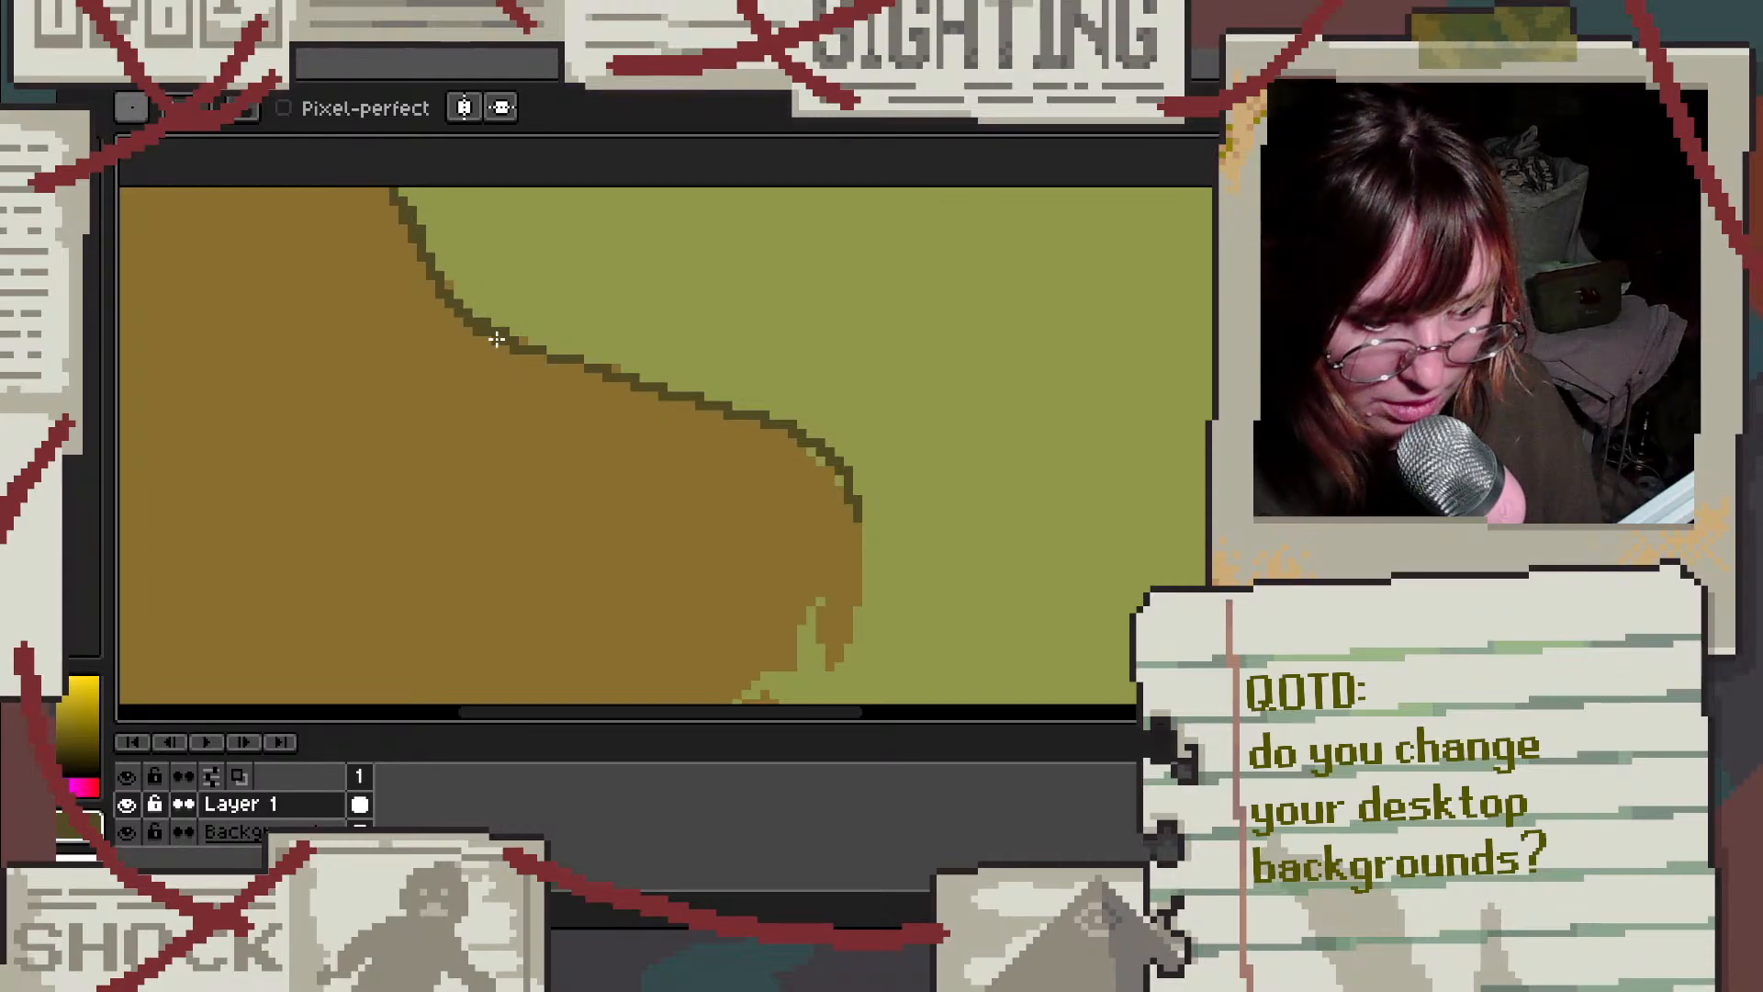
pyautogui.moveTo(466, 324)
pyautogui.mouseDown()
pyautogui.moveTo(547, 376)
pyautogui.moveTo(808, 443)
pyautogui.moveTo(862, 527)
pyautogui.moveTo(808, 442)
pyautogui.moveTo(634, 404)
pyautogui.moveTo(512, 346)
pyautogui.mouseUp()
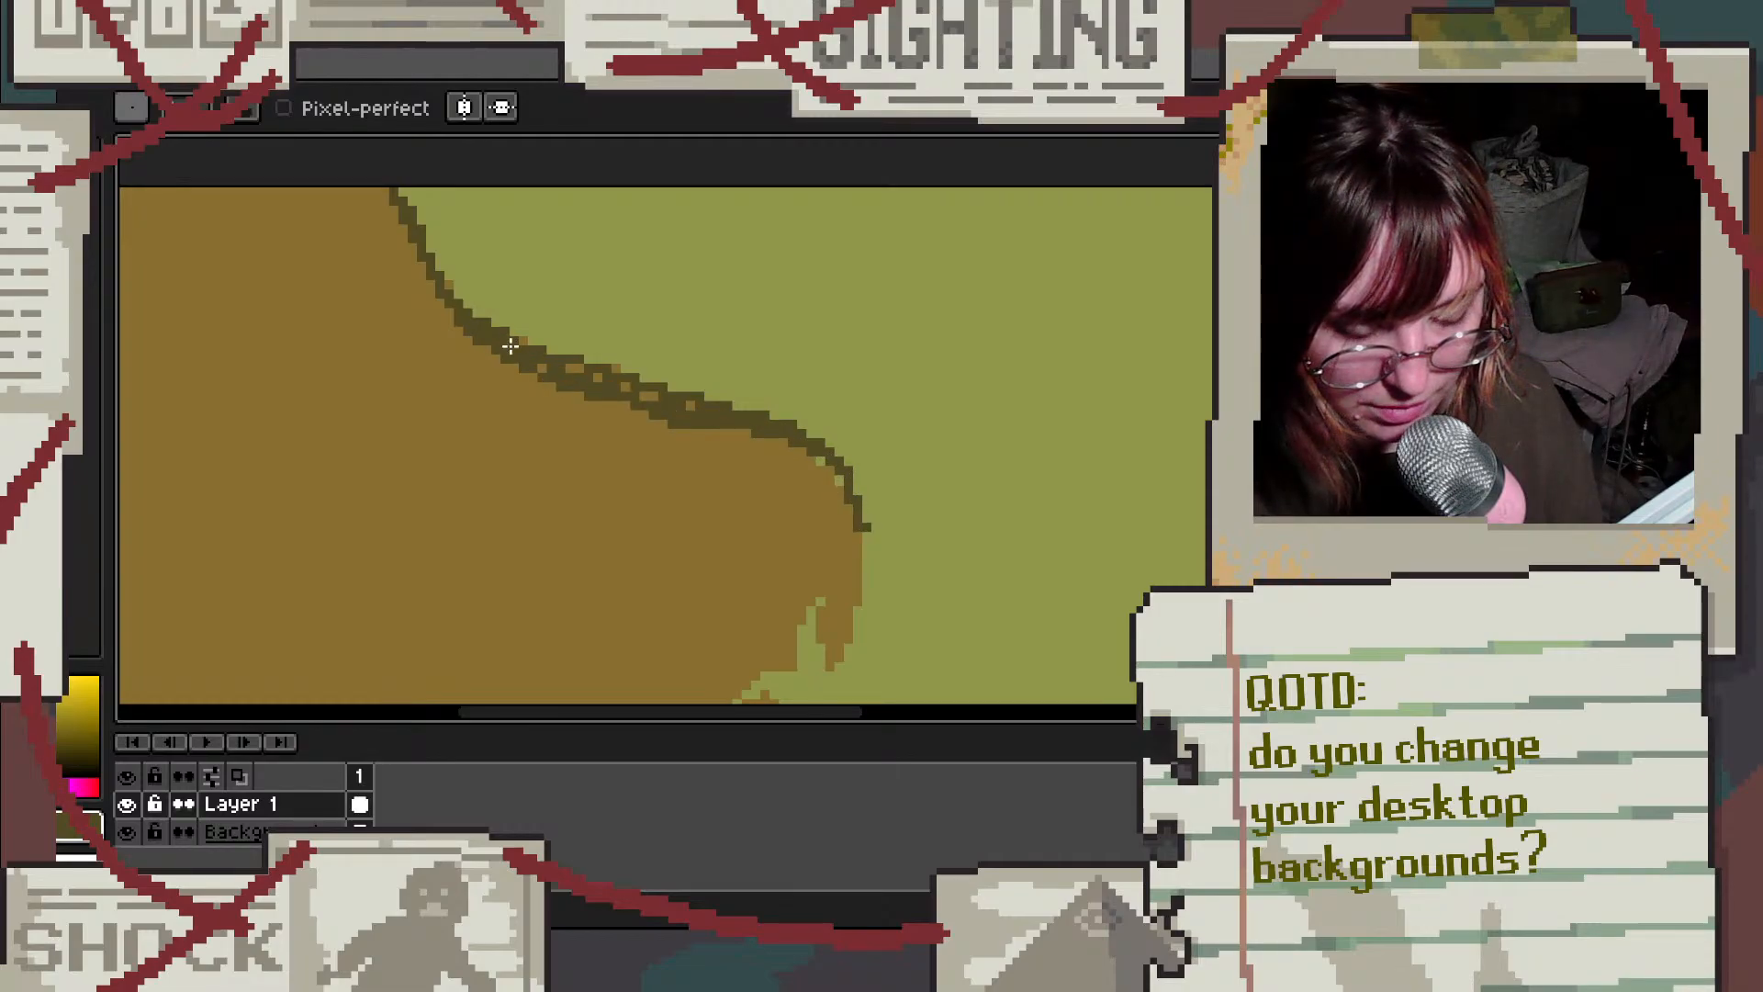
pyautogui.moveTo(702, 408); pyautogui.dragTo(607, 384)
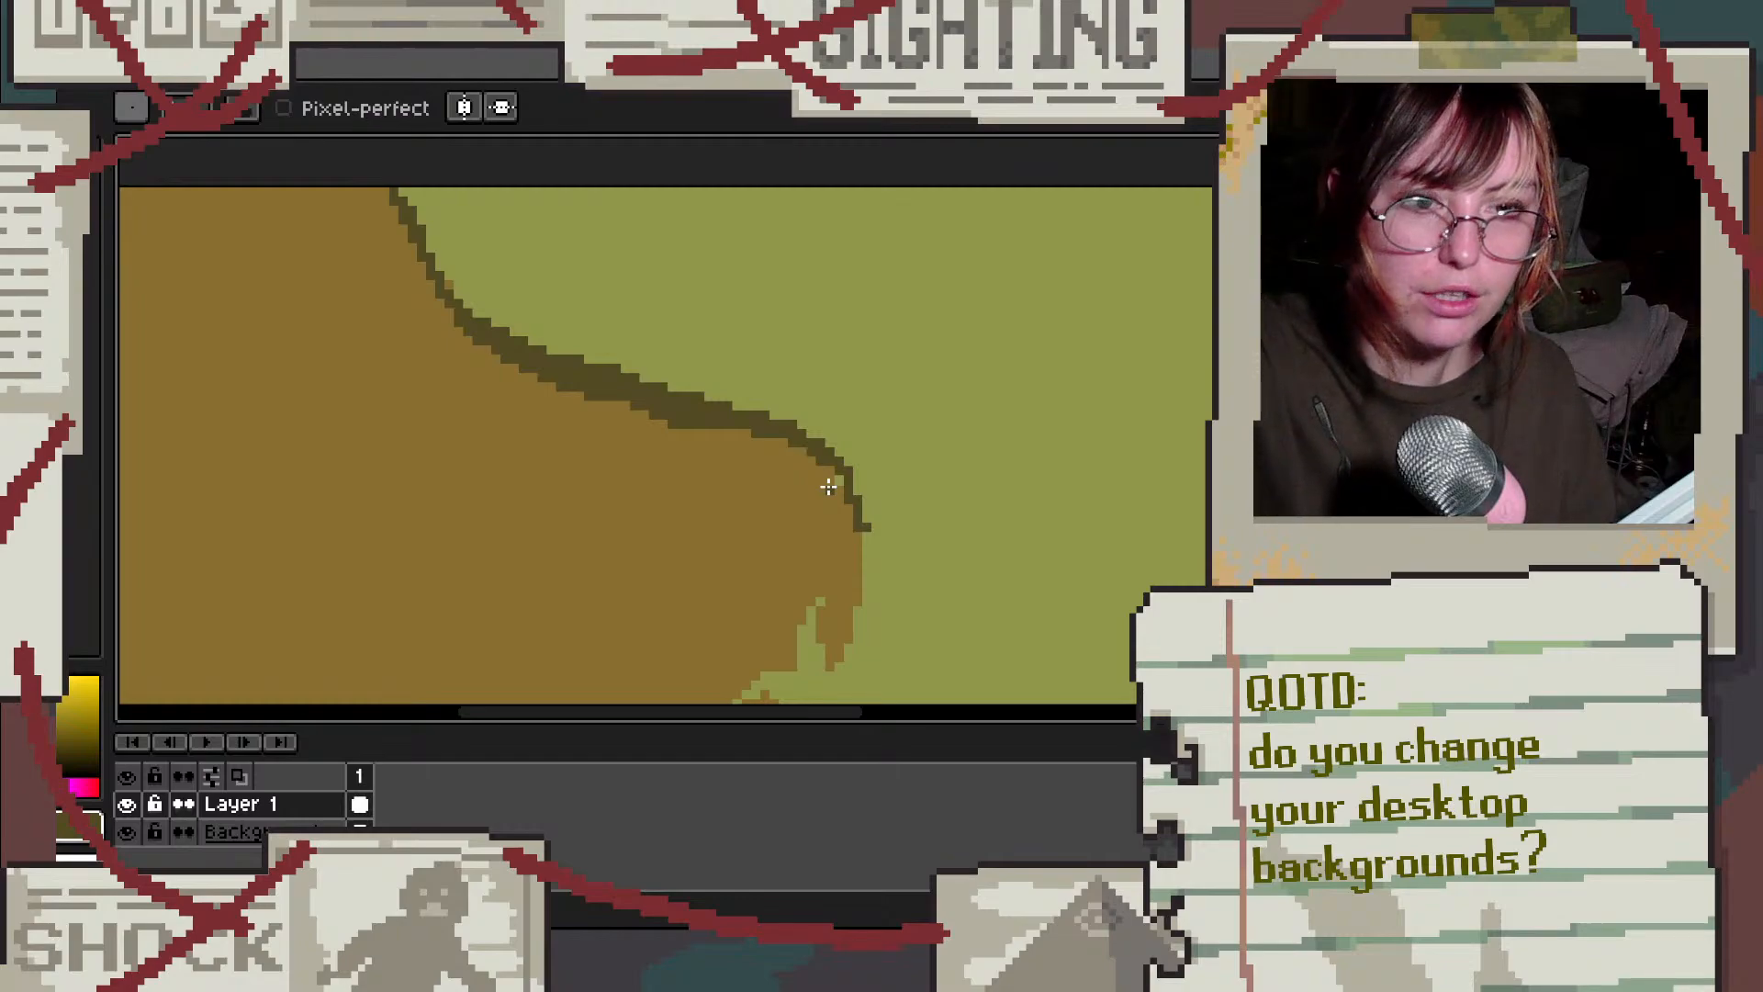
# Step: Clean up the lower end of the dark olive shadow line where it curves around the brown patch
pyautogui.scroll(3, 845, 429)
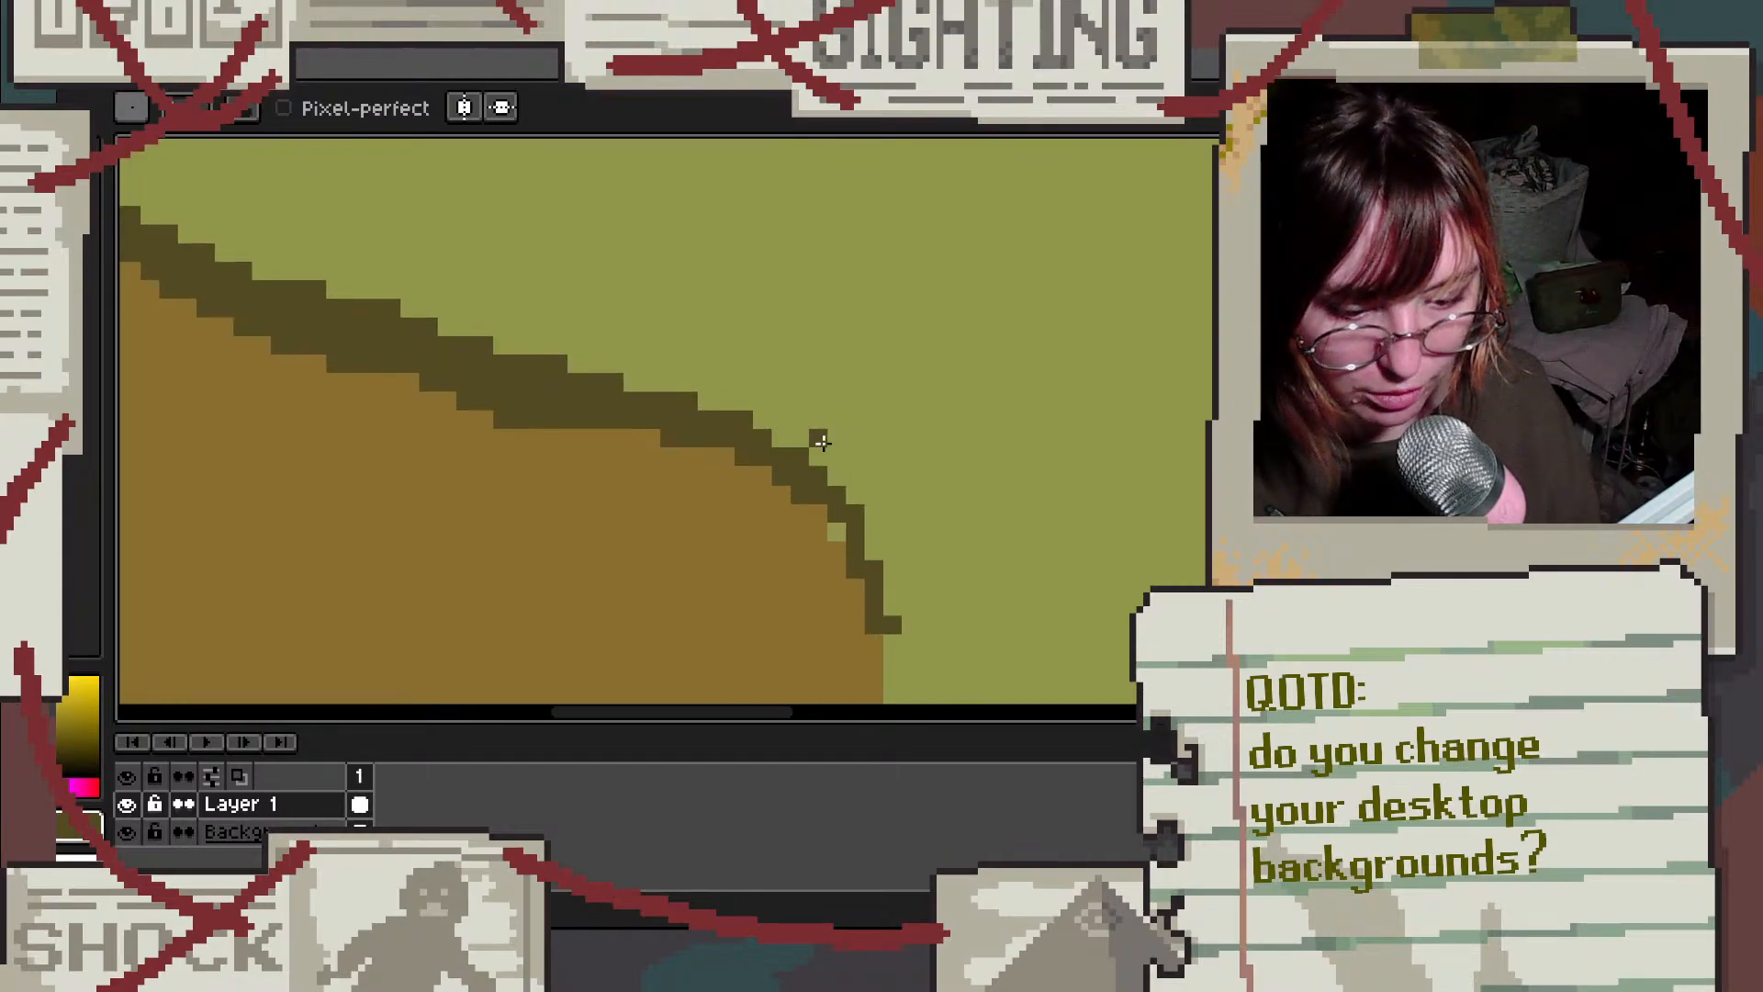
pyautogui.scroll(-4, 869, 449)
pyautogui.scroll(-2, 878, 449)
pyautogui.scroll(5, 885, 562)
pyautogui.scroll(-2, 954, 386)
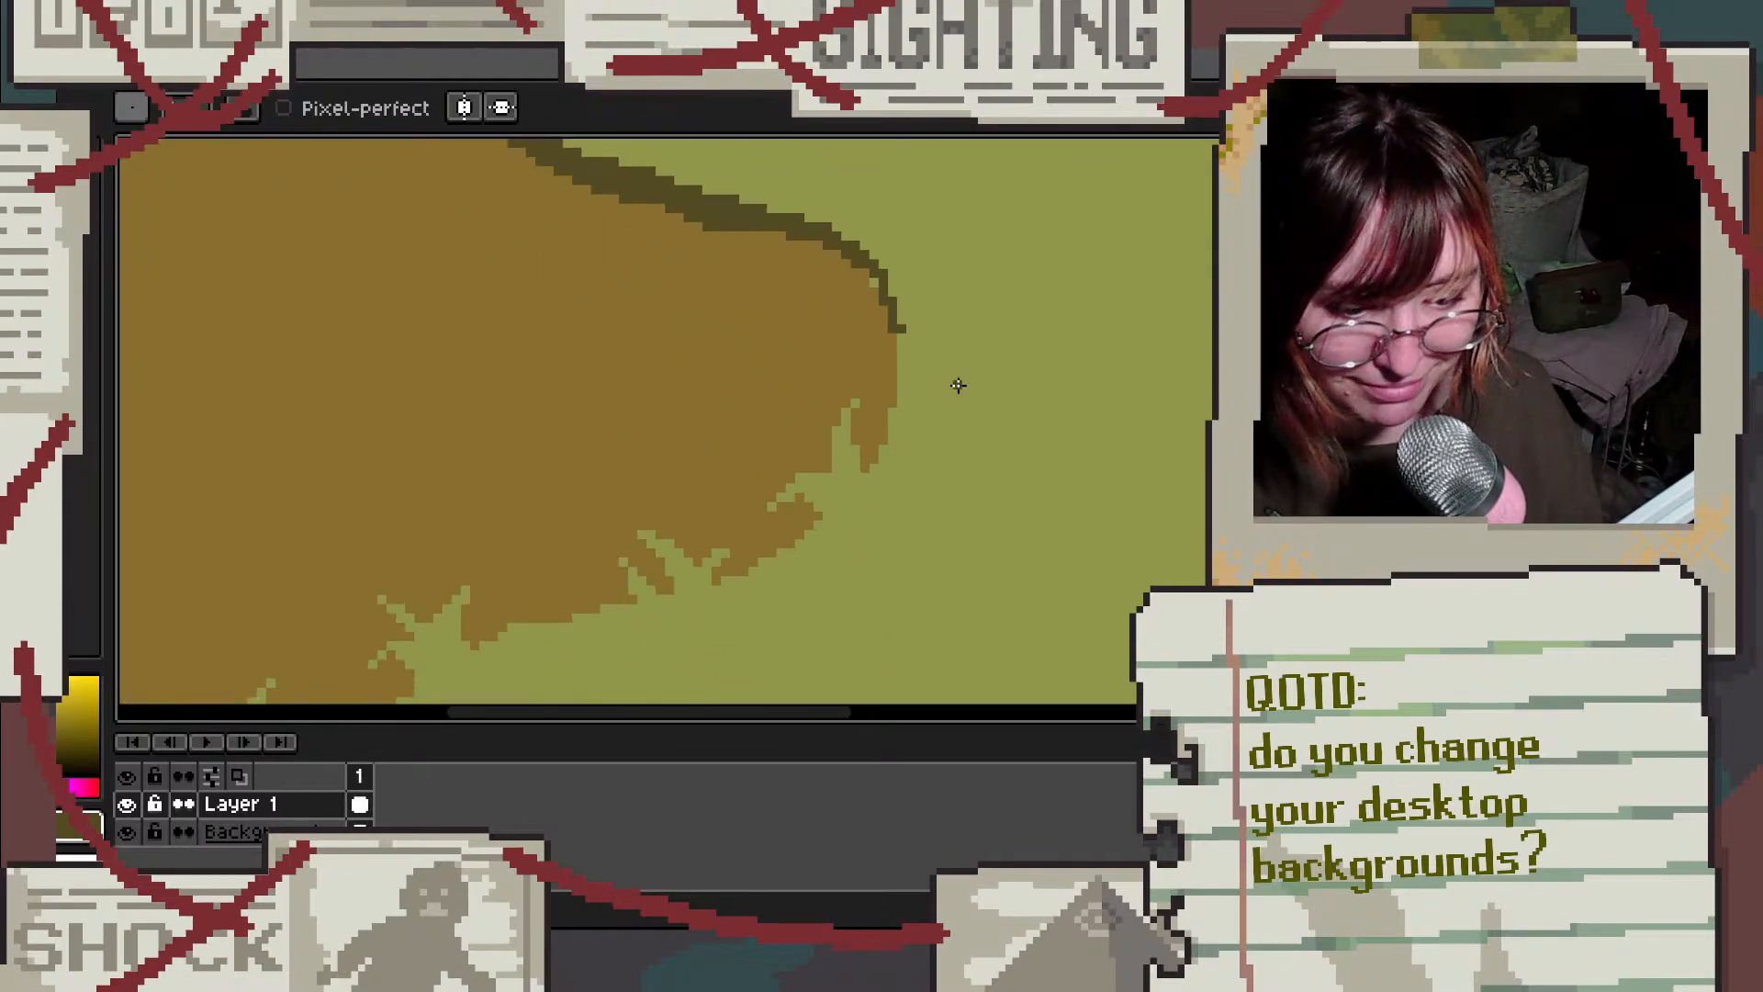
pyautogui.scroll(1, 965, 186)
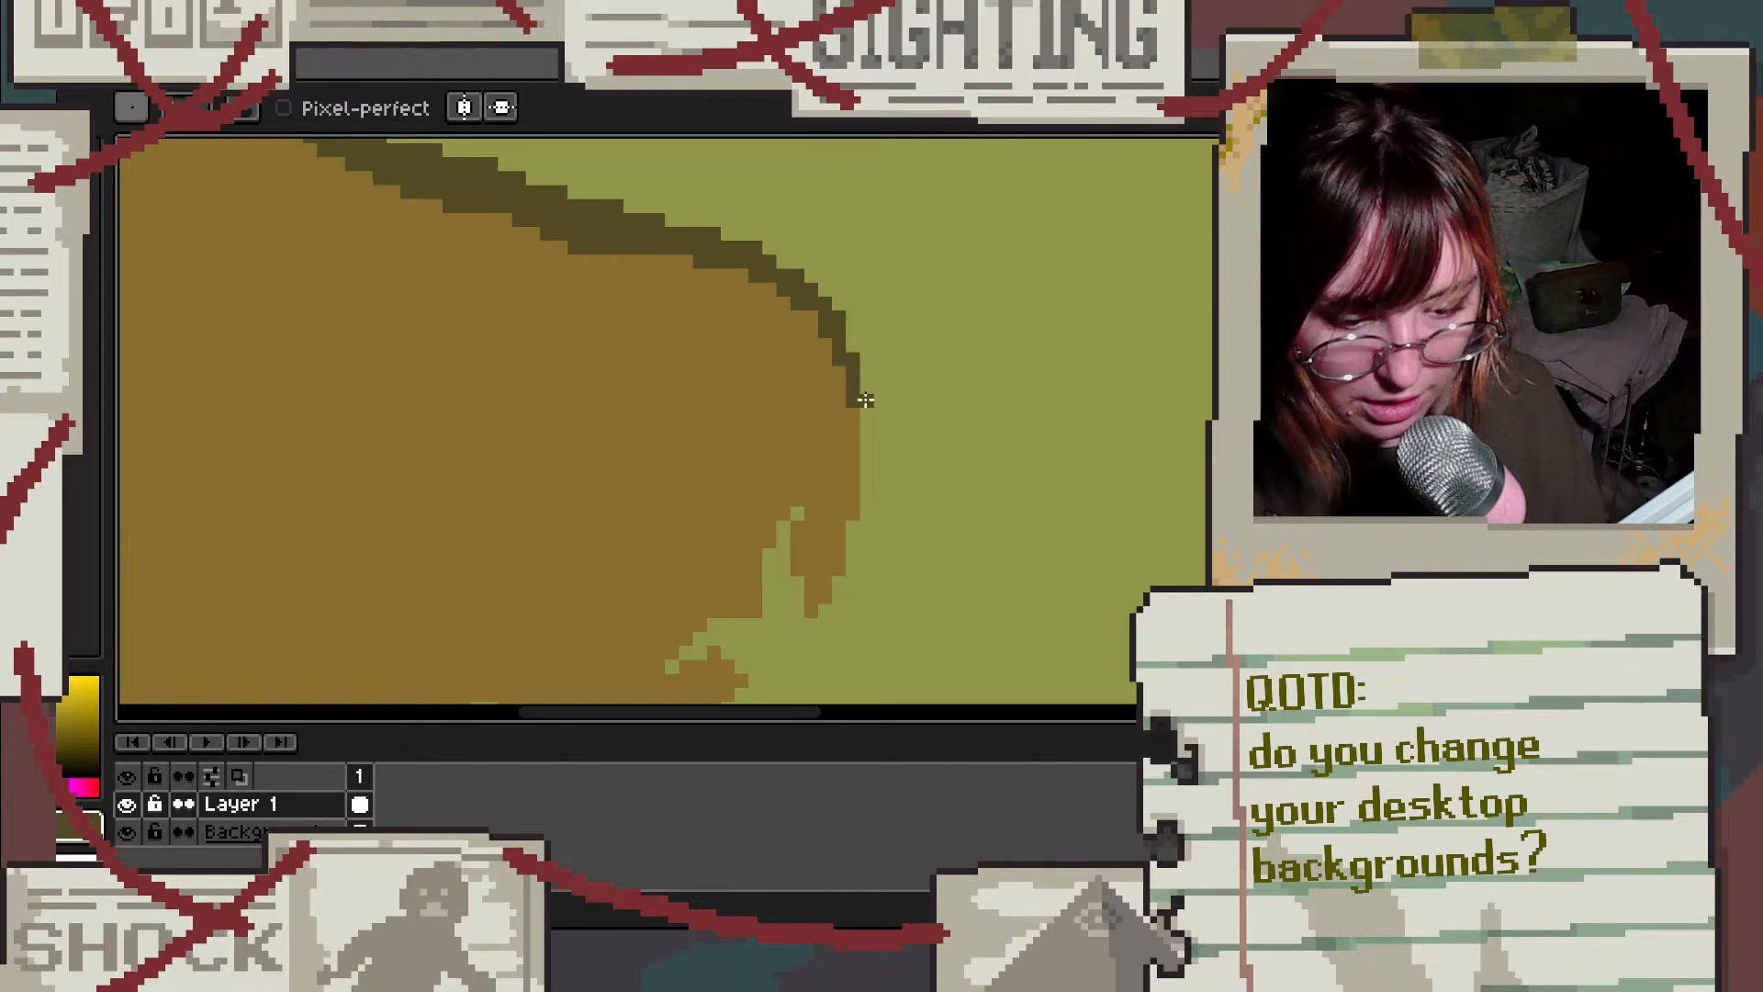
pyautogui.moveTo(861, 415); pyautogui.dragTo(872, 462)
pyautogui.keyDown('alt'); pyautogui.click(910, 358); pyautogui.keyUp('alt')
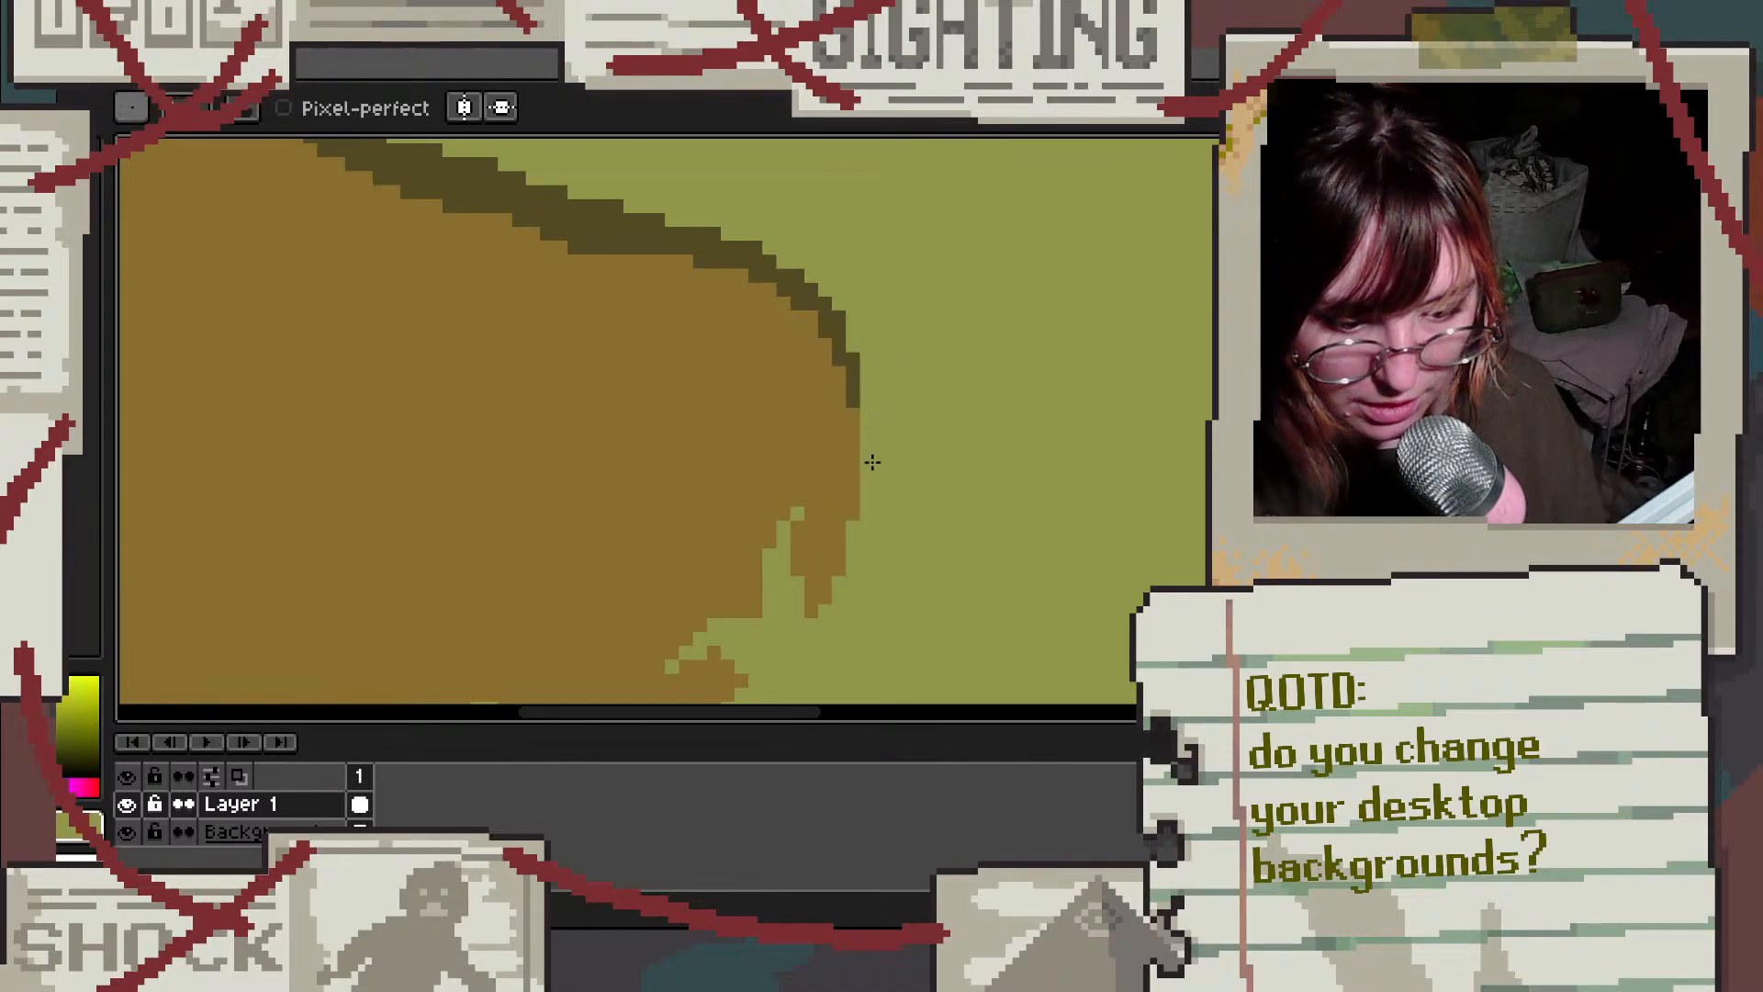
pyautogui.keyDown('alt'); pyautogui.click(858, 366); pyautogui.keyUp('alt')
pyautogui.scroll(-3, 772, 380)
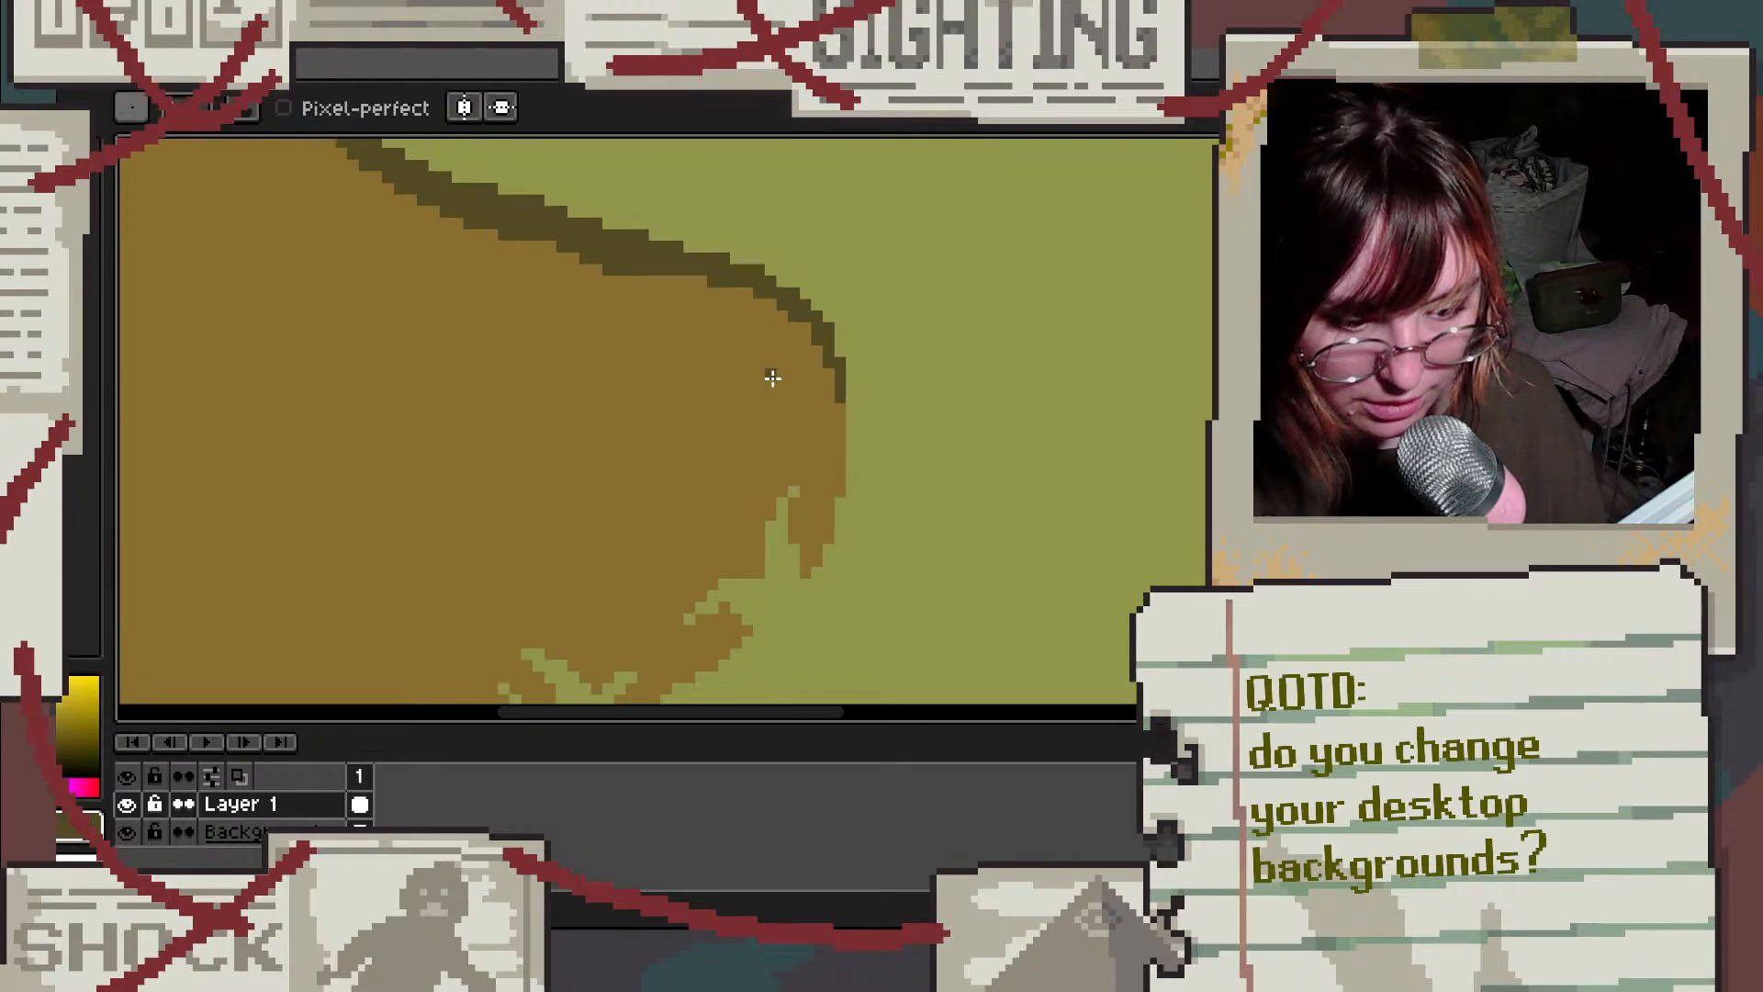
# Step: Thicken the underside of the dark olive shadow at its inner bend and fill the leftover brown gap
pyautogui.scroll(4, 701, 327)
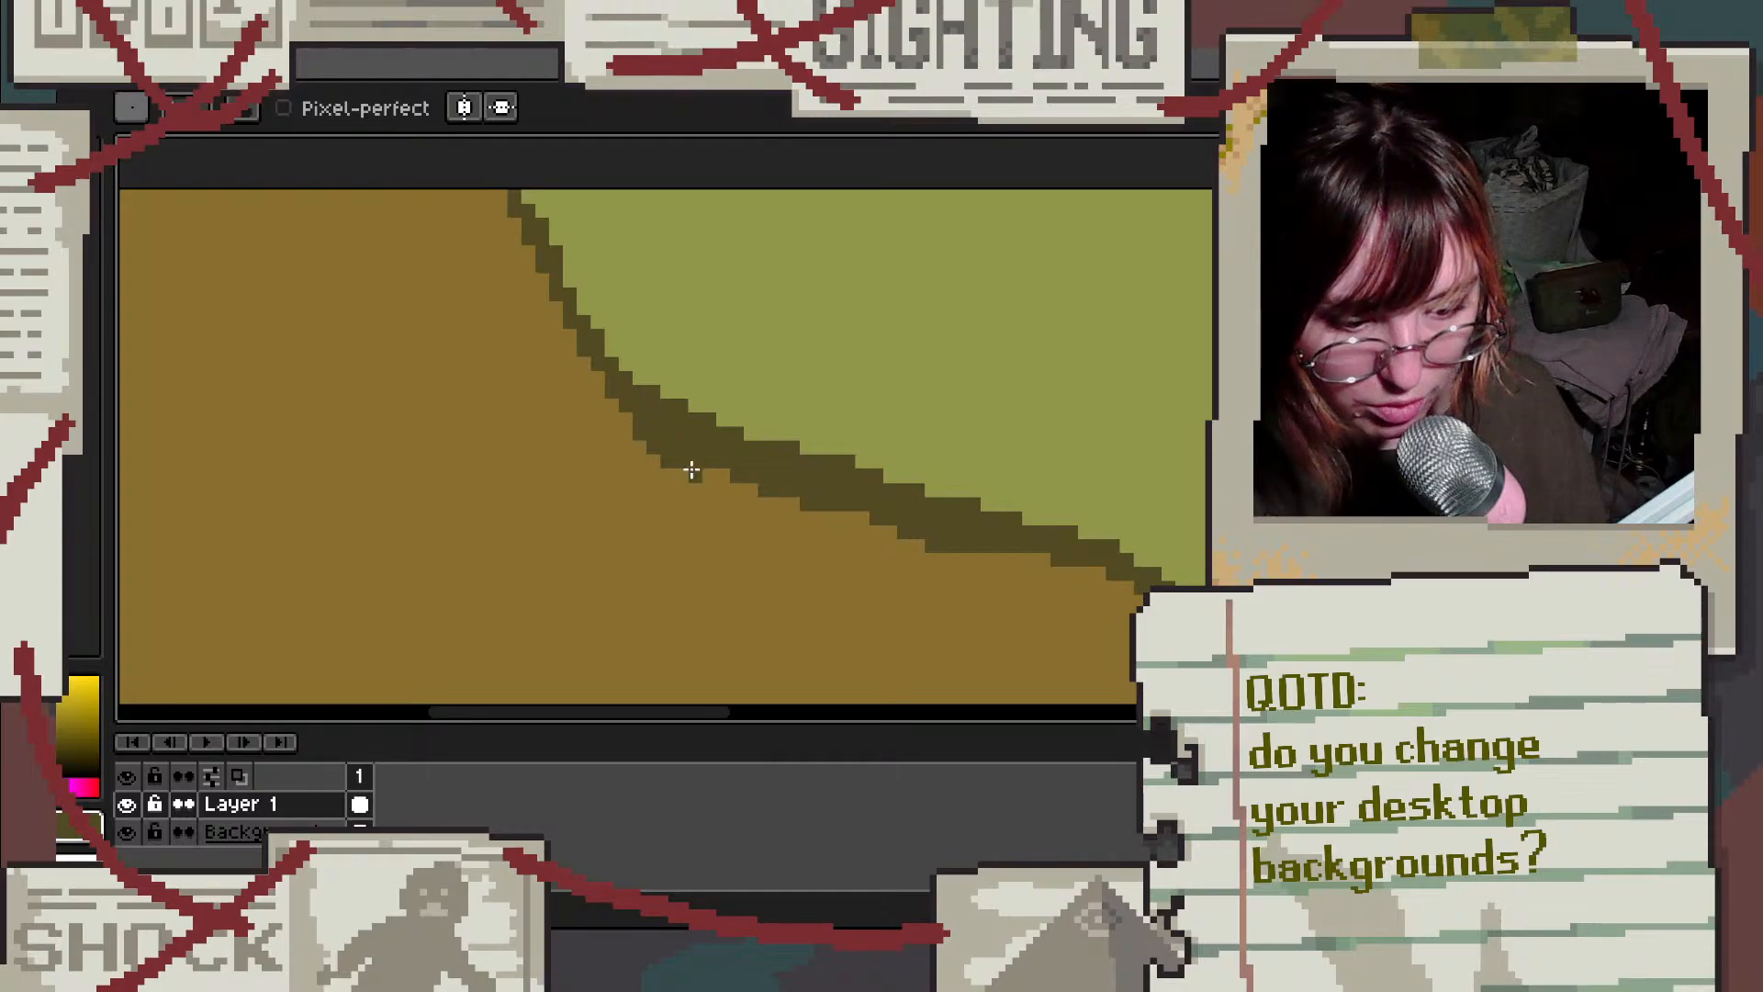
pyautogui.moveTo(692, 470)
pyautogui.mouseDown()
pyautogui.moveTo(814, 514)
pyautogui.moveTo(1109, 568)
pyautogui.mouseUp()
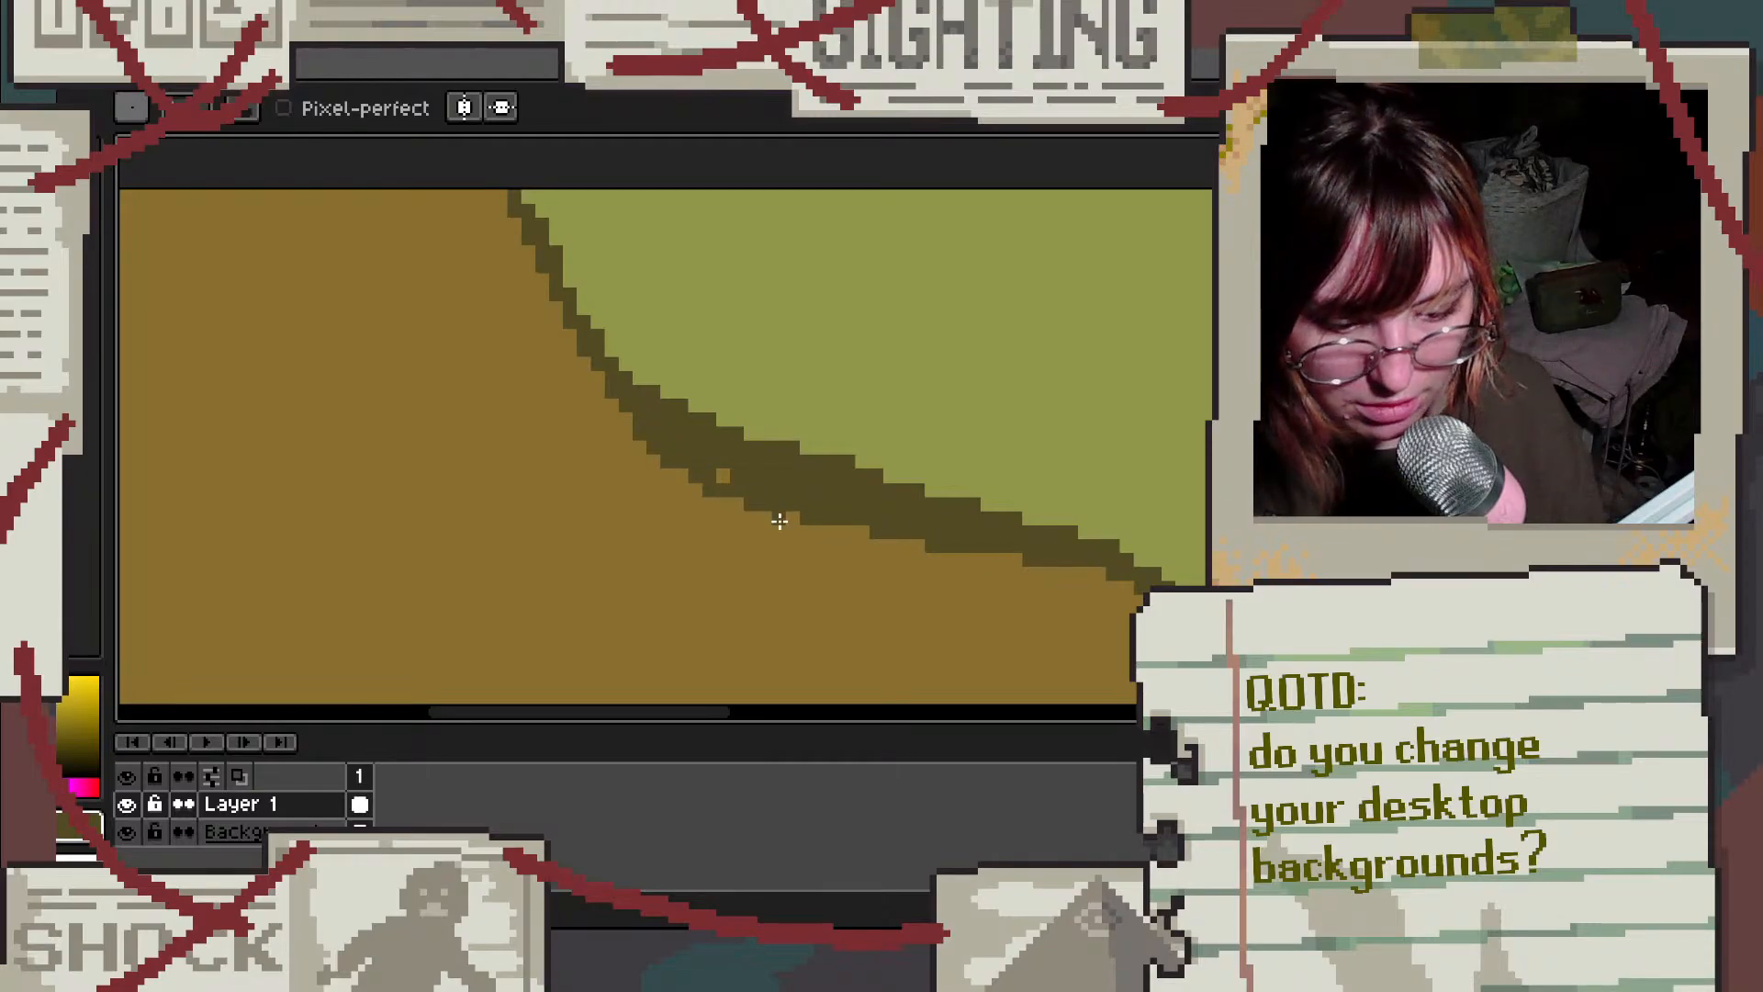
pyautogui.click(722, 476)
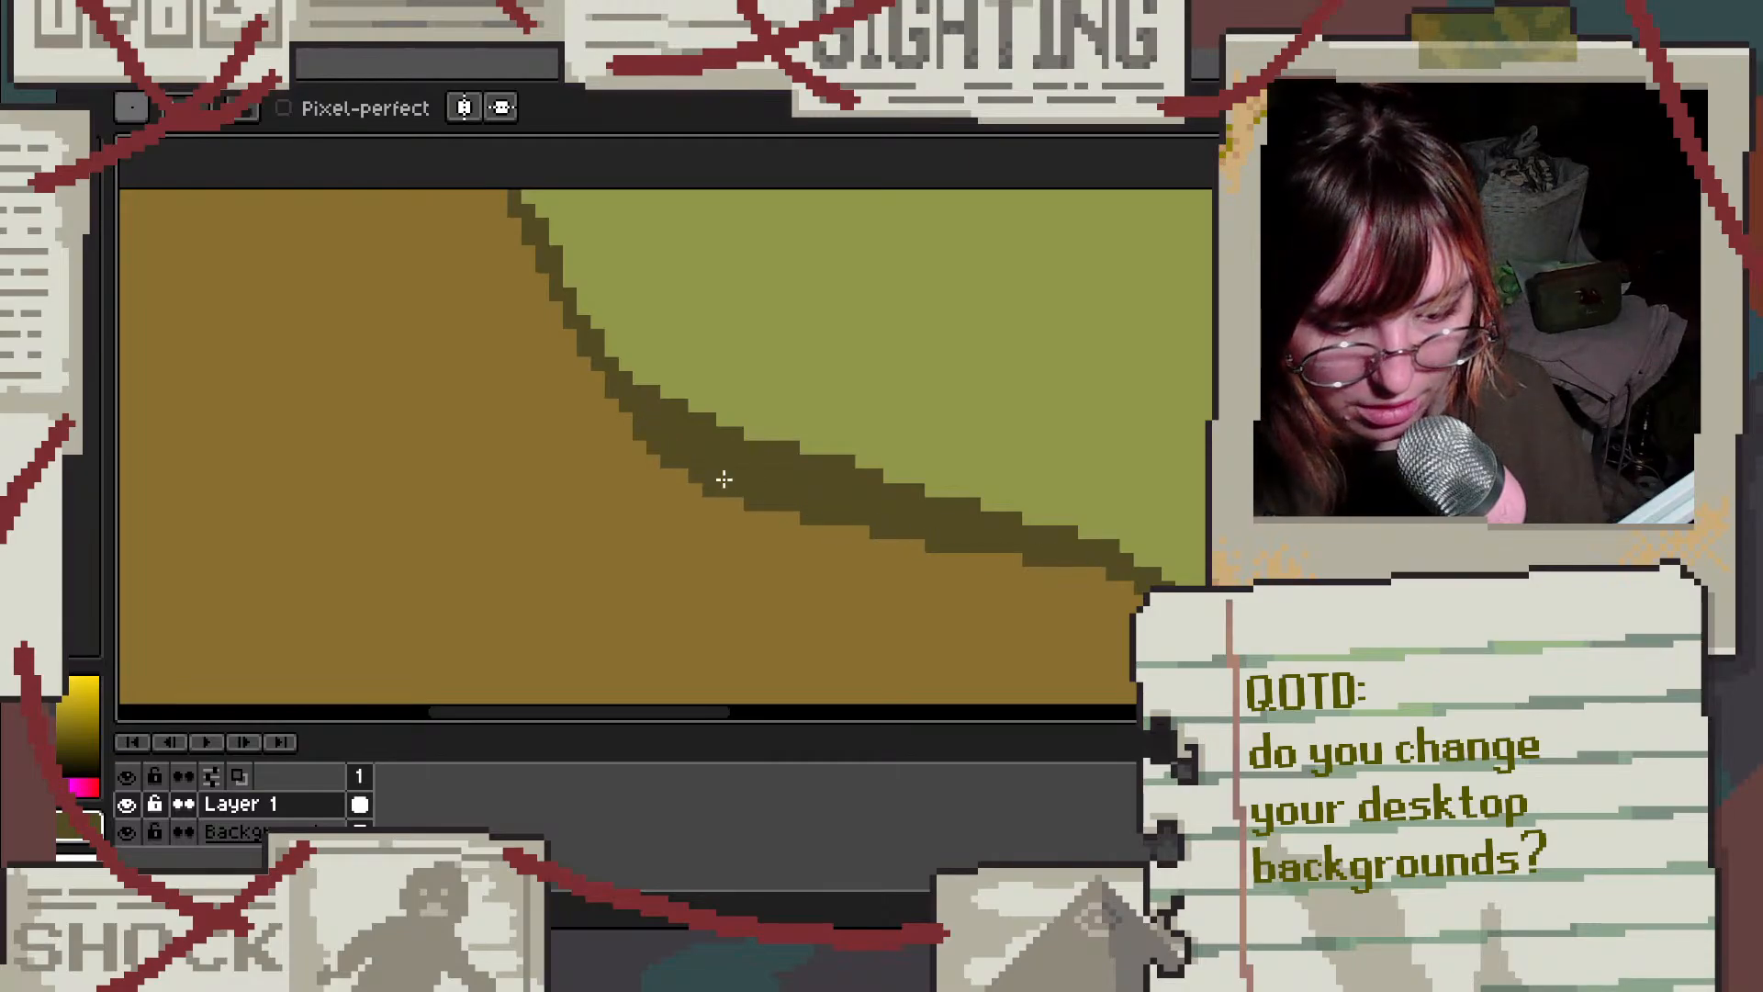
# Step: Add three pointed dark olive grass blades rising from the sloping section of the shadow line
pyautogui.click(709, 391)
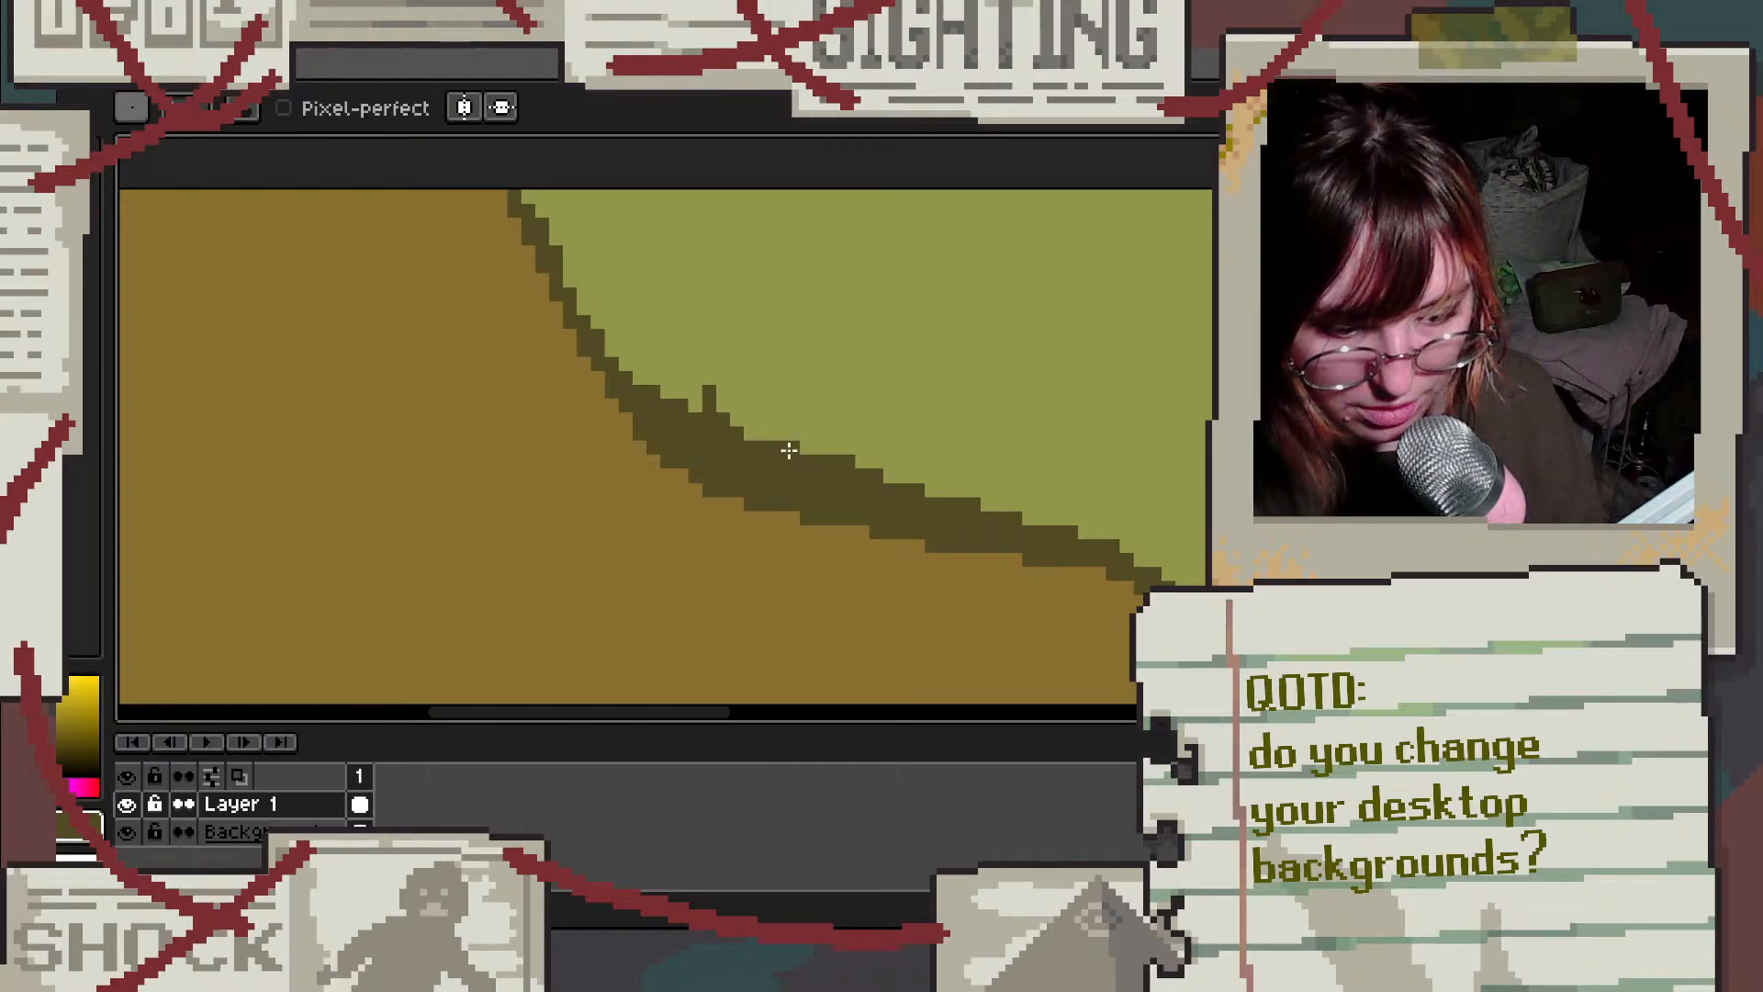
pyautogui.moveTo(847, 450)
pyautogui.mouseDown()
pyautogui.moveTo(848, 404)
pyautogui.moveTo(850, 451)
pyautogui.mouseUp()
pyautogui.moveTo(958, 445)
pyautogui.mouseDown()
pyautogui.moveTo(950, 500)
pyautogui.moveTo(937, 491)
pyautogui.mouseUp()
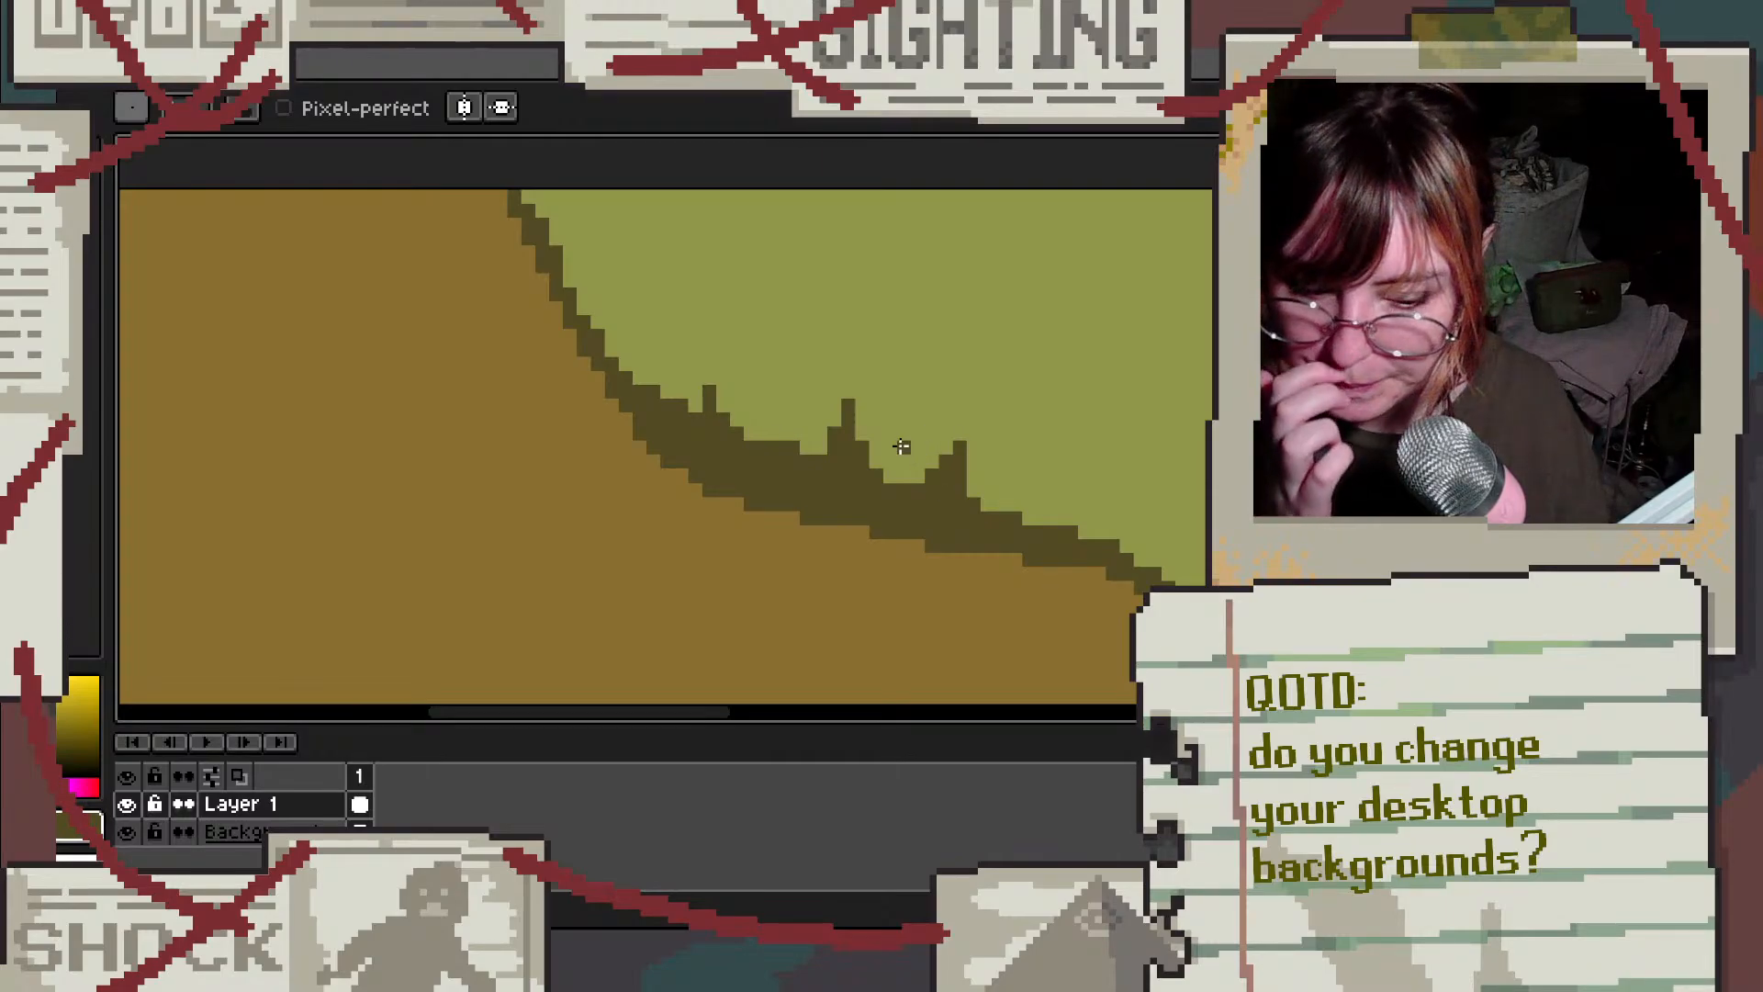
# Step: Draw another dark olive grass tuft on the shadow line, just before it curves down around the brown patch
pyautogui.scroll(-3, 901, 447)
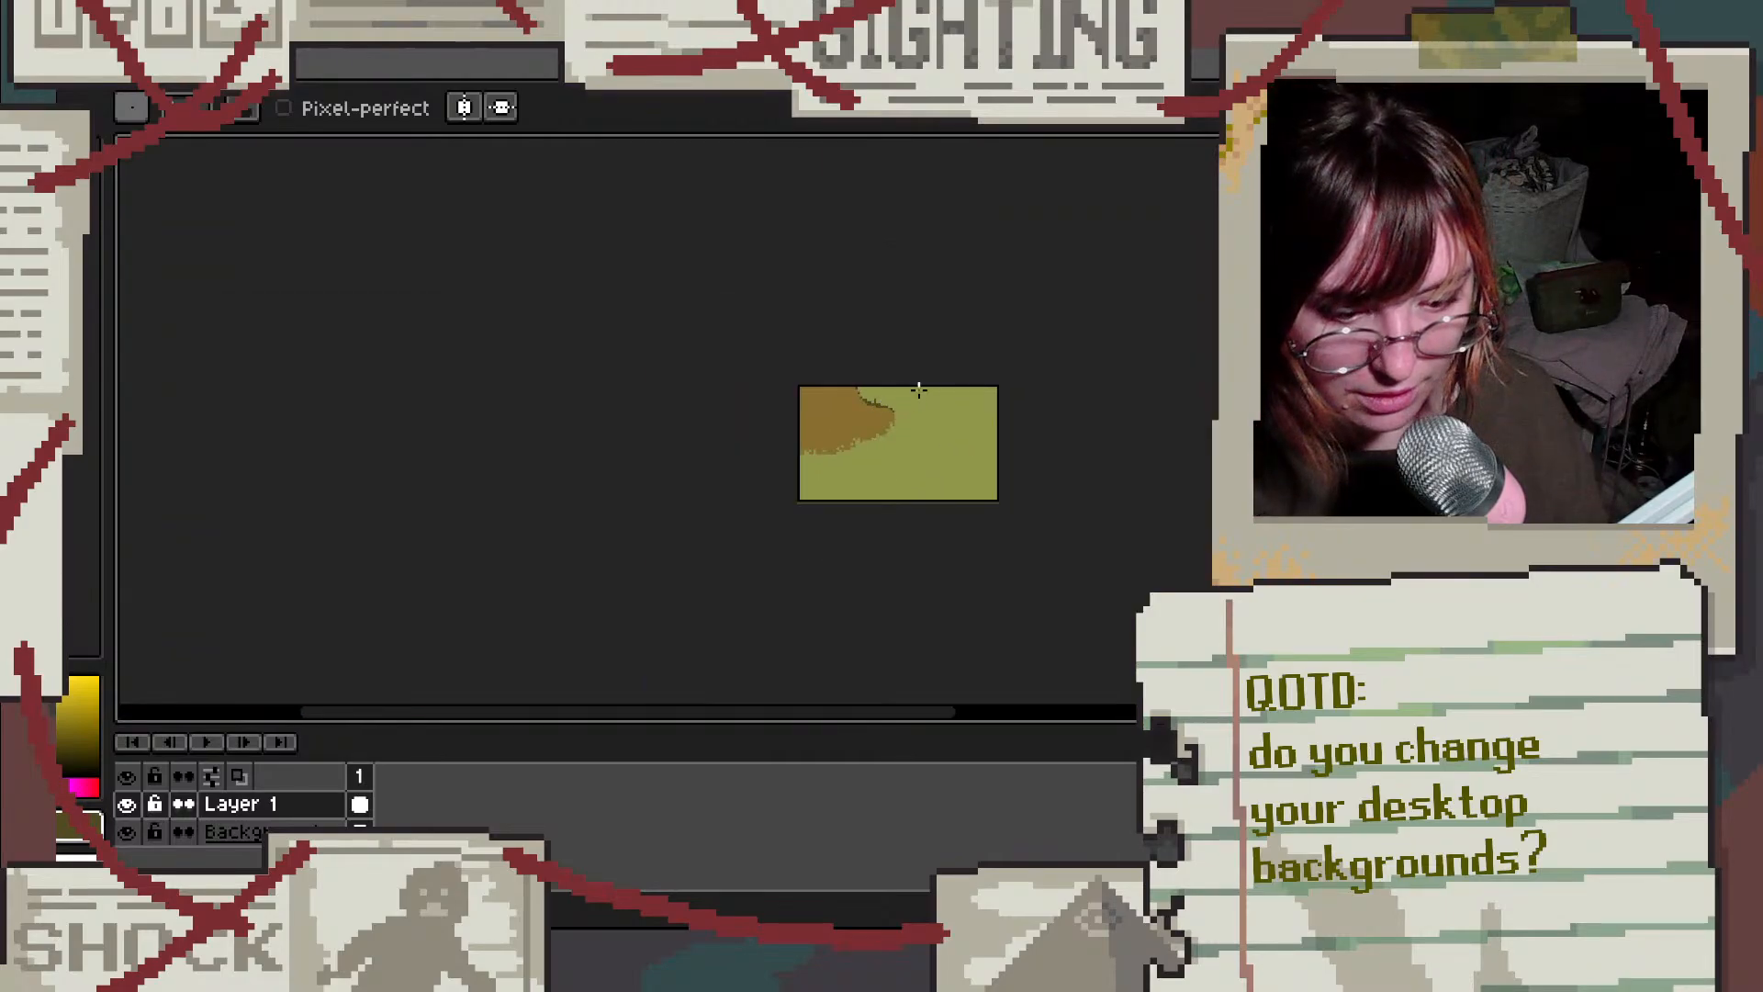
pyautogui.scroll(2, 806, 444)
pyautogui.scroll(2, 805, 443)
pyautogui.press('alt')
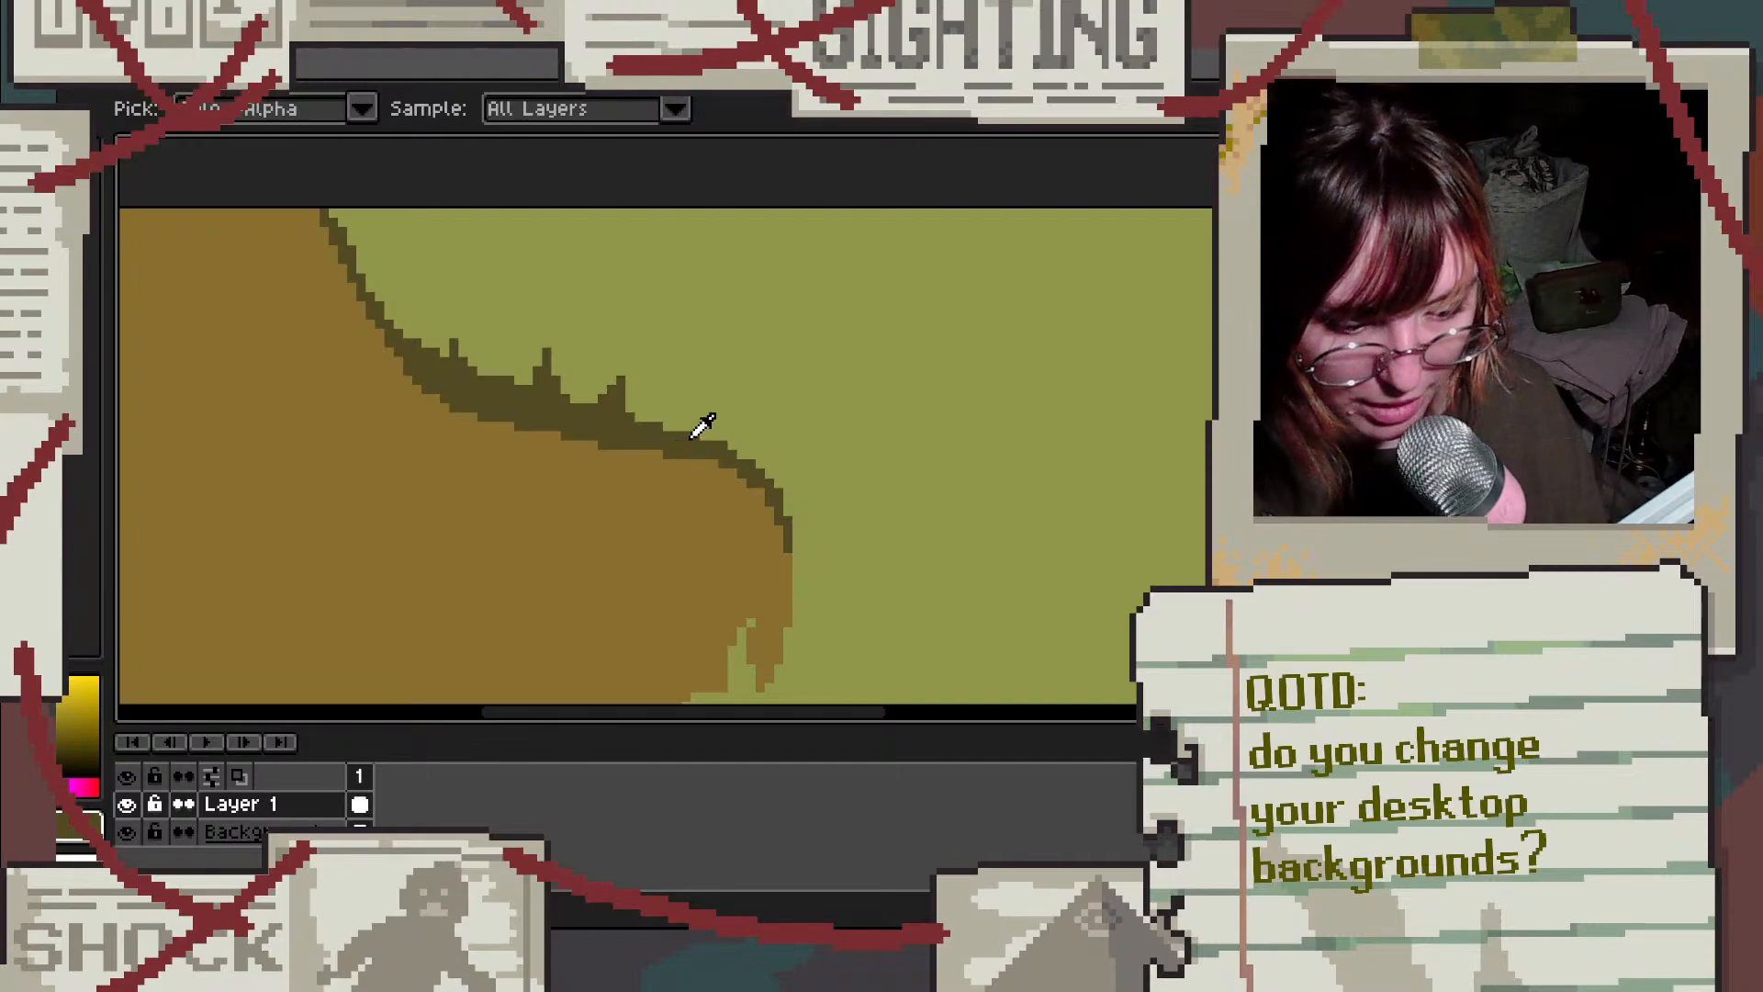
pyautogui.scroll(1, 717, 431)
pyautogui.scroll(3, 702, 431)
pyautogui.moveTo(697, 334); pyautogui.dragTo(875, 549)
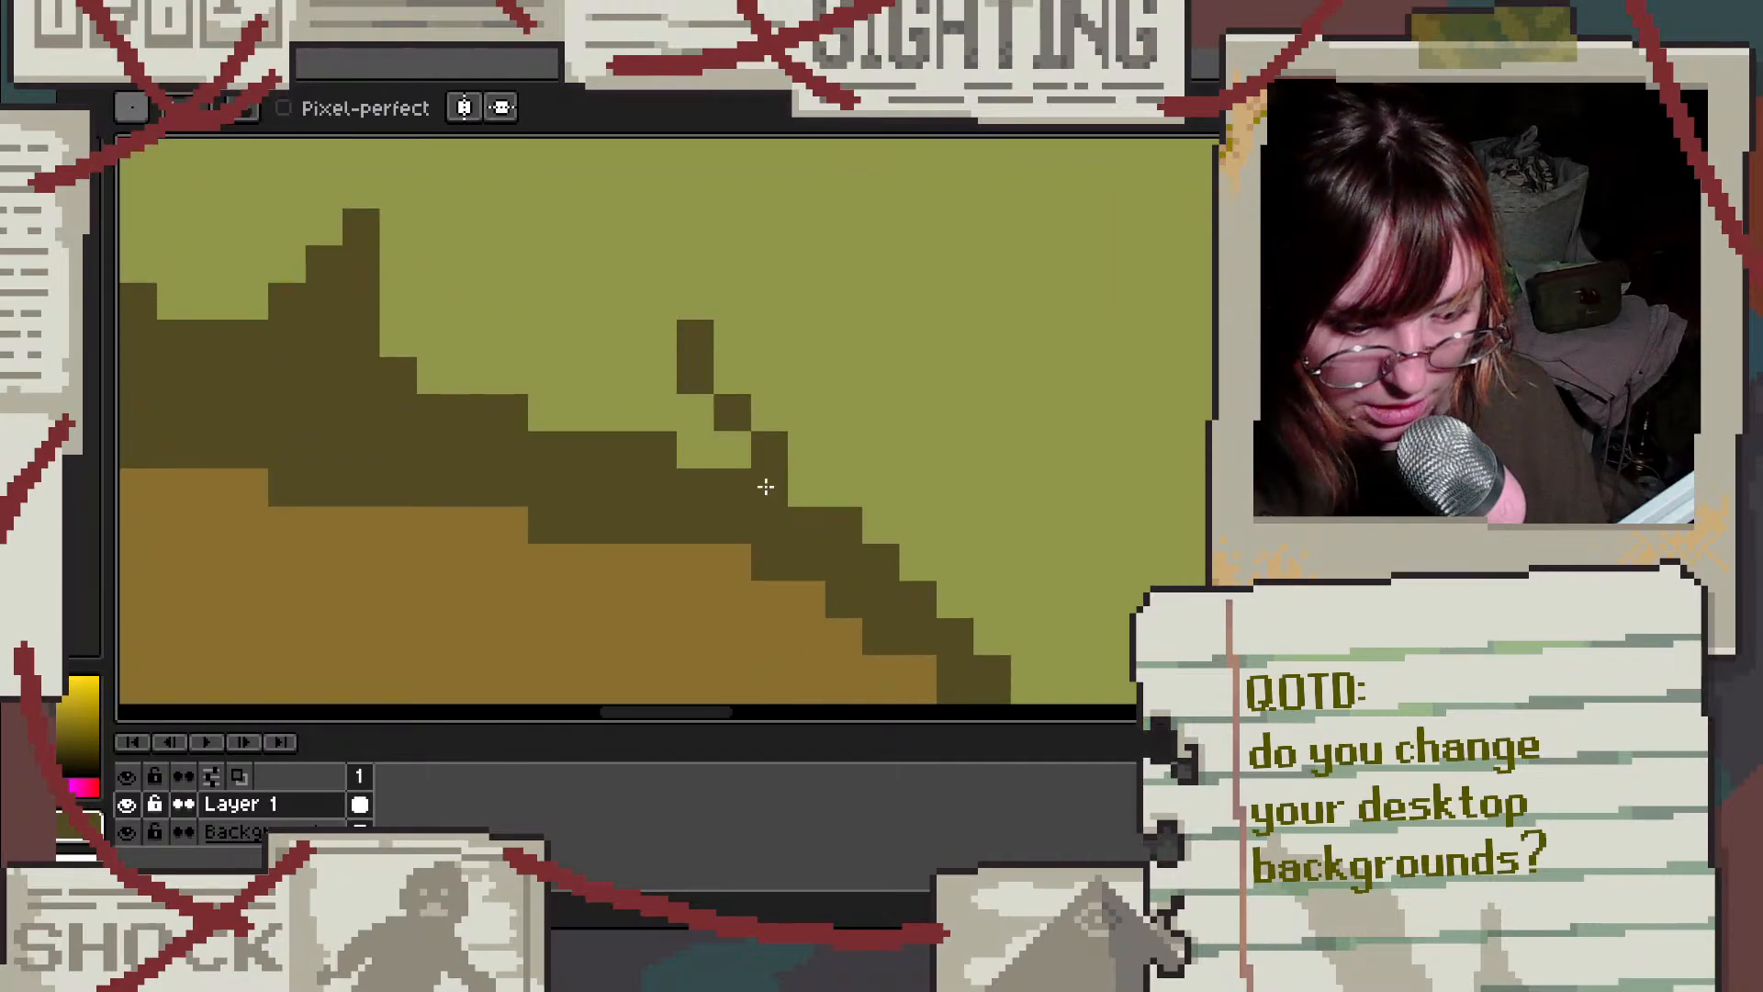
pyautogui.moveTo(720, 427); pyautogui.dragTo(740, 487)
# Step: Sample the background green and trim pixels from the newest grass tuft and its neighbour to thin the blades
pyautogui.keyDown('alt'); pyautogui.click(575, 366); pyautogui.keyUp('alt')
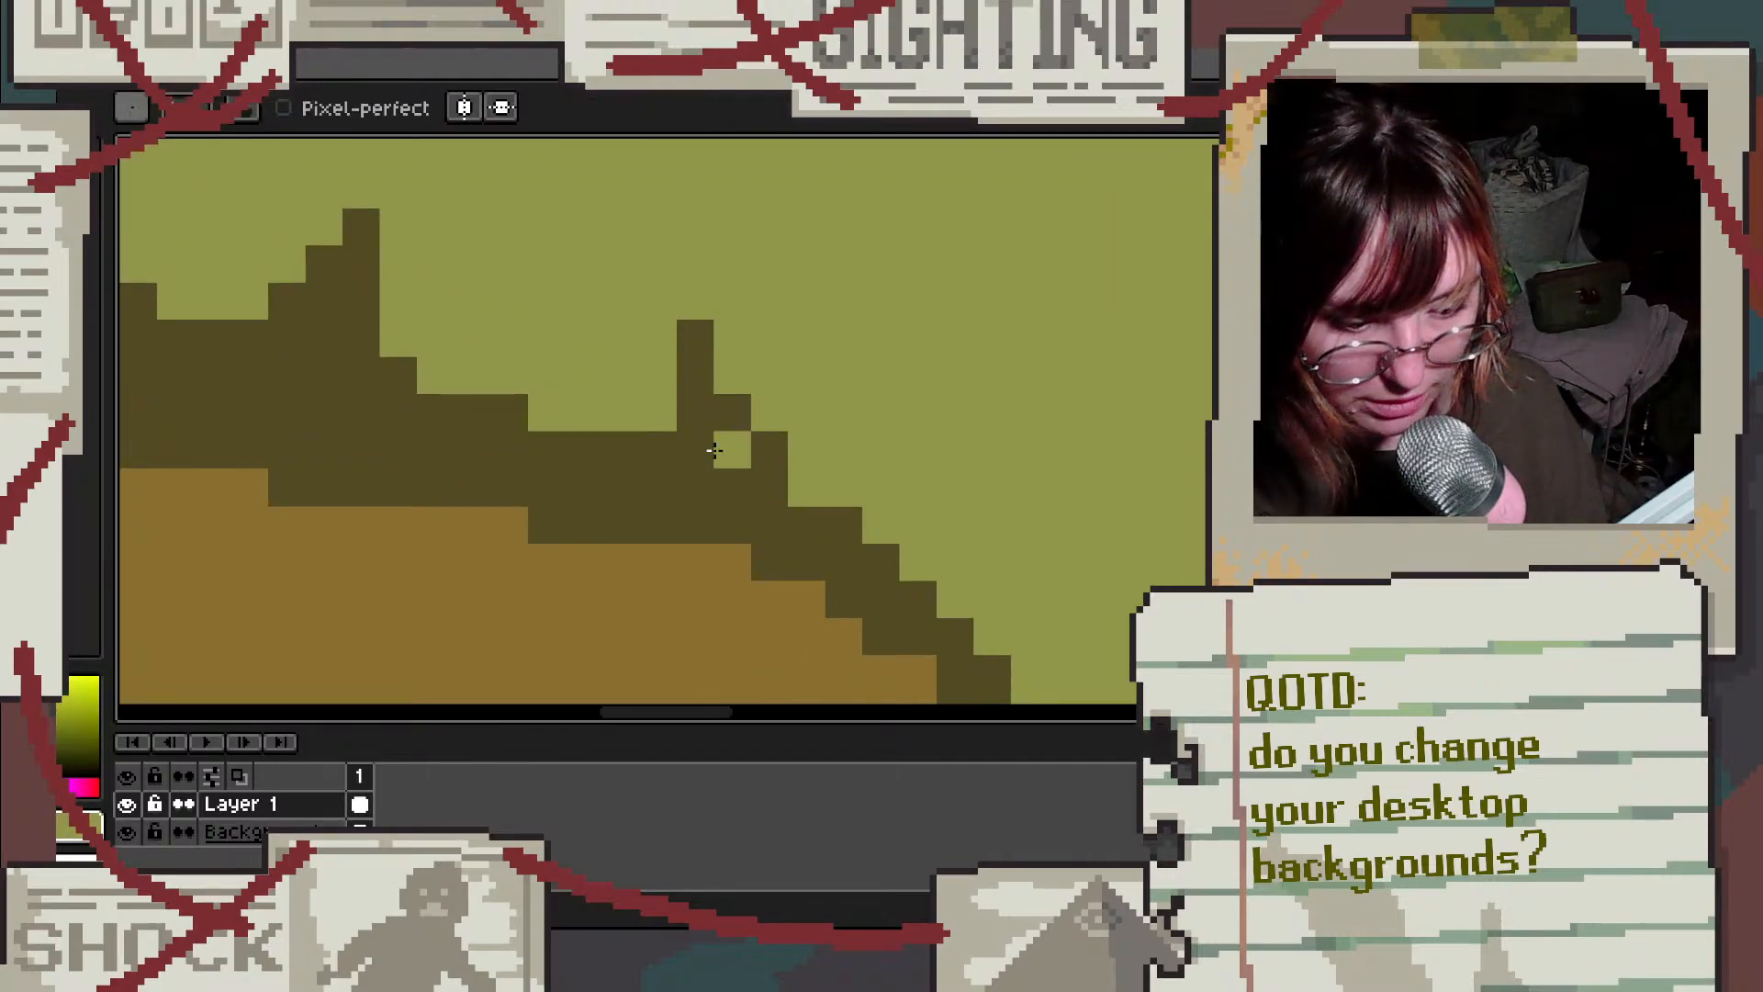
pyautogui.click(705, 449)
pyautogui.click(695, 412)
pyautogui.scroll(-1, 416, 333)
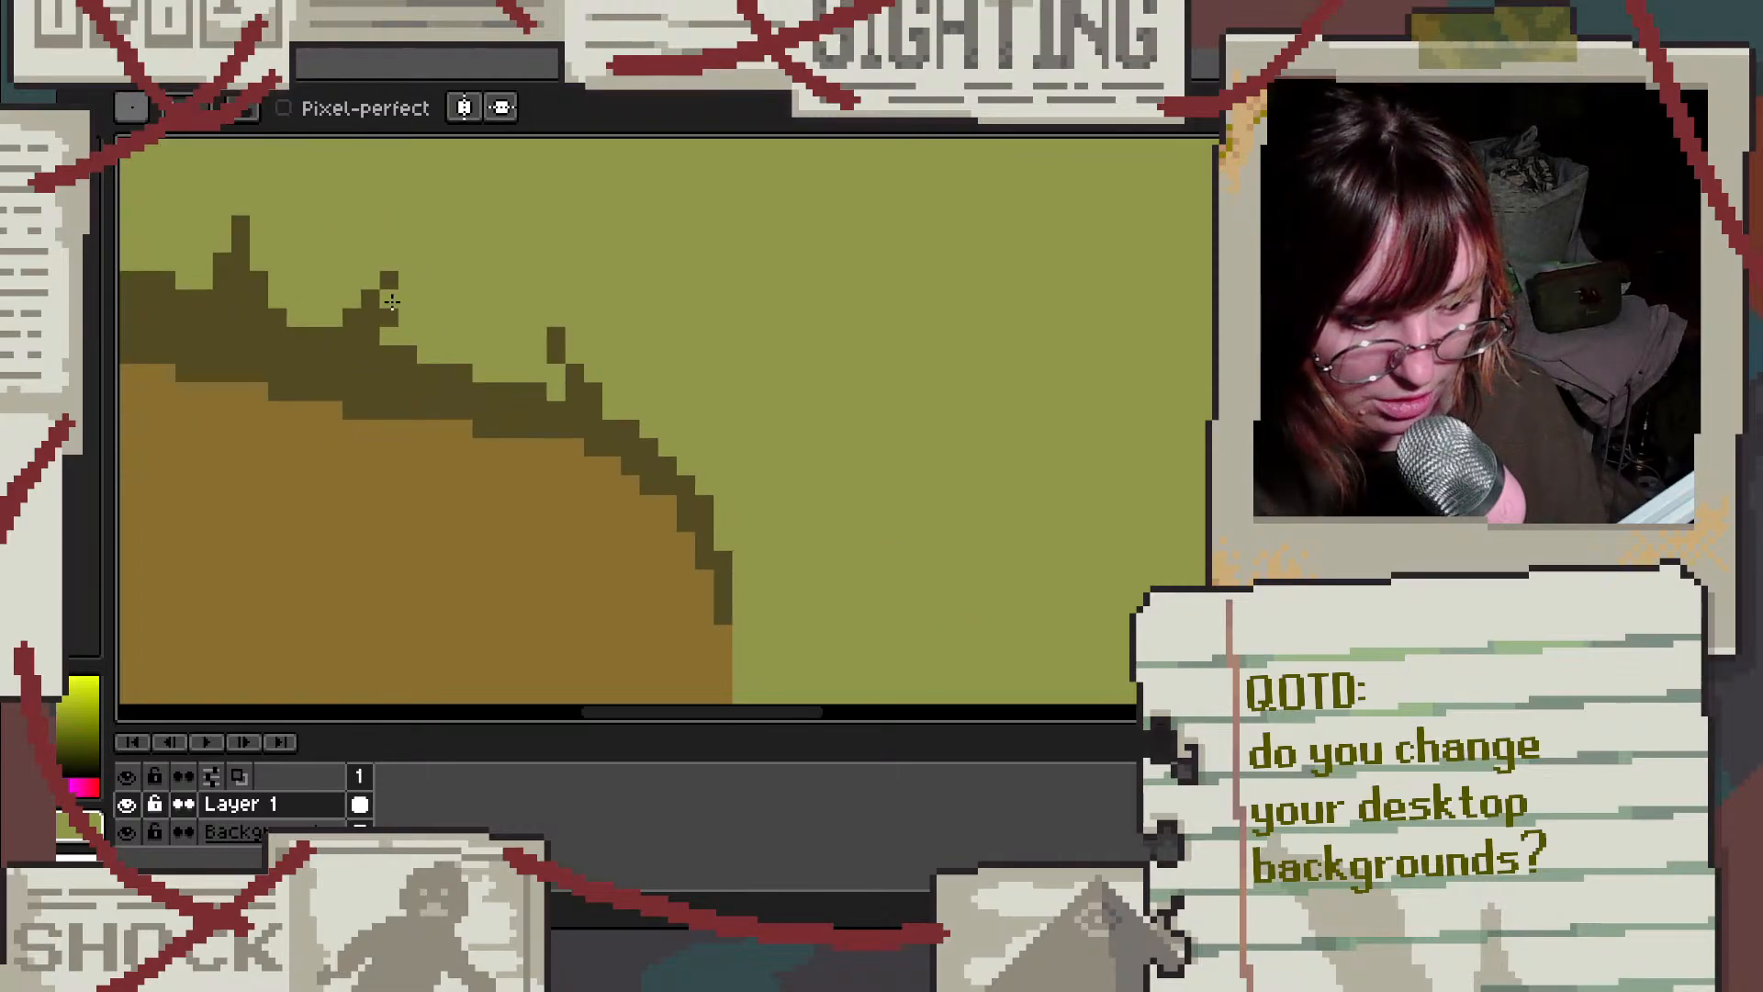
pyautogui.scroll(-1, 444, 278)
pyautogui.scroll(-2, 450, 278)
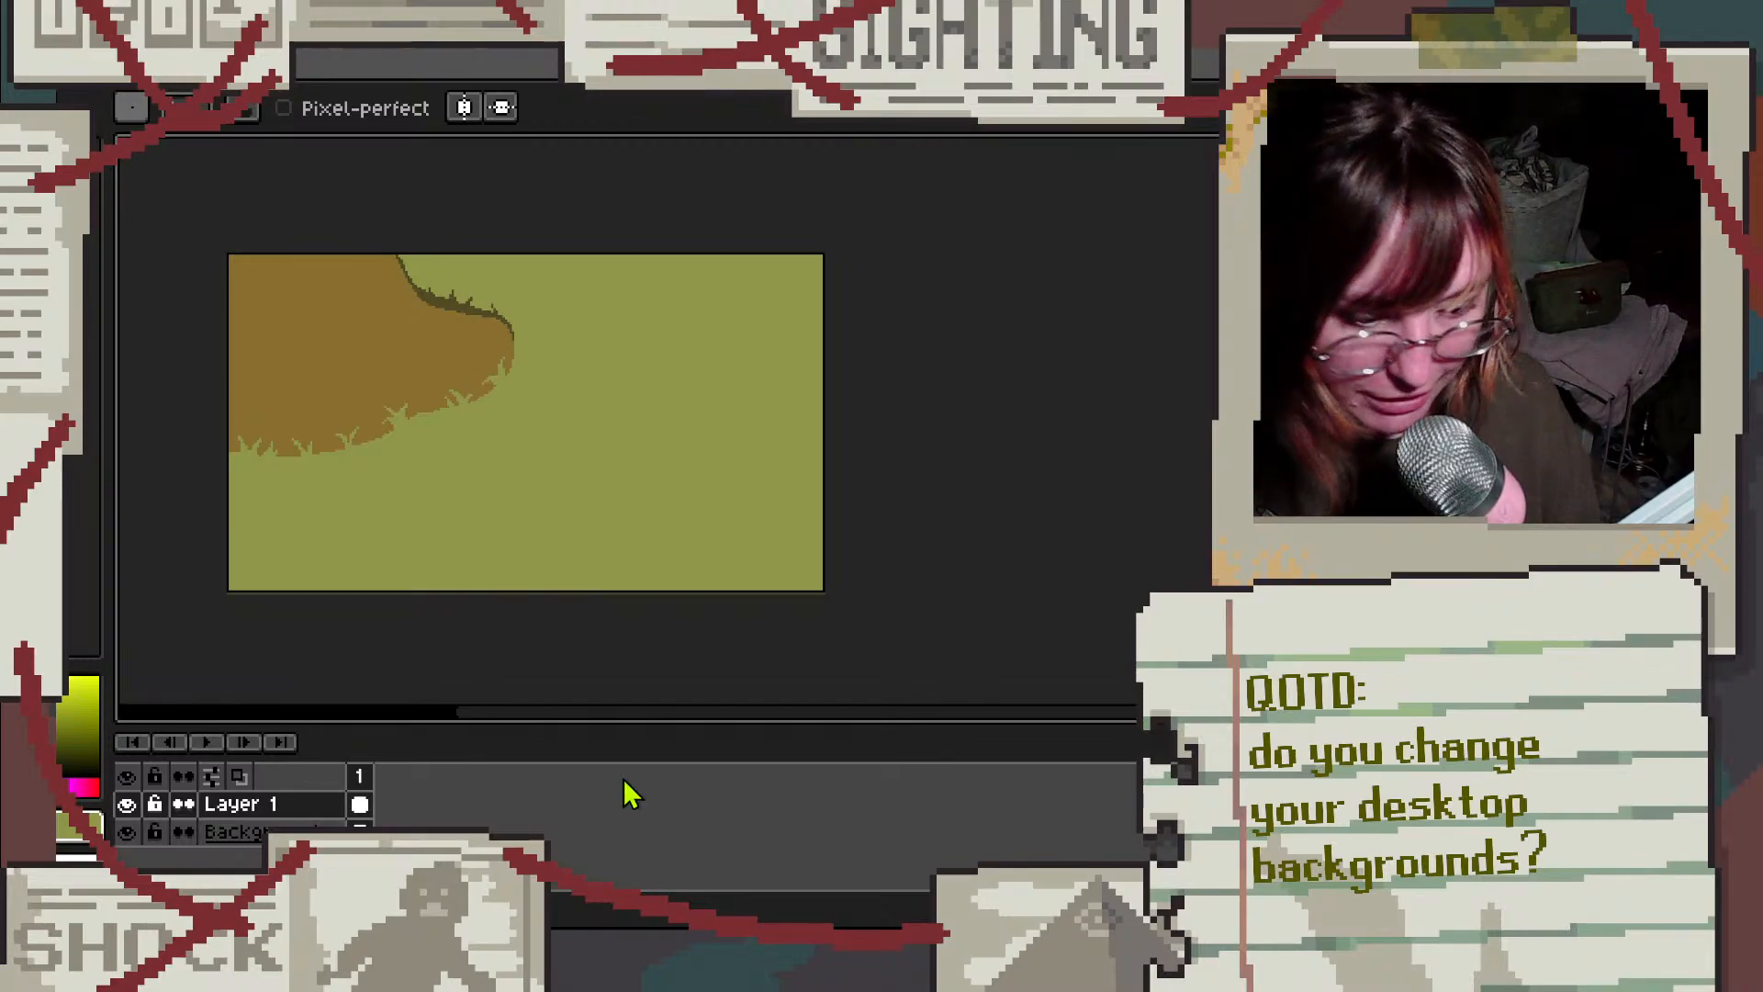
# Step: Add a new layer above Layer 1 and apply a 16 by 16 pixel grid with offsets of 0
pyautogui.rightClick(303, 799)
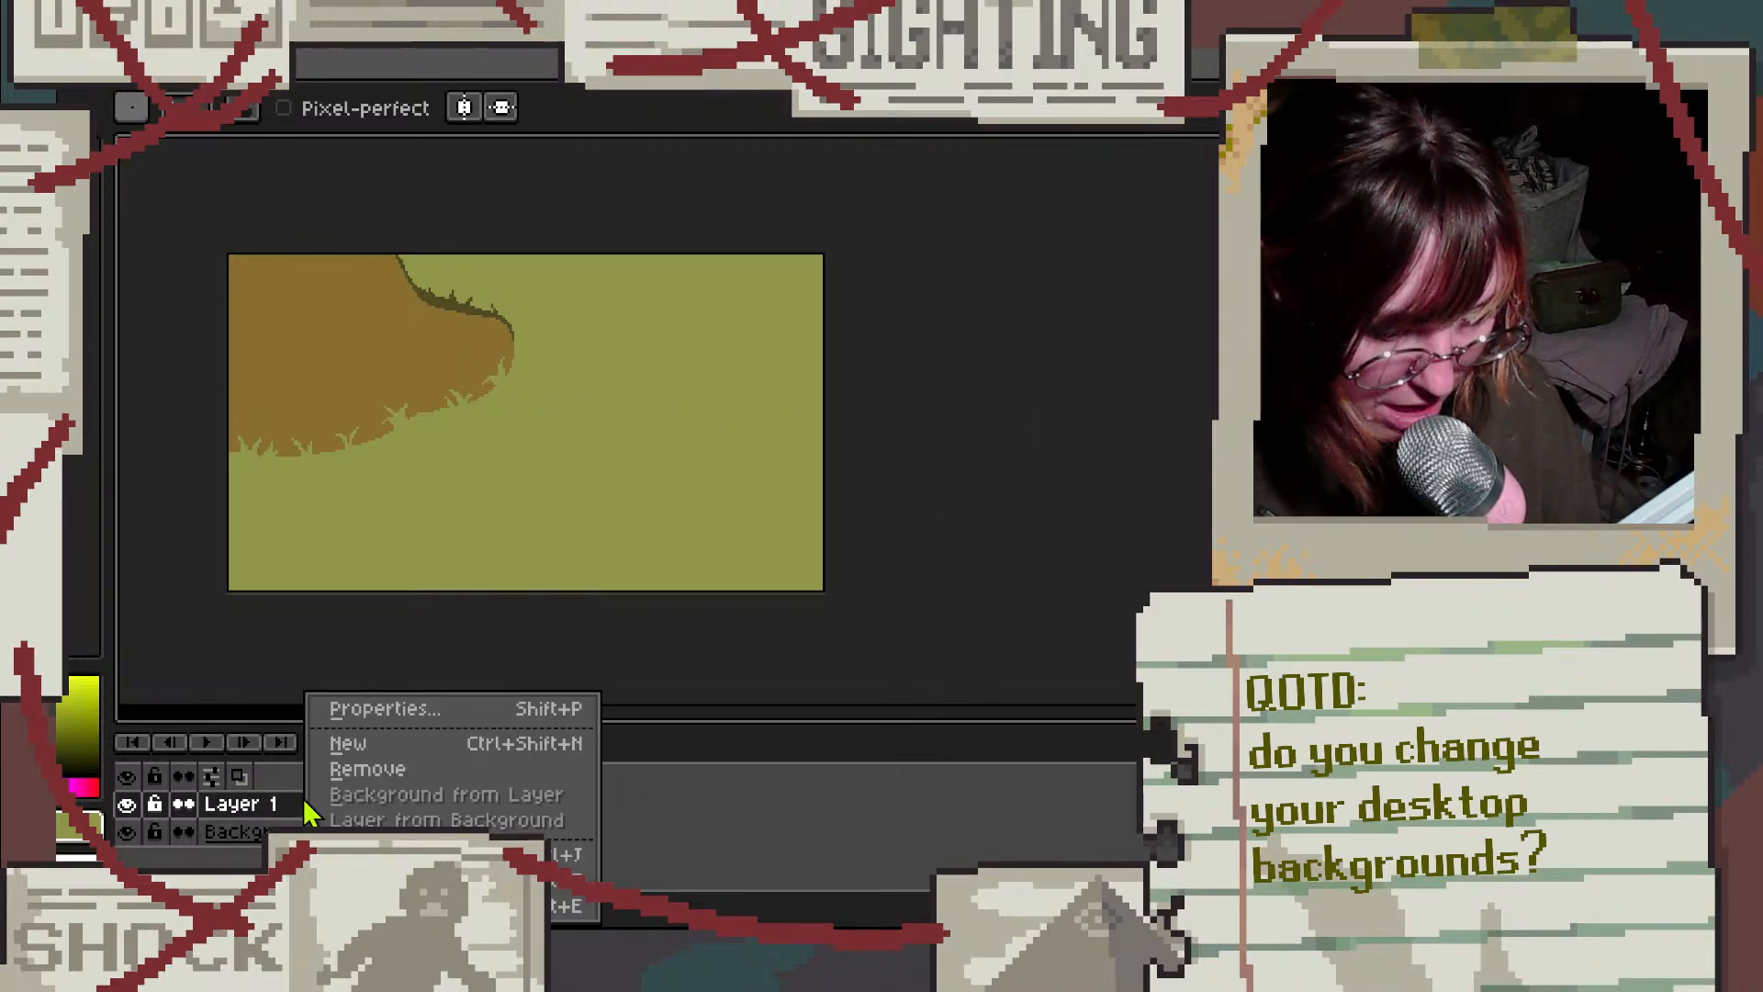
pyautogui.click(381, 744)
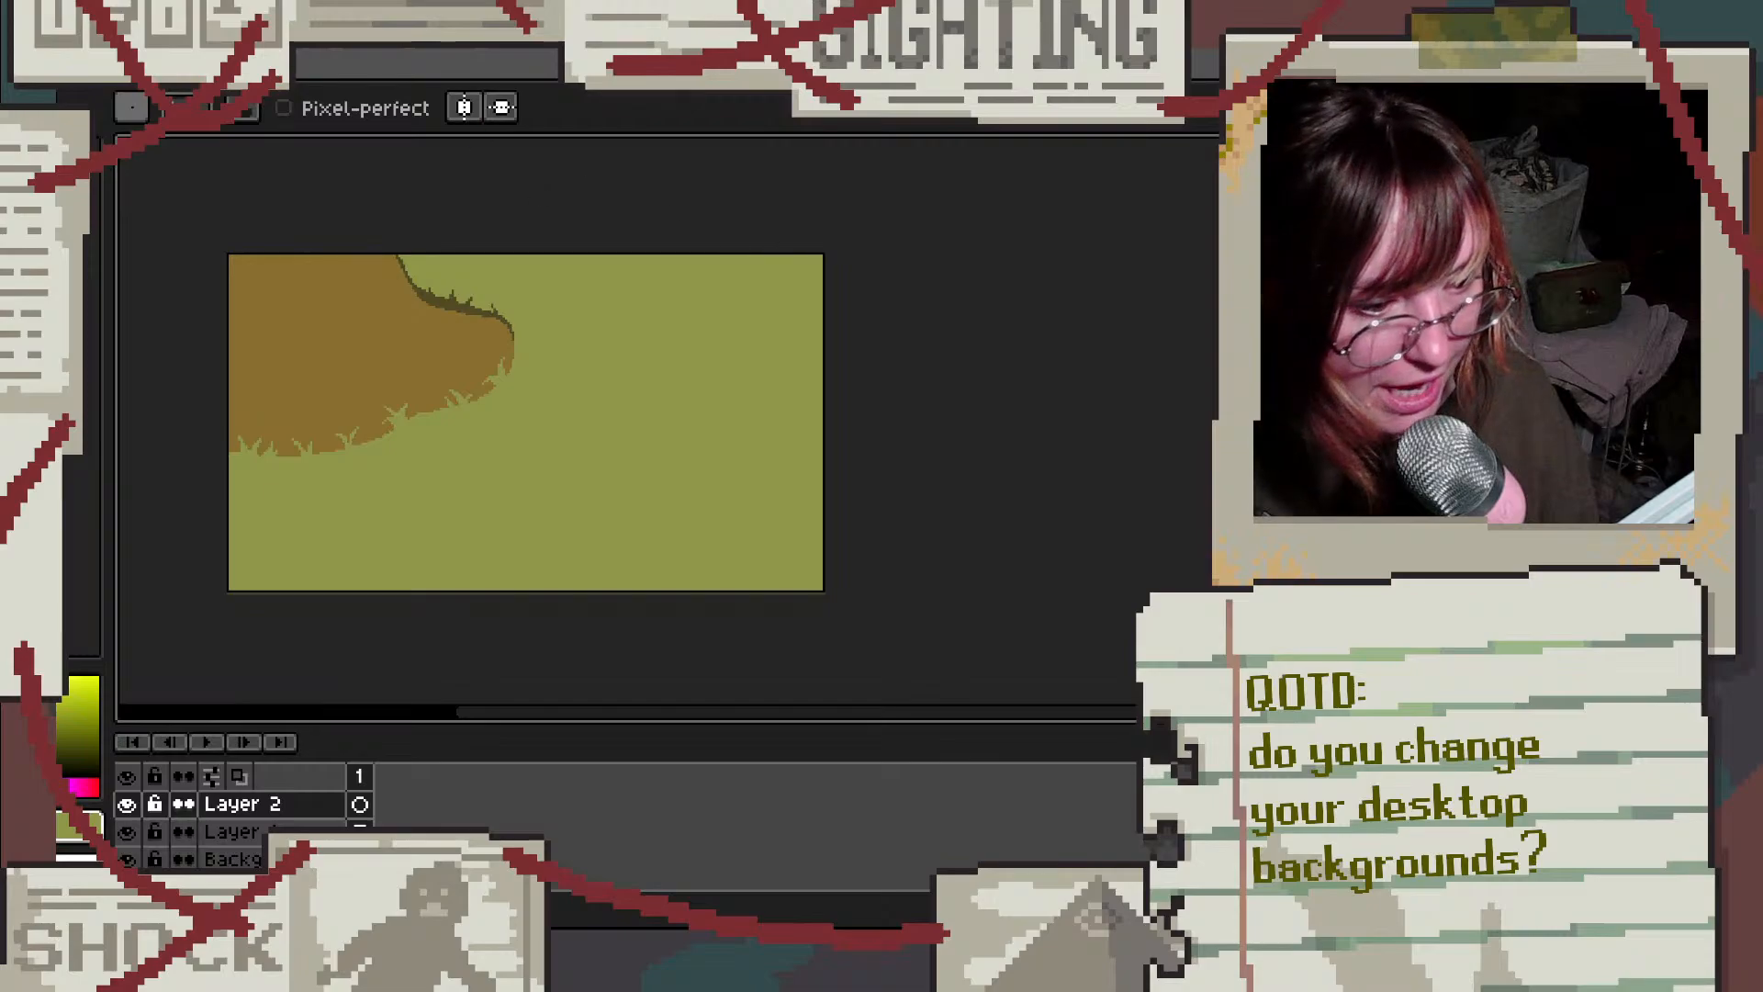
pyautogui.click(327, 57)
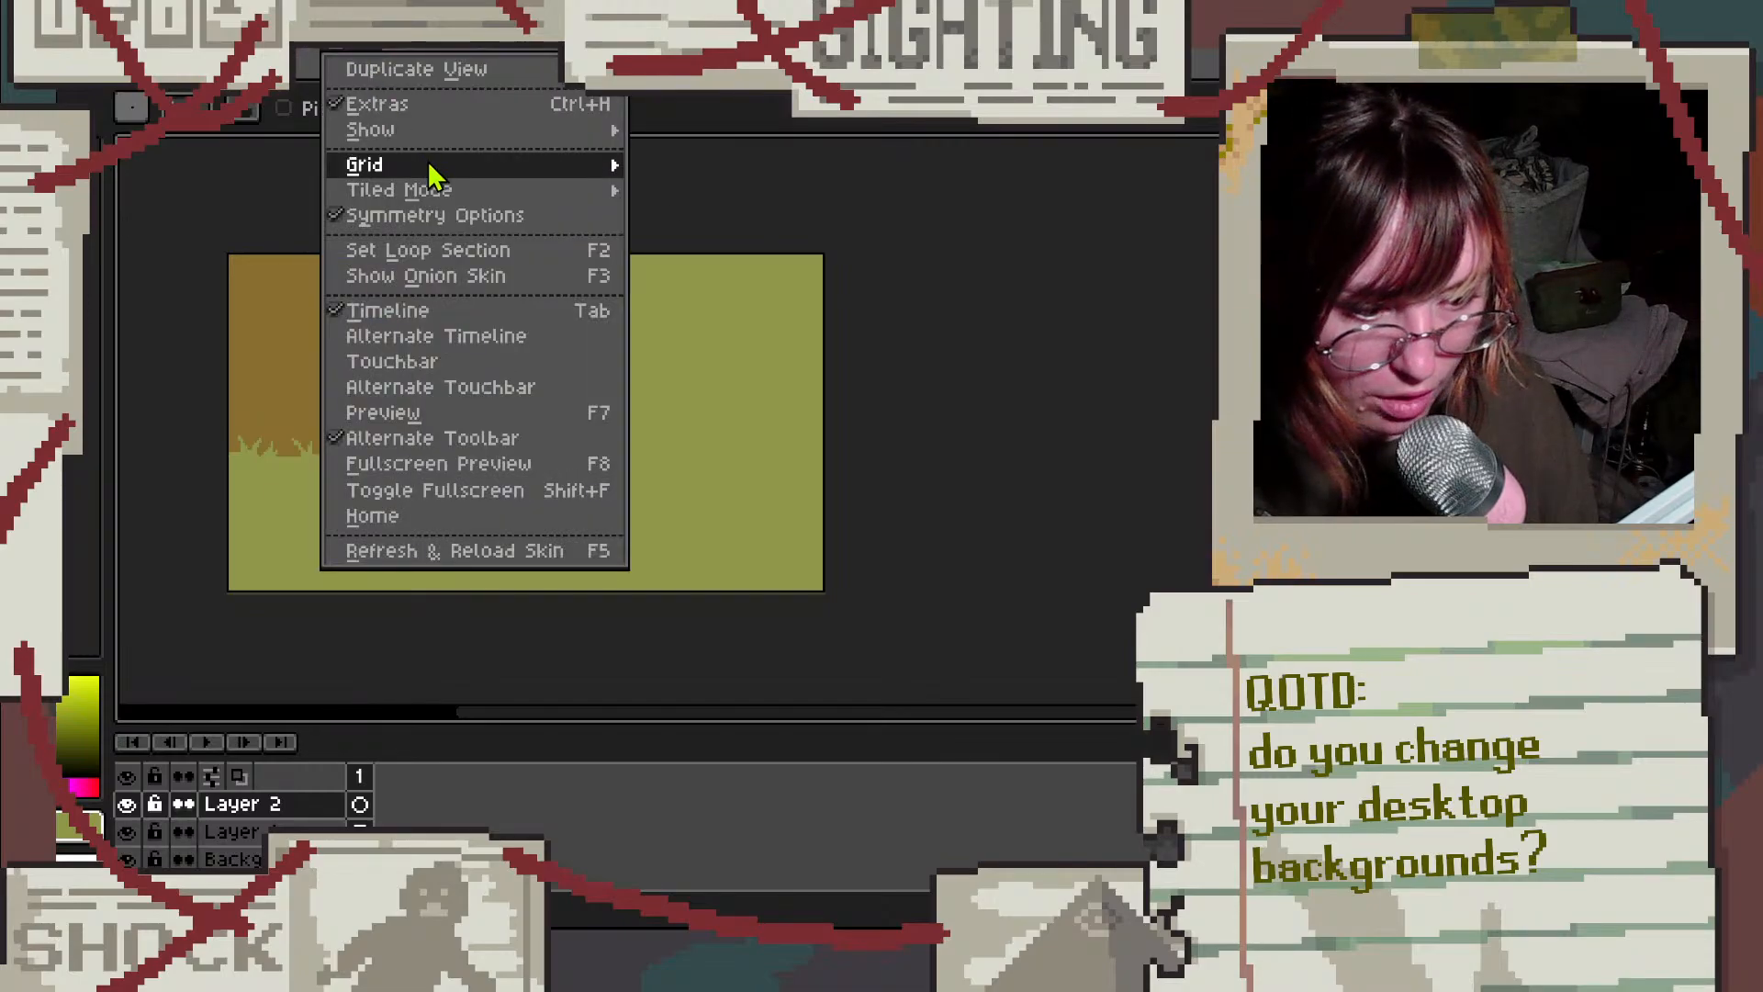
pyautogui.moveTo(434, 190)
pyautogui.moveTo(587, 171)
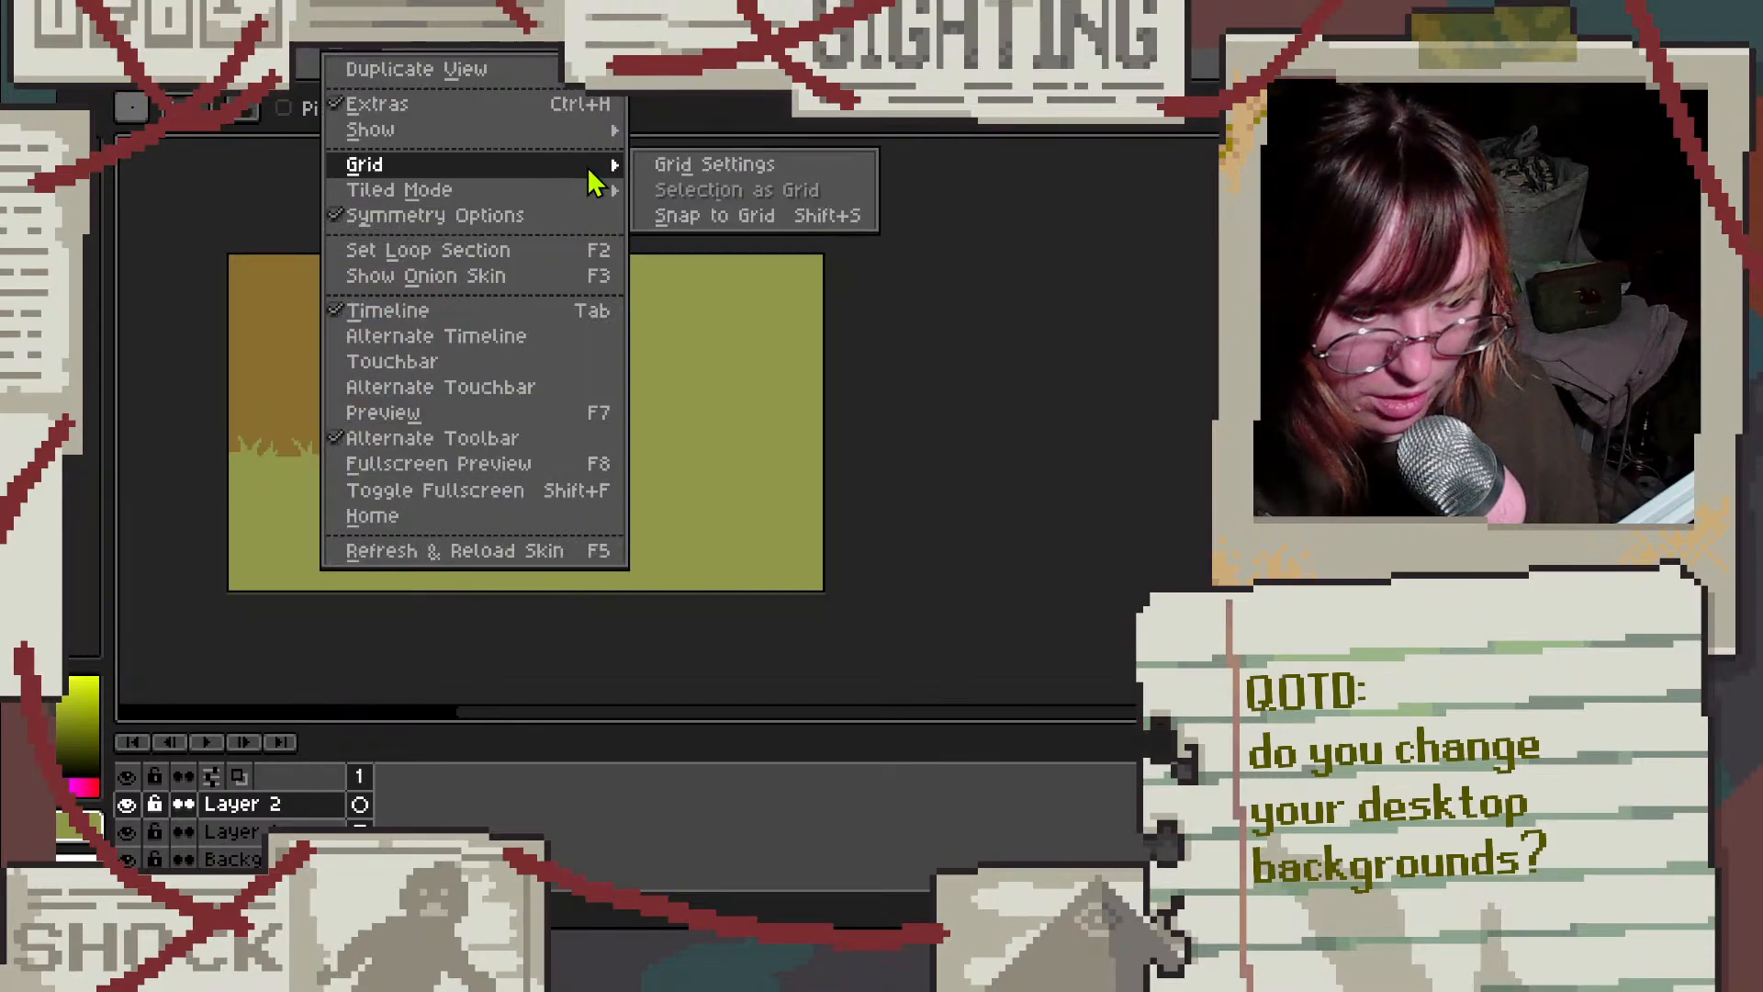
pyautogui.click(701, 168)
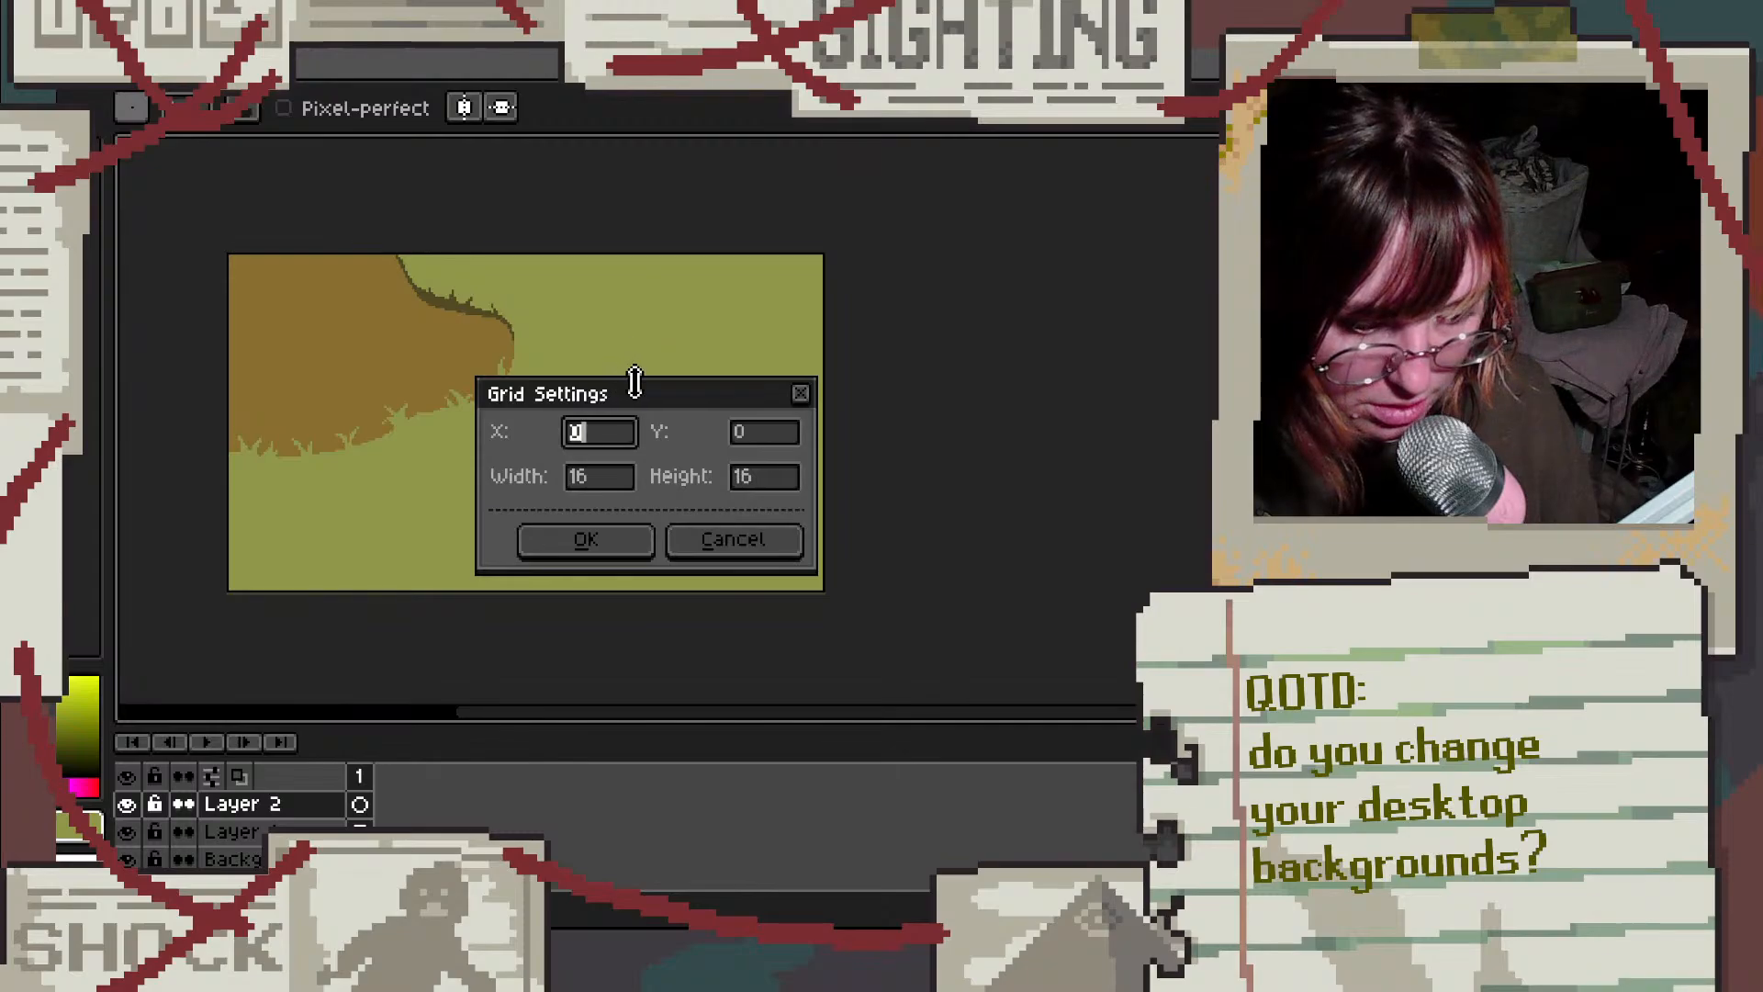
pyautogui.click(585, 541)
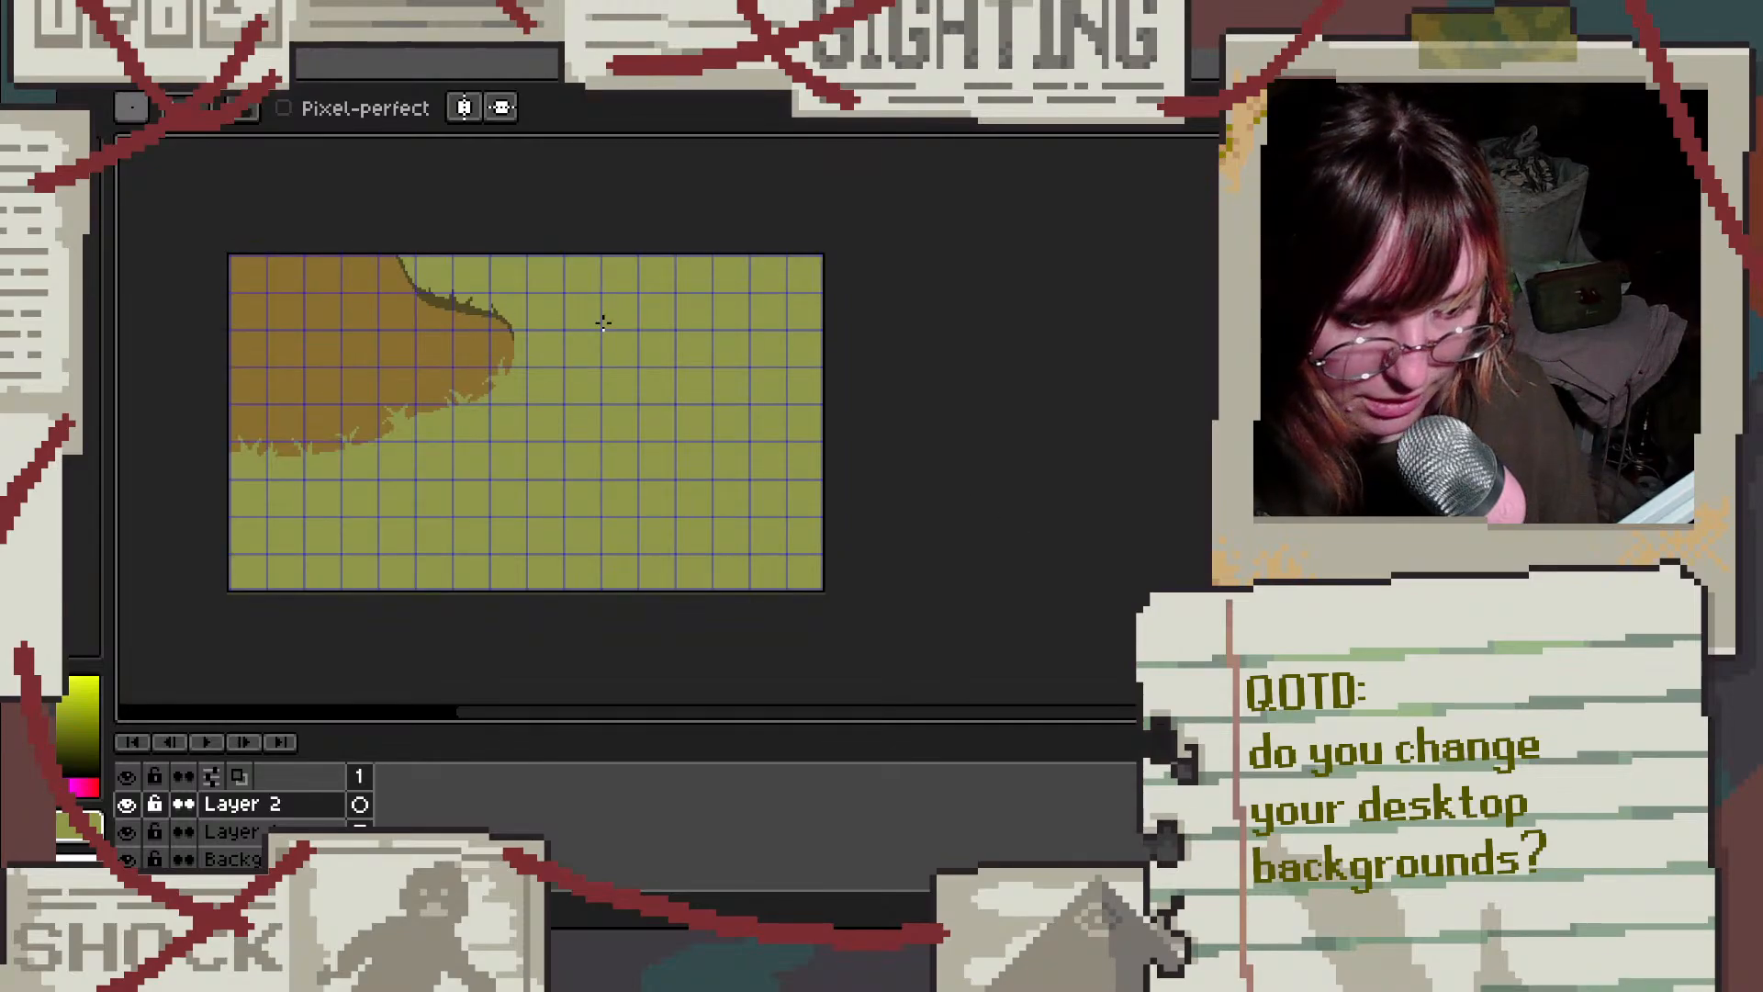
# Step: Pick pink, try a small rounded outline inside one grid cell on Layer 2, and undo it
pyautogui.scroll(8, 606, 362)
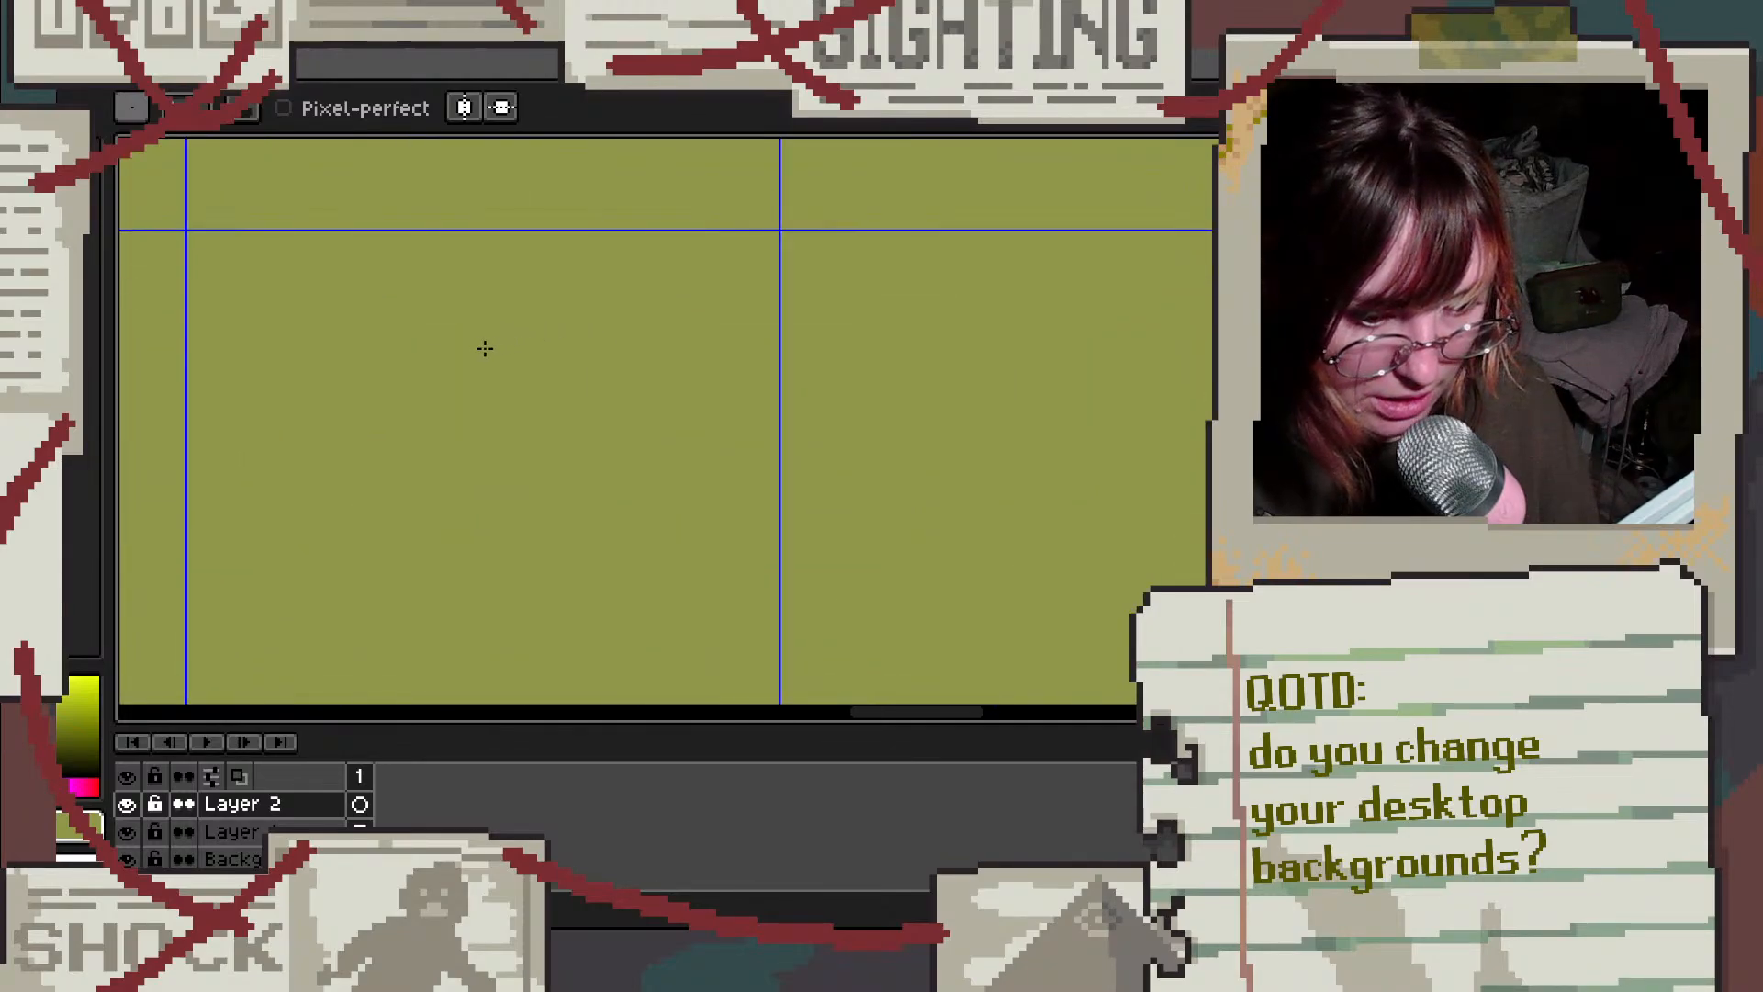
pyautogui.click(102, 306)
pyautogui.moveTo(241, 396)
pyautogui.mouseDown()
pyautogui.moveTo(645, 616)
pyautogui.moveTo(462, 620)
pyautogui.mouseUp()
pyautogui.scroll(-10, 501, 510)
pyautogui.scroll(7, 505, 506)
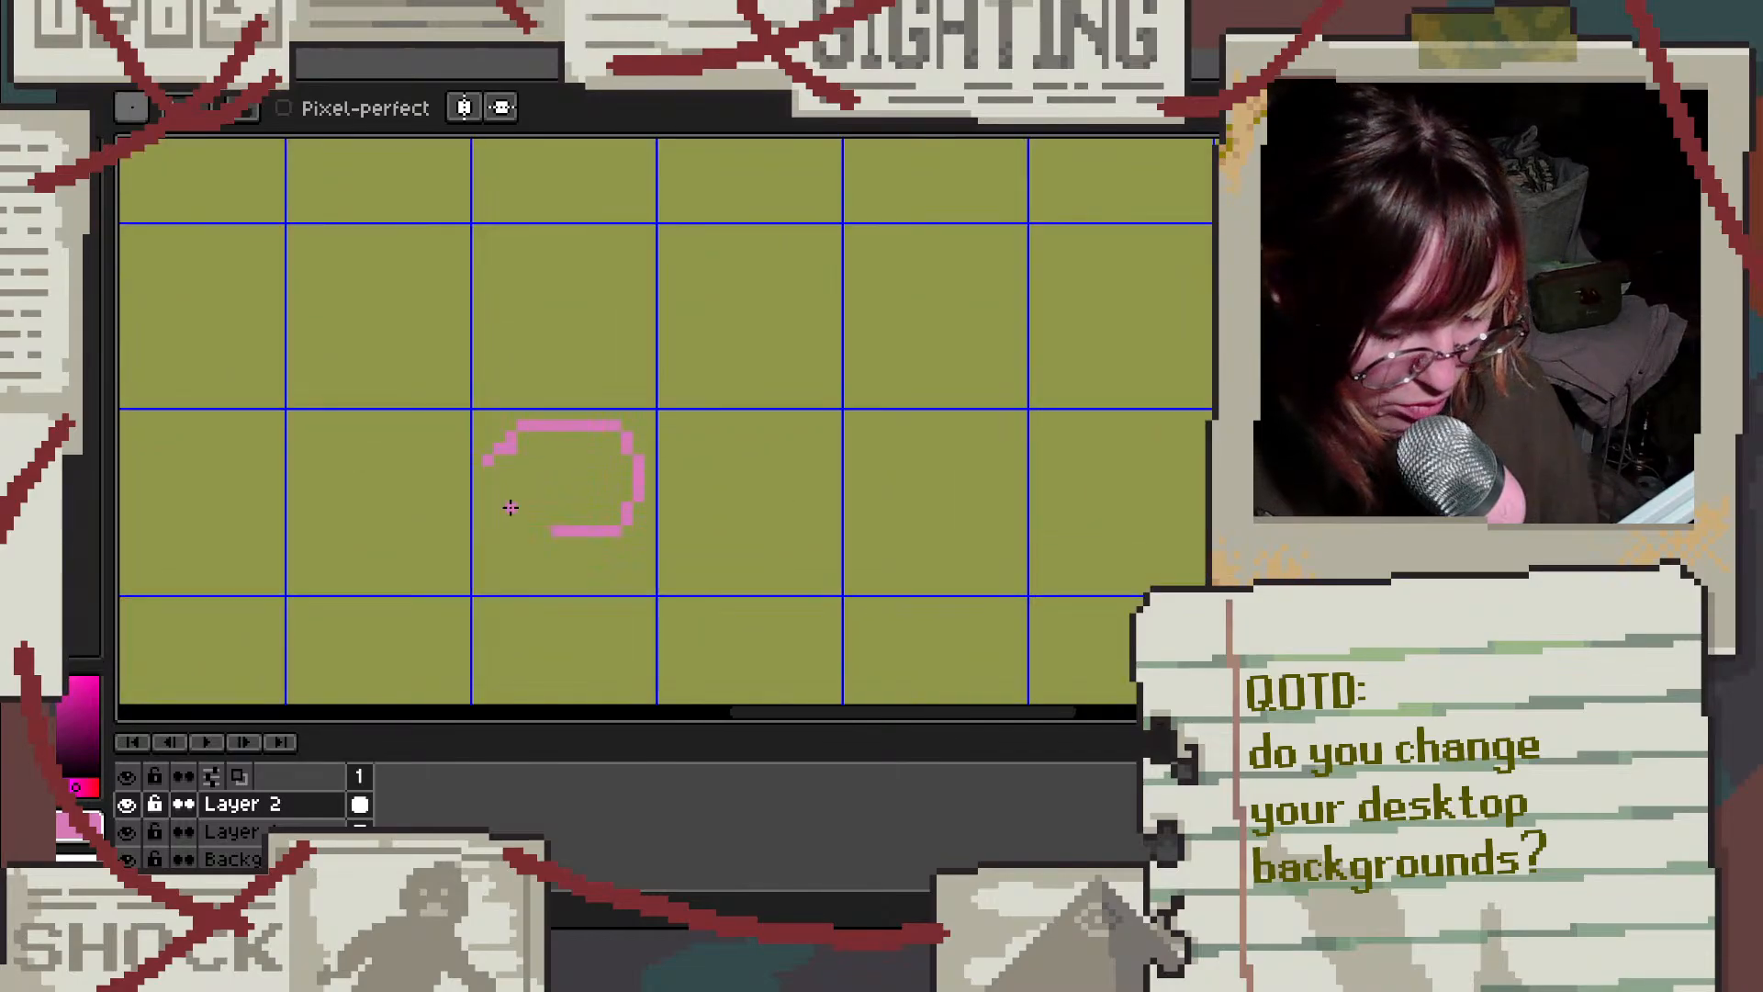
pyautogui.hotkey('ctrl', 'z')
pyautogui.scroll(-1, 550, 503)
pyautogui.scroll(2, 555, 507)
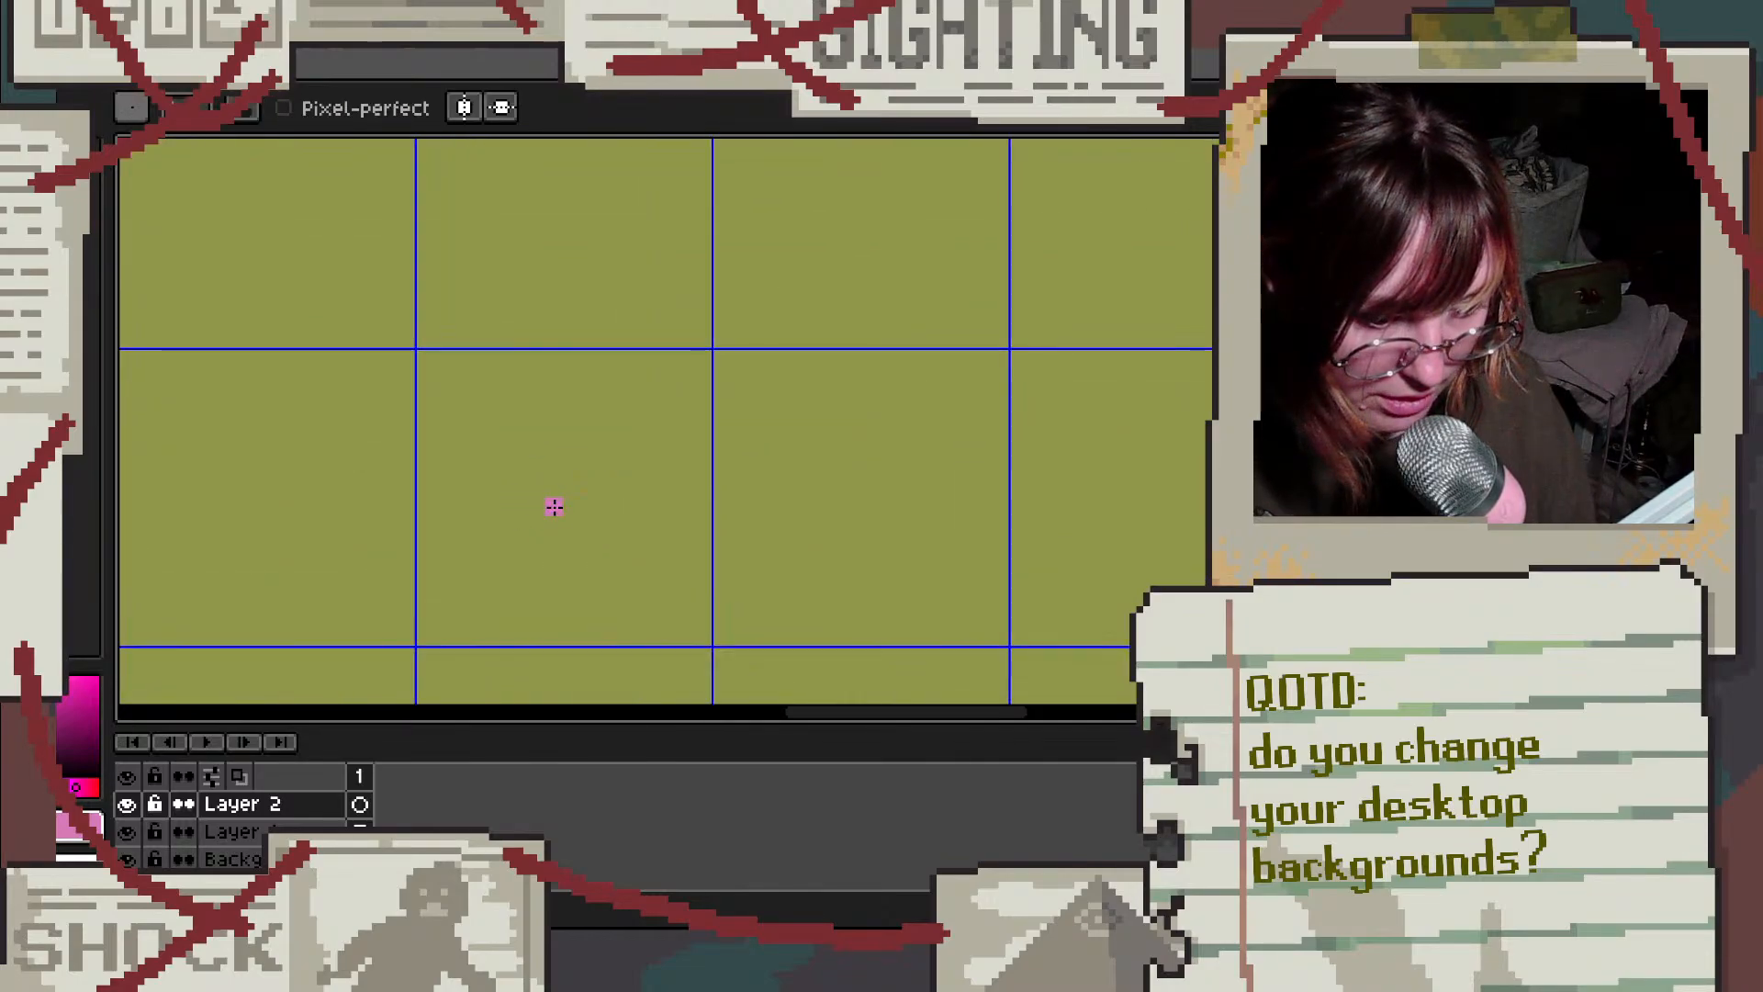
pyautogui.scroll(-3, 555, 506)
pyautogui.scroll(1, 555, 507)
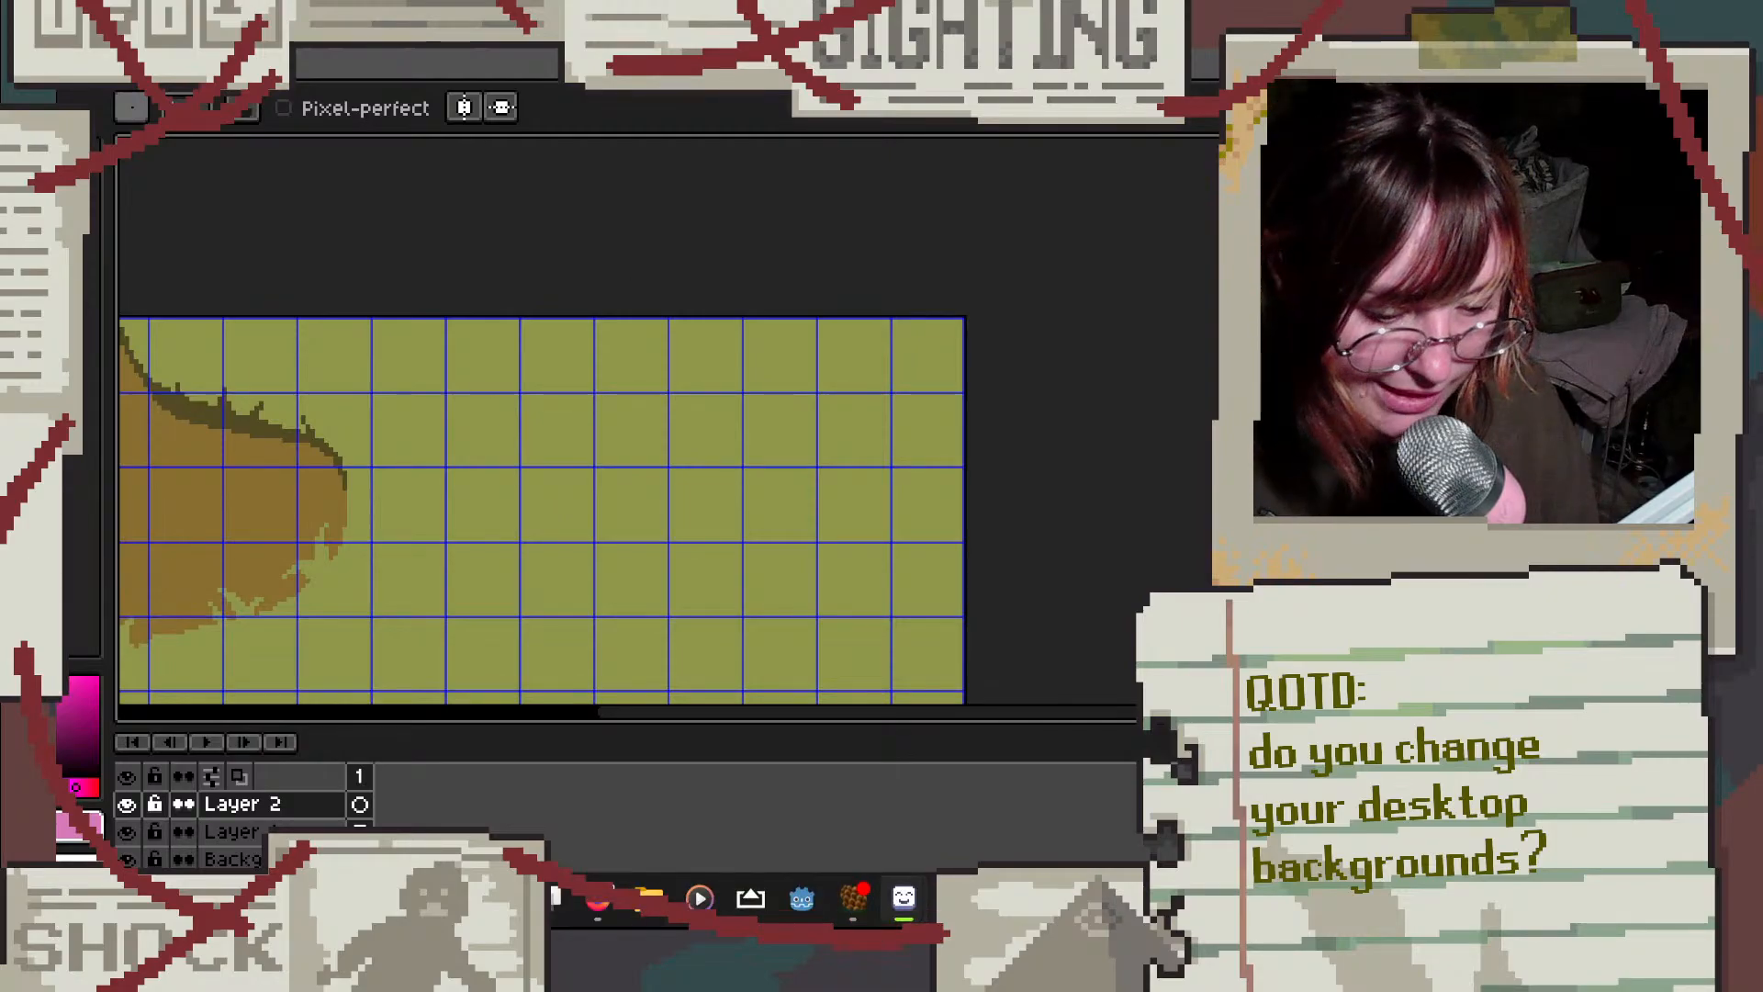
# Step: Switch to the Firefox window with the "pigs in the wild" search
pyautogui.moveTo(595, 900)
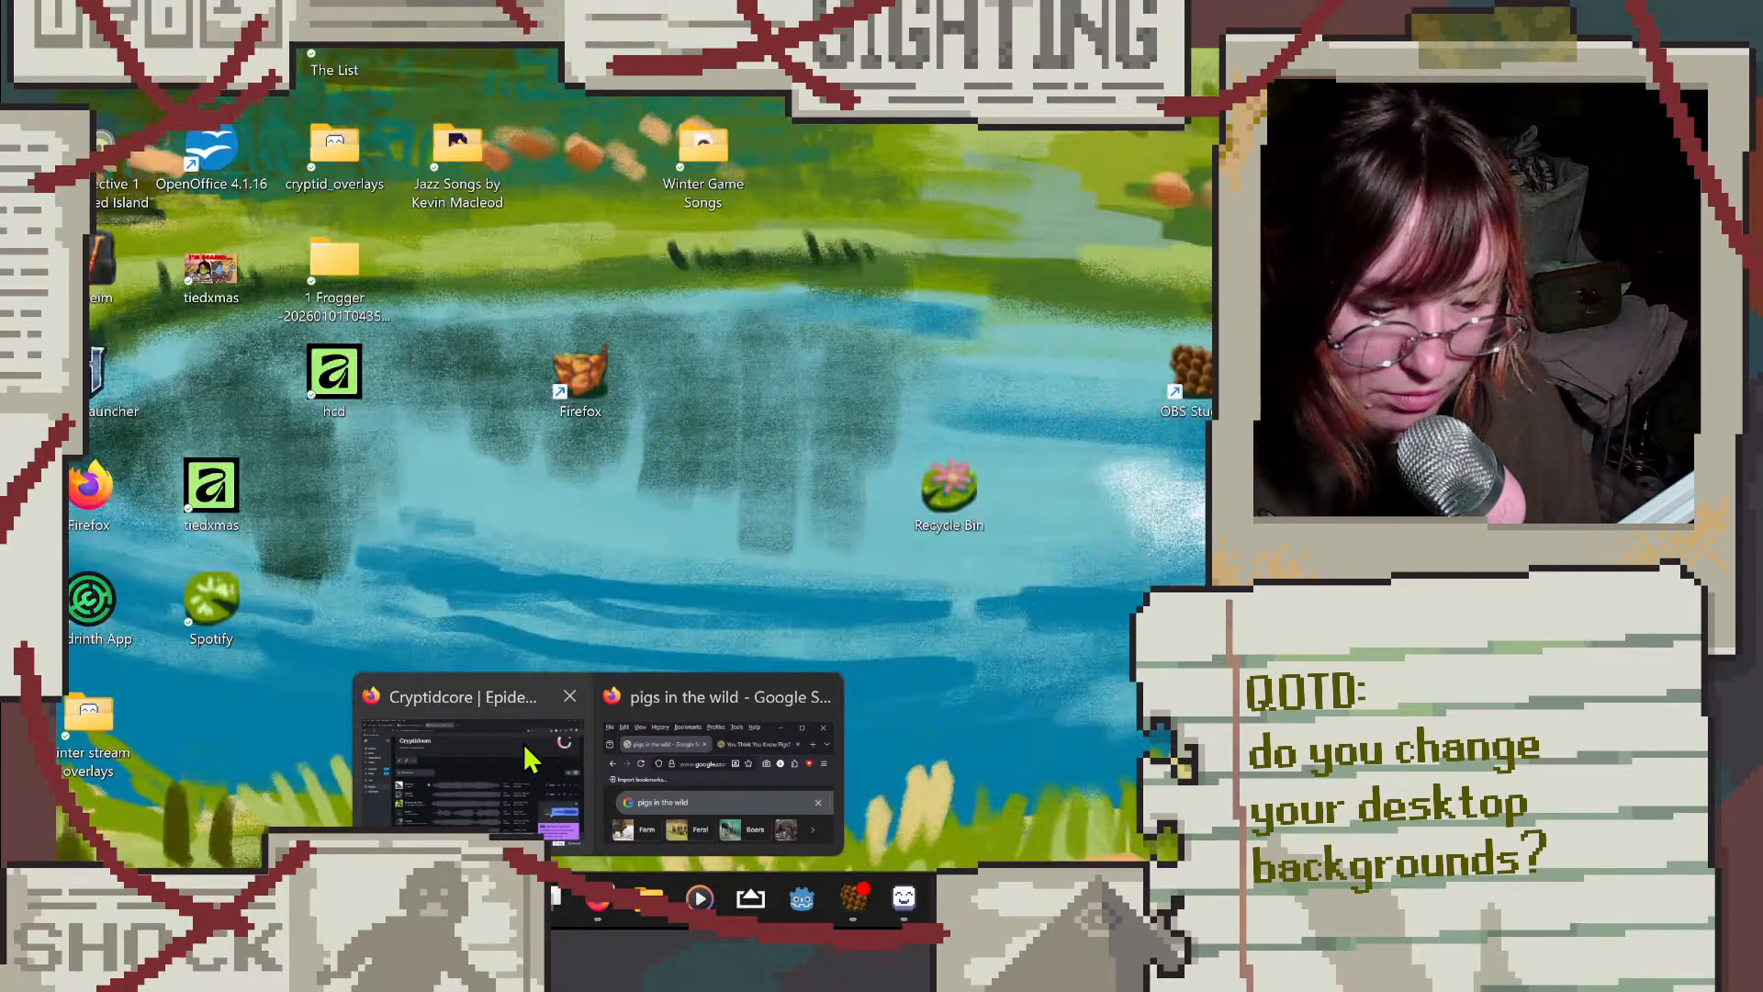
pyautogui.click(606, 760)
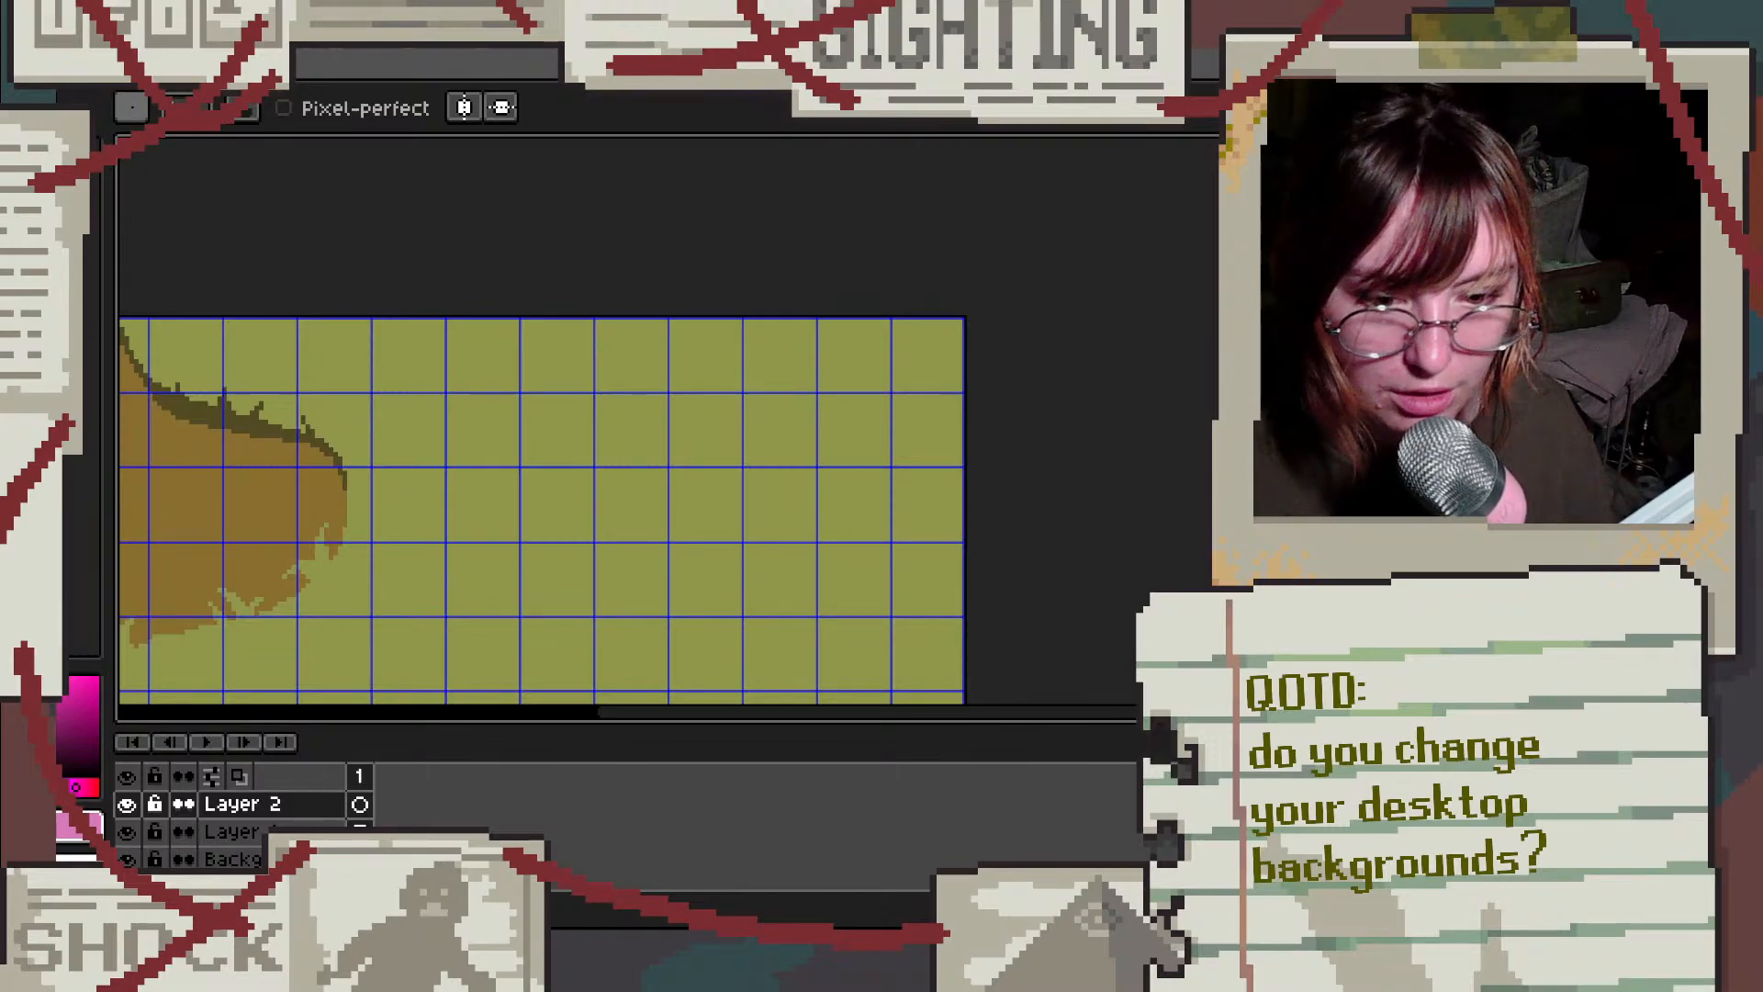
# Step: Minimise the ground scene window and switch to the other LibreSprite window to examine the size of its dessert sprites
pyautogui.press('super+Down')
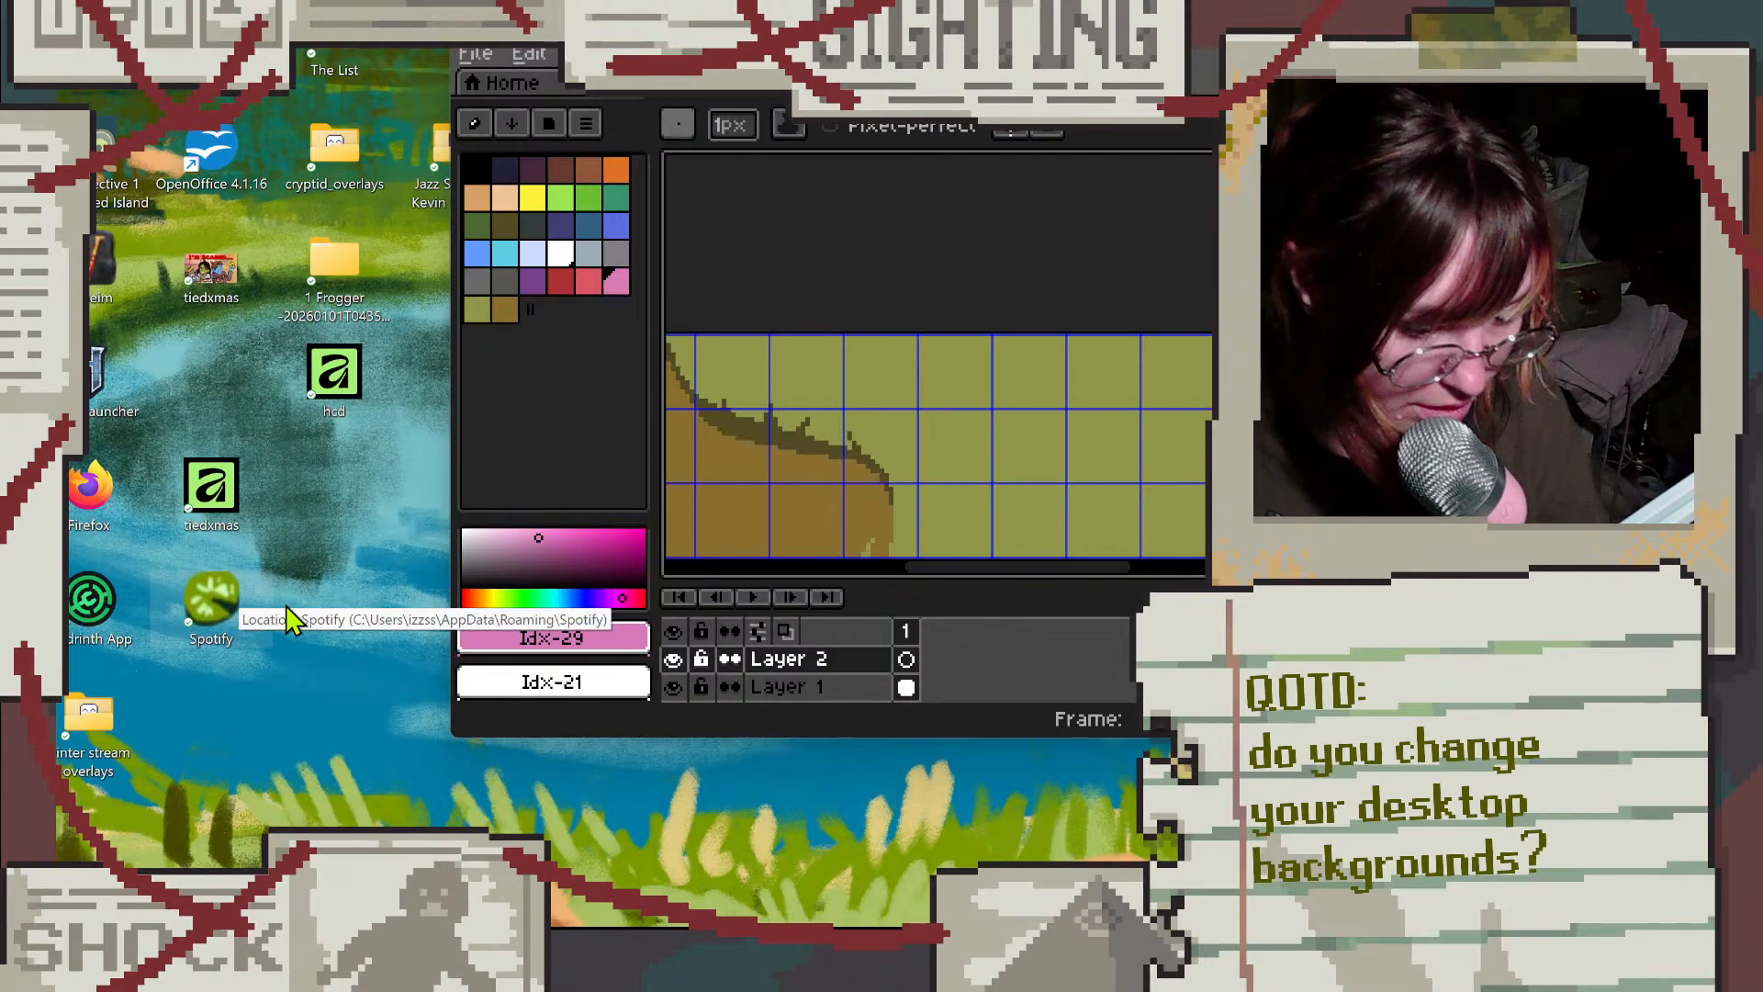
pyautogui.press('super+Down')
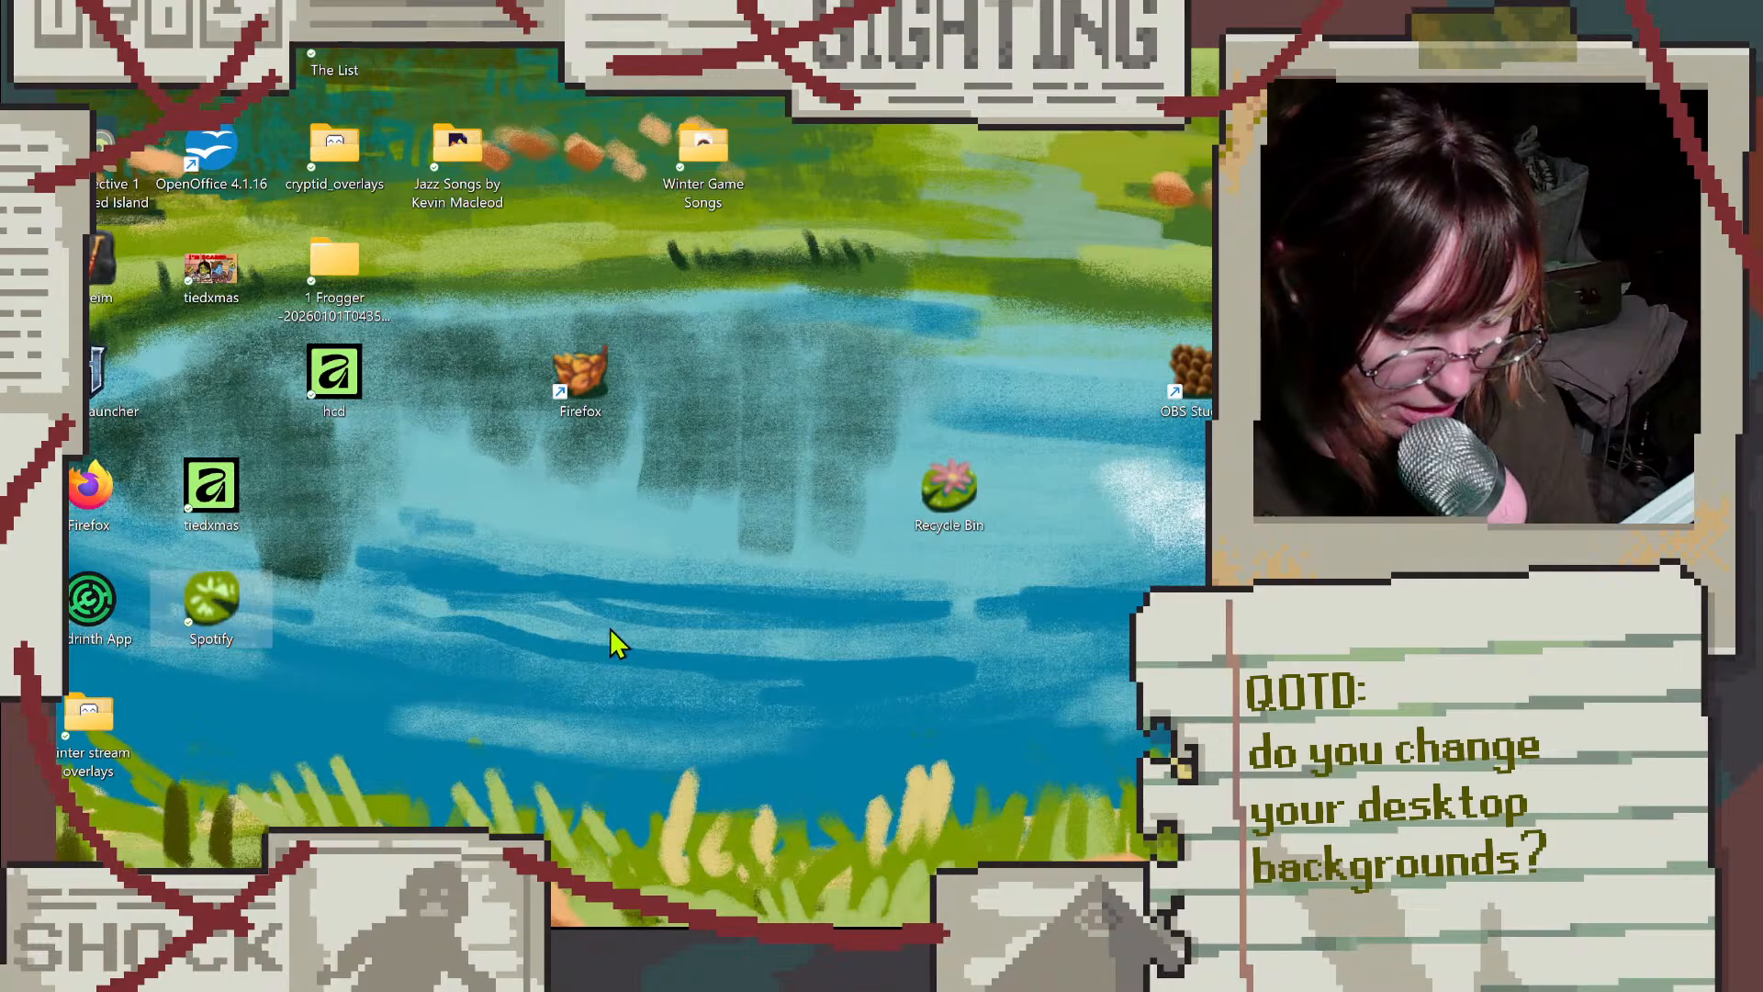
pyautogui.moveTo(598, 926)
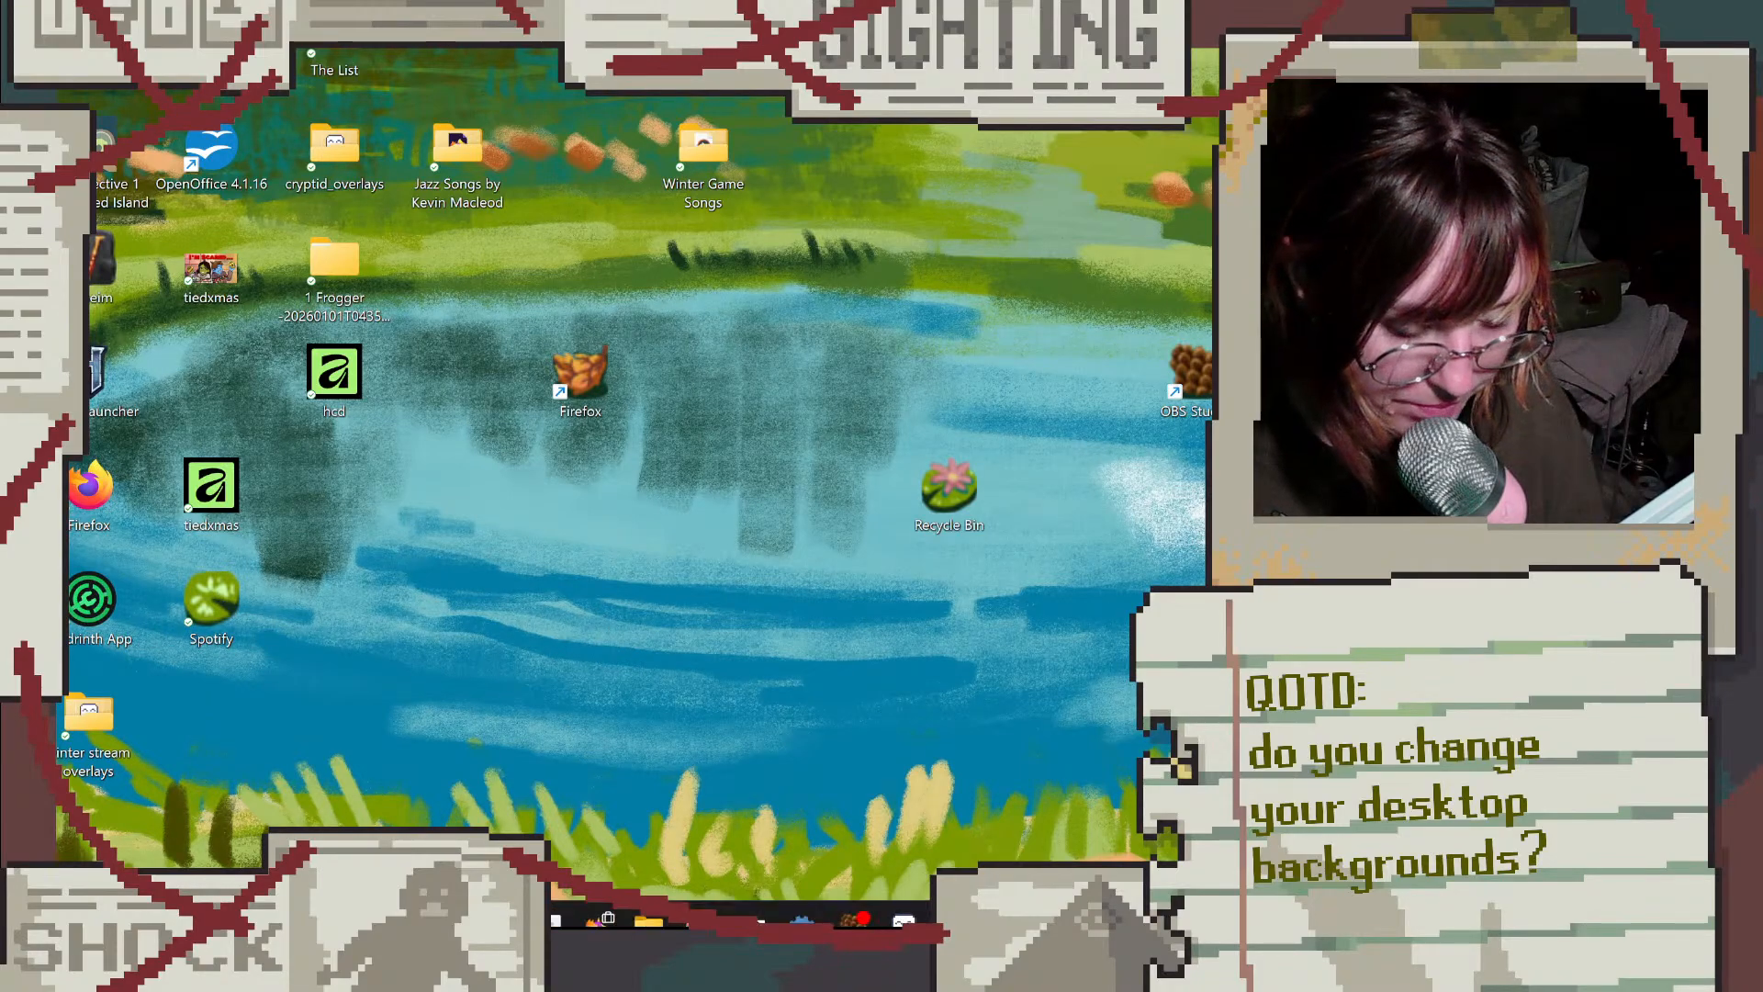
pyautogui.click(862, 906)
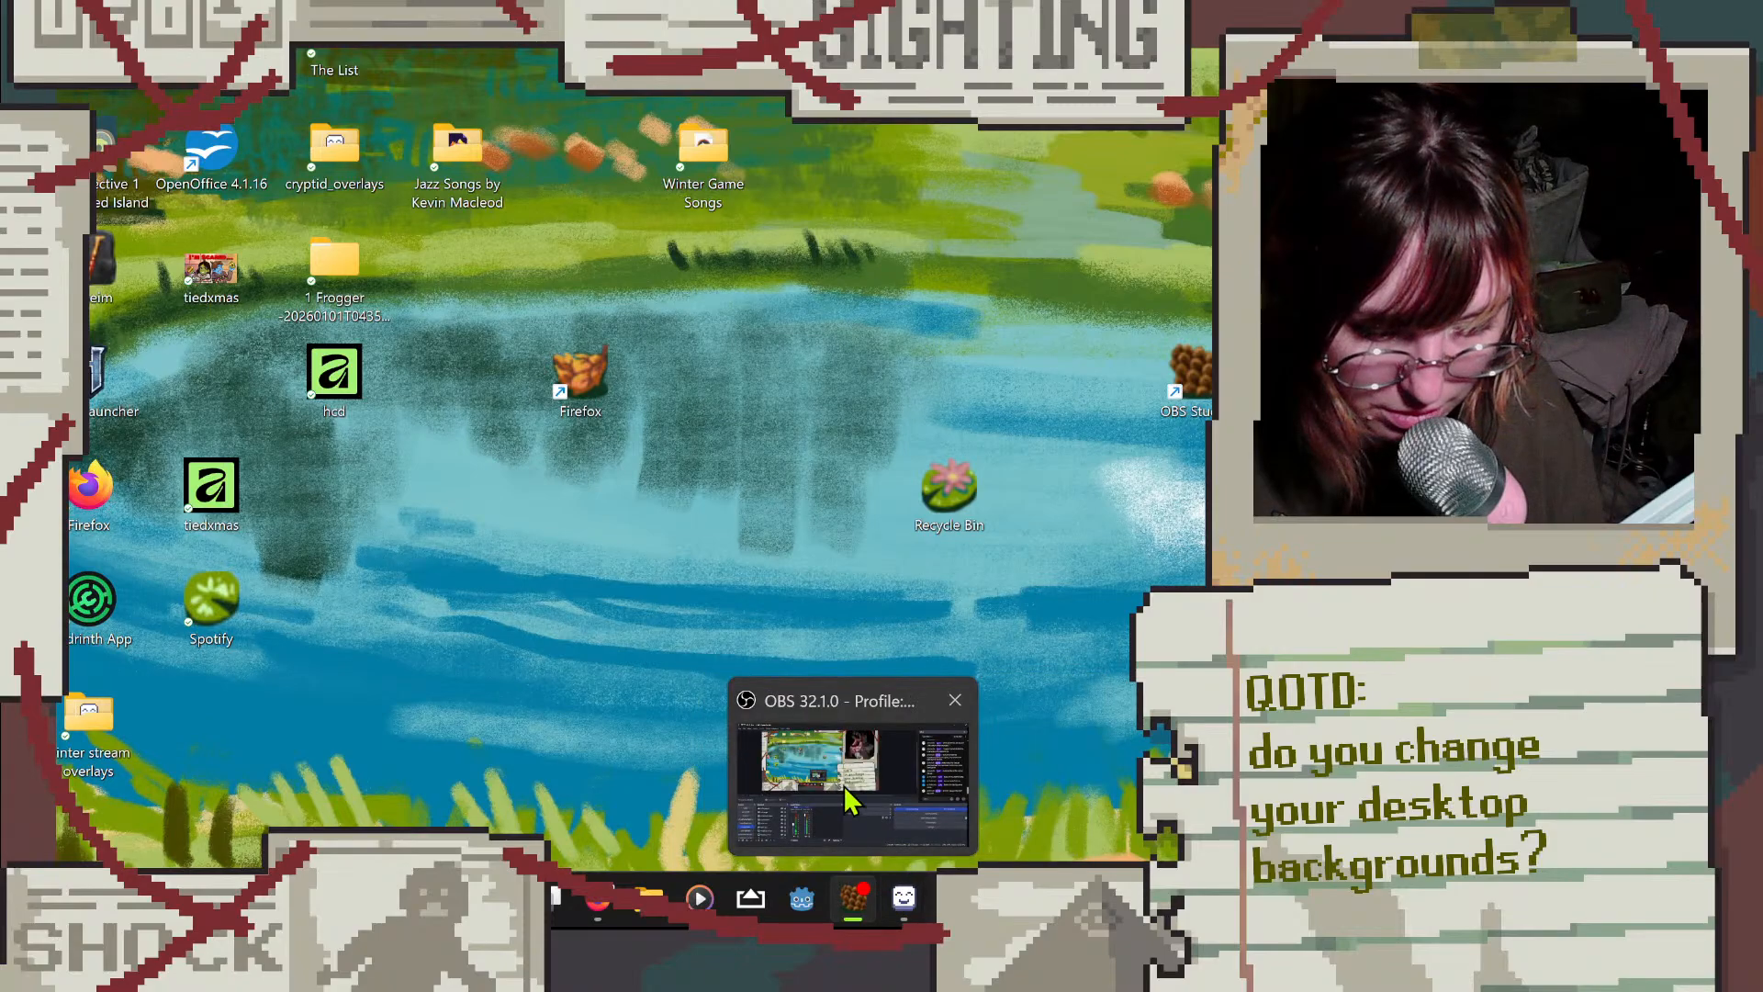
pyautogui.moveTo(914, 909)
pyautogui.click(890, 780)
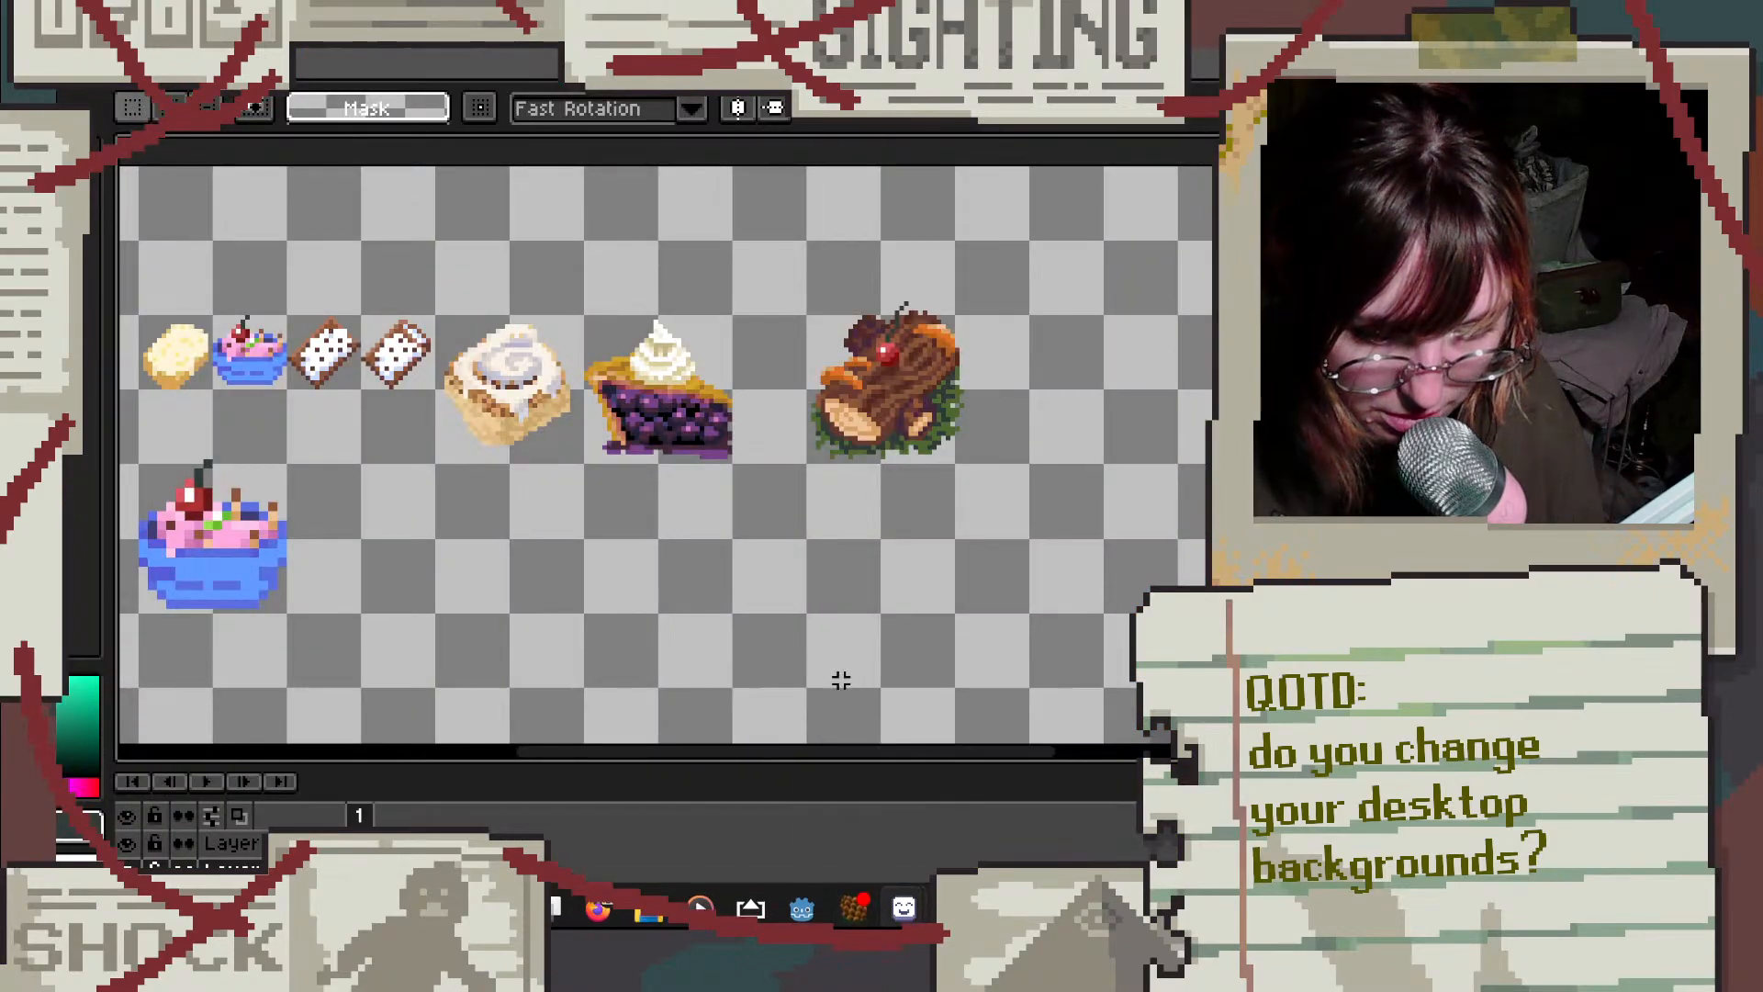
pyautogui.scroll(-3, 493, 419)
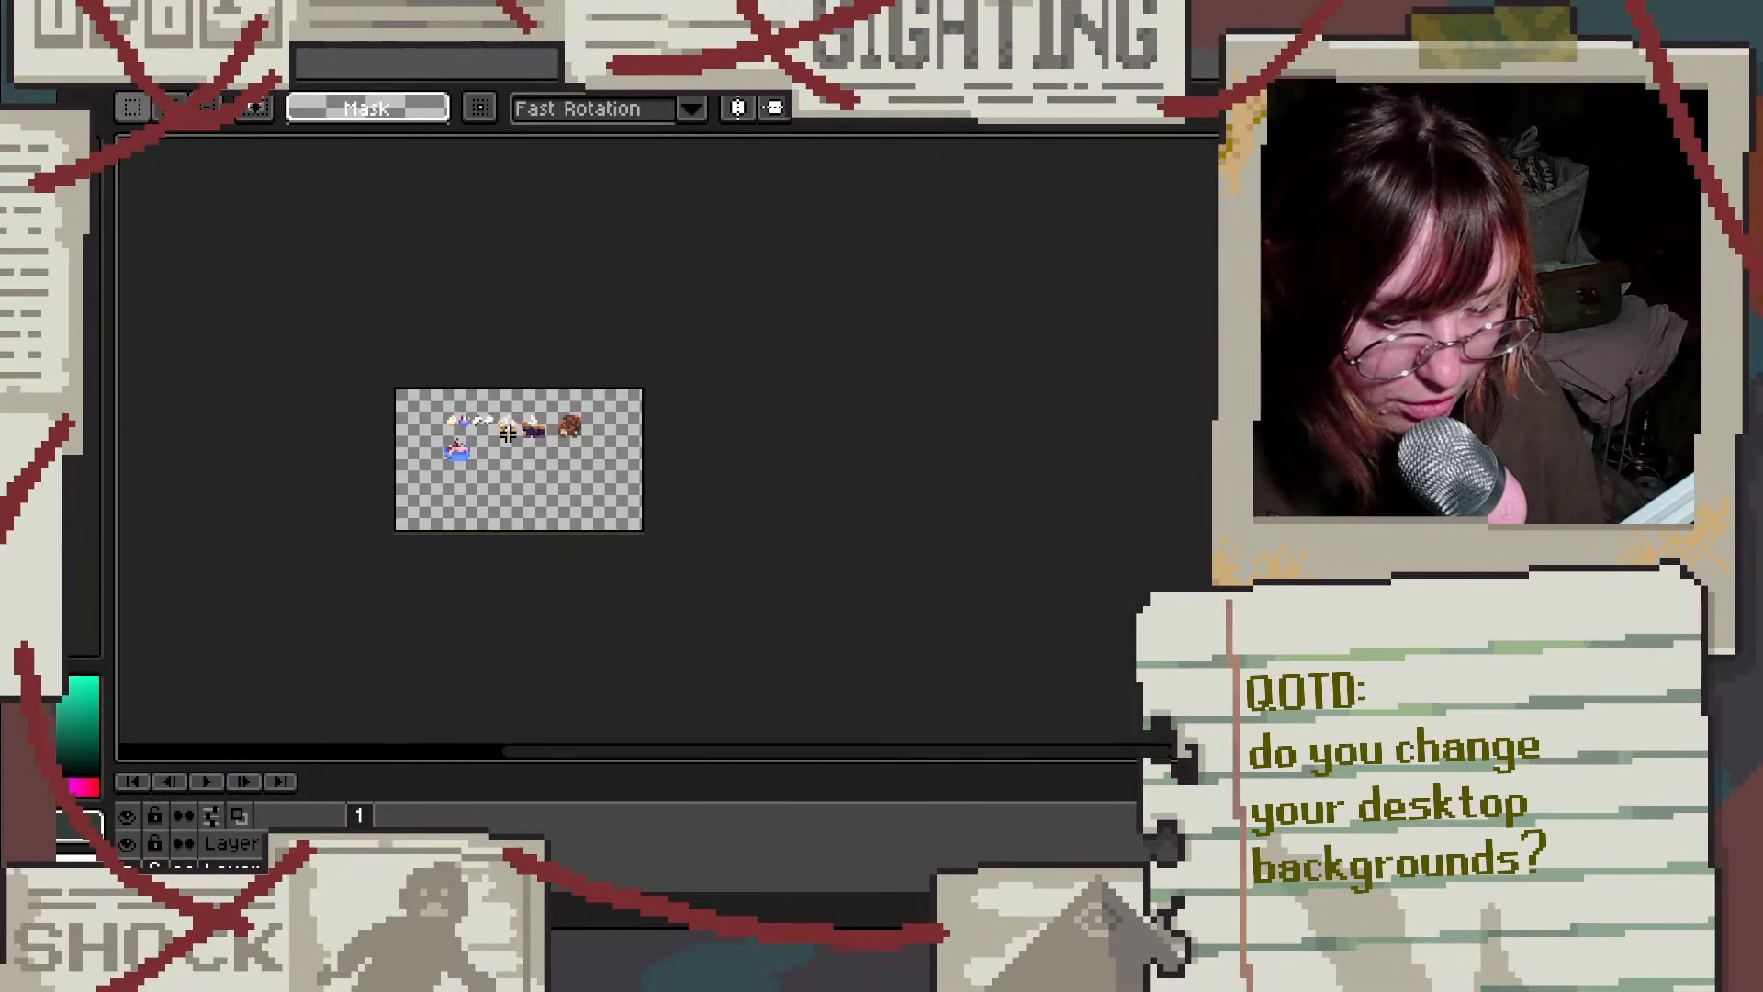
pyautogui.scroll(5, 342, 493)
pyautogui.scroll(-4, 342, 493)
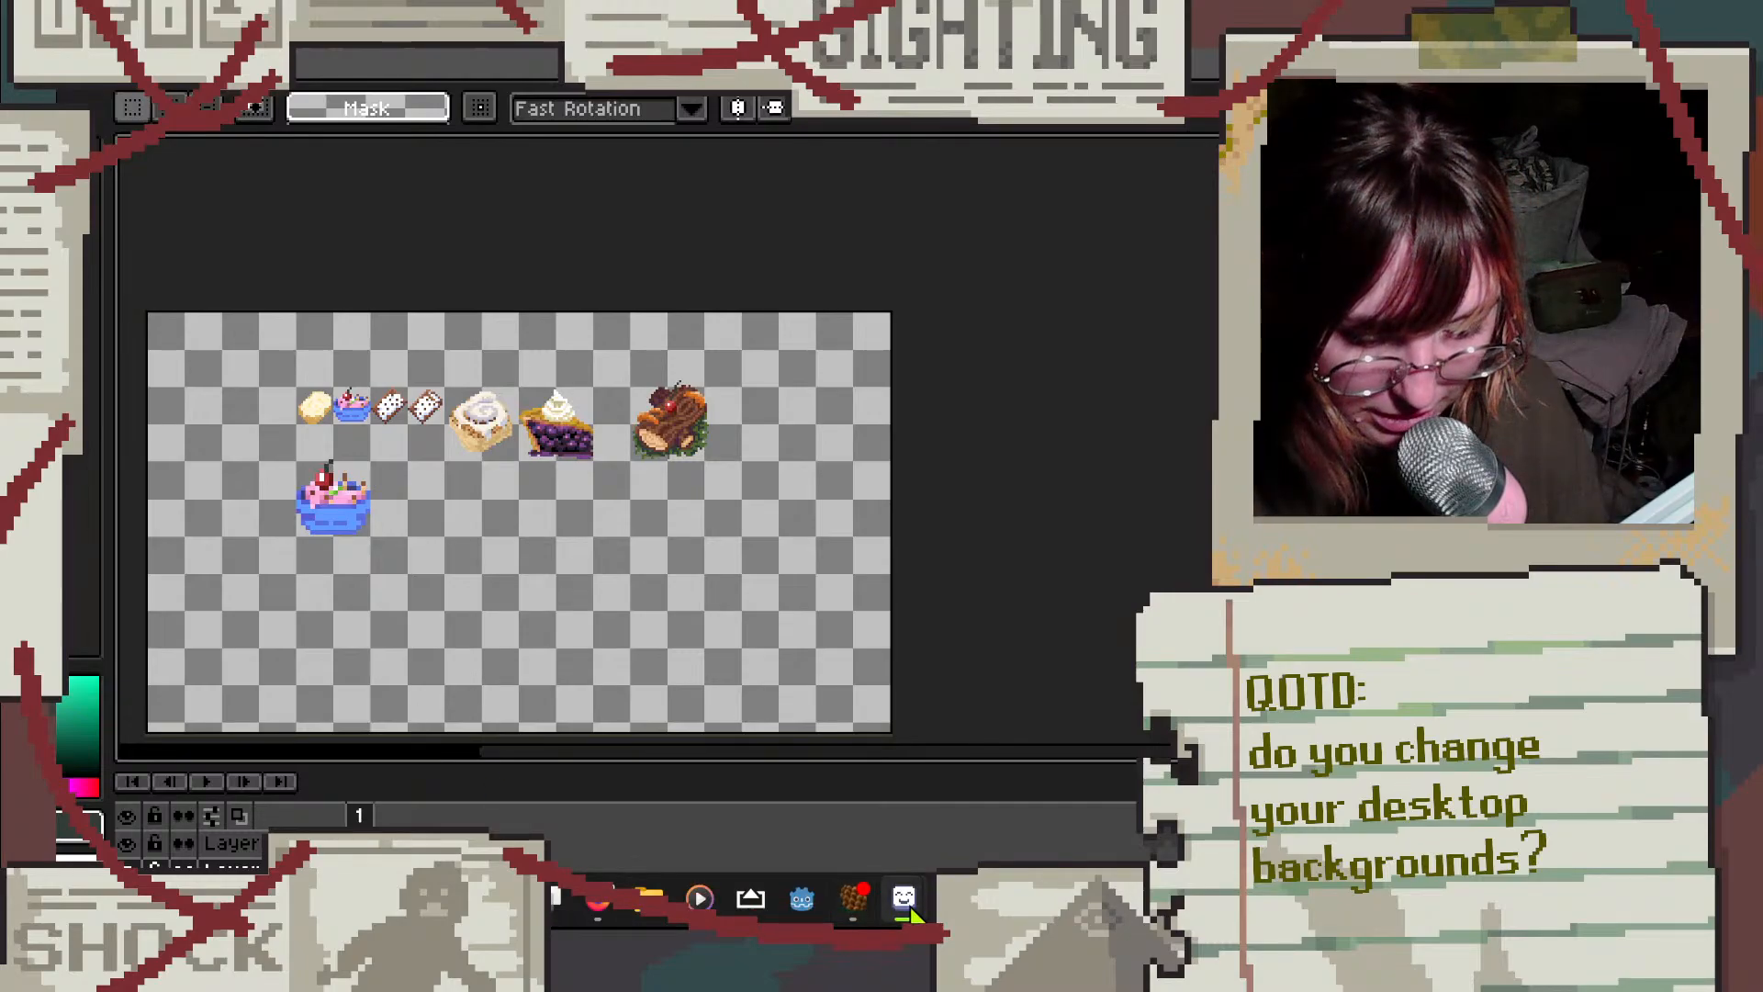
# Step: Bring the LibreSprite window with the ground scene to the front and move it away from its current position
pyautogui.moveTo(903, 904)
pyautogui.click(1005, 795)
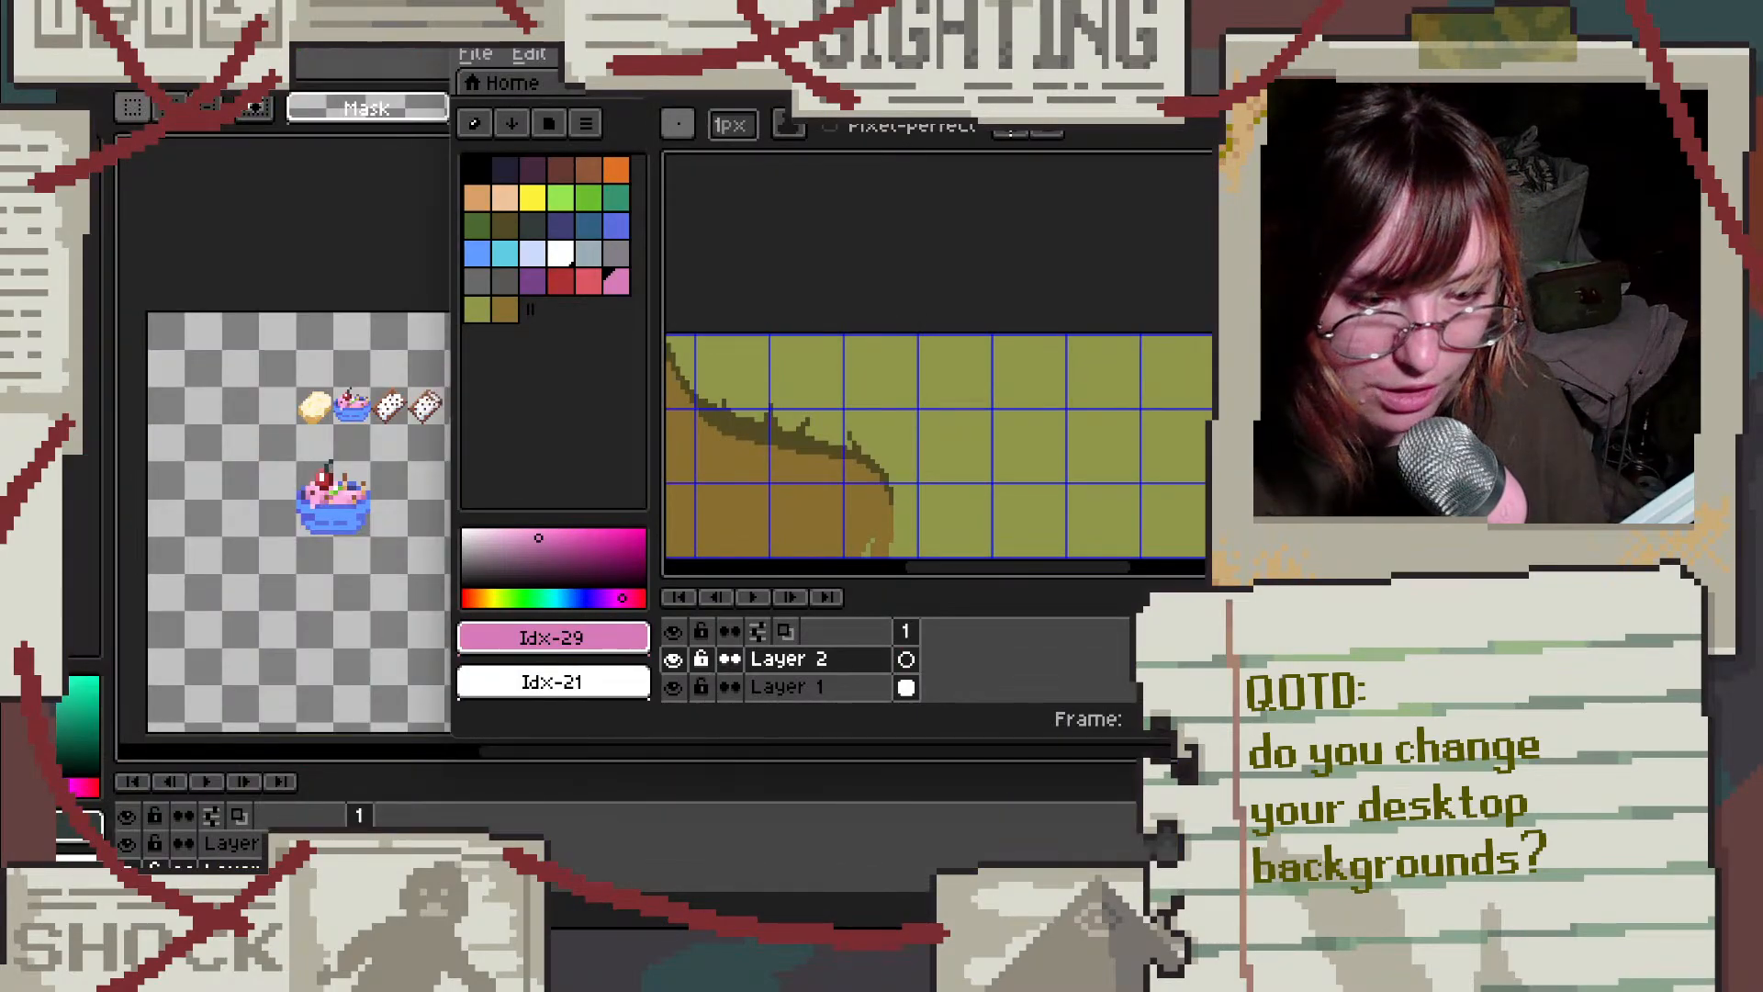
pyautogui.moveTo(932, 34); pyautogui.dragTo(644, 160)
pyautogui.click(409, 30)
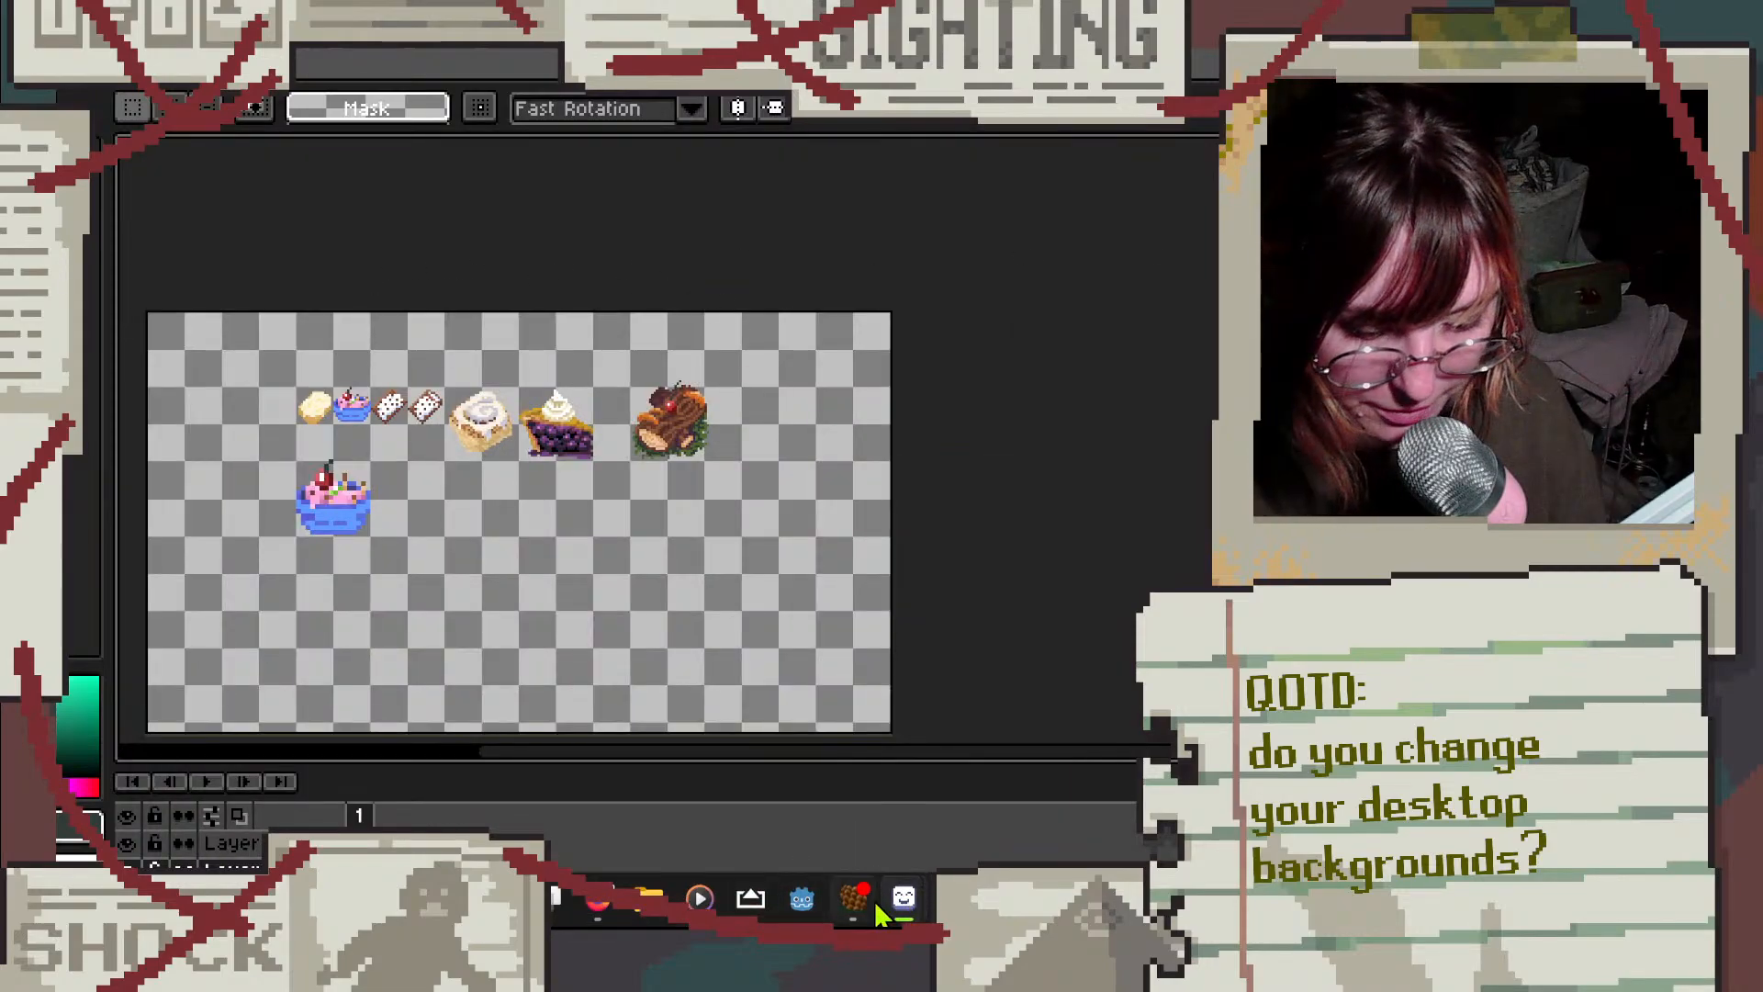
# Step: Try to open the recent LibreSprite file walkman
pyautogui.rightClick(903, 904)
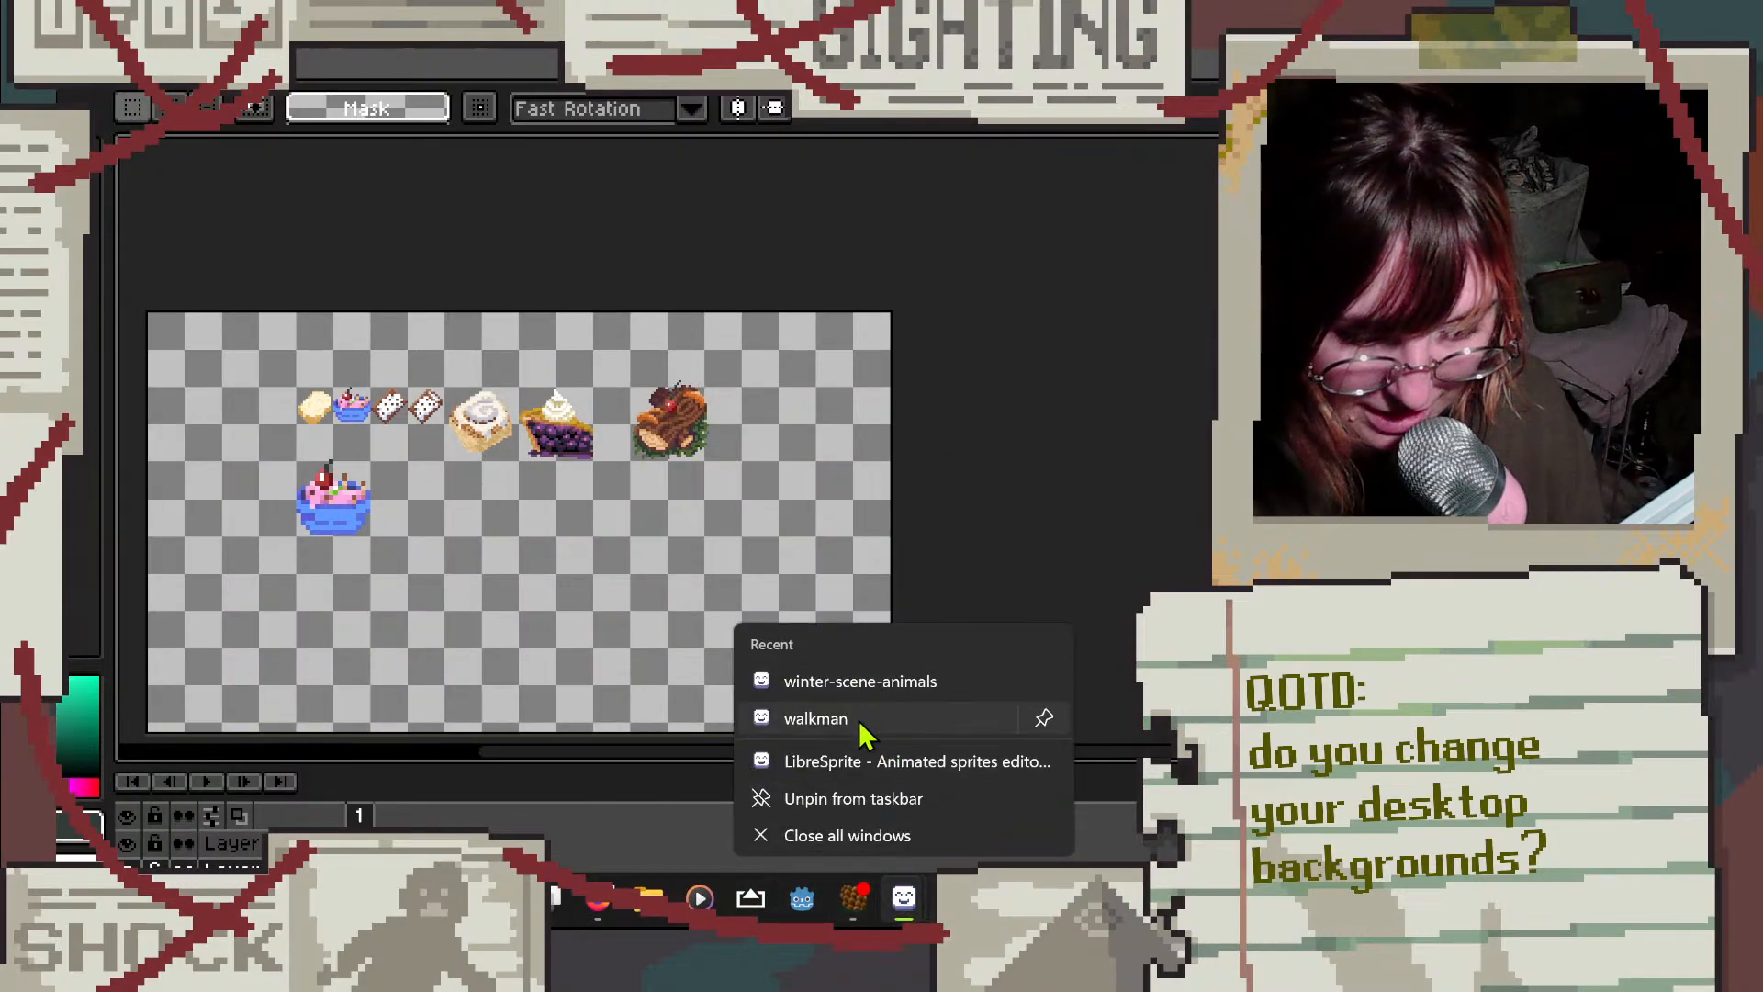
pyautogui.click(815, 718)
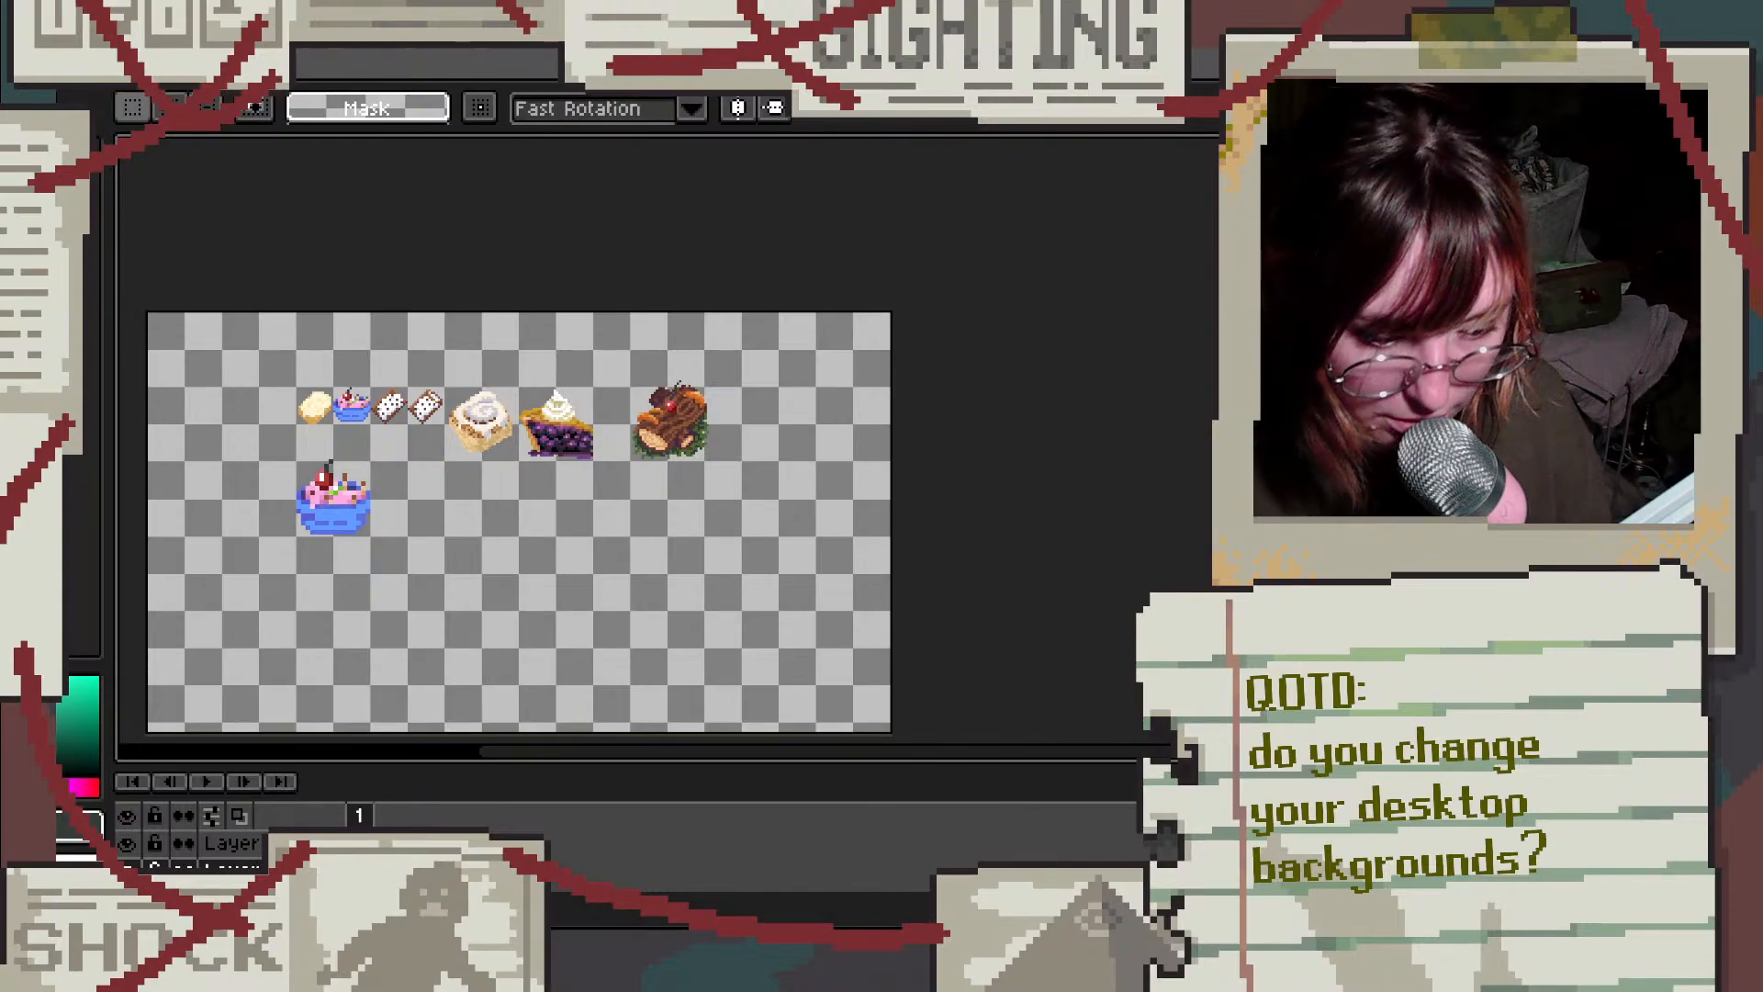
# Step: Switch back to the Sprite-0001 ground scene and maximise its window
pyautogui.moveTo(859, 913)
pyautogui.click(974, 815)
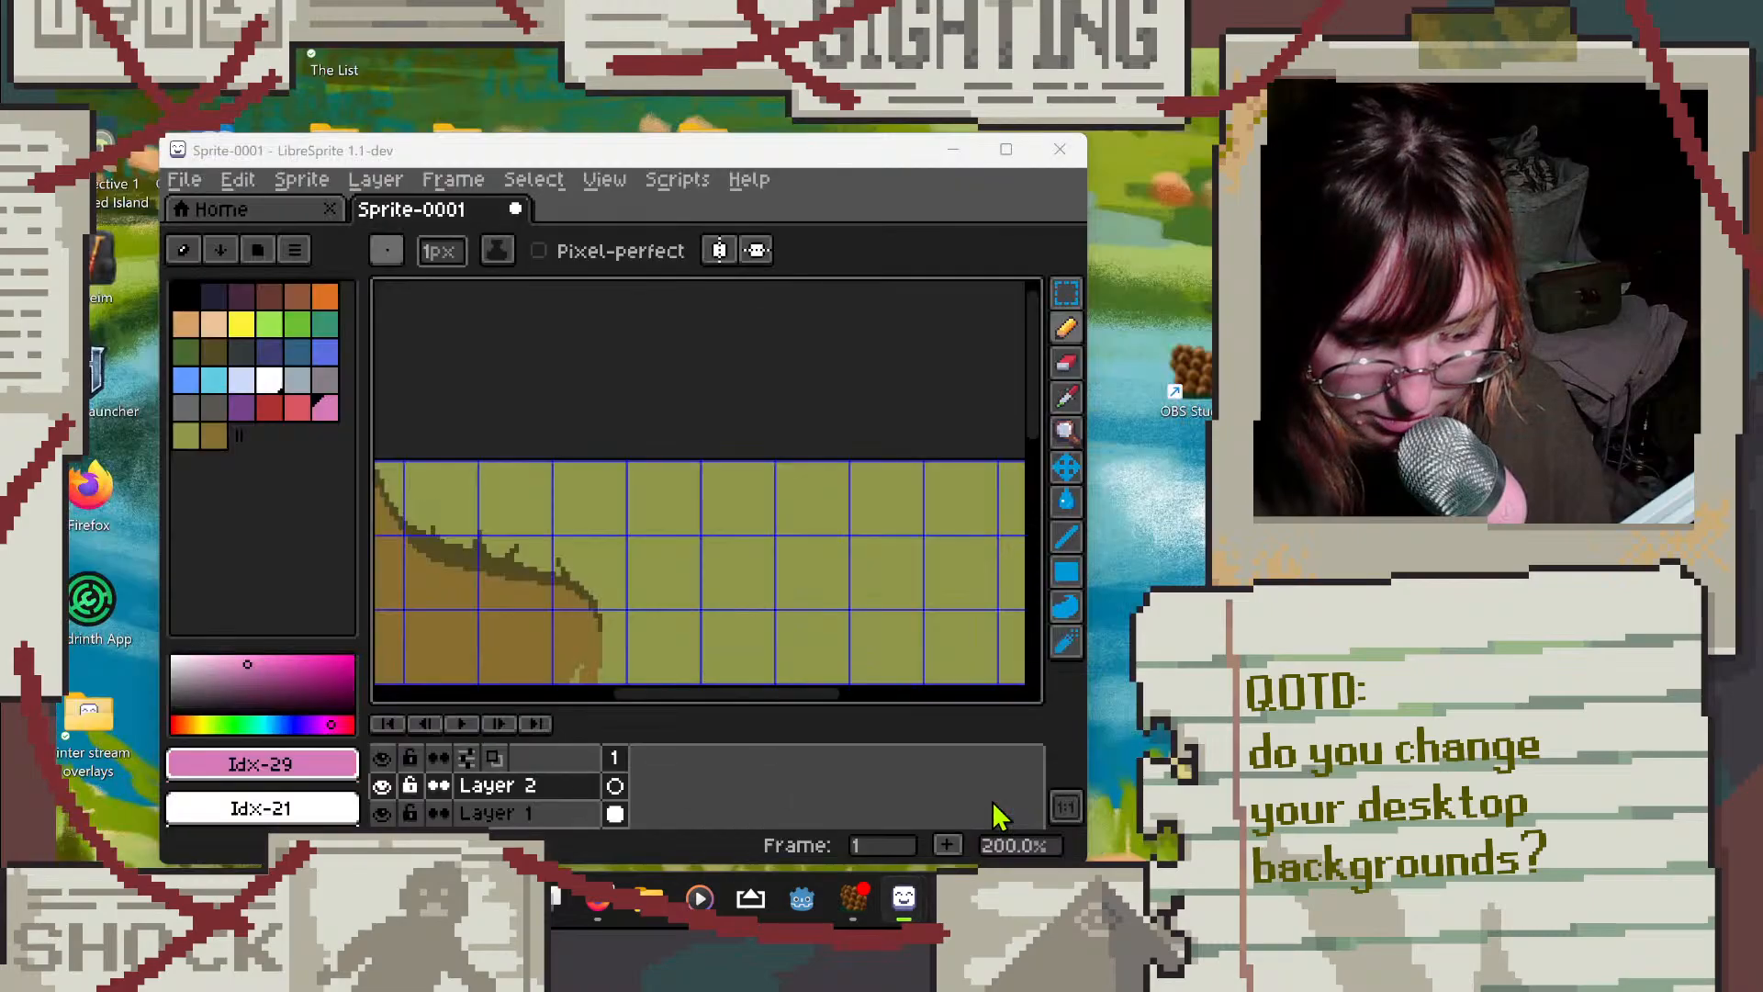
pyautogui.click(1006, 150)
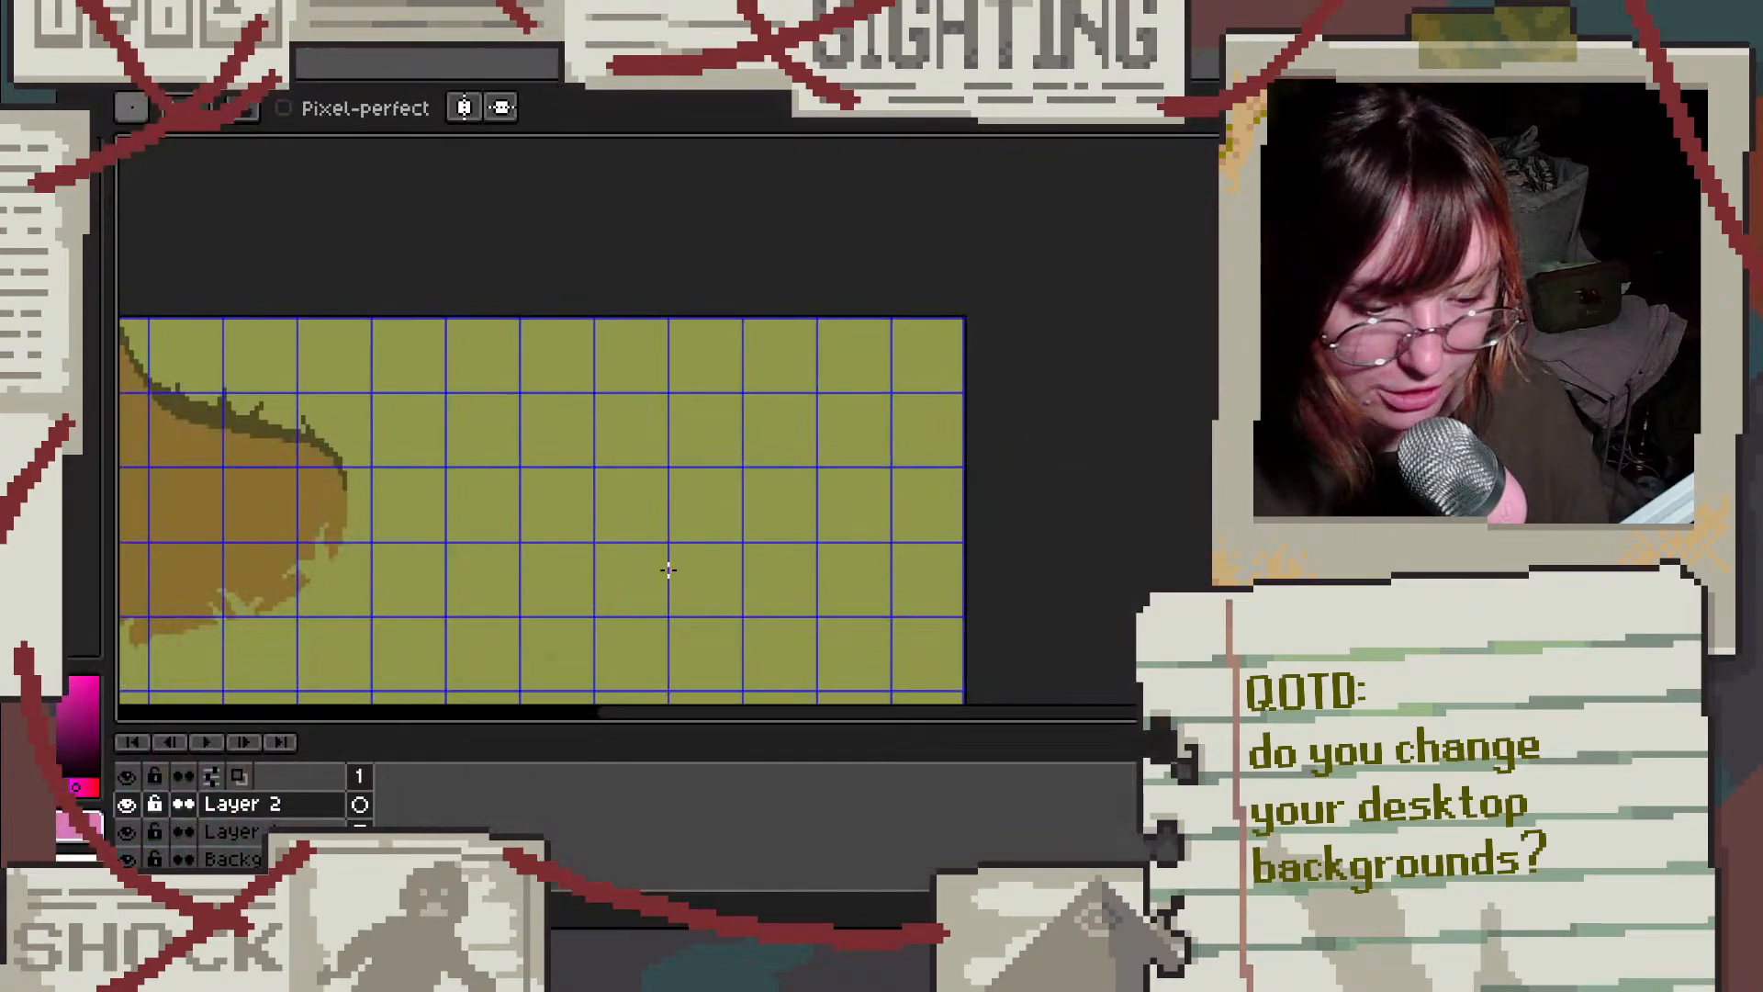
# Step: Try a pink oval outline spanning several grid cells on the grass beside the dirt patch, and undo it
pyautogui.scroll(5, 573, 502)
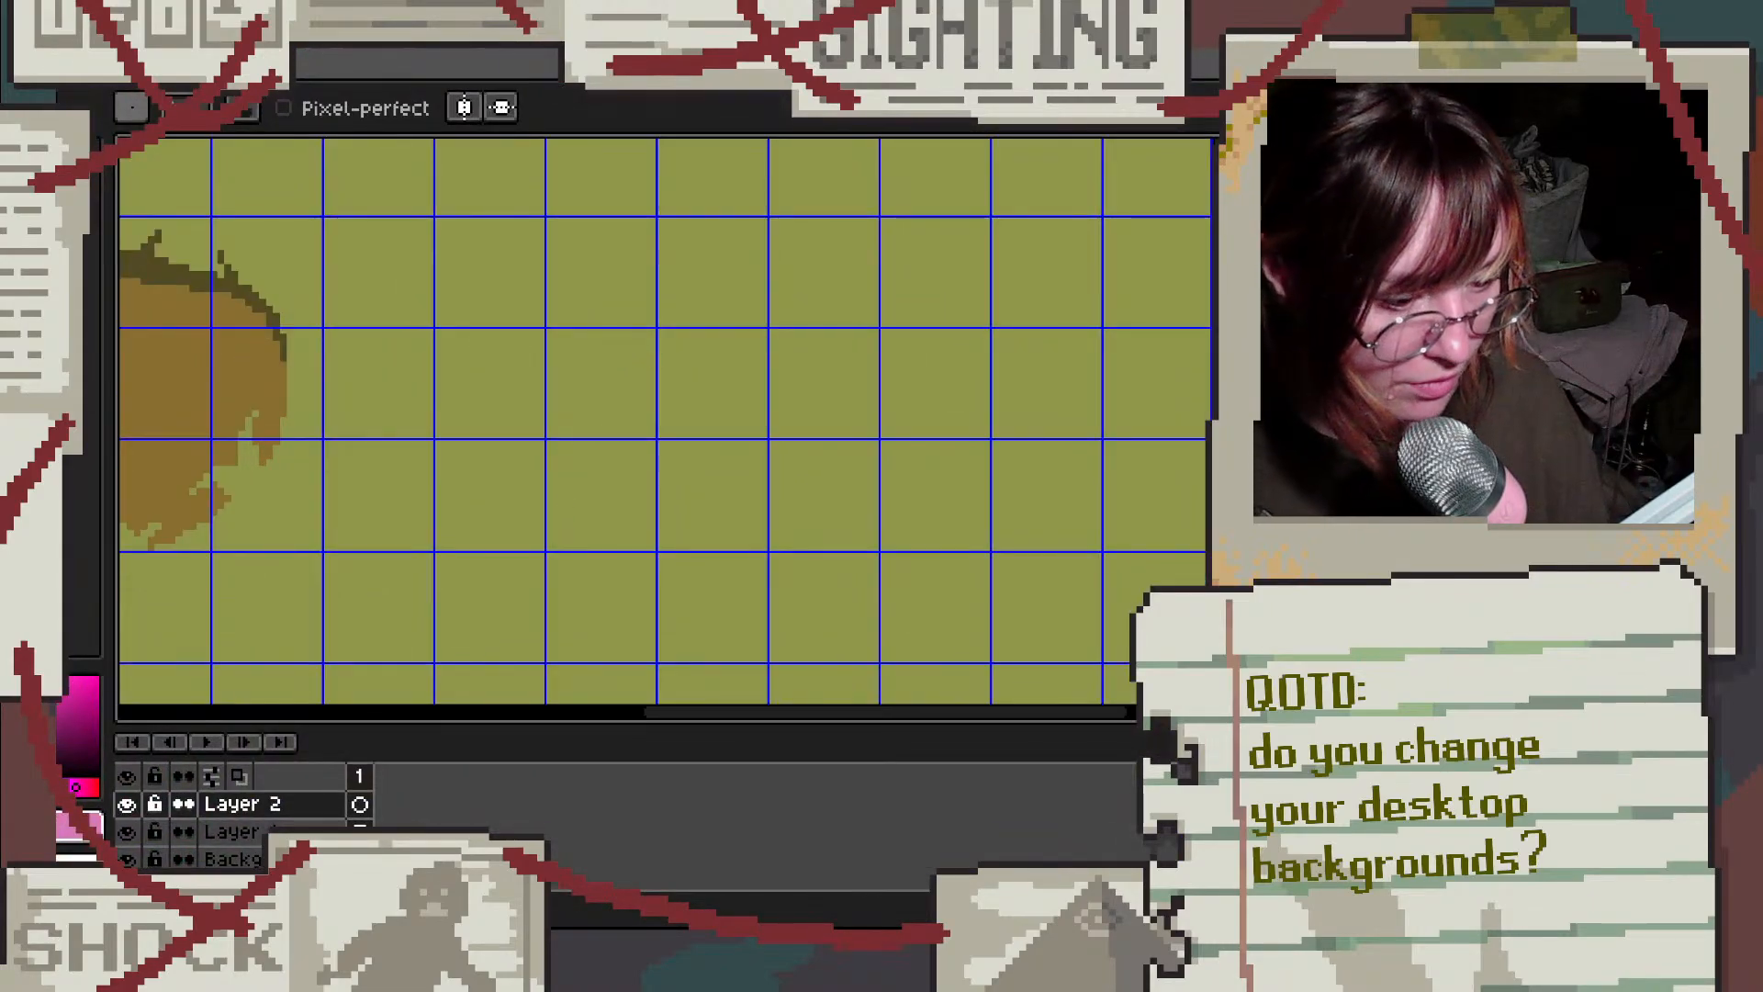
pyautogui.scroll(-1, 575, 312)
pyautogui.scroll(2, 611, 249)
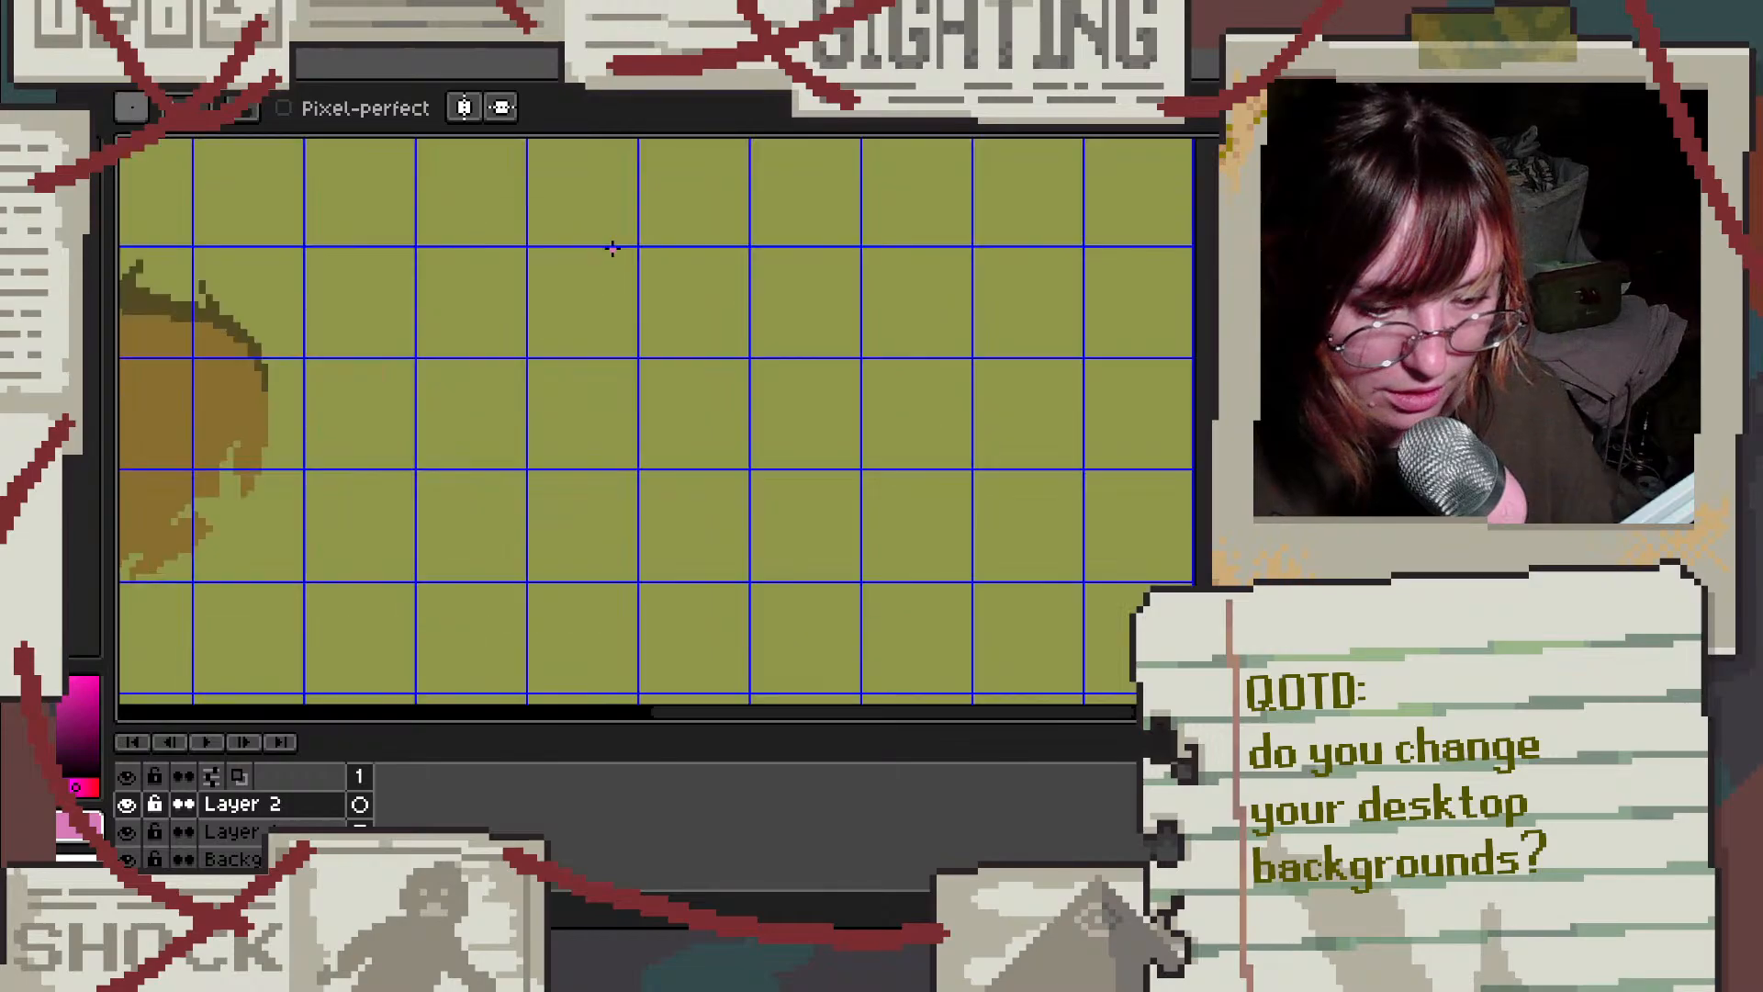
pyautogui.scroll(-2, 649, 445)
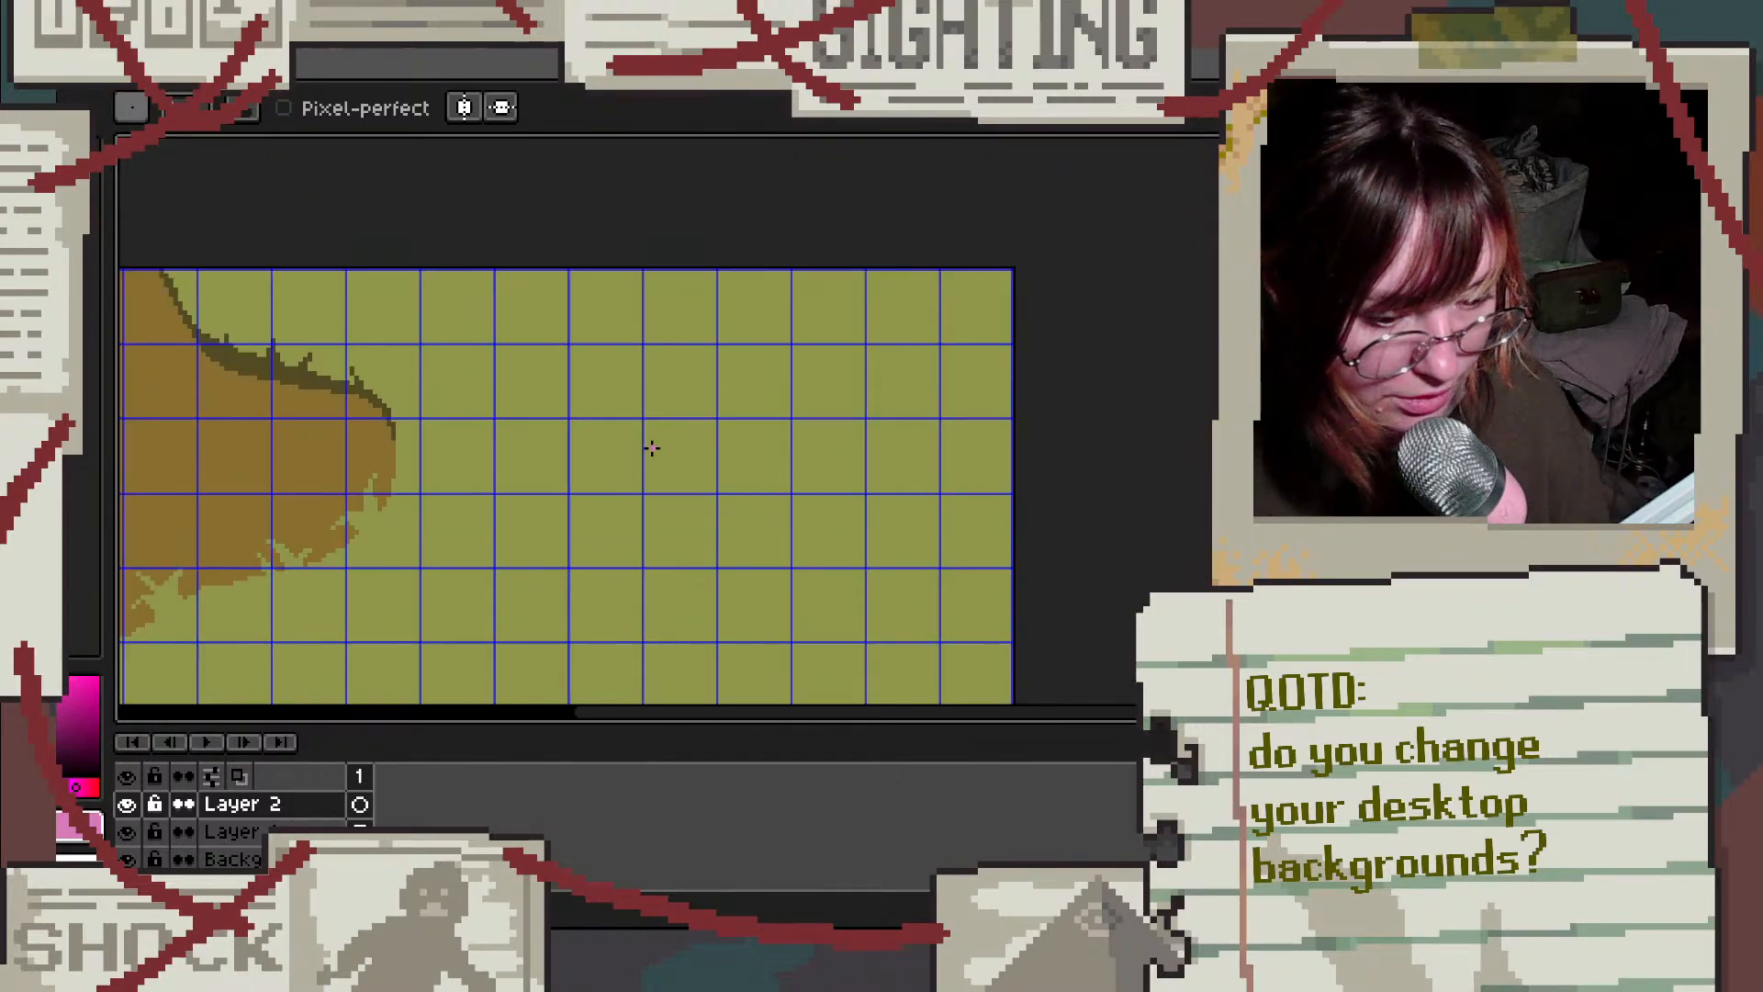
pyautogui.scroll(3, 668, 420)
pyautogui.scroll(1, 582, 377)
pyautogui.moveTo(558, 358); pyautogui.dragTo(523, 533)
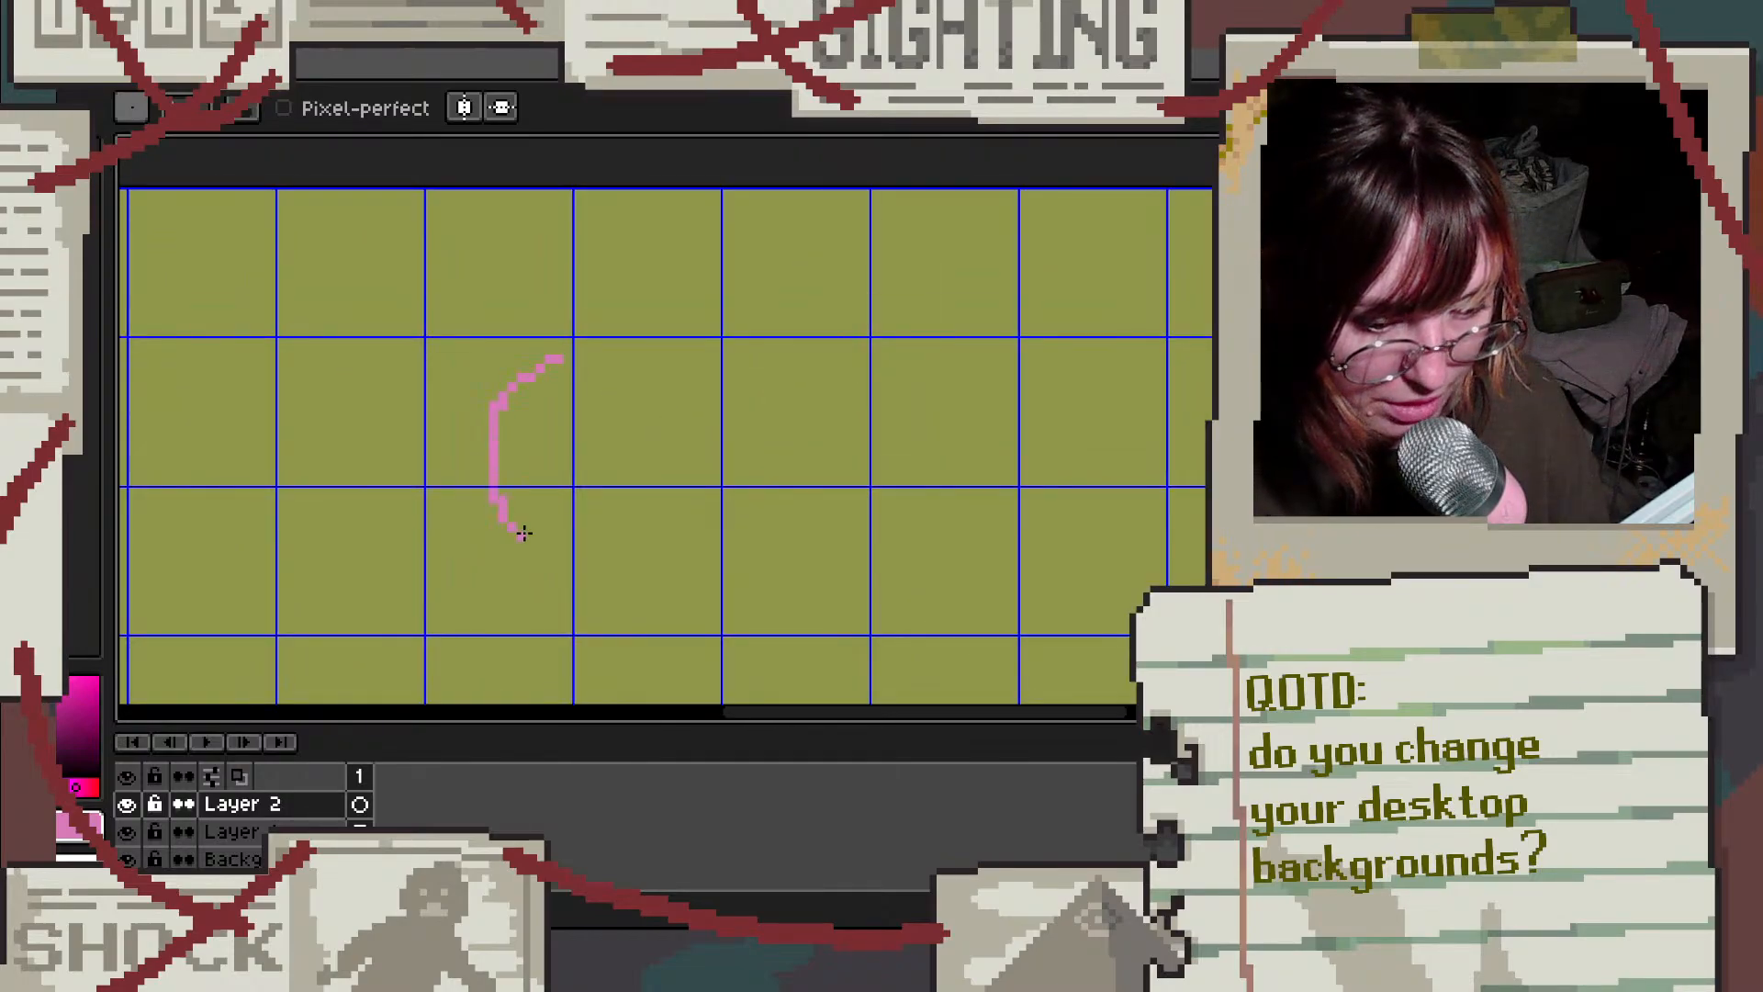
pyautogui.press('v')
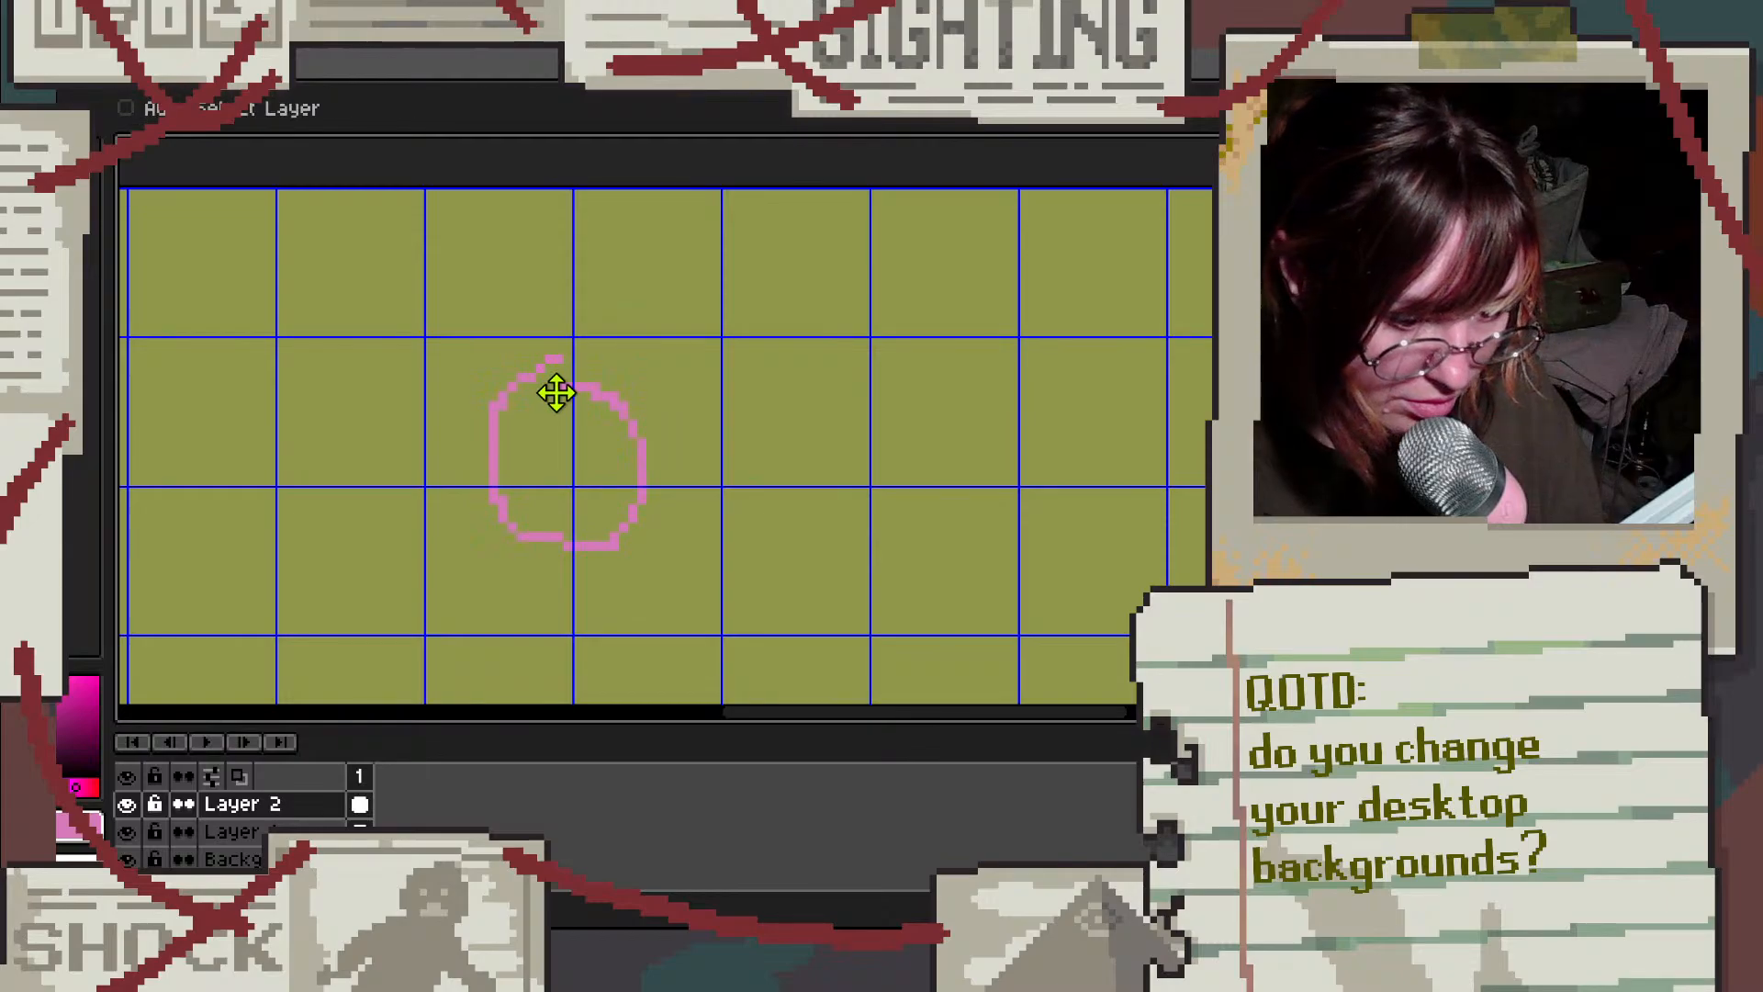
pyautogui.hotkey('ctrl', 'z')
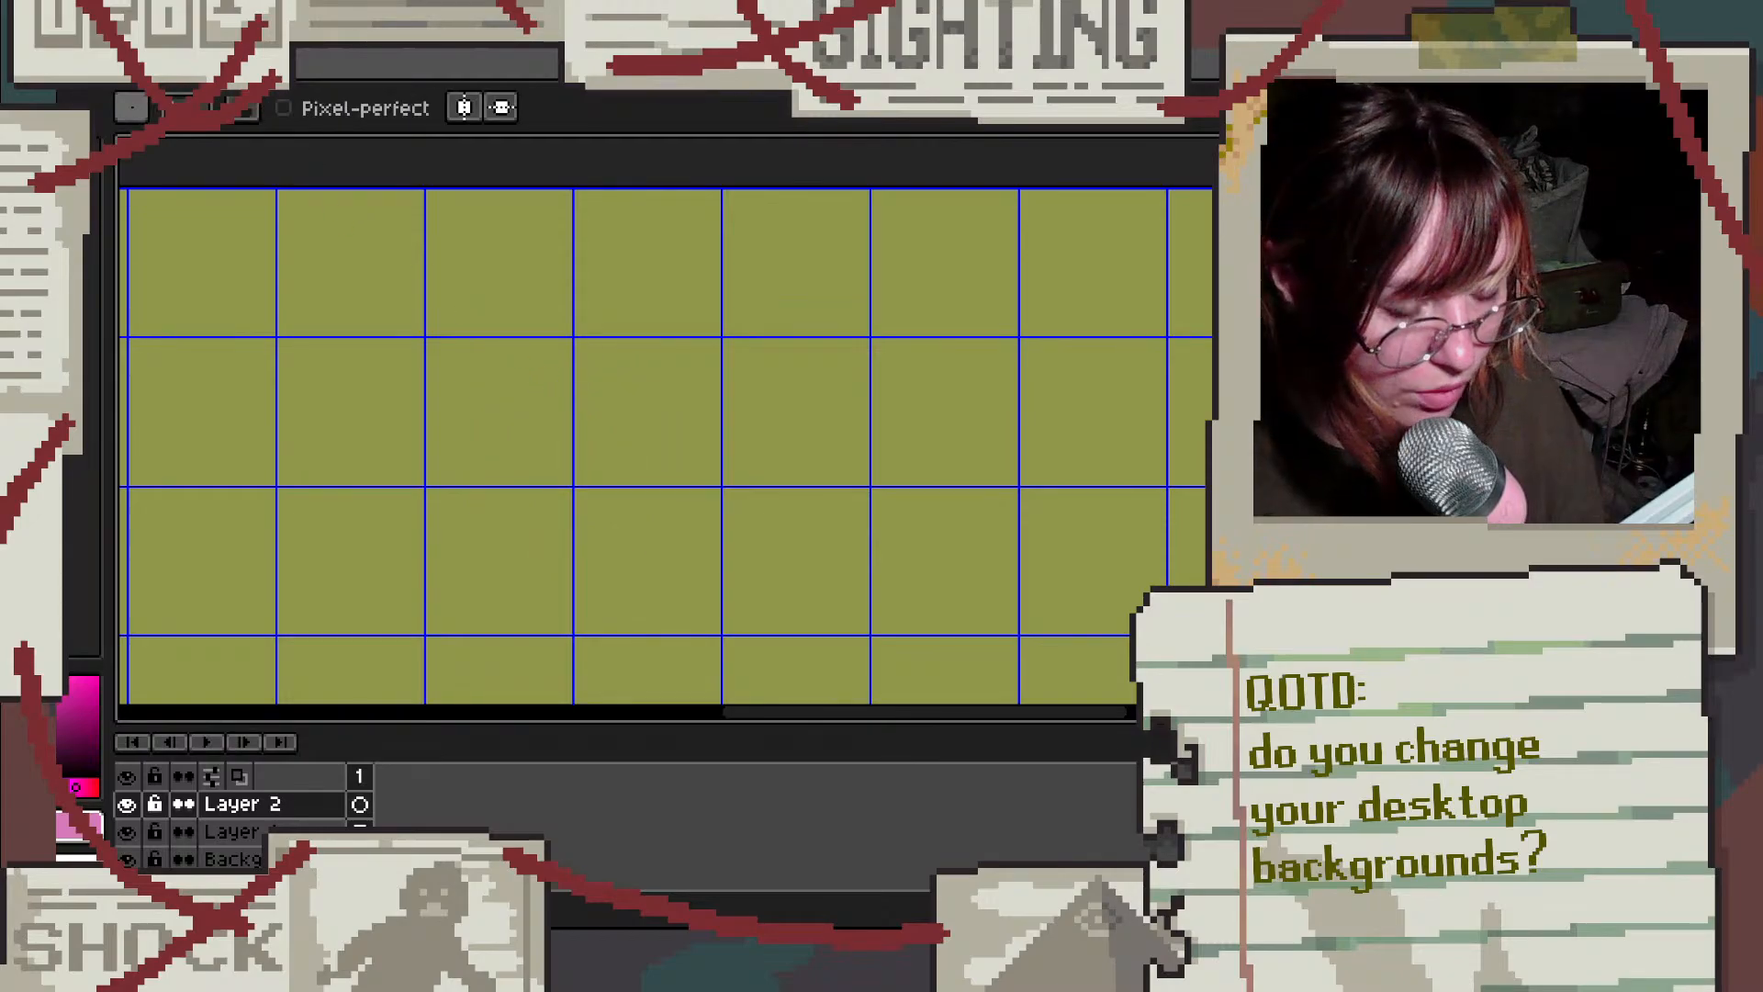
# Step: Set the grid to a width of 32 and a height of 32
pyautogui.click(367, 49)
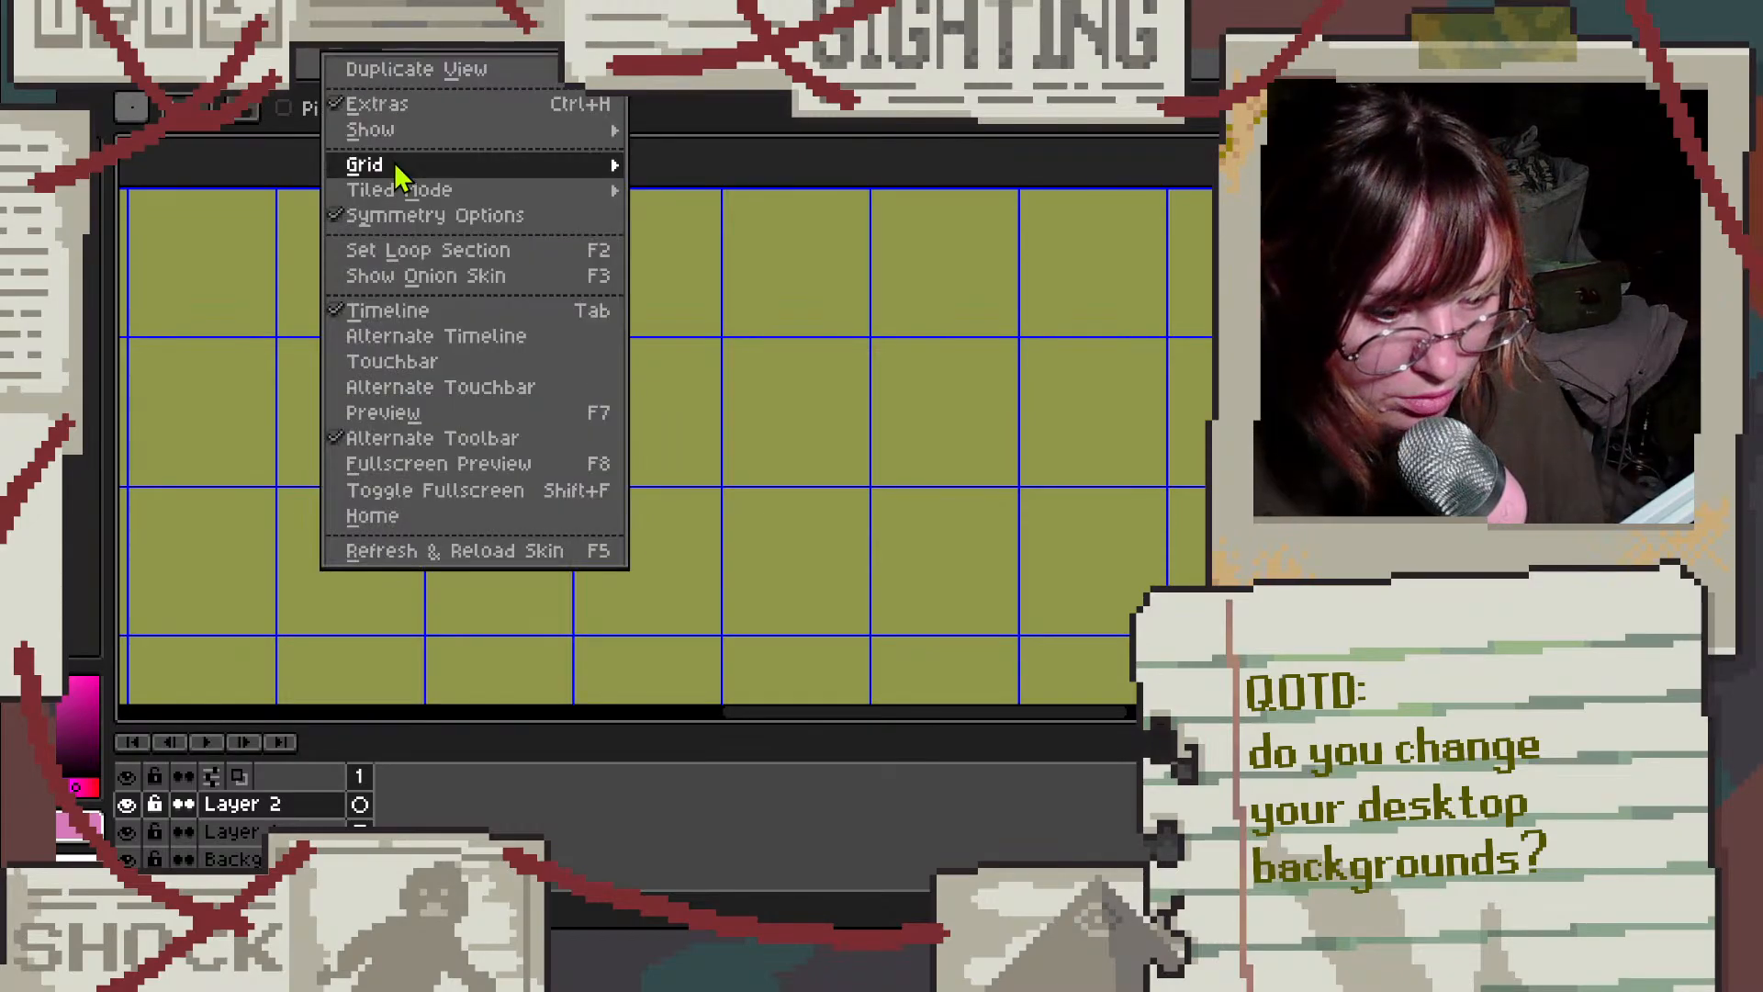
pyautogui.moveTo(455, 169)
pyautogui.click(763, 167)
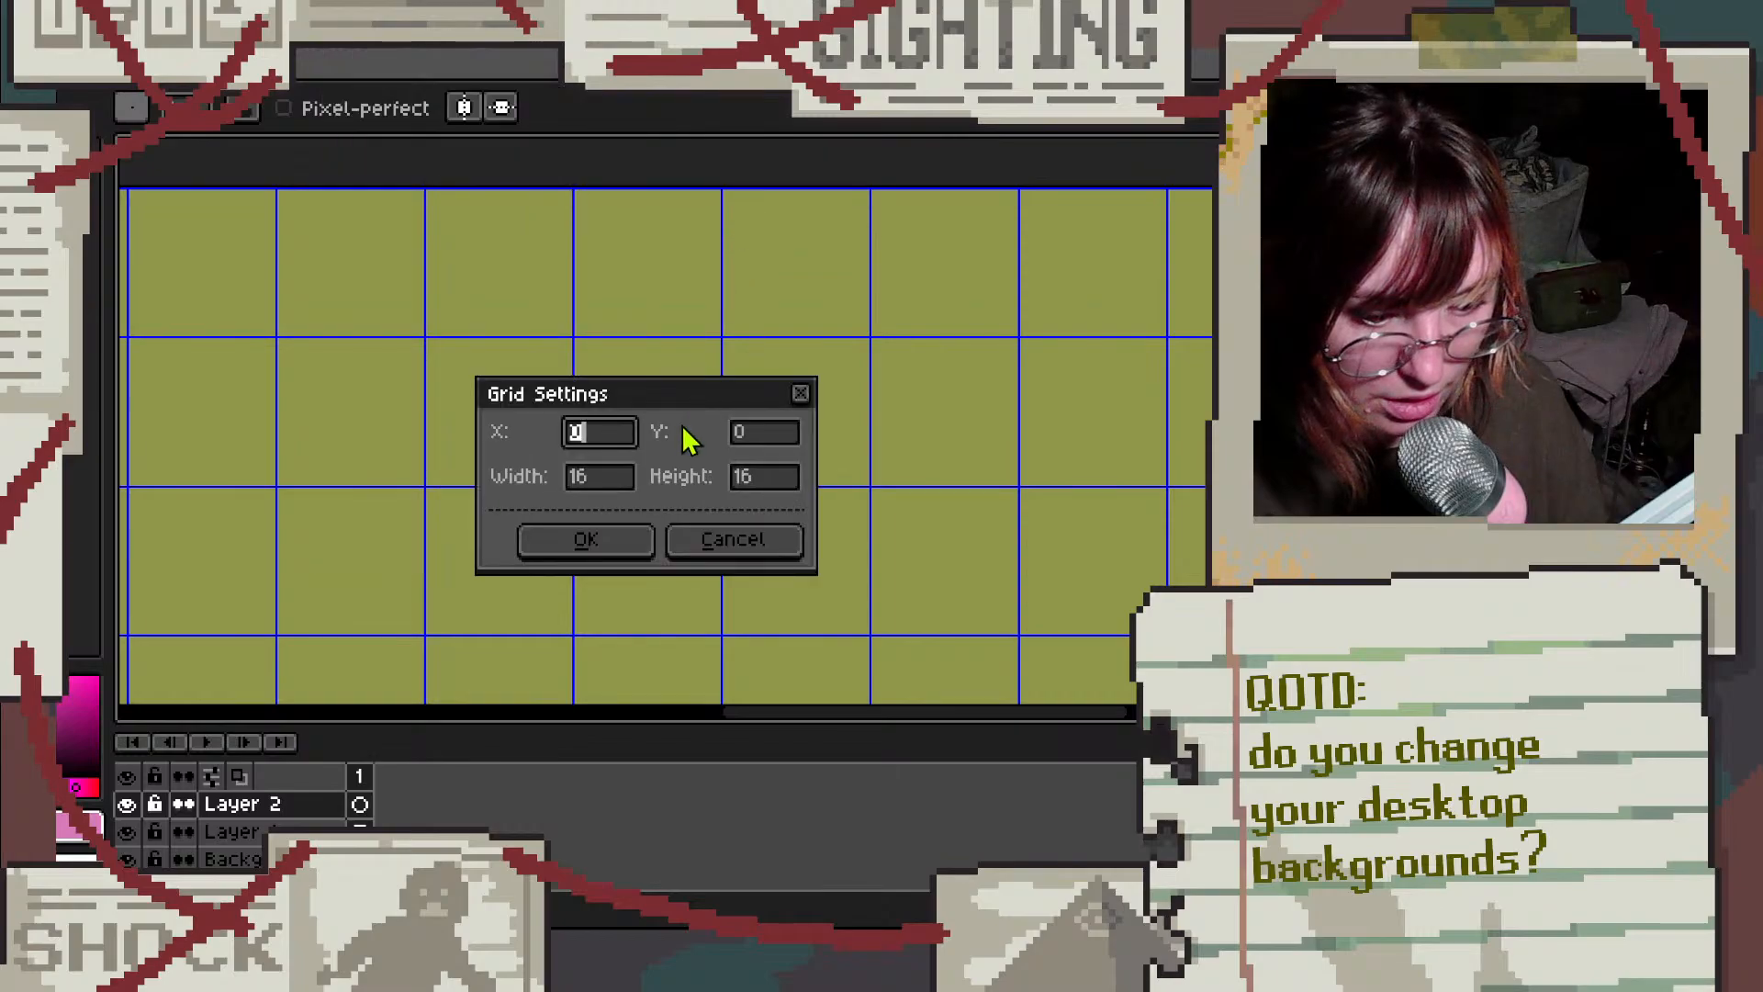
pyautogui.click(593, 476)
pyautogui.write('32')
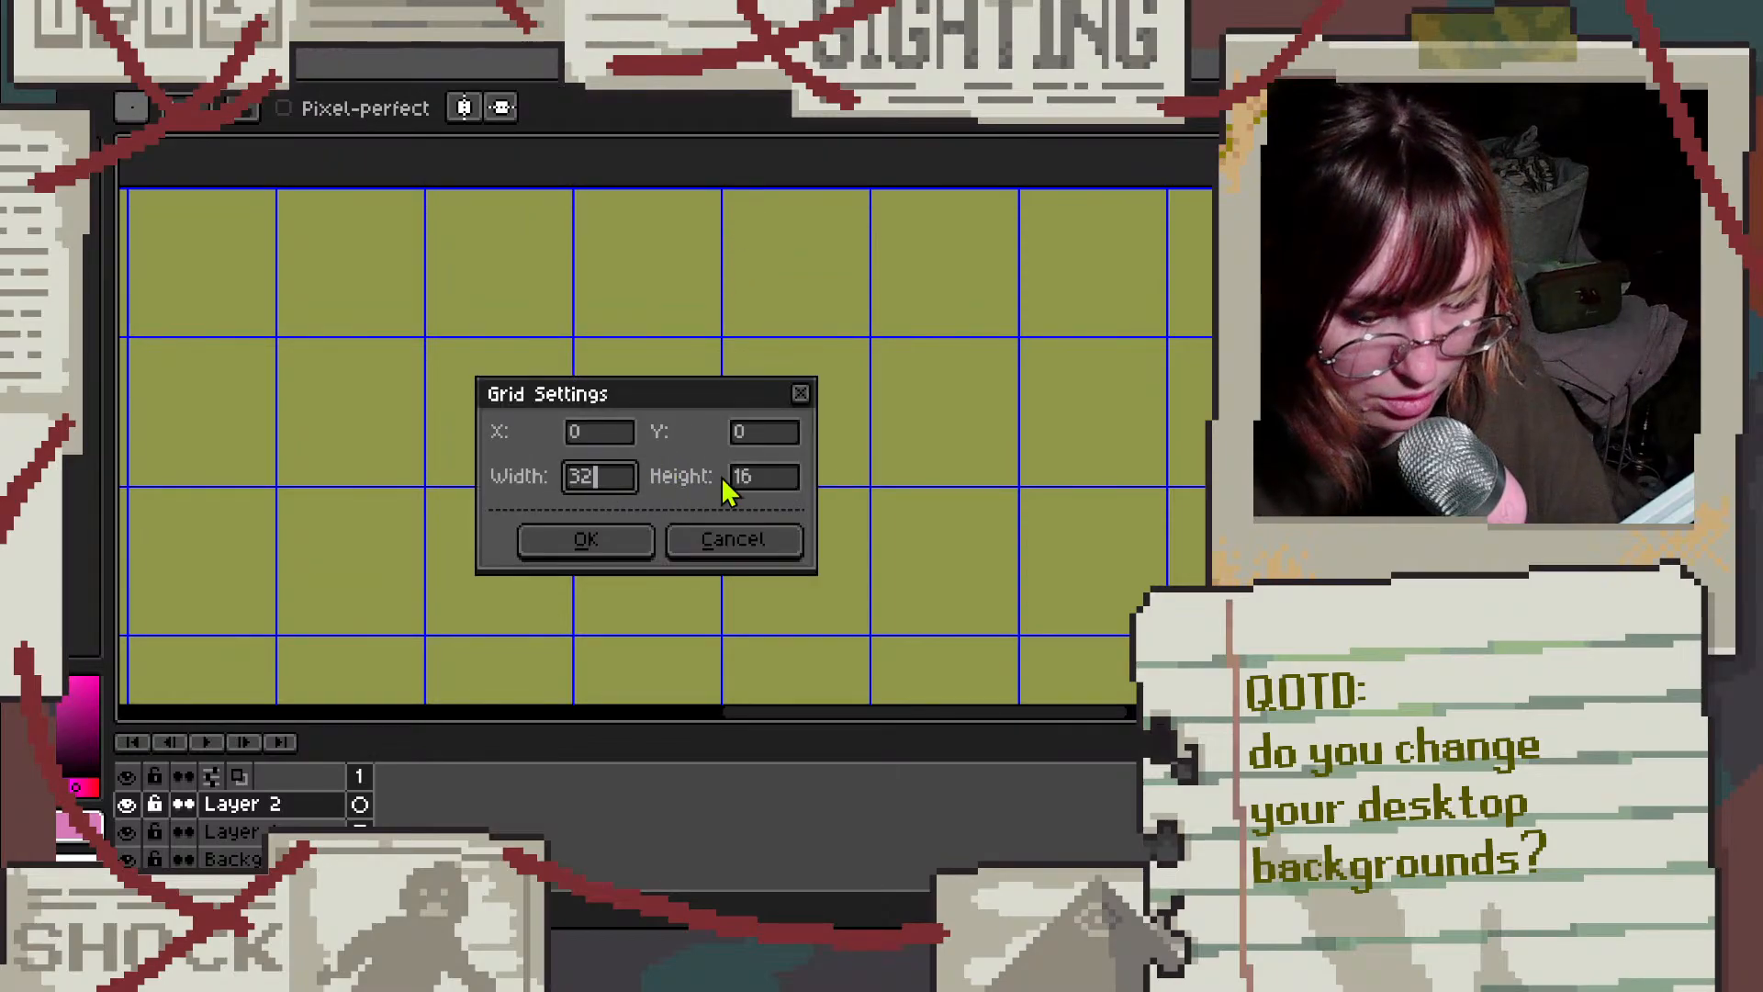
pyautogui.click(762, 476)
pyautogui.write('32')
pyautogui.click(588, 539)
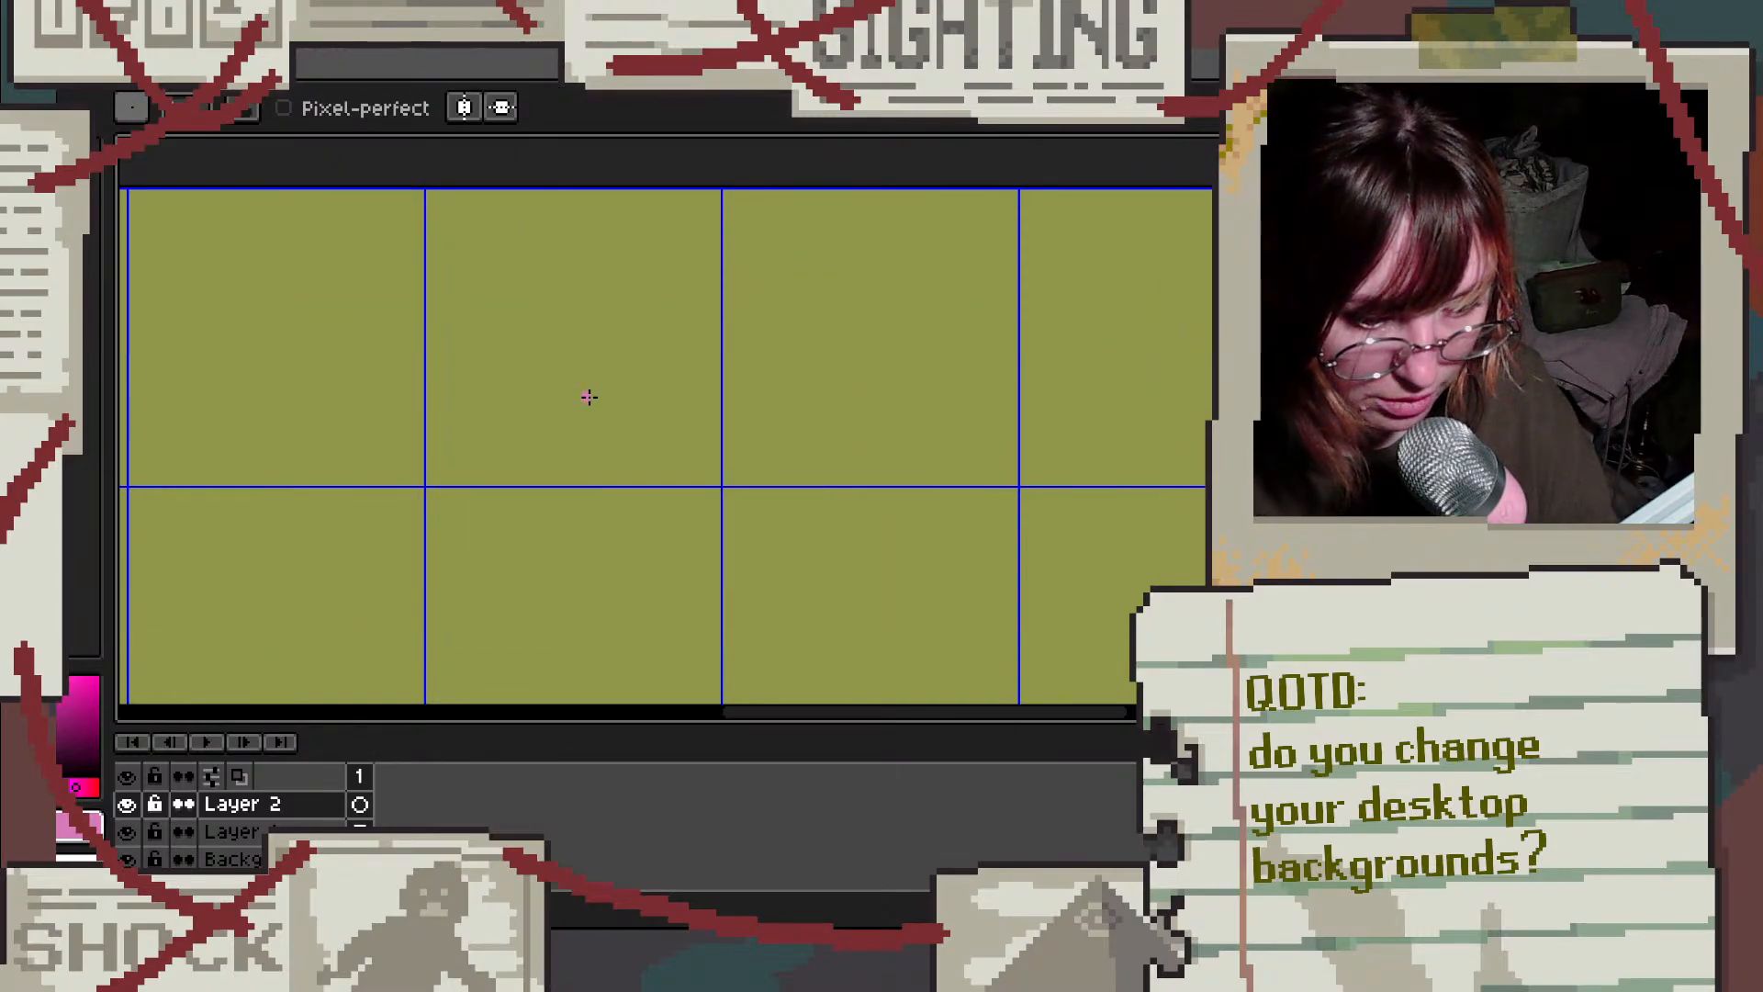
pyautogui.scroll(-5, 588, 397)
pyautogui.scroll(6, 566, 432)
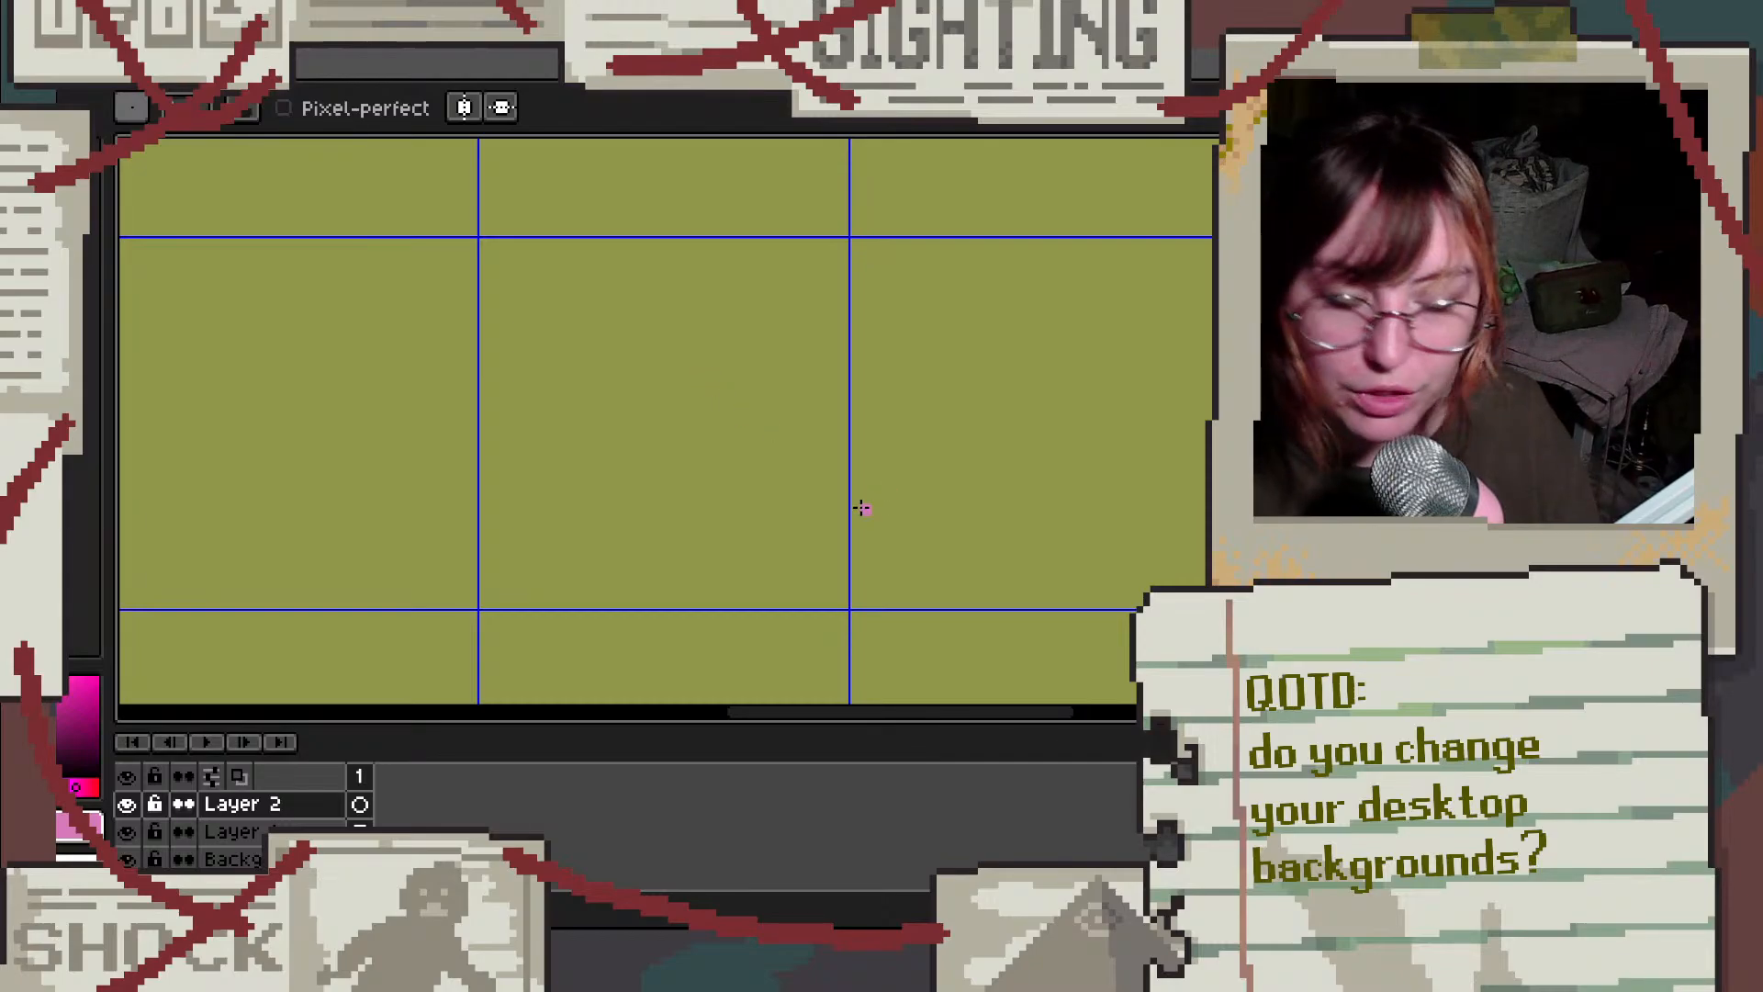
pyautogui.scroll(1, 850, 500)
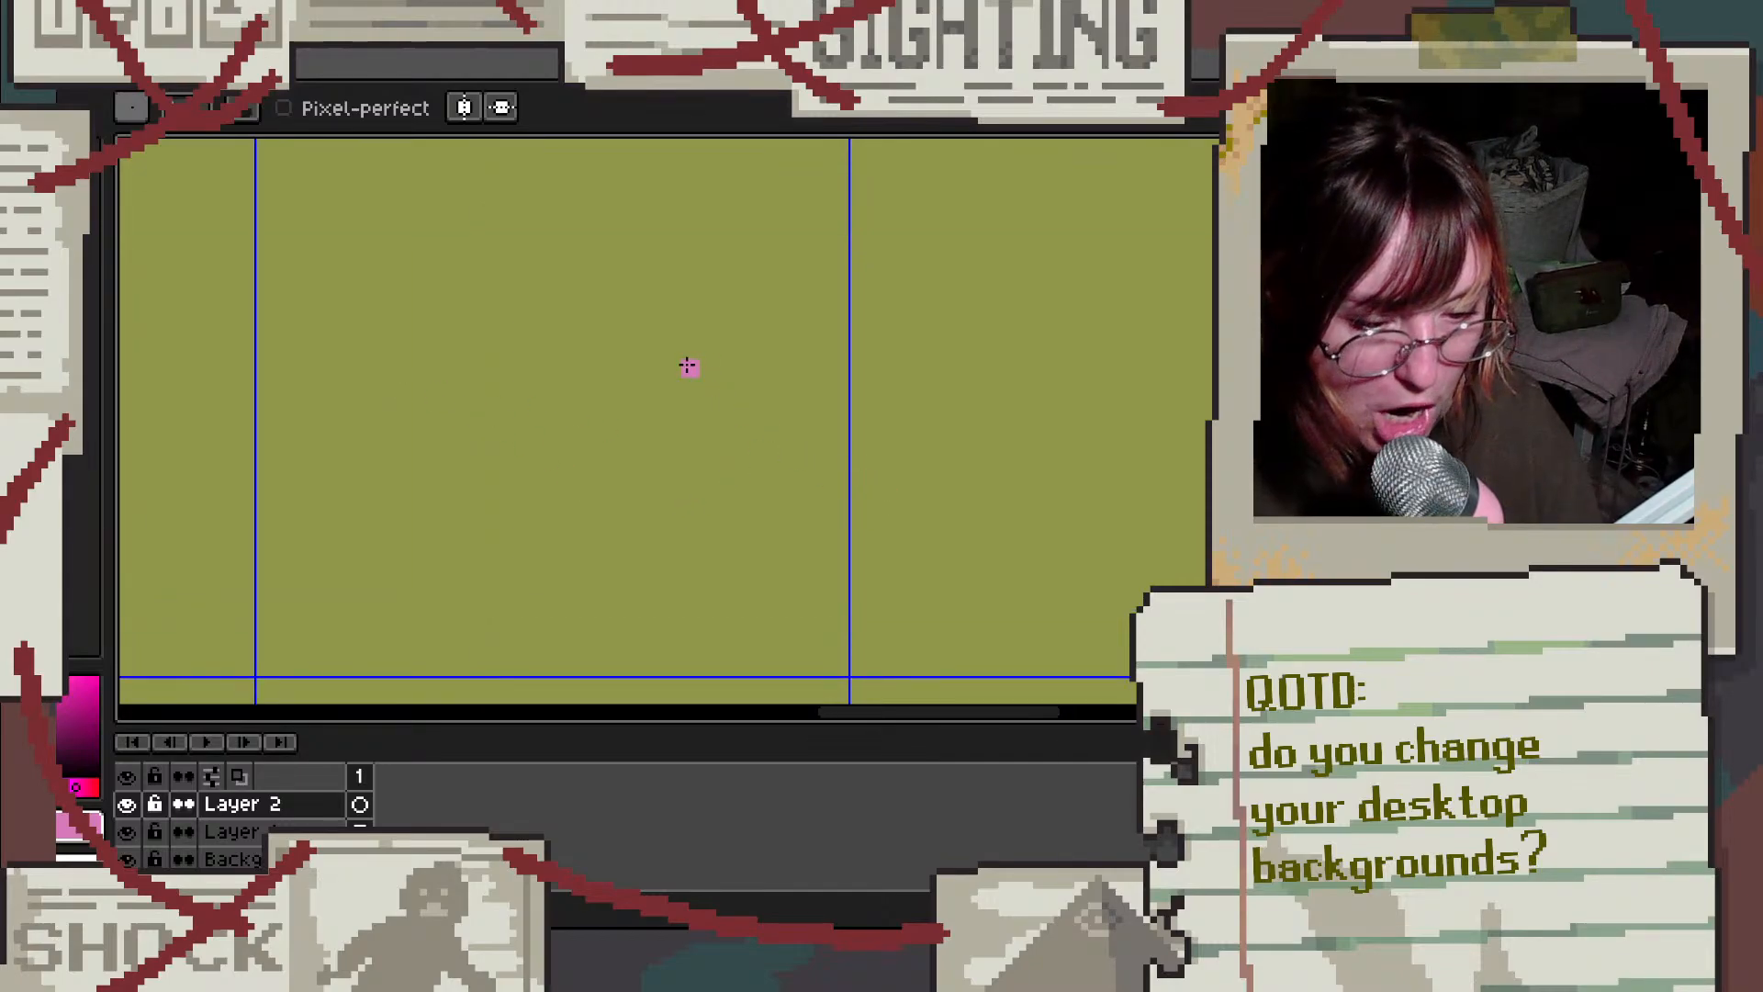
pyautogui.scroll(-2, 684, 349)
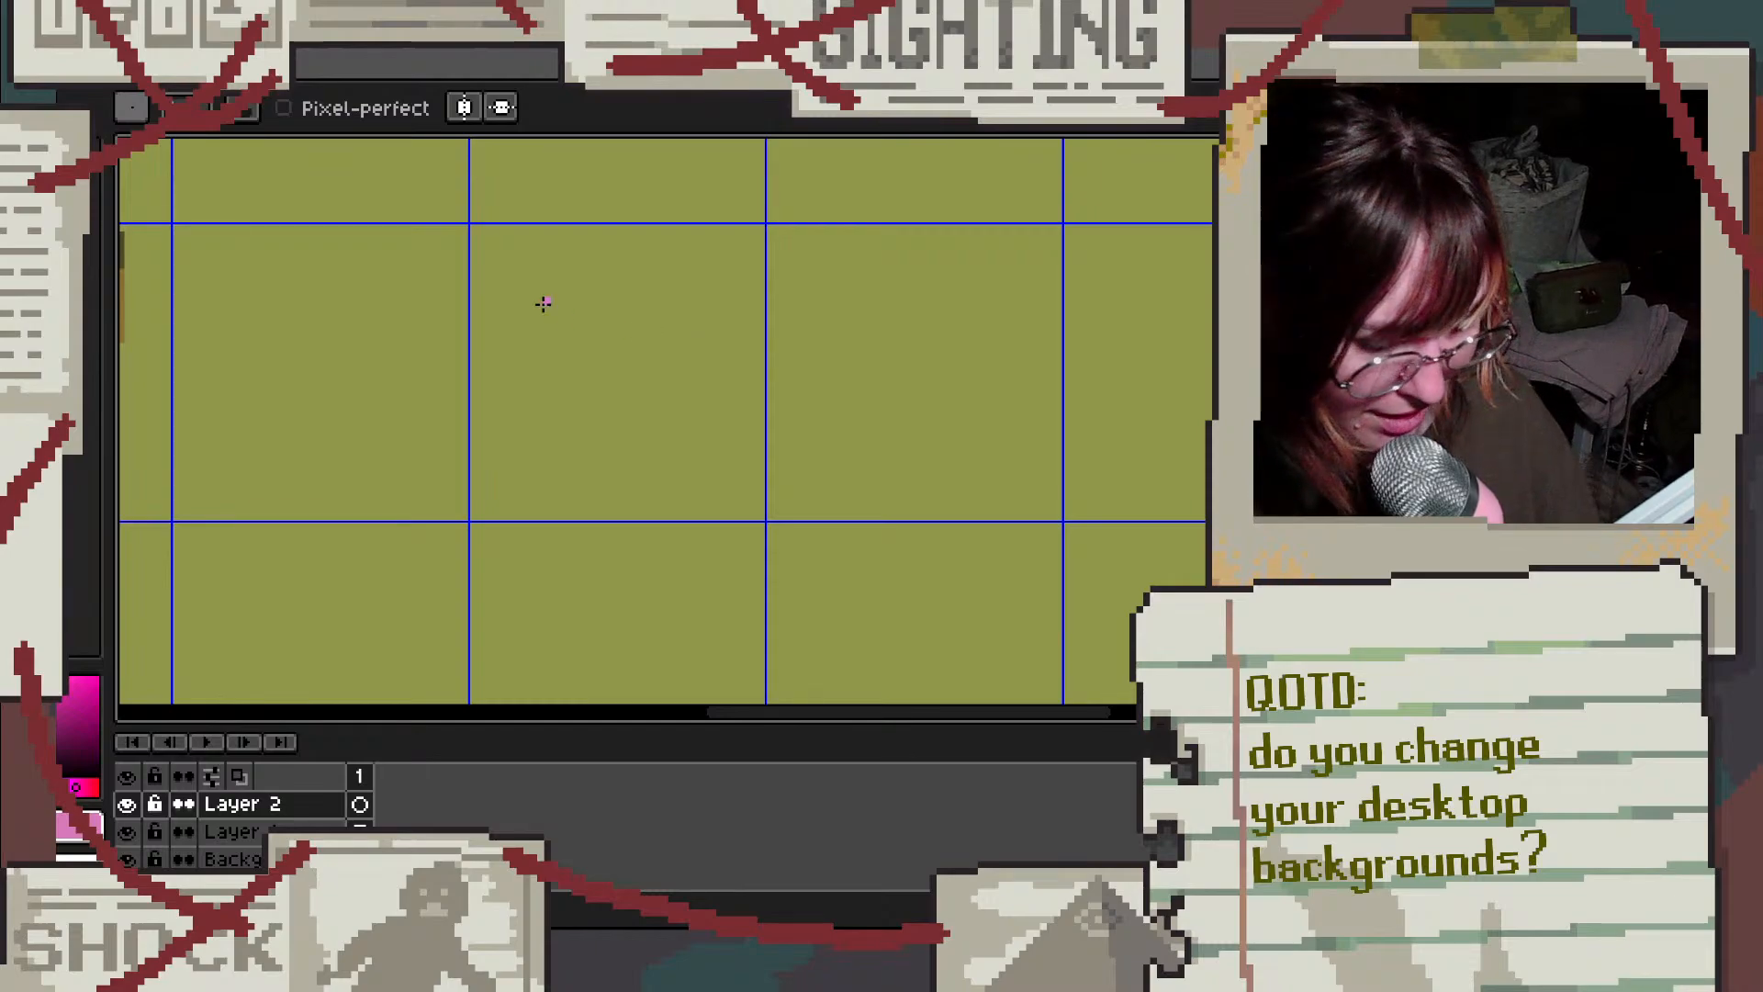
pyautogui.scroll(2, 536, 244)
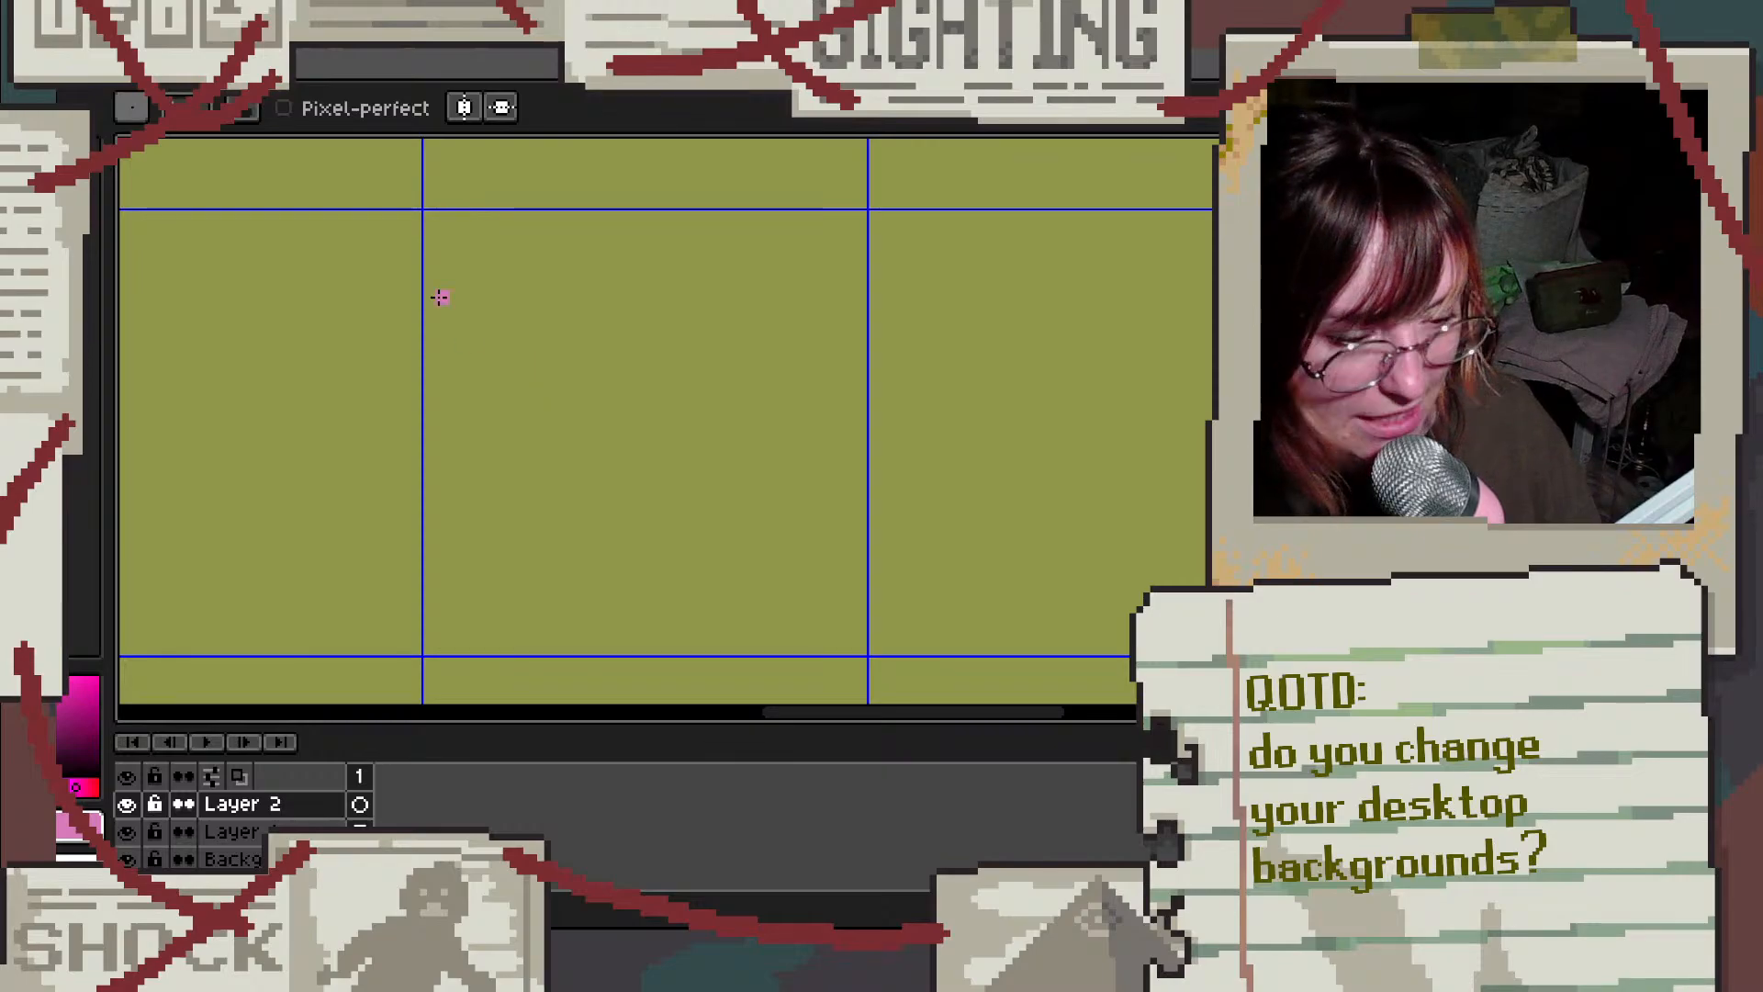
pyautogui.scroll(1, 515, 303)
pyautogui.scroll(-2, 529, 239)
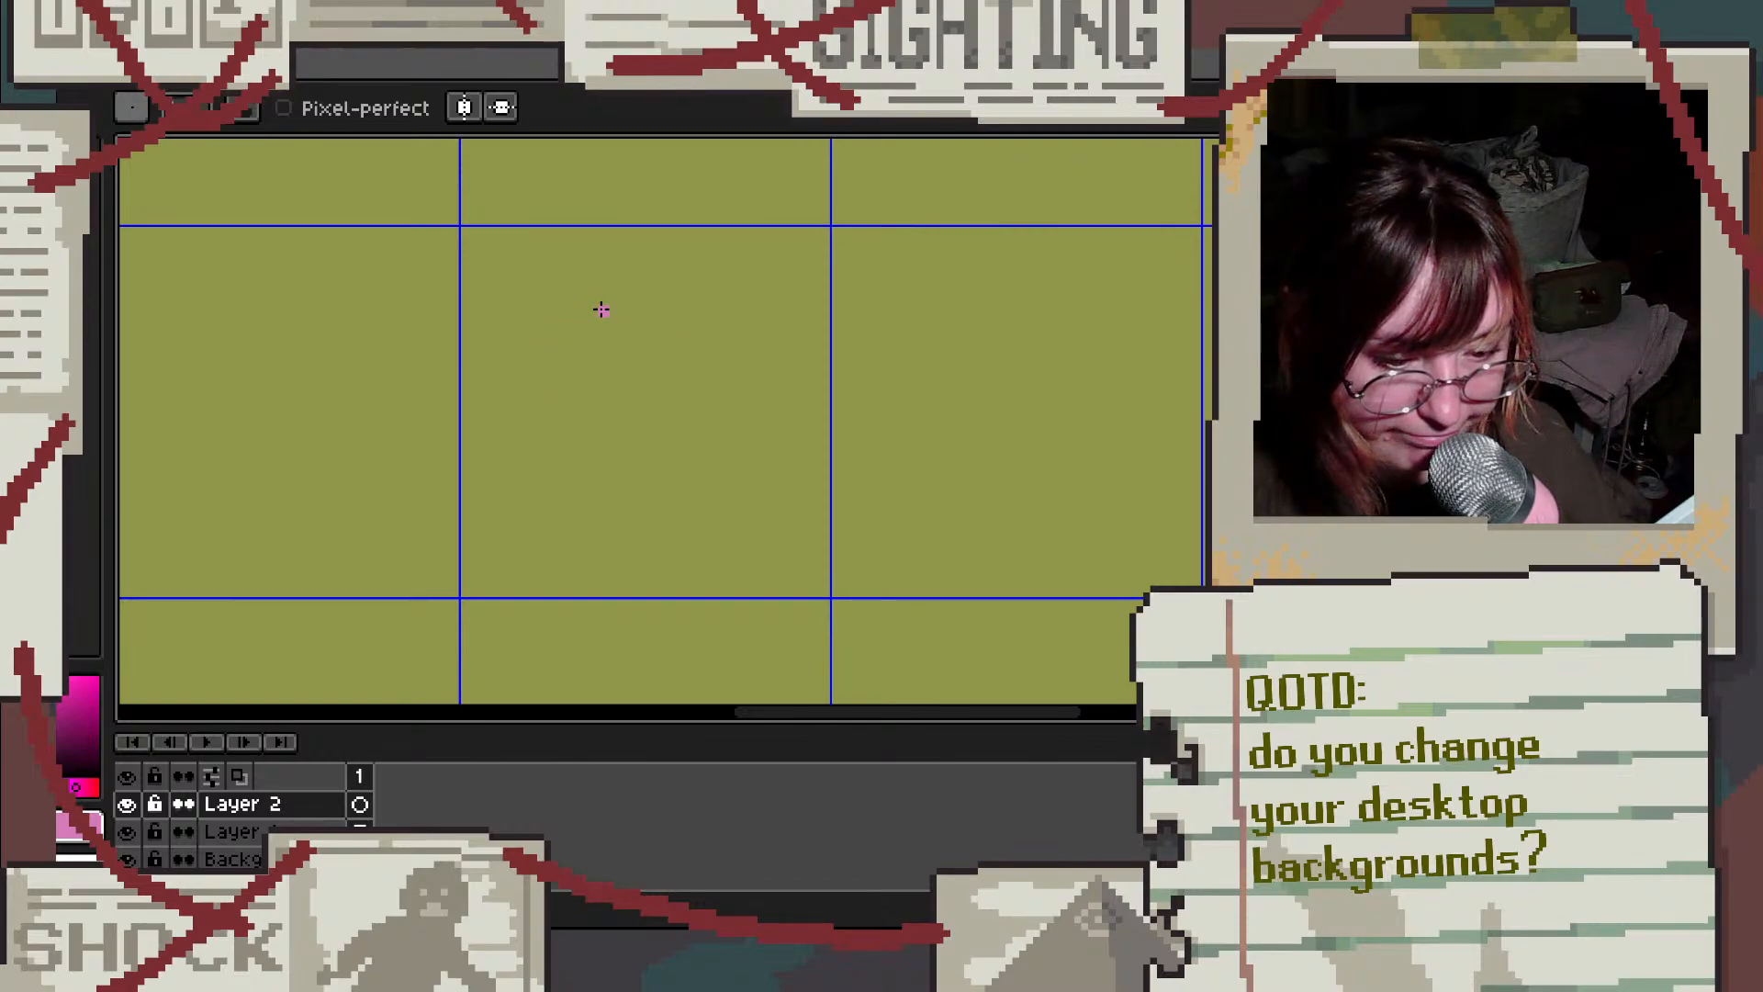
pyautogui.scroll(1, 634, 321)
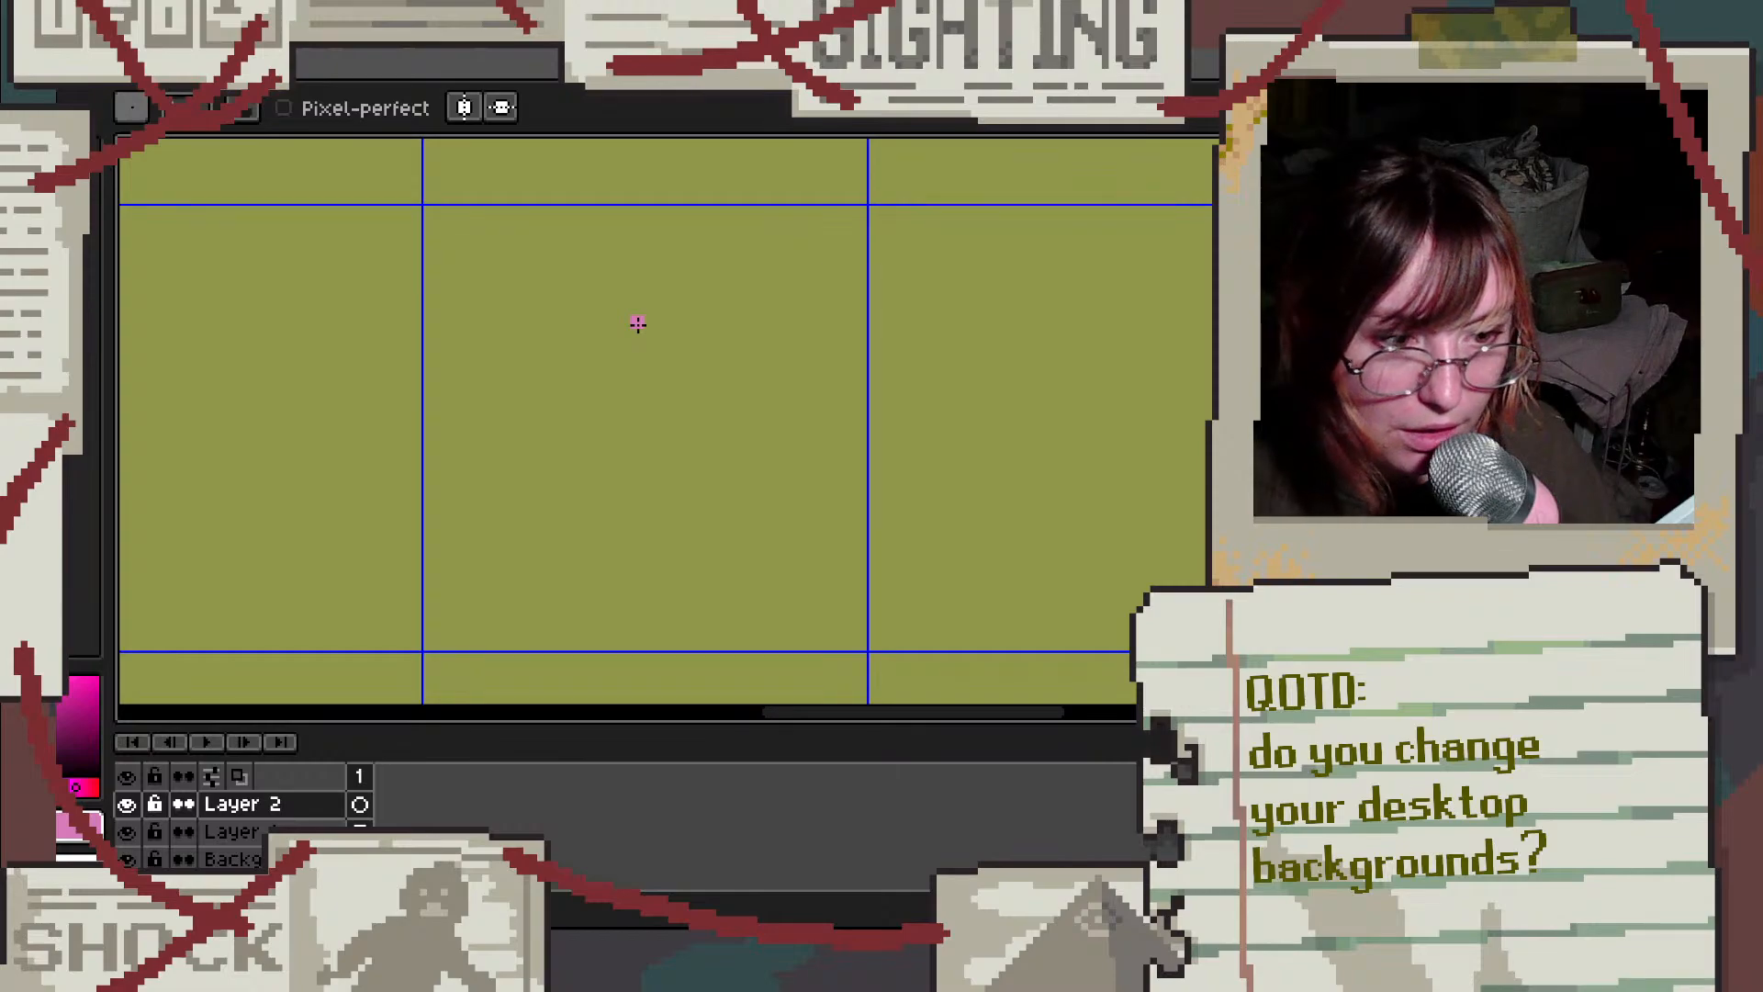
pyautogui.scroll(1, 637, 322)
pyautogui.press('XF86AudioRaiseVolume')
pyautogui.press('XF86AudioRaiseVolume')
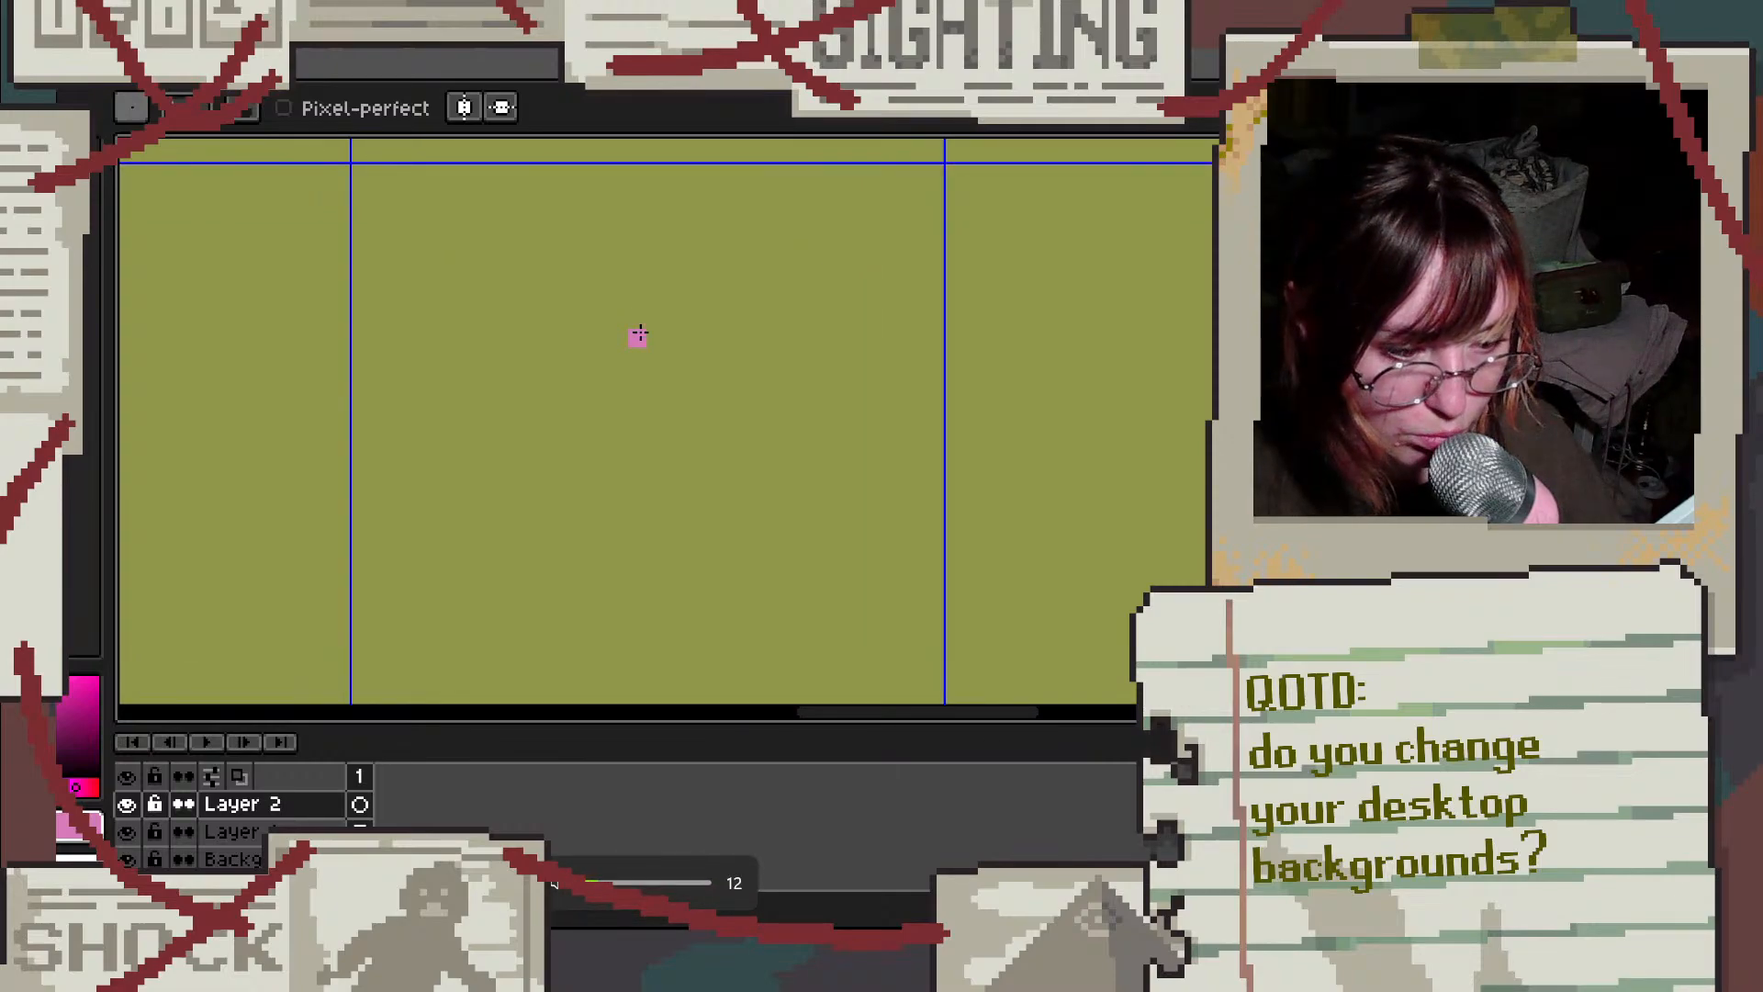
# Step: Draw a closed pink pig outline within one grid cell on Layer 2, with a pointed ear, snout, front leg and hind foot
pyautogui.scroll(-1, 637, 328)
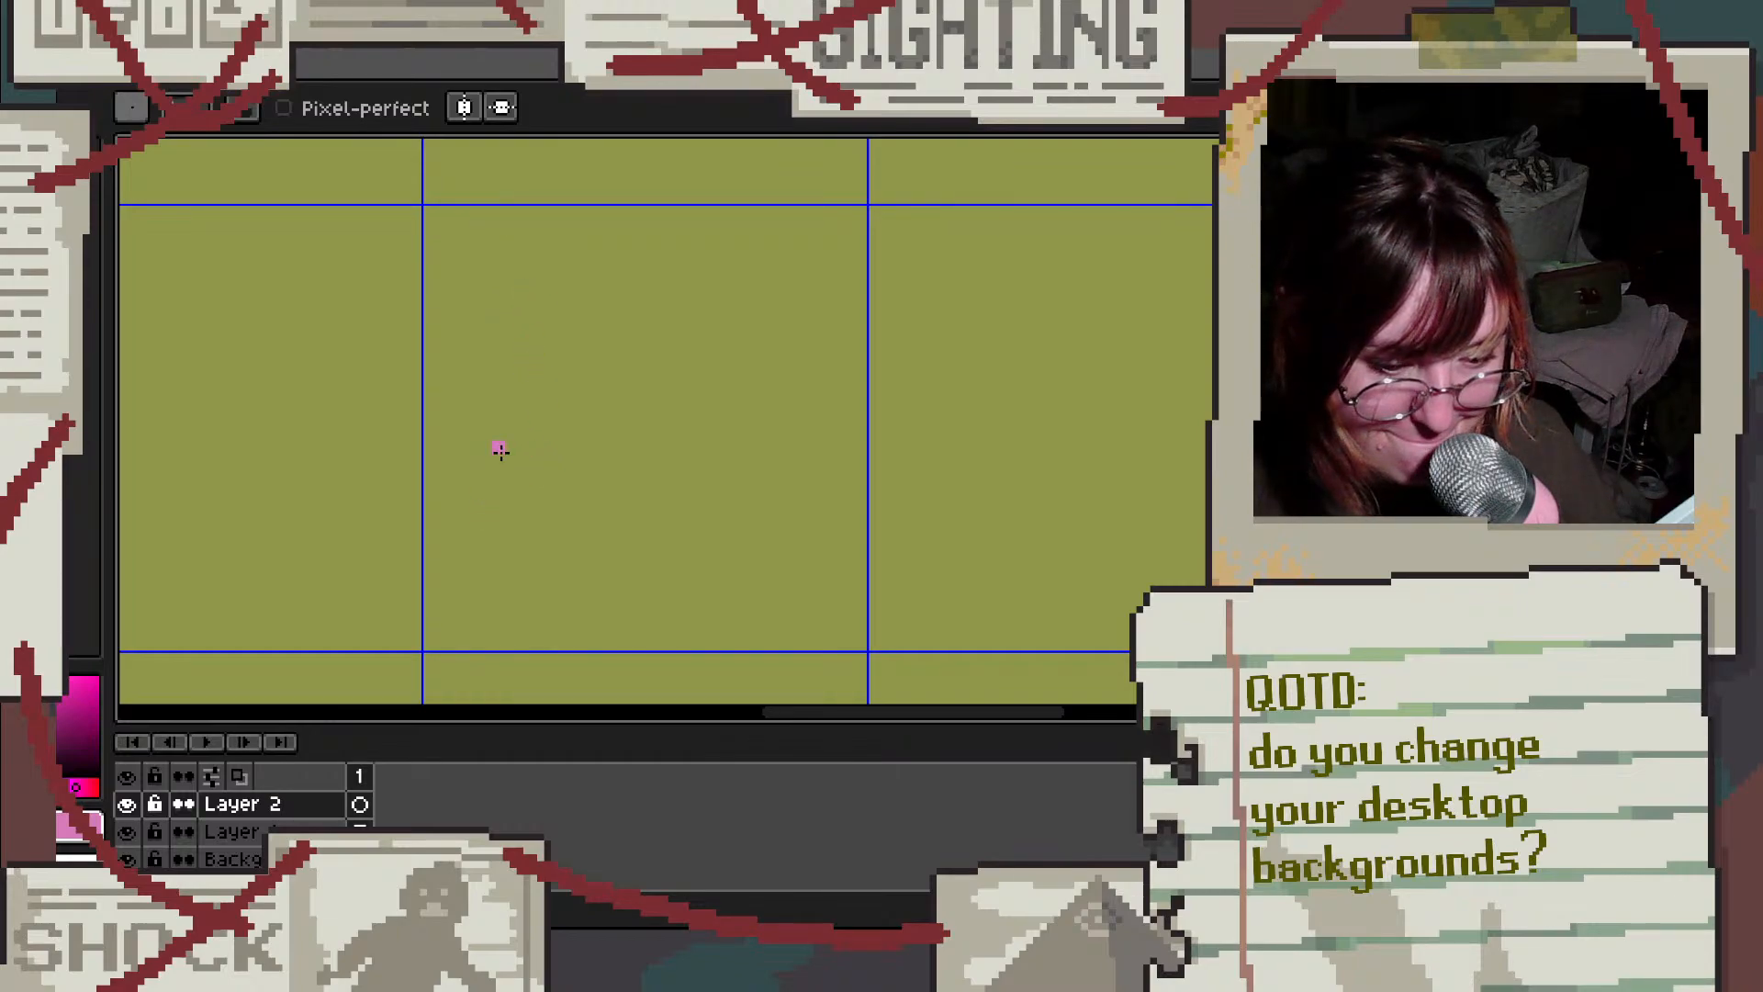
pyautogui.moveTo(501, 448)
pyautogui.mouseDown()
pyautogui.moveTo(441, 444)
pyautogui.moveTo(486, 505)
pyautogui.mouseUp()
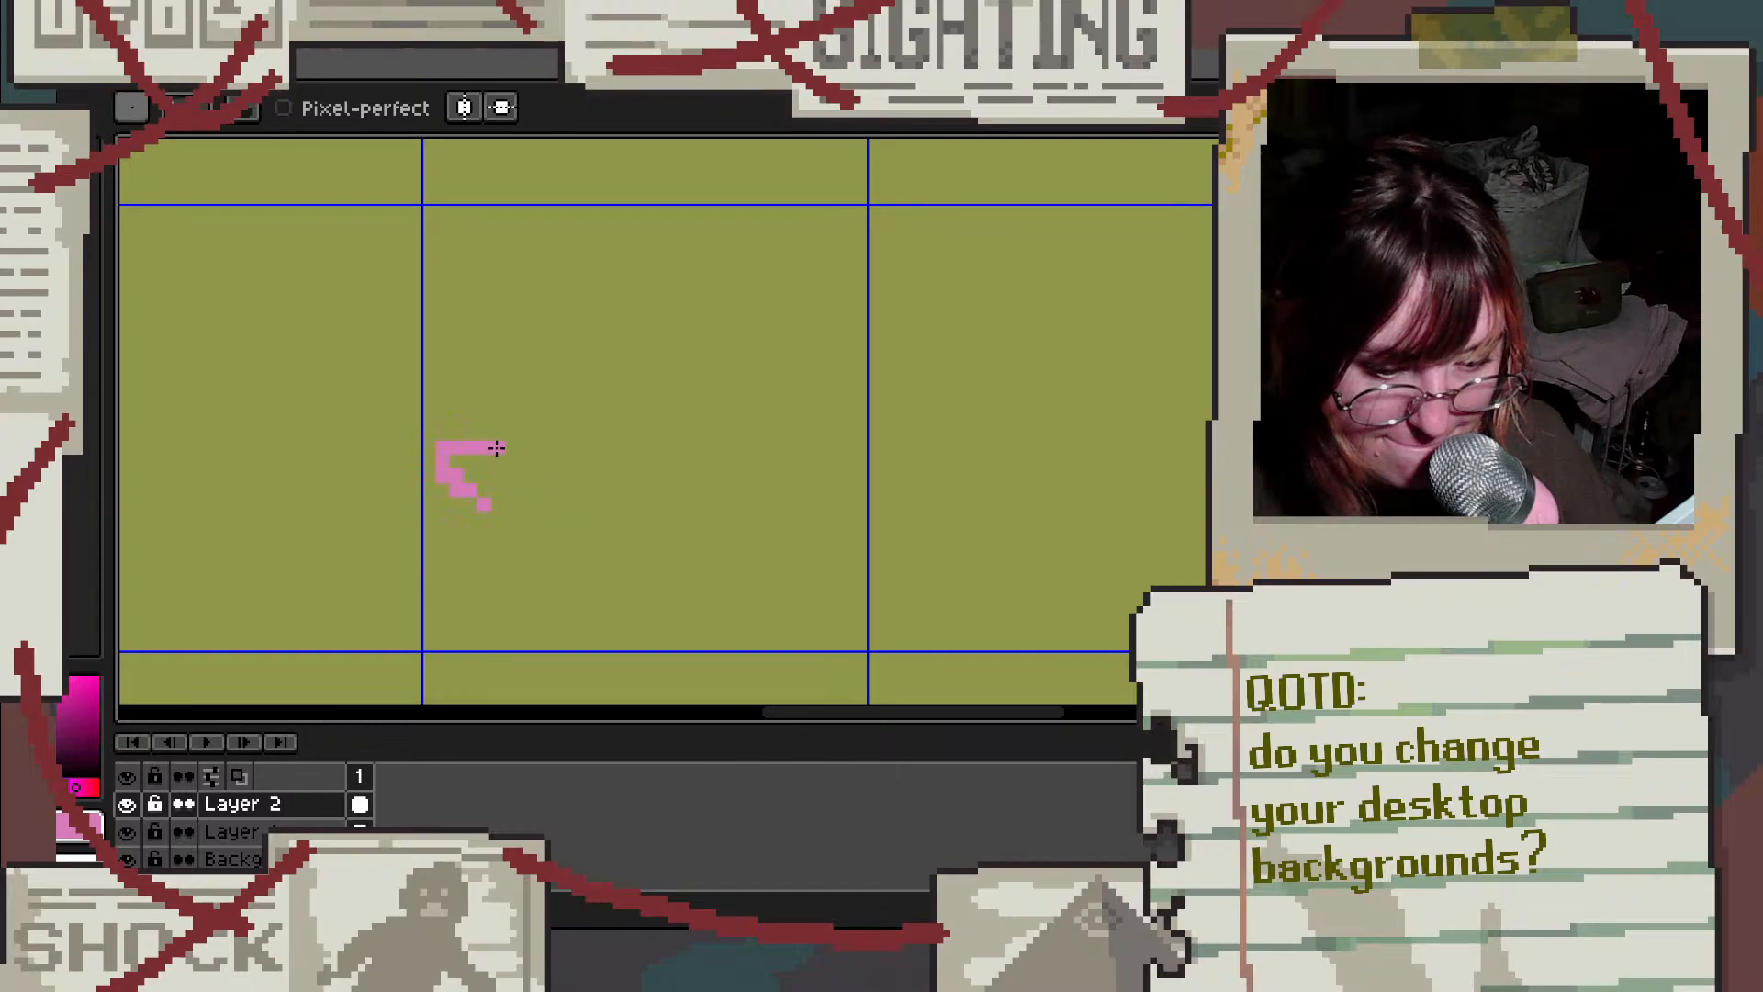
pyautogui.moveTo(511, 439)
pyautogui.mouseDown()
pyautogui.moveTo(545, 369)
pyautogui.moveTo(609, 336)
pyautogui.mouseUp()
pyautogui.moveTo(754, 317)
pyautogui.mouseDown()
pyautogui.moveTo(811, 335)
pyautogui.moveTo(835, 391)
pyautogui.mouseUp()
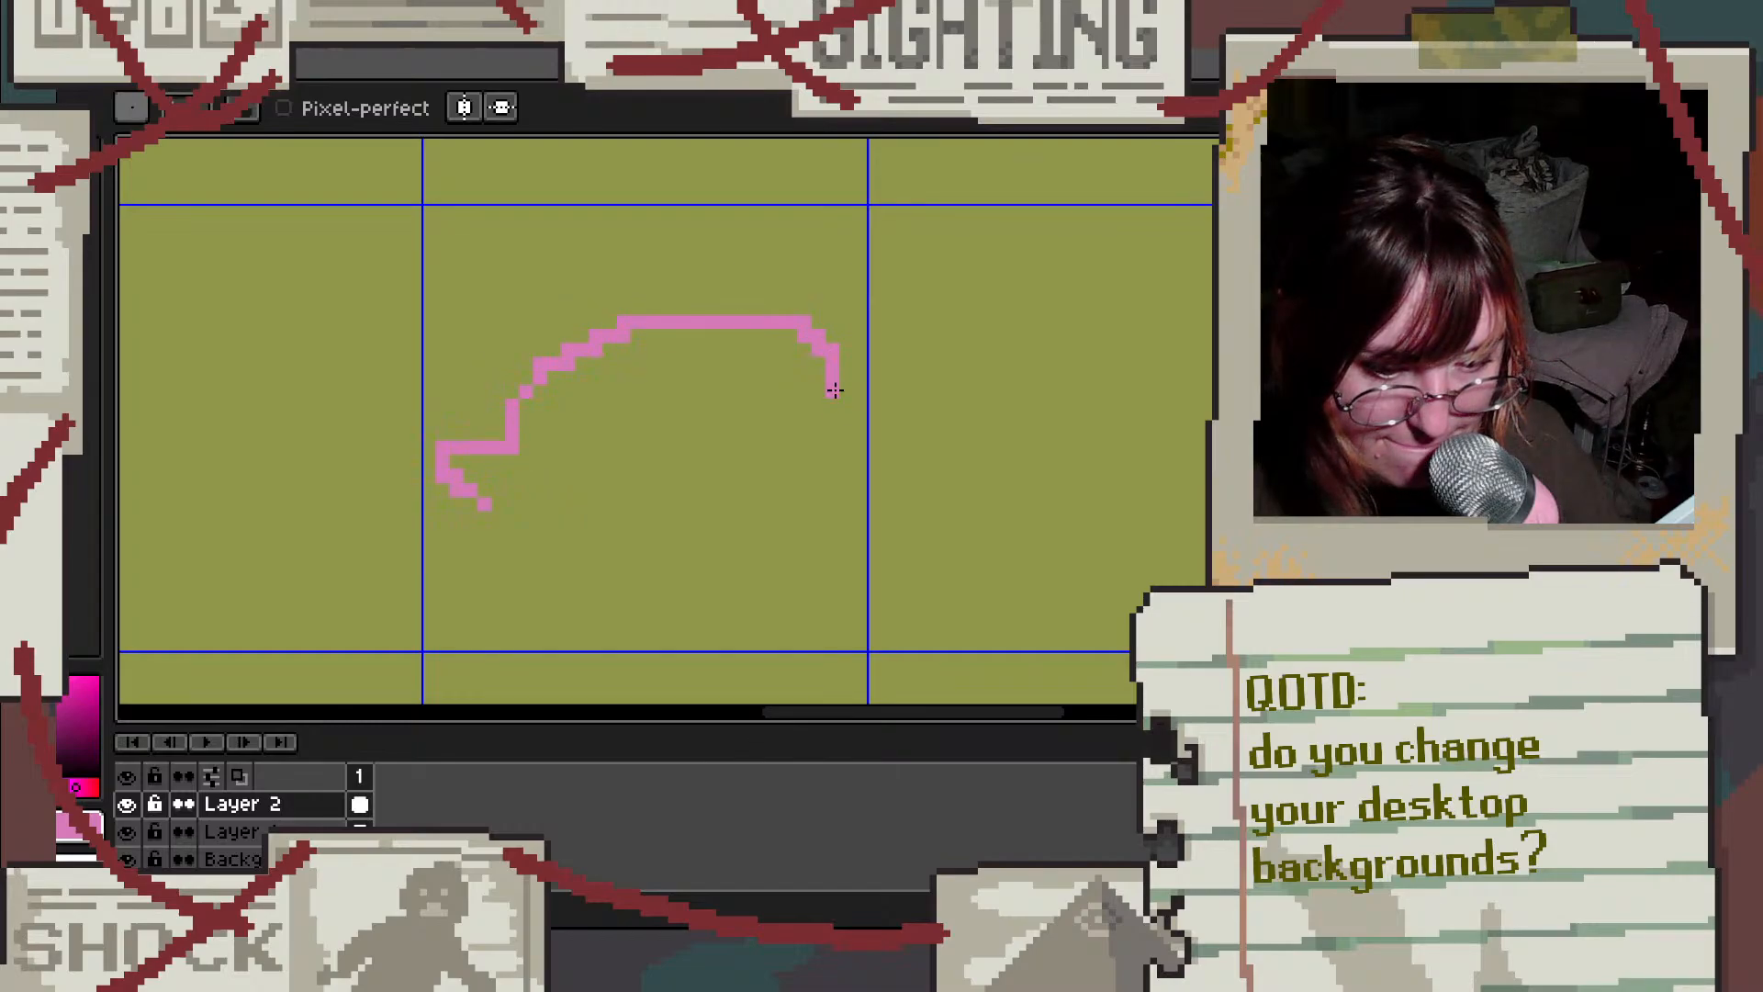
pyautogui.moveTo(820, 497); pyautogui.dragTo(803, 521)
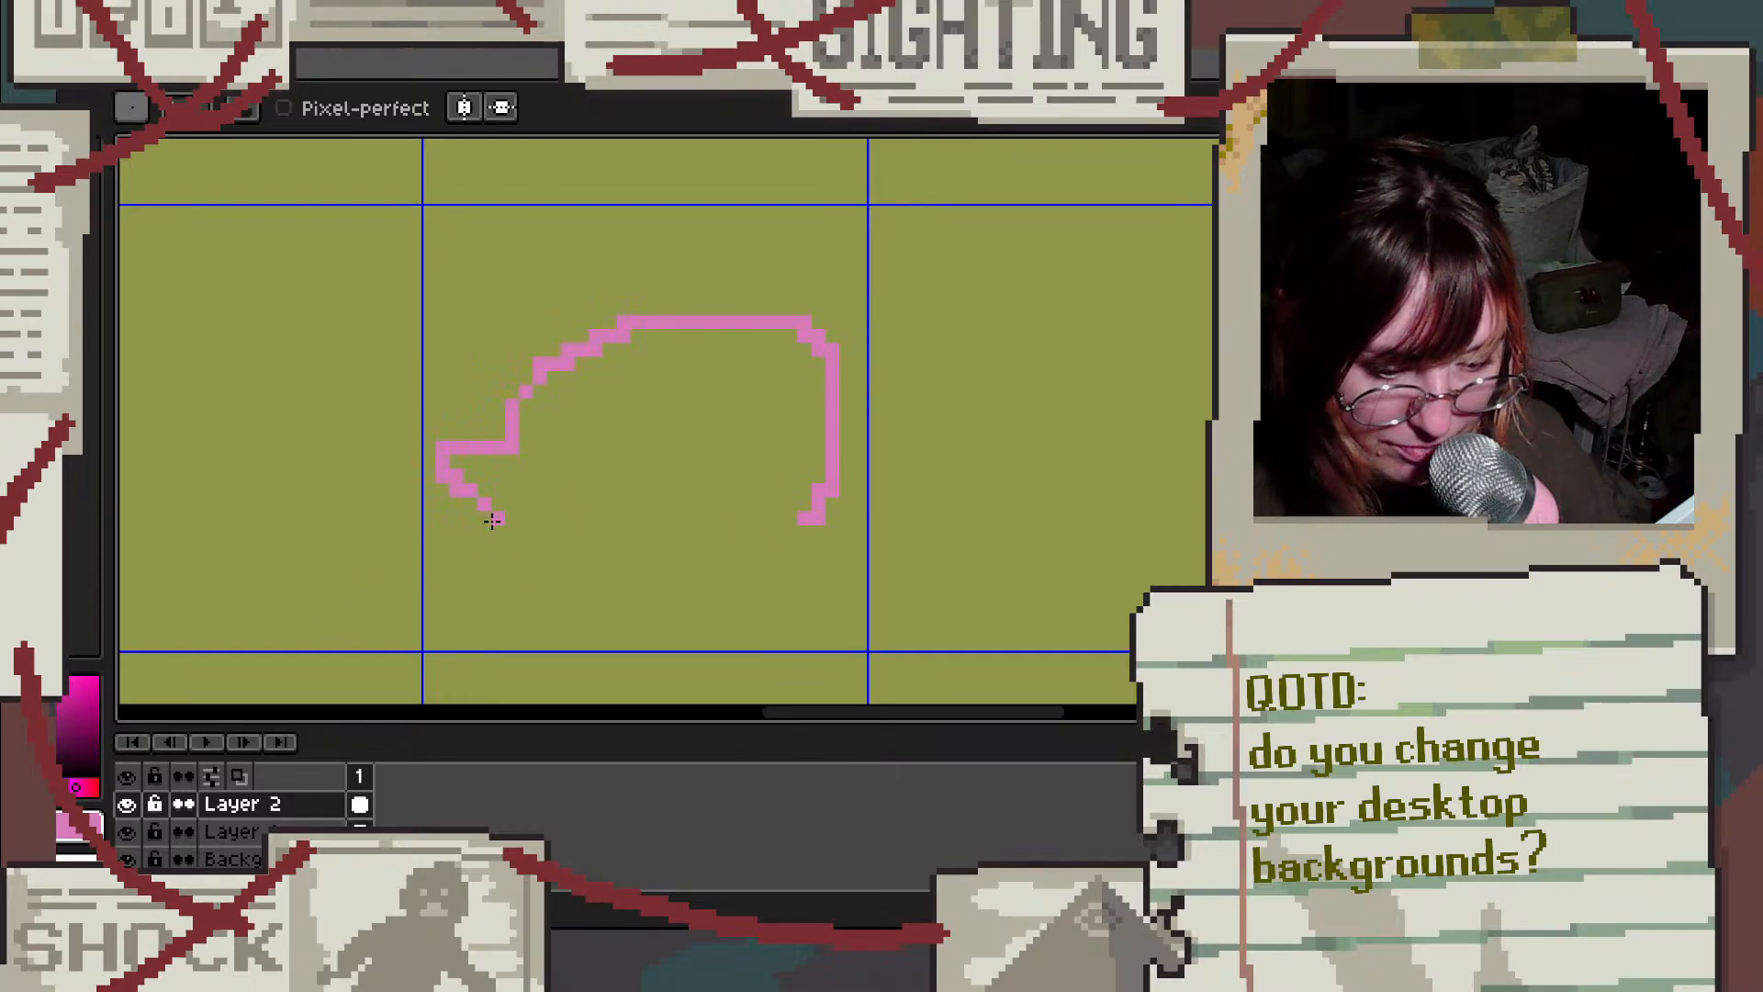
pyautogui.moveTo(485, 516)
pyautogui.mouseDown()
pyautogui.moveTo(456, 570)
pyautogui.moveTo(483, 590)
pyautogui.moveTo(535, 600)
pyautogui.moveTo(585, 564)
pyautogui.moveTo(612, 642)
pyautogui.moveTo(661, 606)
pyautogui.mouseUp()
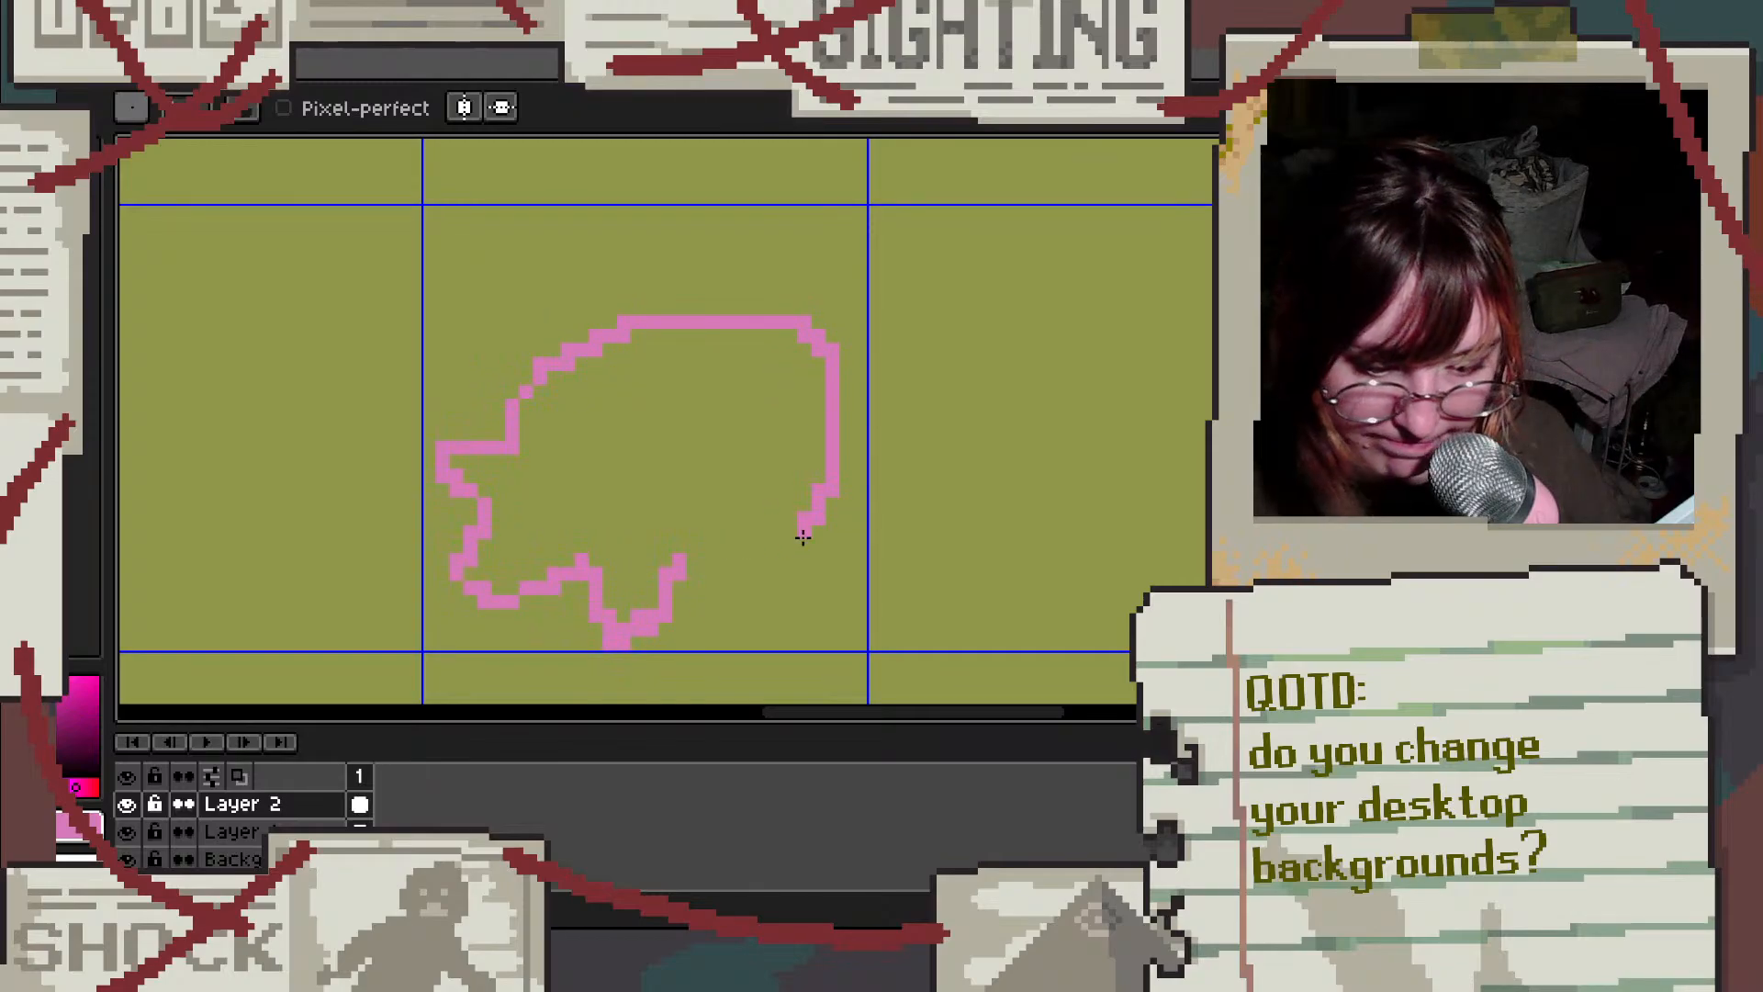
pyautogui.moveTo(807, 524); pyautogui.dragTo(680, 565)
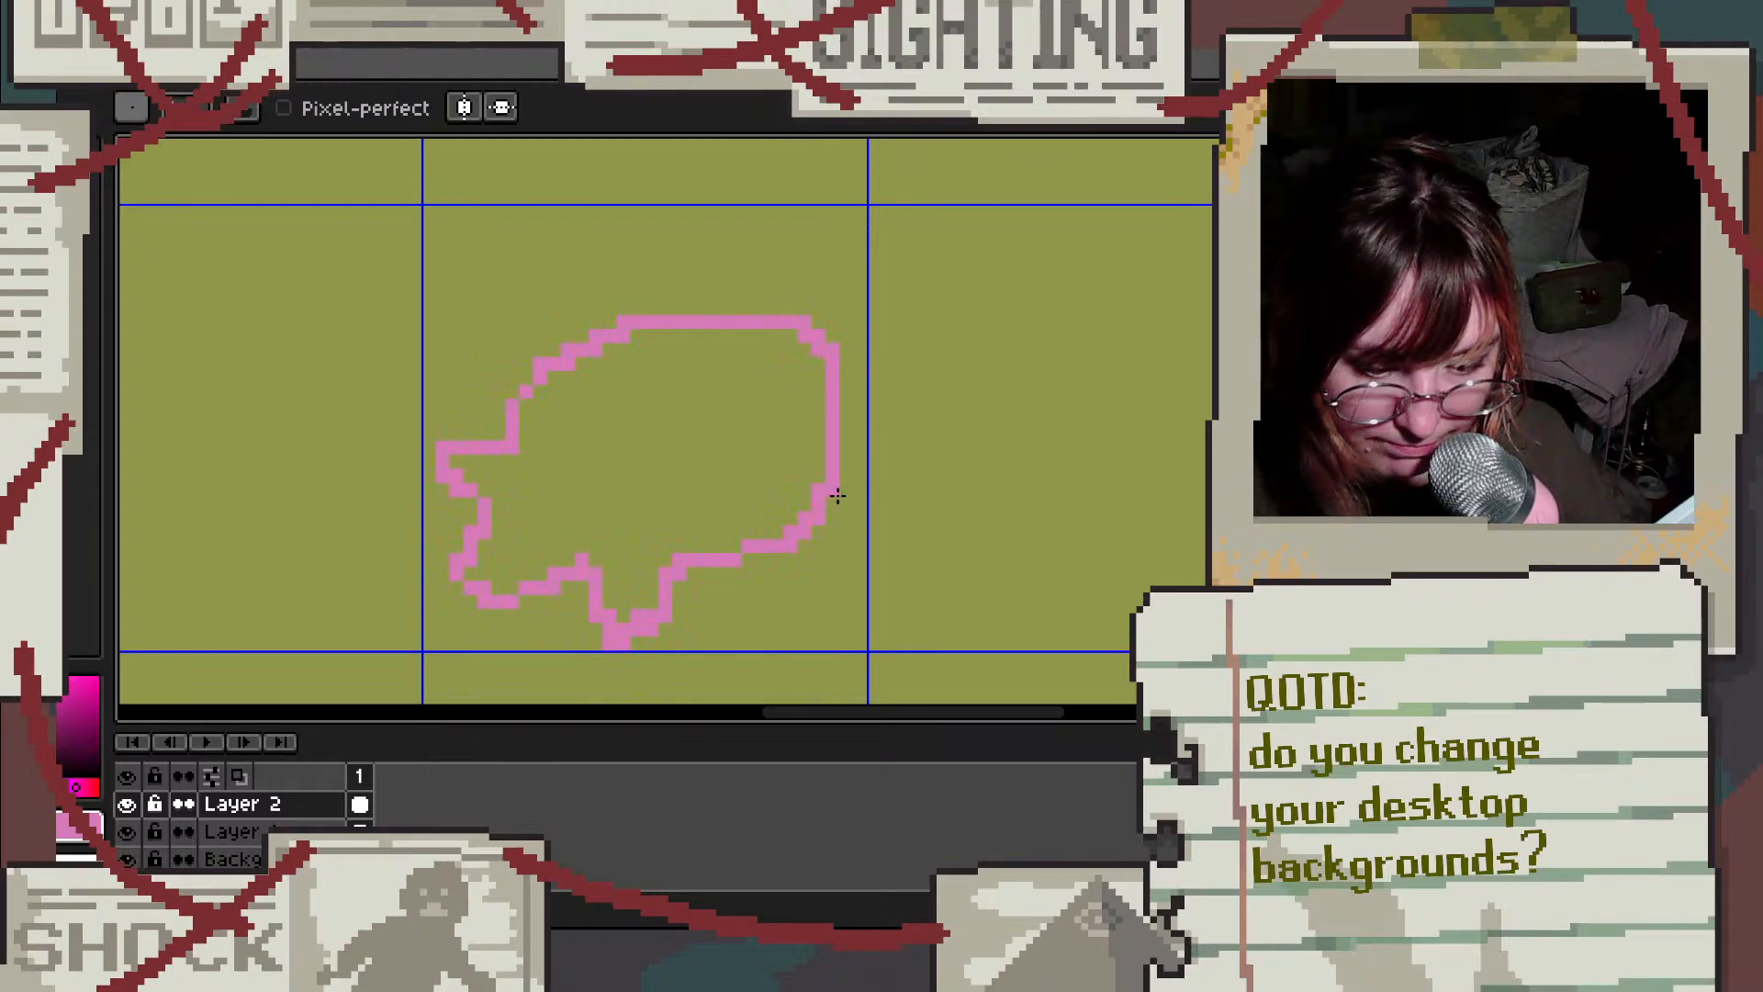
pyautogui.moveTo(837, 496)
pyautogui.mouseDown()
pyautogui.moveTo(850, 579)
pyautogui.moveTo(807, 549)
pyautogui.mouseUp()
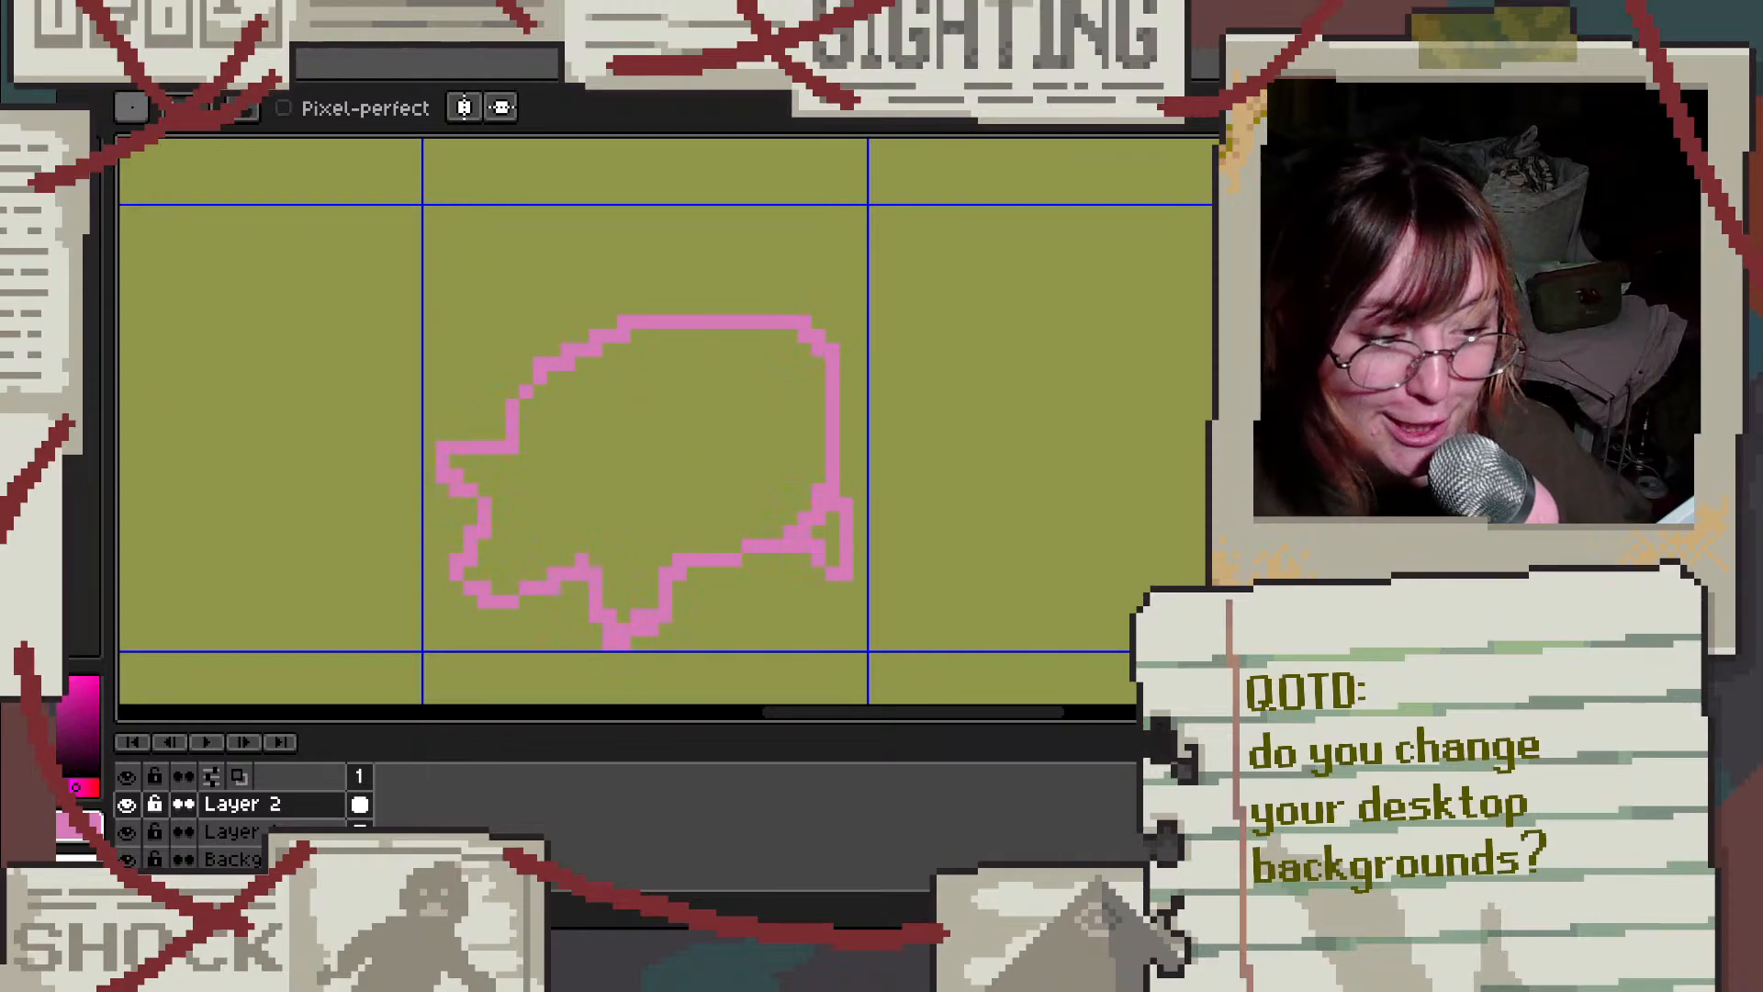
# Step: Fill the whole pig silhouette with light pink and draw a curly tail above its rump
pyautogui.press('g')
pyautogui.click(679, 486)
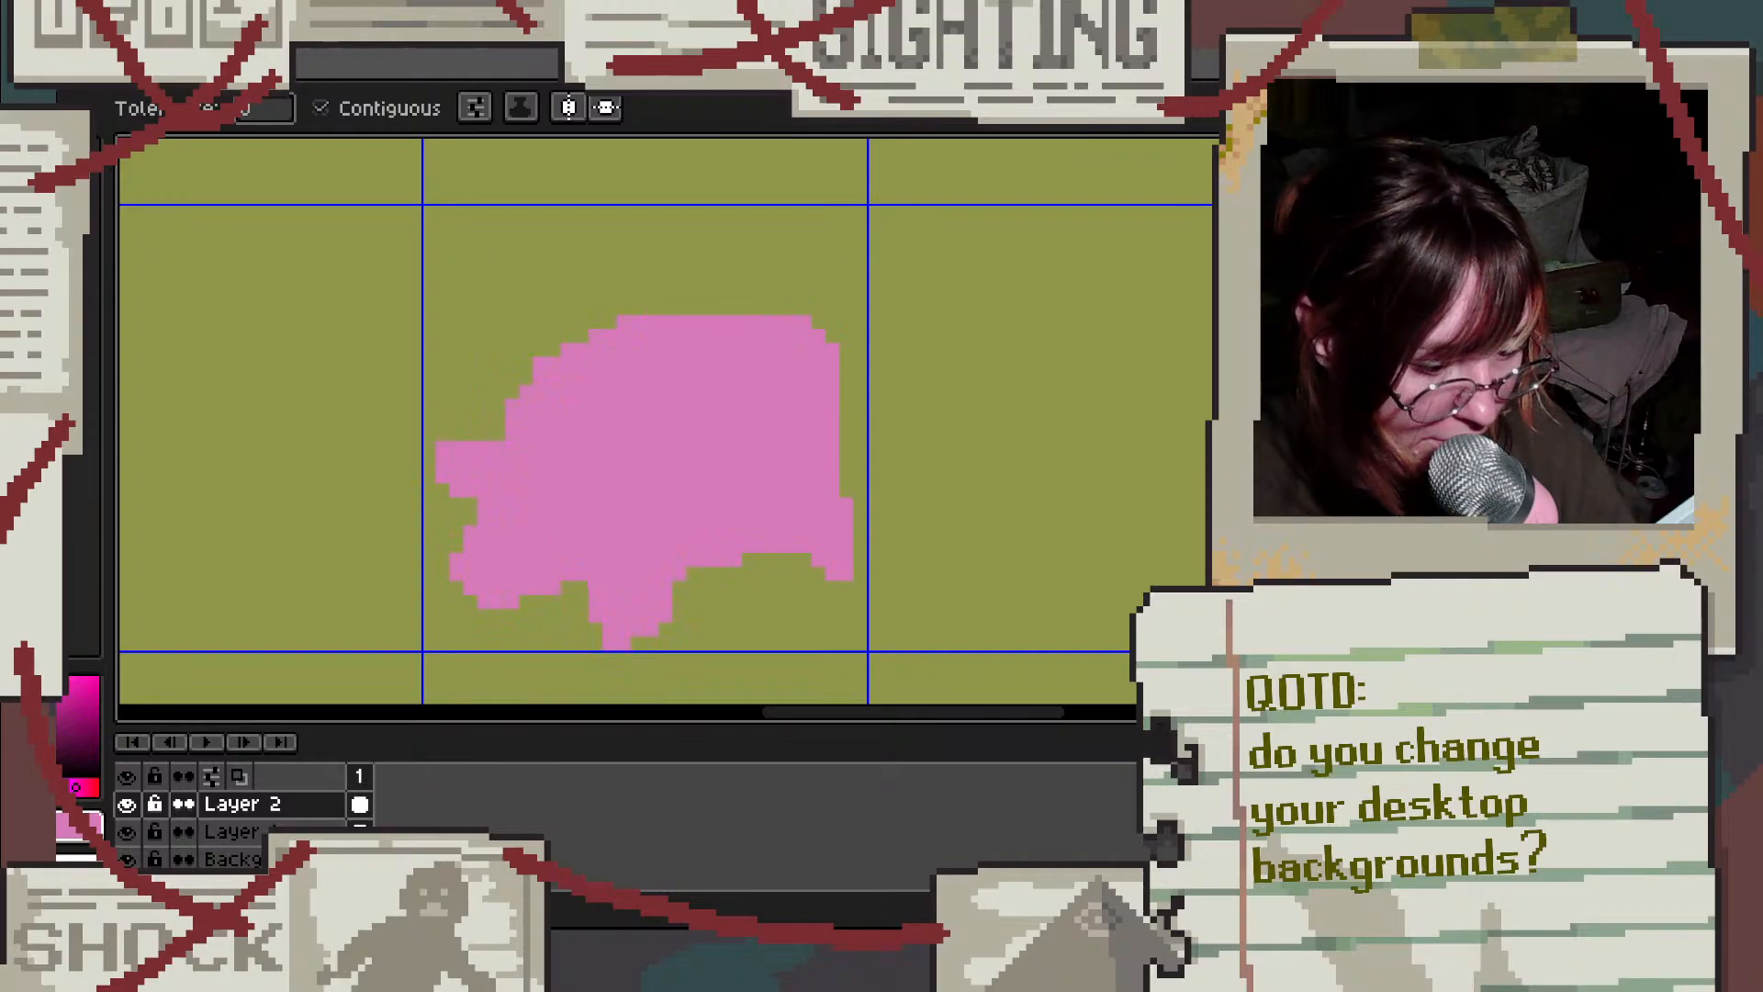
pyautogui.click(46, 688)
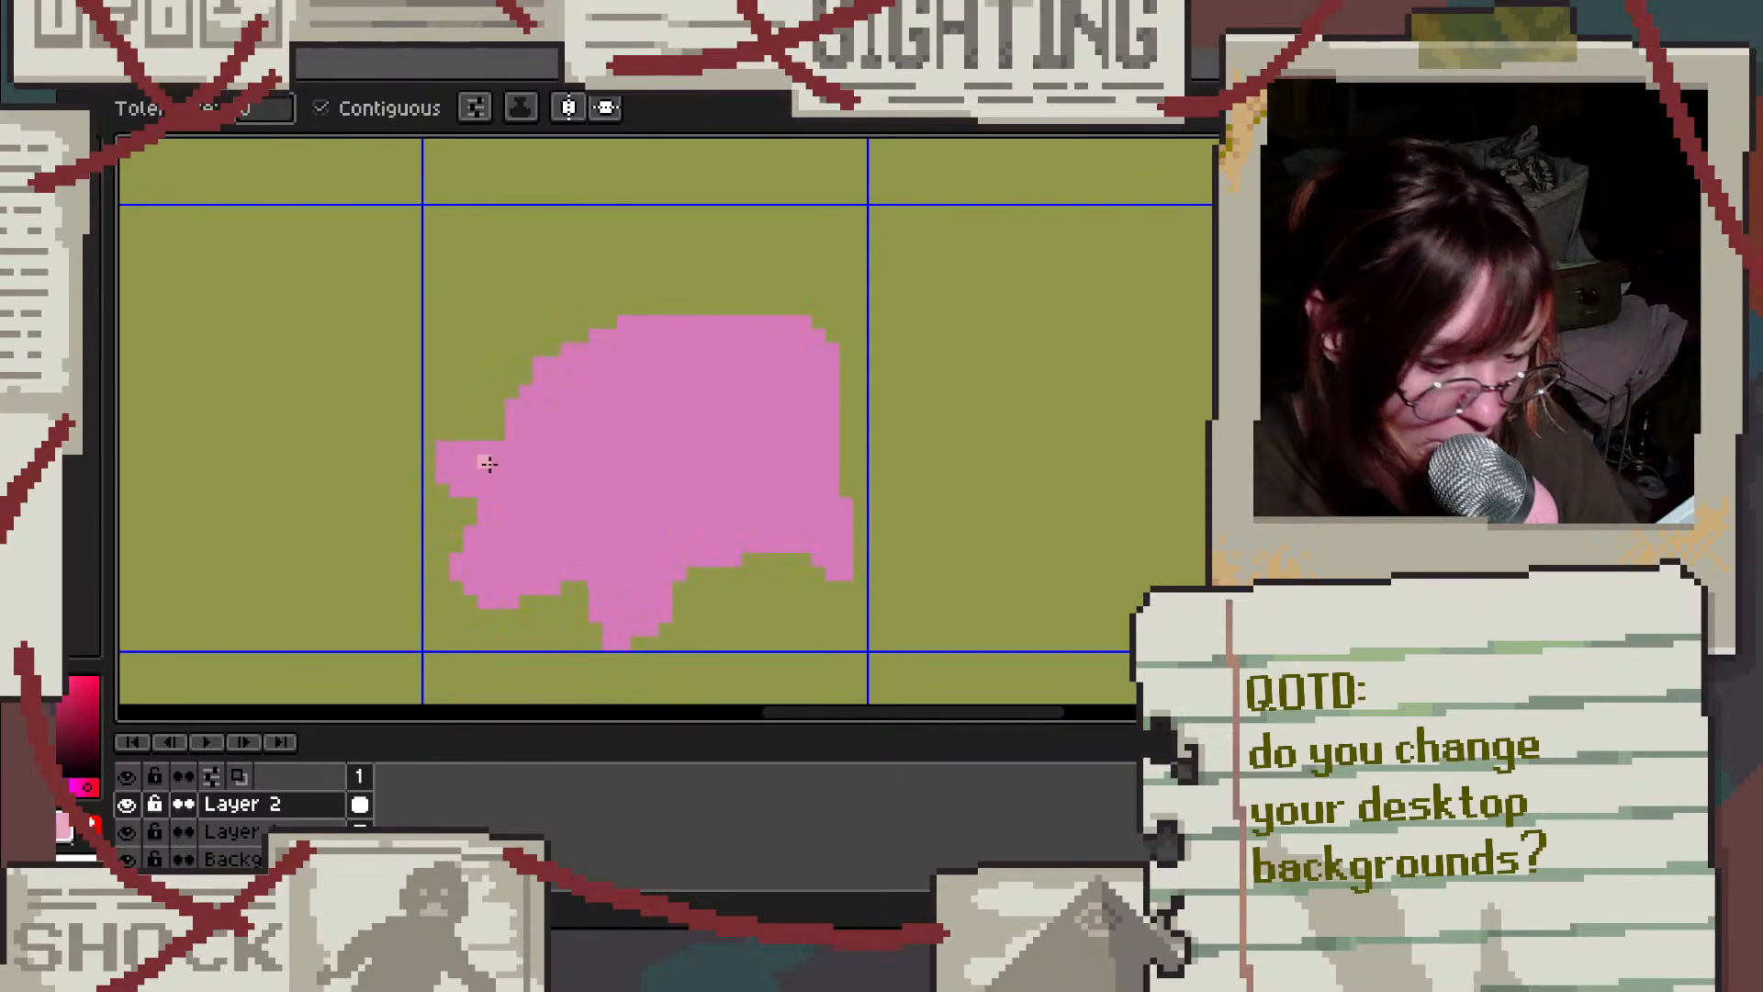
pyautogui.click(597, 444)
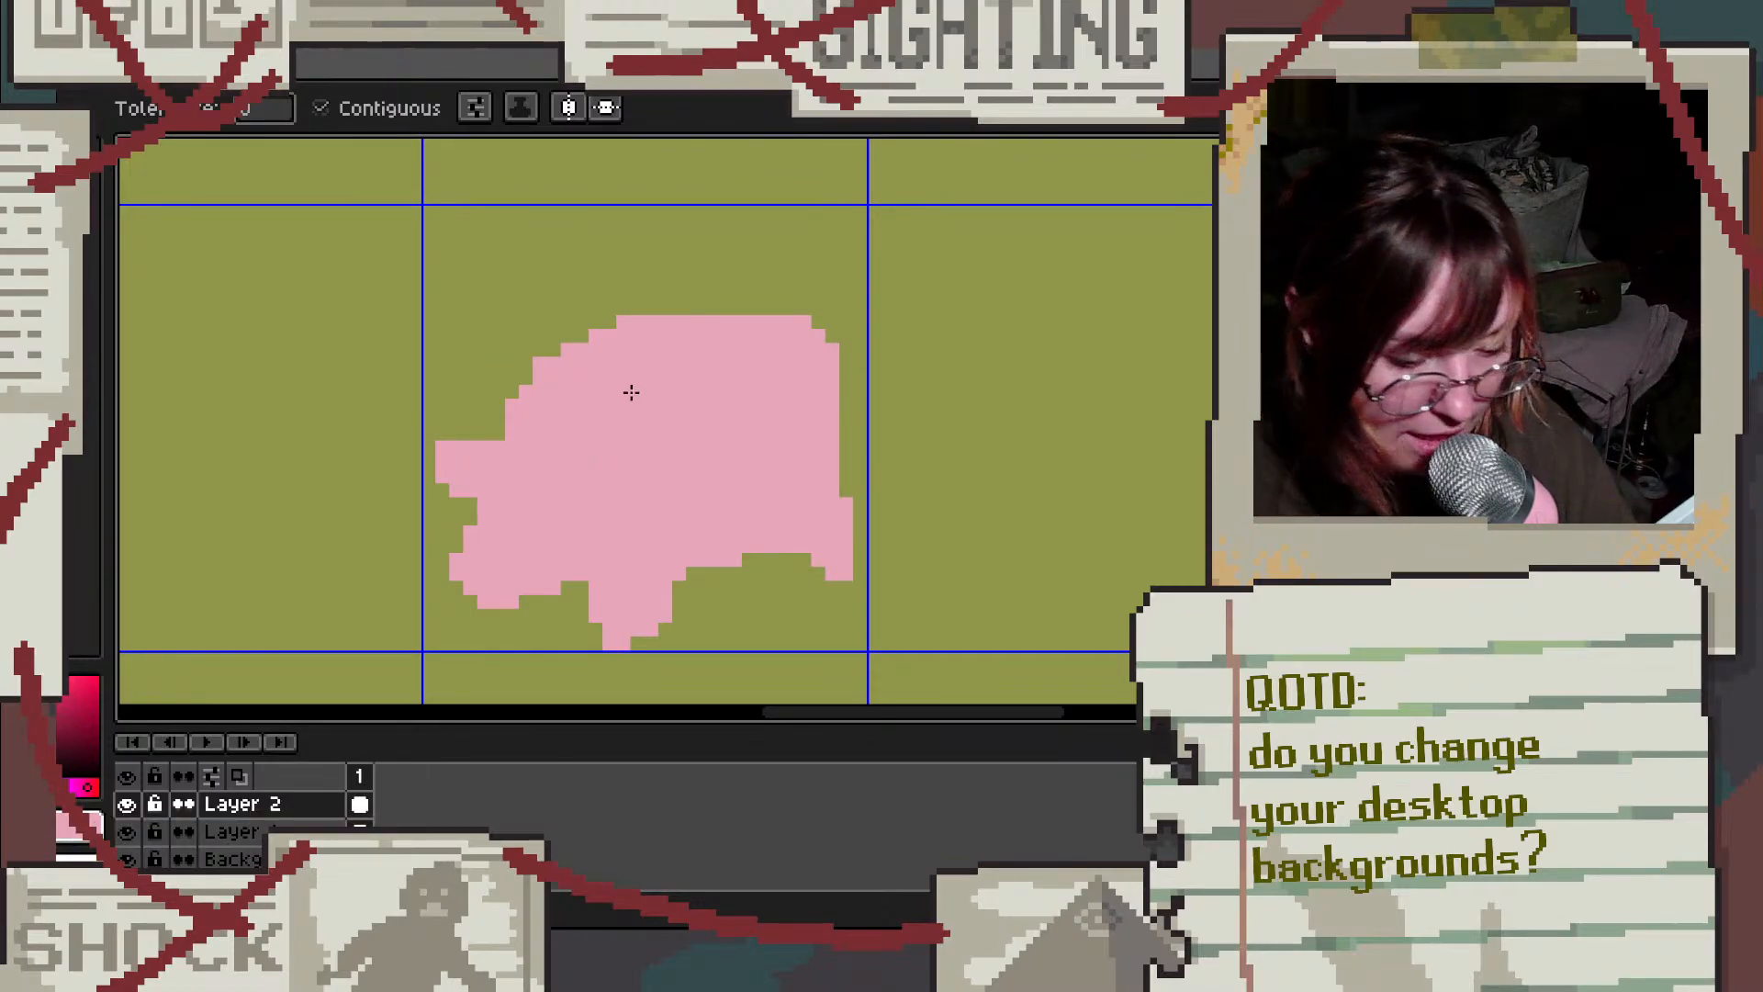
pyautogui.press('b')
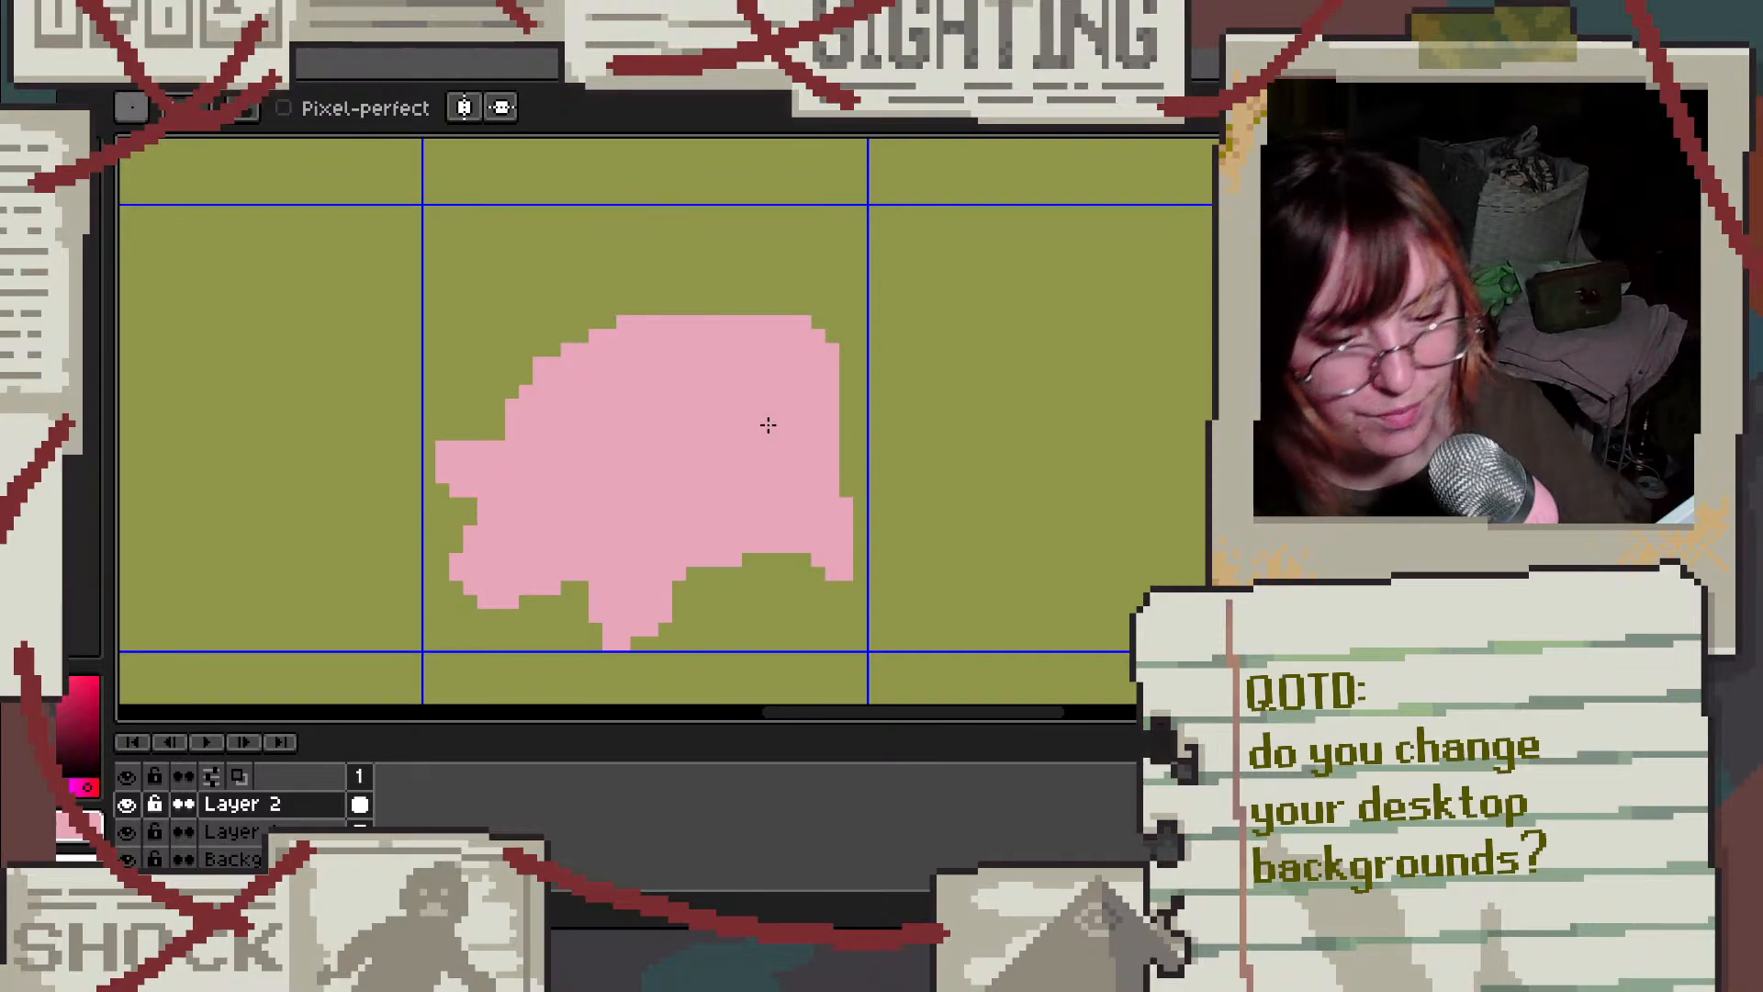
pyautogui.moveTo(760, 280)
pyautogui.mouseDown()
pyautogui.moveTo(775, 268)
pyautogui.moveTo(814, 328)
pyautogui.moveTo(786, 321)
pyautogui.mouseUp()
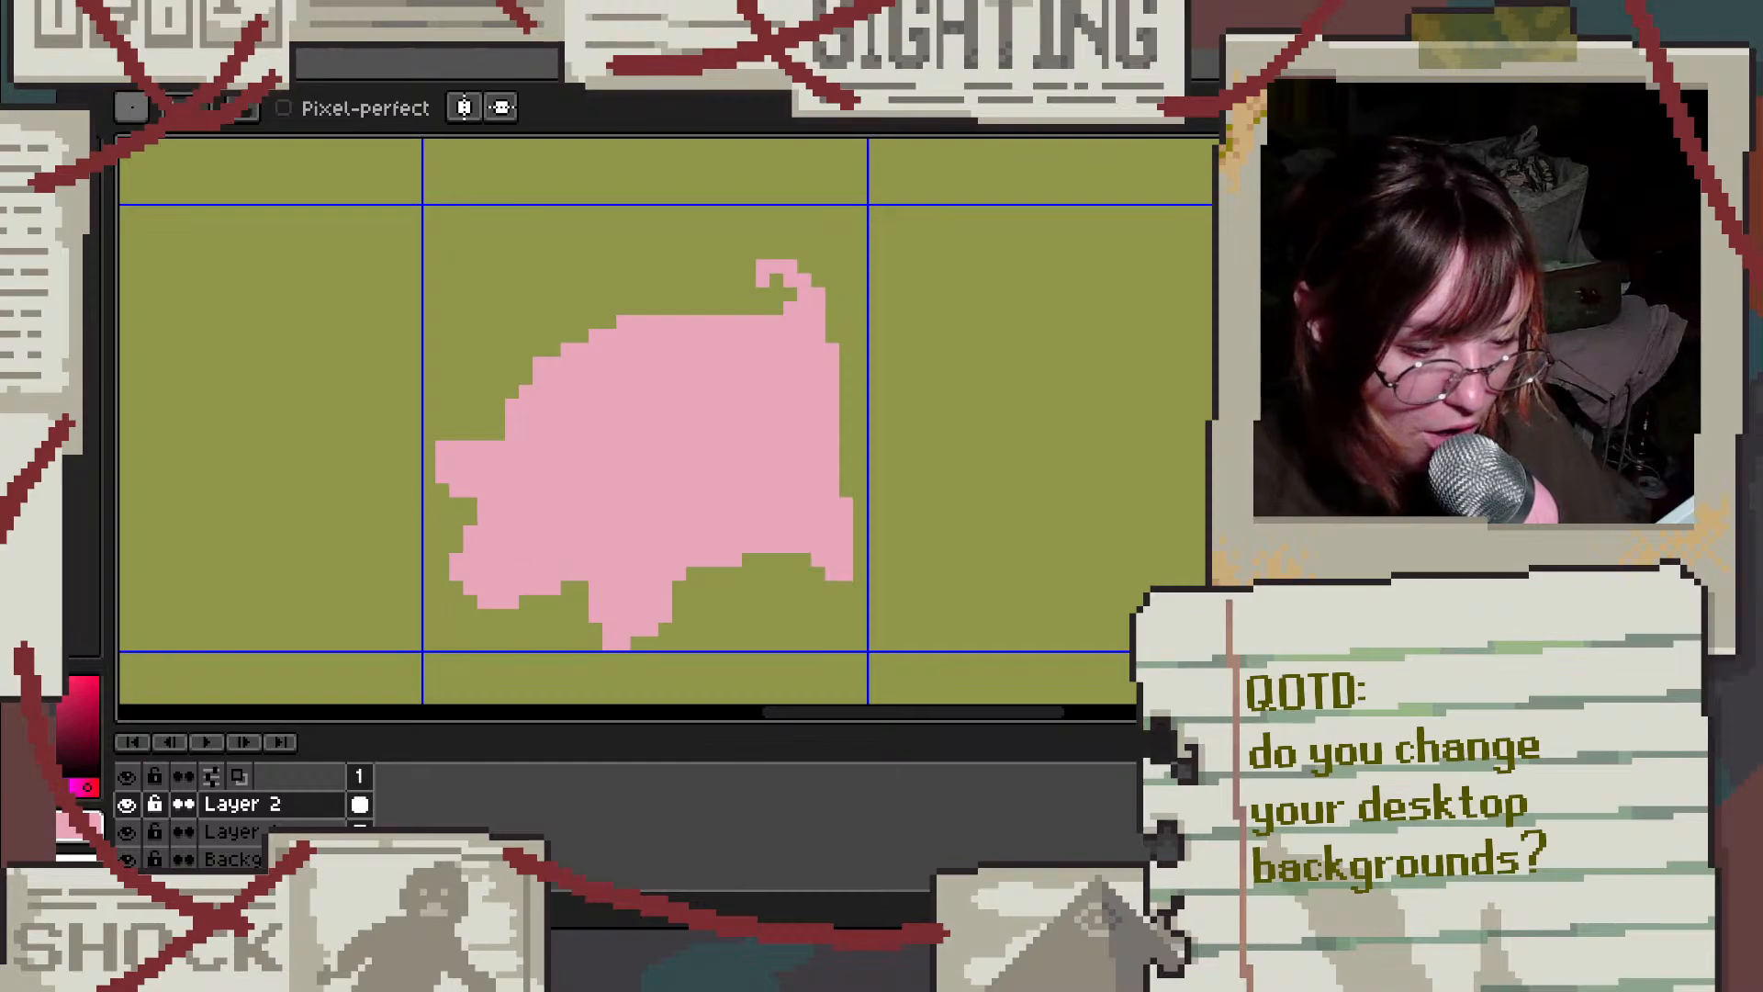
# Step: Draw a small angular facial mark in darker pink on the pig's head, shorten its lower line, and pick the darker pink again
pyautogui.click(89, 286)
pyautogui.moveTo(584, 489); pyautogui.dragTo(611, 531)
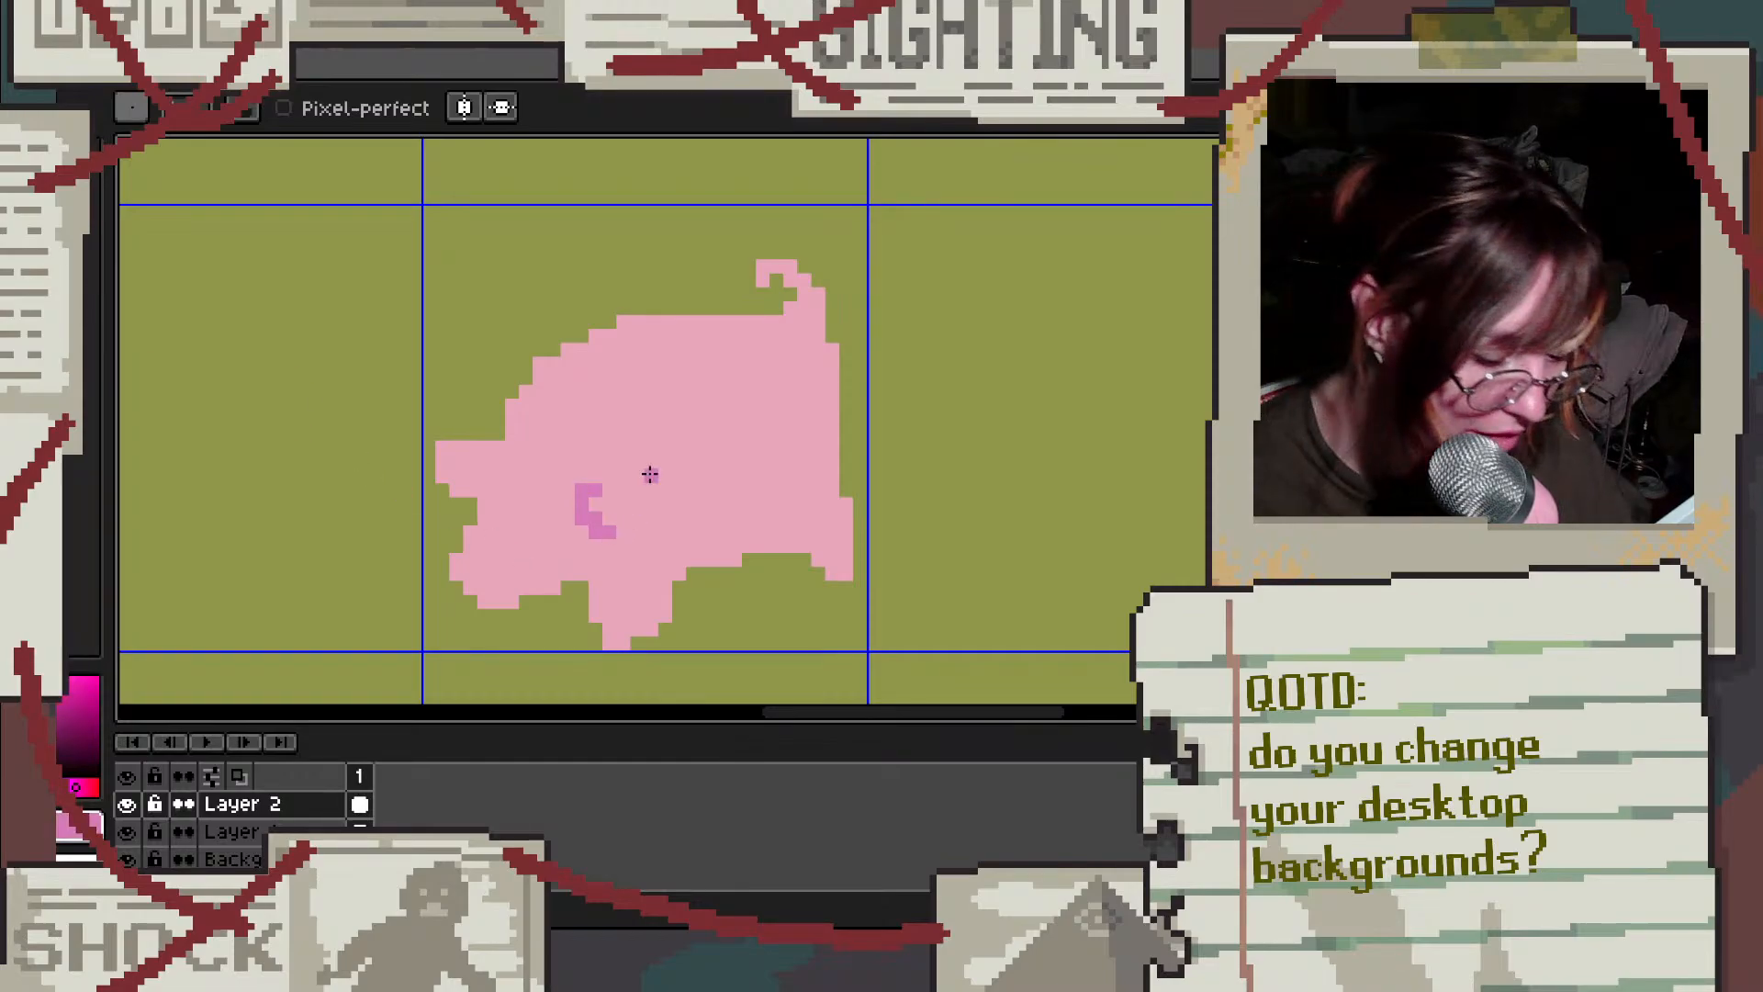
pyautogui.hotkey('ctrl', 'z')
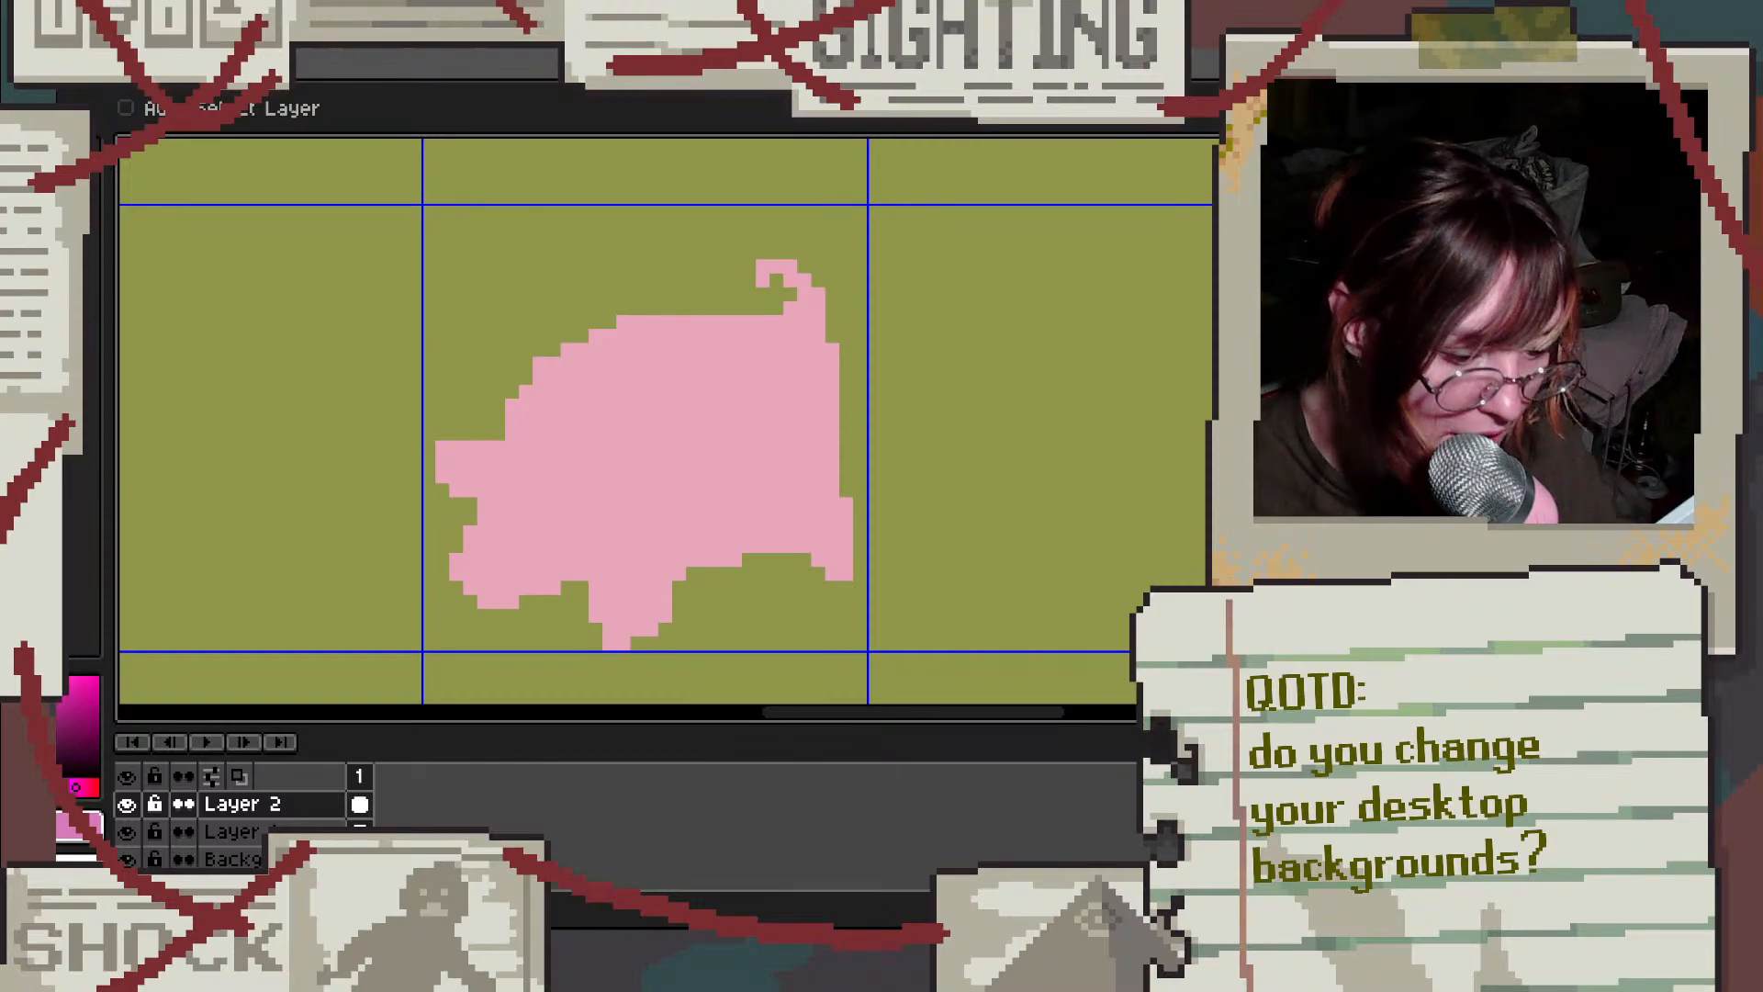
pyautogui.moveTo(539, 487)
pyautogui.mouseDown()
pyautogui.moveTo(573, 521)
pyautogui.moveTo(542, 493)
pyautogui.moveTo(602, 505)
pyautogui.moveTo(568, 460)
pyautogui.mouseUp()
pyautogui.hotkey('ctrl', 'z')
pyautogui.hotkey('ctrl', 'z')
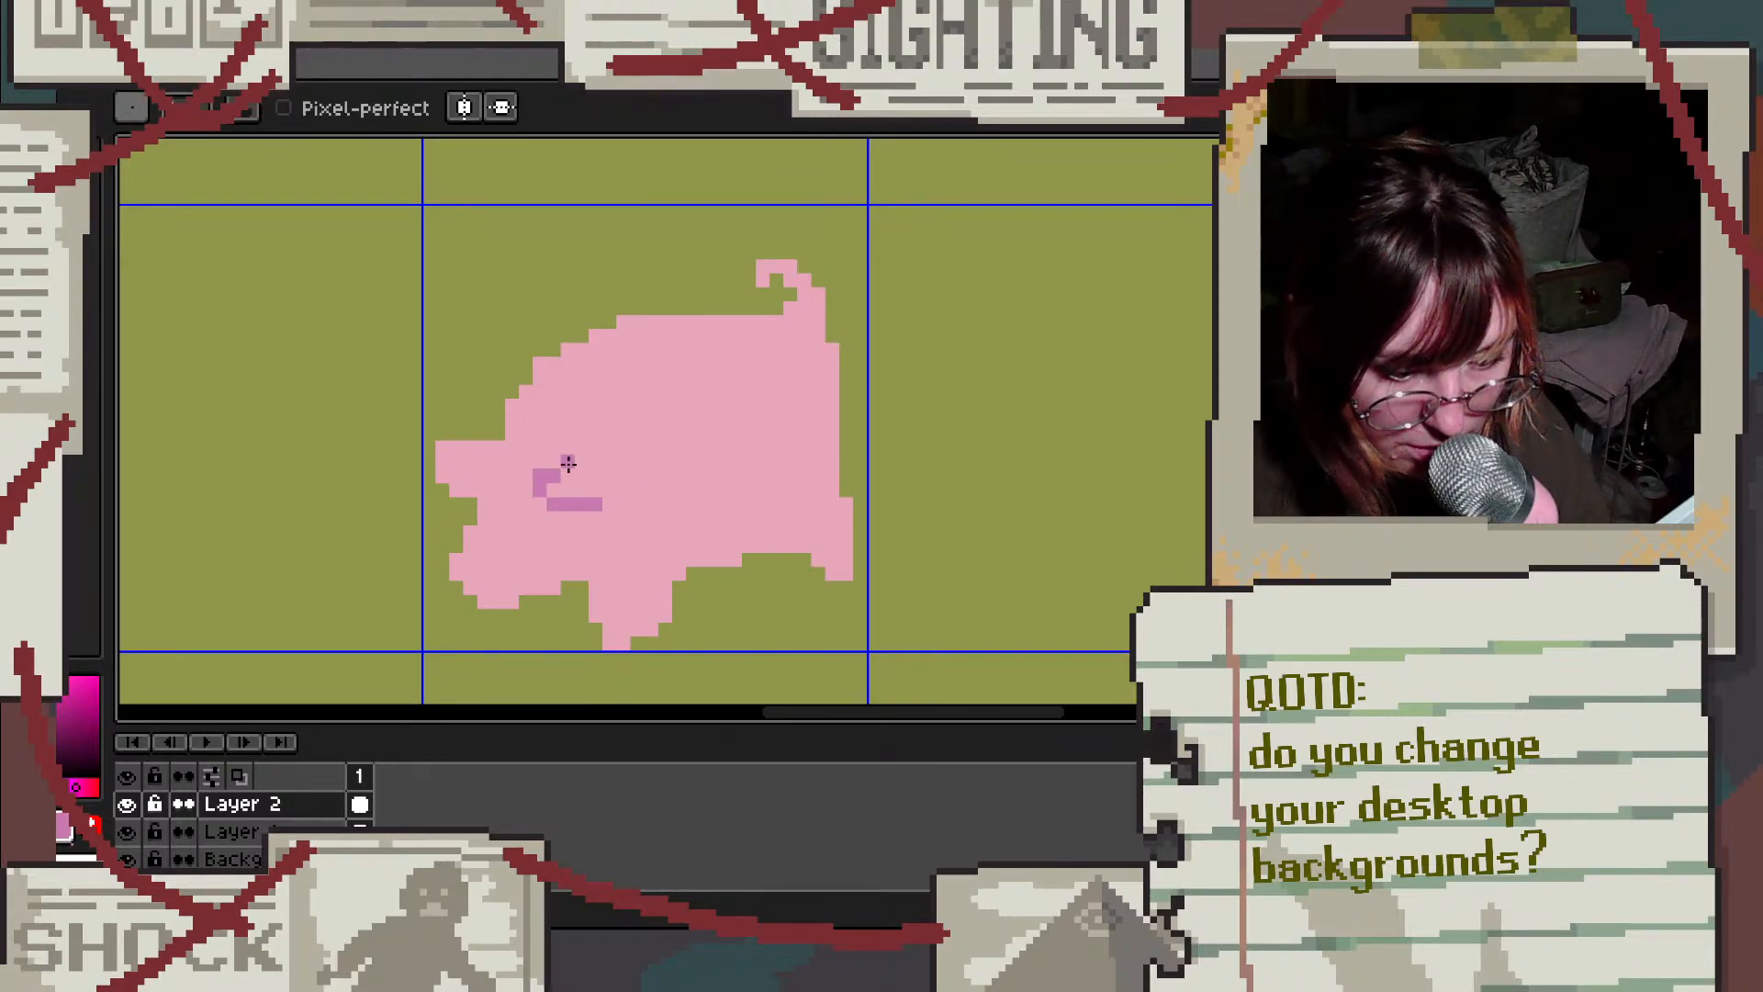
pyautogui.keyDown('alt'); pyautogui.click(660, 483); pyautogui.keyUp('alt')
pyautogui.click(594, 504)
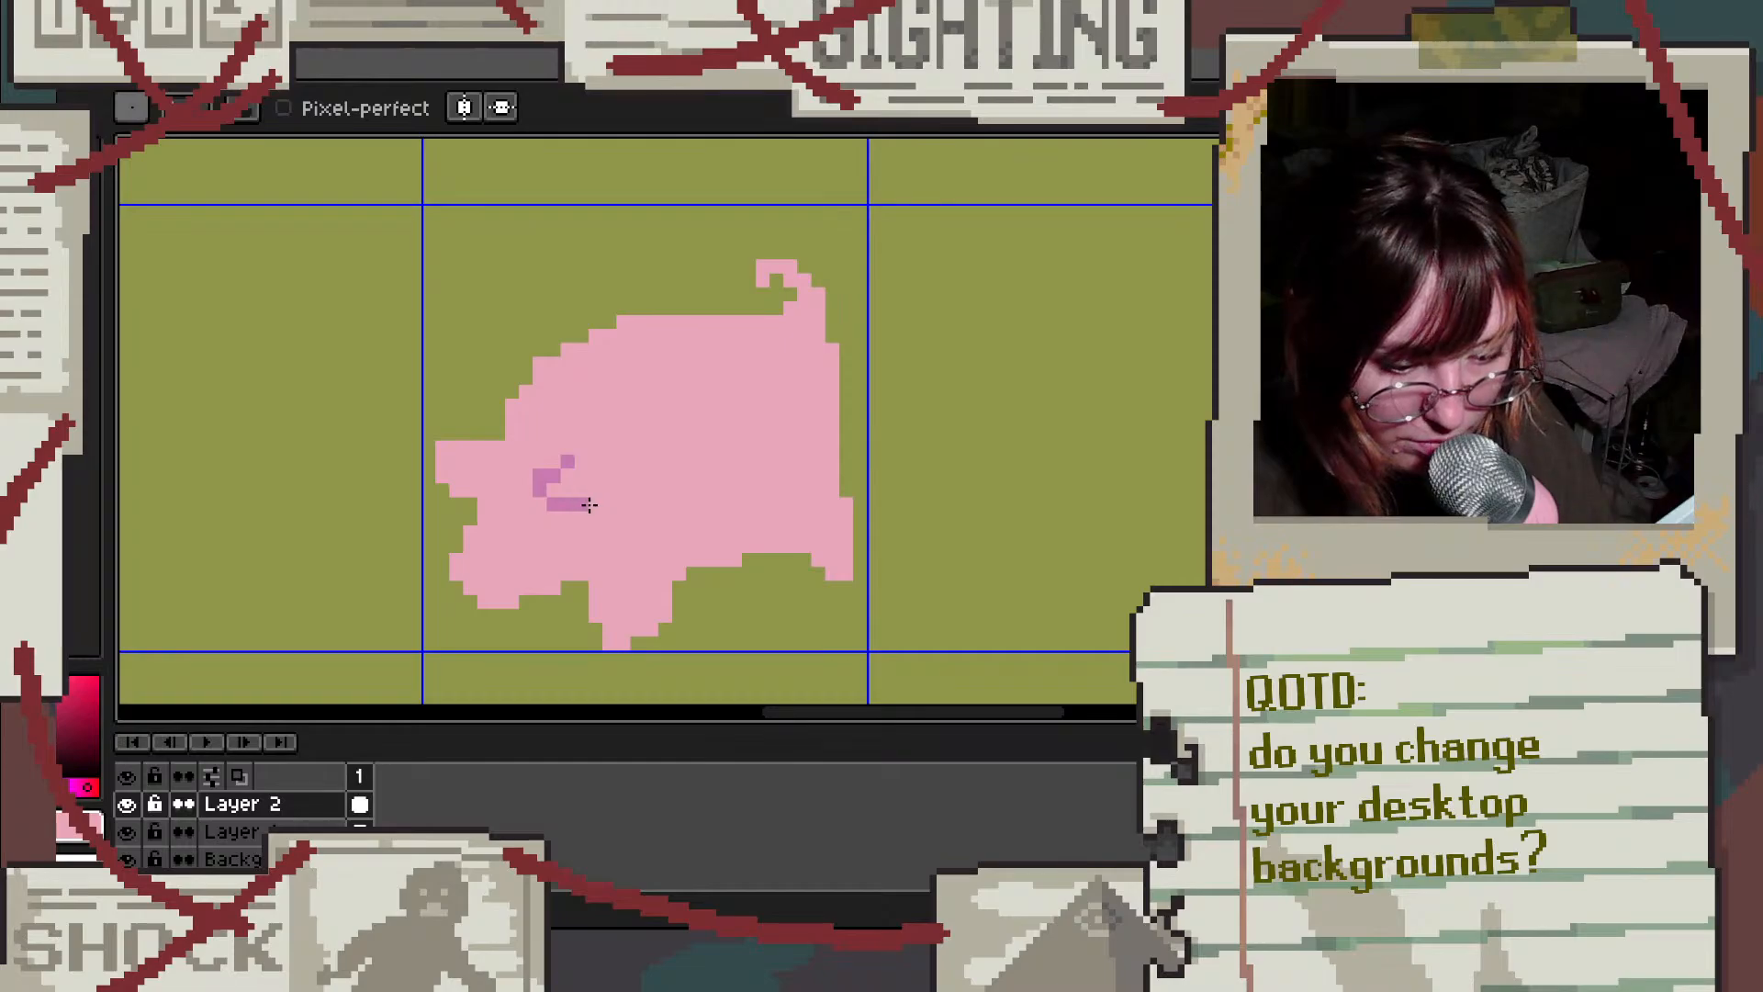
pyautogui.keyDown('alt'); pyautogui.click(572, 507); pyautogui.keyUp('alt')
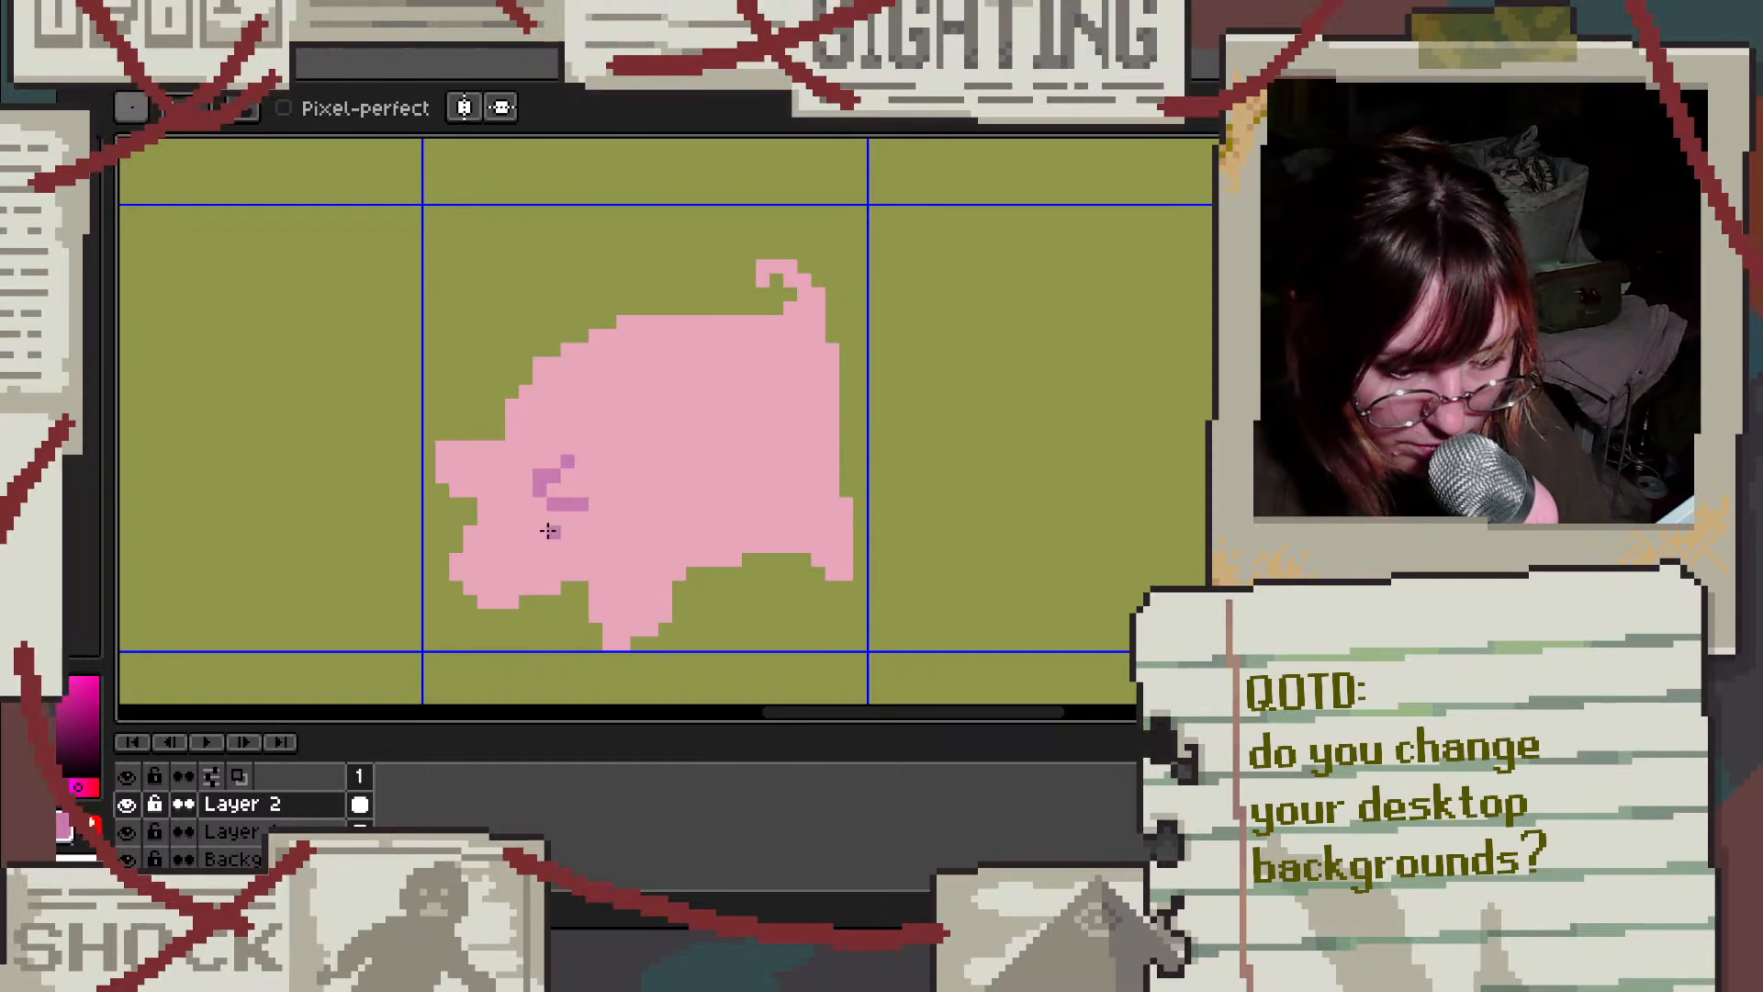
# Step: Try darker pink far-side leg shapes beneath the pig's head and belly, and undo them
pyautogui.moveTo(585, 598)
pyautogui.mouseDown()
pyautogui.moveTo(542, 599)
pyautogui.moveTo(538, 626)
pyautogui.moveTo(574, 588)
pyautogui.mouseUp()
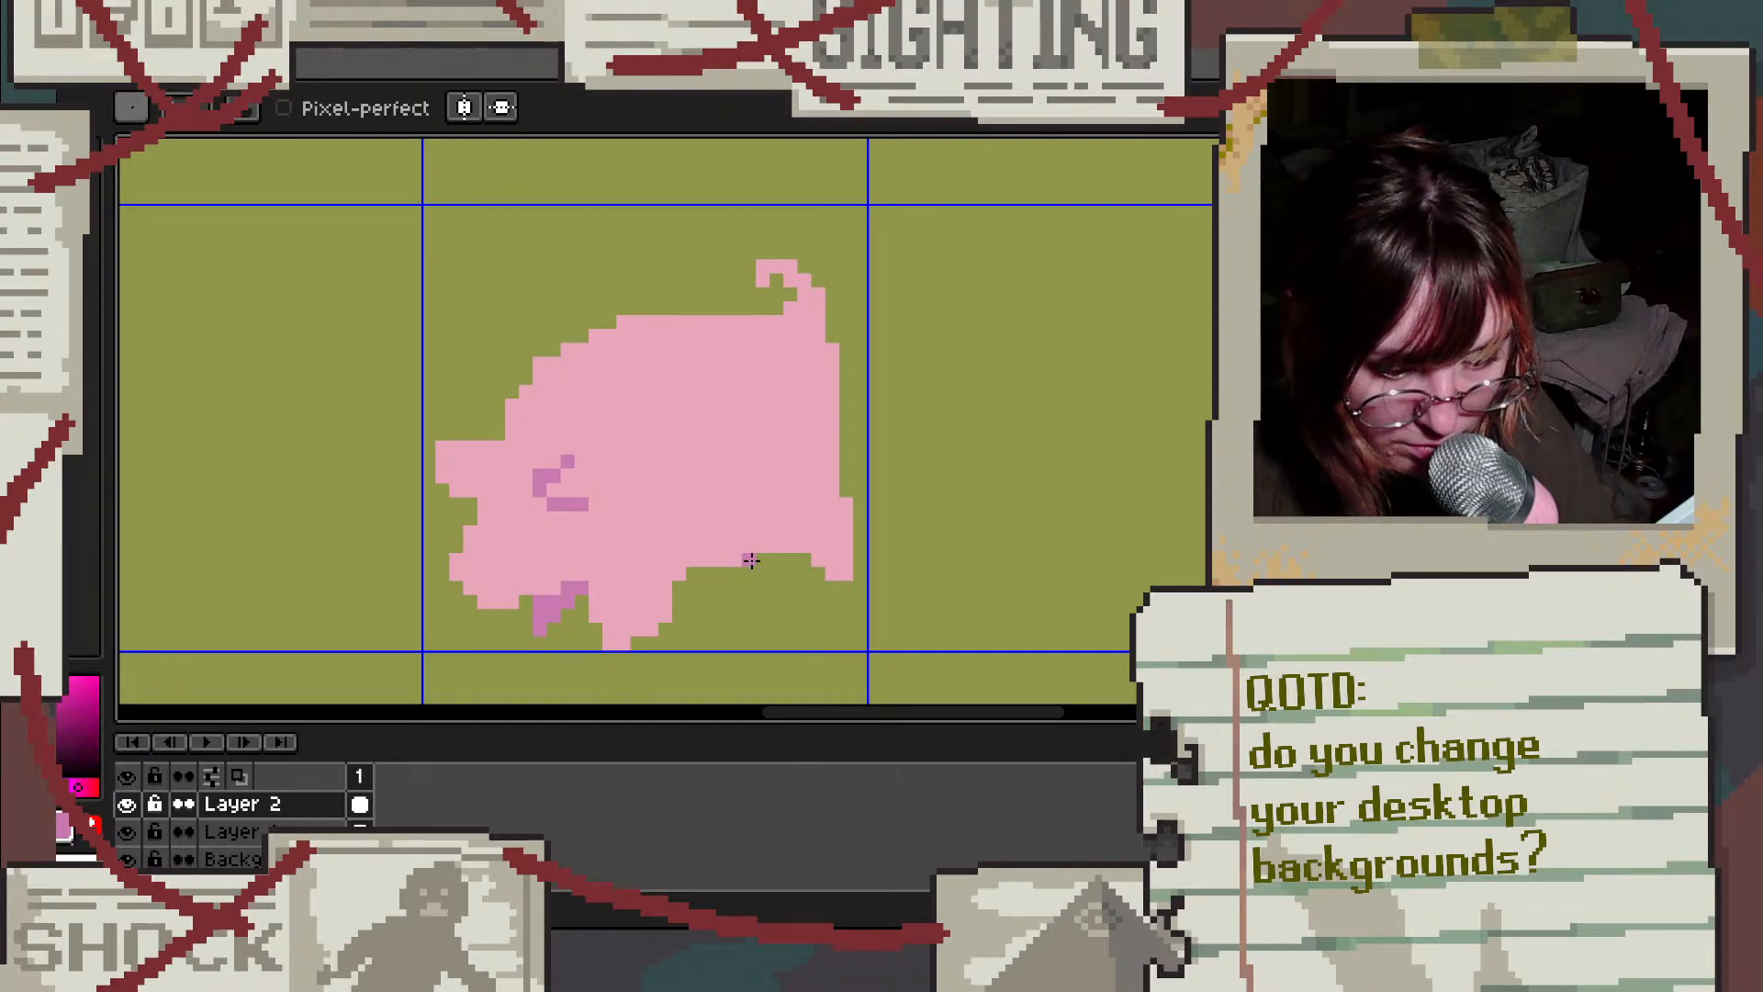
pyautogui.moveTo(752, 556); pyautogui.dragTo(774, 579)
pyautogui.hotkey('ctrl', 'z')
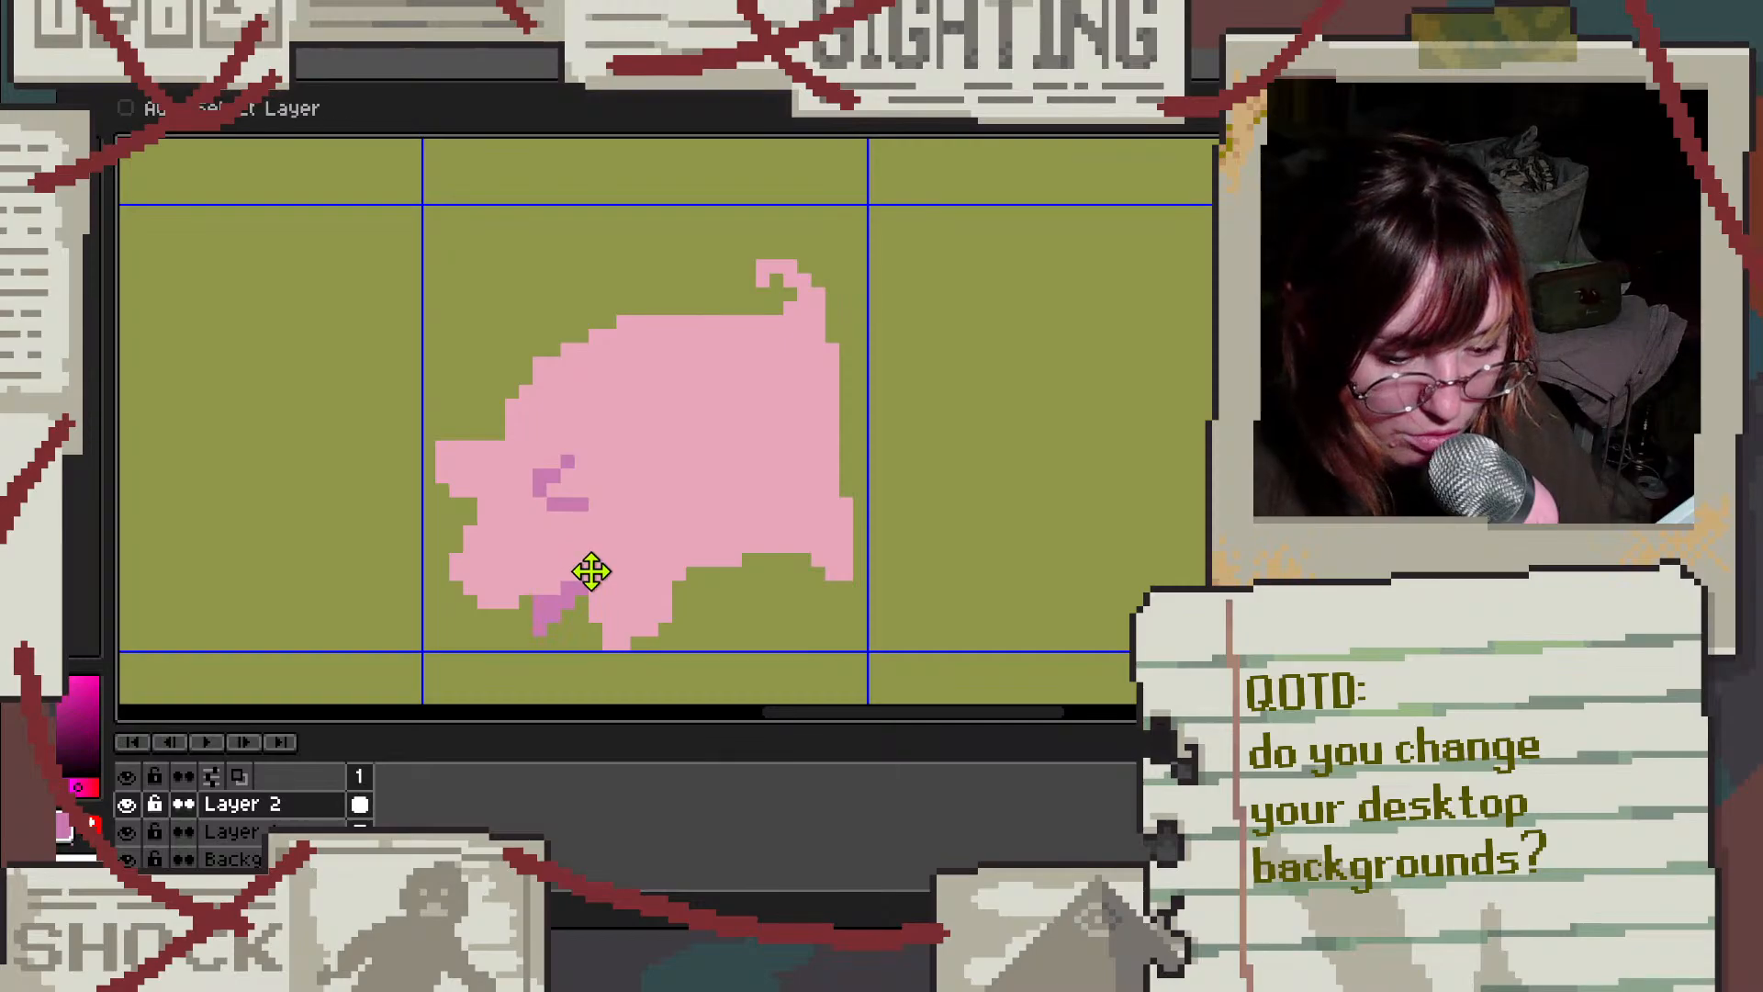
pyautogui.hotkey('ctrl', 'z')
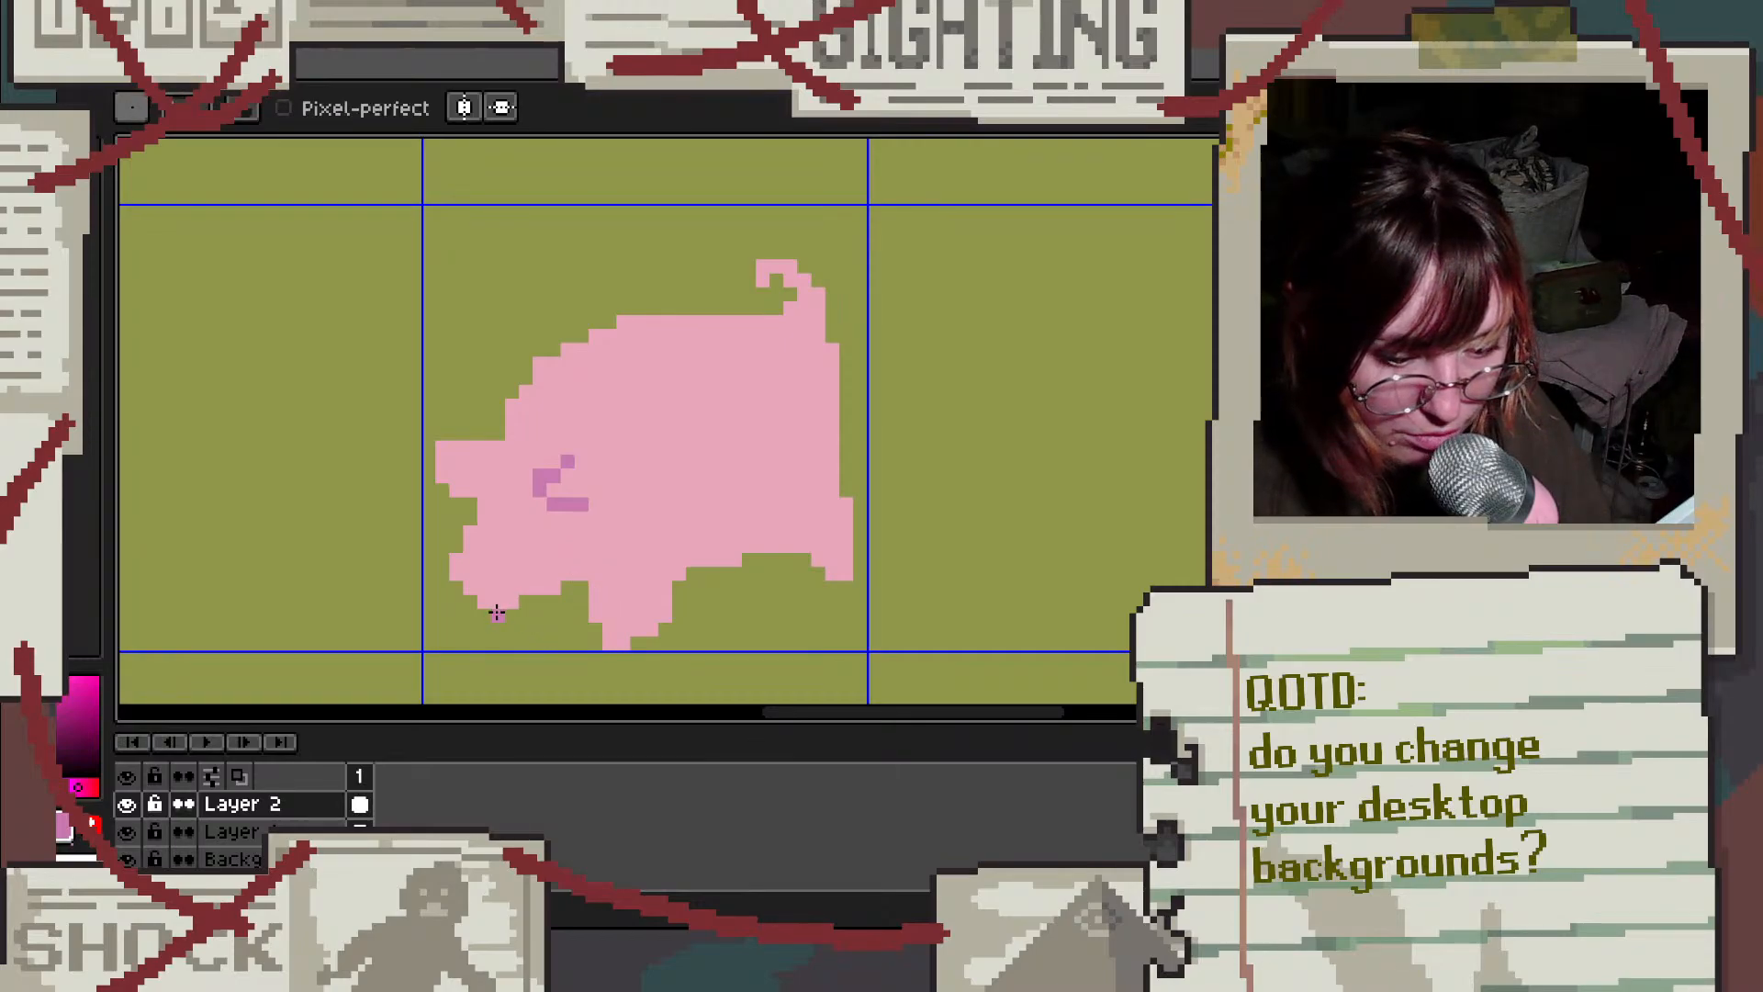
pyautogui.moveTo(497, 612); pyautogui.dragTo(493, 627)
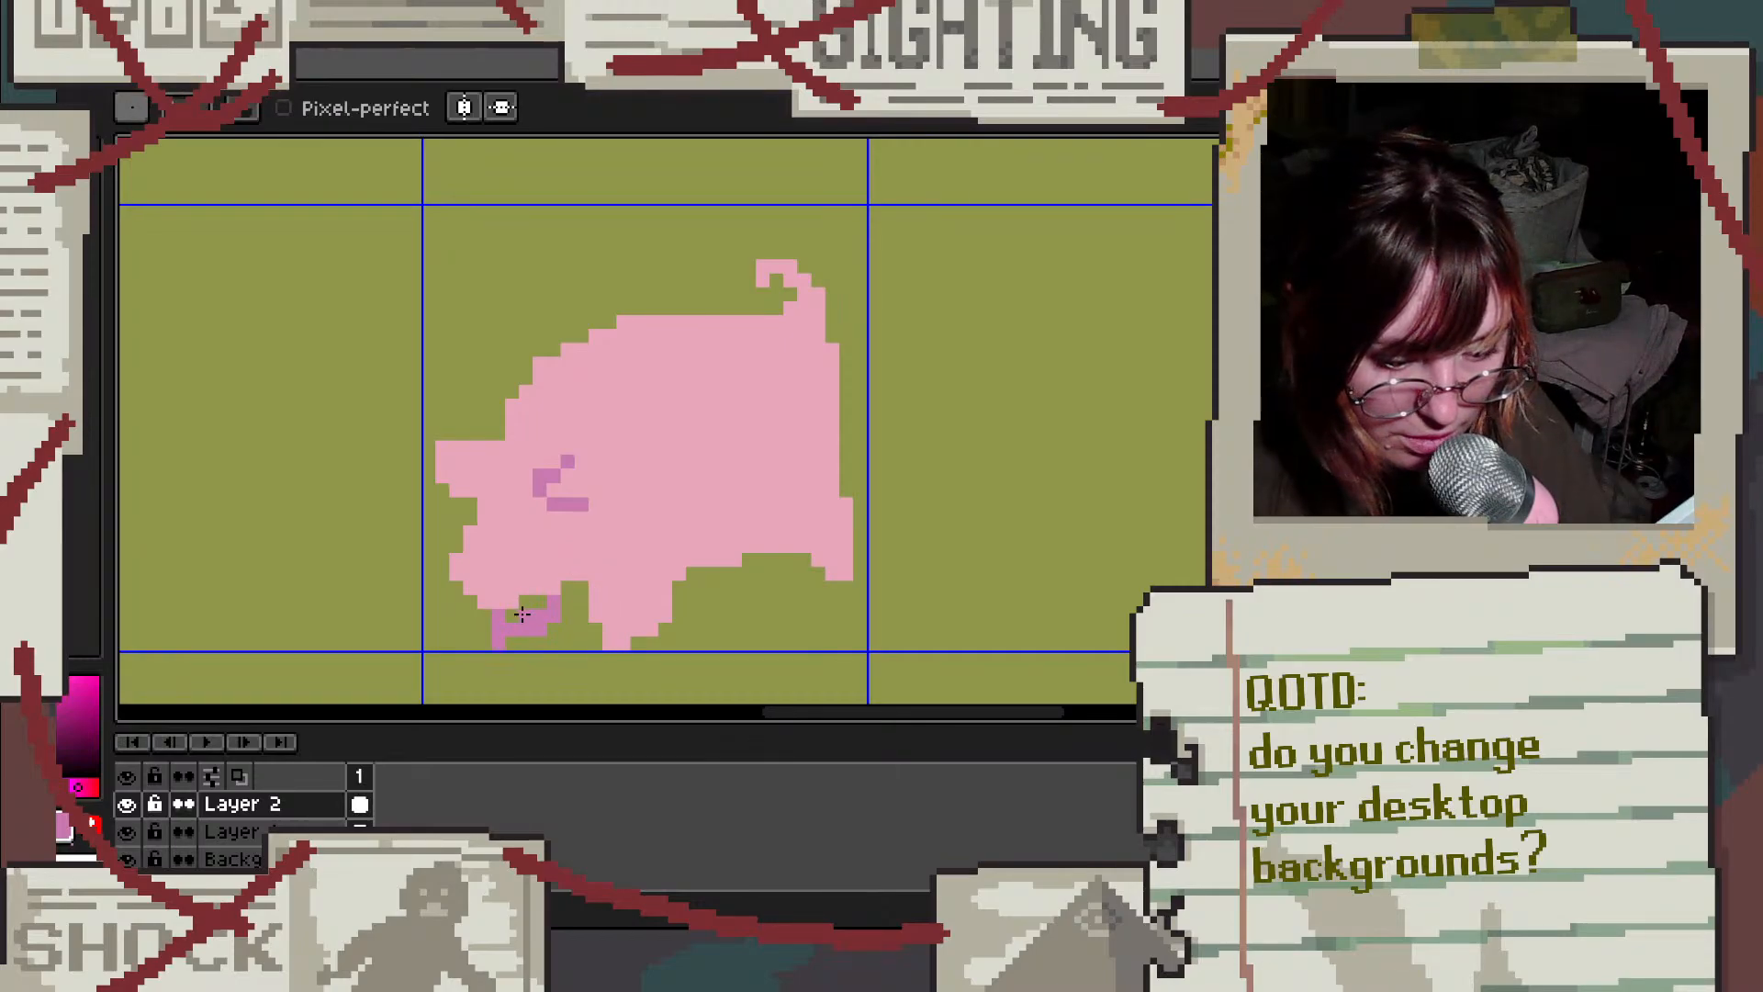
pyautogui.hotkey('ctrl', 'z')
pyautogui.moveTo(507, 613)
pyautogui.mouseDown()
pyautogui.moveTo(511, 629)
pyautogui.moveTo(539, 616)
pyautogui.moveTo(510, 638)
pyautogui.moveTo(531, 608)
pyautogui.mouseUp()
pyautogui.hotkey('ctrl', 'z')
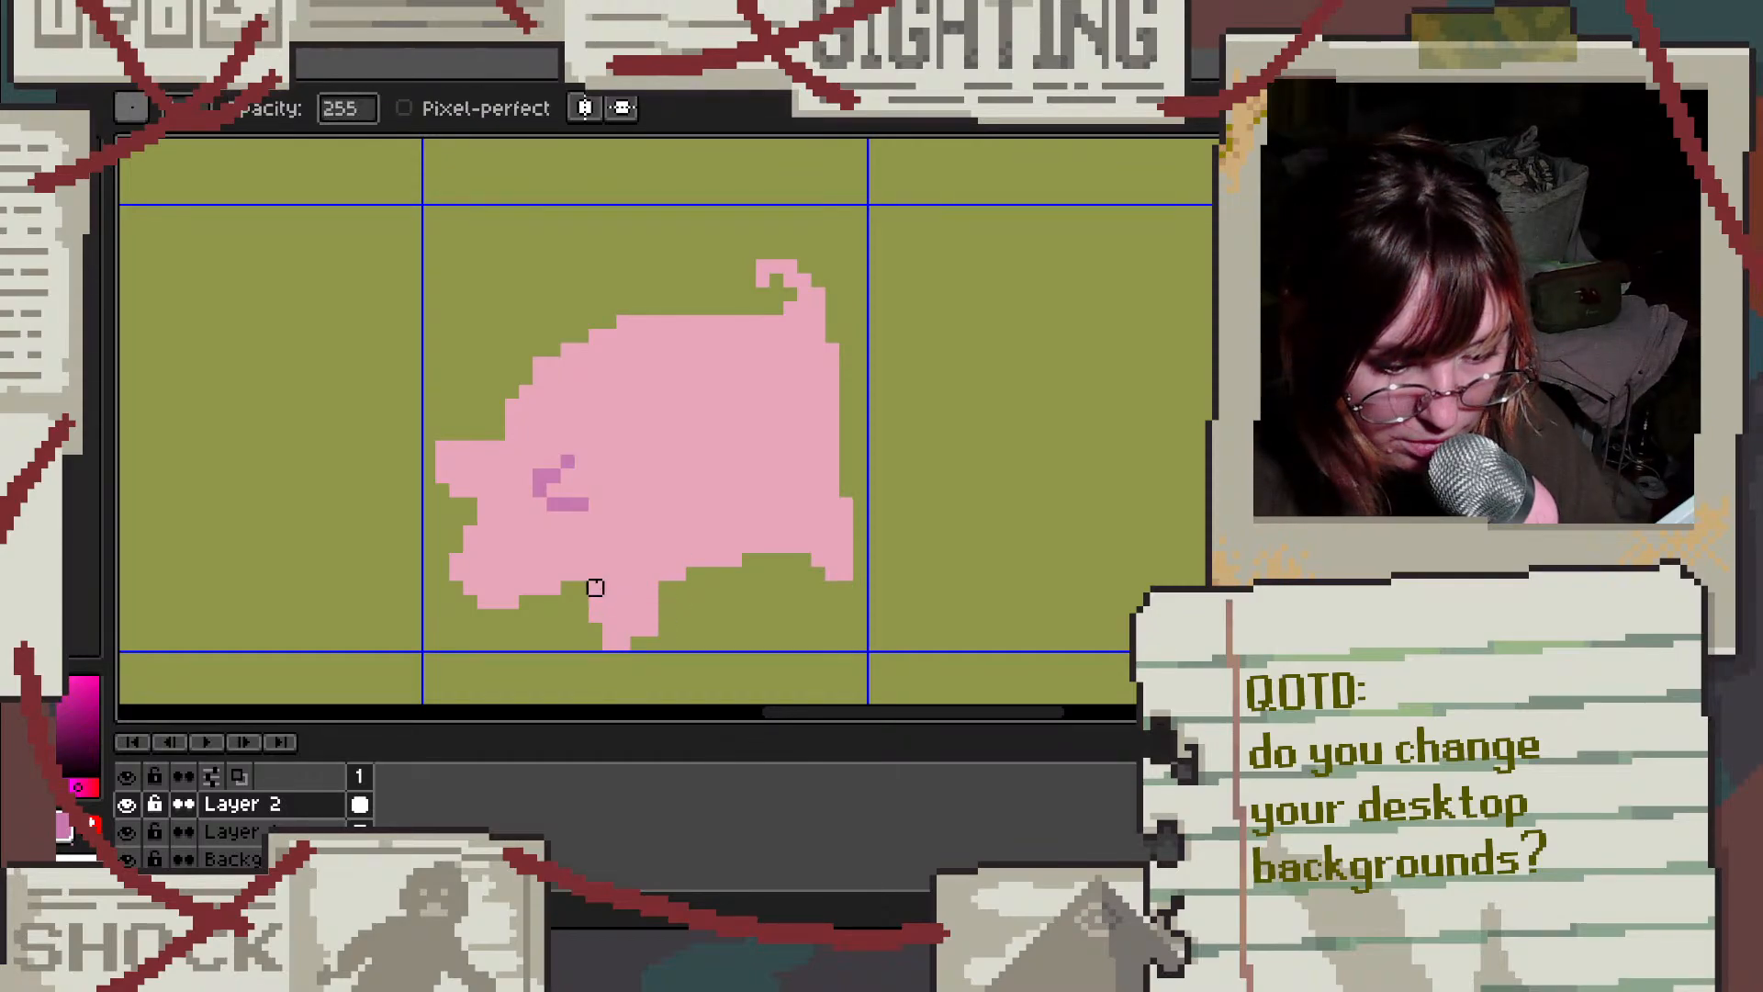
# Step: Erase the edge of the pig's front leg to narrow it, and draw a darker pink far-side leg beneath the head
pyautogui.moveTo(595, 587); pyautogui.dragTo(595, 618)
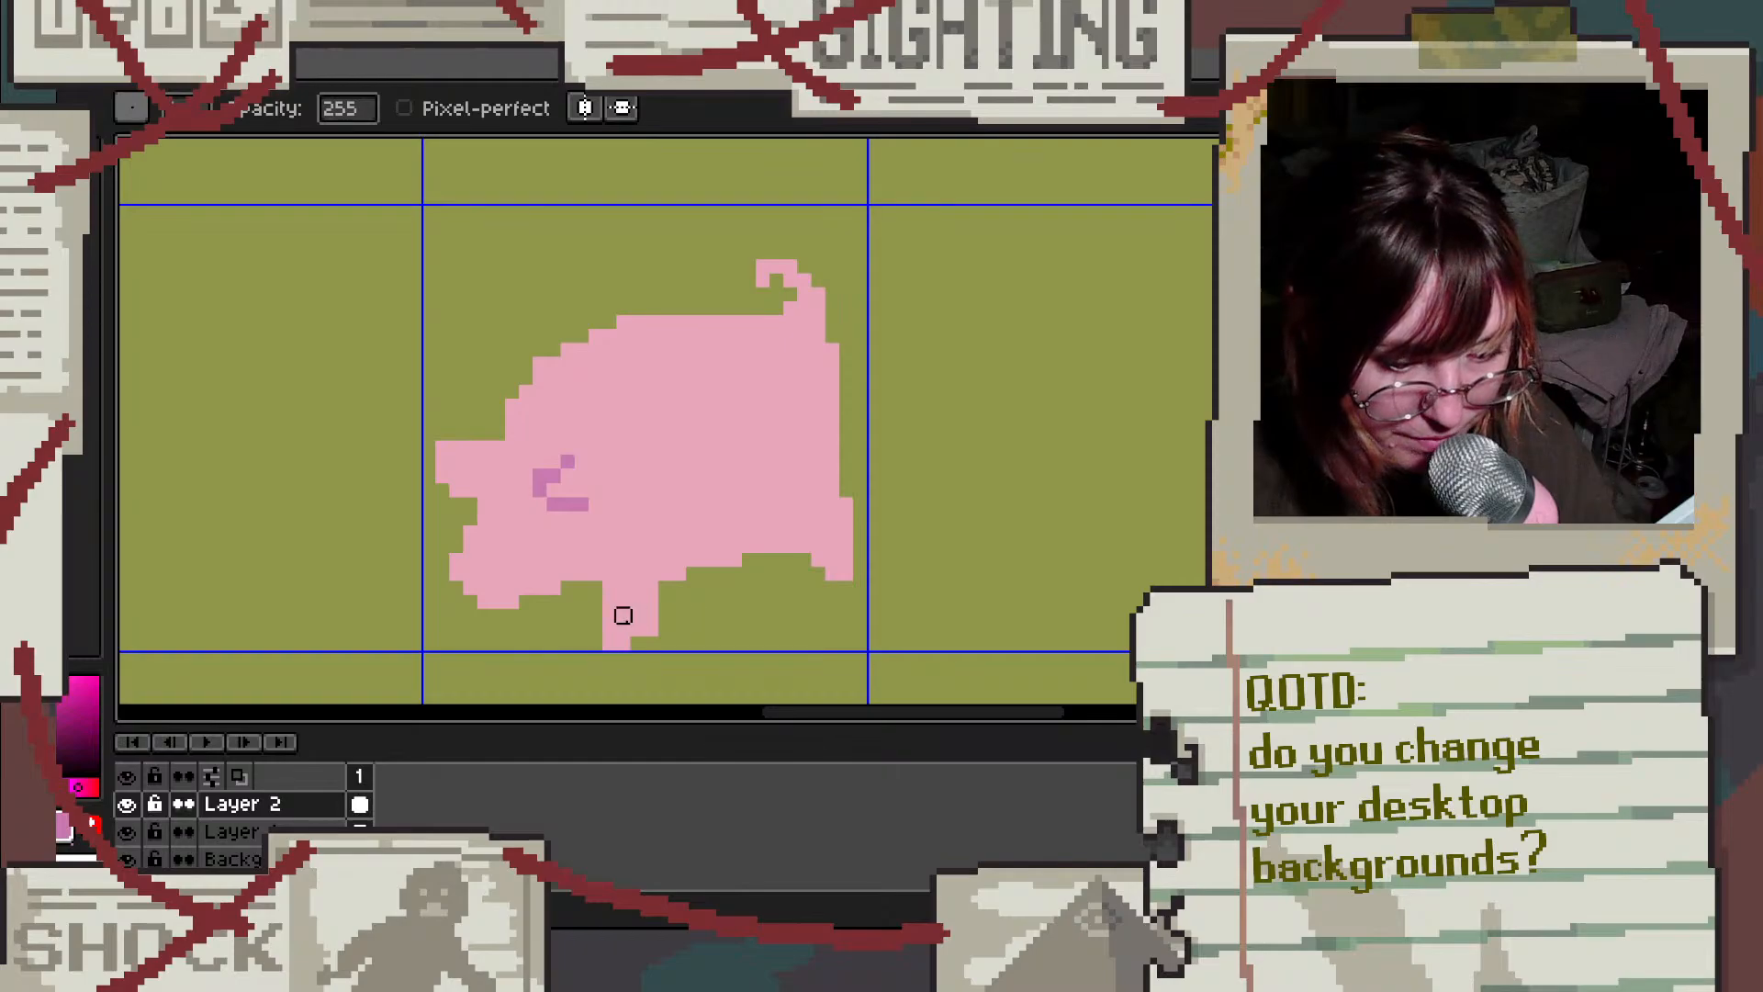
pyautogui.press('e')
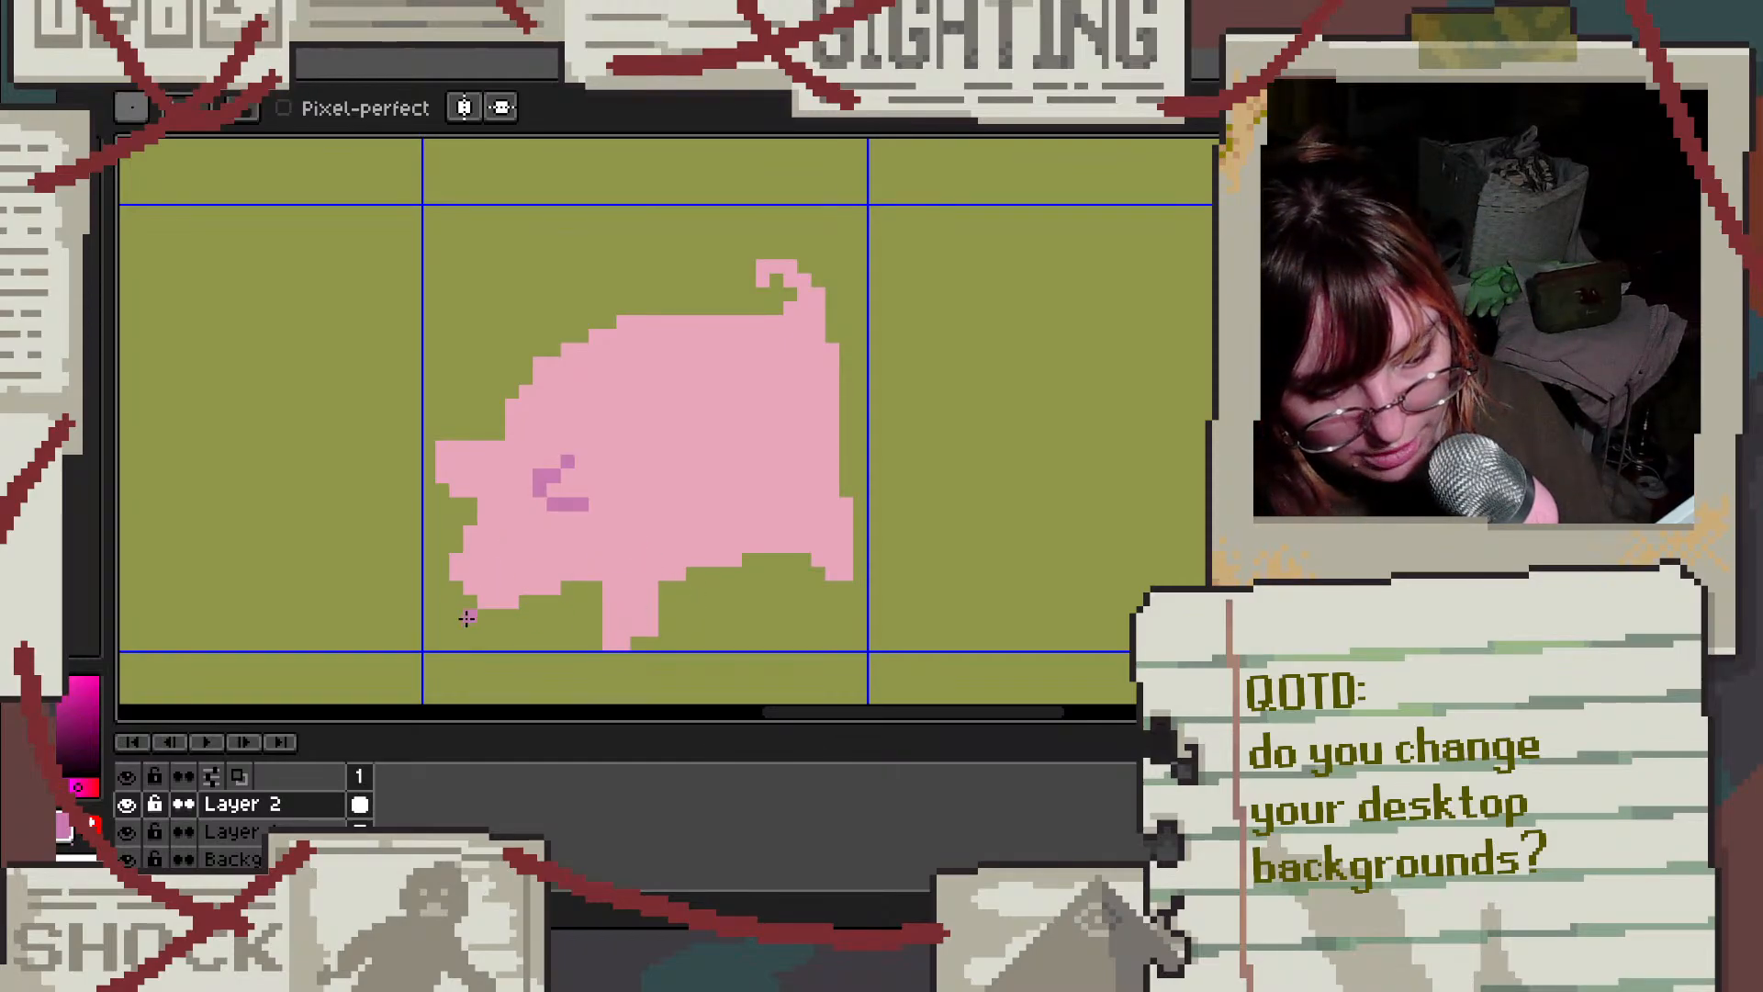
pyautogui.moveTo(526, 599)
pyautogui.mouseDown()
pyautogui.moveTo(534, 645)
pyautogui.moveTo(543, 604)
pyautogui.mouseUp()
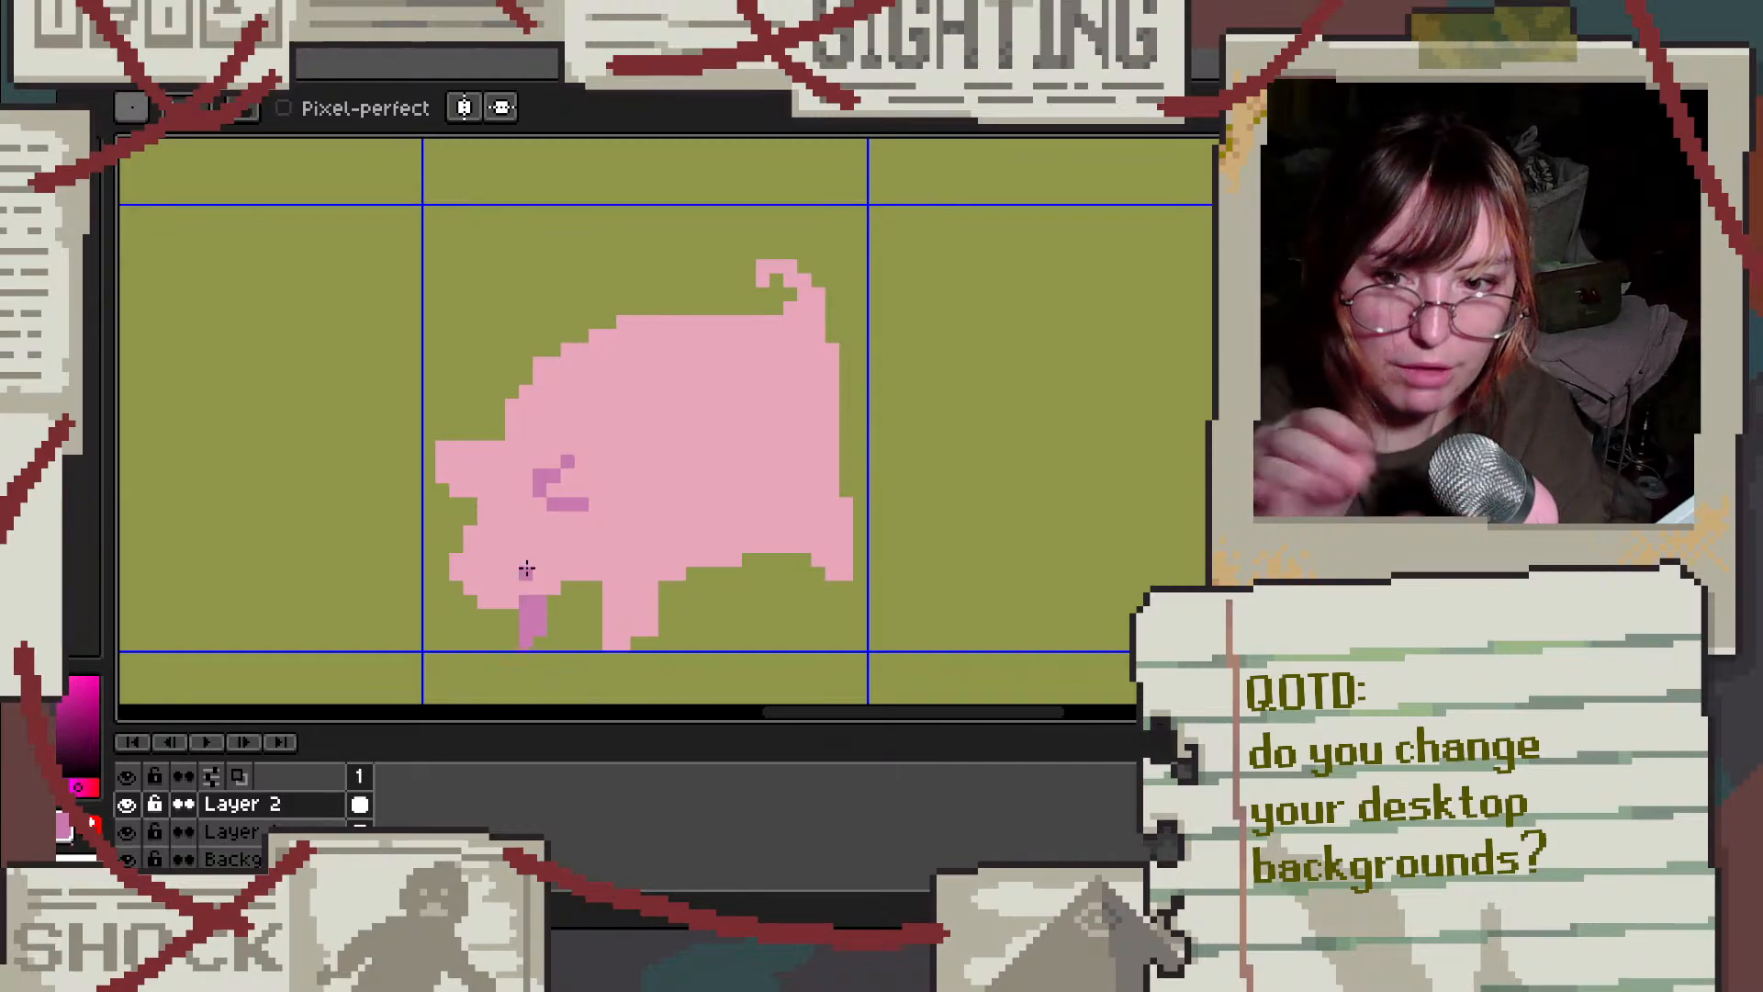
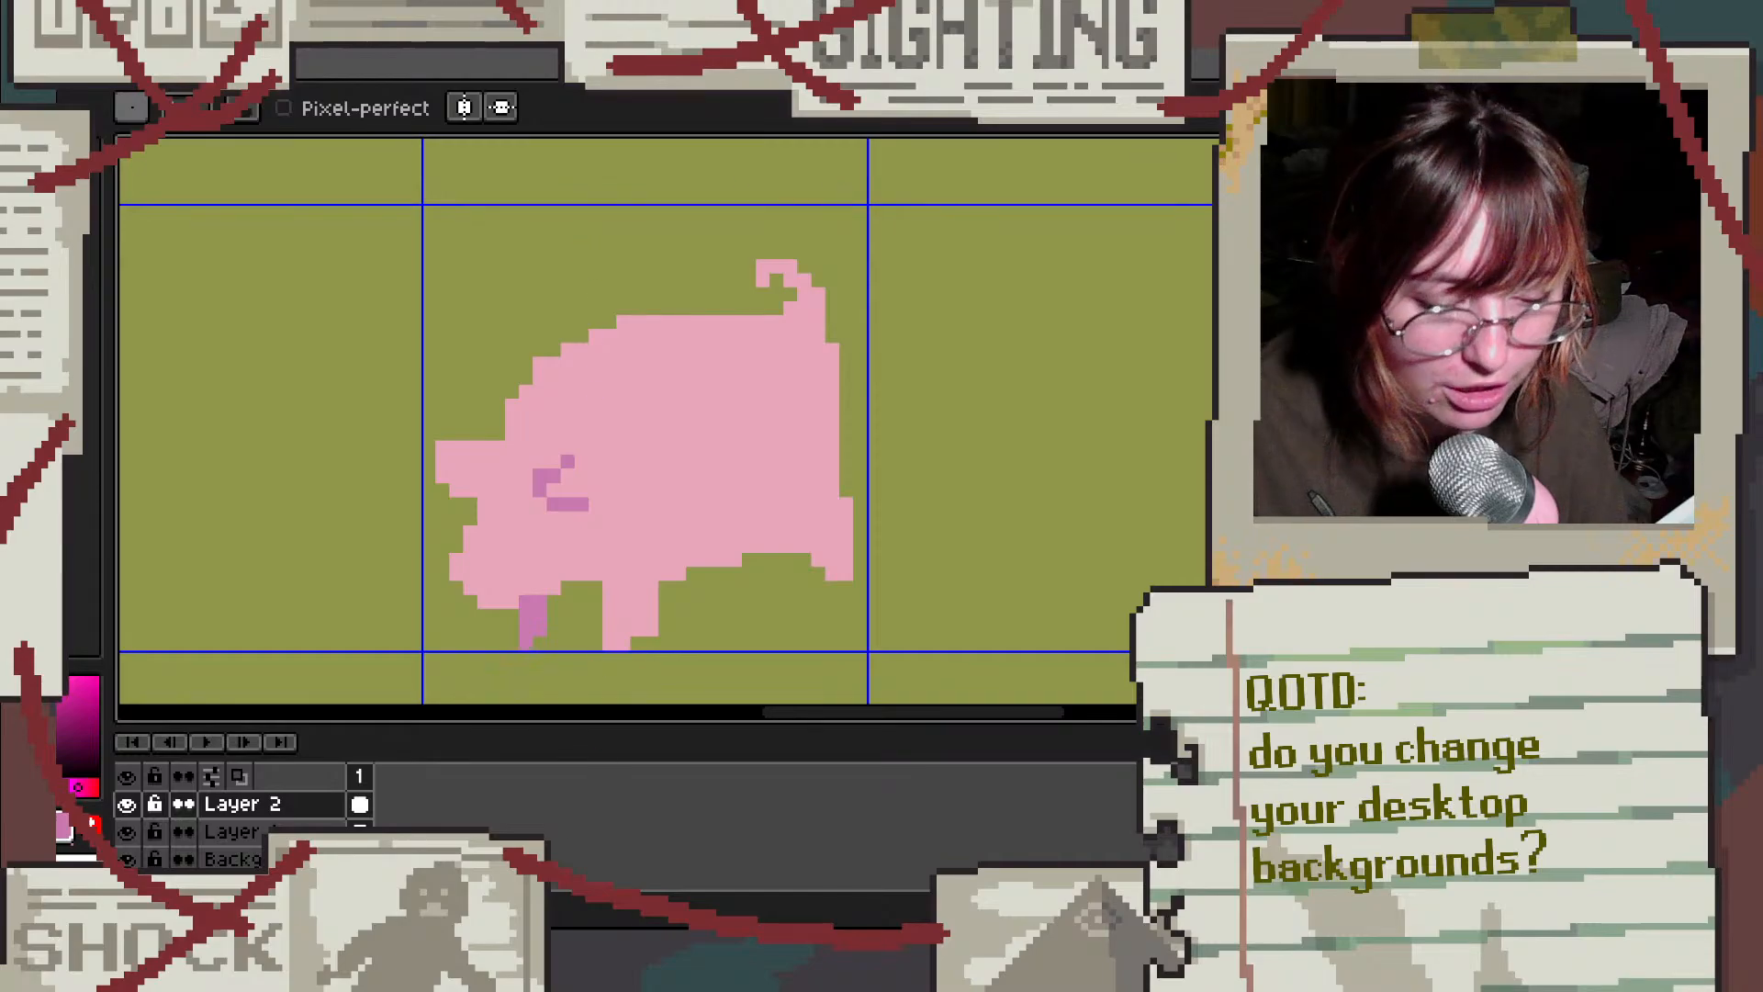
# Step: Switch to the Firefox window with the "pigs in the wild" Google search
pyautogui.moveTo(598, 898)
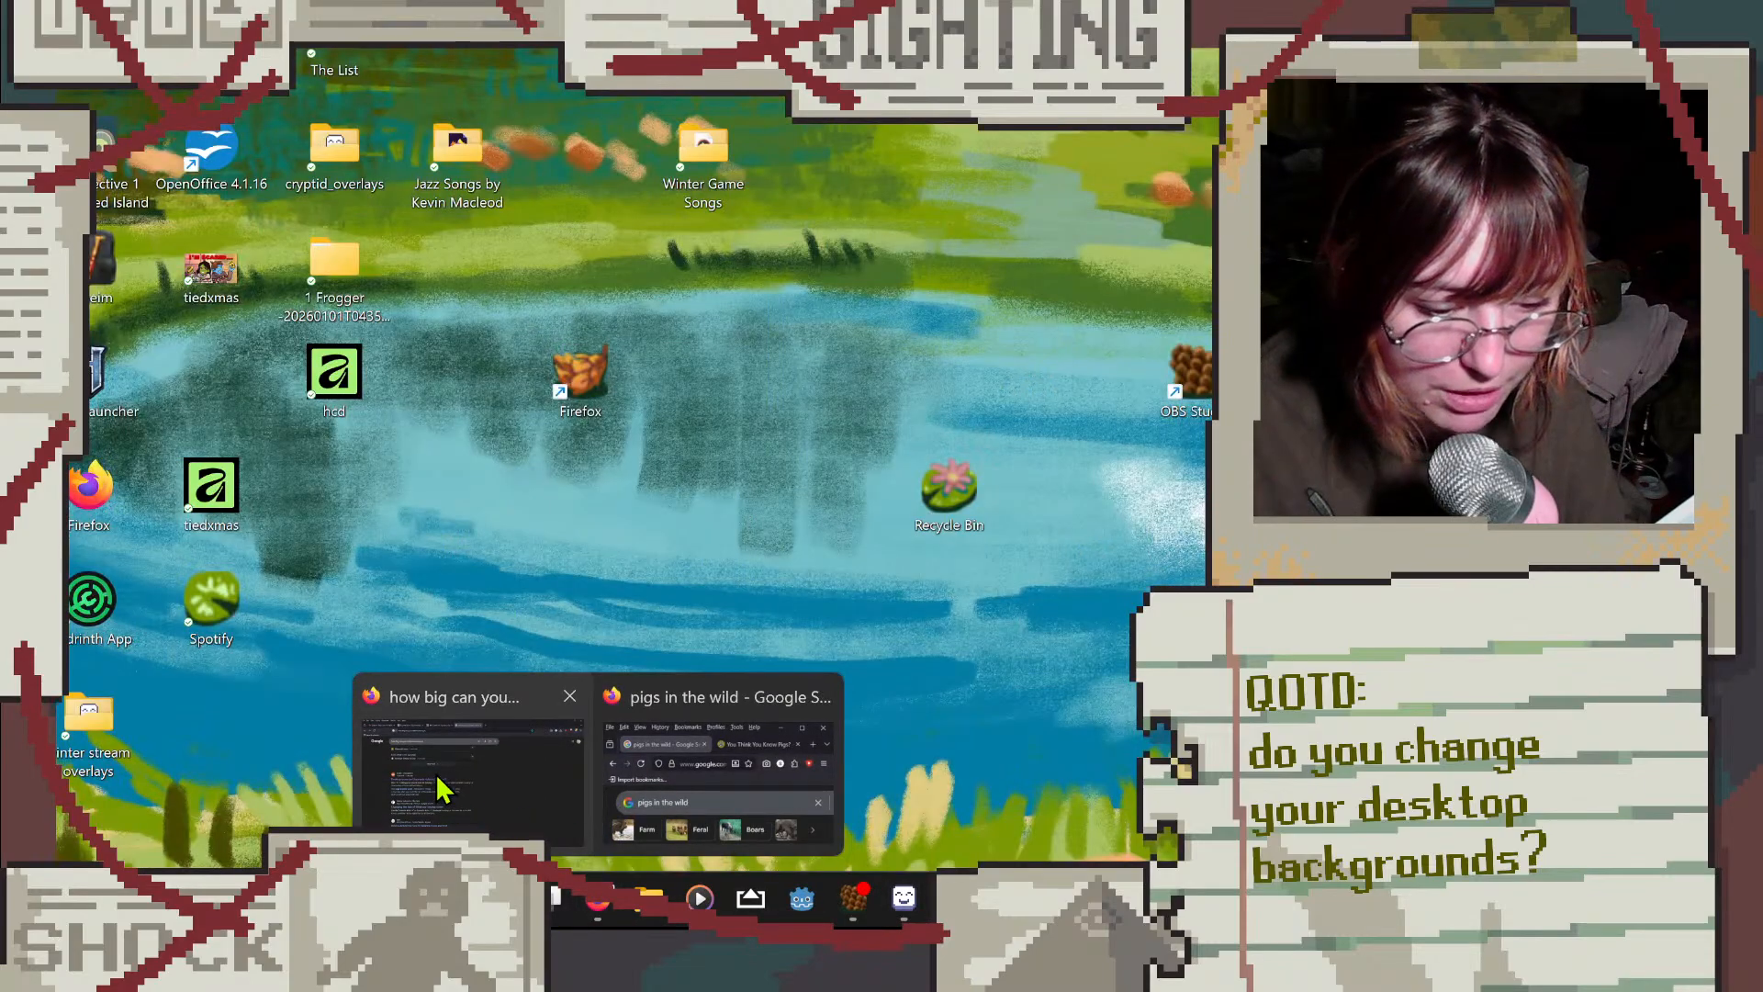
pyautogui.click(680, 788)
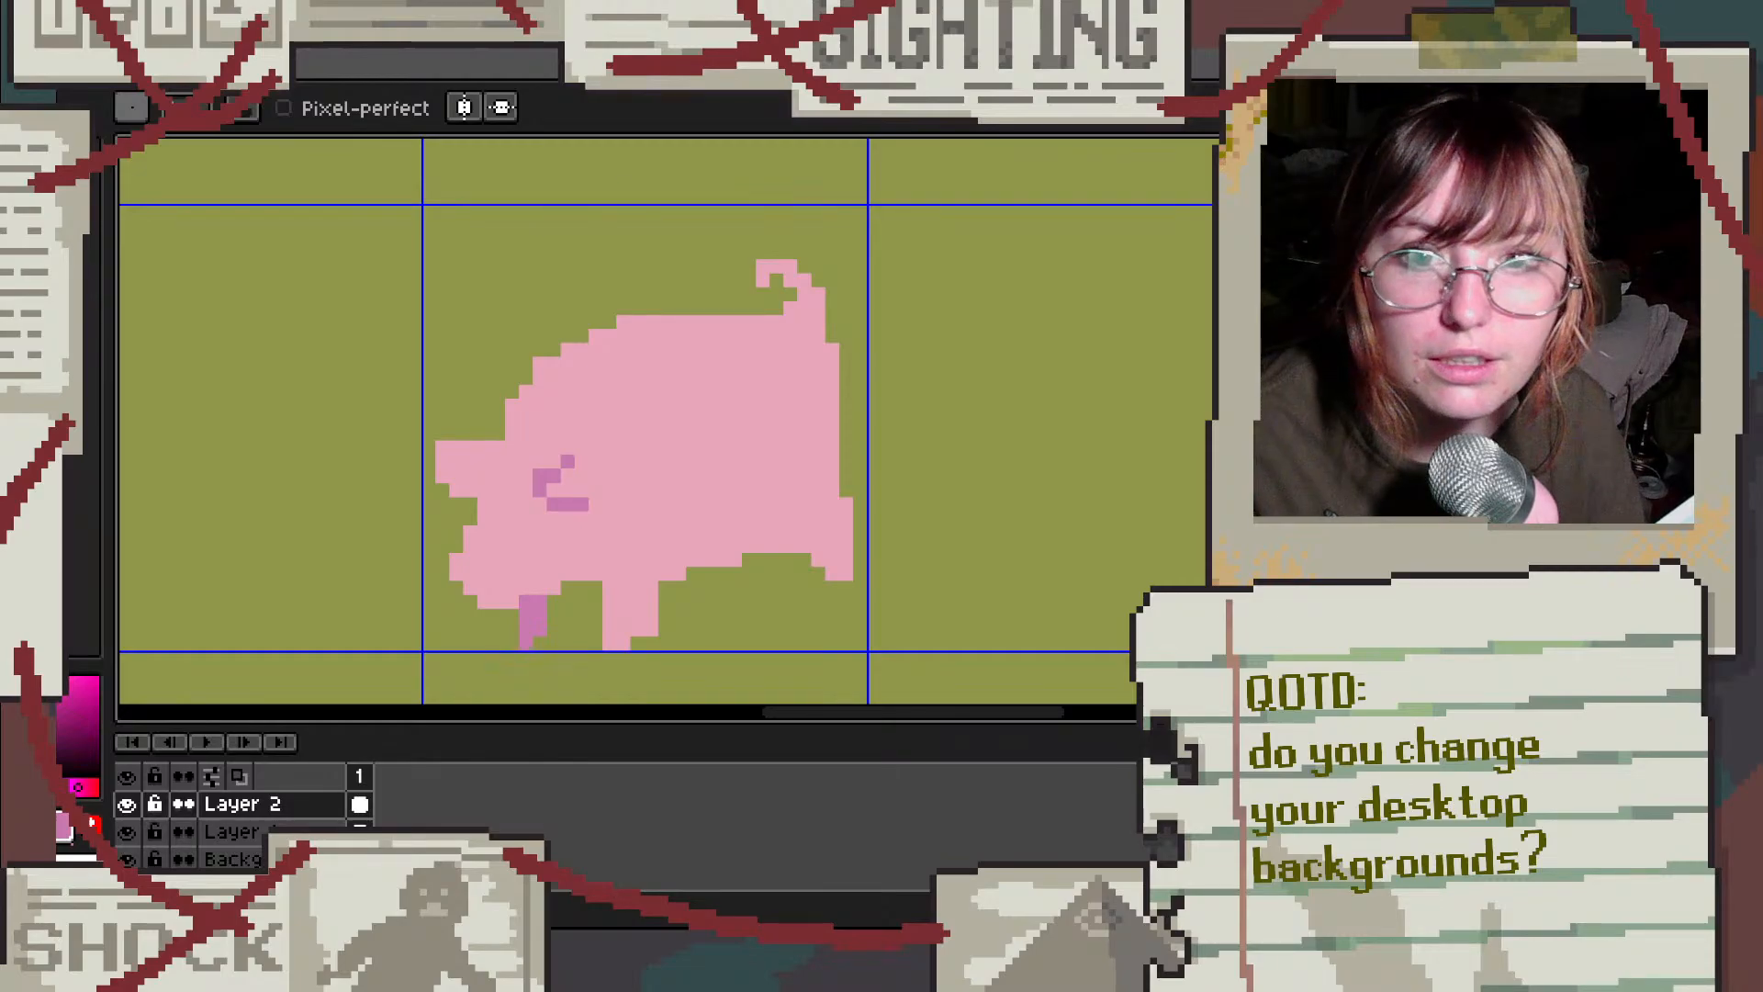
# Step: Switch to the browser, look through the Reddit comment thread, and return to the pig drawing
pyautogui.hotkey('alt', 'Tab')
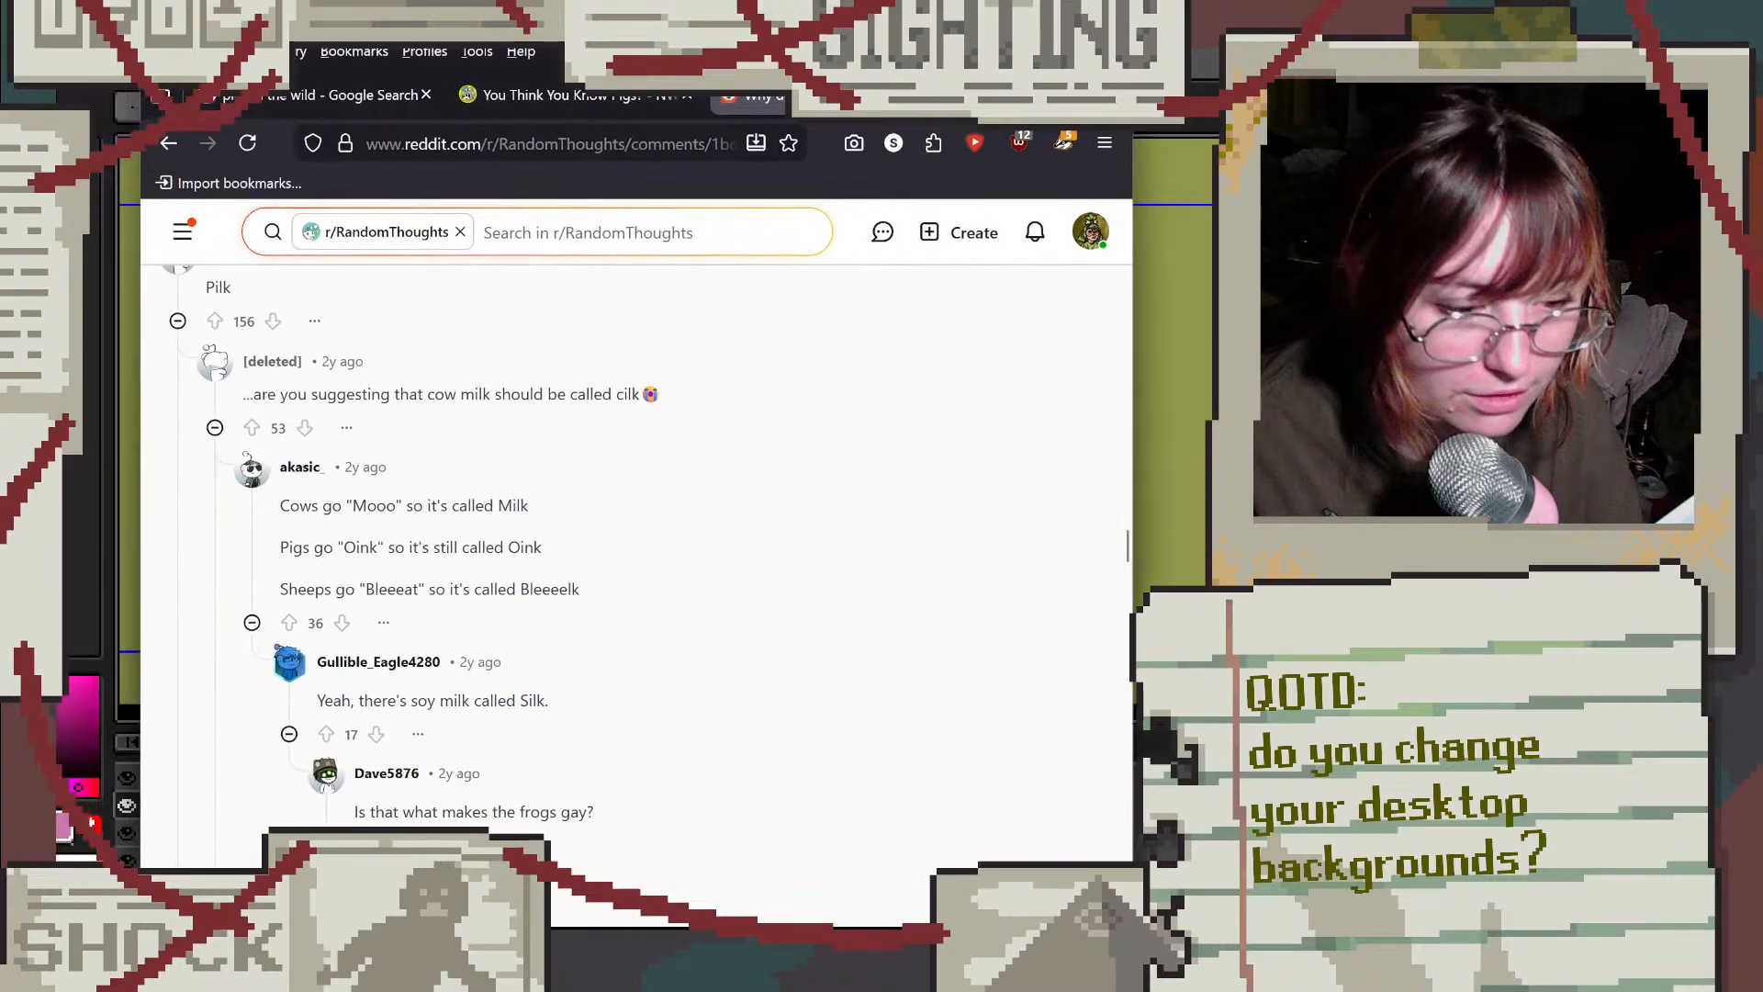
pyautogui.scroll(3, 207, 316)
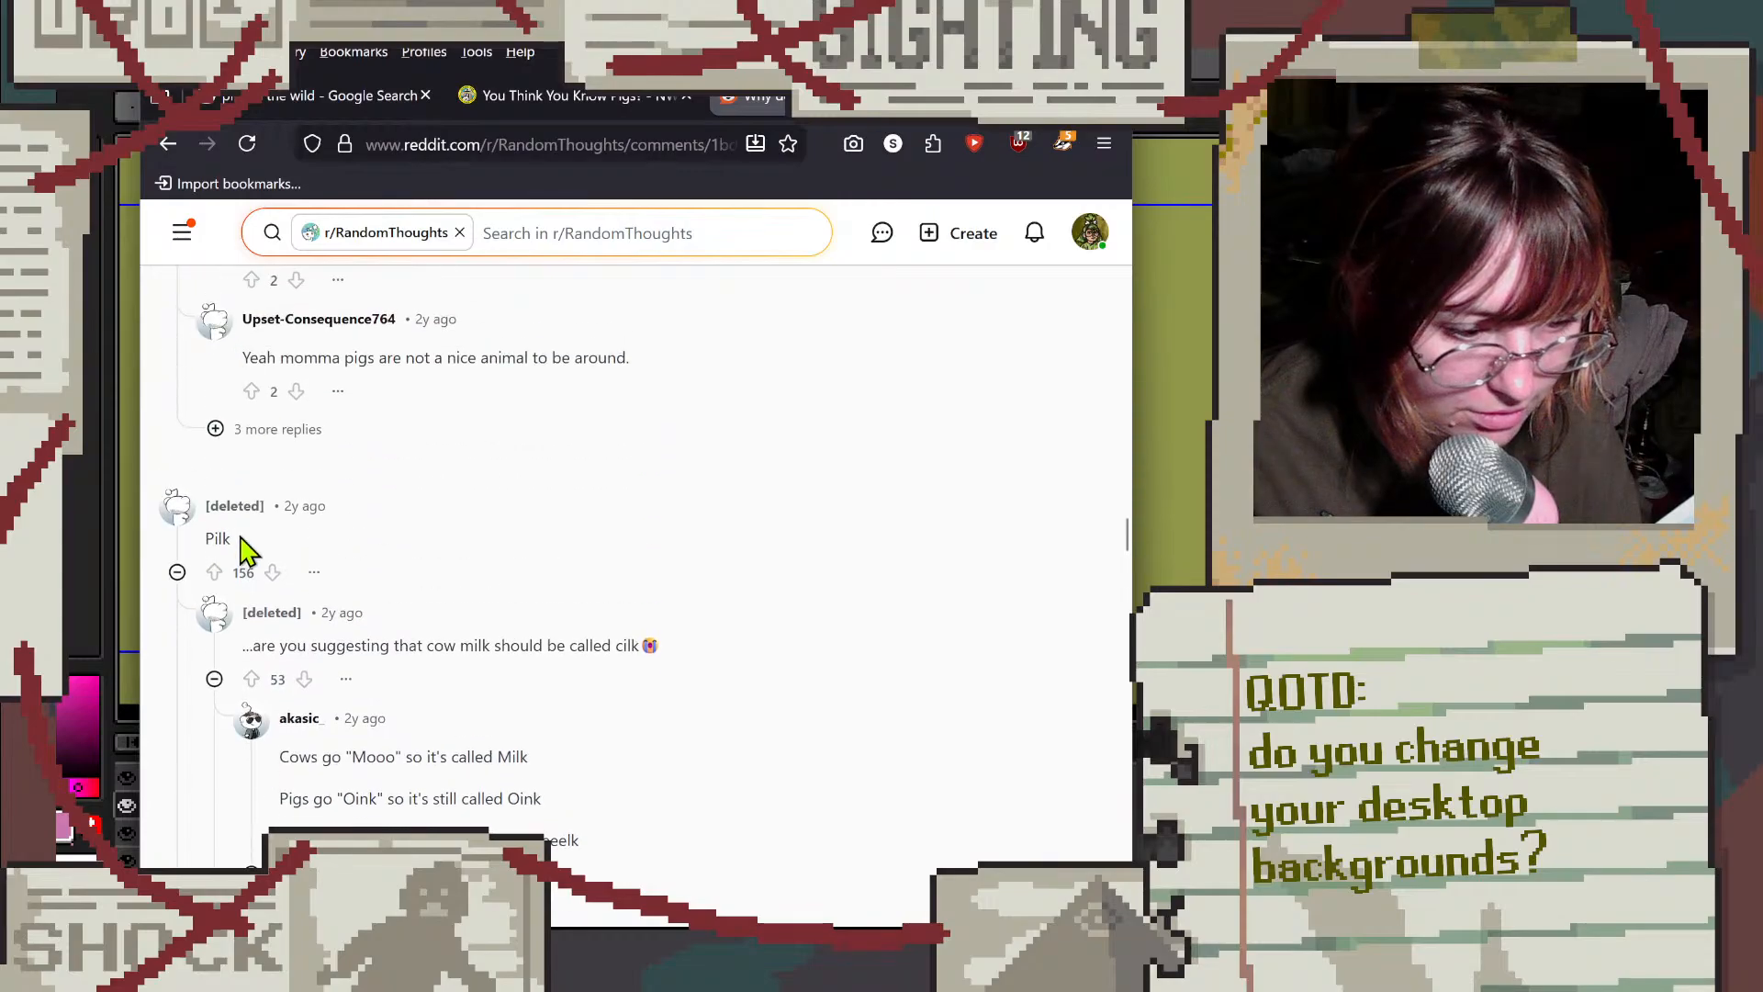
pyautogui.hotkey('alt', 'Tab')
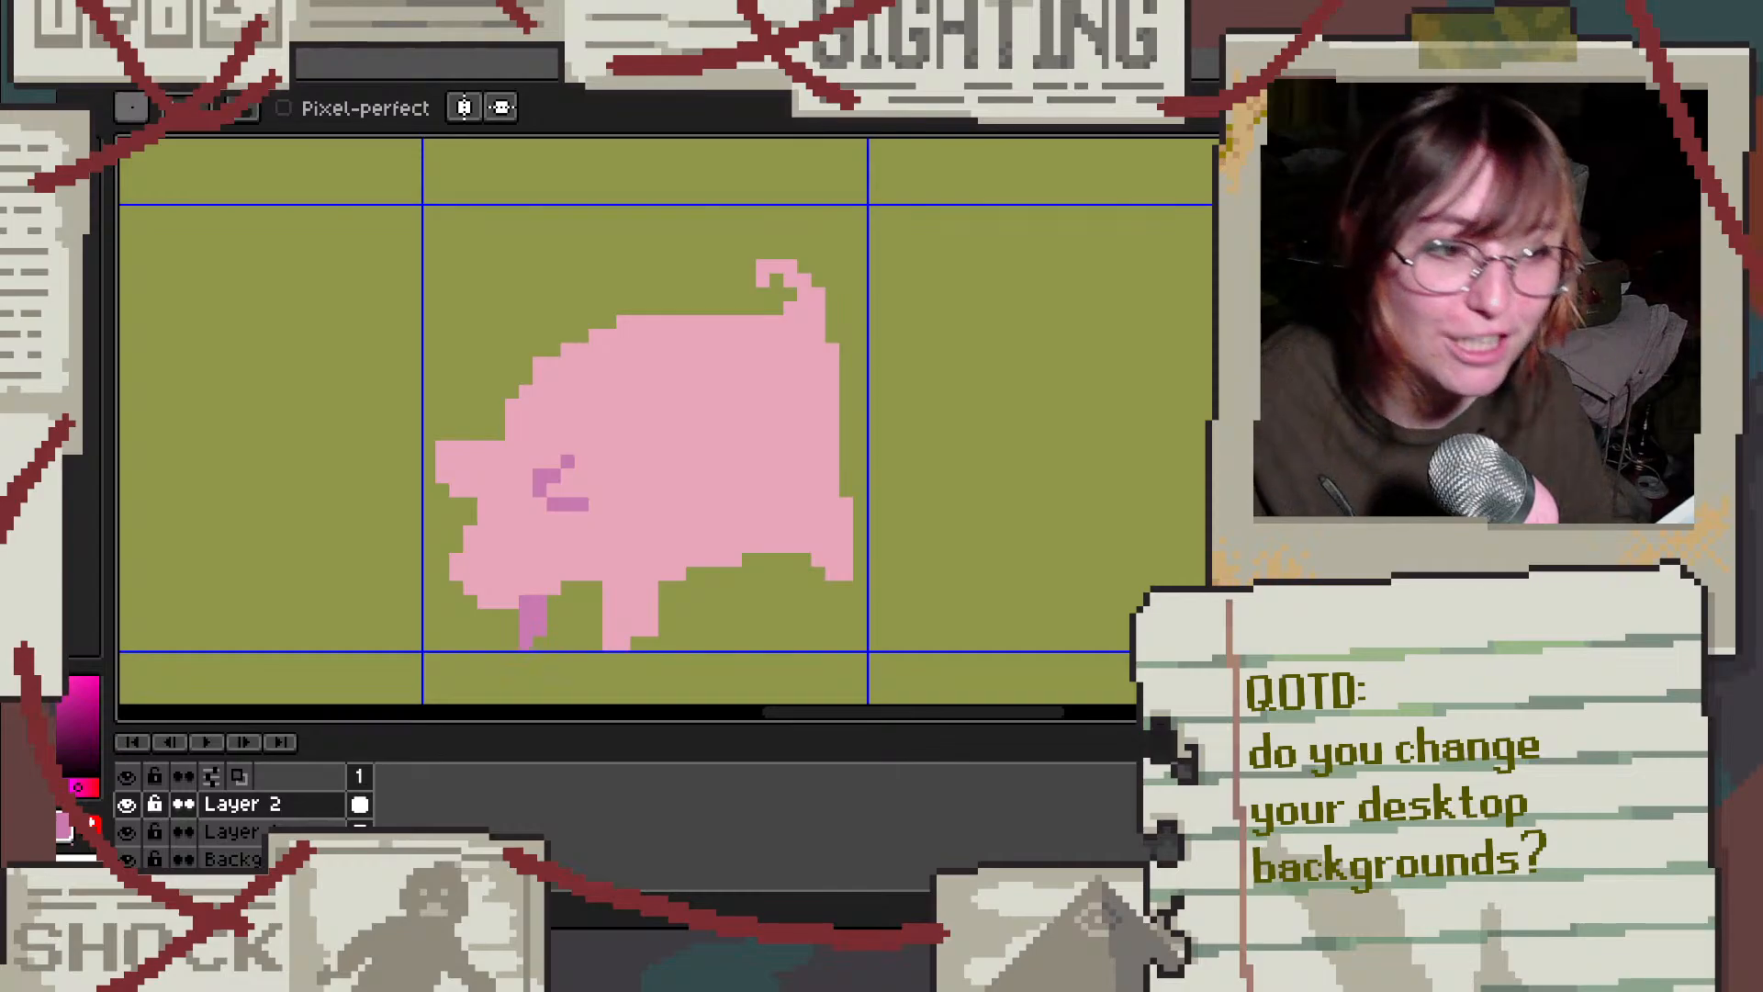
# Step: Draw two diagonal darker pink nostril pixels on the pig's snout and a short vertical mark beside them
pyautogui.scroll(5, 528, 620)
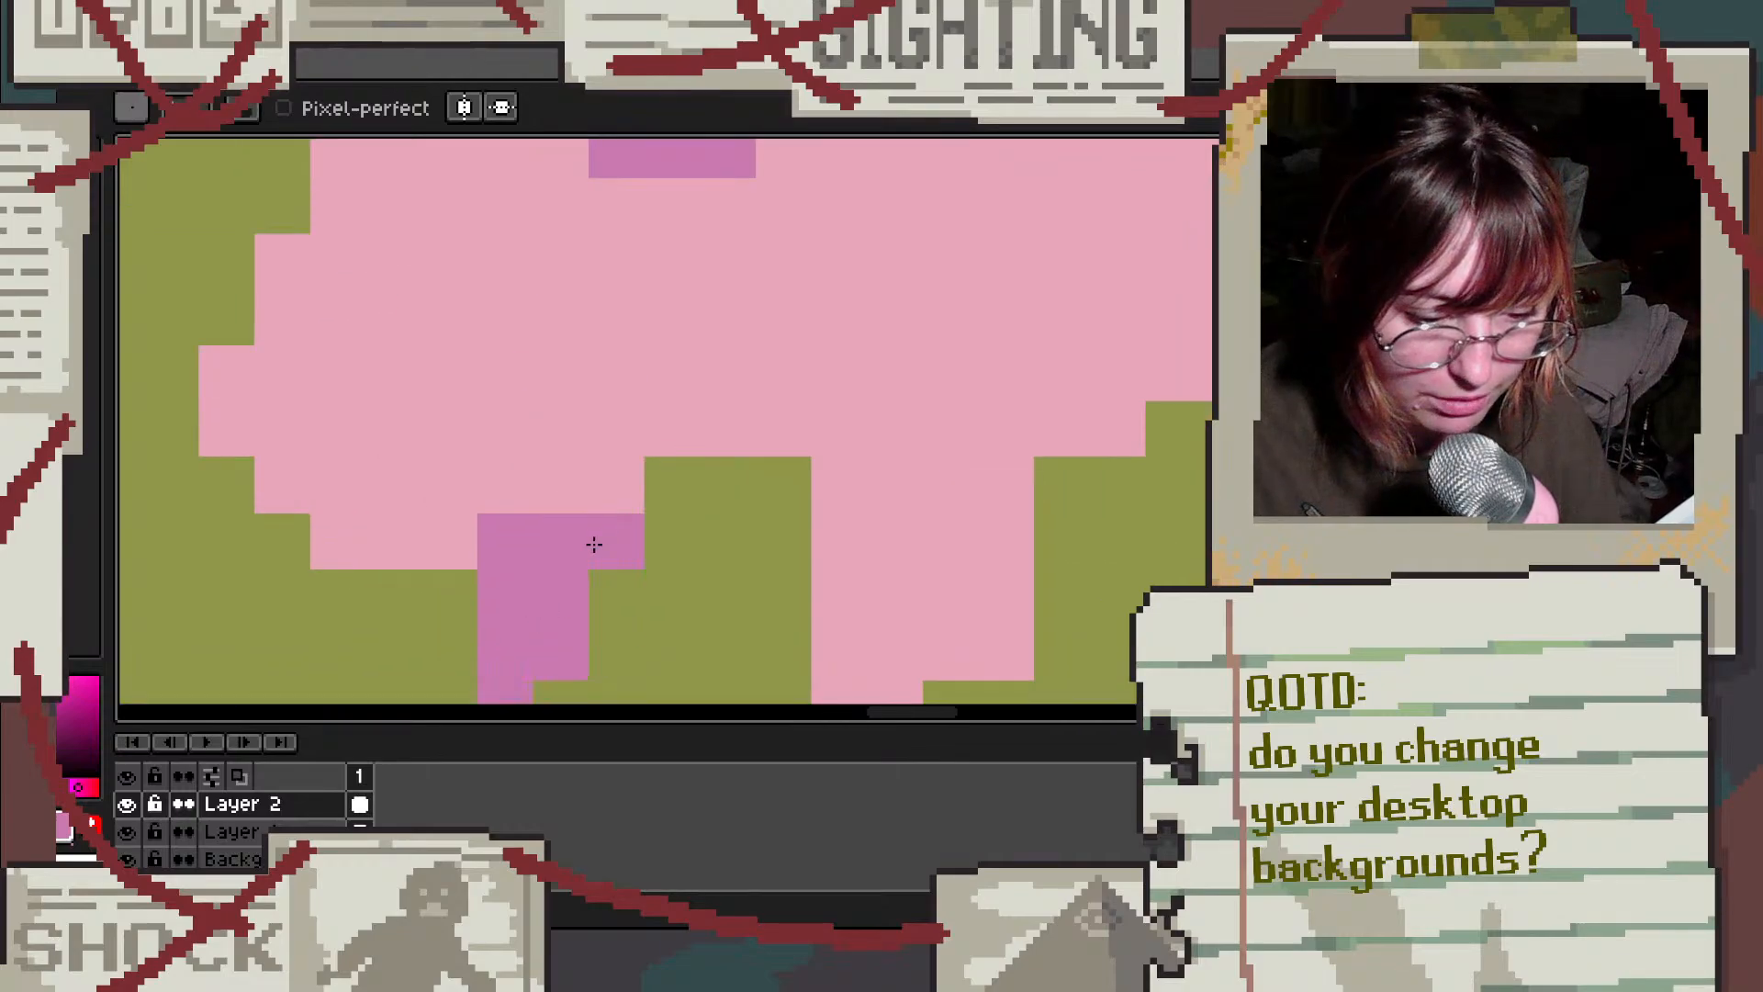
pyautogui.scroll(-1, 690, 506)
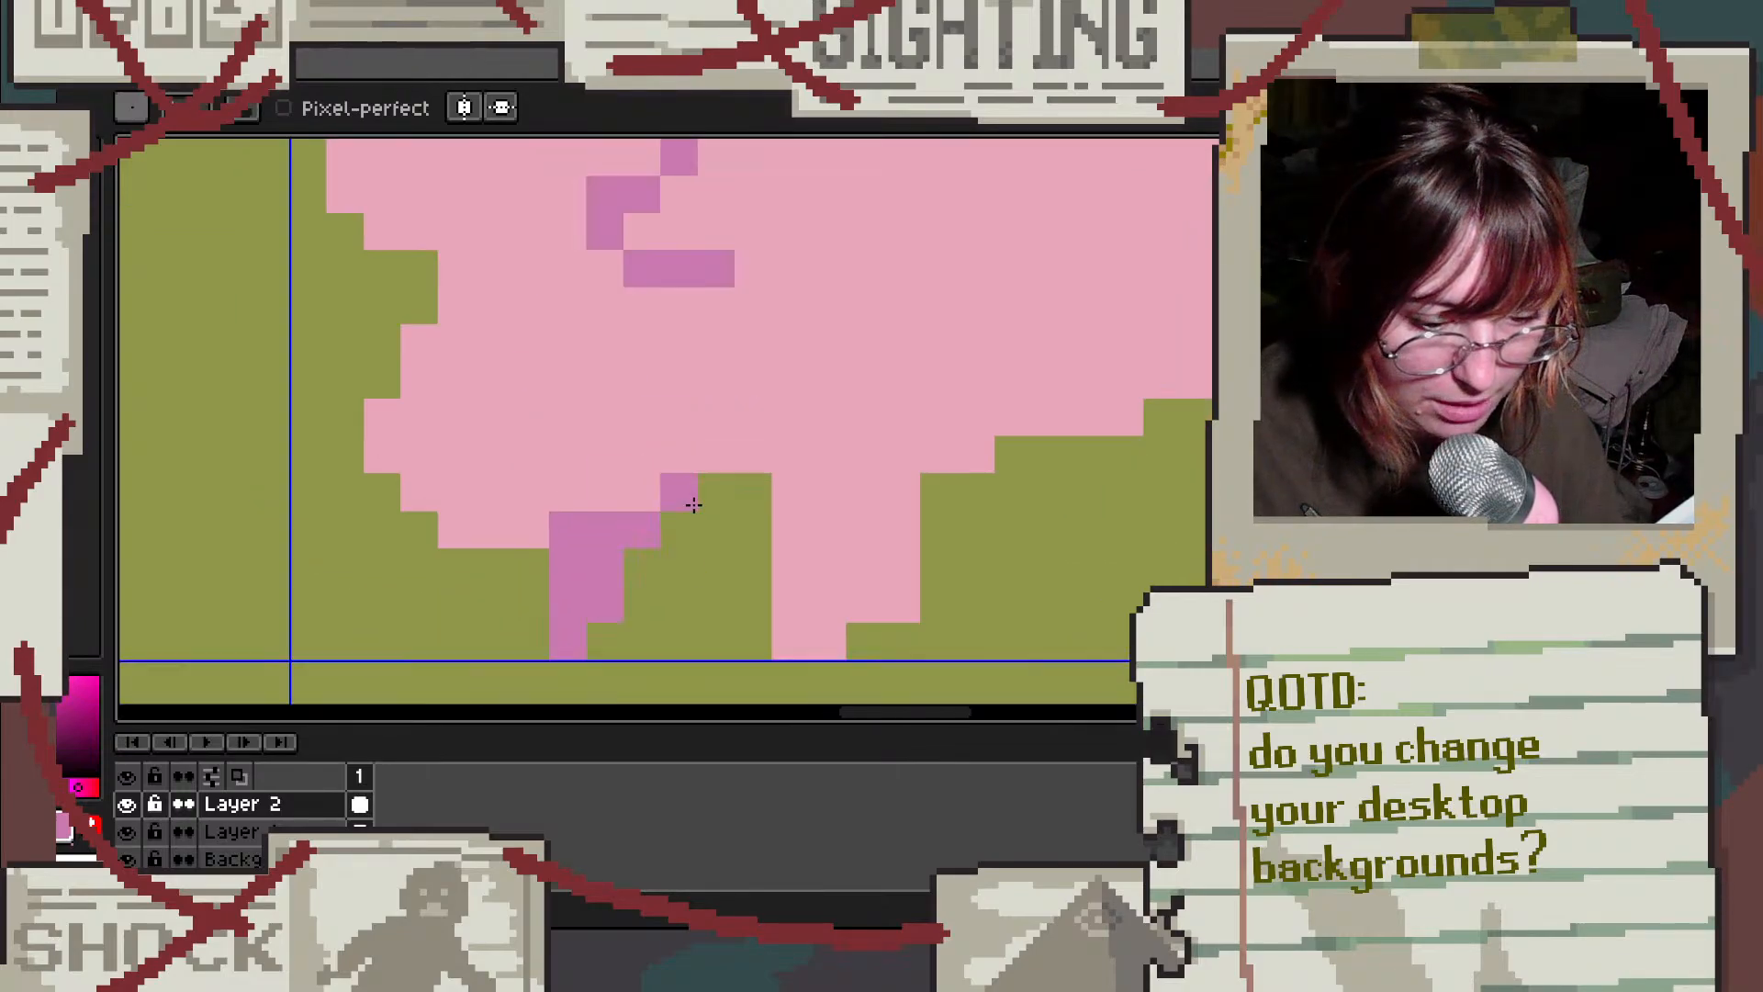
pyautogui.scroll(-3, 694, 504)
pyautogui.scroll(3, 689, 496)
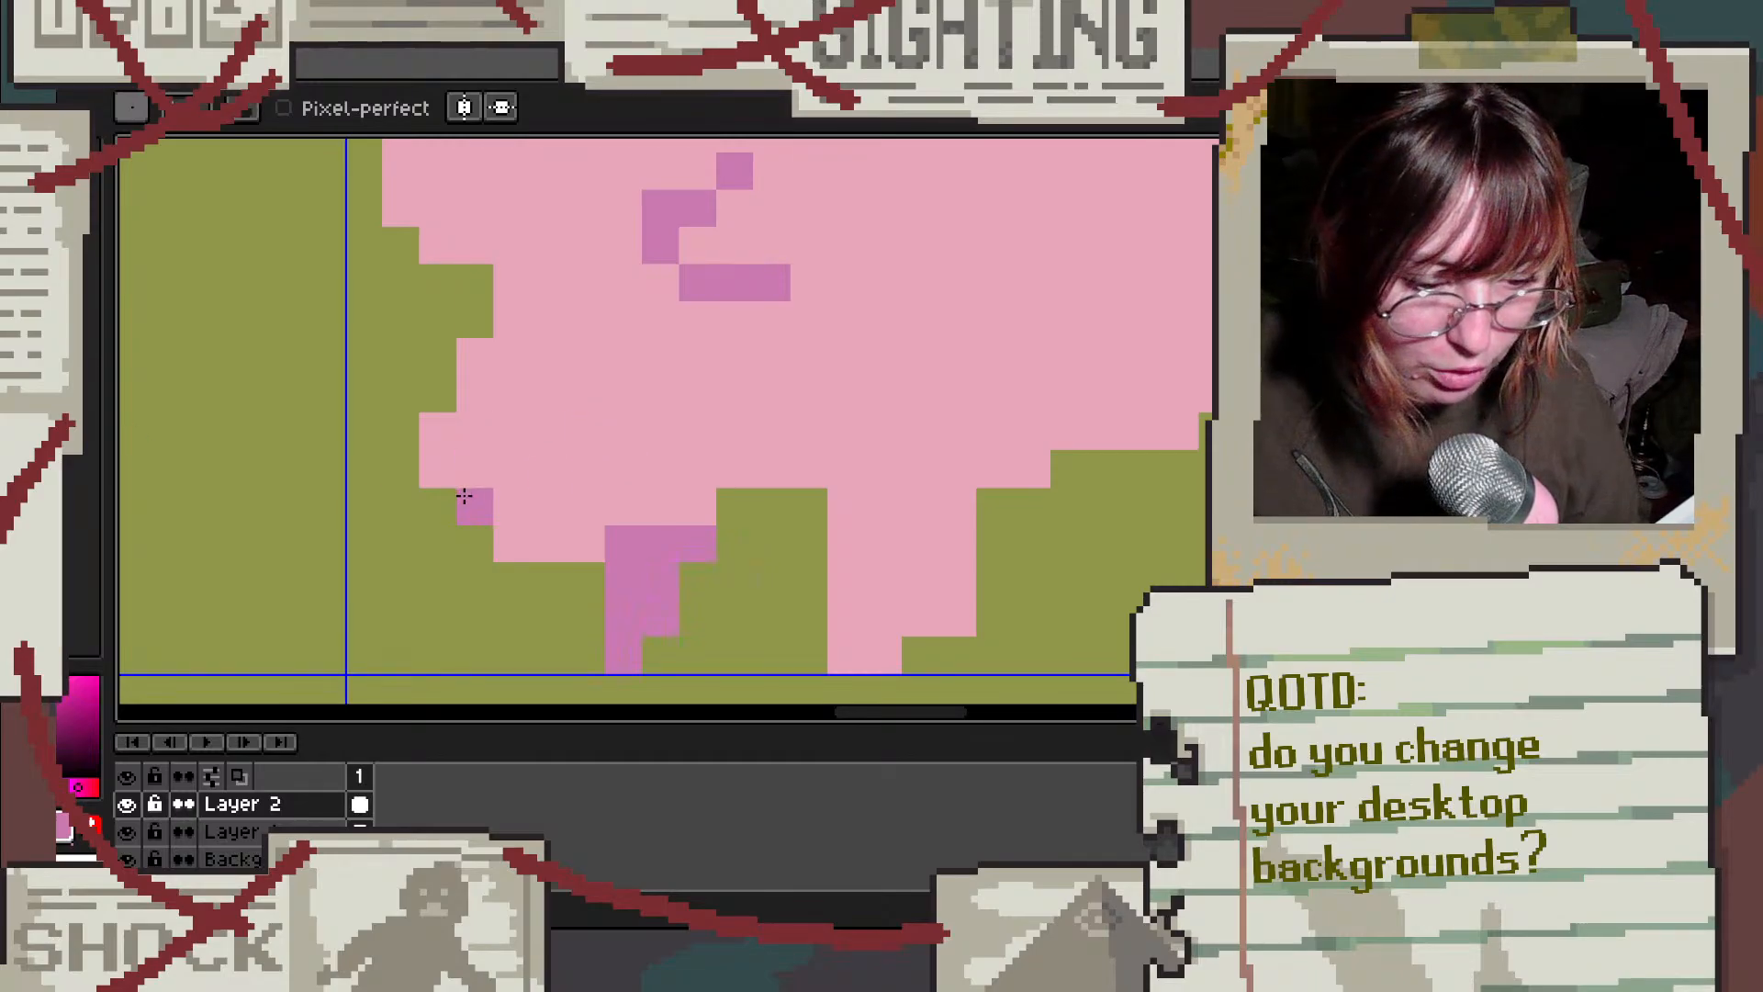
pyautogui.click(466, 467)
pyautogui.click(508, 504)
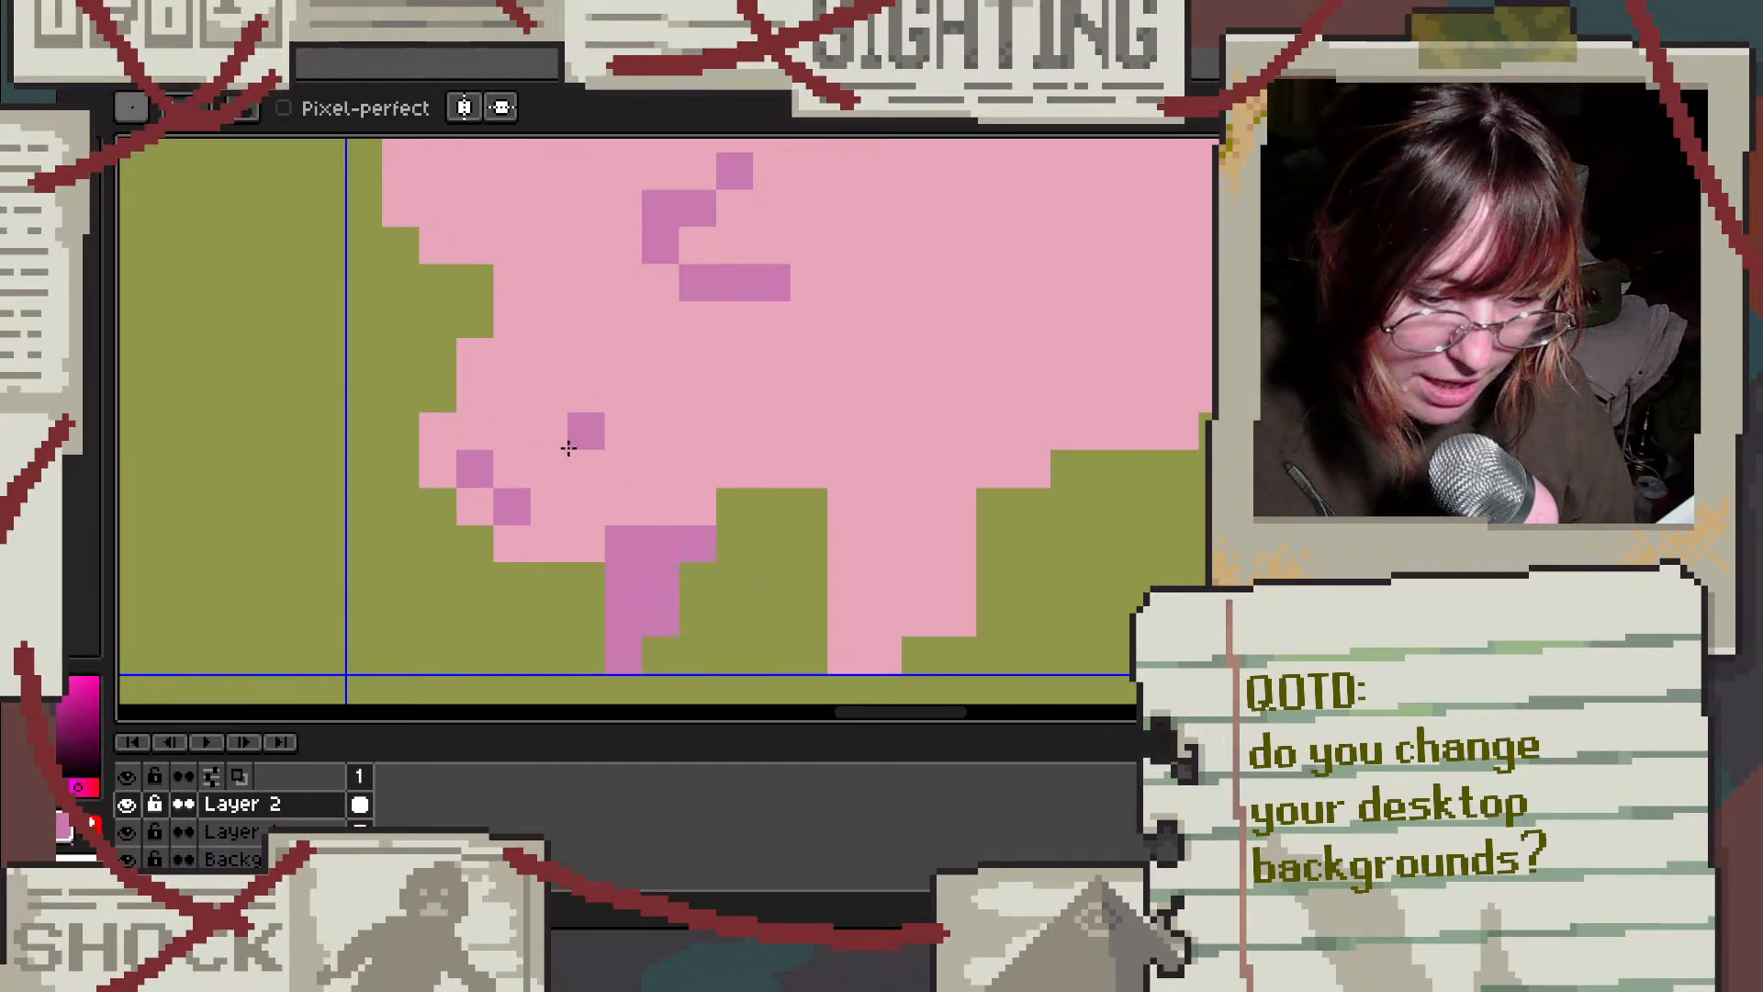
pyautogui.moveTo(569, 447); pyautogui.dragTo(591, 472)
pyautogui.scroll(-3, 702, 445)
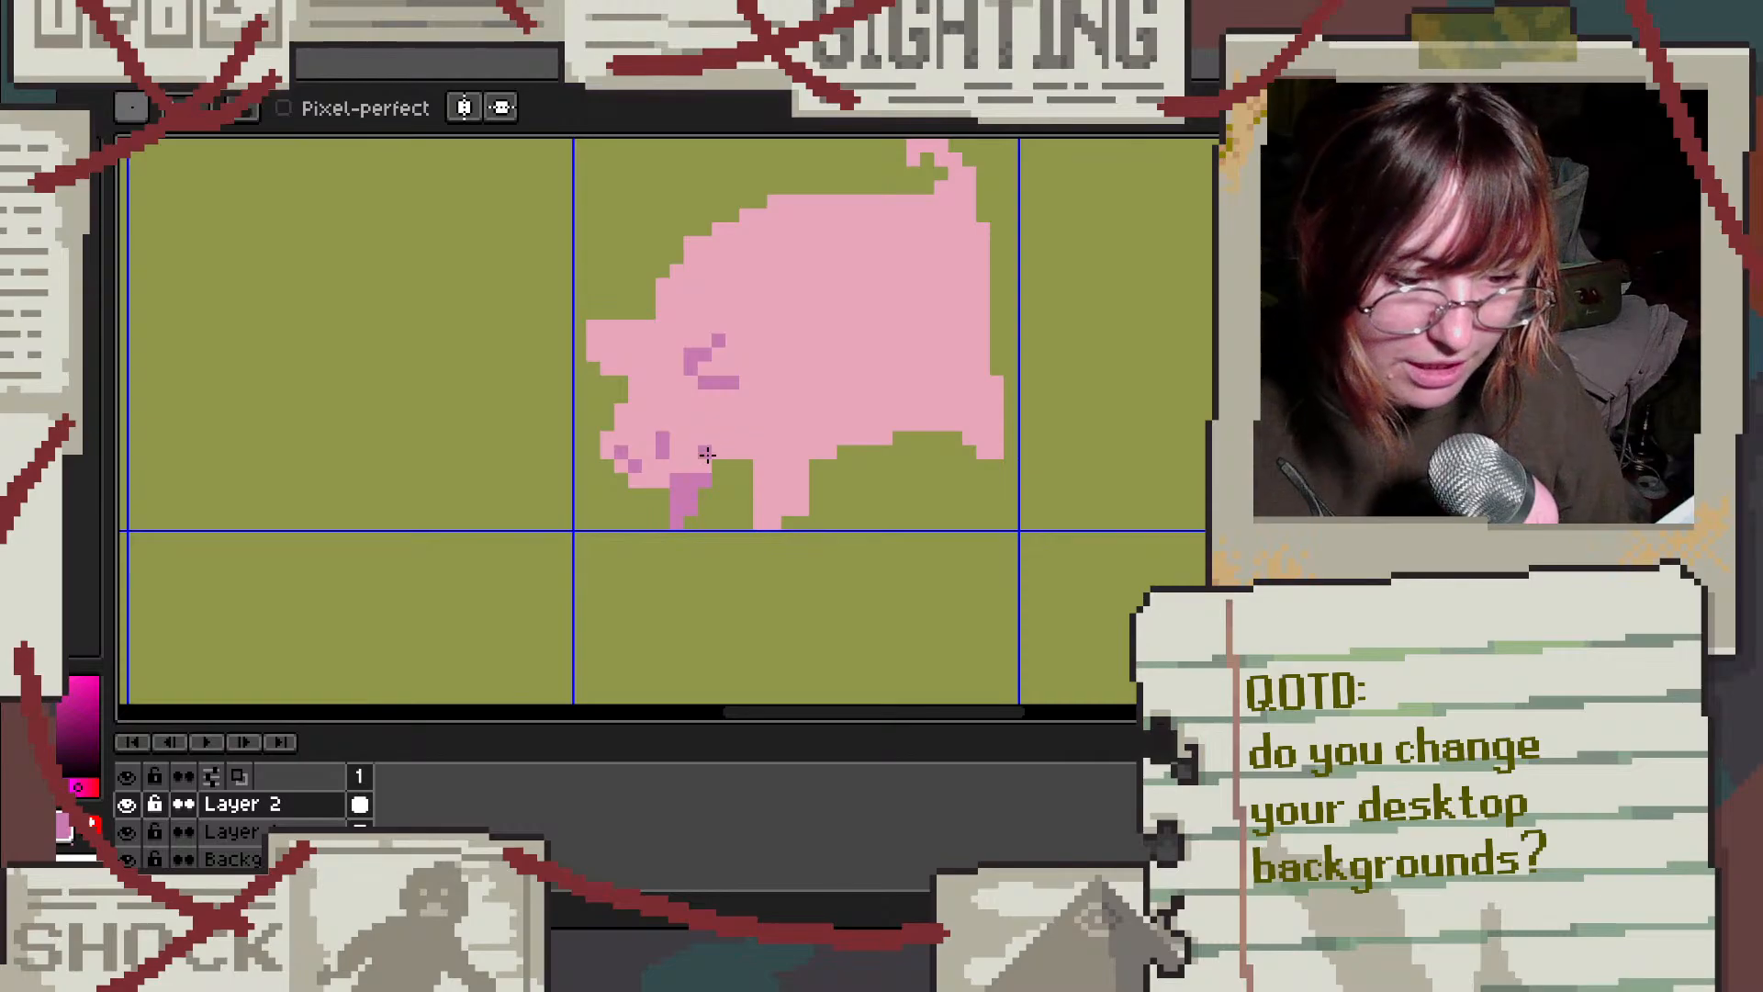
# Step: Choose a very dark purple, try a pair of eye pixels on the pig's face, and undo them
pyautogui.scroll(1, 707, 454)
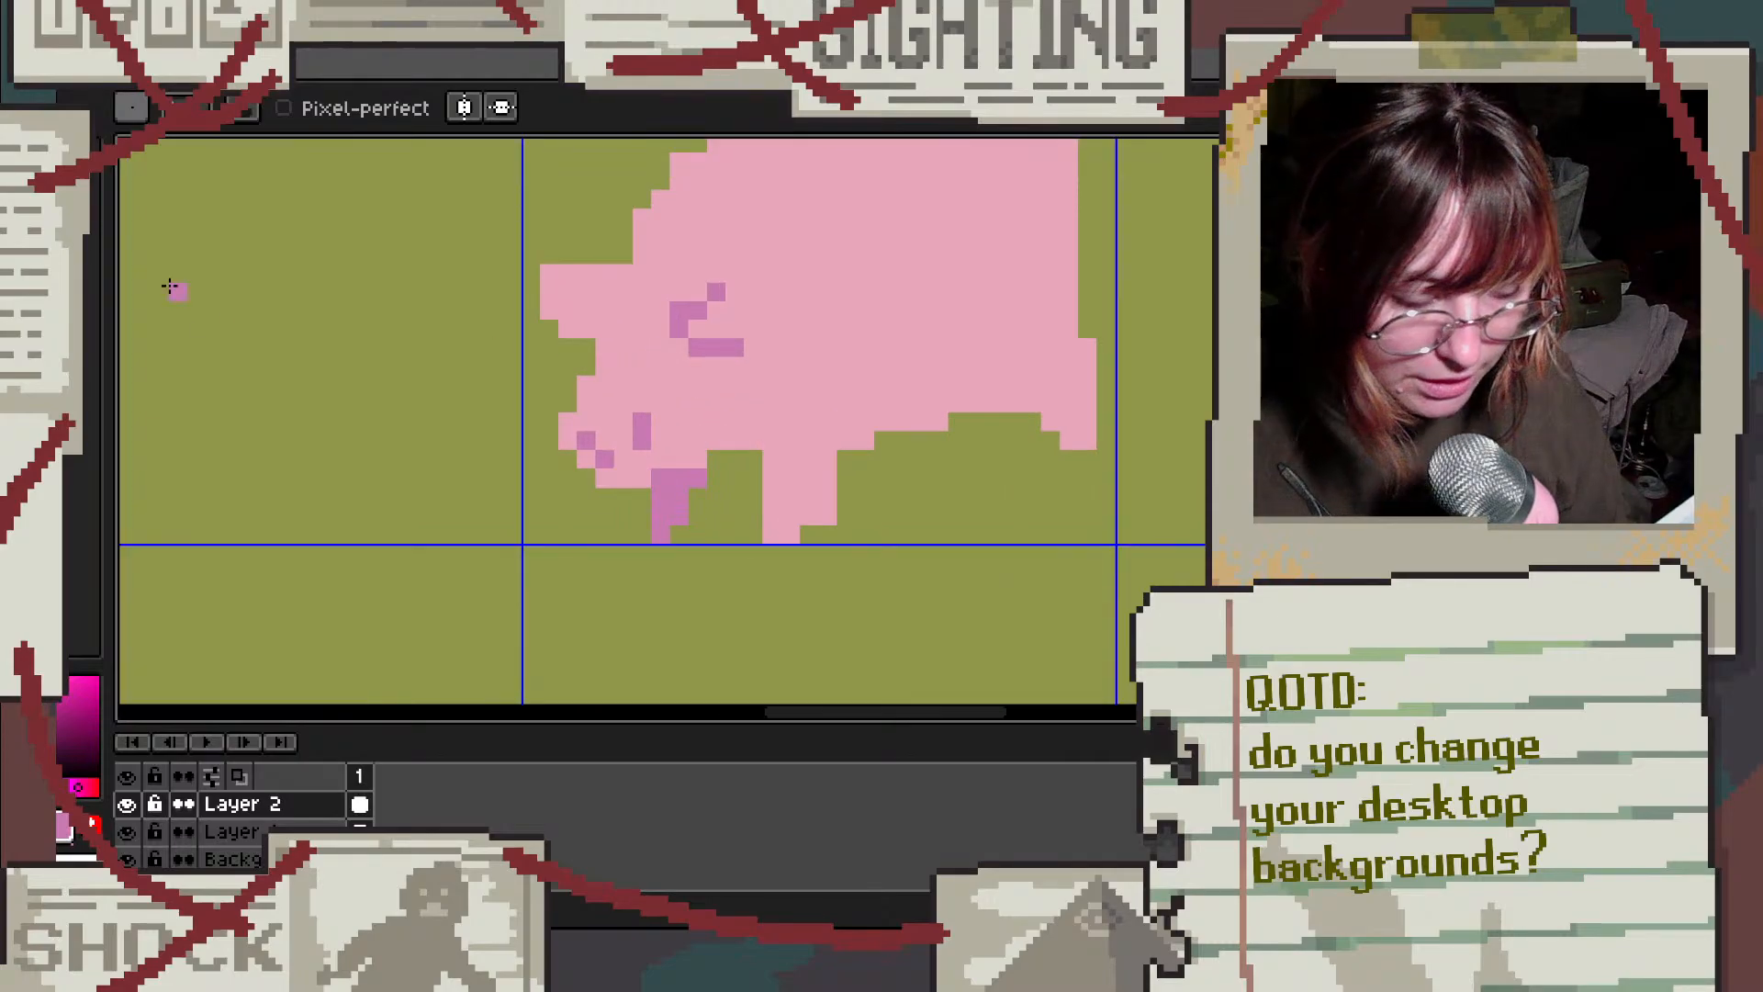
pyautogui.click(69, 195)
pyautogui.click(65, 198)
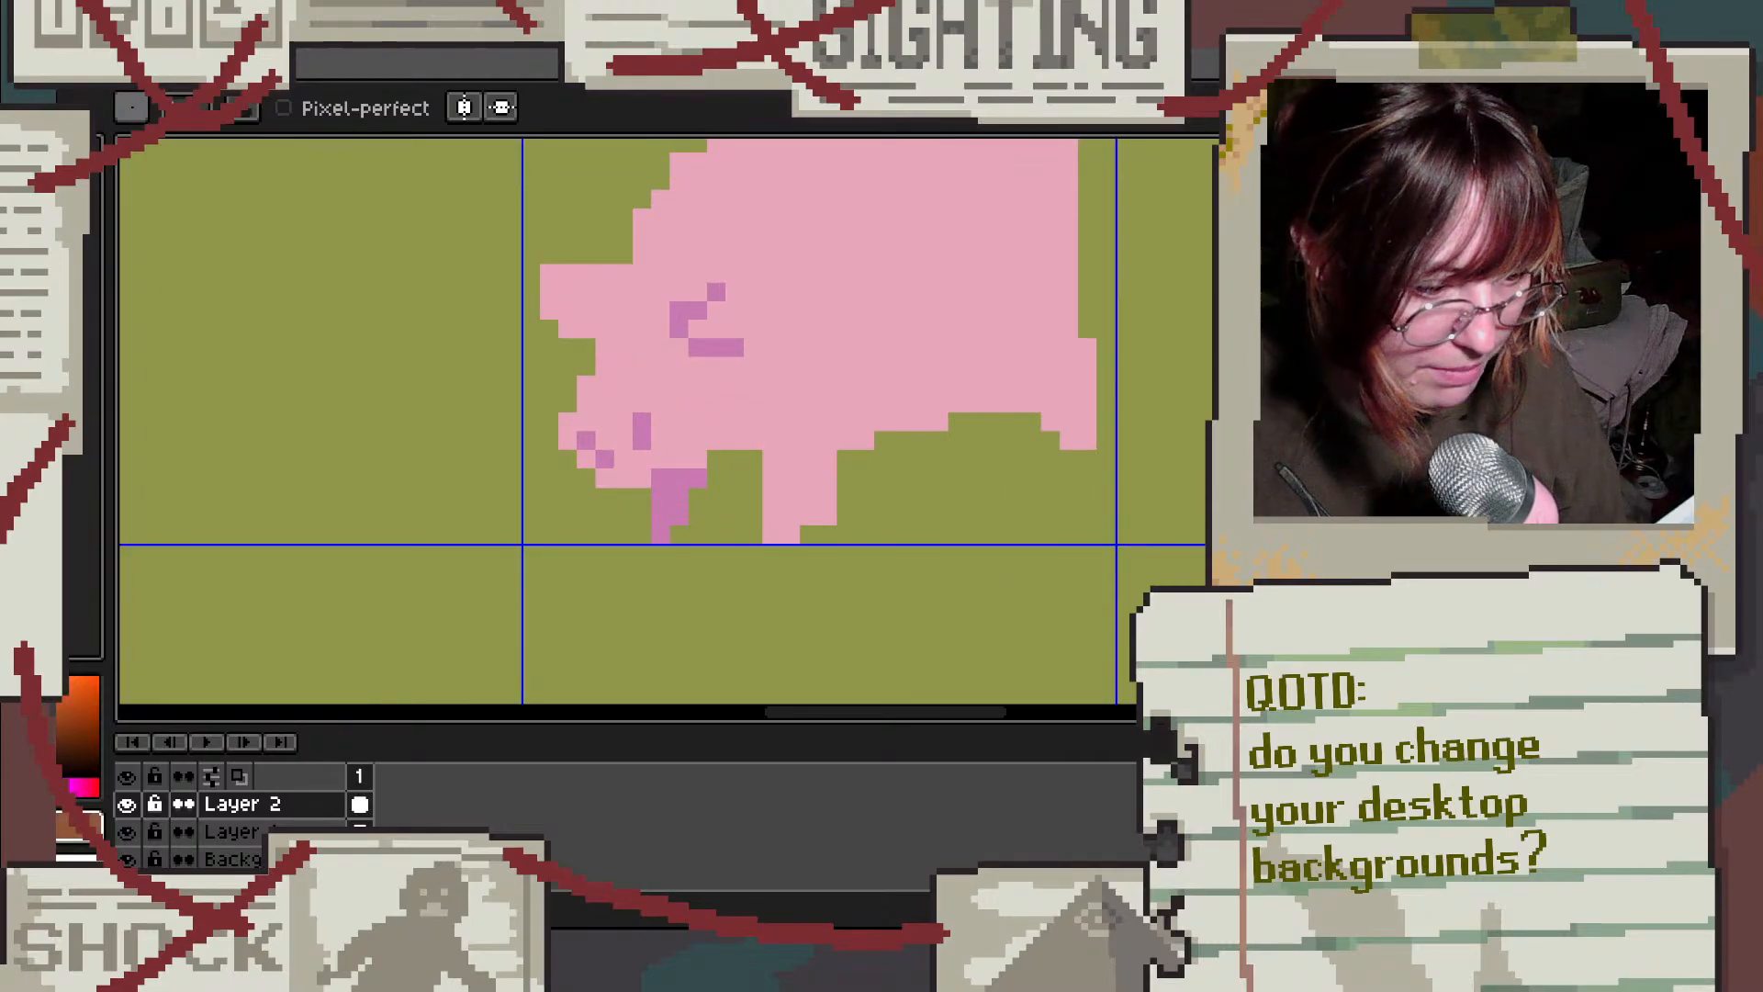
pyautogui.click(62, 206)
pyautogui.click(63, 216)
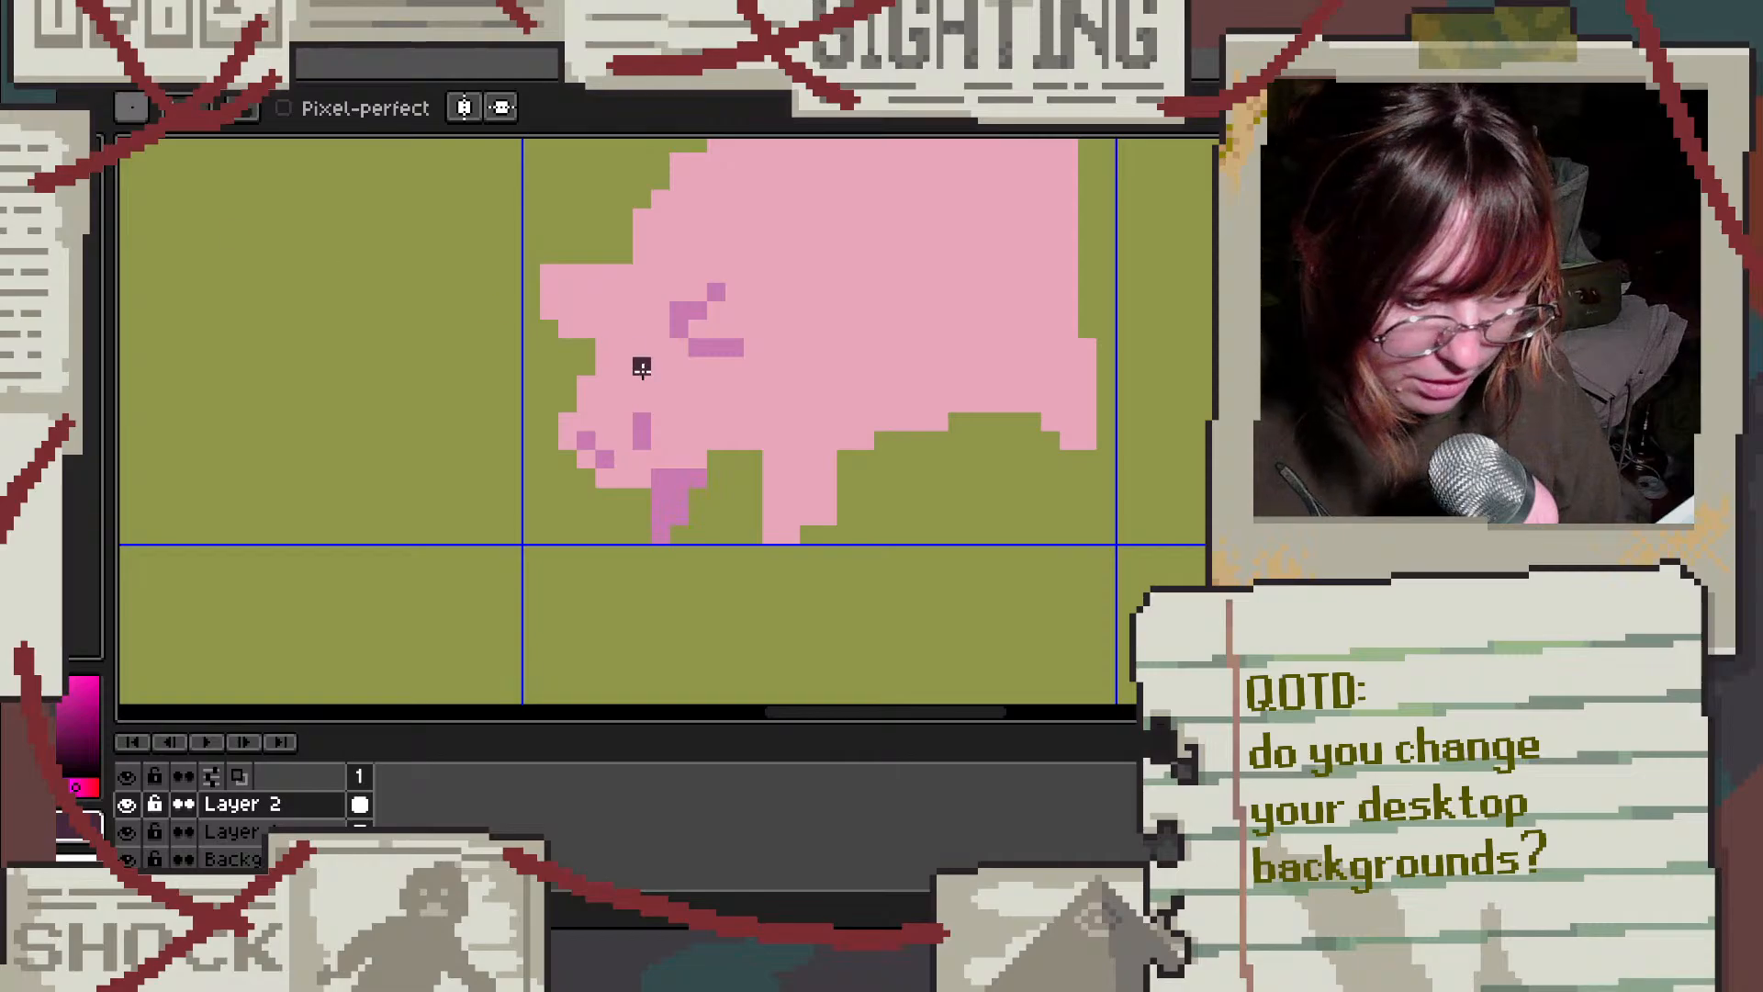
pyautogui.click(660, 366)
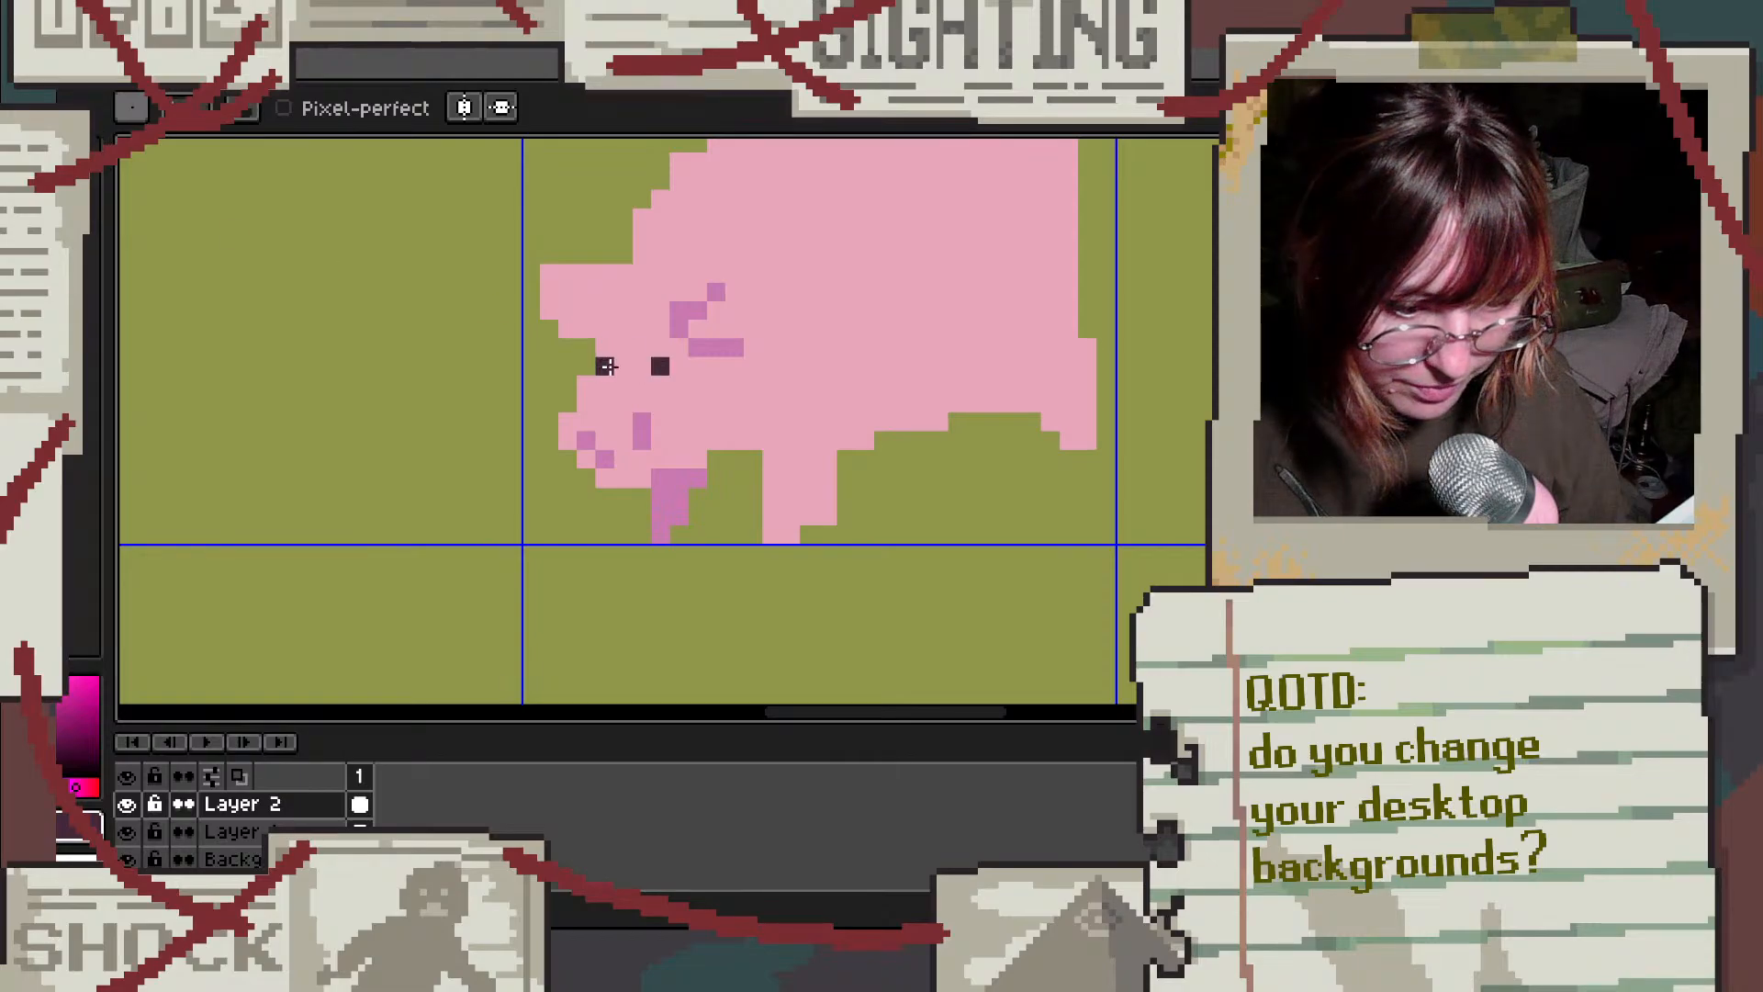
pyautogui.click(621, 367)
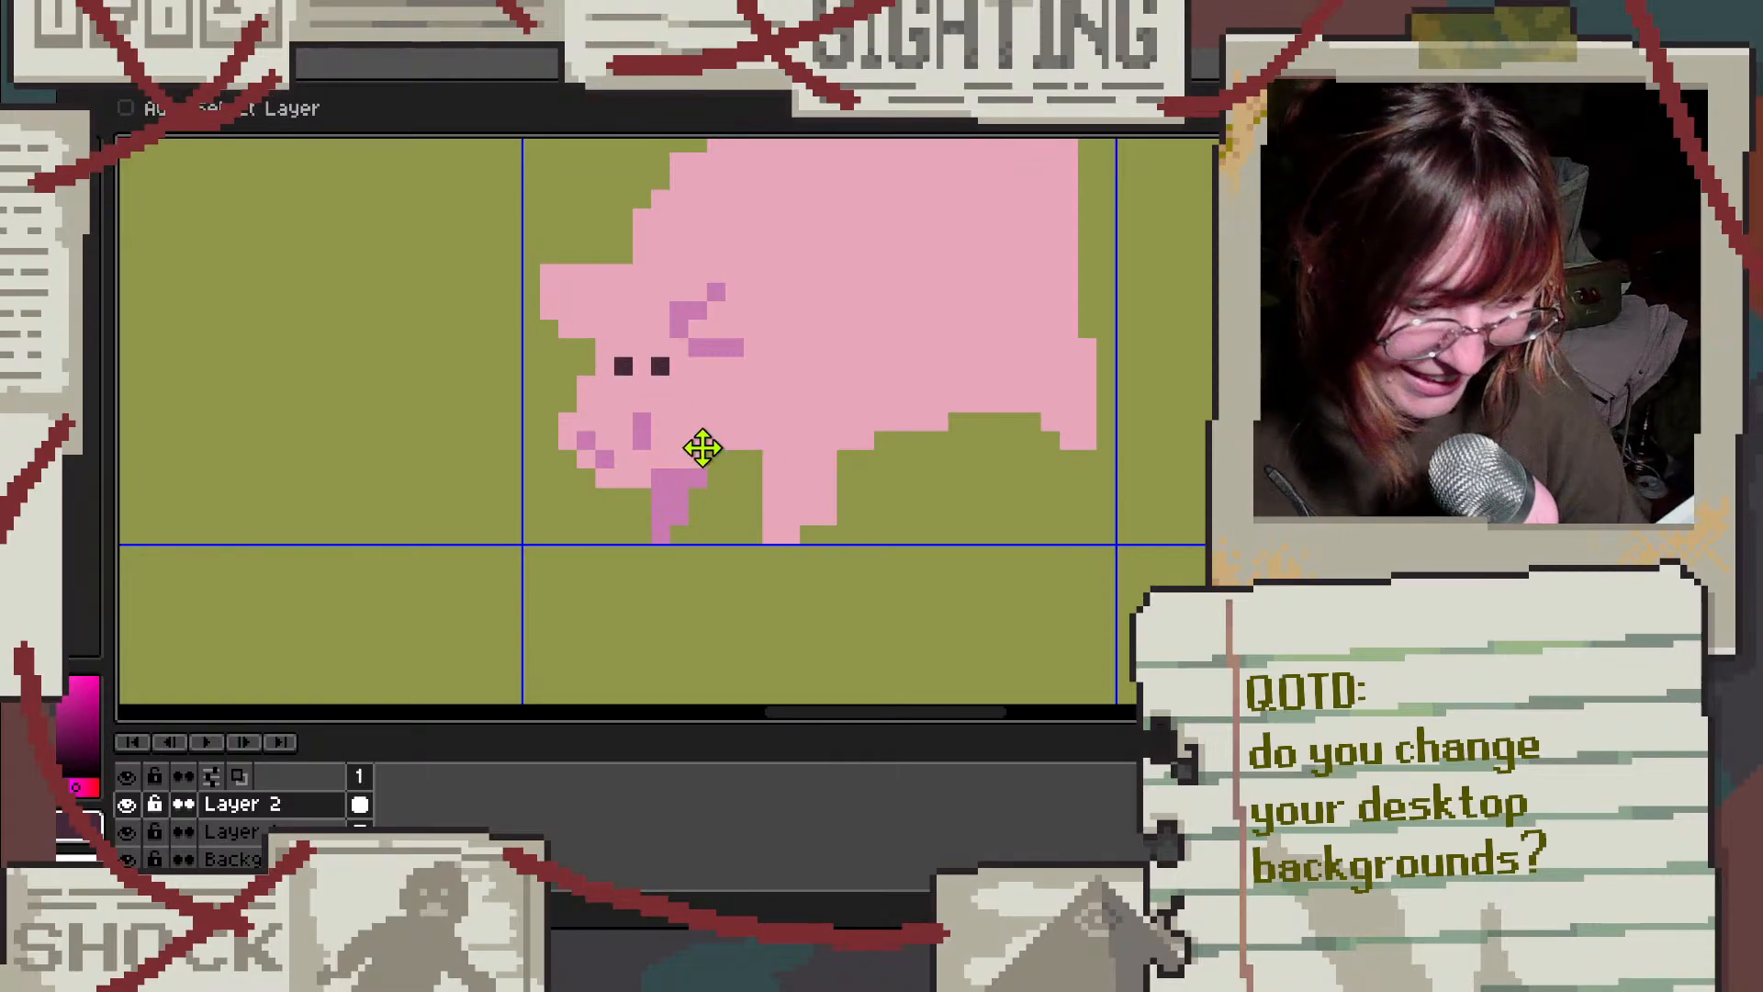
pyautogui.hotkey('ctrl', 'z')
pyautogui.hotkey('ctrl', 'z')
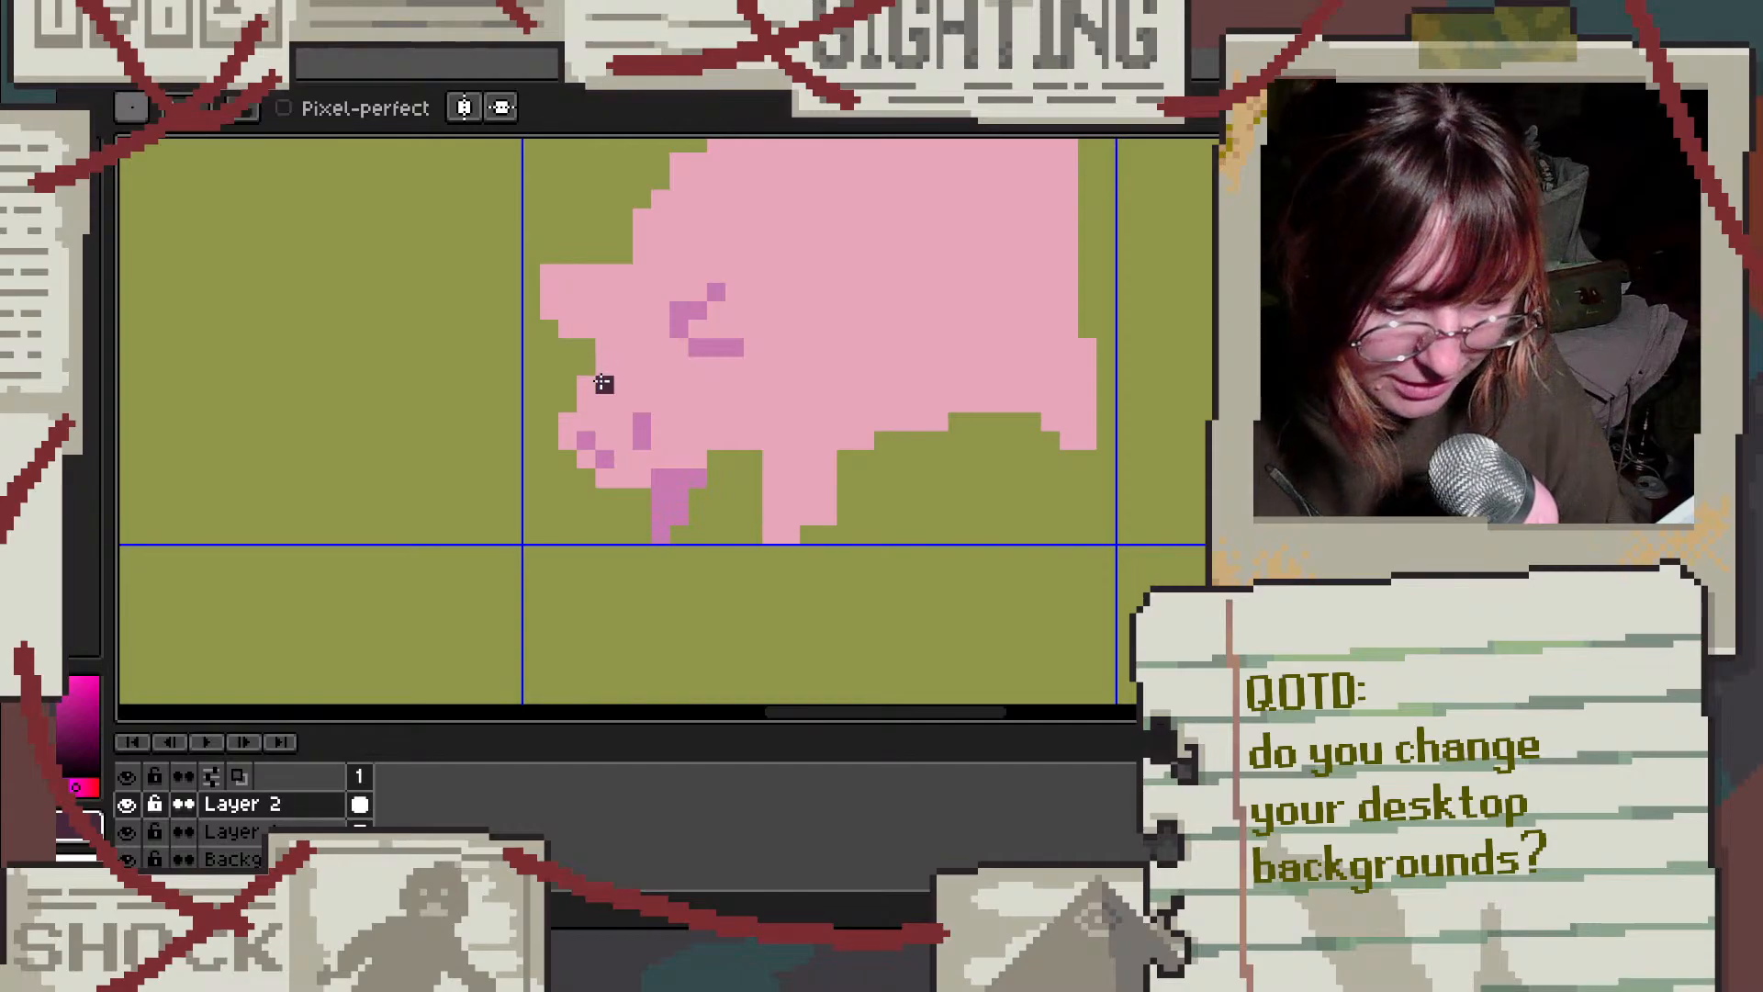
# Step: Try dark eye pixels set wider apart, with one lower on the snout's edge, and undo them
pyautogui.click(601, 382)
pyautogui.click(677, 366)
pyautogui.hotkey('ctrl', 'z')
pyautogui.hotkey('ctrl', 'z')
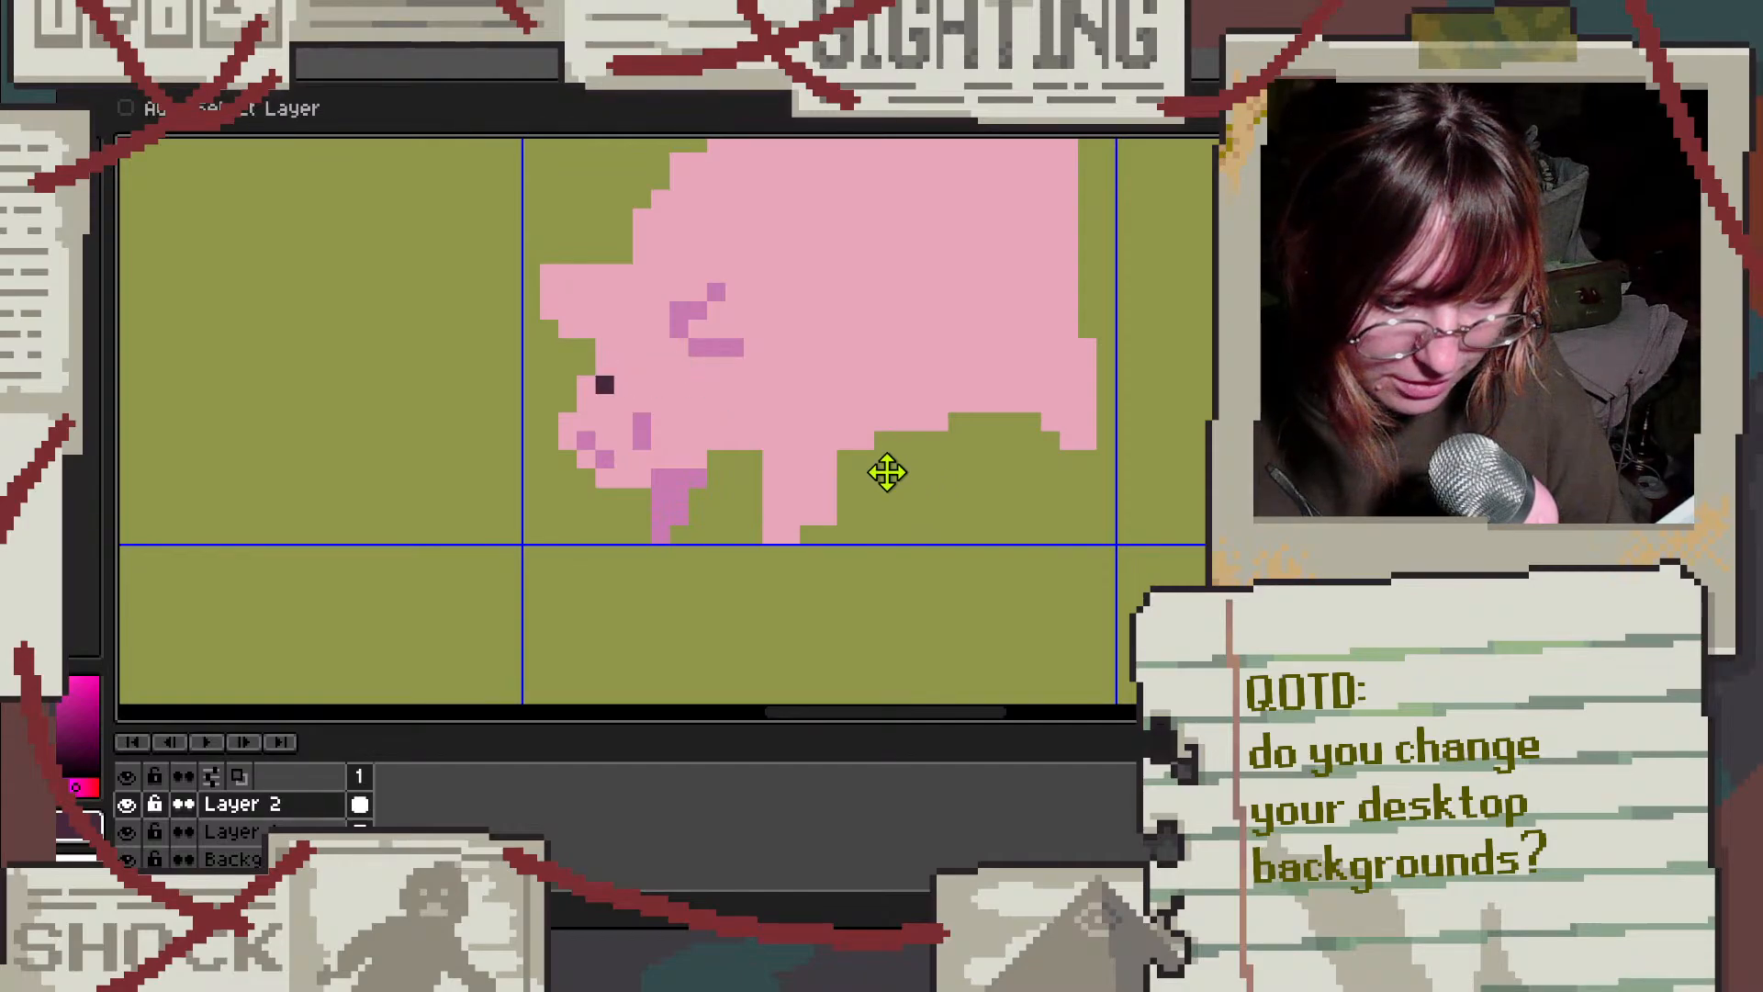
# Step: Place two widely spaced dark eye pixels on the pig's face and add a white pixel beside each
pyautogui.click(603, 367)
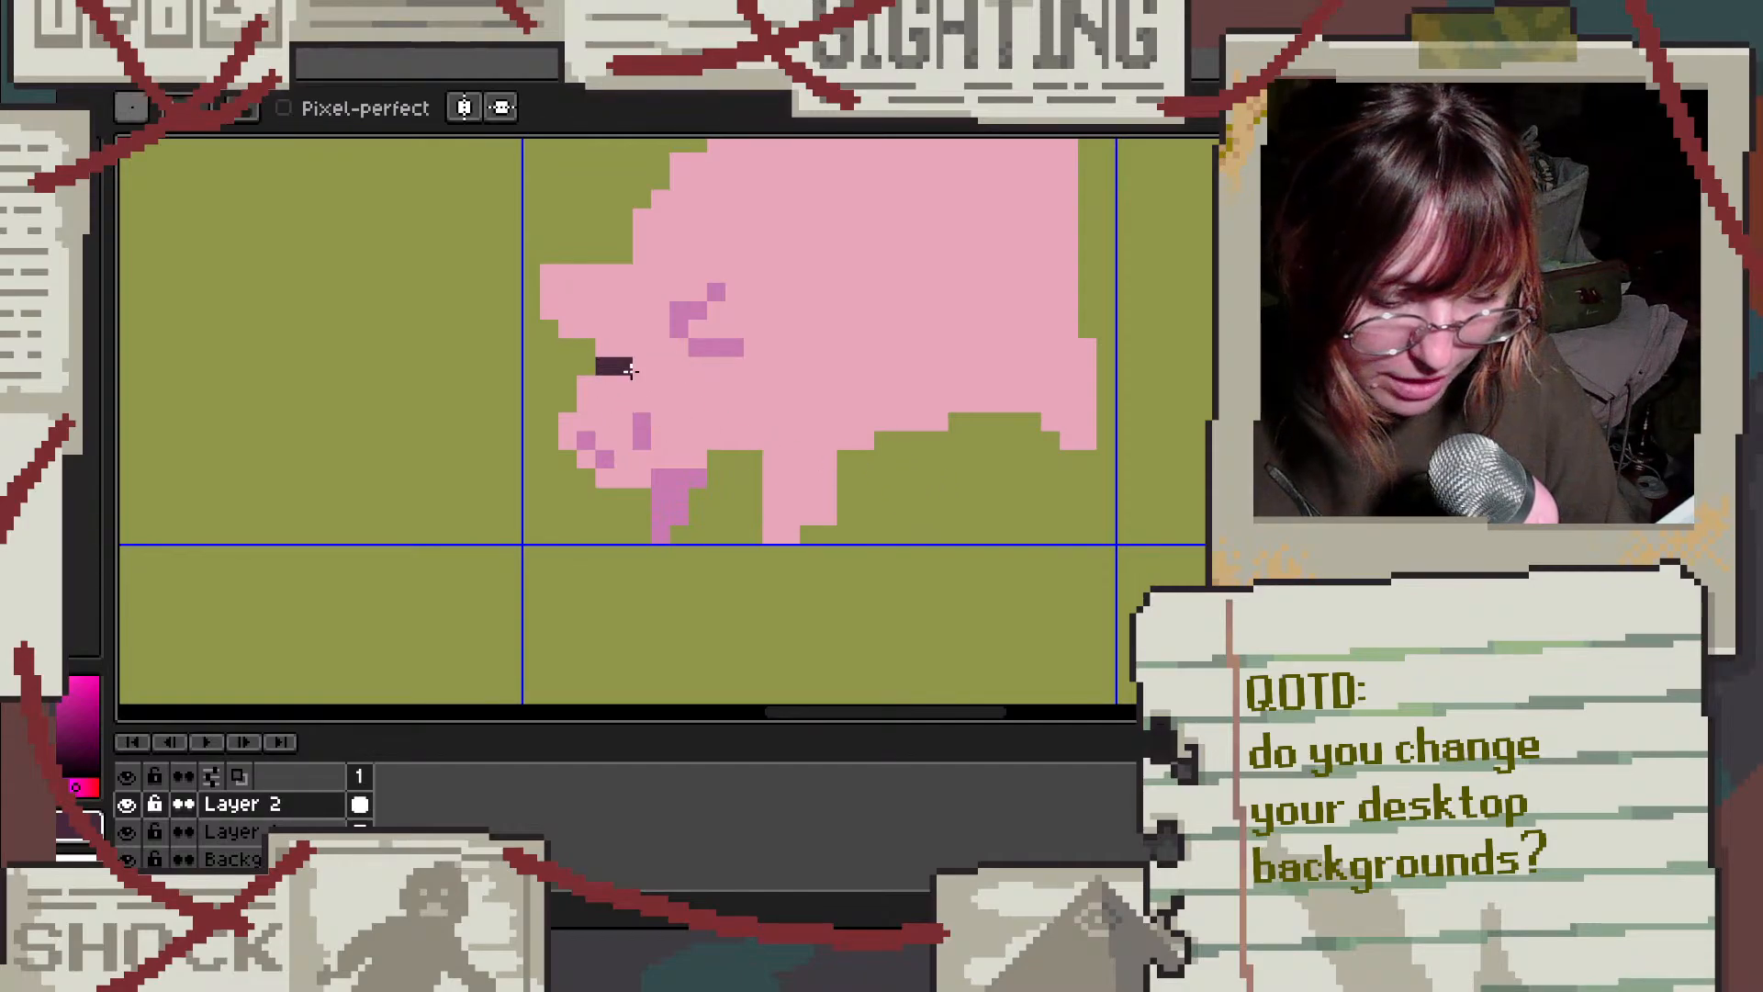
pyautogui.click(676, 366)
pyautogui.press('x')
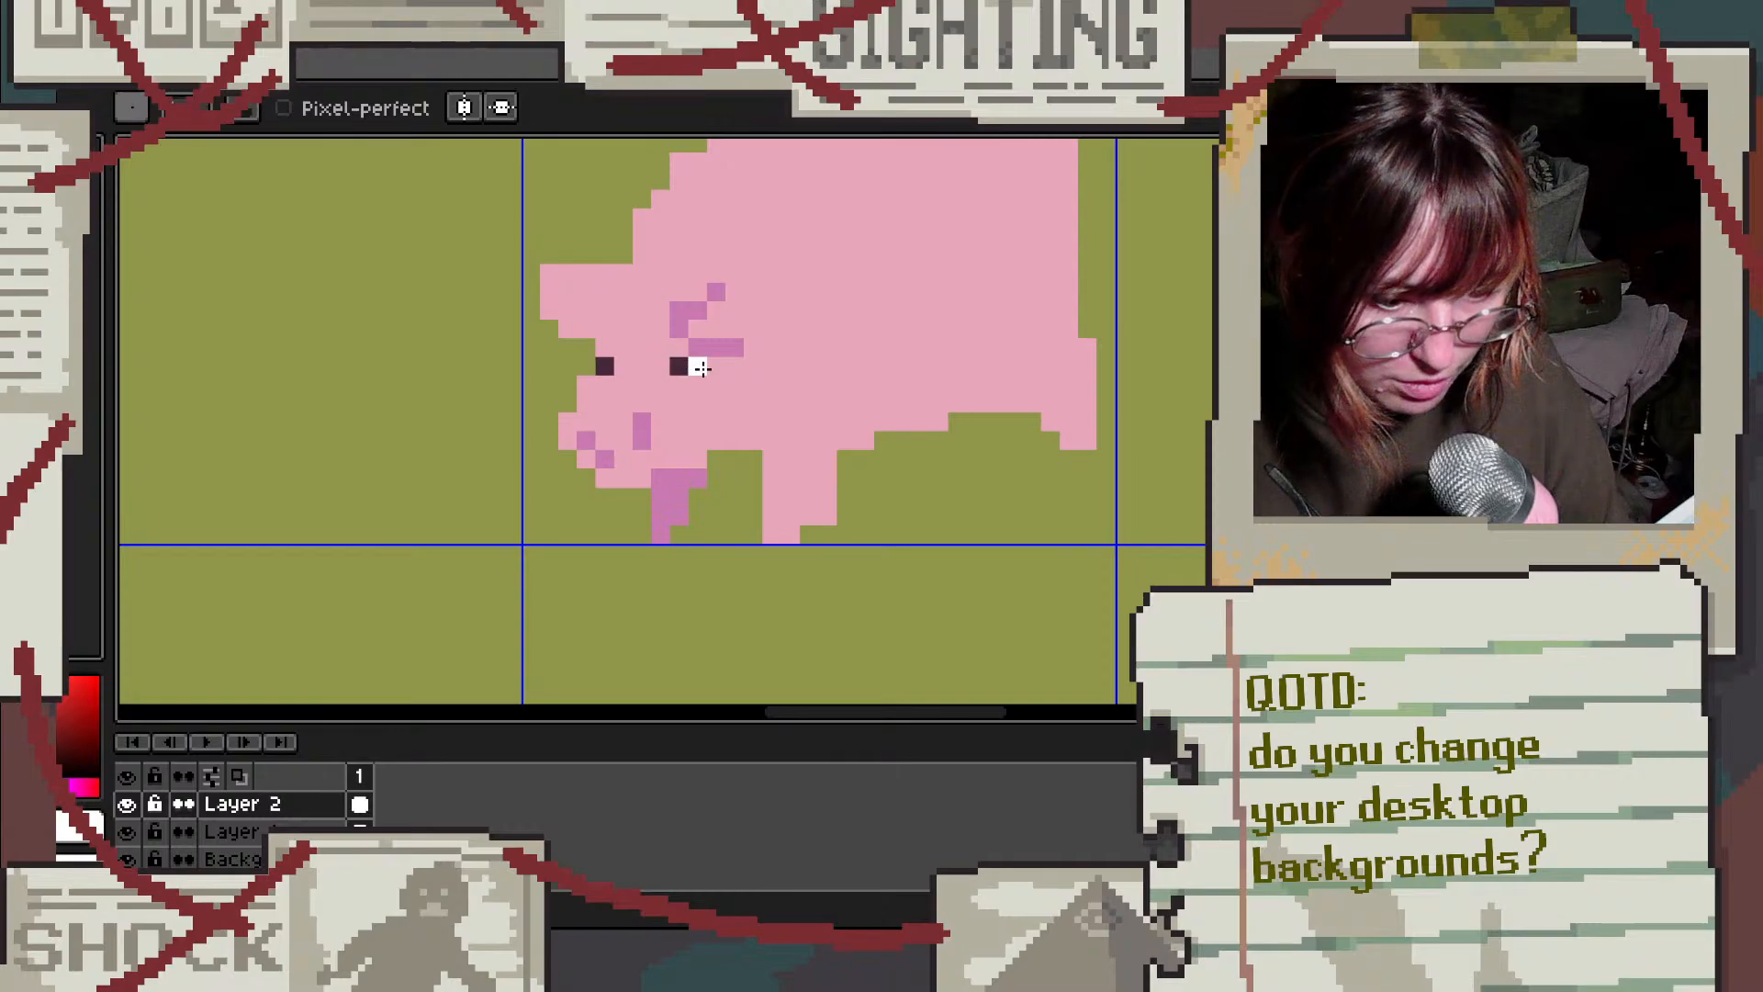
pyautogui.click(700, 367)
pyautogui.click(626, 367)
pyautogui.scroll(-1, 806, 441)
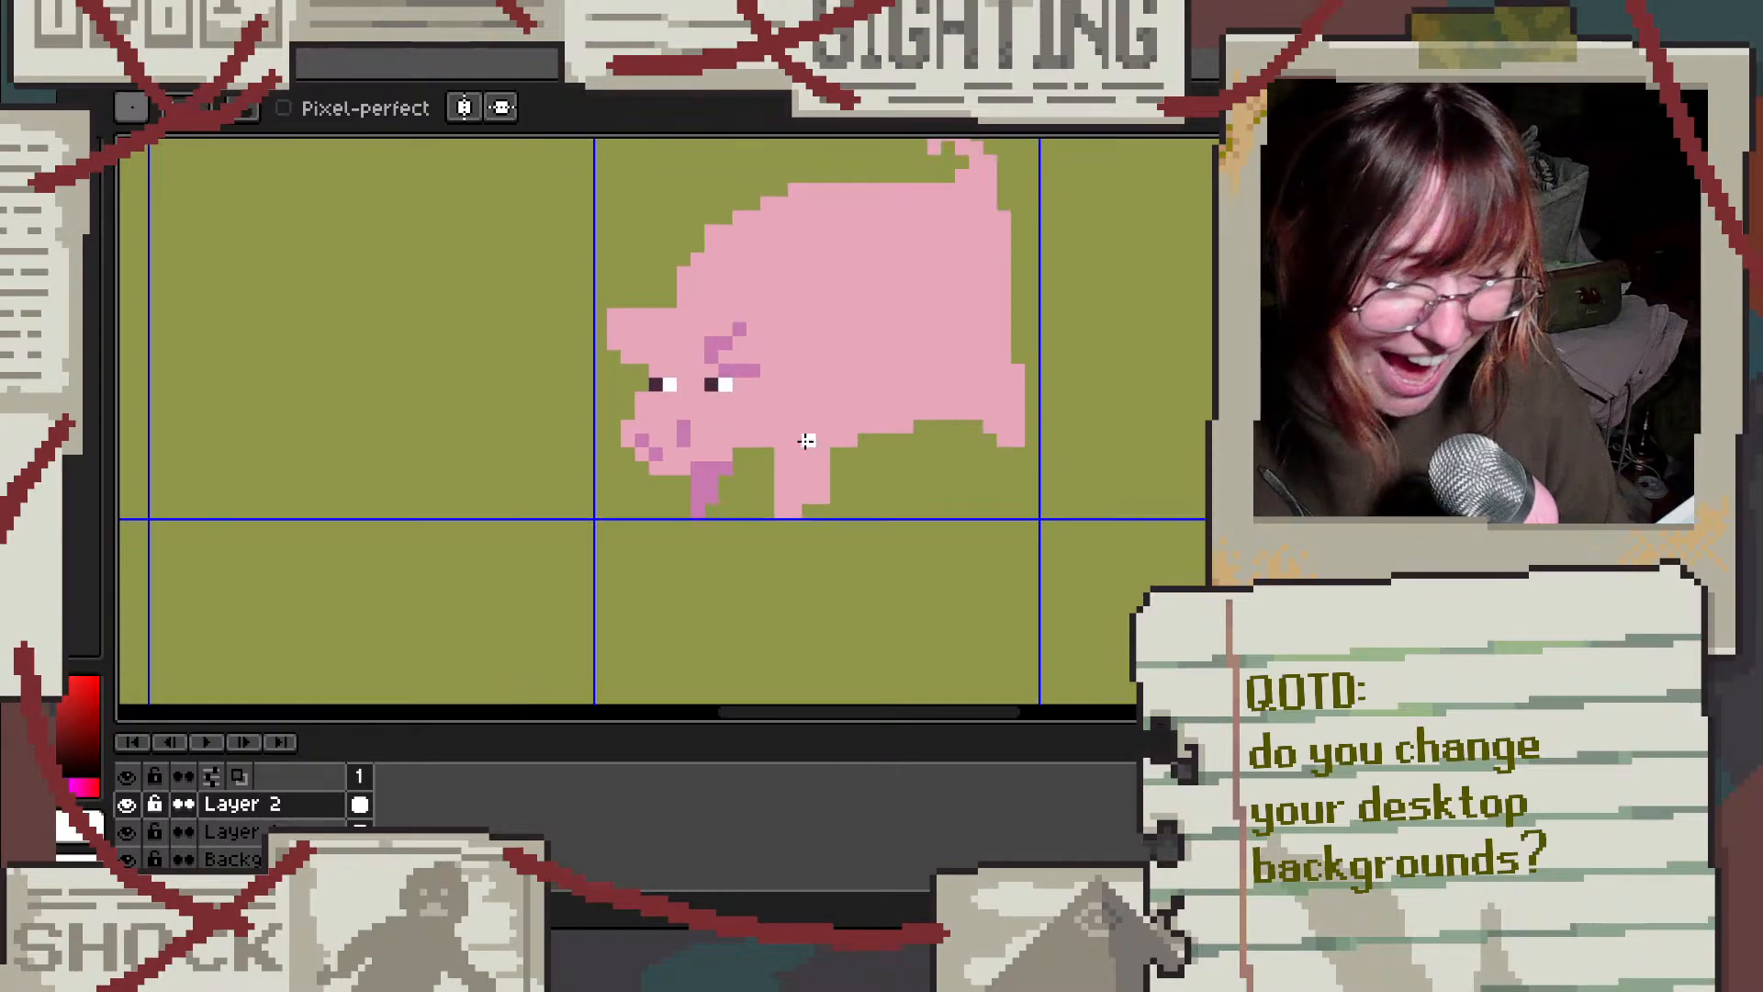
pyautogui.scroll(-1, 806, 440)
pyautogui.scroll(-1, 799, 431)
pyautogui.scroll(2, 766, 421)
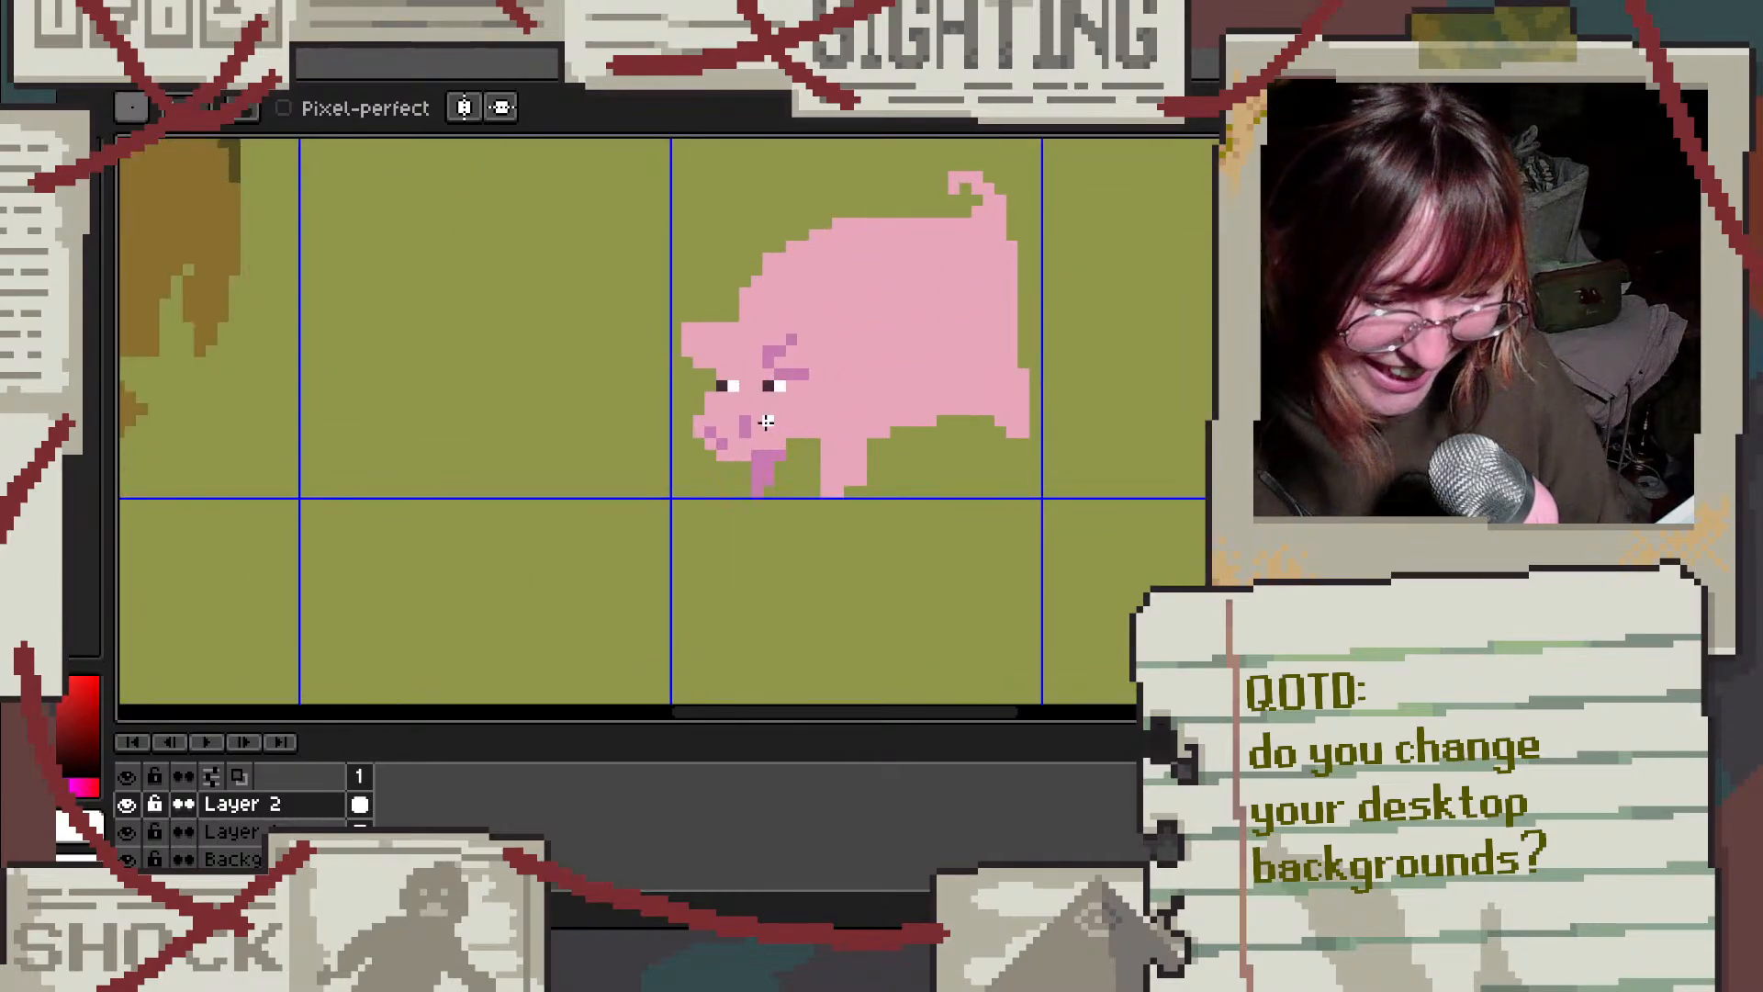
# Step: Pick the body pink, paint over the snout marks, and cover the far-side leg's upper corner under the chin
pyautogui.scroll(4, 765, 421)
pyautogui.keyDown('alt'); pyautogui.click(776, 415); pyautogui.keyUp('alt')
pyautogui.click(643, 406)
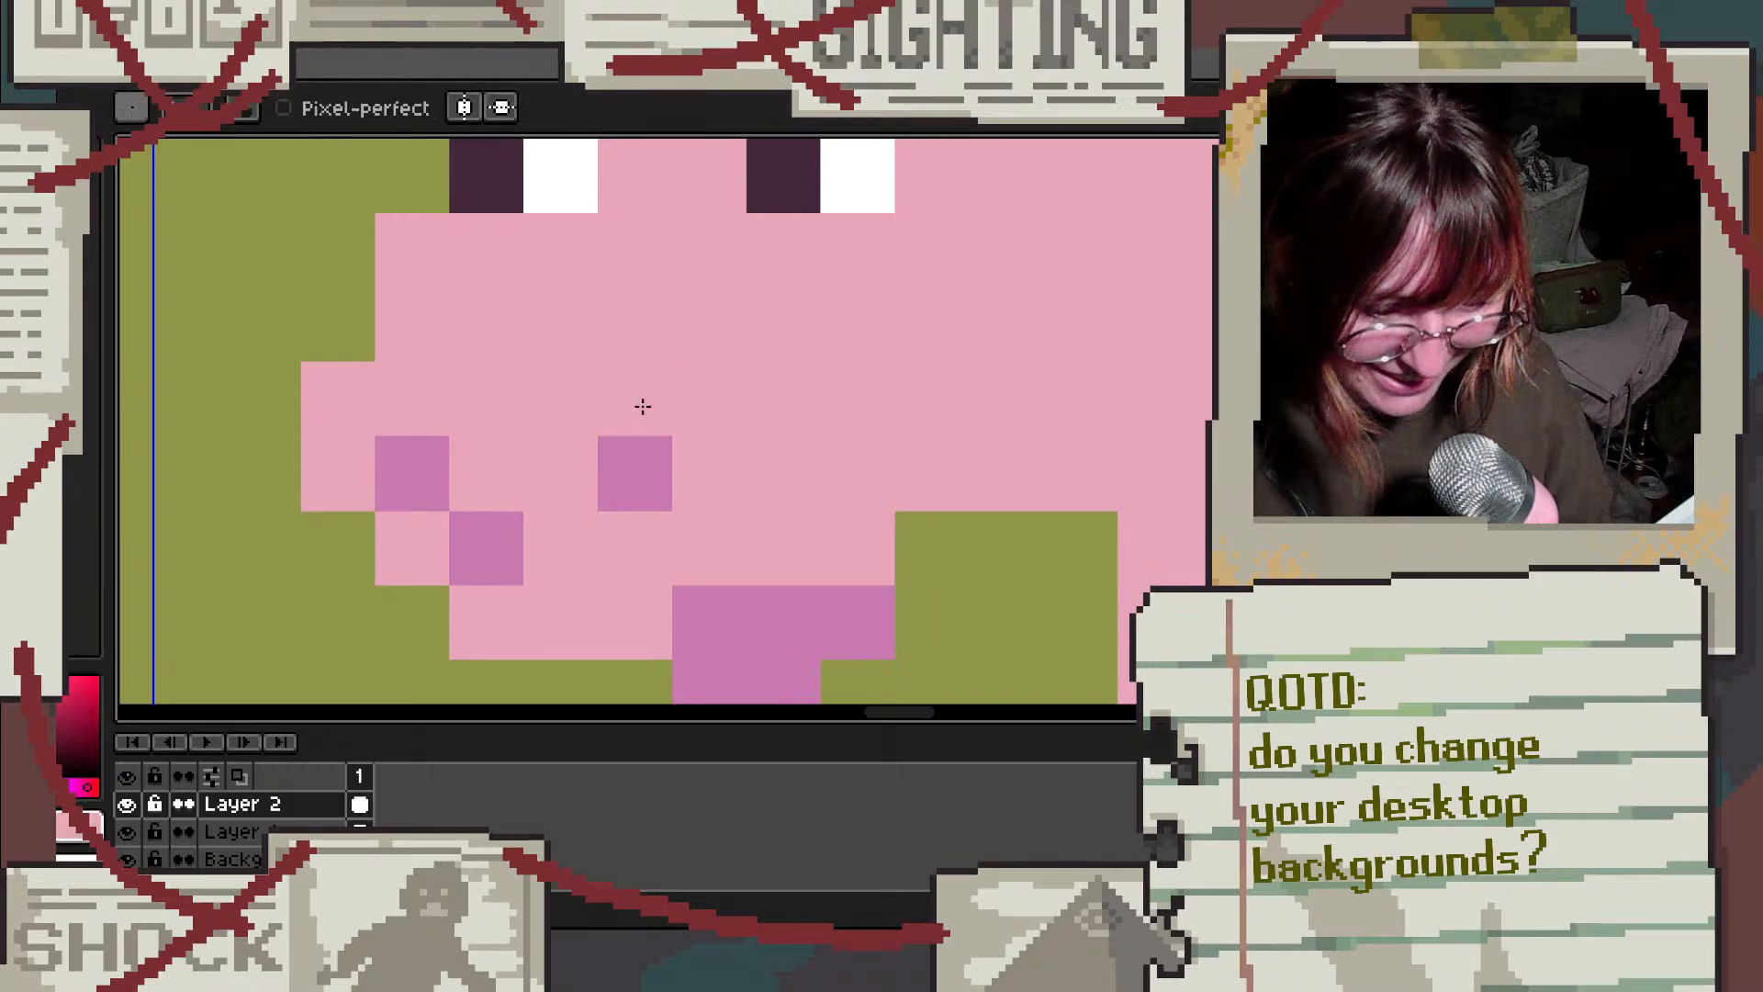
pyautogui.click(636, 444)
pyautogui.click(426, 481)
pyautogui.click(474, 549)
pyautogui.click(726, 598)
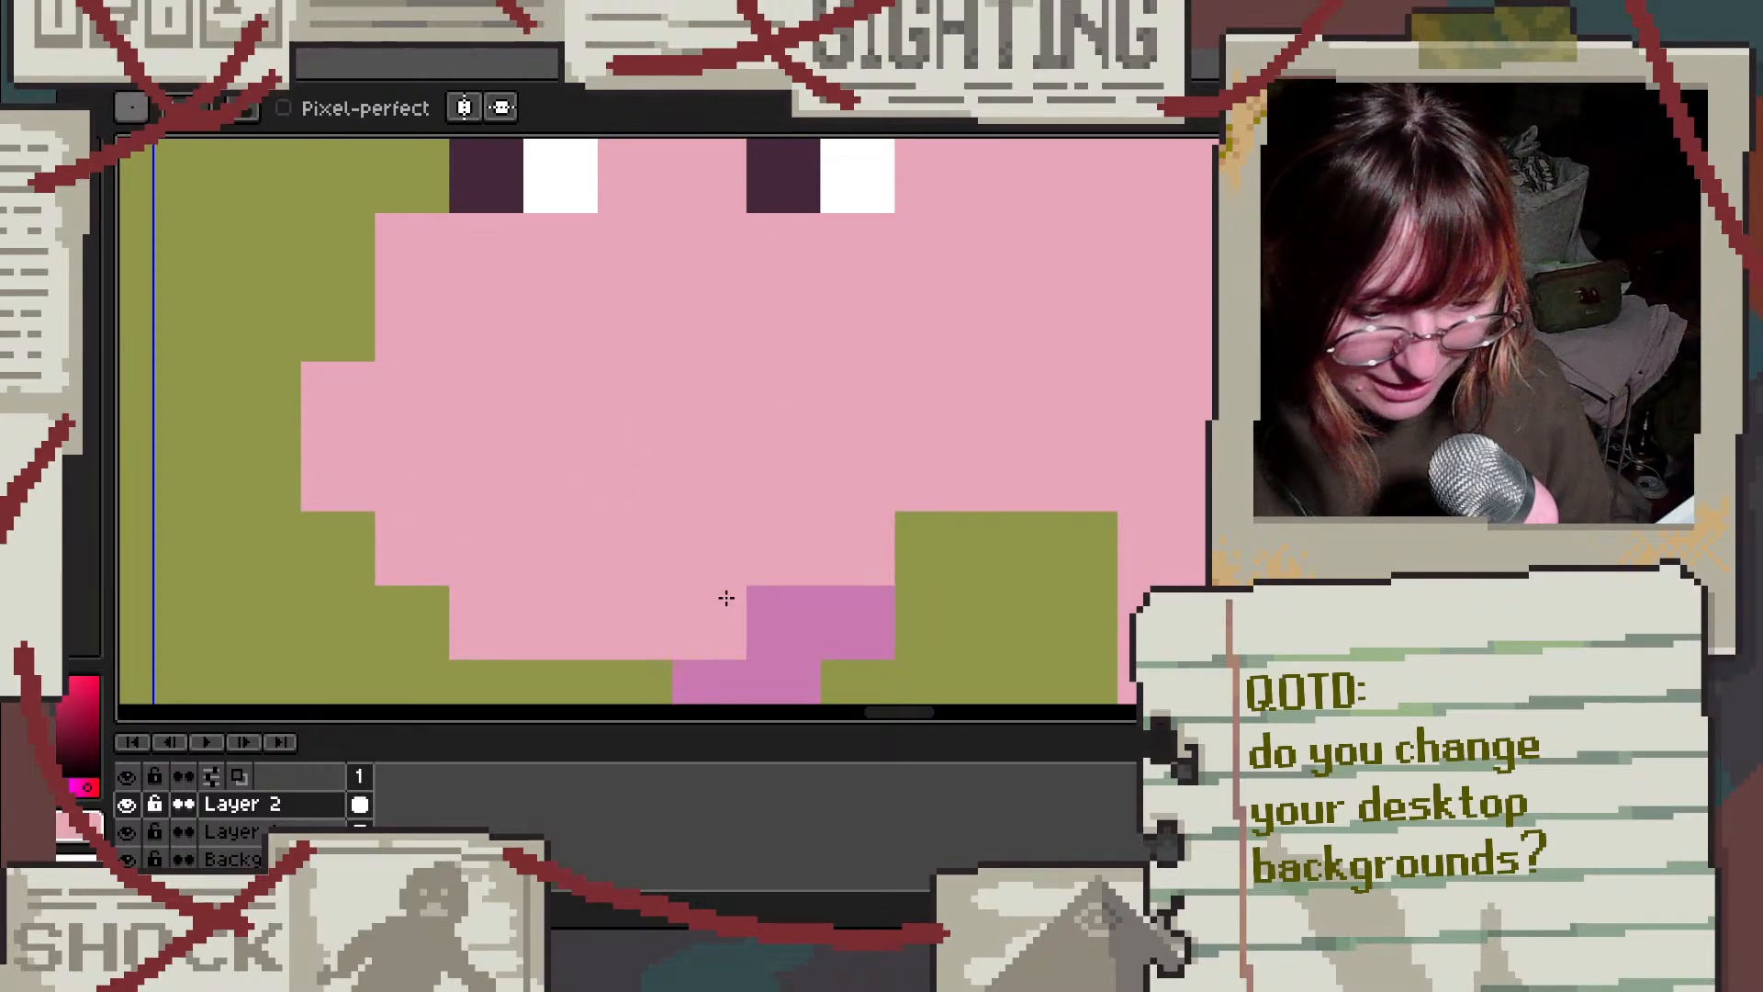
# Step: Erase the remaining darker pink far-side leg beneath the pig's head
pyautogui.scroll(-2, 725, 598)
pyautogui.scroll(2, 725, 597)
pyautogui.press('e')
pyautogui.moveTo(806, 609); pyautogui.dragTo(657, 615)
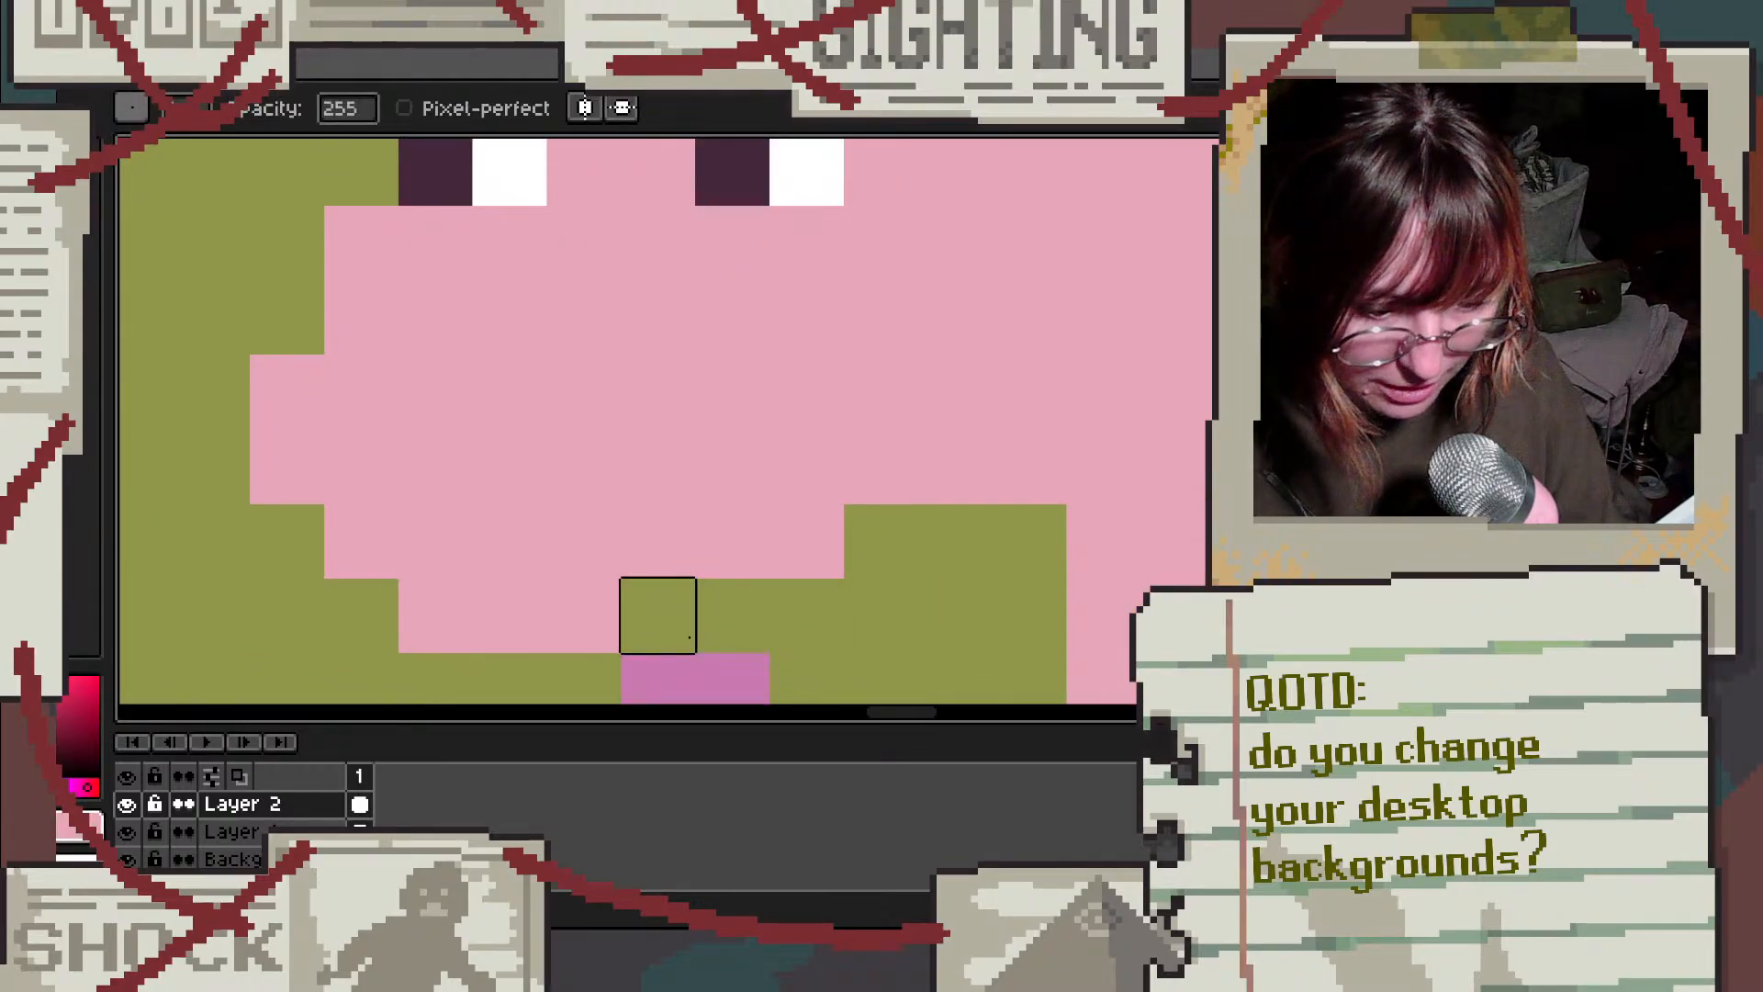
pyautogui.scroll(-3, 658, 615)
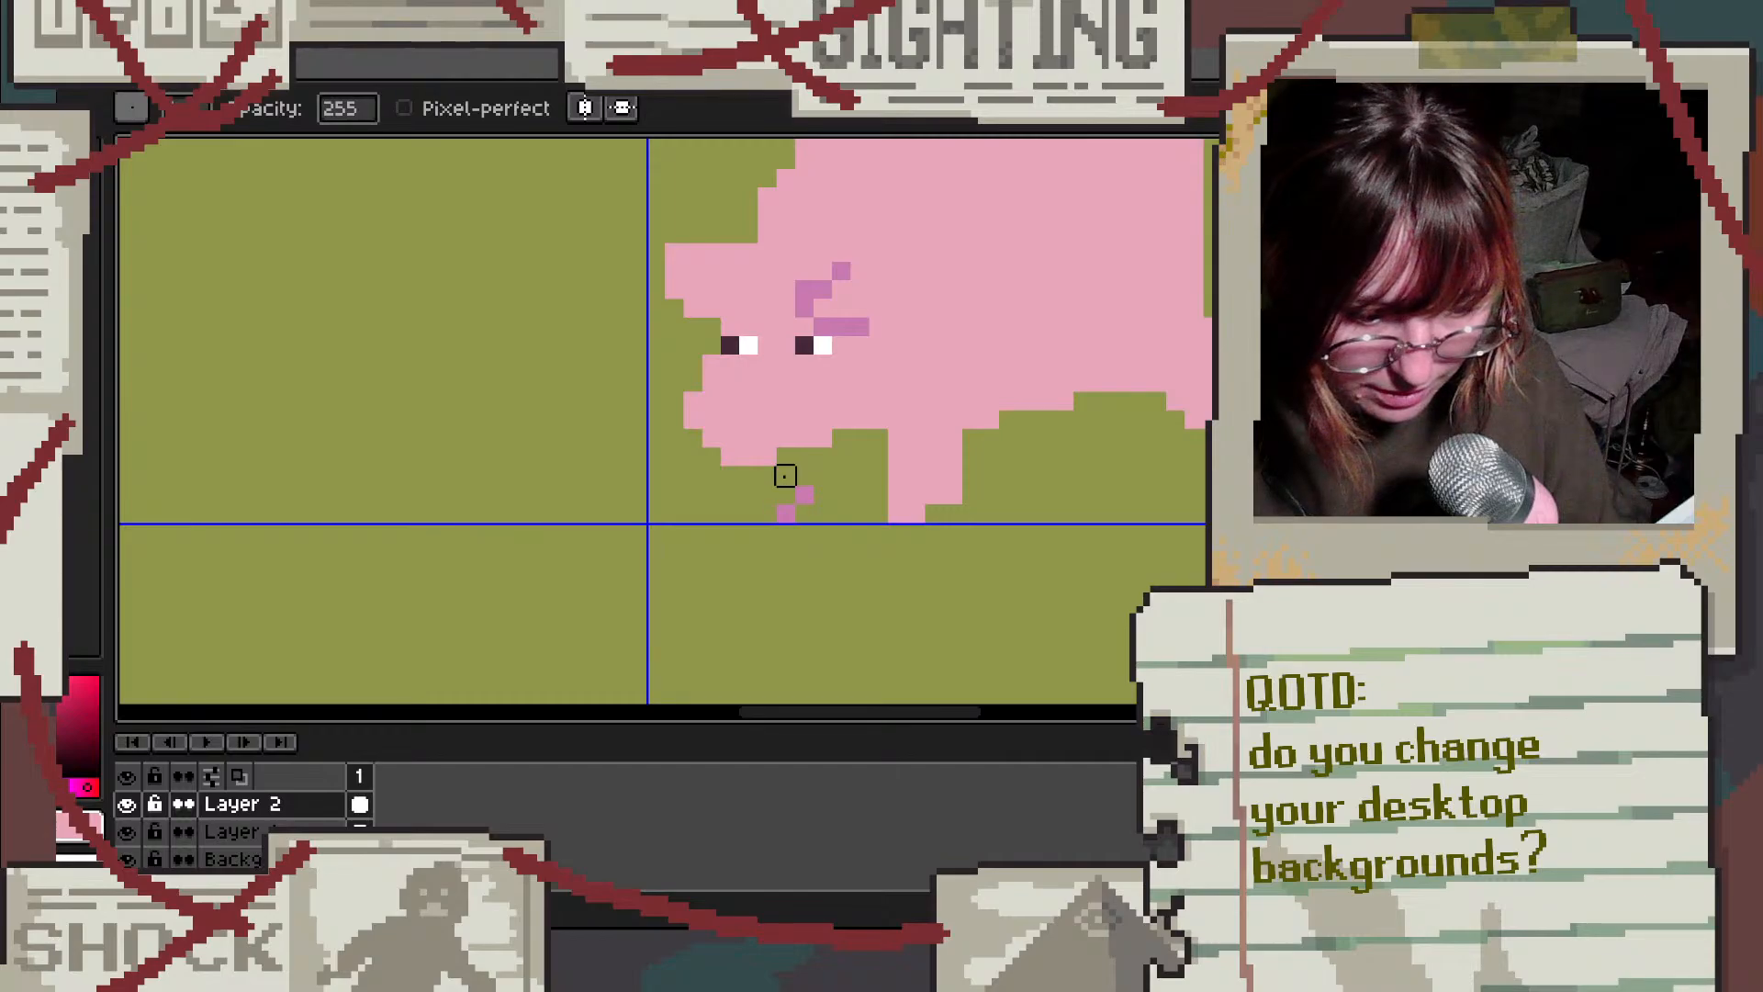
pyautogui.click(805, 494)
pyautogui.click(785, 513)
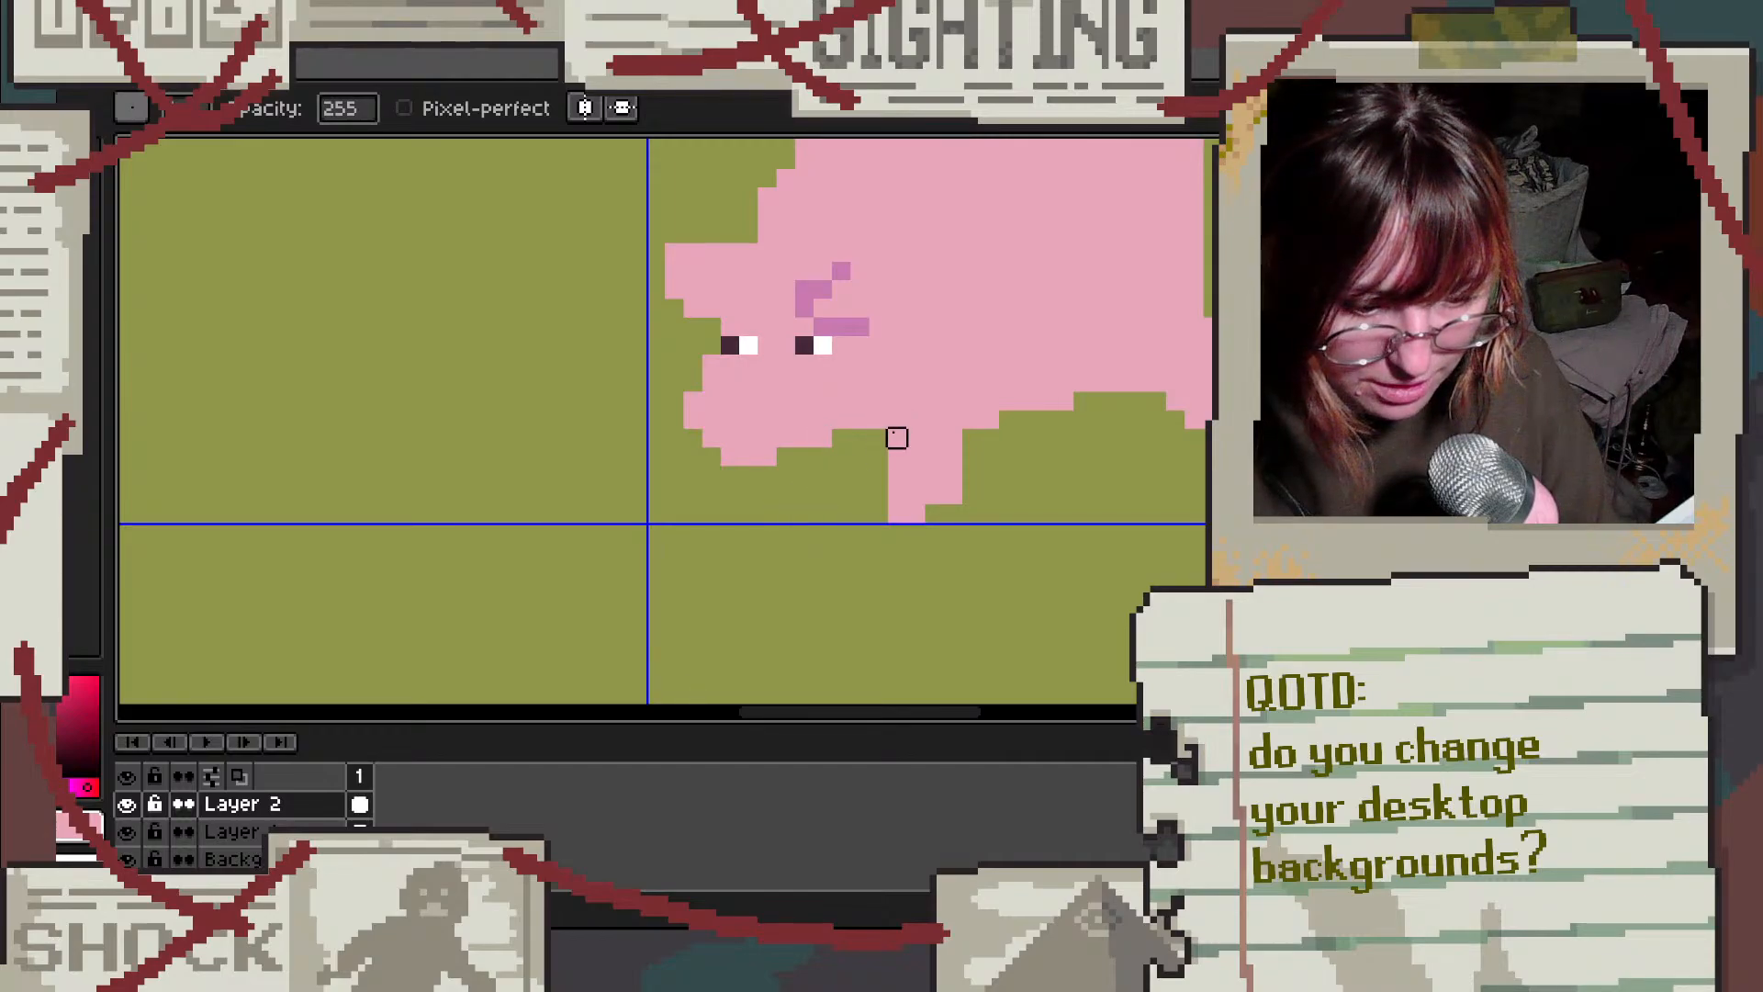
# Step: Pick the darker pink and draw a shorter far-side leg between the pig's chin and front leg
pyautogui.click(81, 296)
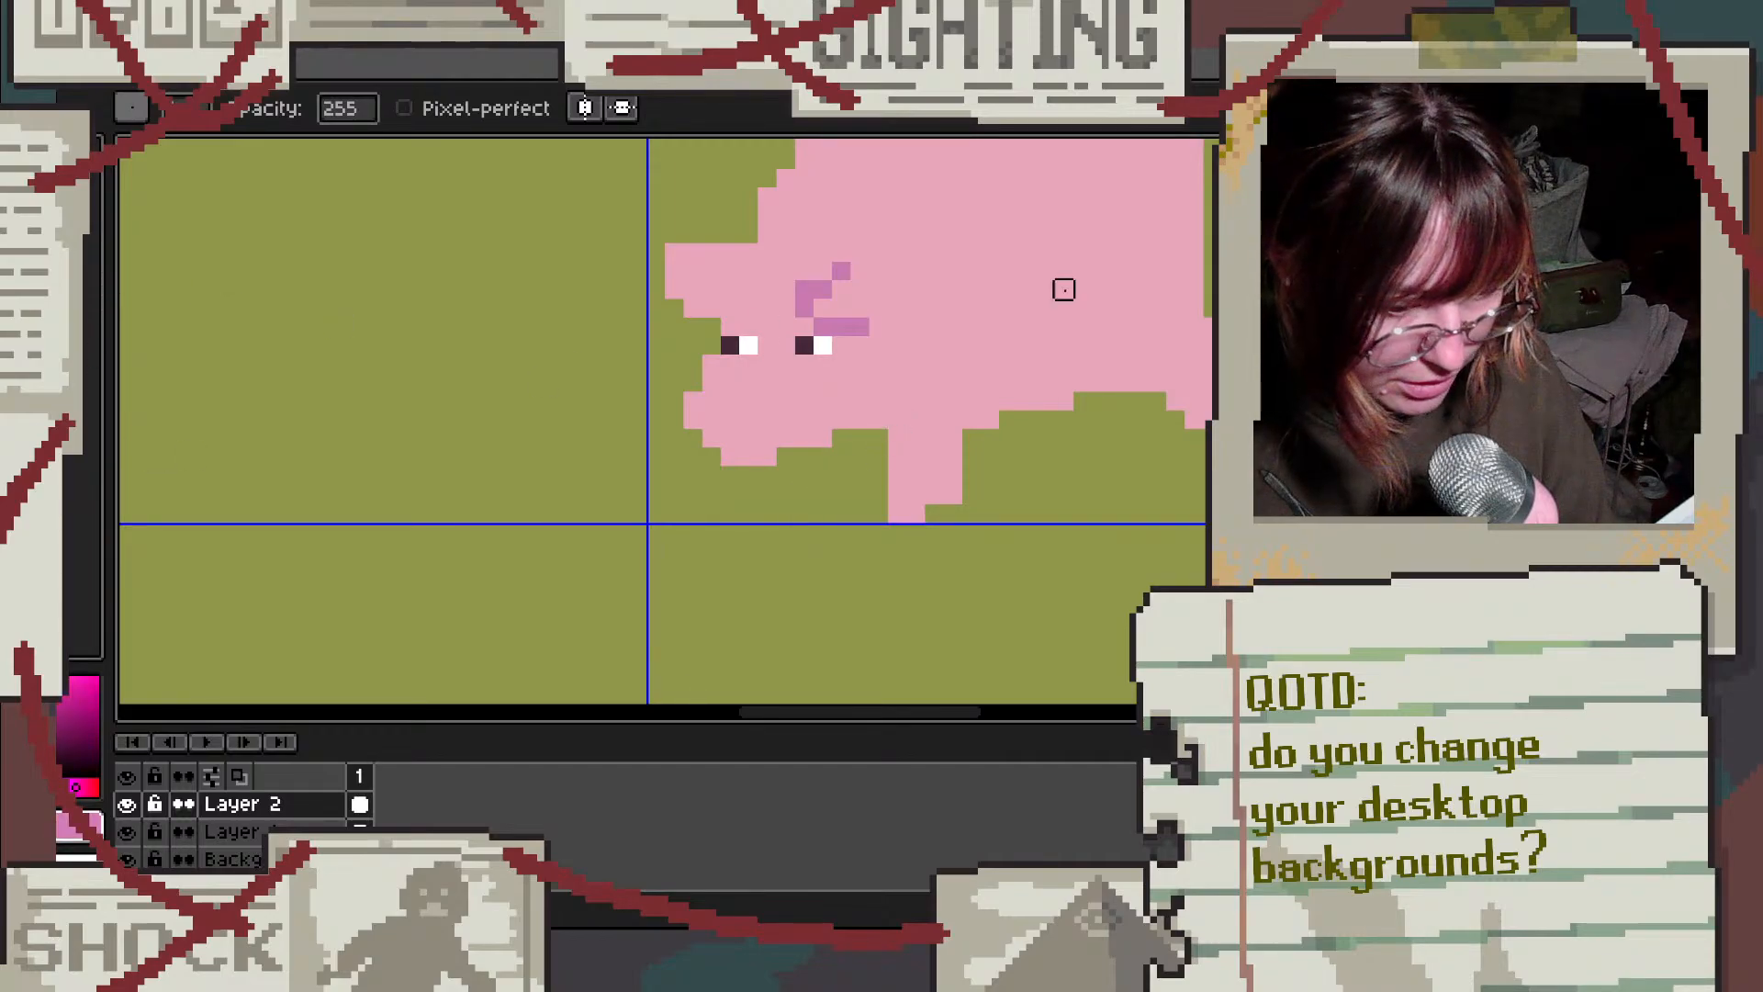
pyautogui.keyDown('alt'); pyautogui.click(834, 316); pyautogui.keyUp('alt')
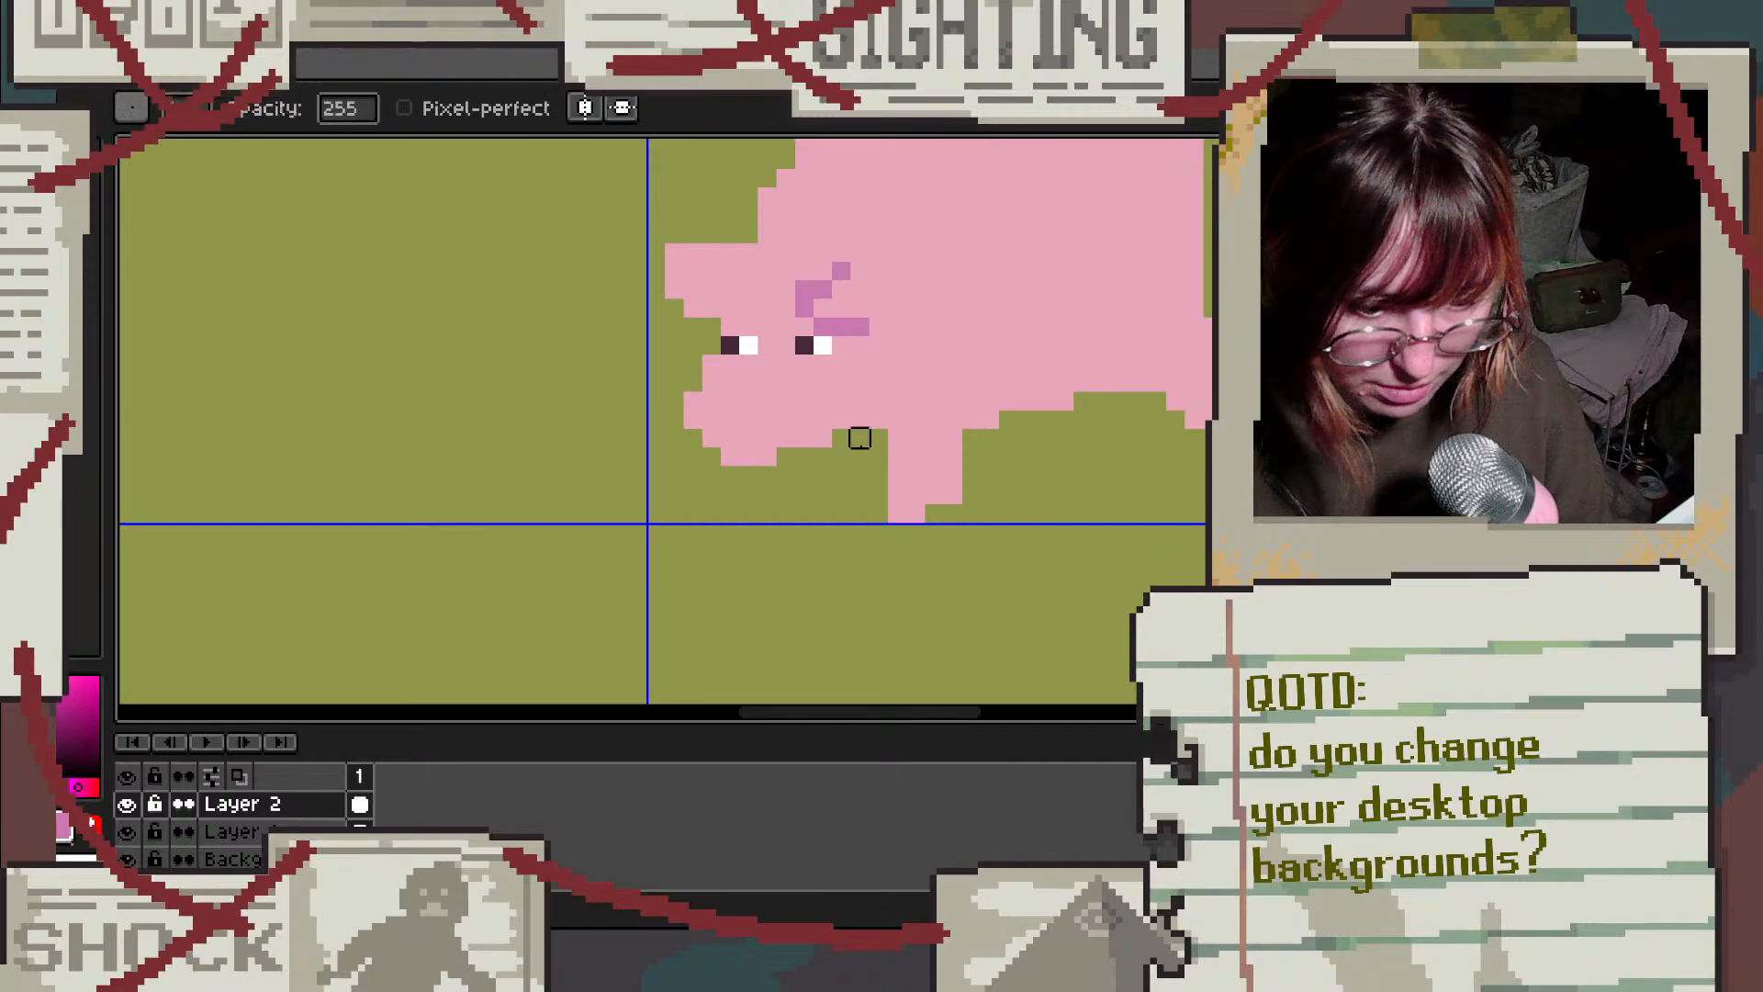
pyautogui.press('b')
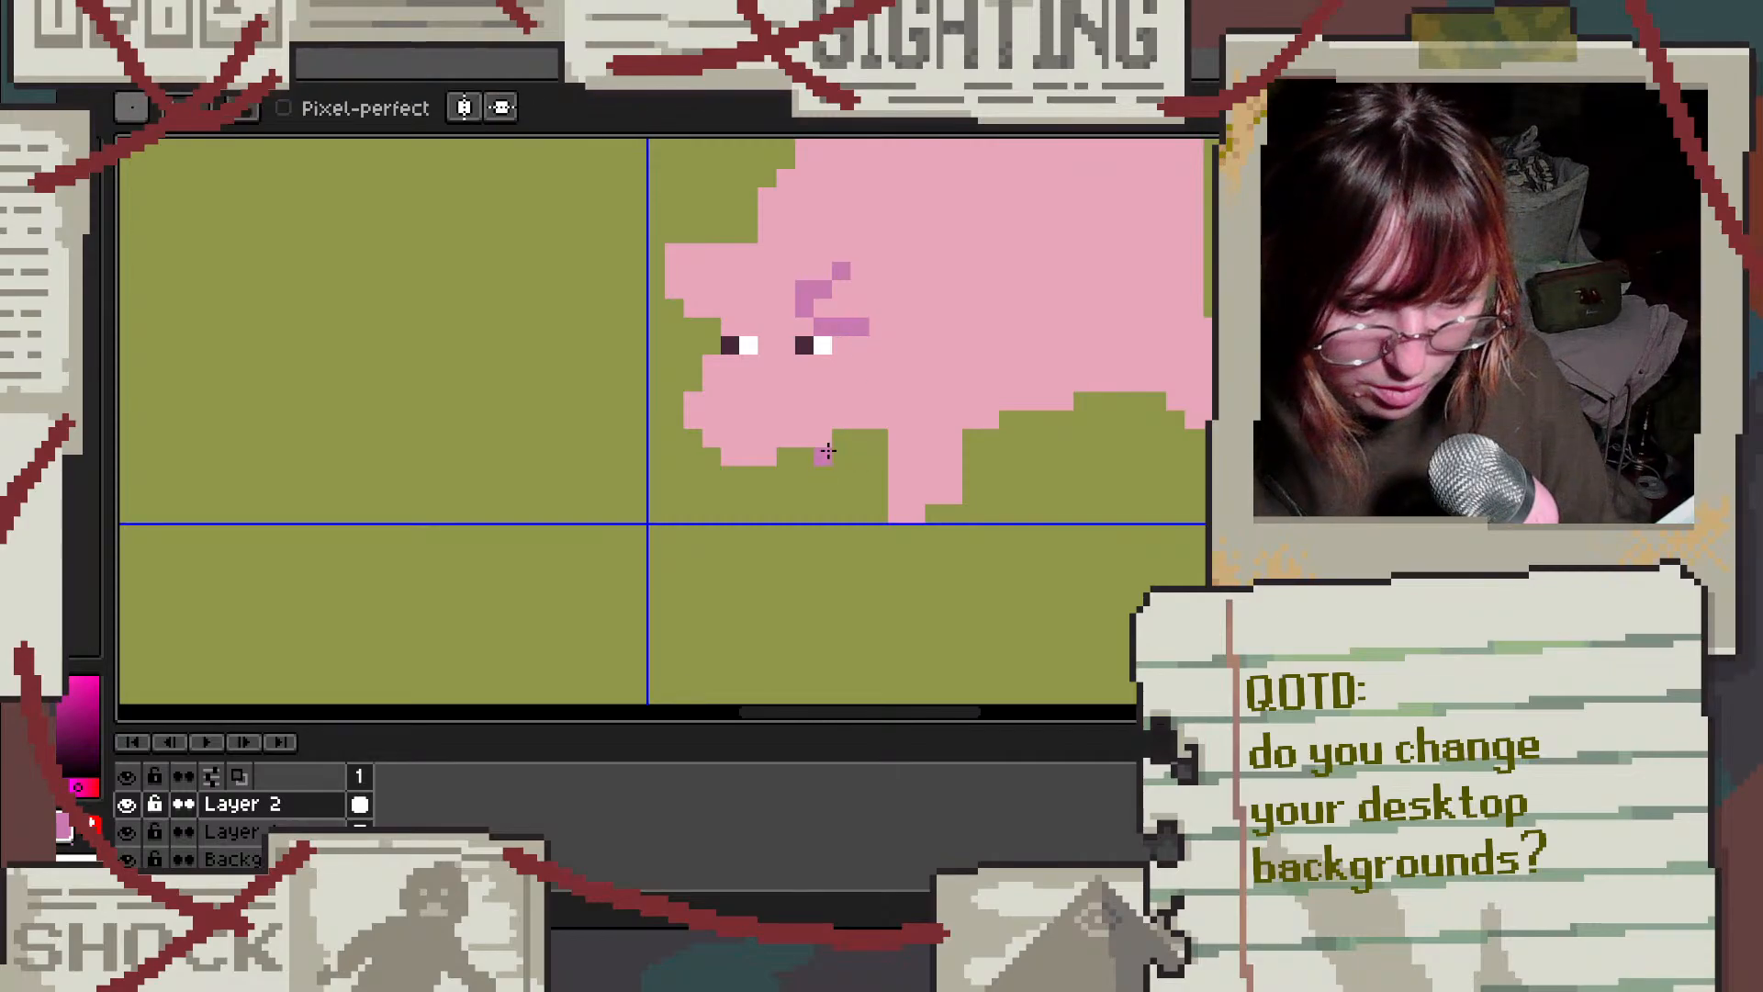
pyautogui.moveTo(839, 485); pyautogui.dragTo(861, 436)
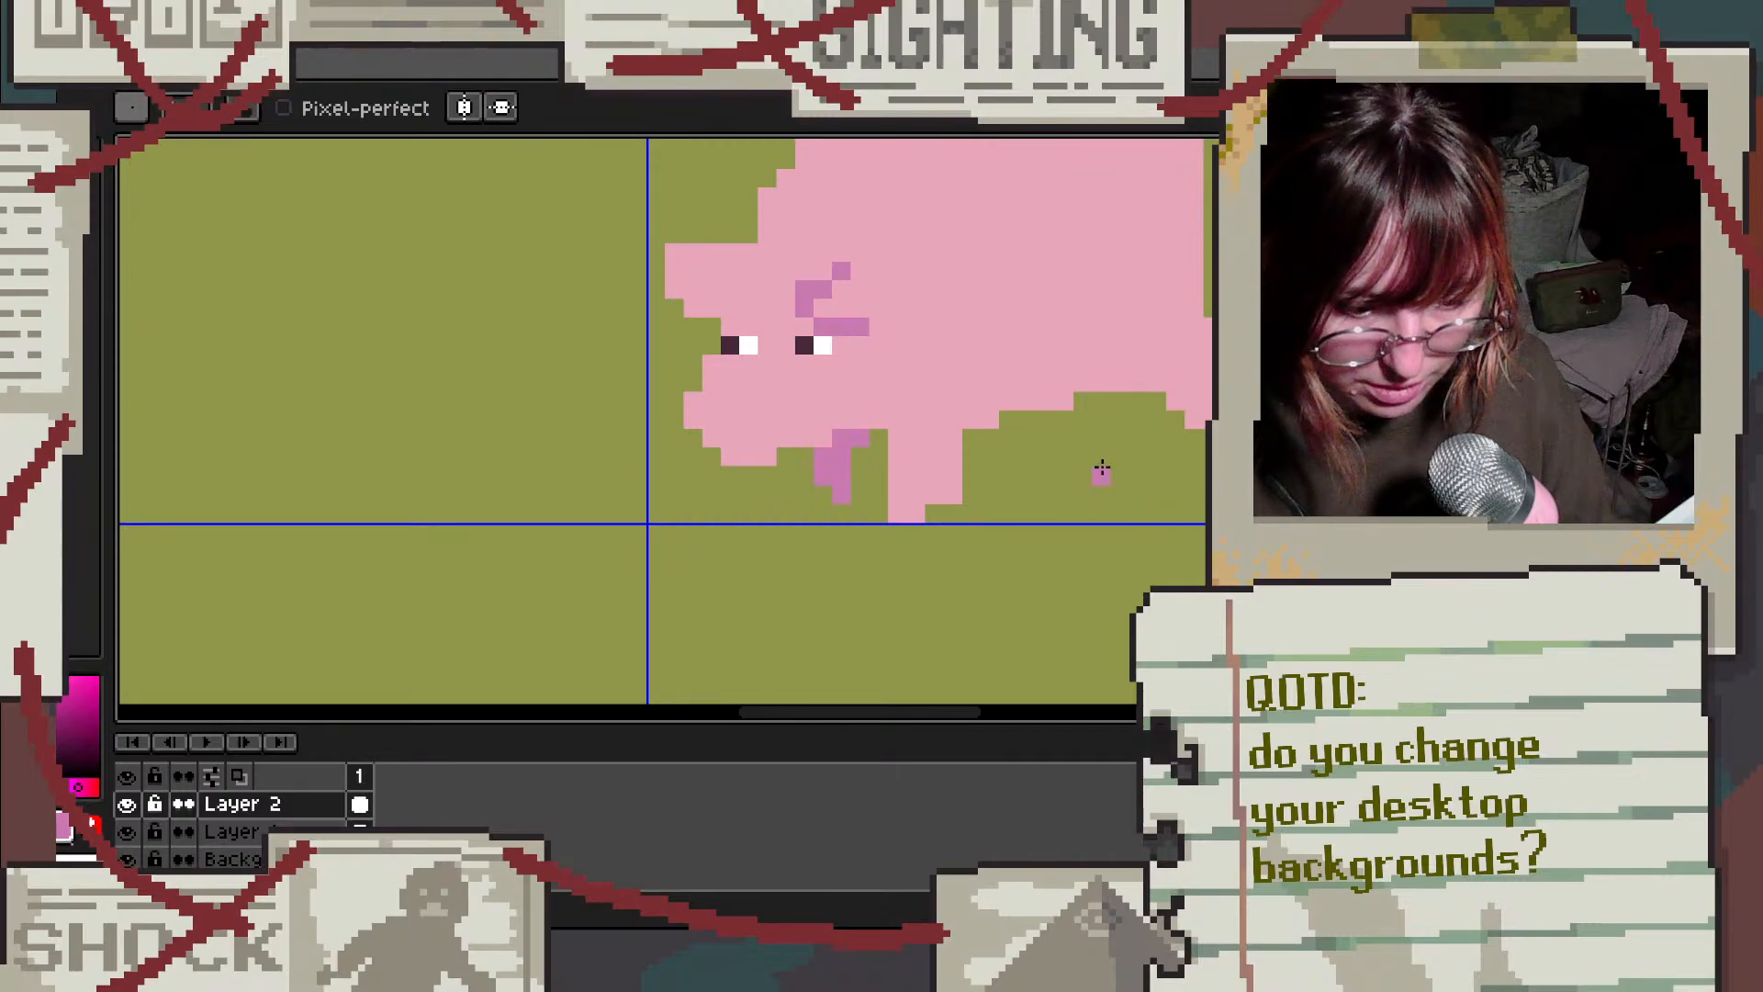
pyautogui.scroll(-1, 1102, 471)
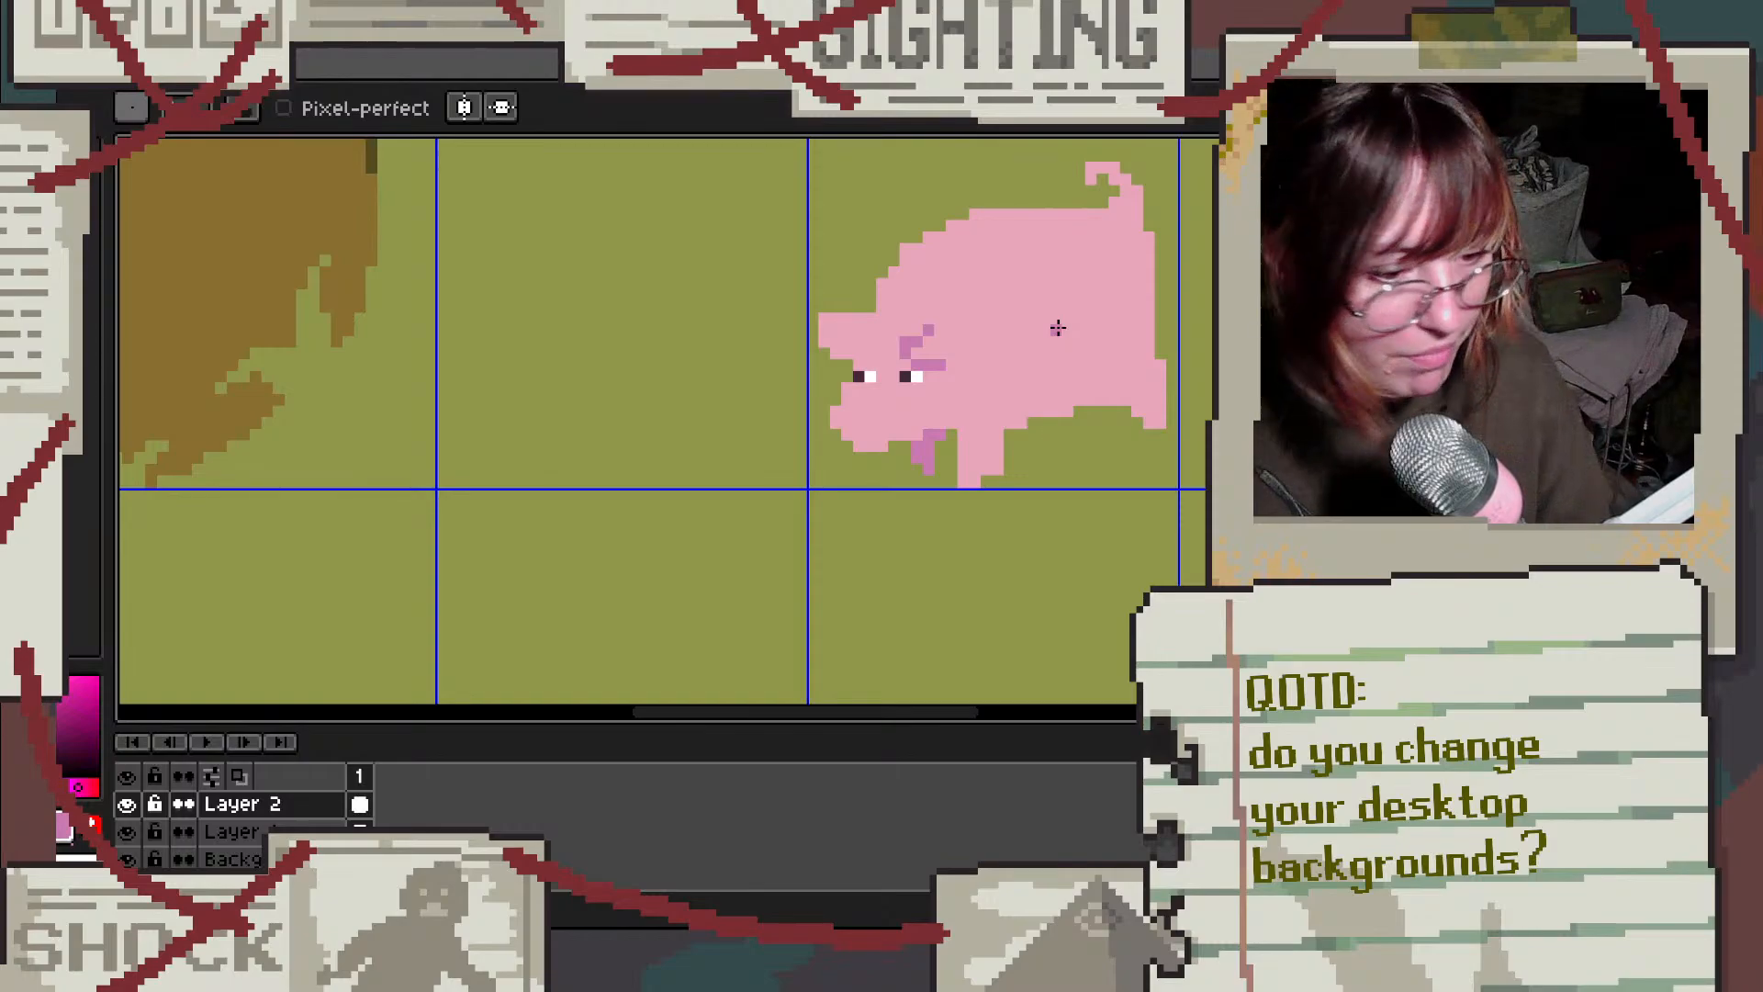
pyautogui.scroll(1, 969, 352)
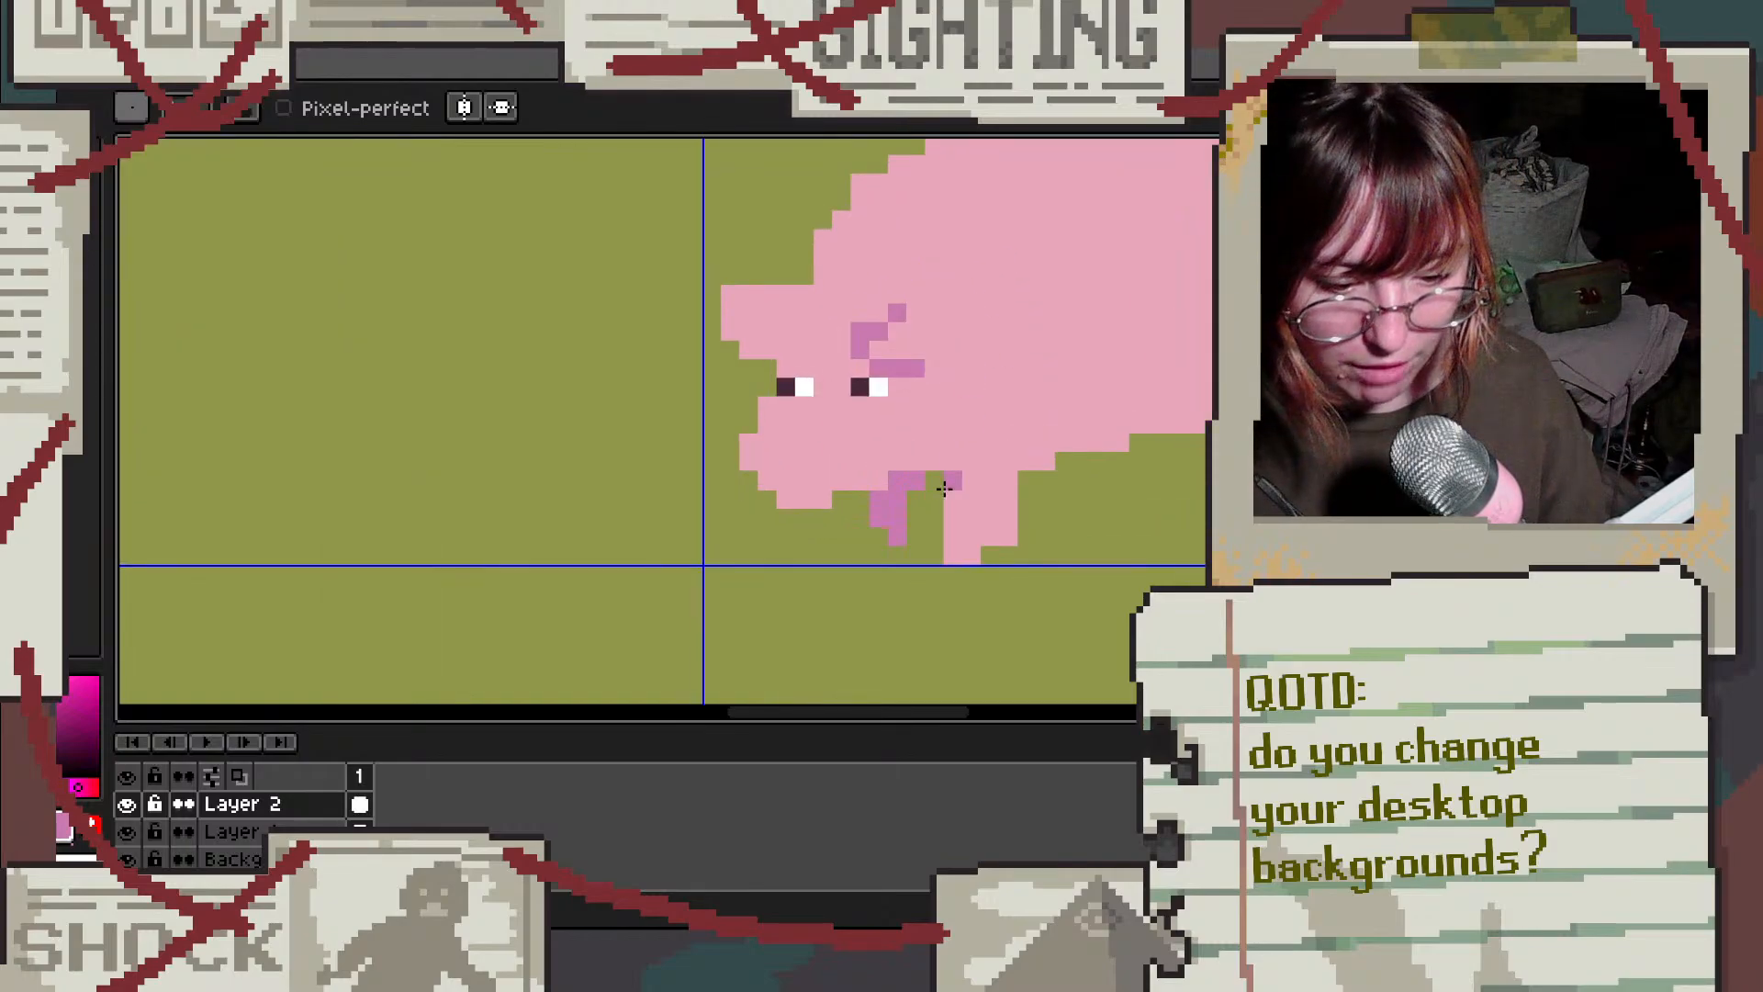
pyautogui.scroll(2, 897, 505)
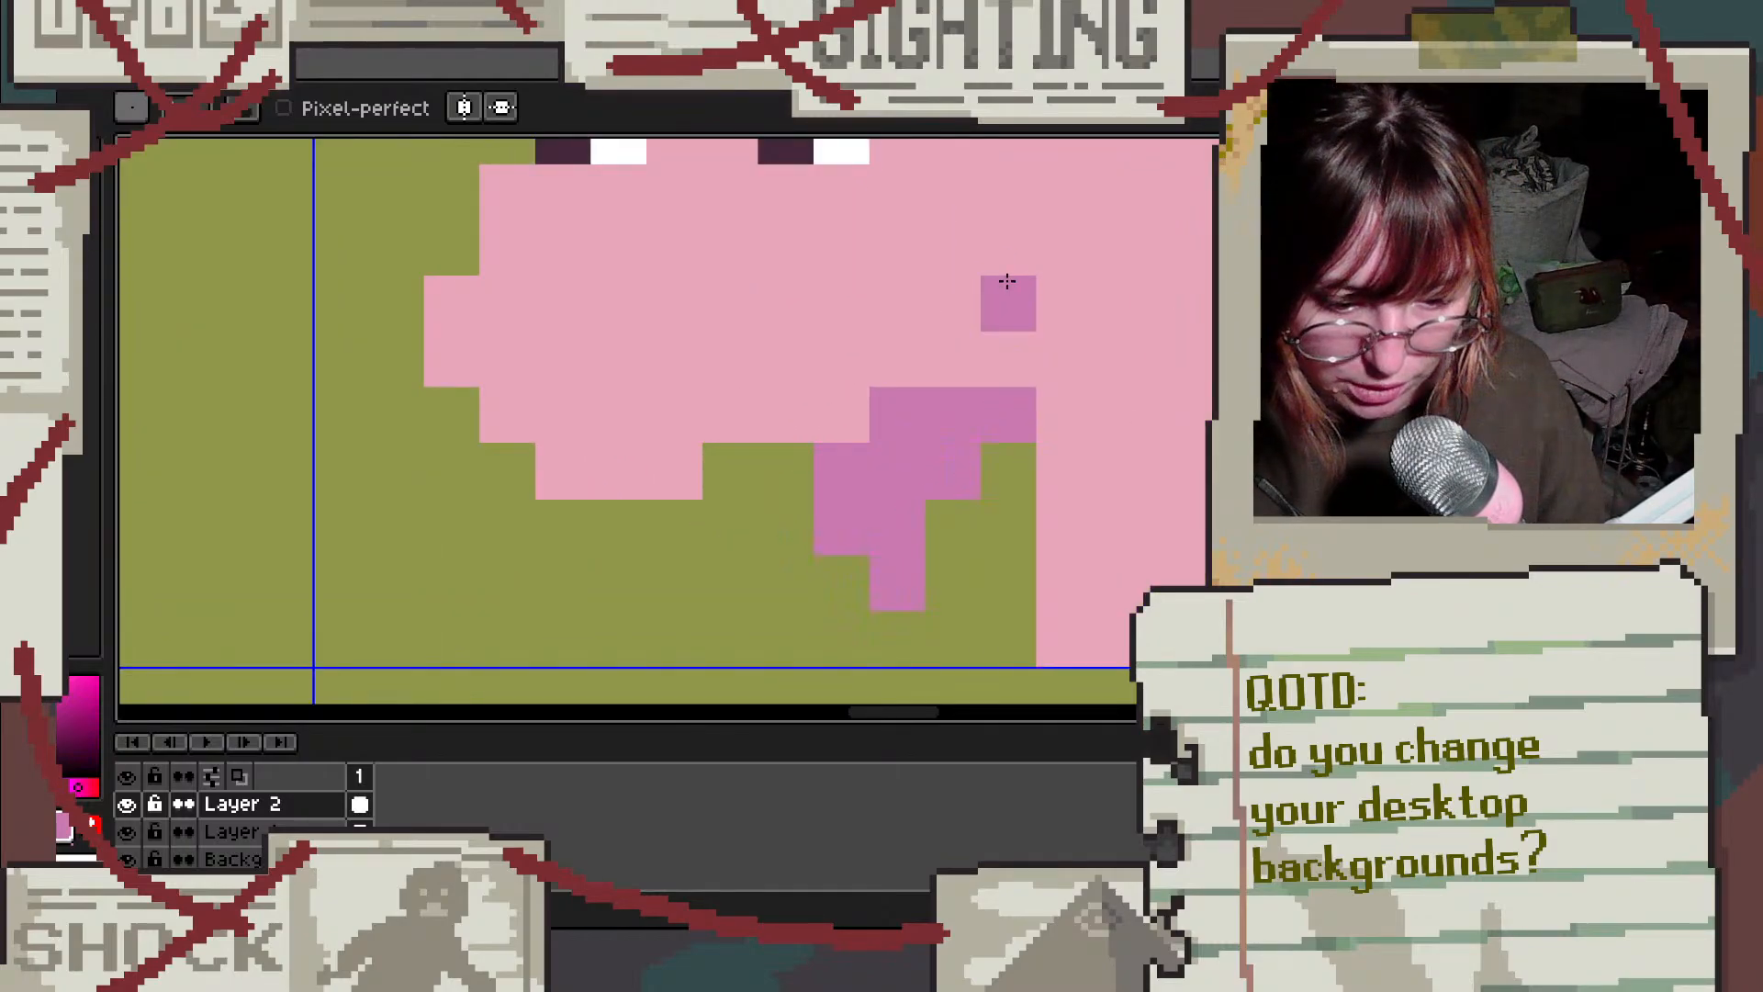
pyautogui.scroll(-2, 1010, 294)
pyautogui.scroll(-2, 909, 410)
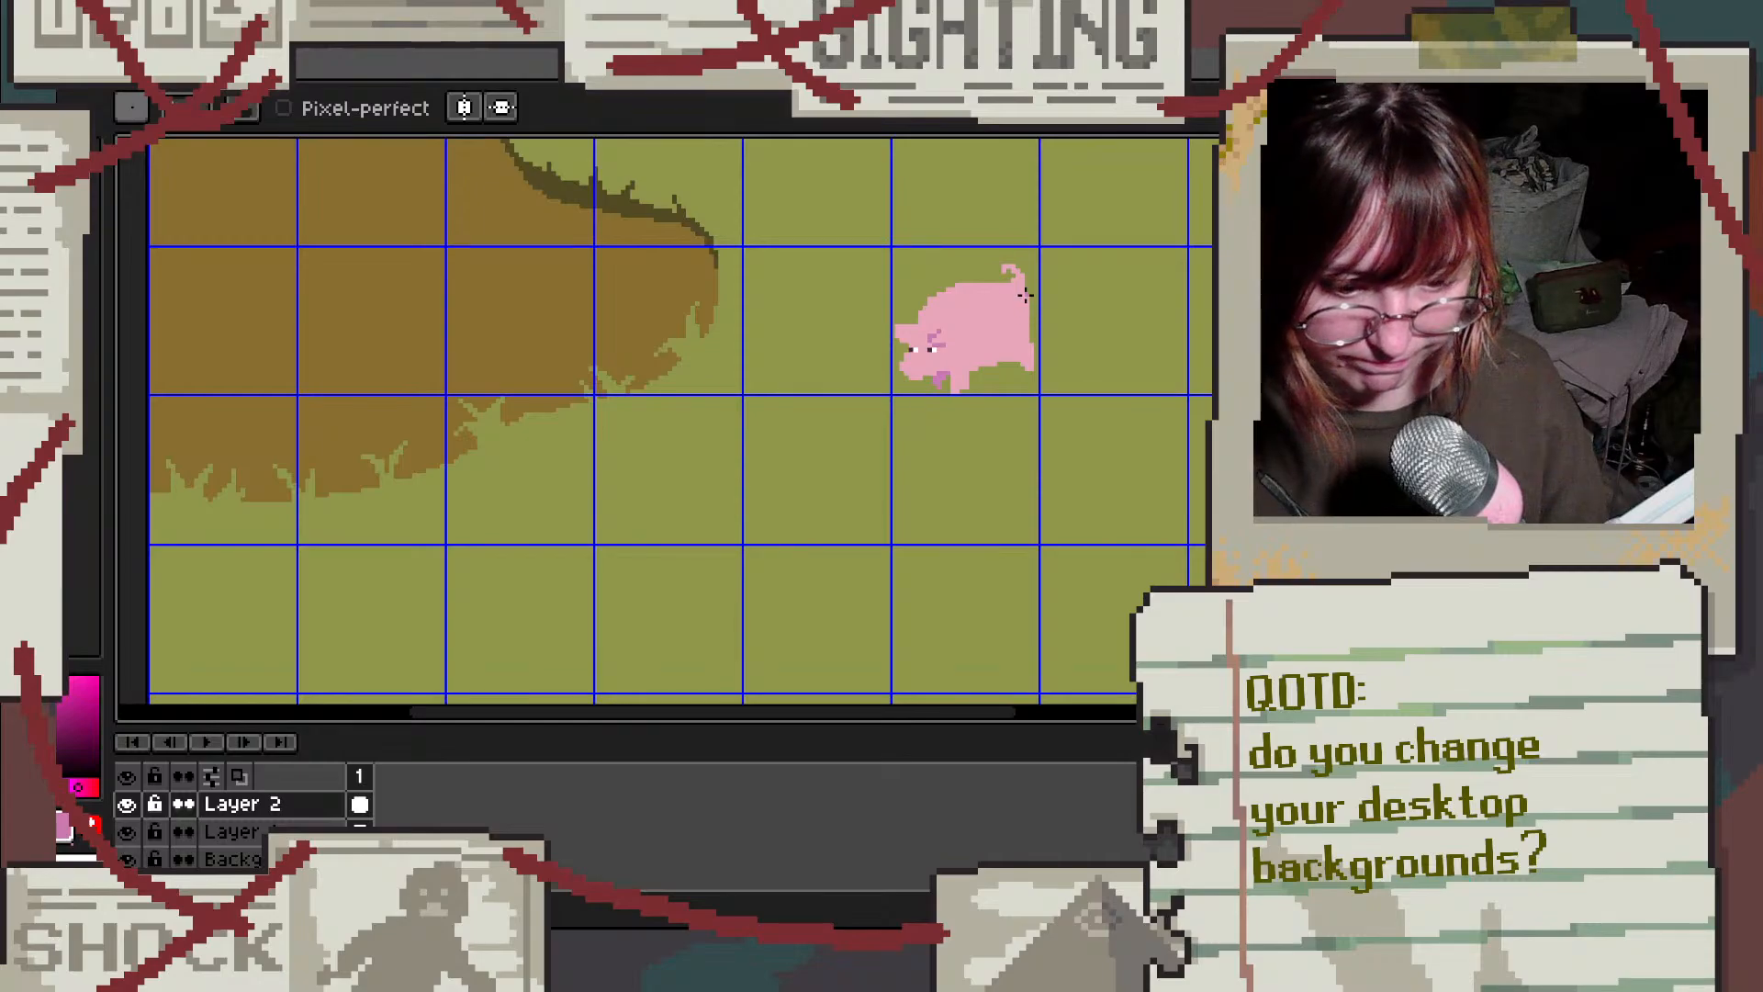
# Step: Pick the body pink and paint over both of the pig's eyes
pyautogui.scroll(1, 986, 292)
pyautogui.scroll(6, 974, 314)
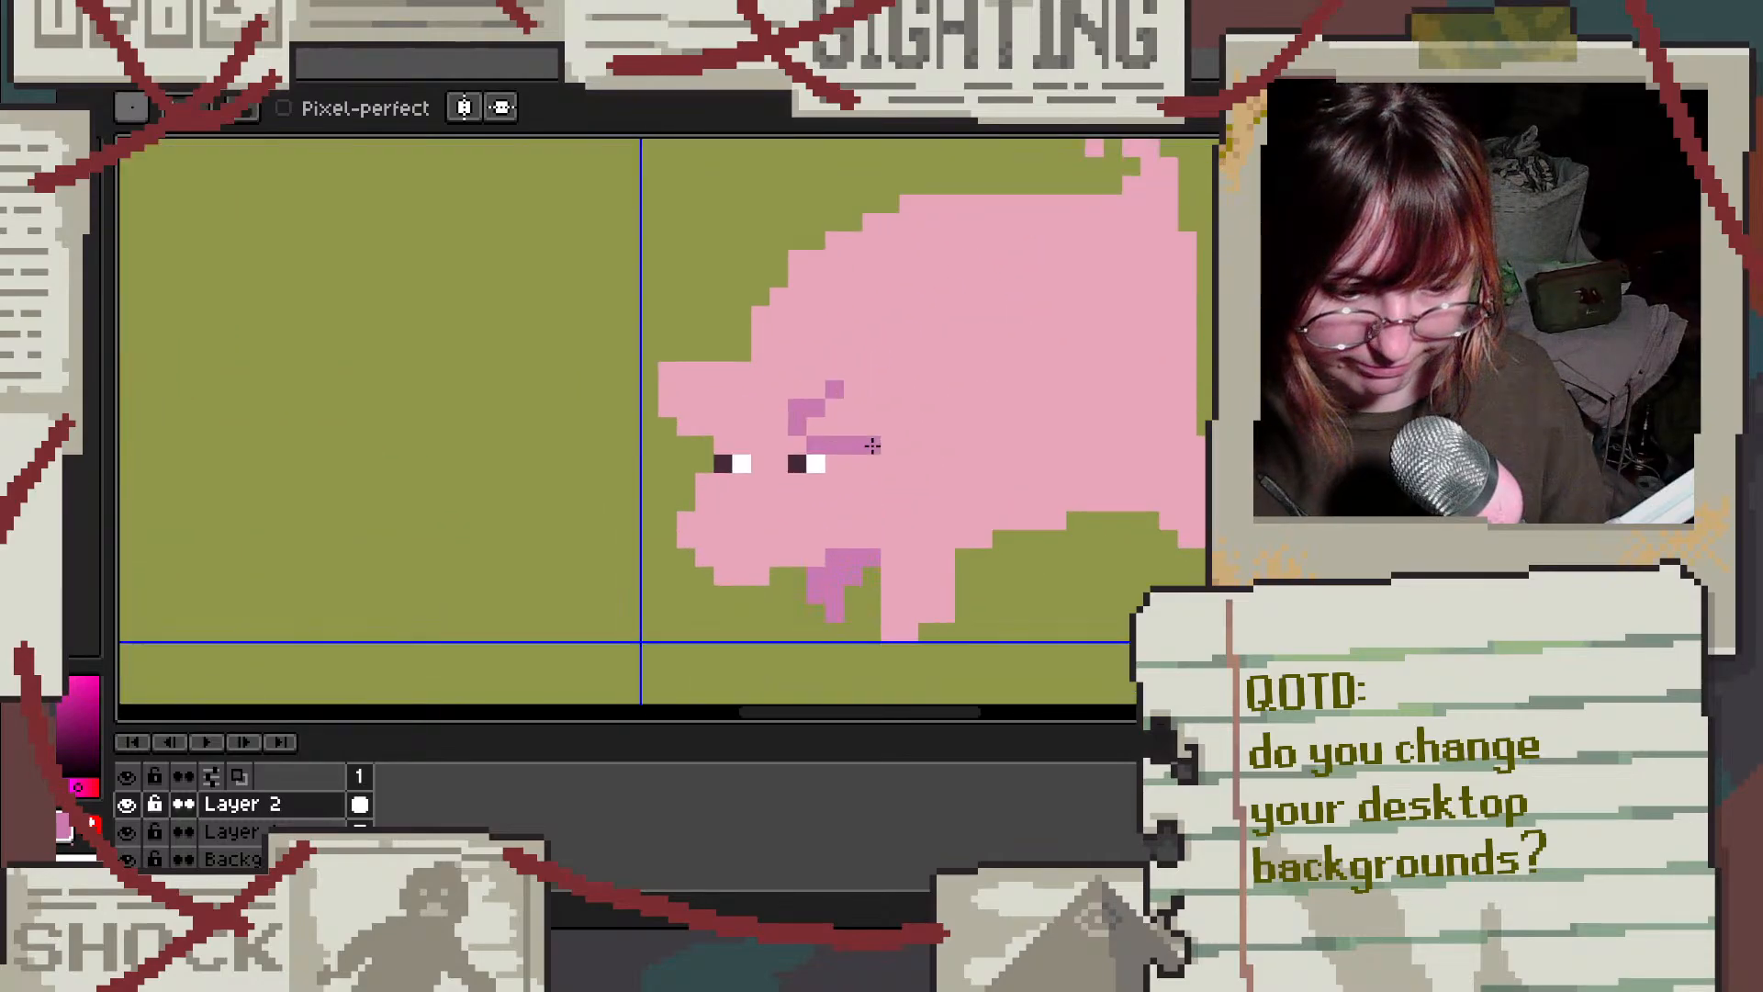
pyautogui.keyDown('alt'); pyautogui.click(831, 528); pyautogui.keyUp('alt')
pyautogui.click(753, 478)
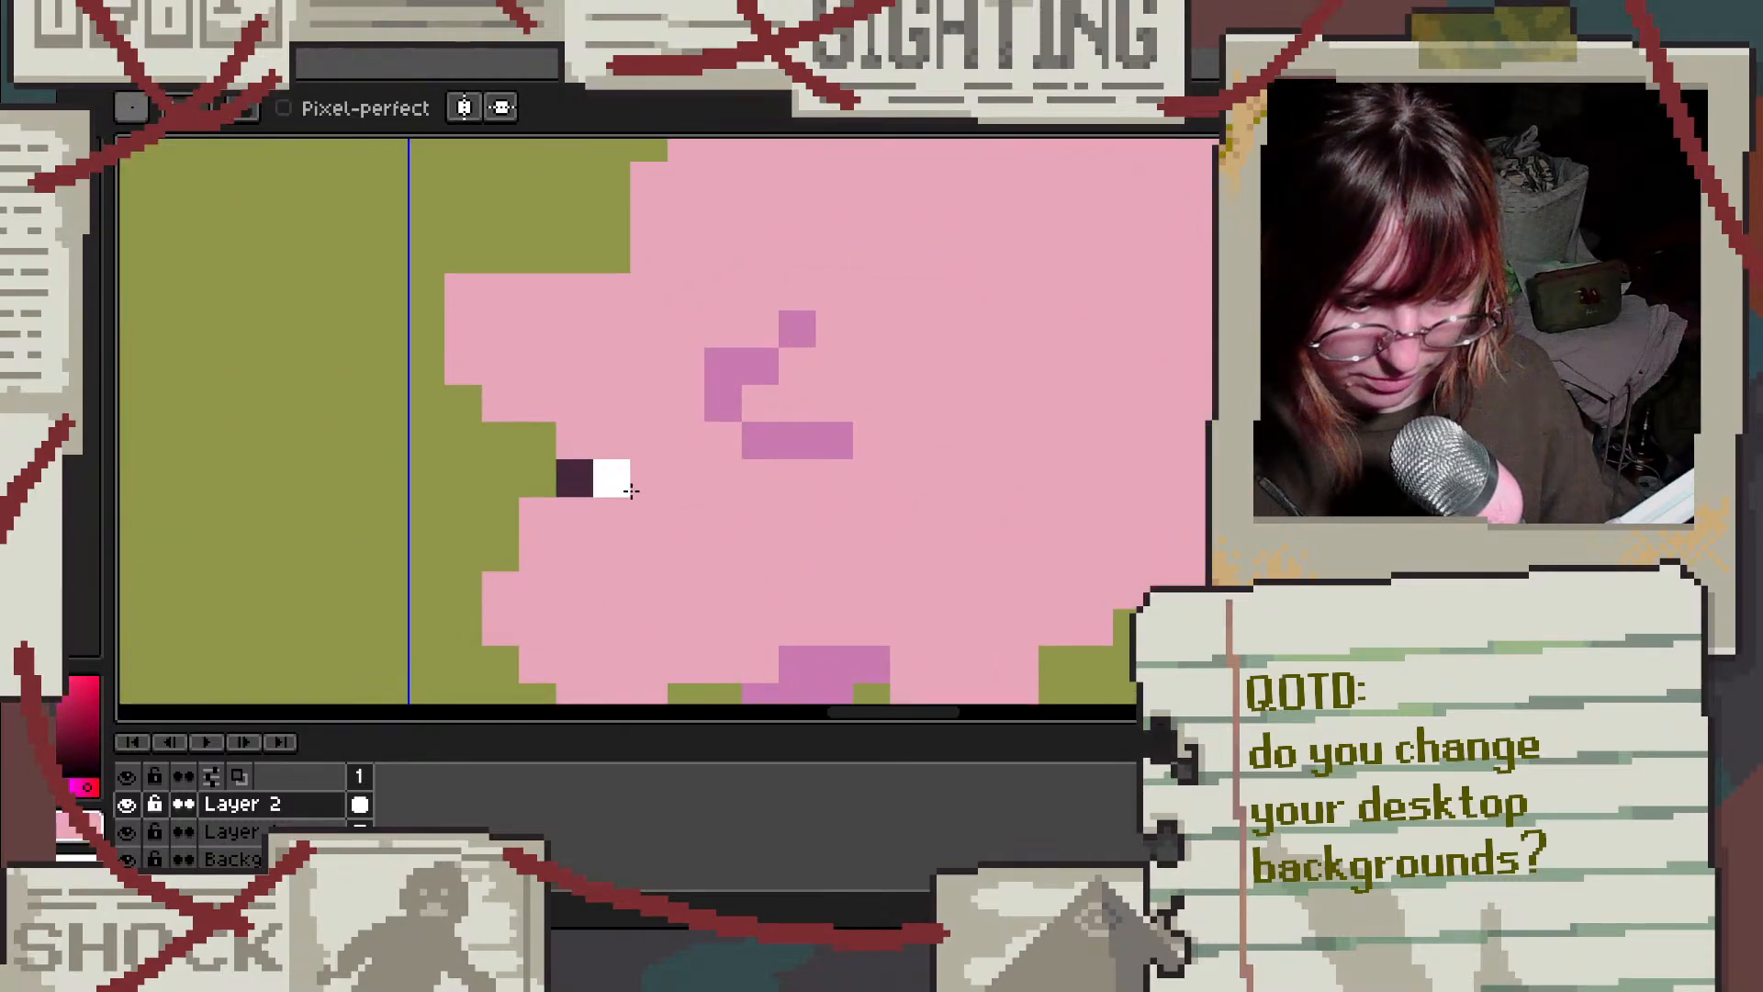
pyautogui.click(618, 476)
pyautogui.click(590, 480)
pyautogui.scroll(-3, 661, 453)
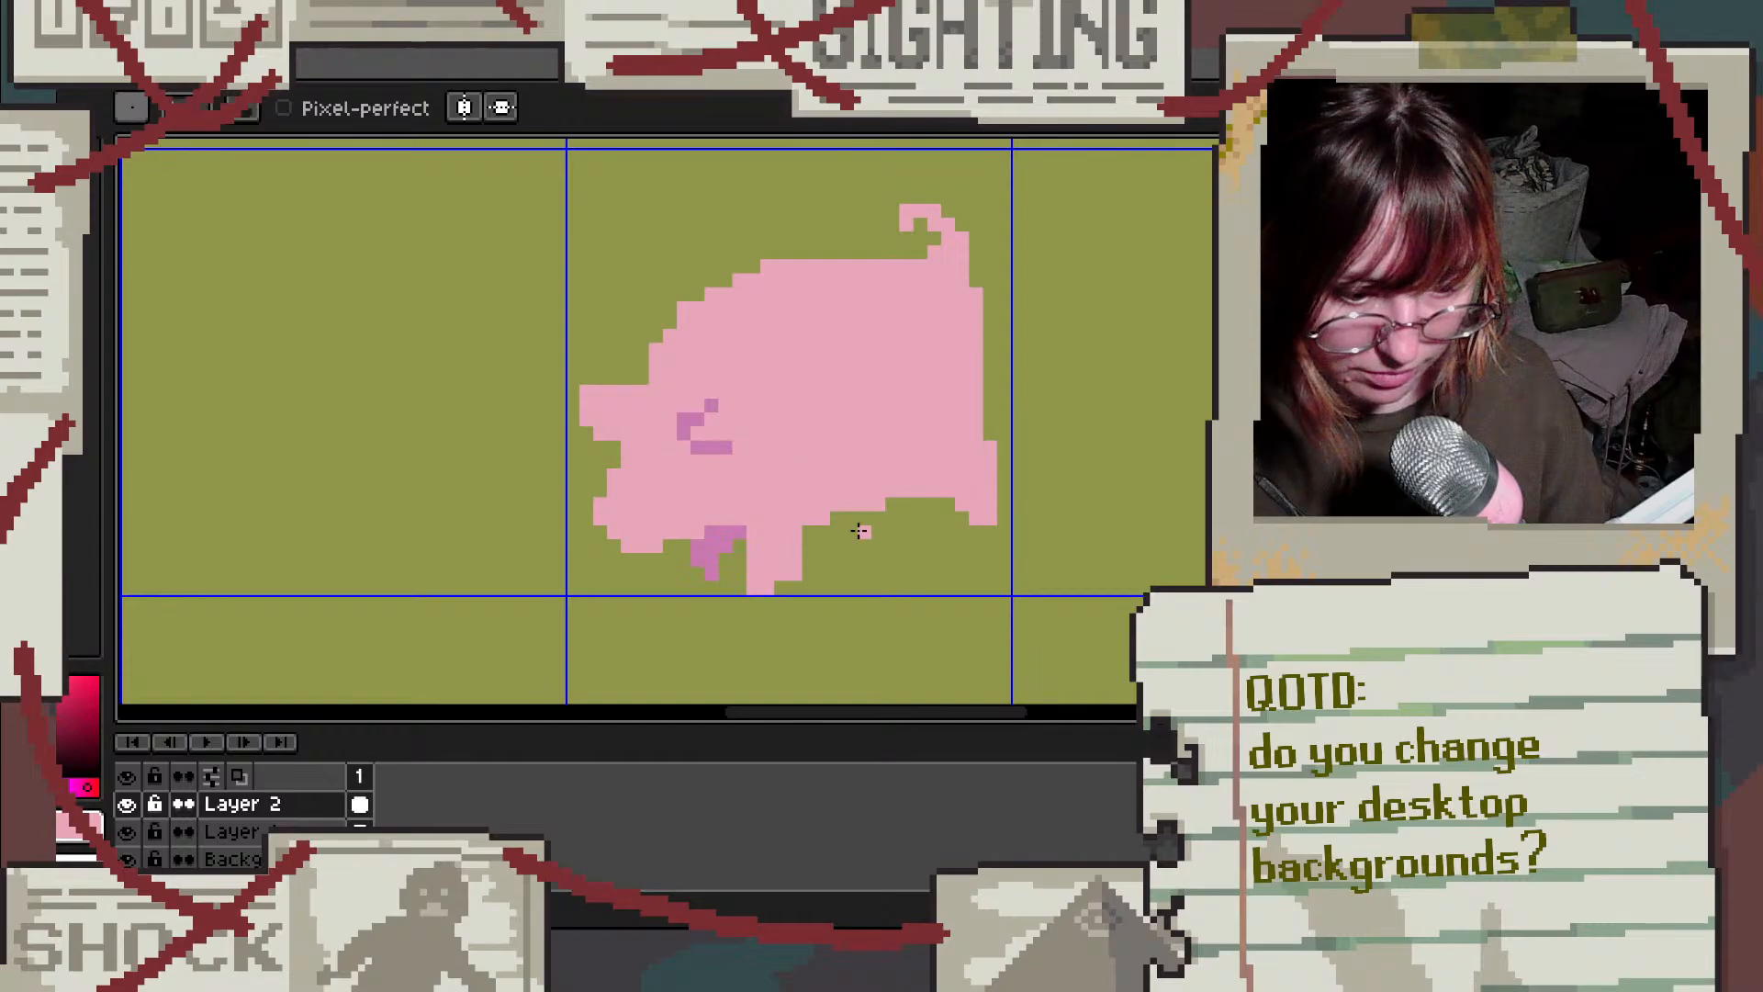
# Step: Pick the darker pink from the far-side leg and dot two nostrils and a short edge line on the pig's snout
pyautogui.scroll(1, 748, 518)
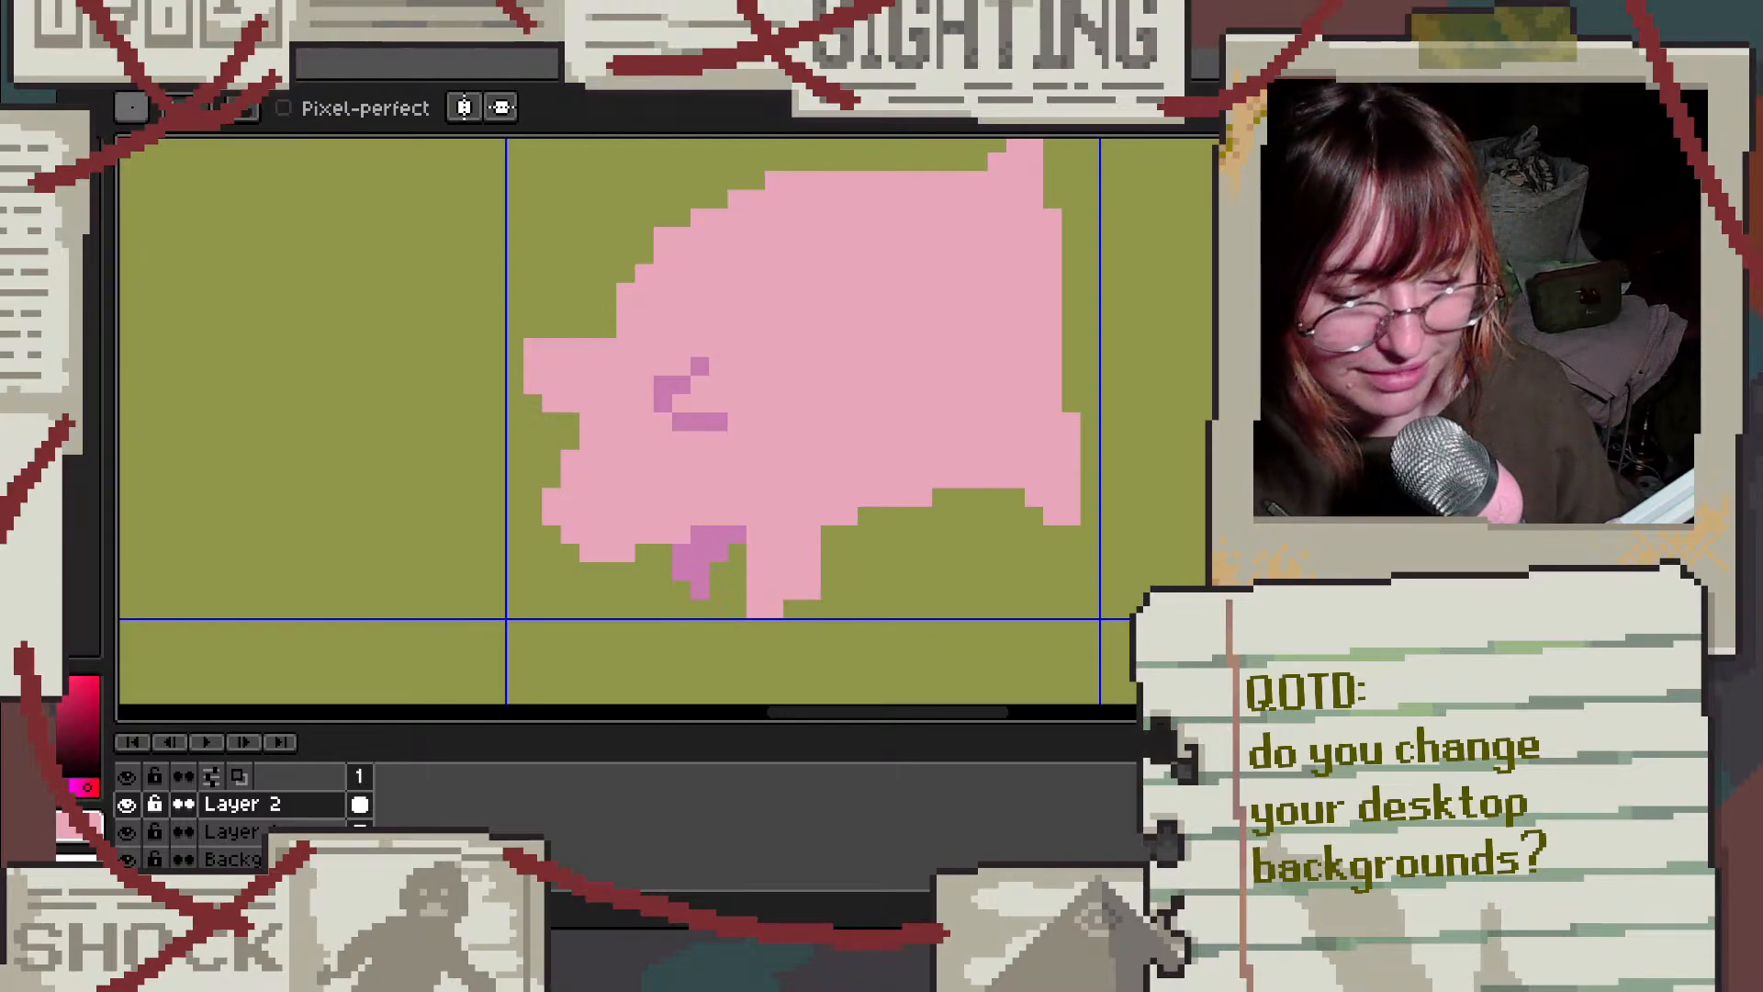
pyautogui.scroll(1, 633, 597)
pyautogui.press('i')
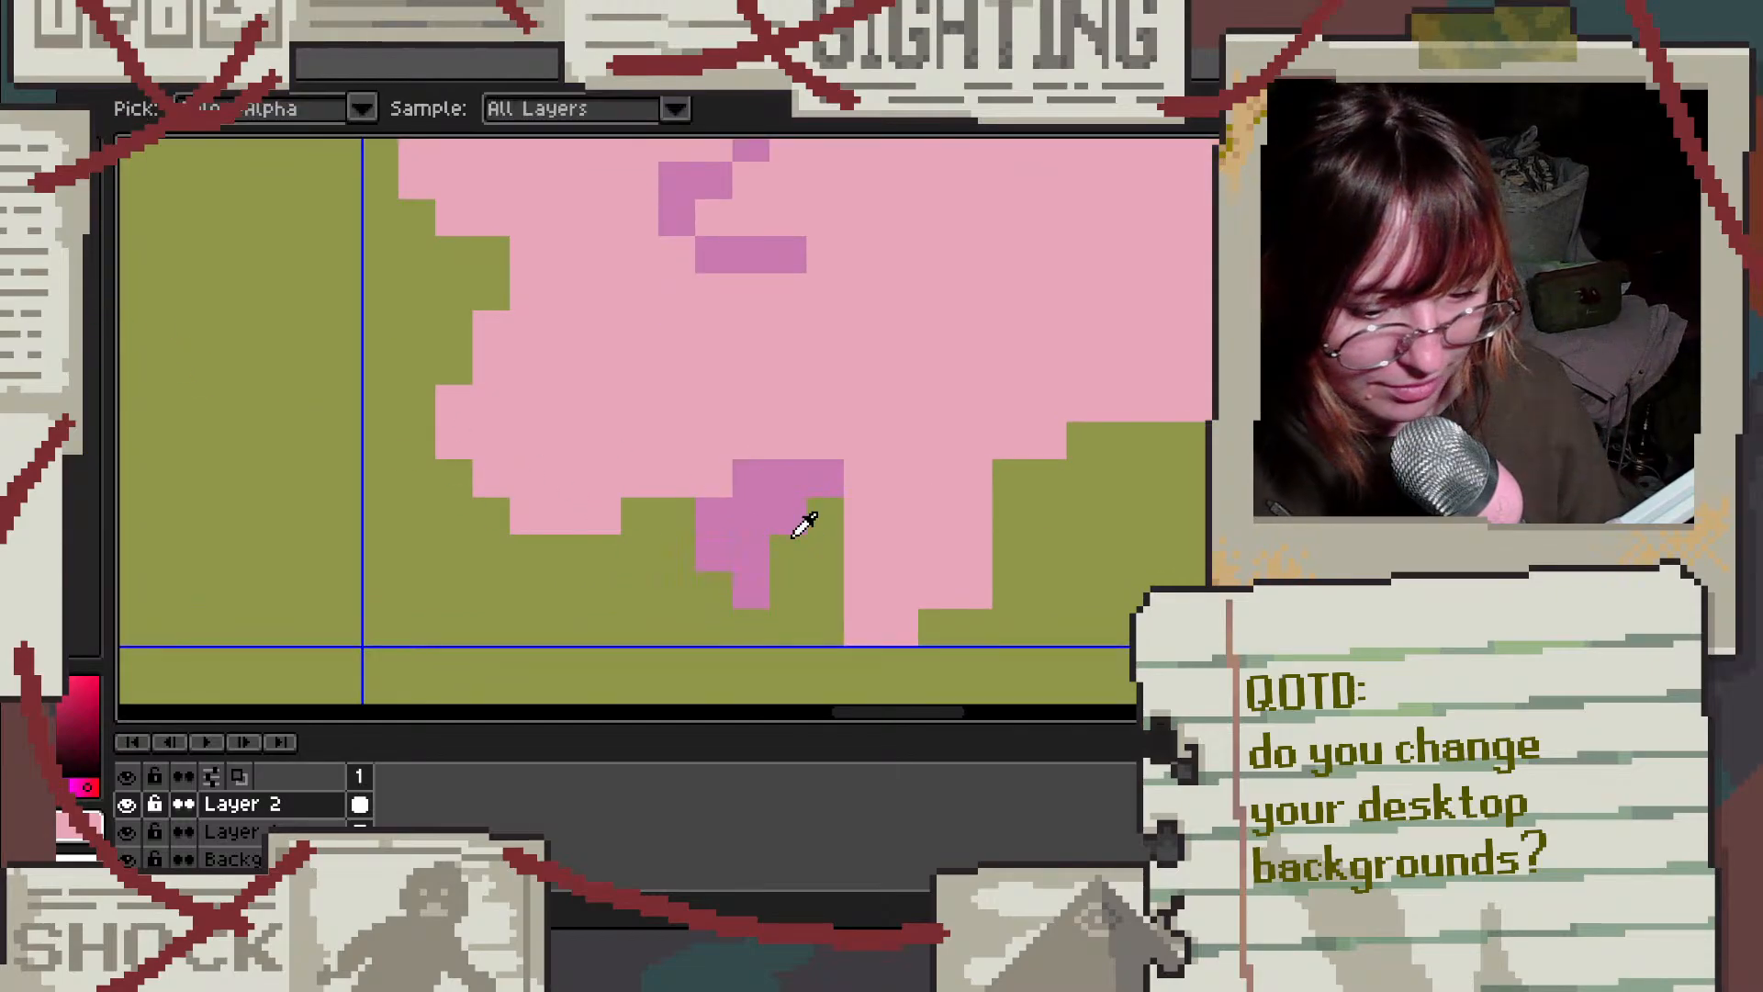
pyautogui.click(795, 531)
pyautogui.press('b')
pyautogui.click(434, 417)
pyautogui.click(489, 440)
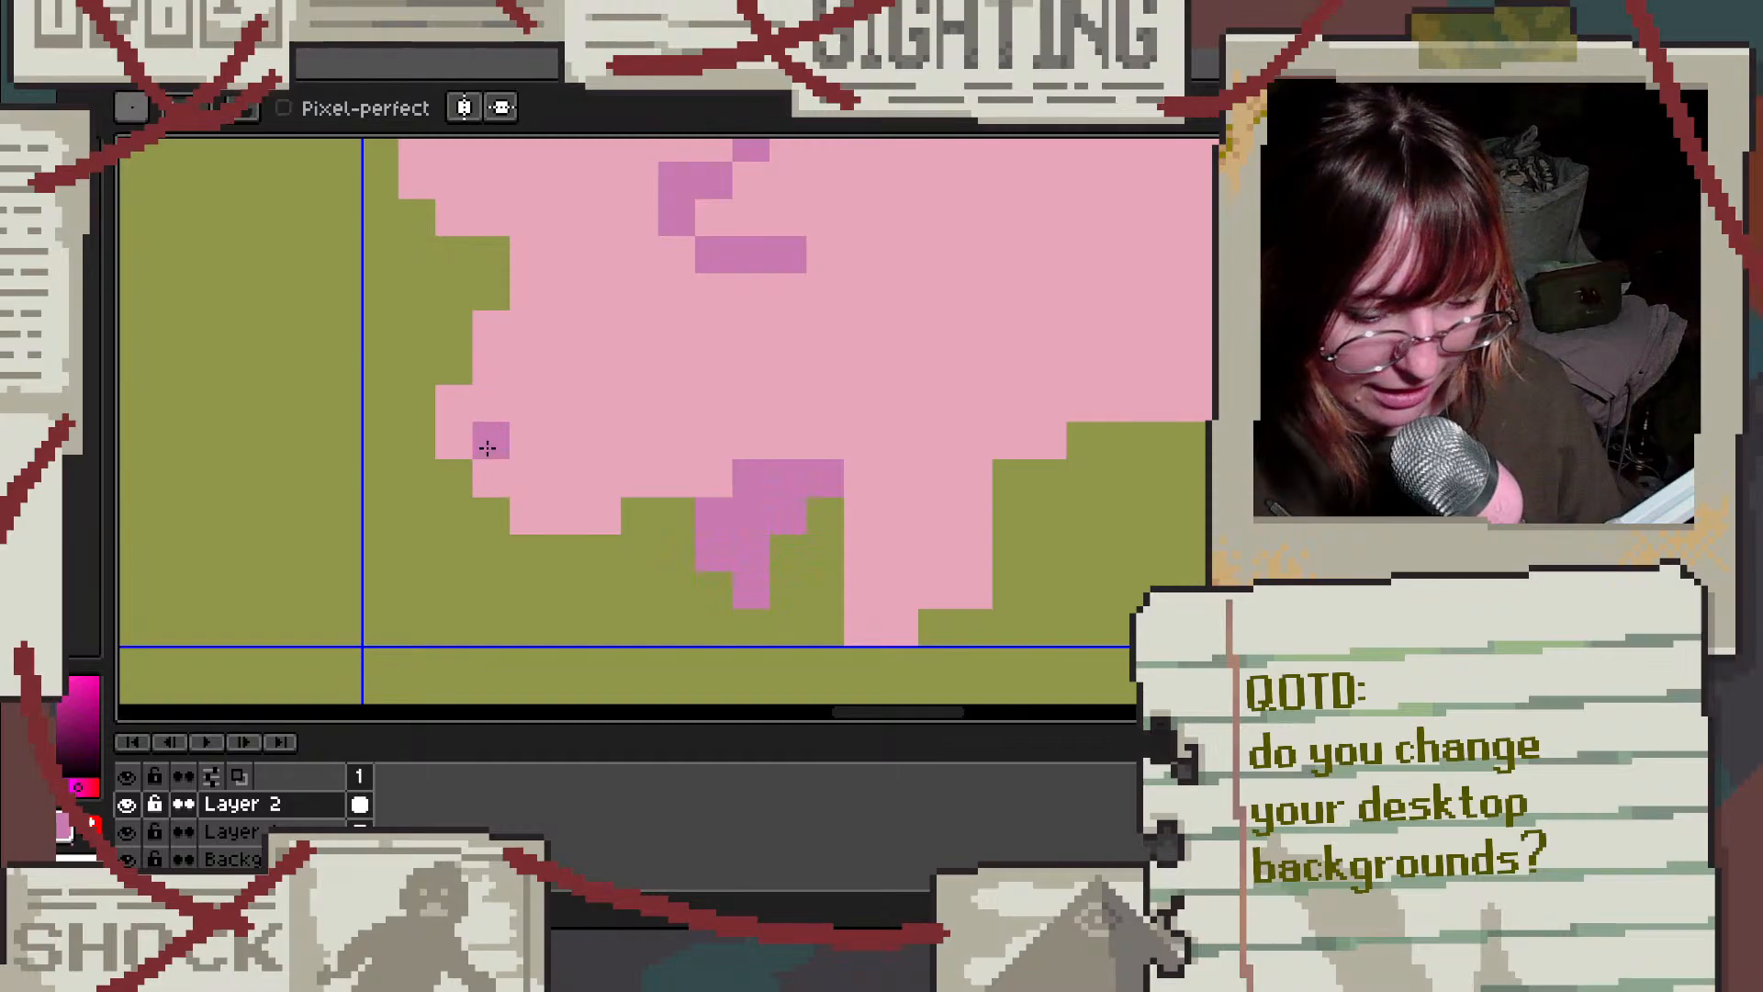
pyautogui.click(528, 477)
pyautogui.click(592, 408)
pyautogui.click(602, 442)
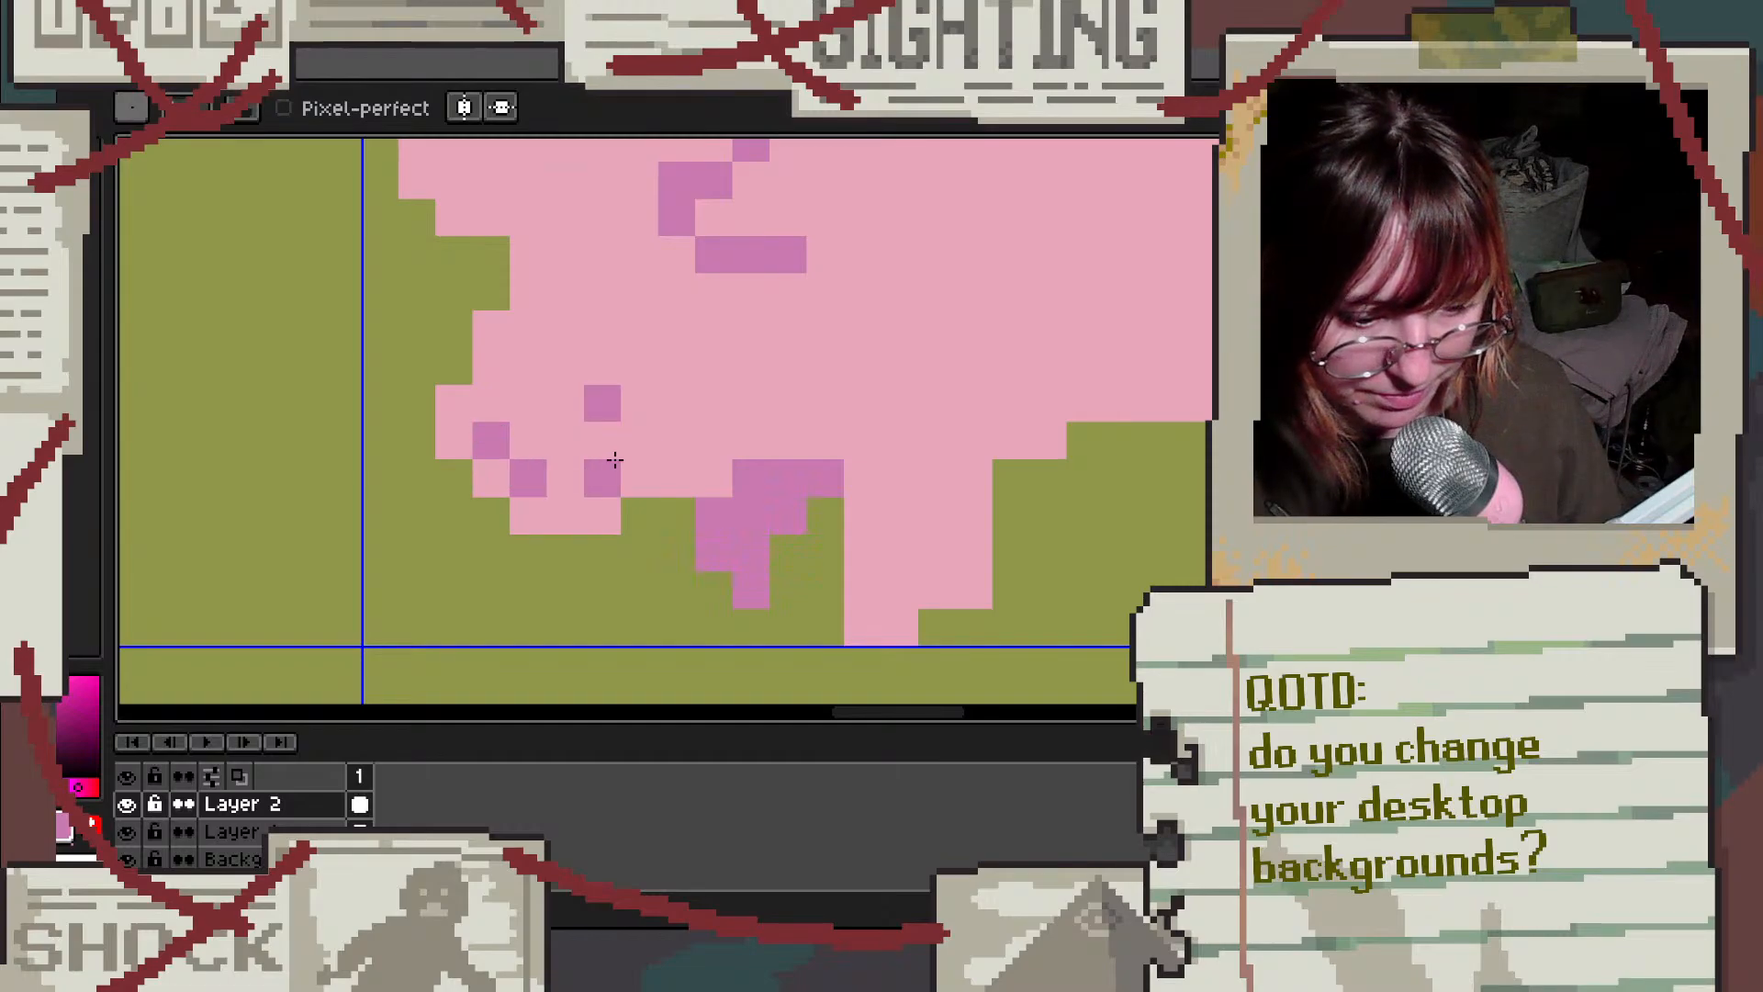
pyautogui.scroll(-4, 712, 362)
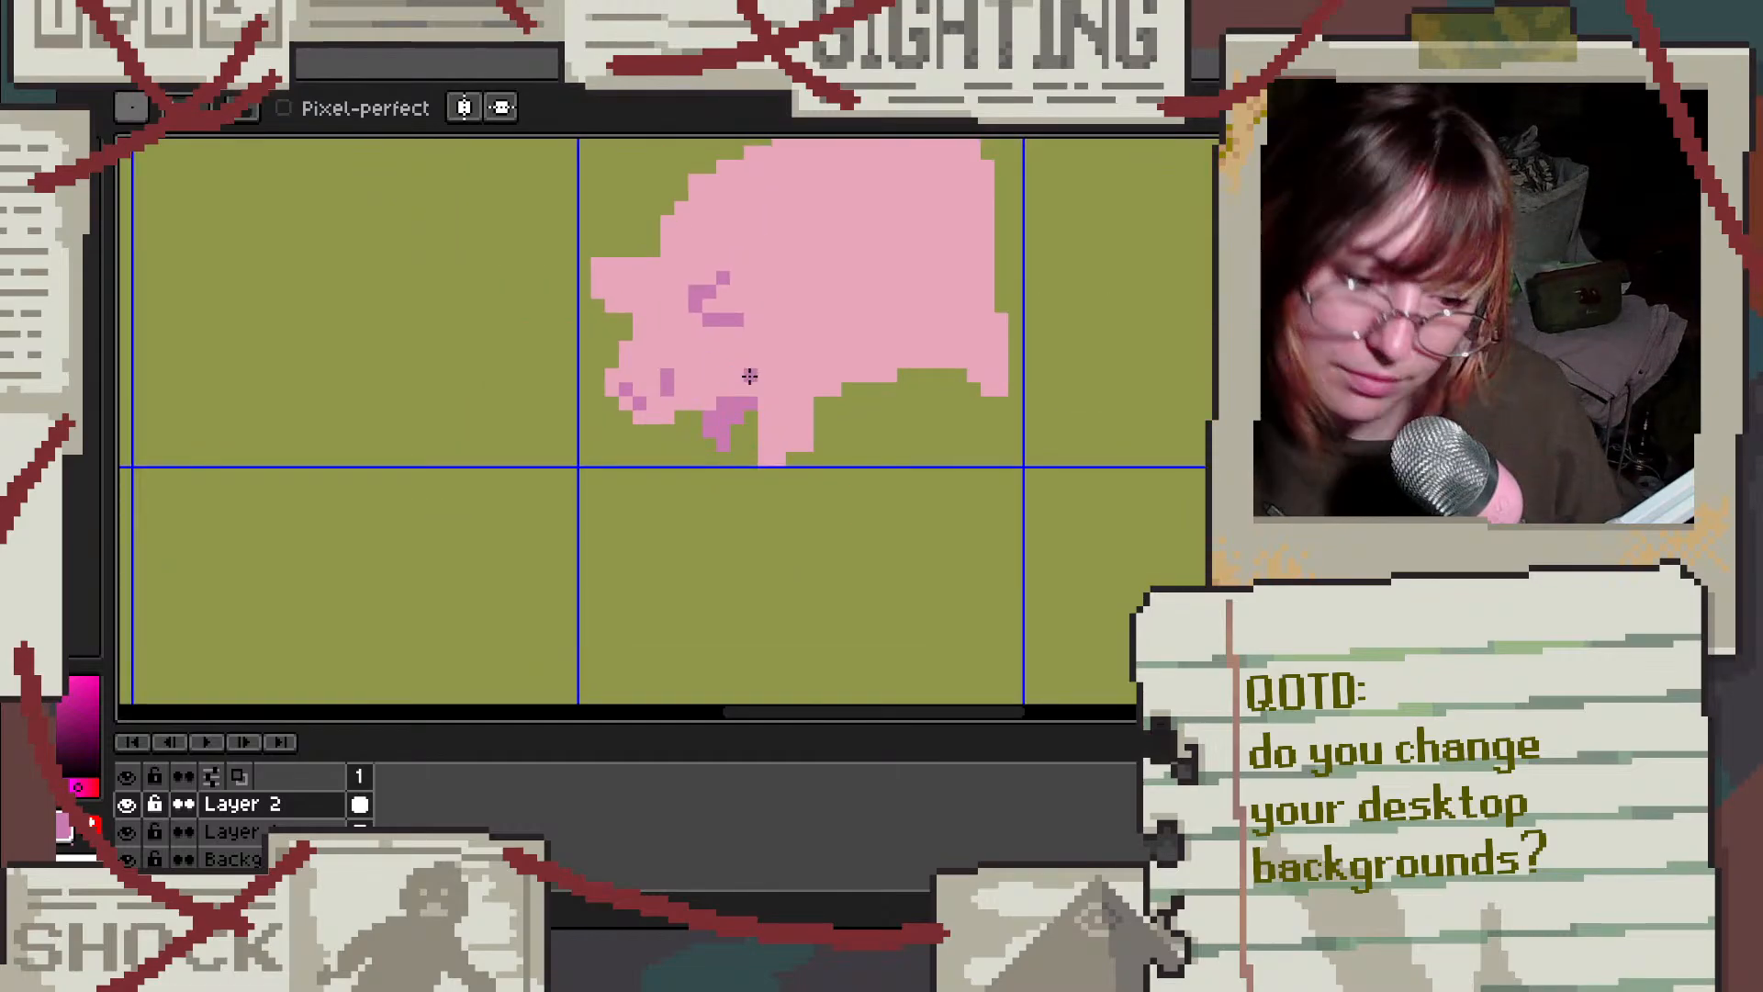
# Step: Rework the snout's edge line, pick the body pink, and paint over all the nostril and snout marks
pyautogui.scroll(4, 703, 372)
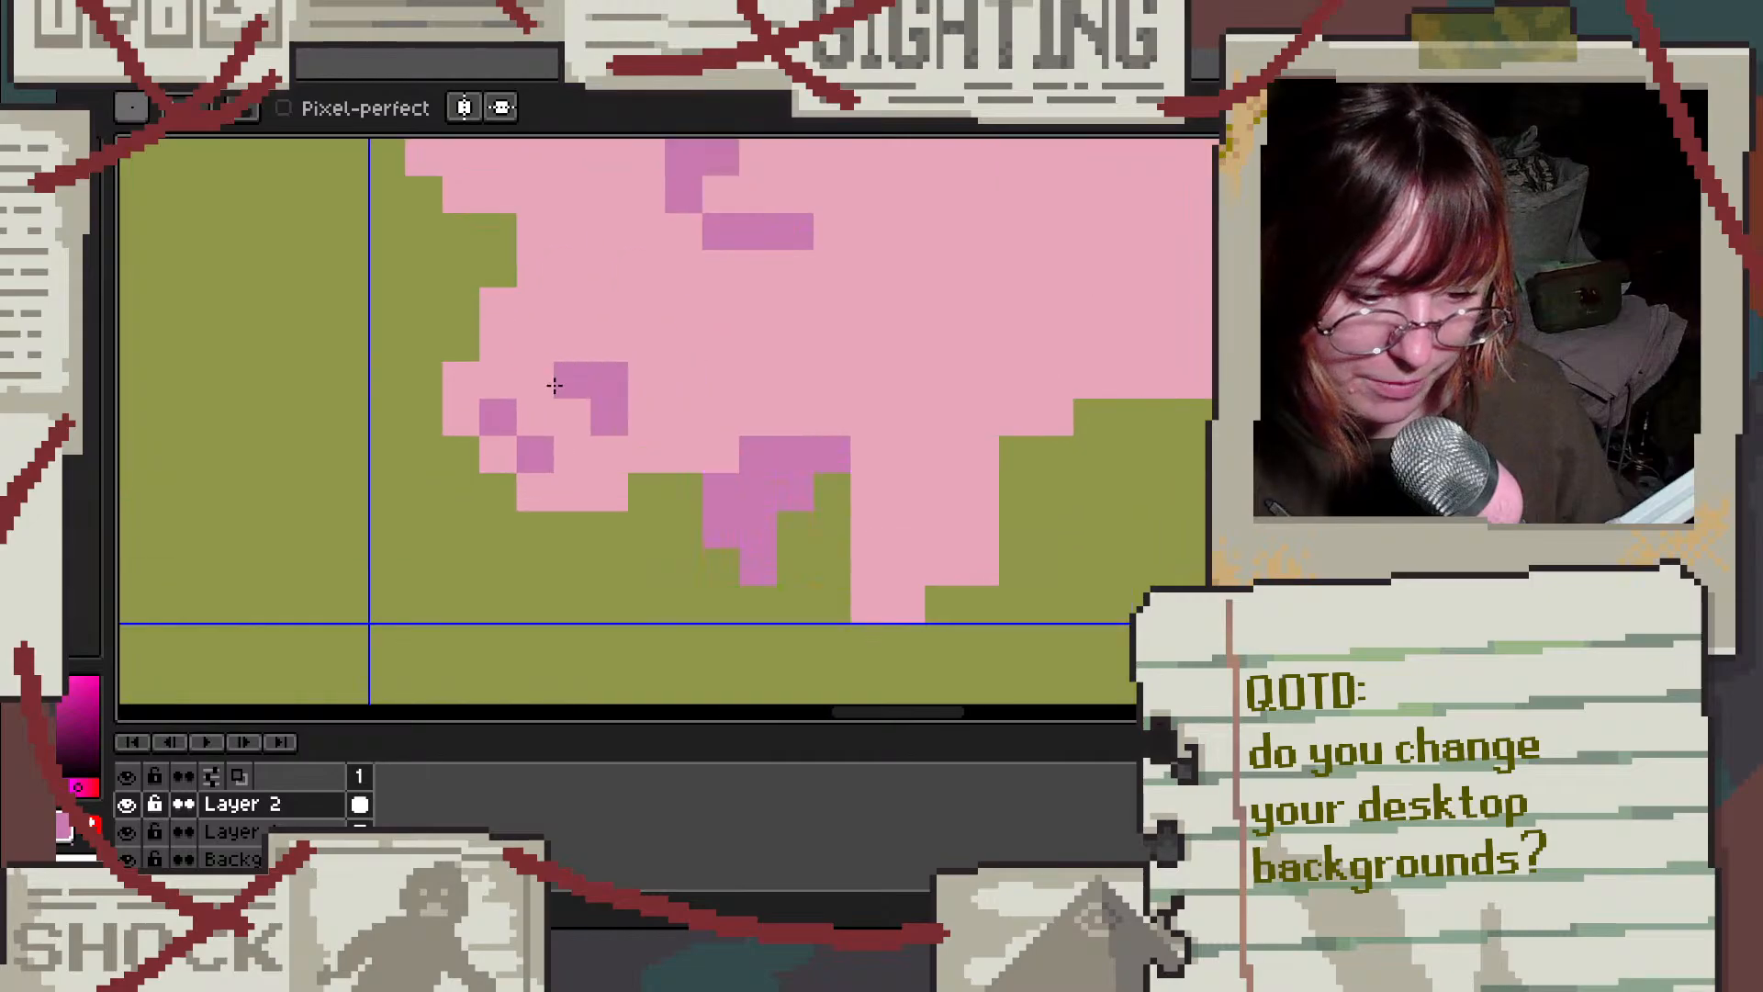
pyautogui.keyDown('alt'); pyautogui.click(661, 370); pyautogui.keyUp('alt')
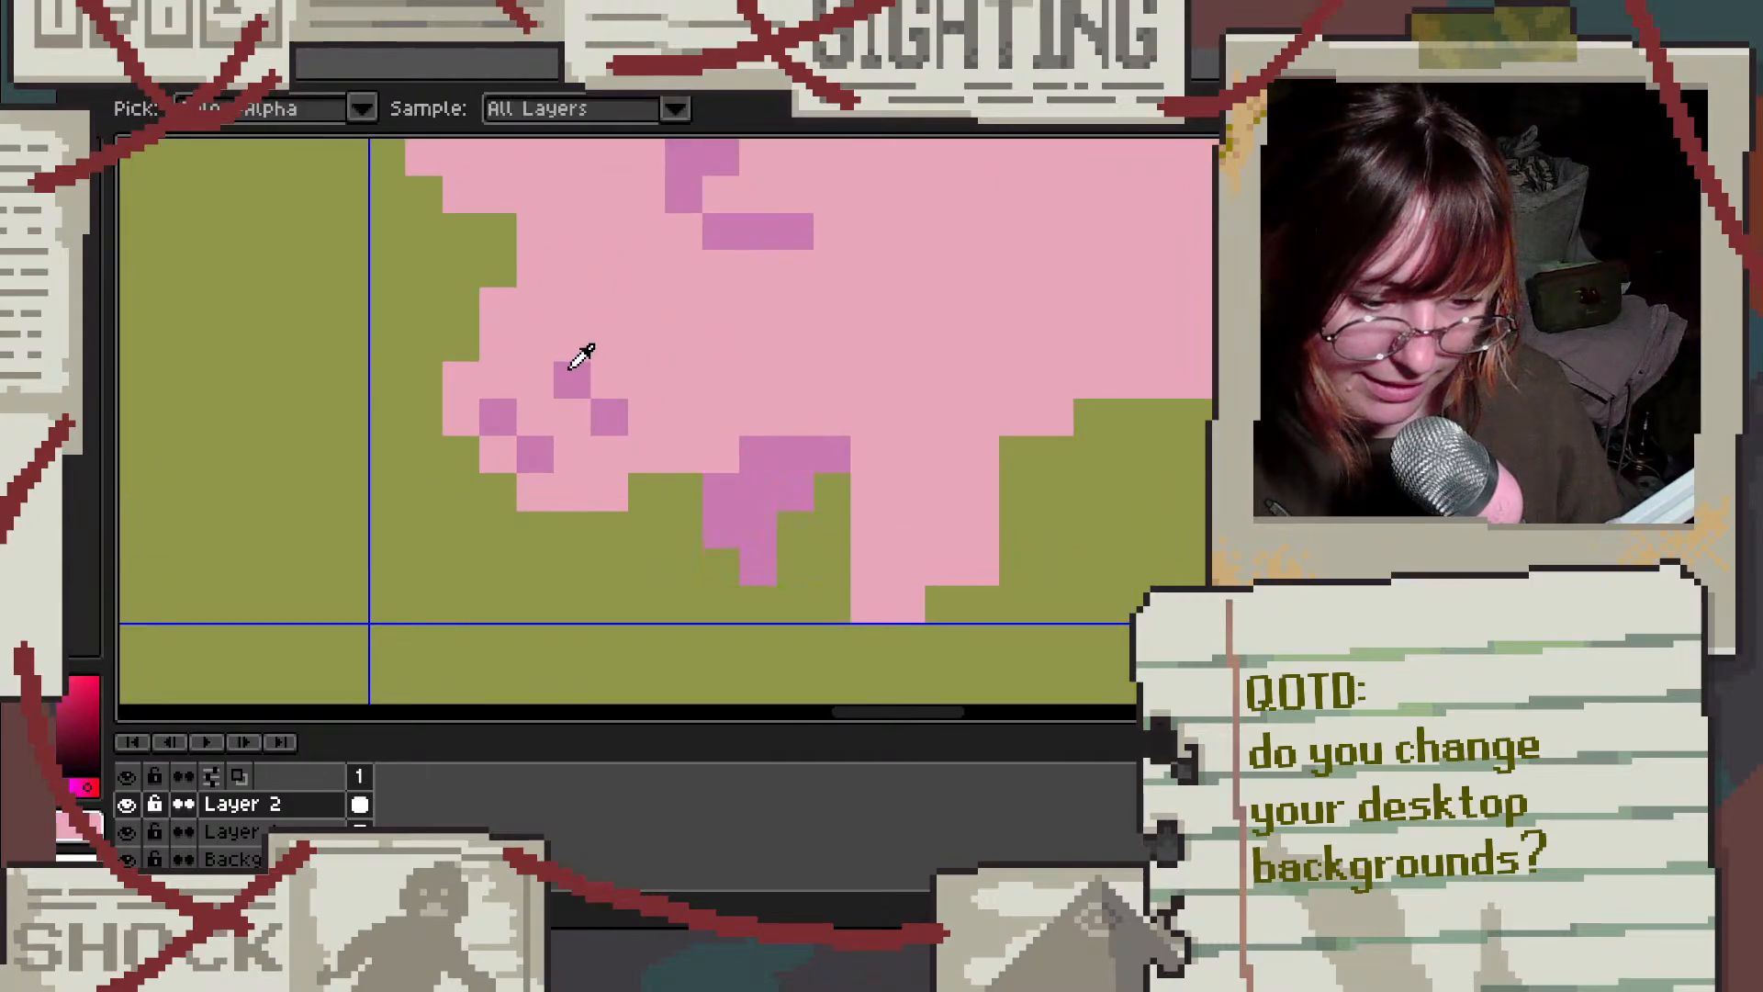
pyautogui.keyDown('alt'); pyautogui.click(580, 363); pyautogui.keyUp('alt')
pyautogui.keyDown('alt'); pyautogui.click(575, 319); pyautogui.keyUp('alt')
pyautogui.scroll(-4, 635, 317)
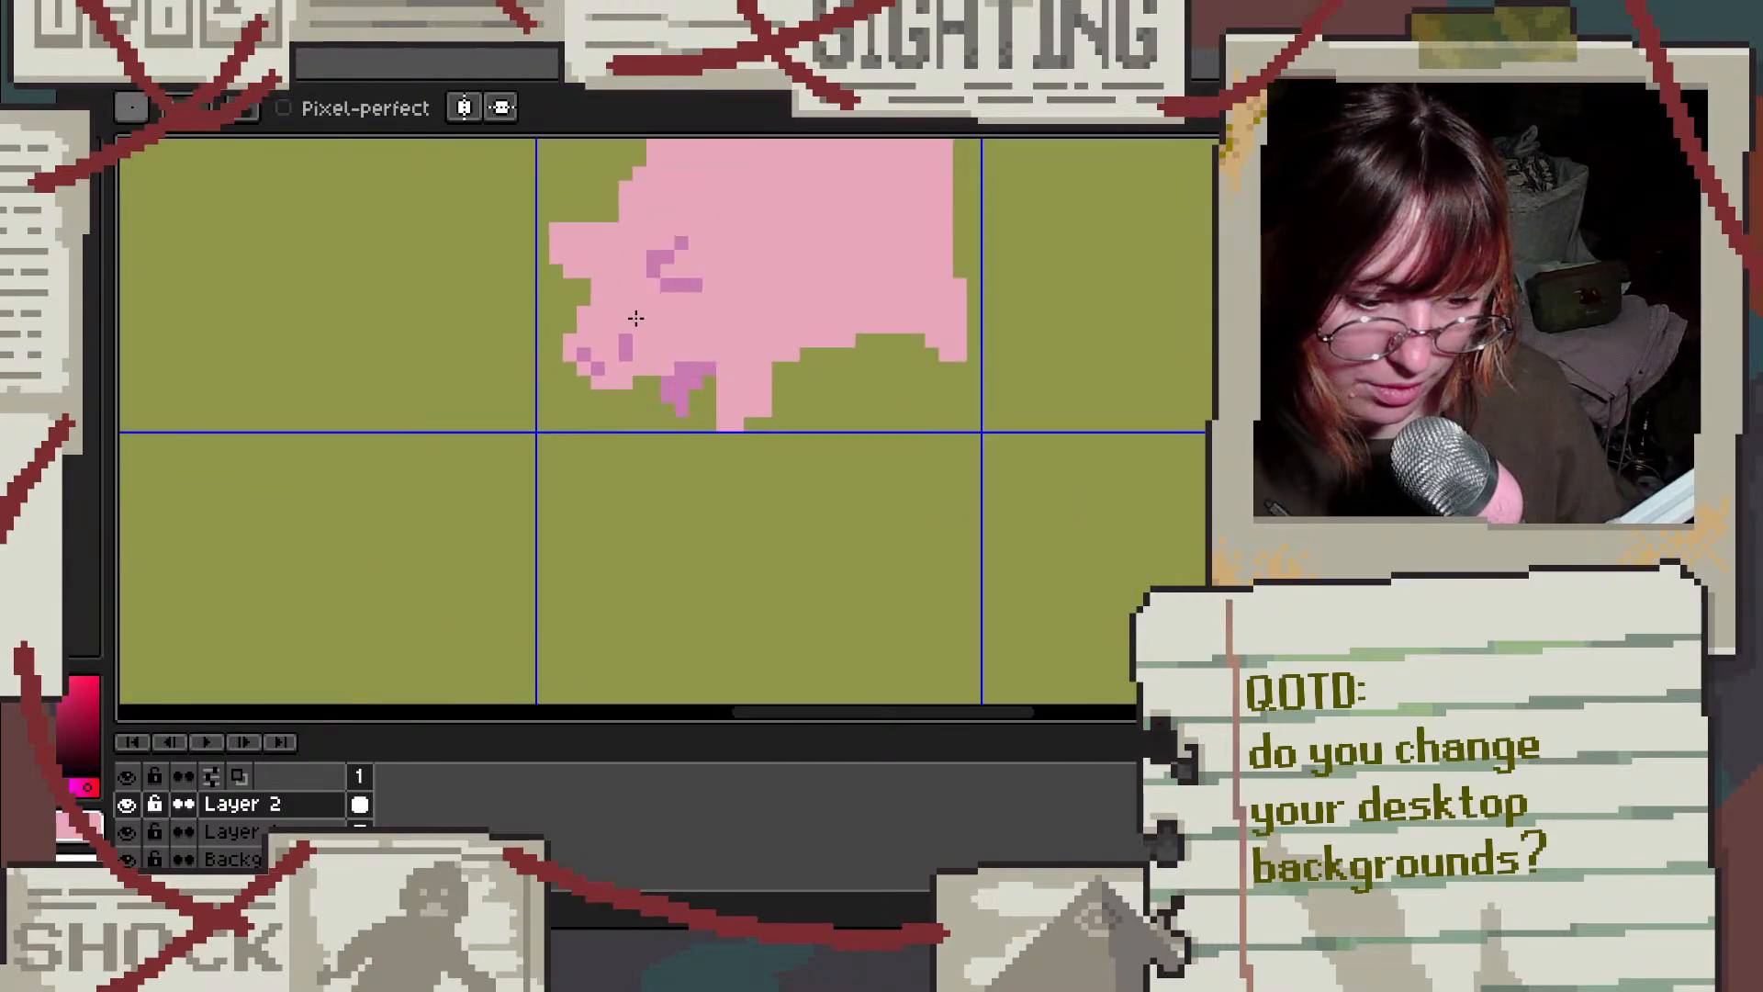
pyautogui.scroll(4, 664, 316)
pyautogui.moveTo(558, 378)
pyautogui.mouseDown()
pyautogui.moveTo(343, 409)
pyautogui.moveTo(491, 412)
pyautogui.moveTo(453, 409)
pyautogui.moveTo(476, 464)
pyautogui.mouseUp()
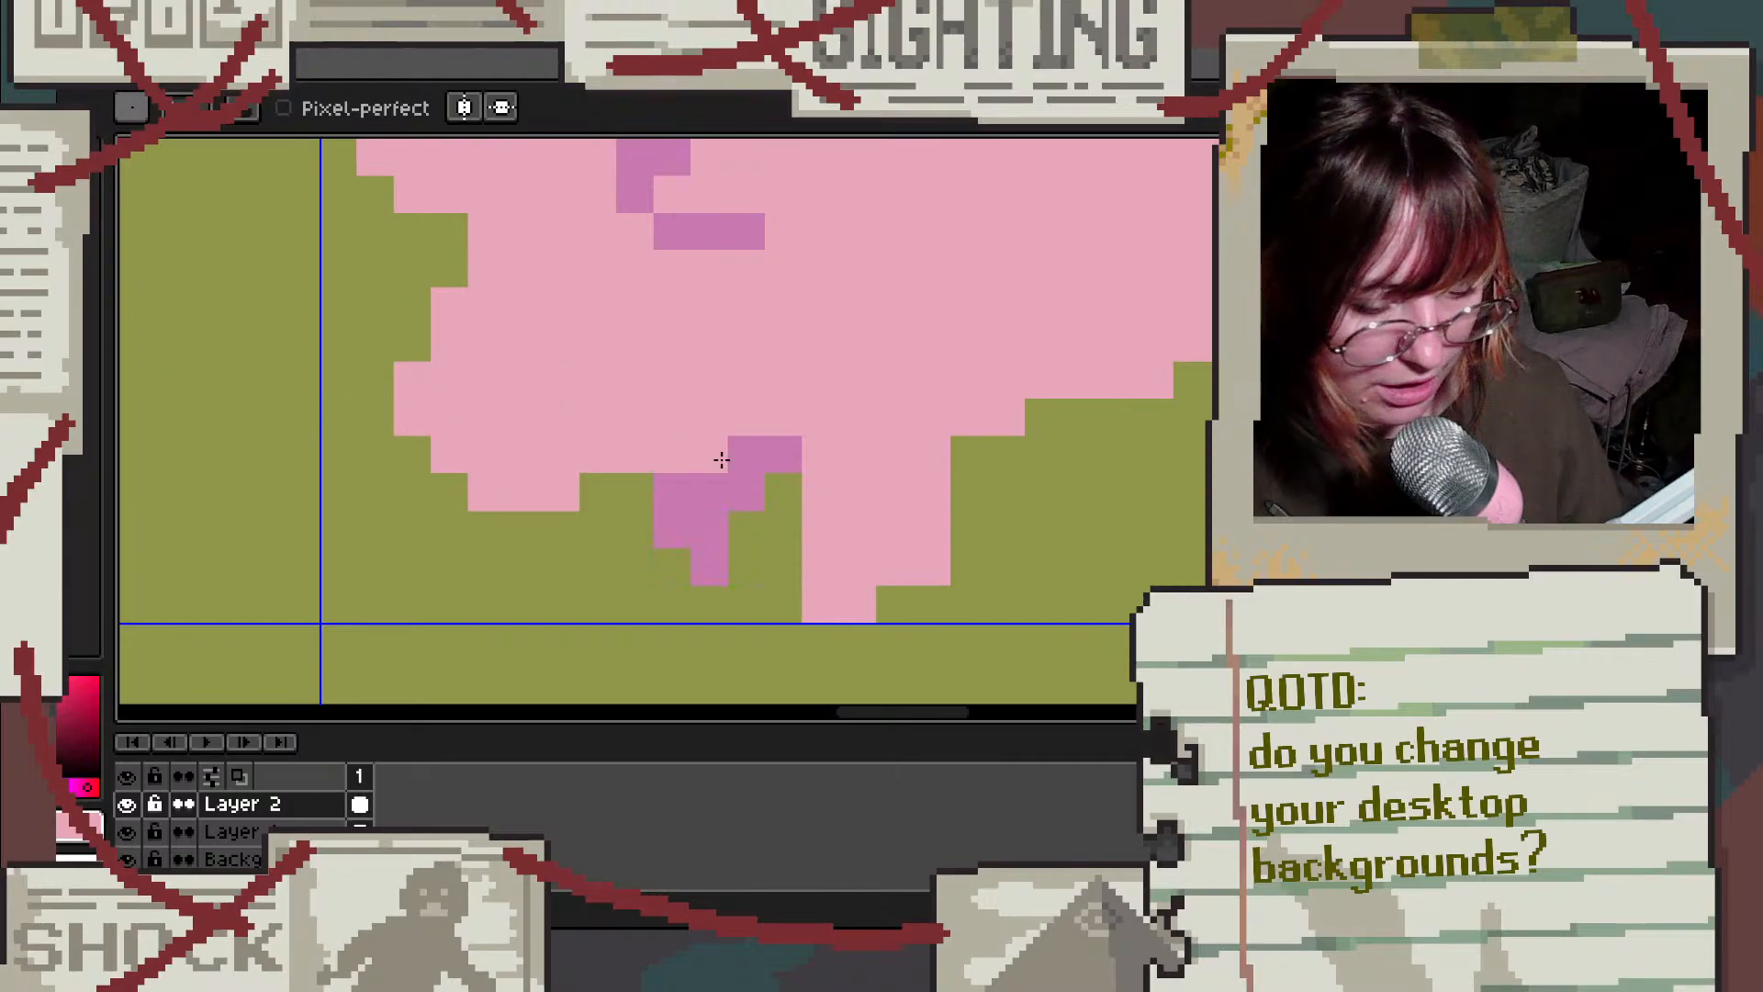
# Step: Move the whole pig up two pixels within its grid cell
pyautogui.scroll(-4, 720, 459)
pyautogui.scroll(-2, 1052, 347)
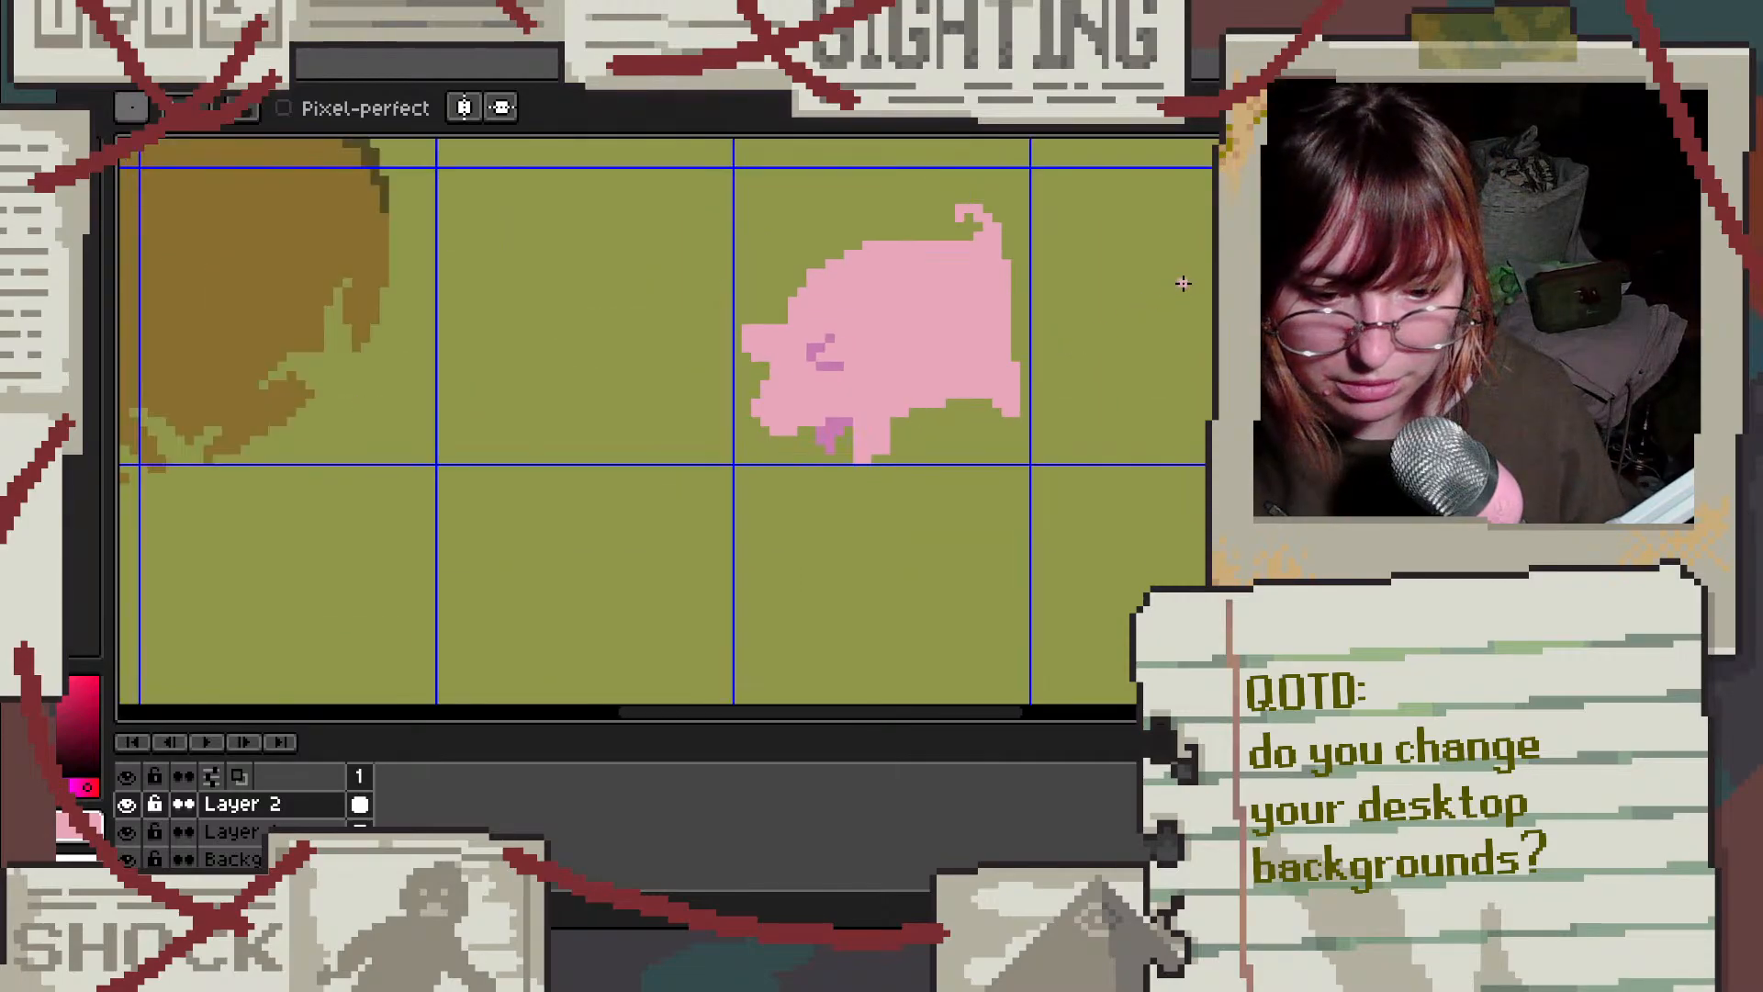
pyautogui.scroll(3, 1181, 284)
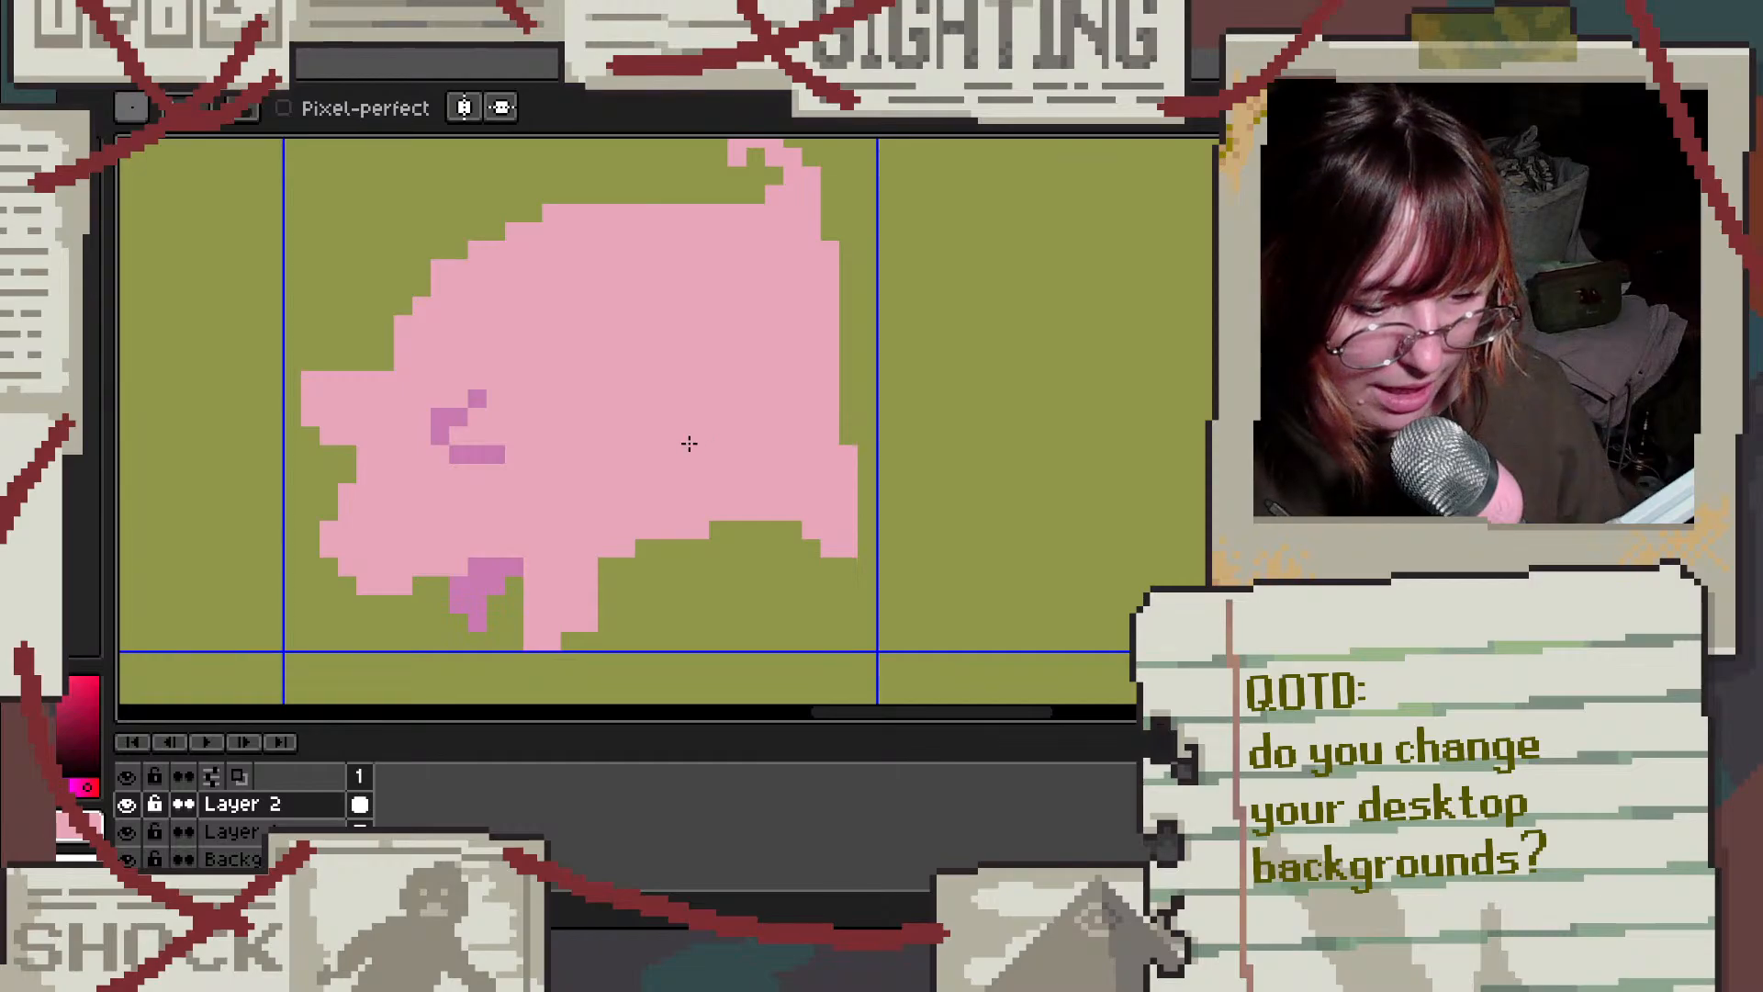
pyautogui.scroll(-2, 424, 456)
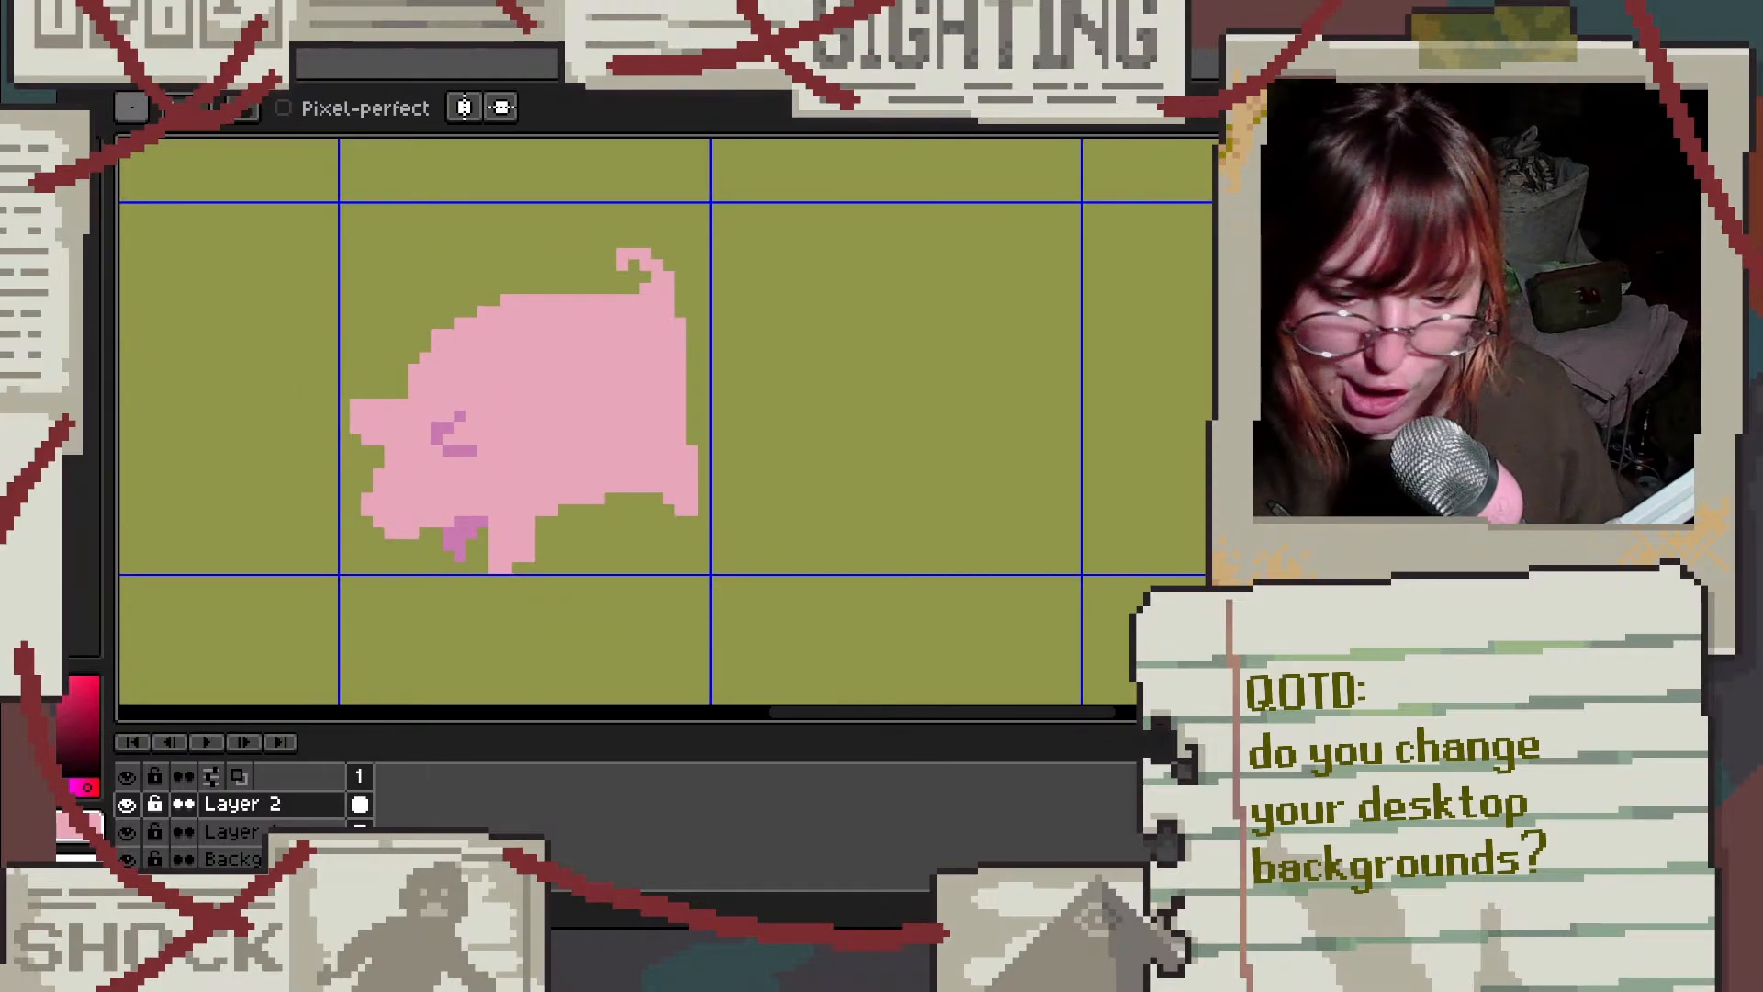
pyautogui.press('v')
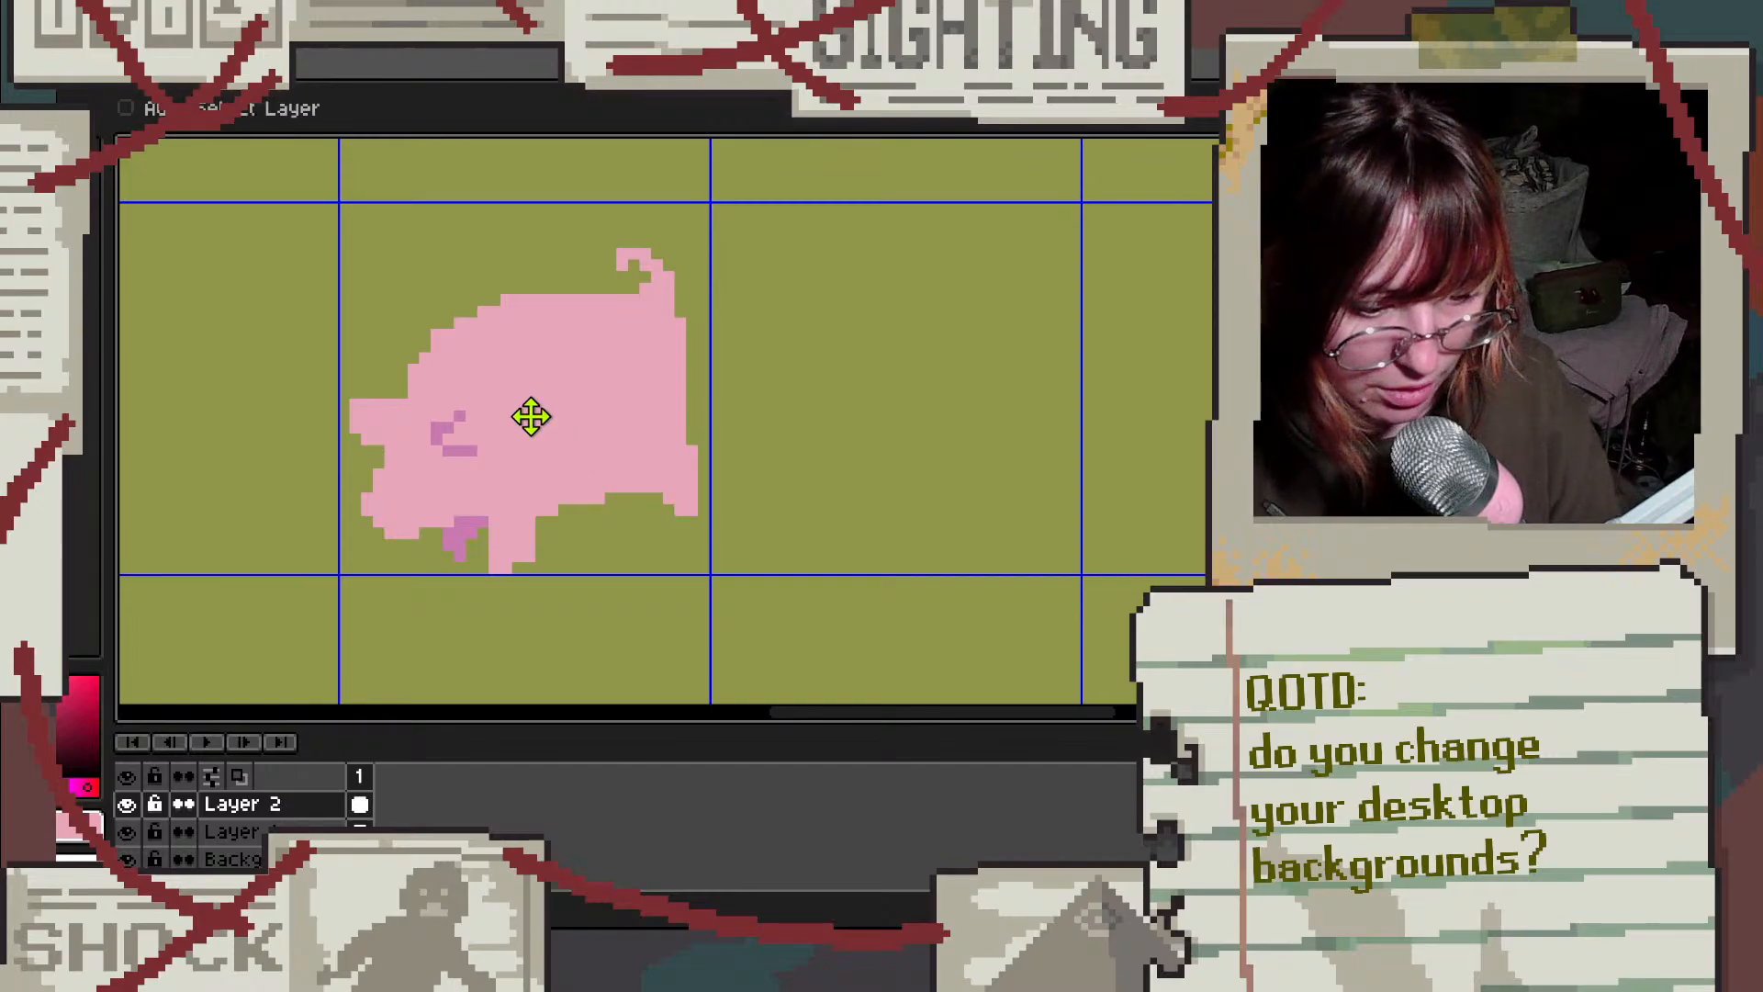
pyautogui.moveTo(532, 413); pyautogui.dragTo(532, 389)
# Step: Darken the far-side leg's pink to a deeper purple and recolour that leg and the lower line of the head marking with it
pyautogui.press('b')
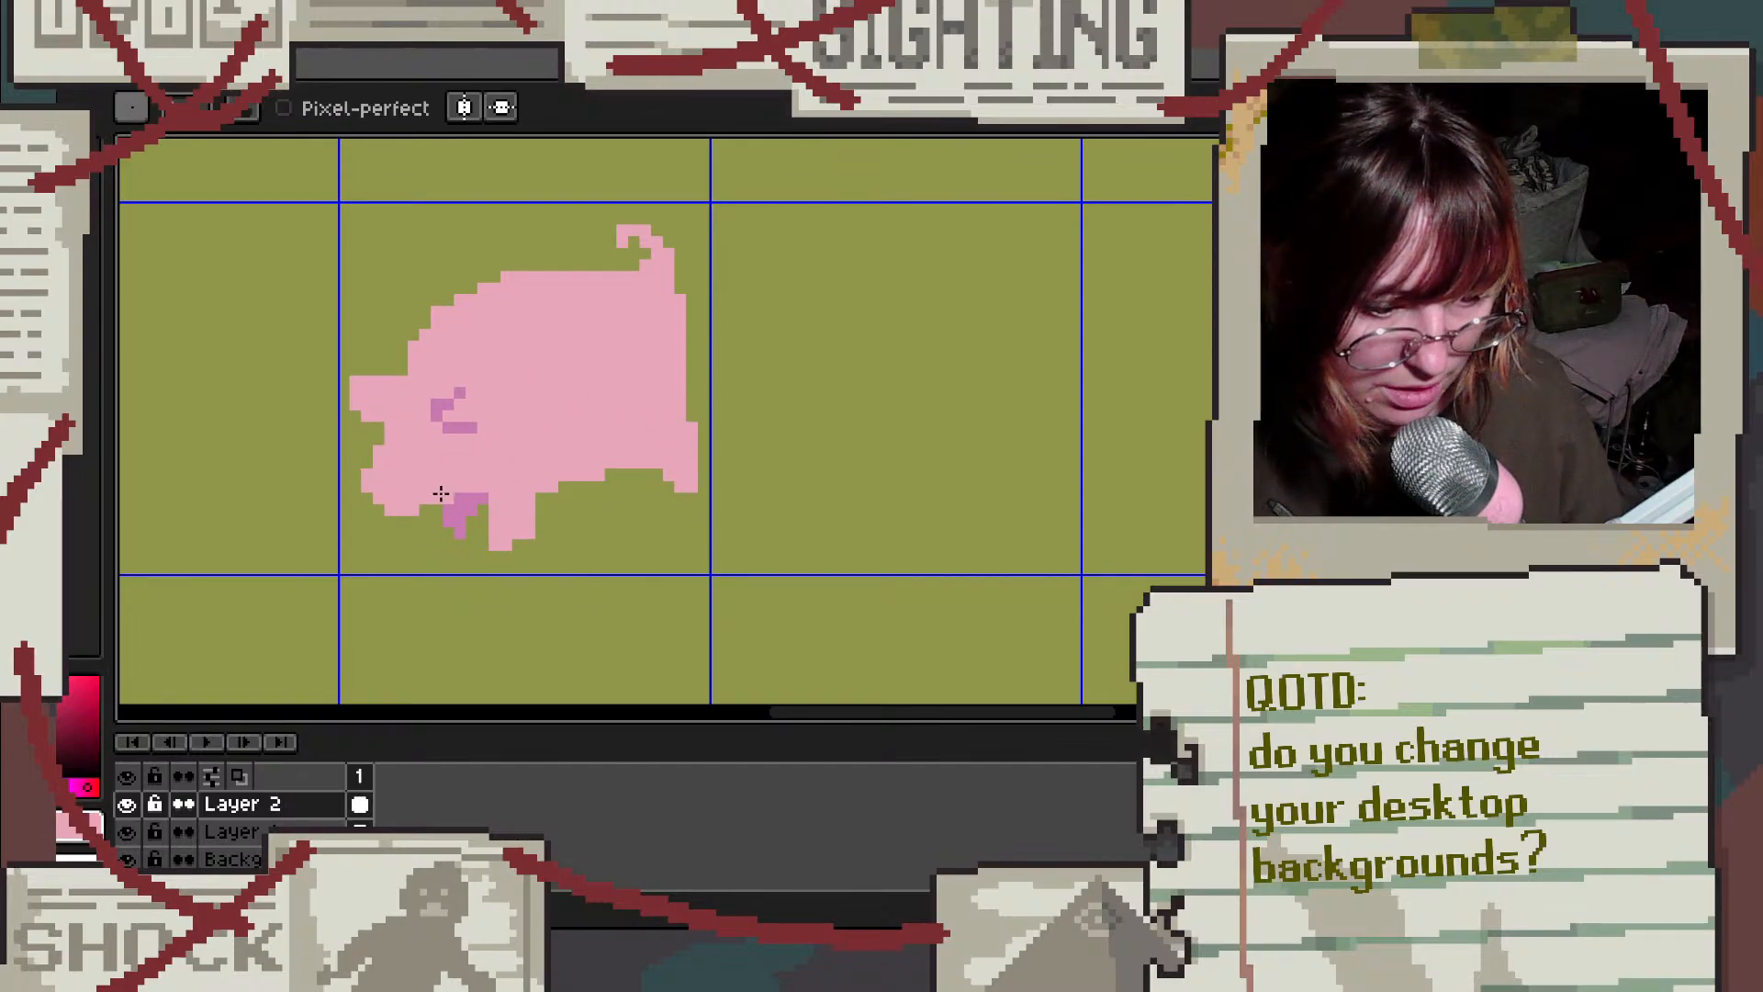
pyautogui.scroll(4, 441, 494)
pyautogui.keyDown('alt'); pyautogui.click(346, 461); pyautogui.keyUp('alt')
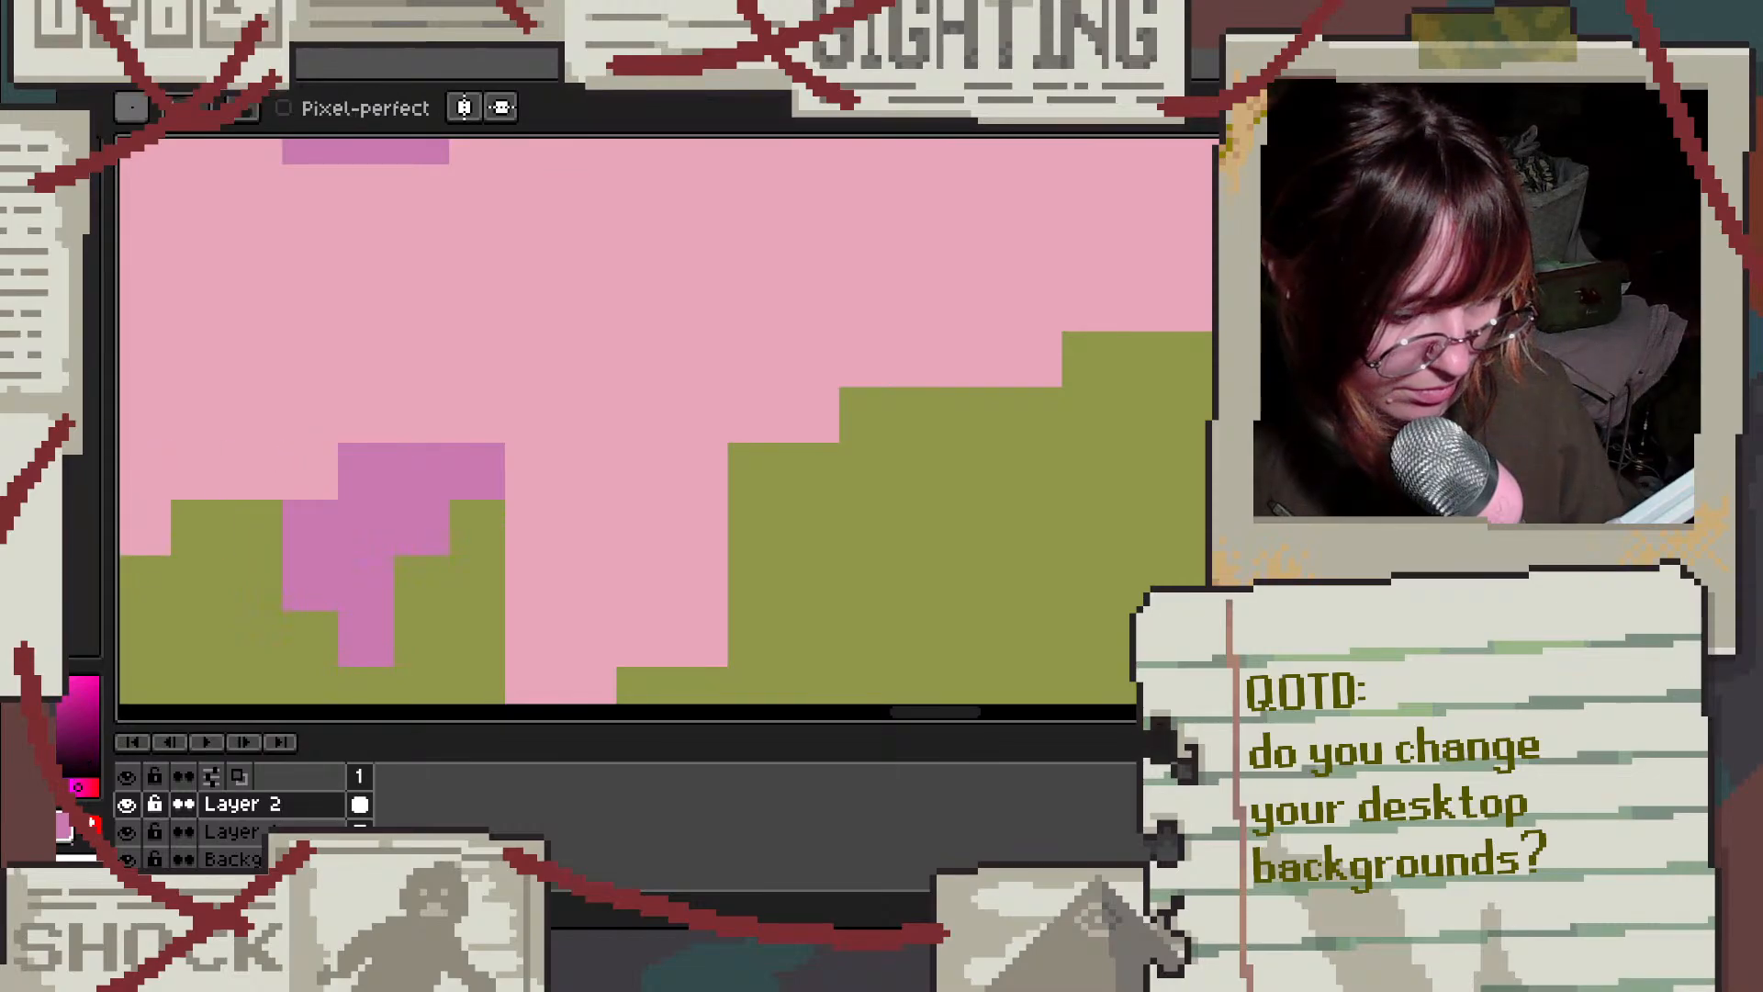
pyautogui.click(86, 831)
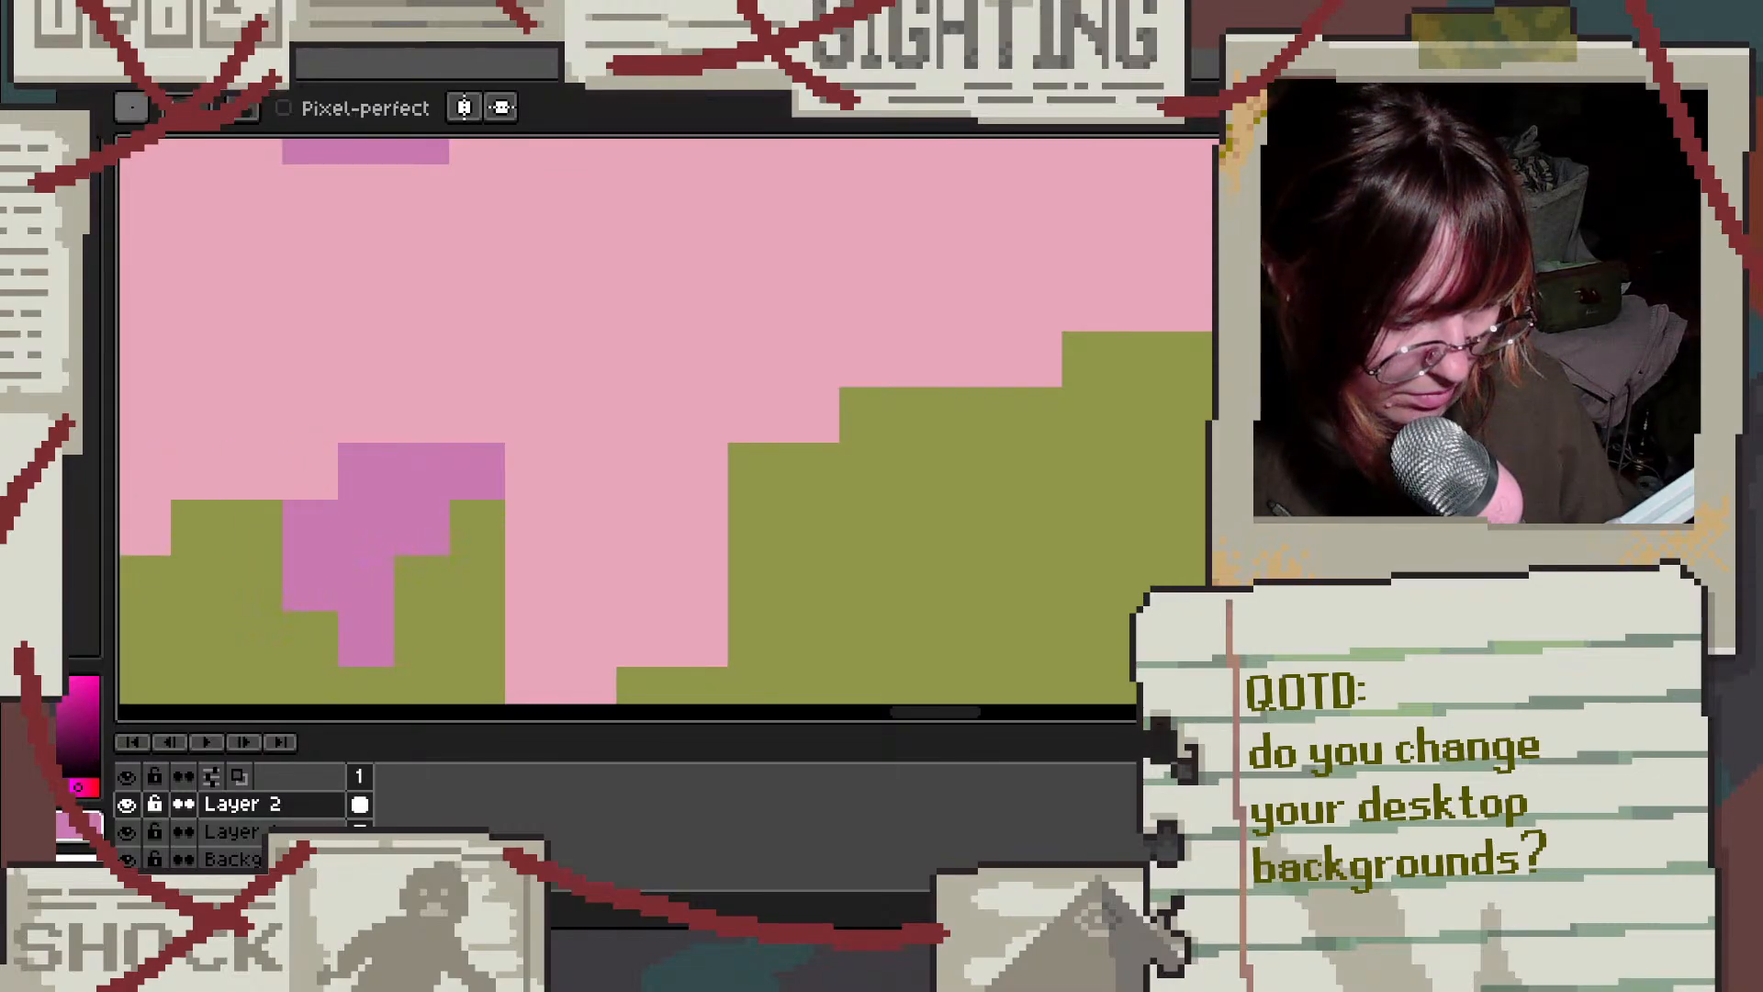
pyautogui.click(47, 713)
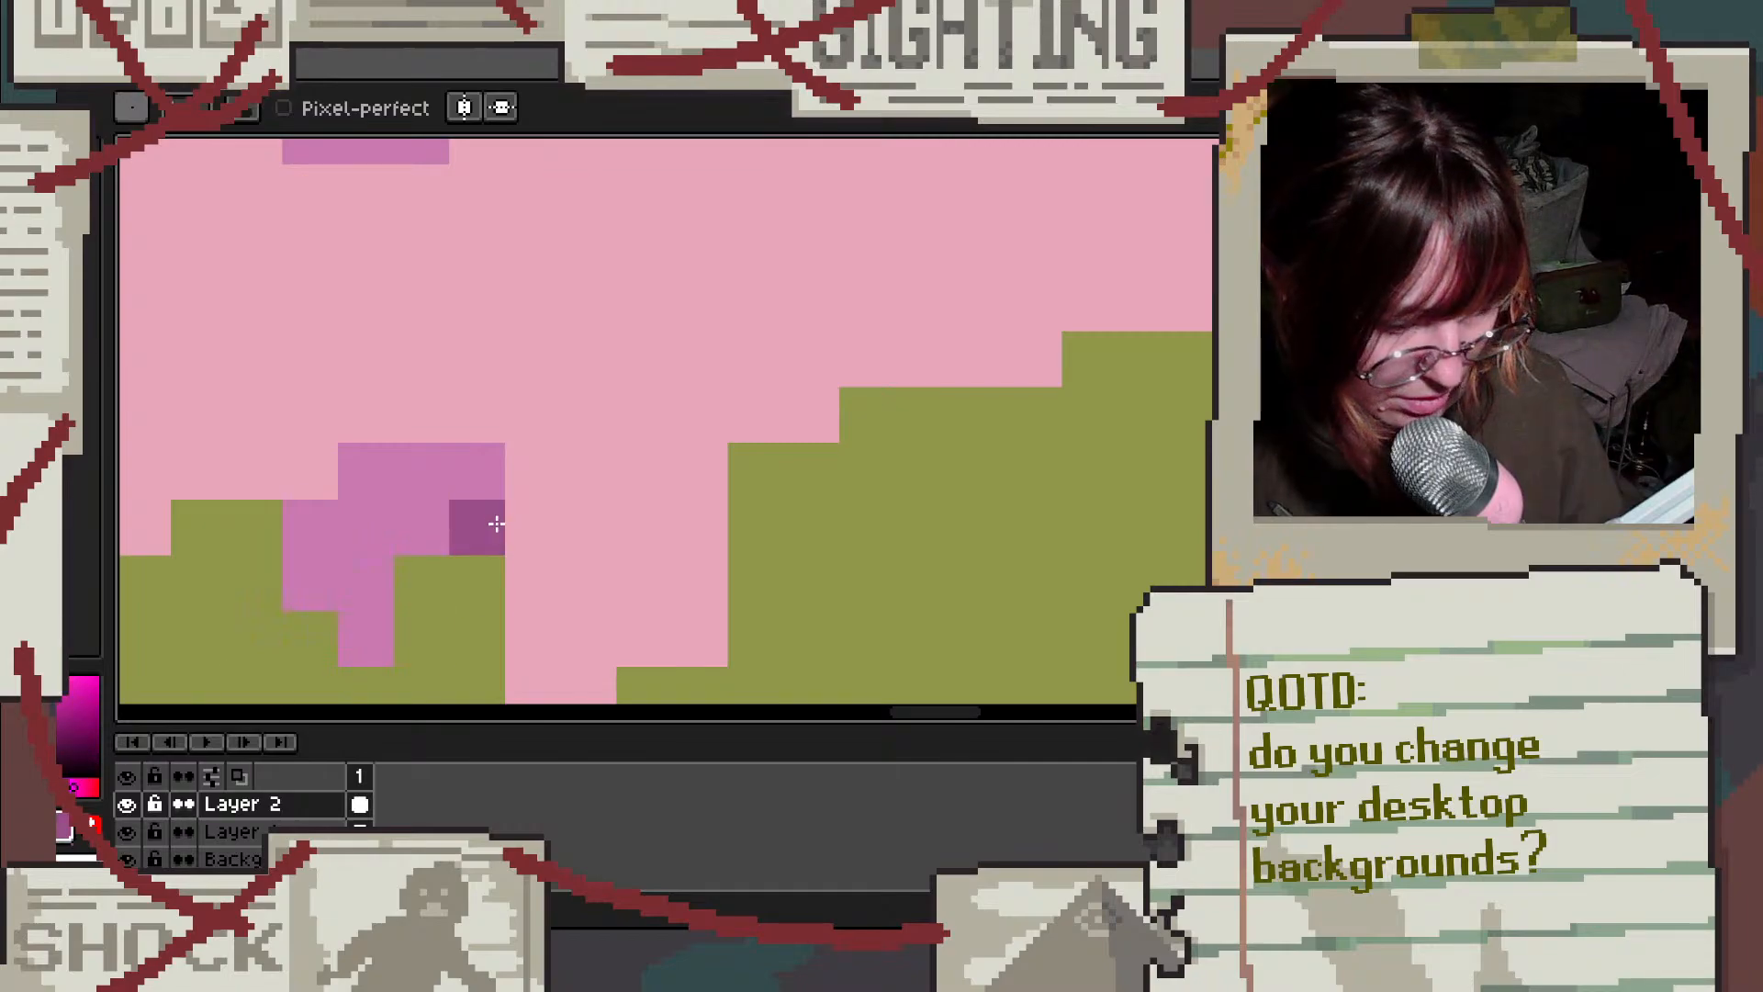
pyautogui.scroll(-3, 475, 481)
pyautogui.scroll(2, 468, 484)
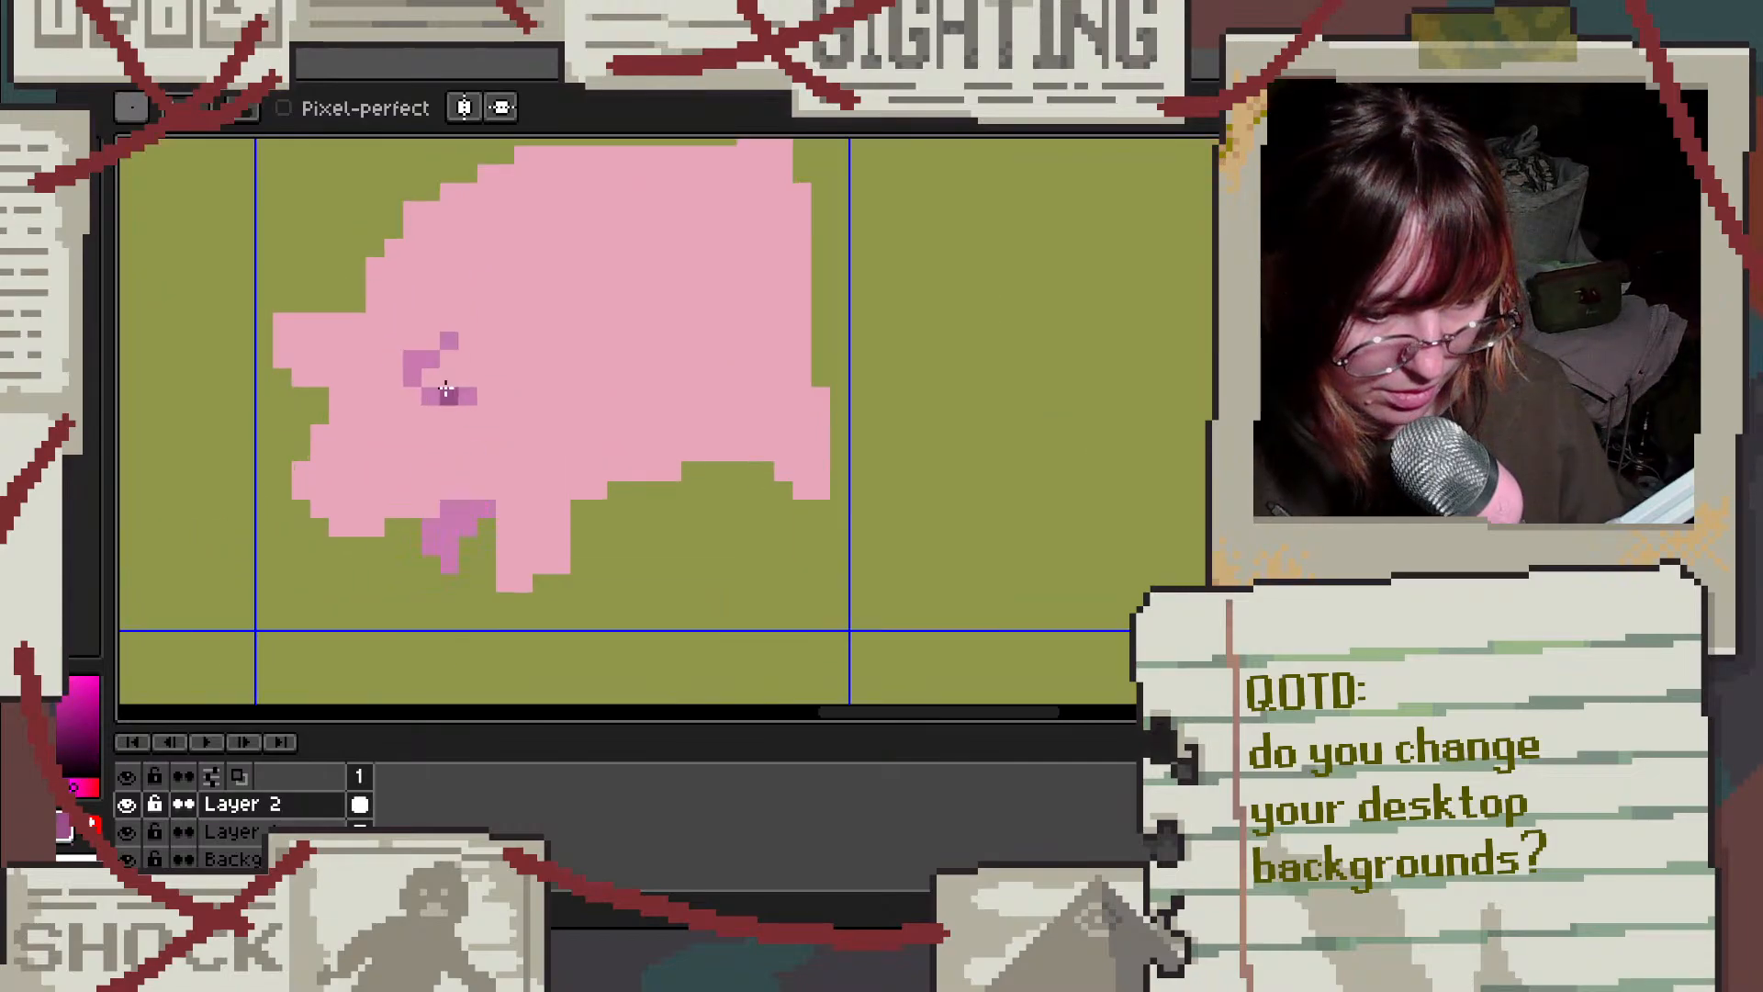
pyautogui.scroll(-2, 469, 484)
pyautogui.scroll(3, 460, 487)
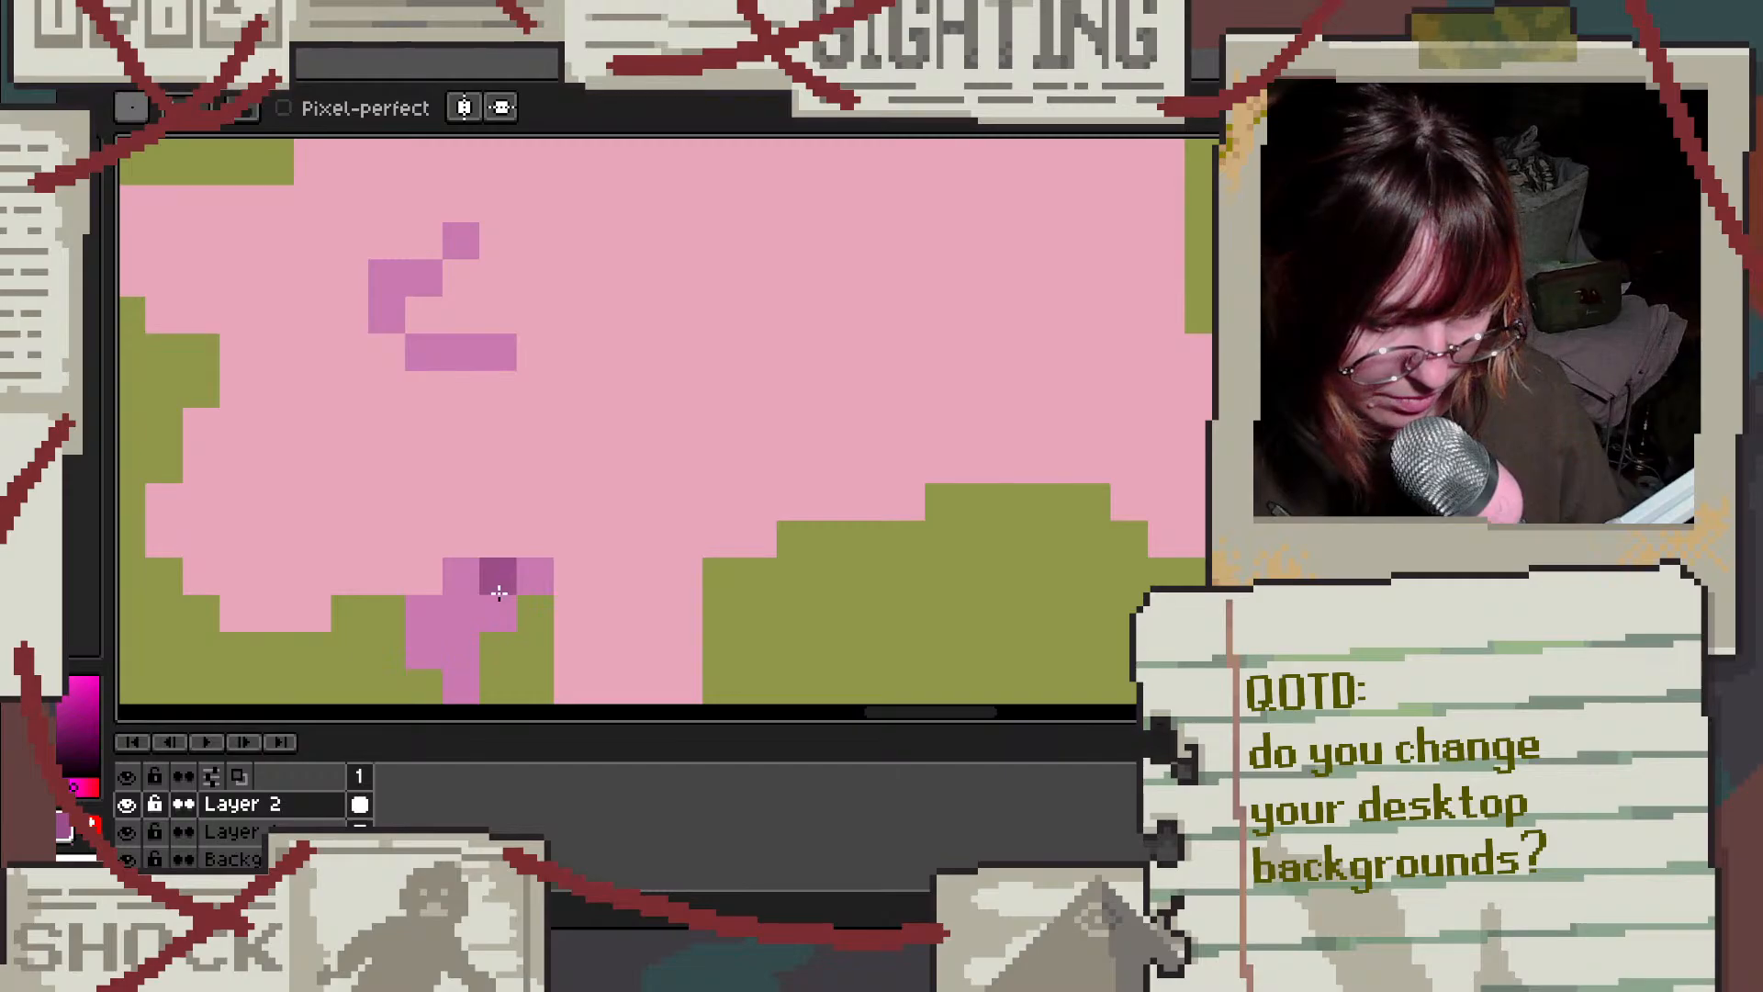
pyautogui.moveTo(498, 592)
pyautogui.mouseDown()
pyautogui.moveTo(450, 589)
pyautogui.moveTo(489, 612)
pyautogui.moveTo(442, 625)
pyautogui.moveTo(470, 657)
pyautogui.mouseUp()
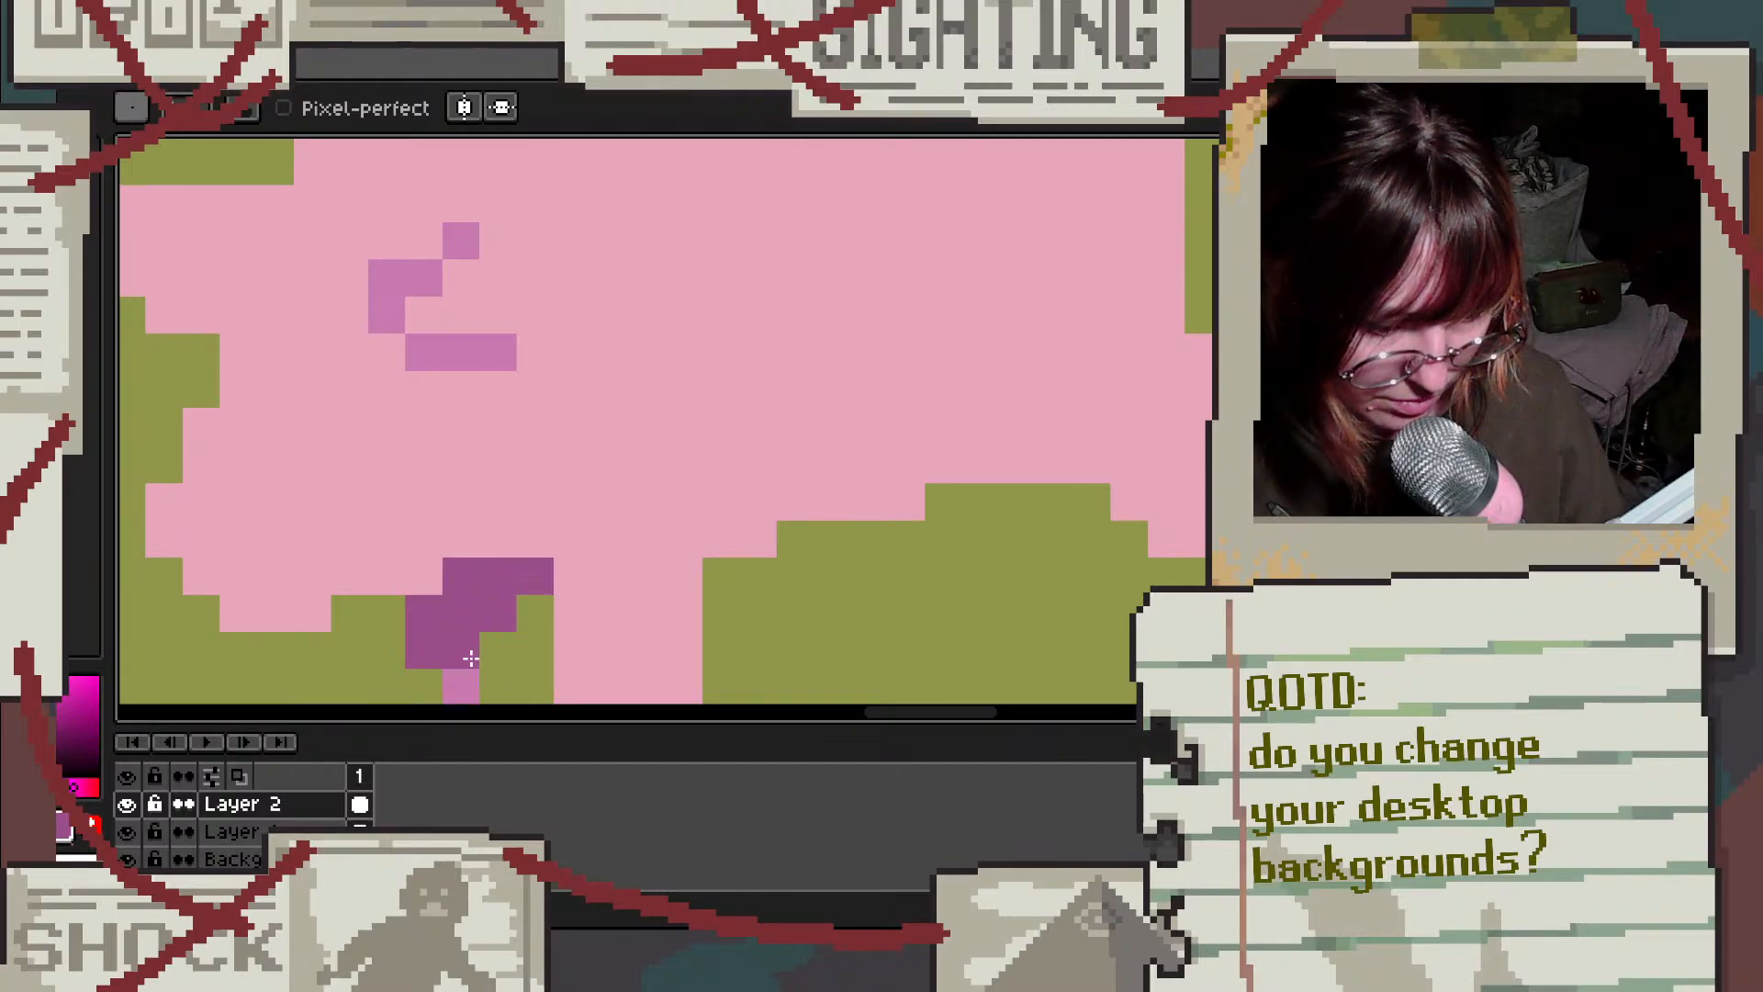
pyautogui.moveTo(424, 352)
pyautogui.mouseDown()
pyautogui.moveTo(483, 349)
pyautogui.moveTo(436, 323)
pyautogui.mouseUp()
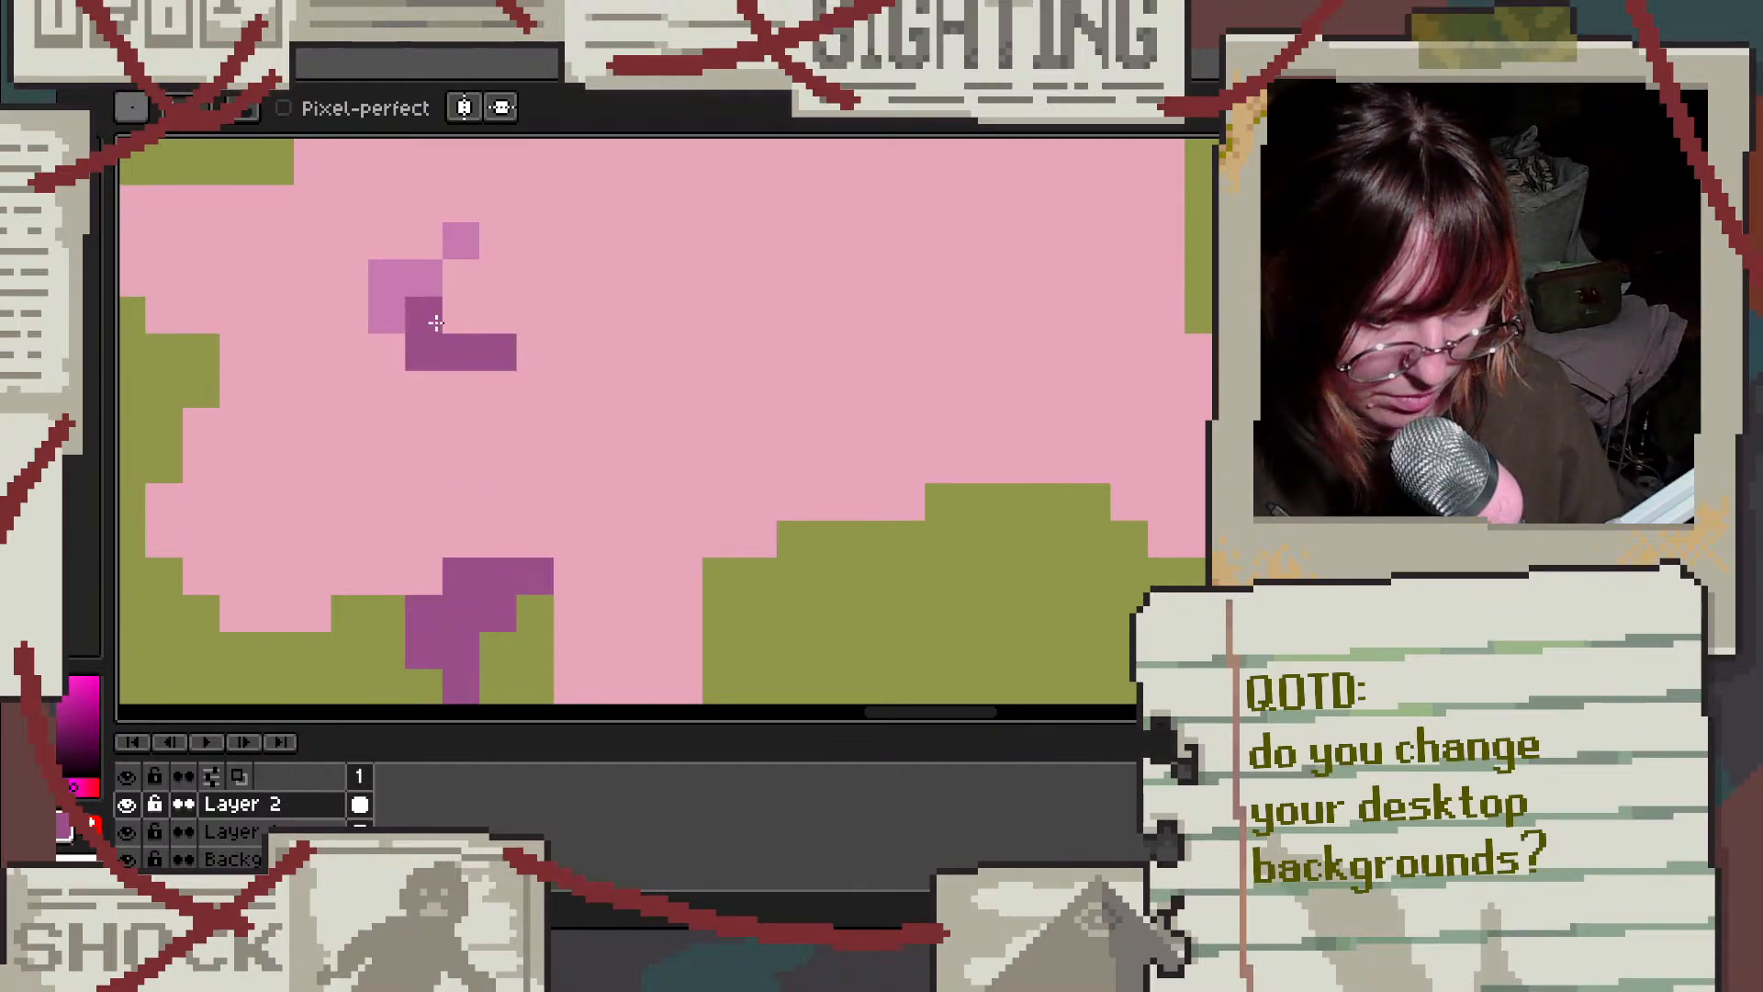
# Step: Pick the medium pink from the head marking, try it across the whole snout, and shade only the snout's back edge and the jawline
pyautogui.keyDown('alt'); pyautogui.click(398, 288); pyautogui.keyUp('alt')
pyautogui.moveTo(207, 516)
pyautogui.mouseDown()
pyautogui.moveTo(262, 560)
pyautogui.moveTo(260, 596)
pyautogui.moveTo(301, 614)
pyautogui.moveTo(230, 599)
pyautogui.moveTo(185, 534)
pyautogui.moveTo(235, 579)
pyautogui.moveTo(163, 503)
pyautogui.mouseUp()
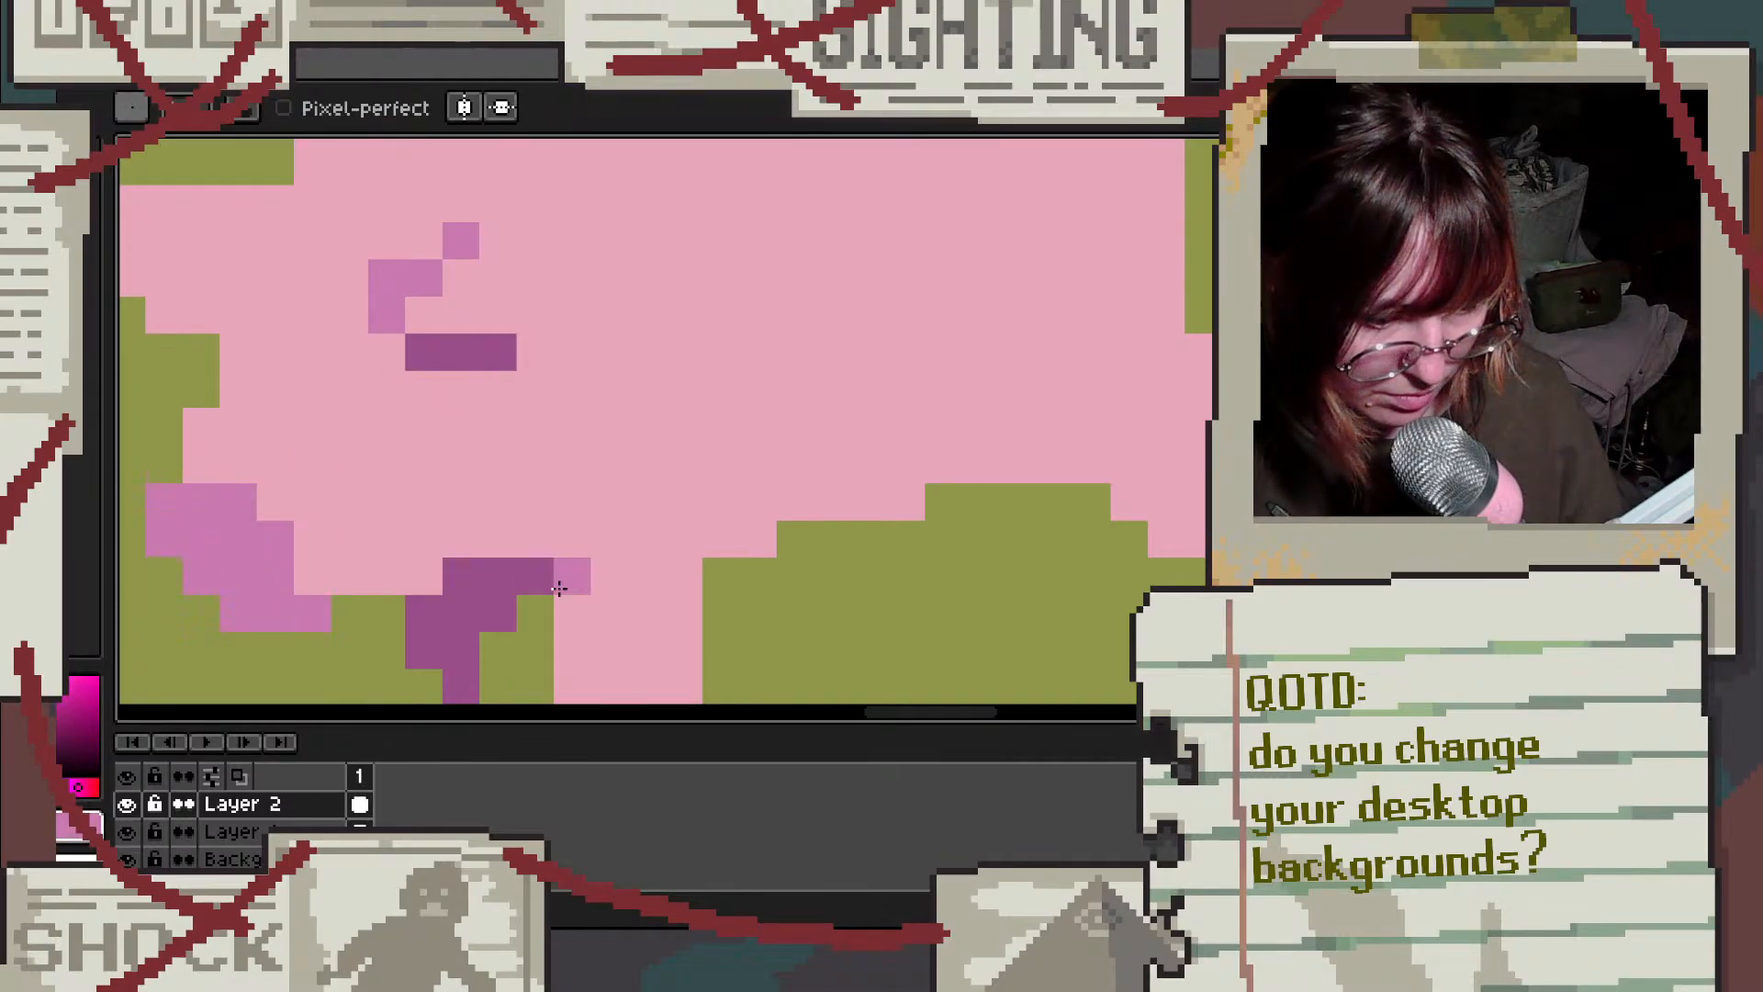
pyautogui.scroll(-3, 459, 496)
pyautogui.scroll(3, 401, 491)
pyautogui.hotkey('ctrl', 'z')
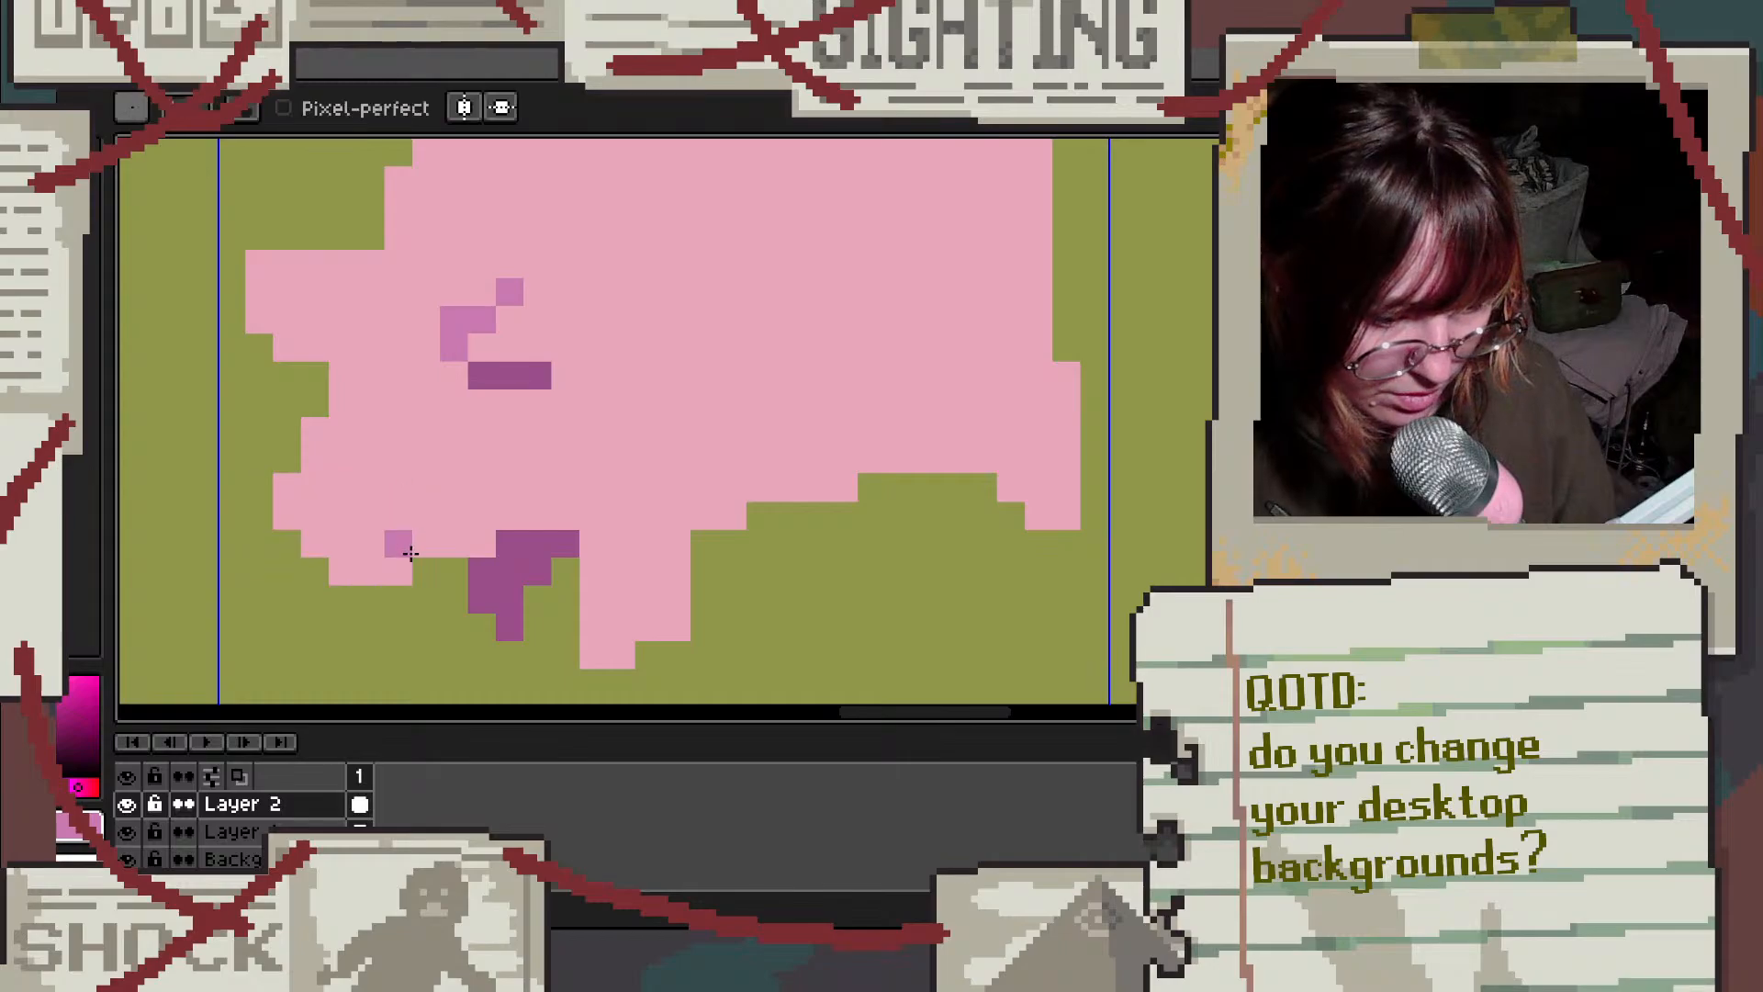
pyautogui.moveTo(371, 569); pyautogui.dragTo(392, 569)
pyautogui.scroll(1, 392, 570)
pyautogui.moveTo(404, 570)
pyautogui.mouseDown()
pyautogui.moveTo(422, 541)
pyautogui.moveTo(368, 572)
pyautogui.moveTo(404, 565)
pyautogui.moveTo(396, 466)
pyautogui.moveTo(372, 463)
pyautogui.moveTo(442, 531)
pyautogui.moveTo(610, 493)
pyautogui.mouseUp()
pyautogui.hotkey('ctrl', 'z')
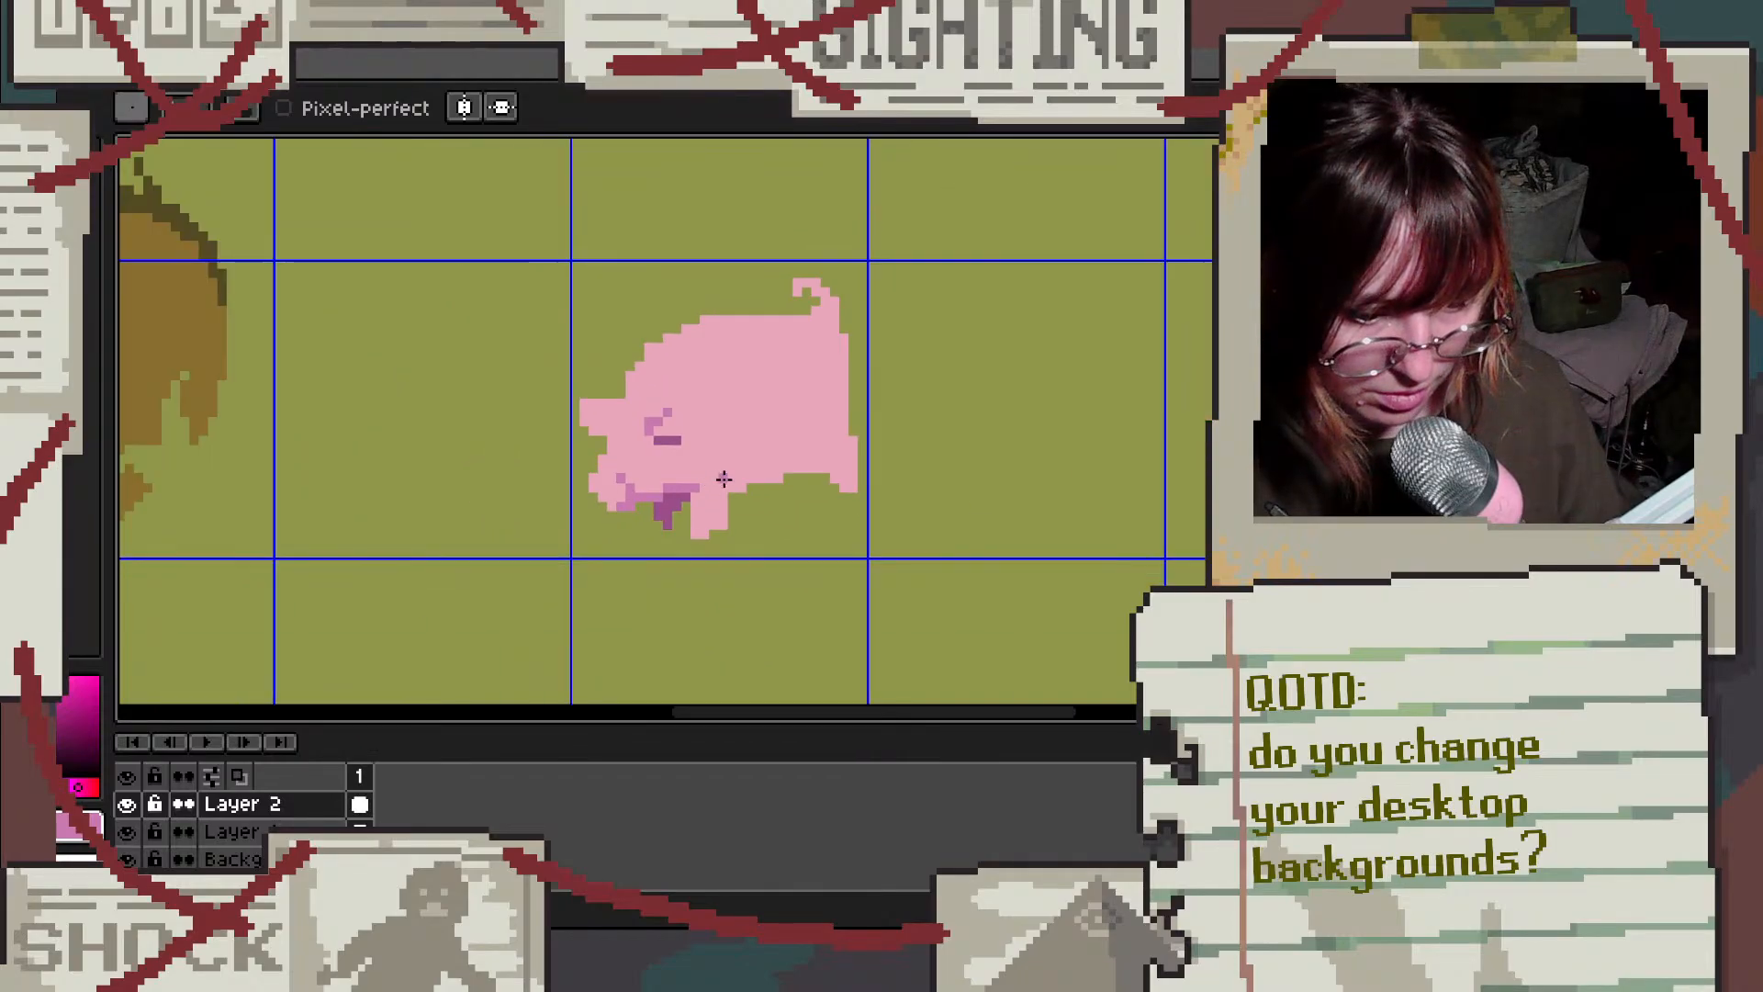
# Step: Shade the belly's lower edge and the crease in front of the hind leg with the medium pink
pyautogui.scroll(-4, 698, 496)
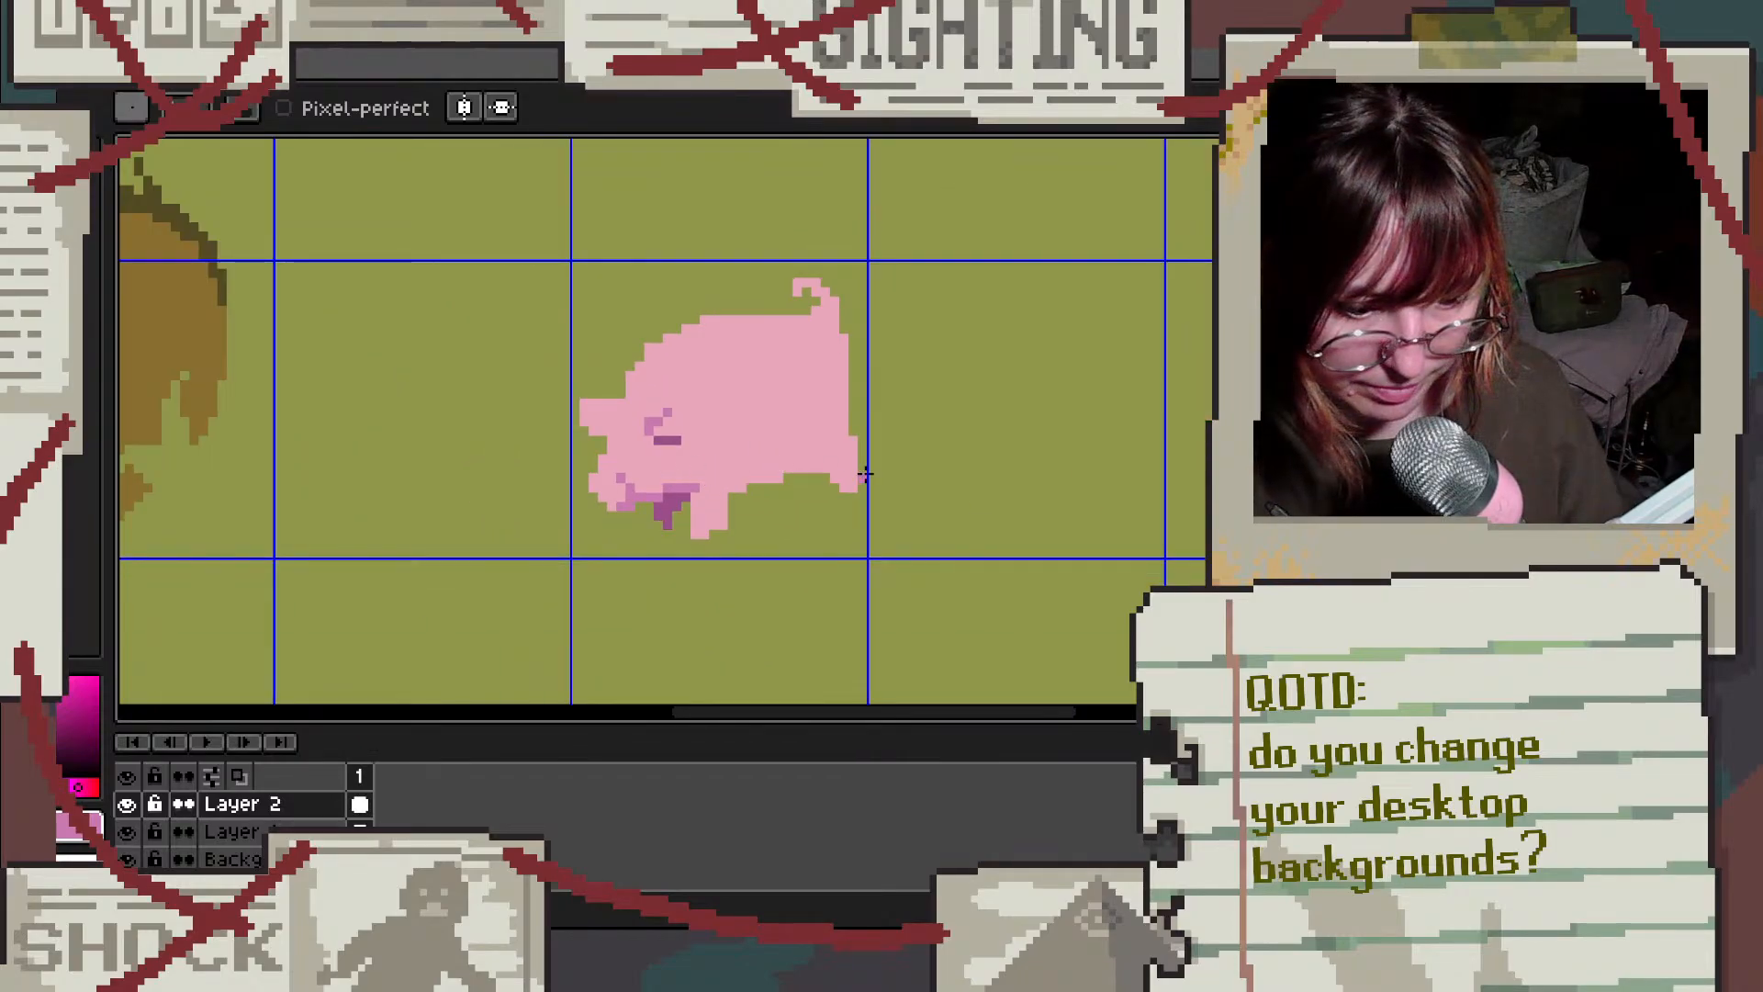
pyautogui.scroll(4, 866, 473)
pyautogui.moveTo(776, 380)
pyautogui.mouseDown()
pyautogui.moveTo(775, 437)
pyautogui.moveTo(806, 463)
pyautogui.moveTo(808, 438)
pyautogui.moveTo(758, 397)
pyautogui.moveTo(761, 460)
pyautogui.moveTo(601, 501)
pyautogui.mouseUp()
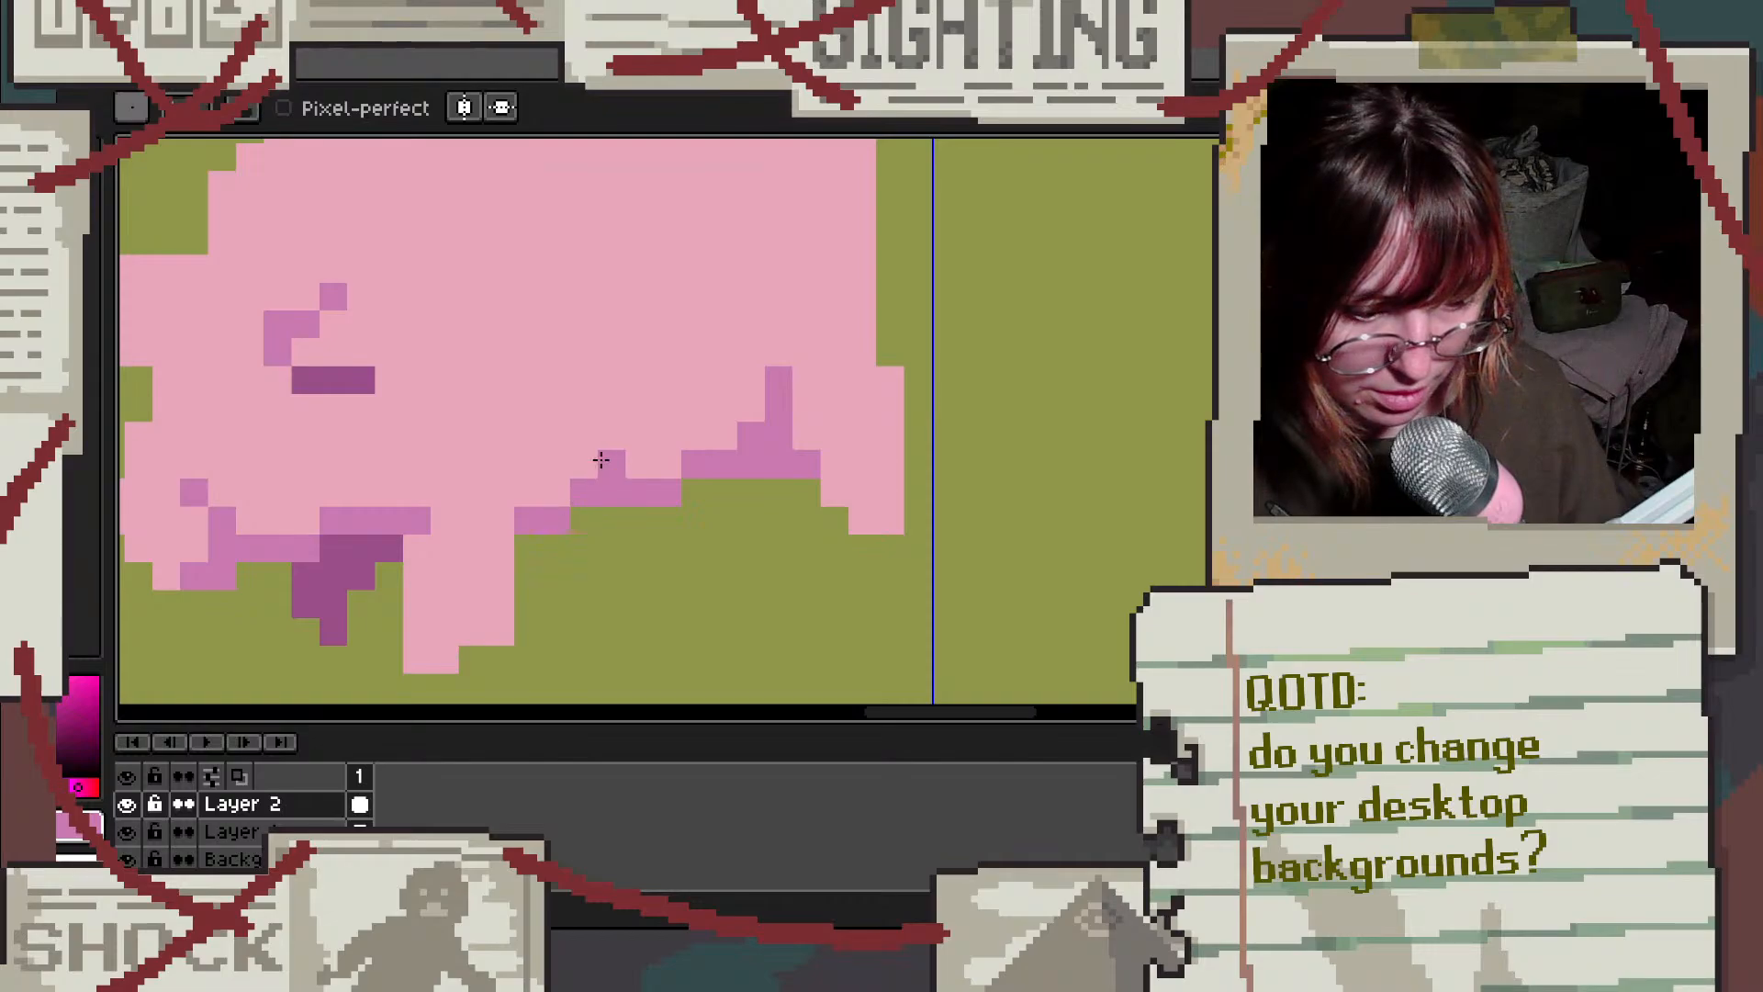
# Step: Erase one shaded pixel where the belly meets the hind leg to notch the join upward
pyautogui.scroll(-3, 528, 500)
pyautogui.scroll(2, 663, 380)
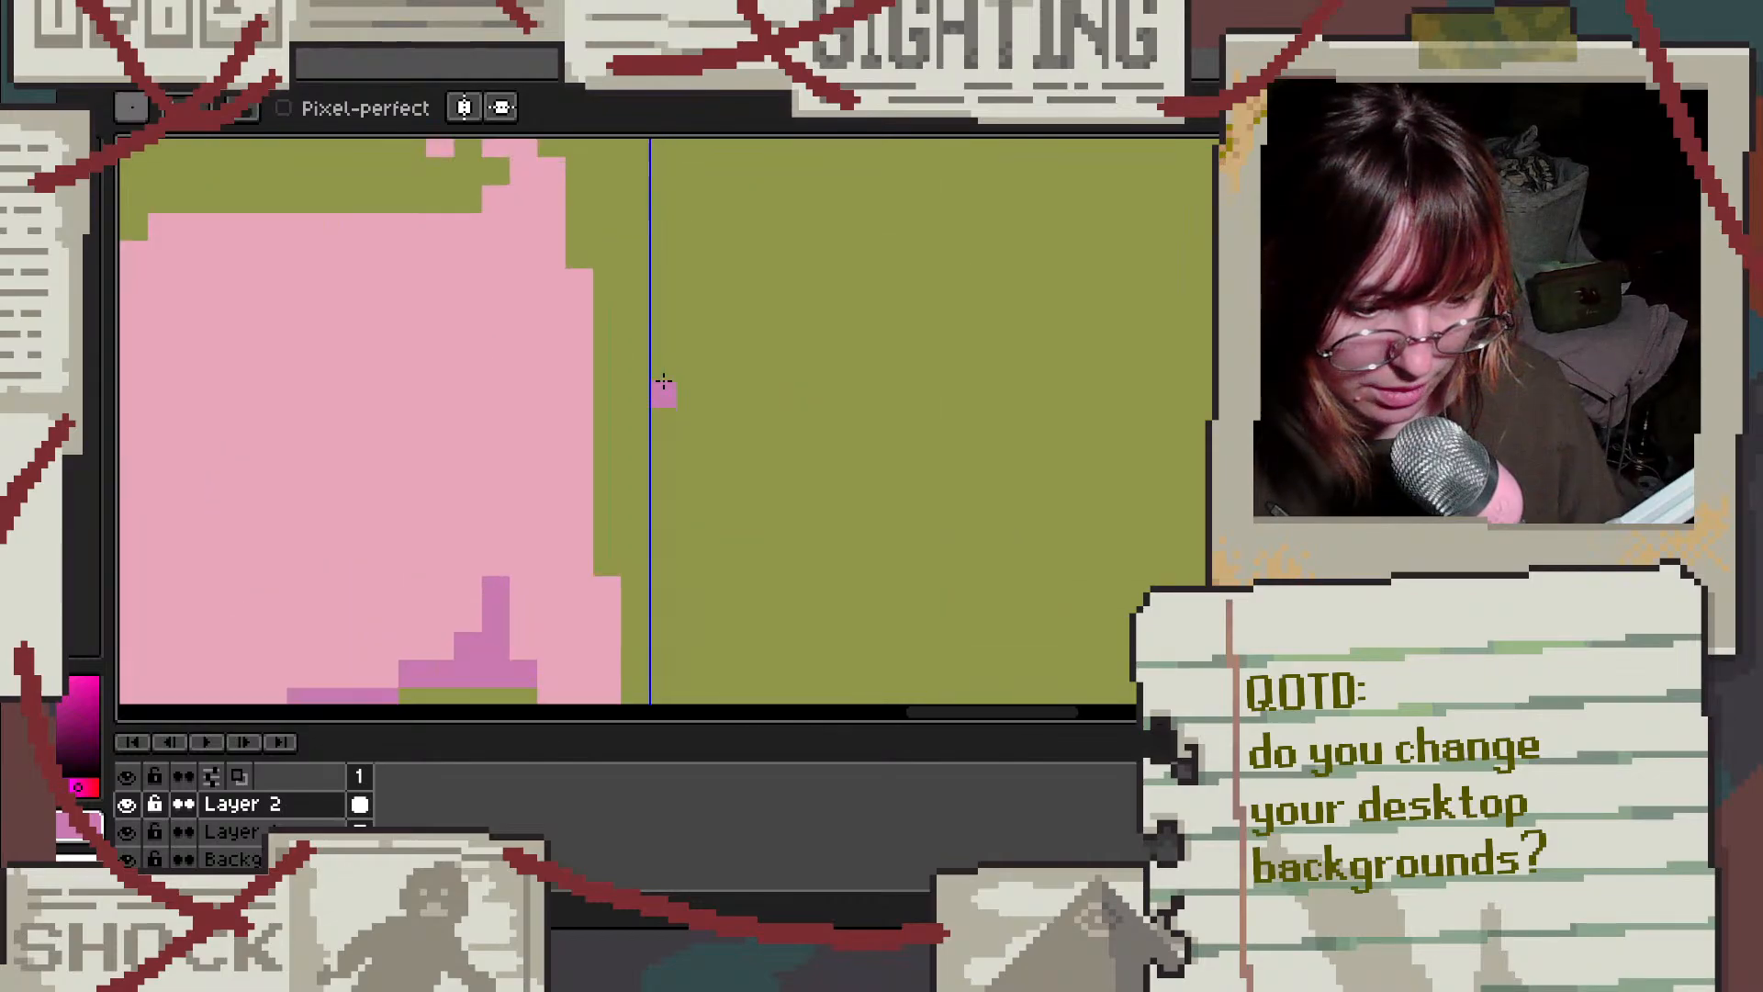
pyautogui.scroll(-2, 661, 389)
pyautogui.scroll(3, 565, 588)
pyautogui.press('e')
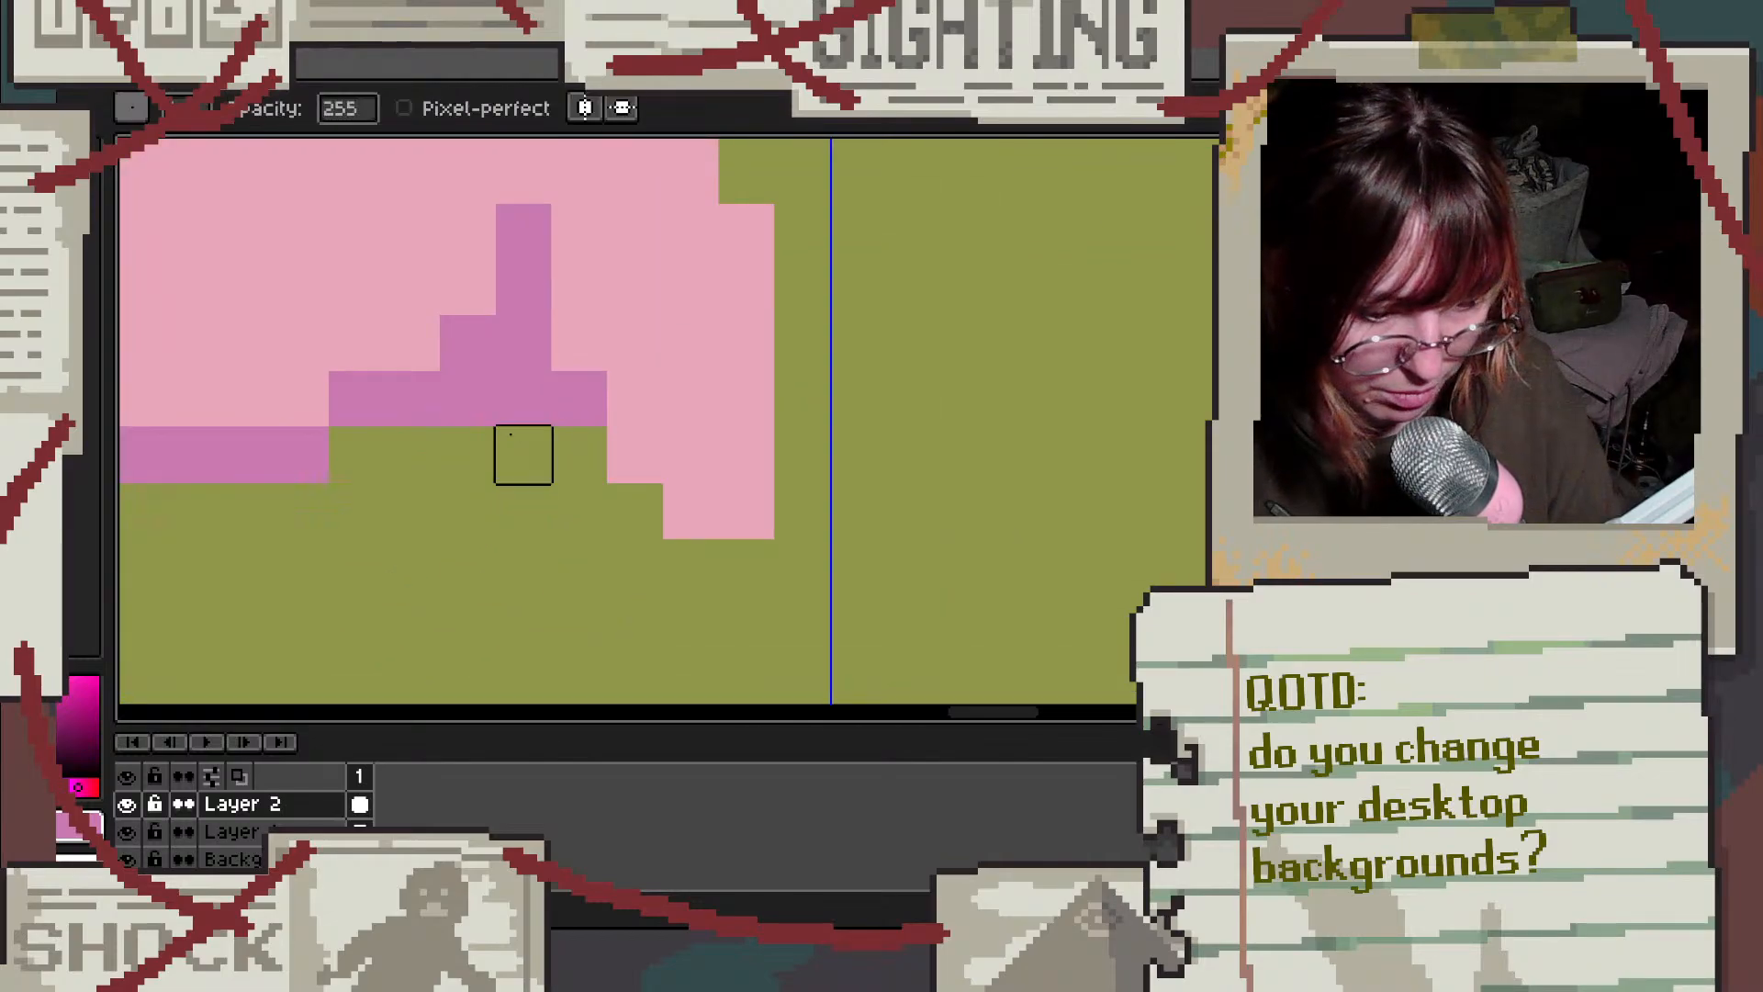
pyautogui.click(524, 398)
pyautogui.scroll(-3, 626, 440)
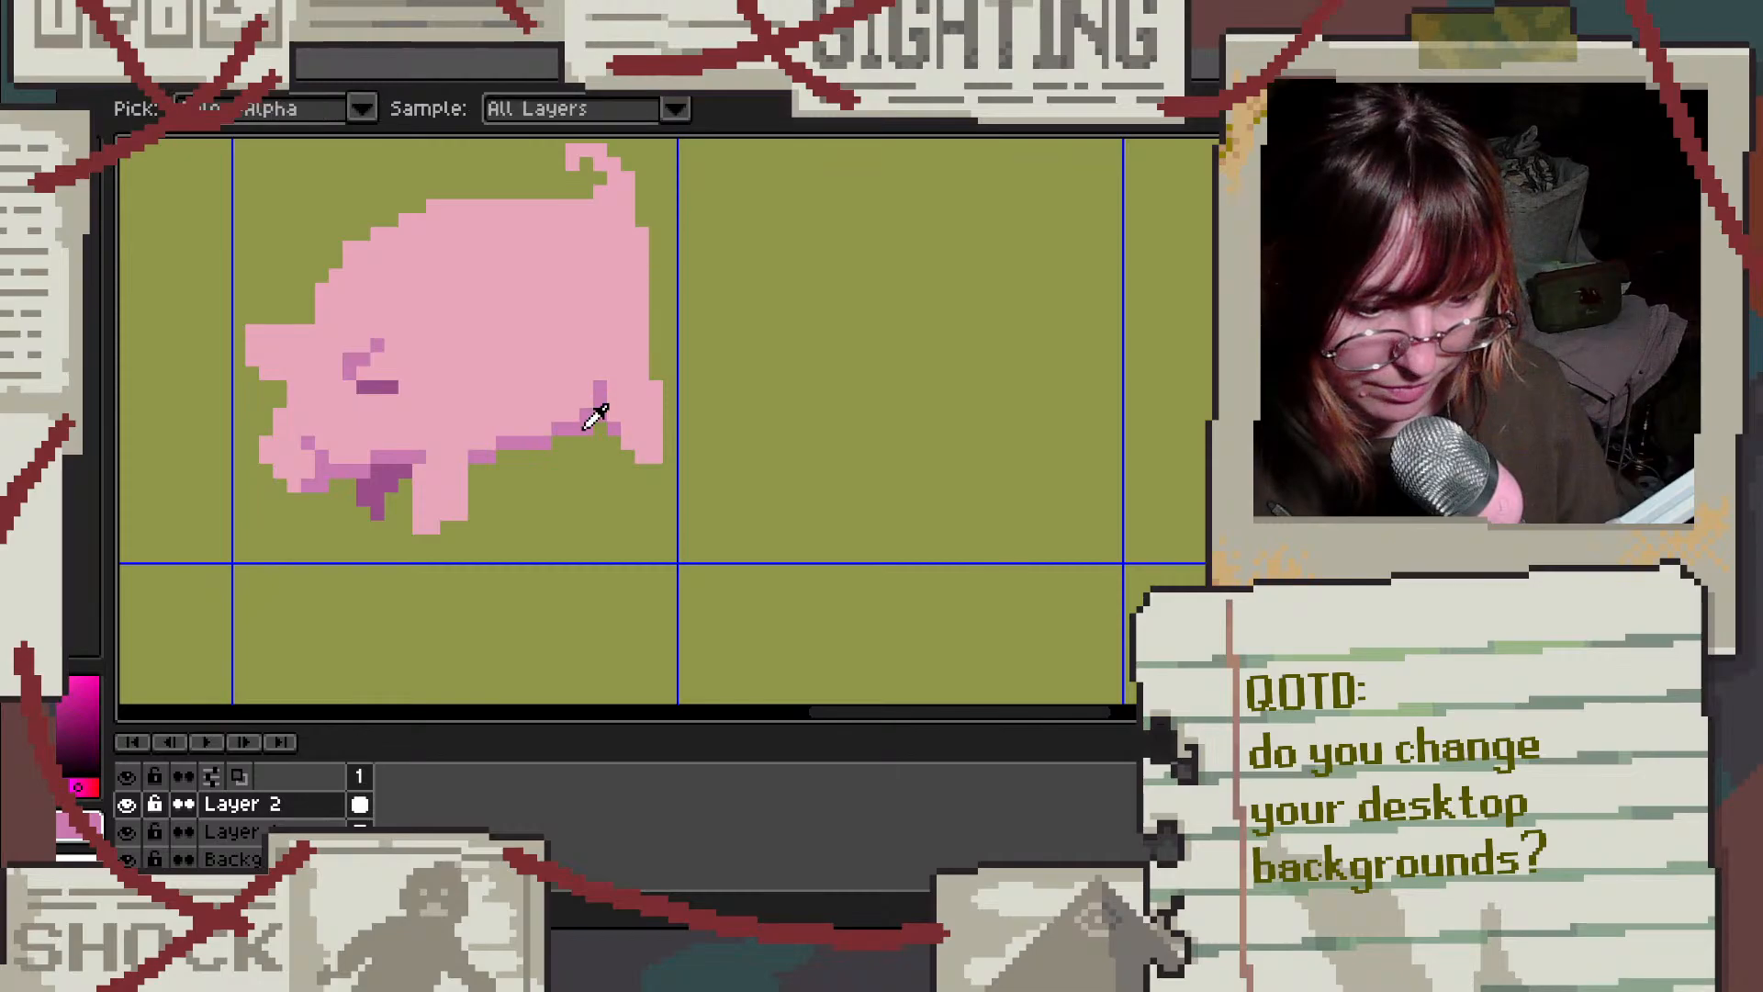
# Step: Widen the shading in front of the hind leg with two more medium-pink pixels in a stair-step diagonal
pyautogui.keyDown('alt'); pyautogui.click(590, 422); pyautogui.keyUp('alt')
pyautogui.press('alt')
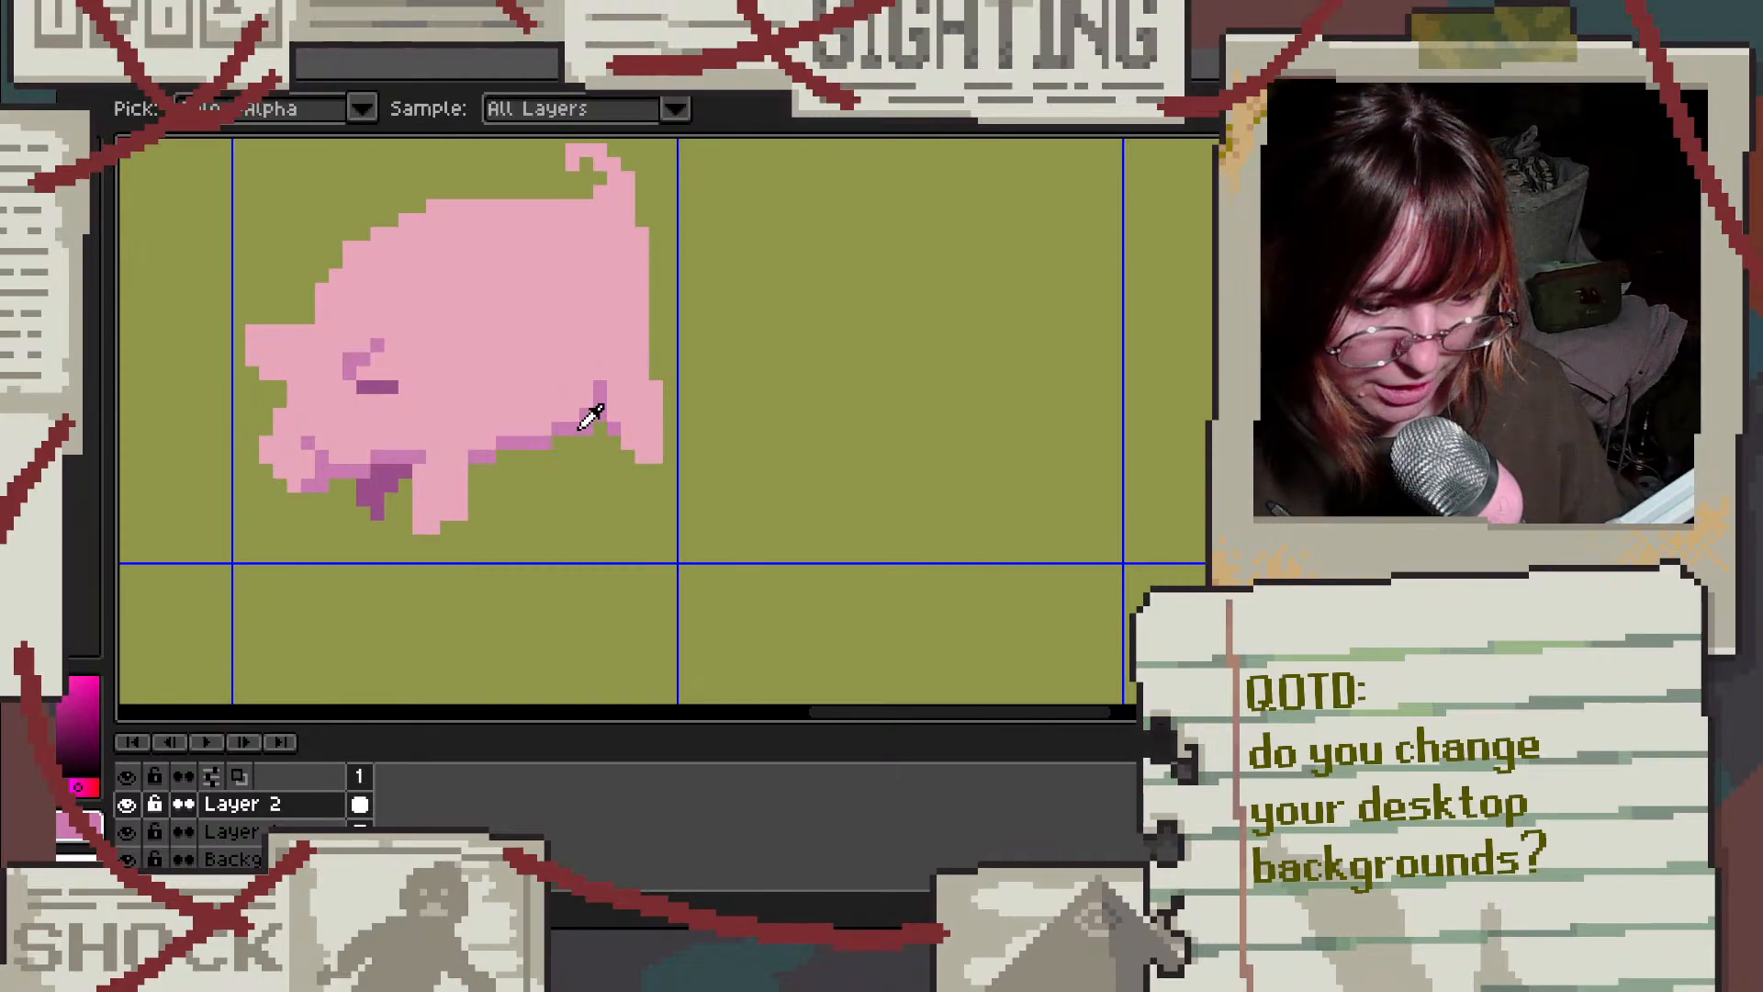
pyautogui.scroll(3, 610, 382)
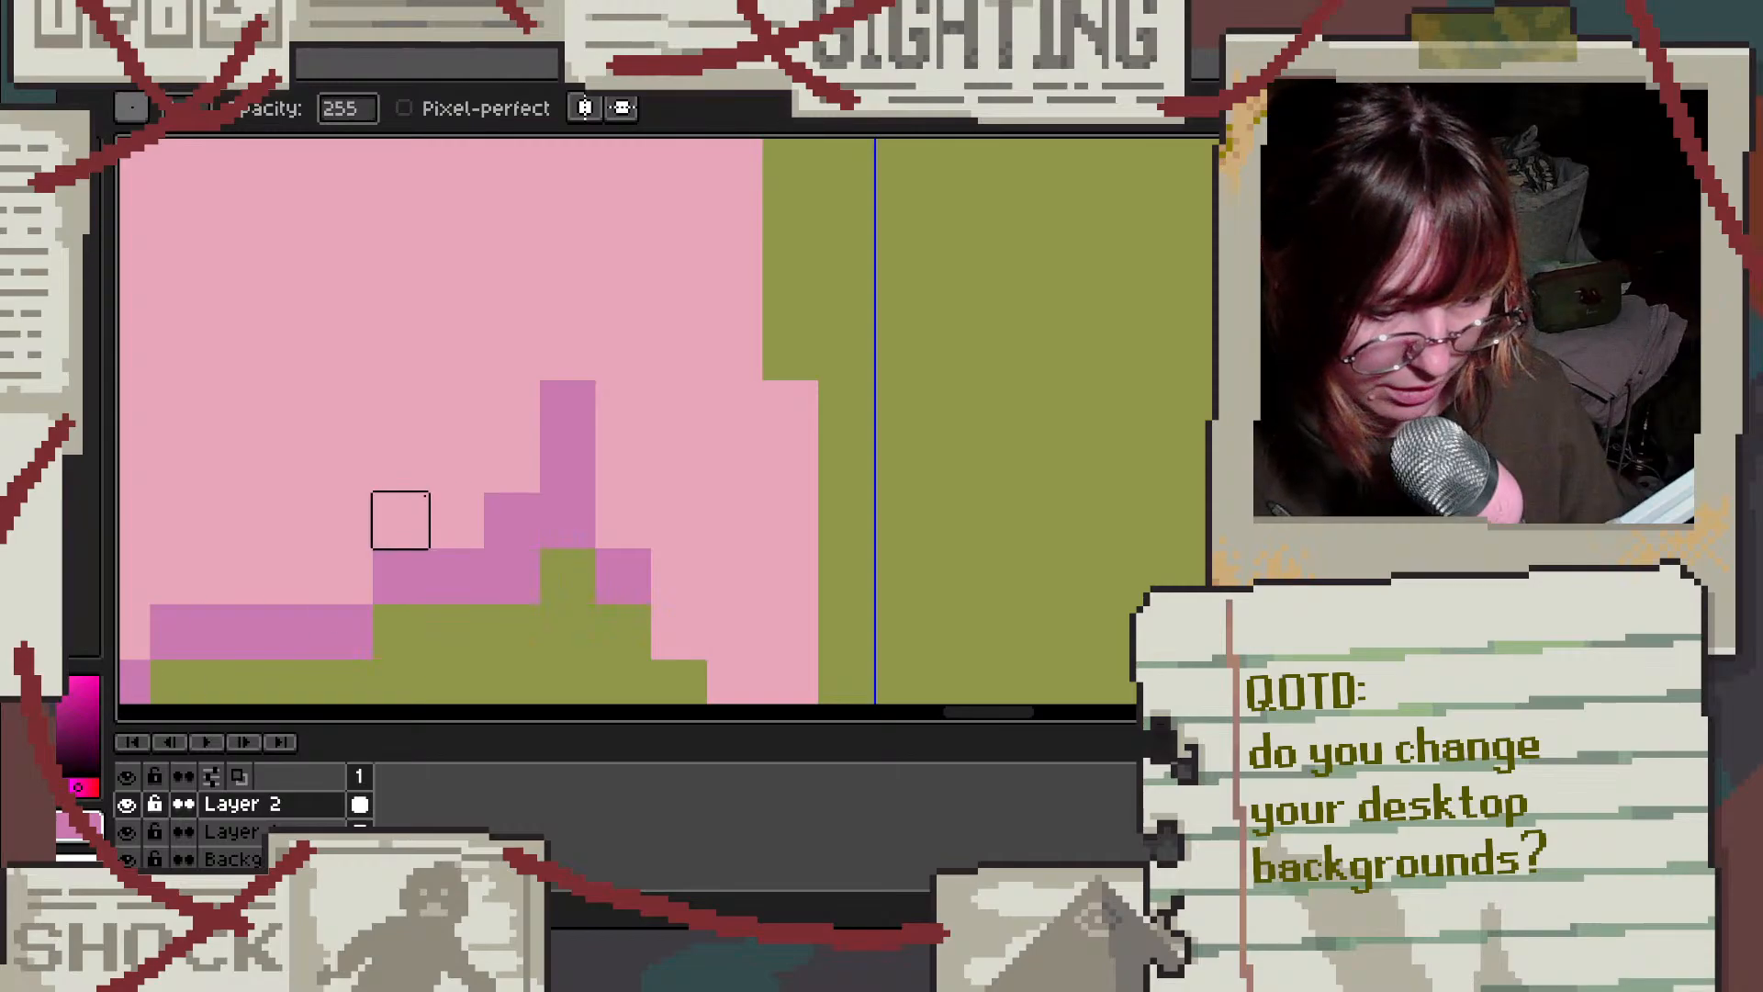
pyautogui.click(512, 464)
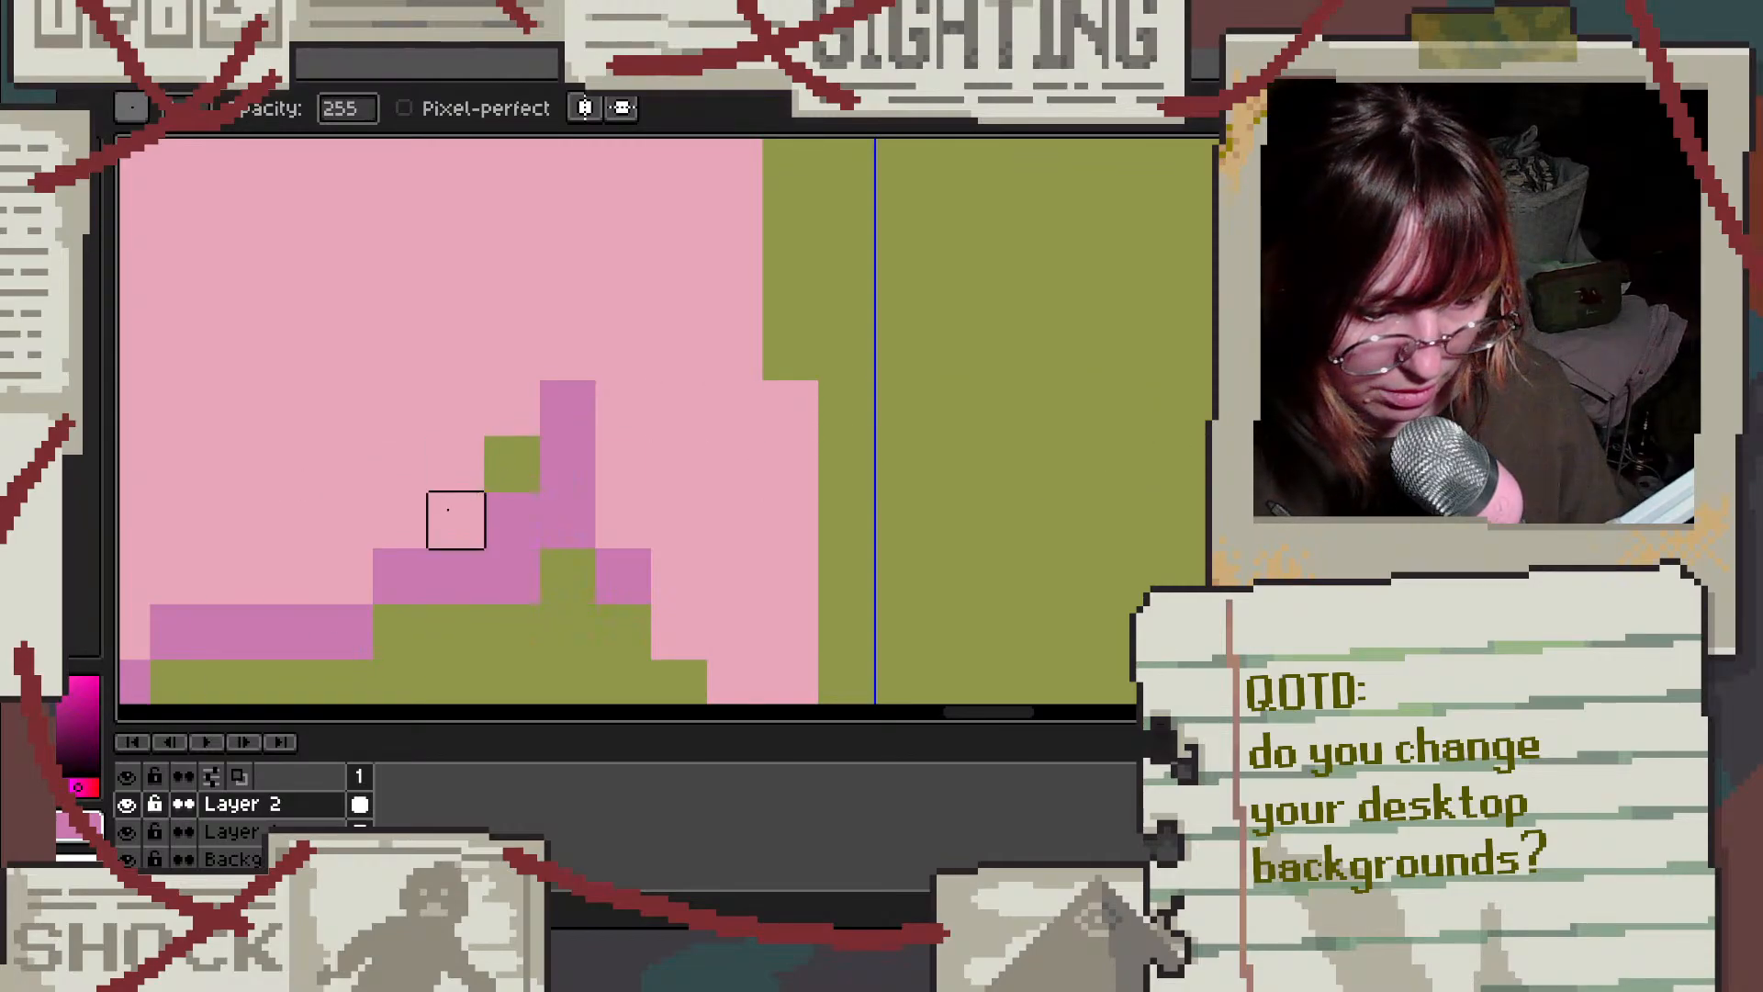
pyautogui.press('b')
pyautogui.click(496, 464)
pyautogui.click(444, 531)
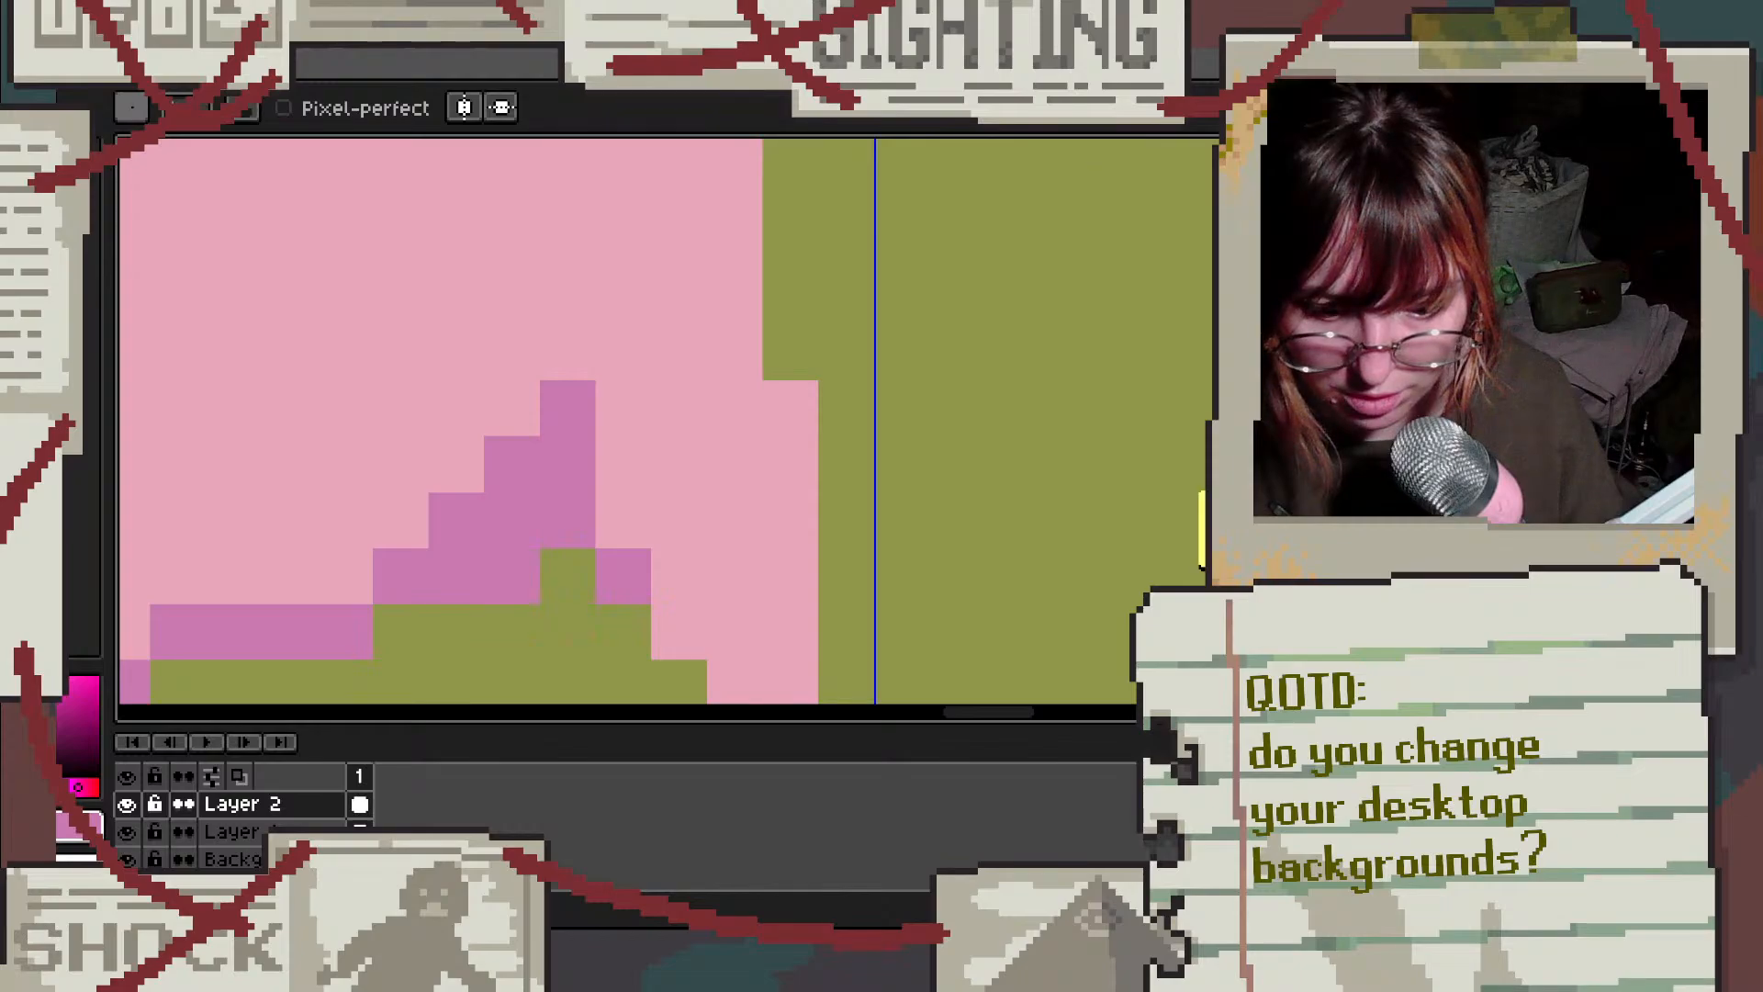
# Step: Try a broad medium-pink shadow across the pig's rear flank and rump
pyautogui.moveTo(492, 472)
pyautogui.mouseDown()
pyautogui.moveTo(496, 420)
pyautogui.moveTo(299, 556)
pyautogui.moveTo(547, 268)
pyautogui.moveTo(684, 418)
pyautogui.mouseUp()
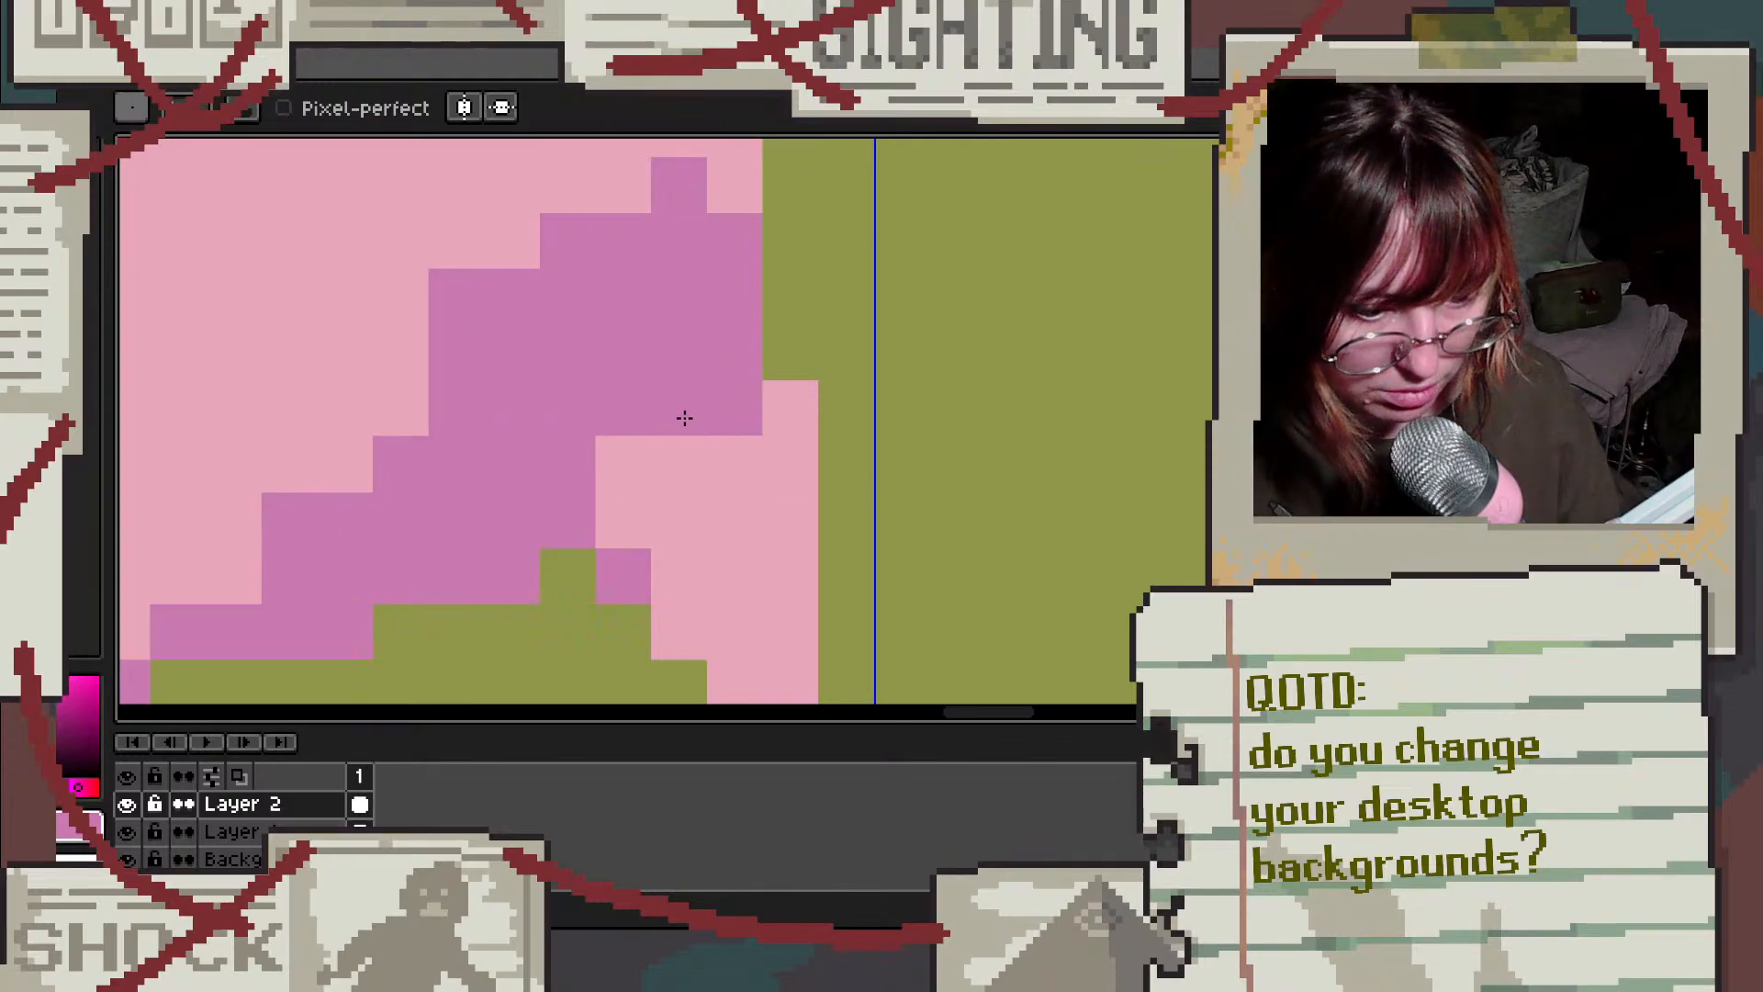
pyautogui.hotkey('ctrl', 'z')
pyautogui.moveTo(402, 296)
pyautogui.mouseDown()
pyautogui.moveTo(322, 307)
pyautogui.moveTo(315, 173)
pyautogui.moveTo(531, 342)
pyautogui.mouseUp()
pyautogui.hotkey('ctrl', 'z')
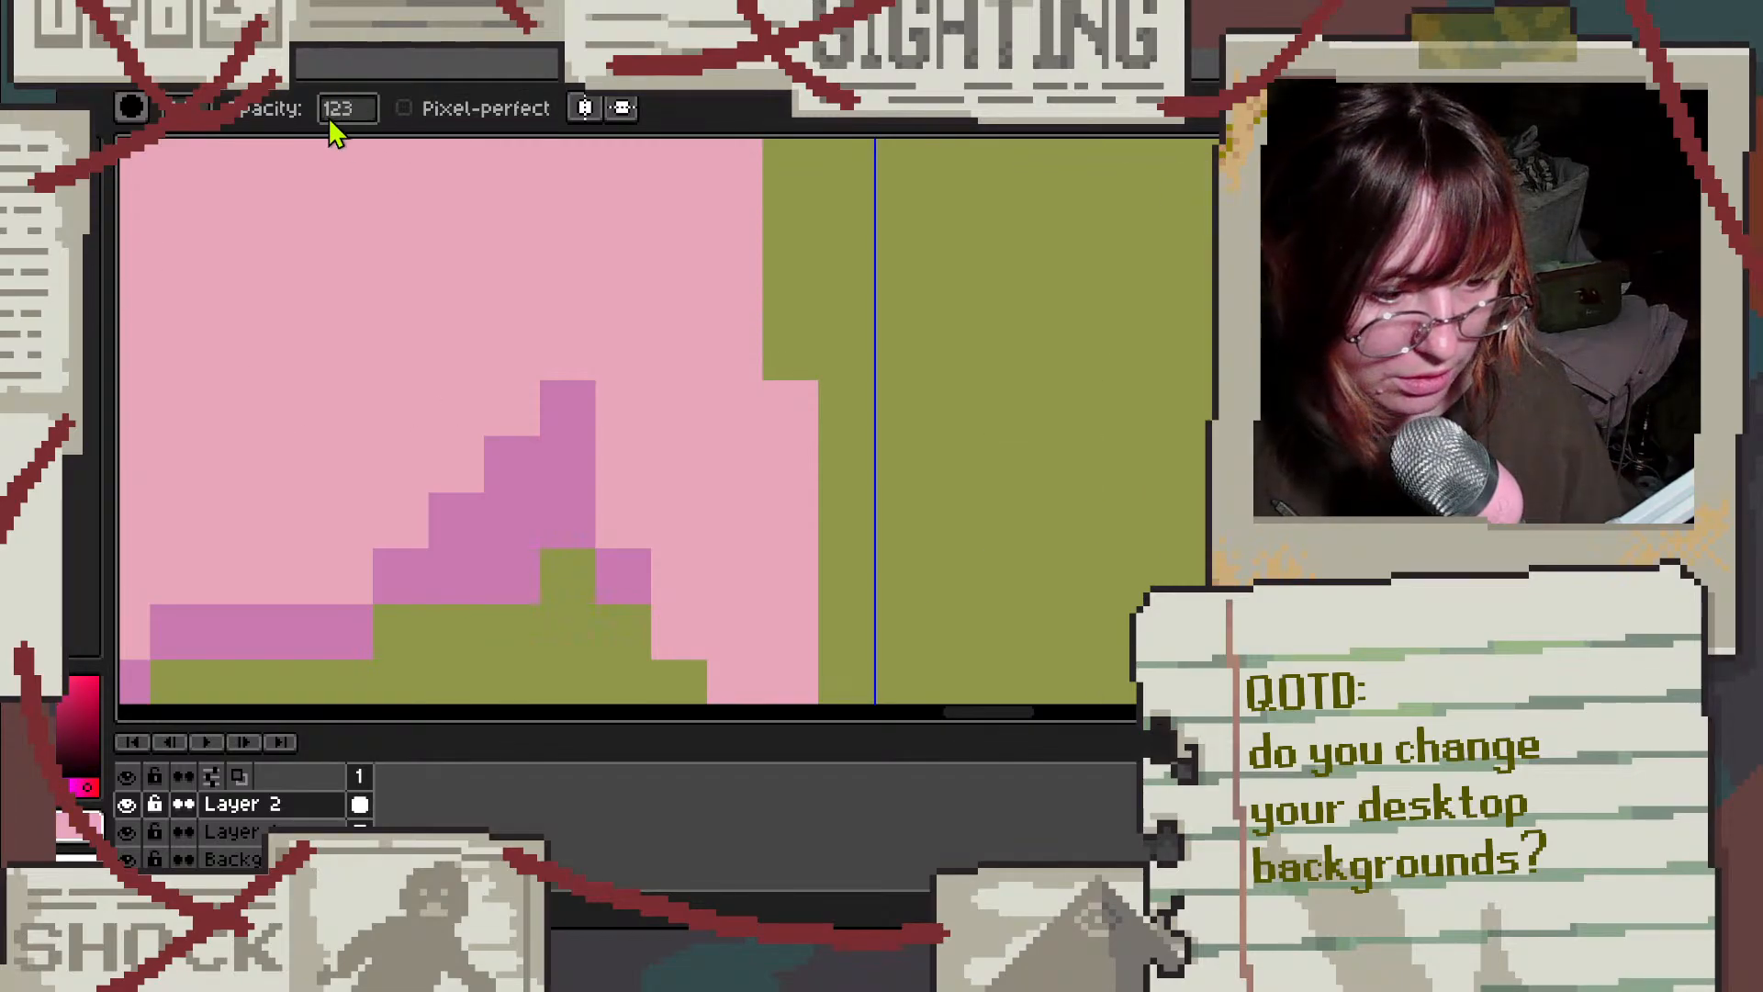
# Step: Soften the stair-step edge of the shading in front of the hind leg, blurring it with a single-pixel brush
pyautogui.click(197, 130)
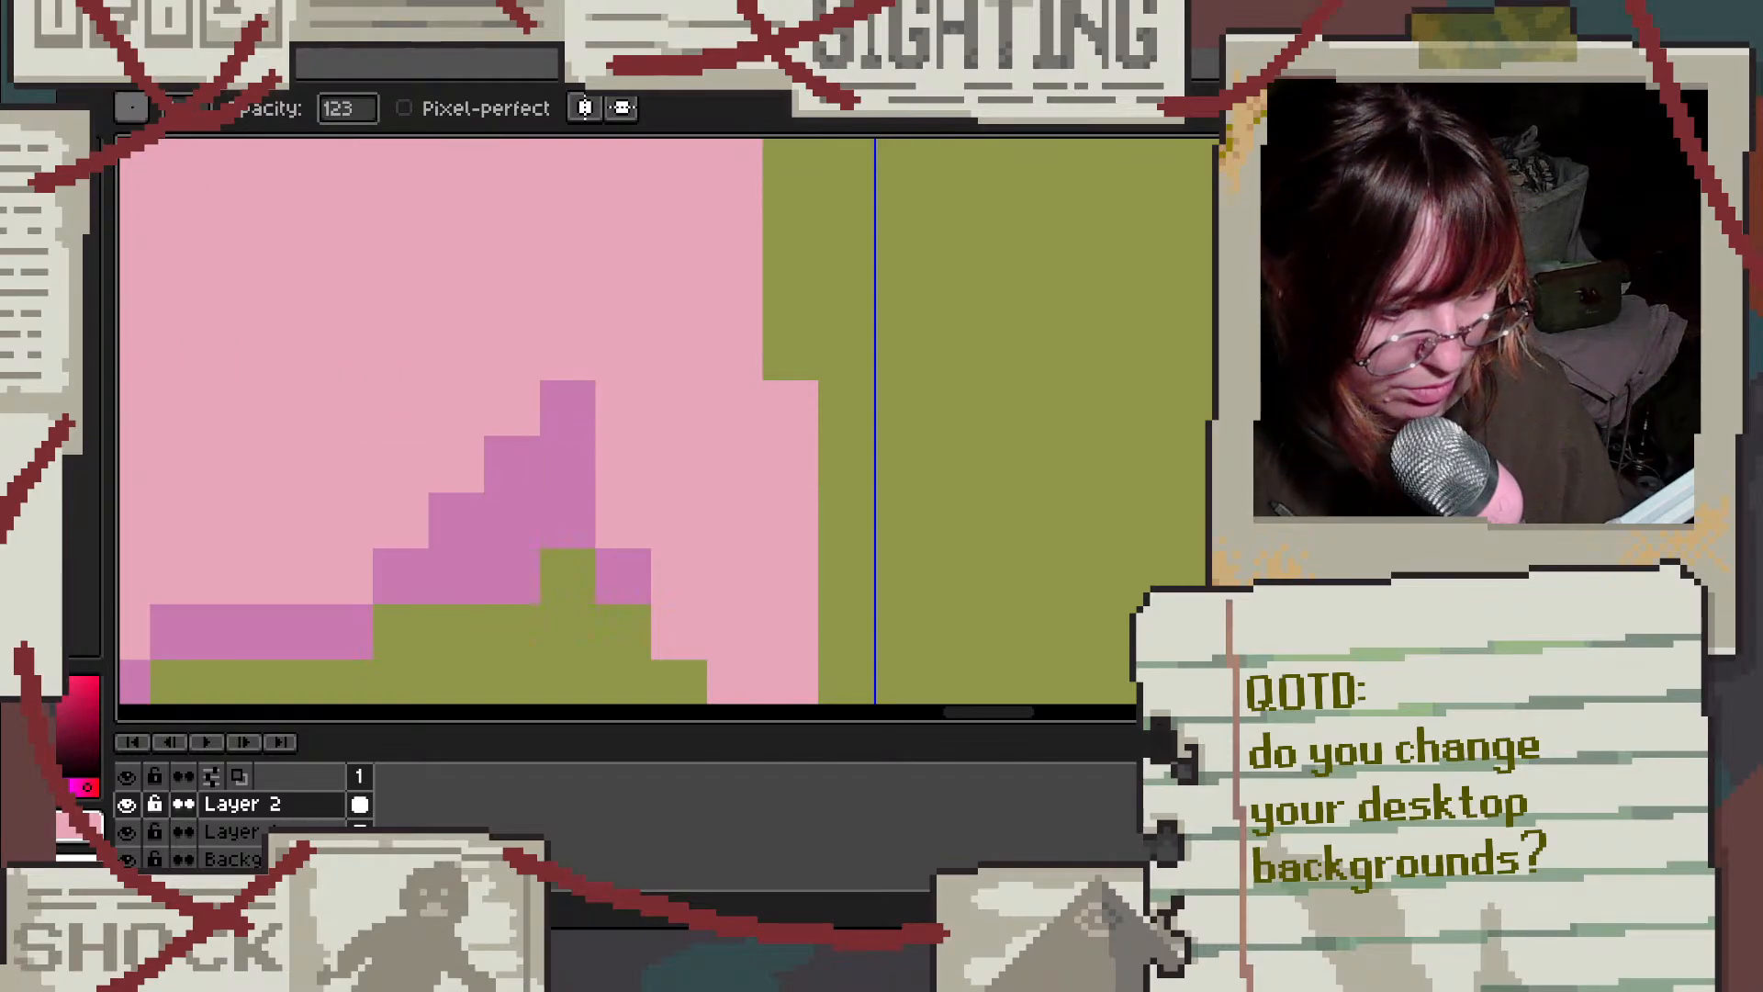
pyautogui.moveTo(512, 410)
pyautogui.mouseDown()
pyautogui.moveTo(401, 496)
pyautogui.moveTo(400, 519)
pyautogui.moveTo(456, 407)
pyautogui.moveTo(413, 540)
pyautogui.mouseUp()
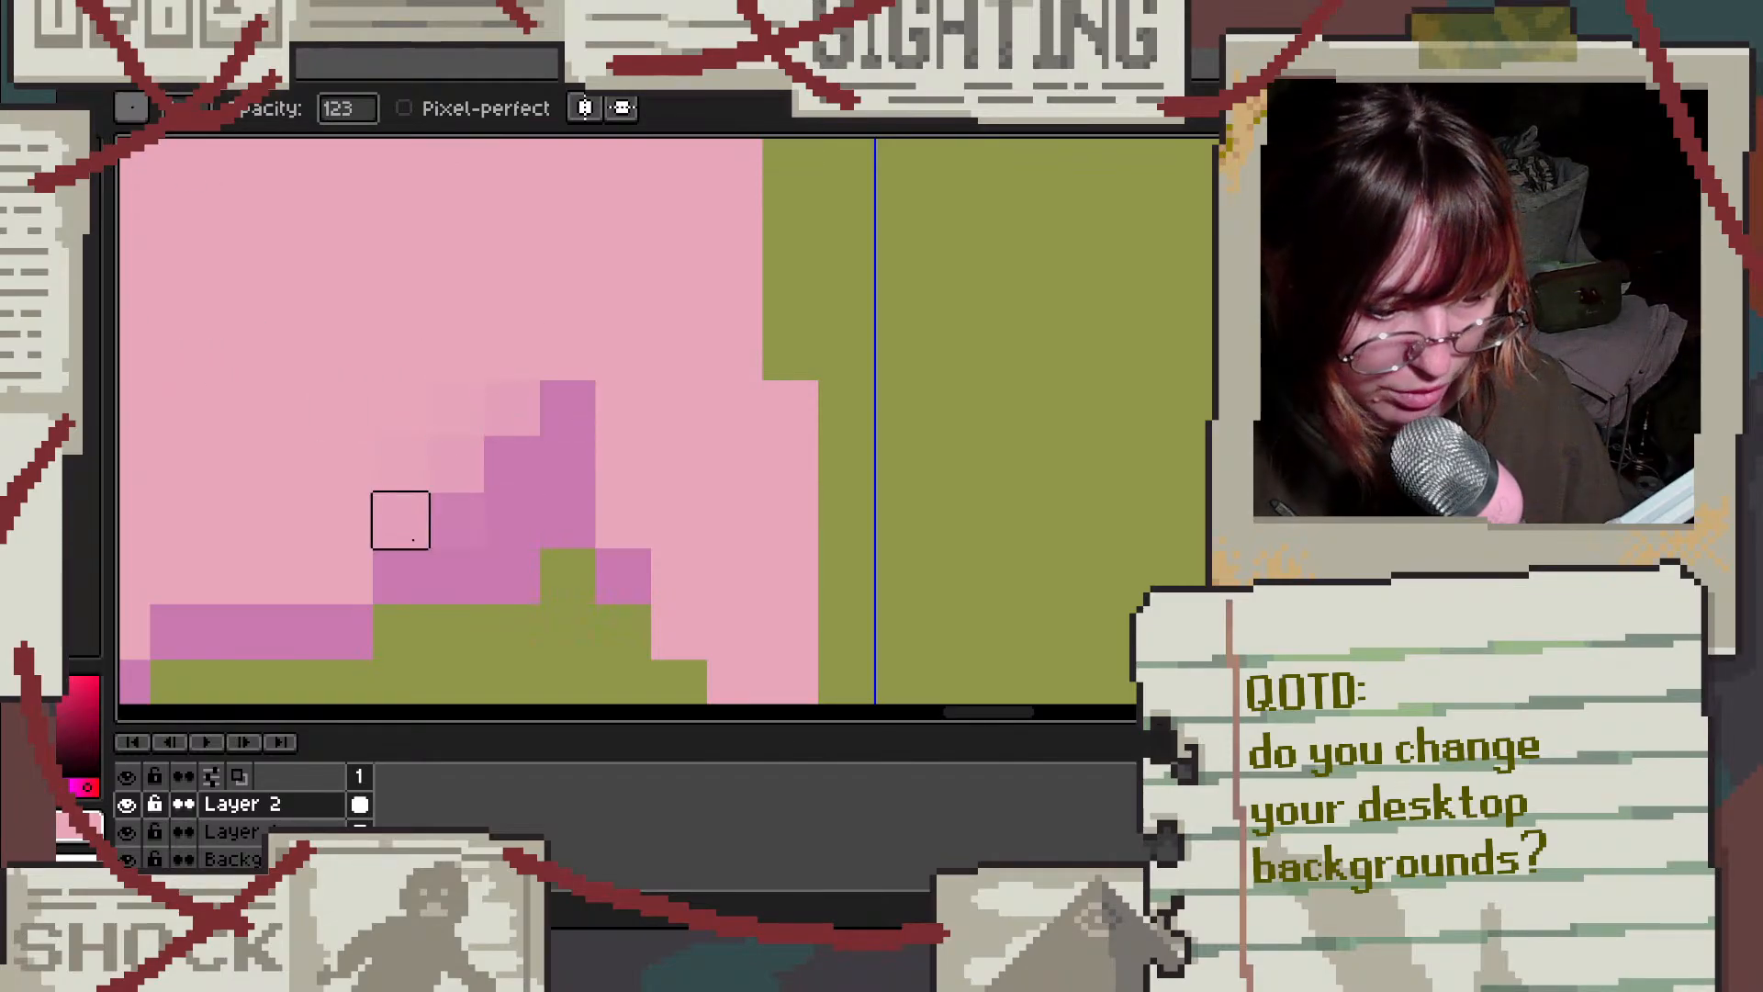
pyautogui.scroll(4, 408, 482)
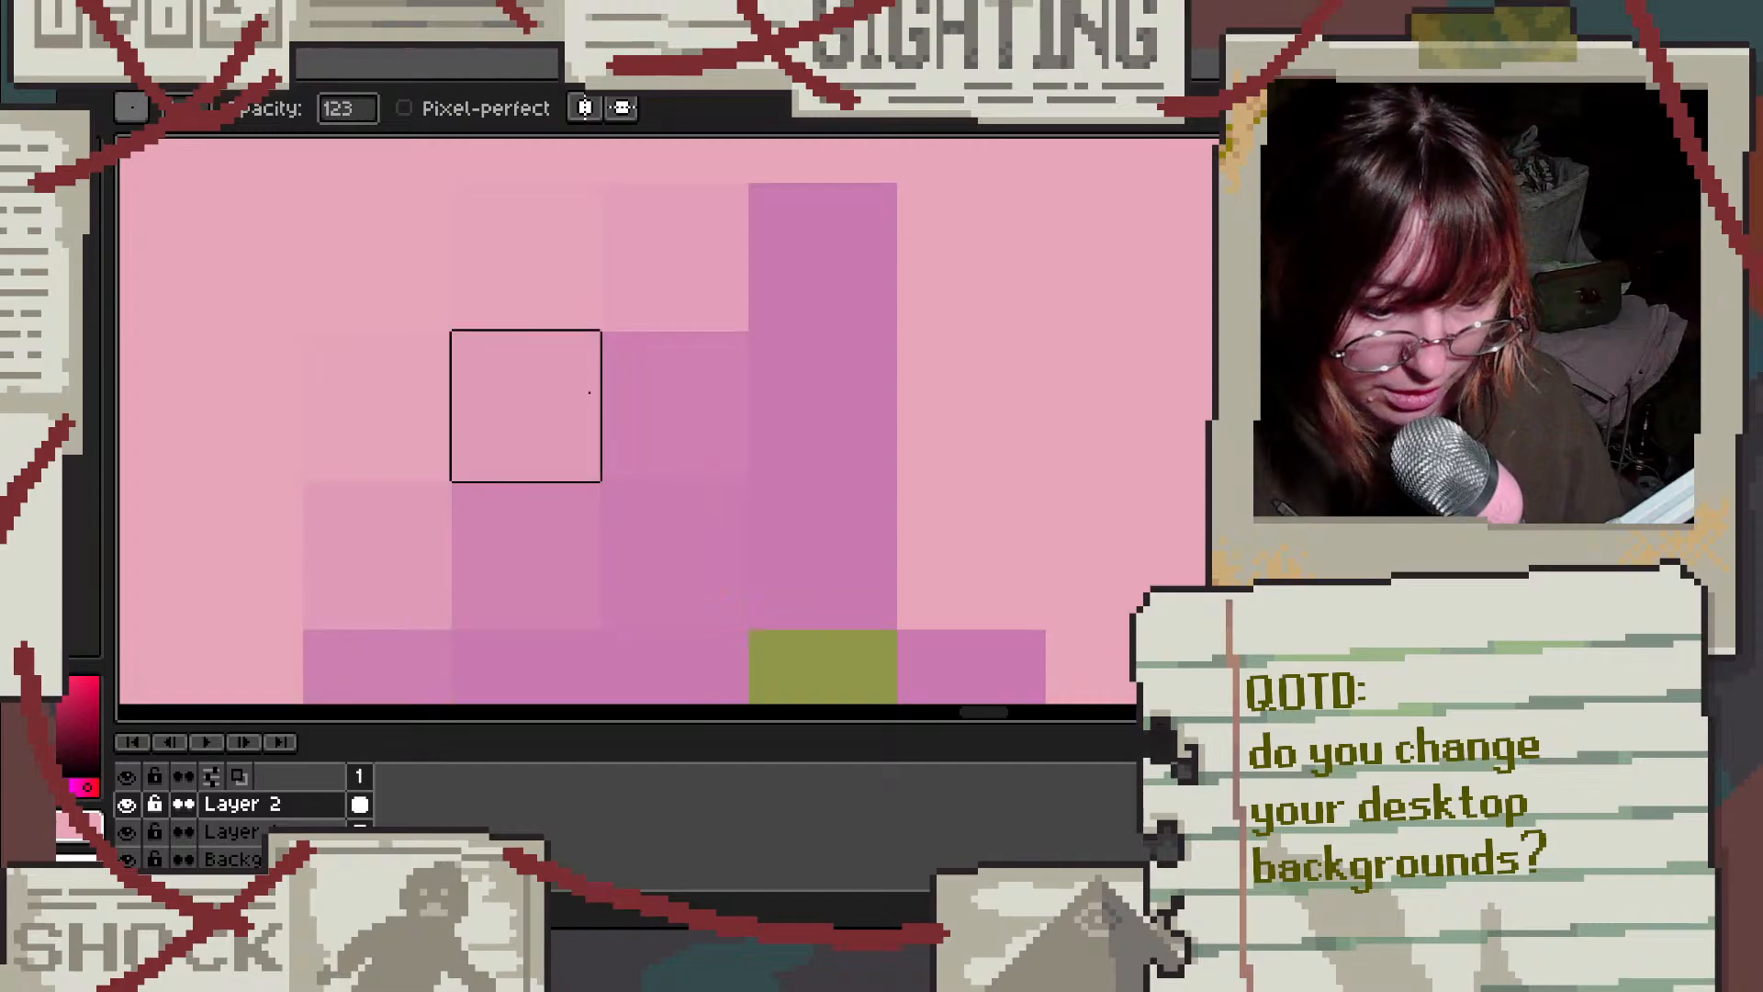
pyautogui.scroll(-6, 744, 372)
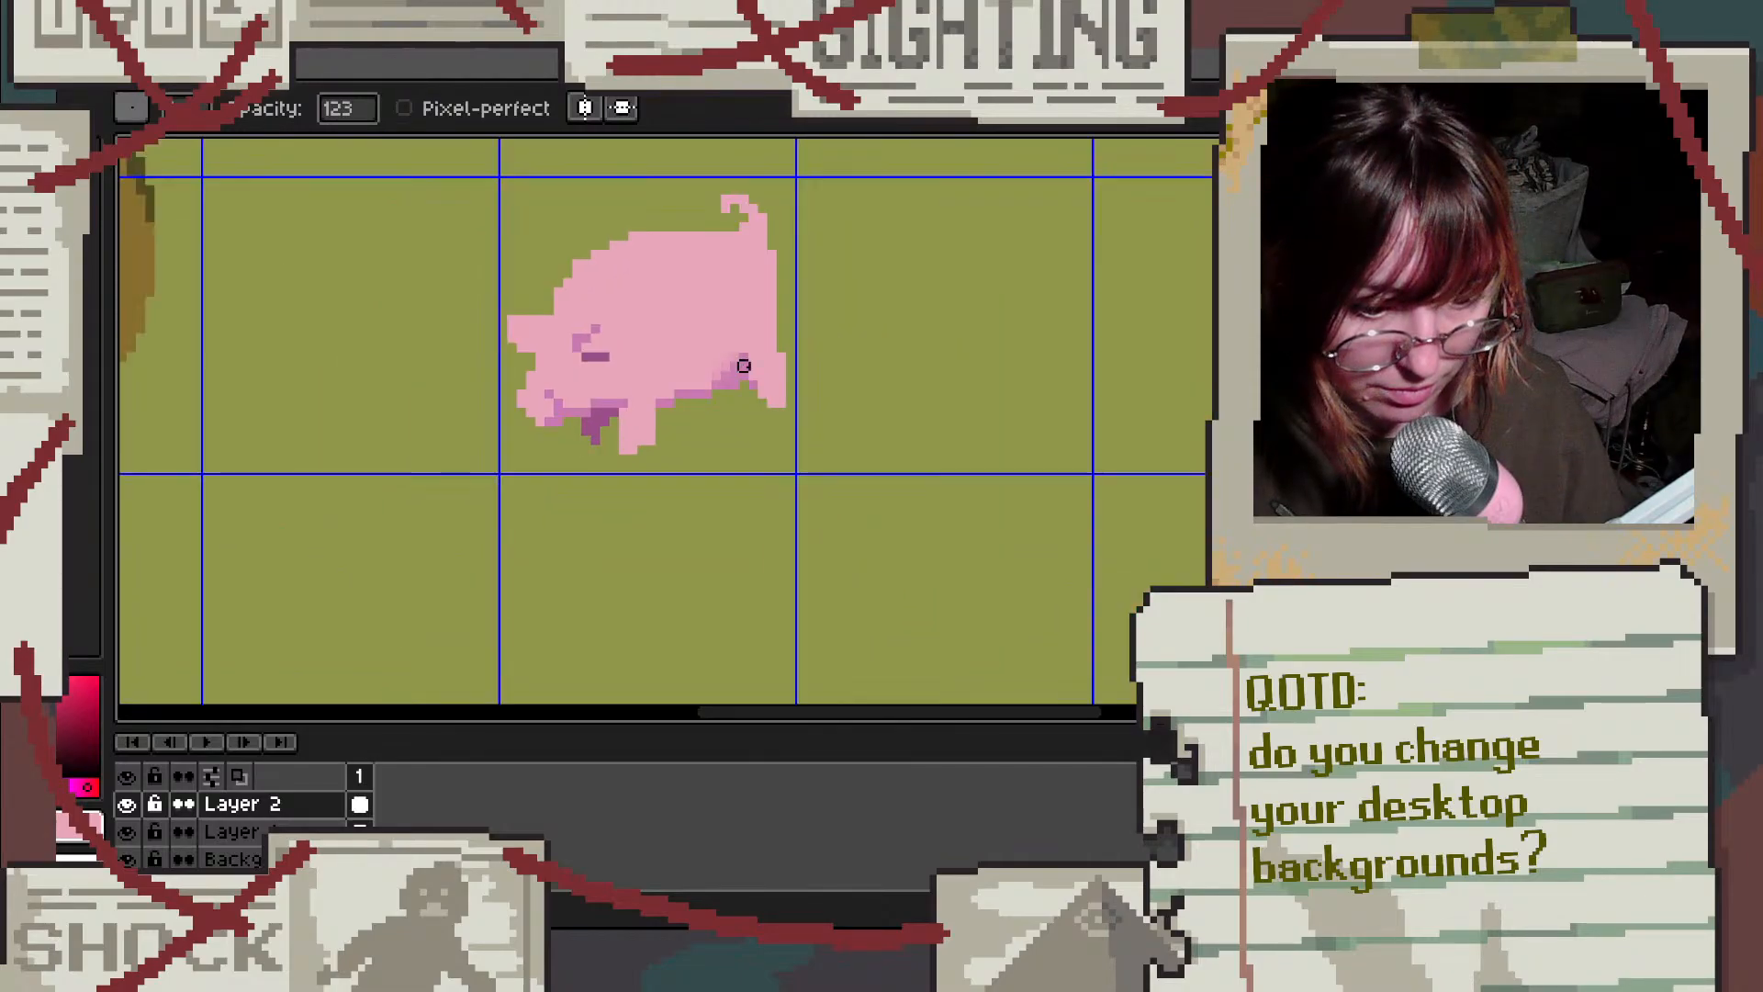
pyautogui.scroll(4, 743, 310)
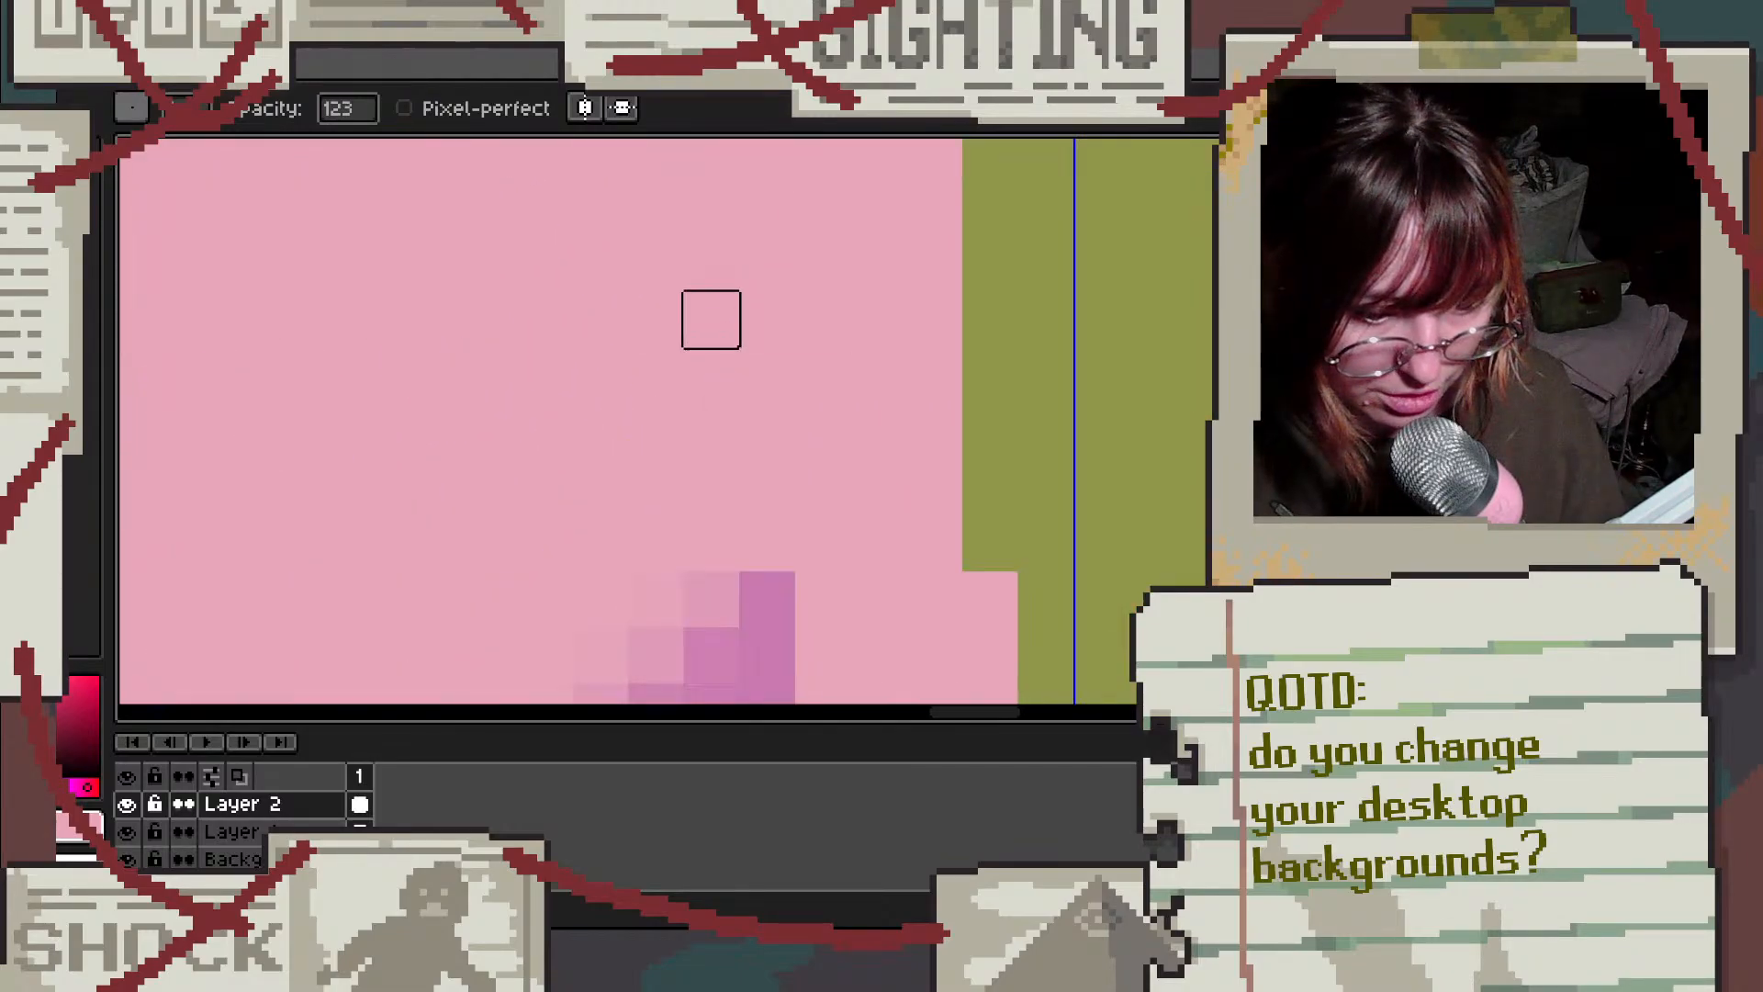
pyautogui.scroll(-1, 720, 609)
pyautogui.scroll(1, 718, 441)
pyautogui.press('super')
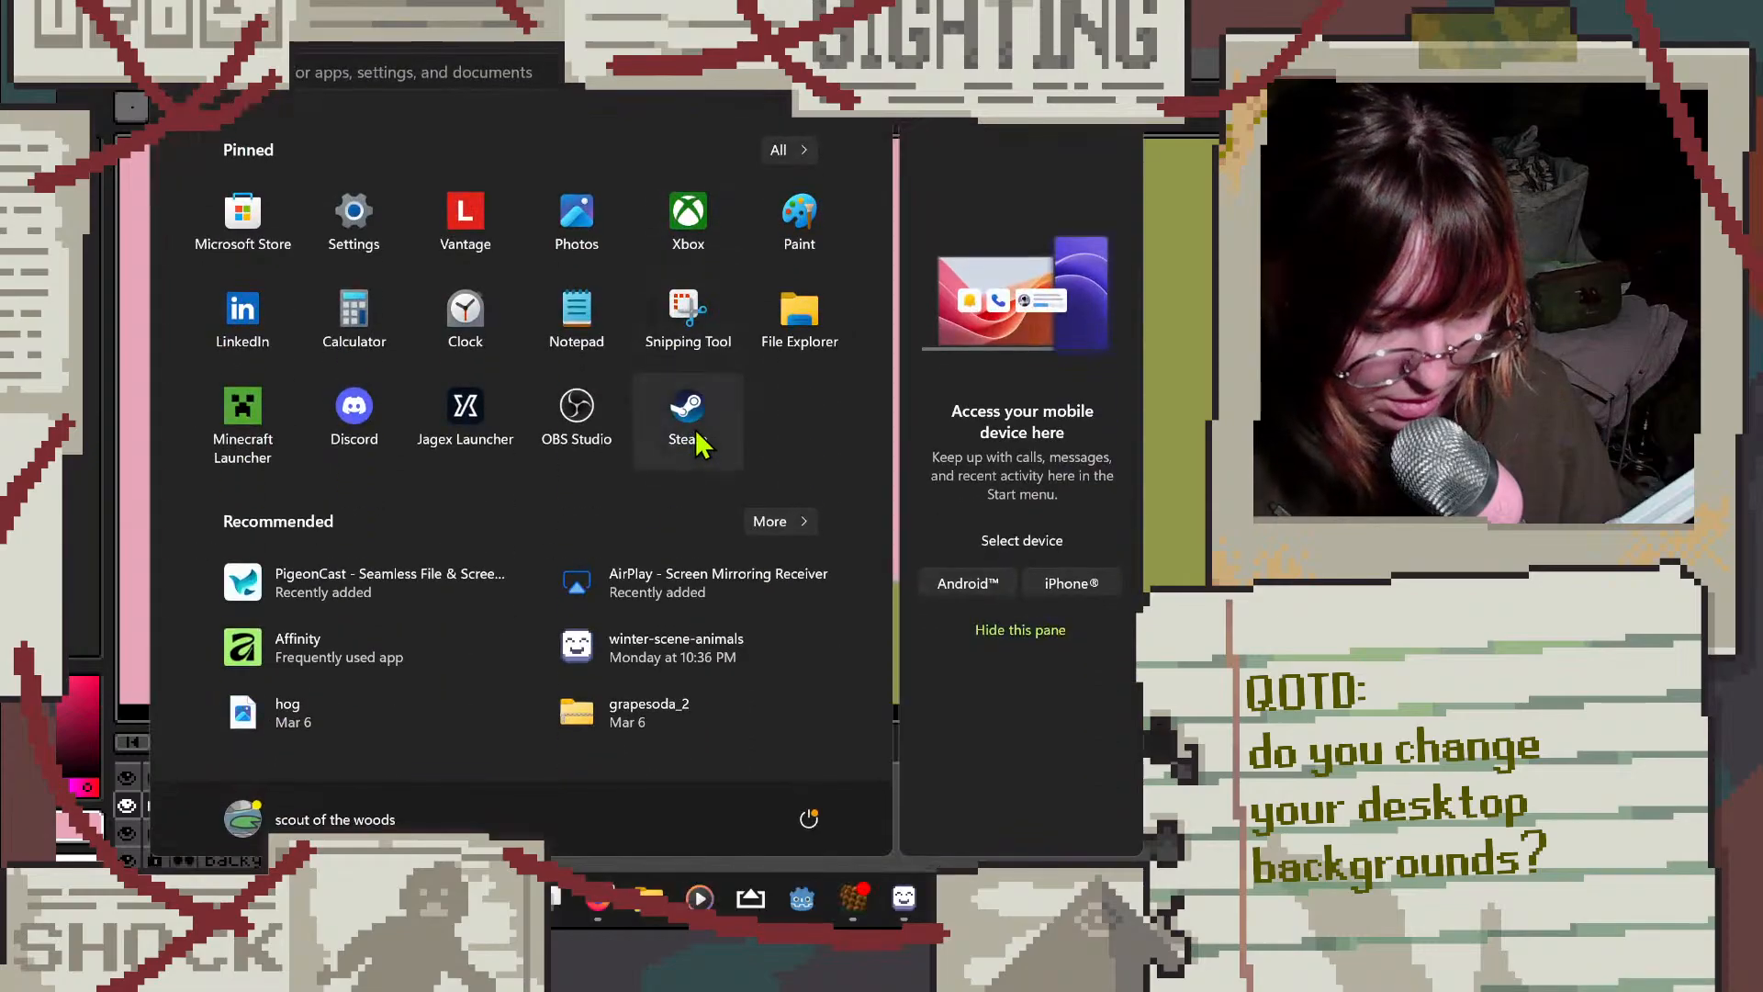
pyautogui.press('super')
# Step: Sample a blended pink from the softened shading and fill a solid row of it above the belly's medium-pink edge
pyautogui.press('i')
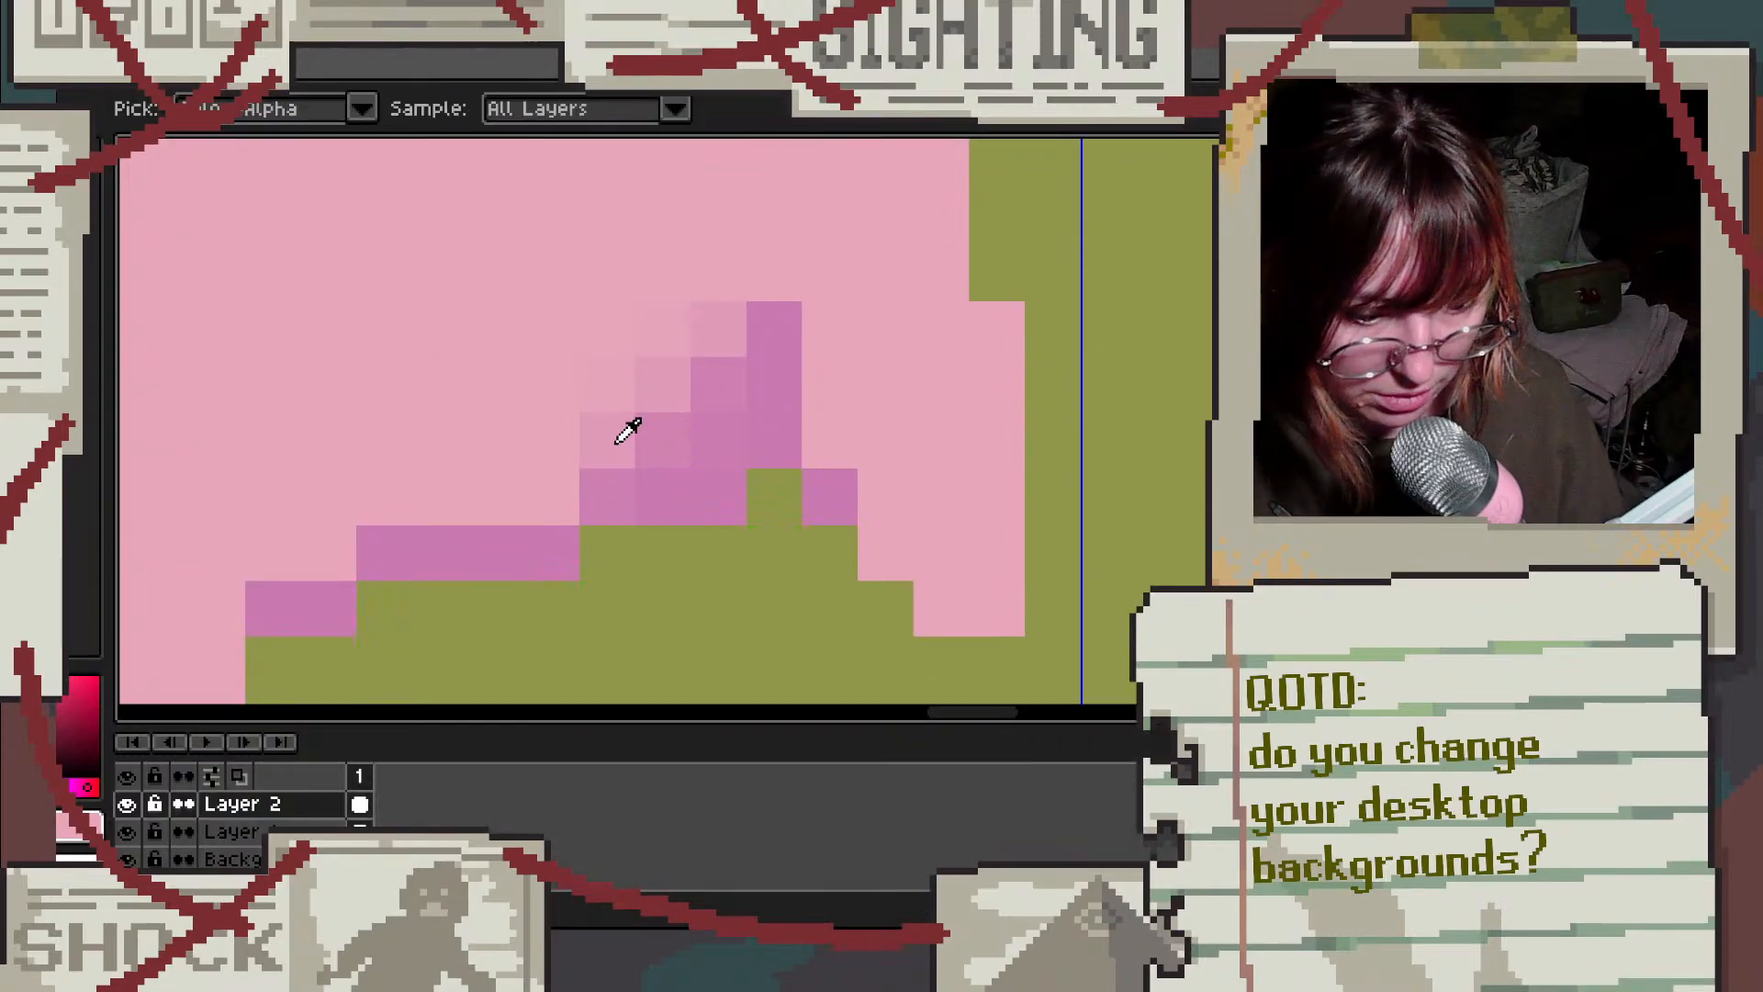
pyautogui.keyDown('alt'); pyautogui.click(680, 442); pyautogui.keyUp('alt')
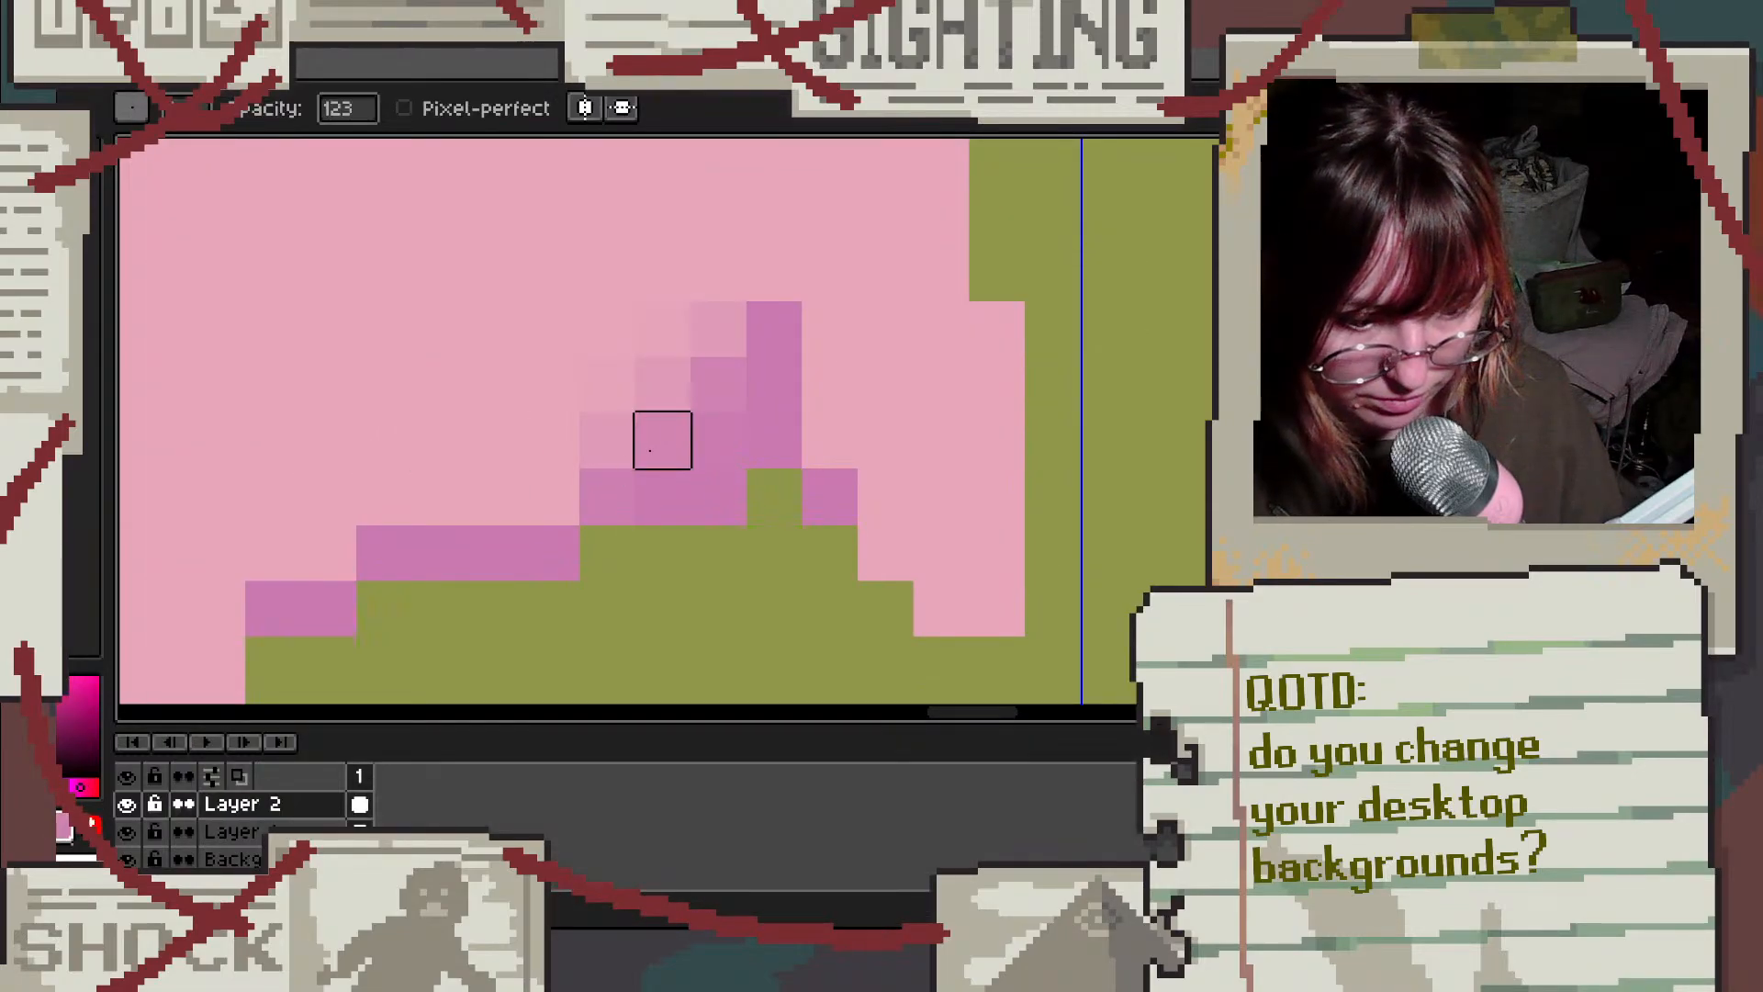
pyautogui.press('b')
pyautogui.moveTo(692, 421); pyautogui.dragTo(612, 464)
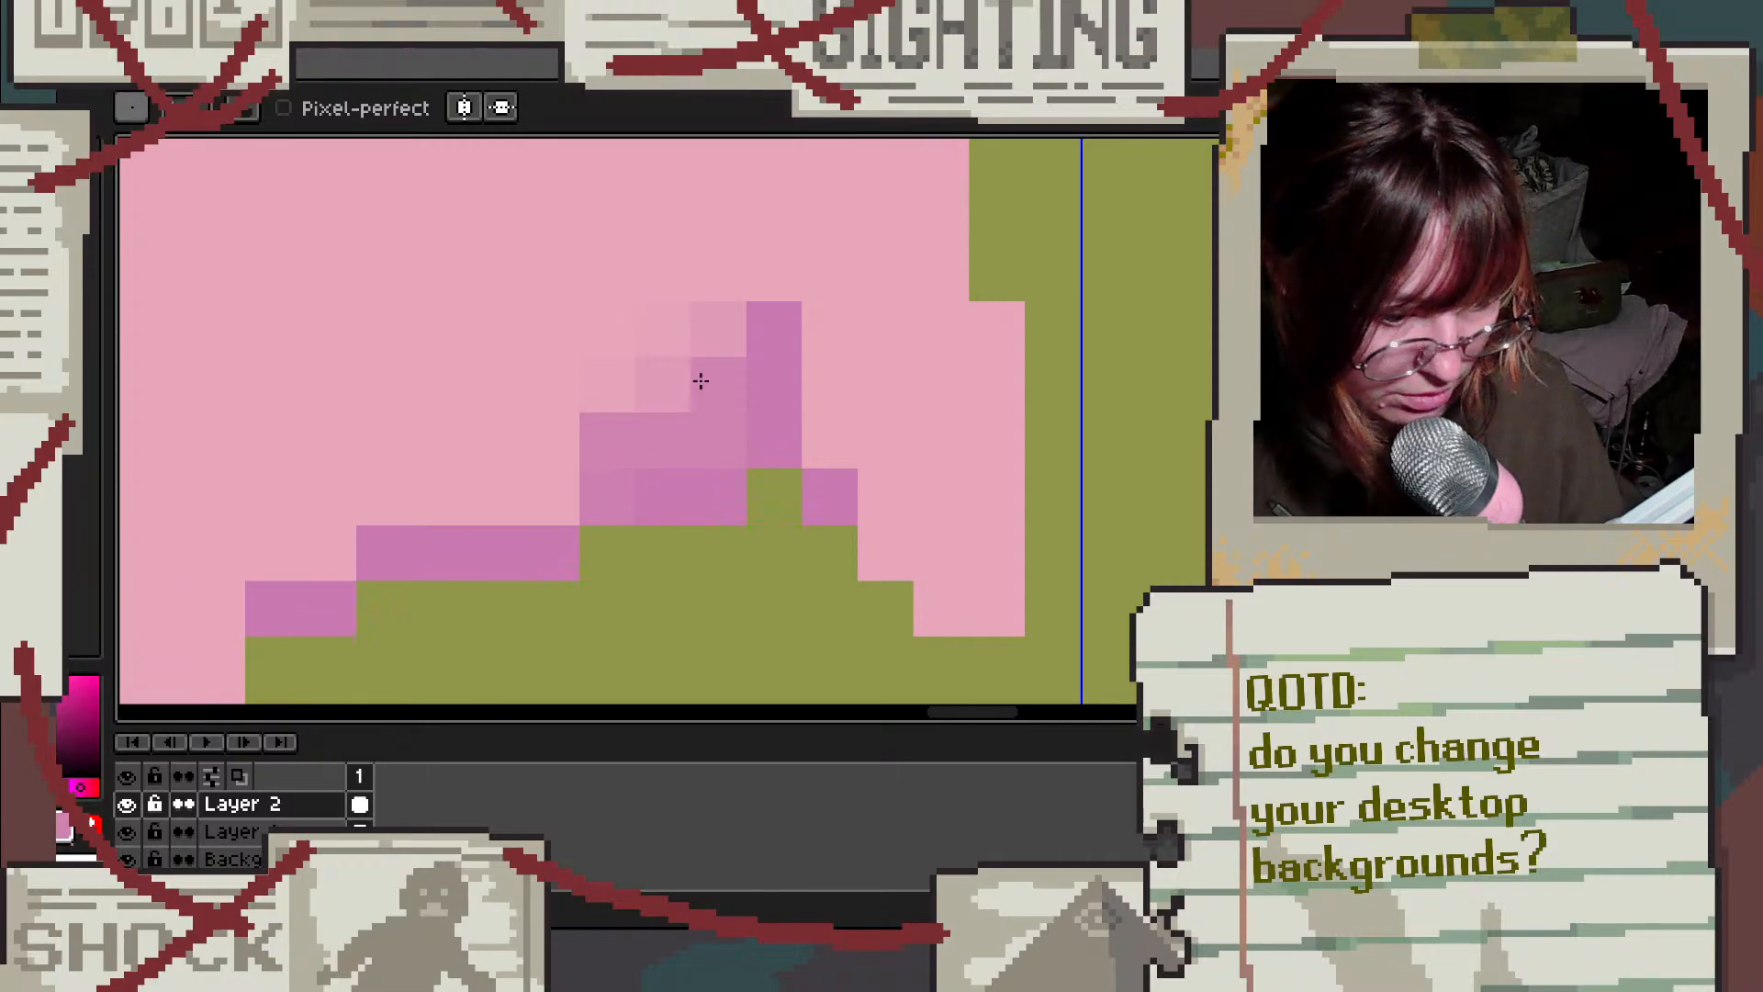
pyautogui.click(1128, 406)
pyautogui.press('b')
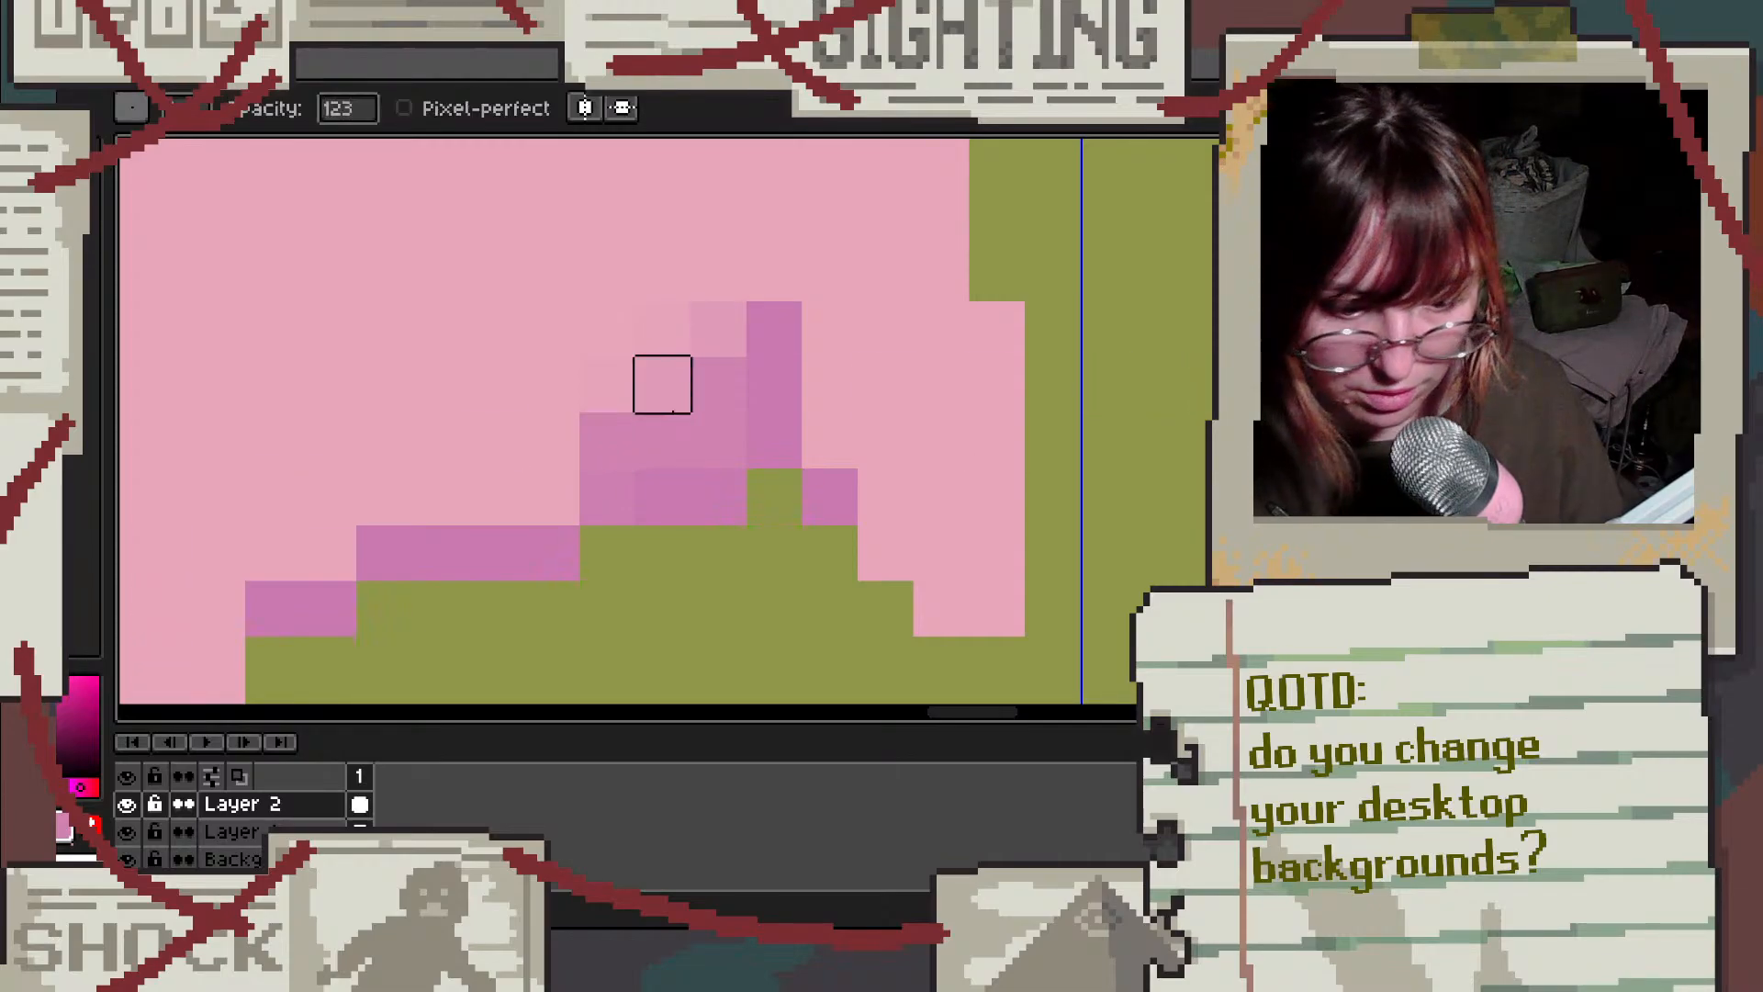
# Step: Blur the upper and front edges of the hind-leg shading so it fades farther into the base pink
pyautogui.click(663, 329)
pyautogui.click(663, 385)
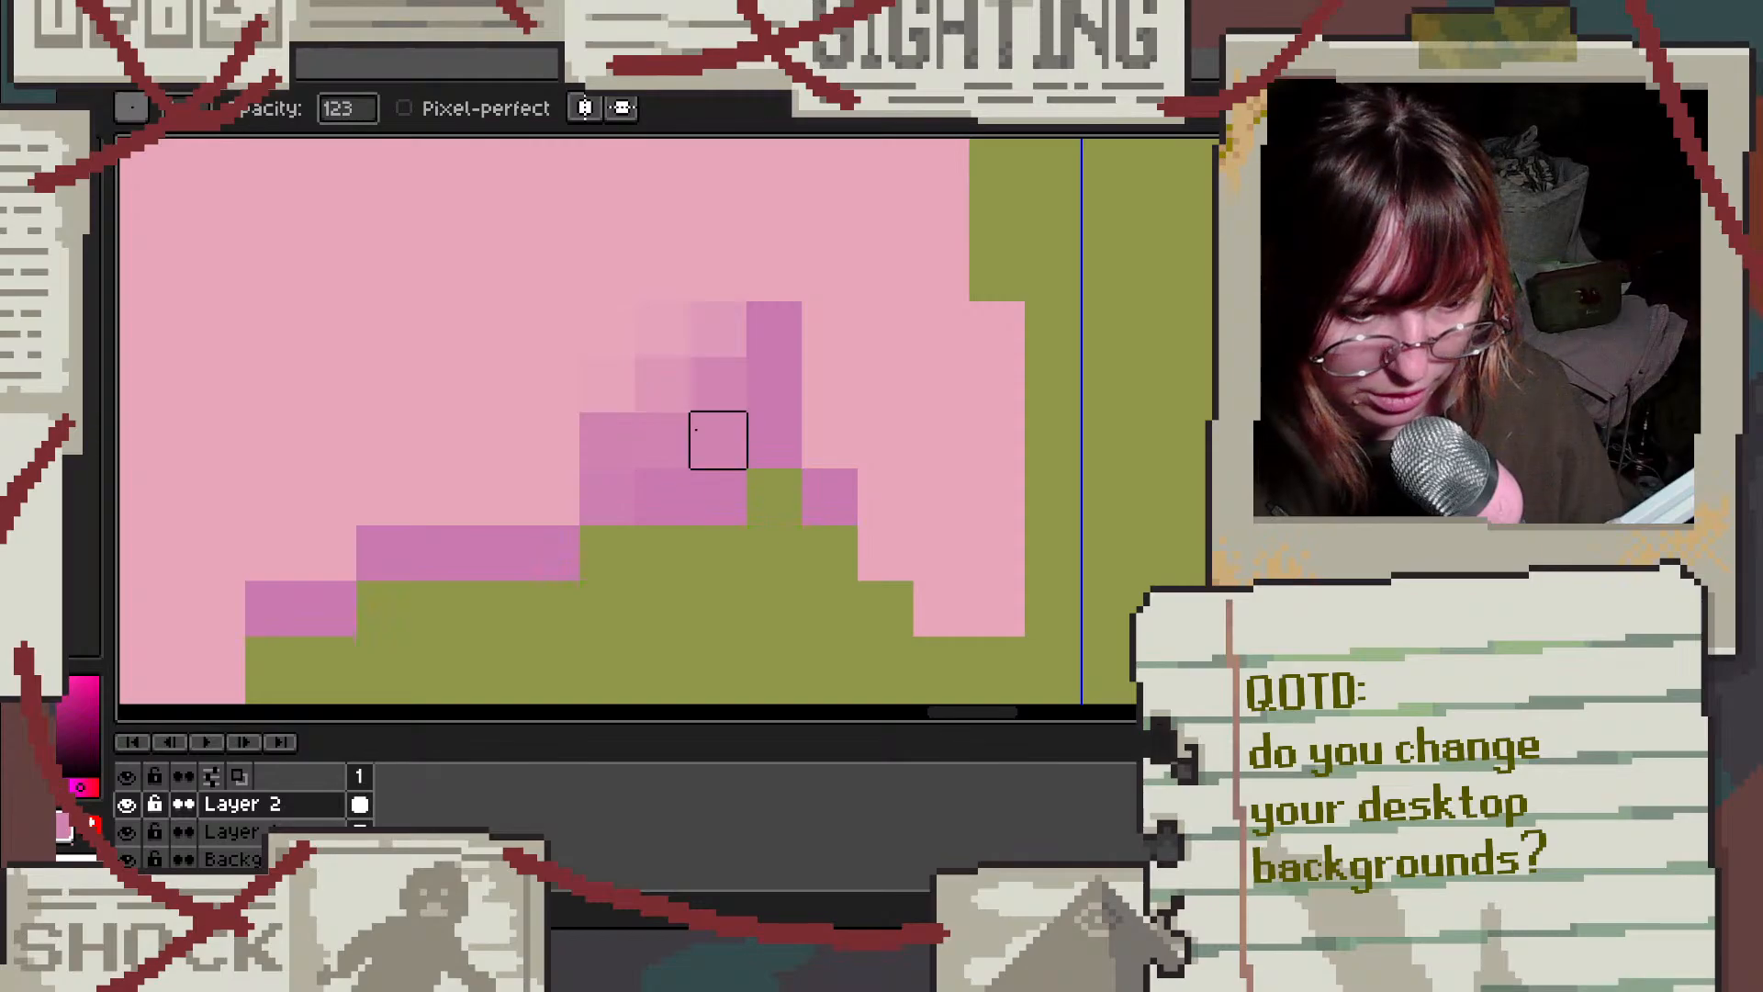
pyautogui.click(551, 440)
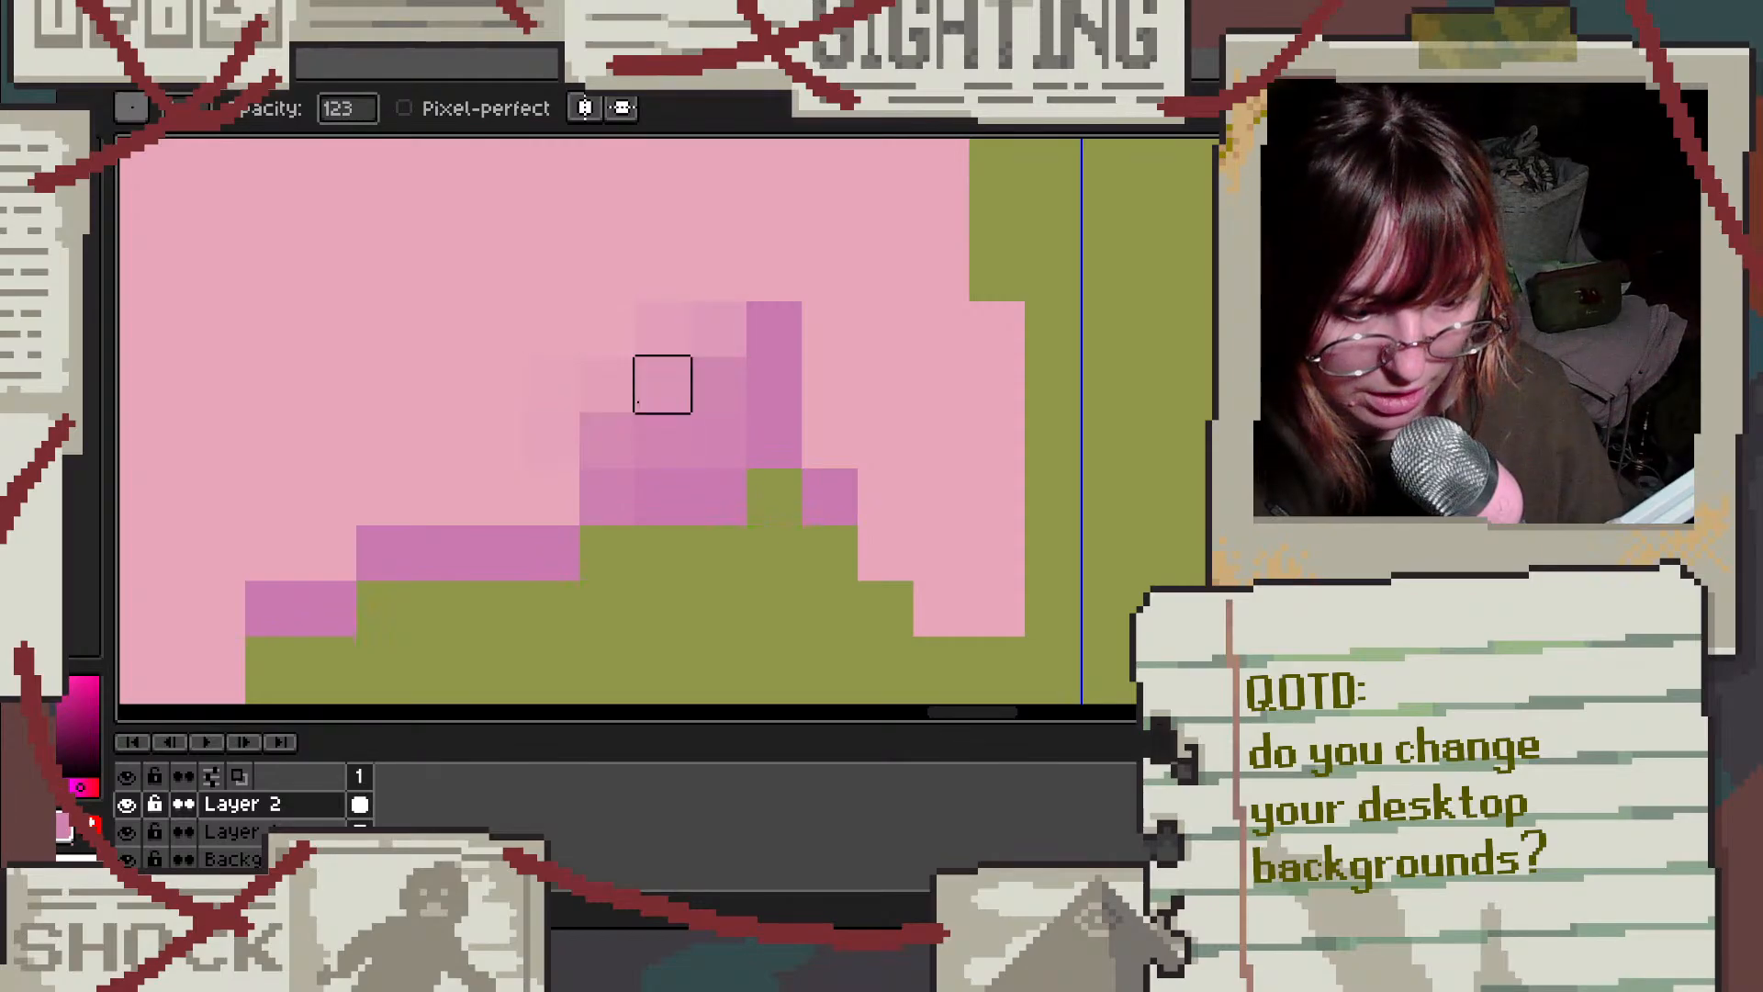
pyautogui.click(607, 385)
# Step: Sample a soft blended pink and paint a wide stair-step shadow over the blurred area in front of the hind leg
pyautogui.press('alt')
pyautogui.click(677, 367)
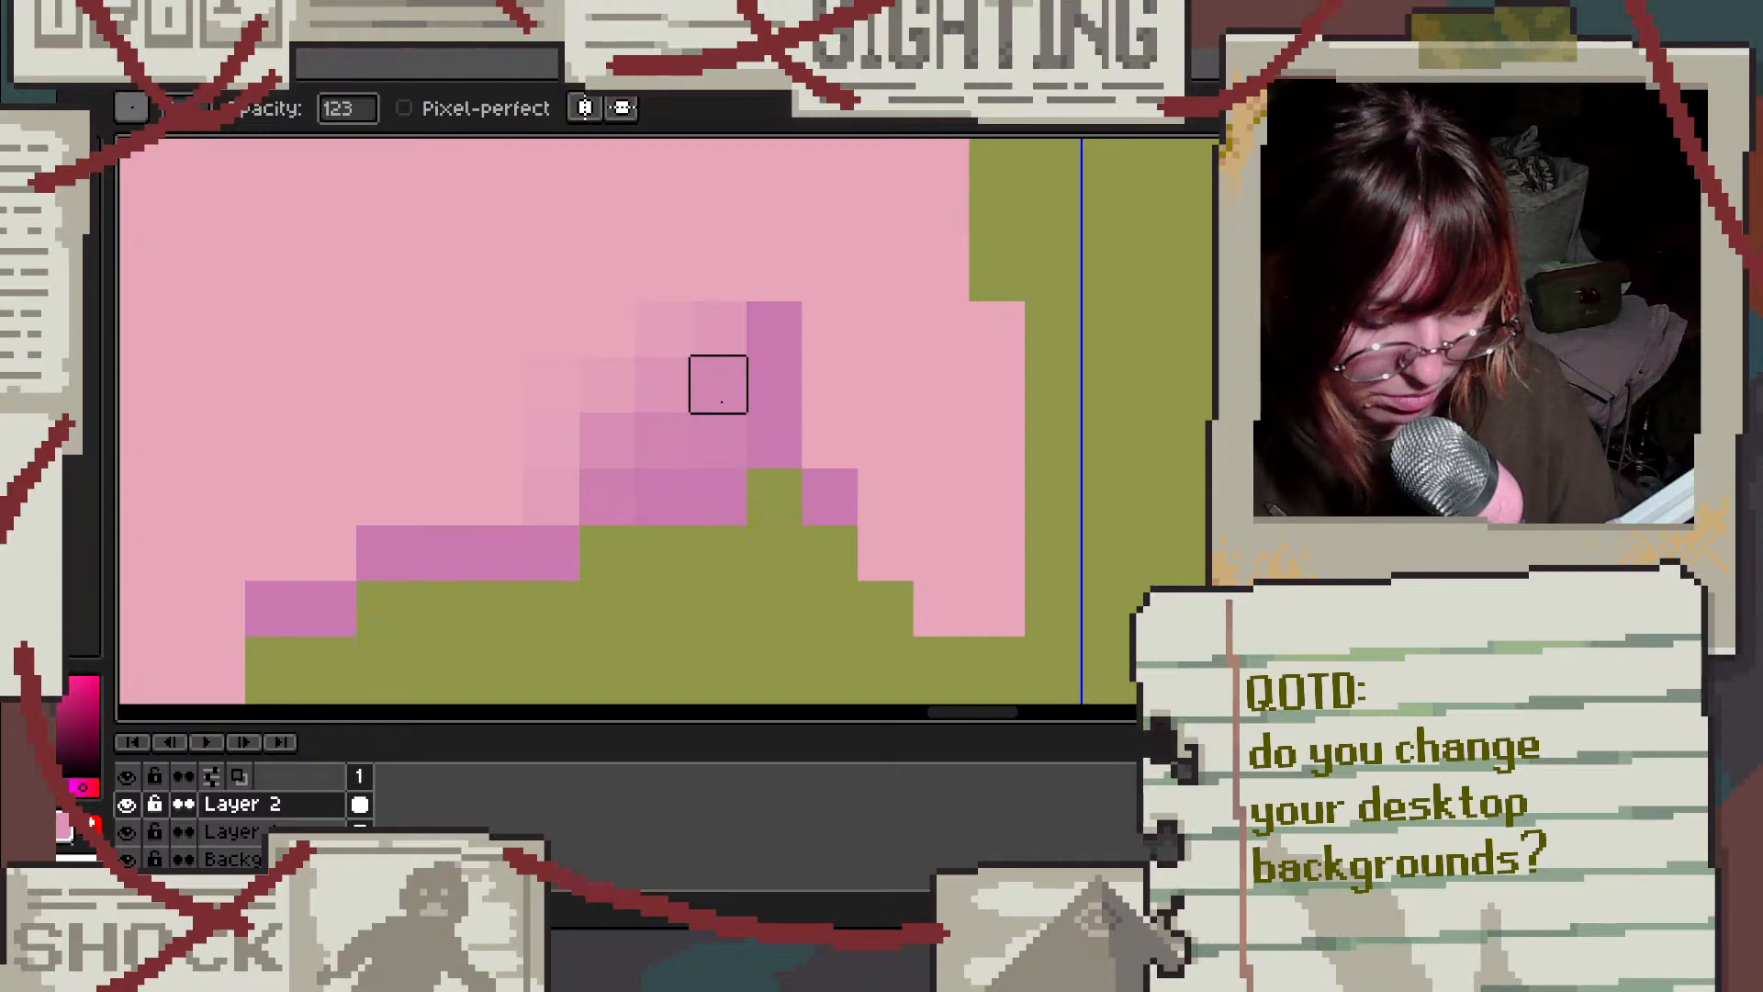
pyautogui.press('e')
pyautogui.click(721, 385)
pyautogui.moveTo(720, 441)
pyautogui.mouseDown()
pyautogui.moveTo(587, 476)
pyautogui.moveTo(686, 441)
pyautogui.moveTo(589, 436)
pyautogui.moveTo(567, 462)
pyautogui.moveTo(719, 283)
pyautogui.moveTo(485, 469)
pyautogui.moveTo(557, 486)
pyautogui.moveTo(433, 484)
pyautogui.mouseUp()
pyautogui.click(588, 477)
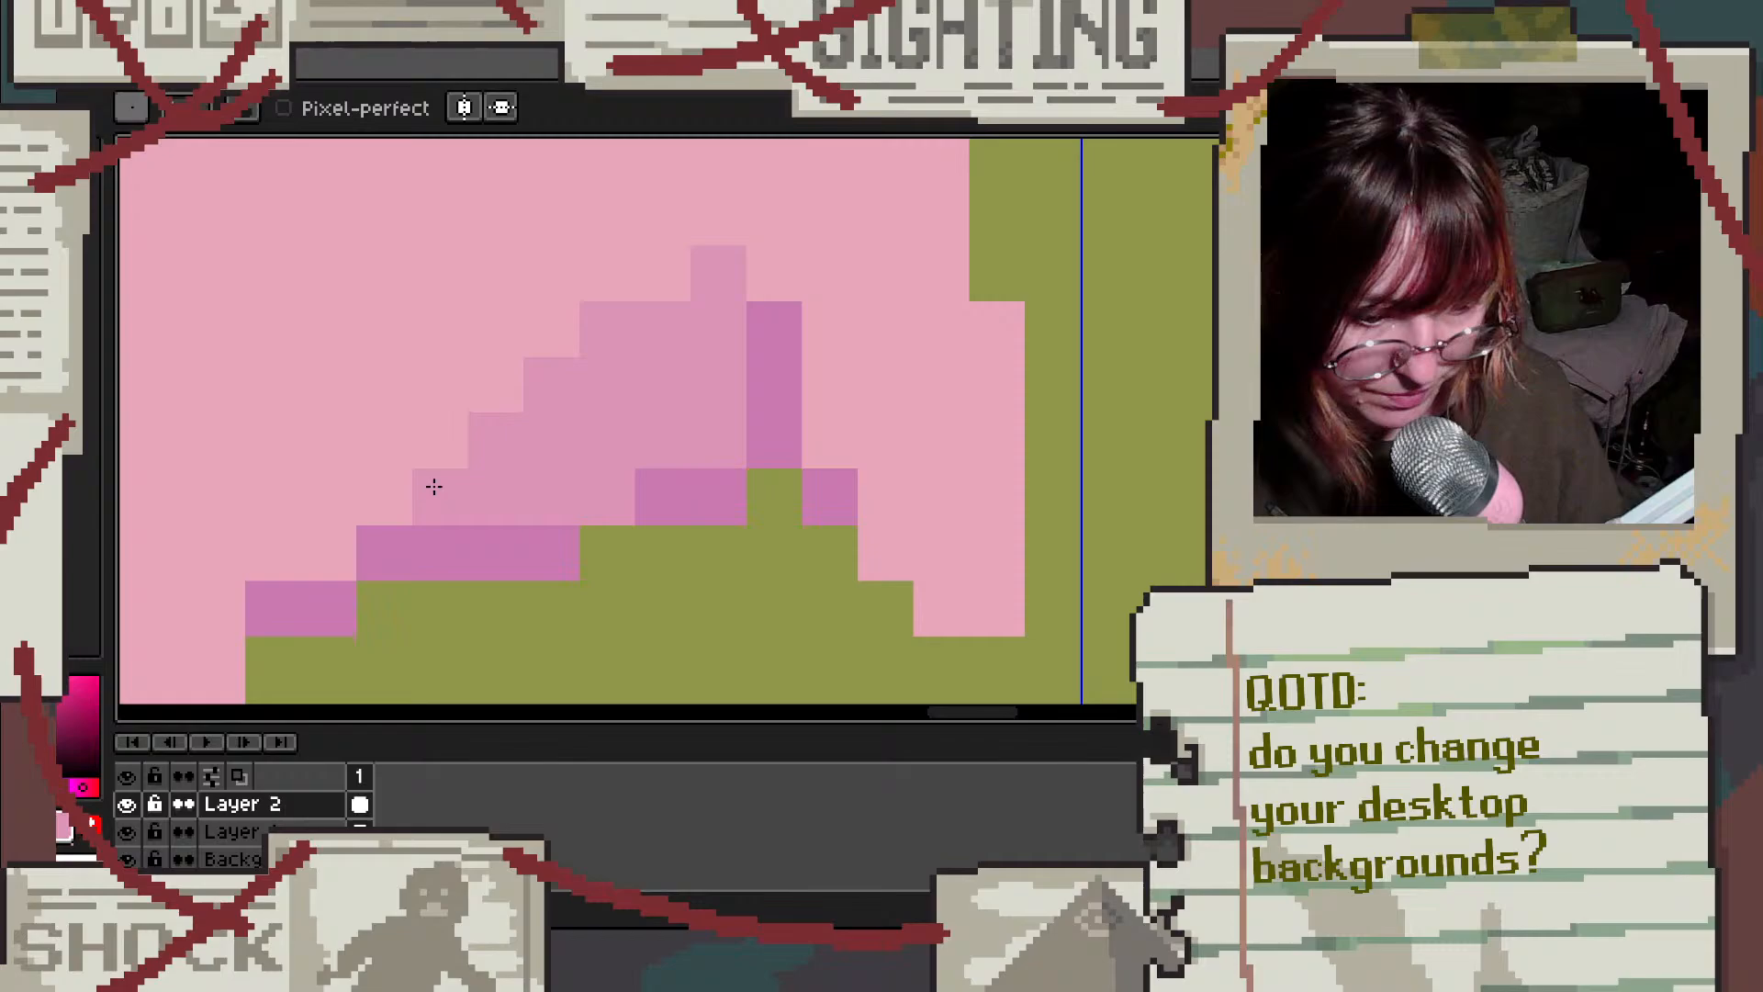
# Step: Restore the medium-pink lower edge beside the hind leg and narrow the soft shadow's upper edge with the base pink
pyautogui.keyDown('alt'); pyautogui.click(657, 484); pyautogui.keyUp('alt')
pyautogui.click(594, 495)
pyautogui.keyDown('alt'); pyautogui.click(389, 311); pyautogui.keyUp('alt')
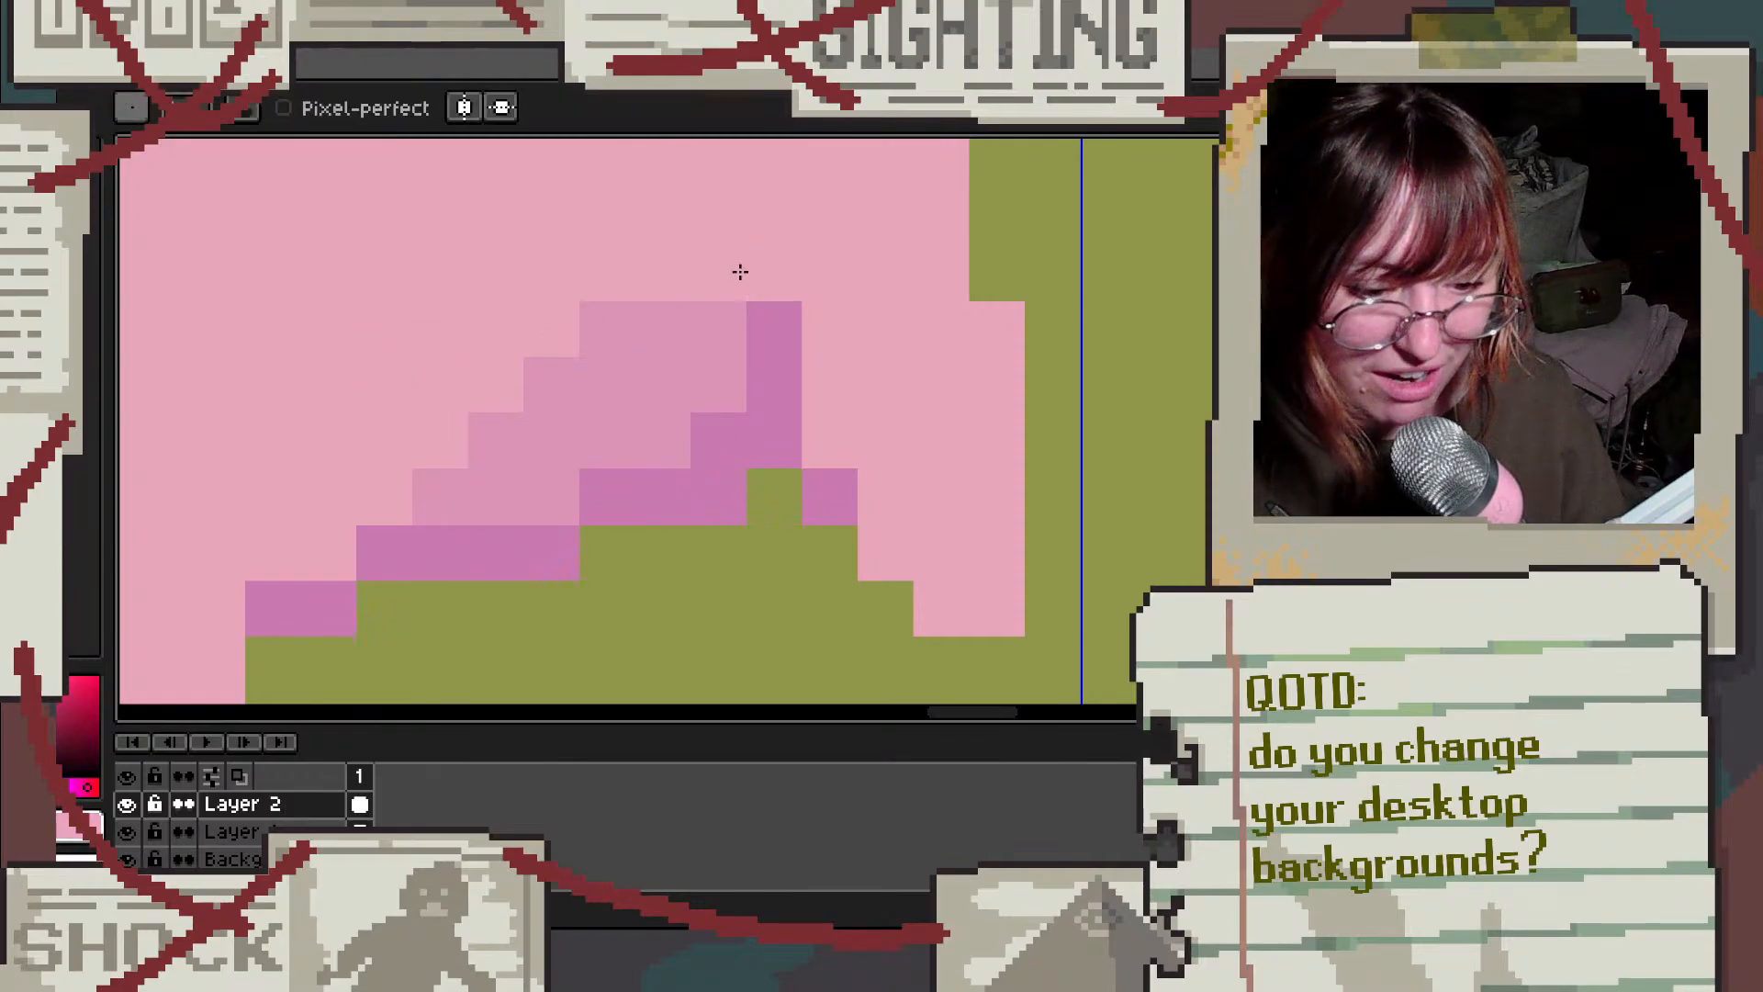
pyautogui.moveTo(665, 294)
pyautogui.mouseDown()
pyautogui.moveTo(610, 348)
pyautogui.moveTo(454, 424)
pyautogui.mouseUp()
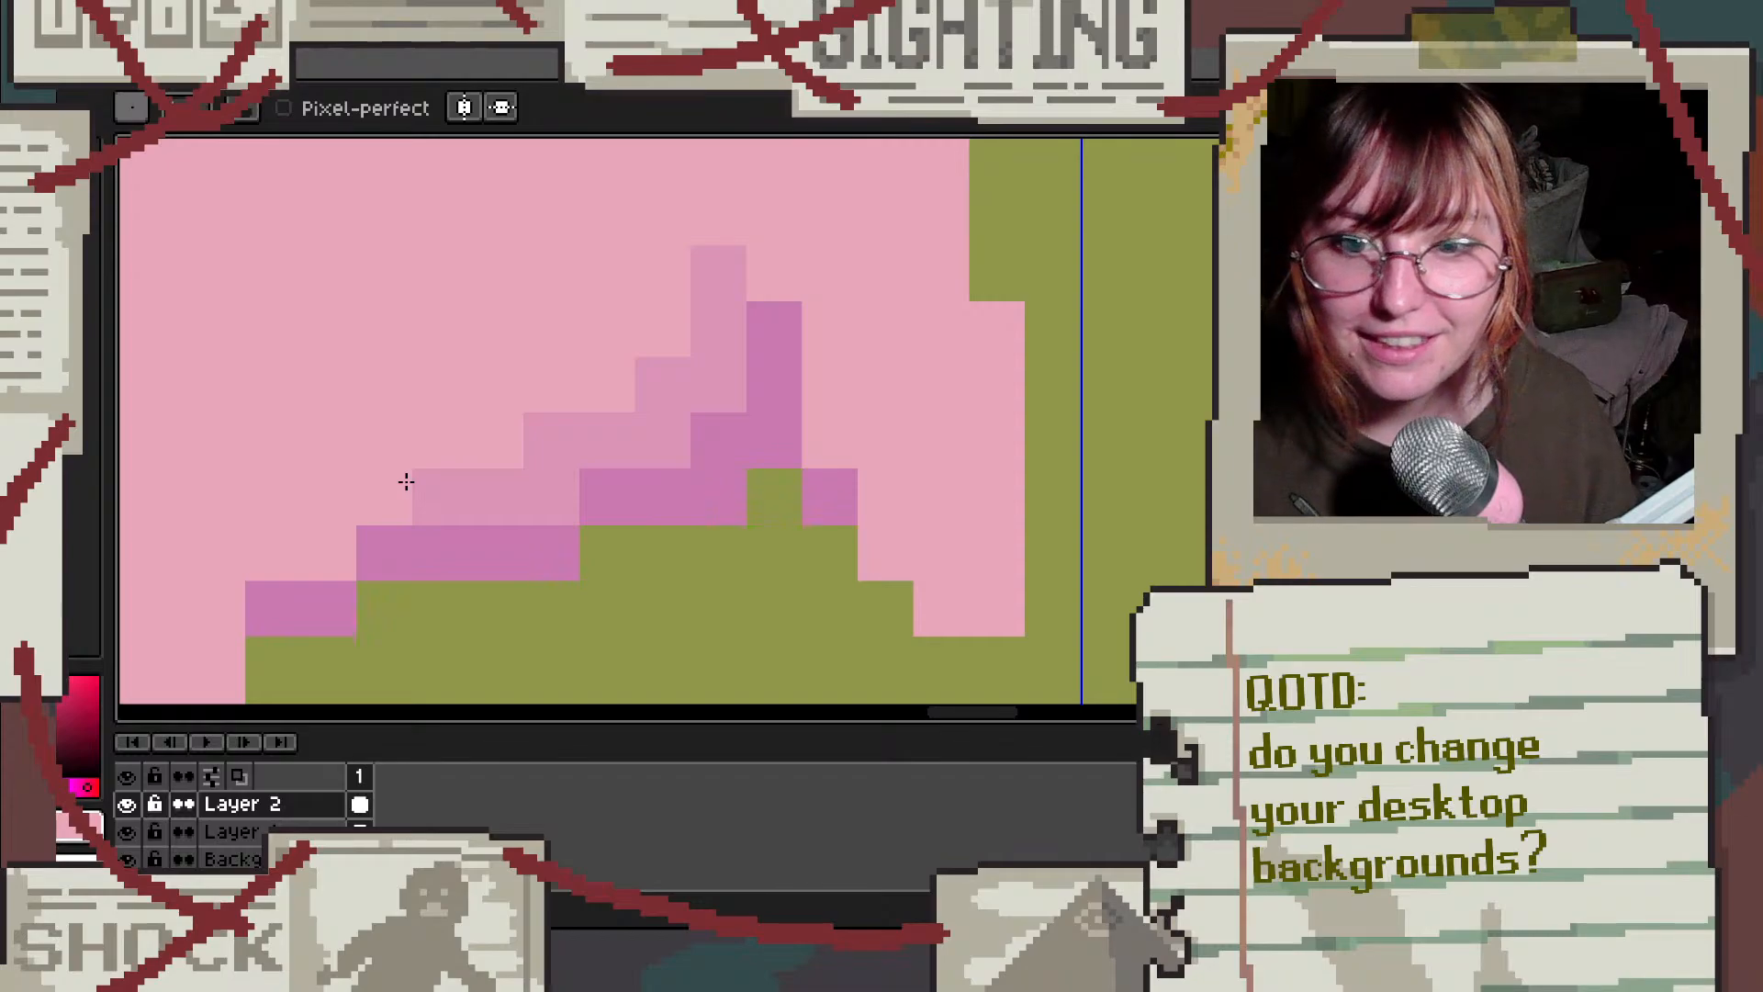
pyautogui.scroll(-5, 648, 450)
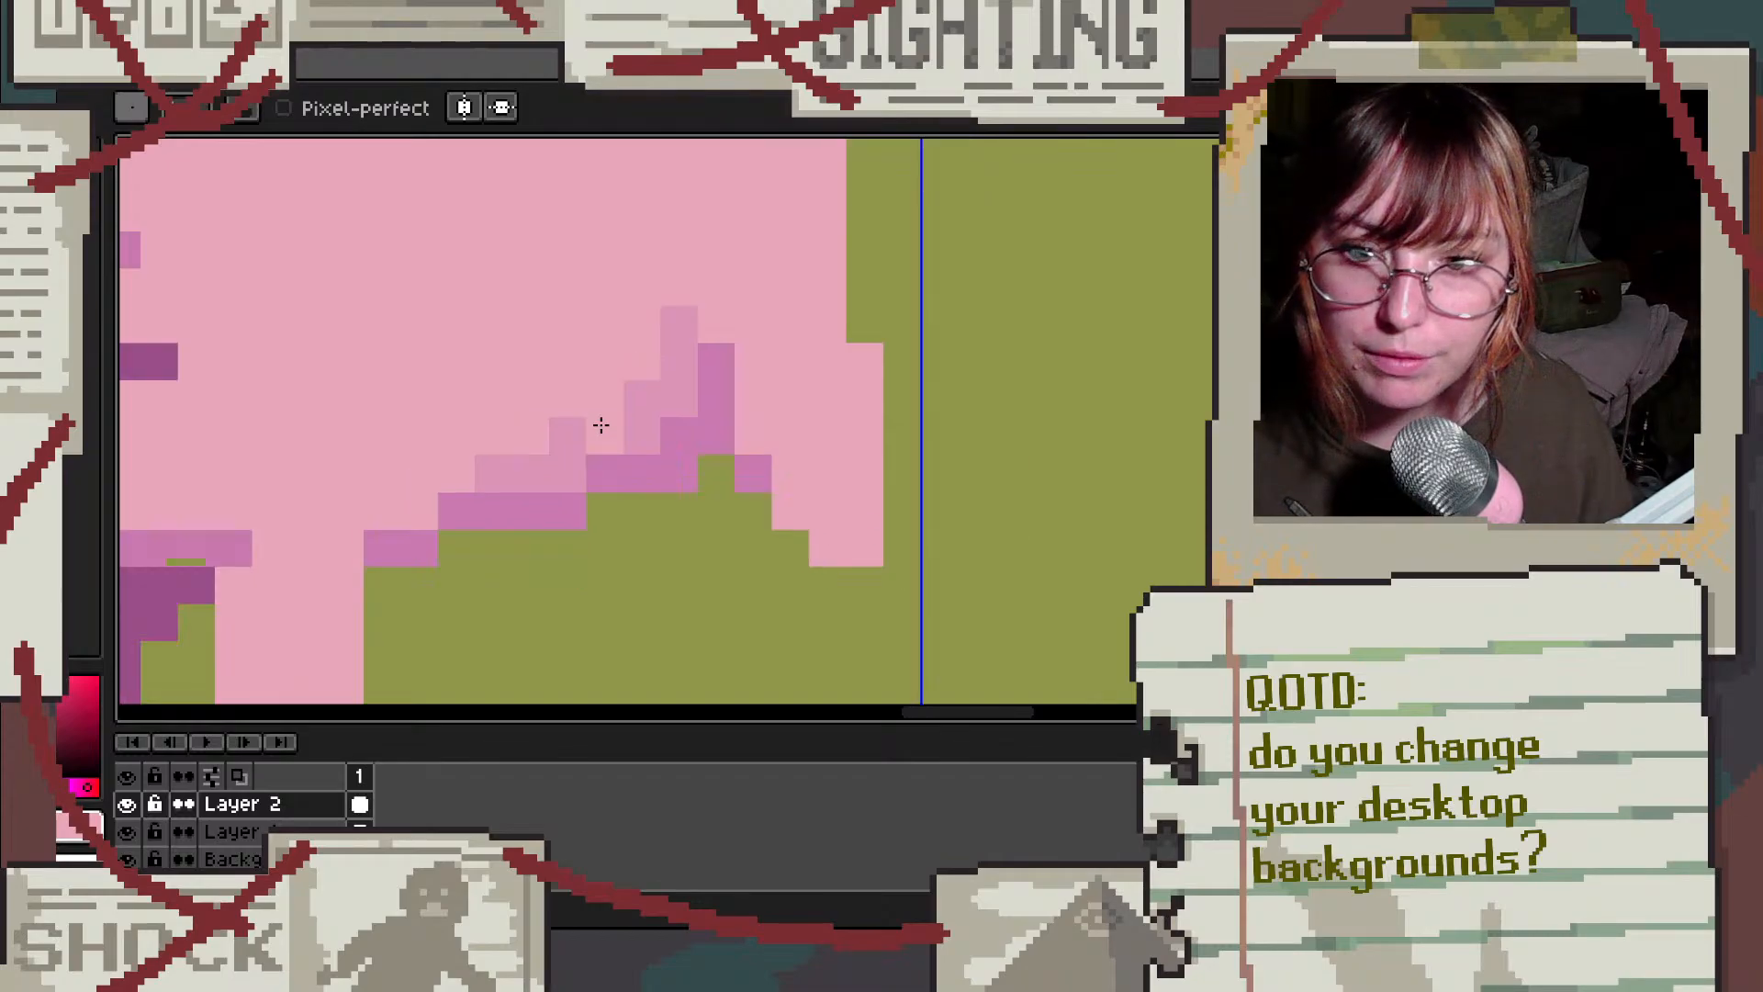
pyautogui.scroll(4, 375, 446)
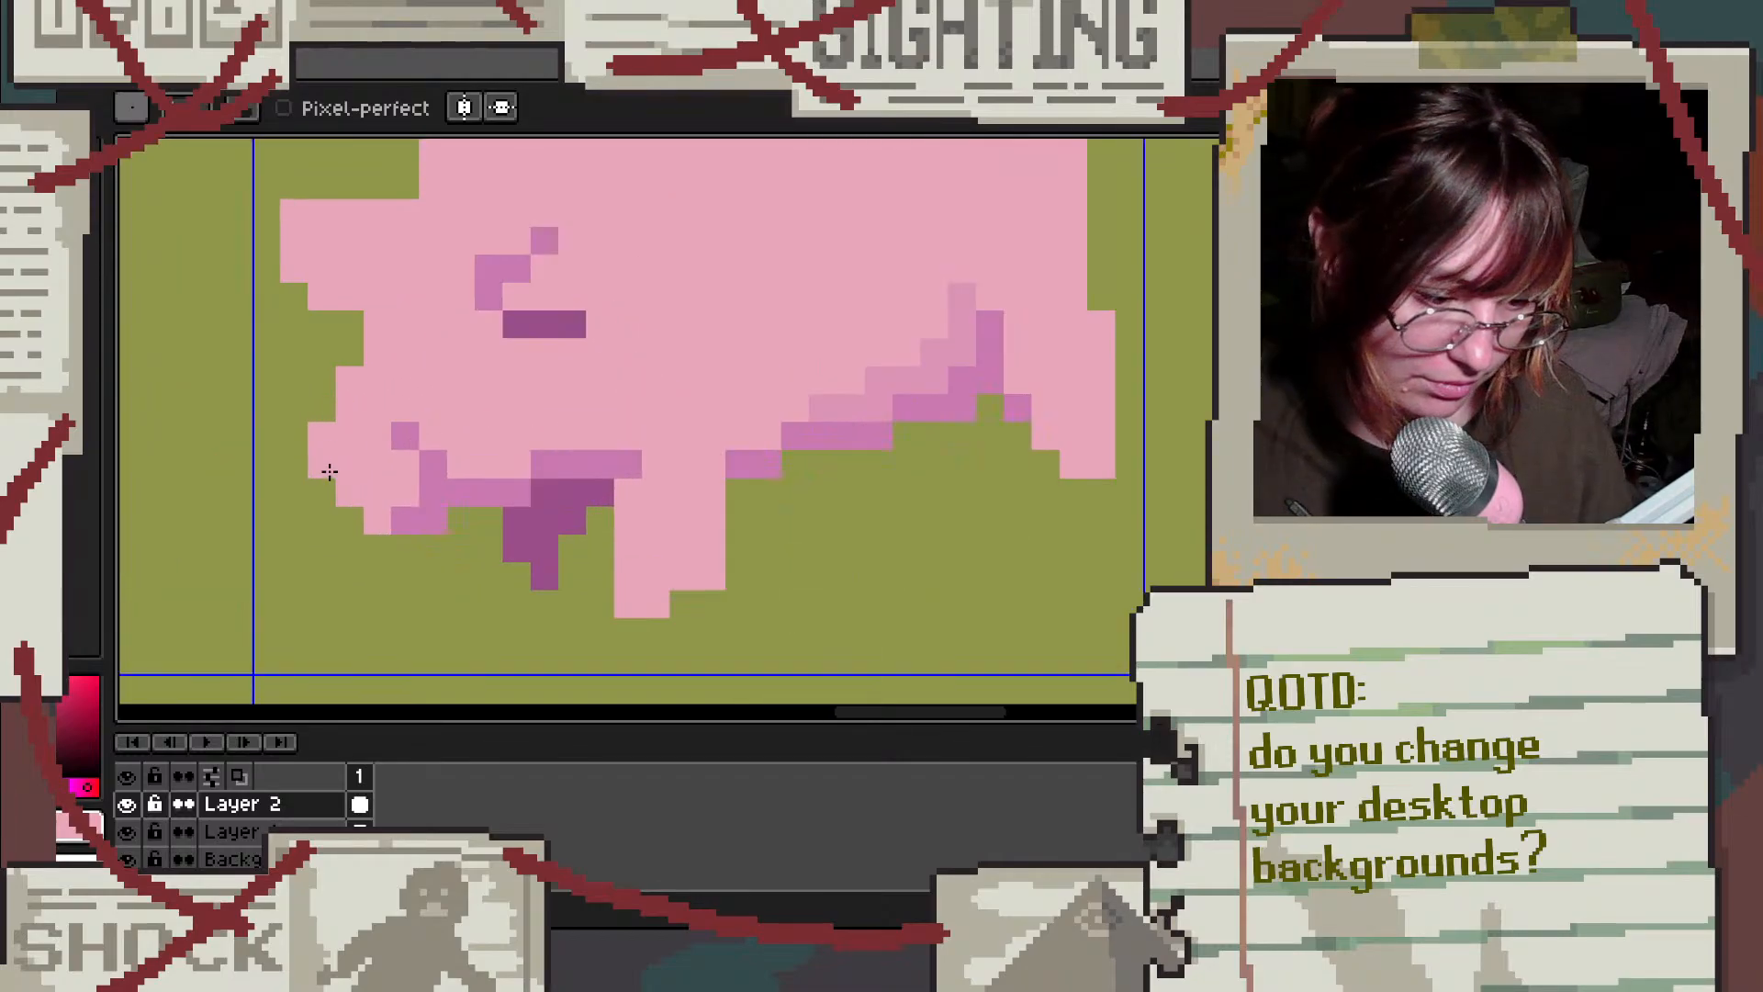
pyautogui.scroll(-3, 654, 423)
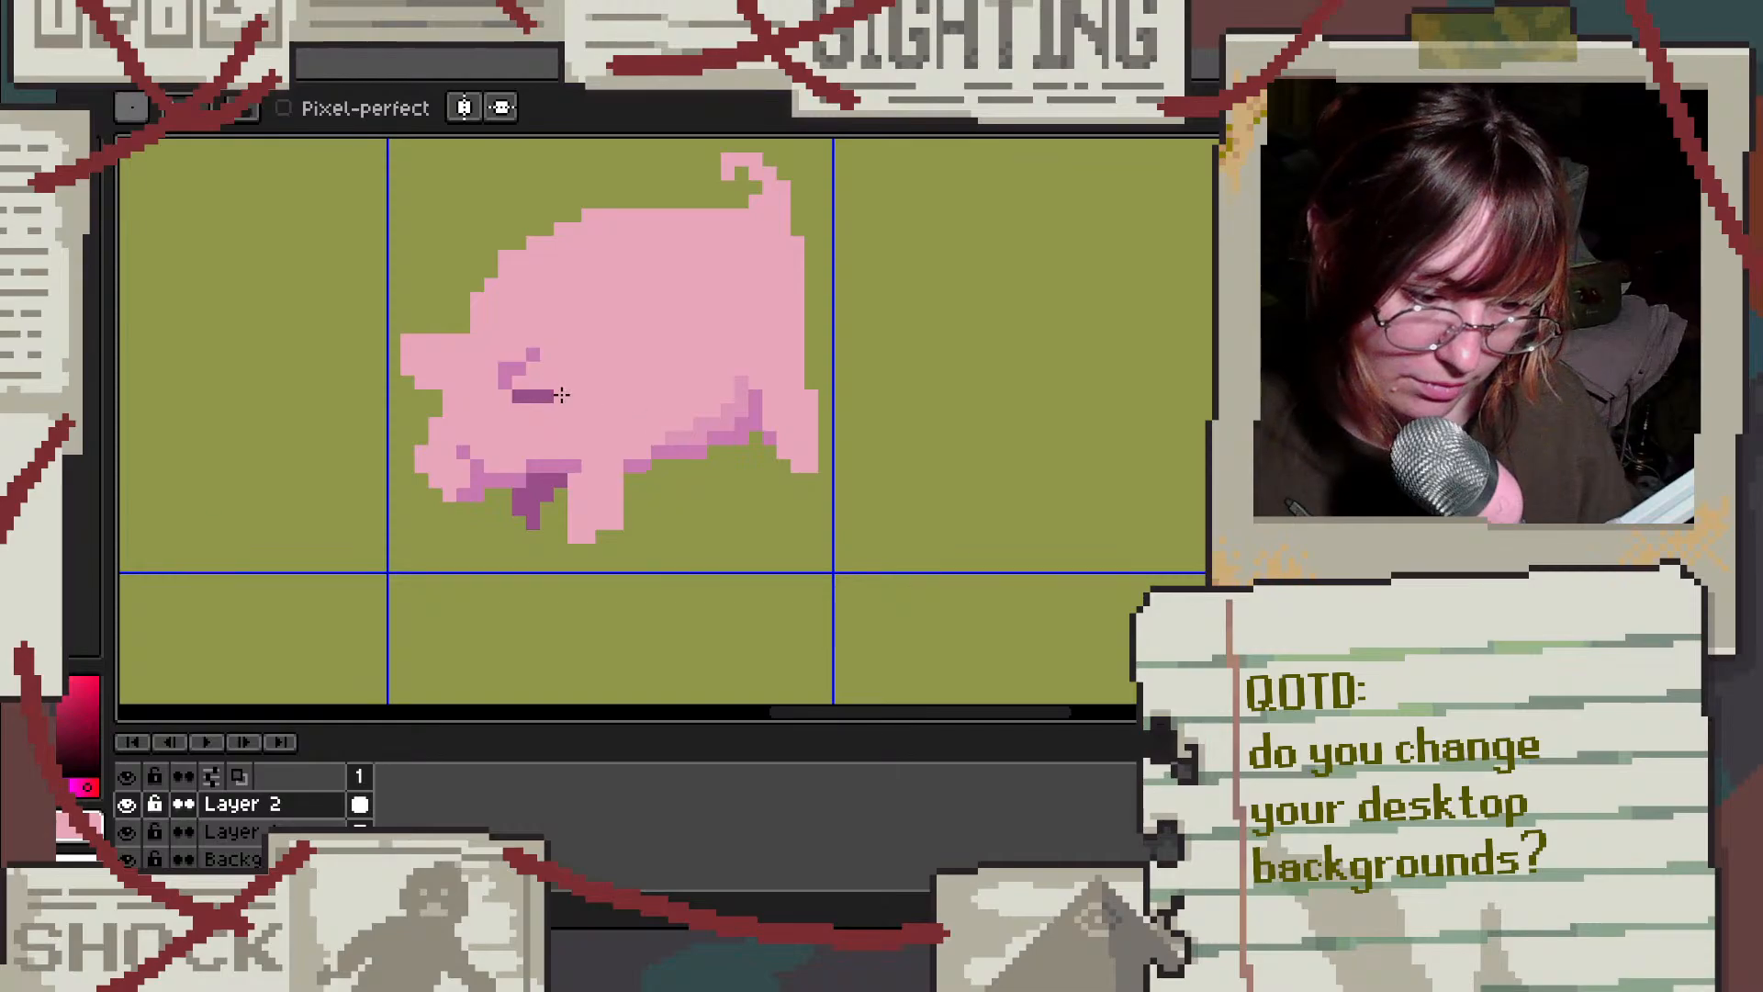
# Step: Try medium-pink shading pixels on the pig's ear
pyautogui.scroll(2, 562, 395)
pyautogui.scroll(-1, 492, 368)
pyautogui.keyDown('alt'); pyautogui.click(512, 367); pyautogui.keyUp('alt')
pyautogui.click(457, 371)
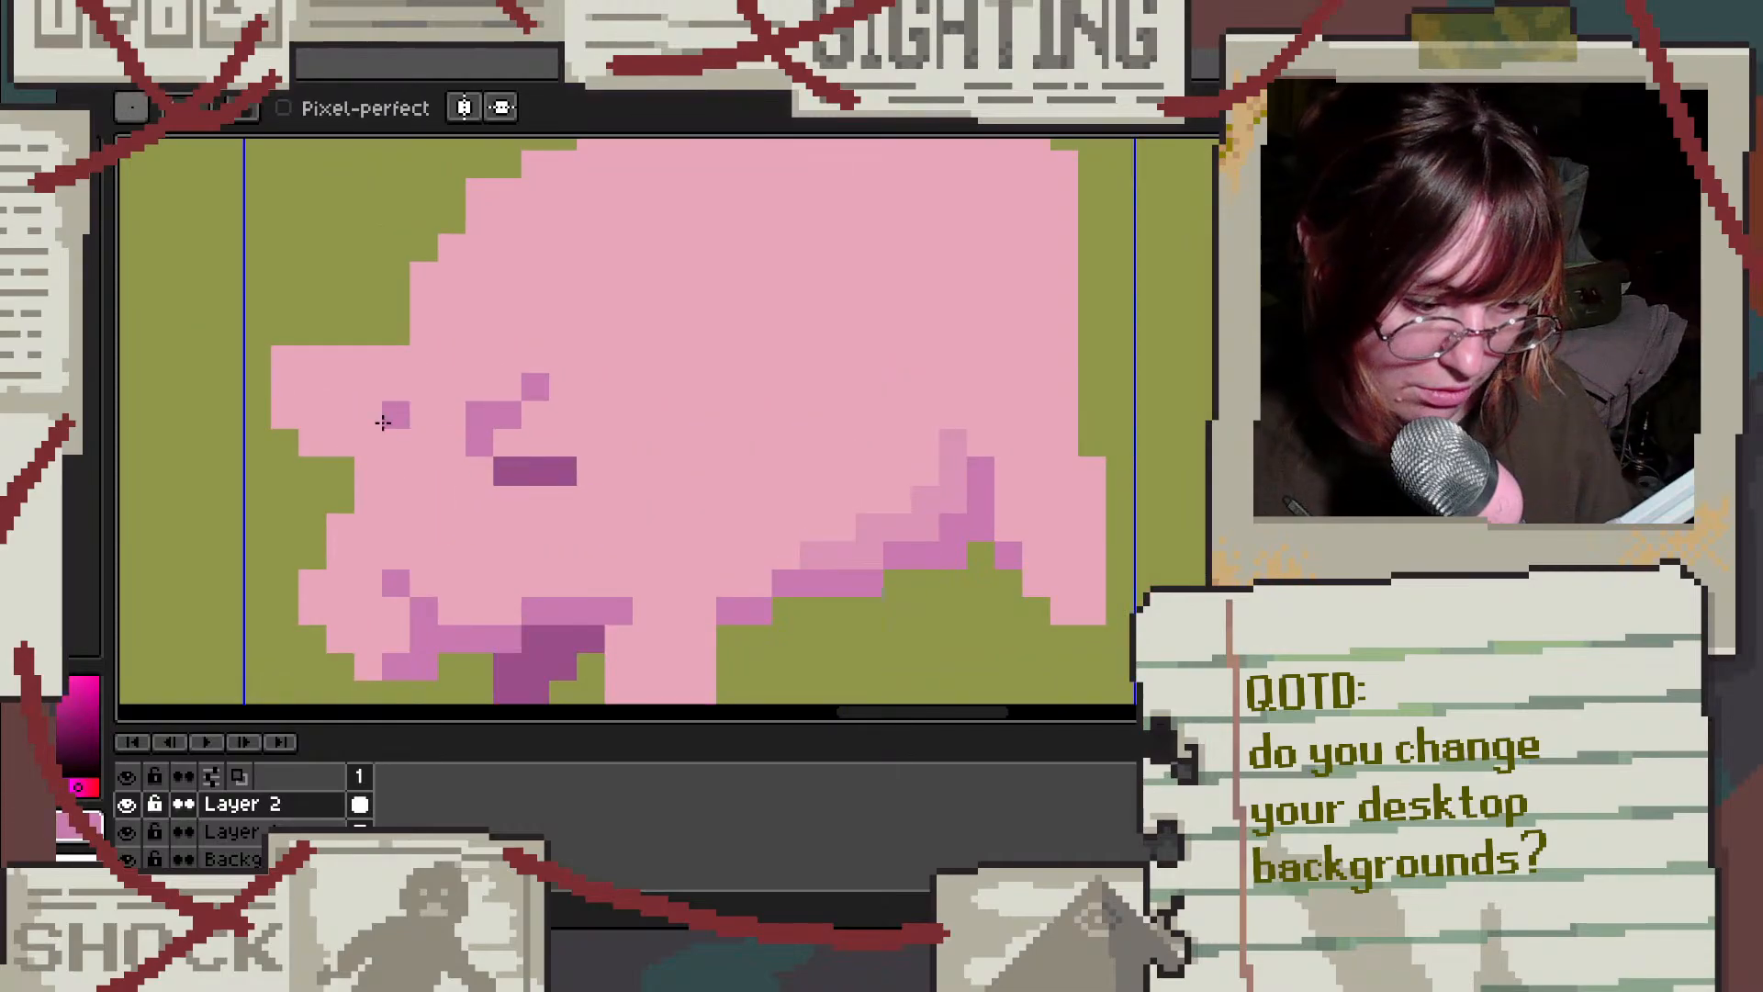
pyautogui.moveTo(288, 391)
pyautogui.mouseDown()
pyautogui.moveTo(386, 456)
pyautogui.moveTo(284, 415)
pyautogui.mouseUp()
pyautogui.hotkey('ctrl', 'z')
pyautogui.press('alt')
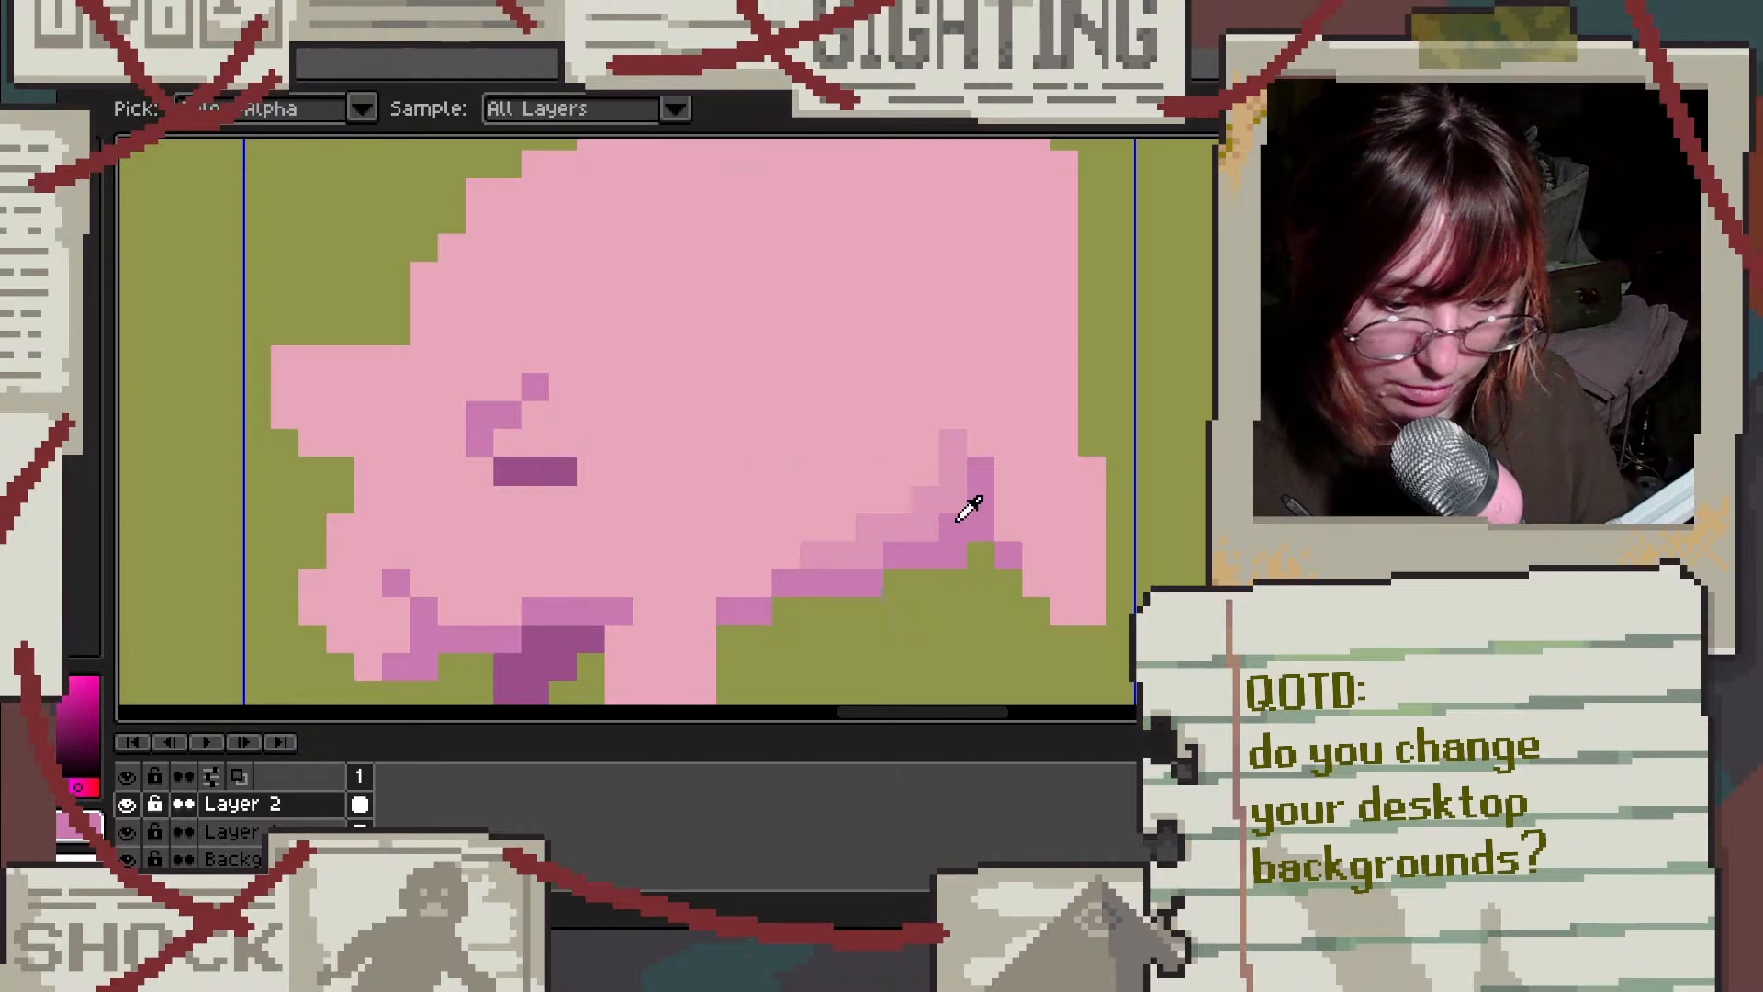
# Step: Sample the soft pink and extend the stair-step shadow in front of the hind leg by one pixel
pyautogui.keyDown('alt'); pyautogui.click(955, 482); pyautogui.keyUp('alt')
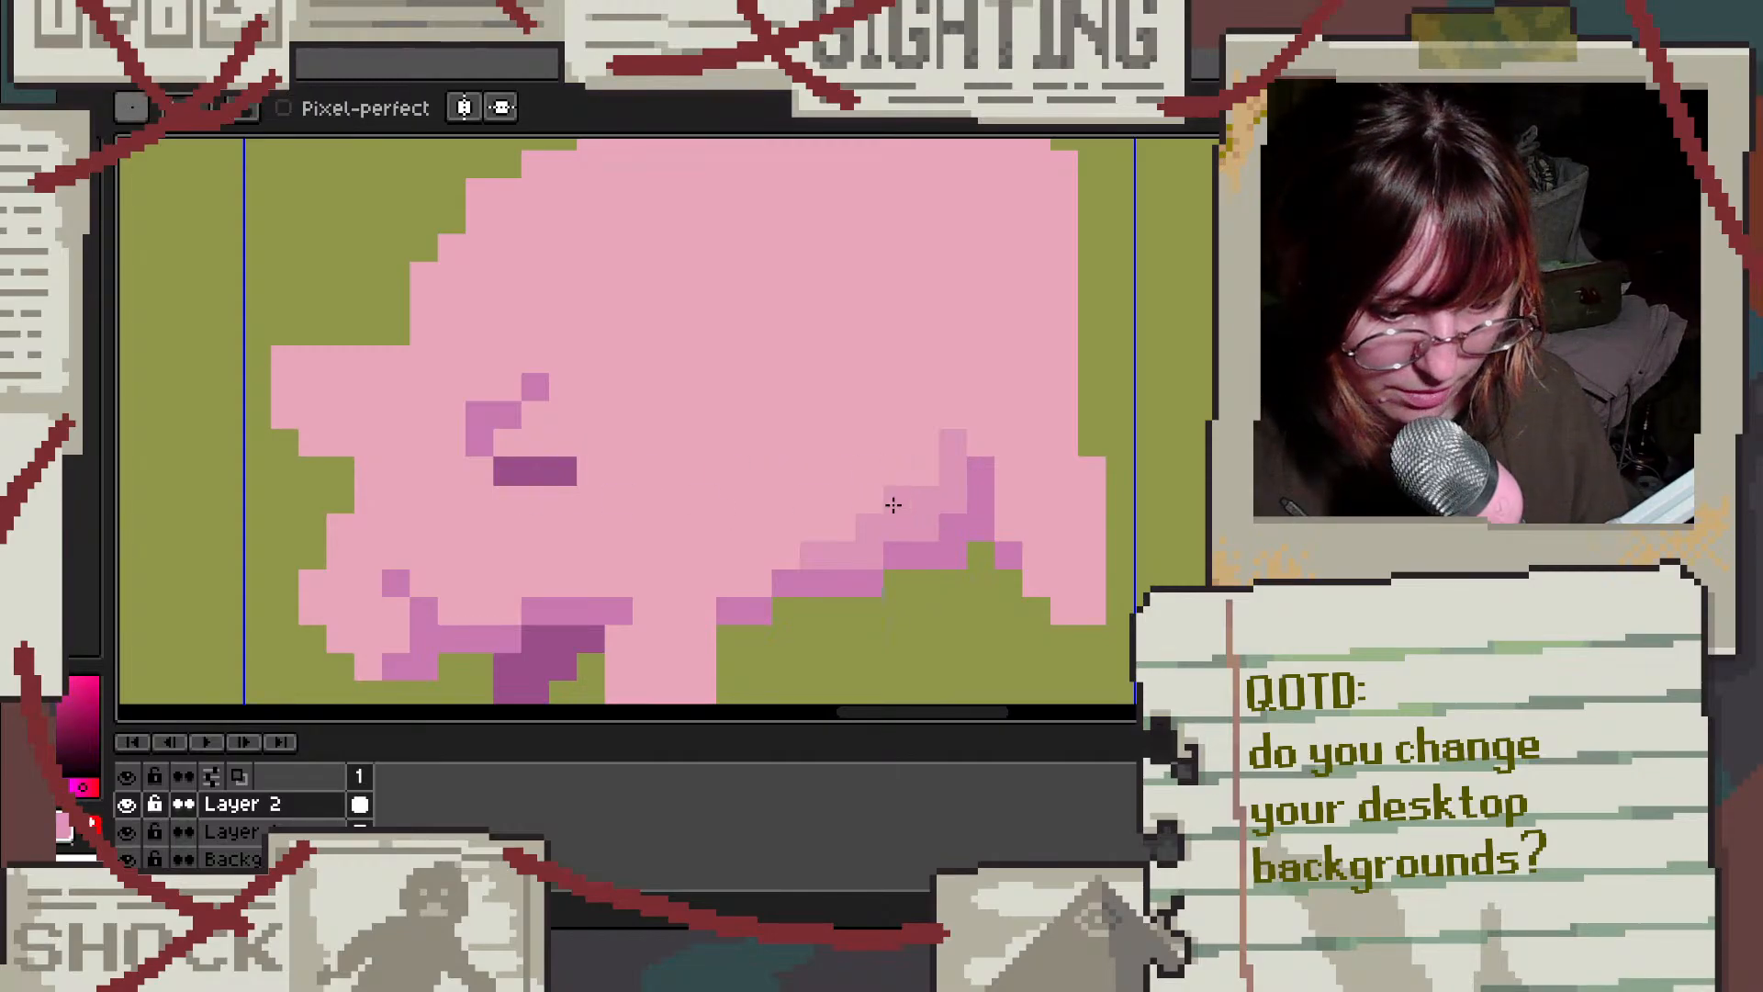
pyautogui.scroll(-4, 1076, 464)
pyautogui.scroll(4, 995, 500)
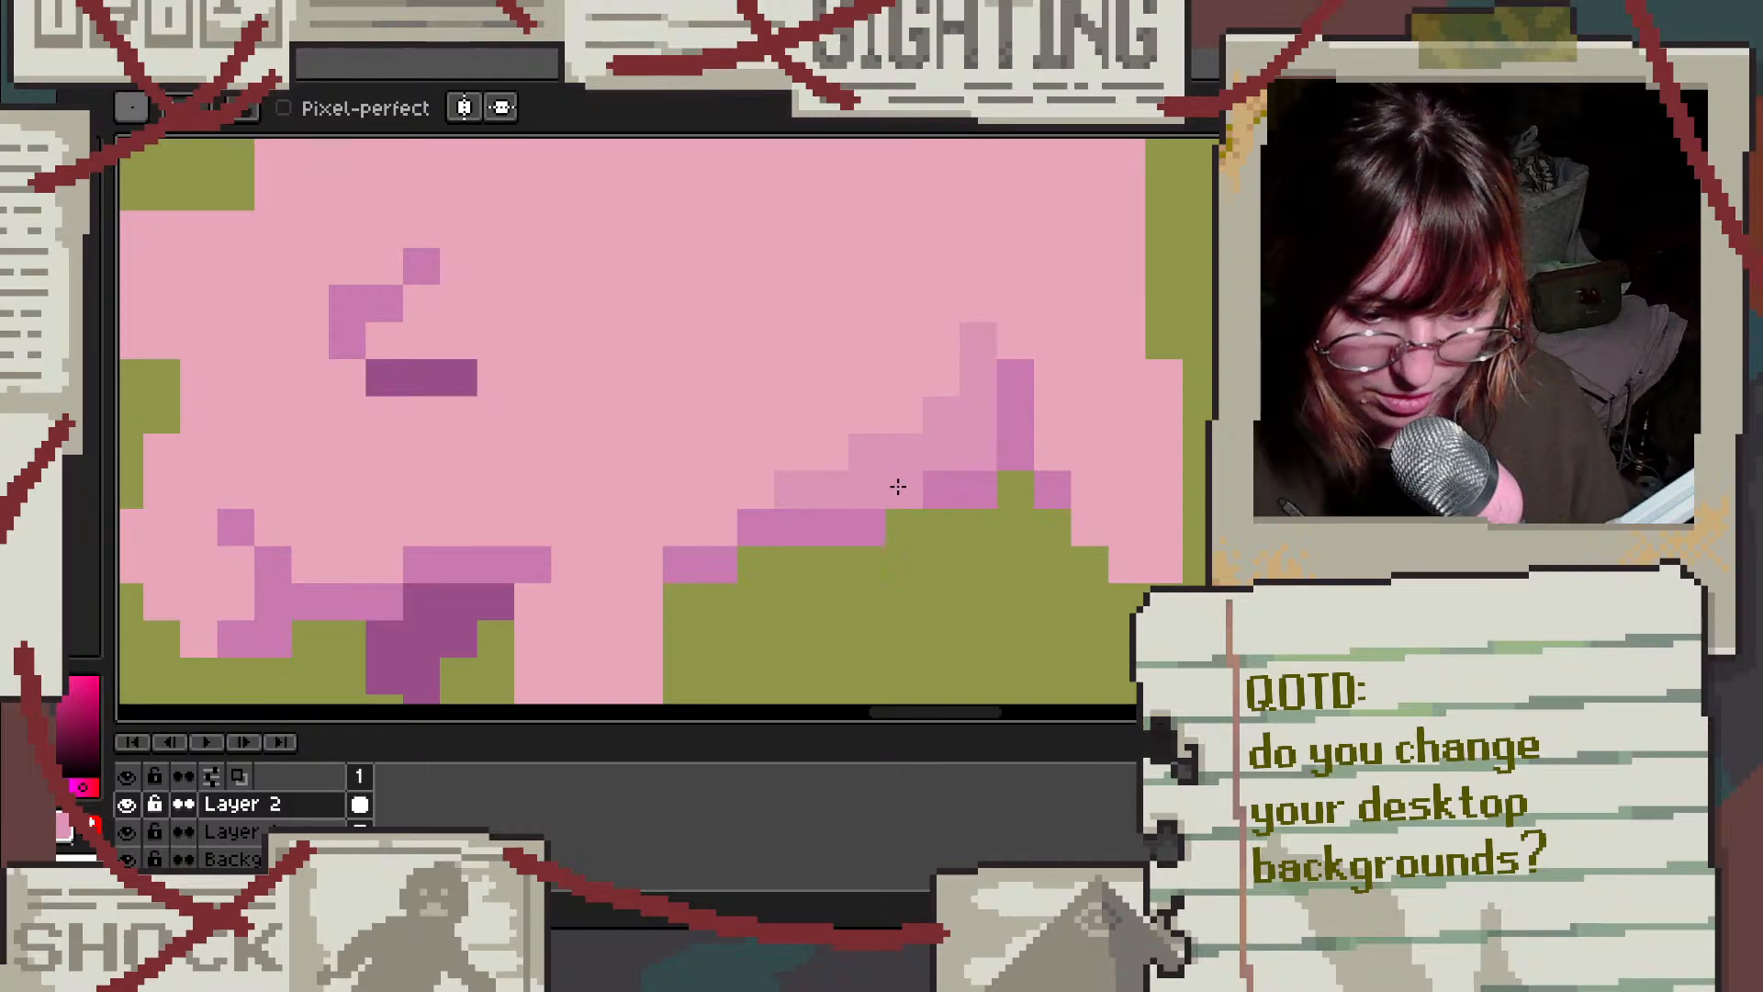
# Step: Try softening the top of the crease and breaking up the soft shadow with alternating base-pink pixels
pyautogui.click(1008, 386)
pyautogui.keyDown('alt'); pyautogui.click(897, 338); pyautogui.keyUp('alt')
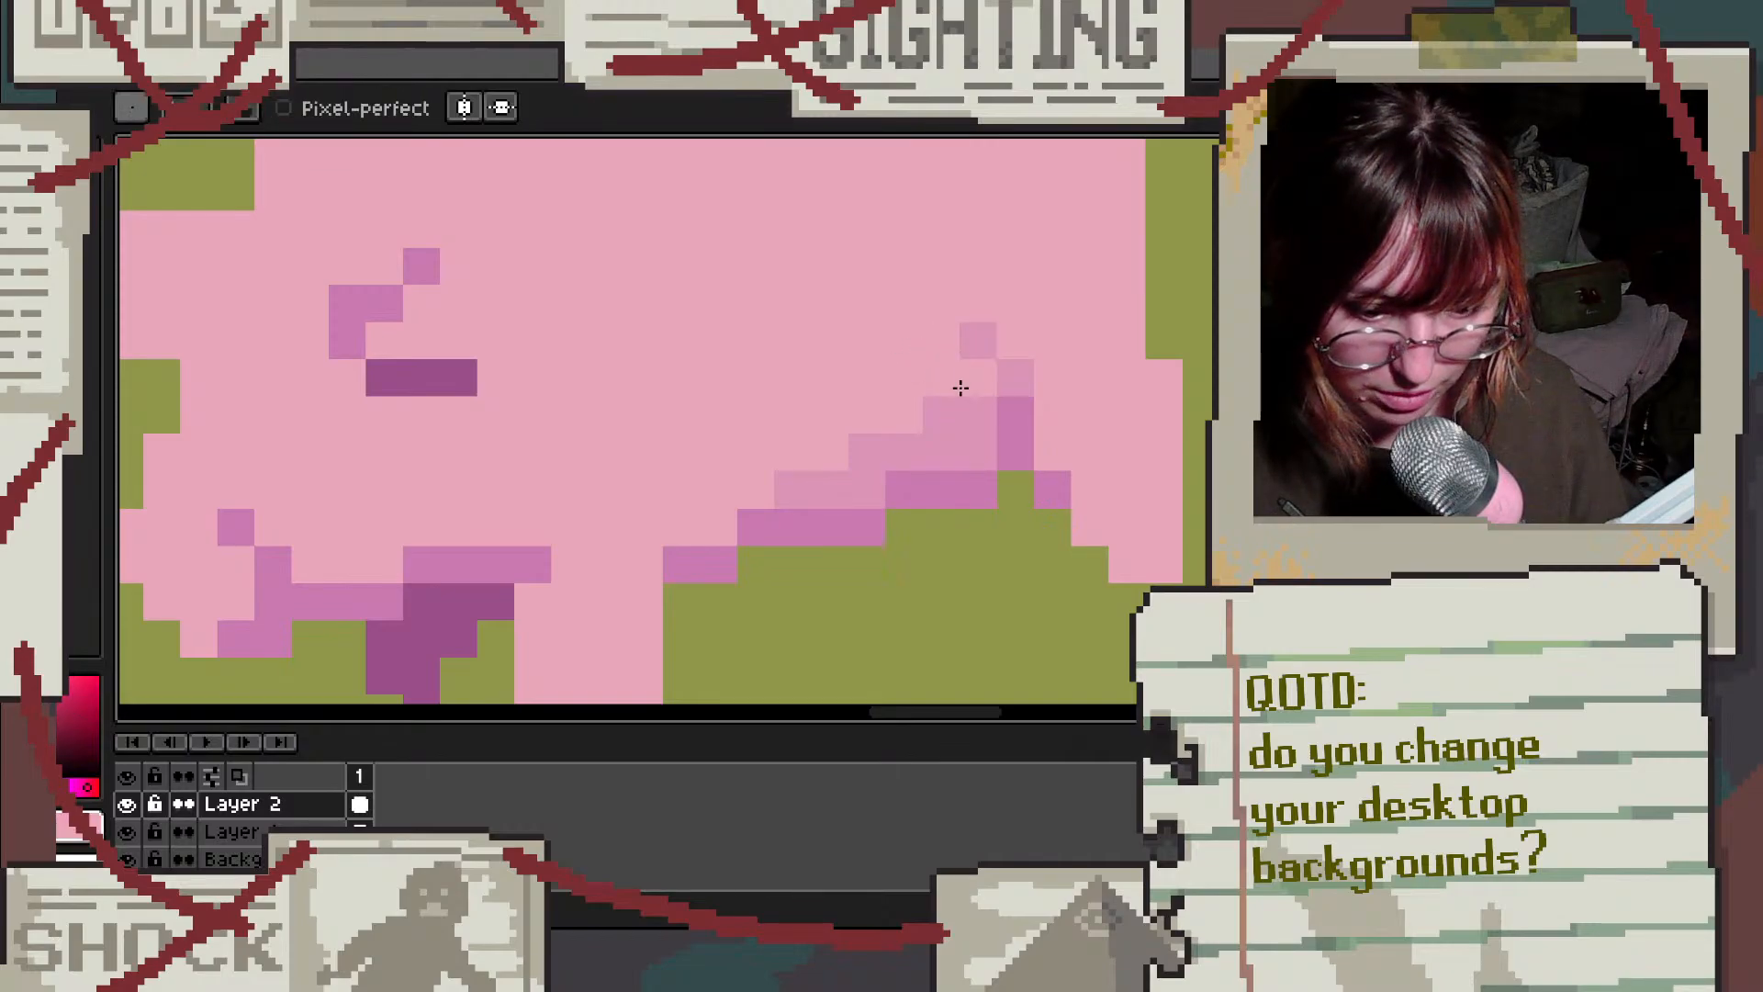
pyautogui.moveTo(798, 493)
pyautogui.mouseDown()
pyautogui.moveTo(847, 493)
pyautogui.moveTo(961, 425)
pyautogui.moveTo(968, 443)
pyautogui.moveTo(975, 403)
pyautogui.moveTo(955, 448)
pyautogui.moveTo(976, 417)
pyautogui.mouseUp()
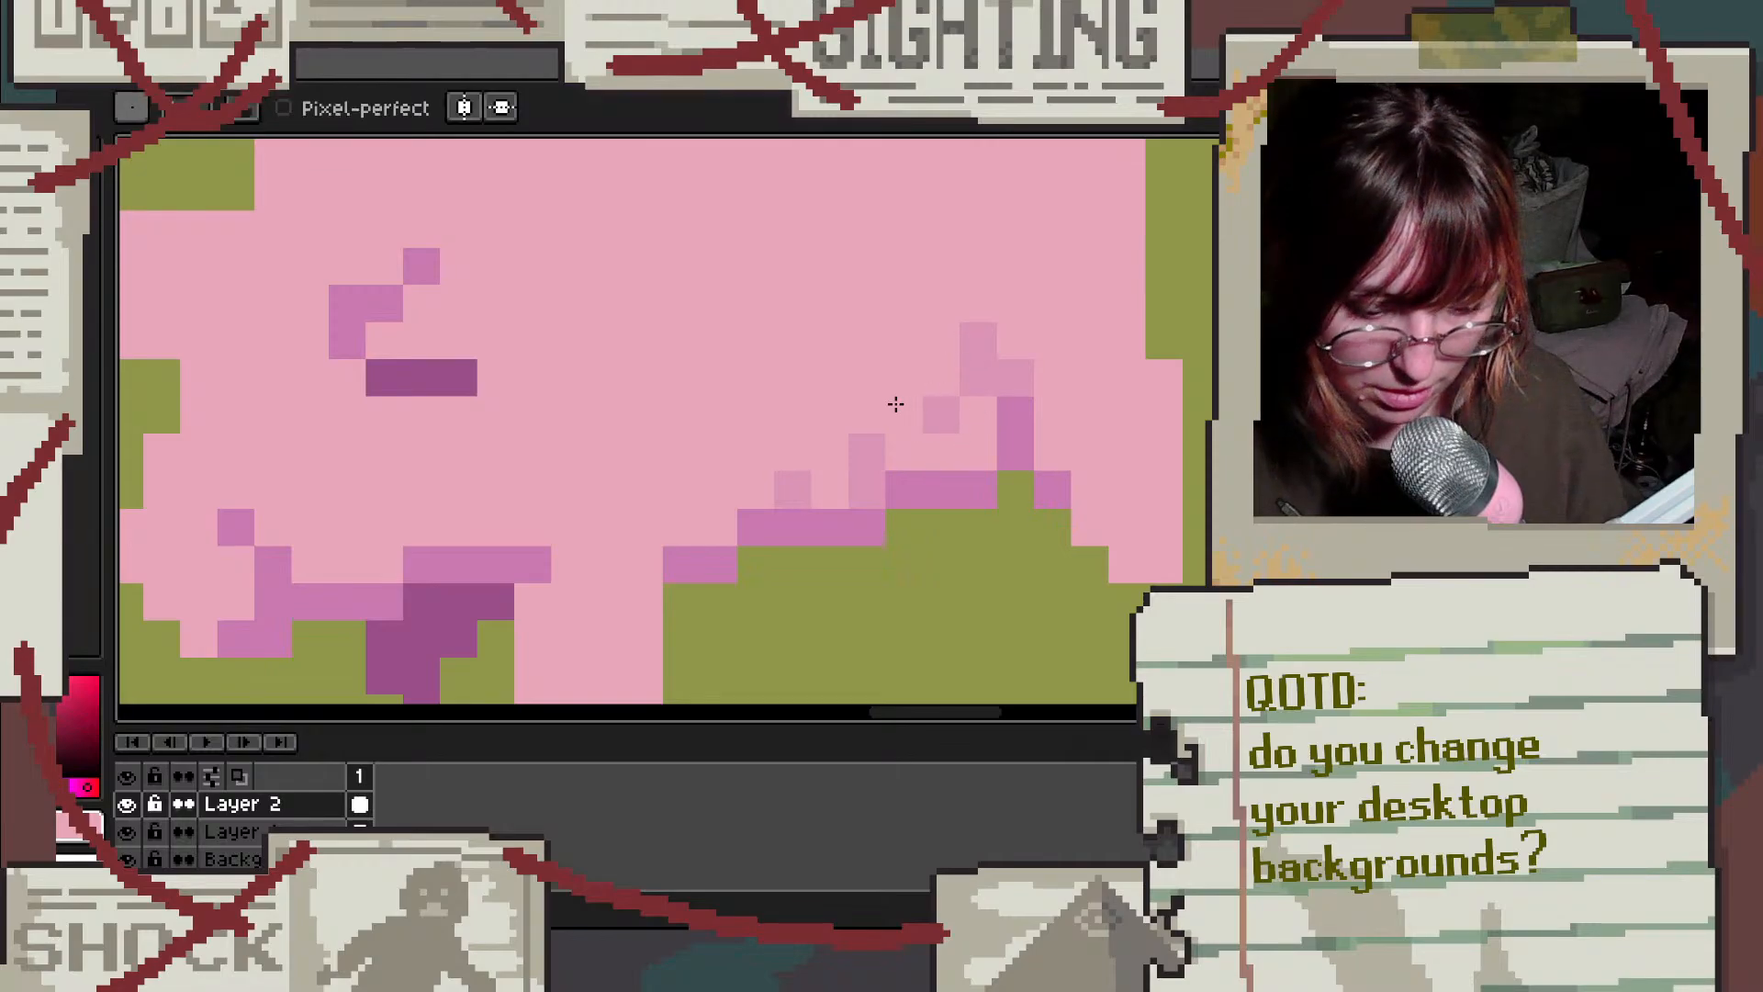
# Step: Undo the alternating base-pink pixels and the softened top of the crease
pyautogui.hotkey('ctrl', 'z')
pyautogui.hotkey('ctrl', 'z')
pyautogui.hotkey('ctrl', 'z')
pyautogui.hotkey('ctrl', 'z')
pyautogui.hotkey('ctrl', 'z')
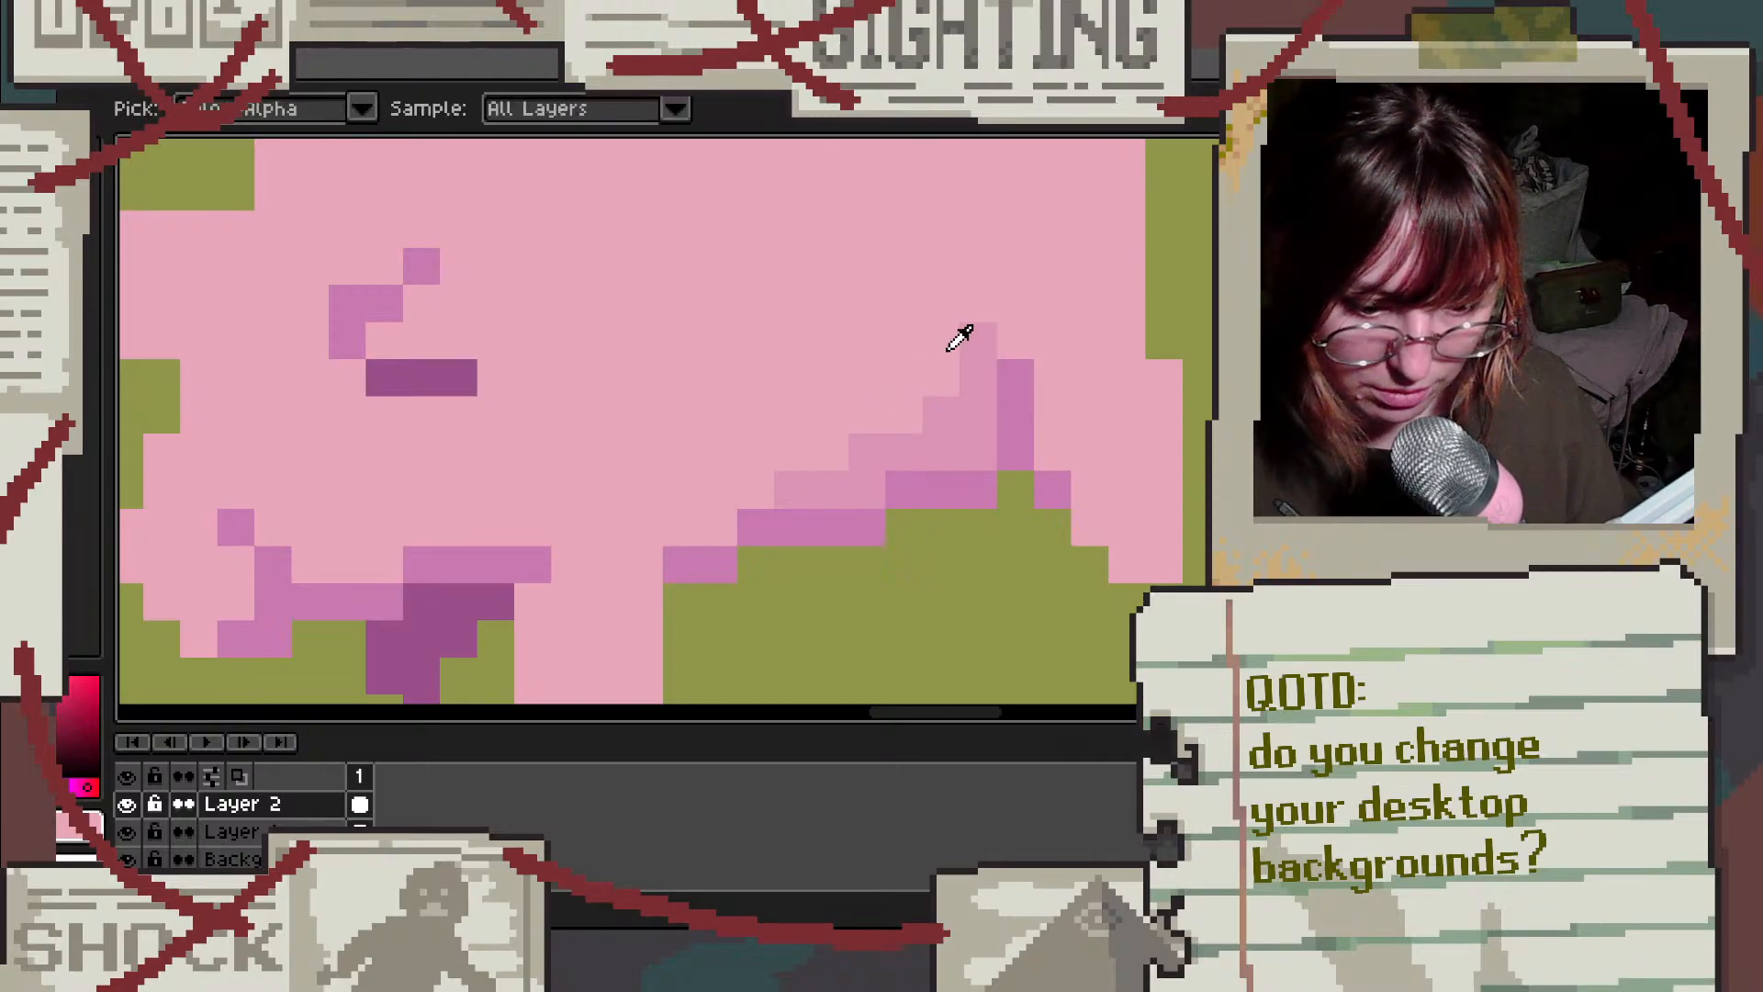
# Step: Trim the soft shadow and crease with base pink, and dither soft-pink pixels in a checkerboard along the belly shading's upper edge
pyautogui.moveTo(959, 338)
pyautogui.mouseDown()
pyautogui.moveTo(938, 402)
pyautogui.moveTo(983, 354)
pyautogui.moveTo(958, 412)
pyautogui.moveTo(793, 488)
pyautogui.mouseUp()
pyautogui.moveTo(1026, 416); pyautogui.dragTo(1017, 369)
pyautogui.keyDown('alt'); pyautogui.click(987, 446); pyautogui.keyUp('alt')
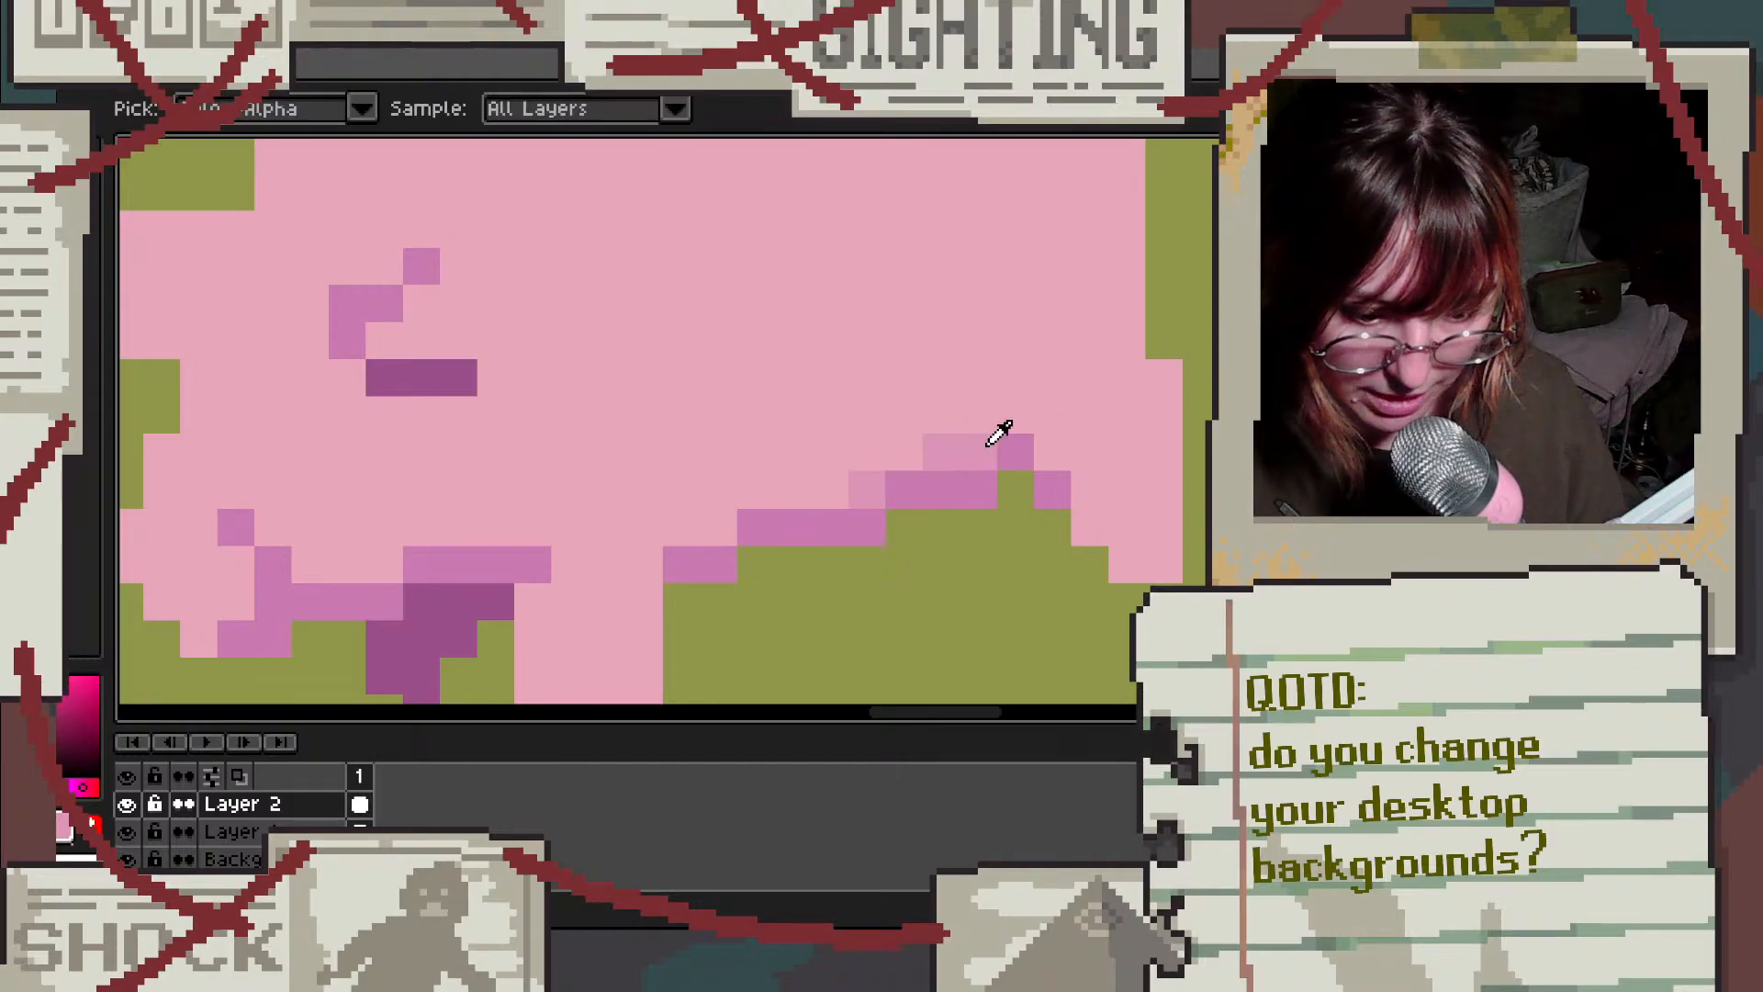
pyautogui.click(1016, 411)
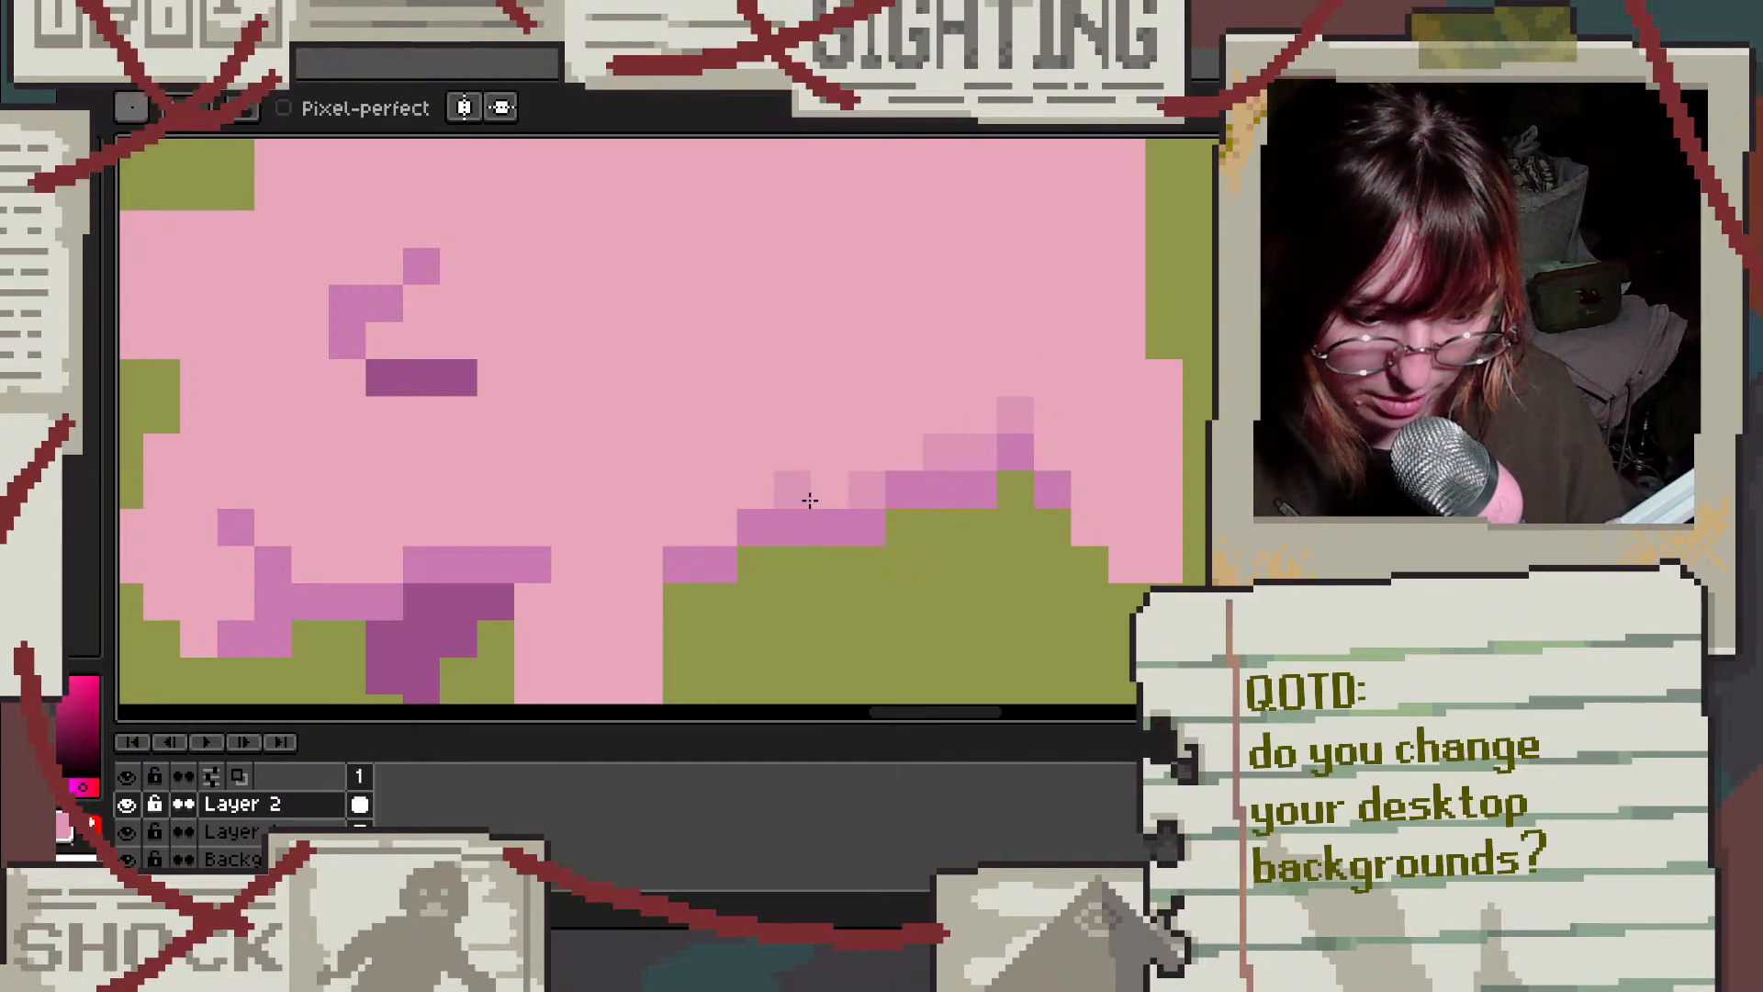
pyautogui.click(831, 453)
pyautogui.click(871, 416)
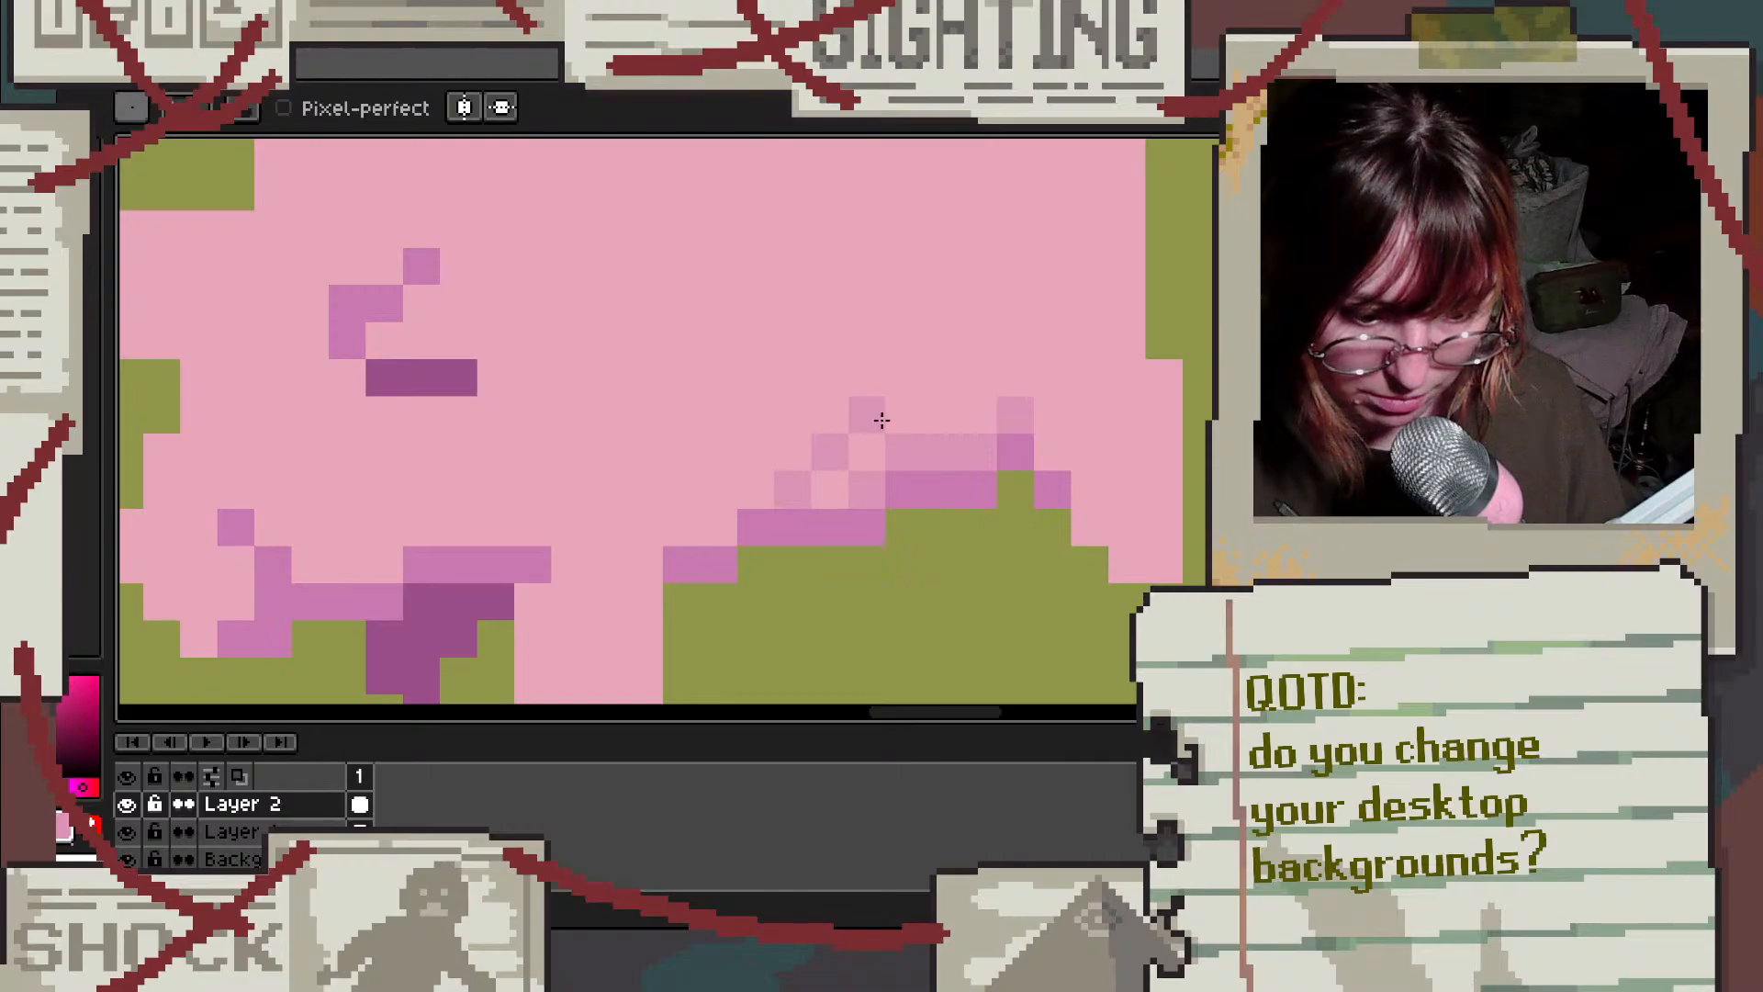
pyautogui.click(918, 376)
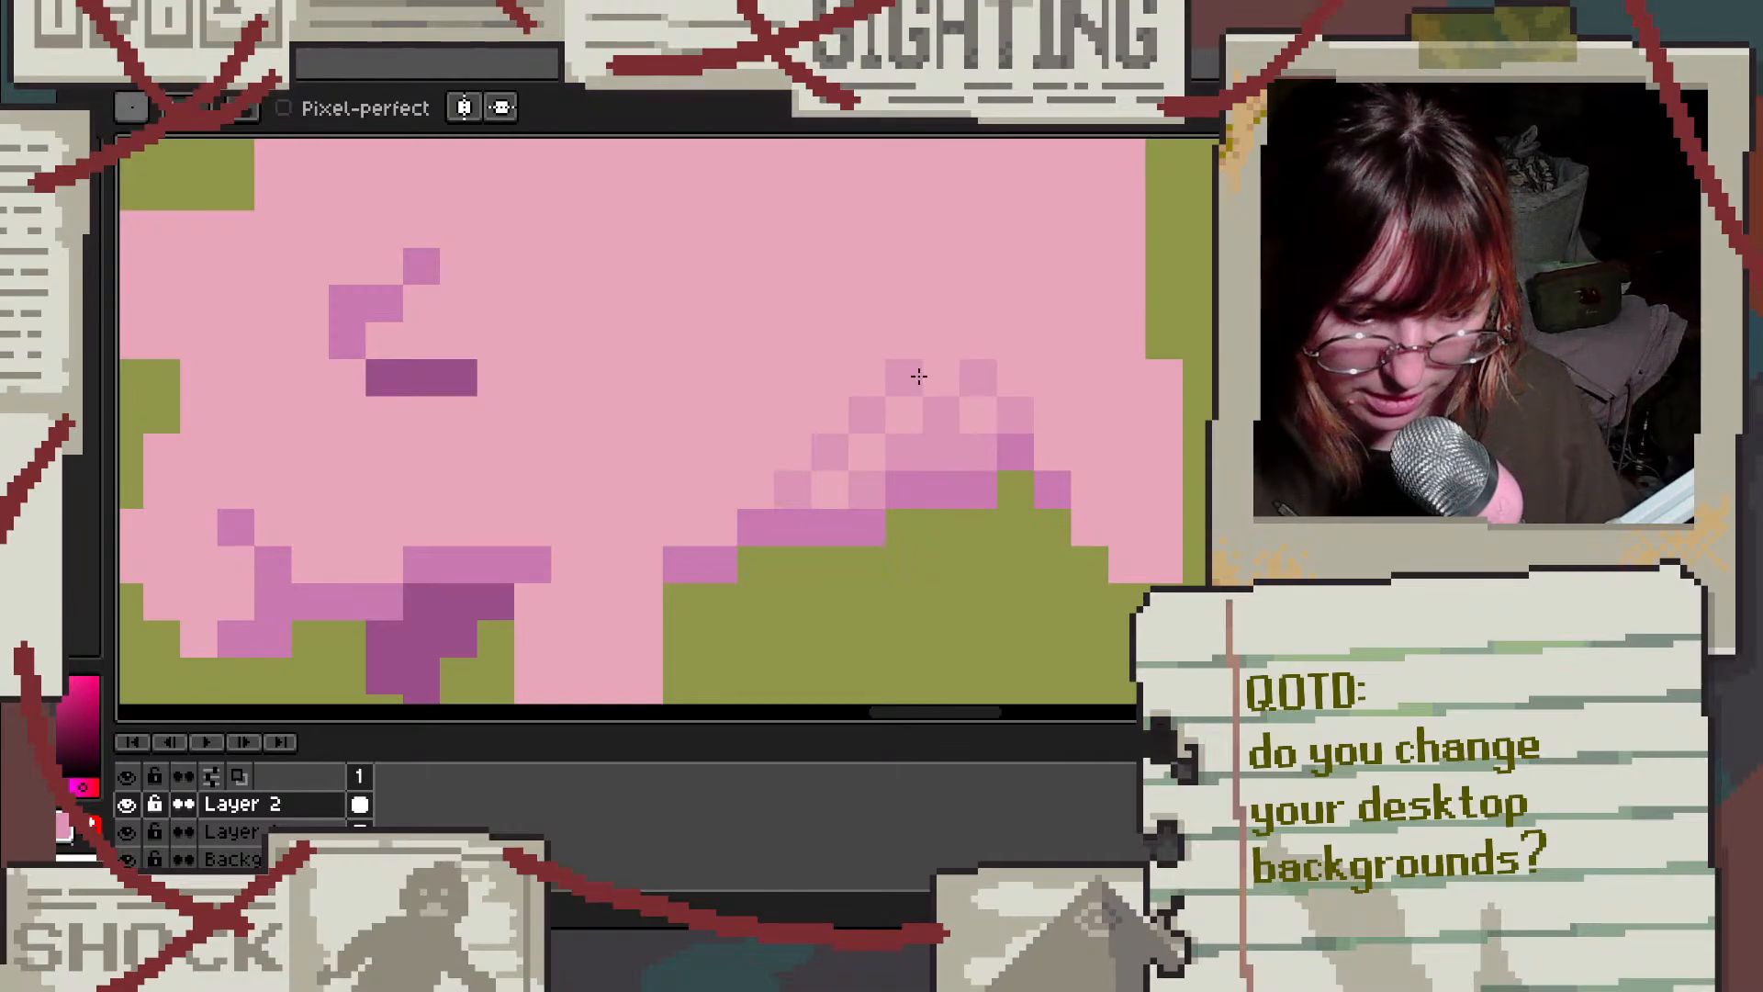
pyautogui.scroll(-3, 961, 360)
pyautogui.scroll(3, 1010, 335)
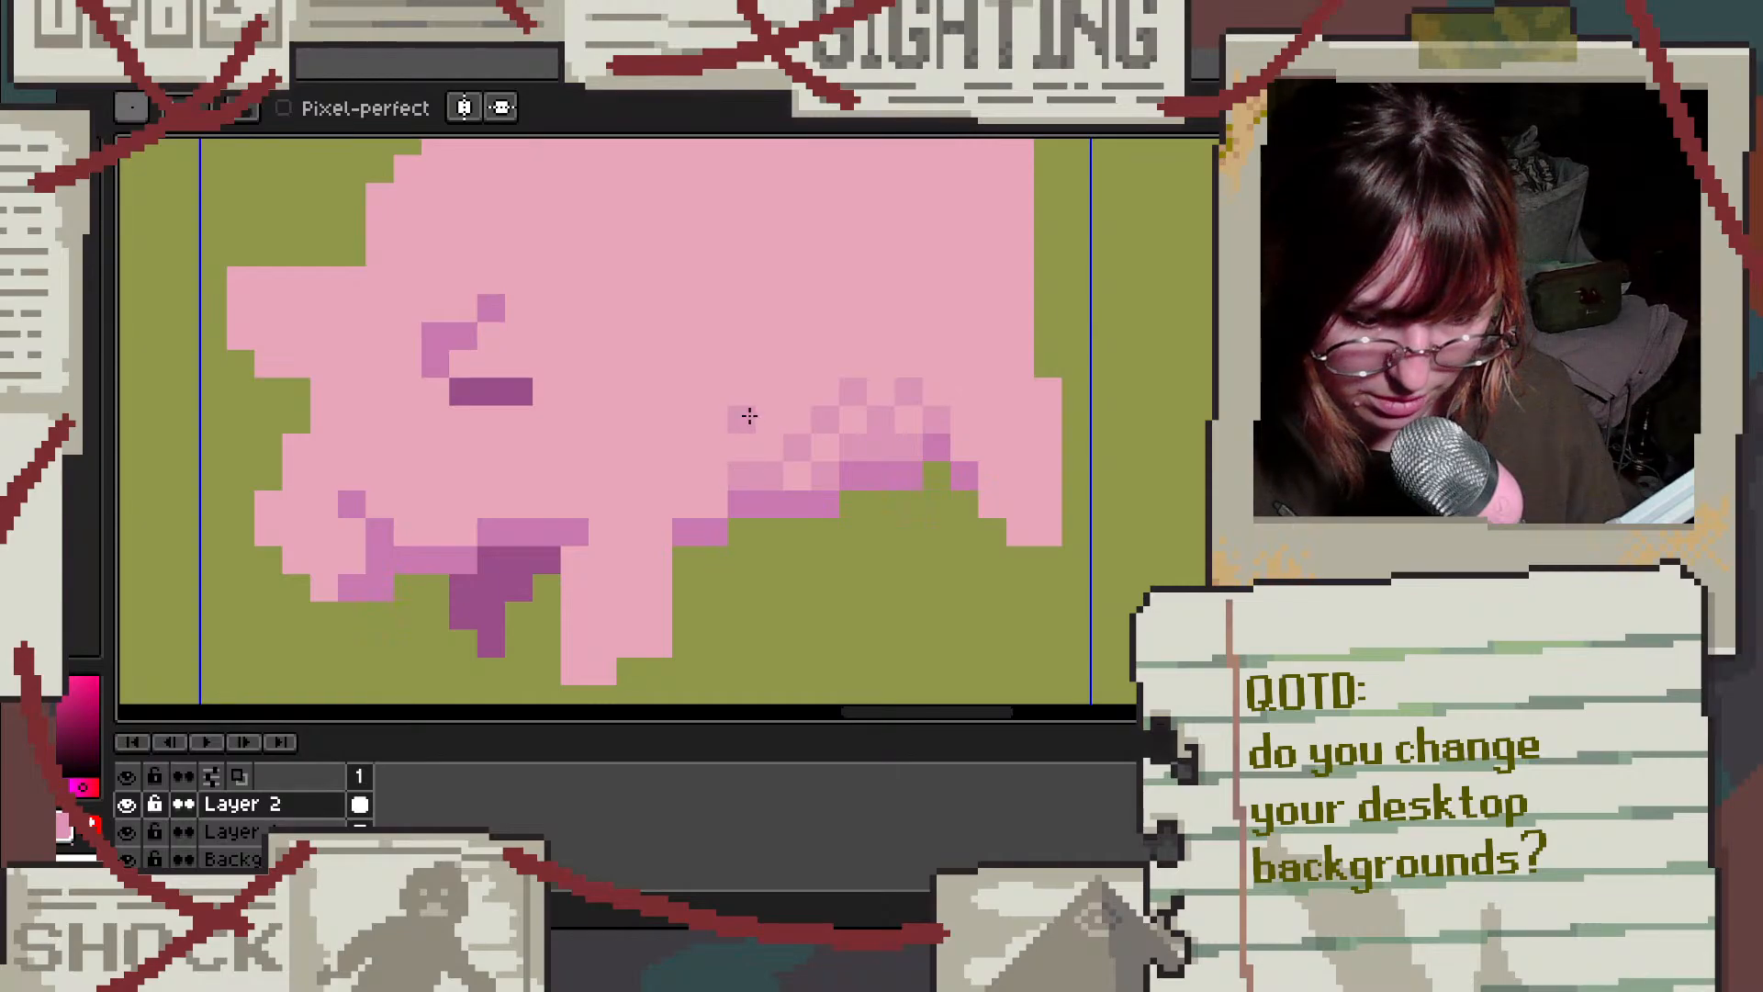
pyautogui.scroll(-3, 1038, 590)
pyautogui.press('v')
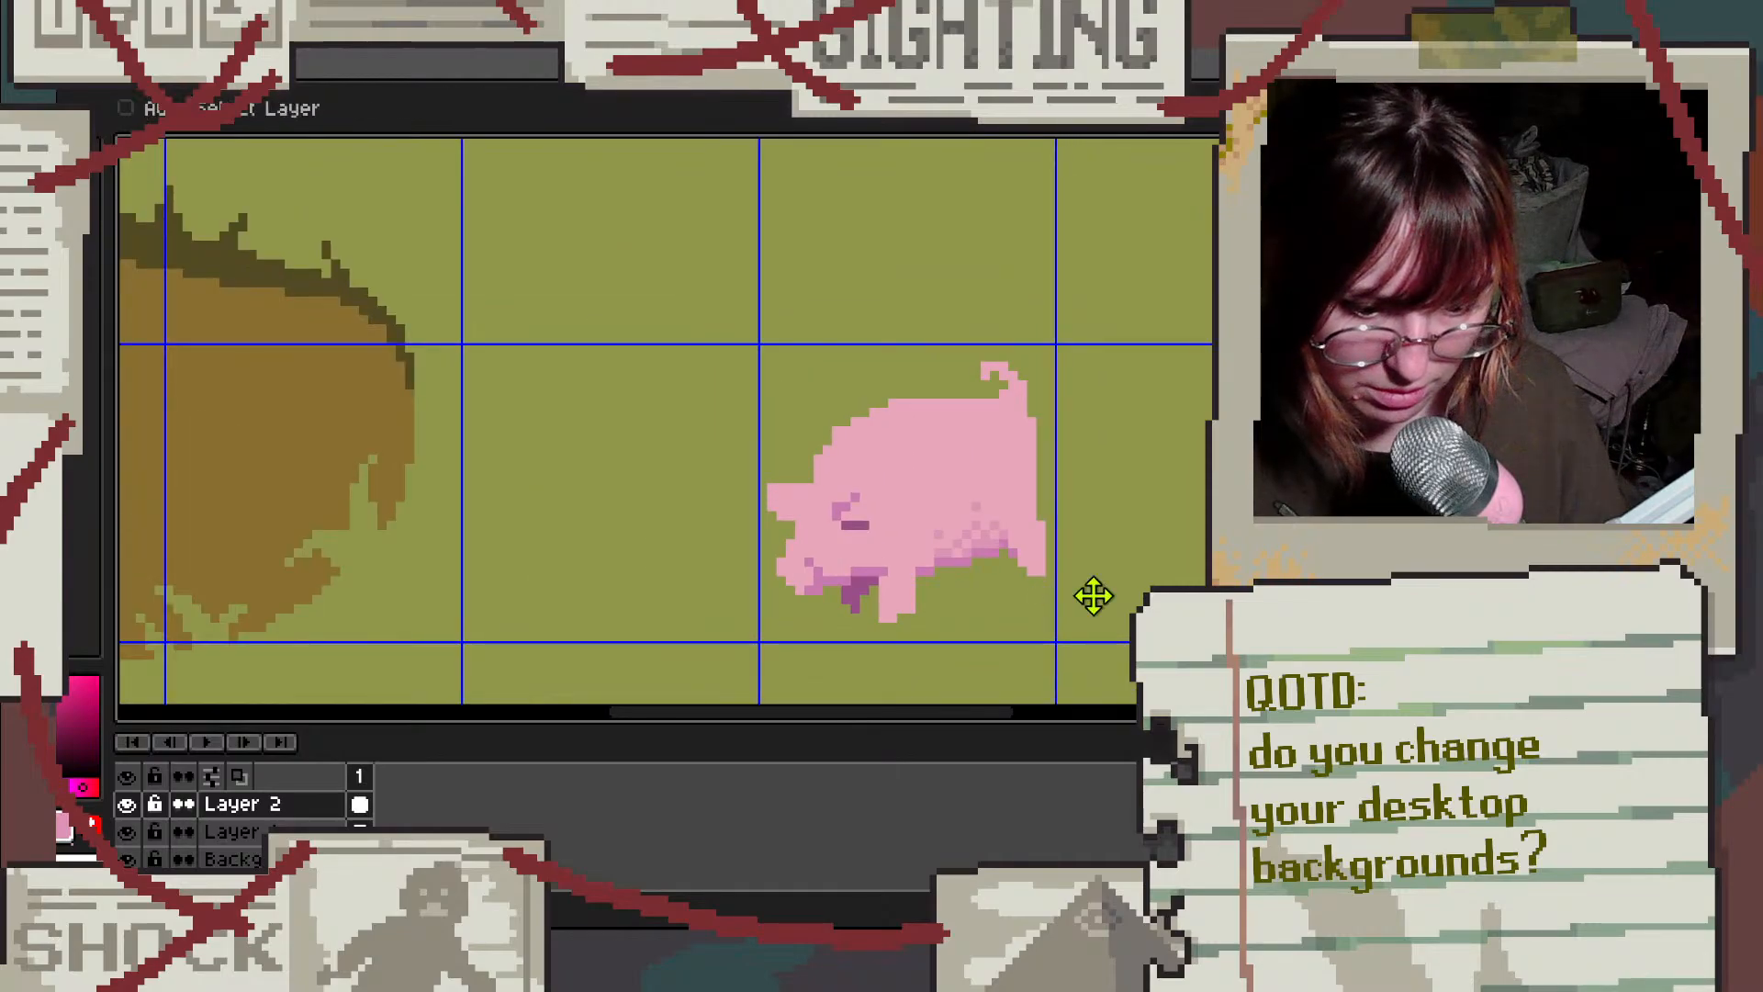
pyautogui.press('b')
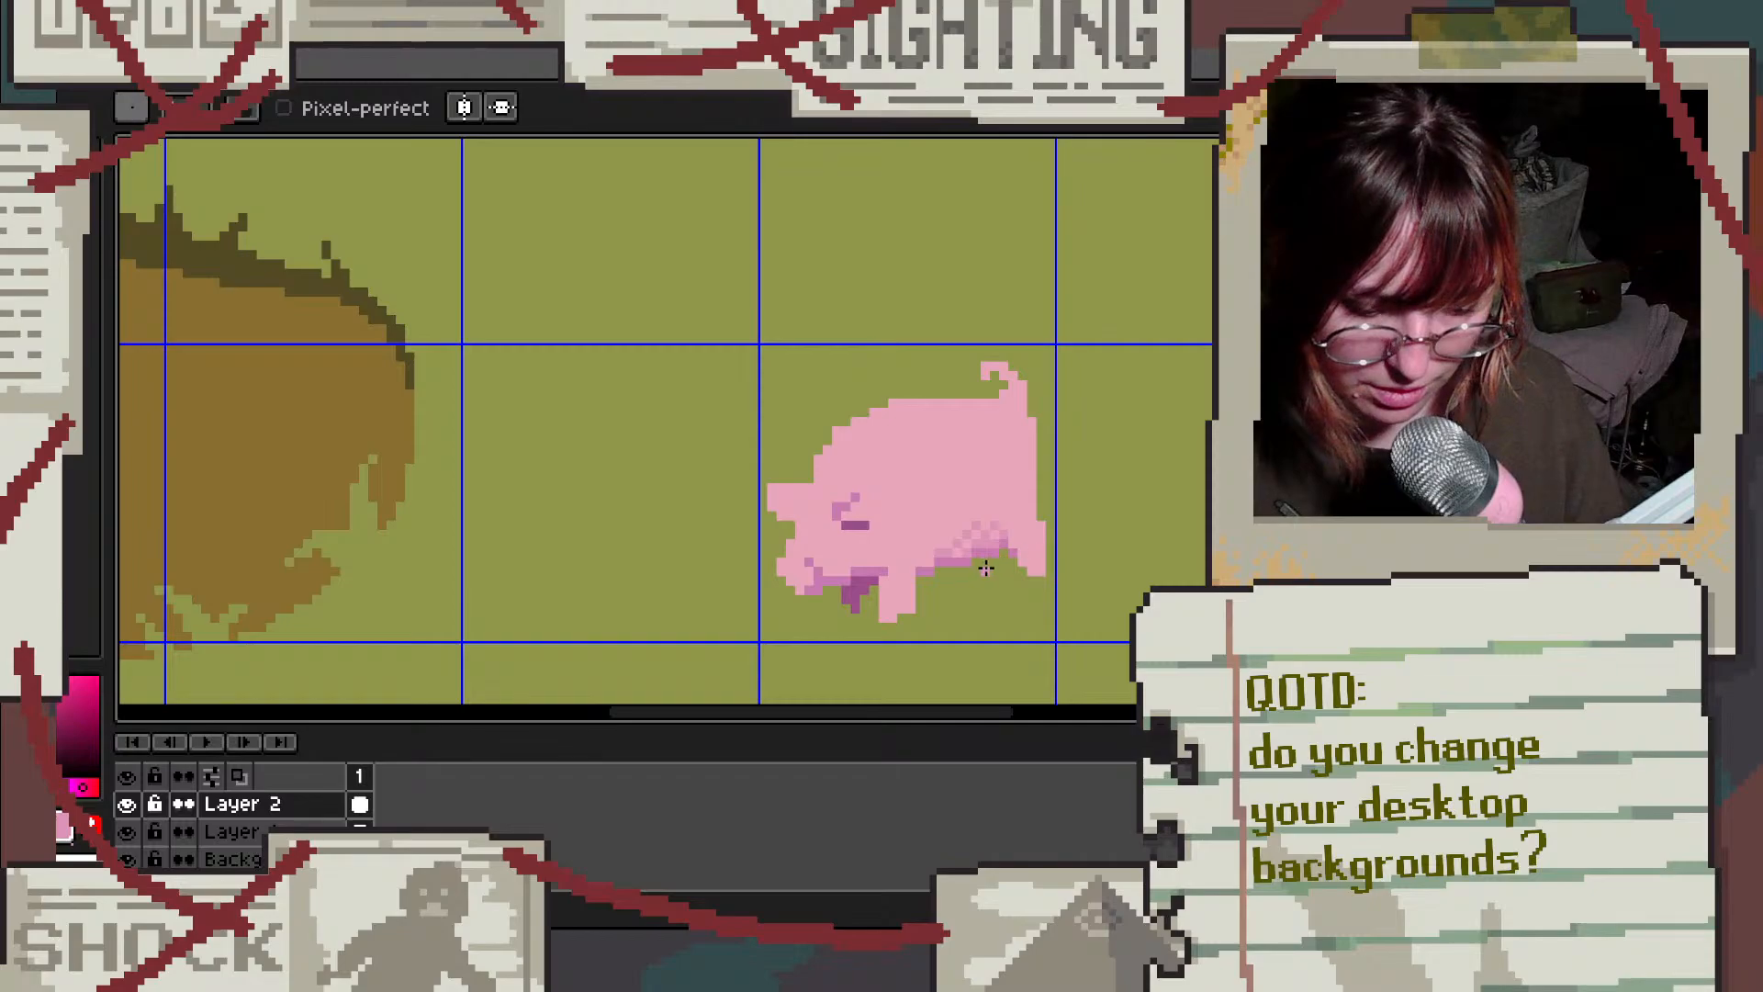
pyautogui.scroll(2, 987, 565)
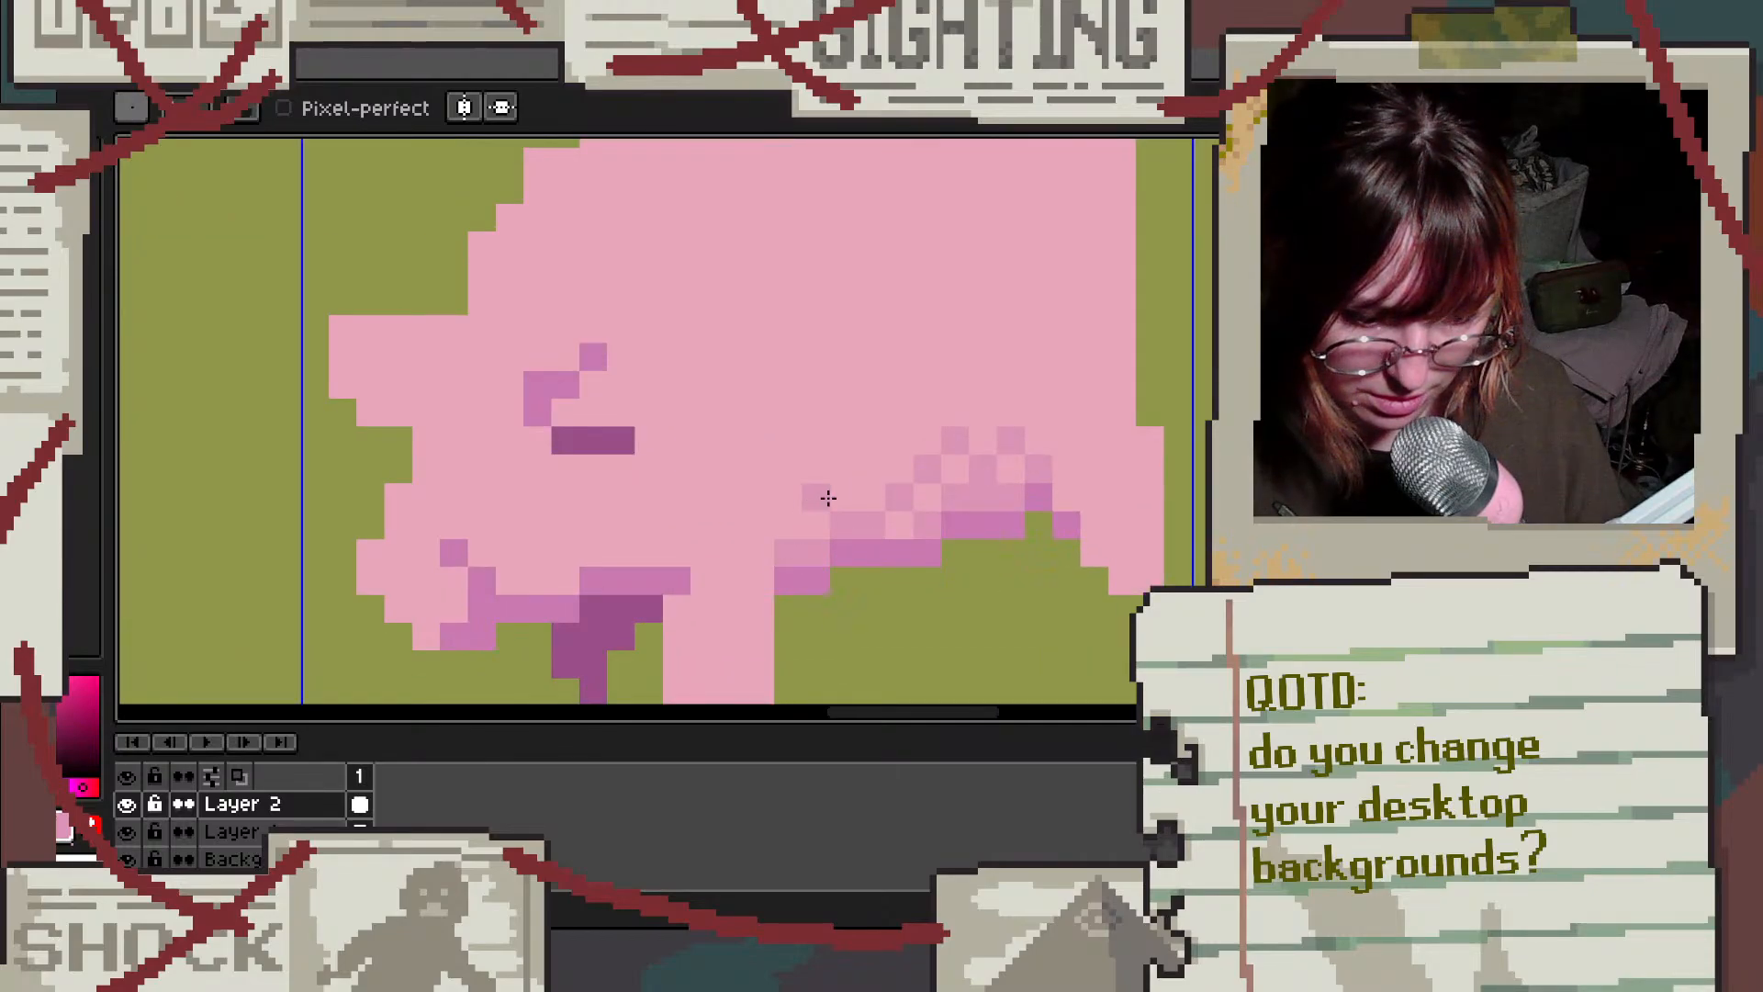
pyautogui.scroll(-3, 1106, 599)
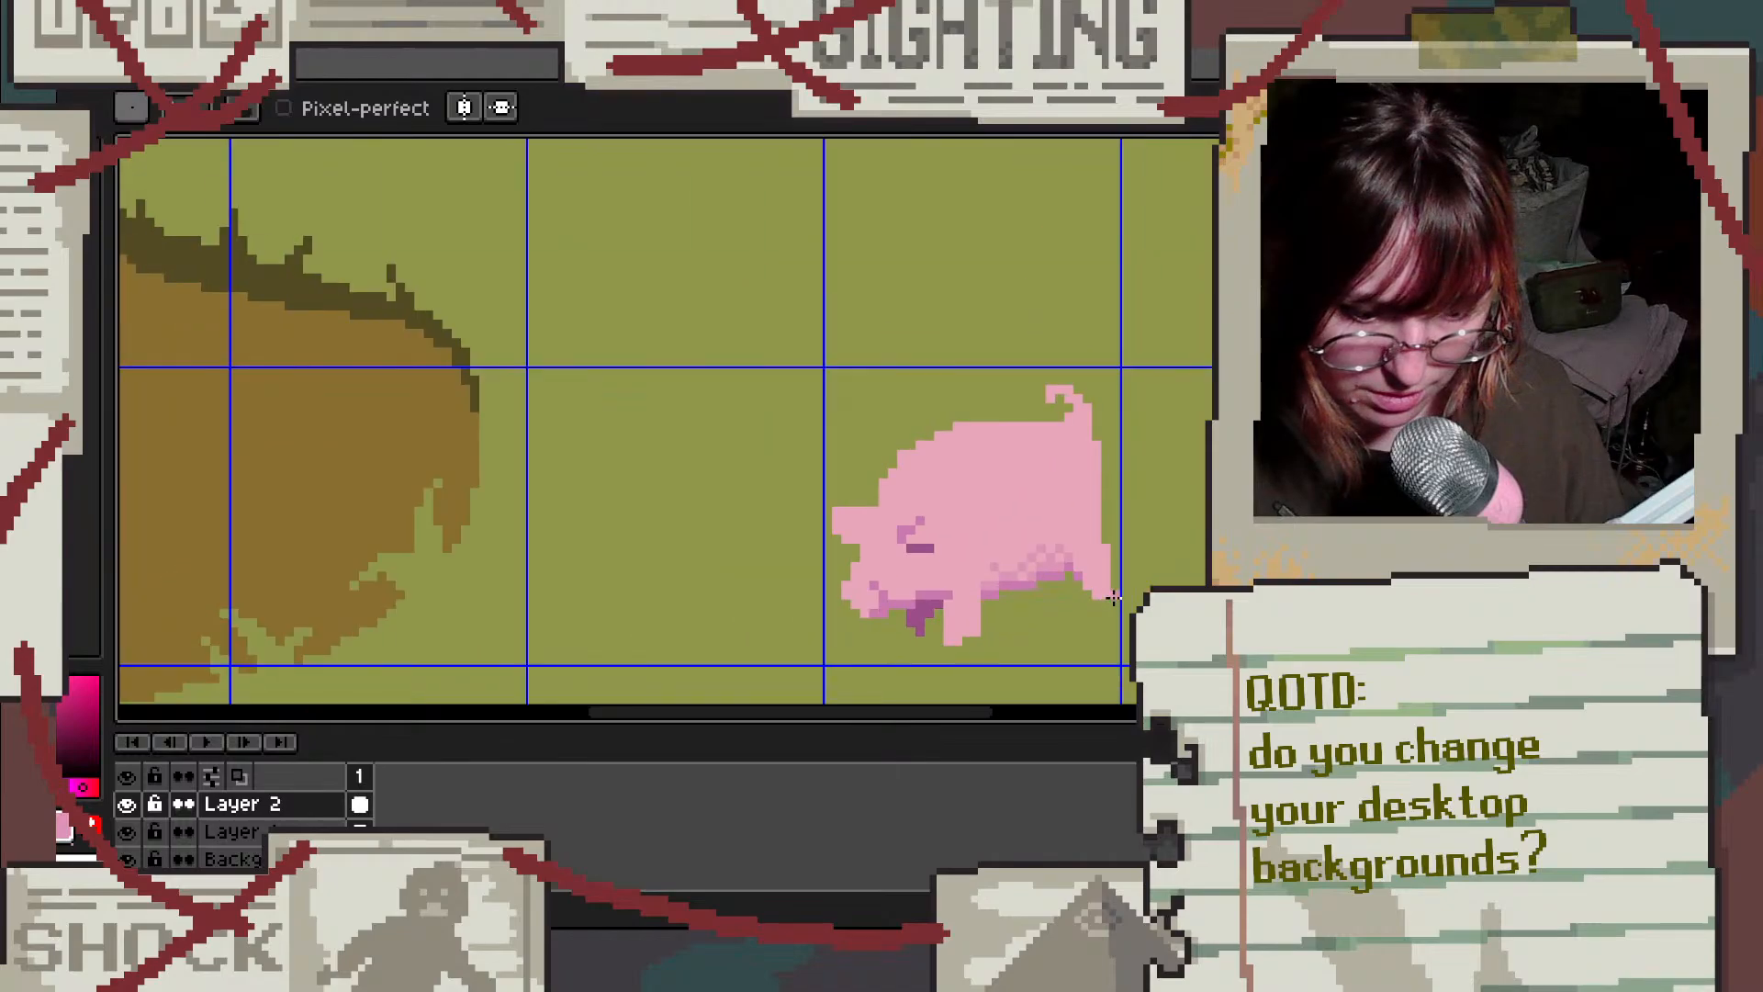
# Step: Sample the base pink and remove the upper dither pixels from the soft belly shadow in front of the hind leg
pyautogui.scroll(3, 1113, 597)
pyautogui.keyDown('alt'); pyautogui.click(624, 357); pyautogui.keyUp('alt')
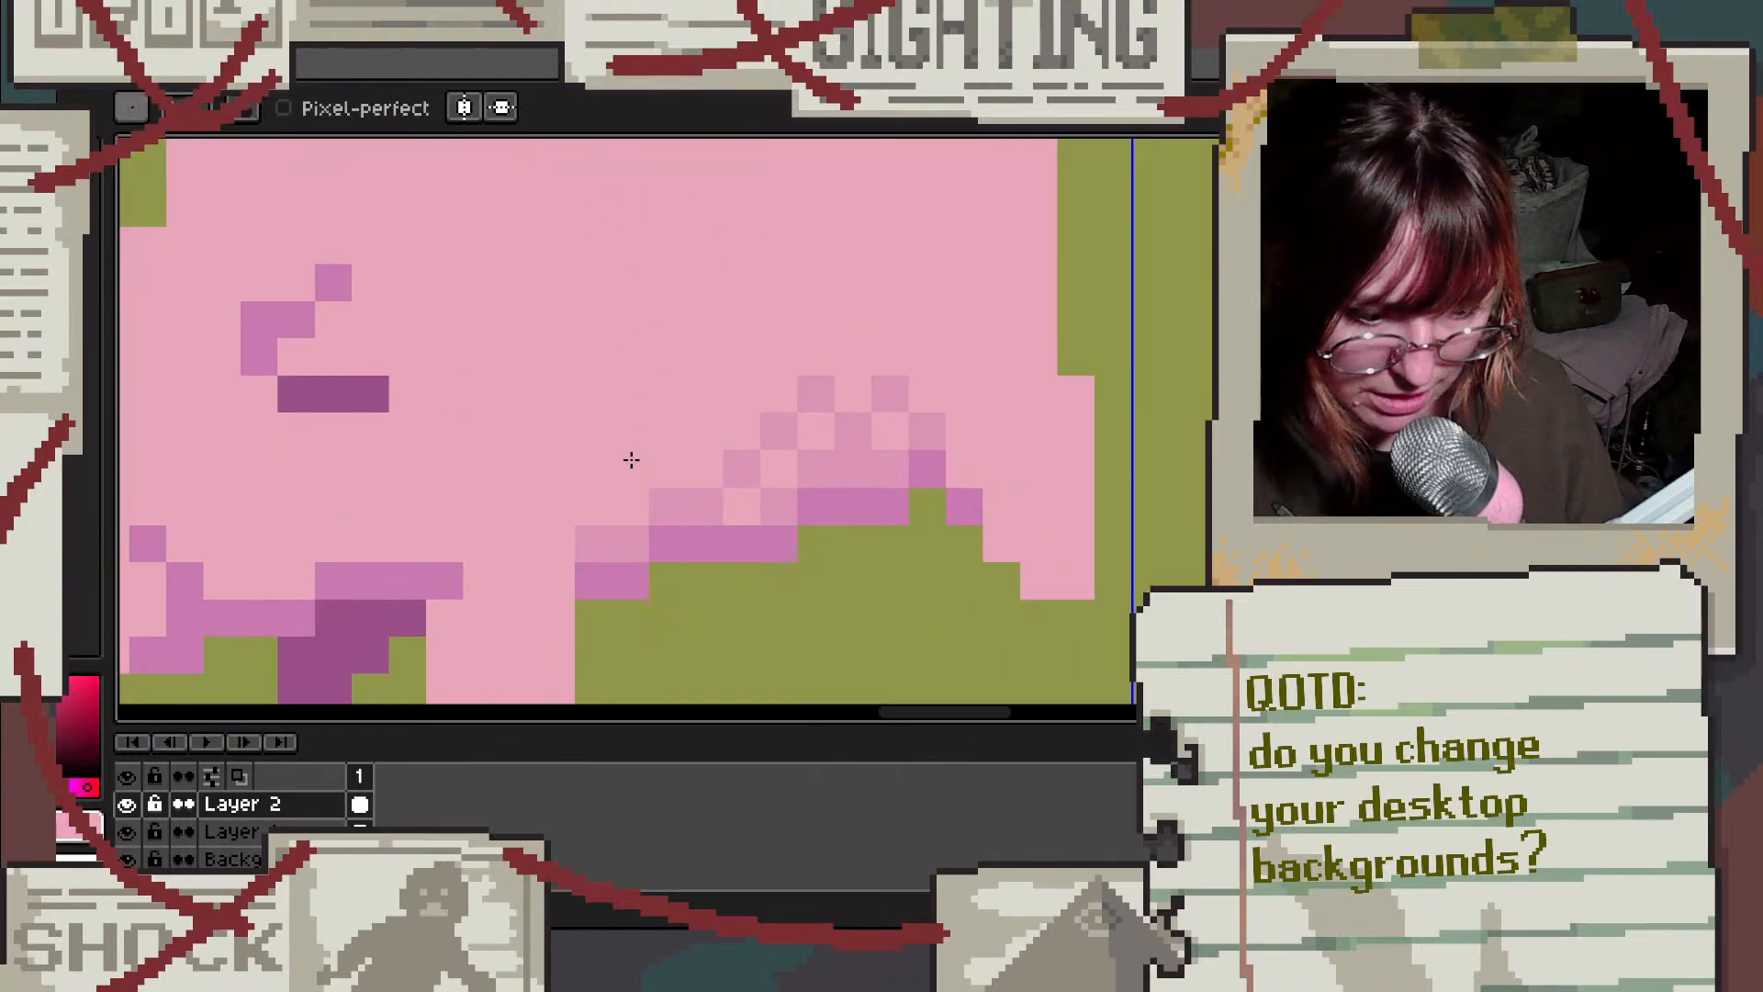
pyautogui.click(777, 428)
pyautogui.click(816, 394)
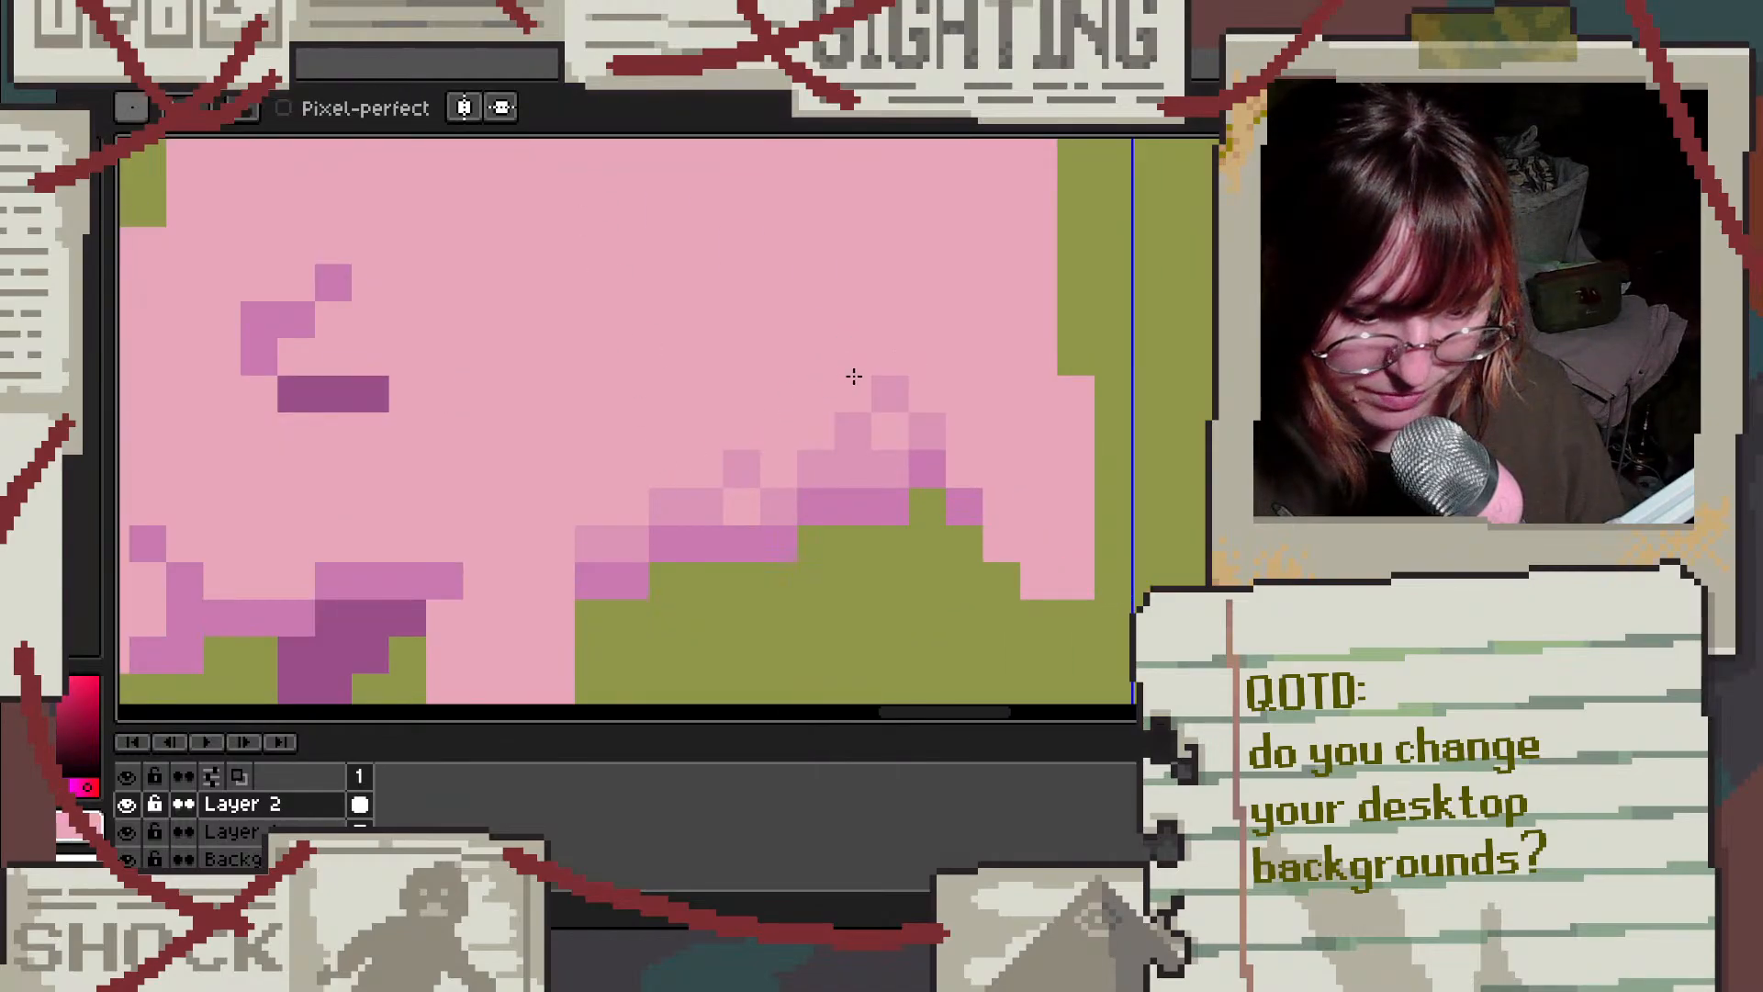
pyautogui.click(890, 394)
pyautogui.scroll(-3, 854, 386)
pyautogui.scroll(-2, 880, 333)
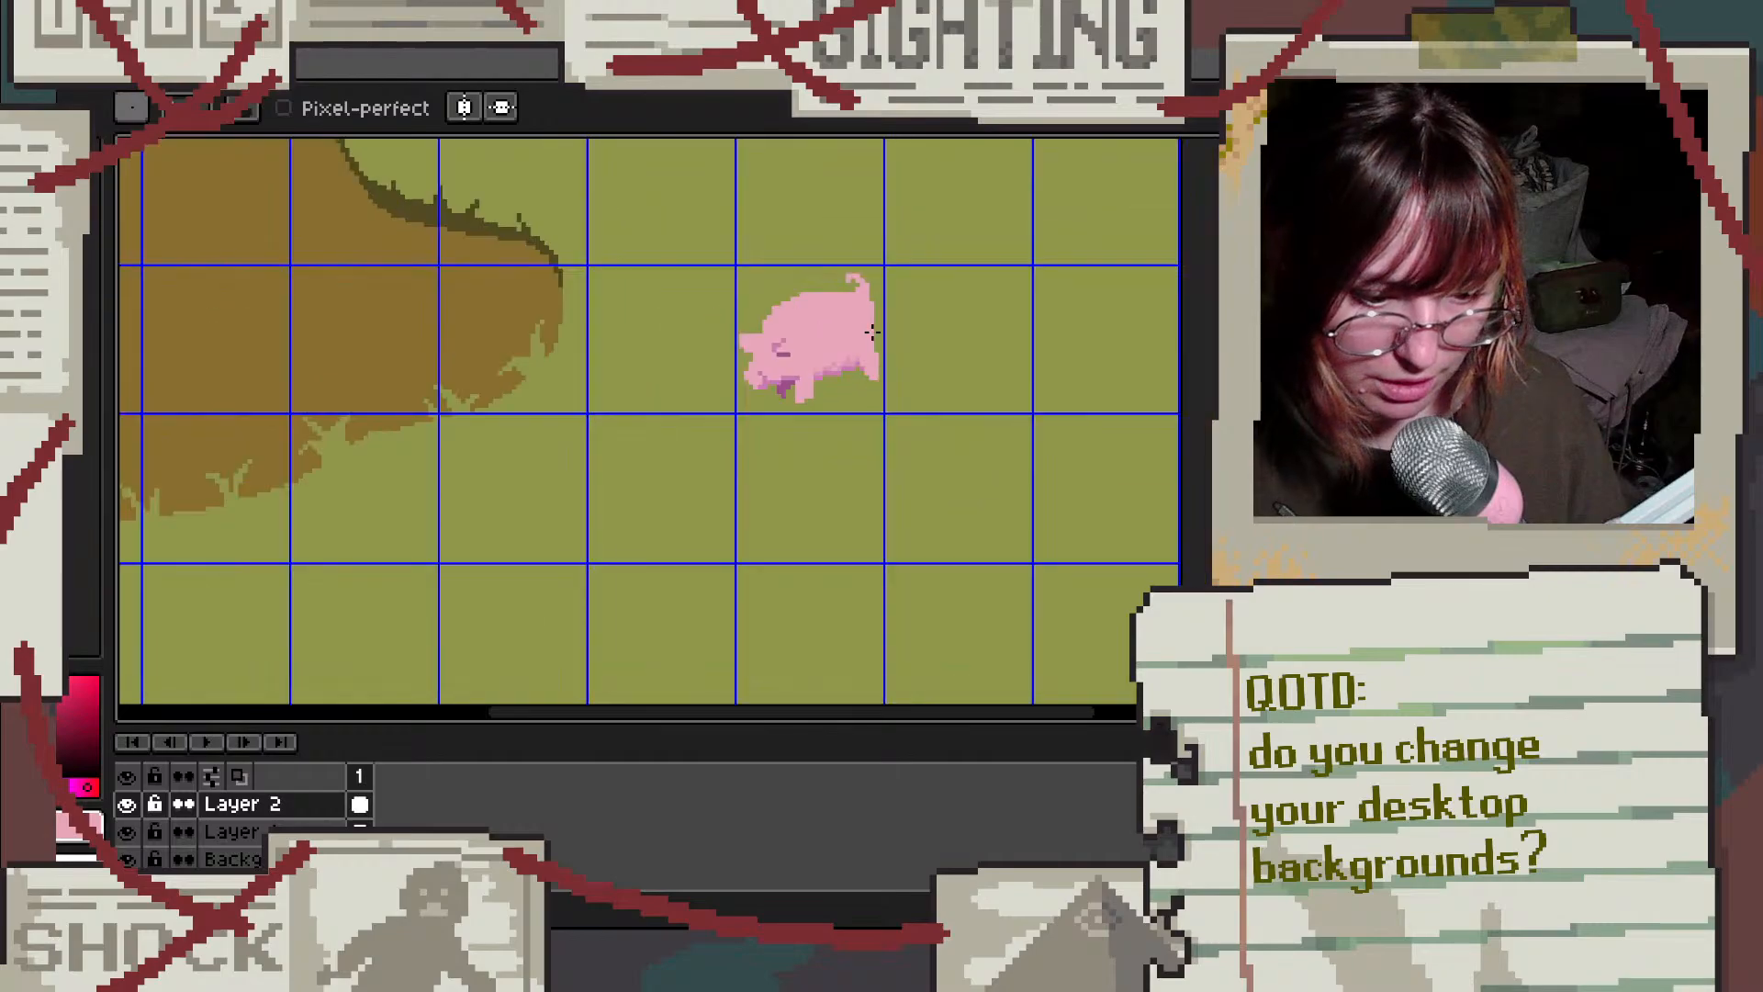
# Step: Sample the soft pink, extend the crease in front of the hind leg upward, and shade the bottom of the hind foot
pyautogui.scroll(4, 821, 306)
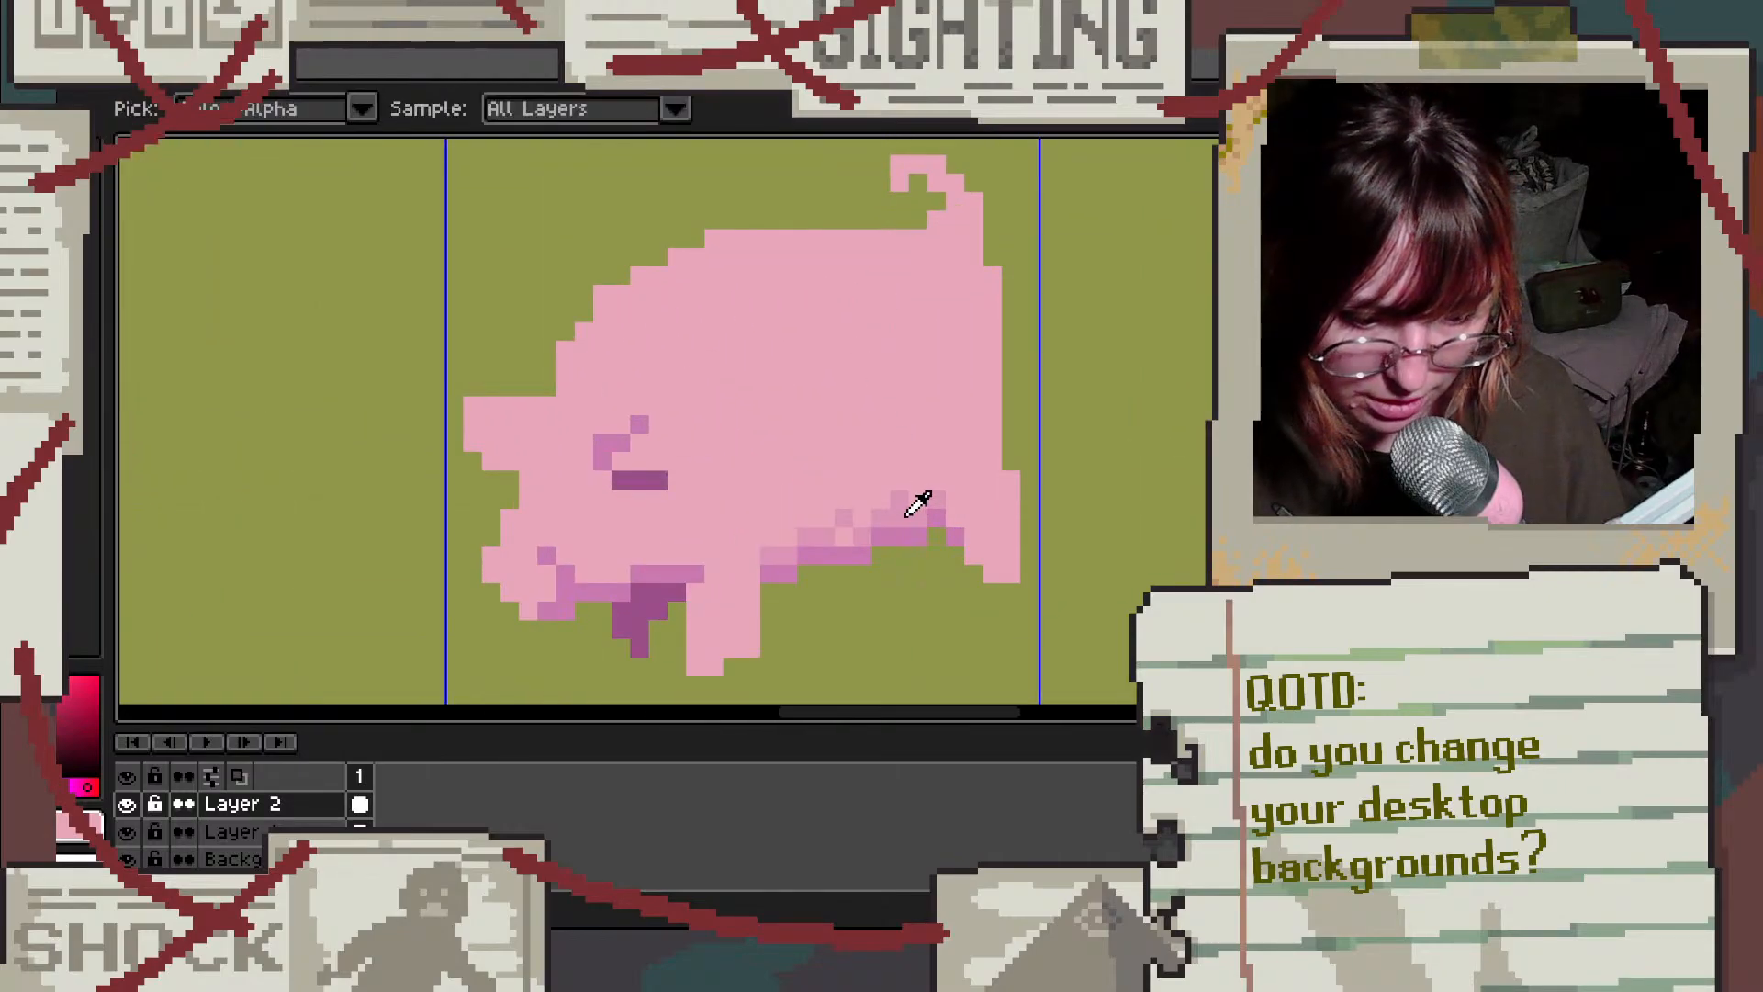
pyautogui.keyDown('alt'); pyautogui.click(923, 501); pyautogui.keyUp('alt')
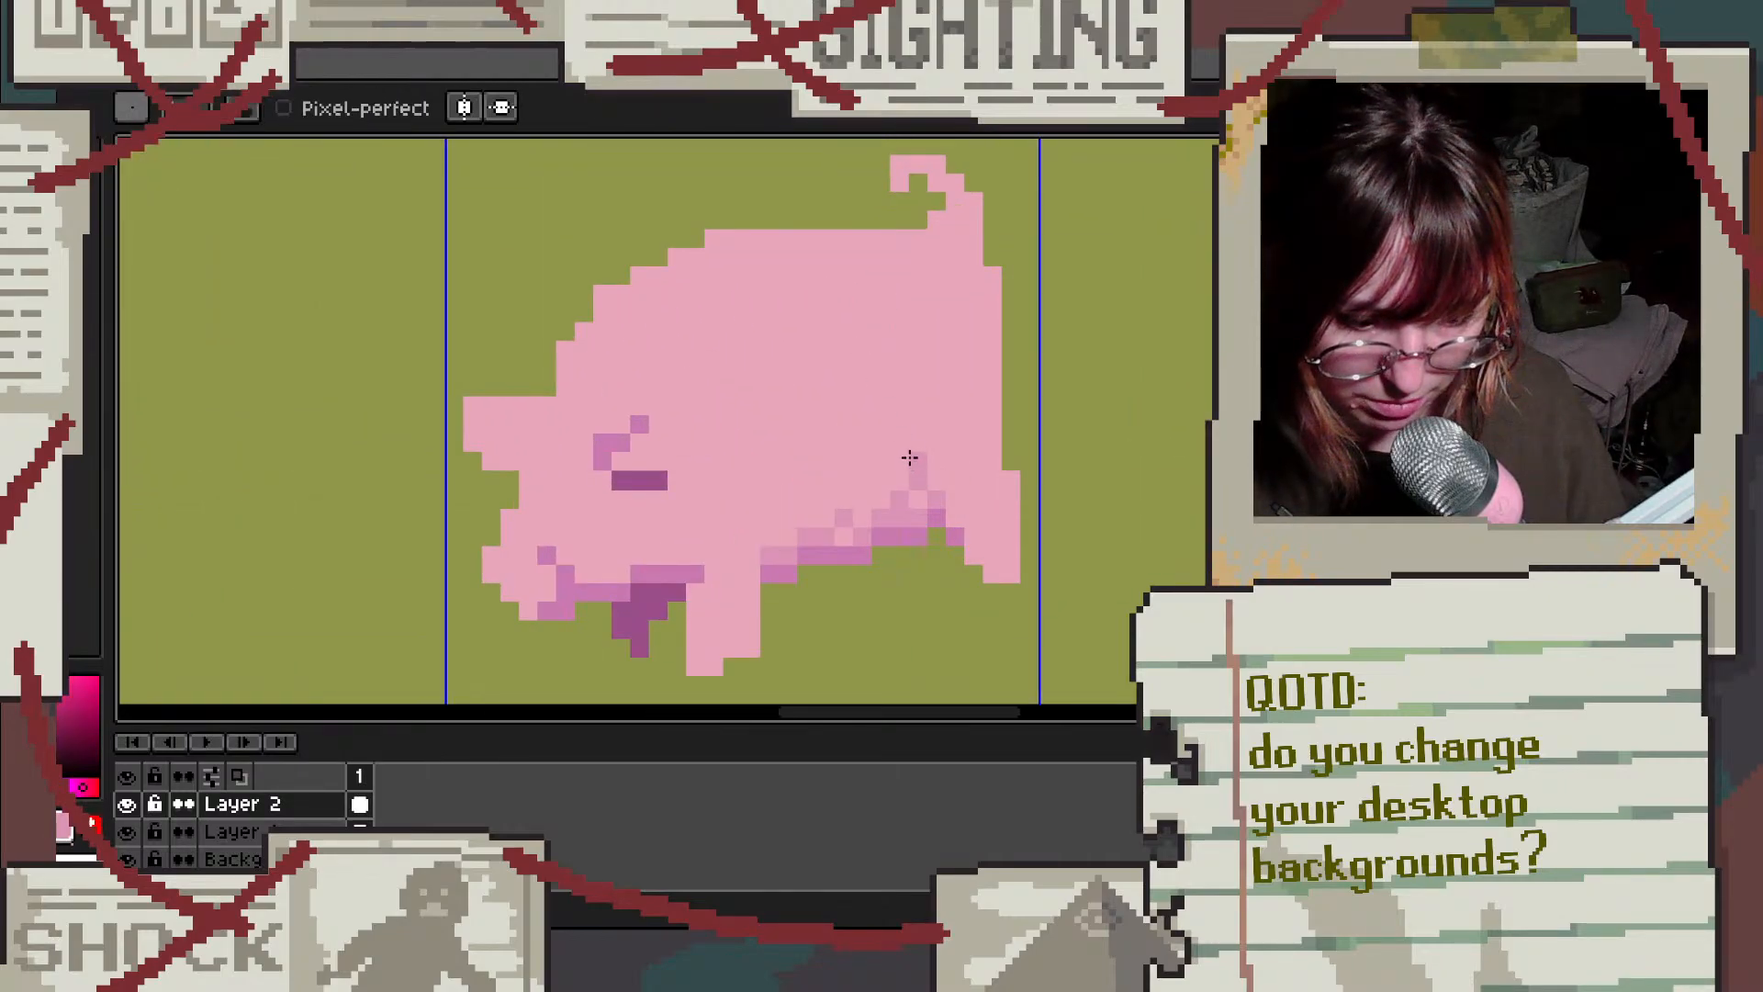
pyautogui.scroll(-3, 1002, 449)
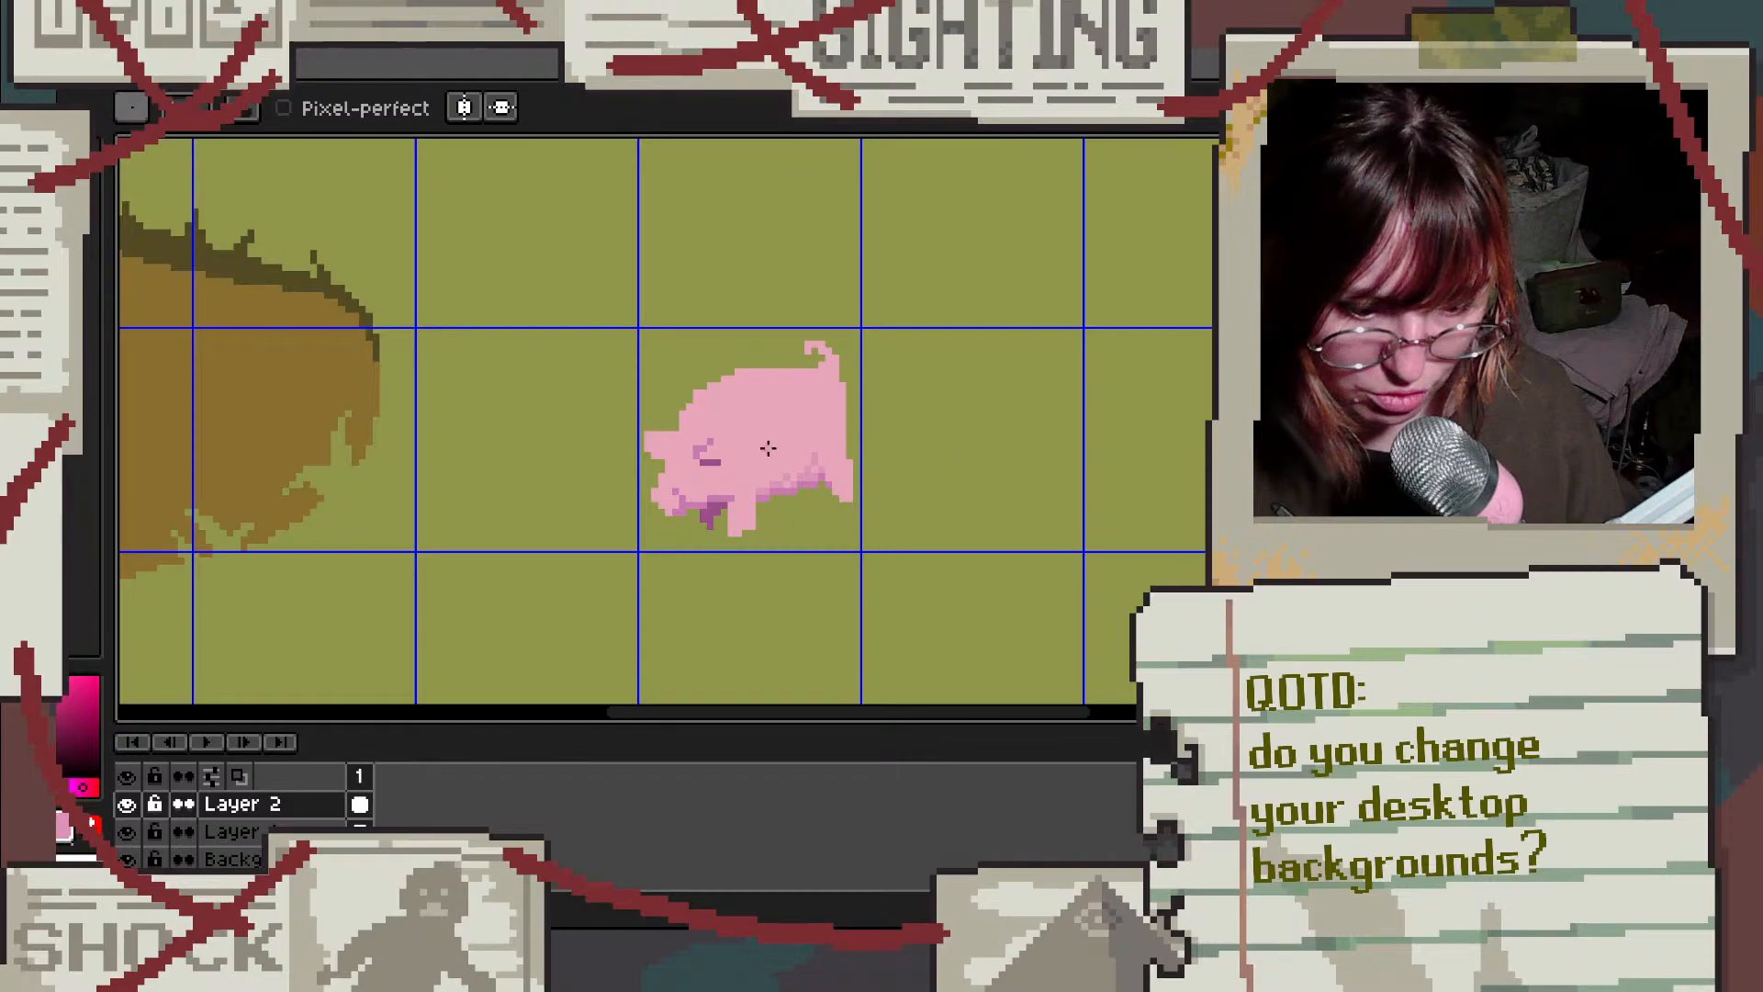
pyautogui.scroll(5, 766, 441)
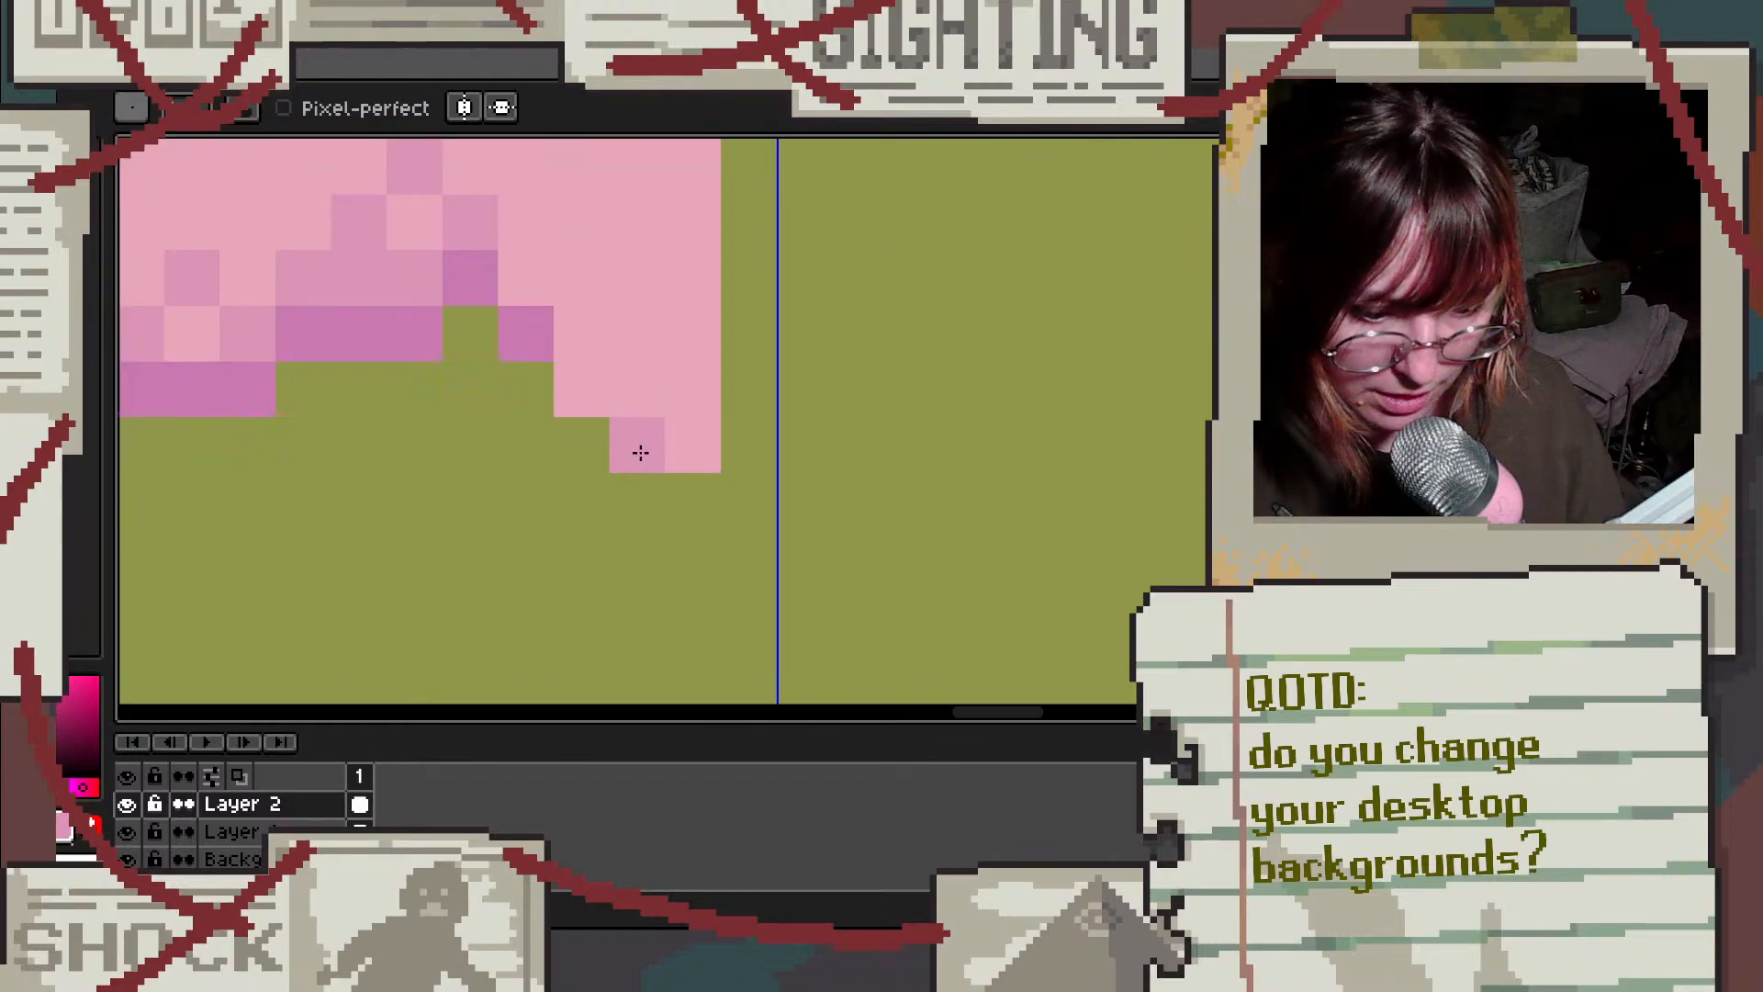
pyautogui.scroll(-4, 717, 436)
pyautogui.scroll(3, 756, 382)
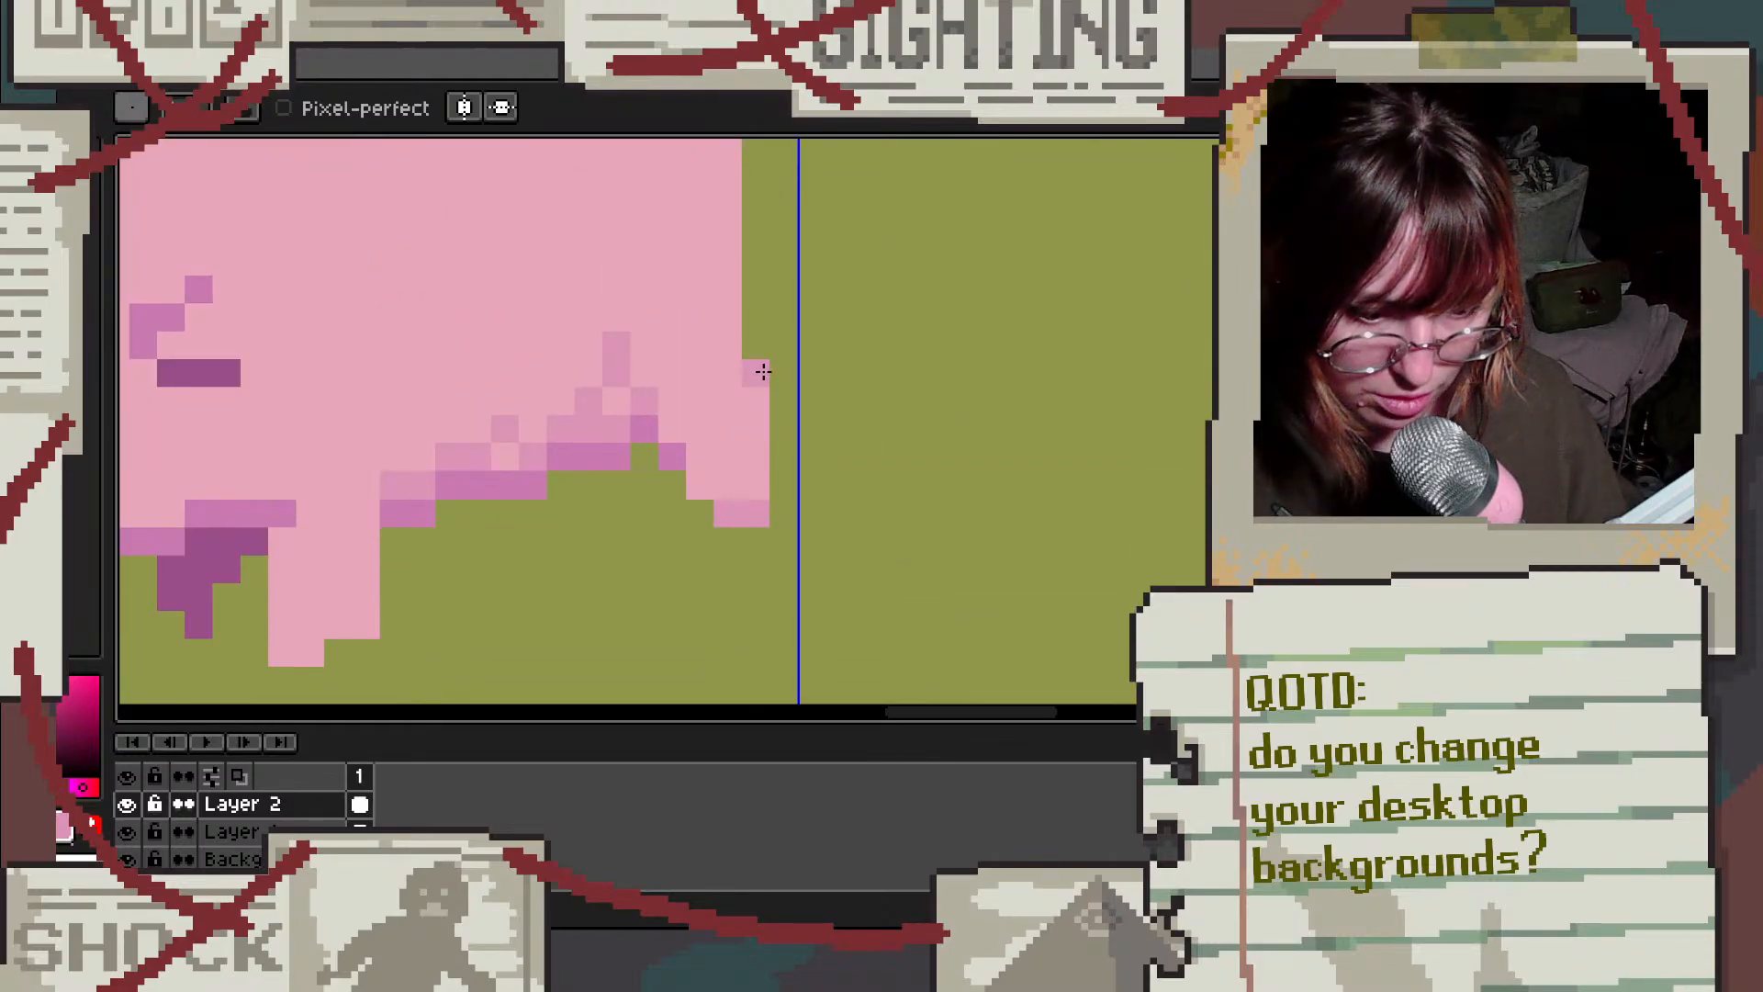
pyautogui.scroll(-4, 730, 321)
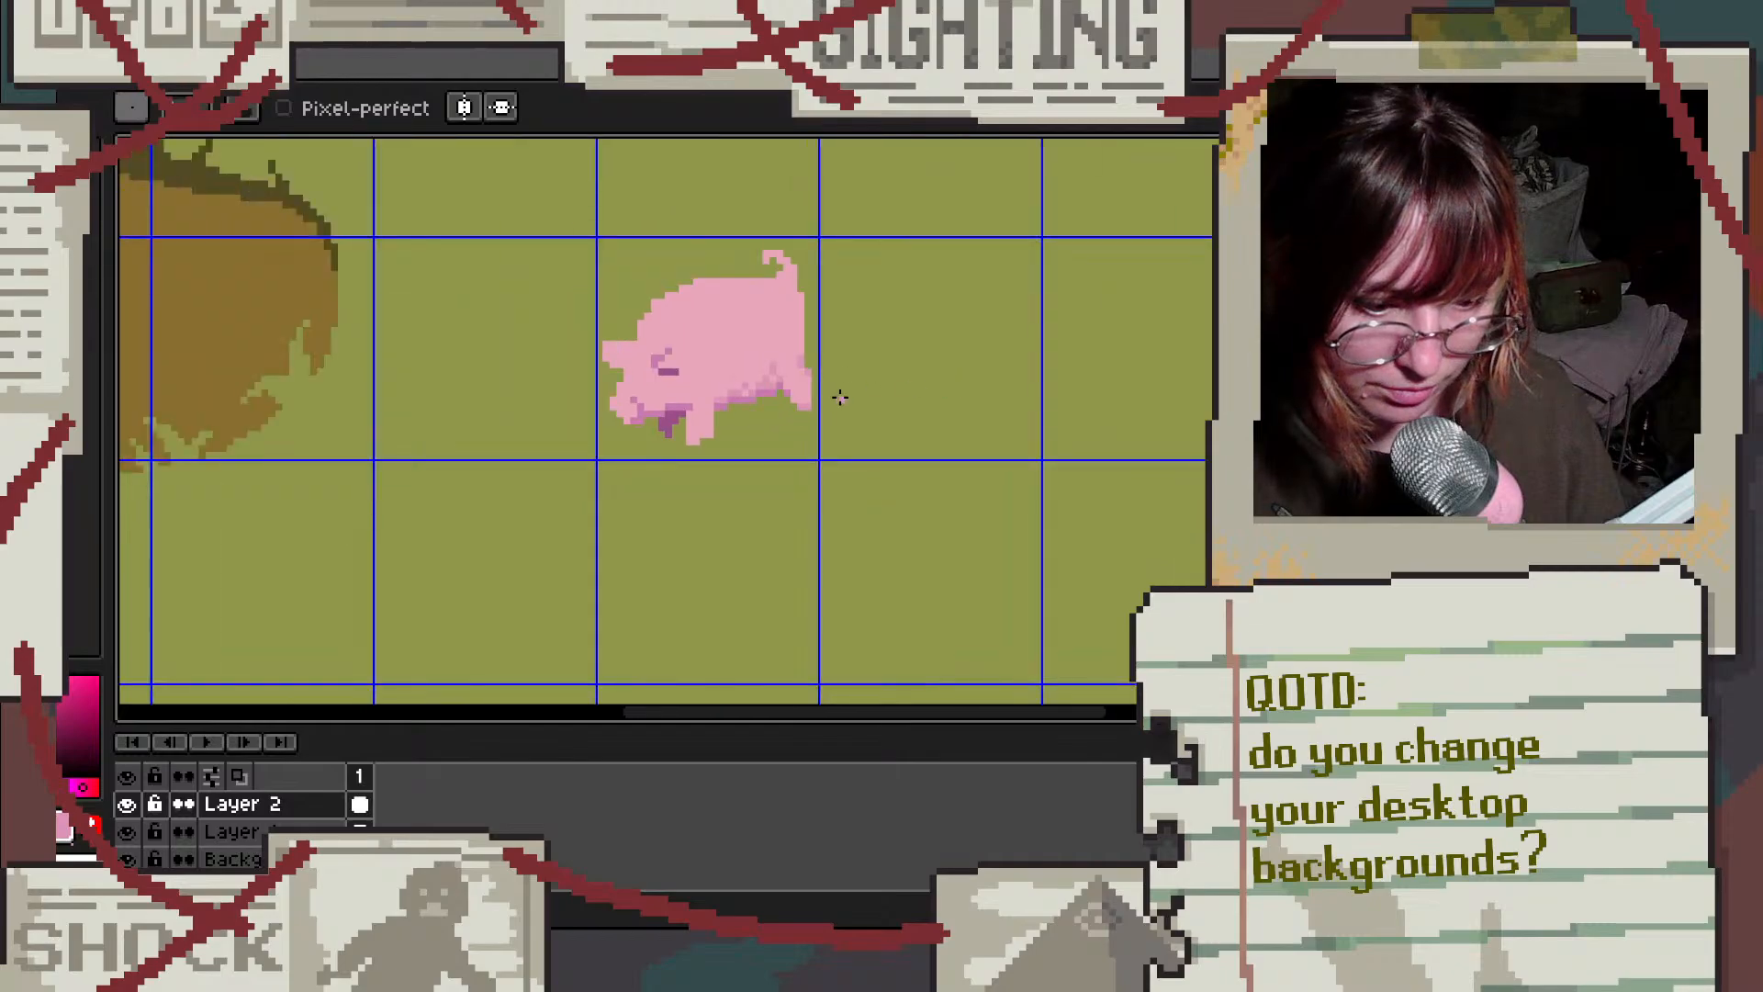
# Step: Soften the snout and mouth-corner pixels, and shade the underside of the pig's ear with the soft pink
pyautogui.scroll(4, 808, 397)
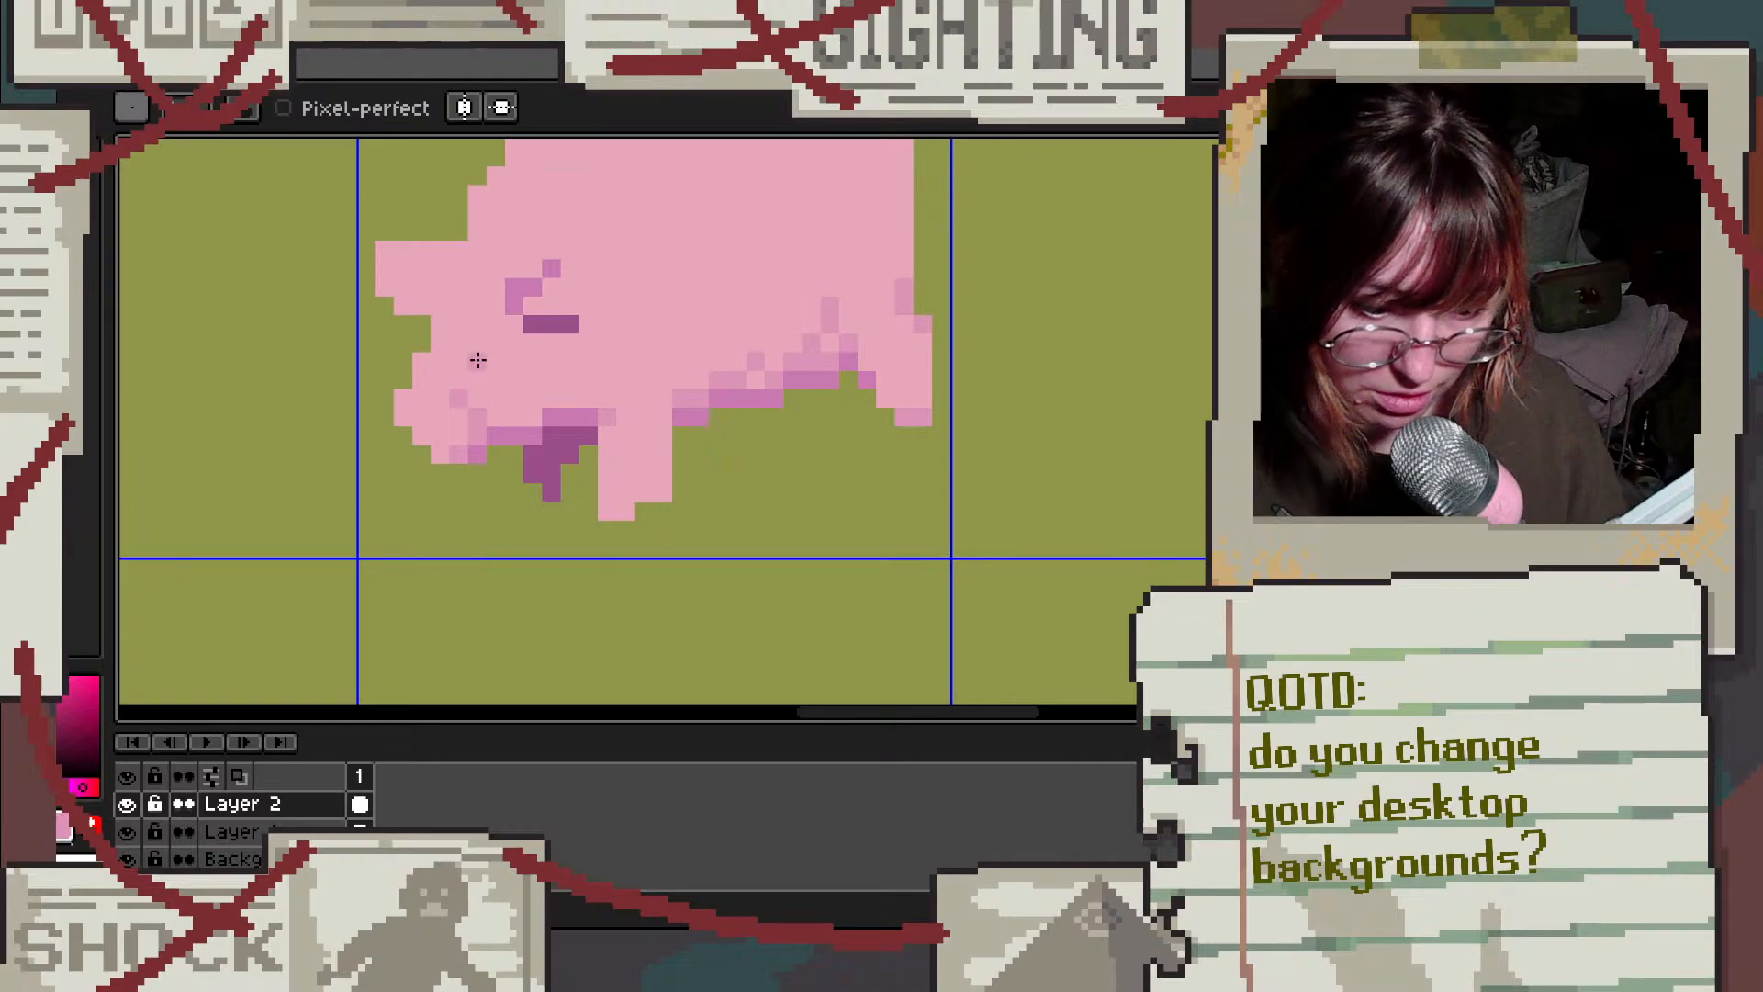
pyautogui.scroll(2, 501, 271)
pyautogui.scroll(-5, 427, 372)
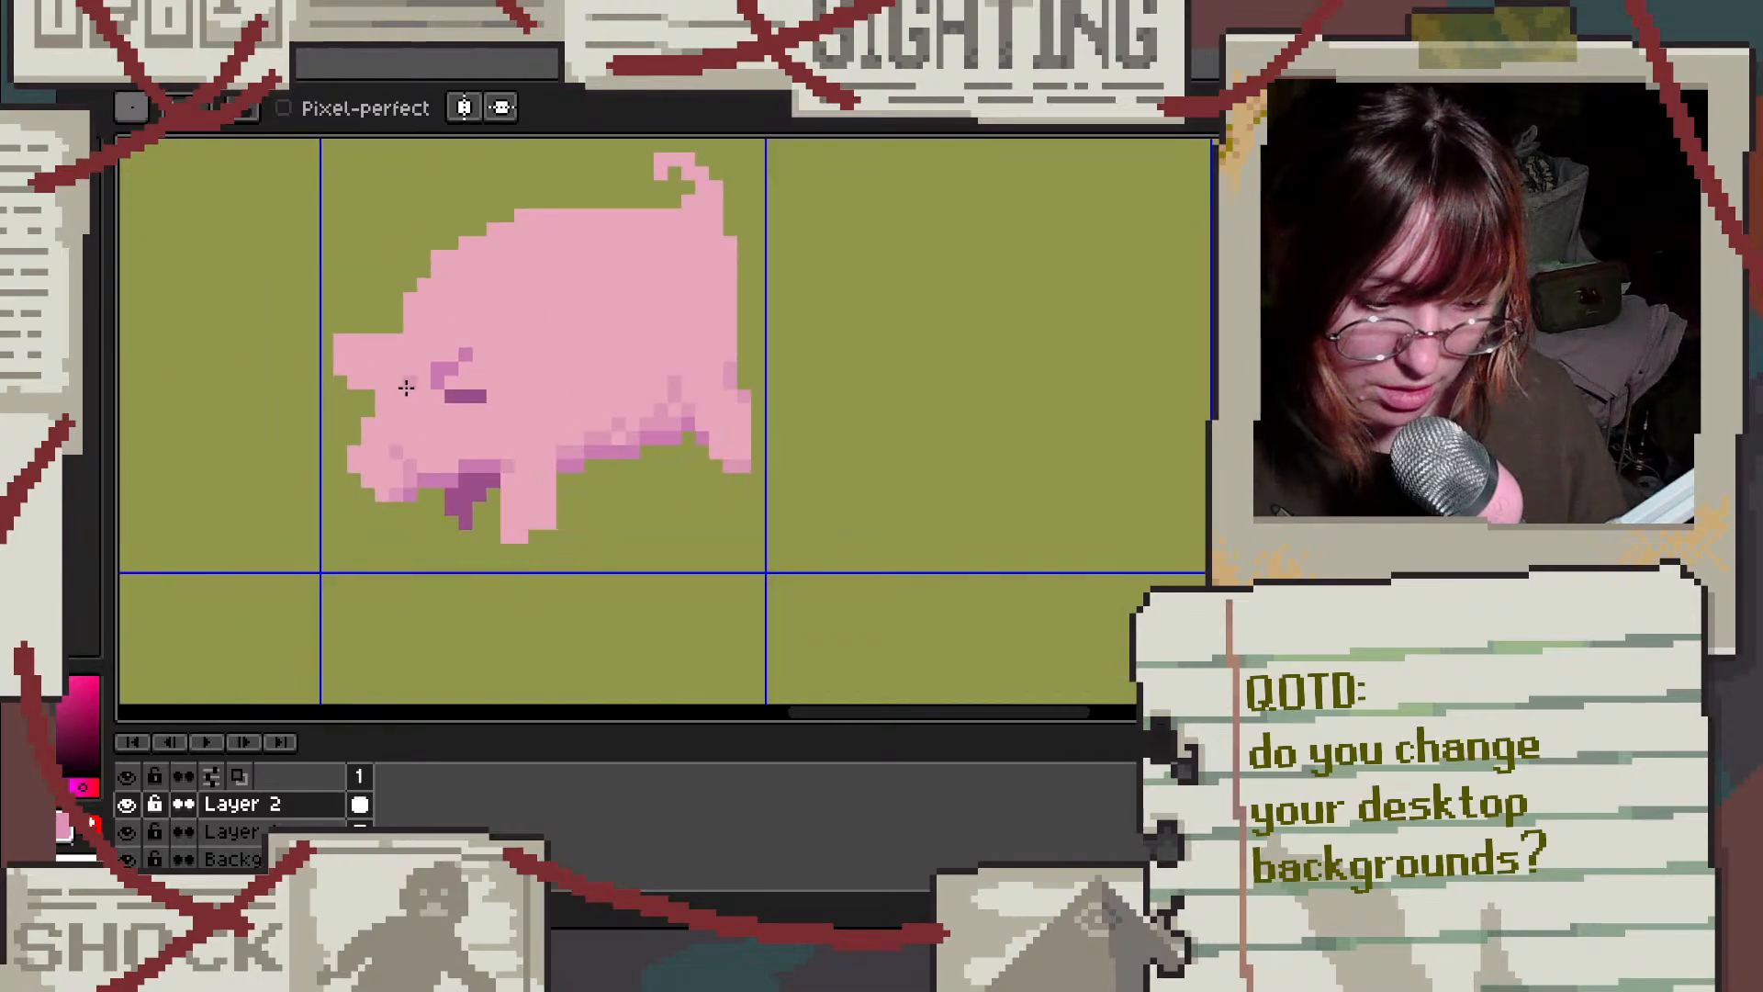
pyautogui.scroll(5, 329, 369)
pyautogui.moveTo(368, 377)
pyautogui.mouseDown()
pyautogui.moveTo(529, 428)
pyautogui.moveTo(546, 479)
pyautogui.mouseUp()
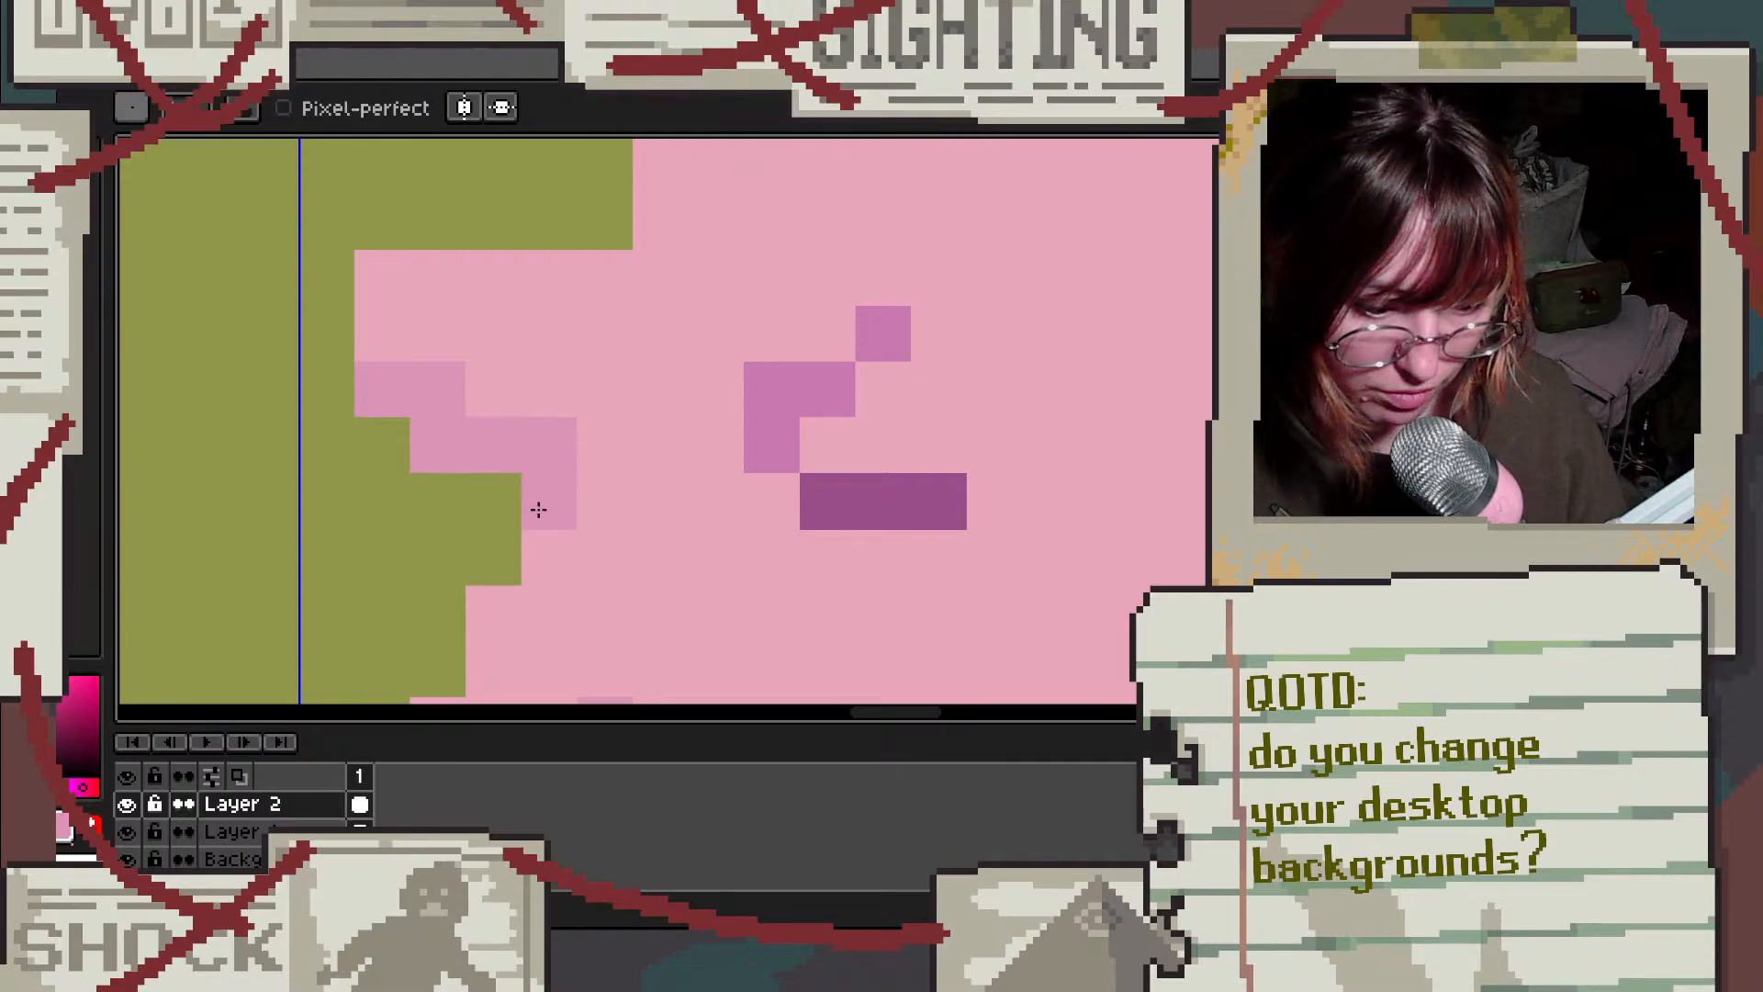
pyautogui.scroll(-3, 663, 350)
pyautogui.scroll(3, 665, 386)
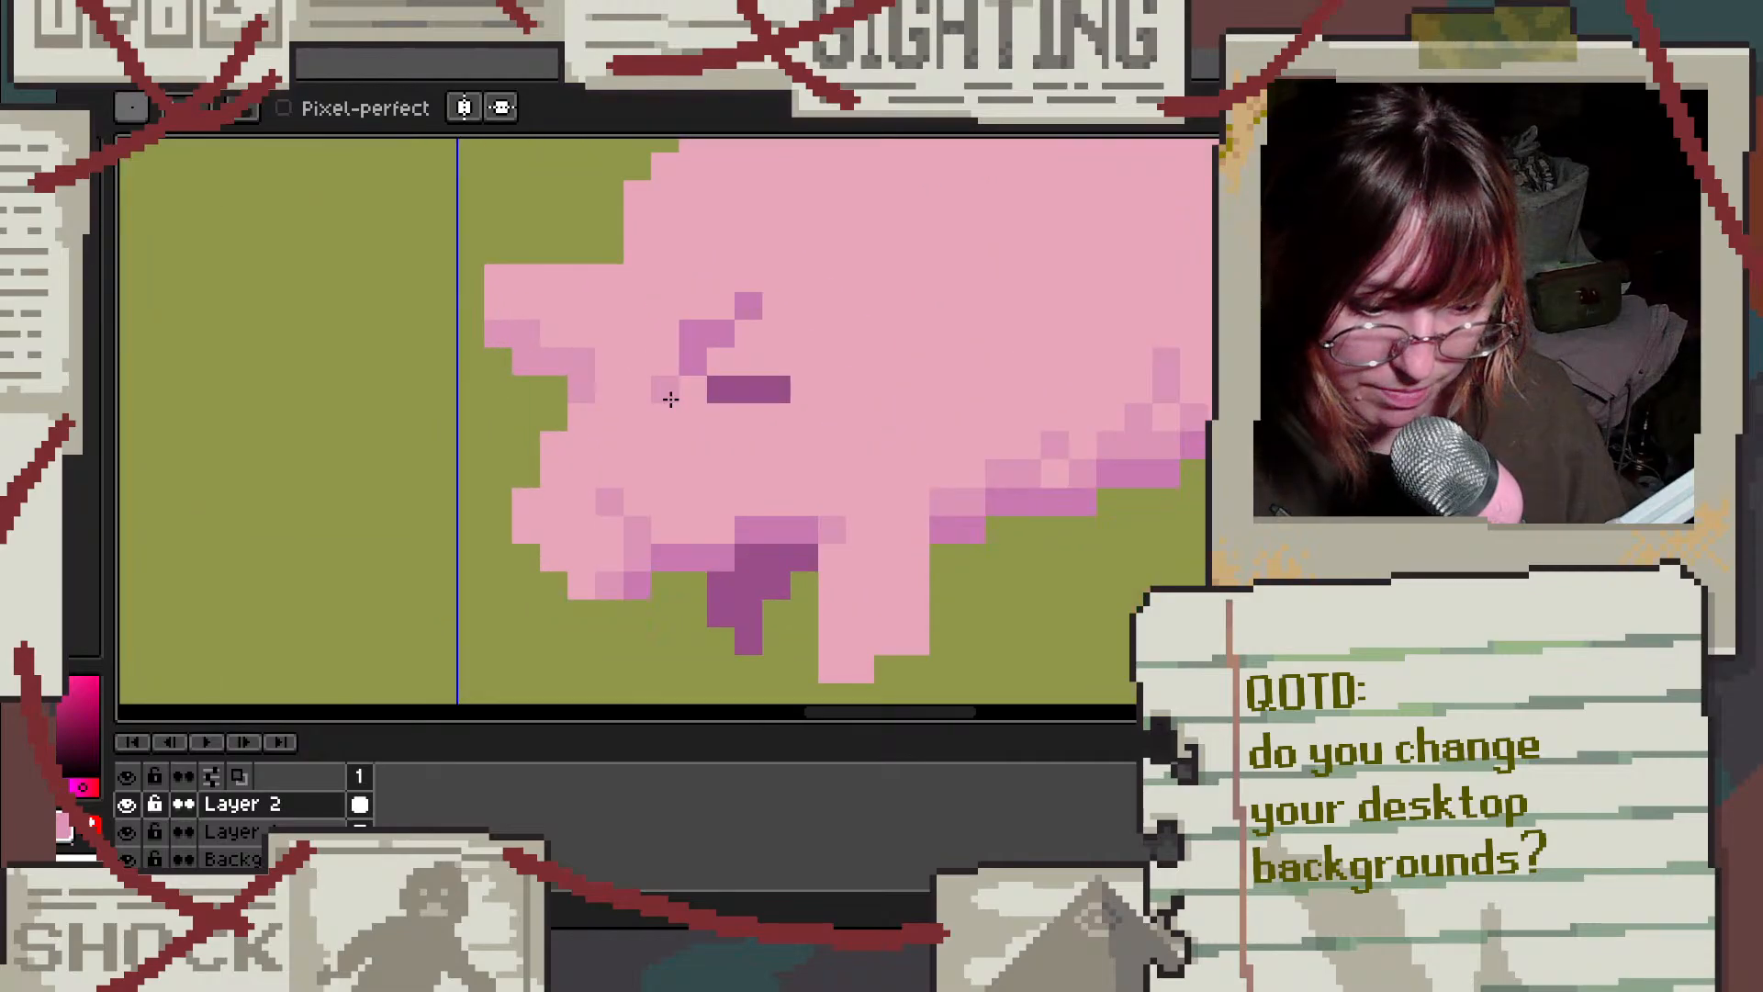
pyautogui.click(745, 398)
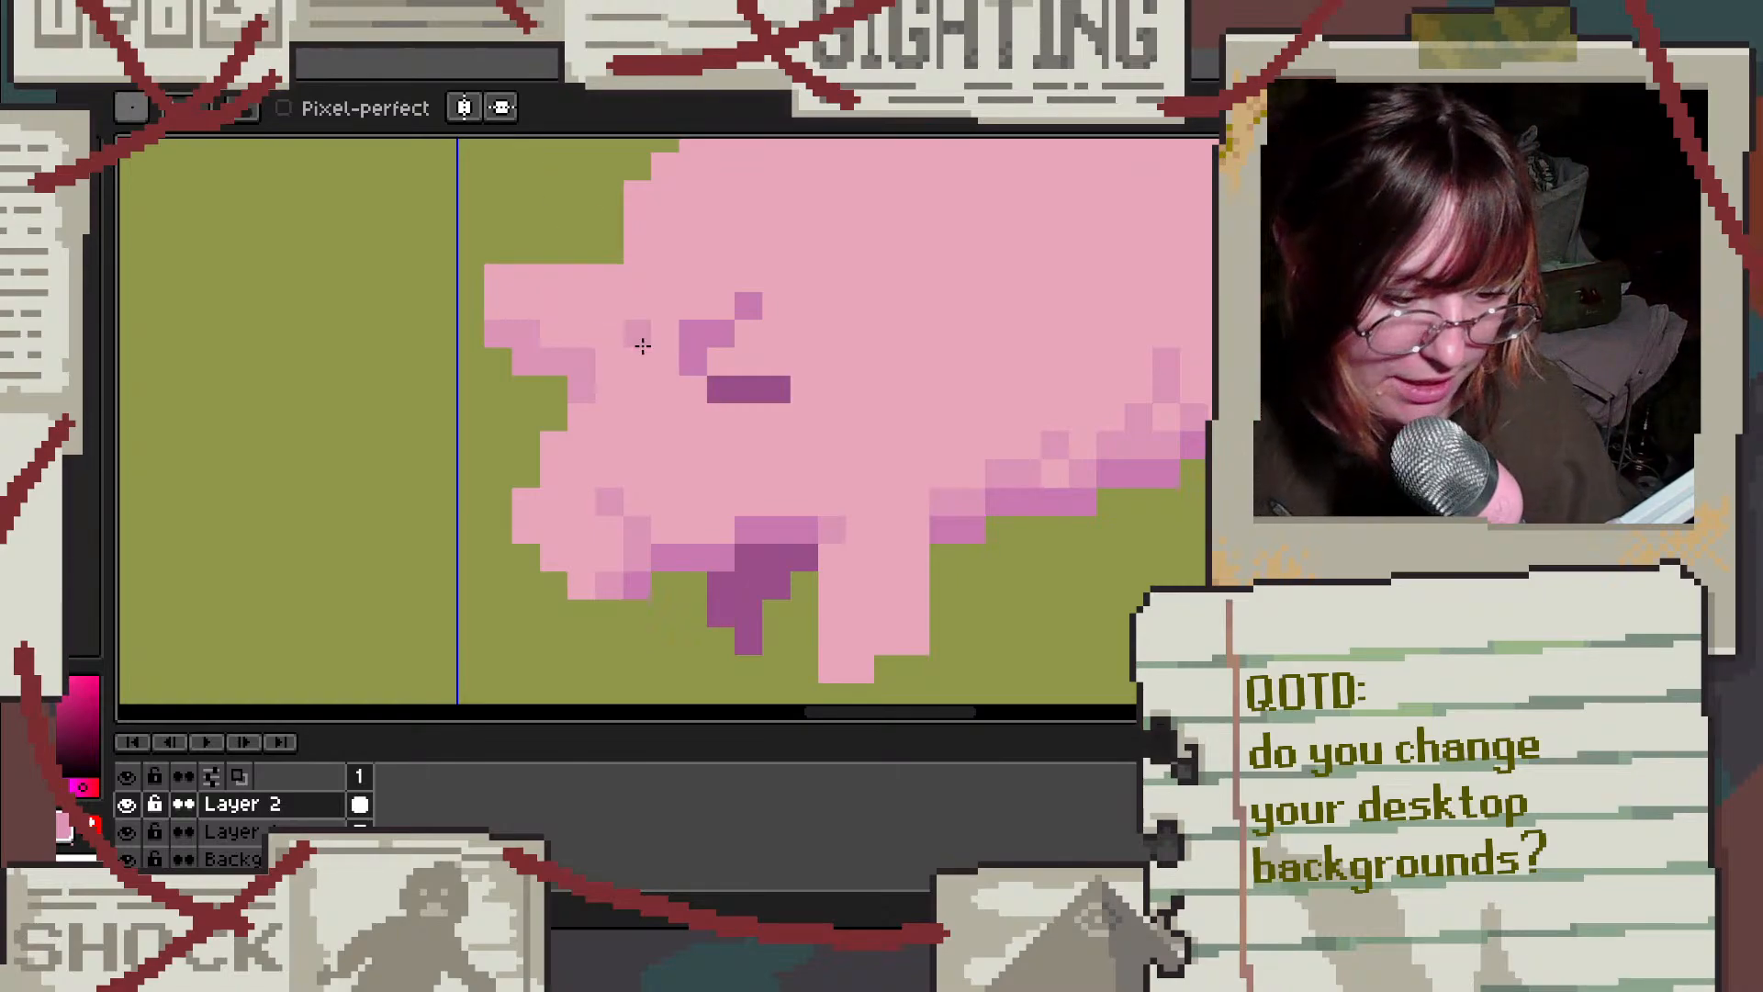
pyautogui.click(513, 313)
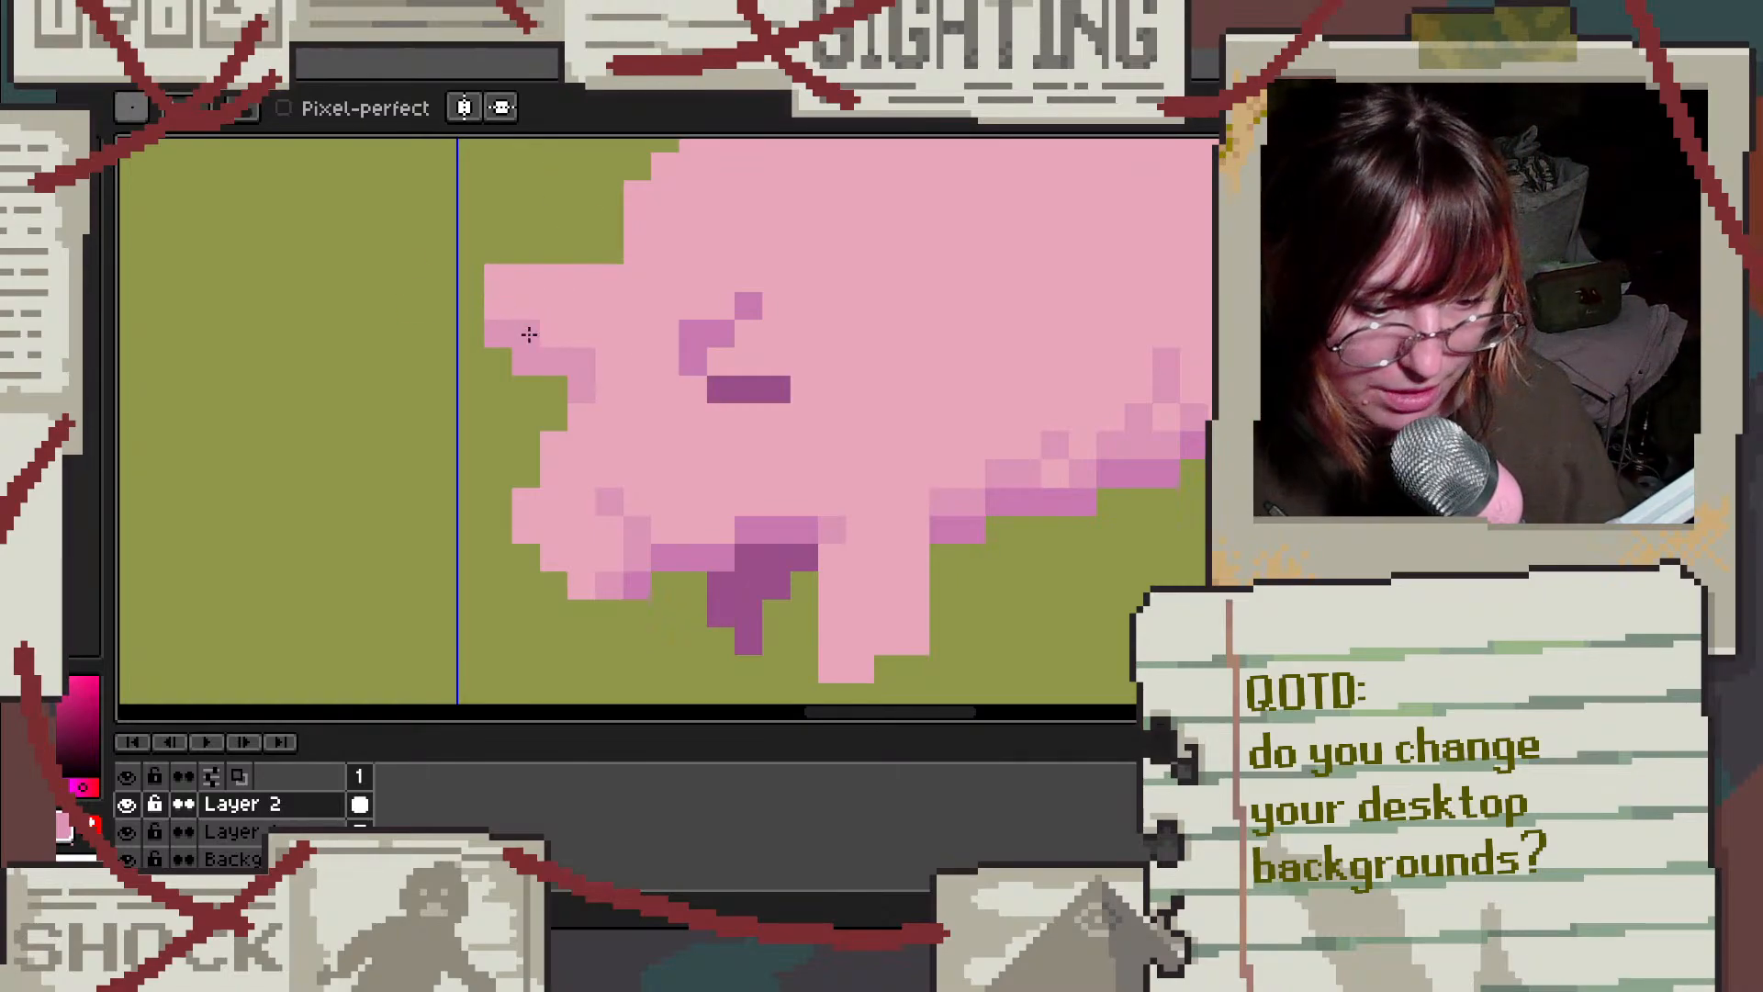
# Step: Shade the rear edge of the tail's base and the pixel at the top of the rump with soft pink
pyautogui.scroll(-3, 496, 308)
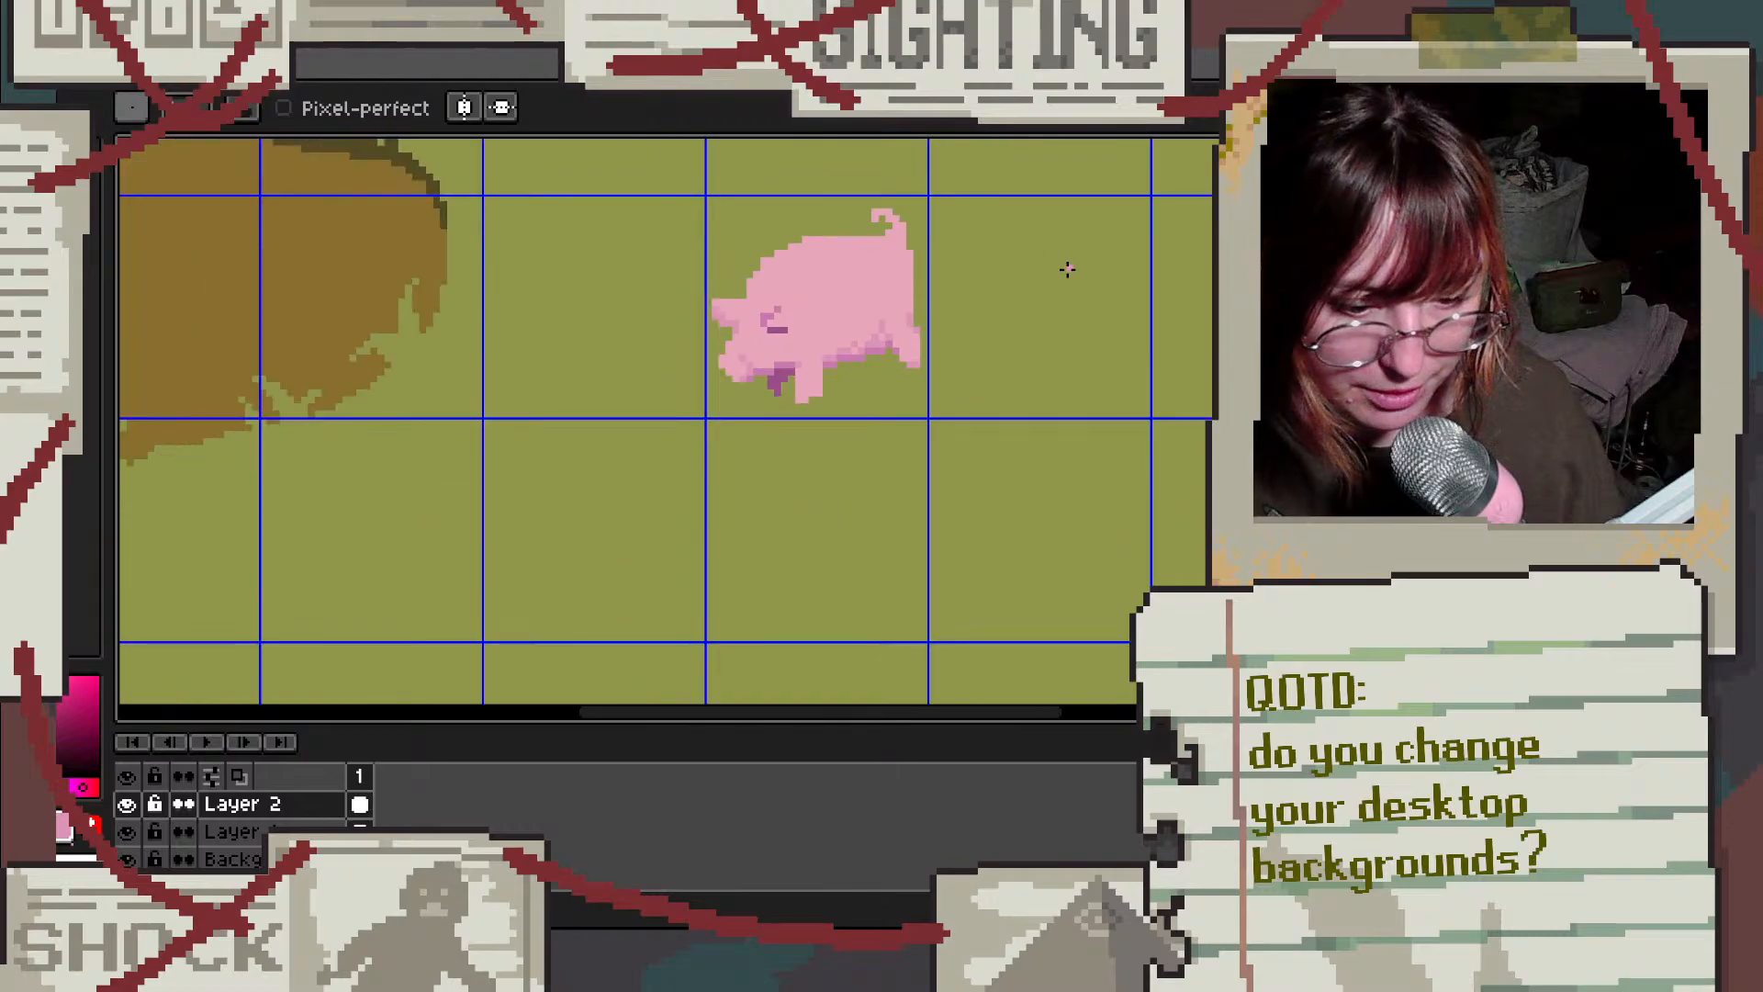
pyautogui.scroll(2, 880, 222)
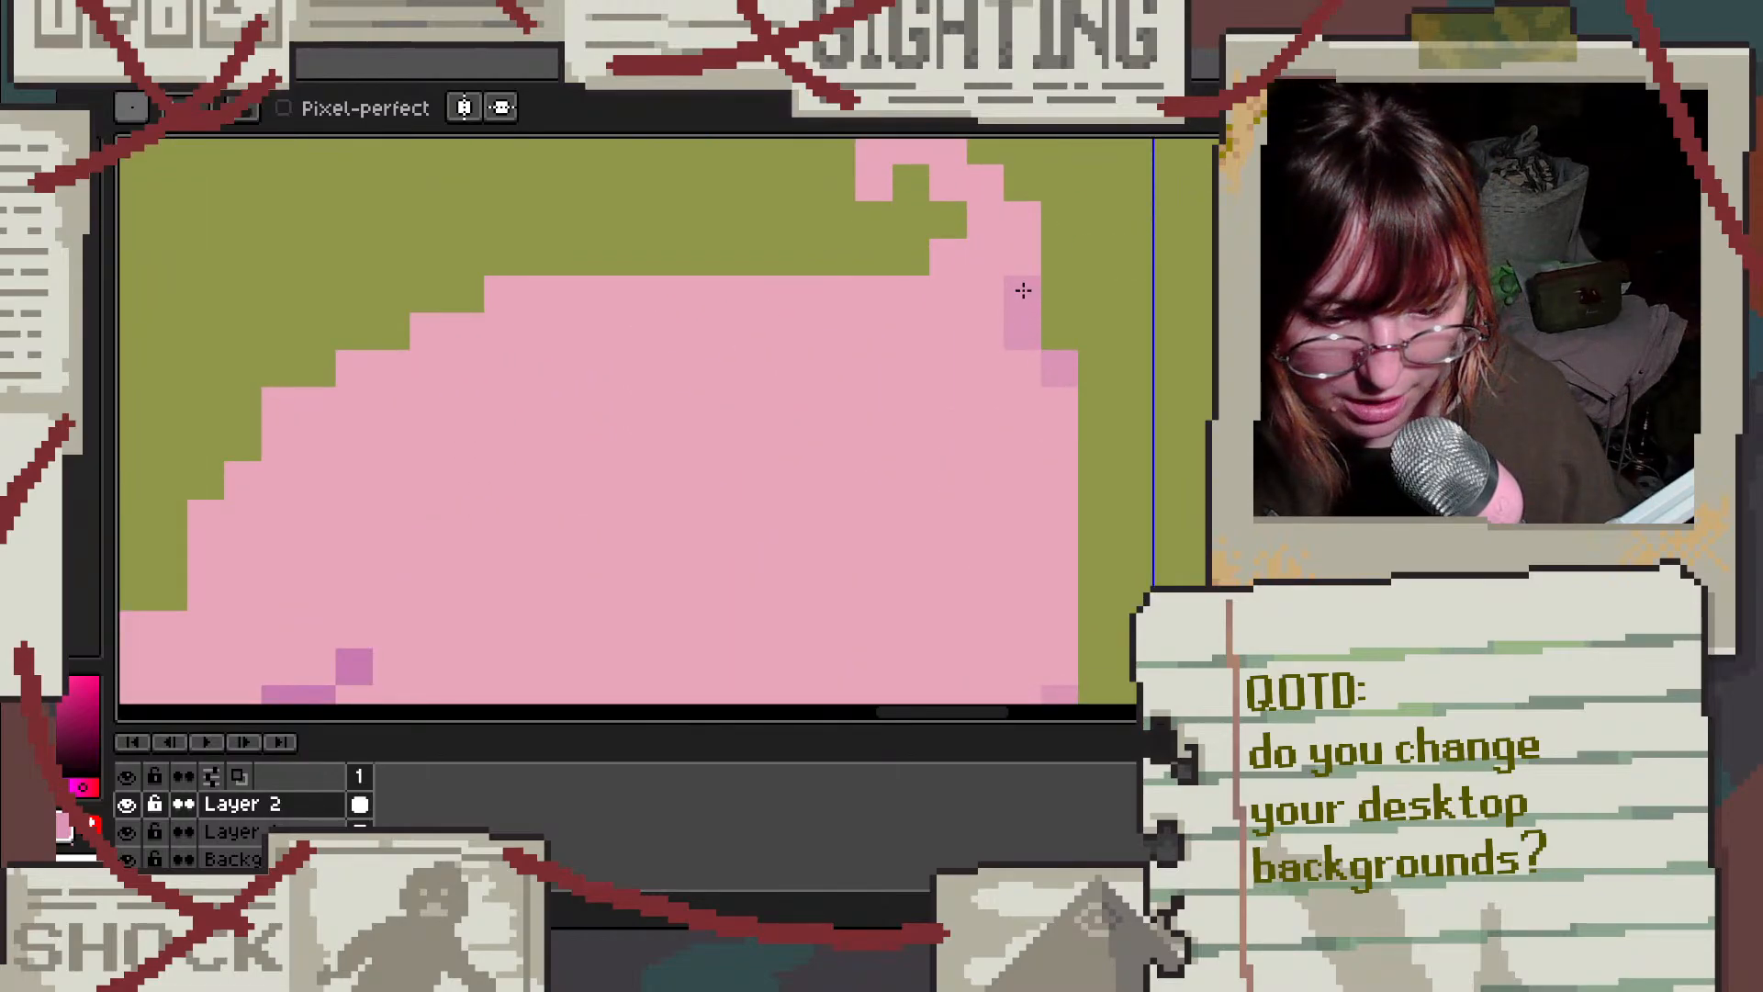
pyautogui.scroll(-2, 856, 281)
pyautogui.scroll(-1, 856, 281)
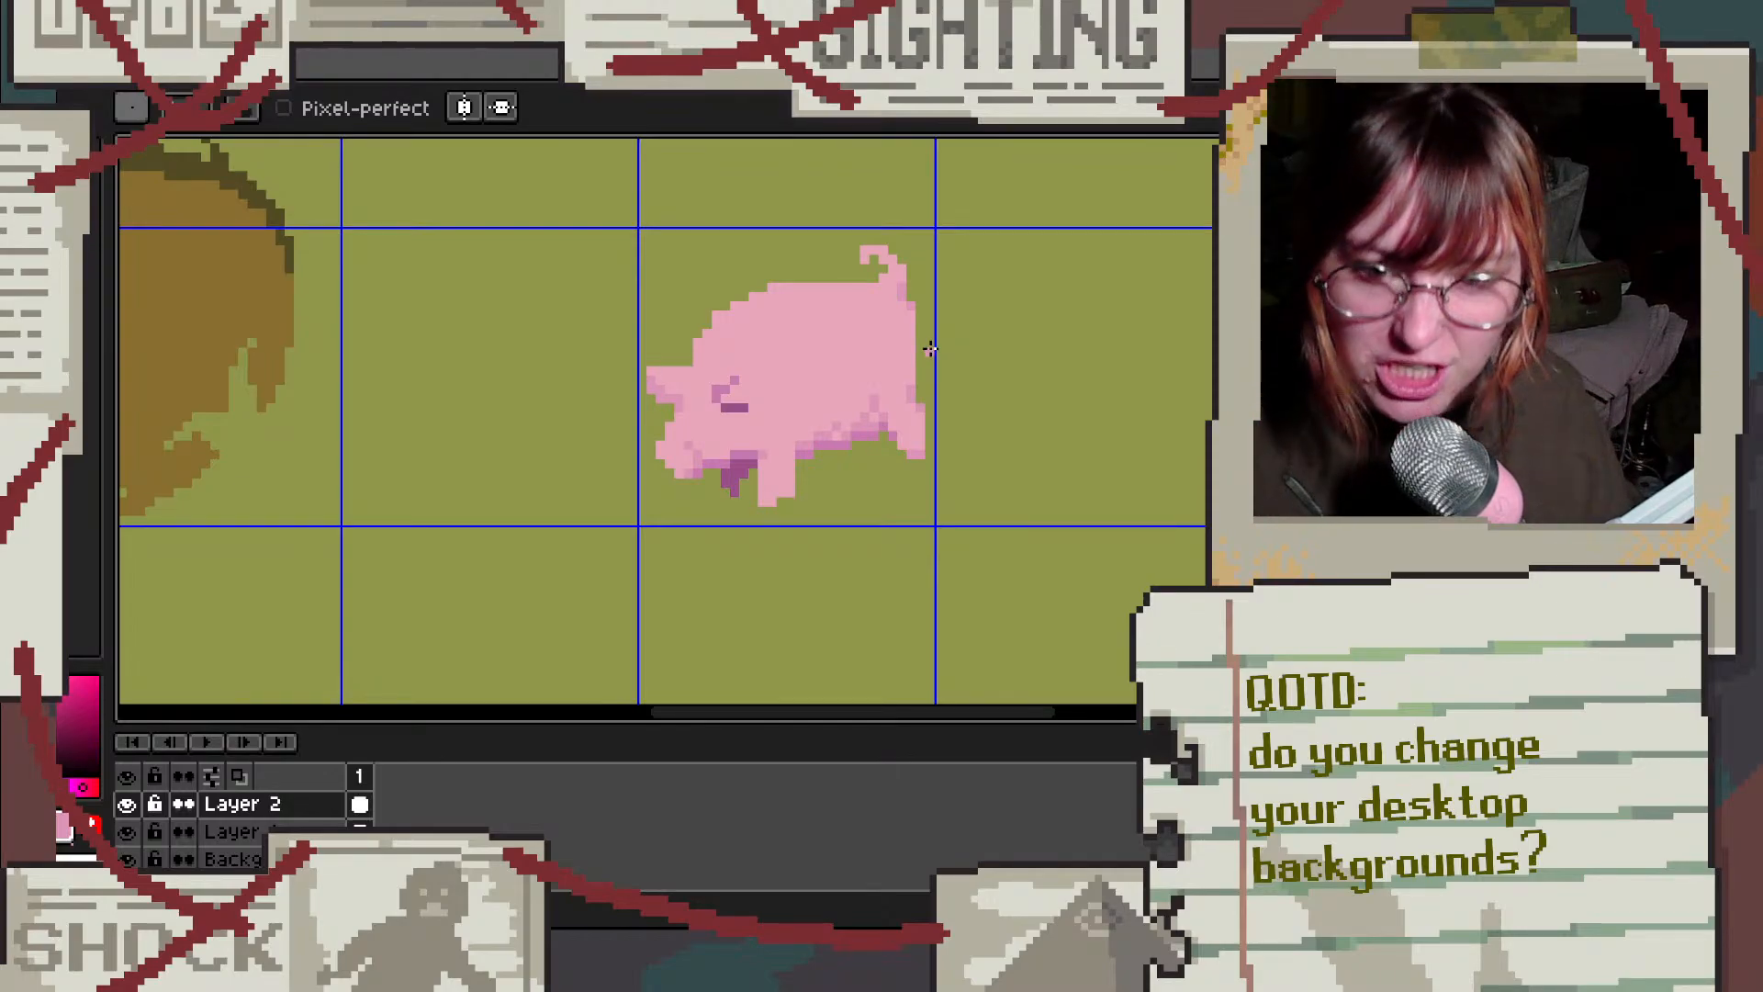
pyautogui.scroll(-2, 932, 357)
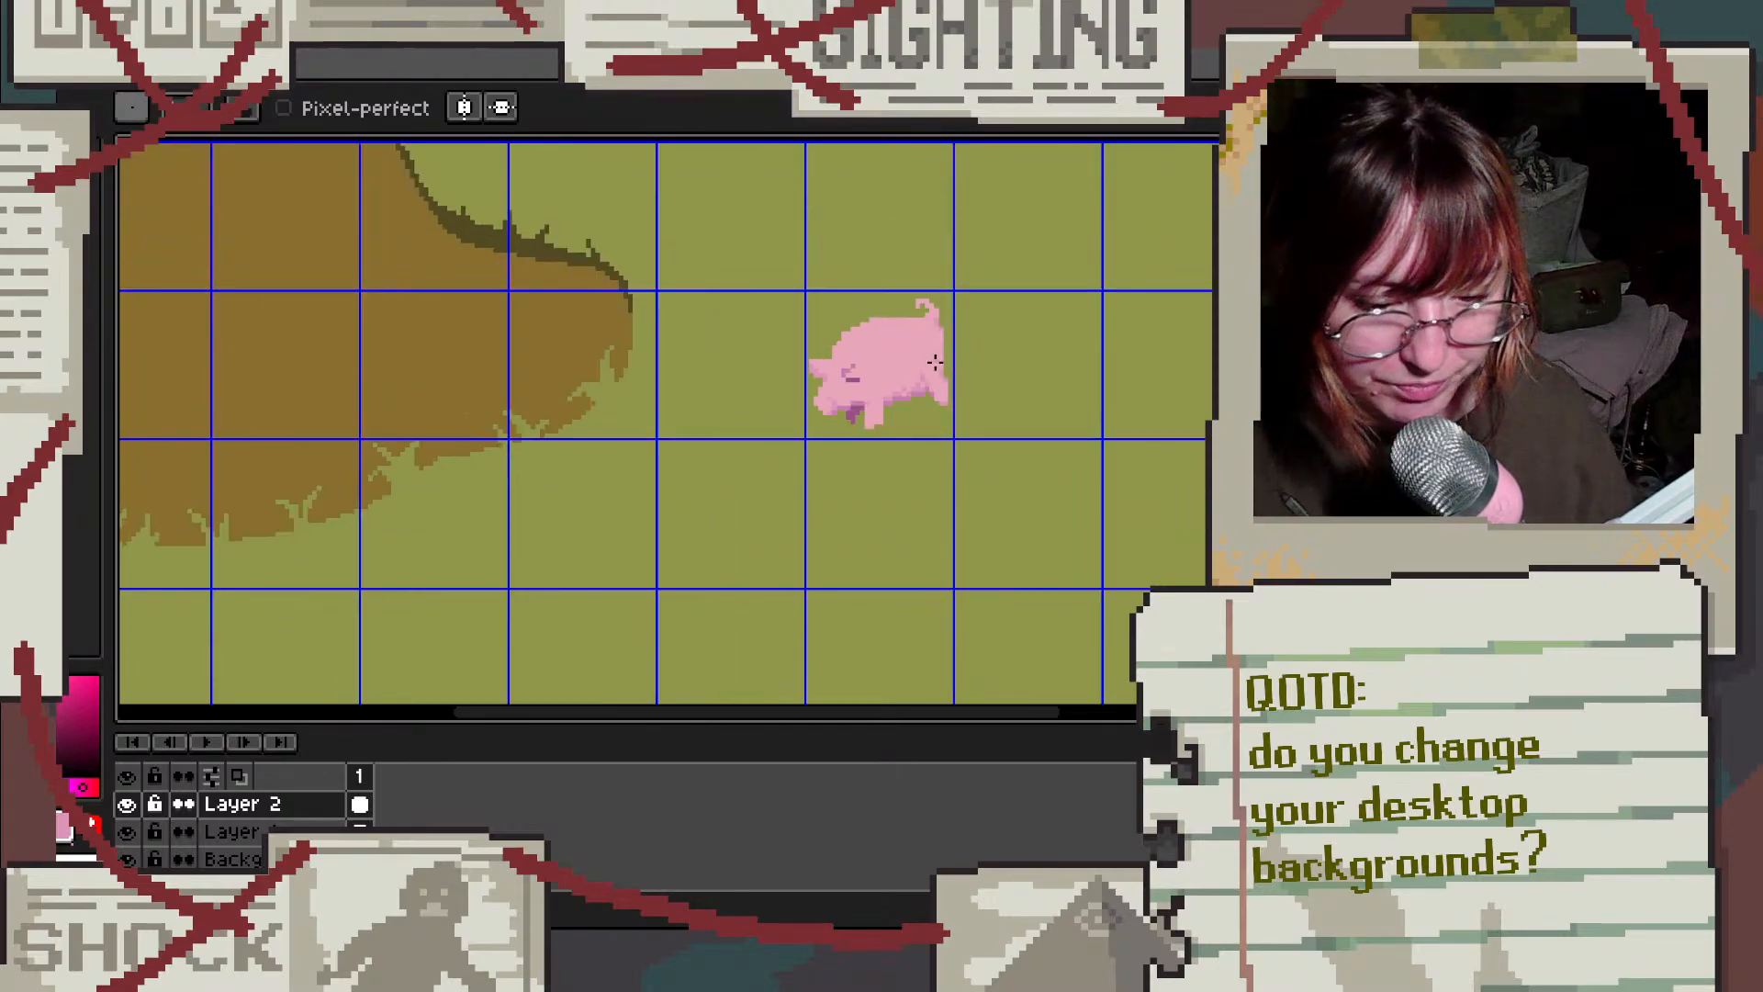
pyautogui.scroll(2, 928, 350)
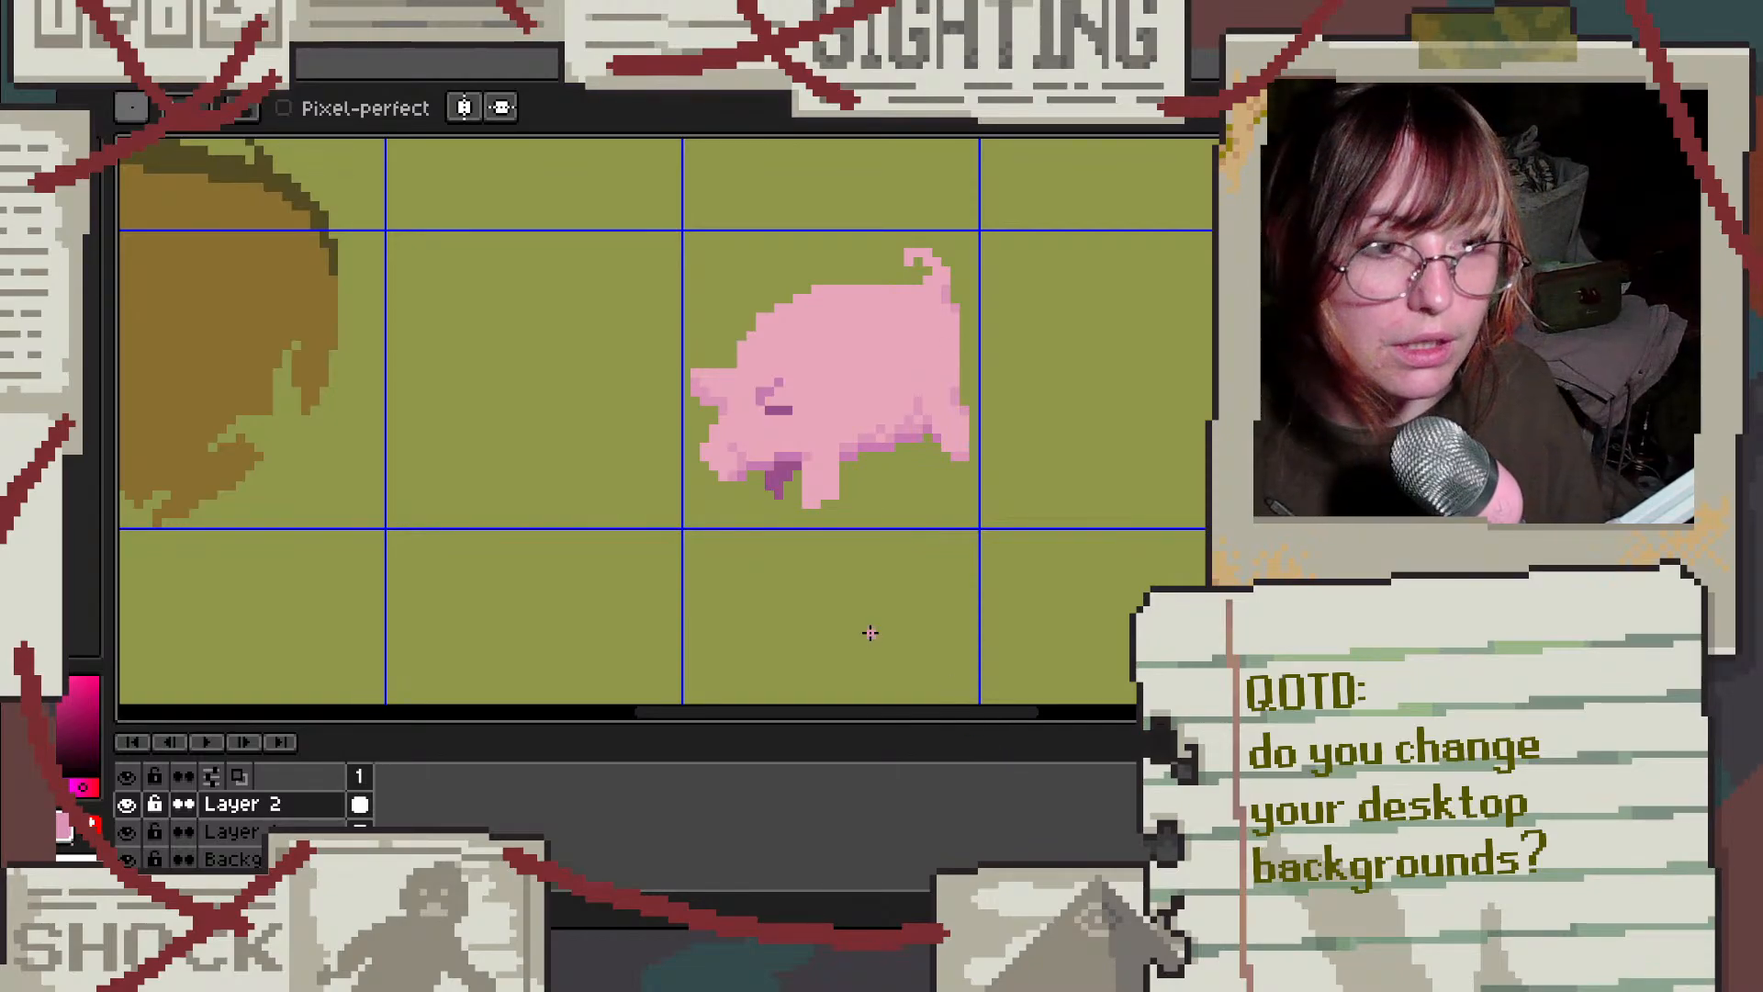
# Step: Try painting two light salmon spots on the pig's back and side
pyautogui.scroll(4, 873, 291)
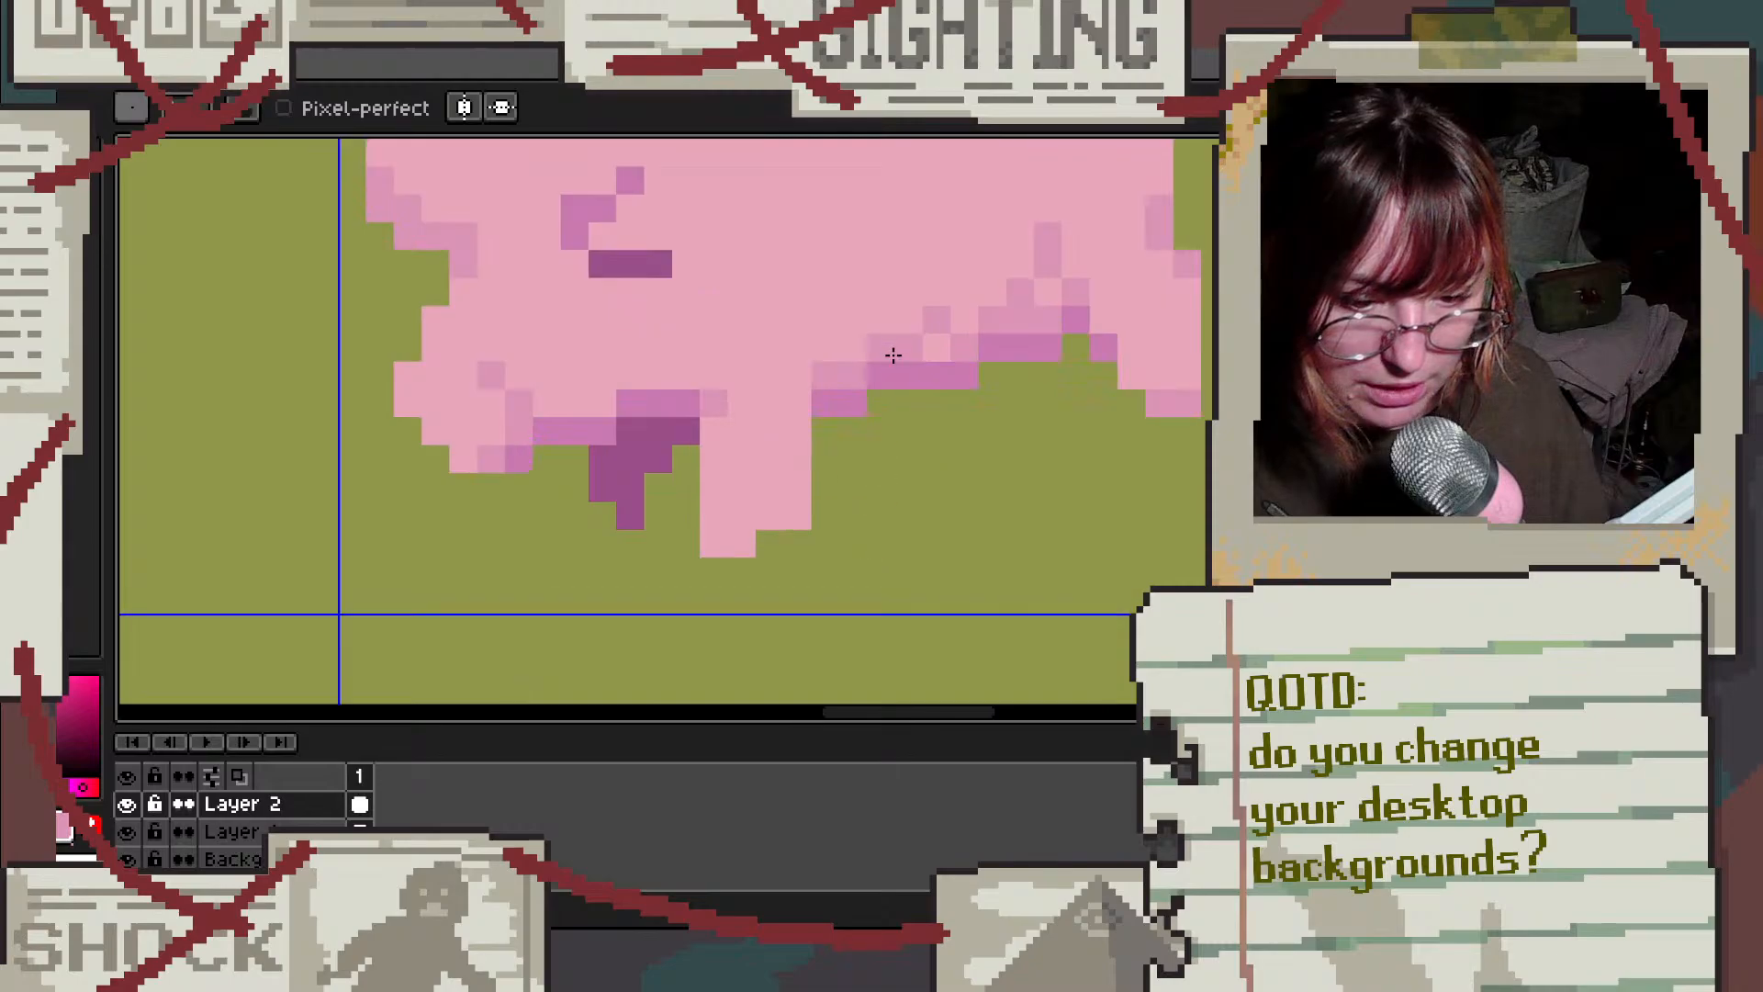
pyautogui.scroll(-3, 893, 355)
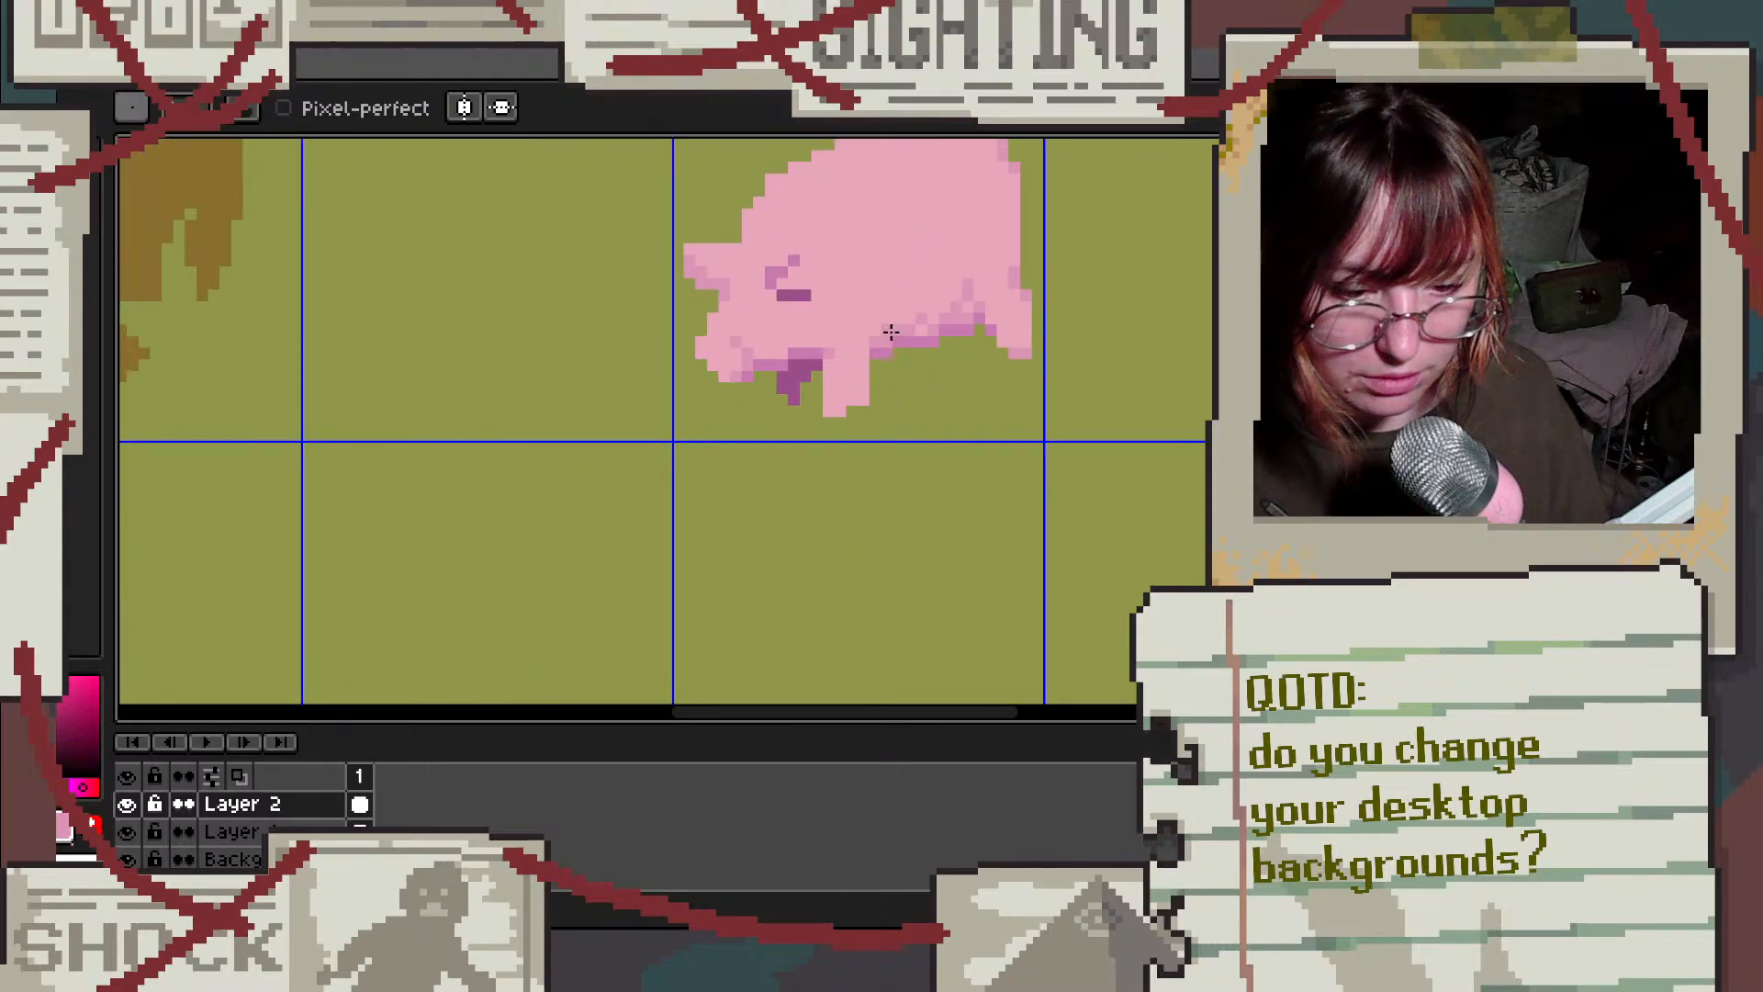
pyautogui.scroll(-1, 890, 332)
pyautogui.scroll(3, 974, 198)
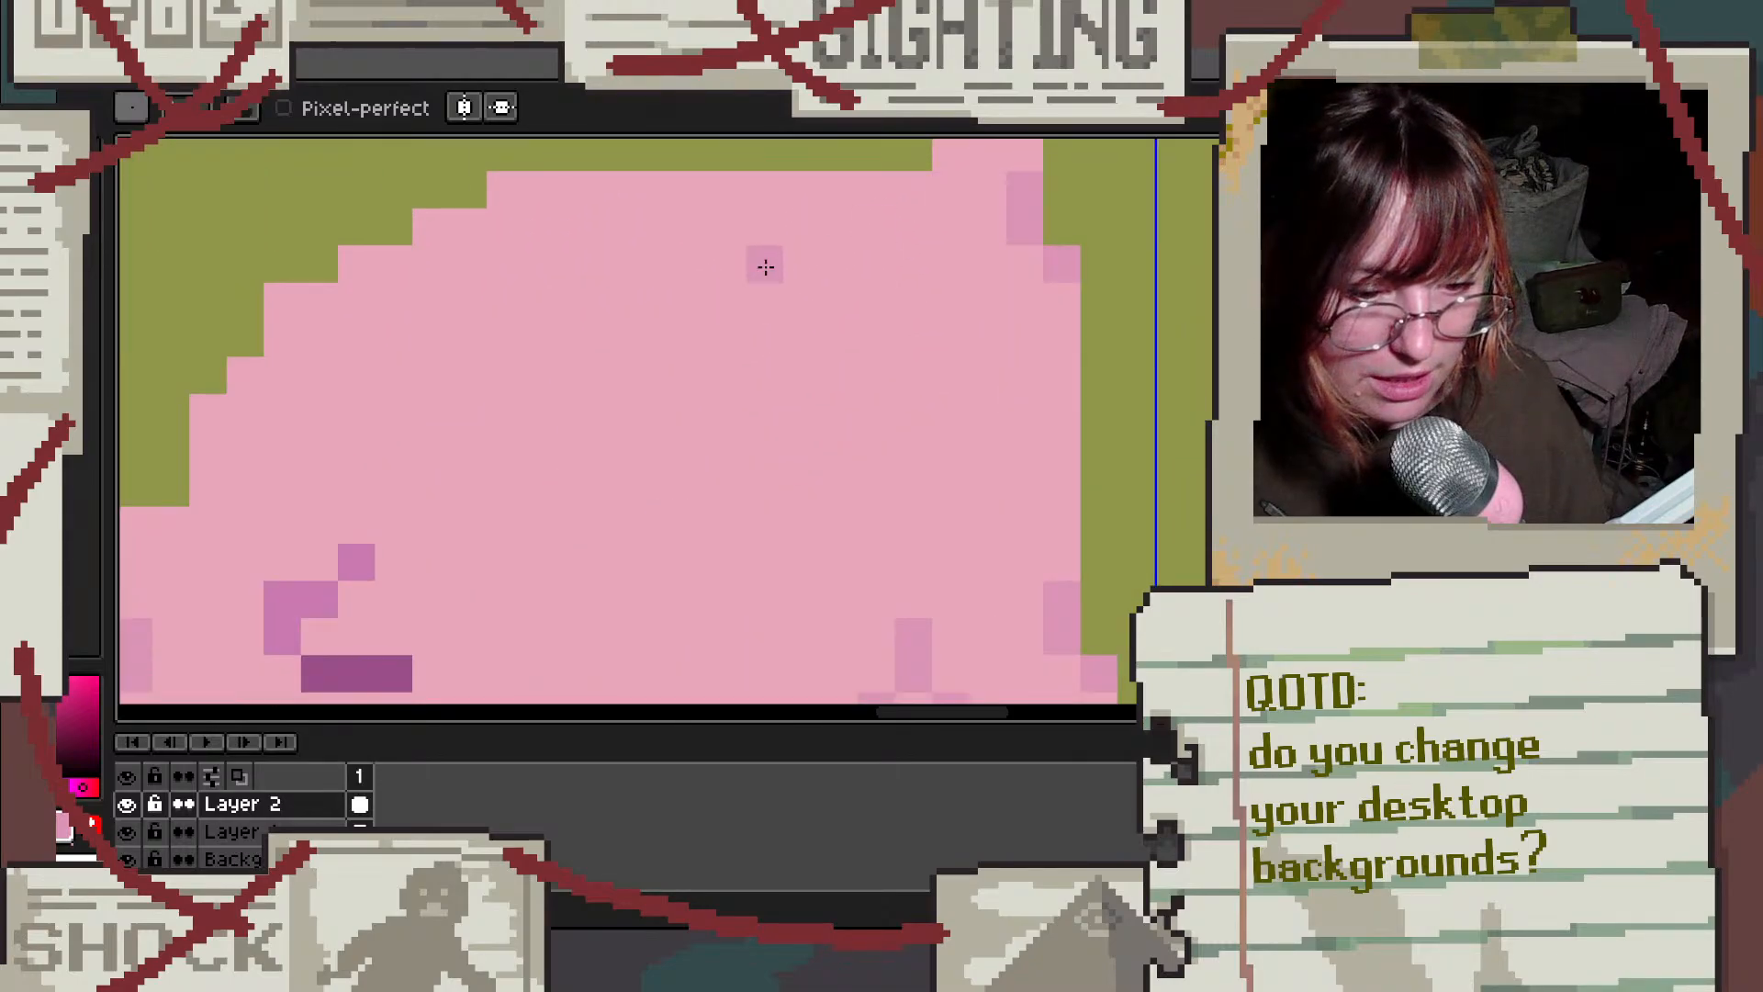
pyautogui.click(46, 303)
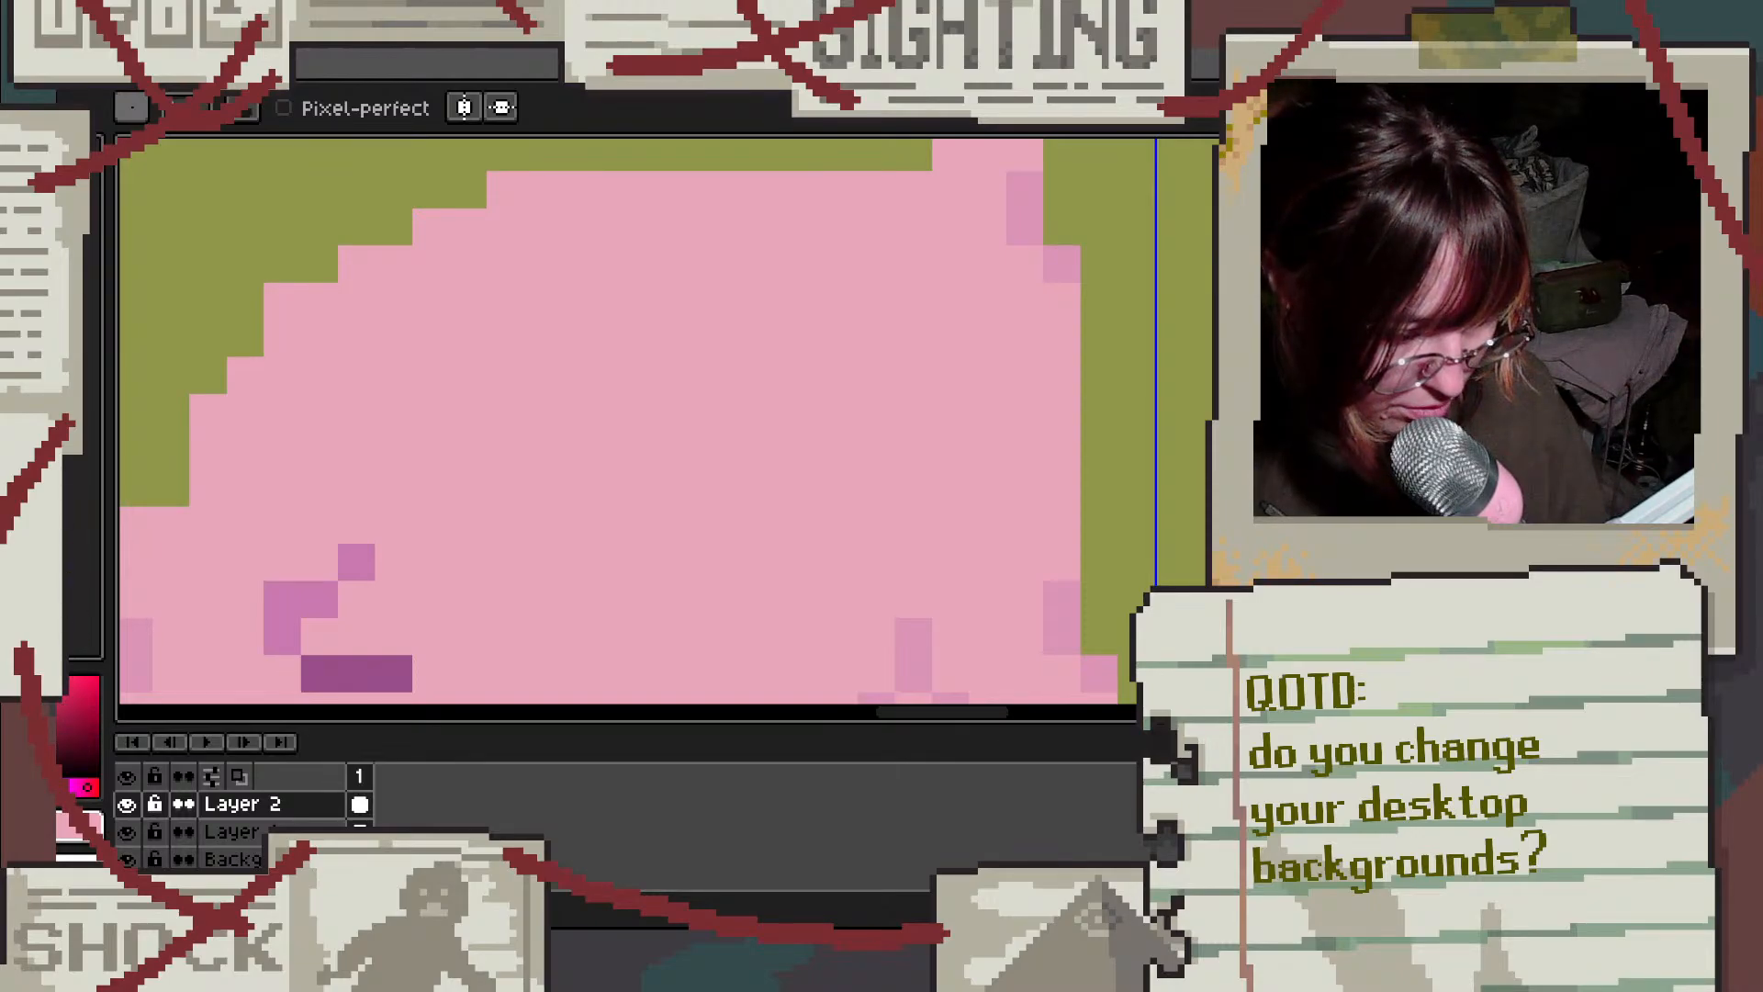
pyautogui.click(8, 787)
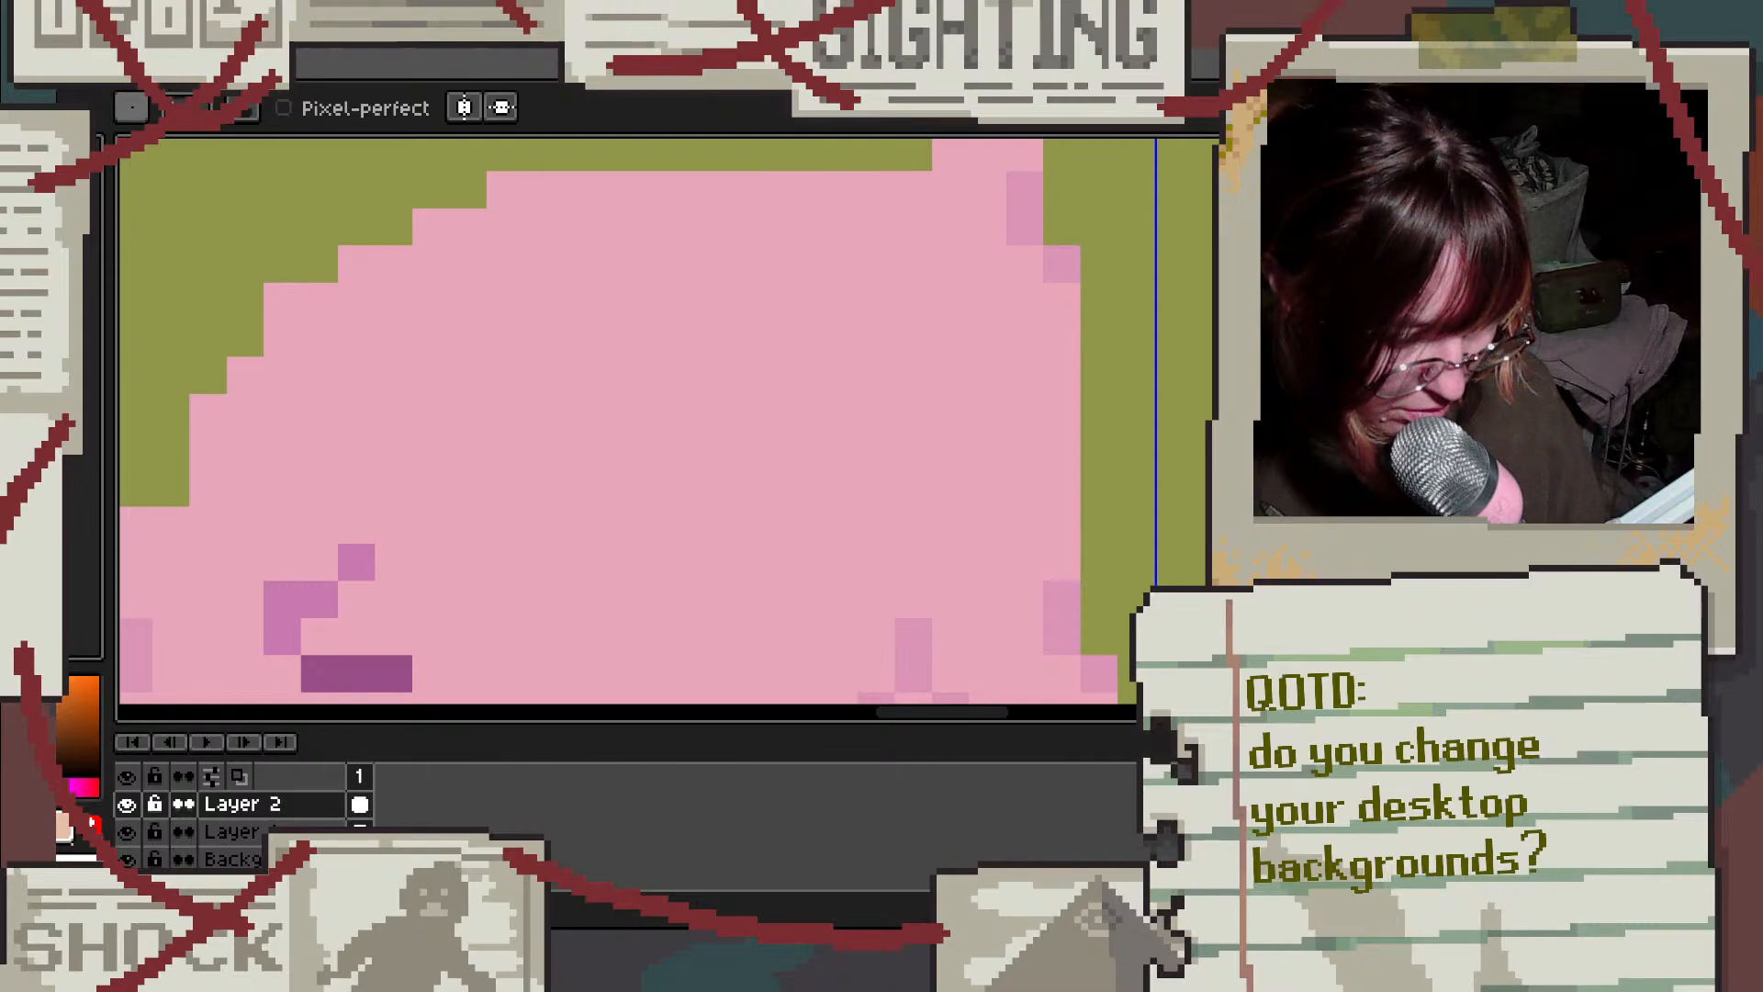
pyautogui.click(98, 786)
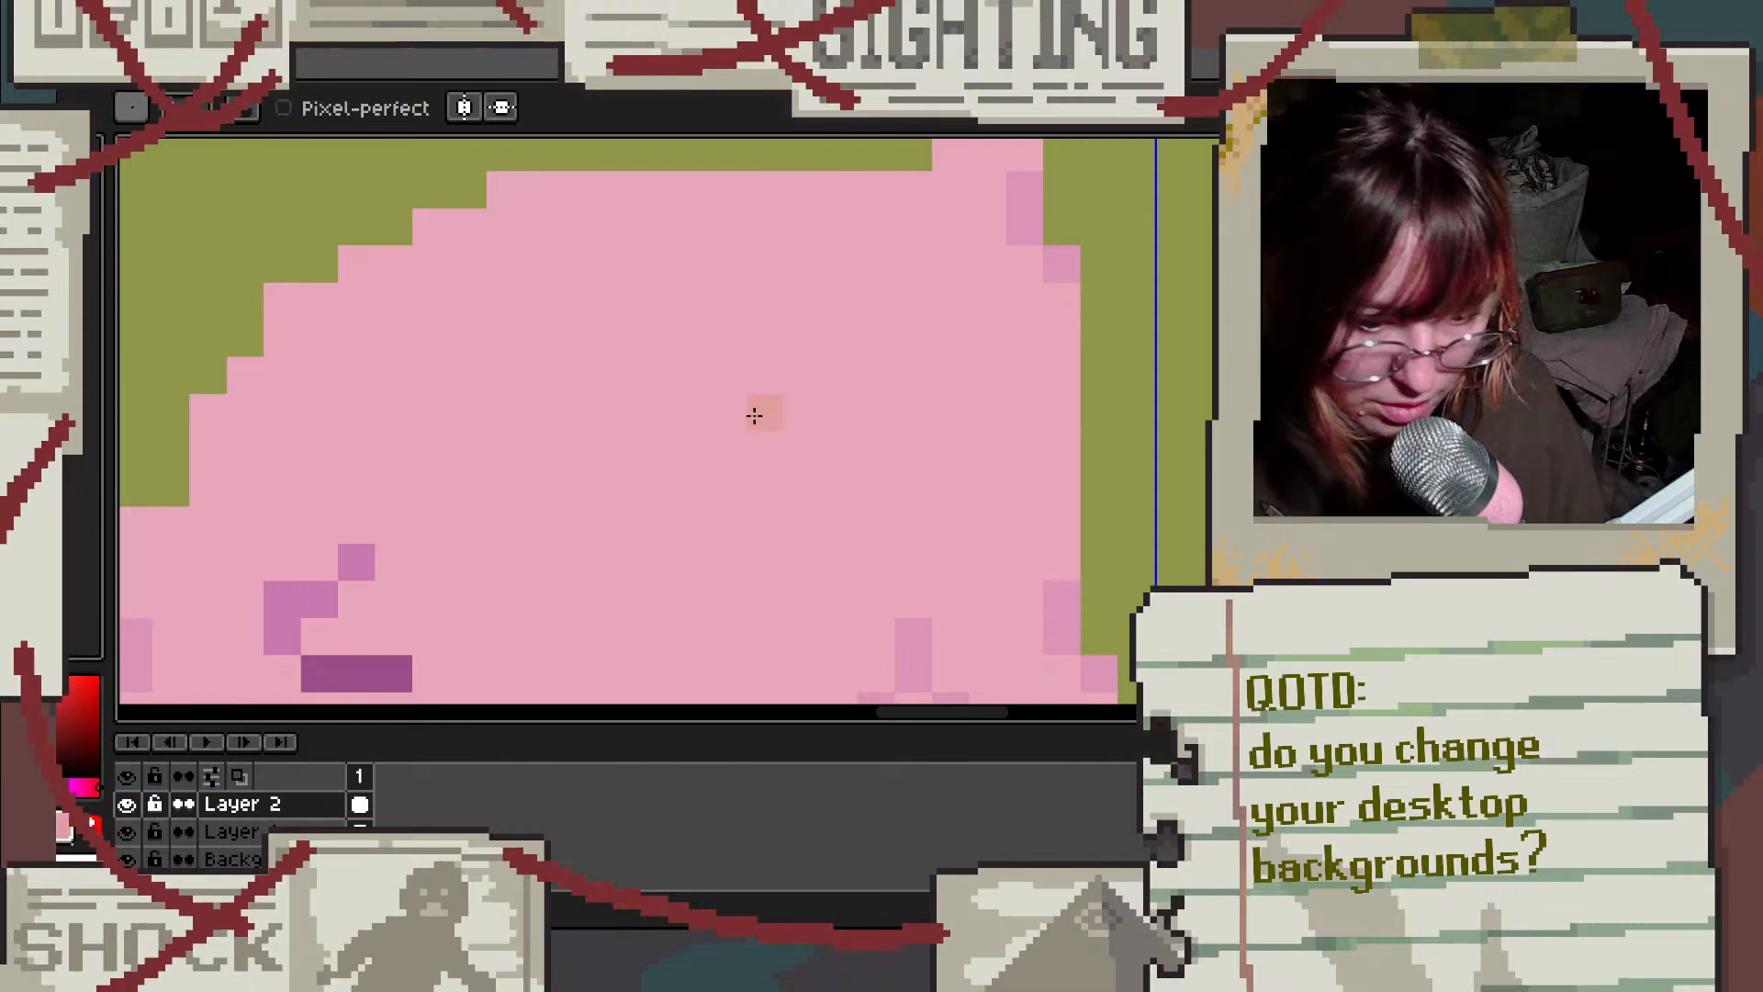
pyautogui.moveTo(735, 450)
pyautogui.mouseDown()
pyautogui.moveTo(597, 384)
pyautogui.moveTo(777, 285)
pyautogui.moveTo(826, 411)
pyautogui.moveTo(652, 430)
pyautogui.moveTo(692, 304)
pyautogui.moveTo(726, 381)
pyautogui.moveTo(645, 359)
pyautogui.moveTo(819, 349)
pyautogui.moveTo(816, 329)
pyautogui.moveTo(789, 360)
pyautogui.mouseUp()
pyautogui.moveTo(615, 555)
pyautogui.mouseDown()
pyautogui.moveTo(594, 602)
pyautogui.moveTo(600, 549)
pyautogui.moveTo(646, 587)
pyautogui.moveTo(557, 605)
pyautogui.moveTo(664, 614)
pyautogui.moveTo(635, 554)
pyautogui.moveTo(598, 554)
pyautogui.moveTo(713, 572)
pyautogui.moveTo(687, 615)
pyautogui.moveTo(689, 554)
pyautogui.moveTo(630, 554)
pyautogui.mouseUp()
pyautogui.click(794, 502)
pyautogui.scroll(-2, 794, 502)
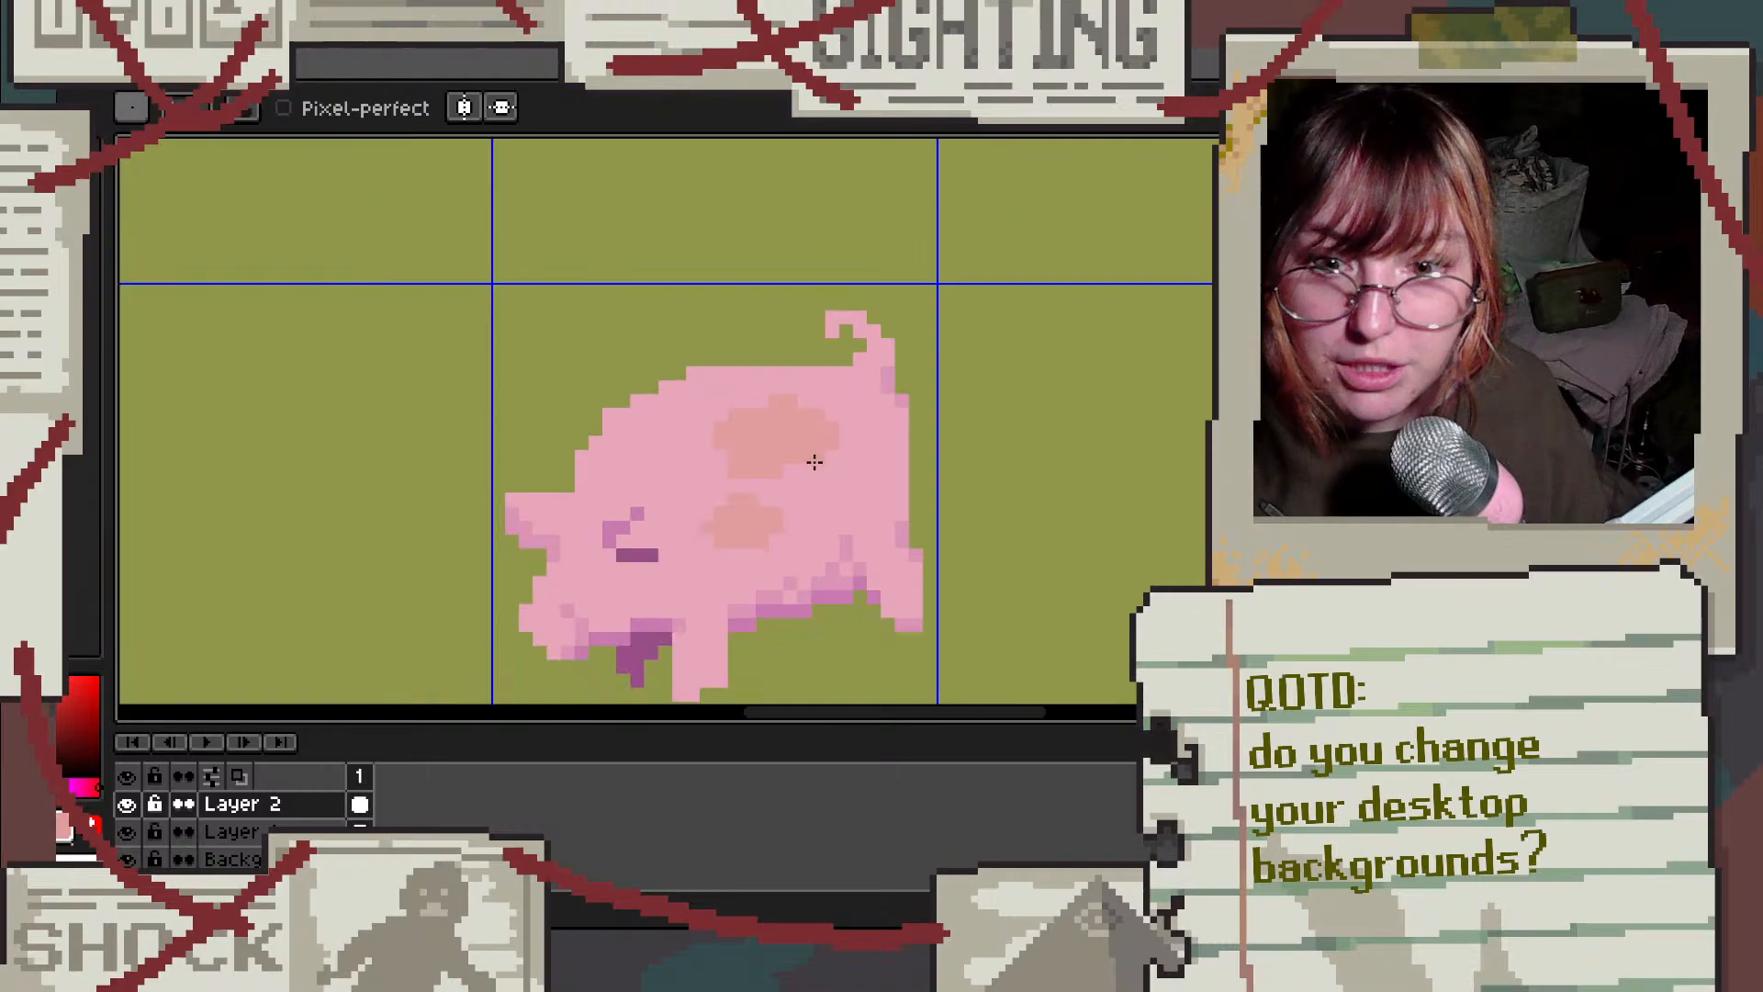
pyautogui.scroll(-1, 812, 477)
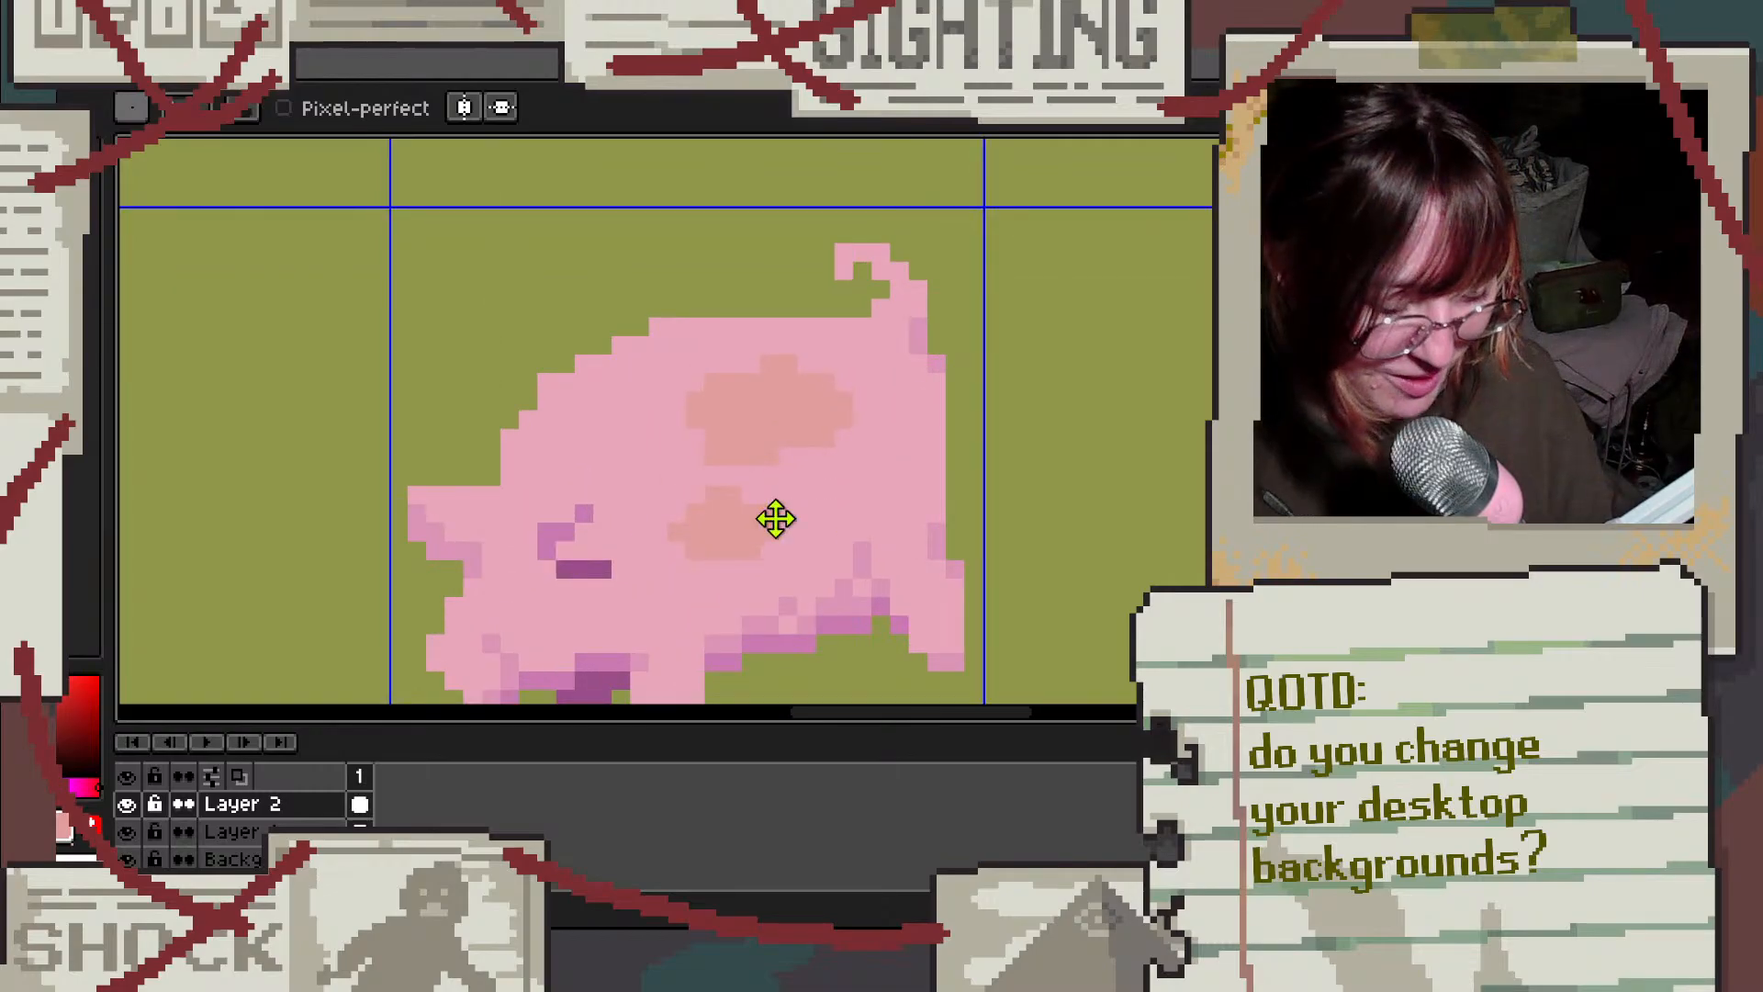
# Step: Undo the two light salmon spots on the pig's body
pyautogui.hotkey('ctrl', 'z')
pyautogui.hotkey('ctrl', 'z')
pyautogui.scroll(1, 749, 519)
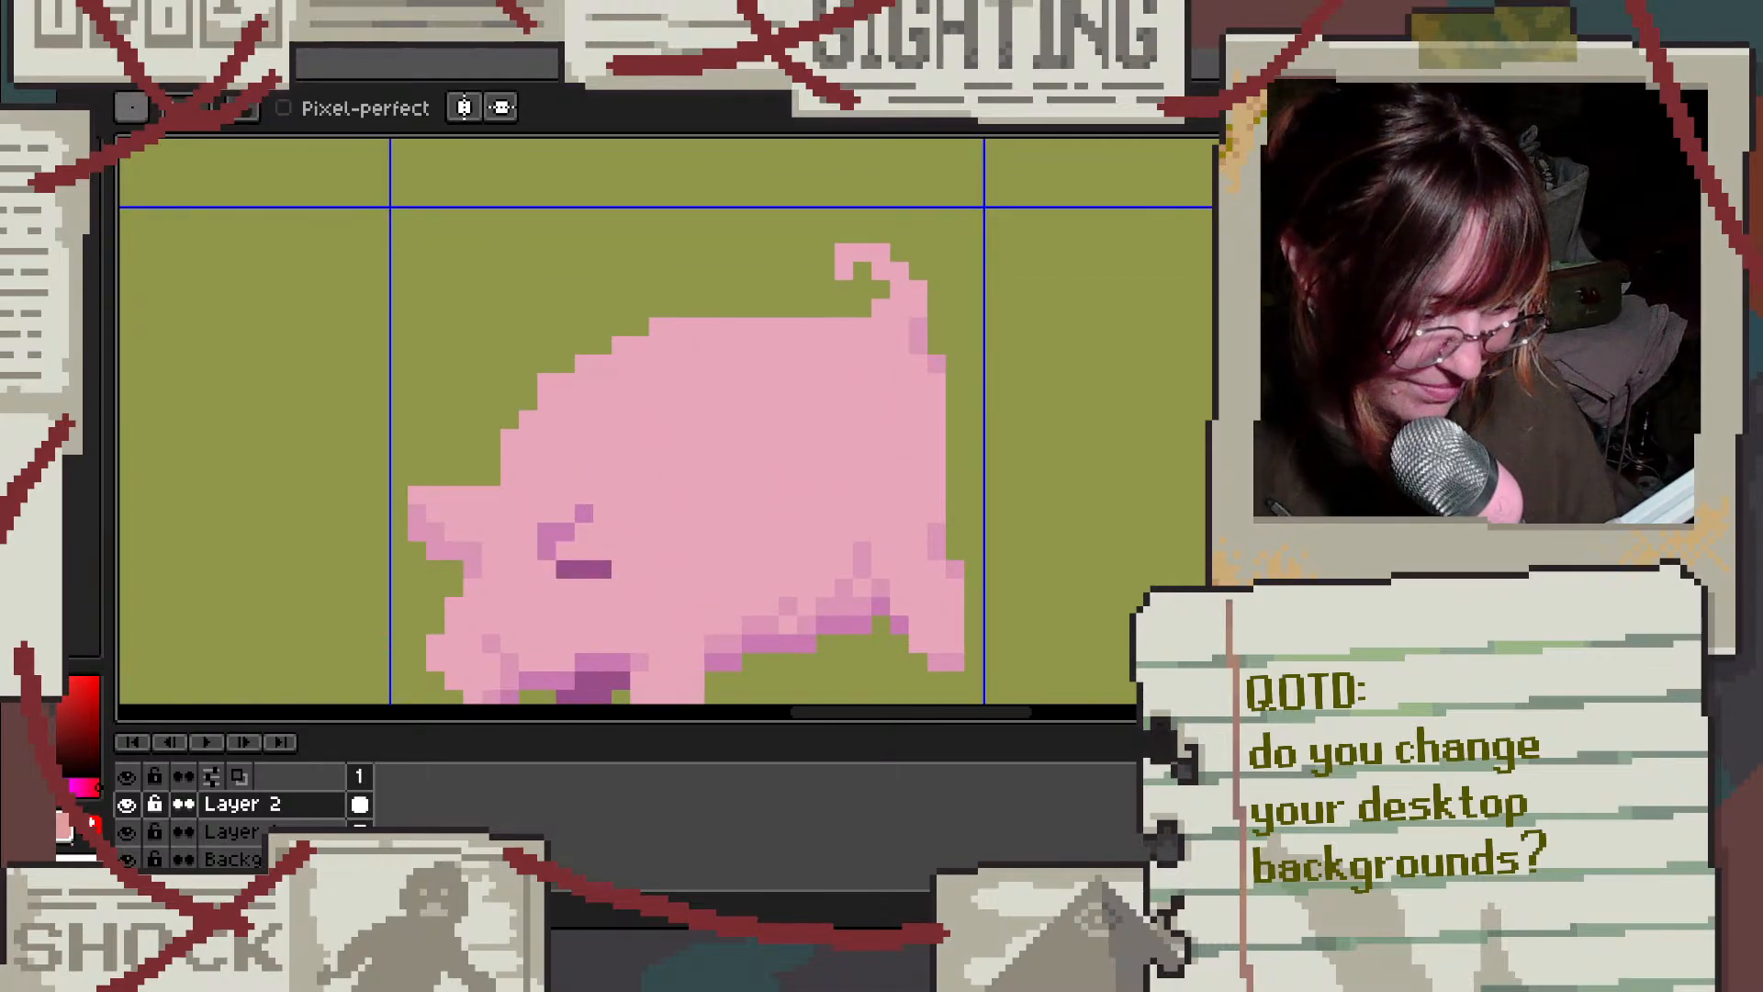
# Step: Paint one irregular spot in a darker salmon on the pig's upper rump, near the tail
pyautogui.scroll(3, 857, 365)
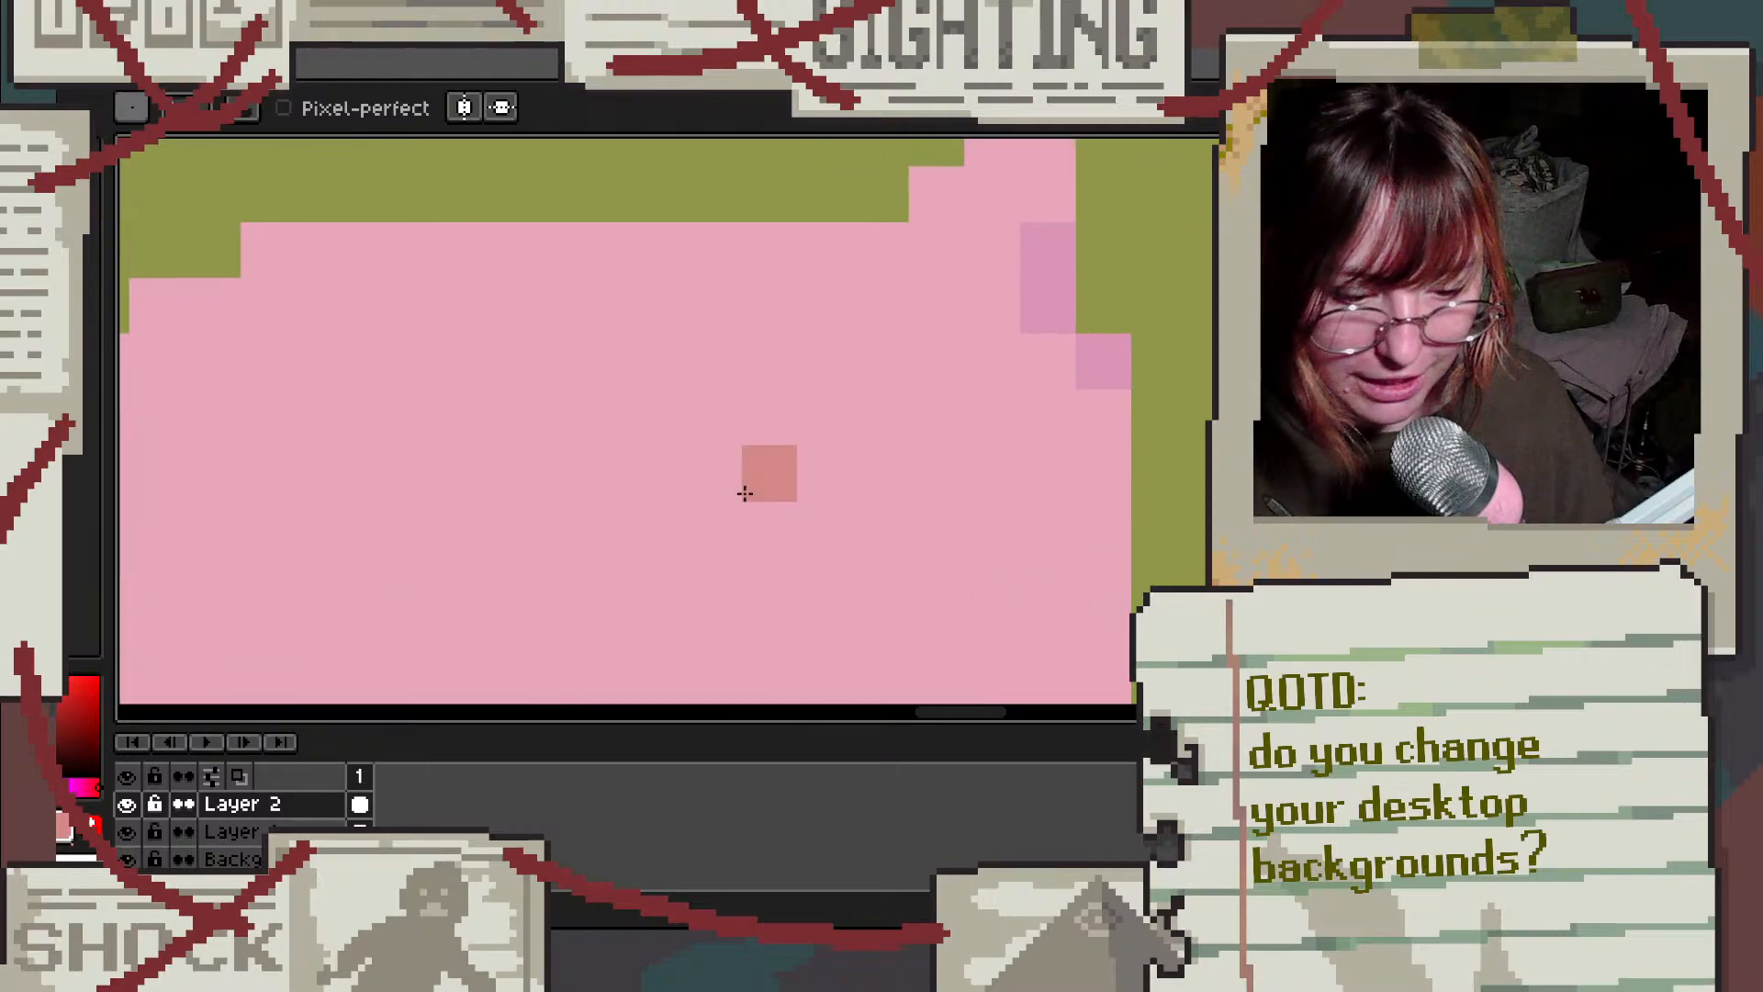
pyautogui.moveTo(657, 529)
pyautogui.mouseDown()
pyautogui.moveTo(581, 414)
pyautogui.moveTo(860, 392)
pyautogui.moveTo(705, 616)
pyautogui.moveTo(682, 451)
pyautogui.moveTo(796, 451)
pyautogui.moveTo(722, 575)
pyautogui.moveTo(875, 457)
pyautogui.moveTo(786, 479)
pyautogui.moveTo(663, 417)
pyautogui.moveTo(754, 434)
pyautogui.moveTo(790, 417)
pyautogui.mouseUp()
pyautogui.scroll(-3, 791, 417)
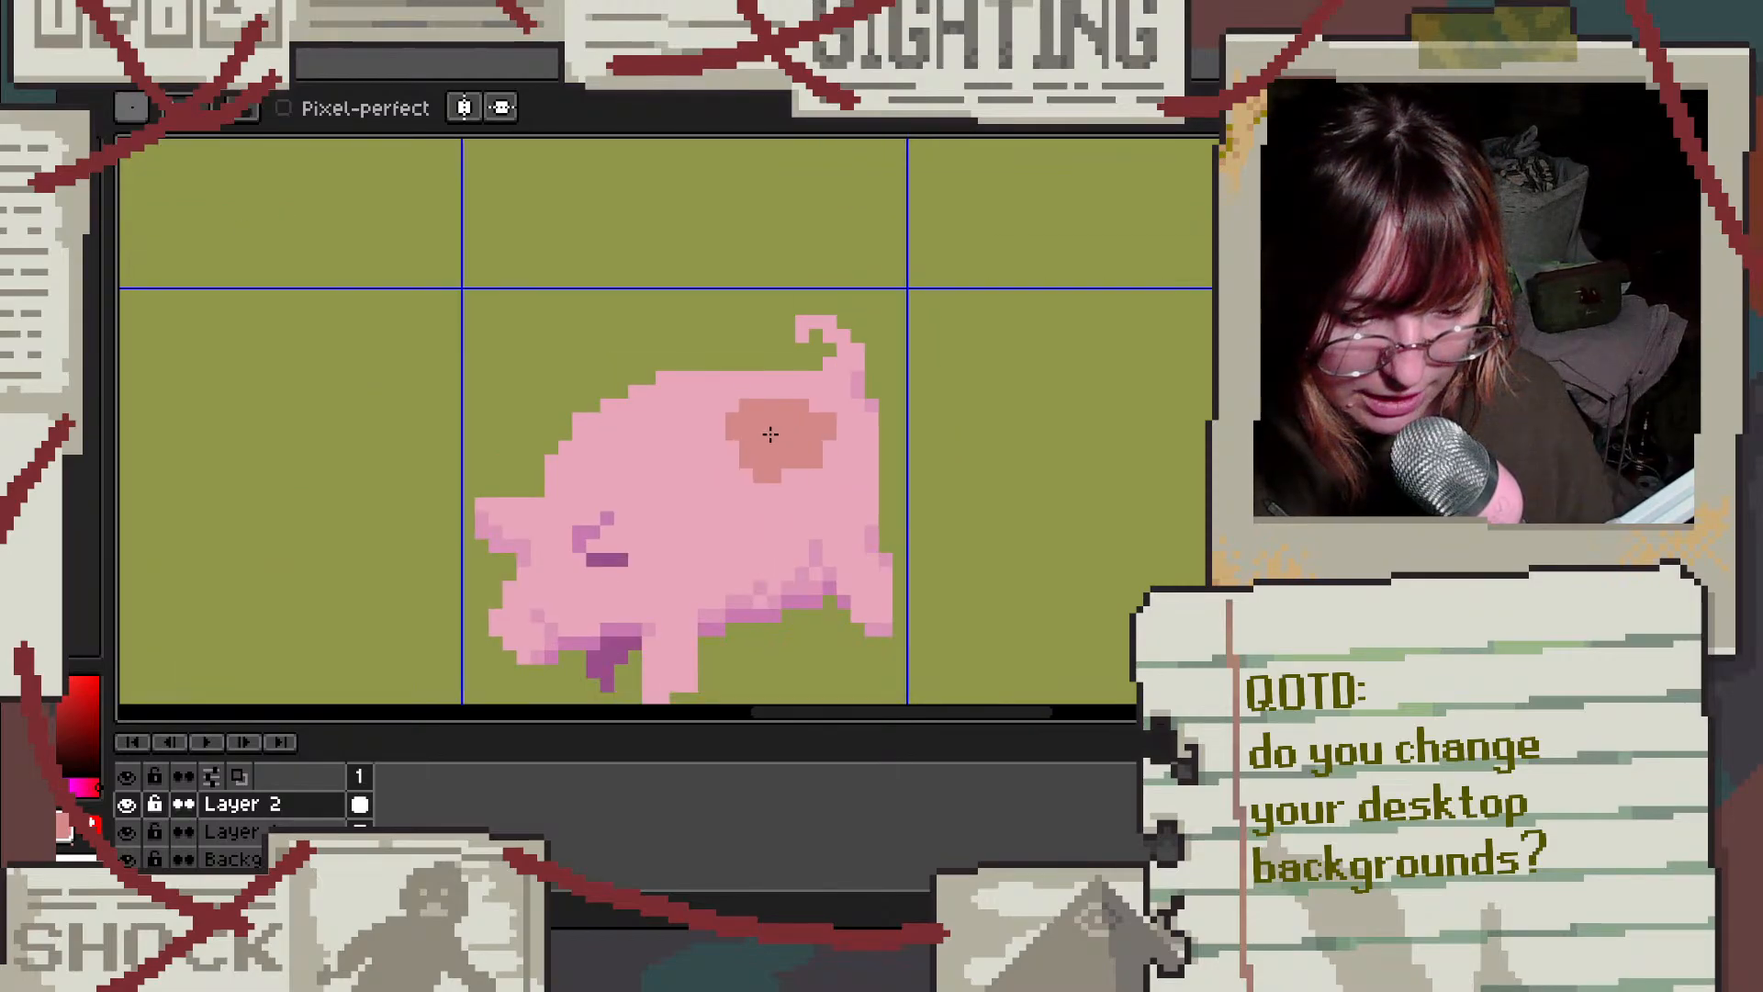
pyautogui.scroll(2, 780, 404)
pyautogui.scroll(2, 780, 404)
pyautogui.scroll(1, 780, 535)
pyautogui.scroll(-3, 673, 618)
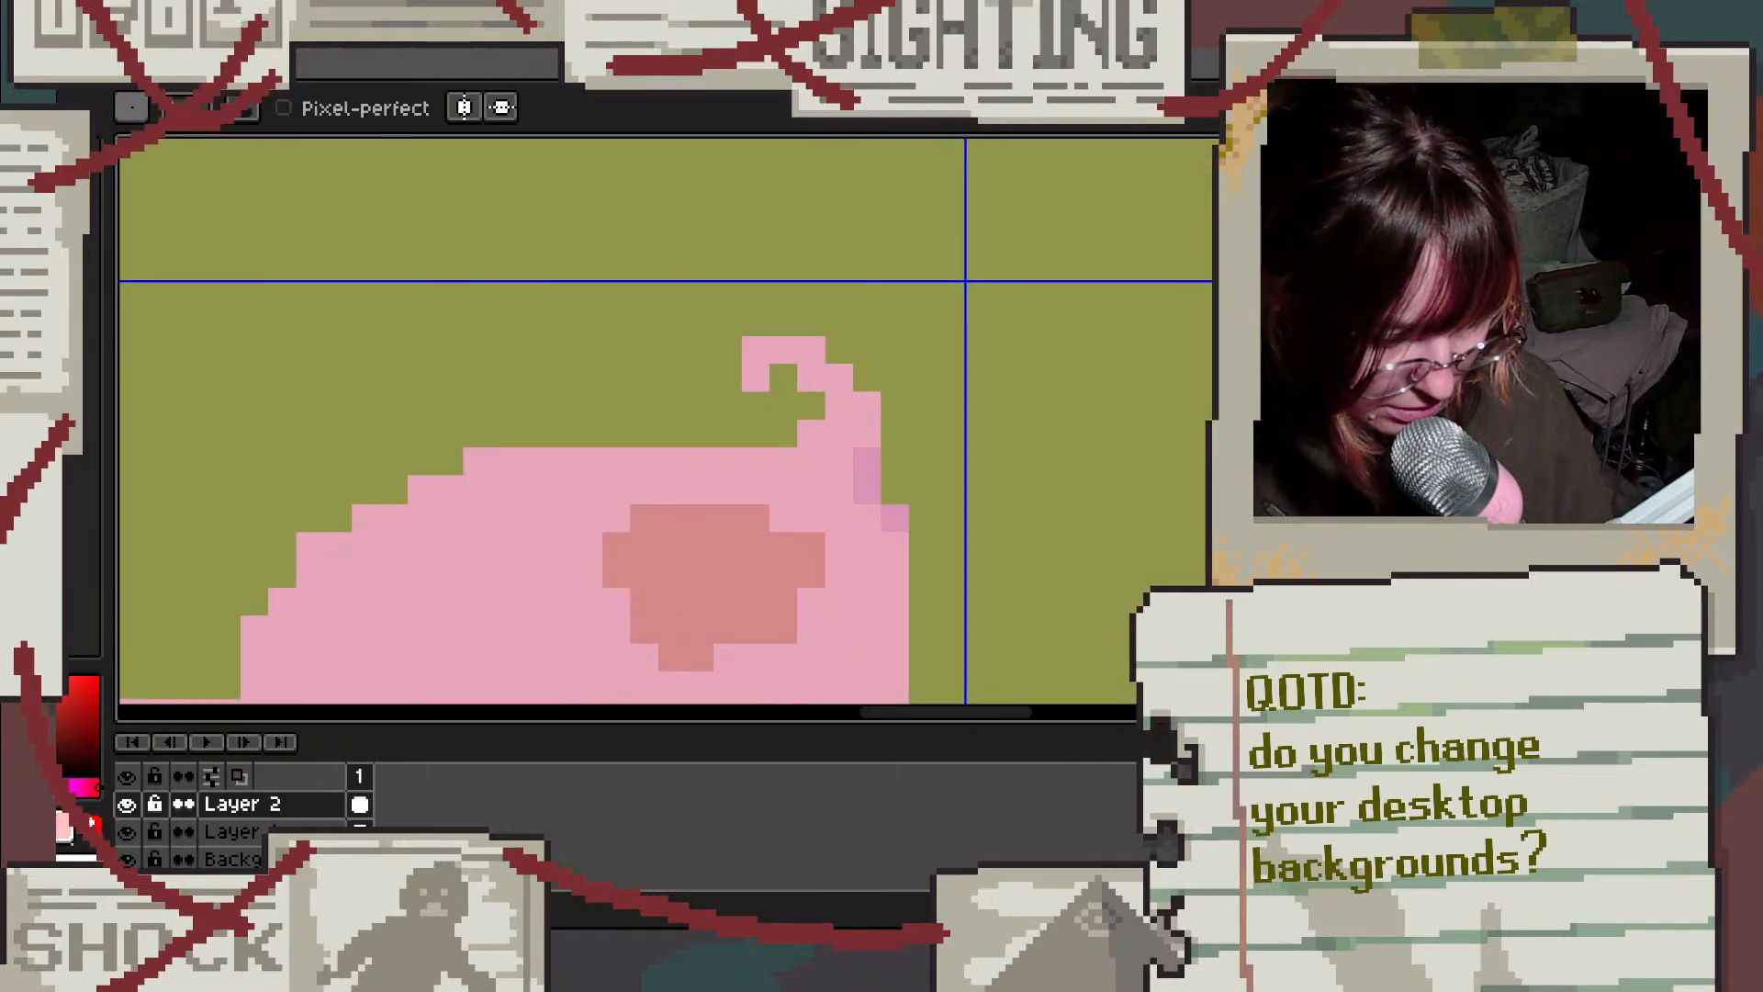
# Step: Recolour the rump spot by filling it with a pale, slightly muted peach pink
pyautogui.press('g')
pyautogui.click(744, 563)
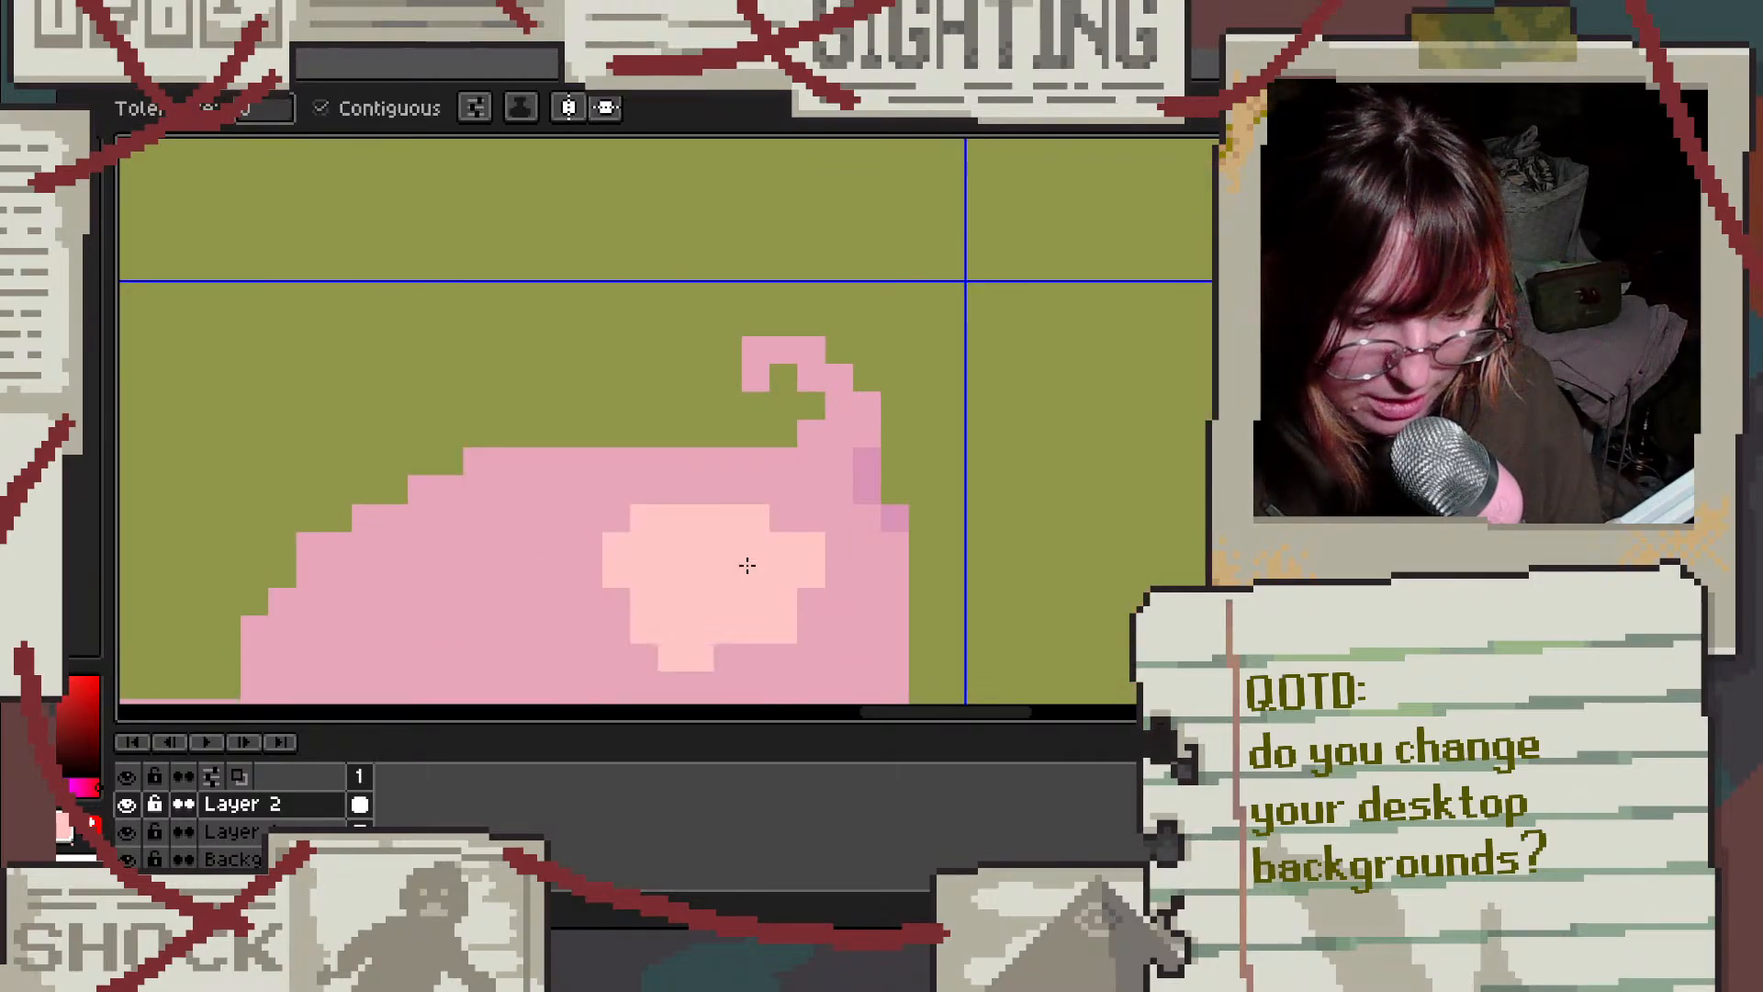
pyautogui.scroll(-1, 731, 508)
pyautogui.scroll(-1, 730, 508)
pyautogui.scroll(2, 731, 507)
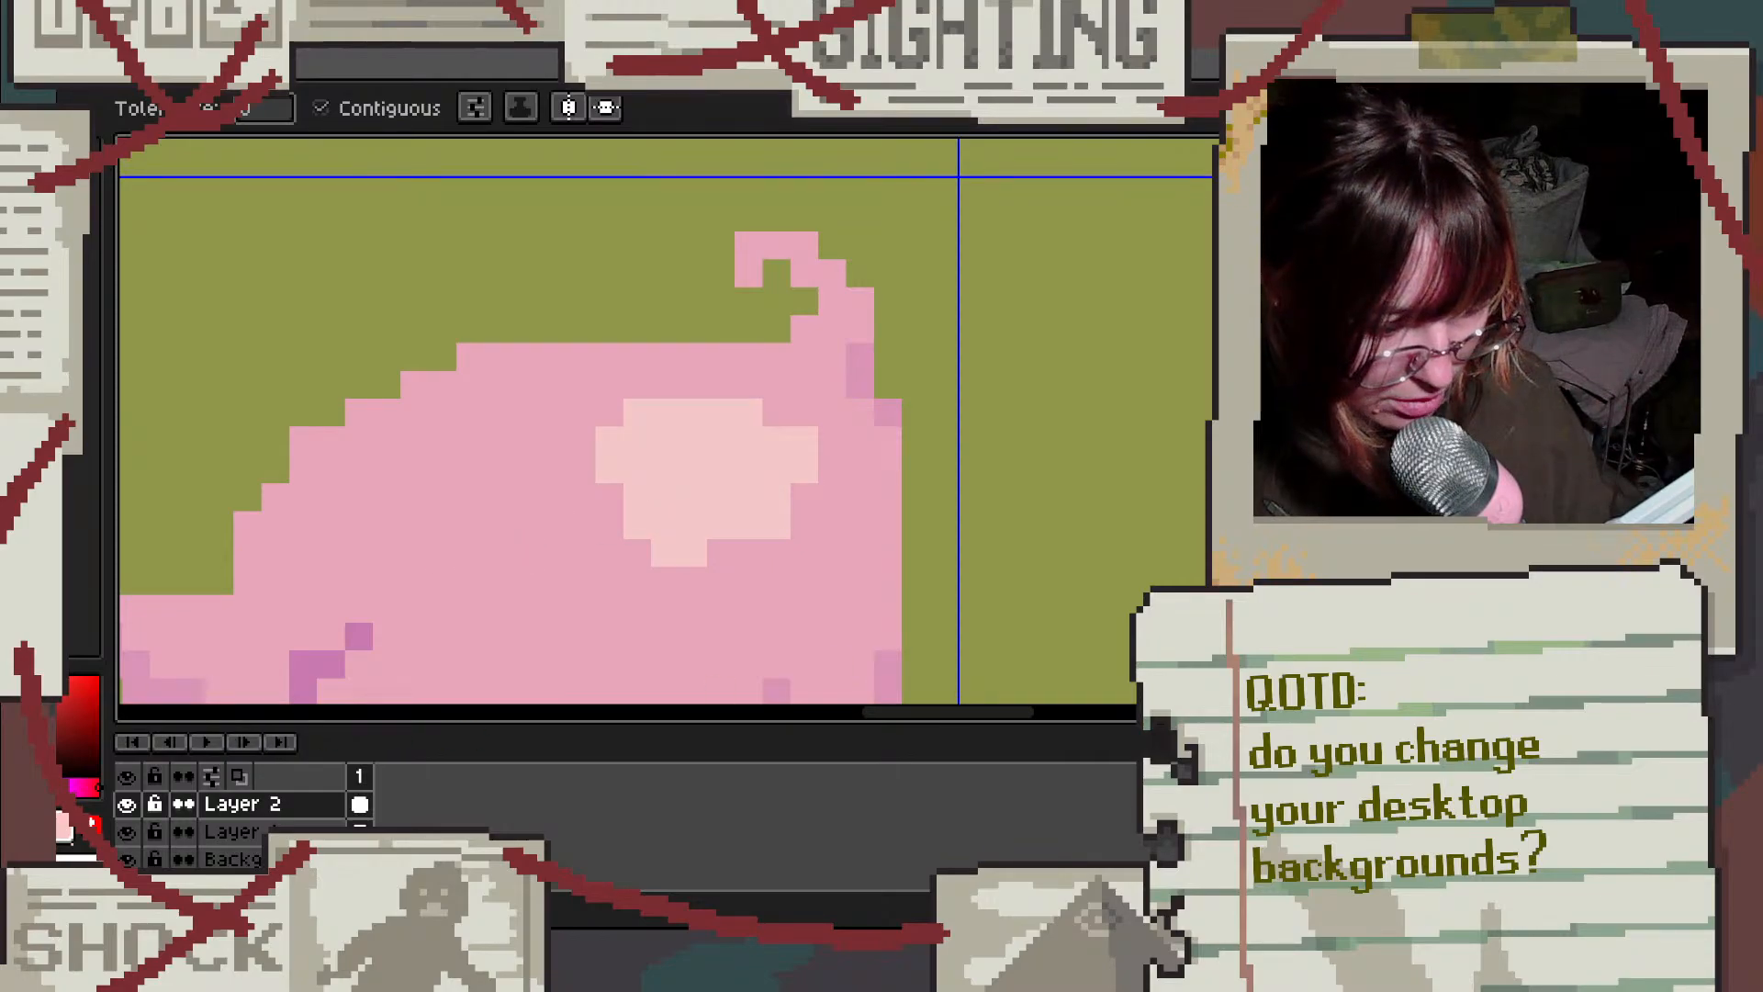
pyautogui.scroll(-2, 609, 542)
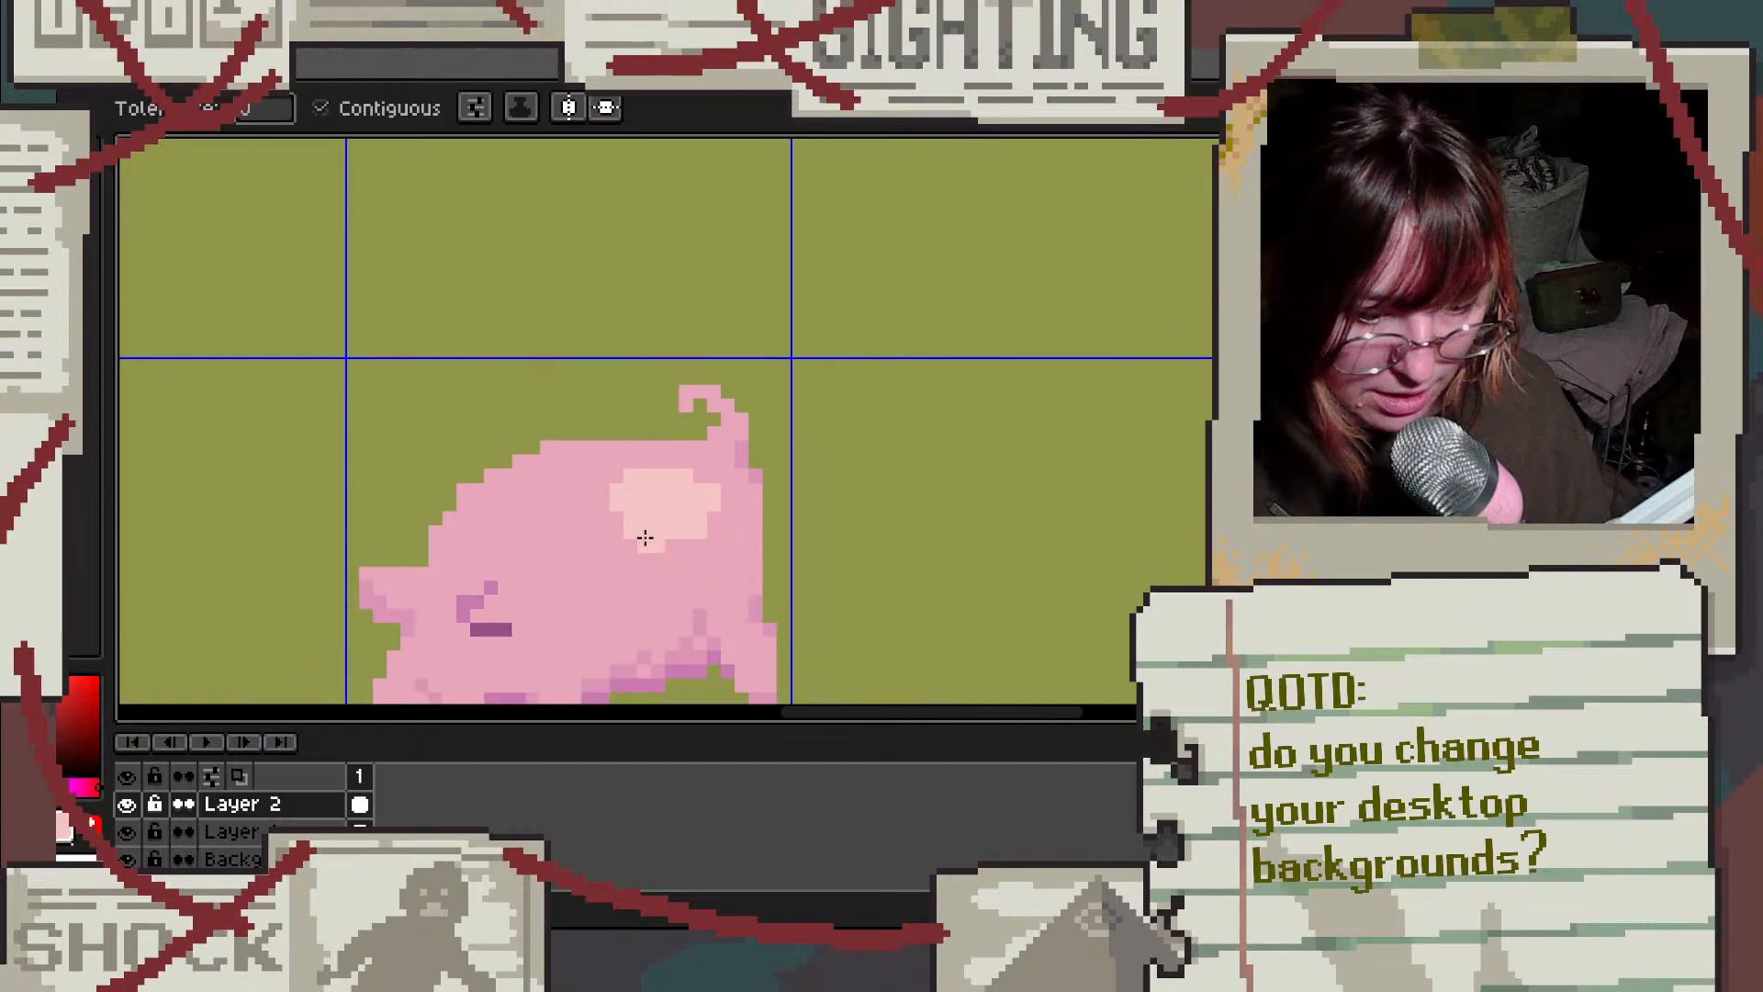
pyautogui.scroll(2, 241, 644)
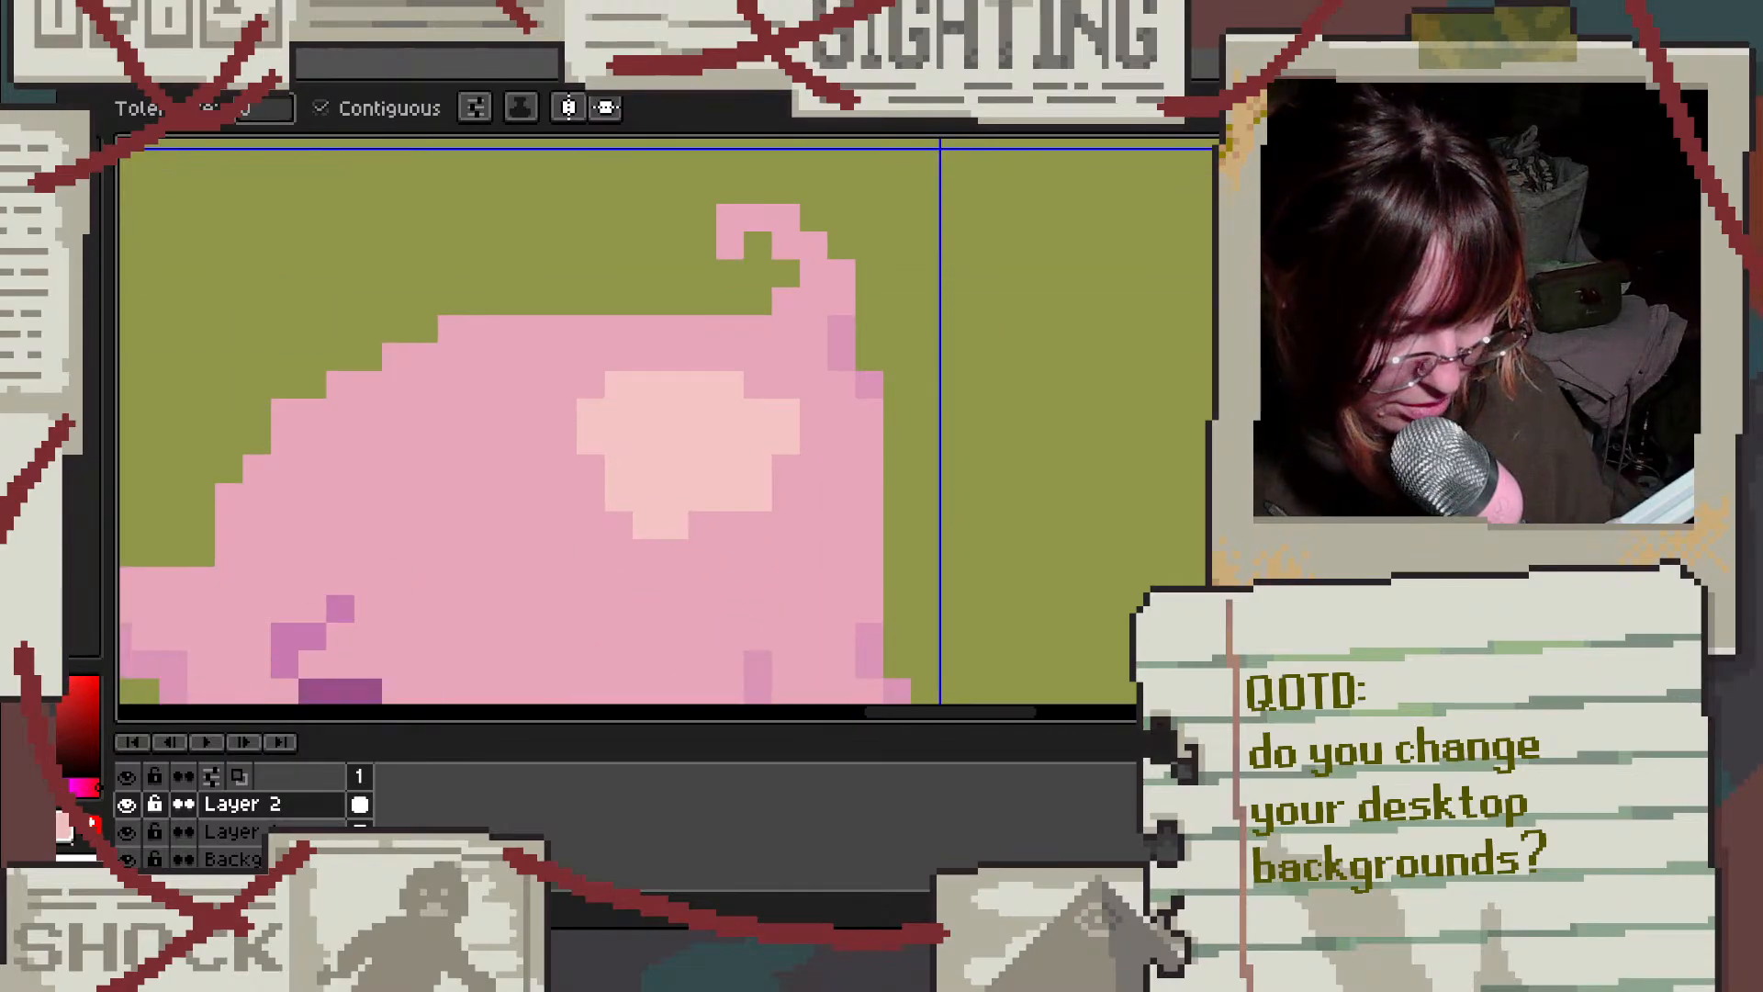
pyautogui.scroll(-2, 673, 433)
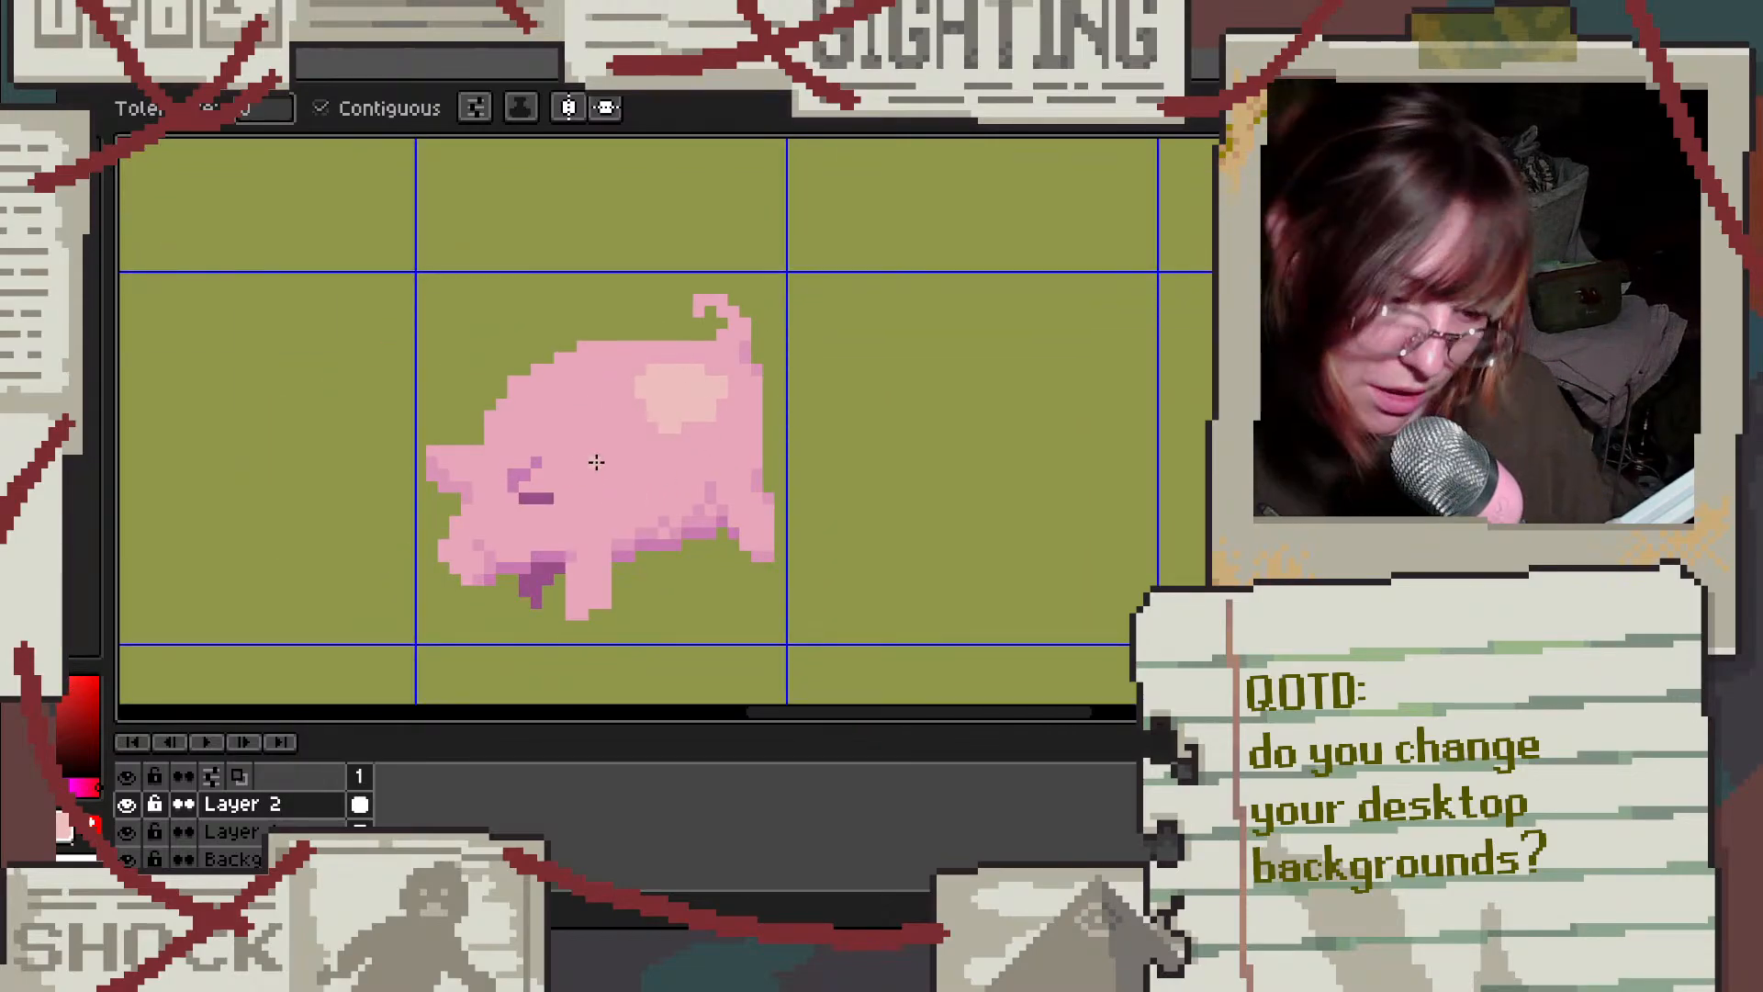
pyautogui.scroll(2, 634, 444)
pyautogui.click(587, 459)
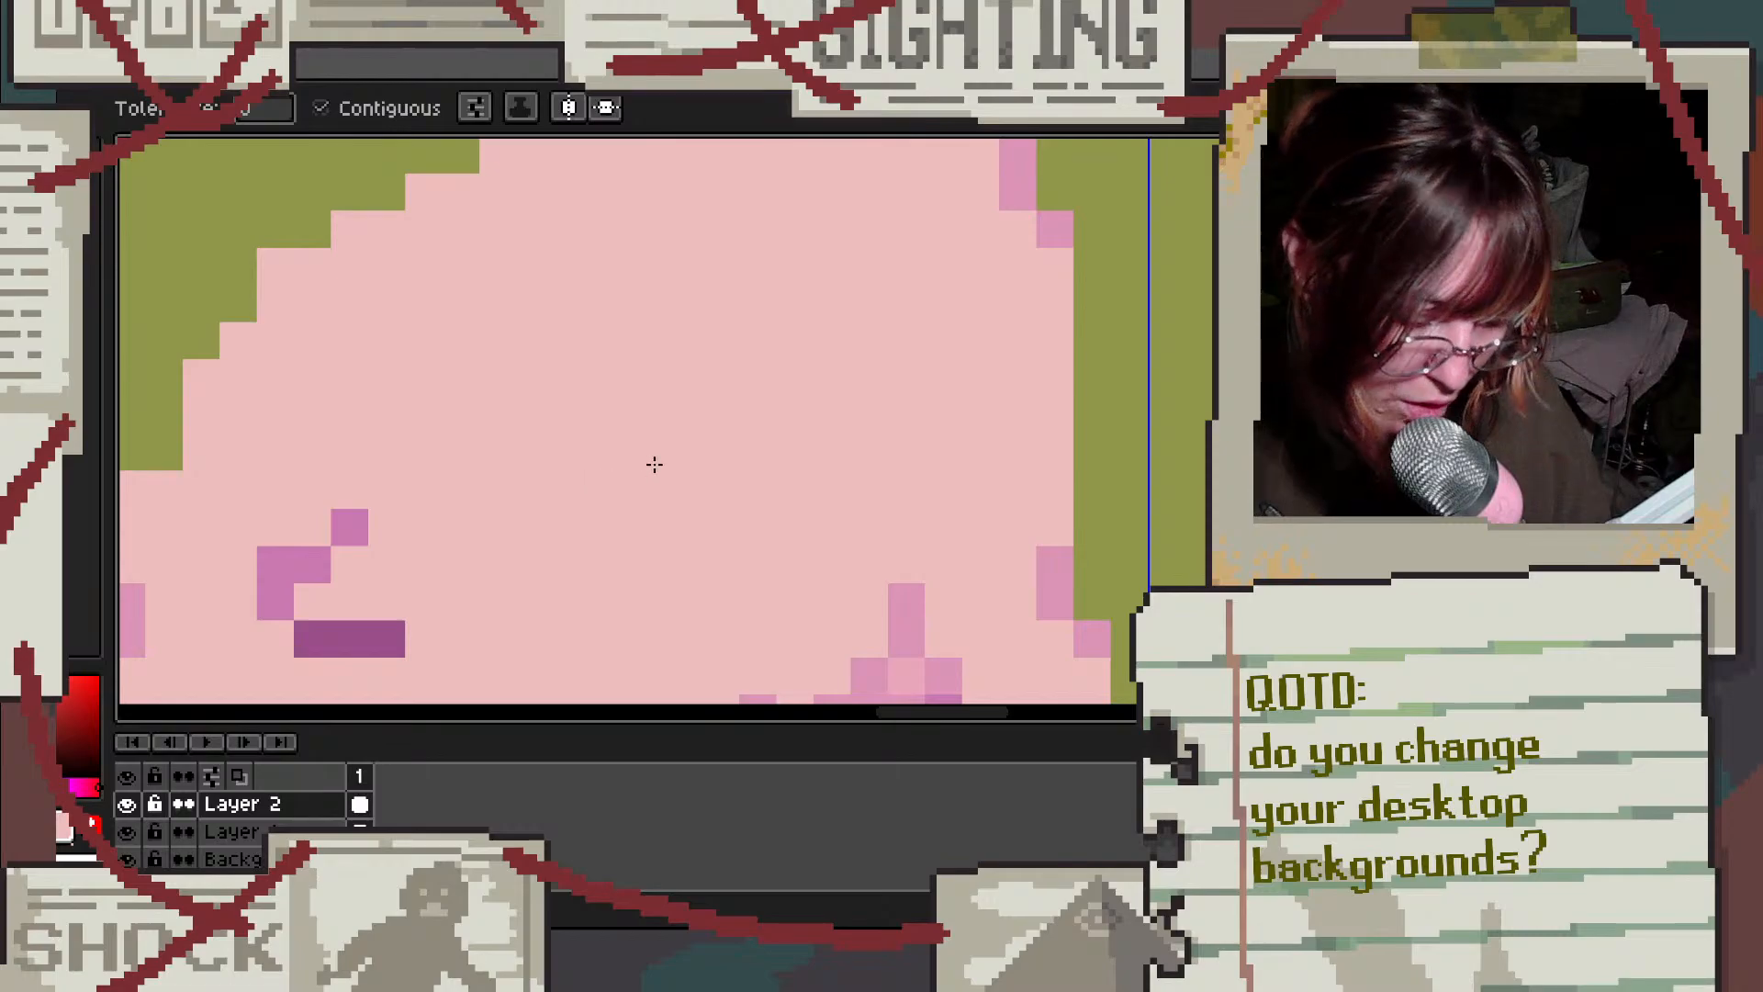
pyautogui.hotkey('ctrl', 'z')
# Step: Try painting a small rounded pale peach spot on the pig's side, in front of and below the rump spot
pyautogui.press('b')
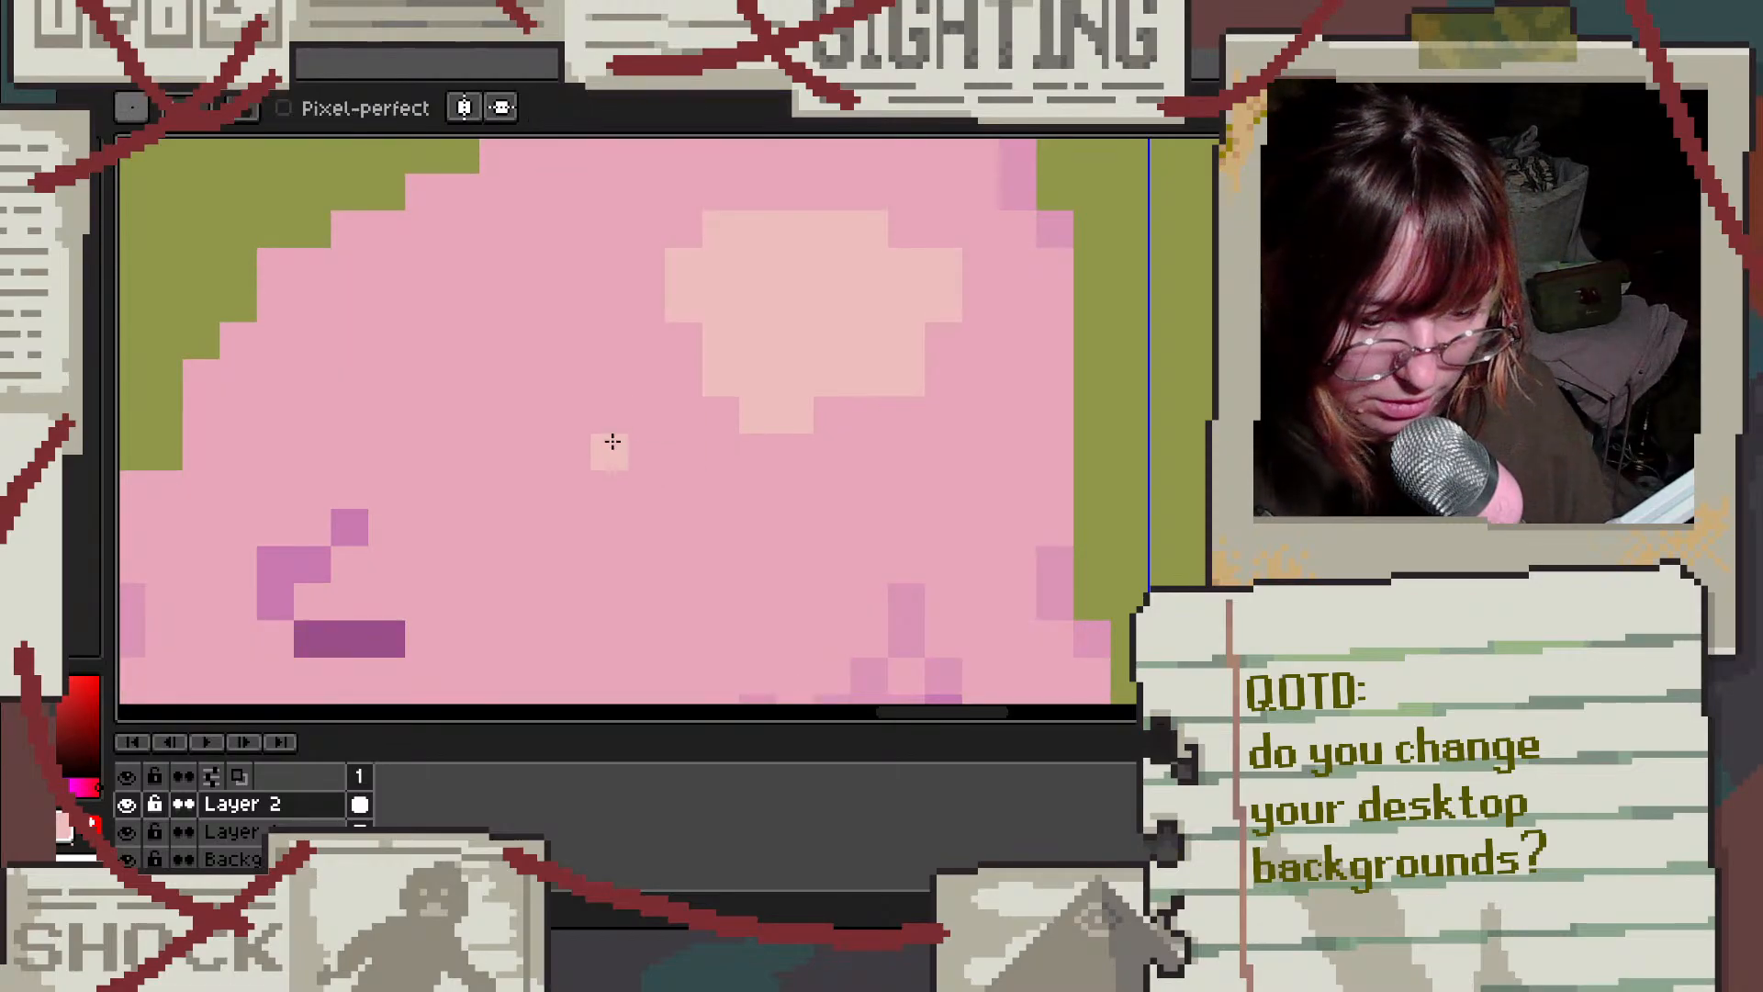
pyautogui.moveTo(609, 444)
pyautogui.mouseDown()
pyautogui.moveTo(658, 510)
pyautogui.moveTo(625, 469)
pyautogui.mouseUp()
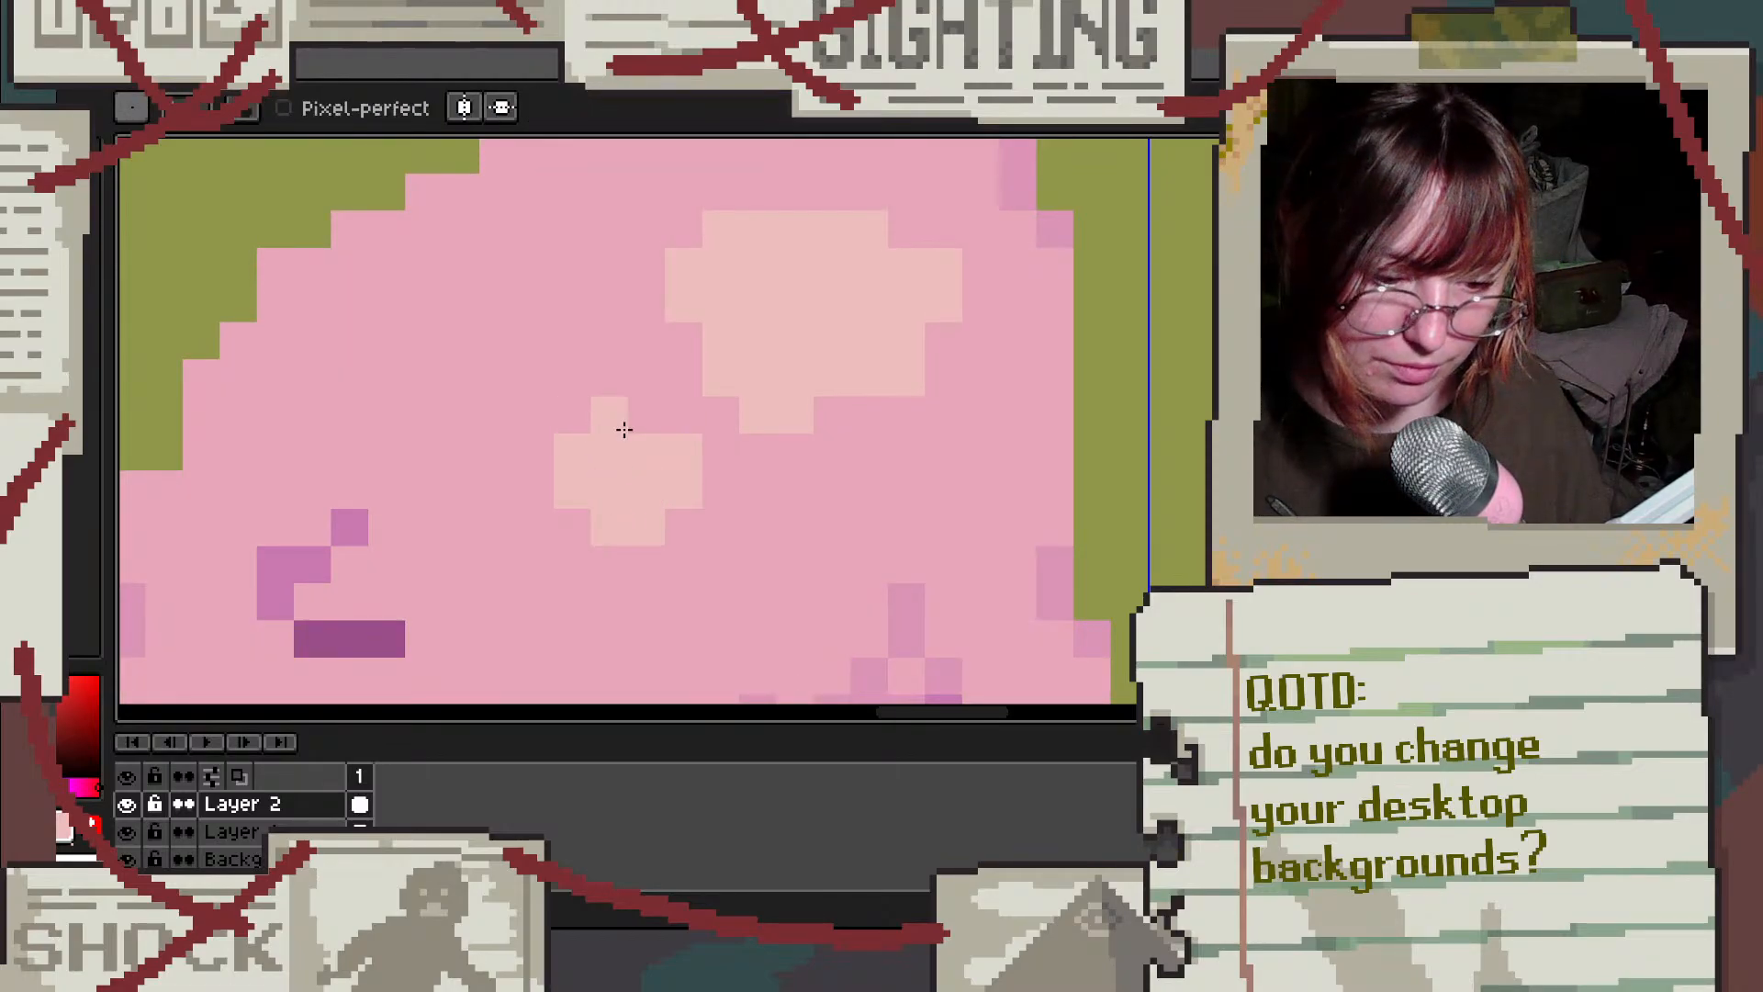
pyautogui.scroll(-3, 822, 400)
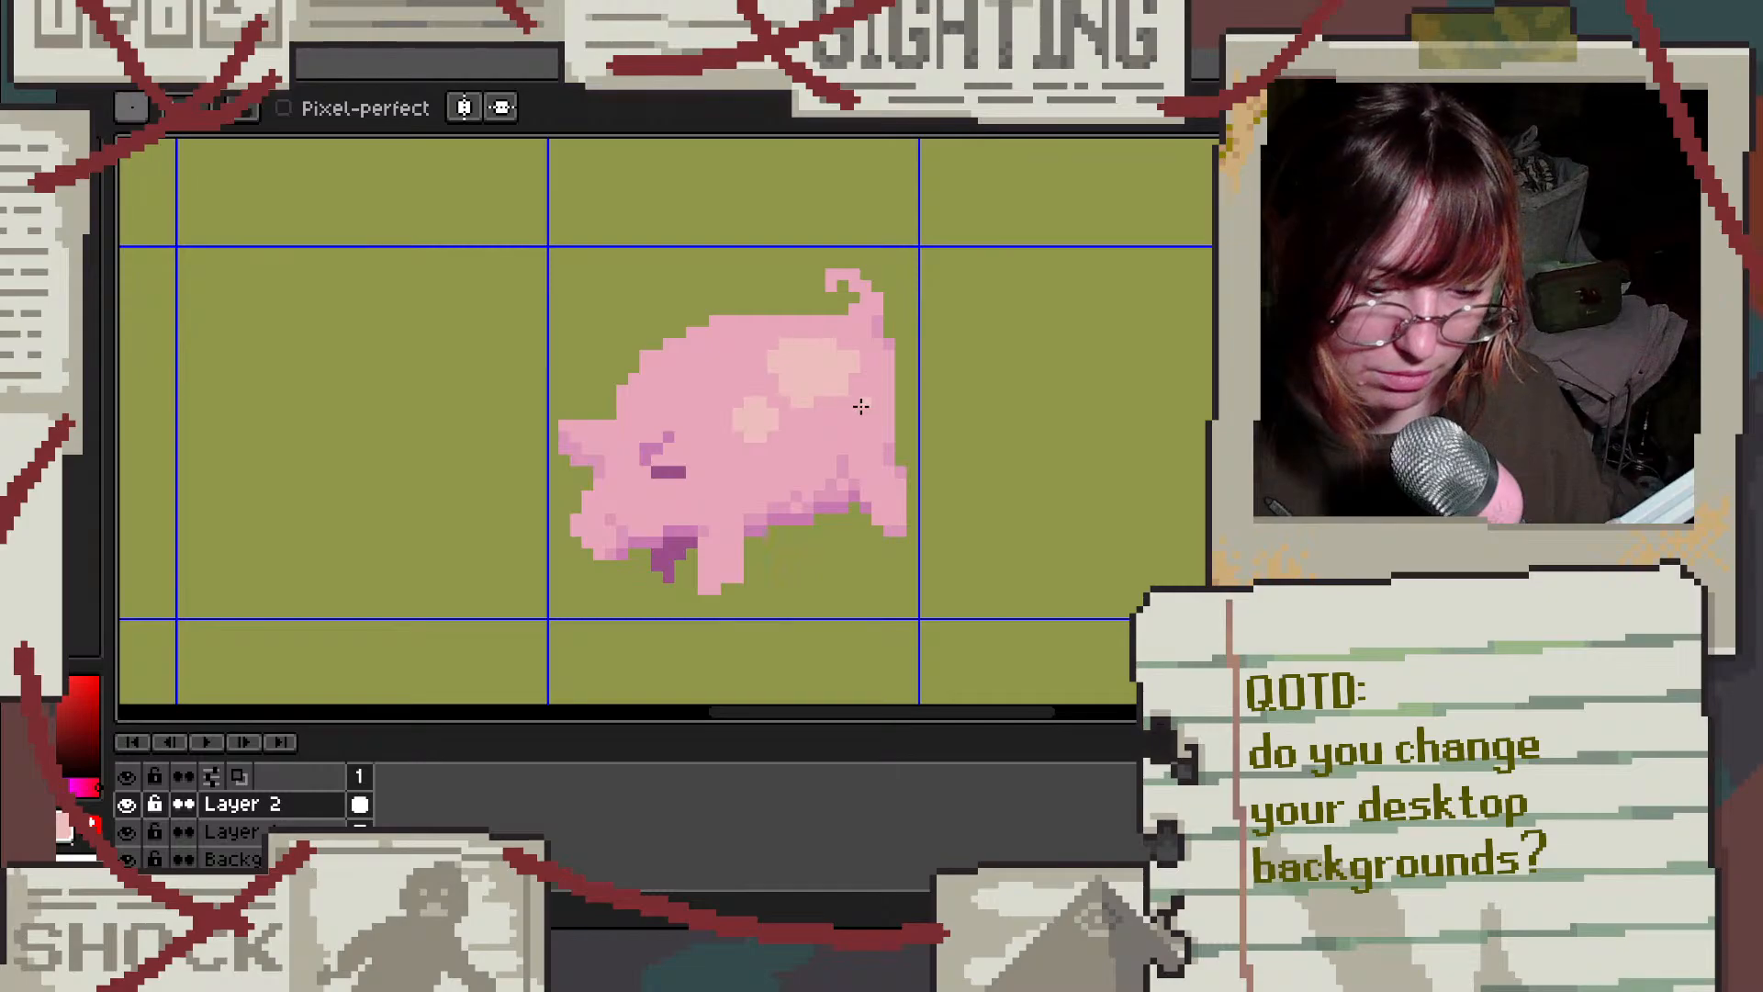
pyautogui.scroll(3, 860, 406)
pyautogui.hotkey('ctrl', 'z')
pyautogui.hotkey('ctrl', 'z')
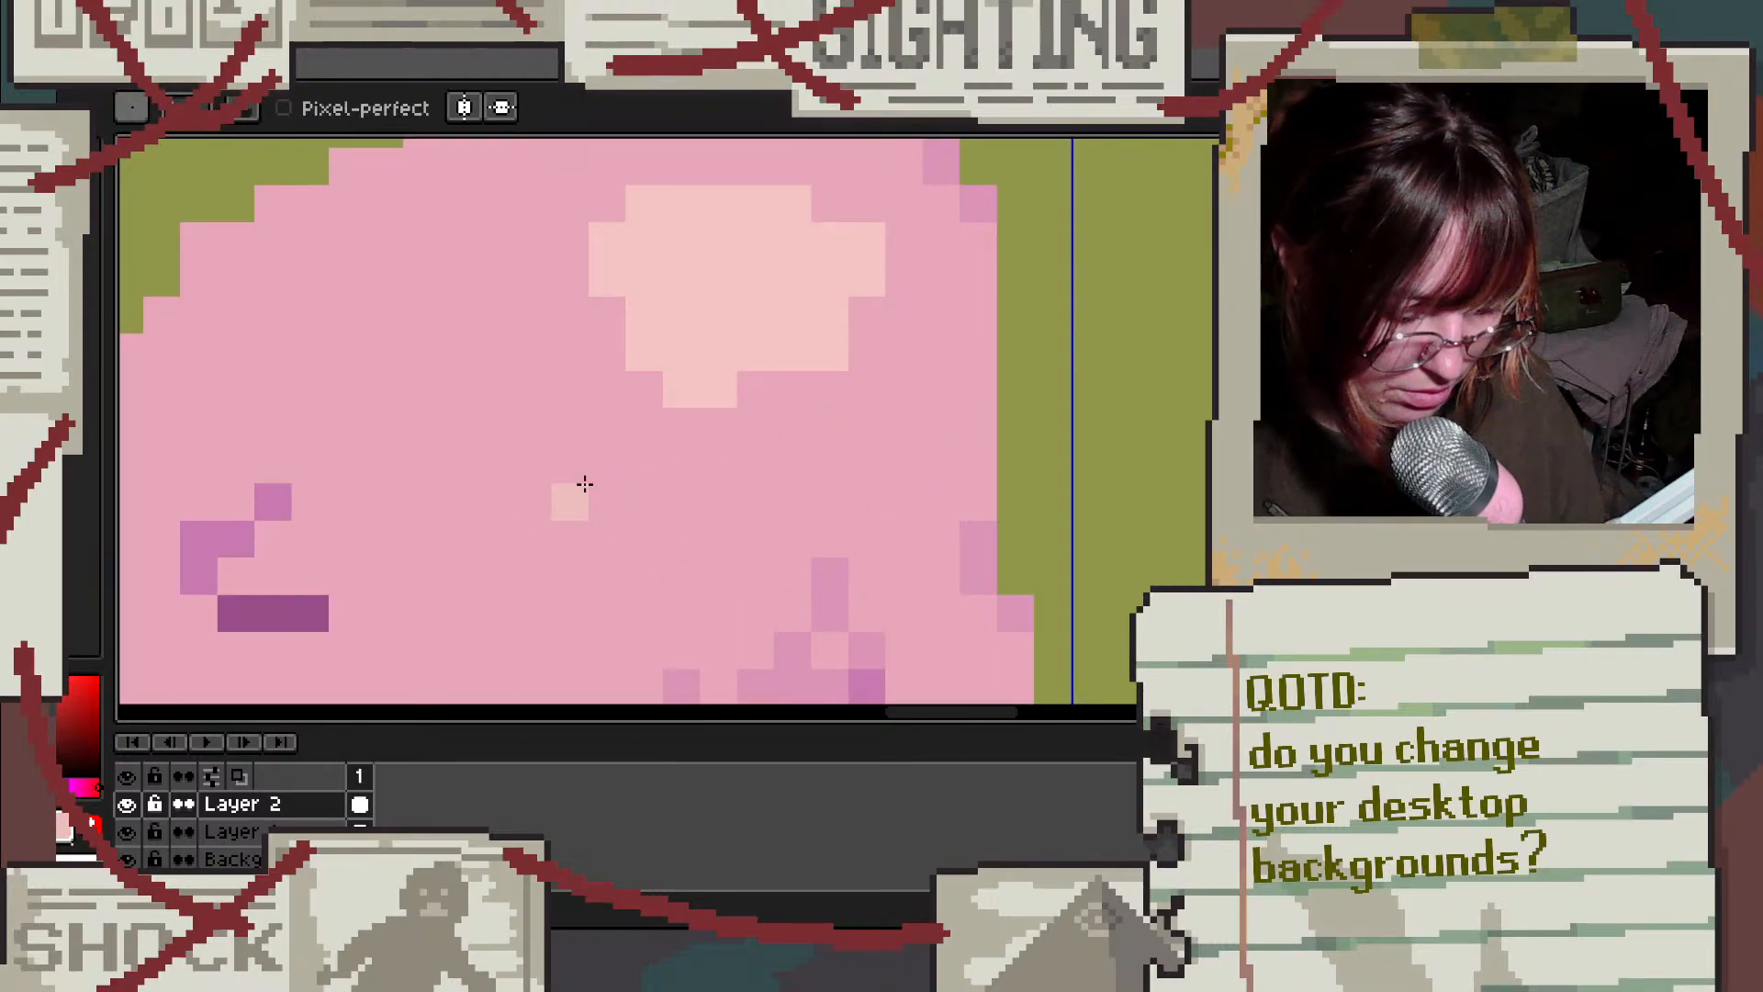
# Step: Paint a small irregular pale peach spot on the pig's side, below and in front of the rump spot
pyautogui.scroll(2, 602, 466)
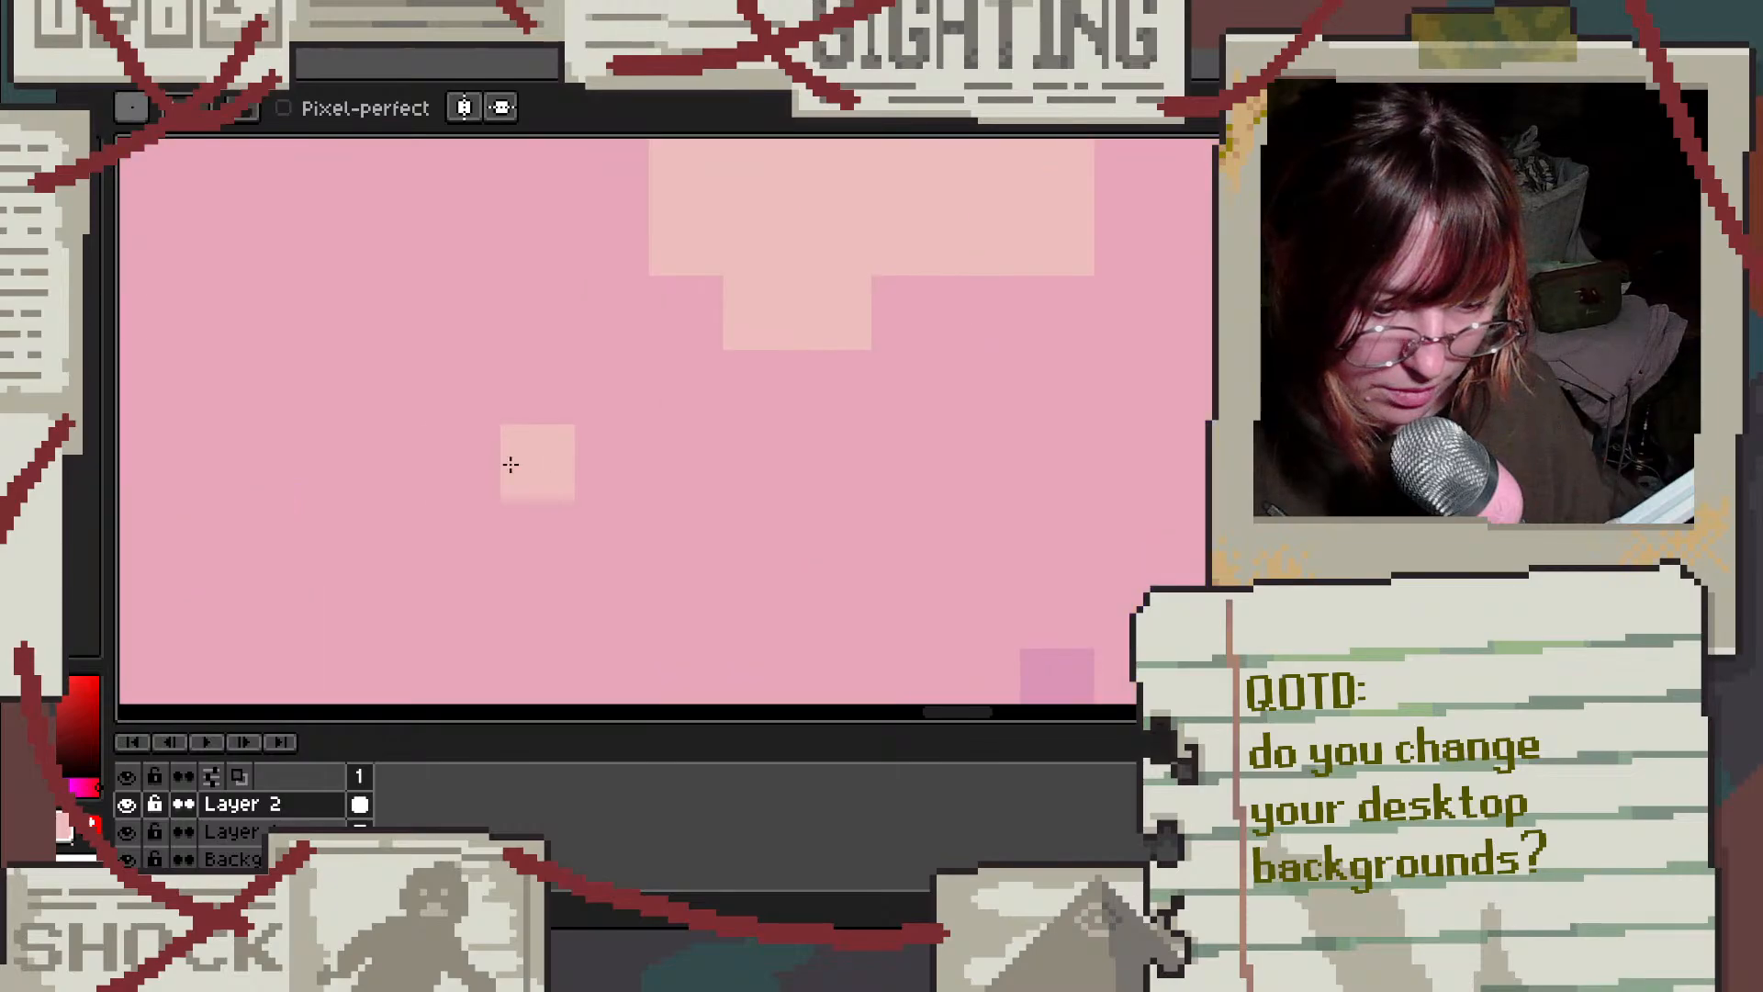
pyautogui.moveTo(469, 478)
pyautogui.mouseDown()
pyautogui.moveTo(606, 486)
pyautogui.moveTo(538, 522)
pyautogui.moveTo(752, 524)
pyautogui.moveTo(678, 523)
pyautogui.moveTo(664, 477)
pyautogui.moveTo(587, 397)
pyautogui.moveTo(736, 433)
pyautogui.moveTo(756, 465)
pyautogui.mouseUp()
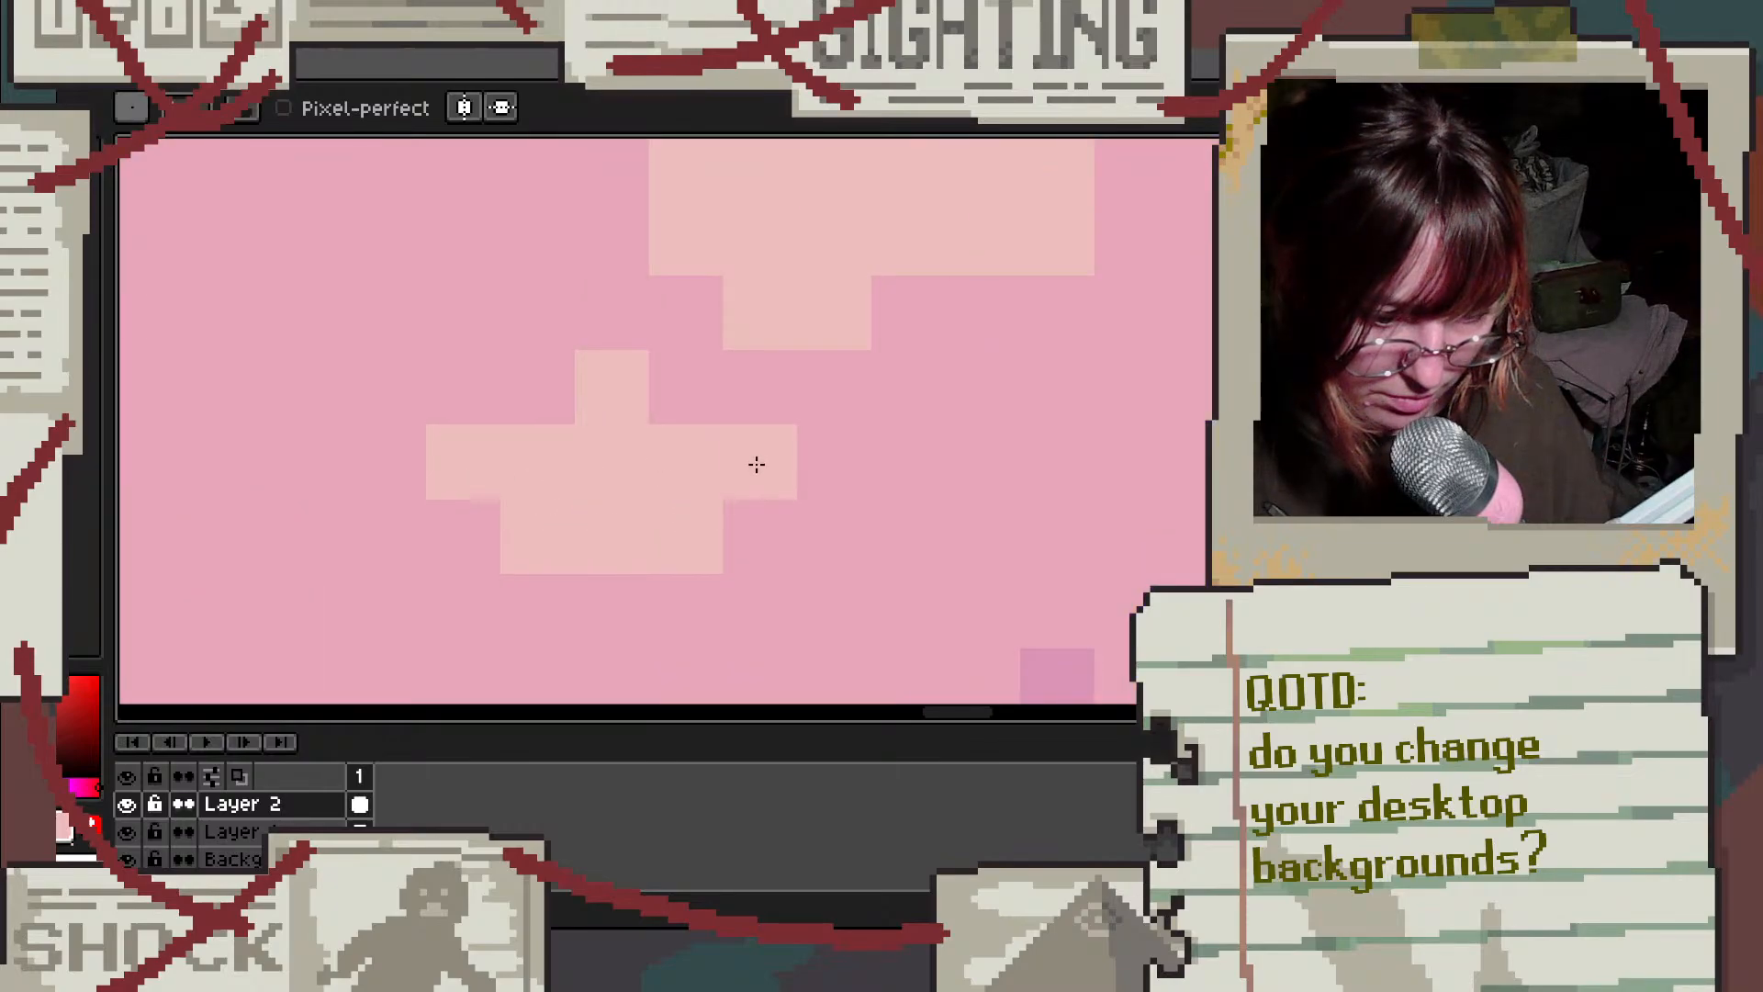
pyautogui.scroll(-4, 757, 465)
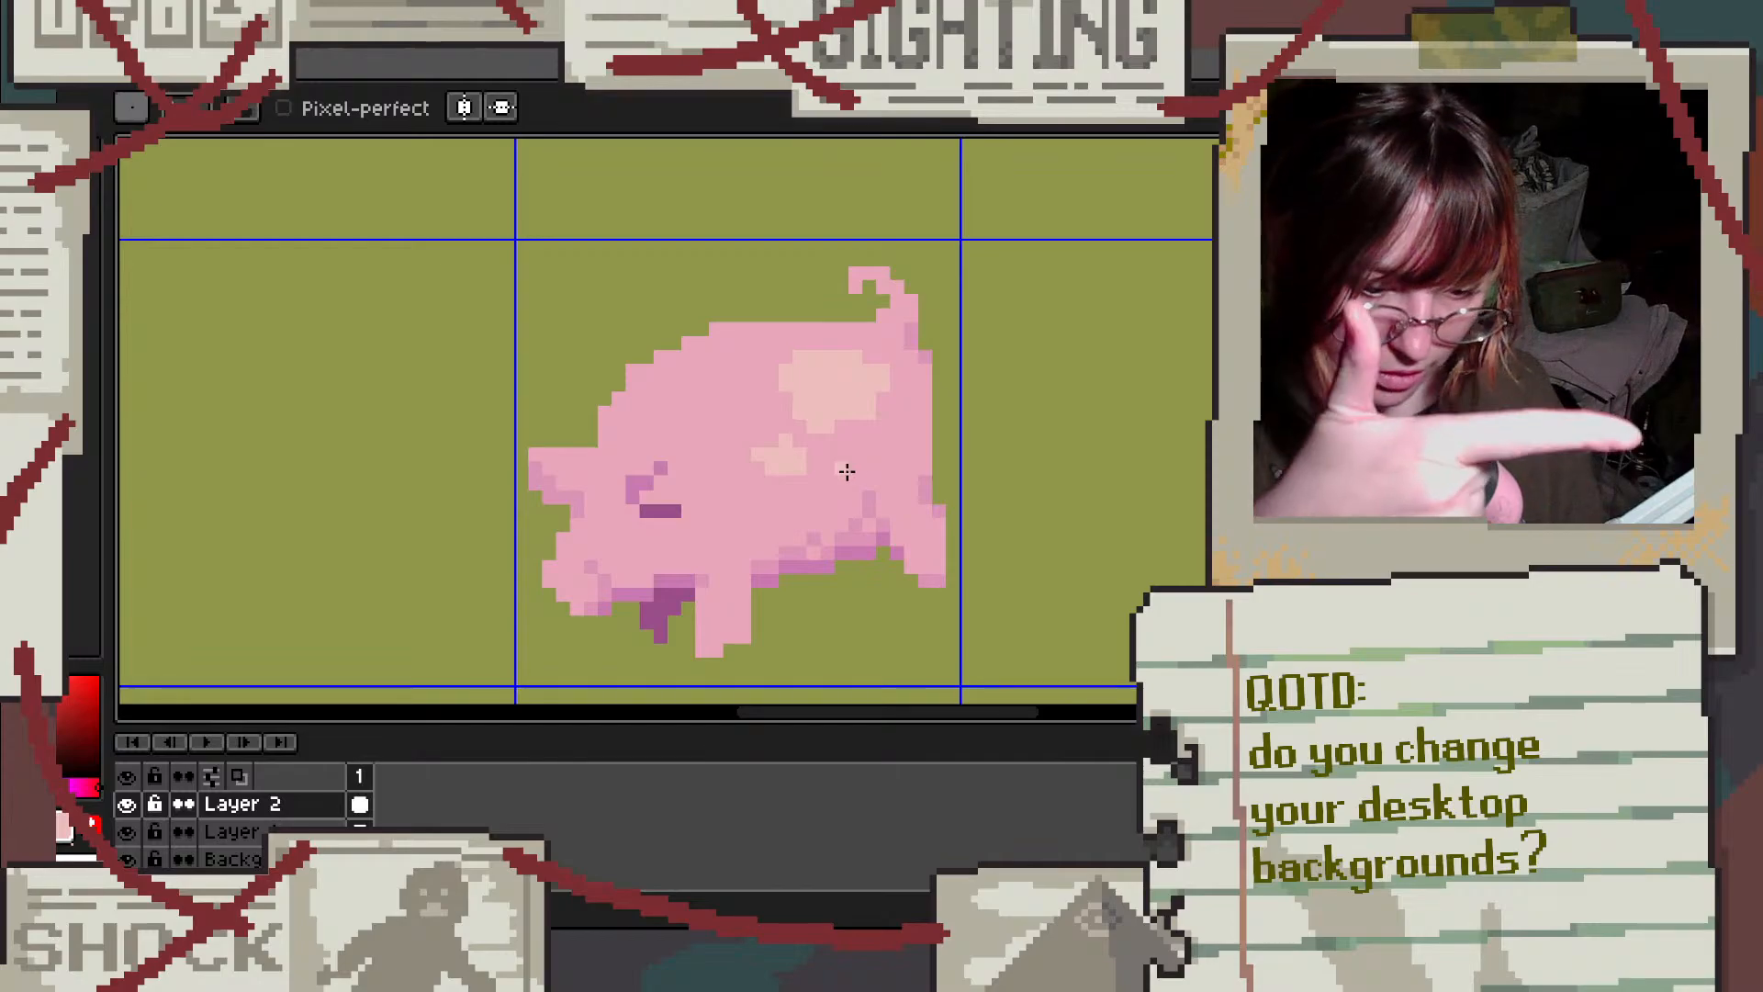
pyautogui.press('v')
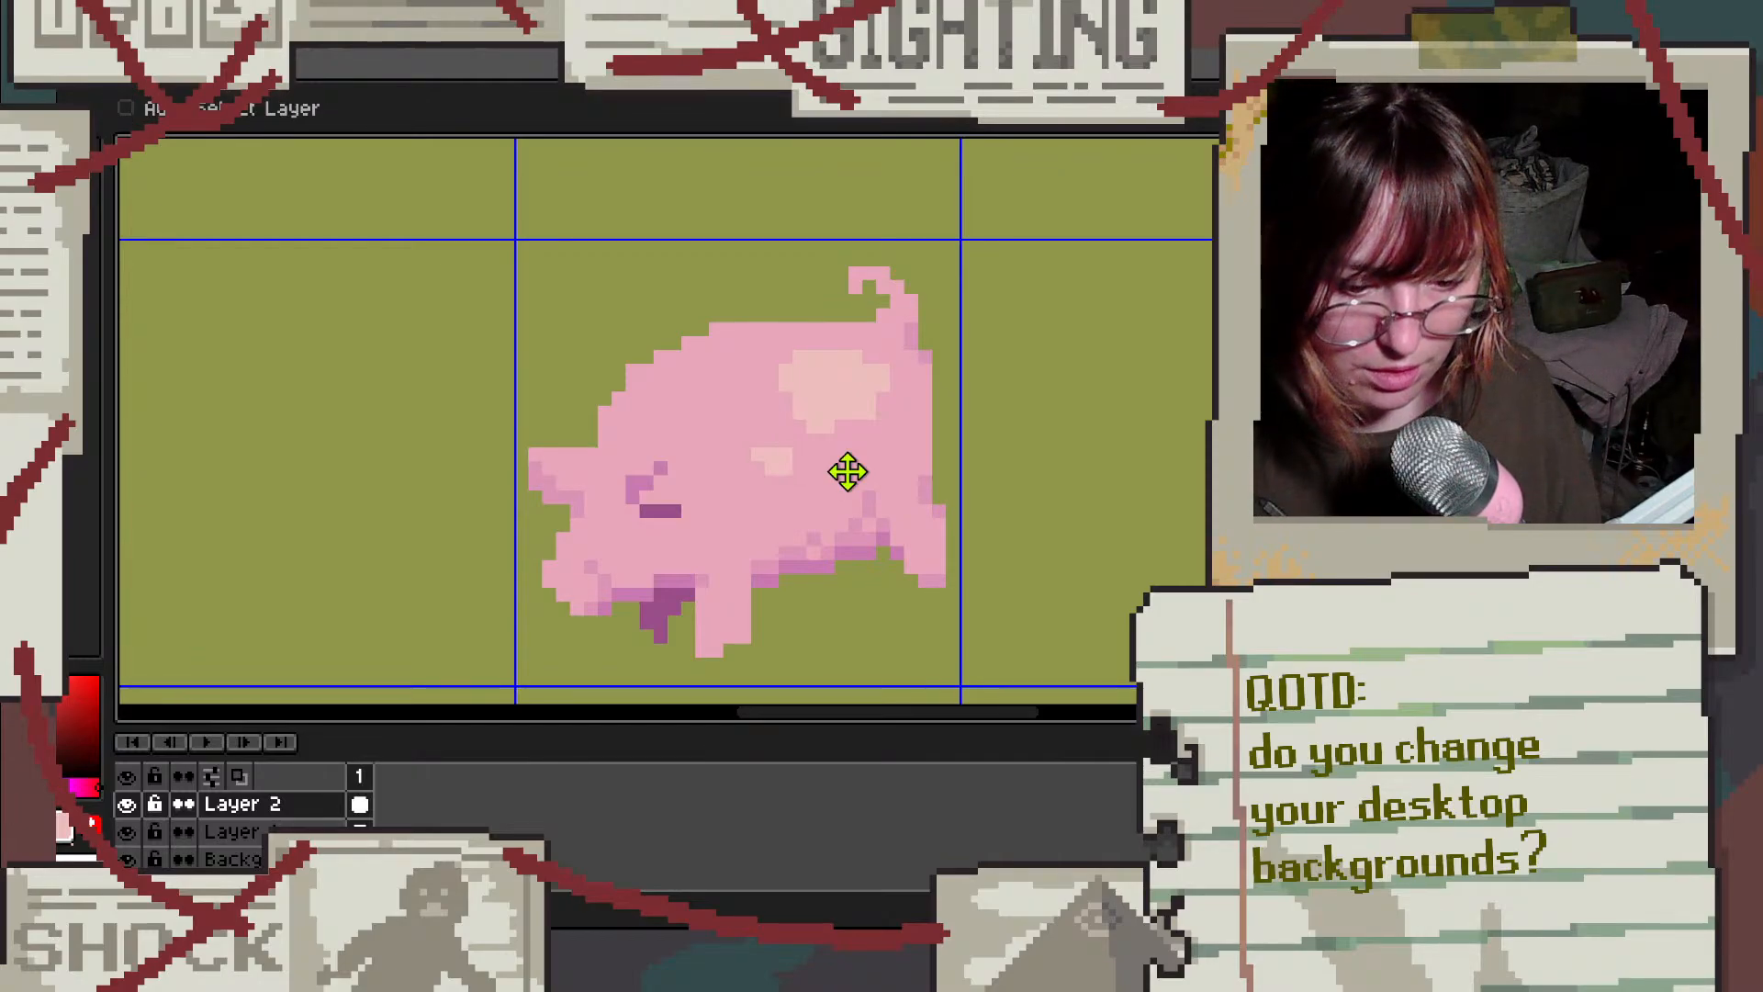
pyautogui.press('b')
pyautogui.scroll(4, 799, 449)
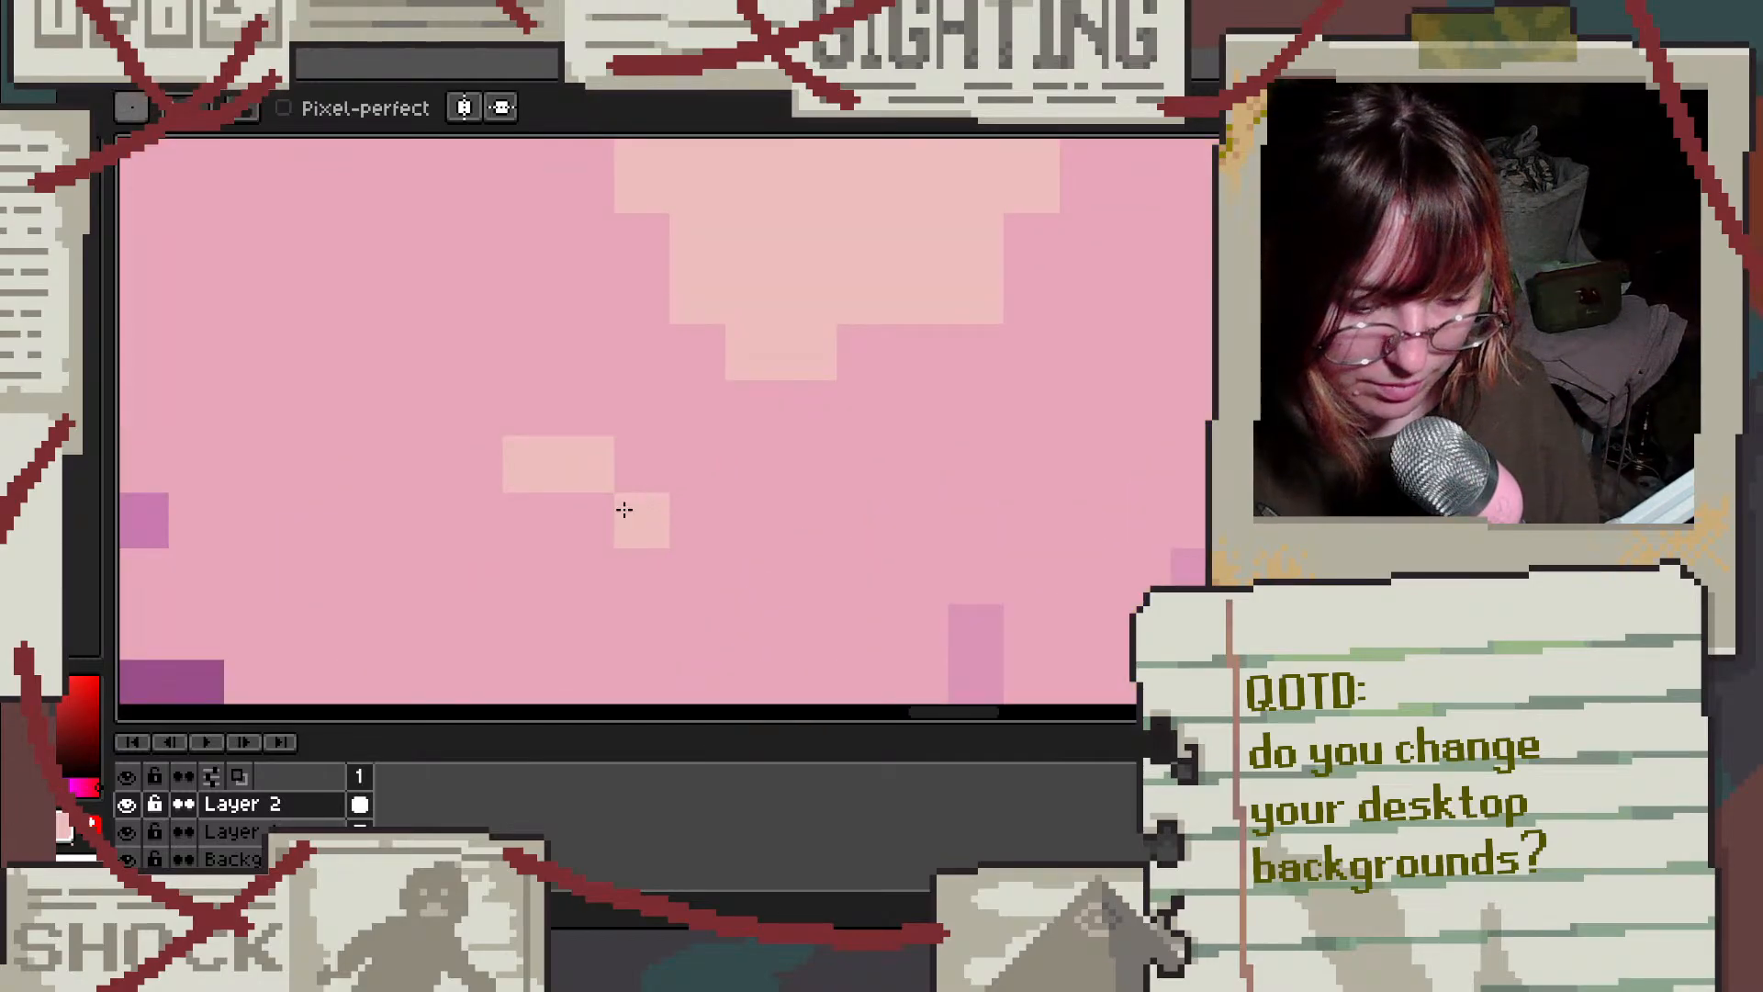
pyautogui.click(563, 507)
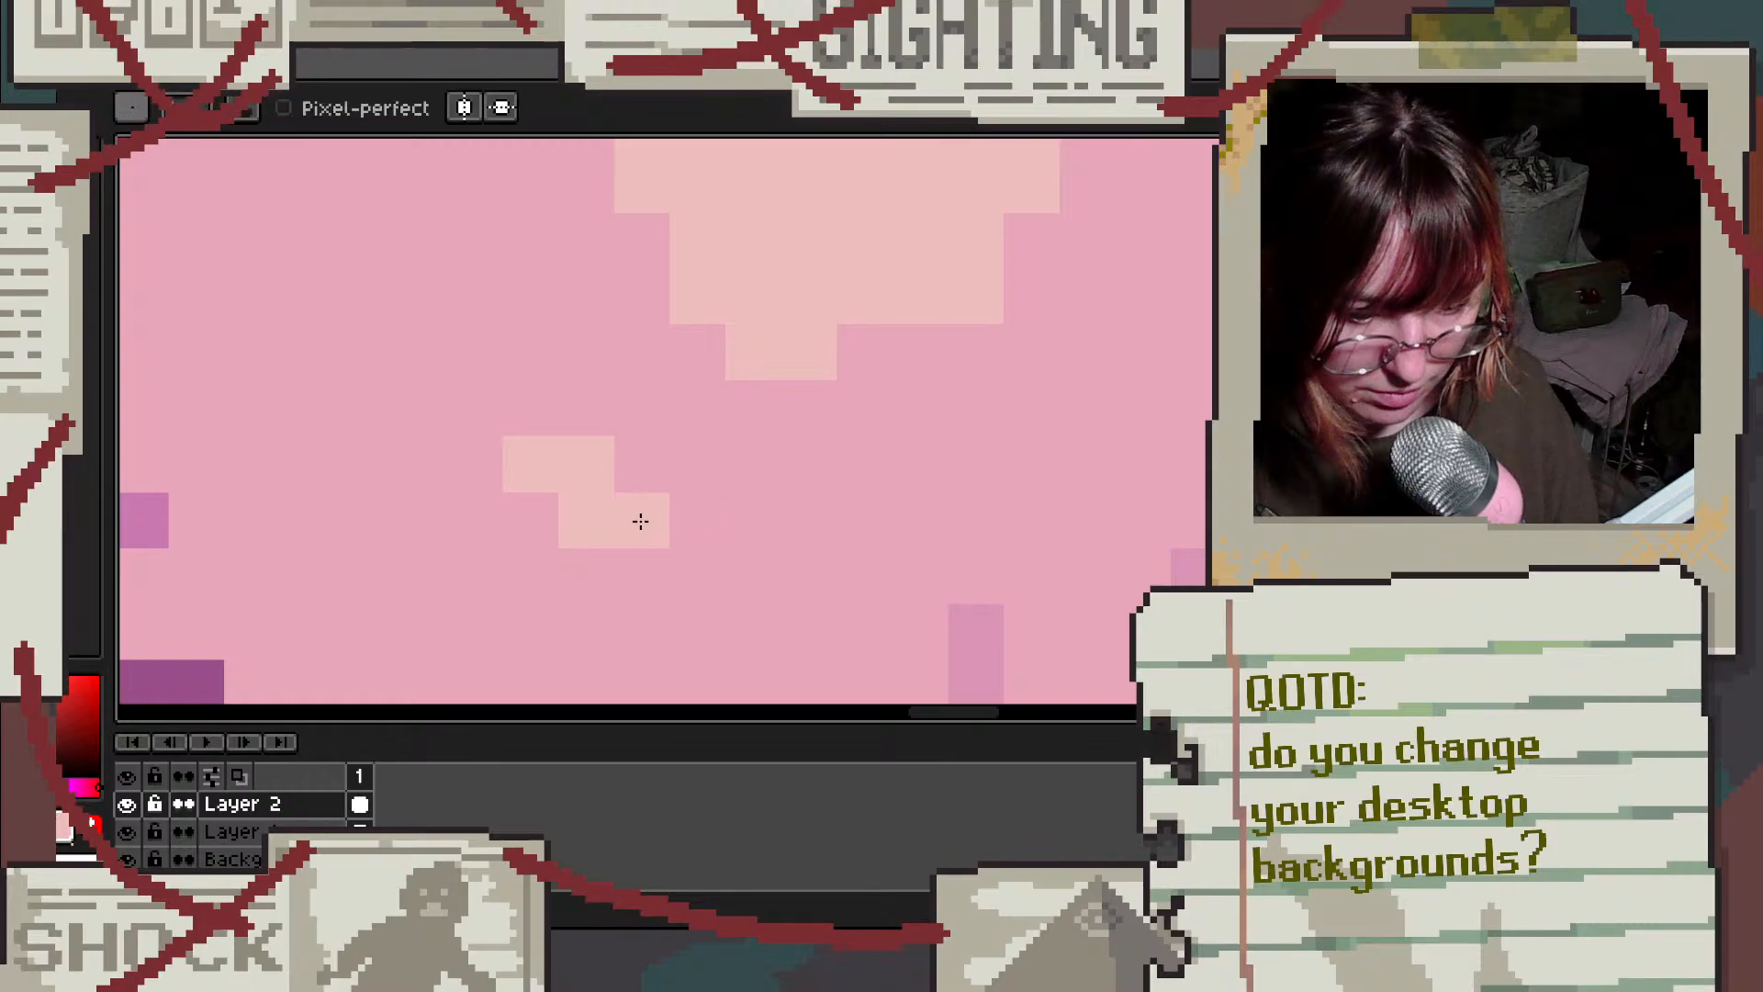
pyautogui.click(641, 521)
pyautogui.click(699, 461)
pyautogui.click(640, 409)
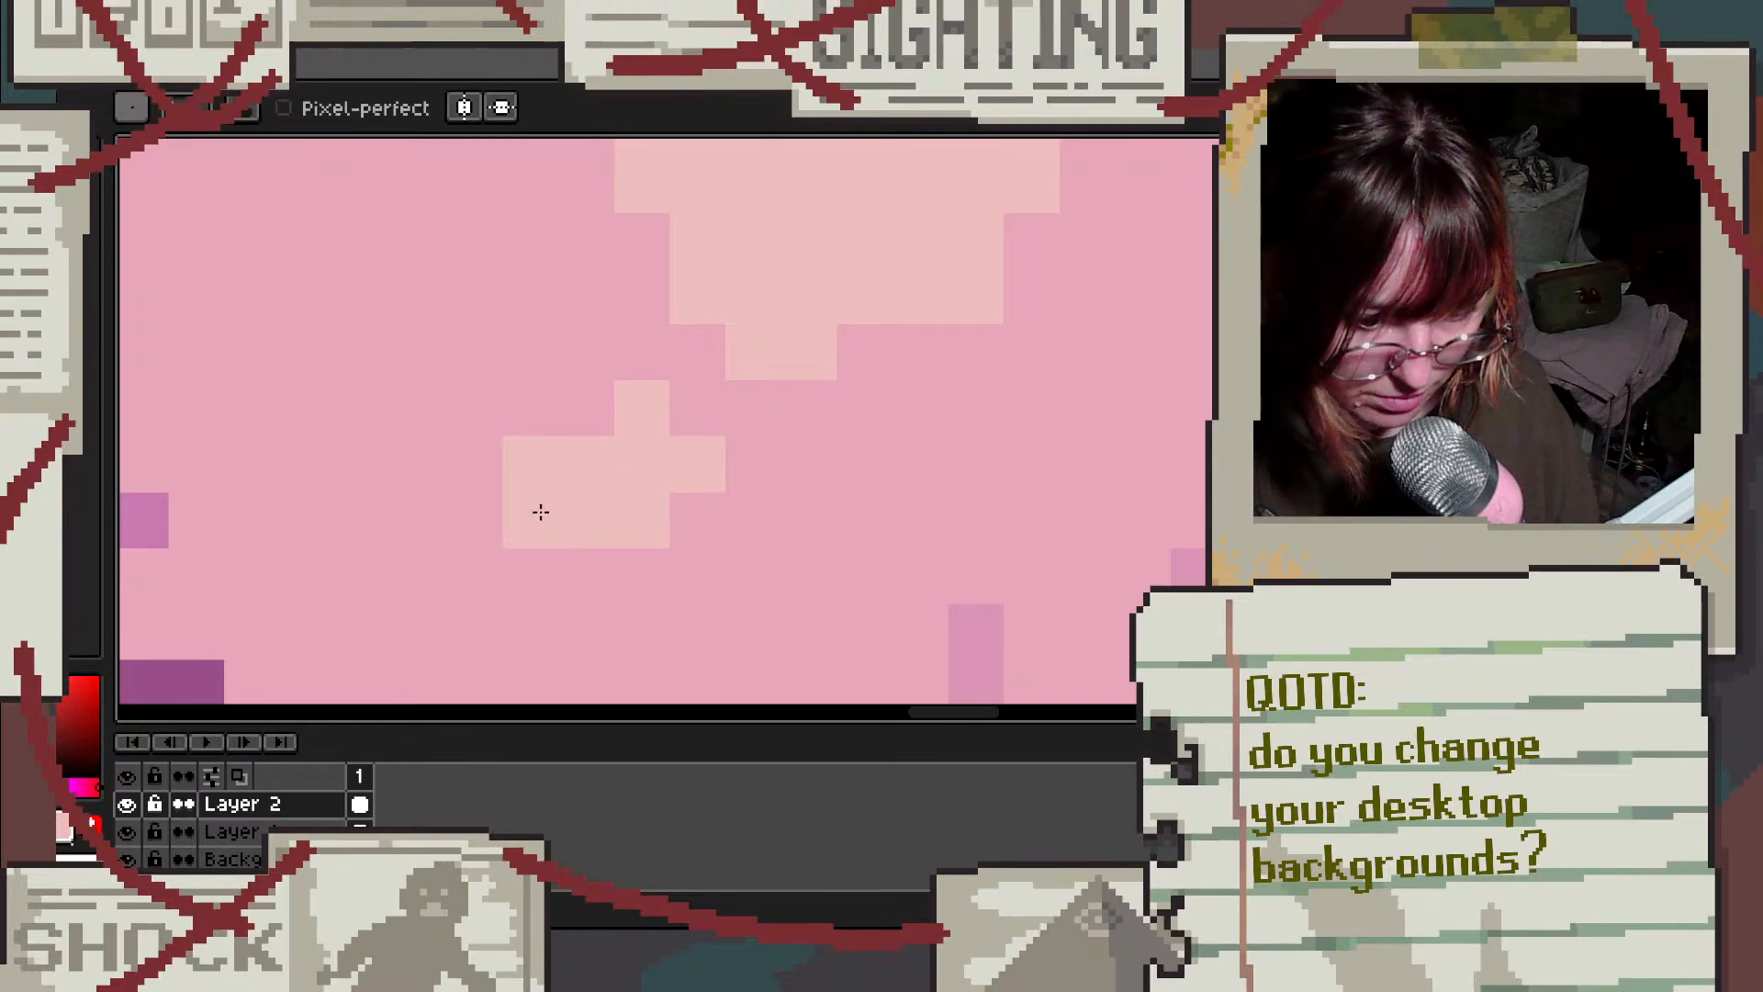
# Step: Round out the small side spot by adjusting its upper and lower edge pixels
pyautogui.scroll(-5, 747, 523)
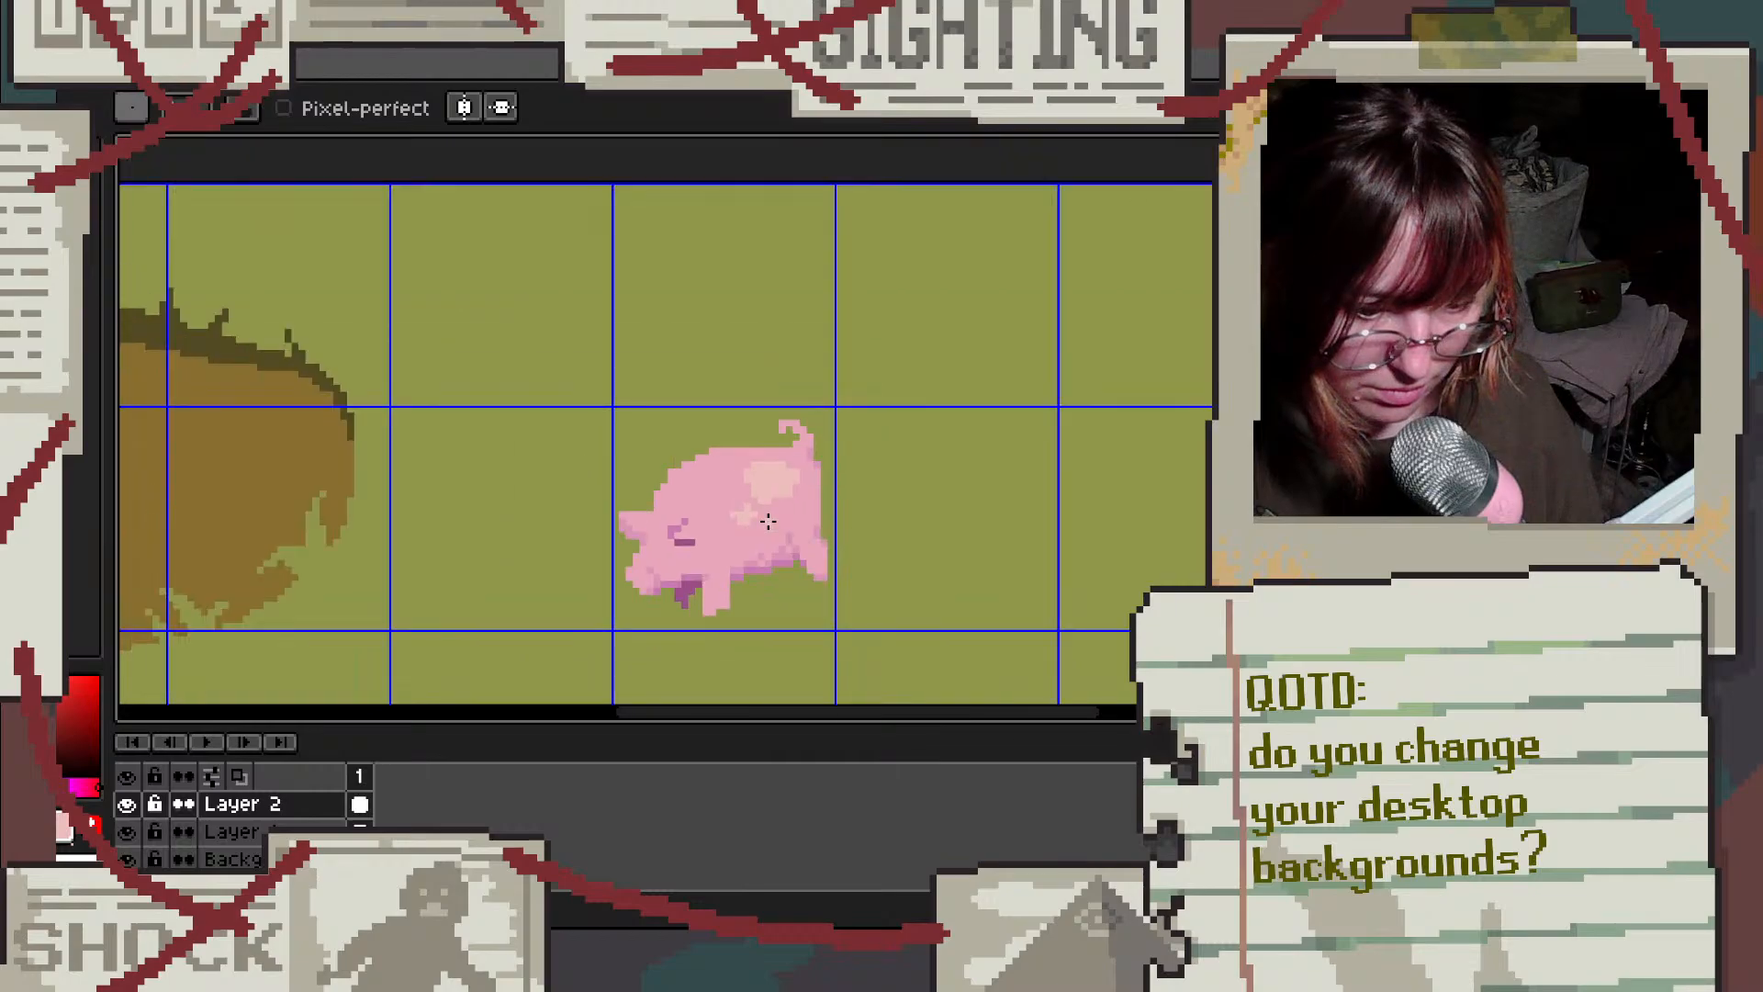
pyautogui.scroll(5, 749, 561)
pyautogui.click(700, 285)
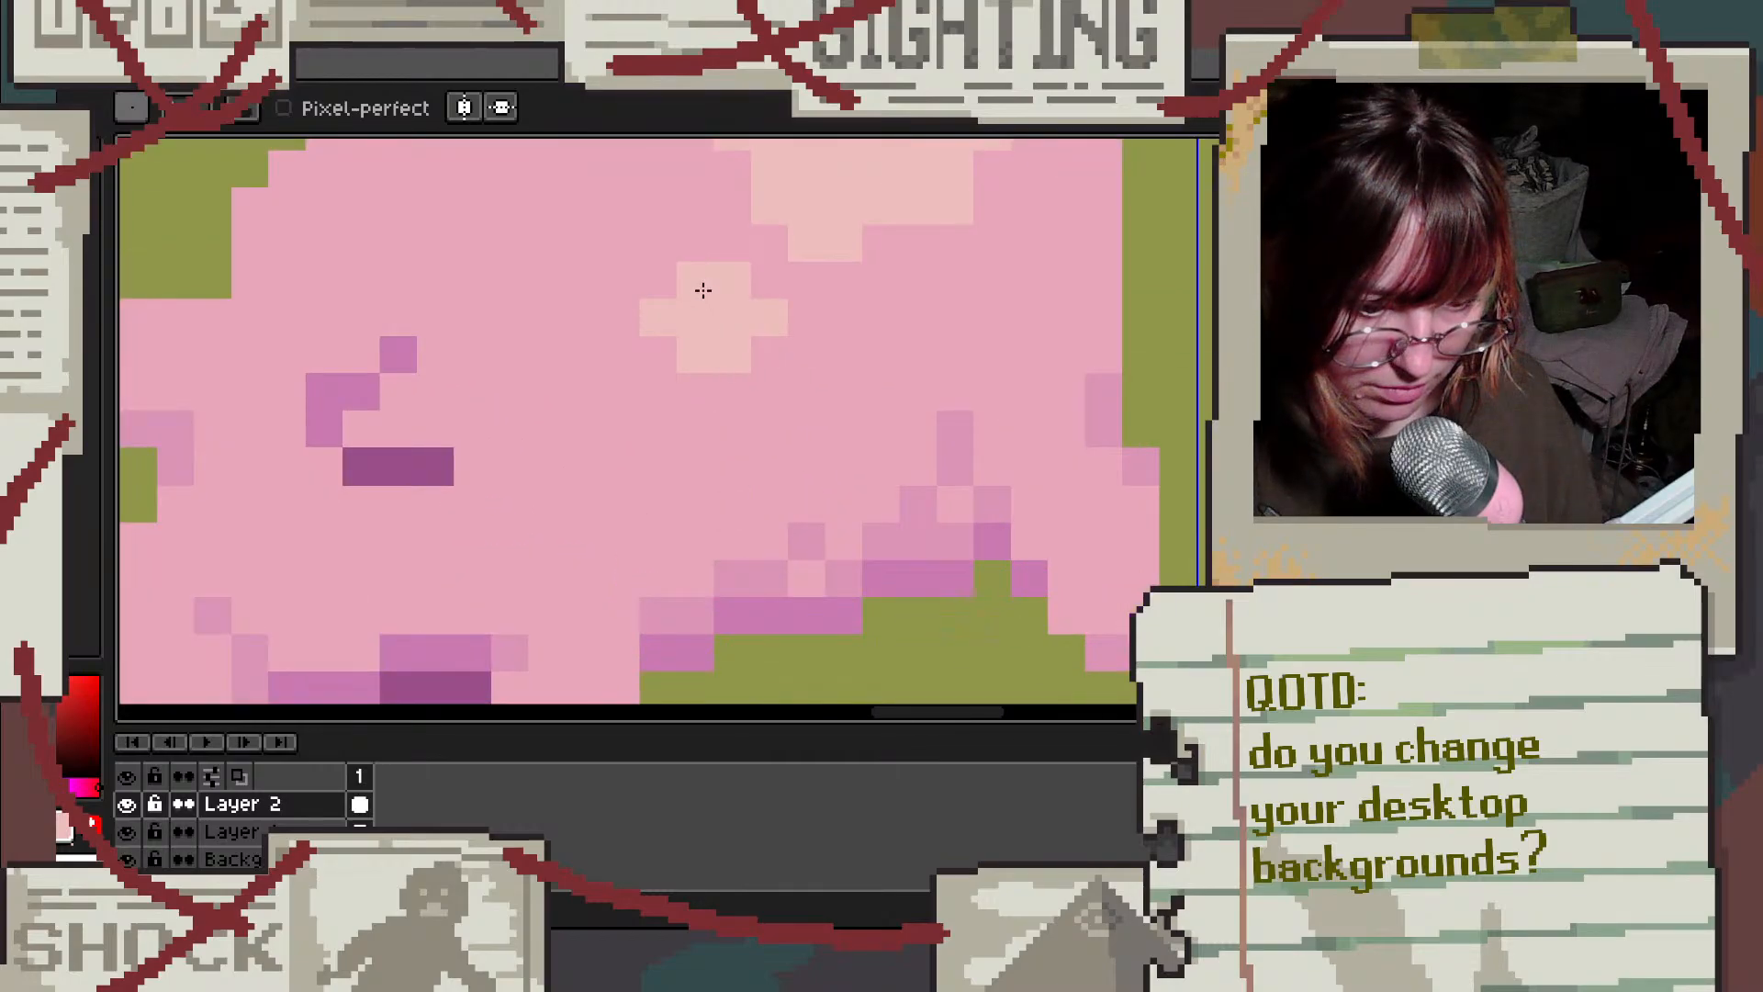
pyautogui.click(762, 354)
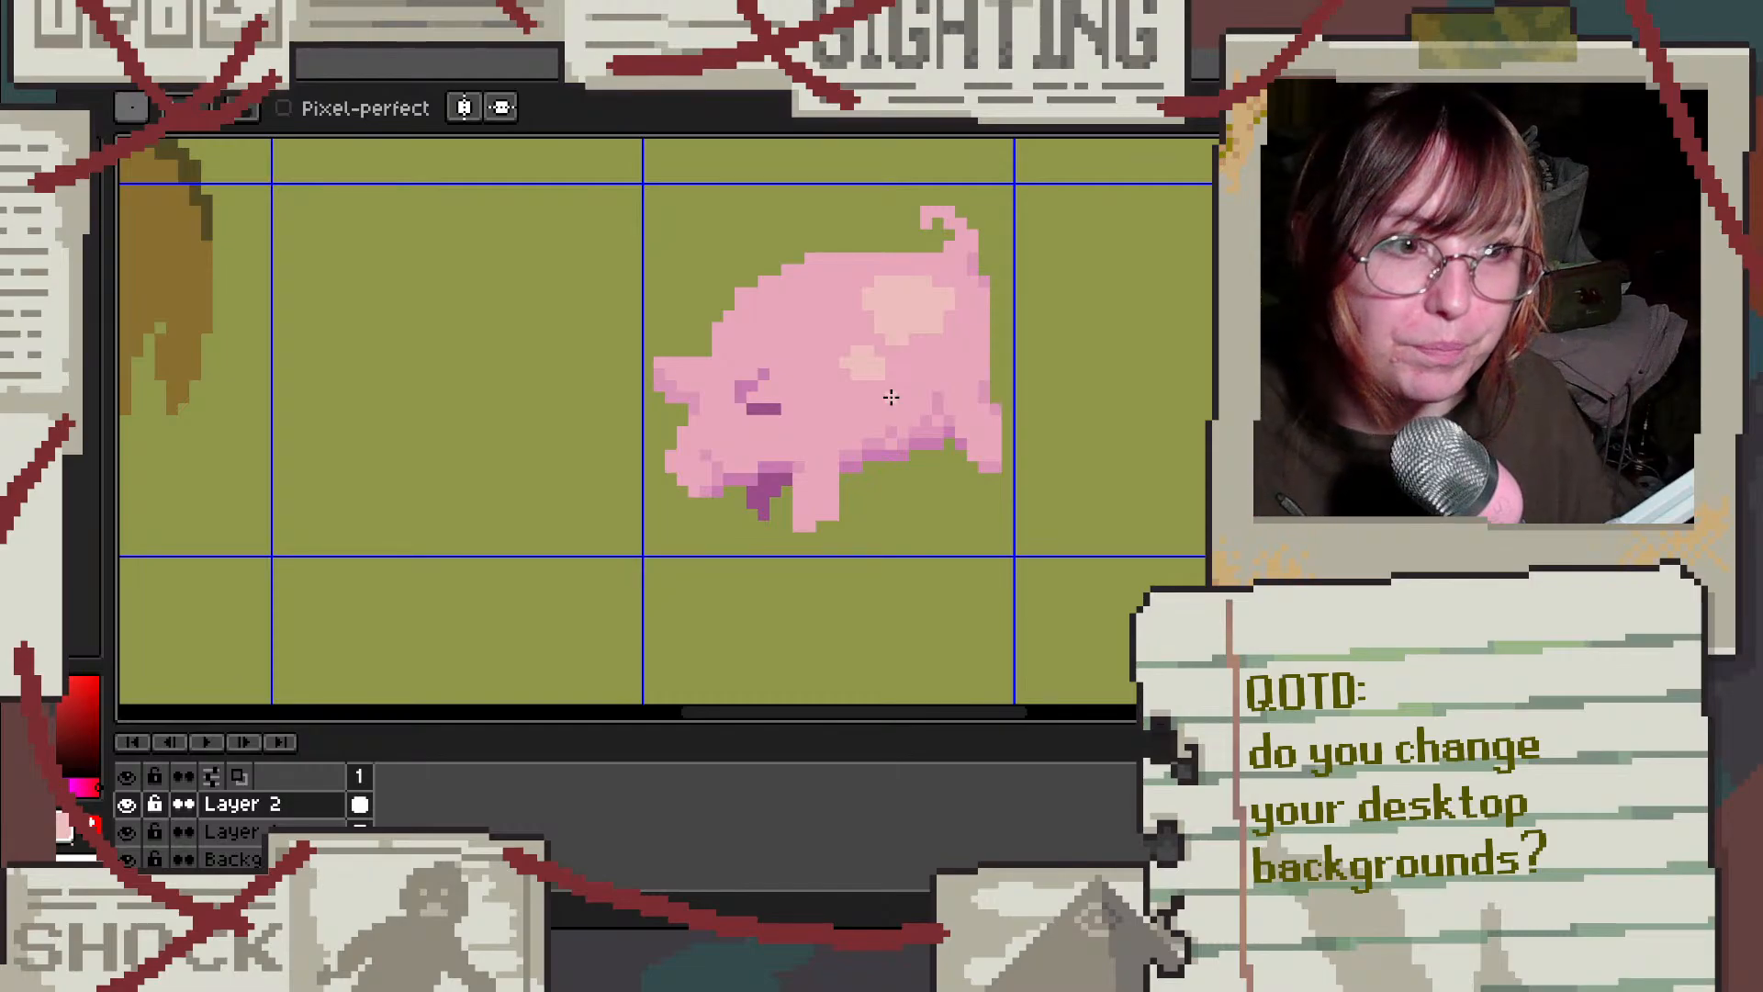
# Step: Try painting two diagonal nostrils on the pig's snout in the dark purple sampled from the far front leg
pyautogui.scroll(3, 754, 465)
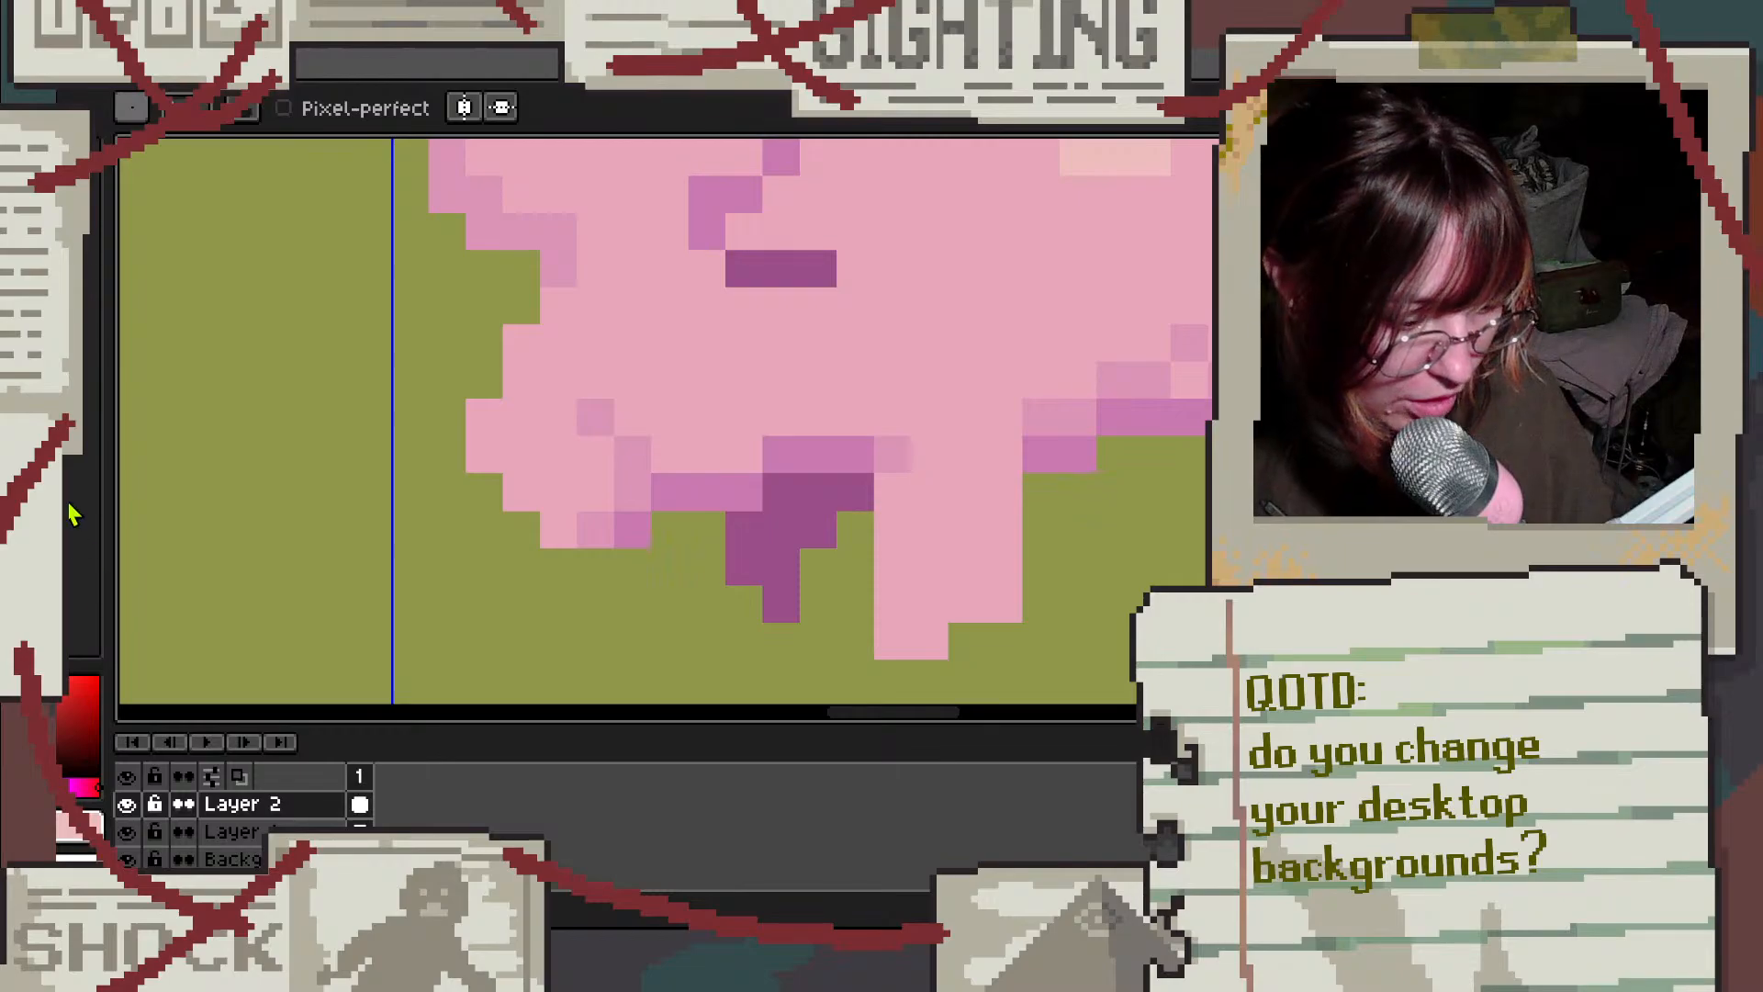
pyautogui.click(46, 459)
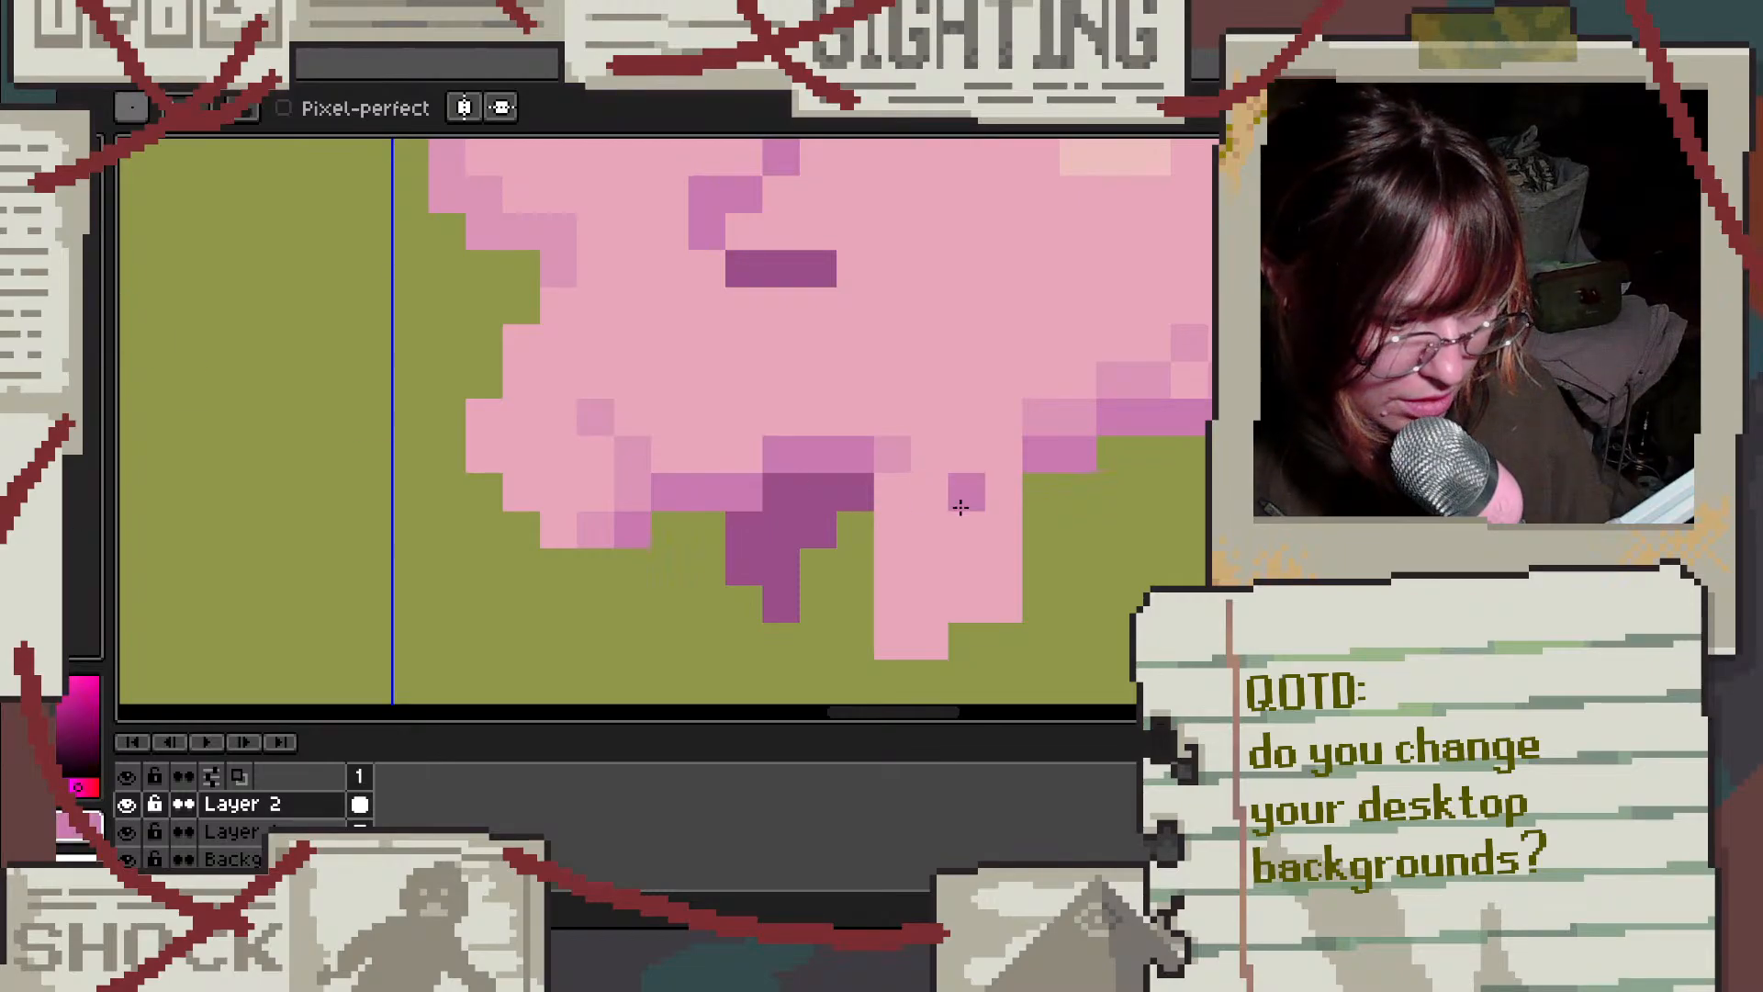
pyautogui.keyDown('alt'); pyautogui.click(744, 529); pyautogui.keyUp('alt')
pyautogui.click(484, 454)
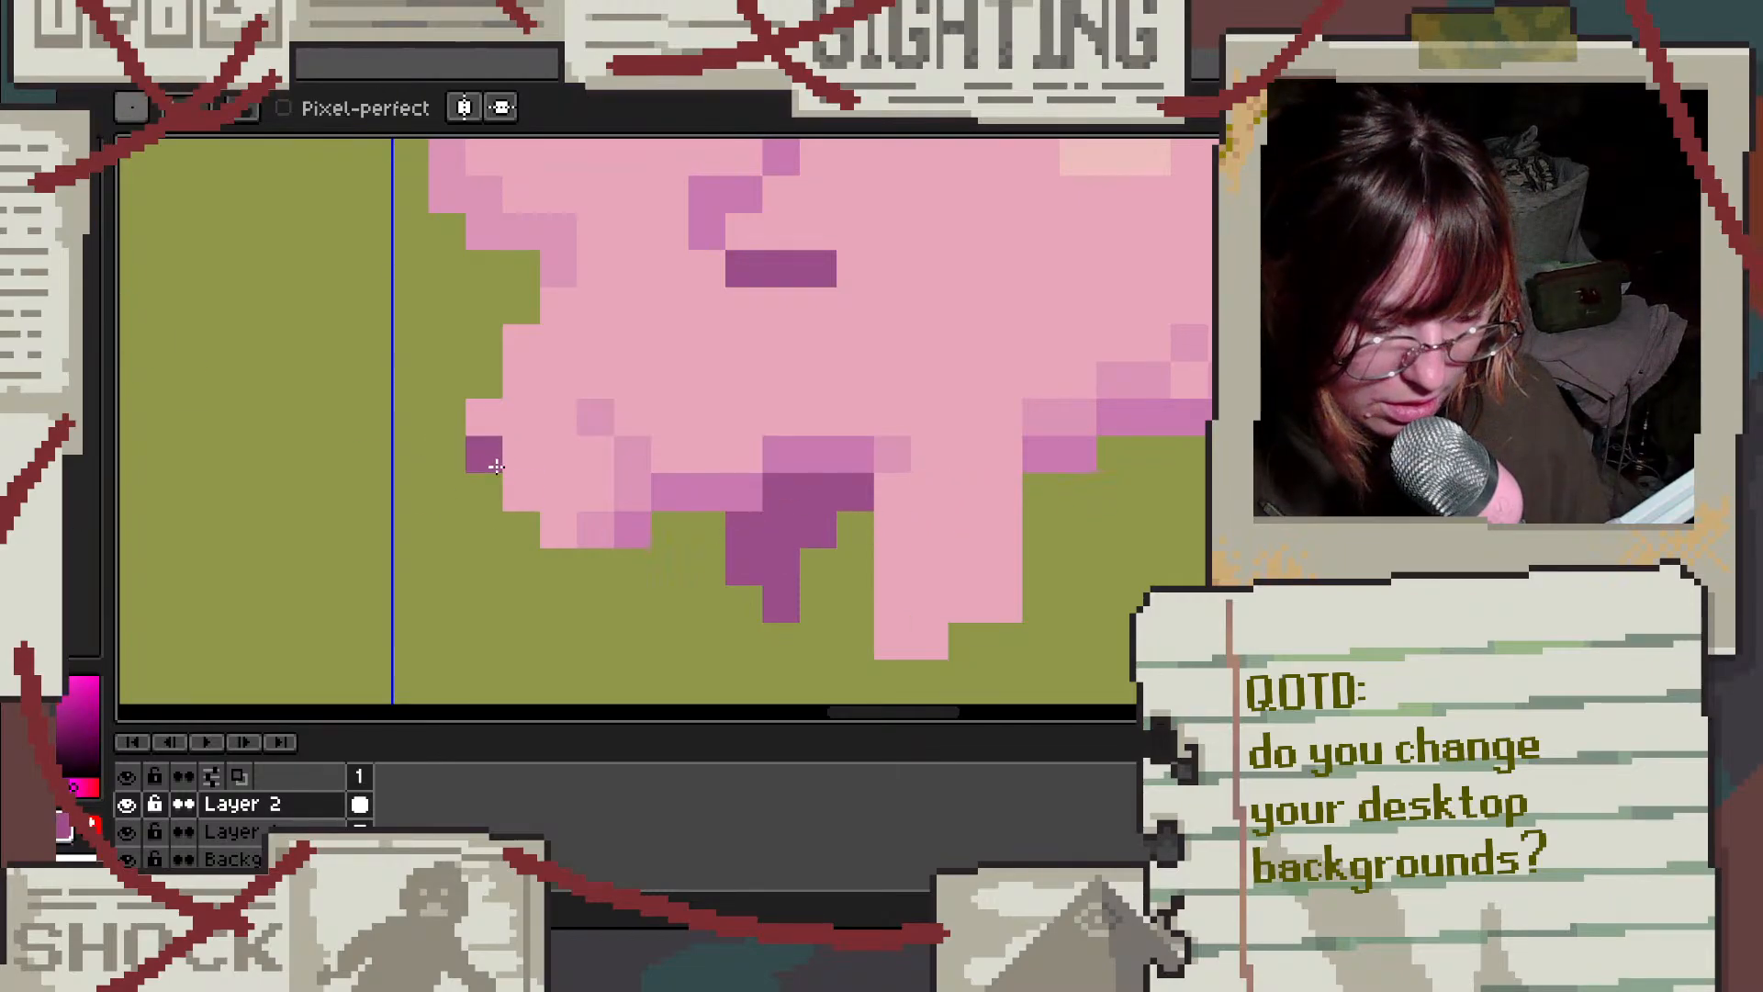
pyautogui.click(520, 492)
pyautogui.click(559, 416)
pyautogui.click(593, 459)
pyautogui.scroll(-4, 588, 471)
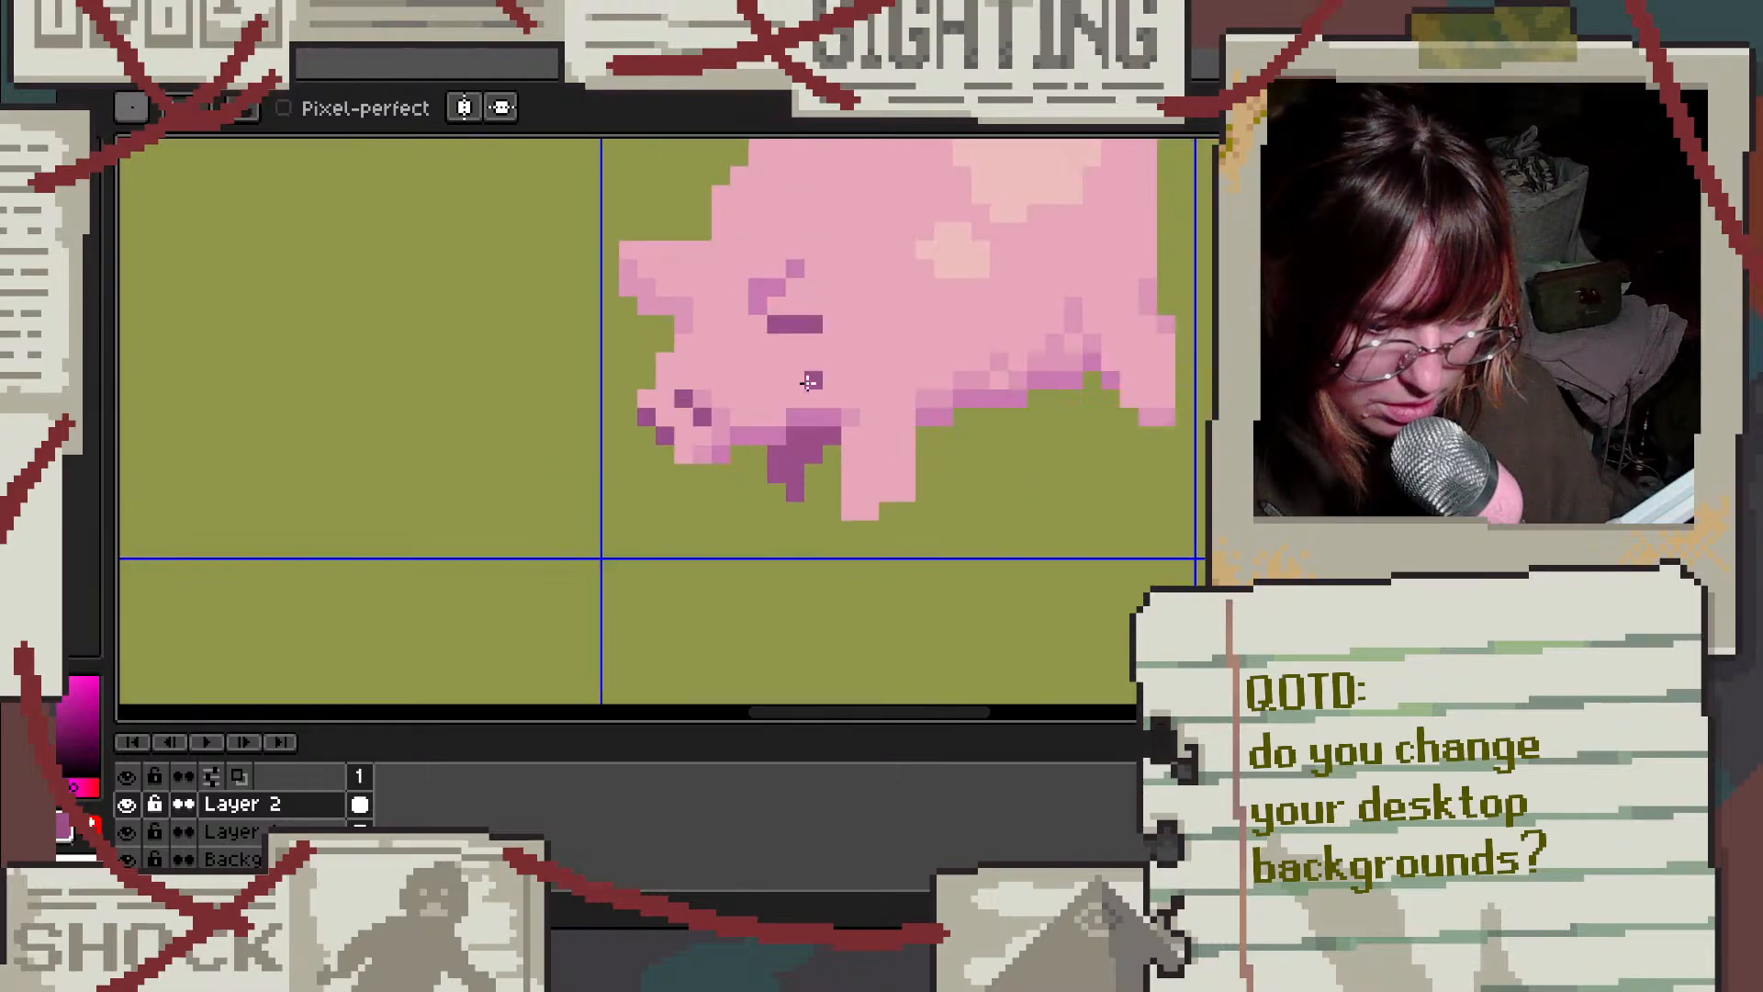
pyautogui.scroll(3, 781, 375)
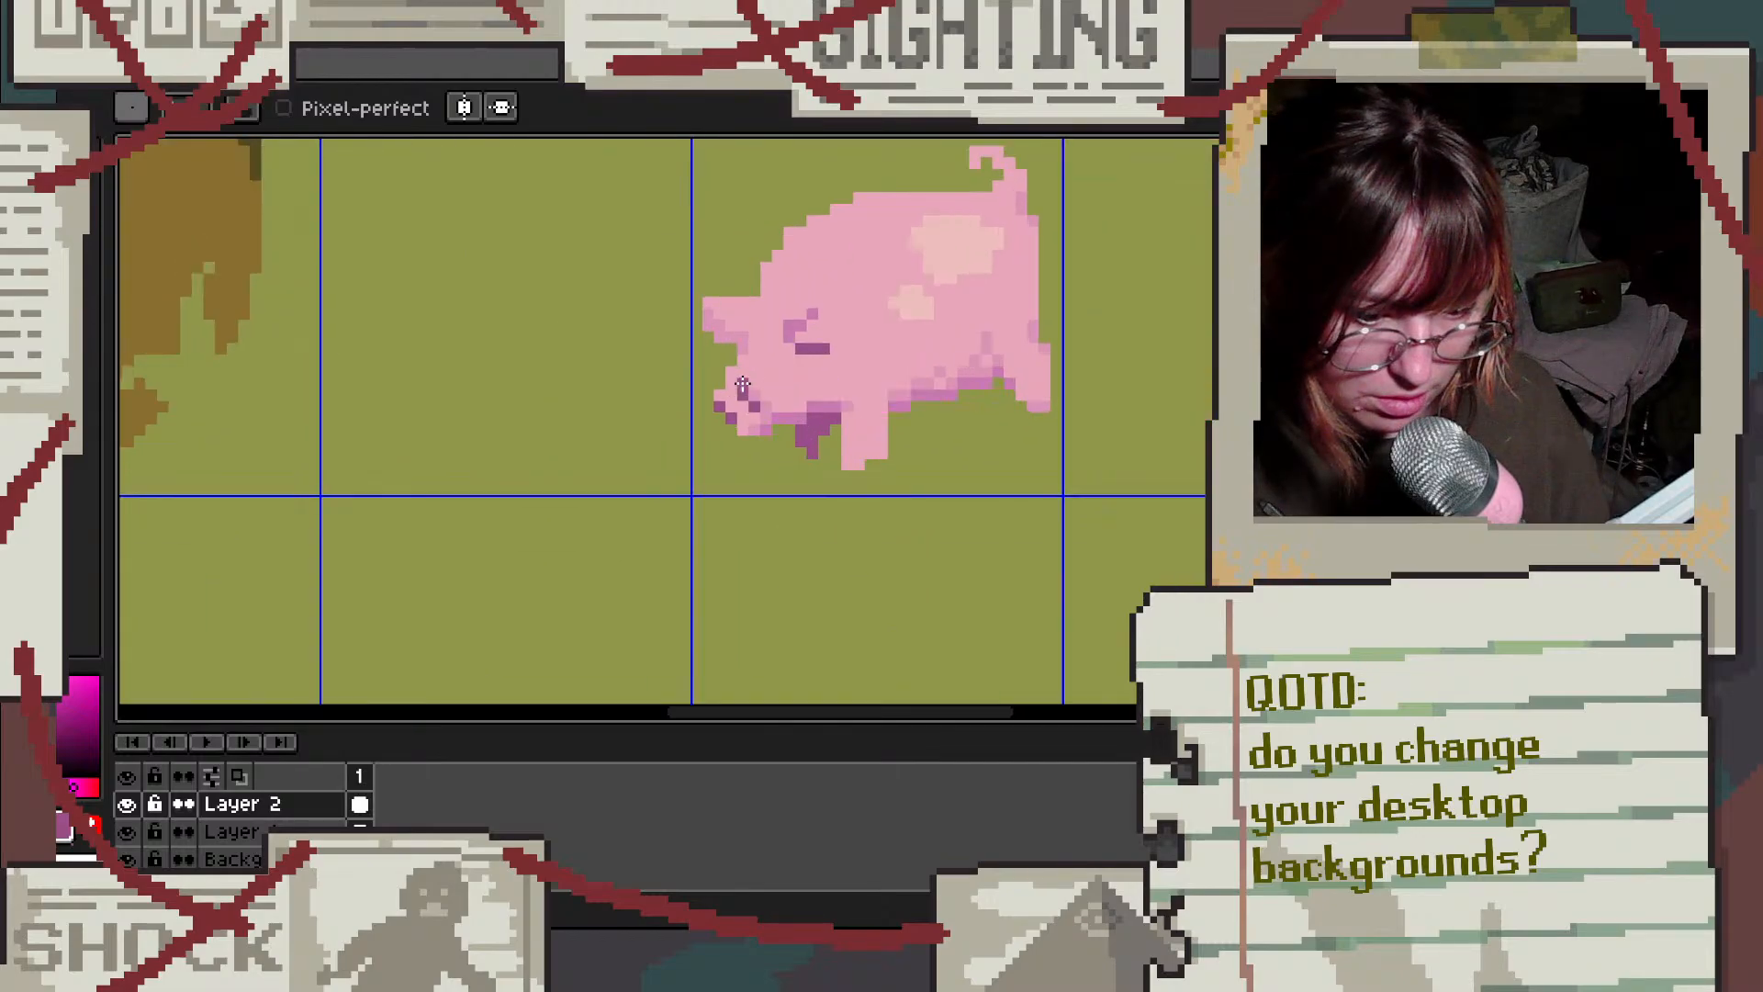
pyautogui.press('v')
pyautogui.hotkey('ctrl', 'z')
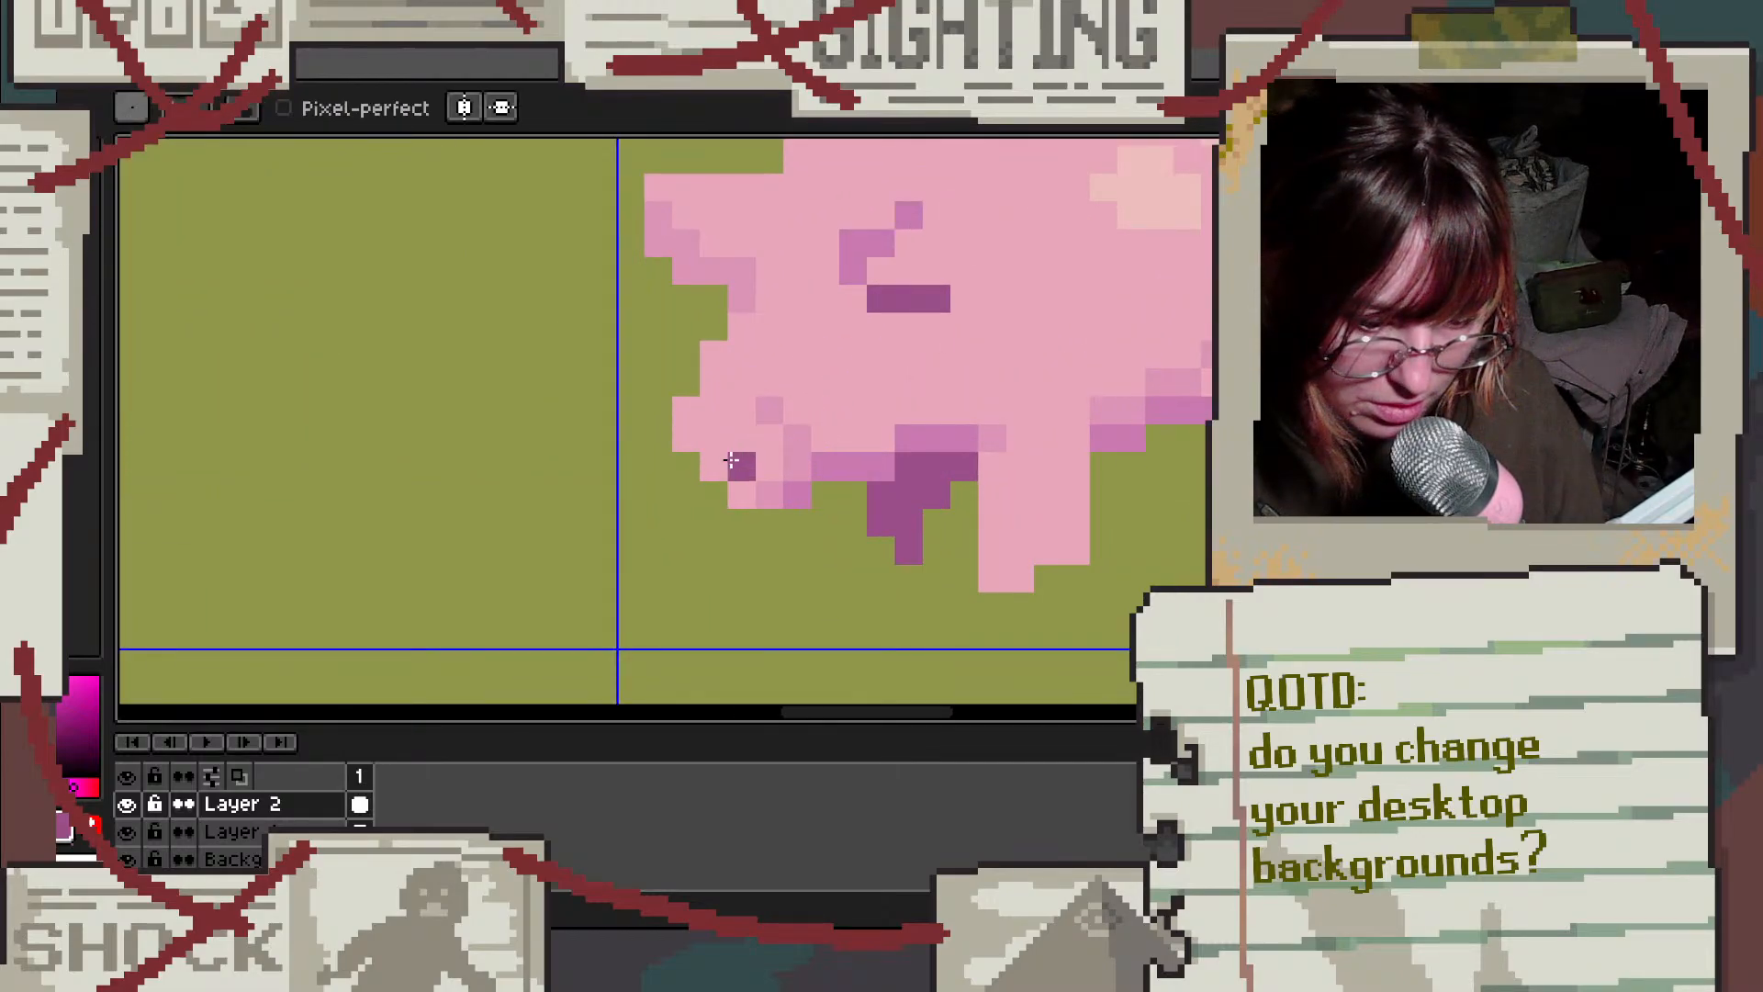
# Step: Try placing dark purple nostril pixels along the snout's lower edge and a diagonal pair higher on the snout
pyautogui.moveTo(713, 466); pyautogui.dragTo(742, 493)
pyautogui.hotkey('ctrl', 'z')
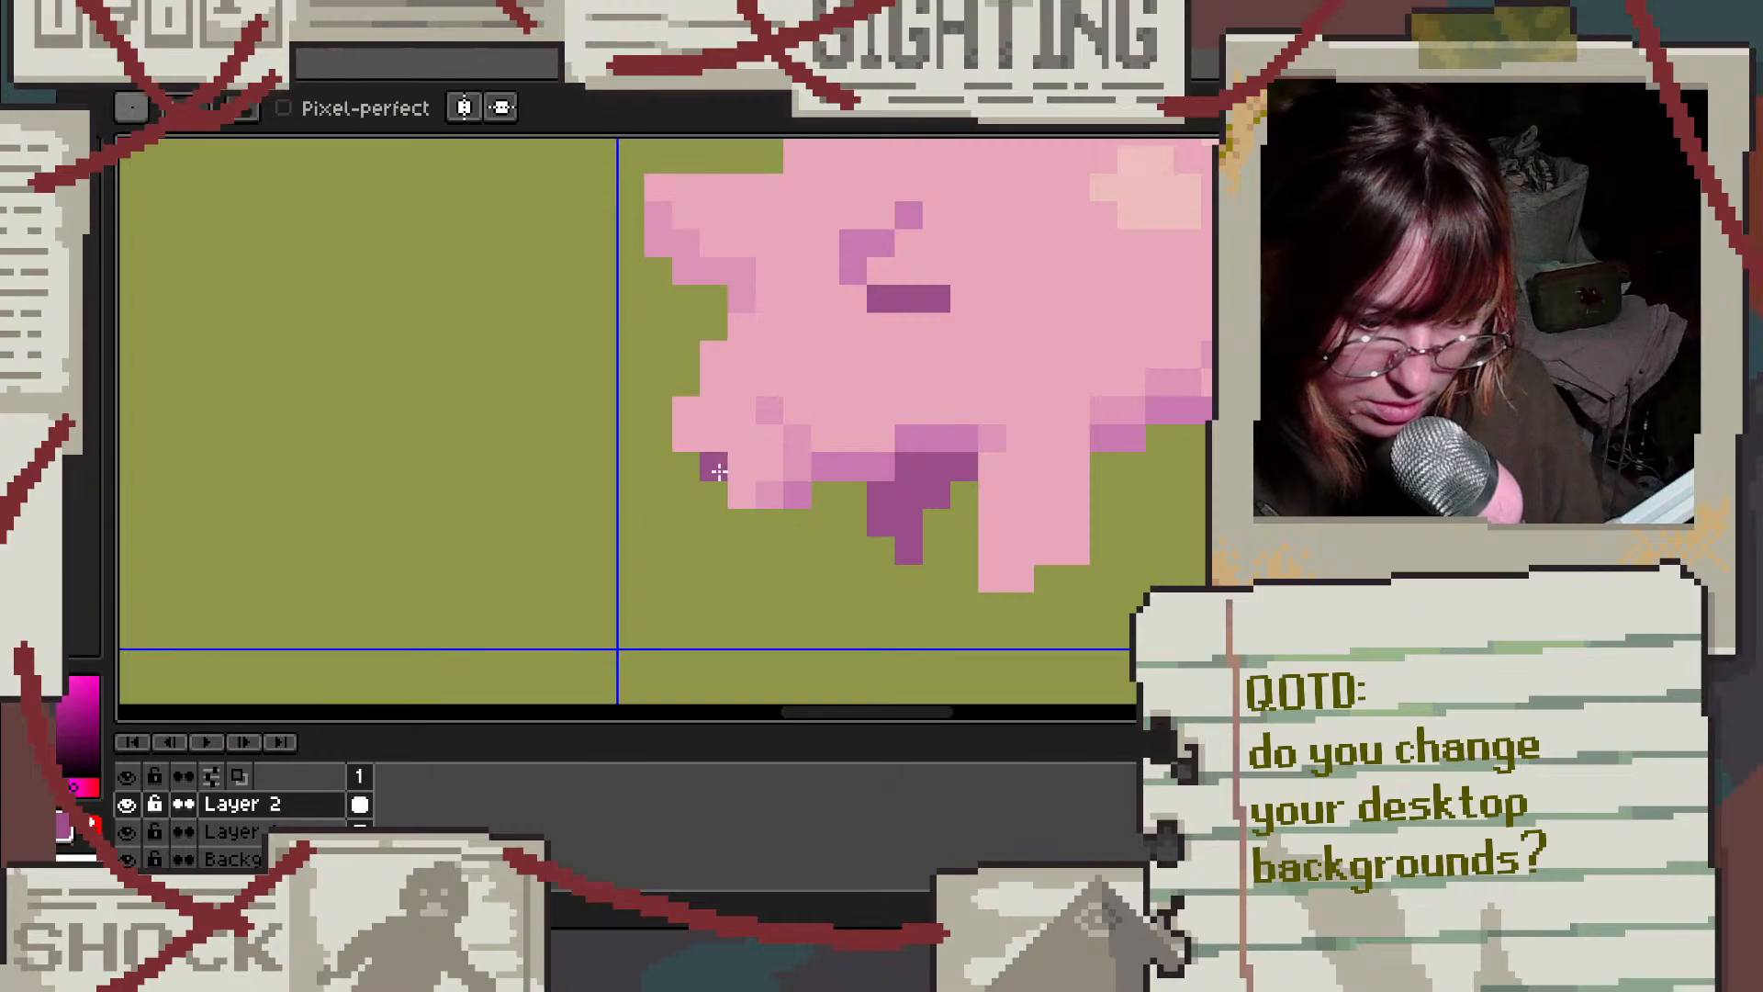
pyautogui.click(719, 471)
pyautogui.click(747, 496)
pyautogui.click(774, 444)
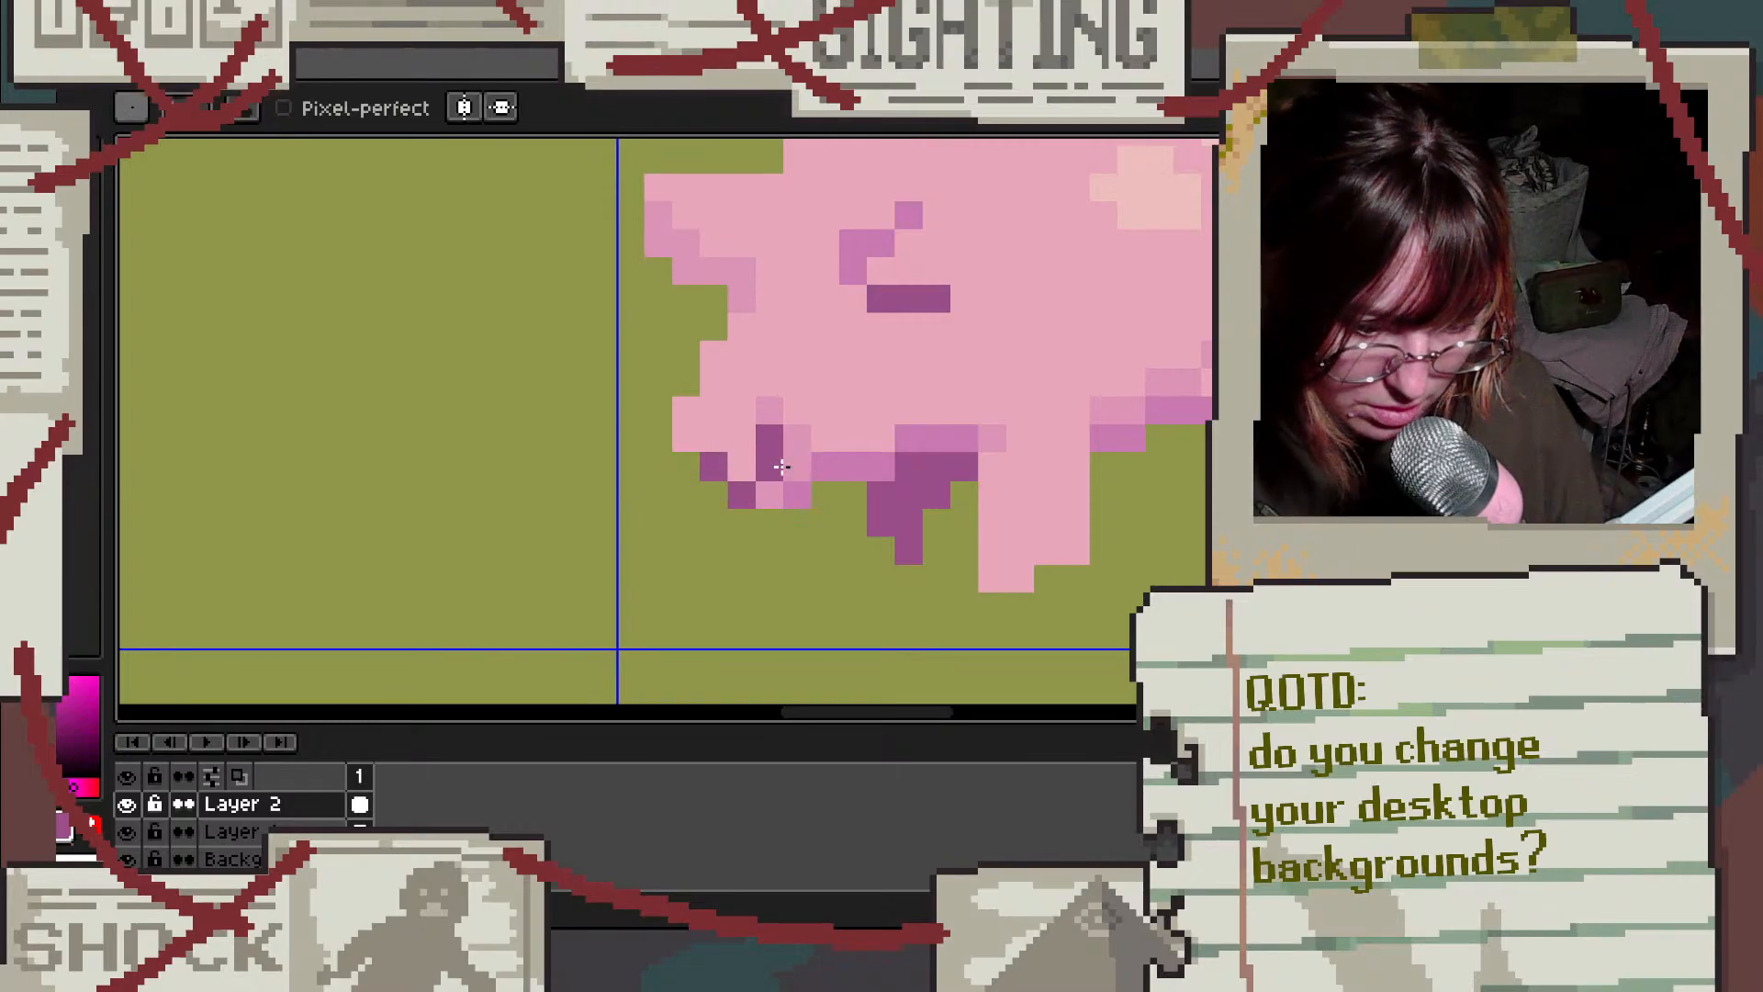
pyautogui.click(742, 410)
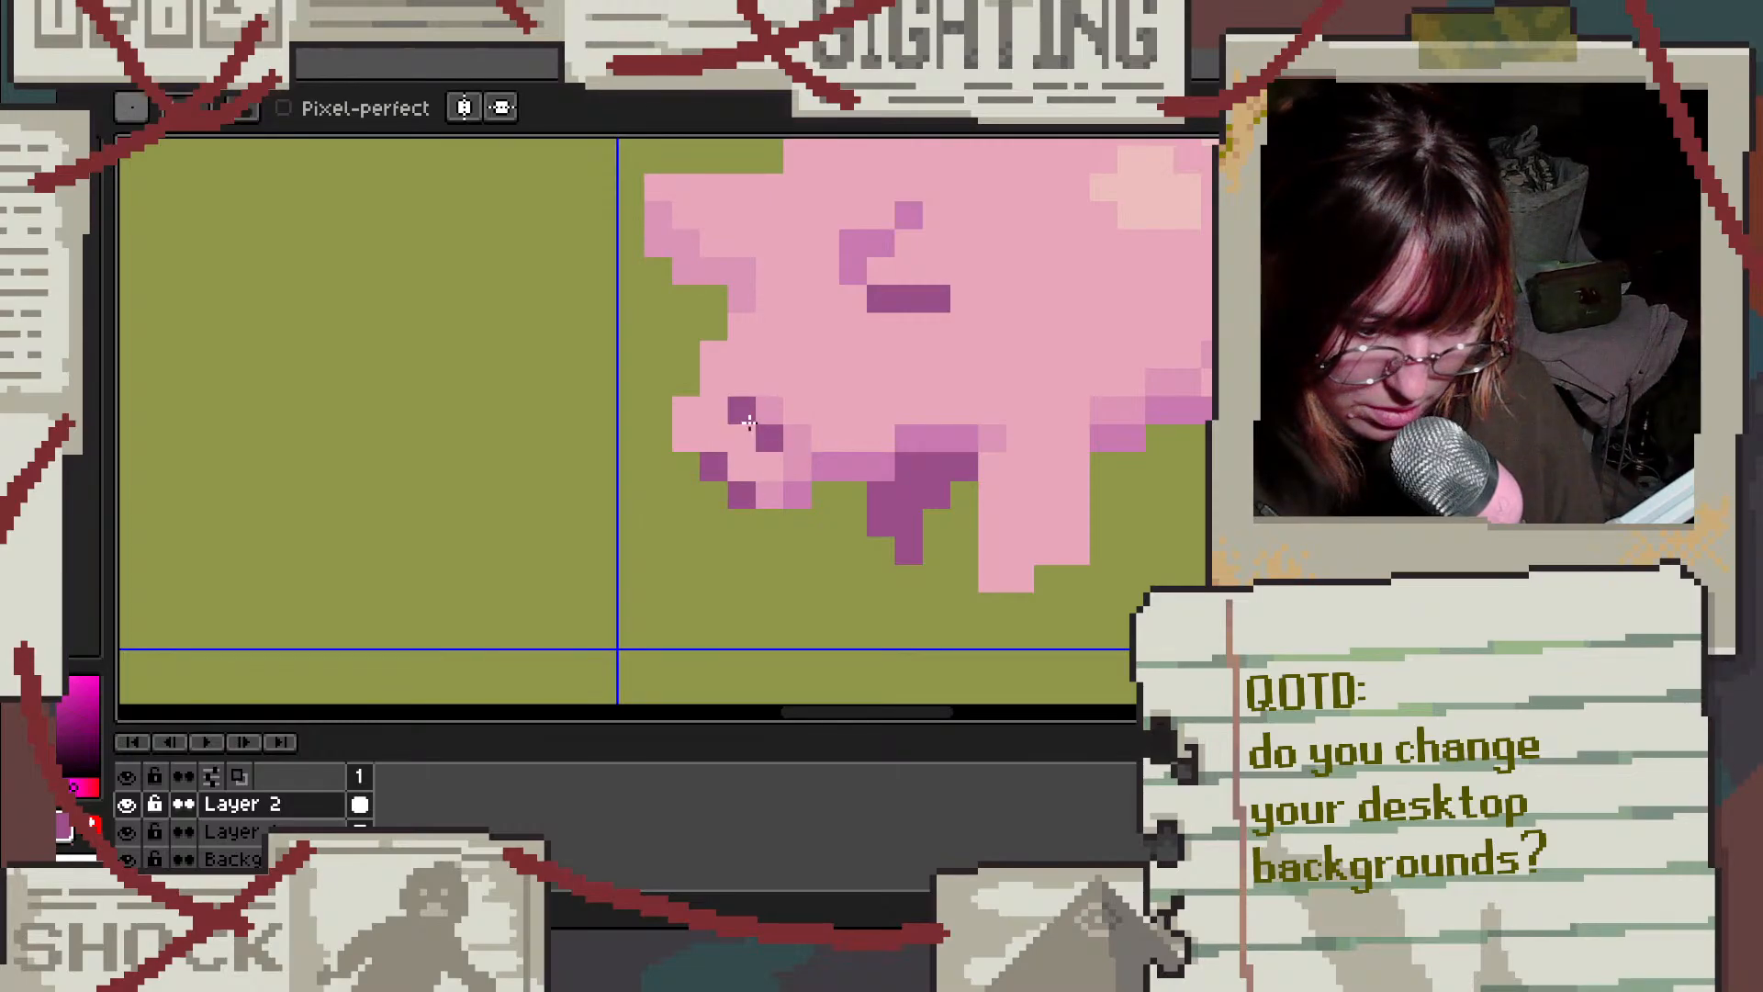
pyautogui.click(824, 493)
pyautogui.scroll(-3, 833, 500)
pyautogui.scroll(3, 825, 529)
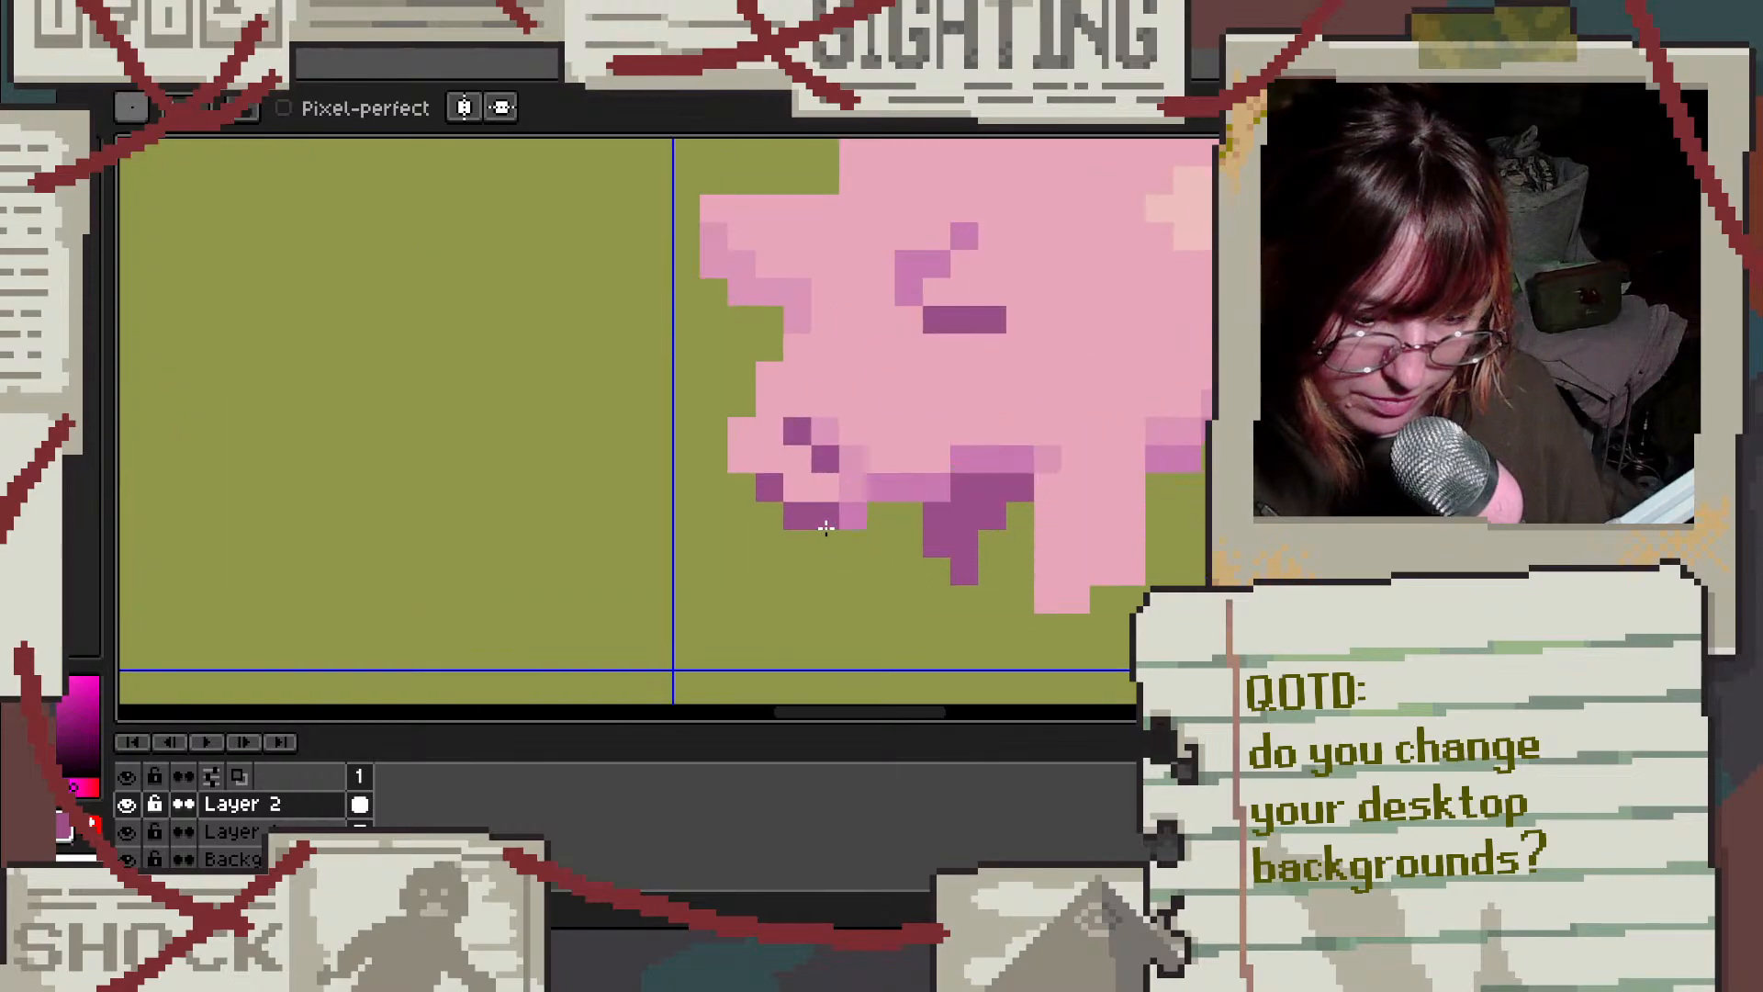
pyautogui.hotkey('ctrl', 'z')
pyautogui.hotkey('ctrl', 'z')
pyautogui.hotkey('ctrl', 'z')
pyautogui.hotkey('ctrl', 'z')
# Step: Paint two vertical dark purple nostrils side by side on the pig's snout
pyautogui.click(770, 431)
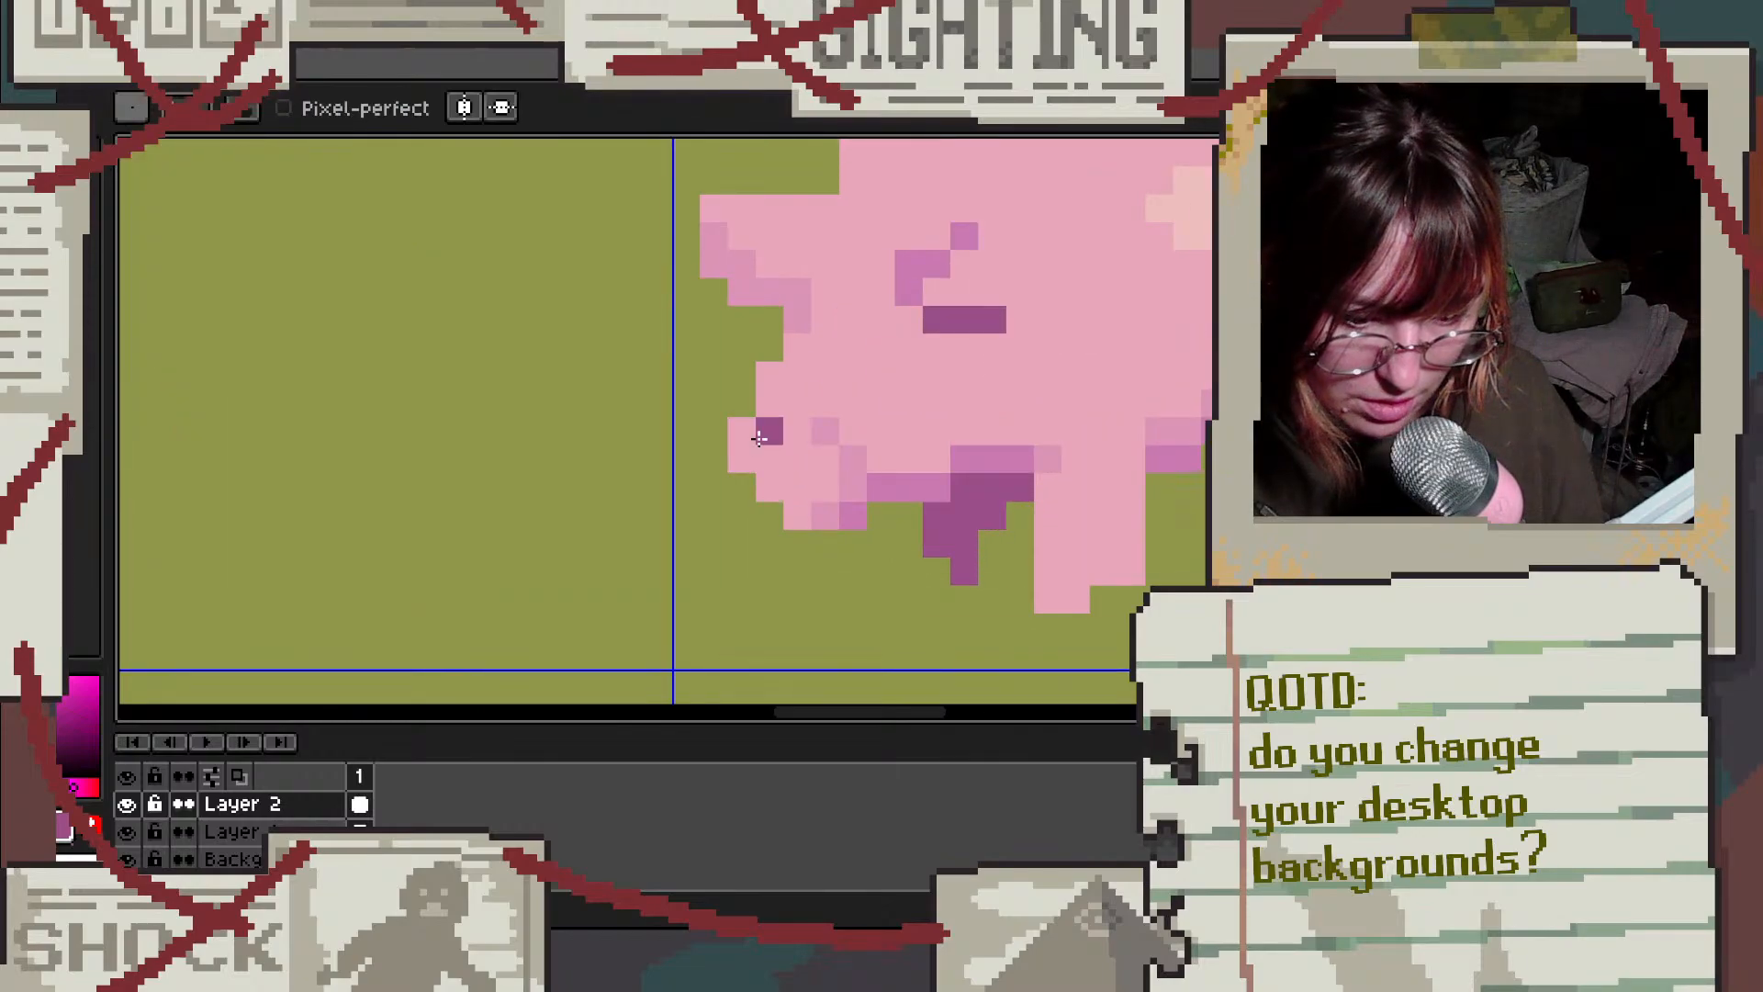
pyautogui.click(769, 487)
pyautogui.click(825, 487)
pyautogui.click(825, 459)
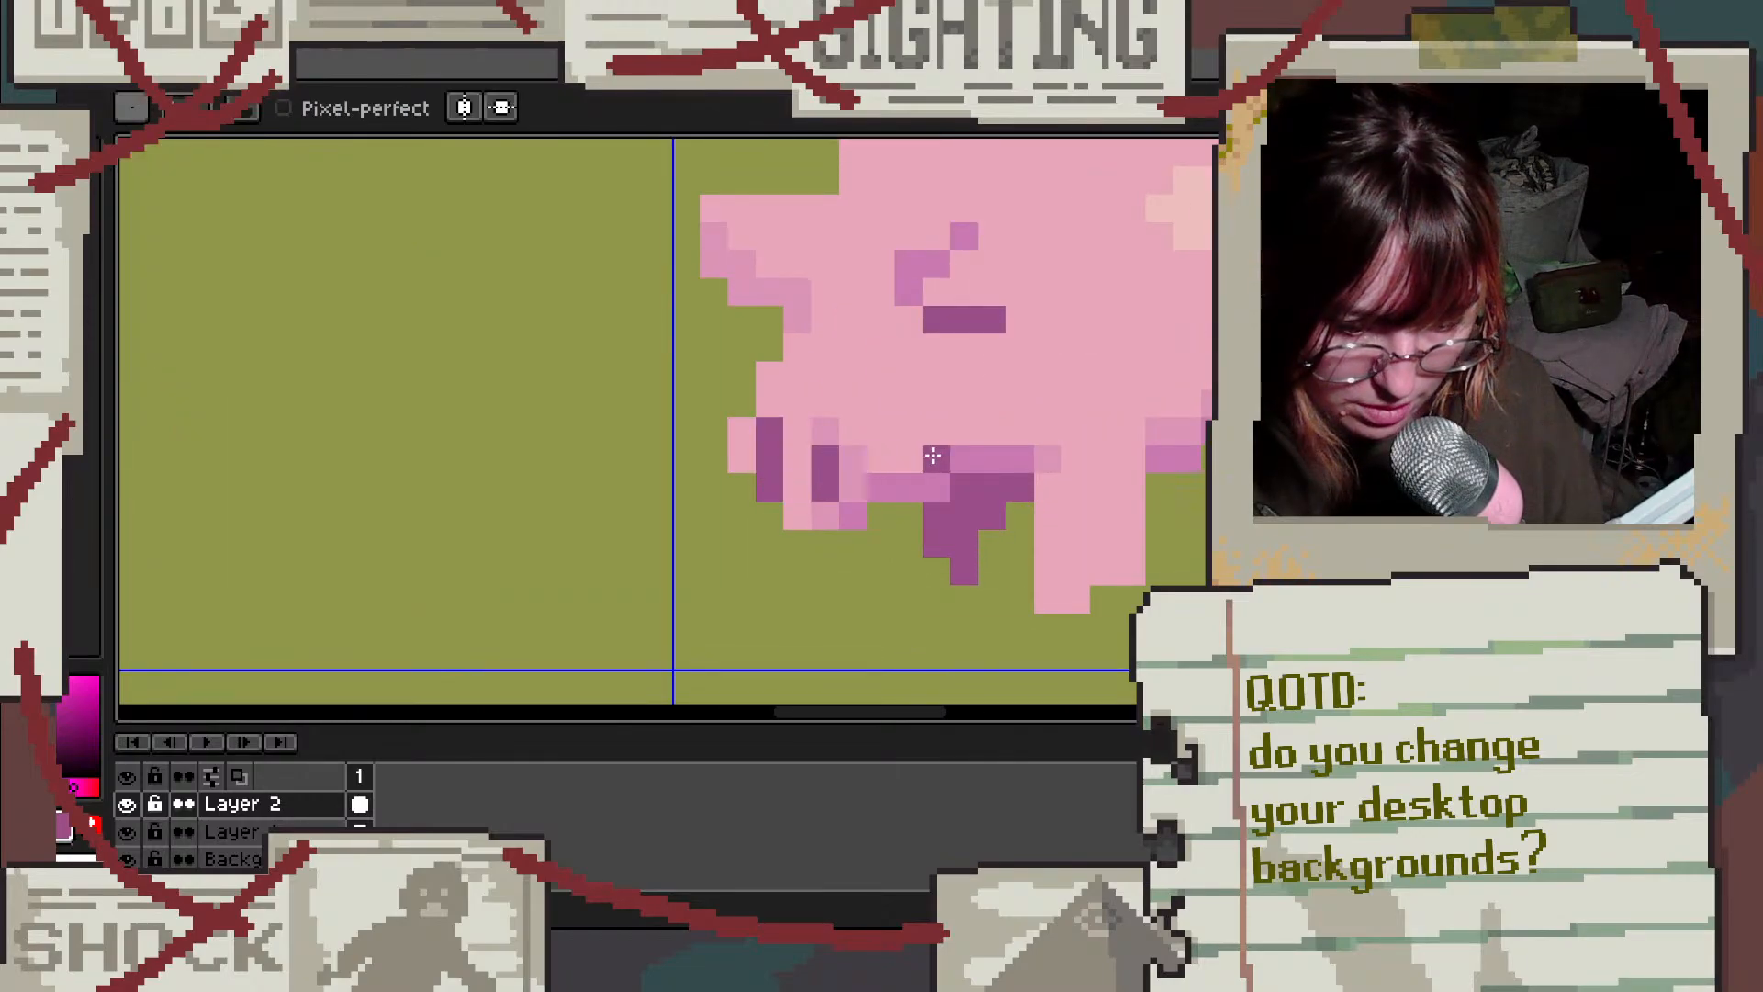
pyautogui.scroll(-3, 825, 459)
pyautogui.scroll(3, 825, 459)
# Step: Shorten the front nostril to two pixels tall by repainting its lowest pixel in the snout's base pink
pyautogui.press('i')
pyautogui.click(797, 452)
pyautogui.press('b')
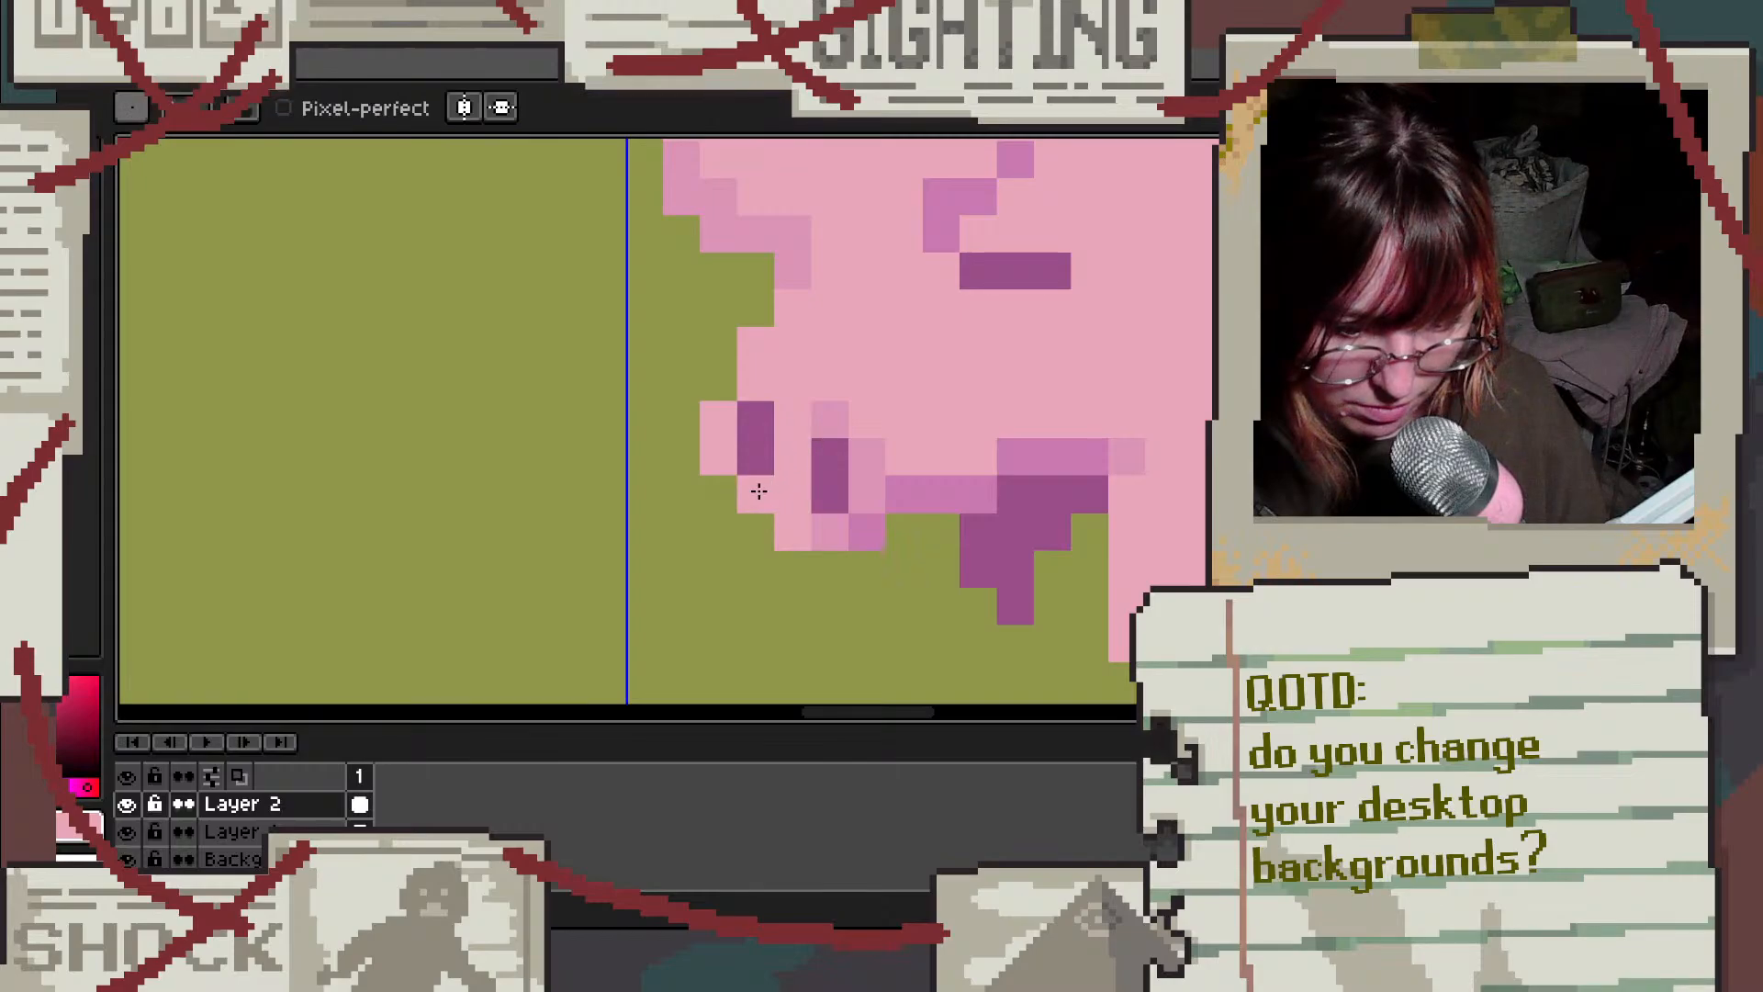
pyautogui.scroll(-3, 1082, 464)
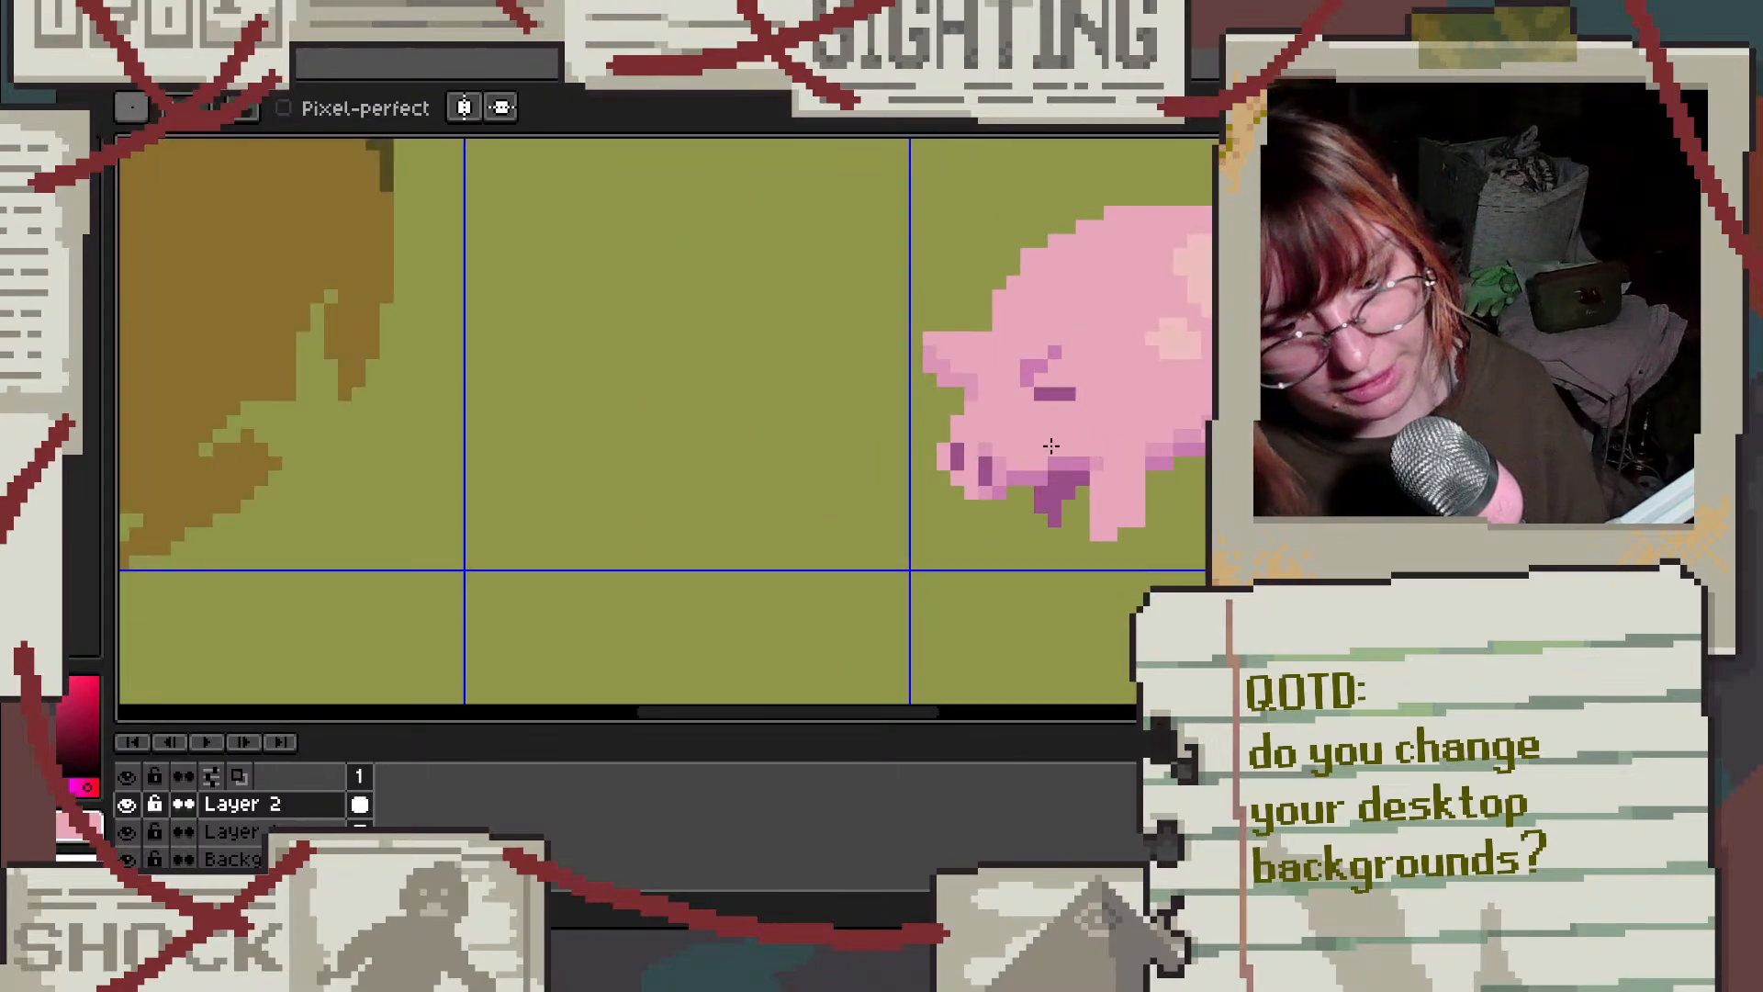
# Step: Shade the underside of the snout and the area between the nostrils with the mauve pink sampled from its existing shading
pyautogui.scroll(4, 991, 493)
pyautogui.keyDown('alt'); pyautogui.click(1007, 387); pyautogui.keyUp('alt')
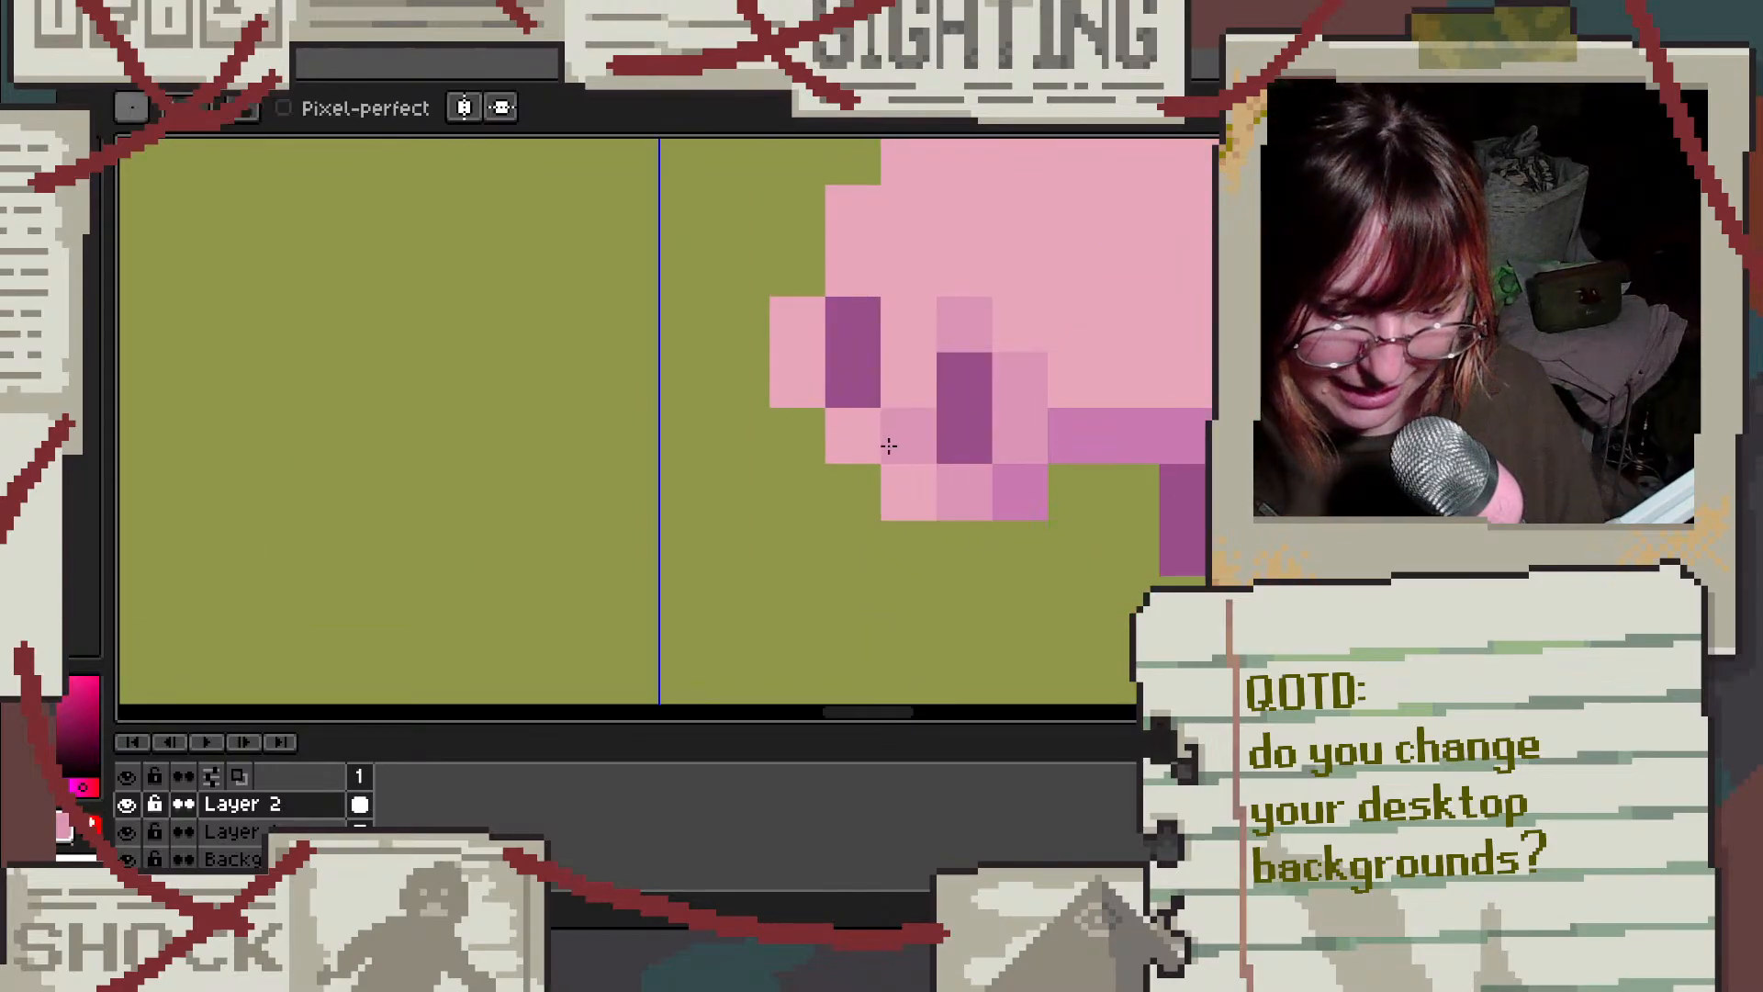
pyautogui.click(873, 429)
pyautogui.click(905, 402)
pyautogui.click(912, 435)
pyautogui.click(803, 383)
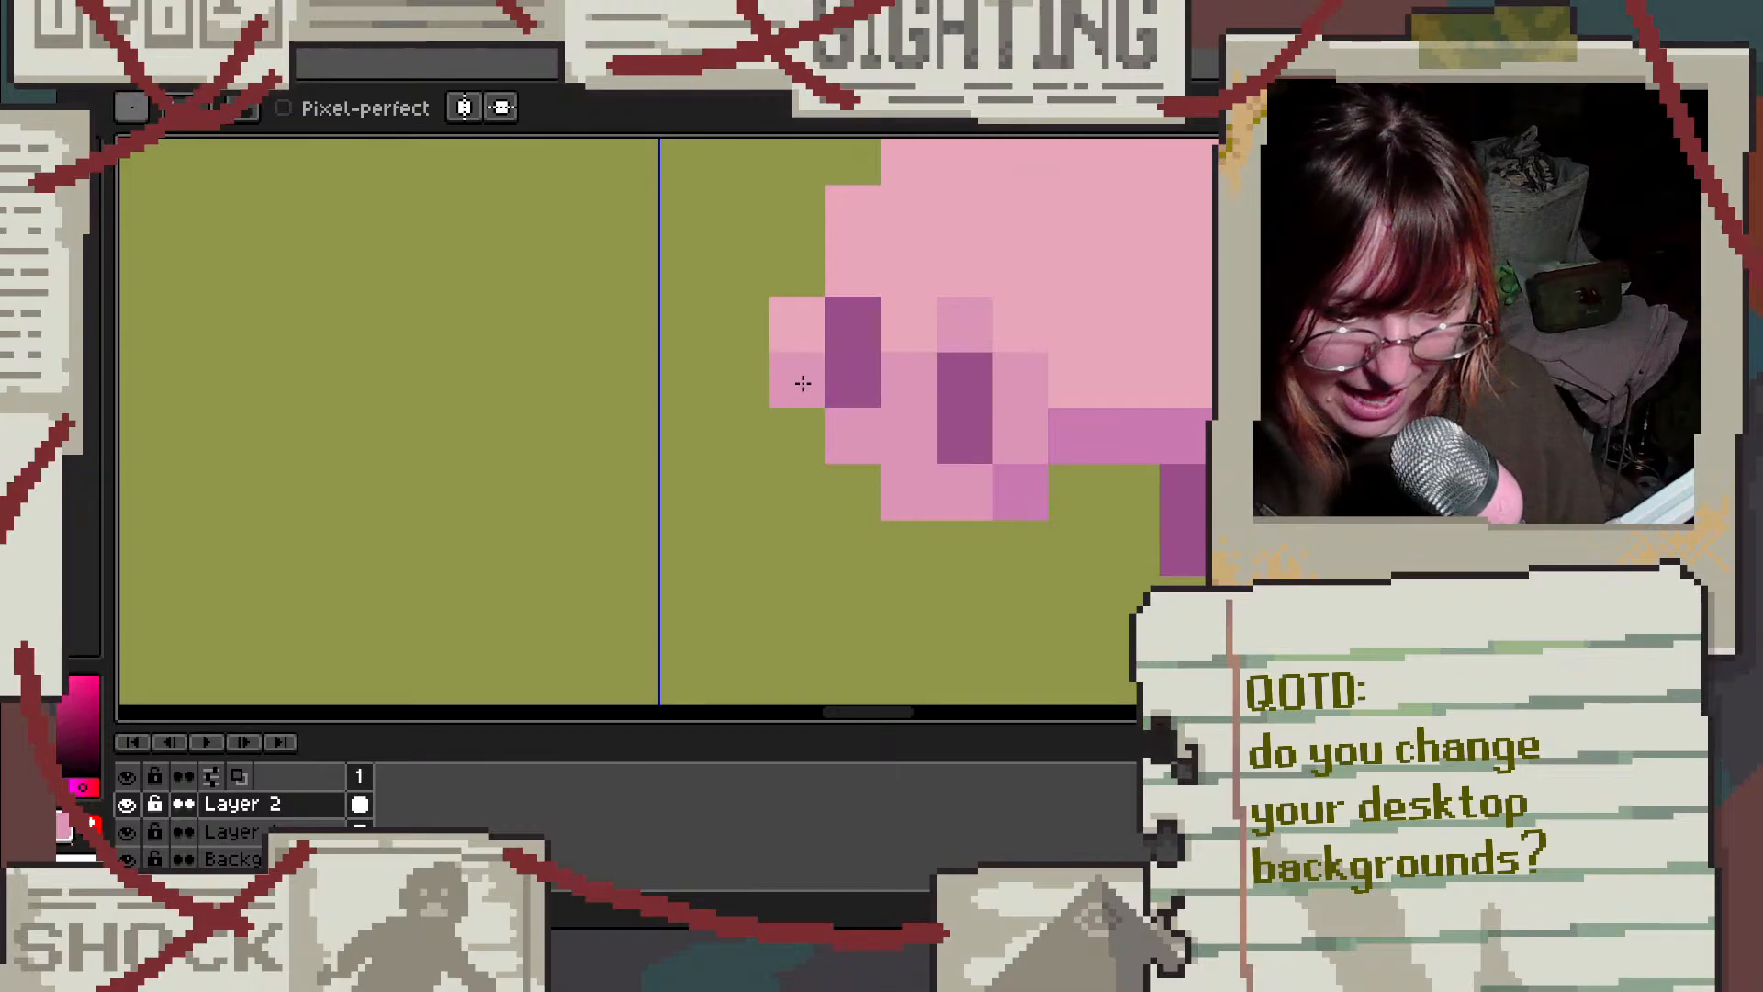
pyautogui.scroll(-3, 1118, 367)
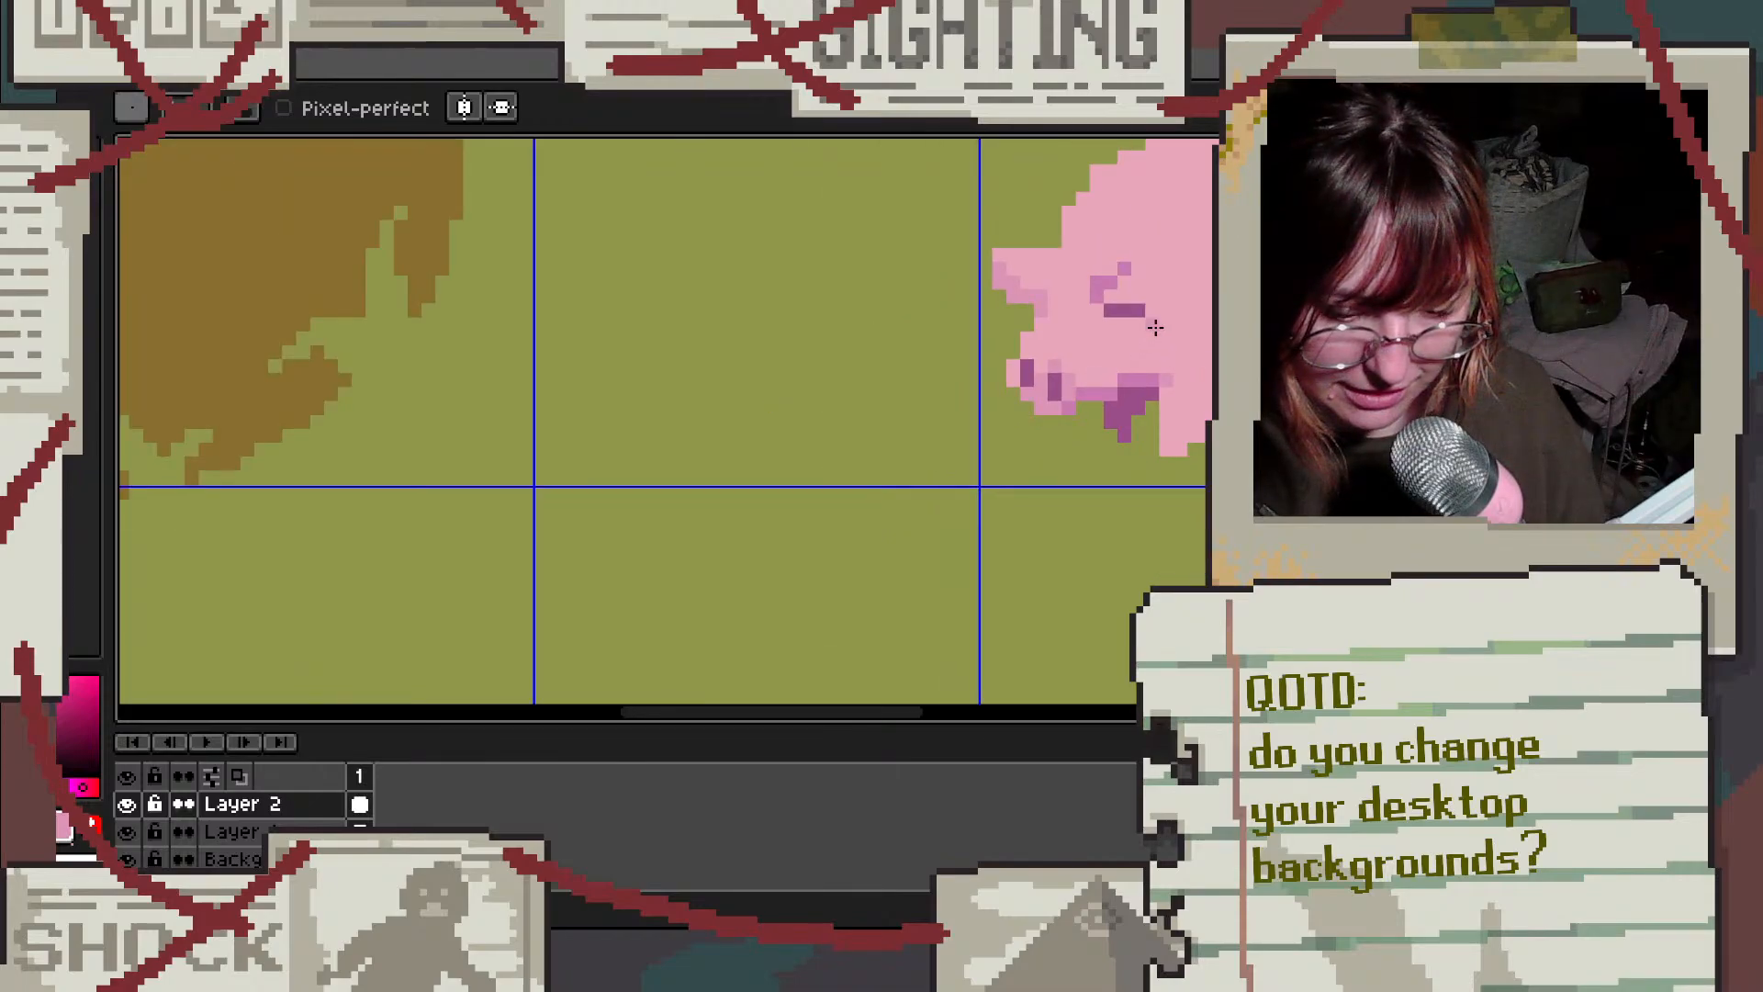
pyautogui.scroll(3, 1155, 327)
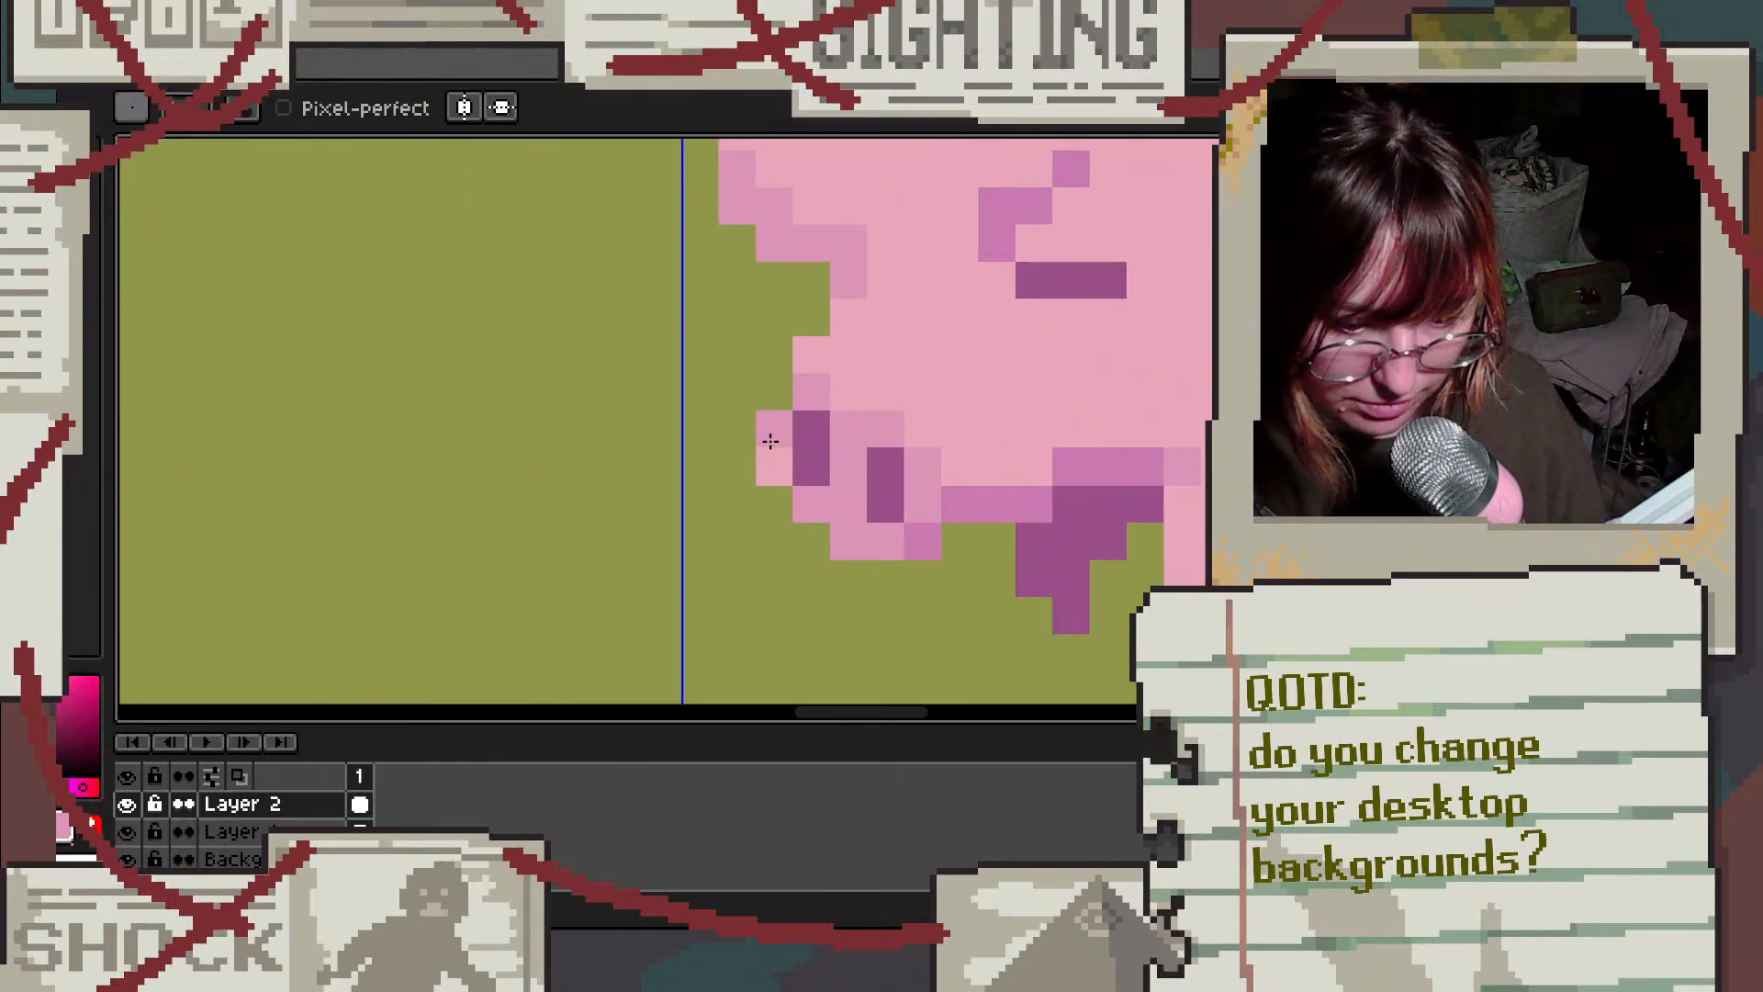
# Step: Recolour the dark purple lower line of the pig's near ear with the mid mauve sampled from the jaw shading
pyautogui.scroll(-3, 1093, 425)
pyautogui.scroll(3, 1097, 425)
pyautogui.keyDown('alt'); pyautogui.click(1004, 532); pyautogui.keyUp('alt')
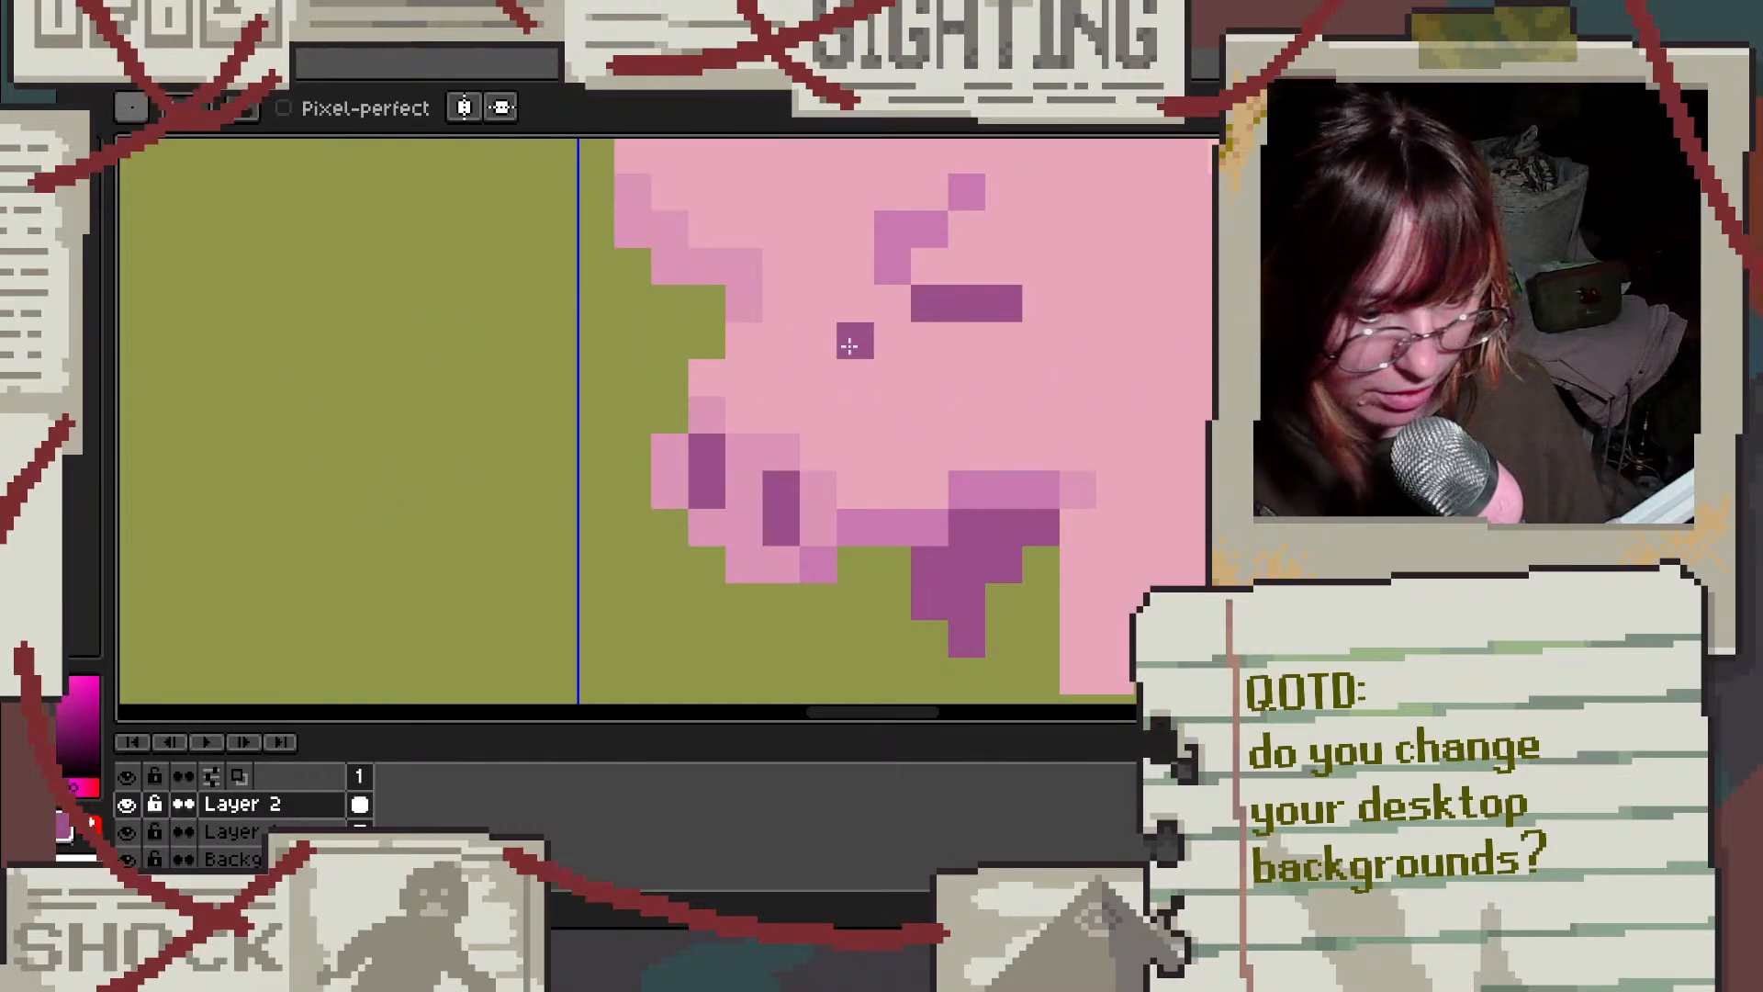
pyautogui.keyDown('alt'); pyautogui.click(1051, 484); pyautogui.keyUp('alt')
pyautogui.moveTo(944, 299); pyautogui.dragTo(1000, 303)
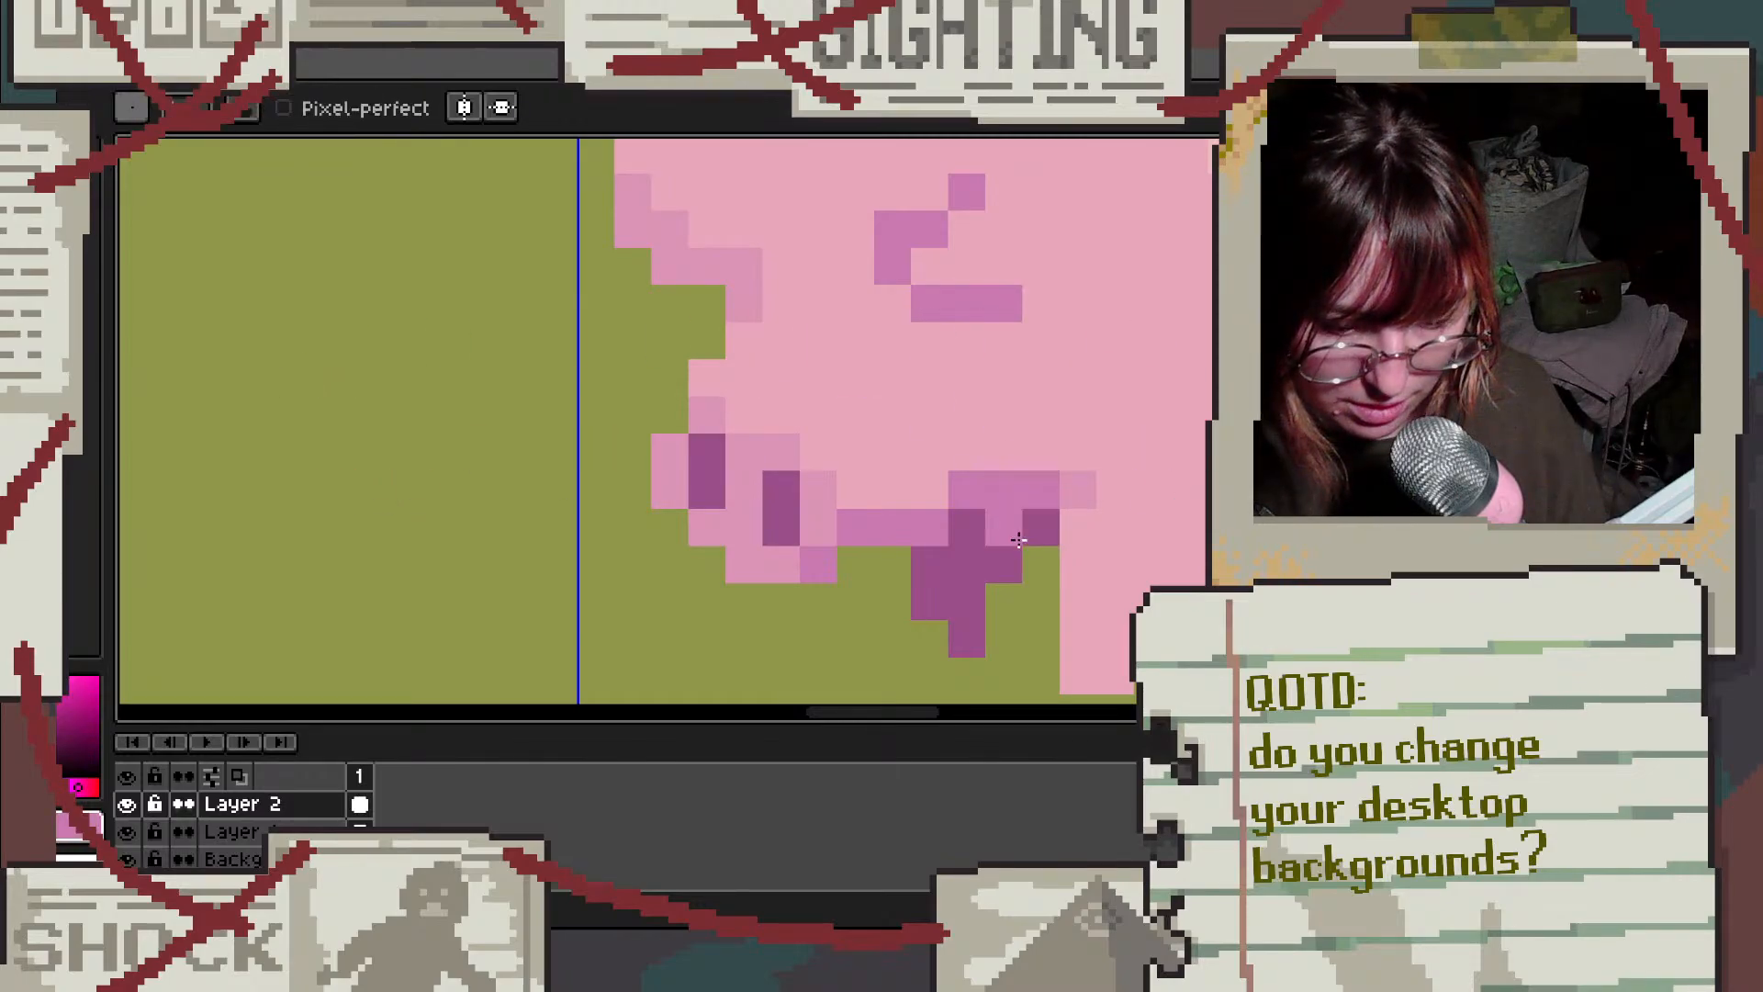
# Step: Extend the sampled light mauve shading down the front leg's upper front edge and above the jaw shadow
pyautogui.press('alt')
pyautogui.keyDown('alt'); pyautogui.click(1094, 485); pyautogui.keyUp('alt')
pyautogui.moveTo(1074, 513); pyautogui.dragTo(1071, 557)
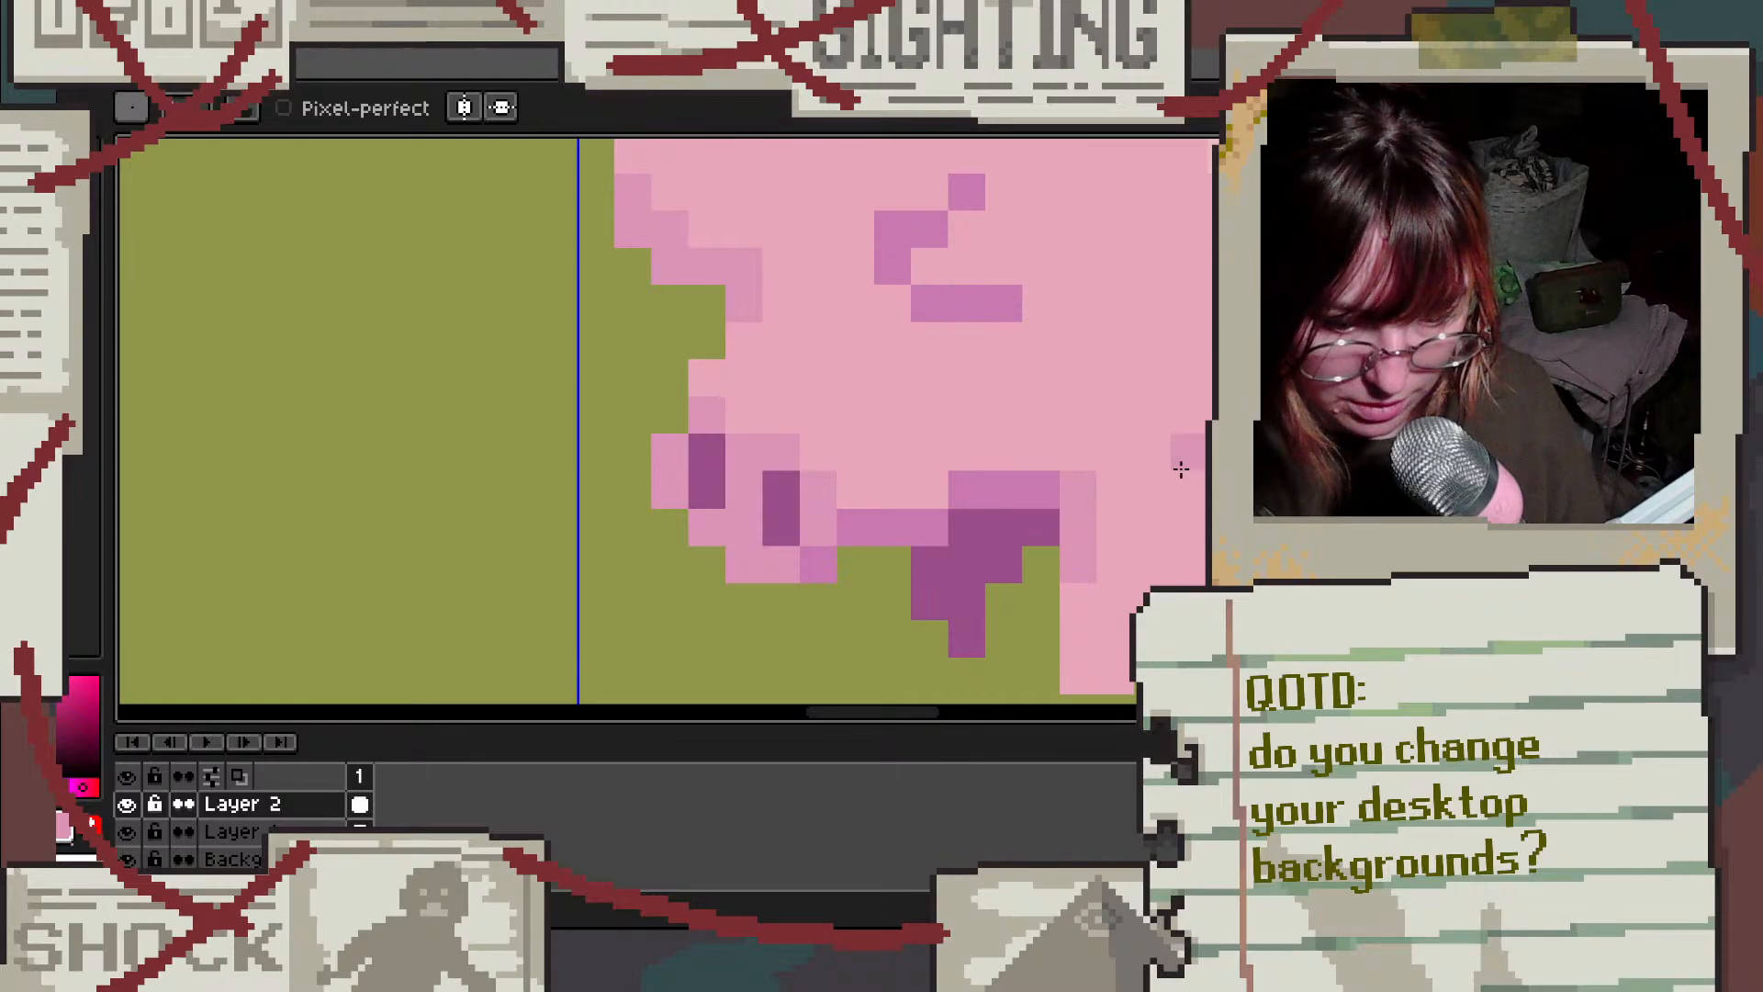
pyautogui.moveTo(1047, 454); pyautogui.dragTo(996, 455)
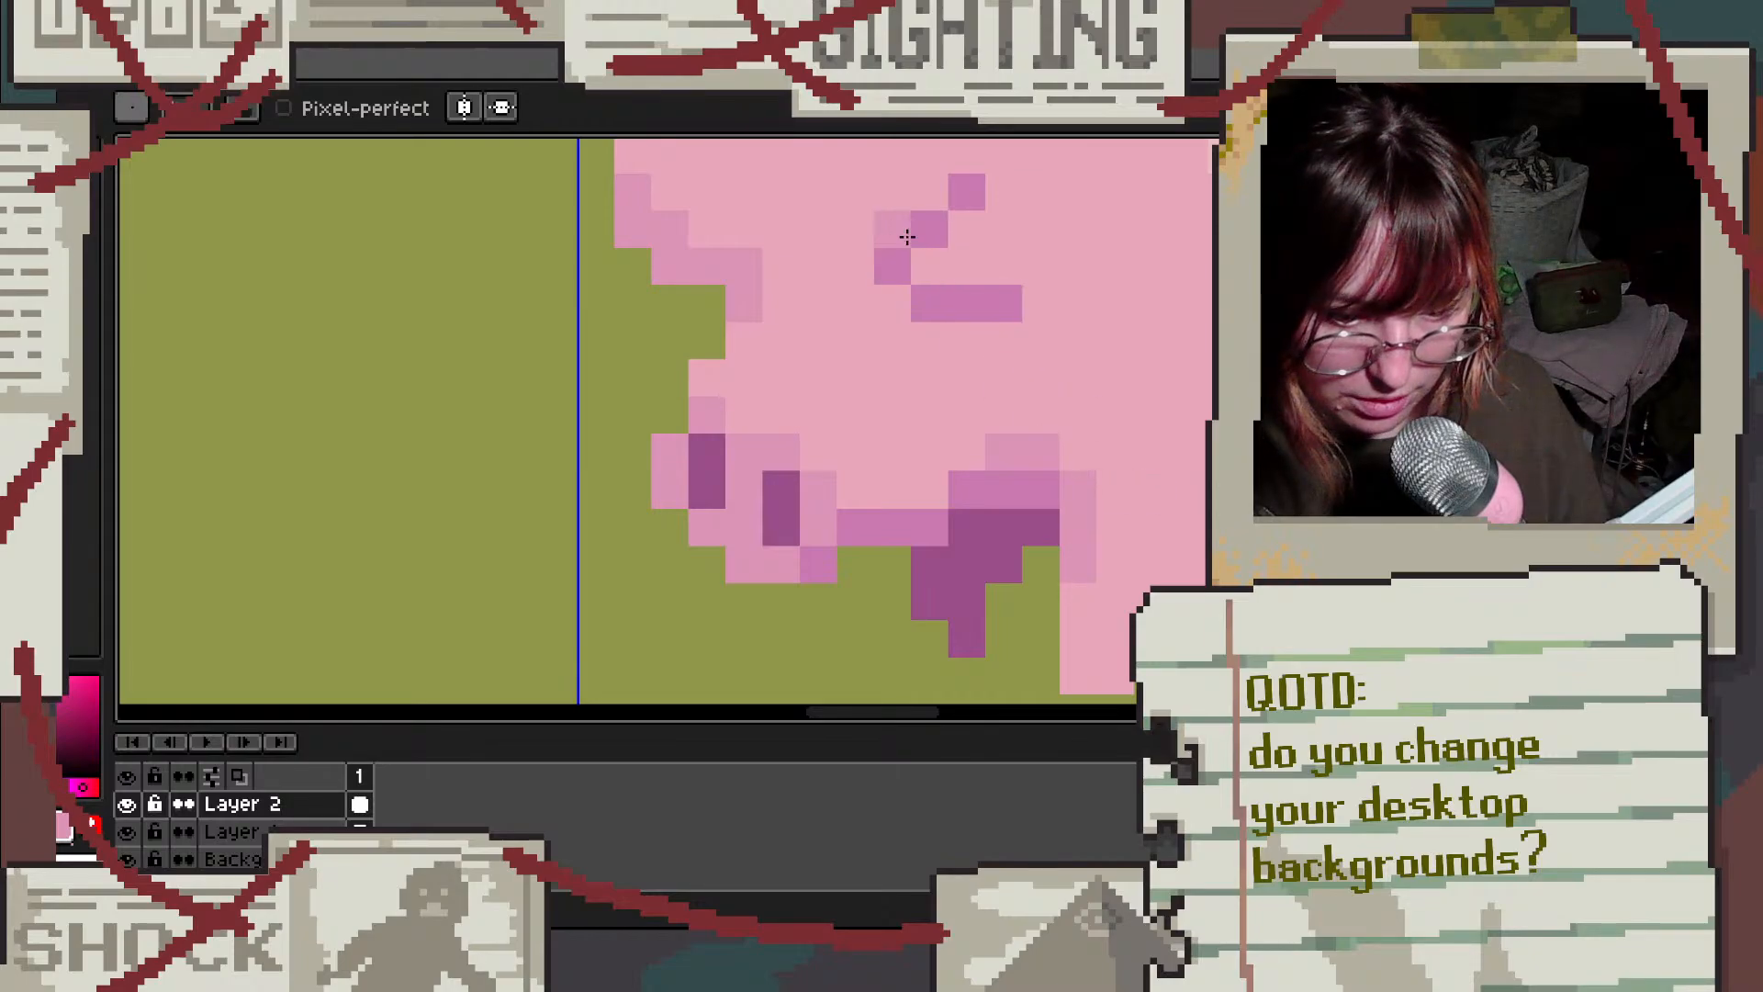
# Step: Try light mauve on the near ear's upper line and repaint that line in mid mauve
pyautogui.moveTo(929, 229); pyautogui.dragTo(898, 233)
pyautogui.click(966, 192)
pyautogui.scroll(-3, 972, 196)
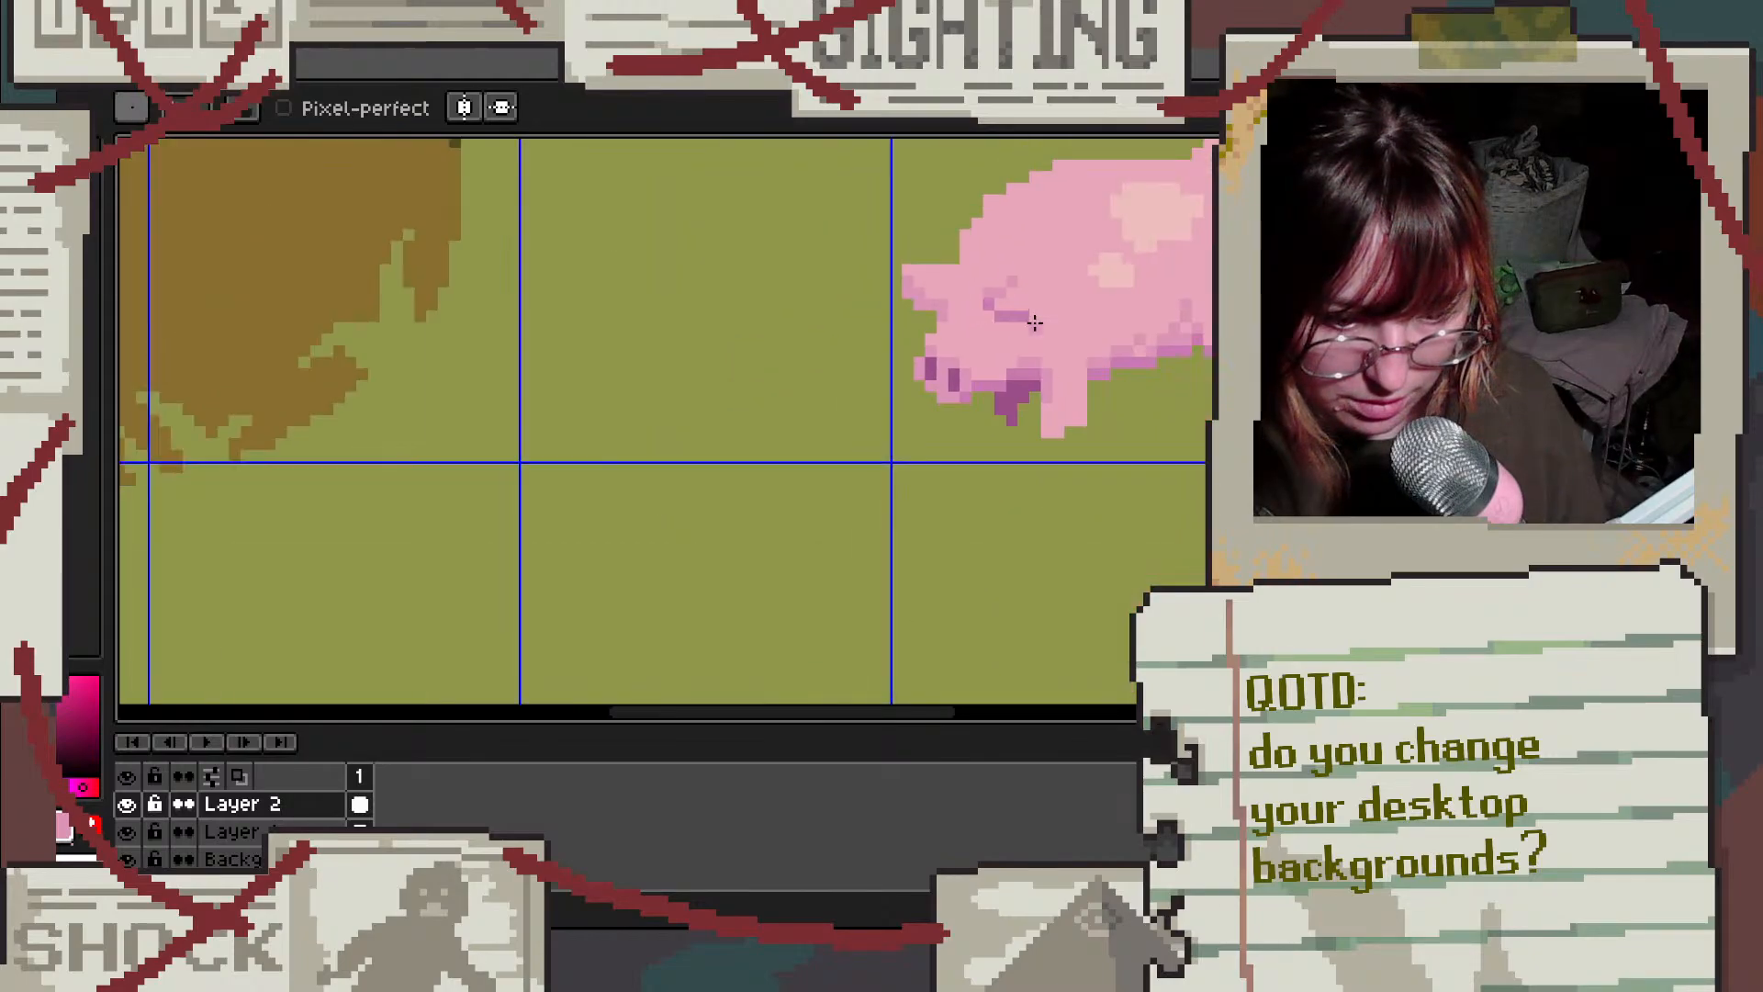
pyautogui.scroll(2, 1092, 266)
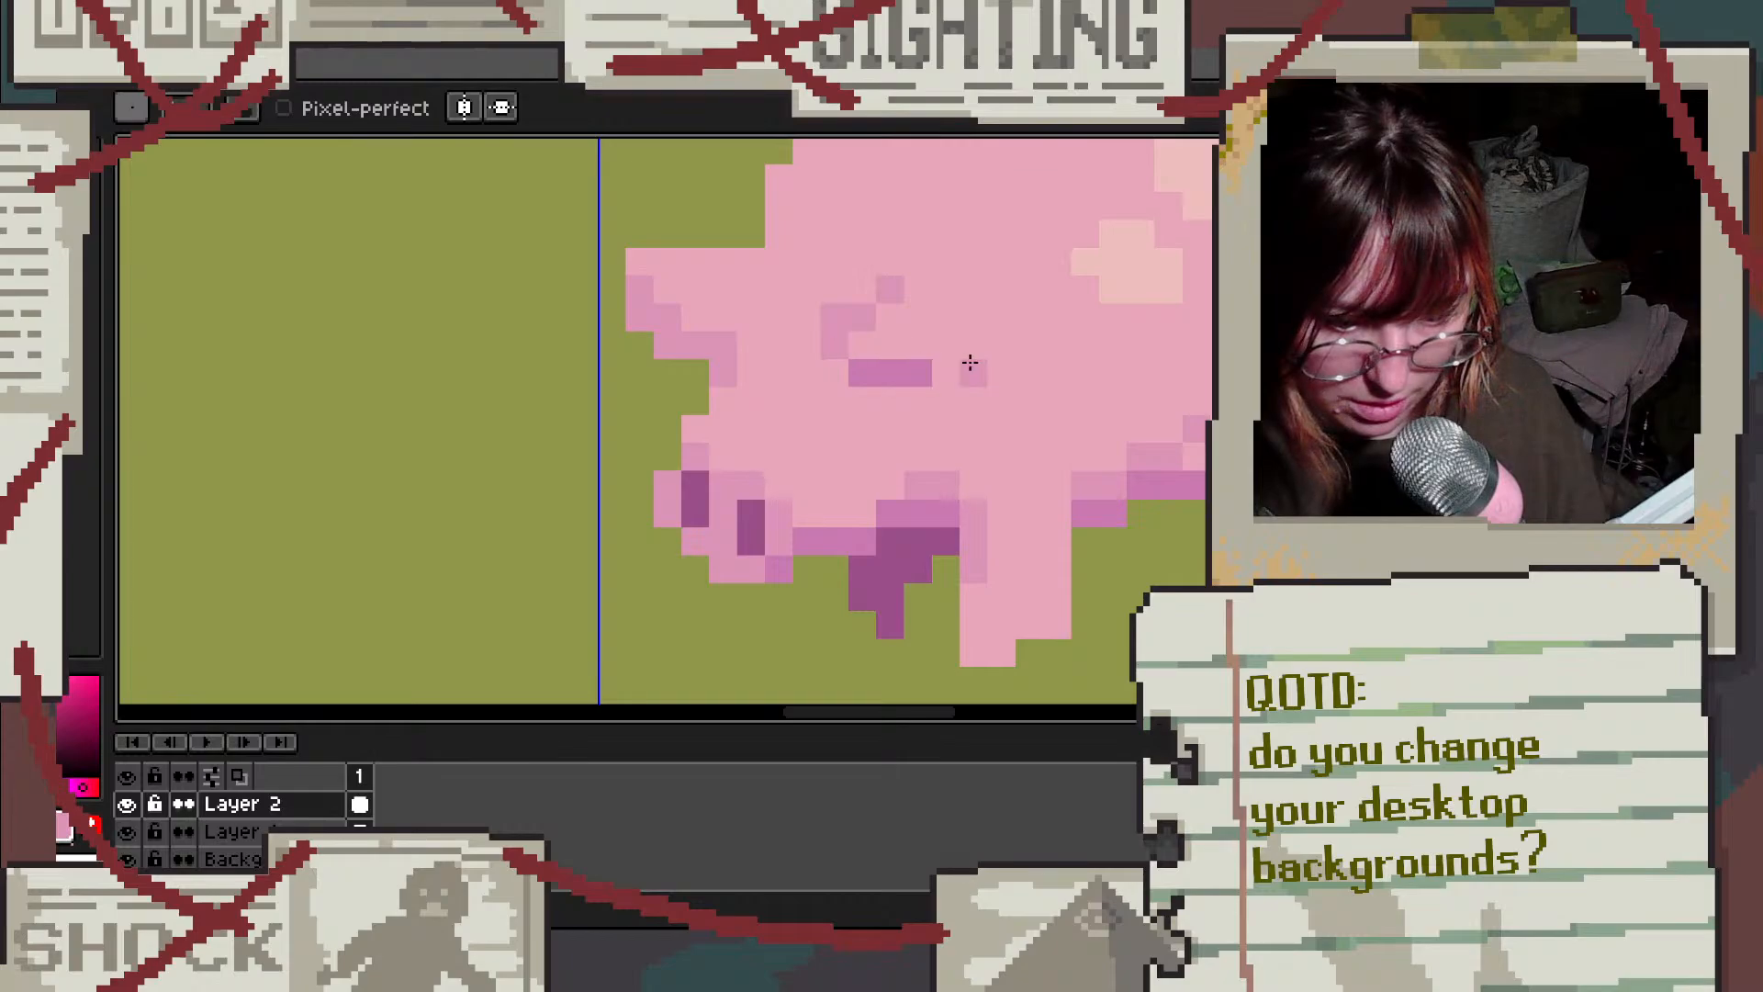
pyautogui.scroll(-5, 973, 362)
pyautogui.scroll(5, 1169, 295)
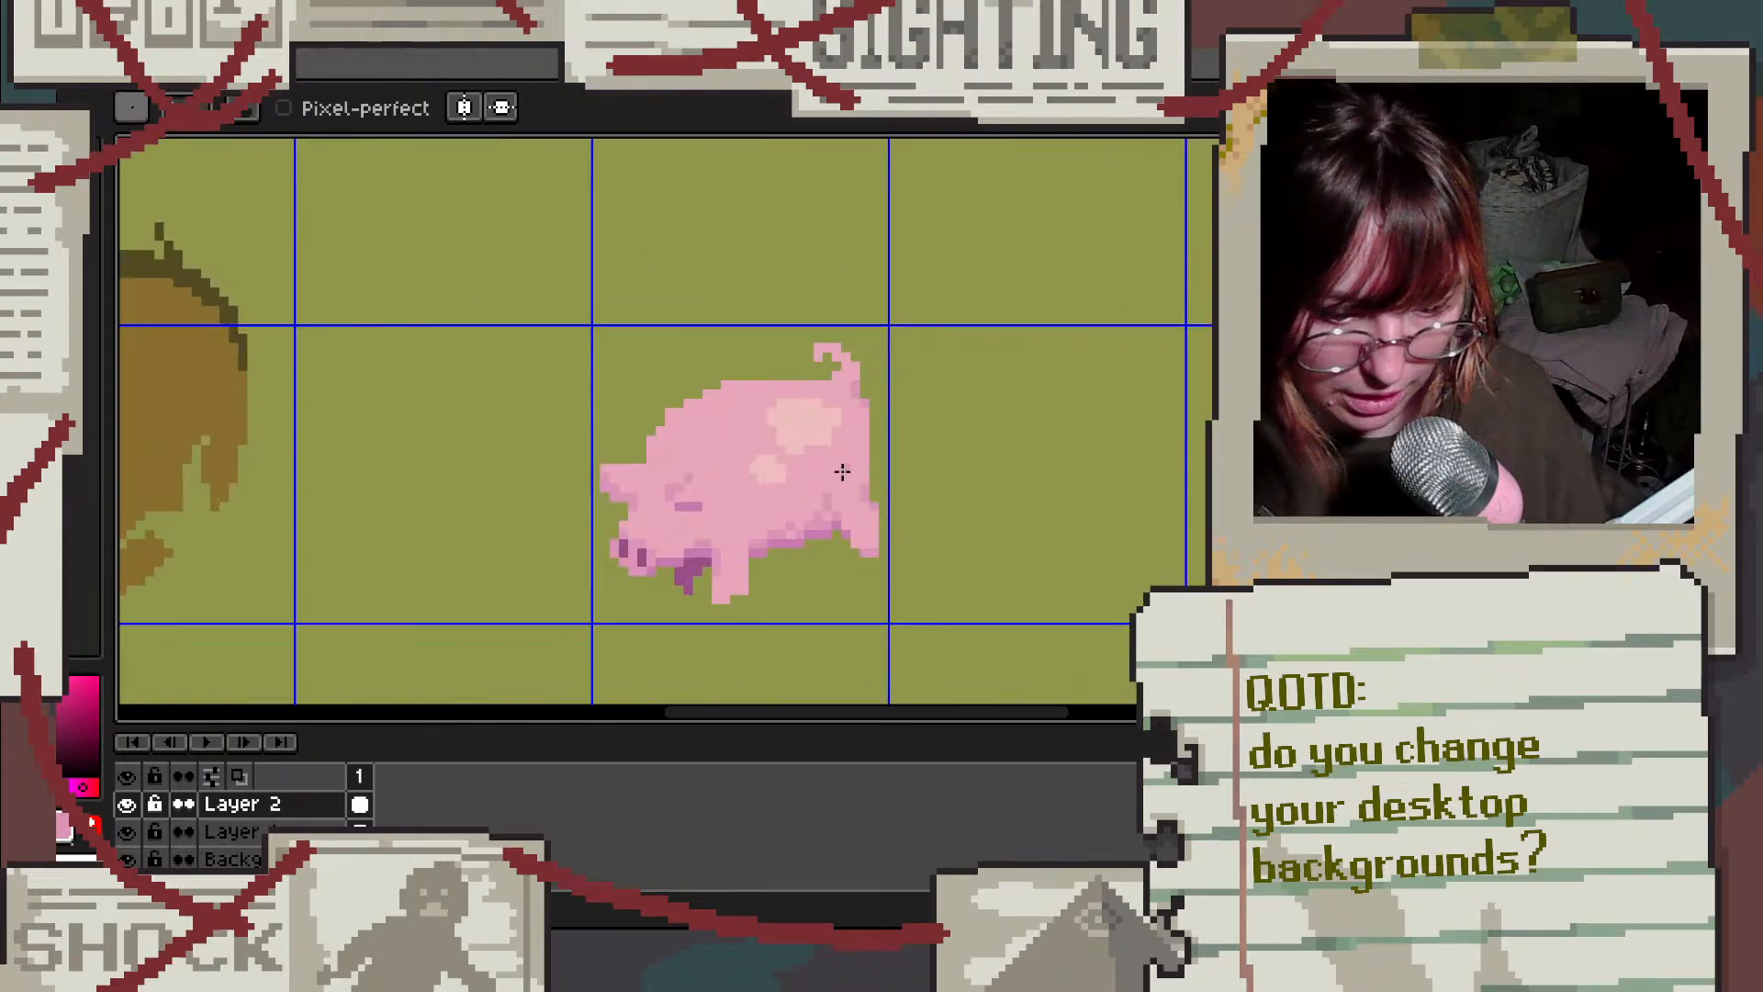
pyautogui.keyDown('alt'); pyautogui.click(599, 415); pyautogui.keyUp('alt')
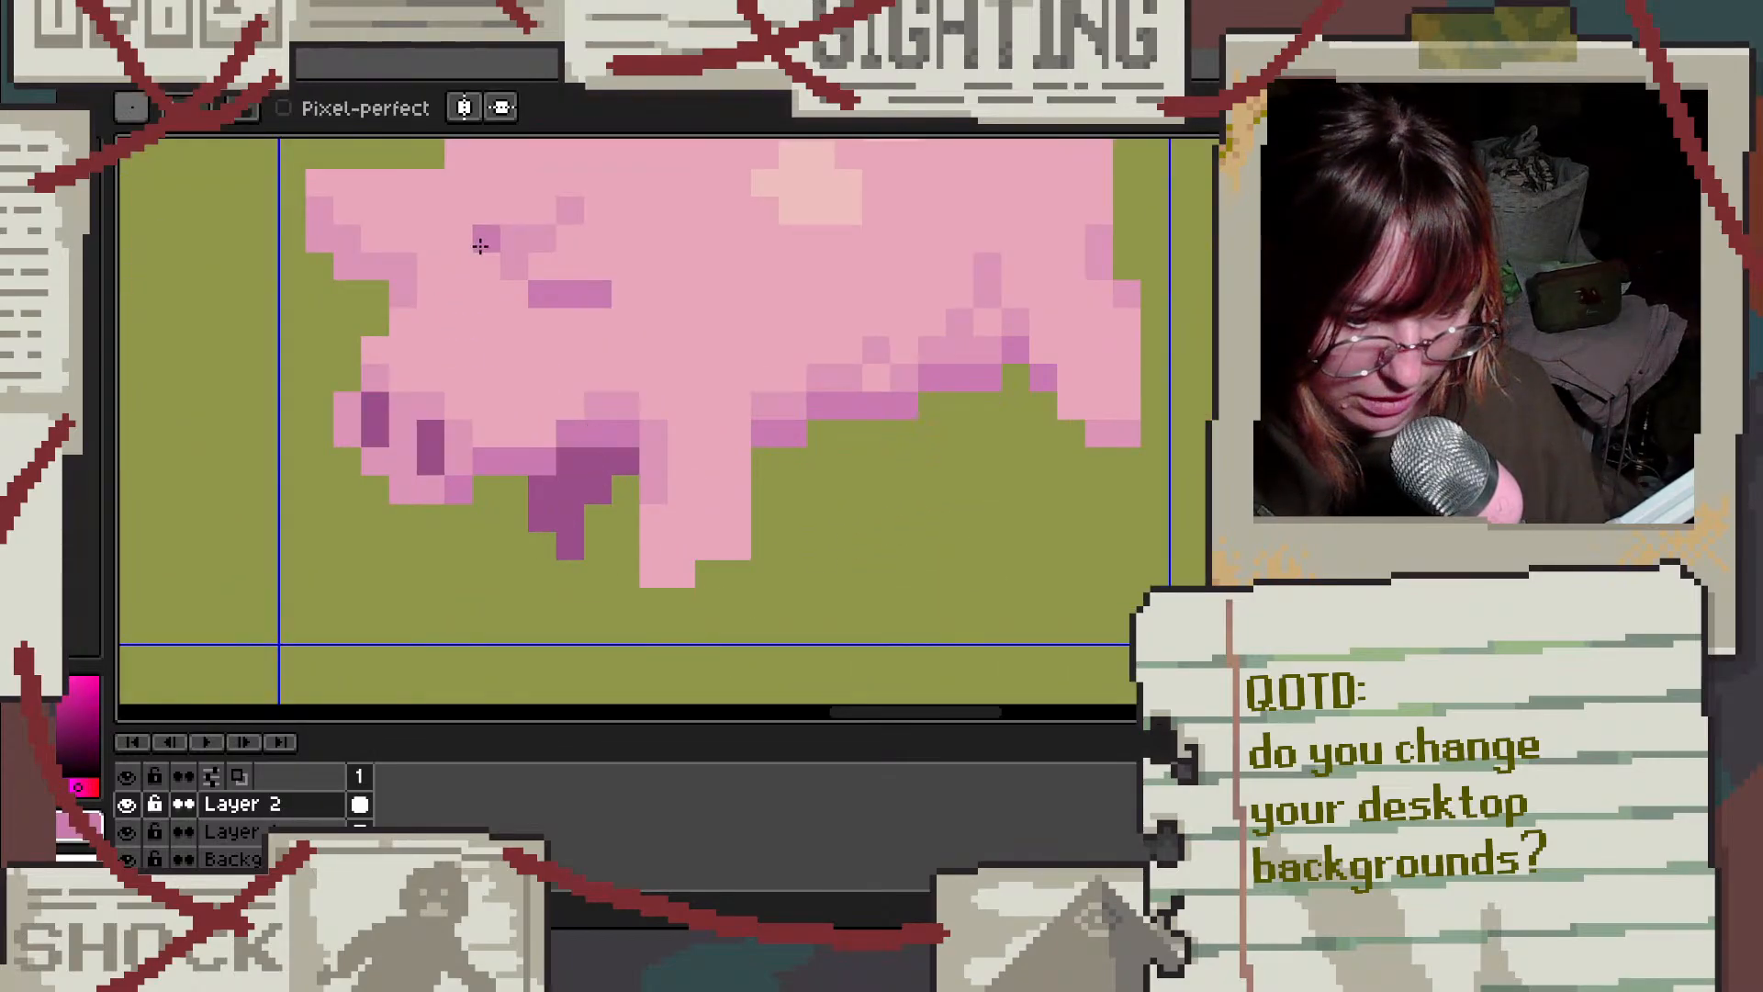
pyautogui.moveTo(513, 240)
pyautogui.mouseDown()
pyautogui.moveTo(520, 267)
pyautogui.moveTo(565, 210)
pyautogui.mouseUp()
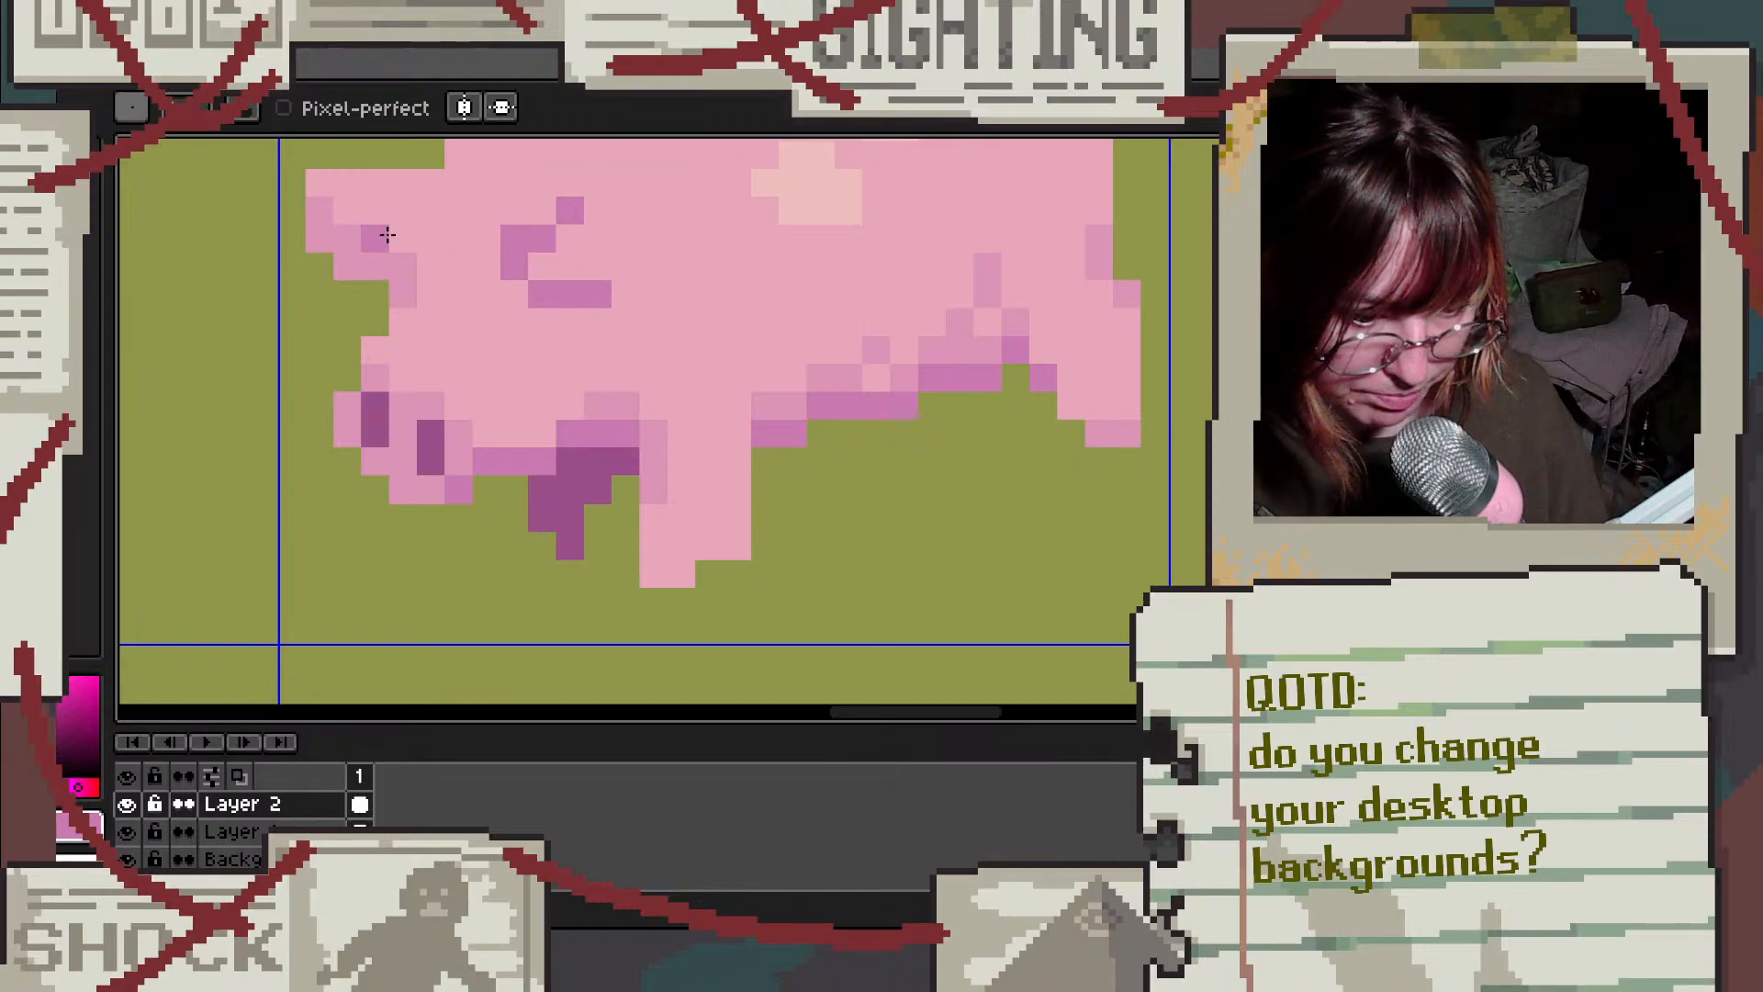
pyautogui.keyDown('alt'); pyautogui.click(822, 193); pyautogui.keyUp('alt')
pyautogui.click(466, 287)
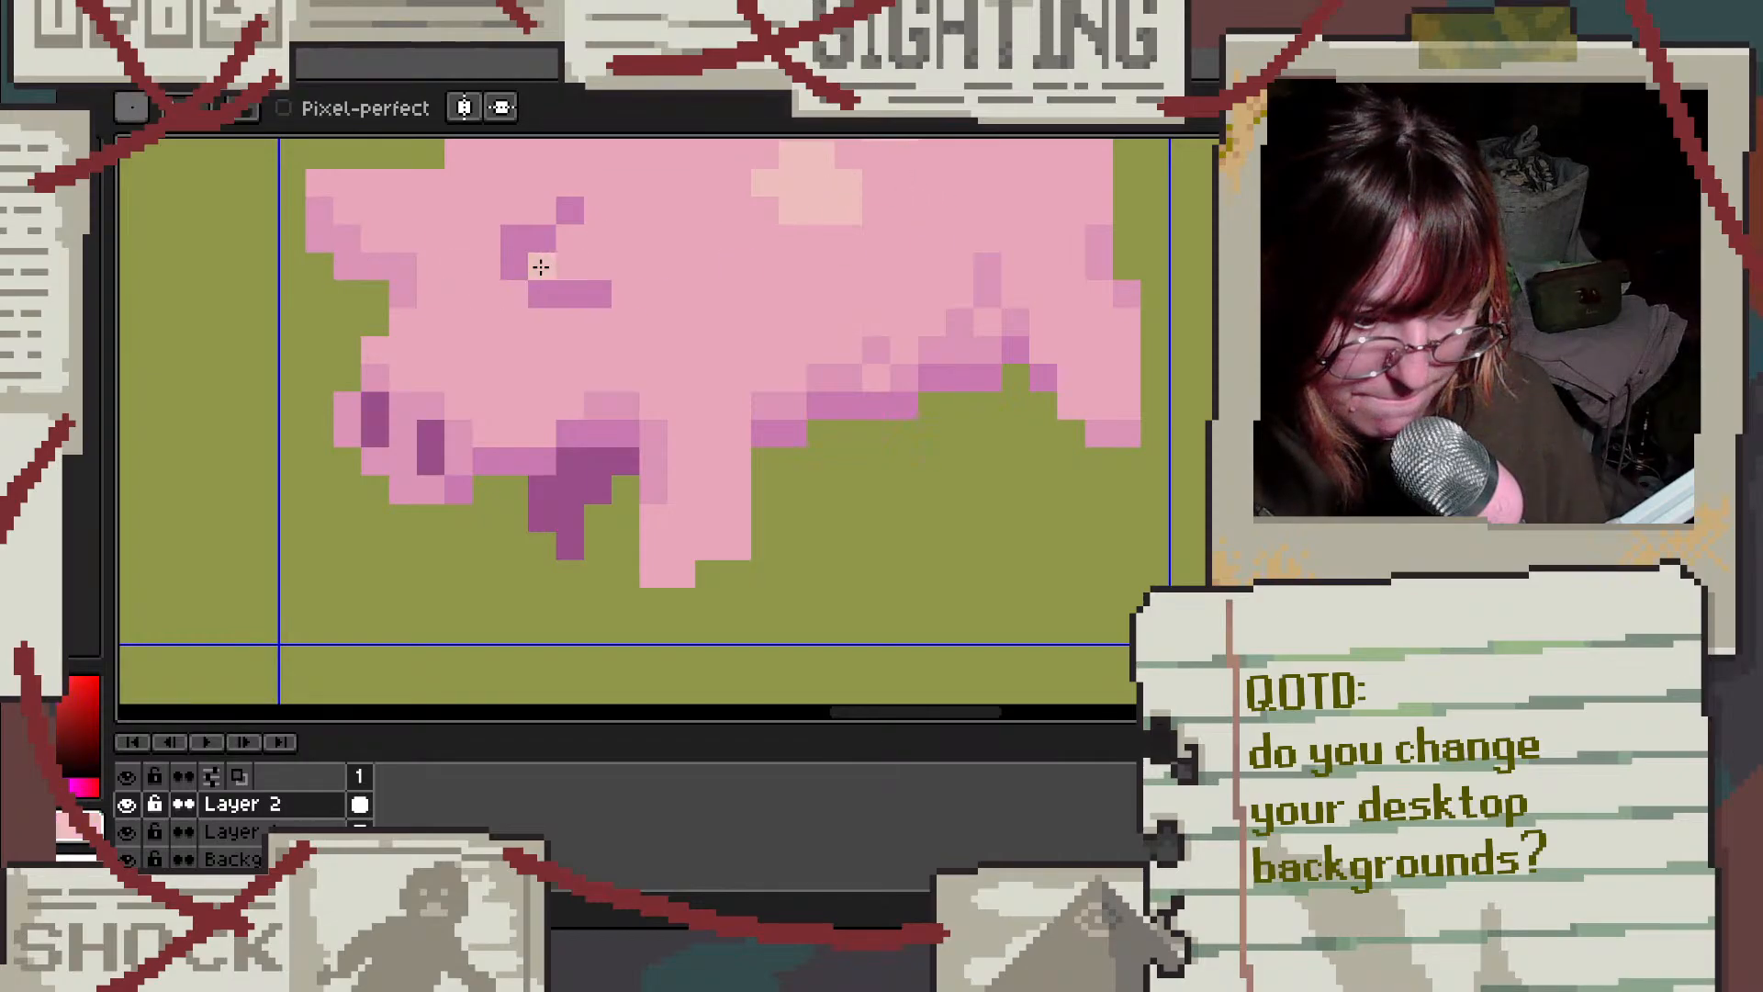
pyautogui.press('v')
pyautogui.press('b')
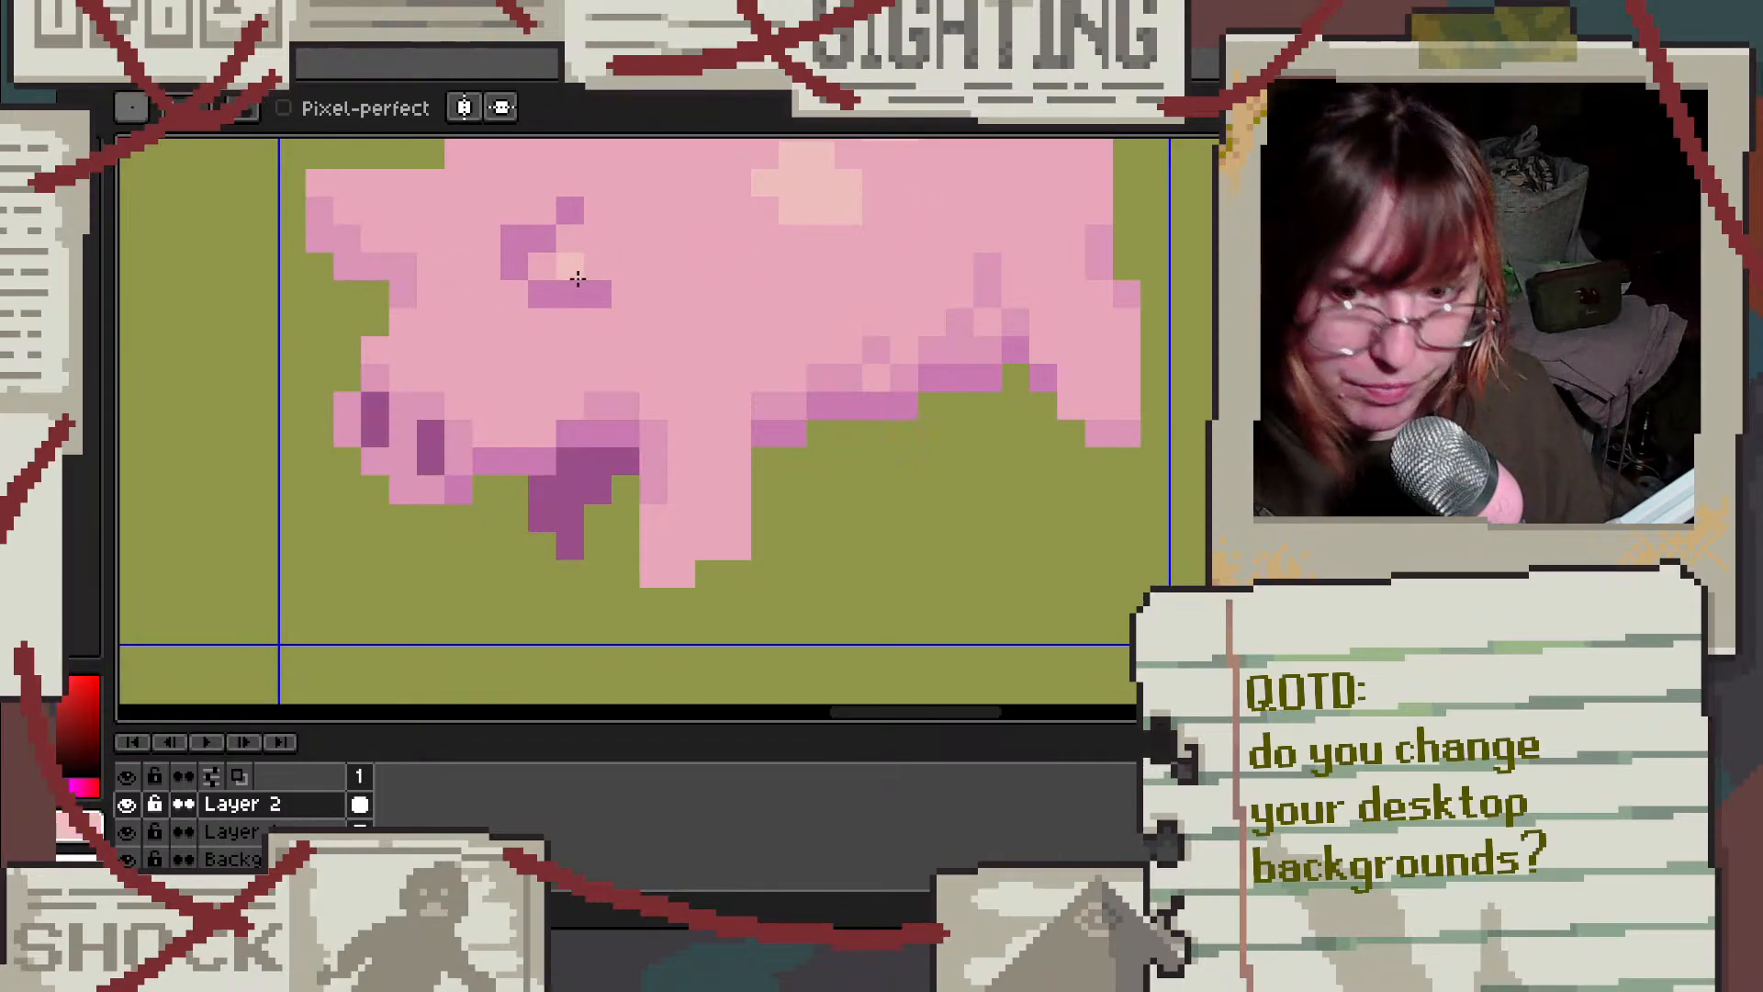
pyautogui.click(564, 284)
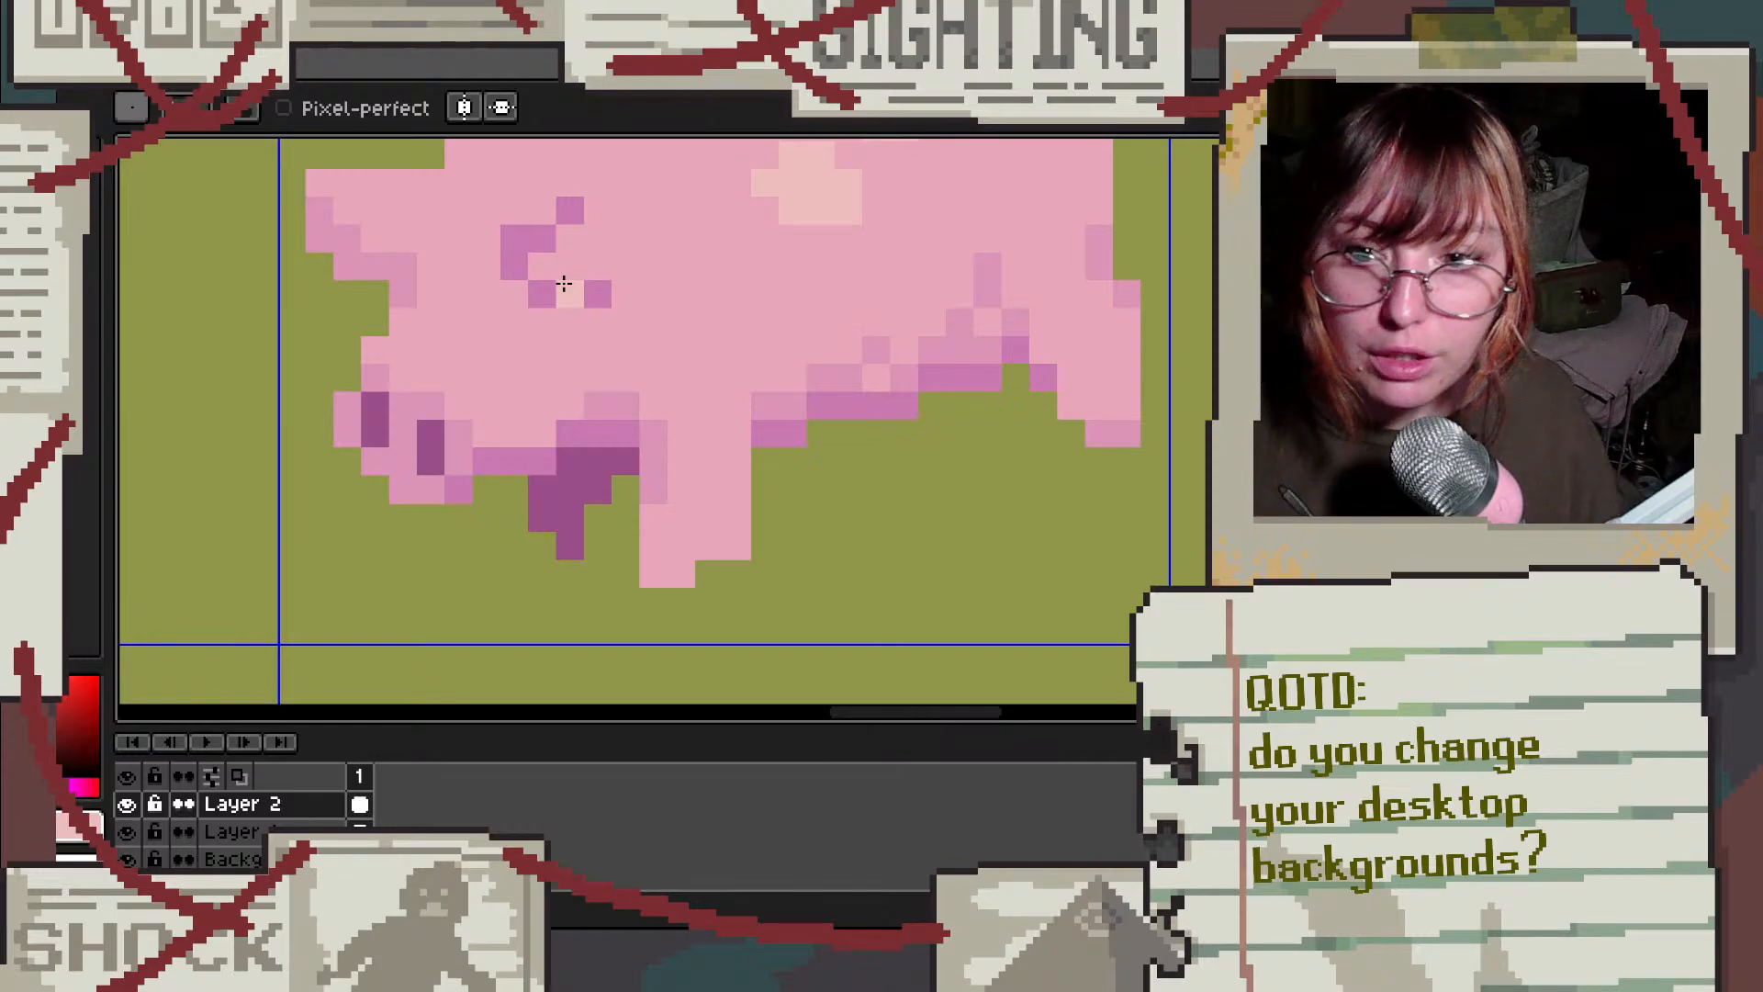
# Step: Paint black eyes on the pig's face: a two-pixel vertical far eye and a three-pixel L-shaped near eye under the ear
pyautogui.scroll(2, 527, 472)
pyautogui.keyDown('alt'); pyautogui.click(581, 471); pyautogui.keyUp('alt')
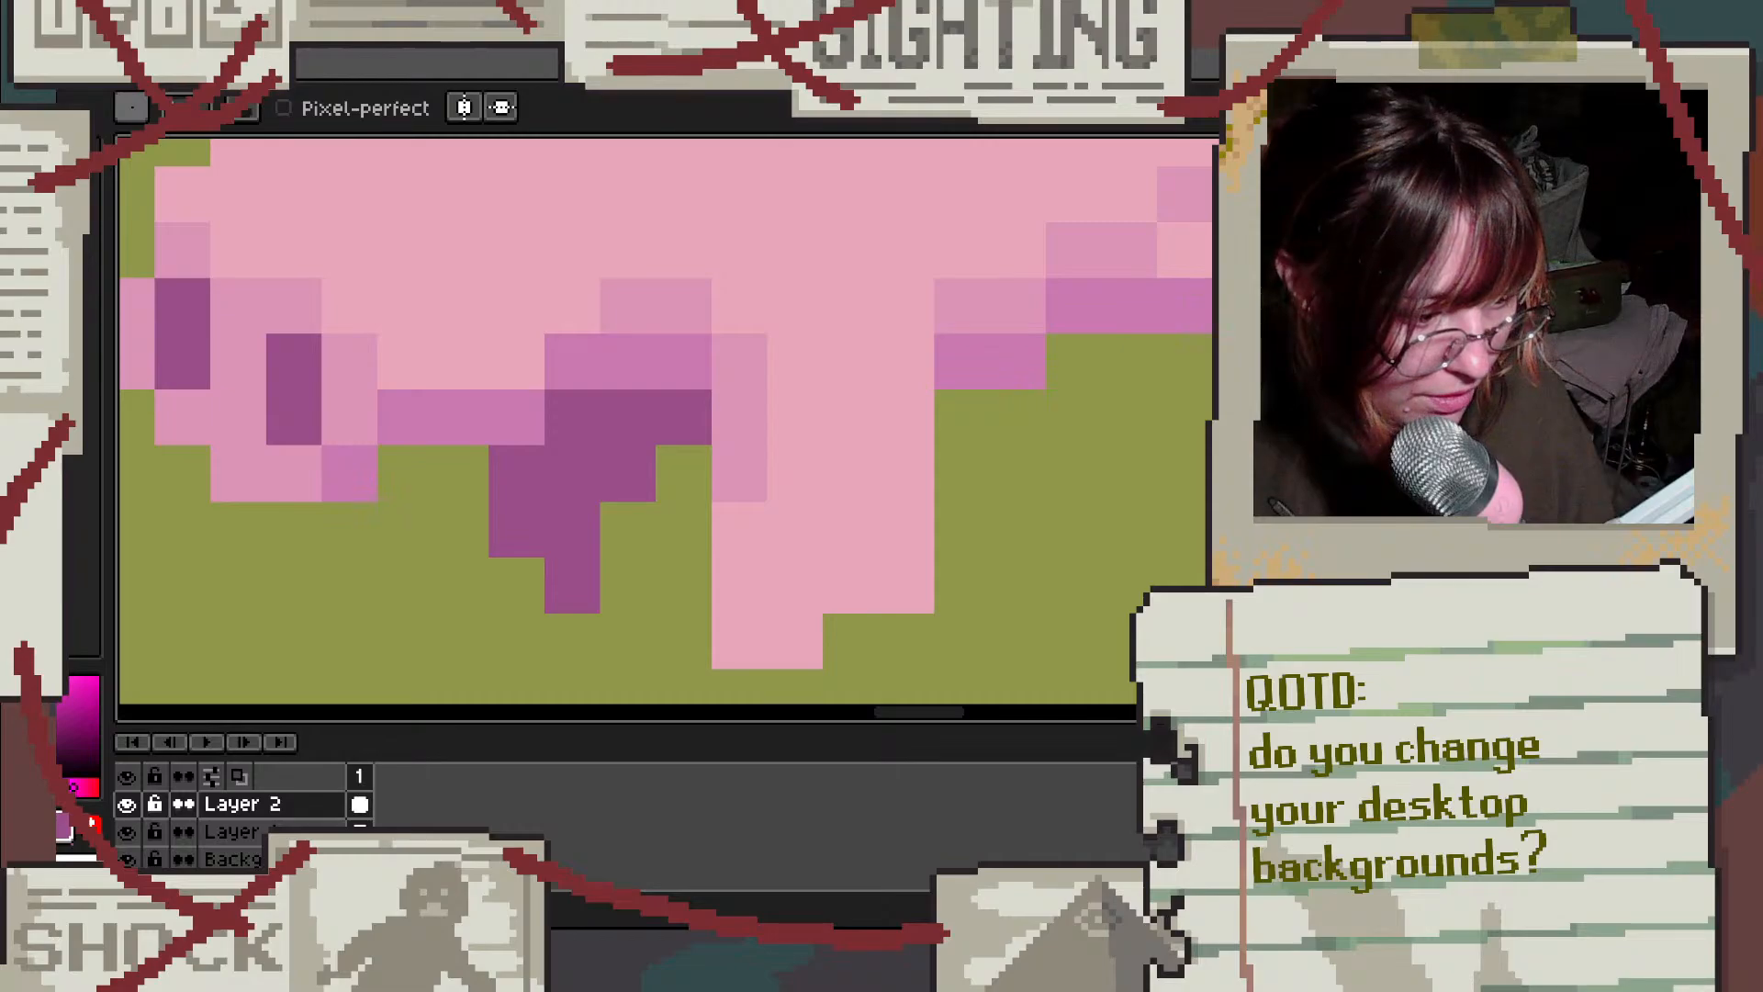
pyautogui.click(81, 183)
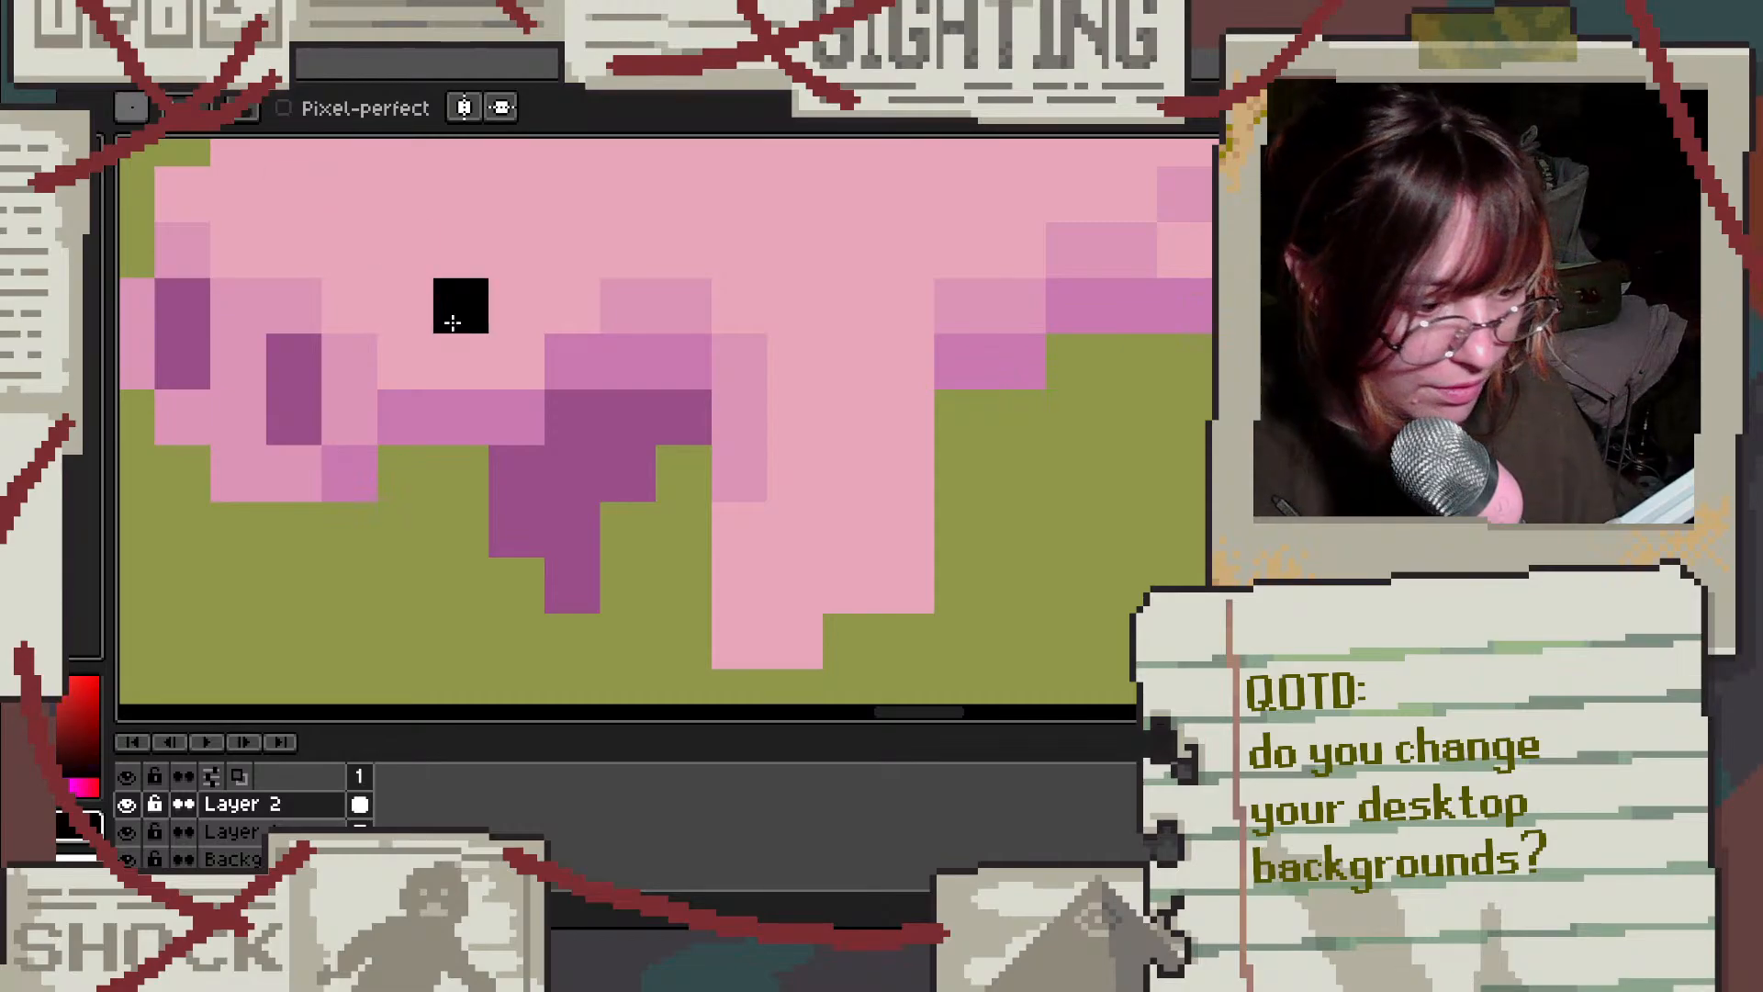
pyautogui.scroll(-5, 453, 331)
pyautogui.scroll(4, 395, 273)
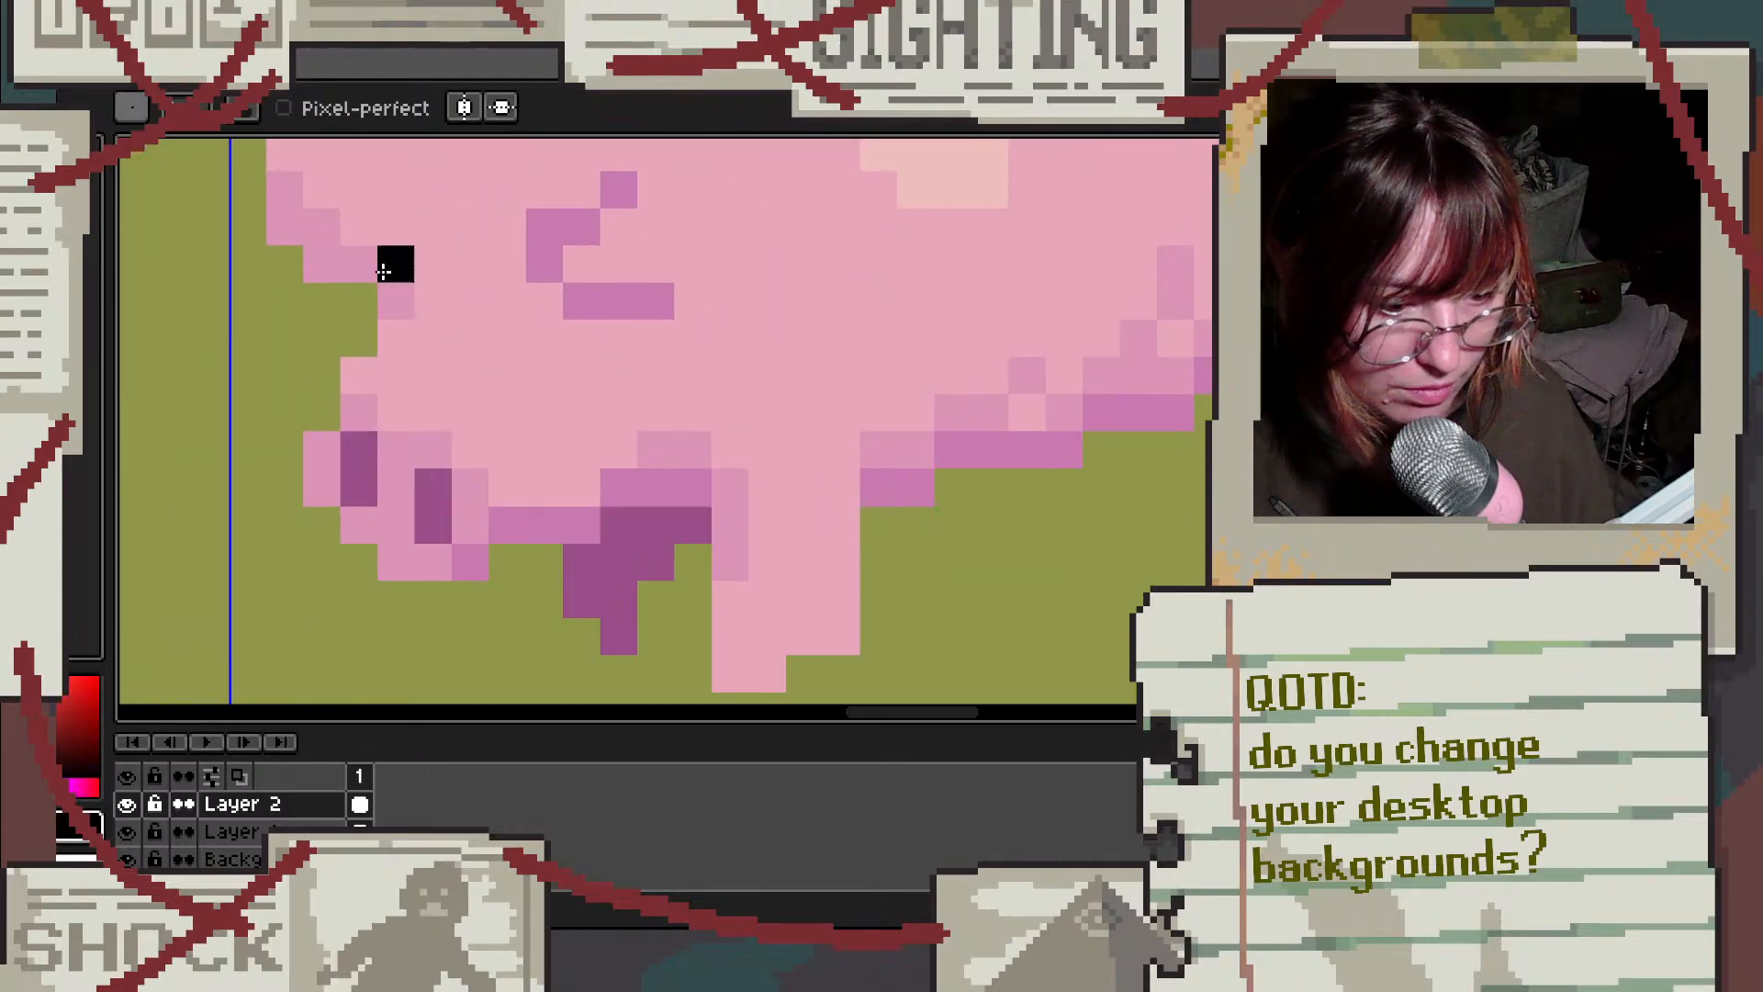
pyautogui.click(545, 338)
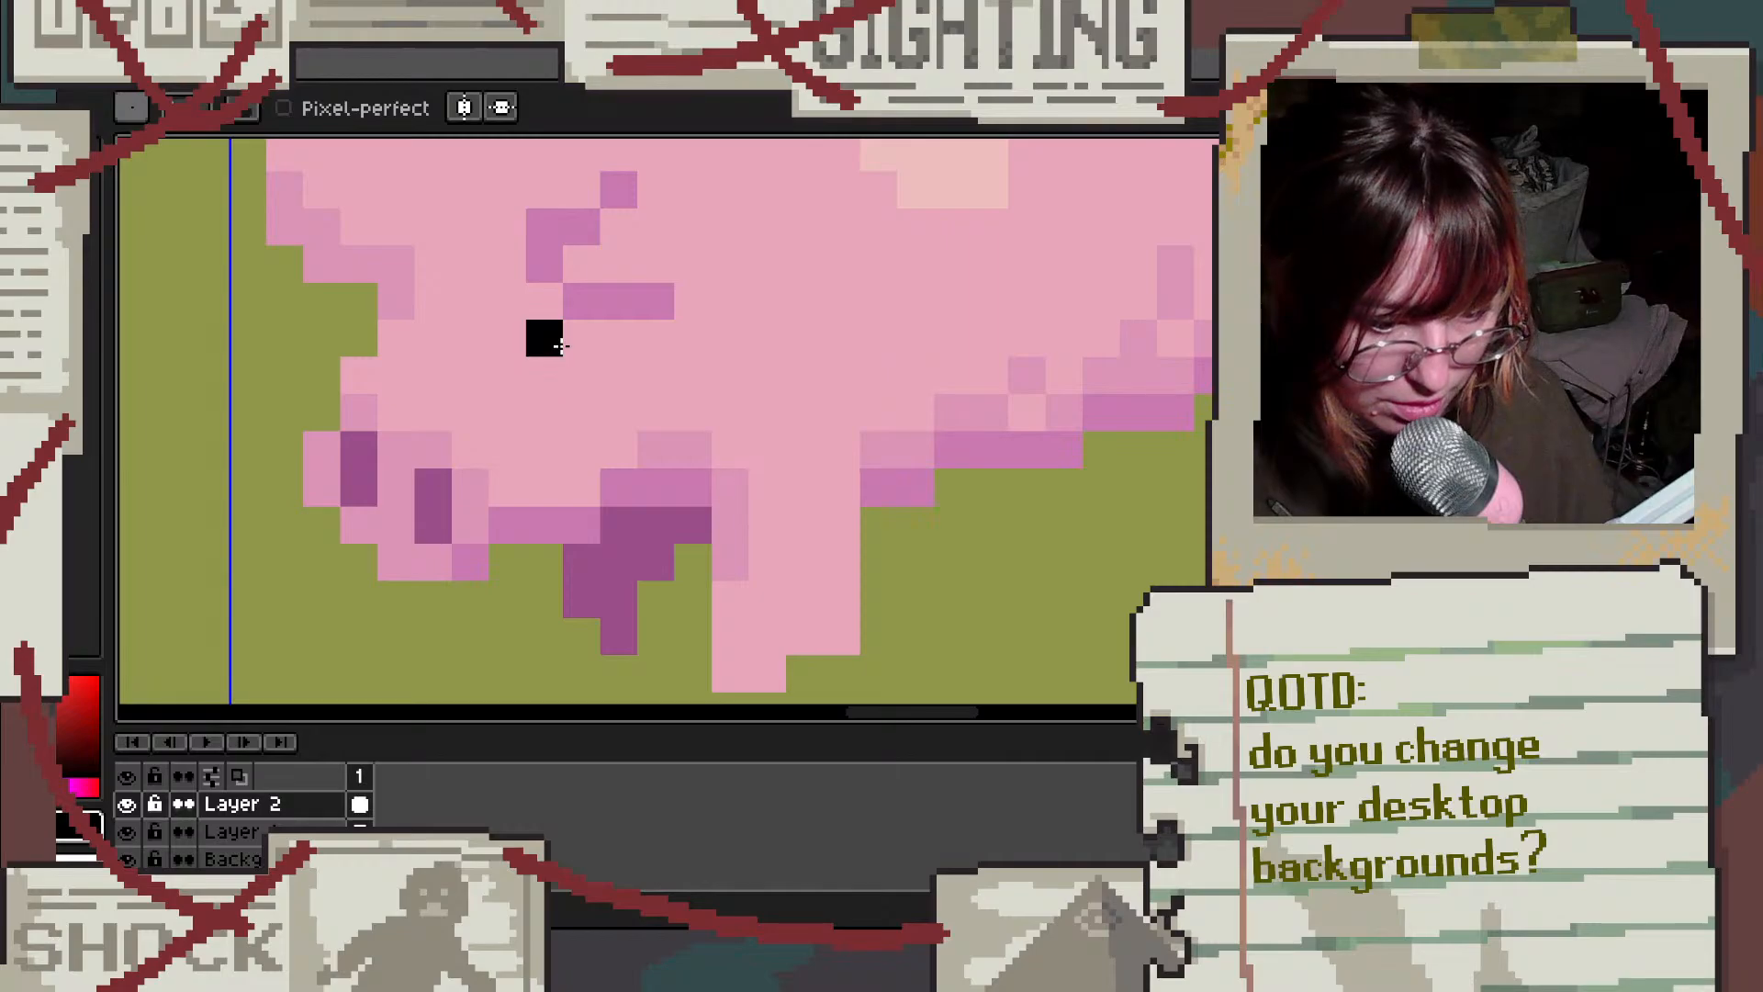
pyautogui.click(578, 341)
pyautogui.click(552, 315)
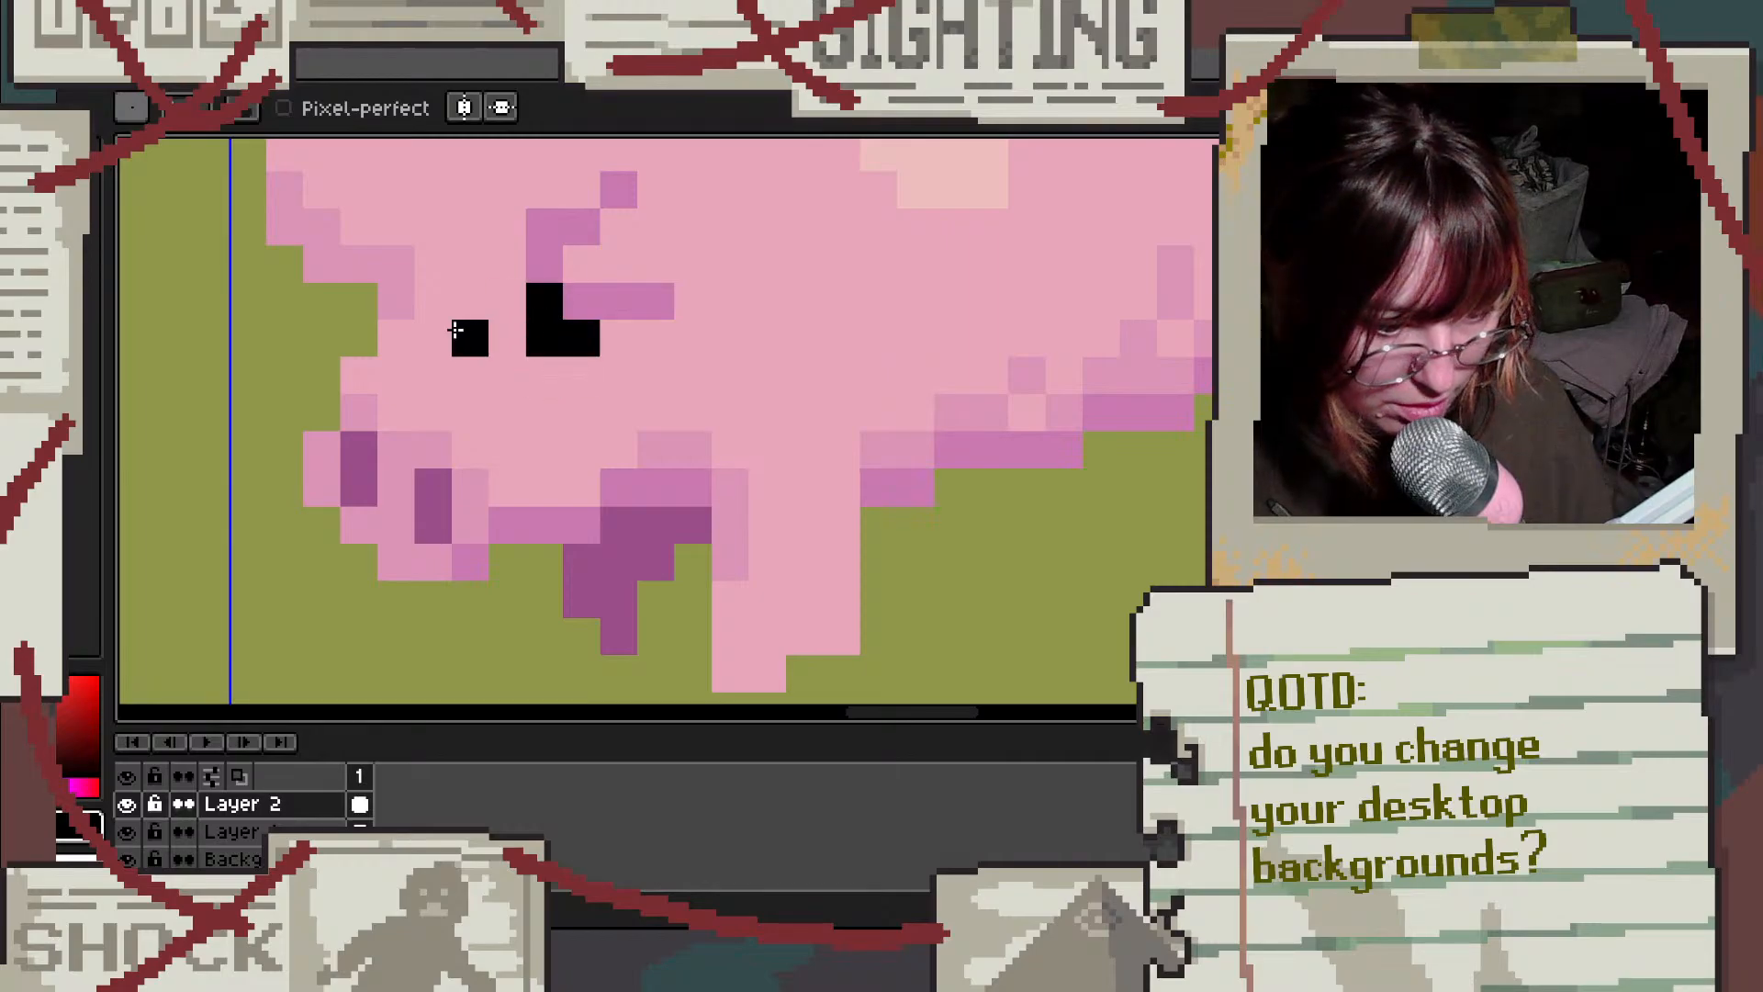
pyautogui.click(394, 331)
pyautogui.click(403, 310)
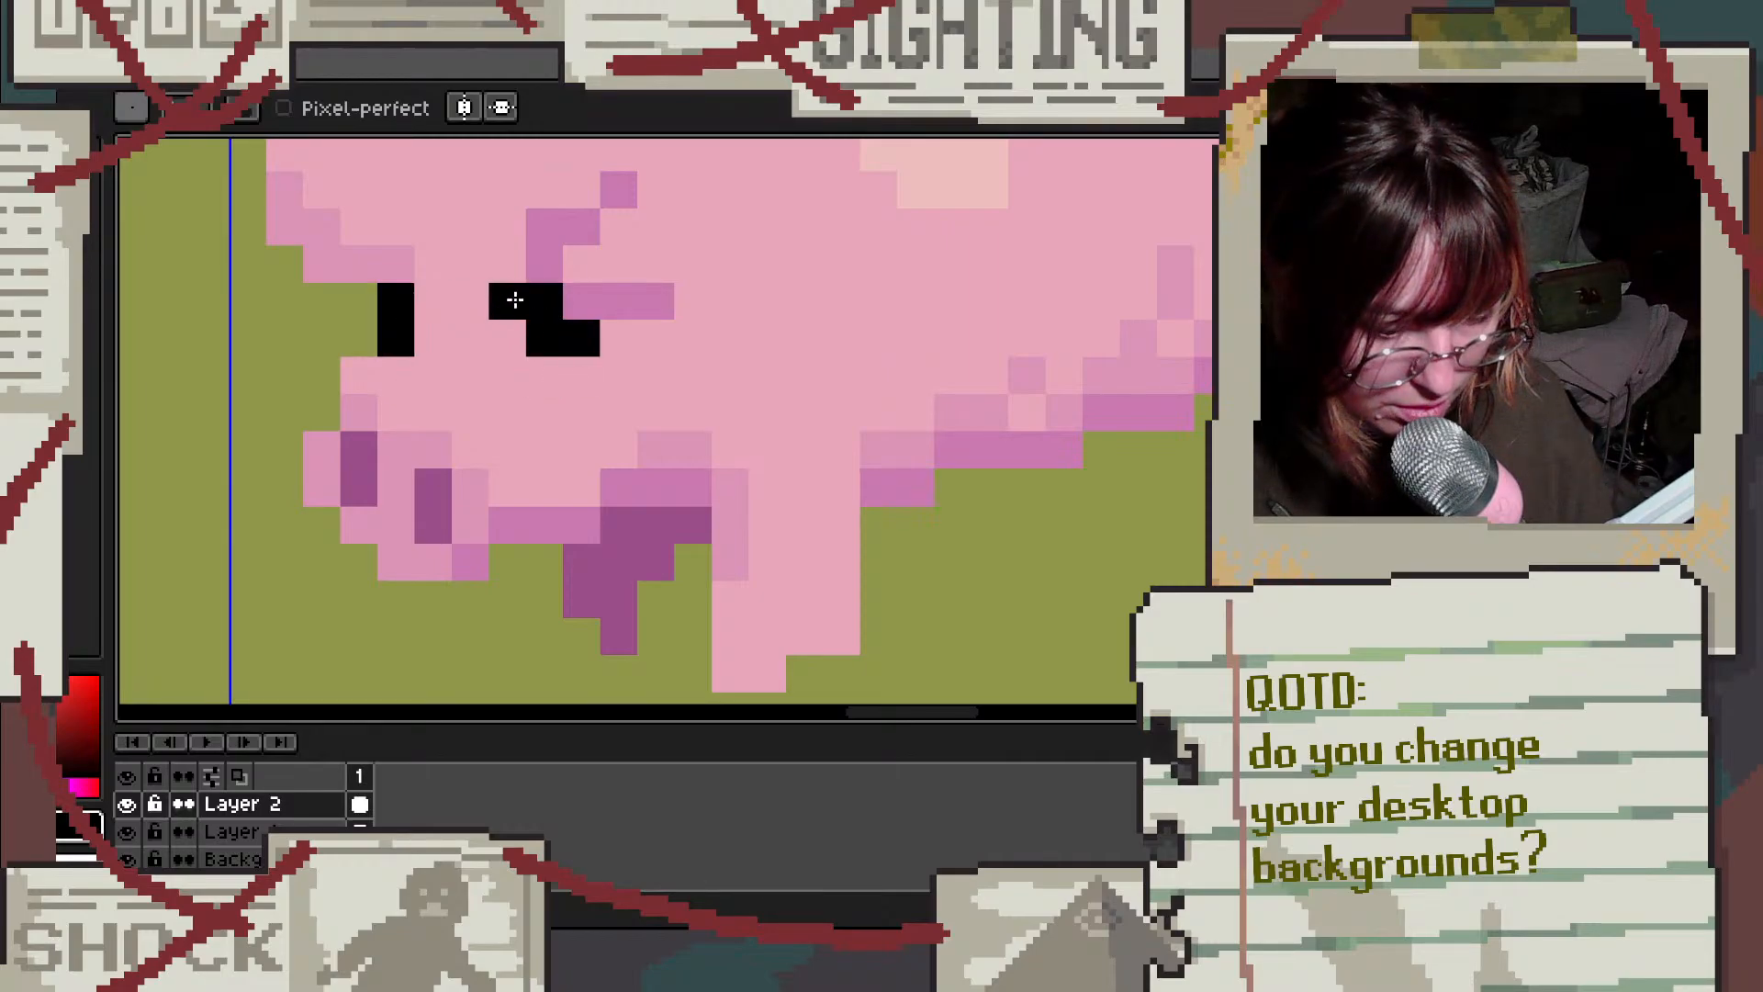
pyautogui.scroll(-2, 523, 391)
pyautogui.scroll(-2, 529, 397)
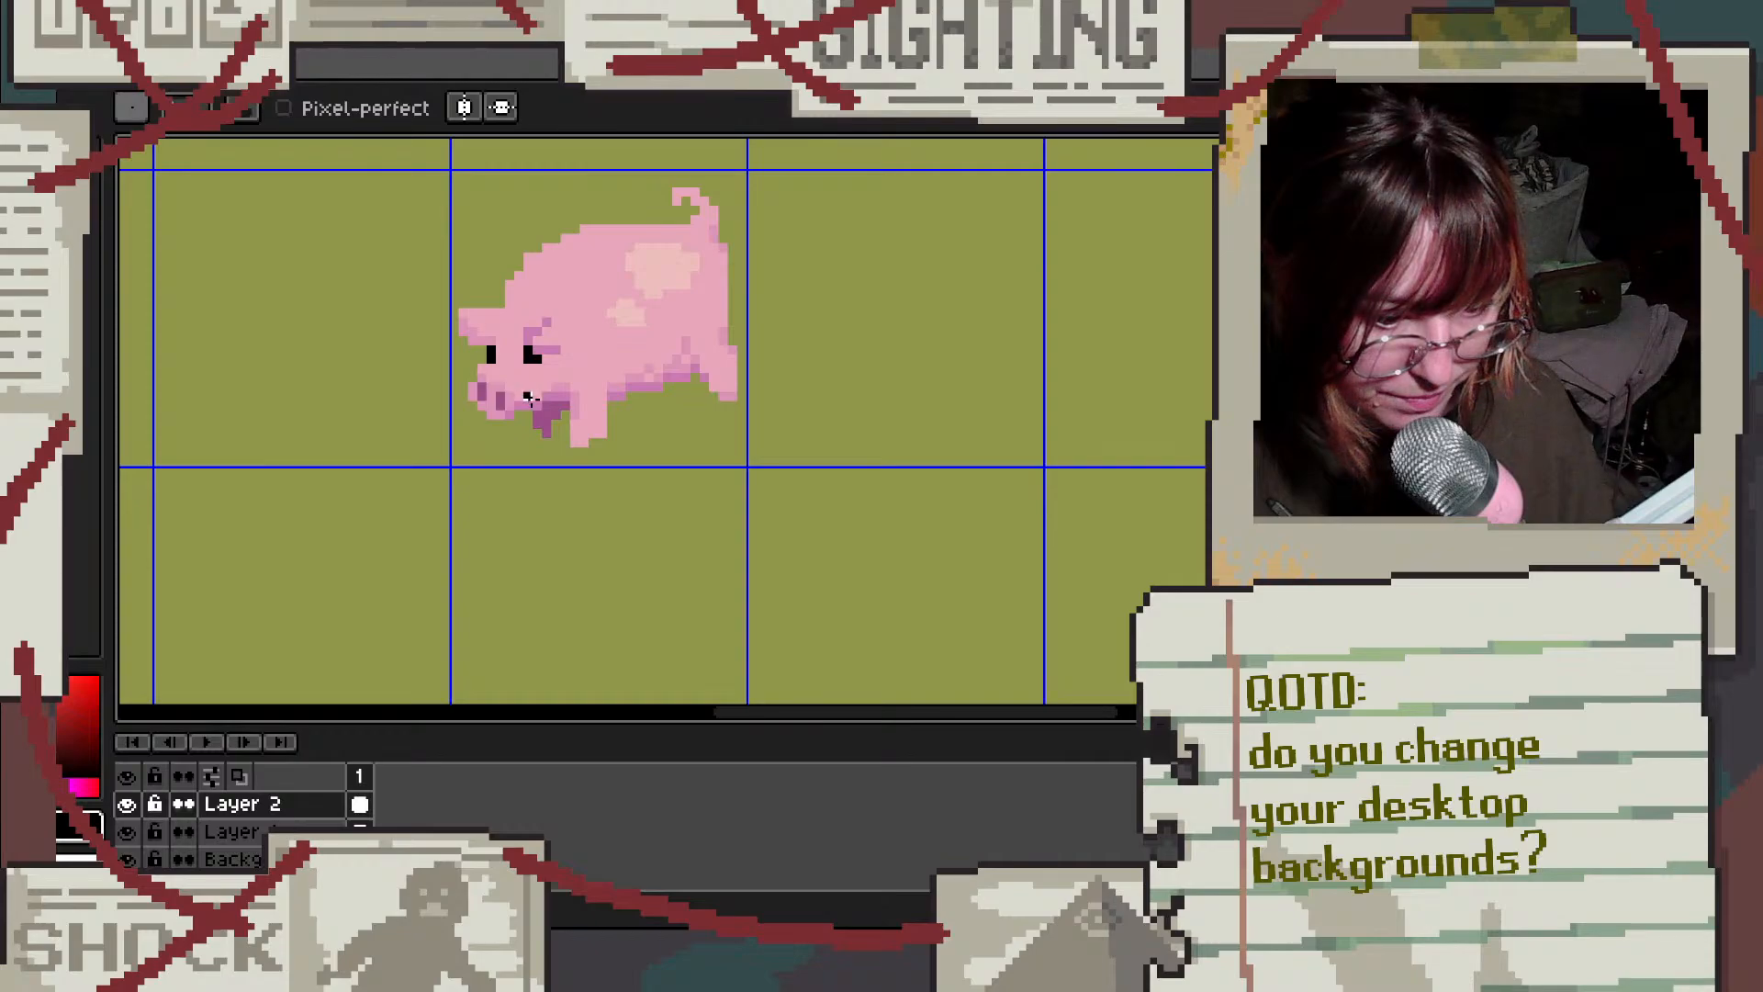
pyautogui.scroll(-1, 529, 397)
pyautogui.scroll(4, 527, 396)
pyautogui.click(504, 397)
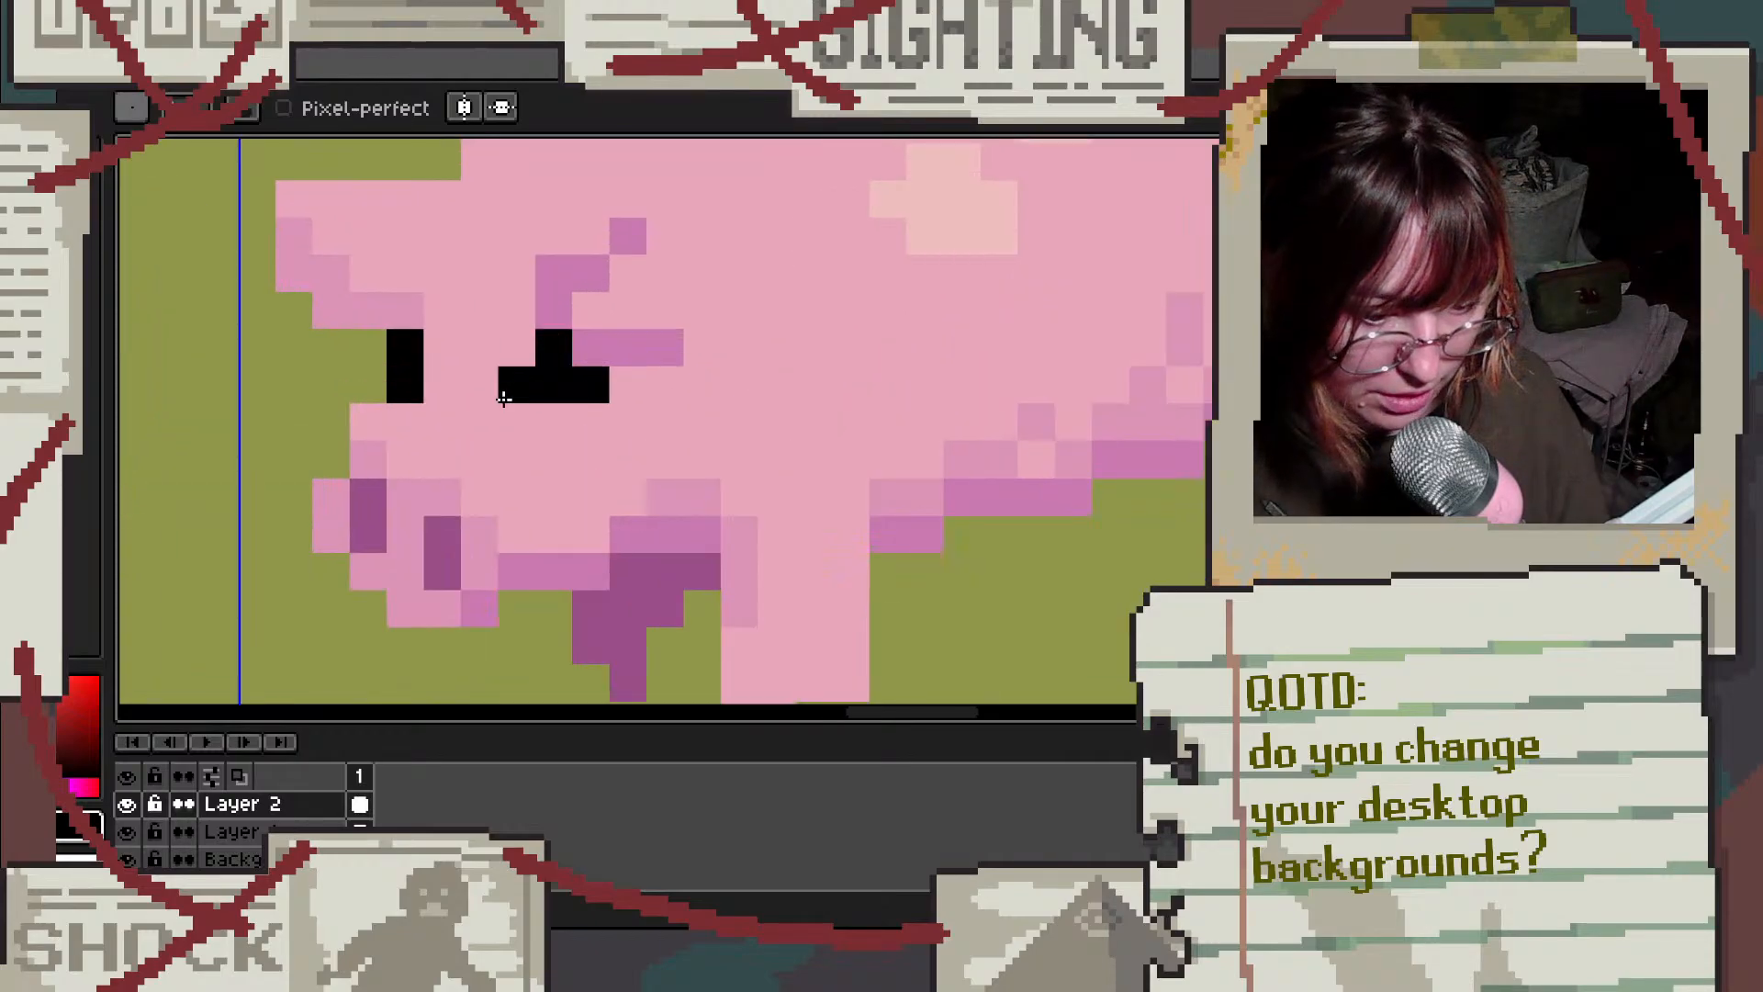
# Step: Paint white pixels at the top of both eyes and on the rear lower pixel of the near eye
pyautogui.scroll(2, 431, 390)
pyautogui.press('x')
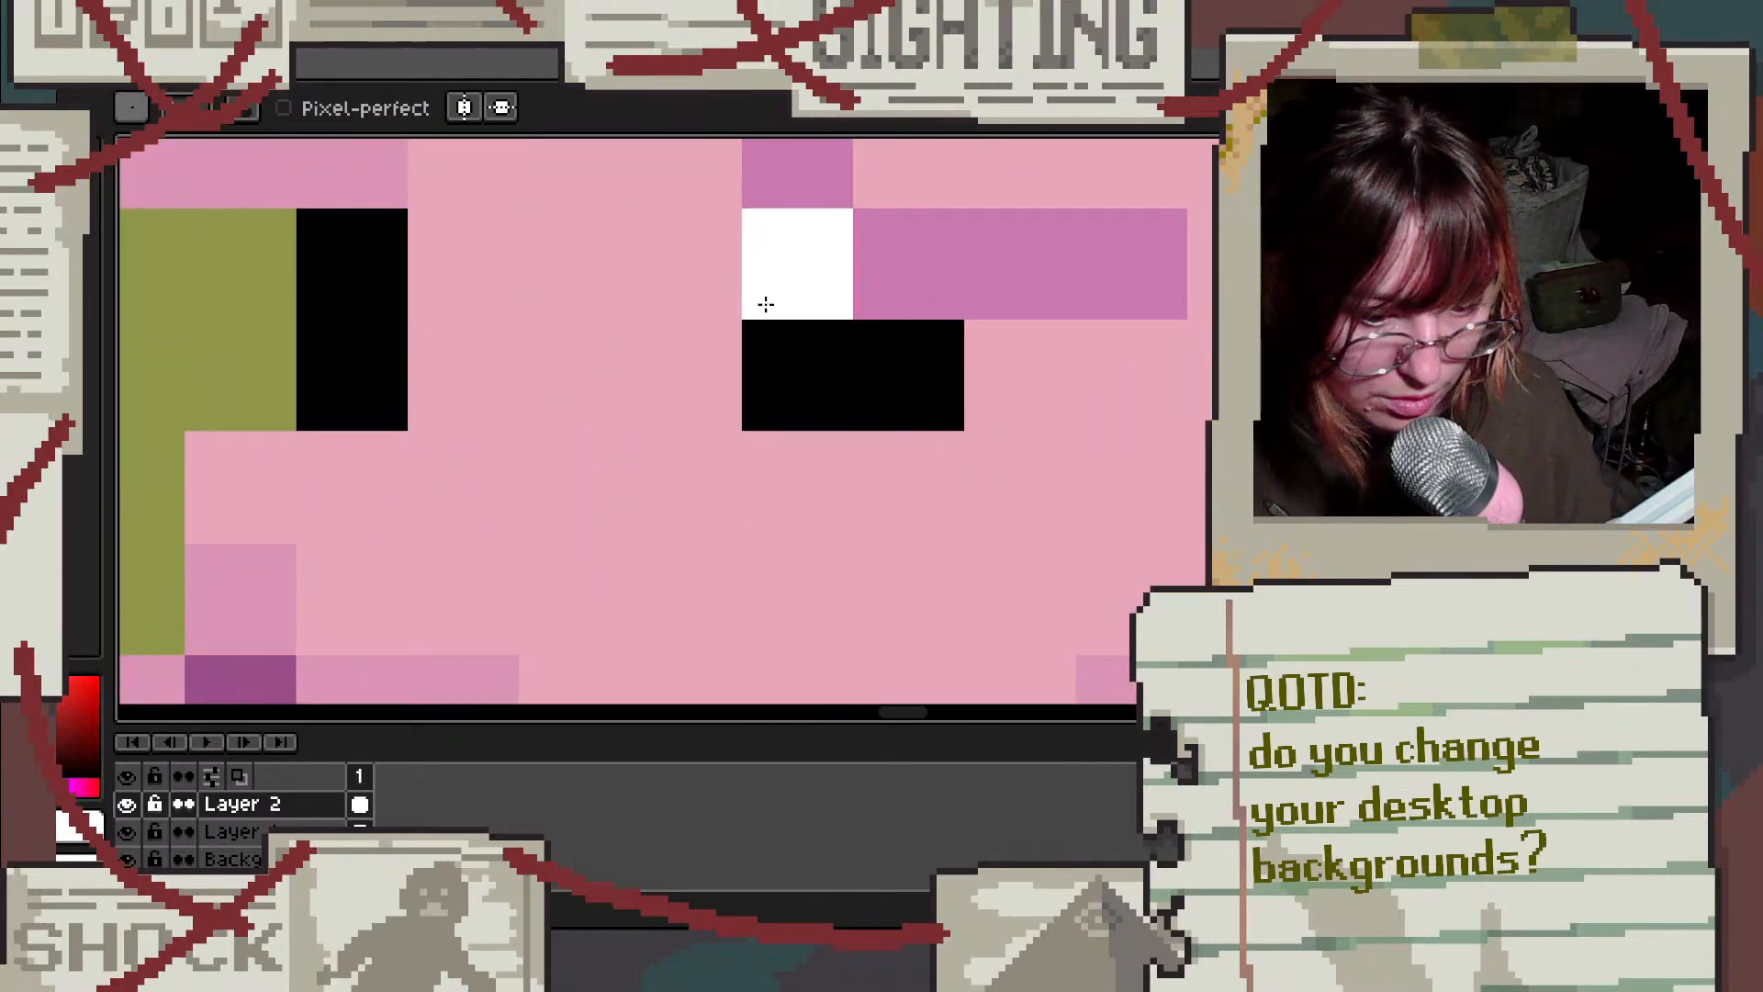
pyautogui.click(928, 414)
pyautogui.click(346, 303)
pyautogui.scroll(-3, 557, 391)
pyautogui.scroll(-1, 766, 493)
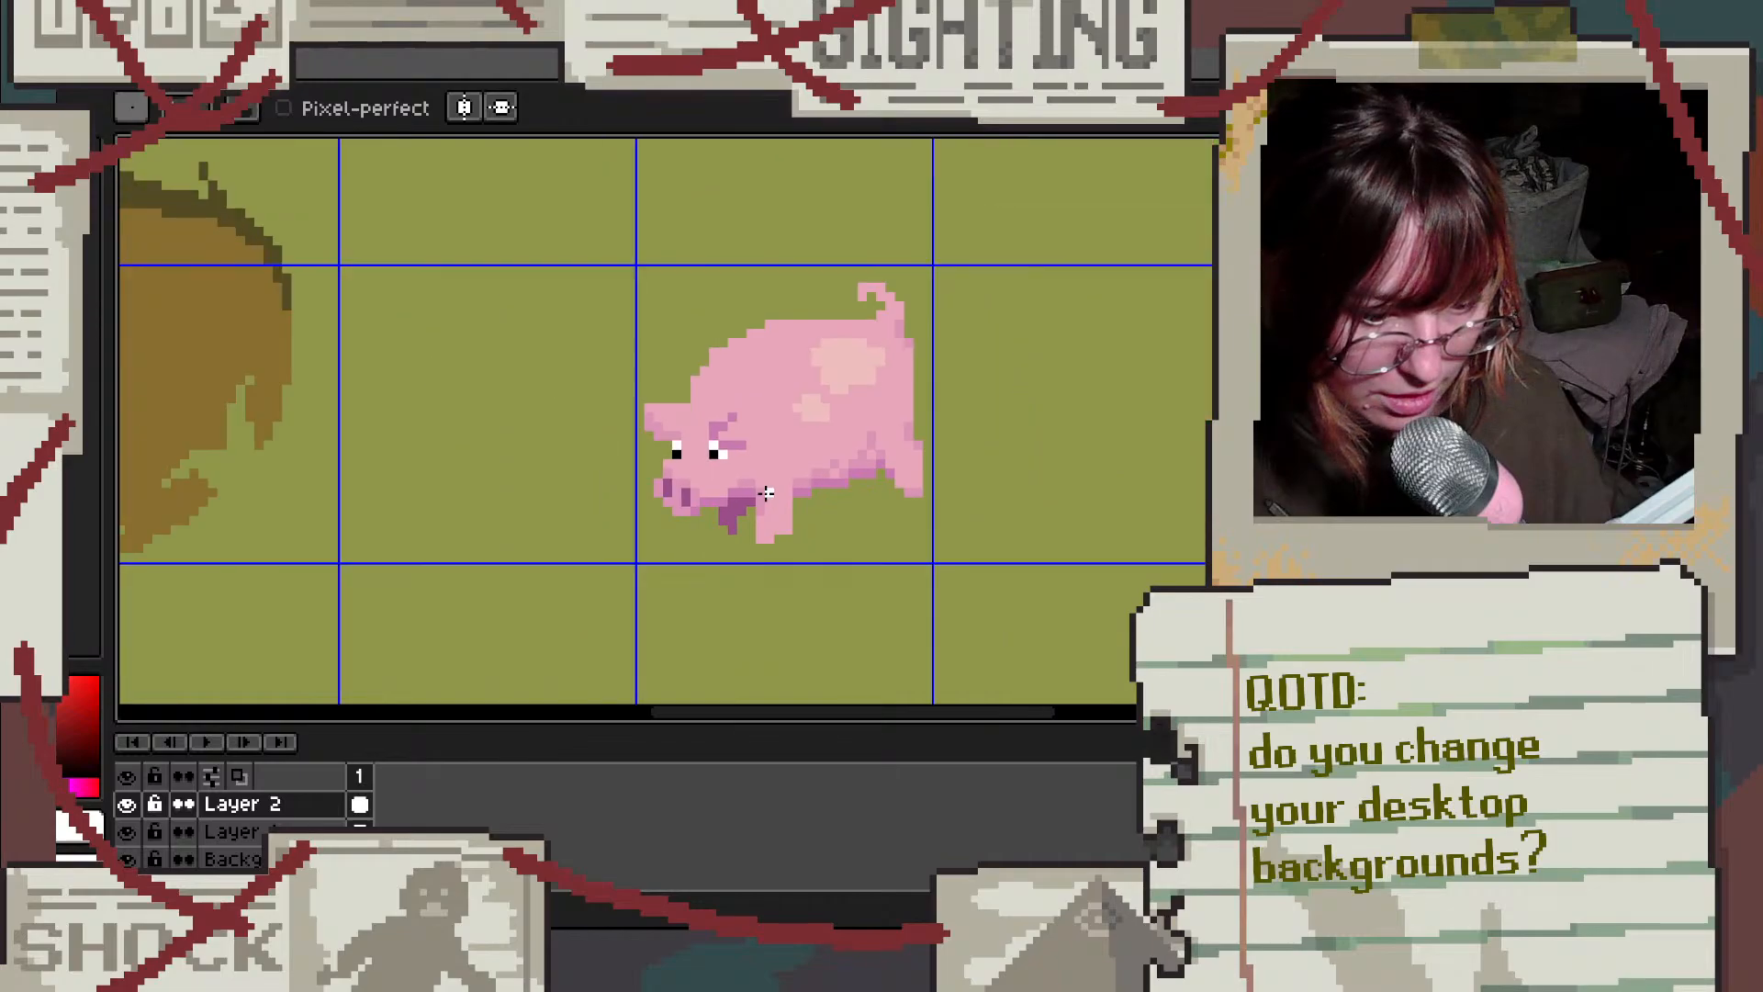
pyautogui.scroll(4, 698, 459)
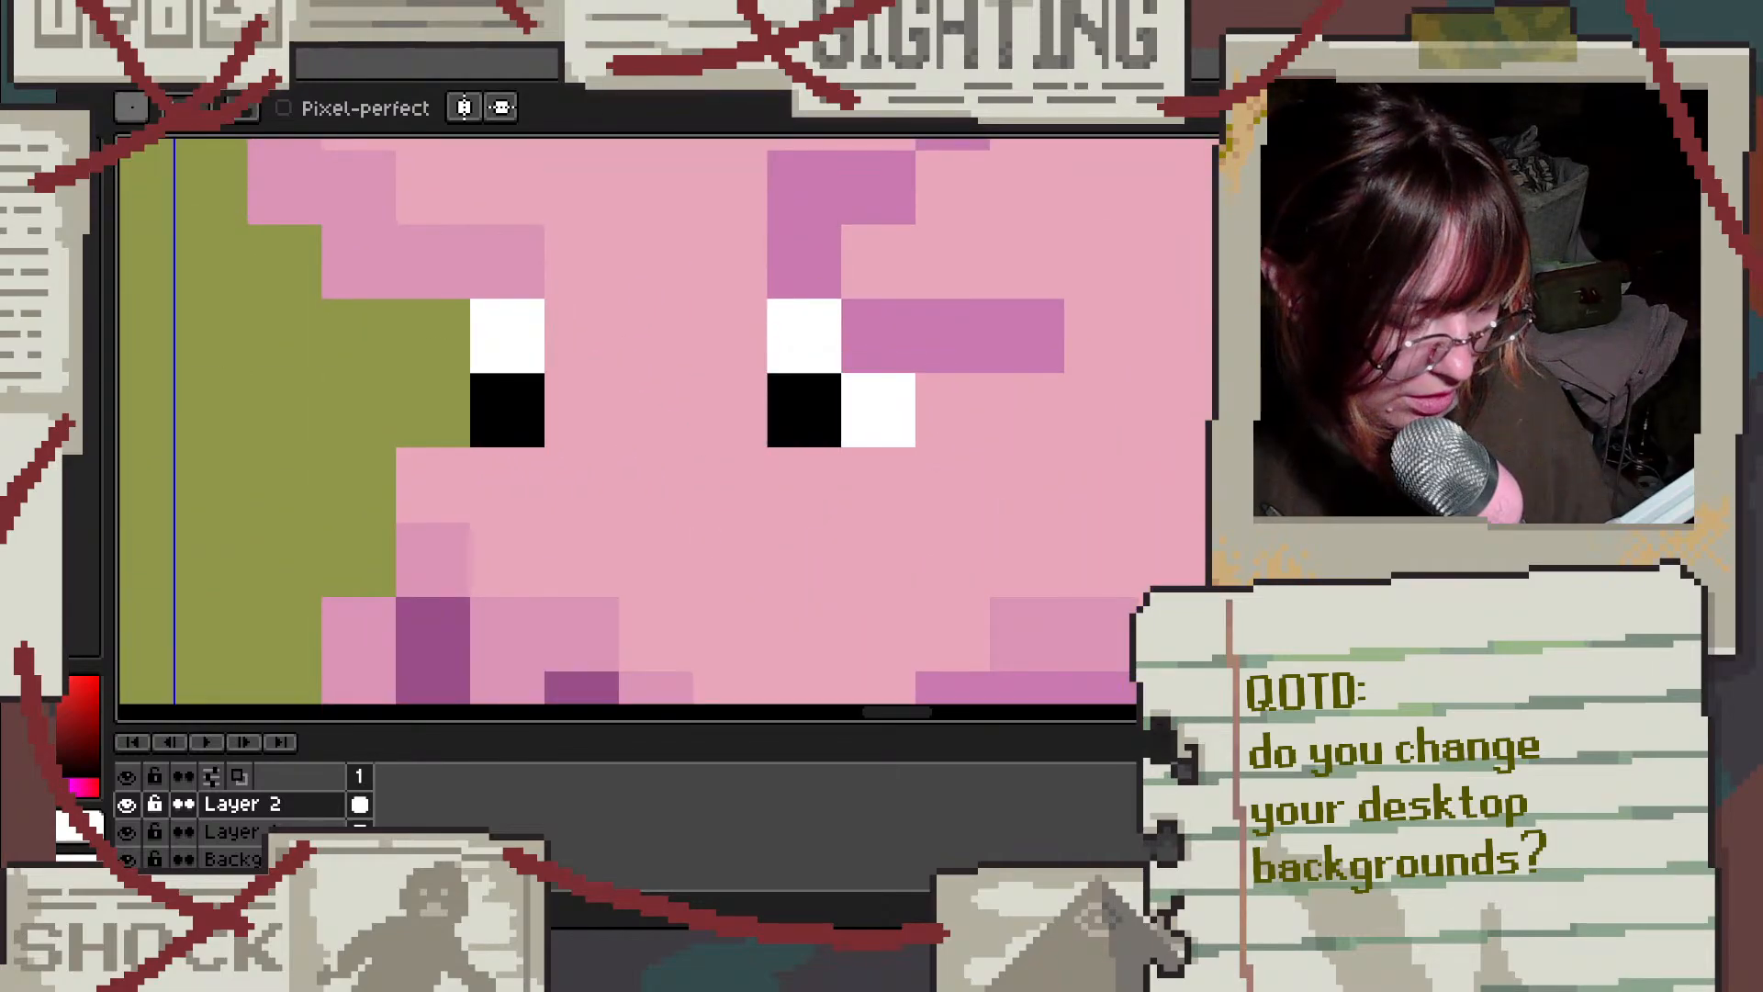
# Step: Recolour both black pupils dark plum and widen the near pupil to two pixels over its lower white pixel
pyautogui.click(506, 409)
pyautogui.click(804, 410)
pyautogui.click(909, 551)
pyautogui.scroll(-2, 904, 546)
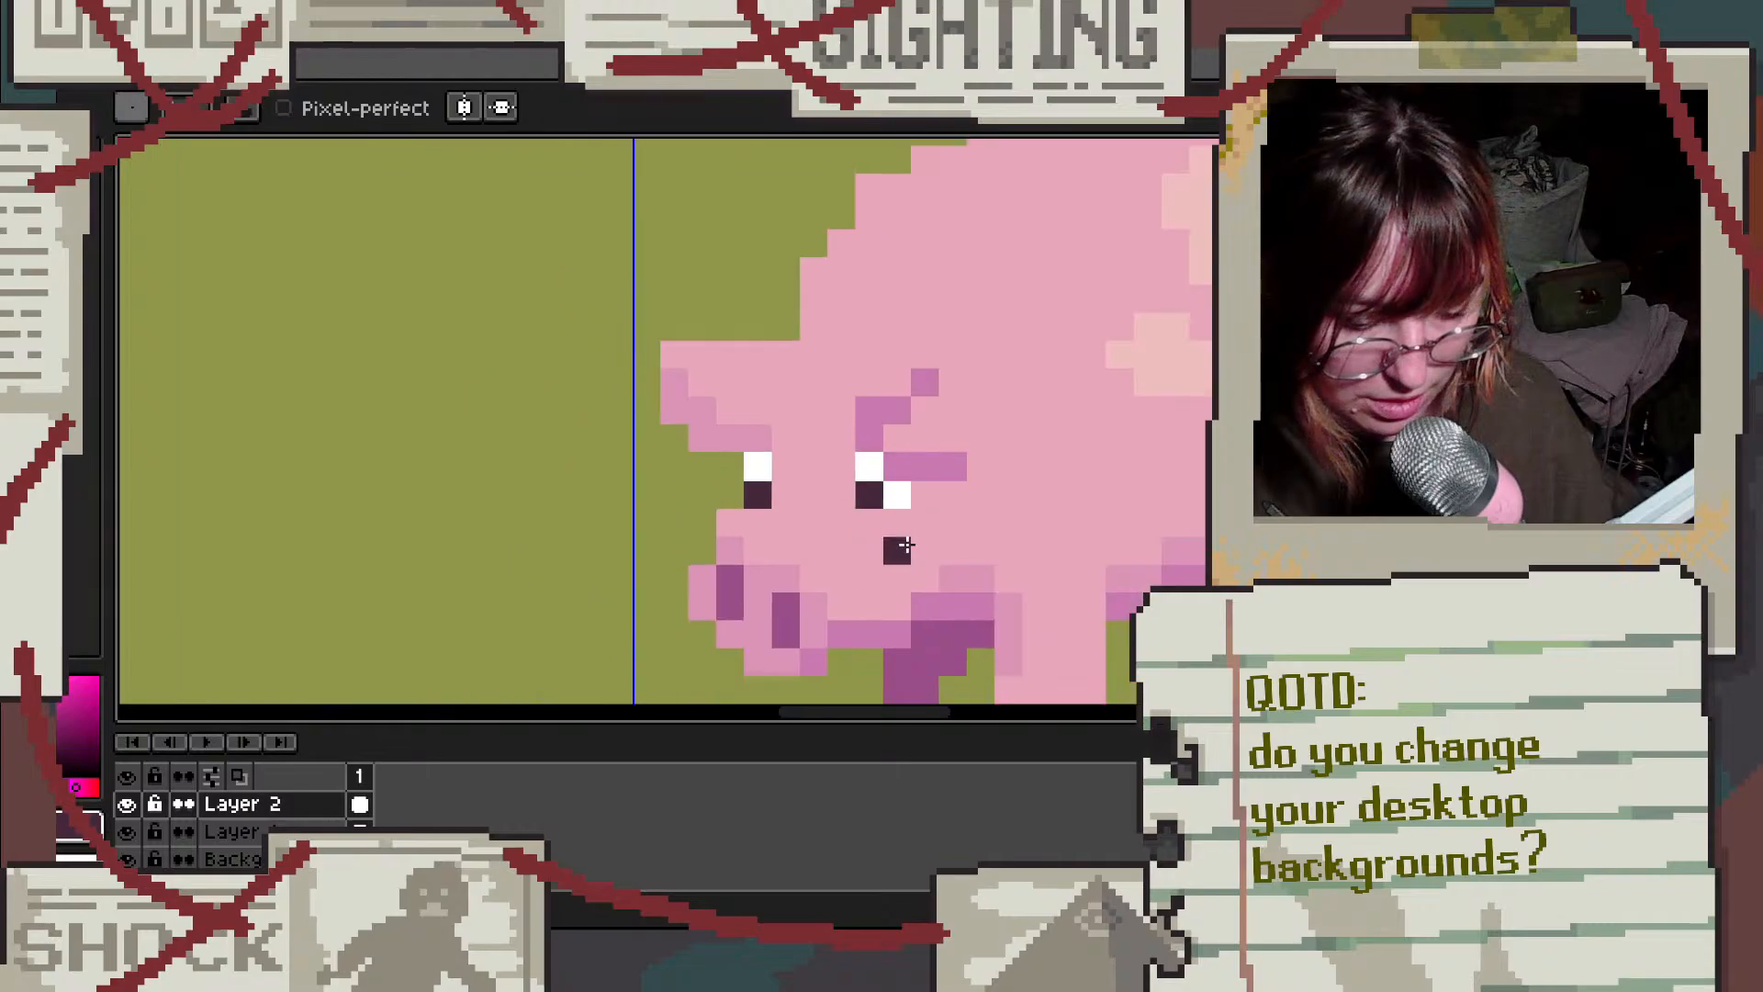
pyautogui.scroll(2, 932, 503)
pyautogui.click(811, 472)
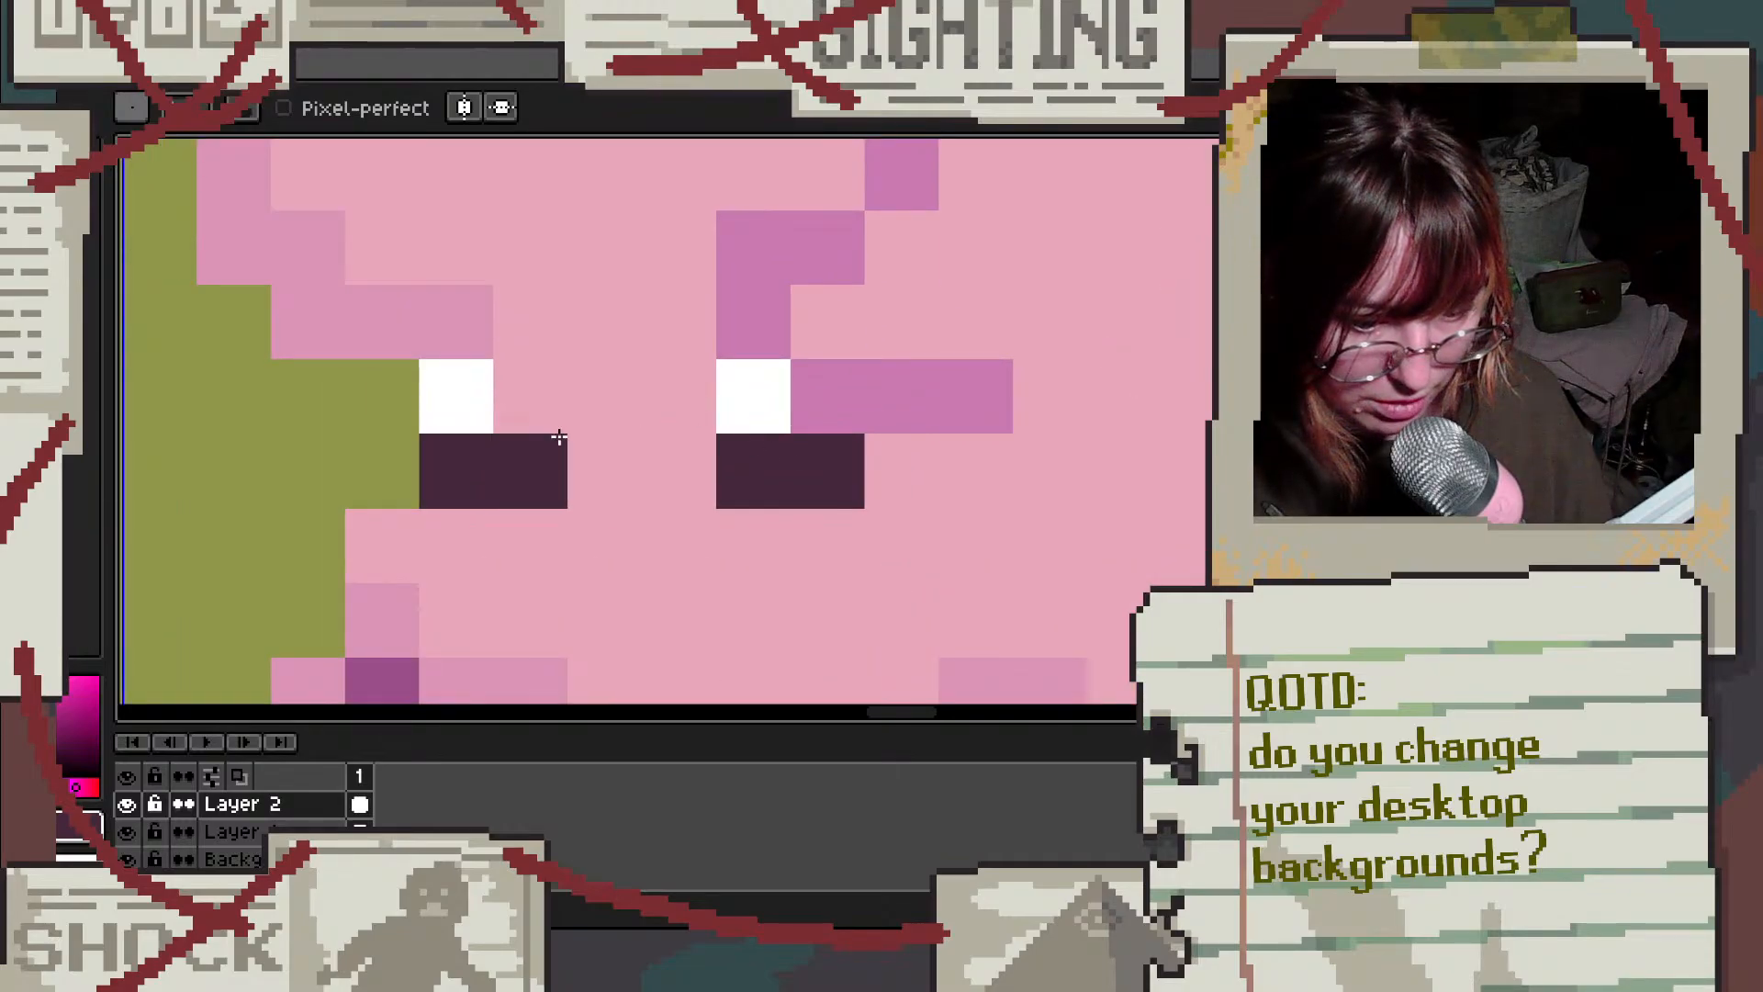
pyautogui.click(559, 437)
pyautogui.scroll(-4, 846, 515)
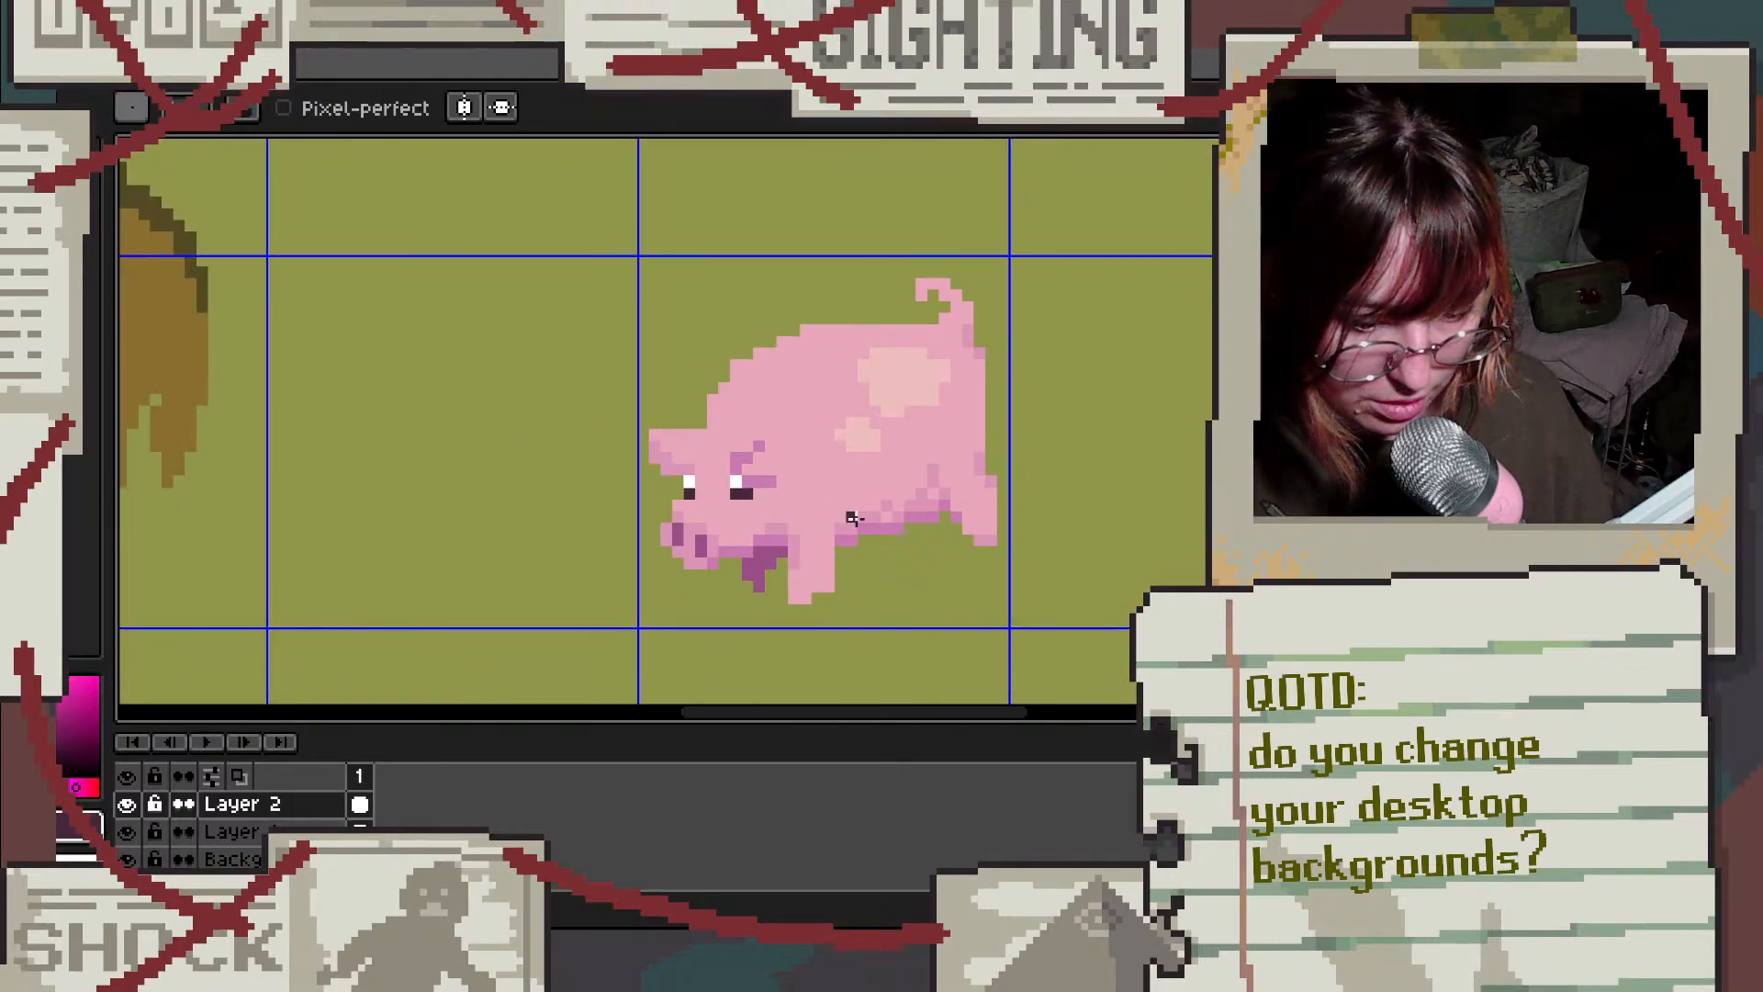
pyautogui.scroll(-4, 852, 517)
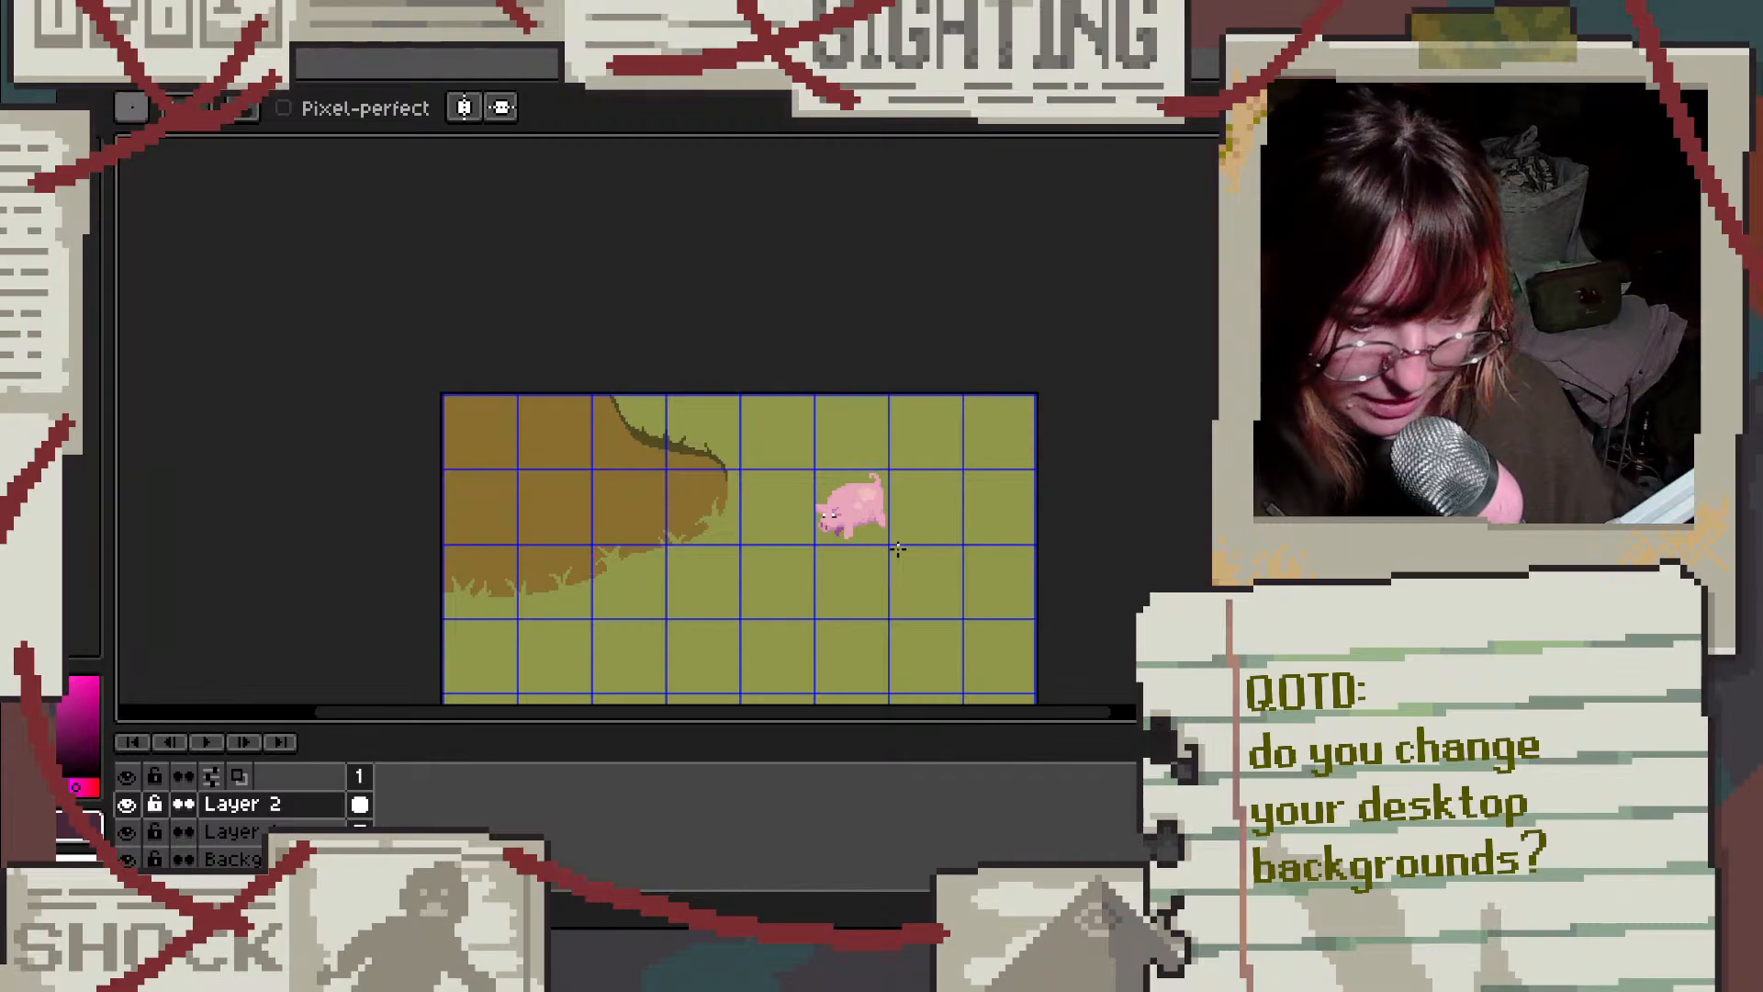
# Step: Shade below and behind the near eye and along the inner side of the far eye with sampled light mauve
pyautogui.scroll(5, 898, 549)
pyautogui.press('i')
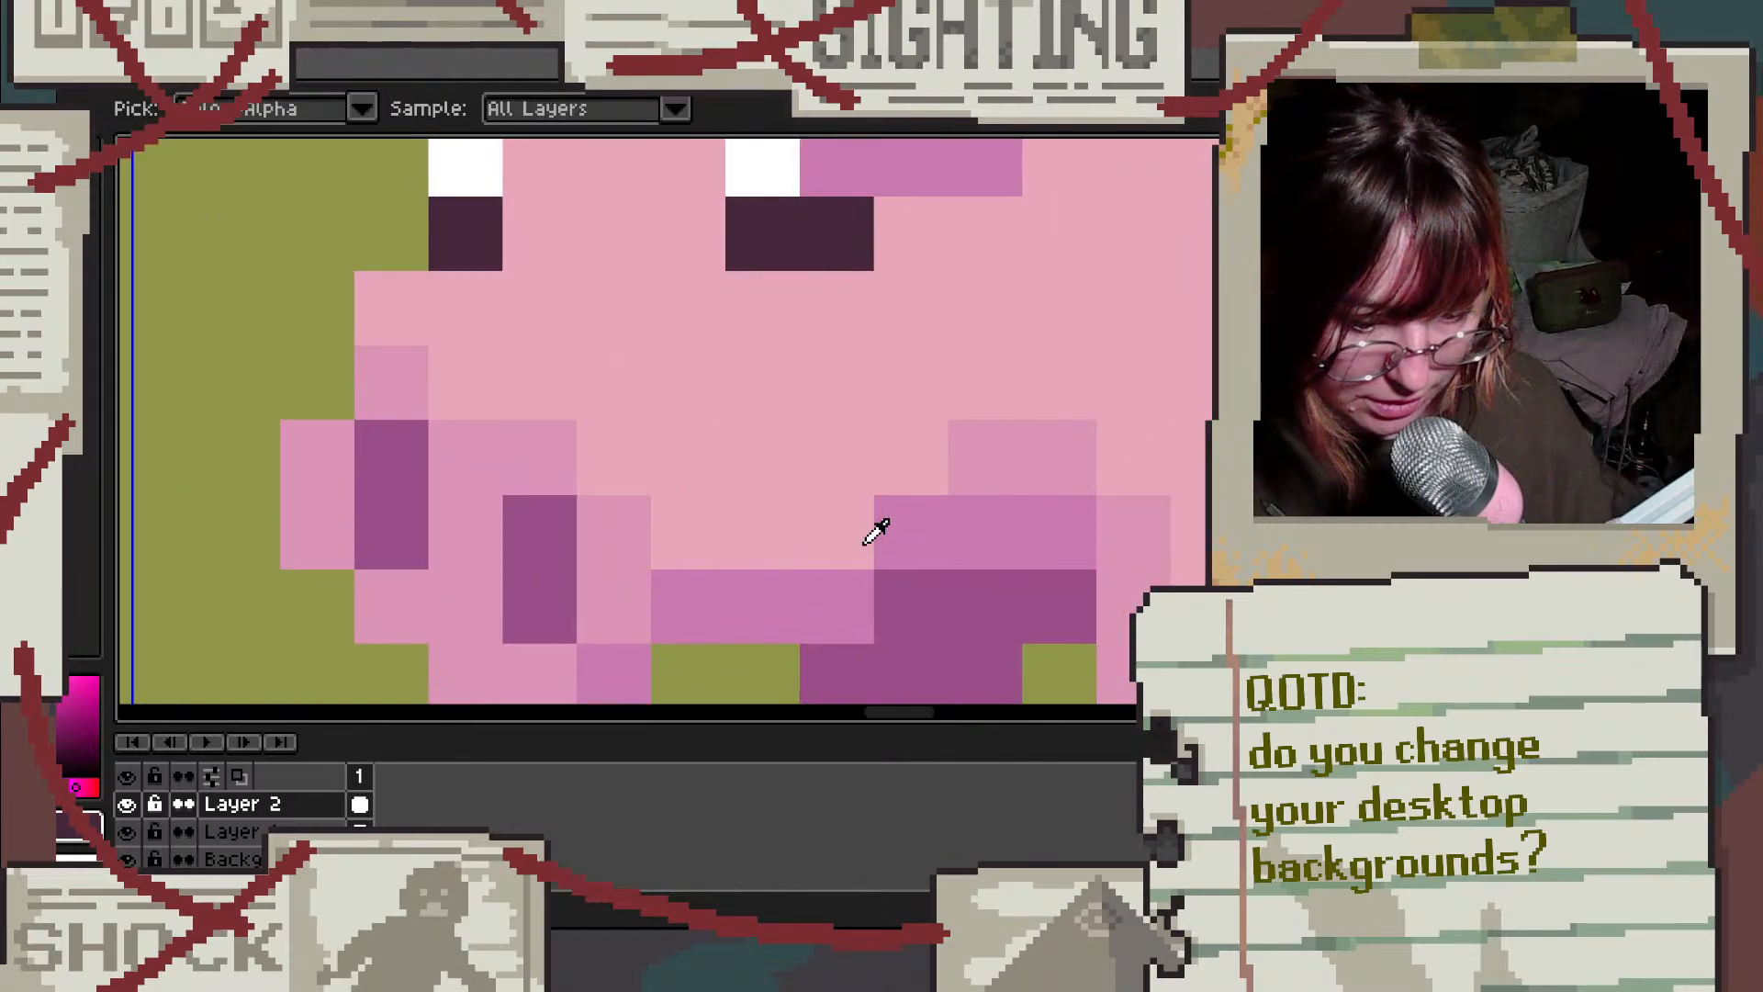
pyautogui.click(996, 492)
pyautogui.press('b')
pyautogui.moveTo(778, 288); pyautogui.dragTo(865, 291)
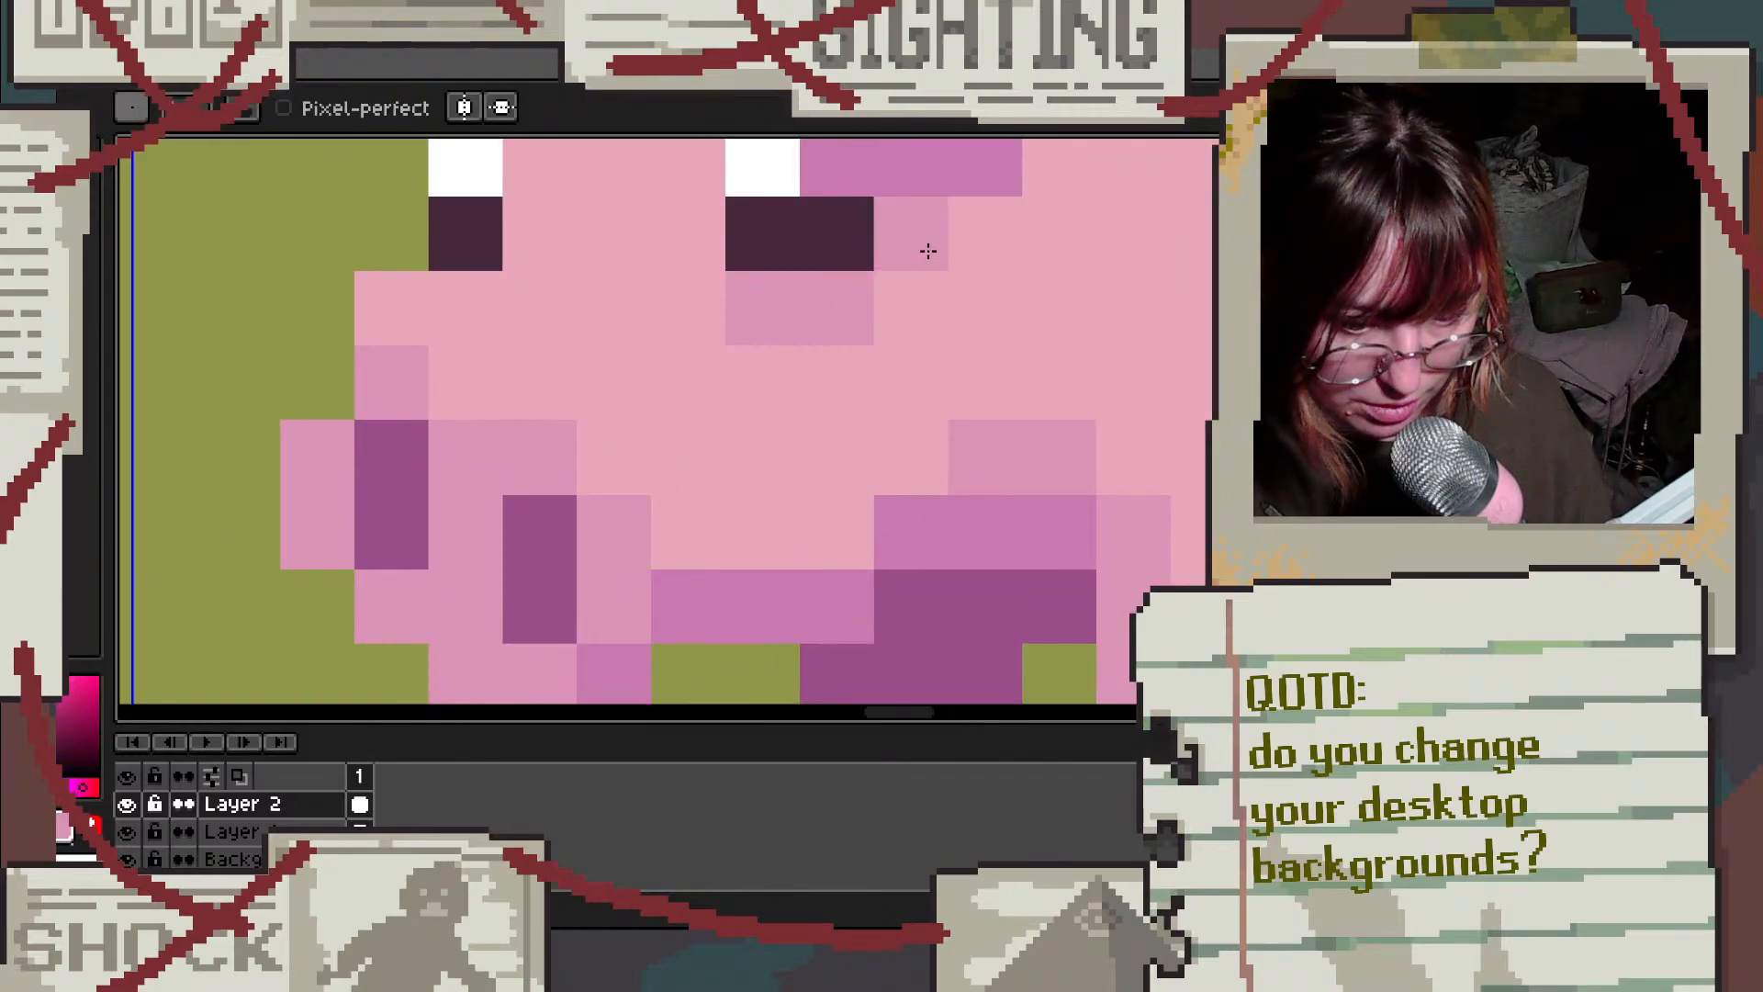
pyautogui.scroll(-3, 693, 291)
pyautogui.scroll(2, 594, 316)
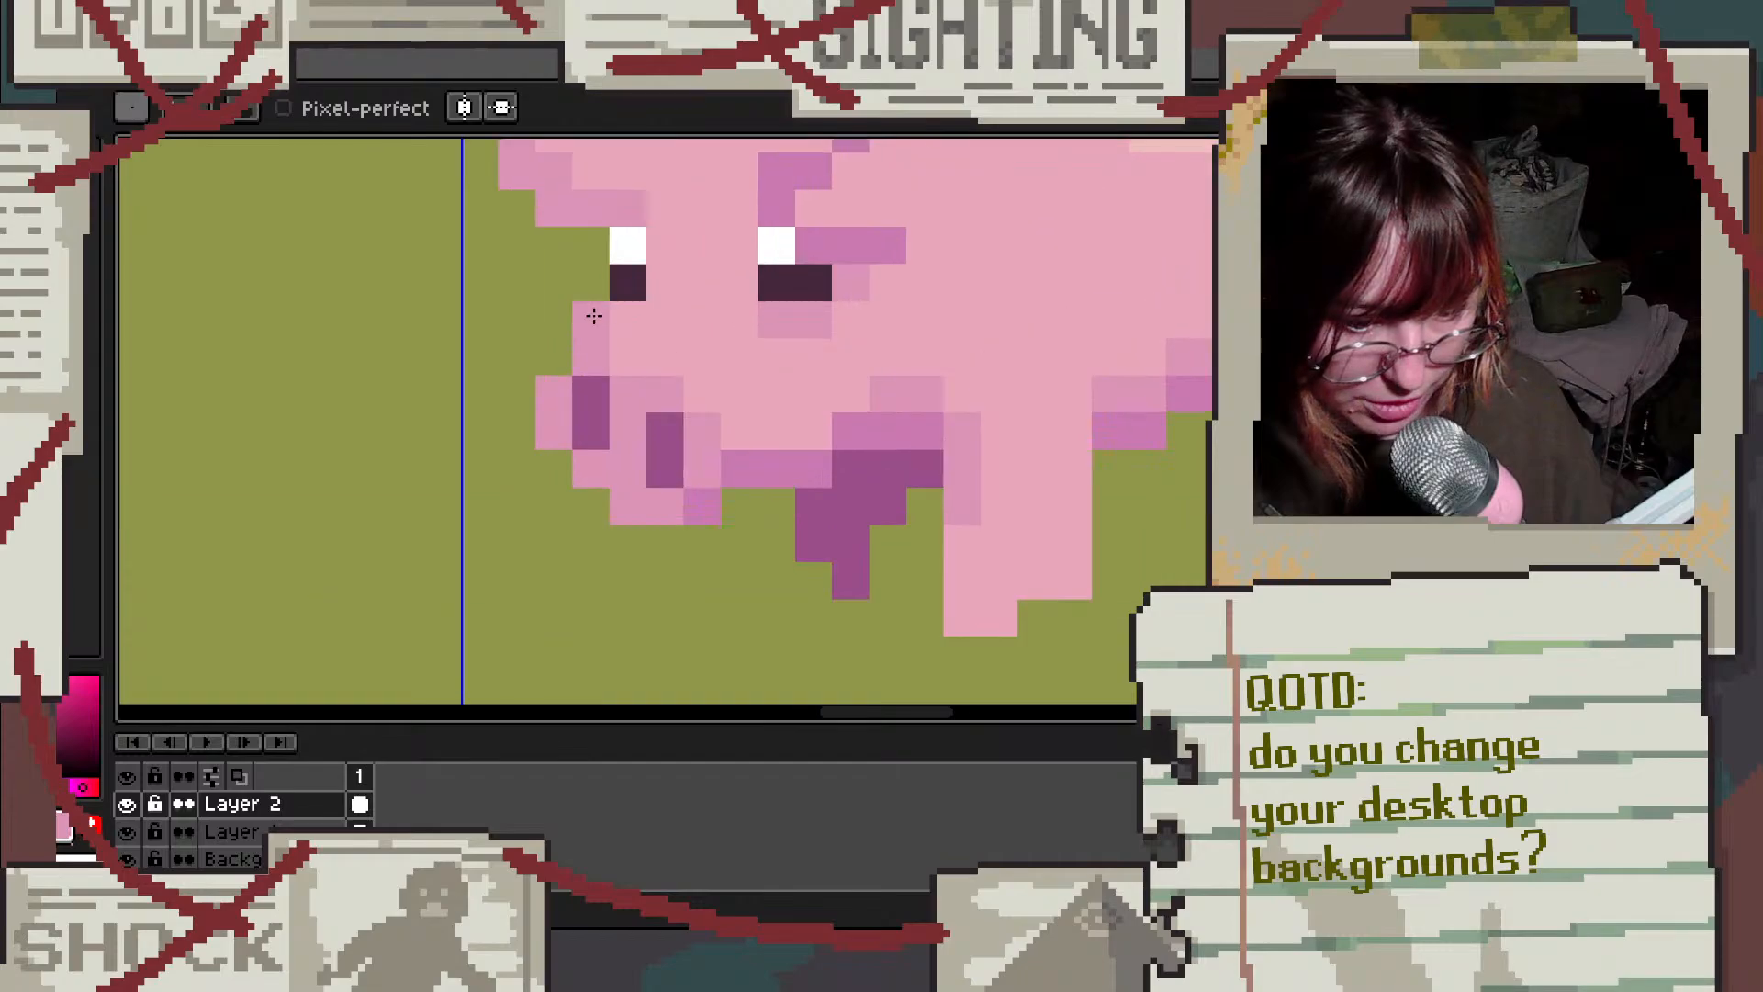
pyautogui.scroll(-2, 766, 415)
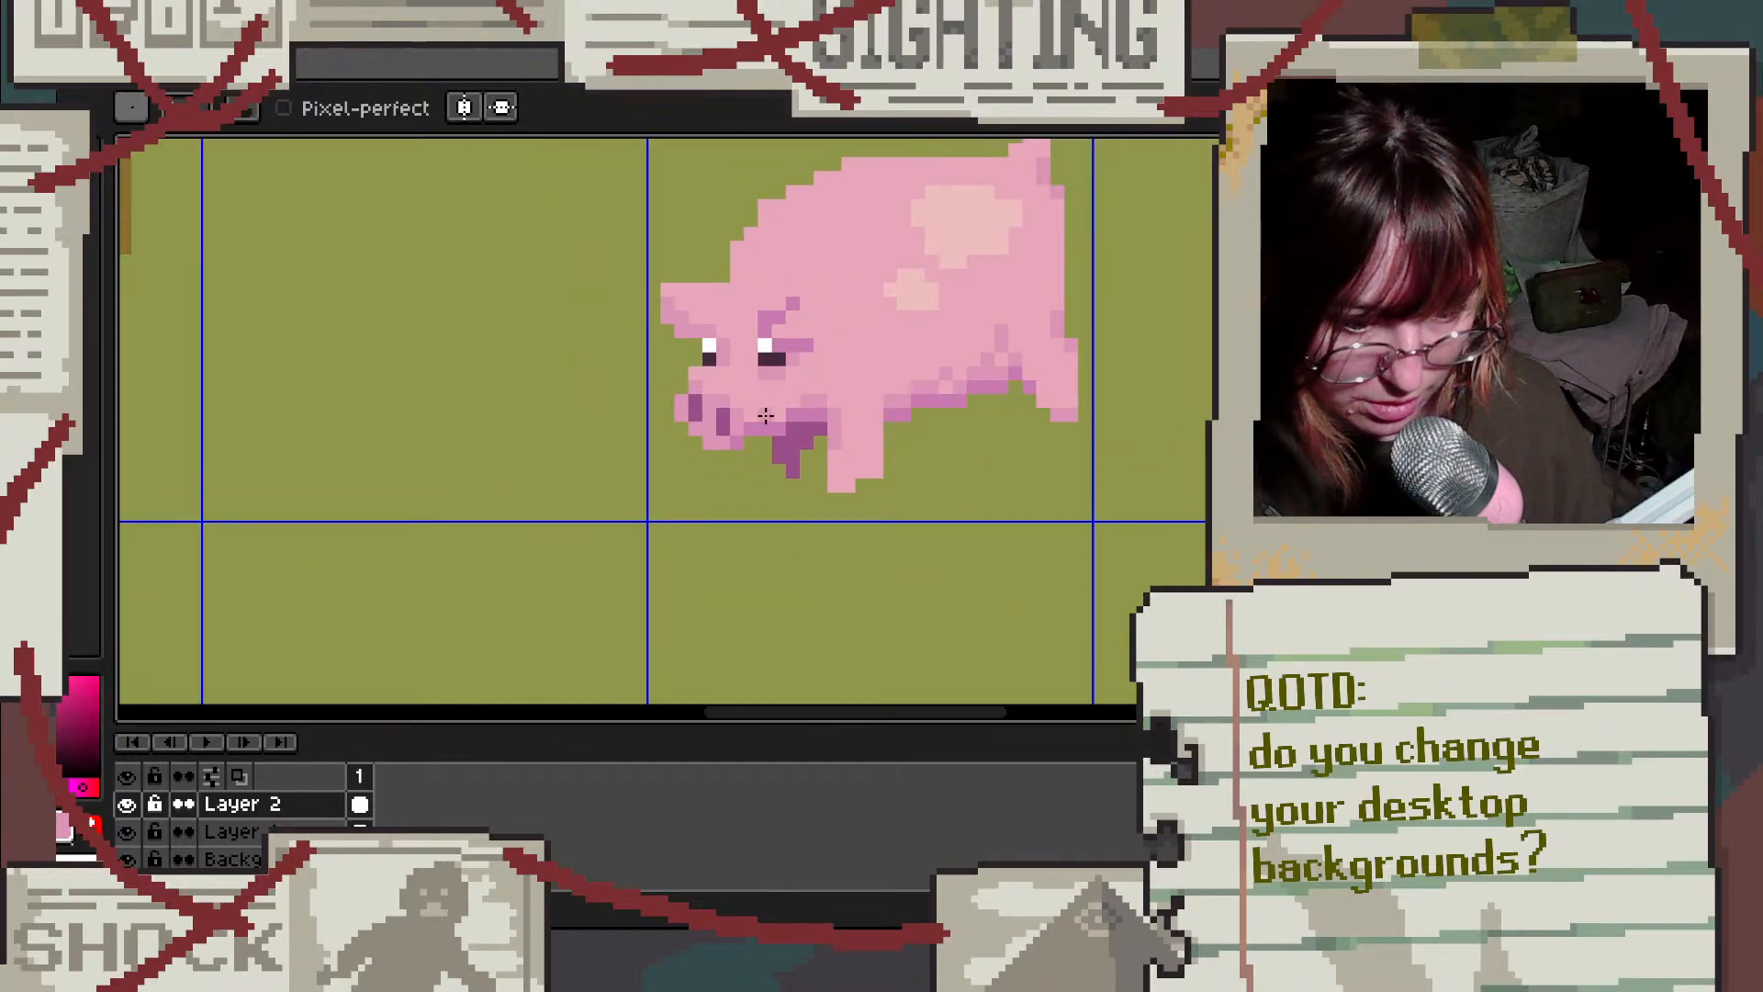
pyautogui.scroll(3, 746, 325)
# Step: Fill the notch in the head outline in front of the far eye with the sampled base pink
pyautogui.keyDown('alt'); pyautogui.click(717, 293); pyautogui.keyUp('alt')
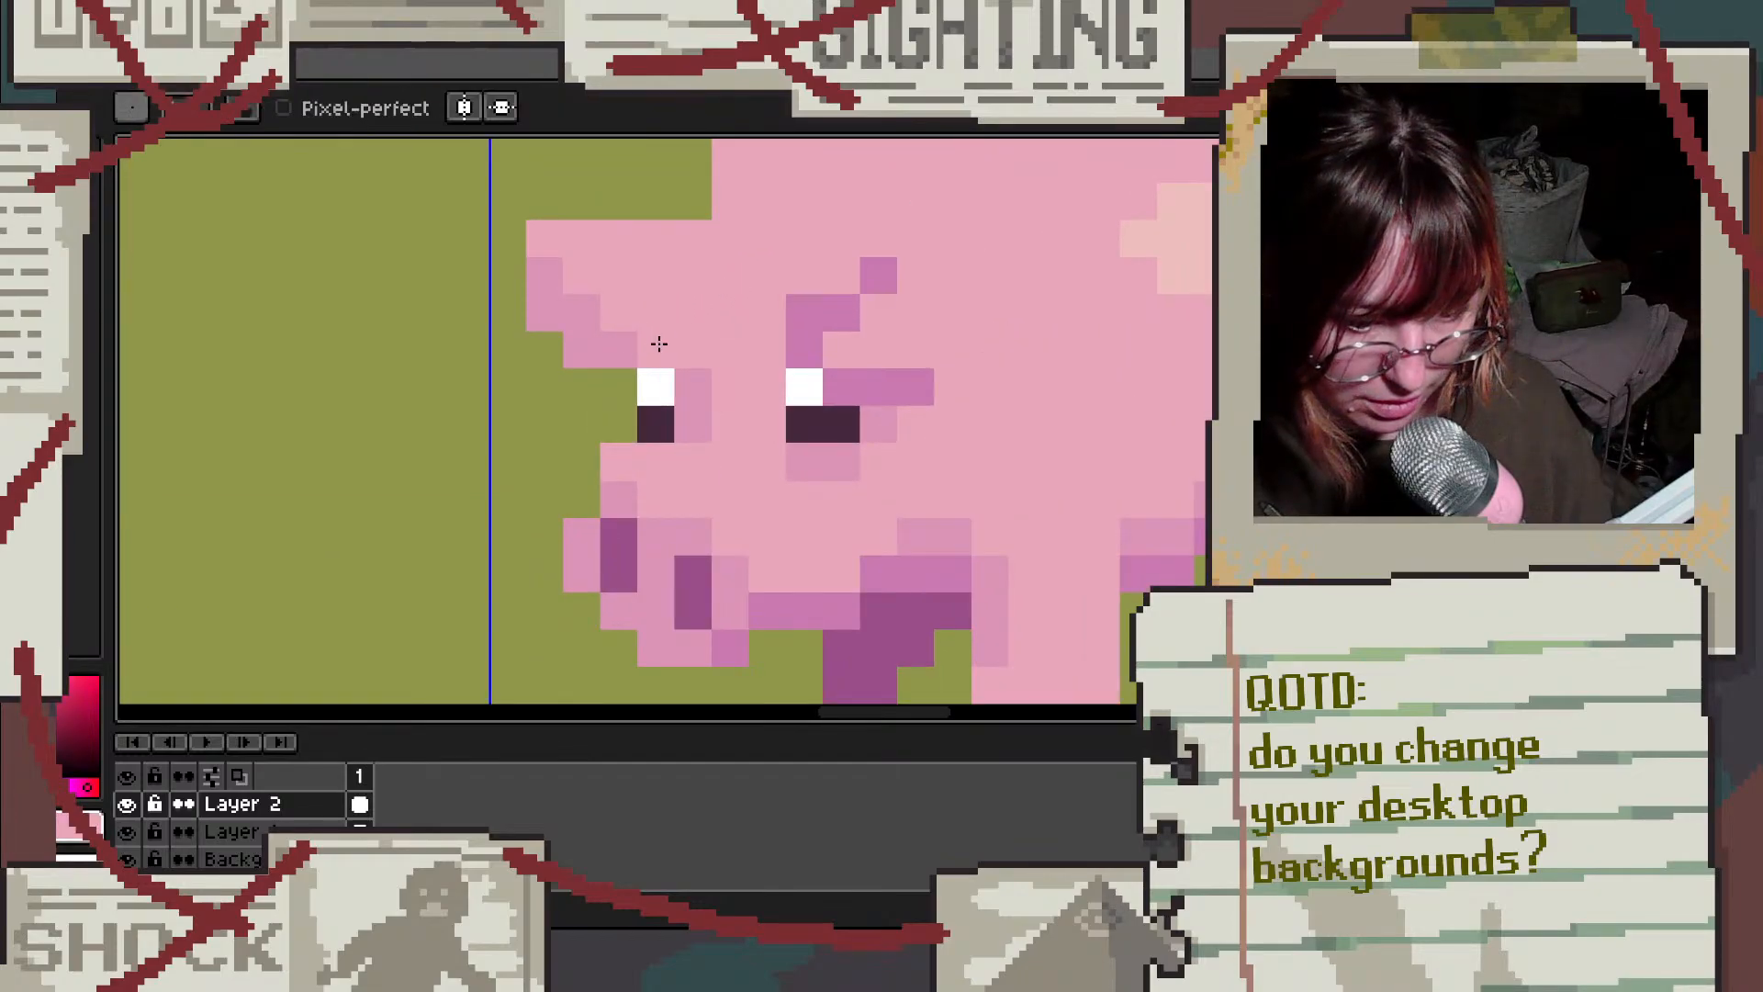
pyautogui.moveTo(659, 343); pyautogui.dragTo(619, 338)
pyautogui.hotkey('ctrl', 'z')
pyautogui.click(608, 391)
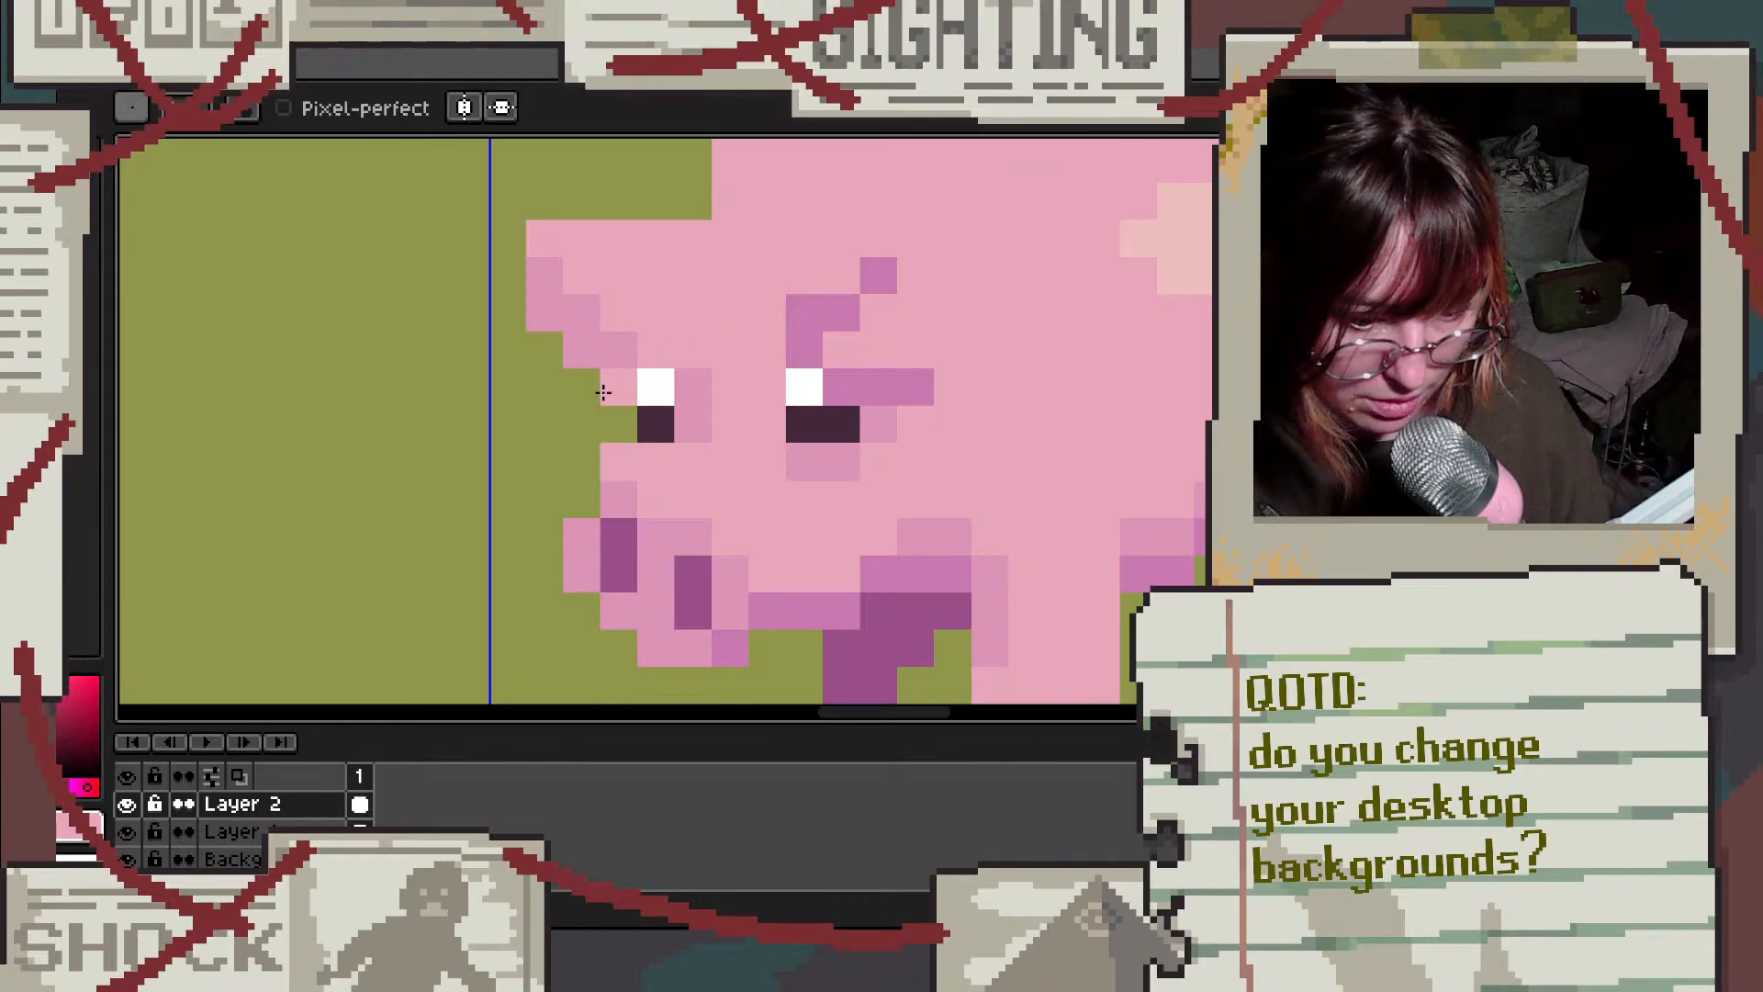
pyautogui.click(621, 412)
pyautogui.click(847, 303)
pyautogui.scroll(-1, 852, 295)
pyautogui.scroll(-1, 852, 295)
pyautogui.hotkey('ctrl', 'z')
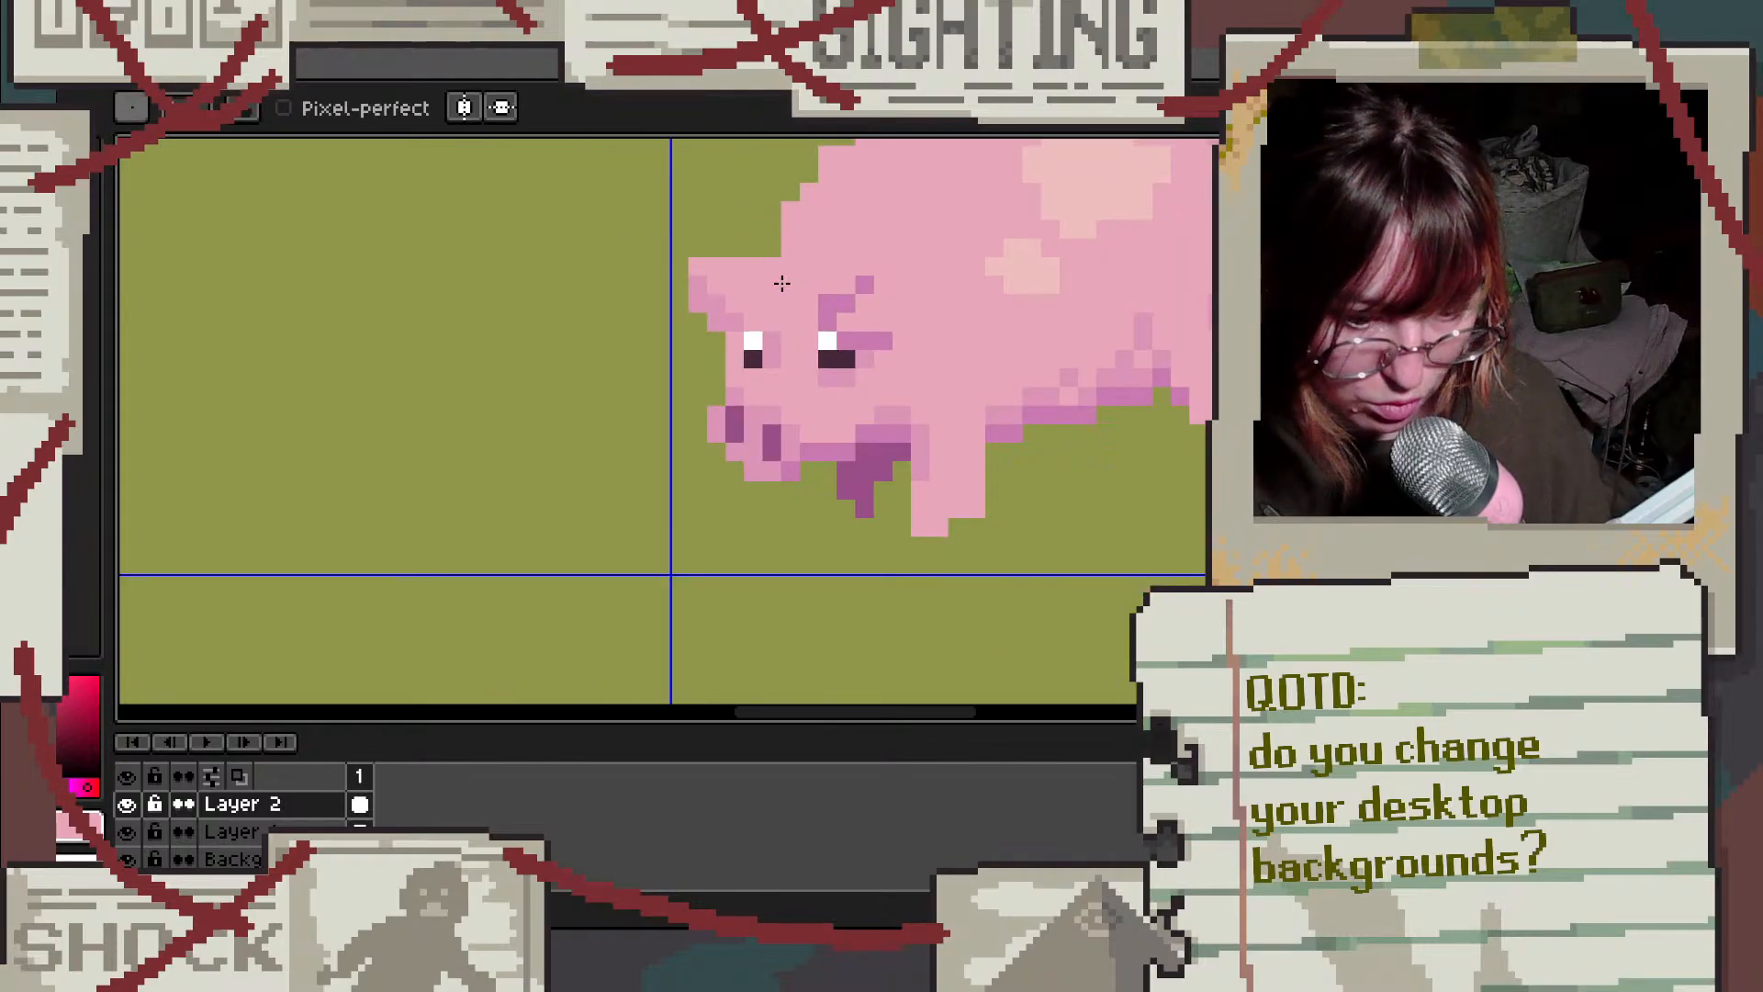
pyautogui.scroll(-1, 782, 284)
pyautogui.scroll(1, 763, 248)
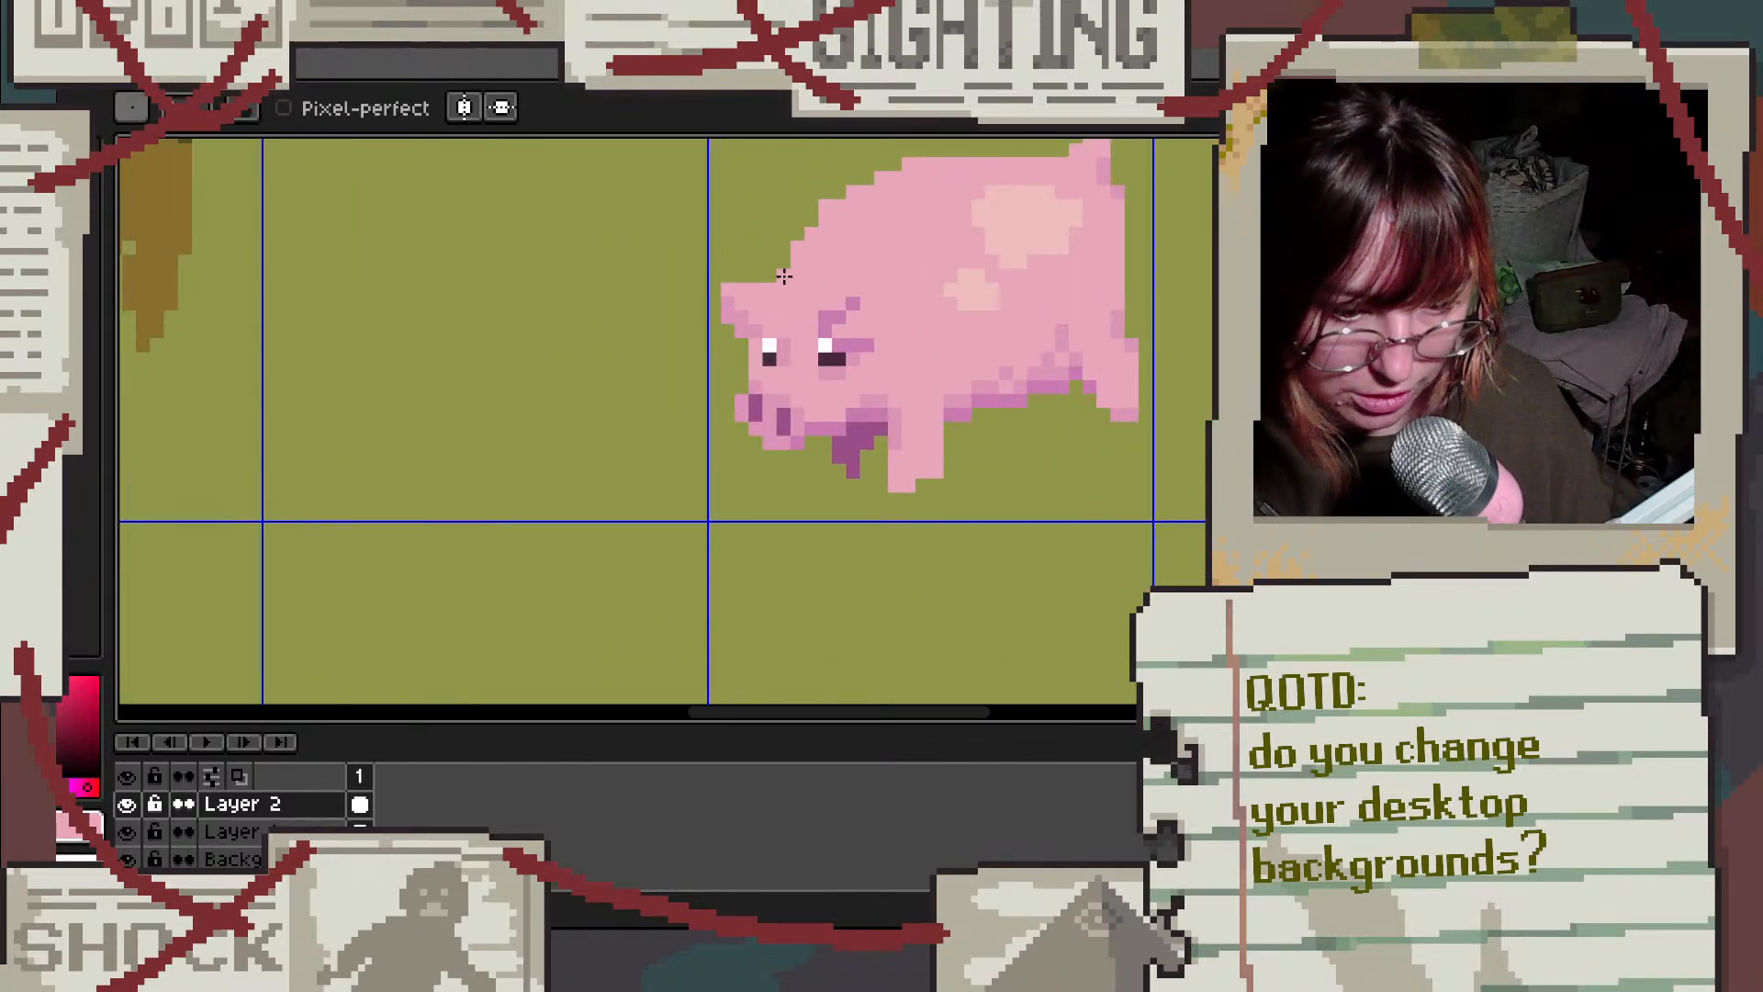
# Step: Try adding one base-pink pixel diagonally beyond the tip of the far ear and undo it
pyautogui.scroll(2, 758, 292)
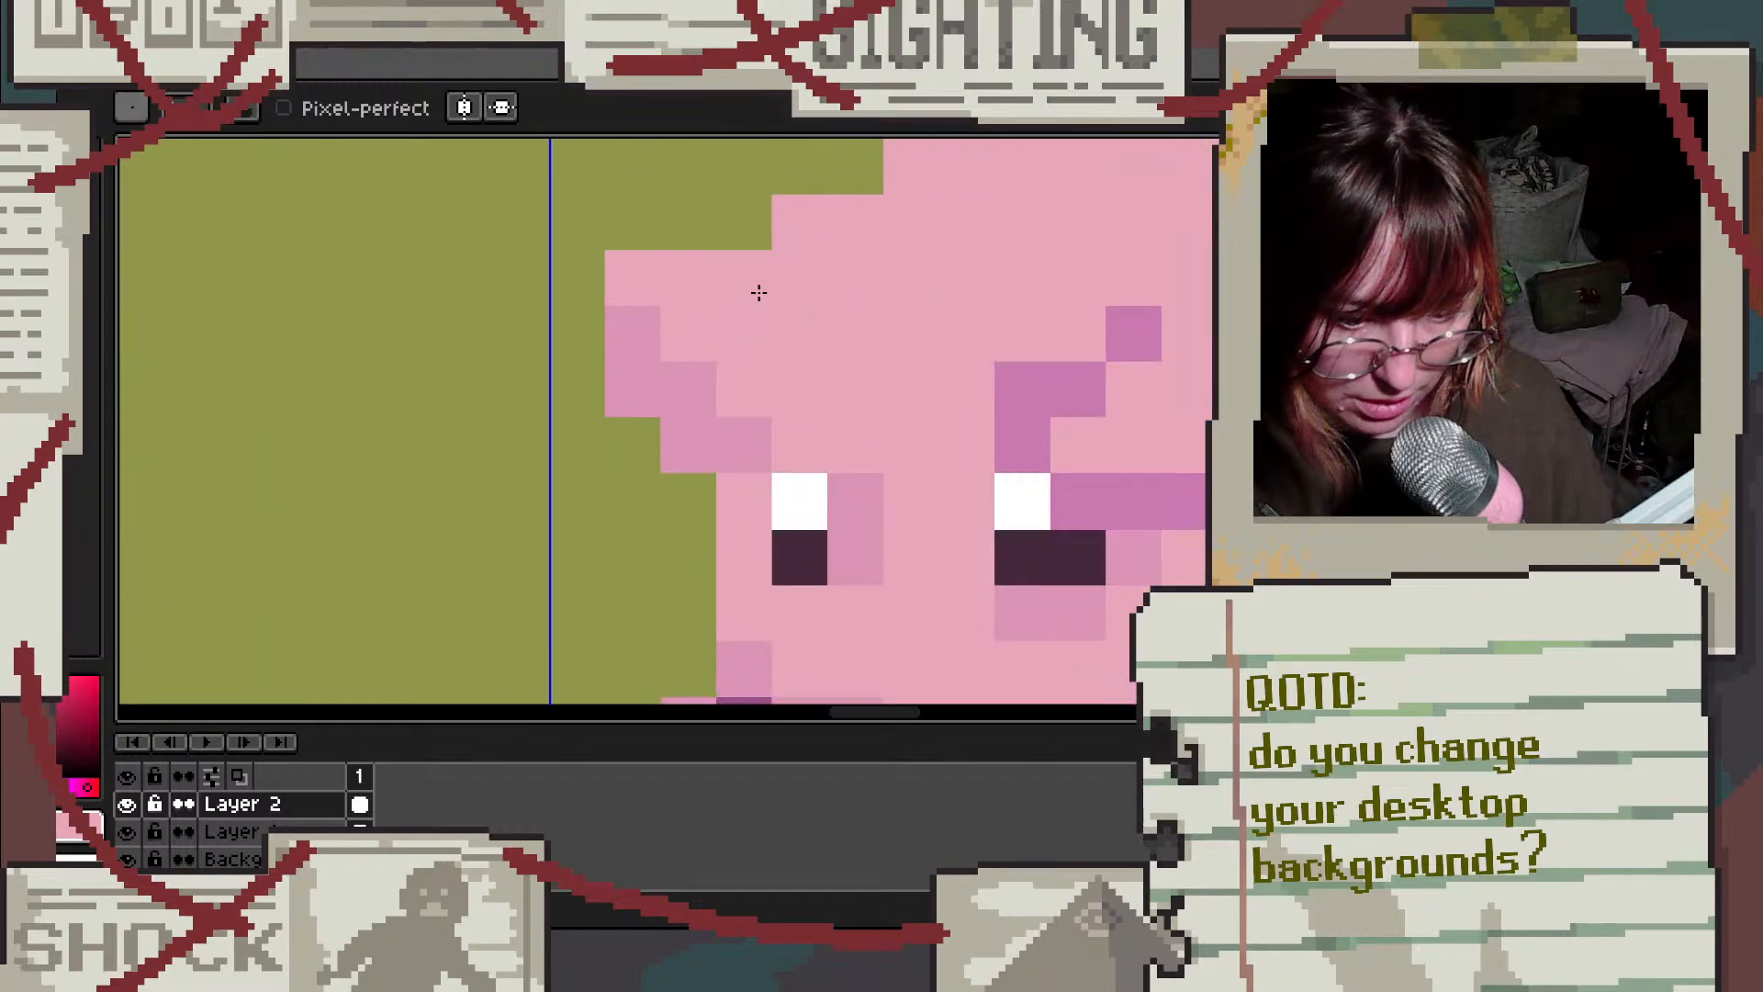
pyautogui.click(591, 233)
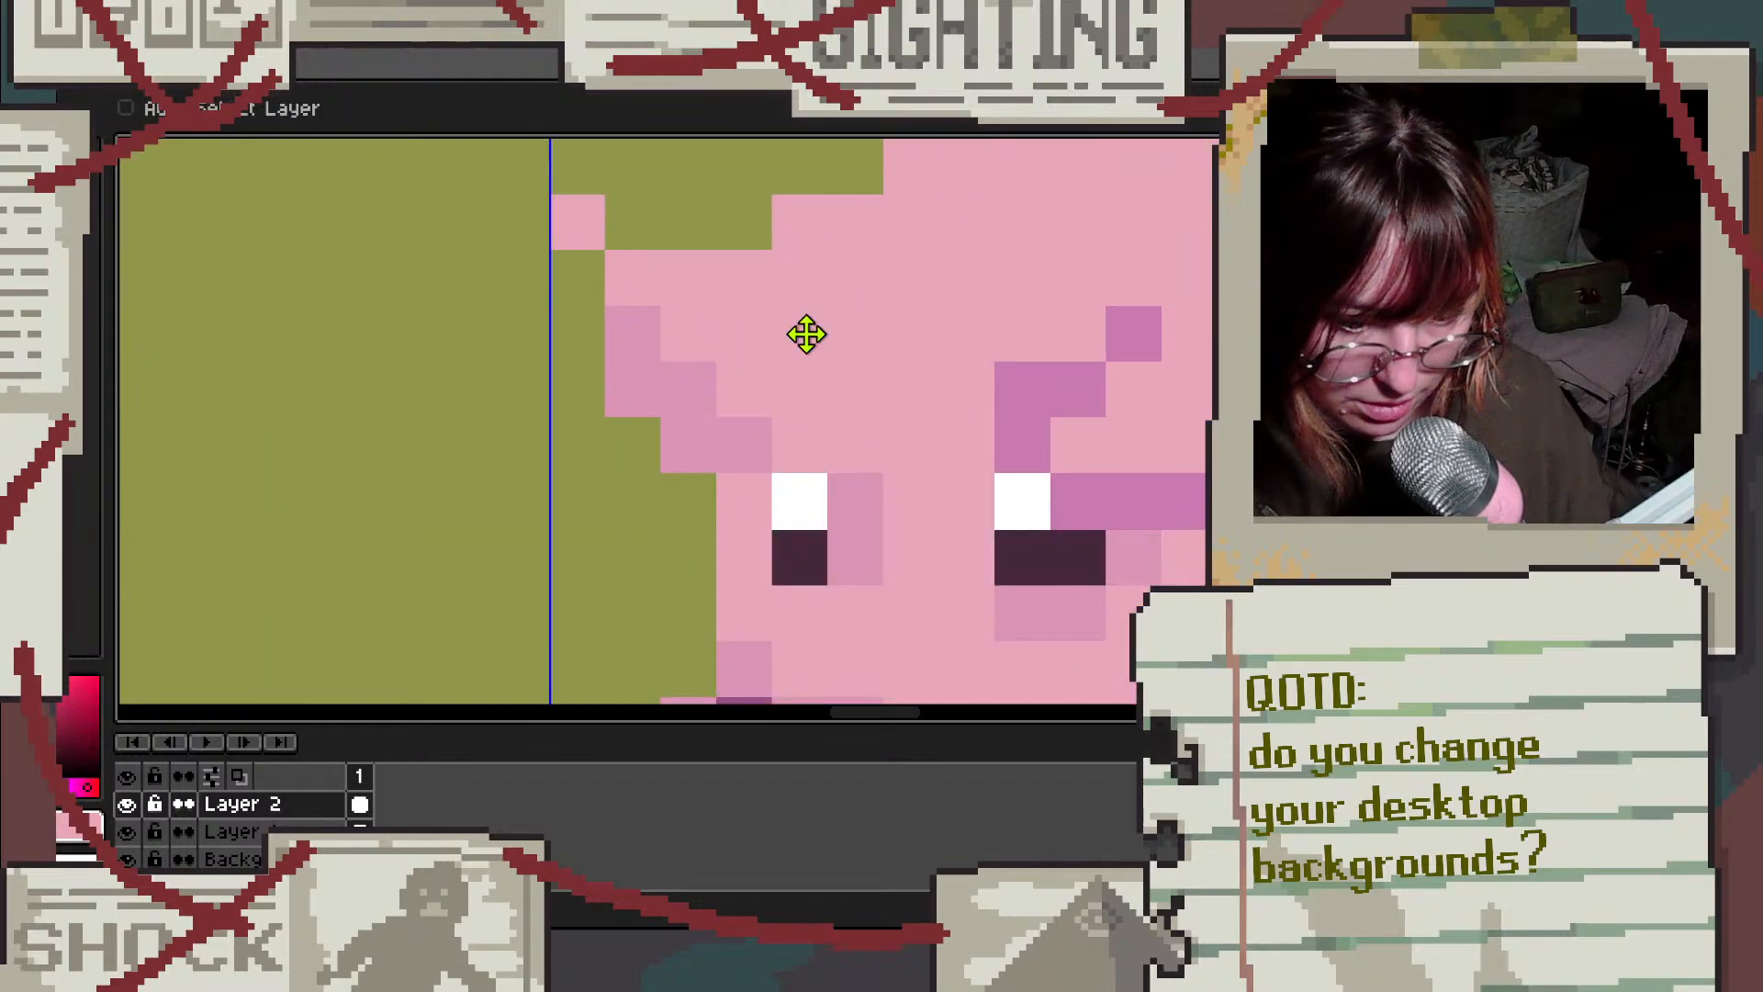
pyautogui.hotkey('ctrl', 'z')
pyautogui.scroll(-3, 866, 367)
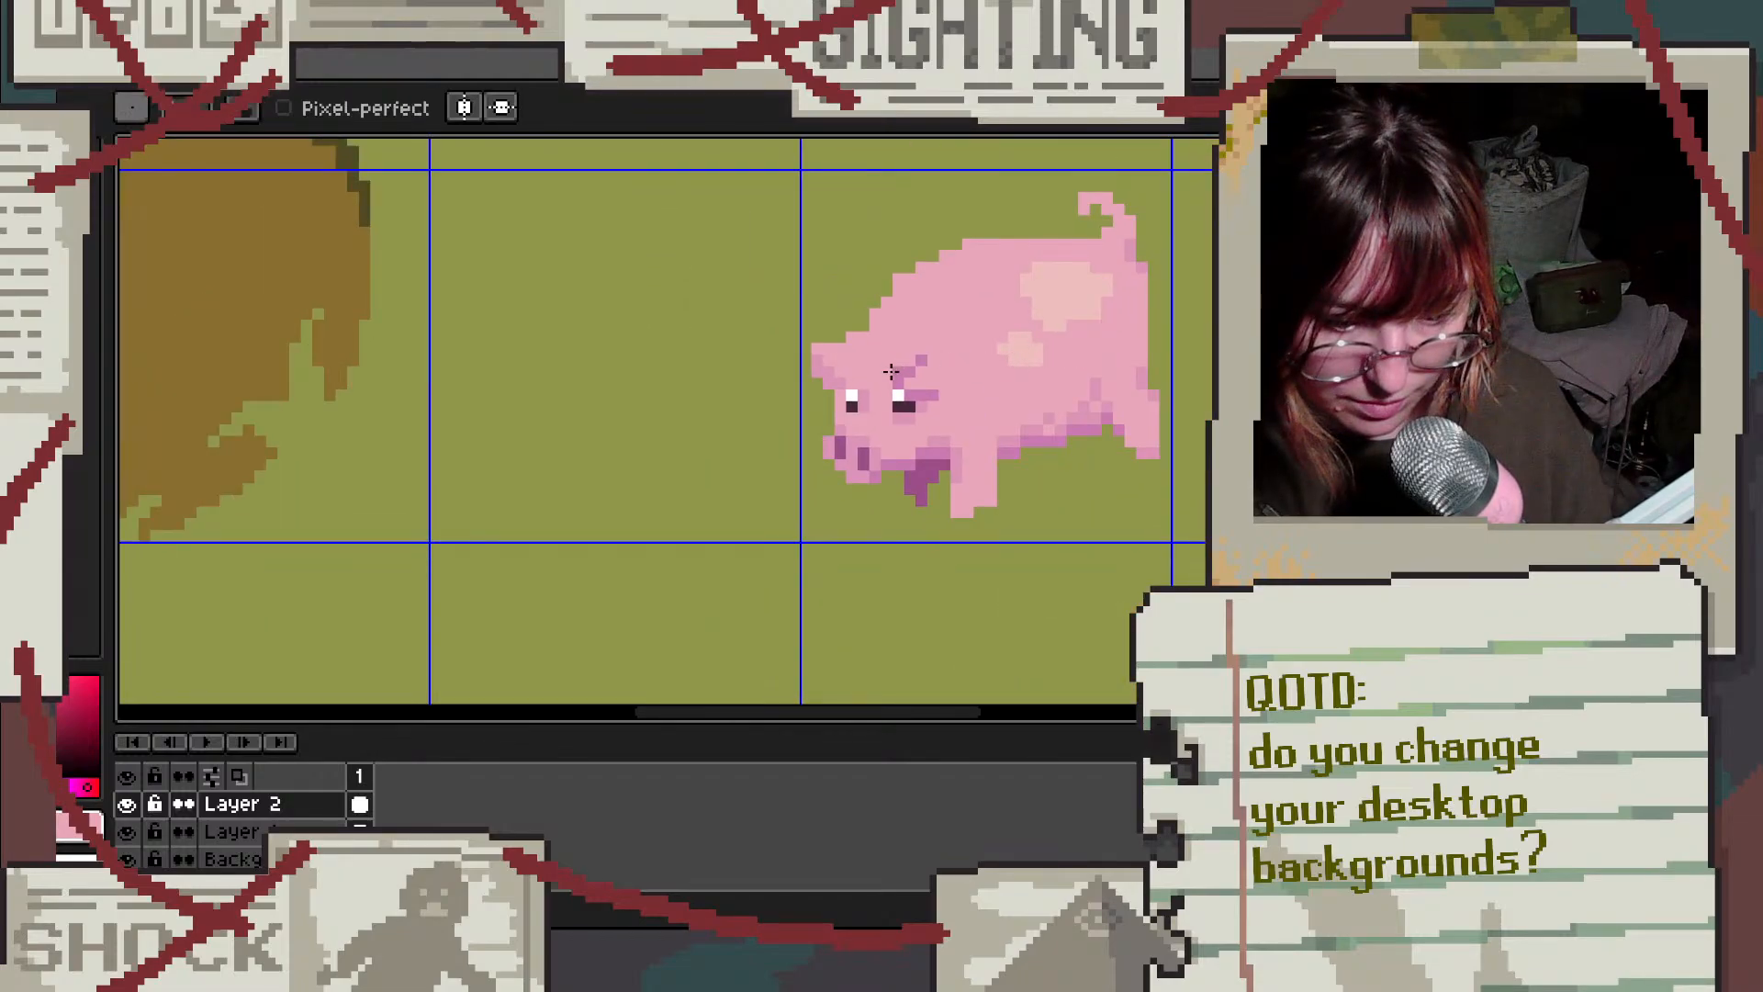
# Step: Try covering the far eye's dark pupil with the sampled base pink and undo it
pyautogui.scroll(3, 891, 371)
pyautogui.keyDown('alt'); pyautogui.click(776, 512); pyautogui.keyUp('alt')
pyautogui.click(778, 479)
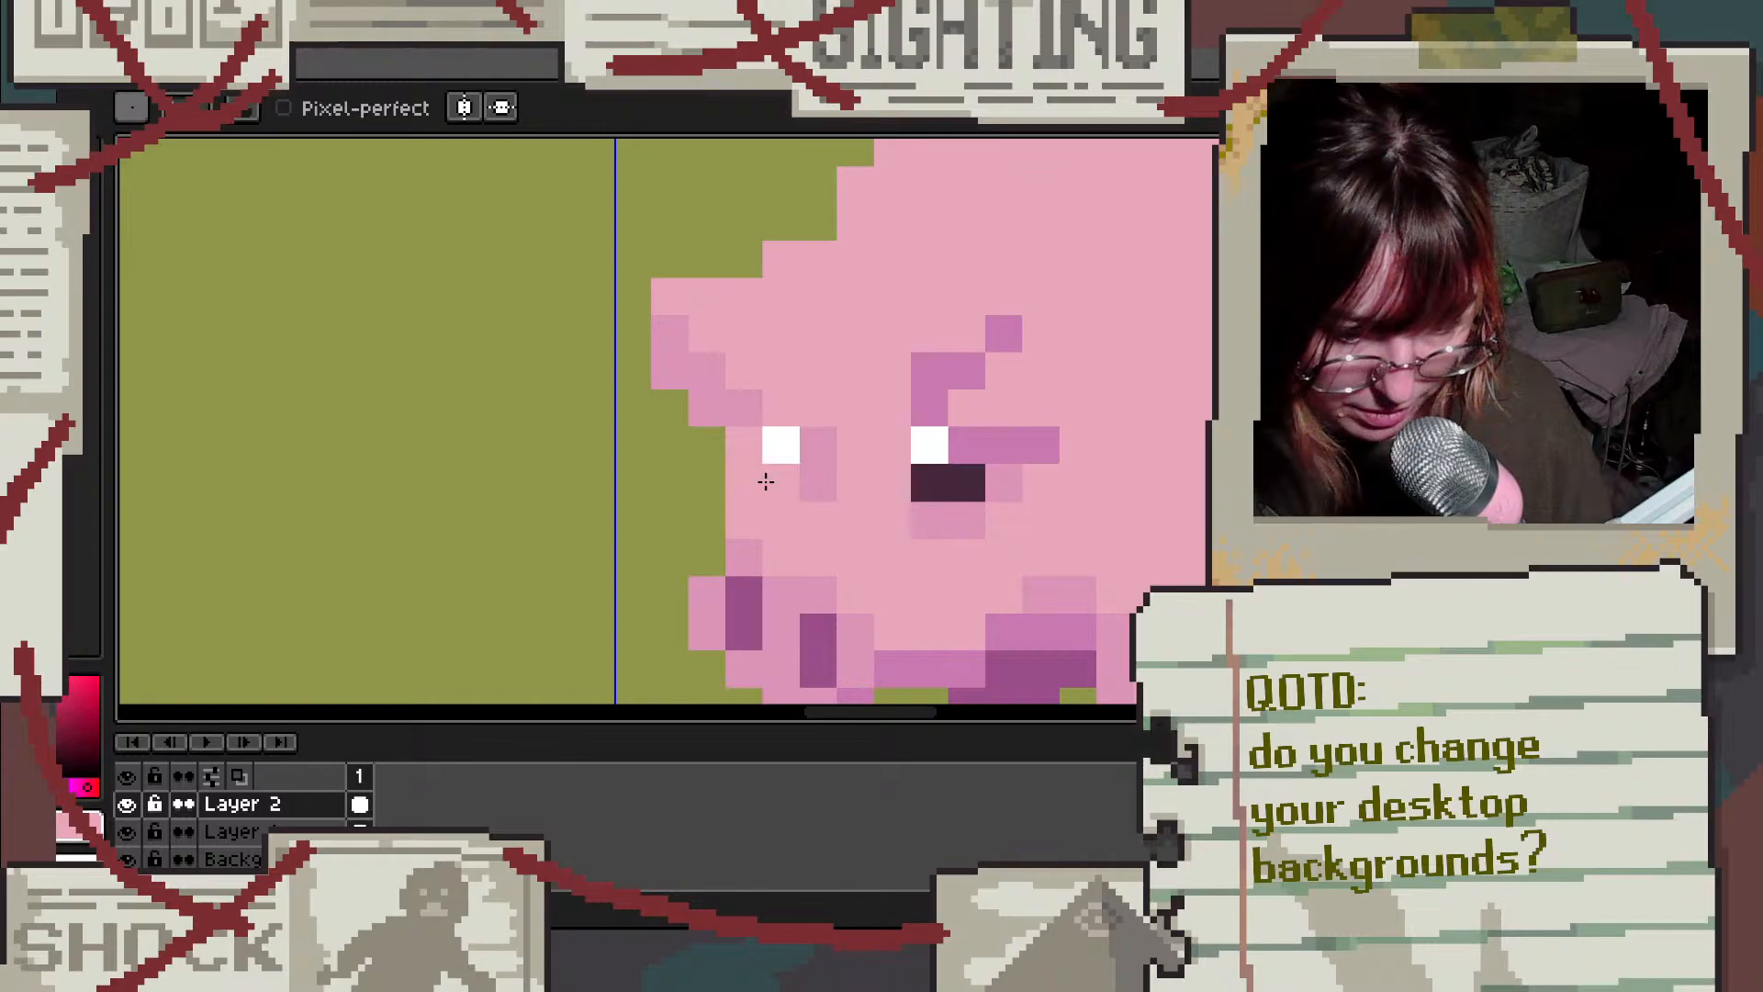
pyautogui.hotkey('ctrl', 'z')
pyautogui.hotkey('ctrl', 'z')
# Step: Try adding a sampled white pixel in front of the far eye's pupil and undo it
pyautogui.keyDown('alt'); pyautogui.click(780, 444); pyautogui.keyUp('alt')
pyautogui.click(760, 476)
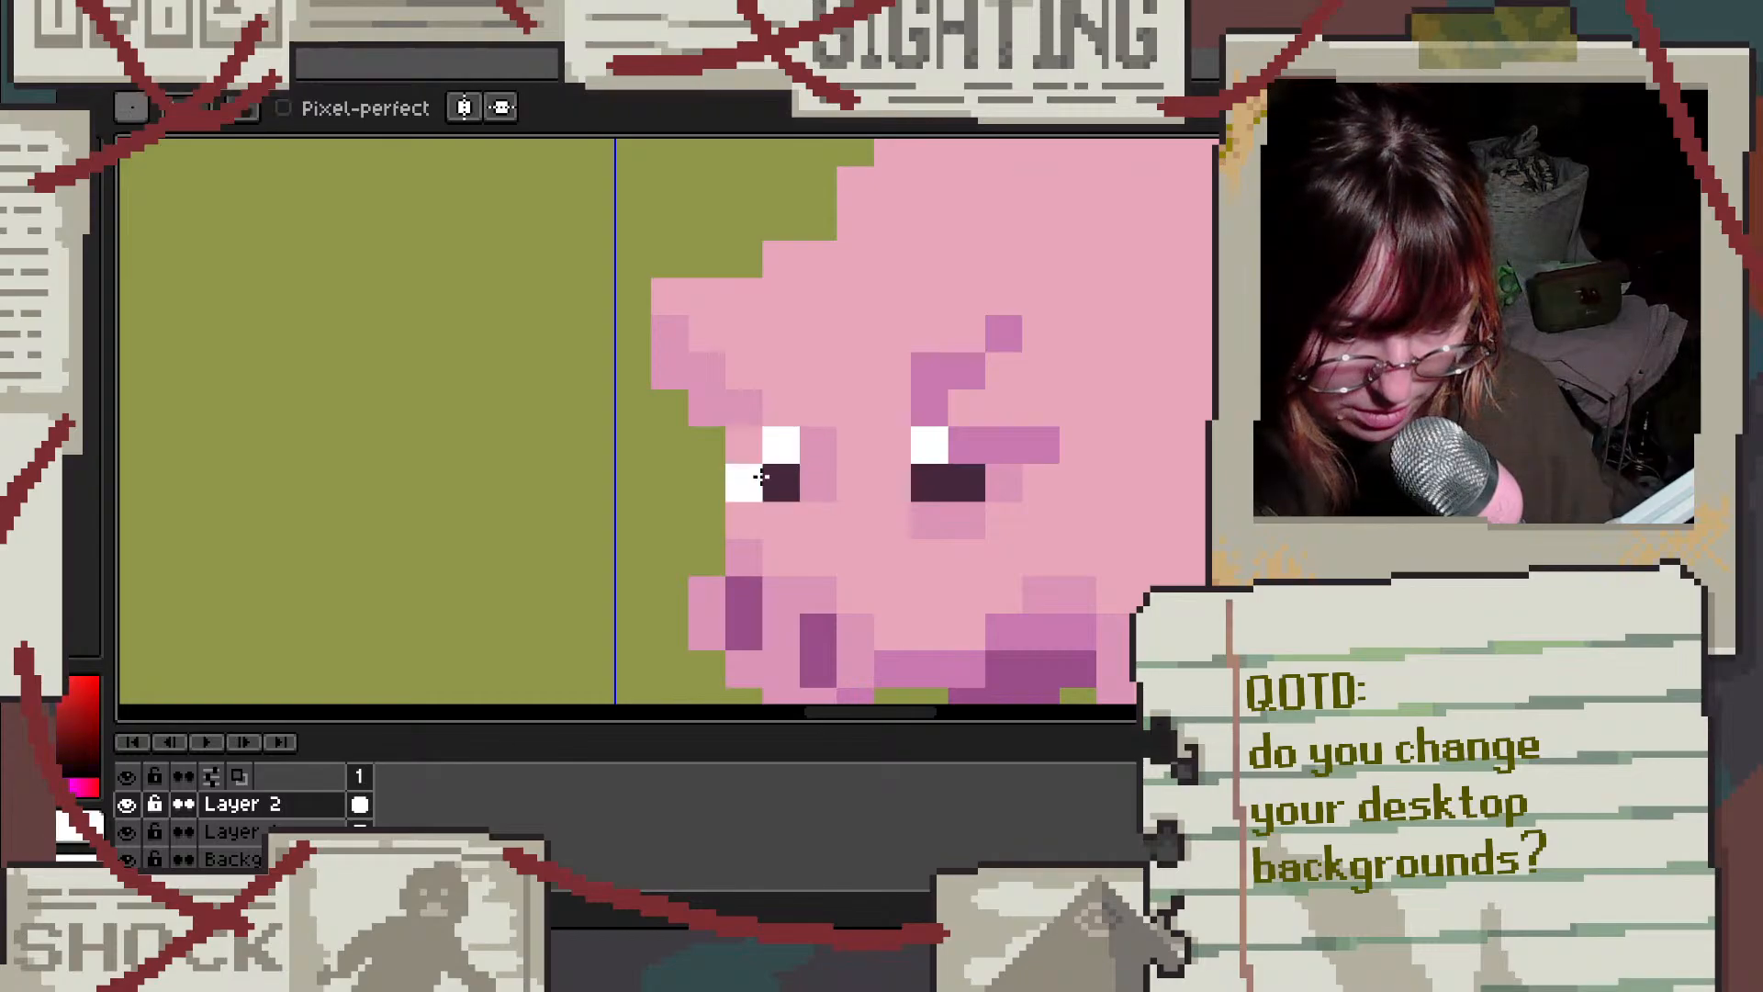
pyautogui.hotkey('ctrl', 'z')
# Step: Try extending the far eye's dark plum toward the front edge of the head and undo it
pyautogui.keyDown('alt'); pyautogui.click(744, 482); pyautogui.keyUp('alt')
pyautogui.click(743, 447)
pyautogui.scroll(-4, 1020, 460)
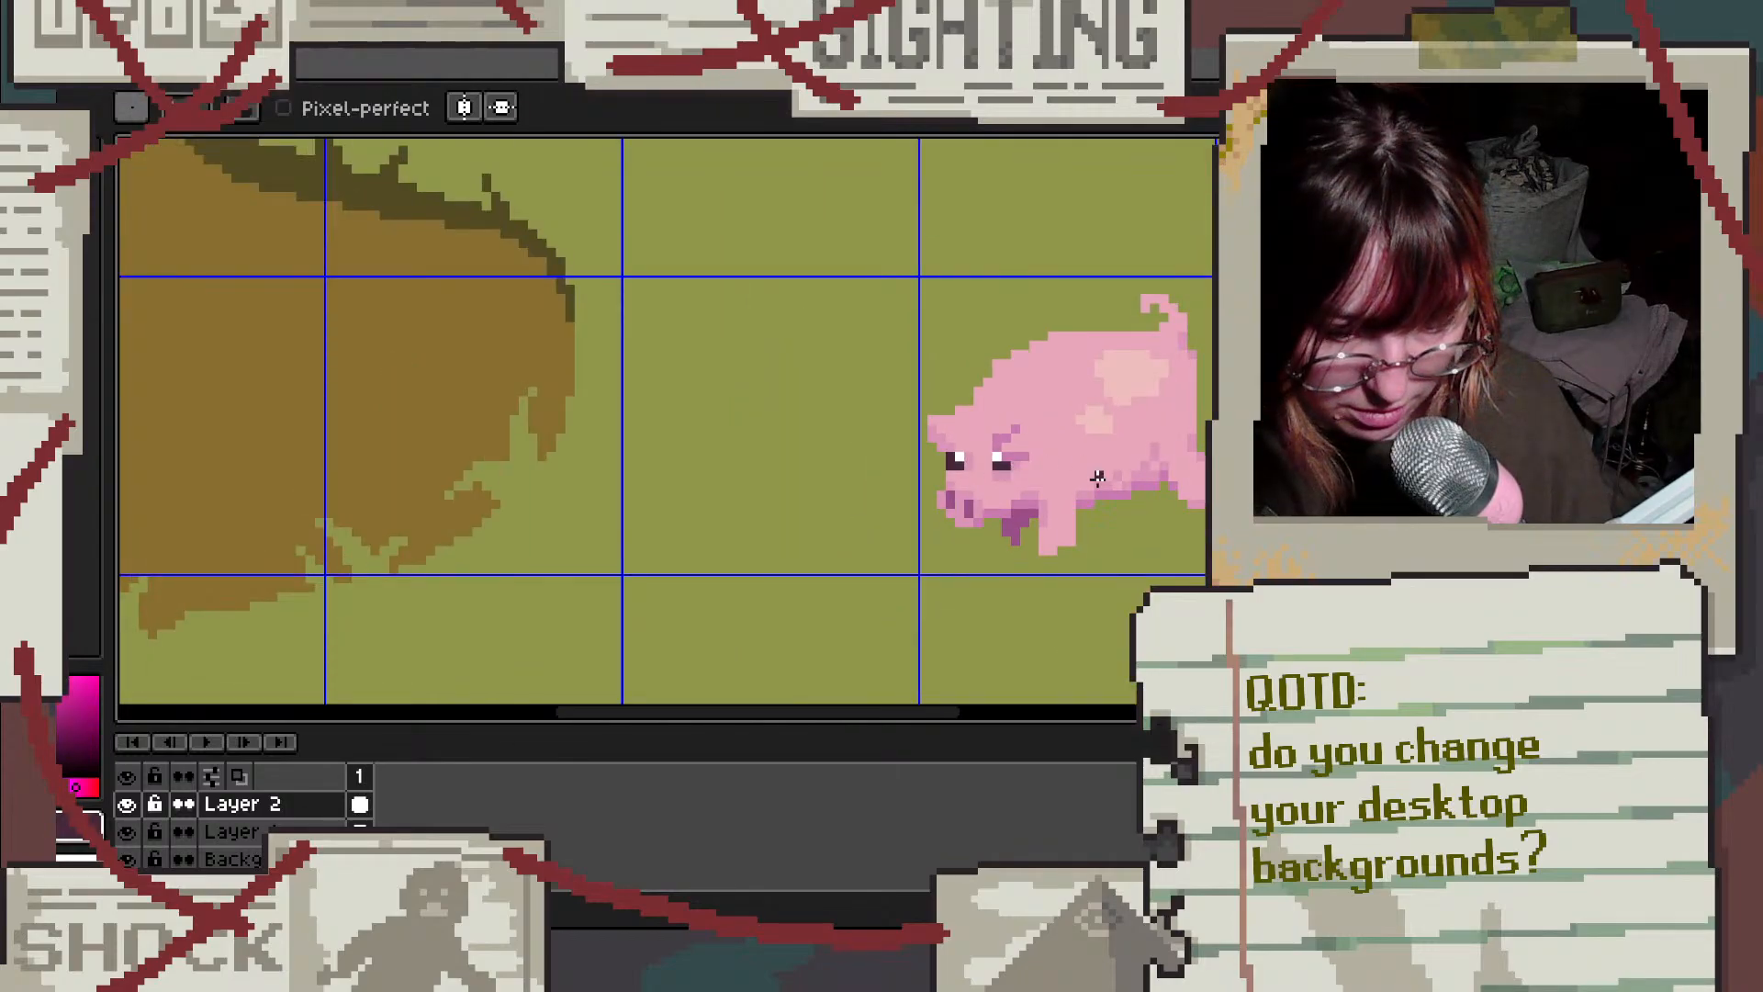
pyautogui.hotkey('ctrl', 'z')
pyautogui.hotkey('ctrl', 'z')
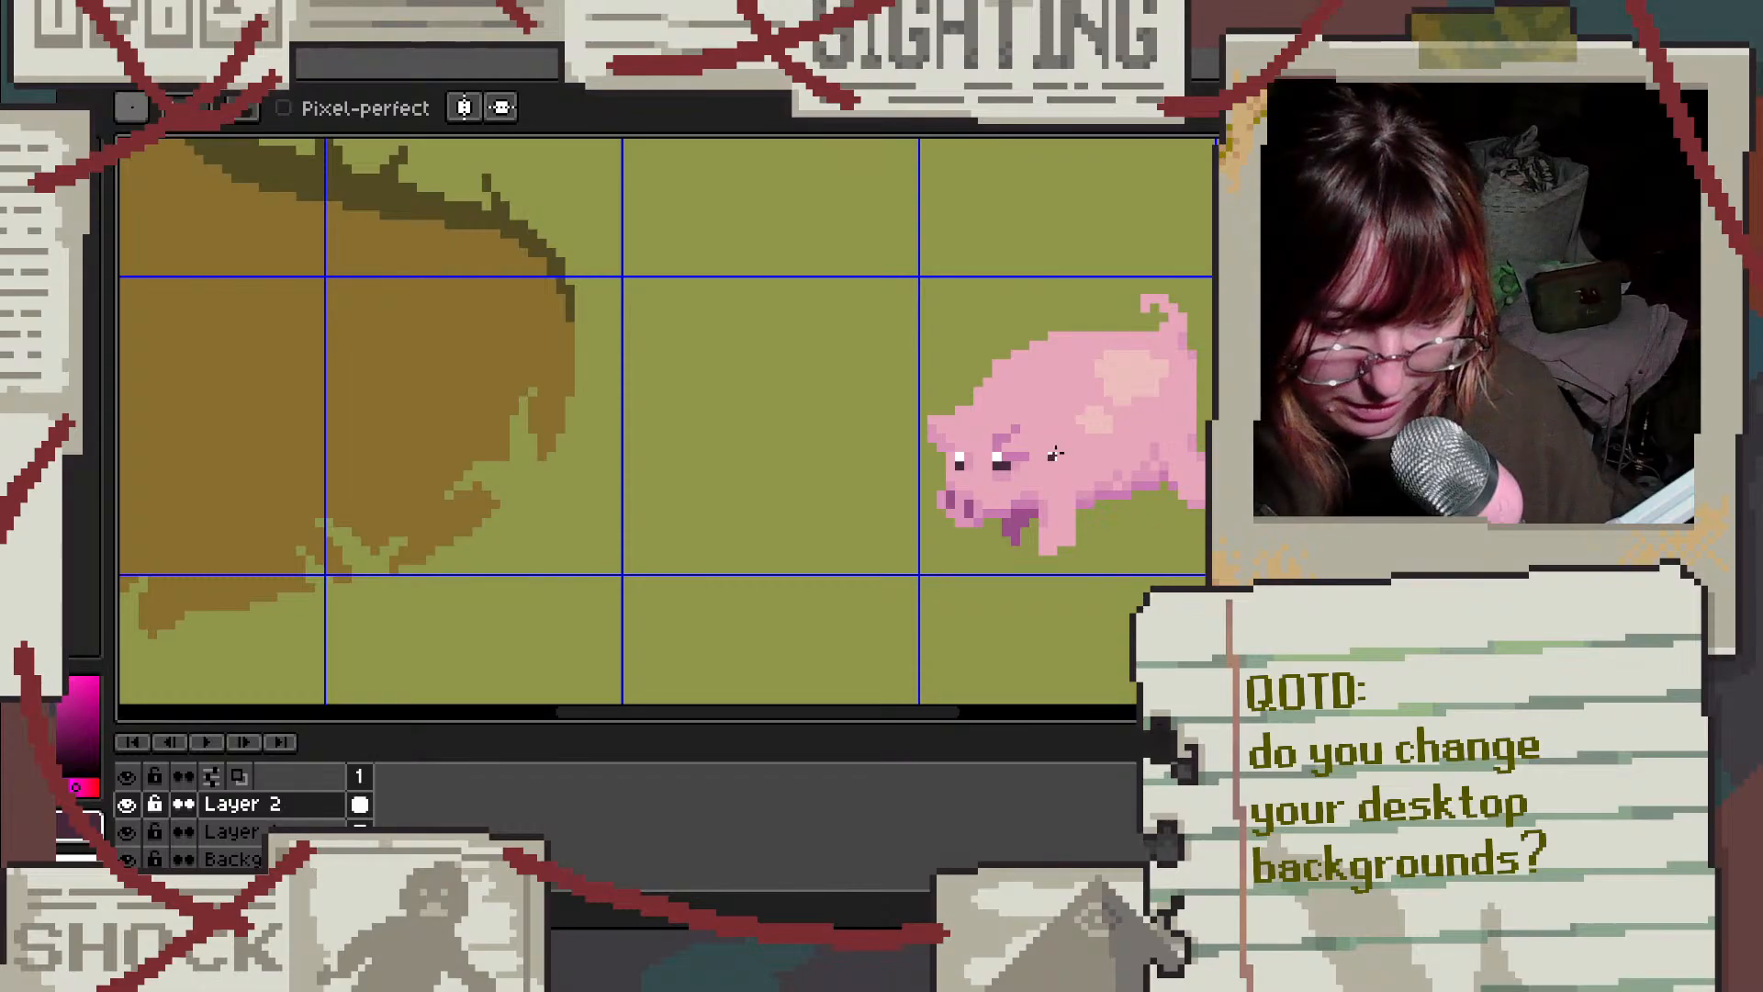
# Step: Try narrowing the near pupil to one pixel by painting its rear pixel light mauve, and undo it
pyautogui.scroll(-2, 1056, 452)
pyautogui.scroll(6, 1056, 453)
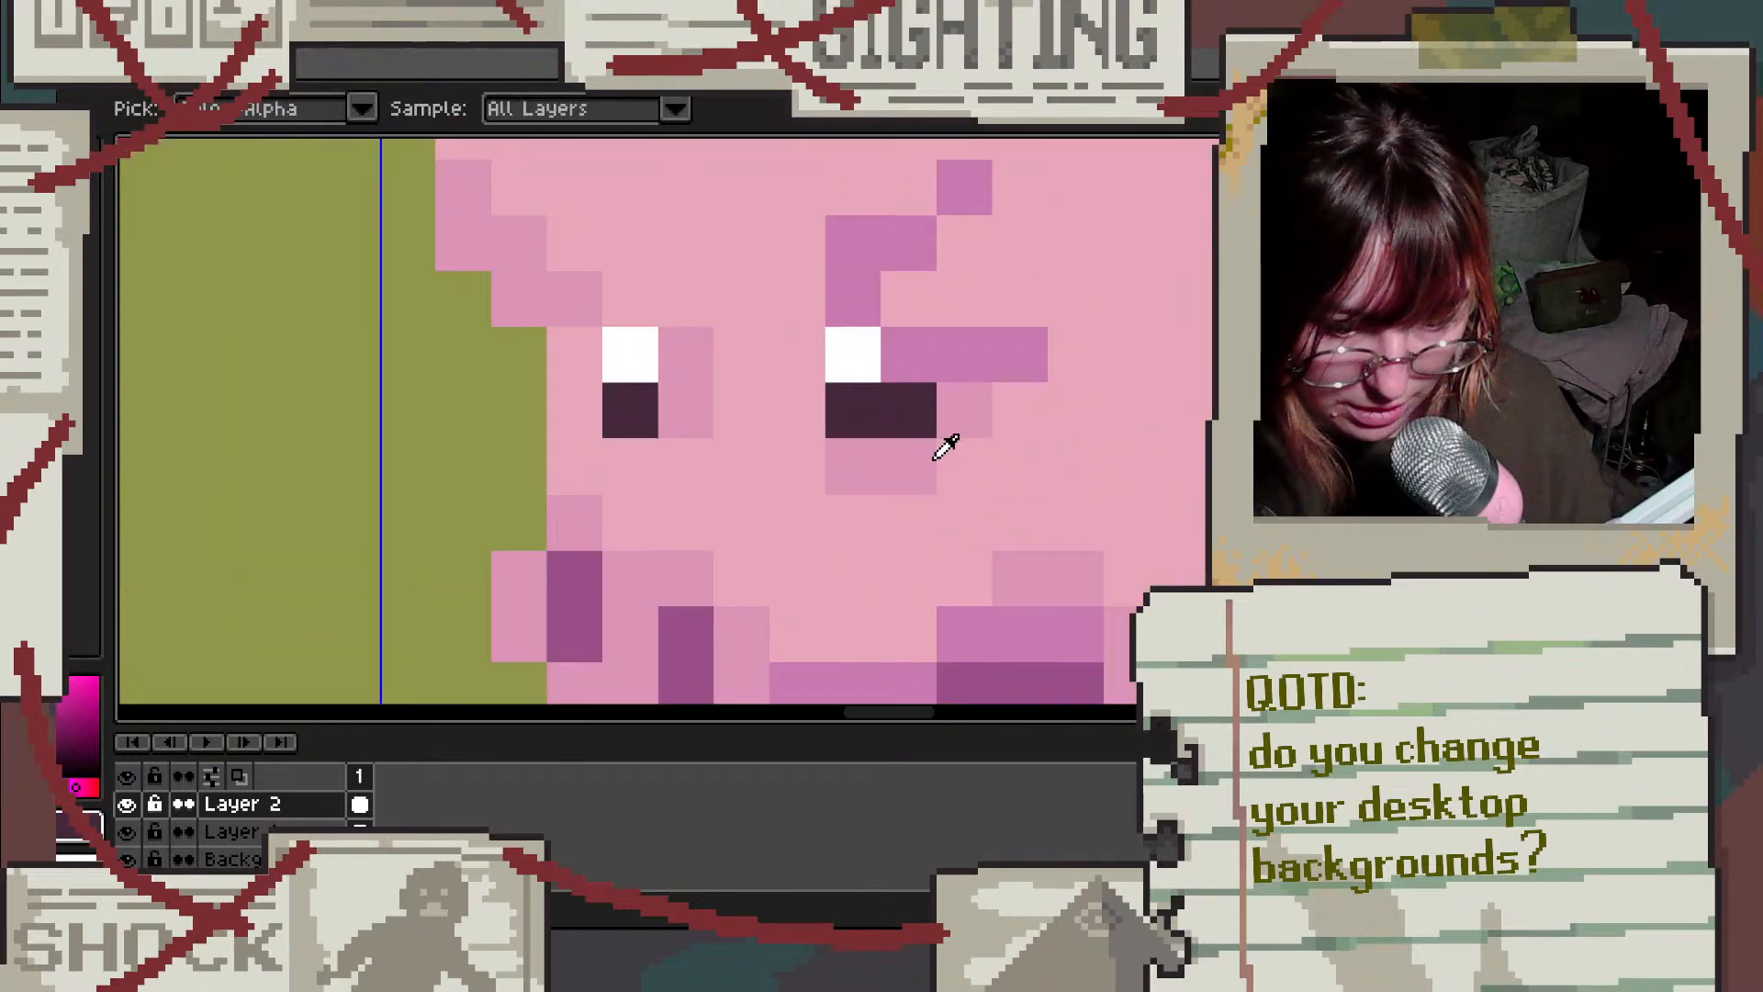
pyautogui.keyDown('alt'); pyautogui.click(938, 454); pyautogui.keyUp('alt')
pyautogui.click(911, 409)
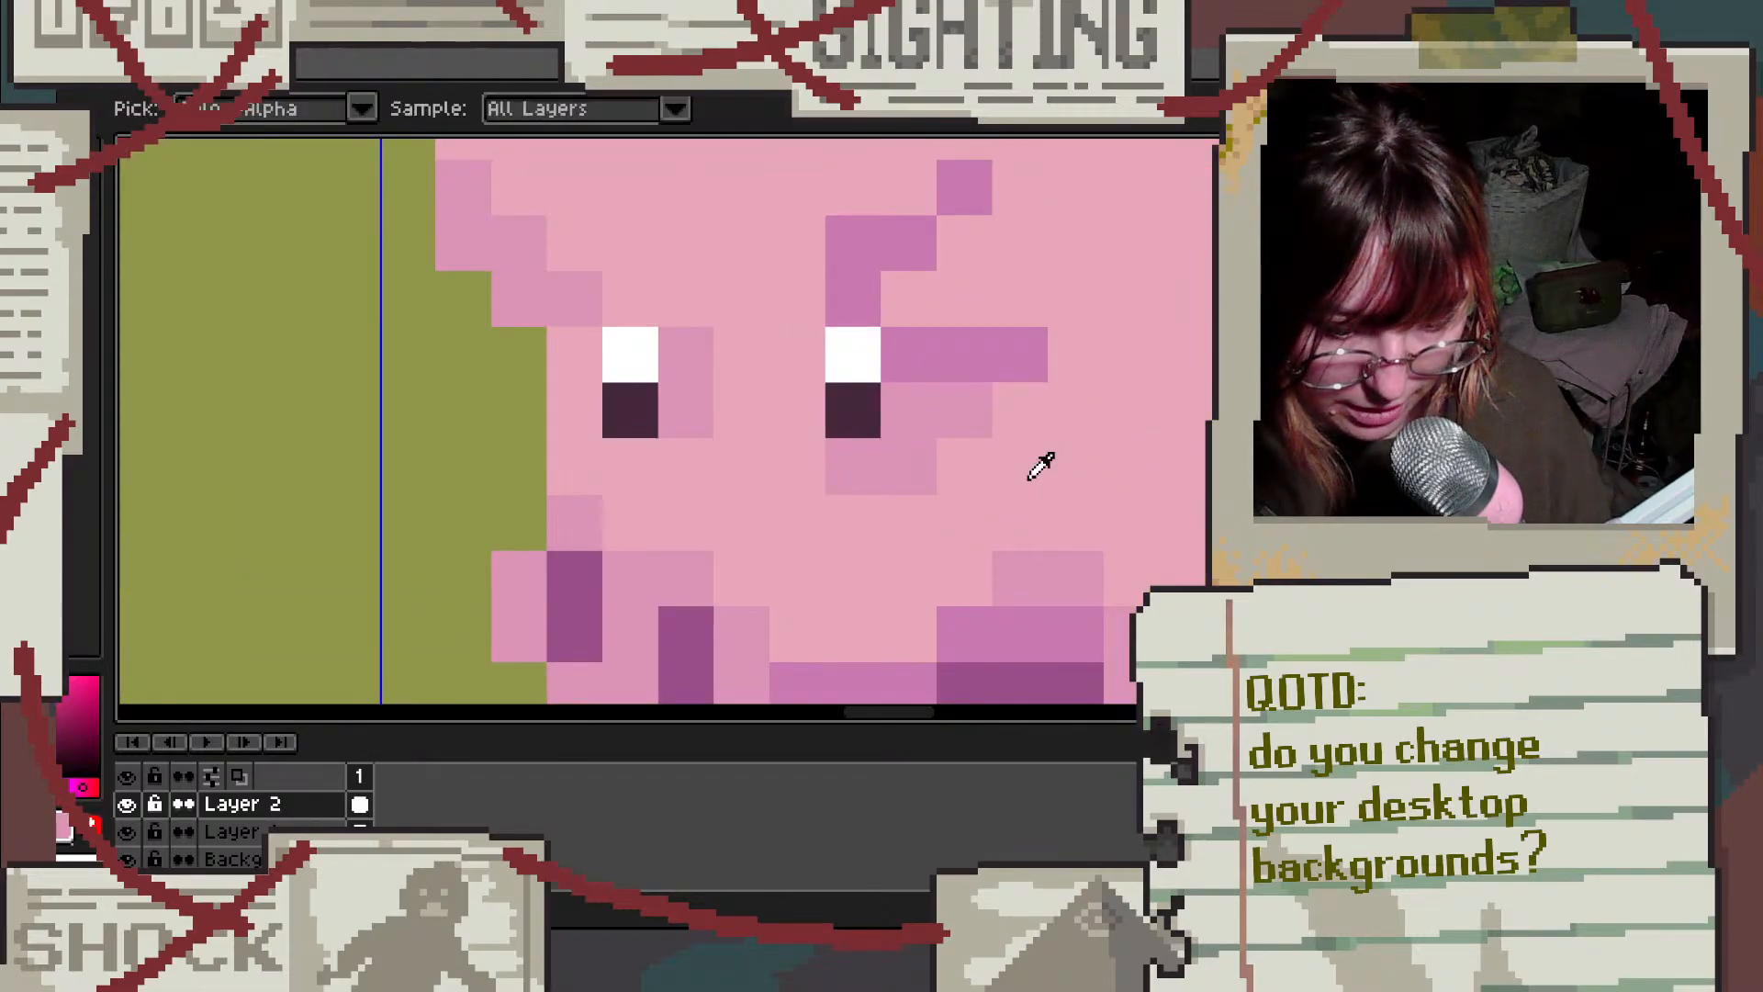
pyautogui.scroll(-3, 1041, 466)
pyautogui.hotkey('ctrl', 'z')
pyautogui.scroll(2, 1019, 488)
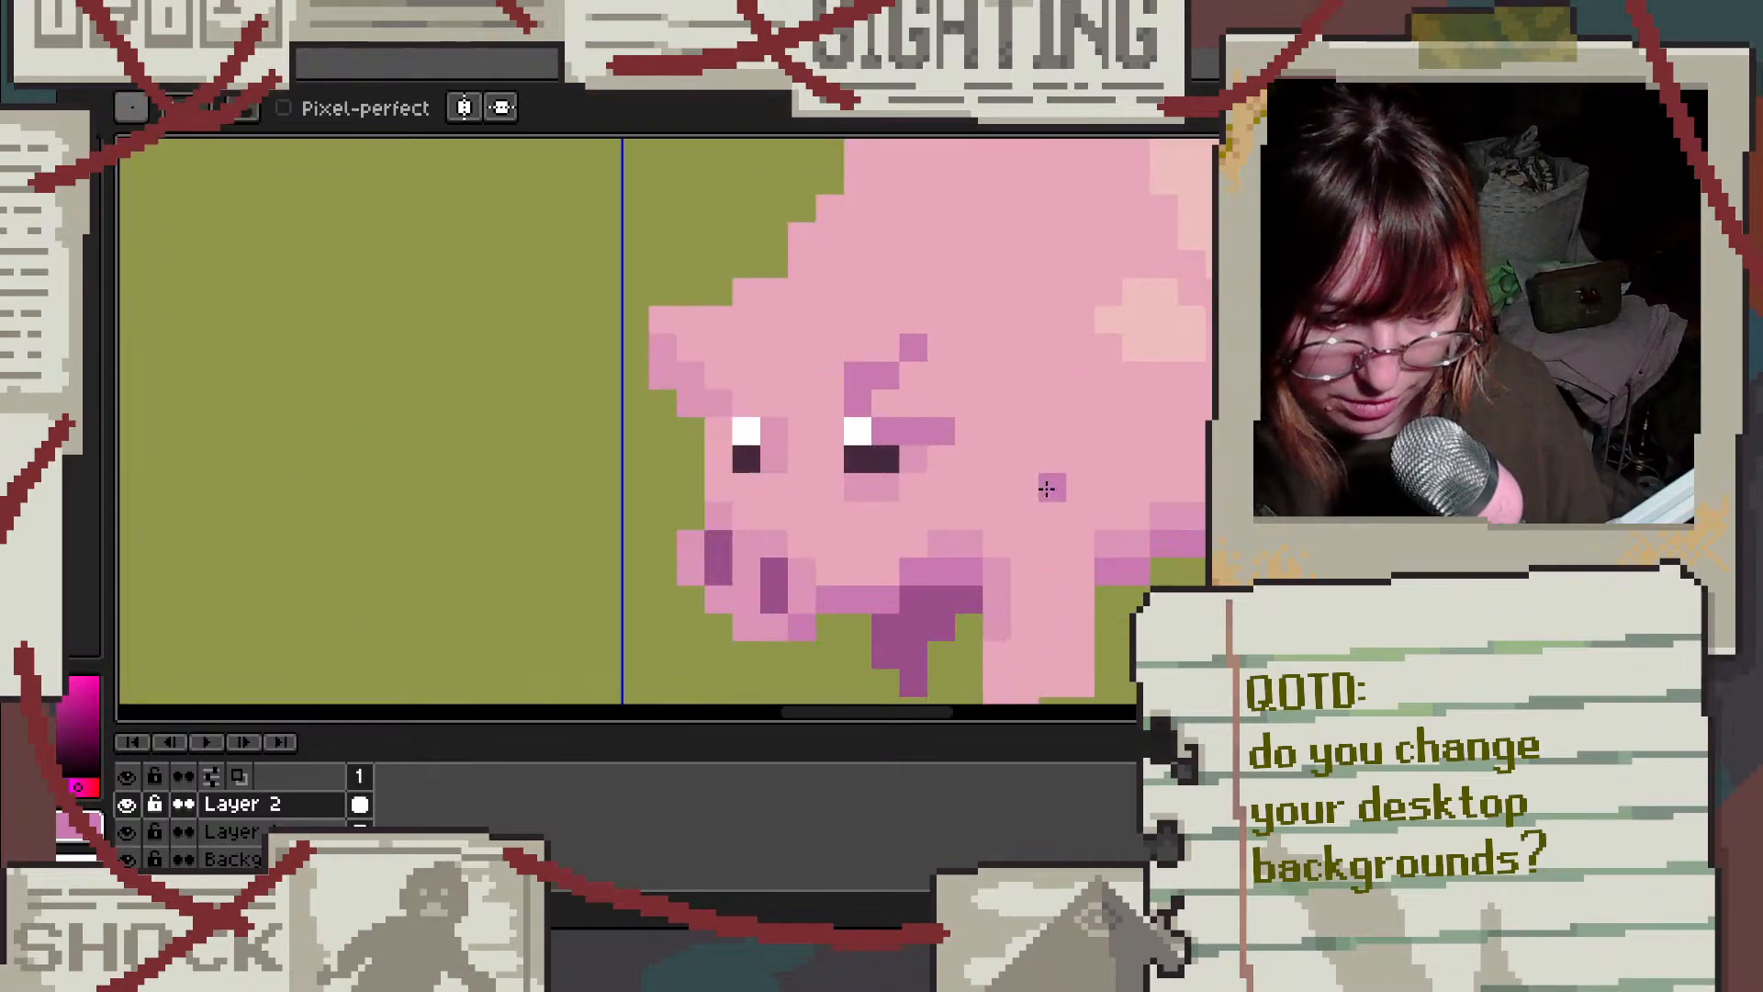
# Step: Erase the outline pixels between the far ear's tip and the forehead so the ear stands out as a point
pyautogui.scroll(-2, 1047, 488)
pyautogui.scroll(-1, 698, 487)
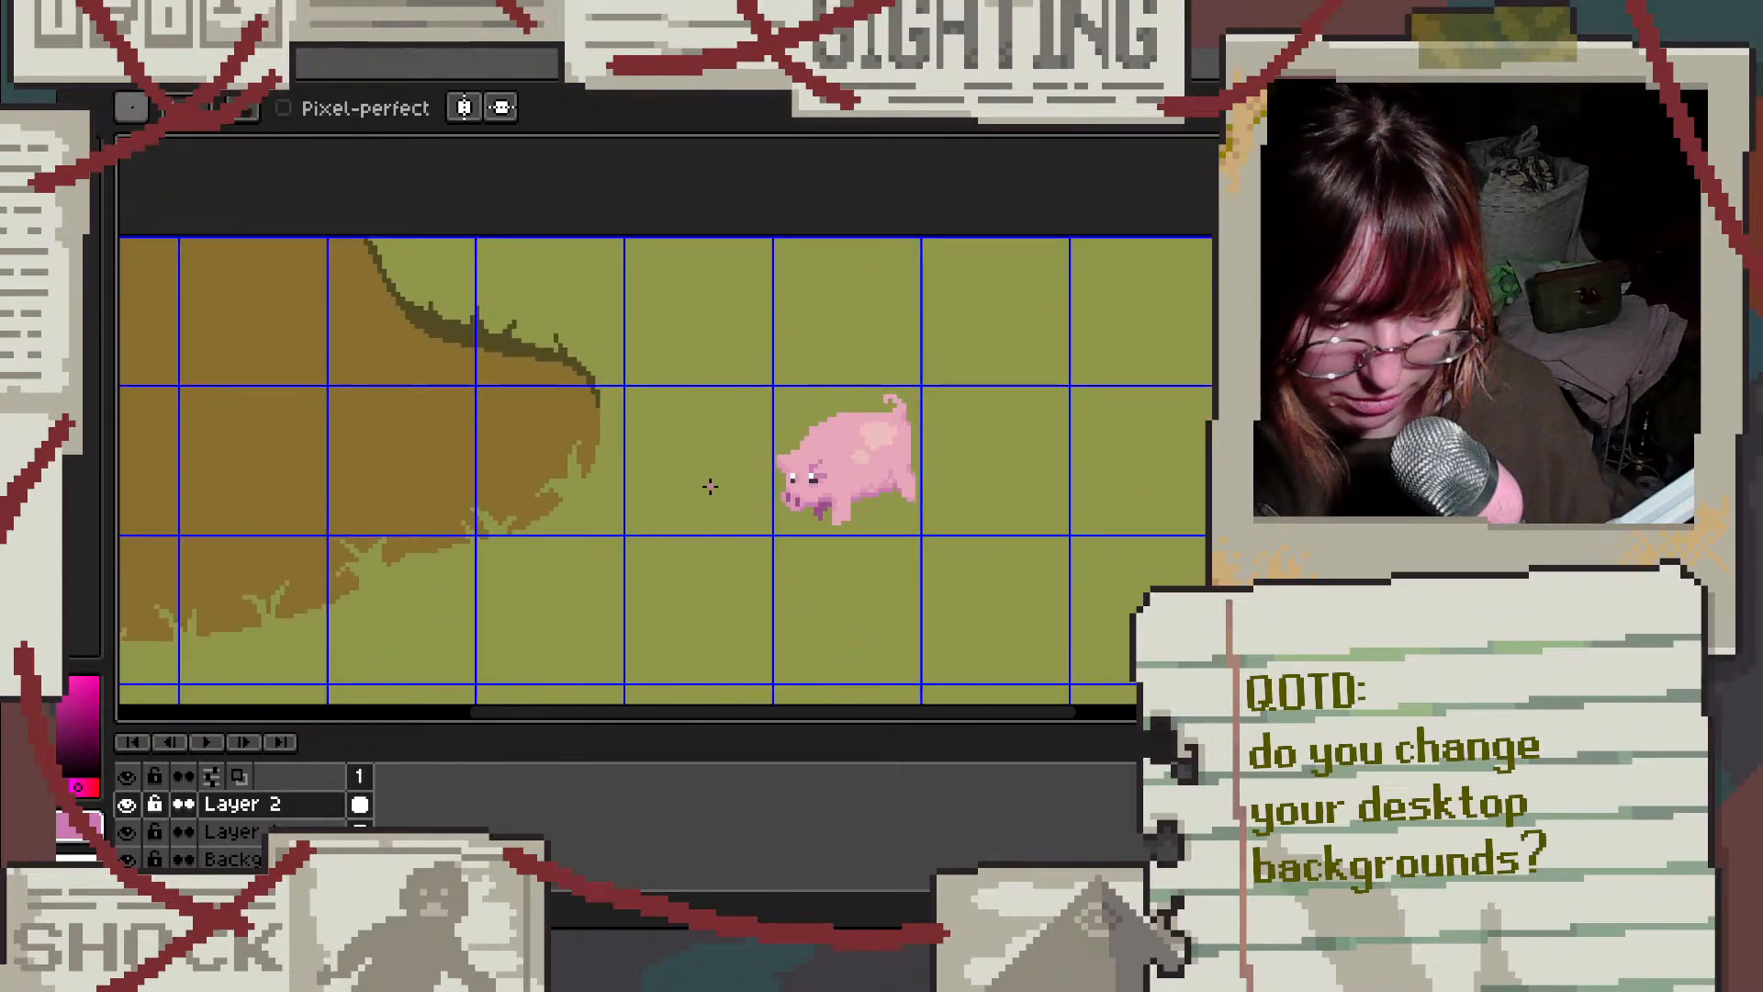
pyautogui.scroll(-2, 870, 548)
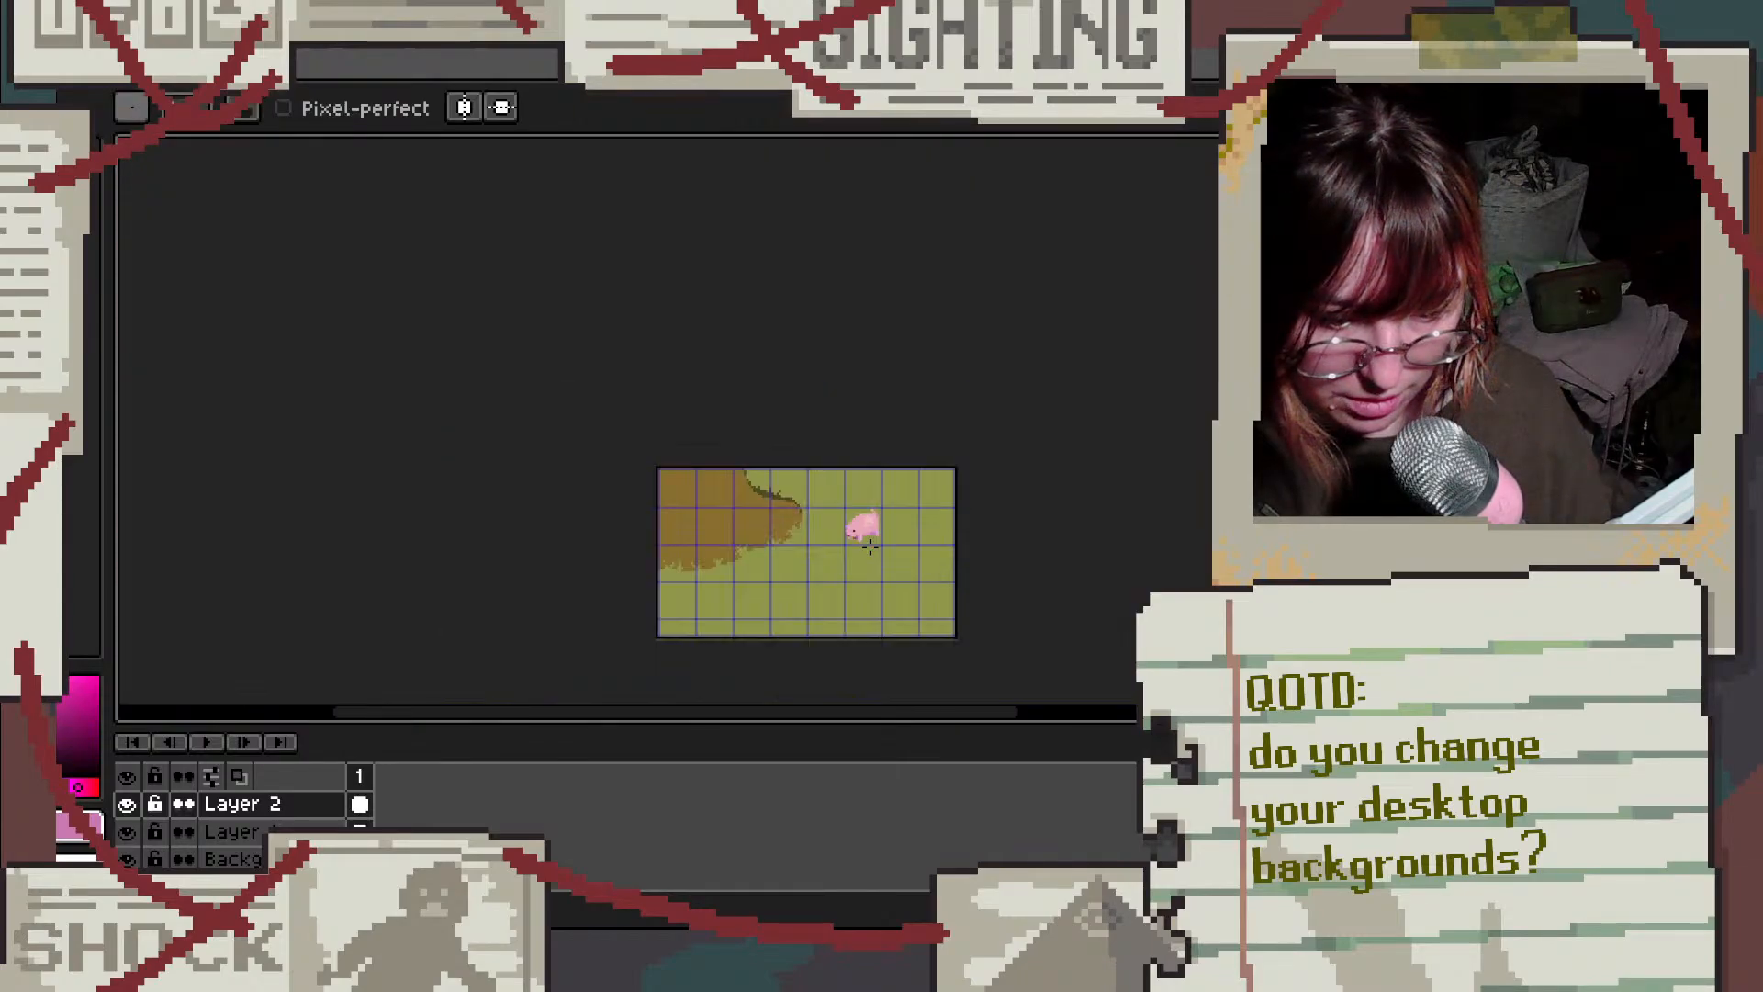
pyautogui.scroll(2, 870, 542)
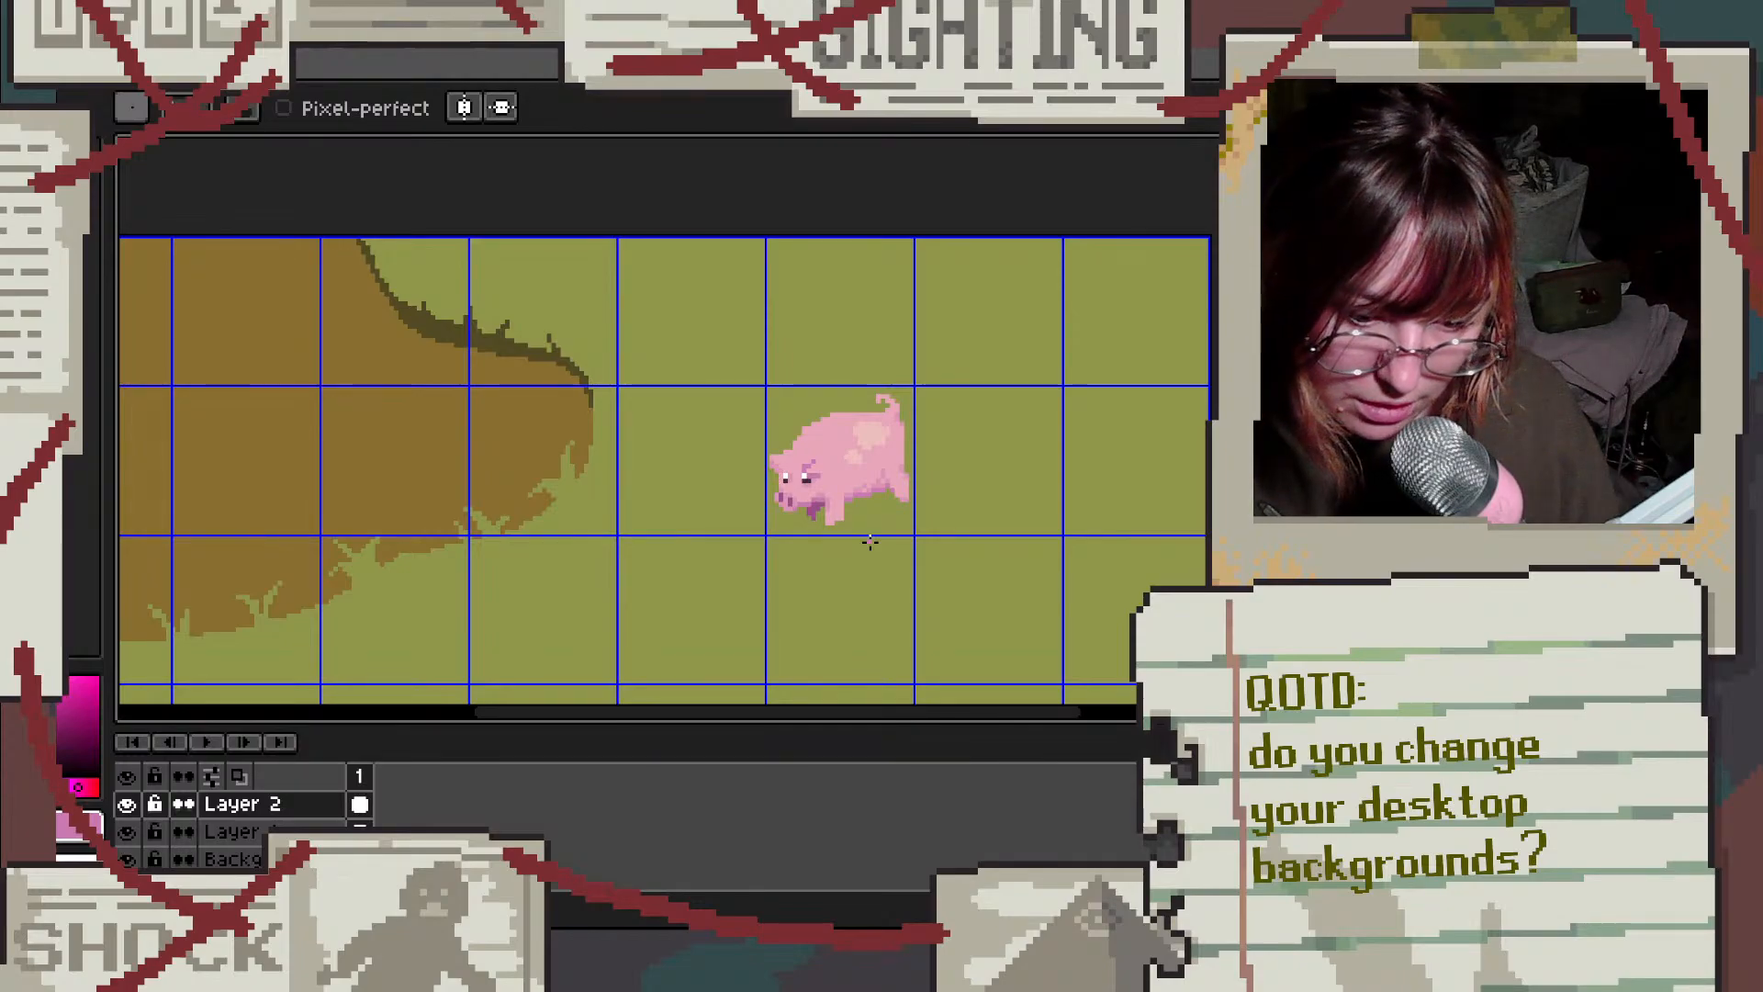
pyautogui.scroll(2, 826, 487)
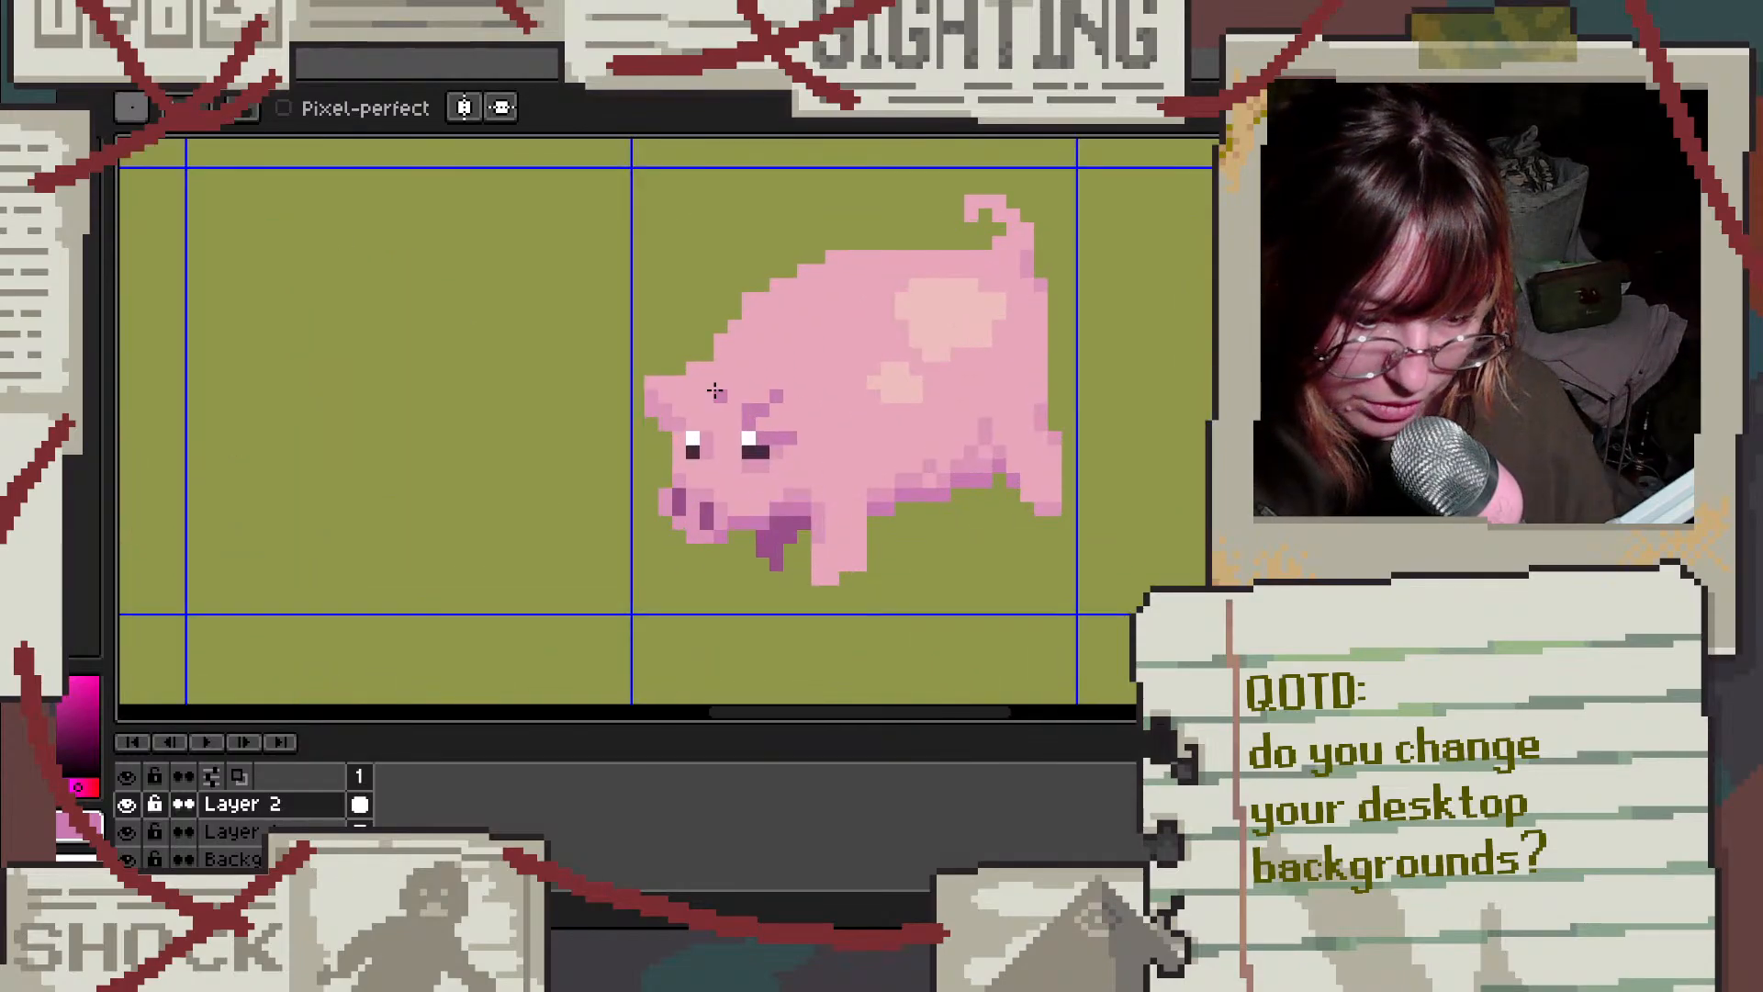
pyautogui.scroll(3, 687, 385)
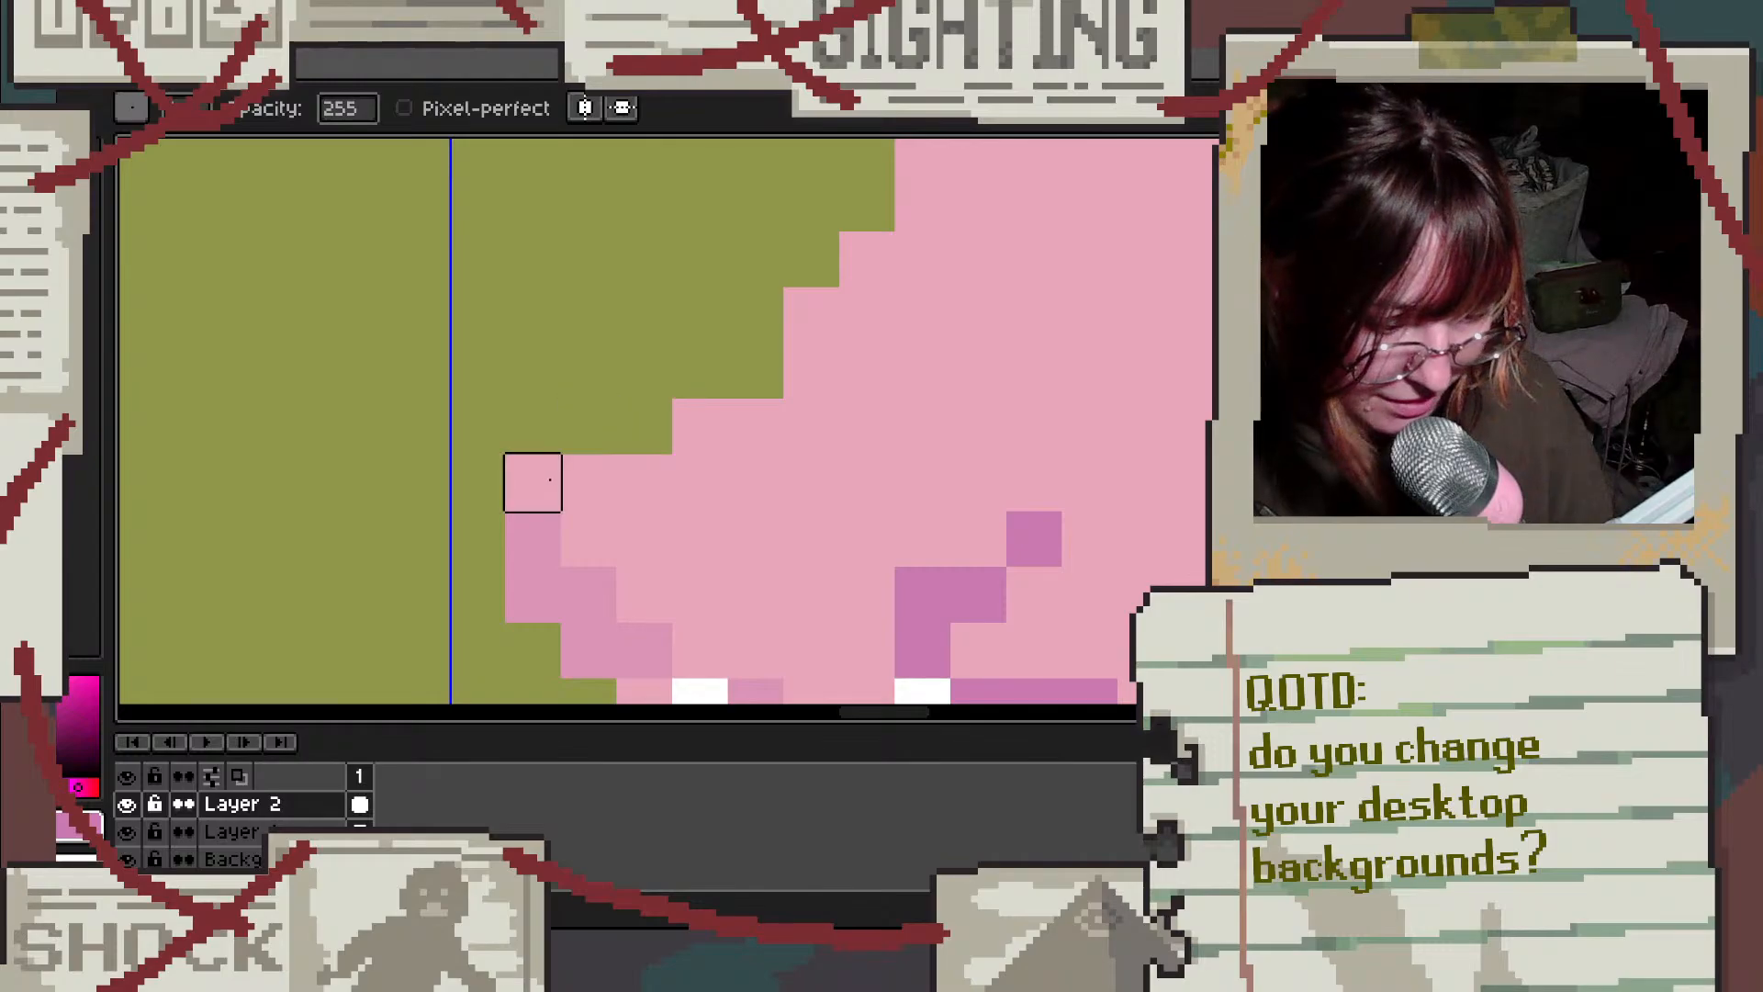
pyautogui.click(592, 477)
pyautogui.click(648, 478)
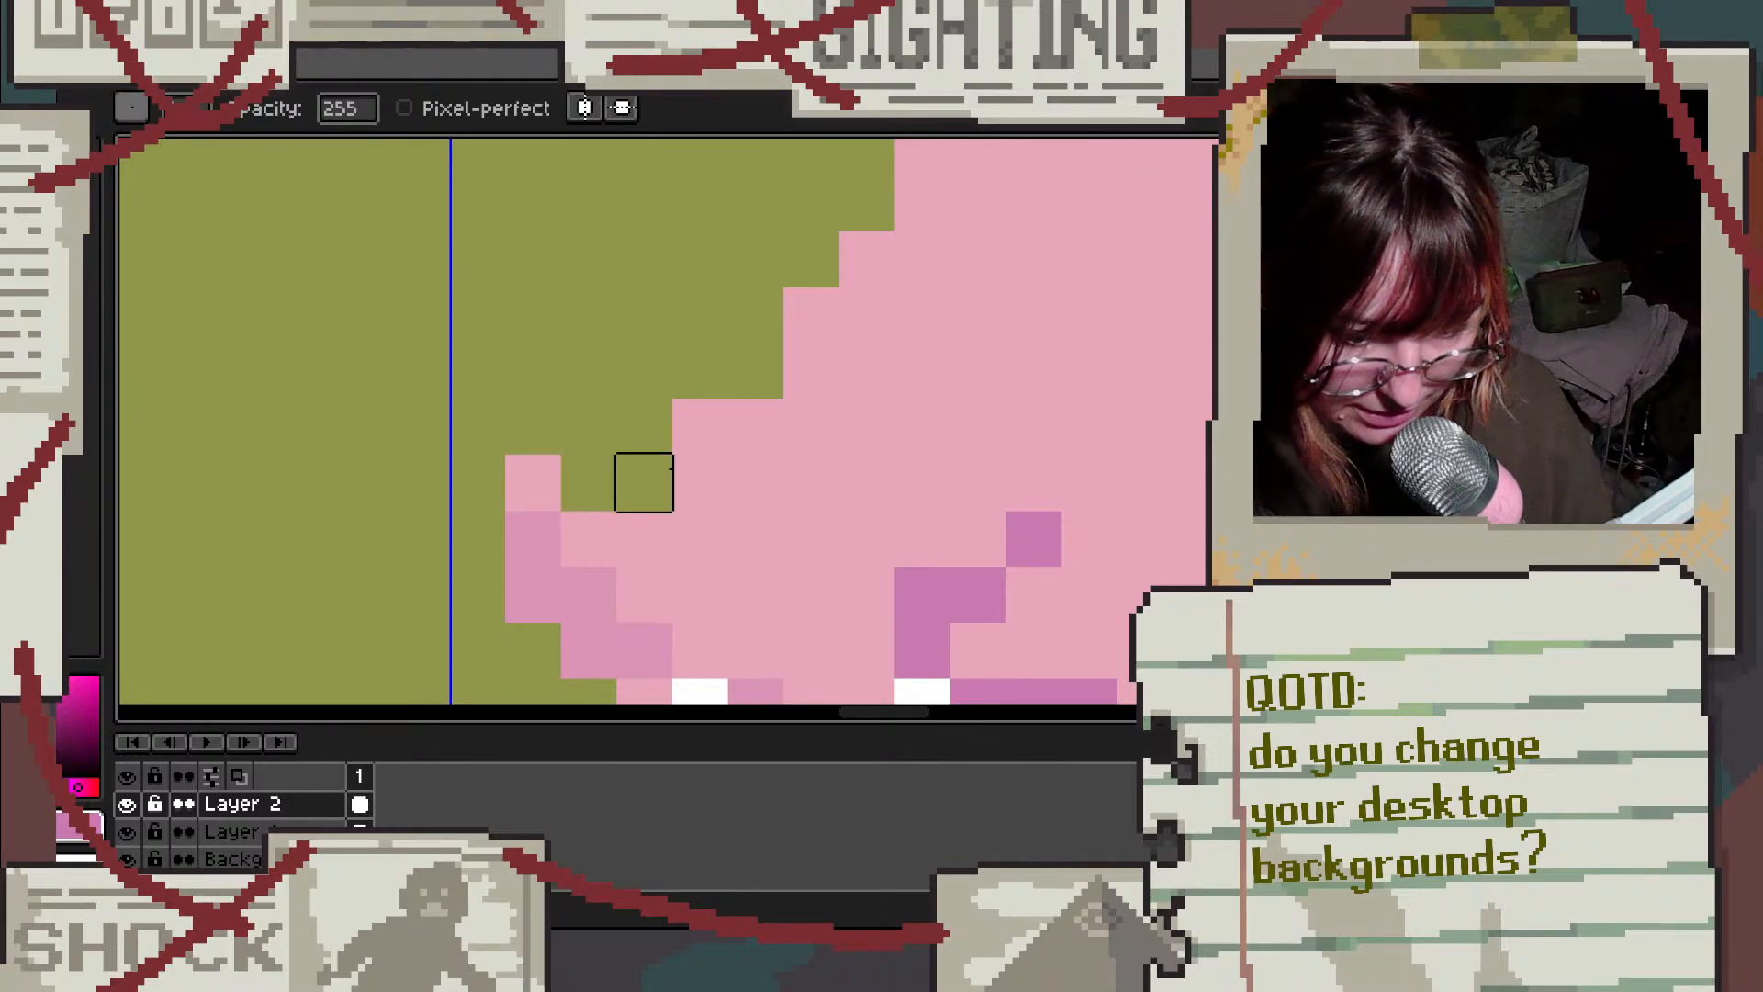
pyautogui.click(702, 477)
pyautogui.click(700, 425)
pyautogui.scroll(-4, 755, 421)
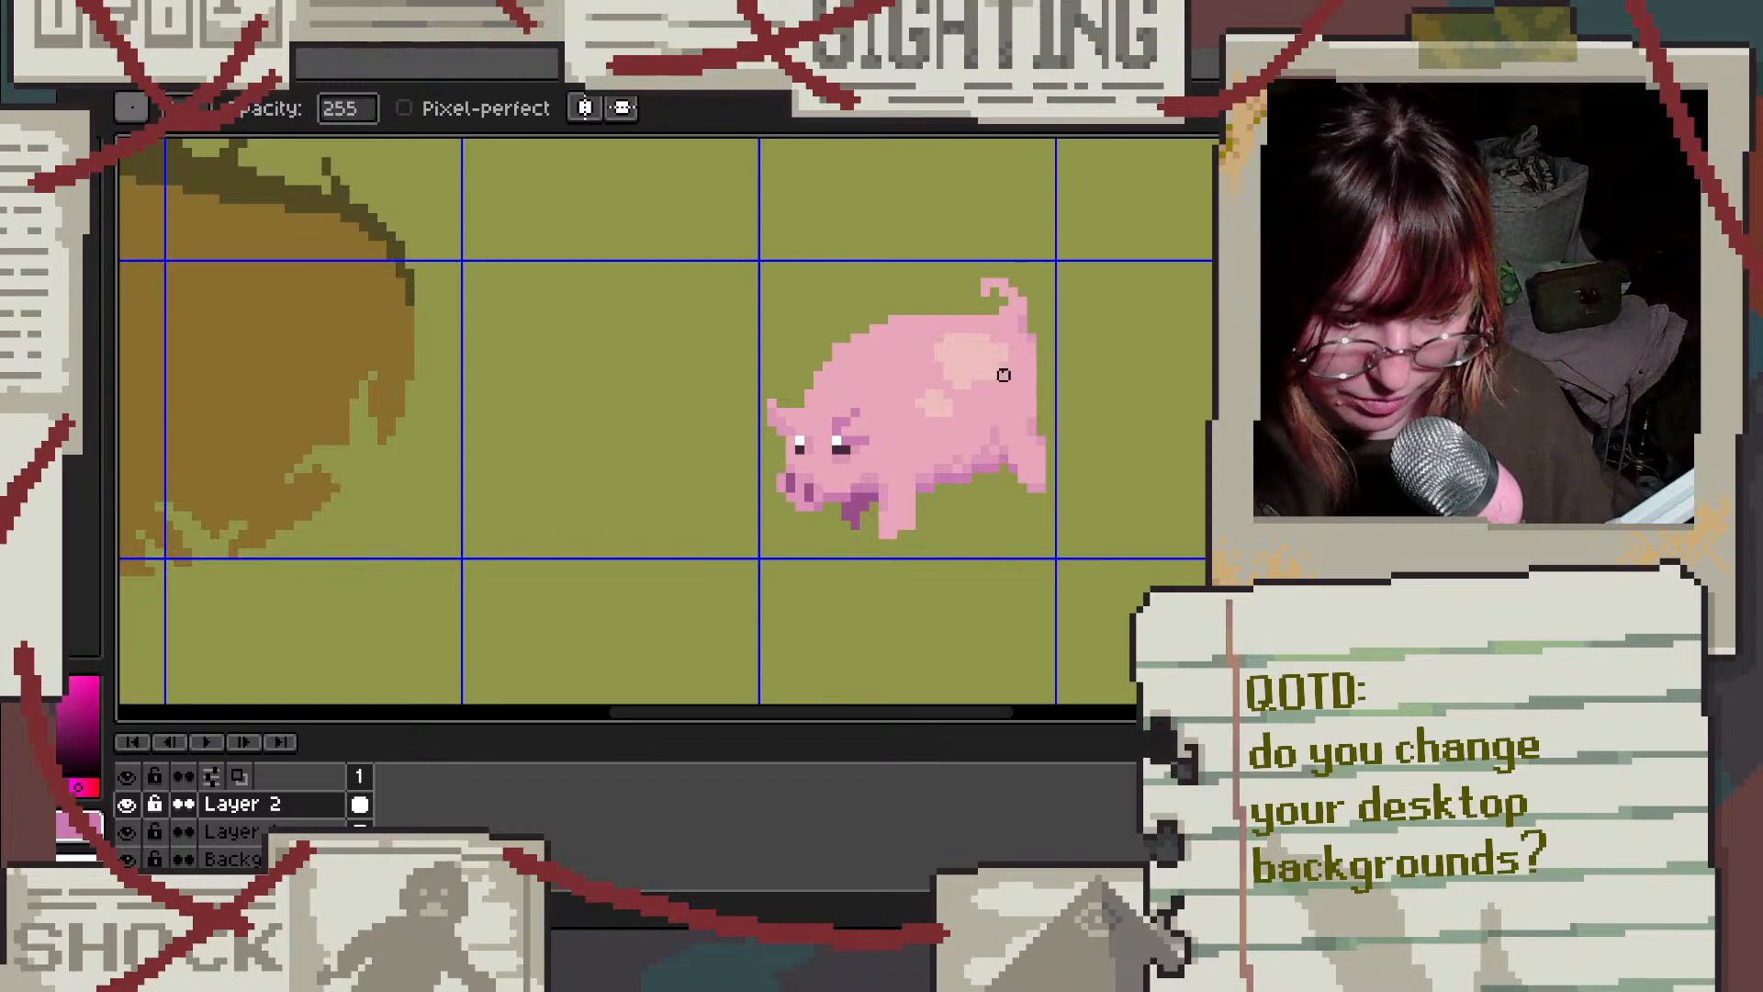
# Step: Try erasing the two head outline pixels directly in front of the far eye
pyautogui.scroll(1, 818, 412)
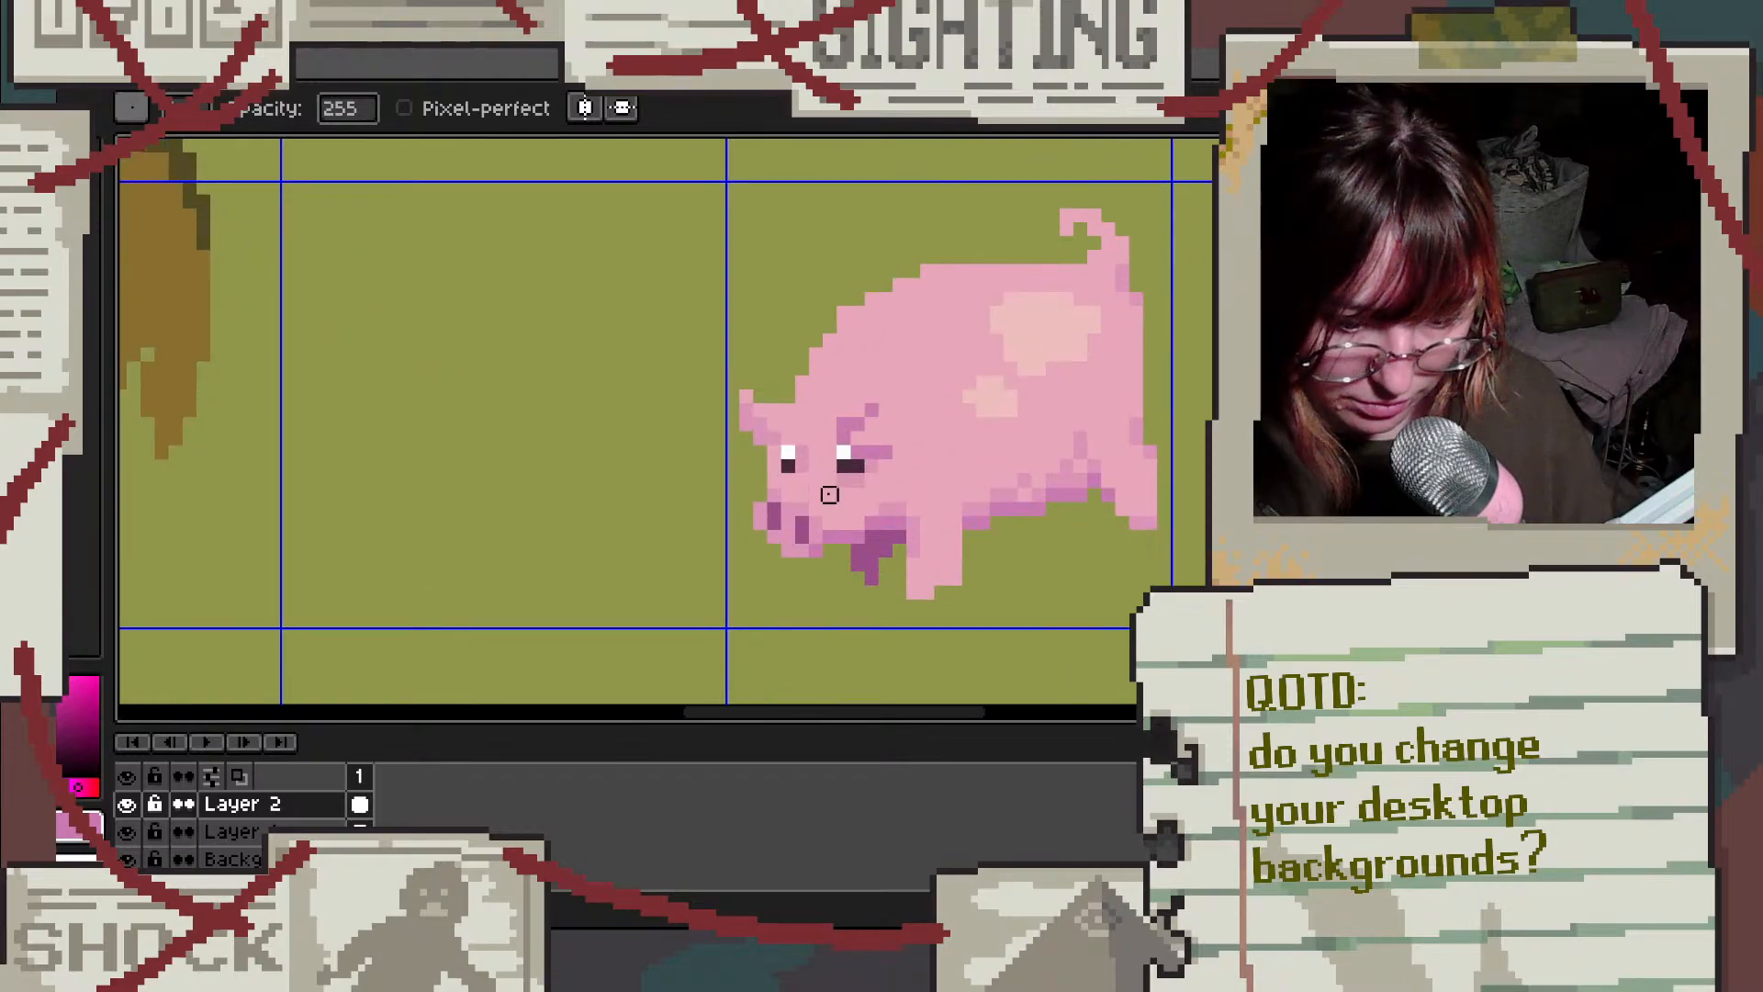
pyautogui.scroll(3, 871, 550)
pyautogui.click(725, 234)
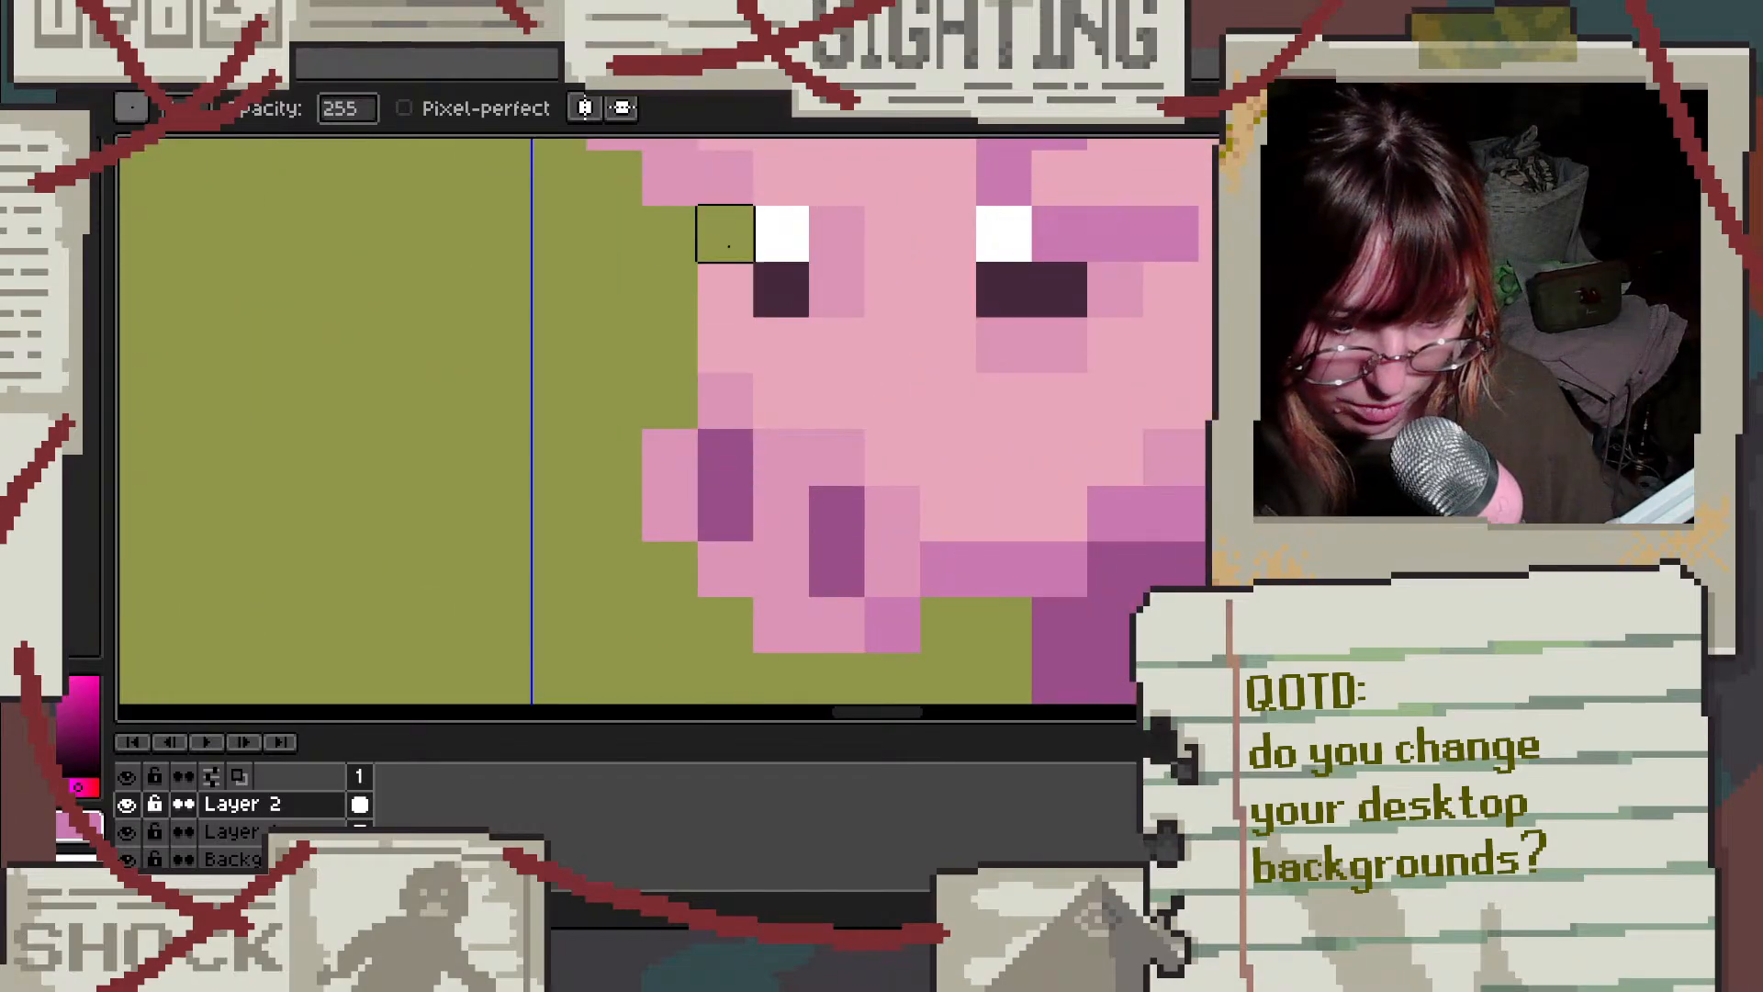
pyautogui.scroll(-4, 606, 336)
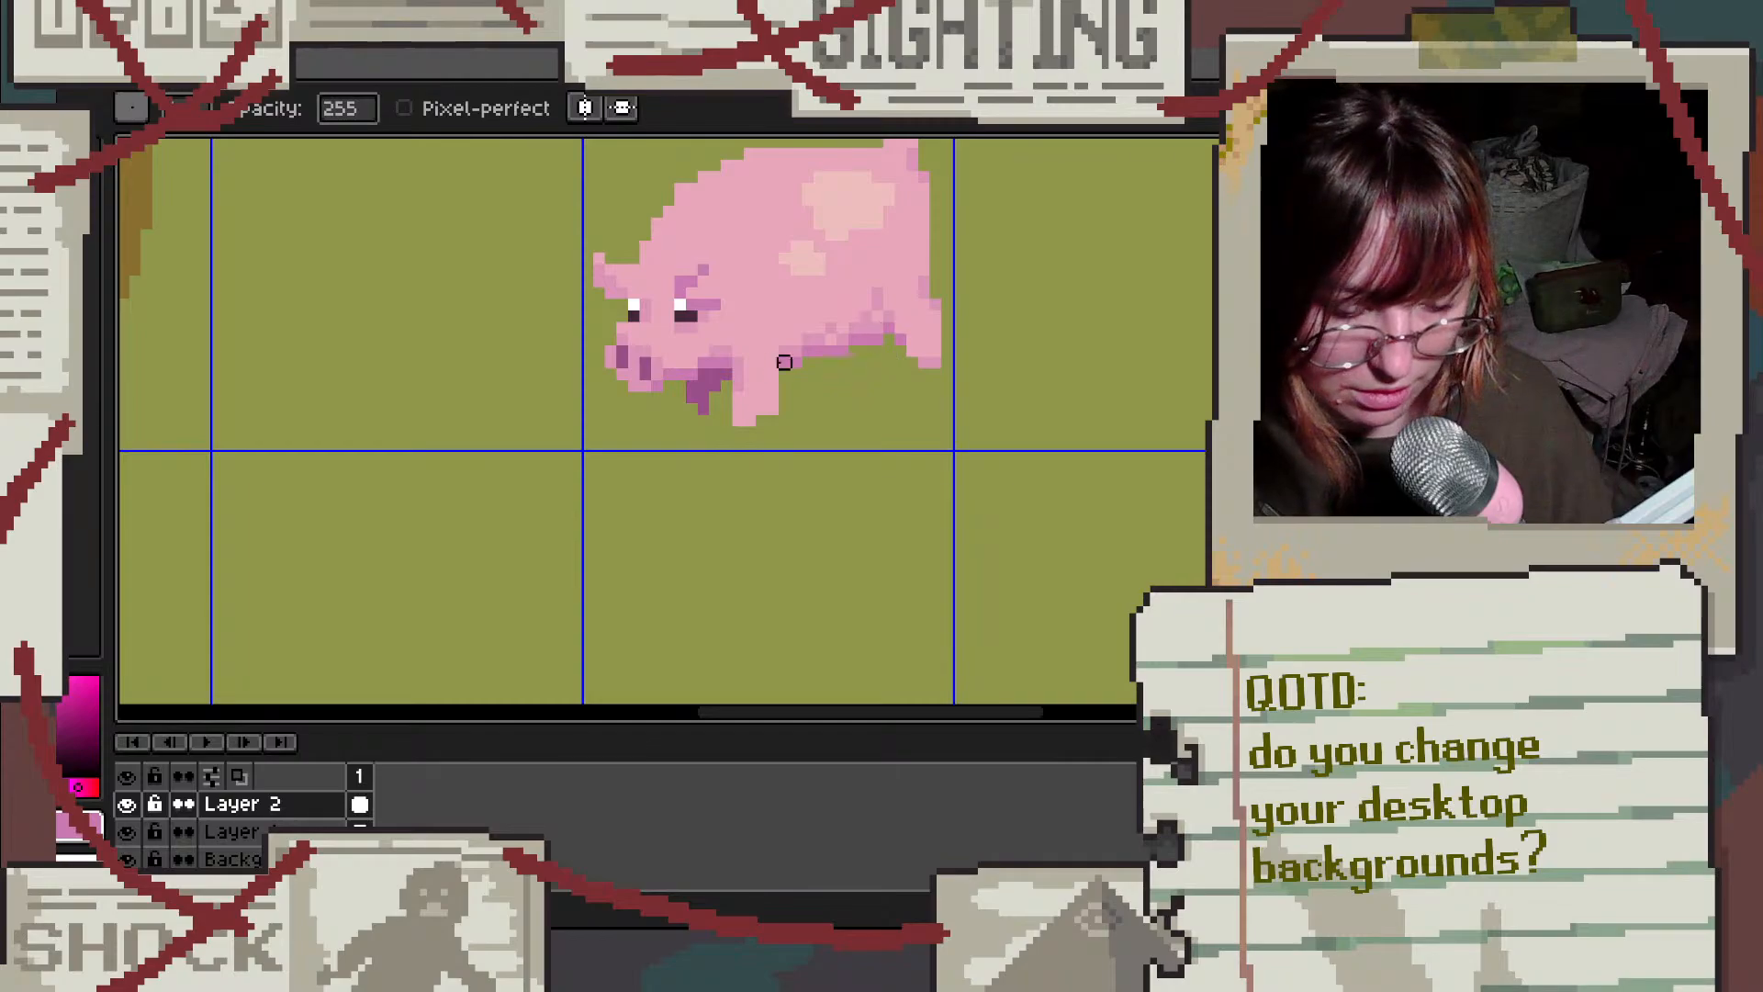
pyautogui.scroll(4, 552, 315)
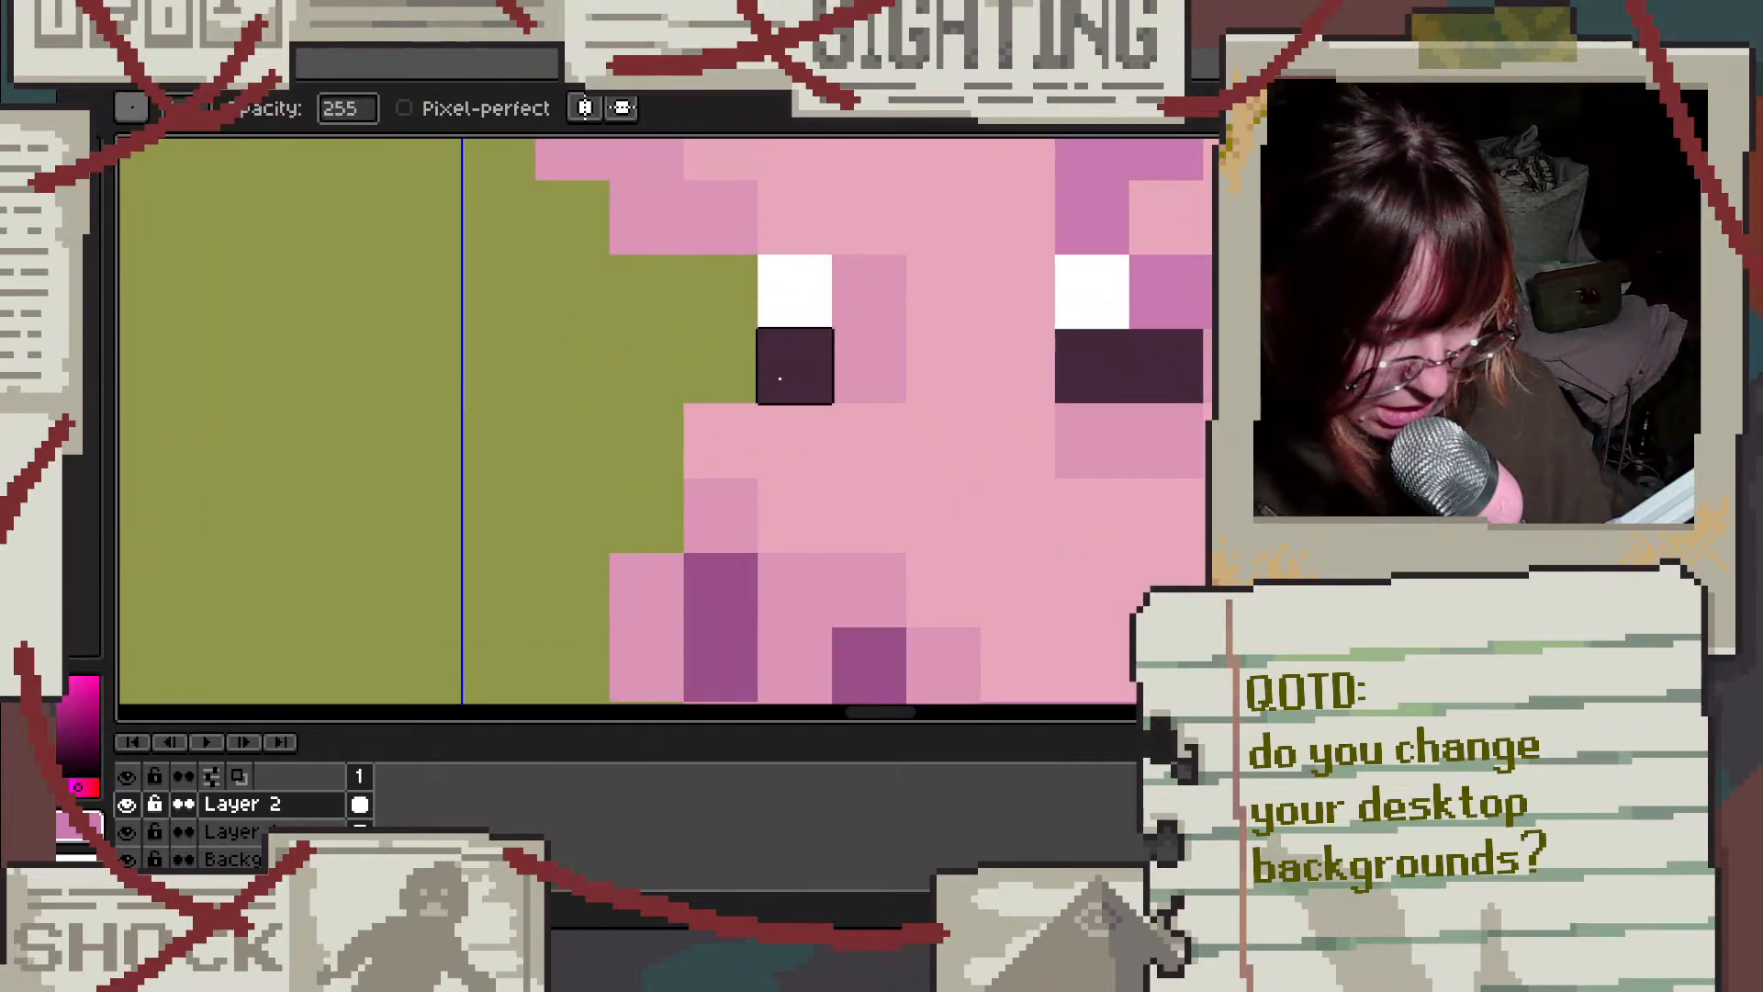
# Step: Repaint the two erased pixels in front of the far eye with the sampled base pink
pyautogui.press('i')
pyautogui.click(879, 438)
pyautogui.press('b')
pyautogui.press('i')
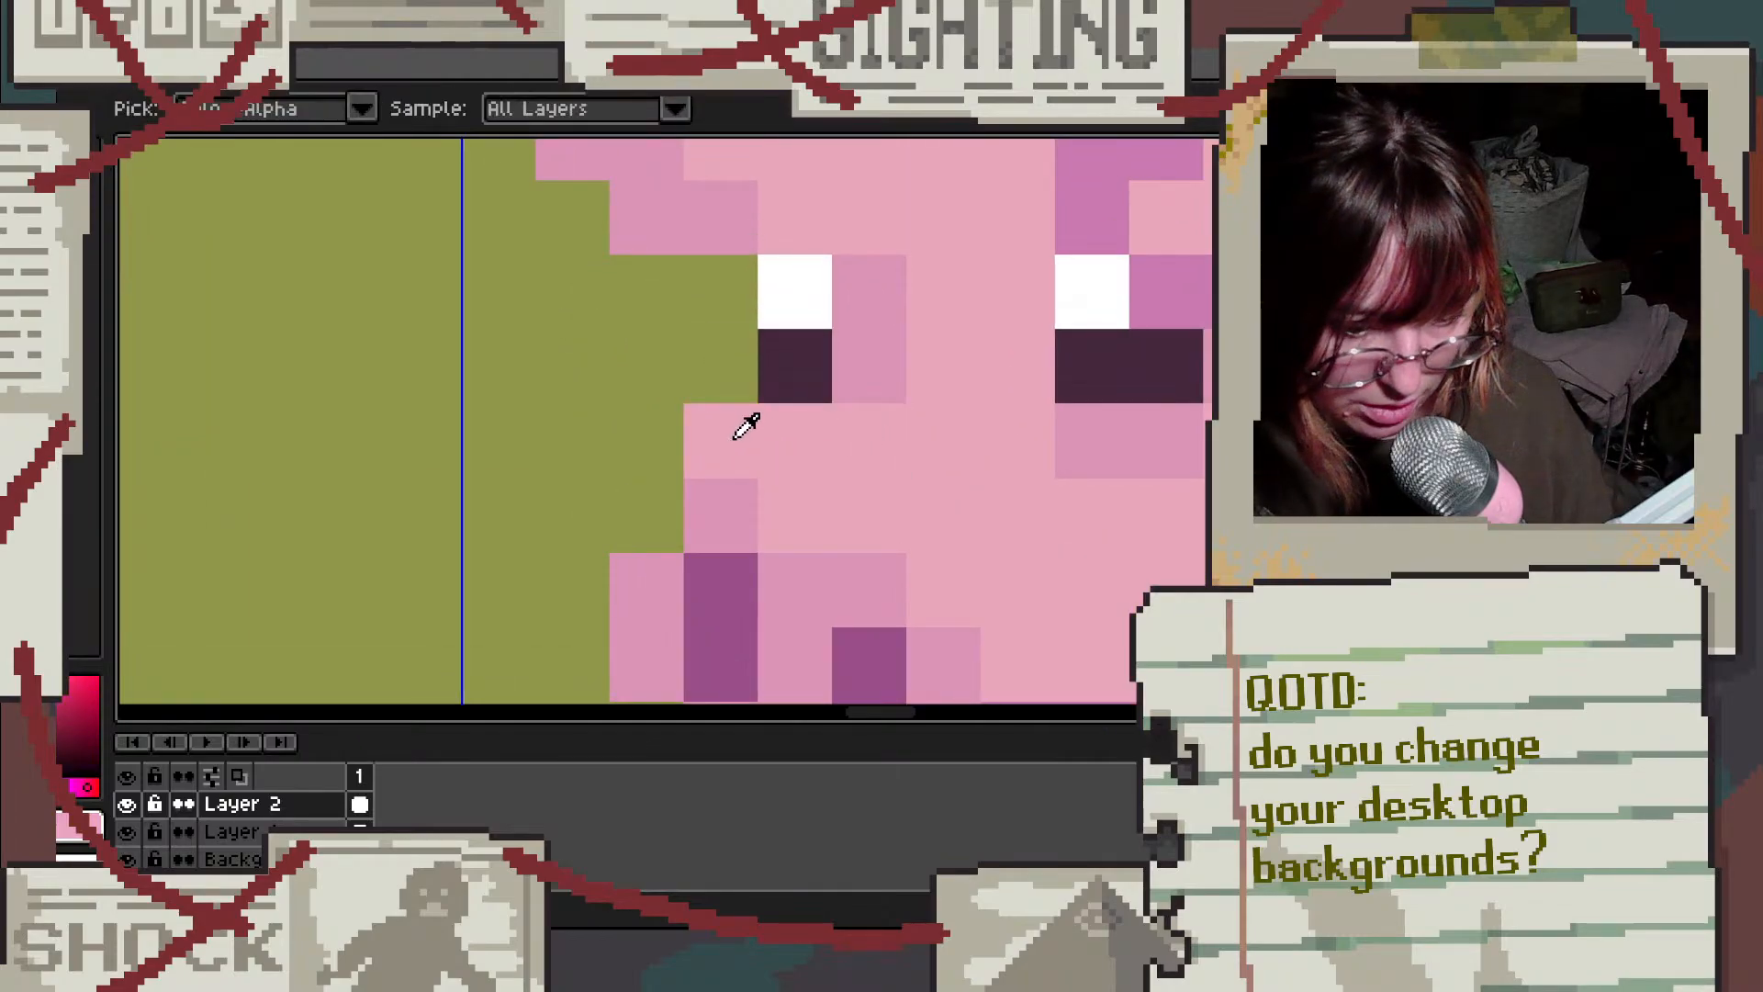
pyautogui.click(731, 437)
pyautogui.press('b')
pyautogui.click(720, 367)
pyautogui.click(742, 292)
pyautogui.scroll(-3, 742, 292)
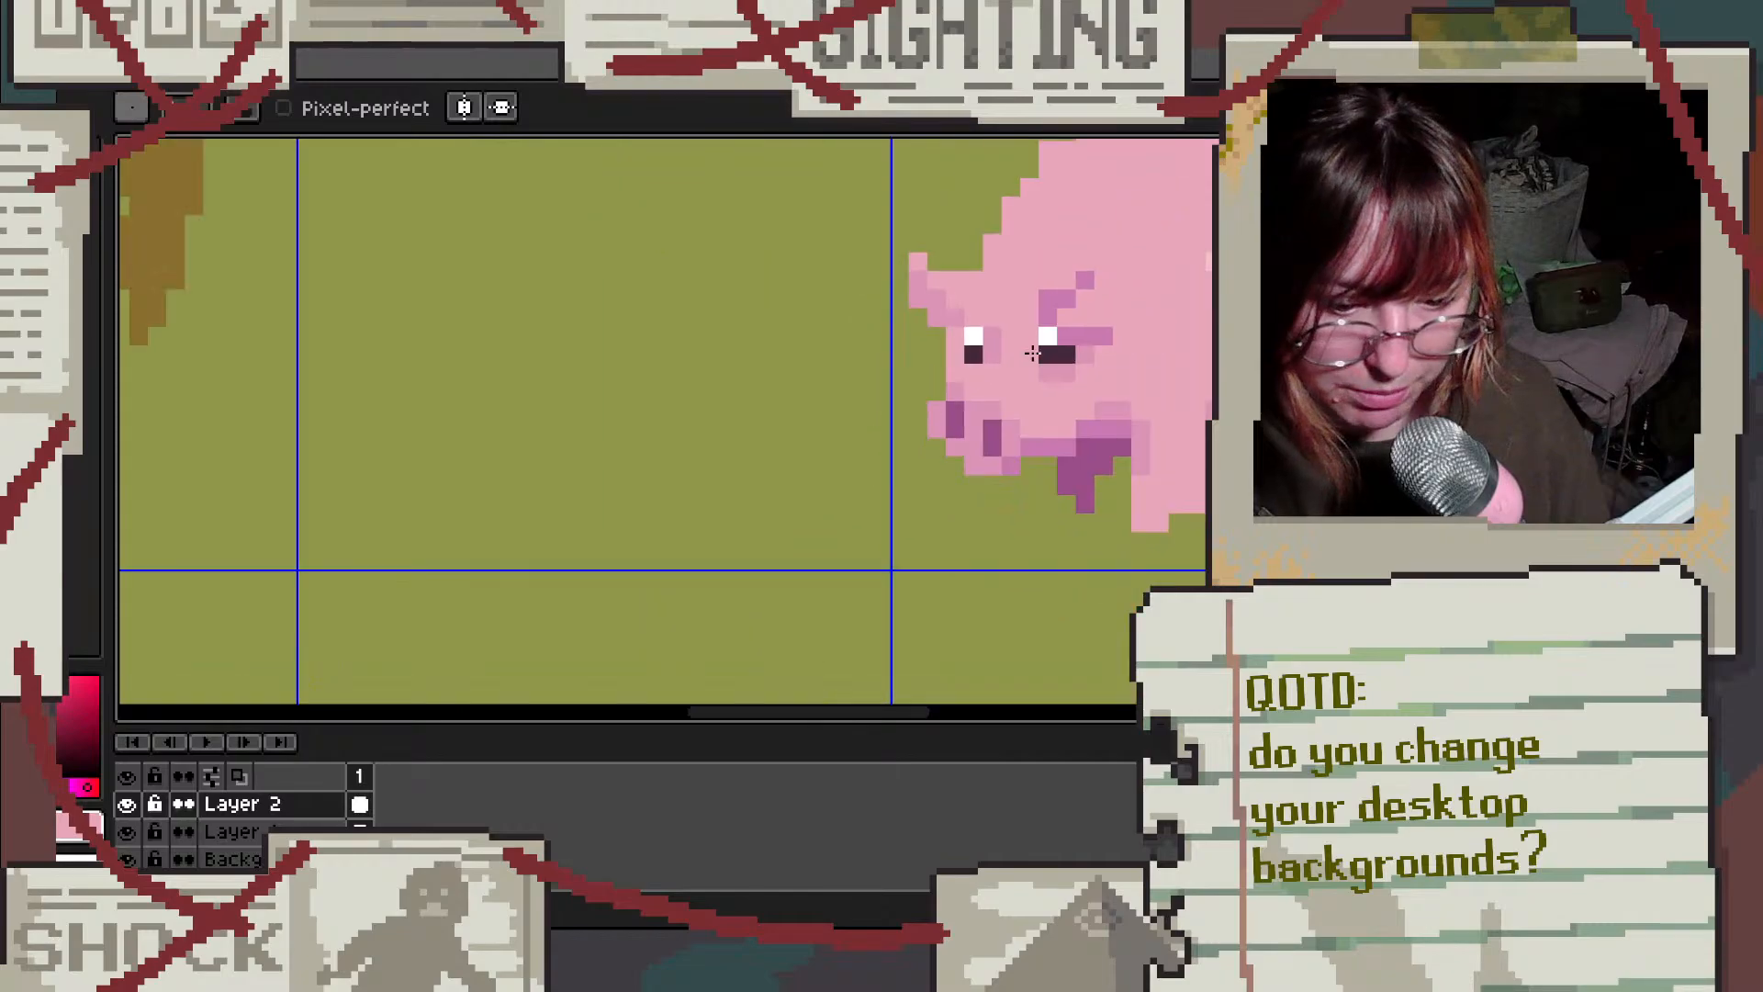
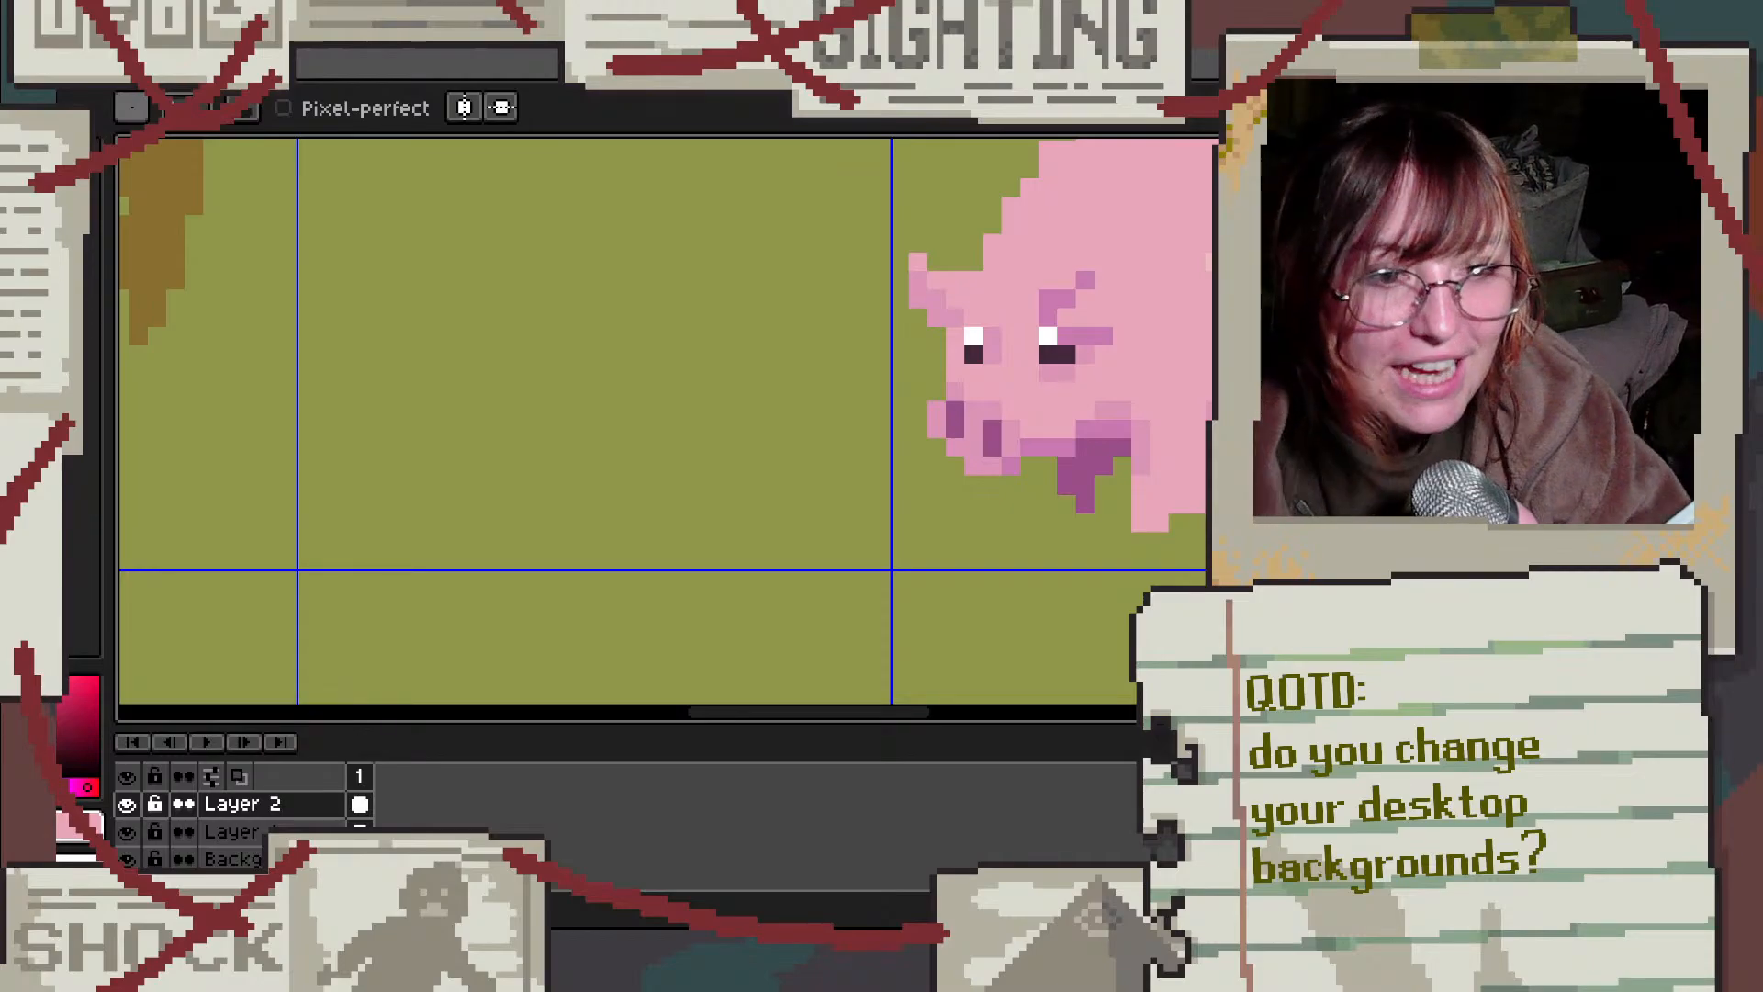
# Step: Examine the whole pig against the ground scene and its face, legs and tail up close
pyautogui.scroll(-4, 1172, 328)
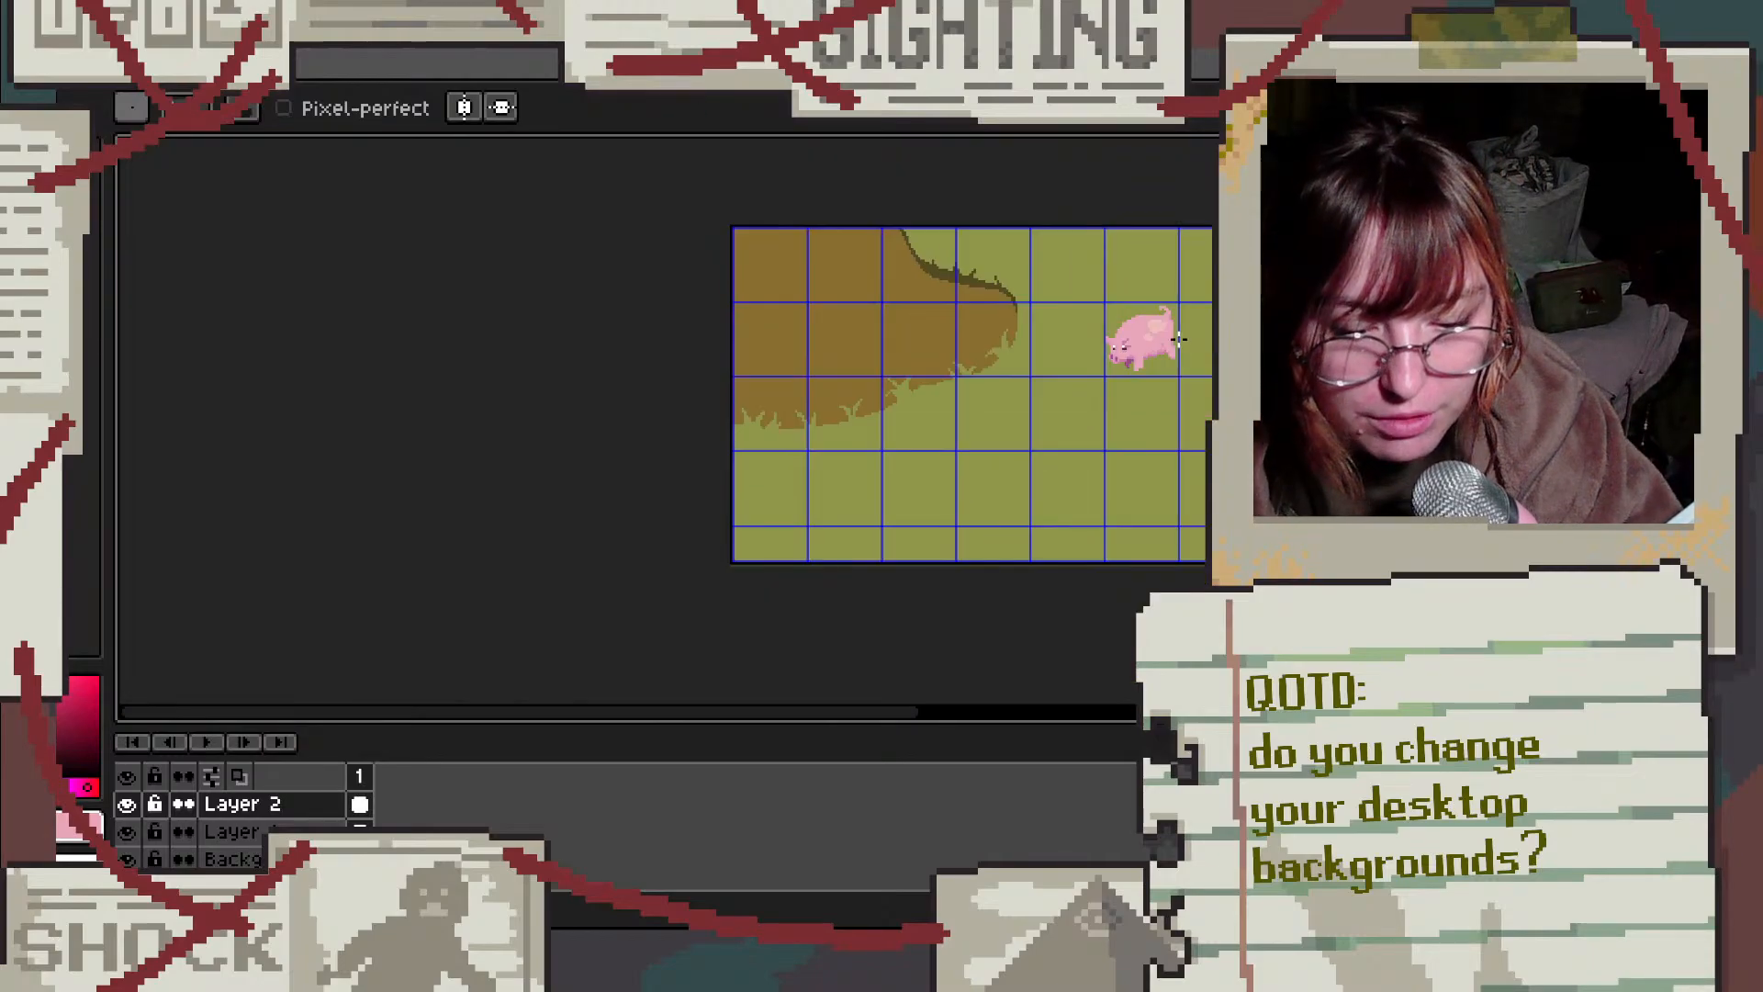
pyautogui.scroll(3, 1184, 331)
pyautogui.scroll(1, 1192, 332)
pyautogui.scroll(-2, 1166, 315)
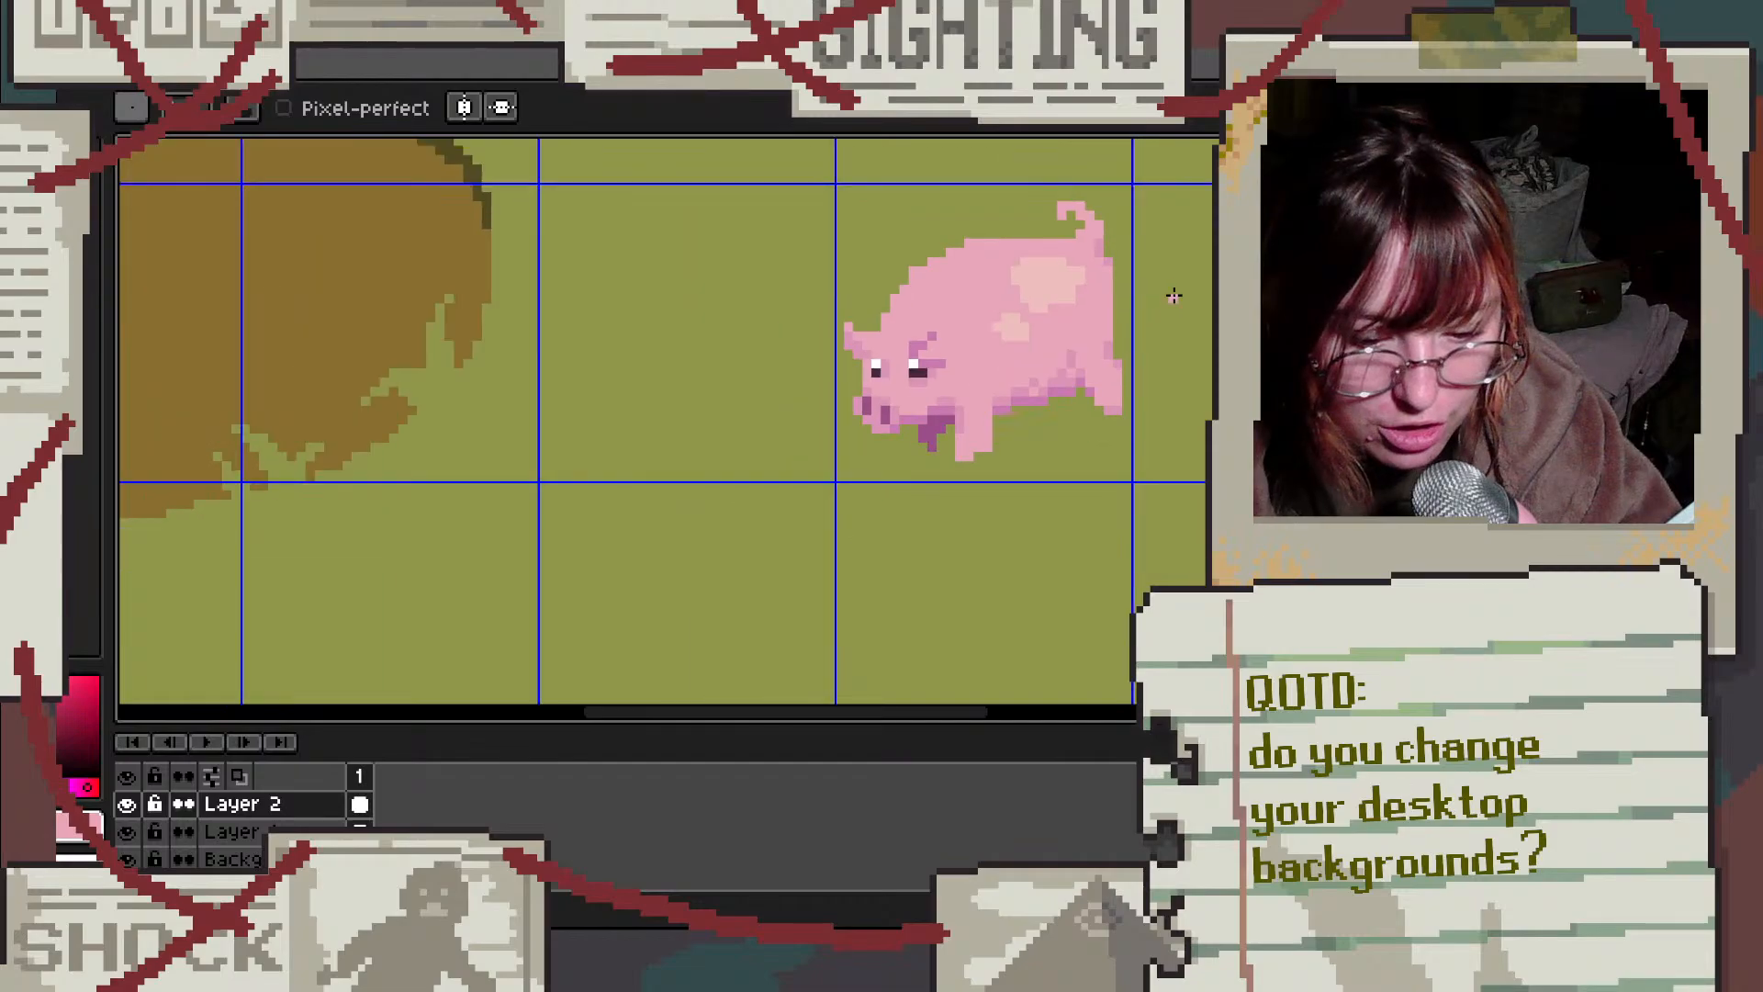
pyautogui.scroll(1, 1170, 295)
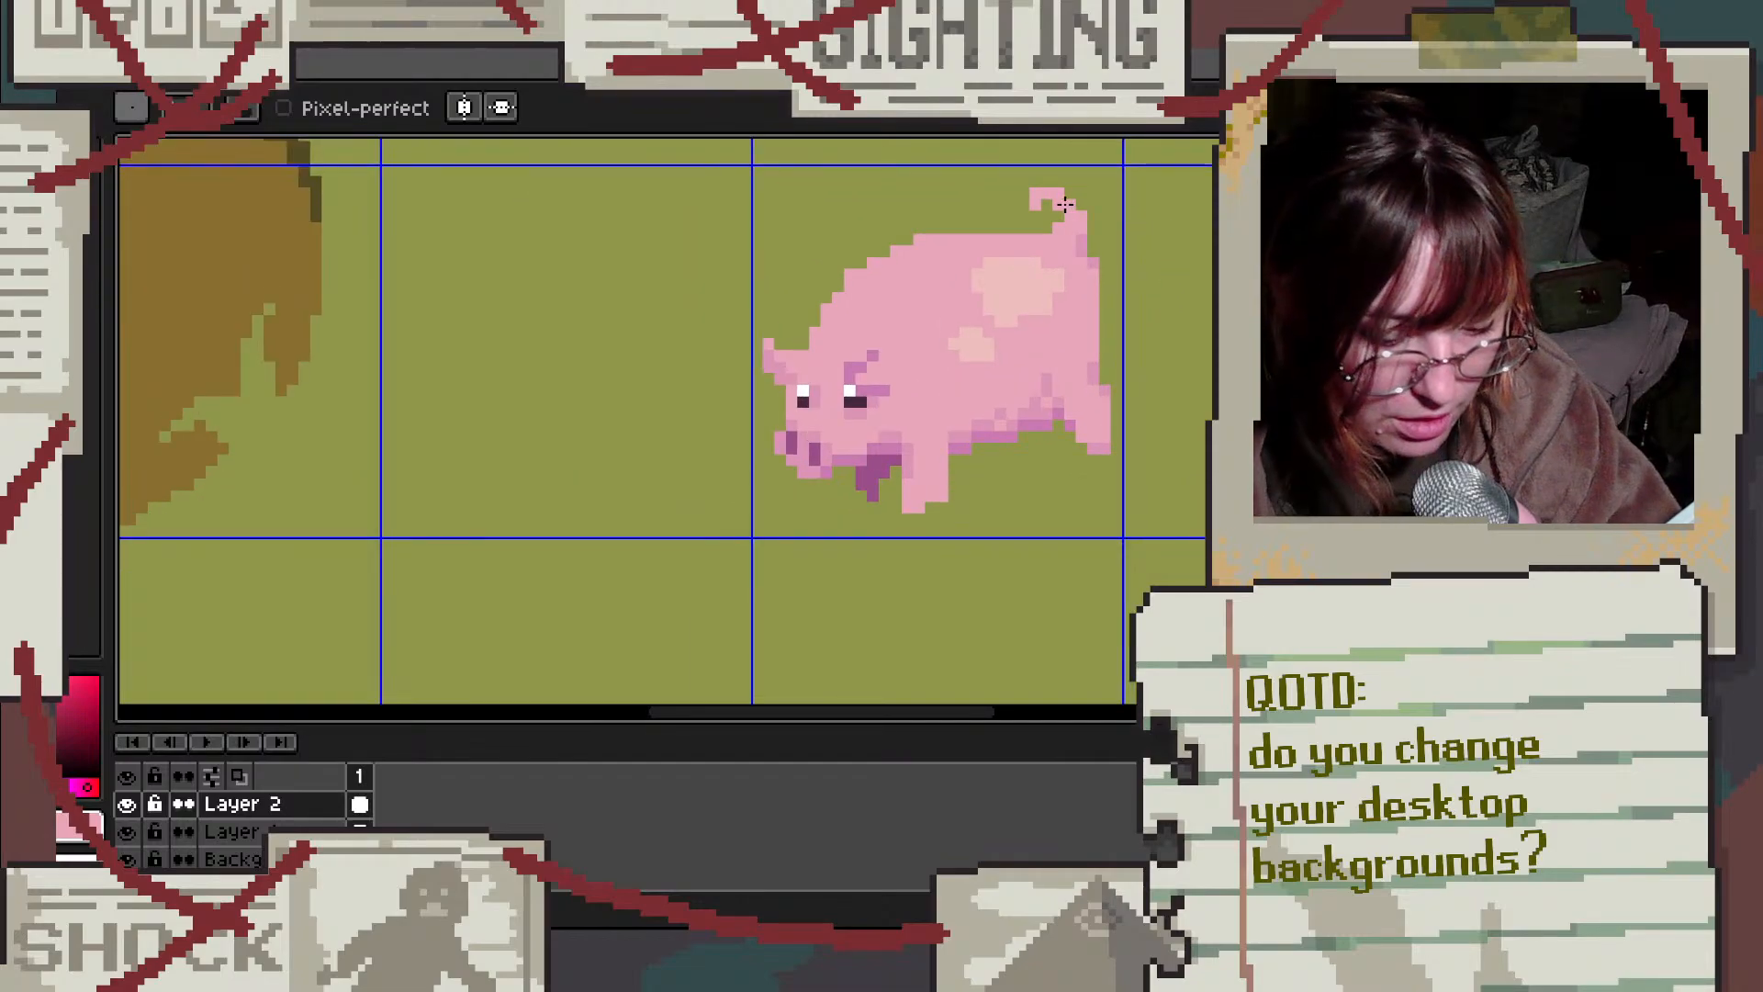
pyautogui.scroll(2, 950, 371)
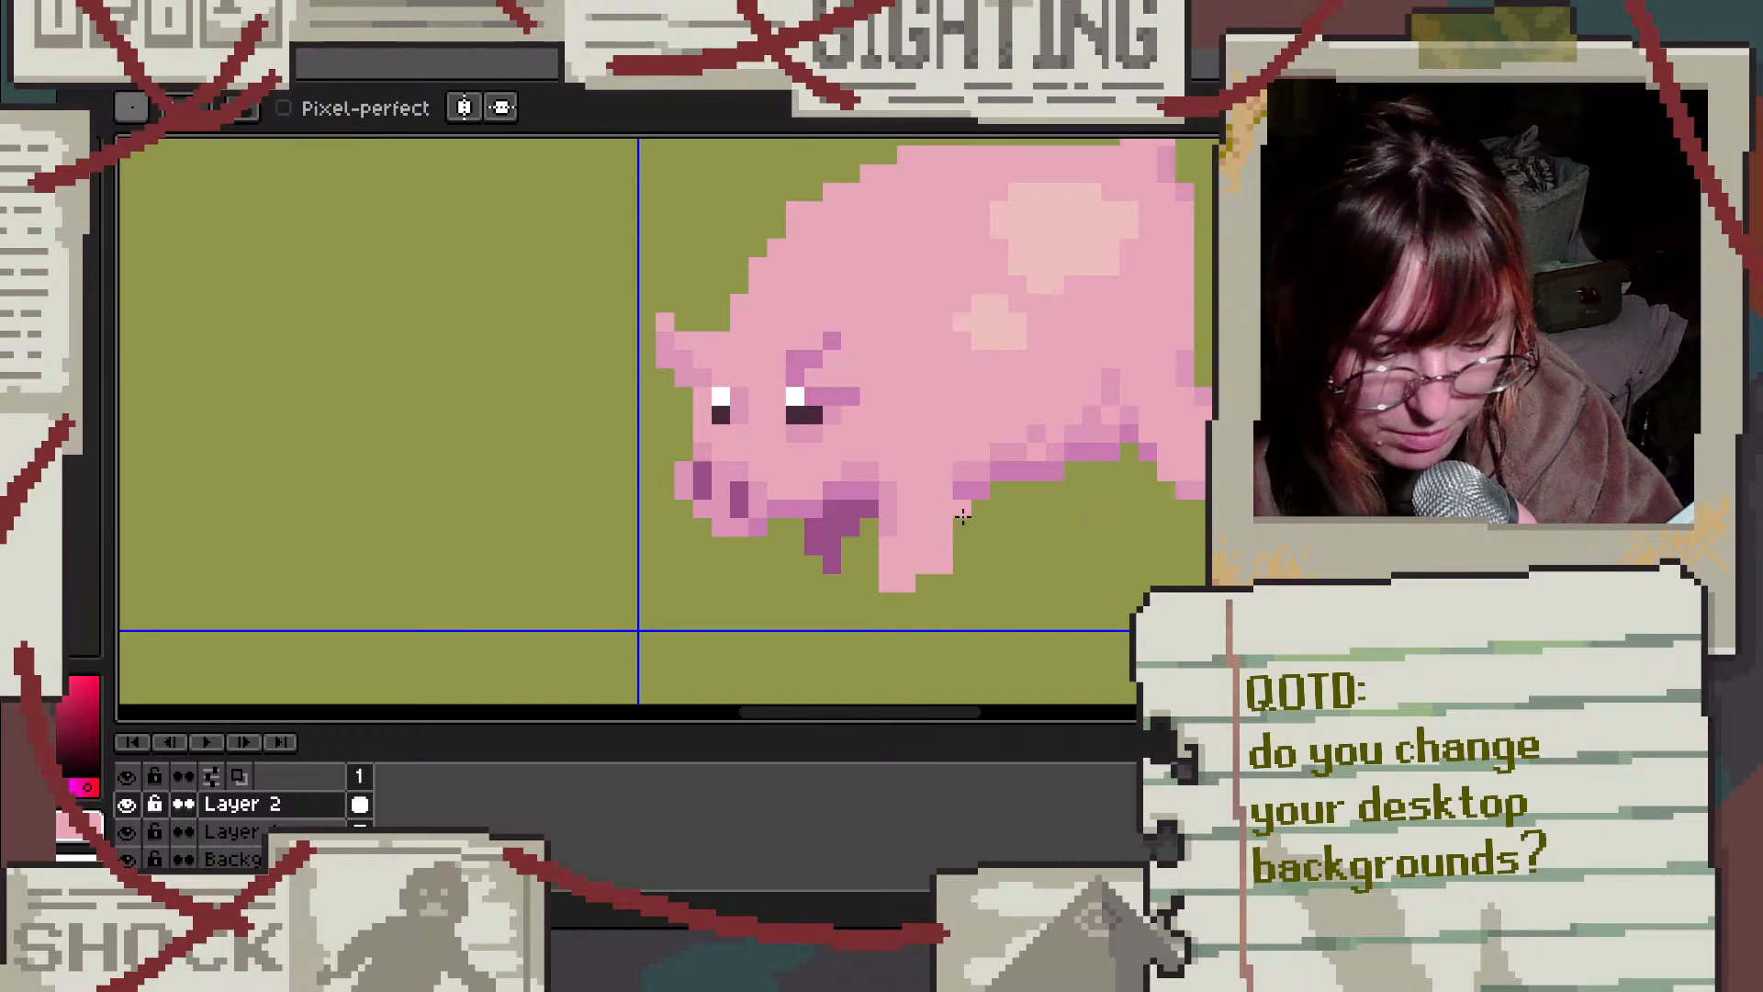
pyautogui.press('e')
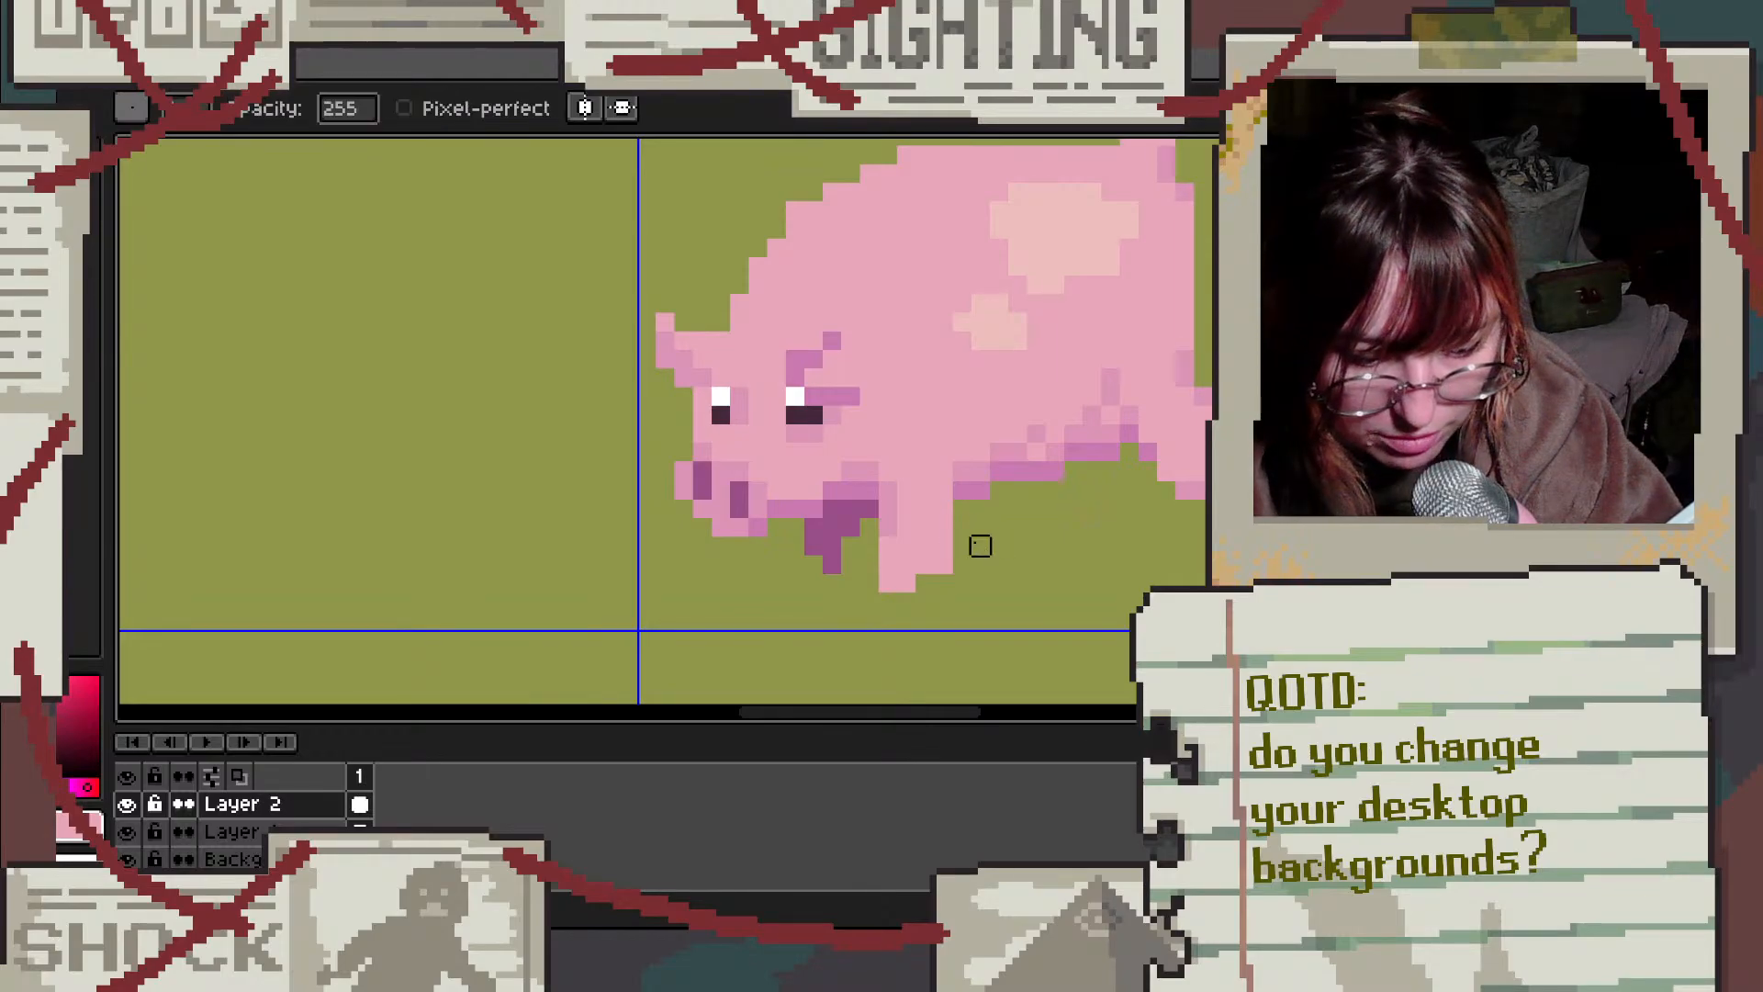
pyautogui.scroll(-2, 987, 547)
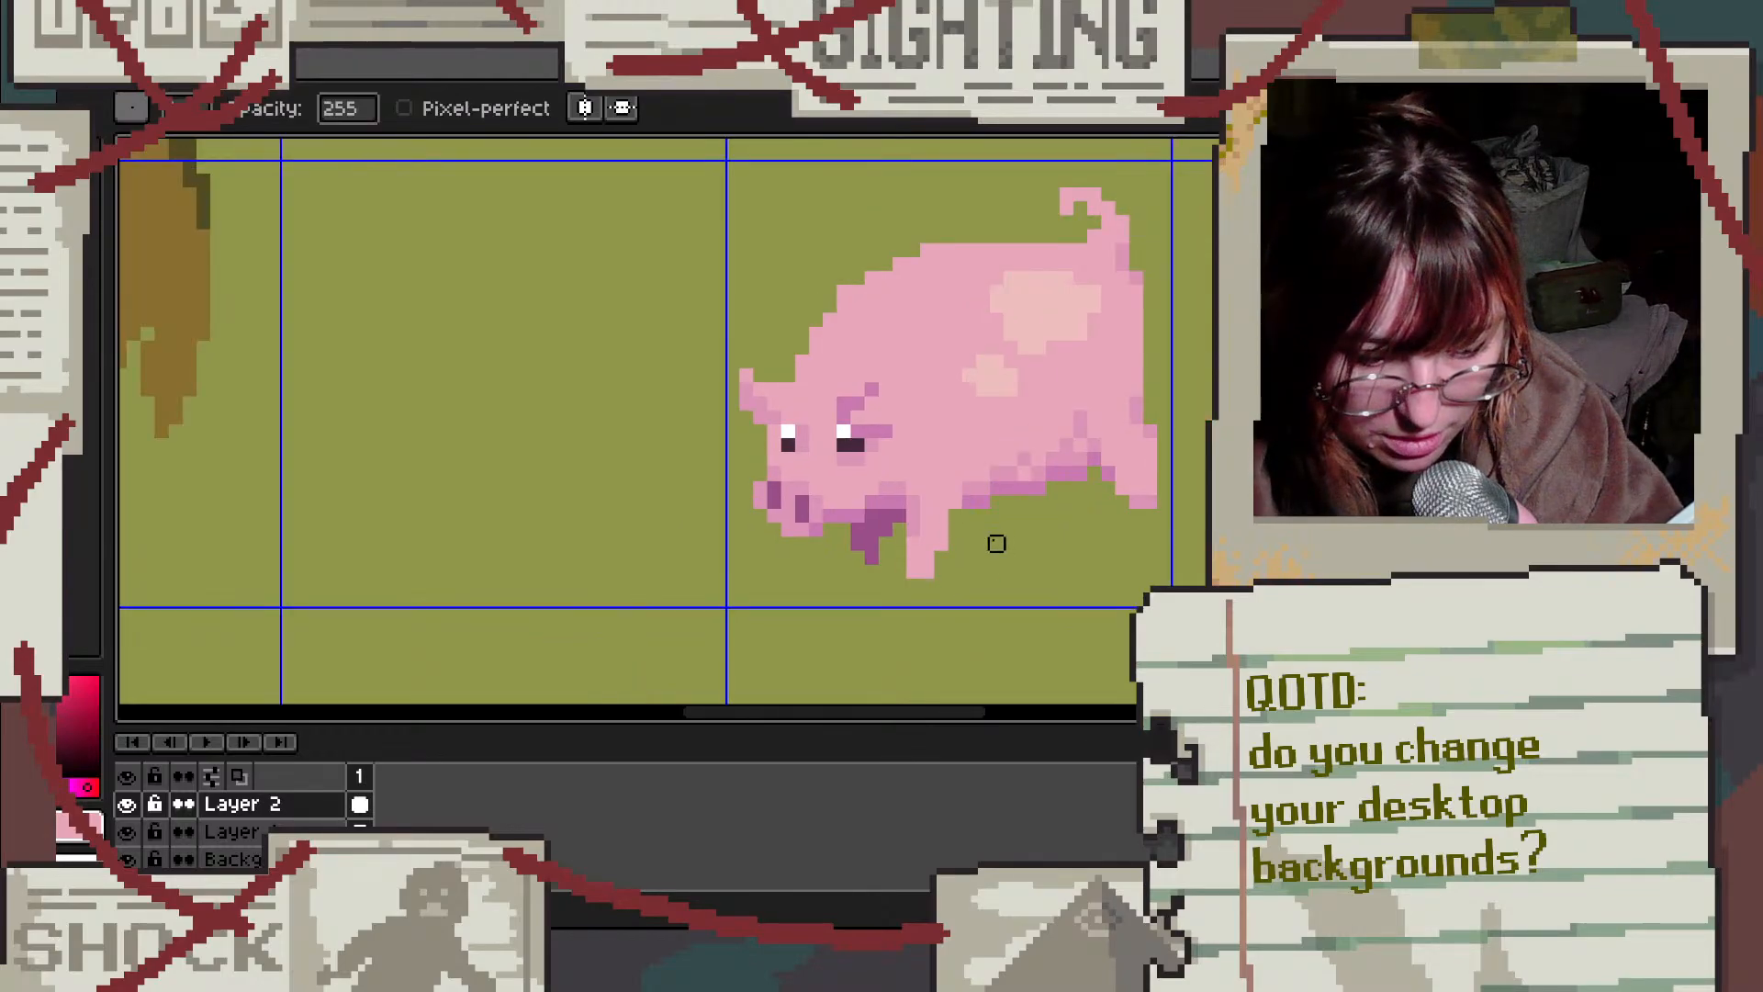
pyautogui.scroll(-1, 995, 530)
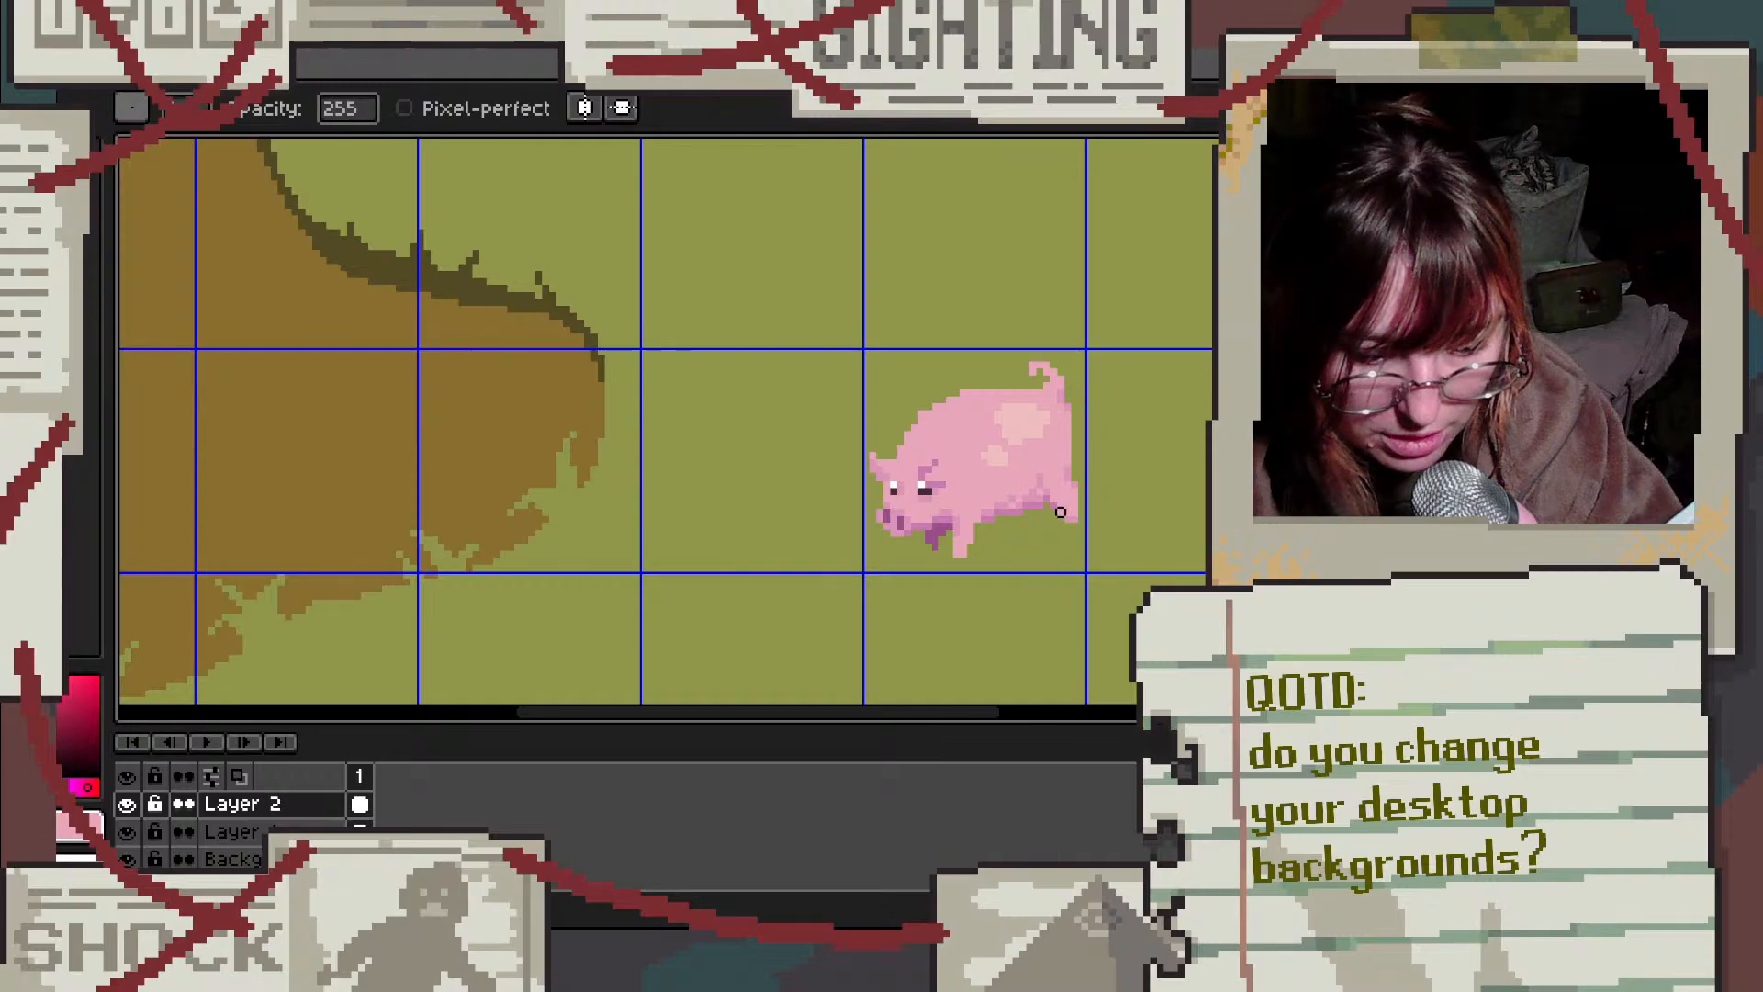
pyautogui.scroll(2, 1061, 512)
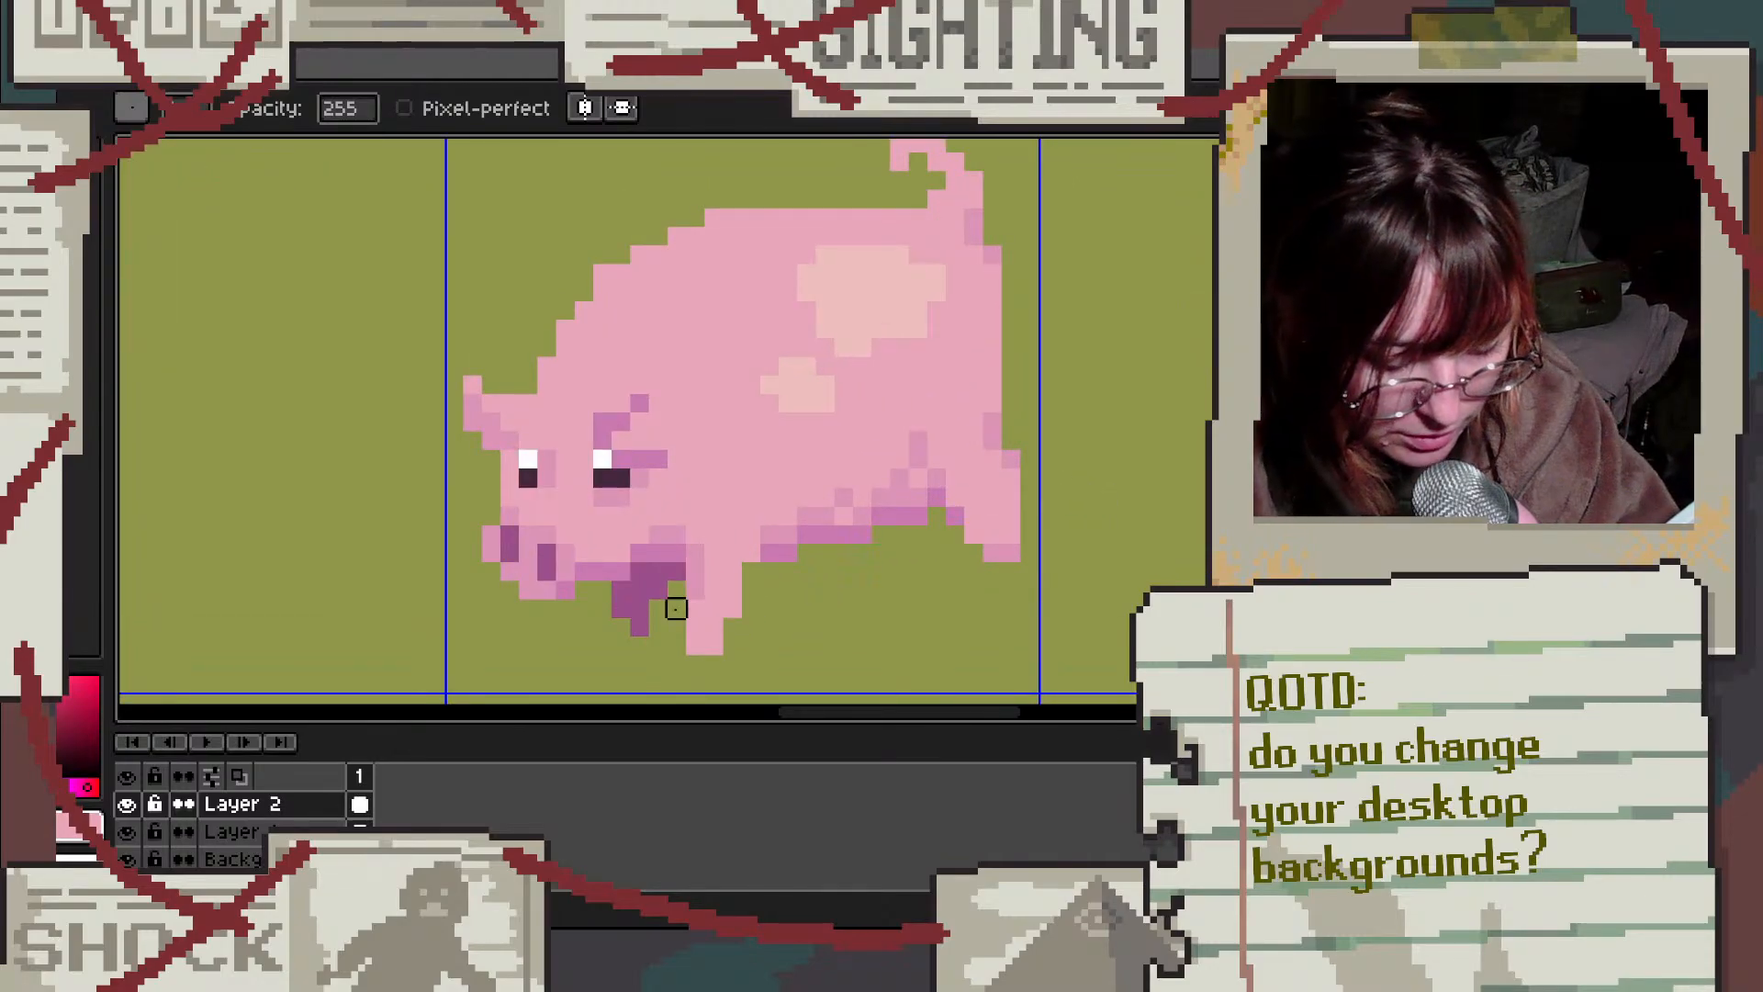
pyautogui.press('b')
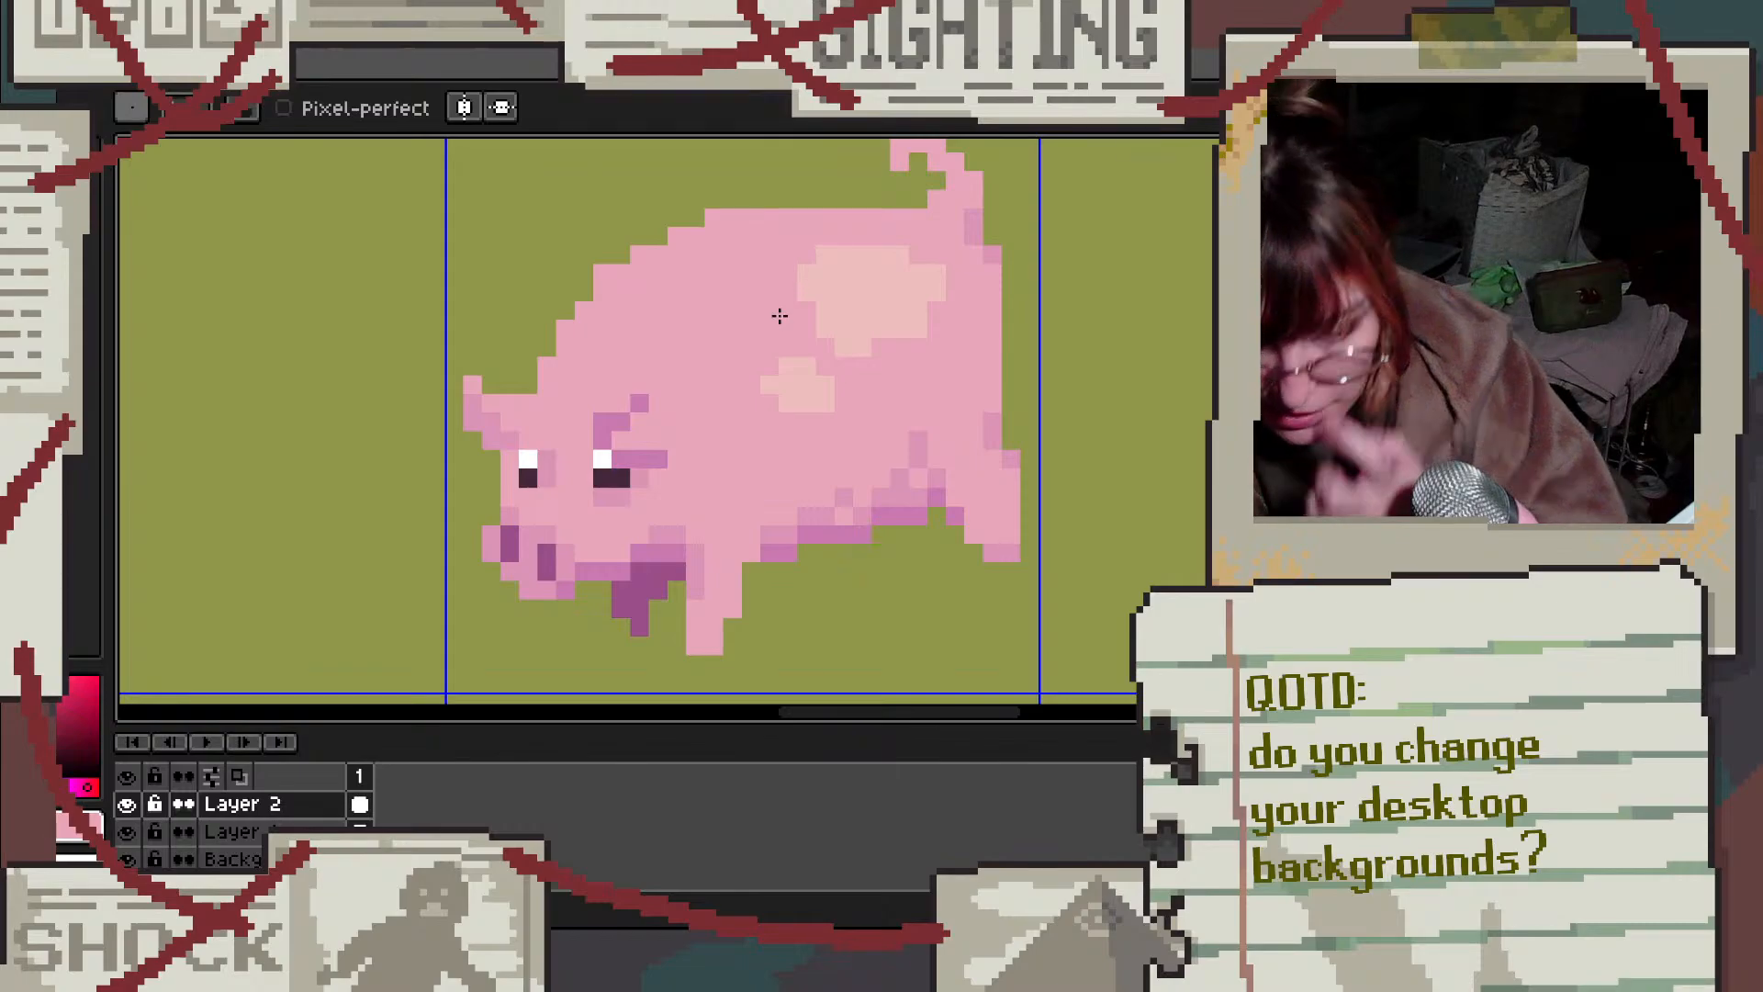
pyautogui.scroll(-2, 823, 371)
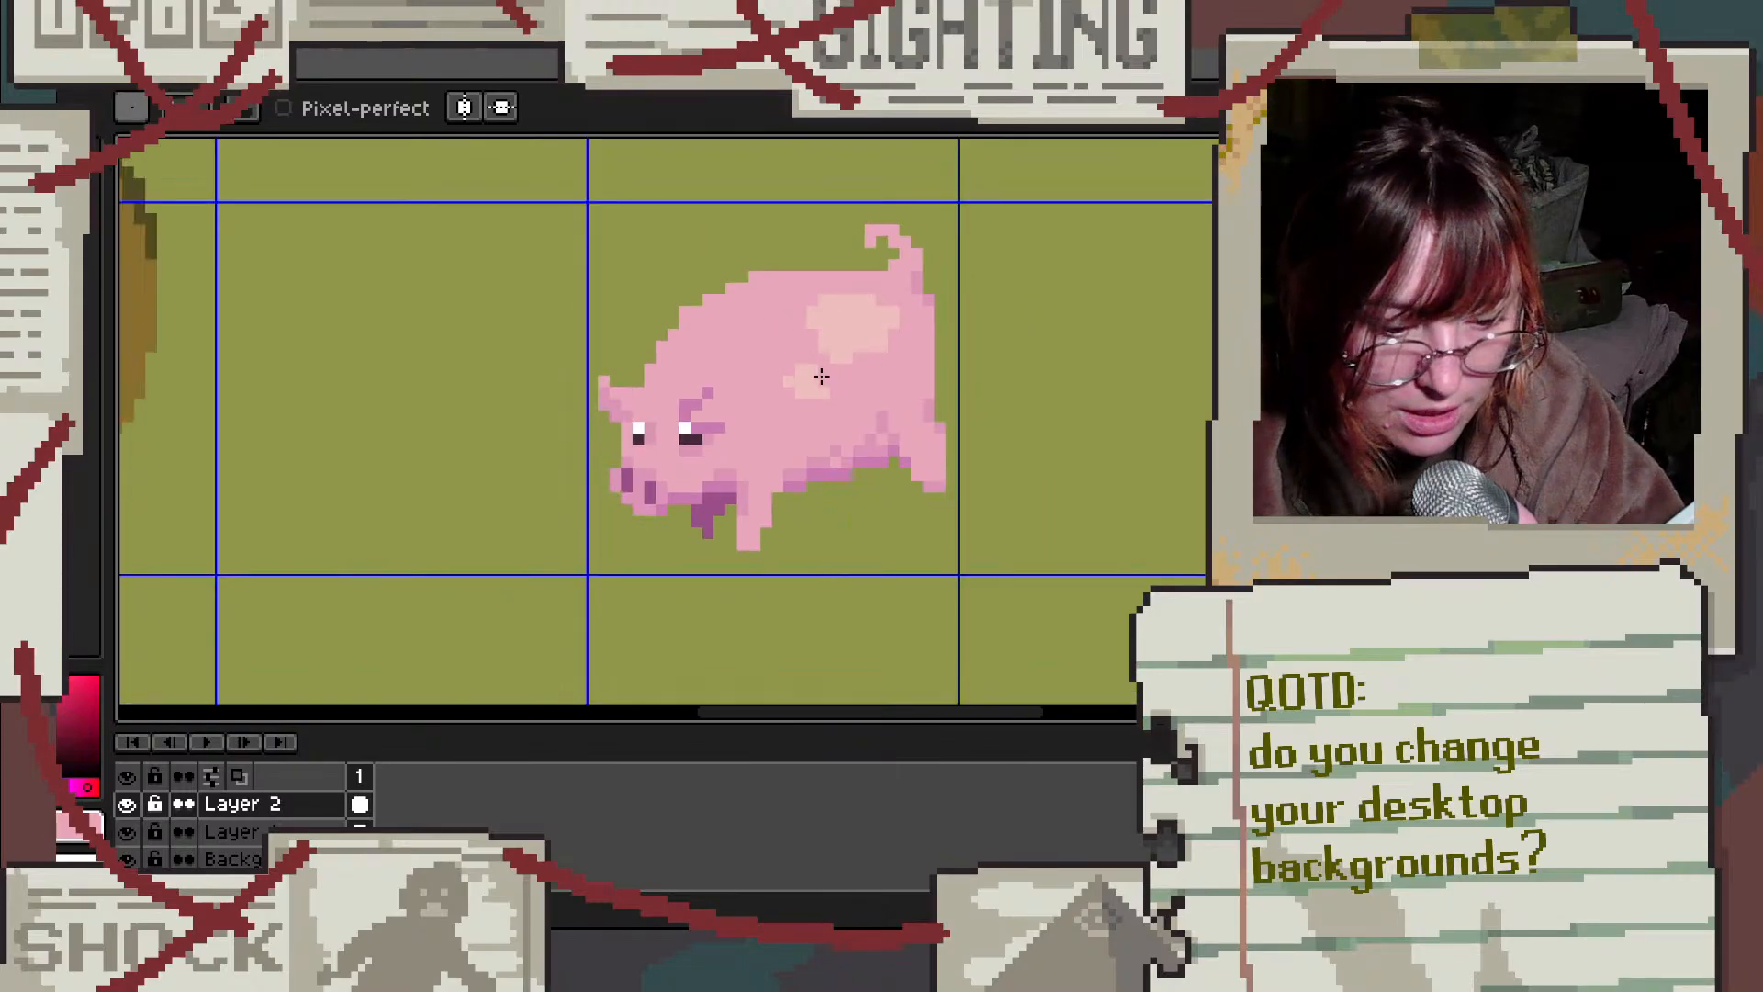
pyautogui.scroll(1, 840, 276)
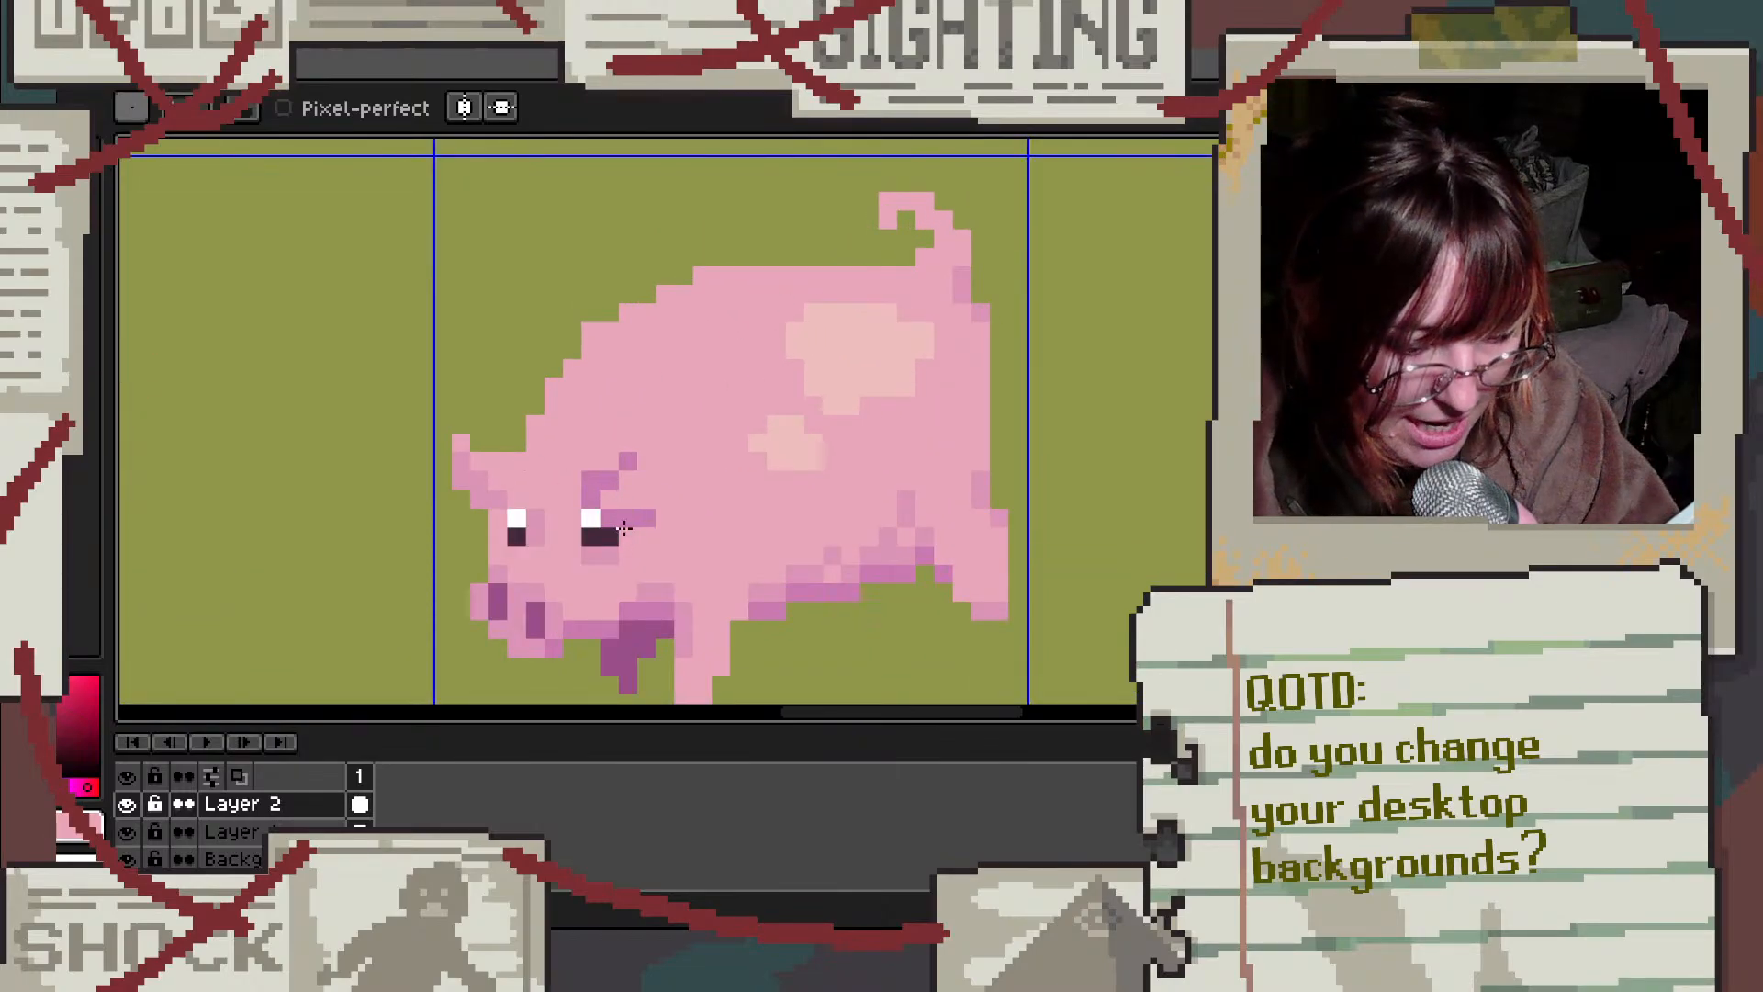
# Step: Outline the inner curl of the tail and the flat top of the back with one-pixel dark purple pixels
pyautogui.click(55, 208)
pyautogui.scroll(4, 854, 240)
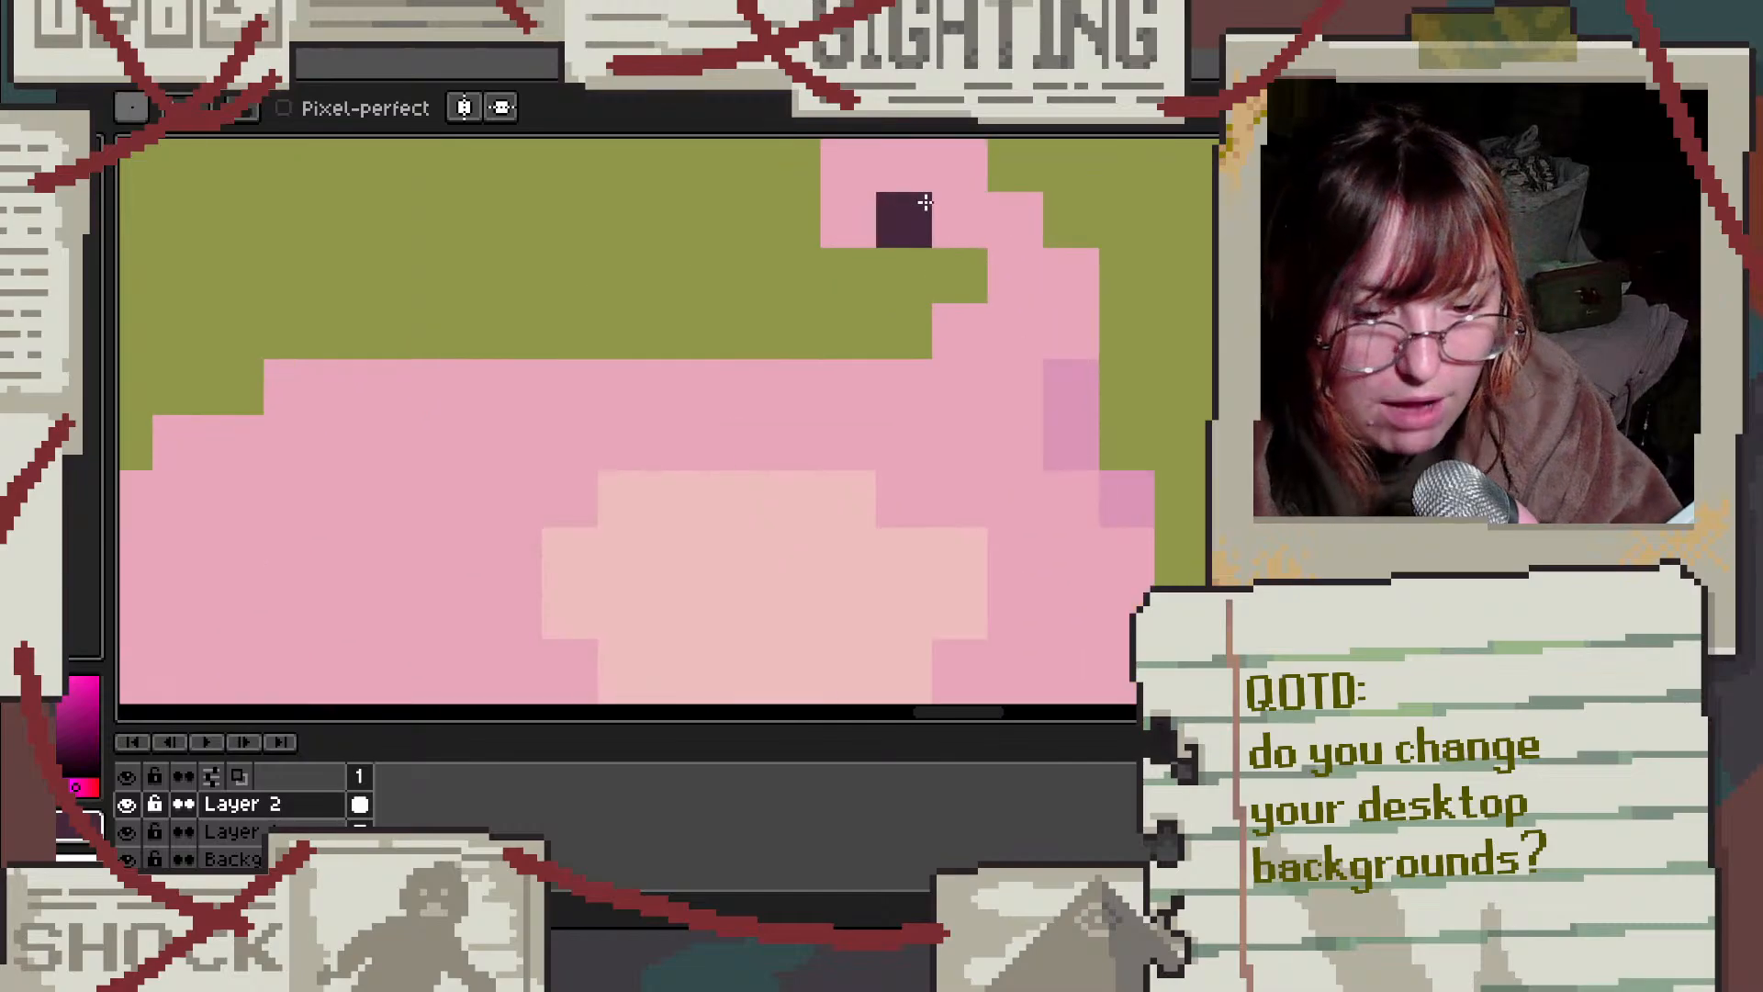
pyautogui.moveTo(913, 228)
pyautogui.mouseDown()
pyautogui.moveTo(936, 267)
pyautogui.moveTo(907, 340)
pyautogui.moveTo(822, 346)
pyautogui.moveTo(692, 339)
pyautogui.moveTo(610, 295)
pyautogui.moveTo(637, 221)
pyautogui.moveTo(684, 221)
pyautogui.mouseUp()
pyautogui.hotkey('ctrl', 'z')
pyautogui.hotkey('ctrl', 'z')
pyautogui.click(907, 331)
pyautogui.moveTo(909, 327); pyautogui.dragTo(294, 334)
# Step: Continue the dark purple outline in steps down the sloping front of the back towards the far ear
pyautogui.scroll(-3, 405, 267)
pyautogui.scroll(3, 274, 272)
pyautogui.moveTo(496, 364)
pyautogui.mouseDown()
pyautogui.moveTo(436, 372)
pyautogui.moveTo(335, 437)
pyautogui.mouseUp()
pyautogui.scroll(-3, 490, 283)
pyautogui.scroll(3, 349, 303)
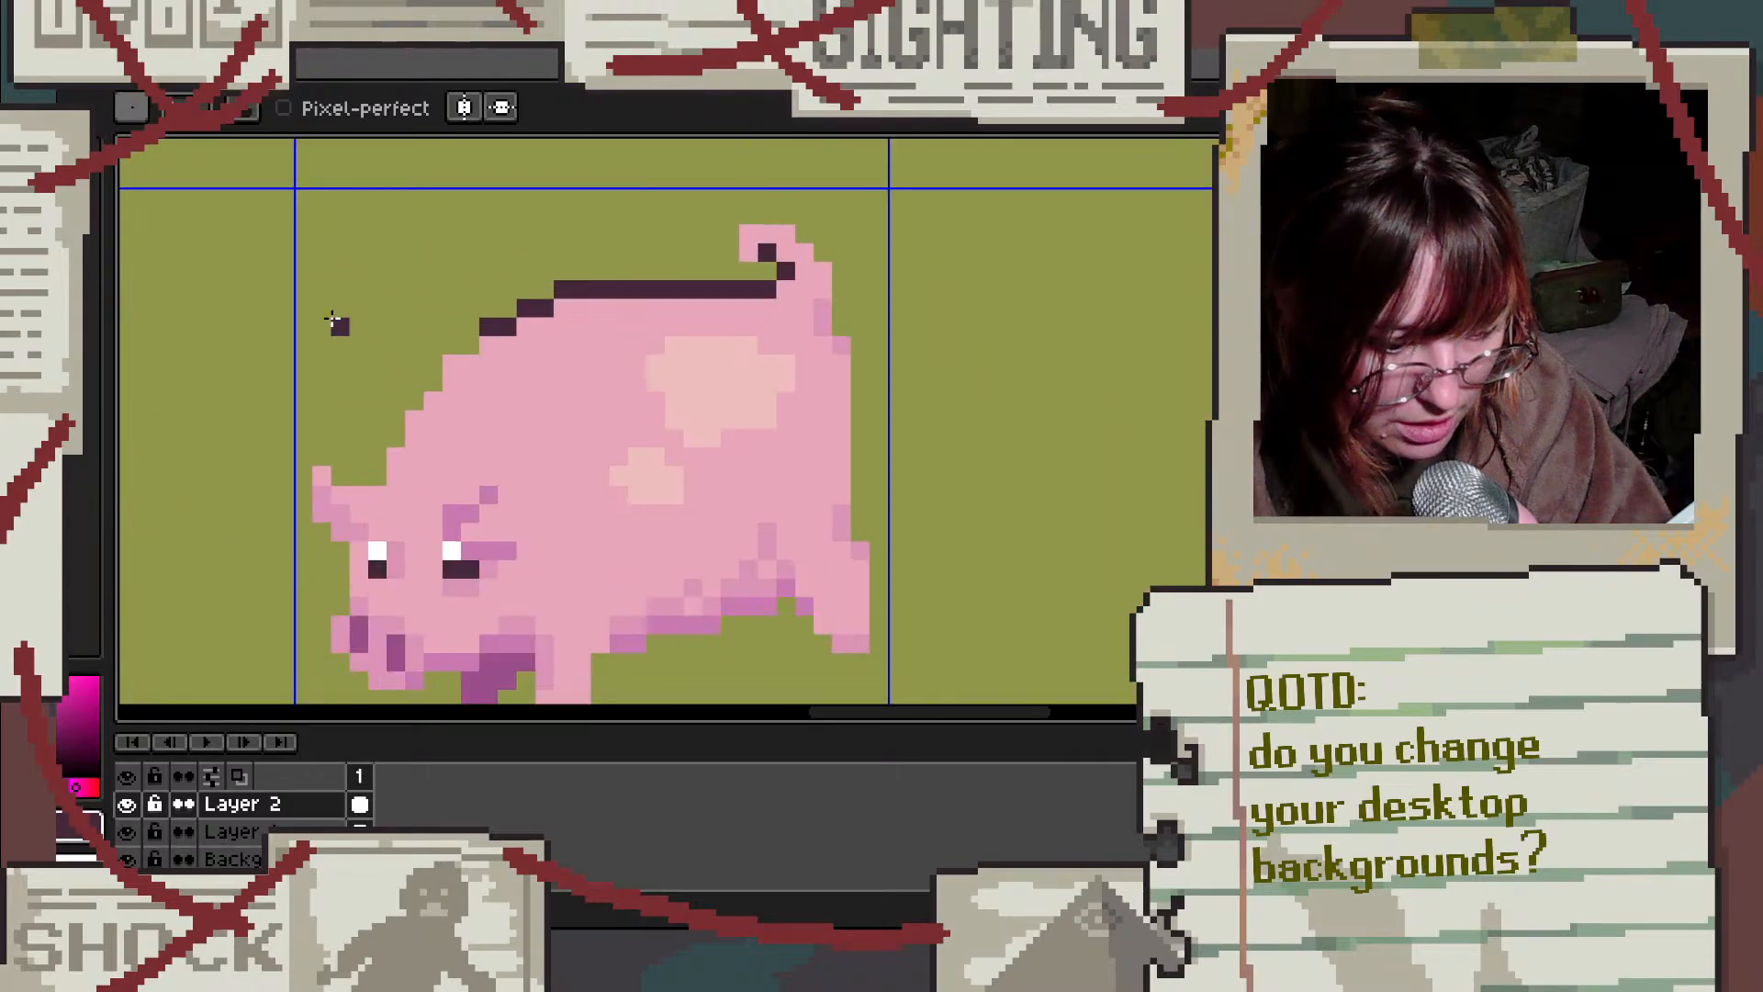
pyautogui.moveTo(603, 383)
pyautogui.mouseDown()
pyautogui.moveTo(539, 409)
pyautogui.moveTo(452, 527)
pyautogui.moveTo(456, 571)
pyautogui.mouseUp()
pyautogui.scroll(-3, 422, 514)
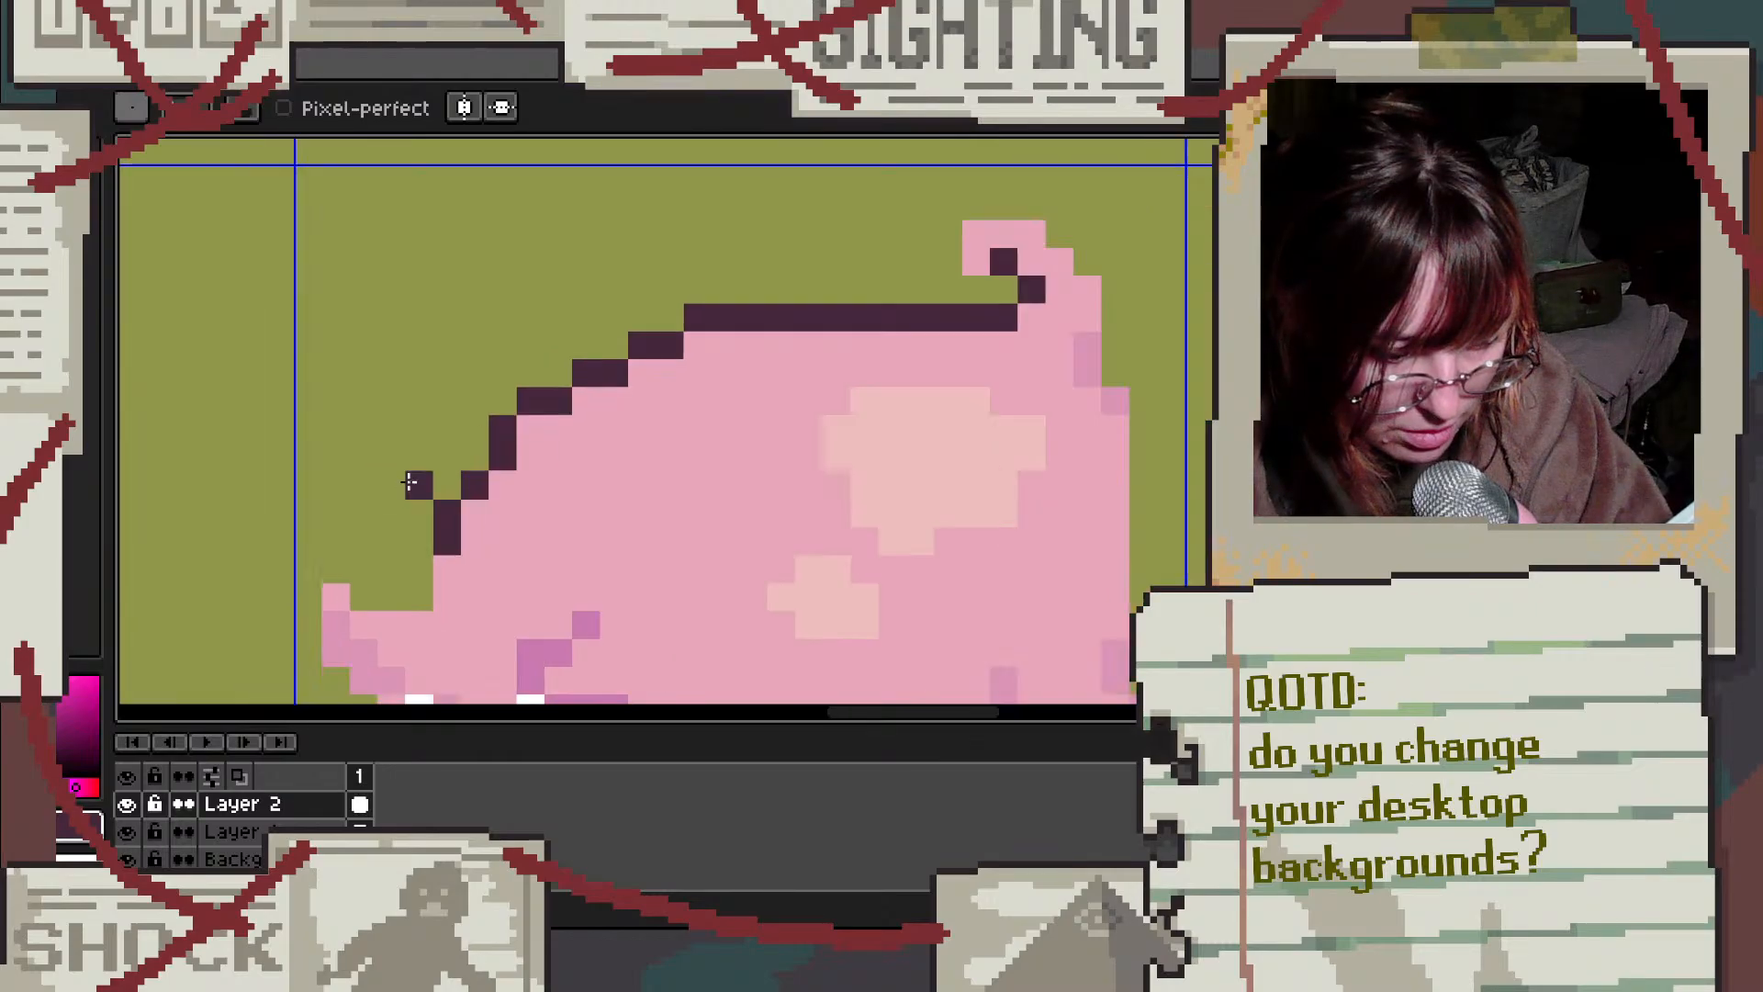
# Step: Outline the far ear, the forehead and the front of the face down to the snout in dark purple
pyautogui.scroll(3, 404, 560)
pyautogui.moveTo(524, 338)
pyautogui.mouseDown()
pyautogui.moveTo(455, 372)
pyautogui.moveTo(417, 341)
pyautogui.moveTo(389, 360)
pyautogui.moveTo(389, 443)
pyautogui.moveTo(435, 523)
pyautogui.mouseUp()
pyautogui.scroll(-3, 726, 363)
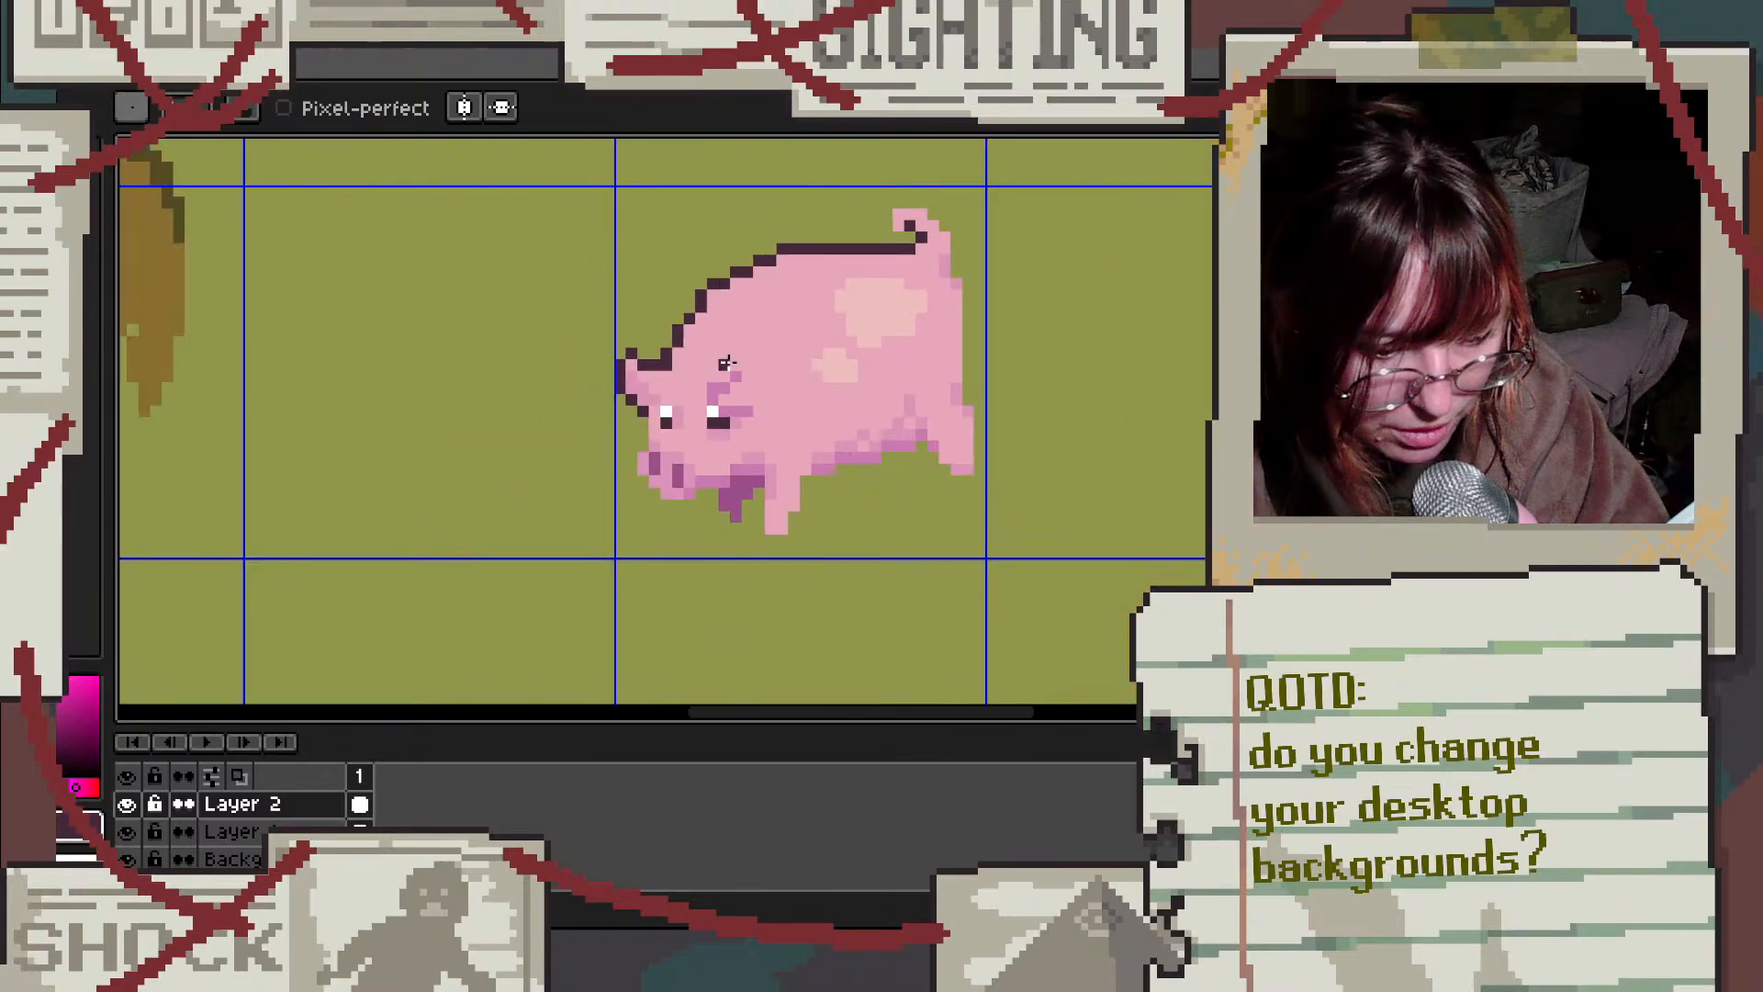
pyautogui.scroll(3, 587, 412)
pyautogui.moveTo(695, 455)
pyautogui.mouseDown()
pyautogui.moveTo(696, 511)
pyautogui.moveTo(636, 553)
pyautogui.moveTo(658, 548)
pyautogui.moveTo(691, 630)
pyautogui.moveTo(735, 651)
pyautogui.mouseUp()
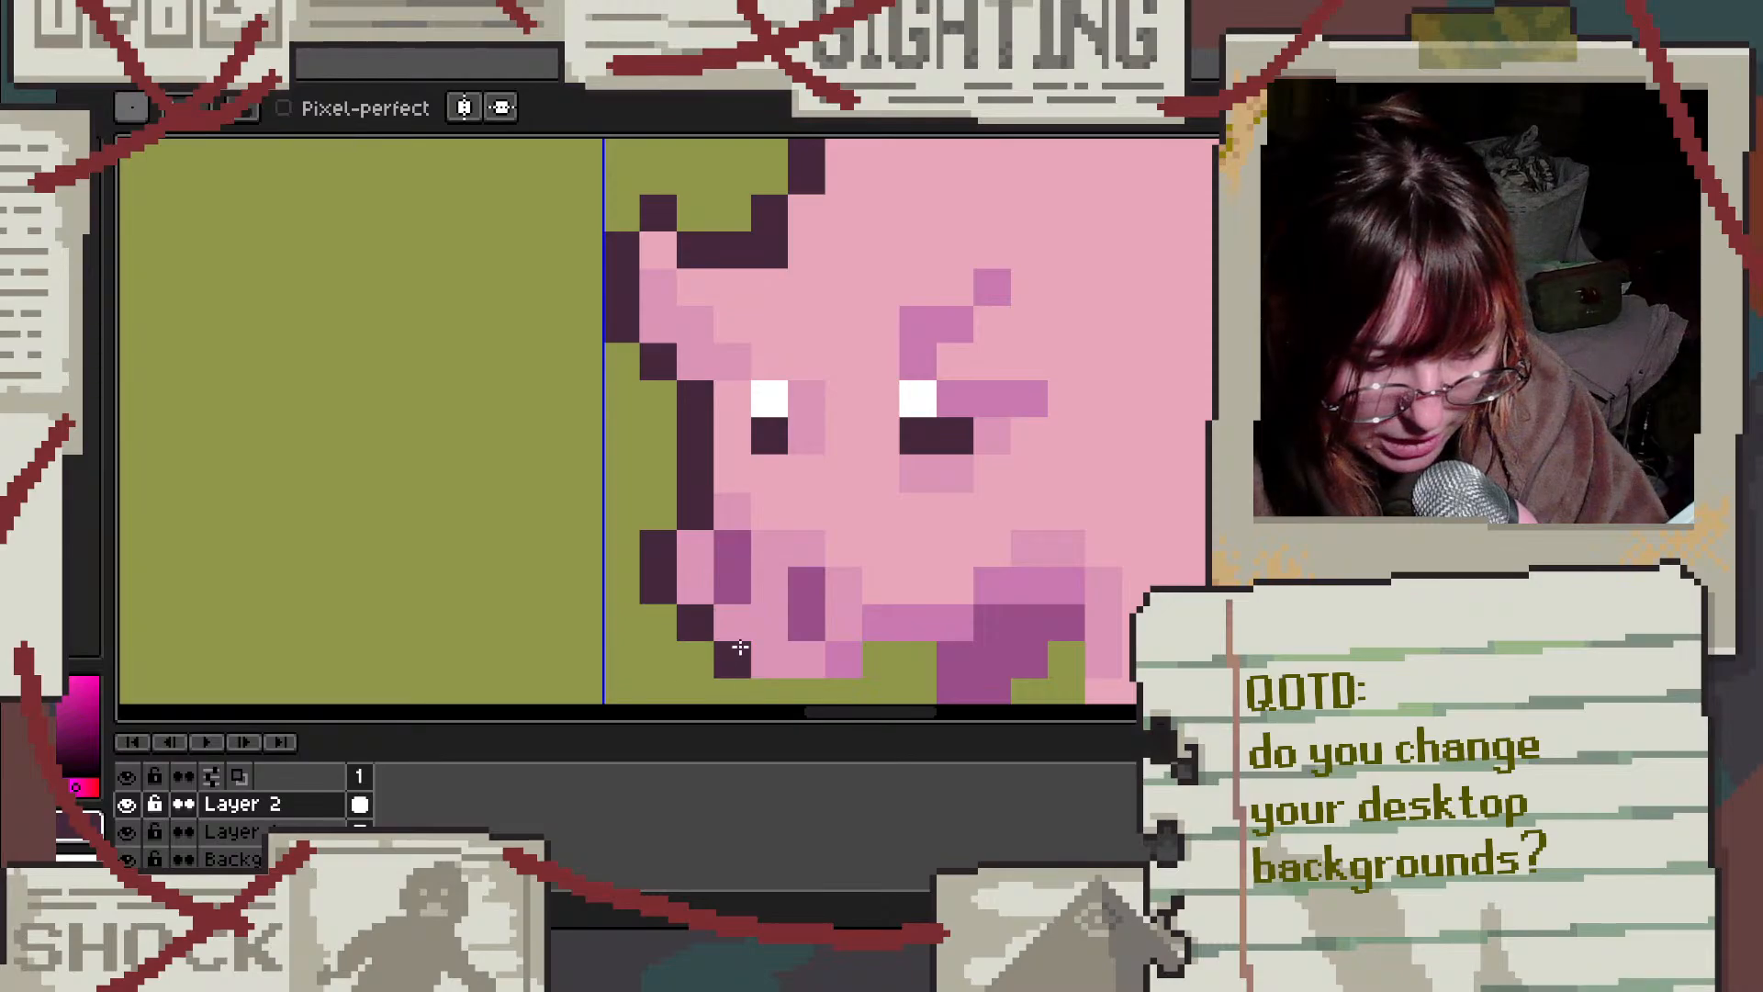
# Step: Outline the chin, the shaded far front leg and the near front foot, filling the gap between the legs with dark purple
pyautogui.scroll(-3, 868, 408)
pyautogui.scroll(3, 868, 408)
pyautogui.moveTo(657, 286)
pyautogui.mouseDown()
pyautogui.moveTo(698, 362)
pyautogui.moveTo(779, 361)
pyautogui.moveTo(853, 331)
pyautogui.moveTo(853, 377)
pyautogui.moveTo(909, 427)
pyautogui.moveTo(942, 411)
pyautogui.moveTo(956, 371)
pyautogui.moveTo(1000, 353)
pyautogui.moveTo(1002, 330)
pyautogui.moveTo(997, 443)
pyautogui.moveTo(1008, 464)
pyautogui.moveTo(1070, 472)
pyautogui.mouseUp()
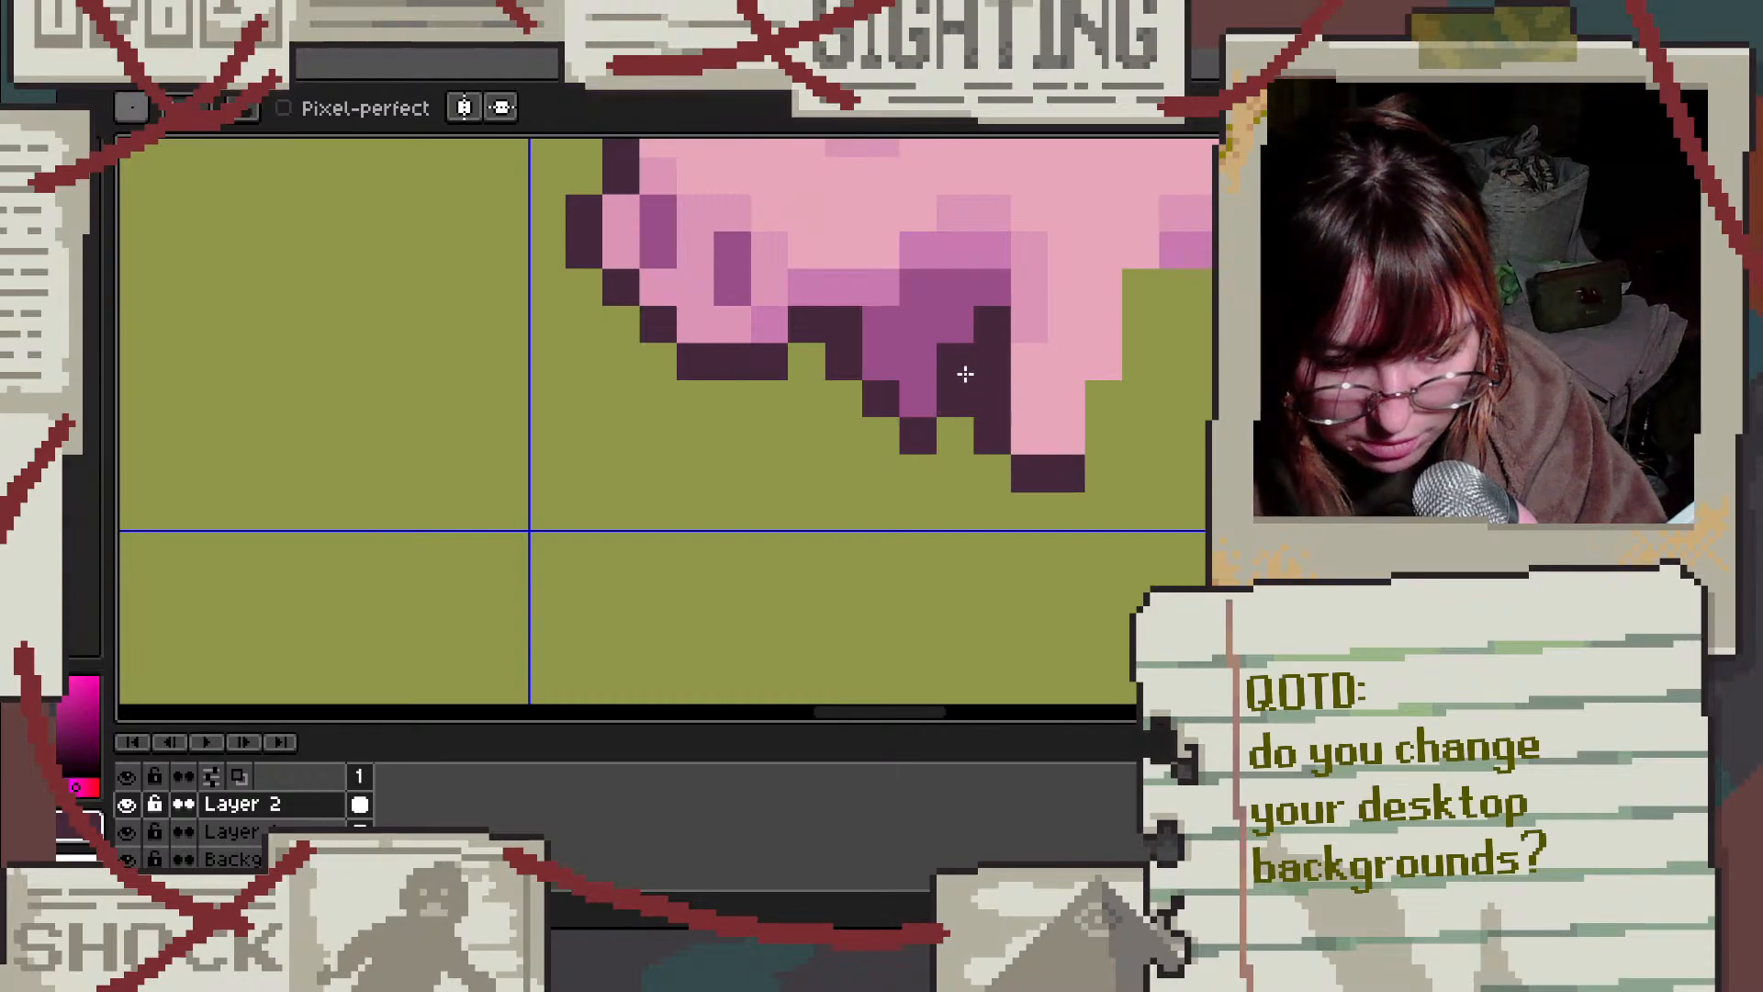
pyautogui.scroll(-3, 985, 383)
pyautogui.scroll(2, 1010, 376)
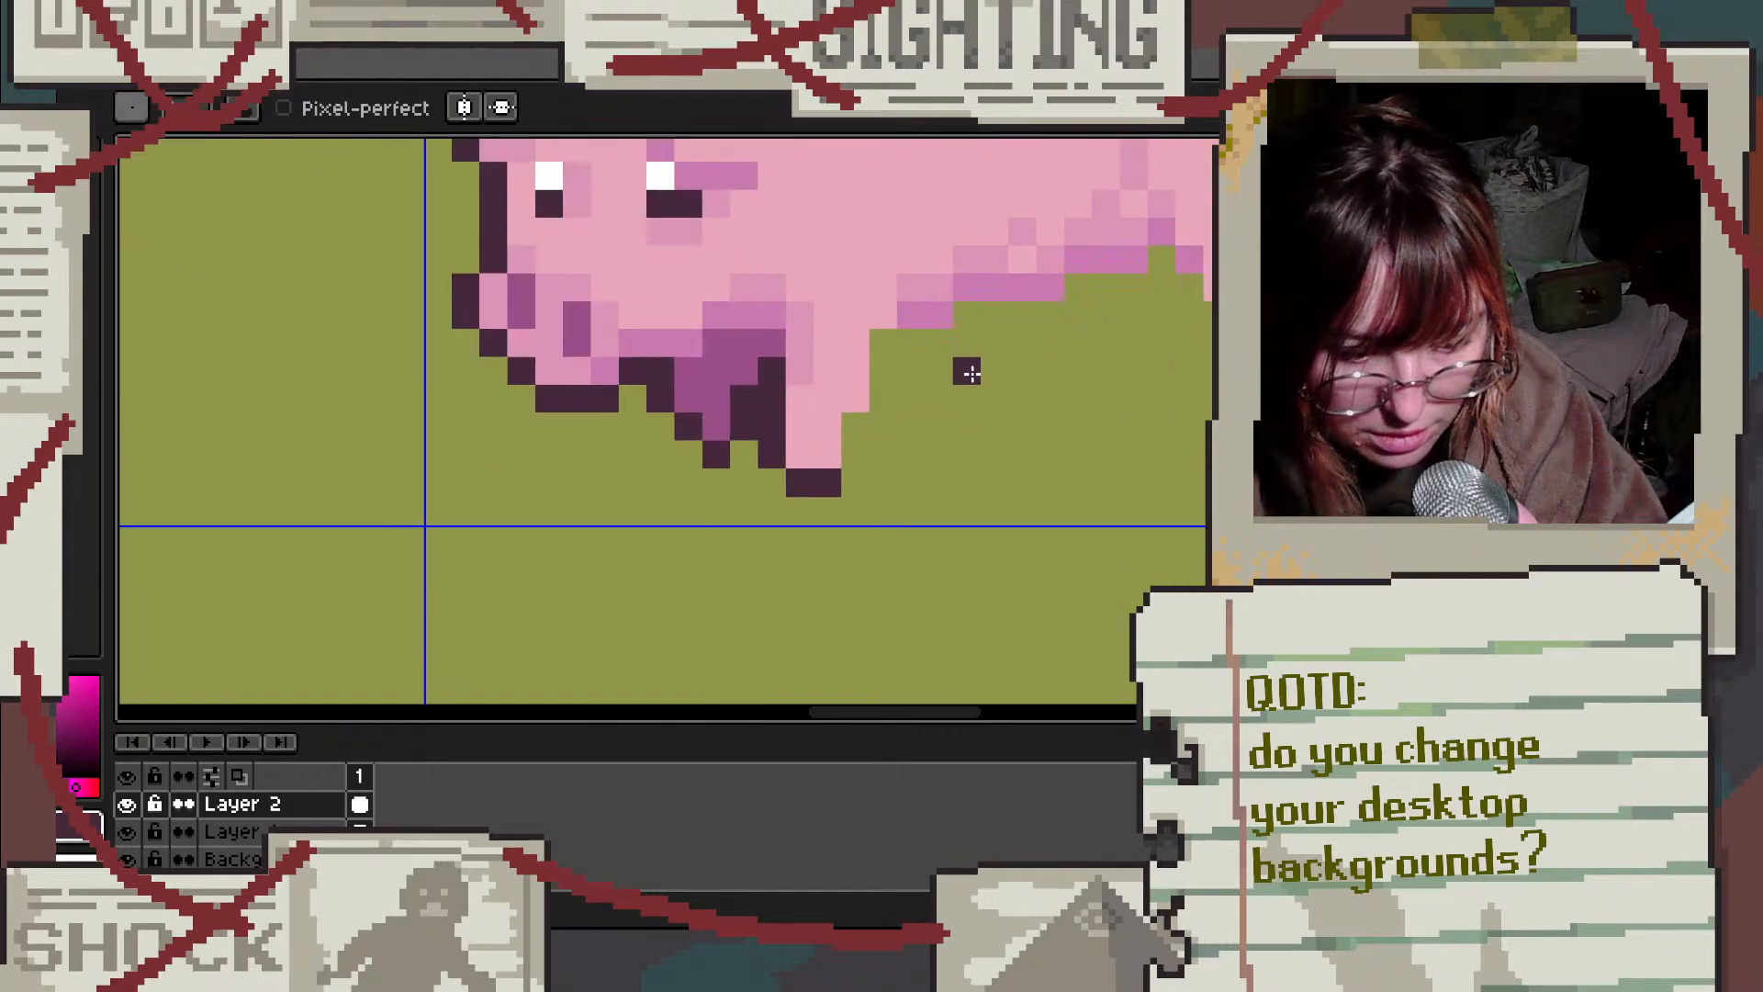
# Step: Outline the rear edge of the near front leg and the start of the belly, undoing the misplaced belly pixels
pyautogui.moveTo(853, 452)
pyautogui.mouseDown()
pyautogui.moveTo(881, 401)
pyautogui.moveTo(882, 348)
pyautogui.moveTo(969, 343)
pyautogui.mouseUp()
pyautogui.click(982, 395)
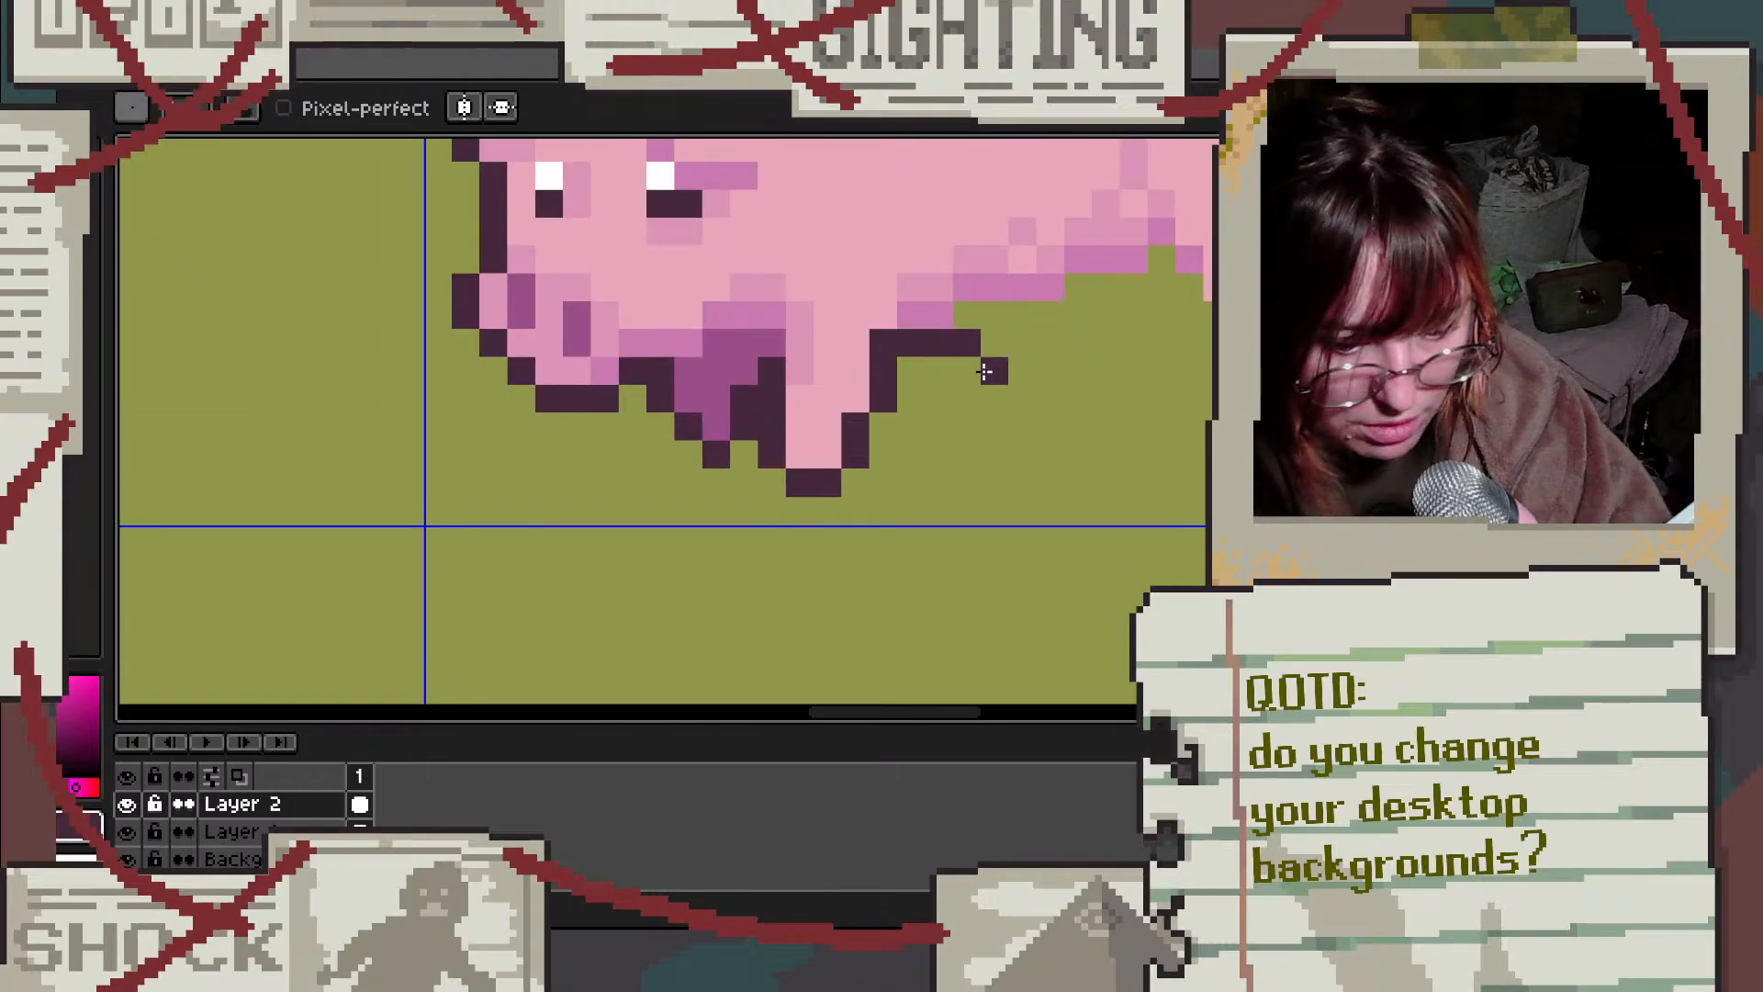
pyautogui.hotkey('ctrl', 'z')
pyautogui.moveTo(903, 342); pyautogui.dragTo(974, 322)
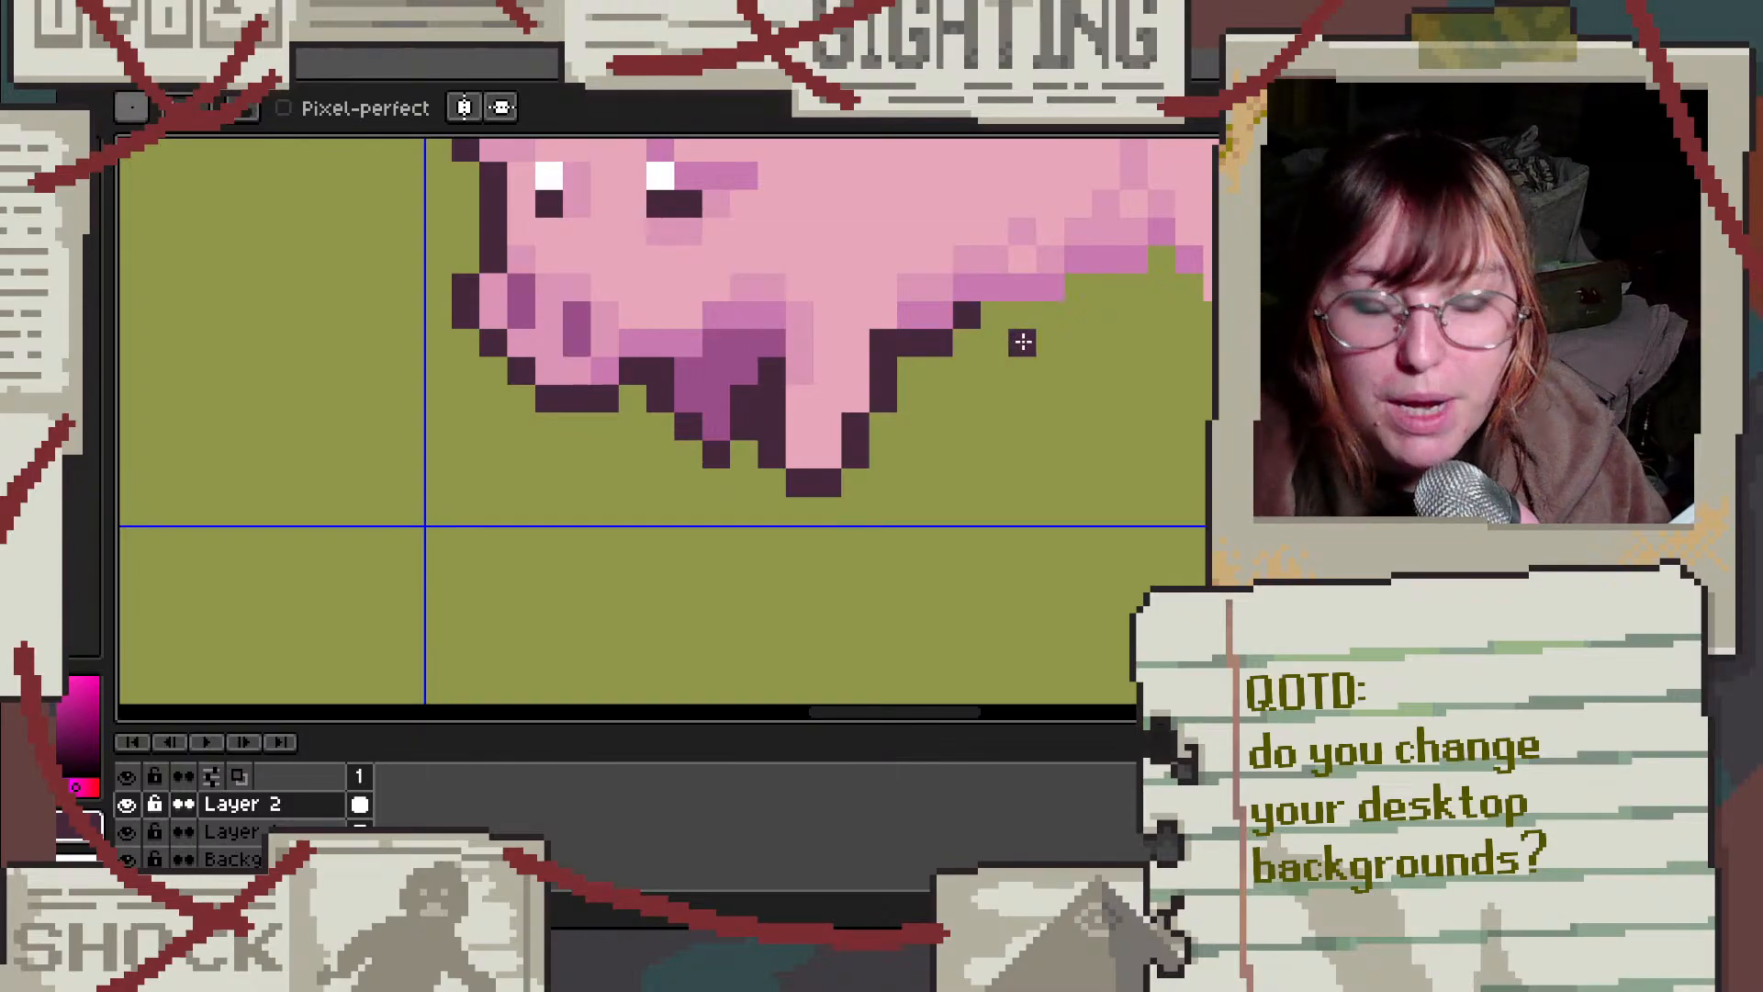
pyautogui.scroll(1, 1028, 312)
pyautogui.scroll(-2, 973, 367)
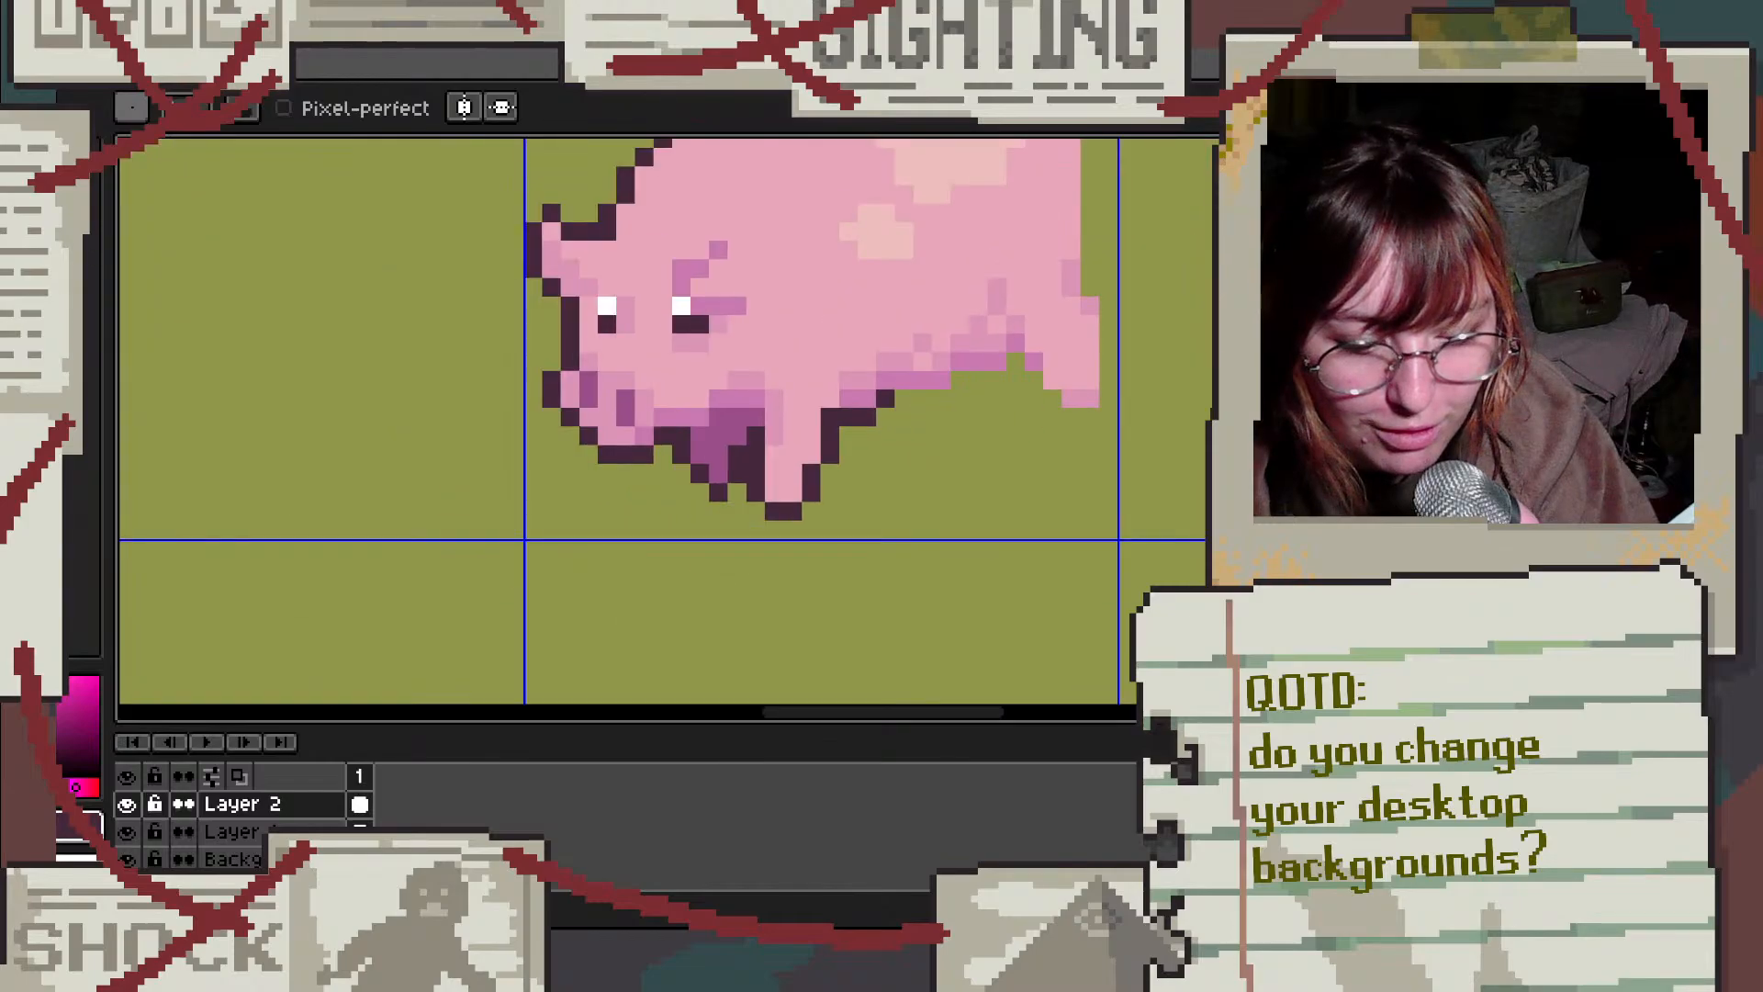
# Step: Outline the rest of the belly and the hind leg in dark purple, undoing the stray pixels inside the leg
pyautogui.scroll(3, 1060, 363)
pyautogui.moveTo(576, 477); pyautogui.dragTo(699, 478)
pyautogui.moveTo(770, 408)
pyautogui.mouseDown()
pyautogui.moveTo(872, 408)
pyautogui.moveTo(950, 373)
pyautogui.moveTo(1032, 483)
pyautogui.moveTo(1114, 524)
pyautogui.moveTo(1161, 519)
pyautogui.moveTo(1199, 477)
pyautogui.moveTo(1145, 306)
pyautogui.mouseUp()
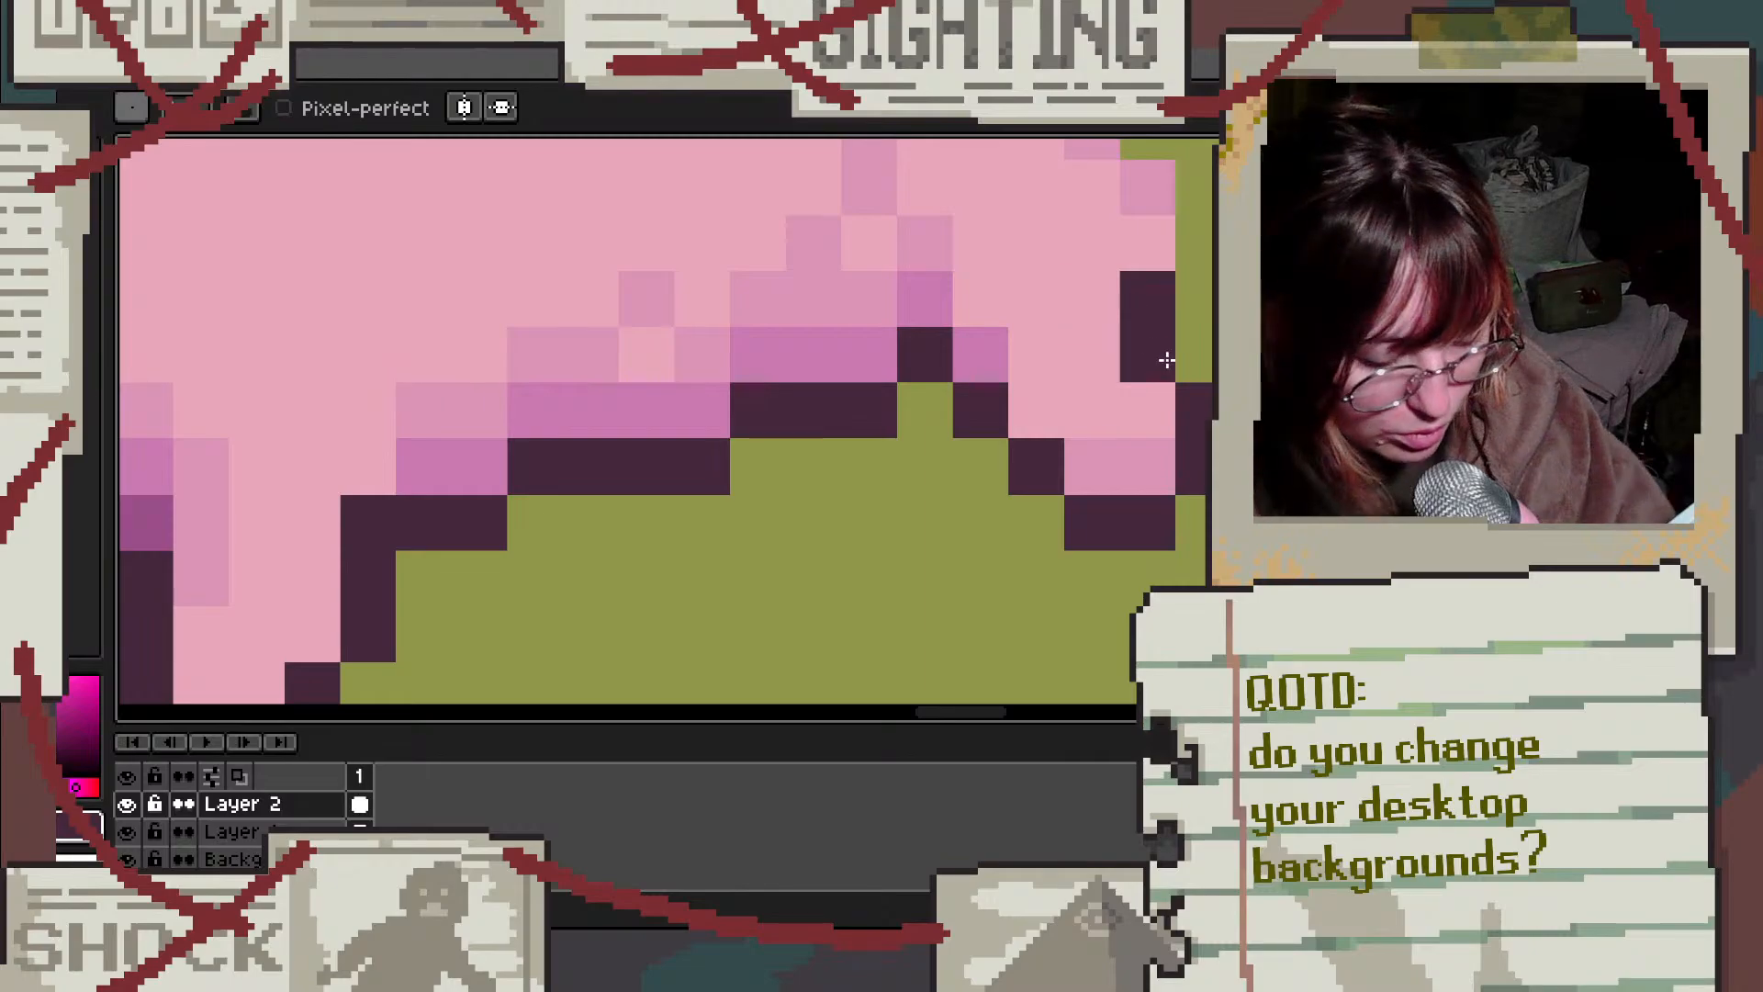
pyautogui.hotkey('ctrl', 'z')
pyautogui.scroll(-3, 1180, 362)
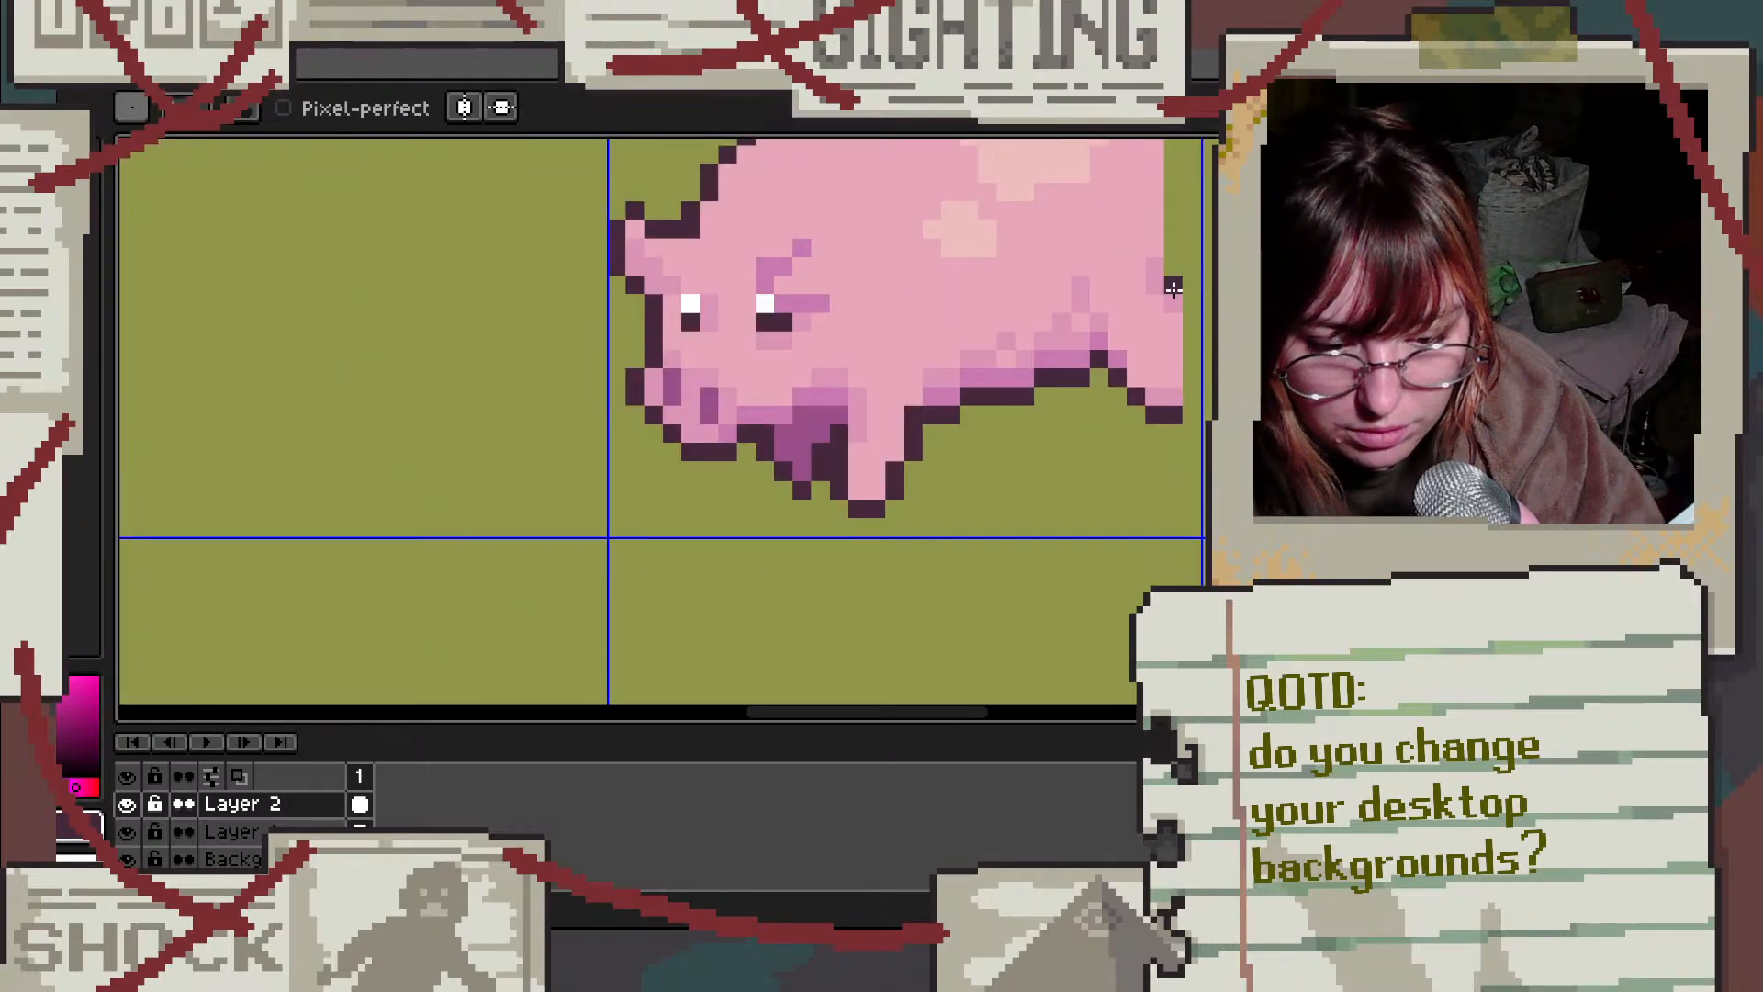
pyautogui.scroll(-2, 1187, 280)
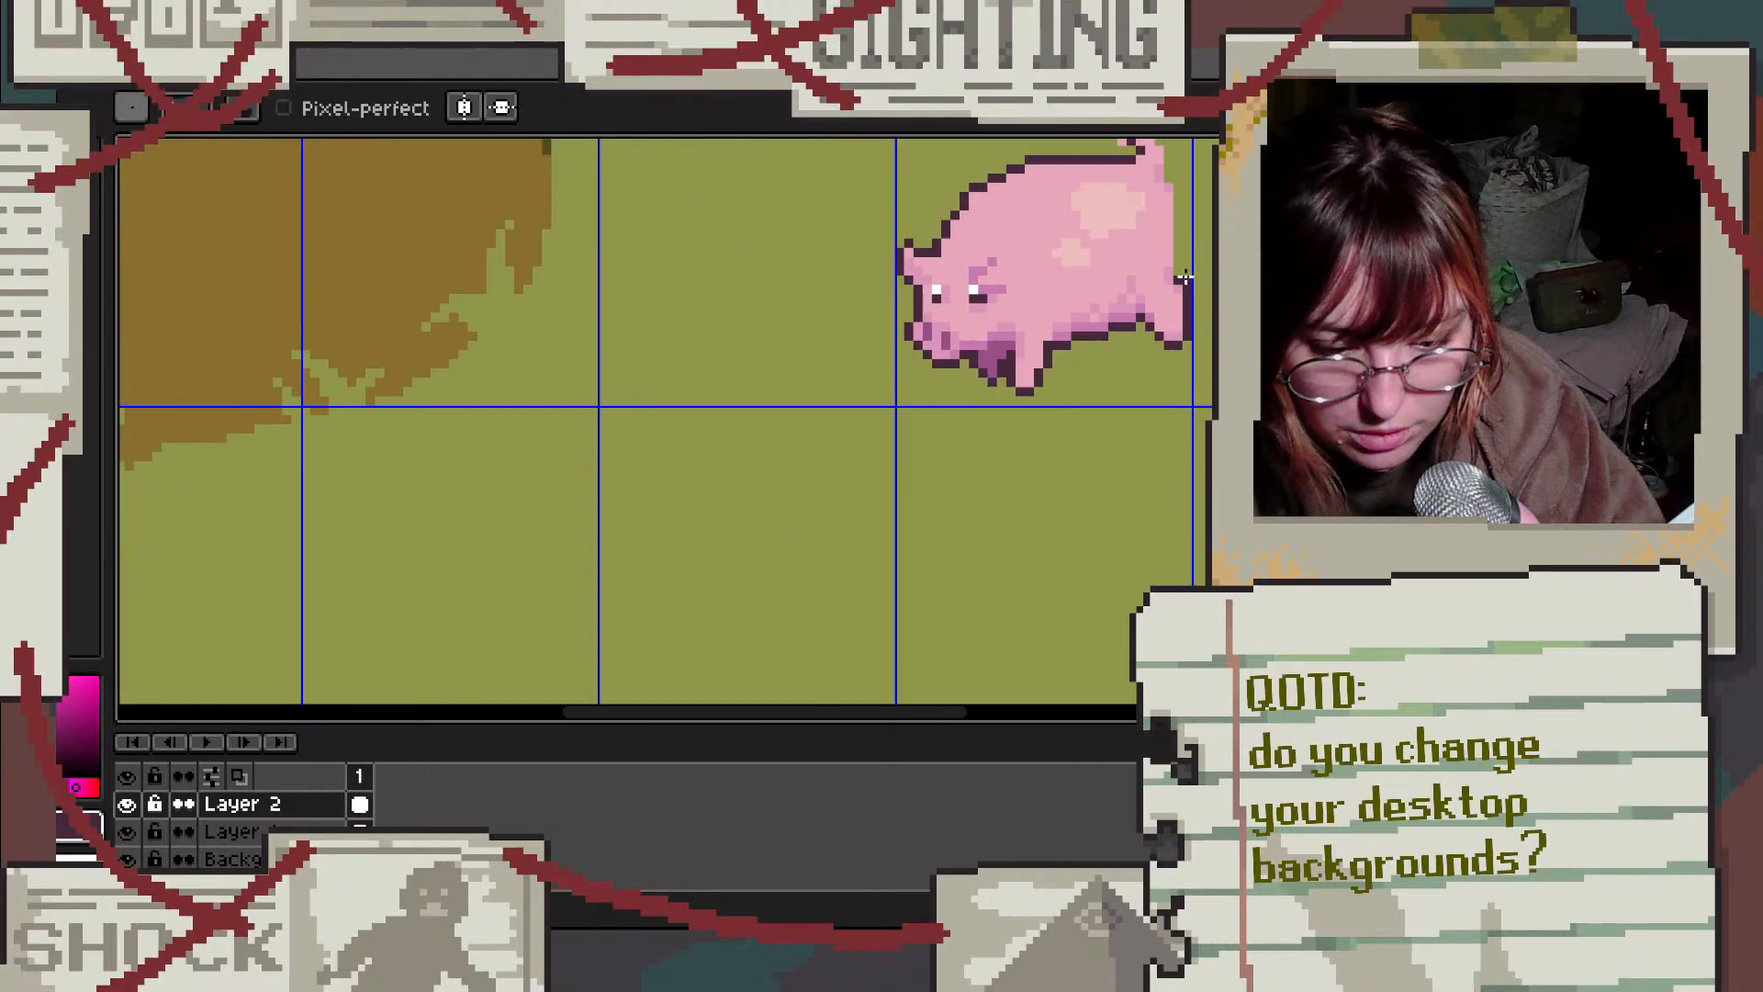
pyautogui.scroll(2, 1211, 188)
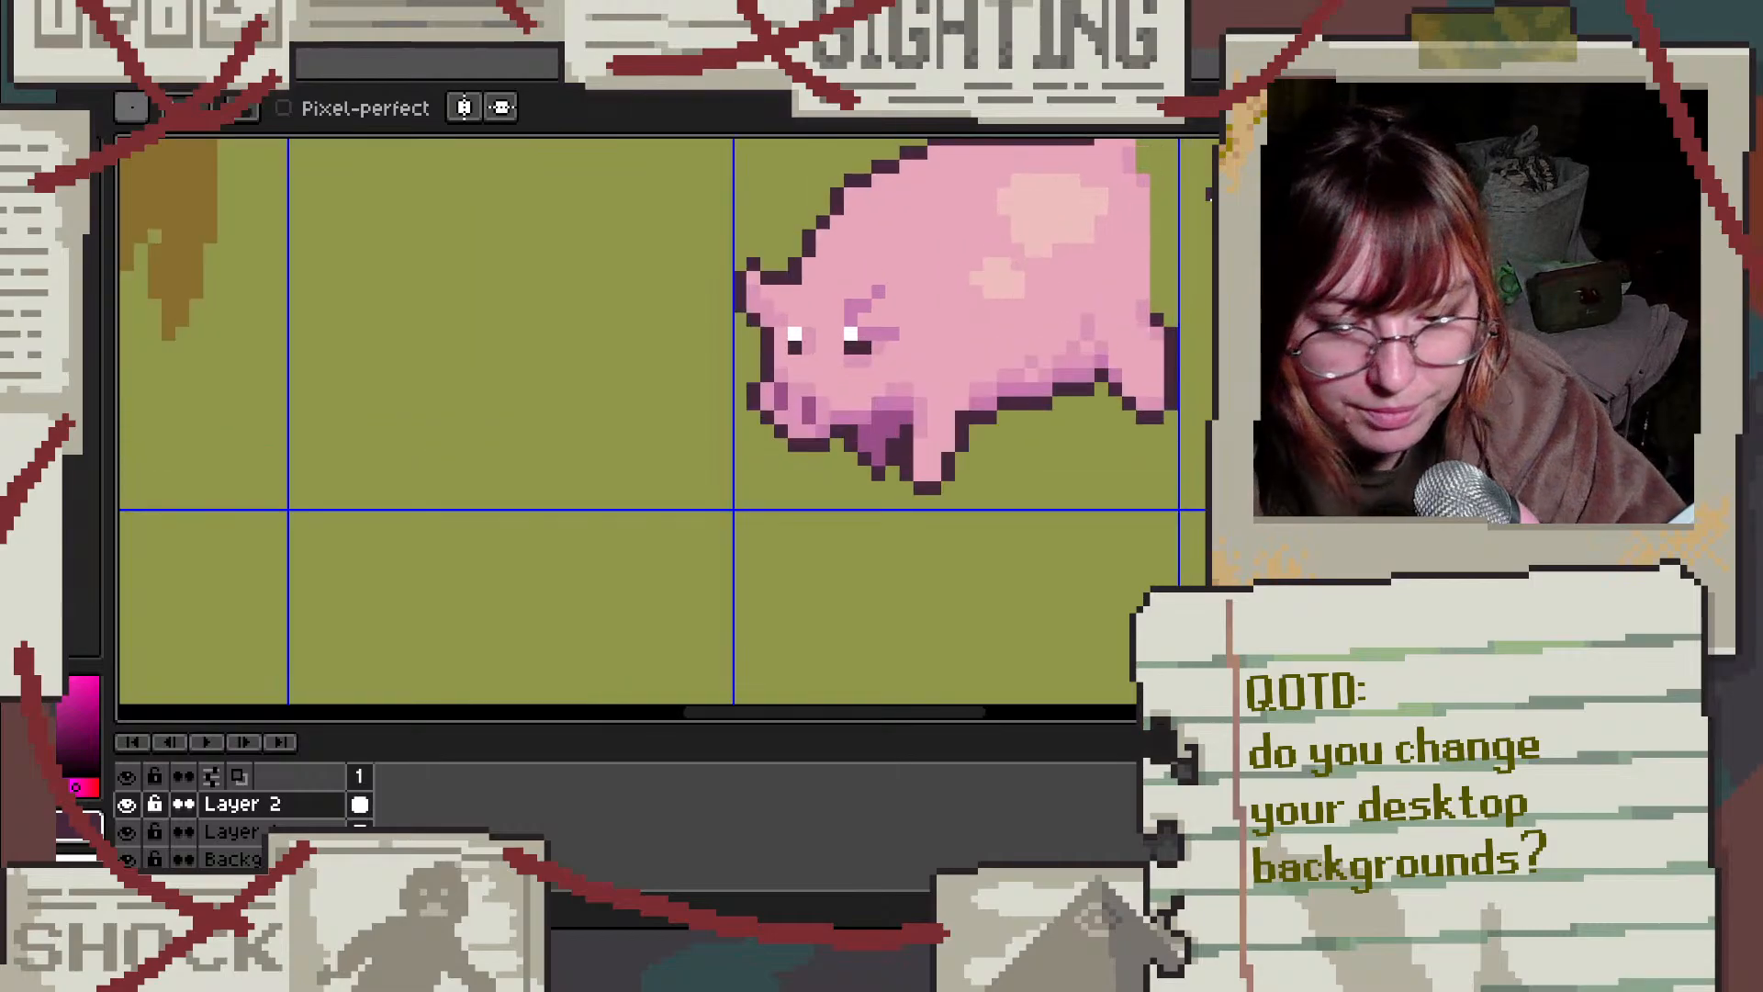
# Step: Outline the top and outer curve of the tail and the rump down to the hind leg in dark purple
pyautogui.scroll(-2, 1142, 315)
pyautogui.scroll(3, 1114, 244)
pyautogui.scroll(-3, 1121, 257)
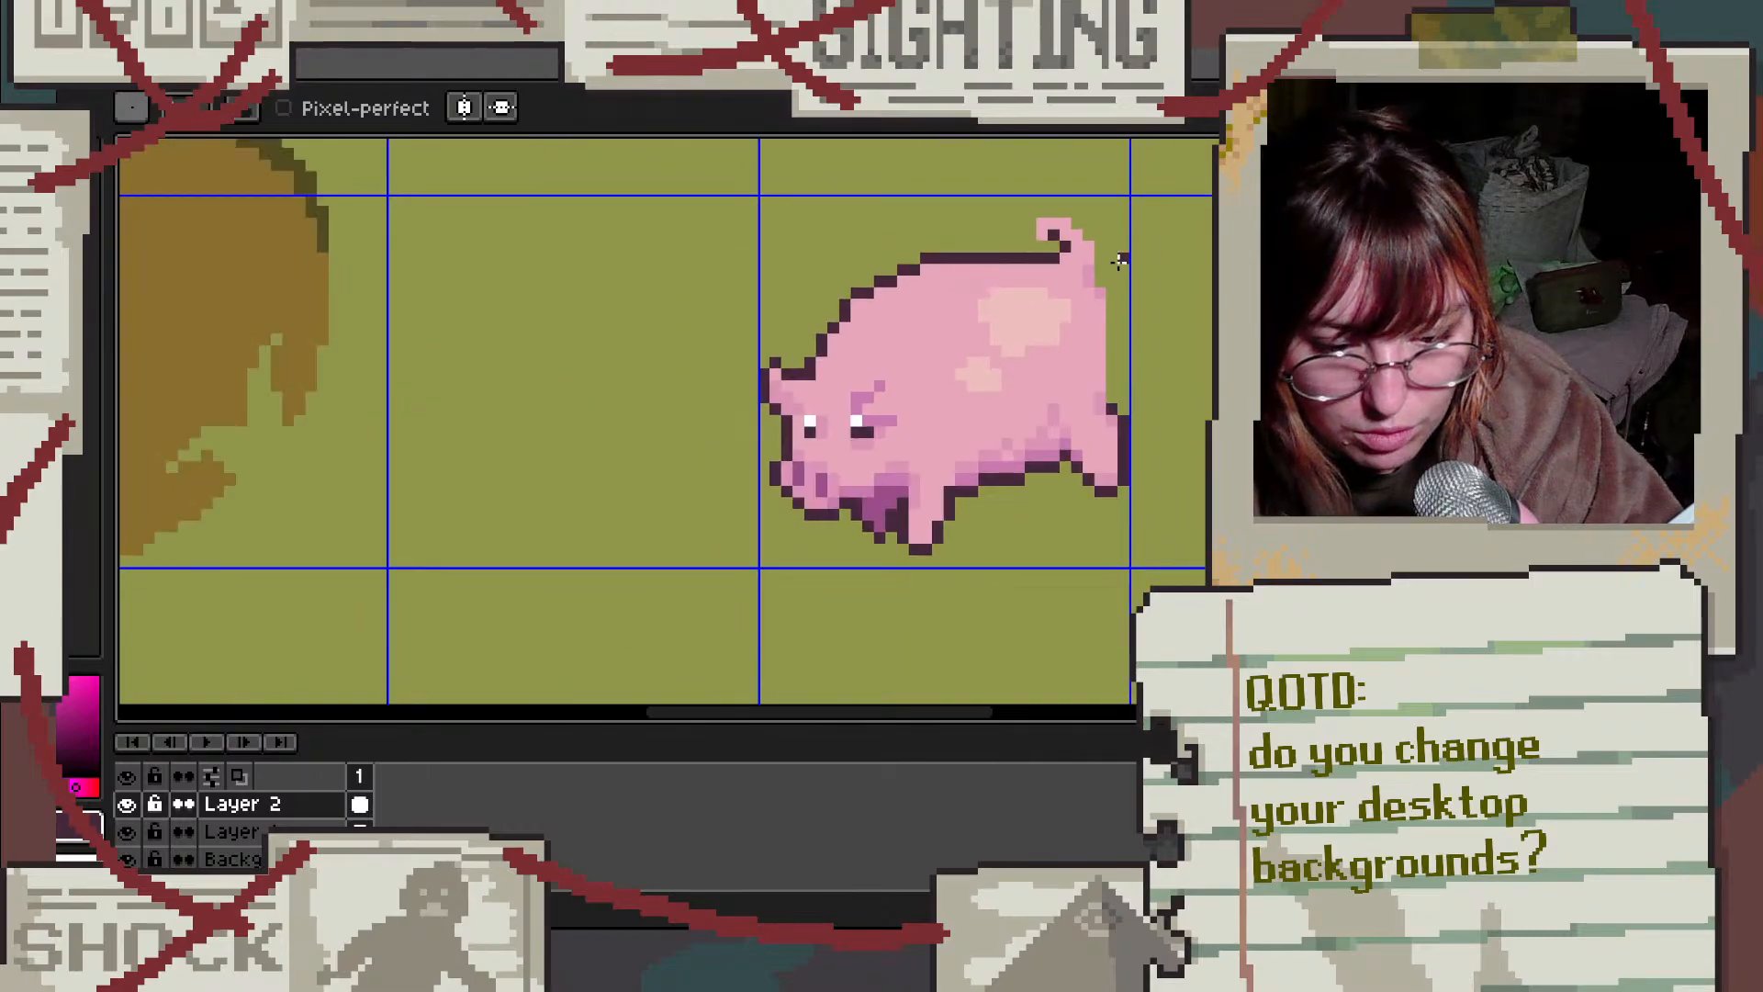
pyautogui.scroll(2, 1010, 246)
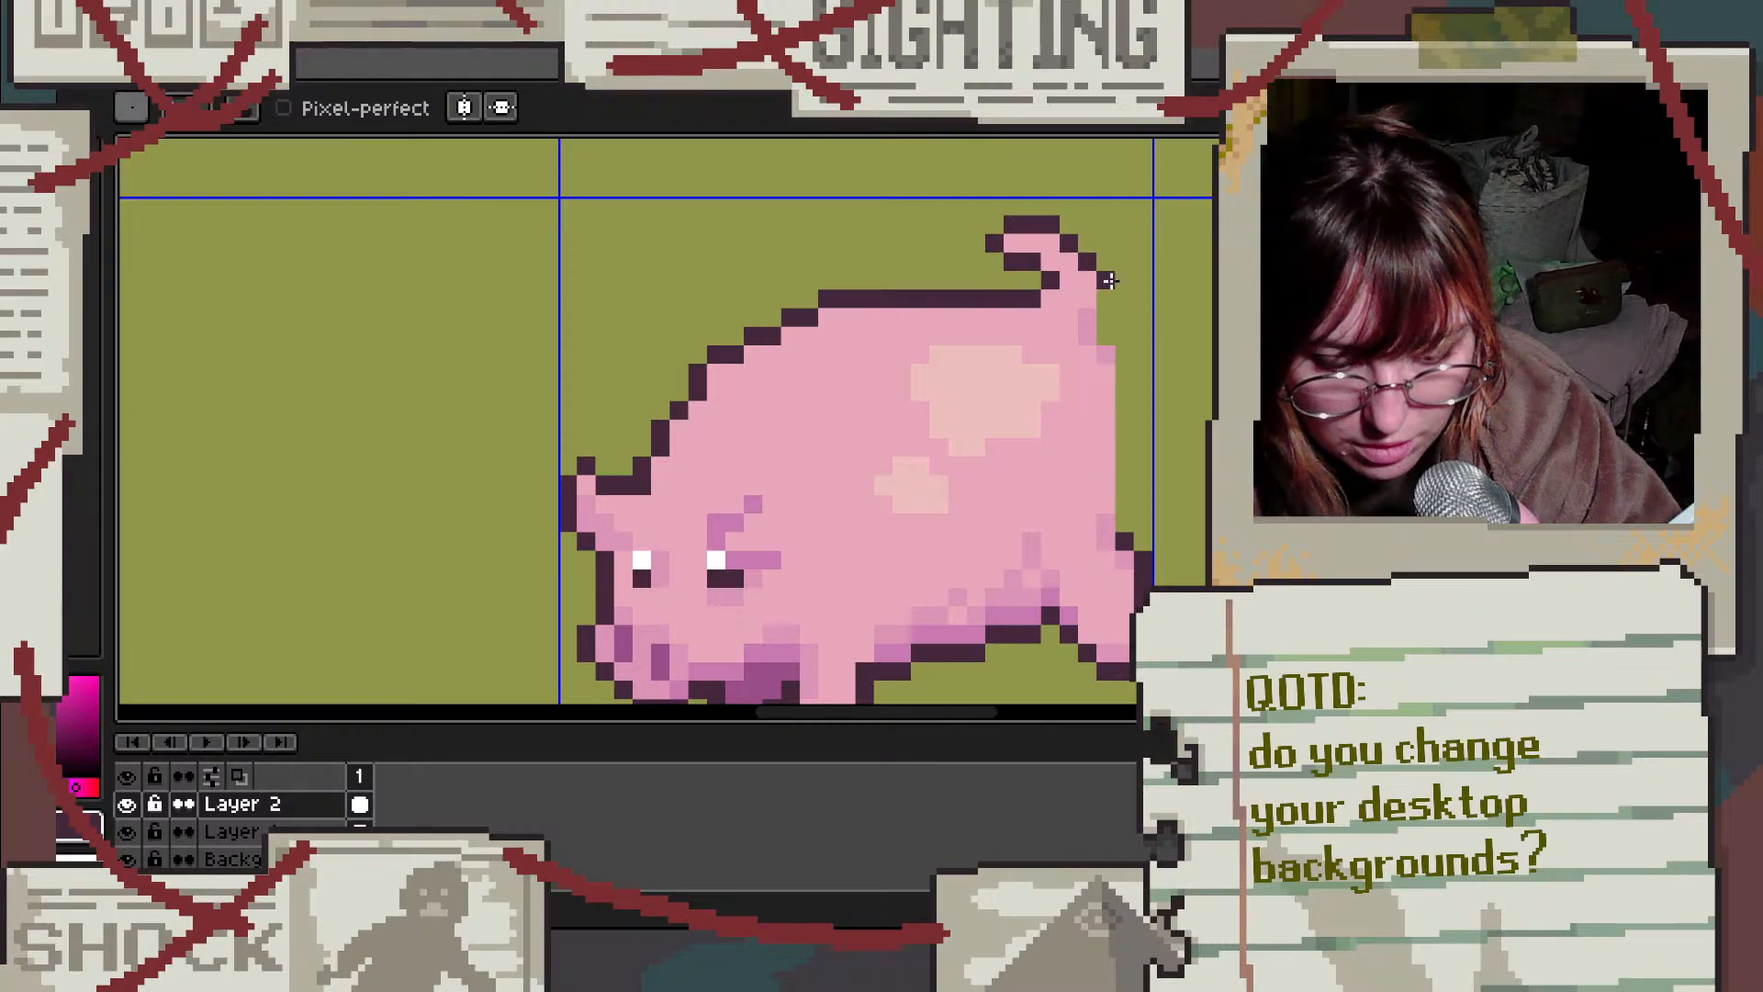
pyautogui.moveTo(1109, 280); pyautogui.dragTo(1134, 503)
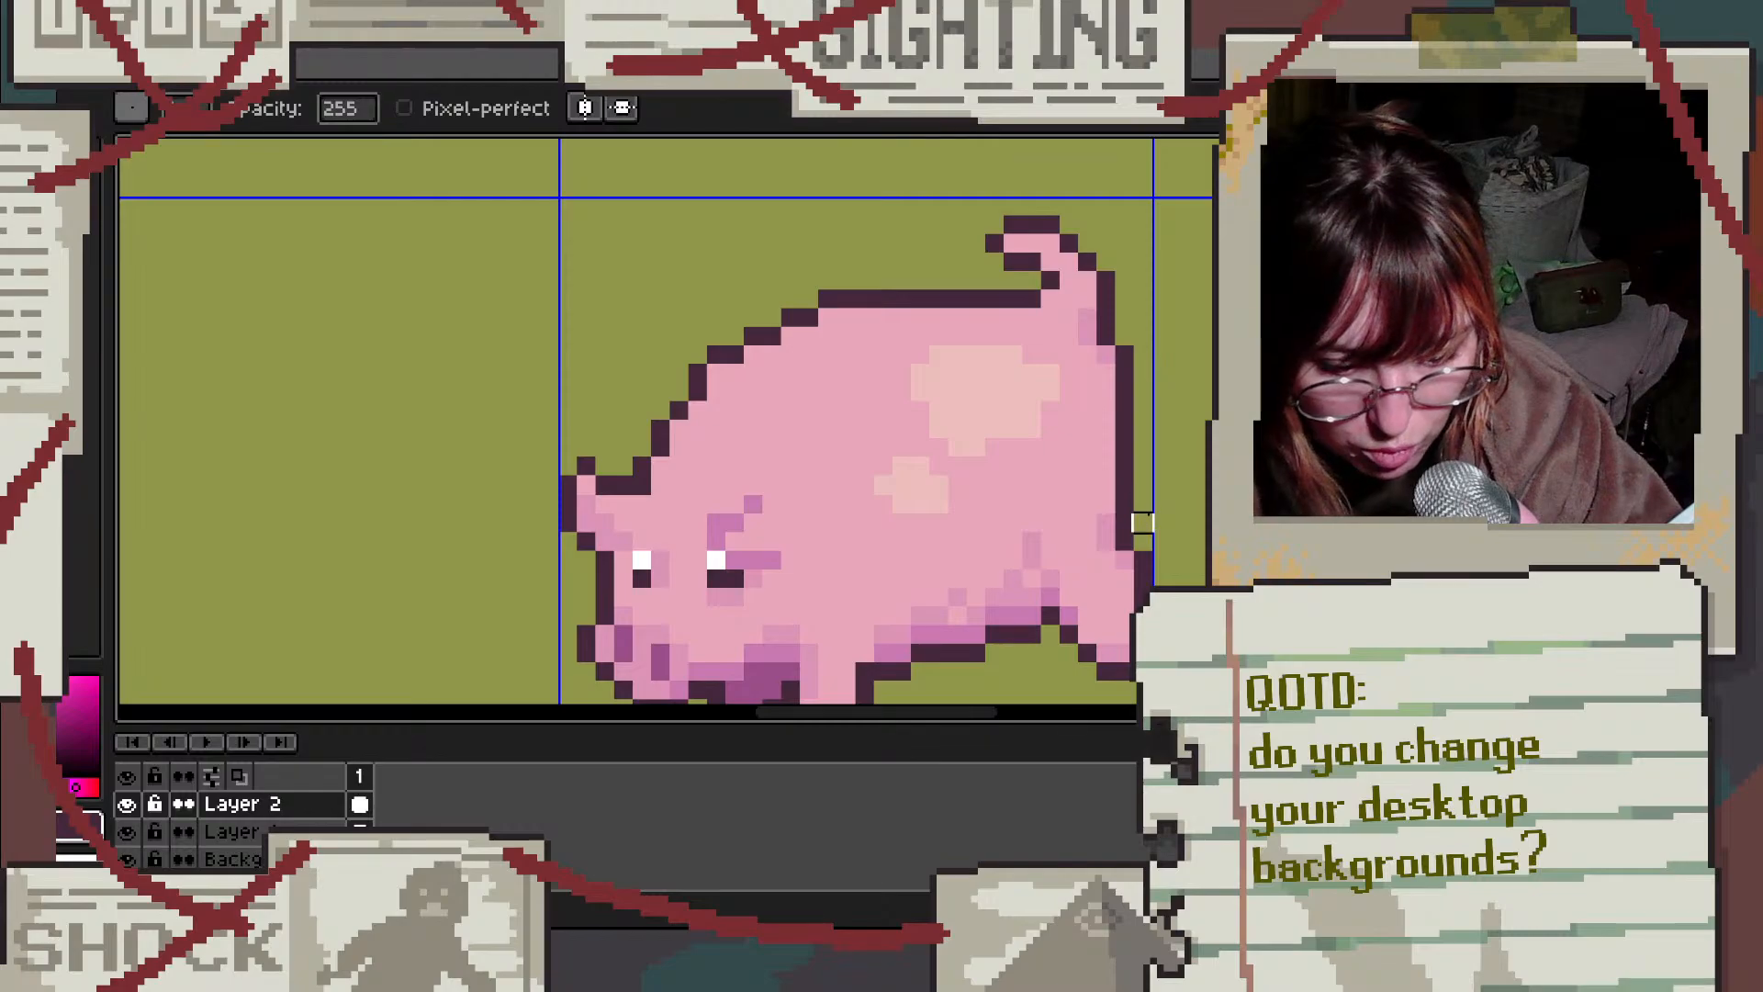
# Step: Erase the dark fill between the front legs and the tip of the far front leg
pyautogui.scroll(-2, 812, 508)
pyautogui.scroll(5, 812, 508)
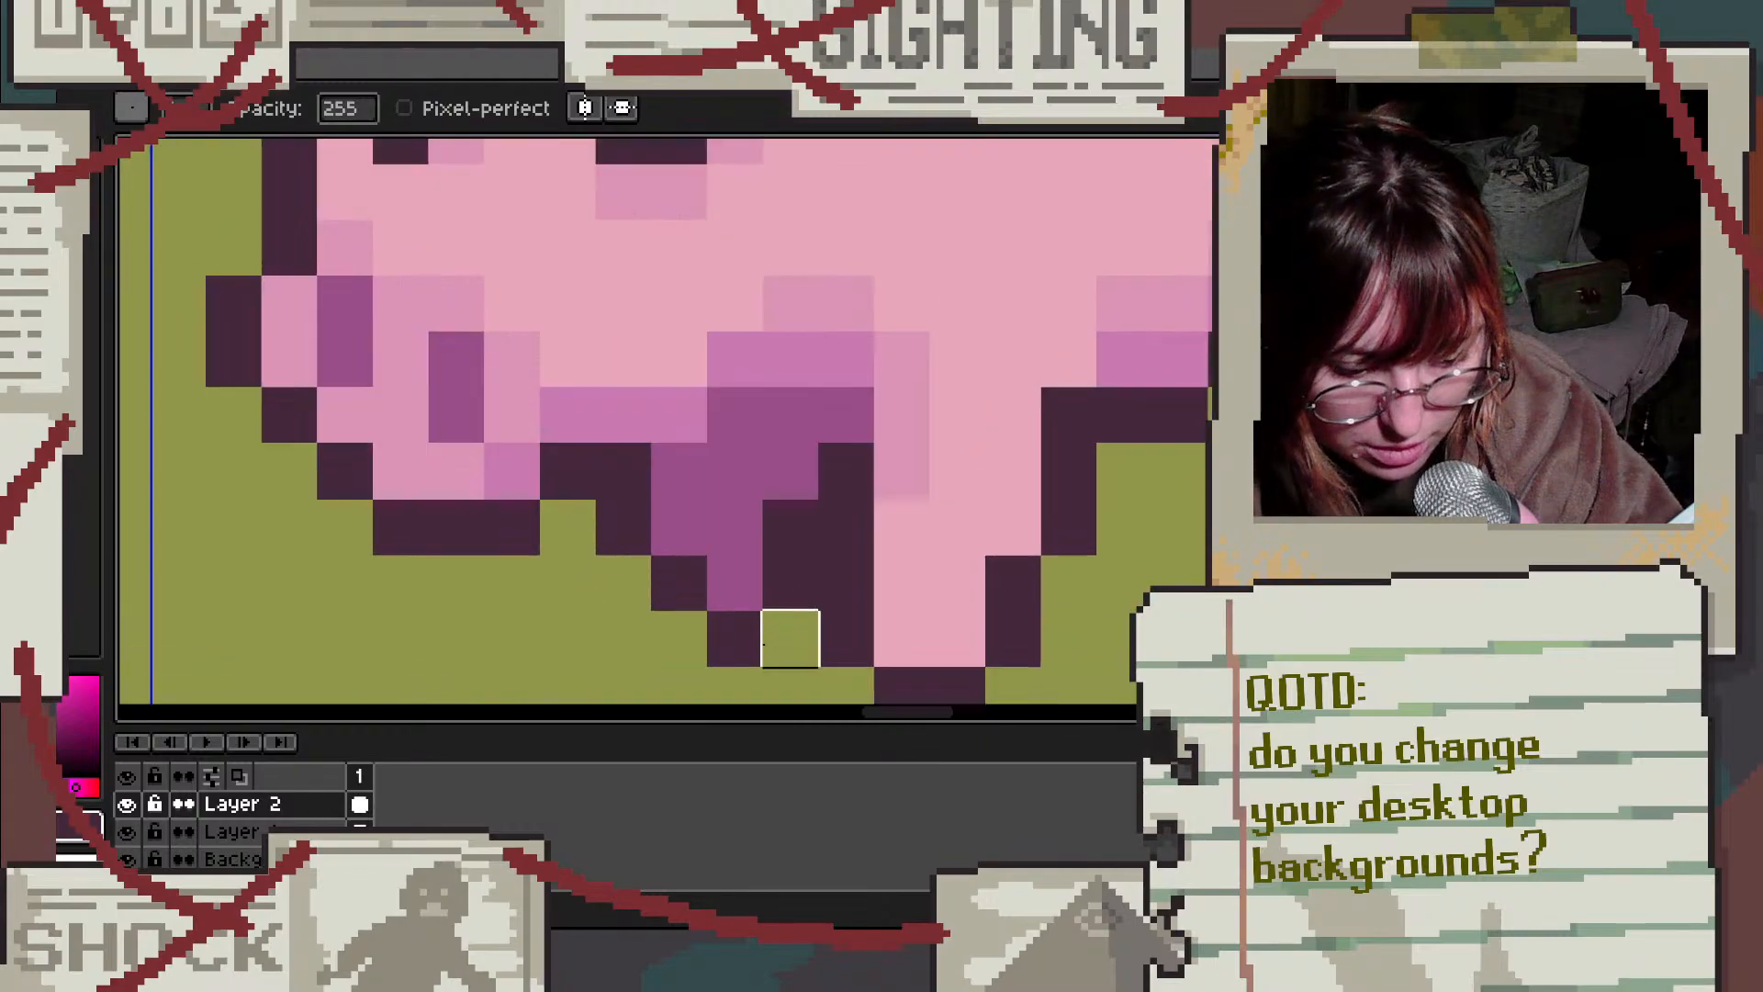
pyautogui.moveTo(808, 491); pyautogui.dragTo(808, 562)
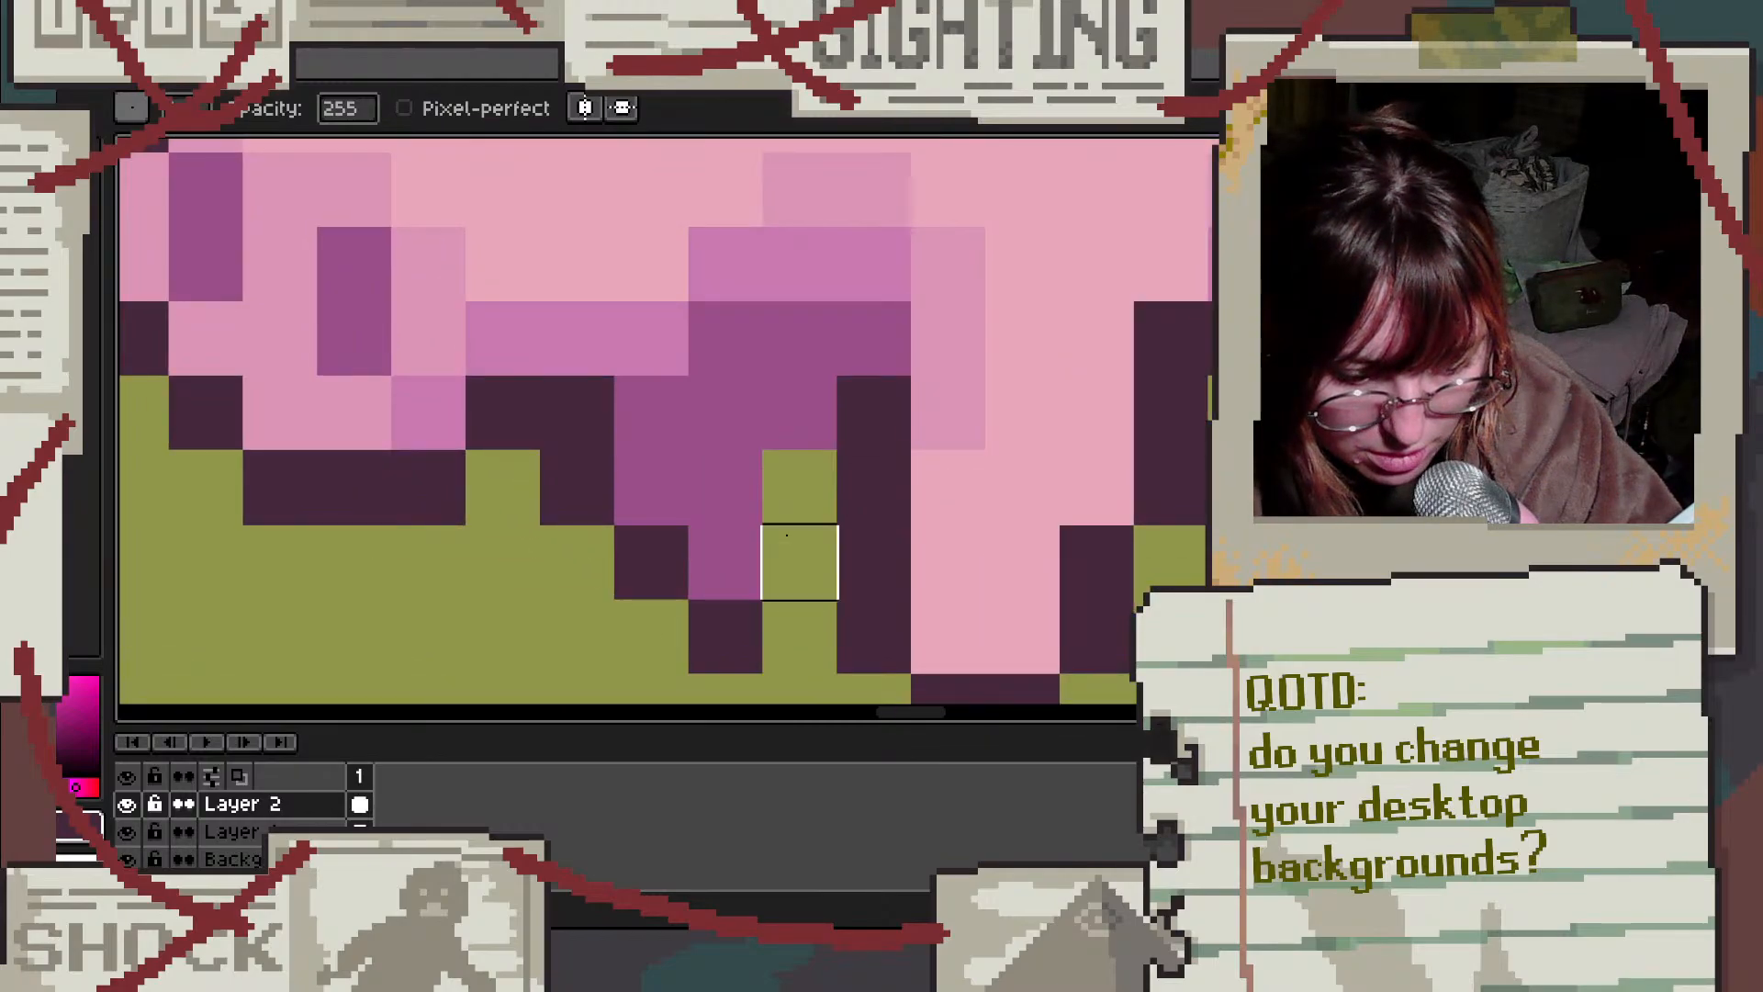
pyautogui.click(708, 583)
pyautogui.click(708, 634)
pyautogui.click(652, 562)
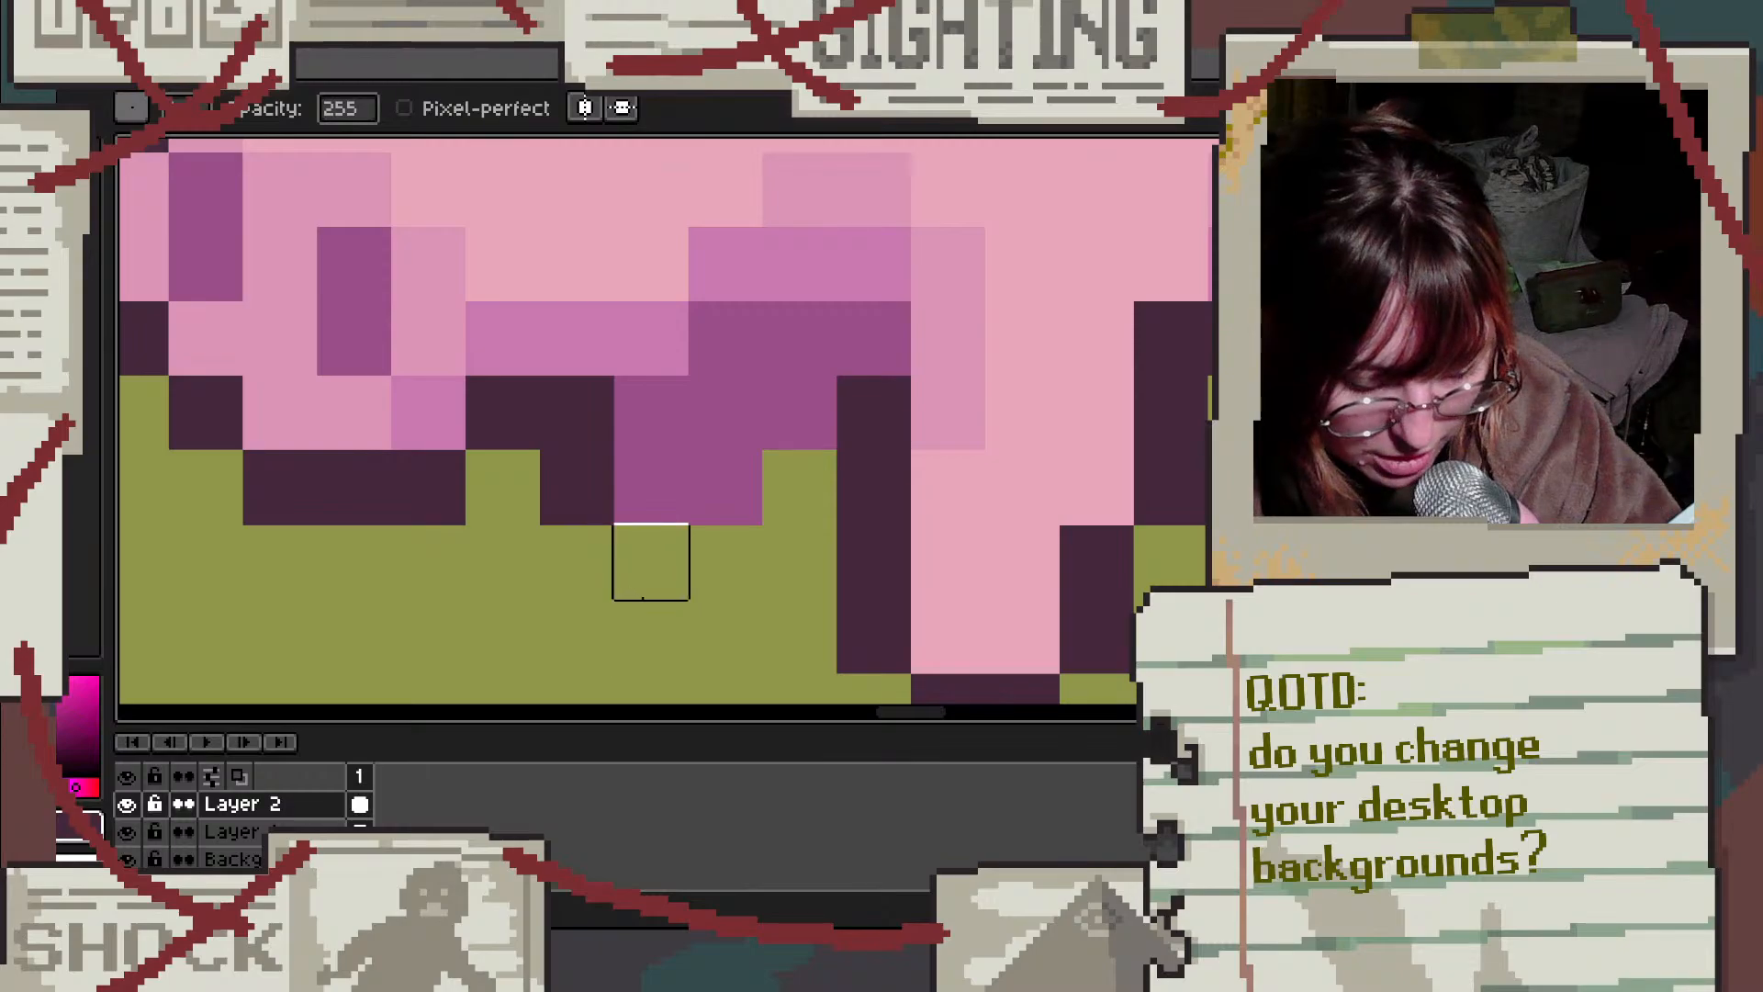
# Step: Sample the shaded purple of the far front leg and repaint its lower part longer and straighter
pyautogui.press('b')
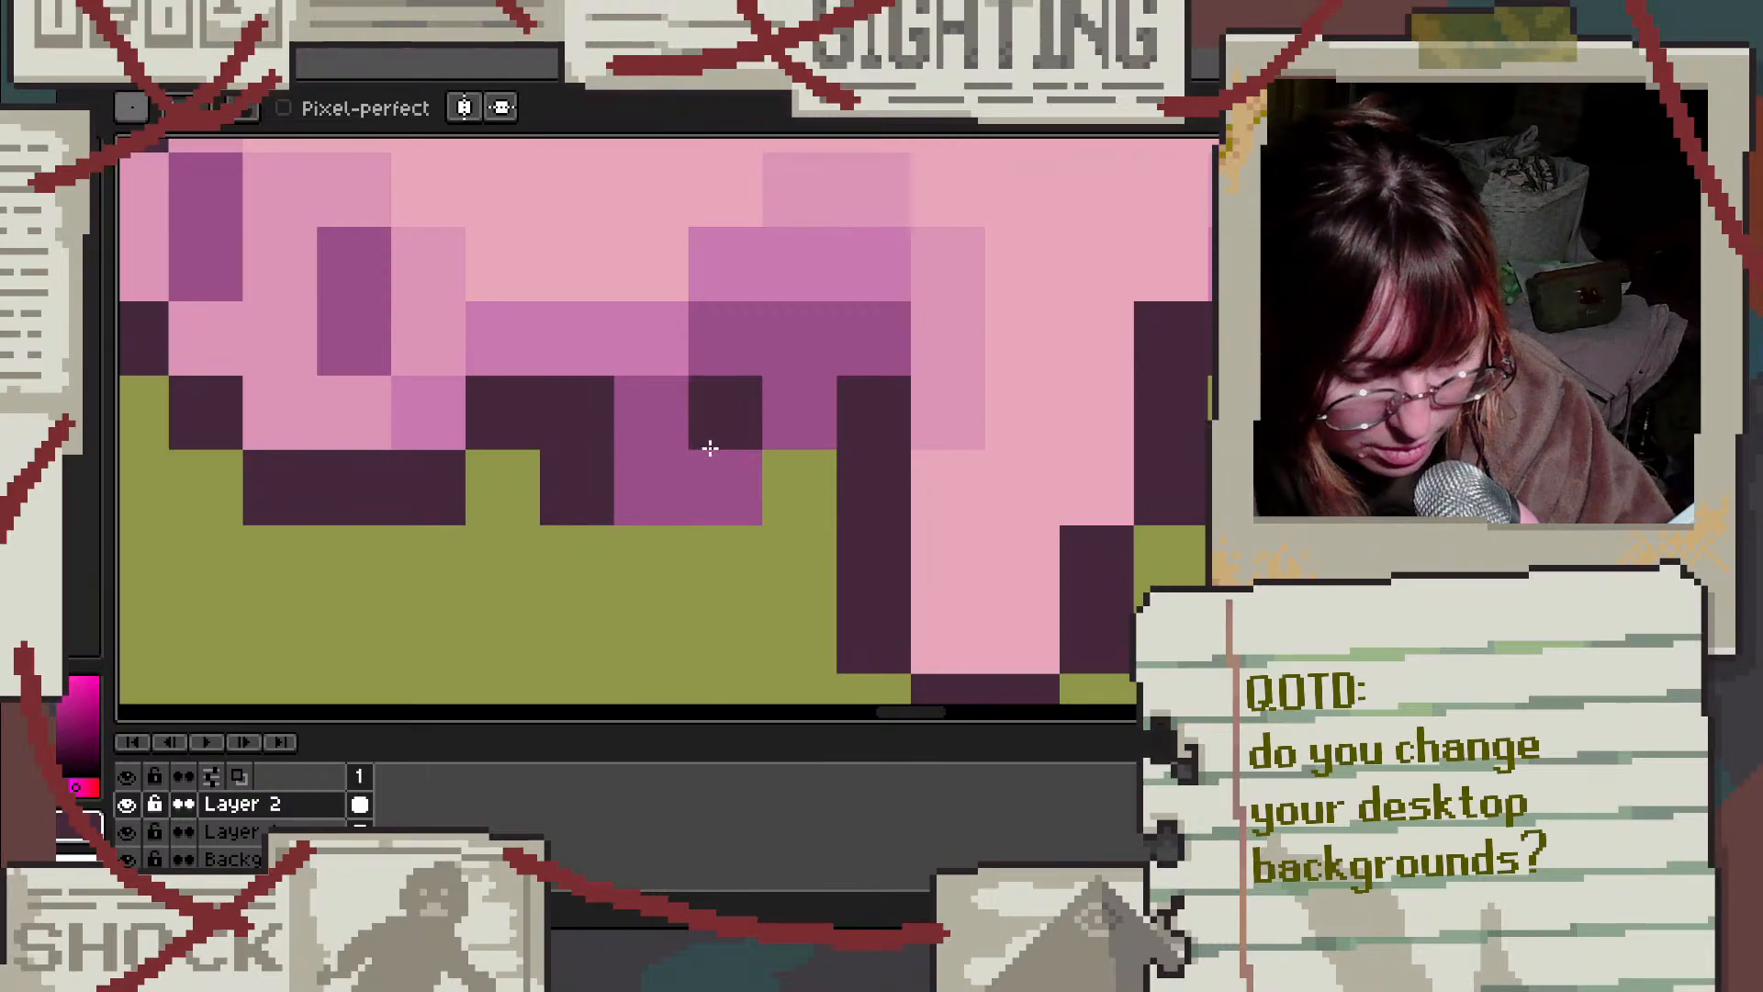
pyautogui.press('super')
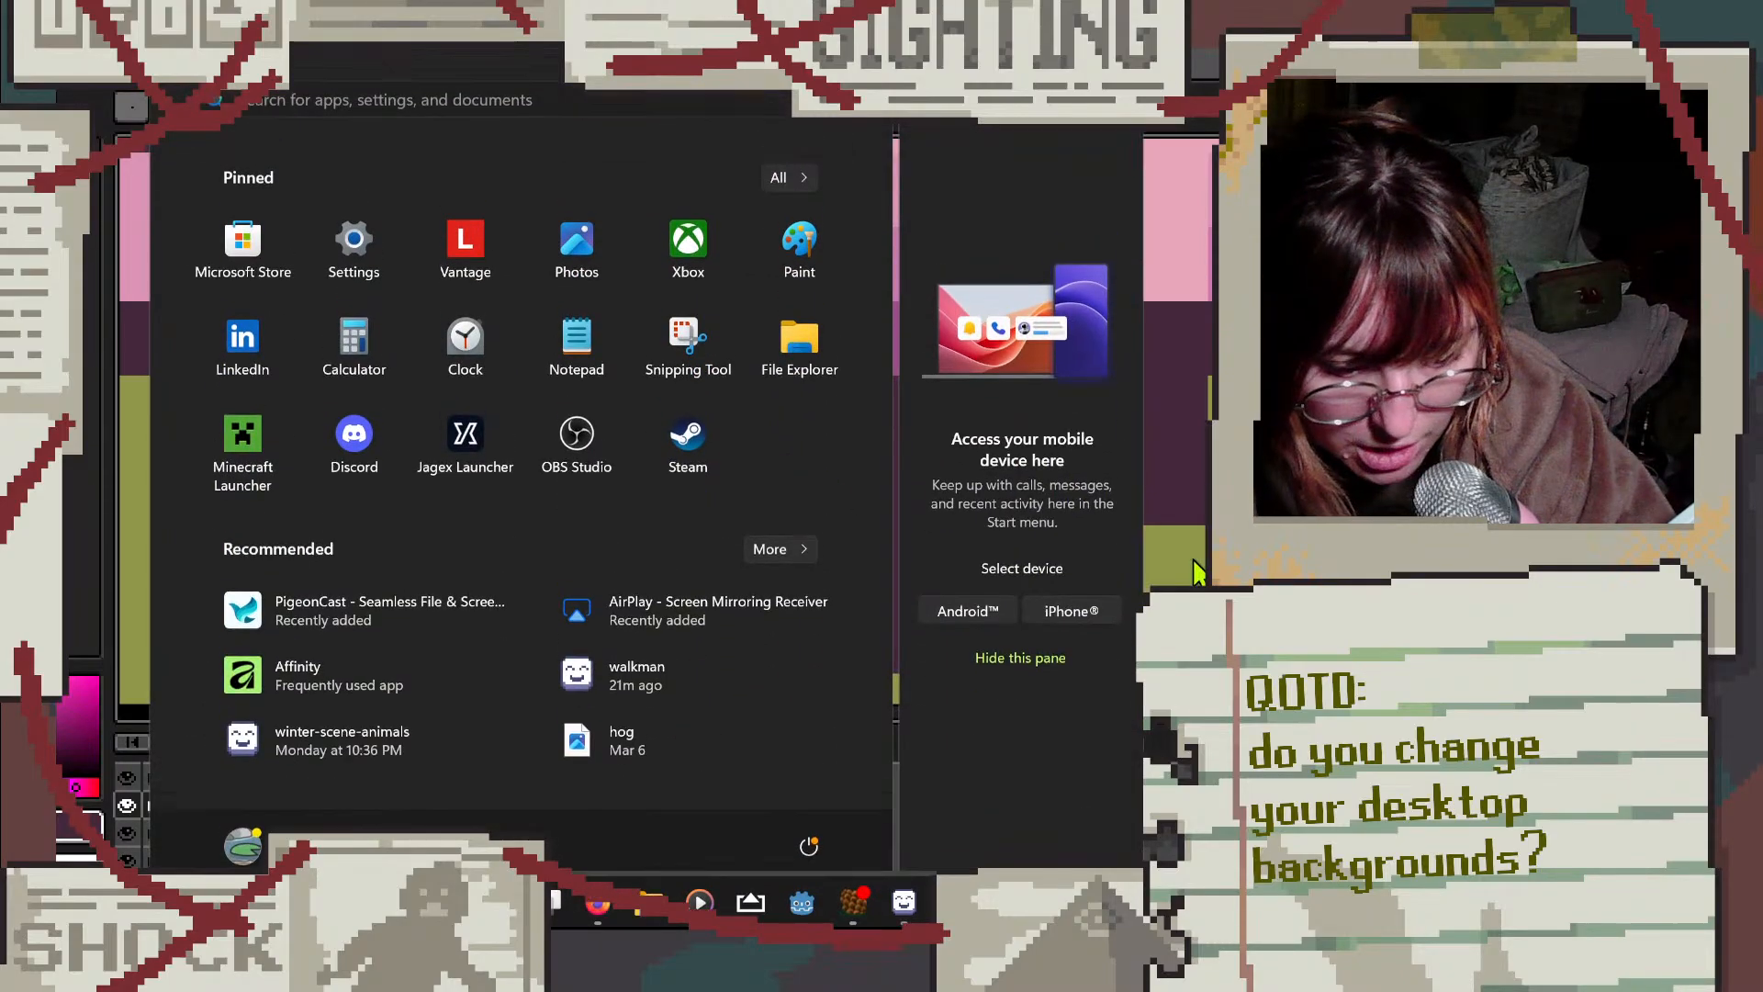
pyautogui.press('super')
pyautogui.keyDown('alt'); pyautogui.click(759, 422); pyautogui.keyUp('alt')
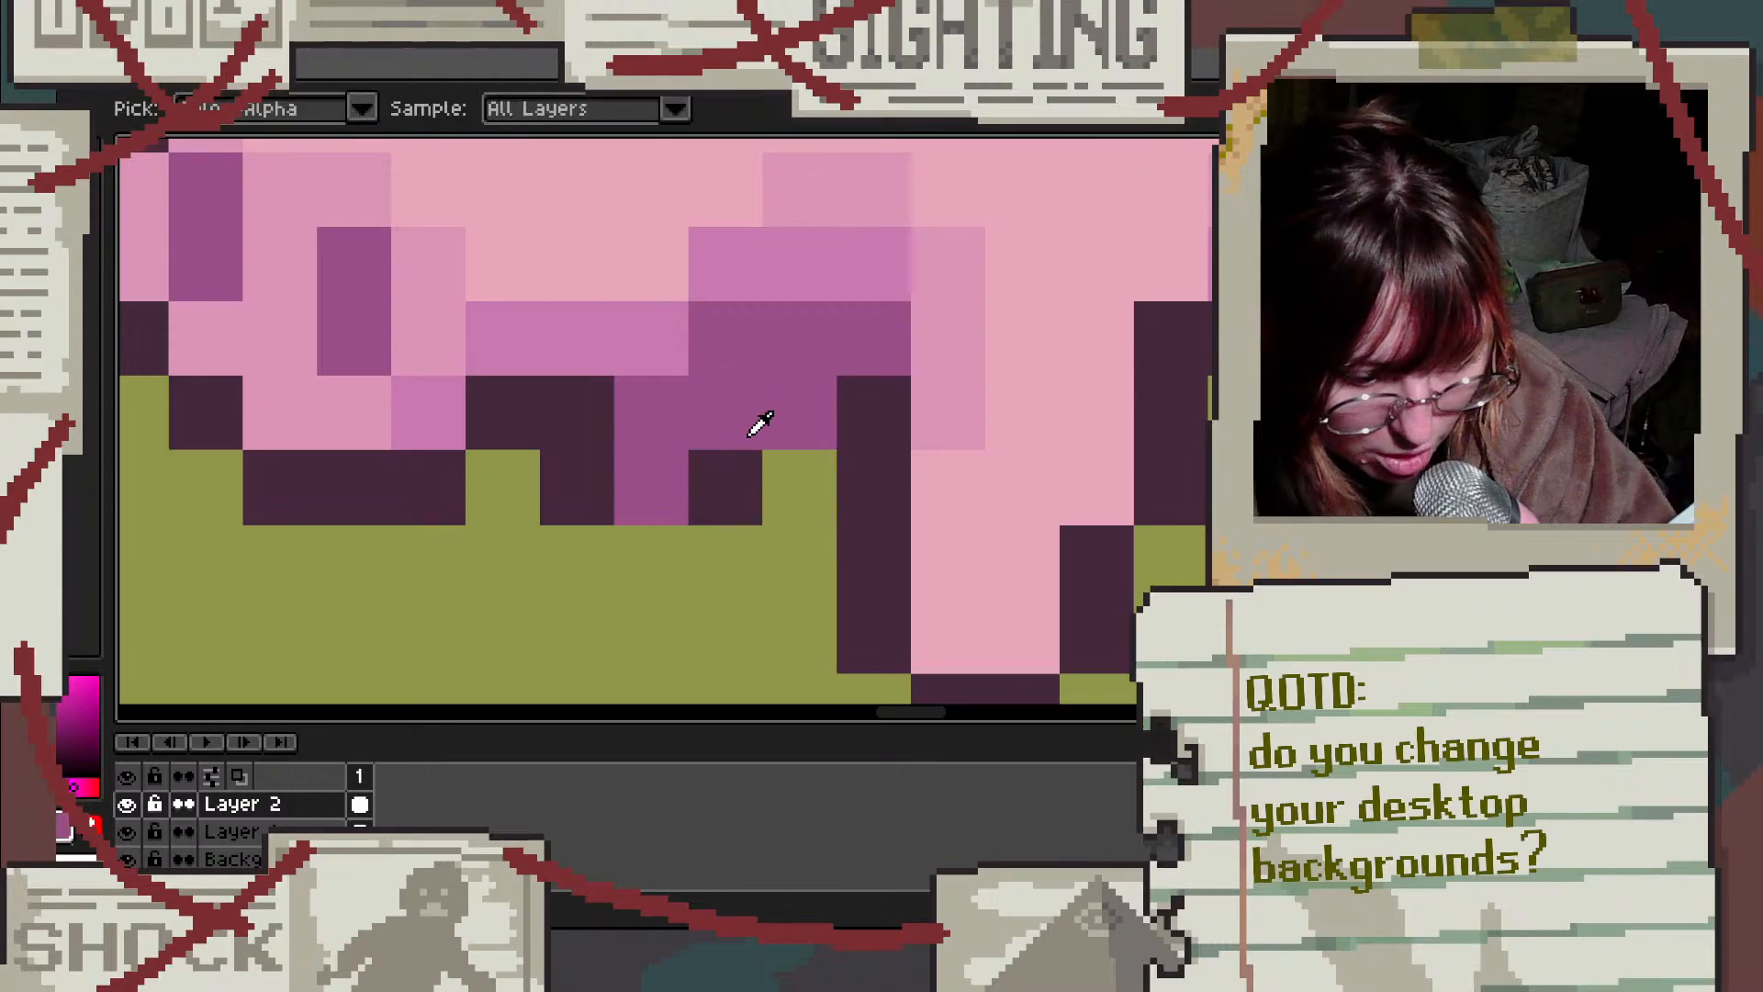
pyautogui.click(724, 487)
pyautogui.scroll(-4, 654, 575)
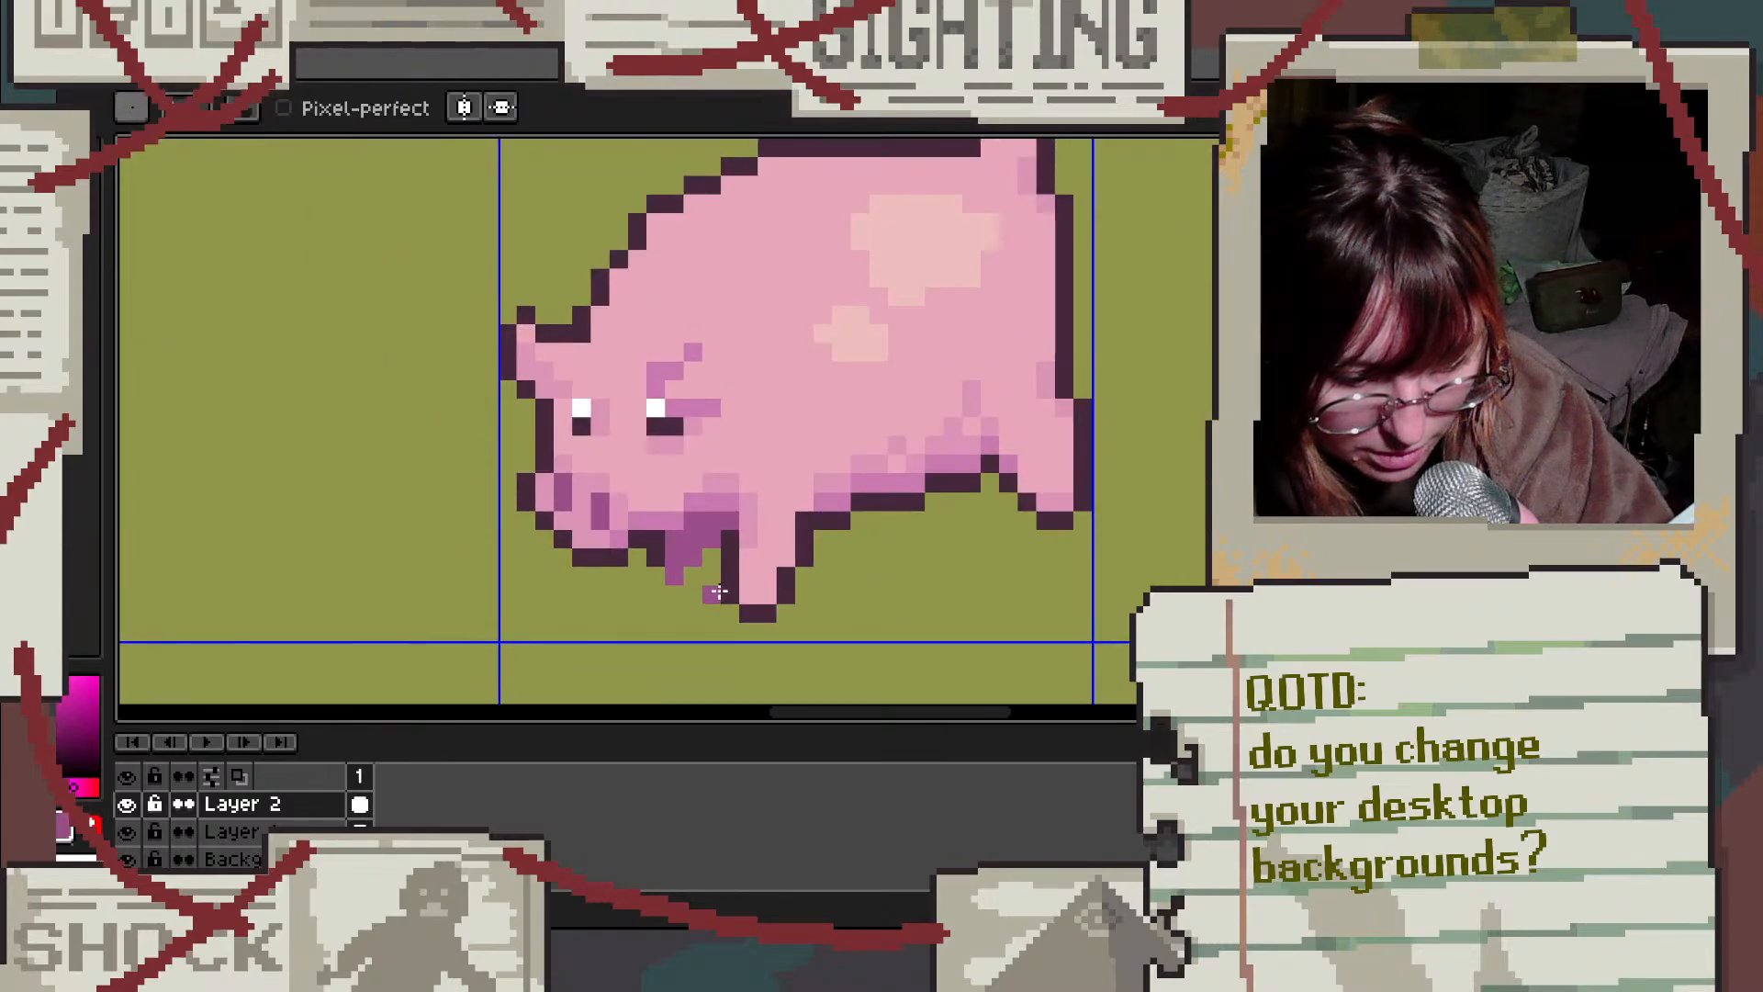
pyautogui.scroll(3, 693, 580)
pyautogui.click(881, 514)
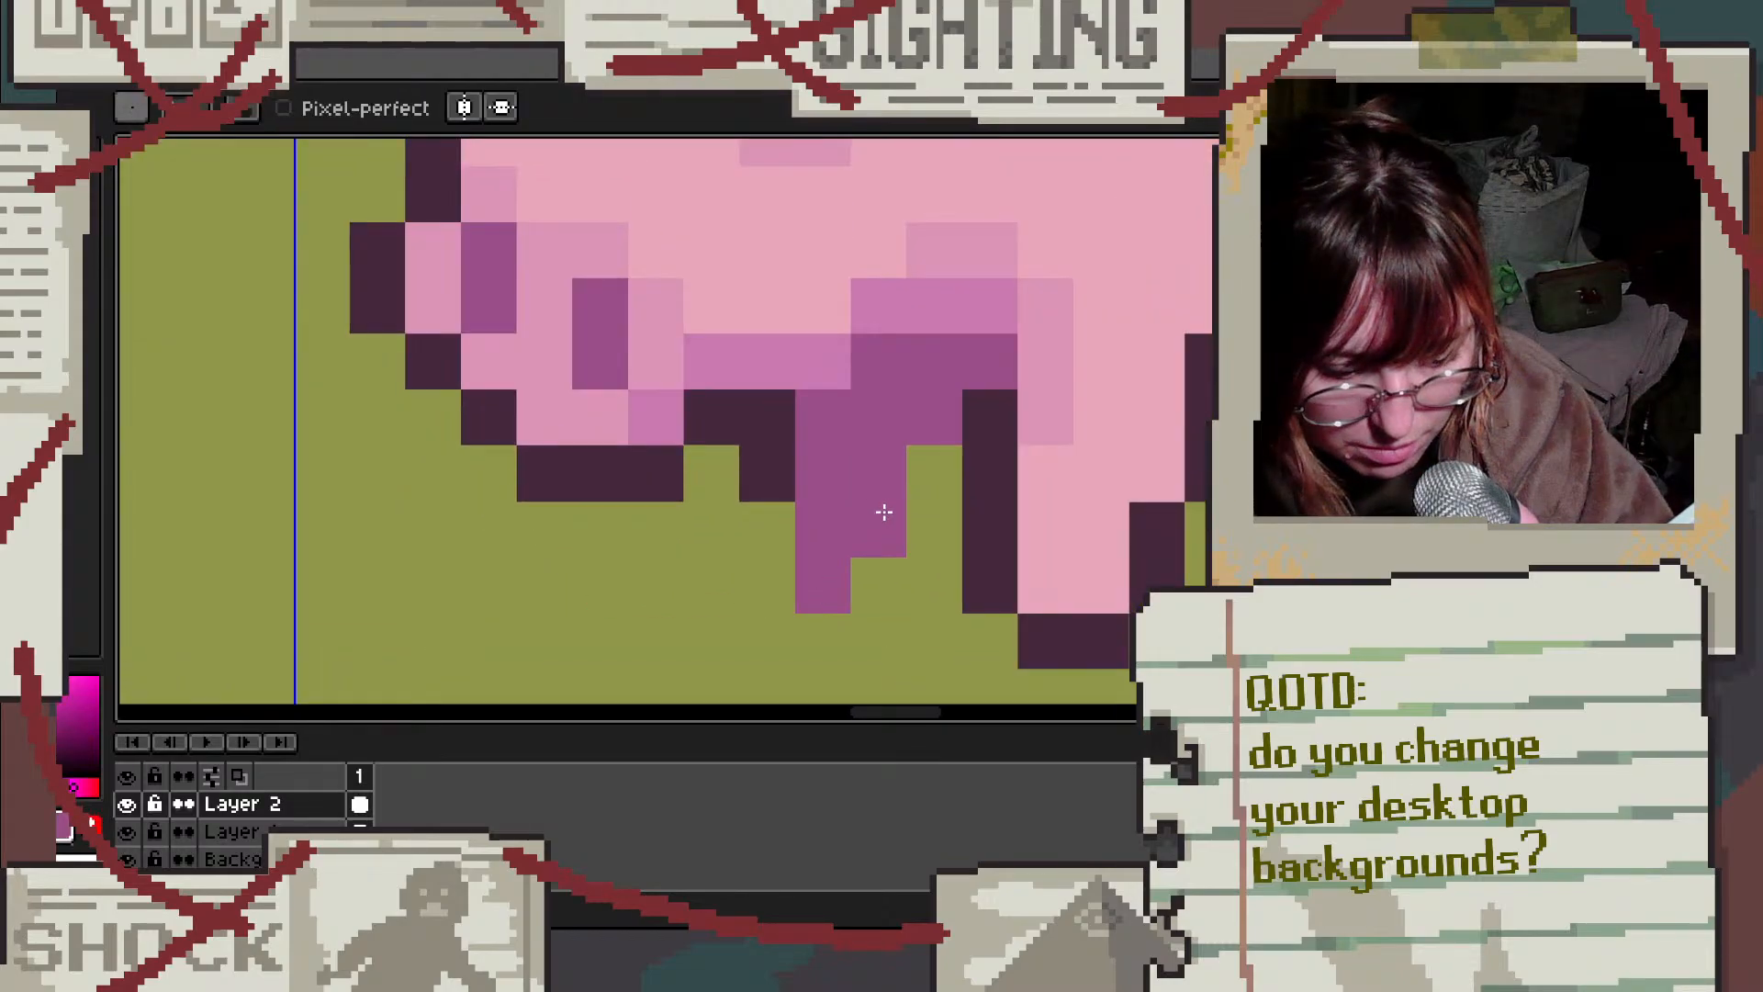
# Step: Outline the reshaped far front leg with the sampled dark purple
pyautogui.keyDown('alt'); pyautogui.click(775, 464); pyautogui.keyUp('alt')
pyautogui.moveTo(773, 514)
pyautogui.mouseDown()
pyautogui.moveTo(788, 635)
pyautogui.moveTo(823, 647)
pyautogui.moveTo(884, 602)
pyautogui.moveTo(944, 458)
pyautogui.moveTo(942, 523)
pyautogui.moveTo(956, 389)
pyautogui.mouseUp()
pyautogui.scroll(-3, 990, 409)
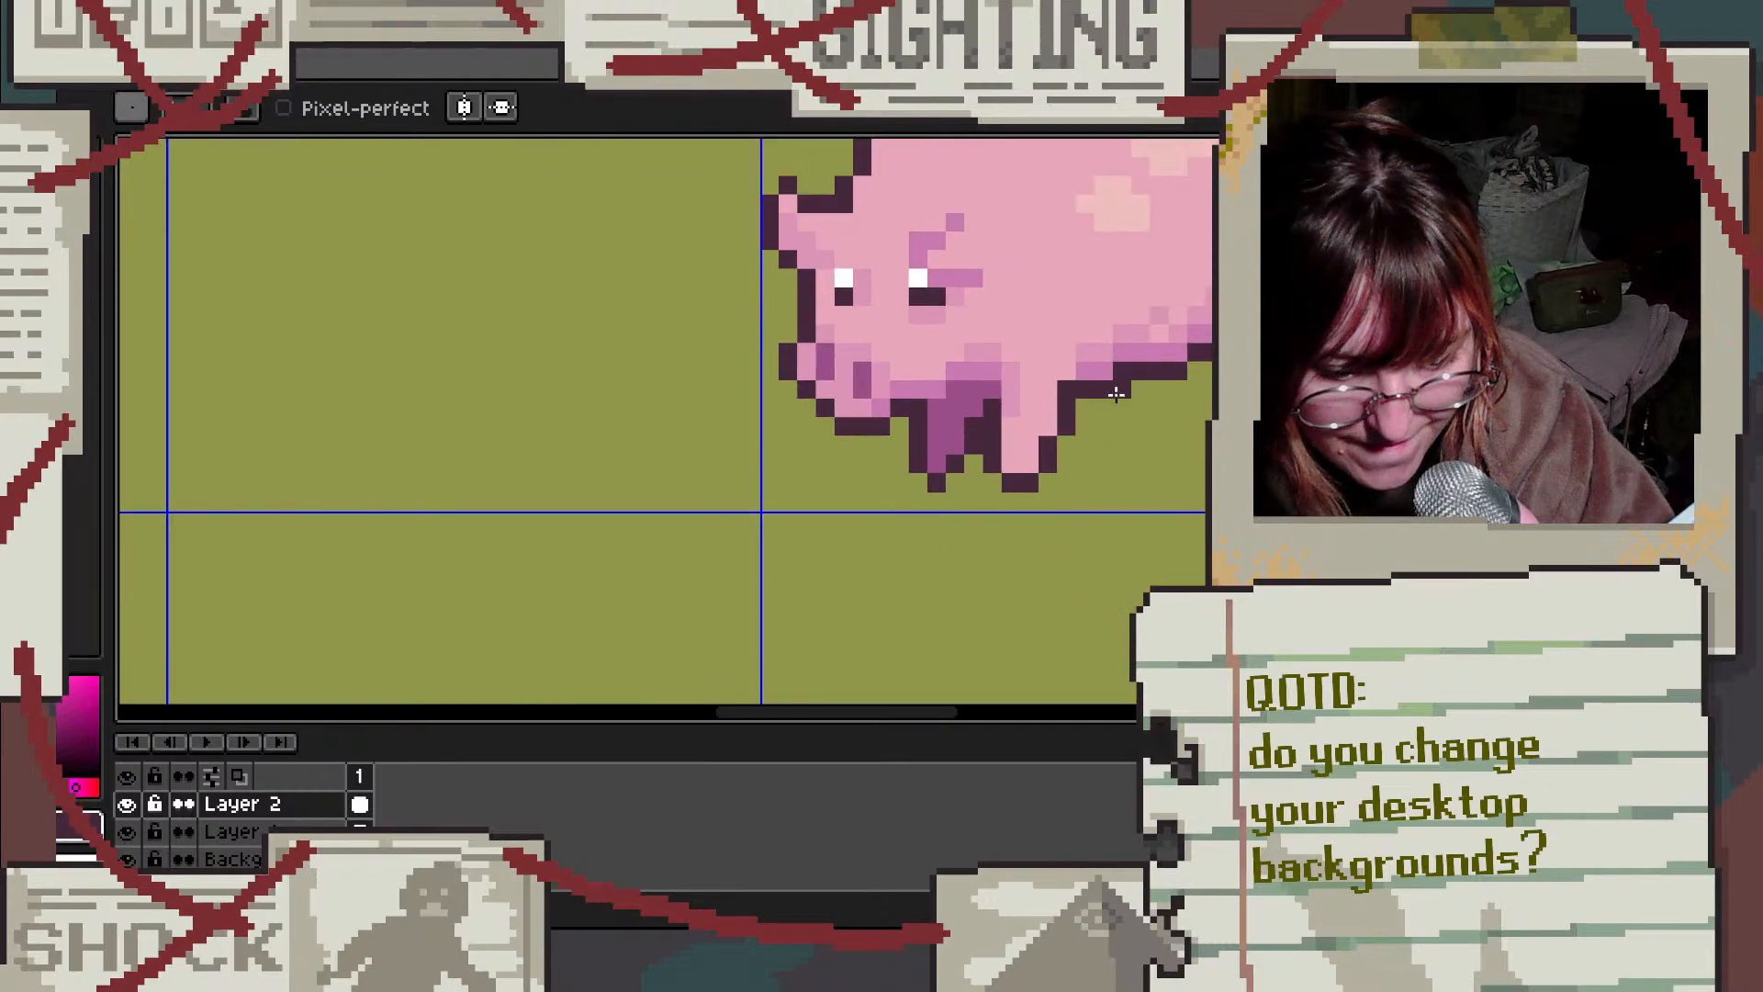
# Step: Open a grass gap between the front legs and complete the dark outline across its top and along the far leg
pyautogui.scroll(3, 976, 533)
pyautogui.keyDown('alt'); pyautogui.click(1001, 473); pyautogui.keyUp('alt')
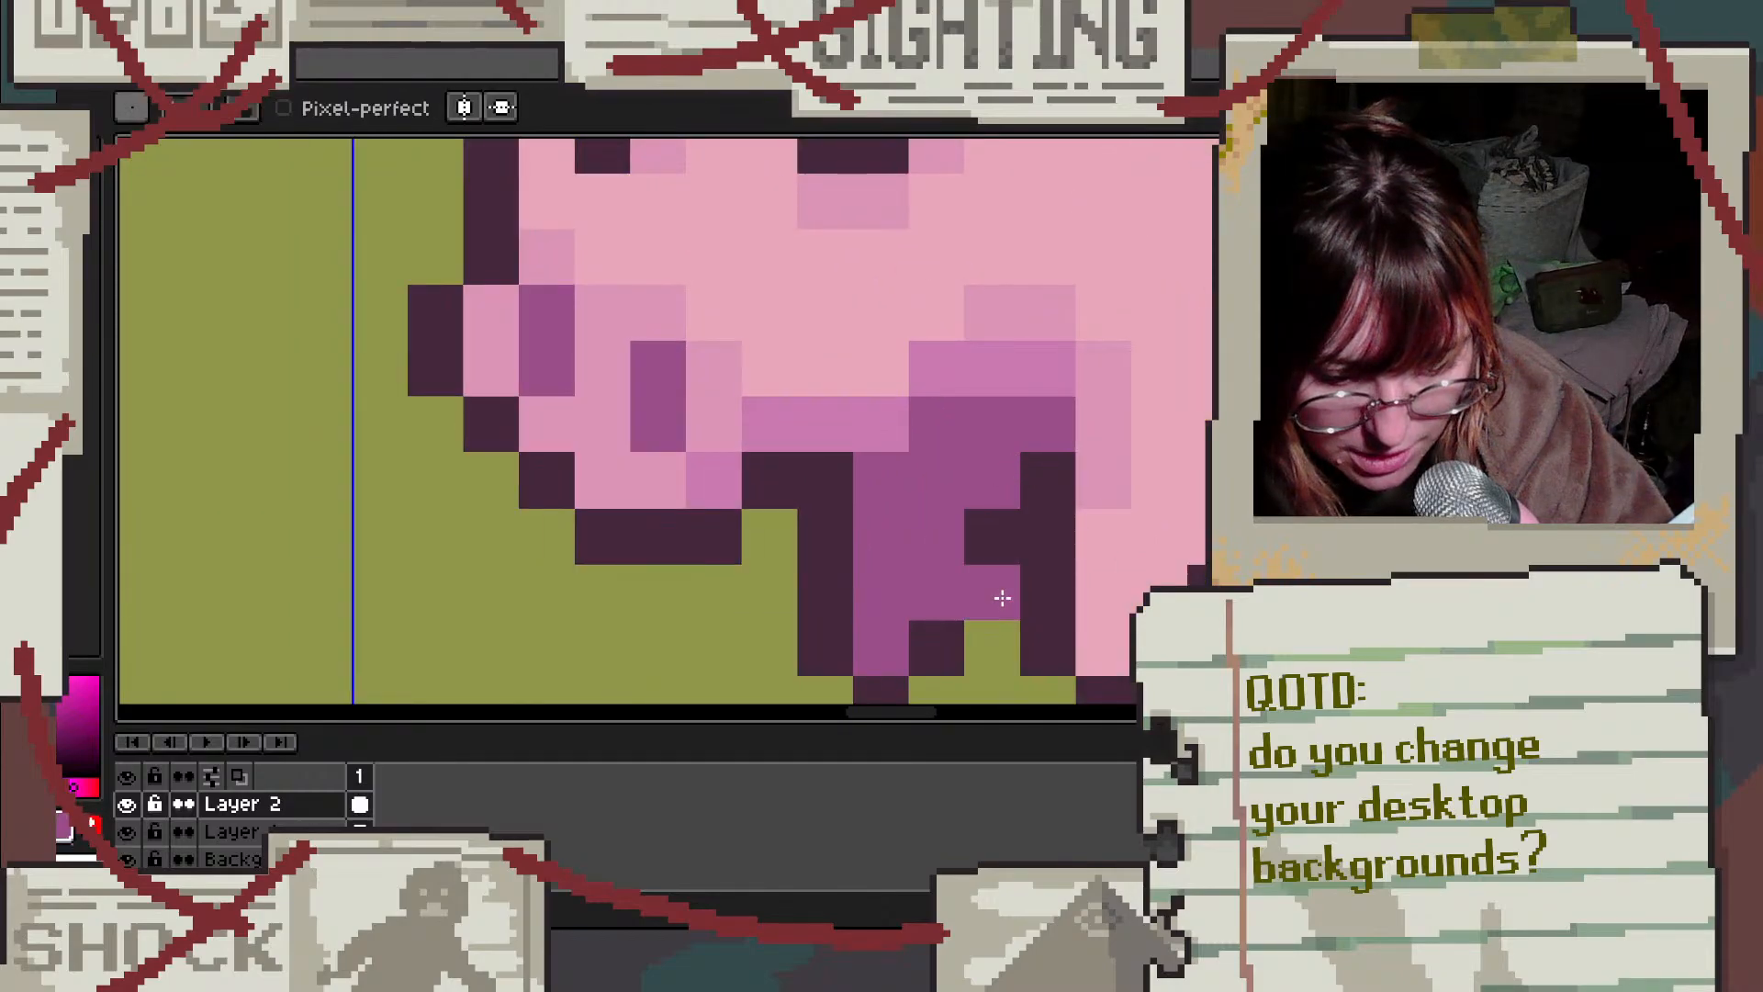
pyautogui.moveTo(997, 522); pyautogui.dragTo(994, 586)
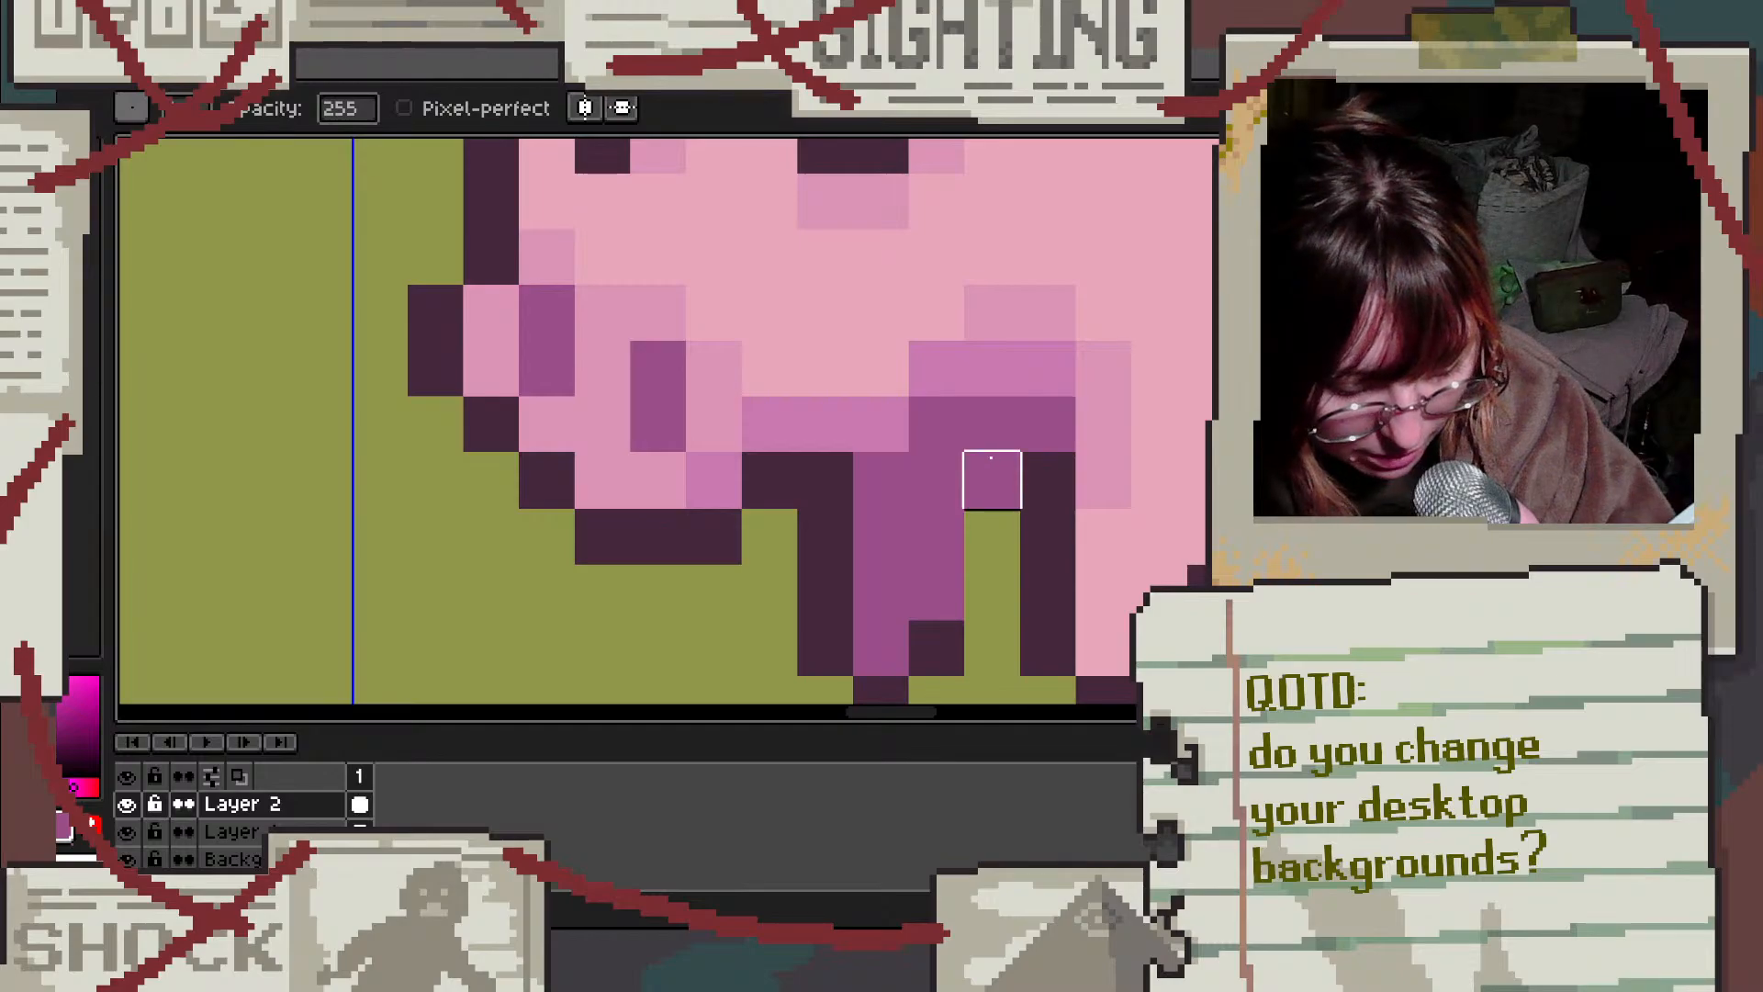
pyautogui.press('b')
pyautogui.click(1014, 525)
pyautogui.keyDown('alt'); pyautogui.click(1053, 473); pyautogui.keyUp('alt')
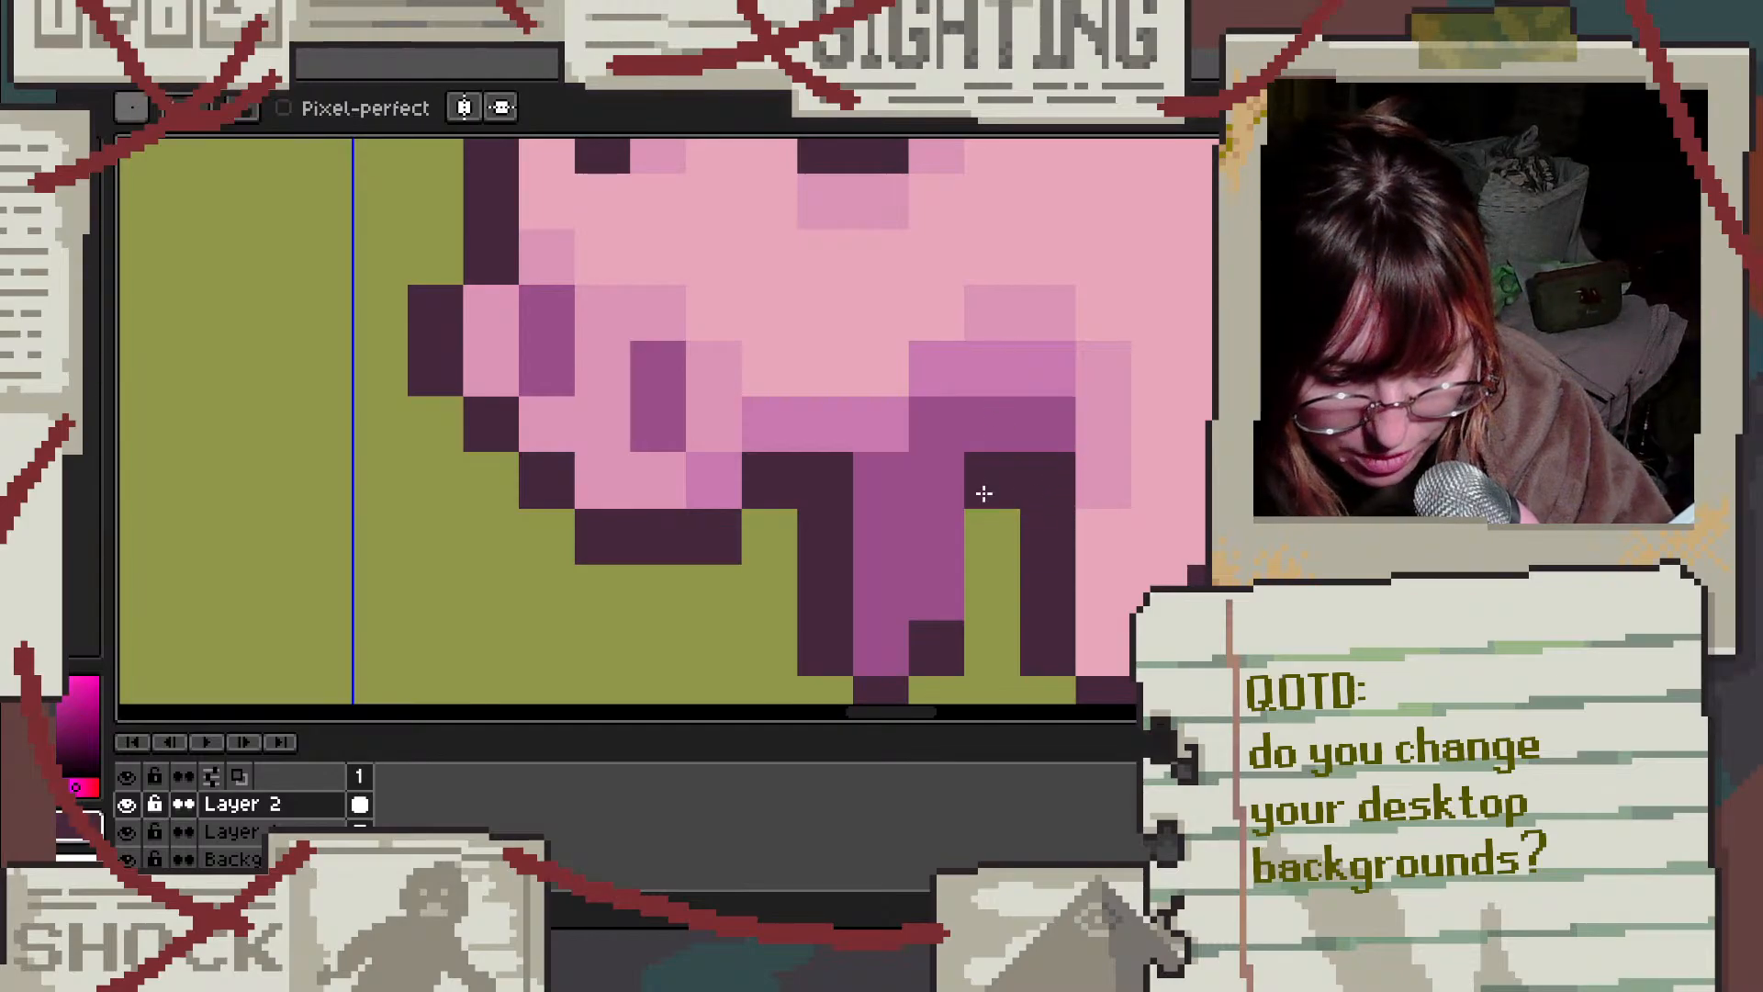
pyautogui.click(982, 491)
pyautogui.click(939, 591)
# Step: Widen the far front leg by one pixel by painting over its front outline with the sampled purple
pyautogui.scroll(-3, 929, 526)
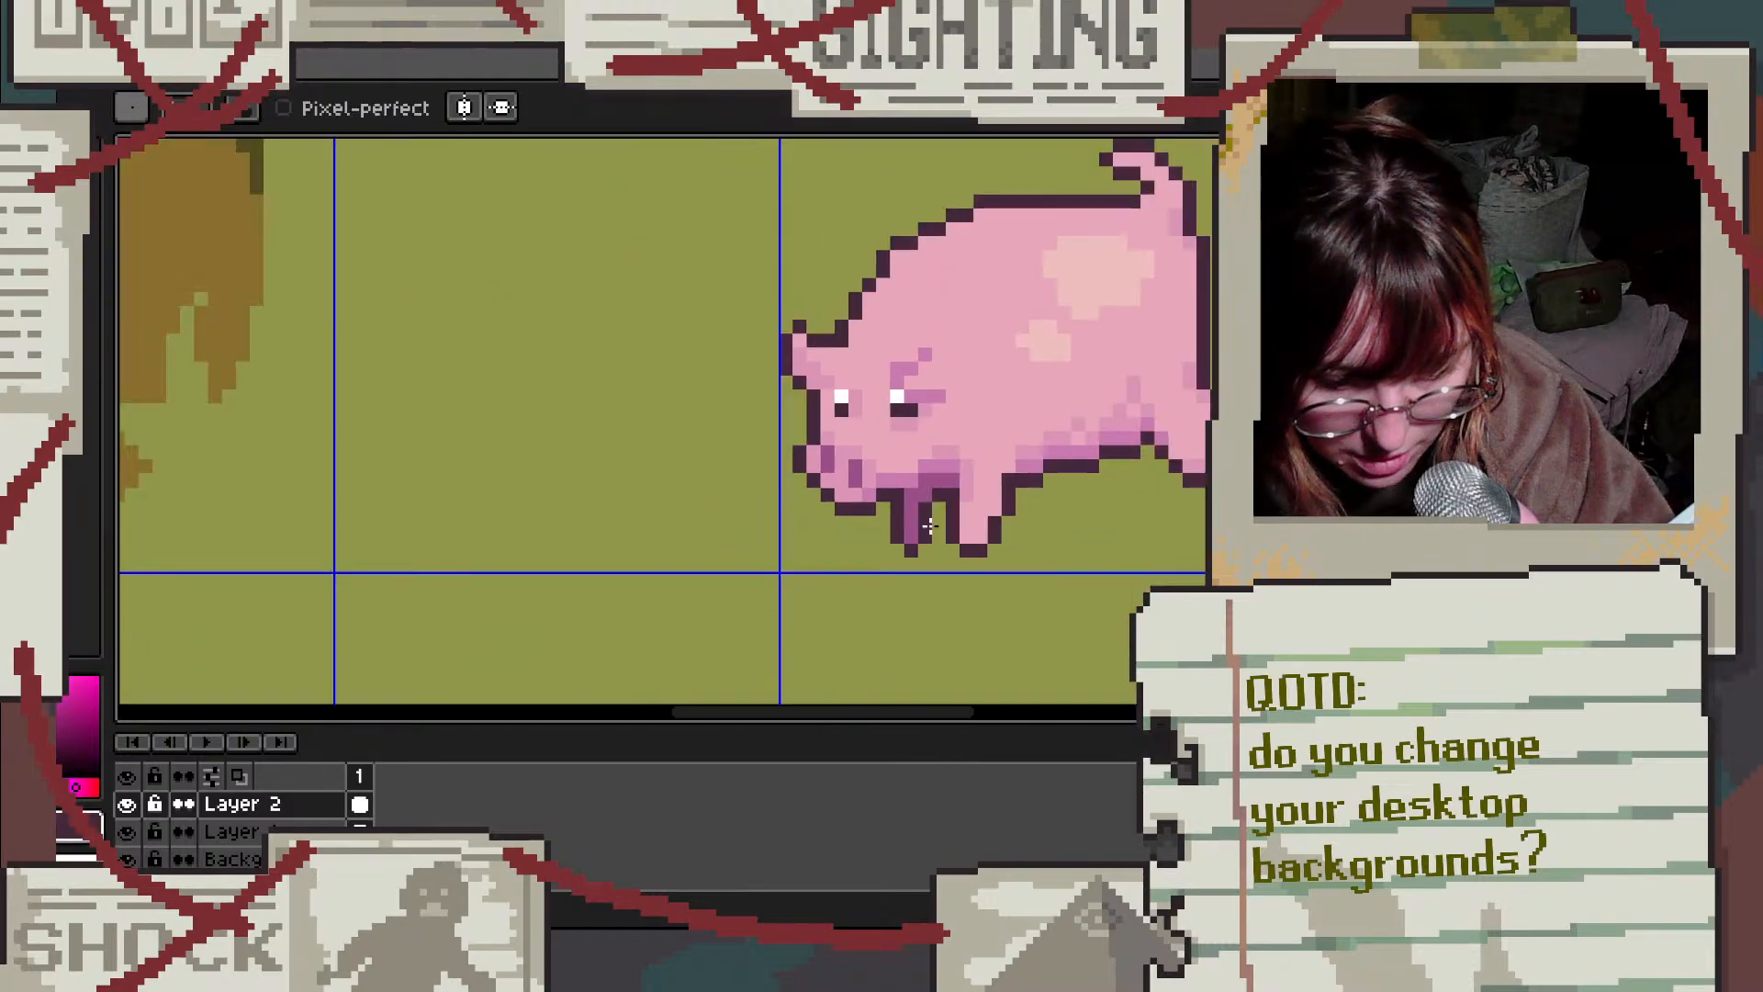
pyautogui.scroll(4, 1024, 536)
pyautogui.keyDown('alt'); pyautogui.click(591, 405); pyautogui.keyUp('alt')
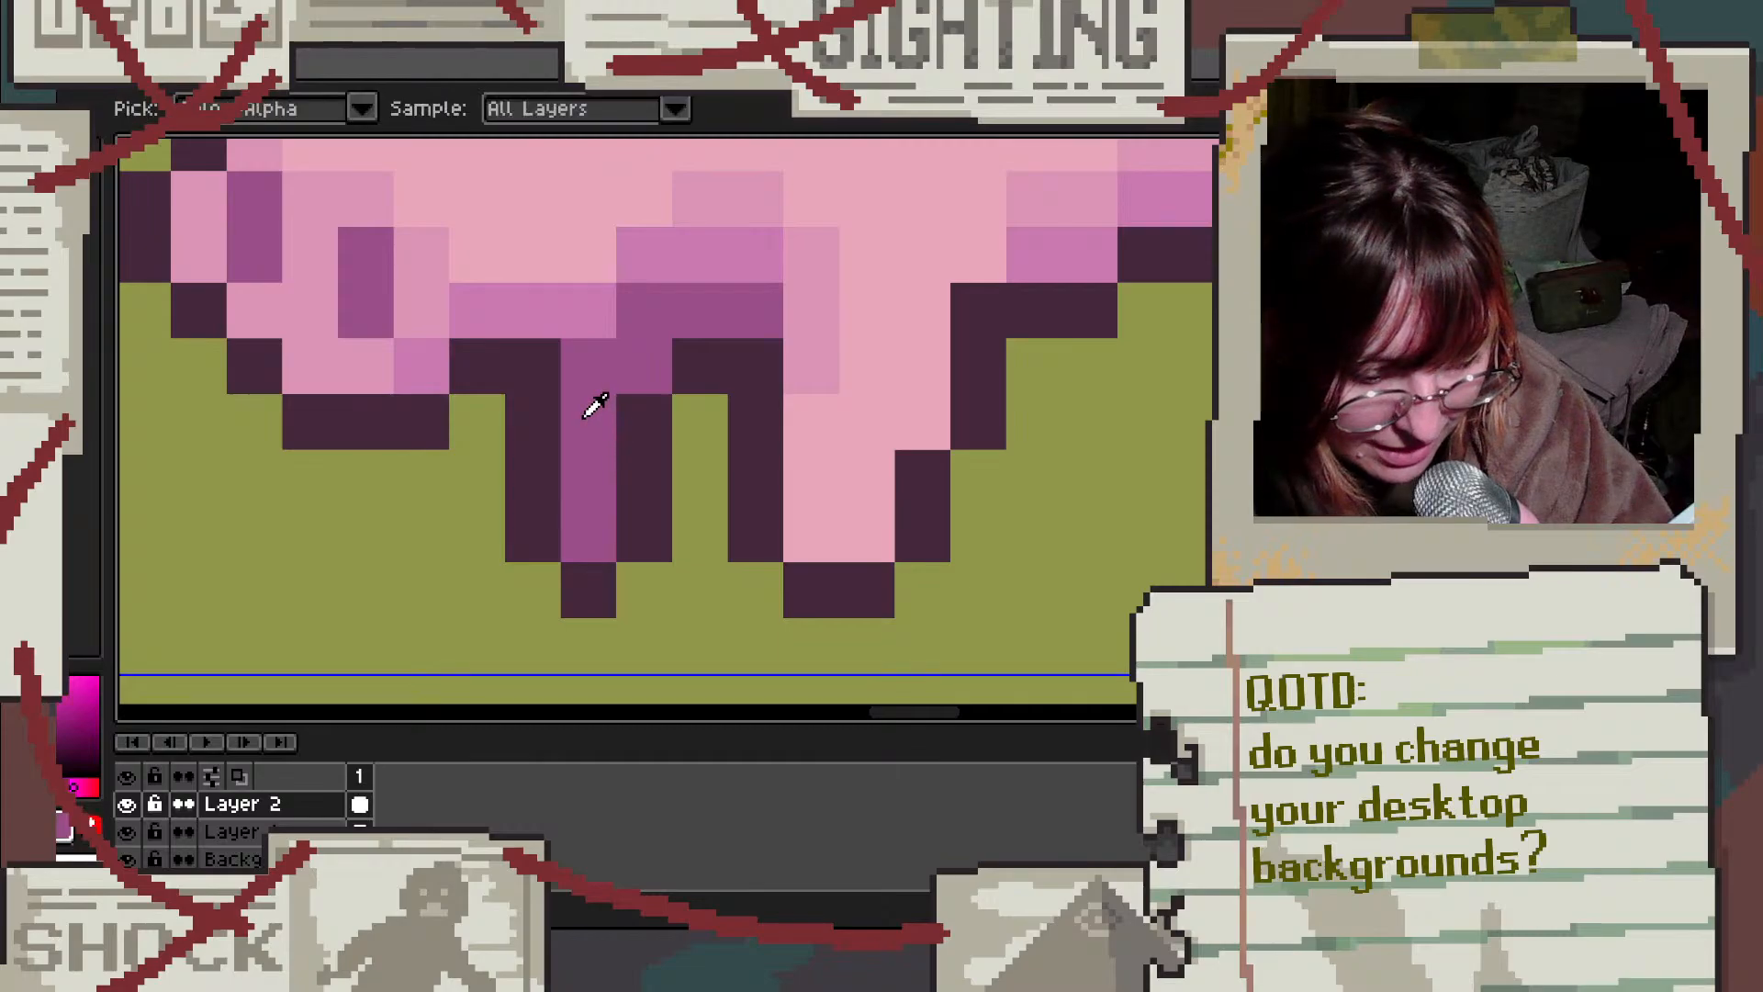
pyautogui.click(557, 390)
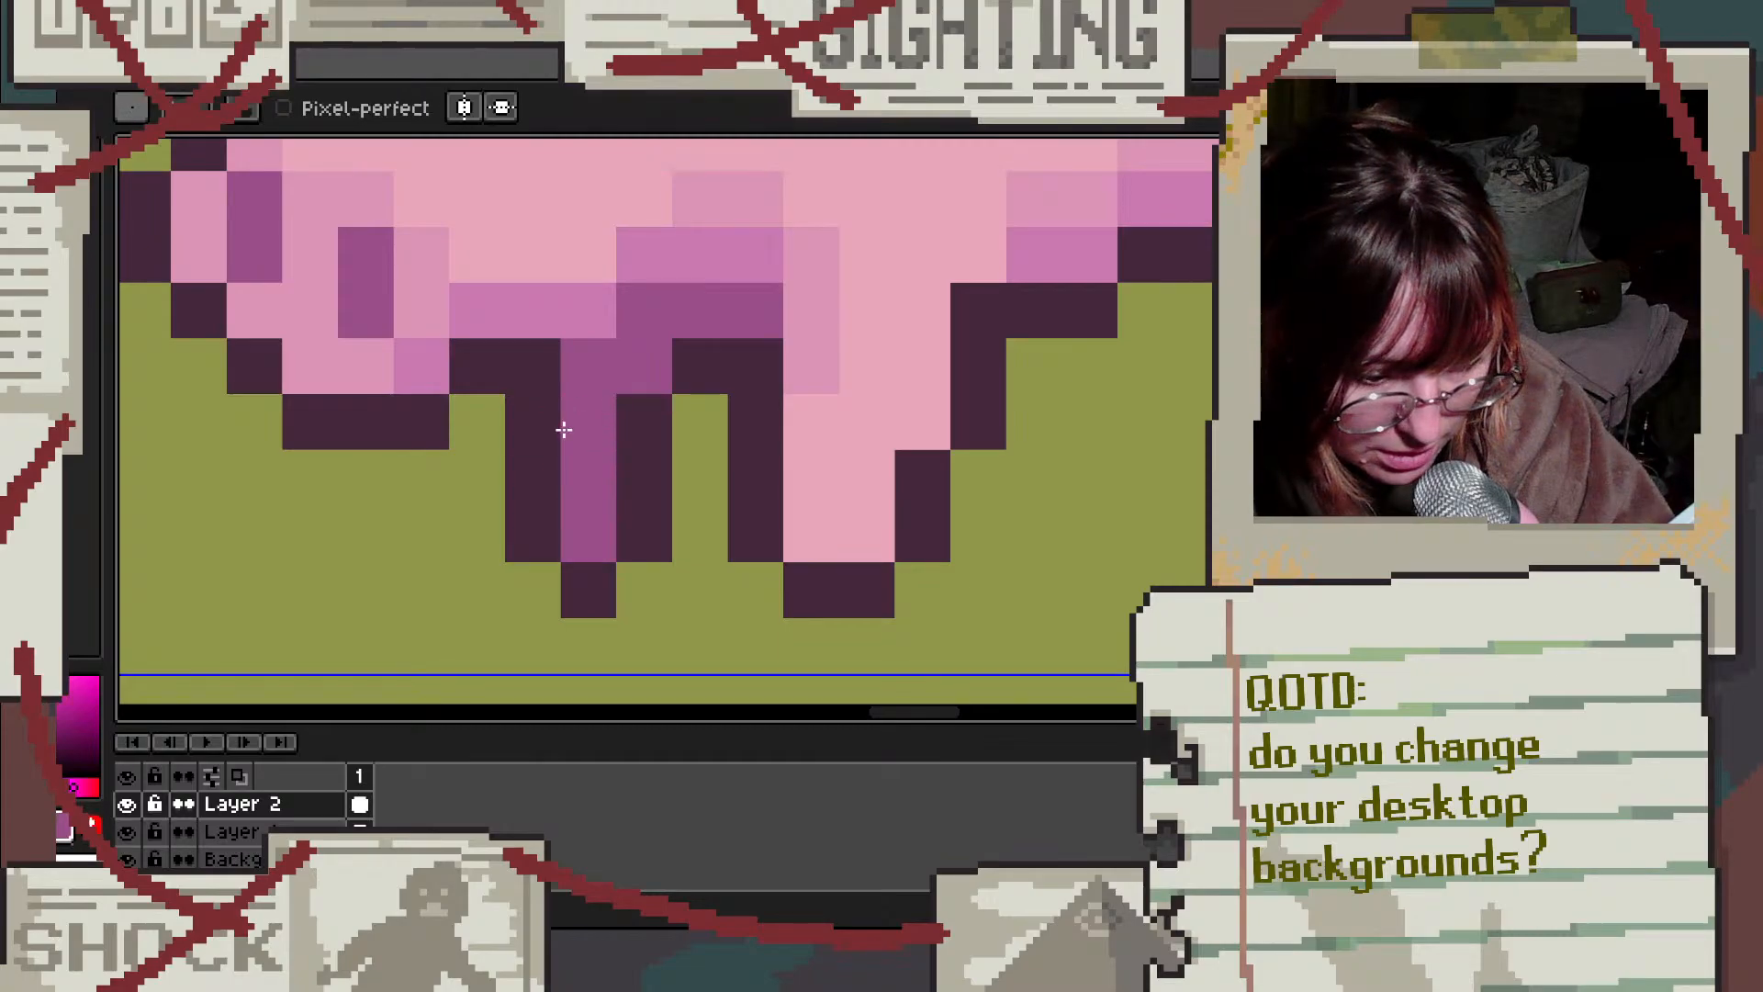
pyautogui.moveTo(549, 439); pyautogui.dragTo(551, 511)
# Step: Redraw the dark outline along the front edge and foot of the widened far front leg
pyautogui.keyDown('alt'); pyautogui.click(488, 373); pyautogui.keyUp('alt')
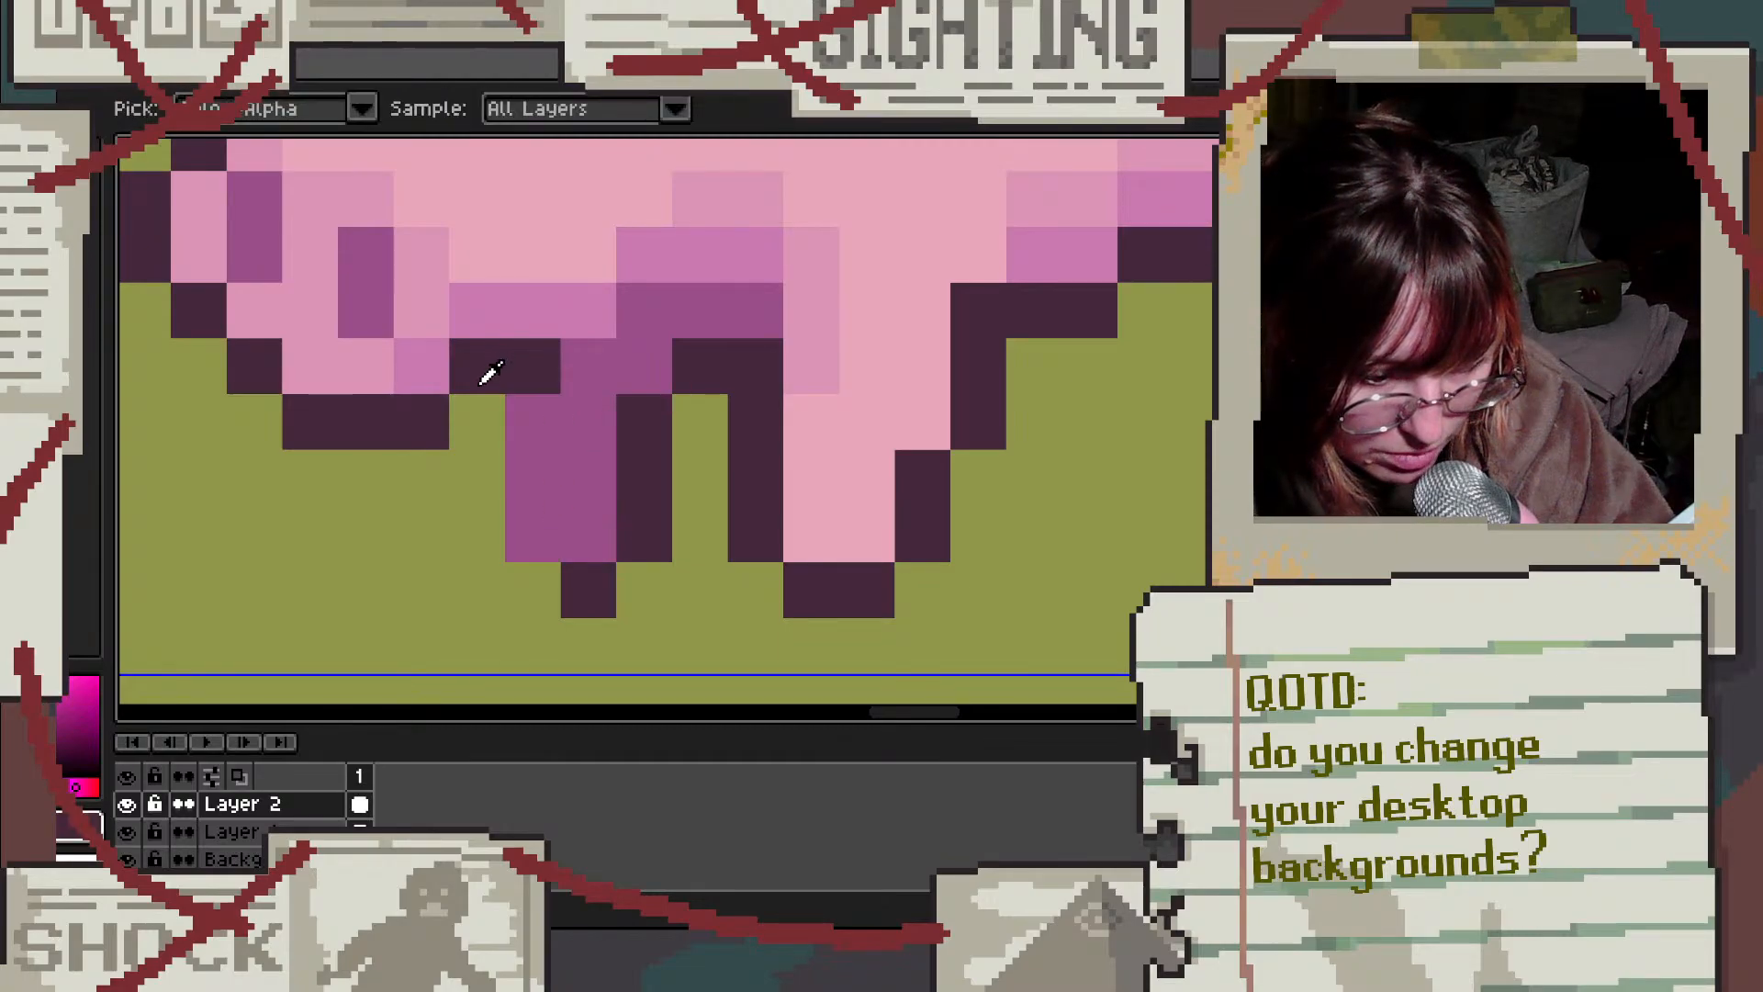
pyautogui.click(488, 418)
pyautogui.click(477, 532)
pyautogui.click(531, 588)
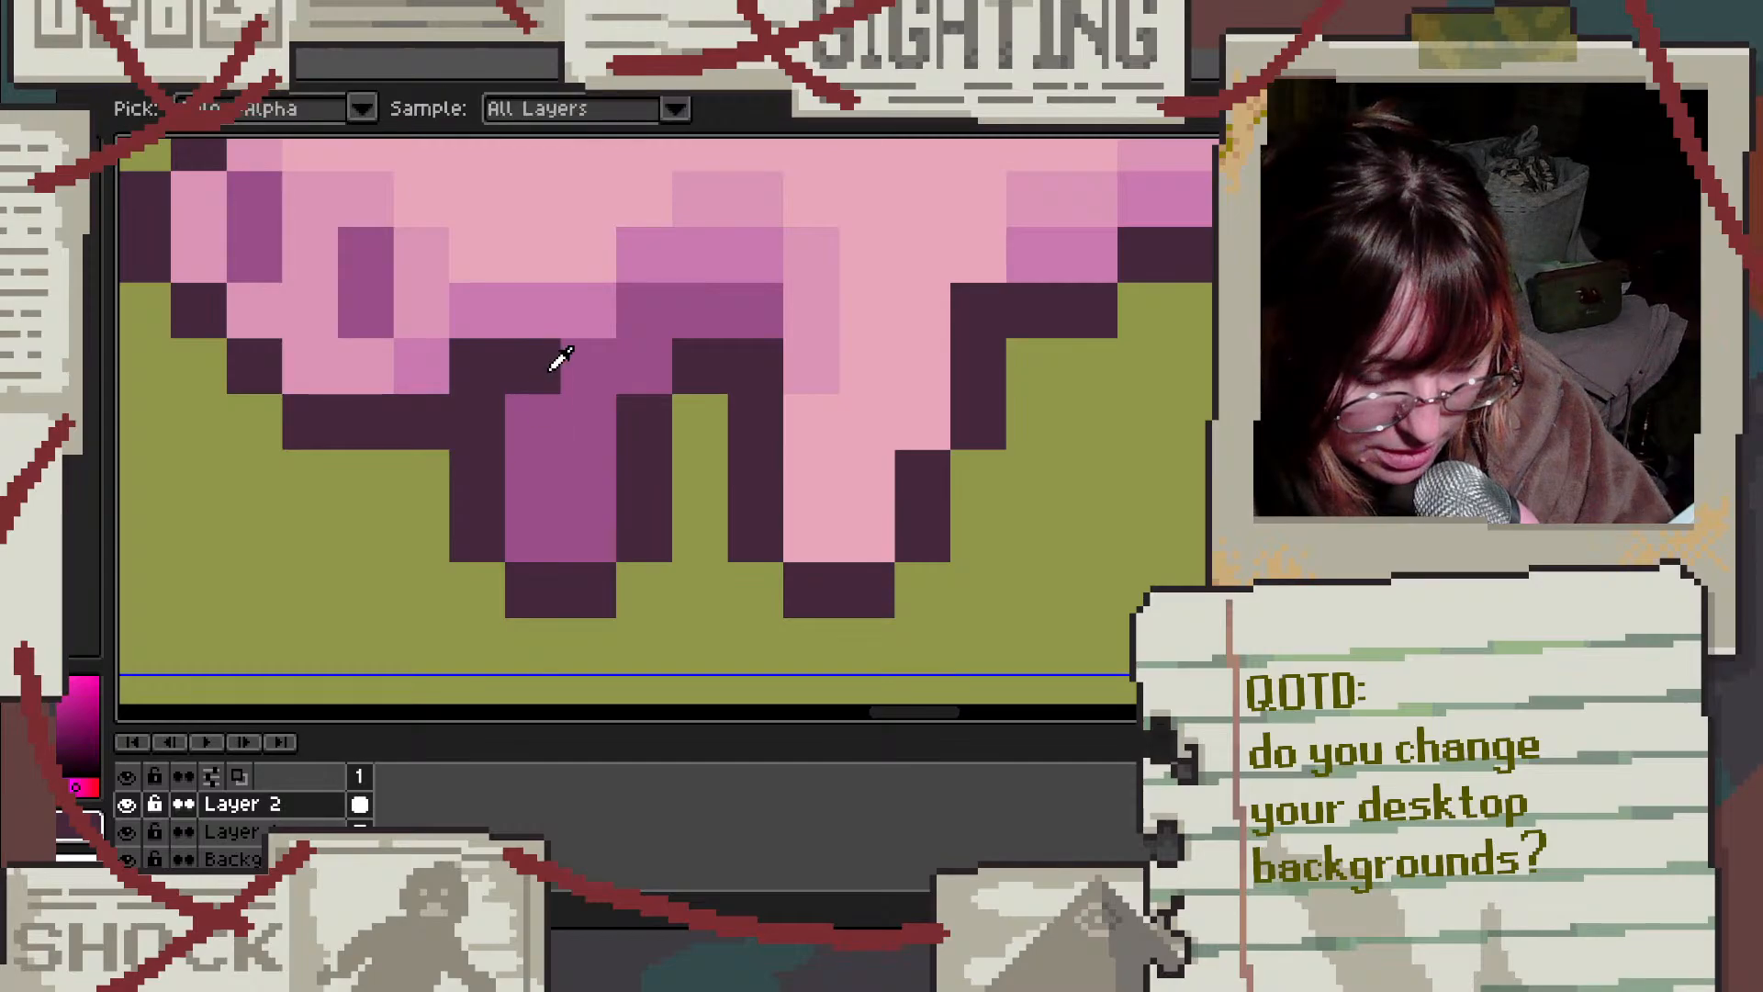
# Step: Extend the dark purple line across the top of the far front leg to separate it from the body
pyautogui.click(583, 358)
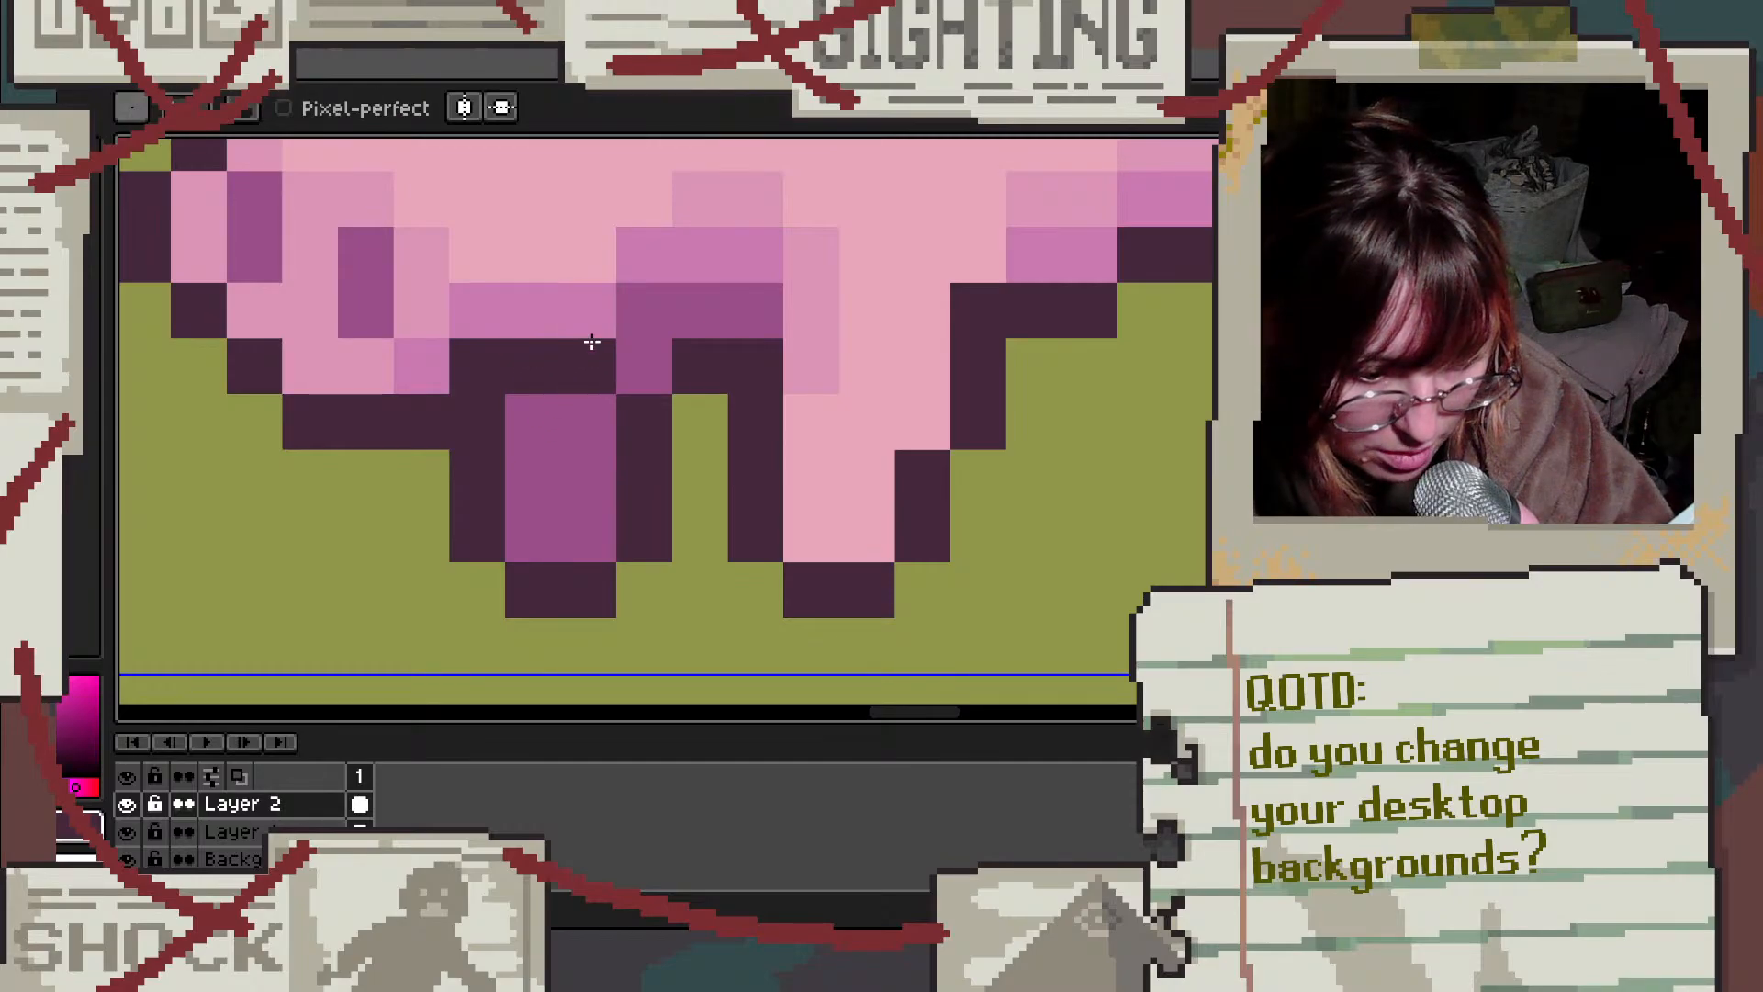
pyautogui.click(643, 310)
pyautogui.click(703, 308)
pyautogui.scroll(-3, 708, 307)
pyautogui.scroll(2, 684, 405)
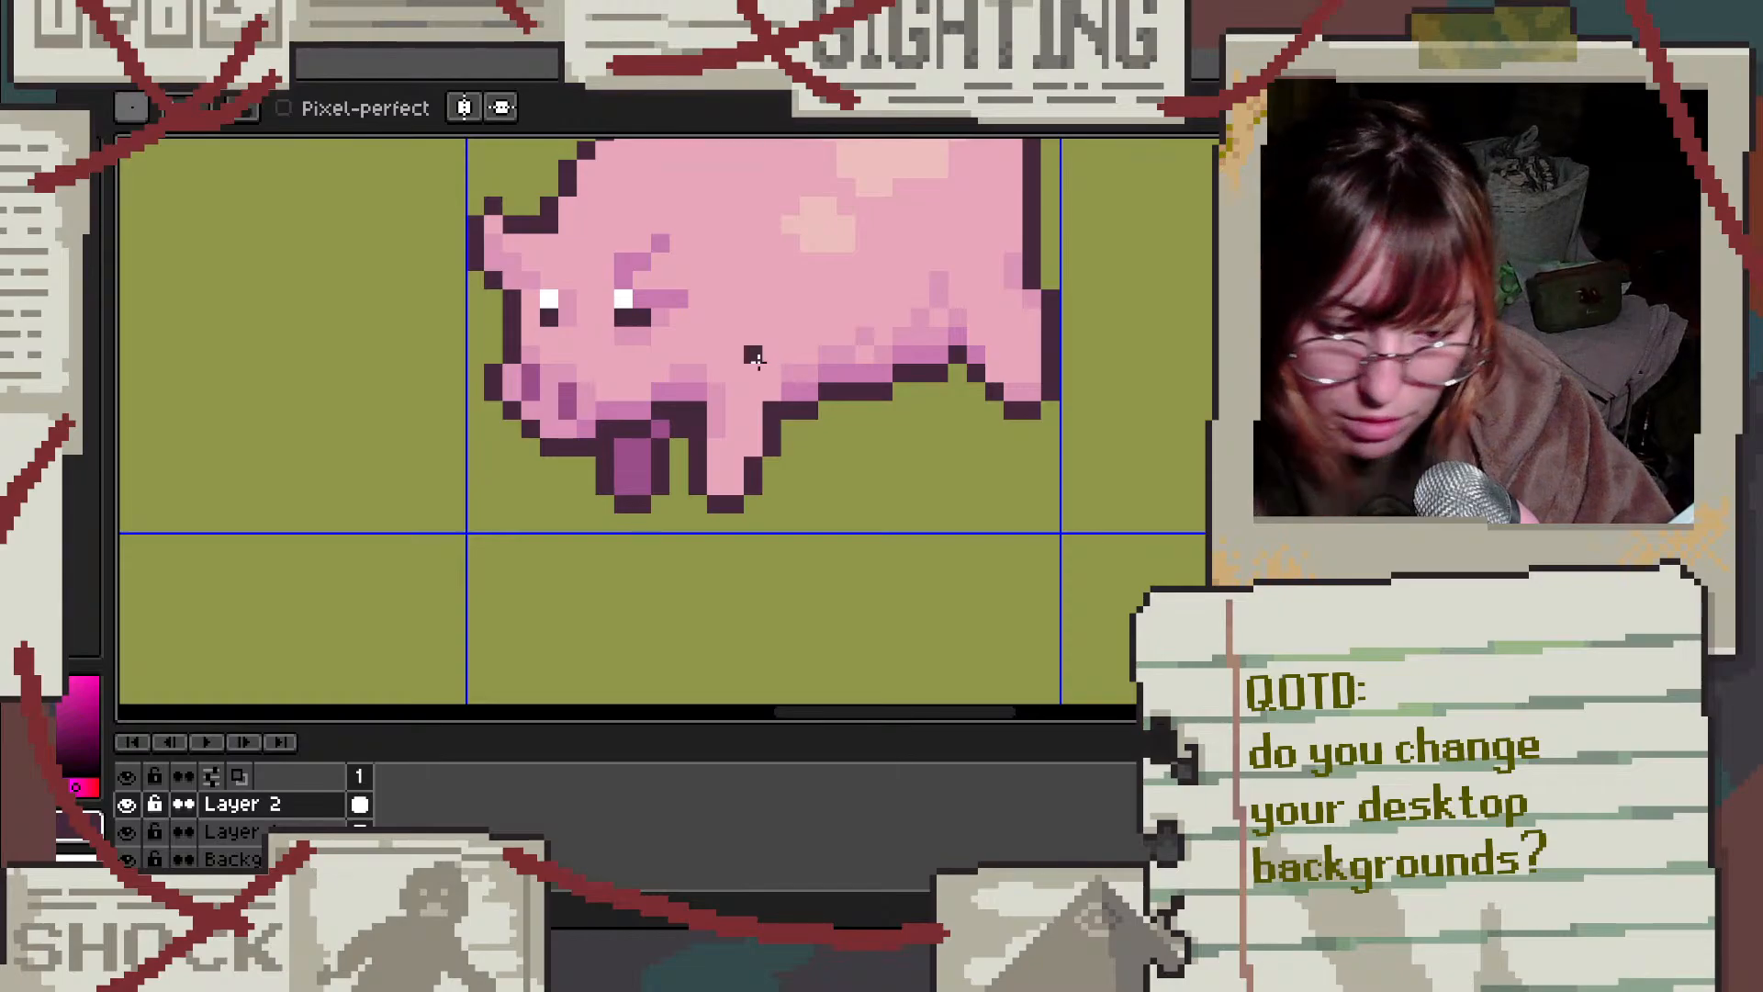
# Step: Recolour the dark outline pixels under the pig's chin, above the purple far front leg, in dark purple
pyautogui.scroll(2, 728, 480)
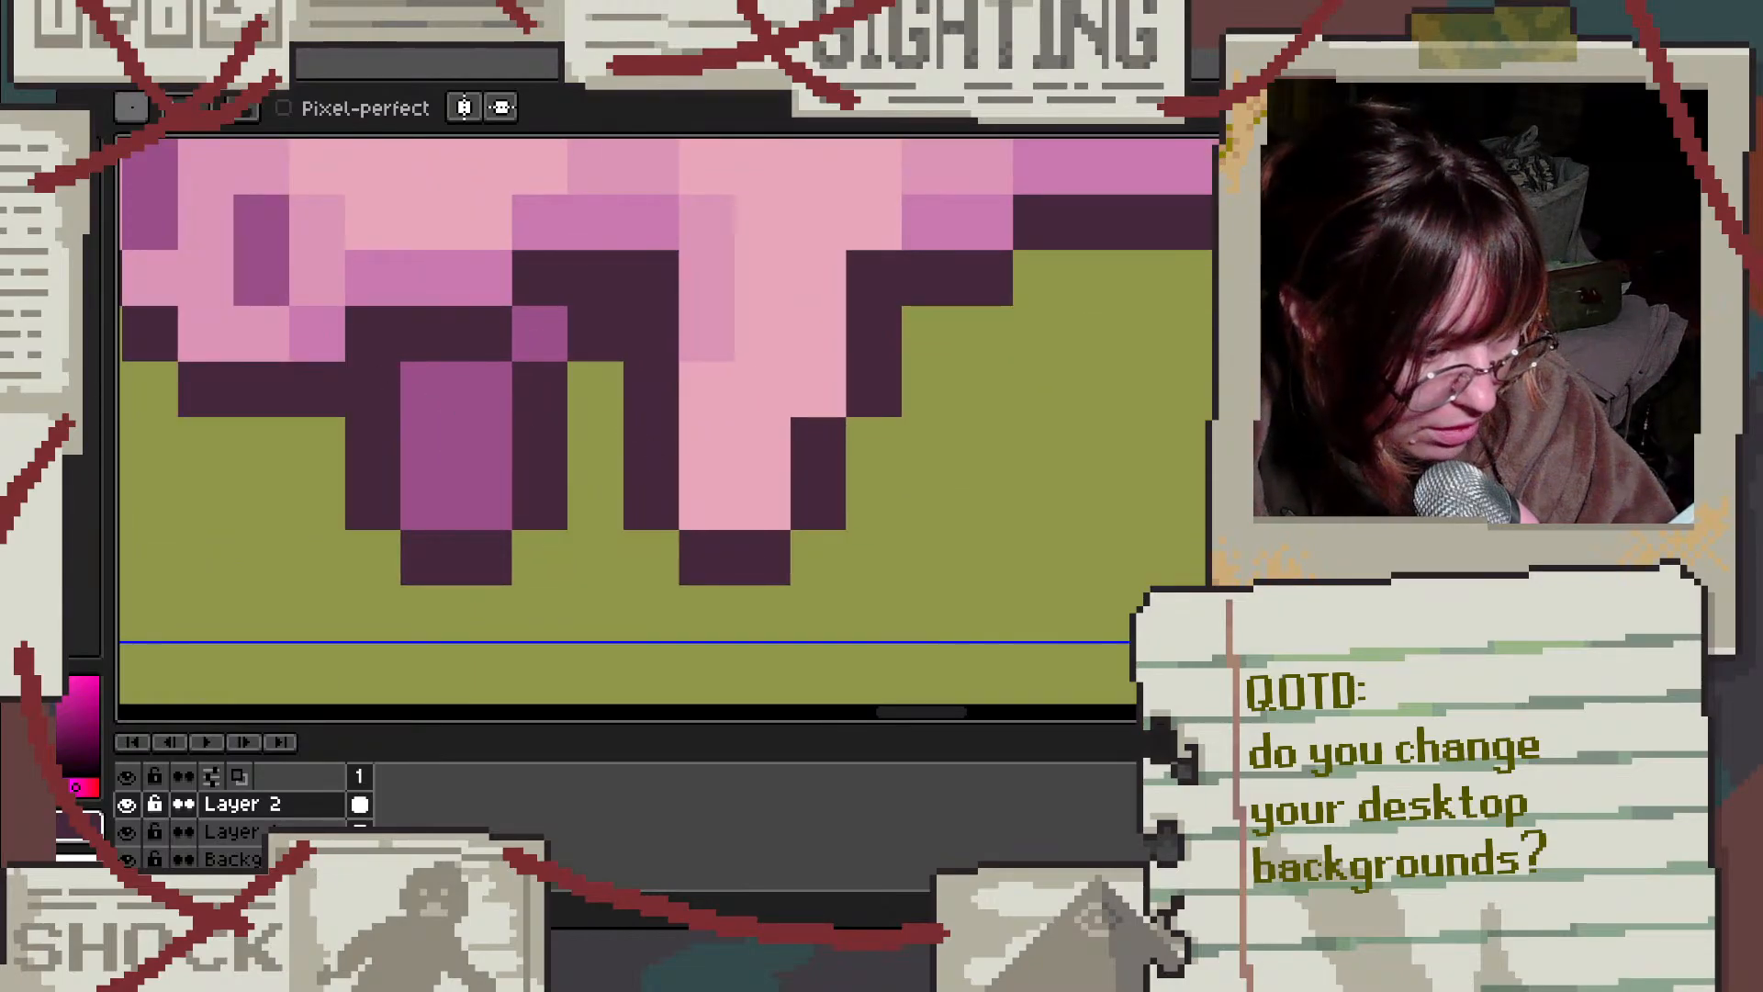
pyautogui.click(45, 308)
pyautogui.press('alt')
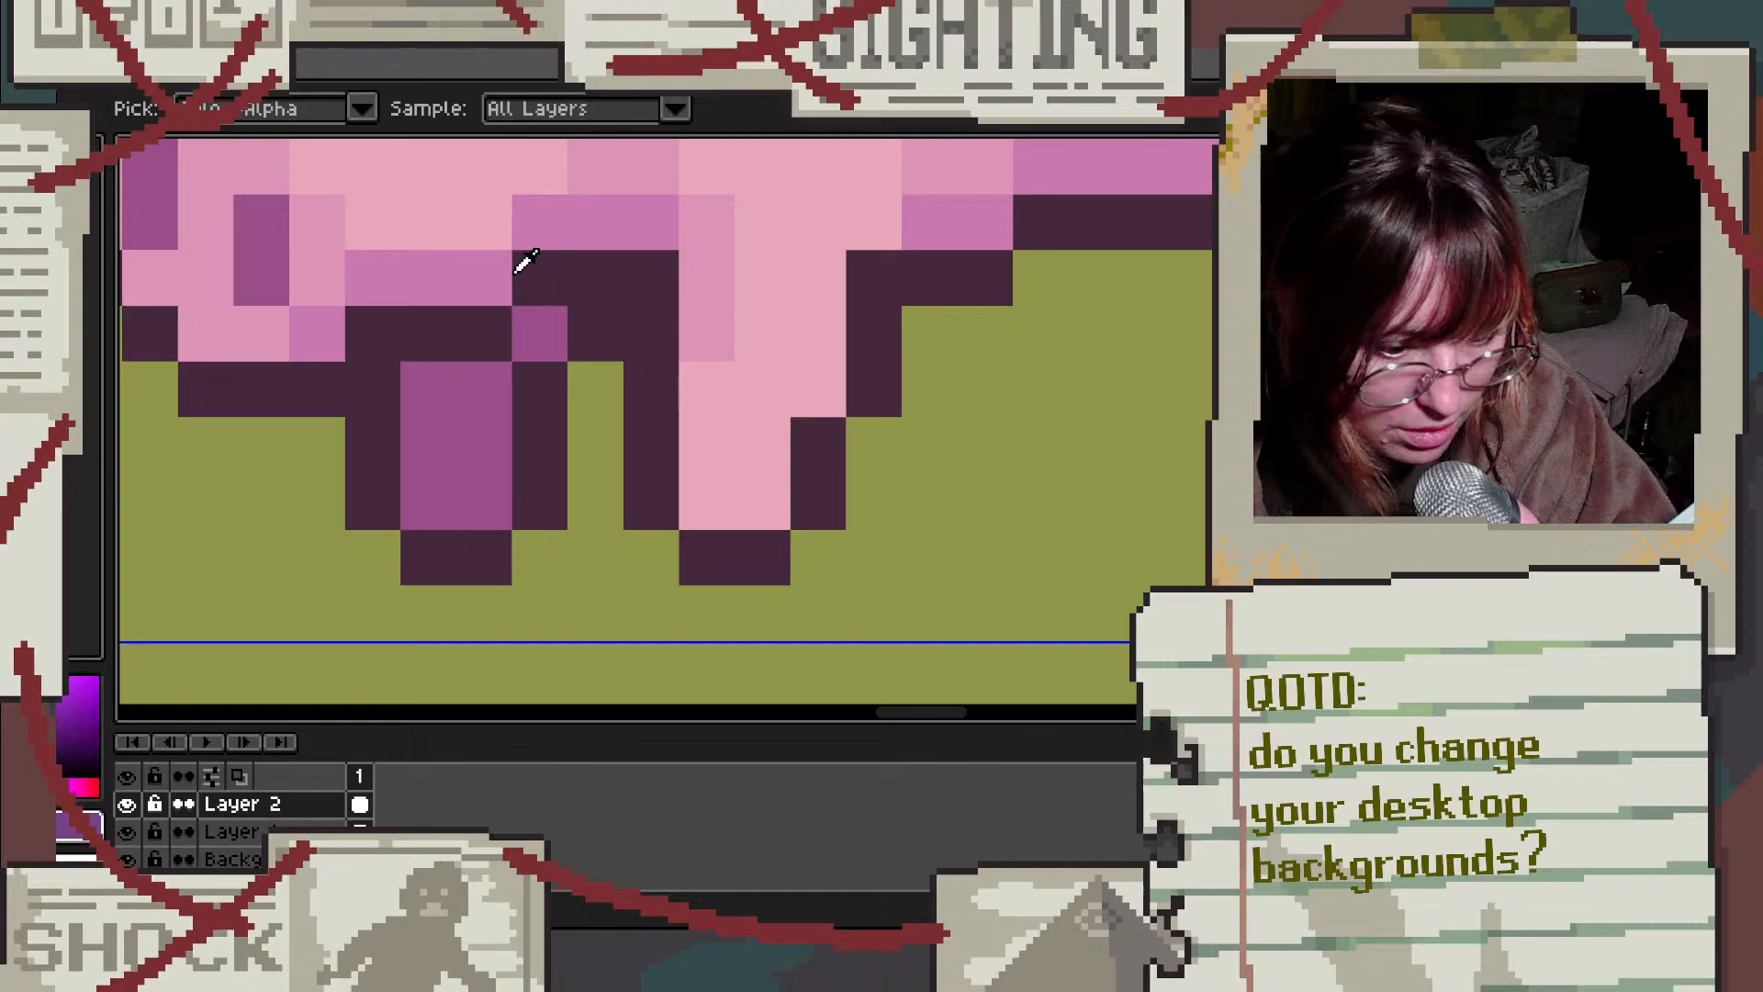
pyautogui.keyDown('alt'); pyautogui.click(260, 224); pyautogui.keyUp('alt')
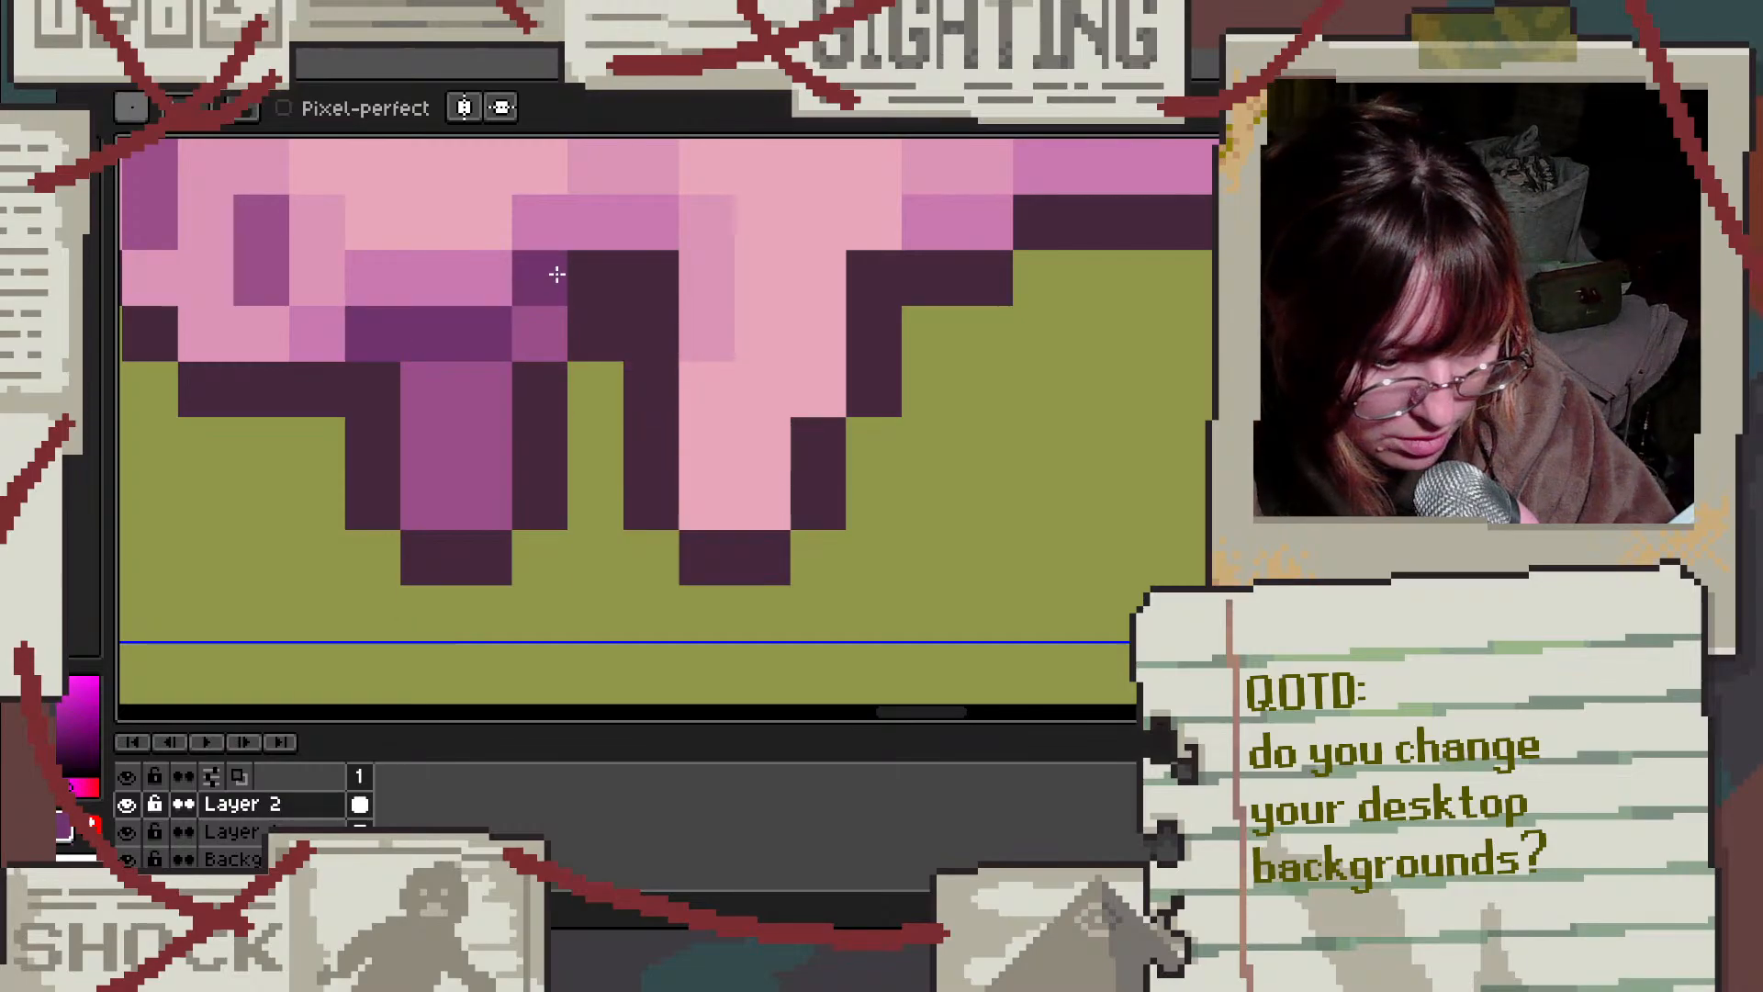
pyautogui.scroll(-3, 807, 447)
pyautogui.scroll(-1, 822, 452)
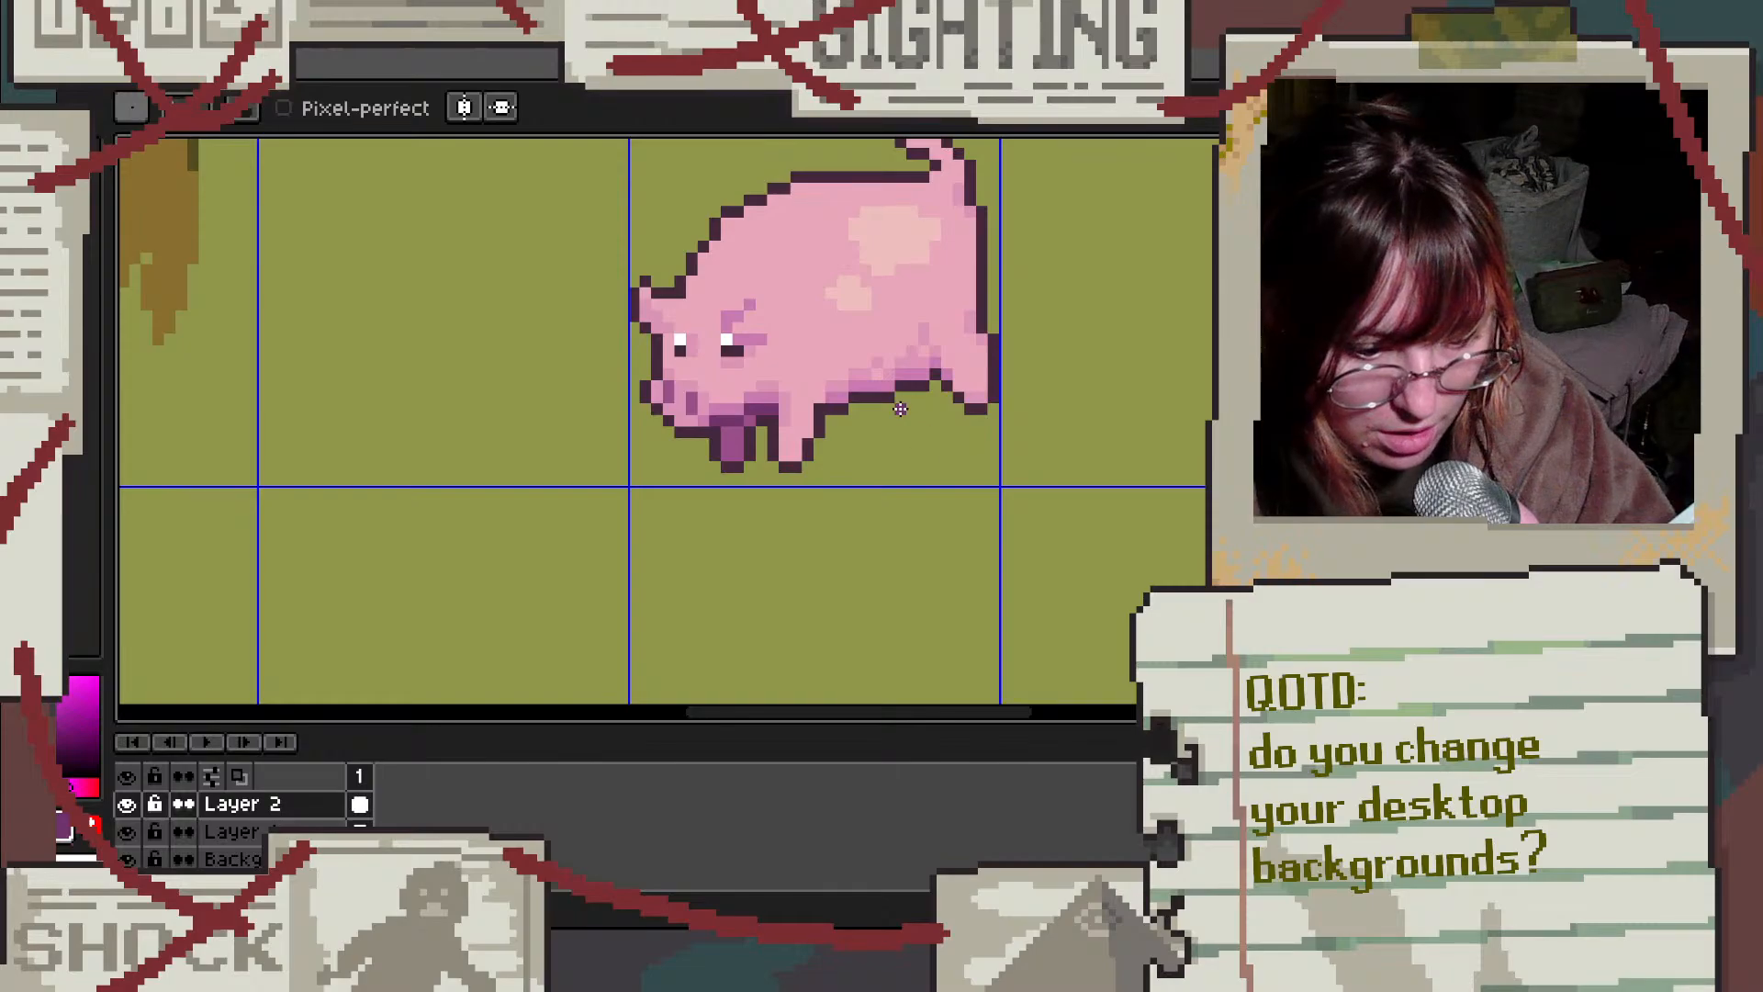
# Step: Shade the inner edge of the pig's left ear in mid purple-pink and repaint the stray shadow beside it in base pink
pyautogui.scroll(-2, 831, 413)
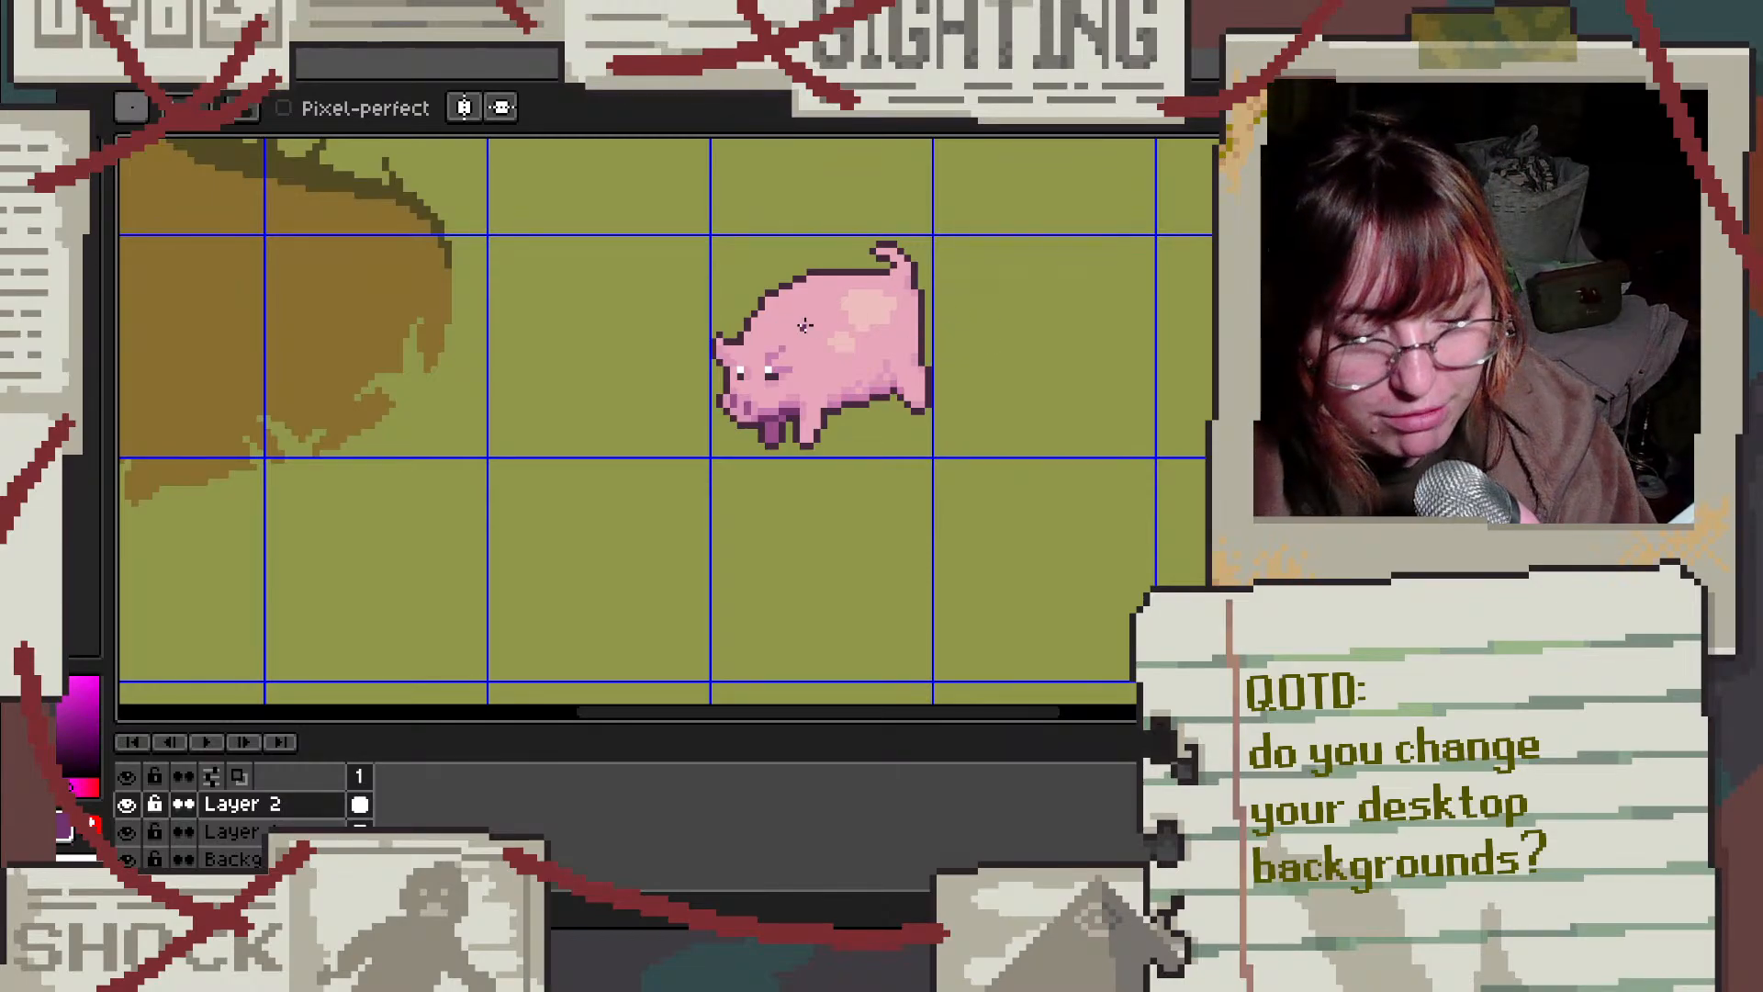
pyautogui.scroll(-6, 992, 330)
pyautogui.scroll(4, 1010, 319)
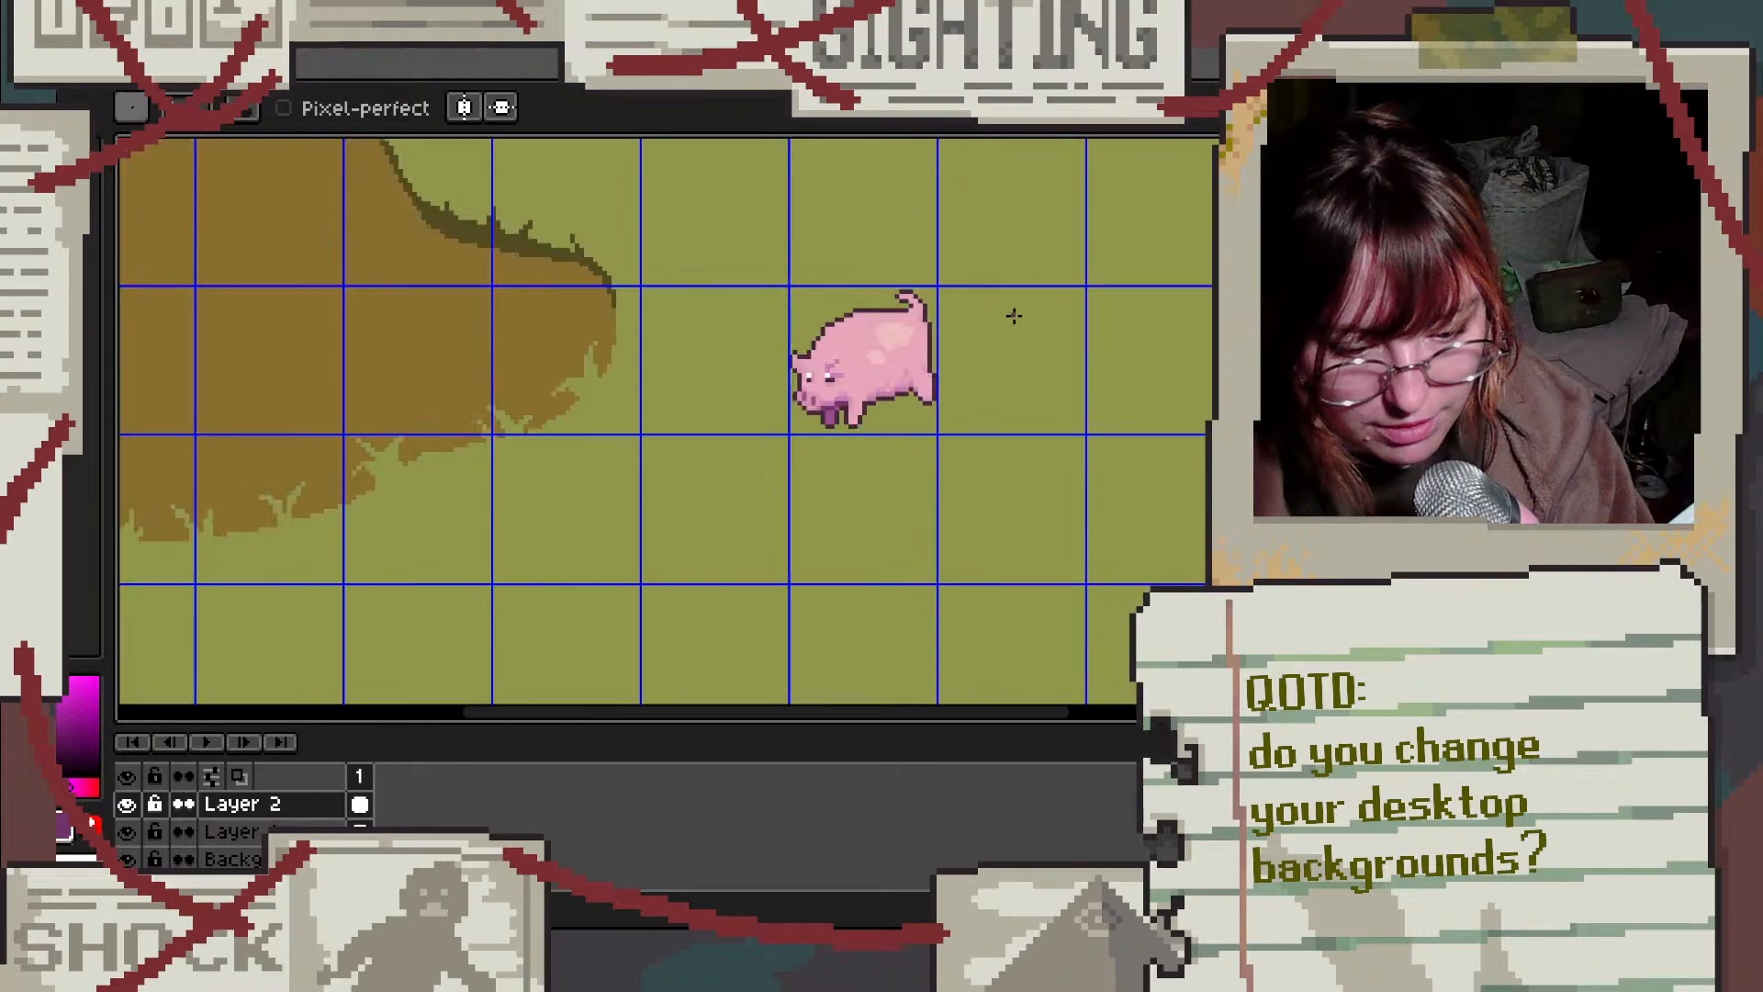
pyautogui.scroll(1, 843, 414)
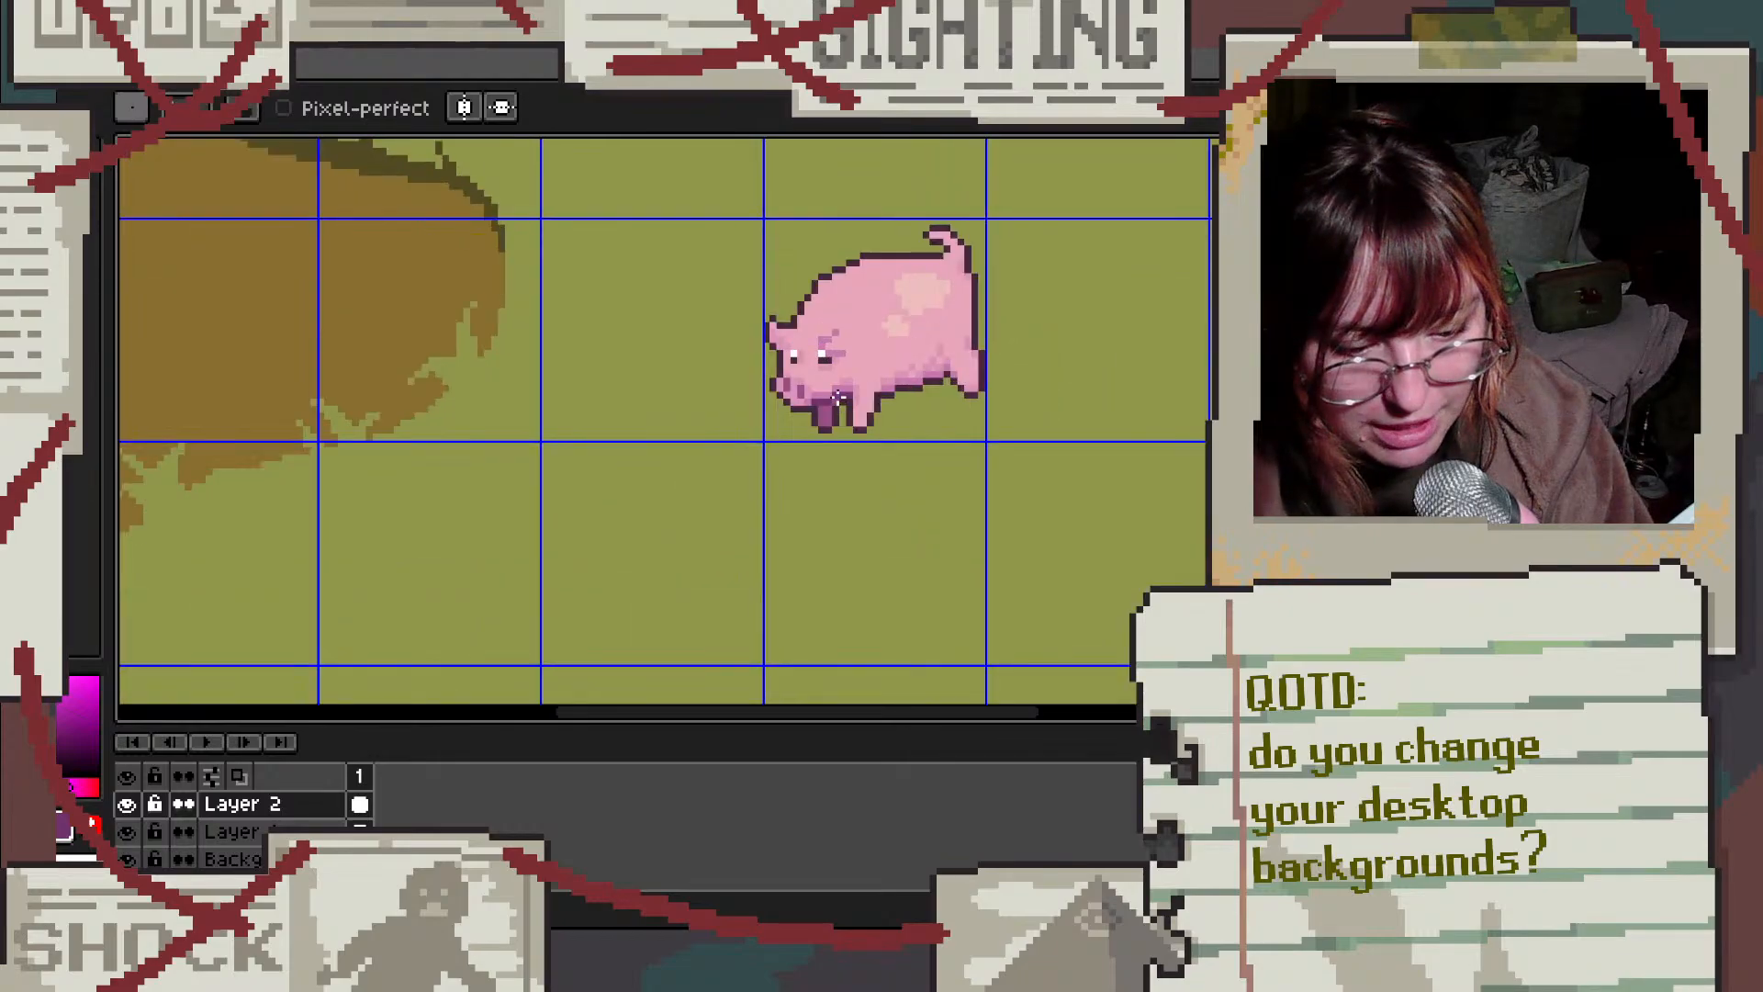
pyautogui.scroll(4, 838, 397)
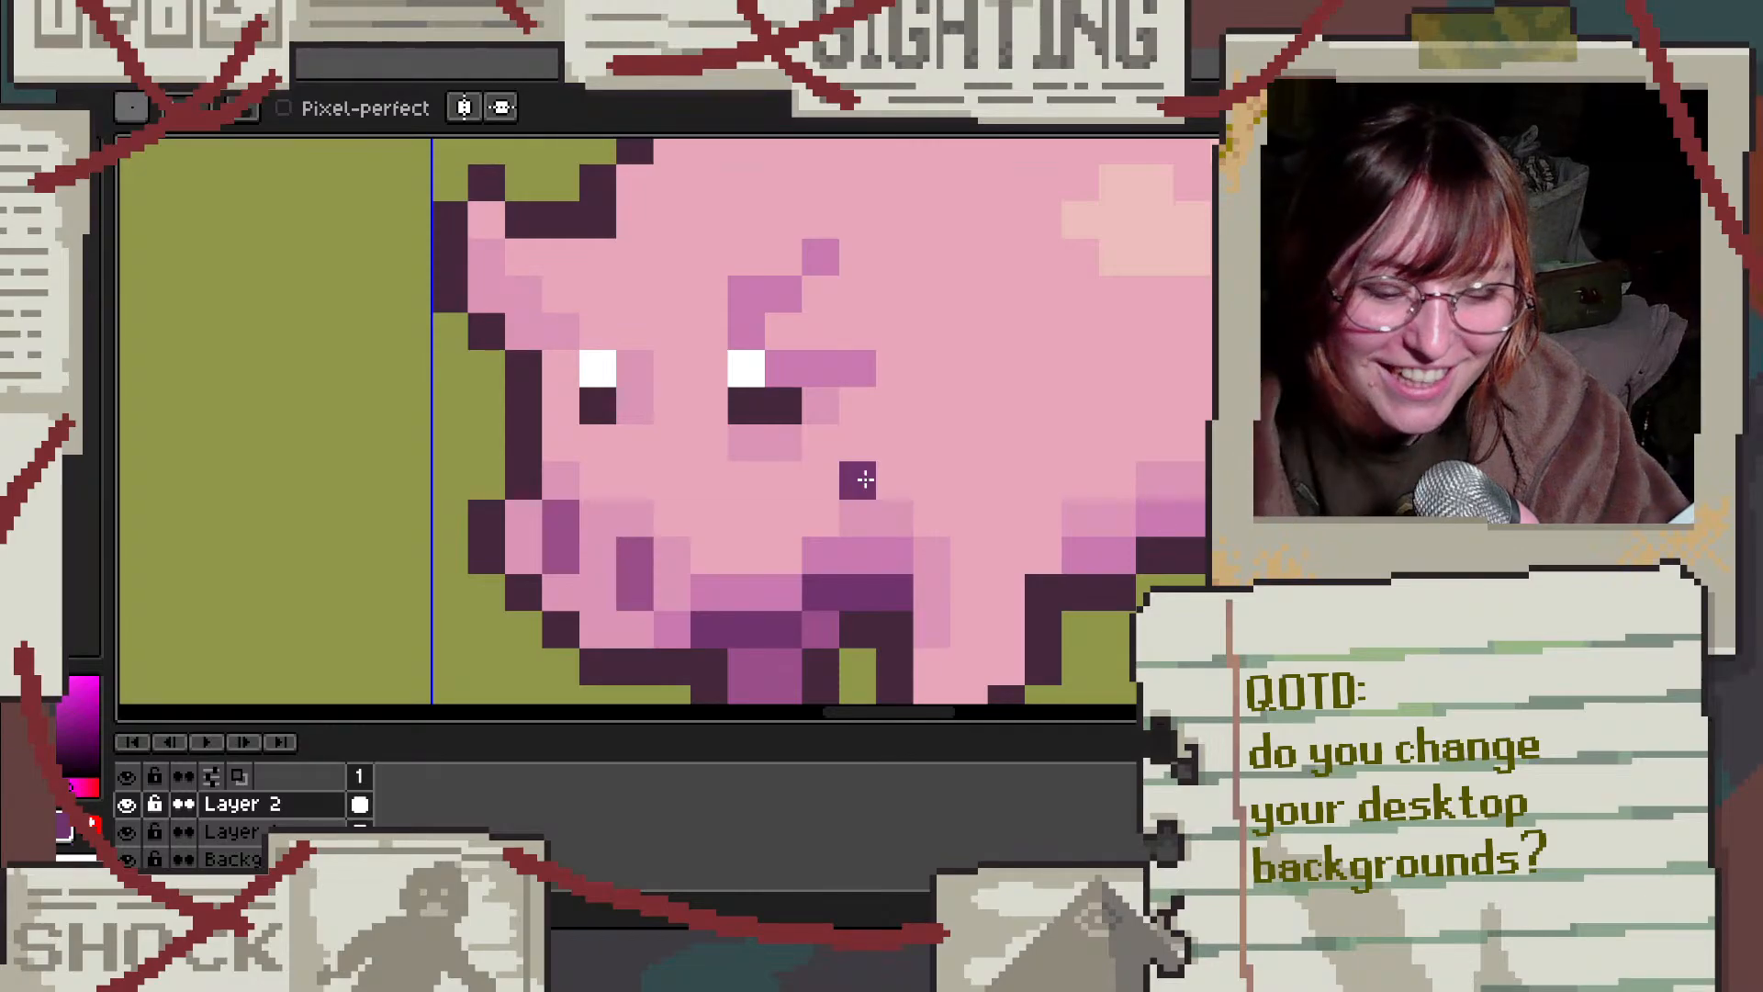
pyautogui.keyDown('alt'); pyautogui.click(1168, 510); pyautogui.keyUp('alt')
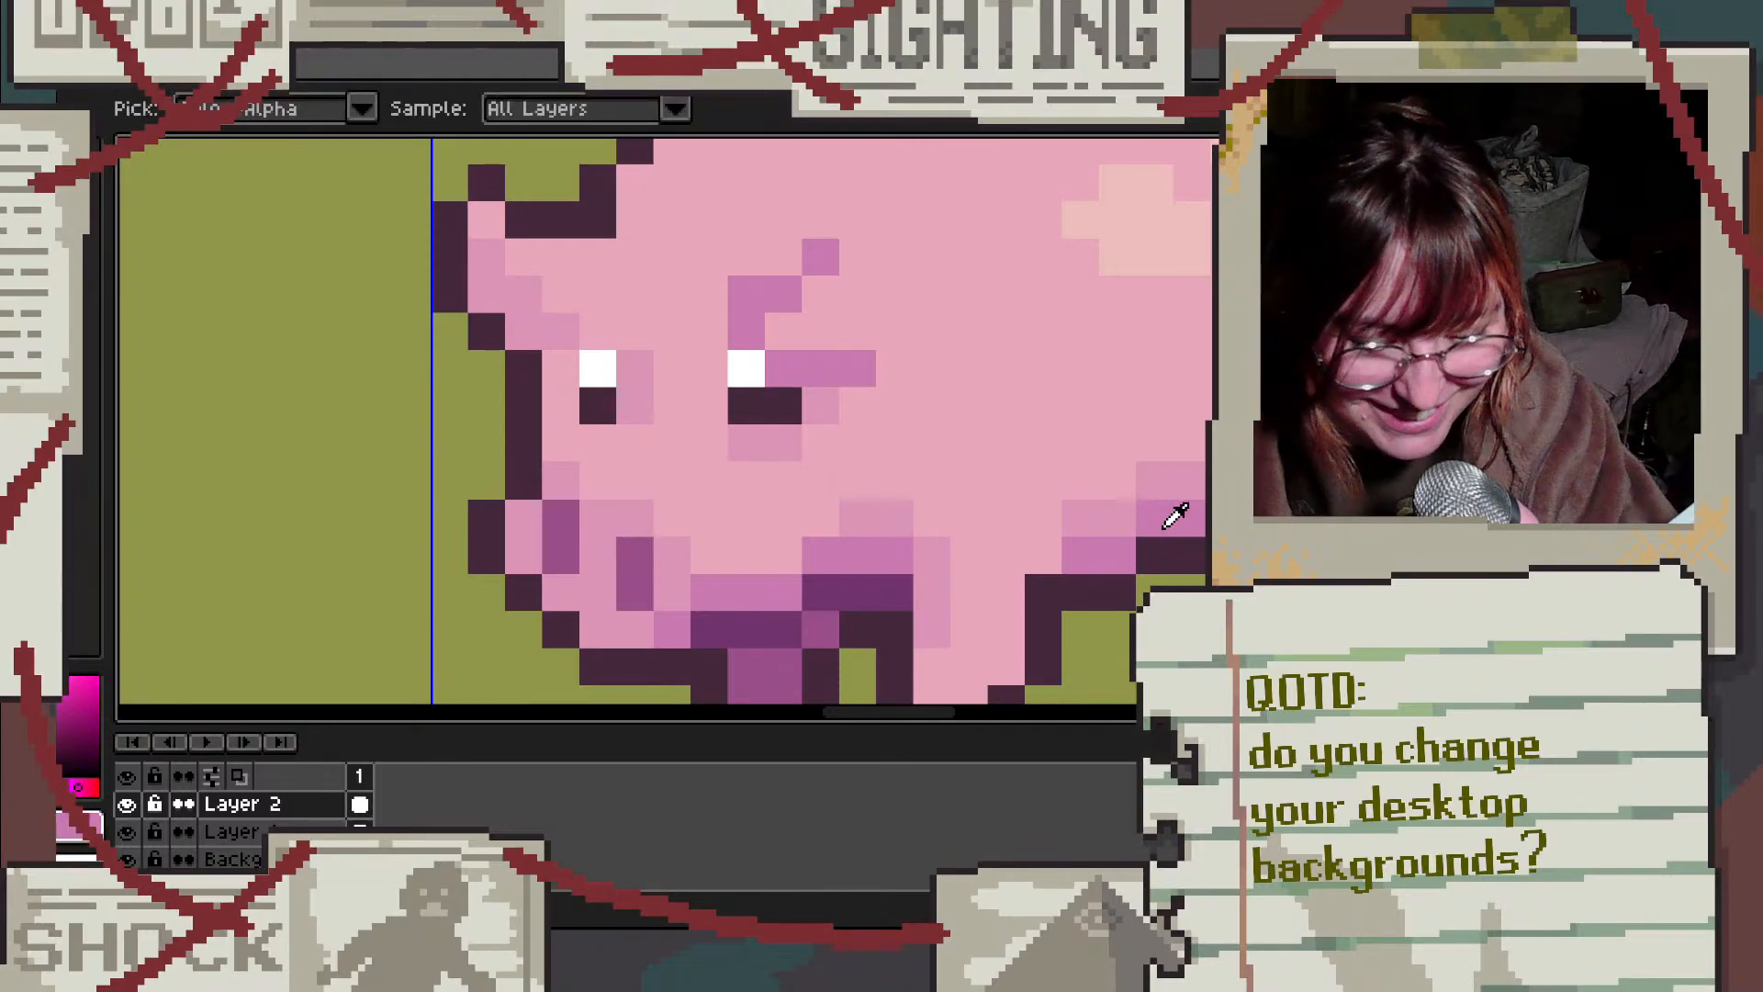
pyautogui.moveTo(482, 264); pyautogui.dragTo(525, 309)
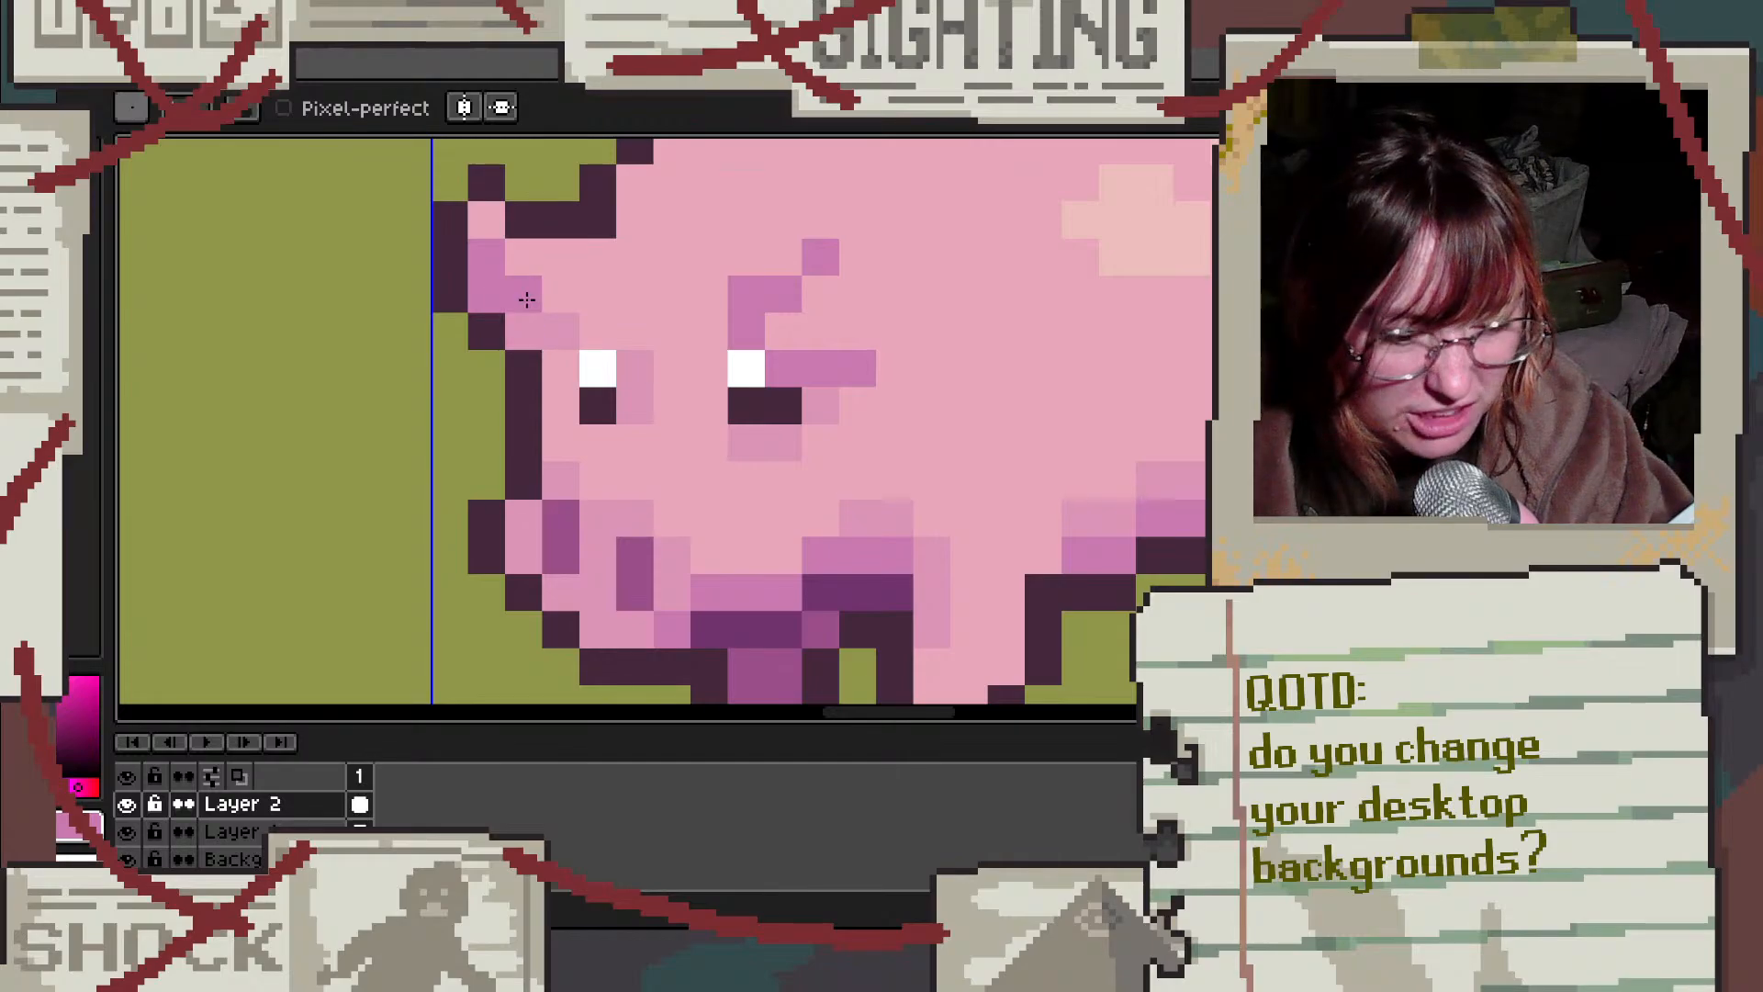
pyautogui.click(558, 331)
pyautogui.keyDown('alt'); pyautogui.click(641, 275); pyautogui.keyUp('alt')
pyautogui.click(573, 321)
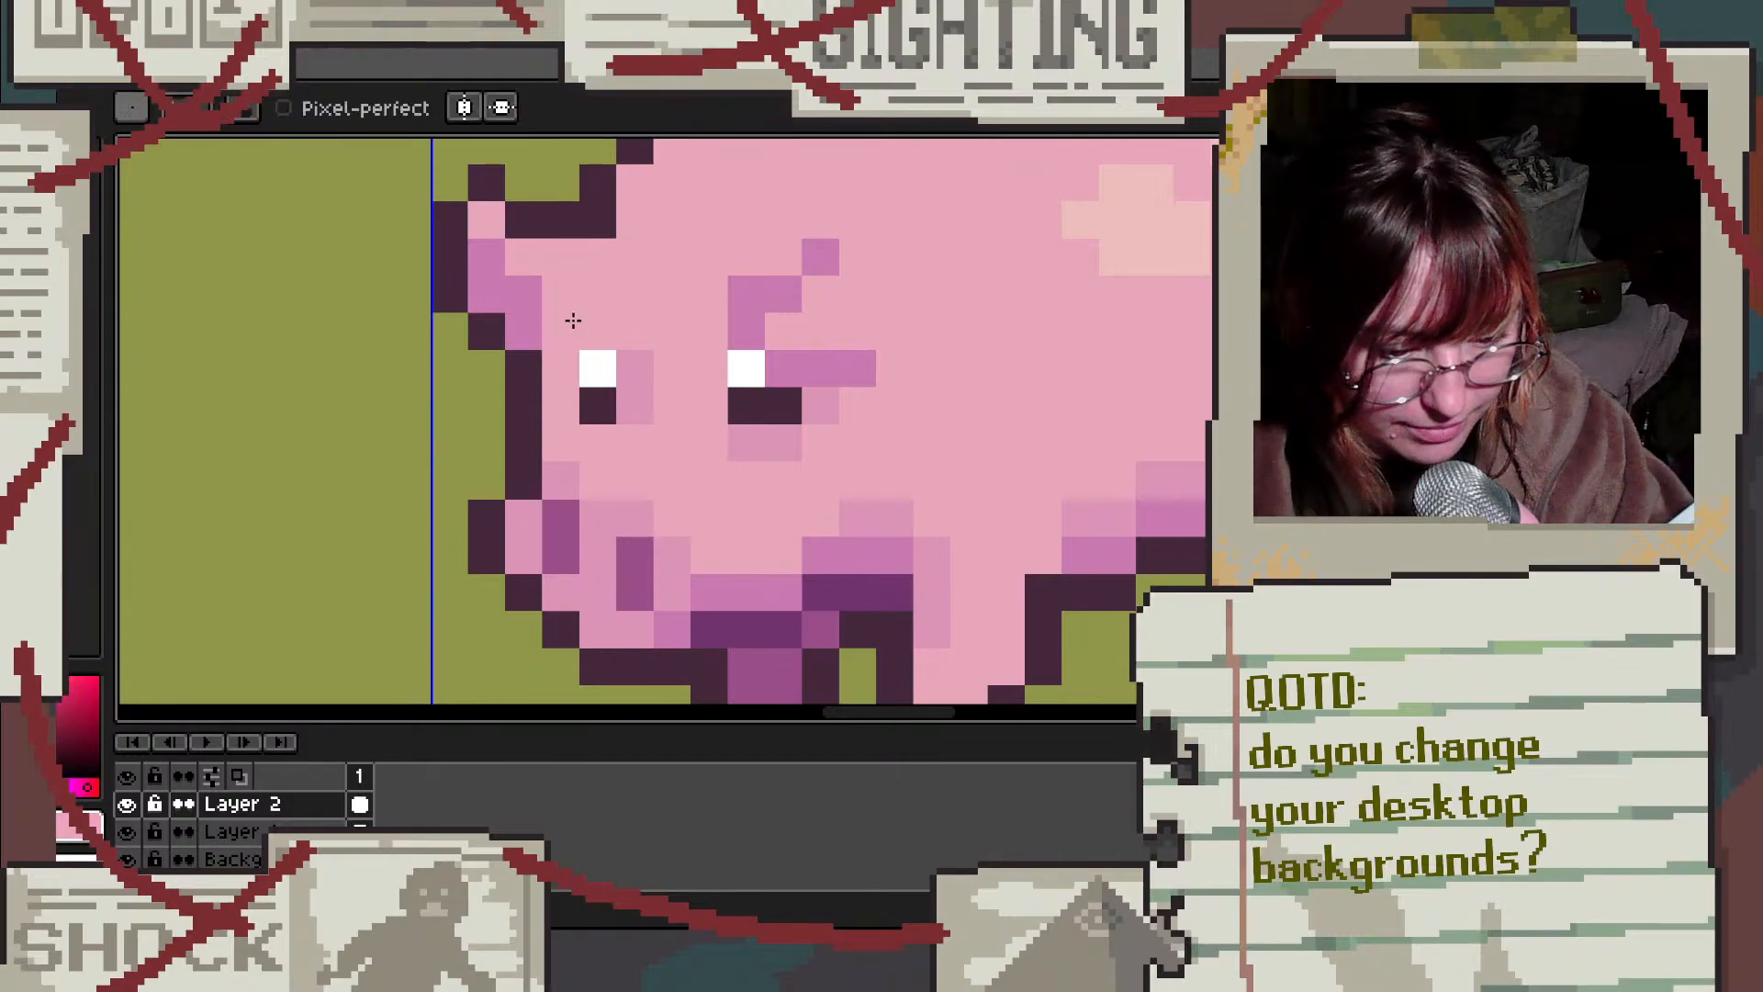
pyautogui.scroll(-3, 634, 287)
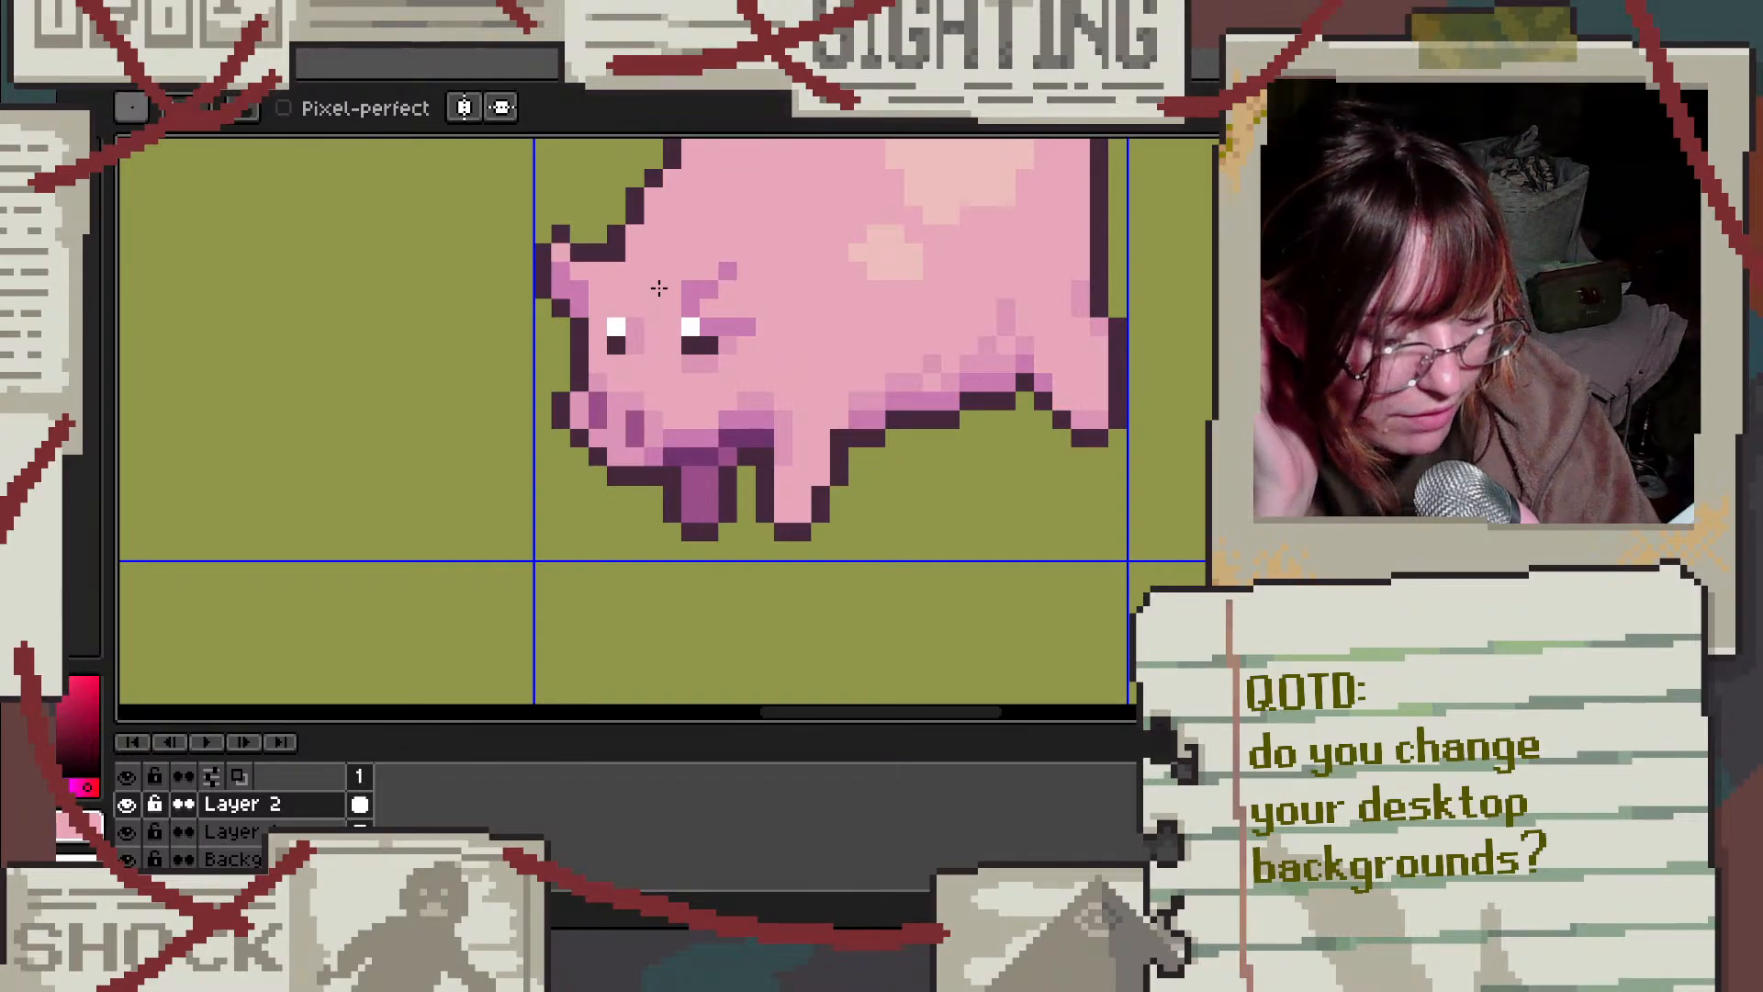
# Step: Try to extend the dark purple shadow under the chin across the pixels between the two front legs
pyautogui.scroll(3, 771, 432)
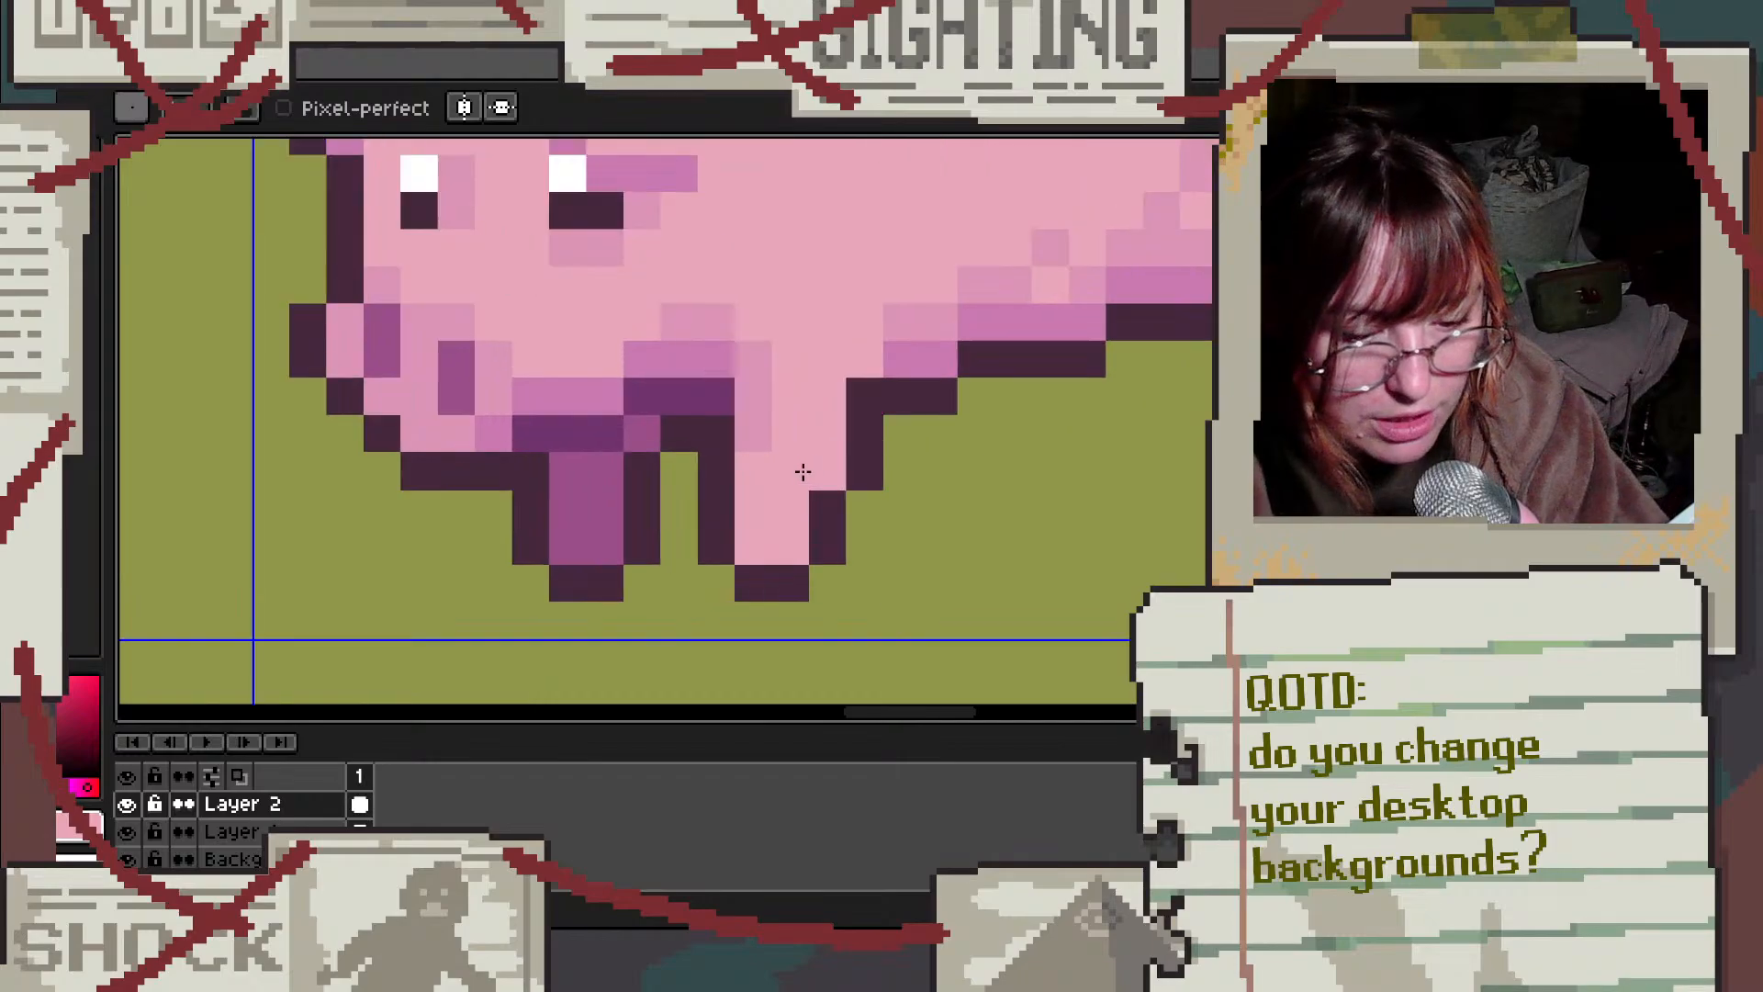
pyautogui.scroll(-1, 761, 422)
pyautogui.keyDown('alt'); pyautogui.click(680, 400); pyautogui.keyUp('alt')
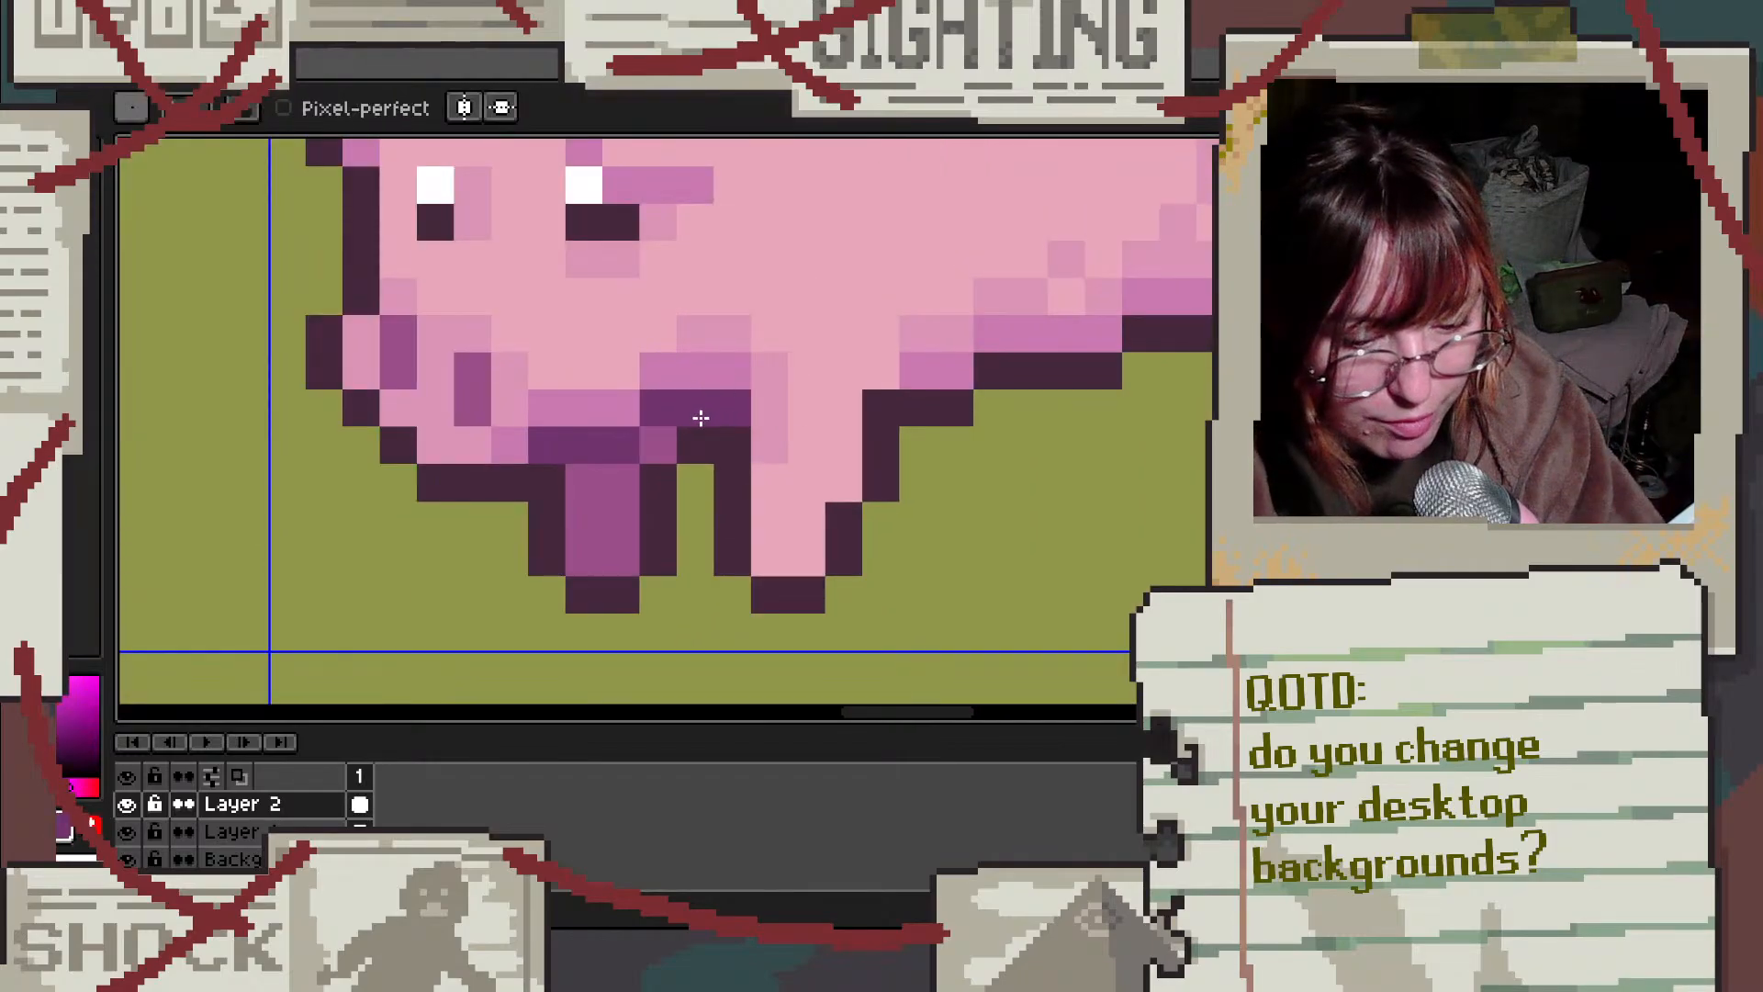
pyautogui.click(697, 432)
pyautogui.click(668, 436)
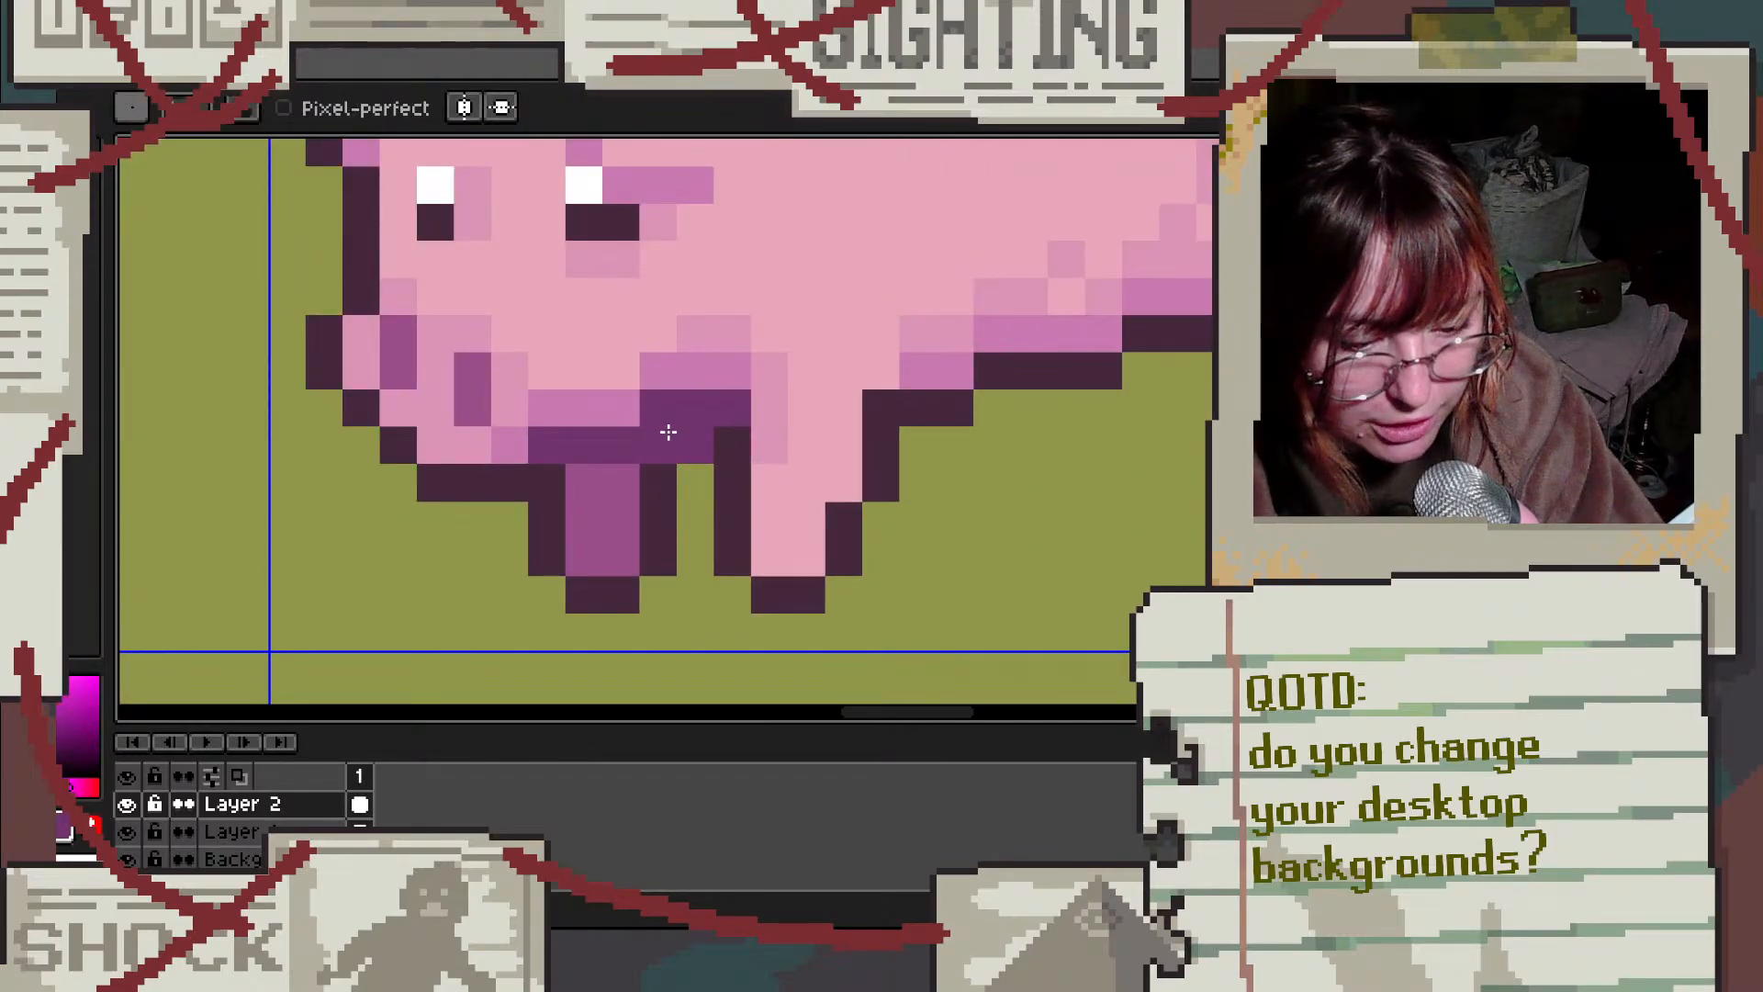
pyautogui.press('v')
pyautogui.hotkey('ctrl', 'z')
pyautogui.hotkey('ctrl', 'z')
pyautogui.press('b')
# Step: Add soft pink shadow pixels above and below the pig's left eye and across the top of the snout
pyautogui.scroll(-4, 771, 344)
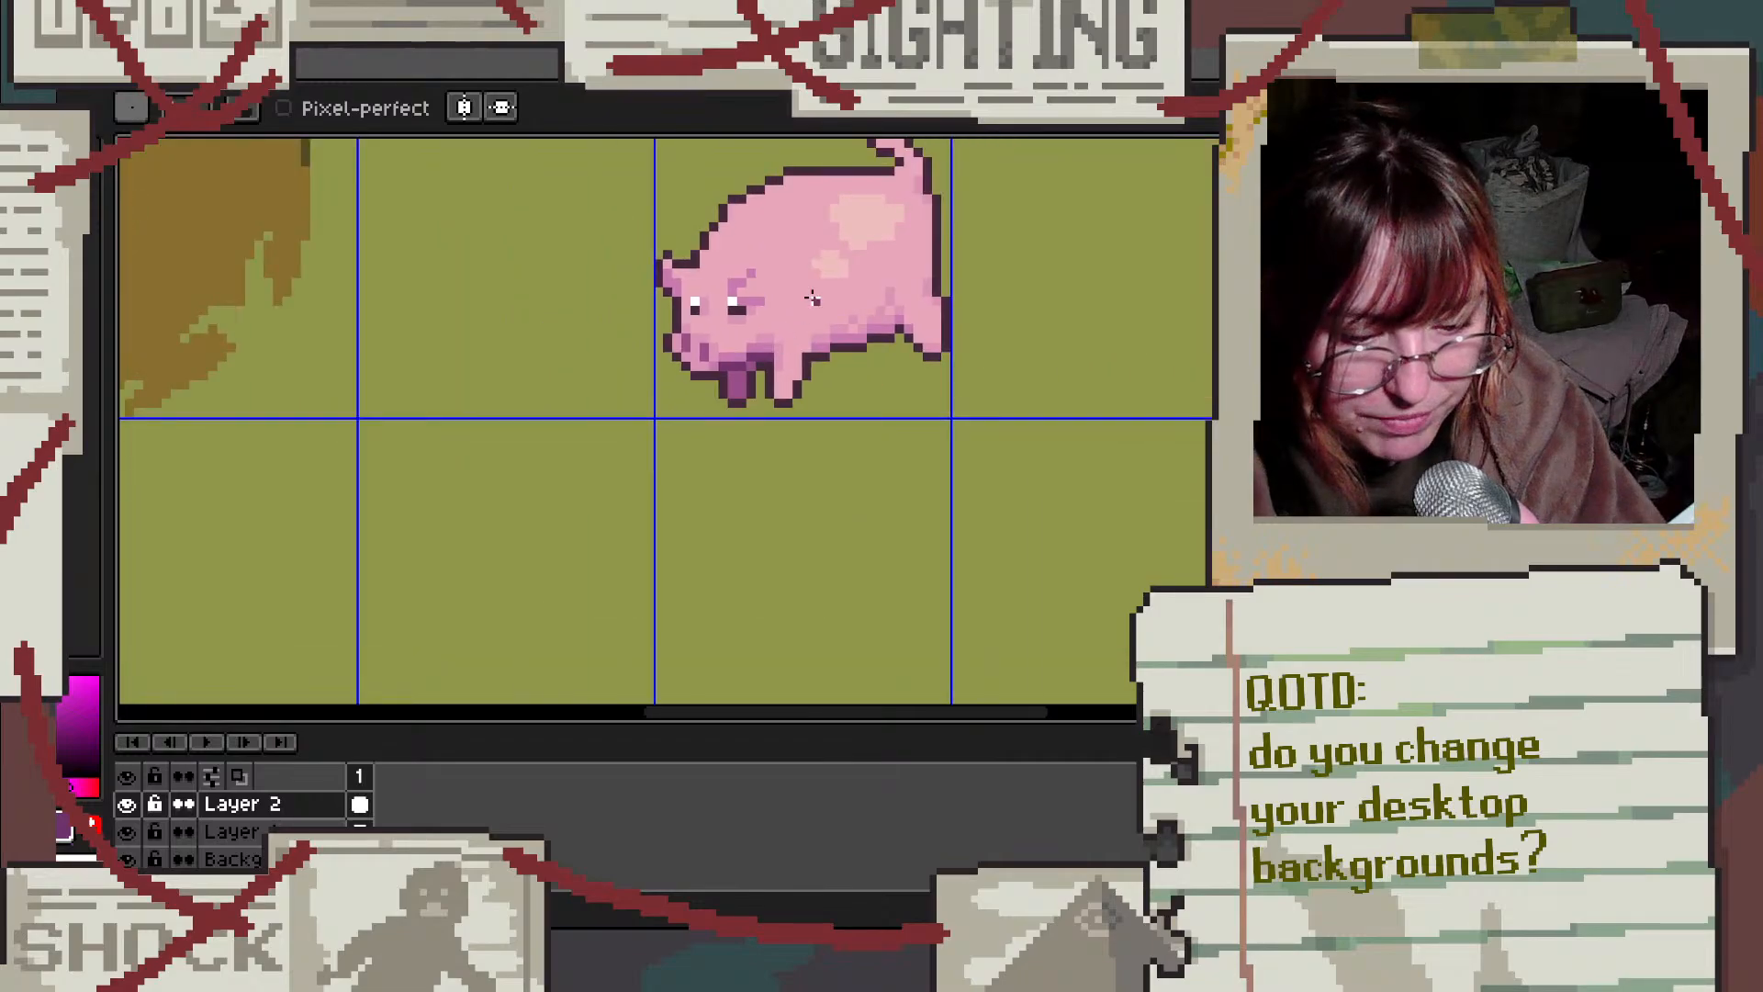
pyautogui.scroll(-4, 935, 234)
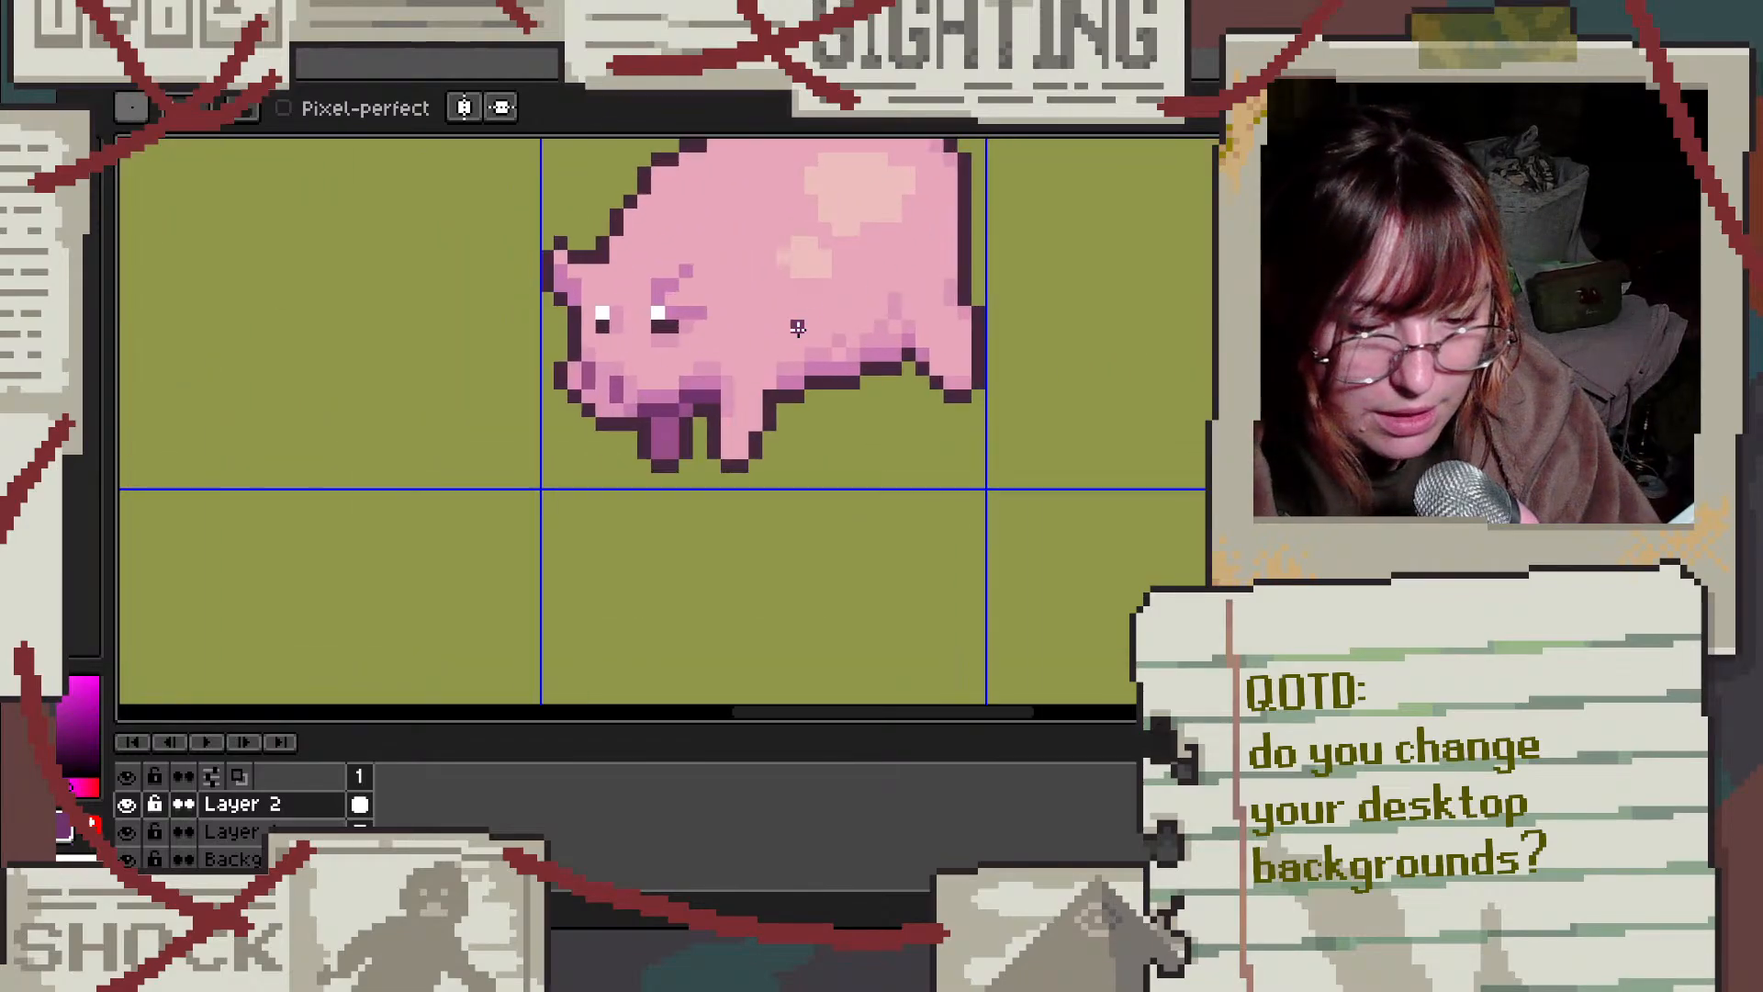
pyautogui.scroll(4, 907, 225)
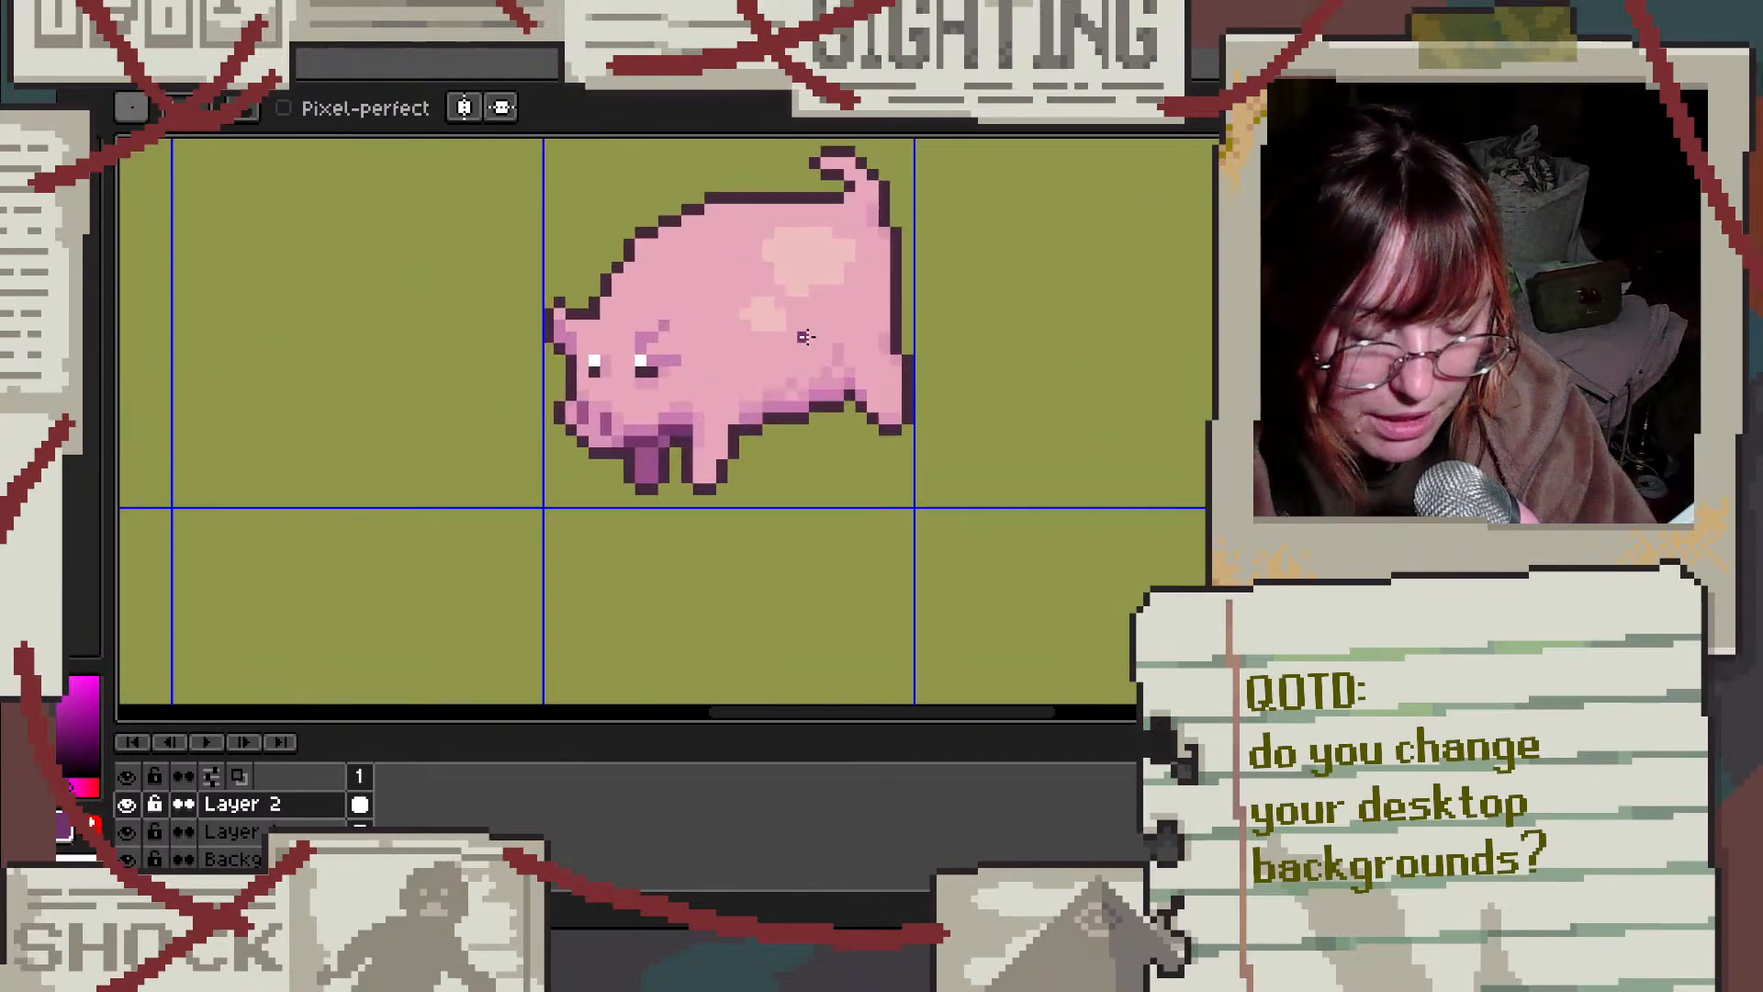
pyautogui.press('i')
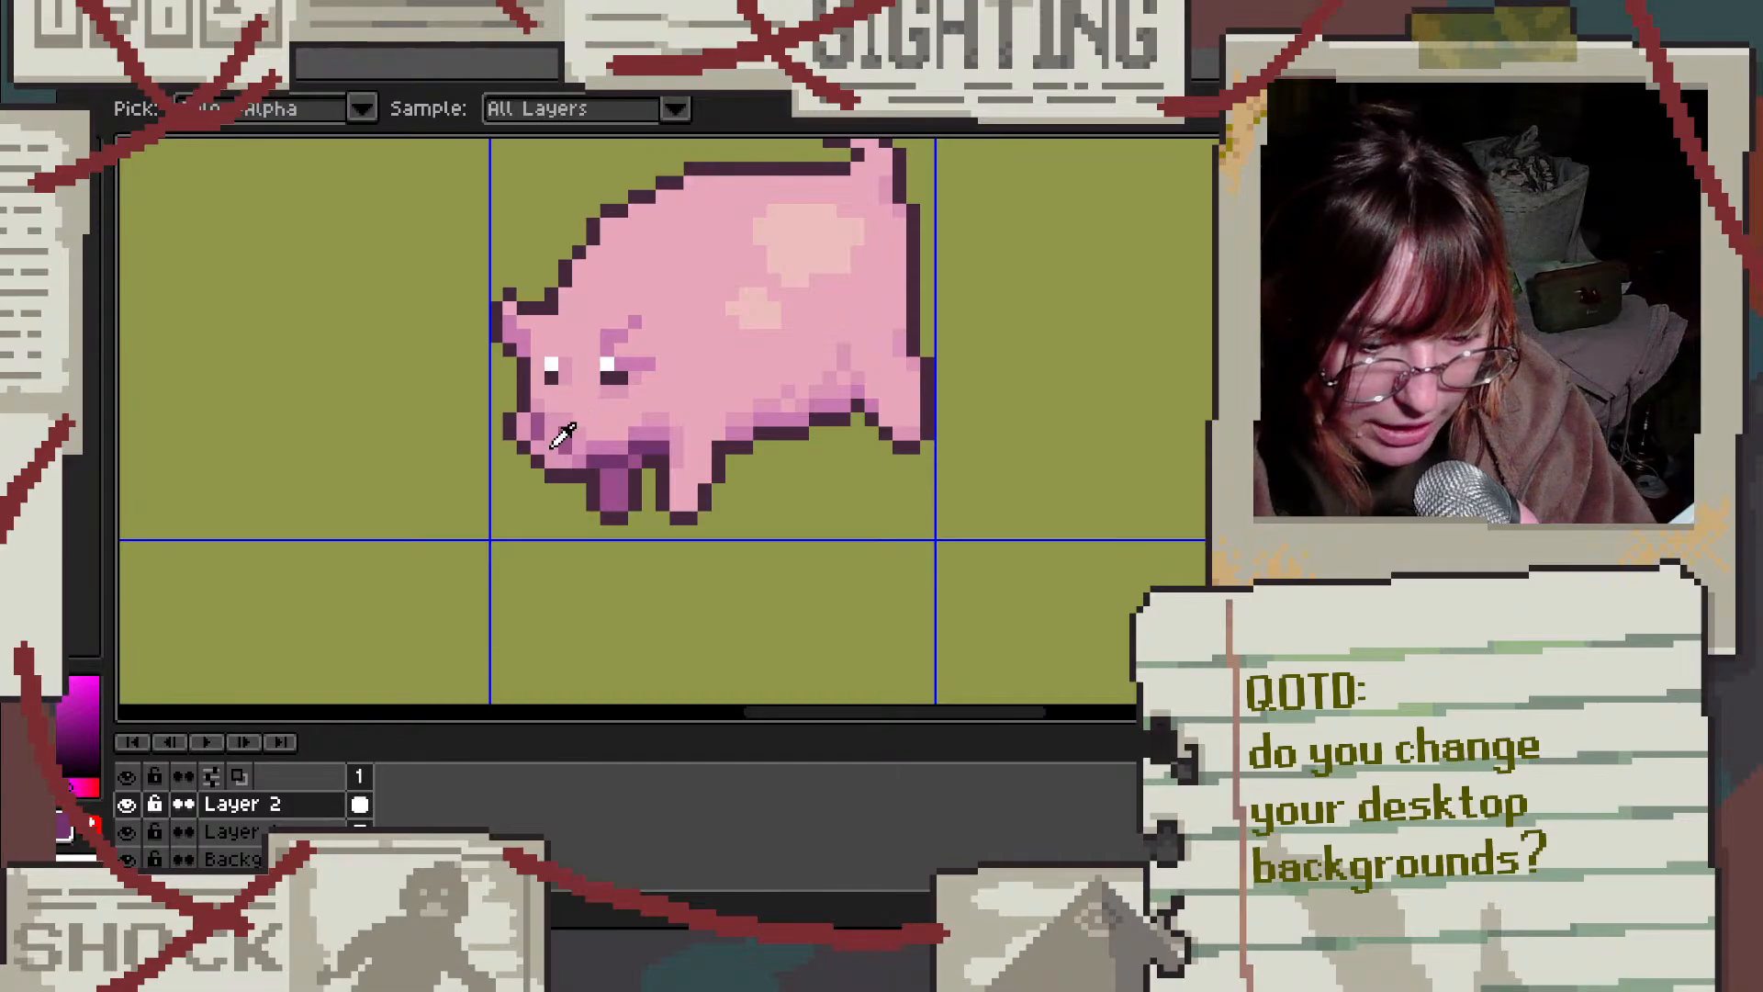
pyautogui.click(673, 406)
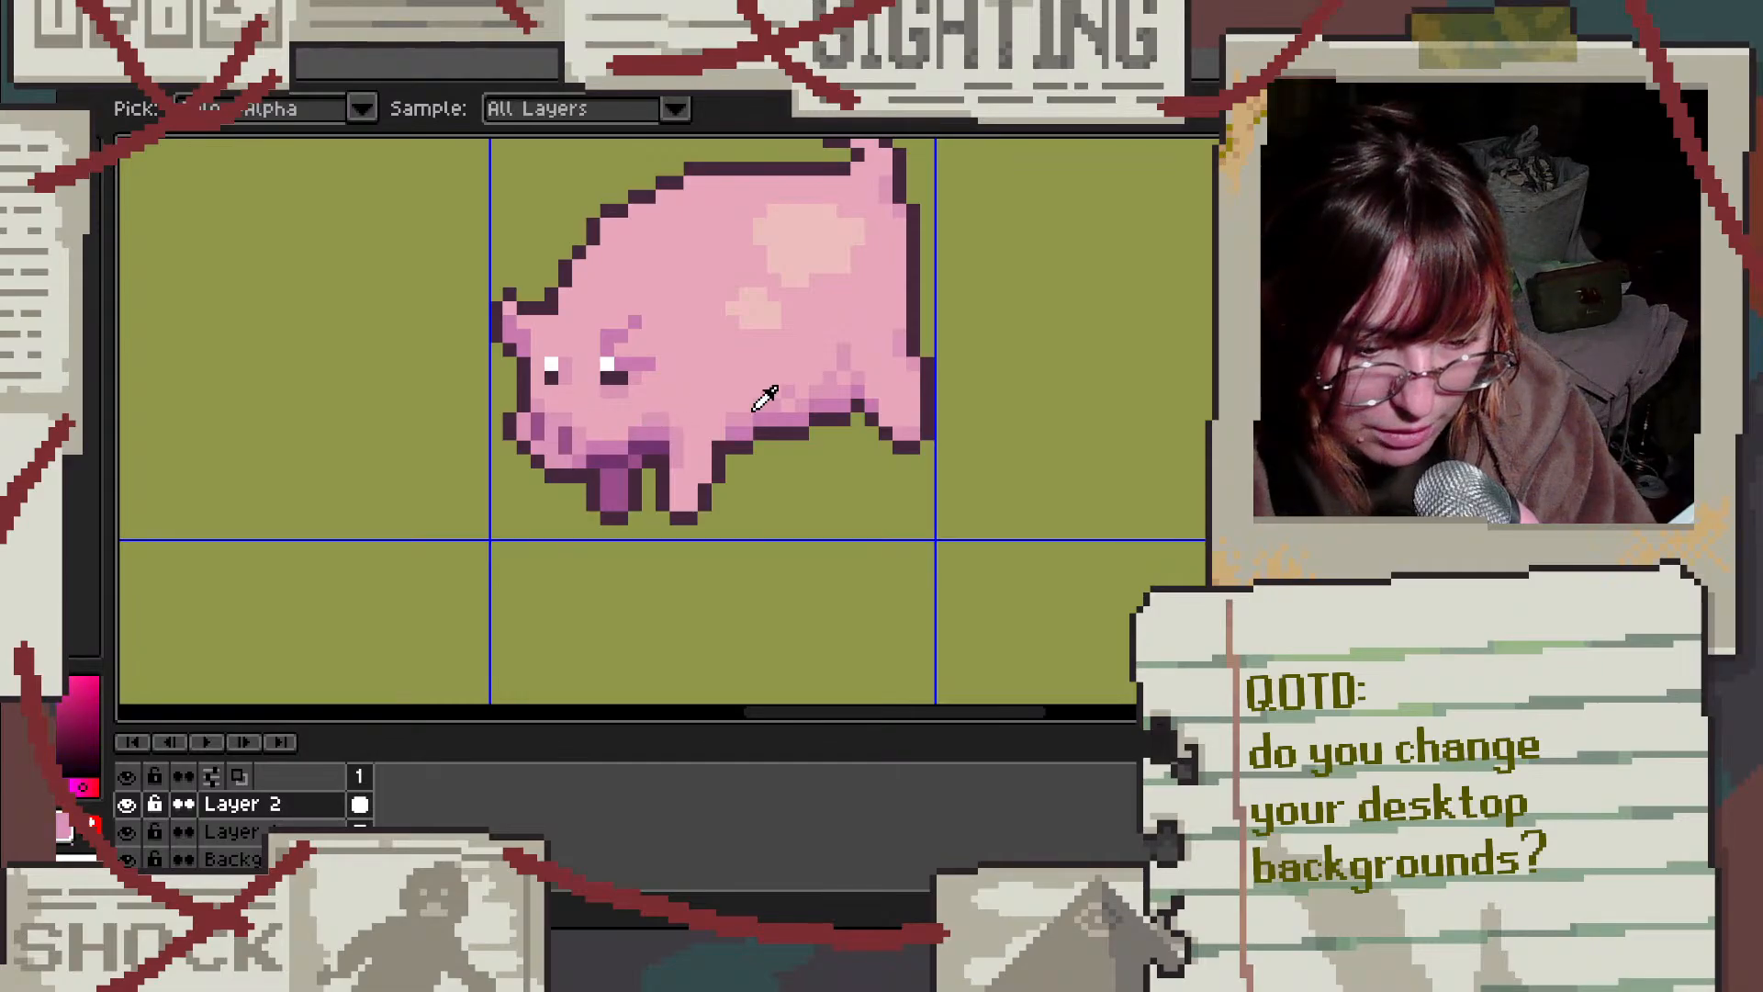
pyautogui.press('b')
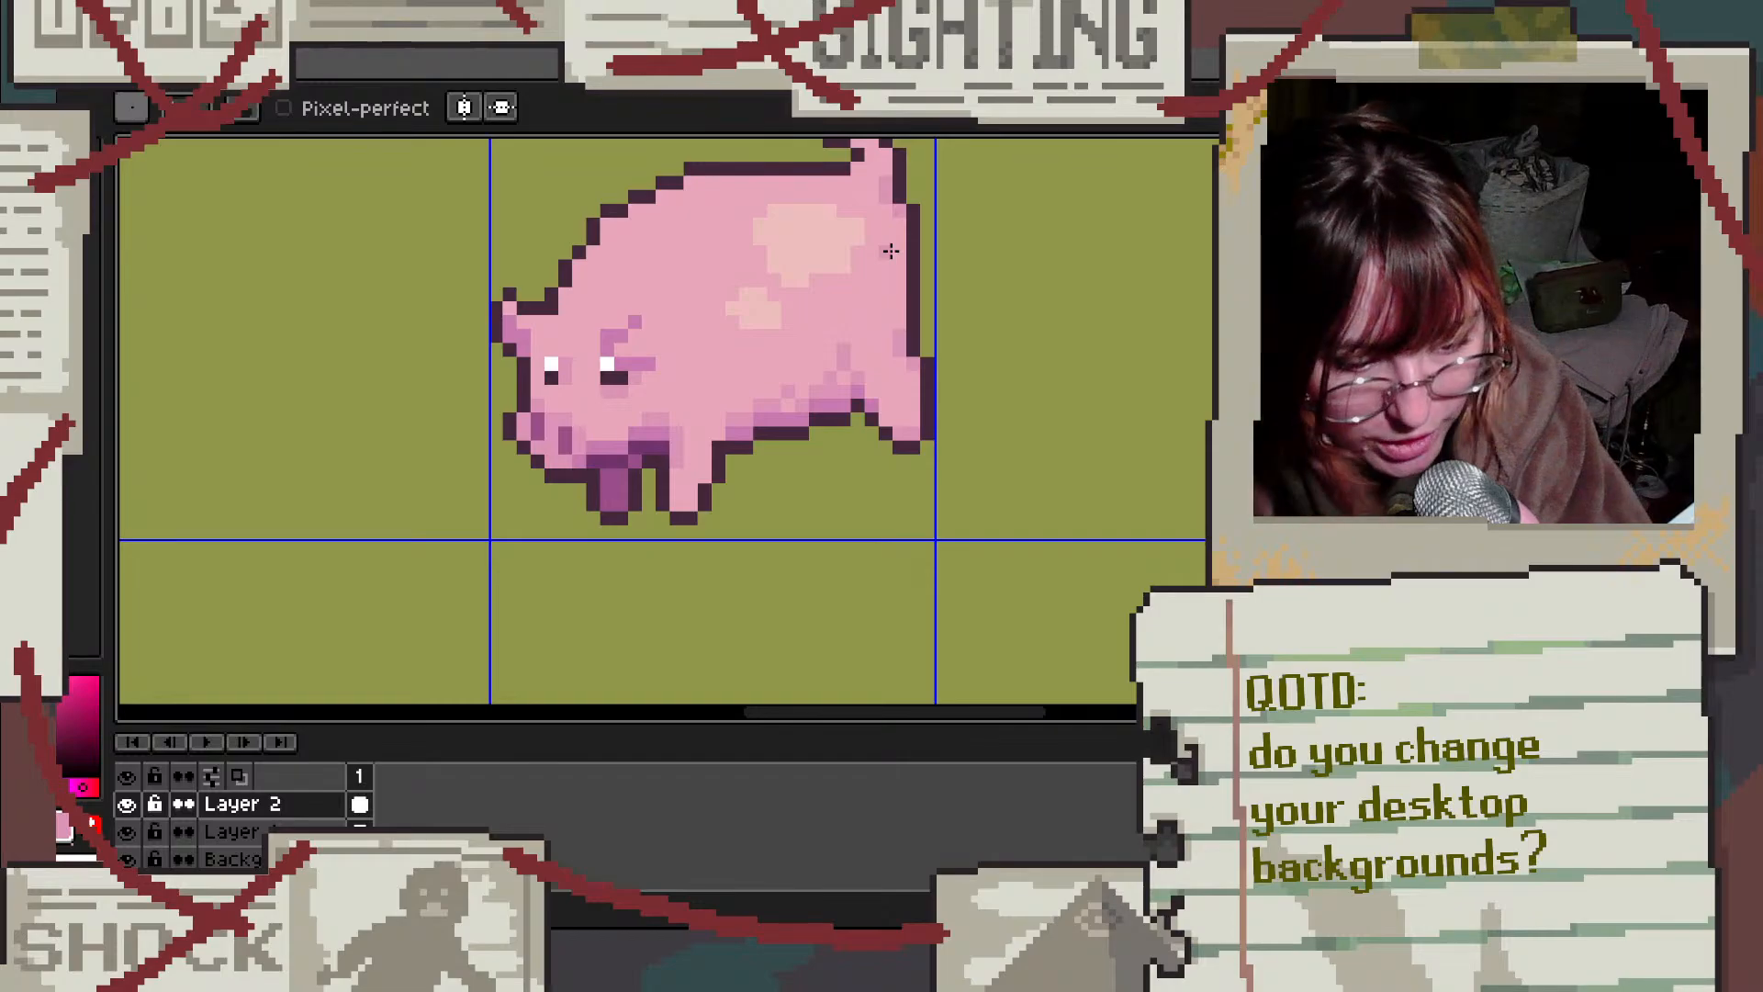
pyautogui.scroll(2, 524, 337)
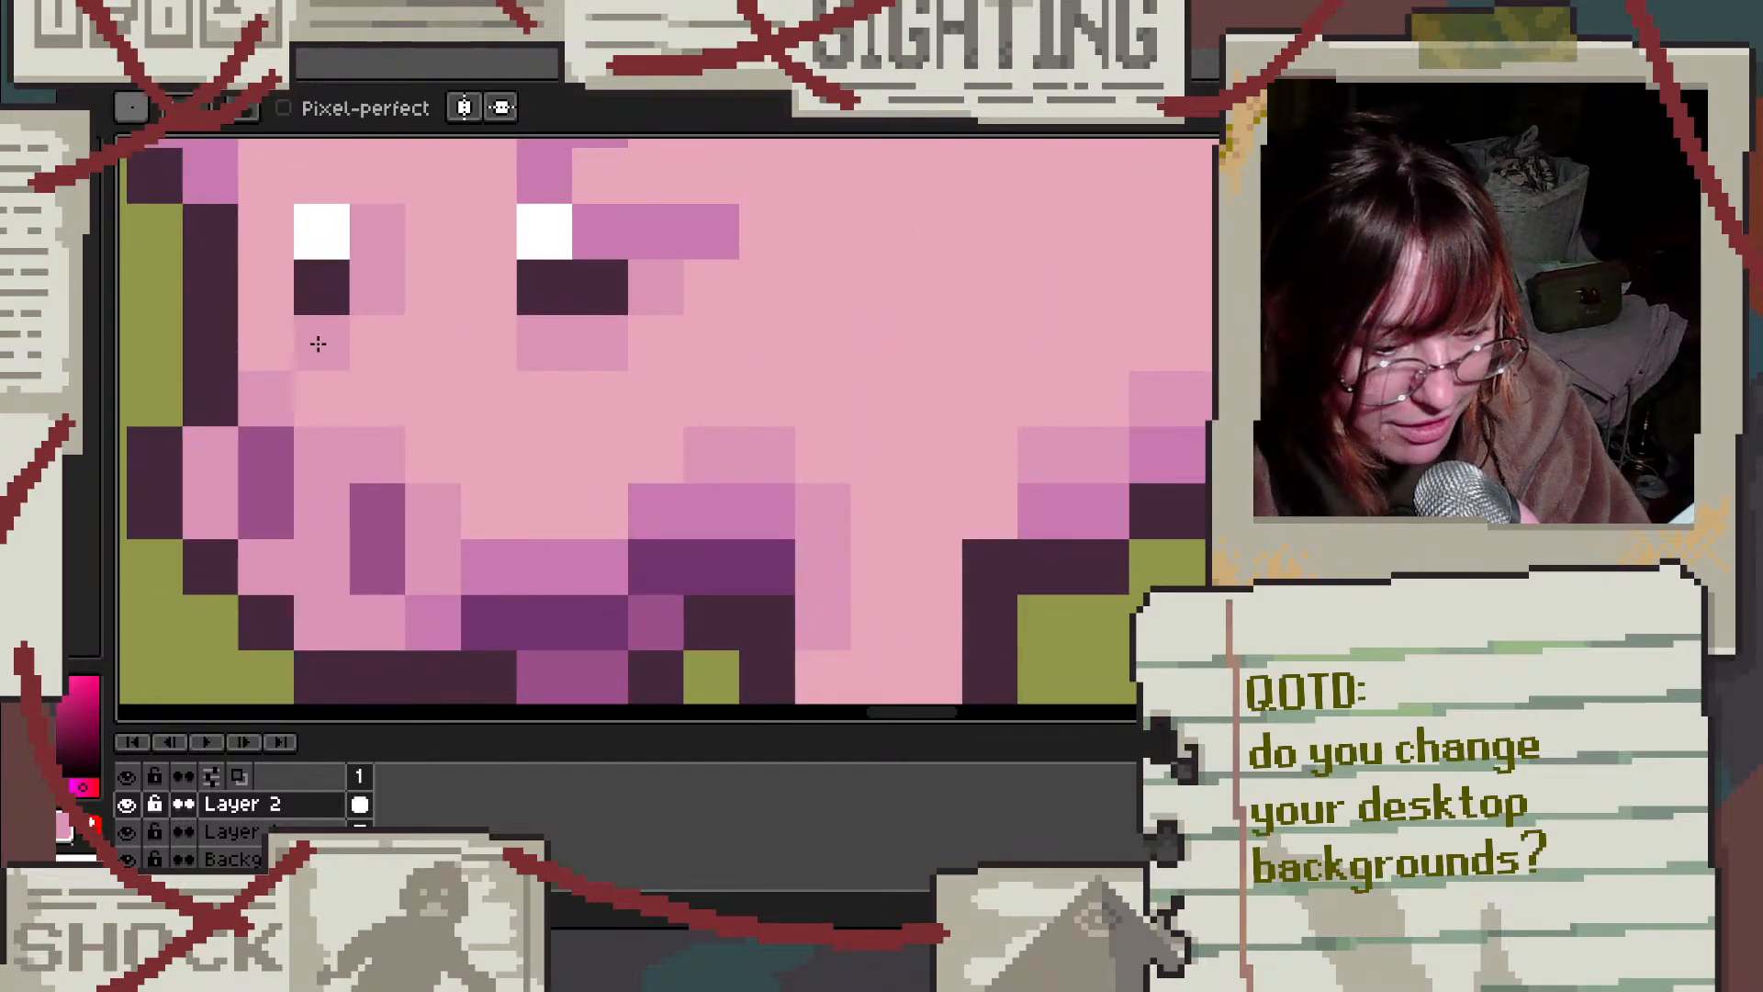
pyautogui.scroll(-2, 426, 244)
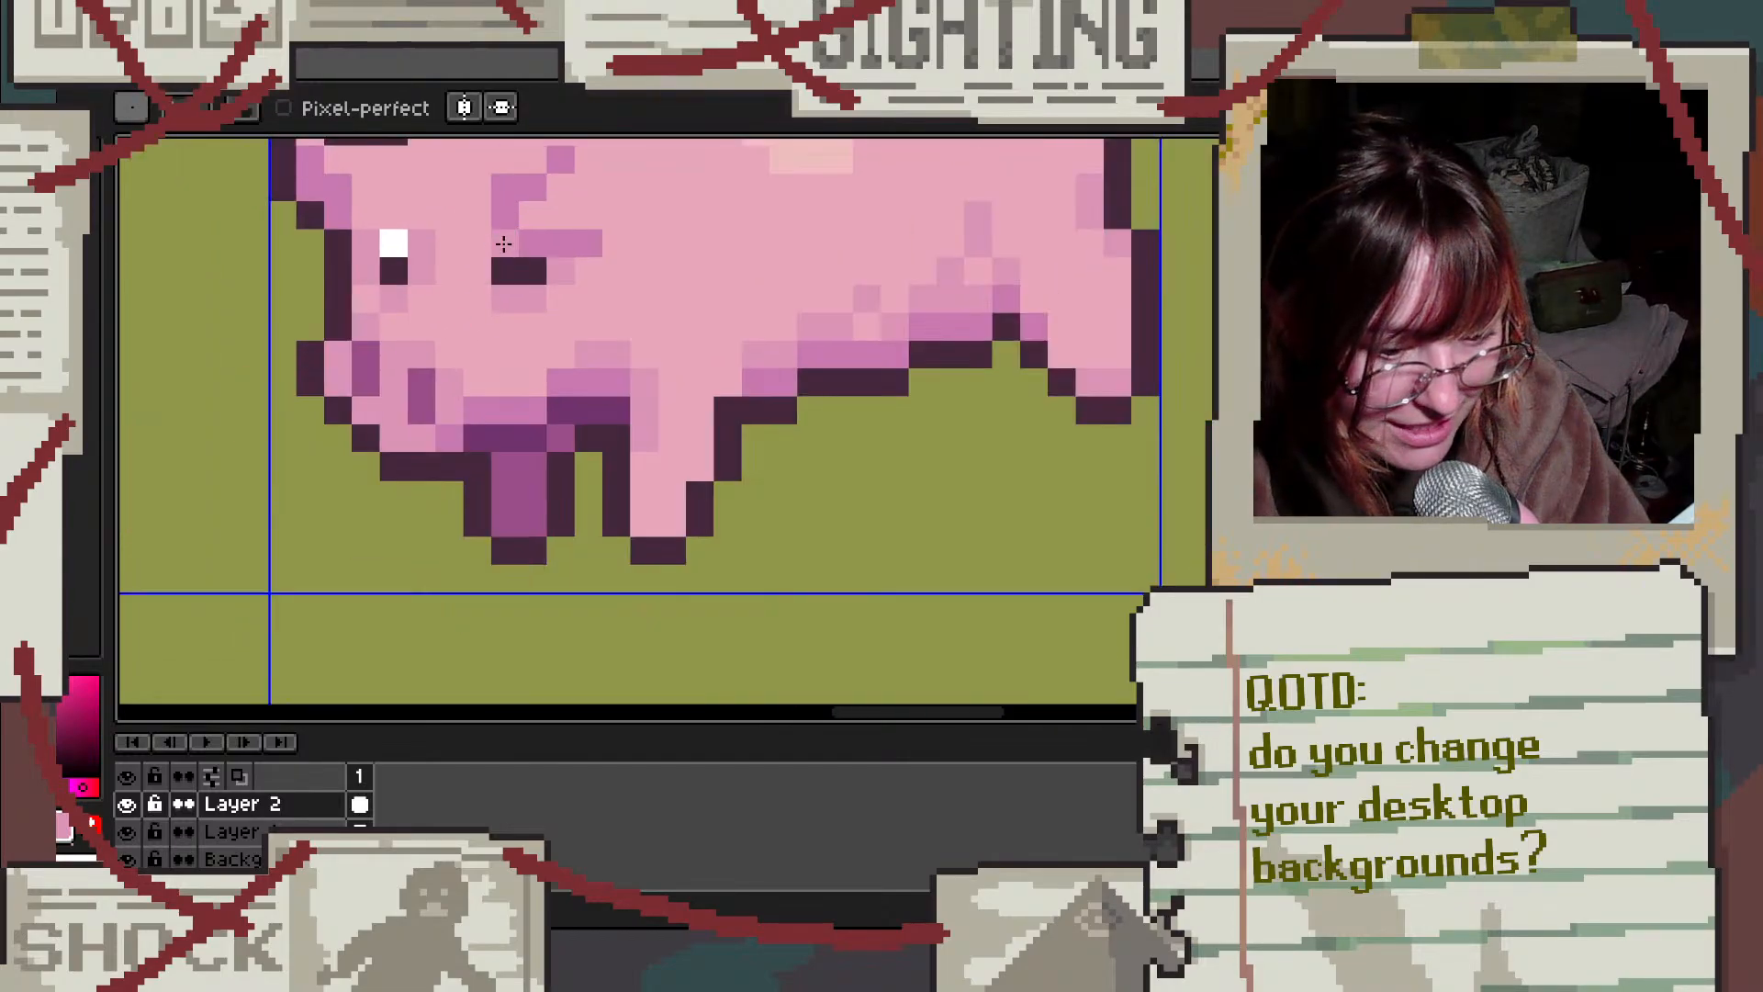
pyautogui.scroll(1, 475, 176)
pyautogui.scroll(-2, 425, 268)
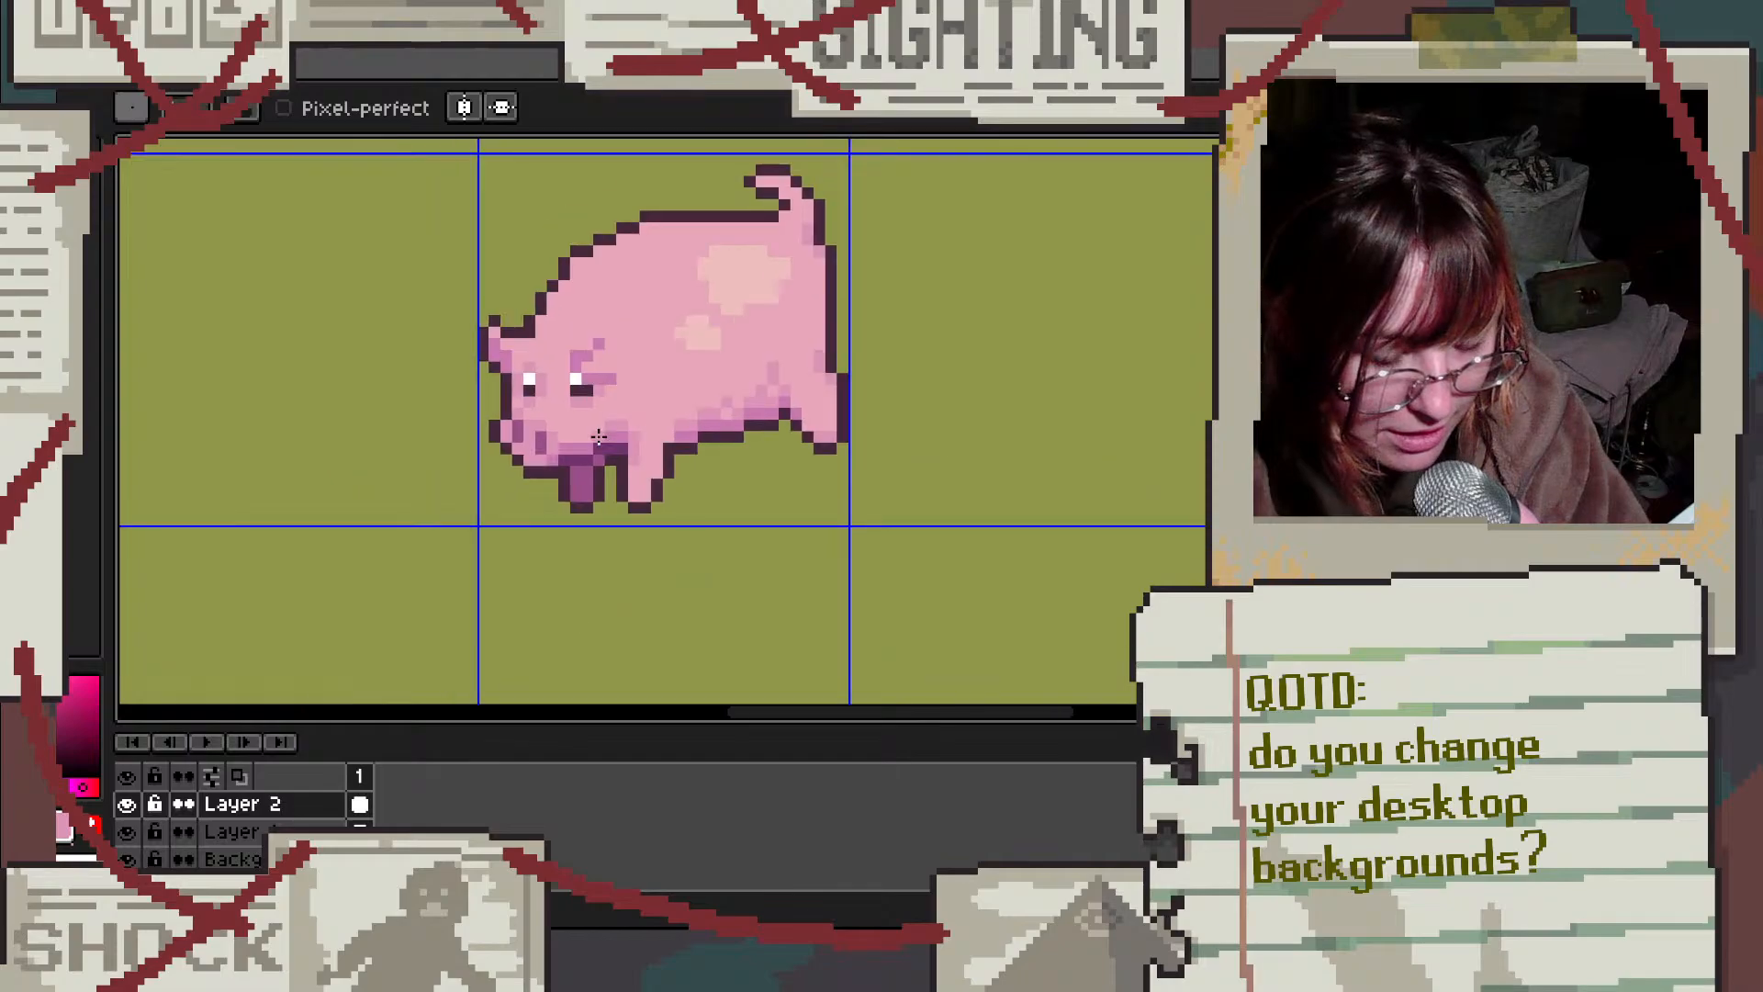
# Step: Try to paint a patch around the pig's left eye in the light peach of the back spots
pyautogui.keyDown('alt'); pyautogui.click(716, 268); pyautogui.keyUp('alt')
pyautogui.scroll(2, 523, 396)
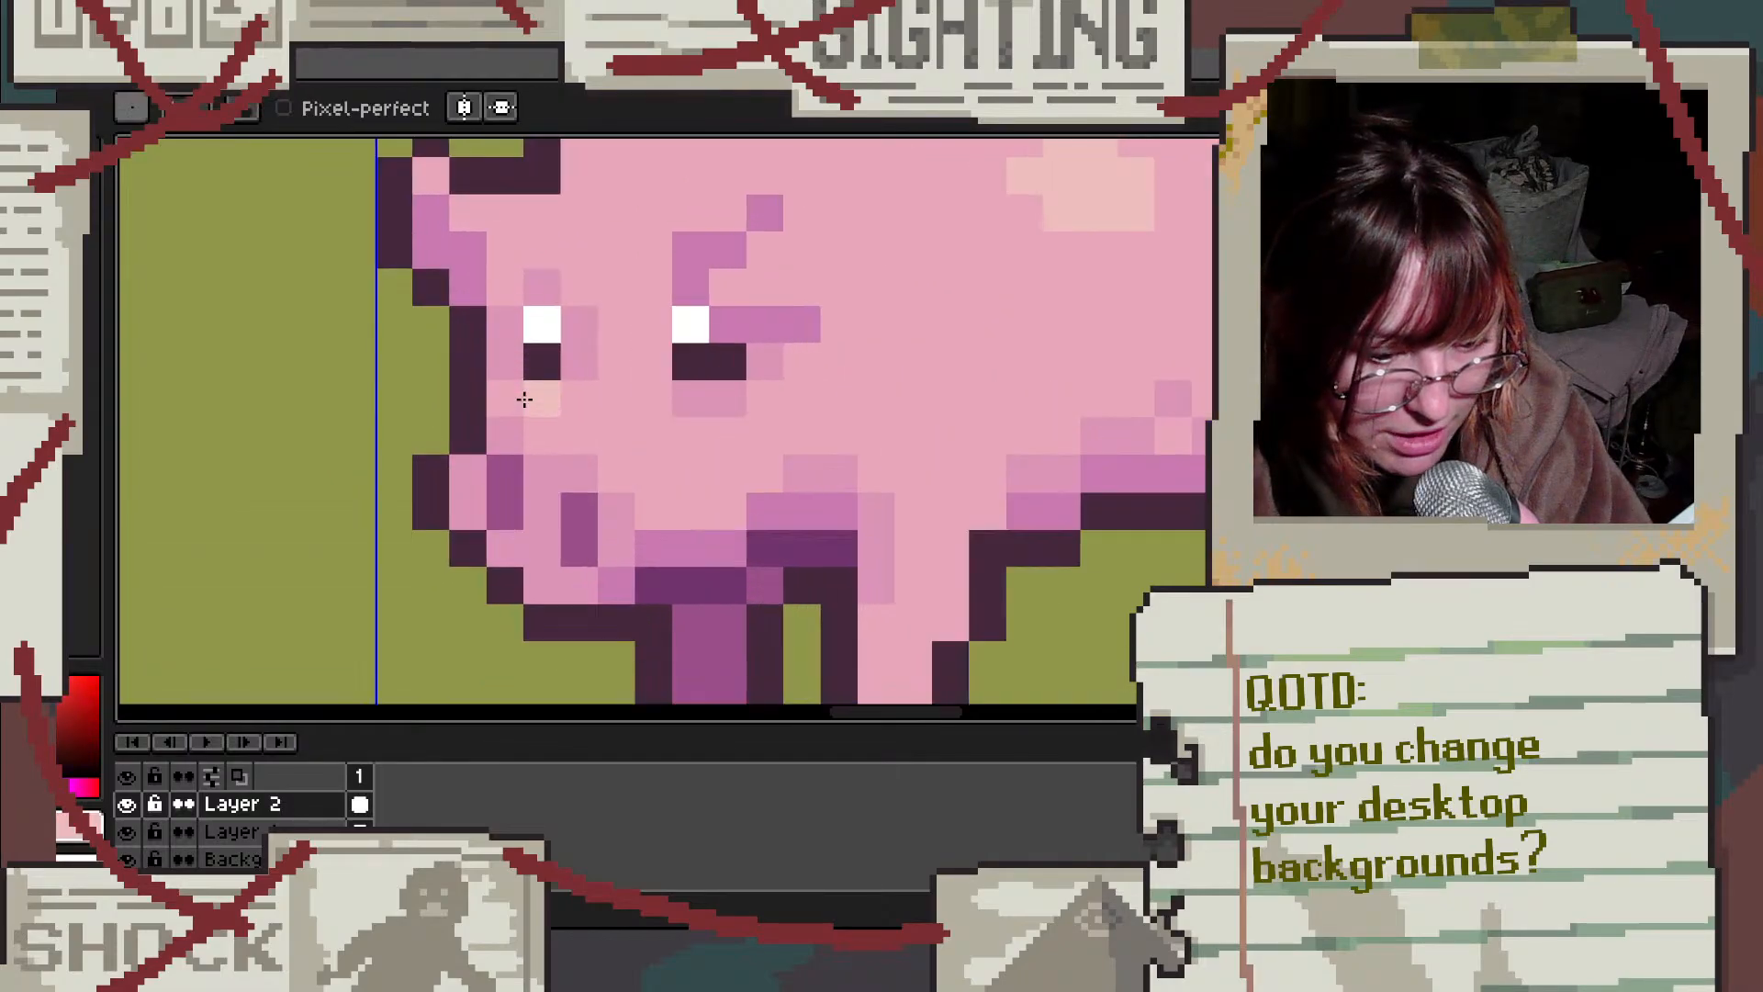
pyautogui.moveTo(518, 325)
pyautogui.mouseDown()
pyautogui.moveTo(561, 324)
pyautogui.moveTo(545, 284)
pyautogui.moveTo(587, 331)
pyautogui.moveTo(585, 393)
pyautogui.moveTo(496, 387)
pyautogui.mouseUp()
pyautogui.scroll(-2, 571, 404)
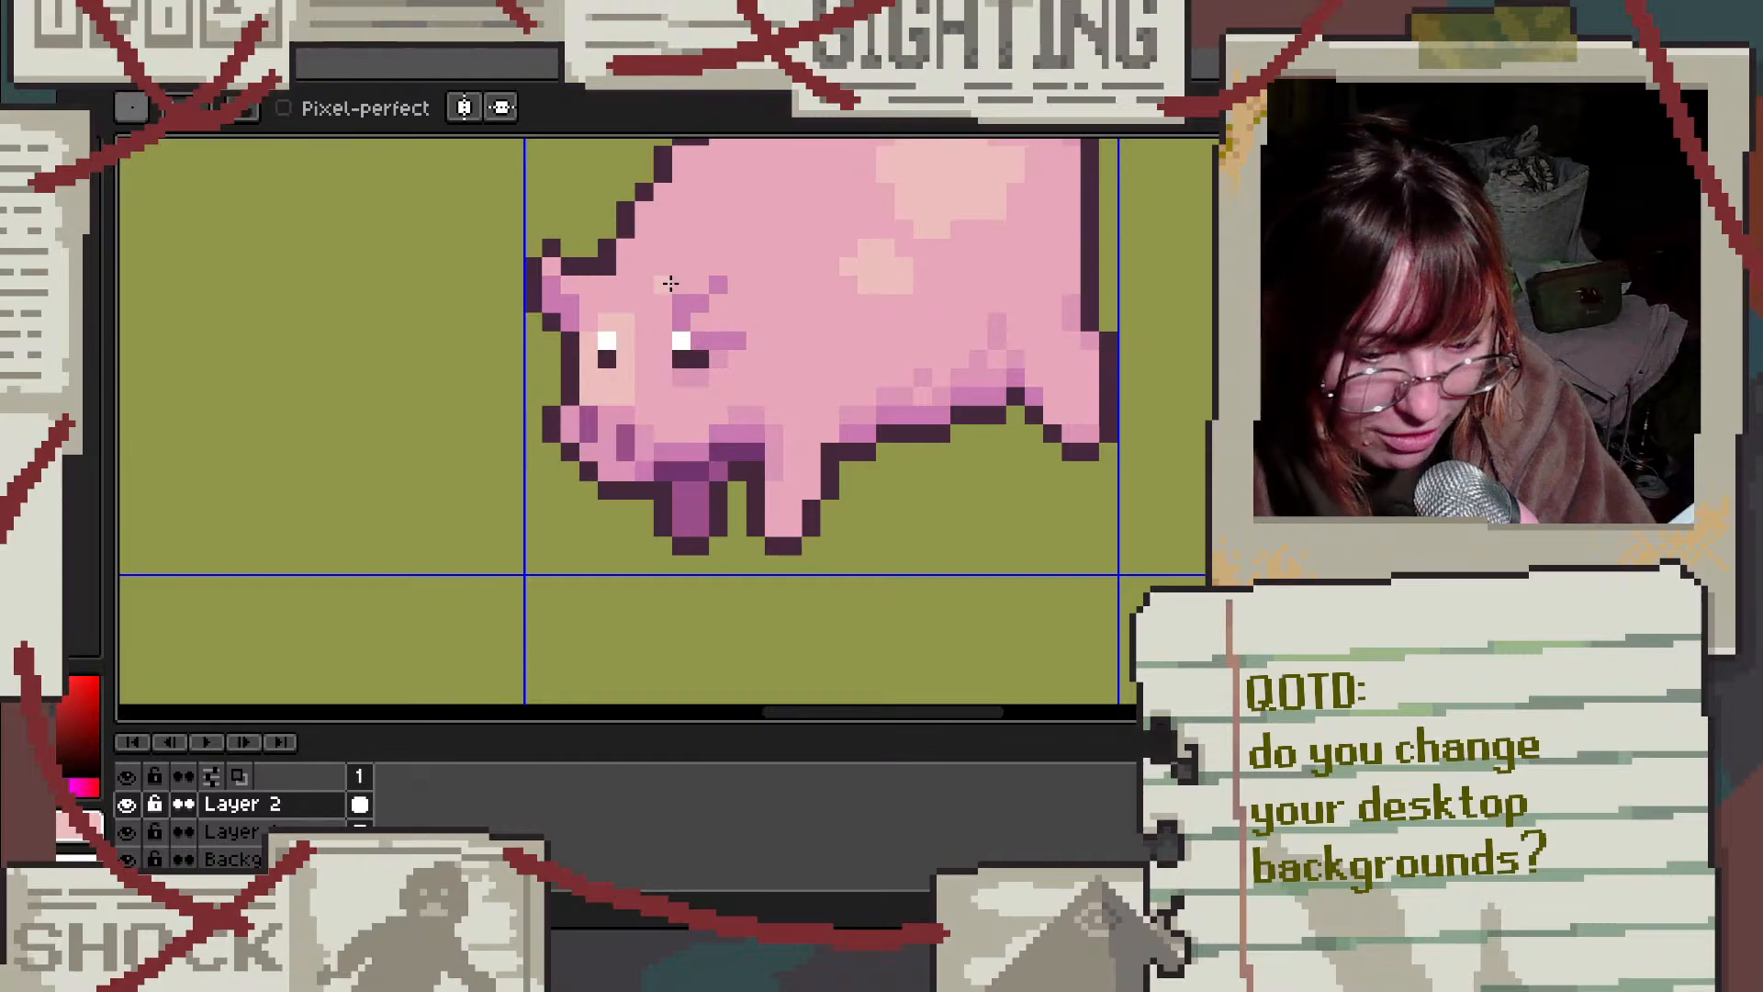
pyautogui.press('v')
pyautogui.press('b')
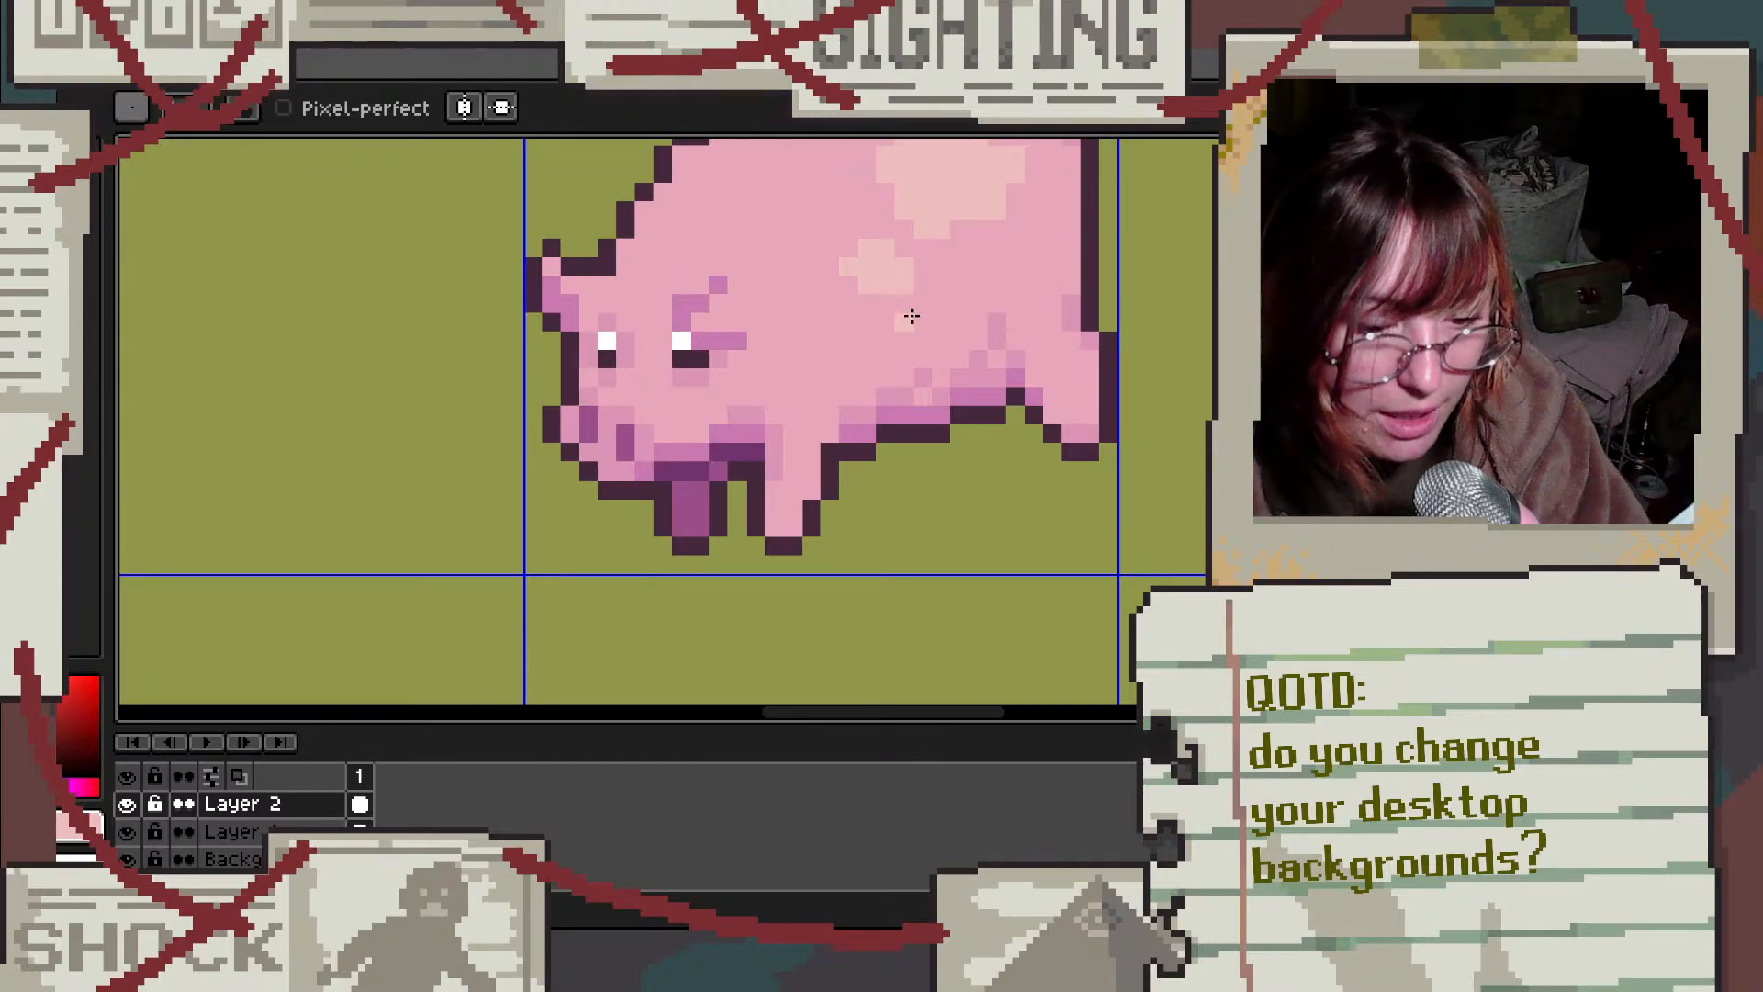
# Step: Paint the pixel above the pig's right eye and the crease behind it in the dark outline colour
pyautogui.scroll(2, 858, 244)
pyautogui.keyDown('alt'); pyautogui.click(333, 287); pyautogui.keyUp('alt')
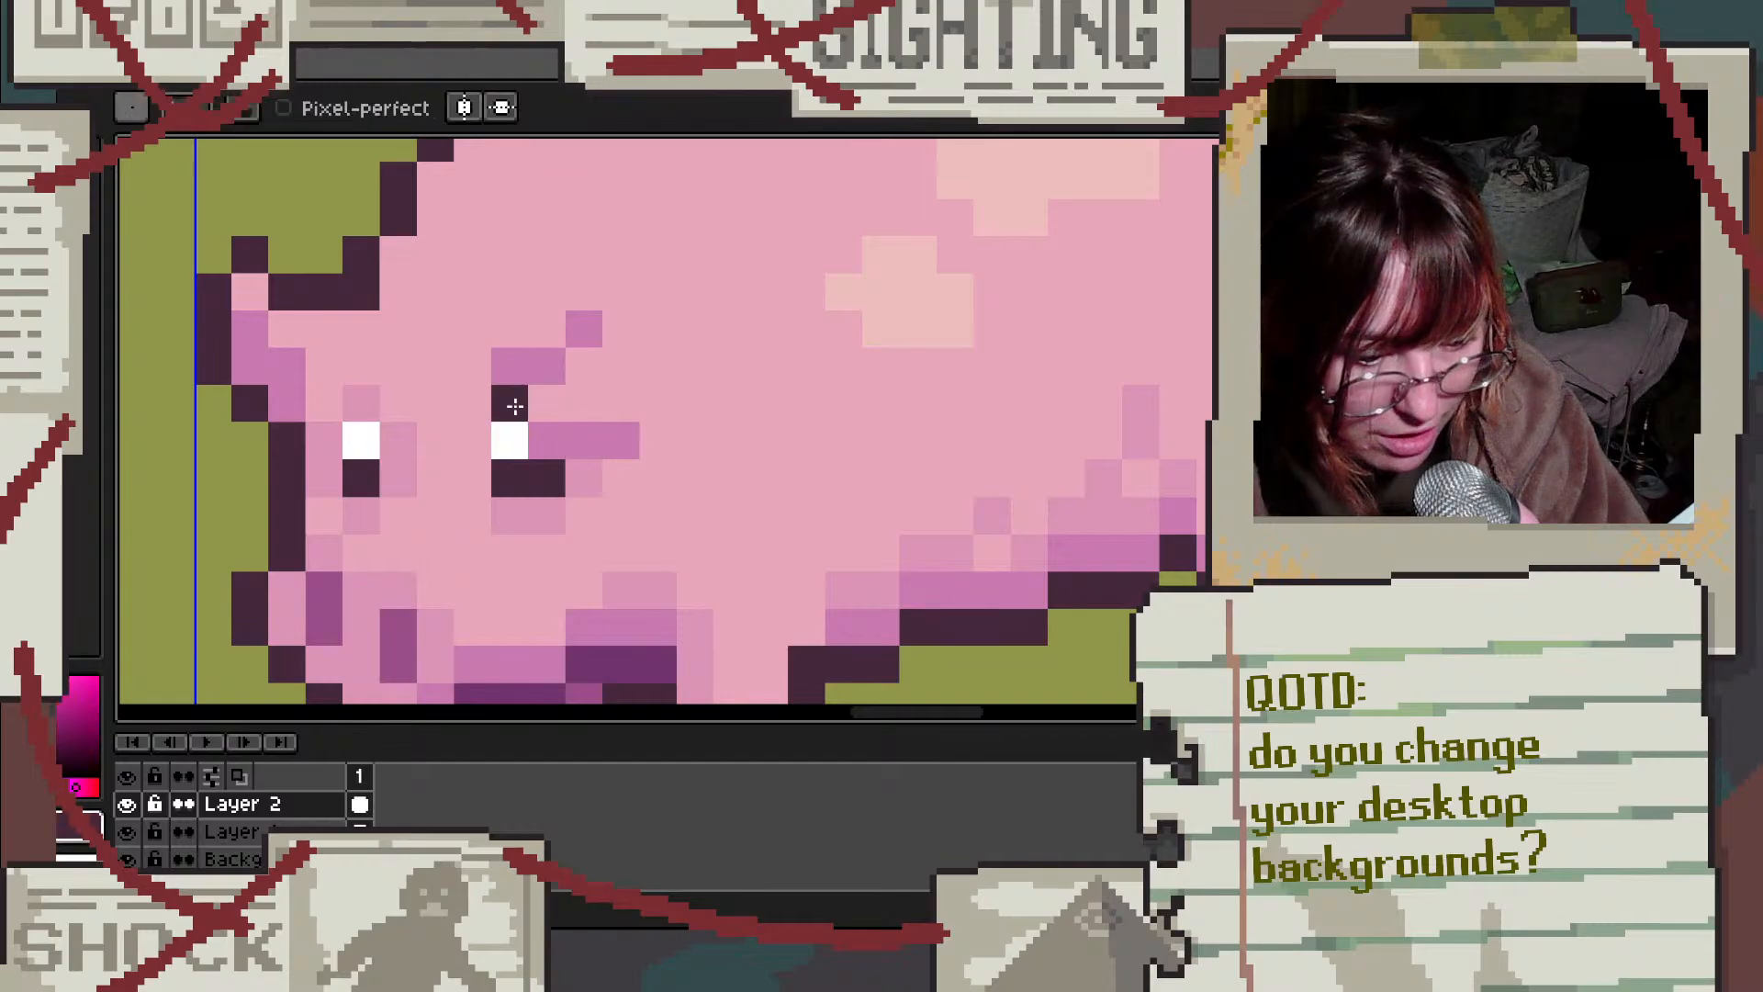
pyautogui.click(511, 402)
pyautogui.moveTo(571, 450)
pyautogui.mouseDown()
pyautogui.moveTo(617, 452)
pyautogui.moveTo(696, 366)
pyautogui.mouseUp()
pyautogui.scroll(-3, 696, 366)
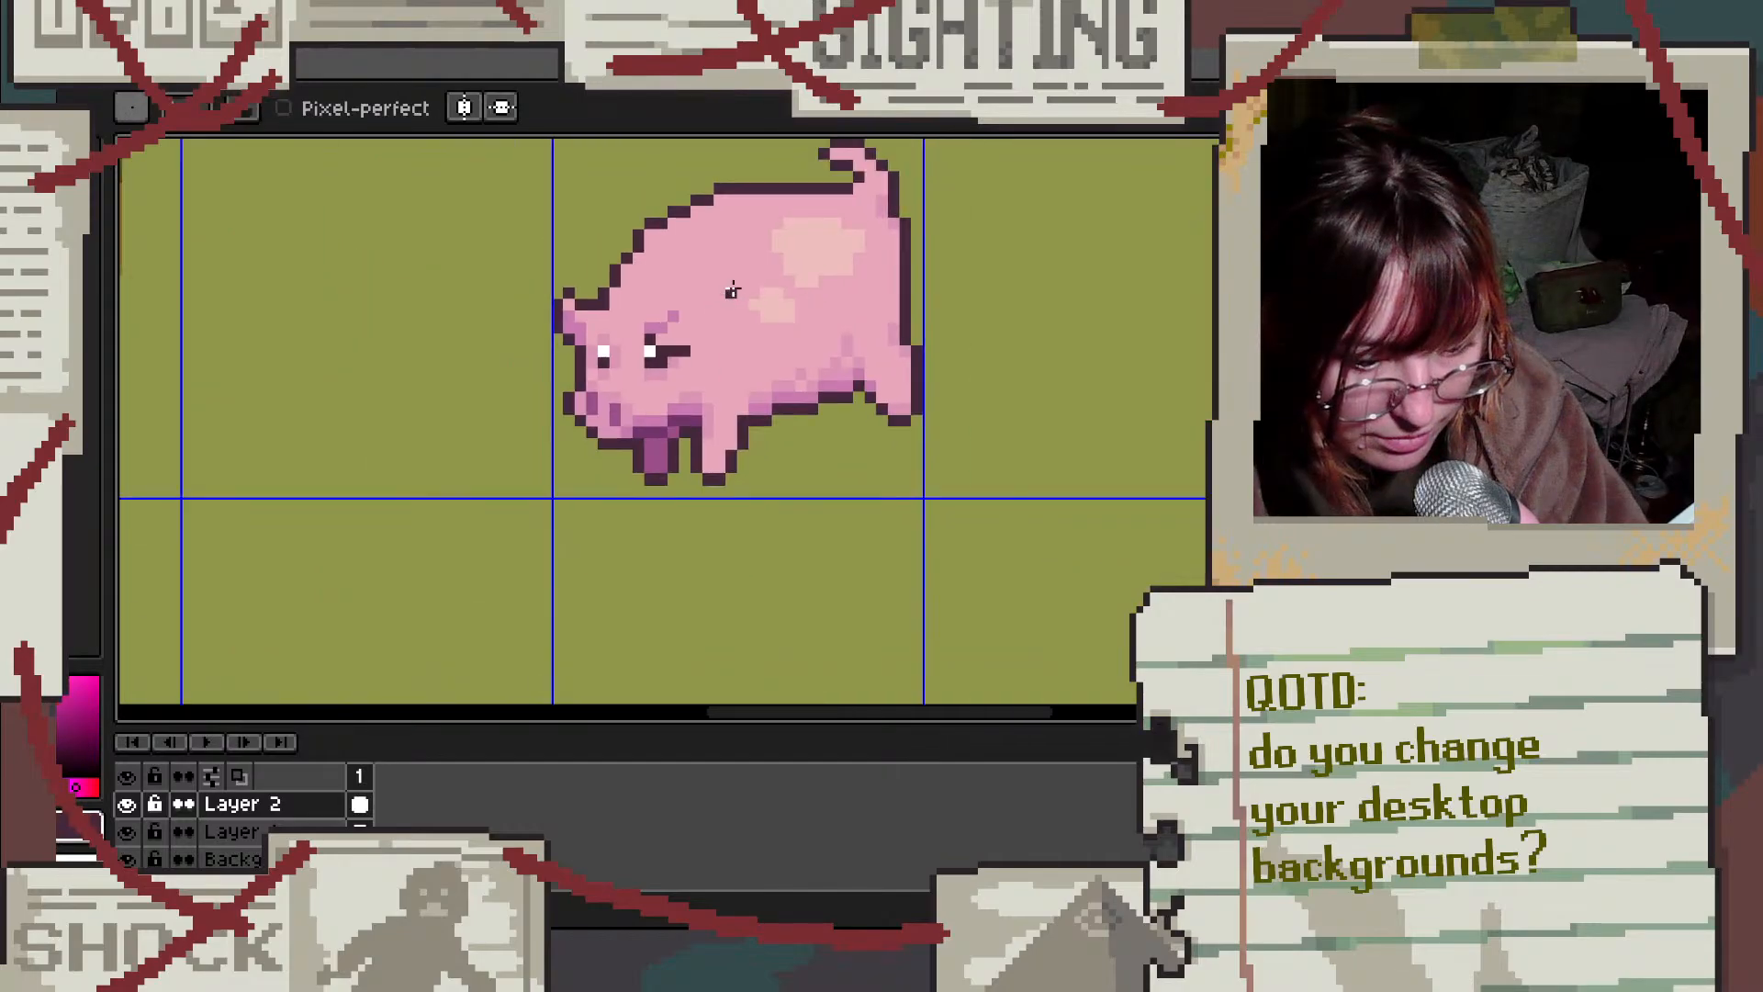
# Step: Recolour the right eye's crease and the pixels above the eye in dark purple
pyautogui.scroll(2, 657, 278)
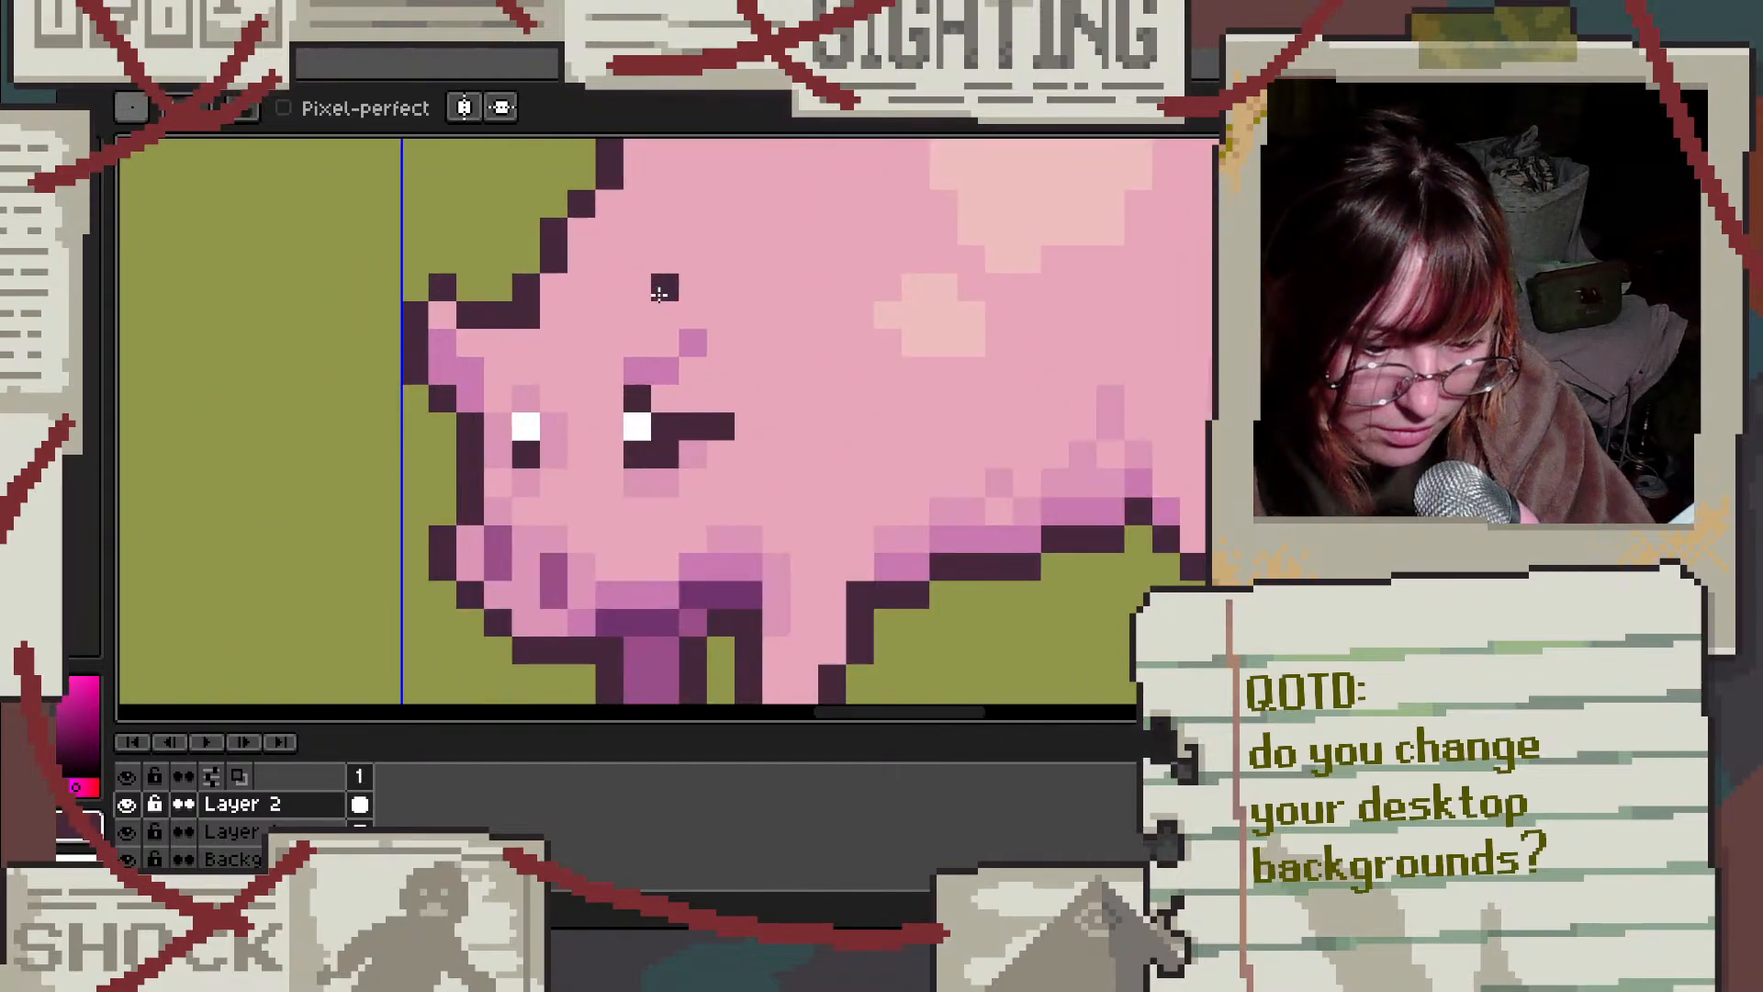
pyautogui.press('alt')
pyautogui.keyDown('alt'); pyautogui.click(749, 590); pyautogui.keyUp('alt')
pyautogui.moveTo(725, 427); pyautogui.dragTo(640, 408)
pyautogui.click(637, 371)
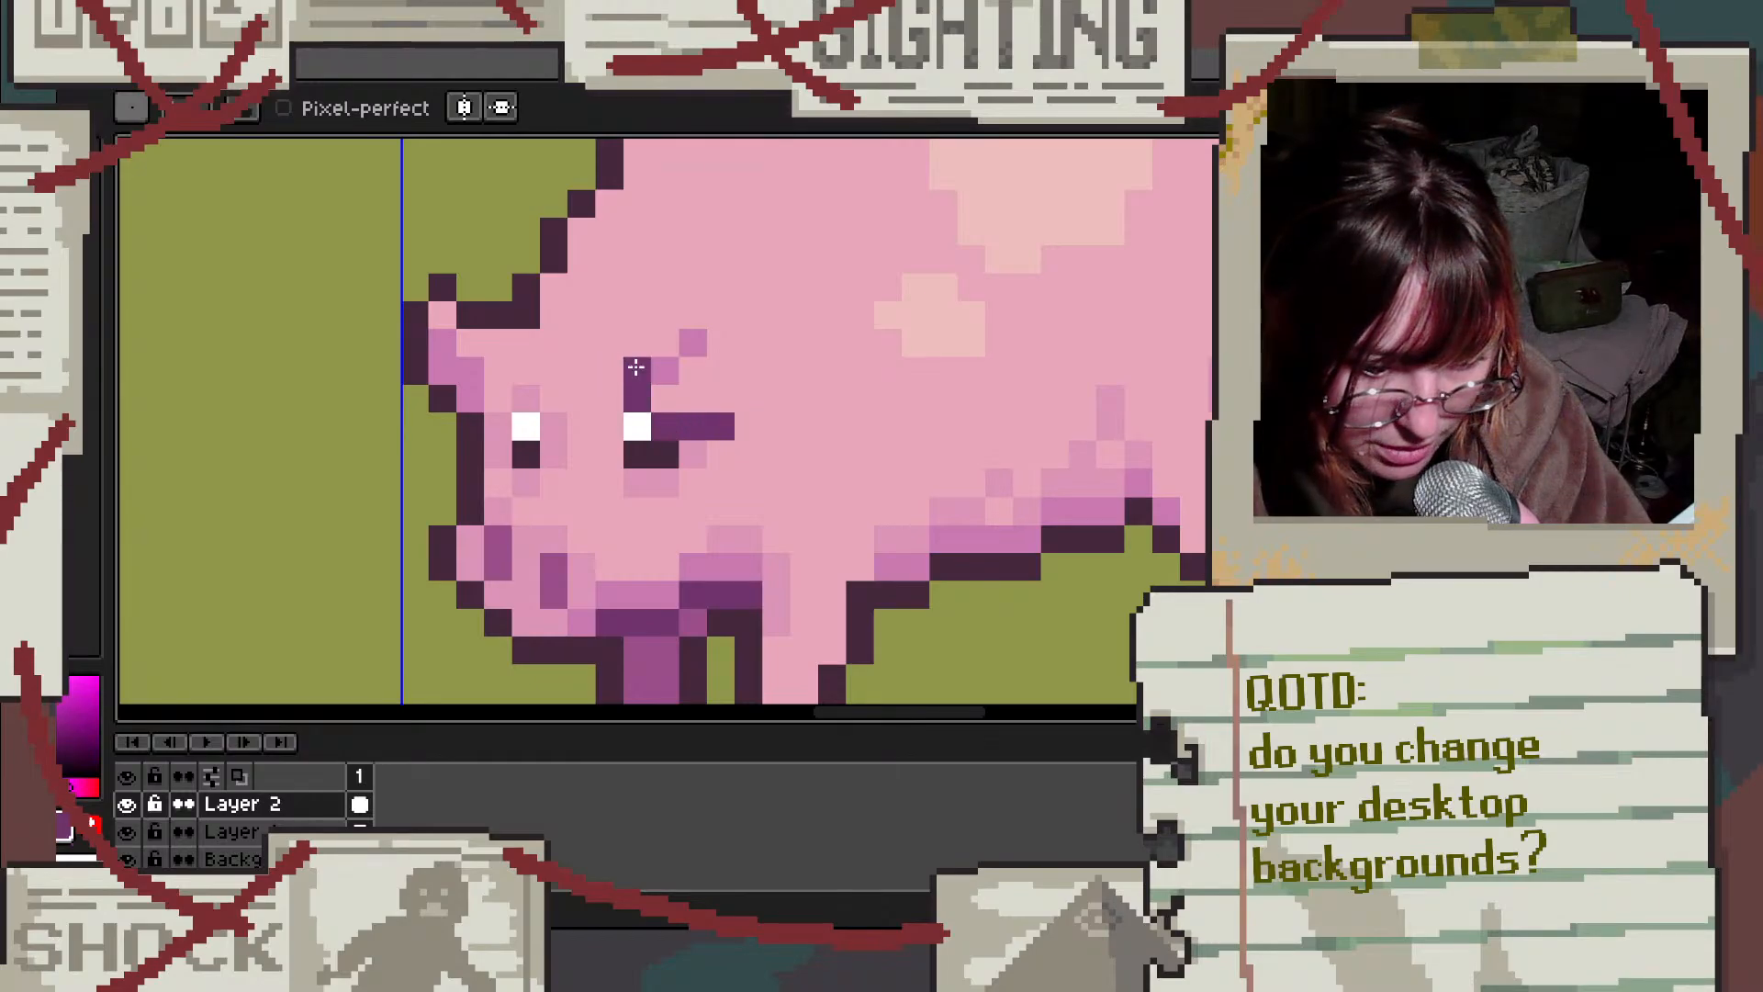
# Step: Undo the extra brow pixels and extend the right eye's dark purple brow diagonally toward the left eye
pyautogui.click(717, 382)
pyautogui.click(664, 372)
pyautogui.hotkey('ctrl', 'z')
pyautogui.hotkey('ctrl', 'z')
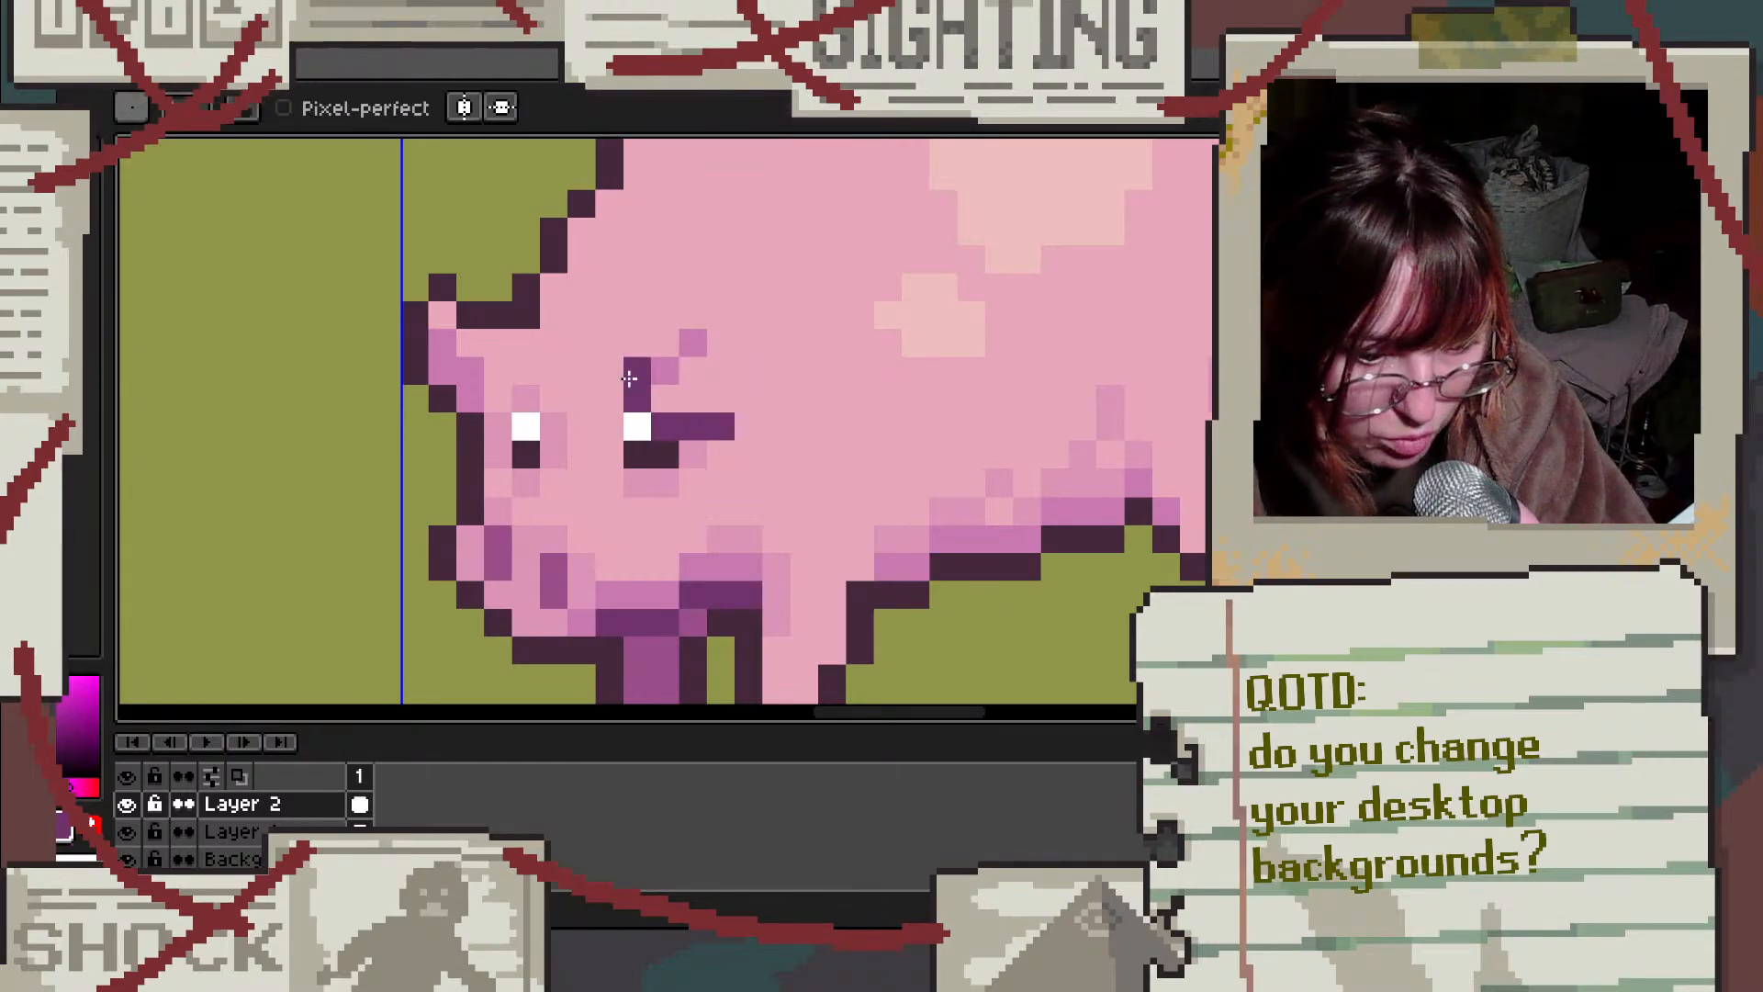
pyautogui.click(613, 373)
pyautogui.scroll(-3, 883, 395)
# Step: Fill the area between the right eye's dark purple brow and crease with mid purple-pink as an eyelid
pyautogui.scroll(3, 828, 359)
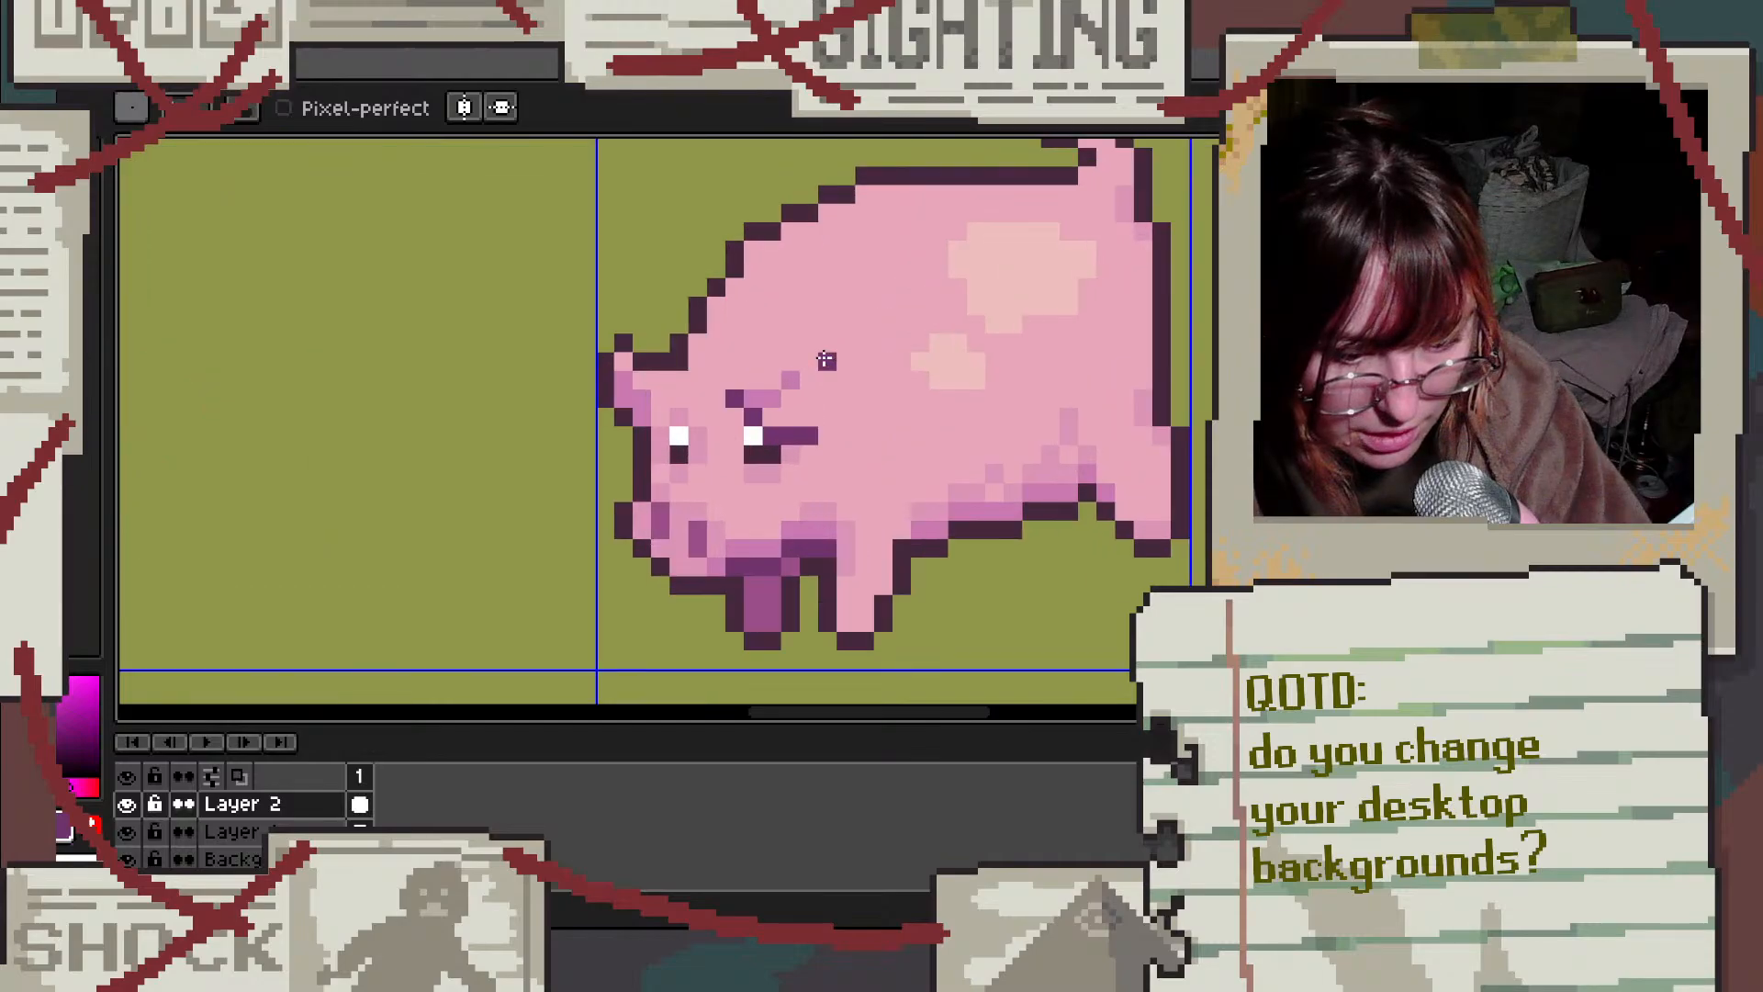
pyautogui.keyDown('alt'); pyautogui.click(737, 430); pyautogui.keyUp('alt')
pyautogui.moveTo(752, 440)
pyautogui.mouseDown()
pyautogui.moveTo(779, 420)
pyautogui.moveTo(796, 441)
pyautogui.mouseUp()
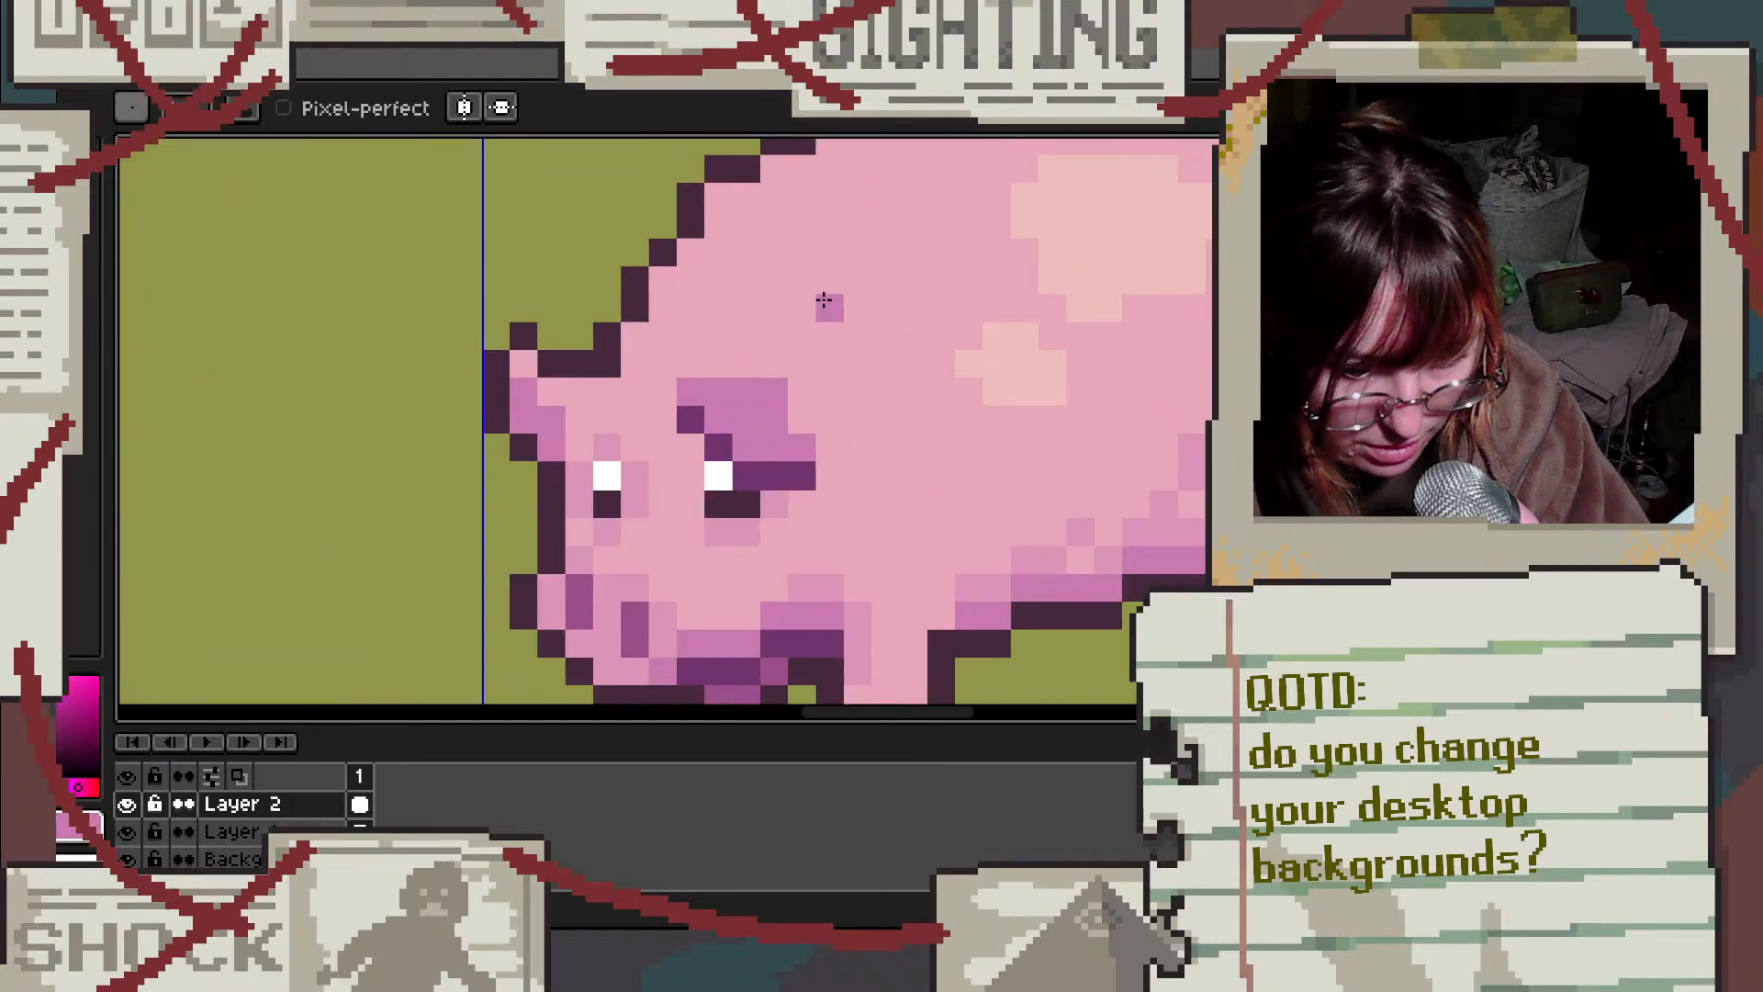
pyautogui.scroll(-3, 836, 299)
pyautogui.scroll(2, 831, 273)
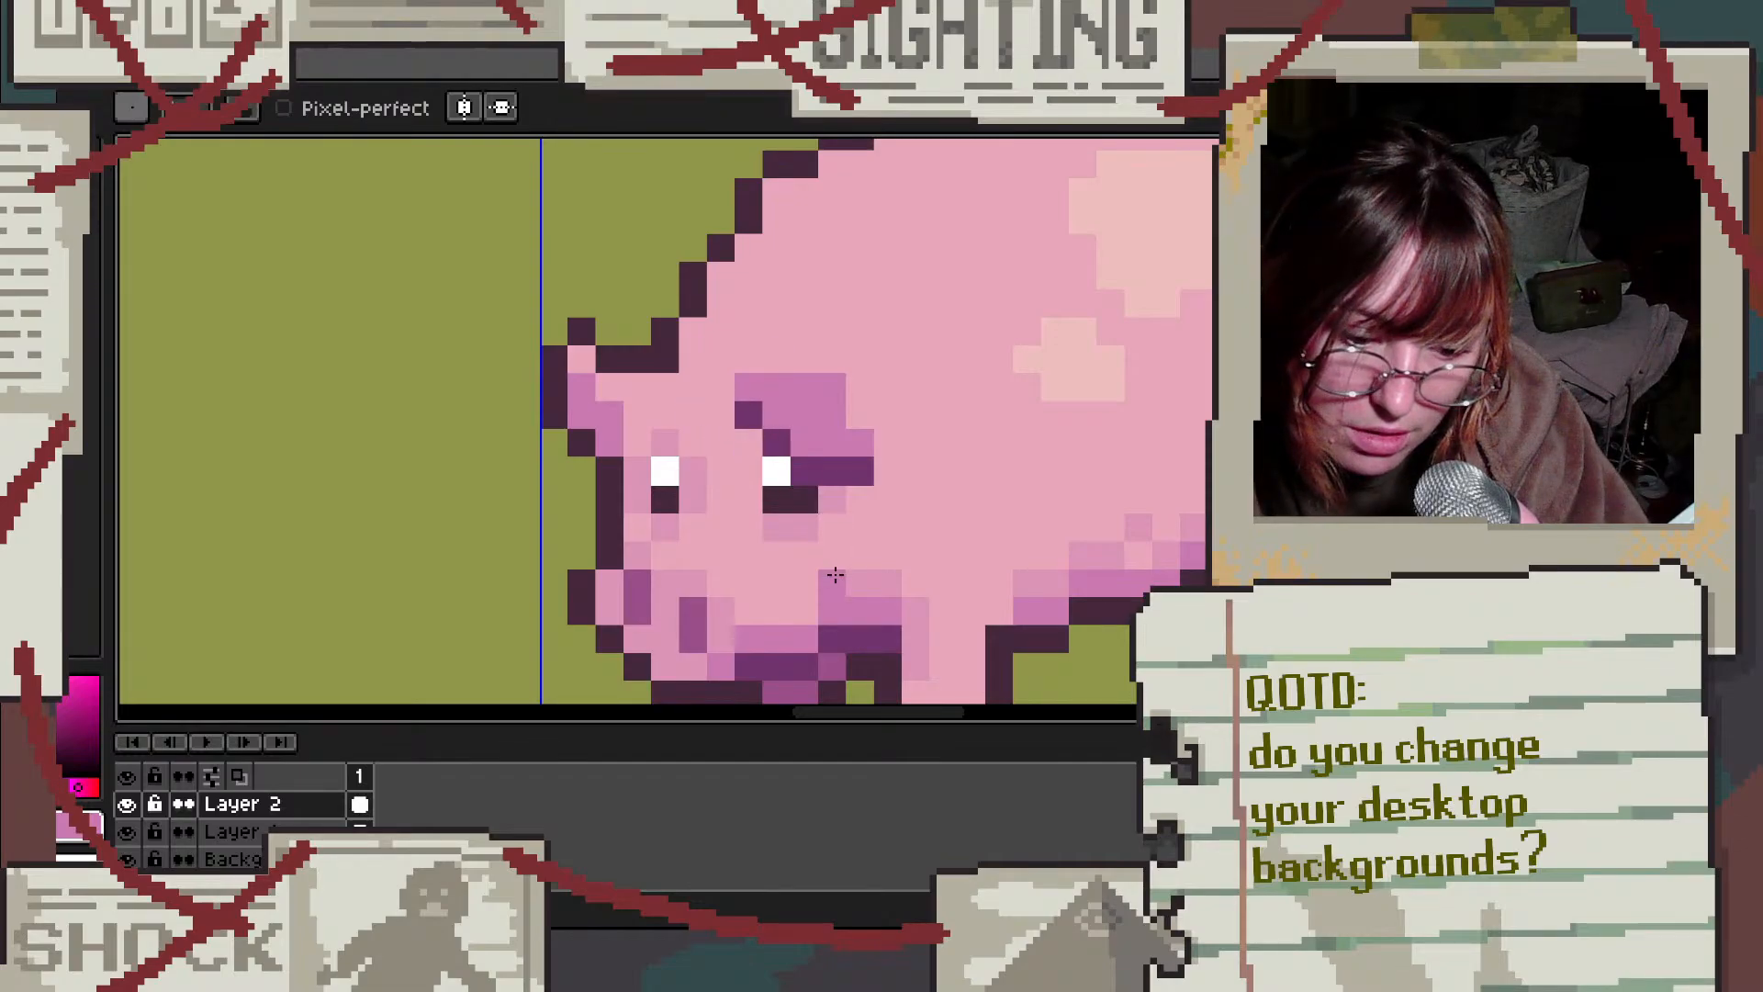
# Step: Extend the right eye's brow backward along the top of the eyelid in dark purple, ending in a raised pixel
pyautogui.keyDown('alt'); pyautogui.click(749, 409); pyautogui.keyUp('alt')
pyautogui.click(748, 382)
pyautogui.moveTo(748, 378); pyautogui.dragTo(831, 384)
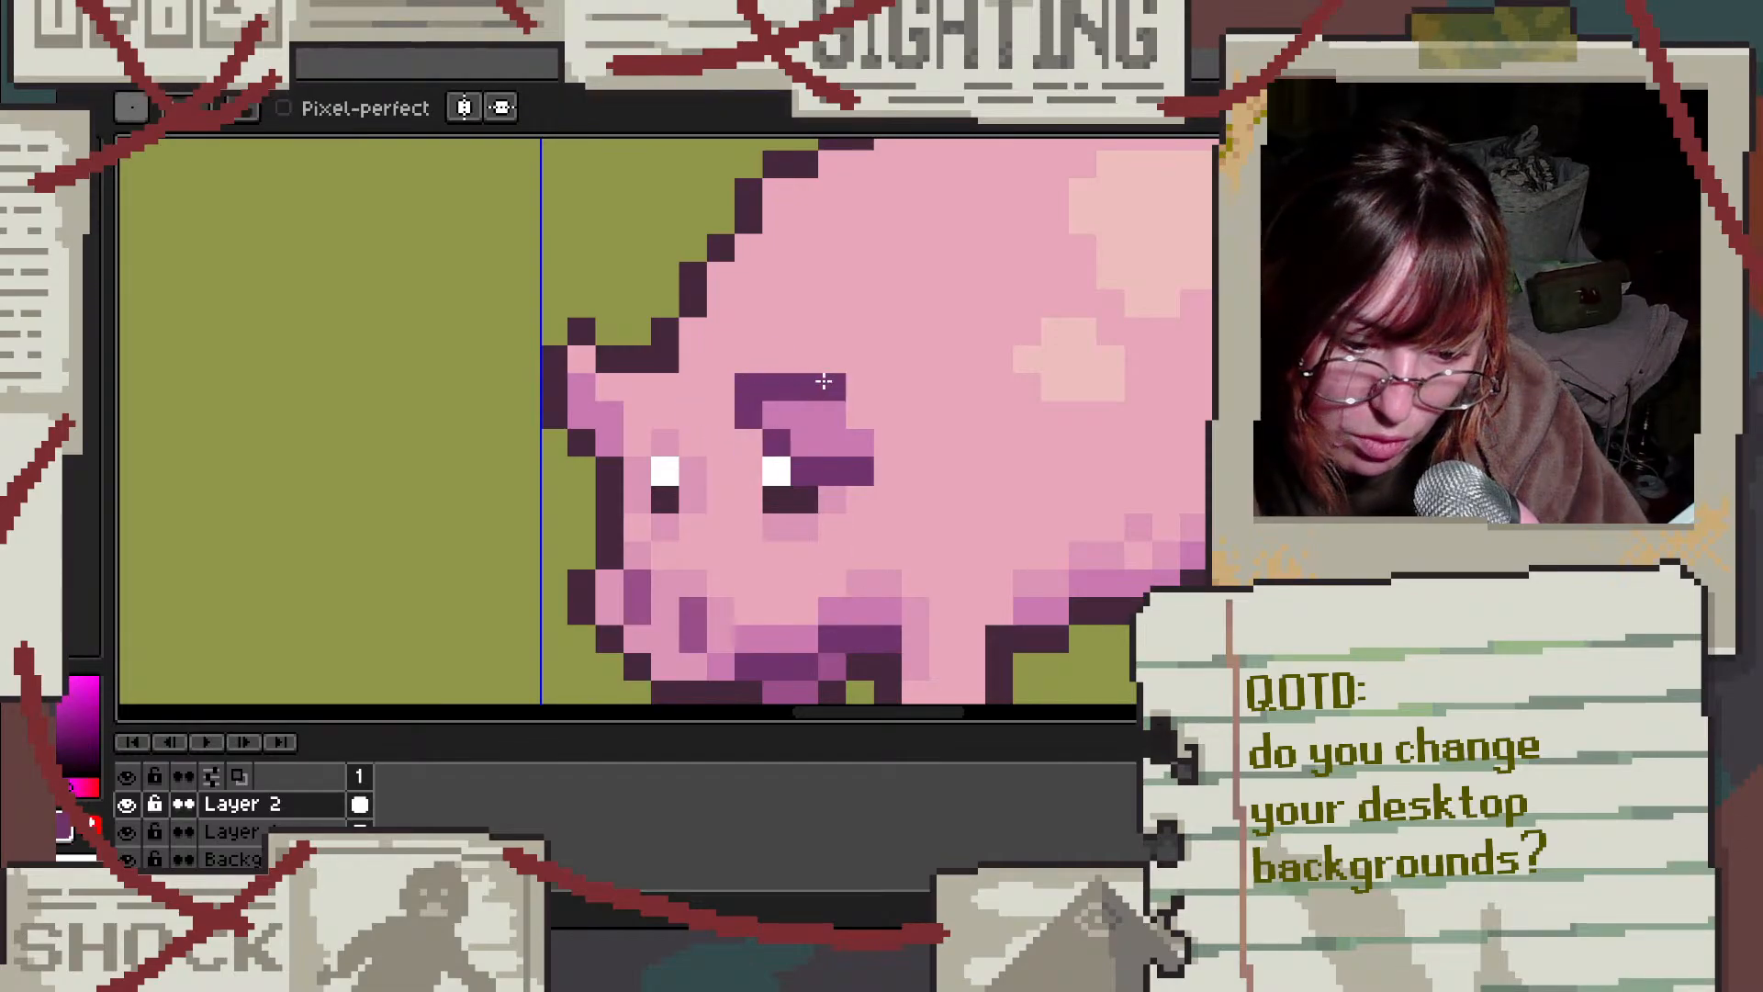
pyautogui.keyDown('alt'); pyautogui.click(840, 393); pyautogui.keyUp('alt')
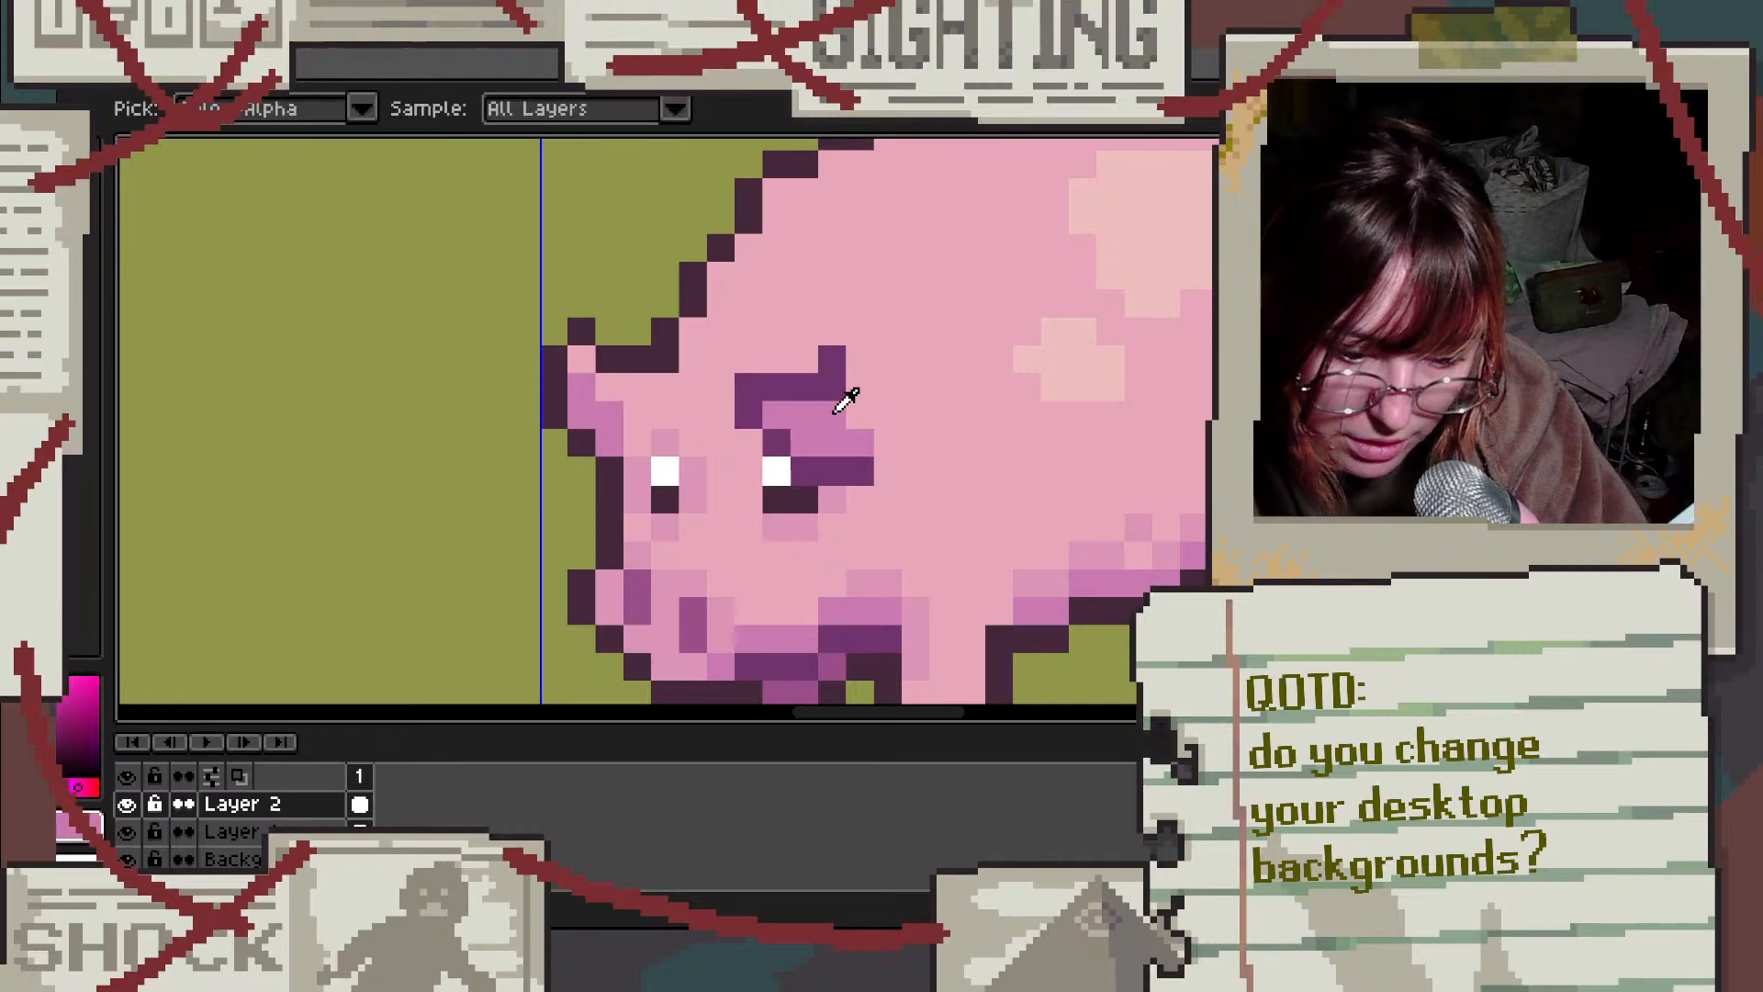
pyautogui.scroll(-4, 909, 339)
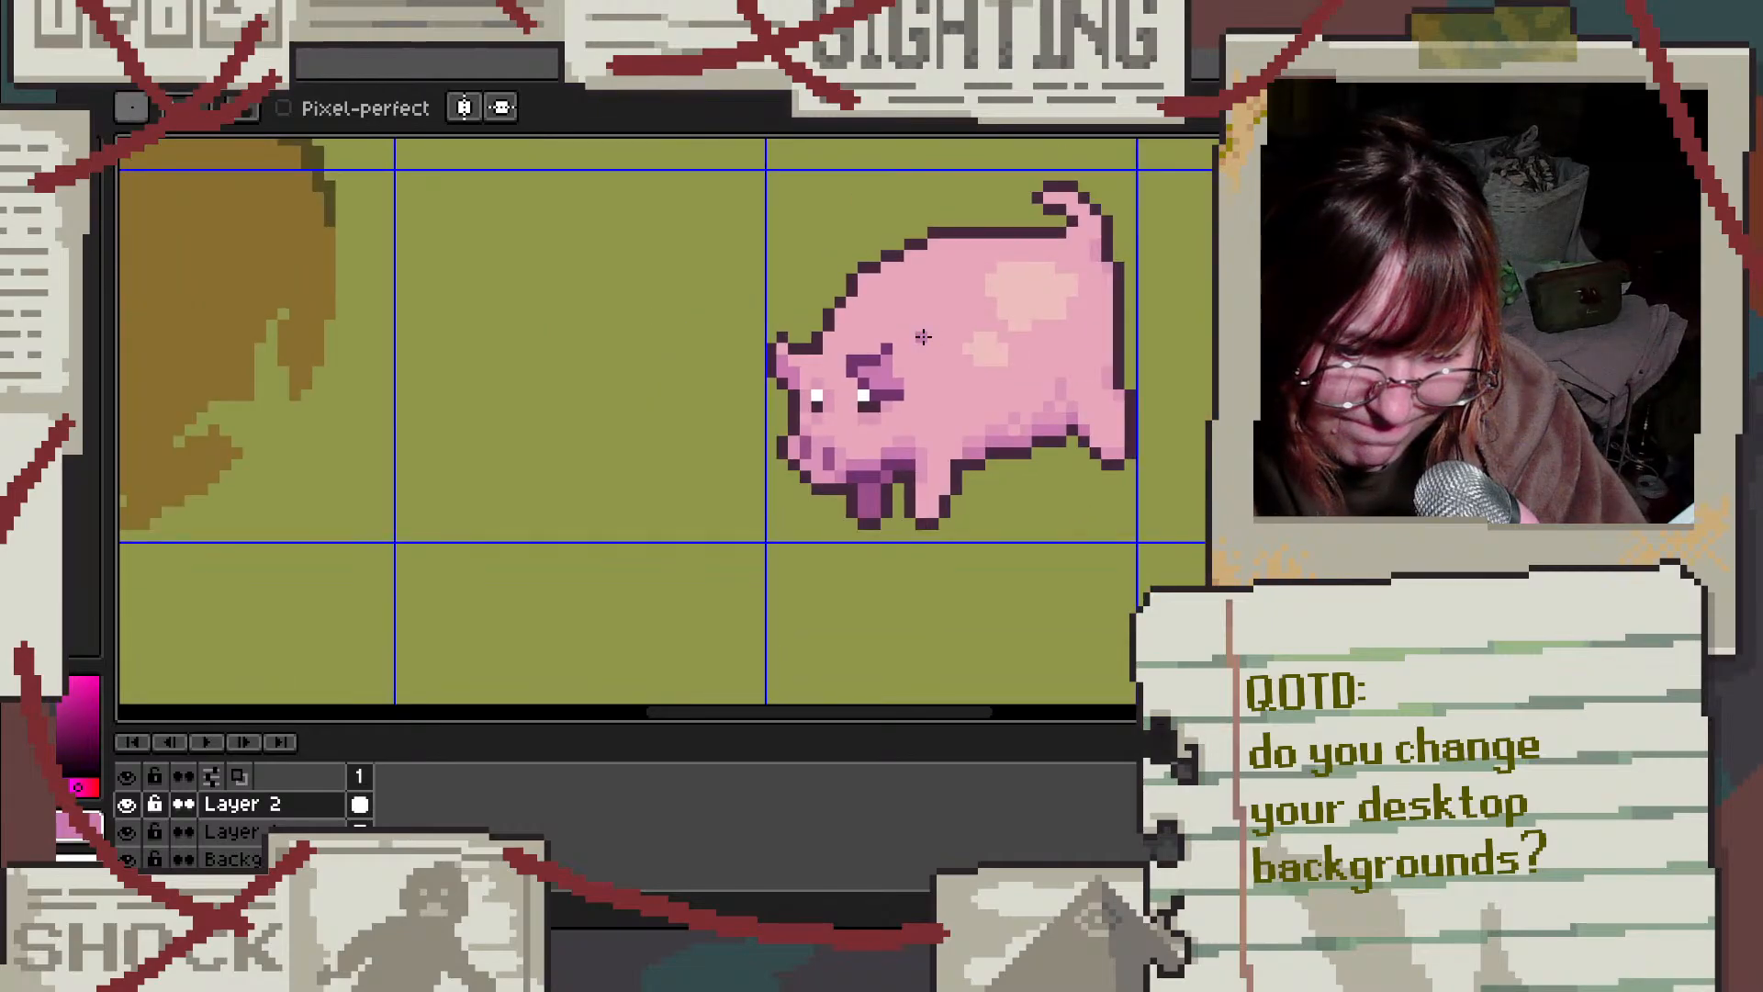
pyautogui.scroll(-2, 923, 337)
pyautogui.scroll(-1, 988, 333)
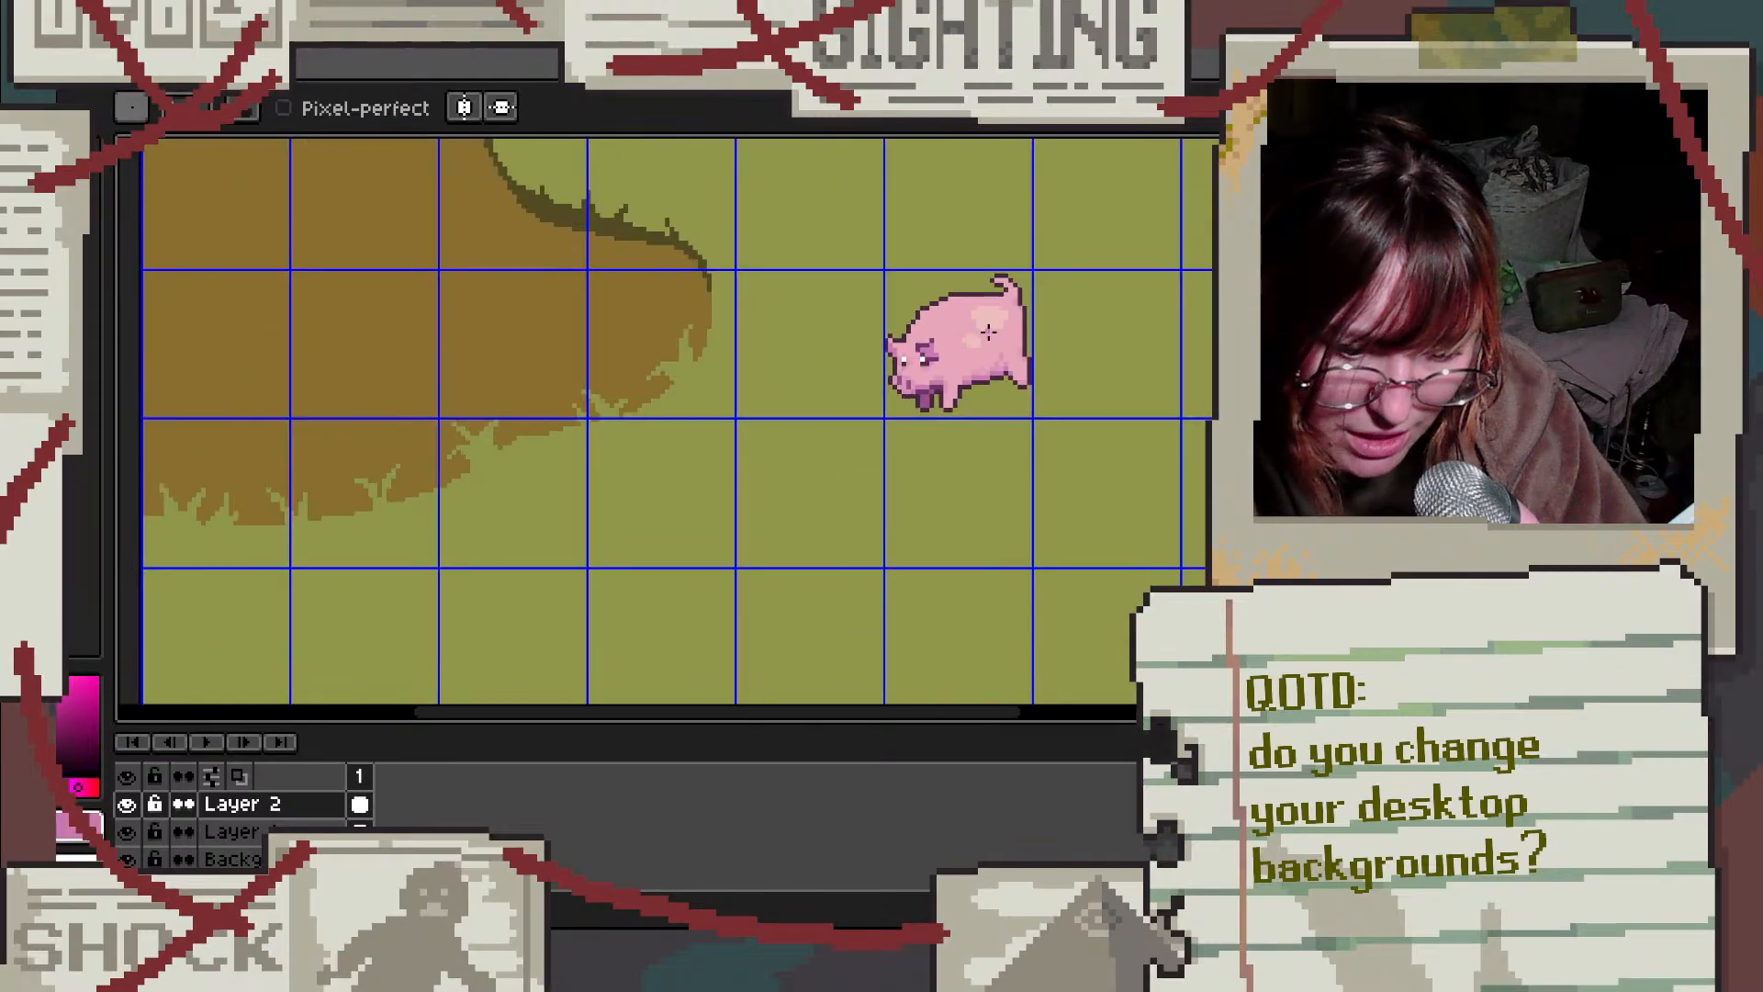
pyautogui.scroll(5, 918, 367)
pyautogui.moveTo(744, 337)
pyautogui.mouseDown()
pyautogui.moveTo(800, 383)
pyautogui.moveTo(838, 369)
pyautogui.mouseUp()
pyautogui.scroll(-4, 940, 317)
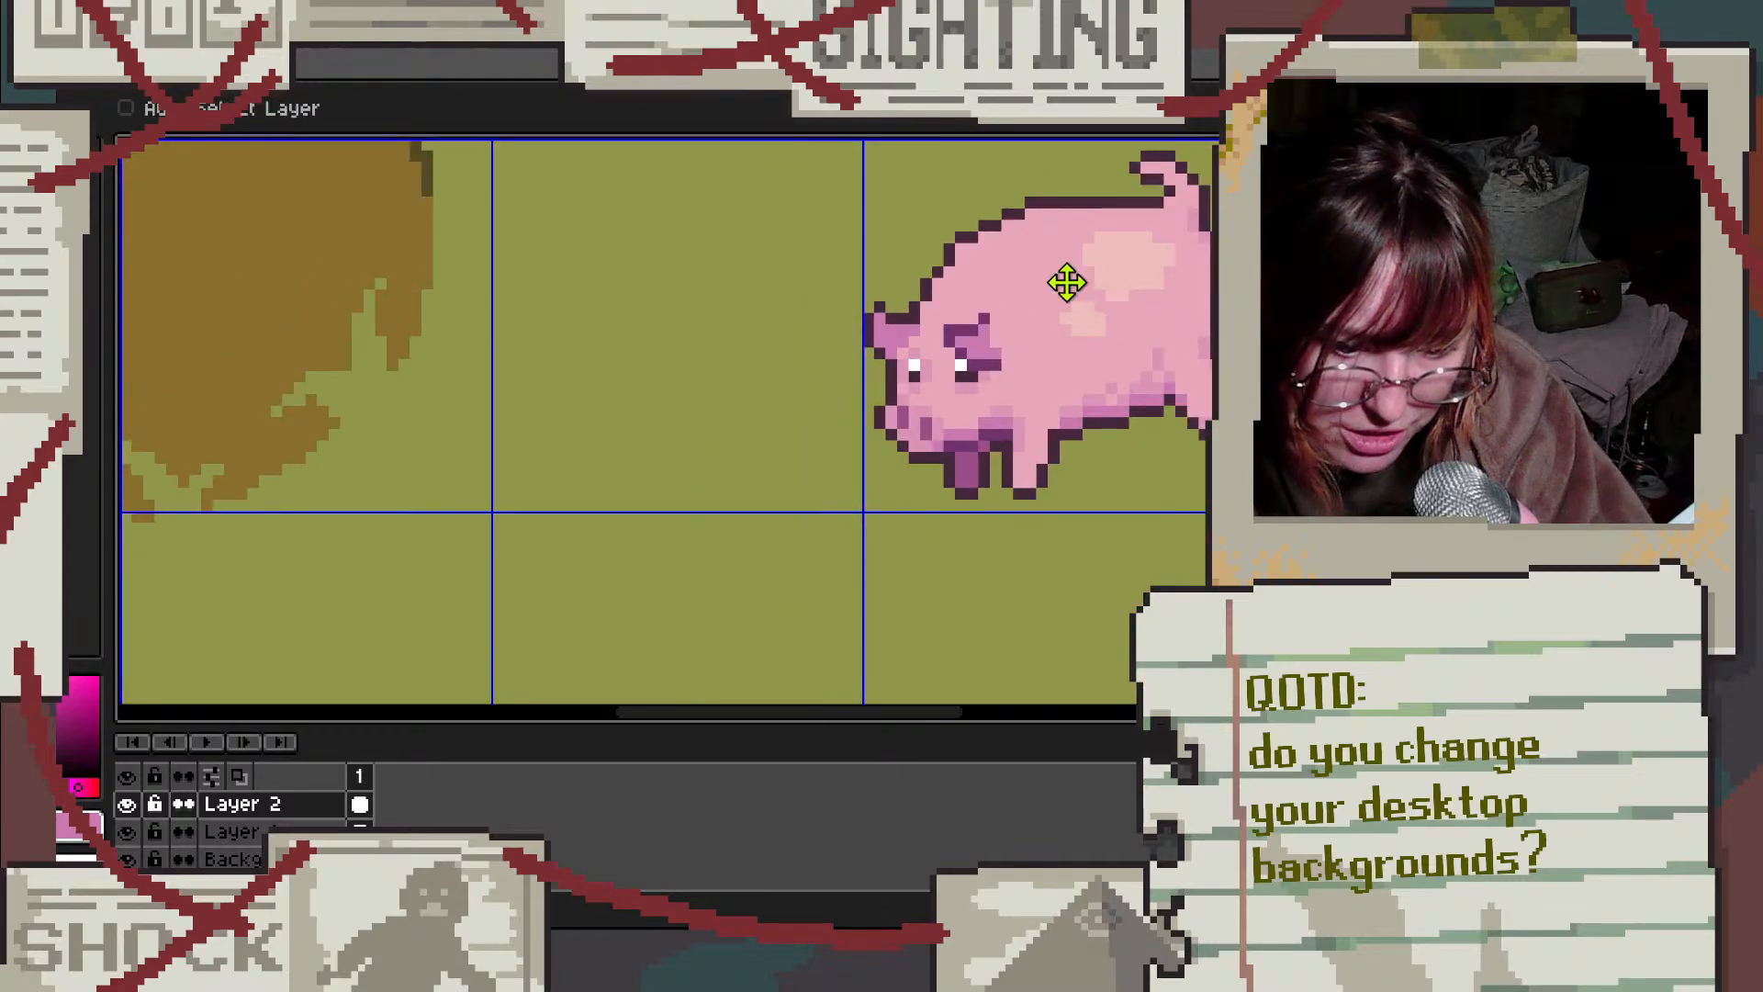
# Step: Paint over the mid purple-pink eyelid between the right eye's brow and crease with the body pink
pyautogui.scroll(2, 987, 344)
pyautogui.press('alt')
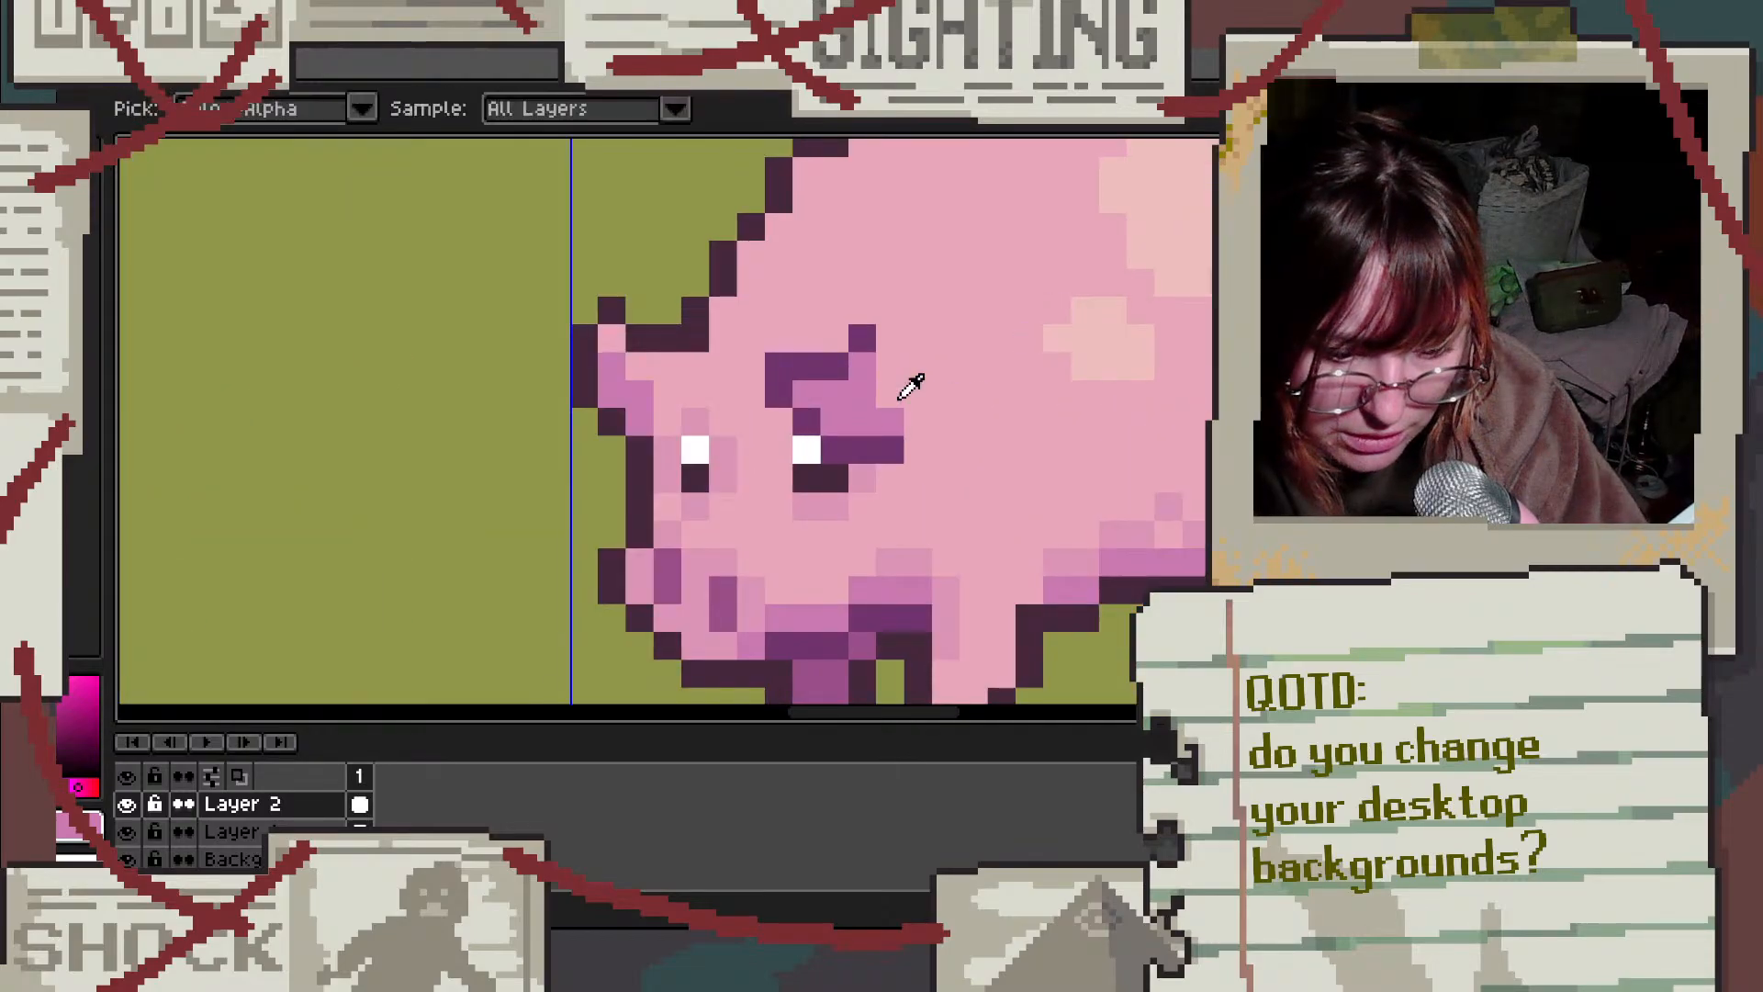
pyautogui.press('alt')
pyautogui.keyDown('alt'); pyautogui.click(921, 387); pyautogui.keyUp('alt')
pyautogui.moveTo(863, 364)
pyautogui.mouseDown()
pyautogui.moveTo(847, 404)
pyautogui.moveTo(821, 396)
pyautogui.moveTo(892, 420)
pyautogui.mouseUp()
pyautogui.scroll(-3, 953, 392)
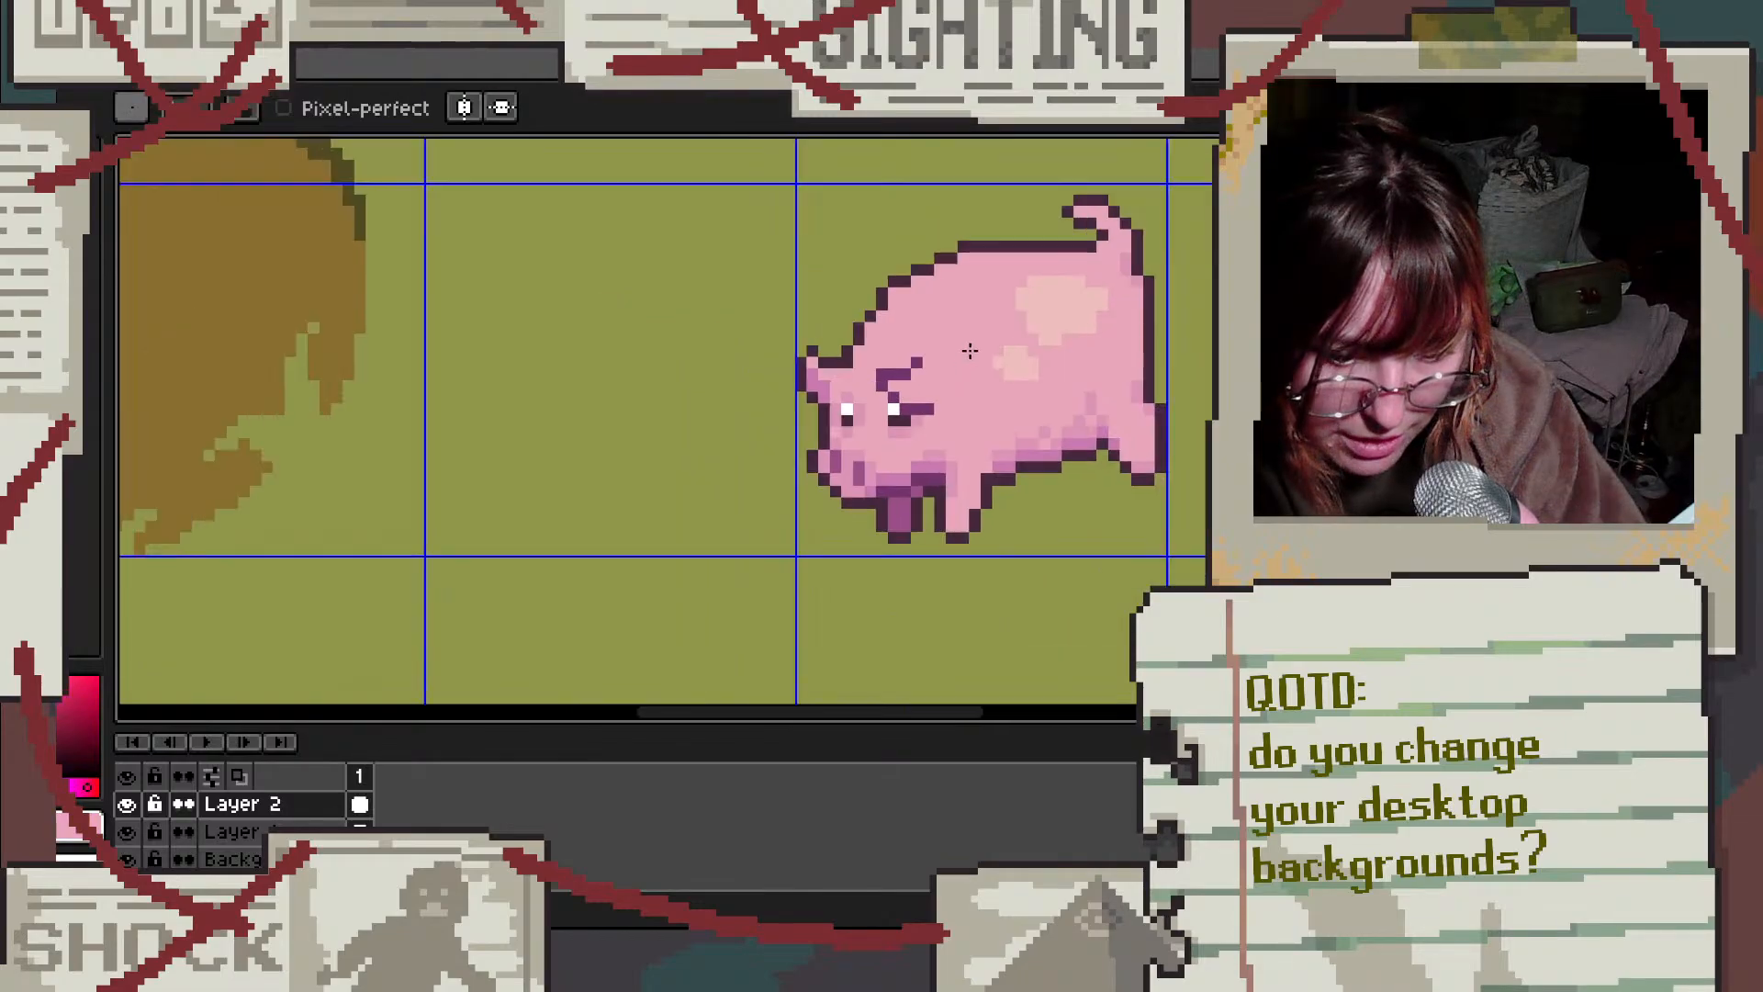
pyautogui.scroll(1, 998, 319)
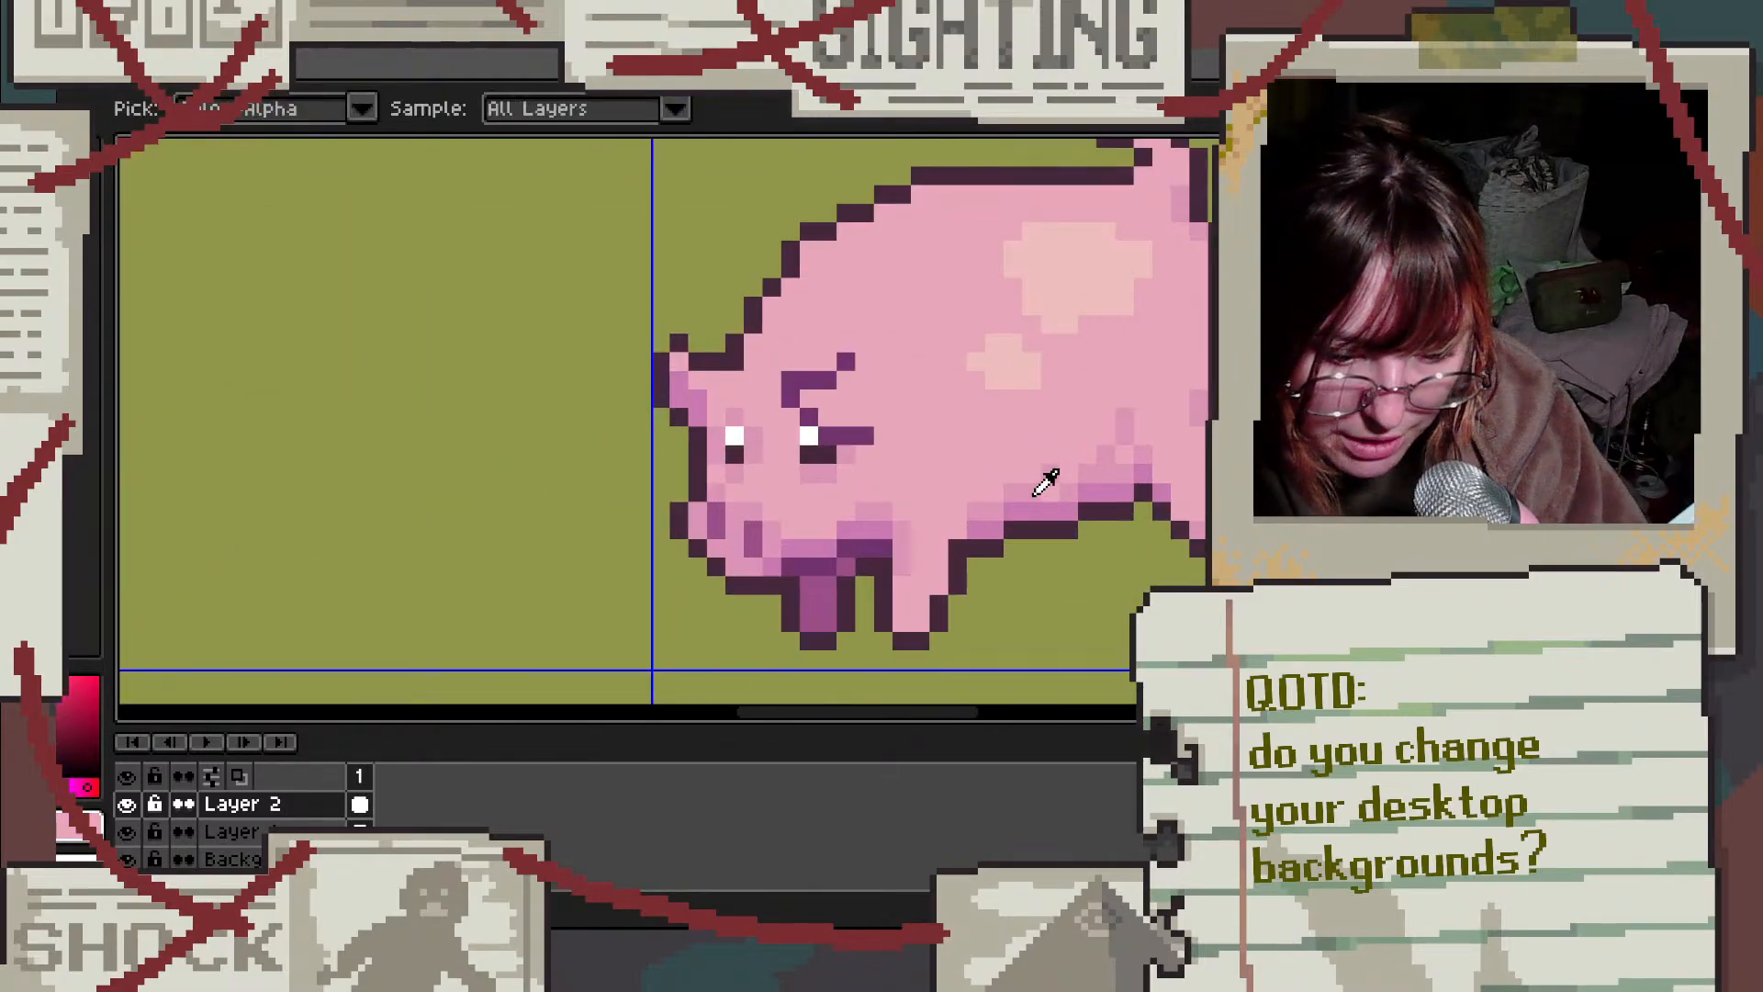
# Step: Fill the right eye's eyelid between the brow and crease with the light purple-pink shading colour
pyautogui.keyDown('alt'); pyautogui.click(1017, 487); pyautogui.keyUp('alt')
pyautogui.moveTo(810, 399)
pyautogui.mouseDown()
pyautogui.moveTo(842, 423)
pyautogui.moveTo(854, 392)
pyautogui.moveTo(877, 418)
pyautogui.moveTo(851, 384)
pyautogui.mouseUp()
pyautogui.scroll(-2, 939, 377)
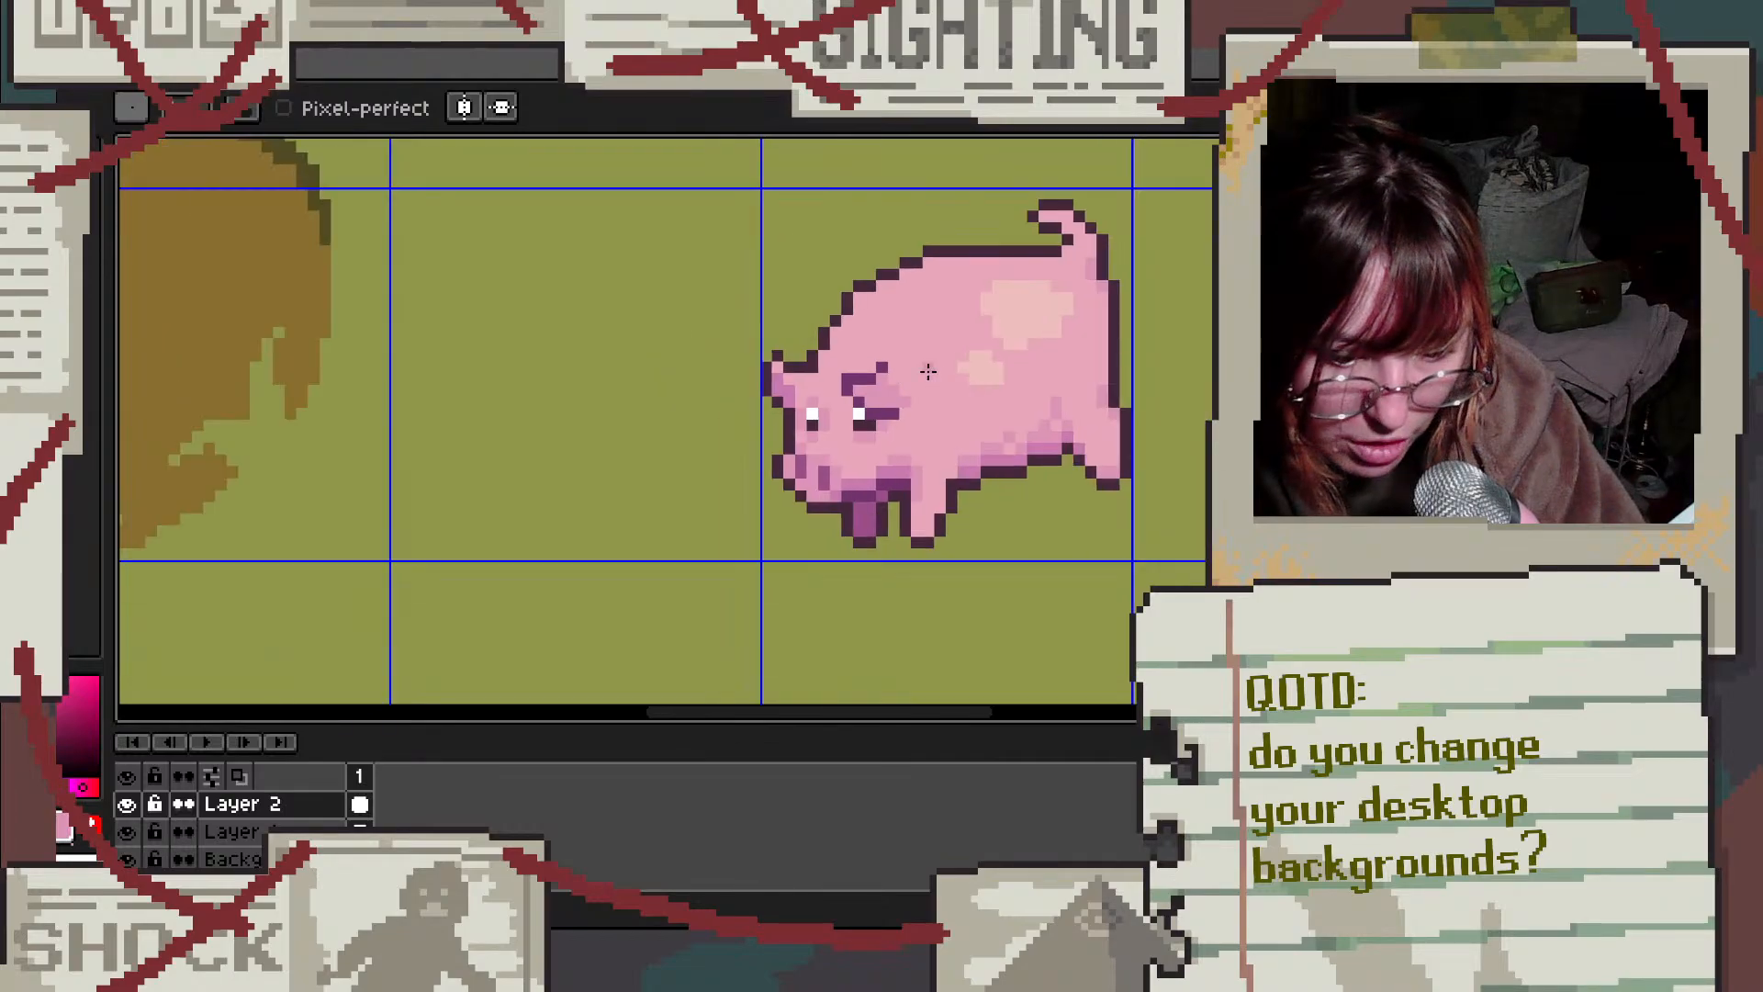
pyautogui.scroll(2, 928, 365)
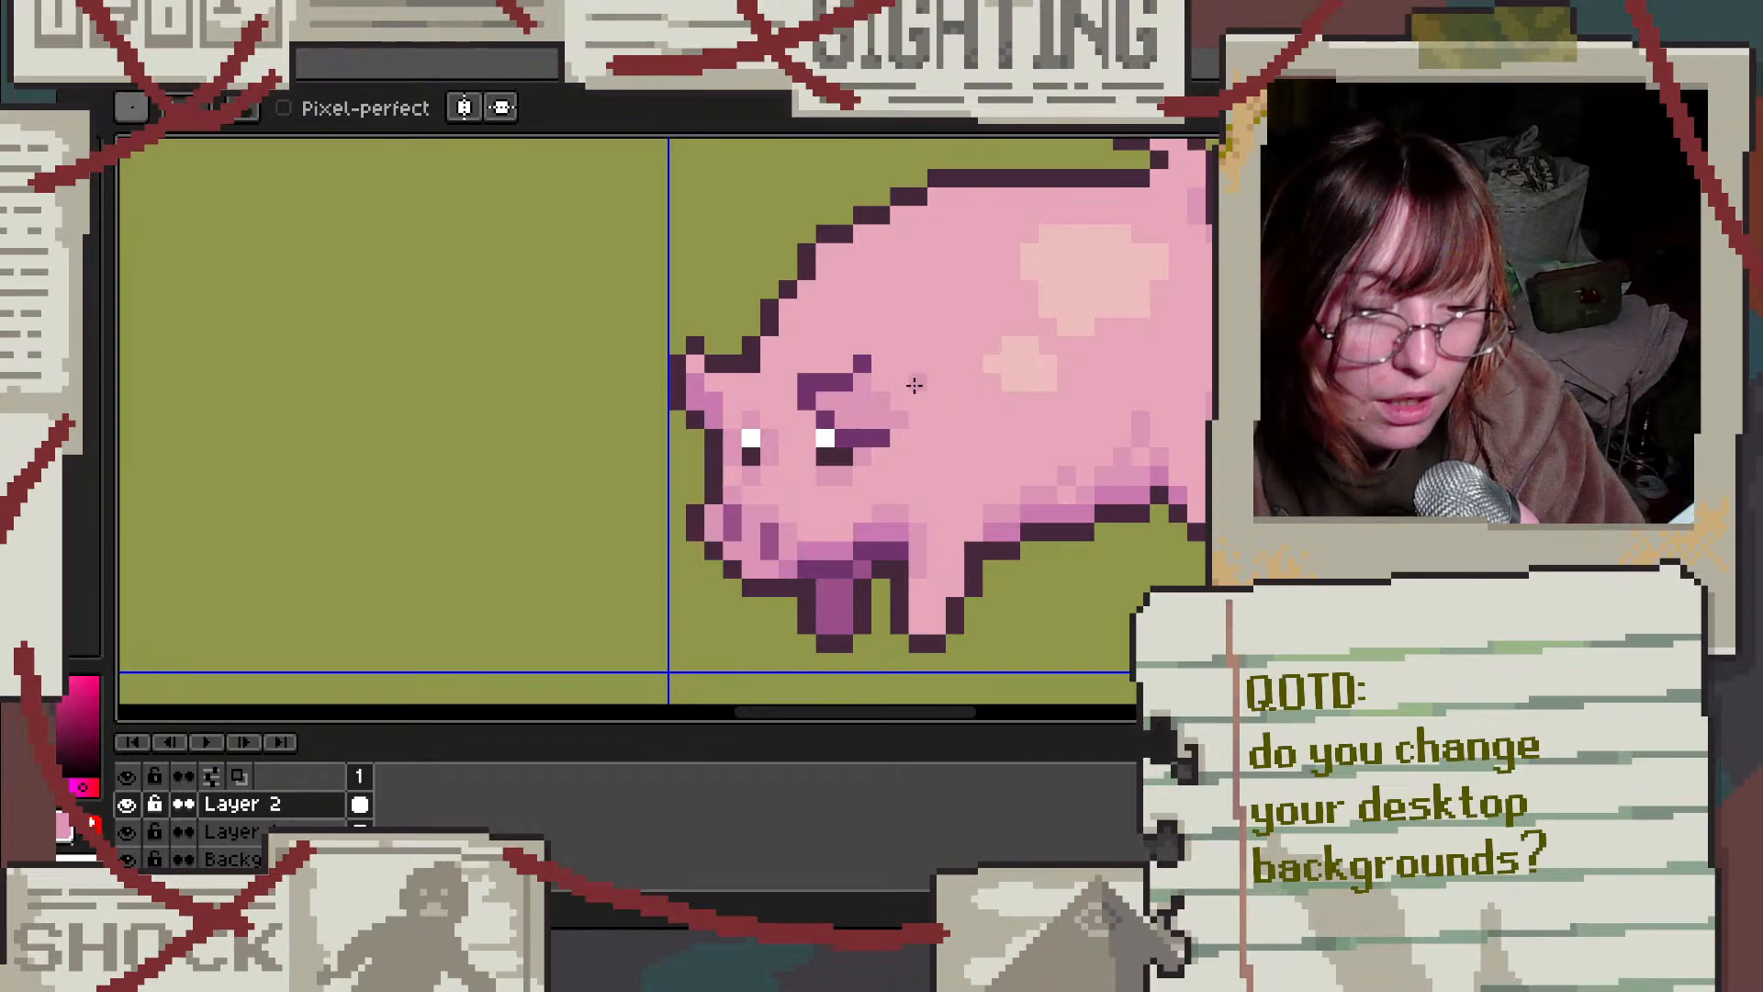
pyautogui.scroll(1, 880, 377)
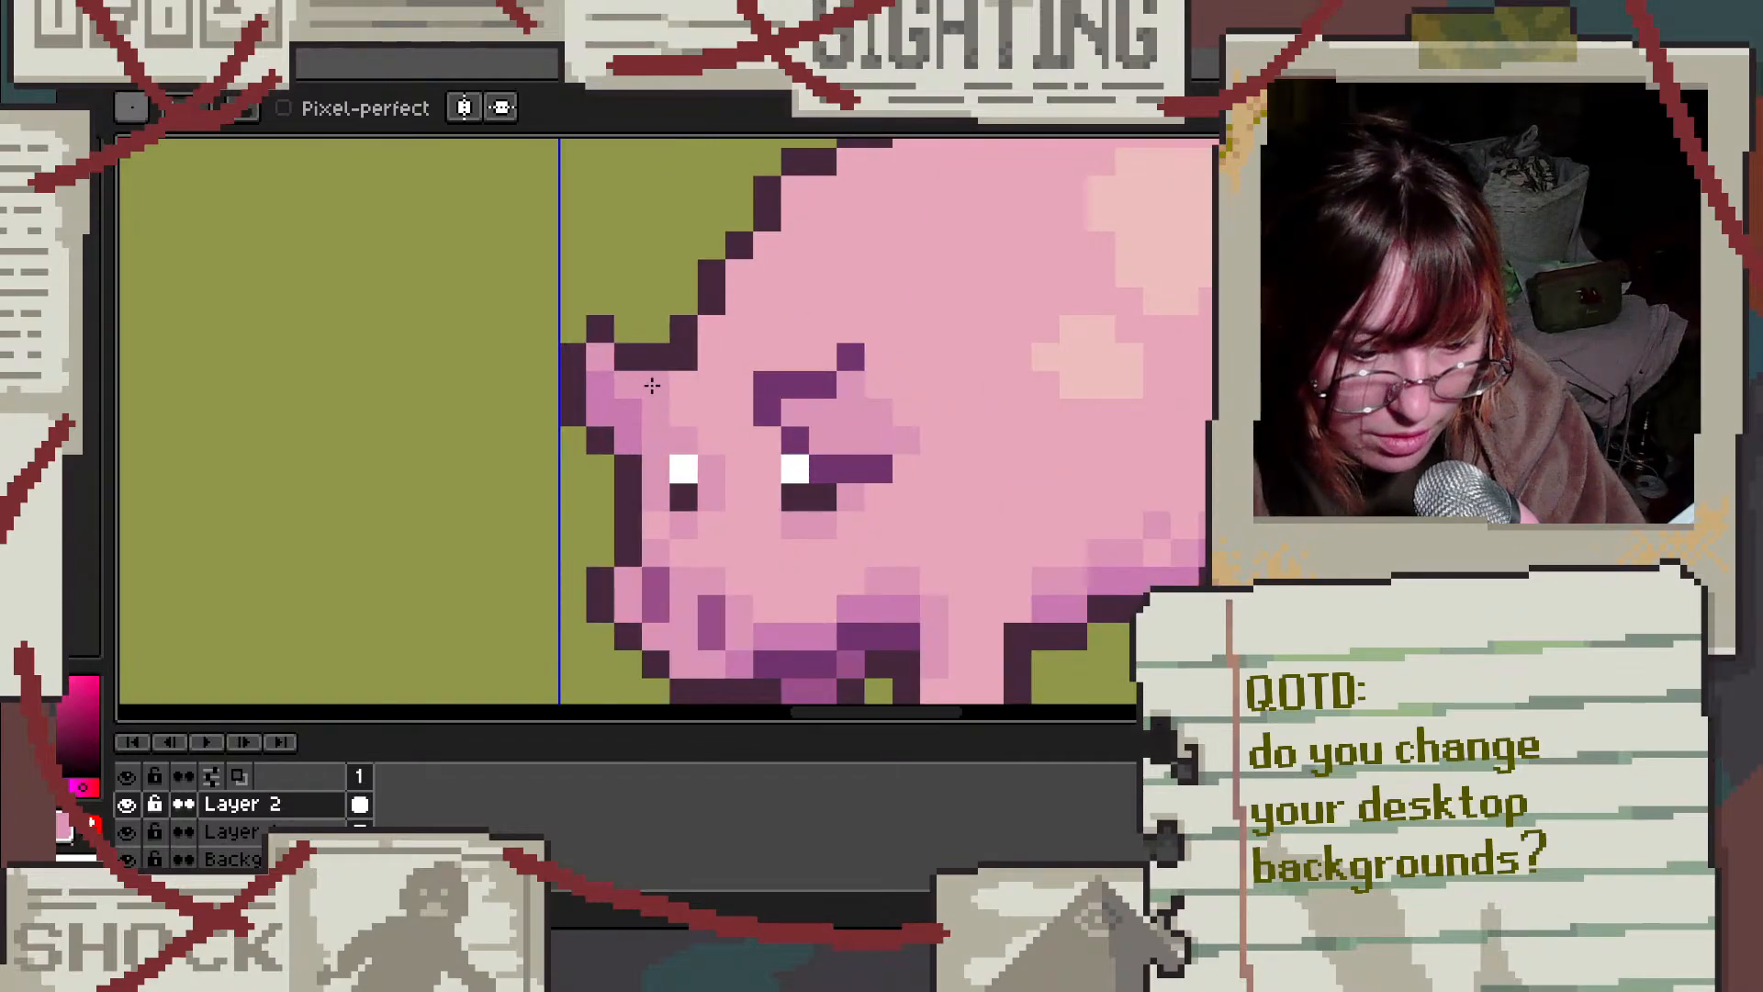
pyautogui.scroll(-5, 962, 304)
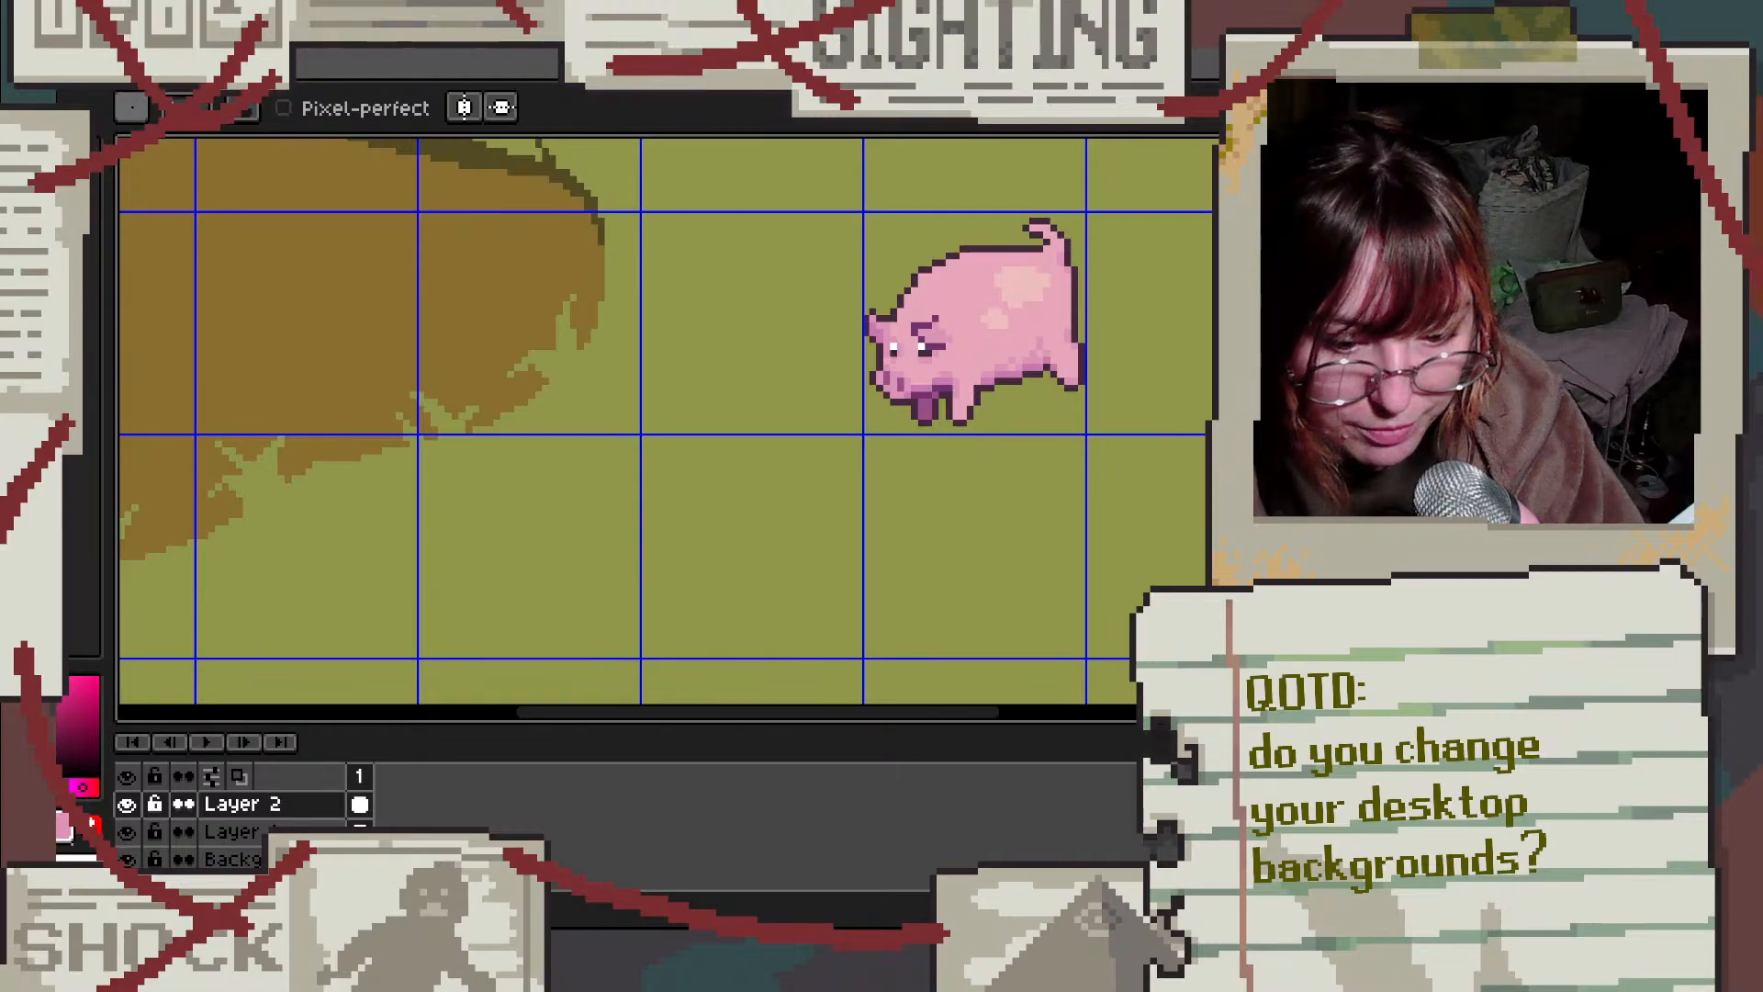
# Step: Curl the tail tip one pixel downward in light purple-pink and extend the dark outline along its outer side
pyautogui.scroll(5, 1065, 230)
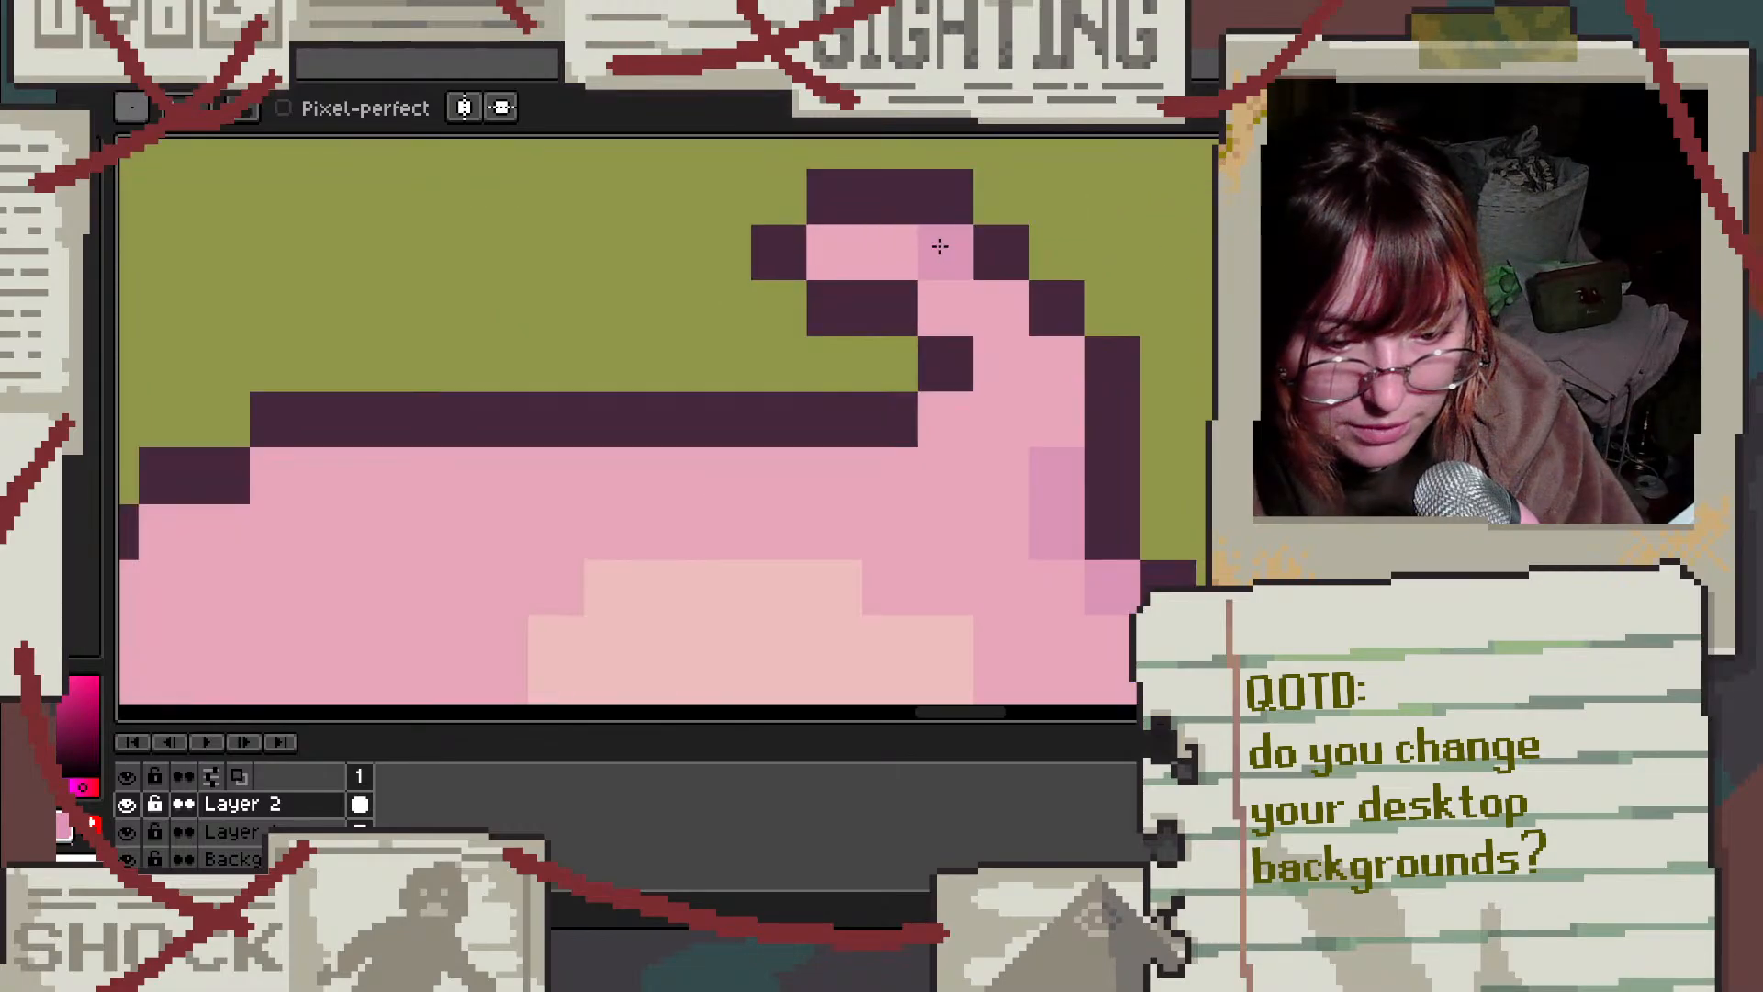
pyautogui.scroll(2, 1155, 212)
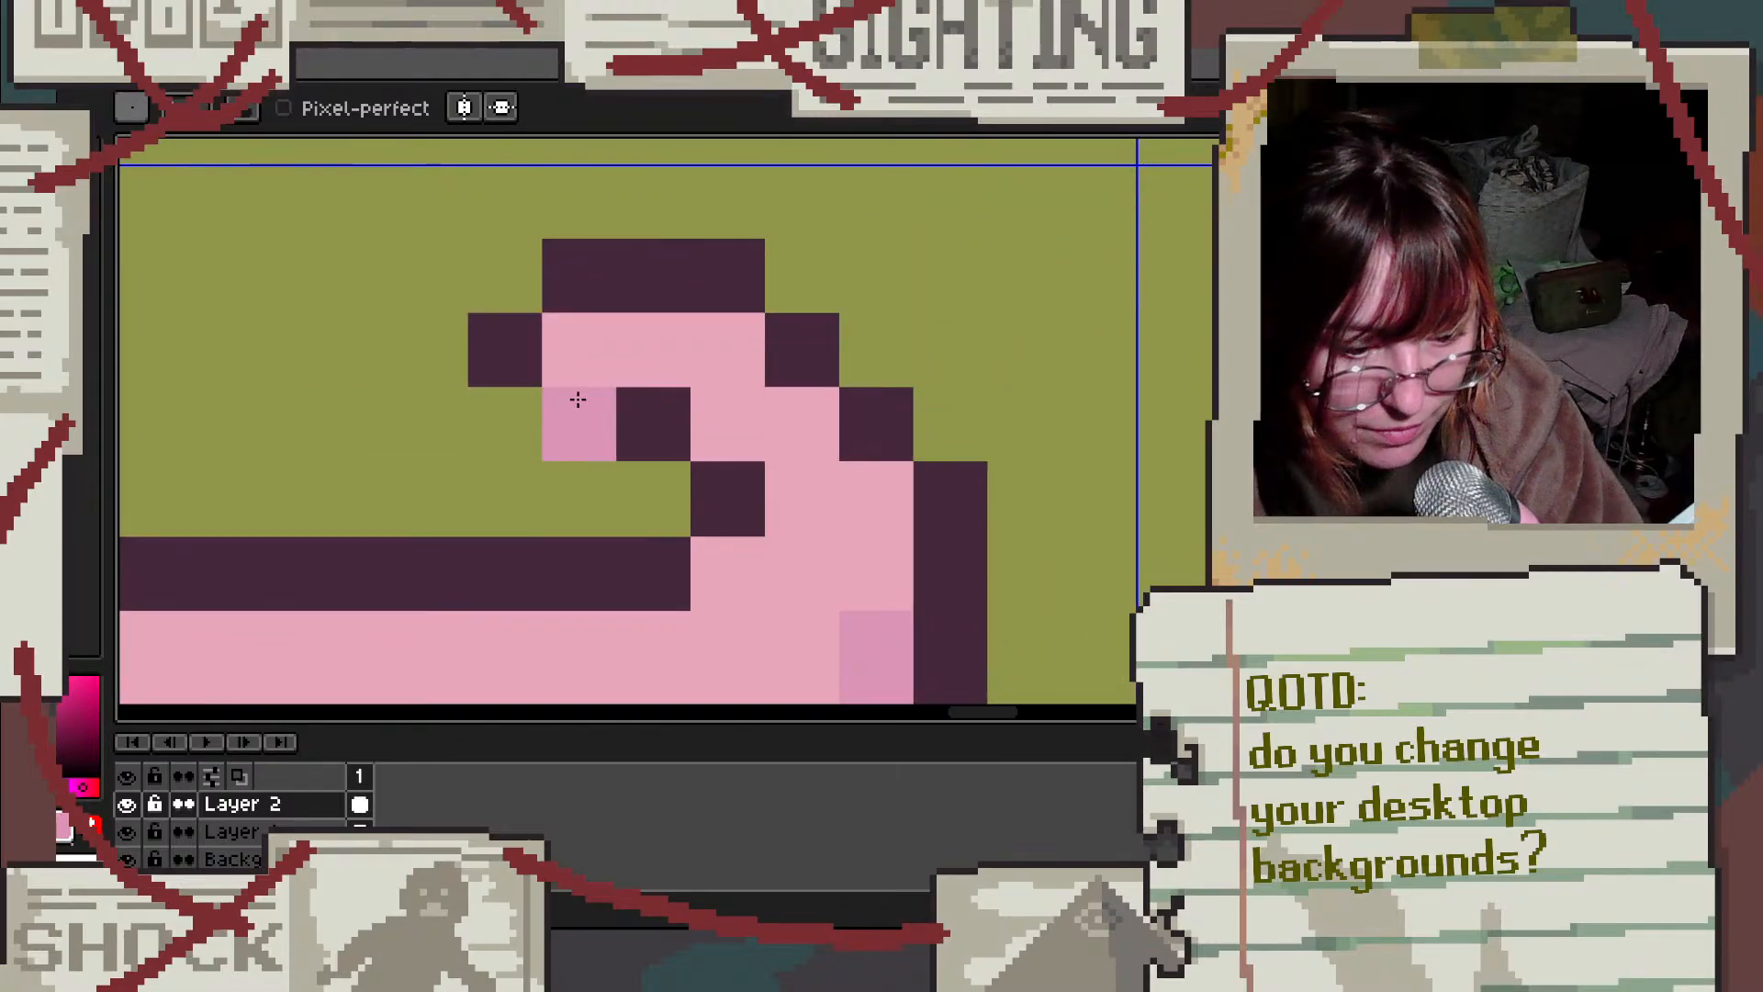
pyautogui.click(569, 395)
pyautogui.keyDown('alt'); pyautogui.click(532, 360); pyautogui.keyUp('alt')
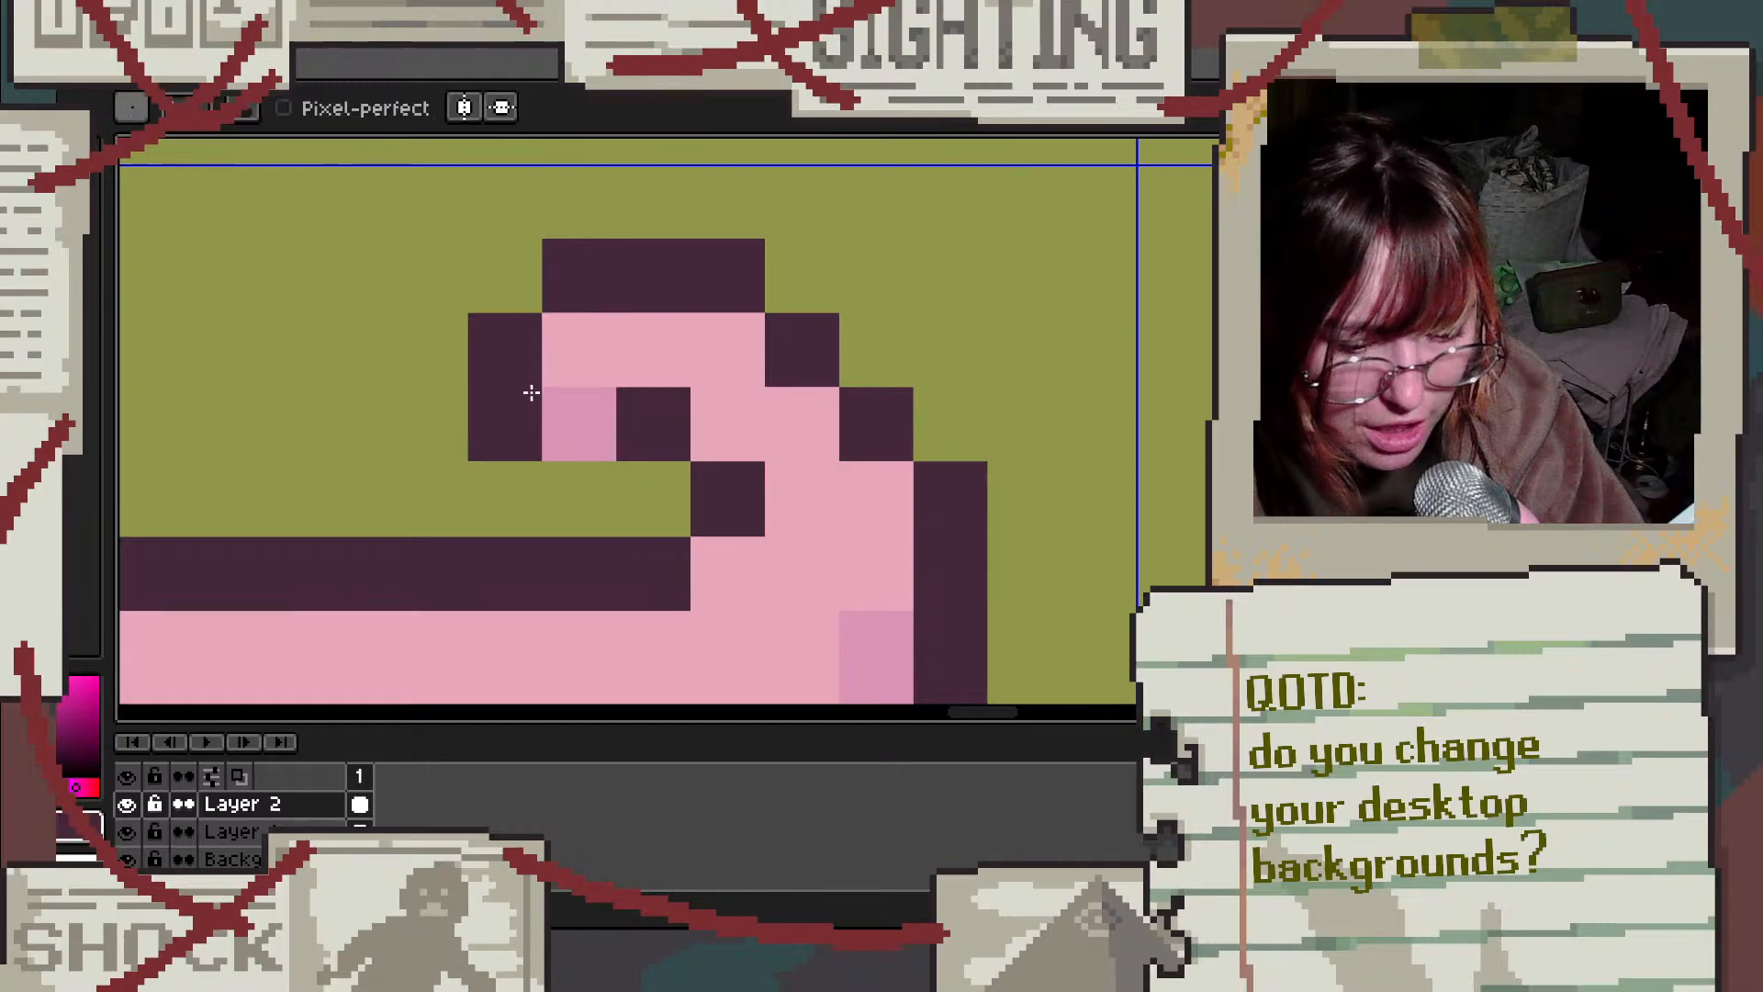
pyautogui.click(531, 393)
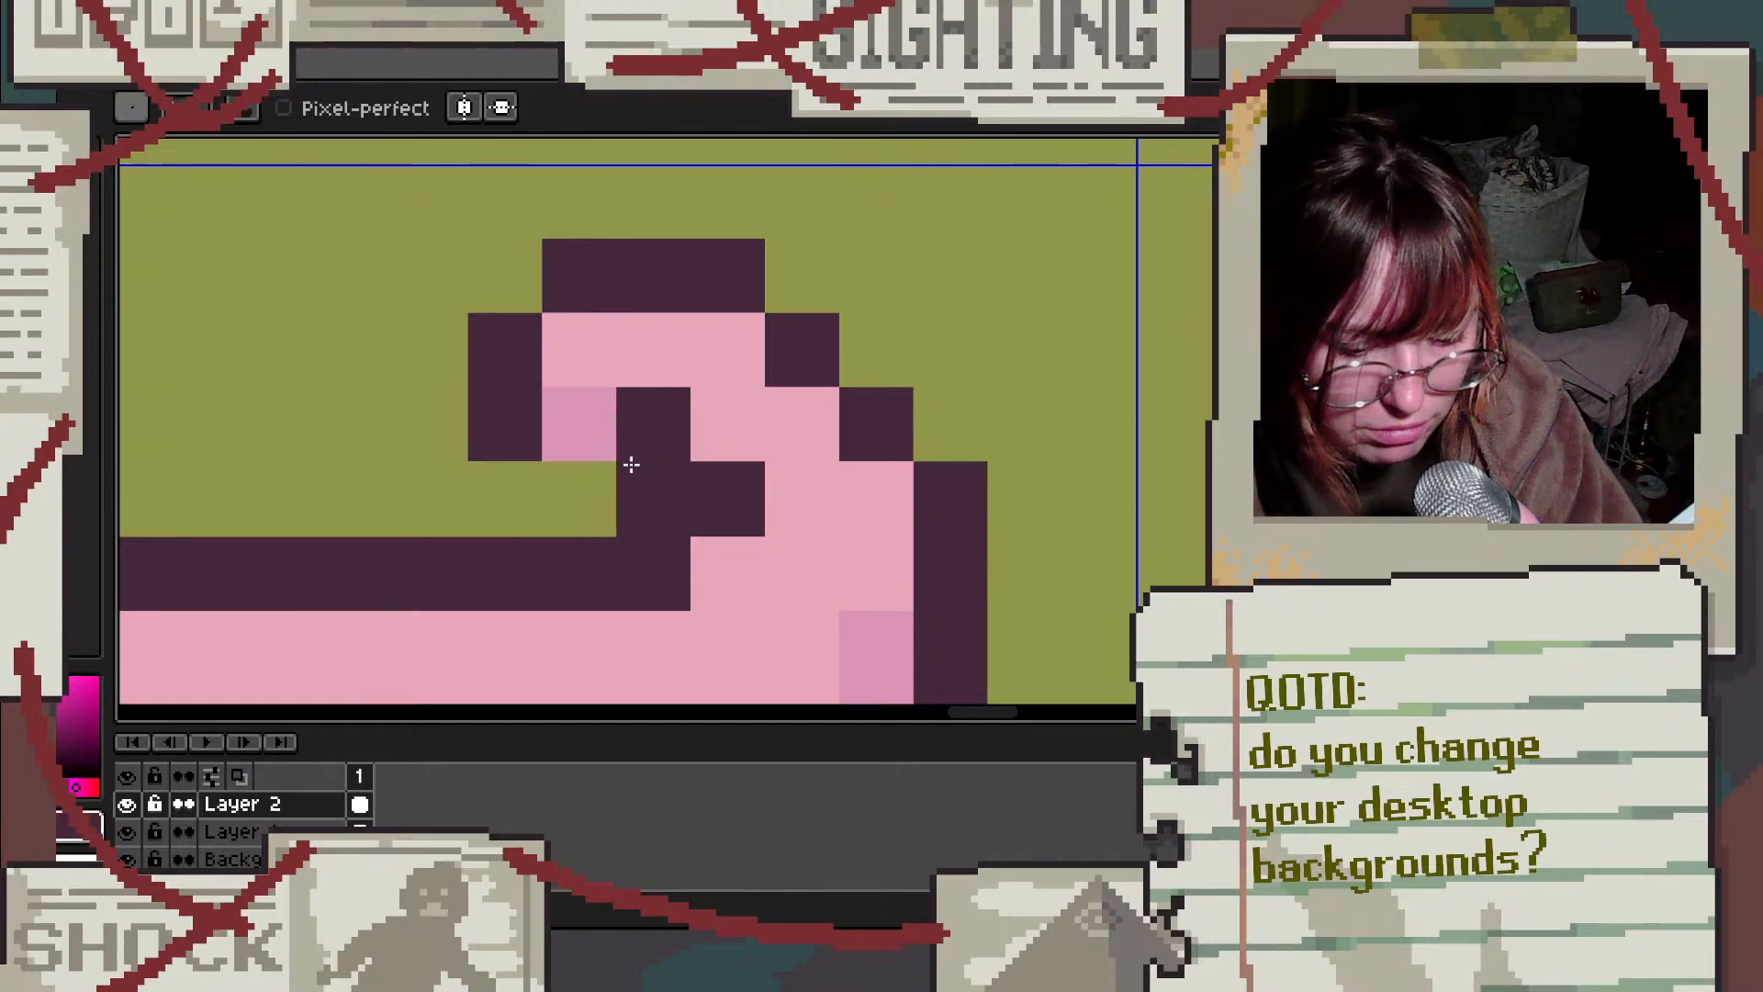
pyautogui.scroll(-3, 737, 442)
pyautogui.scroll(-1, 751, 444)
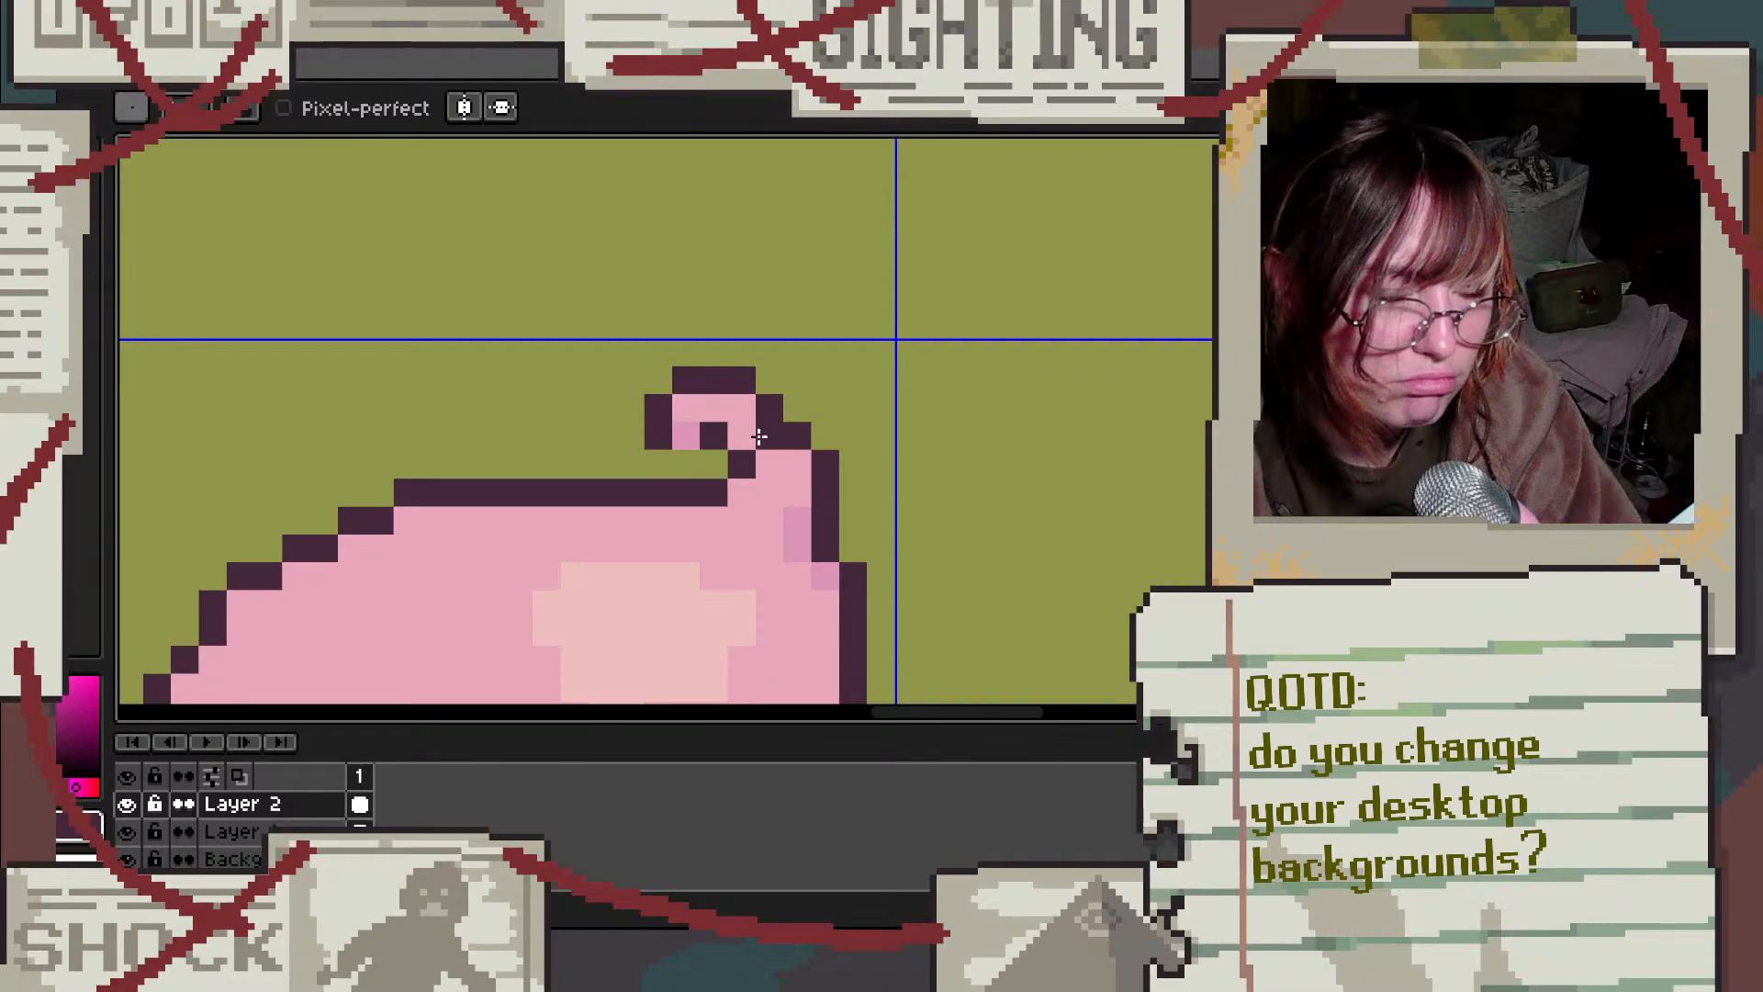
pyautogui.scroll(-3, 759, 436)
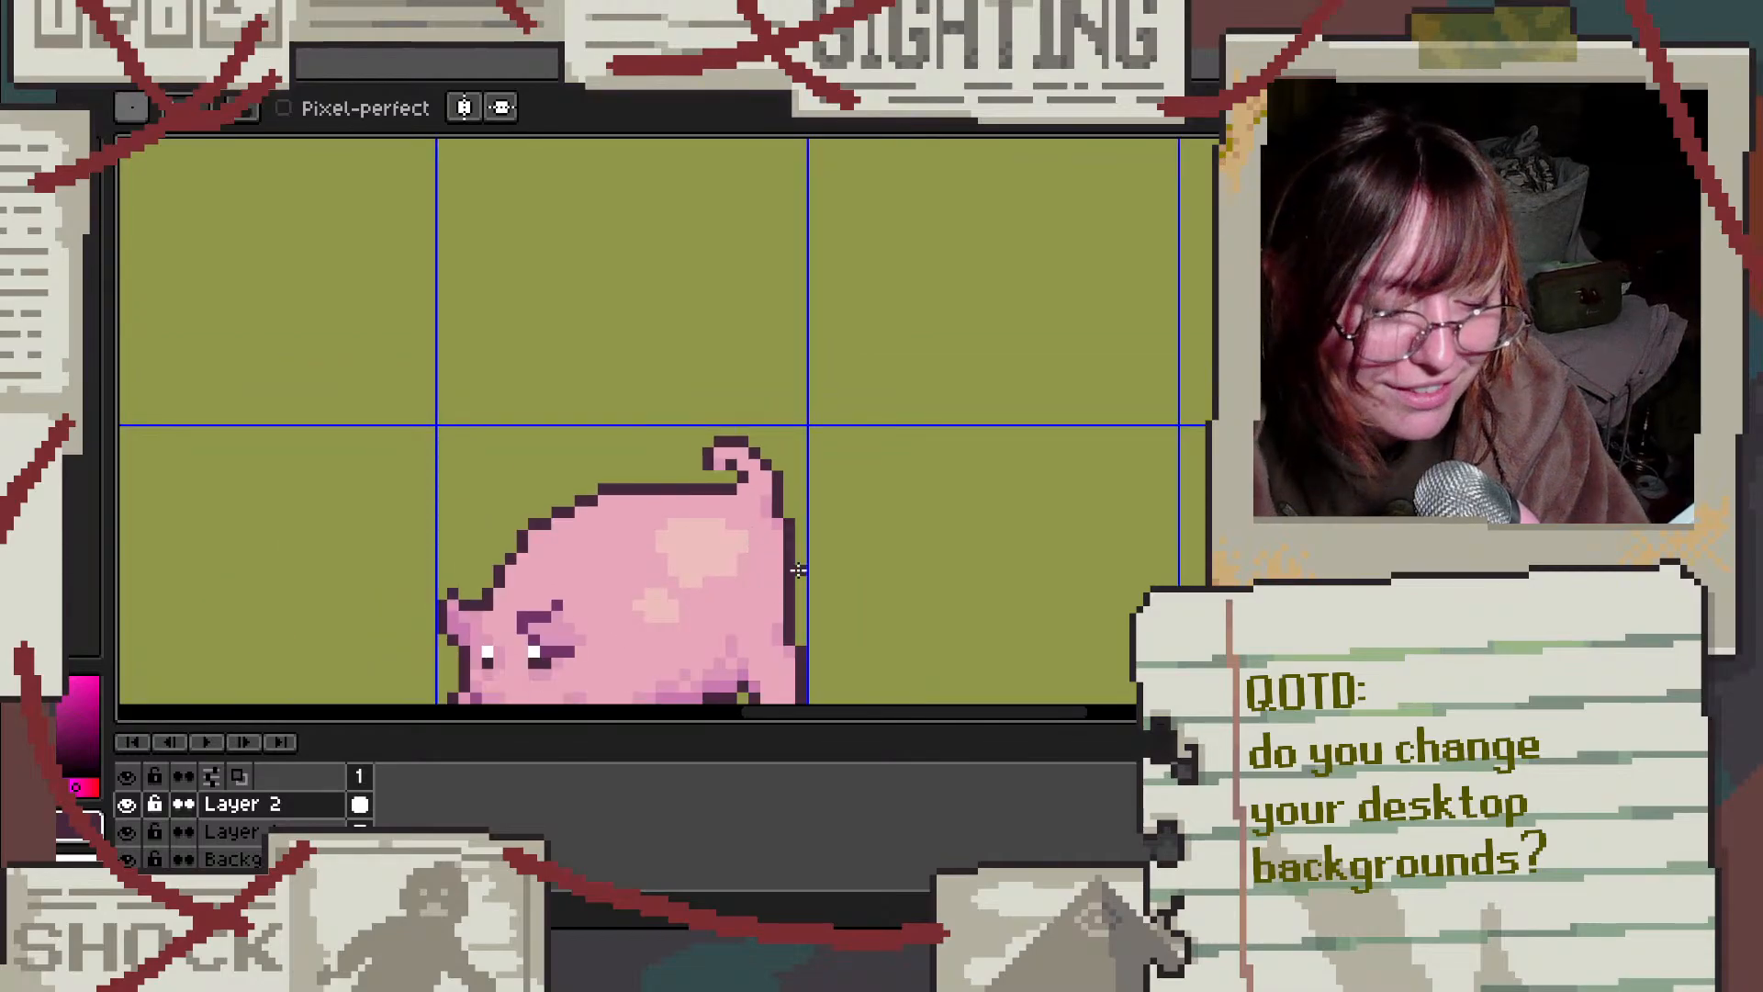
# Step: Recolour the tail's curled tip pixel with the mid purple-pink of the belly shading
pyautogui.scroll(4, 729, 642)
pyautogui.keyDown('alt'); pyautogui.click(729, 480); pyautogui.keyUp('alt')
pyautogui.scroll(-3, 728, 520)
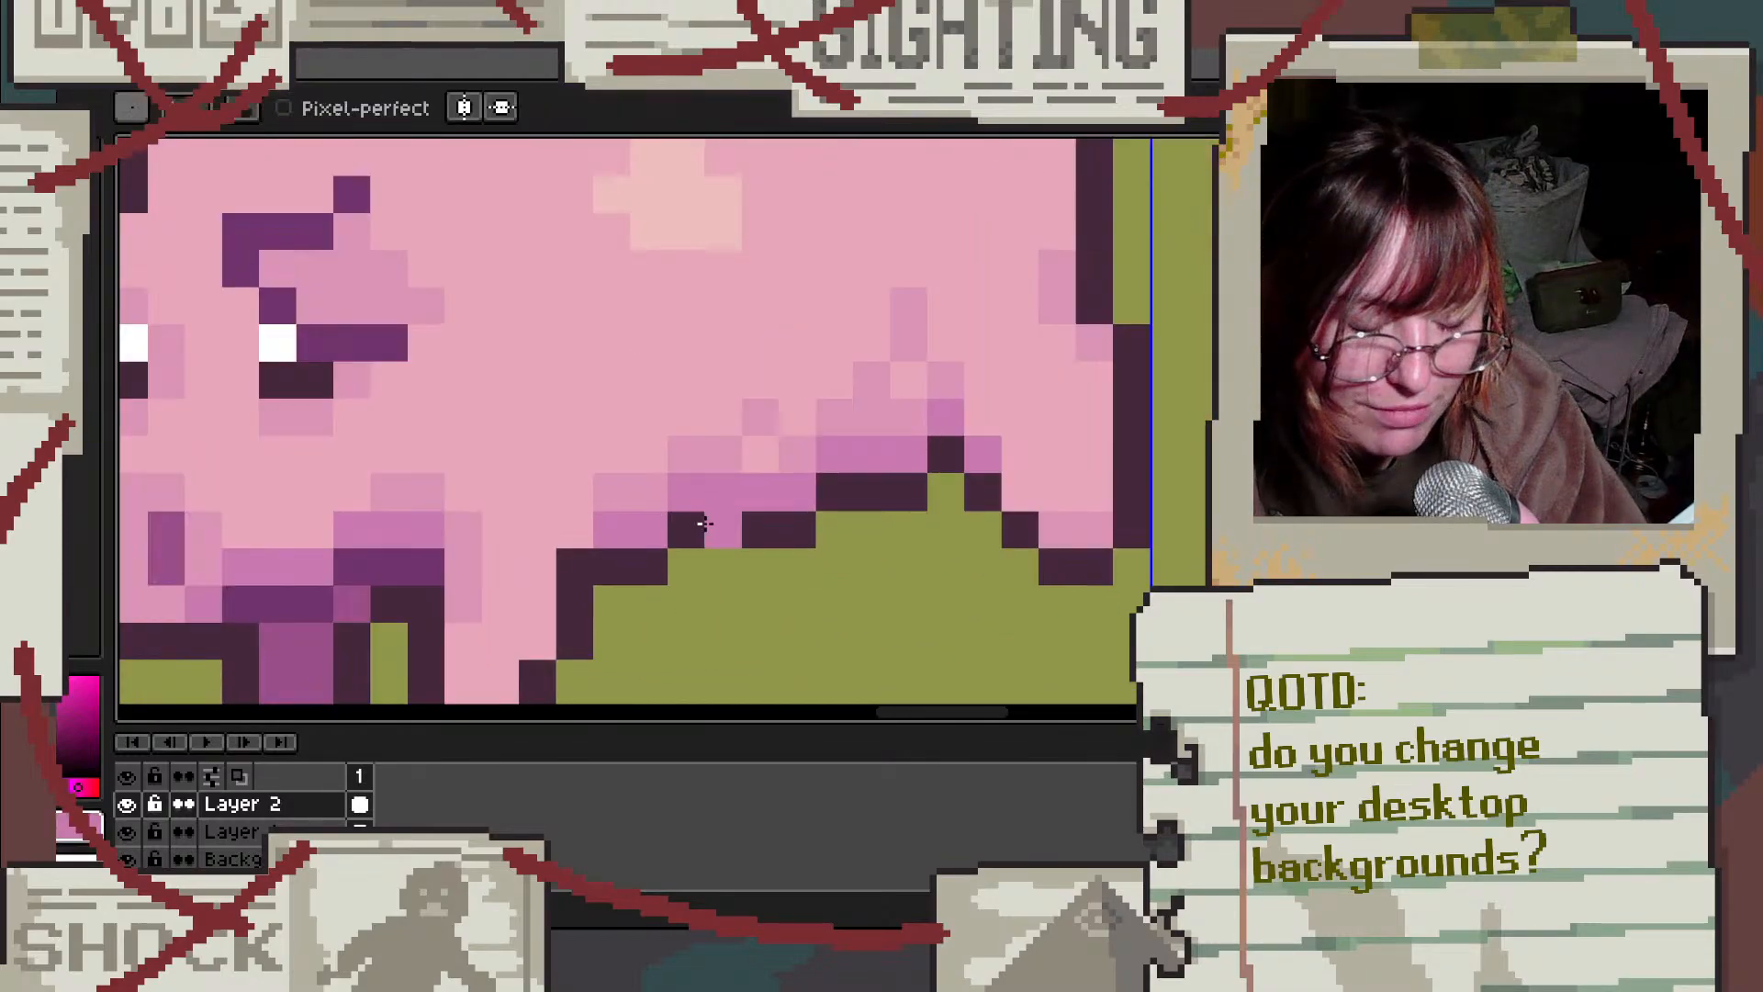
pyautogui.scroll(3, 722, 521)
pyautogui.click(700, 396)
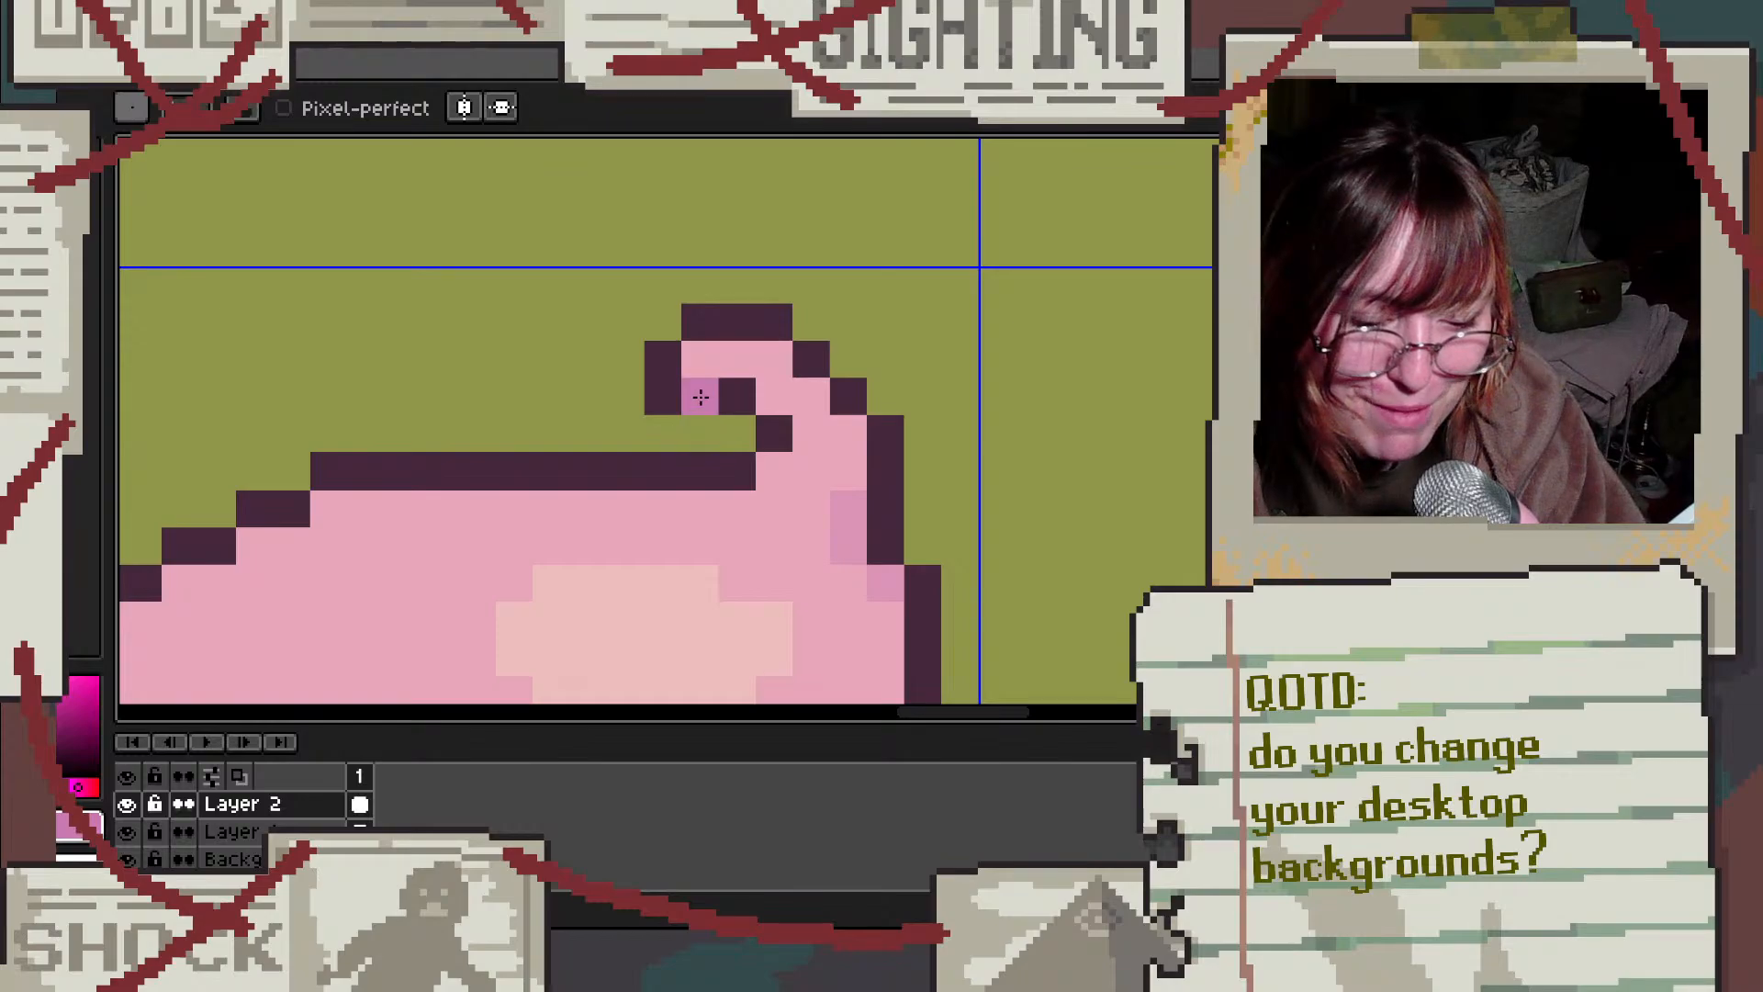
pyautogui.scroll(-1, 927, 363)
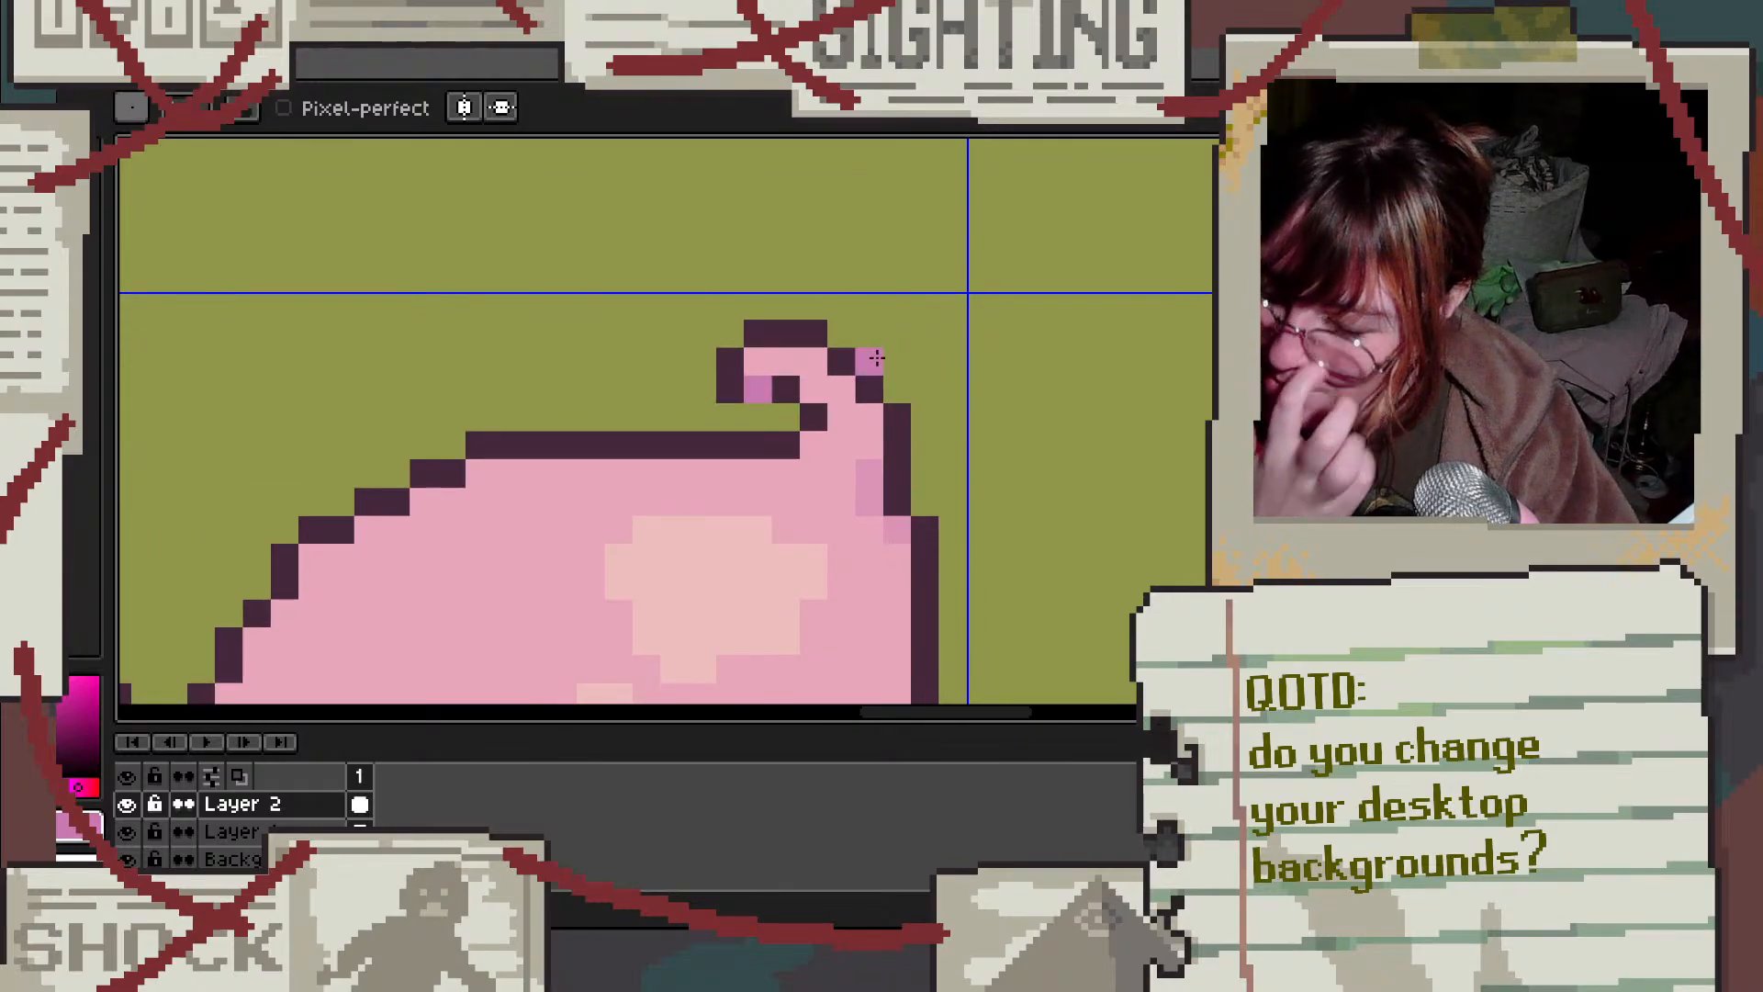
# Step: Extend the tail's dark outline down to the back and fill the tip and the gap inside the curl with body pink
pyautogui.scroll(2, 765, 384)
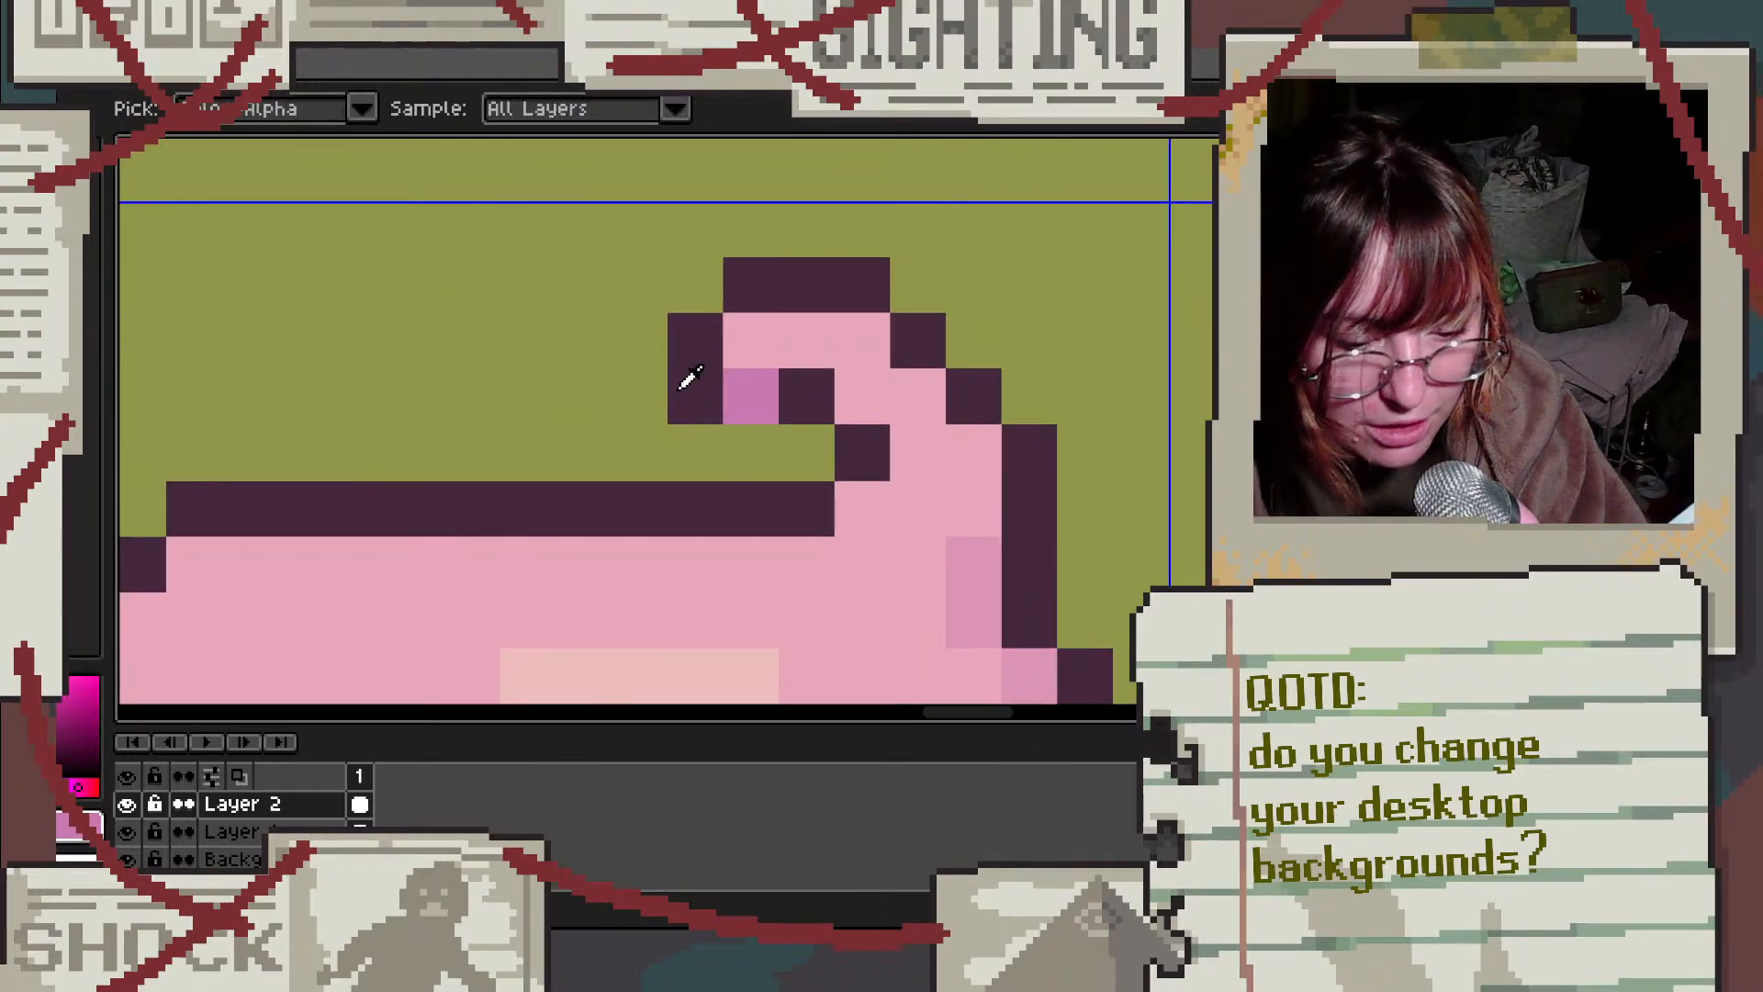
pyautogui.keyDown('alt'); pyautogui.click(681, 381); pyautogui.keyUp('alt')
pyautogui.click(712, 445)
pyautogui.hotkey('ctrl', 'z')
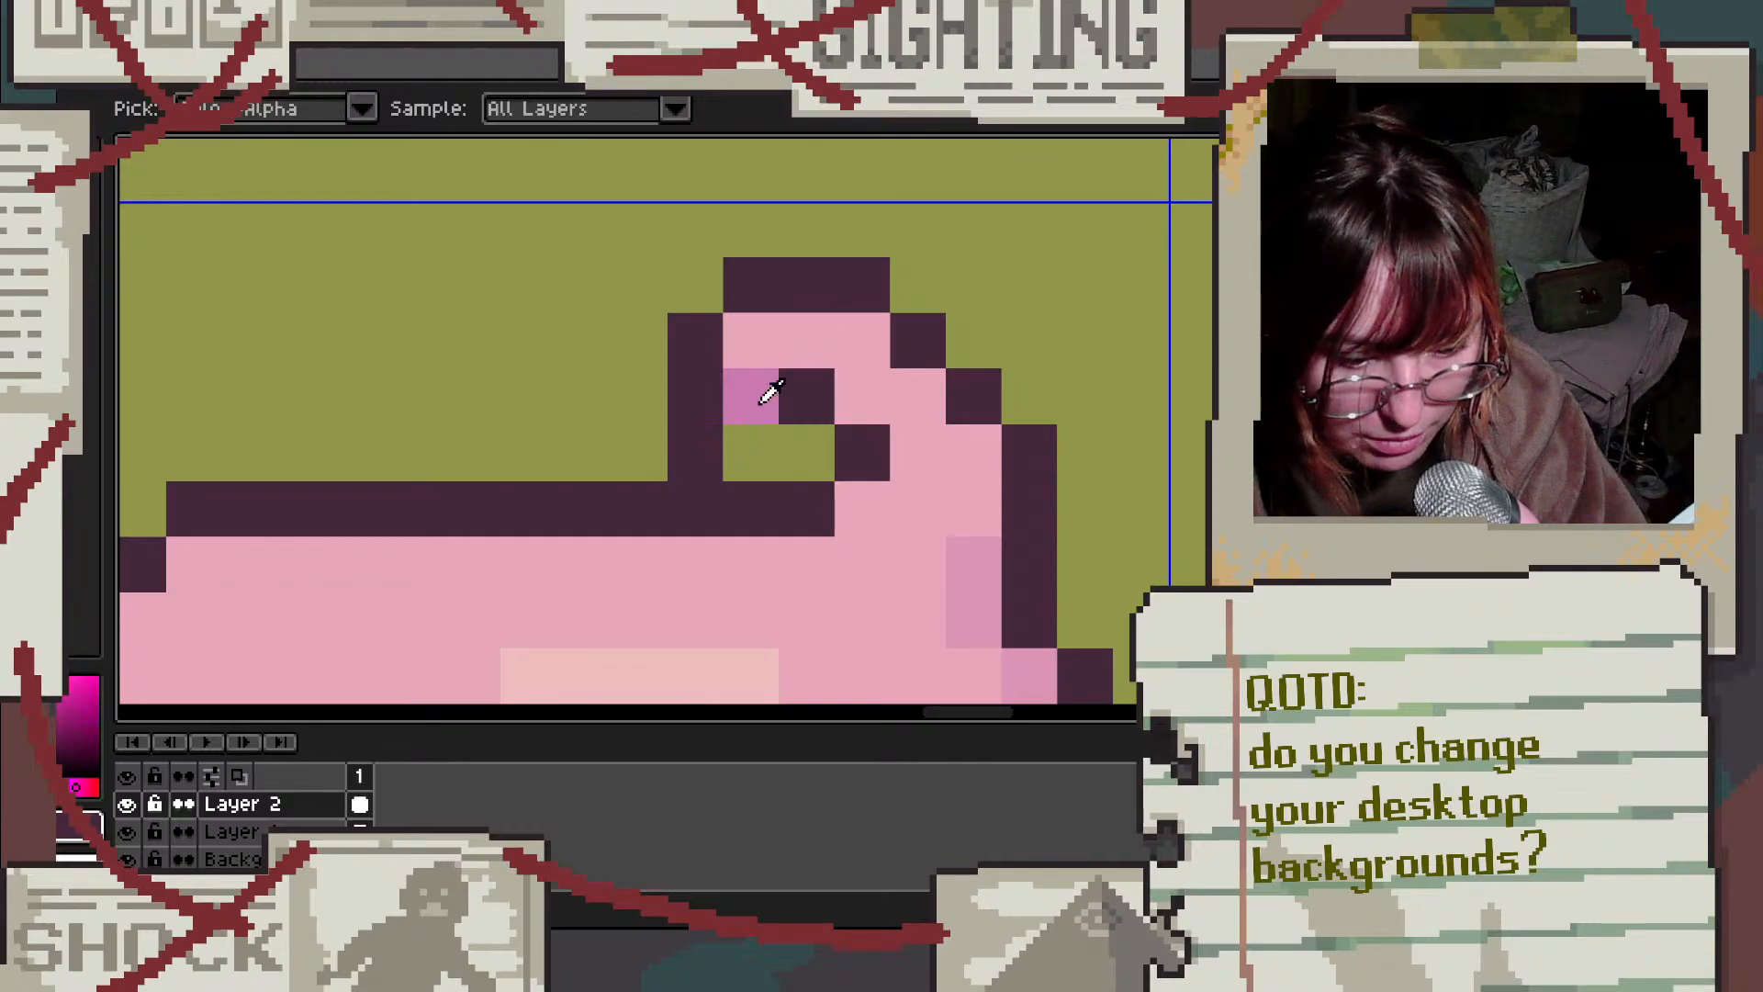
pyautogui.keyDown('alt'); pyautogui.click(818, 346); pyautogui.keyUp('alt')
pyautogui.click(738, 404)
pyautogui.moveTo(751, 452); pyautogui.dragTo(799, 465)
pyautogui.scroll(-3, 799, 465)
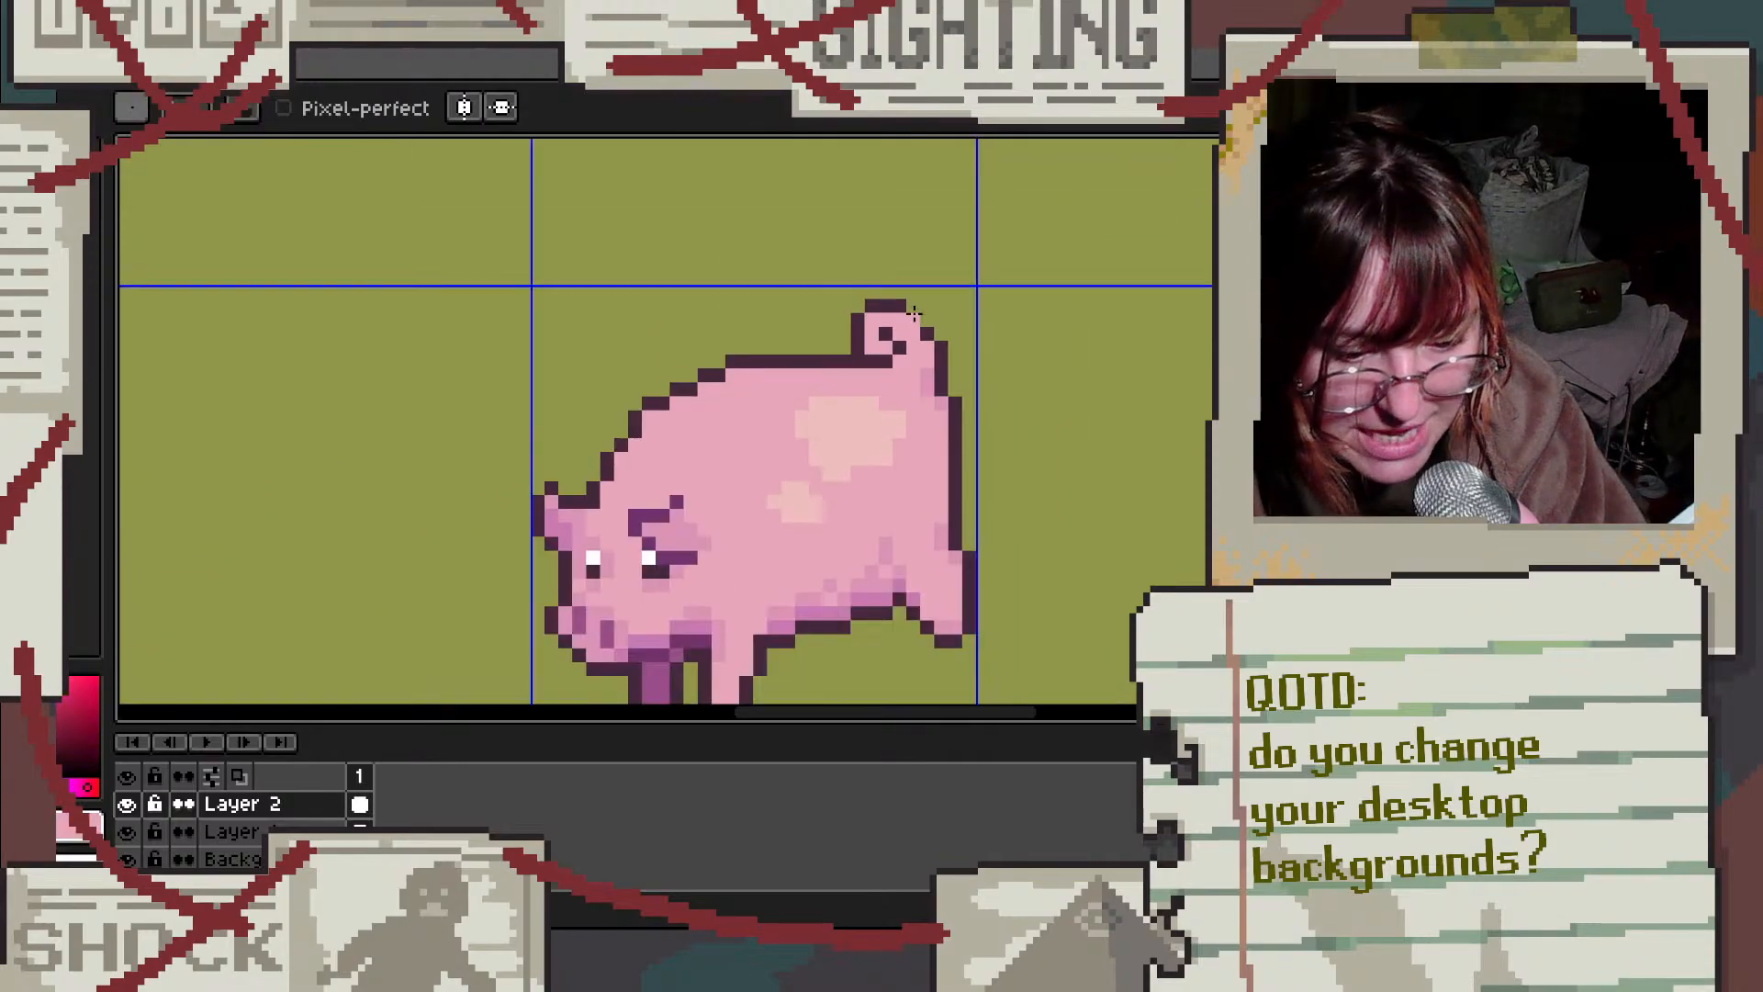
# Step: Replace the dark outline pixels inside the tail's curl with light purple-pink
pyautogui.scroll(3, 916, 405)
pyautogui.keyDown('alt'); pyautogui.click(966, 586); pyautogui.keyUp('alt')
pyautogui.click(834, 445)
pyautogui.click(787, 398)
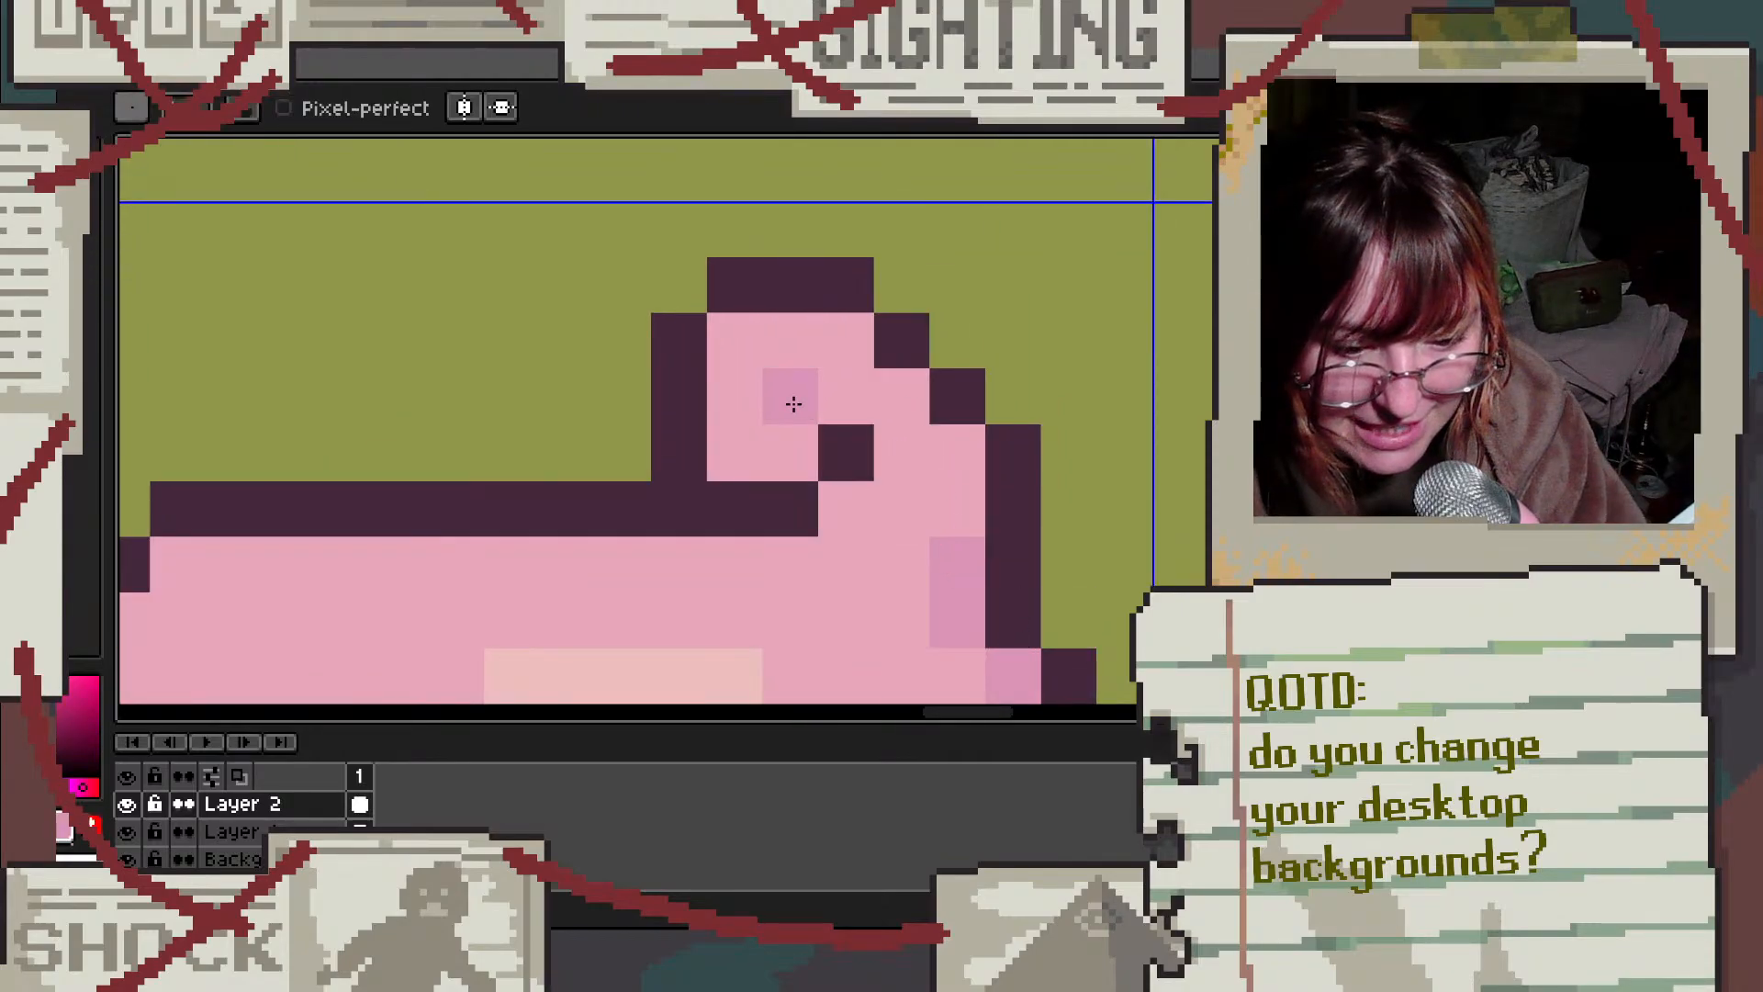
pyautogui.click(891, 464)
pyautogui.scroll(-2, 891, 464)
pyautogui.scroll(-2, 891, 464)
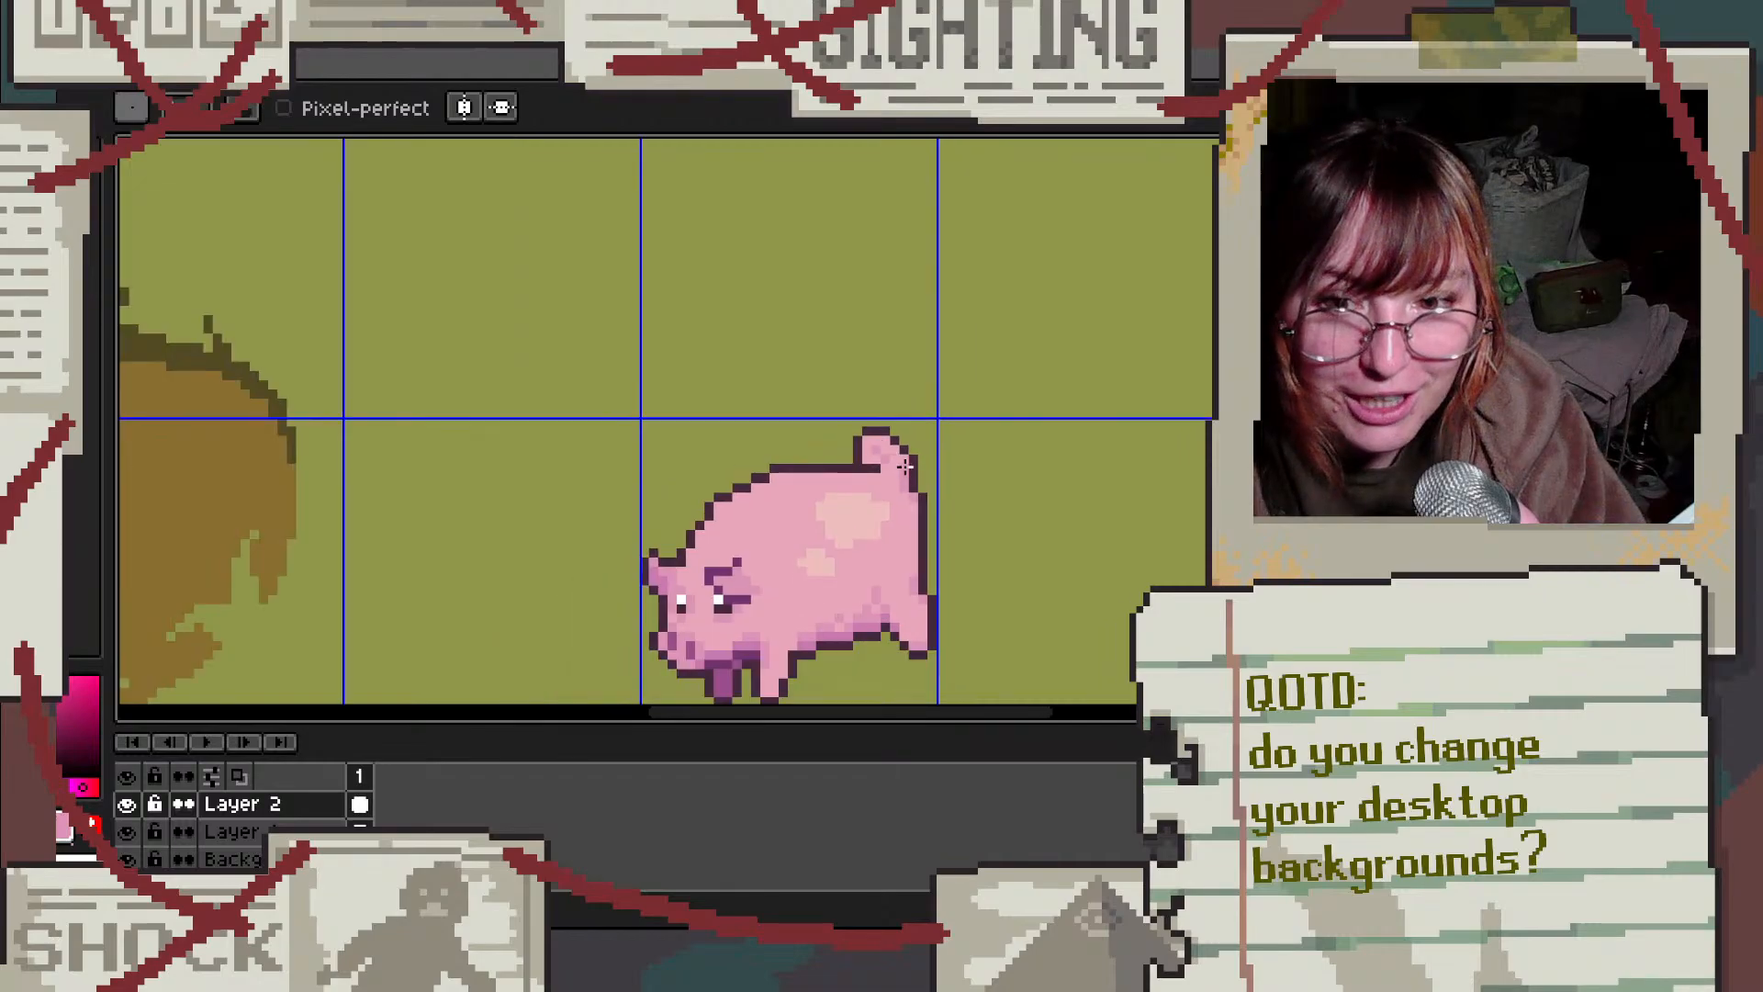
# Step: Shade the inside of the tail's curl with the mid purple-pink picked from the hind leg's crease
pyautogui.scroll(4, 920, 687)
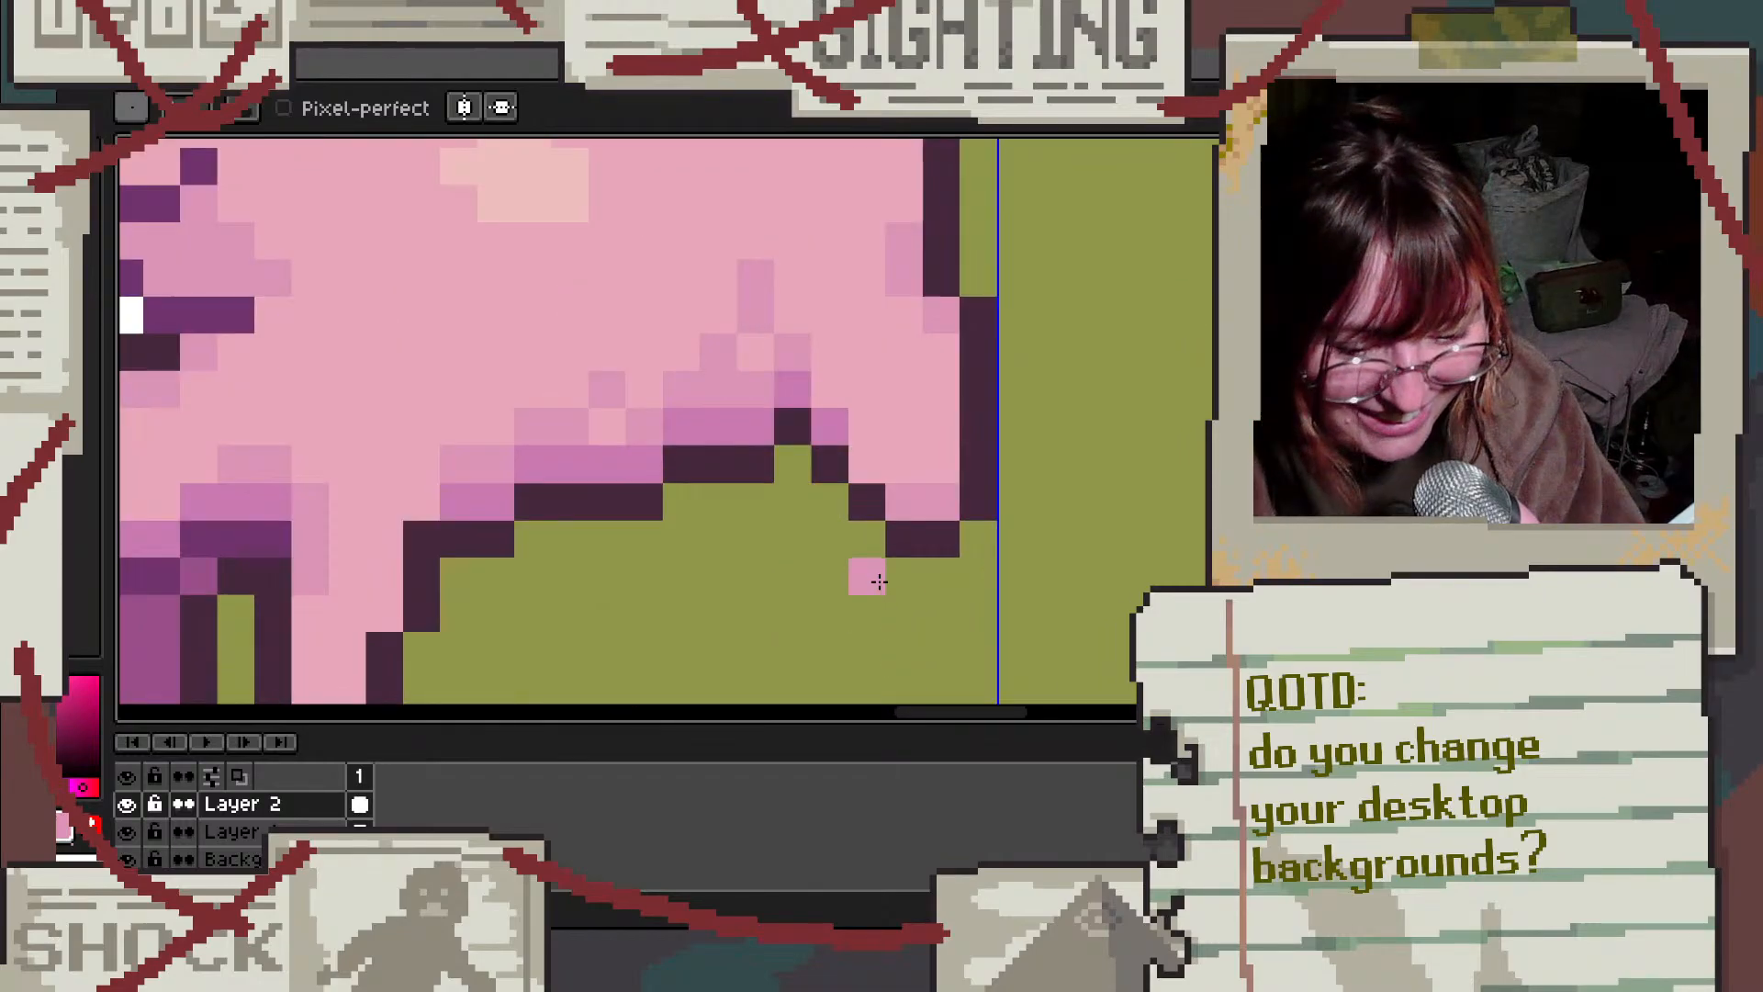
pyautogui.keyDown('alt'); pyautogui.click(789, 388); pyautogui.keyUp('alt')
pyautogui.scroll(-4, 823, 553)
pyautogui.scroll(4, 837, 409)
pyautogui.moveTo(685, 336)
pyautogui.mouseDown()
pyautogui.moveTo(768, 417)
pyautogui.moveTo(757, 485)
pyautogui.mouseUp()
pyautogui.click(872, 358)
pyautogui.scroll(-5, 872, 358)
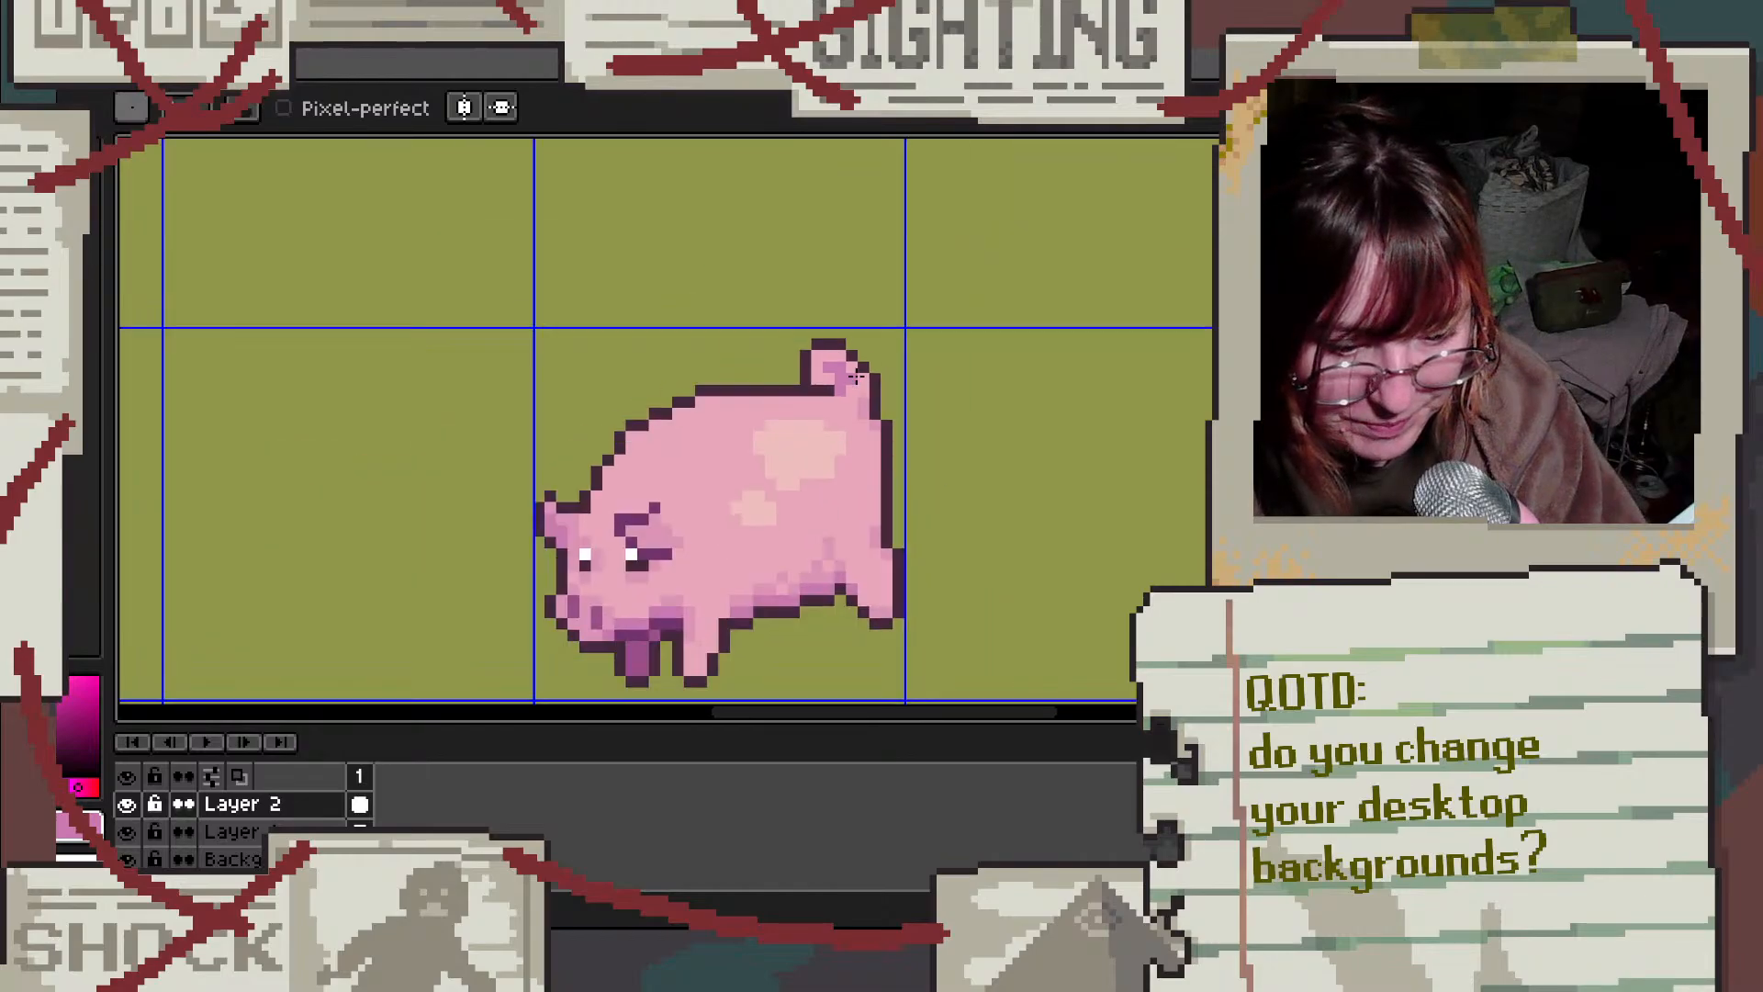
# Step: Darken the base of the tail's curl where it meets the back with dark purple and the front leg's purple
pyautogui.scroll(2, 734, 565)
pyautogui.click(537, 590)
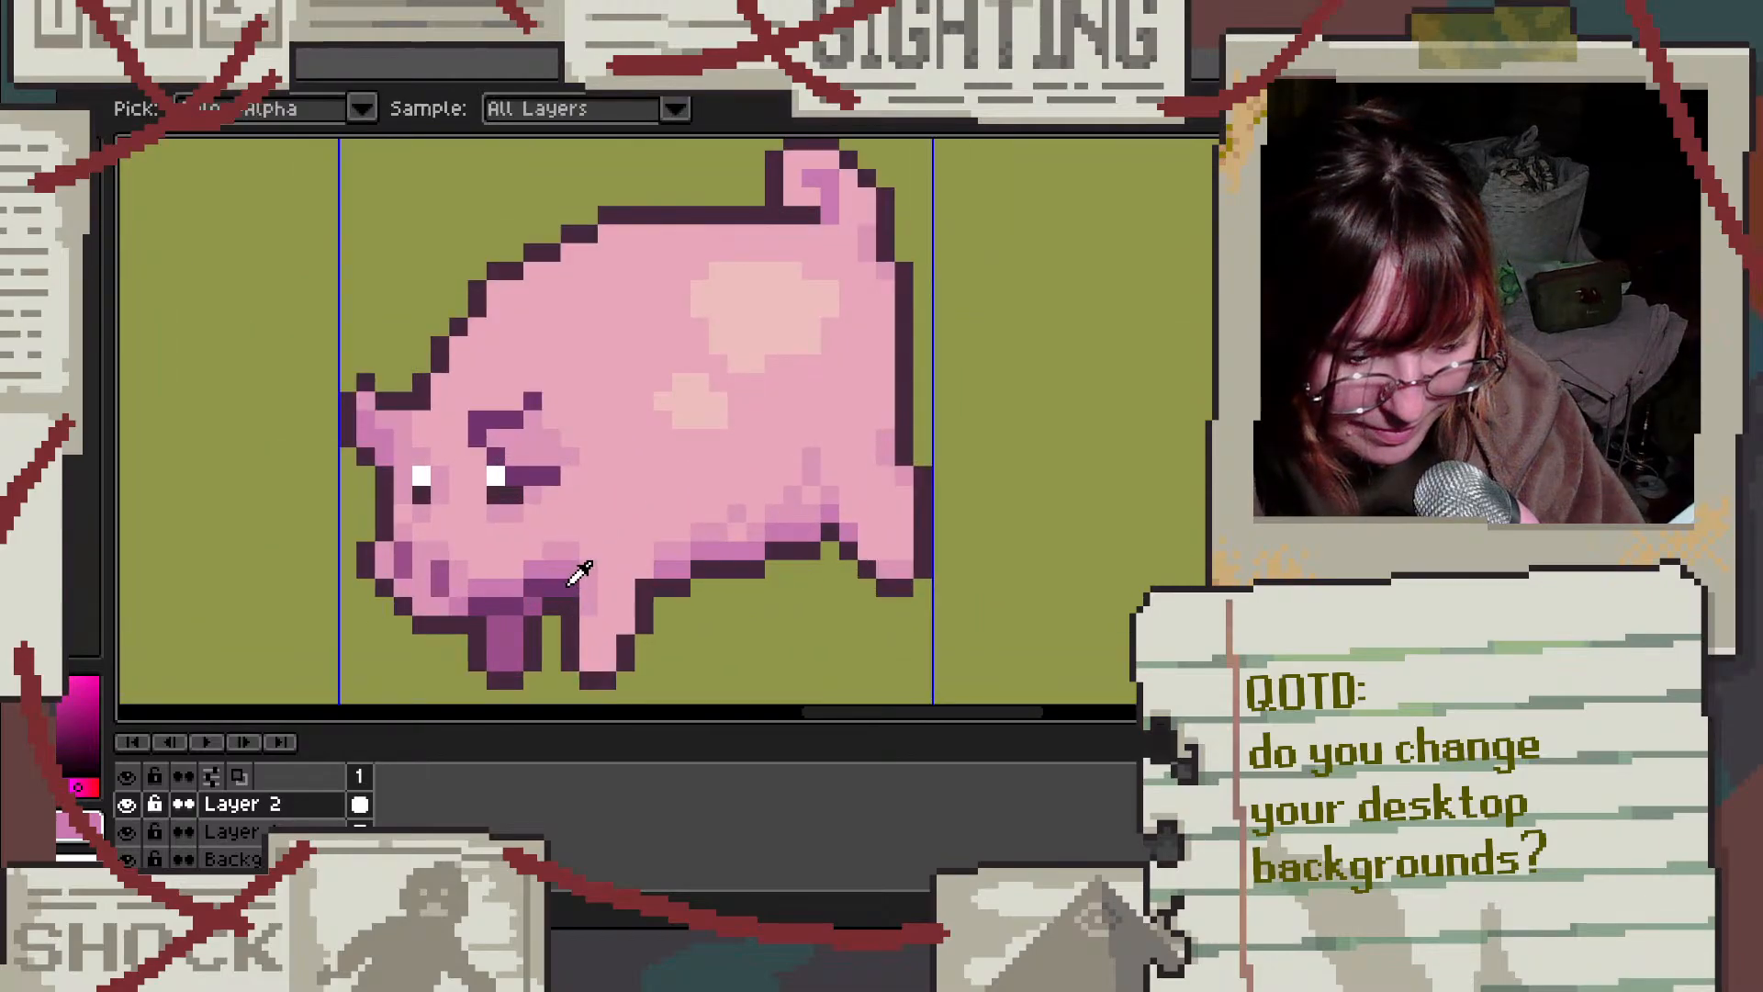
pyautogui.press('b')
pyautogui.moveTo(830, 214); pyautogui.dragTo(830, 197)
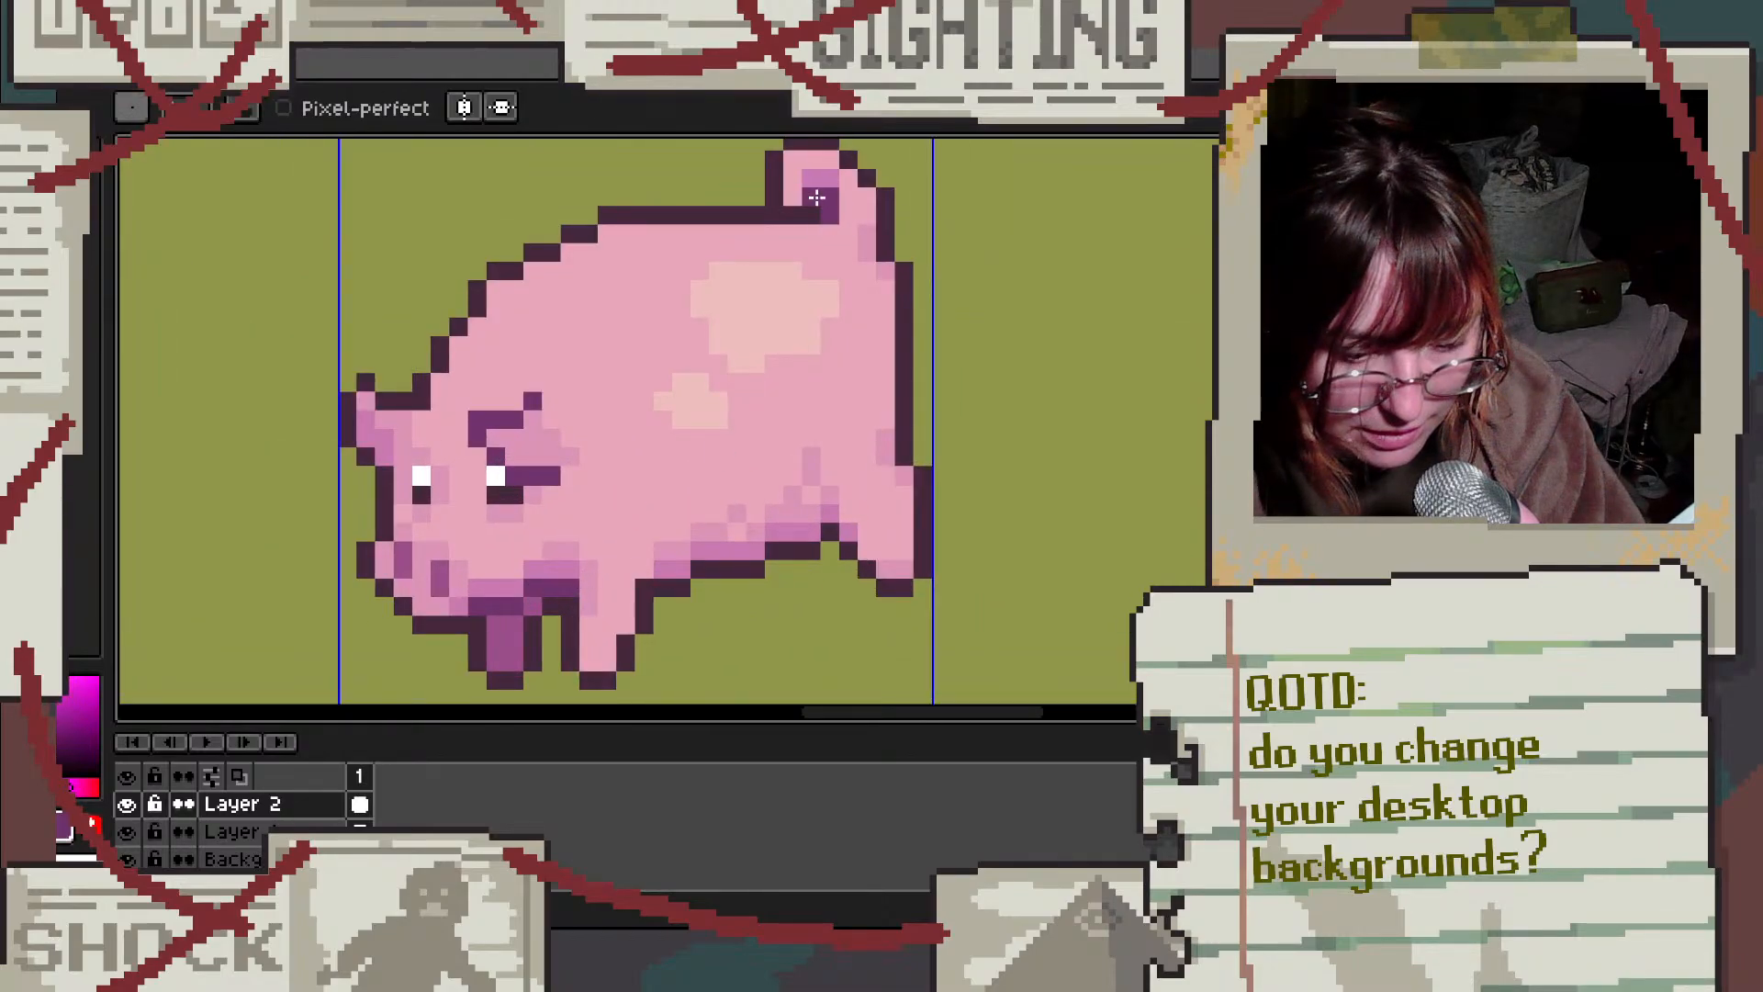
pyautogui.keyDown('alt'); pyautogui.click(506, 639); pyautogui.keyUp('alt')
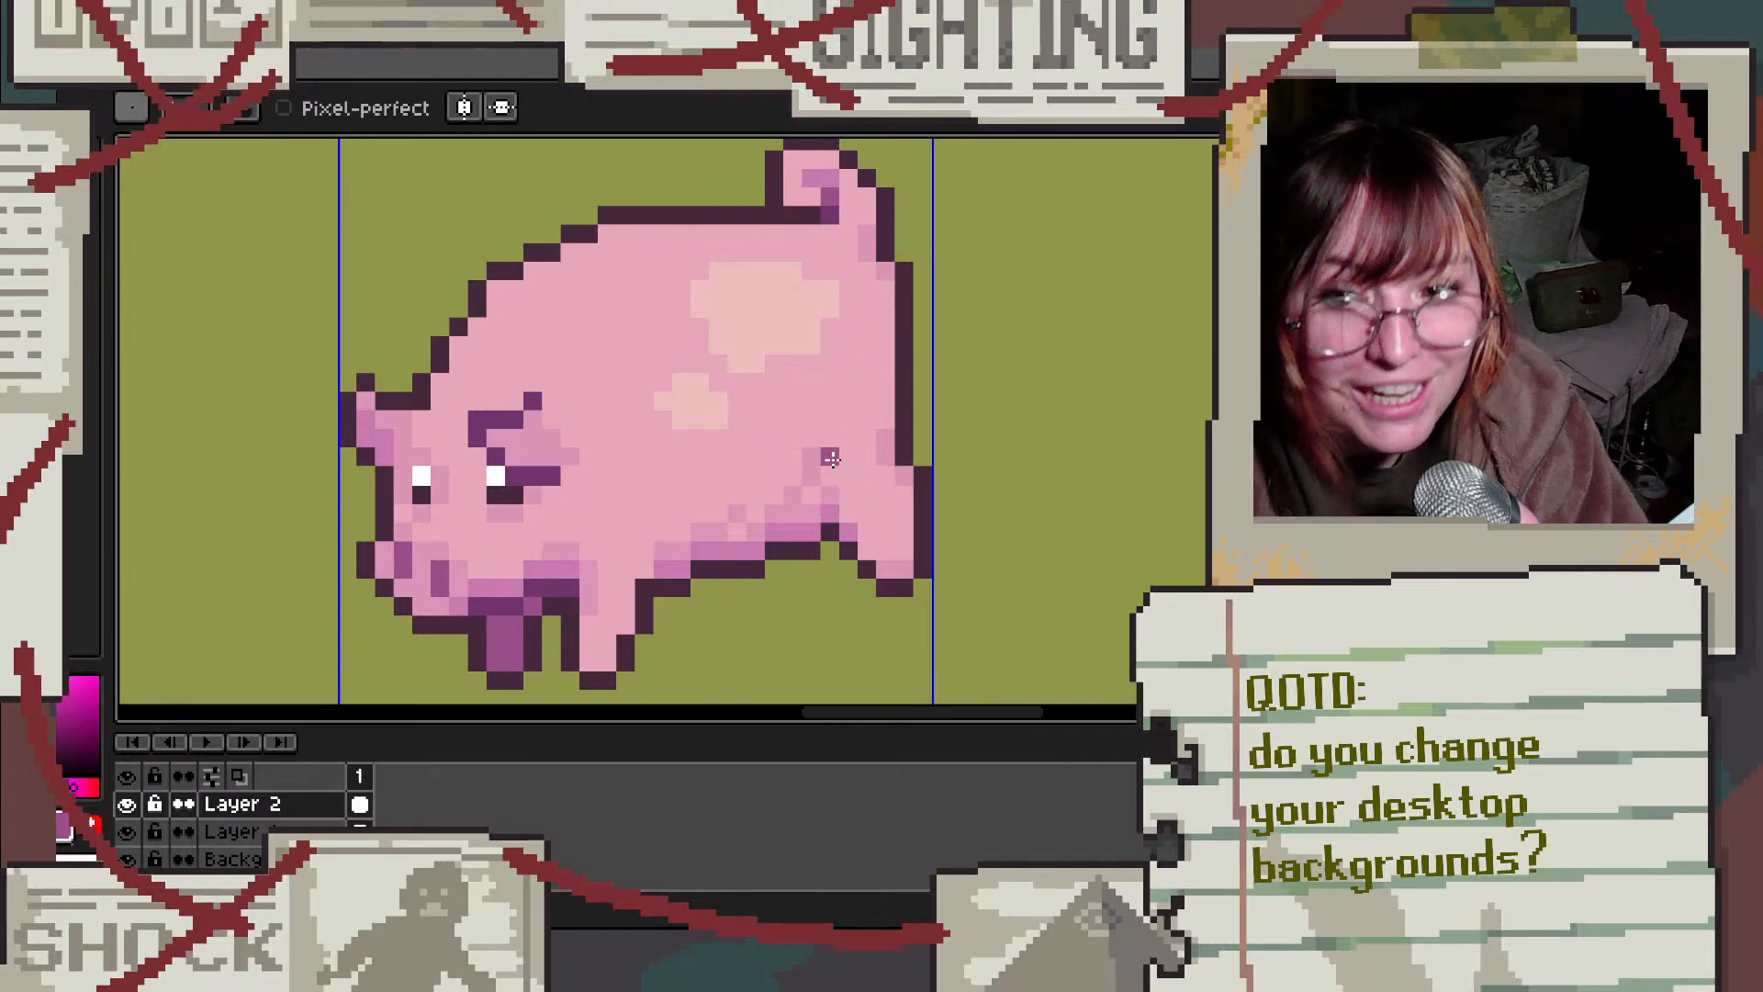
pyautogui.scroll(3, 854, 542)
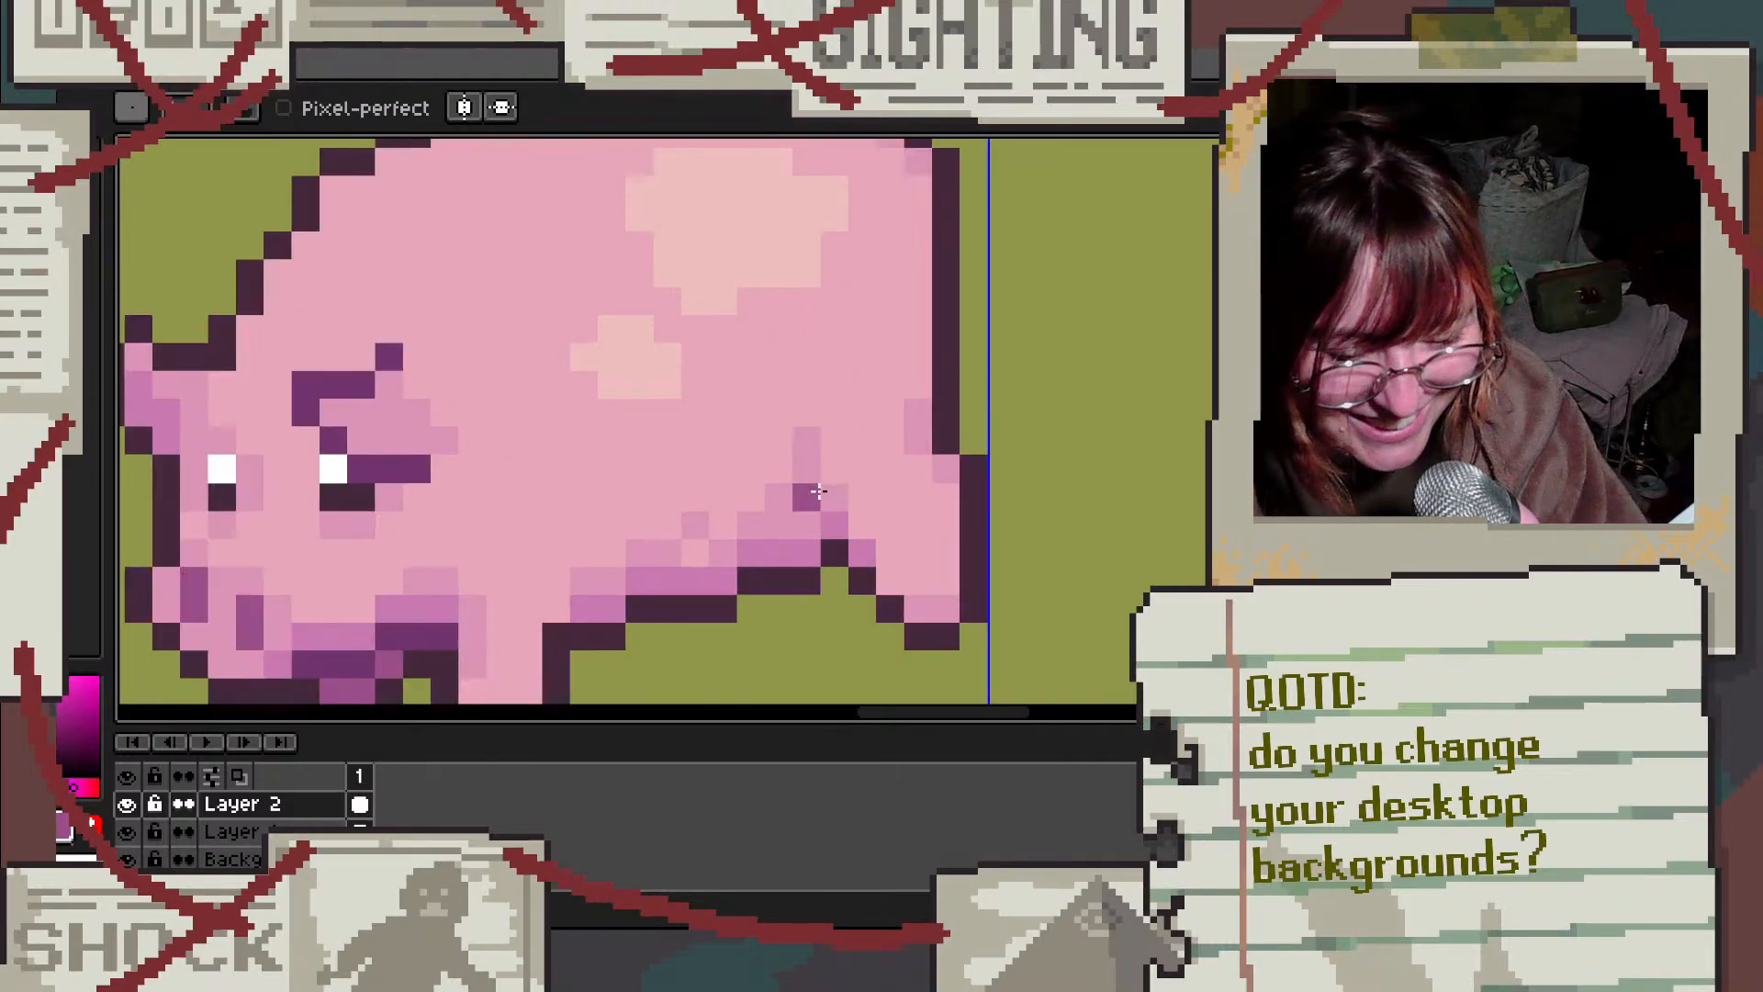
pyautogui.press('alt')
pyautogui.scroll(-6, 872, 562)
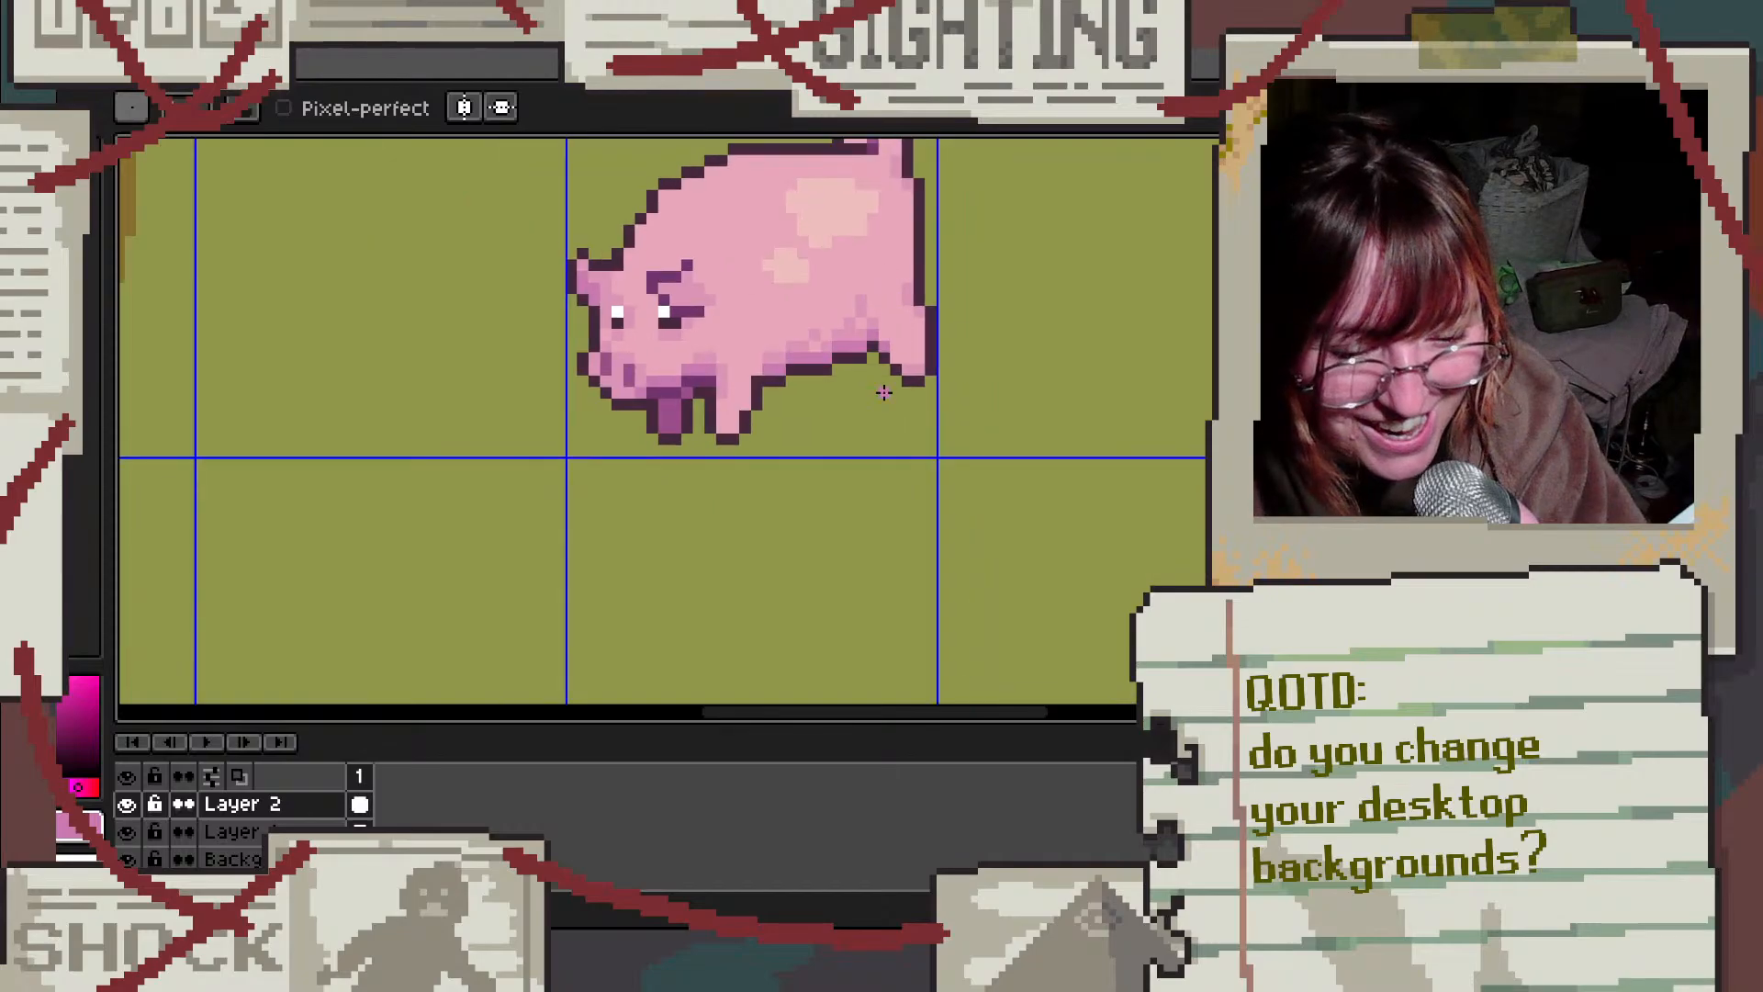
# Step: Add a pale peach highlight pixel at the upper inner corner of the tail's curl
pyautogui.scroll(2, 881, 278)
pyautogui.scroll(2, 881, 277)
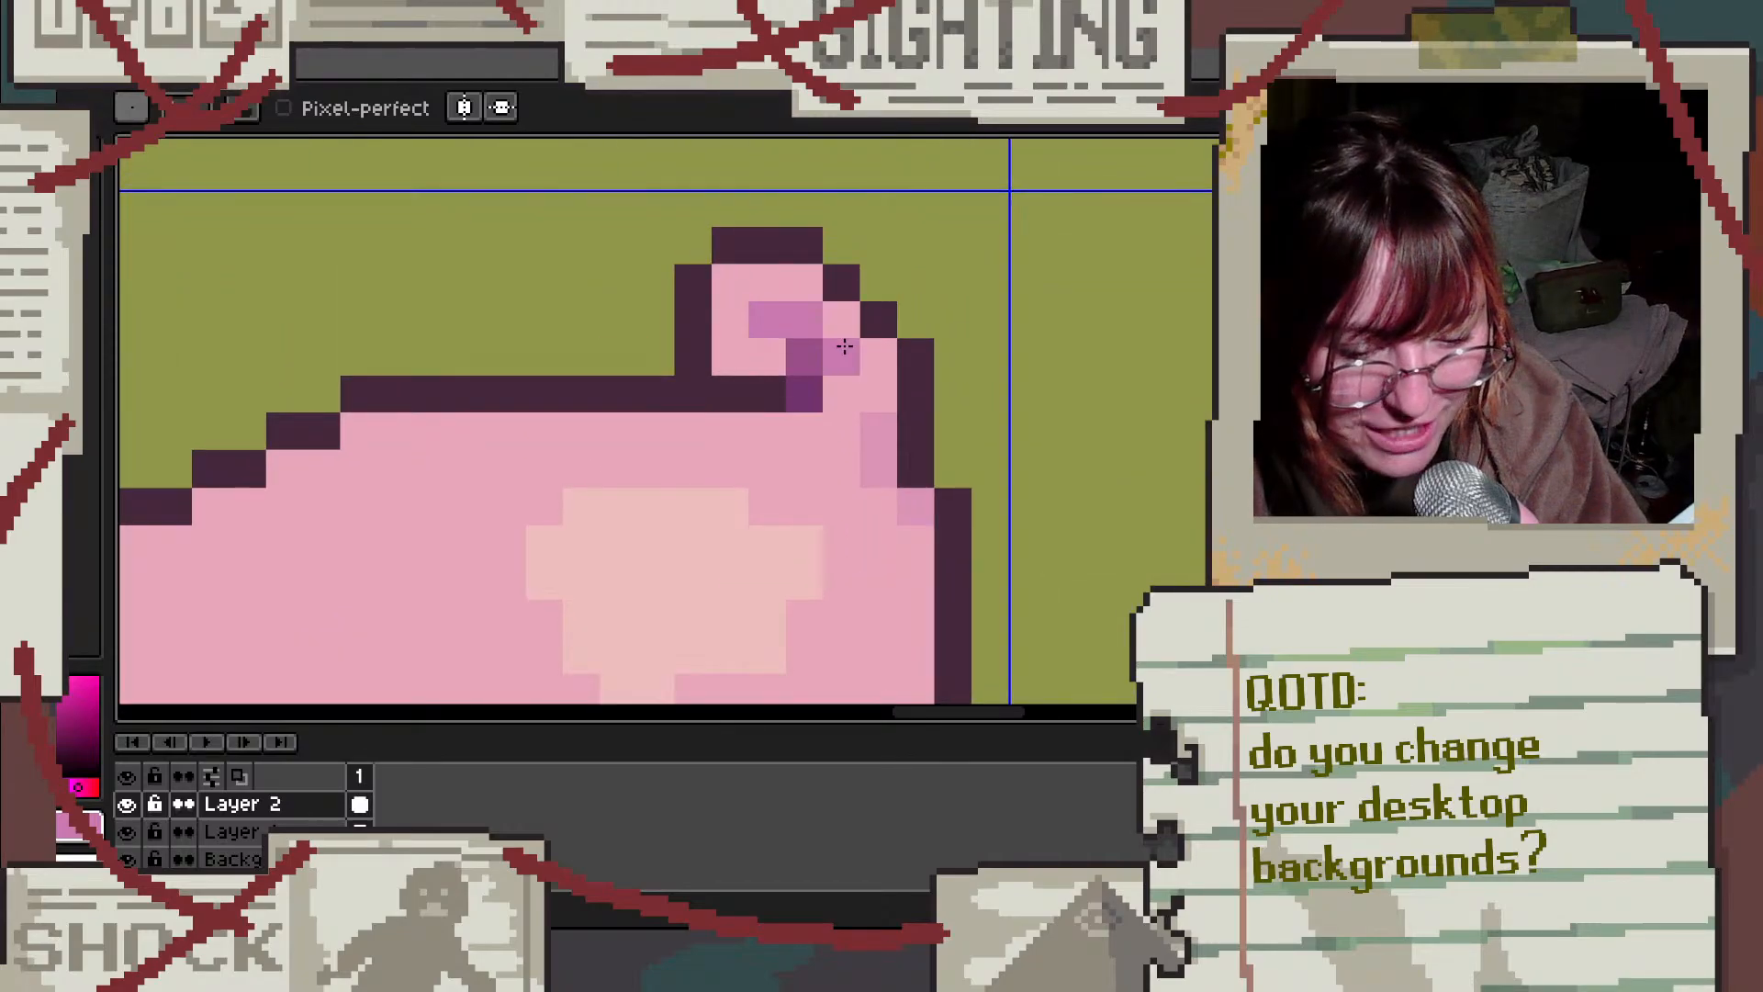
pyautogui.press('alt')
pyautogui.click(730, 283)
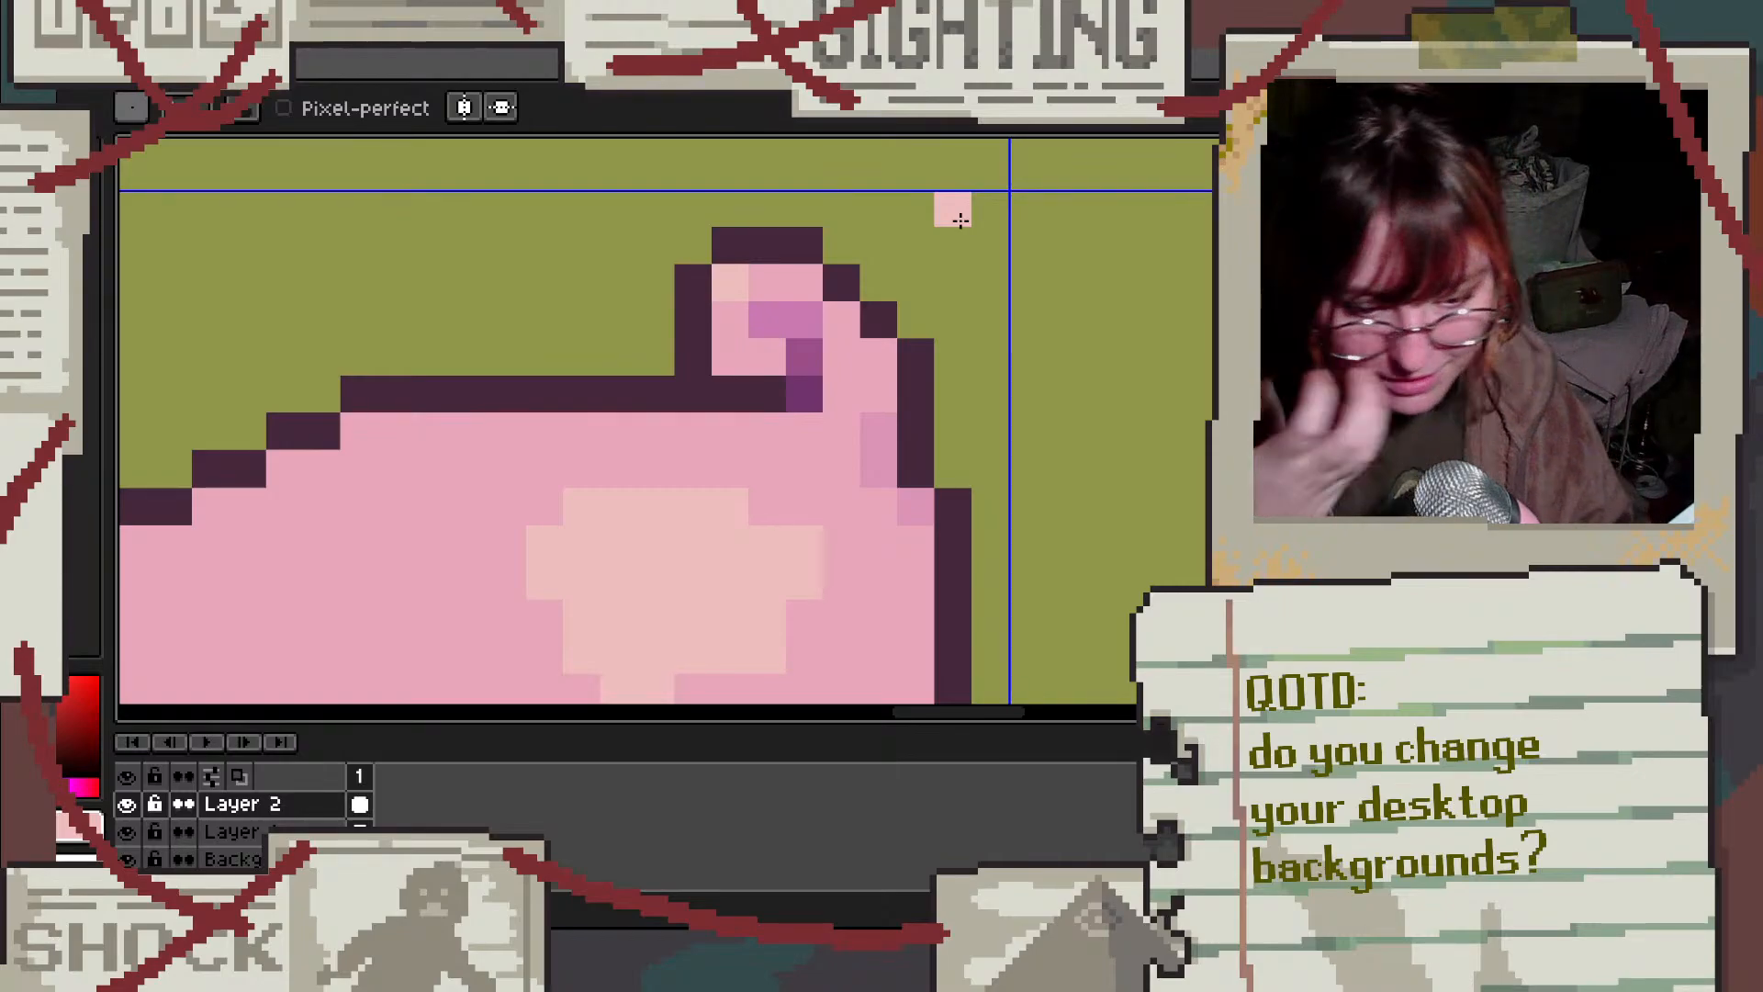
# Step: Examine the pig sprite's size and readability against the mud and grass at several zoom levels
pyautogui.scroll(-4, 959, 220)
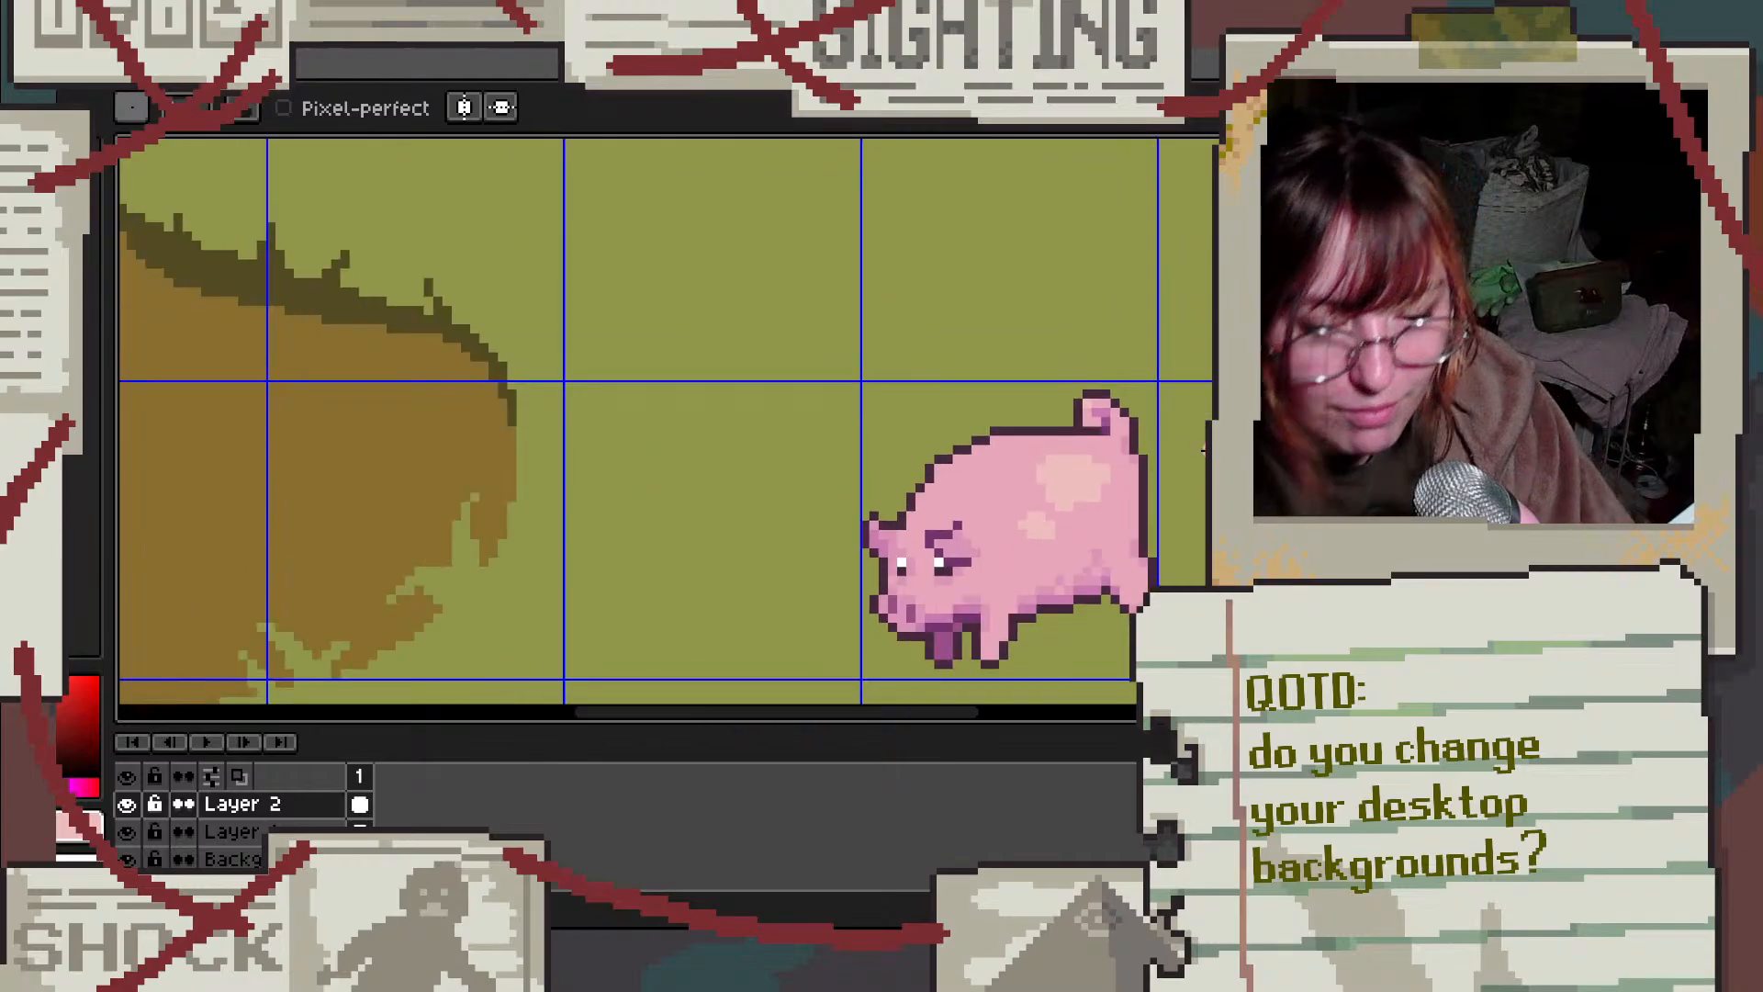
pyautogui.scroll(-3, 1030, 455)
pyautogui.scroll(2, 1076, 557)
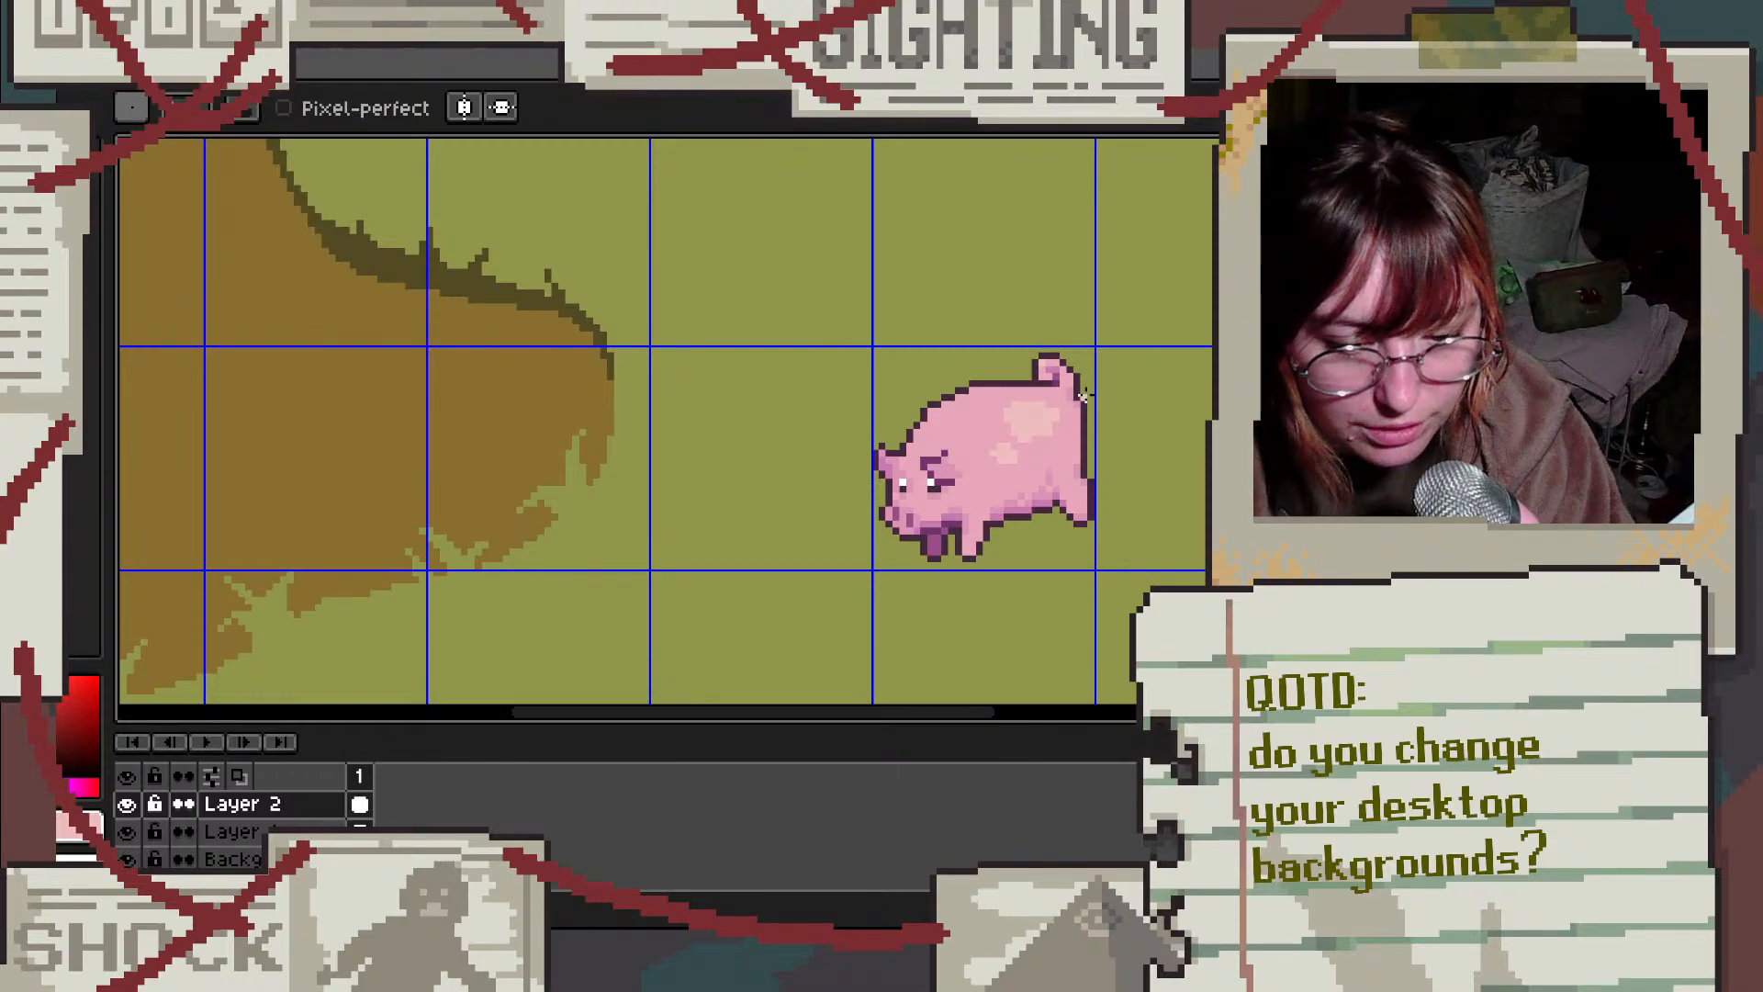
pyautogui.scroll(-2, 1139, 451)
pyautogui.scroll(2, 1139, 451)
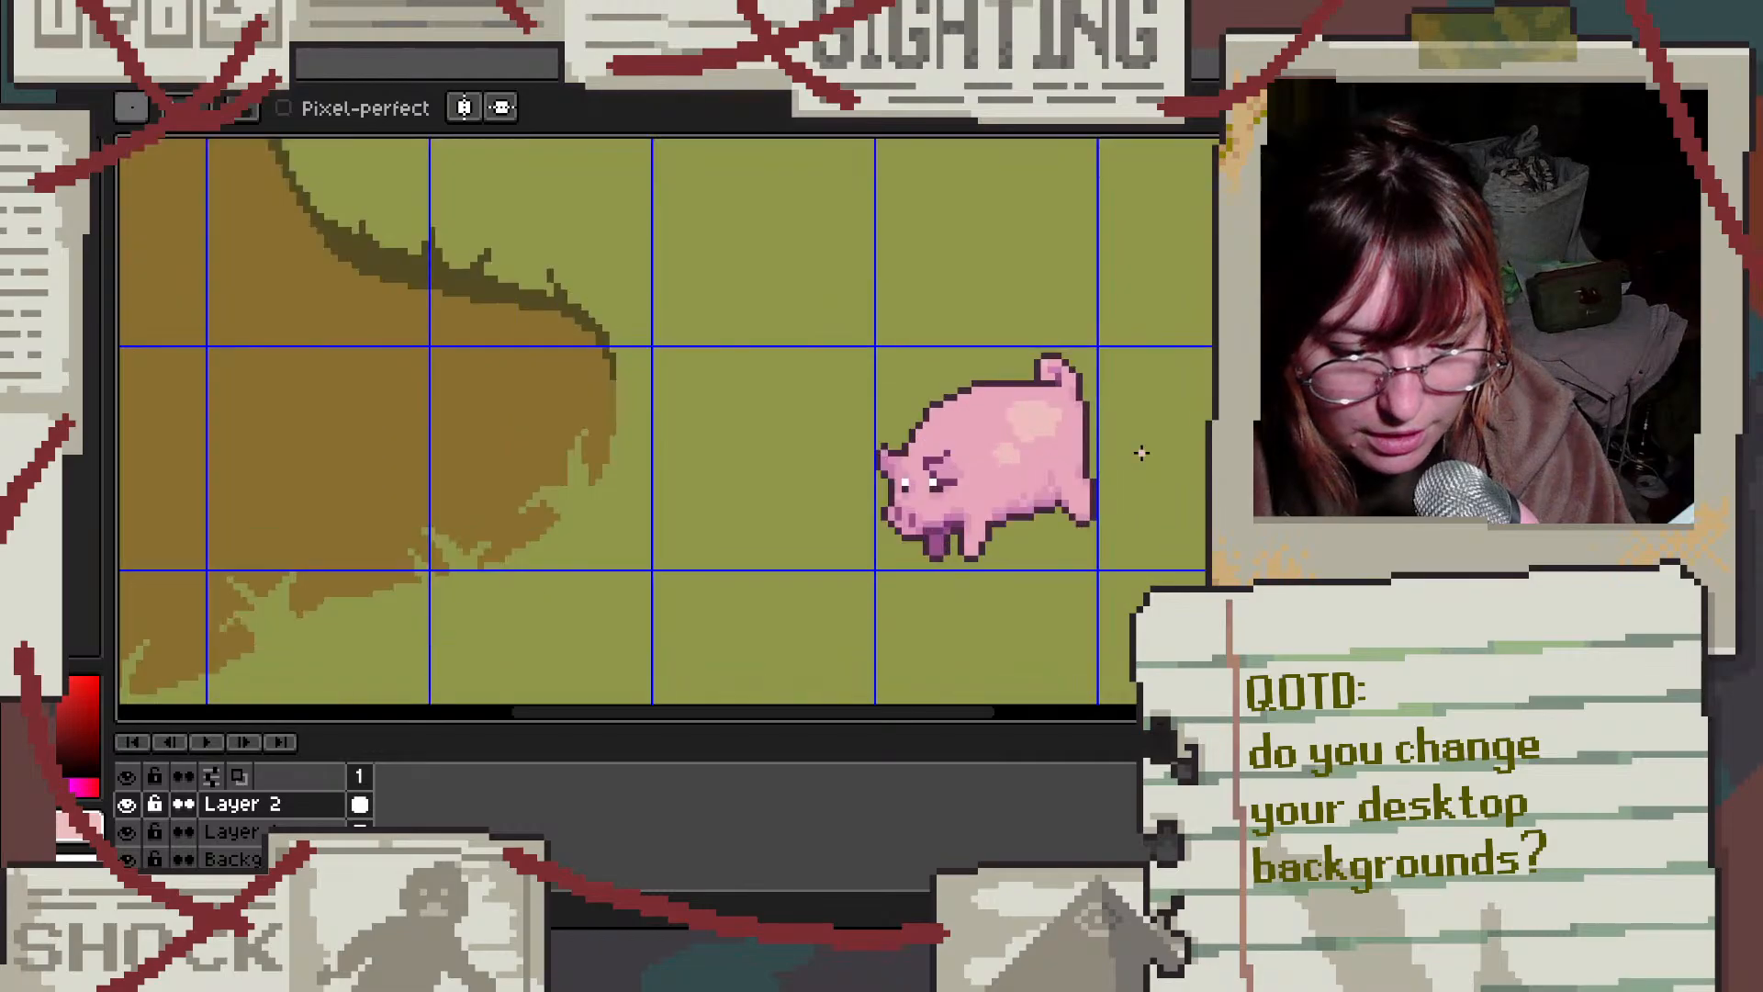
pyautogui.scroll(-2, 1141, 452)
pyautogui.scroll(3, 1141, 452)
pyautogui.scroll(-1, 1102, 520)
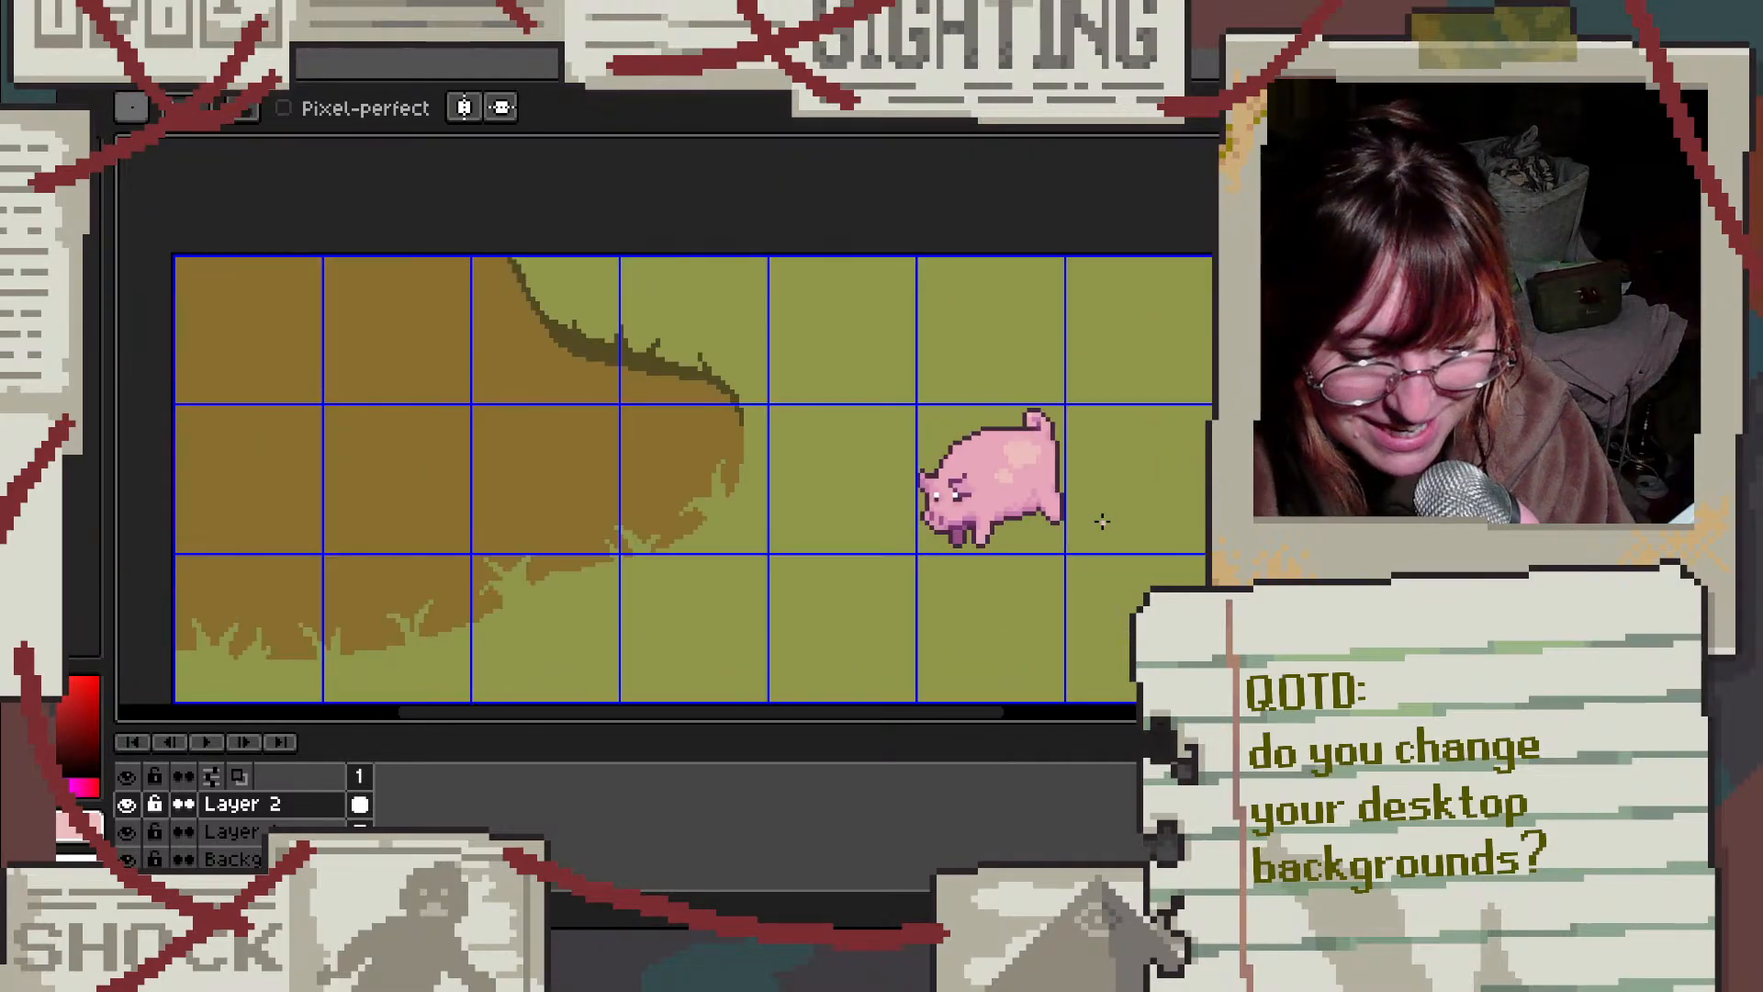
pyautogui.scroll(1, 1043, 556)
pyautogui.scroll(-1, 1056, 553)
pyautogui.scroll(1, 1074, 556)
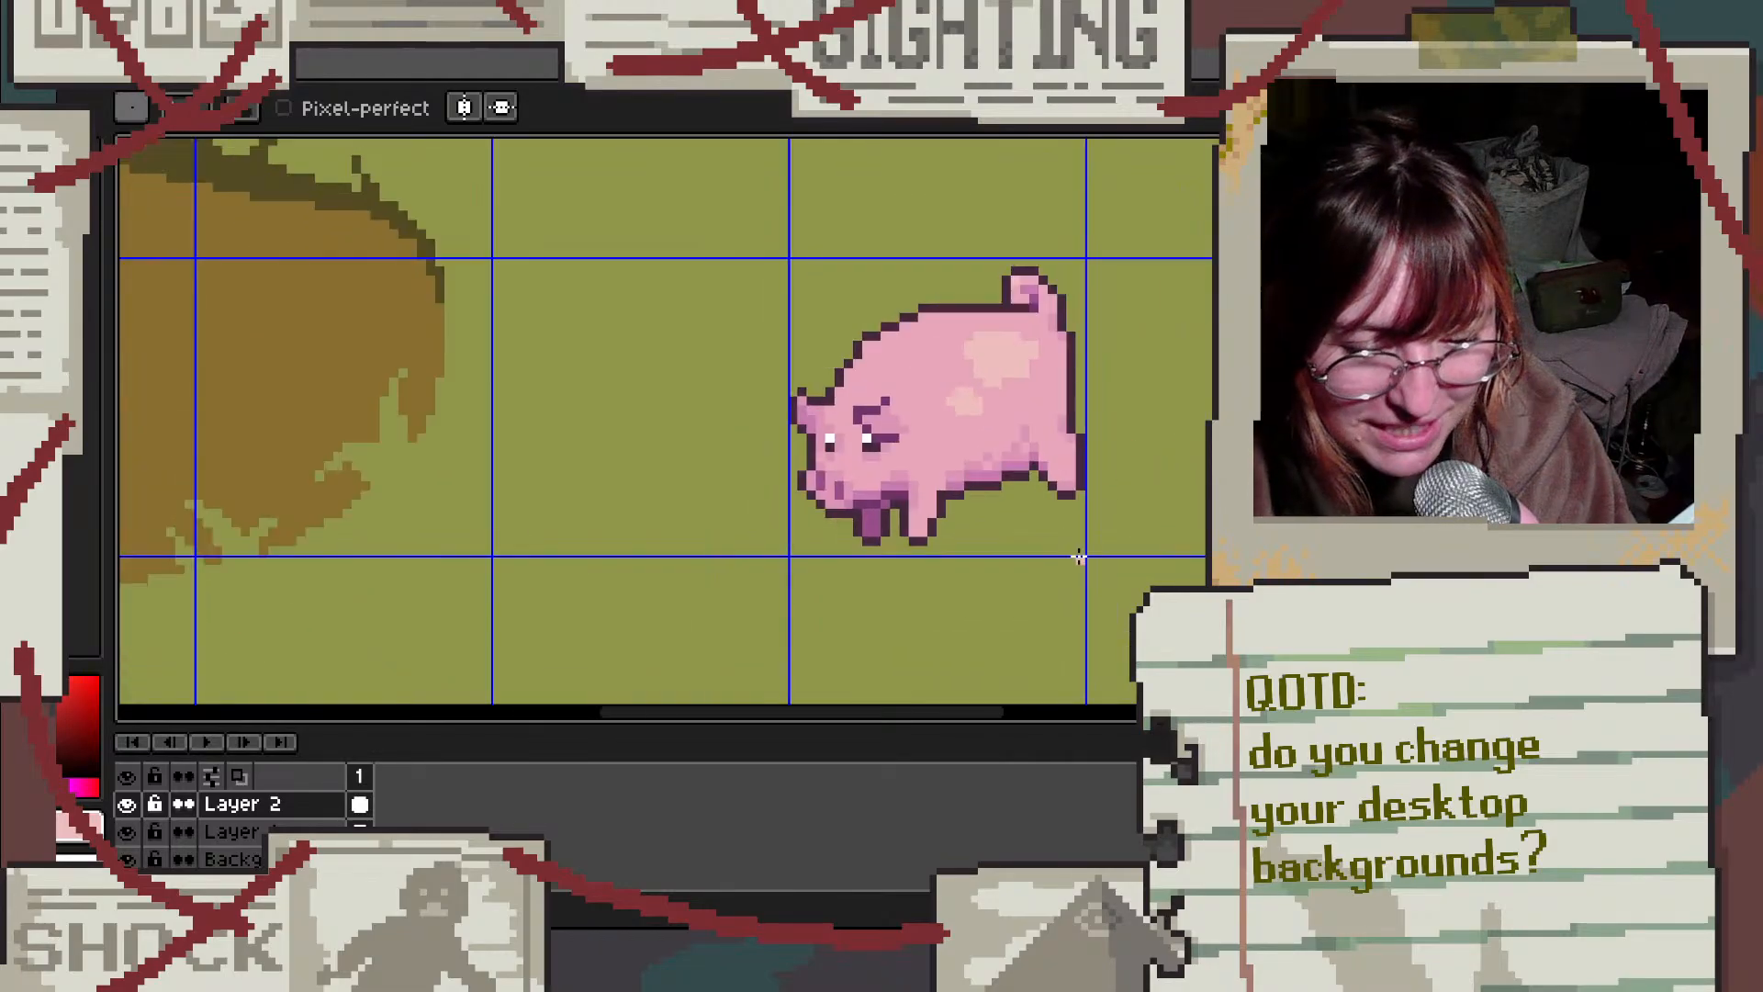
pyautogui.scroll(-1, 1081, 558)
pyautogui.scroll(1, 1080, 557)
pyautogui.scroll(-1, 1070, 551)
pyautogui.scroll(2, 1084, 496)
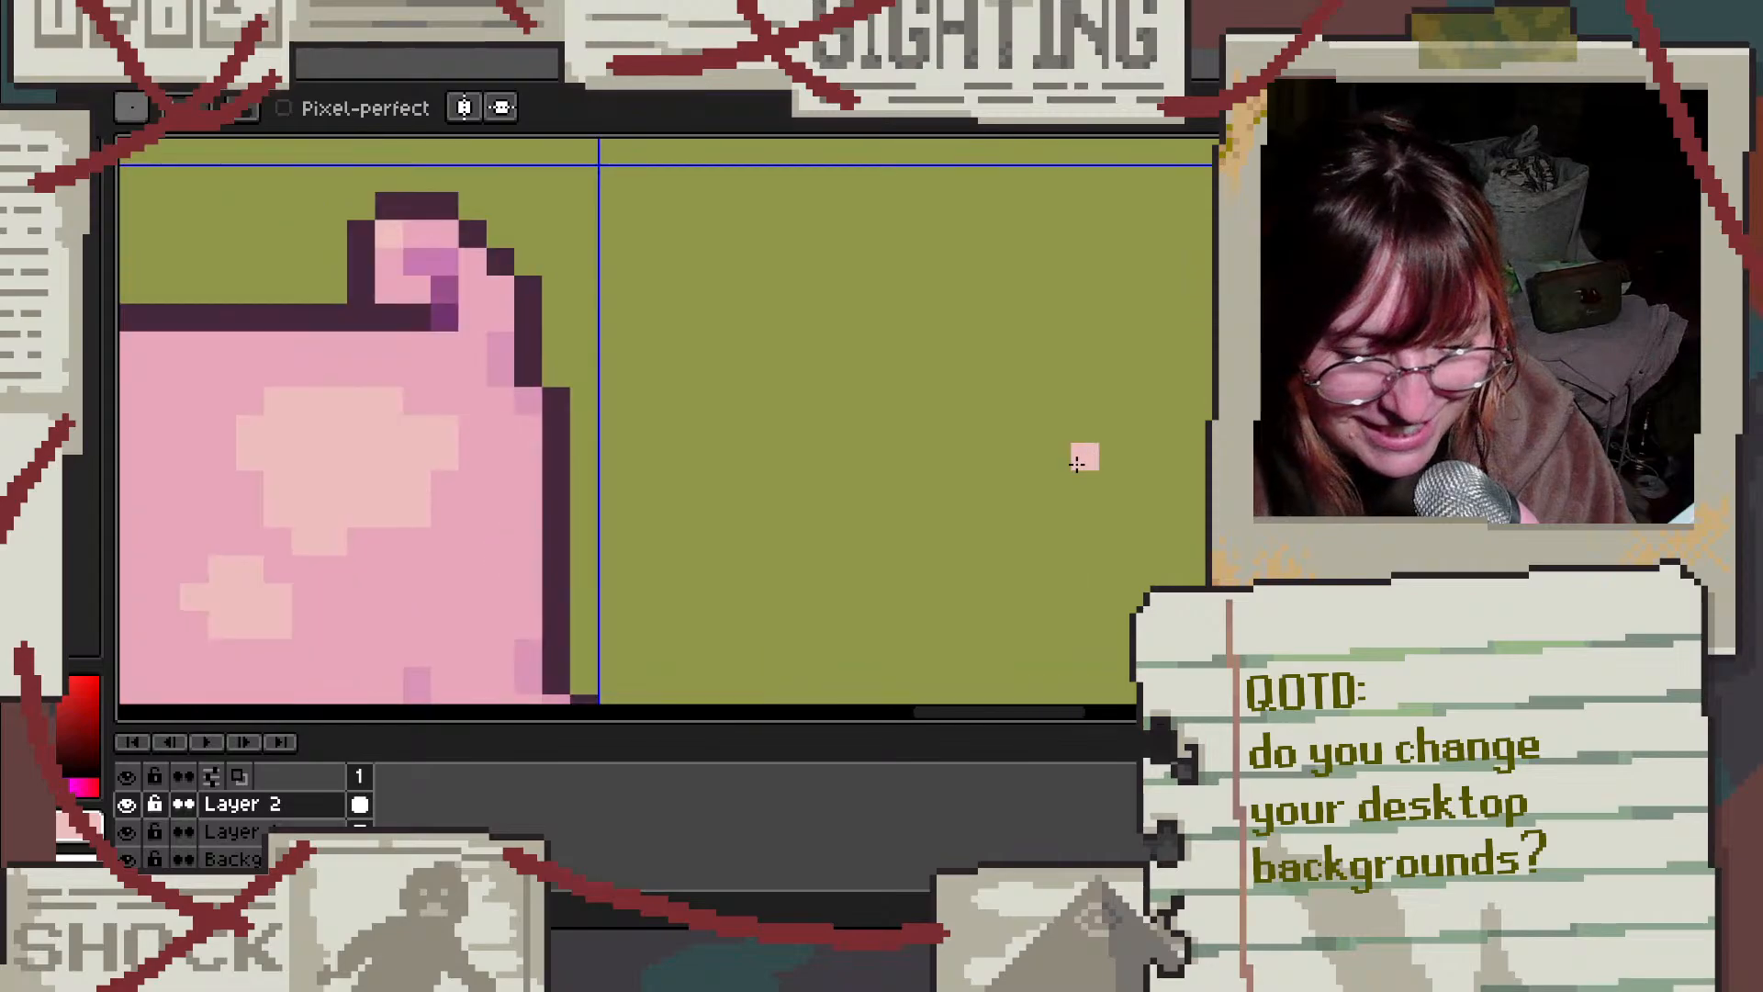
pyautogui.scroll(-2, 1081, 459)
pyautogui.scroll(-2, 933, 630)
pyautogui.scroll(4, 933, 658)
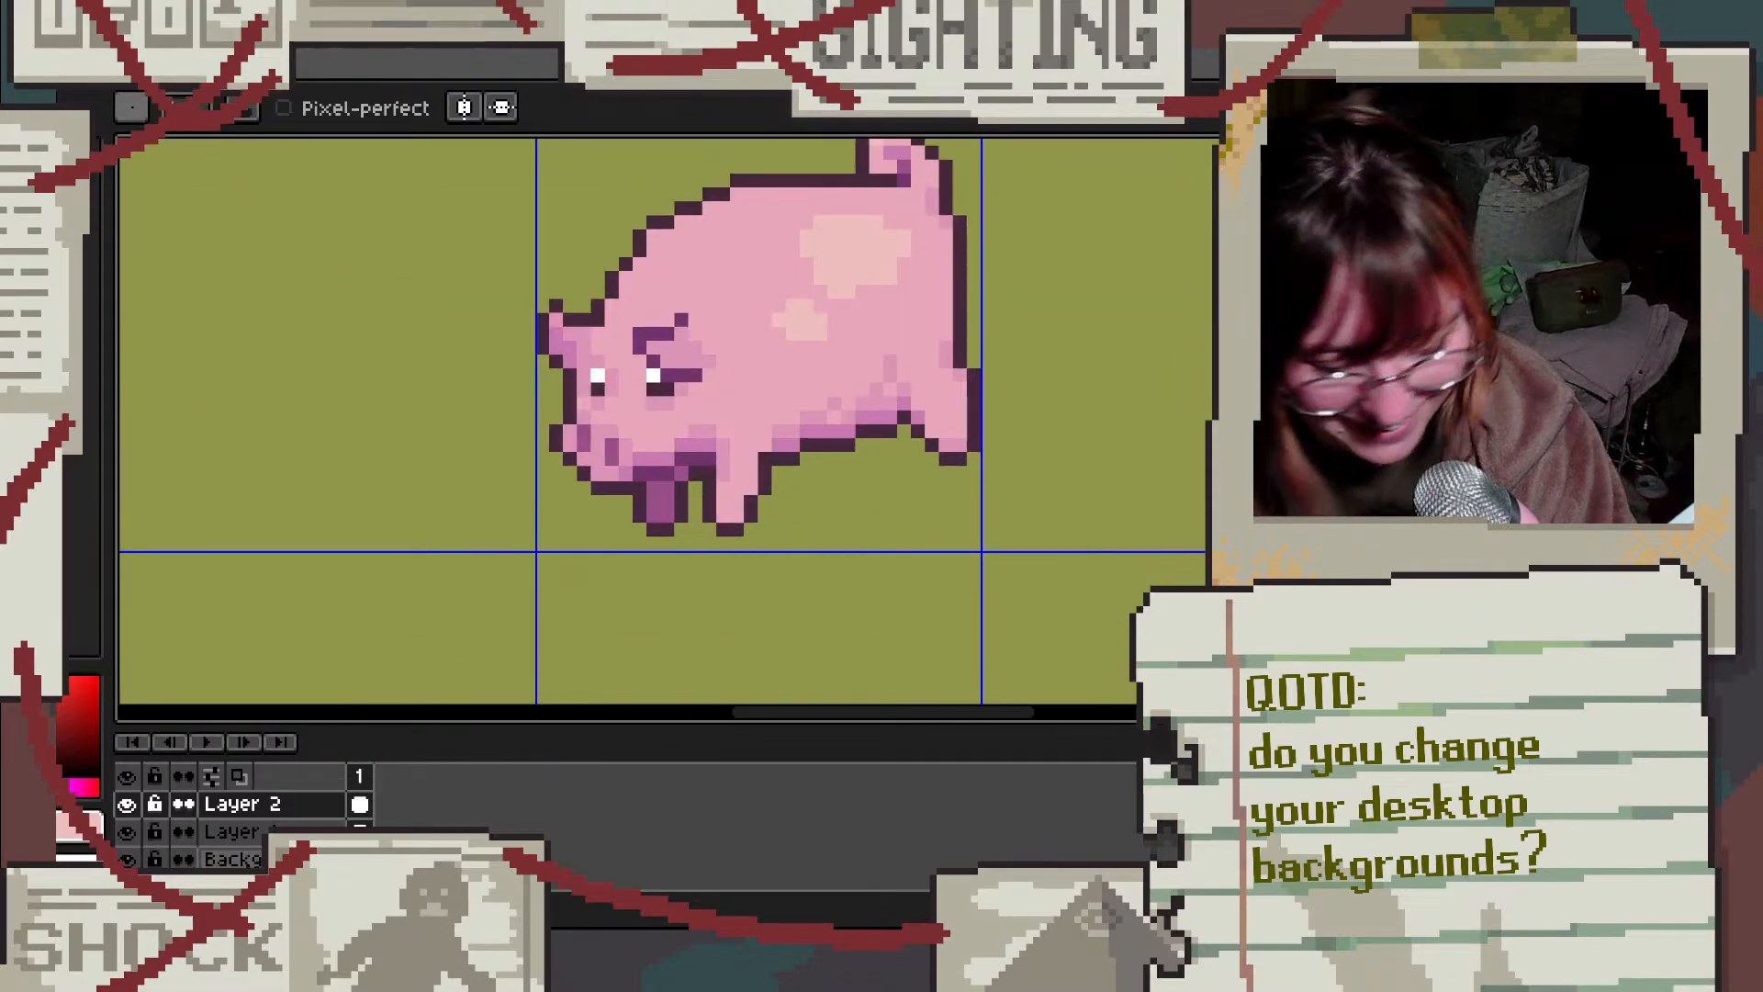
# Step: Rename the pig's layer, Layer 2, to "first stander"
pyautogui.doubleClick(234, 803)
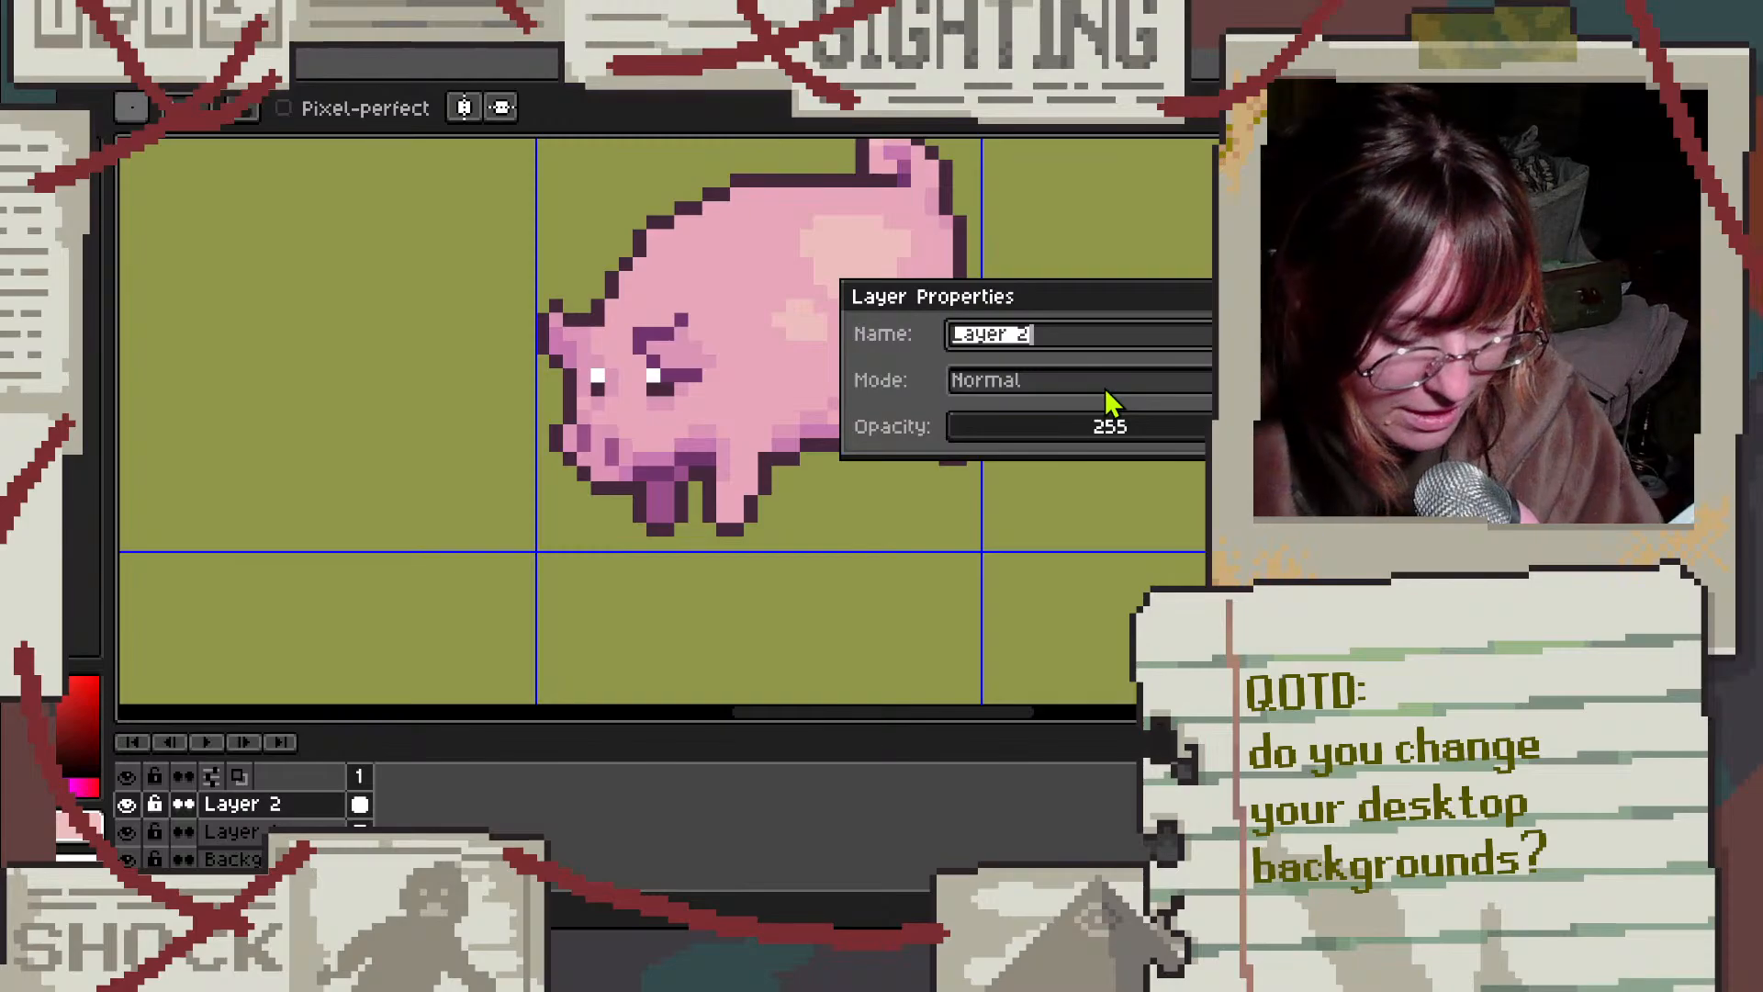
pyautogui.write('first stander')
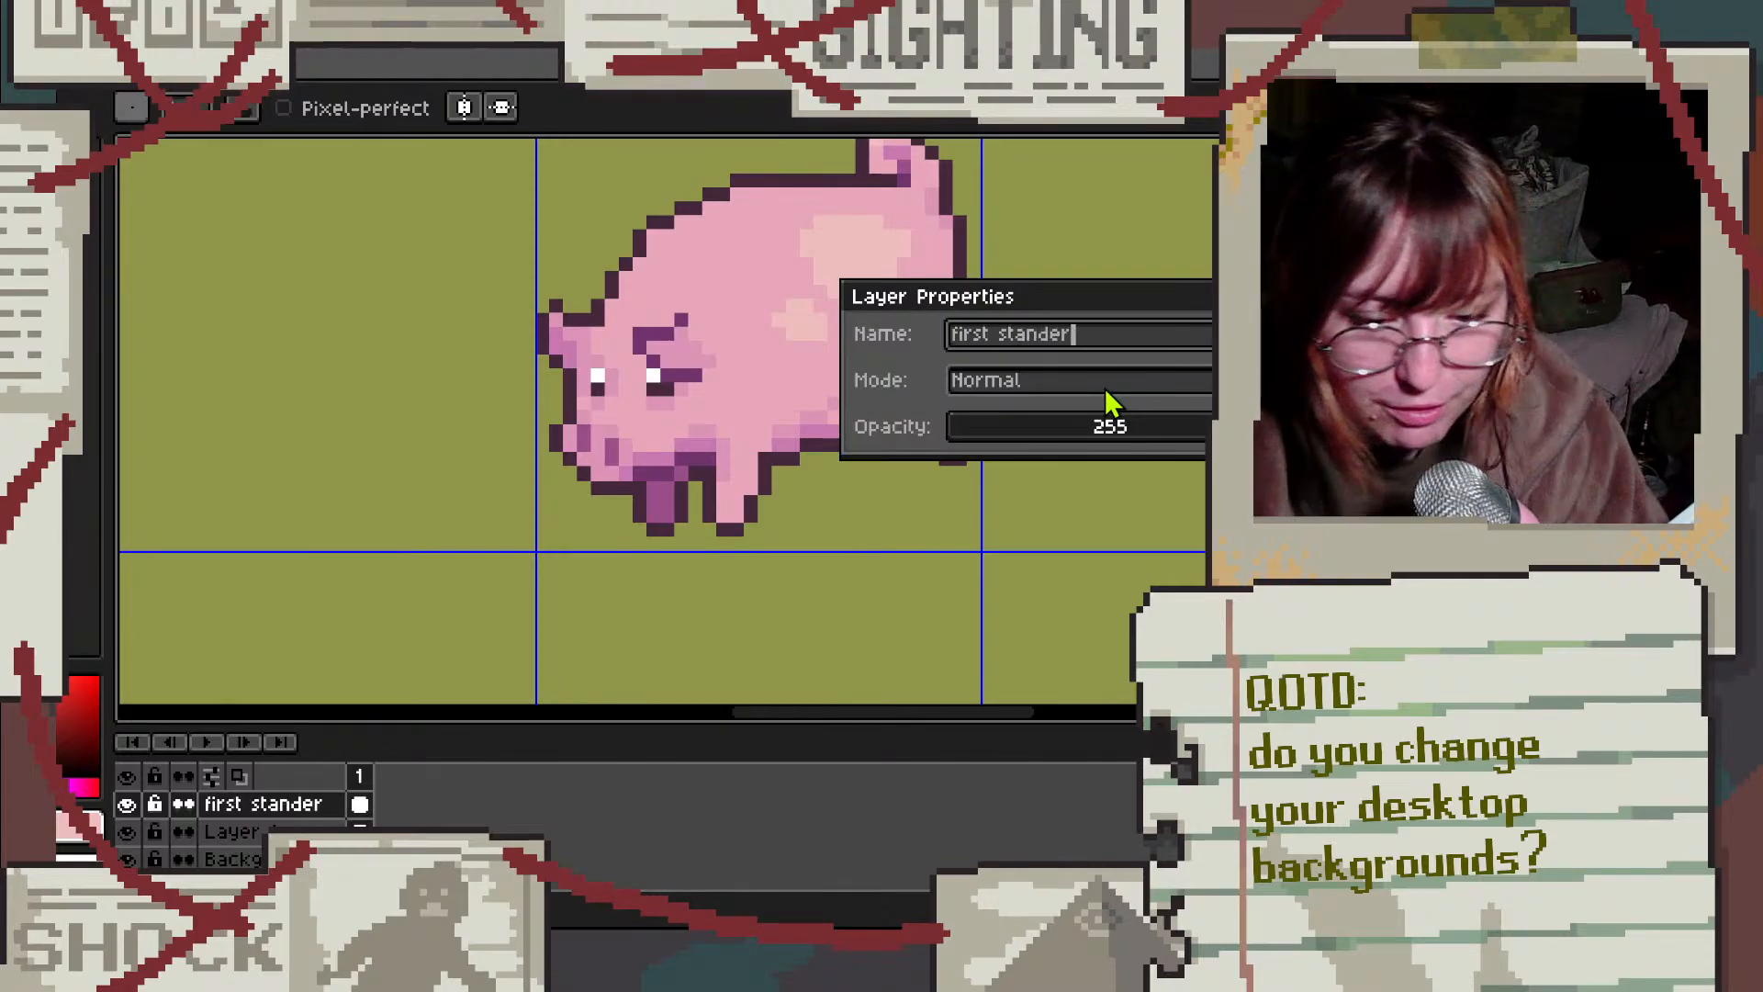
pyautogui.press('Return')
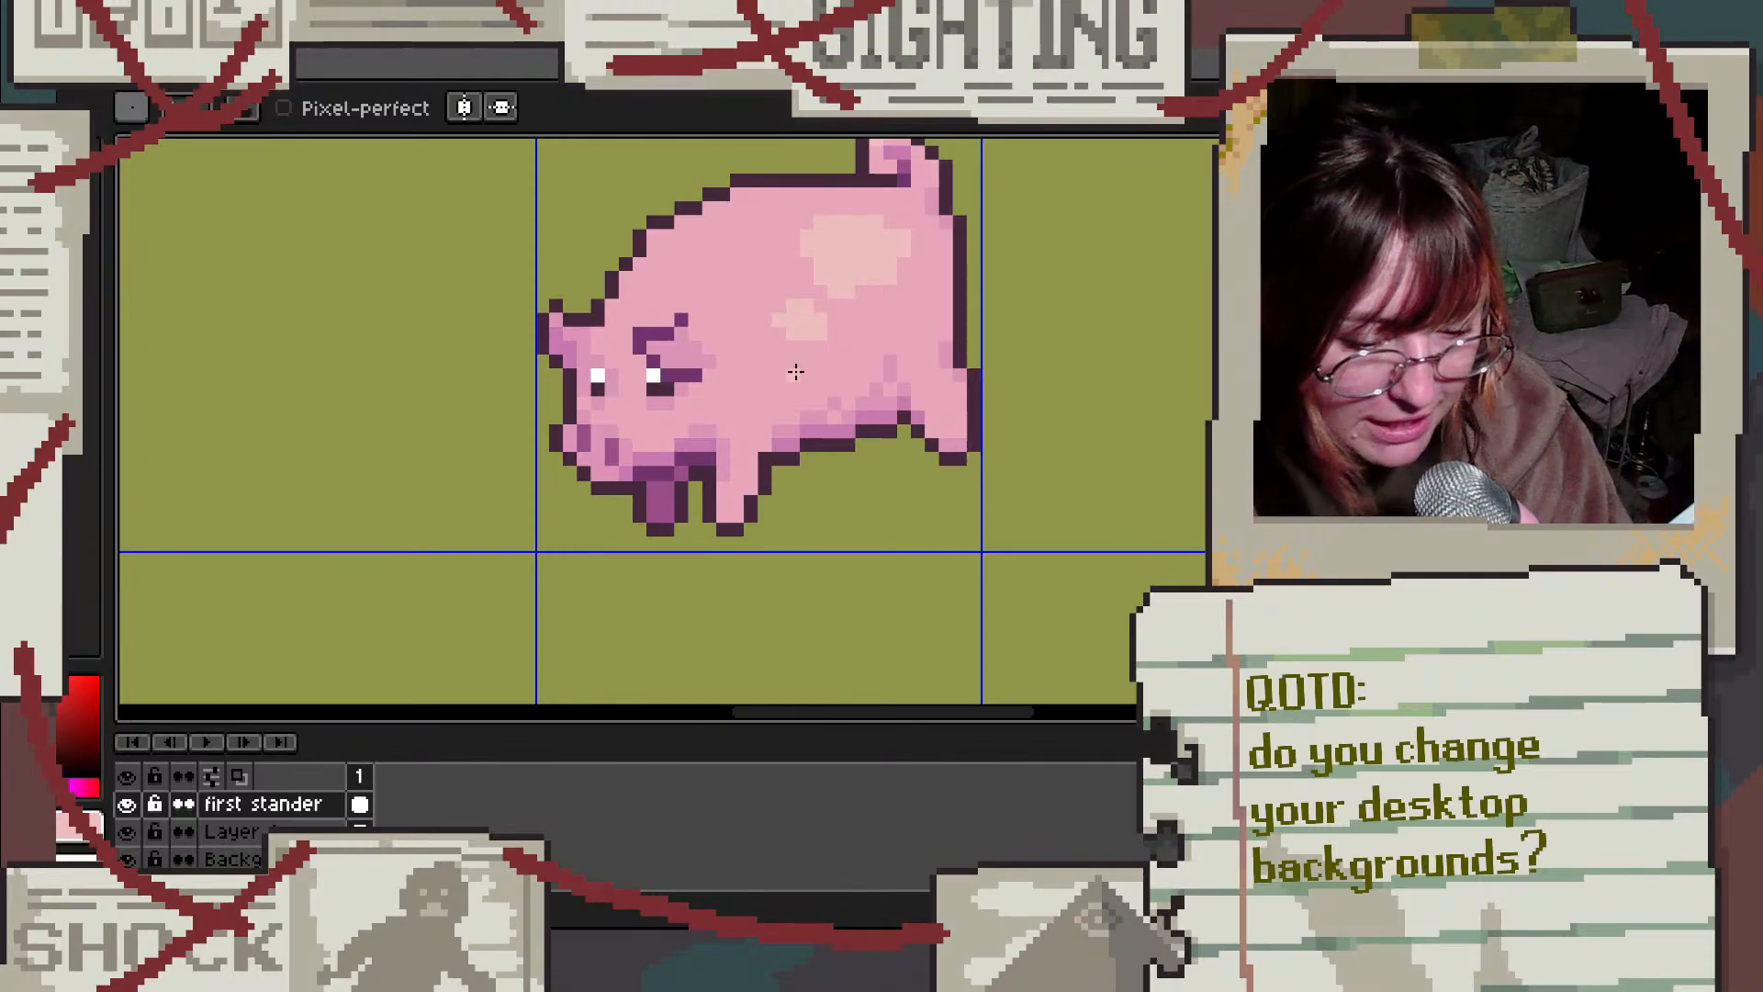
# Step: Pick the pig's main body pink from the palette as the drawing colour
pyautogui.scroll(-4, 817, 460)
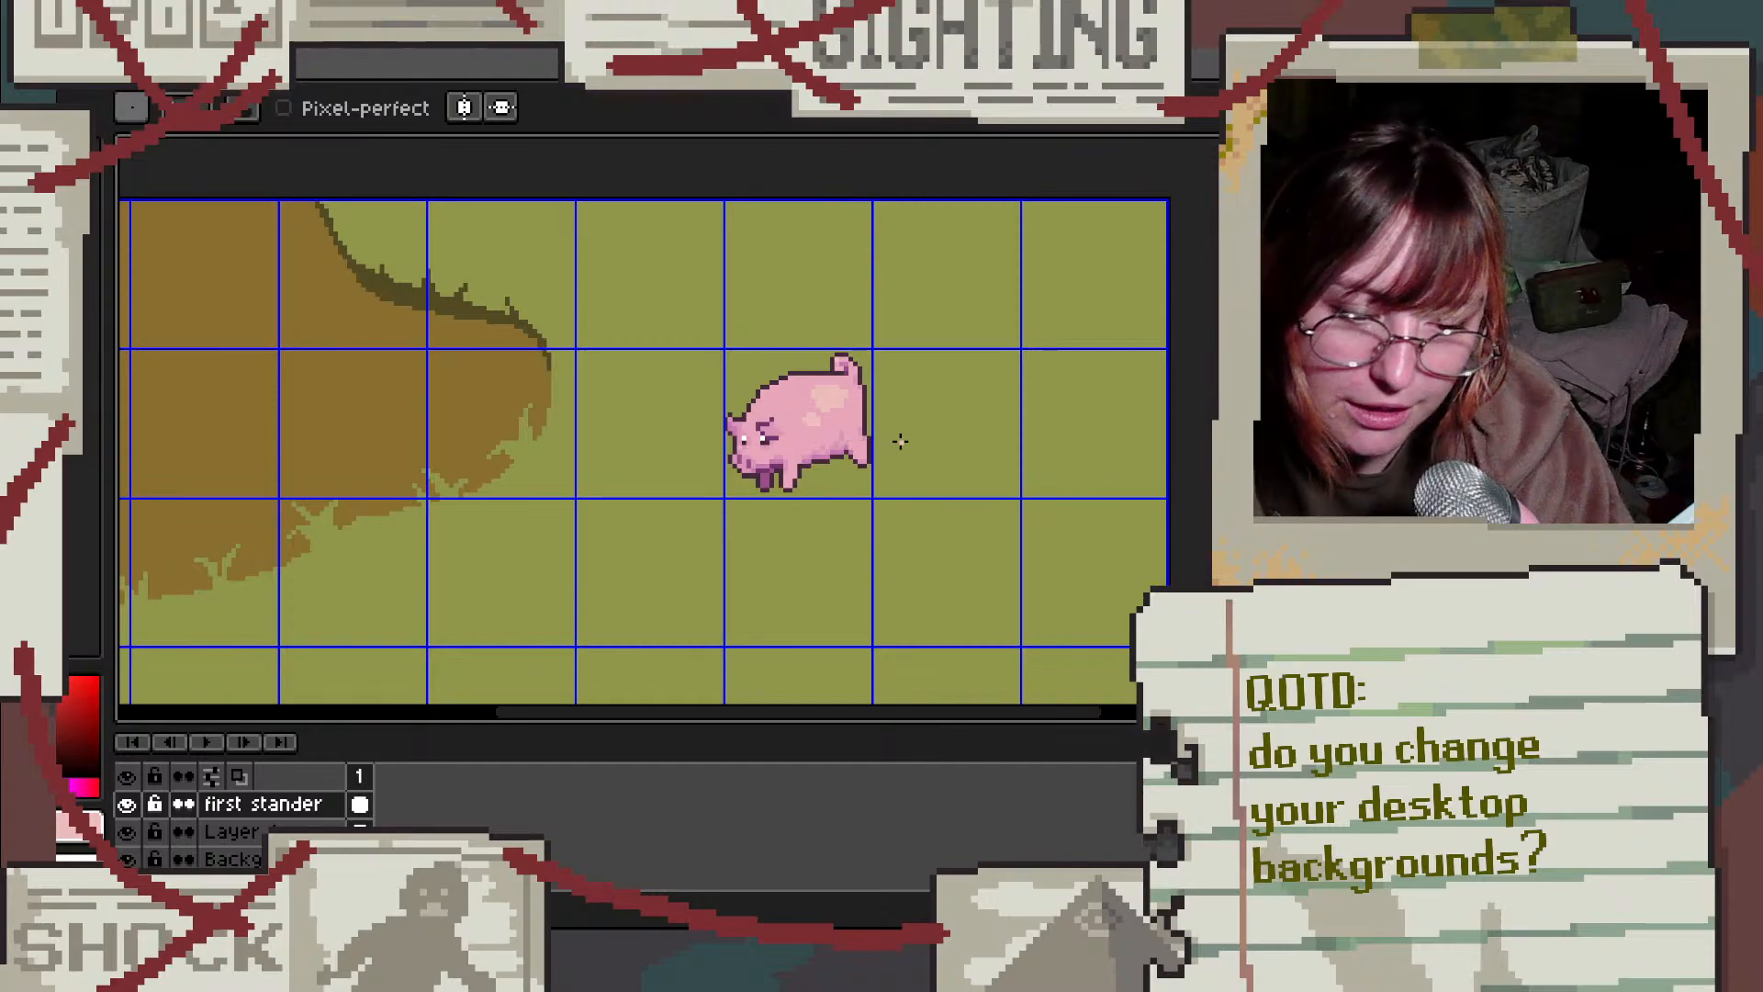
pyautogui.scroll(-1, 898, 441)
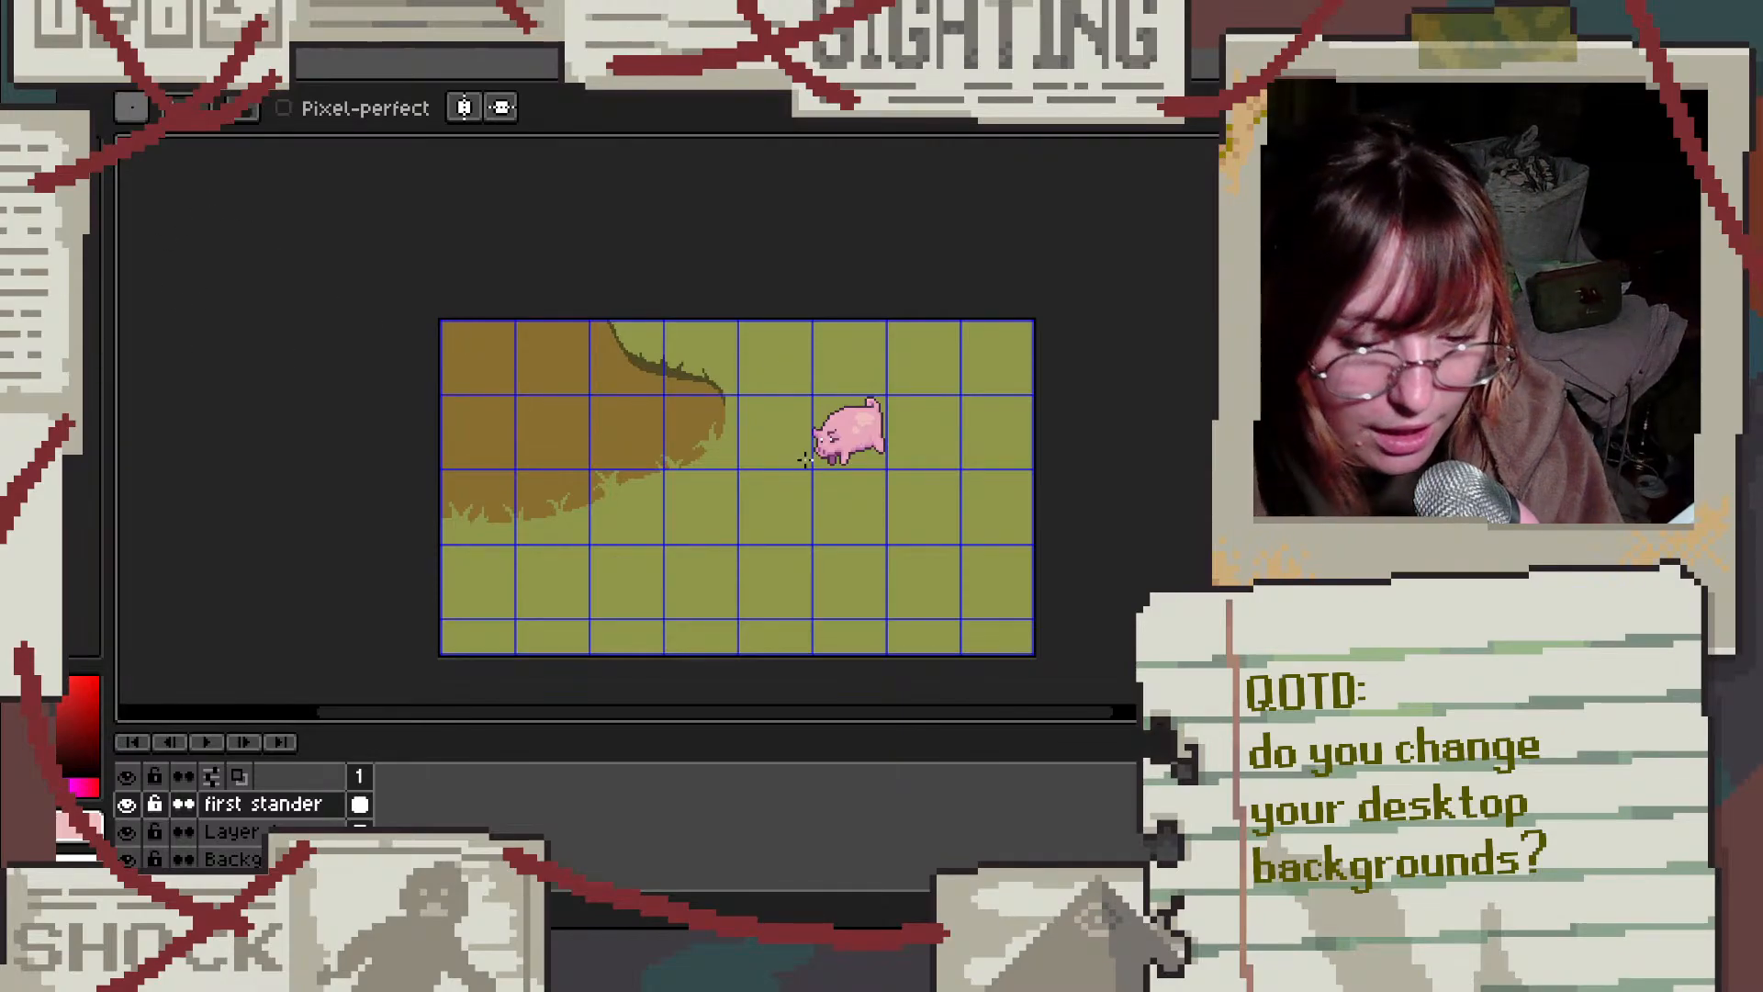
pyautogui.scroll(-1, 932, 483)
pyautogui.scroll(2, 933, 489)
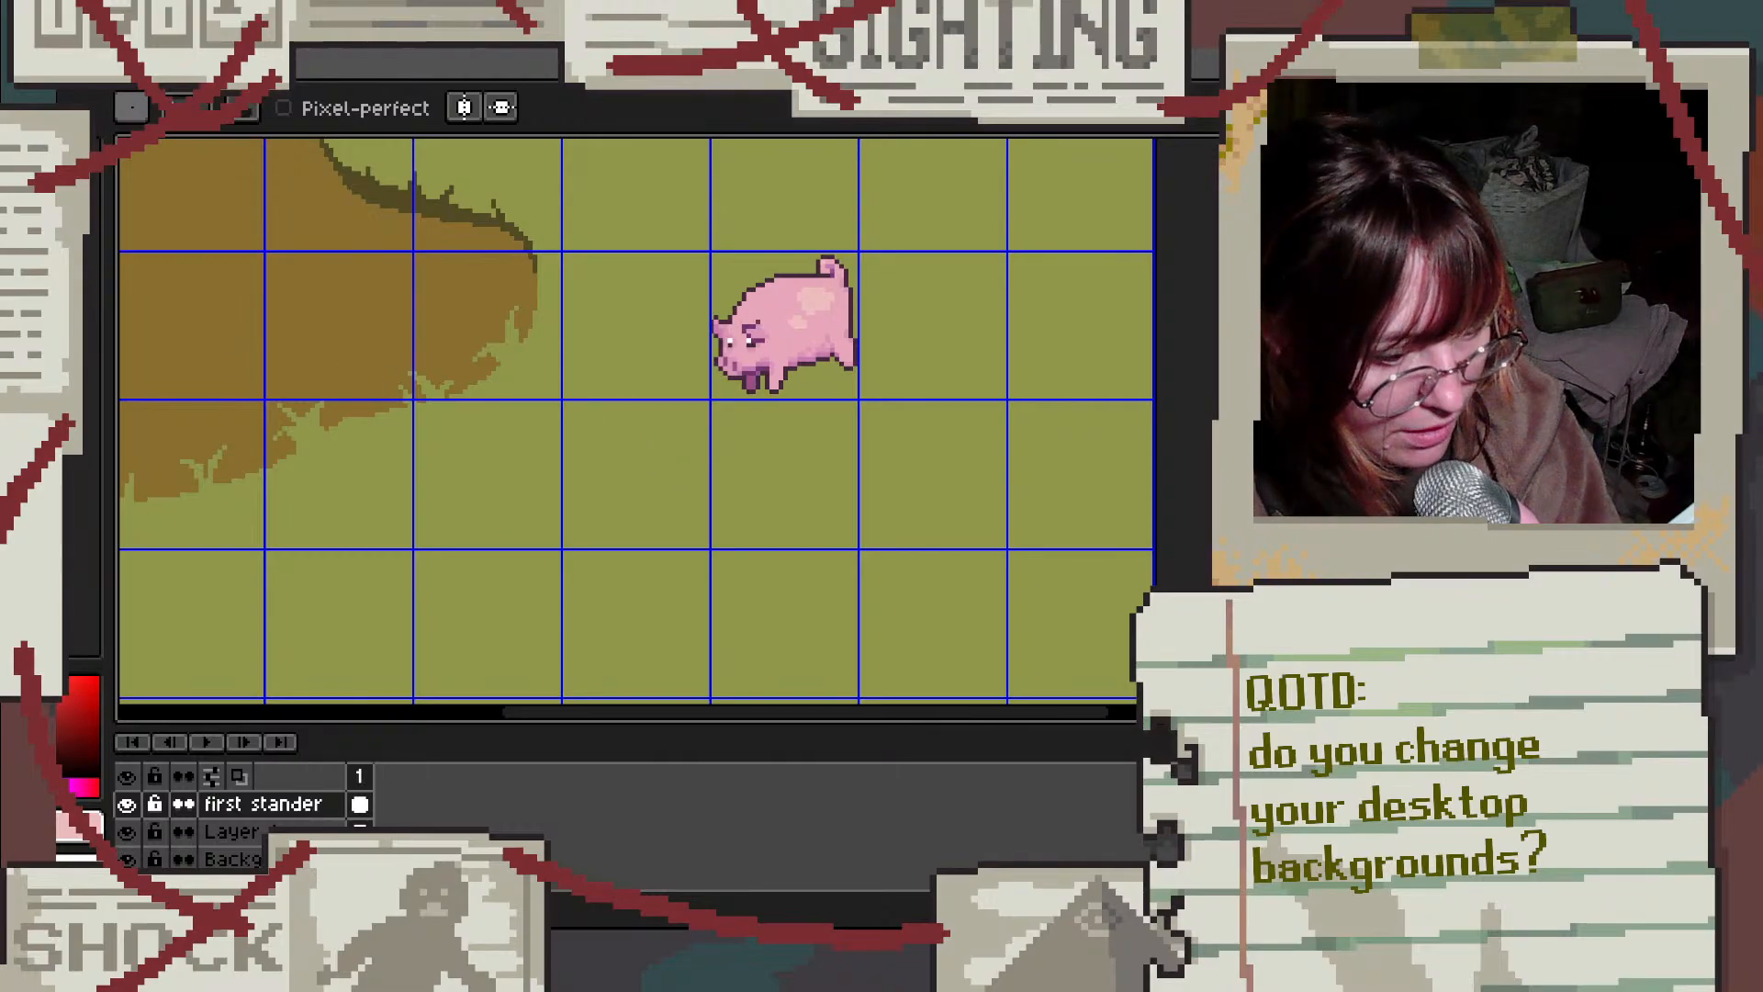
pyautogui.click(80, 280)
pyautogui.click(66, 279)
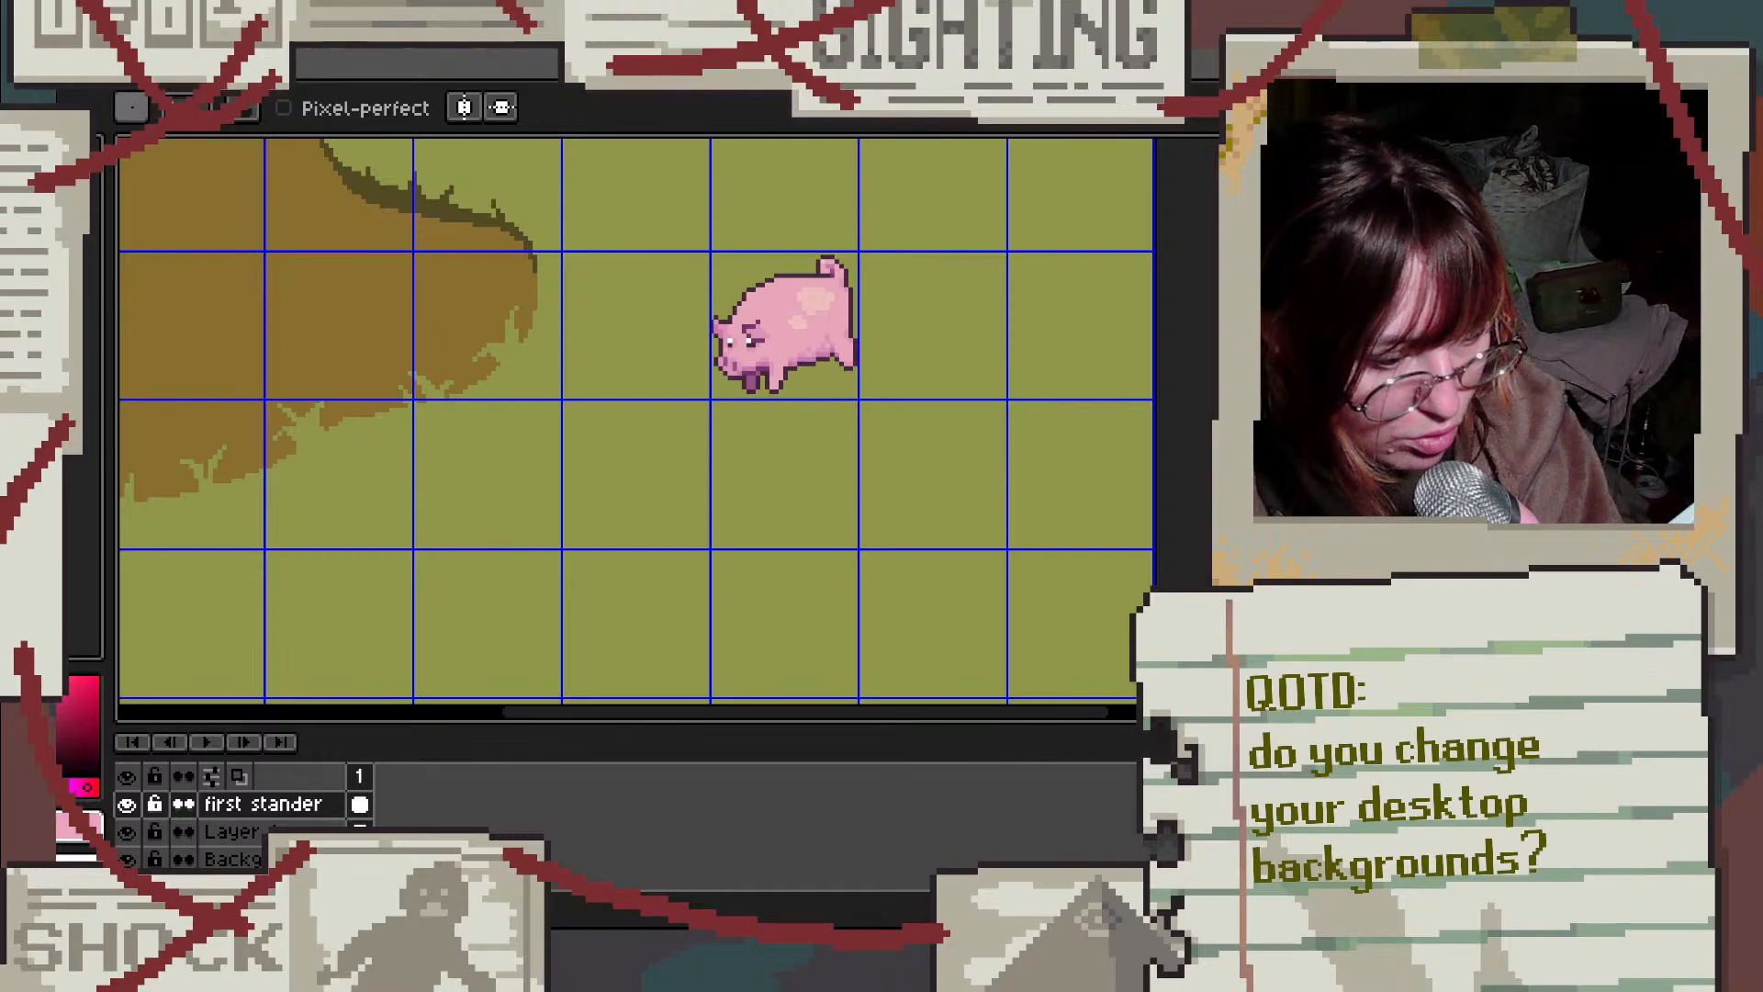
# Step: Sketch a pink outline of a second pig within one grid cell of the mud and nudge it diagonally up and left
pyautogui.scroll(-2, 557, 408)
pyautogui.scroll(3, 532, 468)
pyautogui.scroll(-4, 533, 460)
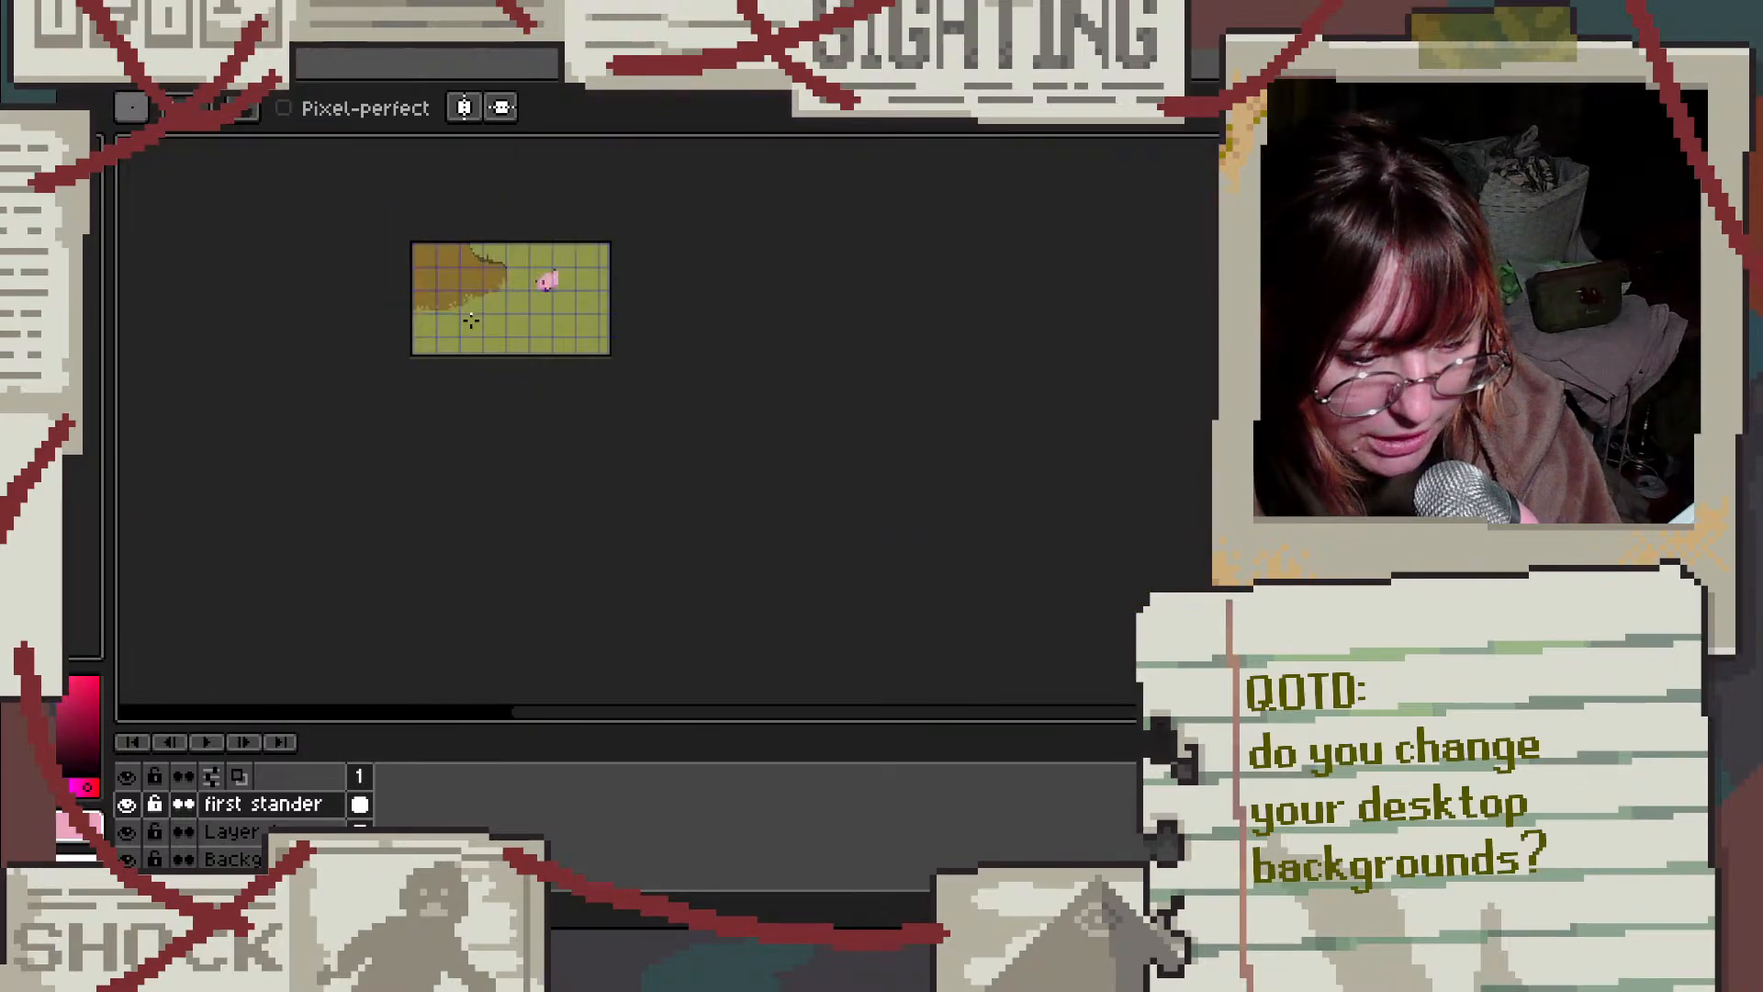
pyautogui.scroll(2, 408, 243)
pyautogui.scroll(1, 409, 243)
pyautogui.scroll(-2, 889, 531)
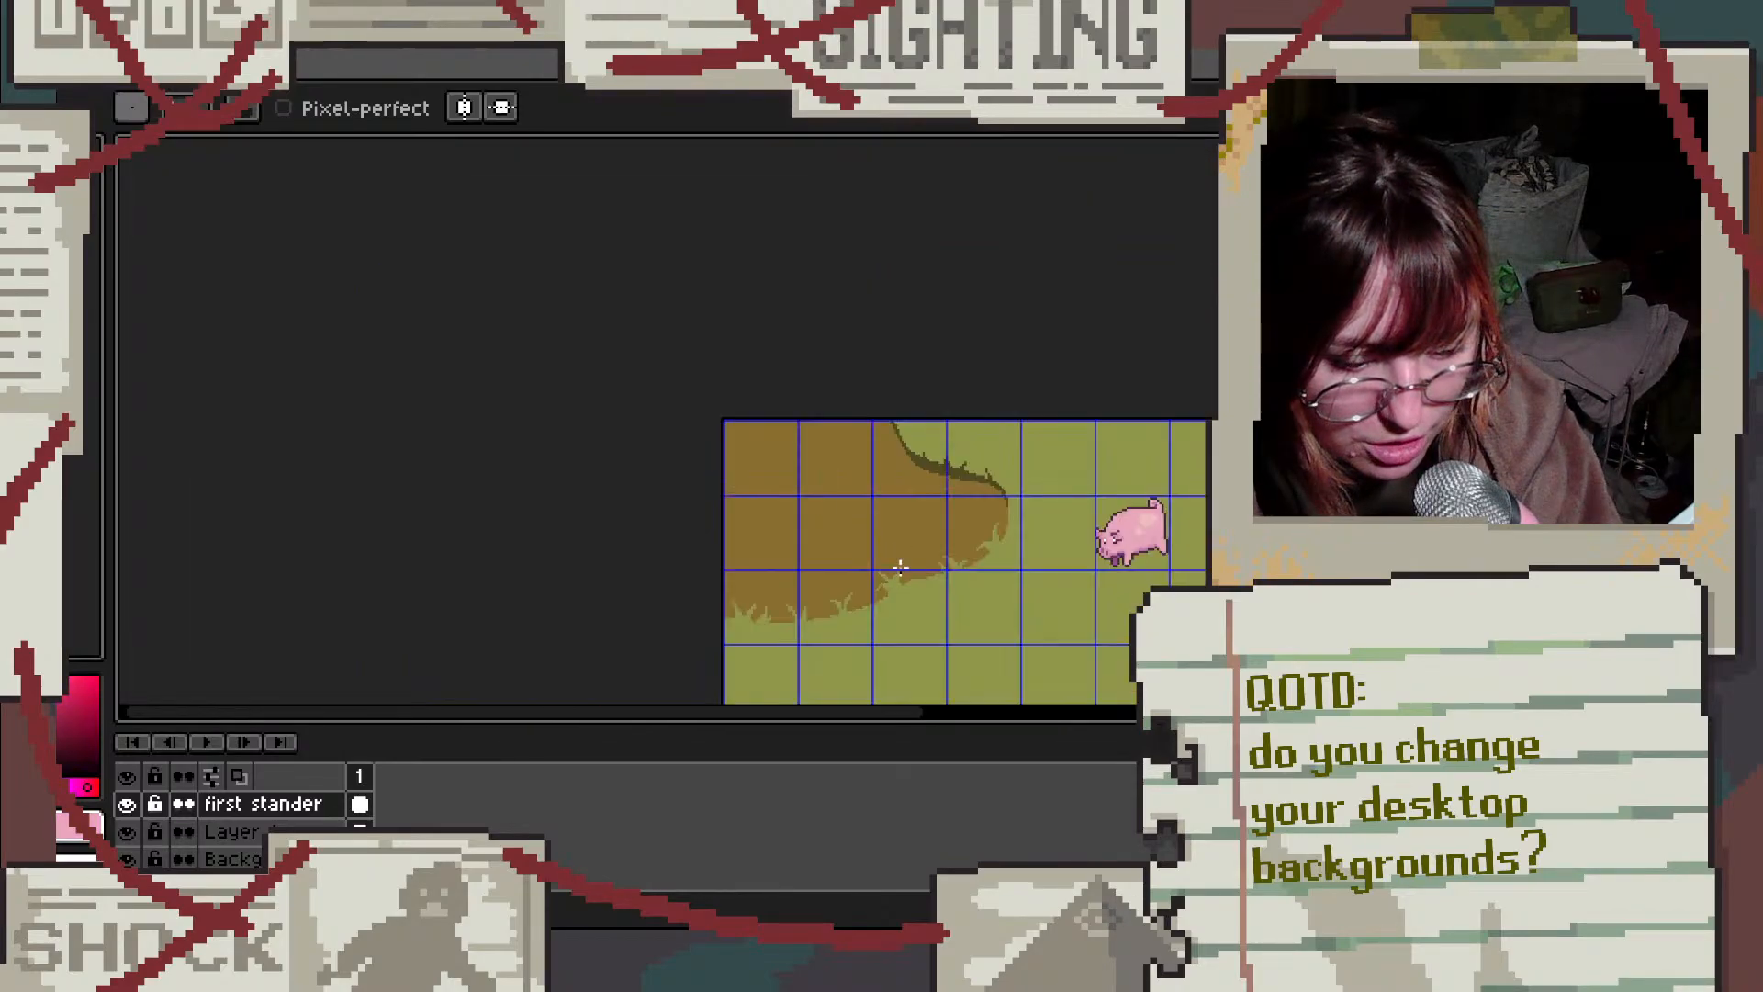
pyautogui.scroll(2, 800, 510)
pyautogui.scroll(2, 796, 349)
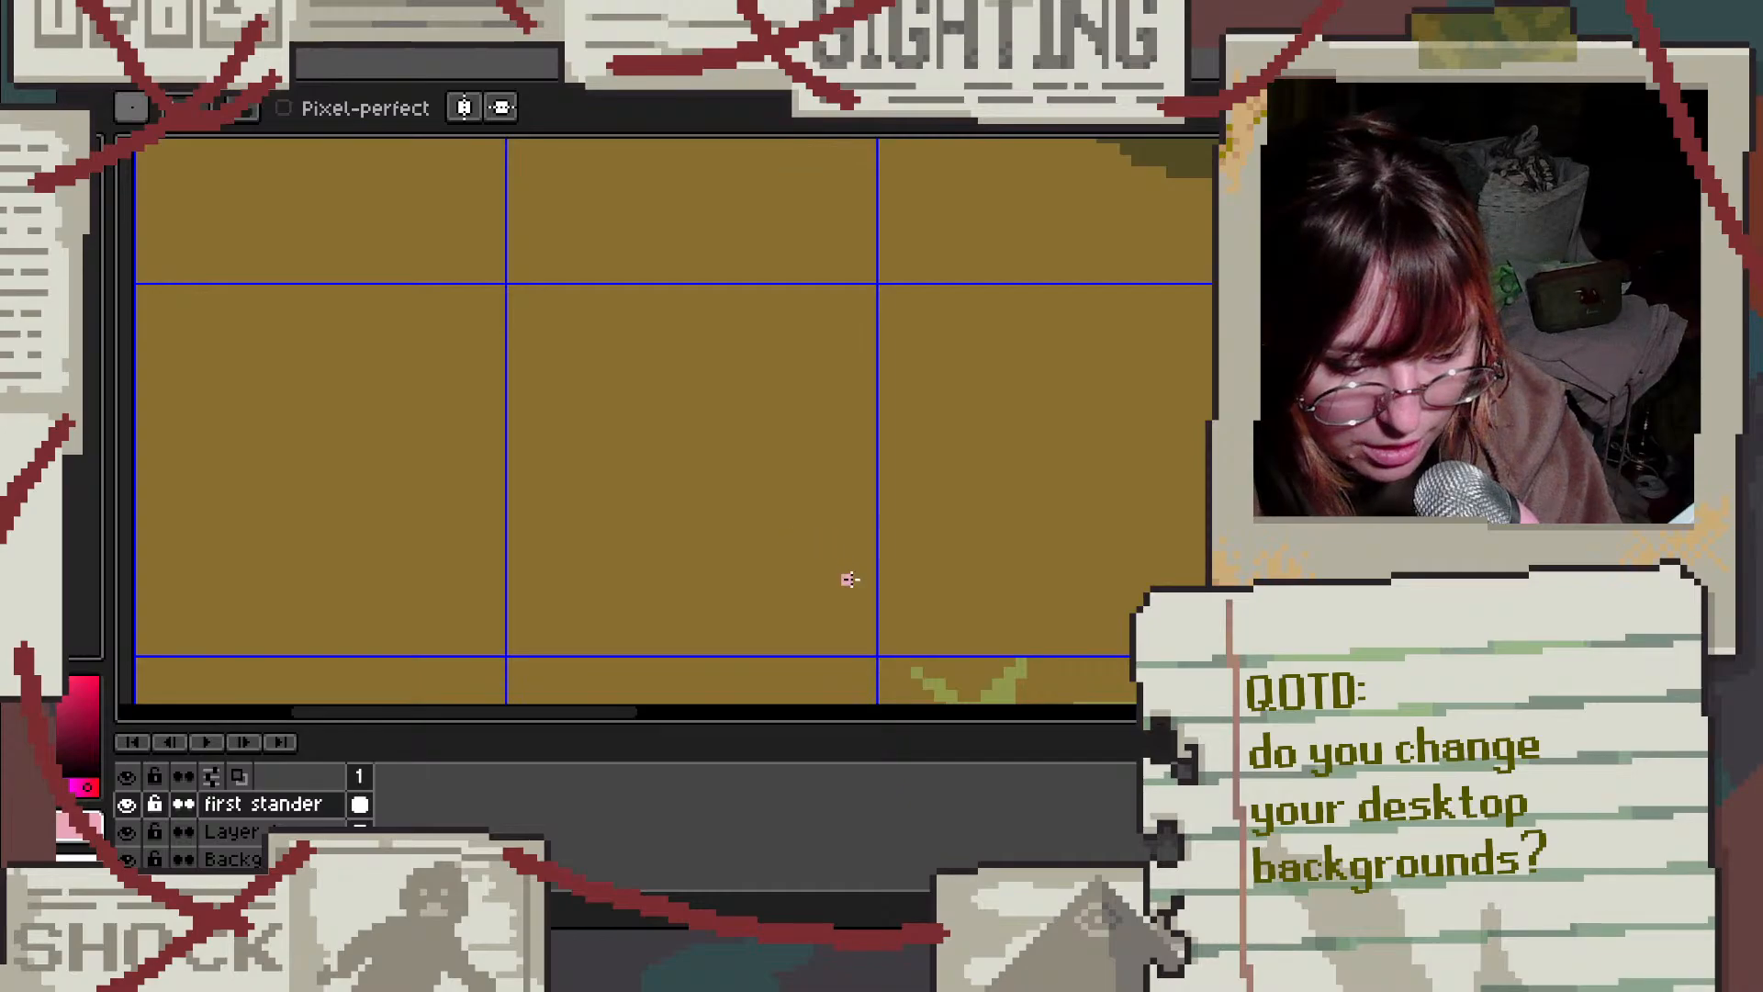
pyautogui.moveTo(843, 601)
pyautogui.mouseDown()
pyautogui.moveTo(800, 622)
pyautogui.moveTo(835, 614)
pyautogui.mouseUp()
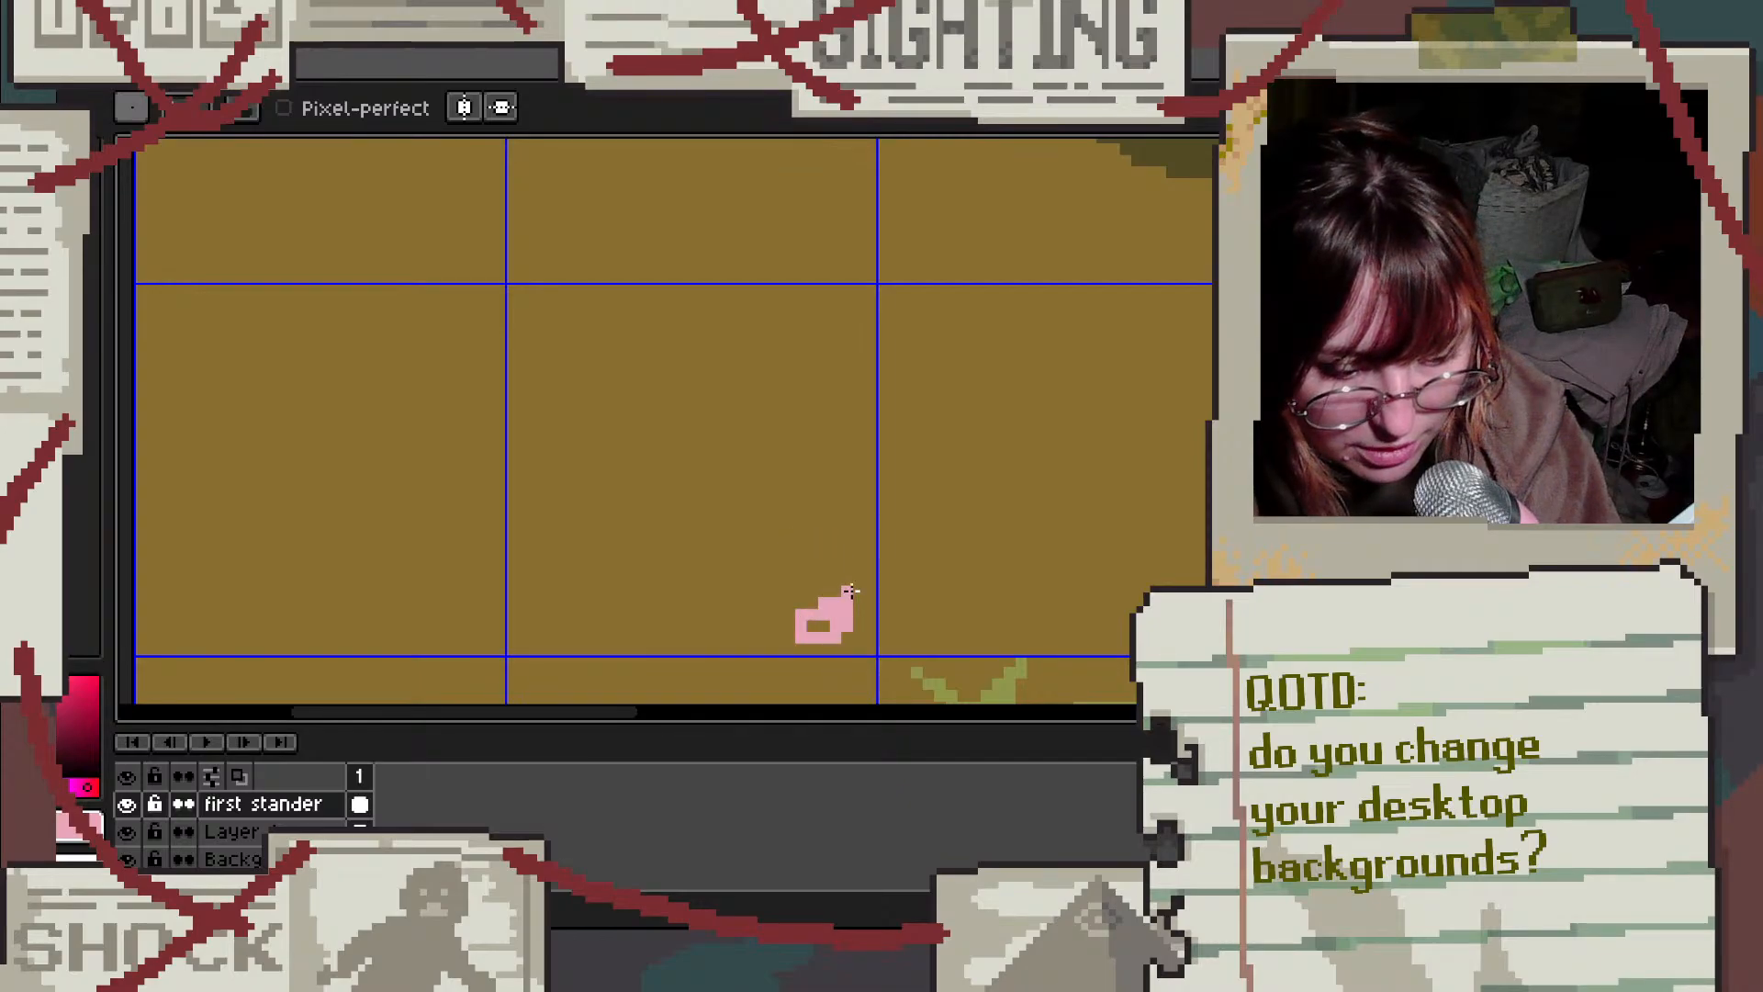
pyautogui.moveTo(870, 556)
pyautogui.mouseDown()
pyautogui.moveTo(823, 472)
pyautogui.moveTo(701, 347)
pyautogui.moveTo(617, 334)
pyautogui.moveTo(565, 377)
pyautogui.moveTo(517, 476)
pyautogui.moveTo(597, 466)
pyautogui.moveTo(666, 541)
pyautogui.moveTo(616, 607)
pyautogui.moveTo(706, 592)
pyautogui.moveTo(780, 635)
pyautogui.moveTo(837, 626)
pyautogui.moveTo(863, 552)
pyautogui.moveTo(868, 607)
pyautogui.moveTo(816, 633)
pyautogui.moveTo(701, 591)
pyautogui.moveTo(623, 612)
pyautogui.moveTo(601, 593)
pyautogui.moveTo(625, 522)
pyautogui.moveTo(627, 618)
pyautogui.moveTo(610, 476)
pyautogui.moveTo(512, 489)
pyautogui.mouseUp()
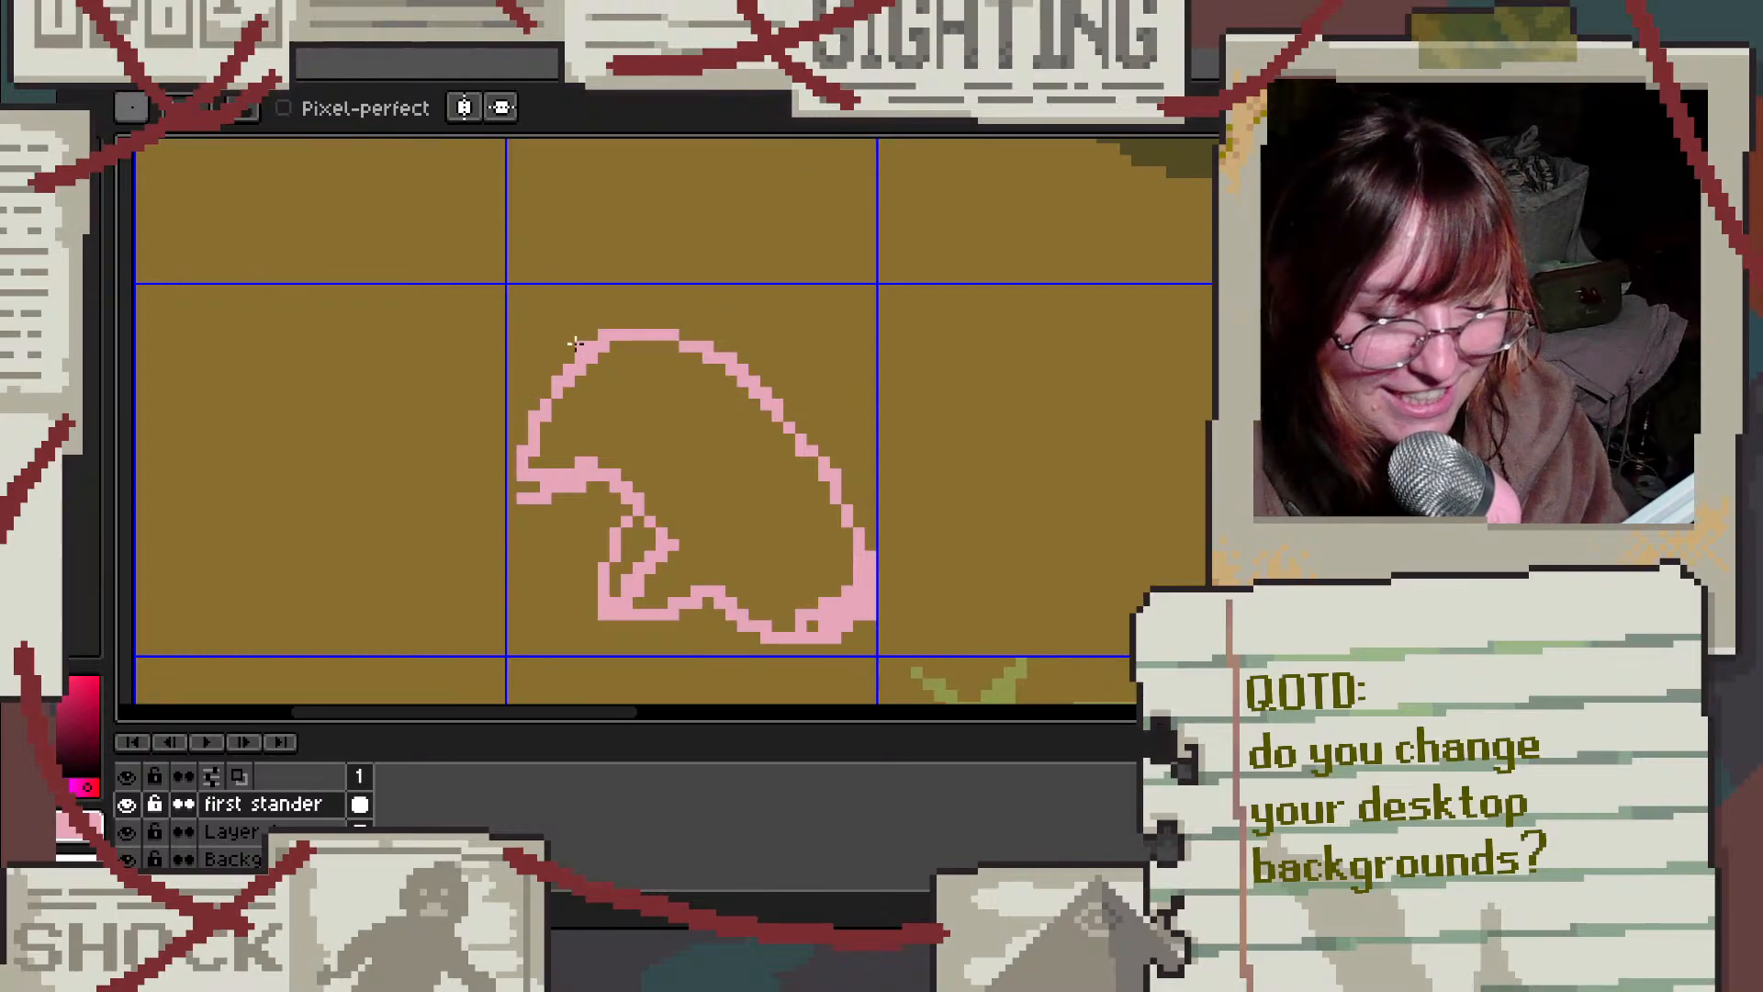
pyautogui.moveTo(574, 344)
pyautogui.mouseDown()
pyautogui.moveTo(568, 323)
pyautogui.moveTo(624, 336)
pyautogui.moveTo(588, 342)
pyautogui.moveTo(671, 341)
pyautogui.mouseUp()
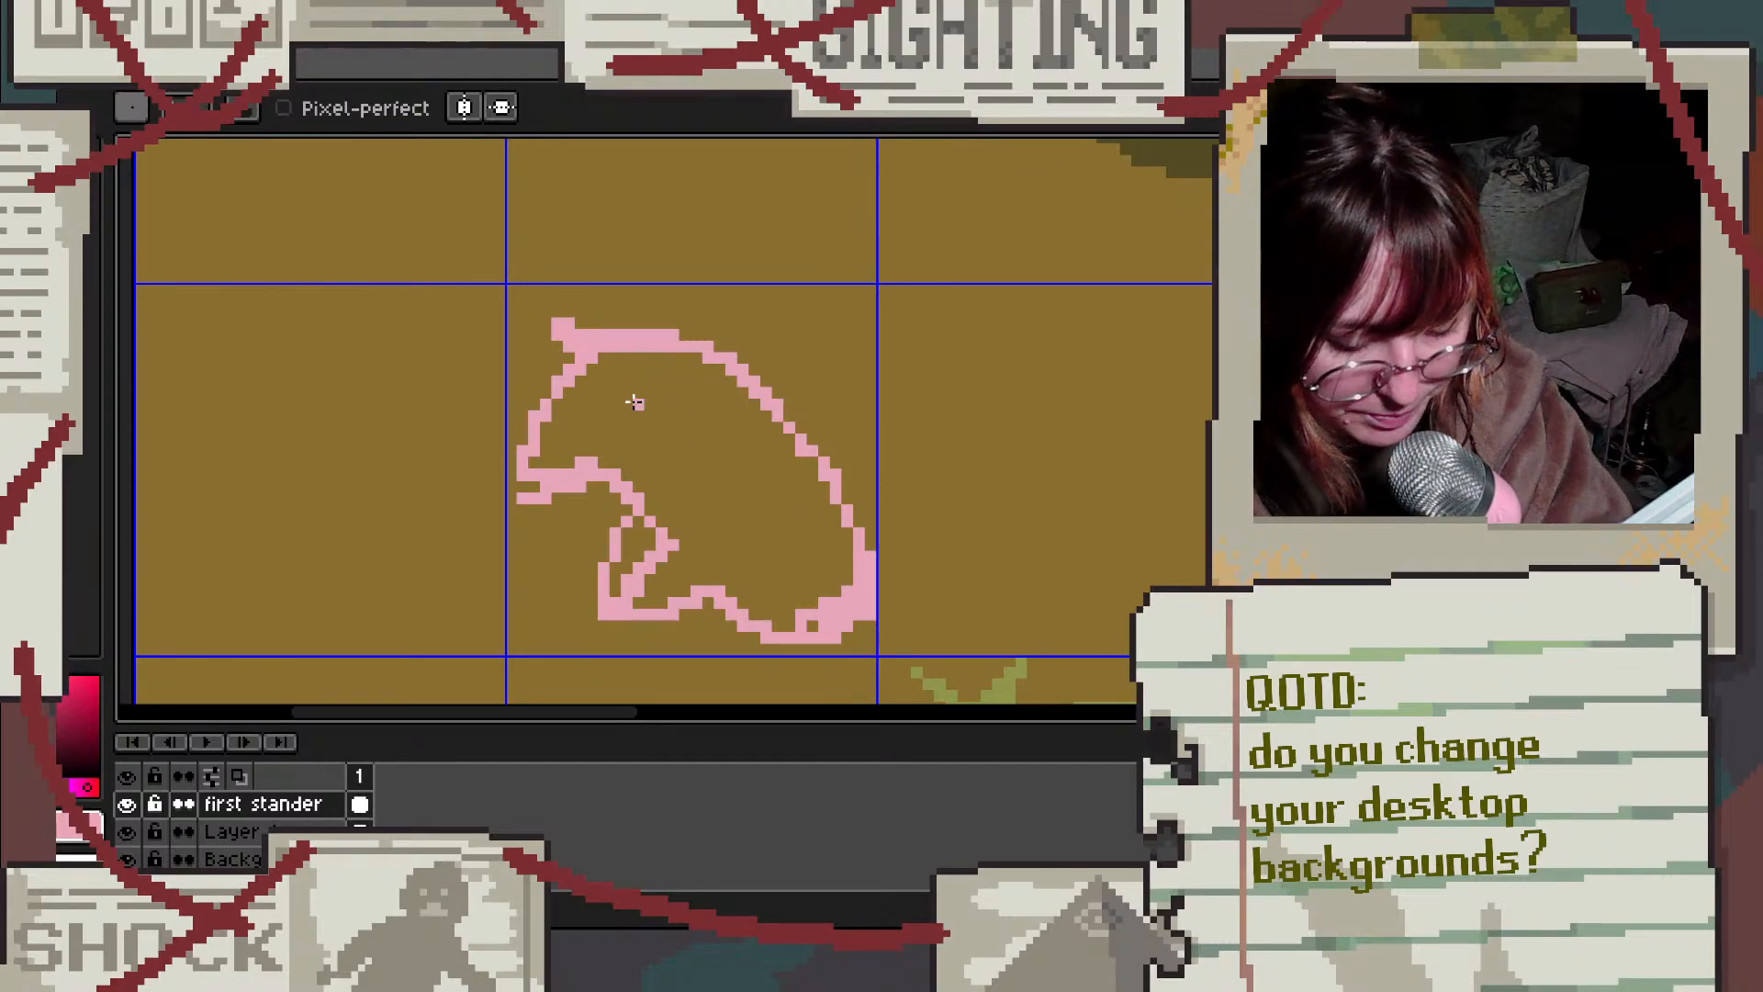
pyautogui.press('v')
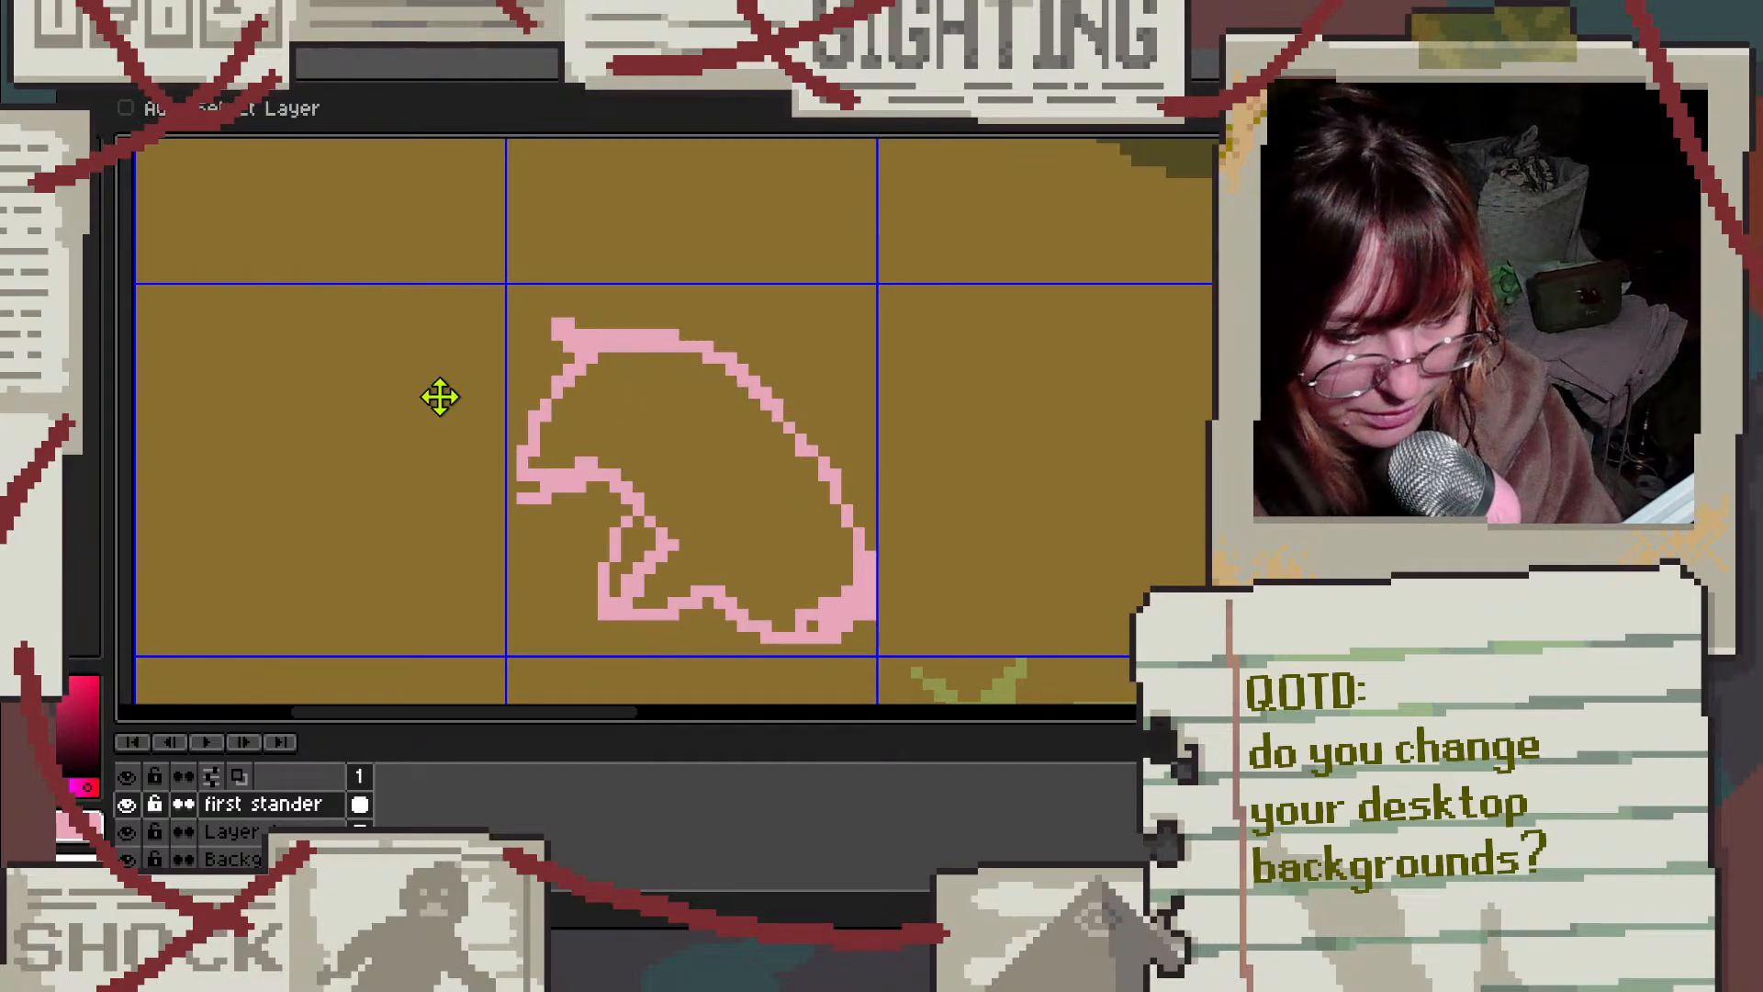
pyautogui.moveTo(783, 440)
pyautogui.mouseDown()
pyautogui.moveTo(776, 413)
pyautogui.moveTo(753, 421)
pyautogui.moveTo(775, 428)
pyautogui.mouseUp()
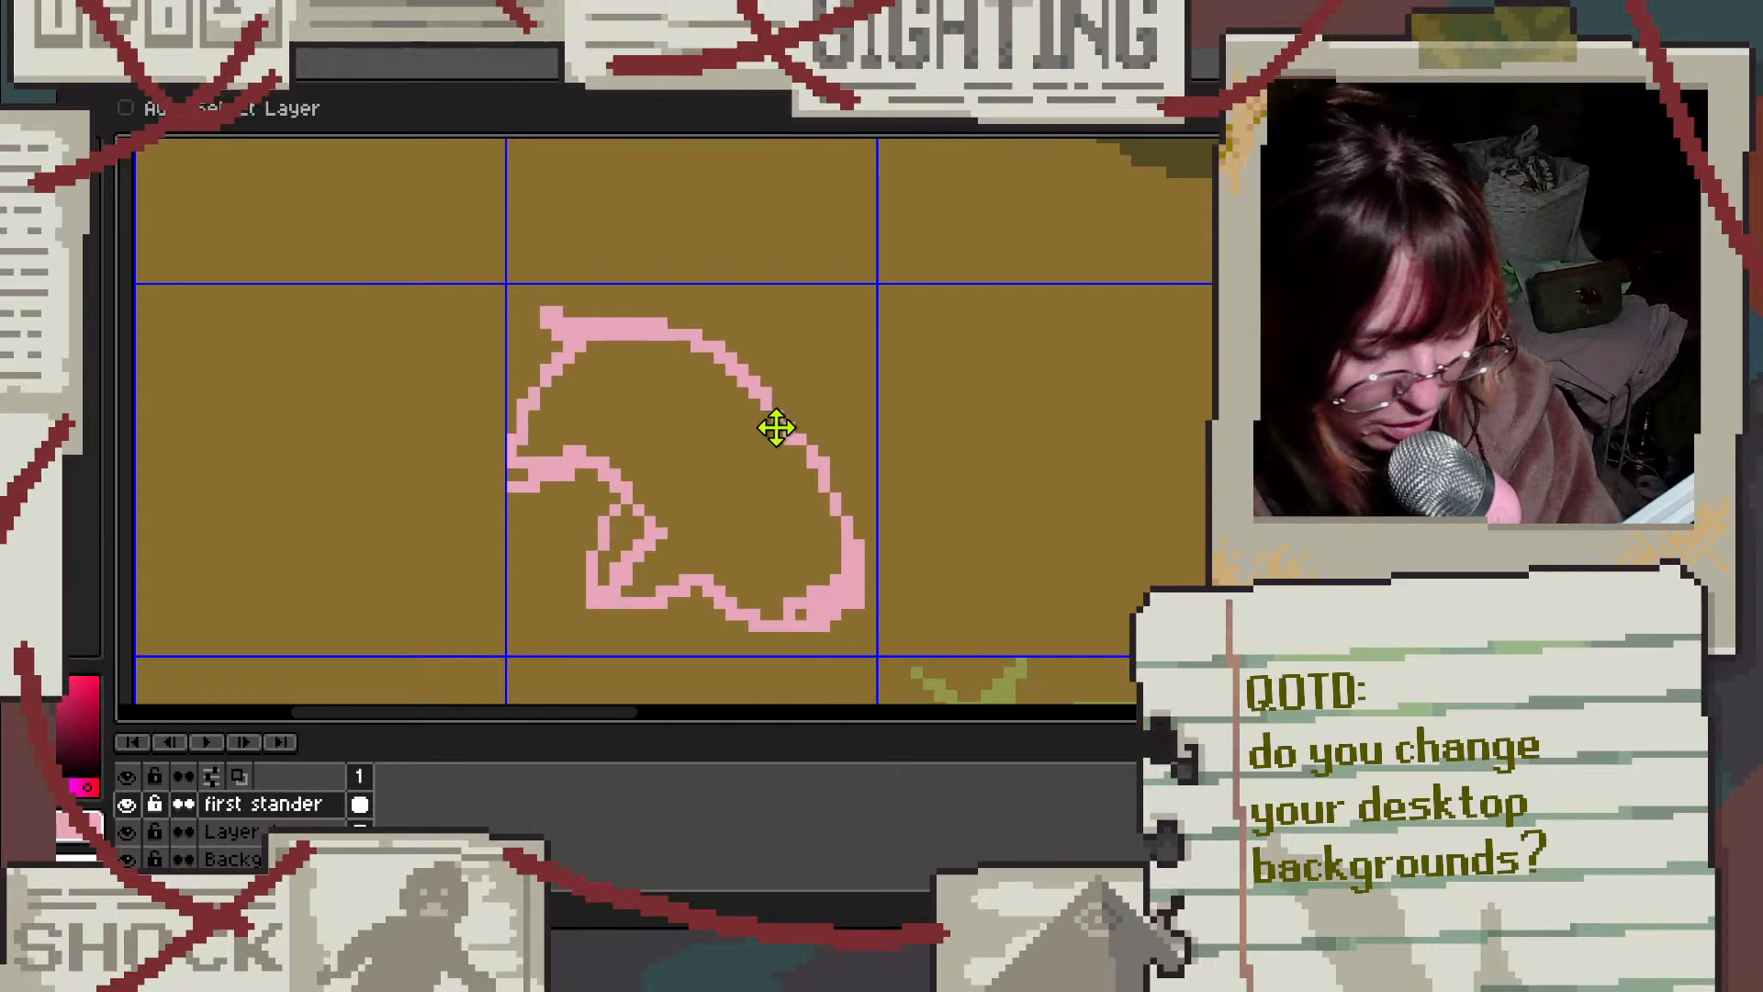
# Step: Undo the nudge and all the pink outline strokes of the second pig in the mud
pyautogui.hotkey('ctrl', 'z')
pyautogui.hotkey('ctrl', 'z')
pyautogui.hotkey('ctrl', 'z')
pyautogui.hotkey('ctrl', 'z')
pyautogui.hotkey('ctrl', 'z')
pyautogui.hotkey('ctrl', 'z')
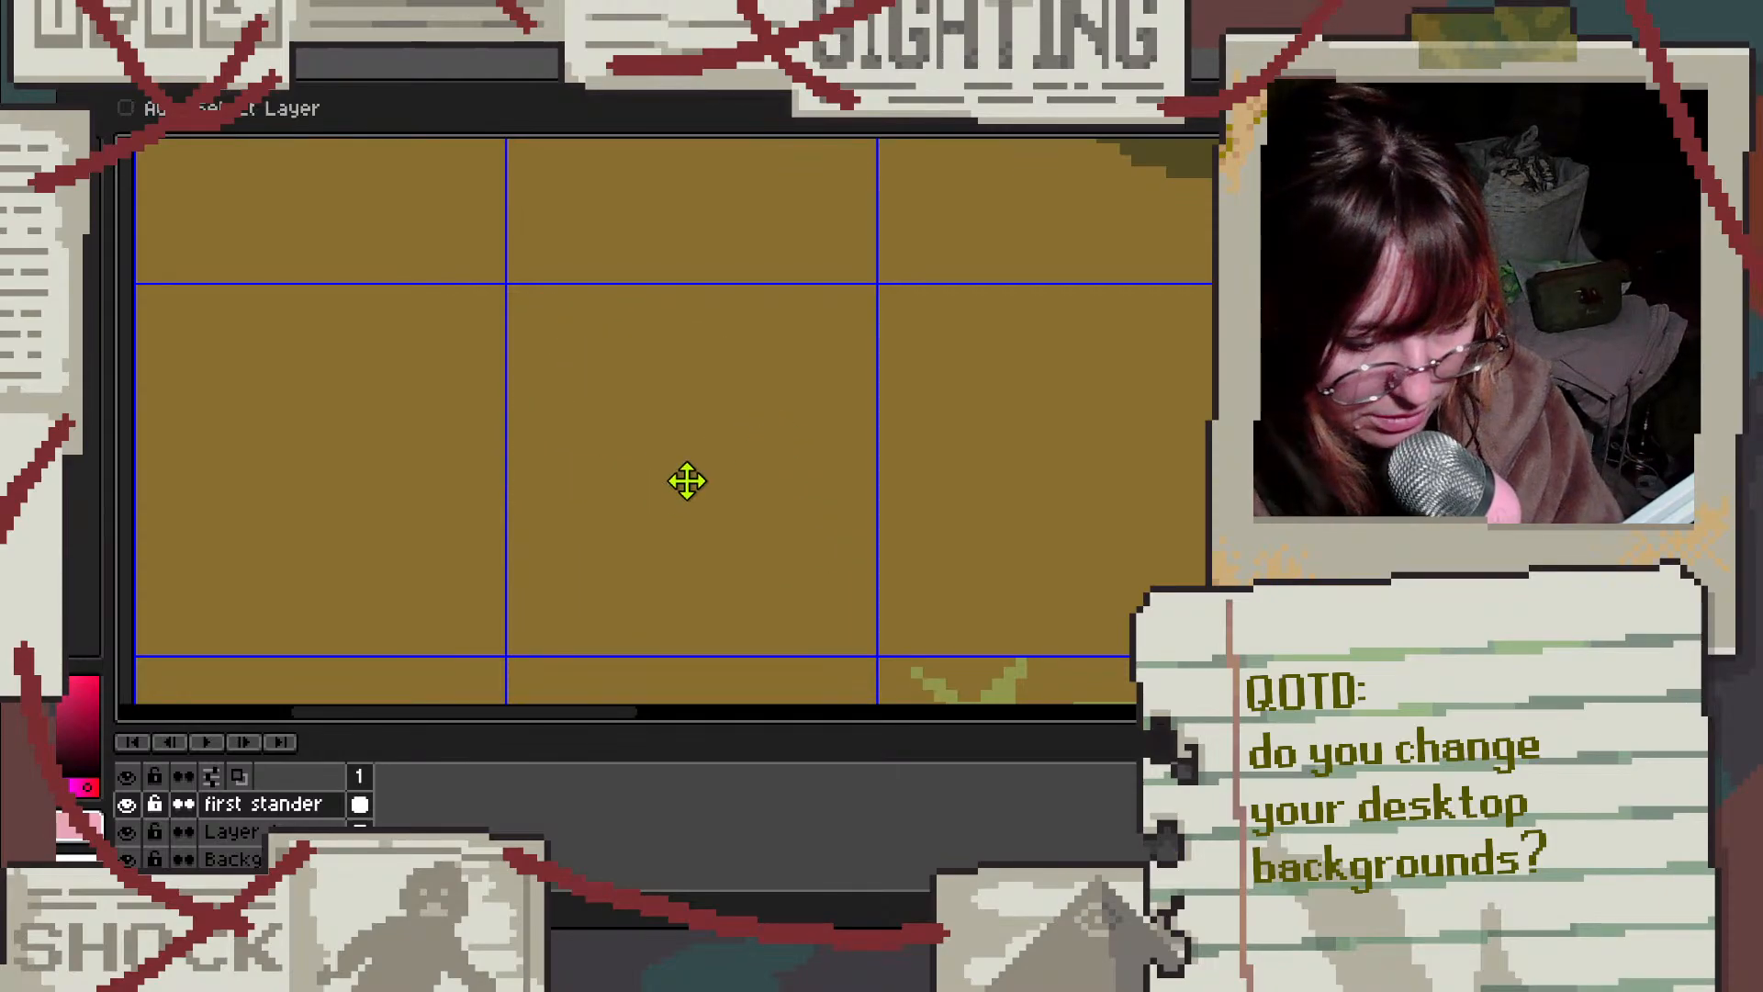
# Step: Create a new layer above "first stander" and name it "piginmud"
pyautogui.scroll(-8, 712, 555)
pyautogui.scroll(5, 952, 575)
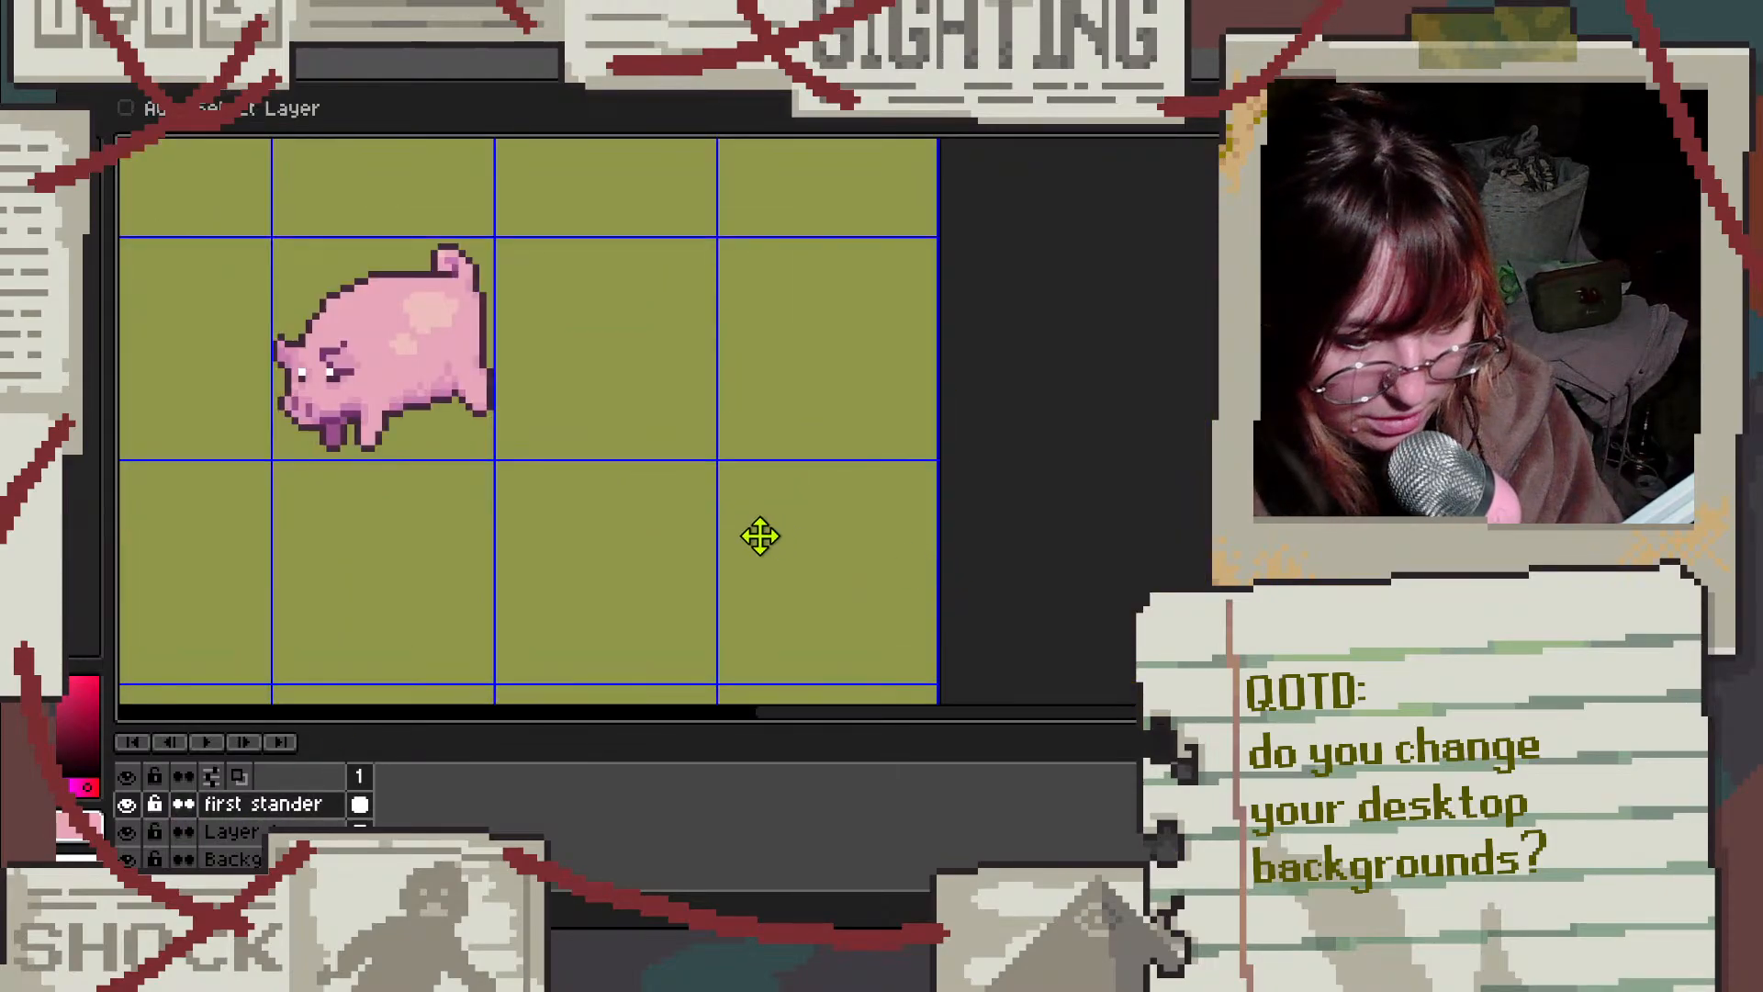
pyautogui.scroll(-3, 690, 536)
pyautogui.scroll(3, 311, 543)
pyautogui.rightClick(284, 805)
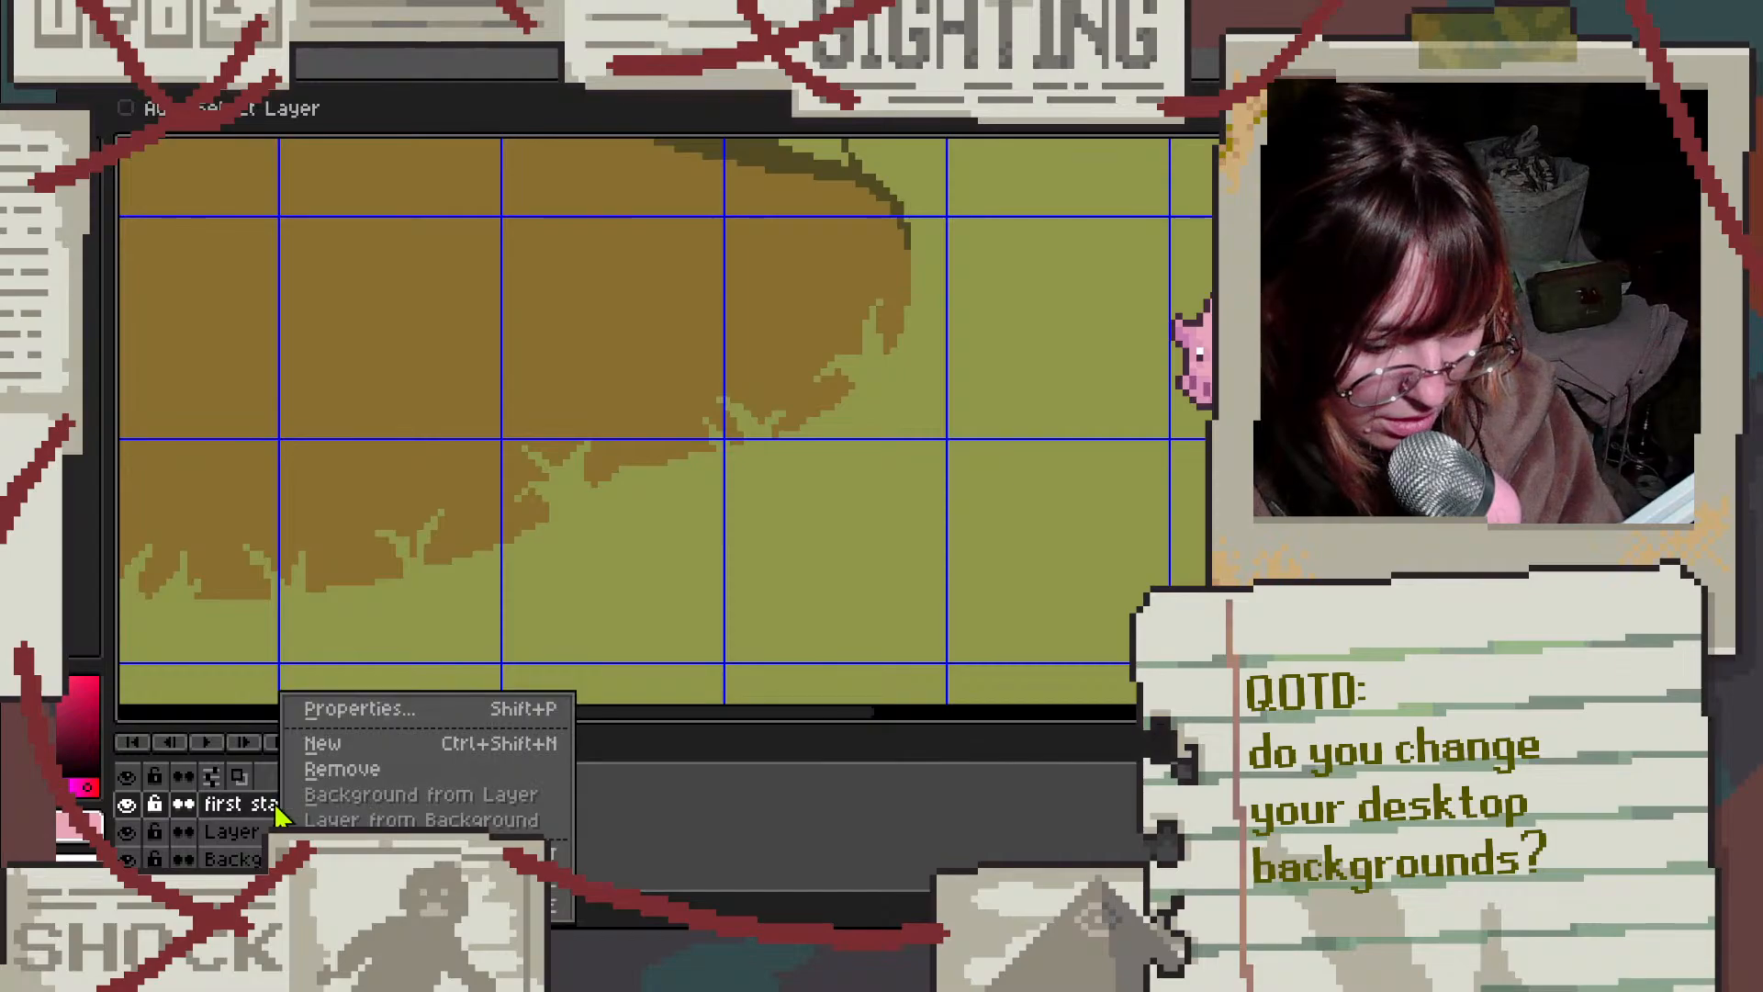
pyautogui.click(325, 737)
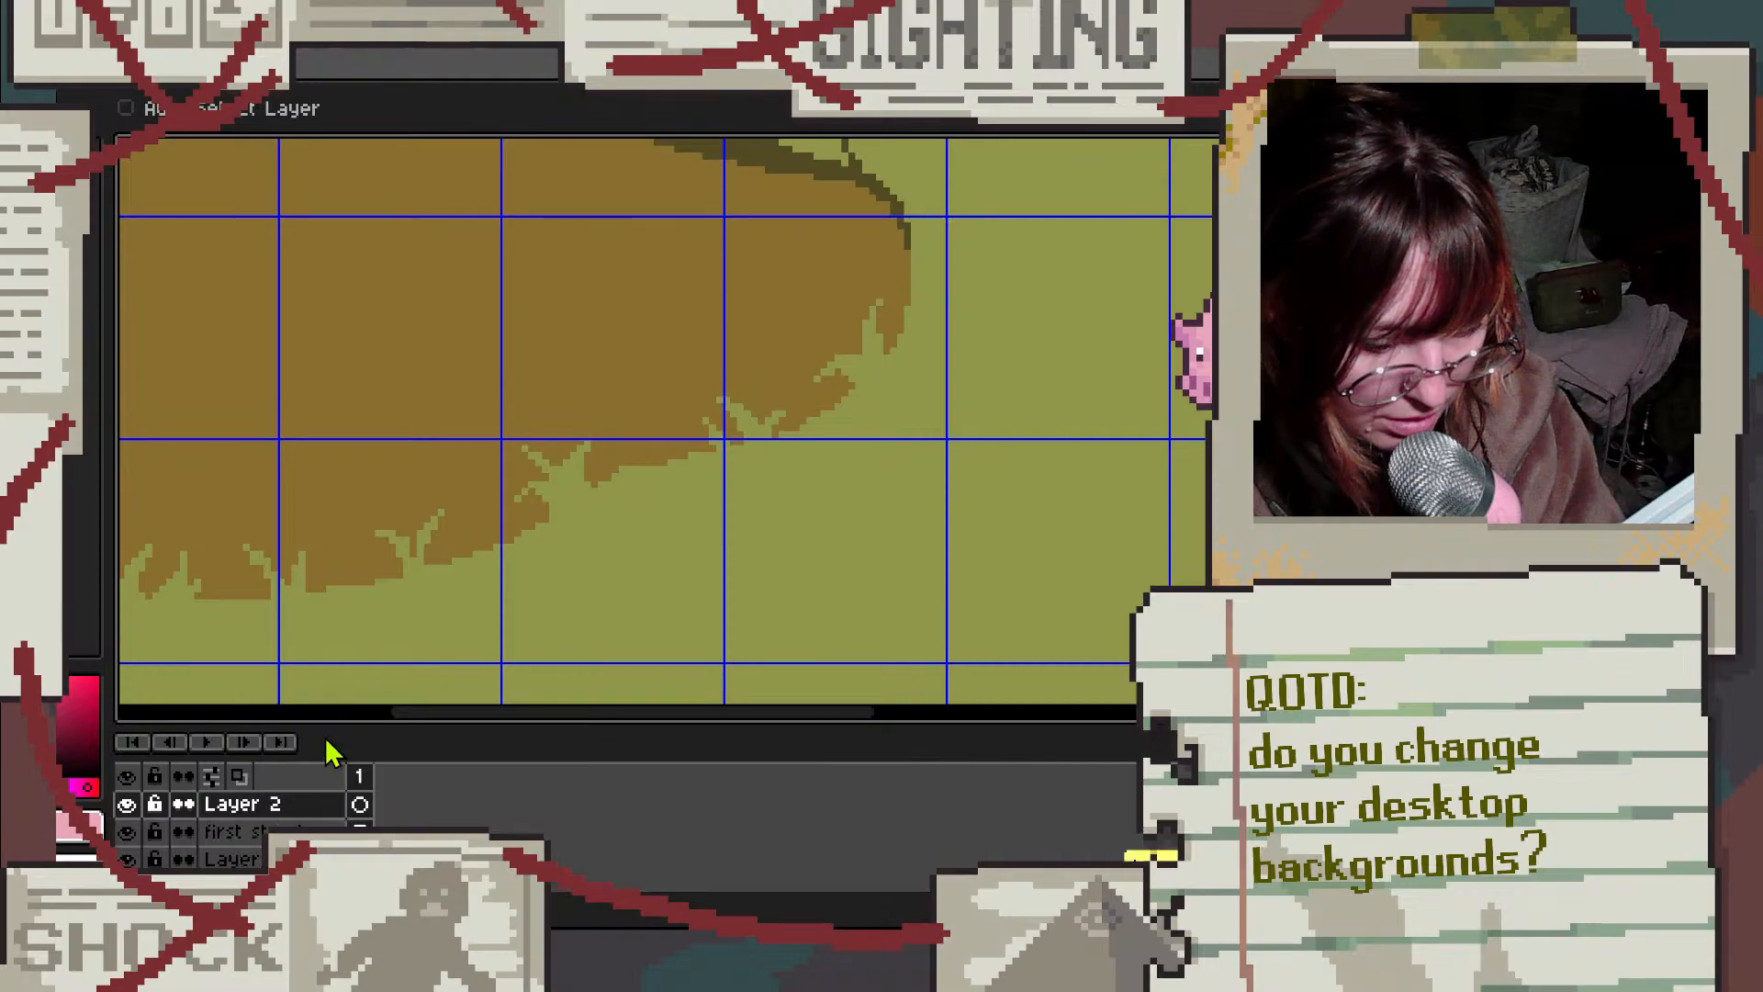
pyautogui.doubleClick(257, 805)
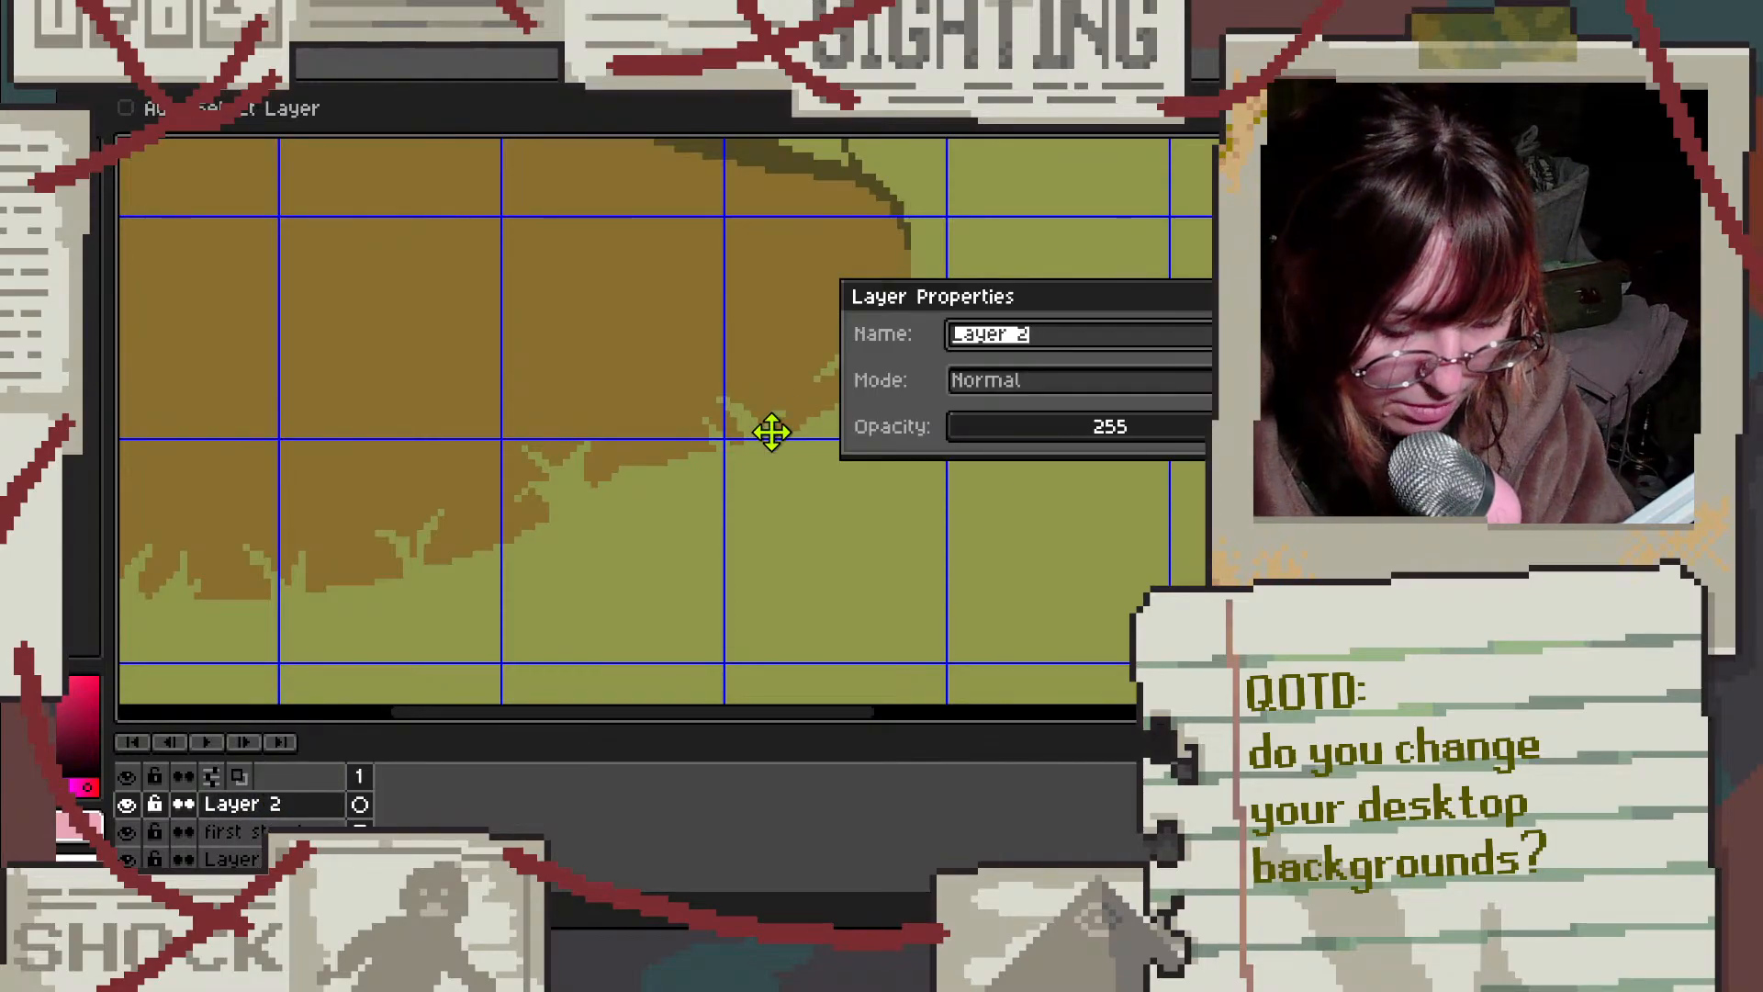
pyautogui.write('Piginmud')
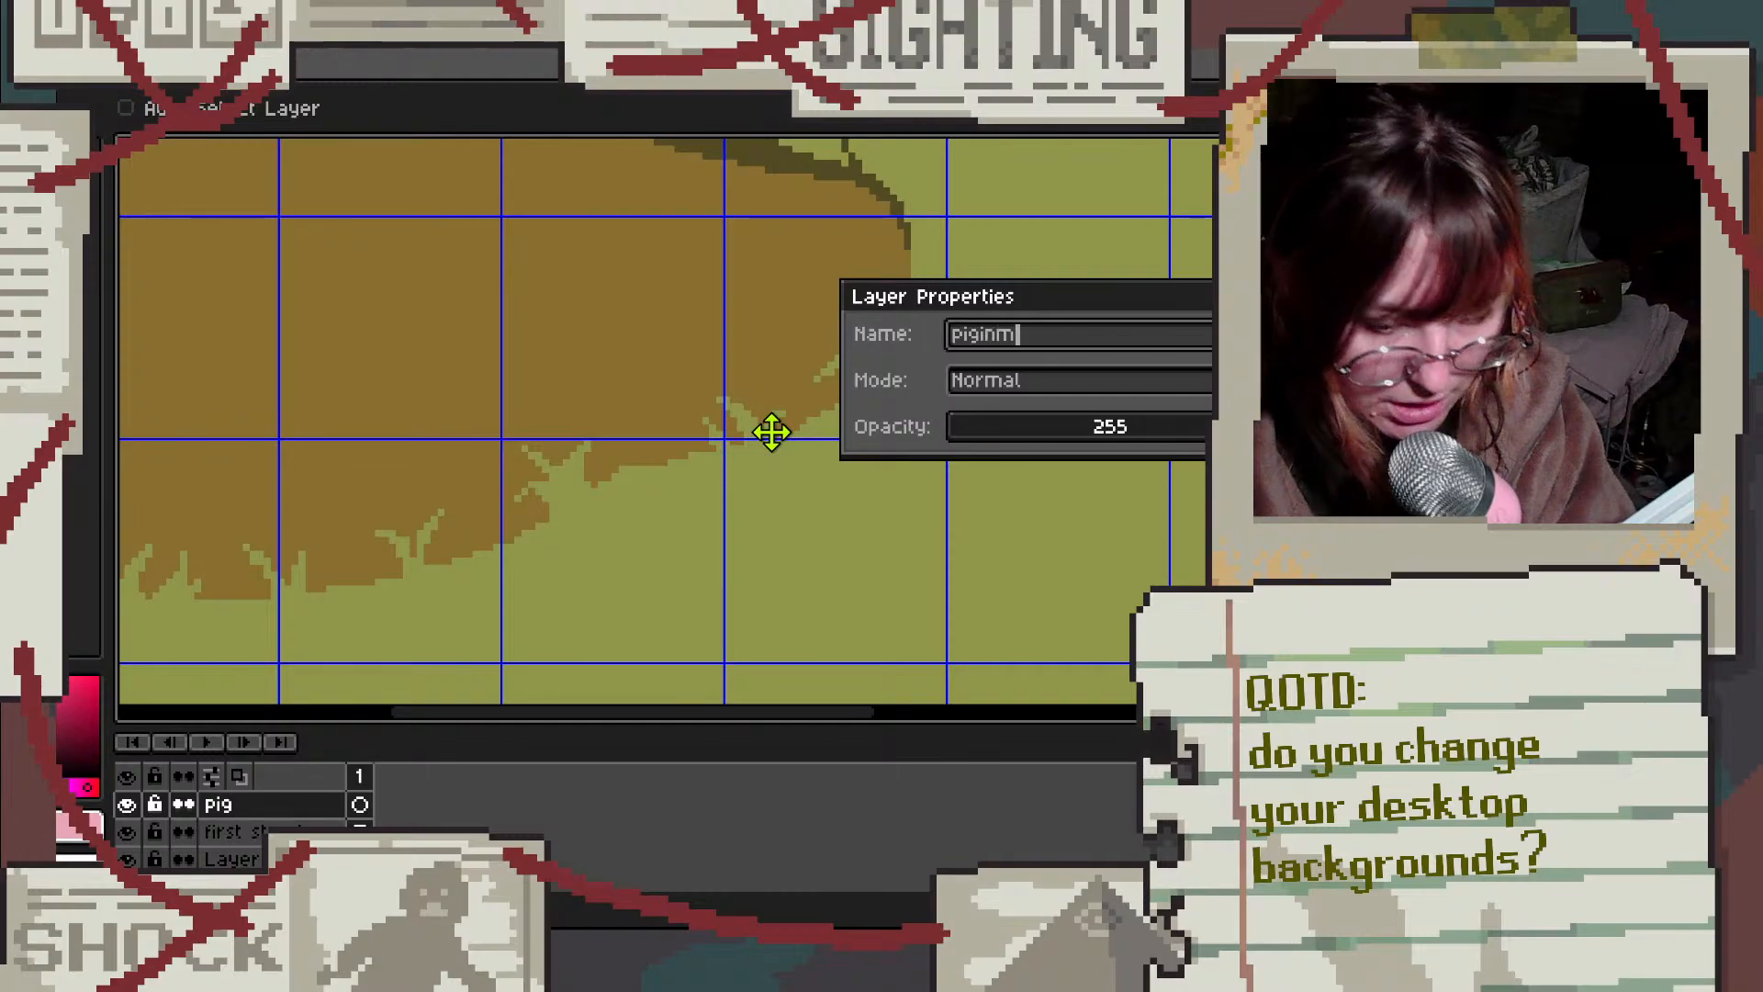
pyautogui.press('Return')
# Step: Block out a pink silhouette of a second pig with the pencil, about one grid cell wide, in the mud on the piginmud layer
pyautogui.scroll(-3, 658, 373)
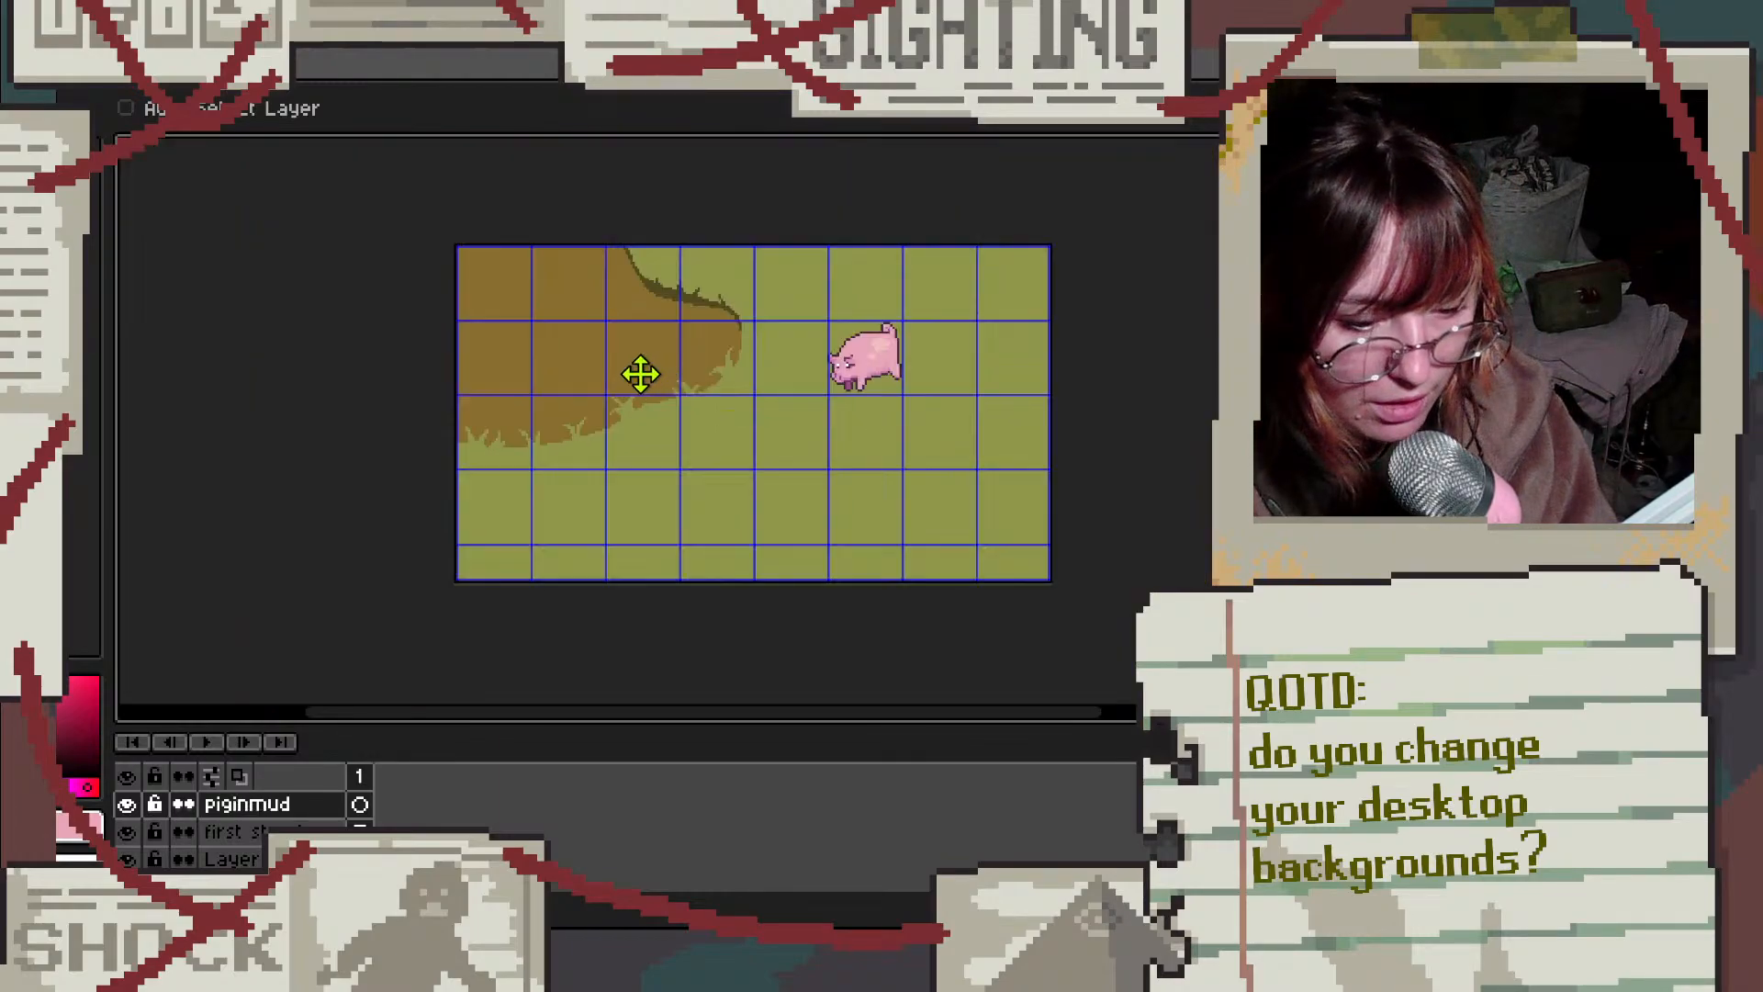
pyautogui.scroll(3, 510, 308)
pyautogui.scroll(2, 794, 570)
pyautogui.press('g')
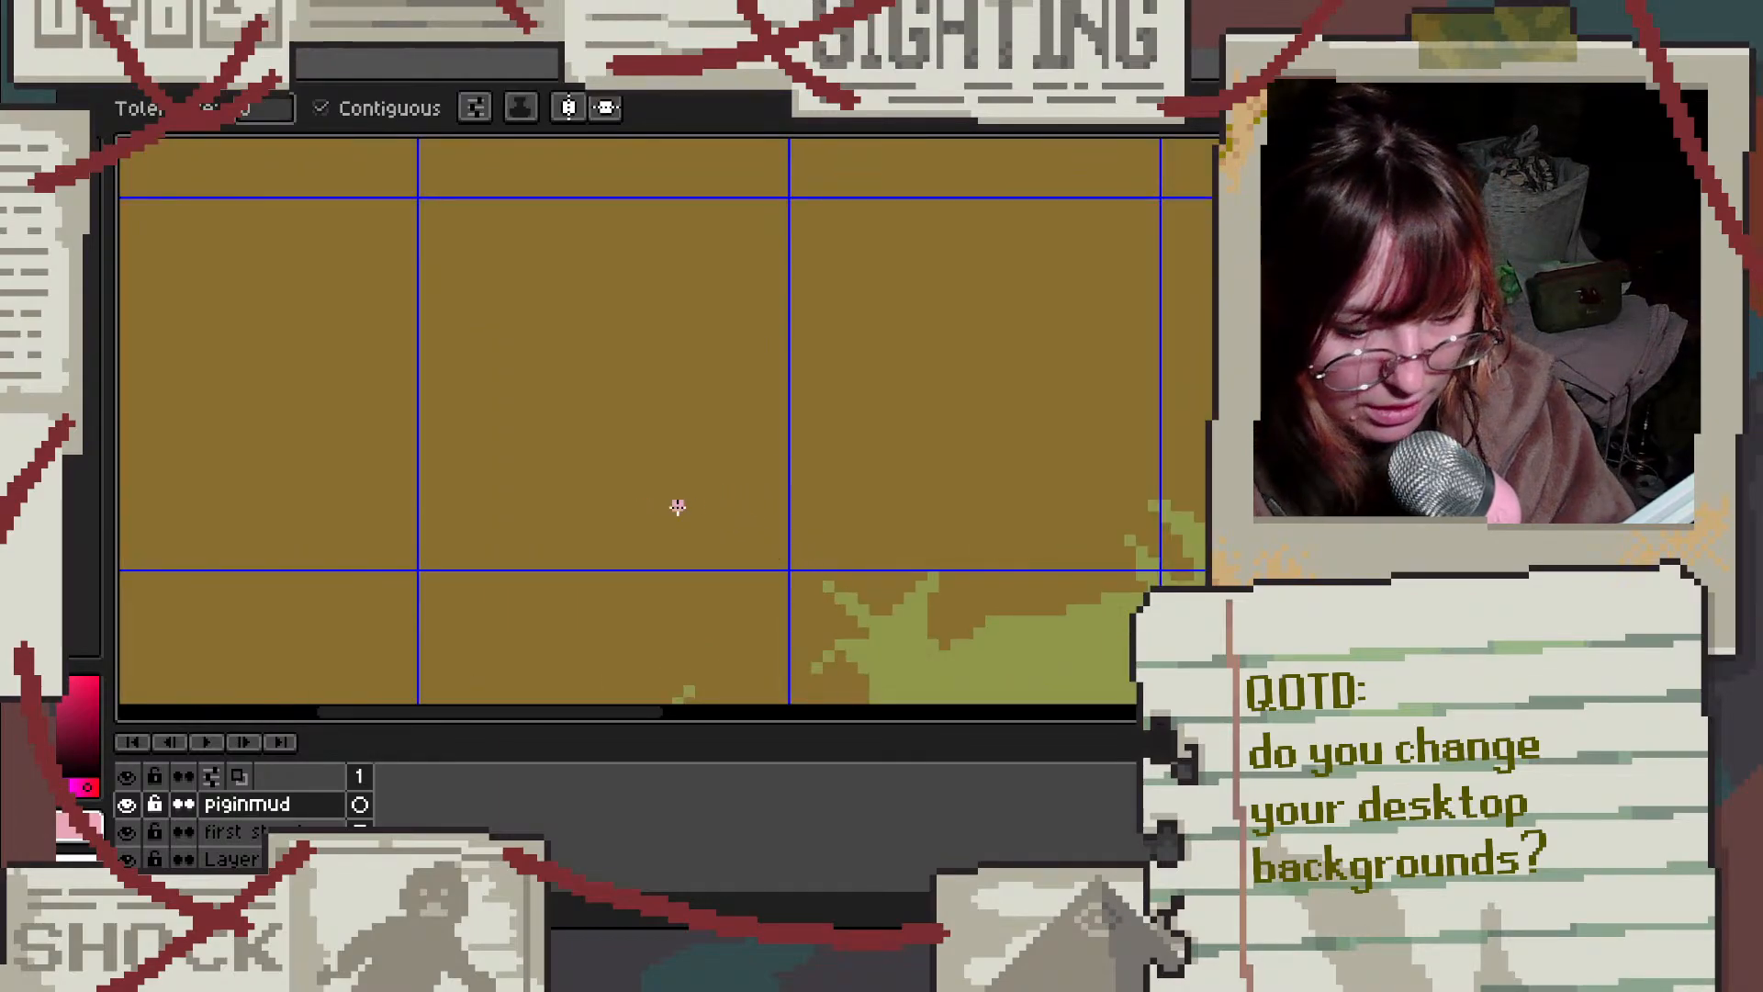
pyautogui.press('b')
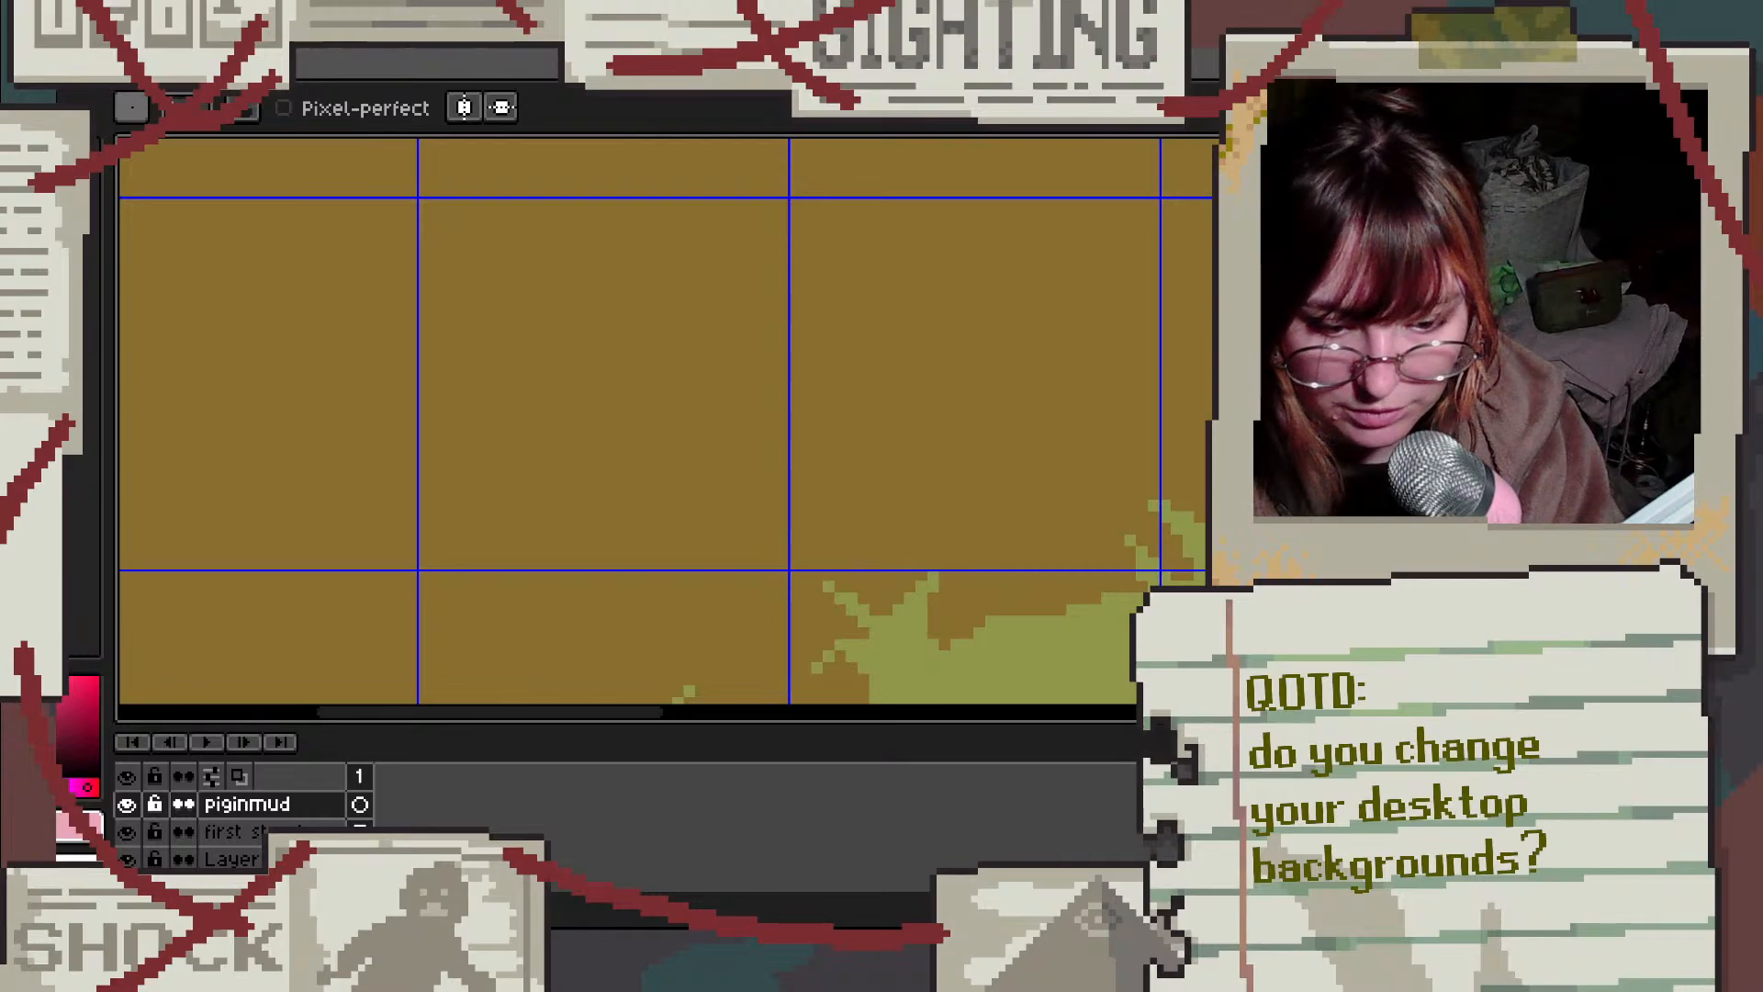
pyautogui.moveTo(759, 503)
pyautogui.mouseDown()
pyautogui.moveTo(703, 541)
pyautogui.moveTo(637, 502)
pyautogui.moveTo(559, 549)
pyautogui.moveTo(606, 467)
pyautogui.moveTo(526, 497)
pyautogui.moveTo(577, 464)
pyautogui.moveTo(515, 352)
pyautogui.mouseUp()
pyautogui.moveTo(445, 379)
pyautogui.mouseDown()
pyautogui.moveTo(534, 279)
pyautogui.moveTo(659, 286)
pyautogui.moveTo(716, 342)
pyautogui.moveTo(776, 507)
pyautogui.moveTo(734, 549)
pyautogui.moveTo(694, 549)
pyautogui.moveTo(631, 503)
pyautogui.moveTo(668, 517)
pyautogui.mouseUp()
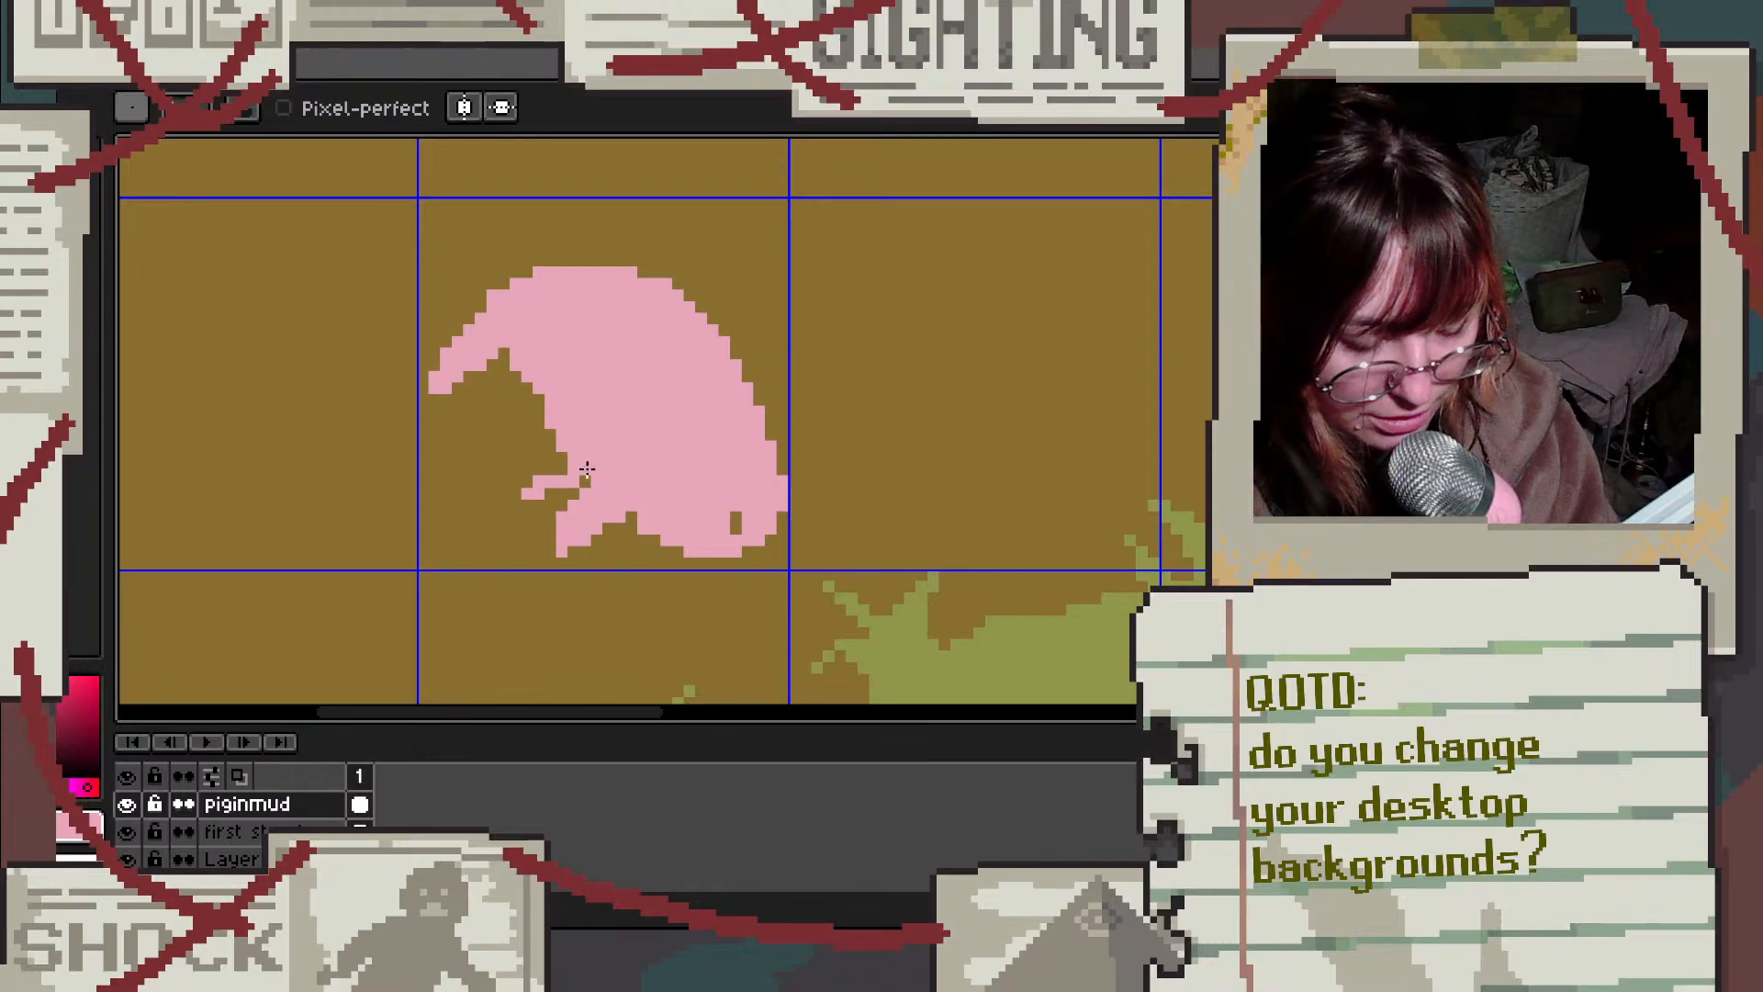
# Step: Thicken the silhouette's leg, fill the head's lower edge and the remaining body gaps, and add a pointed ear on top
pyautogui.moveTo(543, 504); pyautogui.dragTo(680, 488)
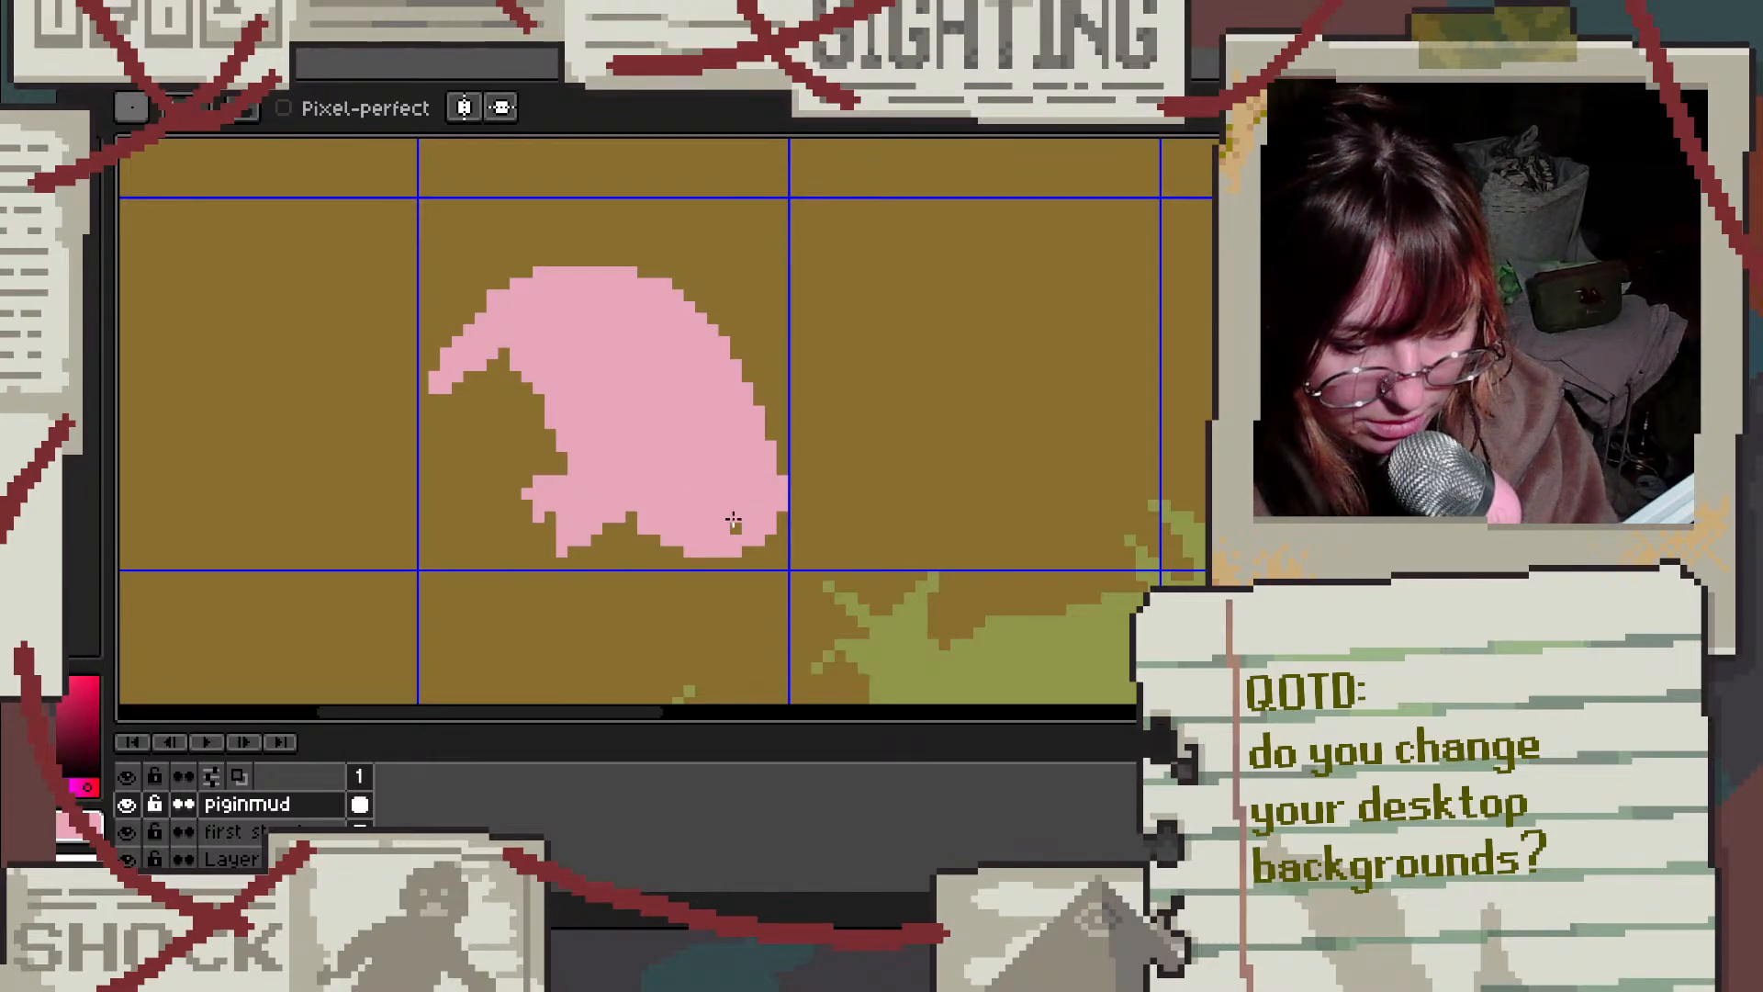
pyautogui.moveTo(537, 384)
pyautogui.mouseDown()
pyautogui.moveTo(447, 393)
pyautogui.moveTo(538, 379)
pyautogui.moveTo(451, 377)
pyautogui.moveTo(532, 365)
pyautogui.moveTo(480, 376)
pyautogui.mouseUp()
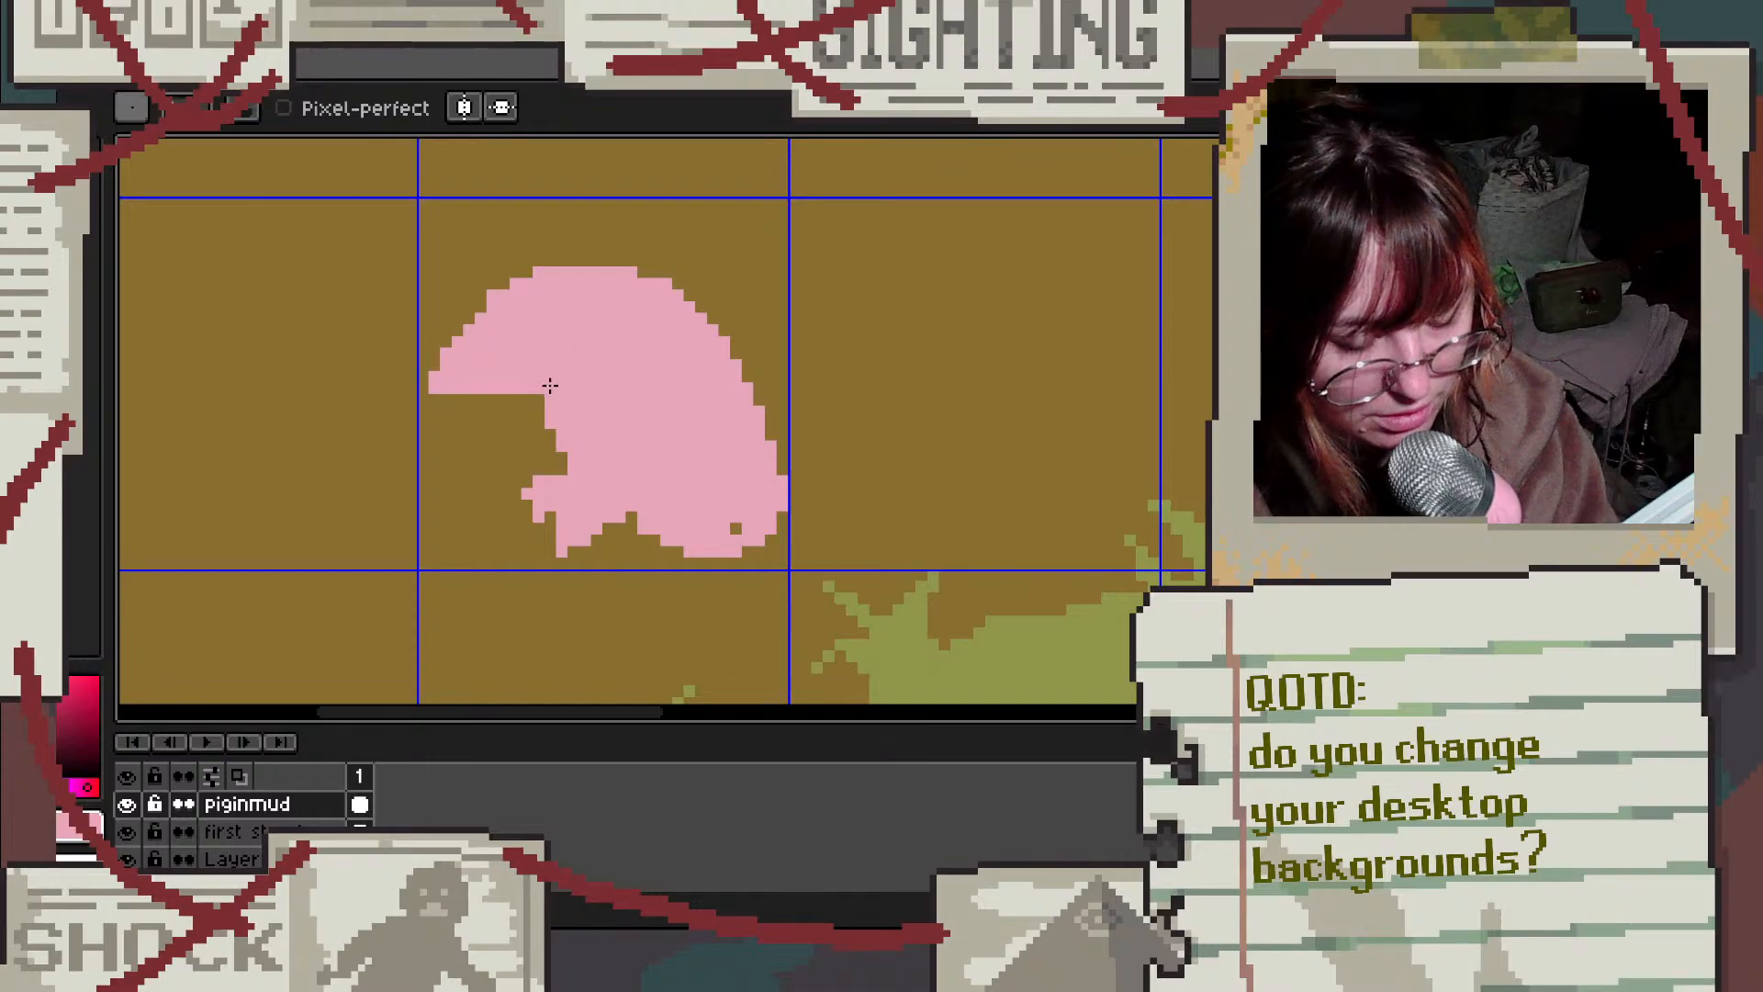
pyautogui.moveTo(537, 262)
pyautogui.mouseDown()
pyautogui.moveTo(592, 274)
pyautogui.moveTo(610, 325)
pyautogui.mouseUp()
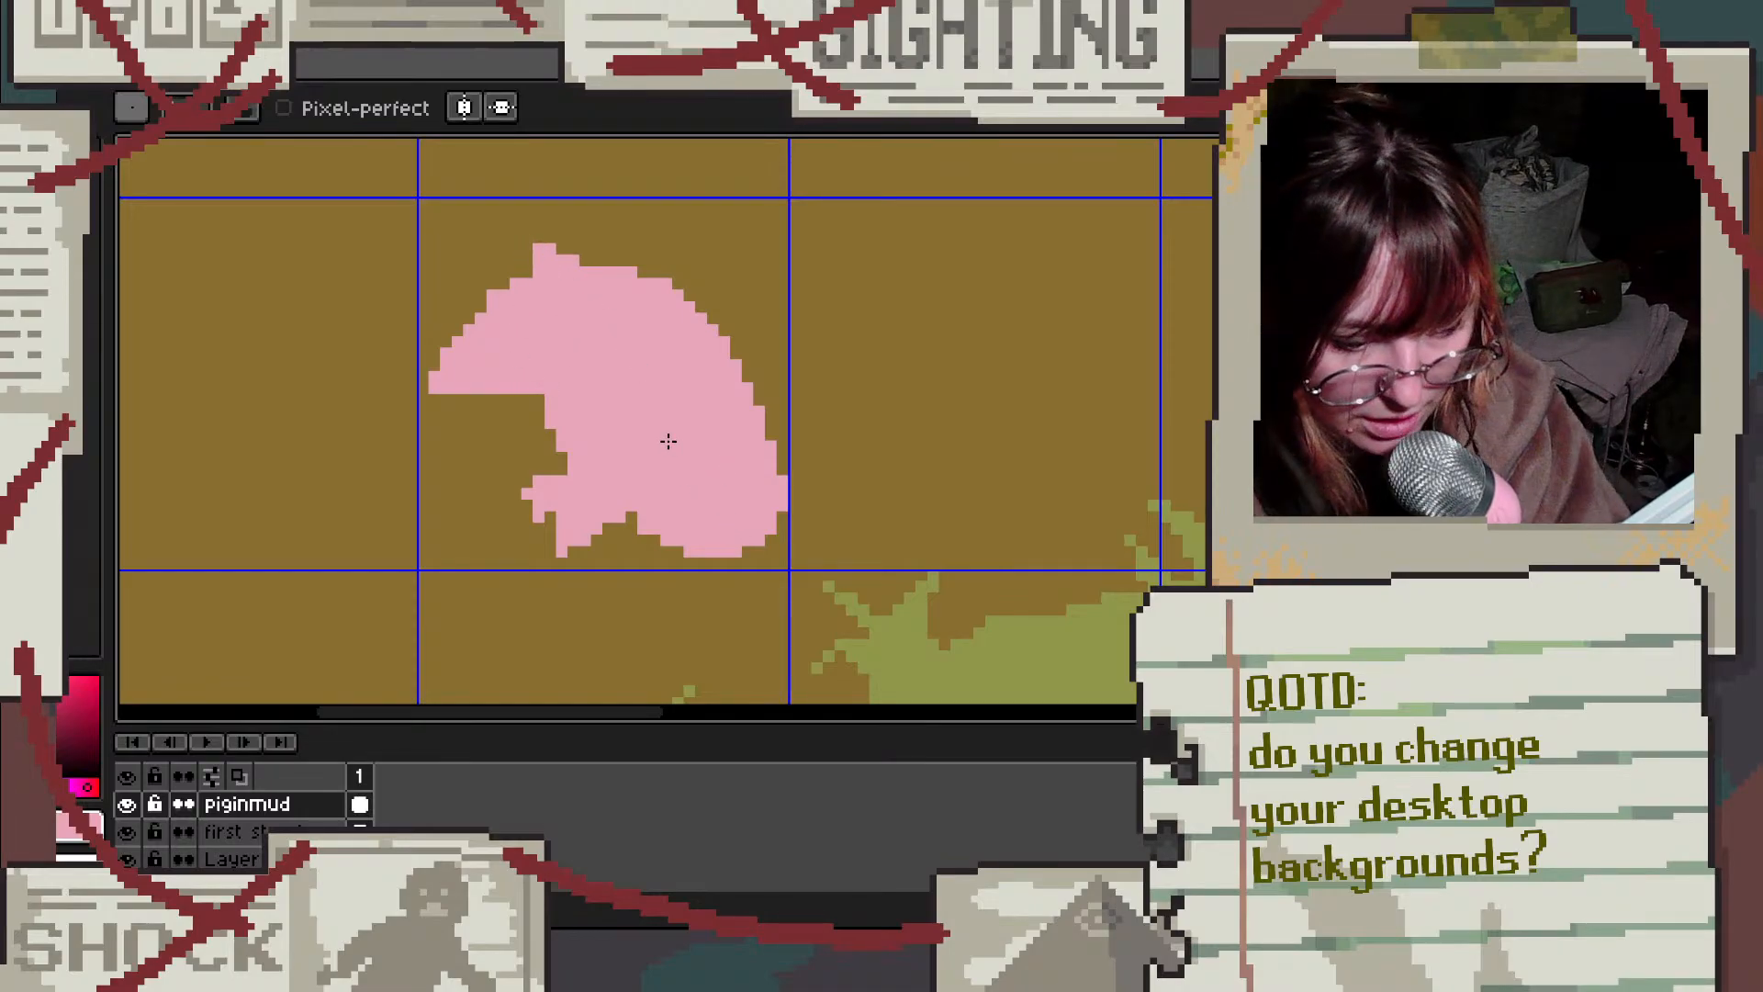
# Step: Move the second pig's silhouette slightly up and to the left, then extend the snout at its lower end with the pencil
pyautogui.press('v')
pyautogui.moveTo(656, 407); pyautogui.dragTo(626, 382)
pyautogui.press('g')
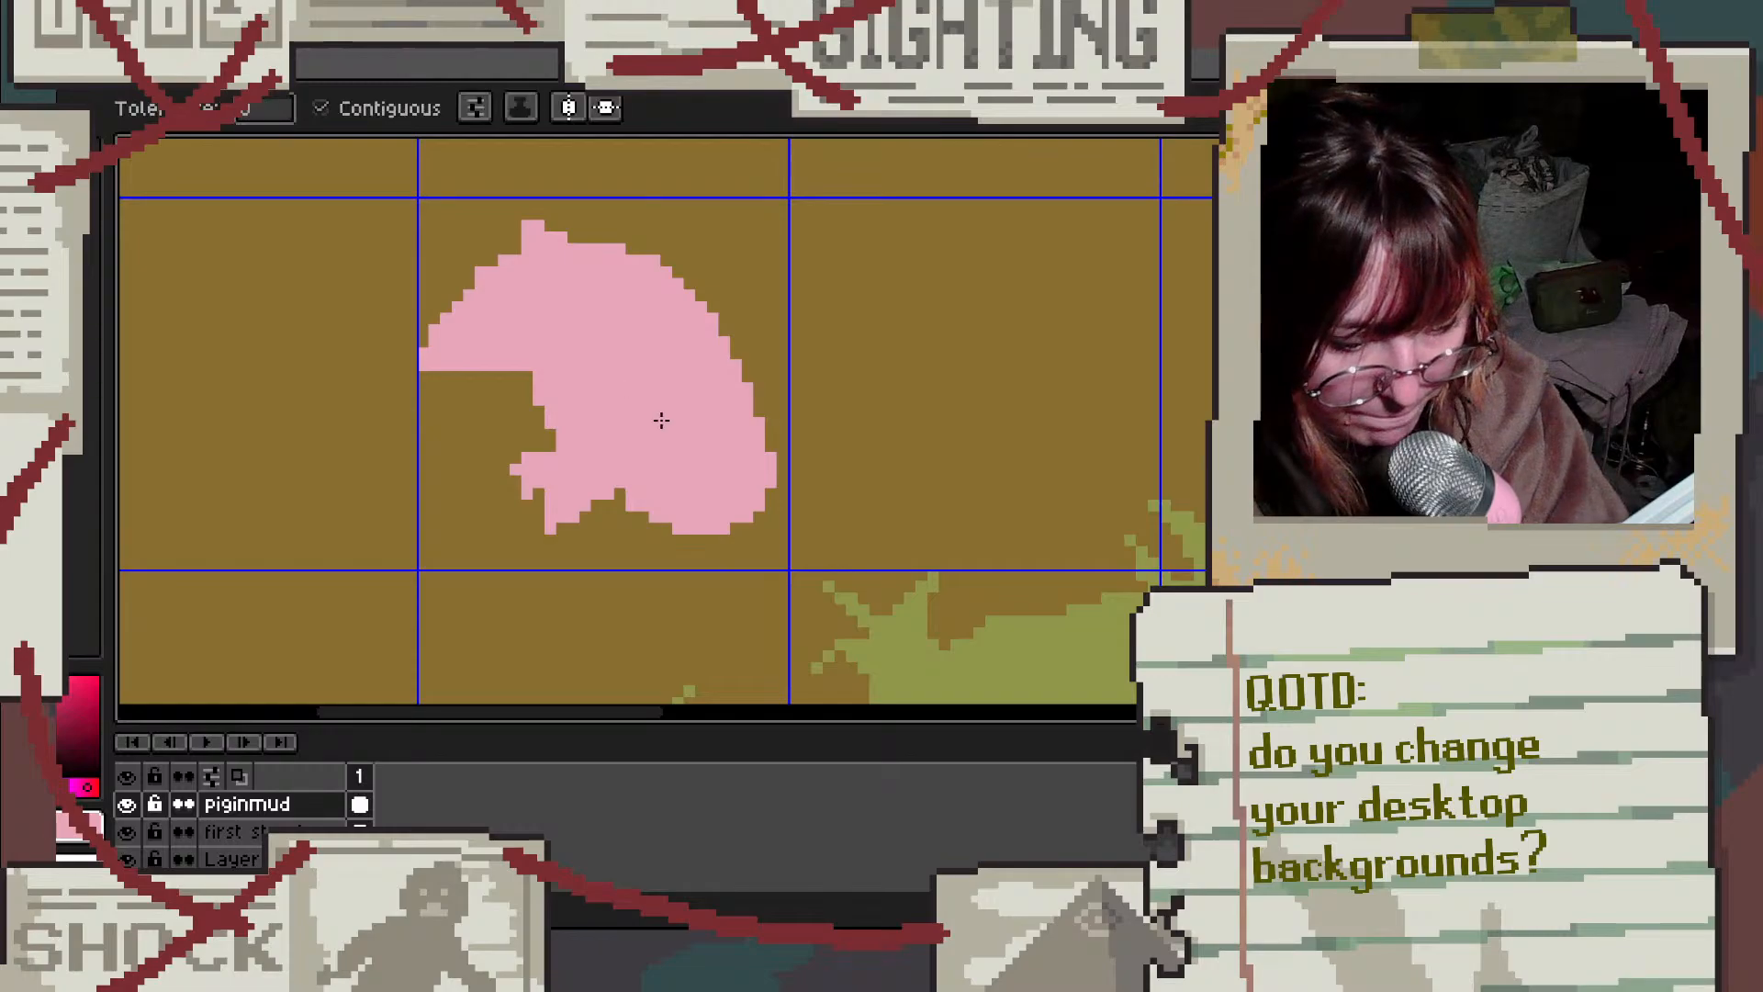
pyautogui.press('b')
pyautogui.moveTo(728, 551)
pyautogui.mouseDown()
pyautogui.moveTo(751, 553)
pyautogui.moveTo(678, 525)
pyautogui.mouseUp()
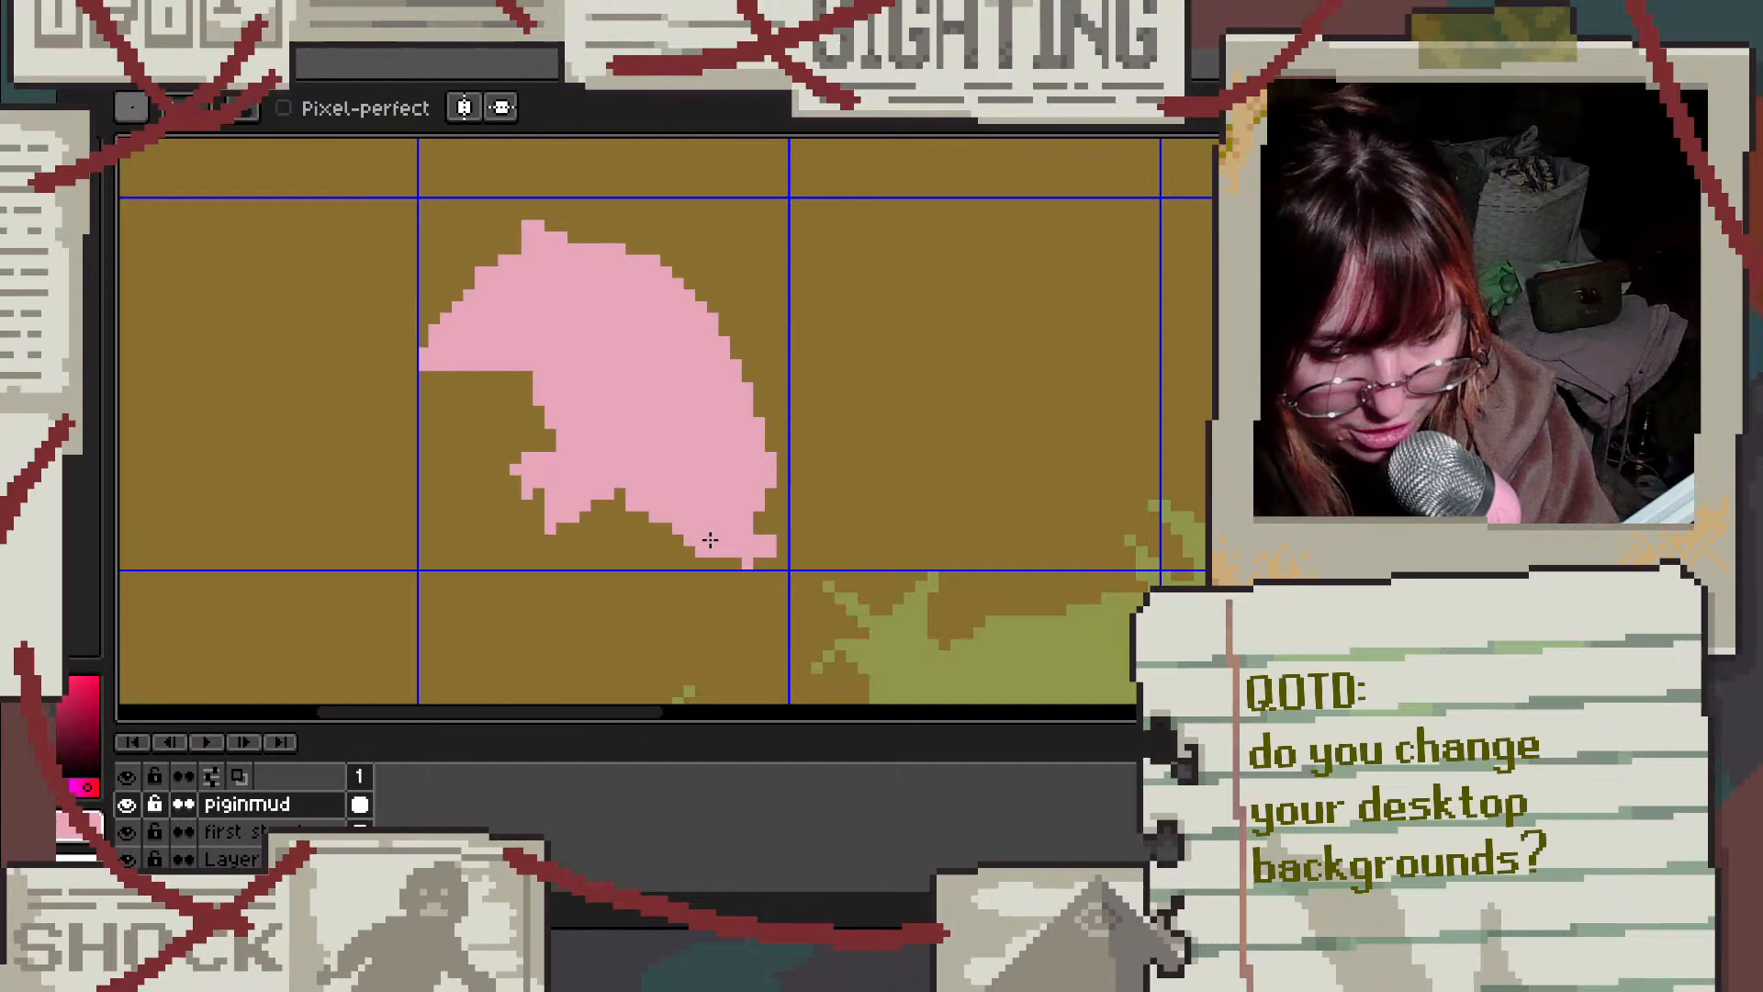
# Step: Erase the protruding leg below the second pig's belly
pyautogui.press('e')
pyautogui.moveTo(512, 433)
pyautogui.mouseDown()
pyautogui.moveTo(597, 517)
pyautogui.moveTo(515, 469)
pyautogui.moveTo(551, 535)
pyautogui.mouseUp()
pyautogui.scroll(1, 539, 215)
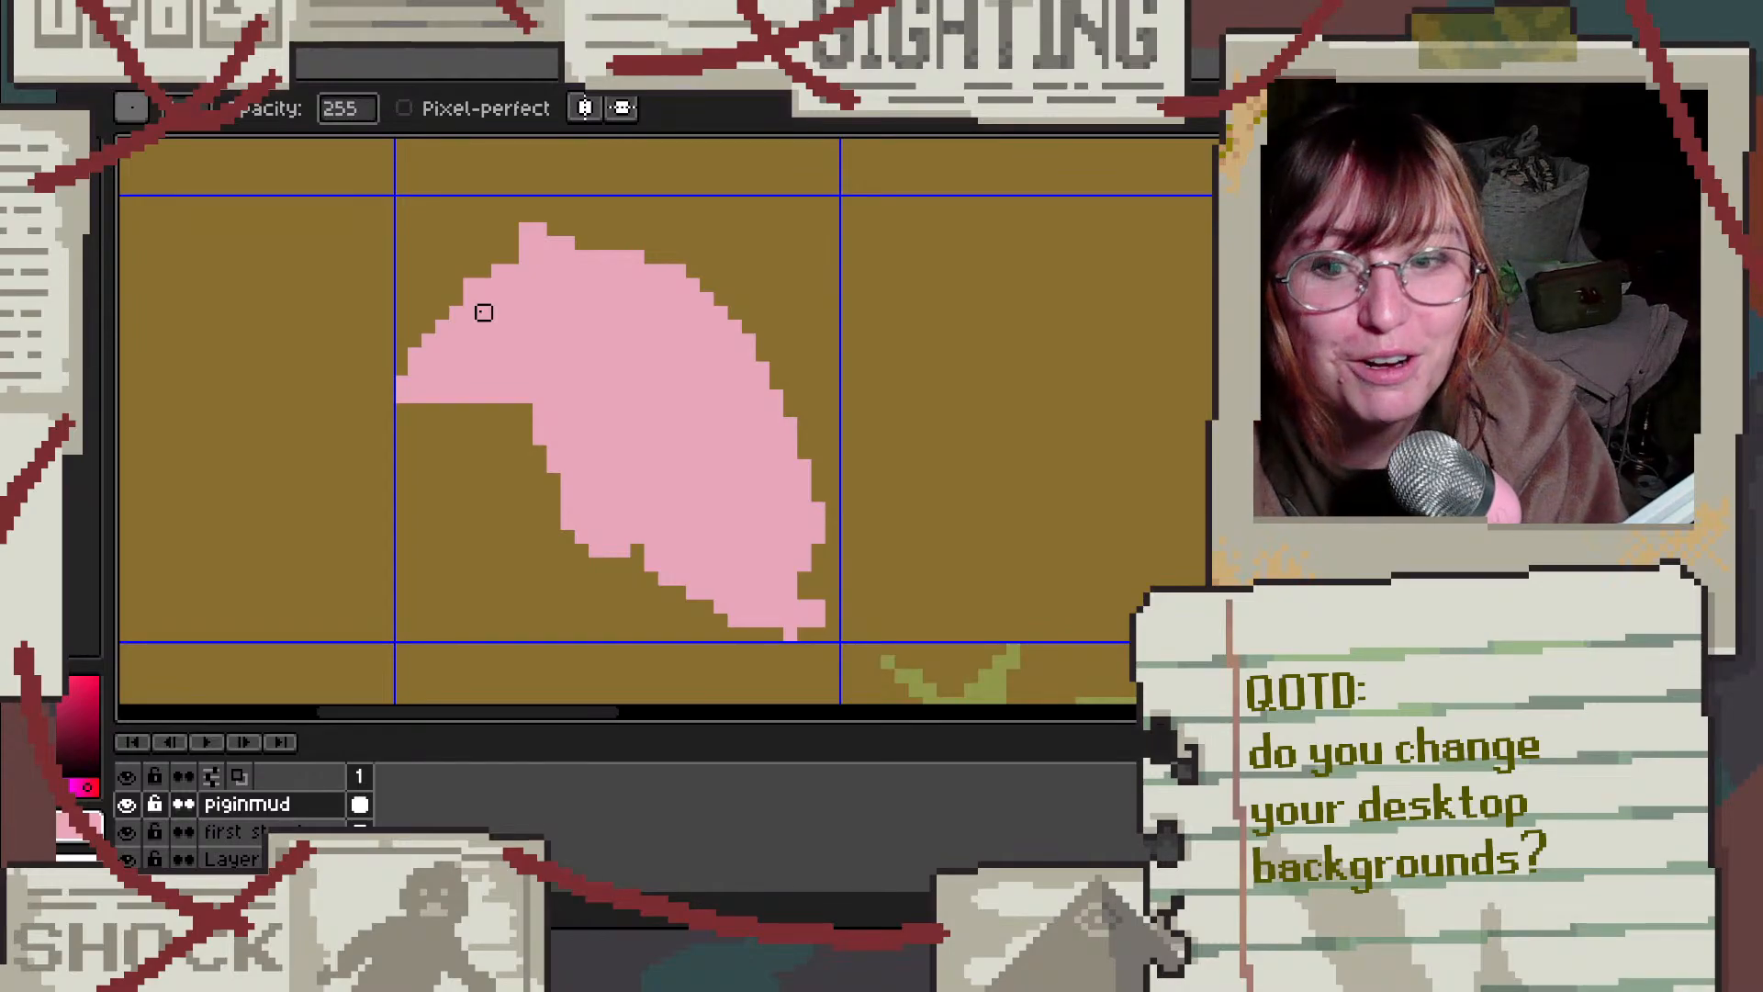
# Step: Square off and trim the tip of the pig's raised hind leg, then thicken its underside with pink pixels
pyautogui.scroll(1, 551, 393)
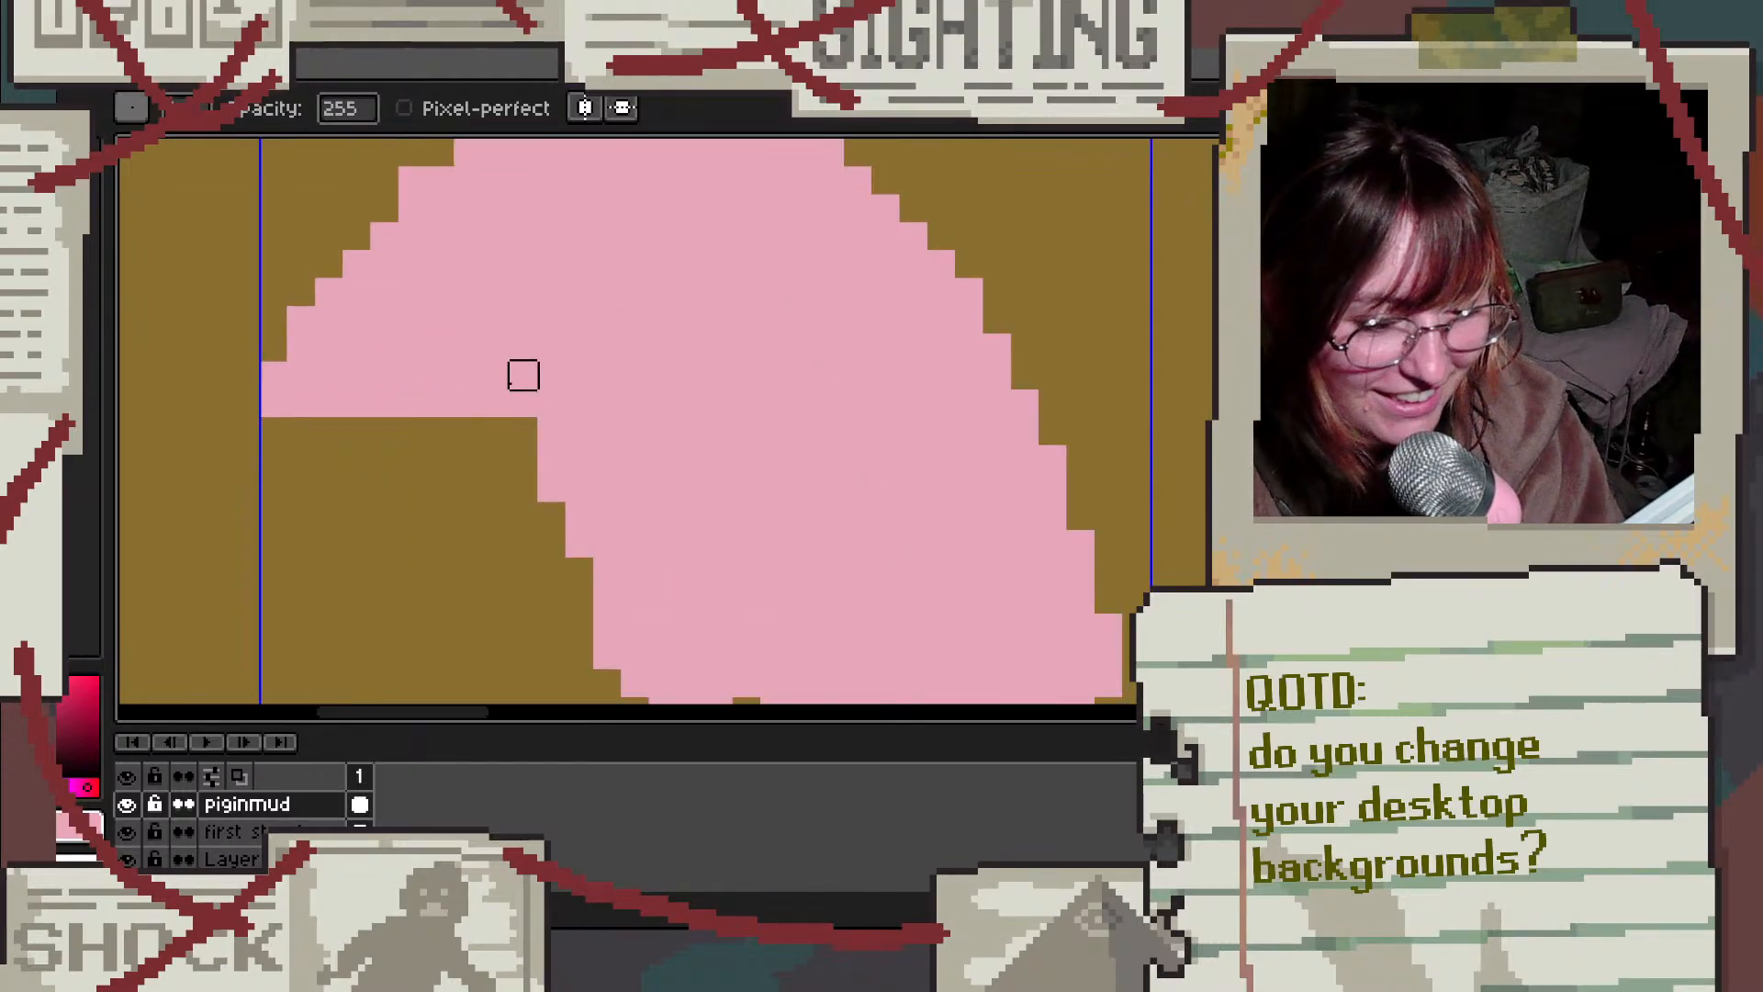
pyautogui.scroll(-2, 339, 303)
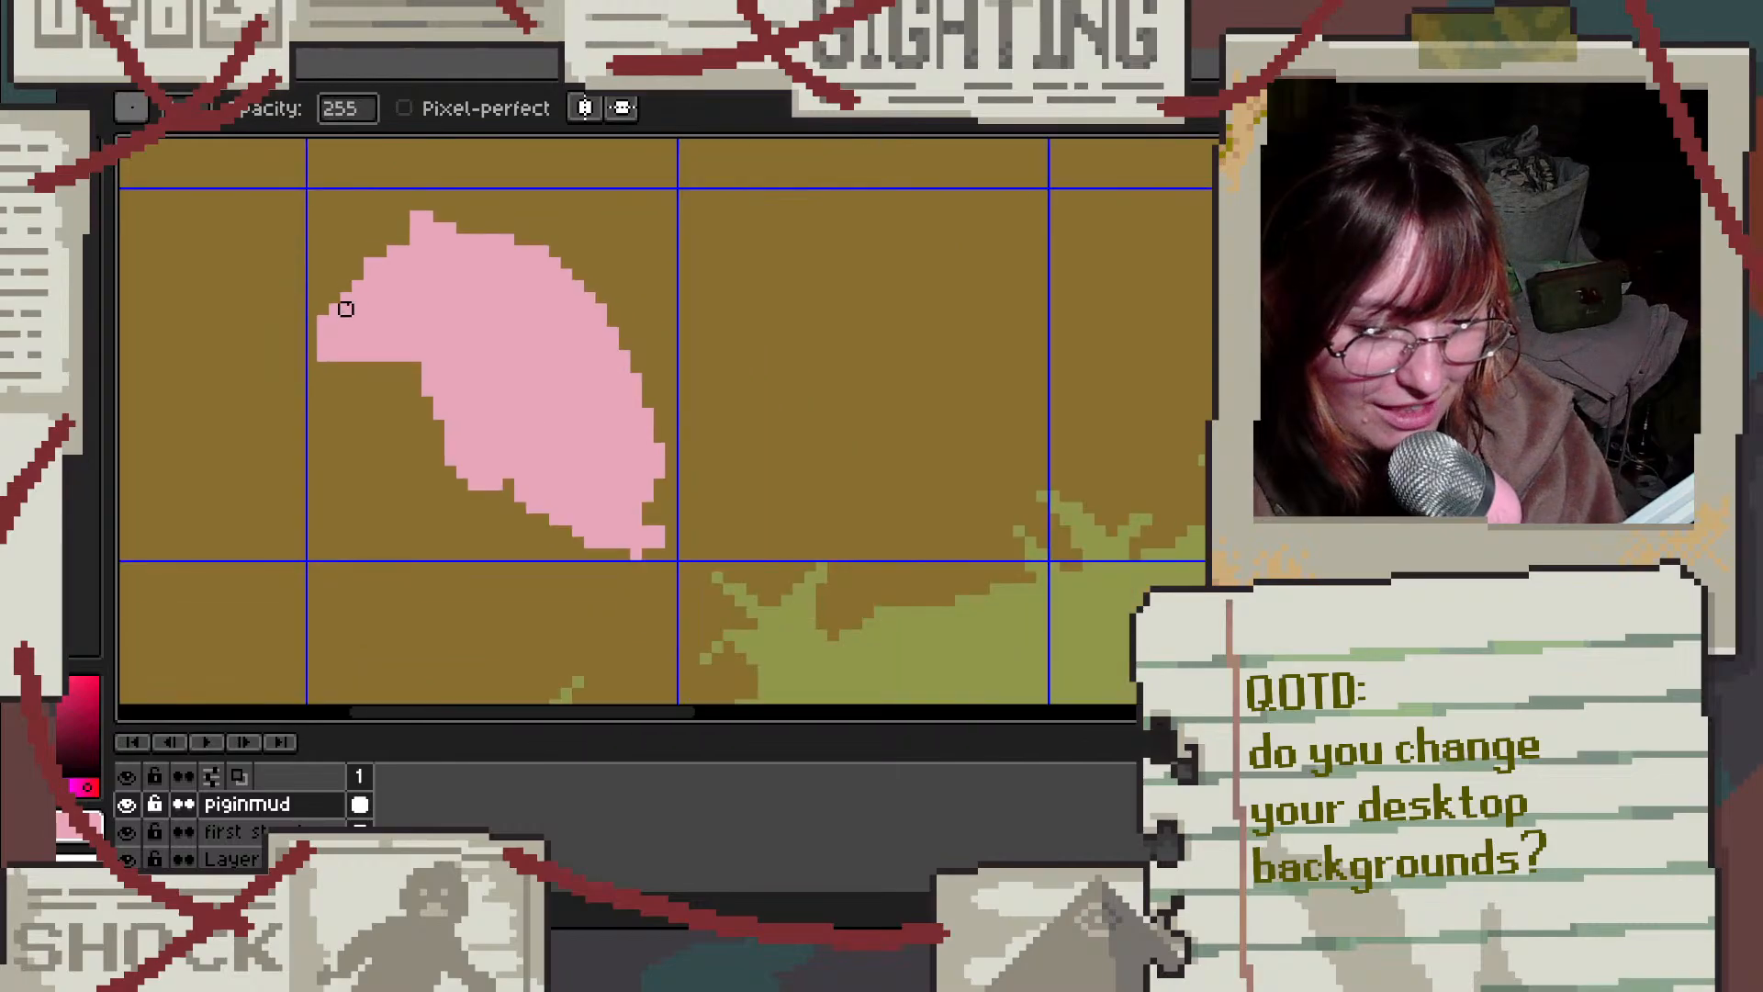
pyautogui.scroll(2, 310, 221)
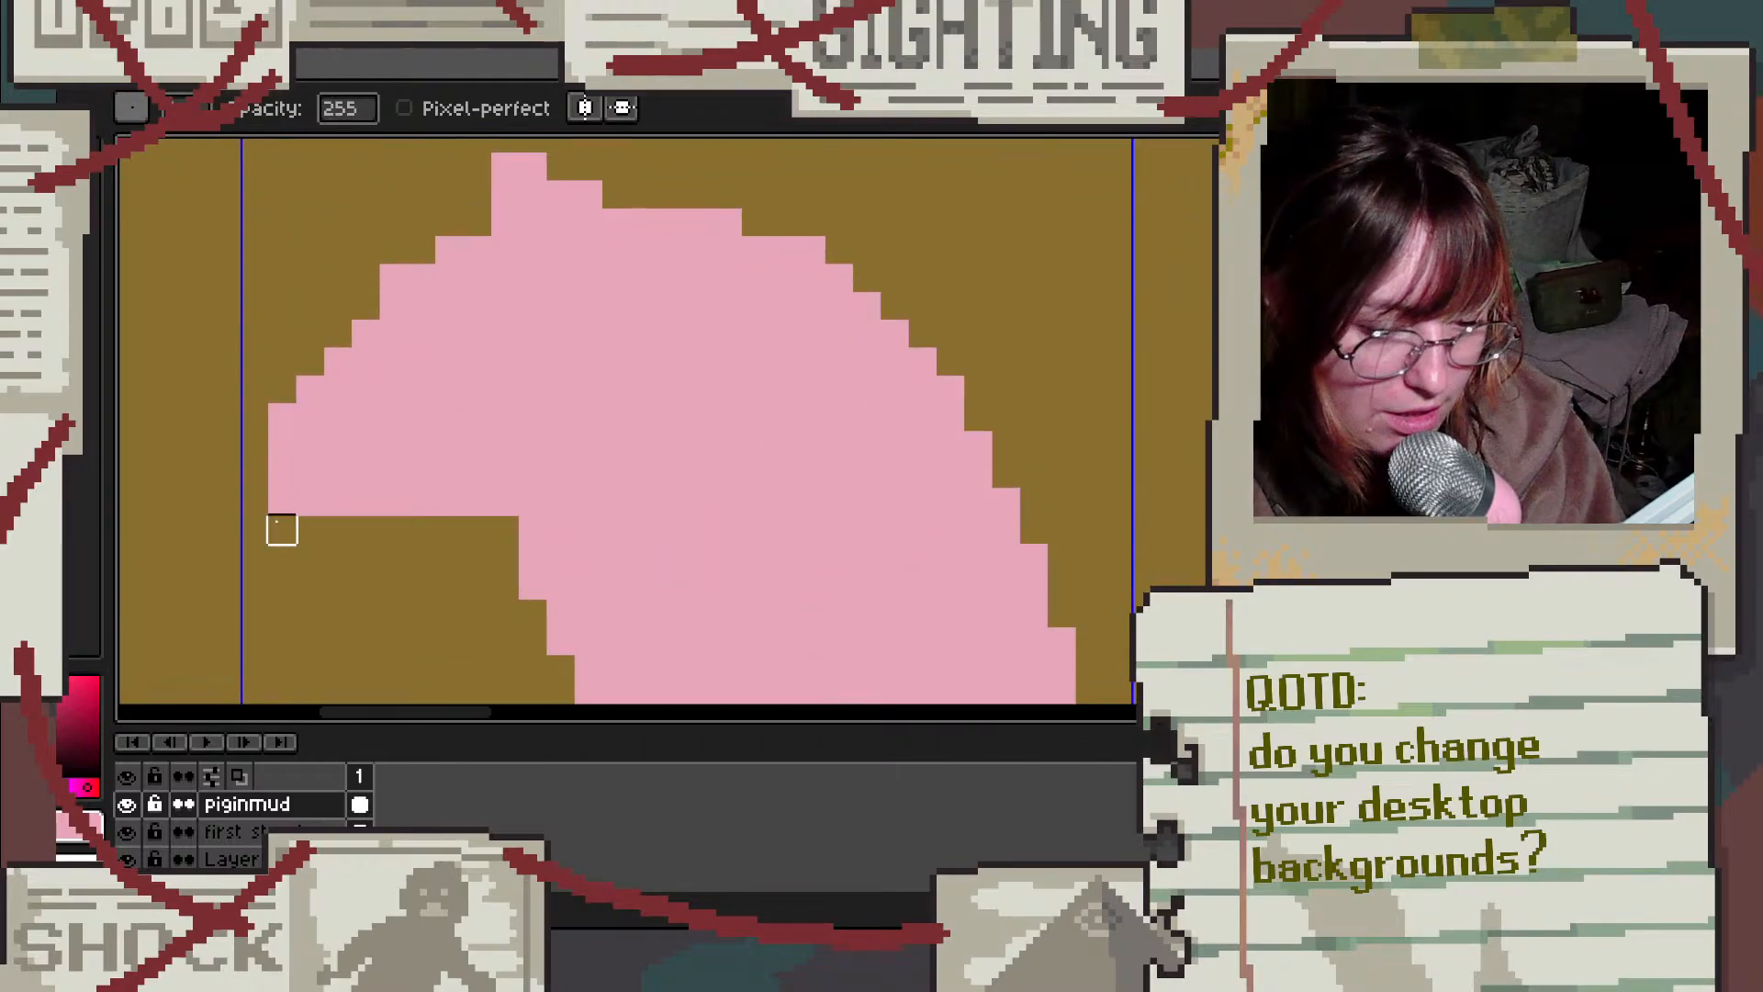
pyautogui.click(282, 501)
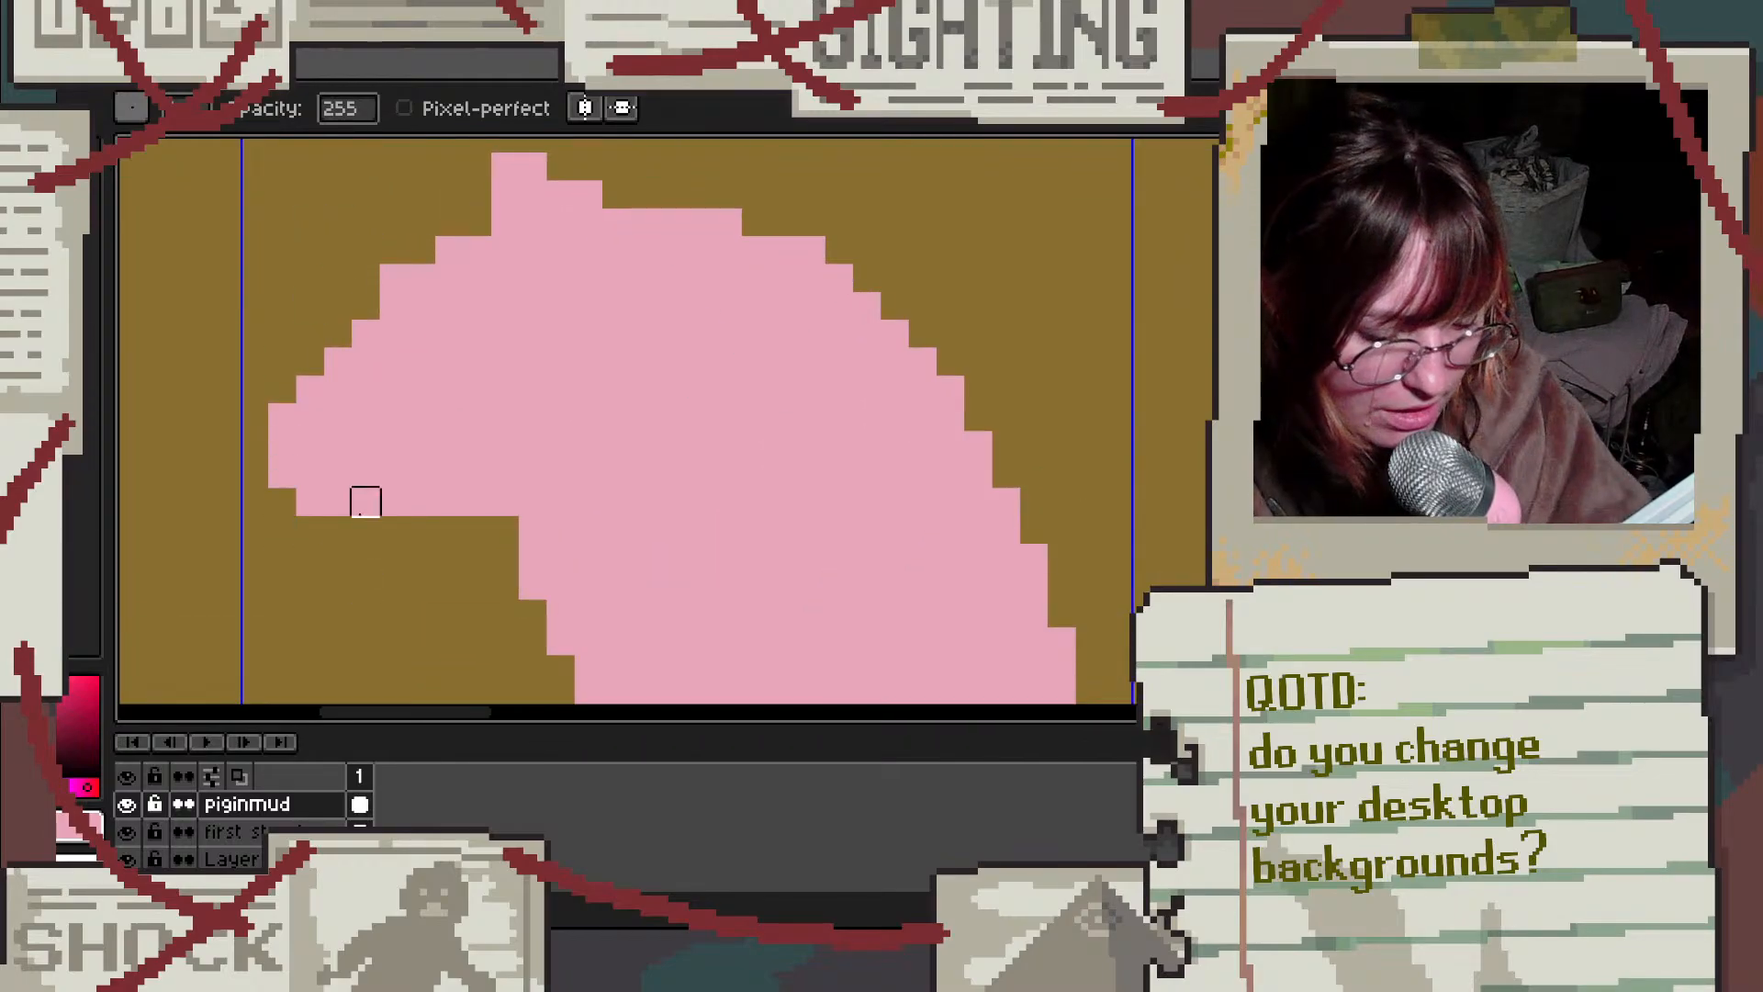
pyautogui.press('b')
pyautogui.moveTo(393, 531)
pyautogui.mouseDown()
pyautogui.moveTo(362, 555)
pyautogui.moveTo(549, 517)
pyautogui.mouseUp()
pyautogui.moveTo(392, 549); pyautogui.dragTo(549, 552)
pyautogui.scroll(-3, 612, 458)
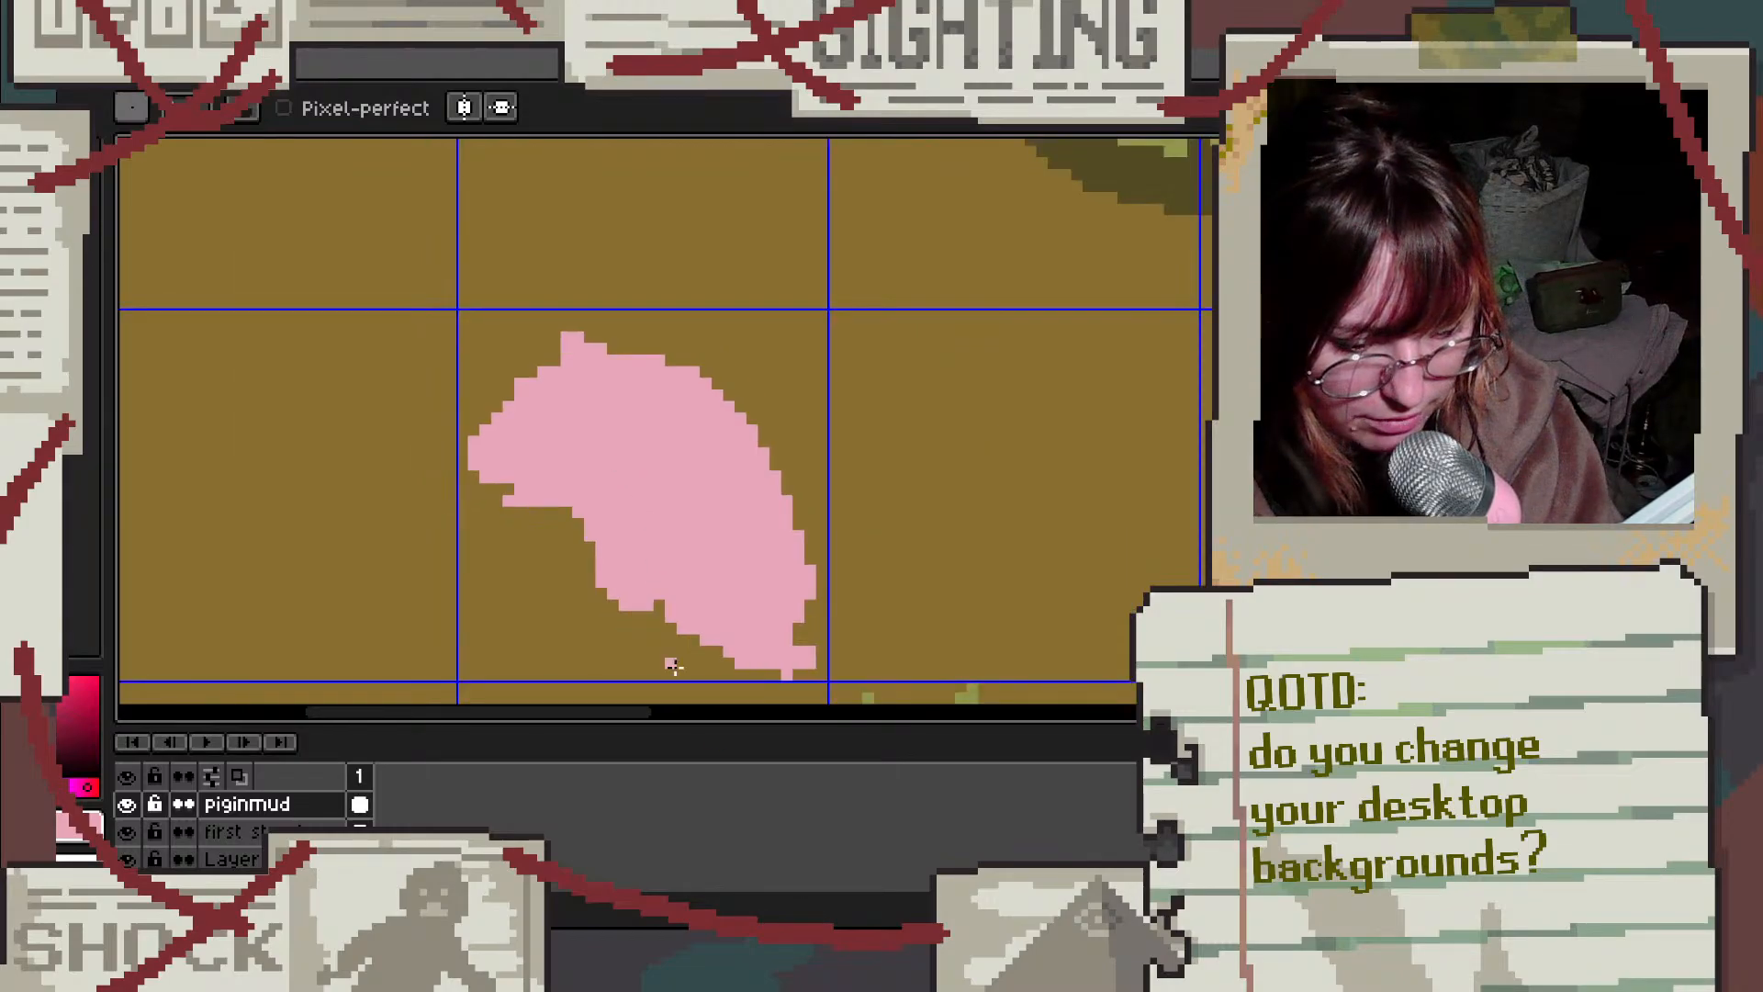
# Step: Fill out the bottom of the snout in pink and nudge the whole silhouette up by one pixel
pyautogui.scroll(-1, 720, 654)
pyautogui.scroll(2, 761, 654)
pyautogui.scroll(1, 761, 654)
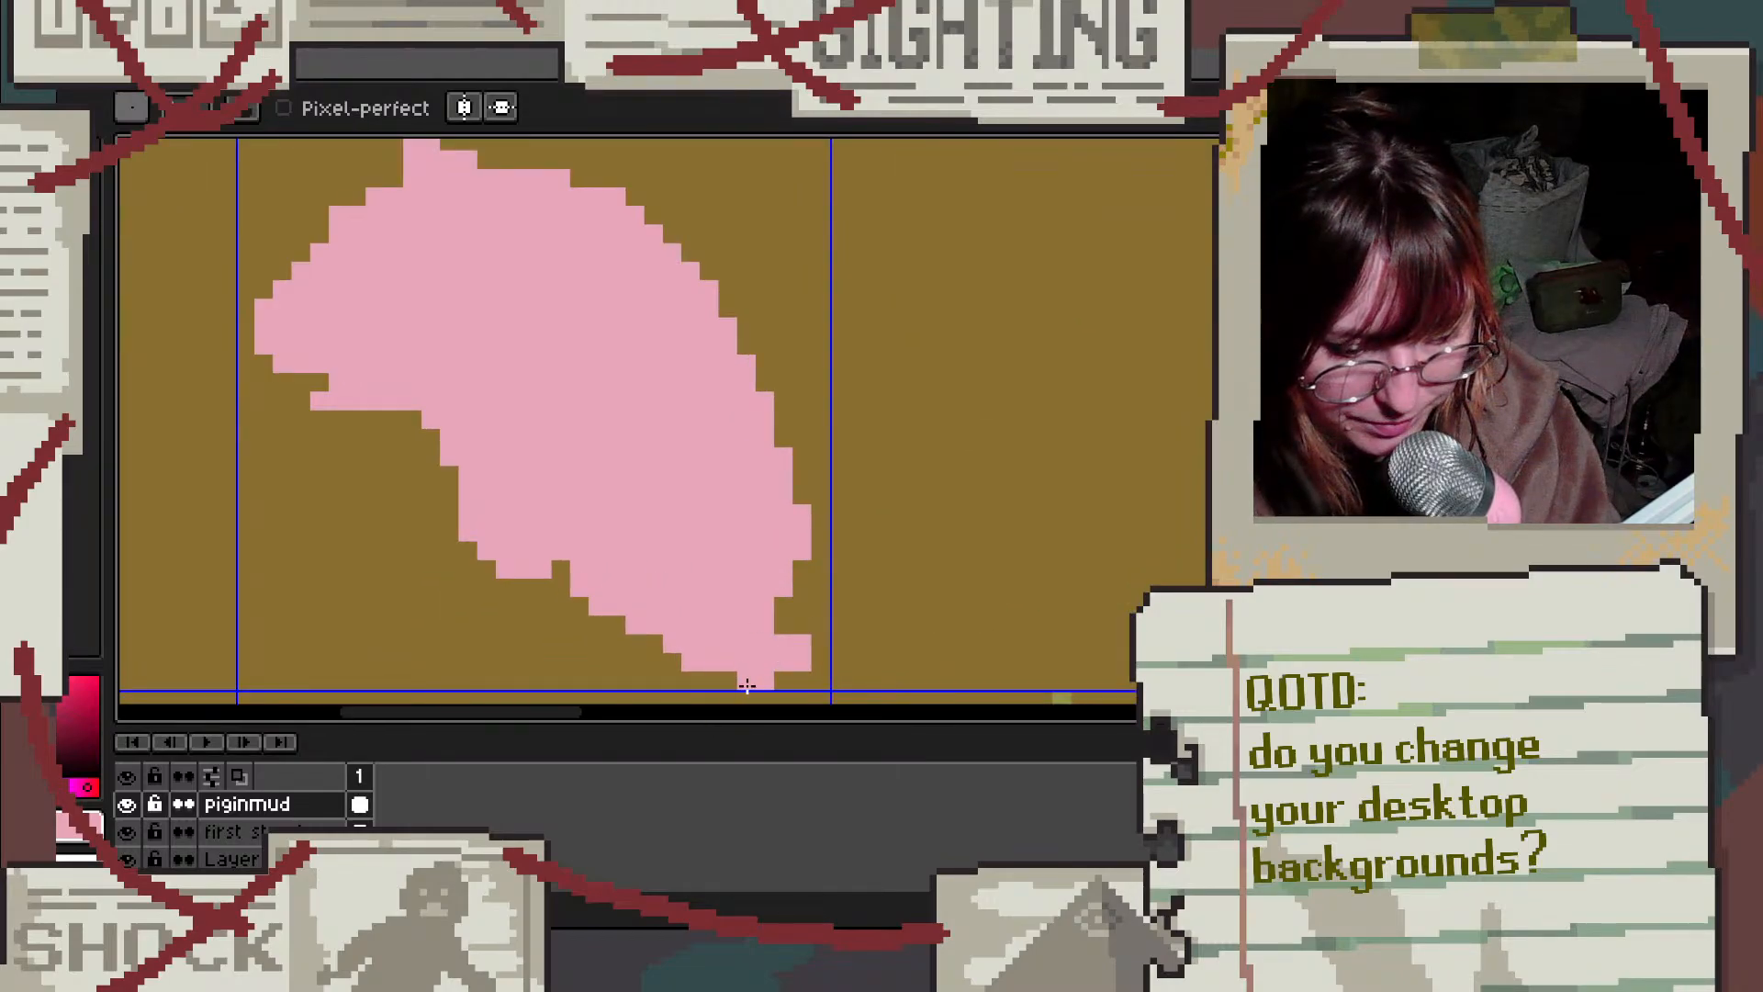
pyautogui.scroll(-1, 634, 512)
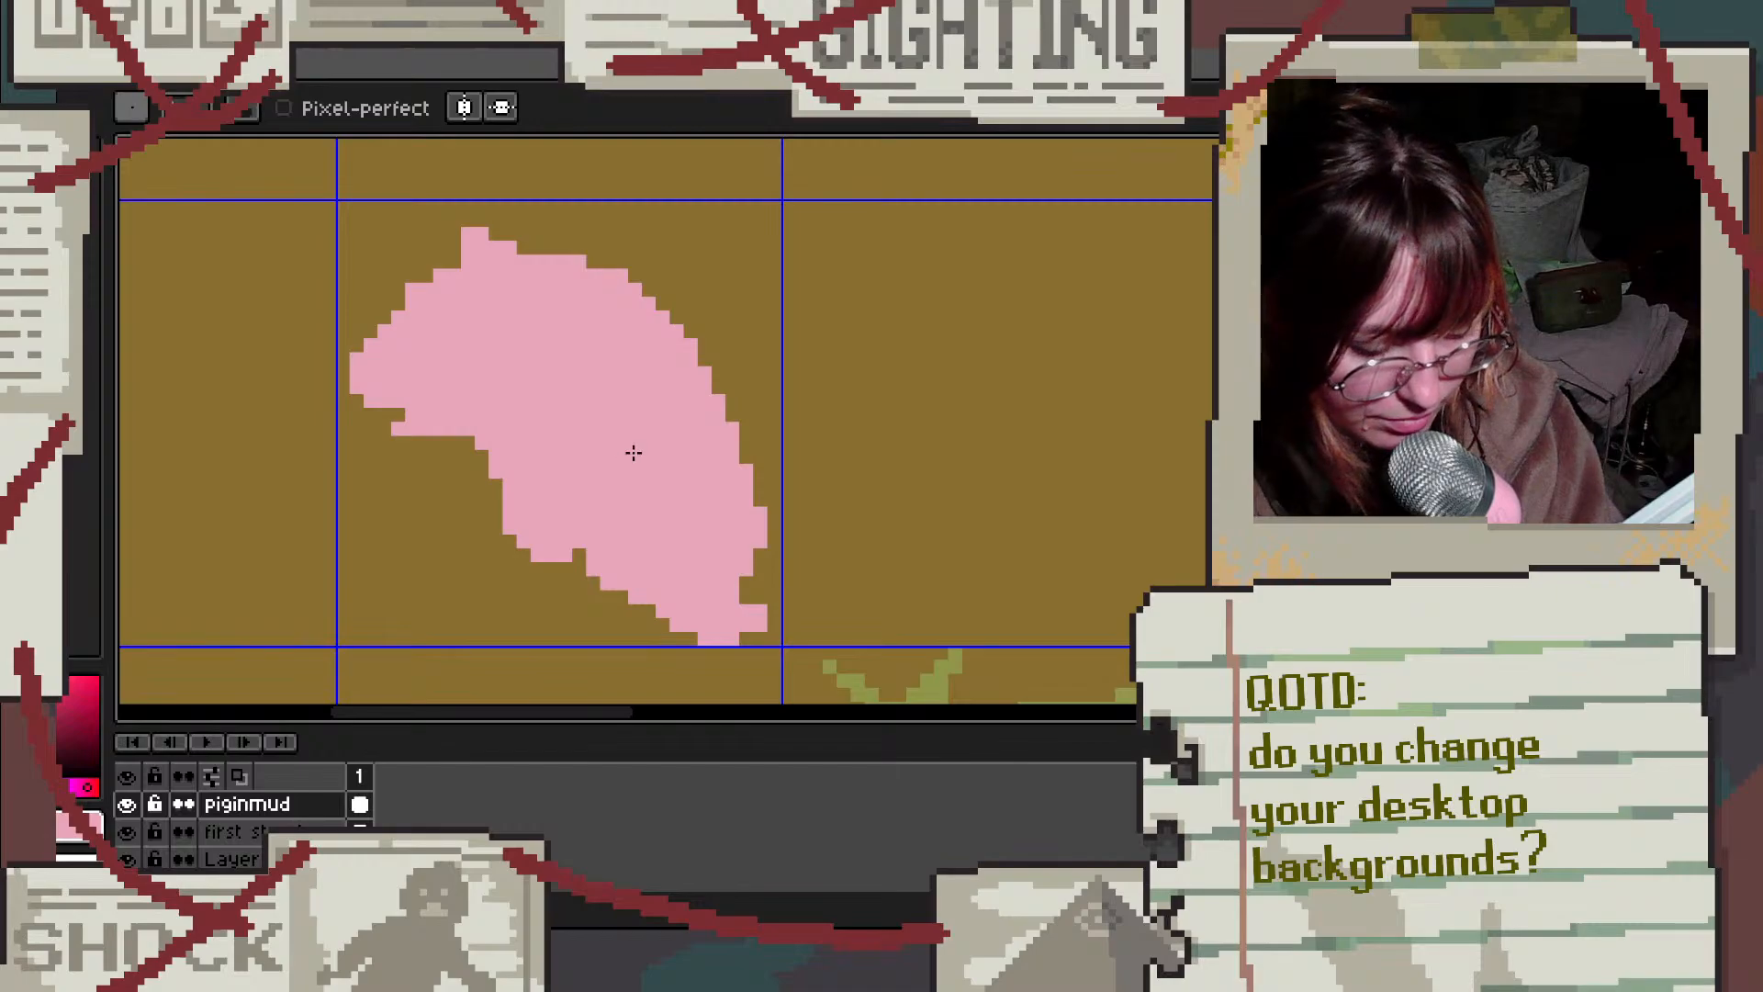
pyautogui.moveTo(622, 425); pyautogui.dragTo(622, 409)
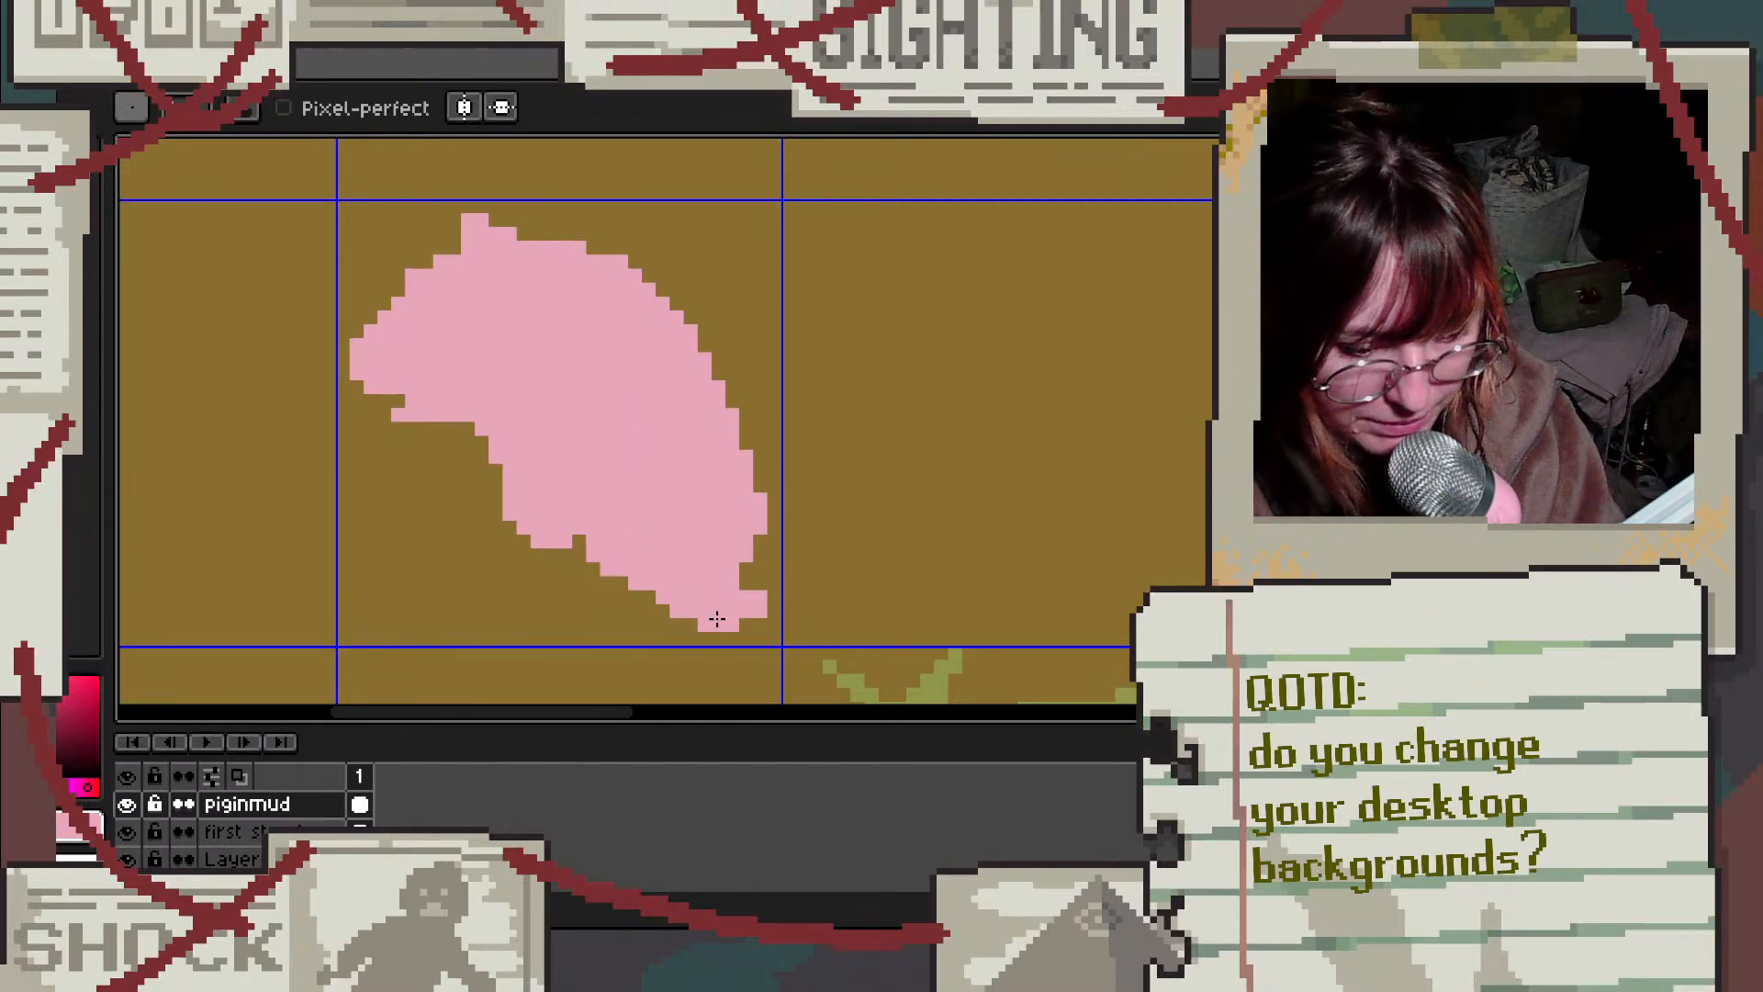
# Step: Redraw a short pink front leg under the pig's chest, undoing unwanted strokes along the way
pyautogui.scroll(1, 717, 619)
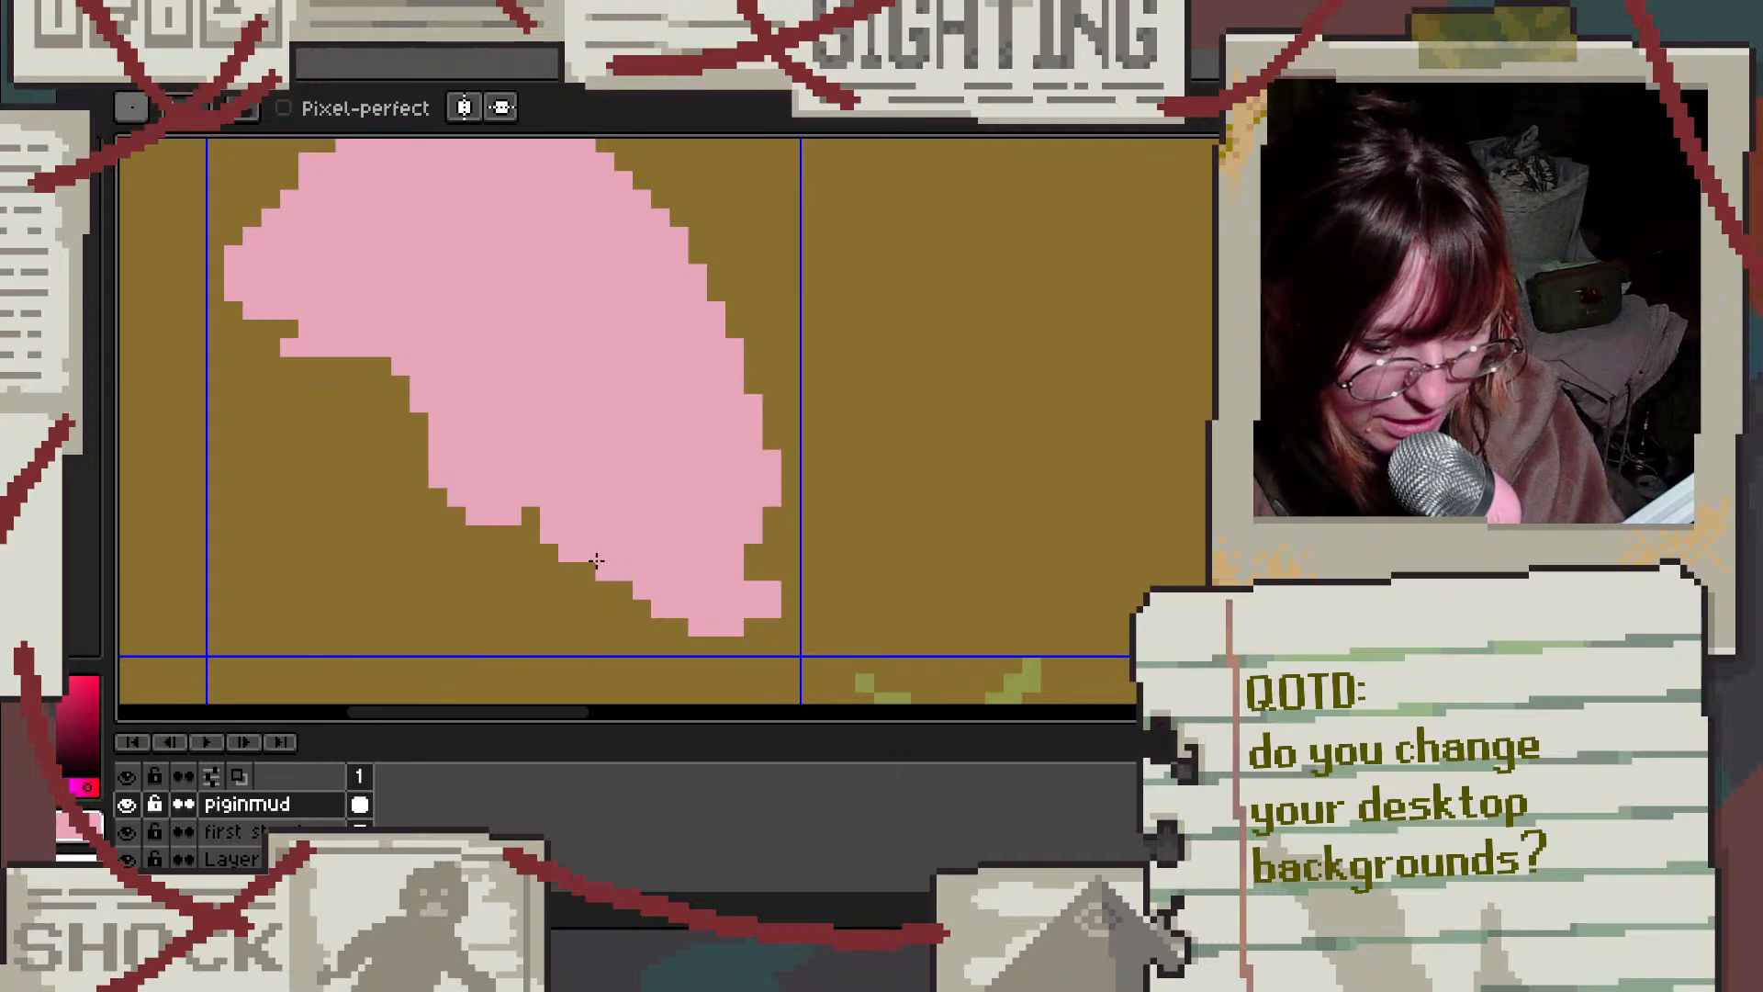
pyautogui.moveTo(569, 562); pyautogui.dragTo(377, 597)
pyautogui.hotkey('ctrl', 'z')
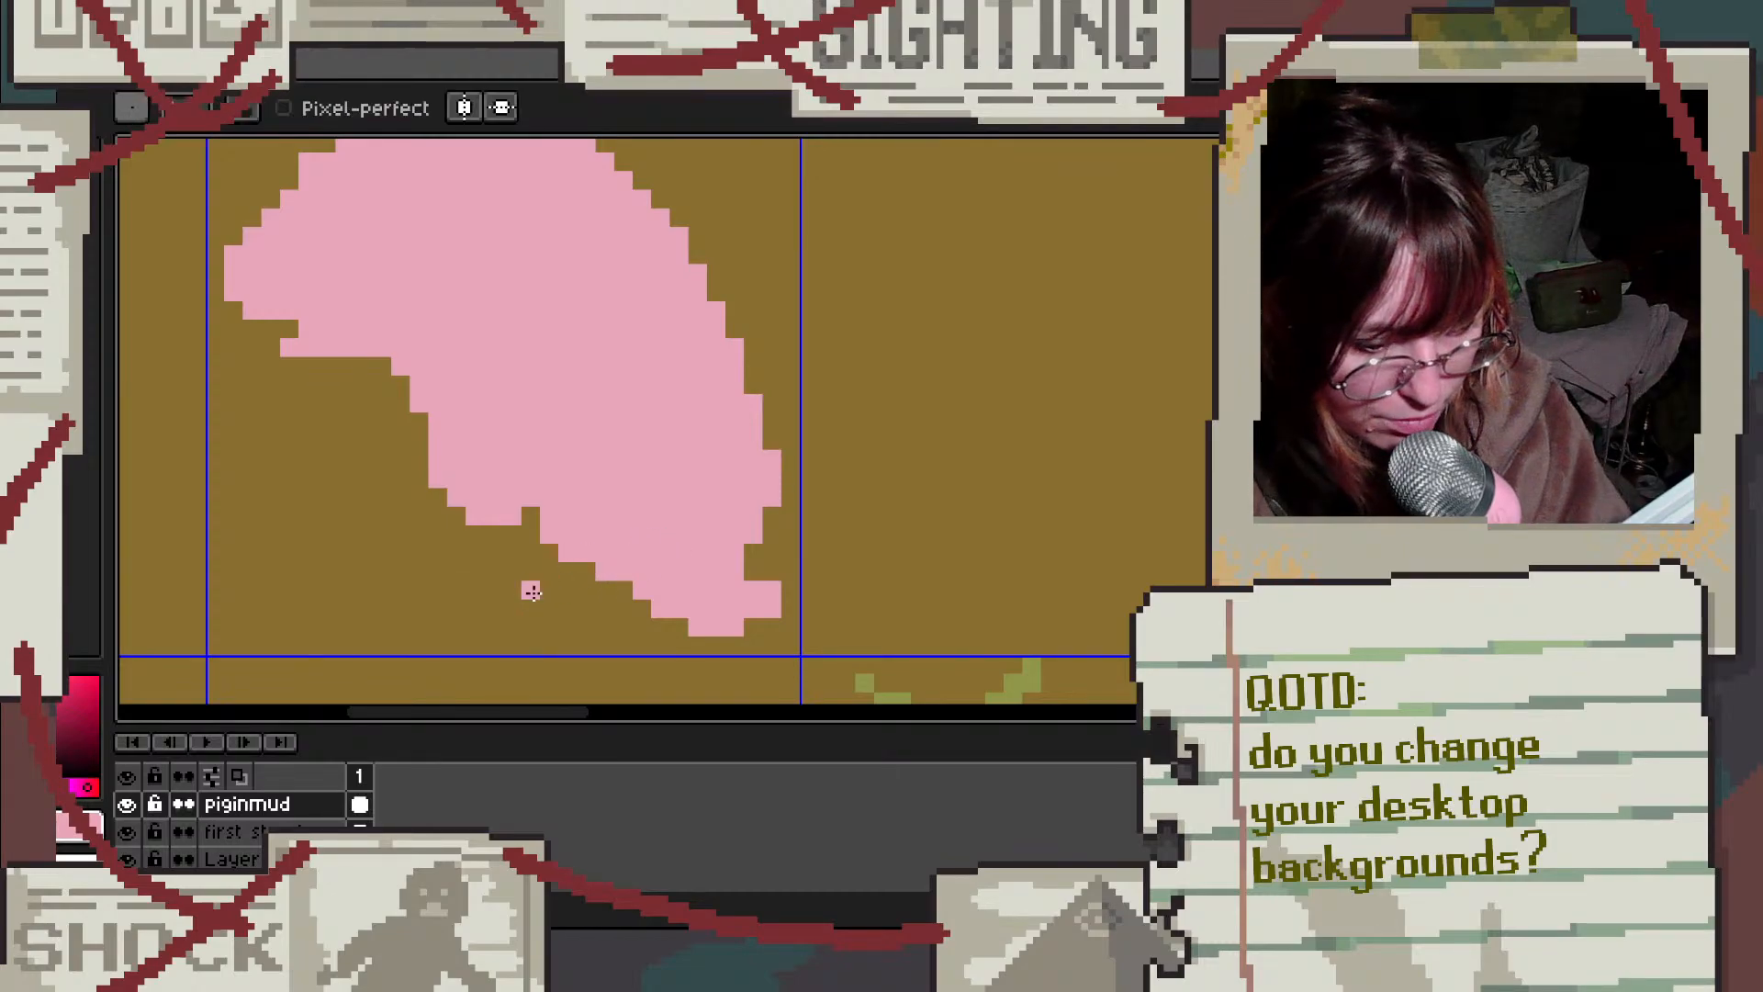
pyautogui.moveTo(494, 591)
pyautogui.mouseDown()
pyautogui.moveTo(595, 554)
pyautogui.moveTo(471, 612)
pyautogui.moveTo(552, 544)
pyautogui.moveTo(514, 589)
pyautogui.moveTo(703, 584)
pyautogui.moveTo(577, 570)
pyautogui.moveTo(557, 549)
pyautogui.moveTo(414, 598)
pyautogui.moveTo(413, 576)
pyautogui.moveTo(494, 528)
pyautogui.moveTo(436, 579)
pyautogui.moveTo(533, 528)
pyautogui.mouseUp()
pyautogui.click(549, 571)
pyautogui.hotkey('ctrl', 'z')
pyautogui.hotkey('ctrl', 'z')
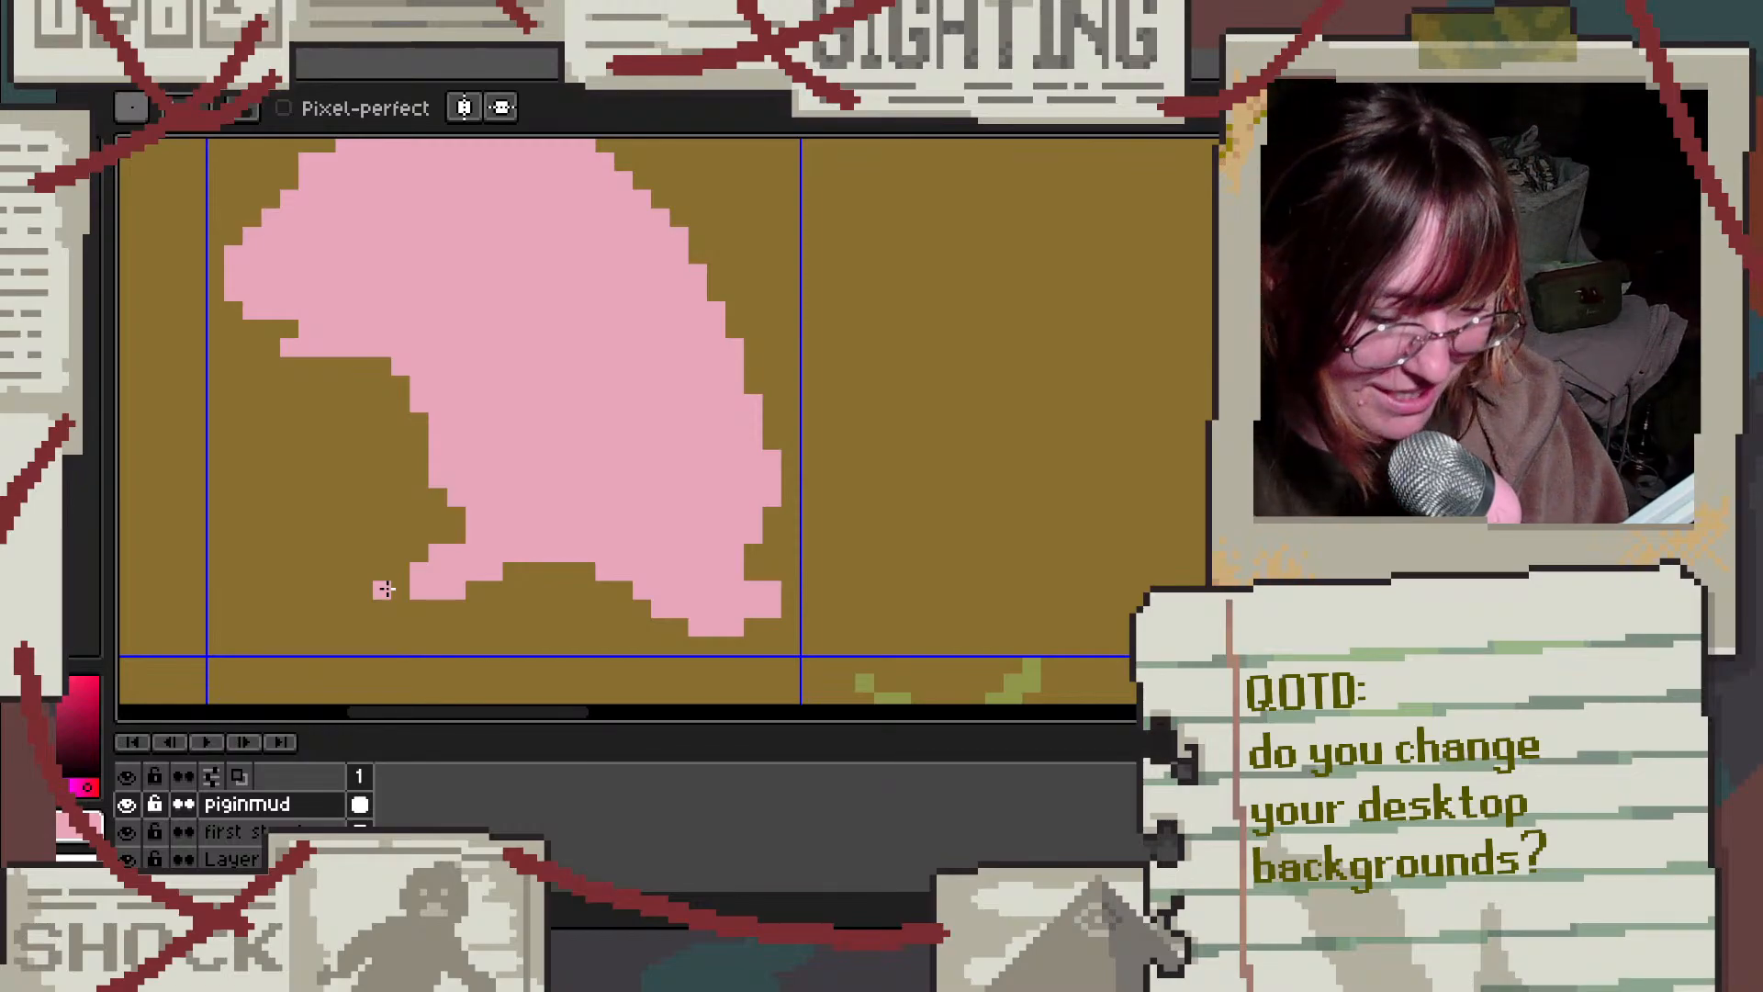
# Step: Erase a notch in the raised hind end and touch up its edges in pink to separate the two hind legs
pyautogui.press('e')
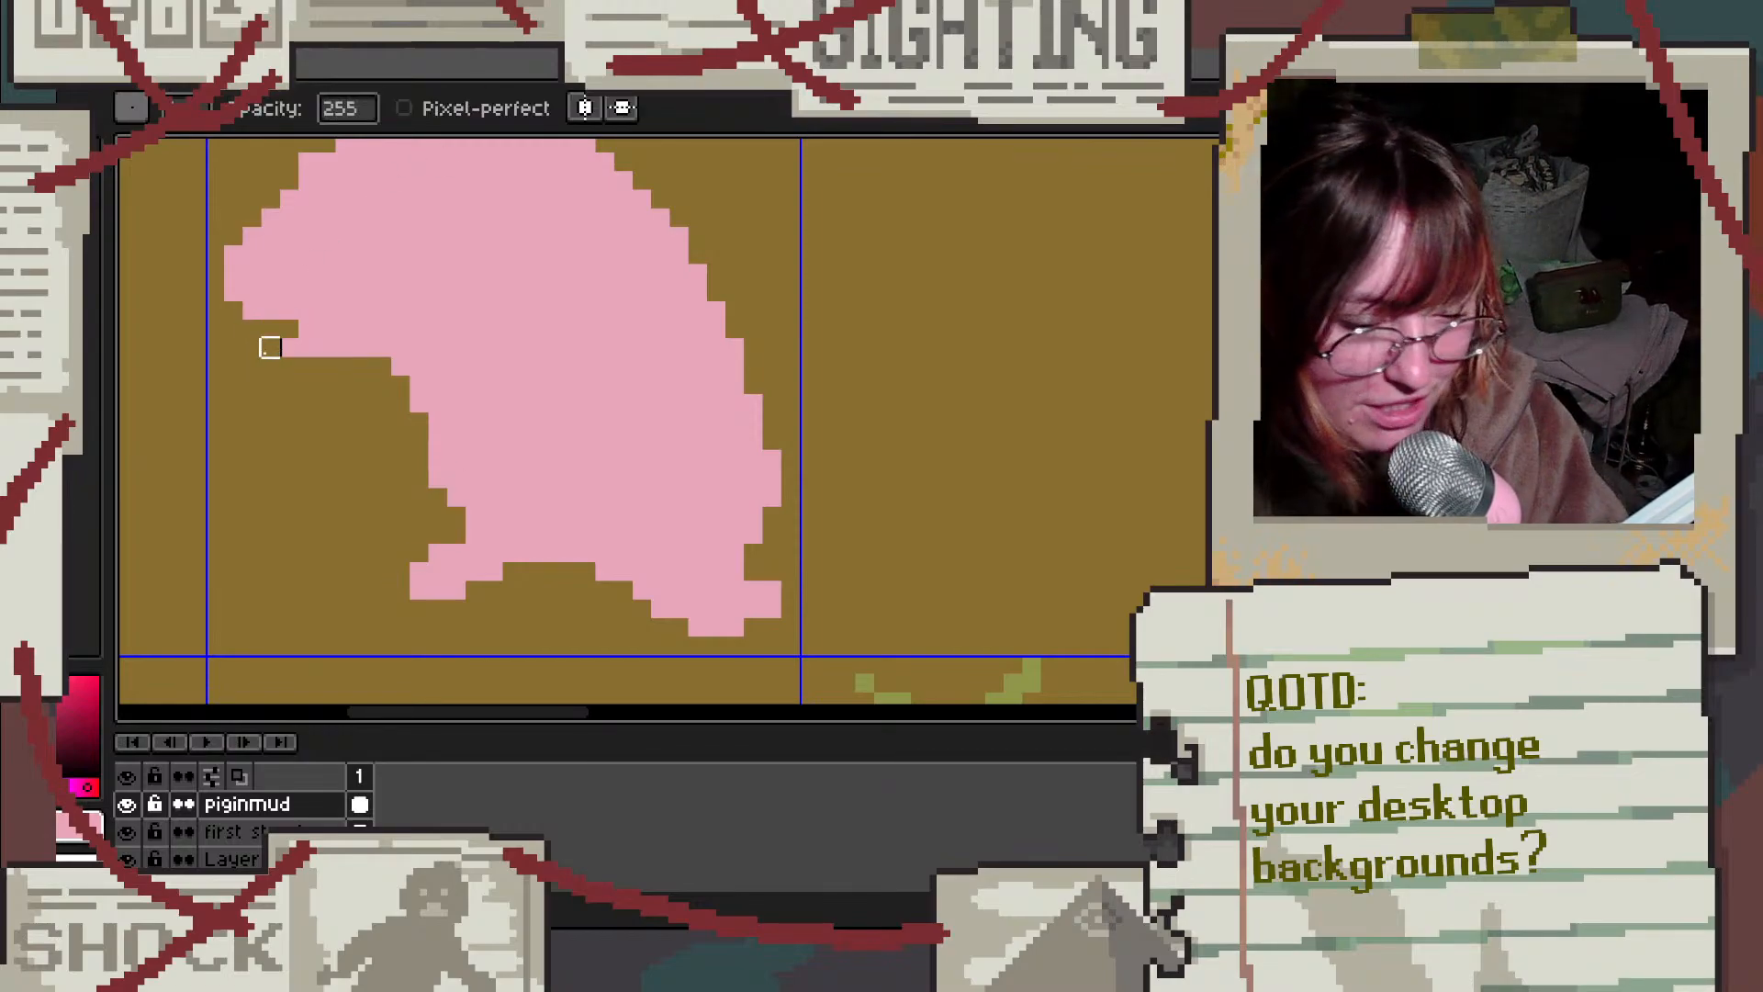
pyautogui.moveTo(307, 292)
pyautogui.mouseDown()
pyautogui.moveTo(252, 309)
pyautogui.moveTo(307, 311)
pyautogui.moveTo(271, 329)
pyautogui.mouseUp()
pyautogui.press('b')
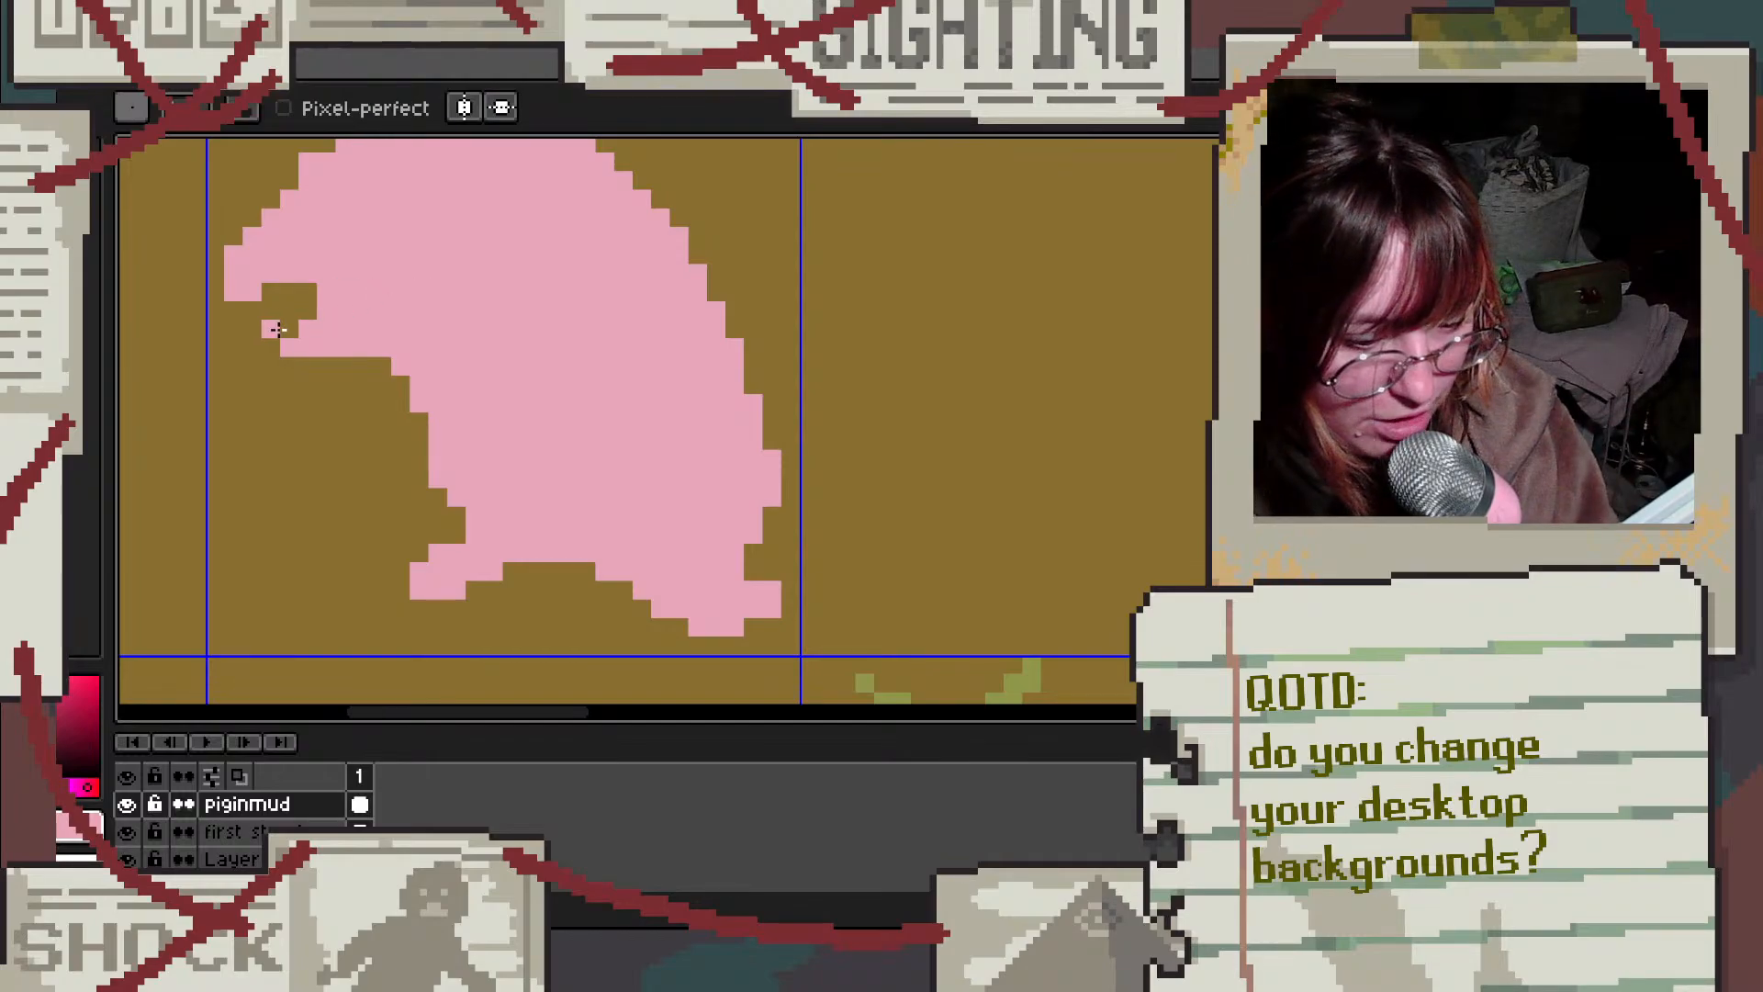
pyautogui.click(307, 310)
pyautogui.click(271, 347)
pyautogui.scroll(-3, 394, 278)
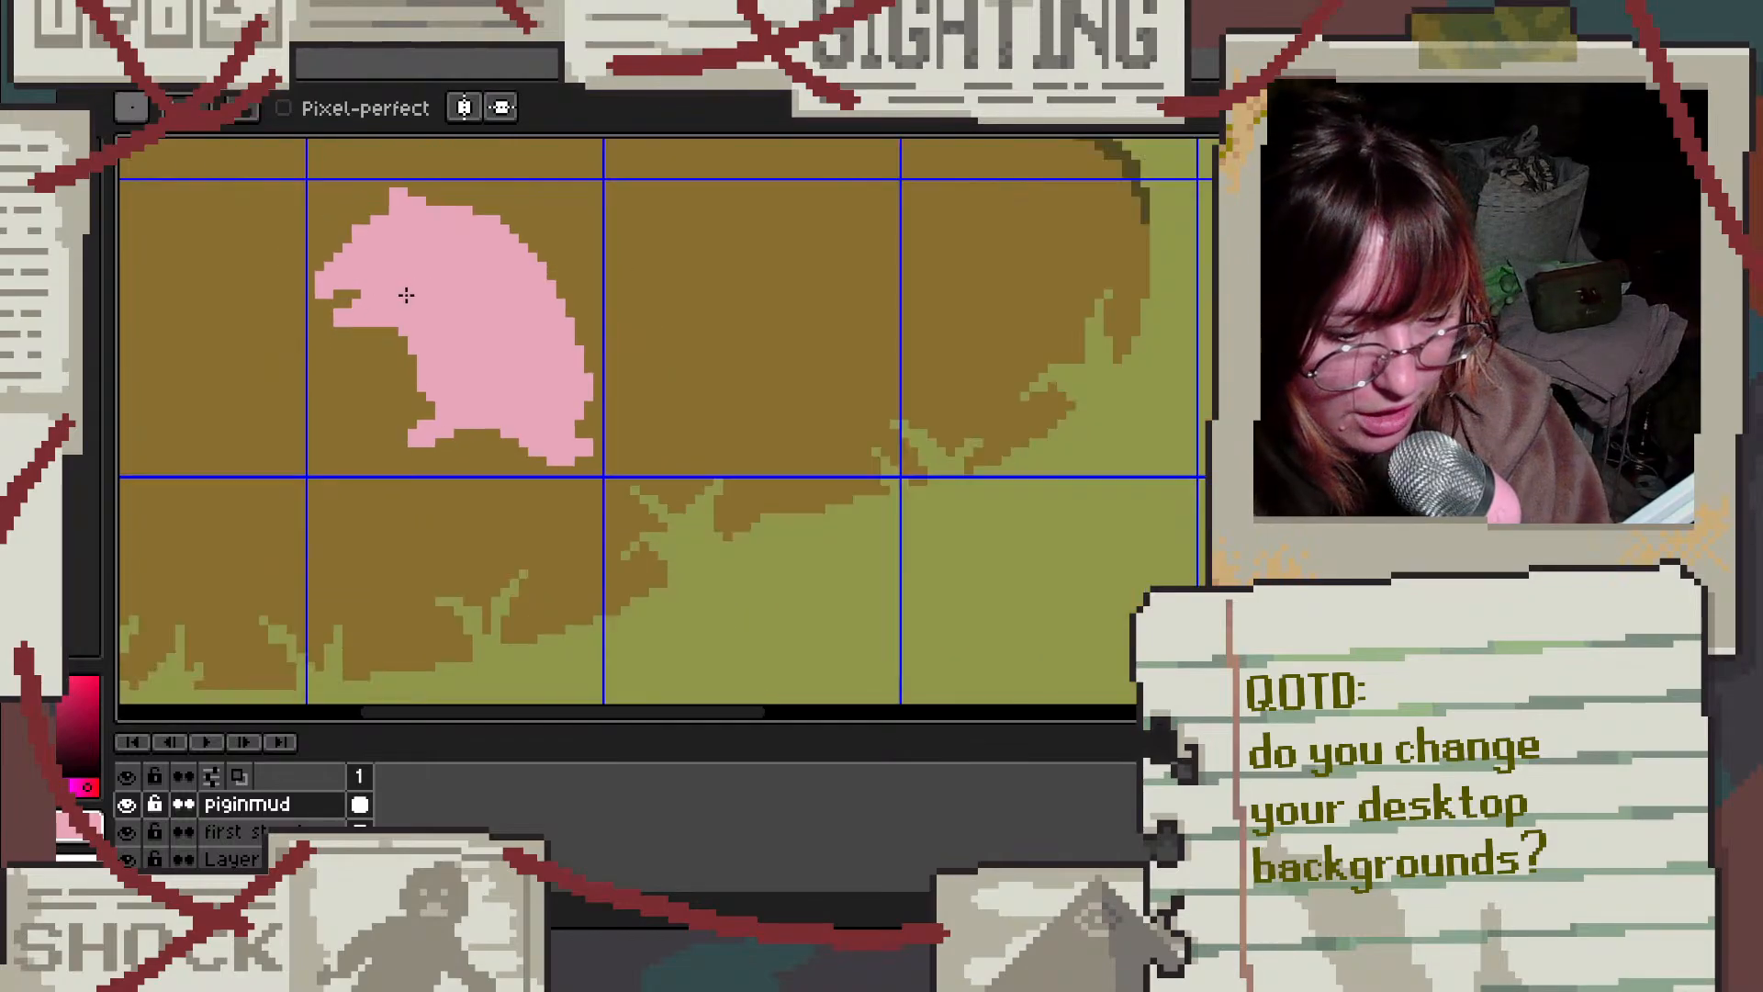
# Step: Draw a second pink front leg just above the first and narrow the notch above the snout
pyautogui.scroll(1, 402, 295)
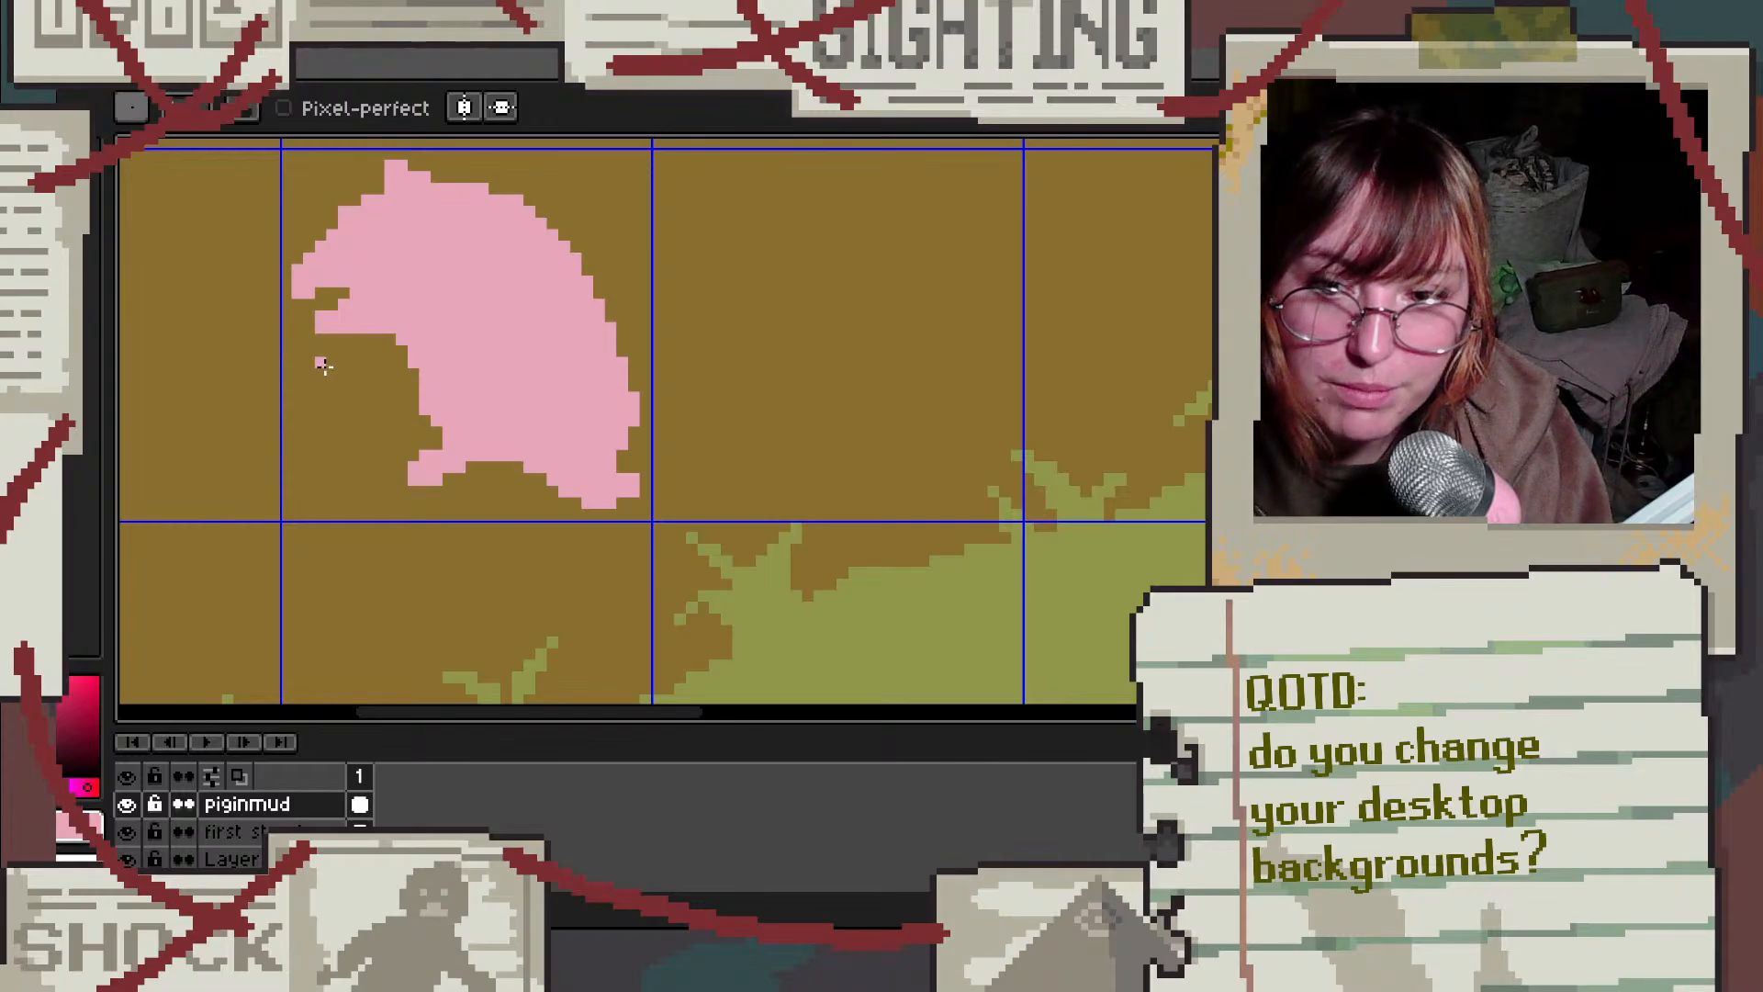
pyautogui.scroll(3, 408, 484)
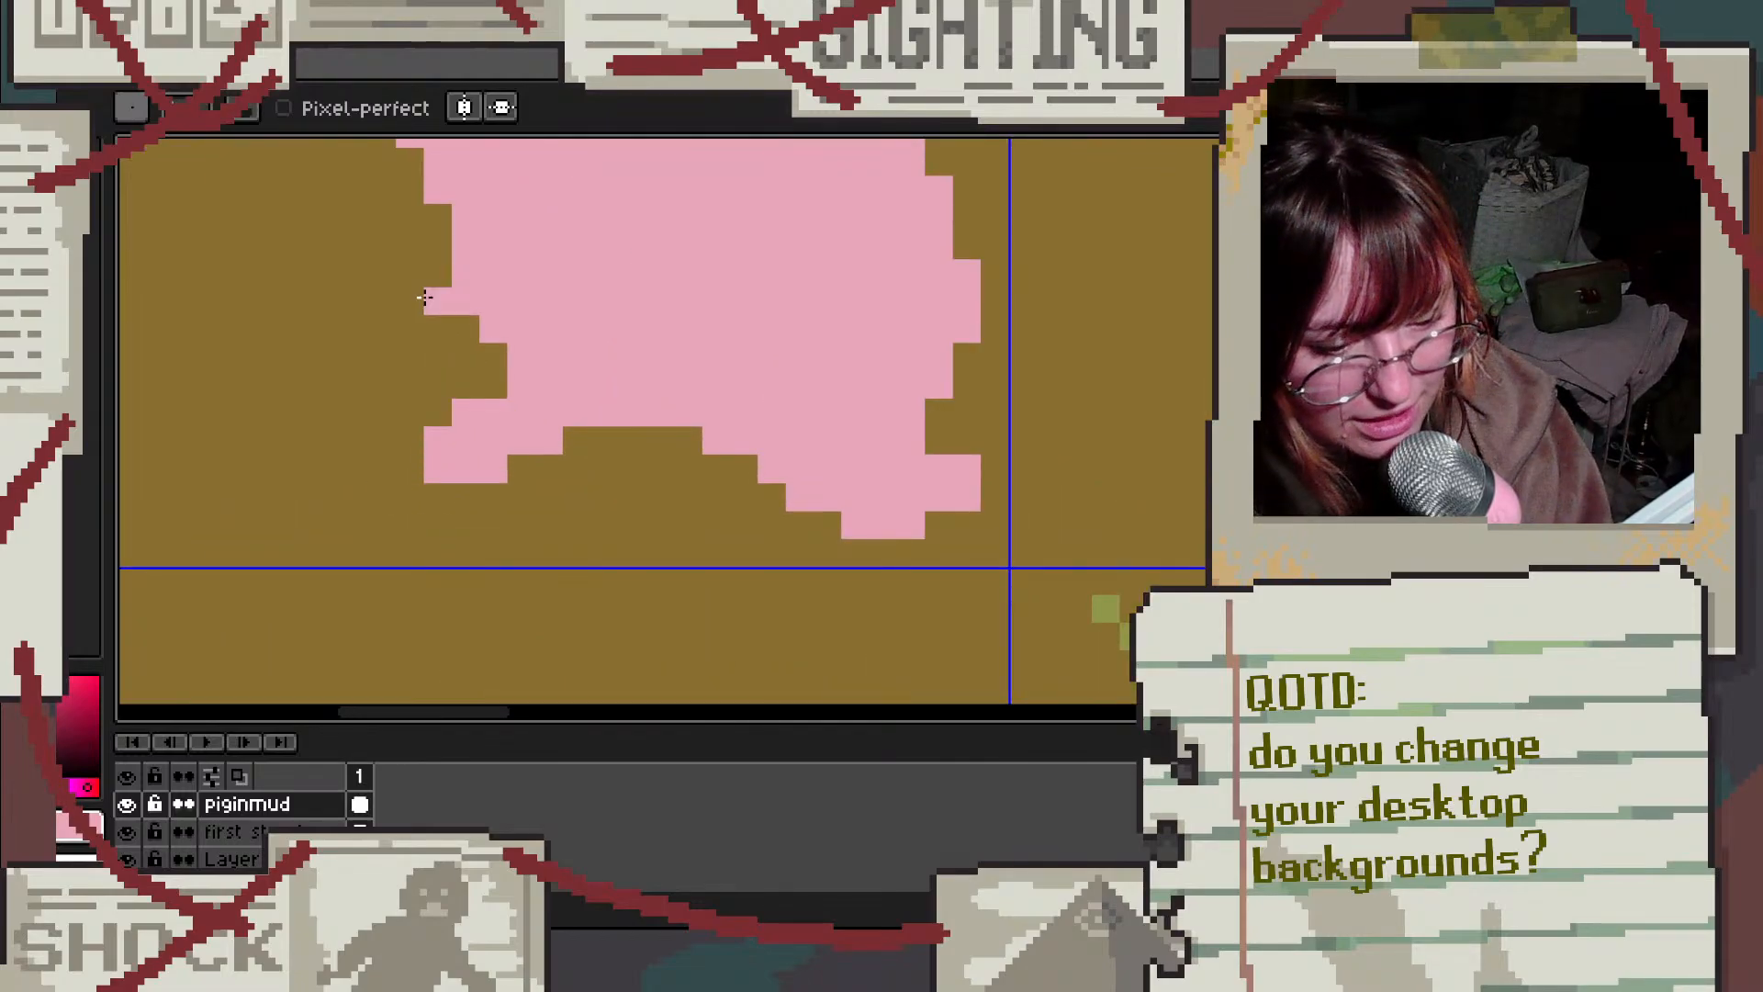
pyautogui.moveTo(428, 299)
pyautogui.mouseDown()
pyautogui.moveTo(319, 373)
pyautogui.moveTo(391, 371)
pyautogui.moveTo(494, 329)
pyautogui.moveTo(368, 371)
pyautogui.moveTo(467, 339)
pyautogui.moveTo(430, 335)
pyautogui.mouseUp()
pyautogui.moveTo(455, 274); pyautogui.dragTo(444, 268)
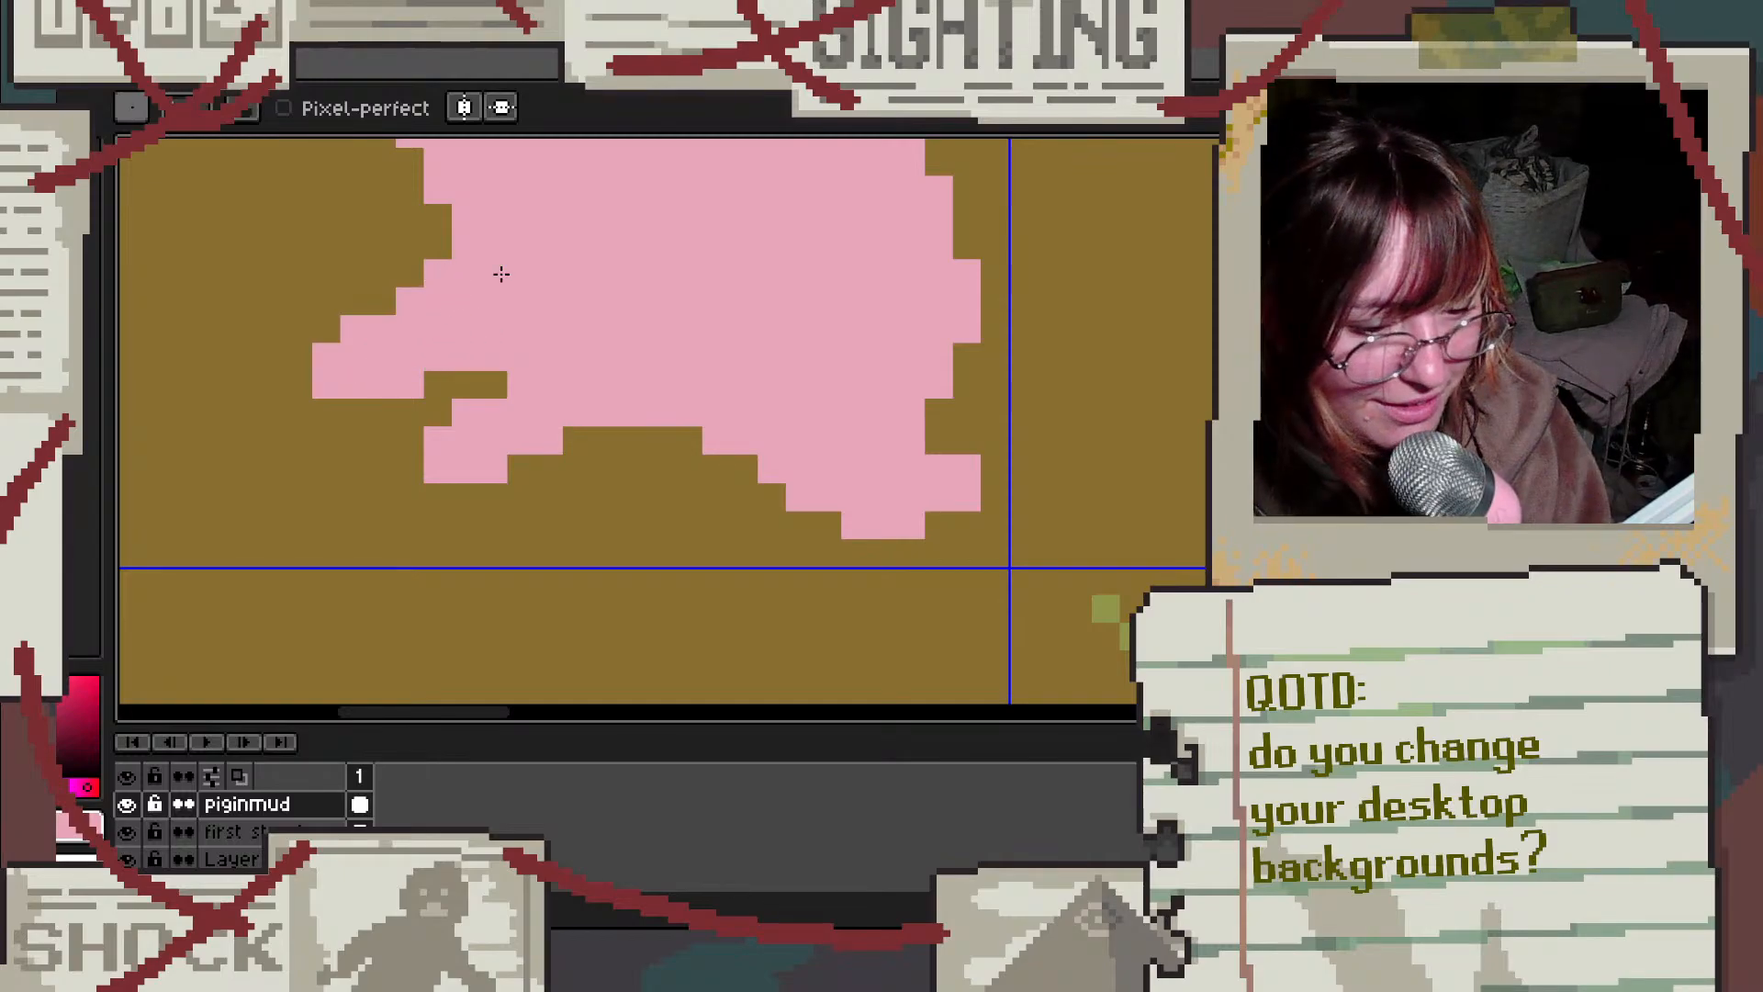
pyautogui.scroll(-3, 582, 315)
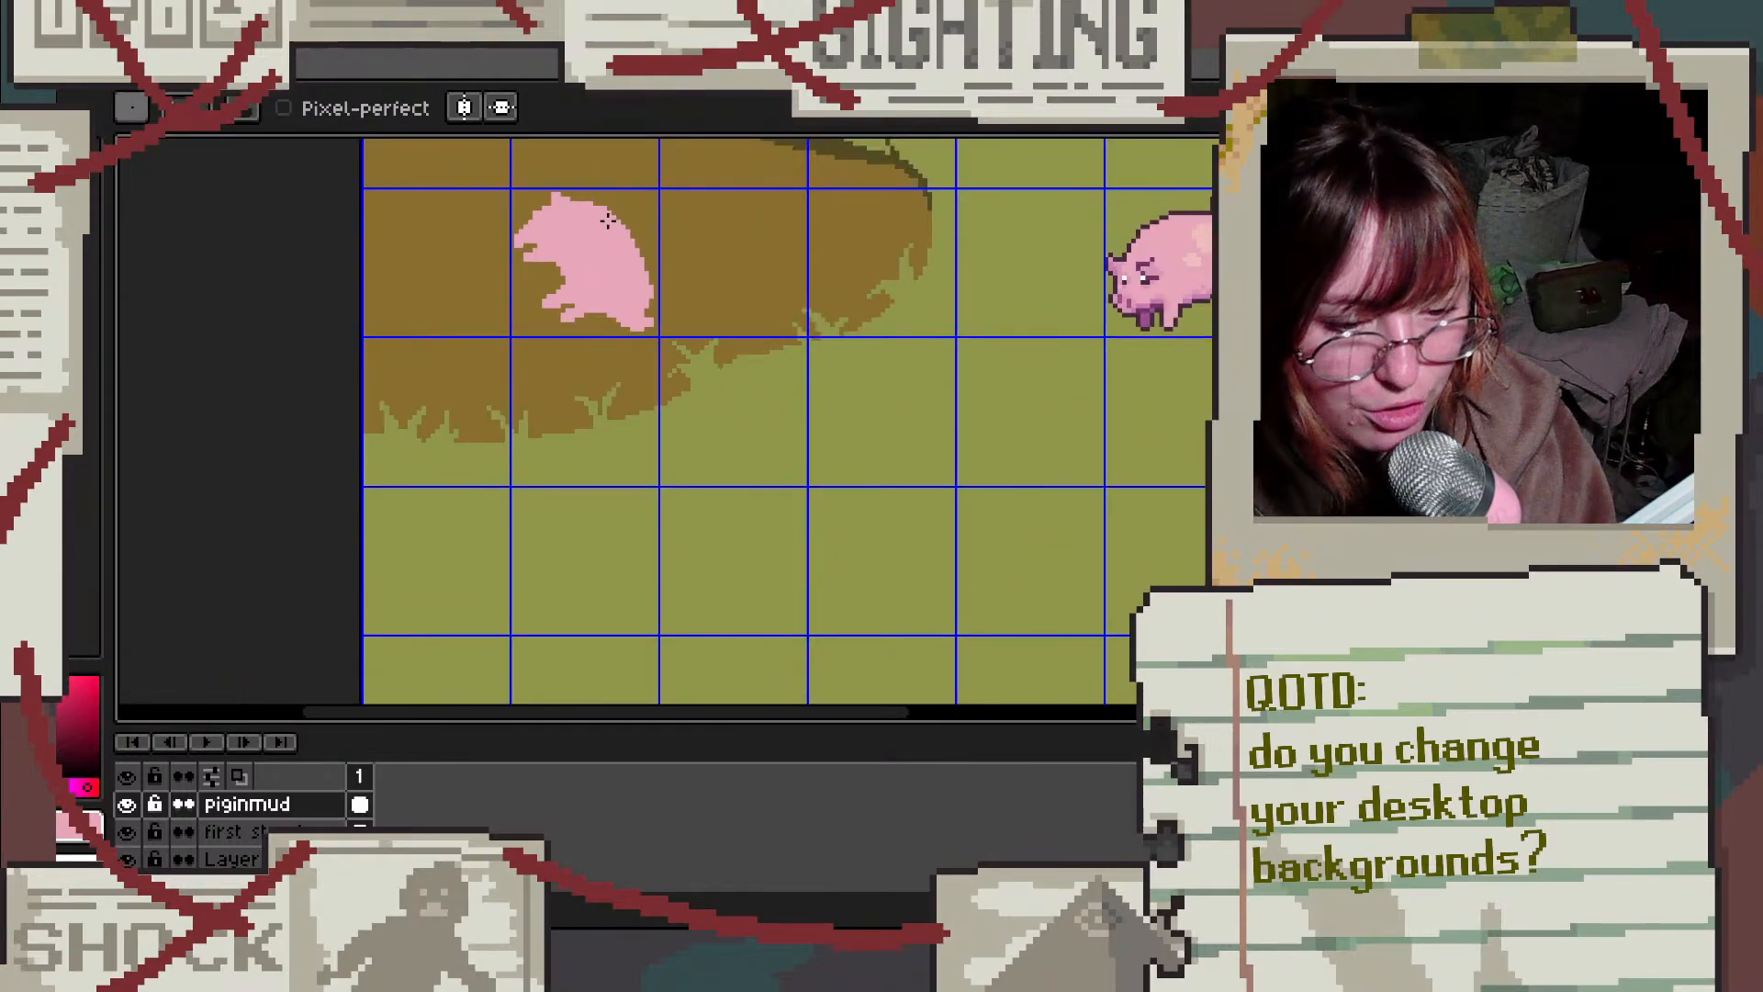
pyautogui.scroll(3, 611, 229)
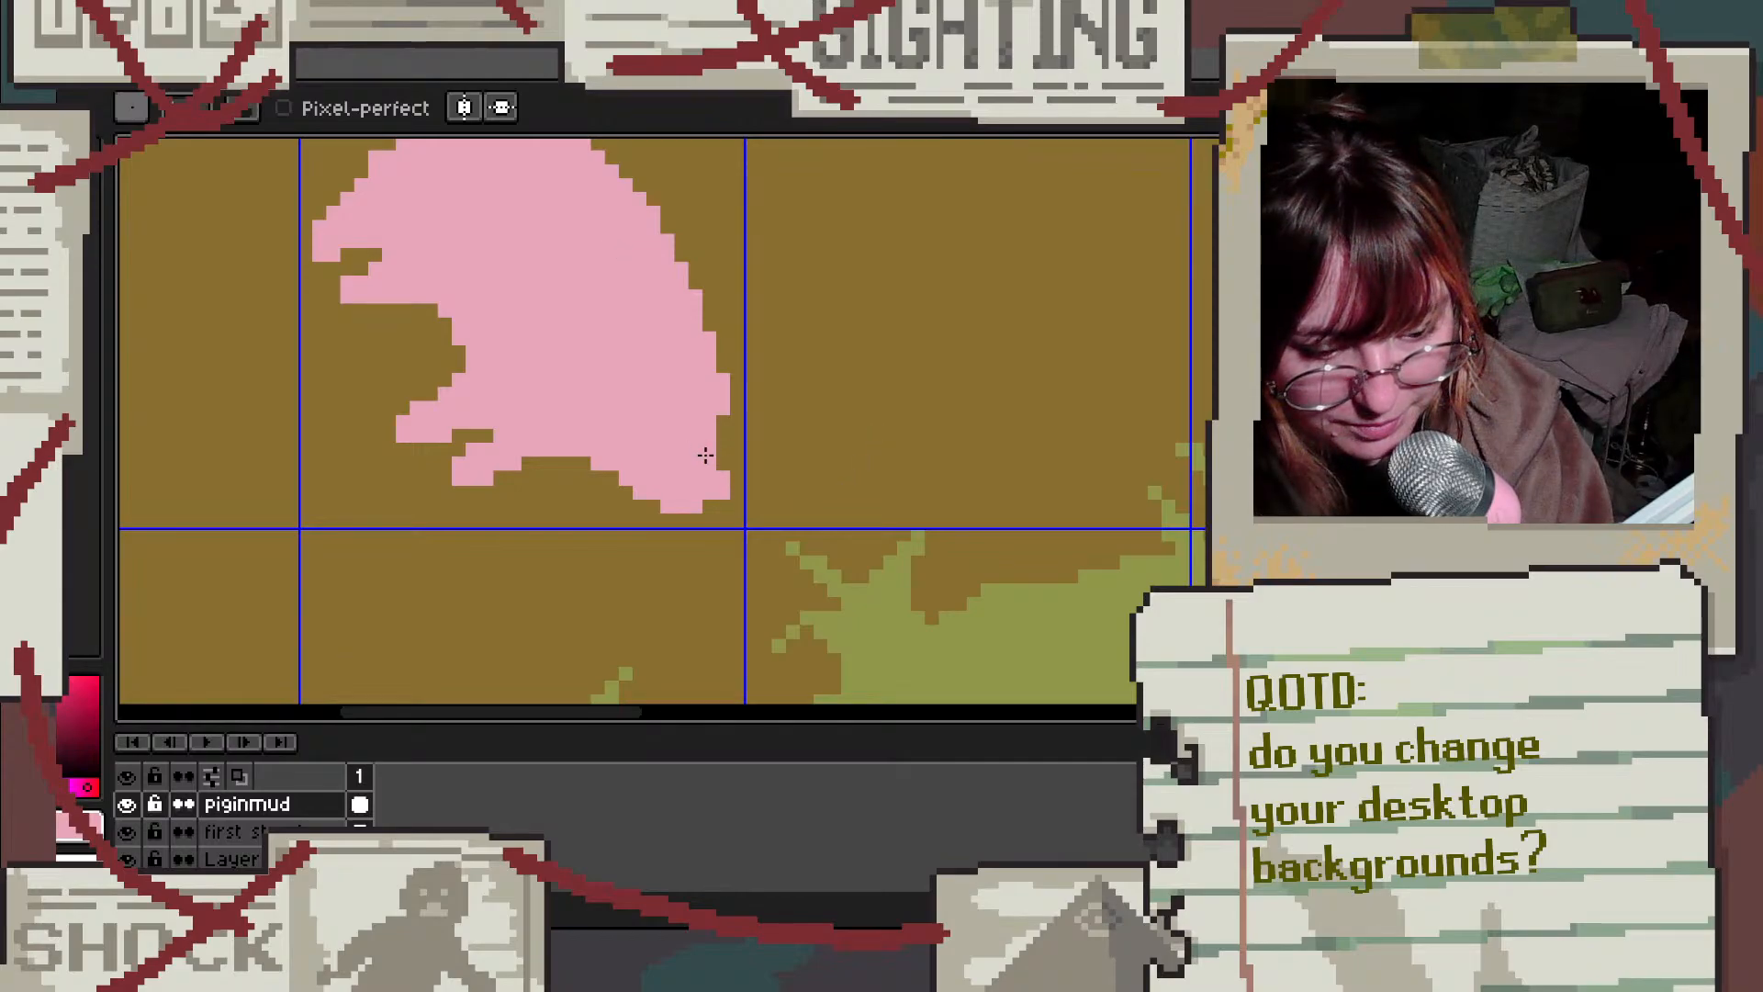
pyautogui.scroll(-3, 670, 387)
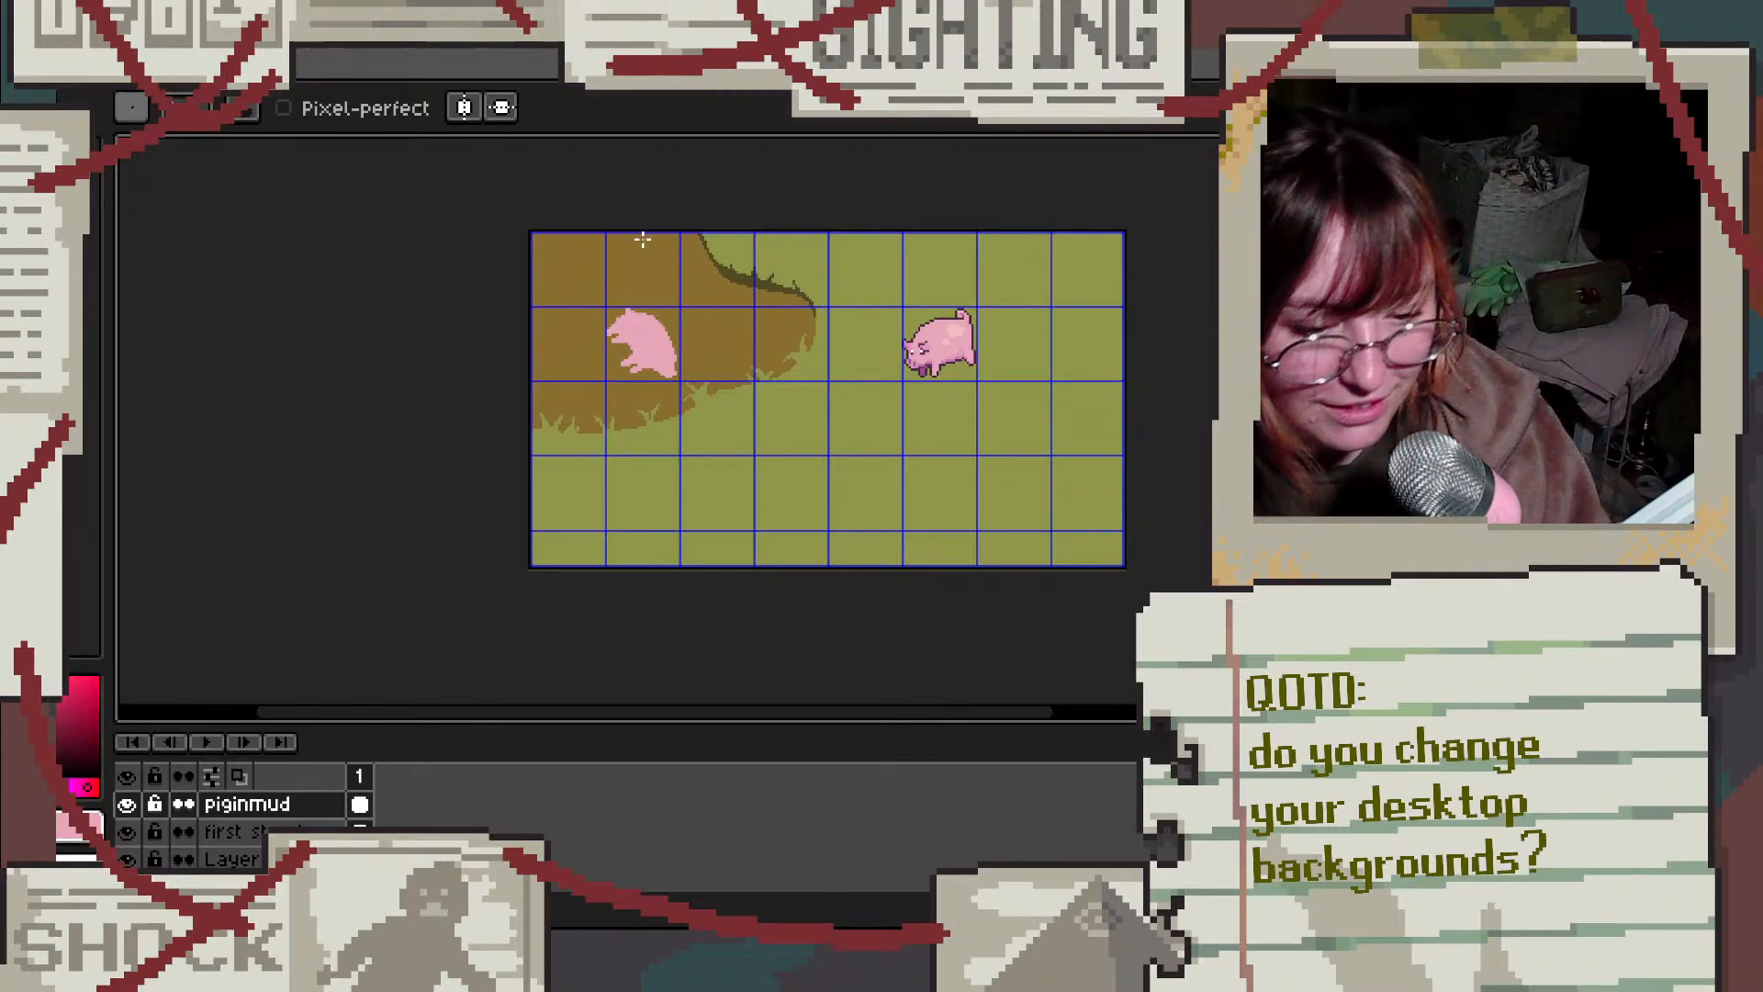
# Step: Draw the pig's eyes on the lowered head in dark purple, a short horizontal dash and a single pixel near the edge
pyautogui.scroll(2, 687, 358)
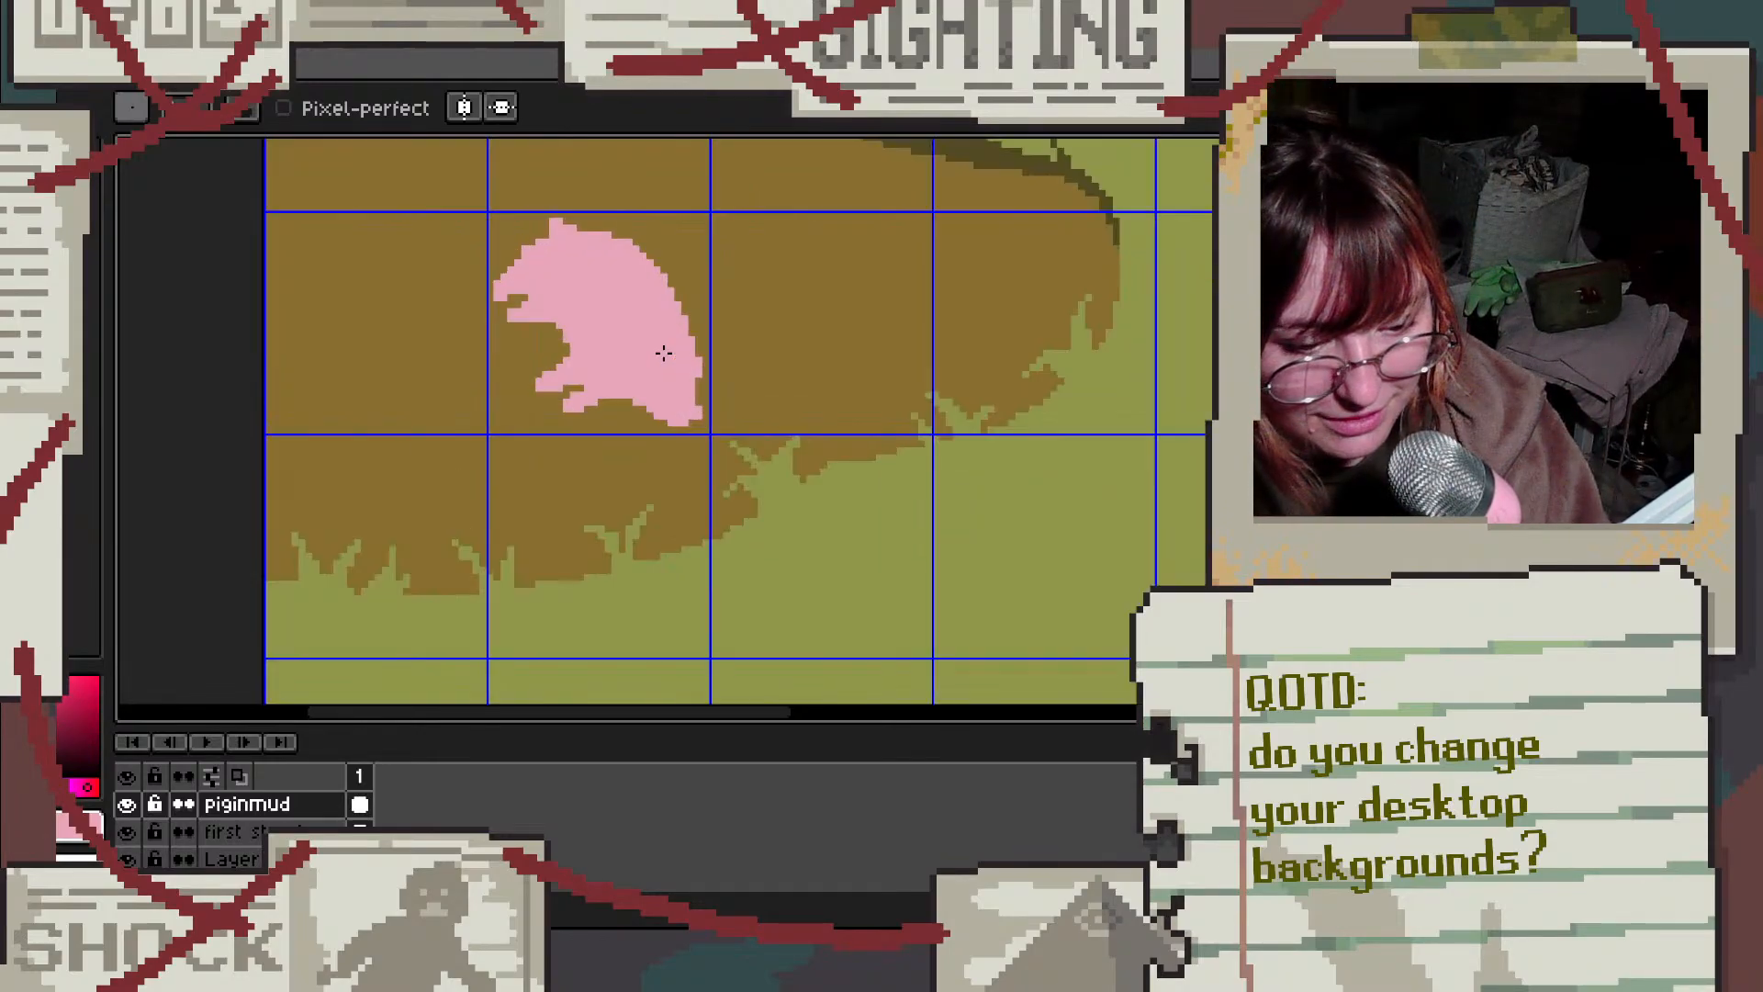
pyautogui.scroll(2, 608, 290)
pyautogui.scroll(1, 538, 334)
pyautogui.scroll(-1, 552, 337)
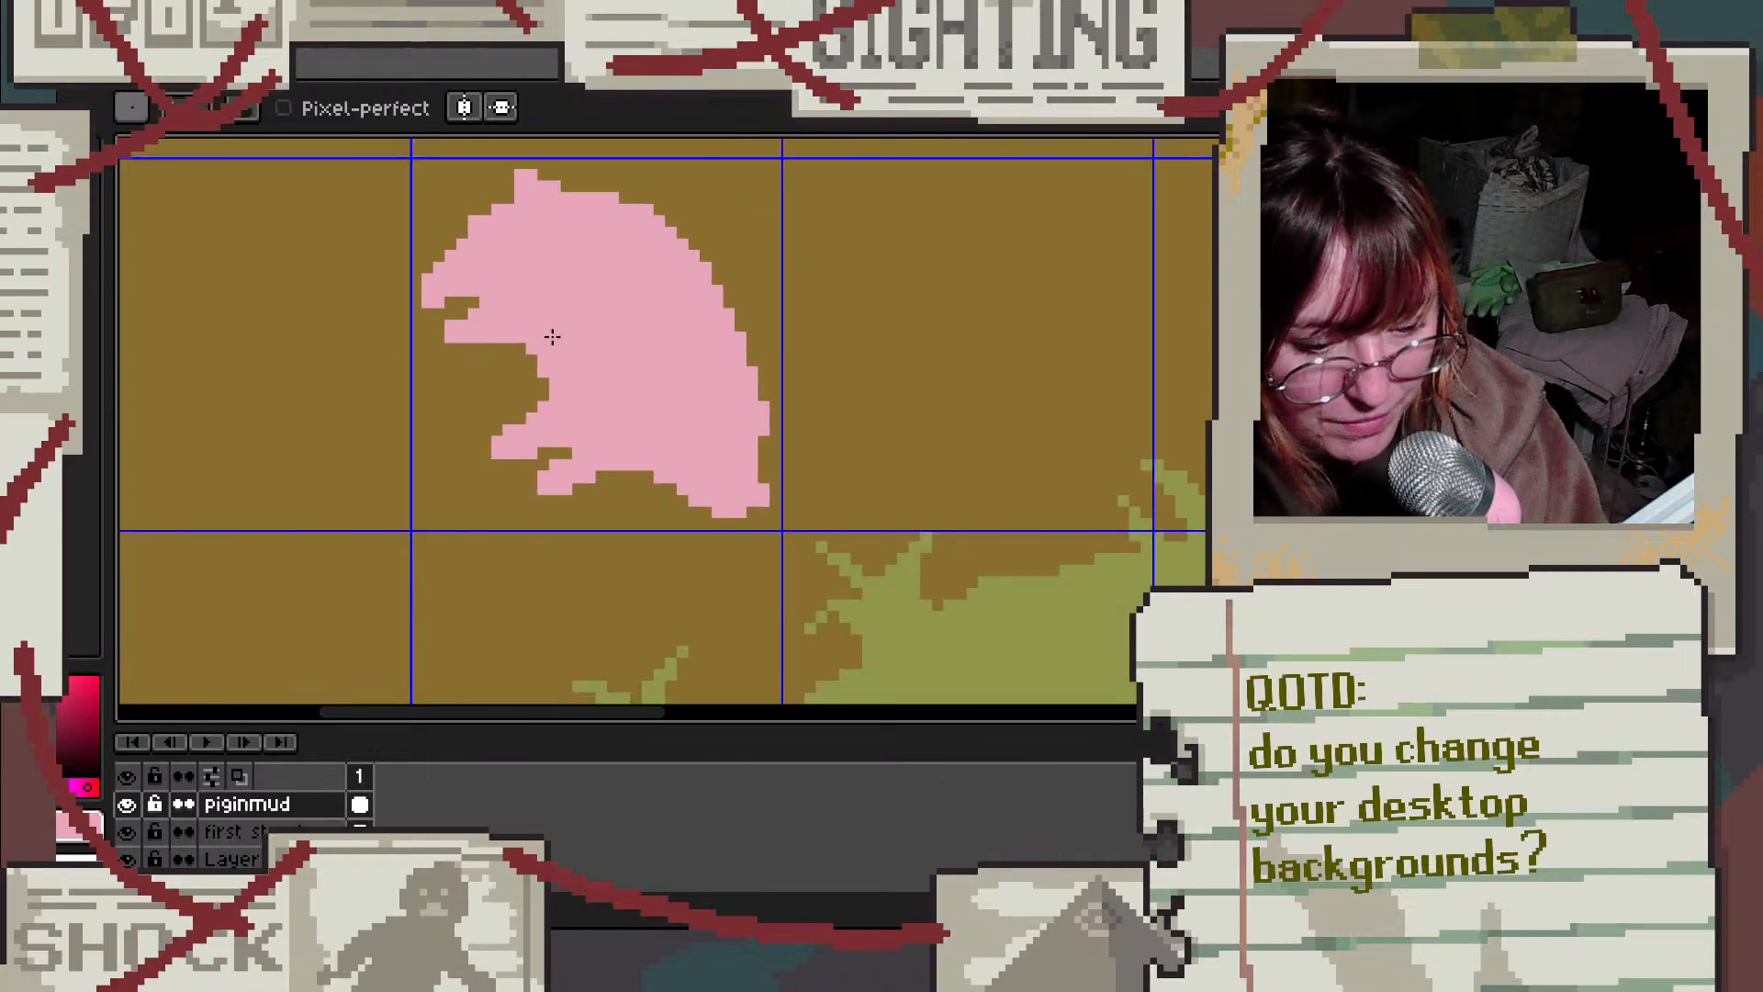
pyautogui.scroll(1, 712, 425)
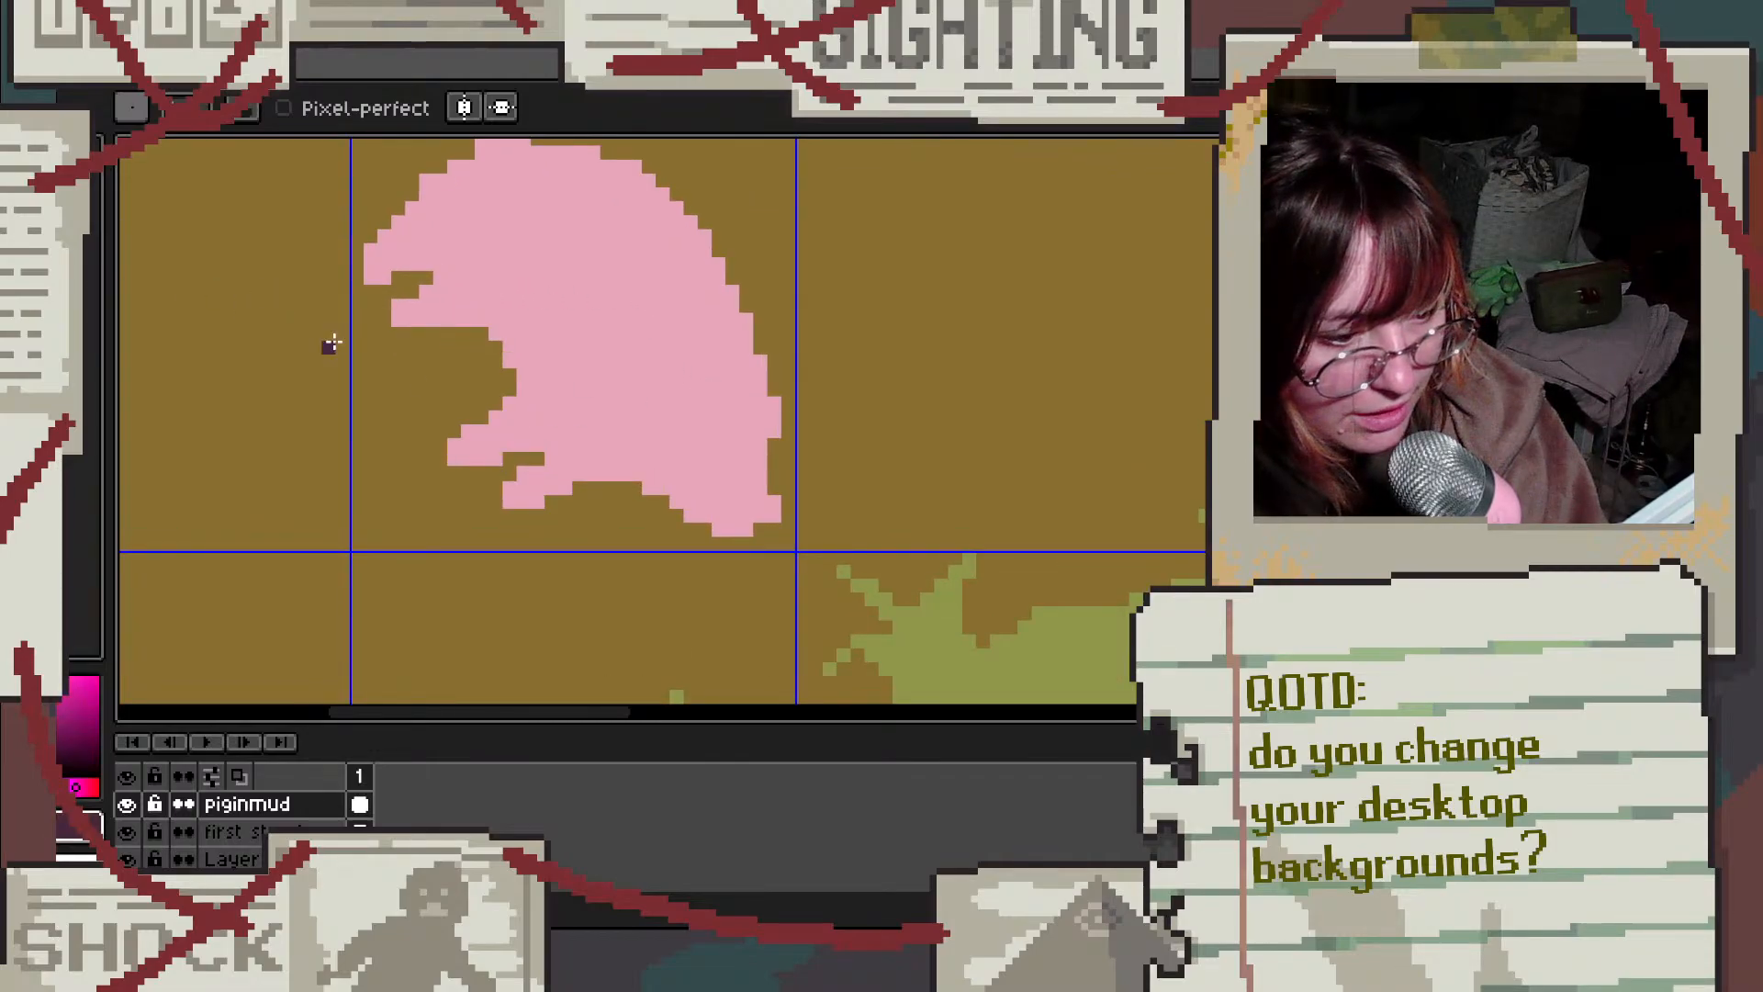
pyautogui.scroll(2, 866, 512)
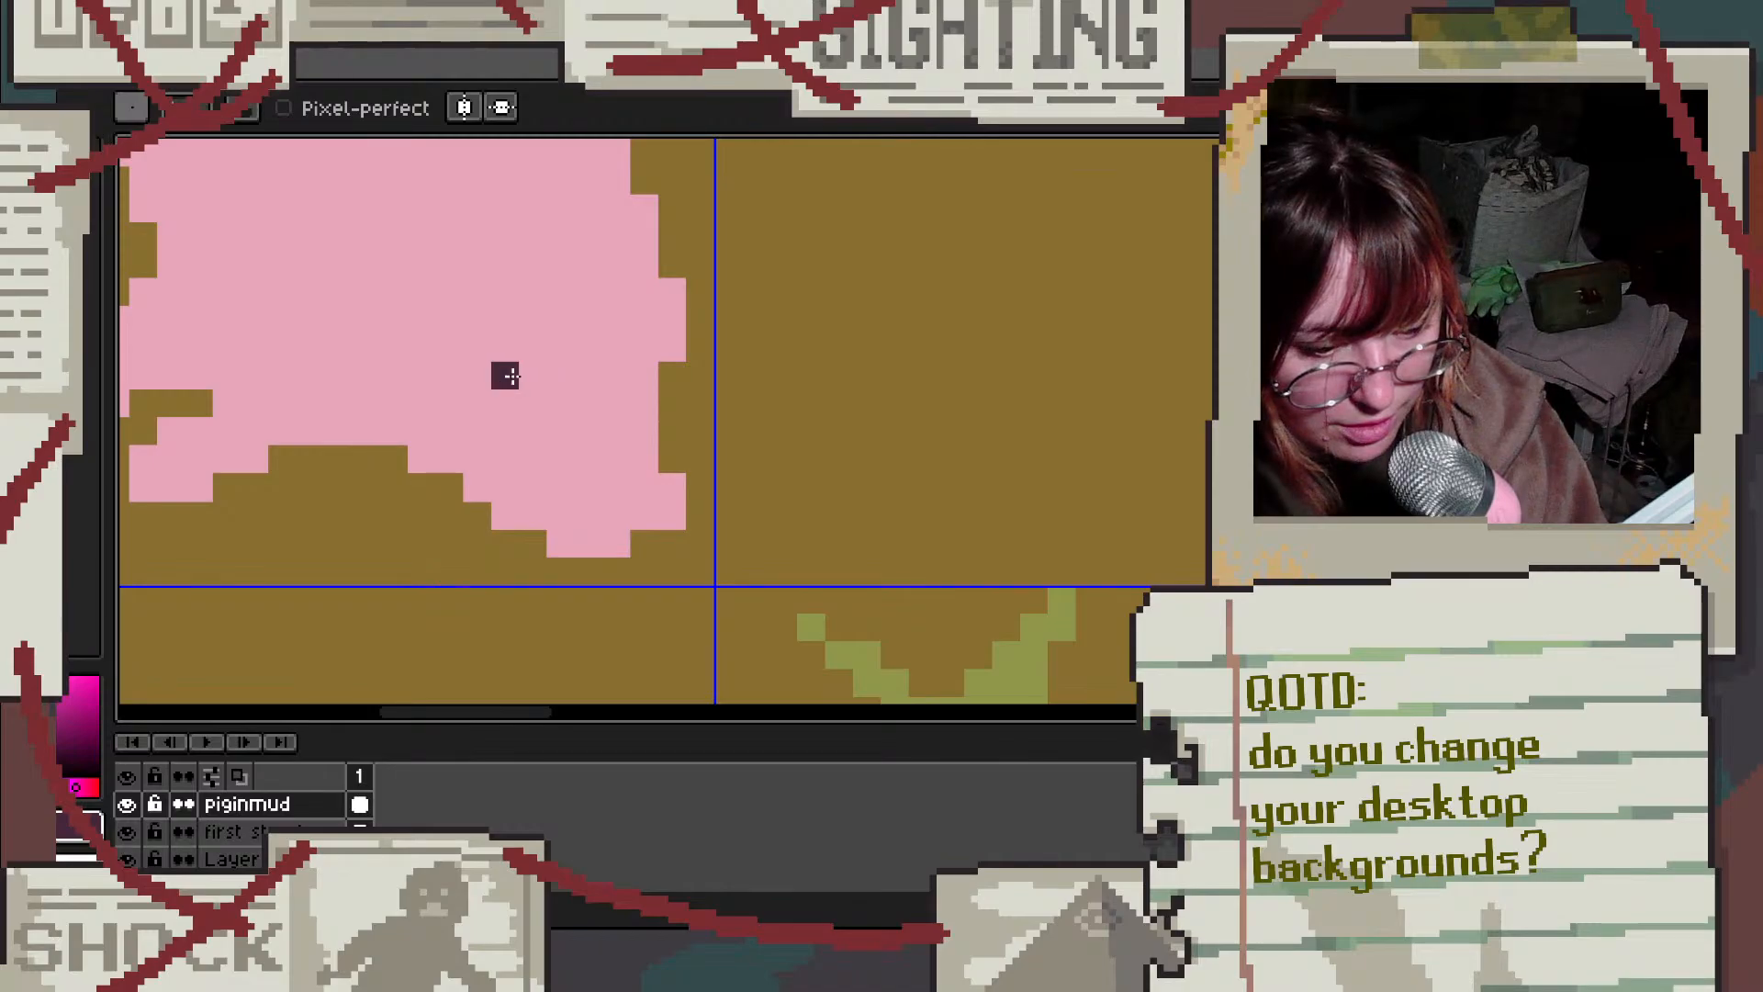
pyautogui.moveTo(505, 377); pyautogui.dragTo(533, 377)
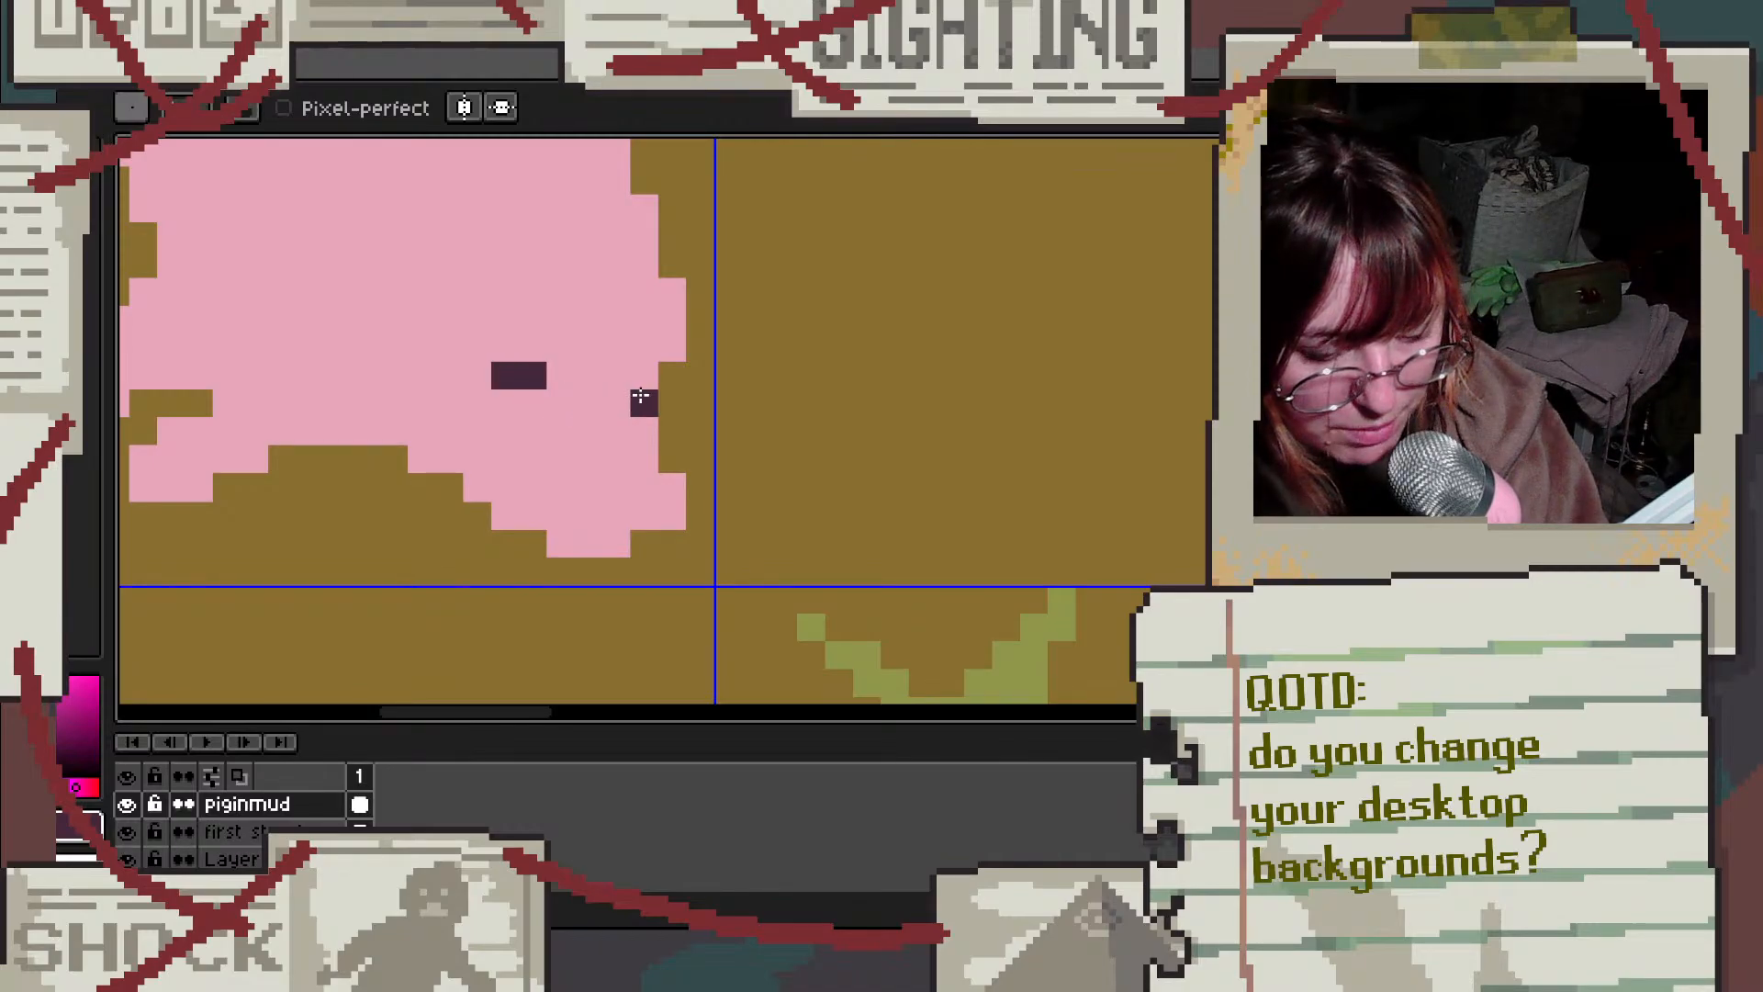
pyautogui.scroll(-5, 633, 376)
pyautogui.scroll(2, 632, 371)
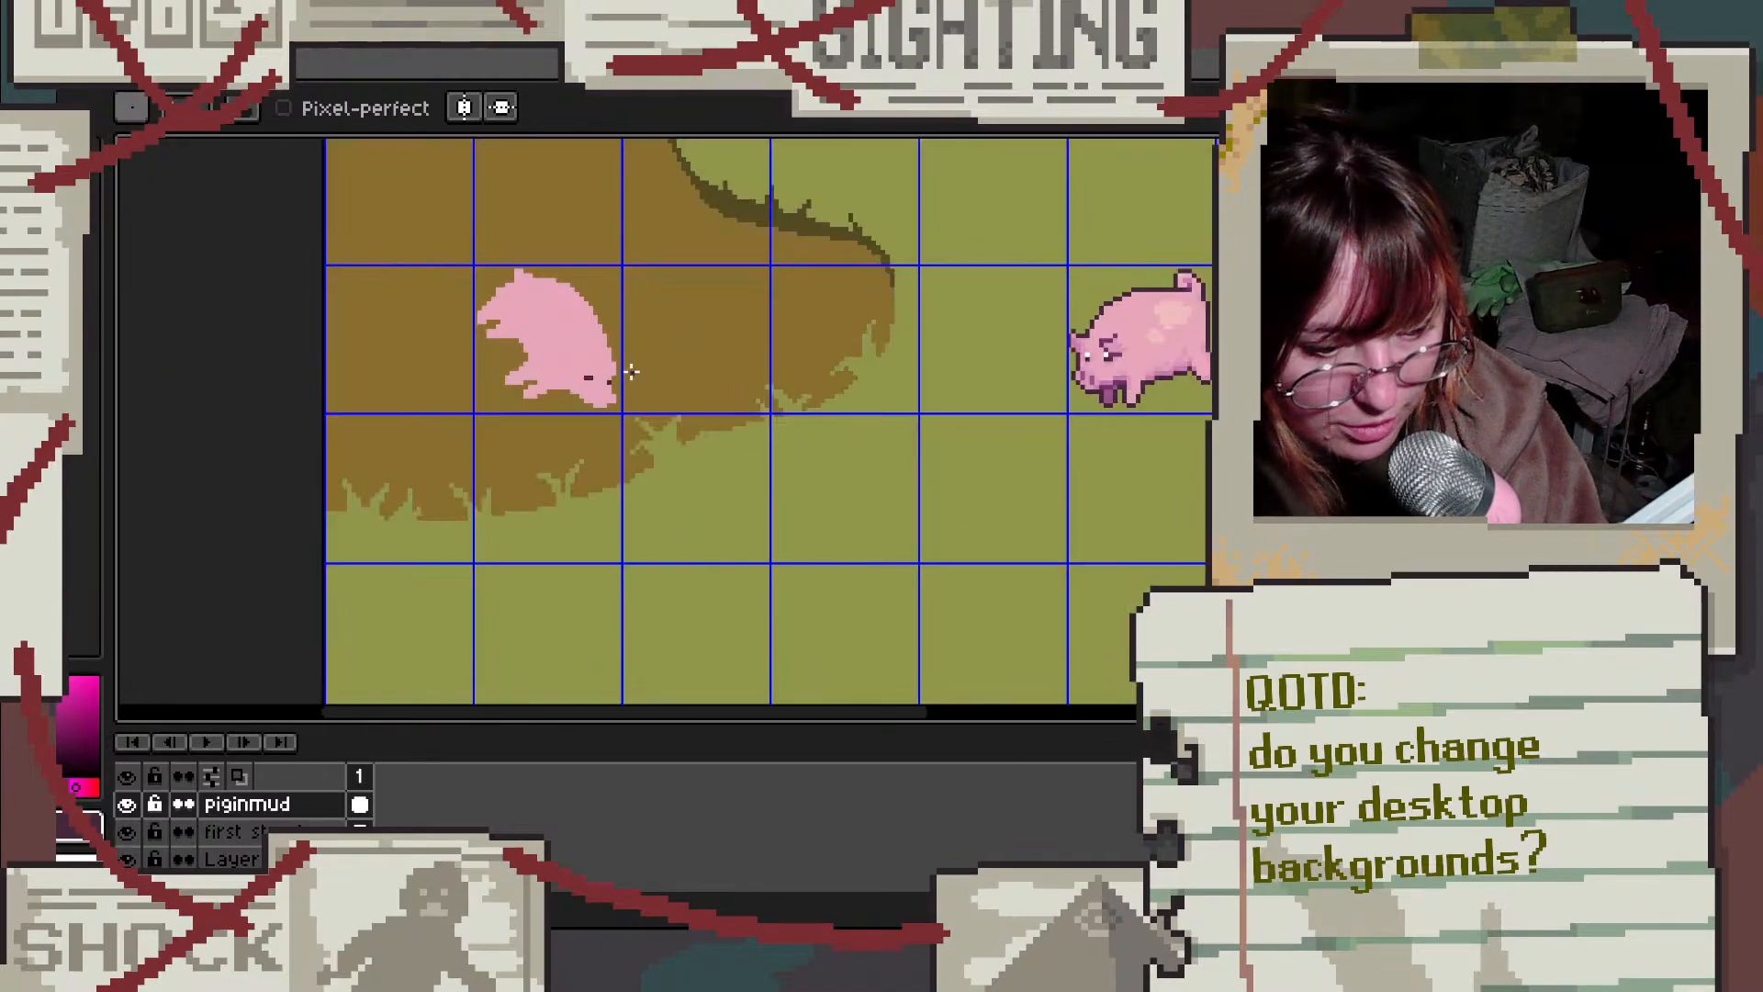
pyautogui.scroll(2, 597, 377)
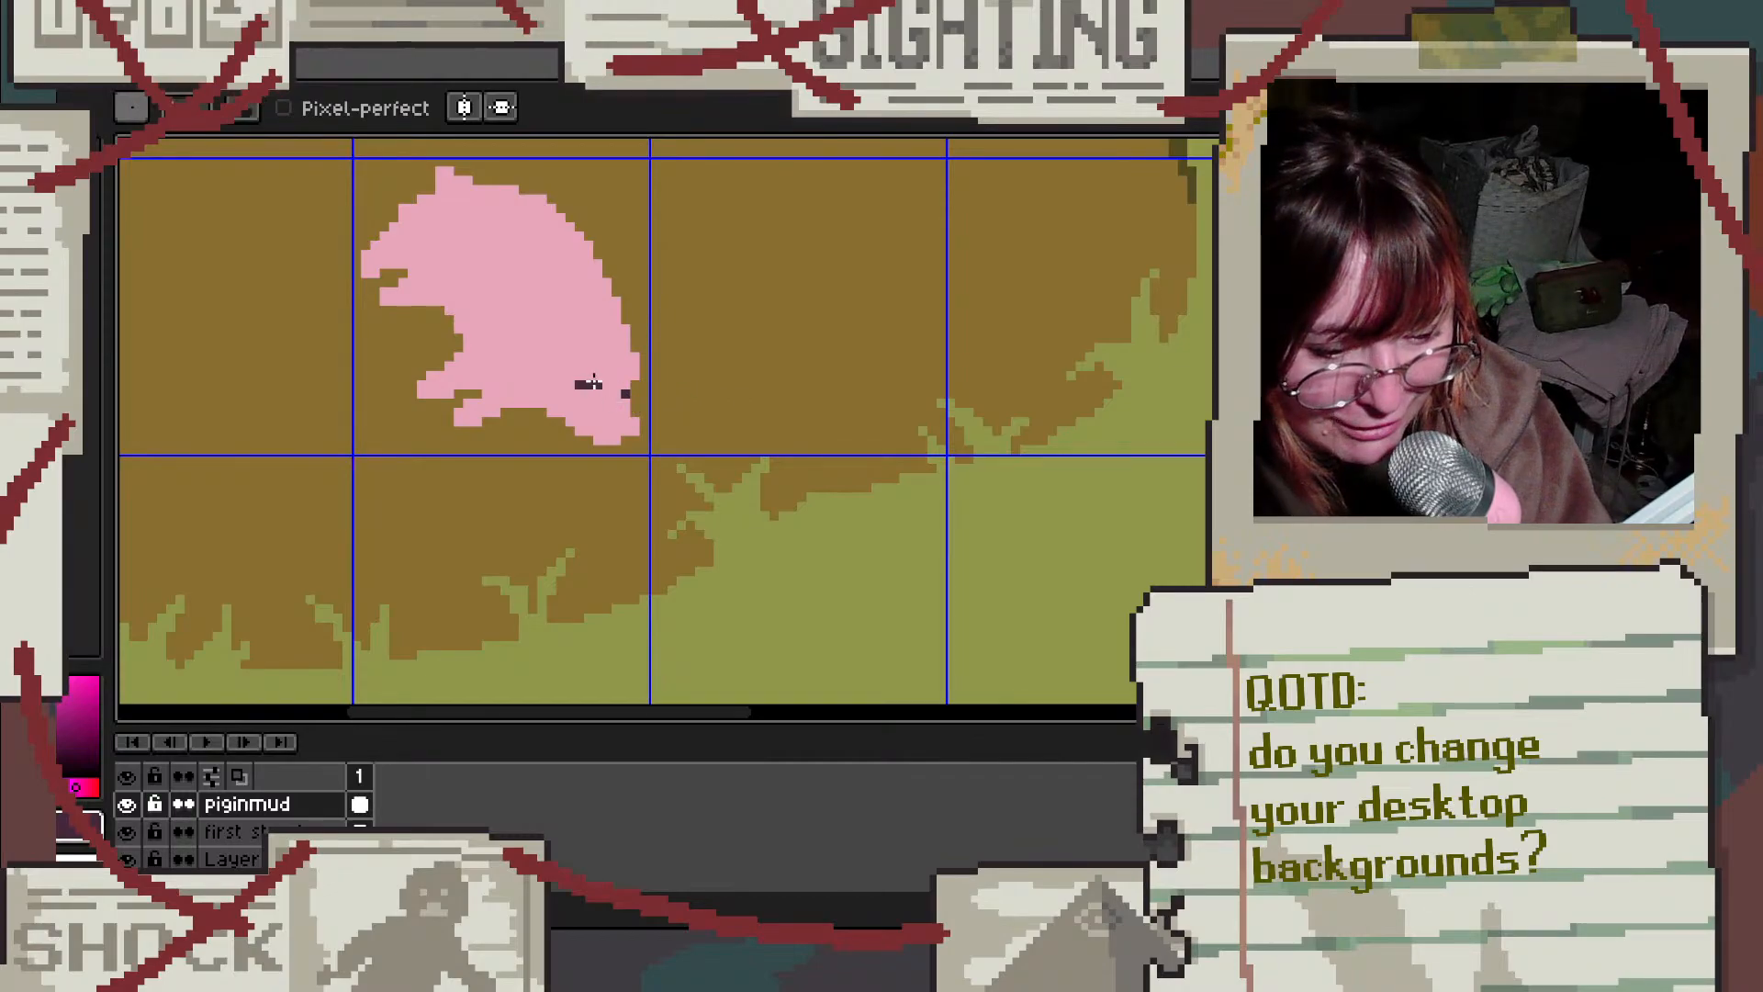
pyautogui.scroll(-2, 814, 380)
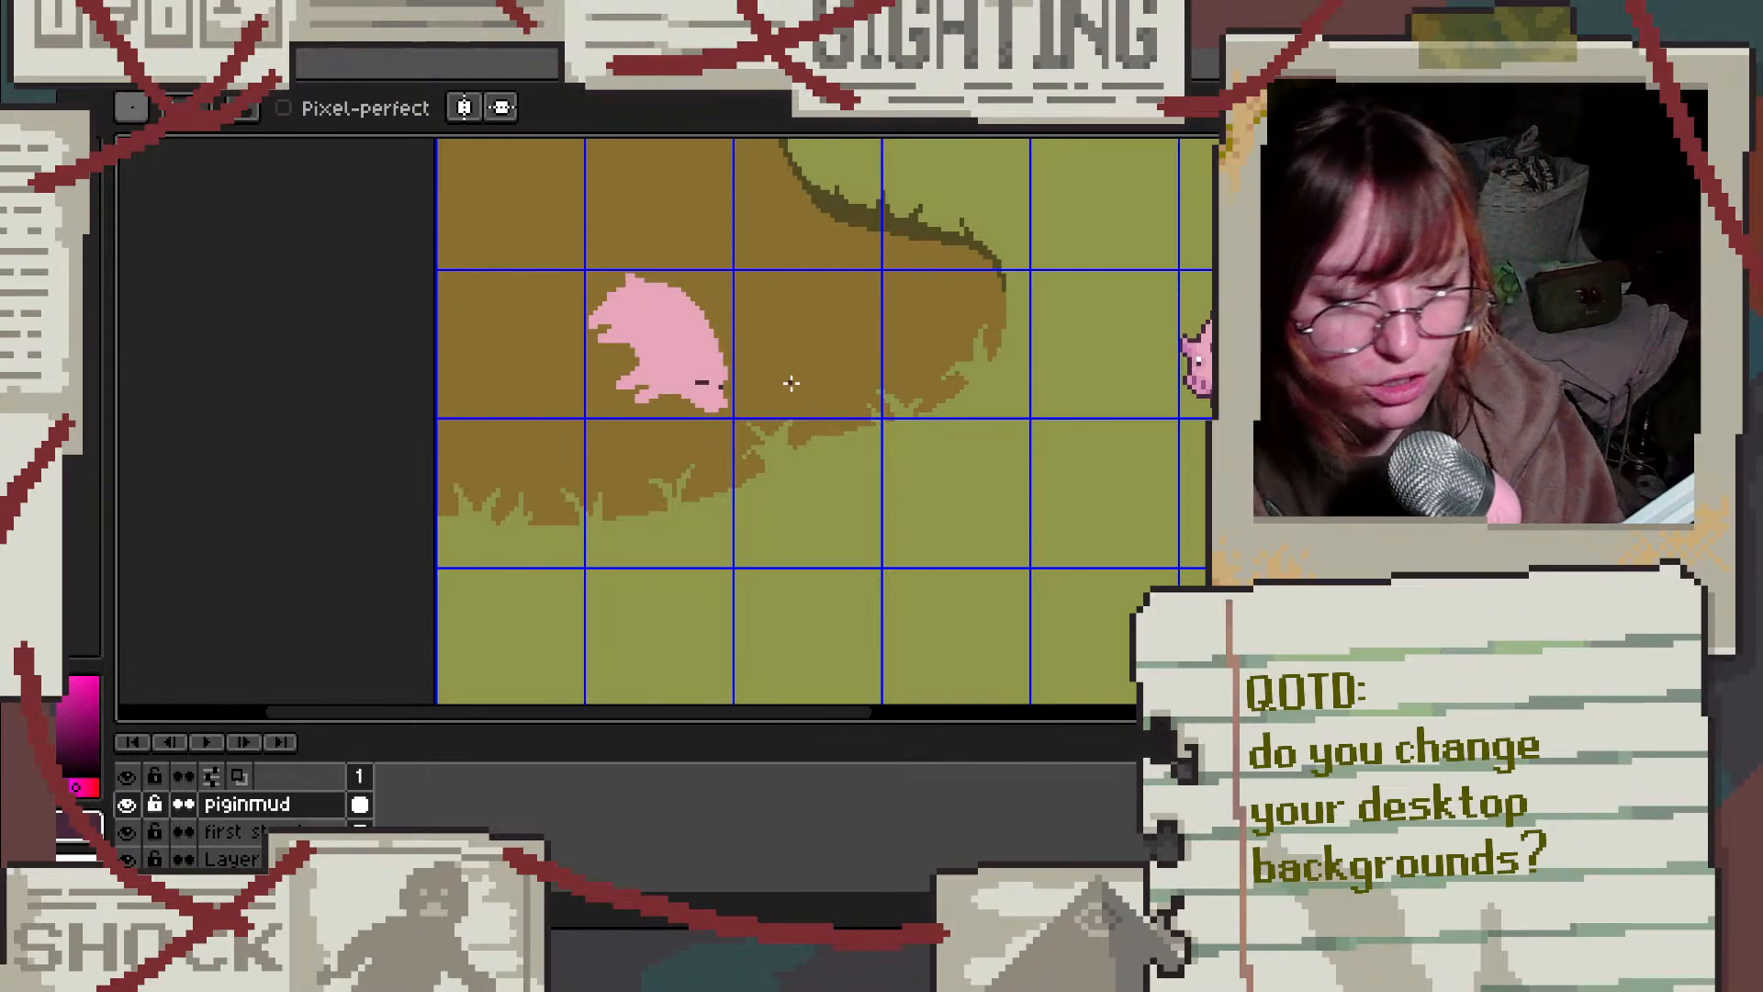
pyautogui.scroll(3, 758, 376)
pyautogui.scroll(-3, 830, 401)
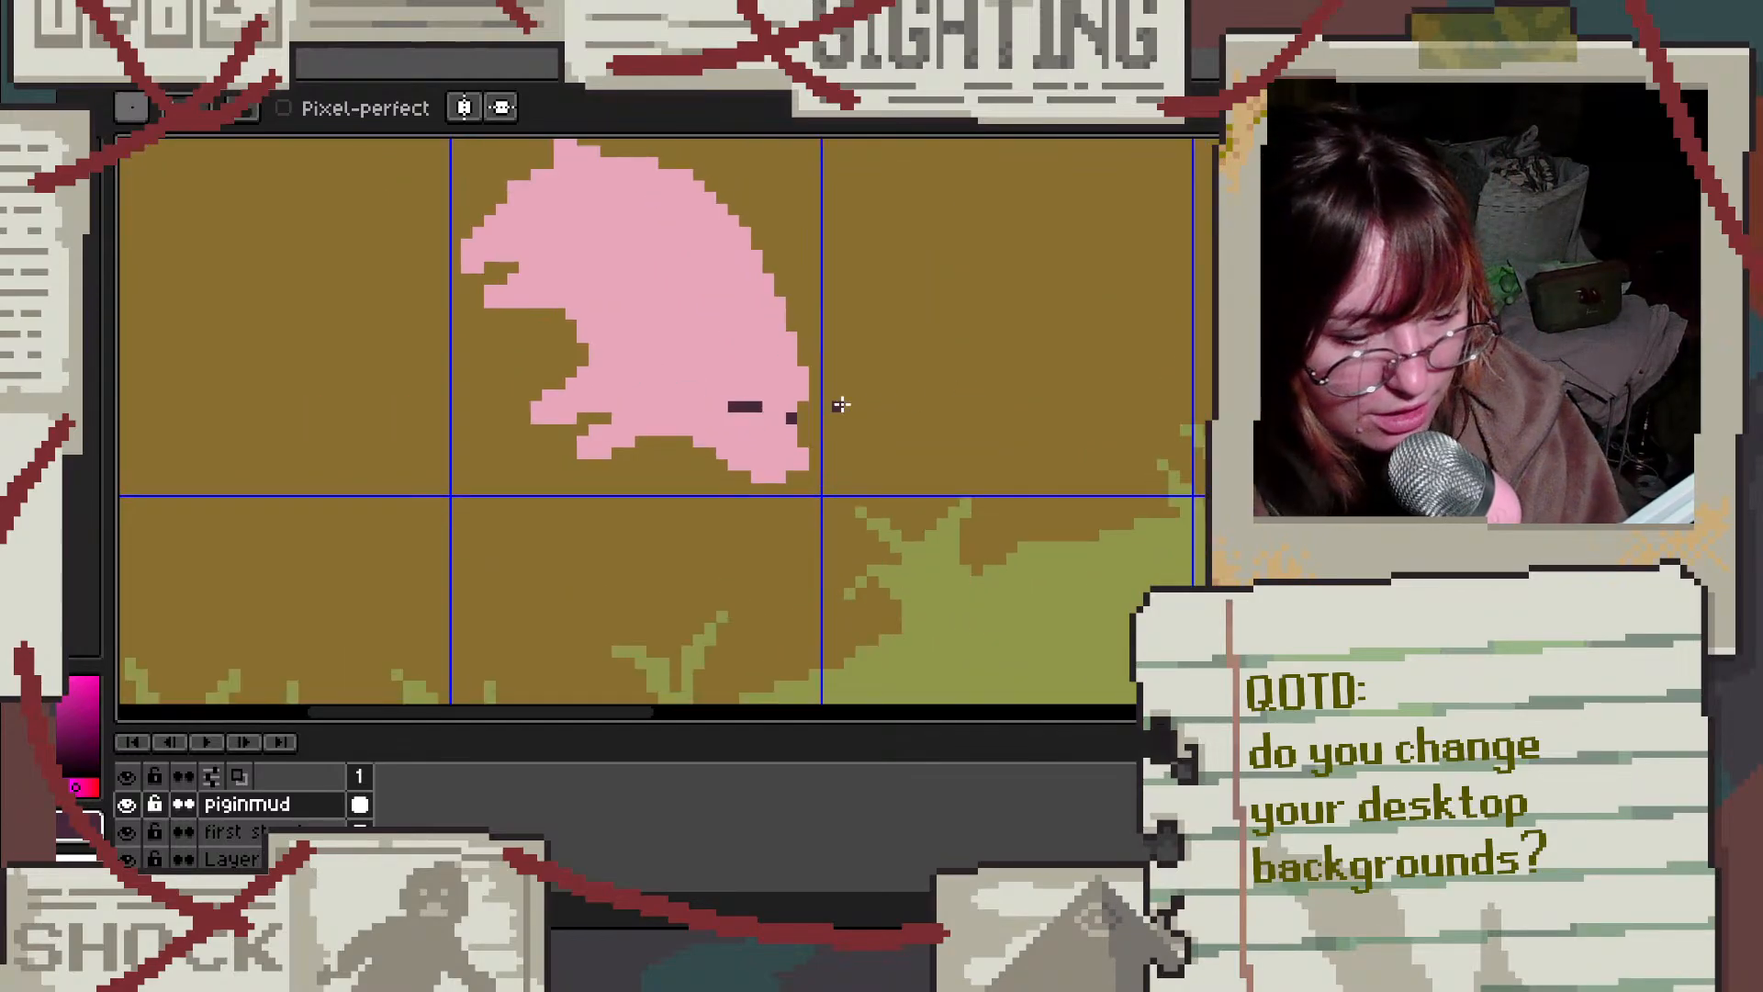
# Step: Sample the purple shading colour from the standing pig's underside near its front legs for the pencil
pyautogui.scroll(-3, 863, 395)
pyautogui.scroll(4, 1028, 391)
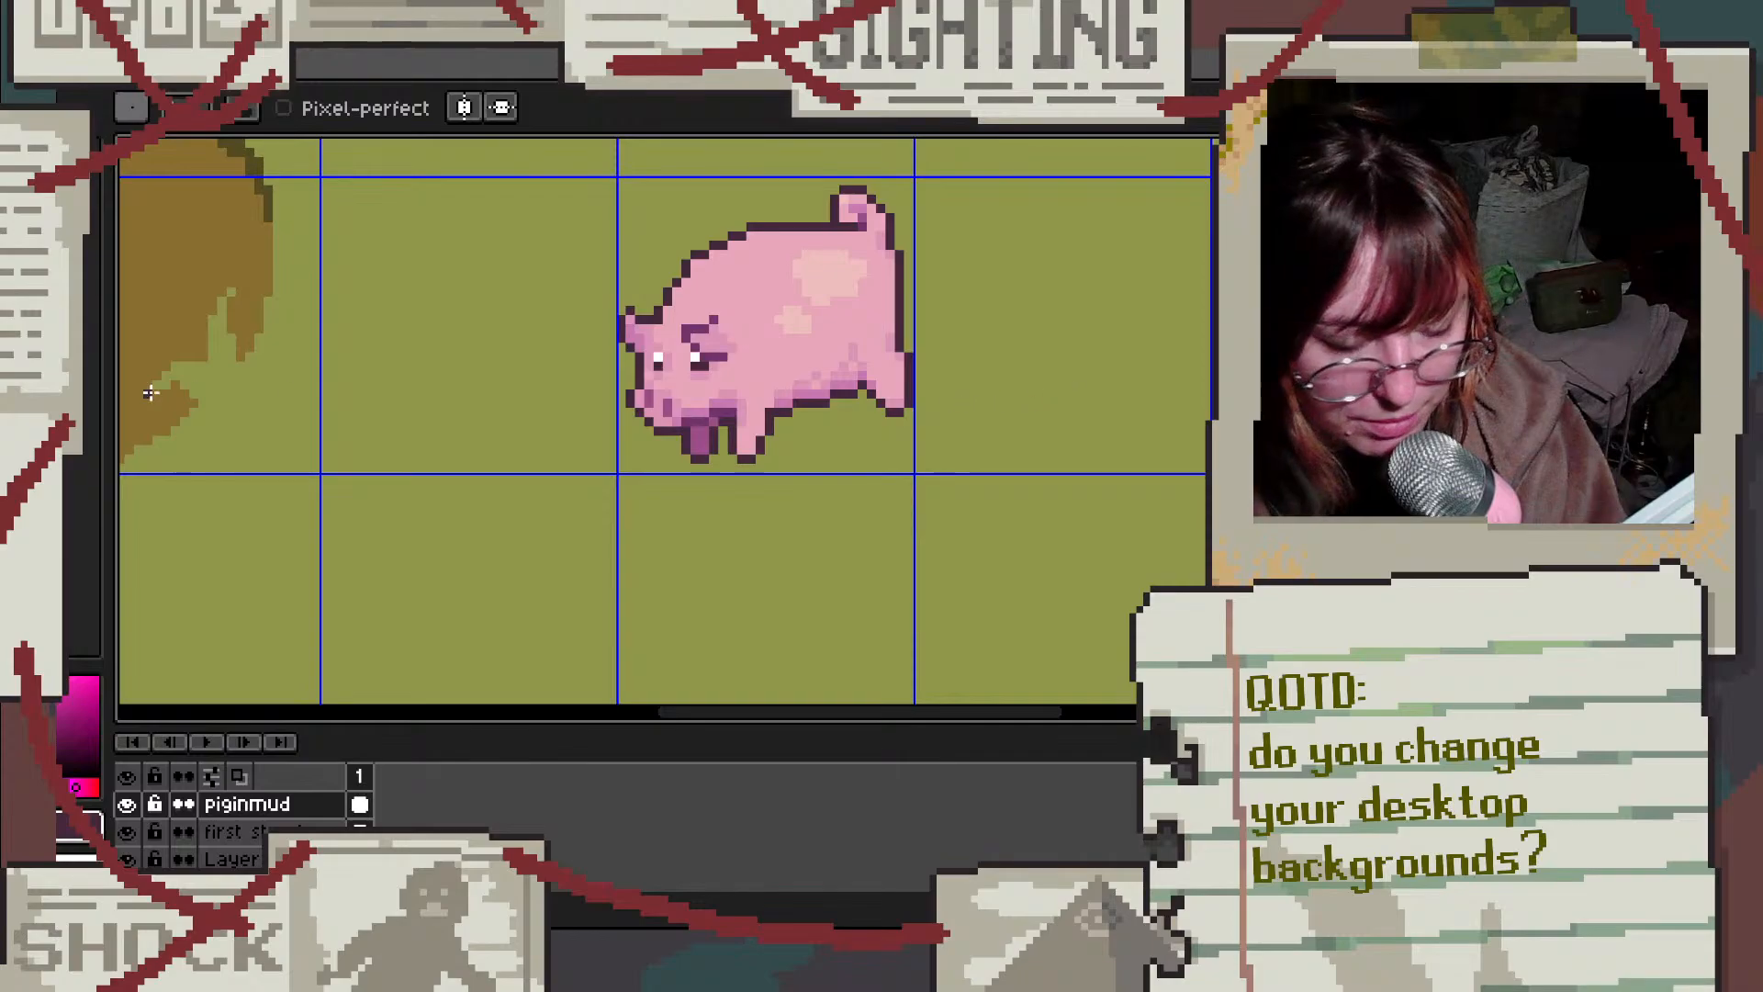
pyautogui.scroll(-3, 471, 387)
pyautogui.scroll(6, 393, 378)
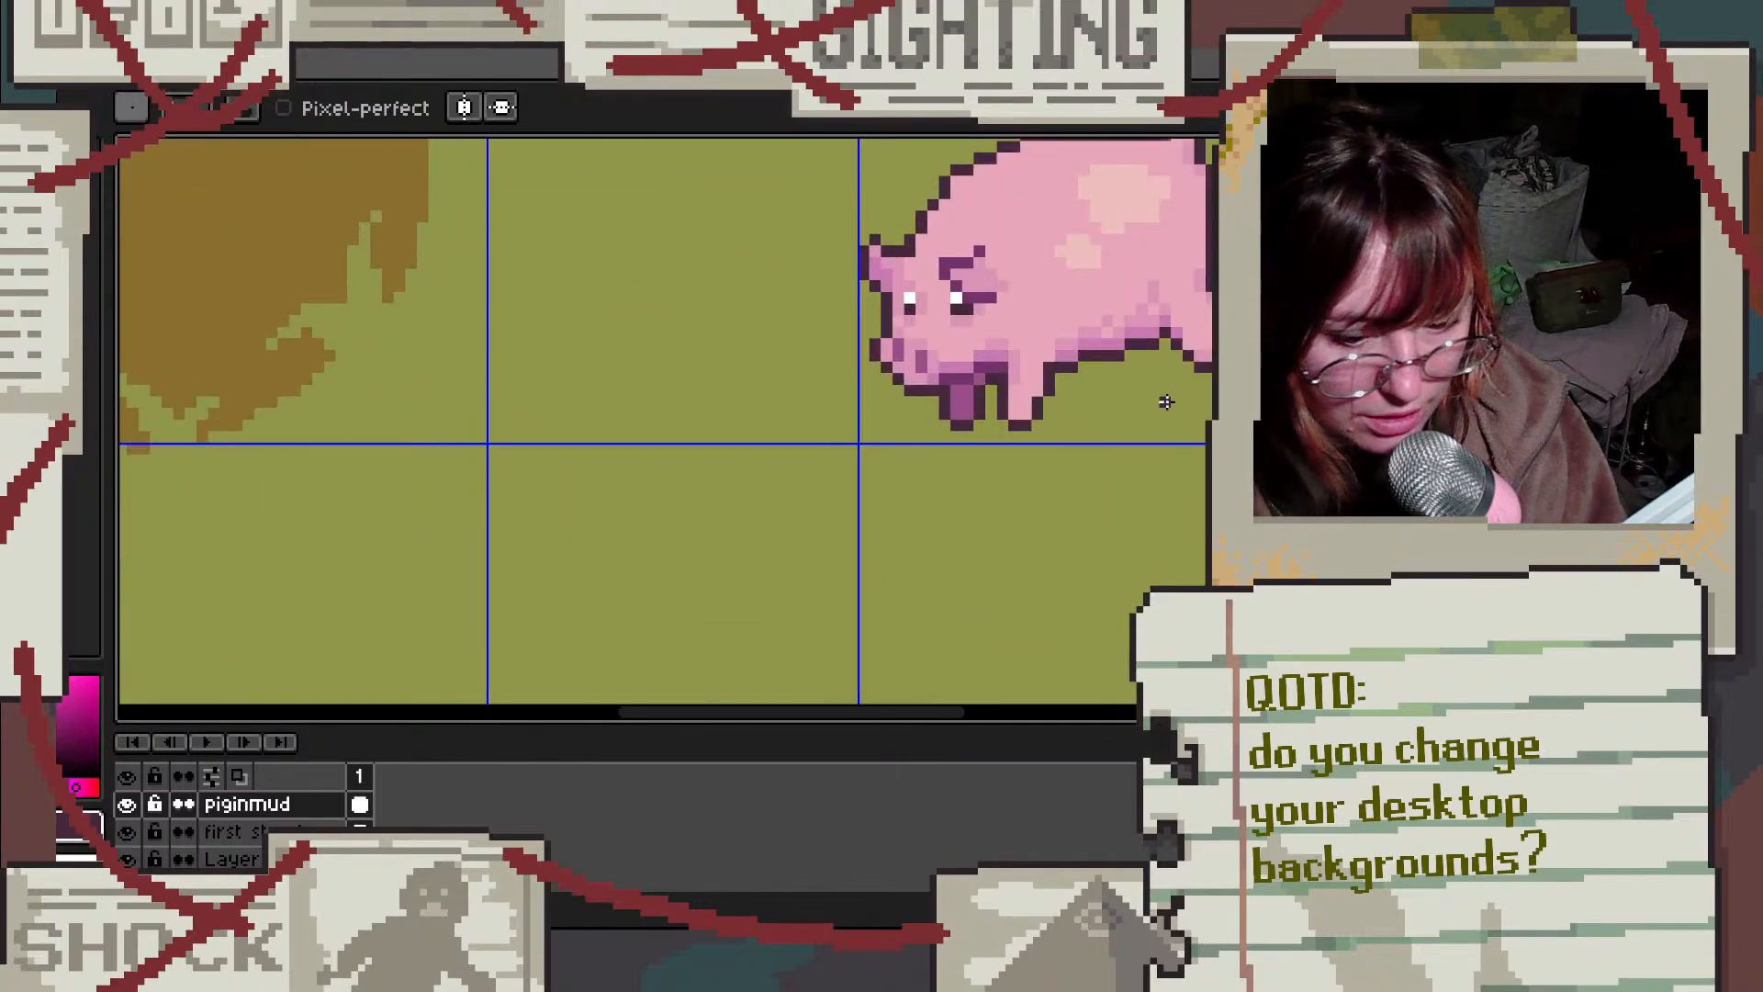
pyautogui.press('i')
pyautogui.click(842, 347)
pyautogui.press('b')
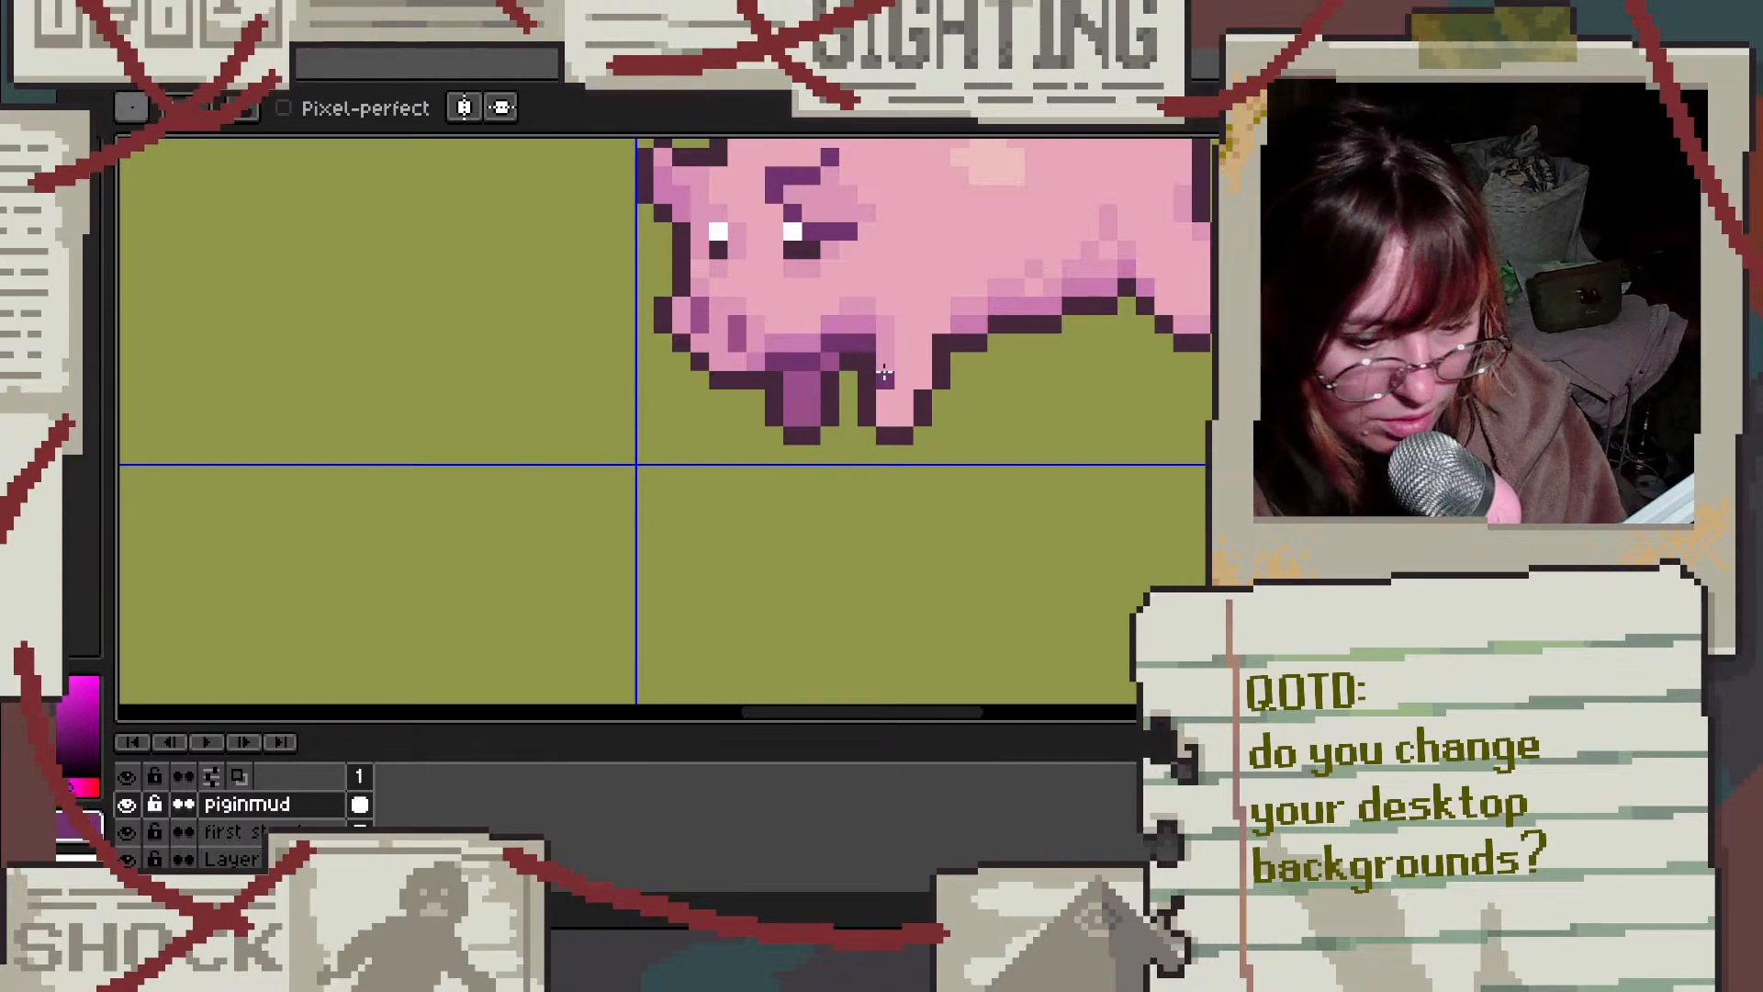
# Step: Sample the dark purple of the standing pig's shaded front leg and the pink beside its chest for the pencil
pyautogui.press('i')
pyautogui.click(818, 397)
pyautogui.press('b')
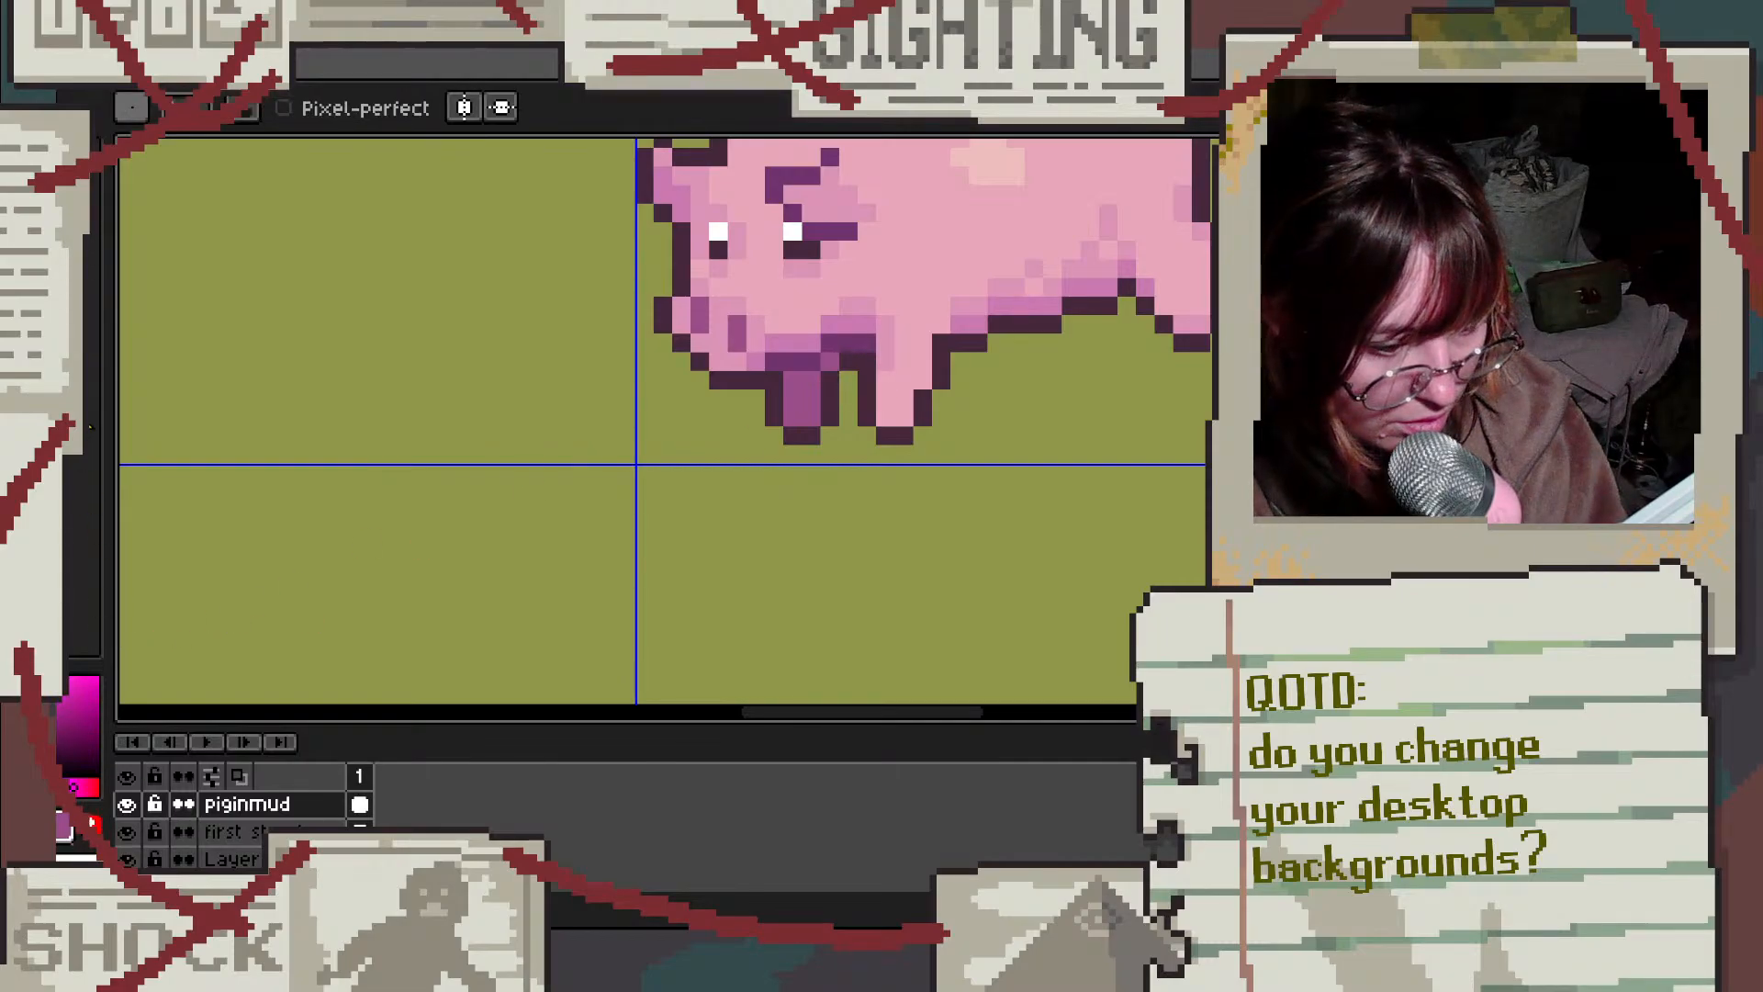
pyautogui.press('i')
pyautogui.click(872, 287)
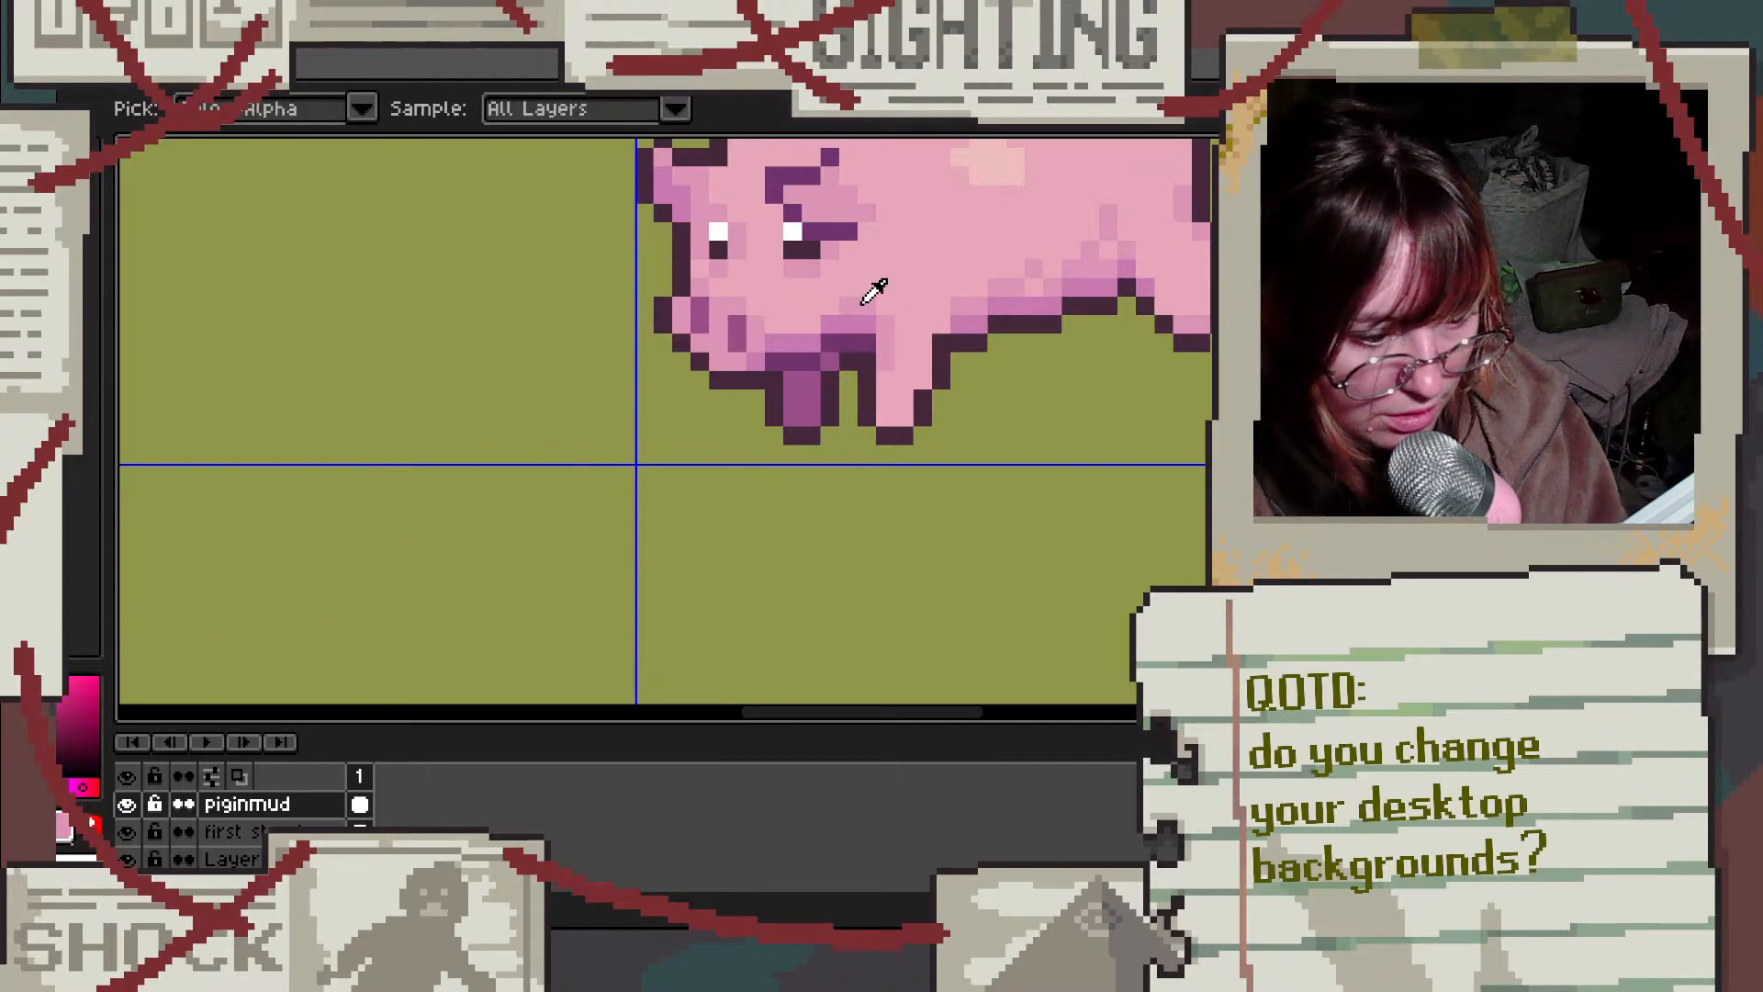
pyautogui.press('b')
# Step: Choose a medium purple from the palette and shade the mud pig's lower front leg and the belly edge beside it
pyautogui.scroll(-5, 532, 289)
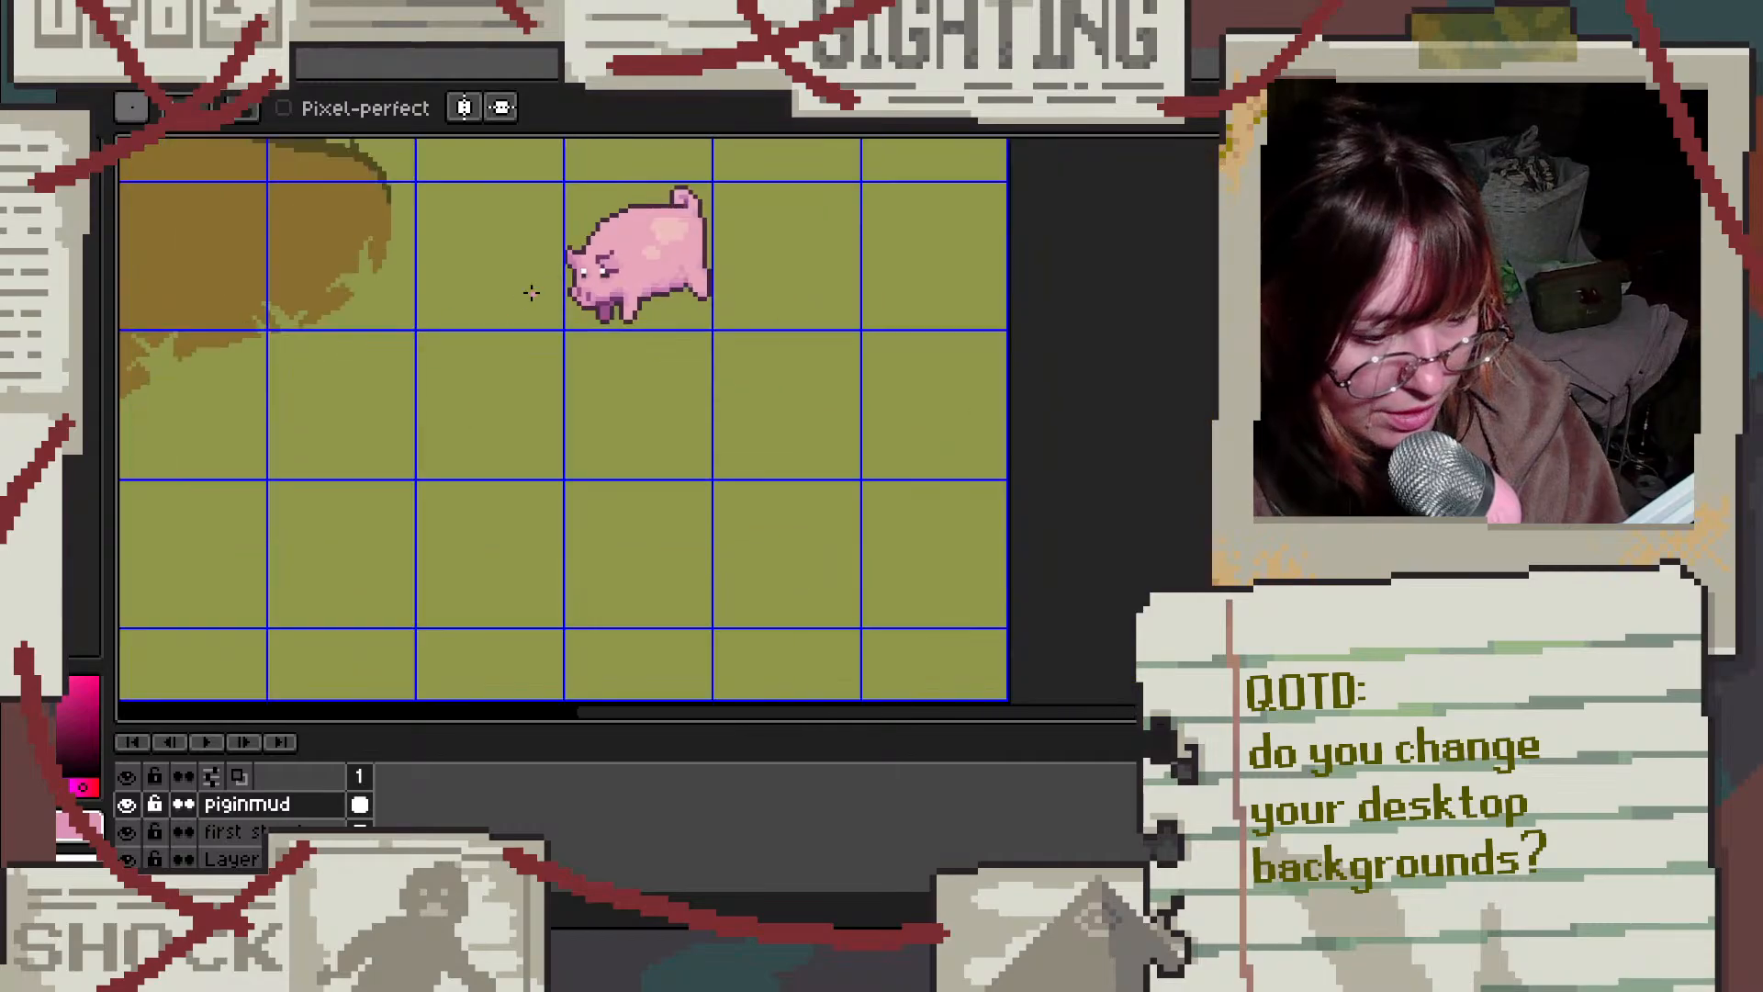
pyautogui.scroll(-3, 467, 326)
pyautogui.scroll(6, 766, 387)
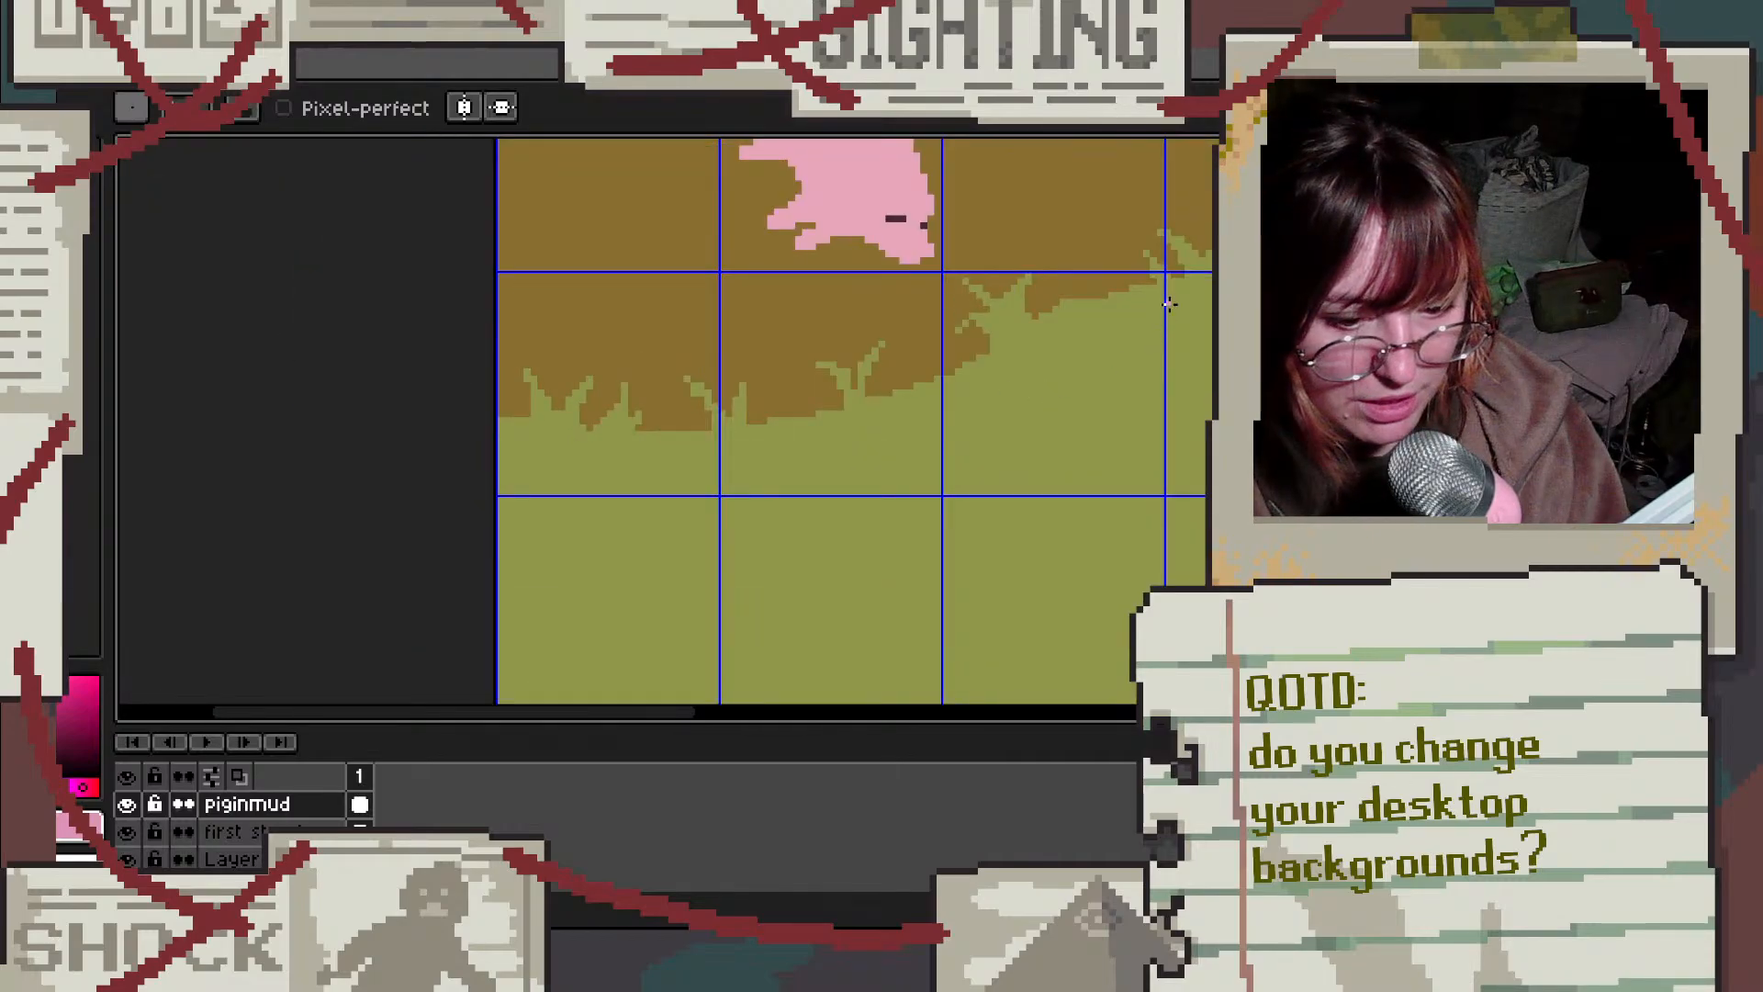
pyautogui.scroll(-1, 1169, 304)
pyautogui.scroll(1, 928, 230)
pyautogui.scroll(-4, 821, 376)
pyautogui.scroll(4, 803, 388)
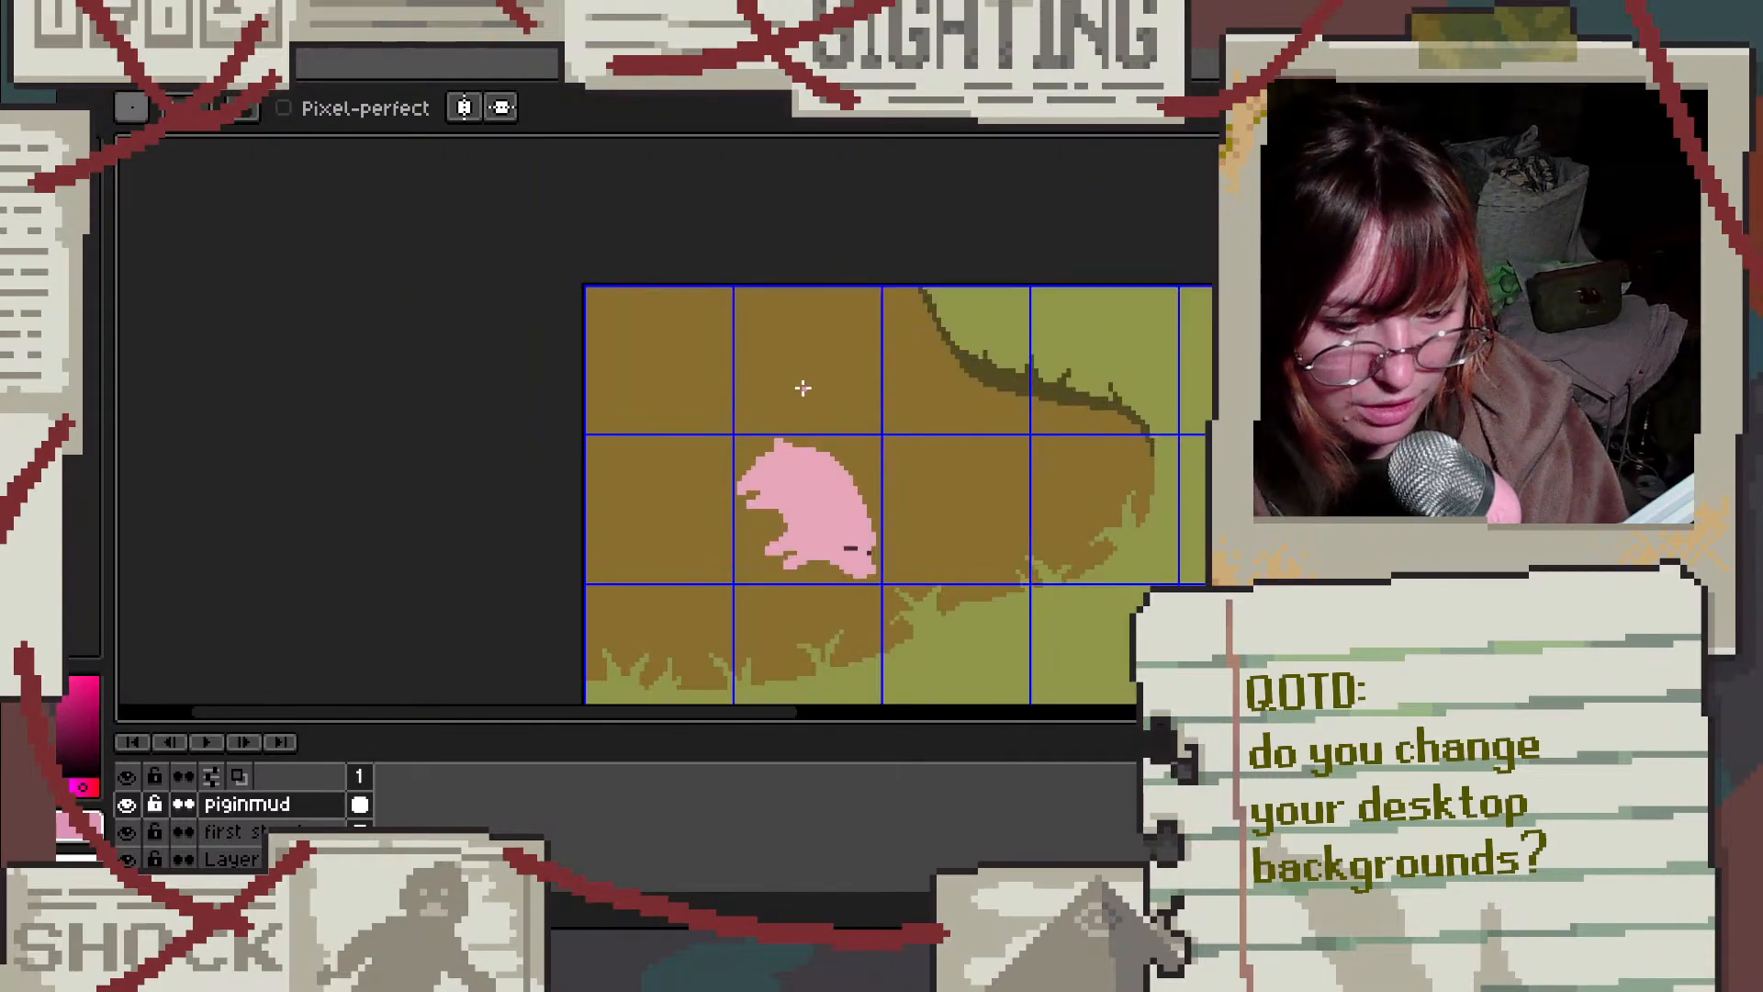
pyautogui.scroll(2, 802, 388)
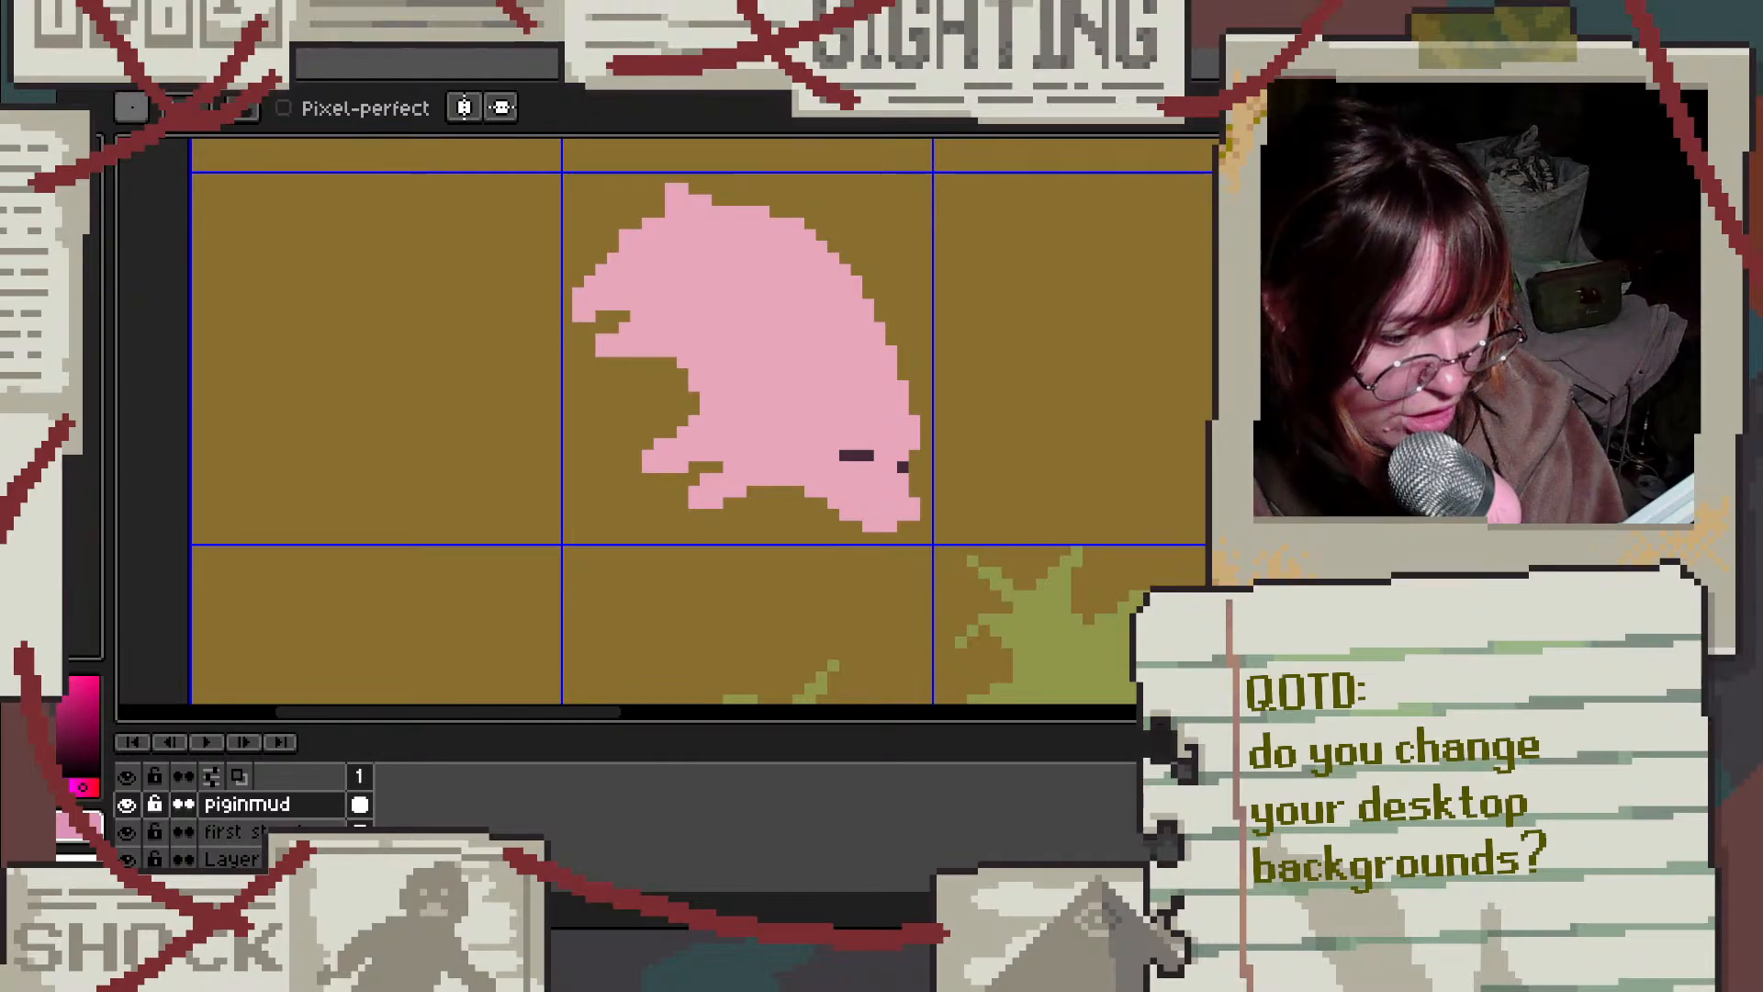
pyautogui.click(90, 315)
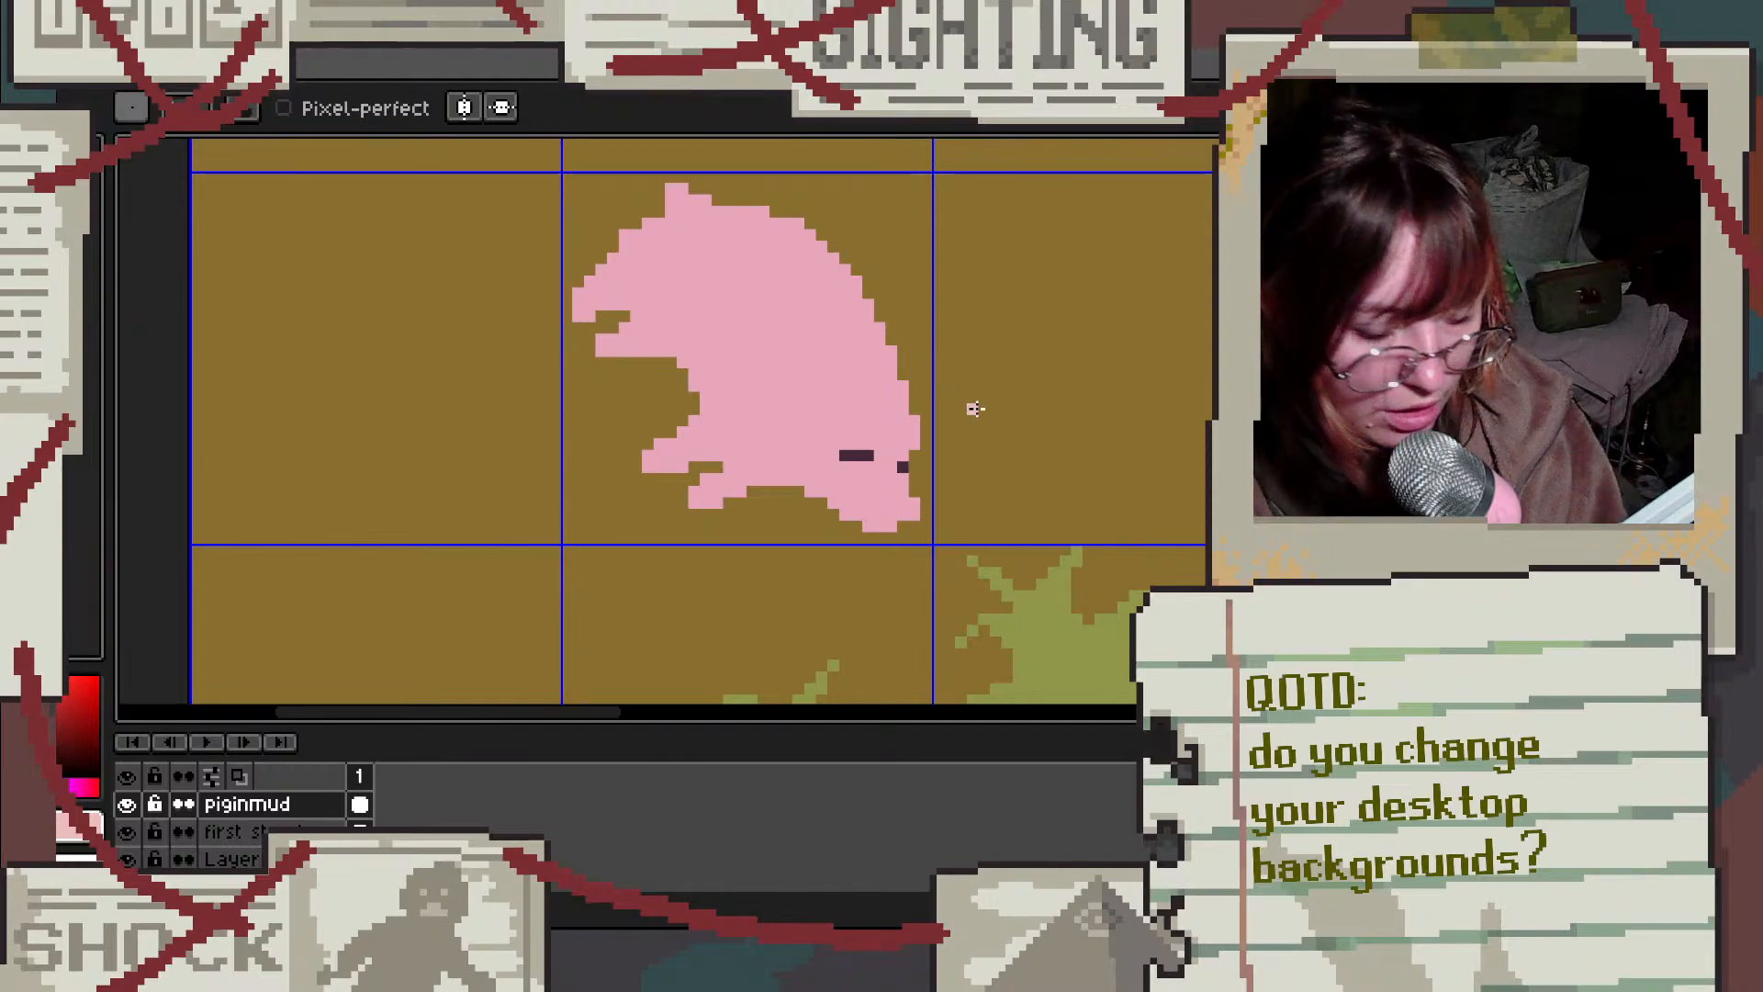
pyautogui.scroll(1, 695, 433)
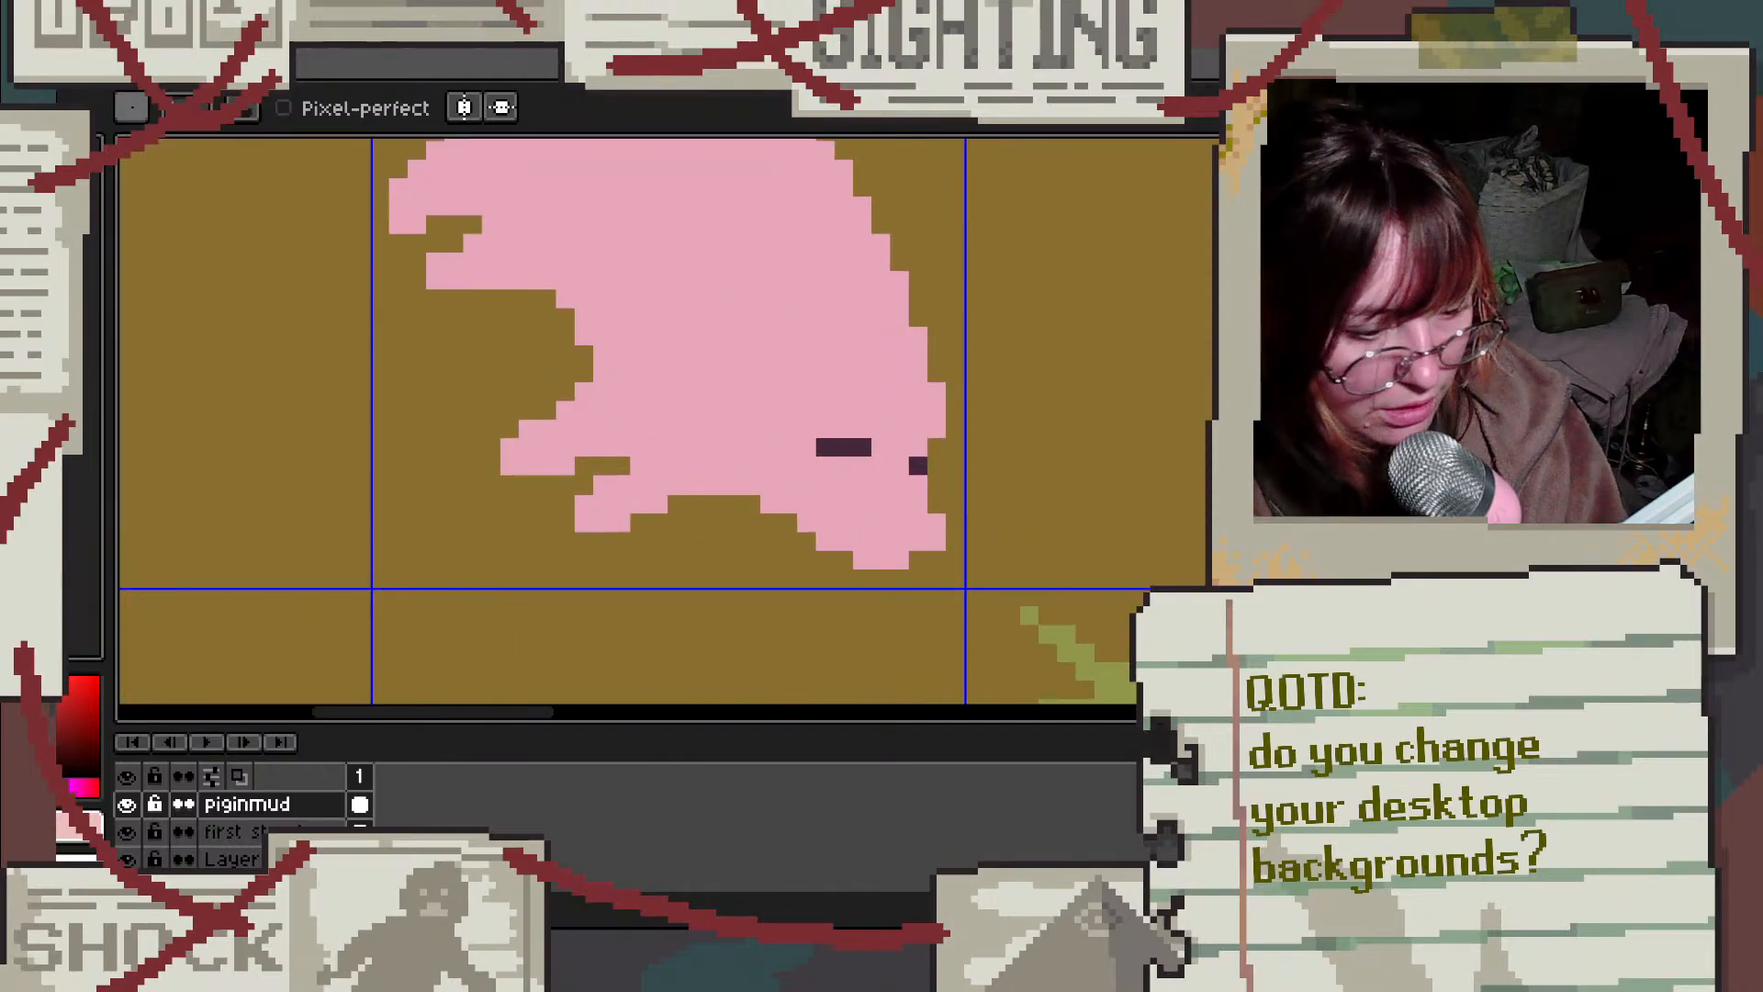
pyautogui.click(88, 321)
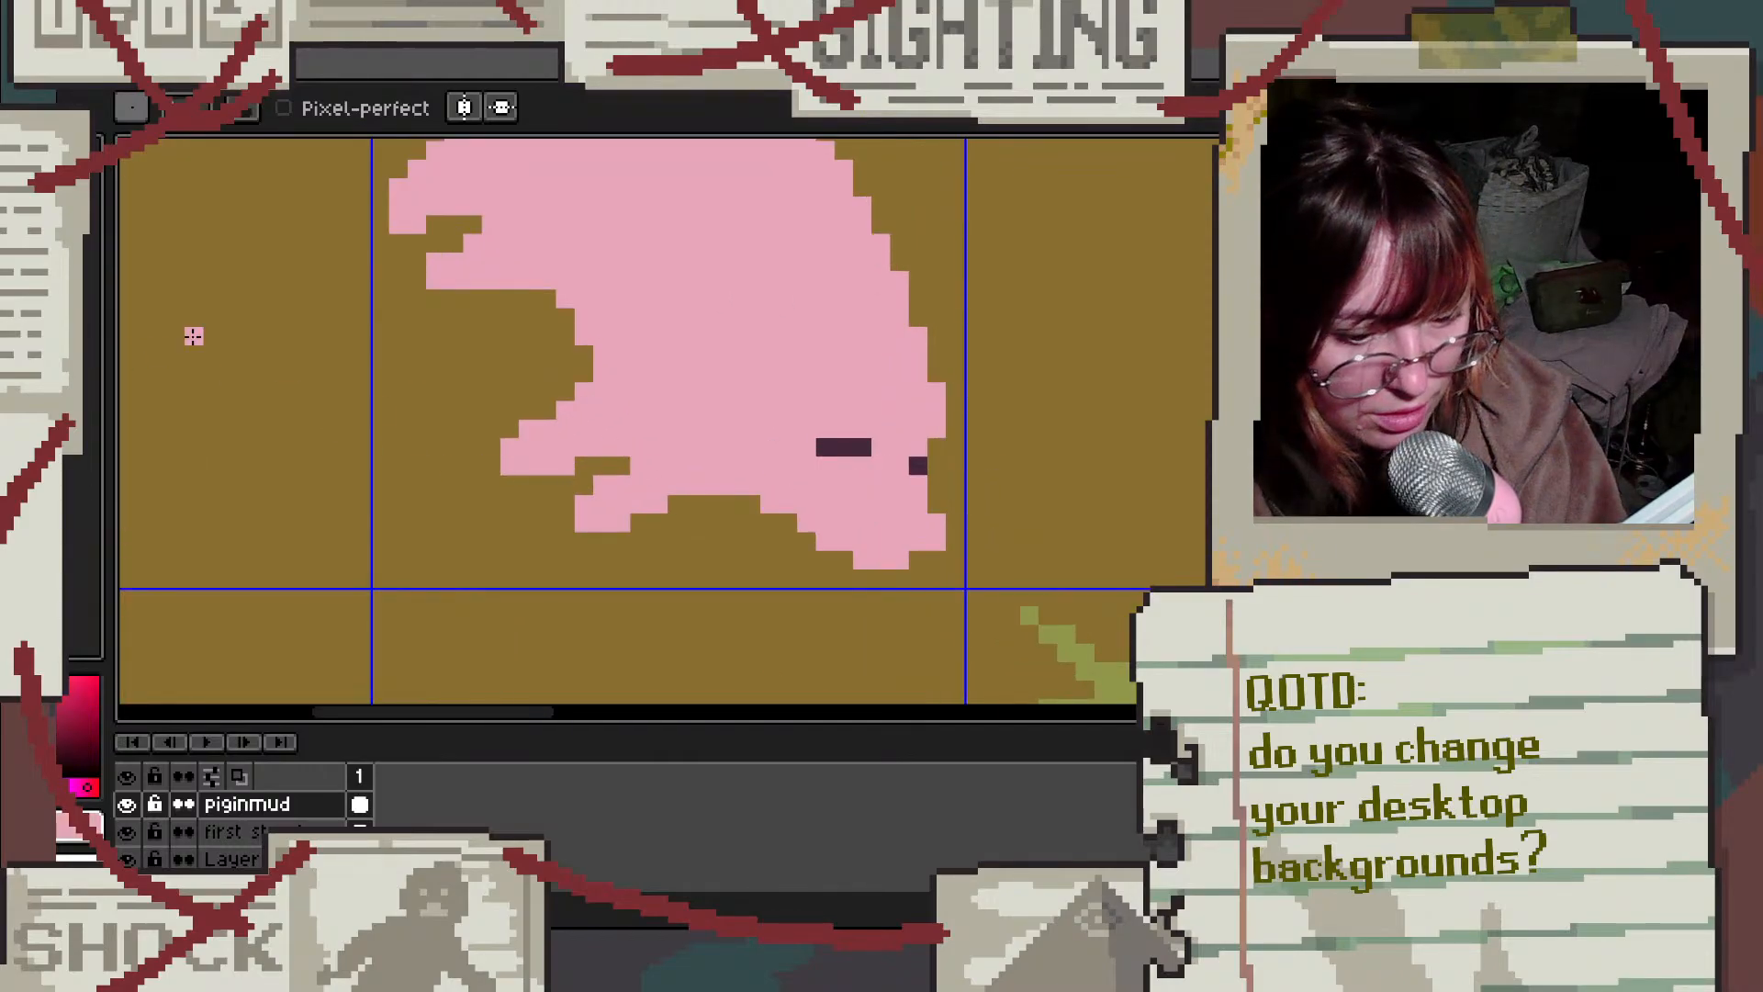
pyautogui.click(92, 317)
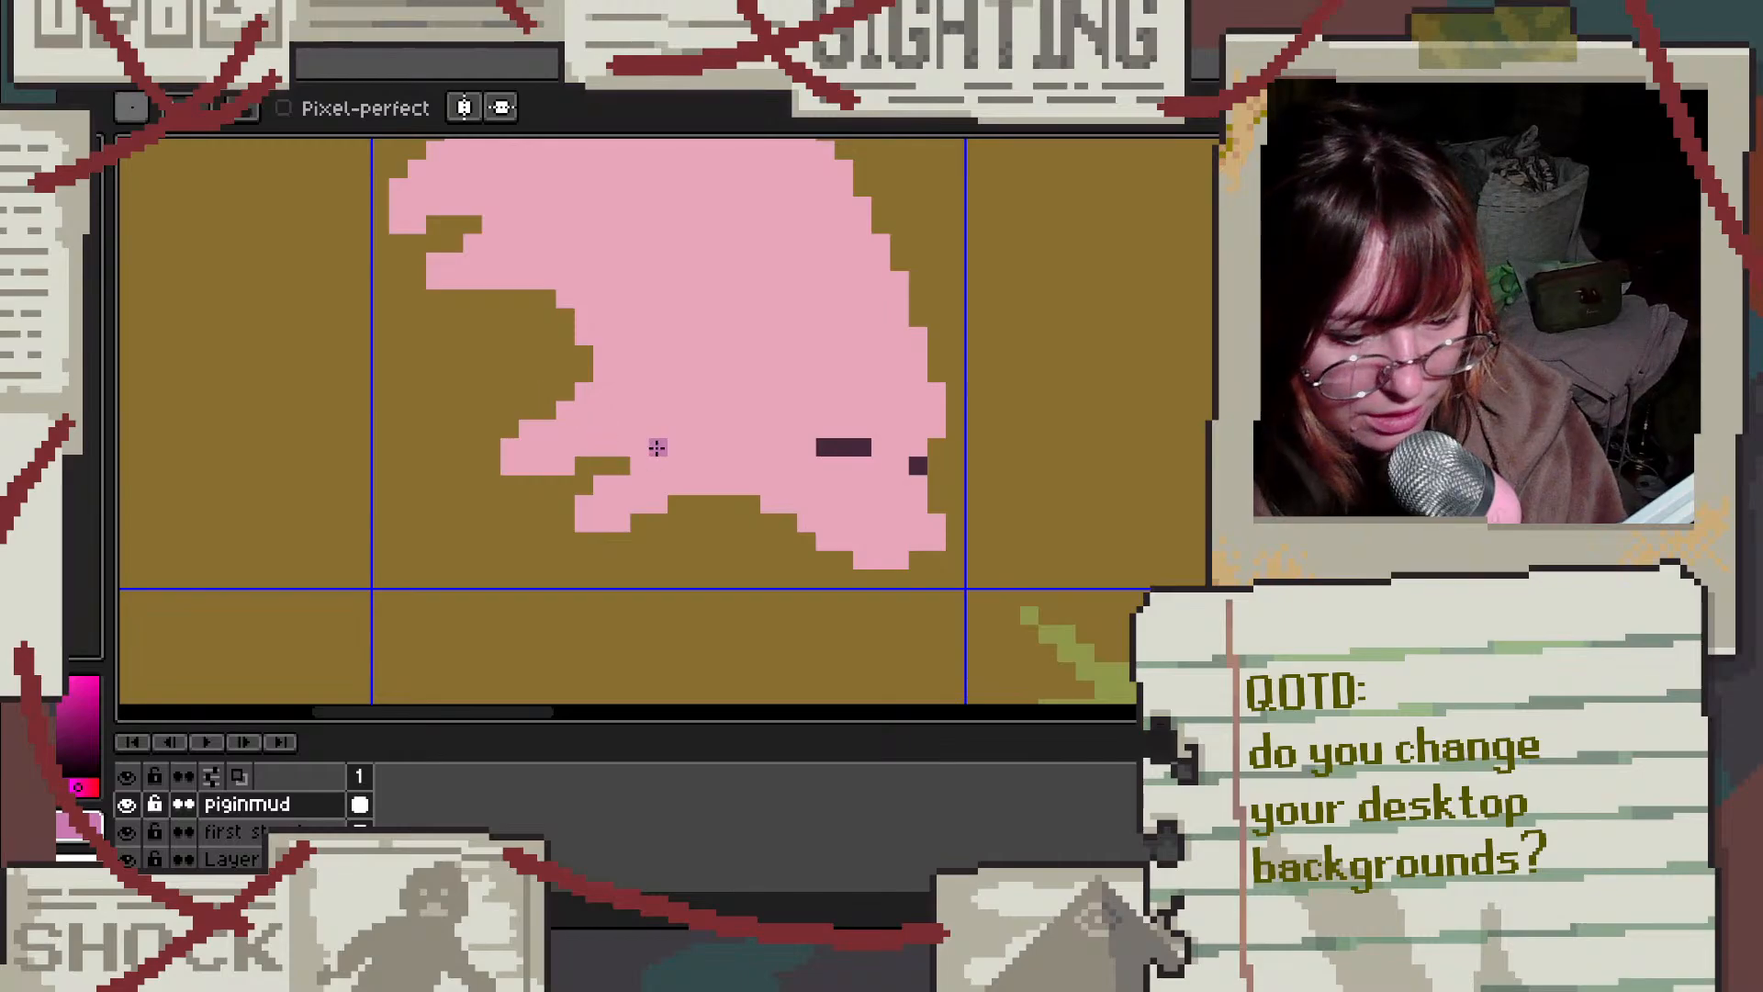
pyautogui.moveTo(657, 448)
pyautogui.mouseDown()
pyautogui.moveTo(640, 466)
pyautogui.moveTo(679, 448)
pyautogui.moveTo(585, 519)
pyautogui.moveTo(680, 477)
pyautogui.moveTo(748, 485)
pyautogui.moveTo(661, 500)
pyautogui.moveTo(588, 484)
pyautogui.mouseUp()
pyautogui.click(602, 486)
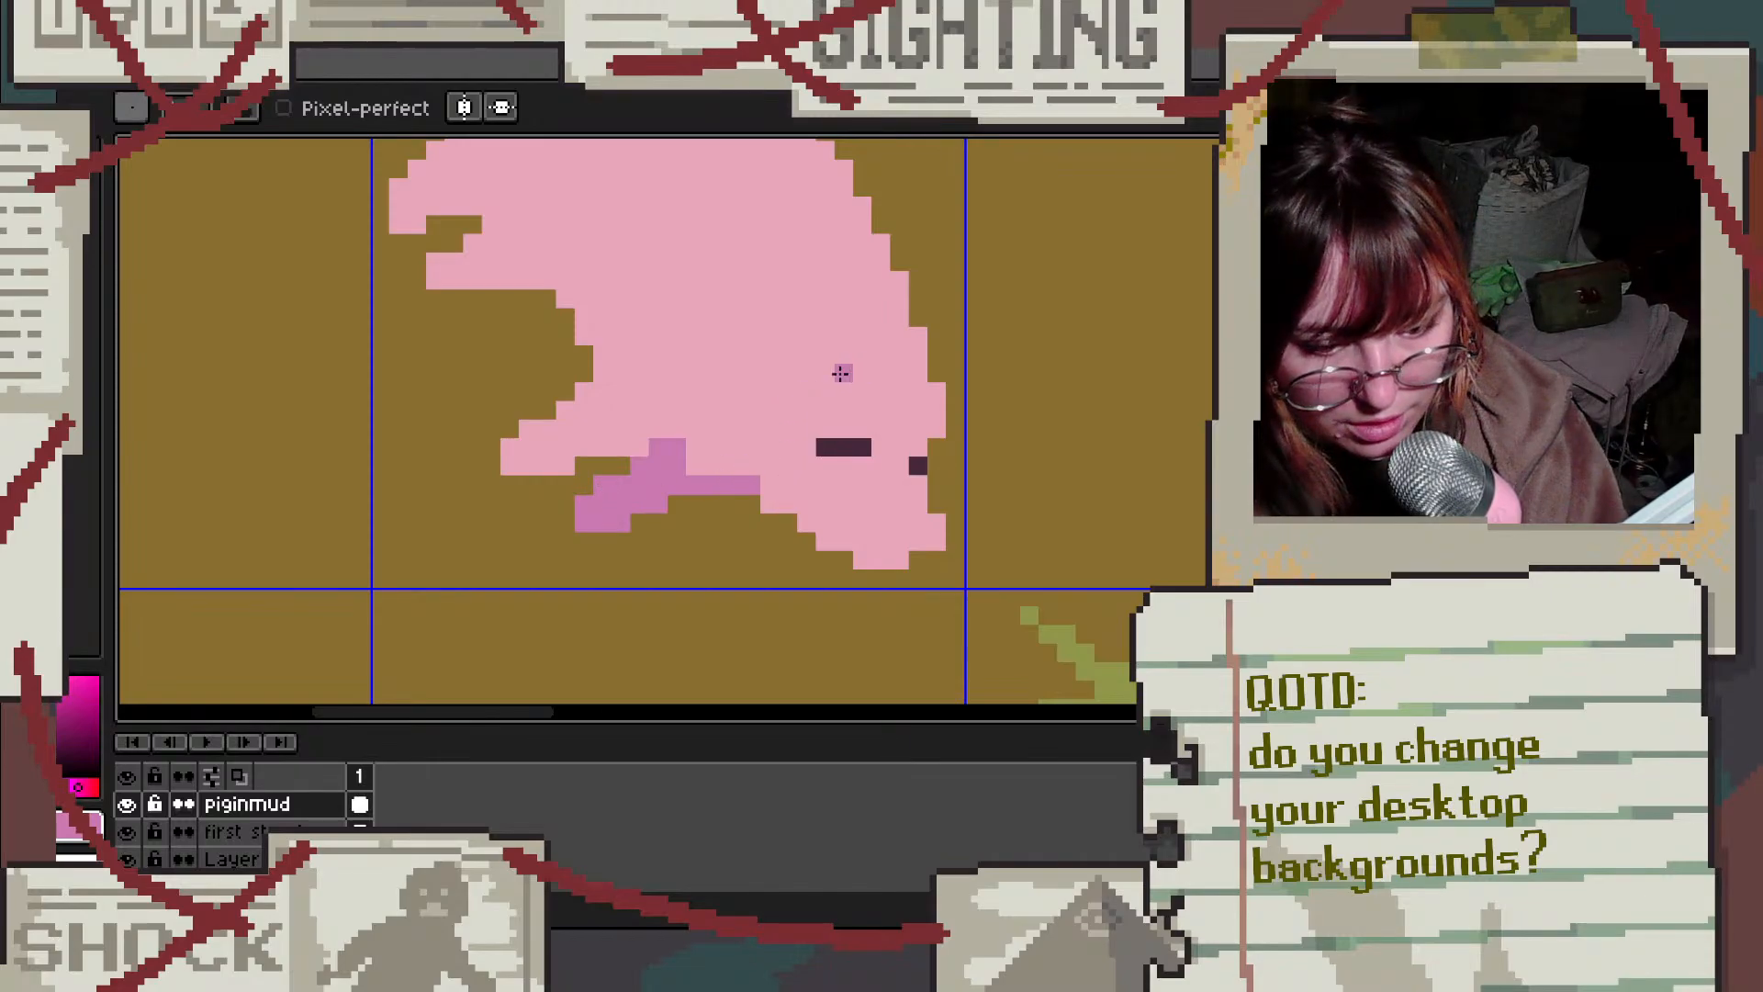
# Step: Outline the near ear above the eye in purple and block in the snout, filled with a lighter mauve pink
pyautogui.moveTo(839, 370)
pyautogui.mouseDown()
pyautogui.moveTo(767, 354)
pyautogui.moveTo(788, 390)
pyautogui.mouseUp()
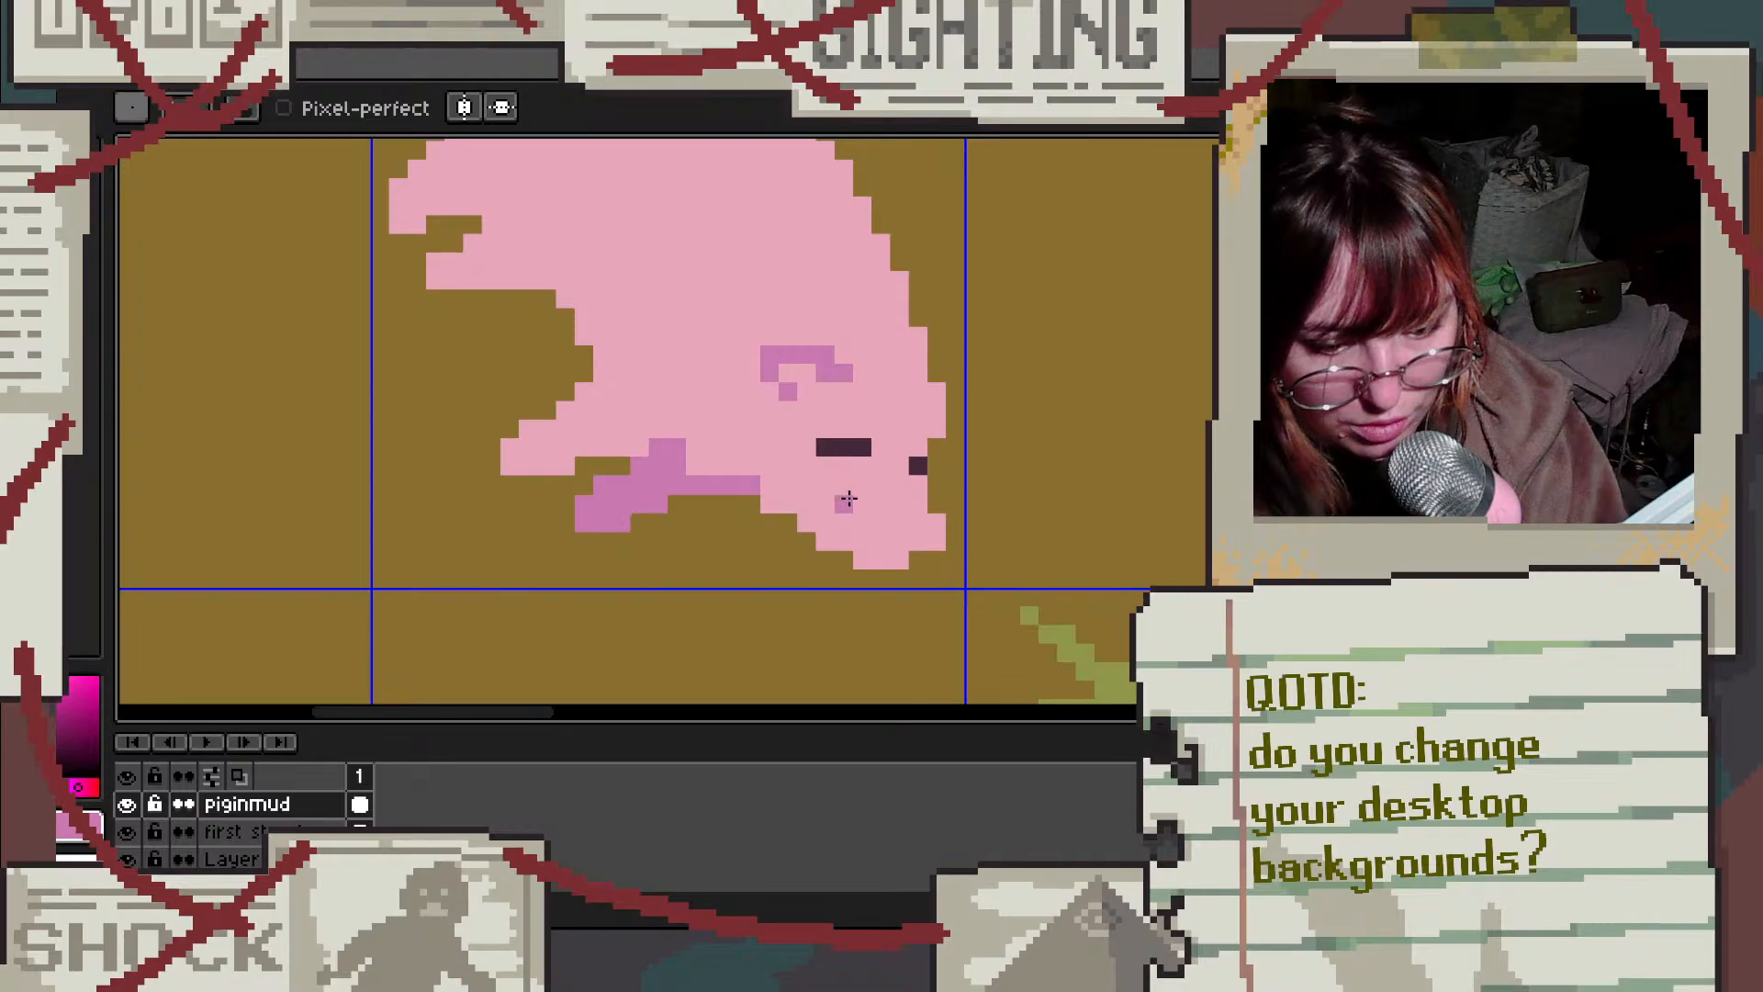
pyautogui.moveTo(918, 523)
pyautogui.mouseDown()
pyautogui.moveTo(865, 547)
pyautogui.moveTo(901, 556)
pyautogui.moveTo(937, 543)
pyautogui.mouseUp()
pyautogui.click(85, 345)
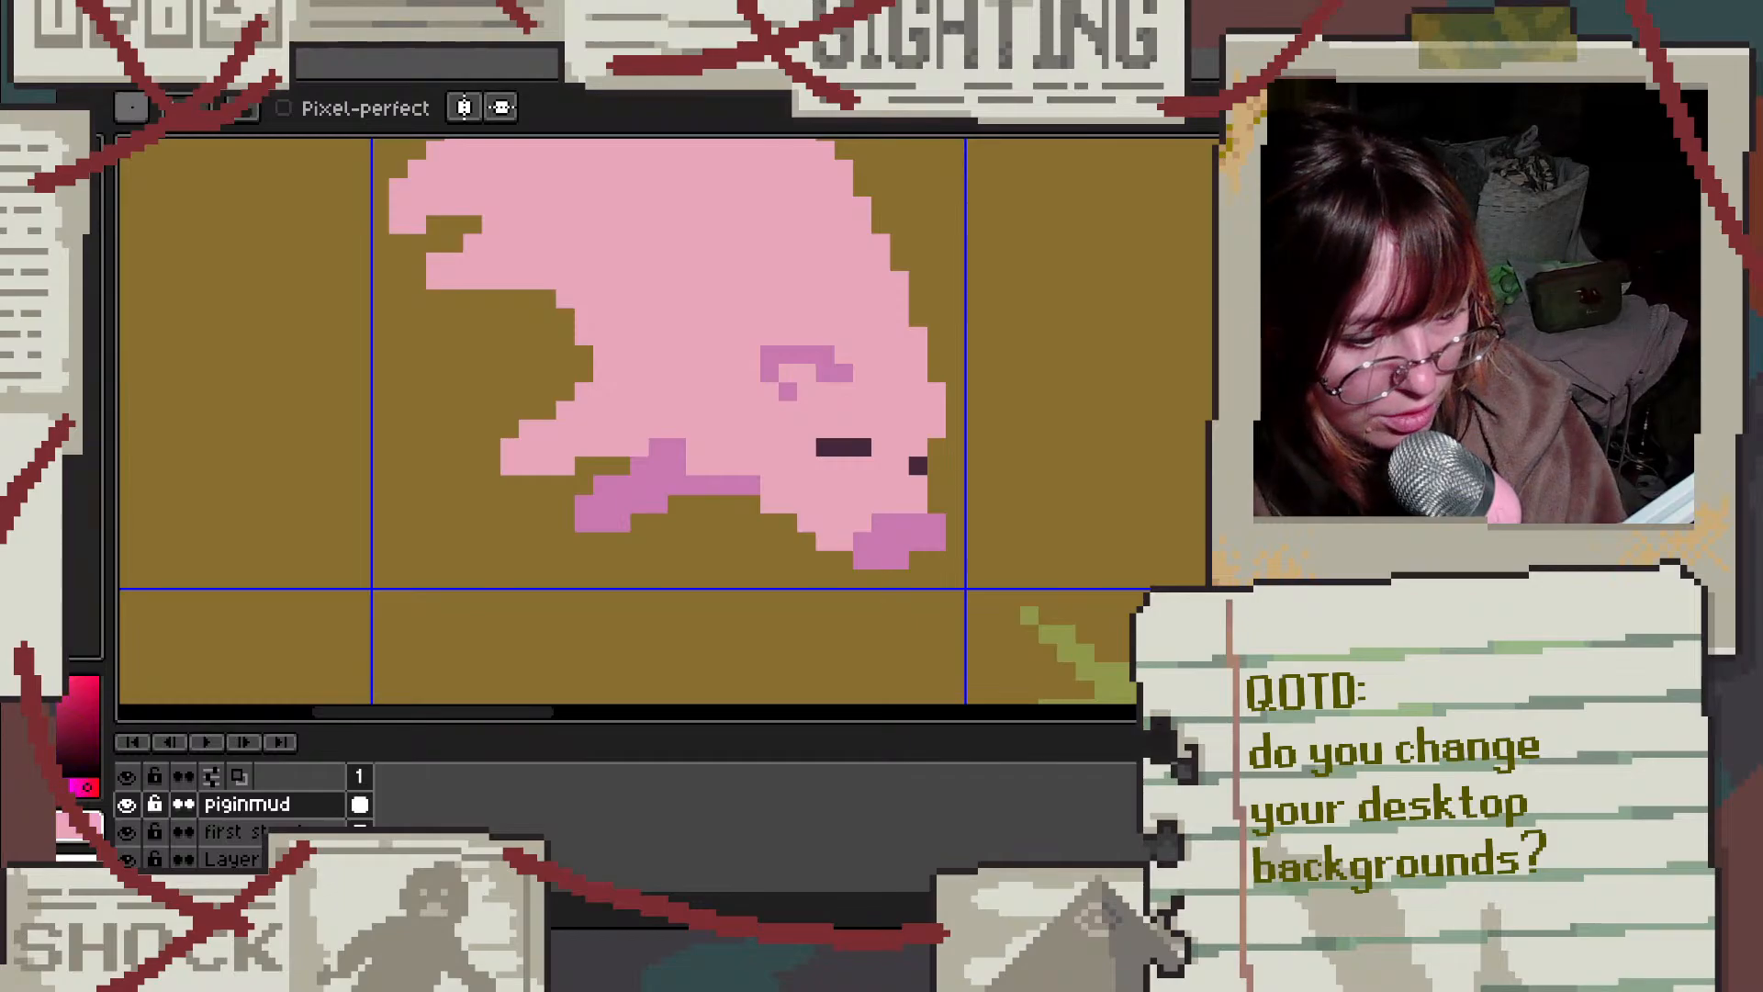
pyautogui.press('g')
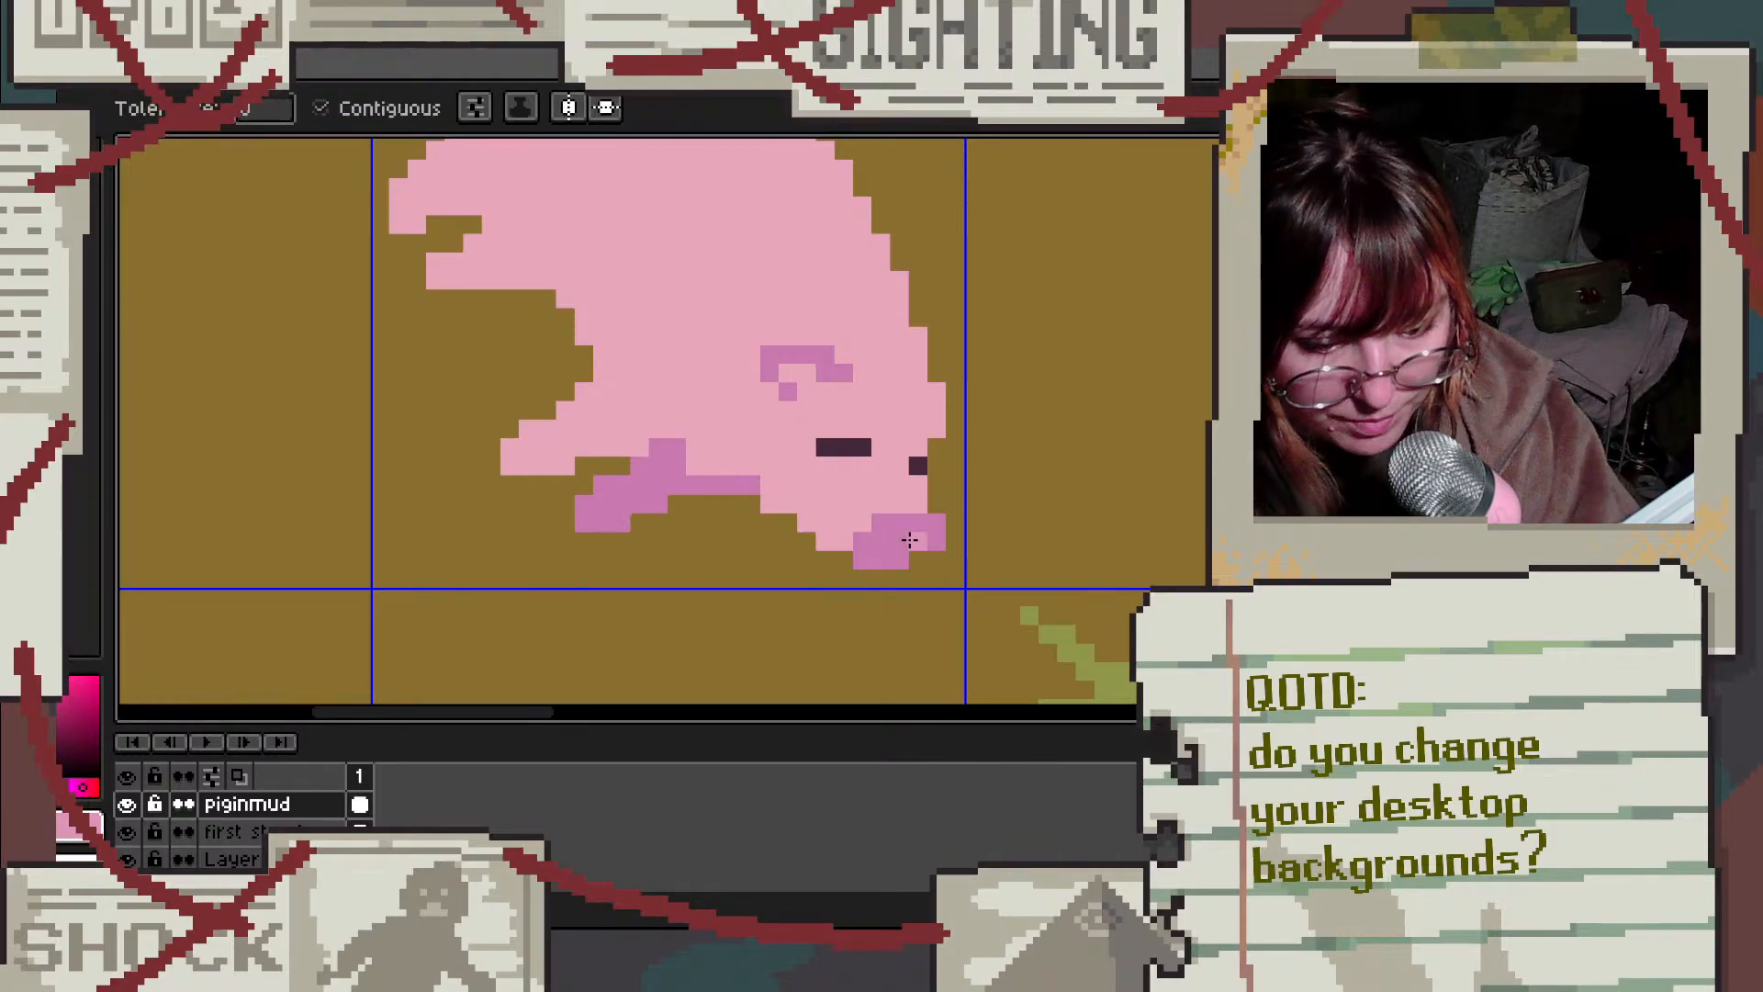
pyautogui.click(909, 540)
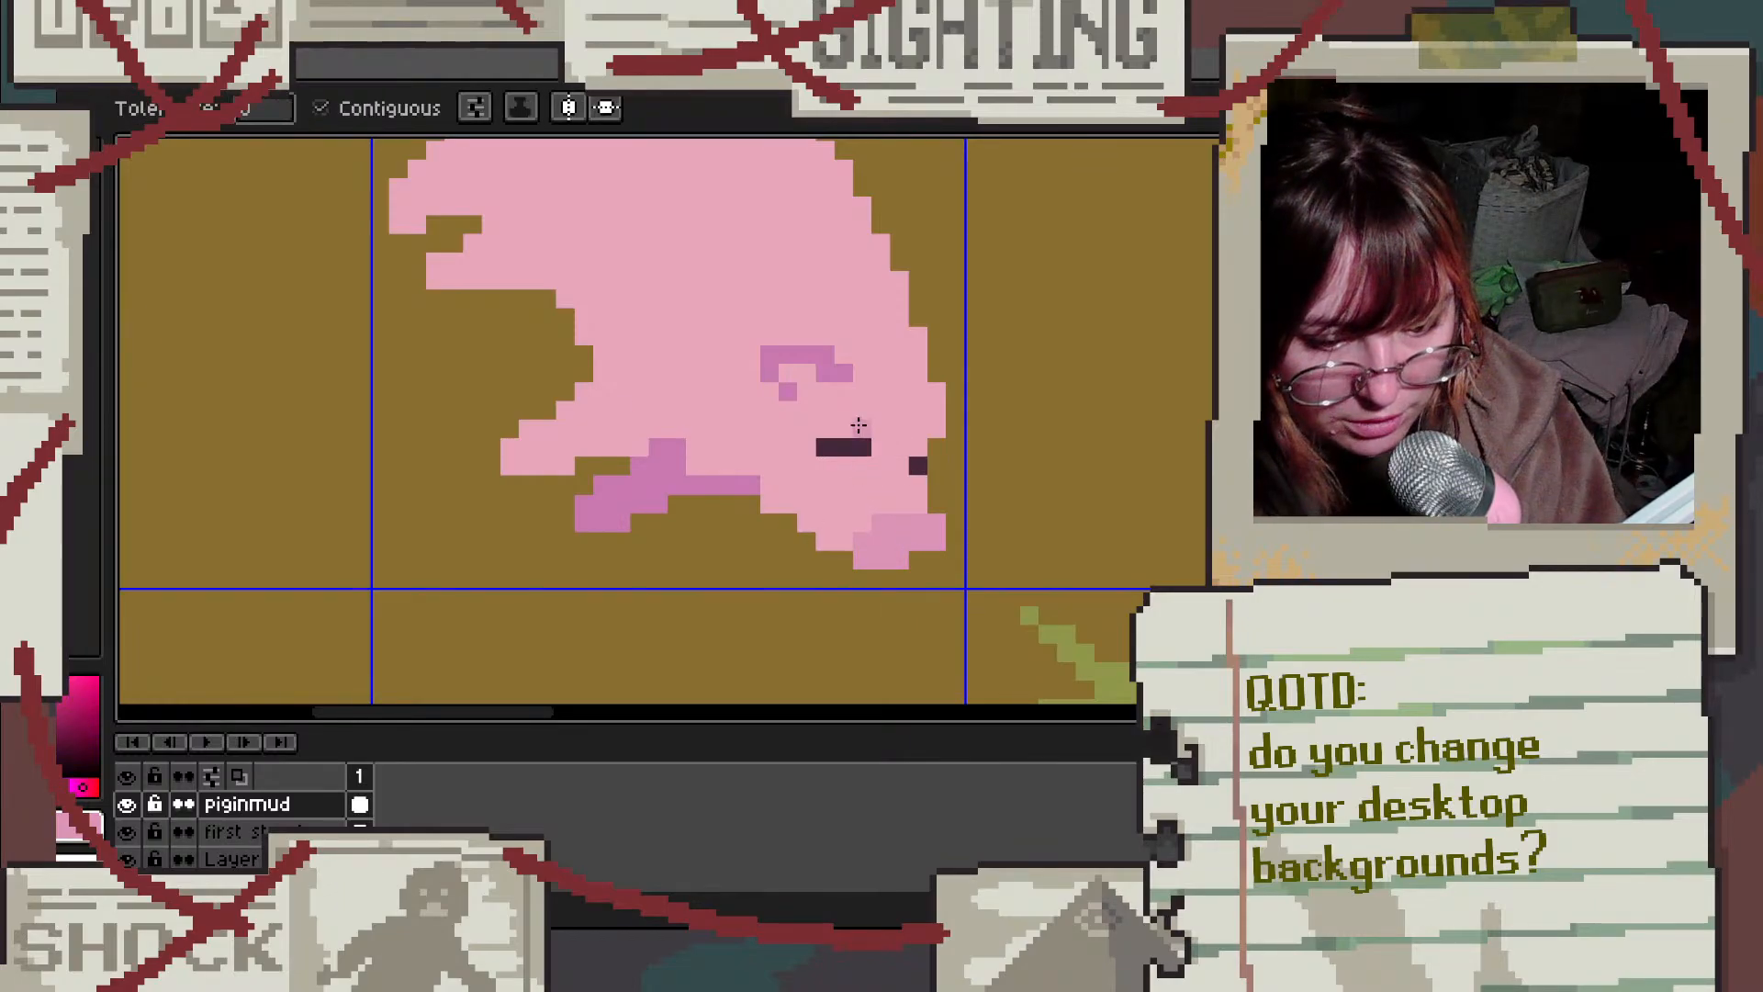
# Step: Mark the far ear at the head's edge with two diagonal pixels in the purple used for the leg shading
pyautogui.click(930, 422)
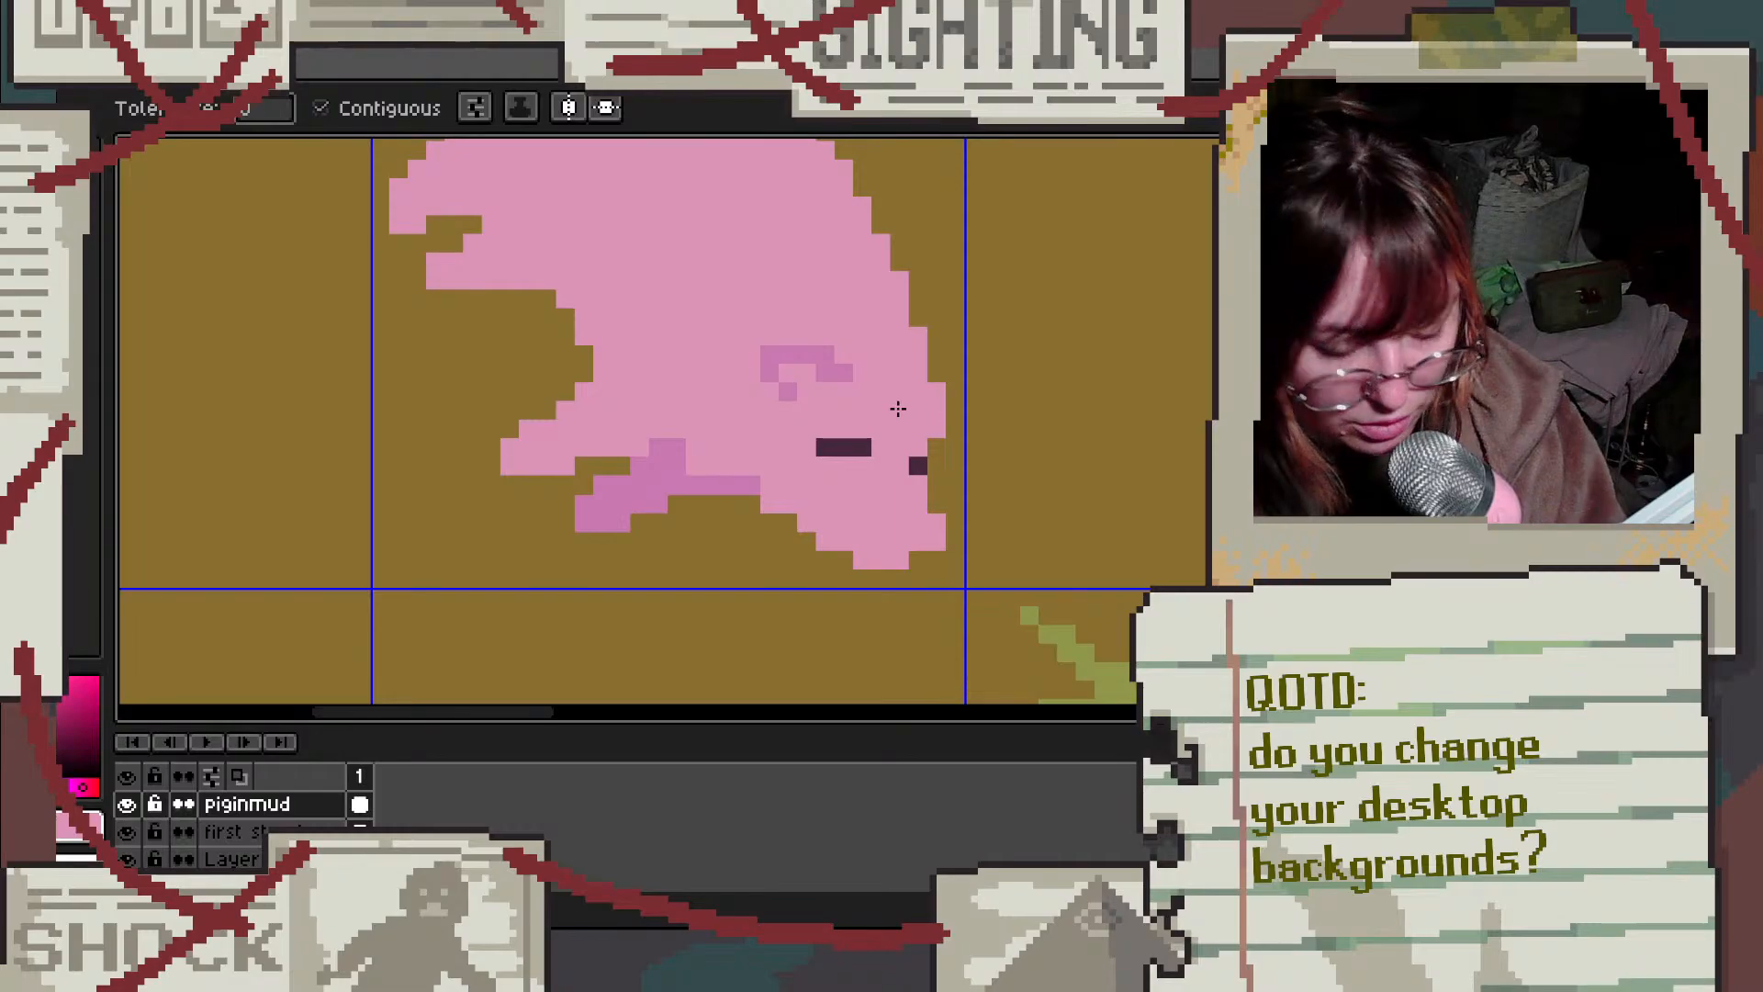
pyautogui.hotkey('ctrl', 'z')
pyautogui.press('b')
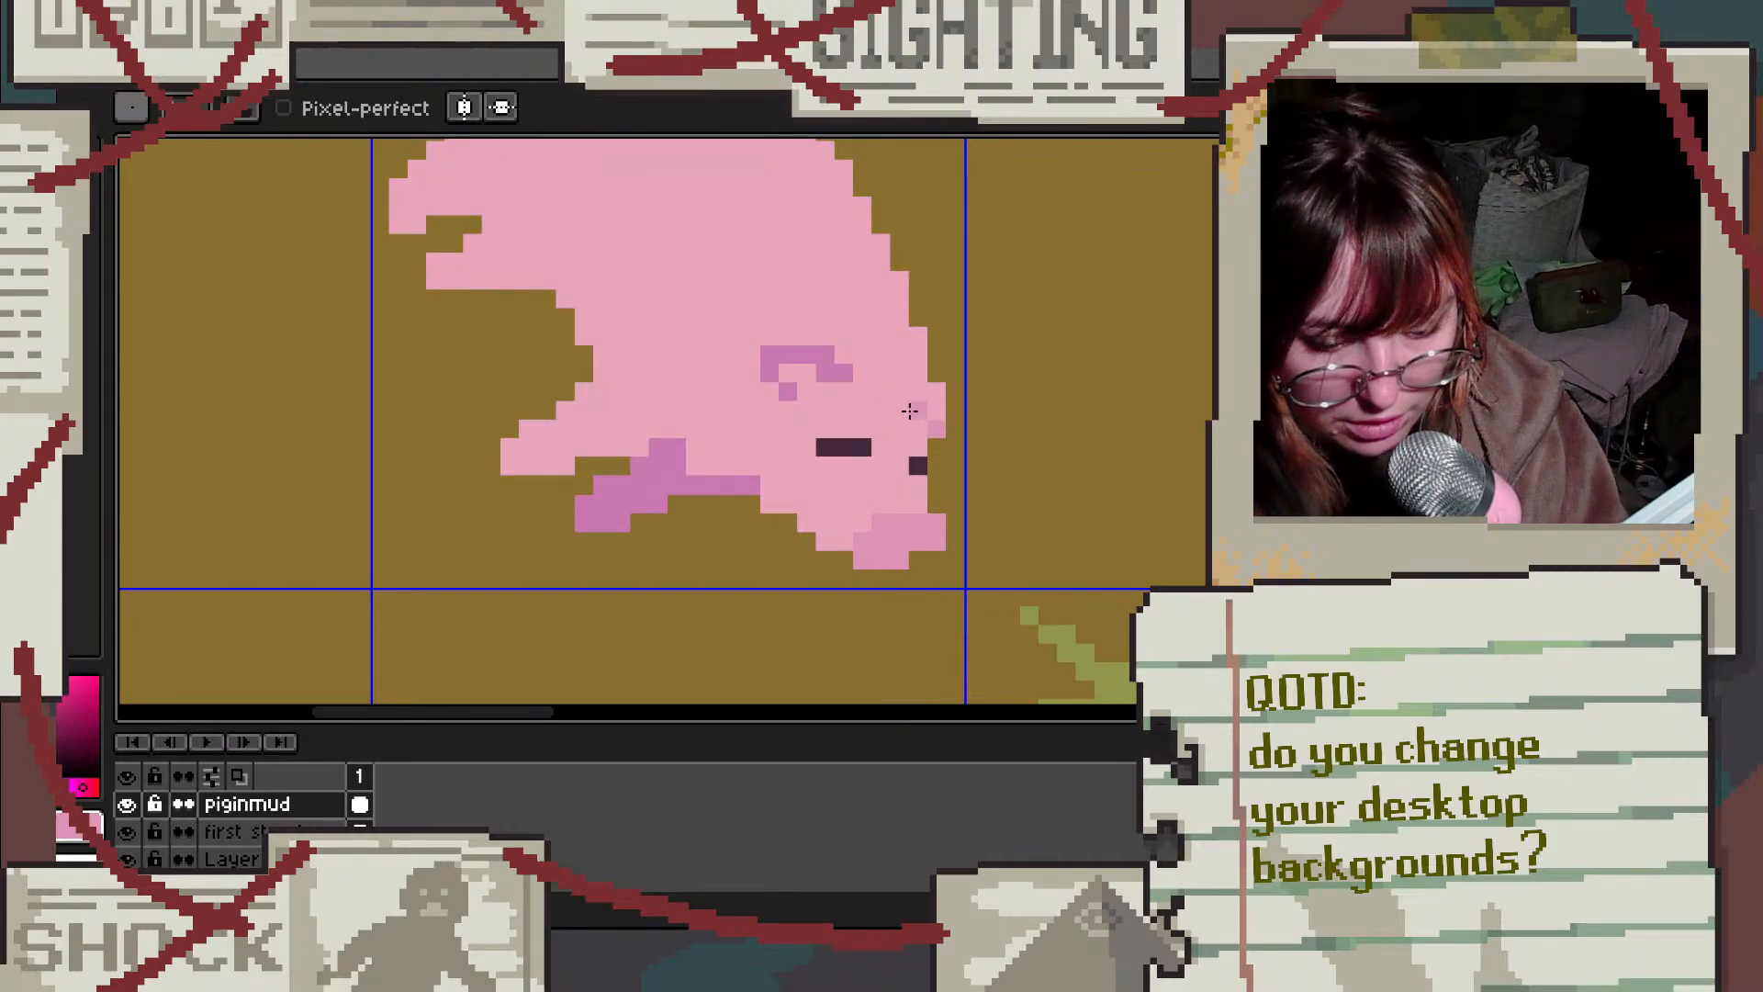
pyautogui.click(728, 481)
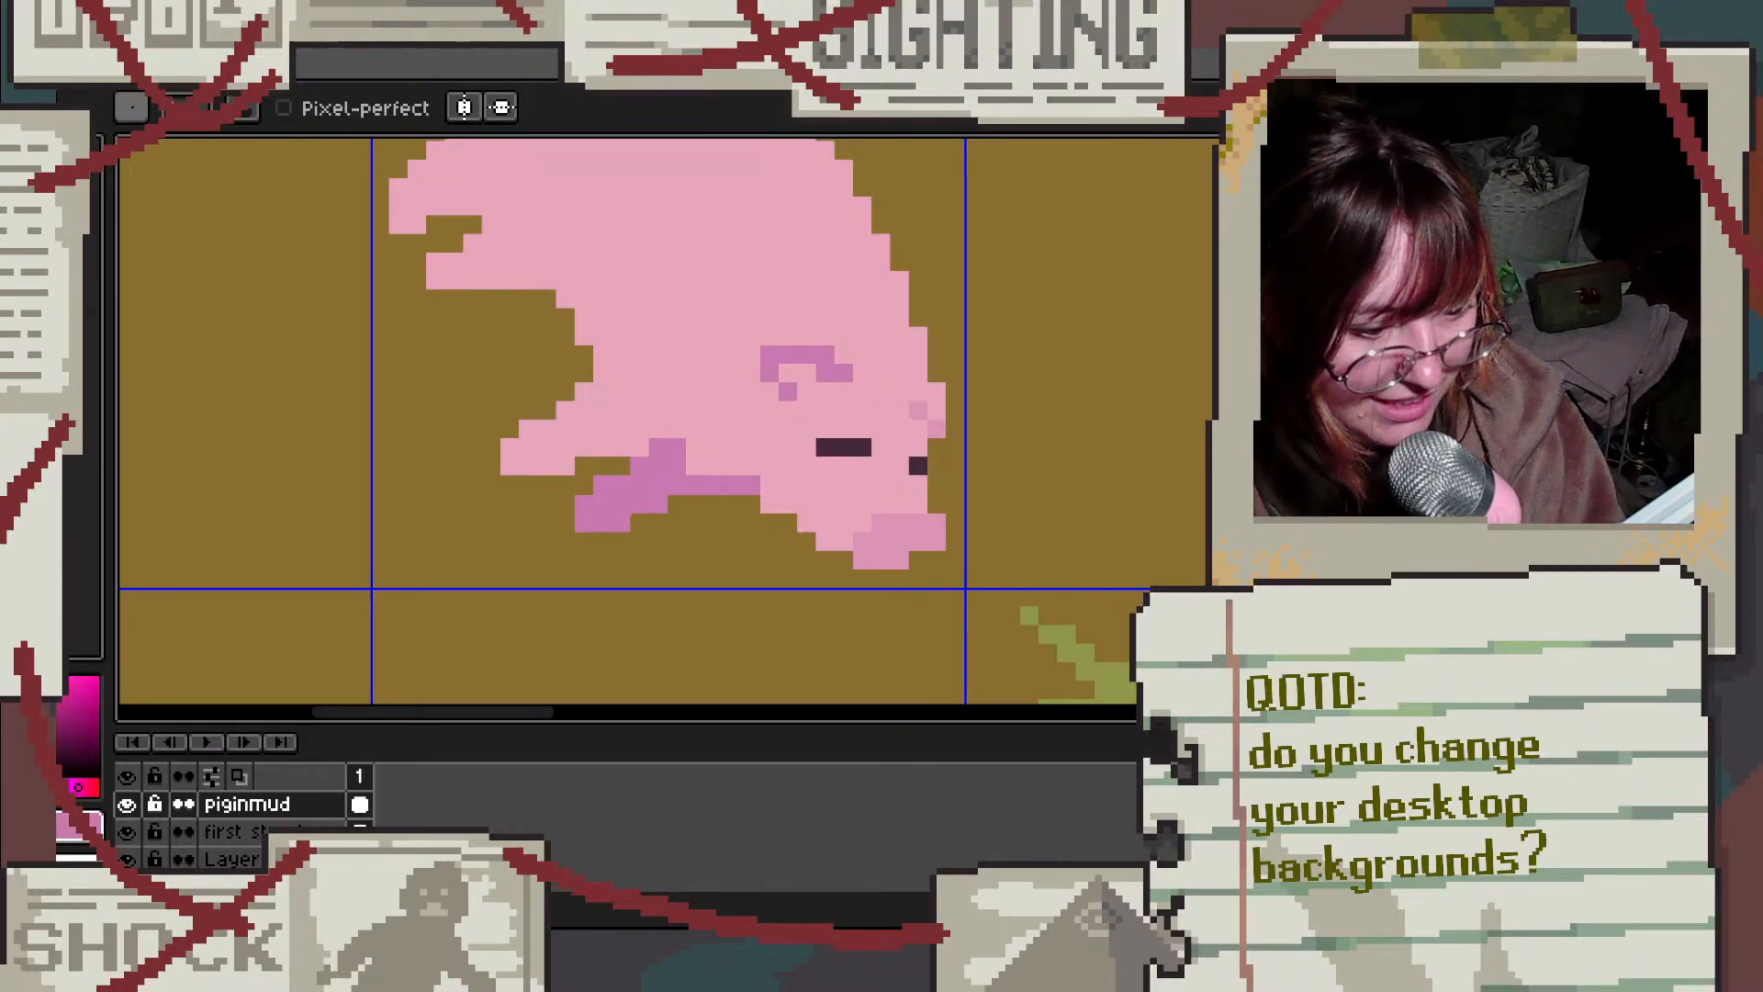
pyautogui.scroll(-2, 876, 395)
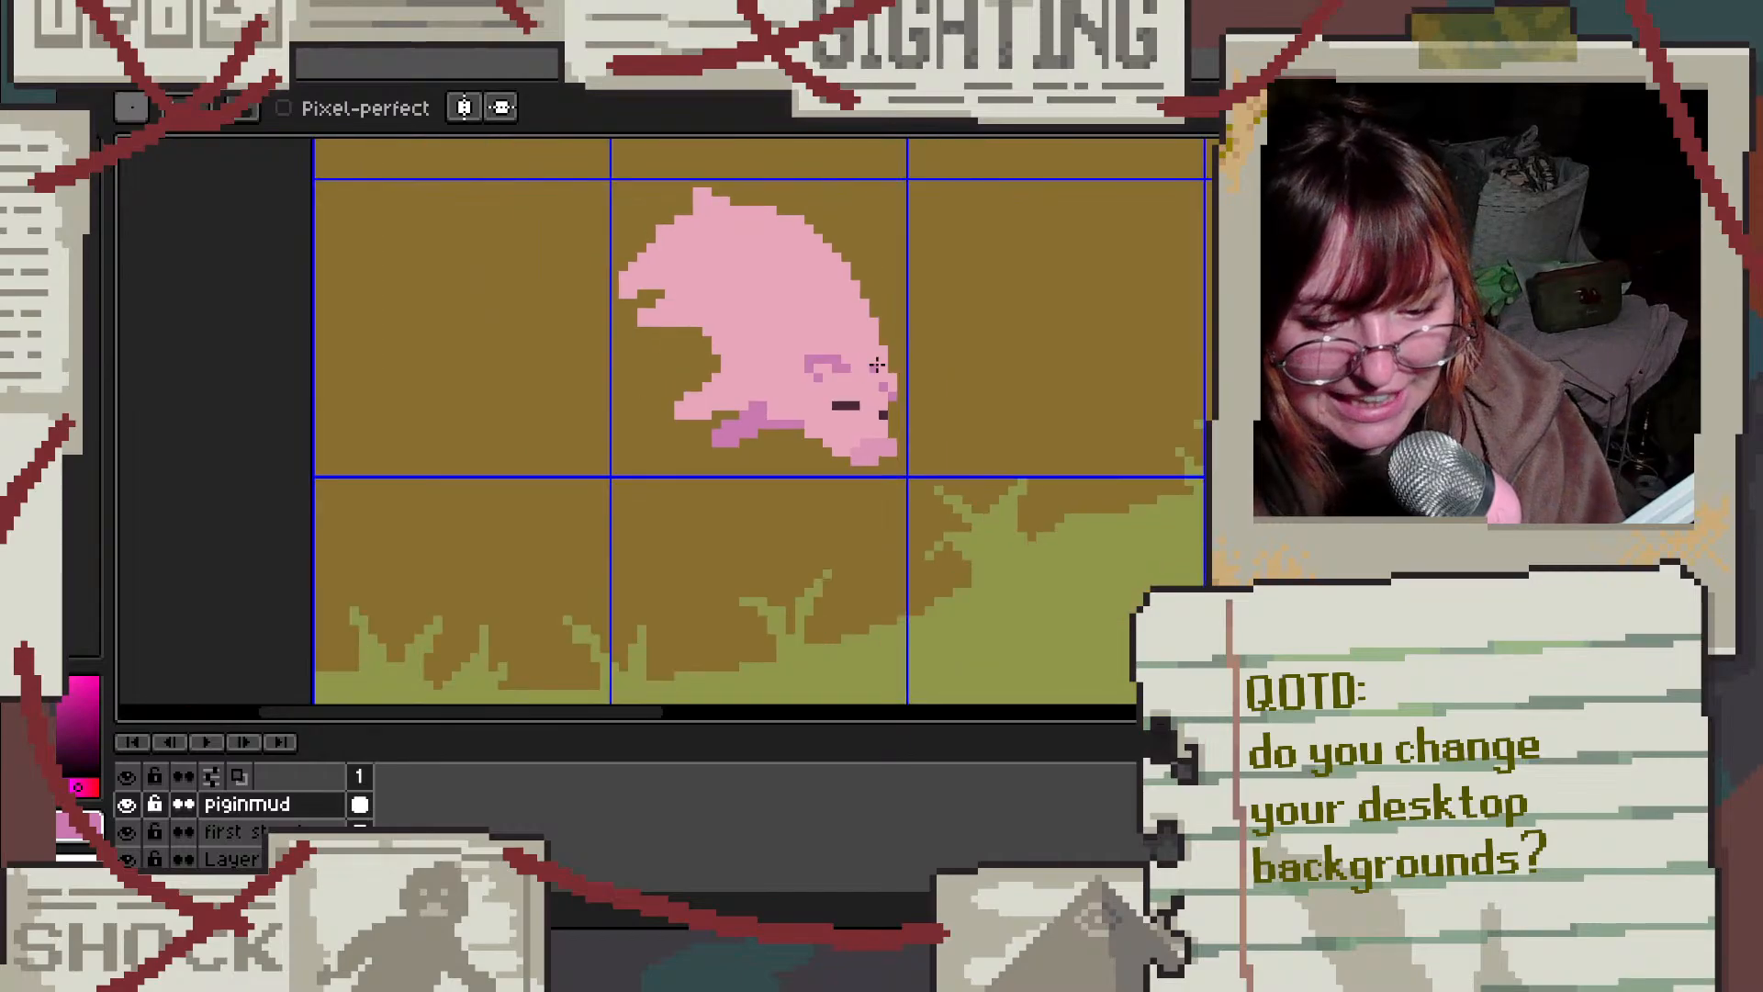
pyautogui.scroll(3, 883, 362)
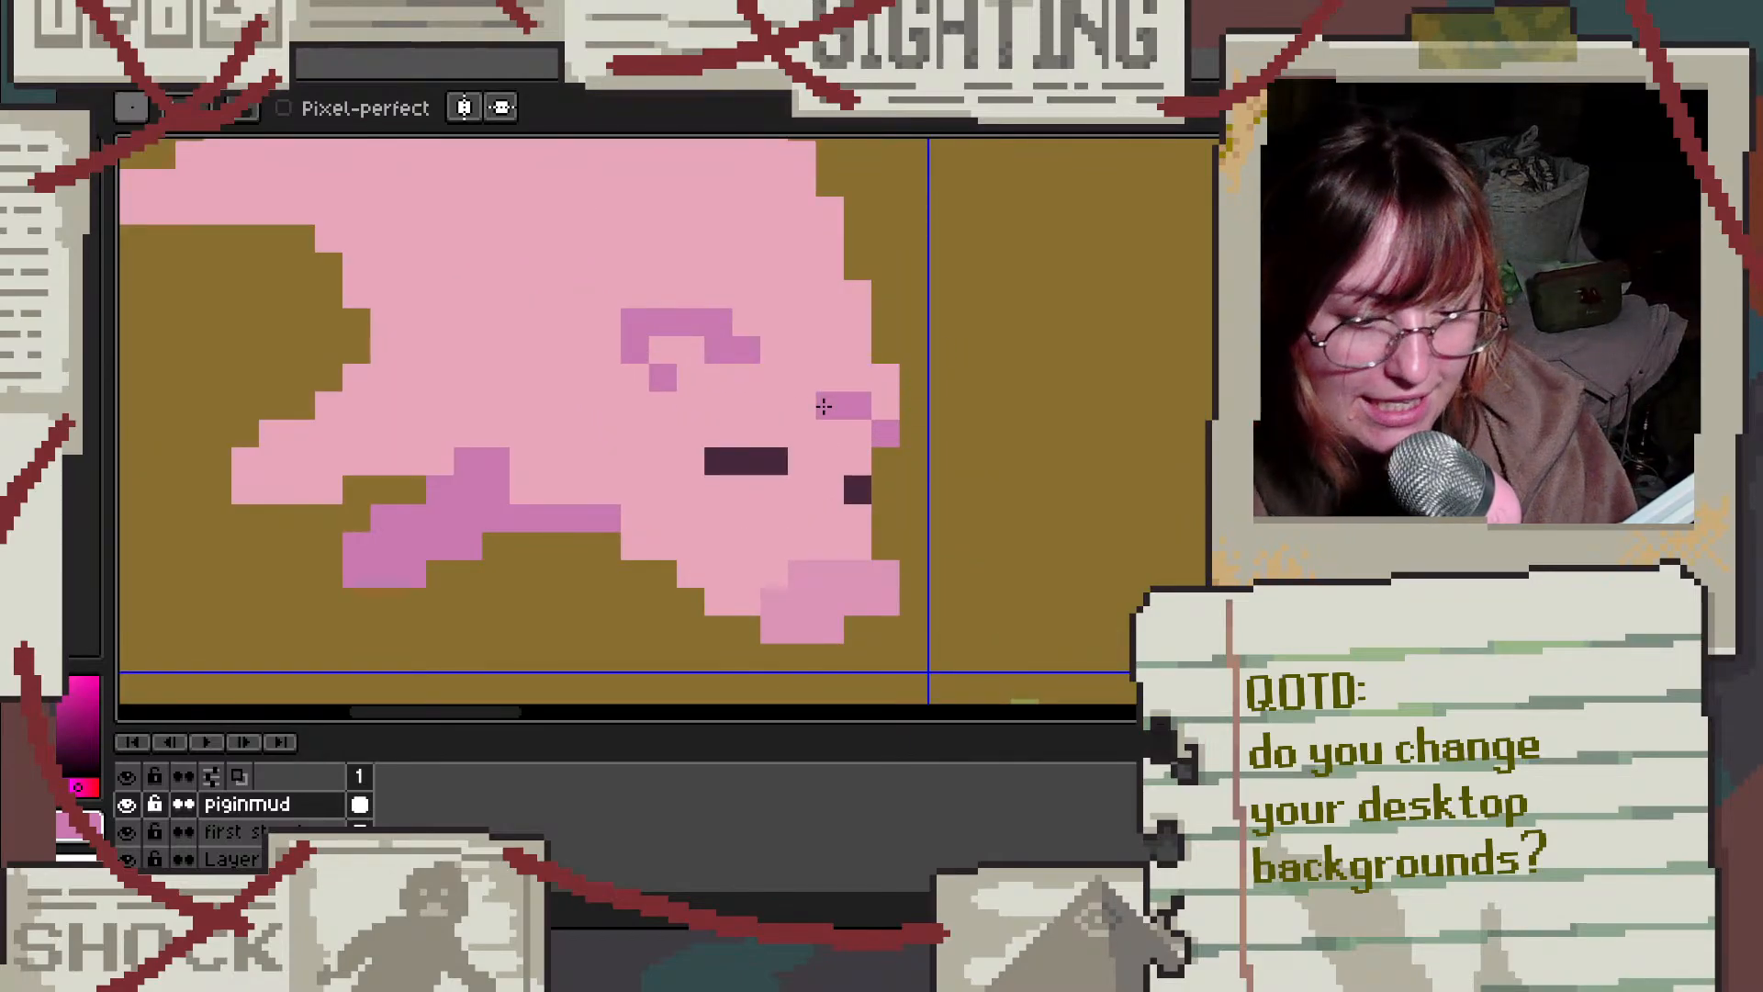
pyautogui.scroll(-1, 409, 346)
pyautogui.scroll(1, 331, 246)
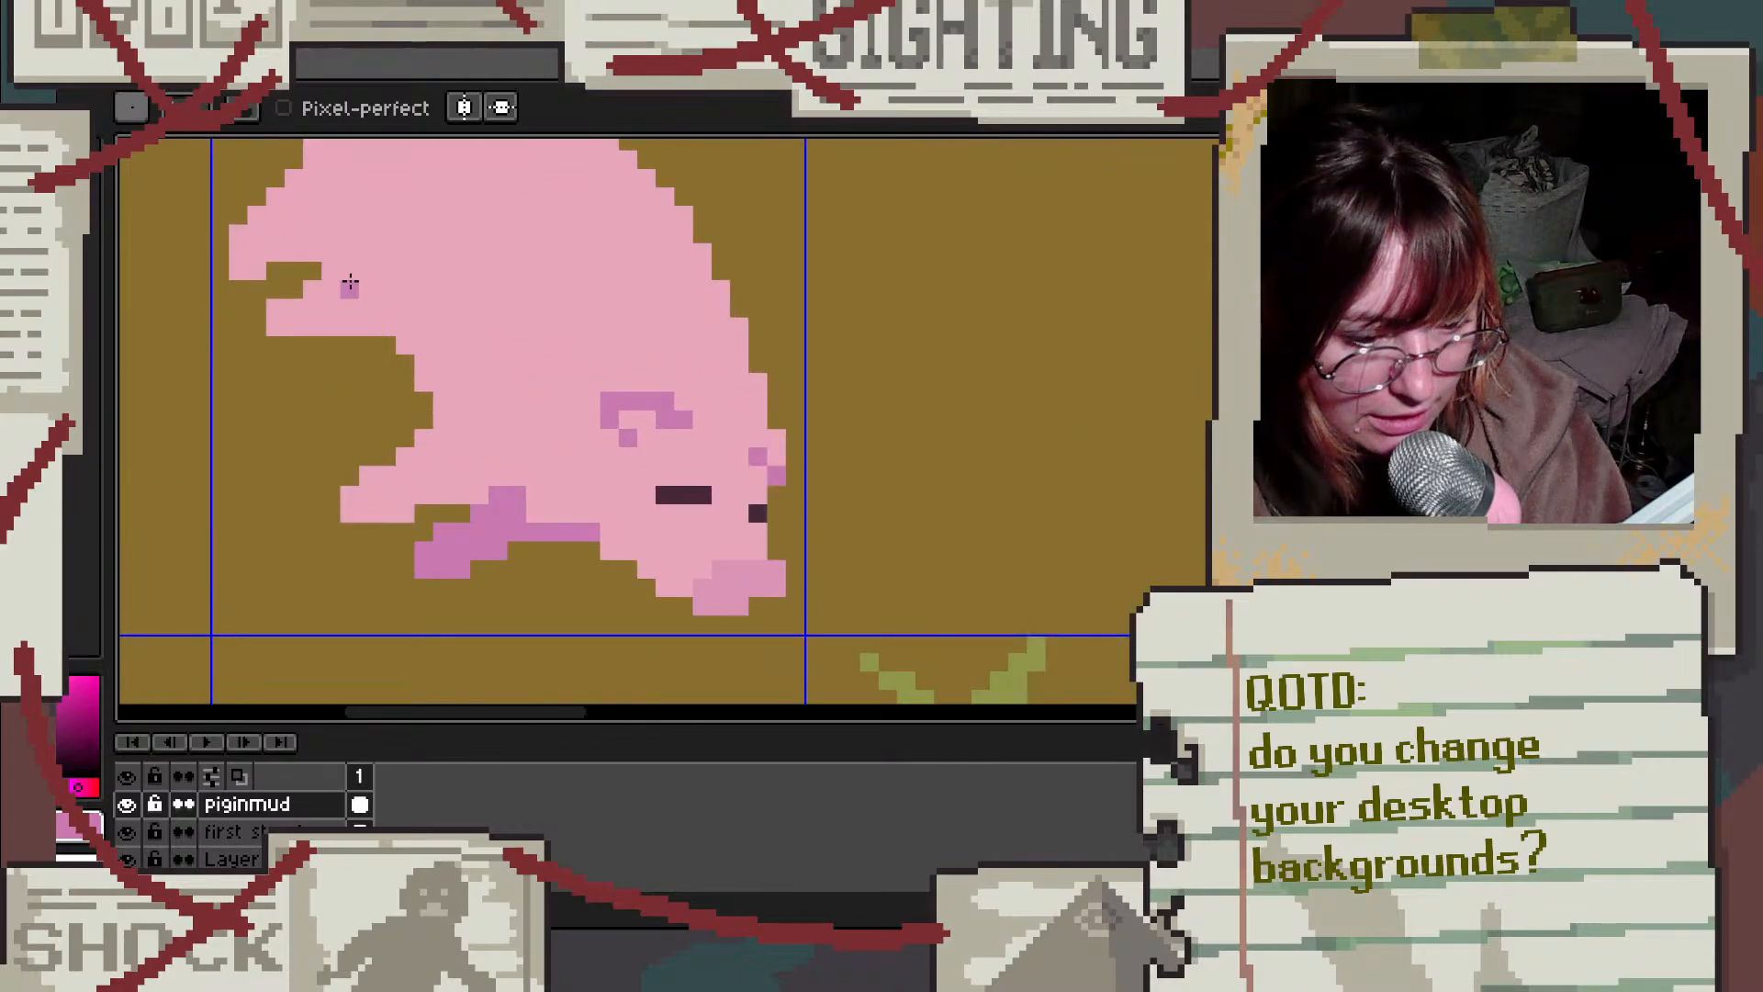
# Step: Shade the belly edge from the hind legs towards the front legs in purple and trim the lower front leg's shading with pink
pyautogui.moveTo(345, 267); pyautogui.dragTo(419, 311)
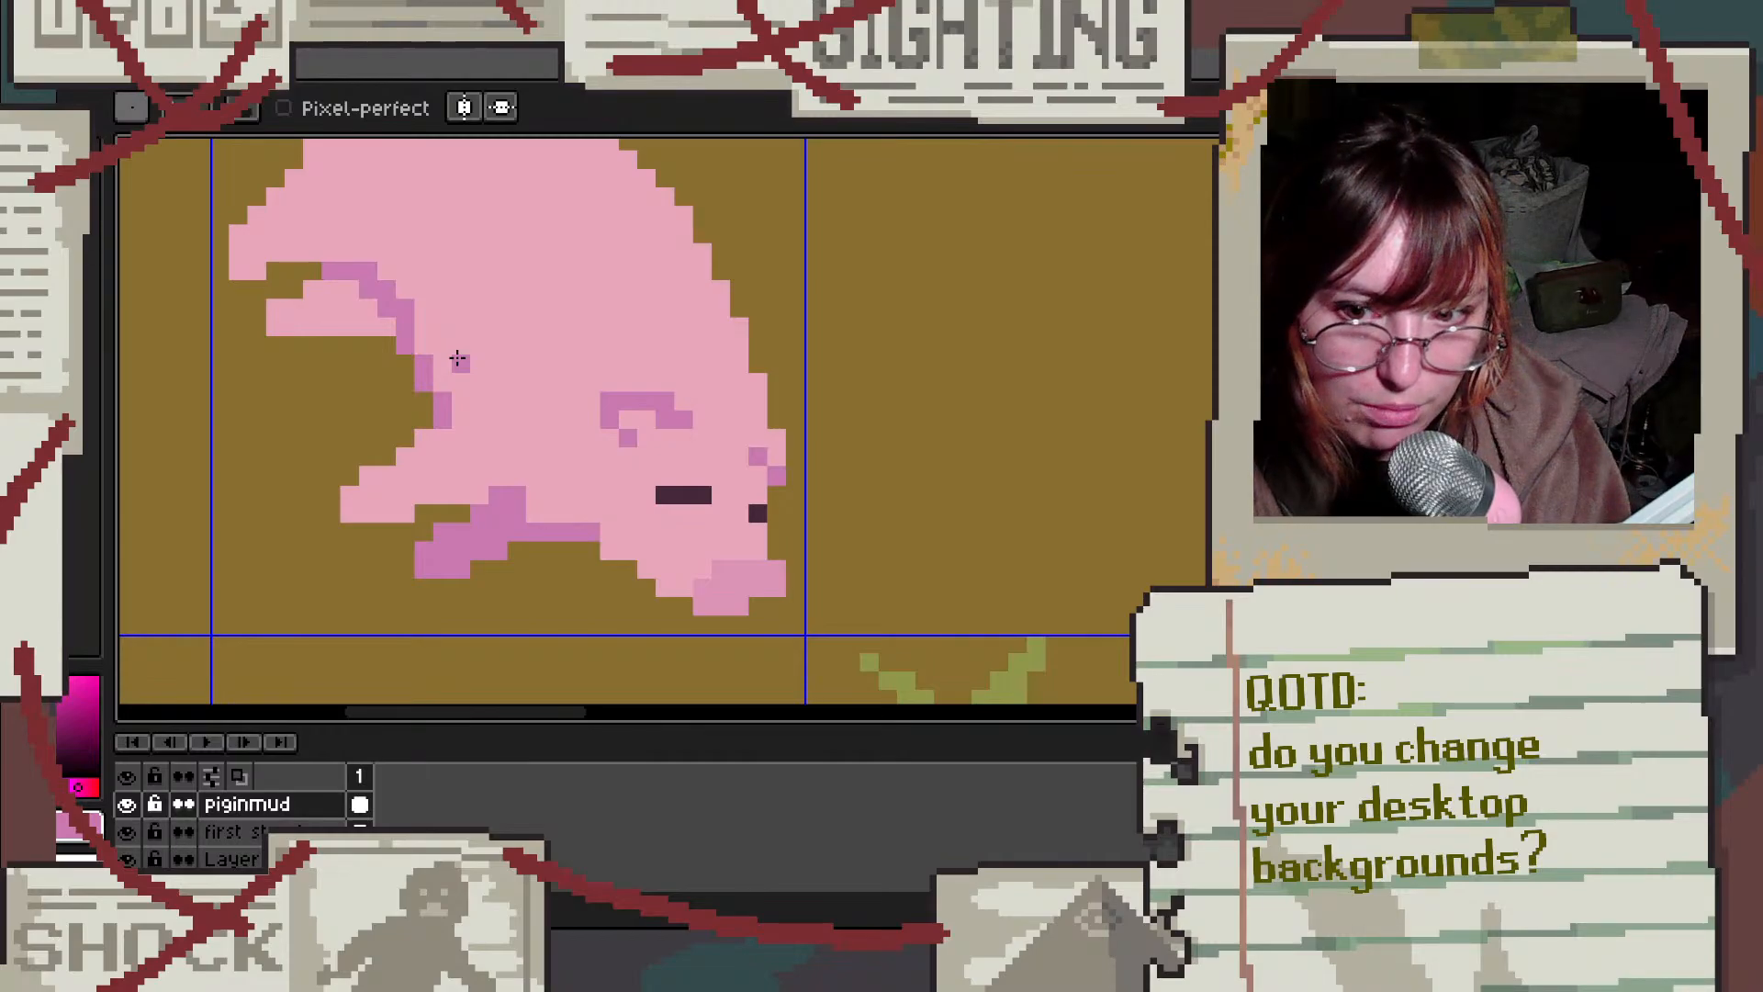
pyautogui.scroll(-4, 459, 356)
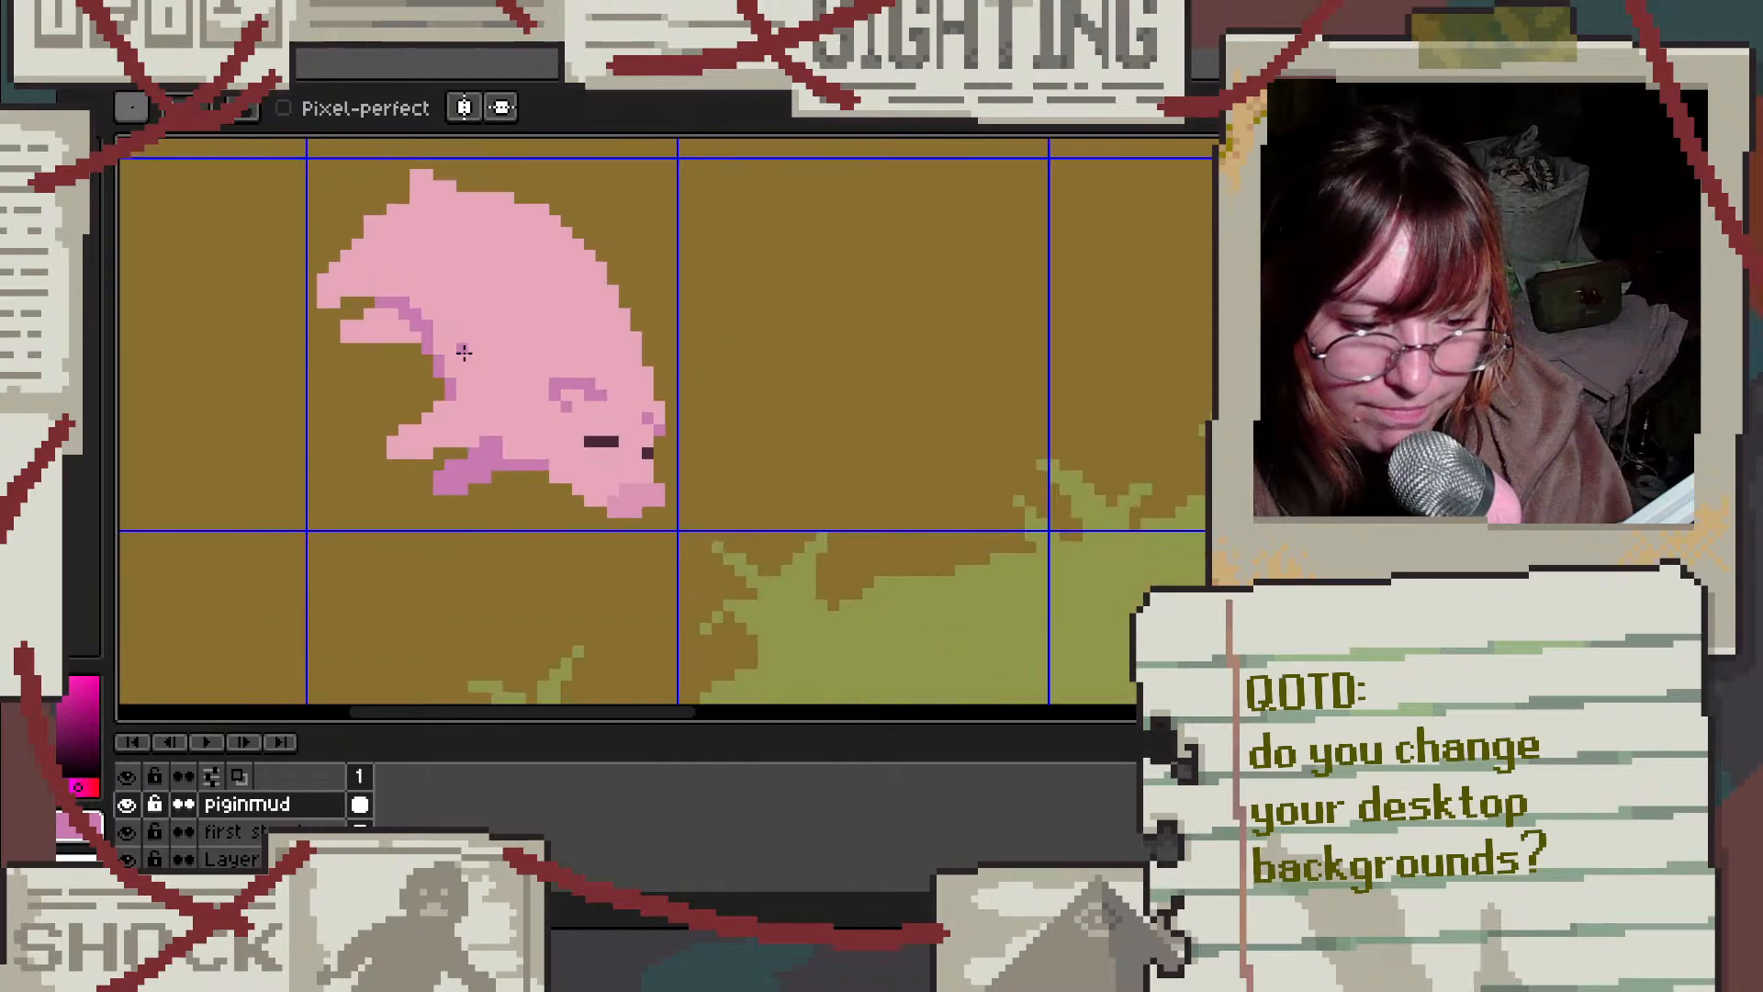
pyautogui.scroll(4, 456, 325)
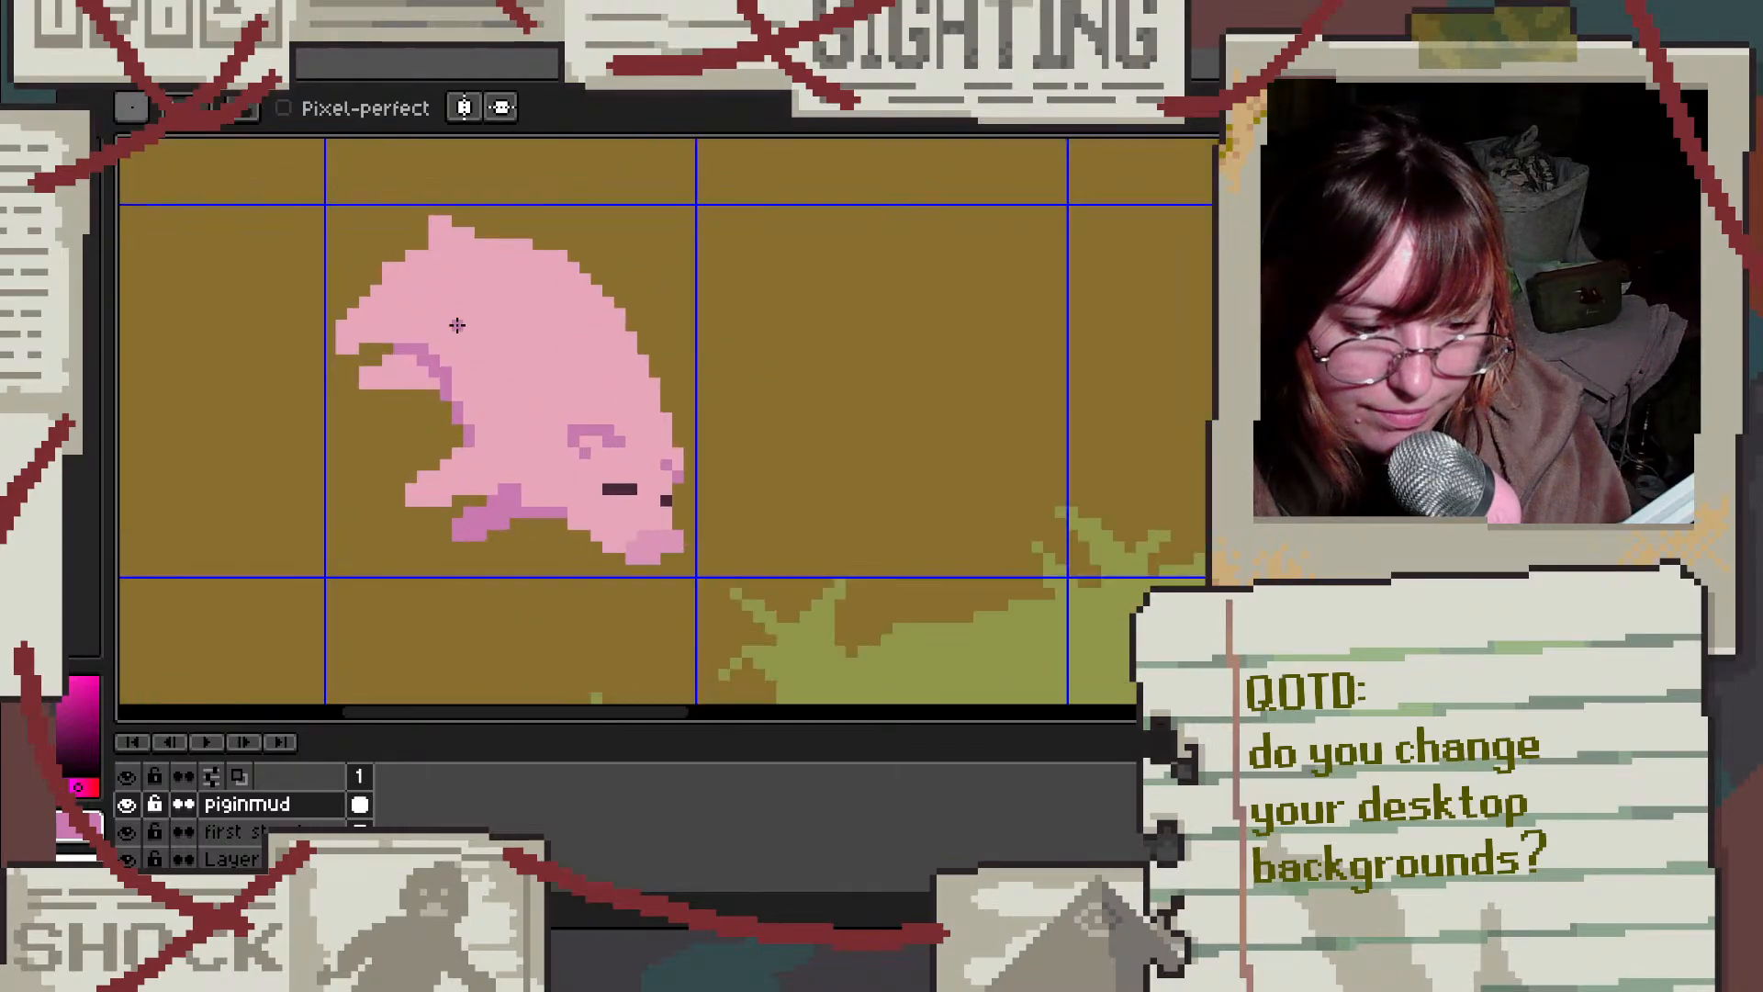
pyautogui.scroll(-1, 455, 322)
pyautogui.scroll(2, 506, 456)
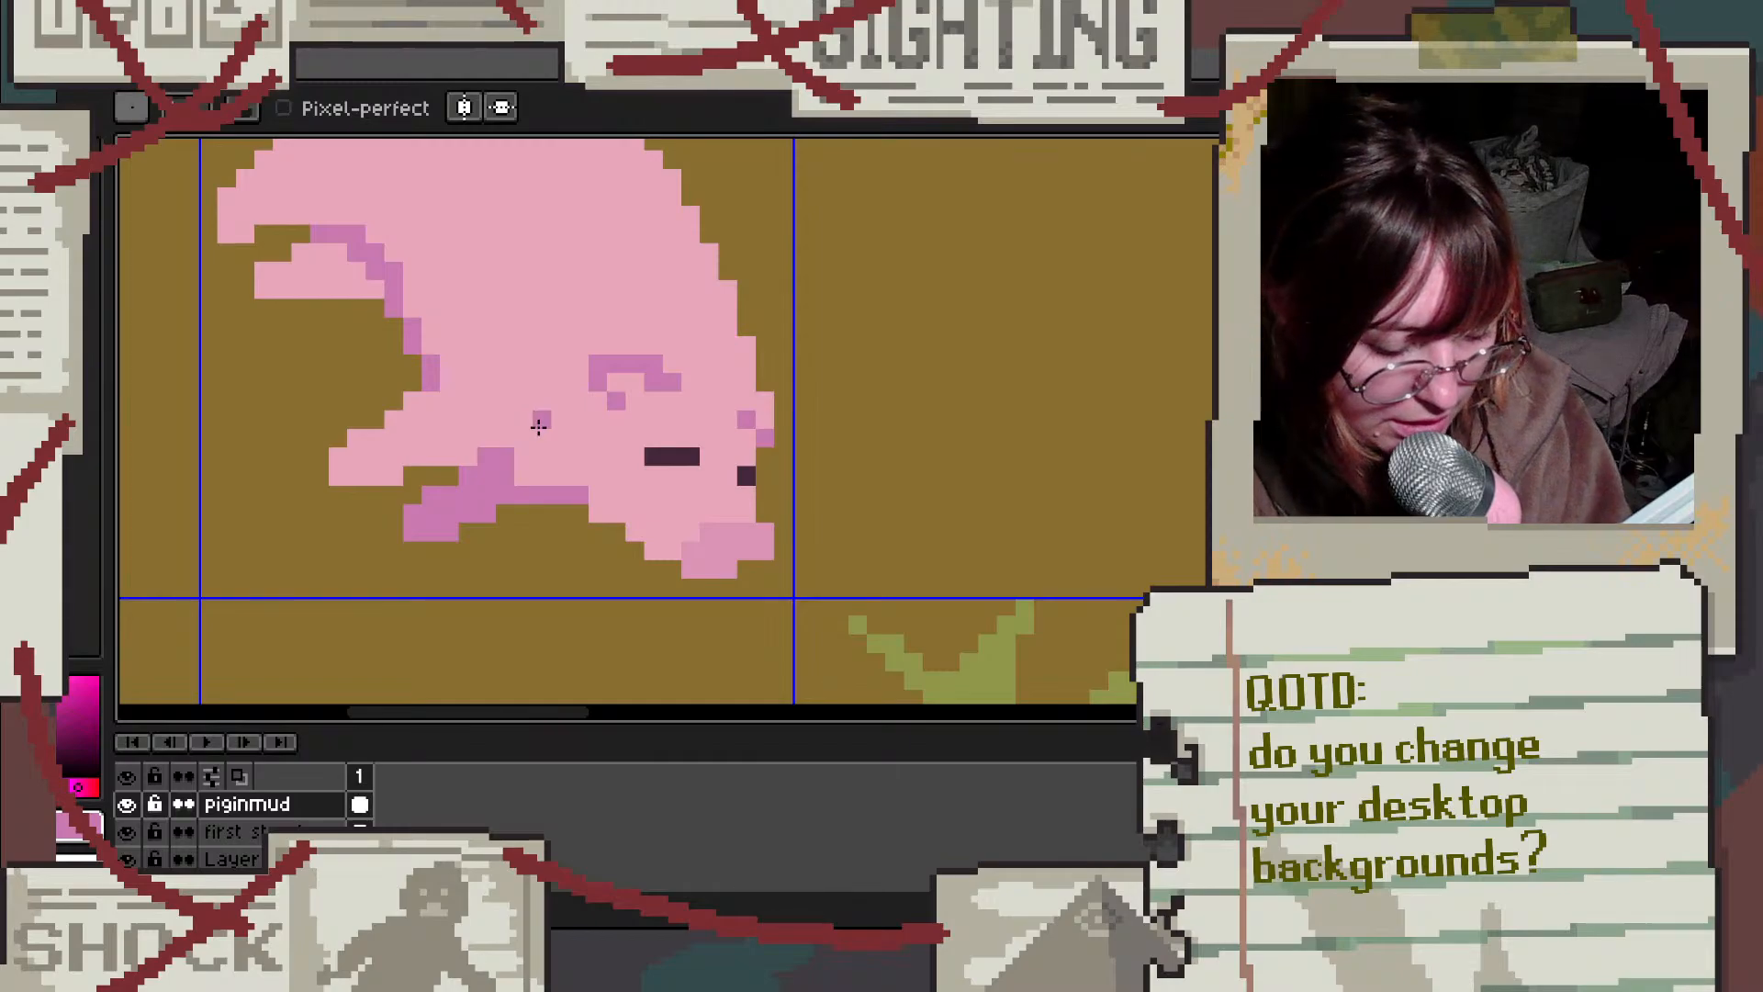
pyautogui.keyDown('alt'); pyautogui.click(508, 459); pyautogui.keyUp('alt')
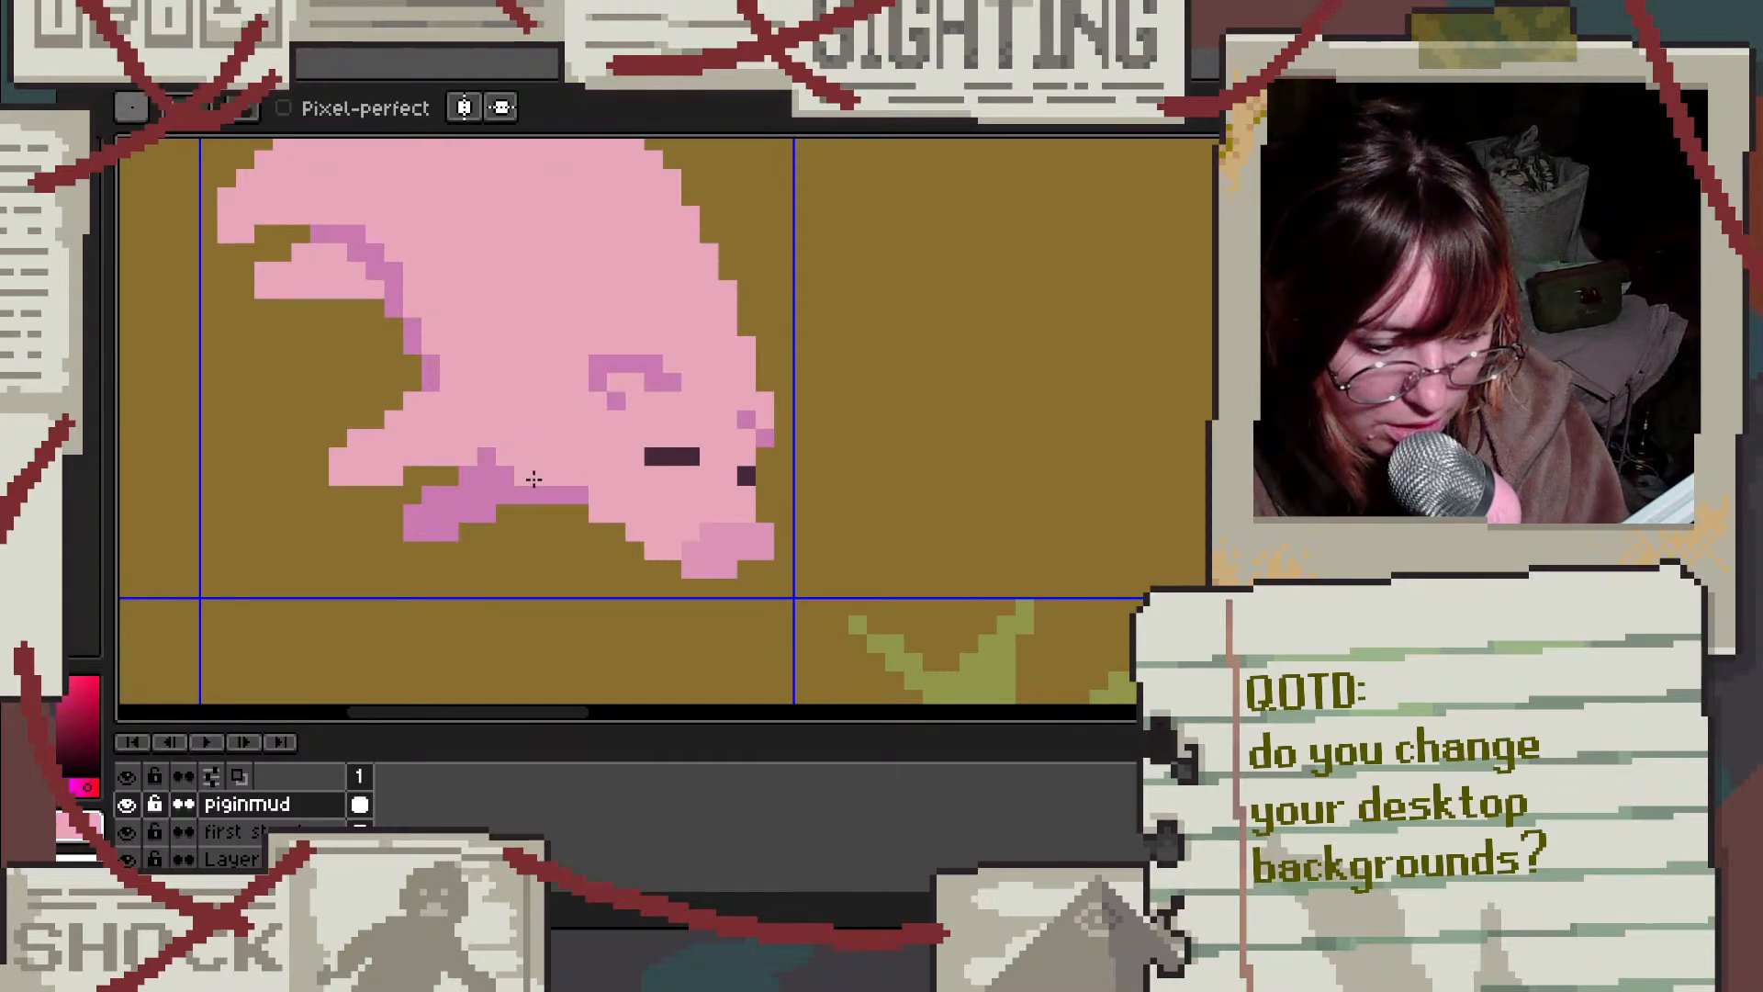
# Step: Redraw the mud pig's near eye as two diagonal dark purple pixels in place of the horizontal dash
pyautogui.scroll(-3, 513, 422)
pyautogui.scroll(1, 517, 395)
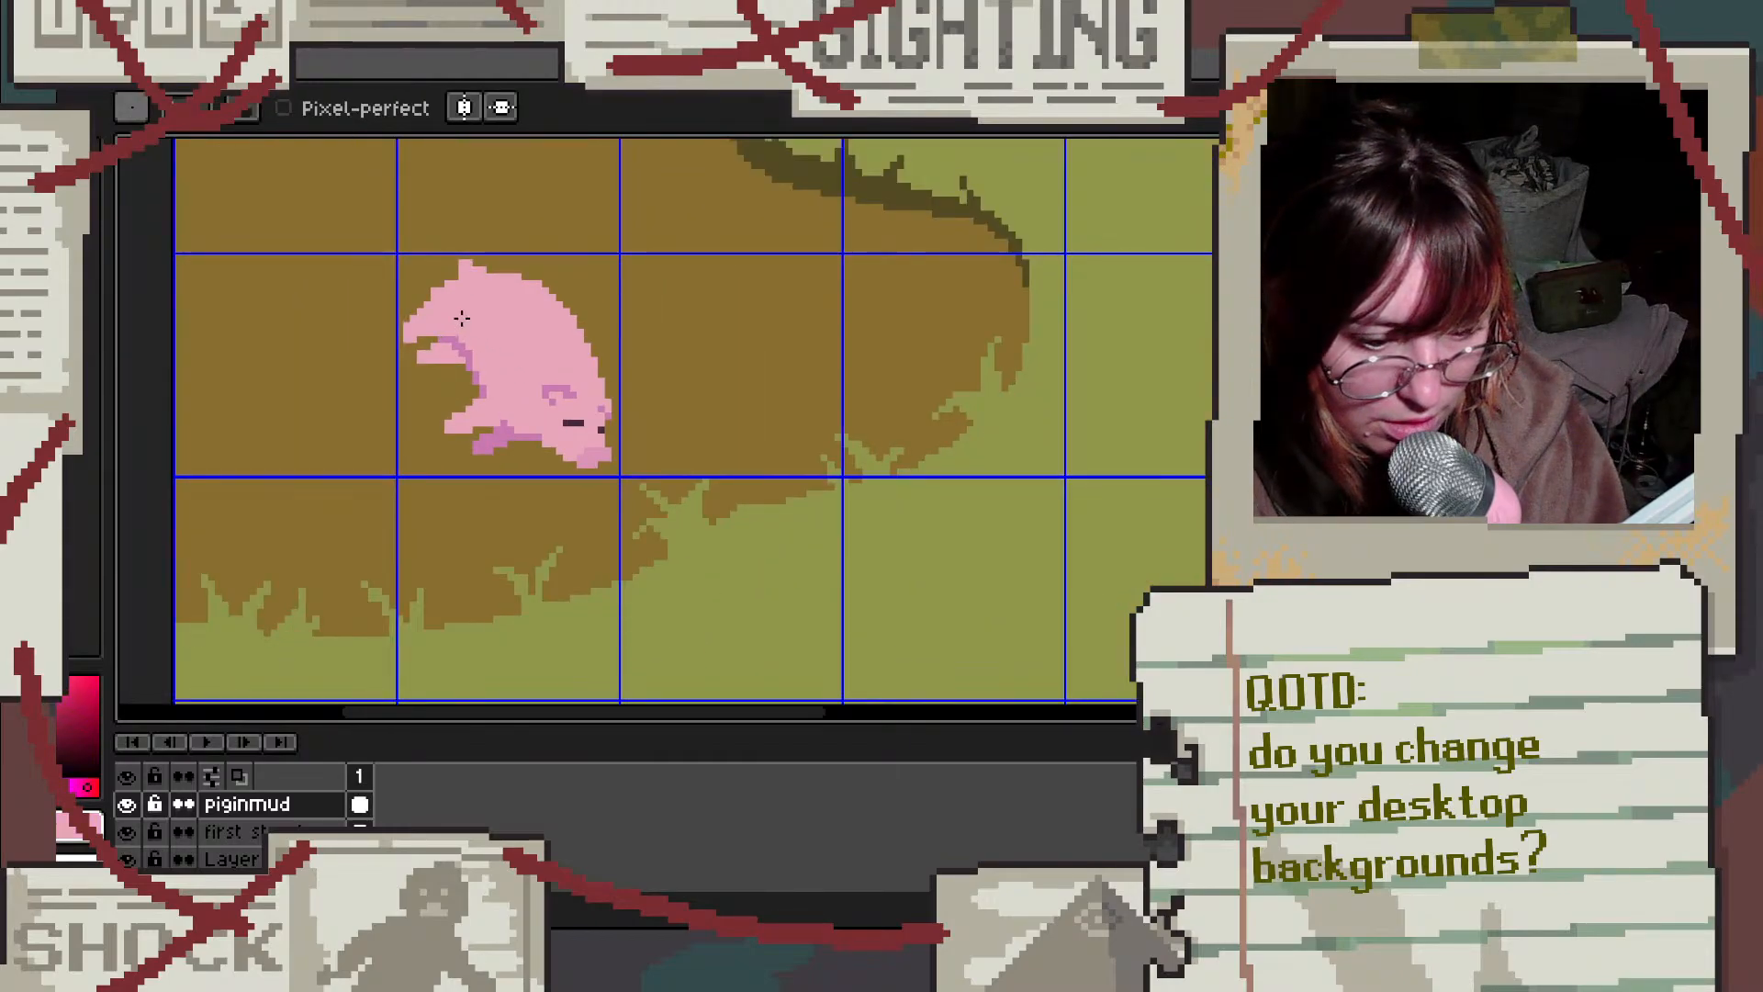
pyautogui.scroll(3, 517, 338)
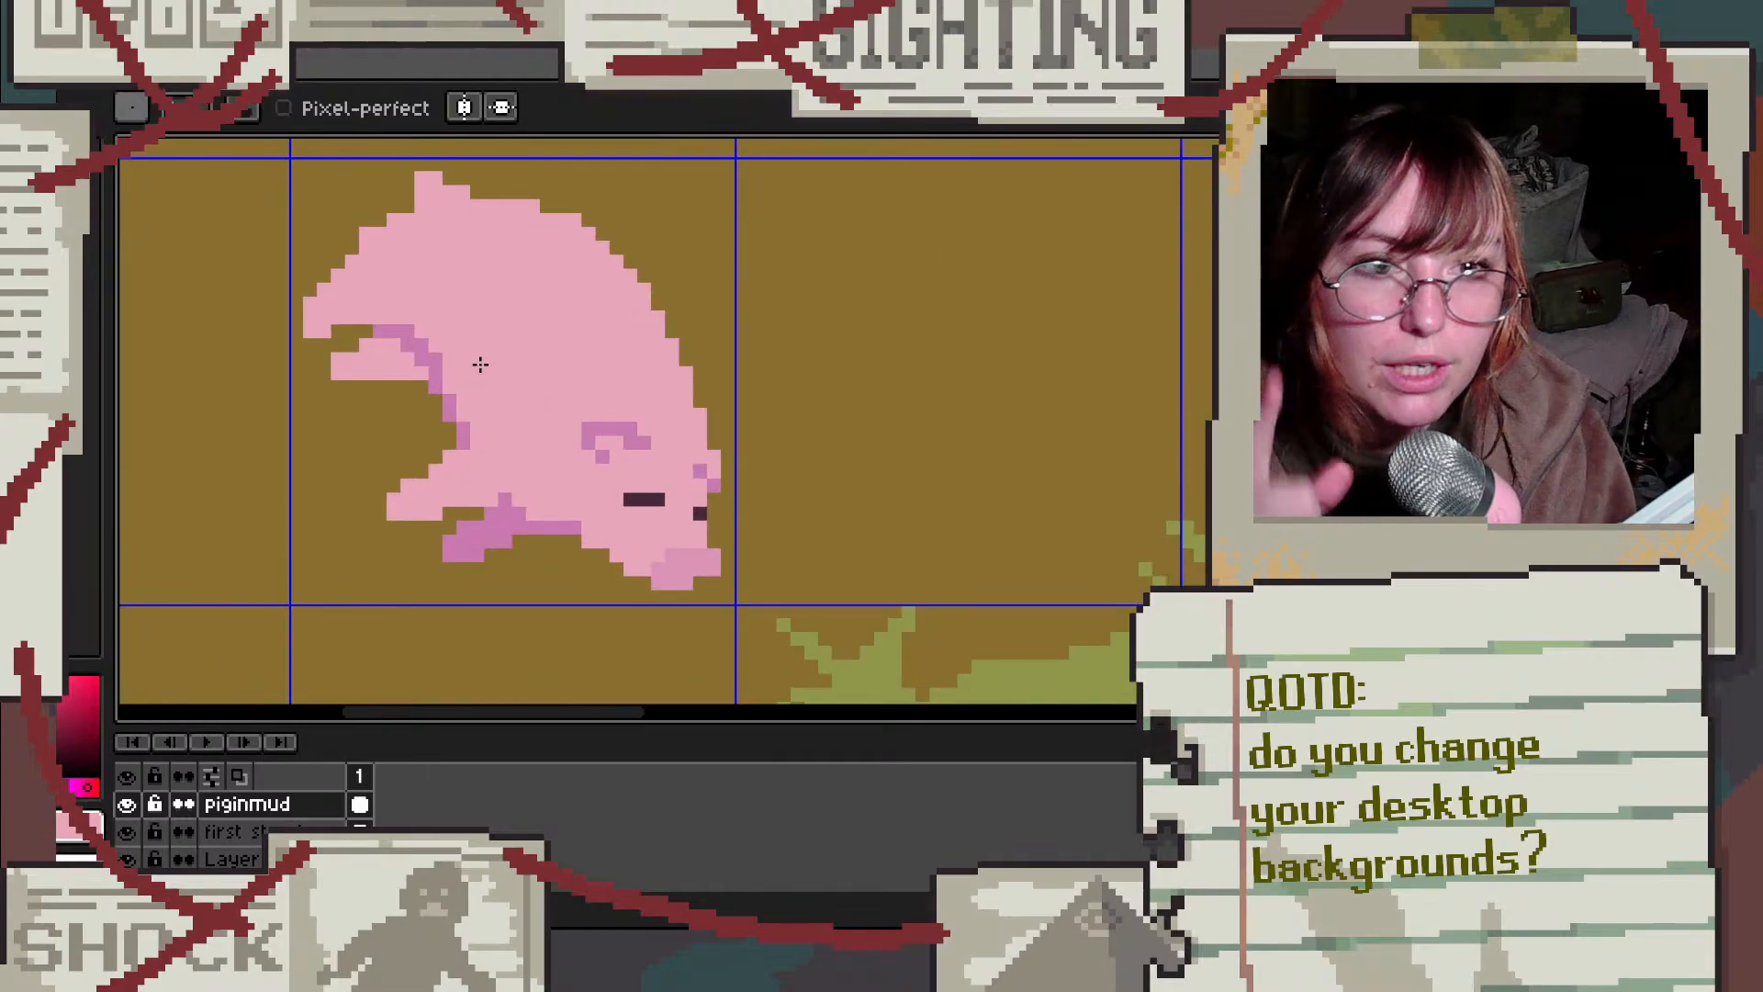
pyautogui.scroll(3, 480, 364)
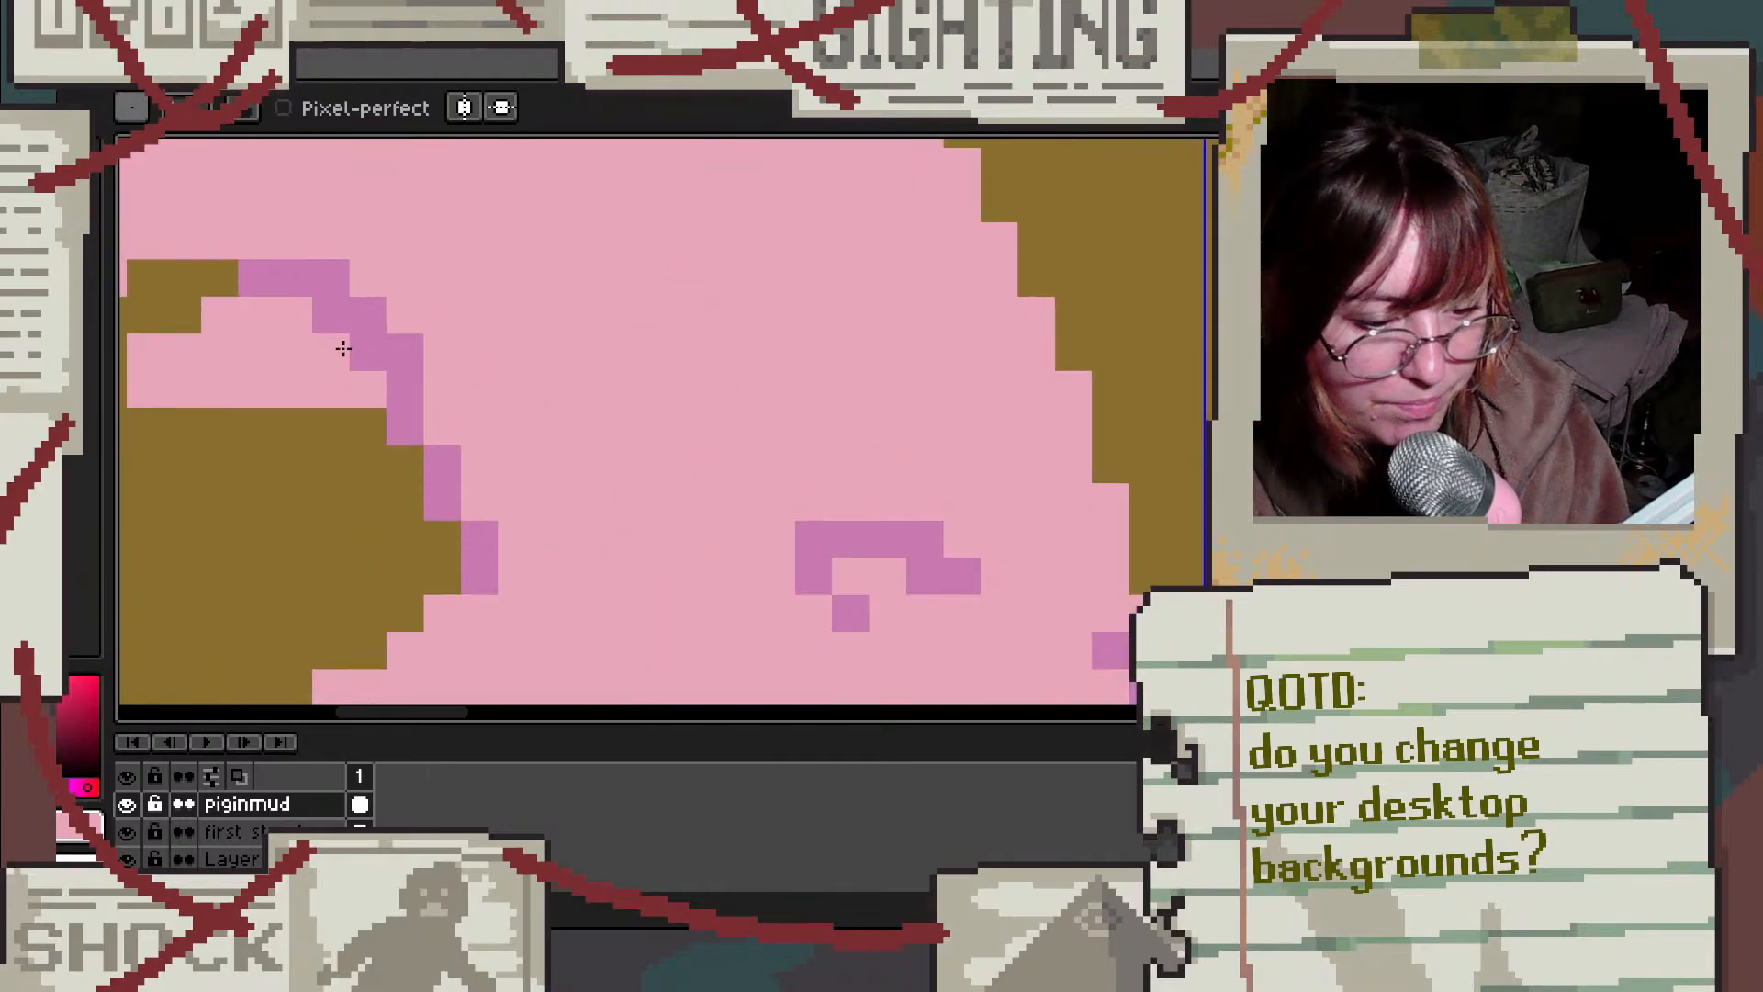
pyautogui.scroll(-6, 496, 303)
pyautogui.scroll(2, 541, 281)
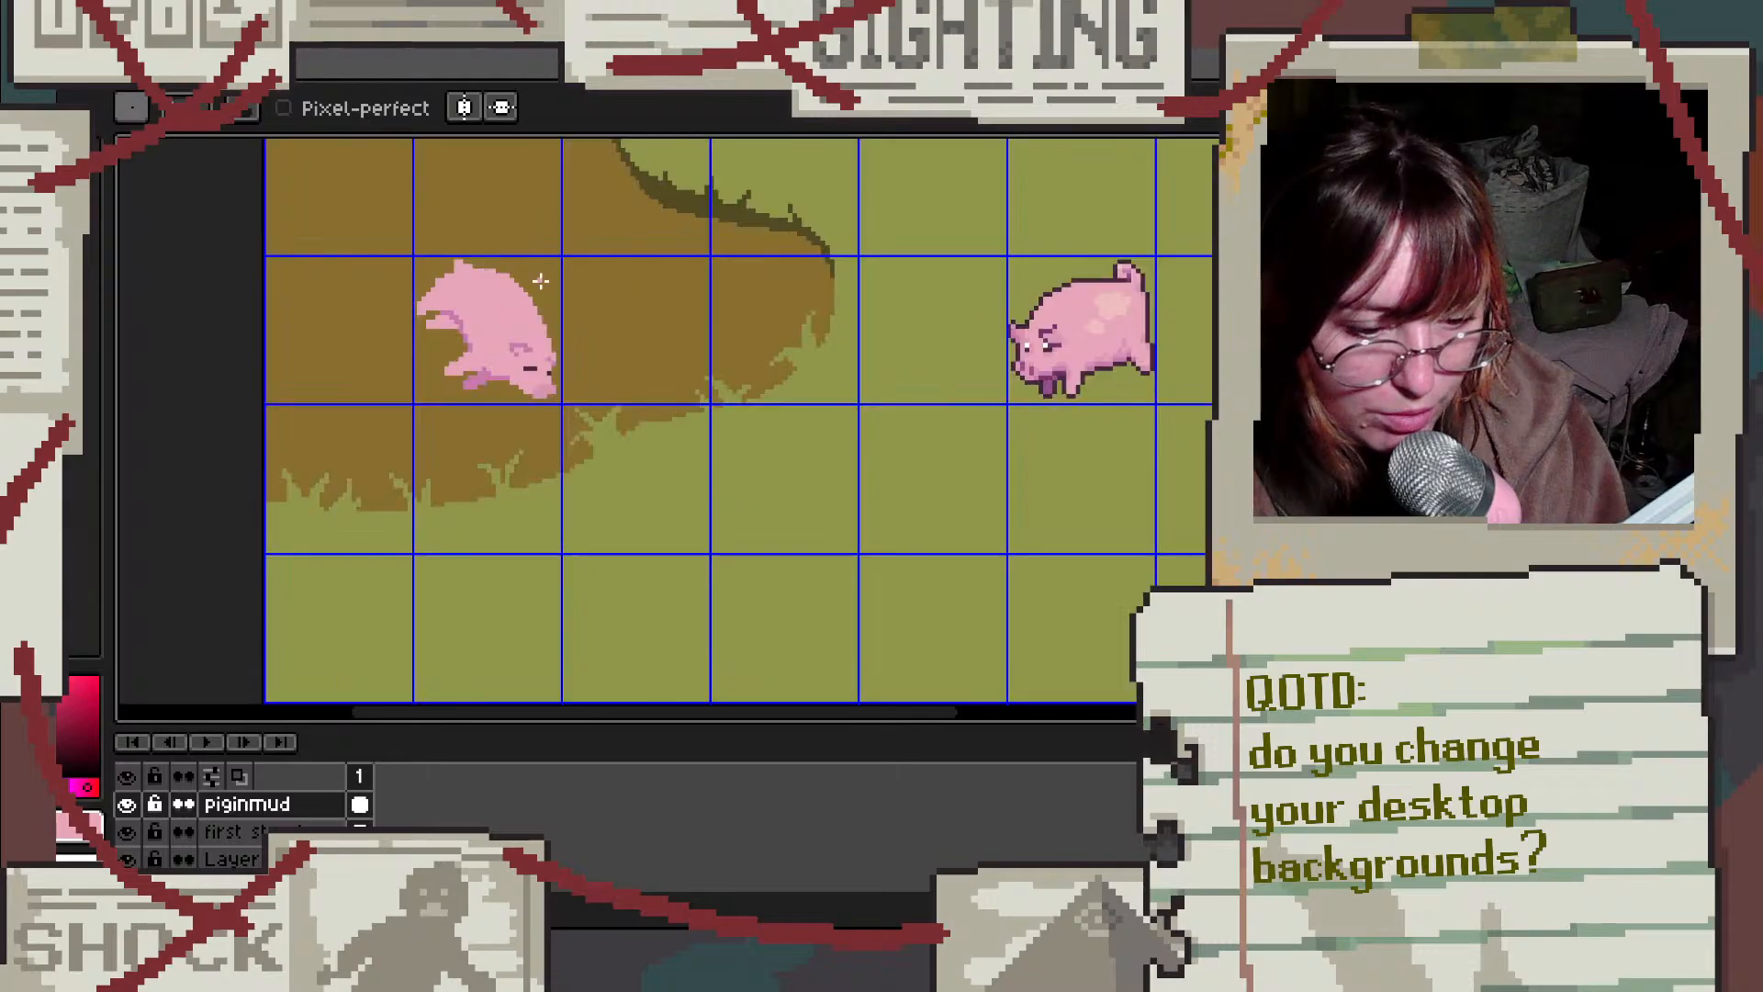
pyautogui.scroll(1, 504, 320)
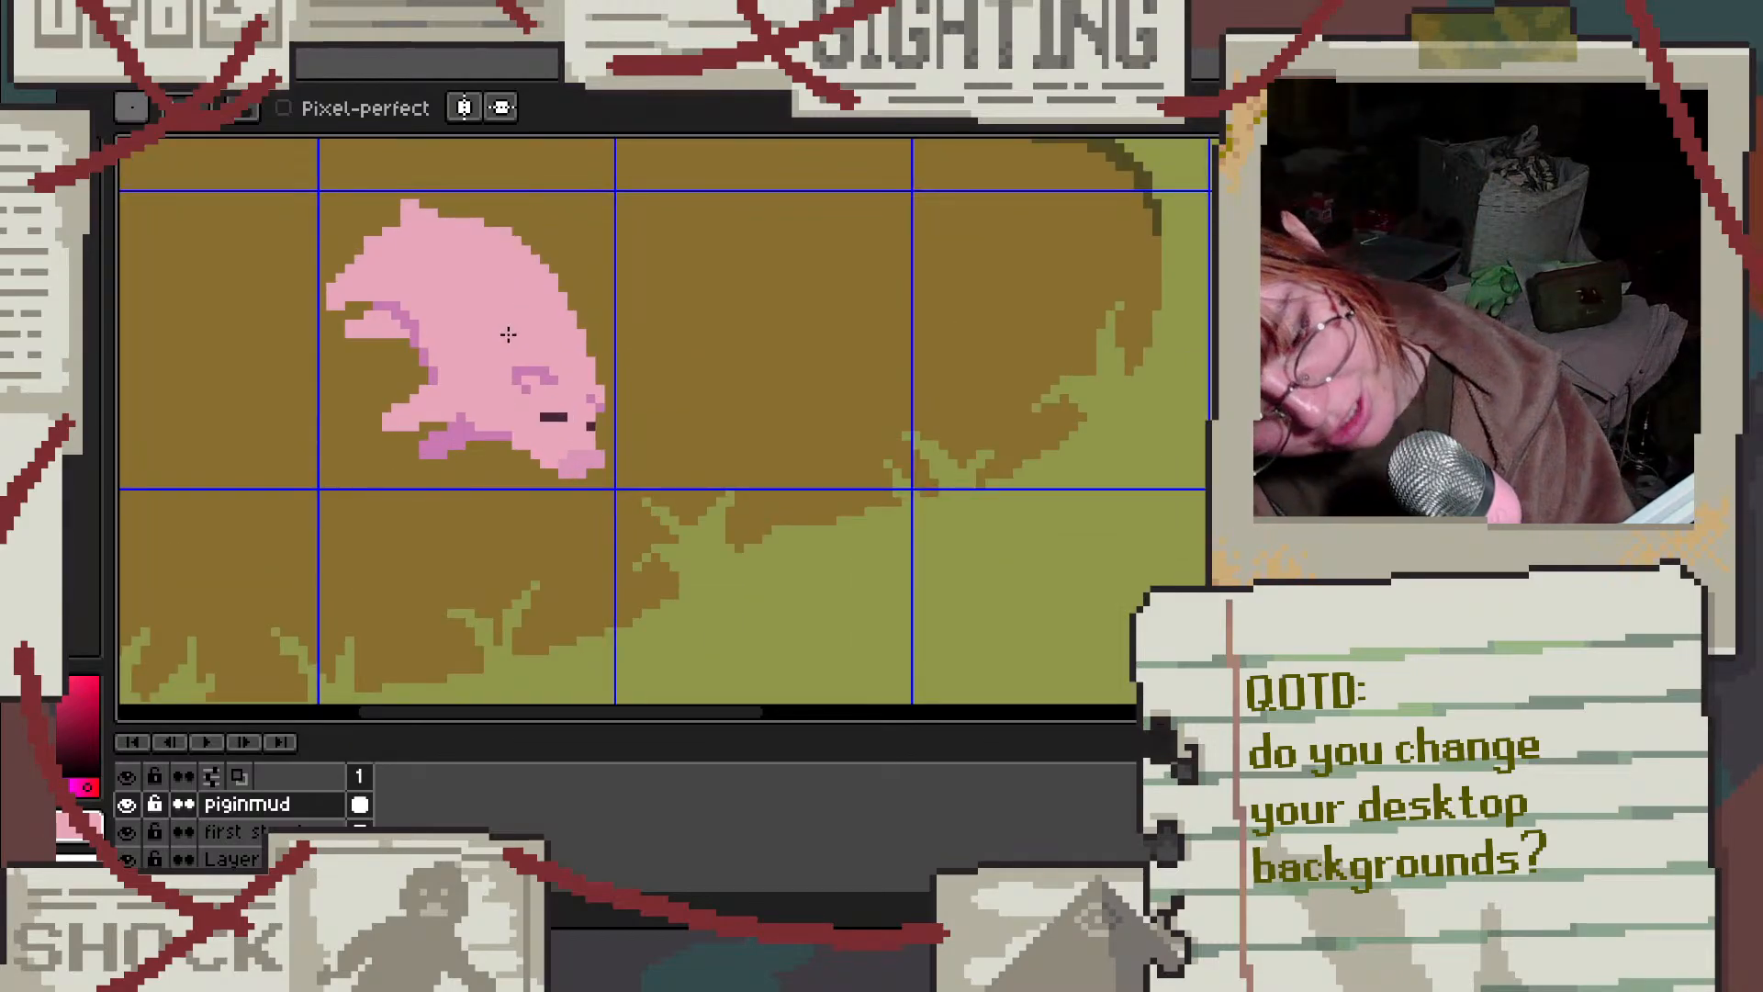
pyautogui.scroll(1, 539, 372)
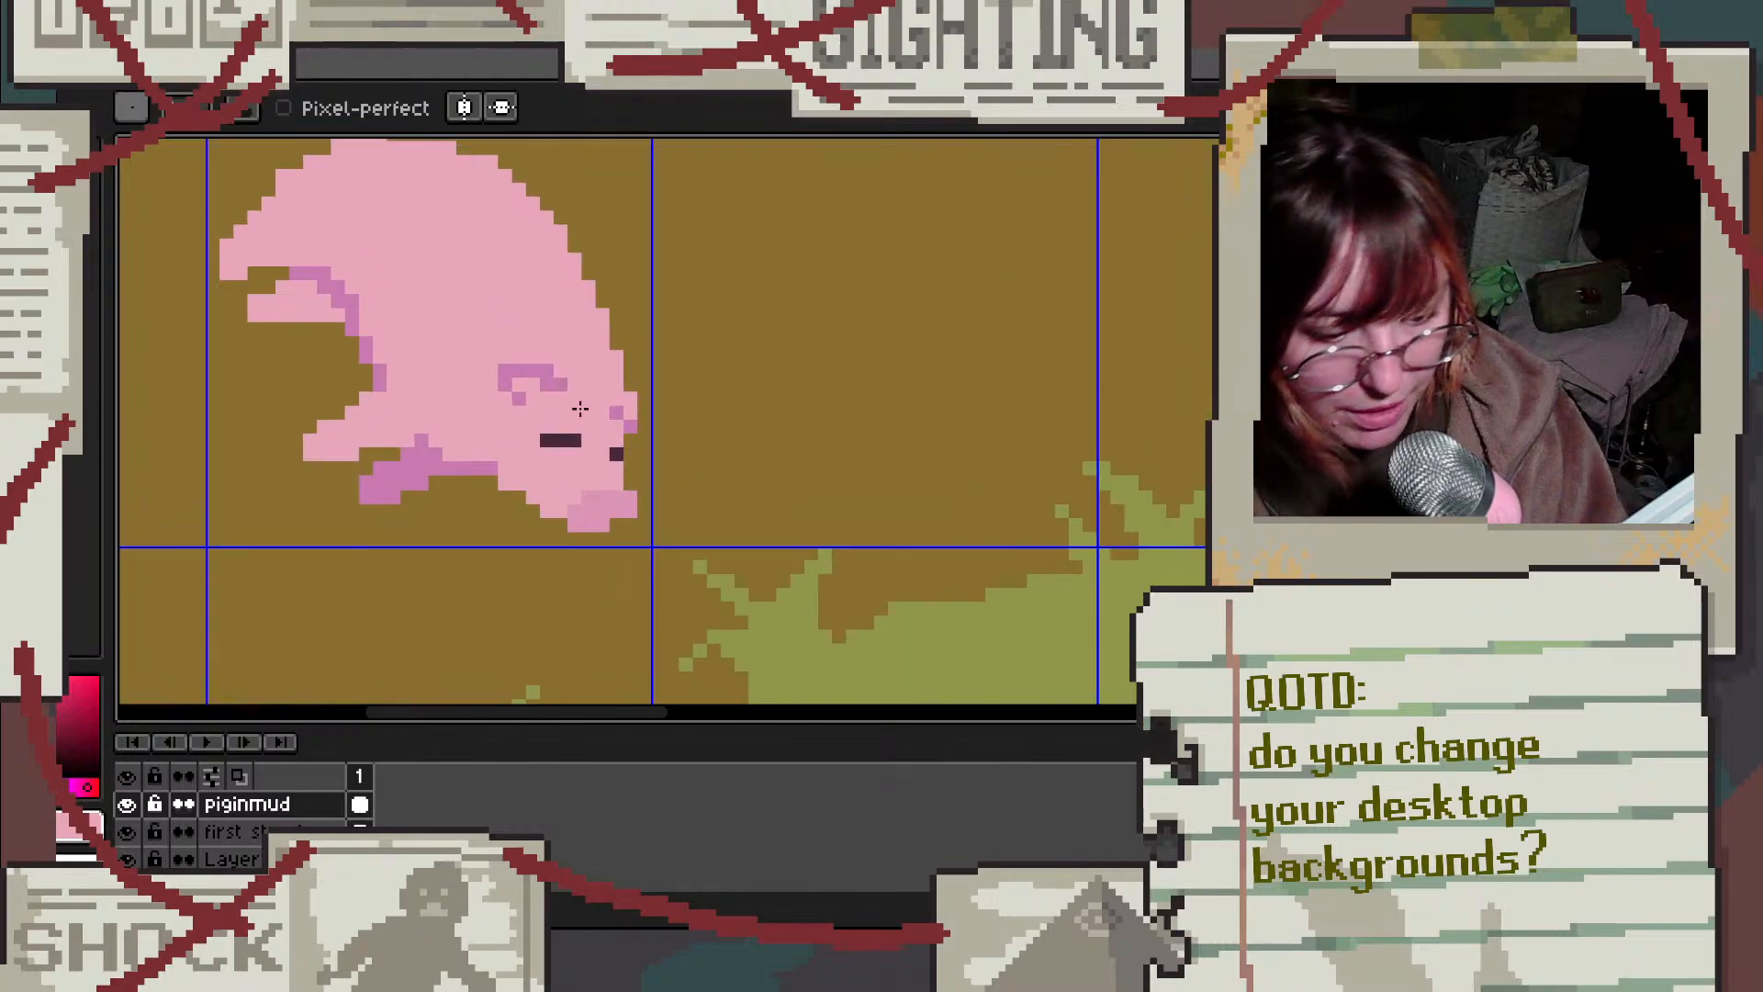
pyautogui.scroll(1, 555, 494)
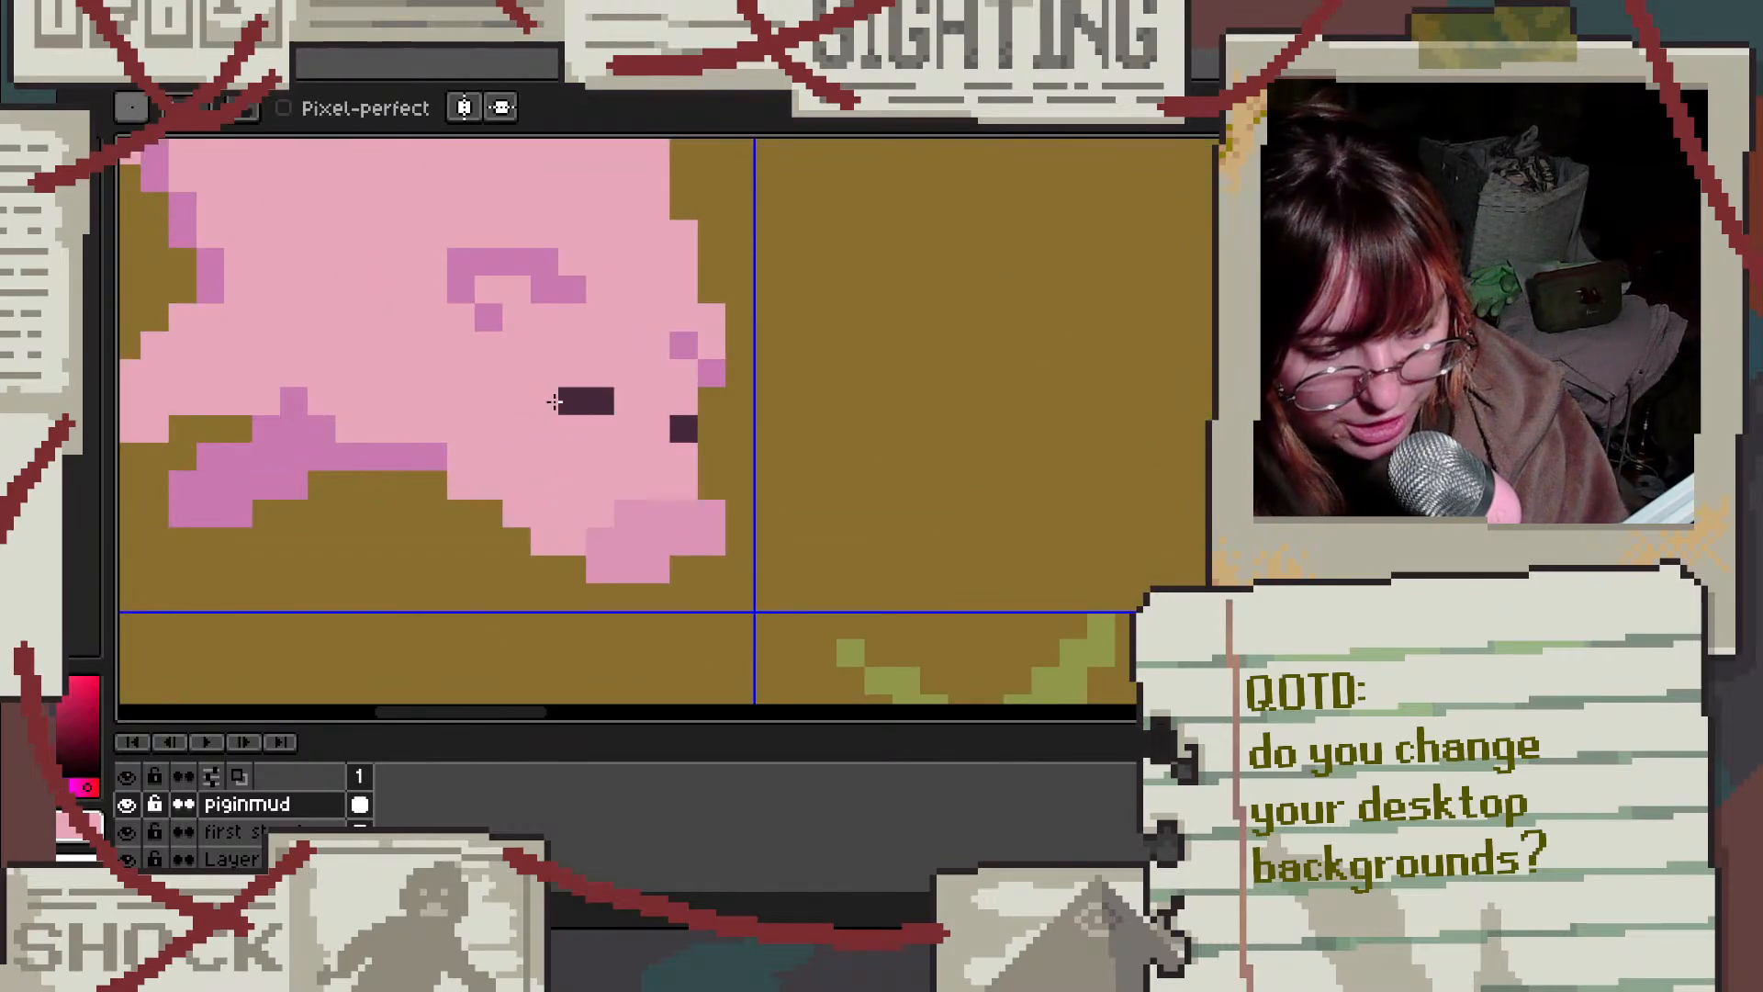
pyautogui.keyDown('alt'); pyautogui.click(683, 428); pyautogui.keyUp('alt')
pyautogui.click(572, 372)
pyautogui.click(598, 400)
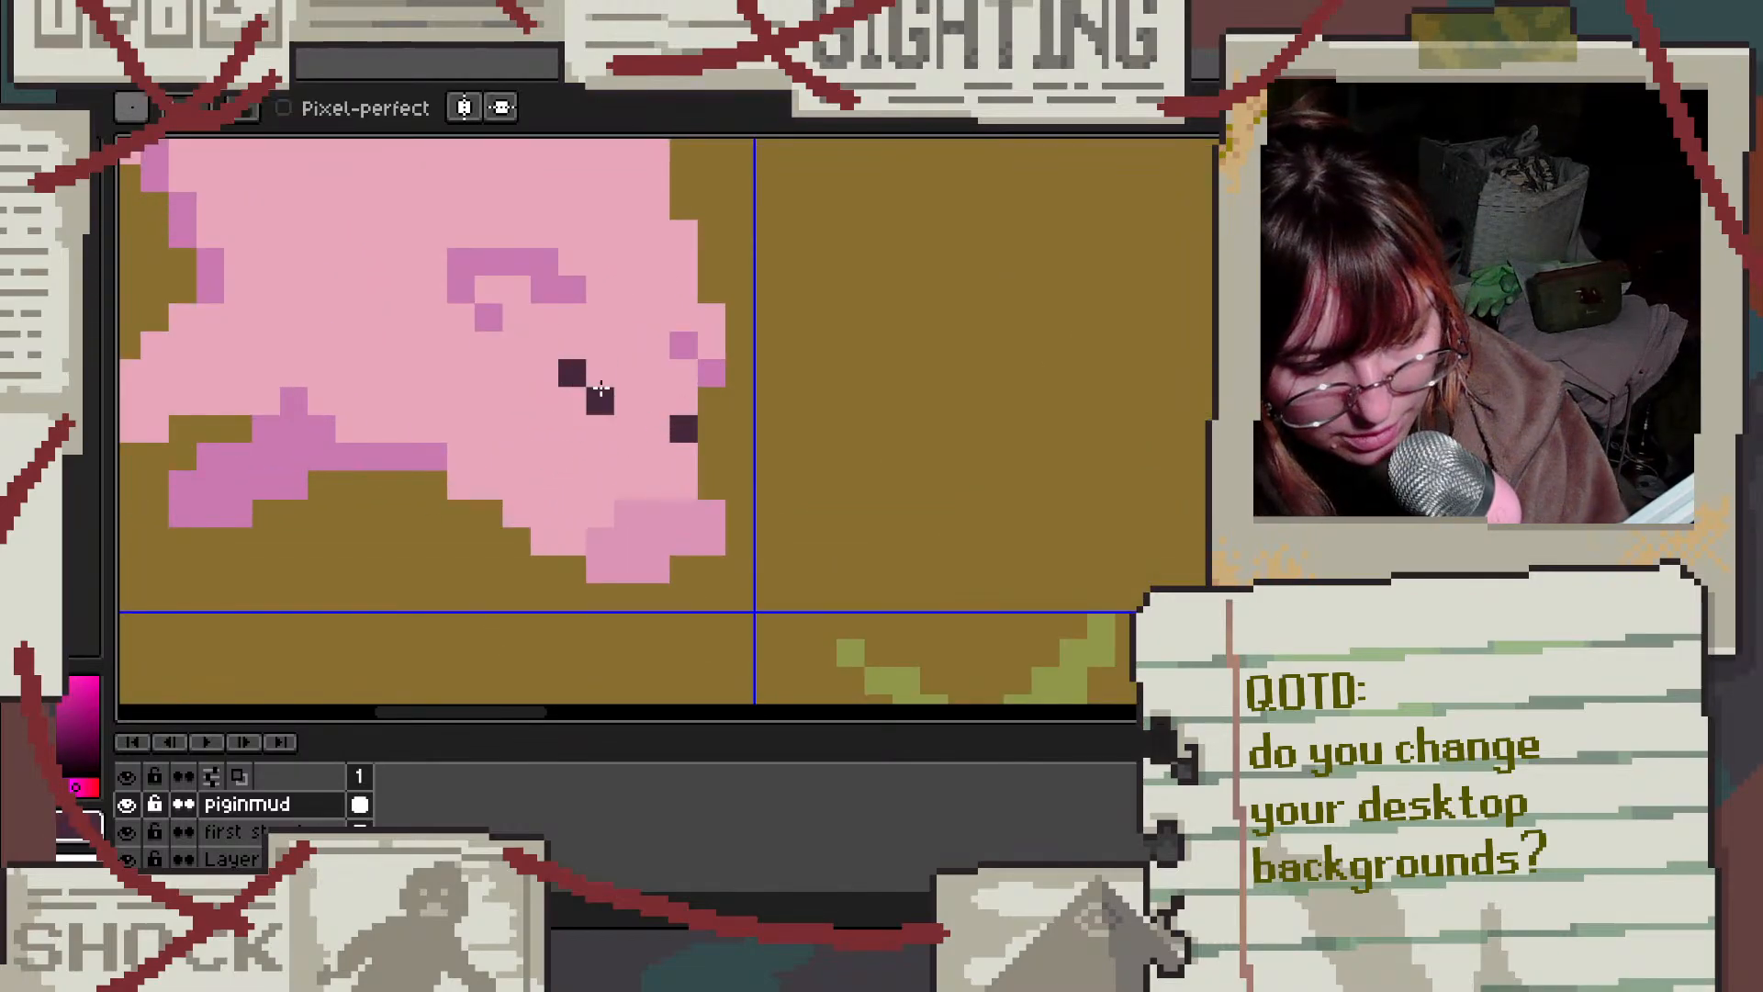
pyautogui.scroll(-3, 695, 428)
pyautogui.scroll(-2, 775, 432)
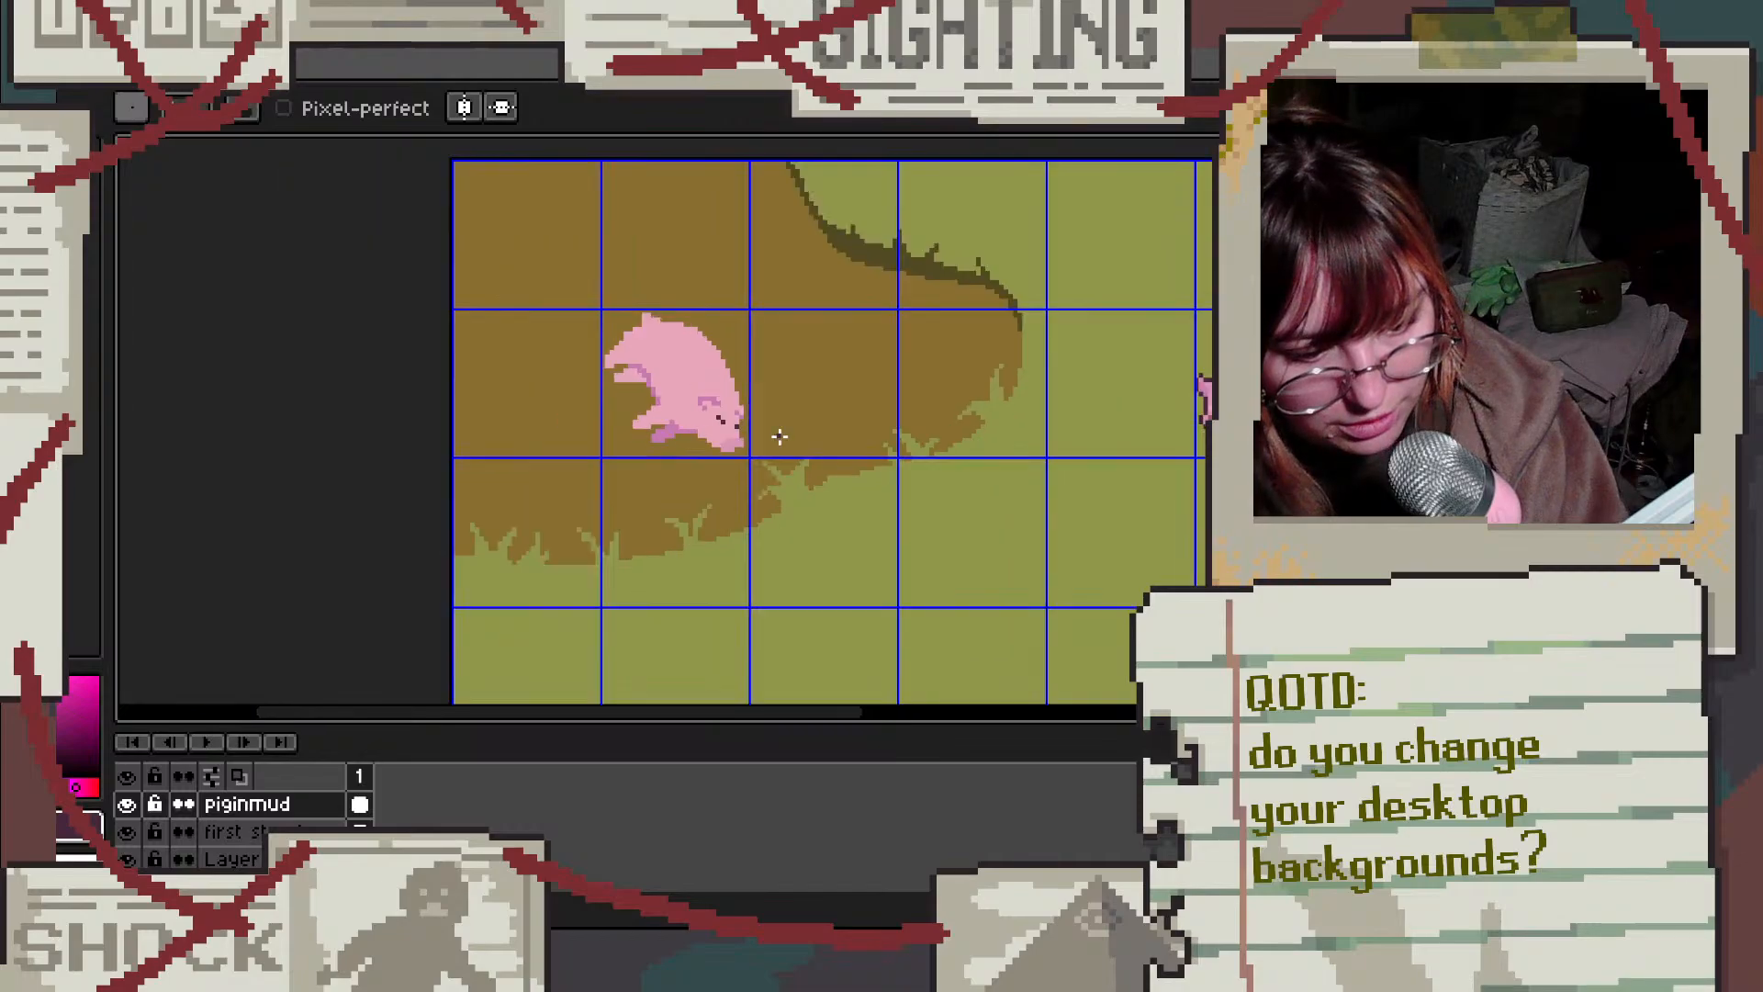
# Step: Undo the diagonal near-eye pixels on the mud pig to bring back the horizontal dash
pyautogui.scroll(2, 776, 437)
pyautogui.scroll(2, 687, 444)
pyautogui.hotkey('ctrl', 'z')
pyautogui.hotkey('ctrl', 'z')
pyautogui.hotkey('ctrl', 'z')
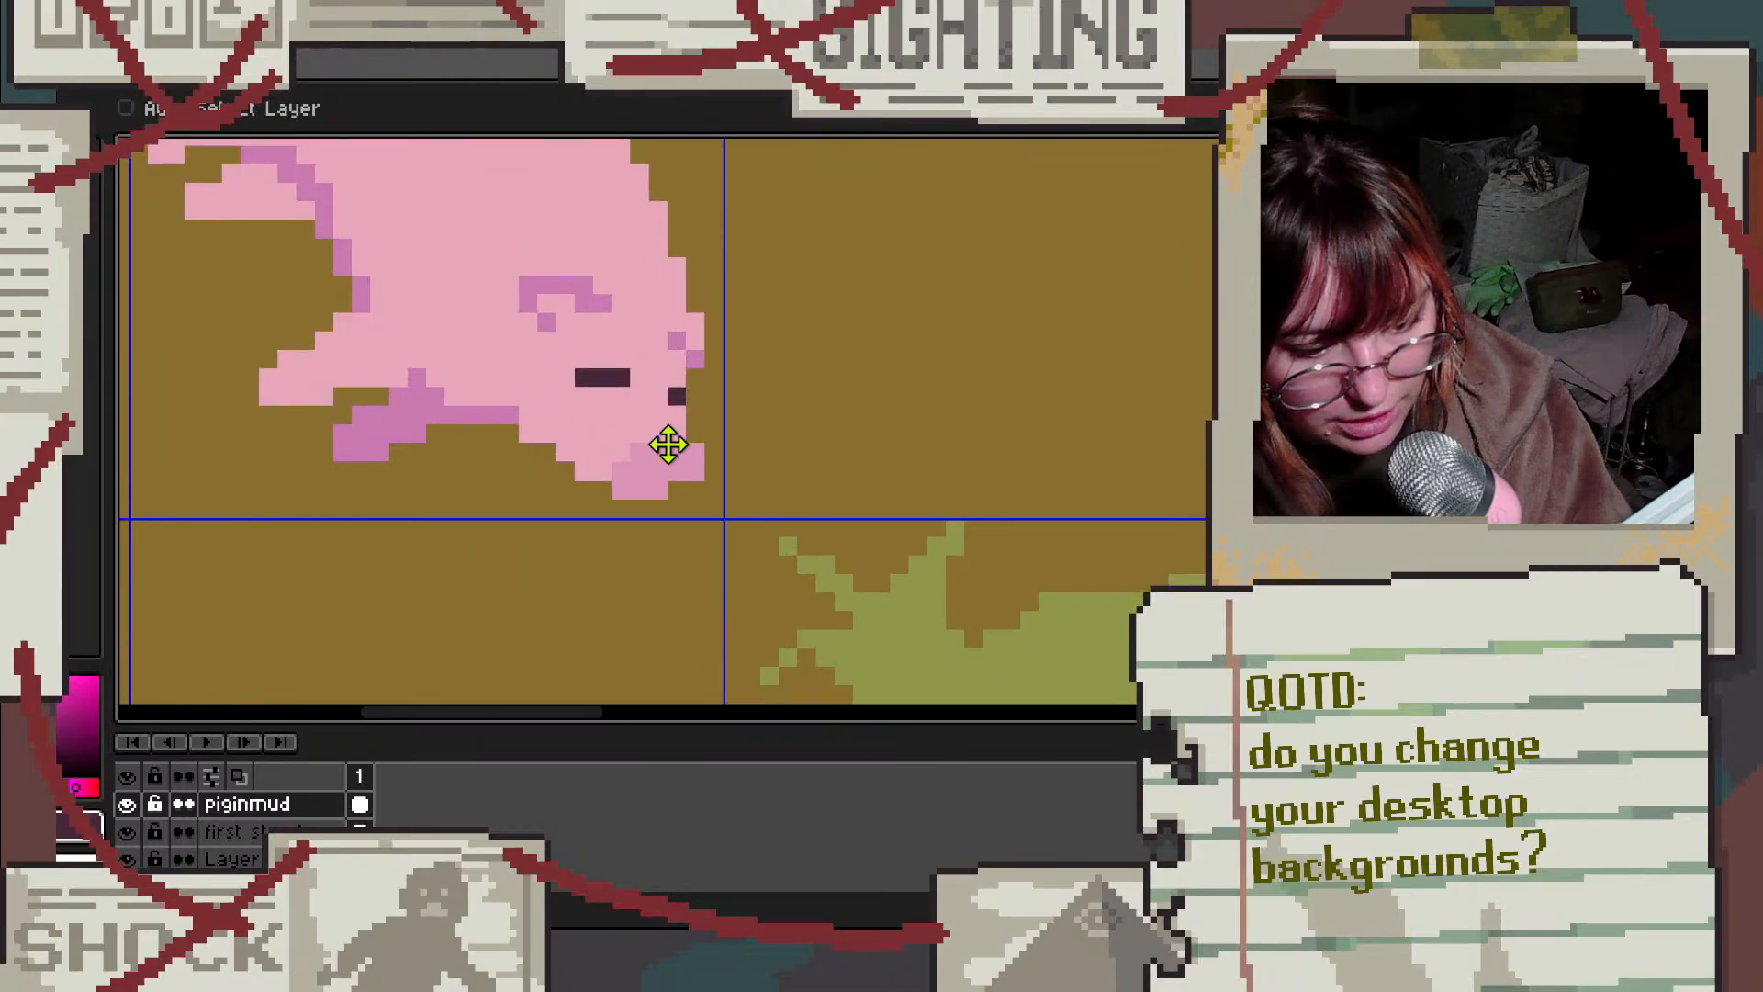
pyautogui.scroll(-3, 636, 345)
pyautogui.scroll(-3, 617, 345)
pyautogui.scroll(3, 547, 304)
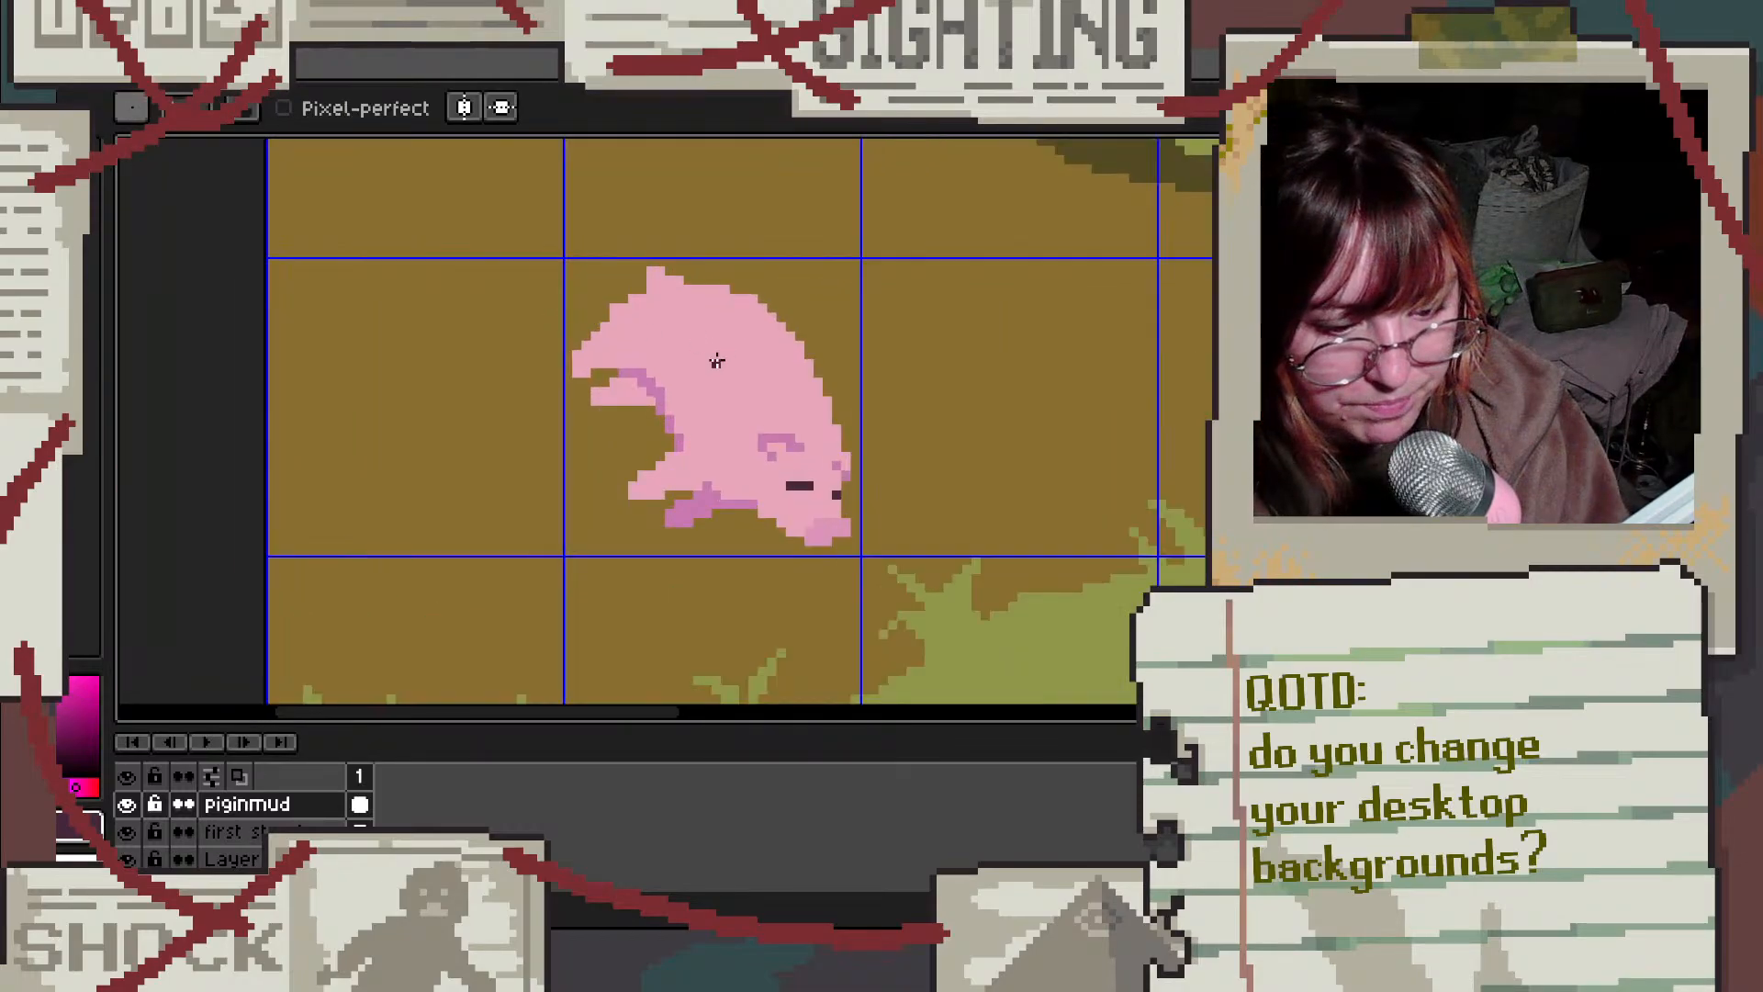
# Step: Try to fill the mud pig's lower hind leg with the purple shading colour, and undo it
pyautogui.scroll(4, 696, 362)
pyautogui.scroll(1, 661, 366)
pyautogui.keyDown('alt'); pyautogui.click(485, 425); pyautogui.keyUp('alt')
pyautogui.moveTo(486, 430)
pyautogui.mouseDown()
pyautogui.moveTo(415, 469)
pyautogui.moveTo(426, 440)
pyautogui.moveTo(366, 462)
pyautogui.moveTo(392, 441)
pyautogui.moveTo(307, 507)
pyautogui.moveTo(309, 491)
pyautogui.moveTo(480, 498)
pyautogui.moveTo(491, 471)
pyautogui.moveTo(524, 508)
pyautogui.mouseUp()
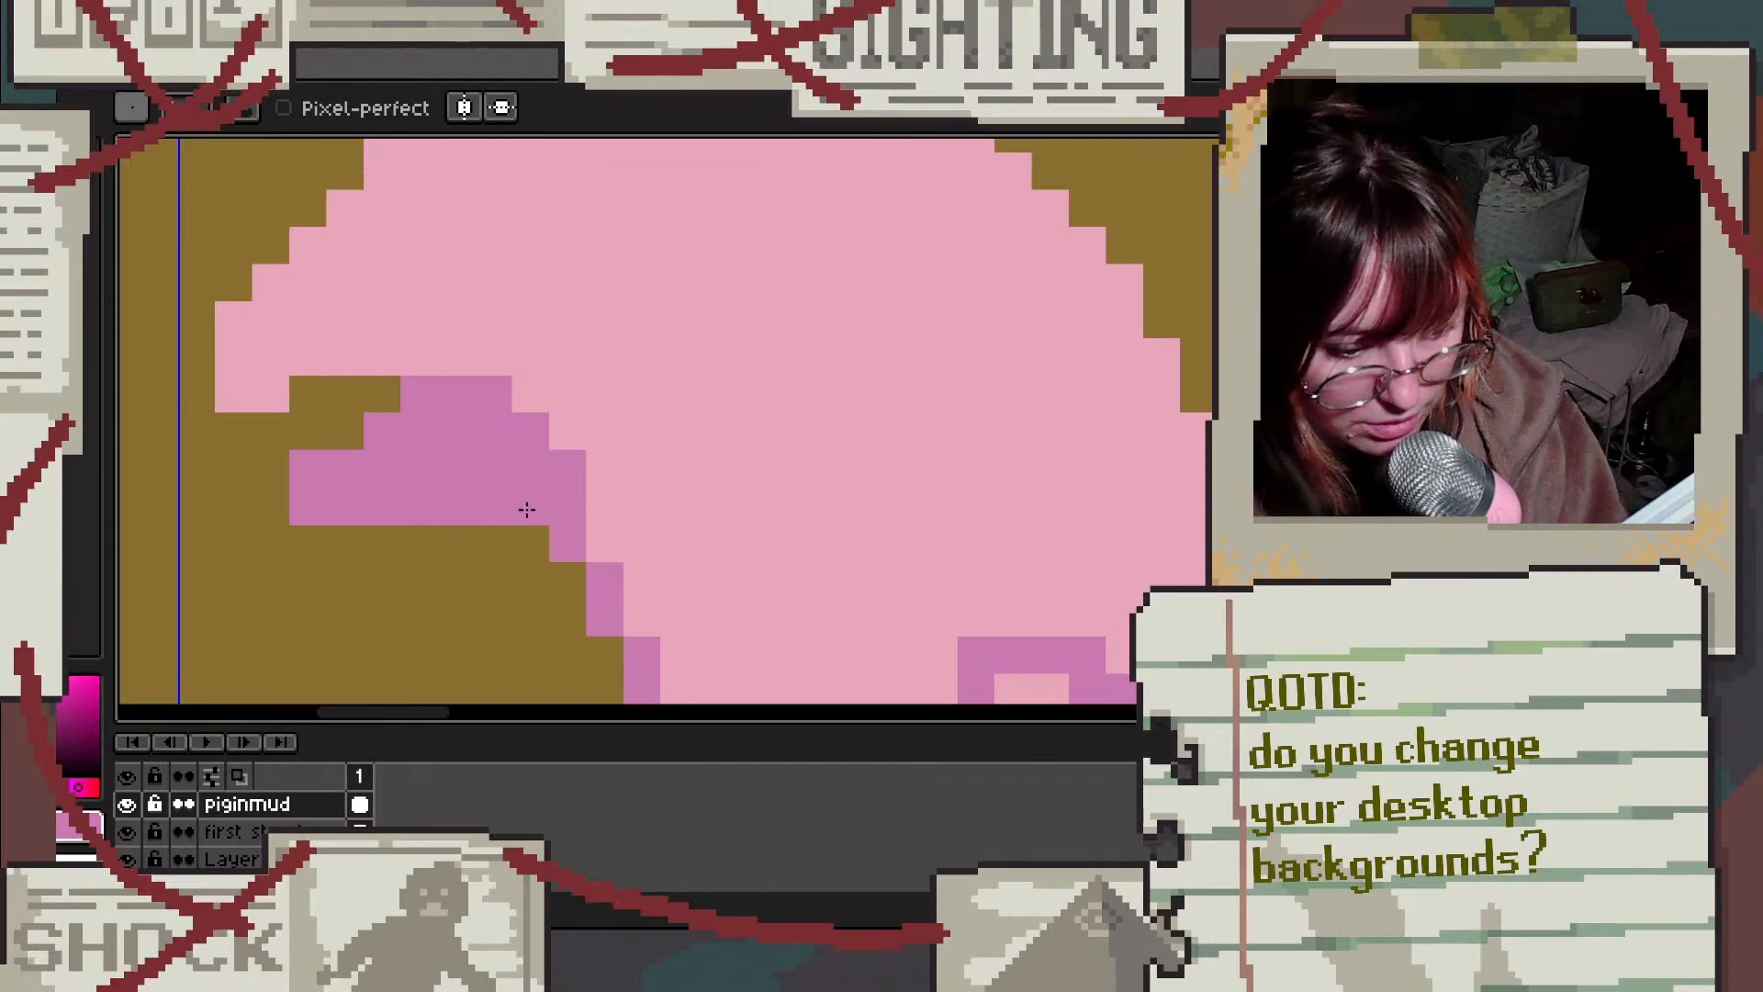
pyautogui.scroll(-3, 703, 337)
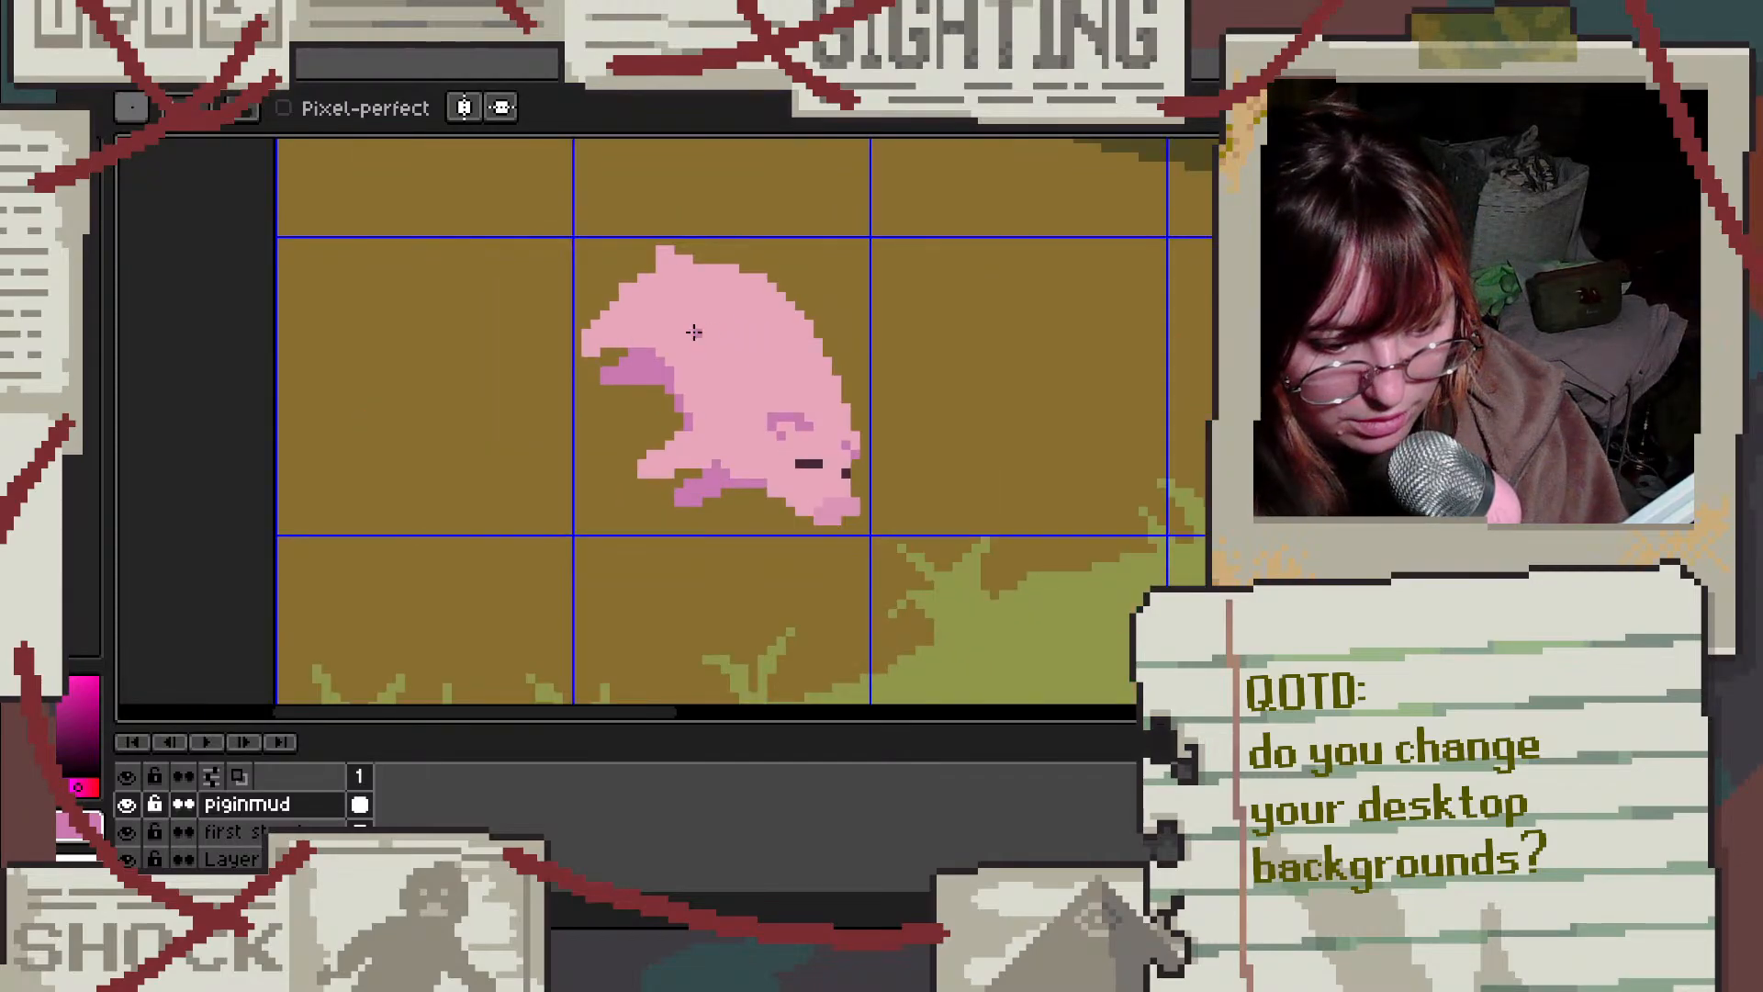
pyautogui.scroll(2, 689, 334)
pyautogui.hotkey('ctrl', 'z')
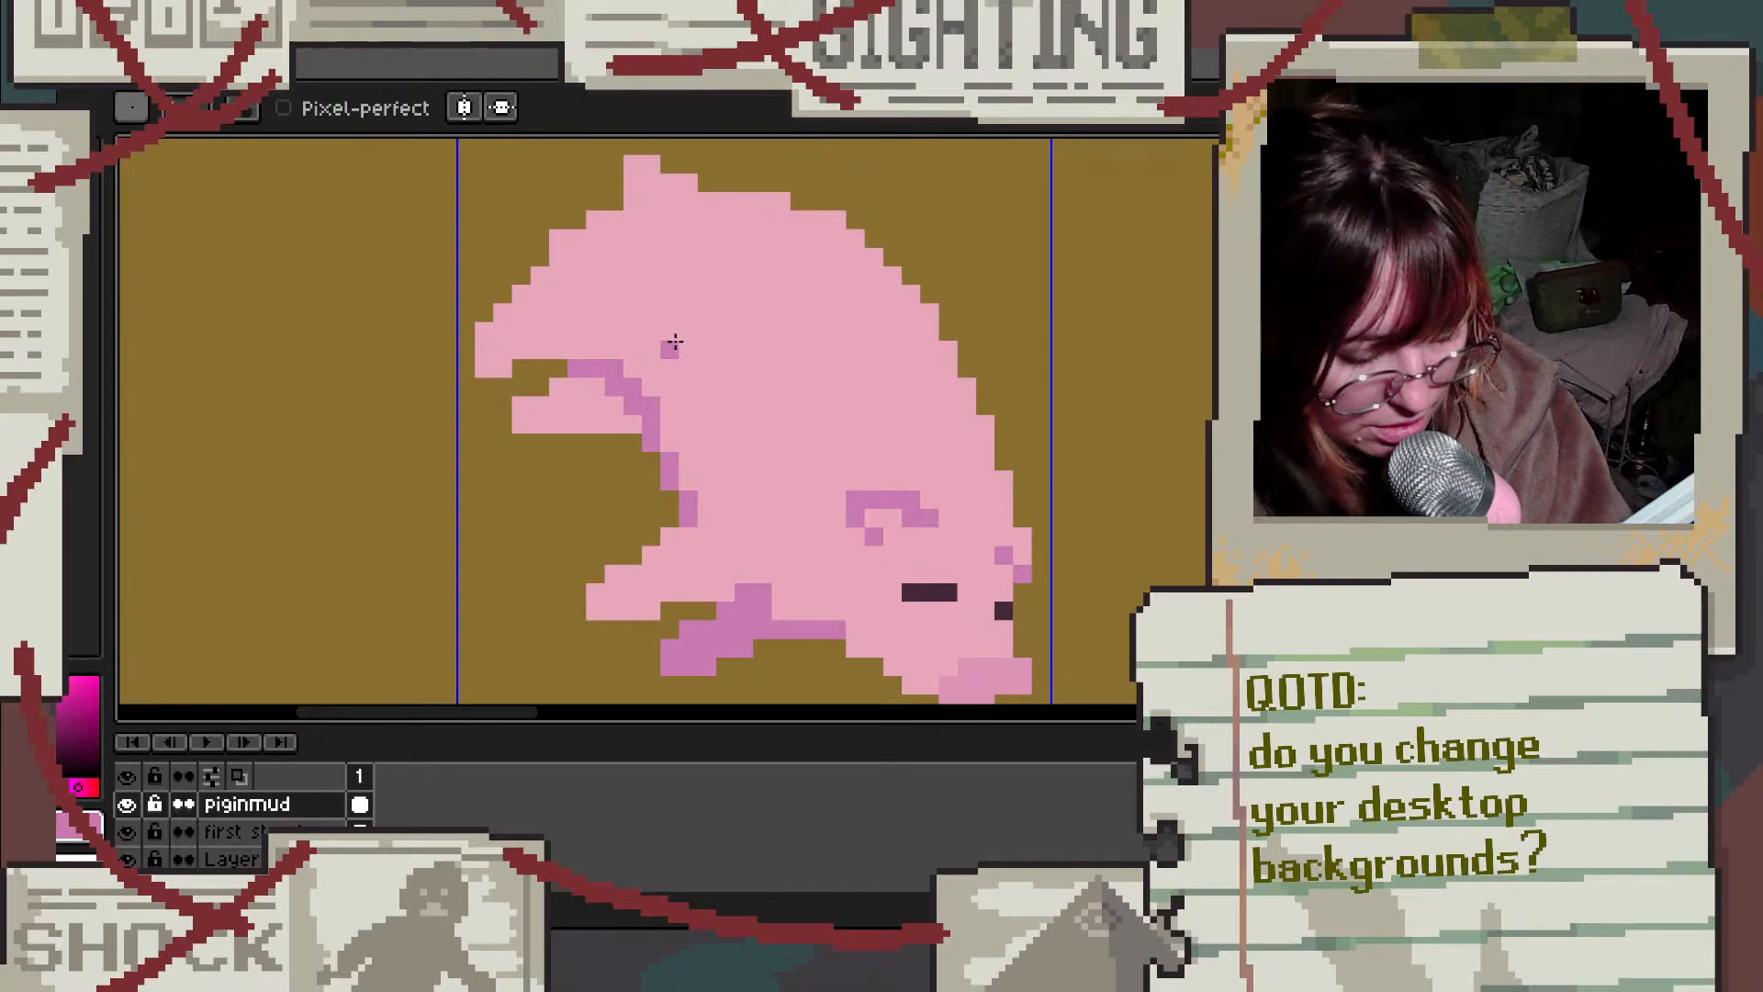
# Step: Paint the purple belly edge by the hind legs over in body pink and draw a short purple crease above the leg gap
pyautogui.keyDown('alt'); pyautogui.click(787, 542); pyautogui.keyUp('alt')
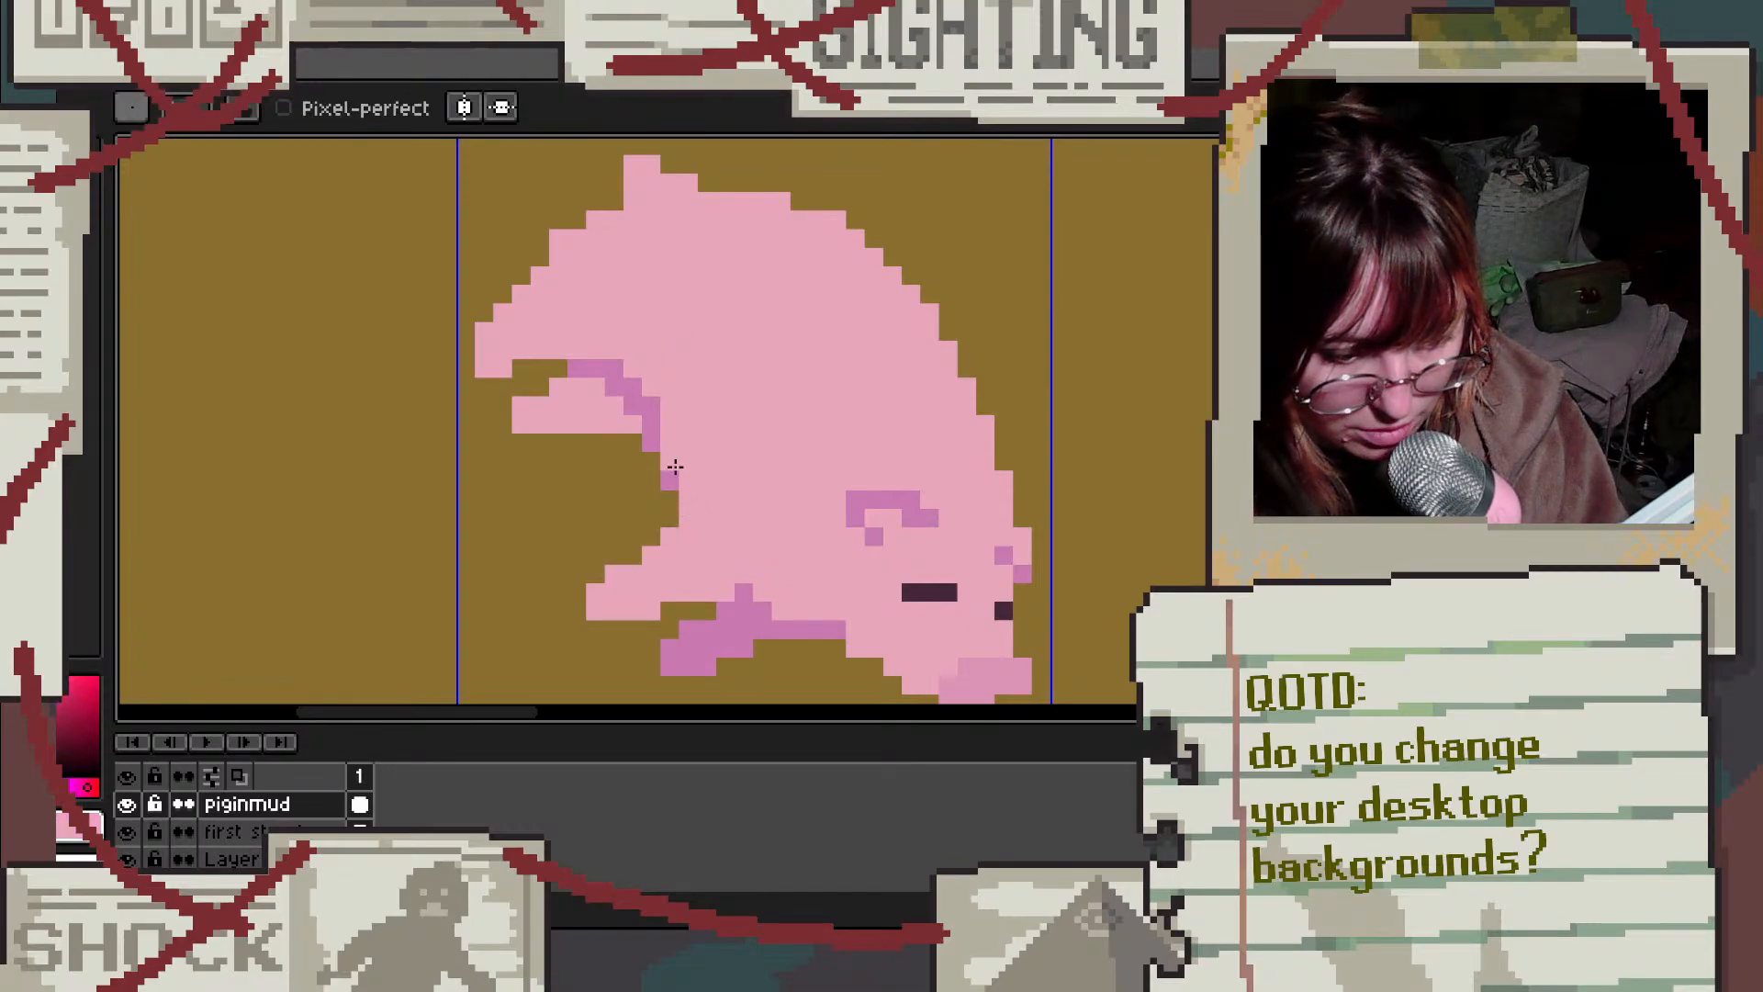
pyautogui.moveTo(661, 447)
pyautogui.mouseDown()
pyautogui.moveTo(646, 404)
pyautogui.moveTo(597, 368)
pyautogui.mouseUp()
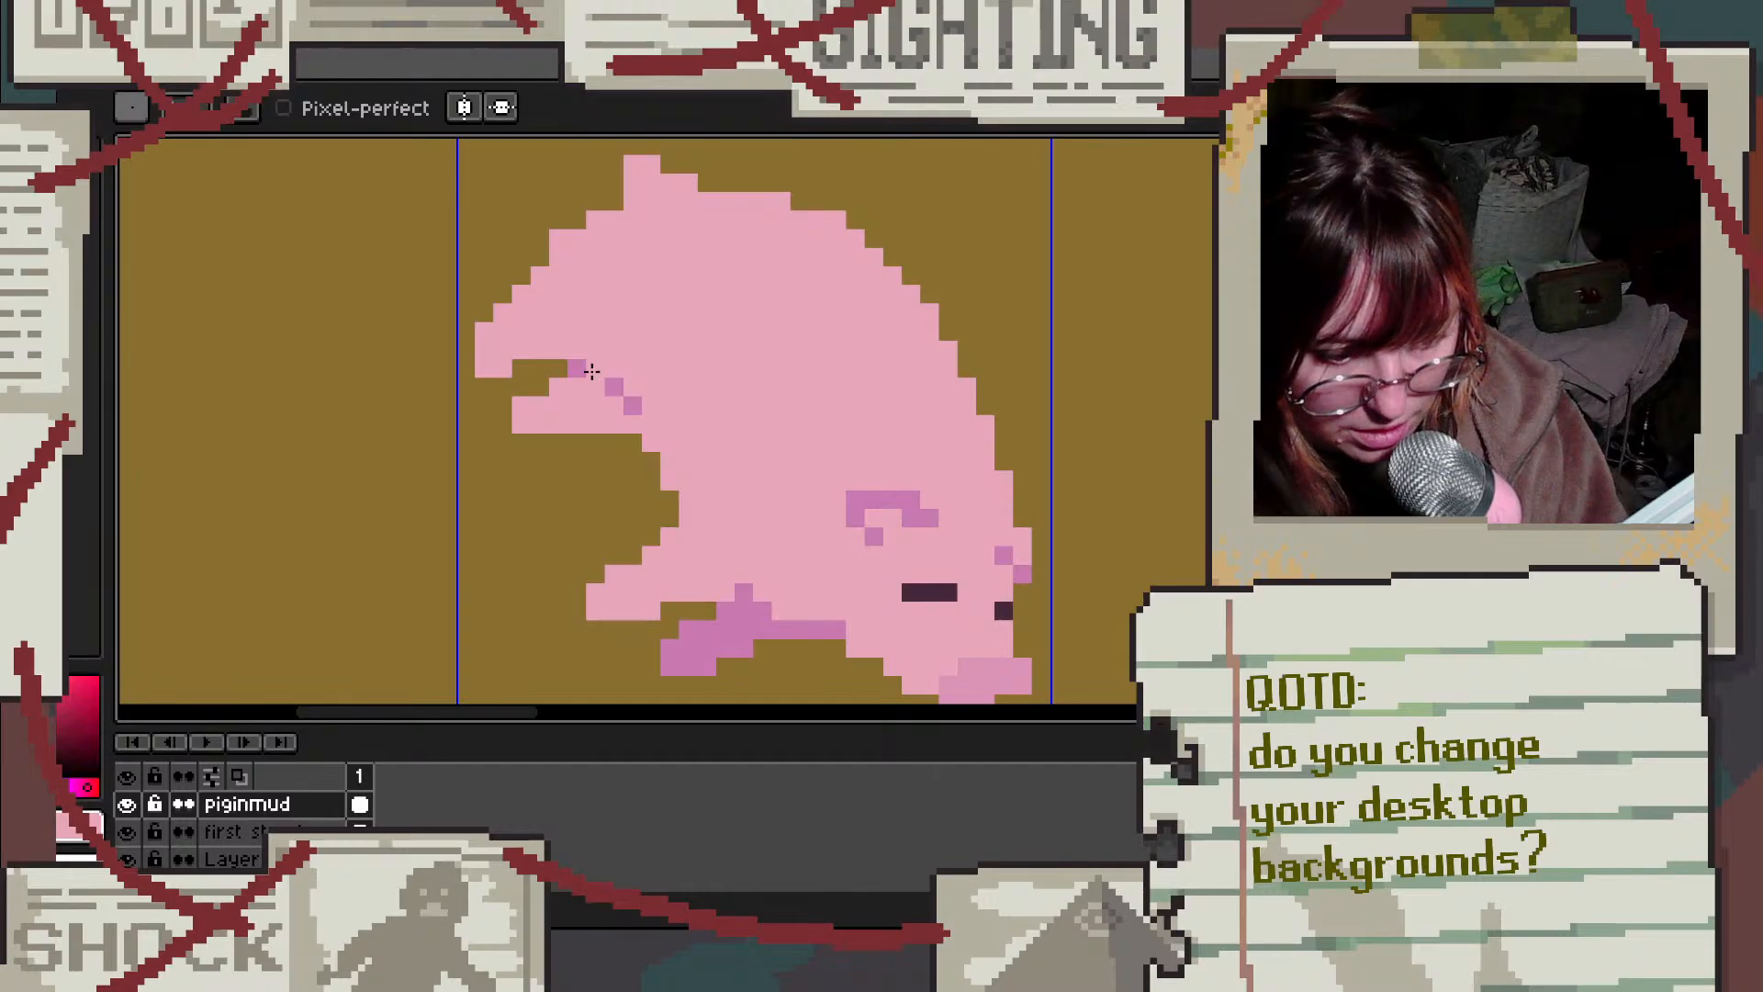
pyautogui.keyDown('alt'); pyautogui.click(747, 601); pyautogui.keyUp('alt')
pyautogui.click(576, 349)
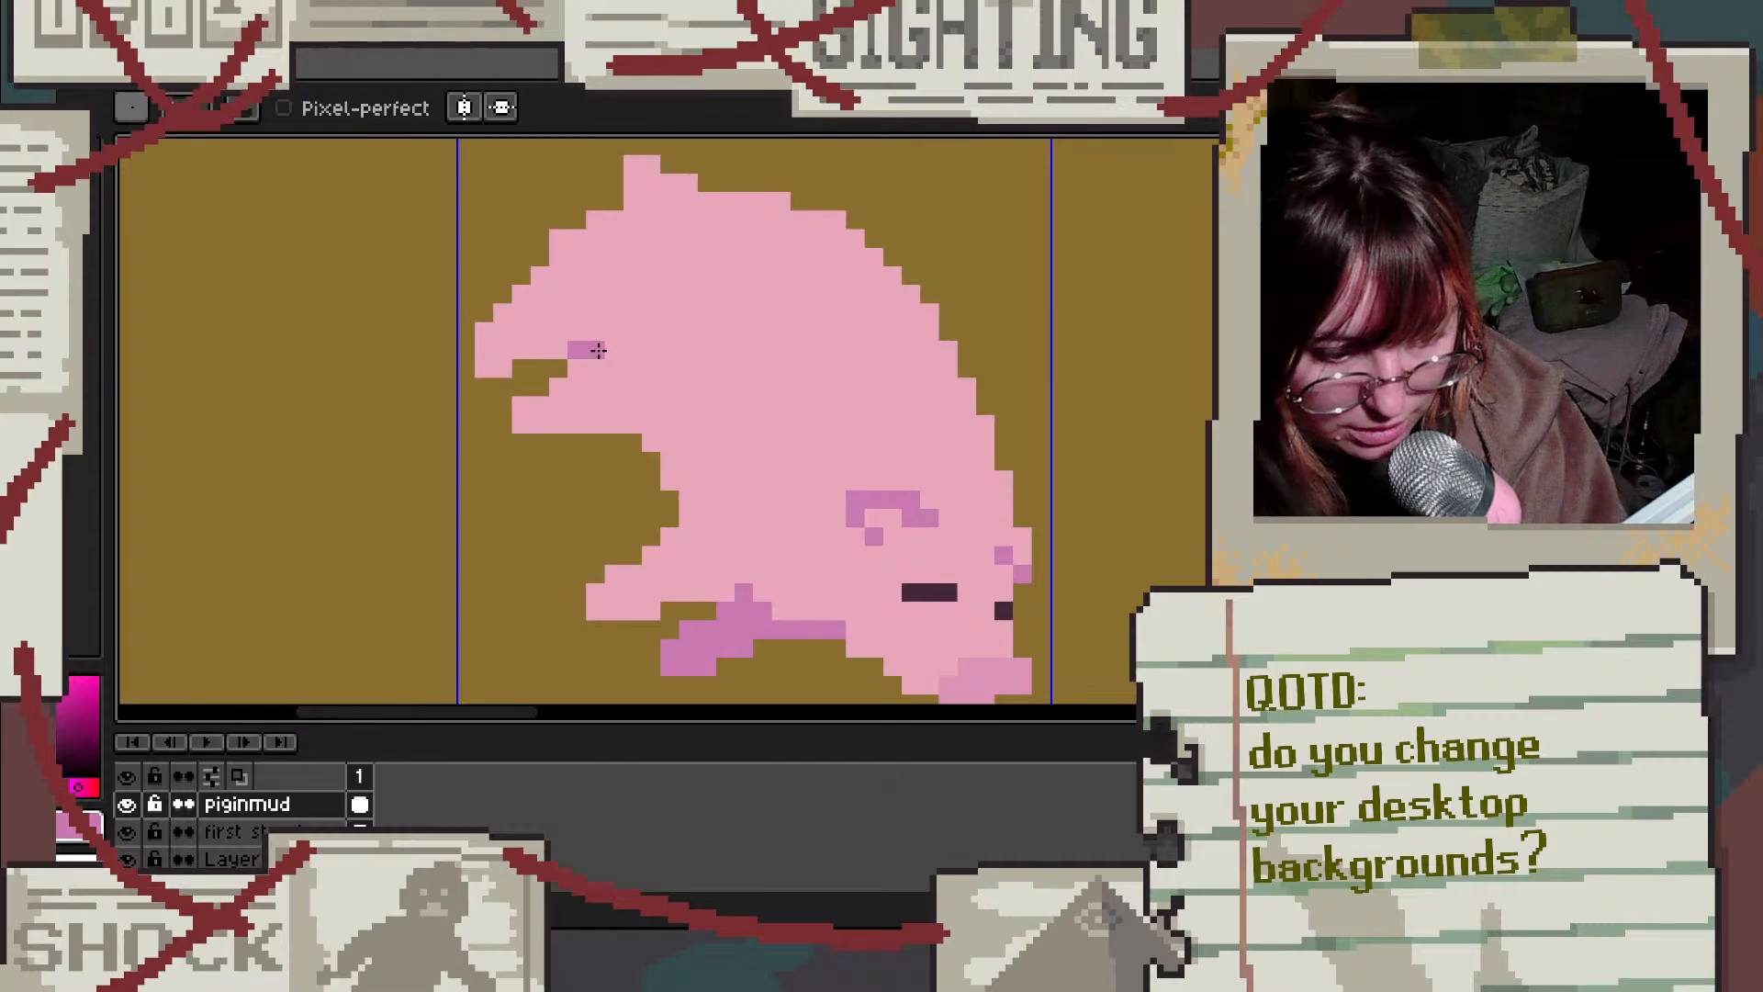
pyautogui.moveTo(595, 349); pyautogui.dragTo(614, 348)
pyautogui.scroll(-2, 692, 335)
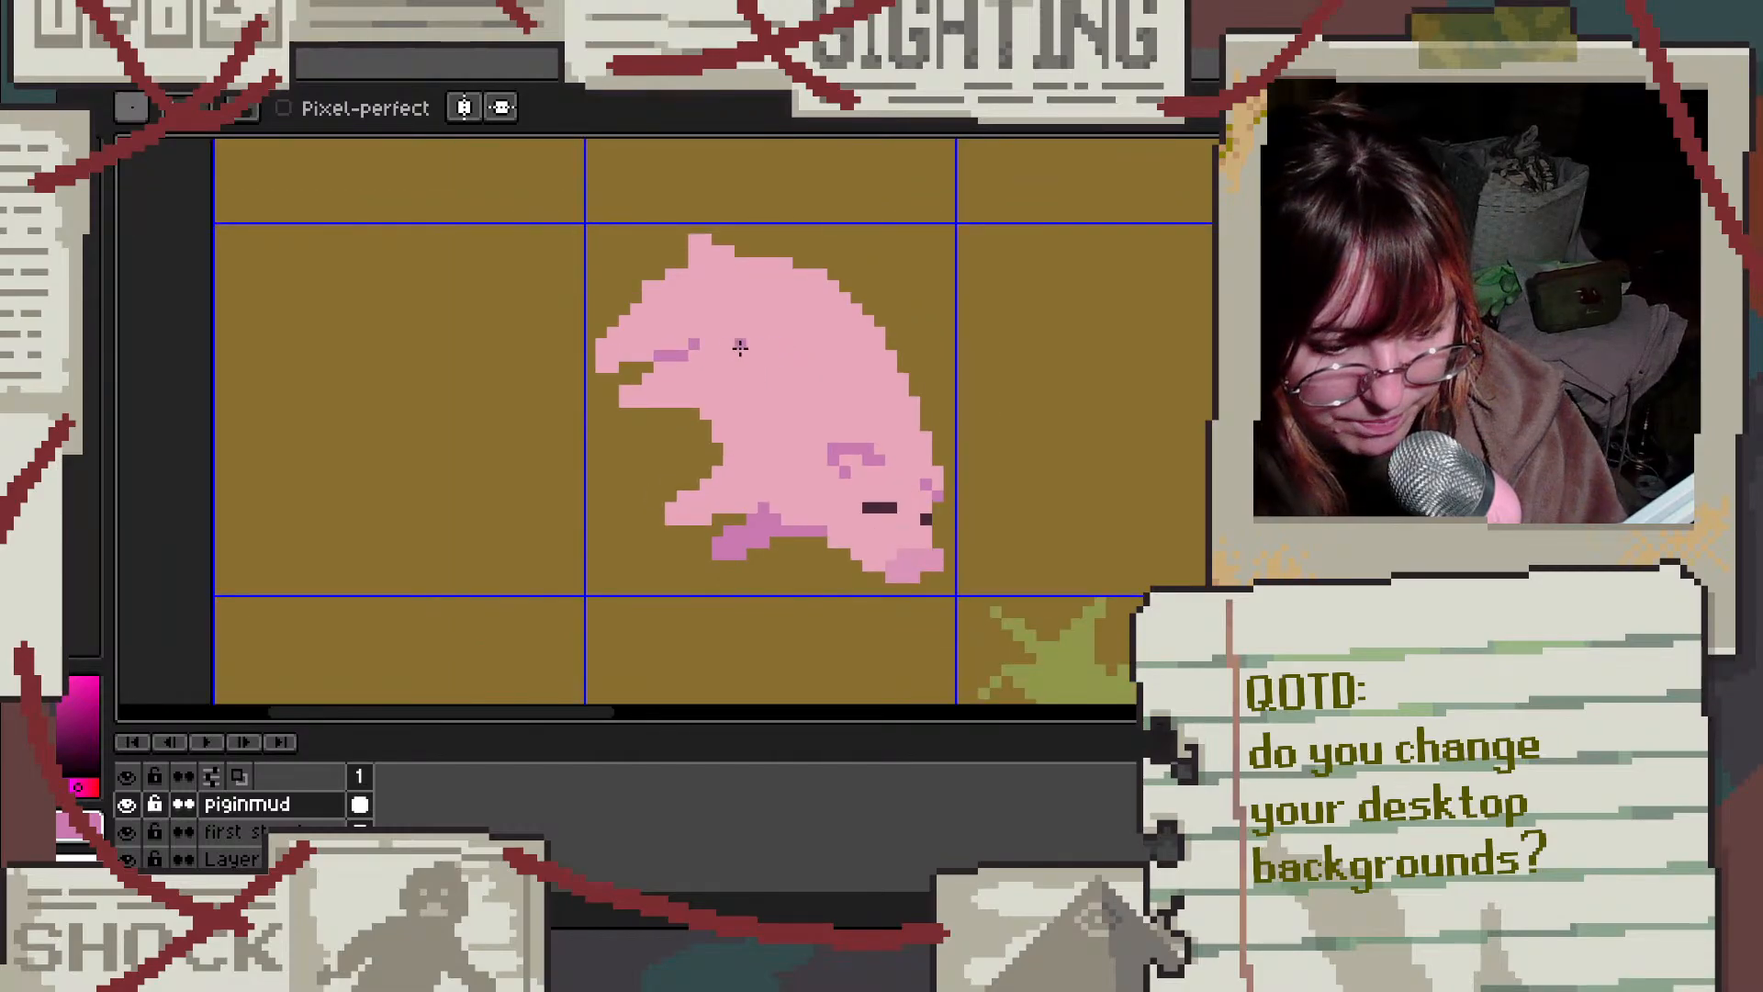
pyautogui.scroll(3, 634, 353)
pyautogui.scroll(-1, 795, 360)
pyautogui.click(800, 359)
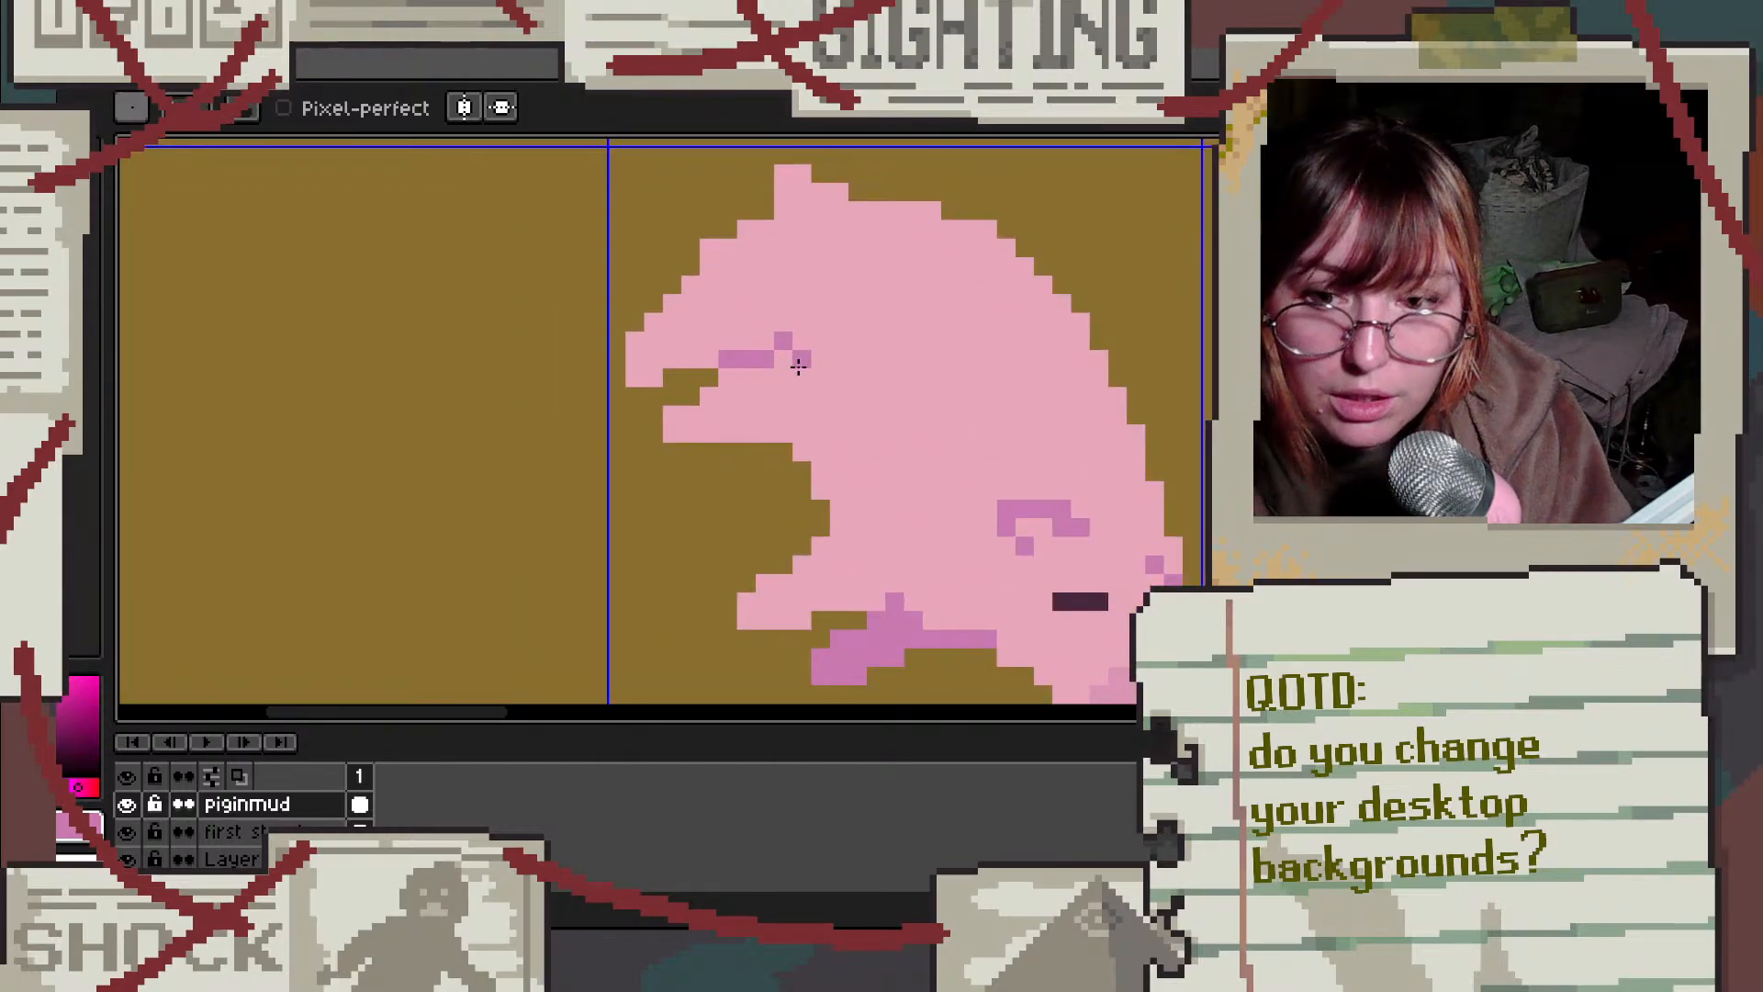
pyautogui.hotkey('ctrl', 'z')
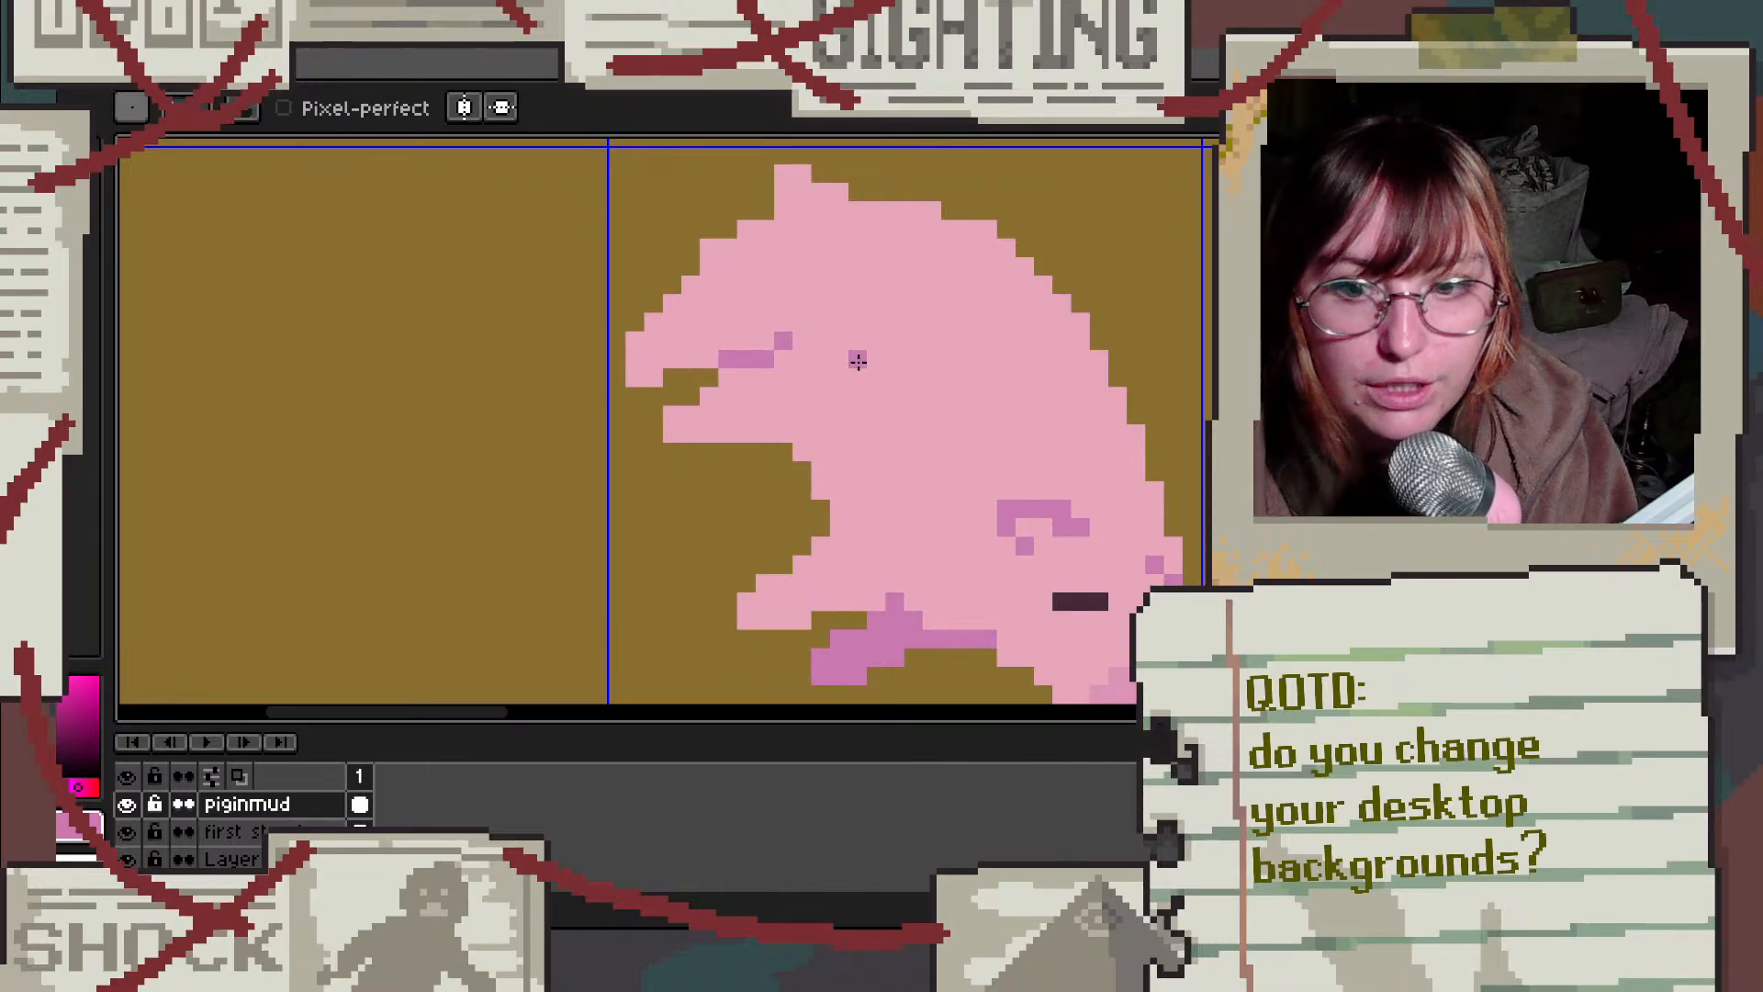
# Step: Recolour the hind-leg crease in the snout's lighter mauve, widen it into a shading patch, and trim its edges with body pink
pyautogui.scroll(2, 738, 309)
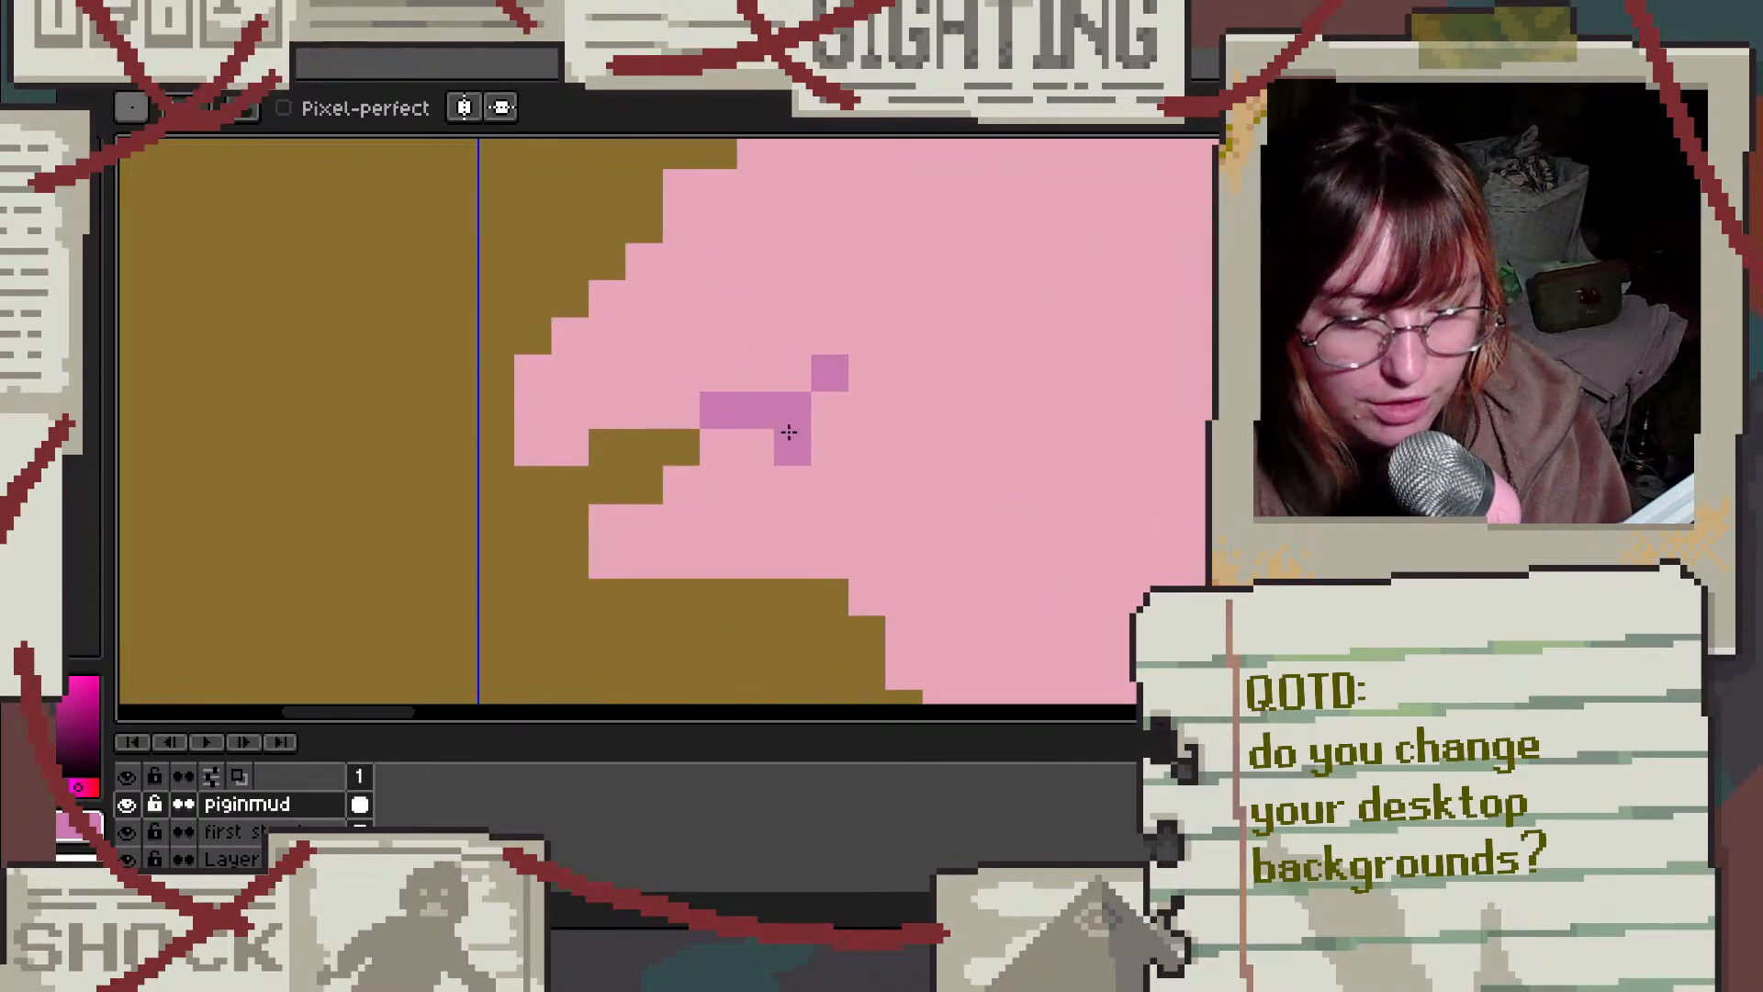
pyautogui.press('alt')
pyautogui.keyDown('alt'); pyautogui.click(677, 397); pyautogui.keyUp('alt')
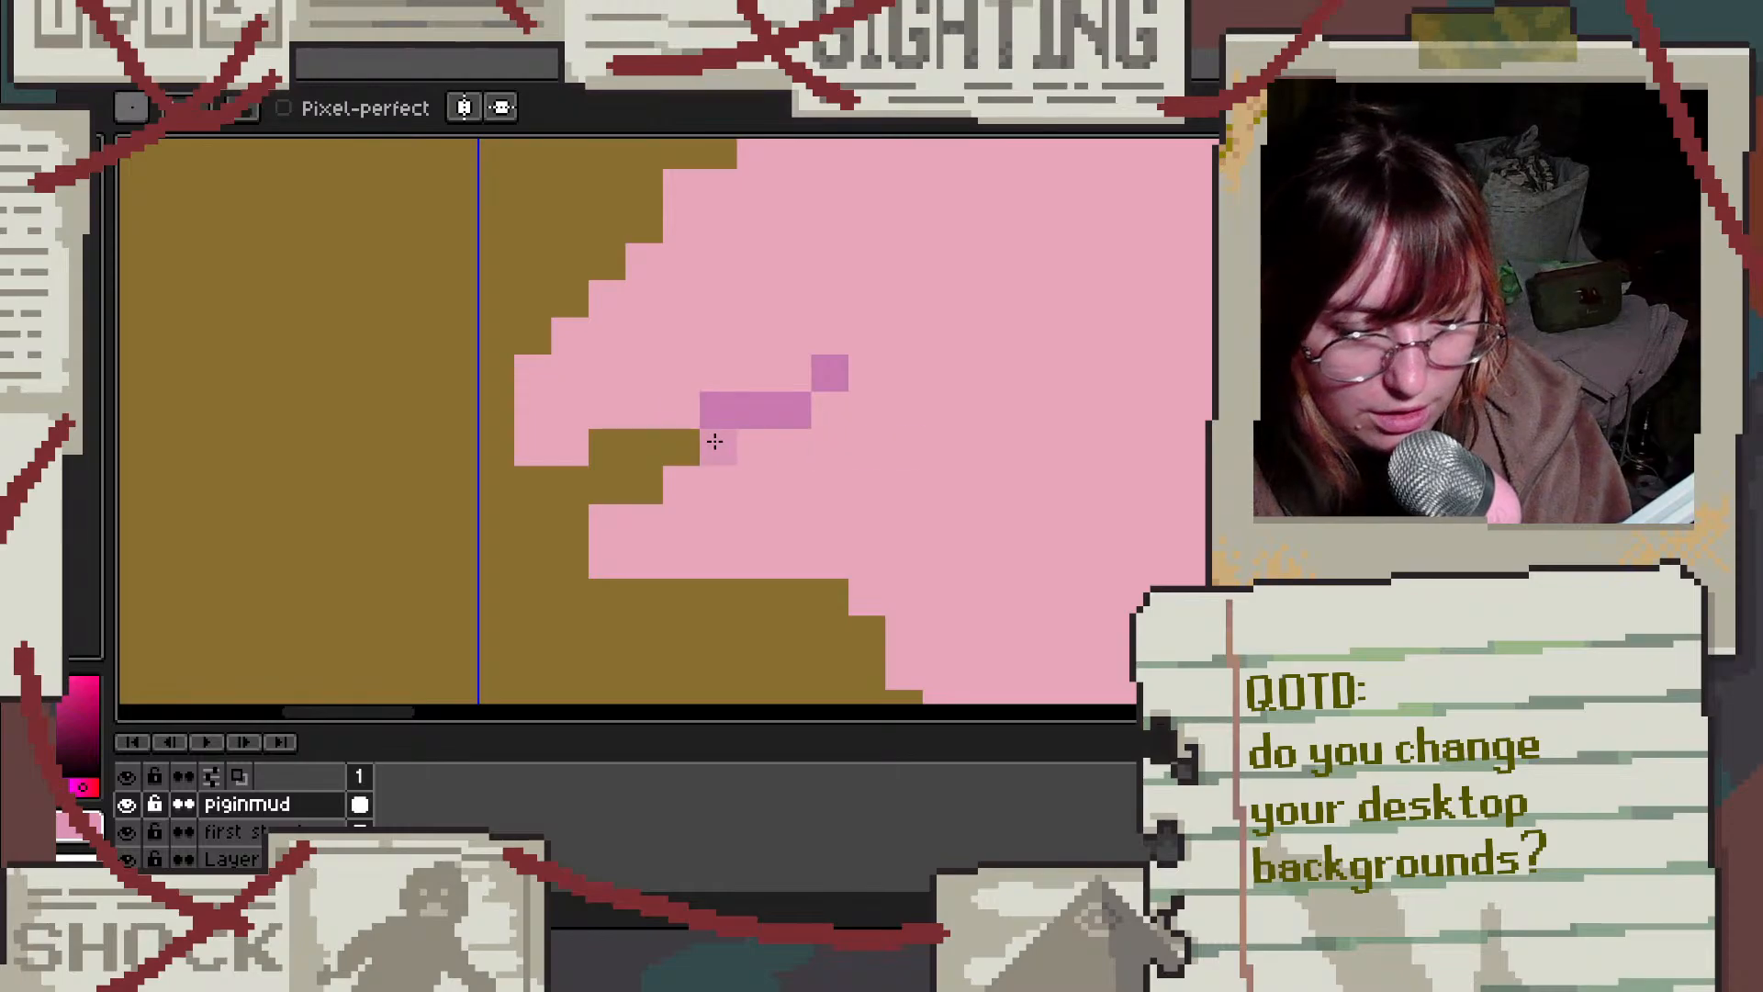
pyautogui.moveTo(719, 411)
pyautogui.mouseDown()
pyautogui.moveTo(786, 413)
pyautogui.moveTo(837, 372)
pyautogui.moveTo(742, 462)
pyautogui.moveTo(724, 450)
pyautogui.moveTo(769, 464)
pyautogui.moveTo(684, 505)
pyautogui.moveTo(787, 487)
pyautogui.moveTo(854, 441)
pyautogui.mouseUp()
pyautogui.press('alt')
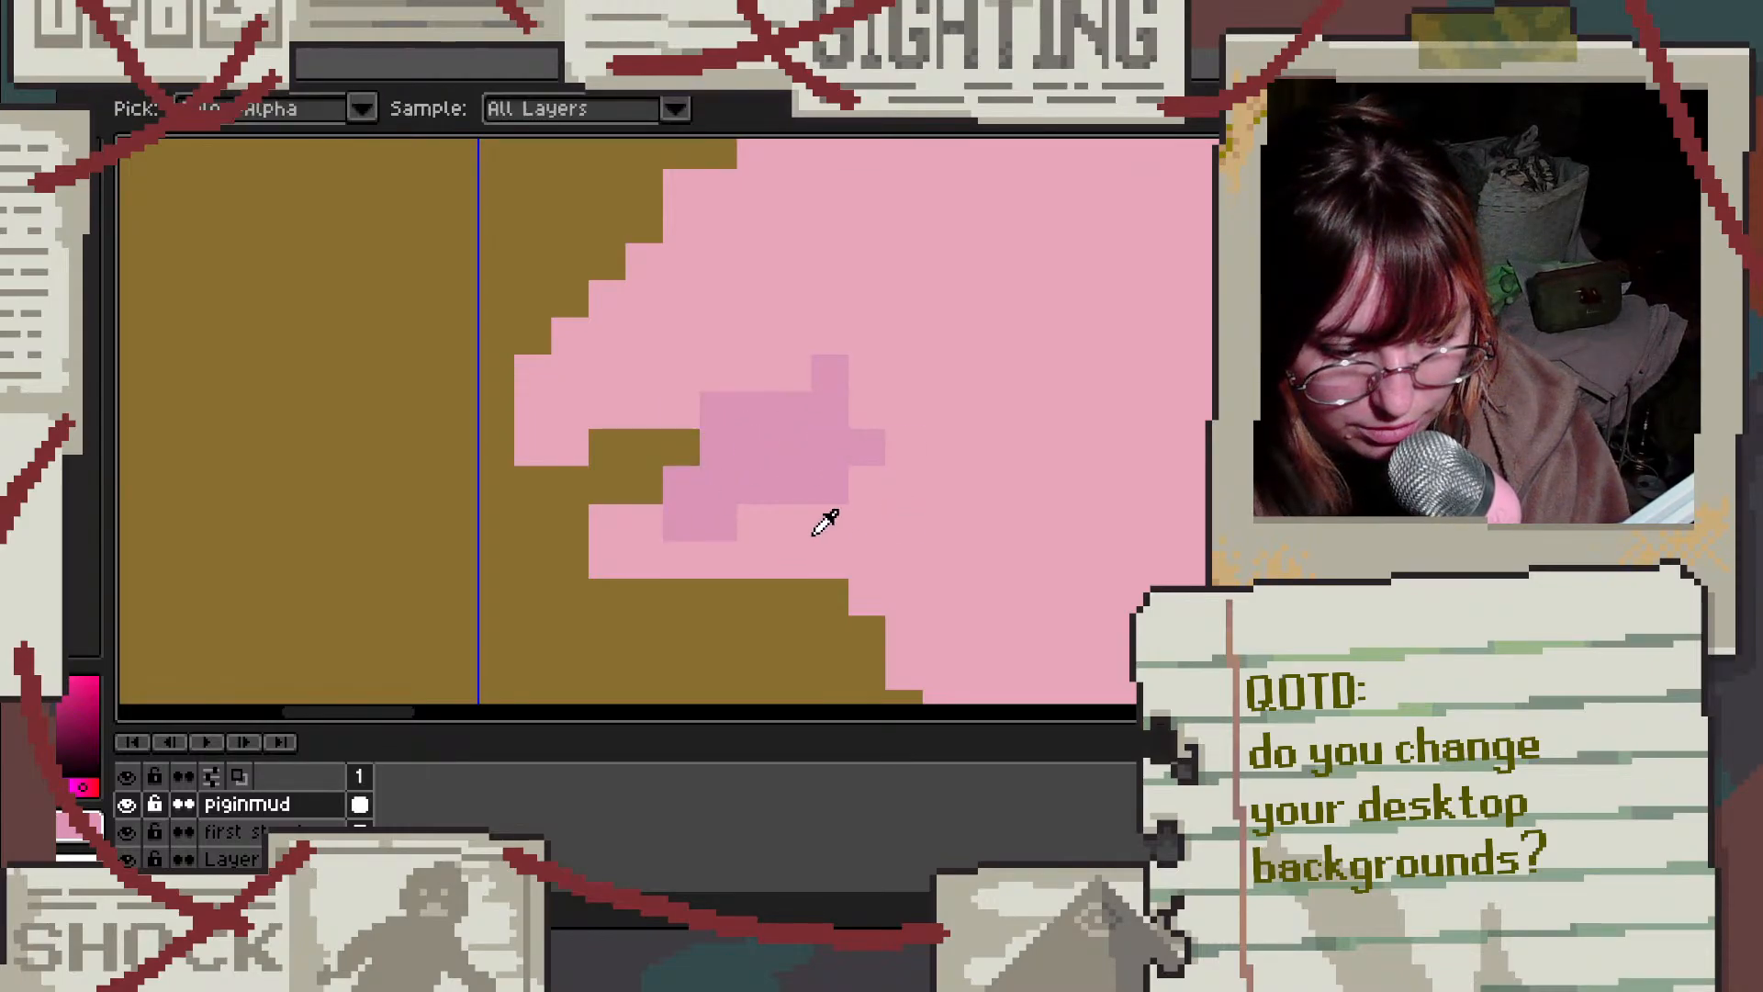
pyautogui.moveTo(664, 530); pyautogui.dragTo(870, 447)
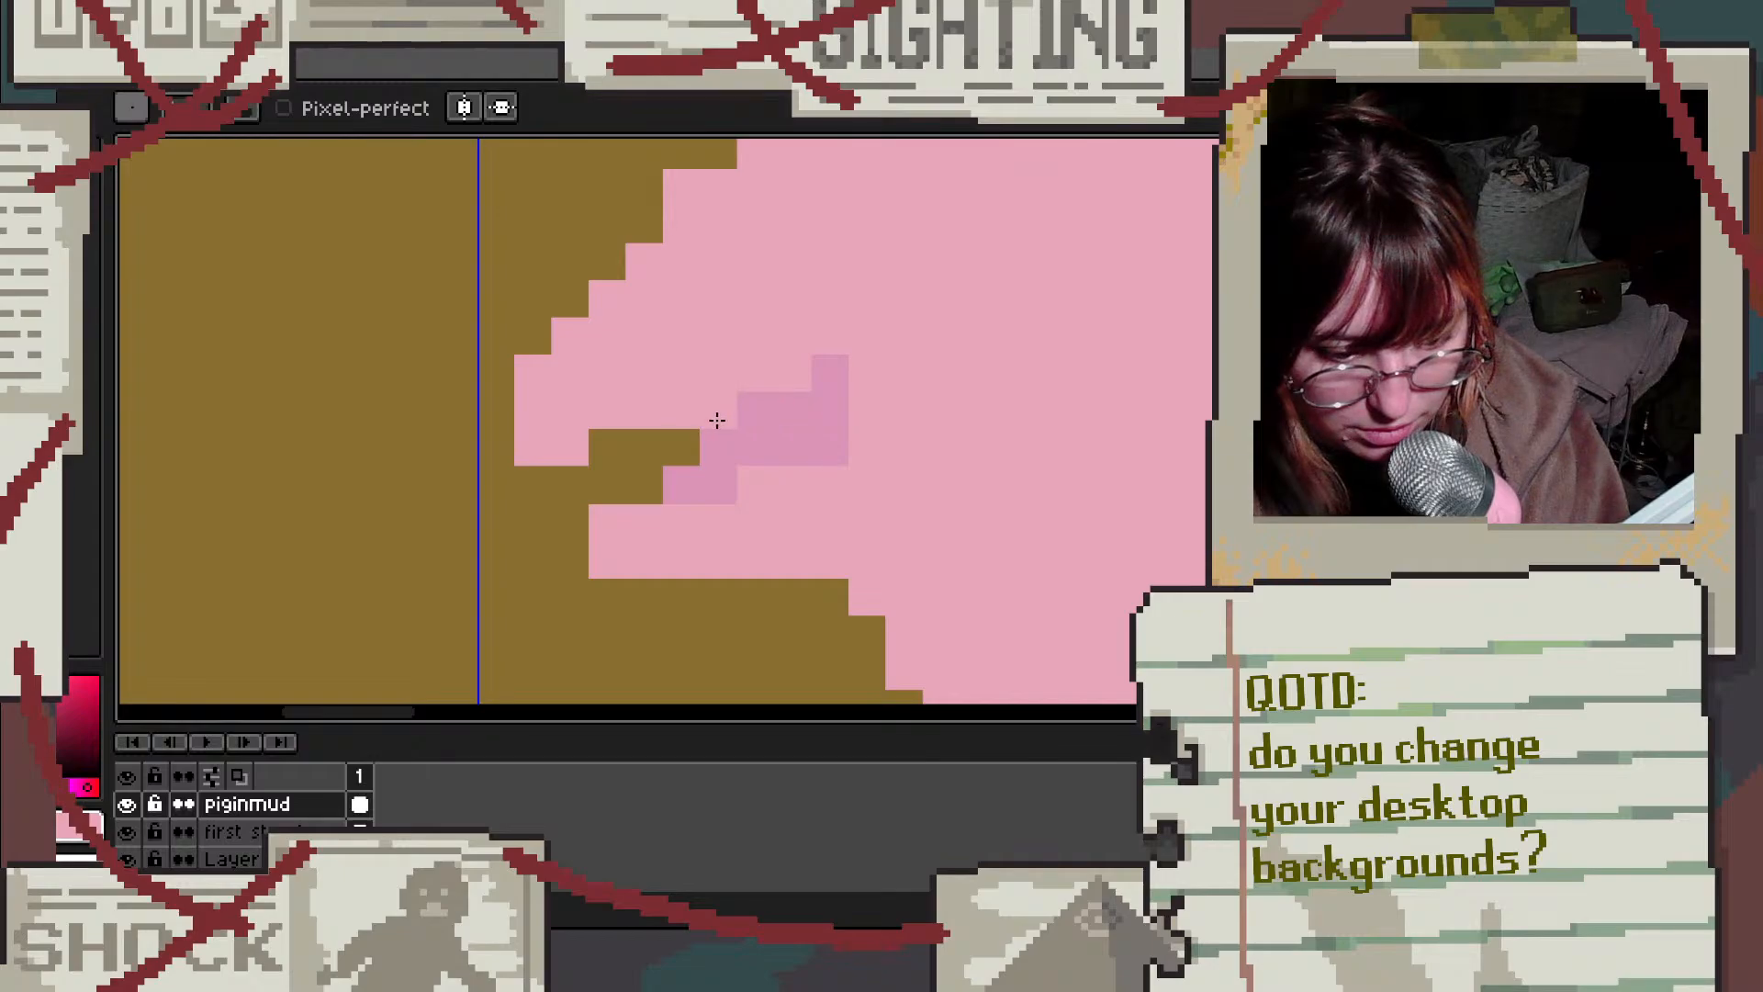
pyautogui.scroll(-3, 1022, 365)
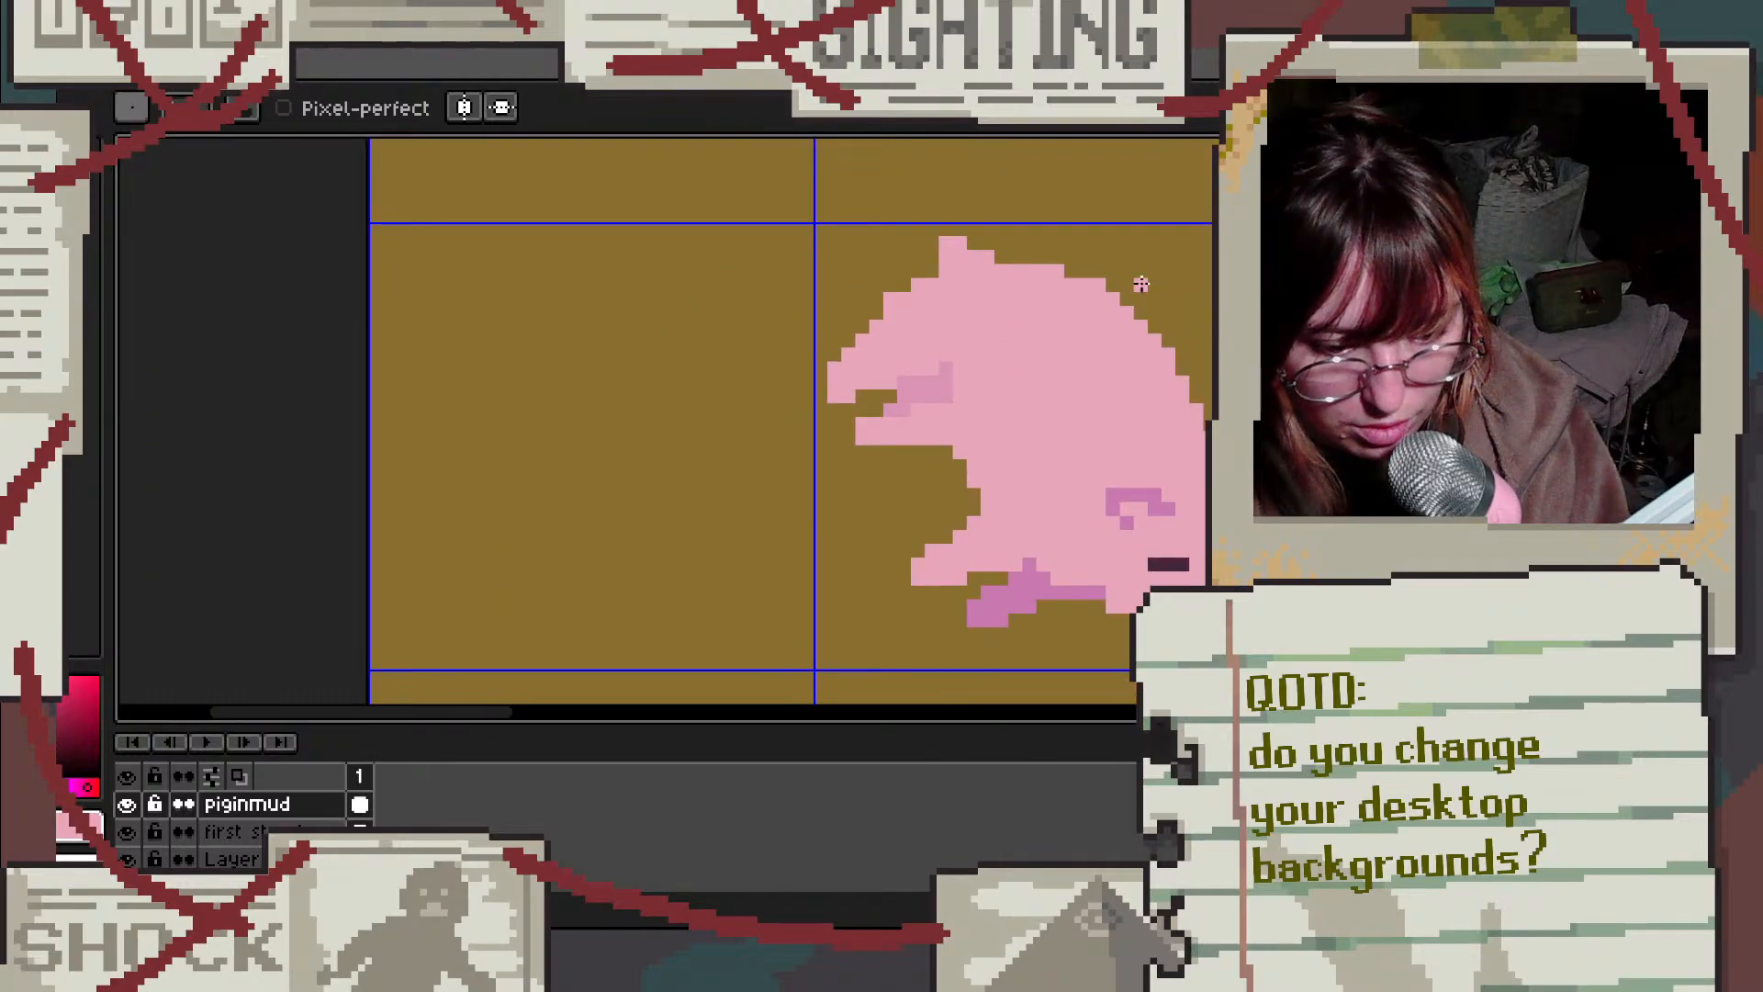
# Step: Extend the mauve hind-leg crease upward by two stacked pixels and trim its lower corner with body pink
pyautogui.scroll(3, 1141, 283)
pyautogui.press('alt')
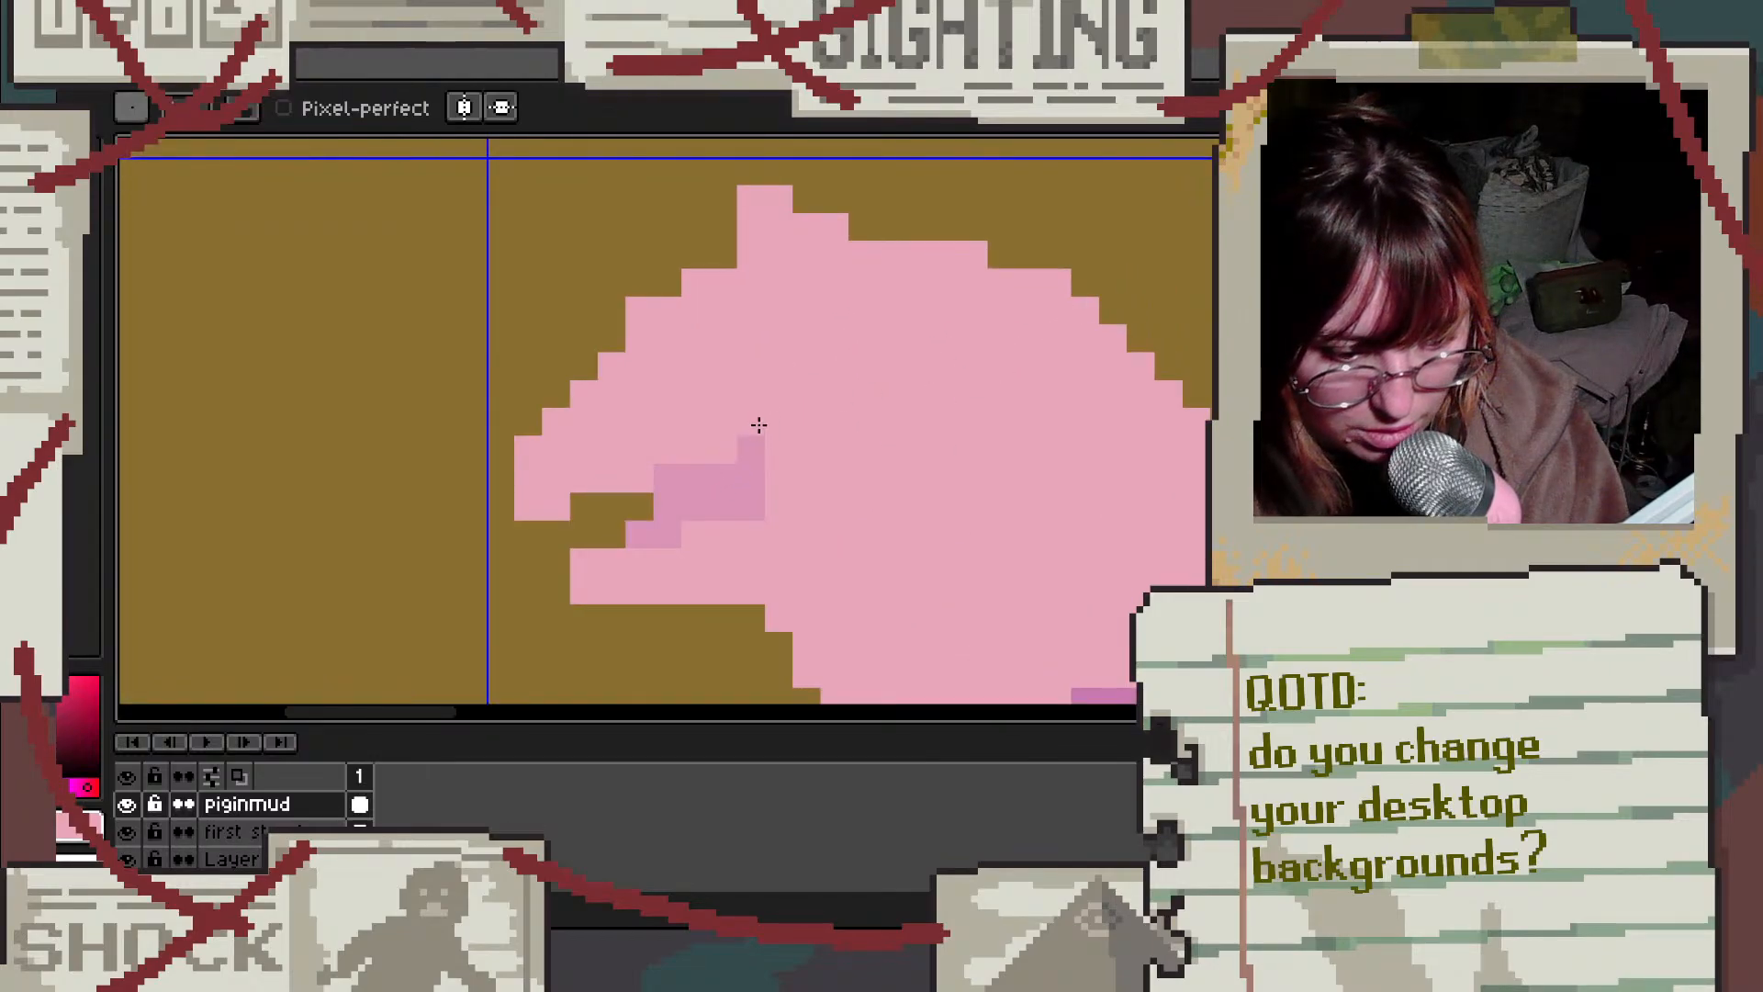
pyautogui.keyDown('alt'); pyautogui.click(759, 460); pyautogui.keyUp('alt')
pyautogui.click(750, 395)
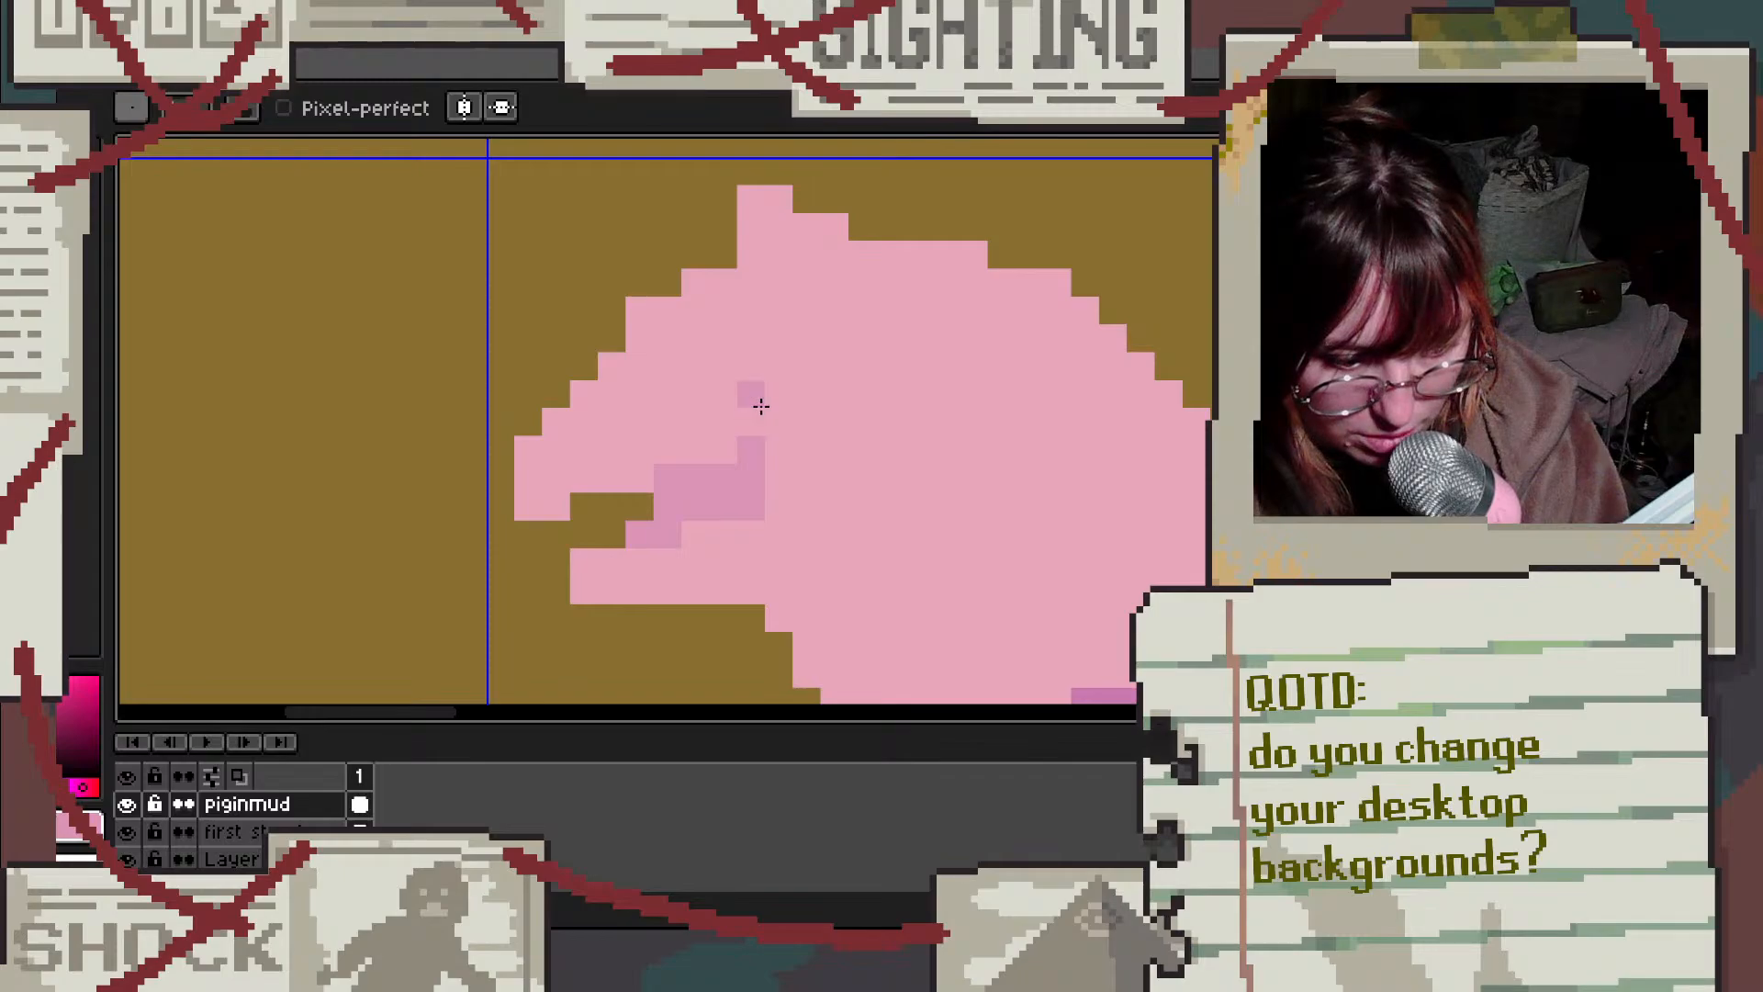
pyautogui.click(777, 421)
pyautogui.click(785, 396)
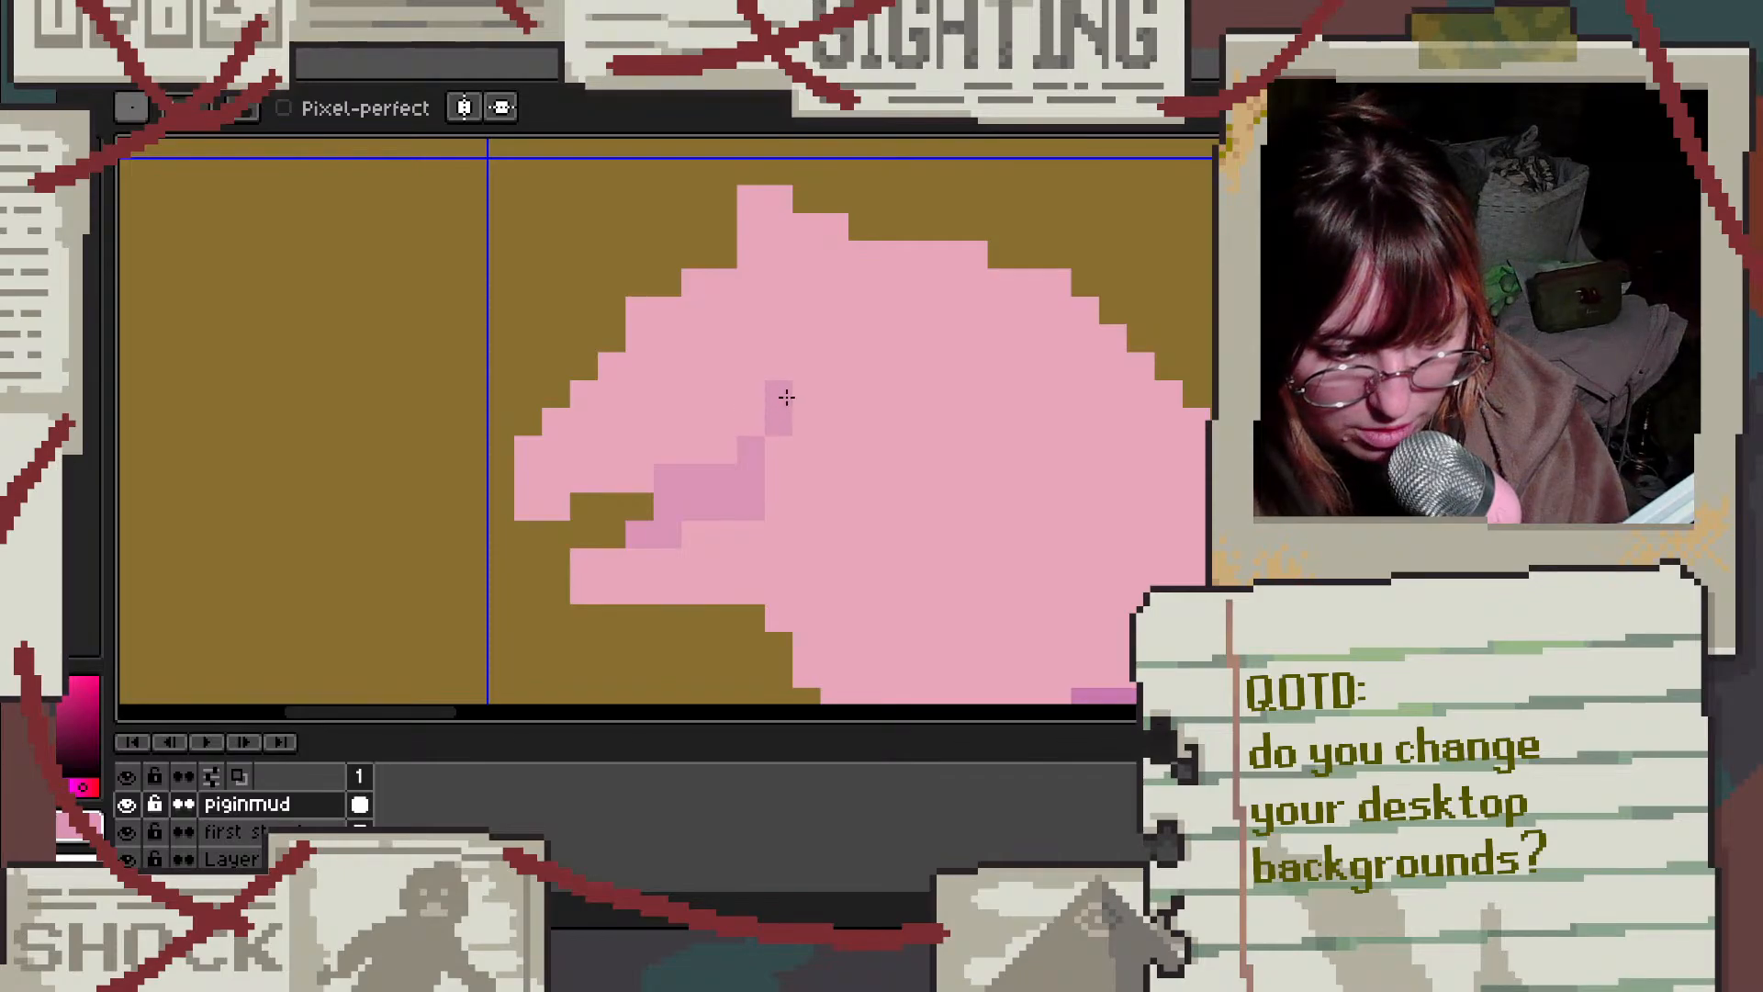
pyautogui.keyDown('alt'); pyautogui.click(795, 503); pyautogui.keyUp('alt')
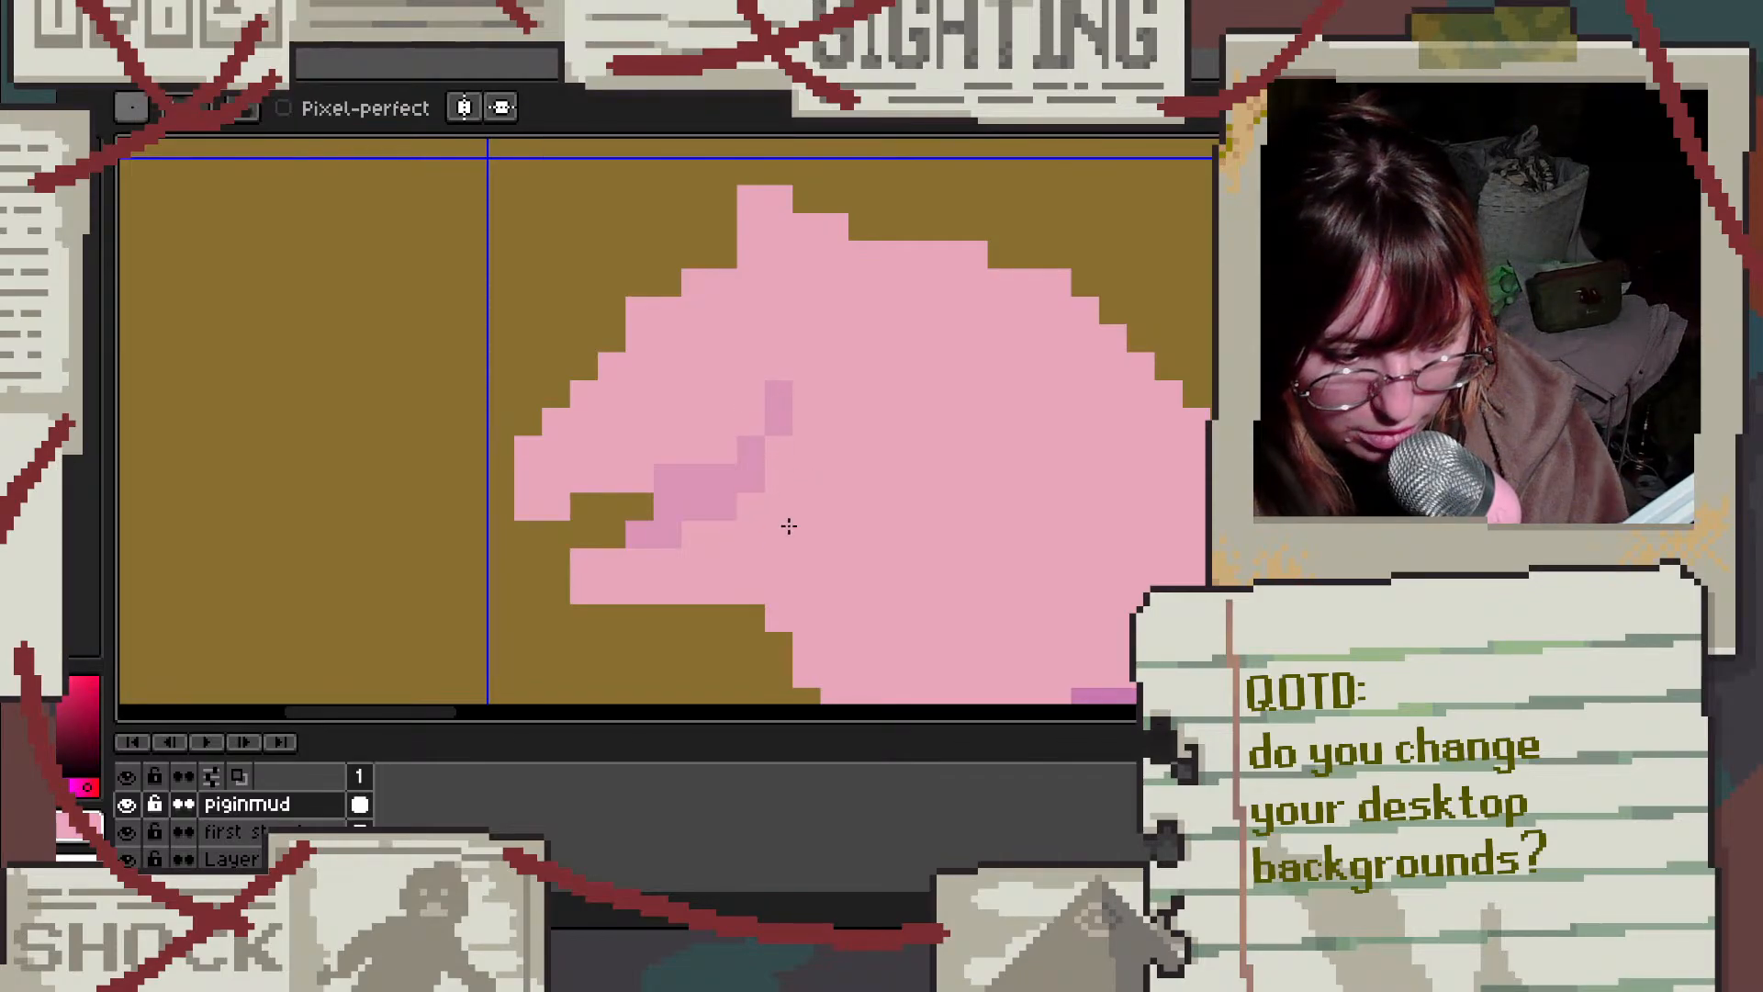
pyautogui.scroll(-2, 789, 525)
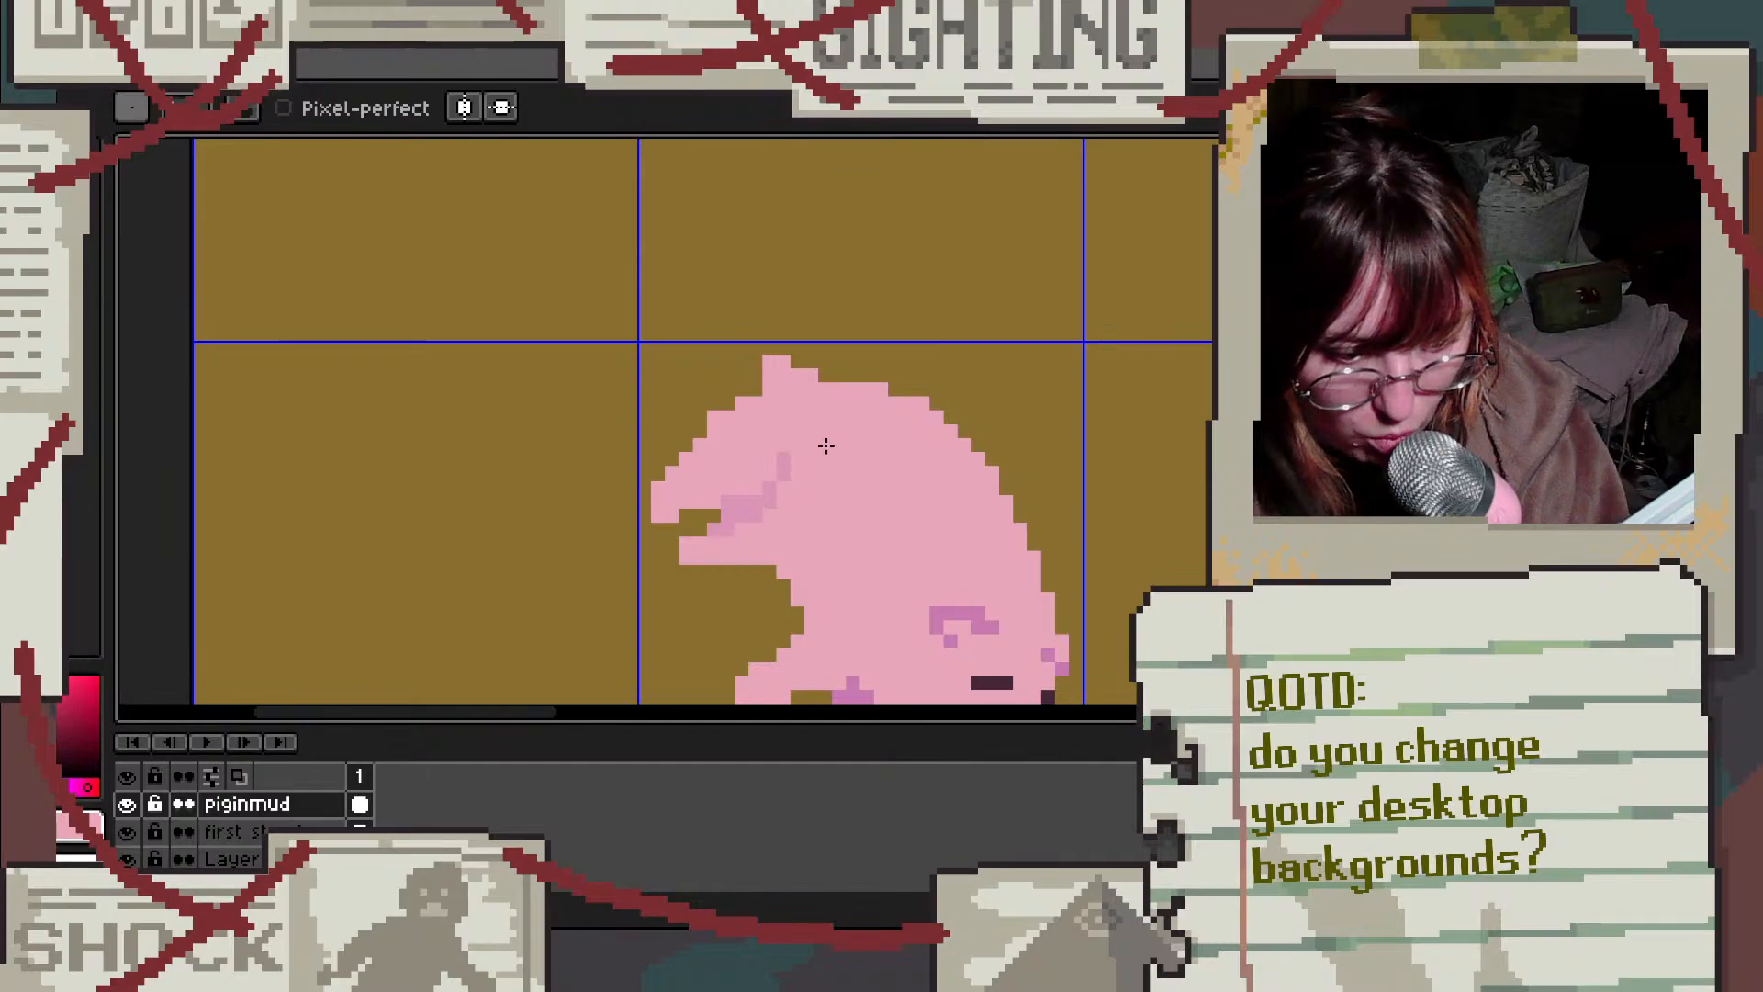
# Step: Shade the base of the mud pig's tail with a few stepped mauve pixels
pyautogui.scroll(2, 833, 395)
pyautogui.press('alt')
pyautogui.keyDown('alt'); pyautogui.click(744, 550); pyautogui.keyUp('alt')
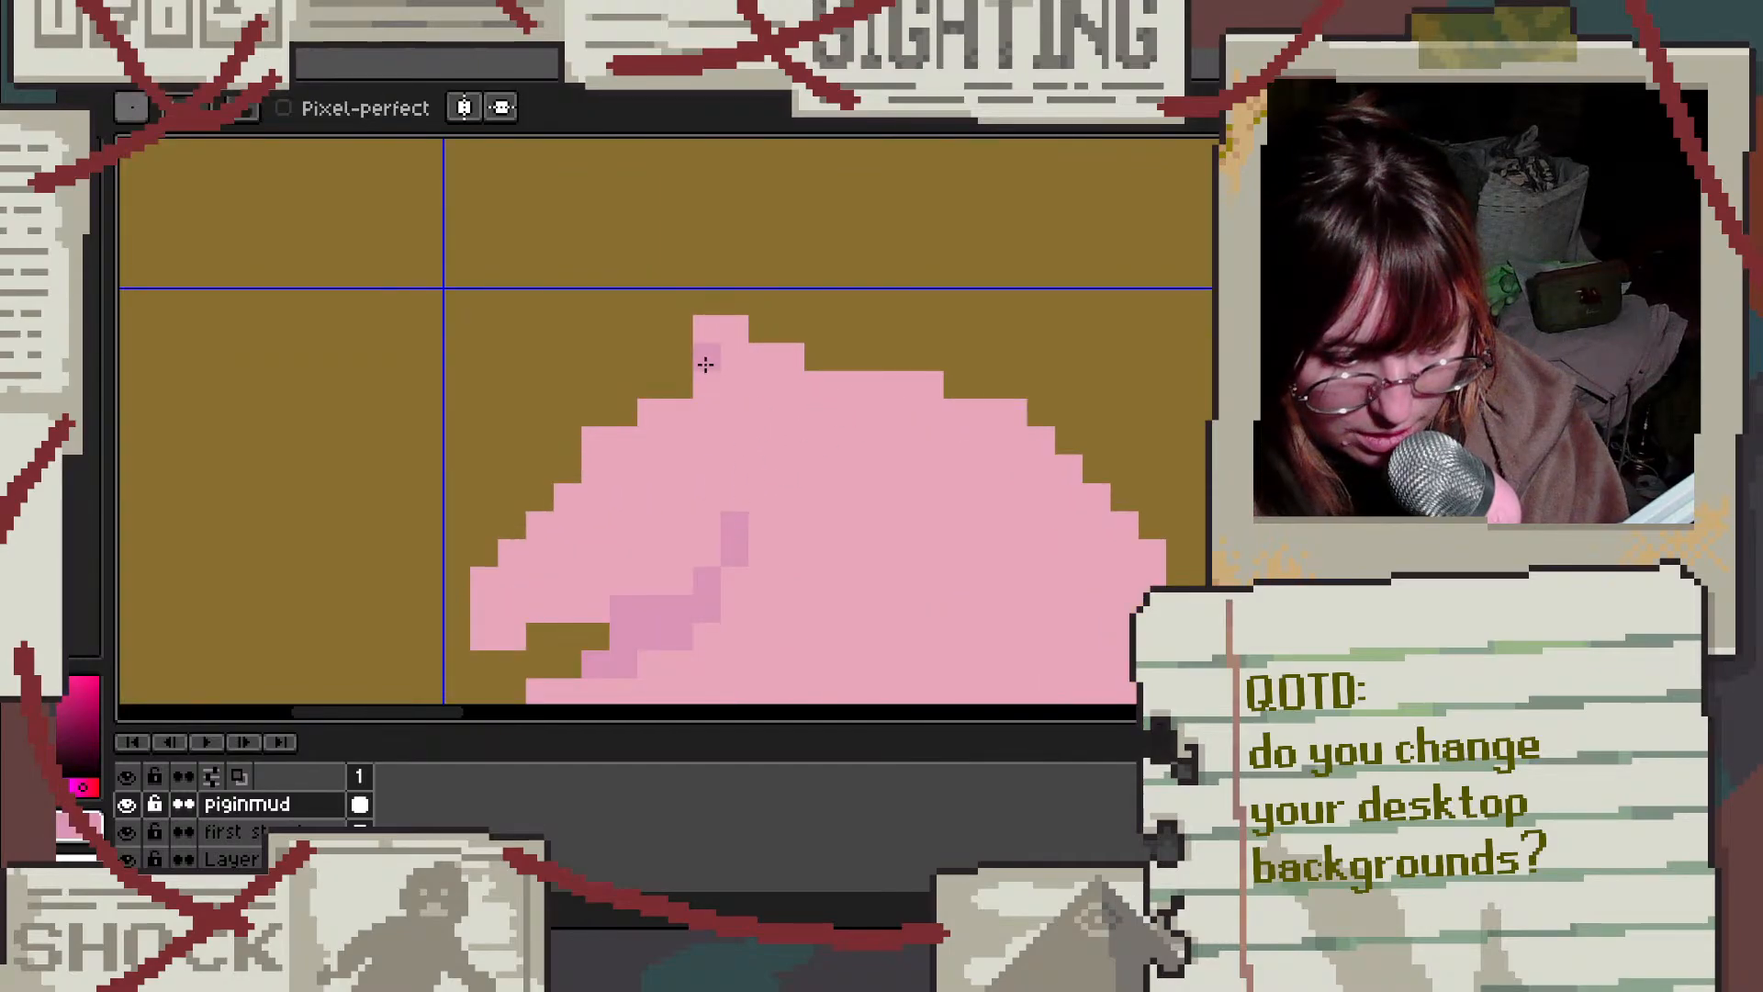
pyautogui.moveTo(705, 362); pyautogui.dragTo(732, 391)
pyautogui.scroll(-2, 937, 431)
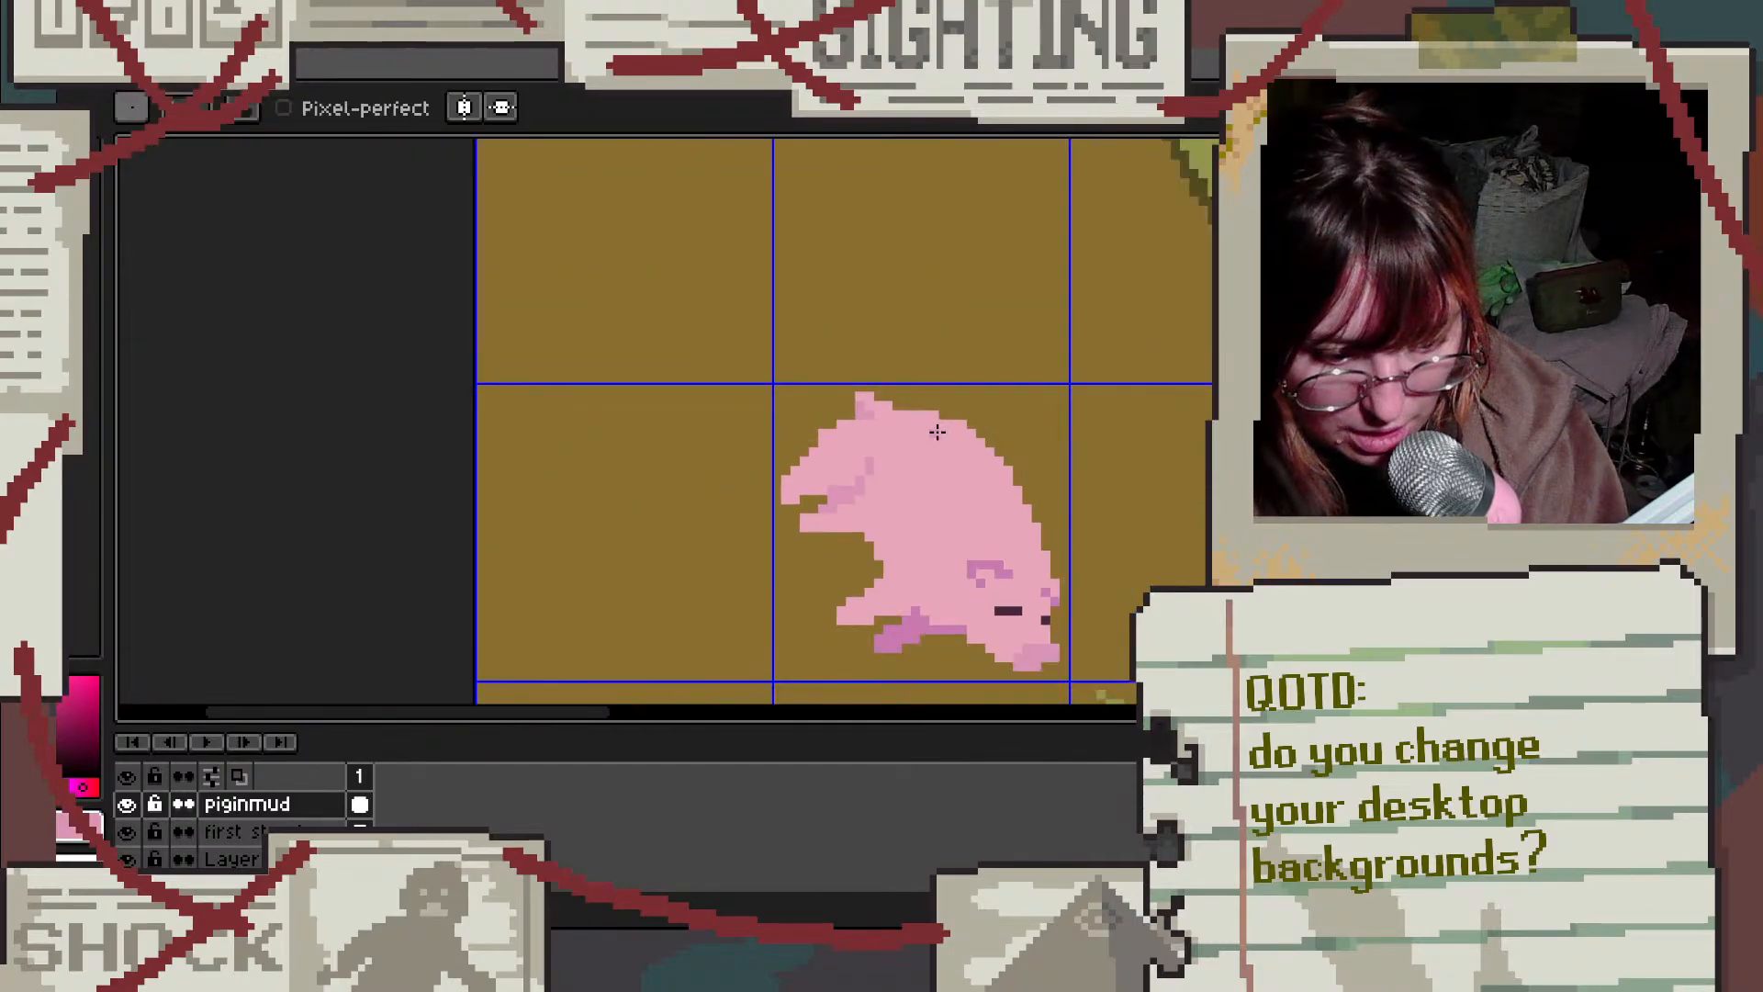
pyautogui.scroll(4, 904, 424)
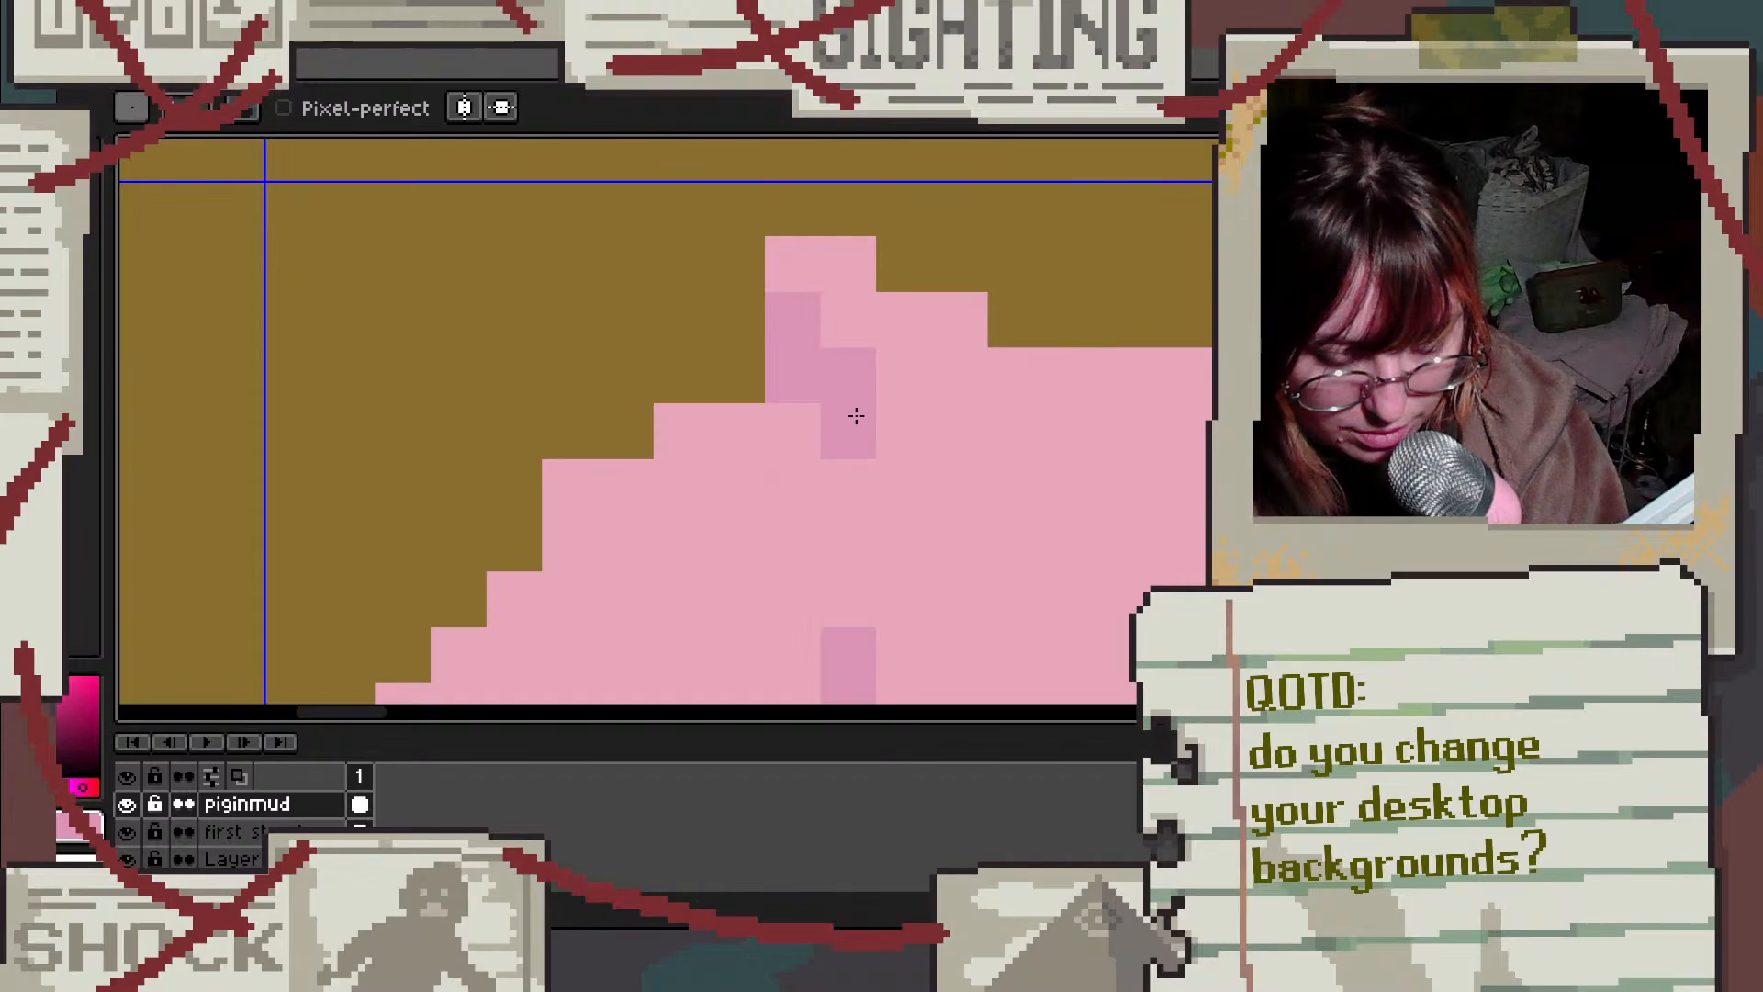
pyautogui.click(1039, 389)
pyautogui.scroll(-3, 1041, 389)
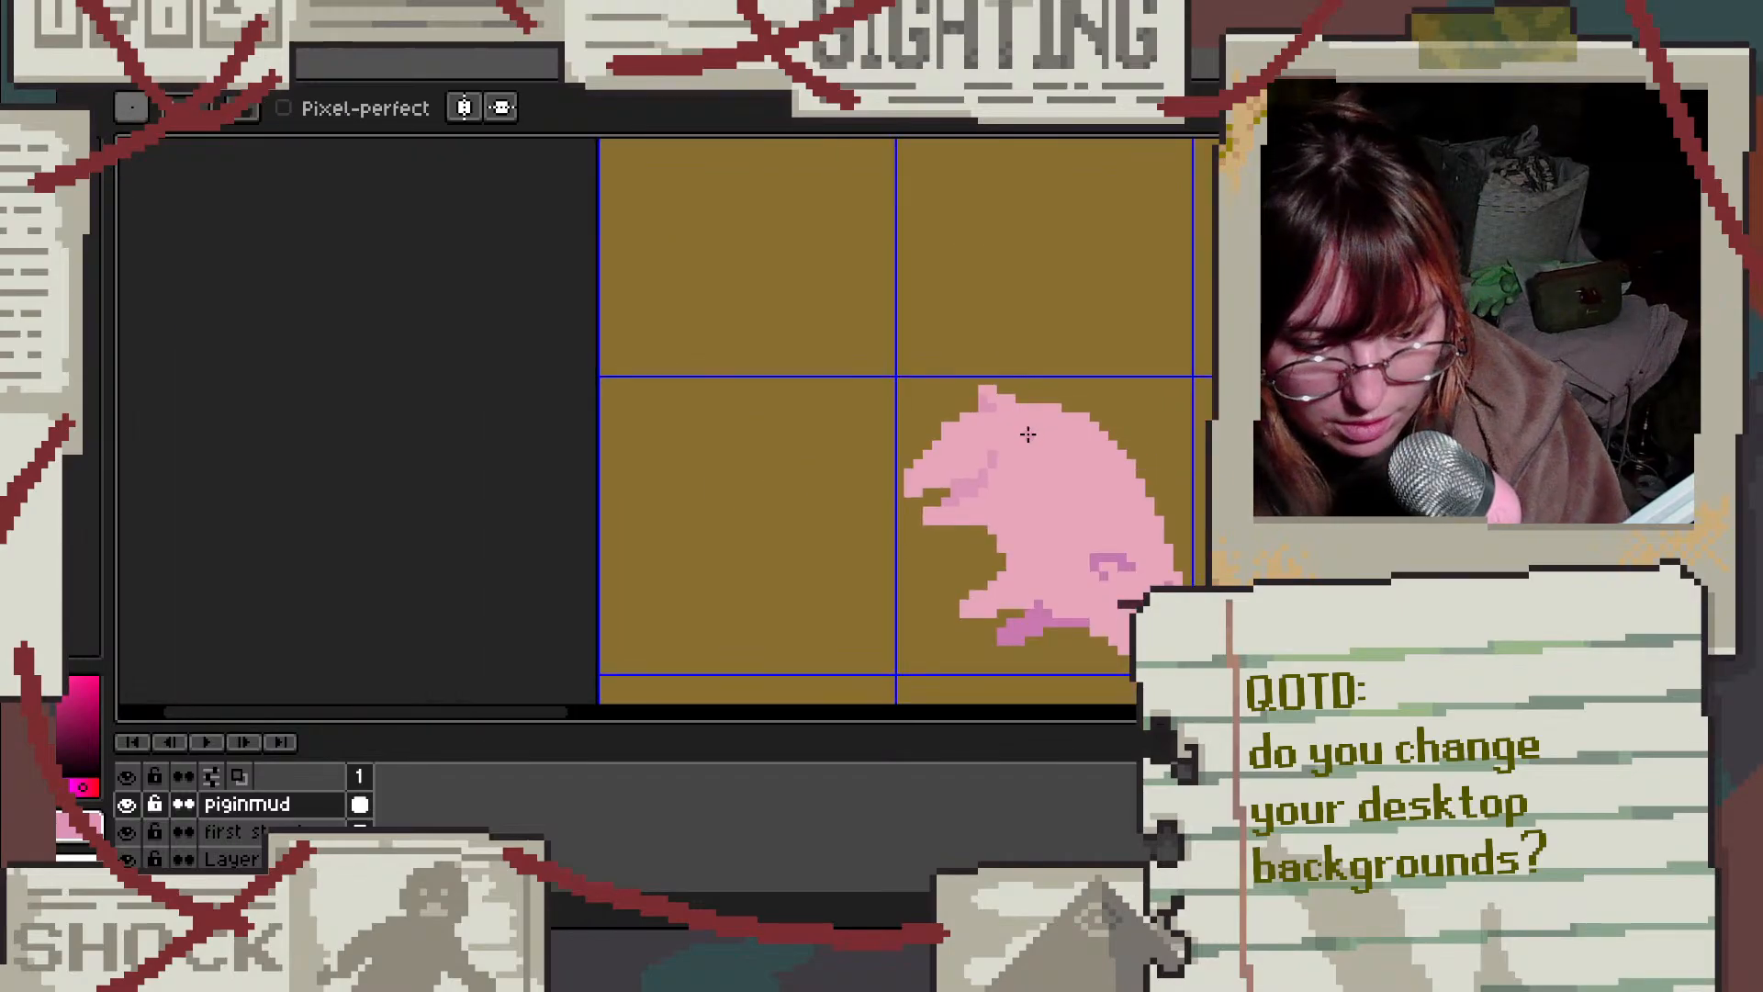
# Step: Check the finished standing pig for reference and darken the upper edge of the mud pig's hind-leg crease with purple
pyautogui.scroll(4, 1046, 528)
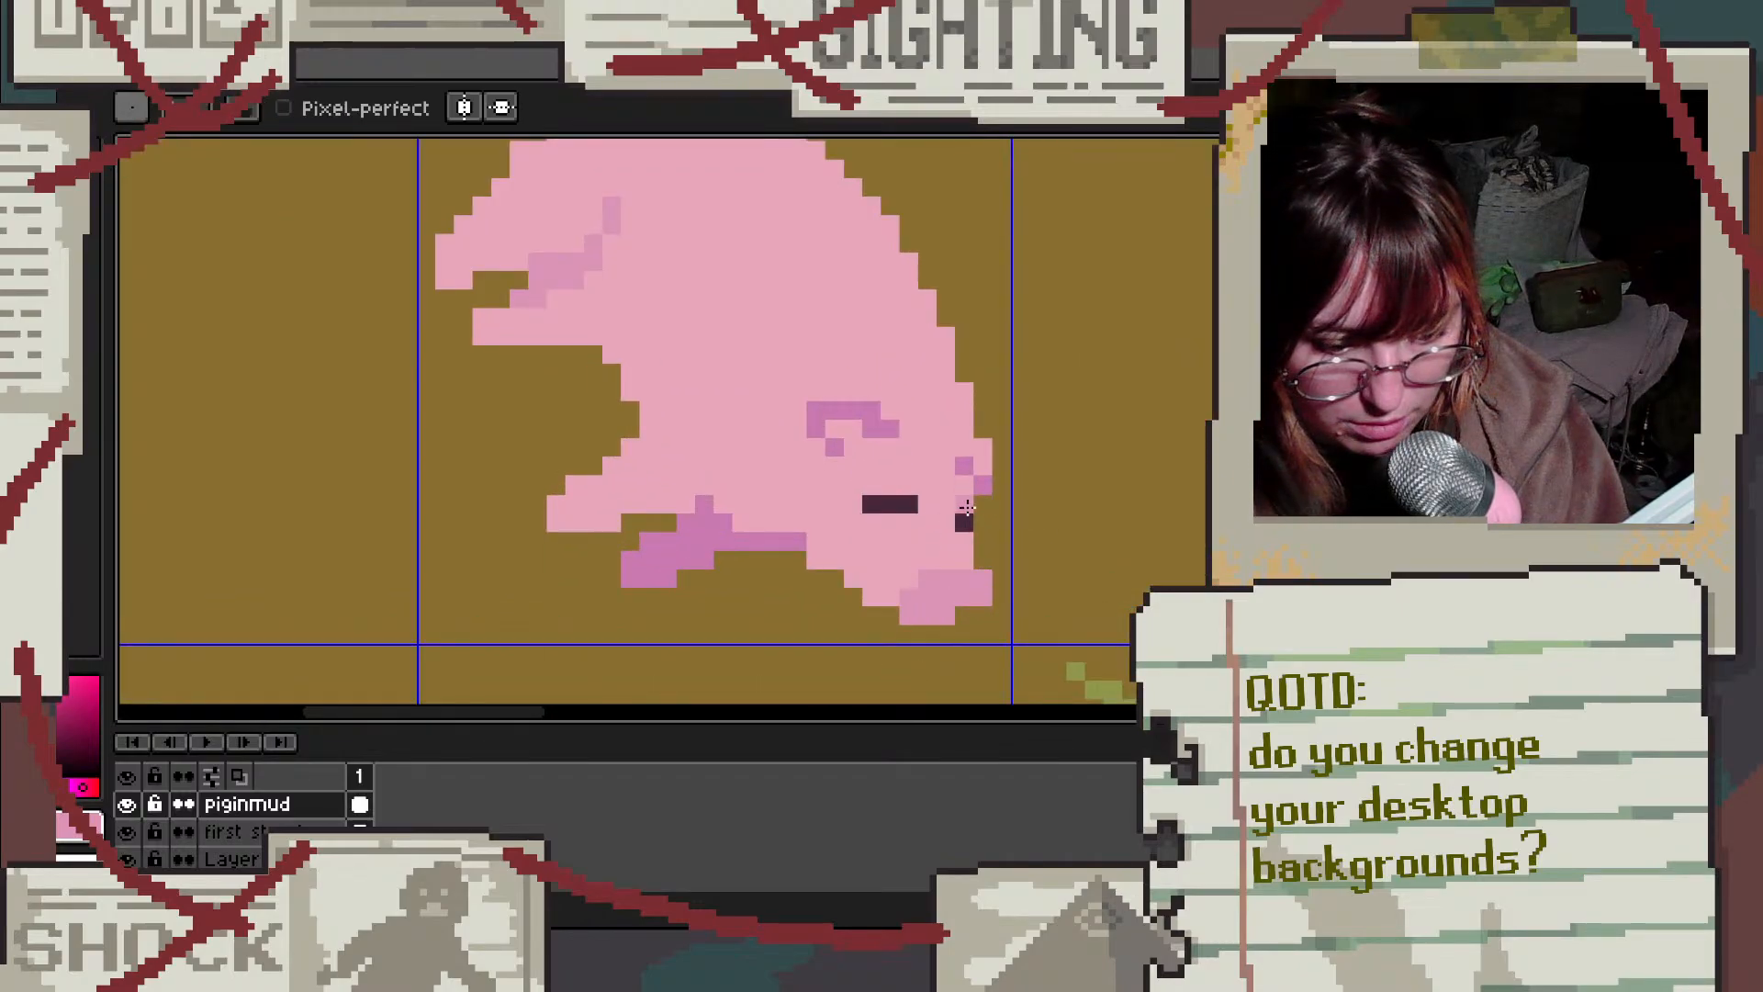
pyautogui.scroll(2, 804, 553)
pyautogui.scroll(-9, 832, 485)
pyautogui.scroll(5, 1263, 445)
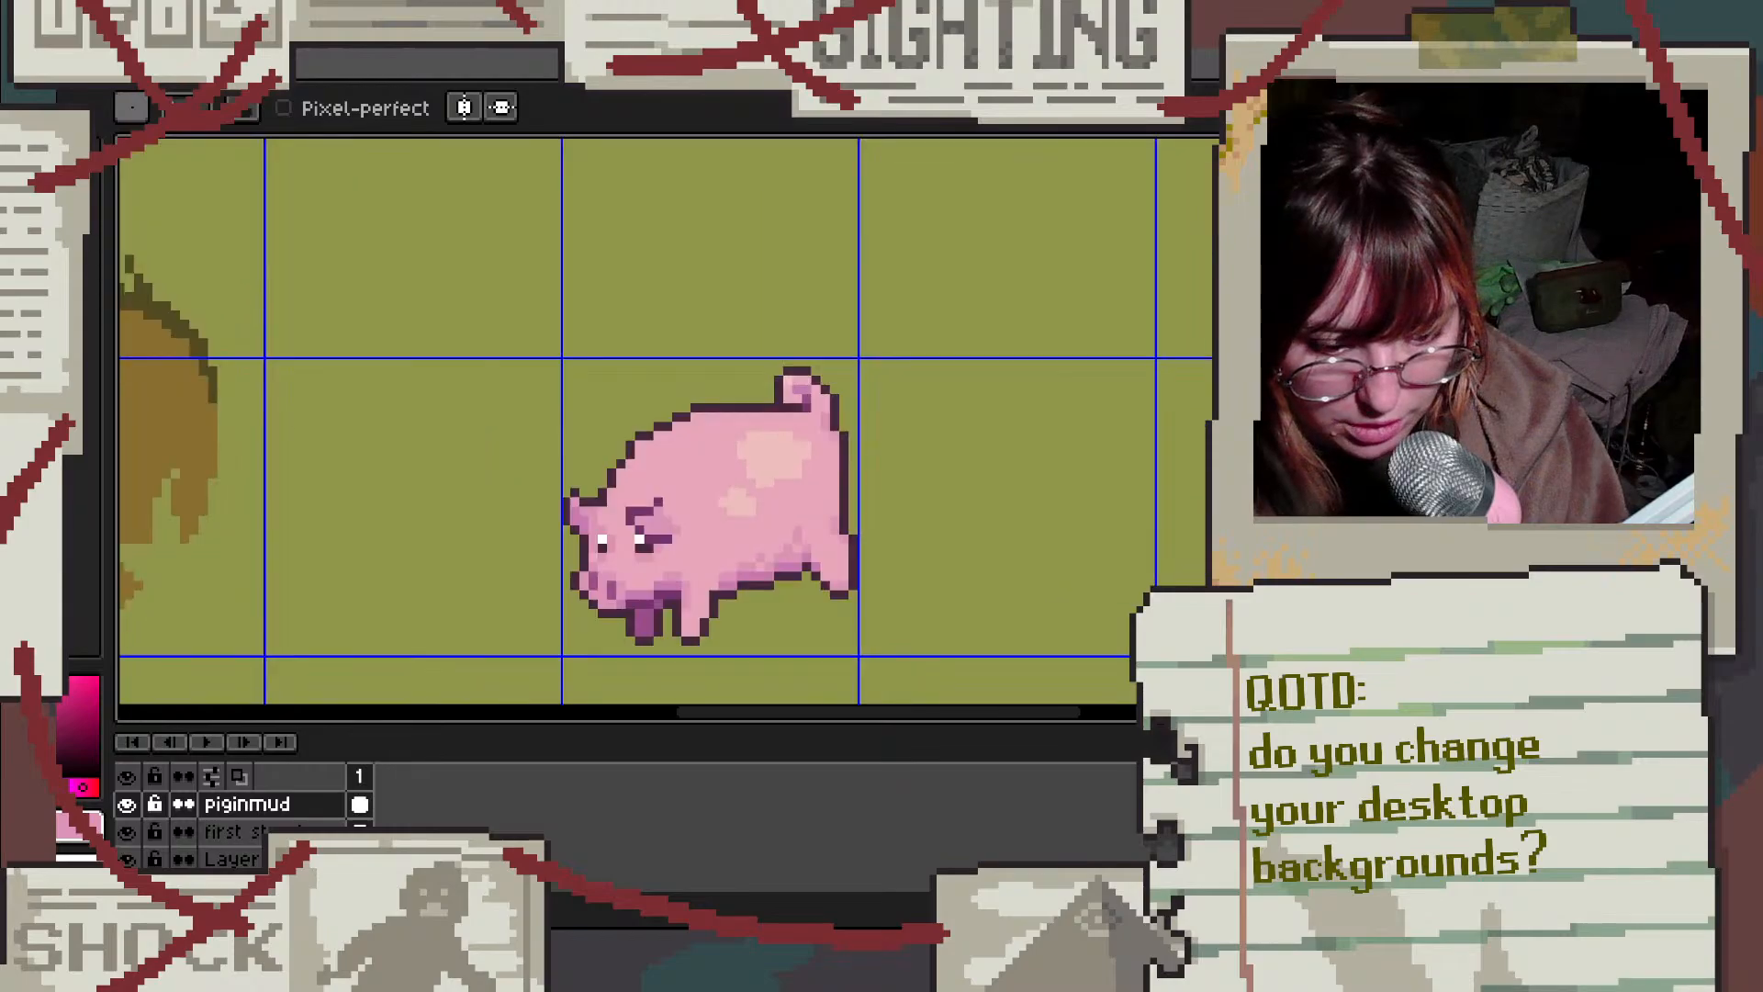
pyautogui.scroll(3, 606, 551)
pyautogui.scroll(-7, 606, 551)
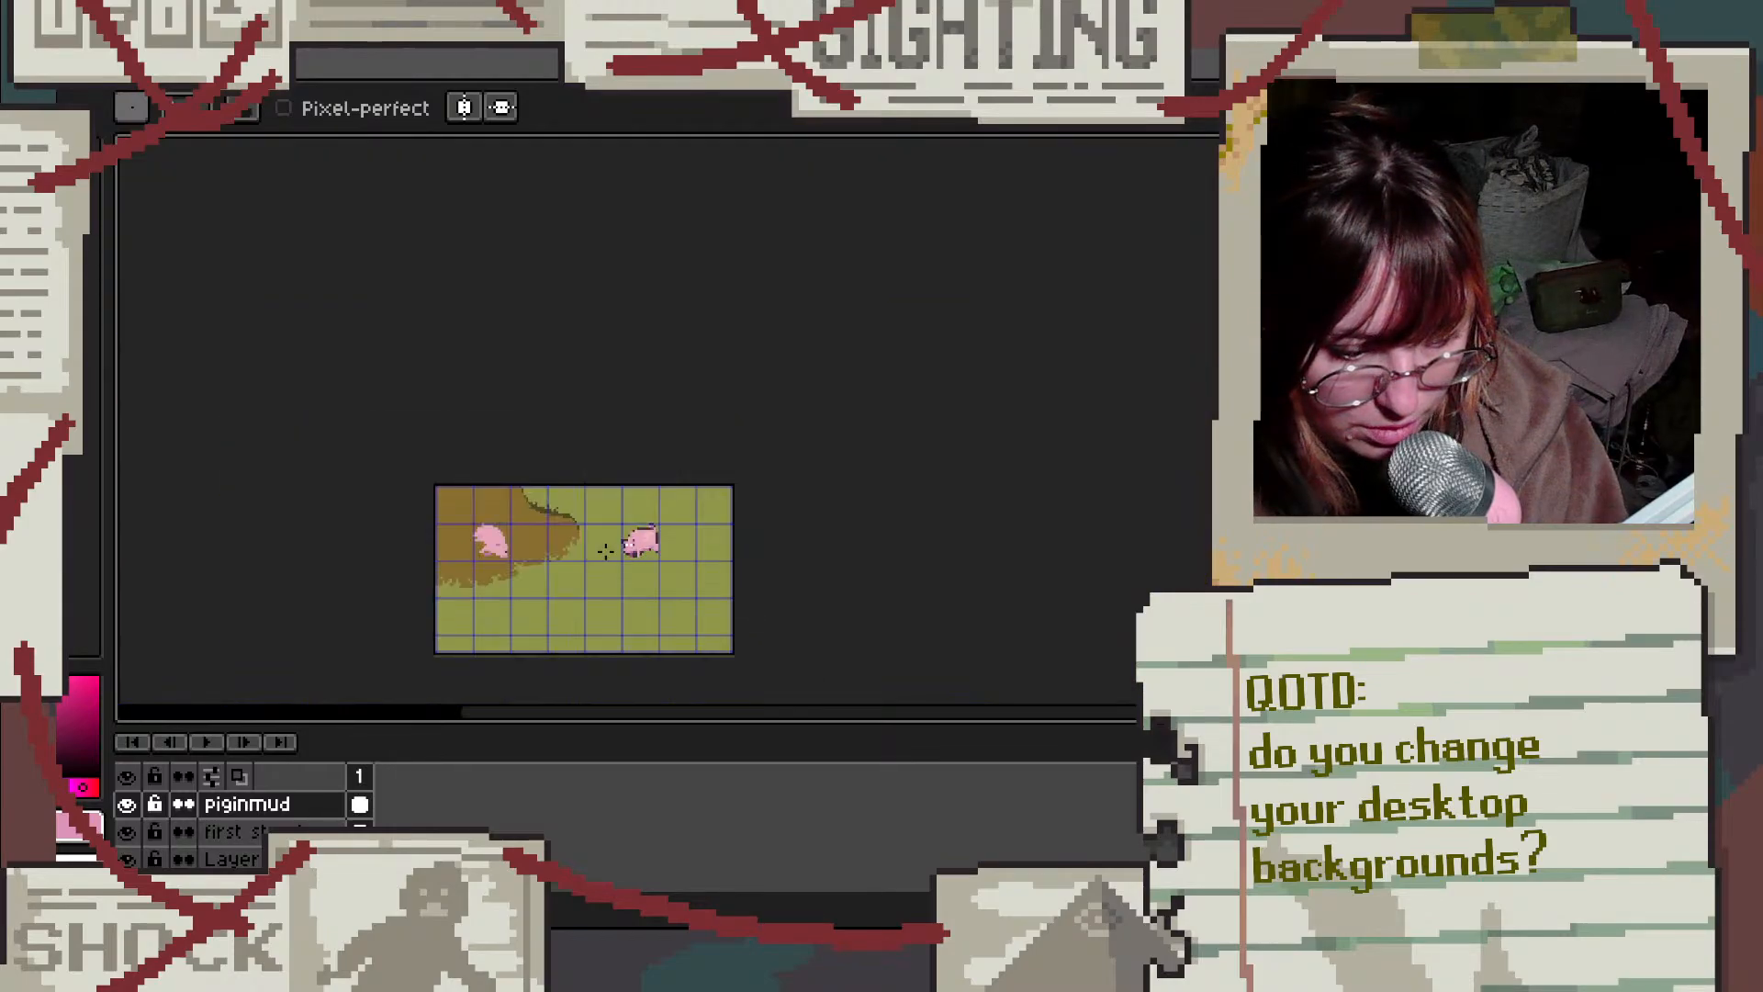
pyautogui.scroll(6, 496, 544)
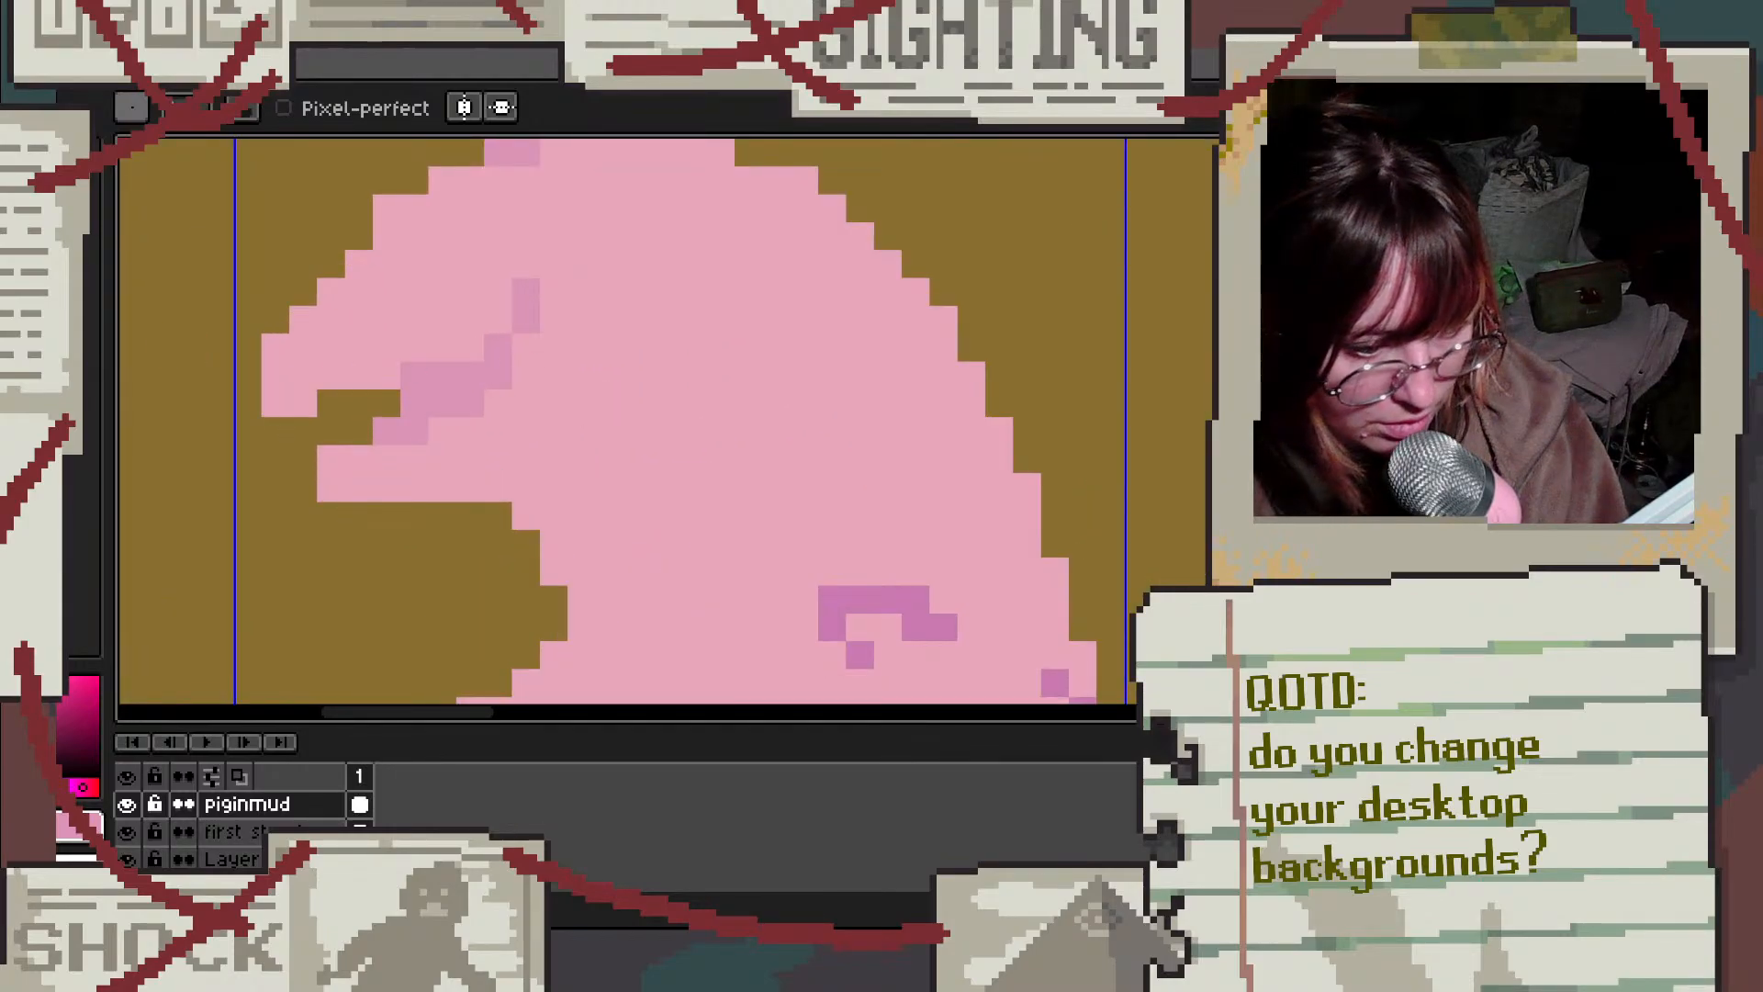
pyautogui.click(45, 367)
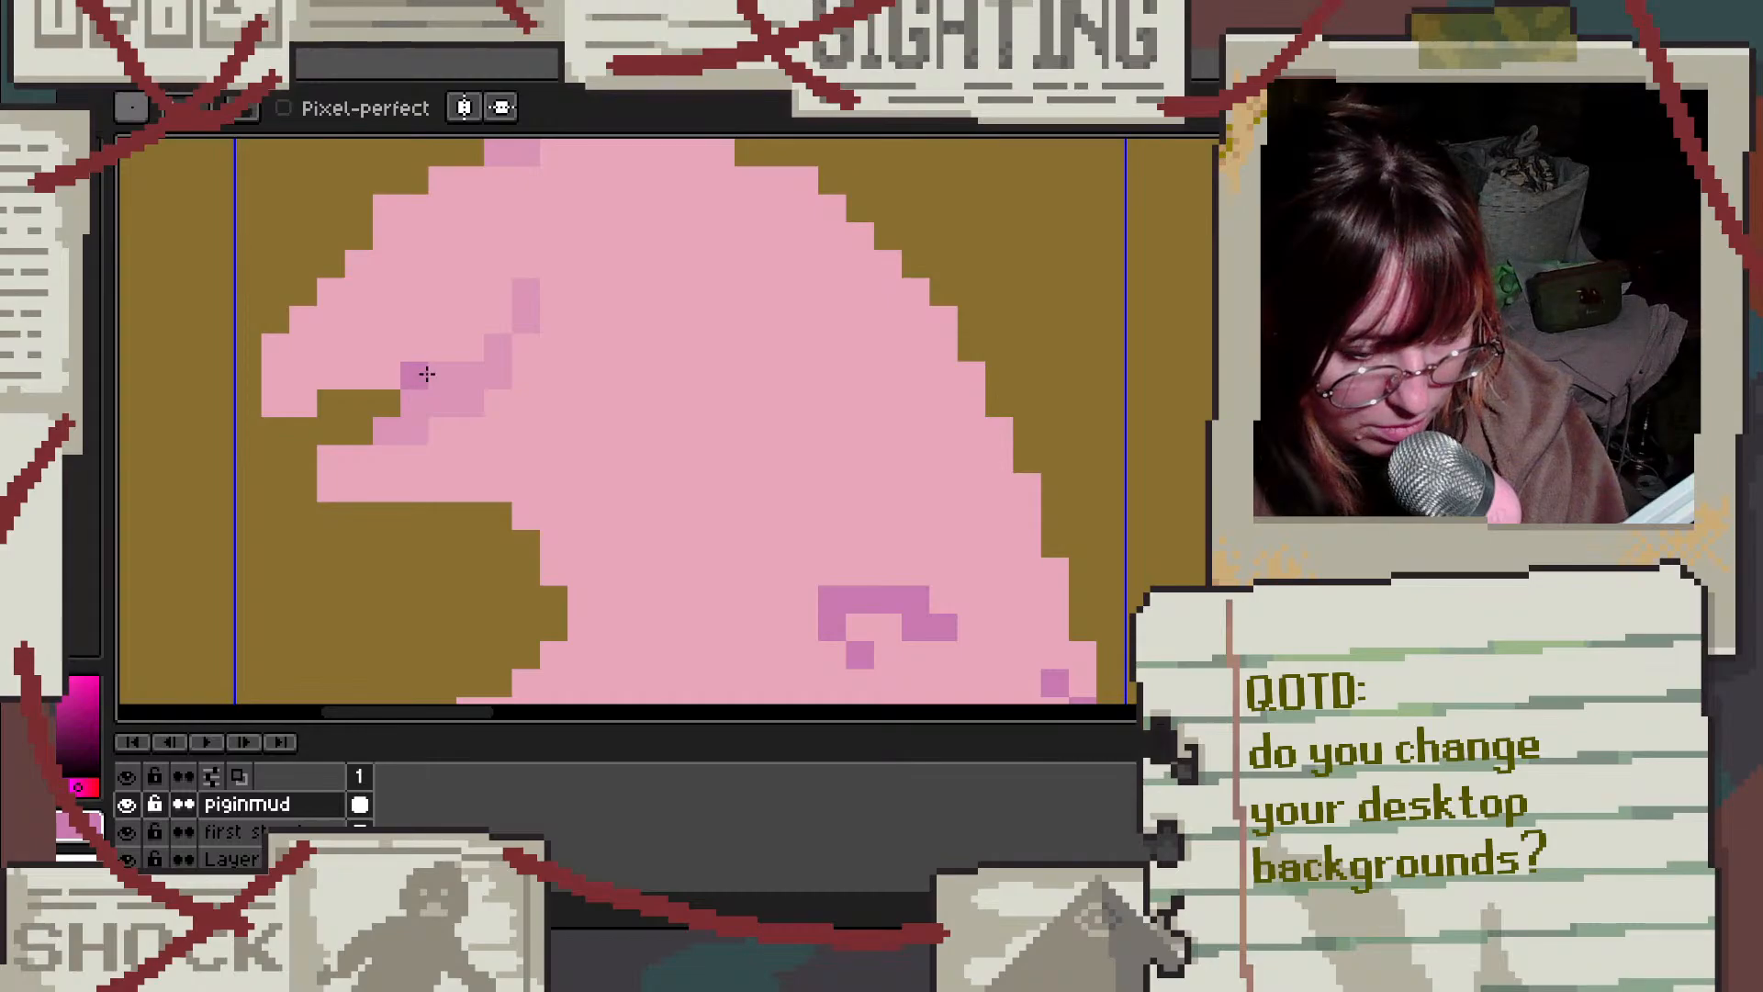
pyautogui.moveTo(427, 374)
pyautogui.mouseDown()
pyautogui.moveTo(456, 369)
pyautogui.moveTo(524, 289)
pyautogui.mouseUp()
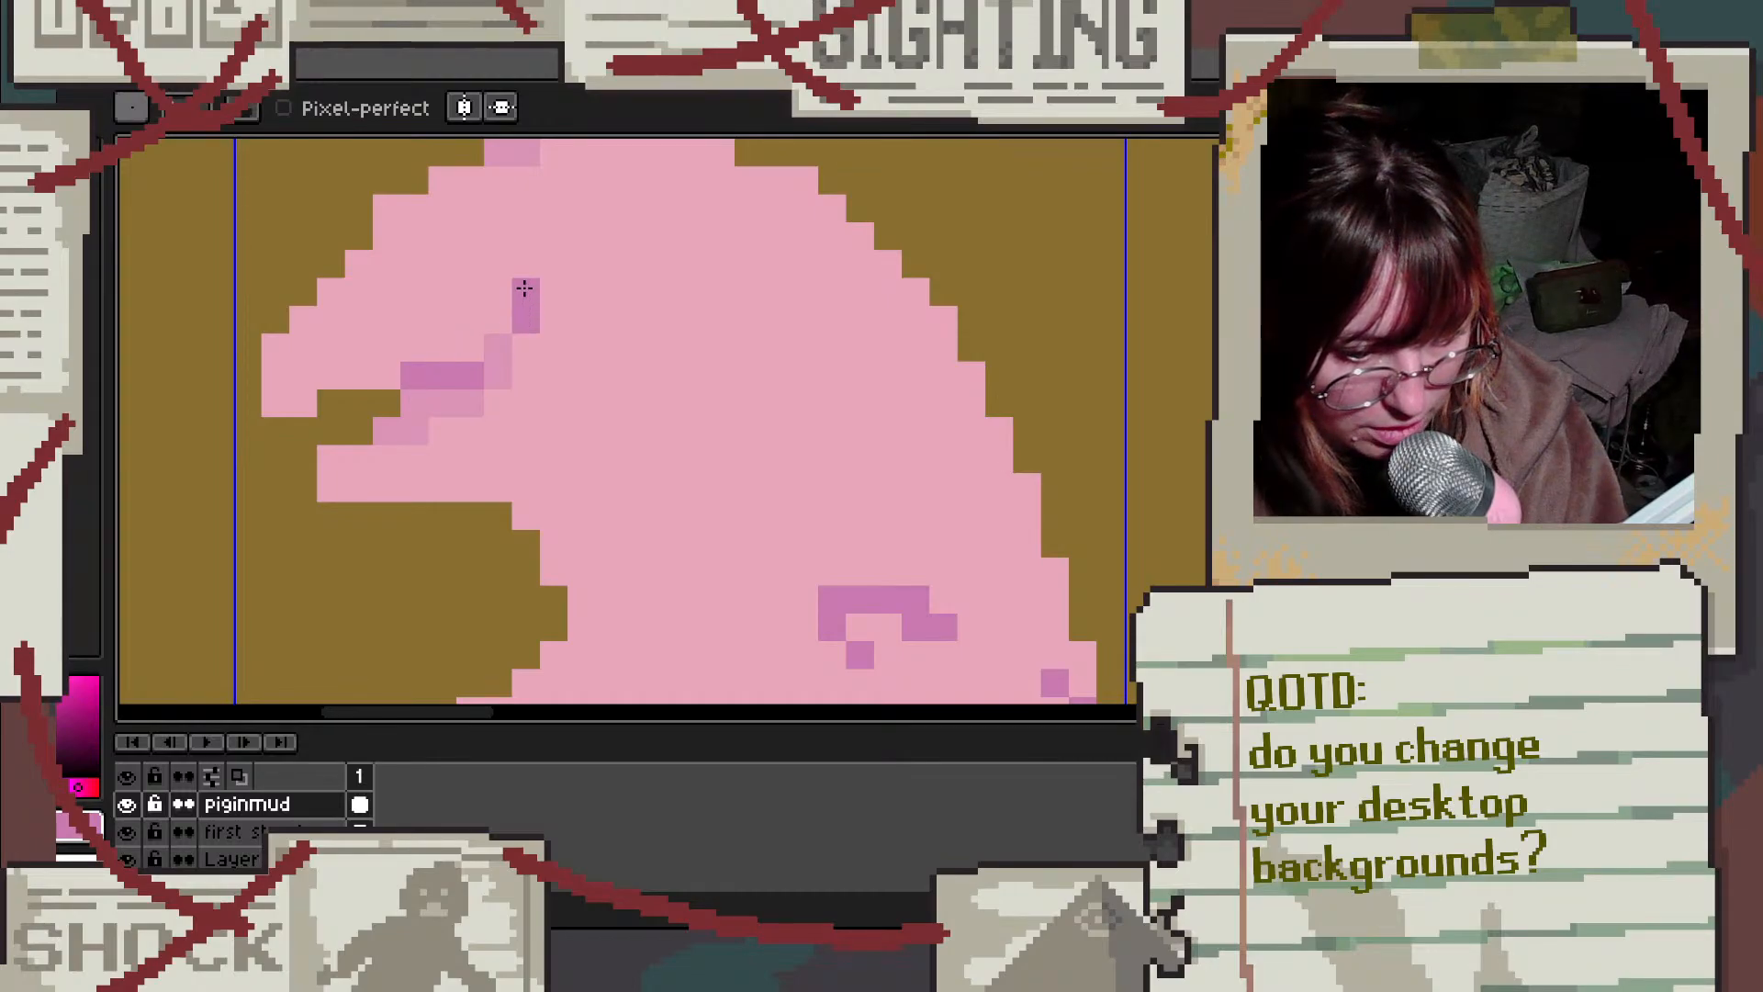
pyautogui.scroll(-3, 753, 352)
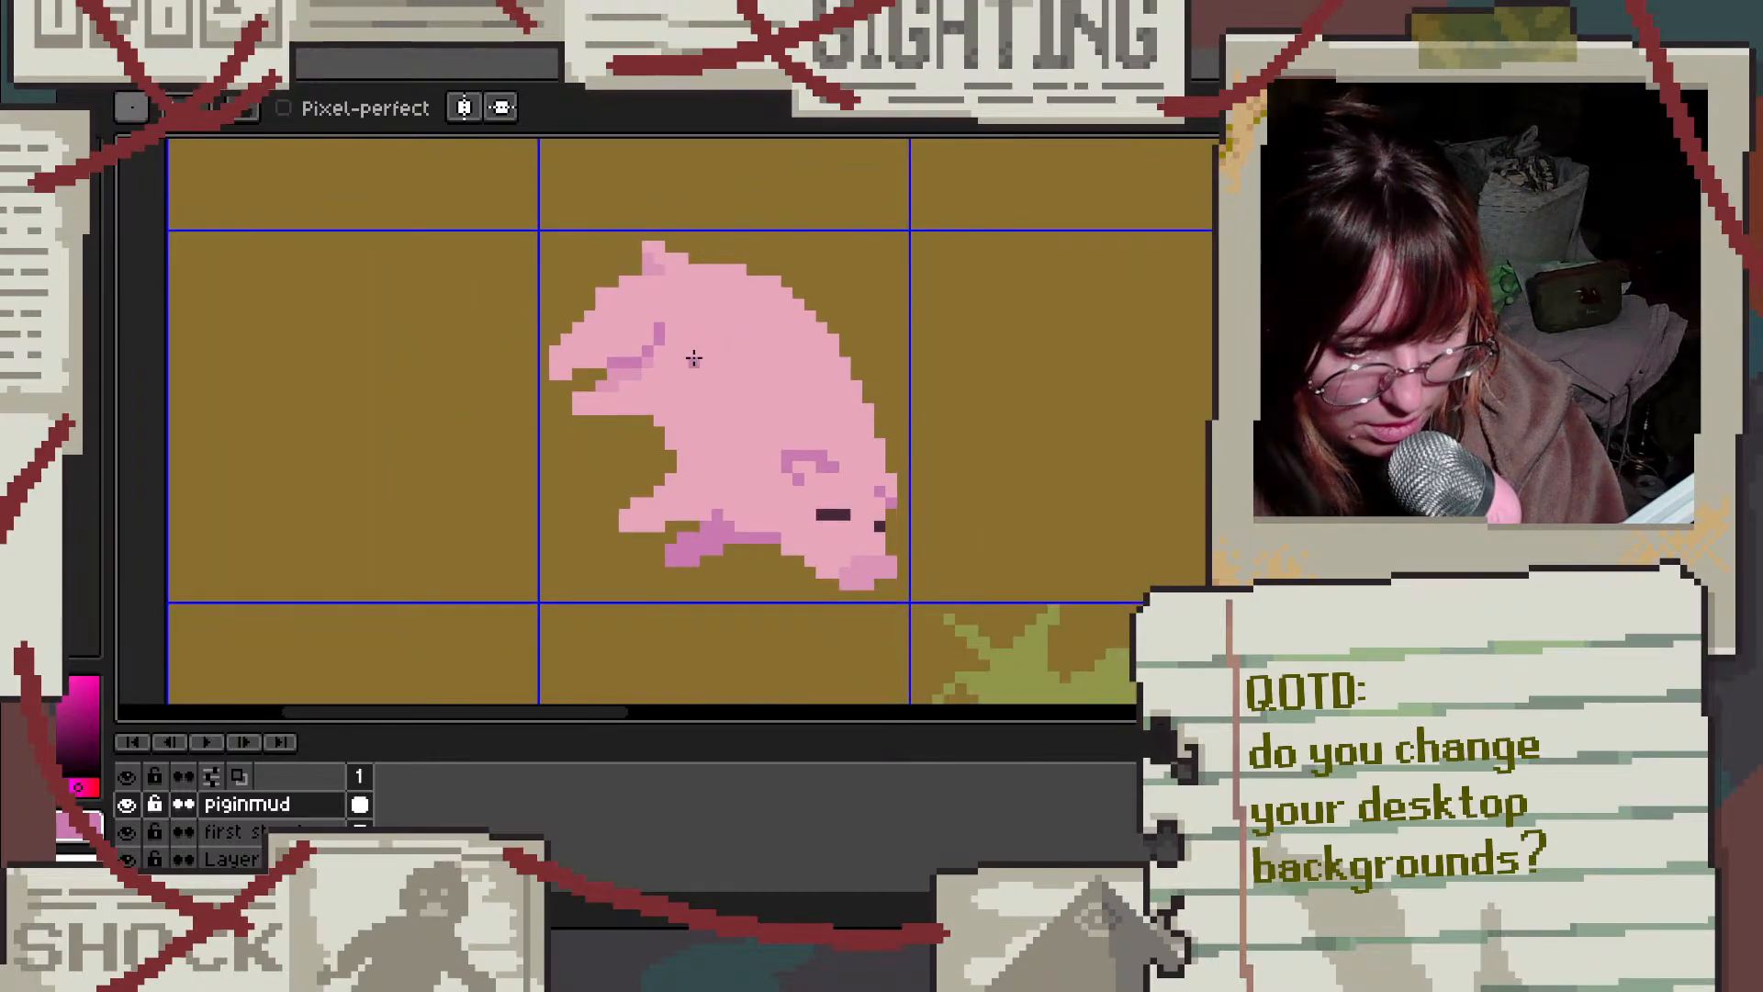
# Step: Continue the mauve shading along the underside of the upper hind leg towards the foot
pyautogui.scroll(3, 654, 359)
pyautogui.keyDown('alt'); pyautogui.click(618, 389); pyautogui.keyUp('alt')
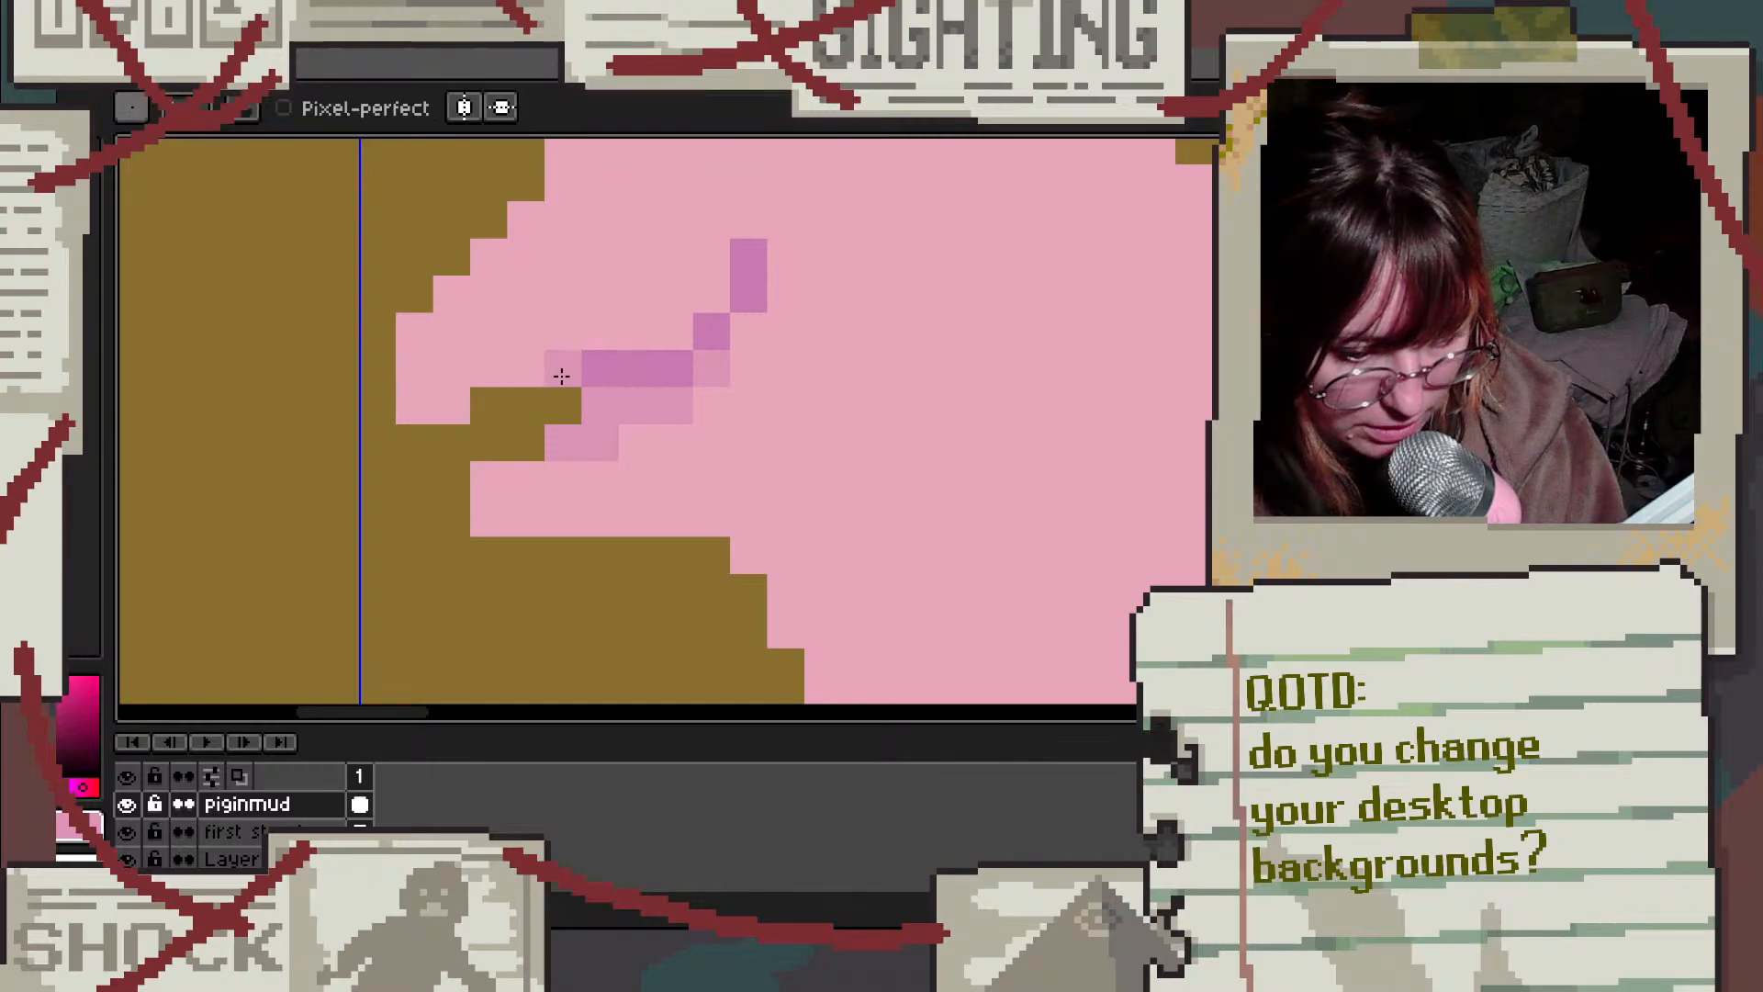
pyautogui.click(492, 377)
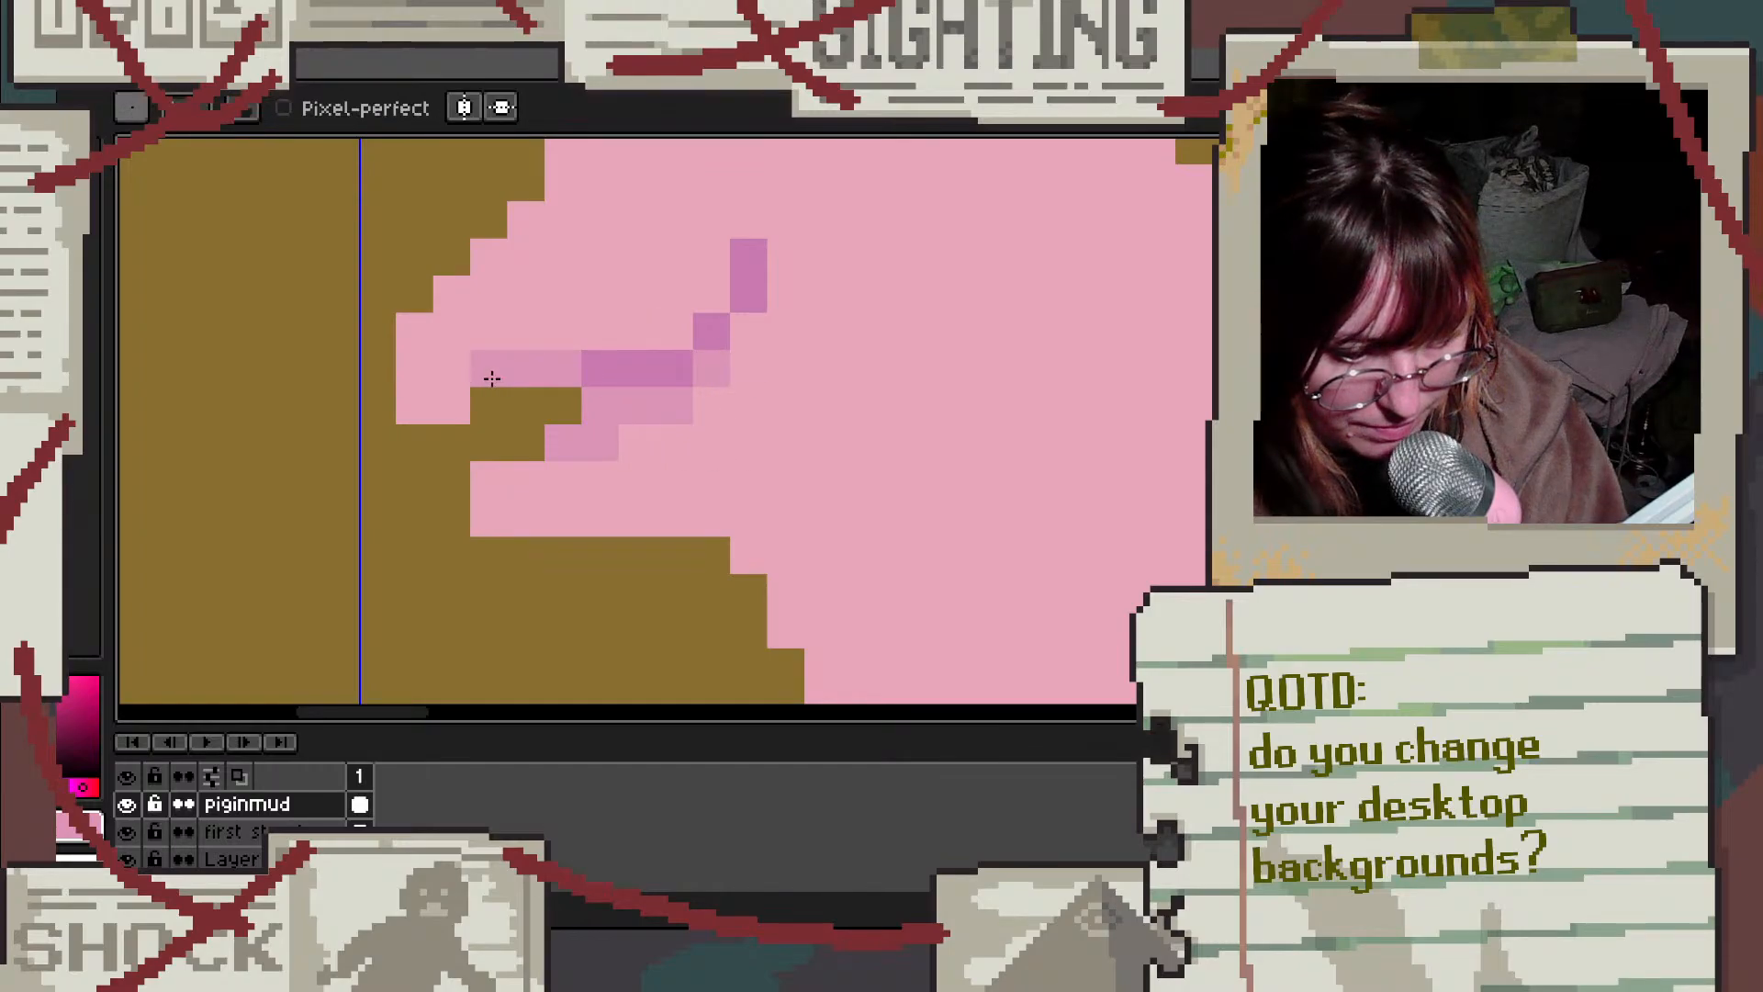
pyautogui.scroll(-2, 823, 305)
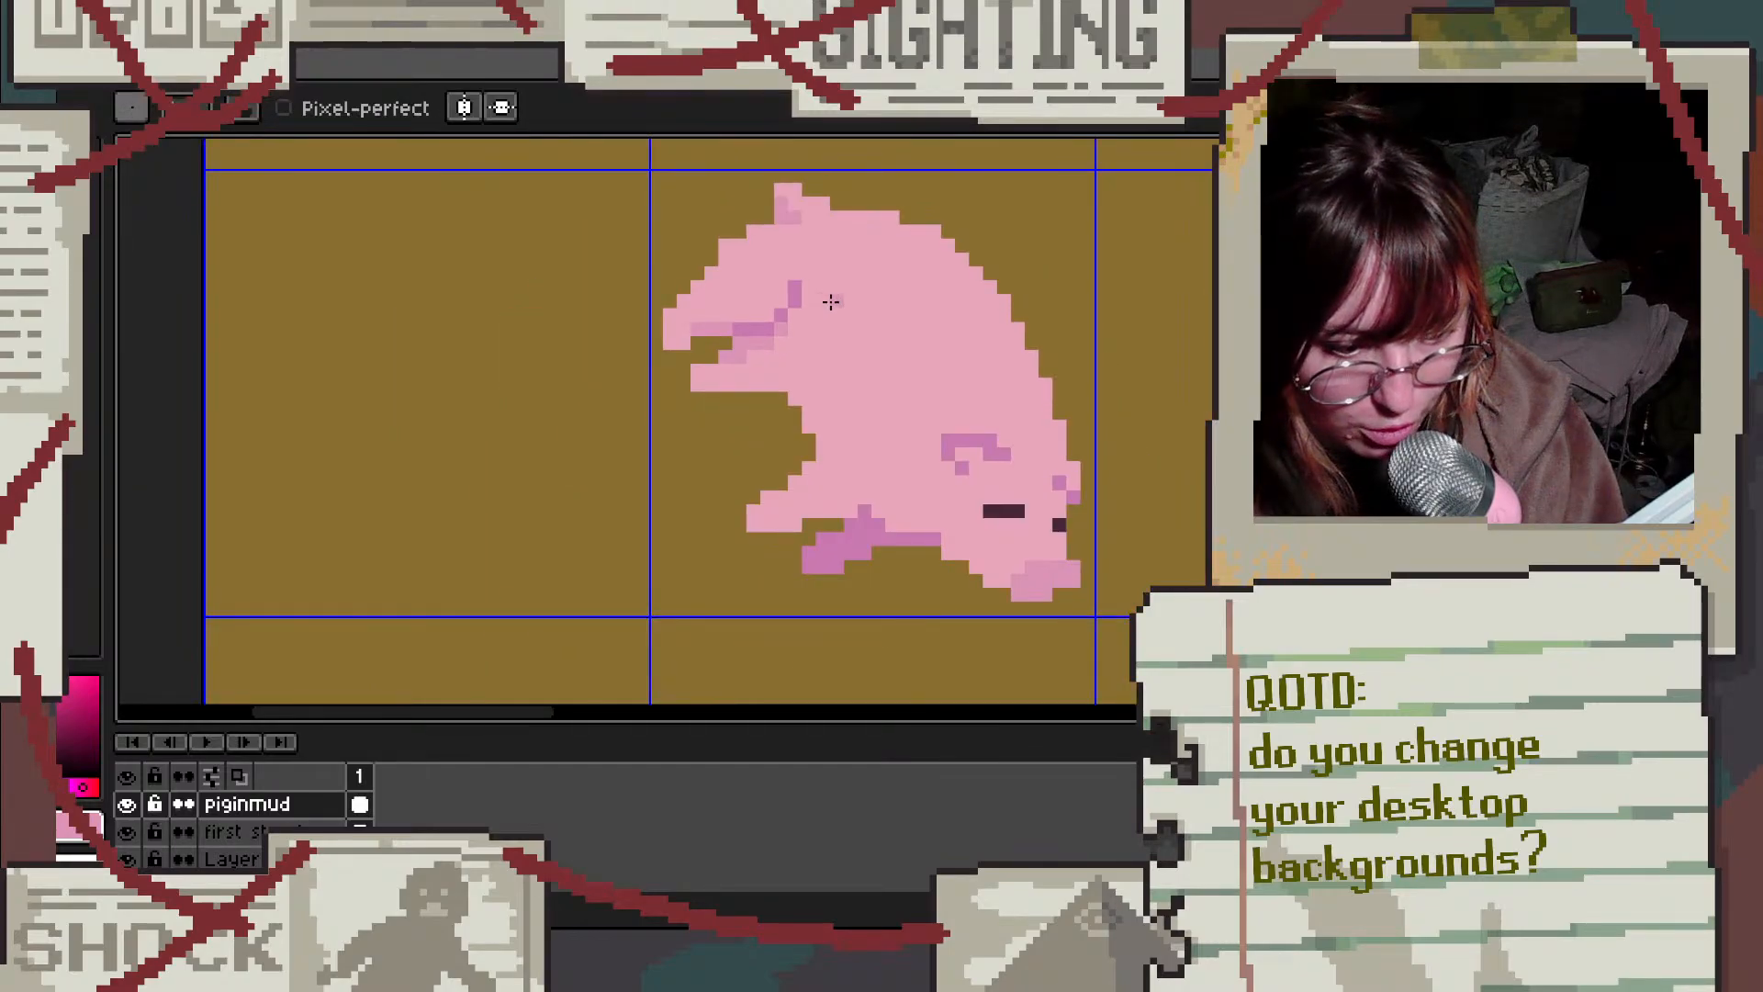
# Step: Fill the mud pig's lower hind leg with mauve shading, extending it down the adjoining rear belly edge
pyautogui.scroll(2, 807, 328)
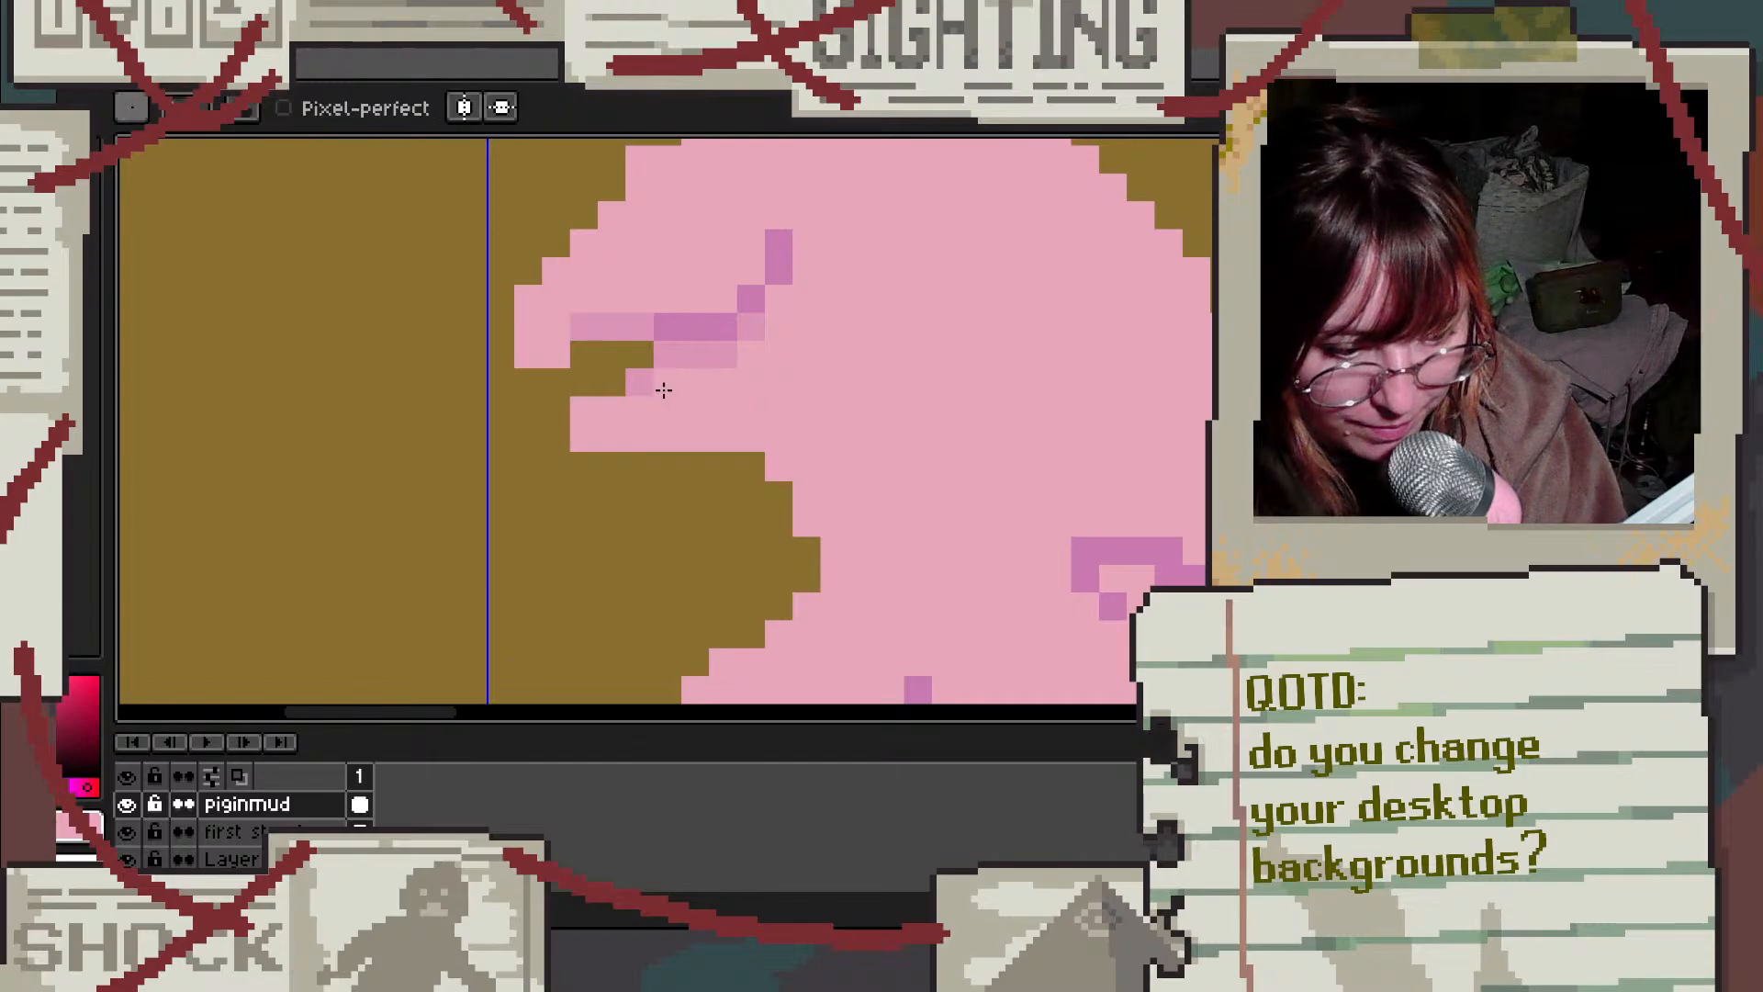
pyautogui.scroll(-2, 898, 335)
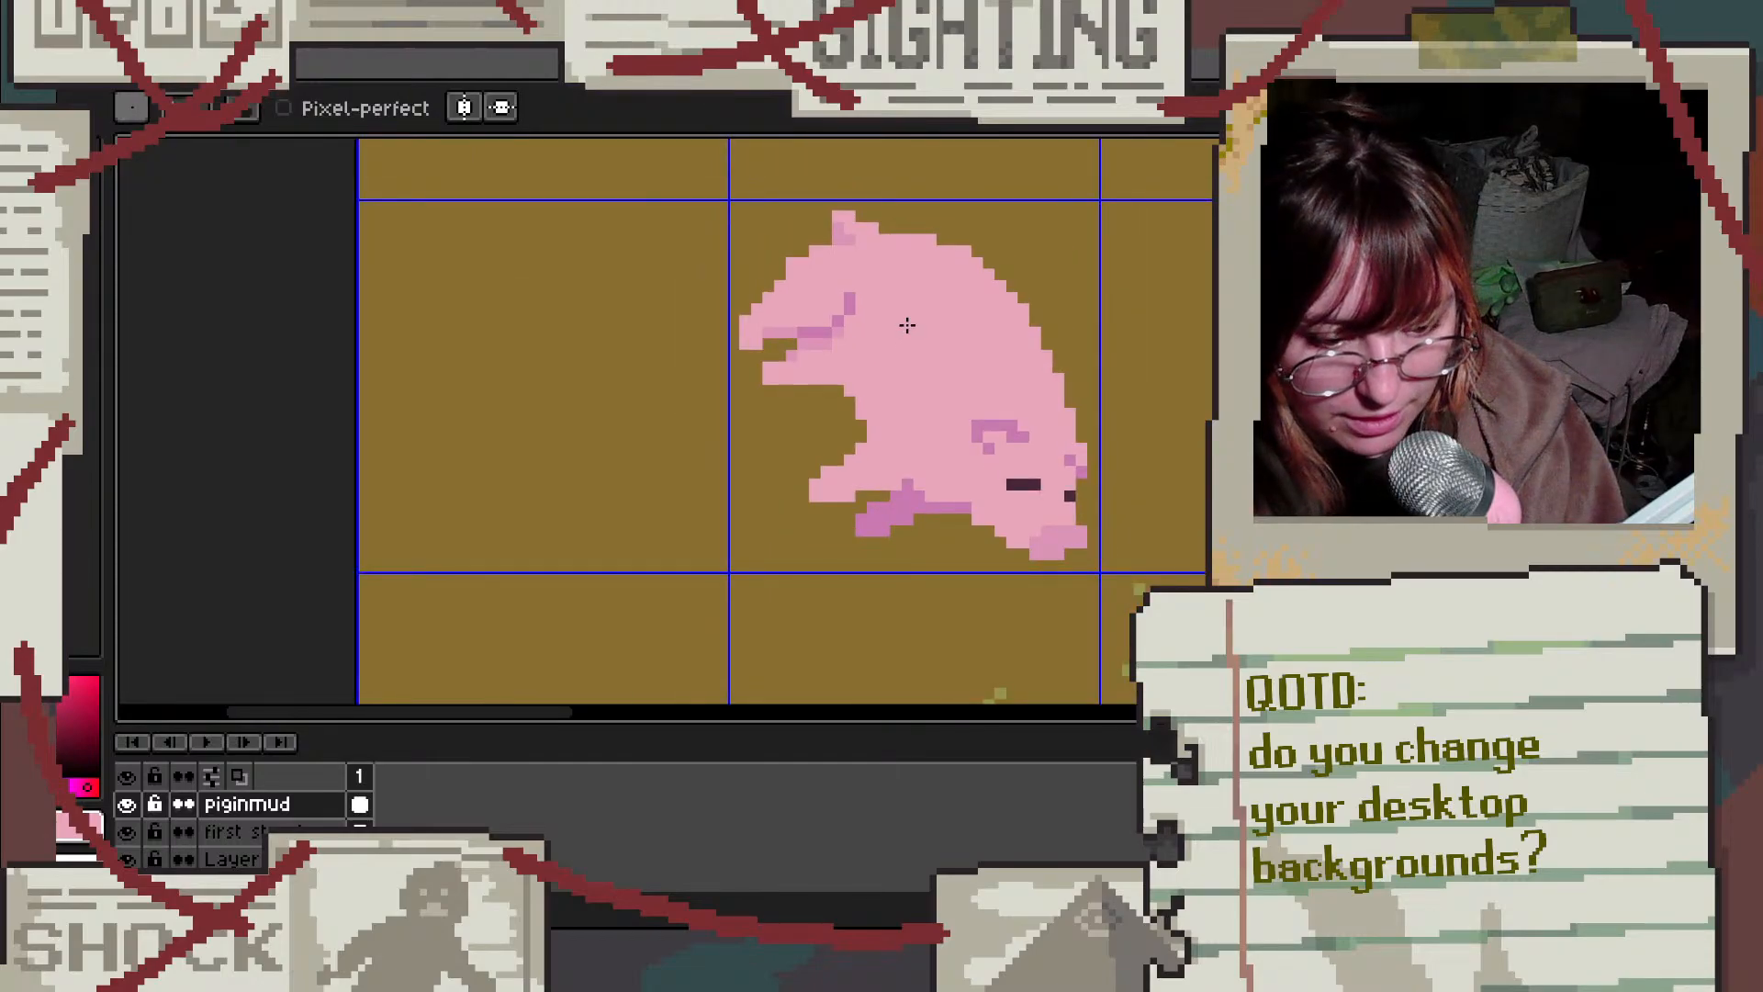
pyautogui.scroll(-2, 907, 325)
pyautogui.scroll(2, 940, 306)
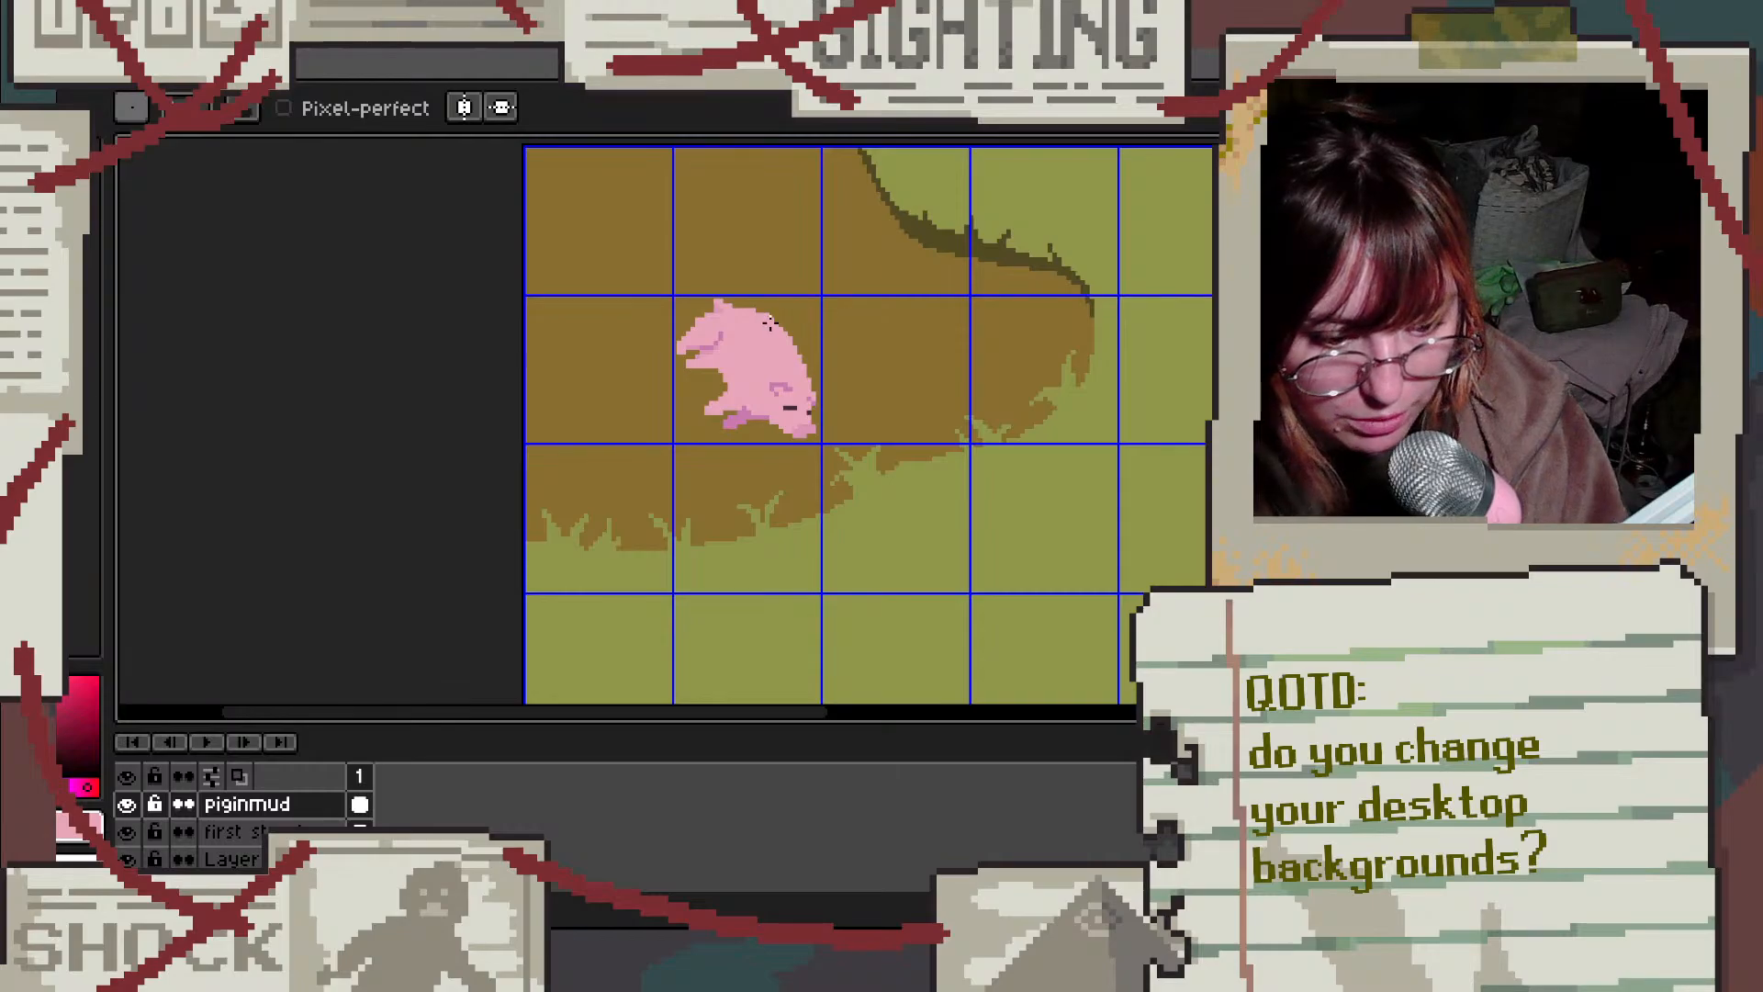
pyautogui.scroll(4, 731, 380)
pyautogui.scroll(1, 731, 380)
pyautogui.keyDown('alt'); pyautogui.click(708, 425); pyautogui.keyUp('alt')
pyautogui.moveTo(720, 427)
pyautogui.mouseDown()
pyautogui.moveTo(819, 551)
pyautogui.moveTo(819, 617)
pyautogui.moveTo(772, 554)
pyautogui.moveTo(714, 528)
pyautogui.moveTo(575, 546)
pyautogui.moveTo(522, 540)
pyautogui.moveTo(506, 505)
pyautogui.moveTo(605, 510)
pyautogui.moveTo(663, 462)
pyautogui.moveTo(619, 460)
pyautogui.moveTo(719, 474)
pyautogui.moveTo(724, 523)
pyautogui.moveTo(678, 520)
pyautogui.moveTo(744, 488)
pyautogui.mouseUp()
pyautogui.scroll(-3, 812, 450)
pyautogui.scroll(-1, 812, 450)
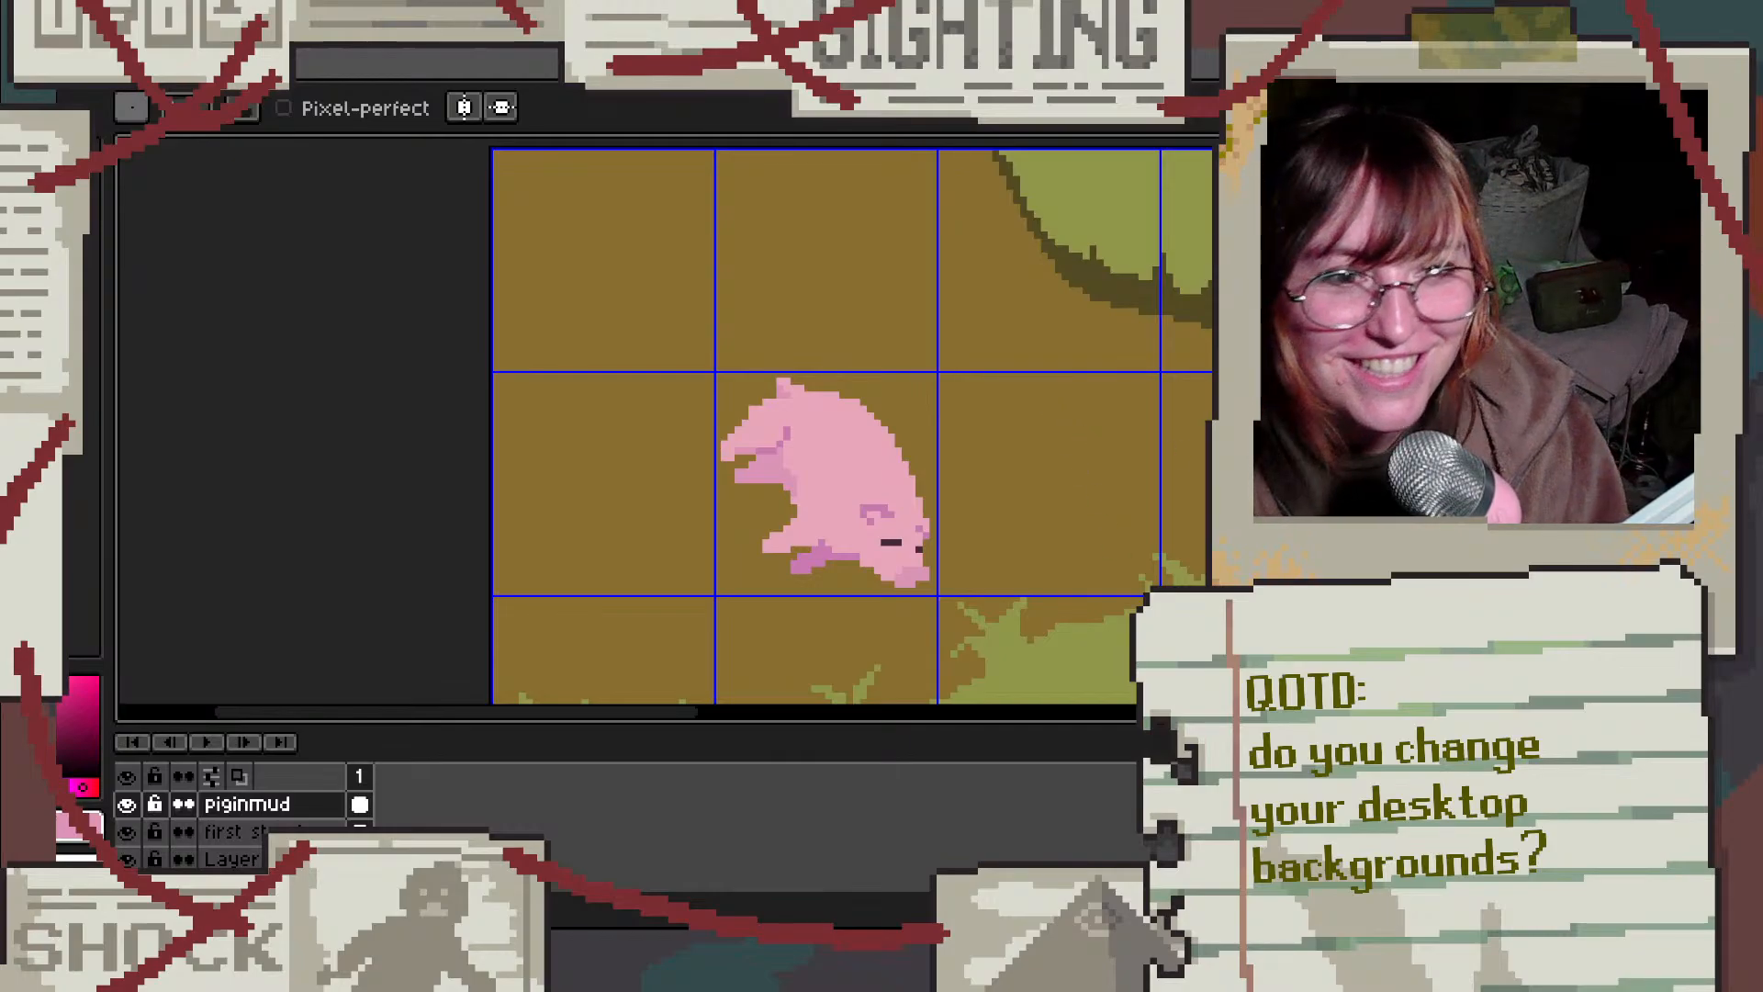
pyautogui.scroll(1, 1050, 478)
pyautogui.scroll(-5, 1010, 496)
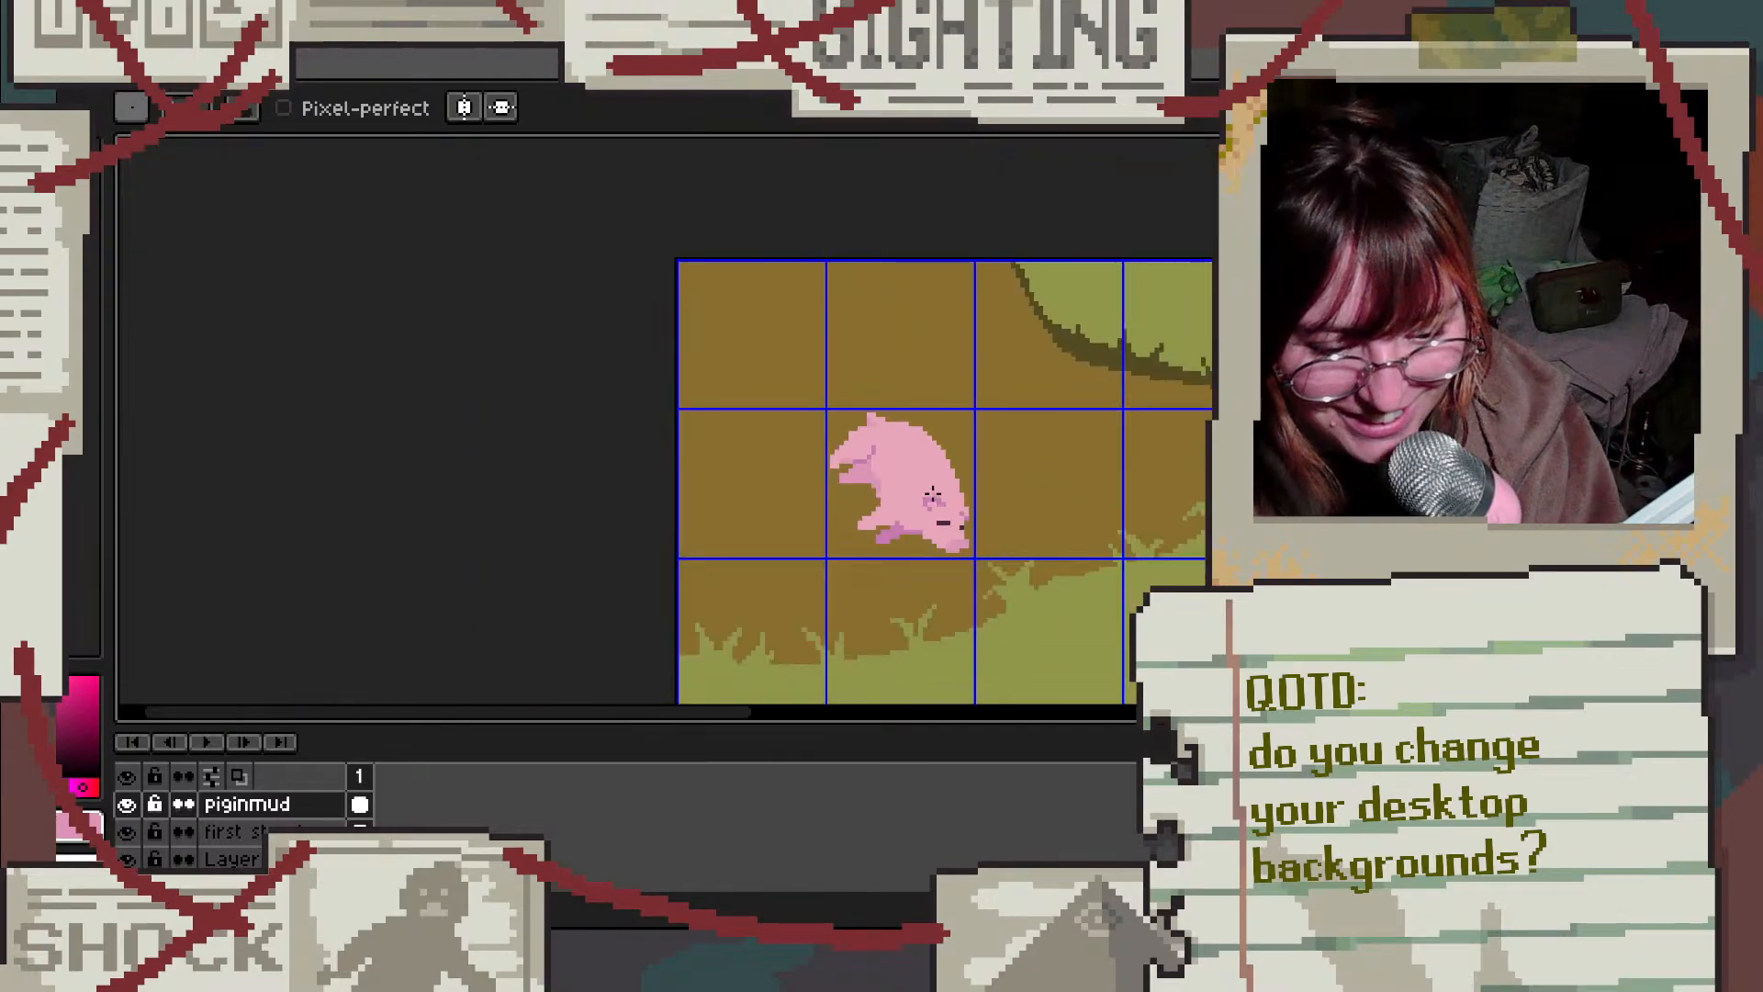
# Step: Sample the dark purple from the standing pig's shaded front leg for drawing on the mud pig
pyautogui.scroll(3, 990, 519)
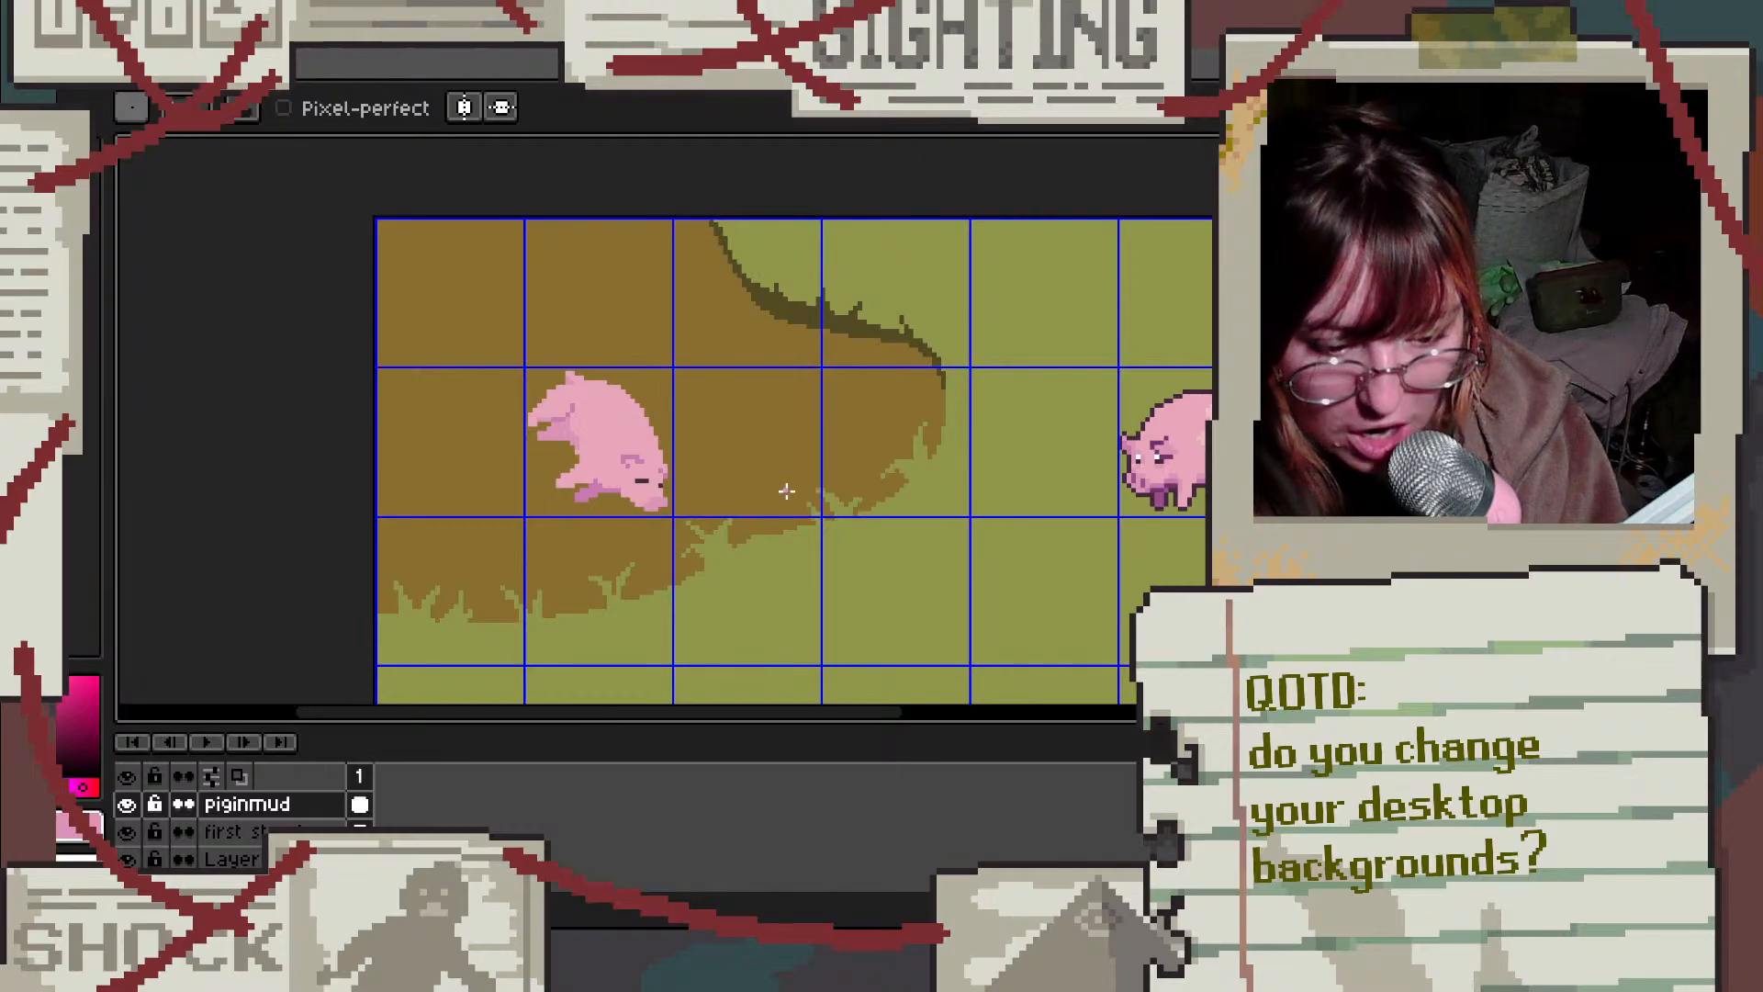
pyautogui.scroll(4, 634, 458)
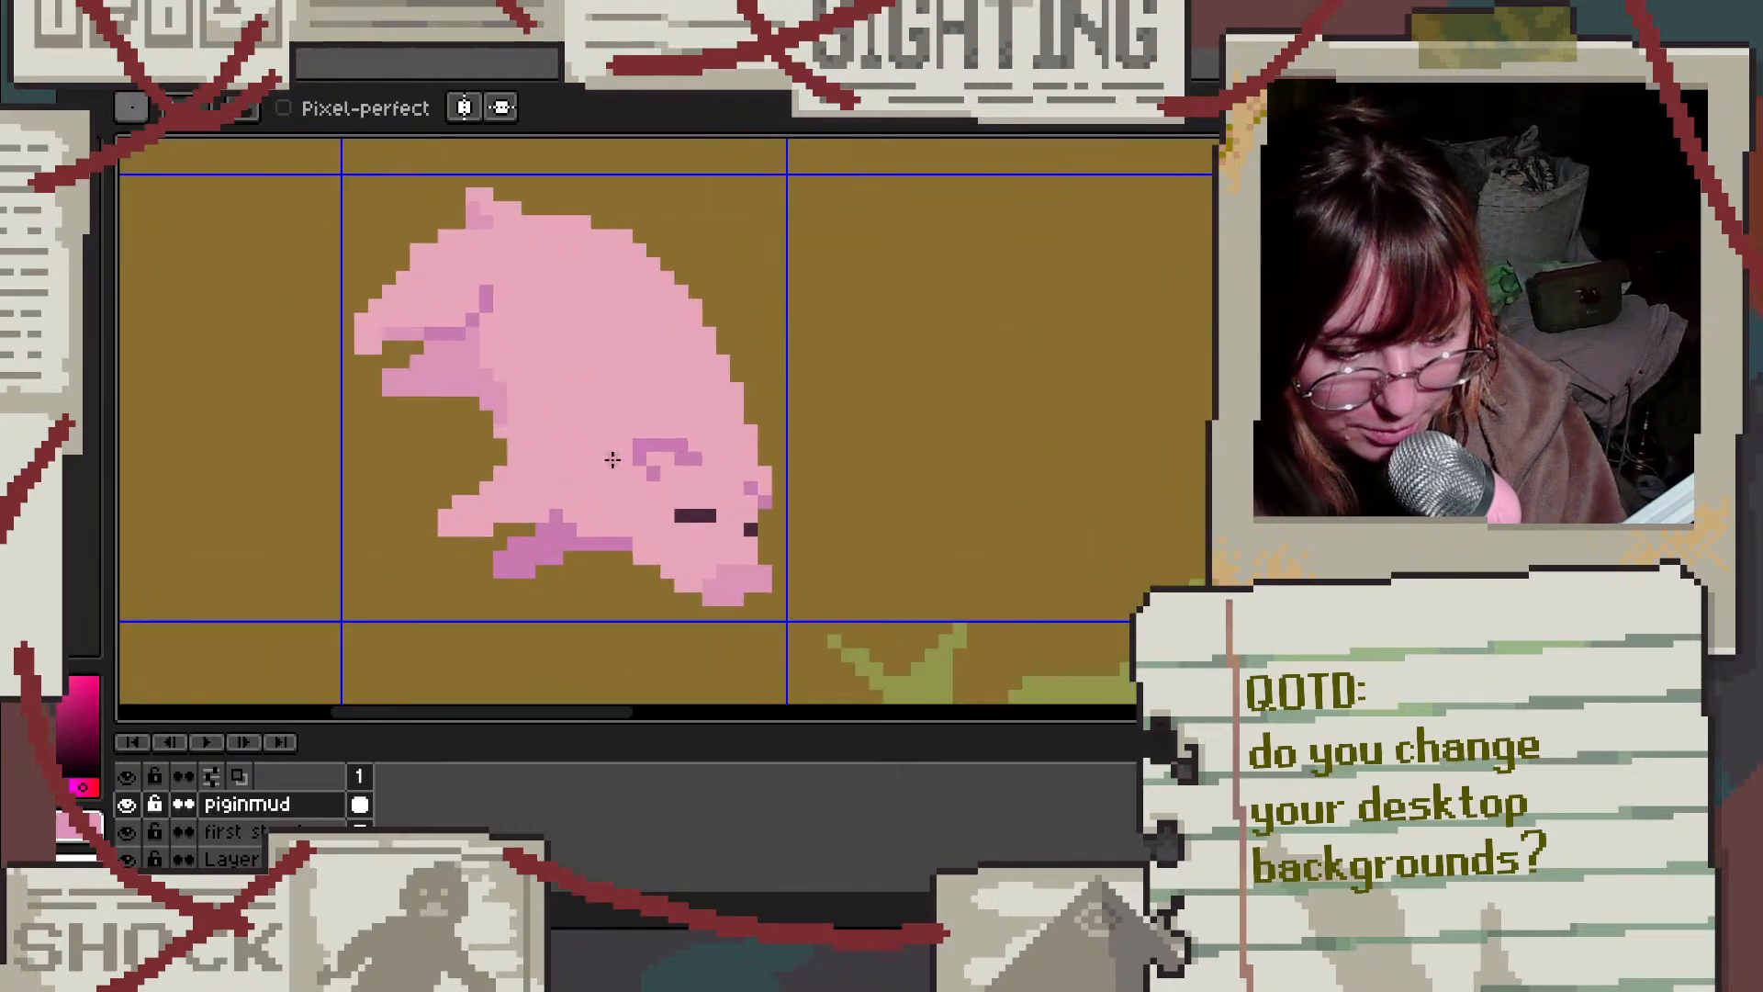
pyautogui.scroll(-4, 679, 504)
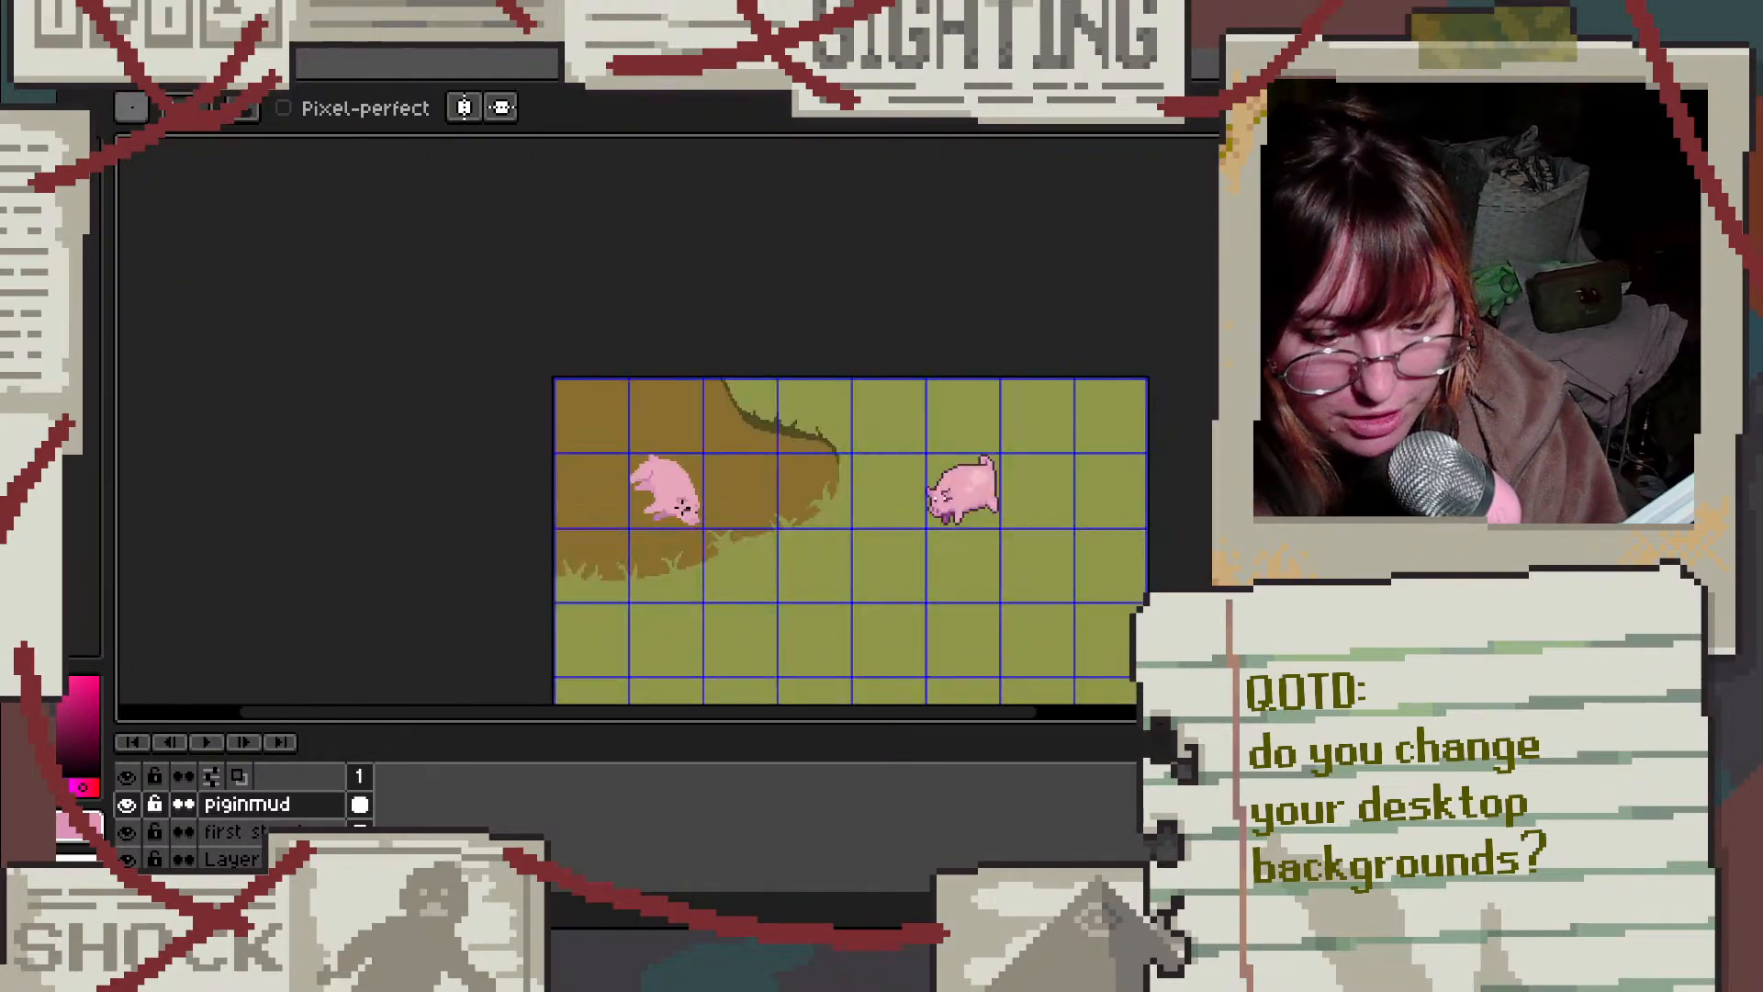
pyautogui.scroll(5, 971, 479)
pyautogui.press('i')
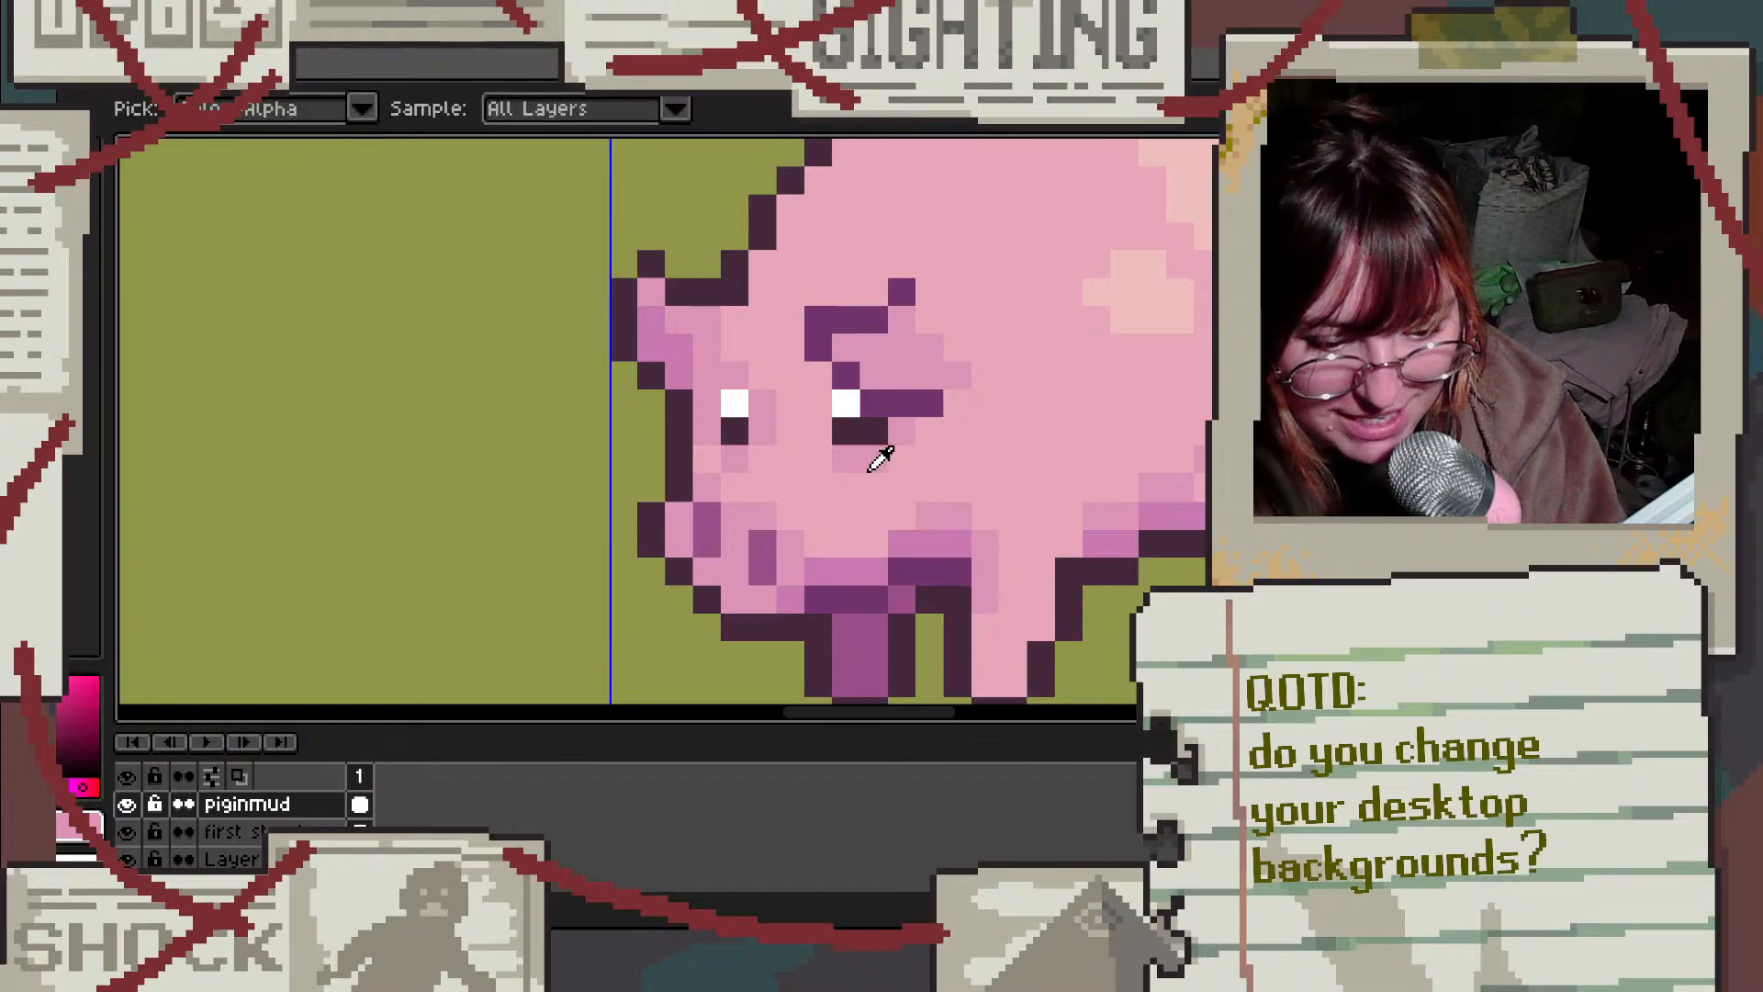
pyautogui.click(889, 646)
pyautogui.press('b')
# Step: Try darkening the upper edge of the mud pig's far front leg with two diagonal purple pixels
pyautogui.scroll(-5, 870, 641)
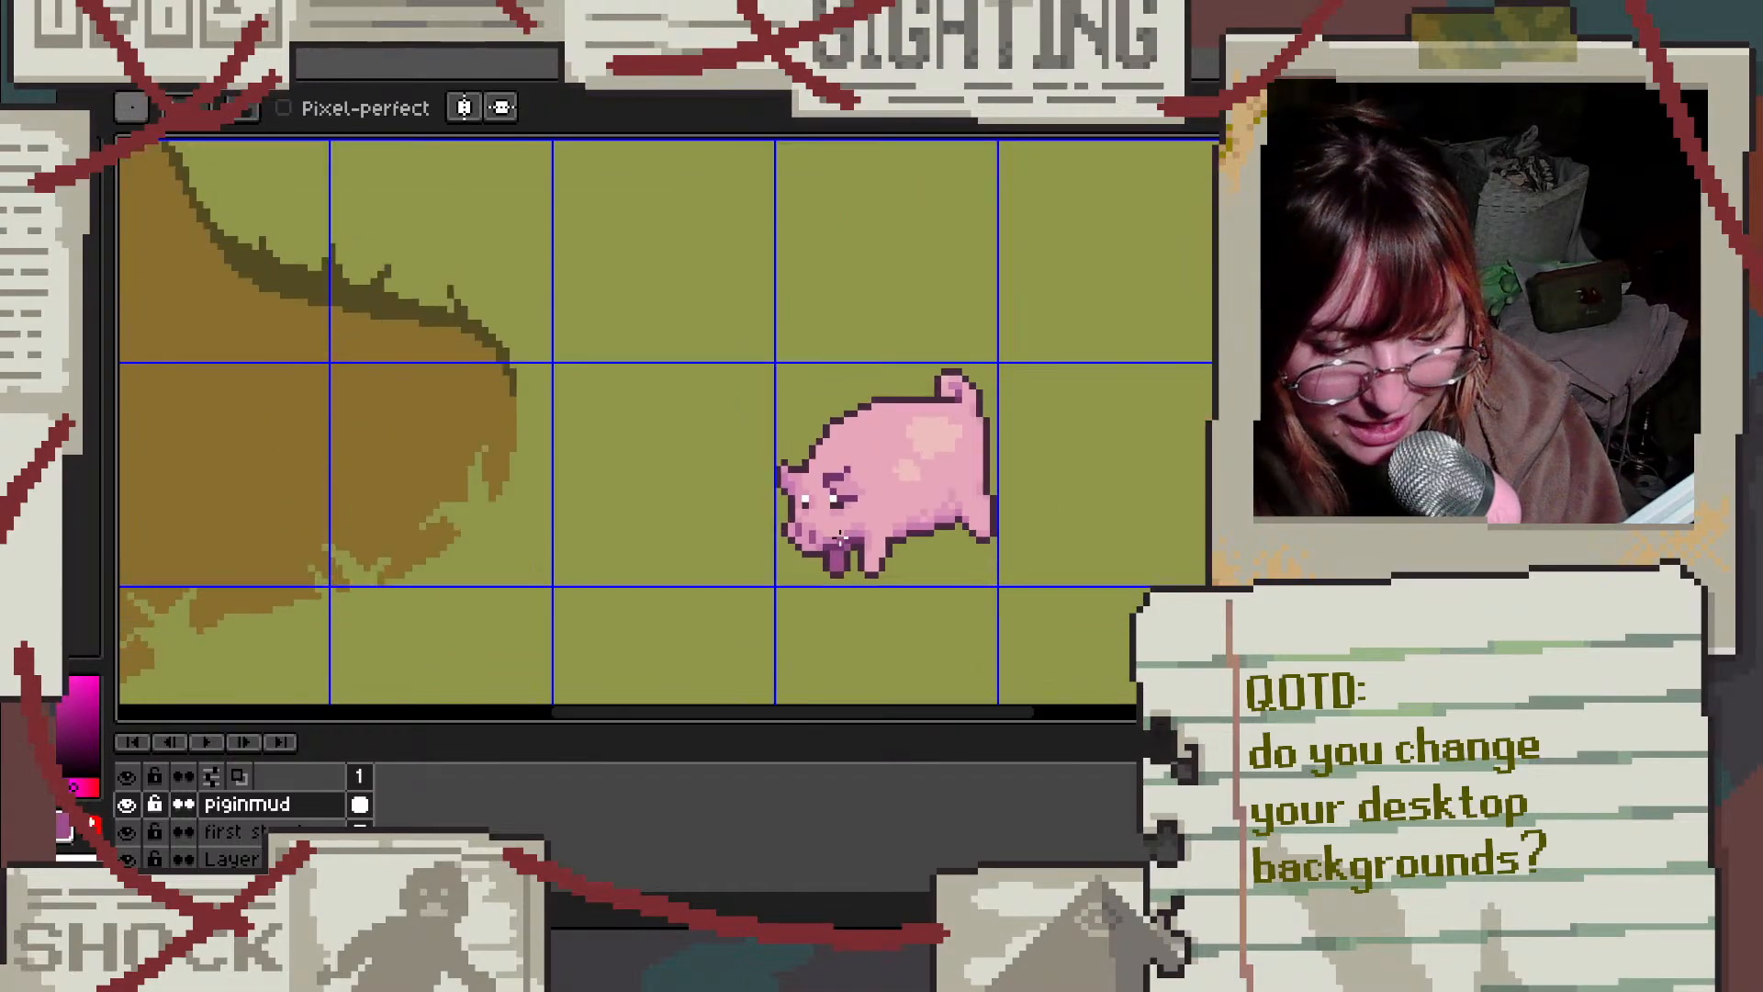
pyautogui.scroll(8, 561, 532)
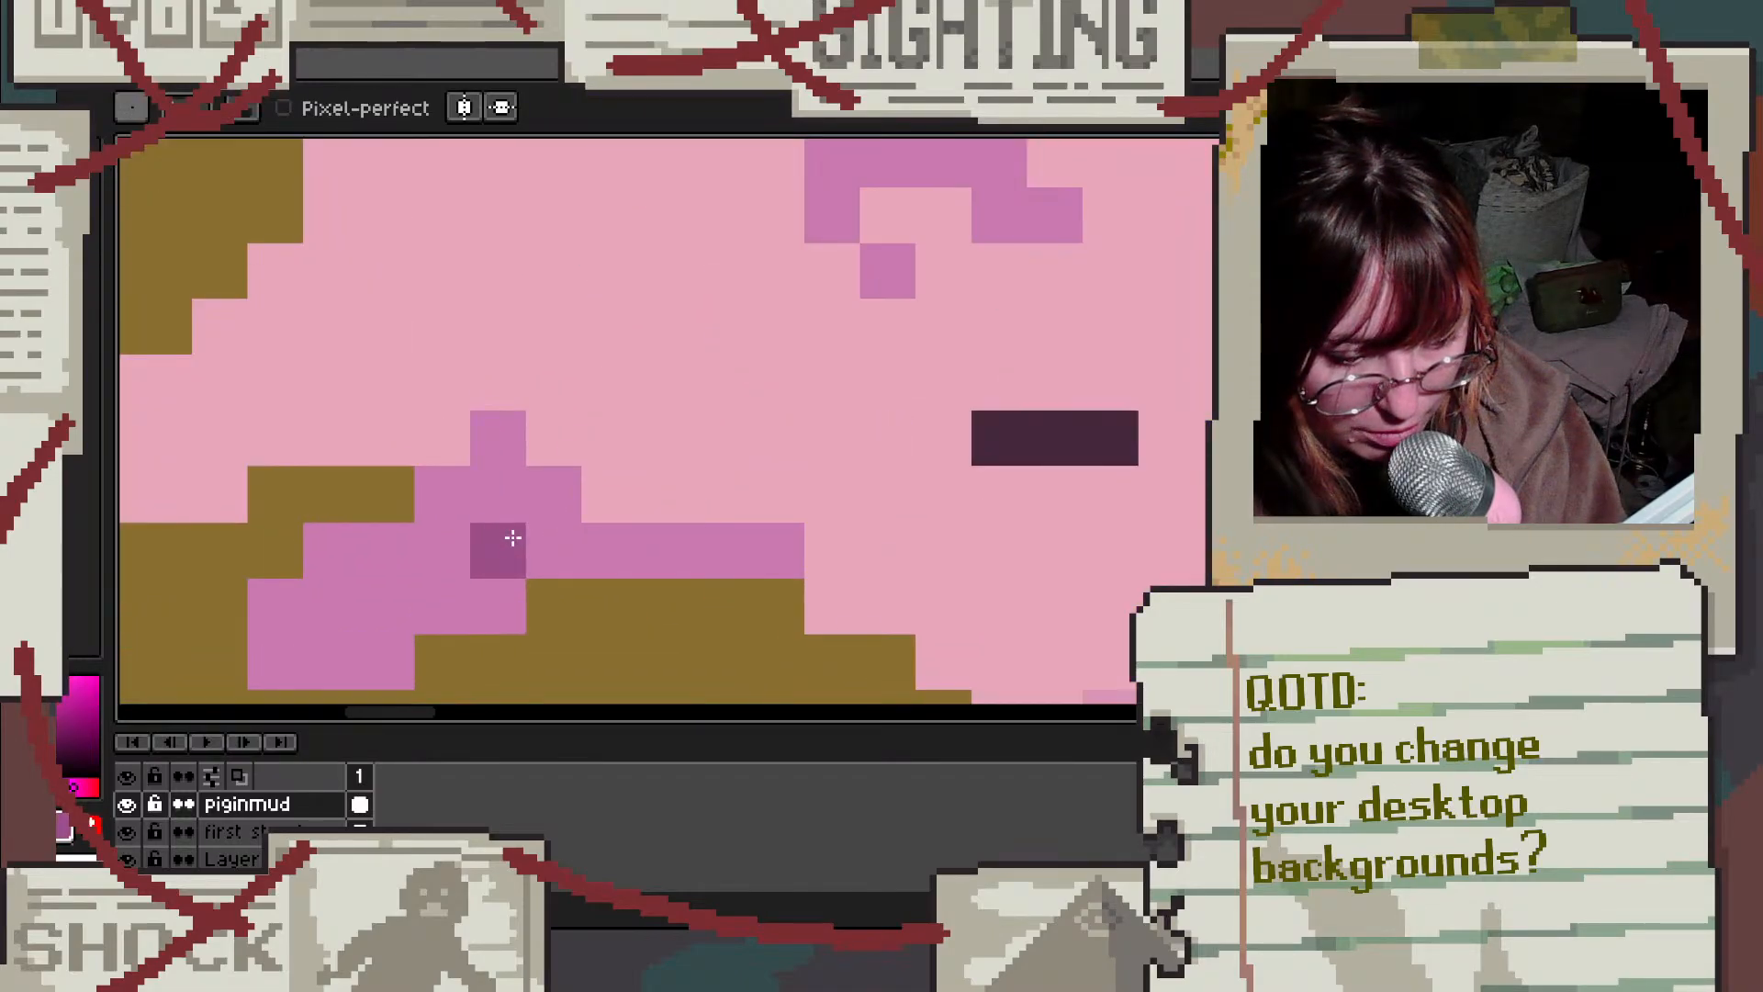
pyautogui.click(515, 447)
pyautogui.click(551, 484)
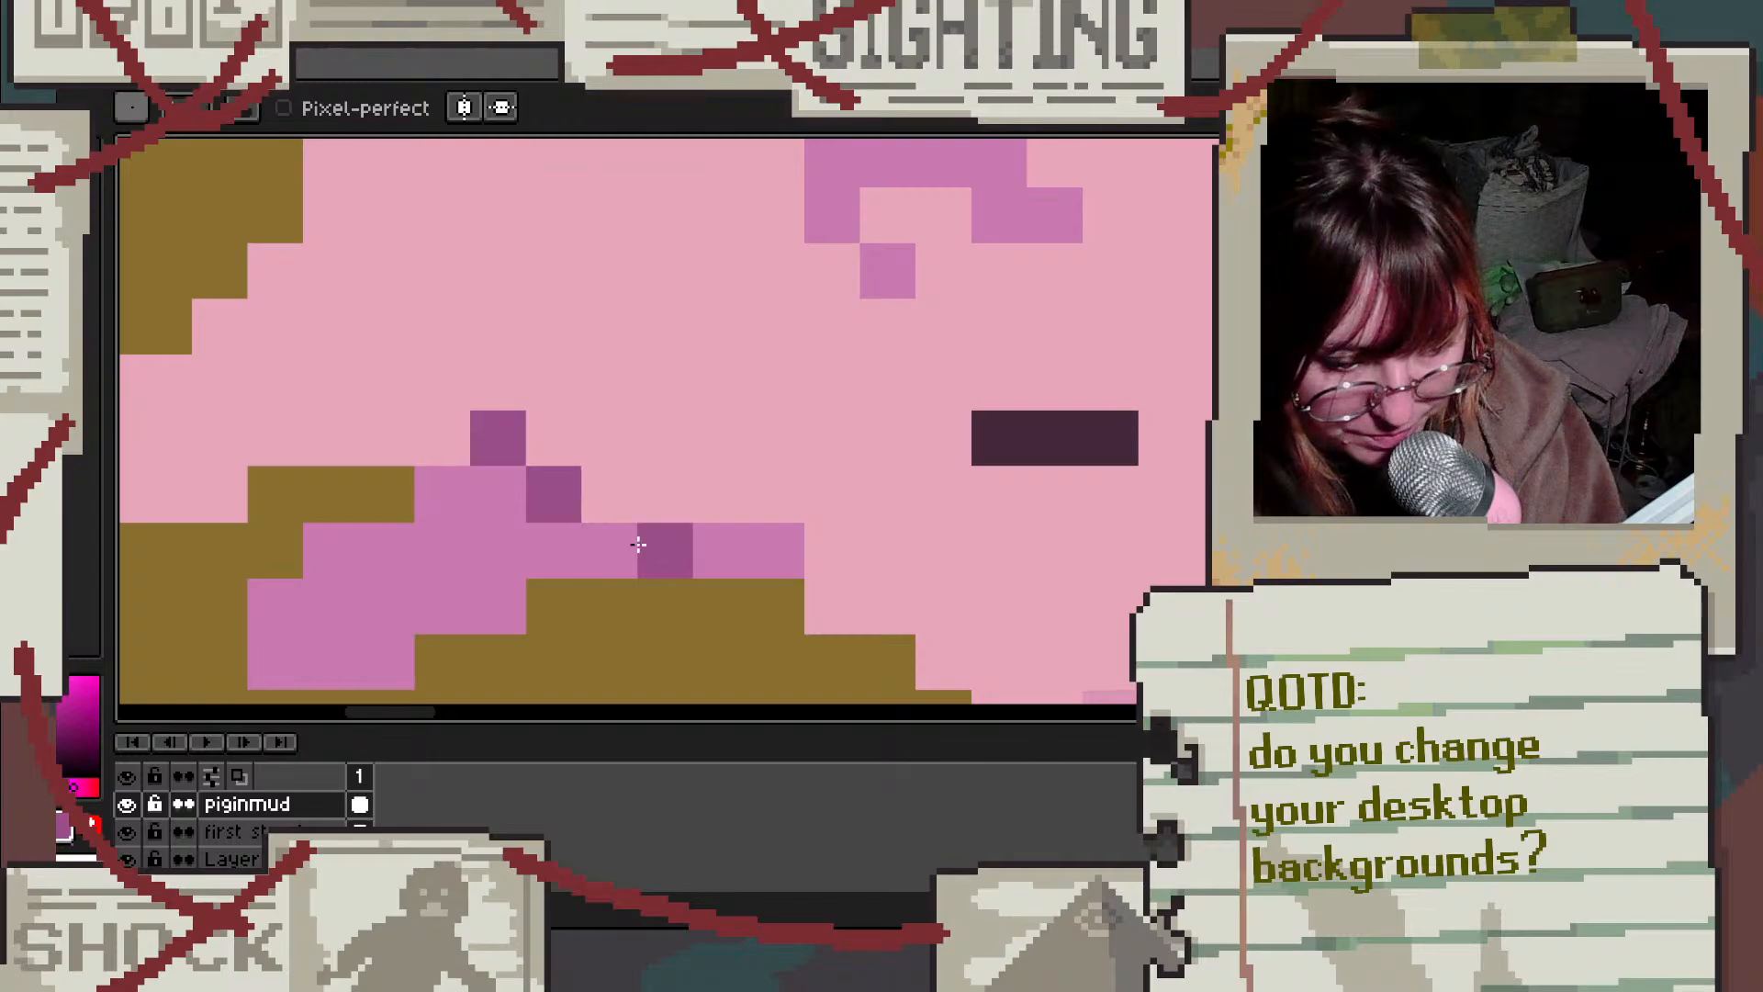
pyautogui.scroll(-4, 569, 450)
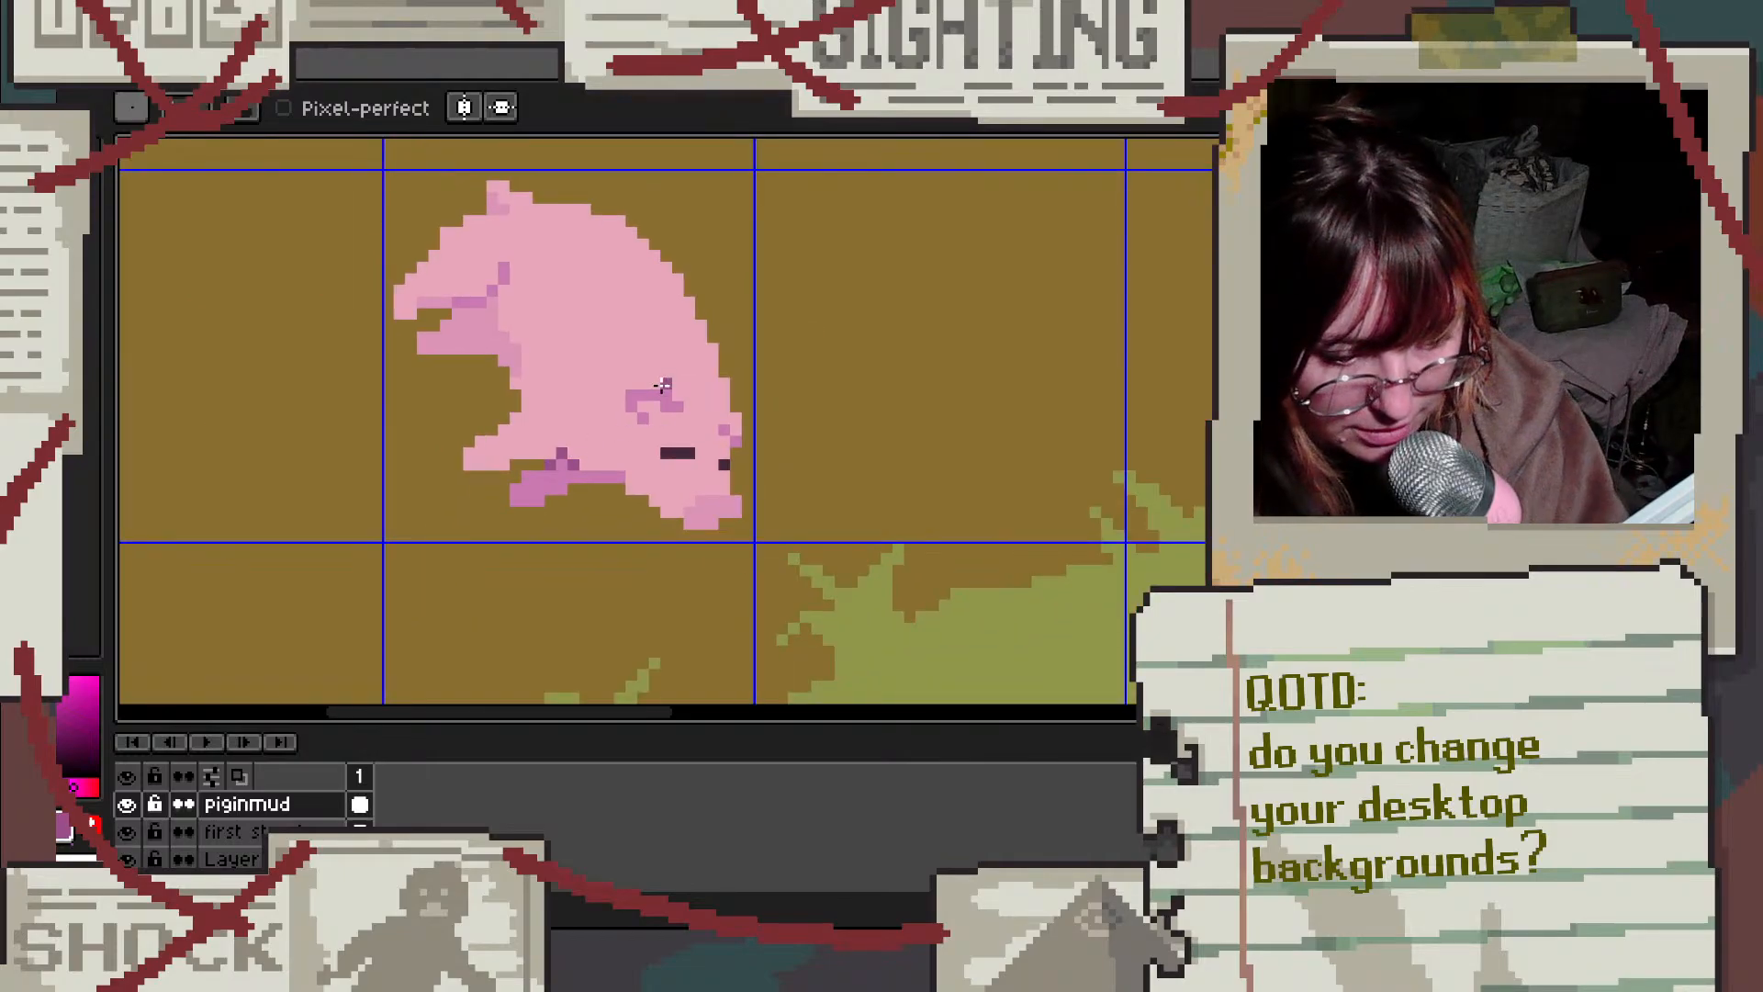
pyautogui.press('v')
pyautogui.press('b')
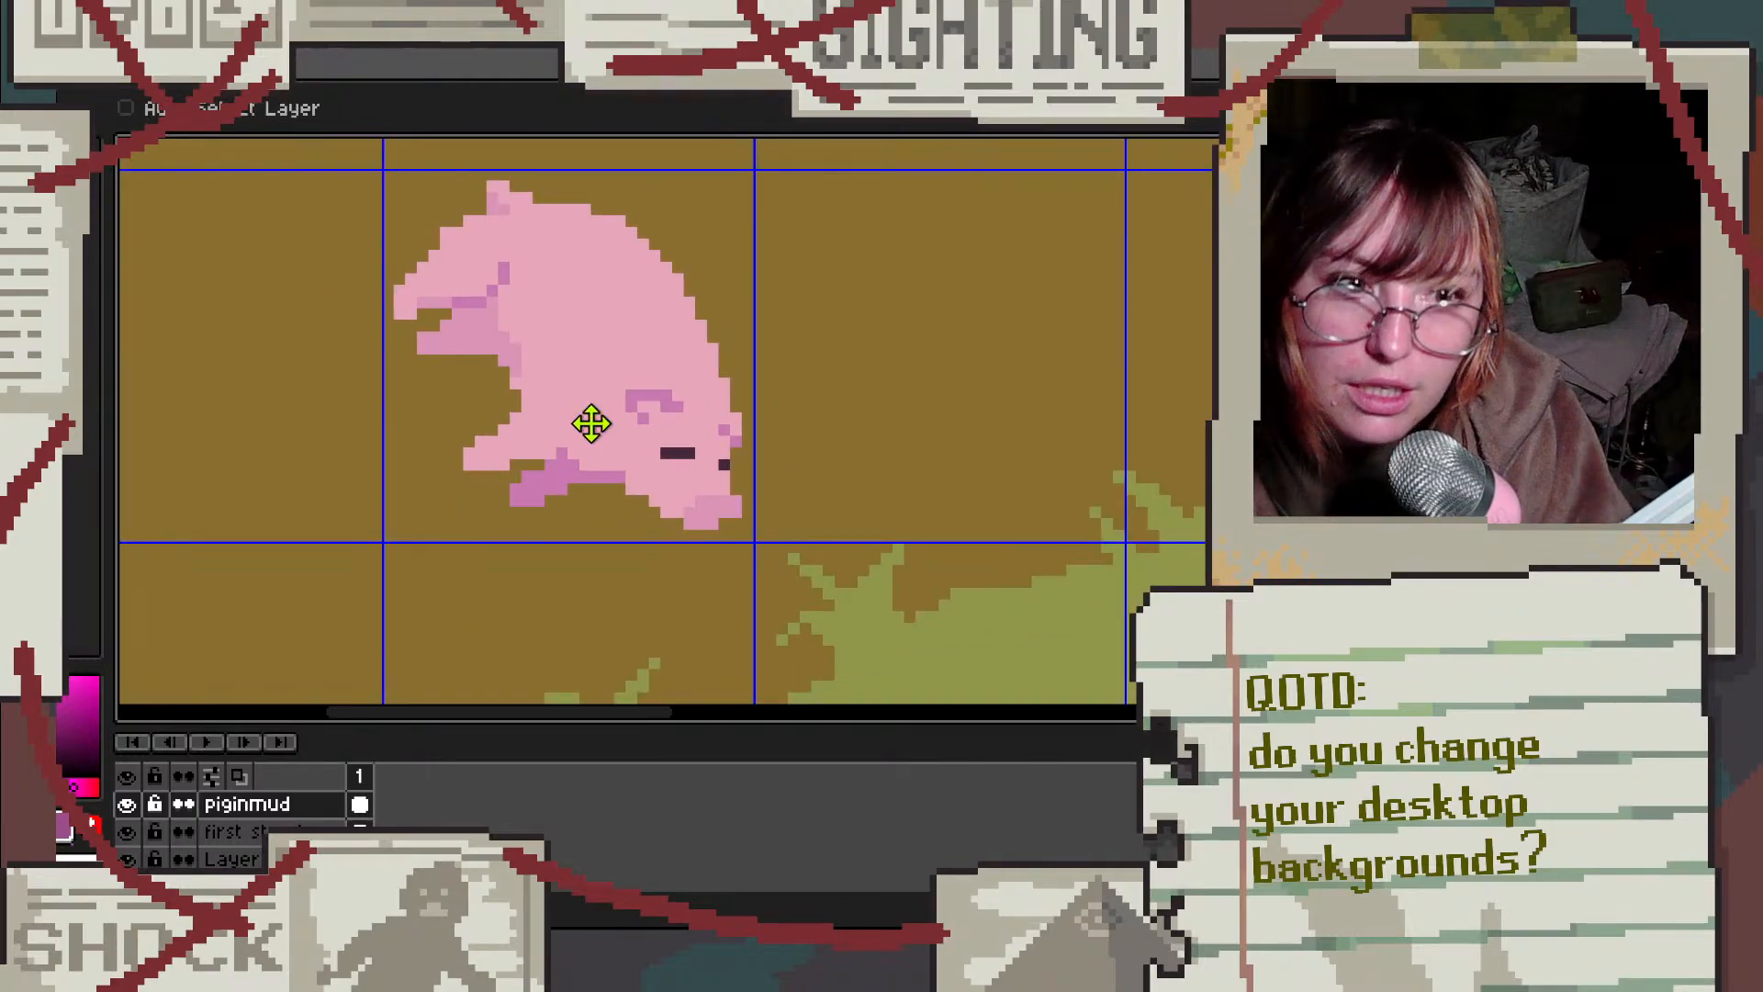
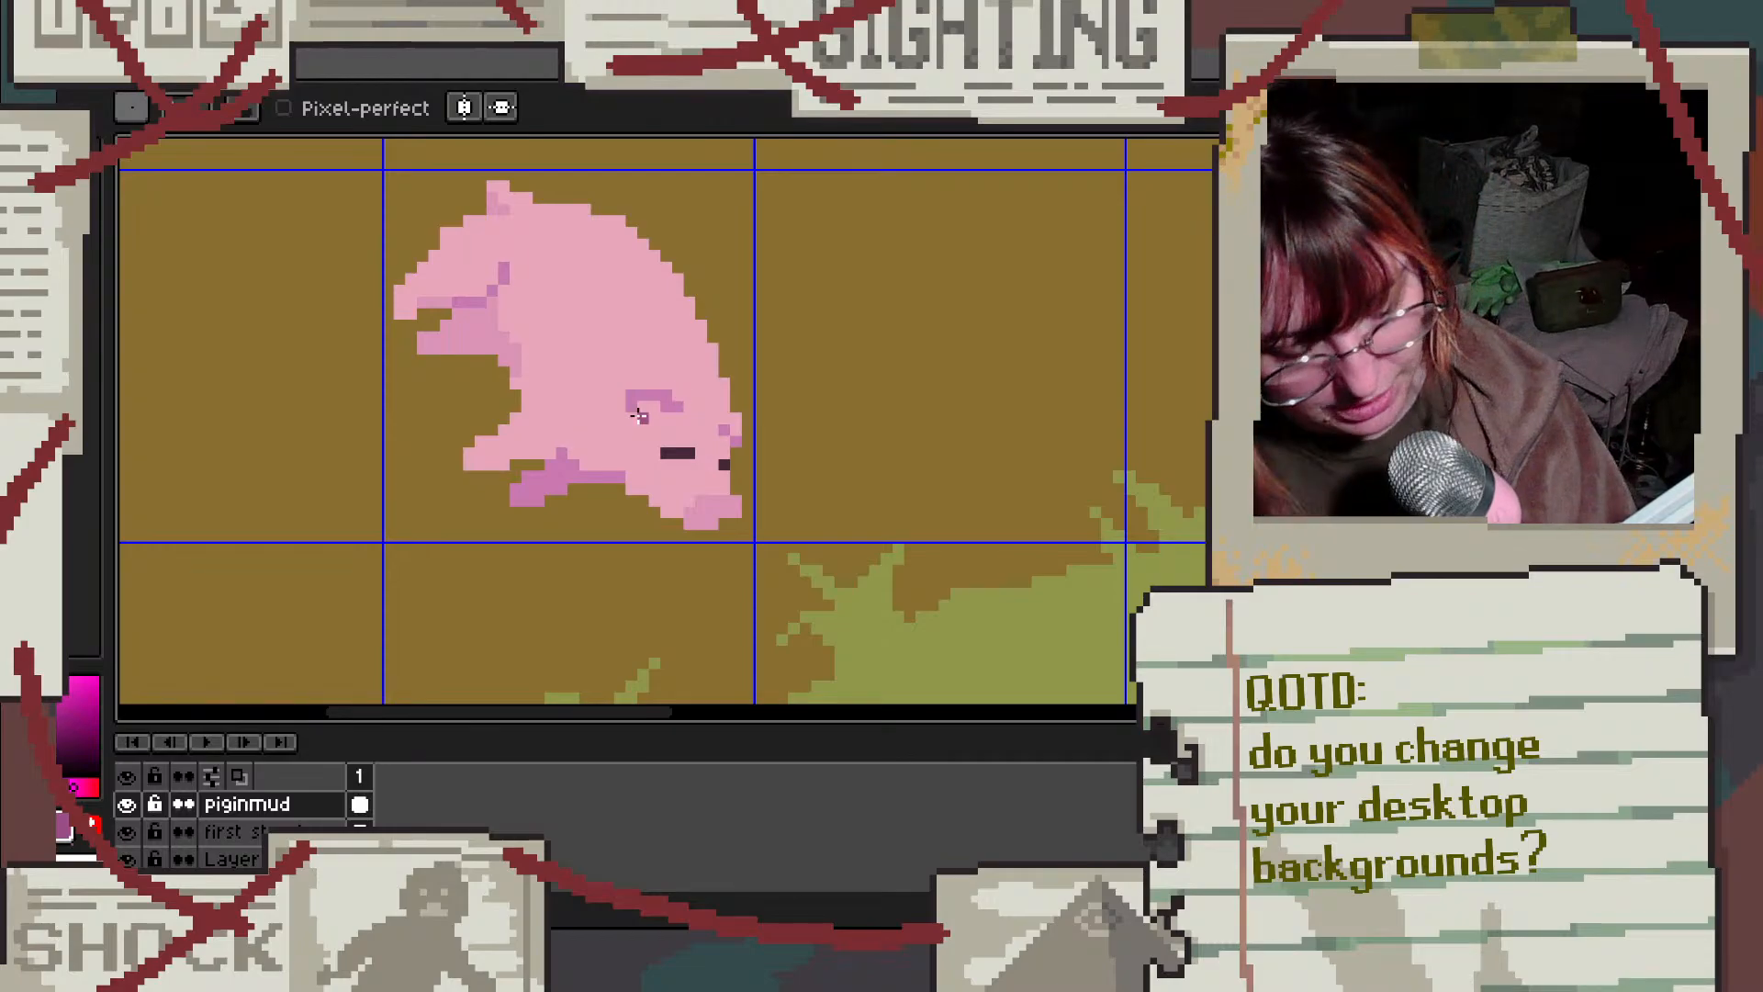
# Step: Add two single-pixel dark purple nostrils to the mud pig's snout
pyautogui.scroll(-3, 648, 391)
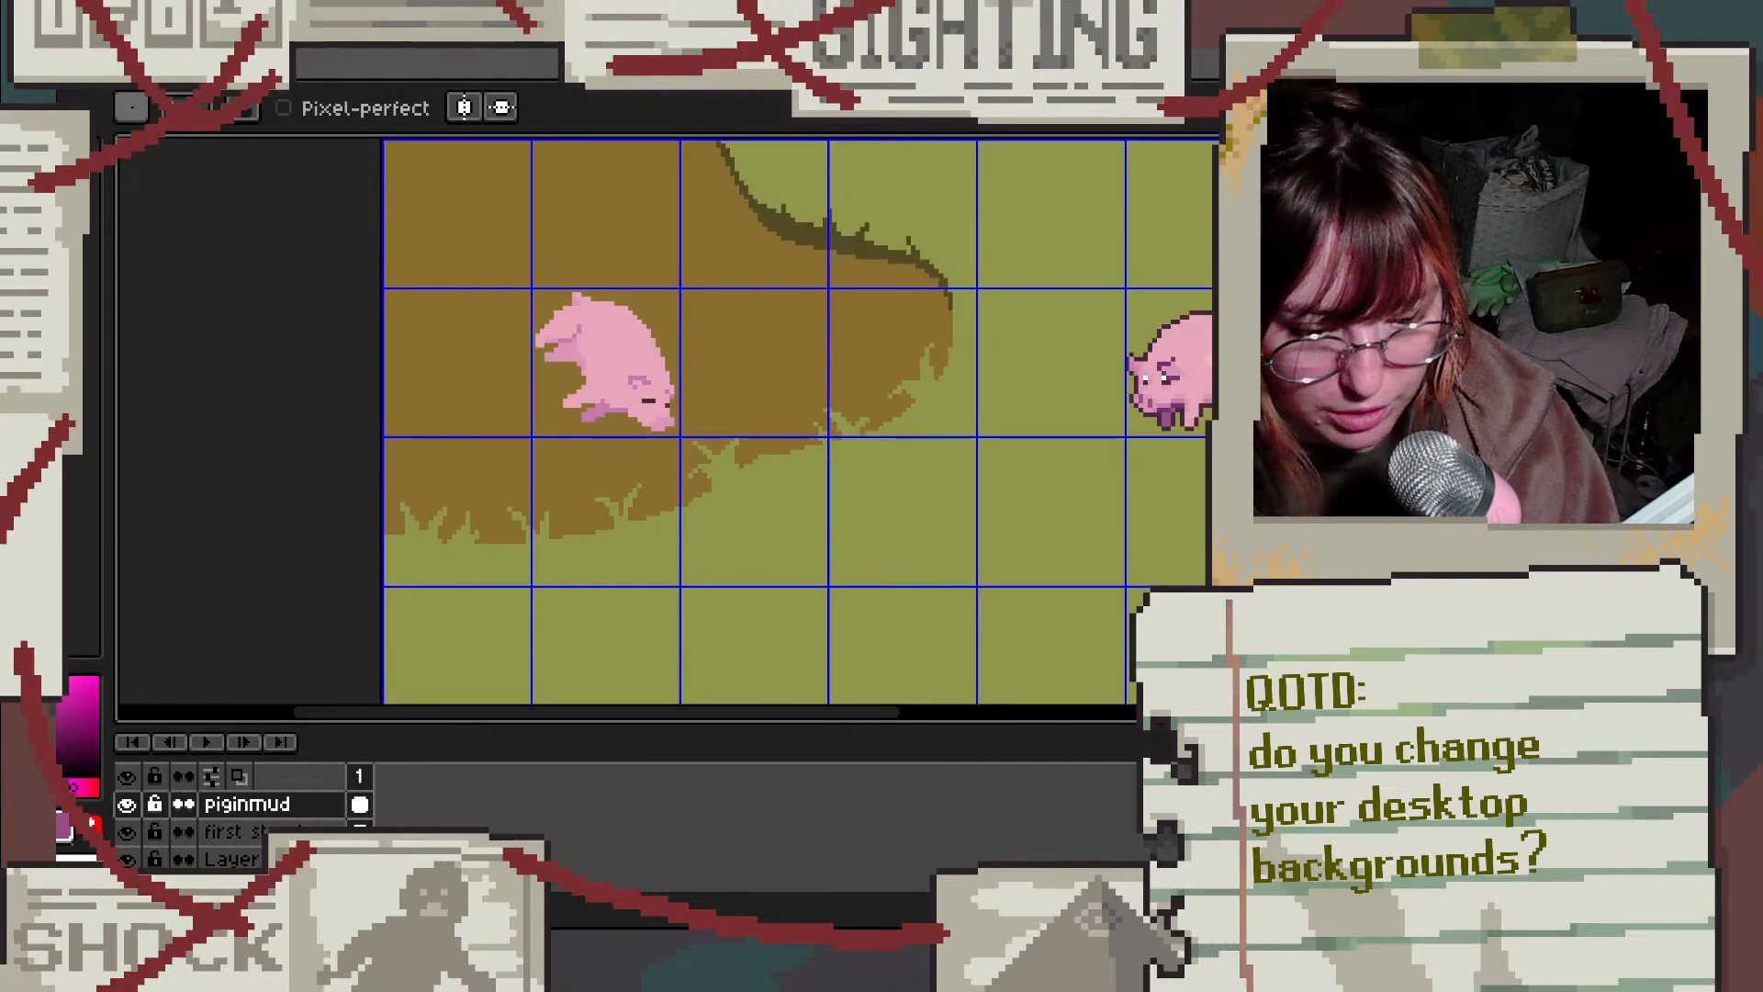
pyautogui.scroll(3, 1228, 402)
pyautogui.scroll(-2, 1175, 401)
pyautogui.scroll(-1, 287, 423)
pyautogui.scroll(5, 277, 421)
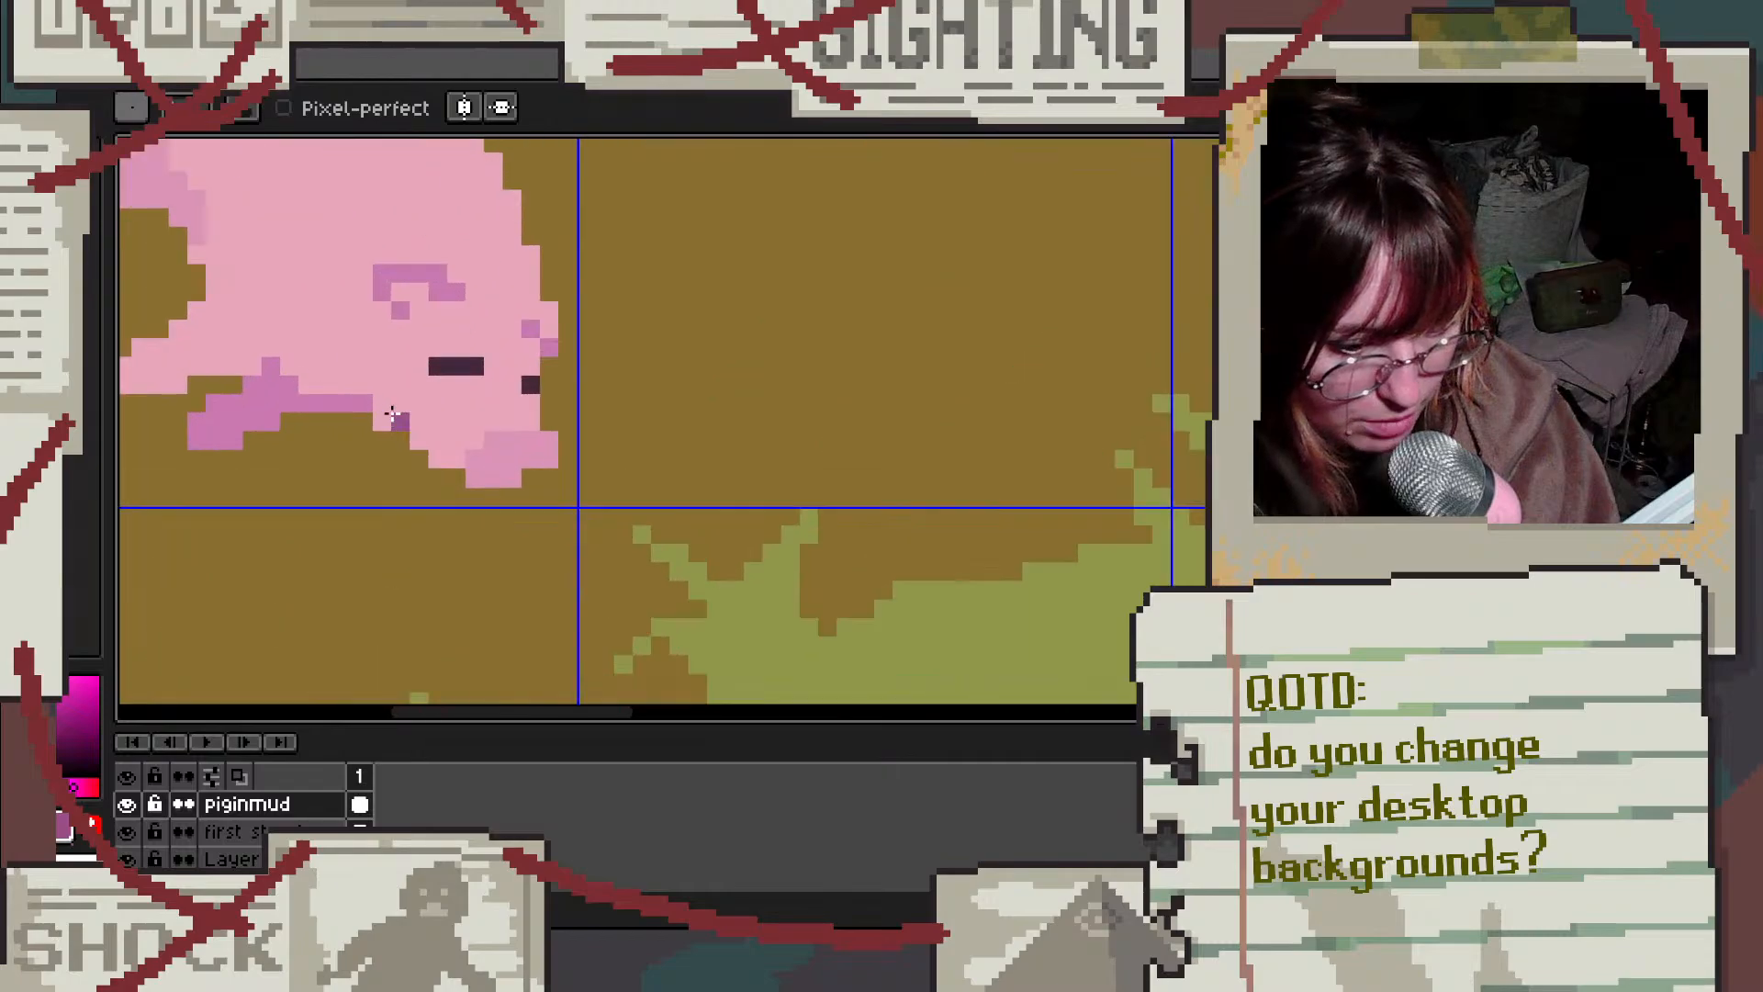
pyautogui.scroll(1, 392, 415)
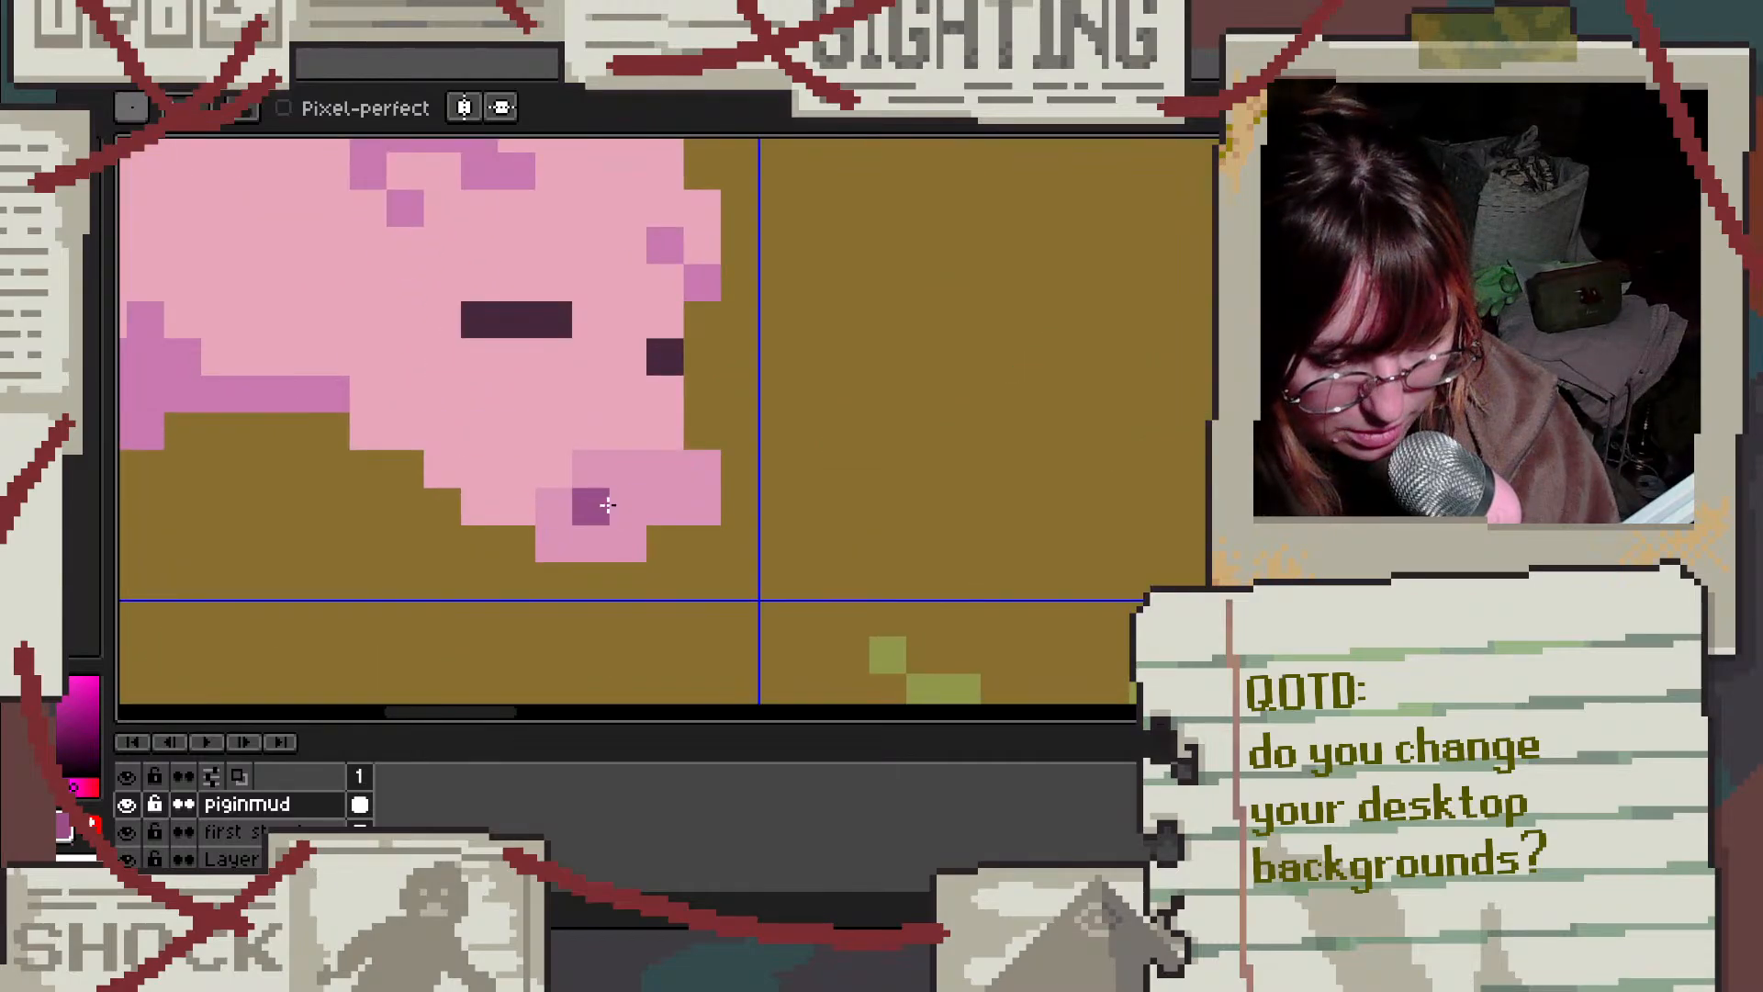
pyautogui.click(664, 510)
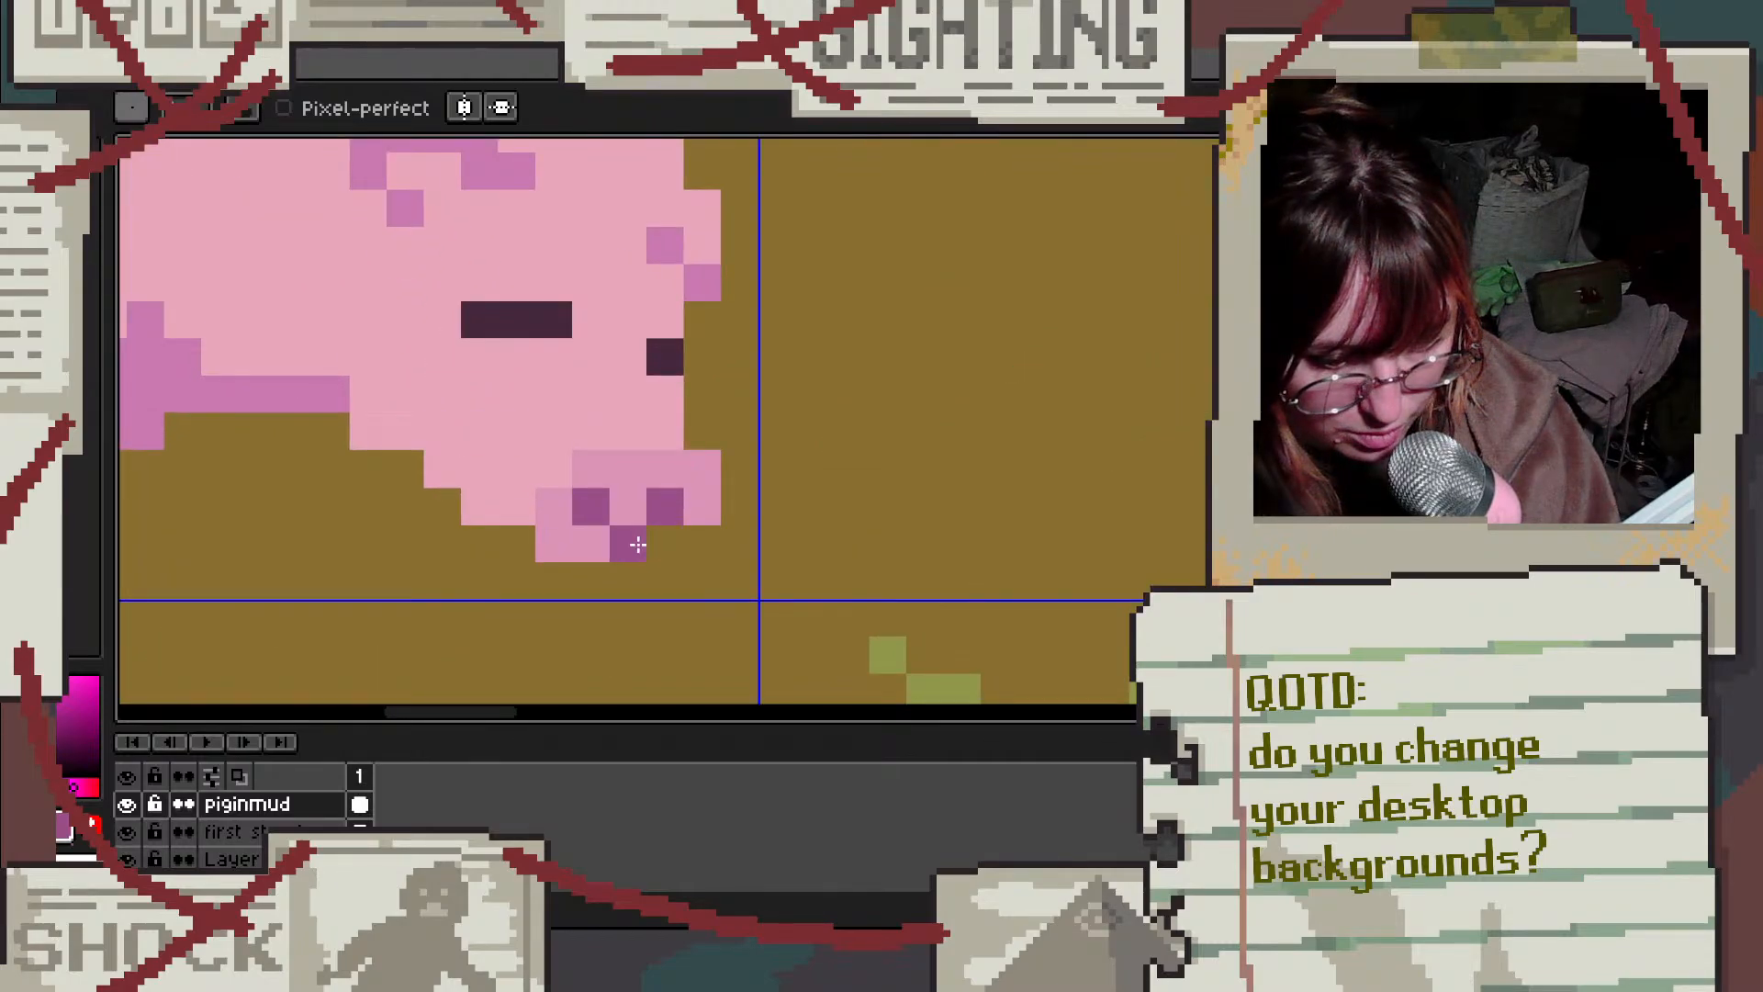
pyautogui.scroll(-2, 755, 492)
pyautogui.press('v')
pyautogui.press('b')
pyautogui.scroll(2, 716, 505)
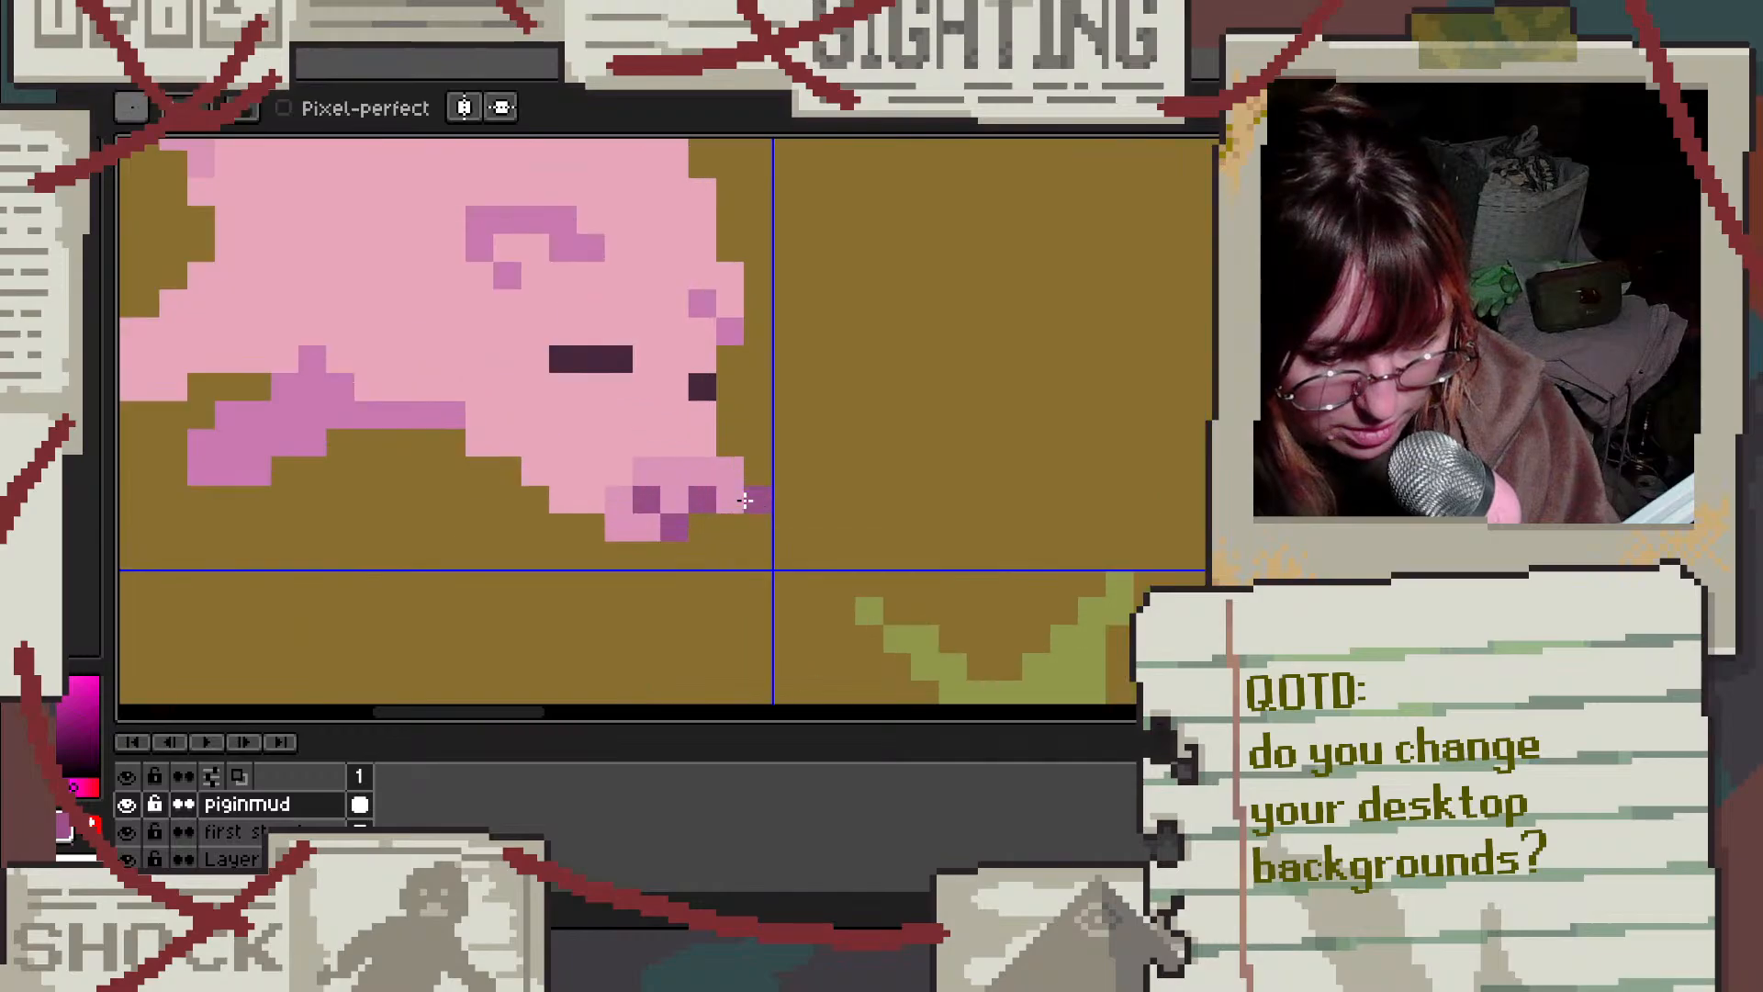
pyautogui.scroll(-1, 1129, 512)
pyautogui.scroll(-2, 1111, 507)
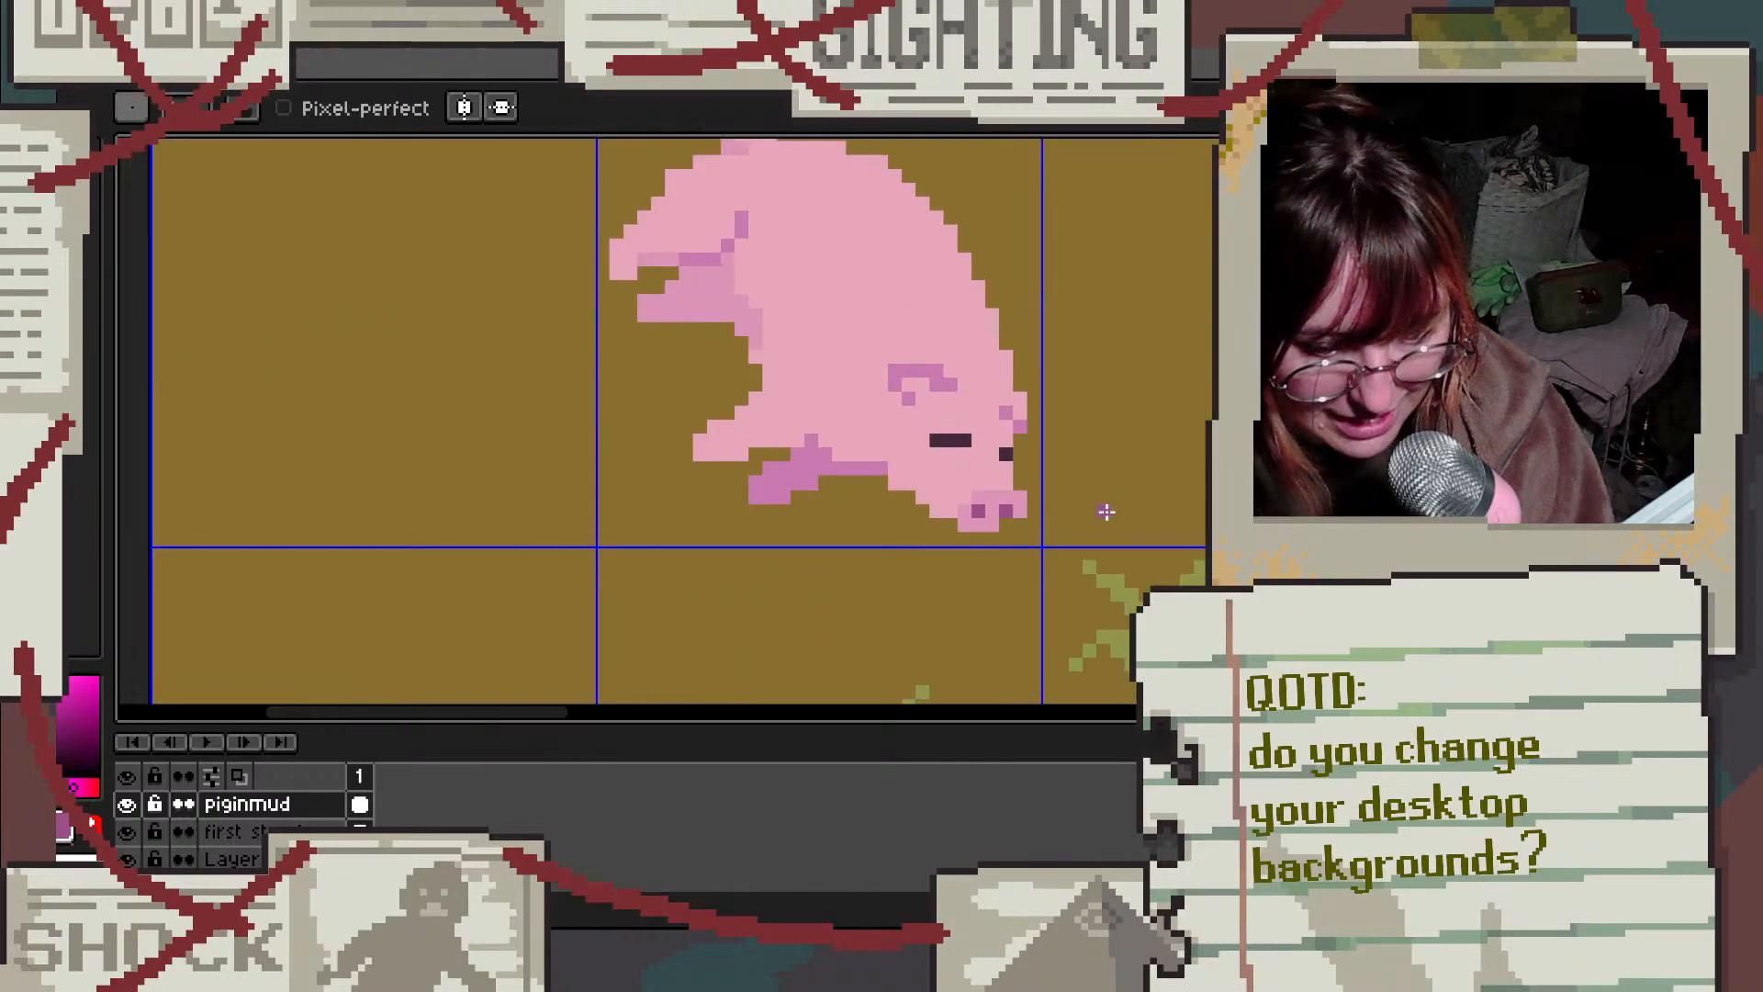
# Step: Shade the bridge of the mud pig's muzzle between the snout and eyes with a stepped mauve patch
pyautogui.scroll(2, 1097, 501)
pyautogui.scroll(5, 1074, 500)
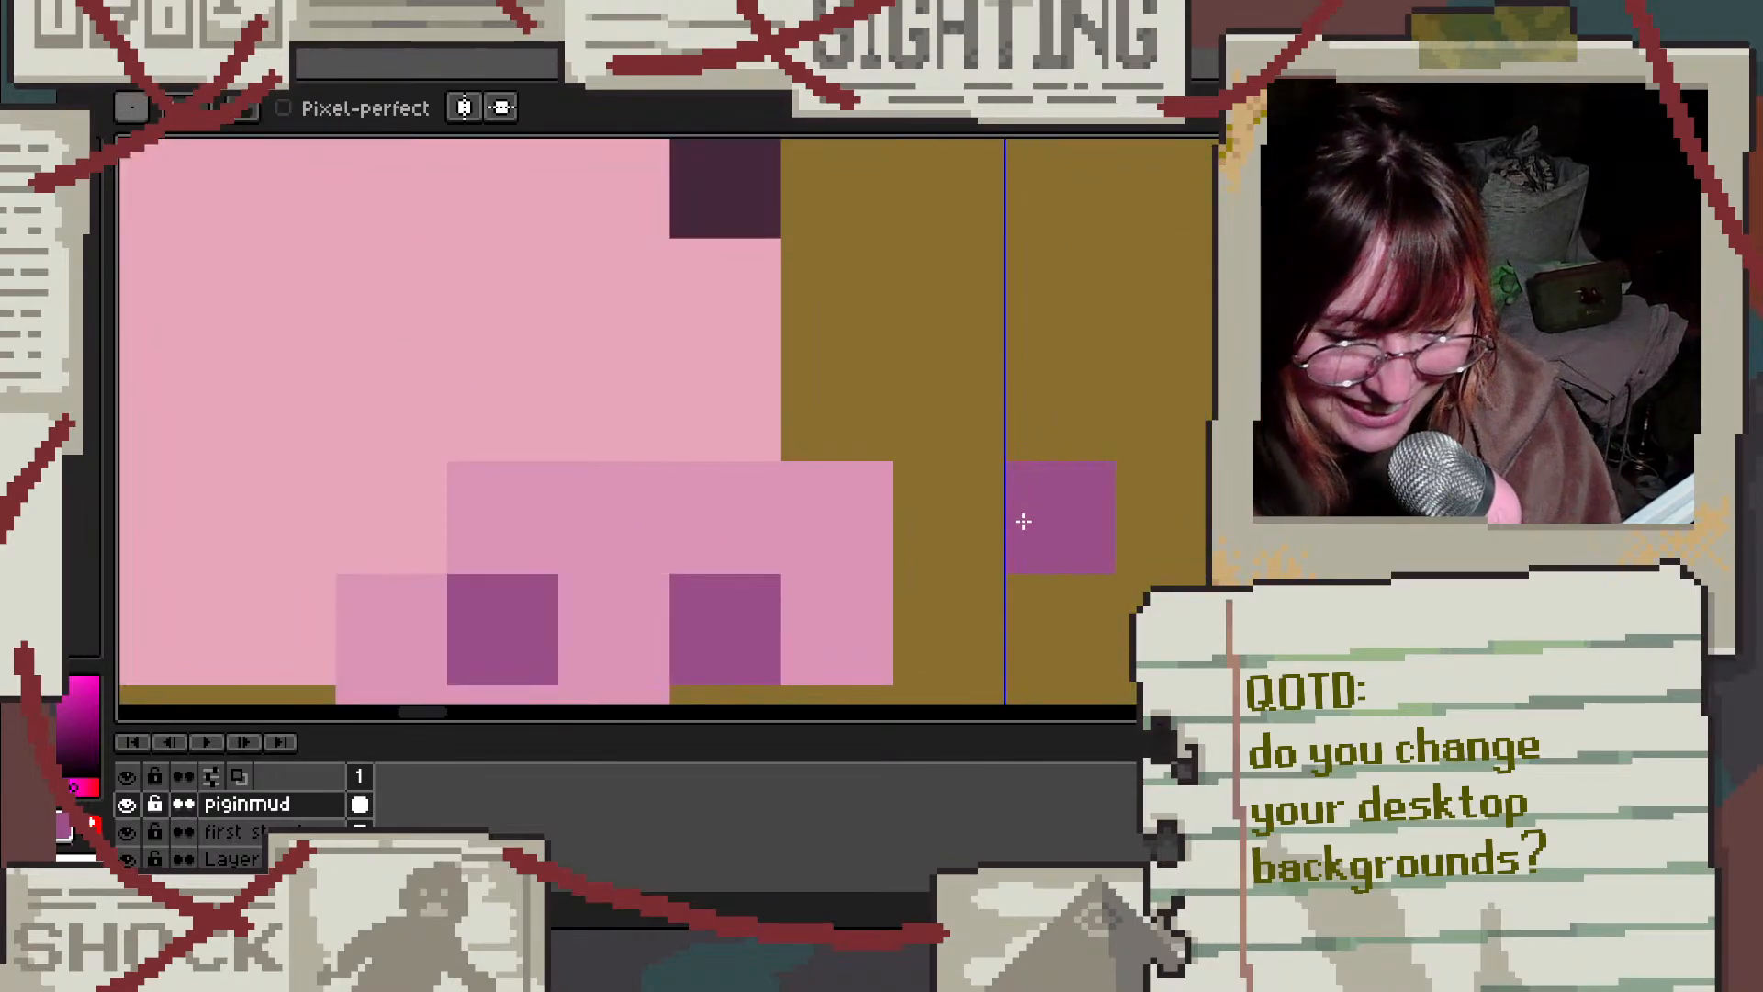
pyautogui.press('ctrl')
pyautogui.moveTo(693, 327)
pyautogui.mouseDown()
pyautogui.moveTo(393, 315)
pyautogui.moveTo(307, 398)
pyautogui.moveTo(385, 409)
pyautogui.mouseUp()
pyautogui.scroll(-5, 898, 357)
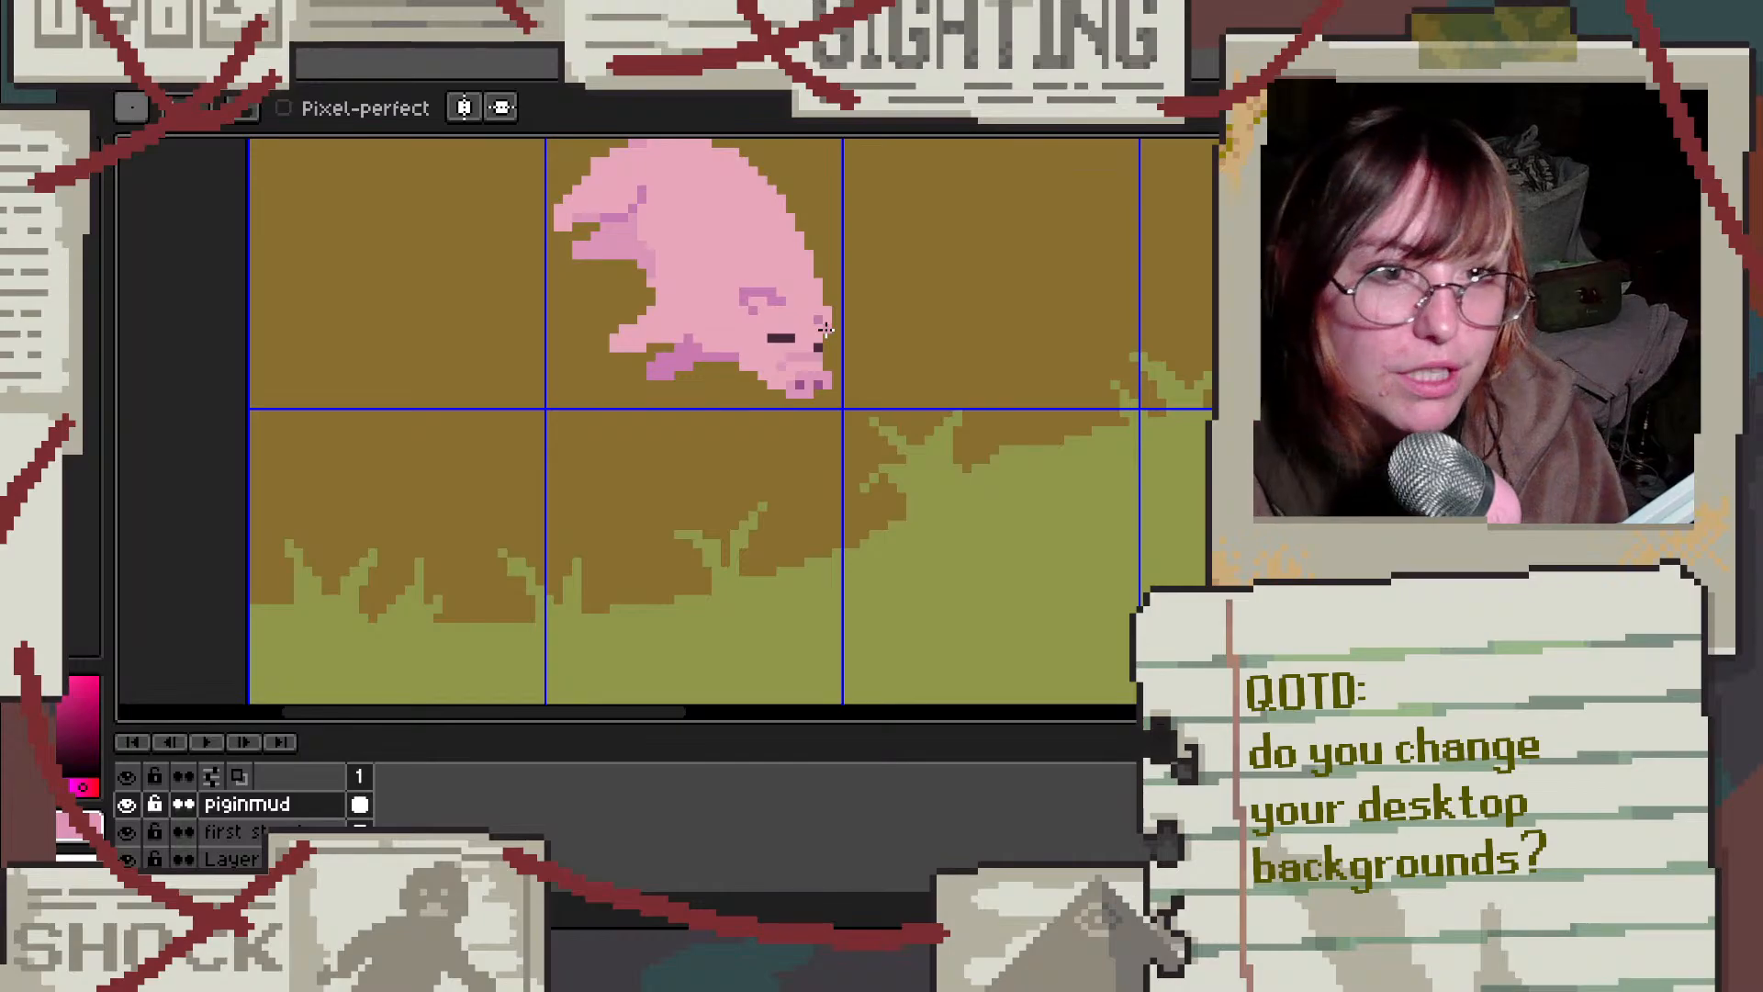
pyautogui.scroll(3, 806, 347)
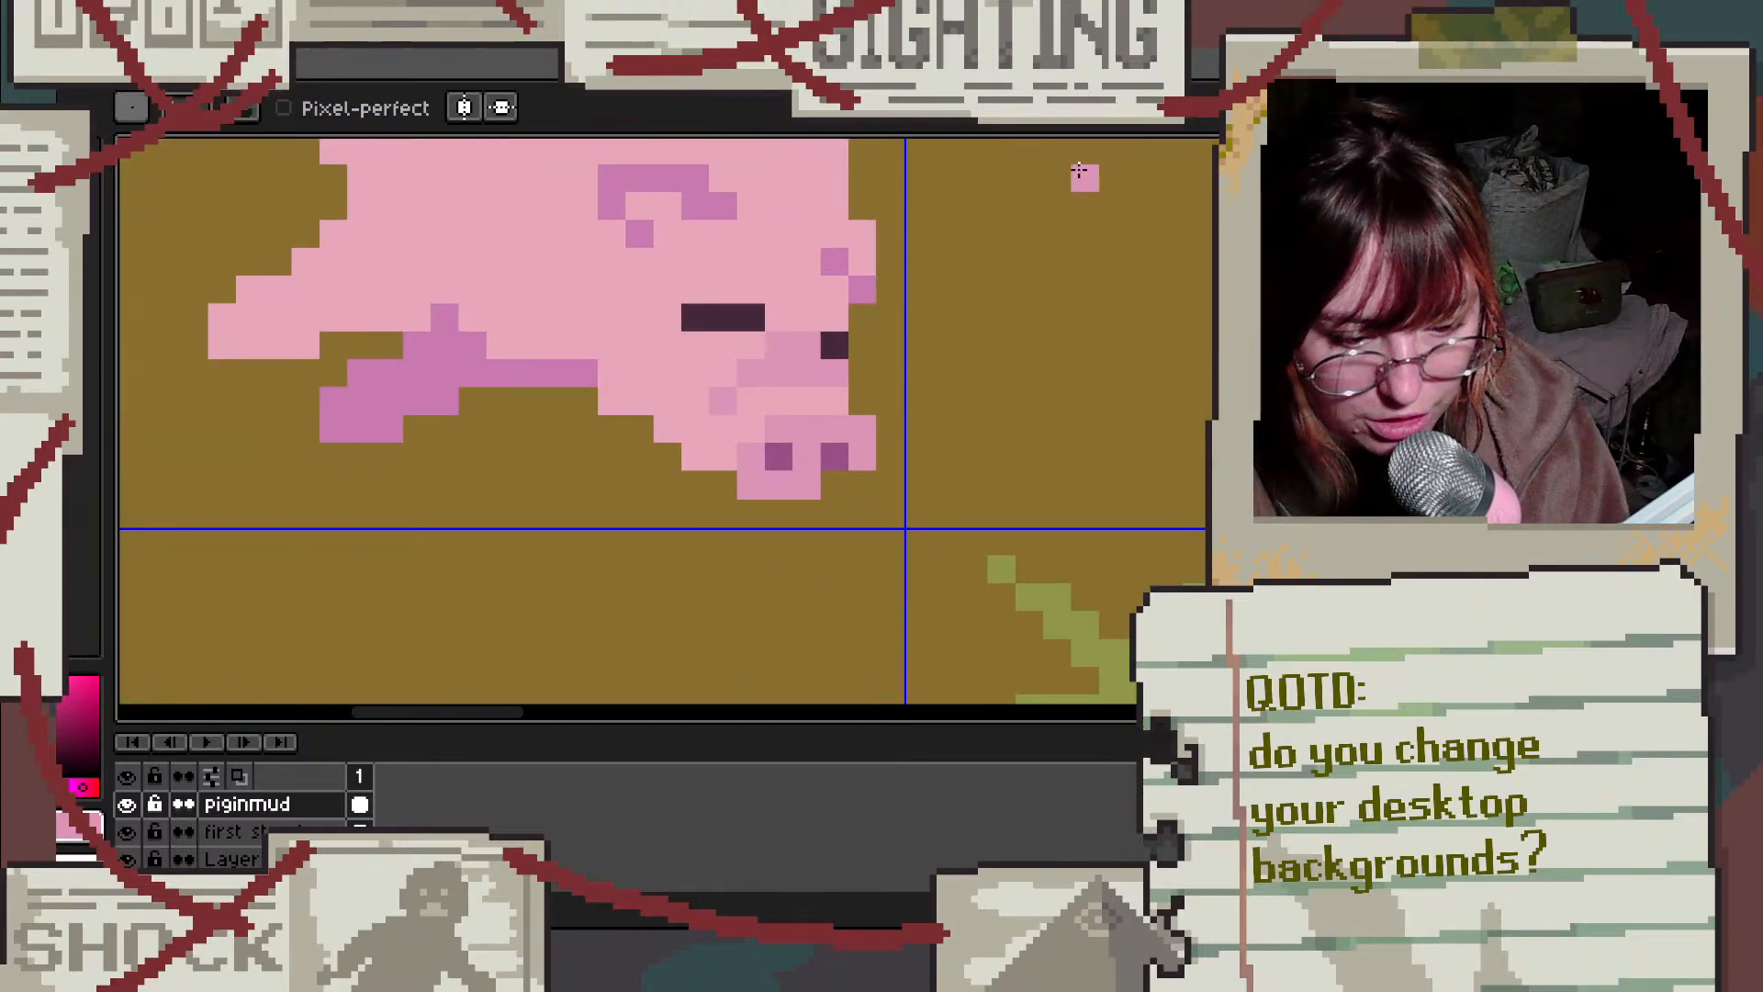
# Step: Add mauve shading pixels beside and above the mud pig's larger closed eye
pyautogui.scroll(-3, 1070, 189)
pyautogui.scroll(-1, 1013, 420)
pyautogui.scroll(4, 955, 267)
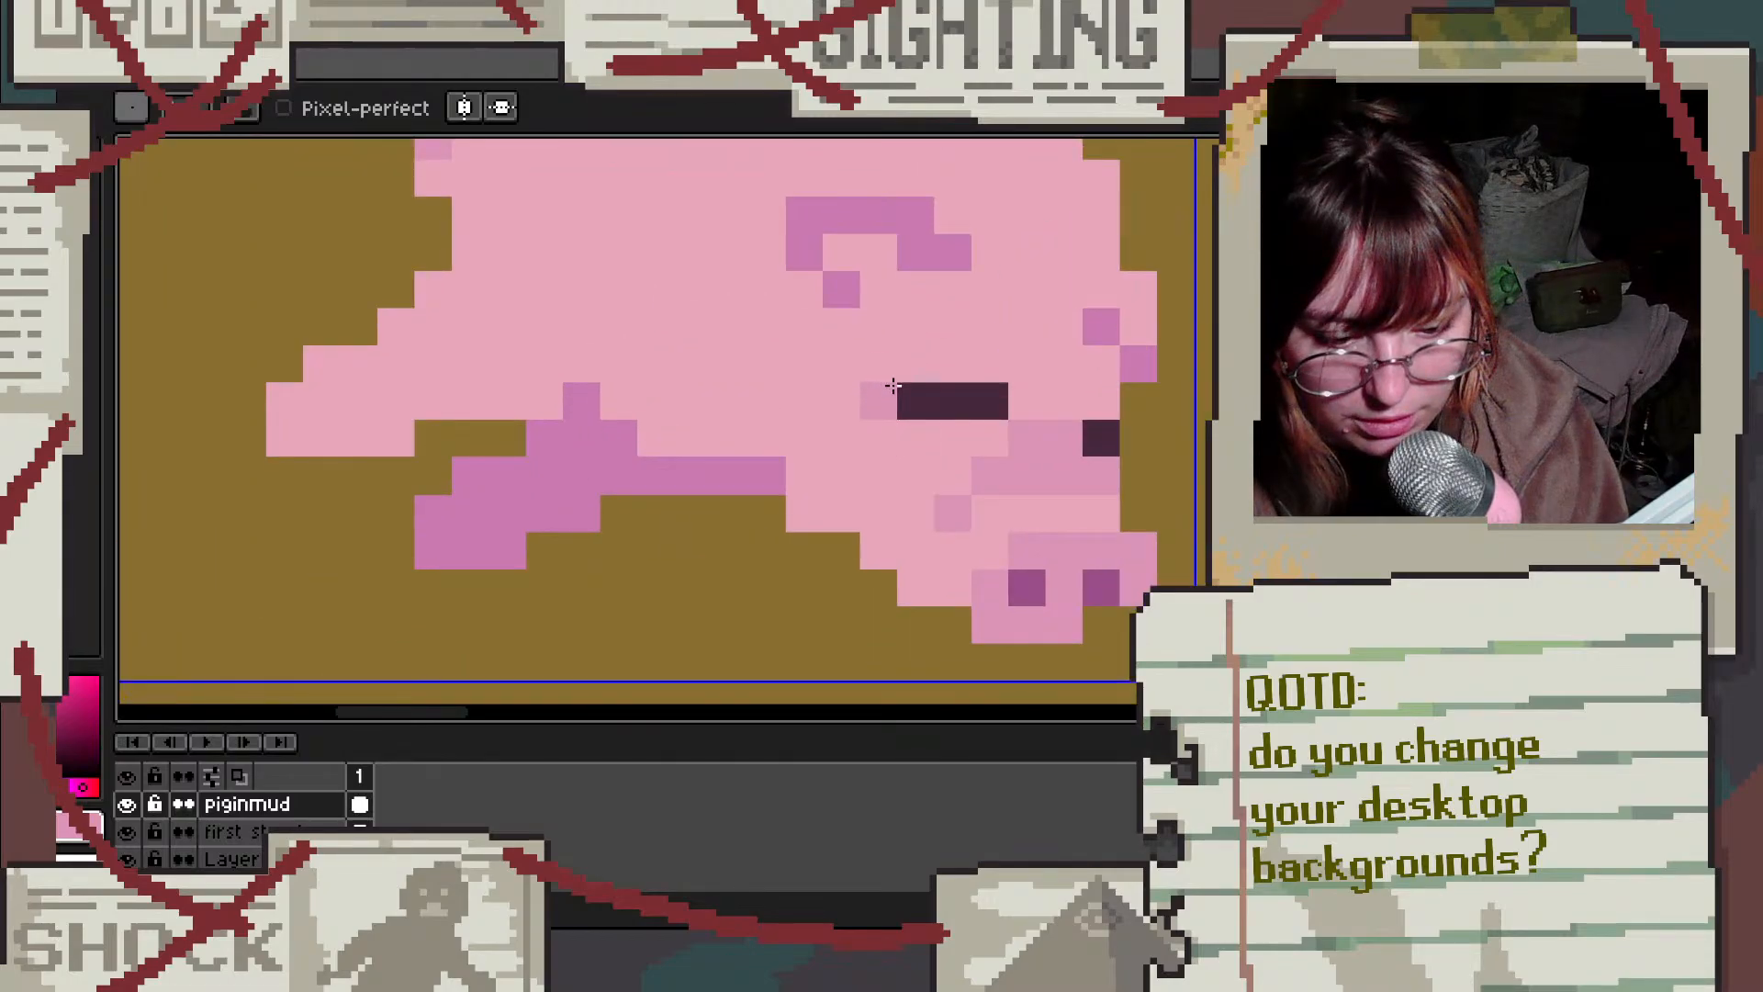
pyautogui.moveTo(881, 400)
pyautogui.mouseDown()
pyautogui.moveTo(914, 367)
pyautogui.moveTo(951, 364)
pyautogui.mouseUp()
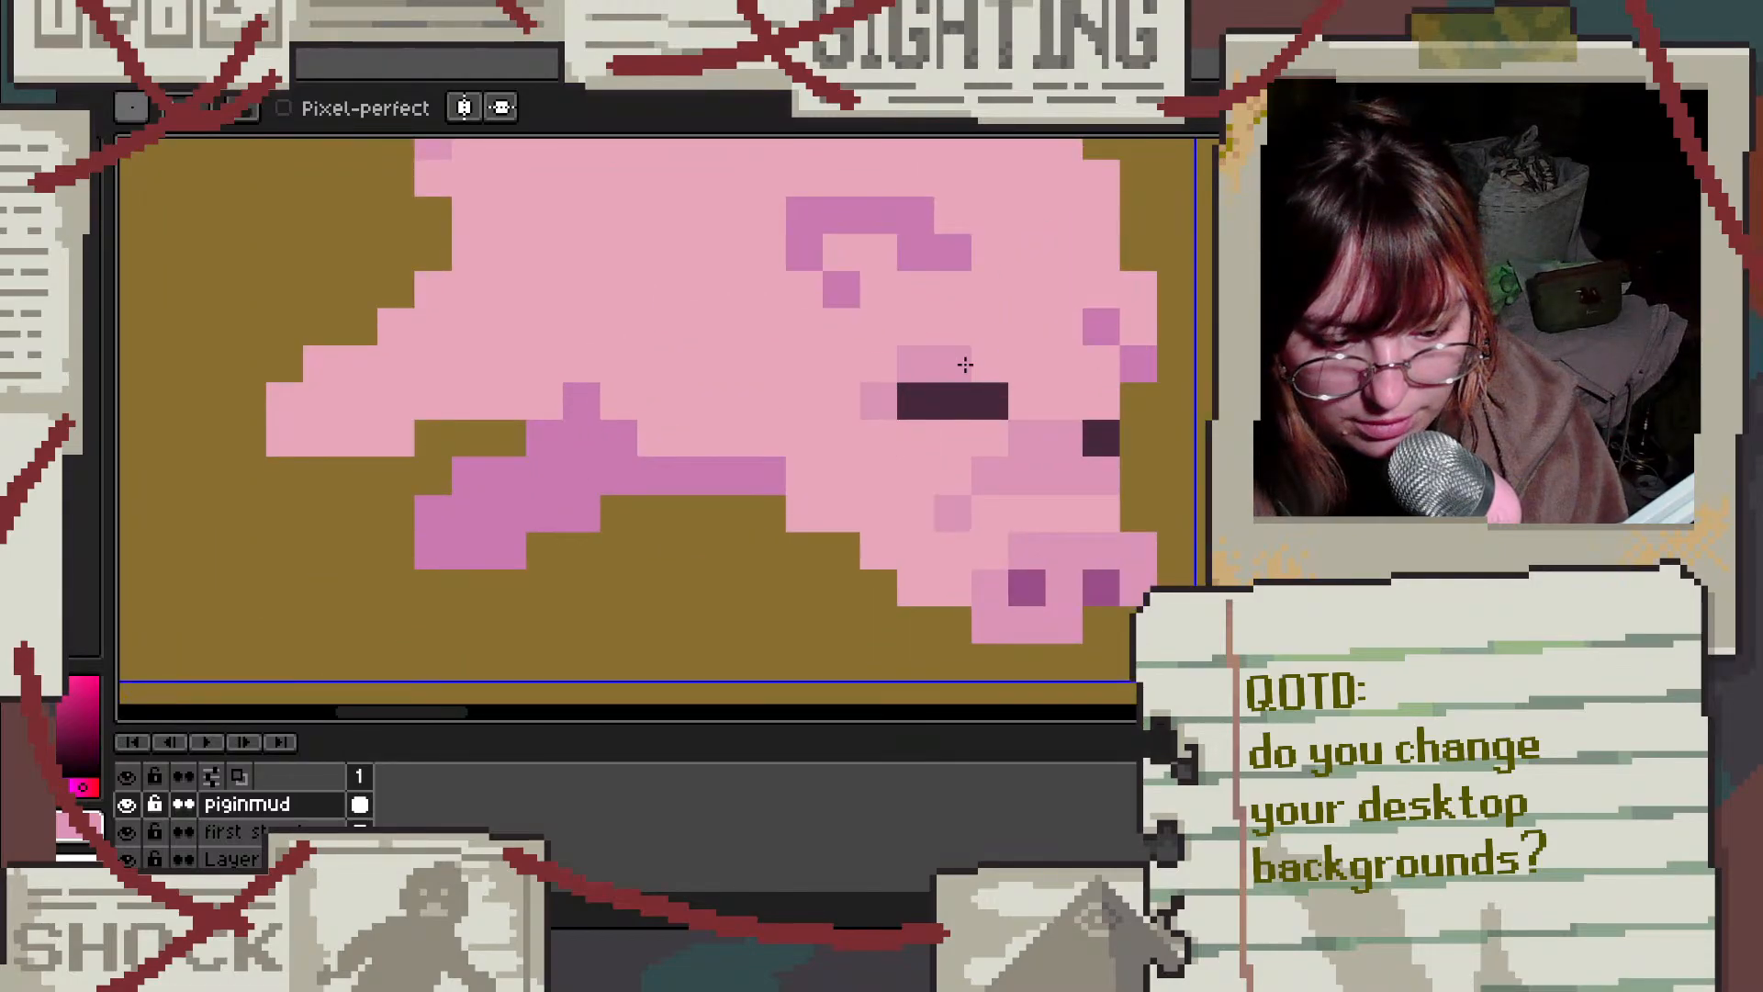
pyautogui.scroll(-3, 1170, 358)
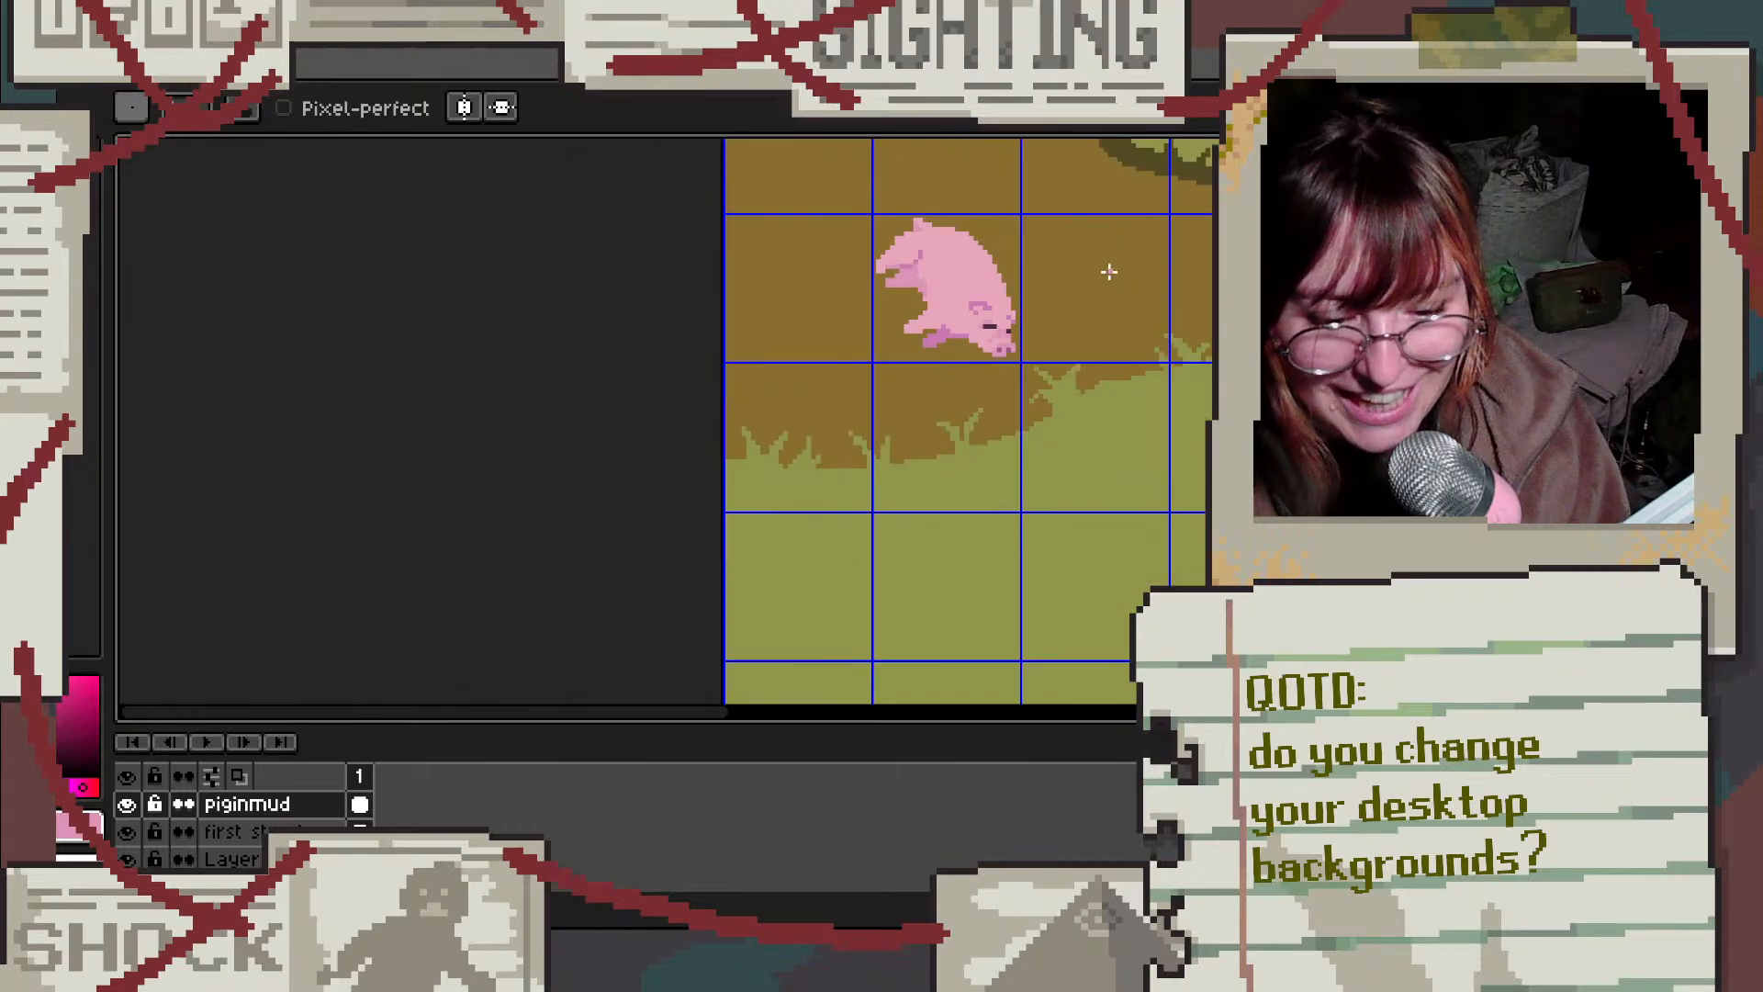
# Step: Outline the mud pig's face, snout, chin and underside to the far front leg using the standing pig's dark outline colour
pyautogui.scroll(-3, 1110, 272)
pyautogui.scroll(3, 1121, 267)
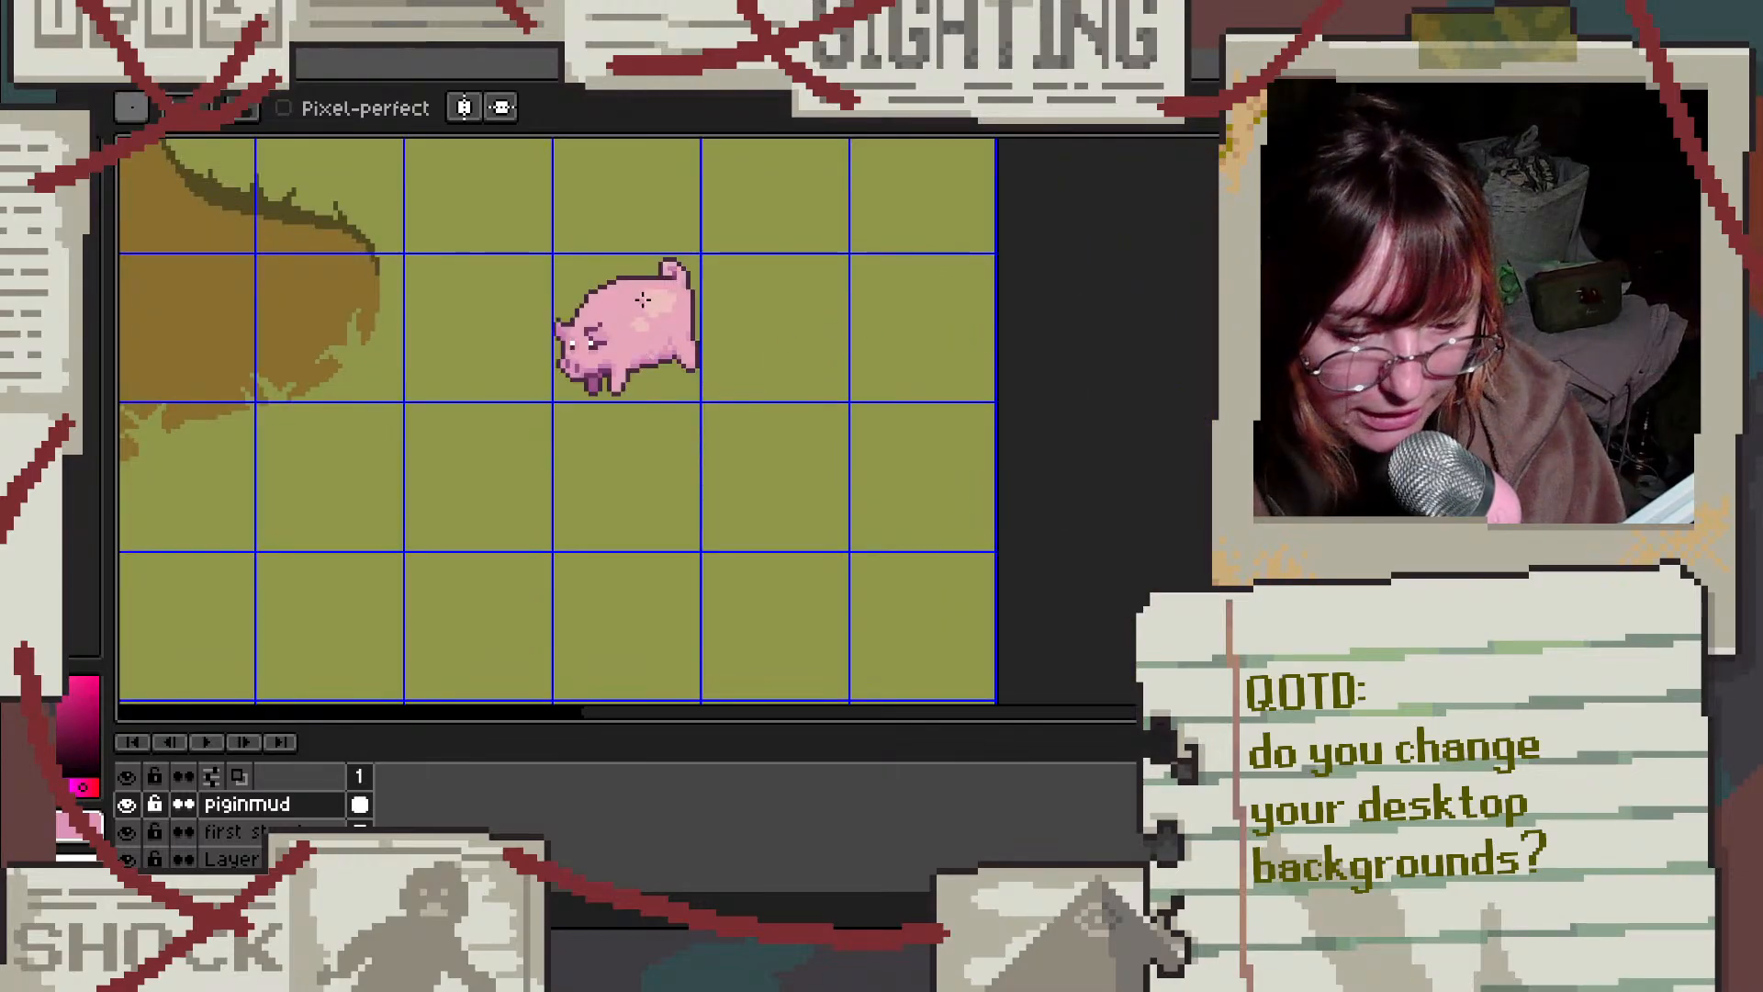
pyautogui.scroll(2, 642, 295)
pyautogui.scroll(-2, 610, 307)
pyautogui.scroll(5, 597, 339)
pyautogui.press('i')
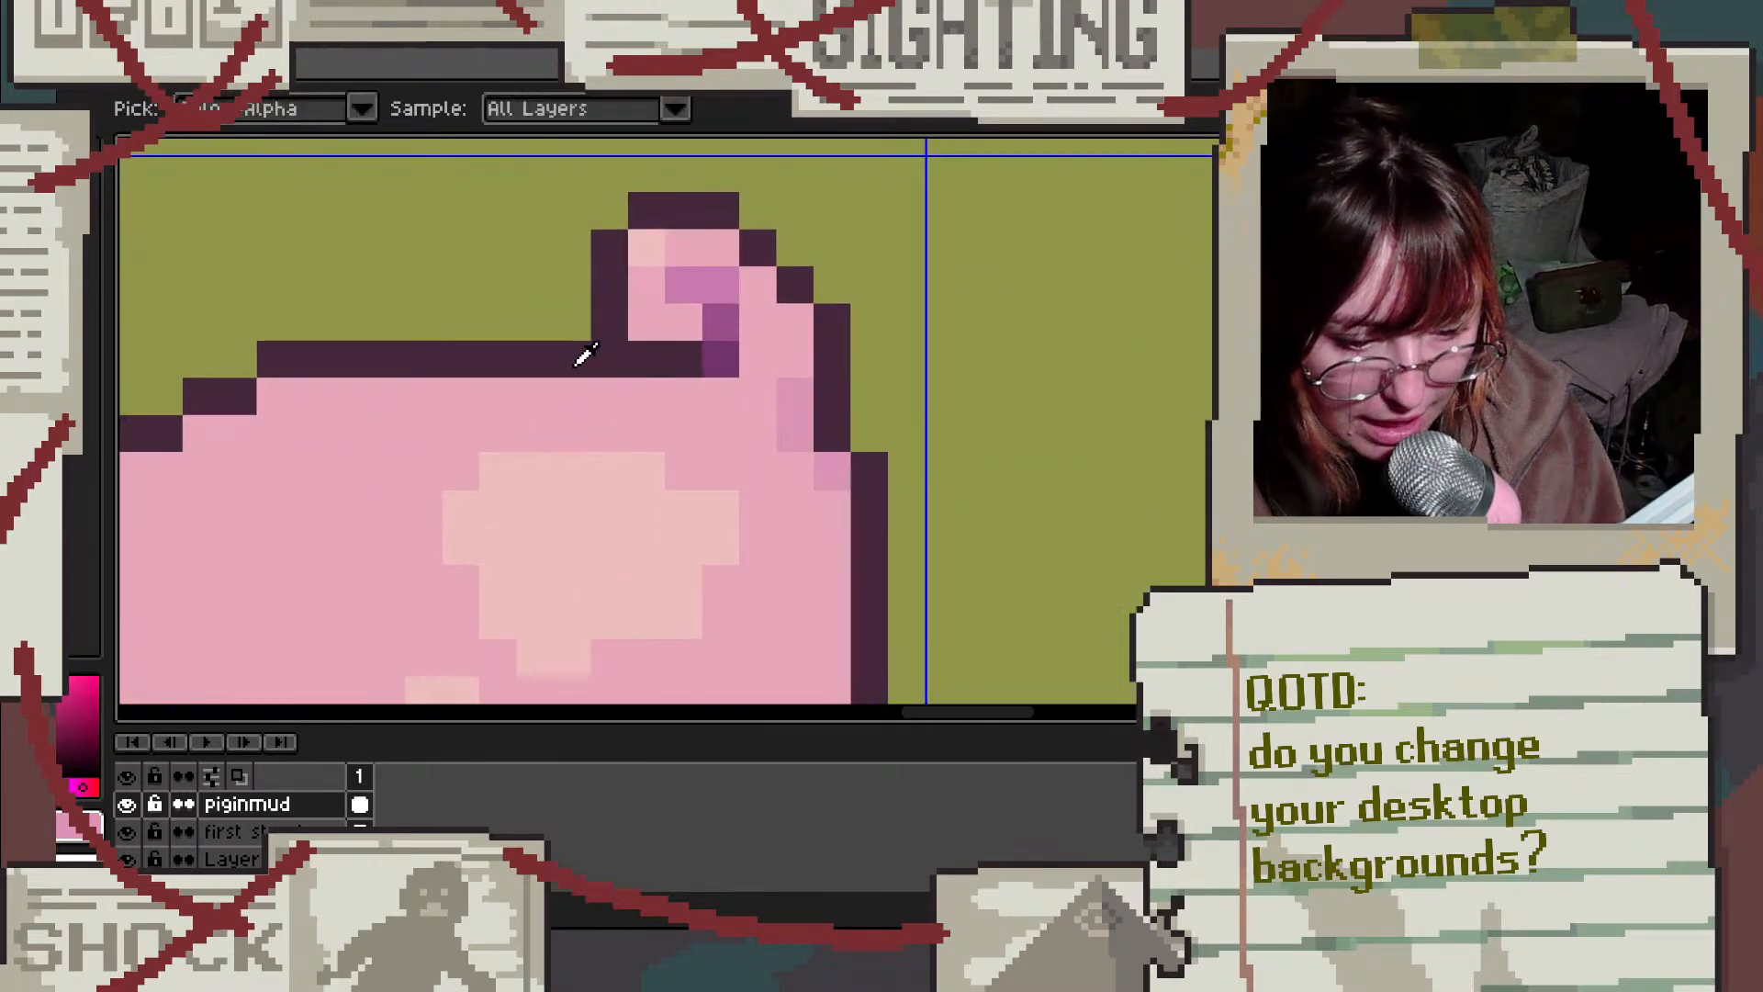
pyautogui.press('b')
pyautogui.scroll(-6, 585, 357)
pyautogui.scroll(4, 457, 392)
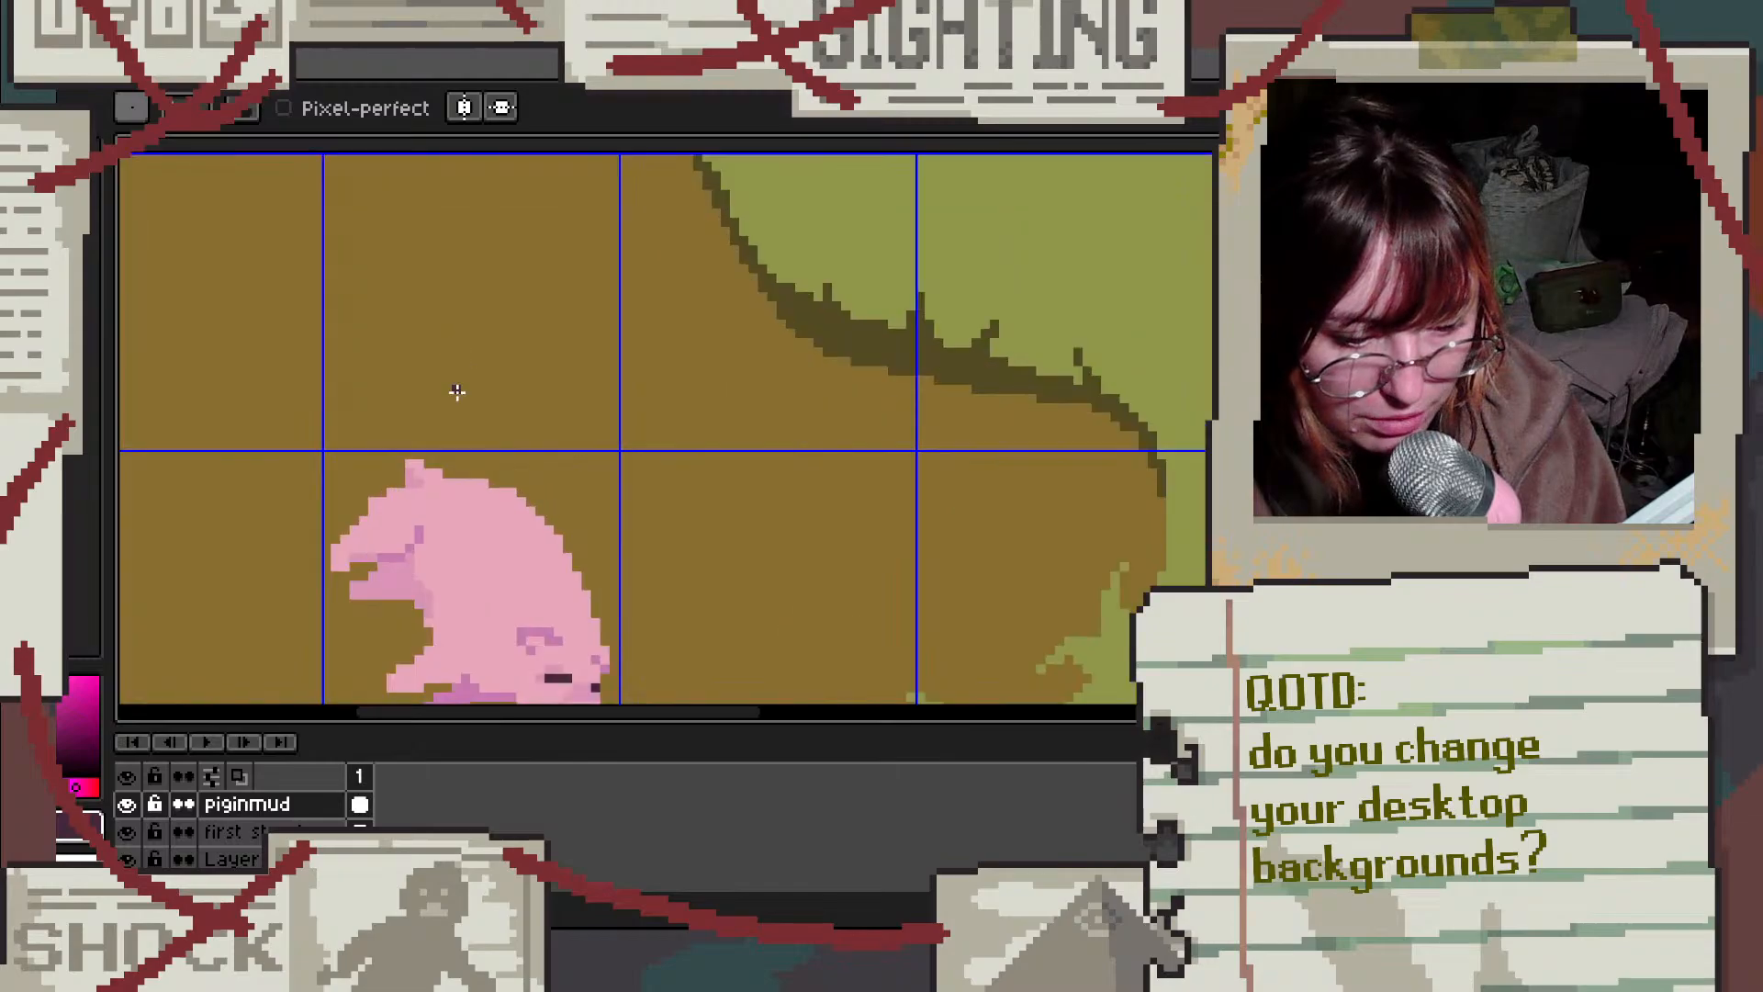
pyautogui.scroll(-2, 411, 477)
pyautogui.scroll(4, 402, 634)
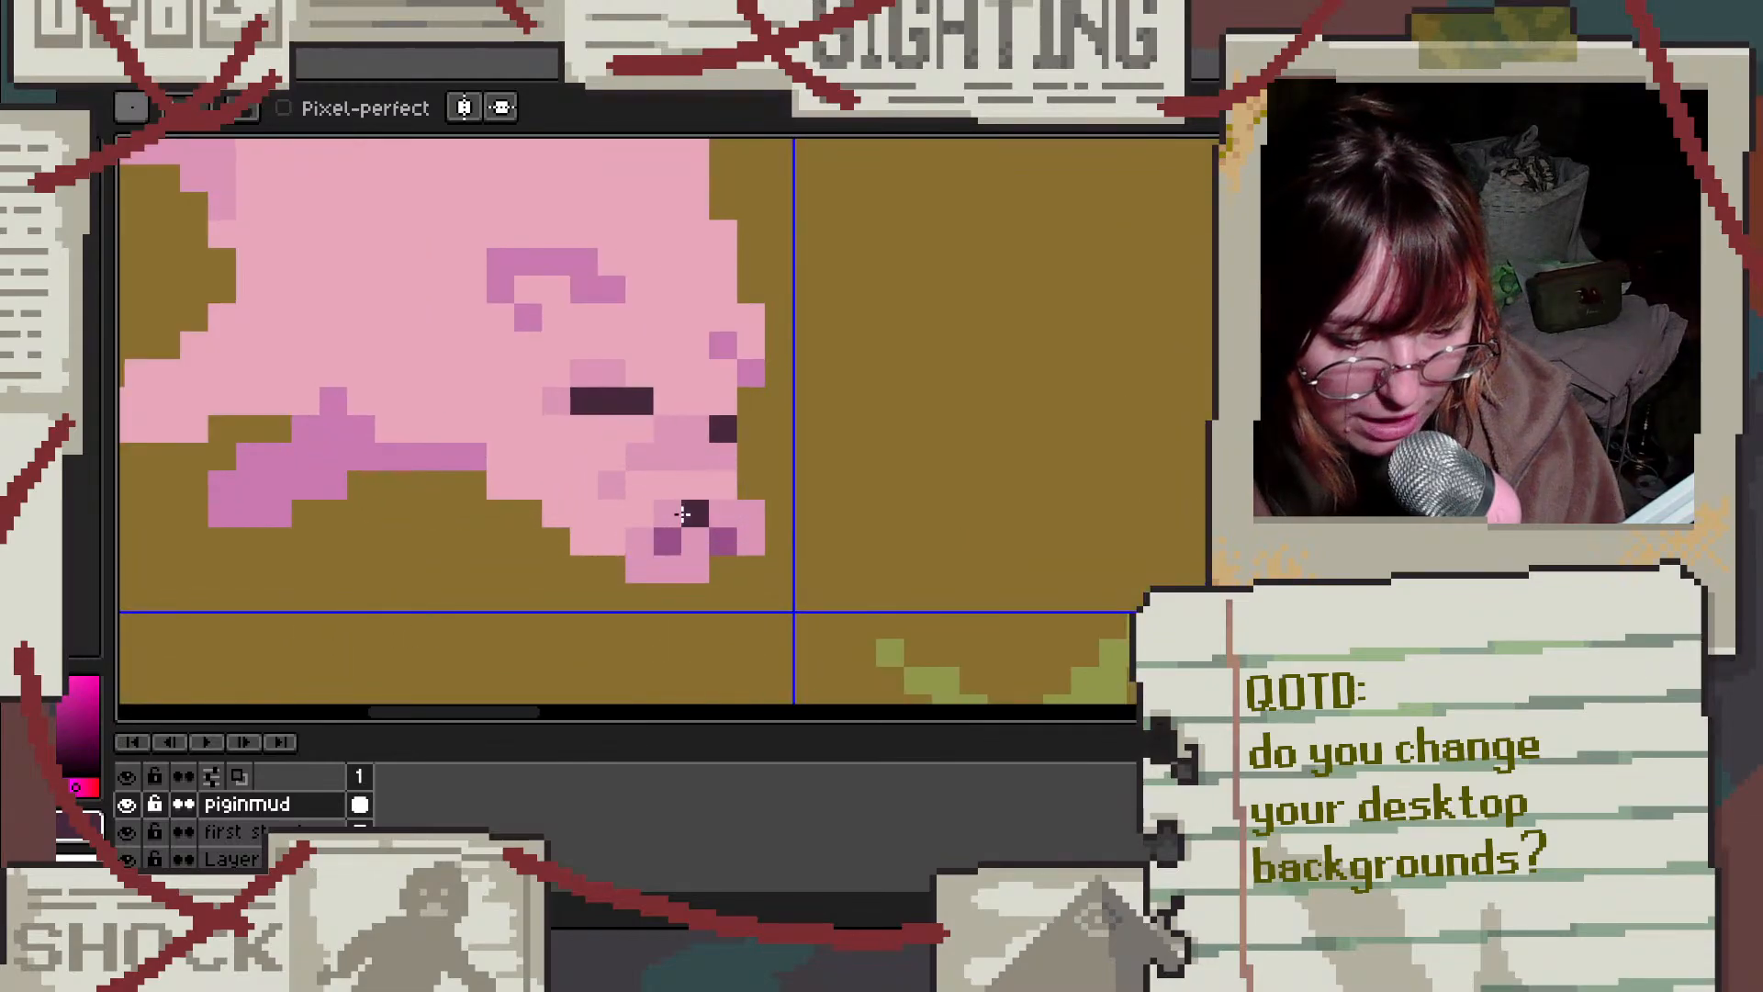
pyautogui.hotkey('ctrl', 'z')
pyautogui.moveTo(751, 401)
pyautogui.mouseDown()
pyautogui.moveTo(775, 502)
pyautogui.moveTo(768, 565)
pyautogui.moveTo(694, 594)
pyautogui.moveTo(628, 590)
pyautogui.moveTo(468, 489)
pyautogui.moveTo(370, 487)
pyautogui.moveTo(311, 511)
pyautogui.mouseUp()
pyautogui.click(366, 430)
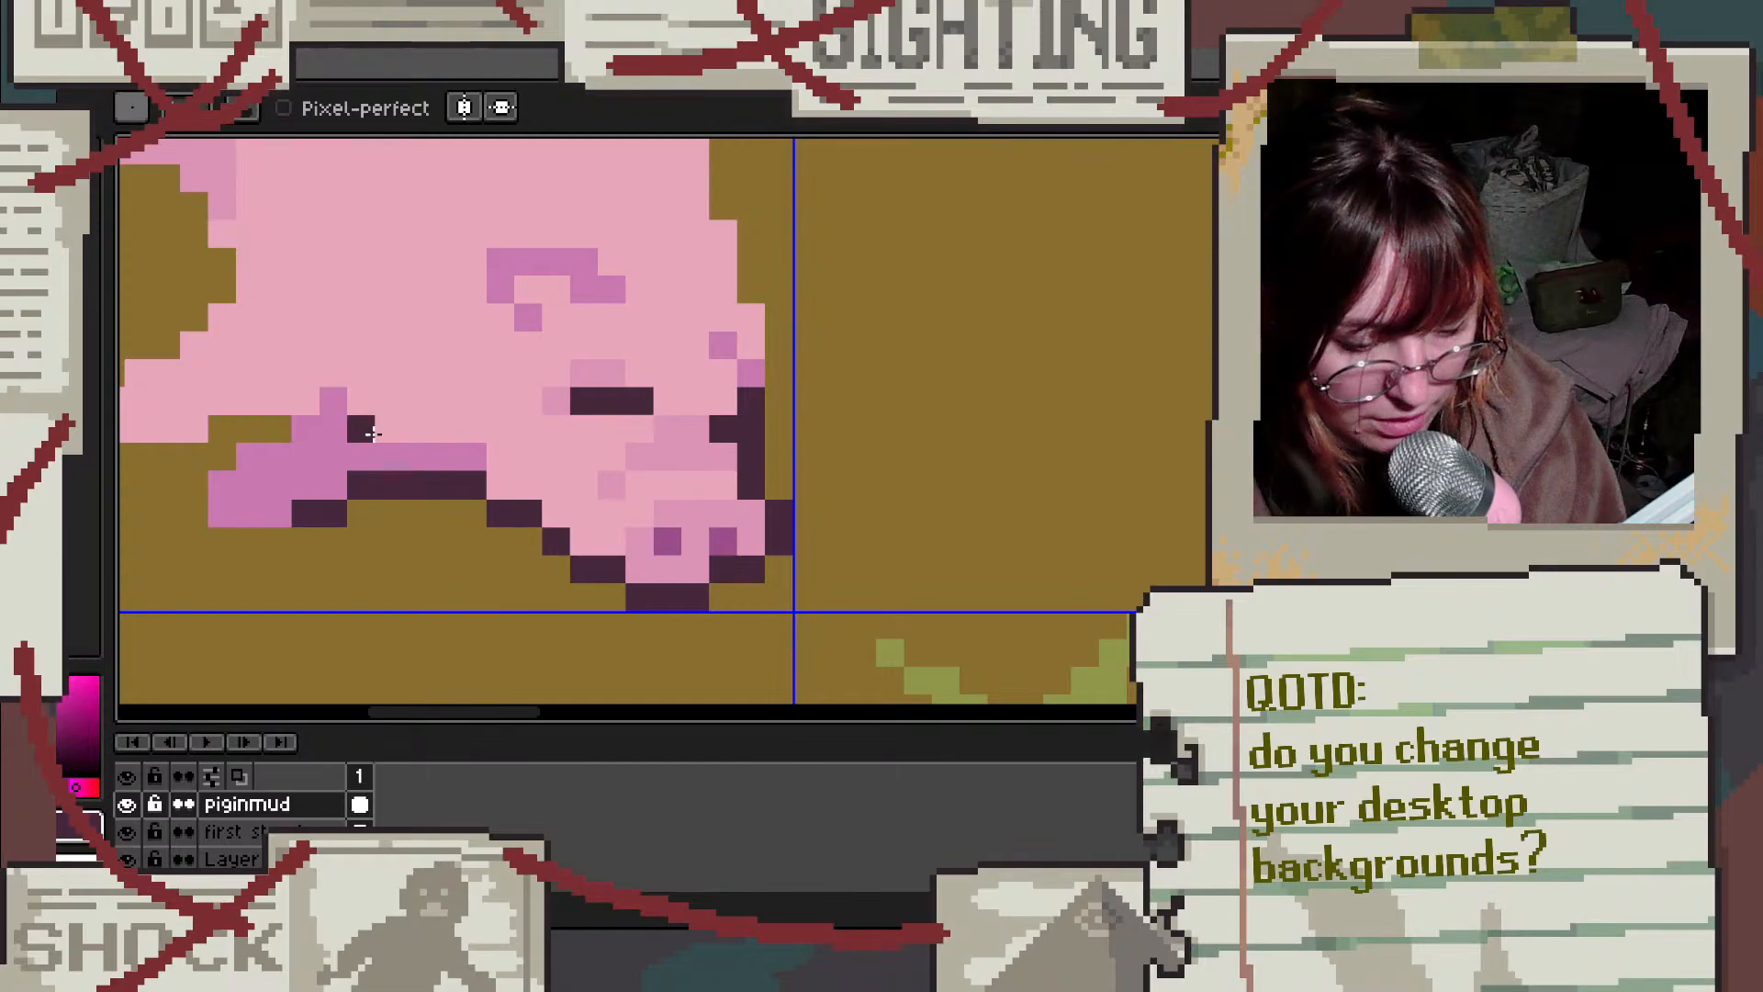
# Step: Continue the dark outline around the far front foot and along the underside of the near front leg
pyautogui.scroll(-3, 372, 432)
pyautogui.scroll(4, 275, 472)
pyautogui.moveTo(610, 401)
pyautogui.mouseDown()
pyautogui.moveTo(524, 402)
pyautogui.moveTo(494, 381)
pyautogui.moveTo(497, 333)
pyautogui.moveTo(536, 280)
pyautogui.moveTo(597, 256)
pyautogui.moveTo(532, 258)
pyautogui.moveTo(501, 296)
pyautogui.moveTo(391, 295)
pyautogui.mouseUp()
pyautogui.scroll(-3, 680, 285)
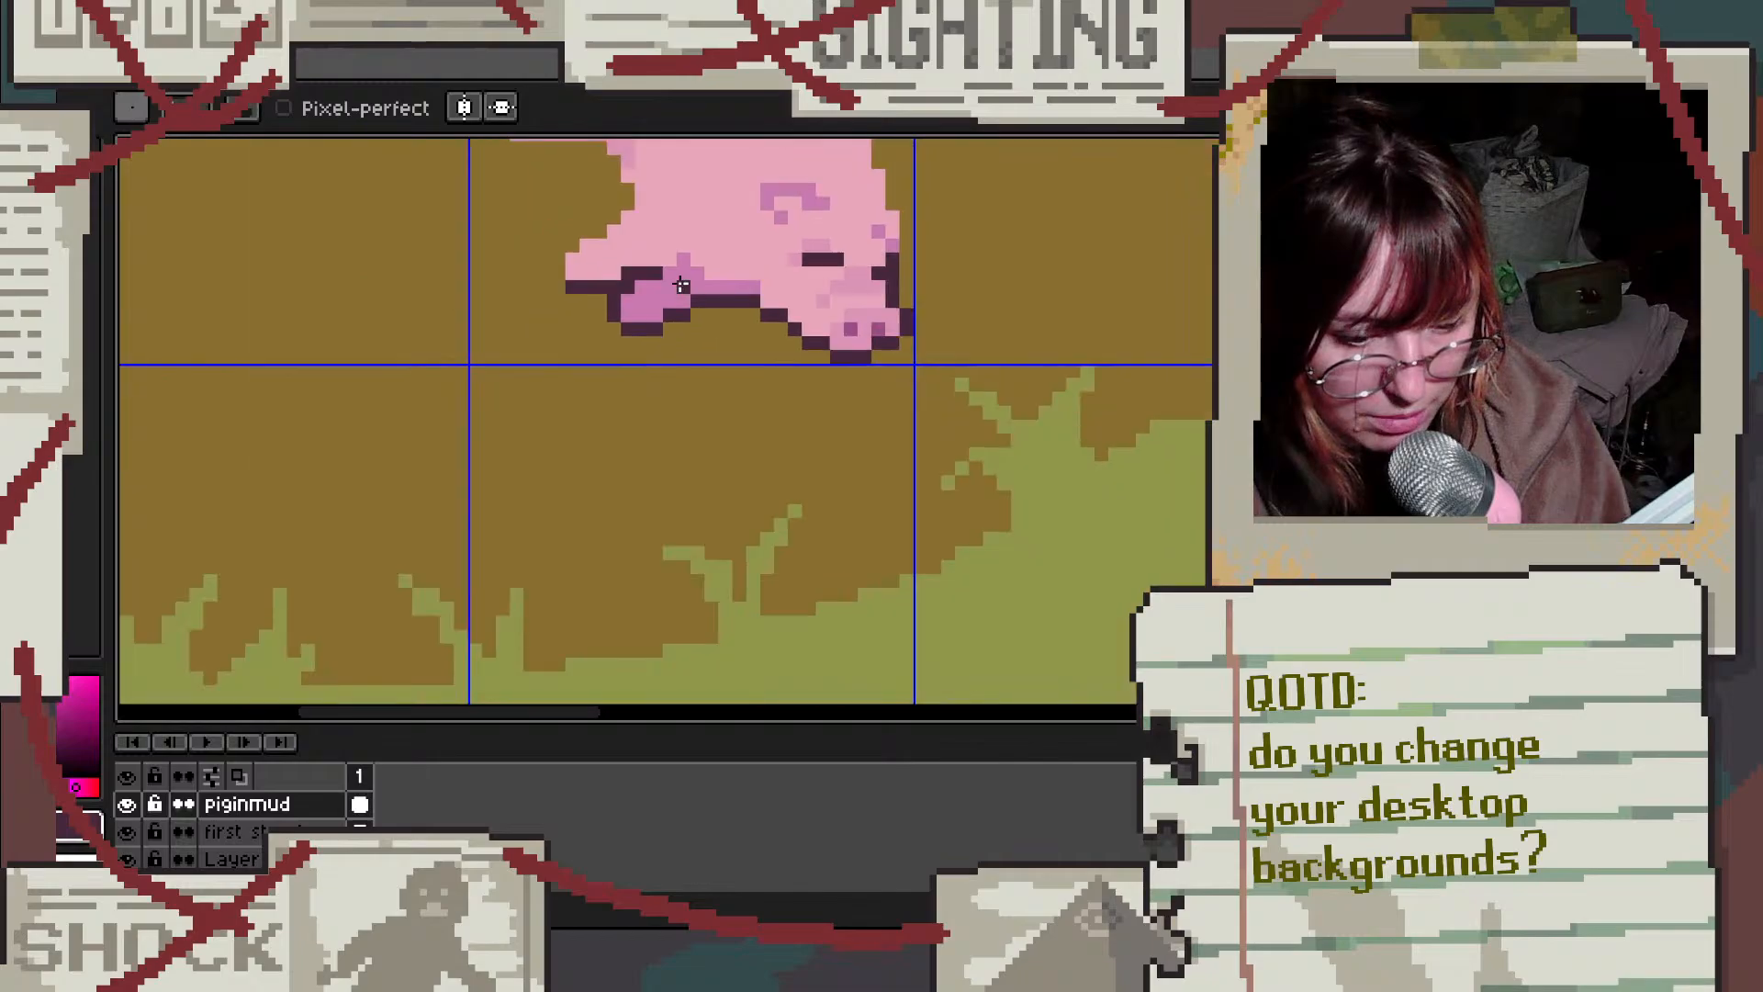
pyautogui.scroll(-2, 680, 286)
# Step: Outline the near front leg's upper edge and toe in dark purple, starting from the belly
pyautogui.scroll(3, 673, 470)
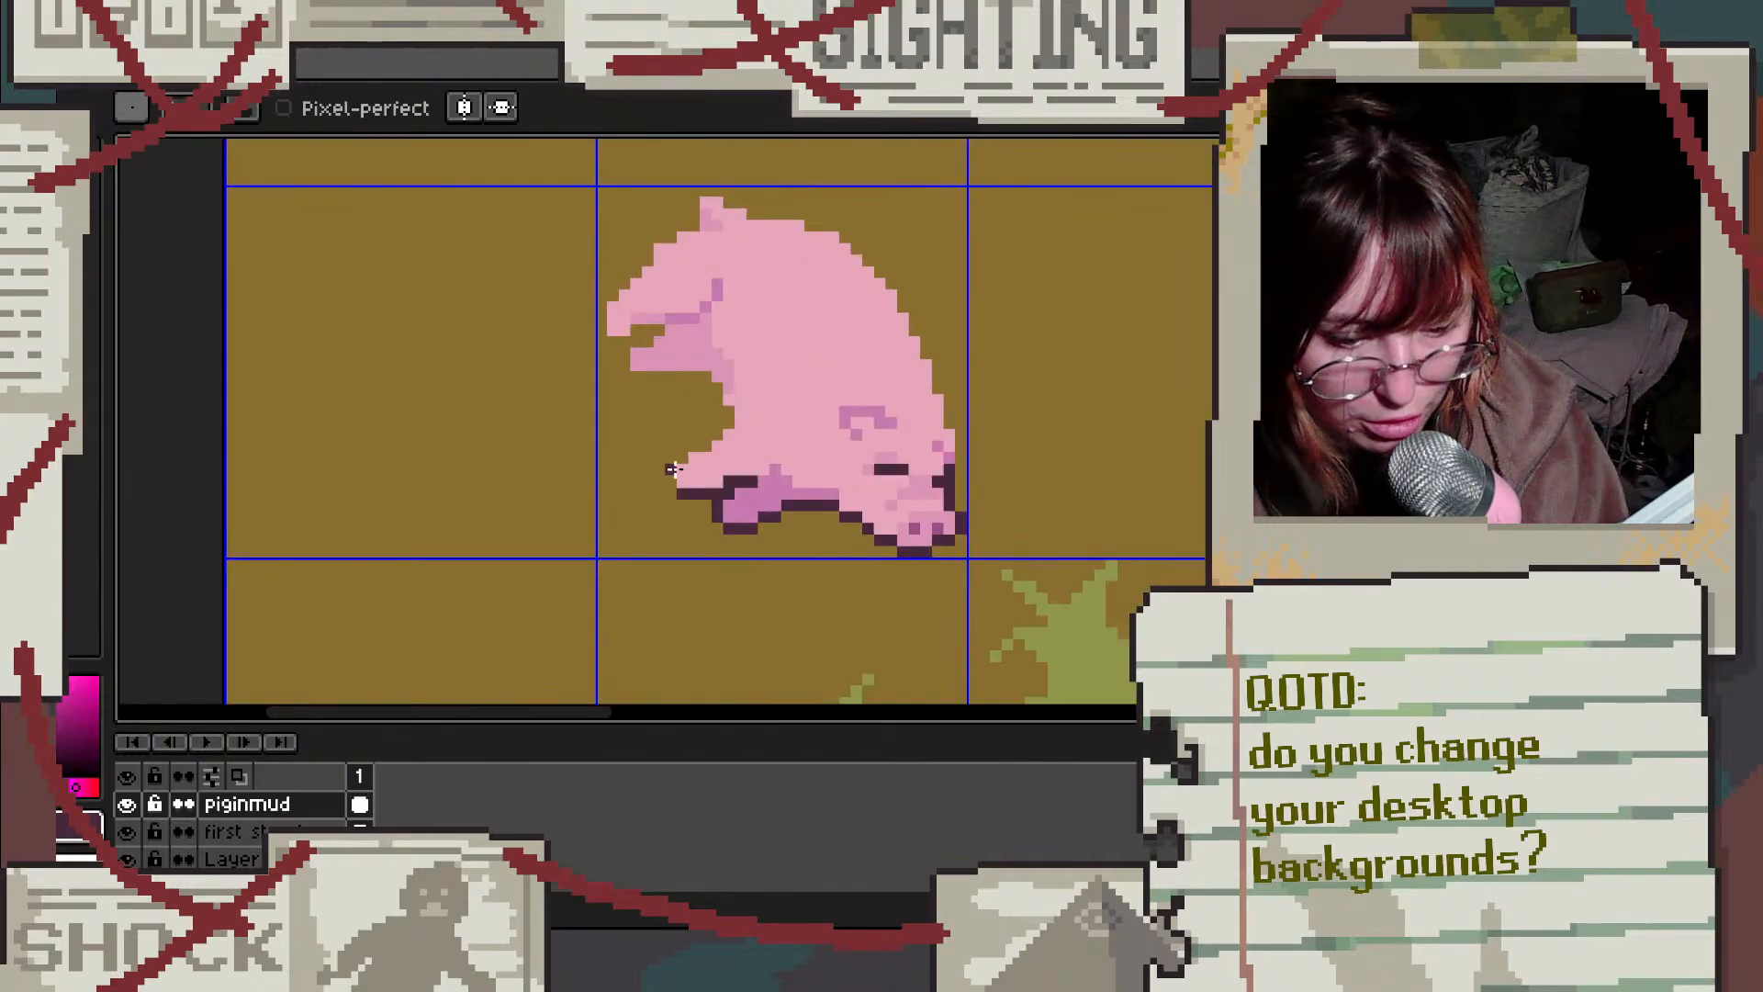
pyautogui.scroll(2, 673, 469)
pyautogui.moveTo(803, 322)
pyautogui.mouseDown()
pyautogui.moveTo(733, 418)
pyautogui.moveTo(694, 428)
pyautogui.moveTo(670, 493)
pyautogui.mouseUp()
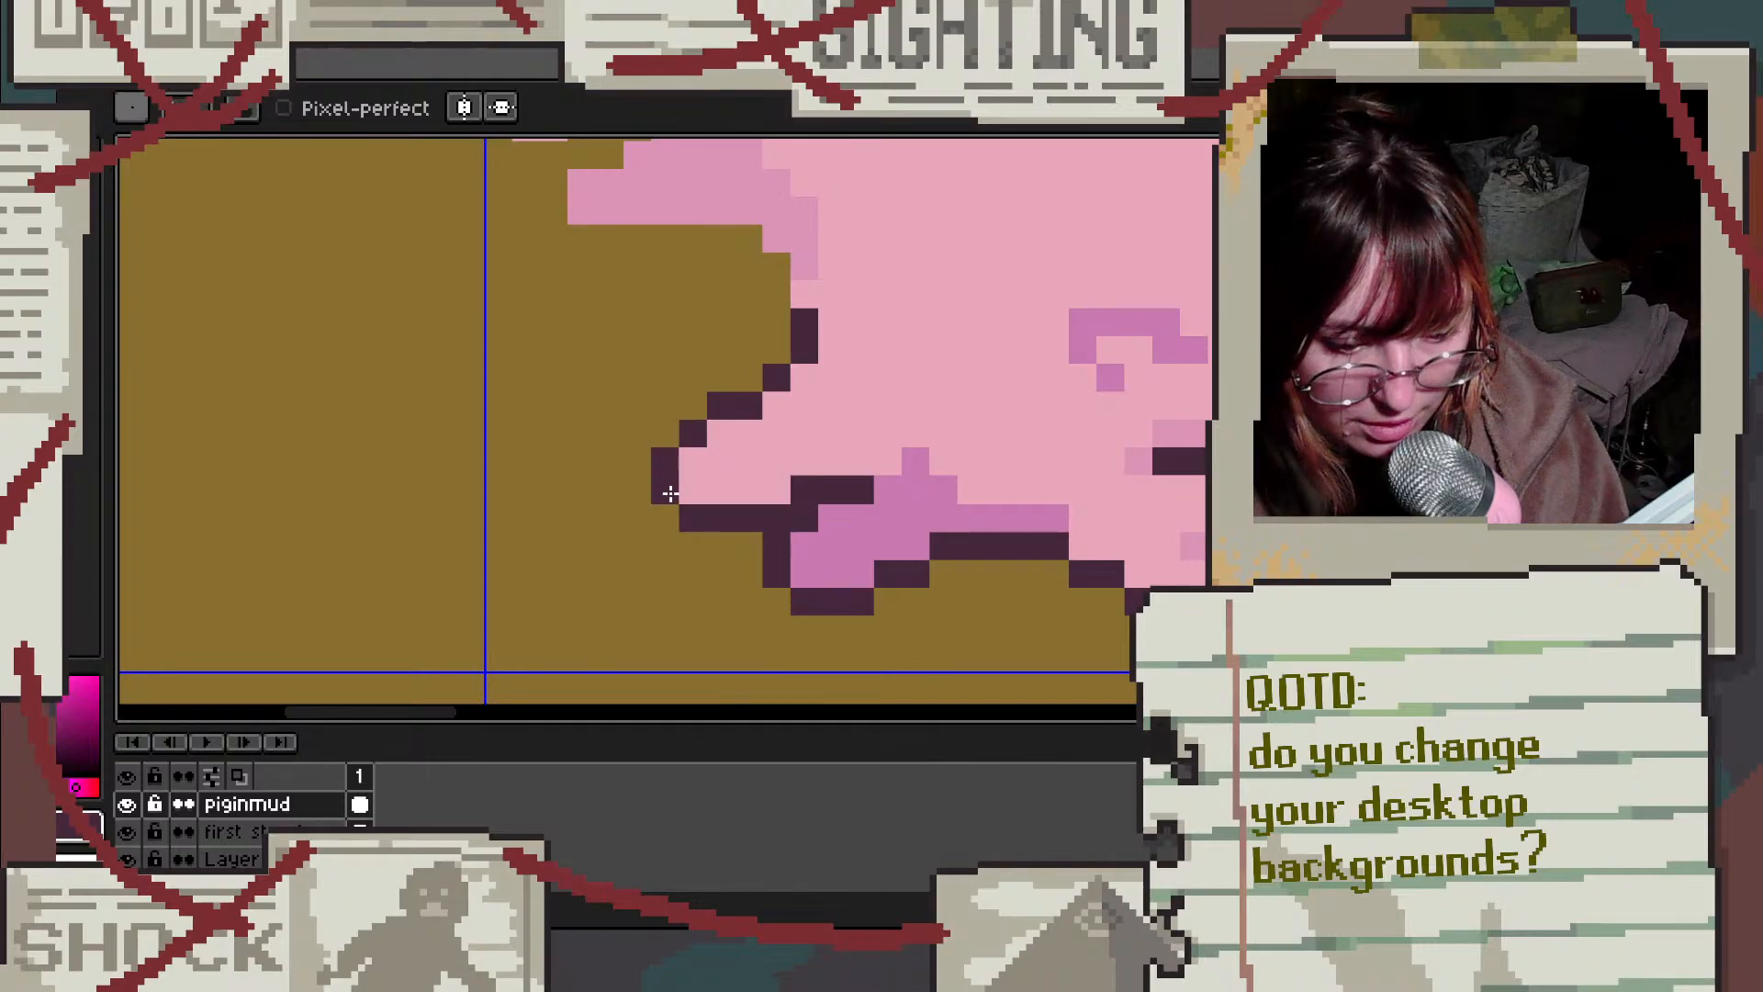
# Step: Continue the mud pig's dark outline up the belly edge and around the undersides of both hind legs to the foot
pyautogui.scroll(-2, 671, 493)
pyautogui.scroll(3, 755, 267)
pyautogui.click(799, 343)
pyautogui.click(828, 376)
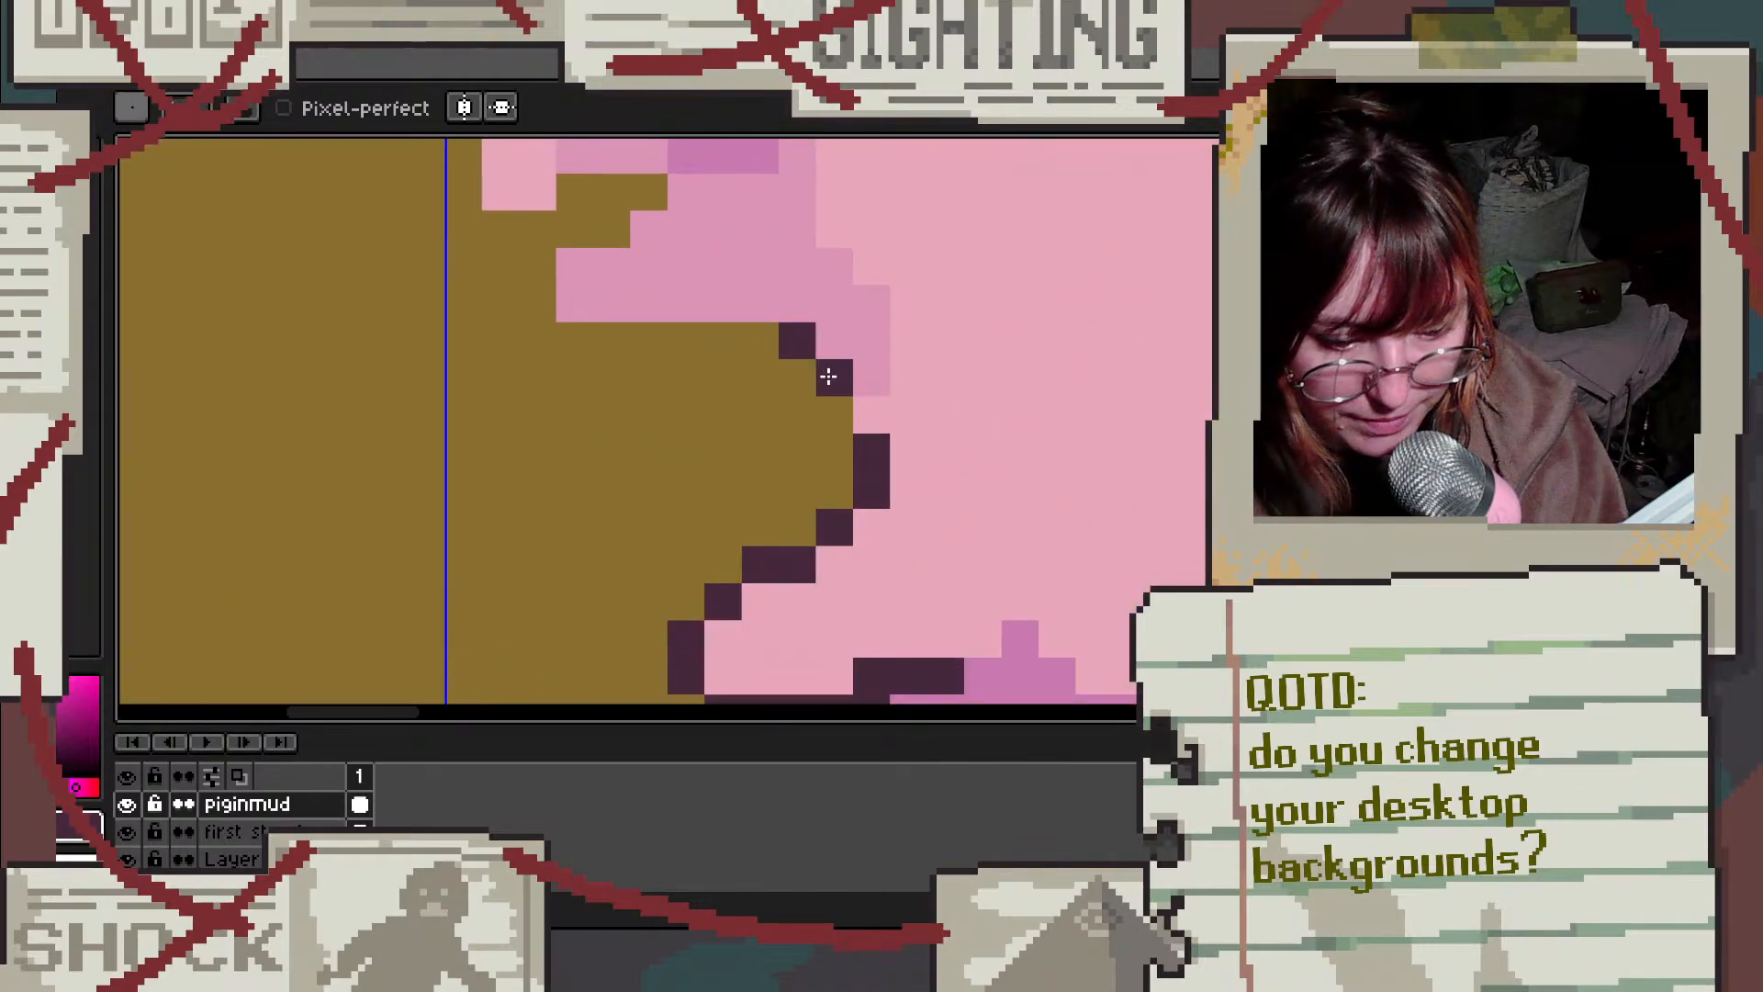
pyautogui.moveTo(828, 376)
pyautogui.mouseDown()
pyautogui.moveTo(837, 425)
pyautogui.moveTo(763, 346)
pyautogui.moveTo(570, 343)
pyautogui.moveTo(568, 272)
pyautogui.moveTo(508, 192)
pyautogui.moveTo(593, 343)
pyautogui.moveTo(589, 328)
pyautogui.moveTo(601, 412)
pyautogui.moveTo(708, 379)
pyautogui.moveTo(640, 470)
pyautogui.mouseUp()
pyautogui.scroll(-2, 562, 303)
pyautogui.scroll(3, 562, 303)
pyautogui.scroll(-3, 802, 382)
pyautogui.scroll(3, 839, 290)
# Step: Outline the small bump at the top of the rump and the rear edge down to the hind foot in dark purple
pyautogui.click(827, 332)
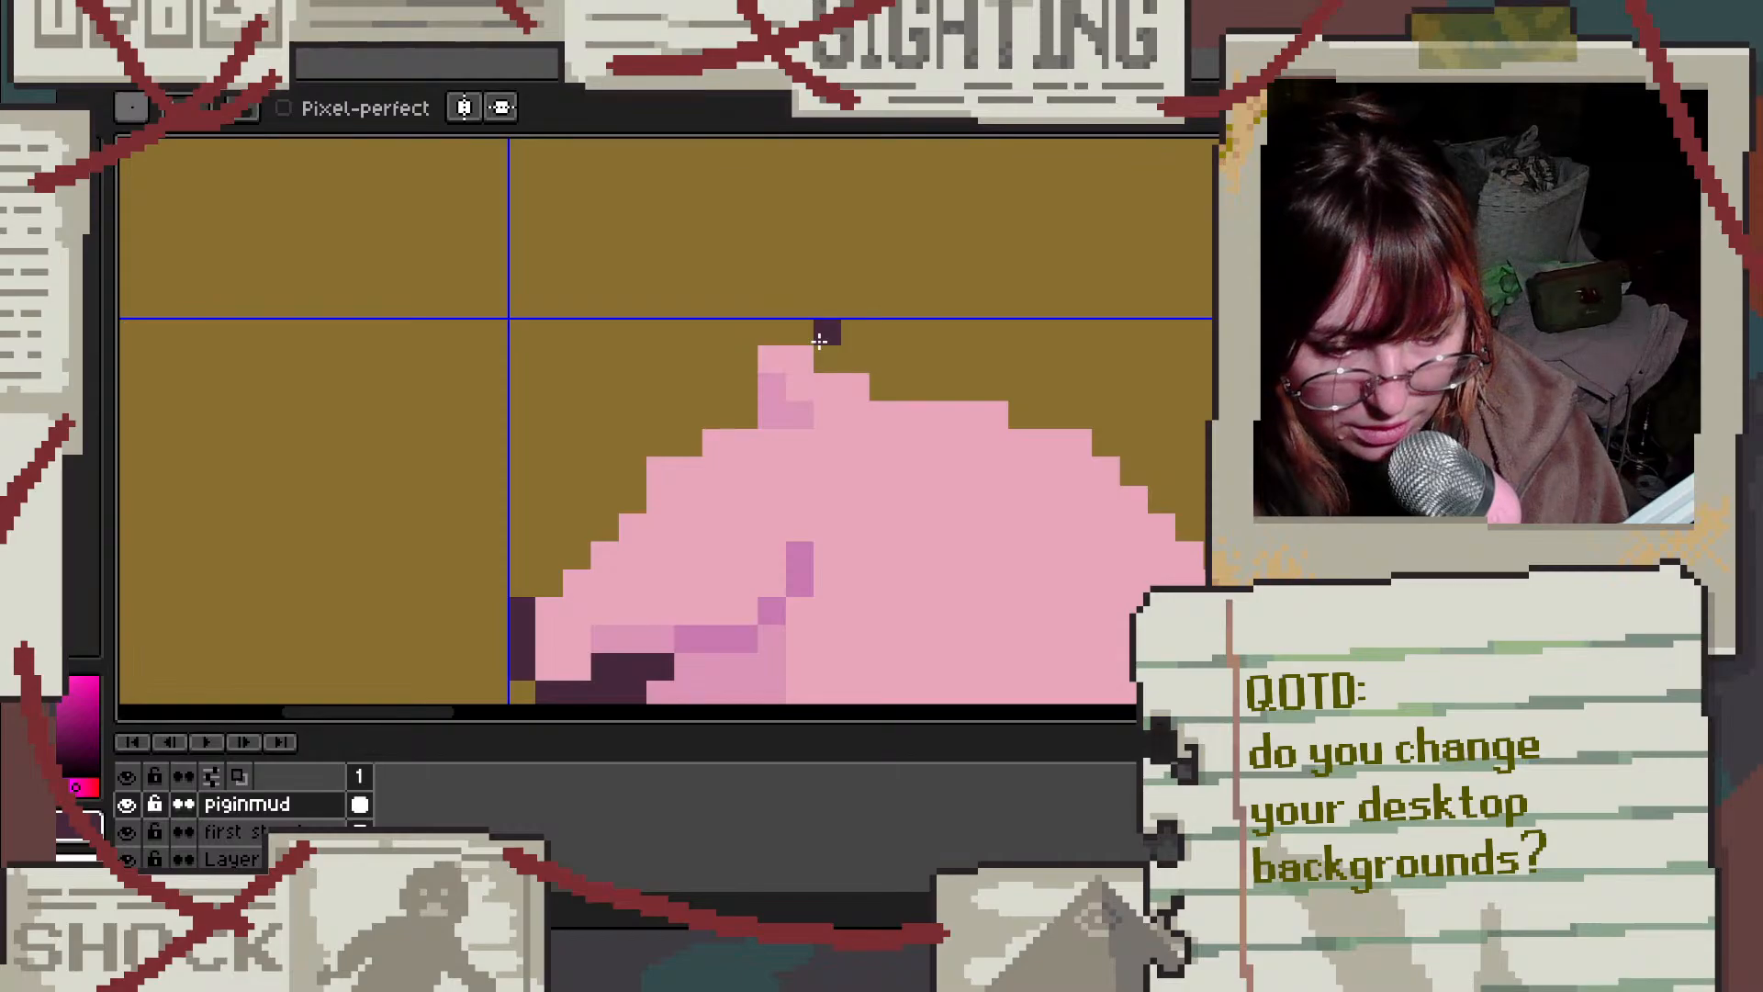
pyautogui.press('v')
pyautogui.hotkey('ctrl', 'z')
pyautogui.moveTo(800, 336)
pyautogui.mouseDown()
pyautogui.moveTo(735, 339)
pyautogui.moveTo(748, 411)
pyautogui.moveTo(773, 414)
pyautogui.moveTo(705, 420)
pyautogui.moveTo(666, 448)
pyautogui.mouseUp()
pyautogui.hotkey('ctrl', 'z')
pyautogui.scroll(1, 621, 478)
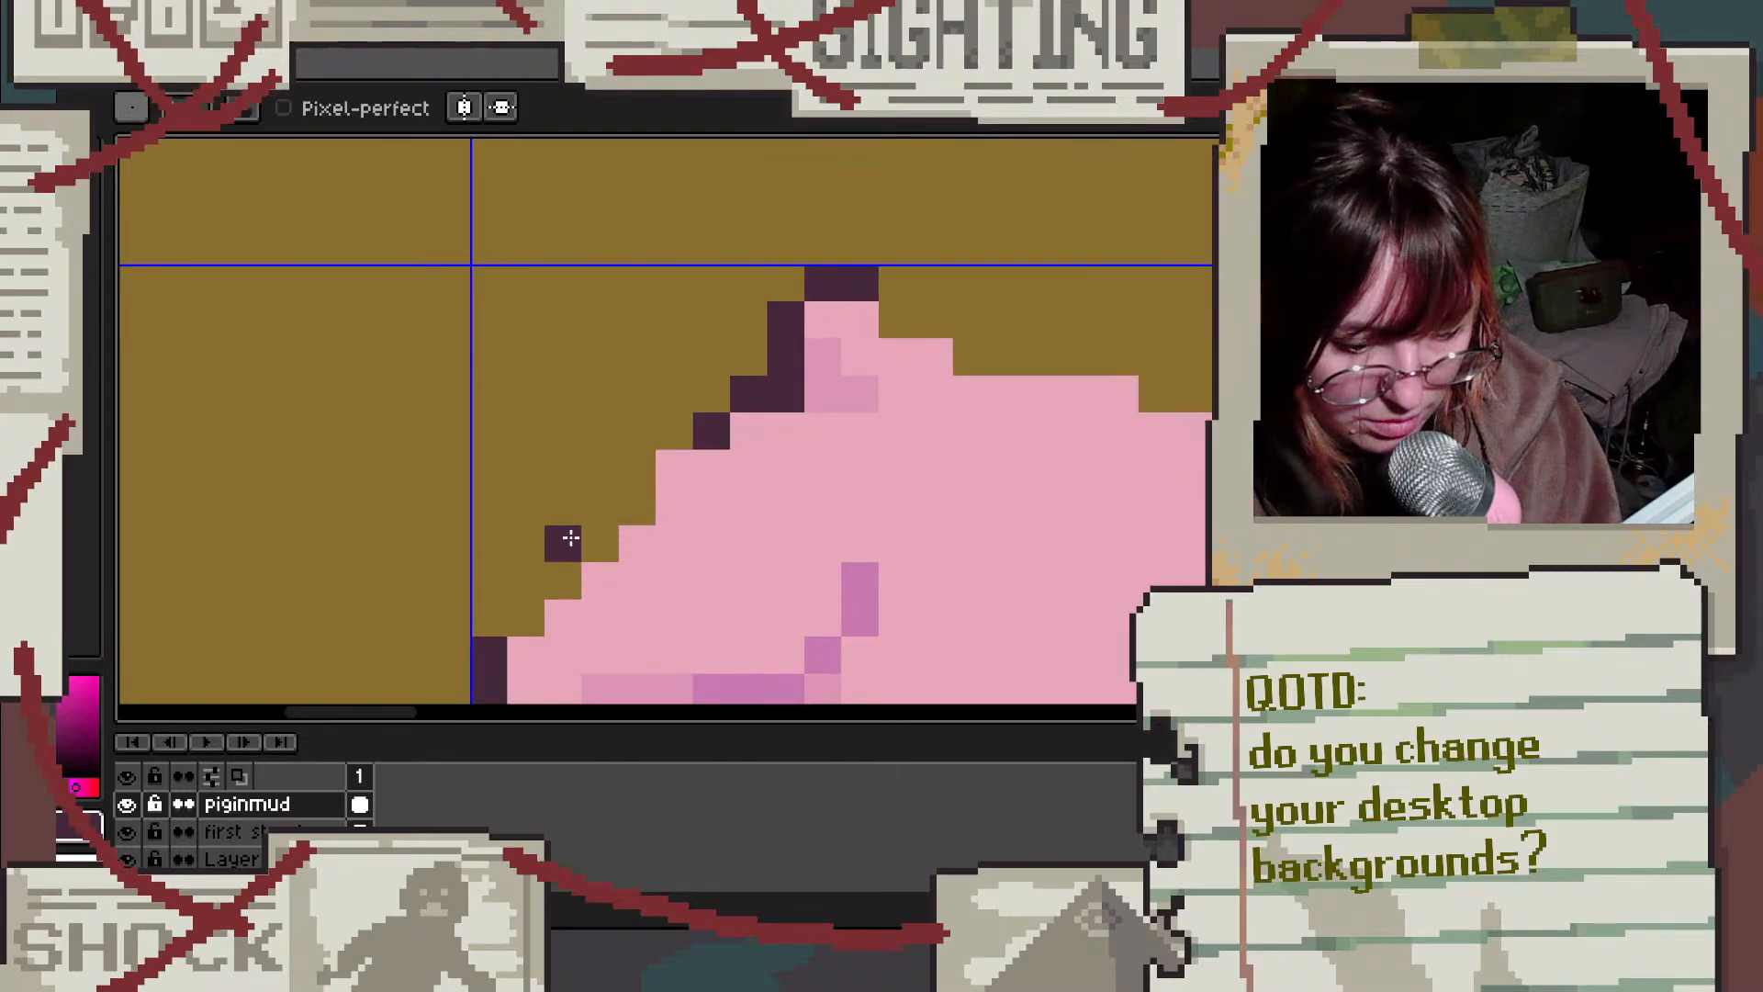
pyautogui.moveTo(520, 618)
pyautogui.mouseDown()
pyautogui.moveTo(605, 547)
pyautogui.moveTo(636, 469)
pyautogui.moveTo(681, 428)
pyautogui.mouseUp()
# Step: Outline the top of the mud pig's back in dark purple, stepping down from the rump bump
pyautogui.scroll(5, 926, 303)
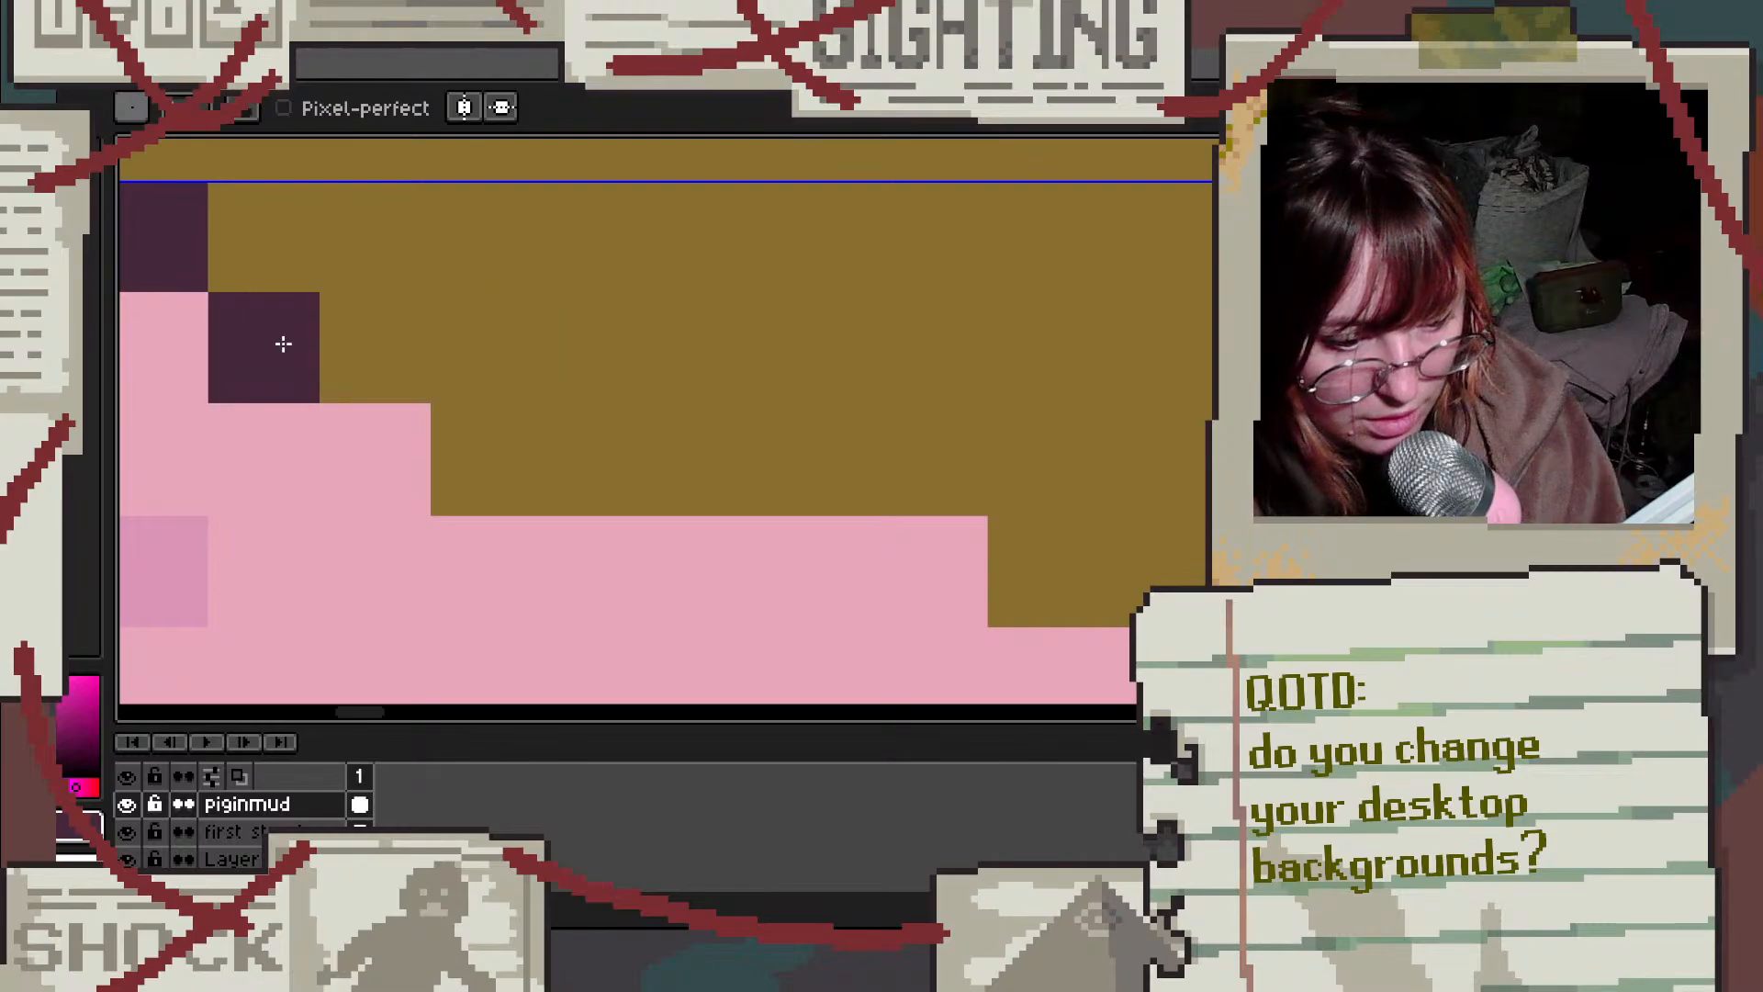
pyautogui.moveTo(284, 343)
pyautogui.mouseDown()
pyautogui.moveTo(354, 355)
pyautogui.moveTo(473, 418)
pyautogui.moveTo(479, 469)
pyautogui.moveTo(960, 492)
pyautogui.mouseUp()
pyautogui.scroll(-3, 960, 492)
pyautogui.scroll(4, 815, 475)
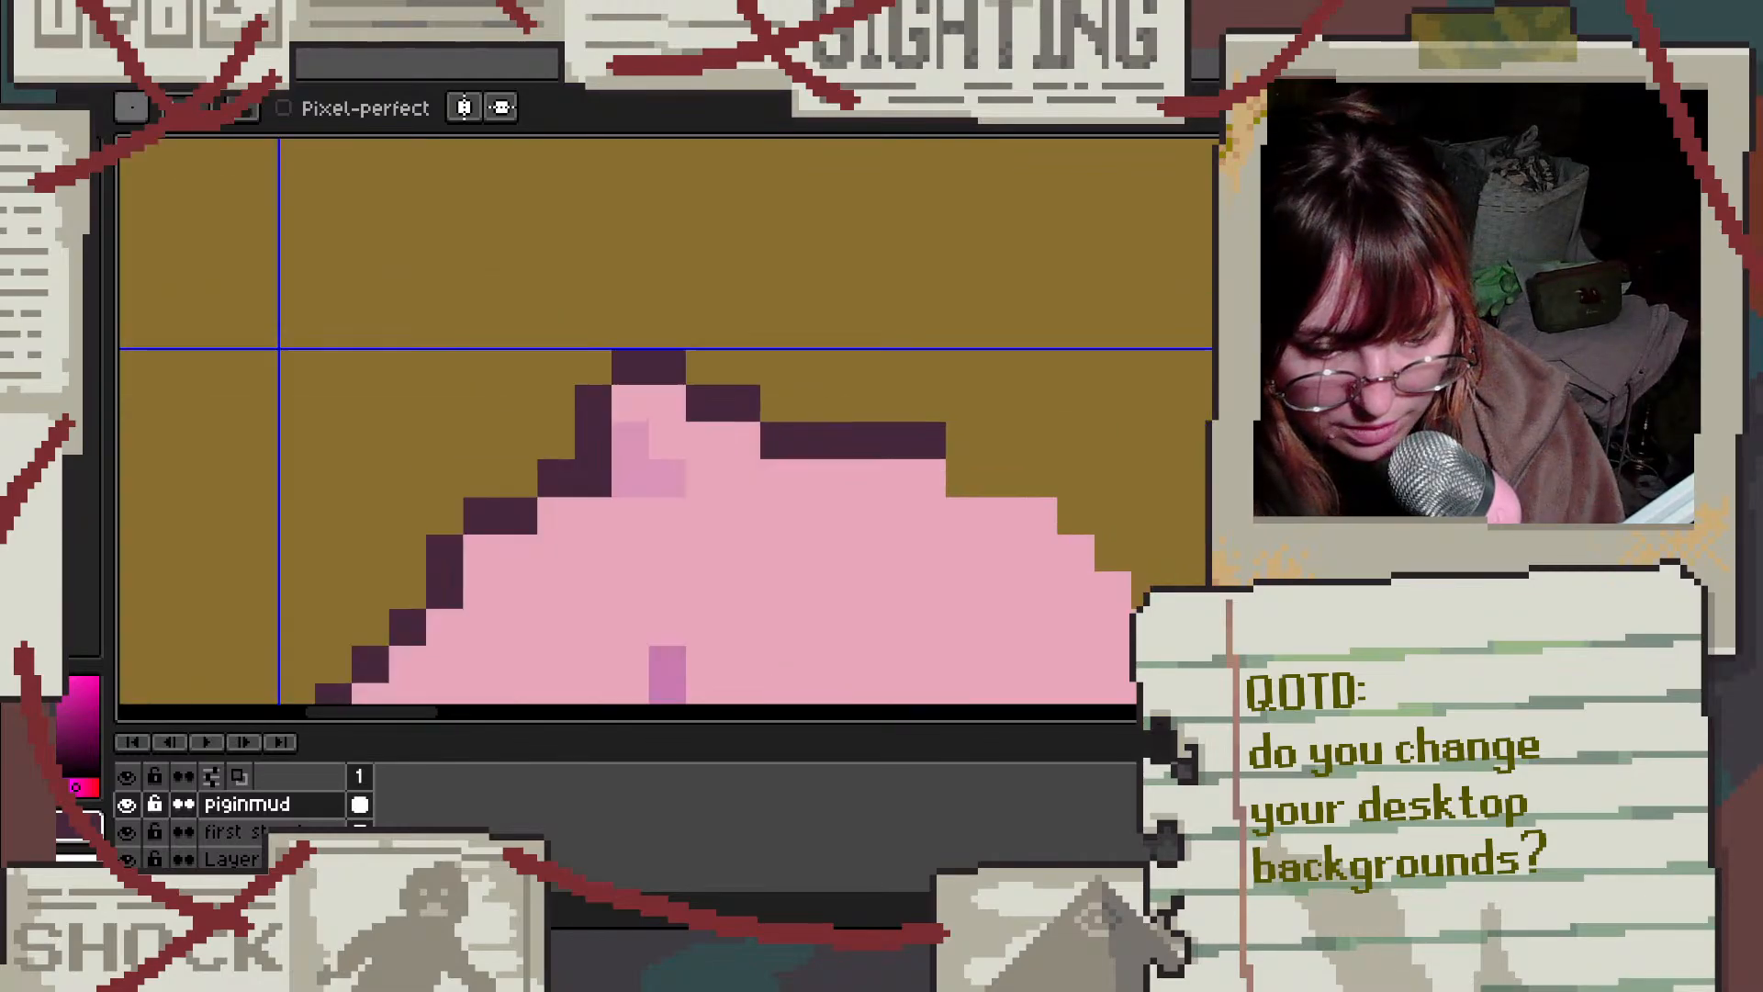
pyautogui.moveTo(817, 404); pyautogui.dragTo(1011, 424)
pyautogui.scroll(-4, 1011, 424)
pyautogui.scroll(1, 976, 575)
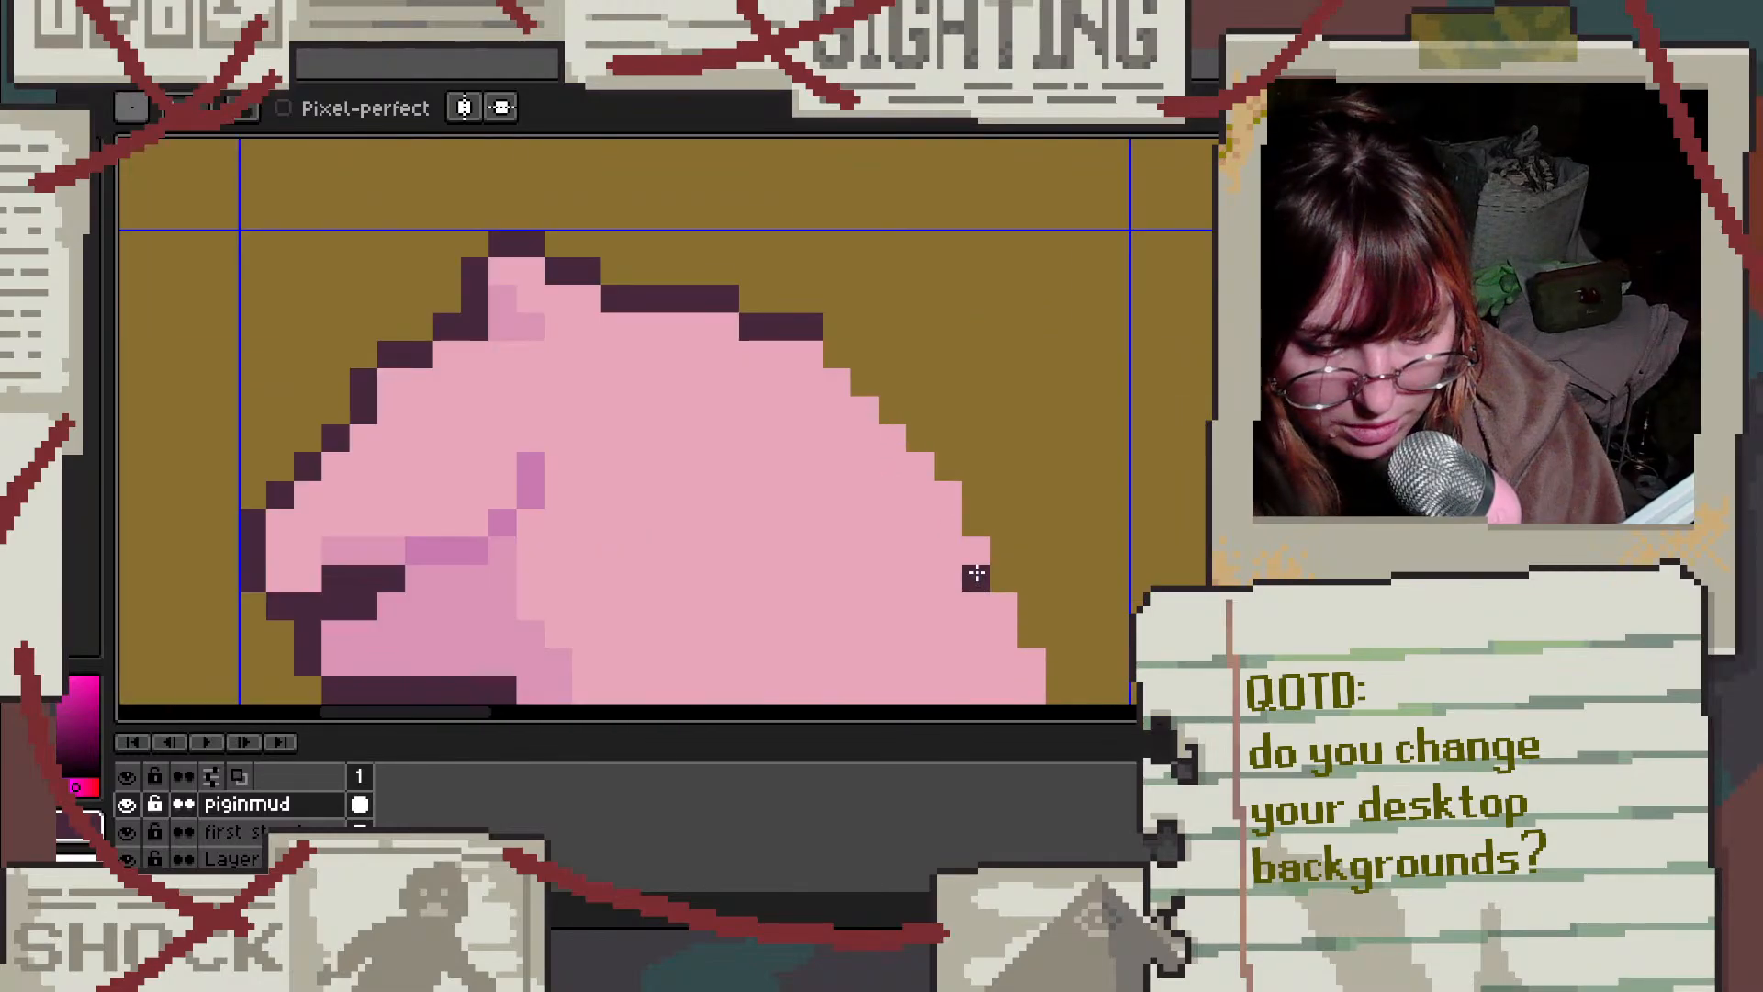
# Step: Continue the dark outline diagonally down the curved back, following the stepped pink edge toward the shoulder
pyautogui.click(838, 355)
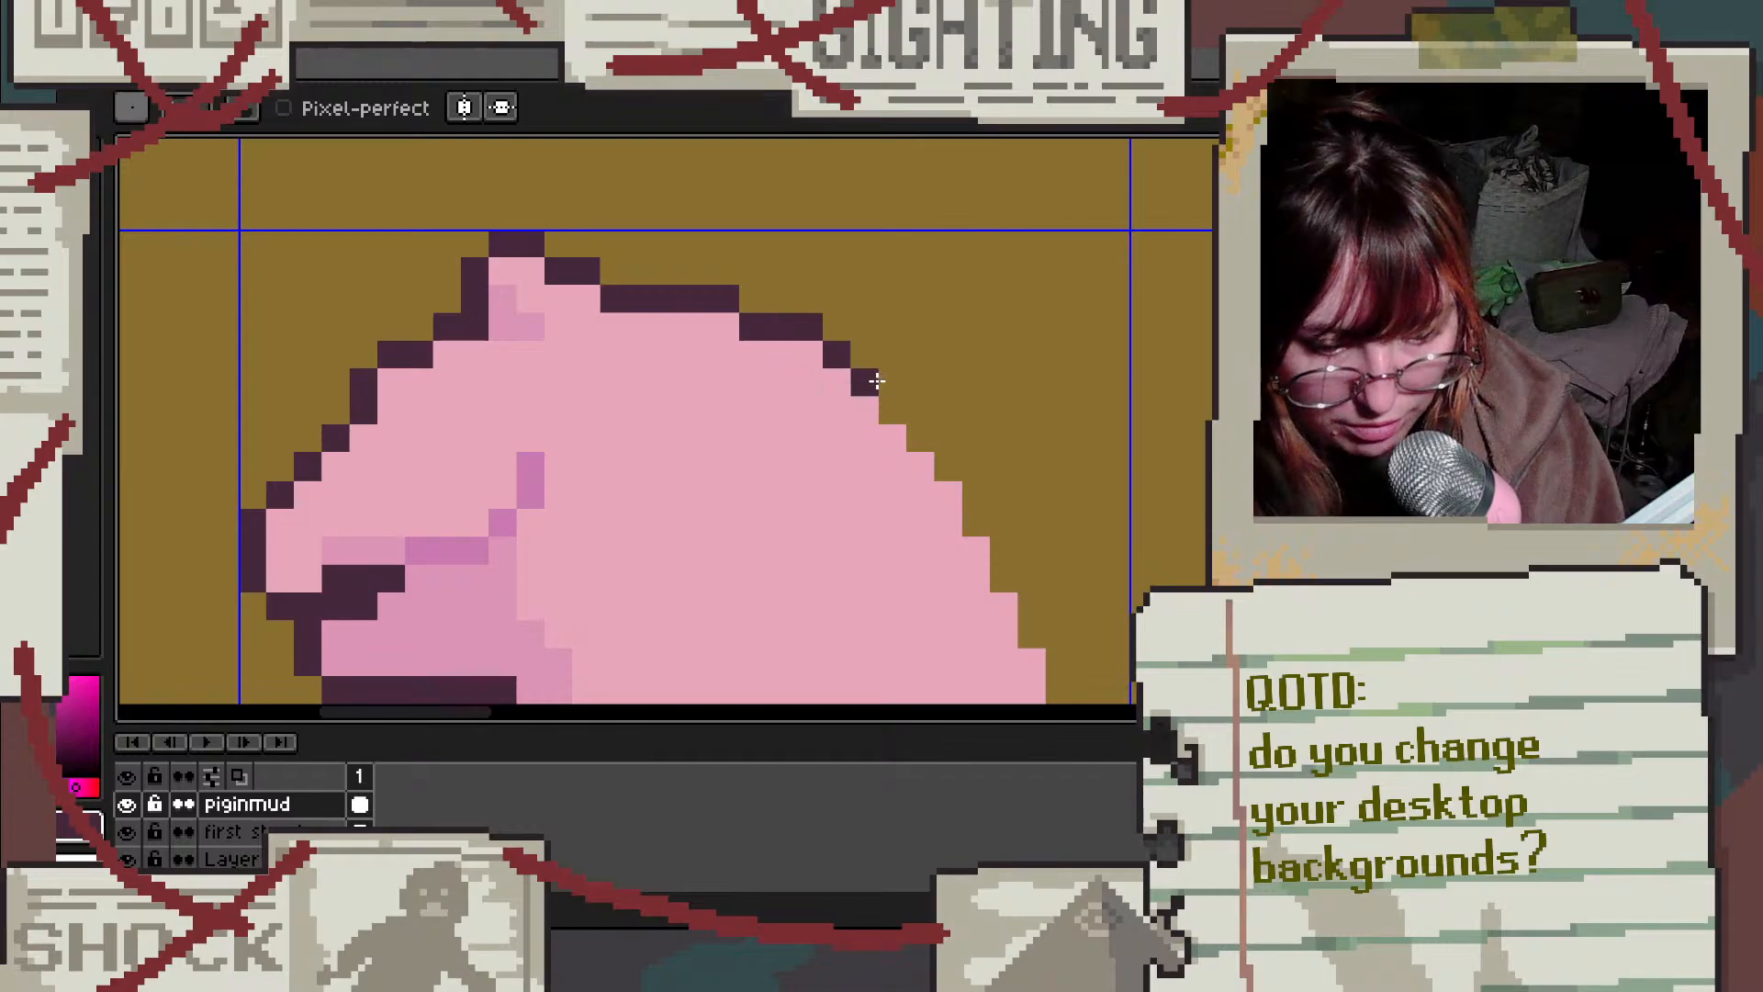
pyautogui.click(864, 383)
pyautogui.click(891, 410)
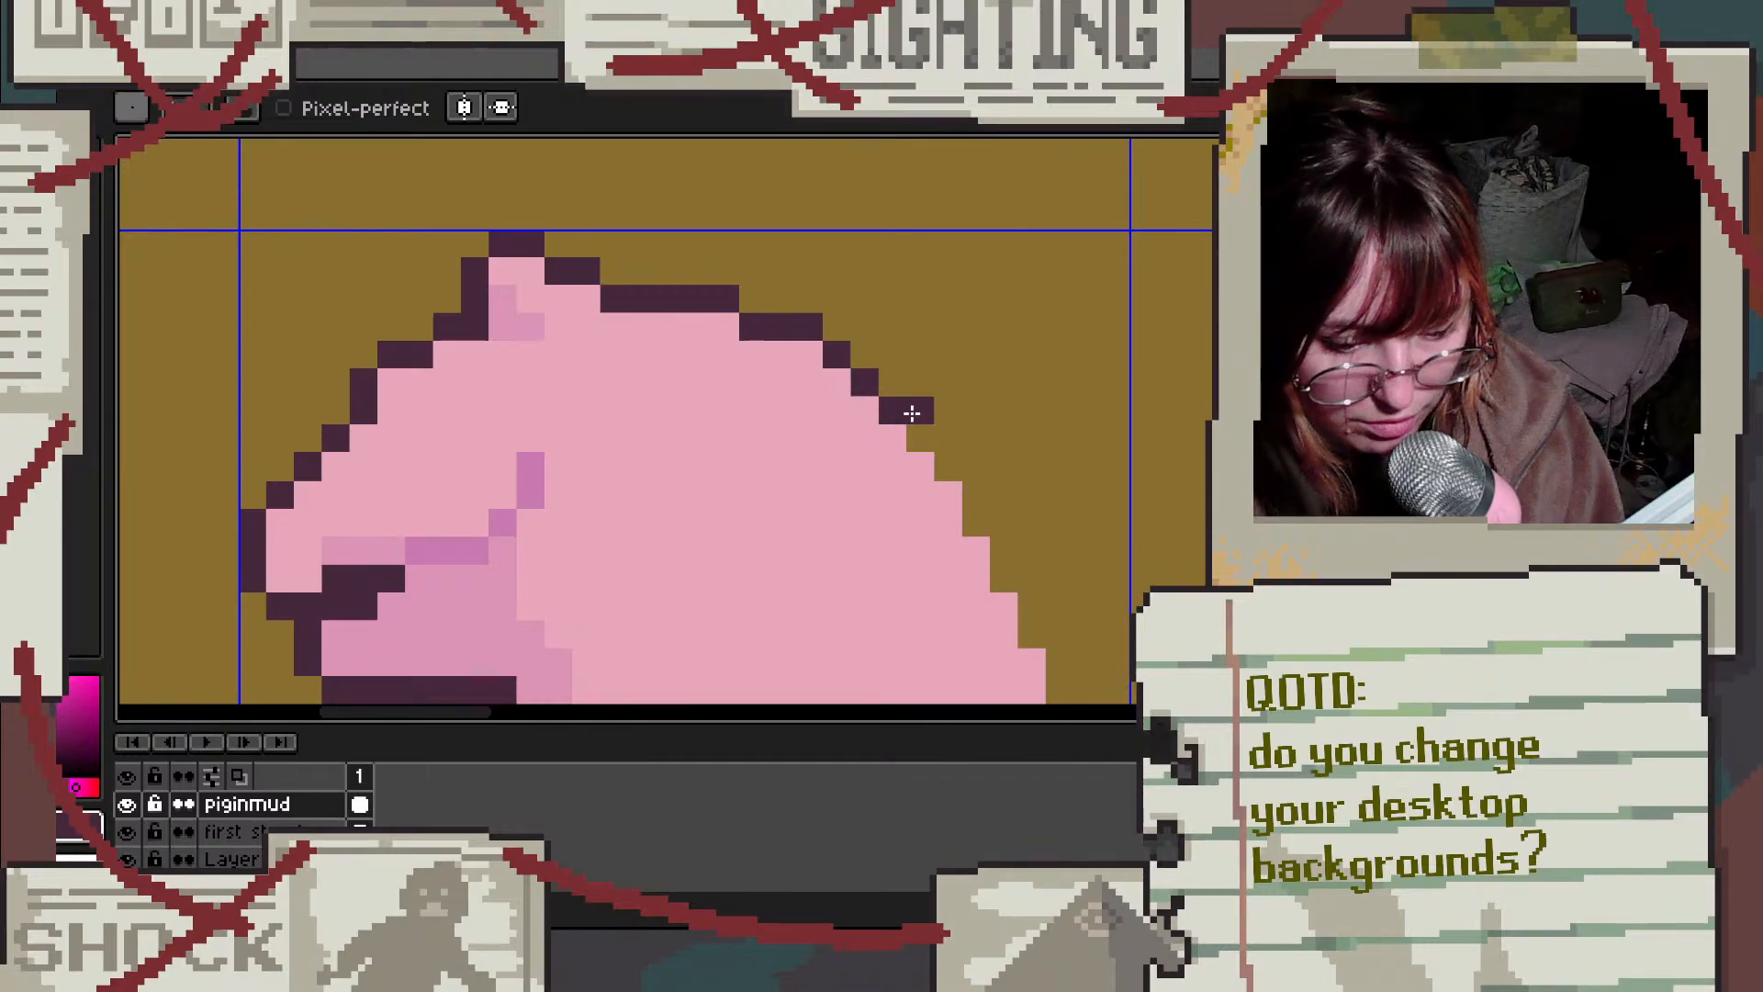
pyautogui.click(919, 437)
pyautogui.click(946, 463)
pyautogui.click(976, 492)
pyautogui.click(975, 520)
pyautogui.click(1003, 547)
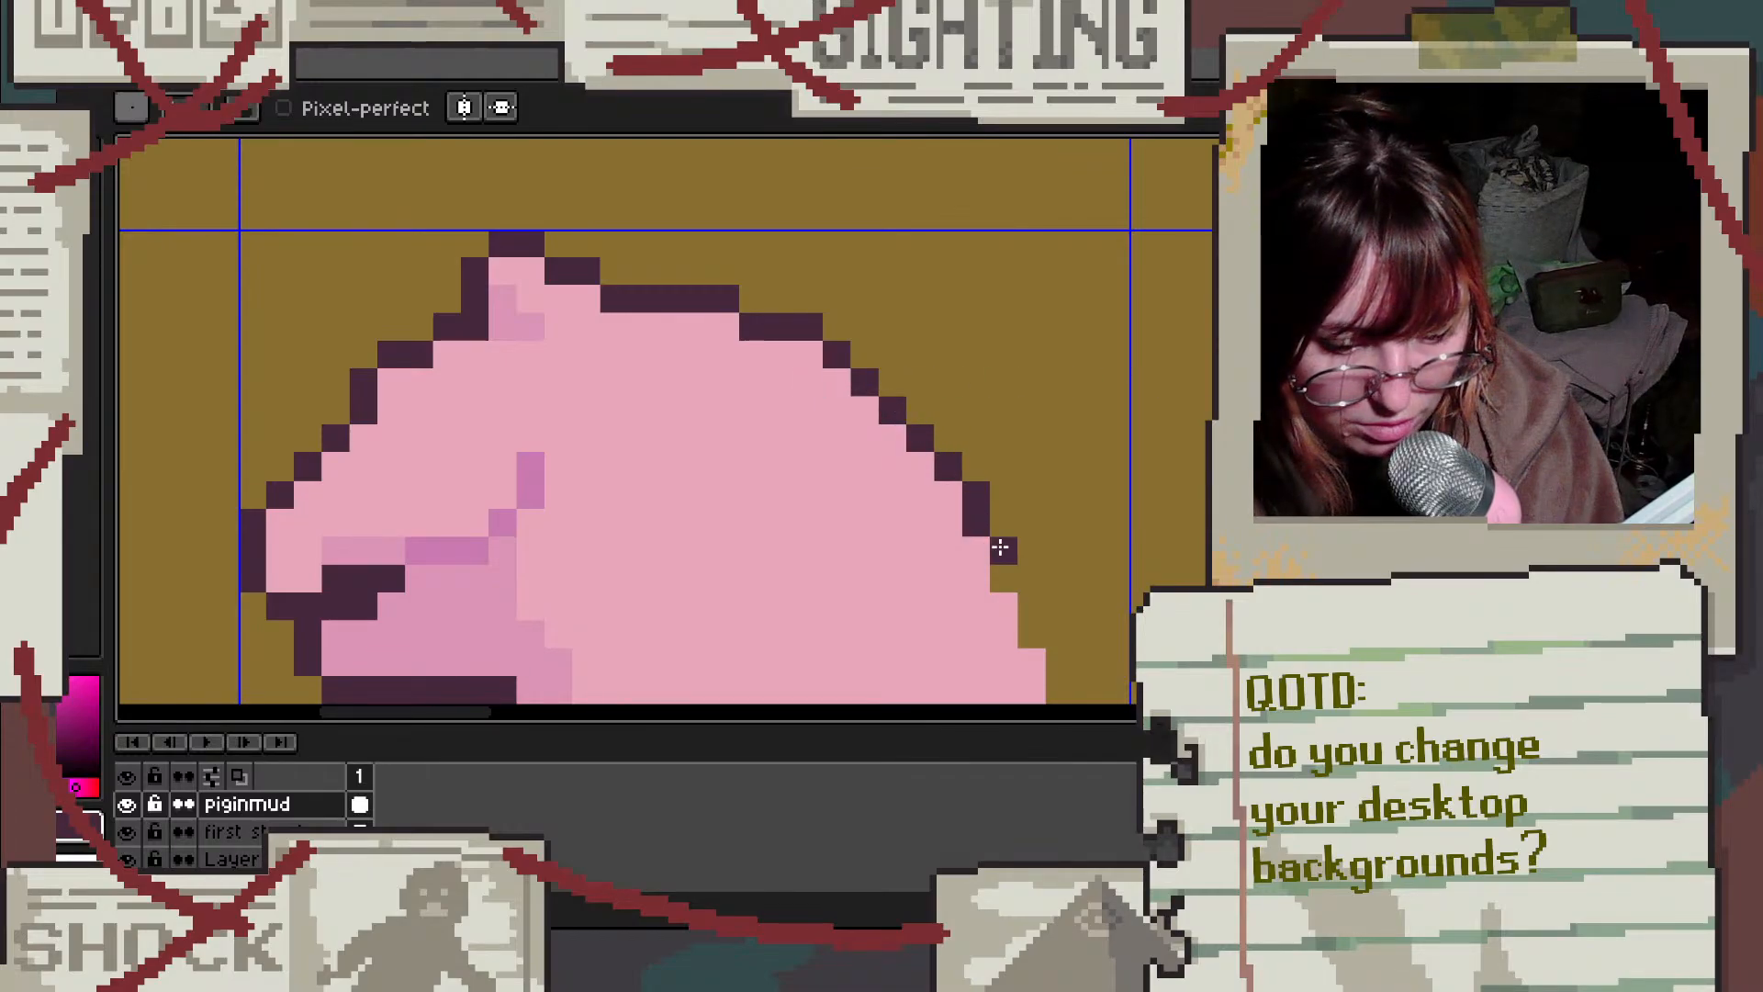
pyautogui.click(1003, 575)
# Step: Close the dark outline along the neck and forehead down to the mud pig's snout
pyautogui.scroll(-2, 975, 419)
pyautogui.scroll(3, 1010, 496)
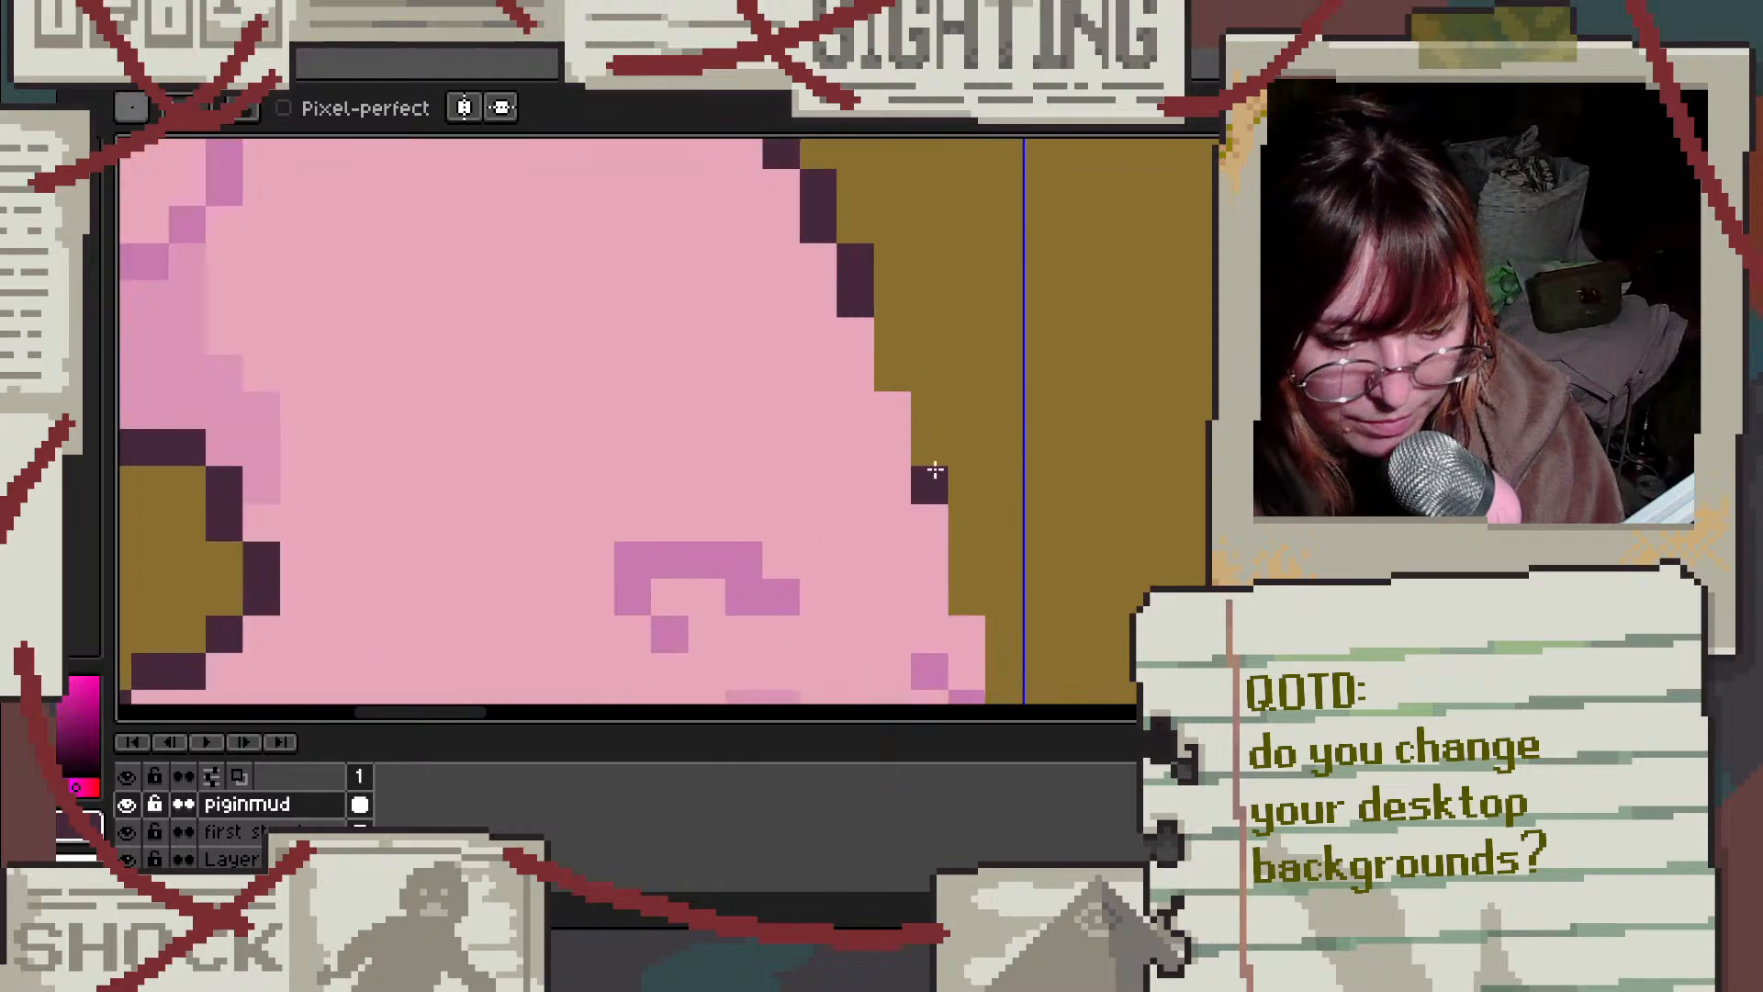
pyautogui.click(892, 372)
pyautogui.click(929, 446)
pyautogui.click(929, 483)
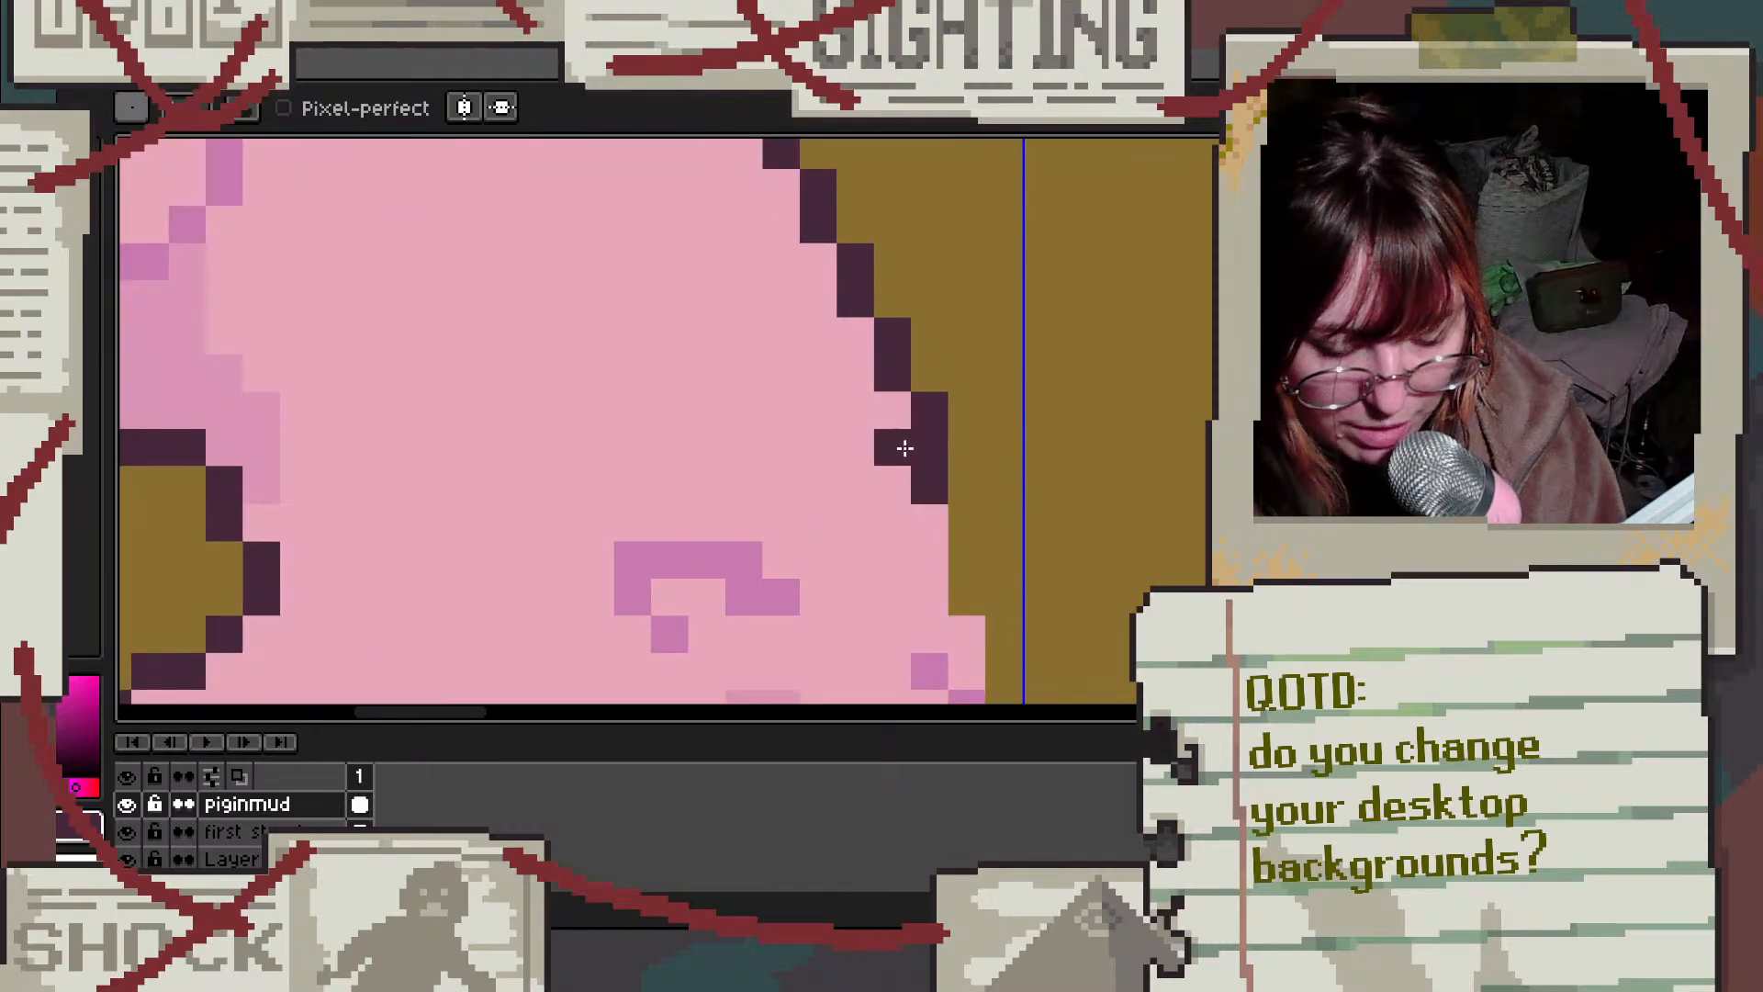
pyautogui.scroll(-2, 900, 446)
pyautogui.scroll(2, 919, 401)
pyautogui.click(924, 420)
pyautogui.click(925, 457)
pyautogui.click(962, 533)
pyautogui.click(961, 496)
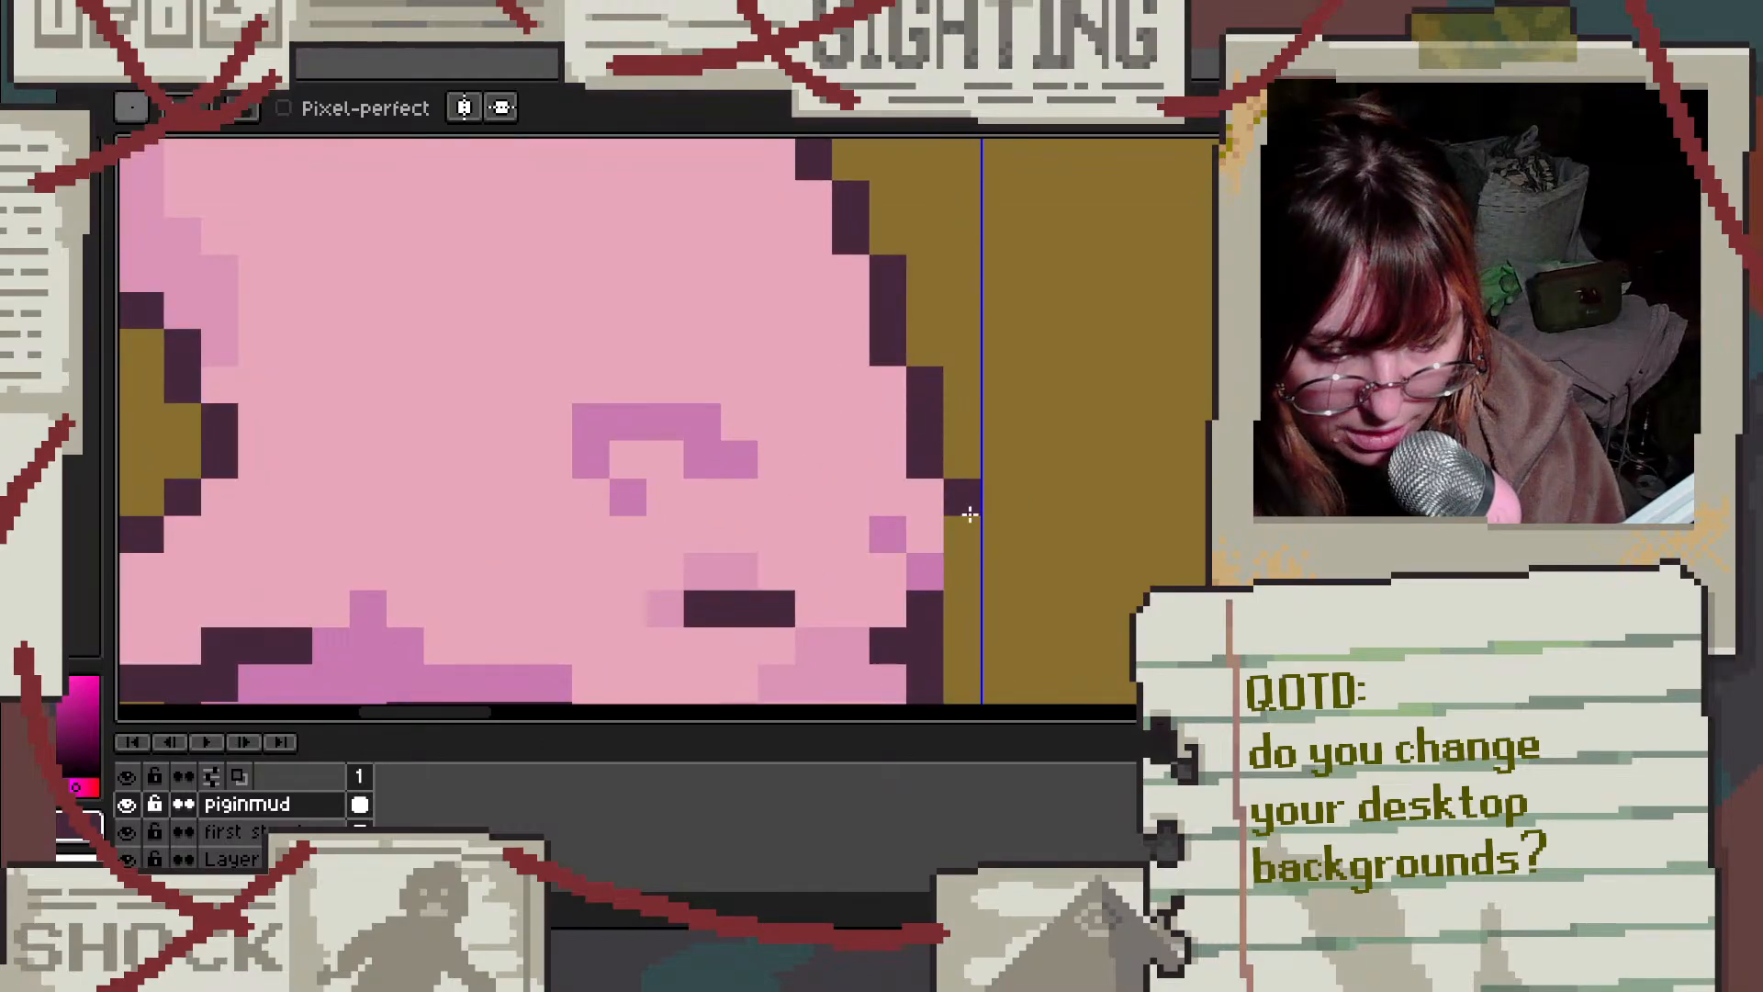
pyautogui.click(962, 569)
pyautogui.click(961, 383)
# Step: Inspect the outlined mud pig at several zoom levels and compare it with the standing pig
pyautogui.scroll(-3, 954, 374)
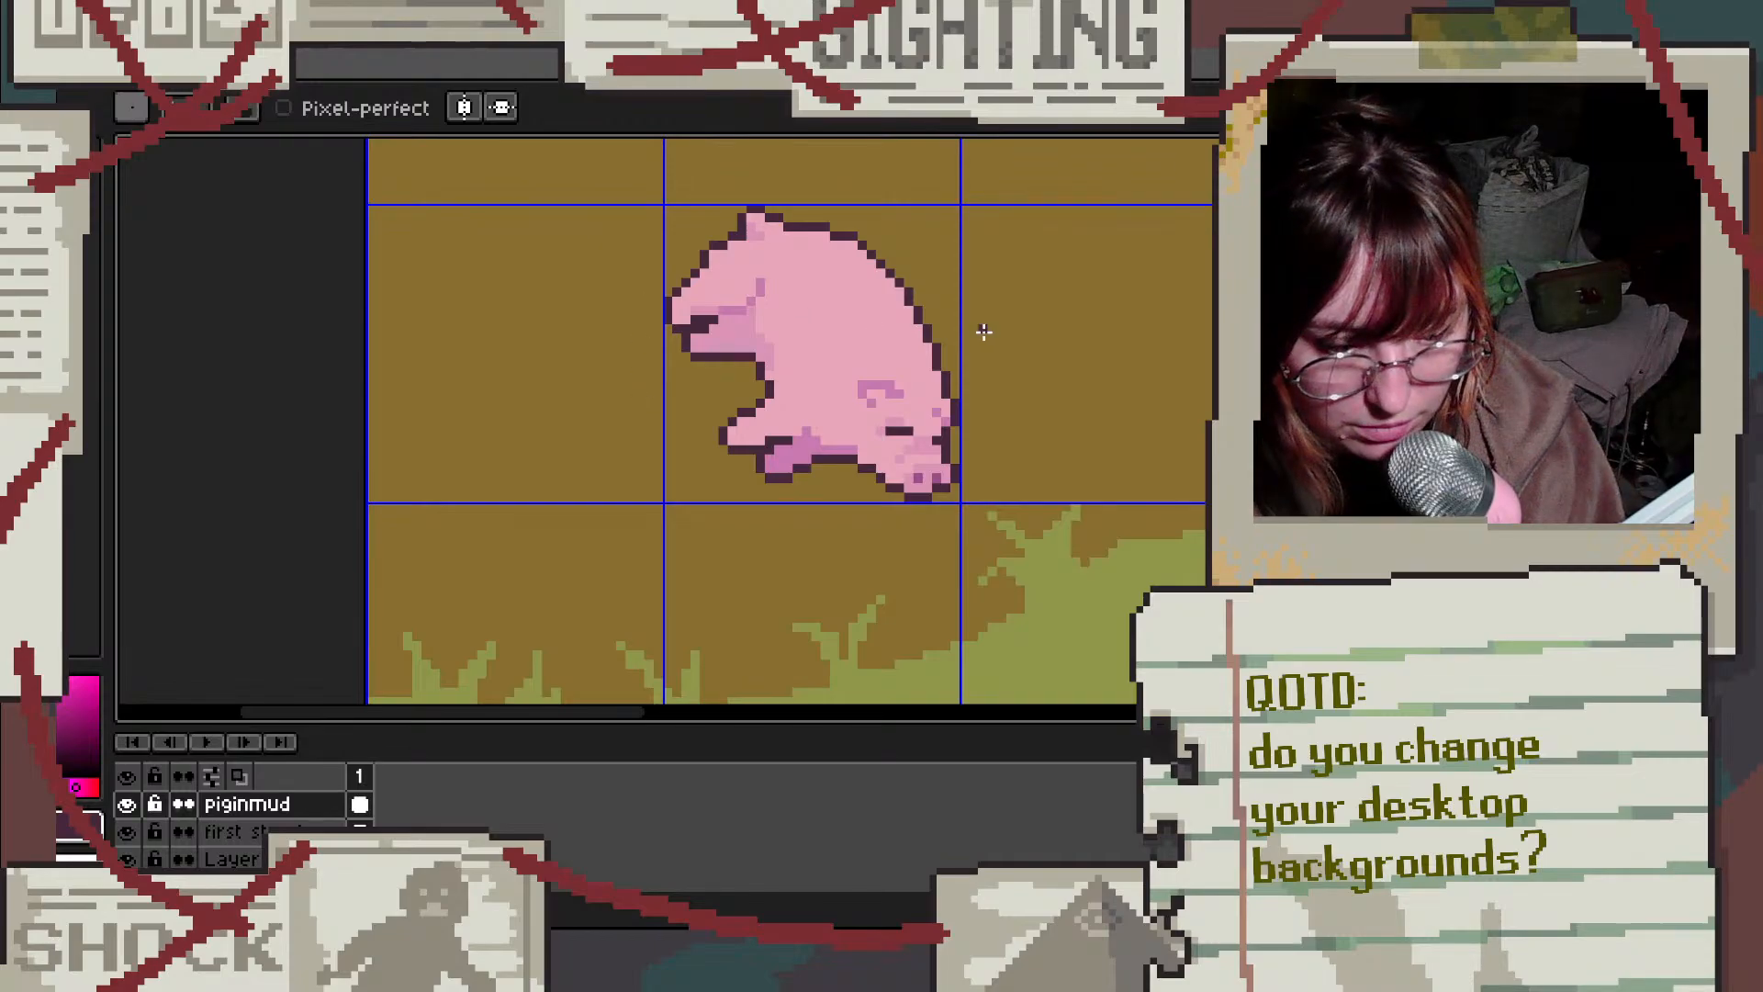
pyautogui.scroll(-3, 882, 336)
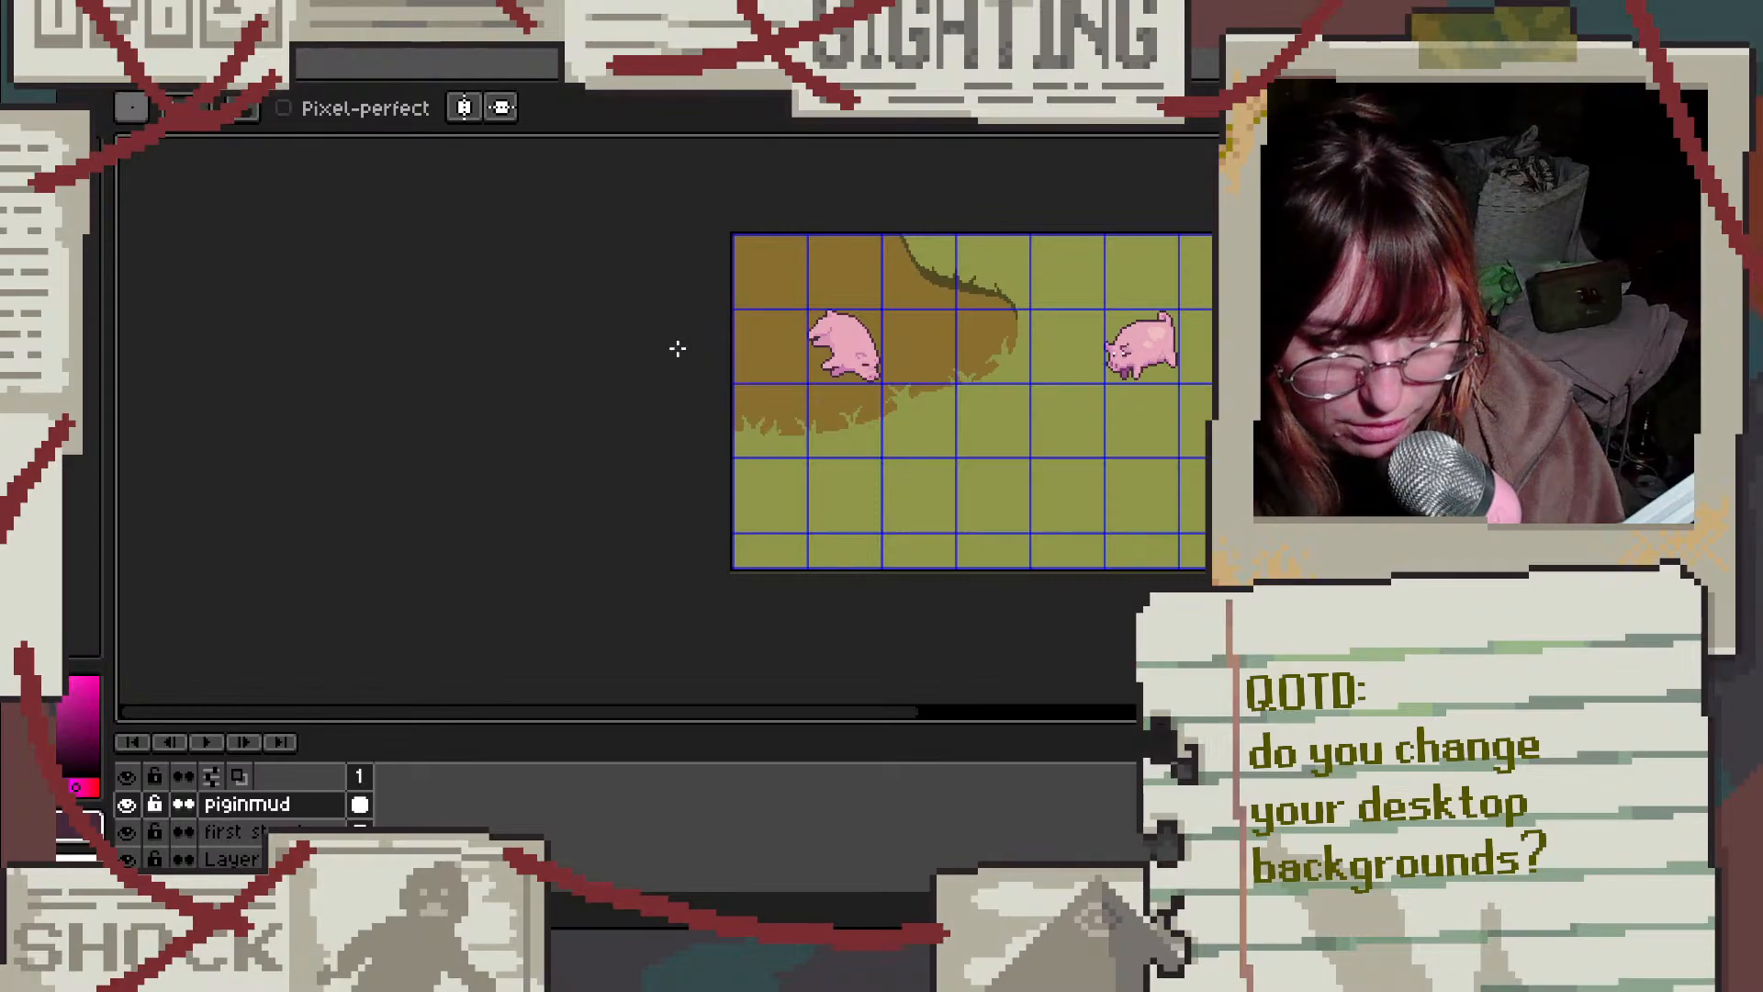
pyautogui.scroll(3, 677, 348)
pyautogui.scroll(-3, 678, 348)
pyautogui.scroll(1, 783, 359)
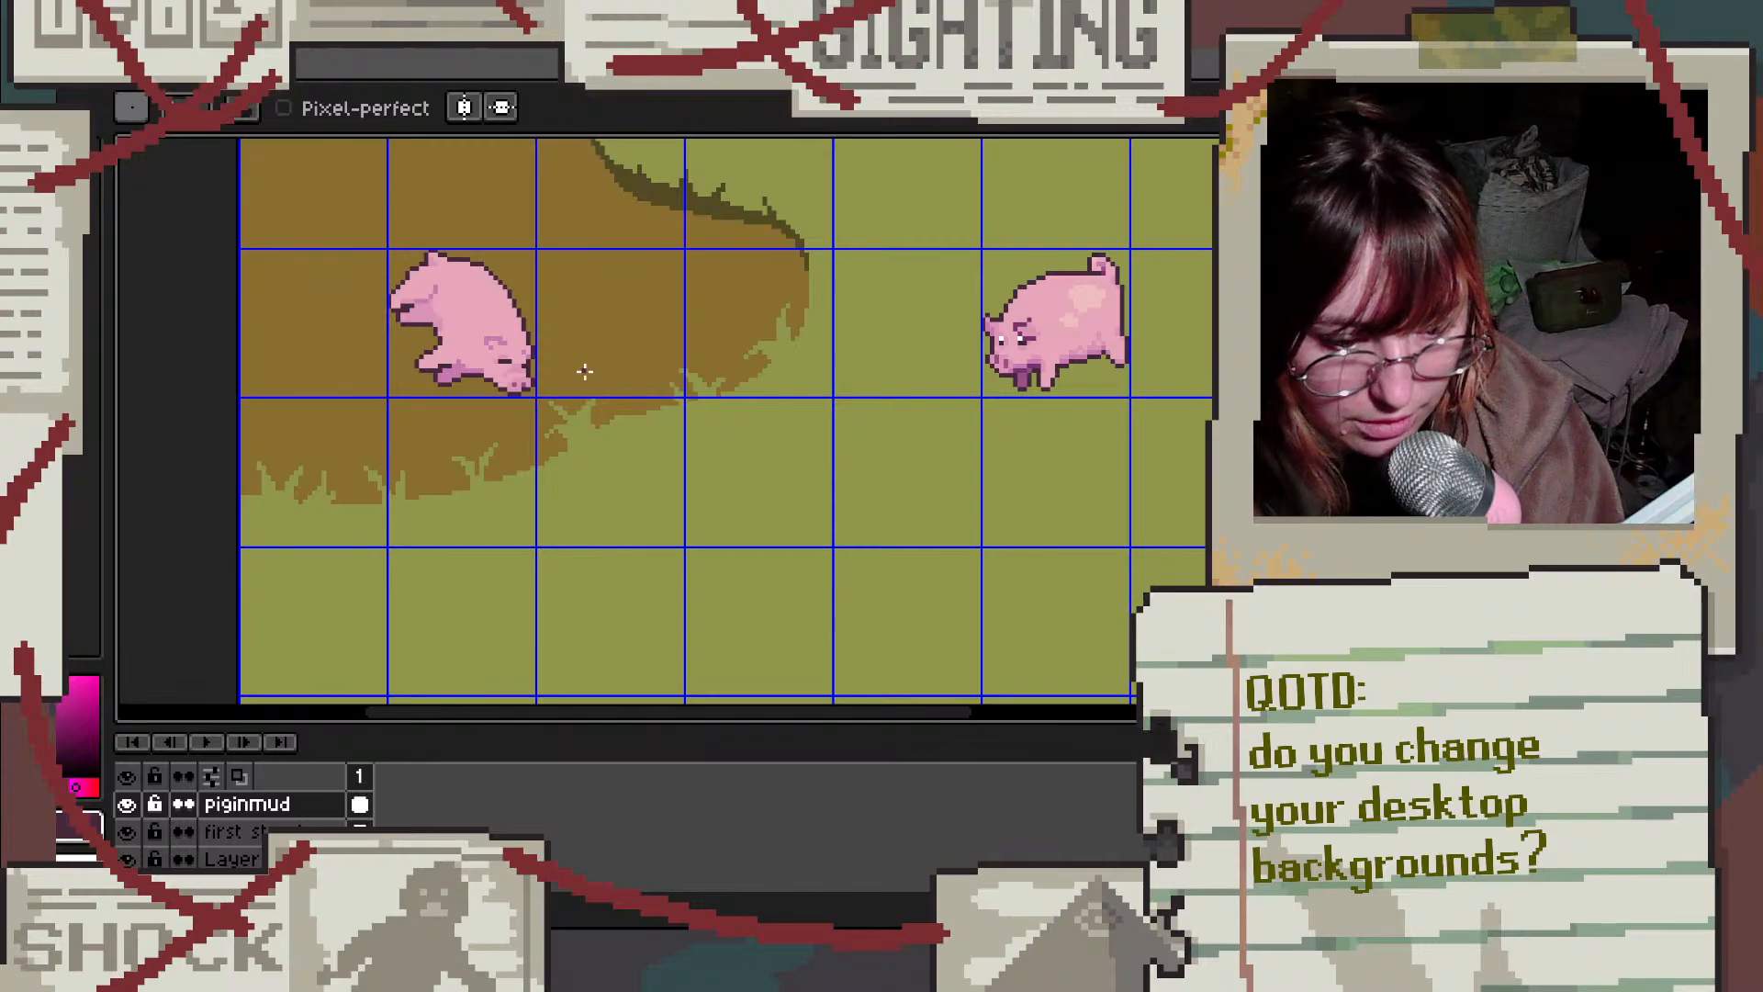
pyautogui.scroll(-1, 588, 371)
pyautogui.scroll(1, 796, 378)
pyautogui.scroll(-1, 603, 378)
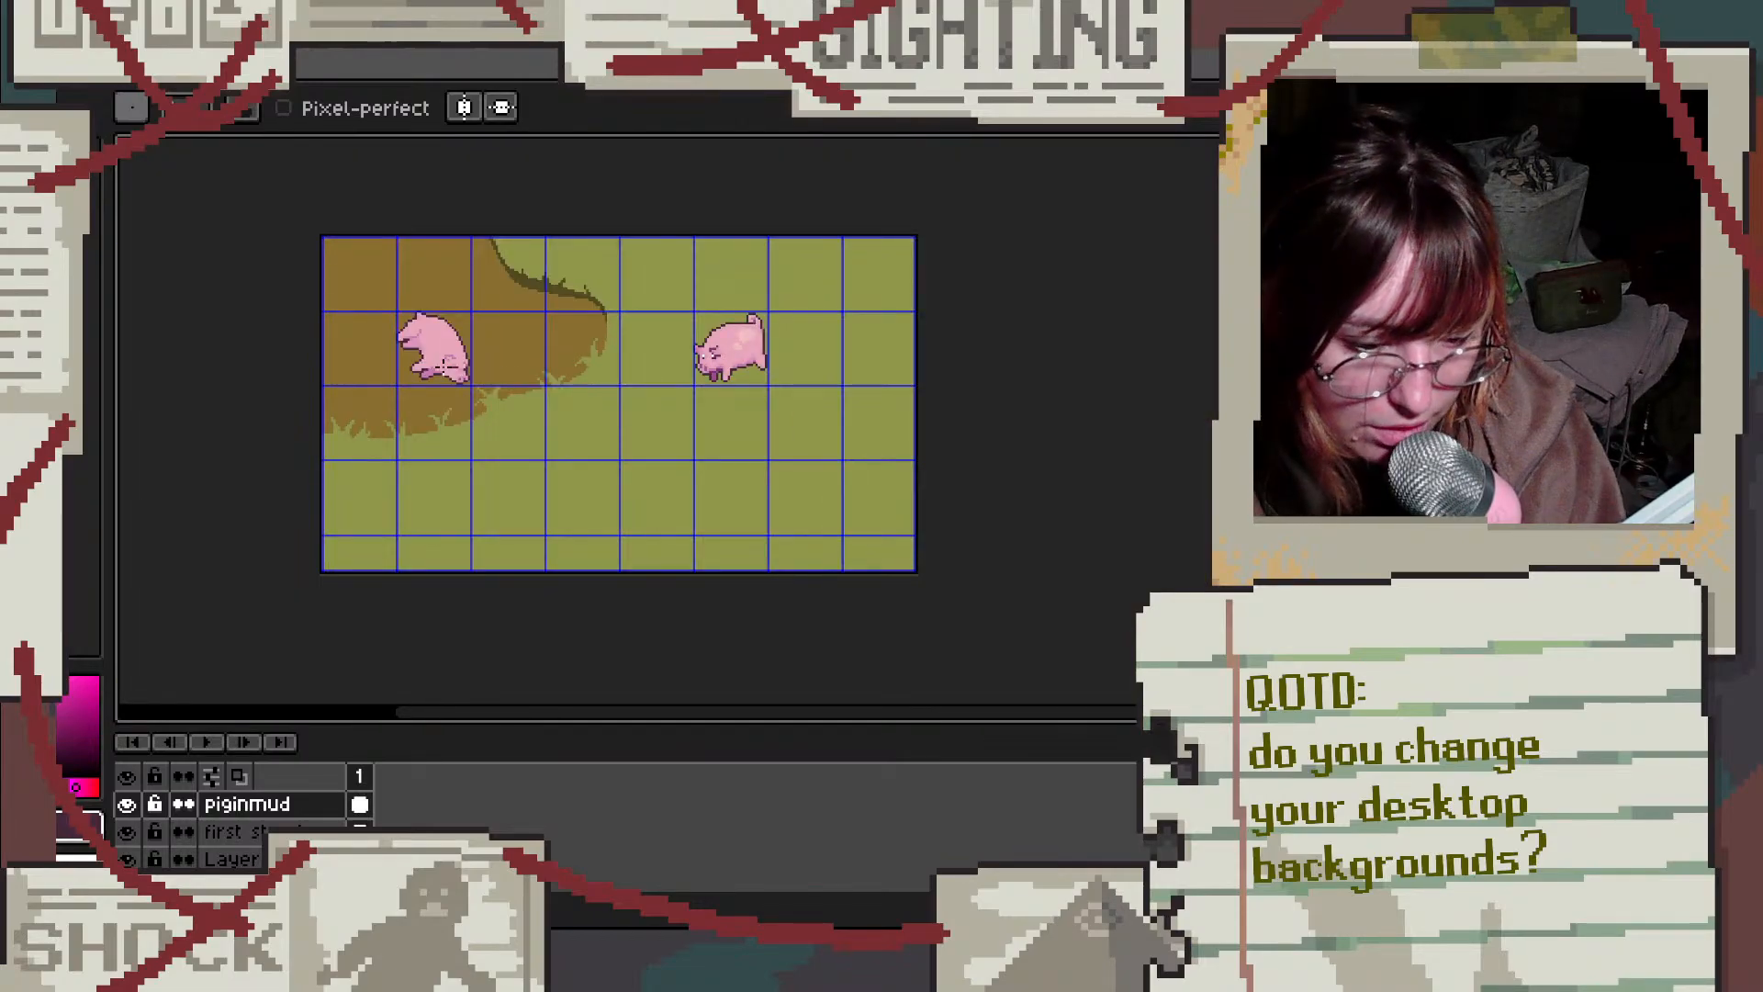
pyautogui.scroll(1, 513, 353)
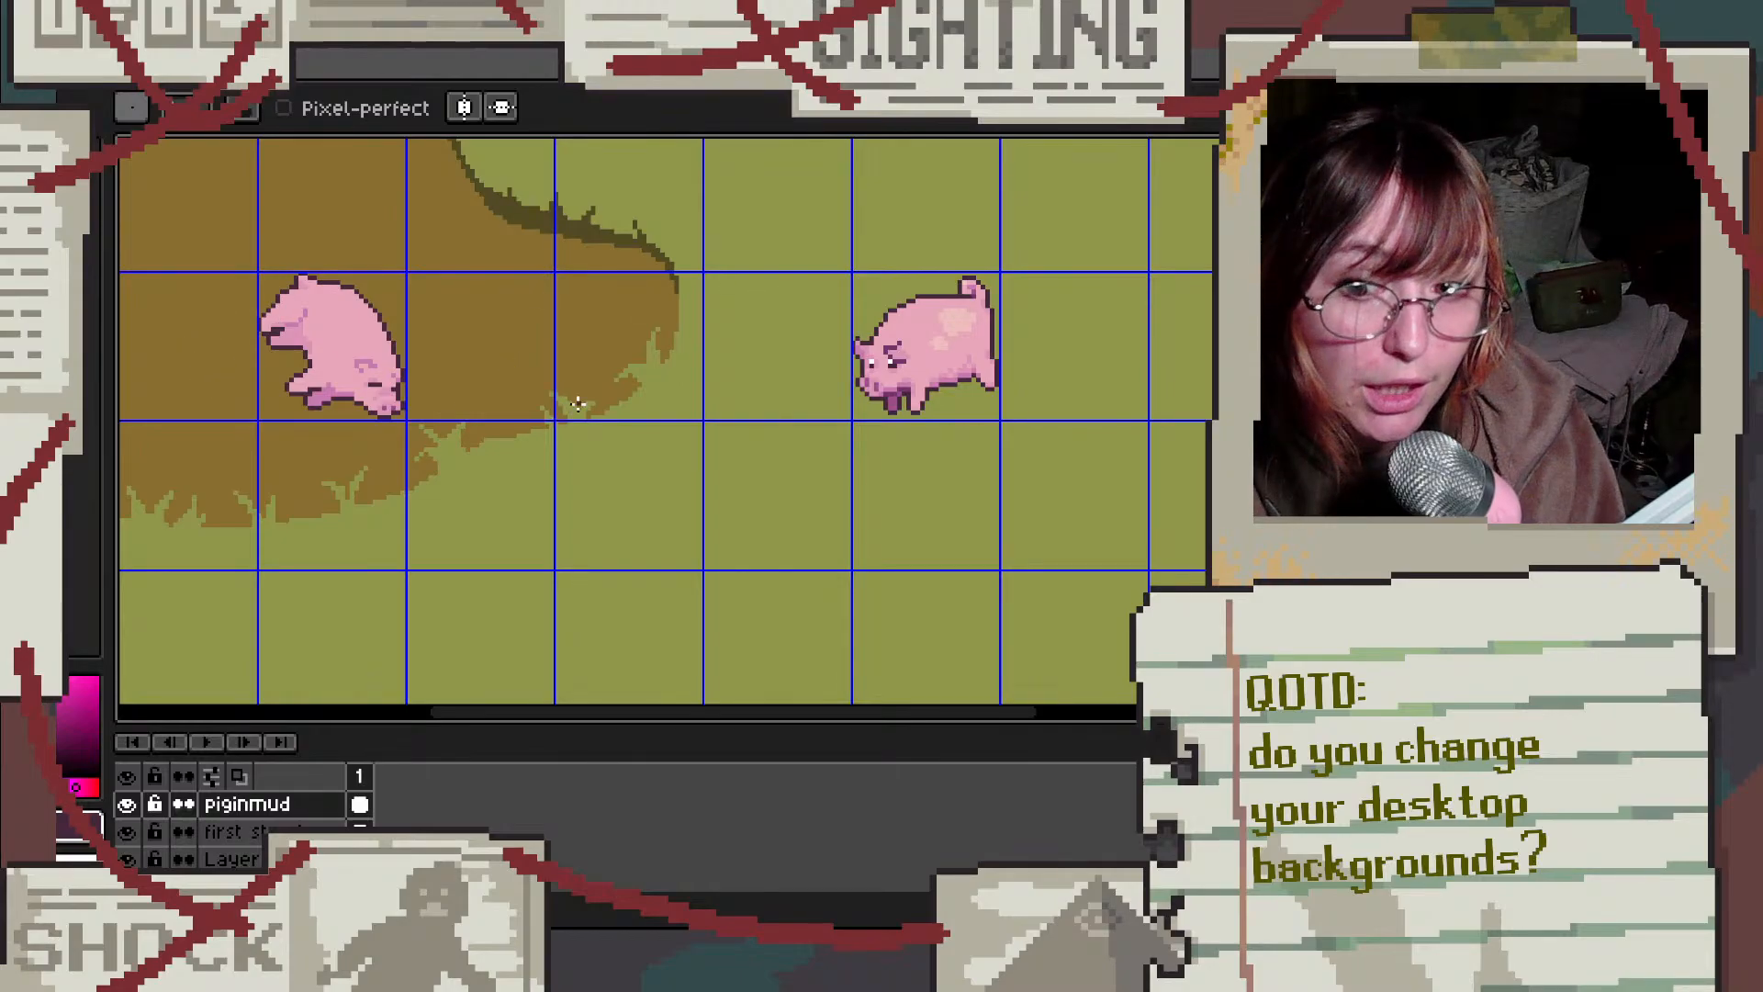
pyautogui.scroll(-1, 583, 404)
pyautogui.scroll(3, 478, 377)
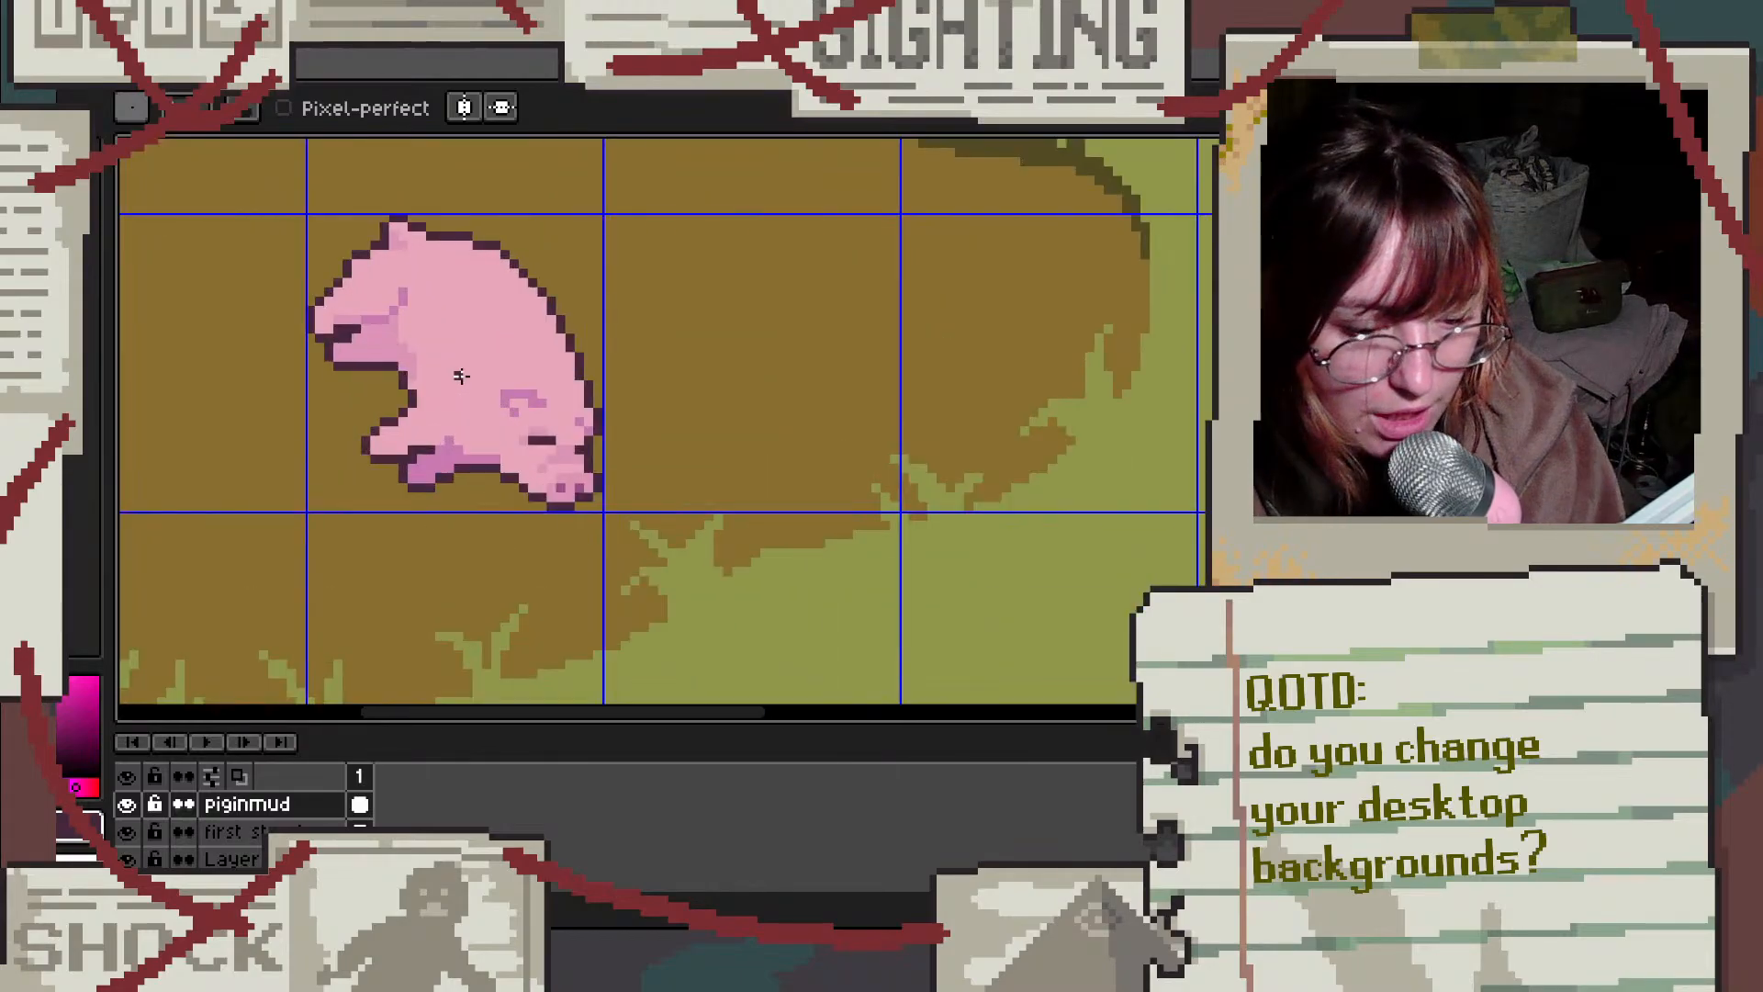
# Step: Add light mauve shading above the hind leg crease and repaint part of the far hind leg in base pink
pyautogui.scroll(-2, 484, 349)
pyautogui.scroll(3, 443, 349)
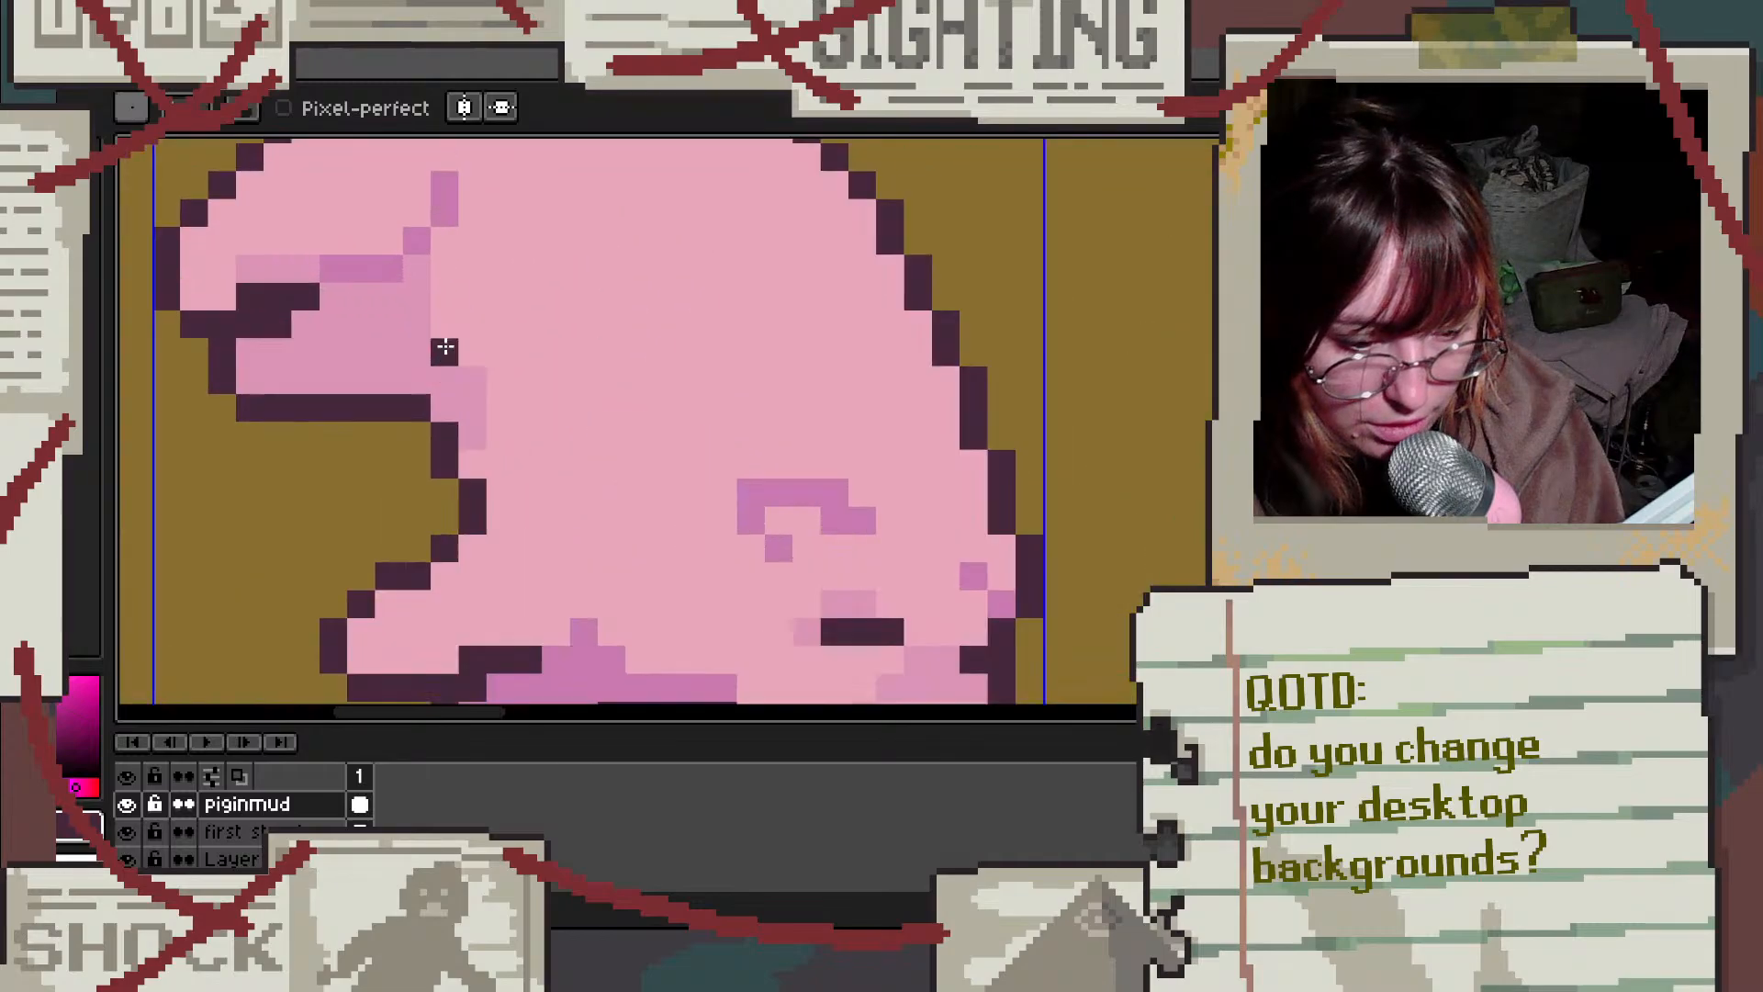
pyautogui.scroll(-2, 401, 327)
pyautogui.scroll(2, 475, 314)
pyautogui.moveTo(476, 314); pyautogui.dragTo(562, 314)
pyautogui.keyDown('alt'); pyautogui.click(787, 398); pyautogui.keyUp('alt')
pyautogui.moveTo(615, 397)
pyautogui.mouseDown()
pyautogui.moveTo(443, 497)
pyautogui.moveTo(566, 503)
pyautogui.moveTo(661, 474)
pyautogui.moveTo(588, 467)
pyautogui.moveTo(724, 559)
pyautogui.mouseUp()
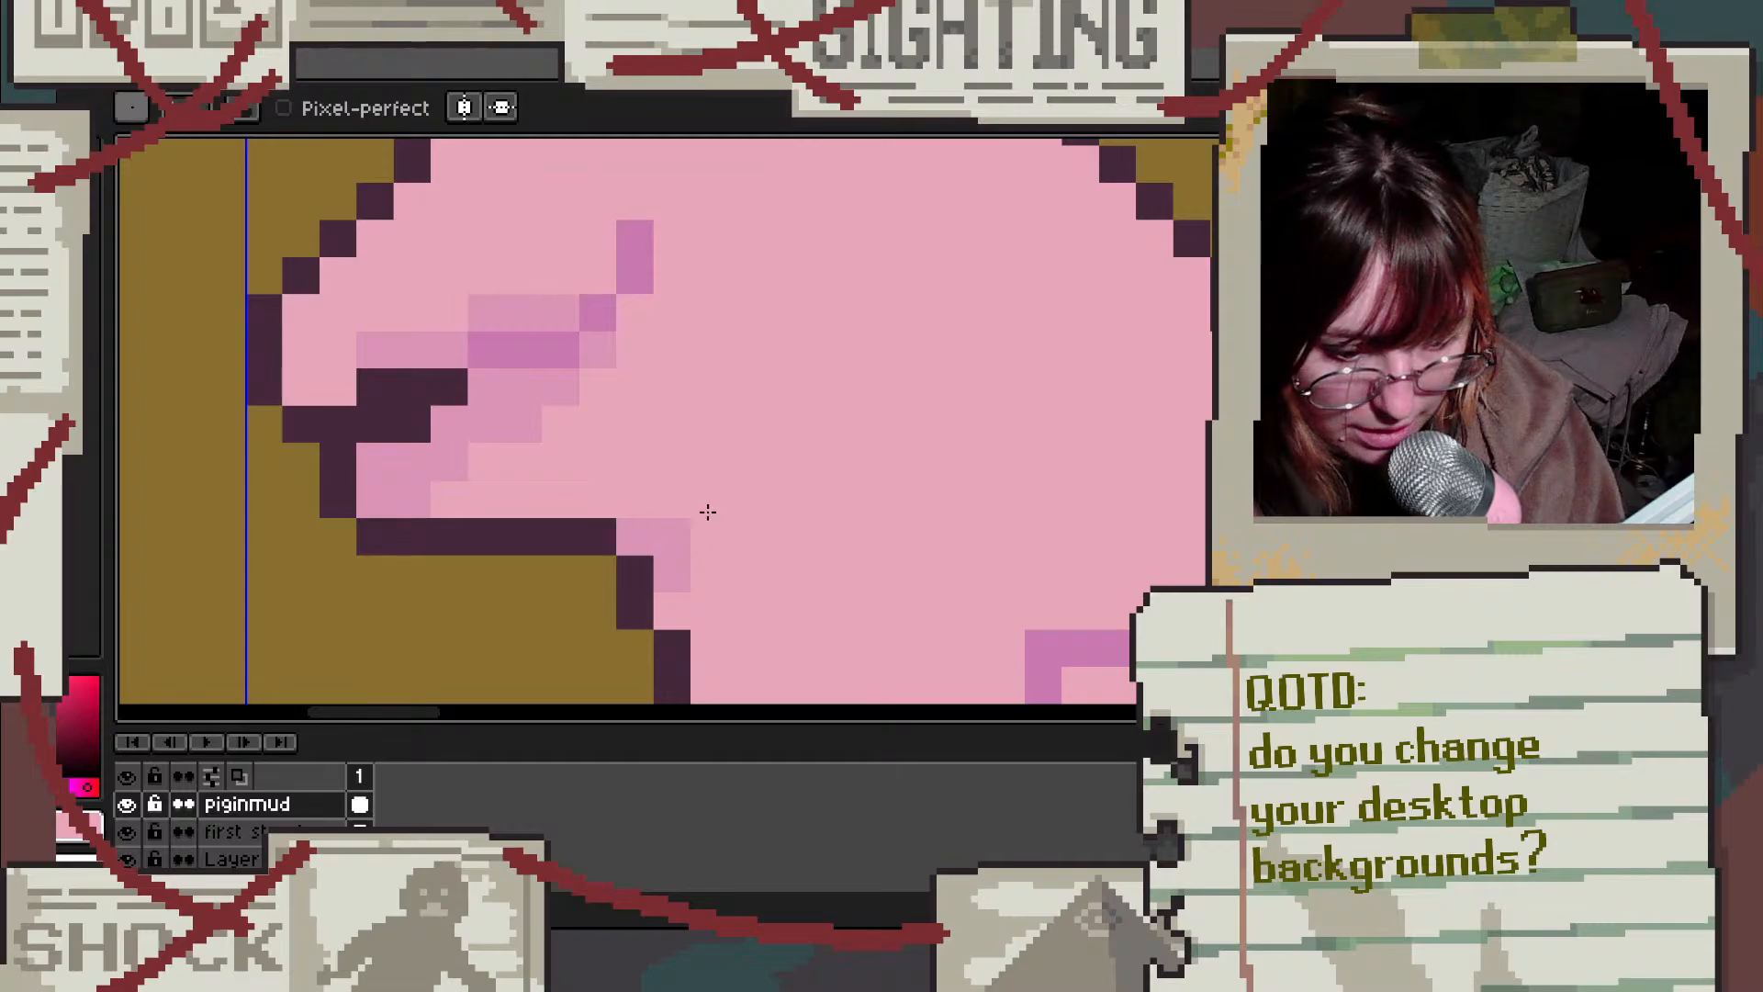
pyautogui.scroll(-3, 720, 461)
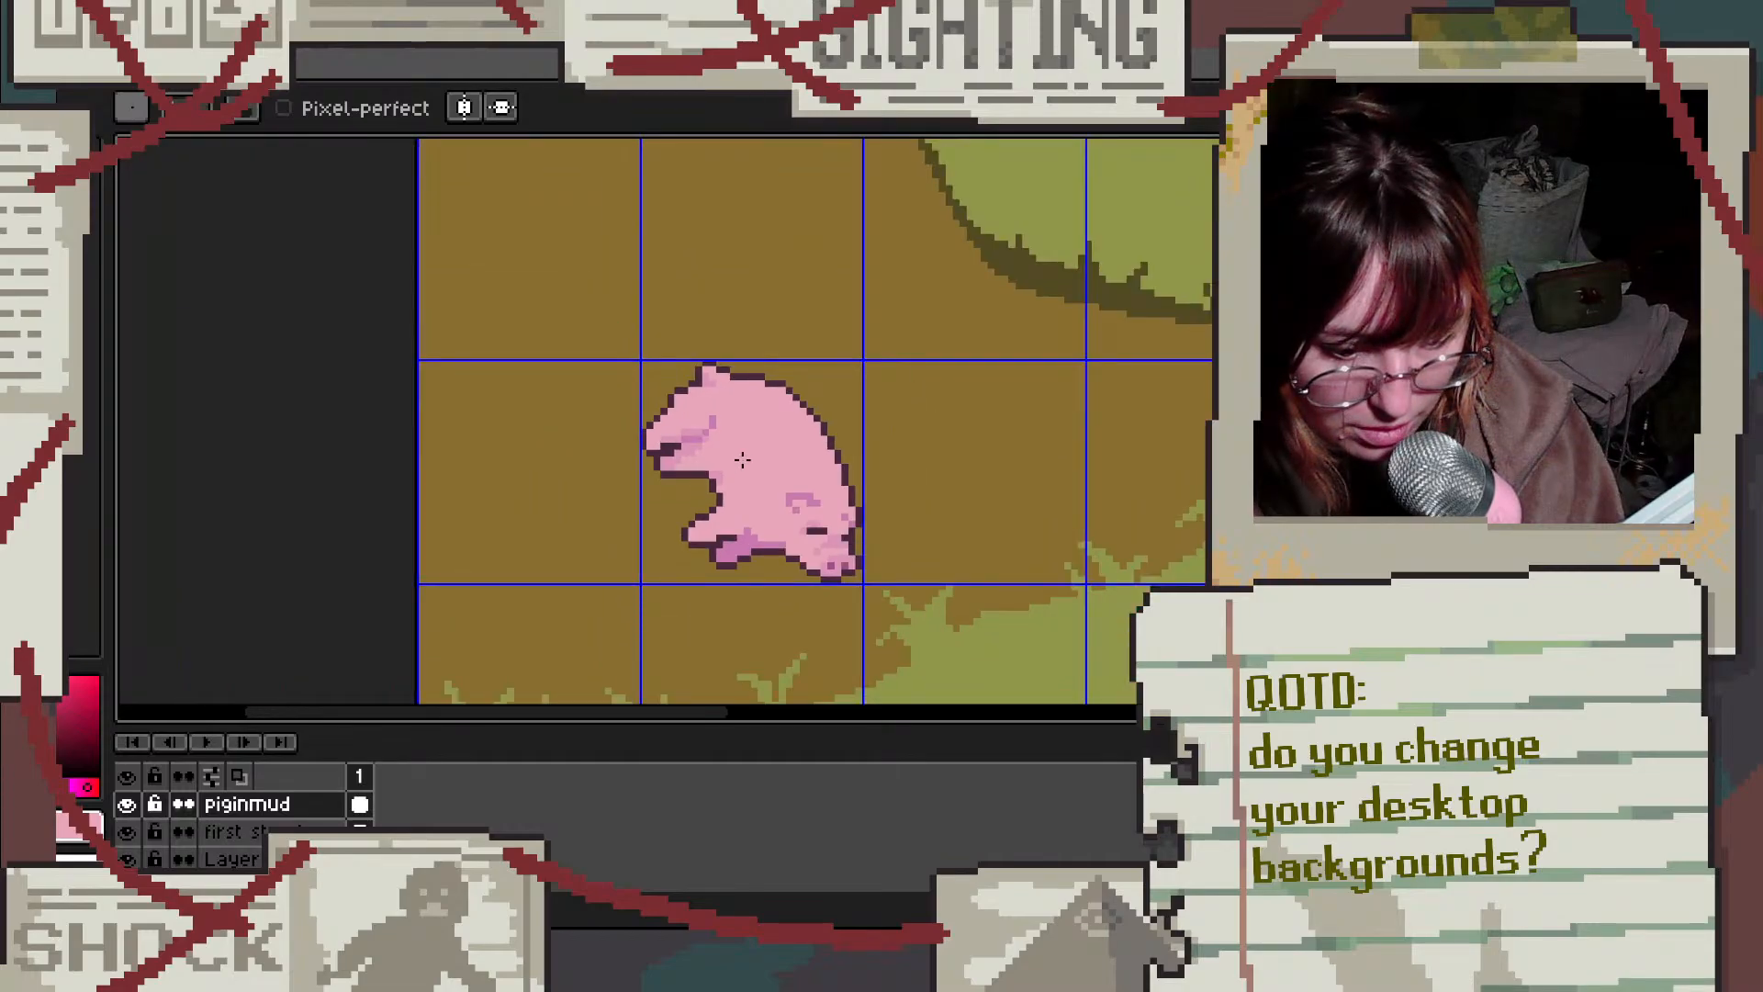
pyautogui.scroll(-3, 742, 459)
pyautogui.scroll(2, 755, 470)
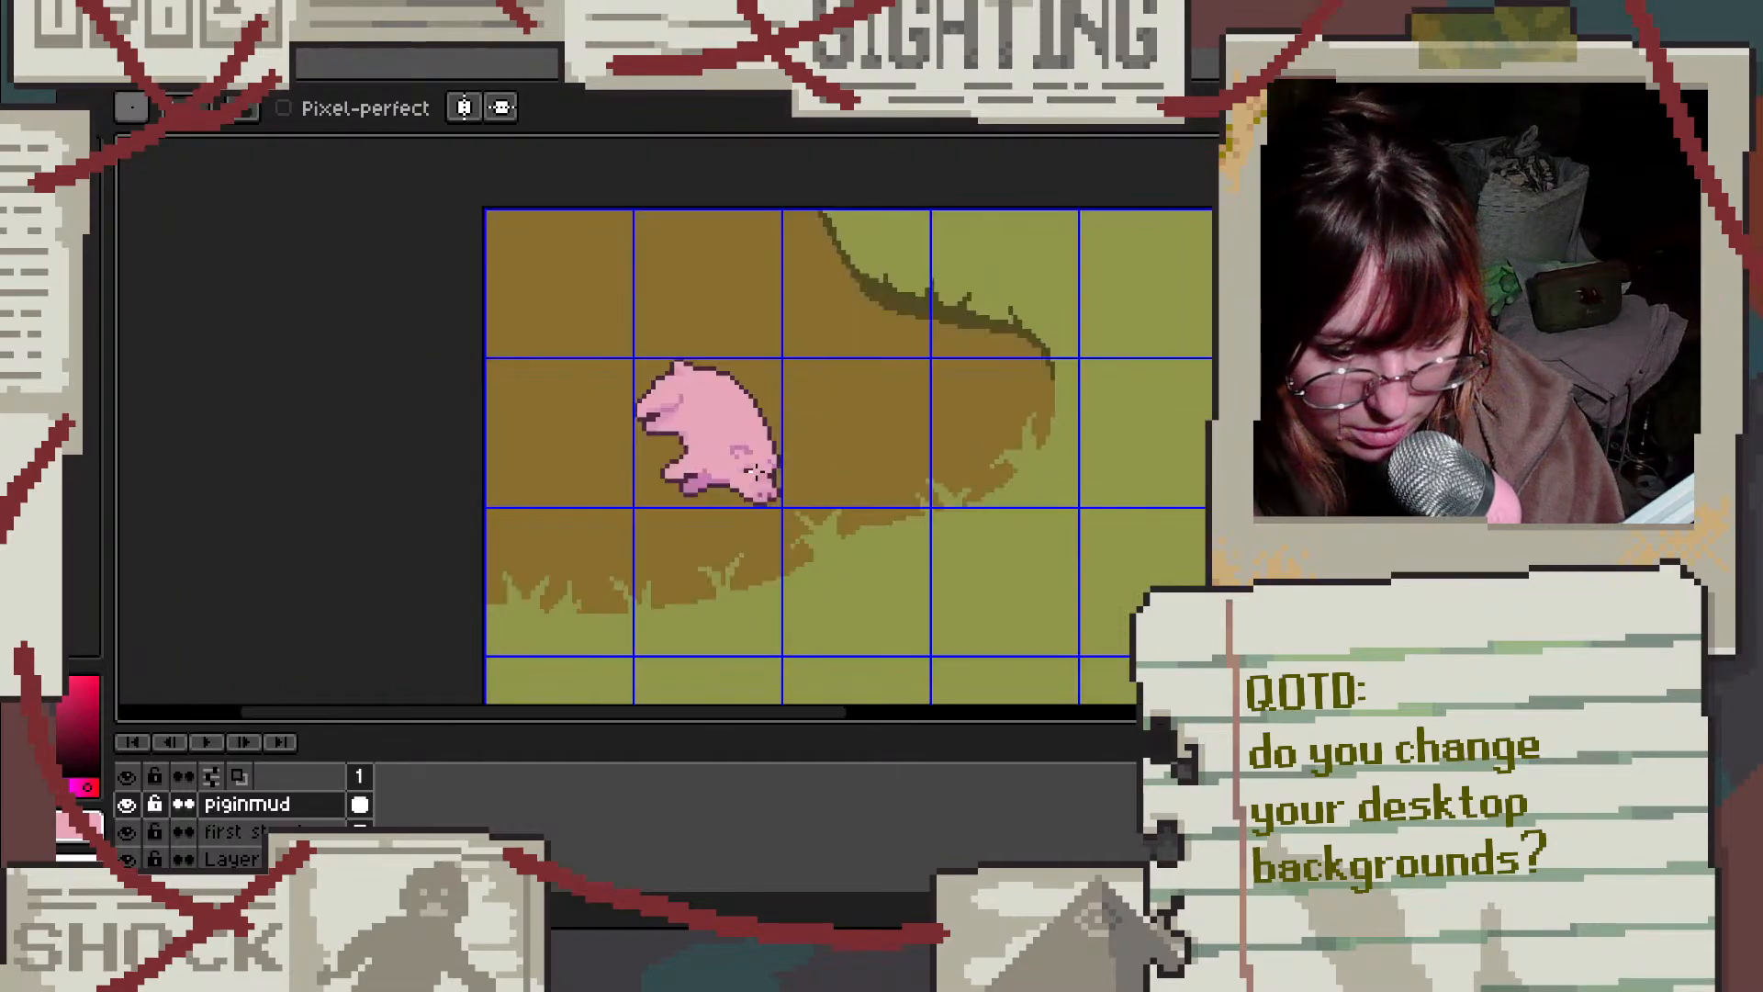
# Step: Recolour the far hind leg with the darker mauve sampled from the shaded front leg
pyautogui.keyDown('alt'); pyautogui.click(709, 473); pyautogui.keyUp('alt')
pyautogui.scroll(3, 702, 477)
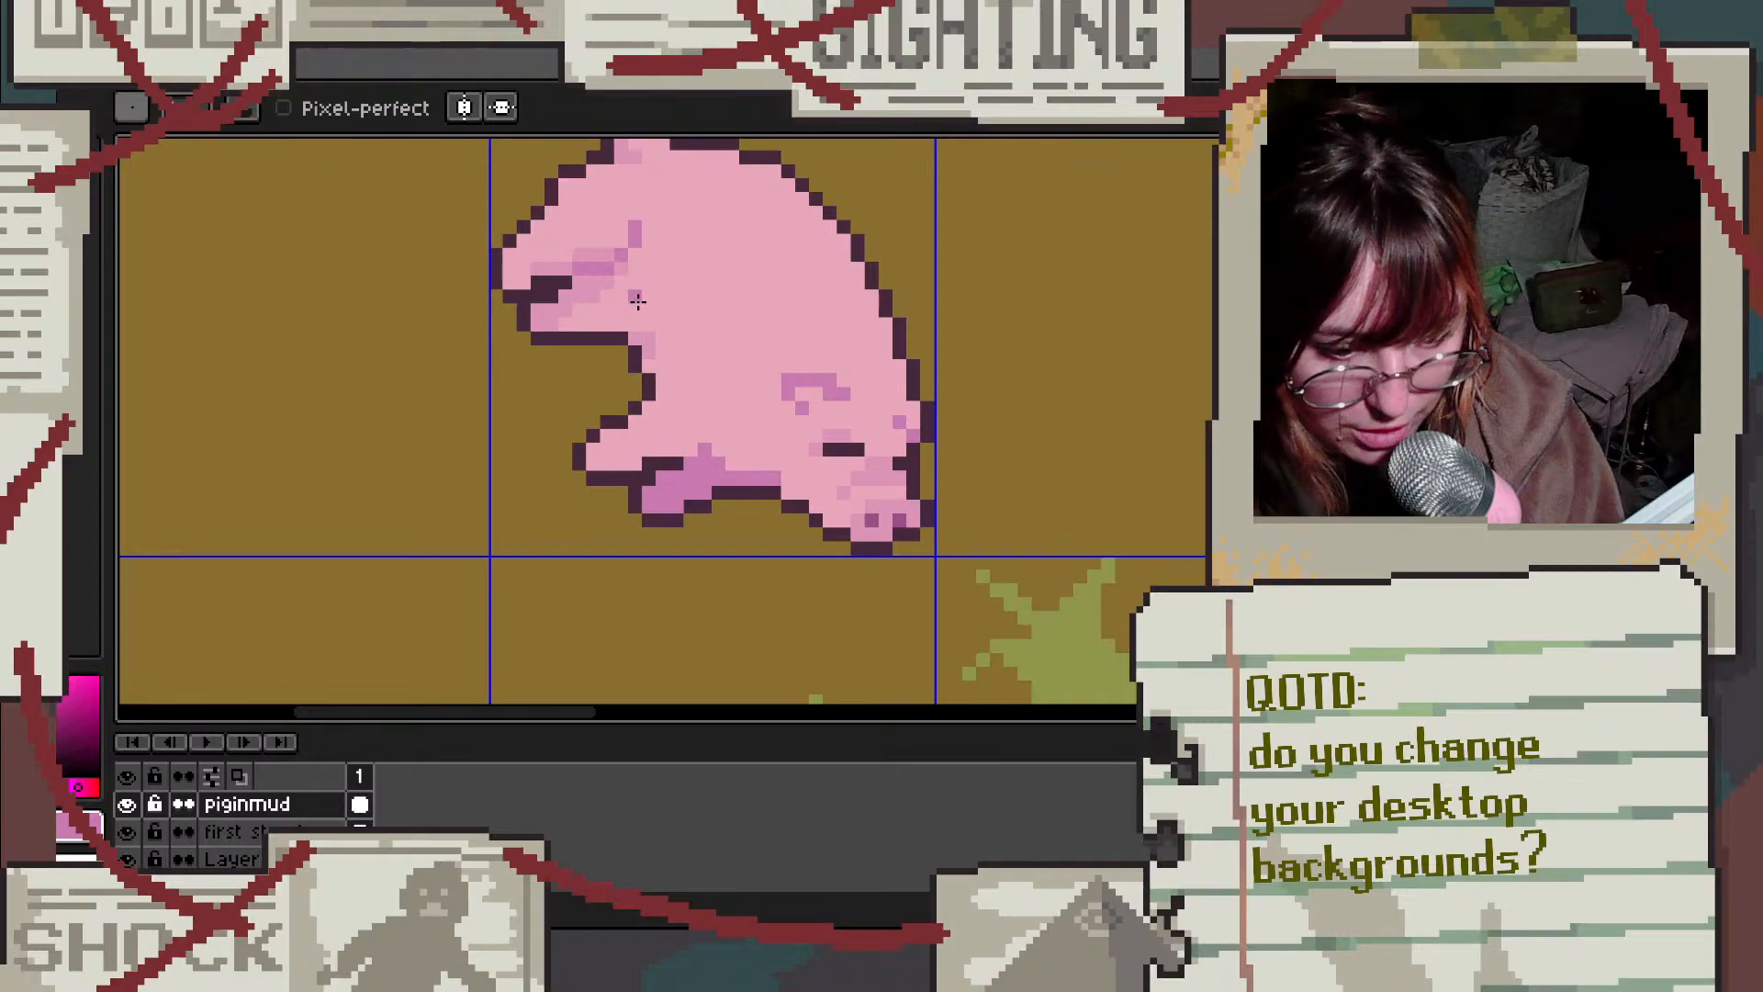
pyautogui.scroll(3, 664, 354)
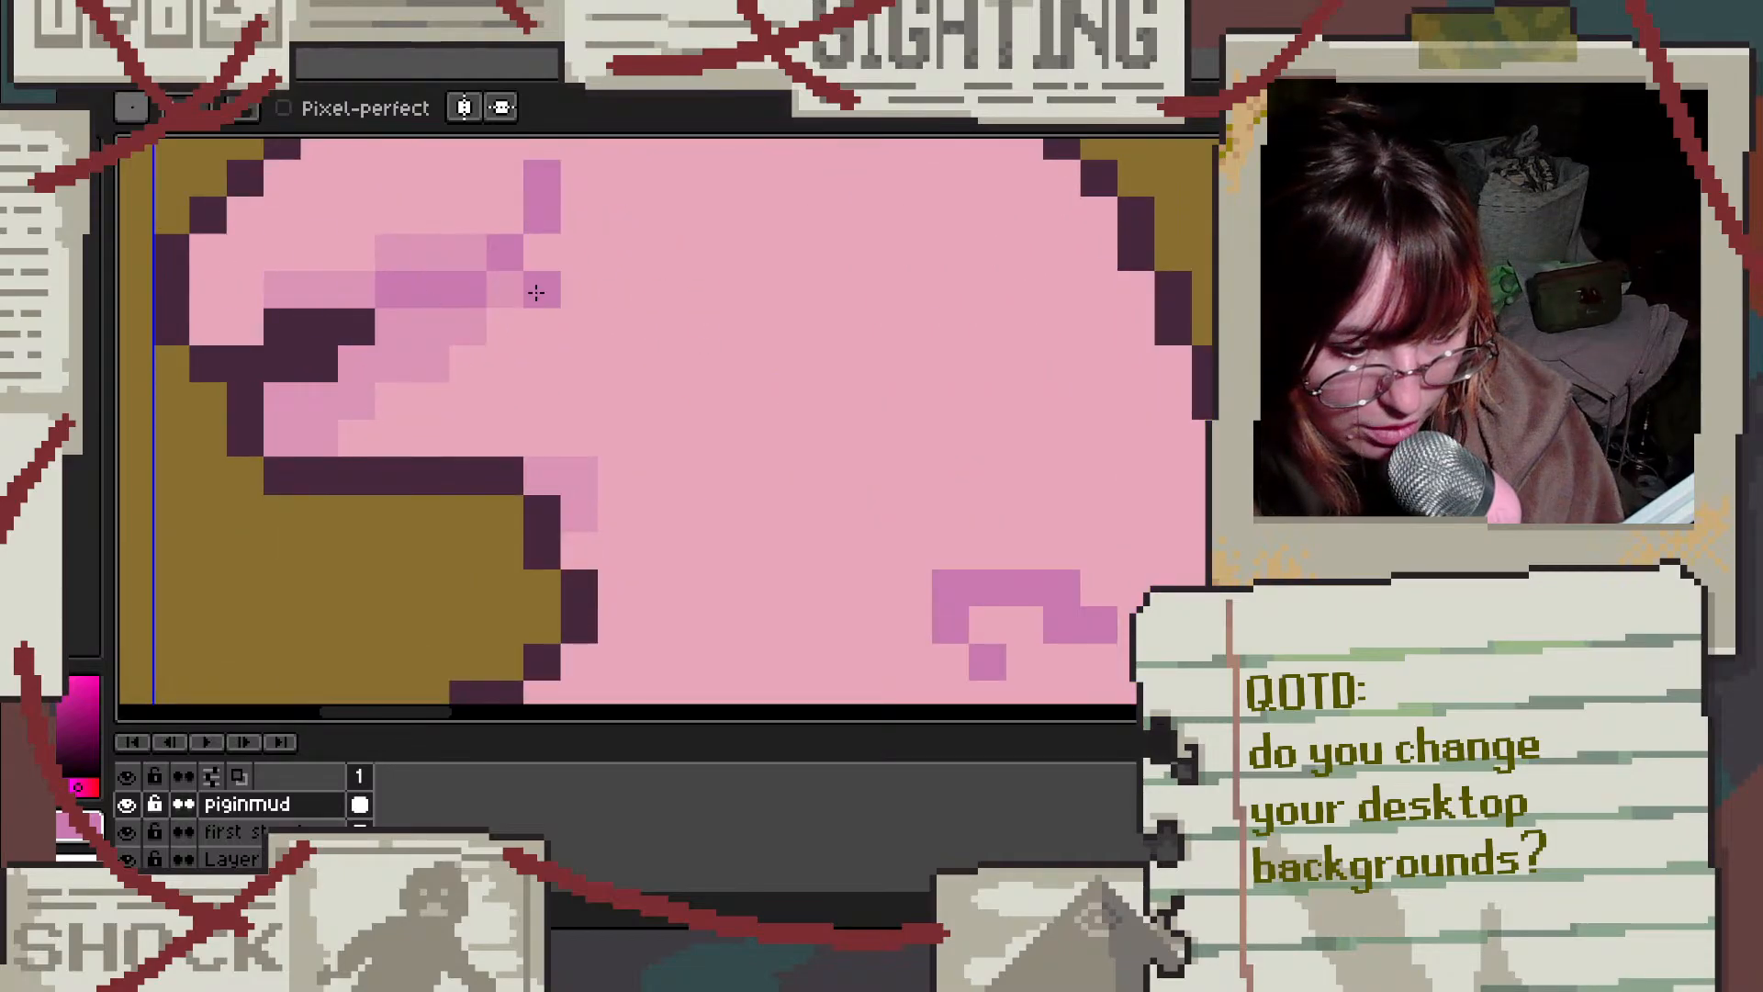
pyautogui.moveTo(536, 287)
pyautogui.mouseDown()
pyautogui.moveTo(503, 373)
pyautogui.moveTo(304, 429)
pyautogui.moveTo(279, 398)
pyautogui.moveTo(330, 418)
pyautogui.moveTo(407, 334)
pyautogui.moveTo(494, 327)
pyautogui.moveTo(461, 369)
pyautogui.moveTo(436, 362)
pyautogui.moveTo(526, 286)
pyautogui.moveTo(510, 291)
pyautogui.moveTo(580, 360)
pyautogui.moveTo(568, 323)
pyautogui.moveTo(472, 427)
pyautogui.moveTo(550, 404)
pyautogui.moveTo(507, 435)
pyautogui.mouseUp()
pyautogui.click(437, 362)
pyautogui.click(511, 290)
# Step: Place light mauve pixels along the belly beside the hind leg and fill the leg's remaining pink gaps with darker mauve
pyautogui.keyDown('alt'); pyautogui.click(472, 258); pyautogui.keyUp('alt')
pyautogui.click(568, 324)
pyautogui.click(564, 355)
pyautogui.keyDown('alt'); pyautogui.click(410, 395); pyautogui.keyUp('alt')
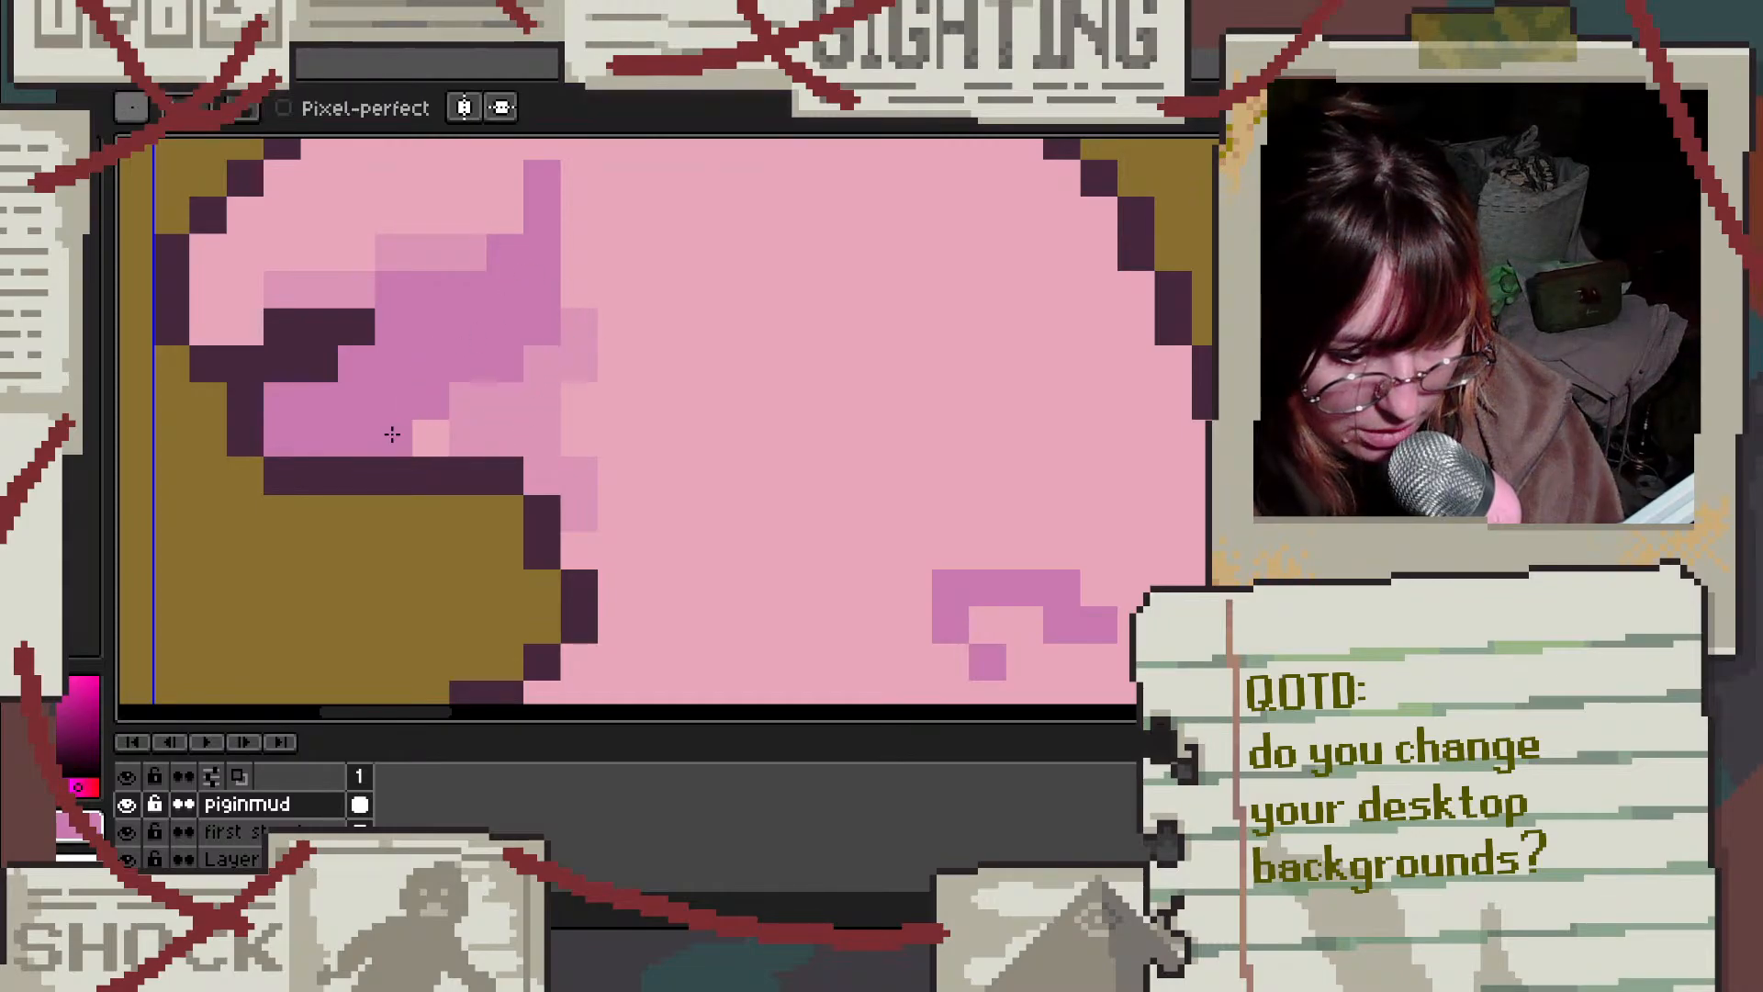
pyautogui.moveTo(393, 432); pyautogui.dragTo(491, 404)
pyautogui.scroll(-4, 573, 316)
pyautogui.scroll(1, 624, 277)
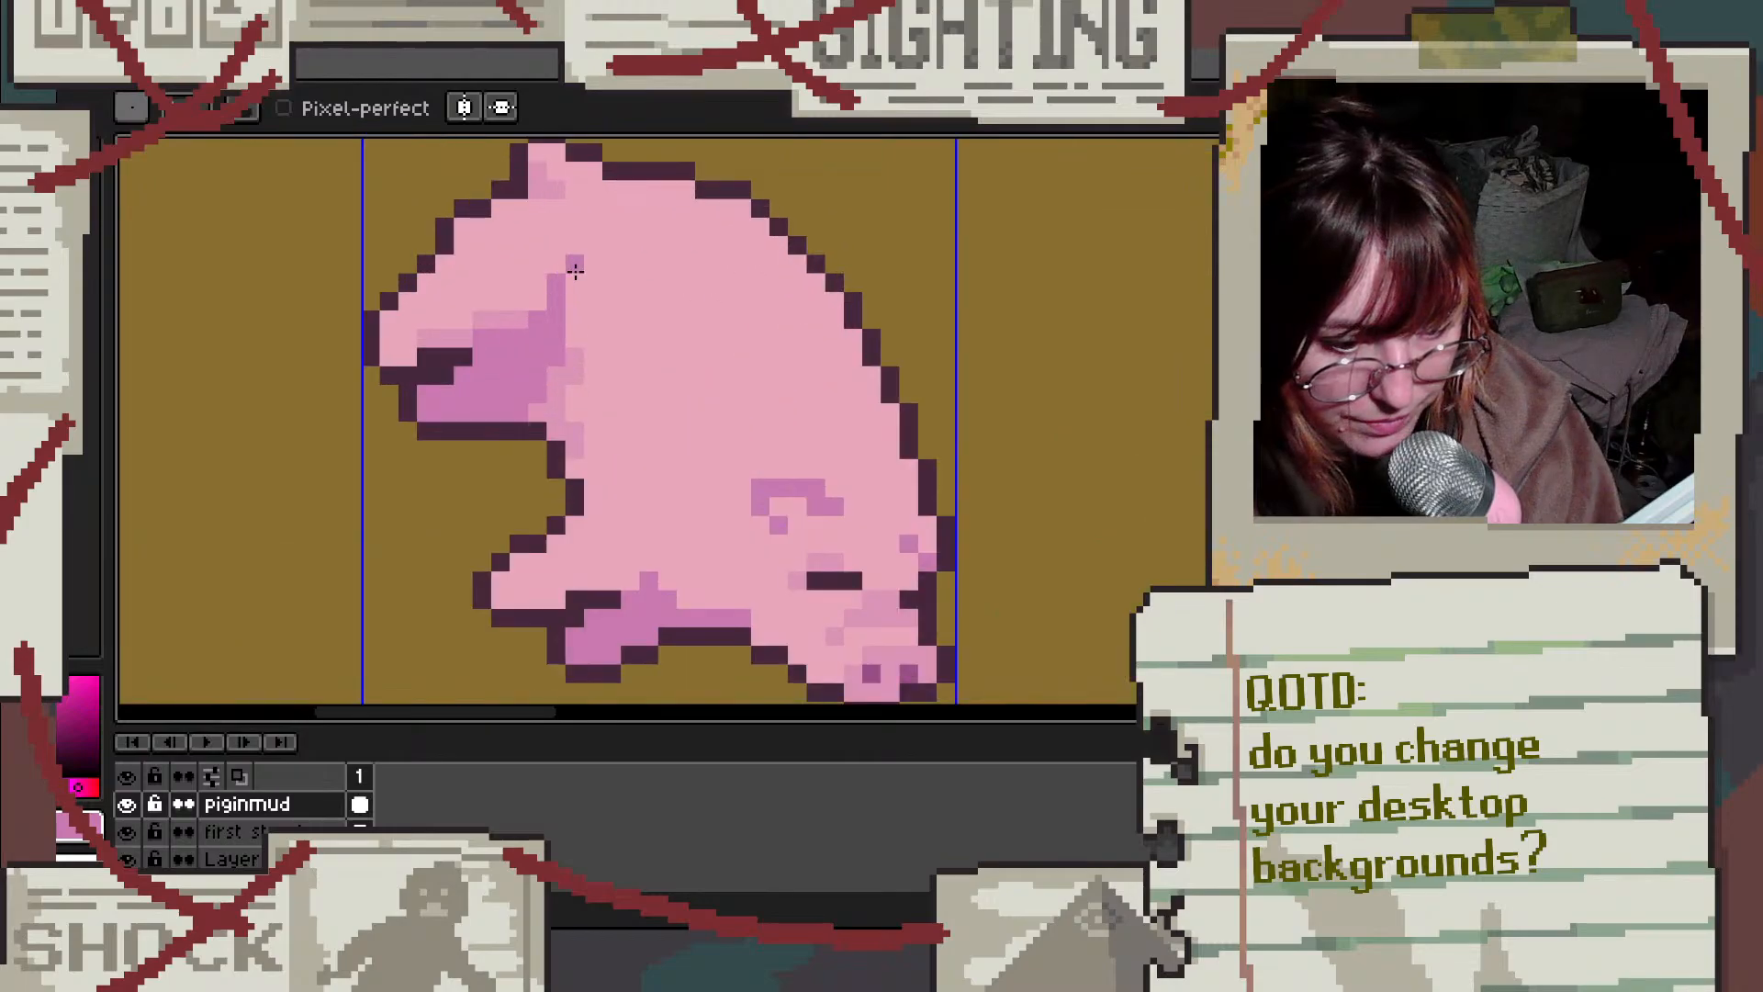
# Step: Trim the inner edge of the far hind leg's mauve shading with the body's base pink
pyautogui.keyDown('alt'); pyautogui.click(598, 315); pyautogui.keyUp('alt')
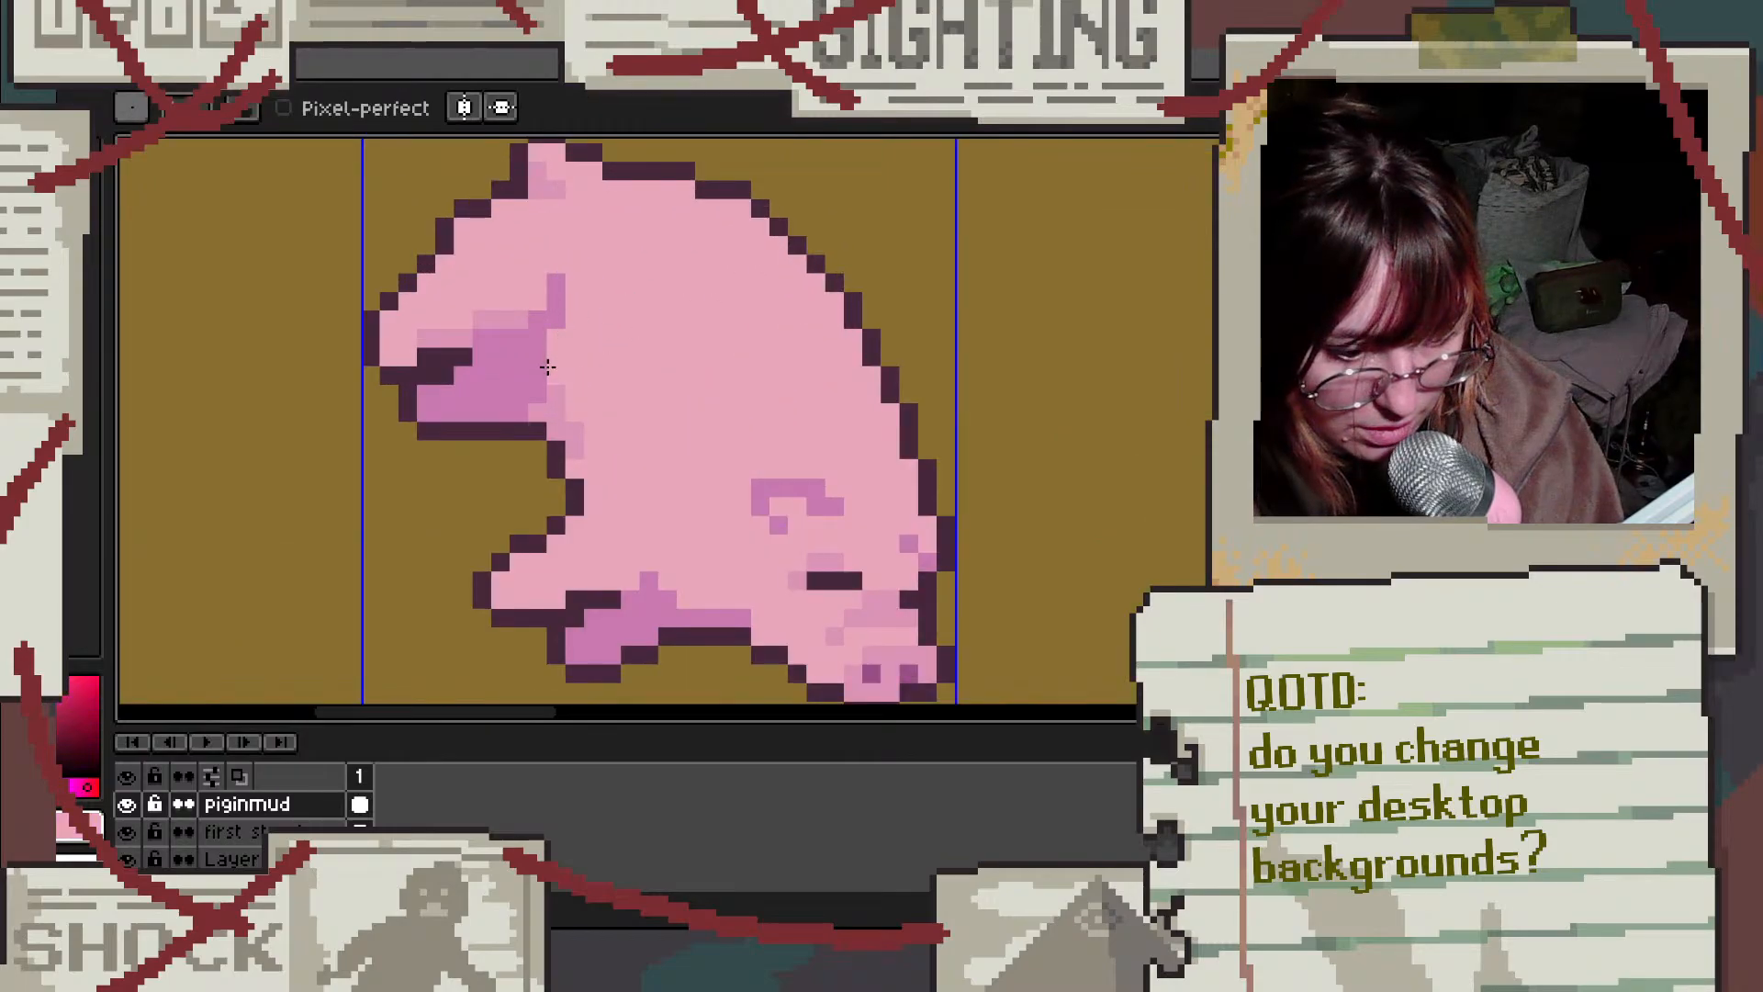
pyautogui.scroll(-2, 715, 318)
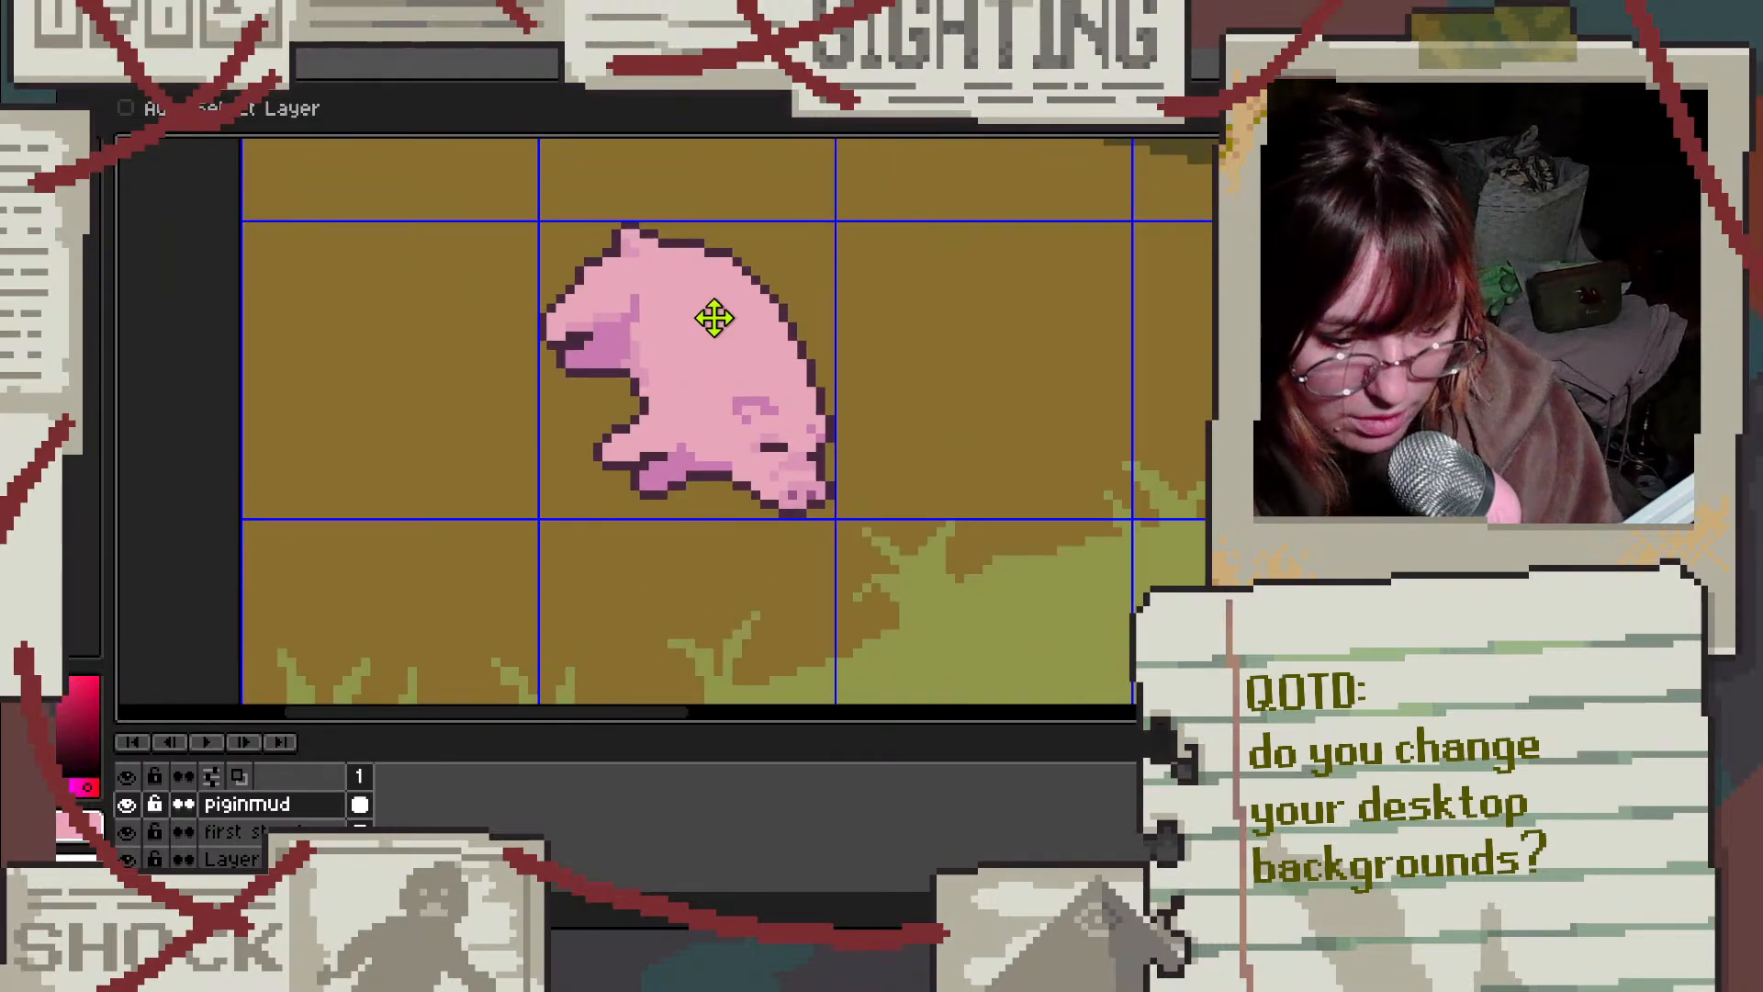
pyautogui.scroll(-1, 721, 316)
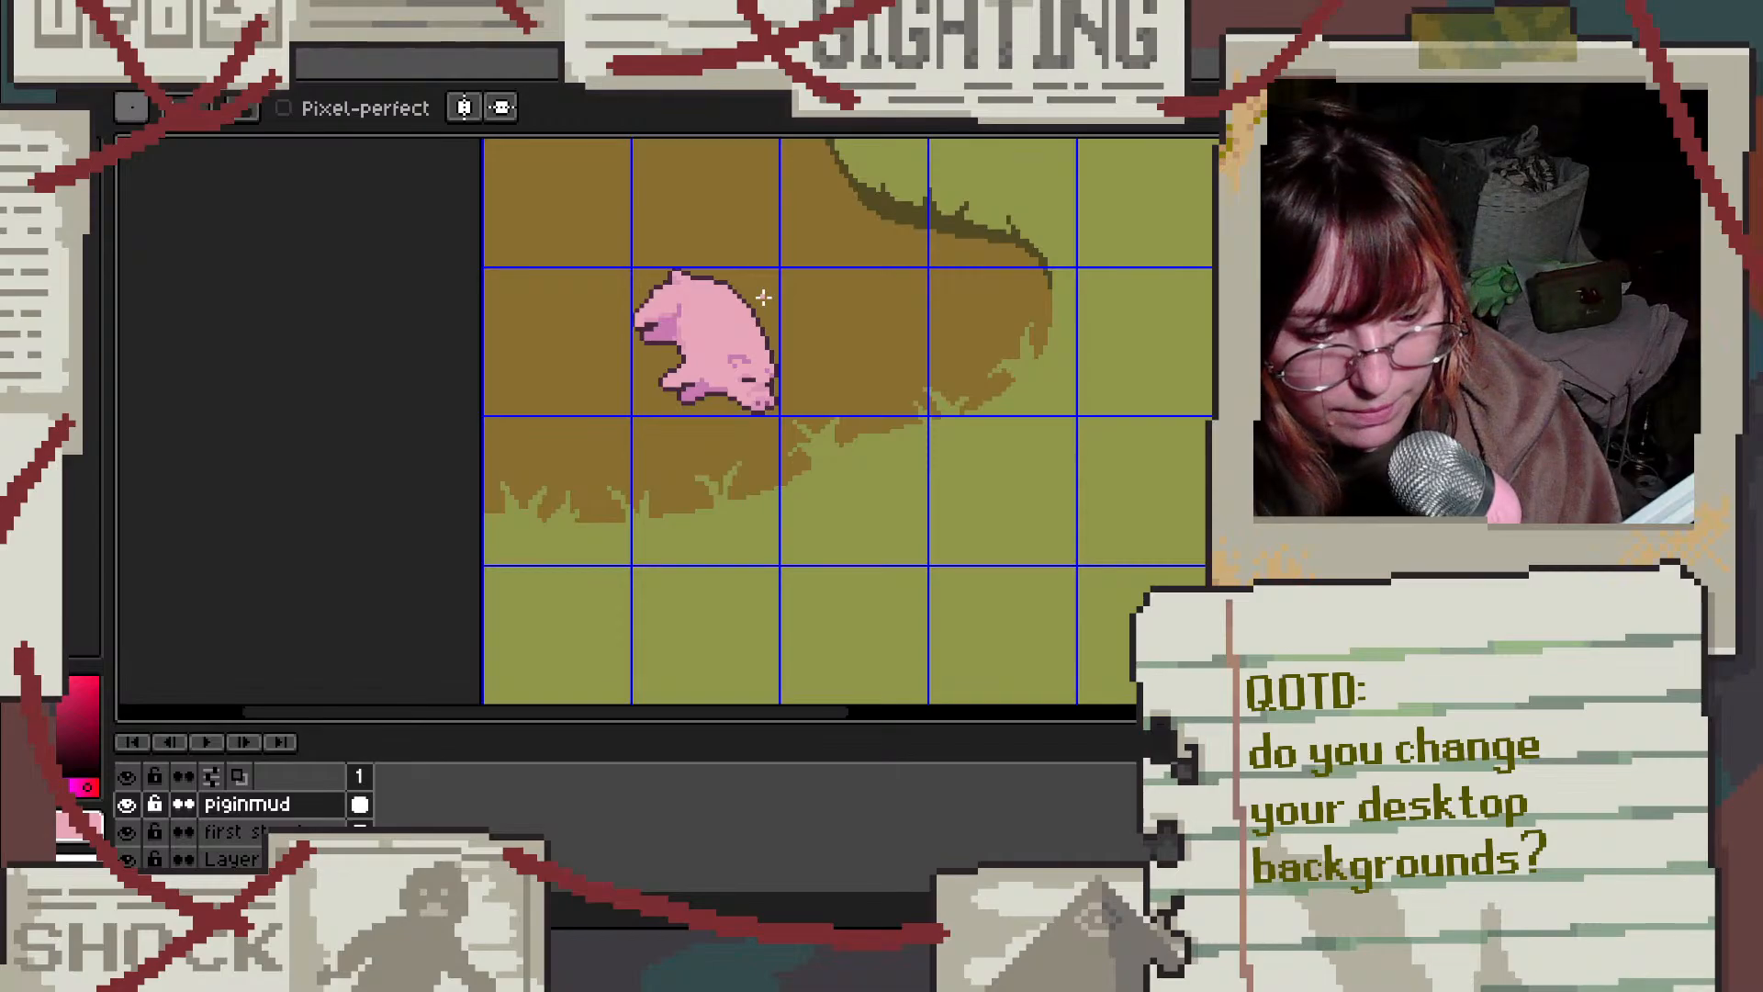
# Step: Open a mud-coloured gap between the two hind feet and border it with dark outline pixels
pyautogui.scroll(5, 678, 311)
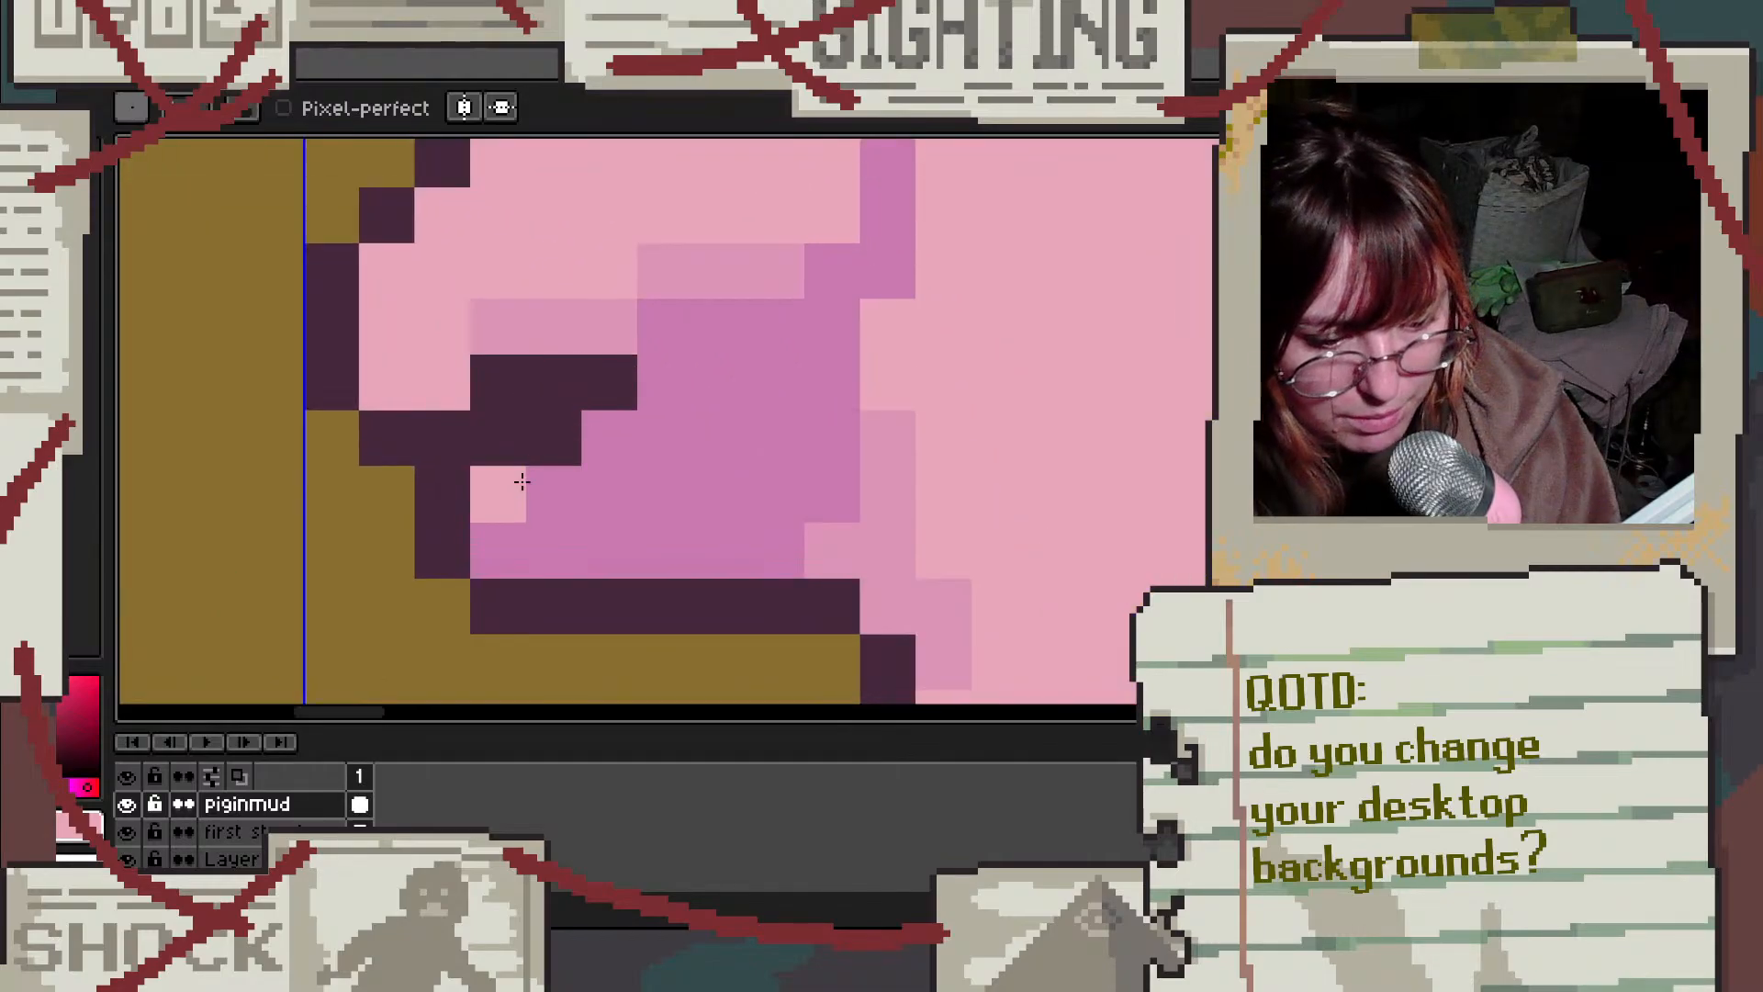
pyautogui.moveTo(577, 461); pyautogui.dragTo(647, 400)
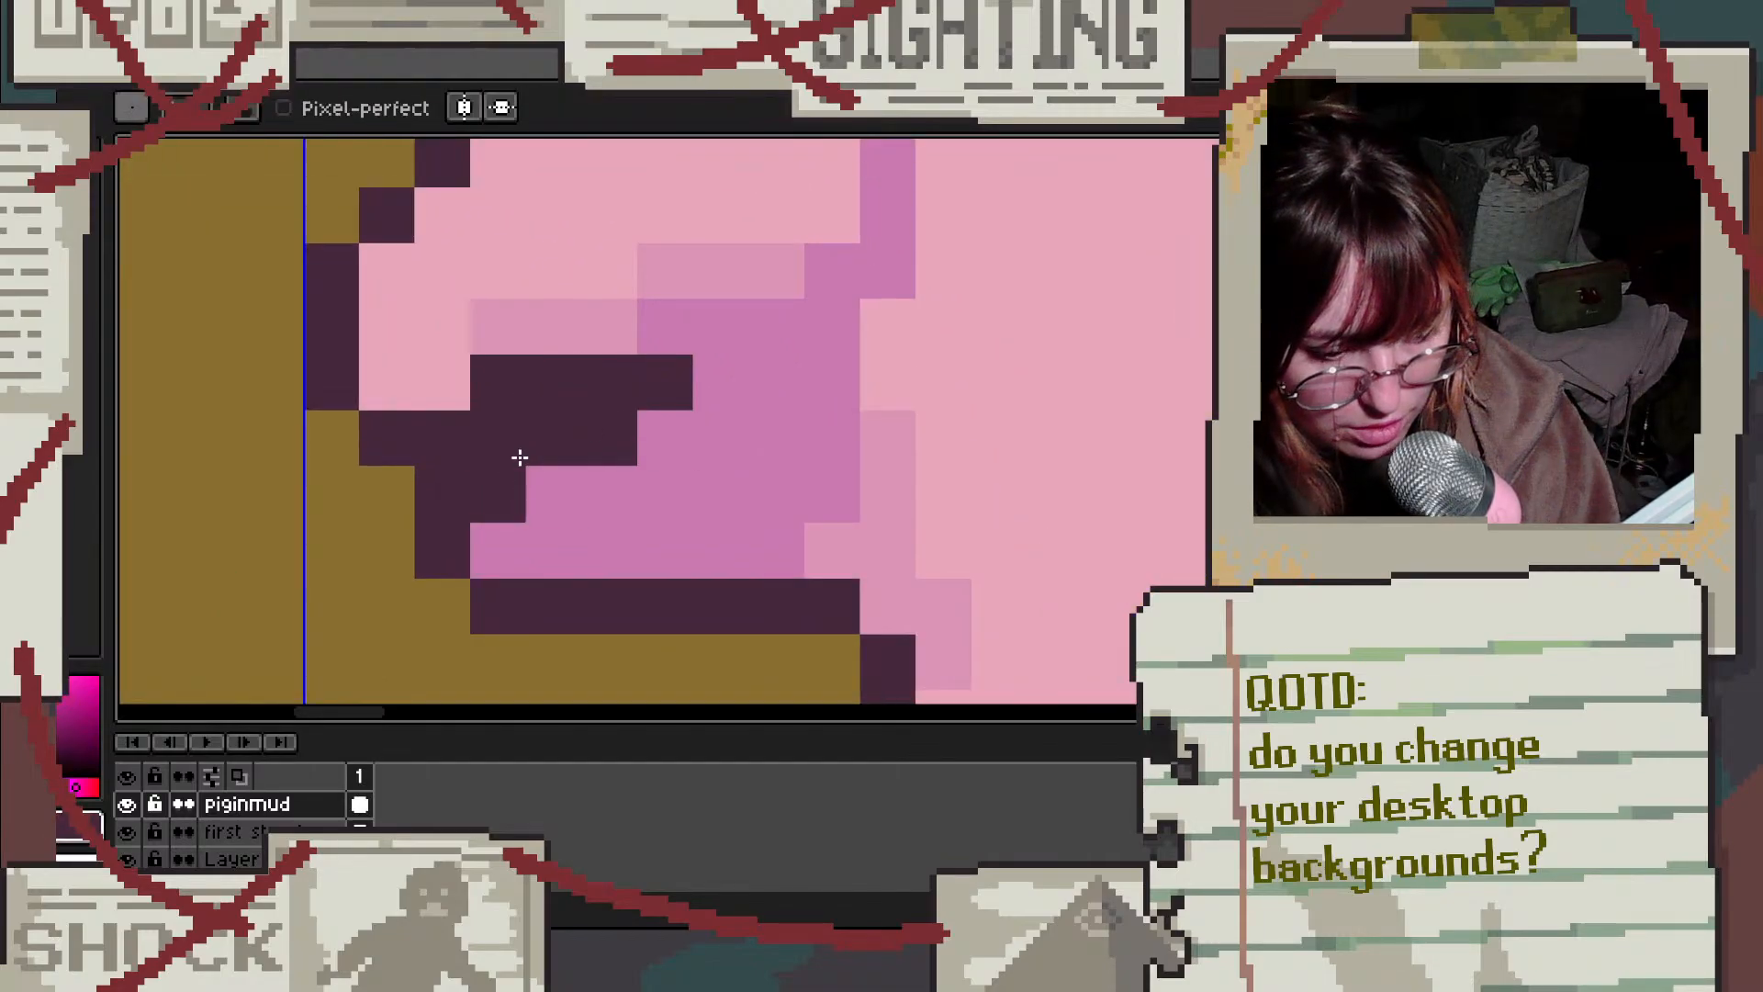
pyautogui.keyDown('alt'); pyautogui.click(366, 492); pyautogui.keyUp('alt')
pyautogui.moveTo(444, 480)
pyautogui.mouseDown()
pyautogui.moveTo(504, 425)
pyautogui.moveTo(566, 421)
pyautogui.mouseUp()
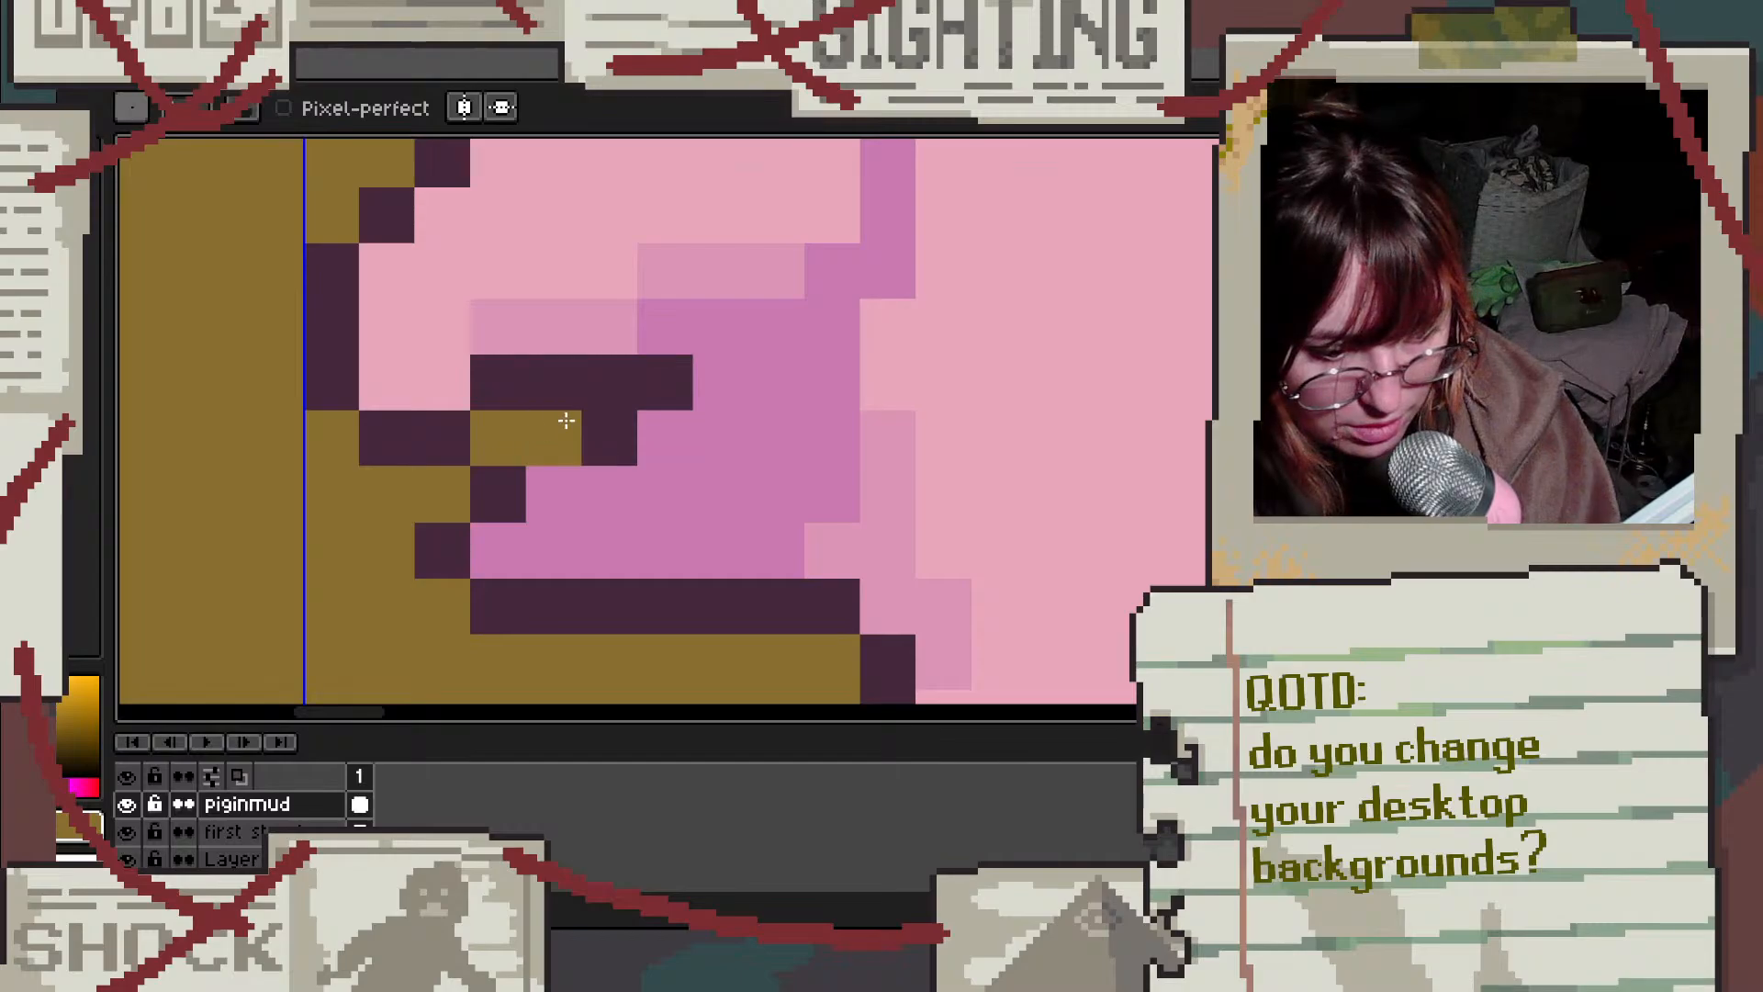
pyautogui.keyDown('alt'); pyautogui.click(596, 436); pyautogui.keyUp('alt')
pyautogui.click(569, 472)
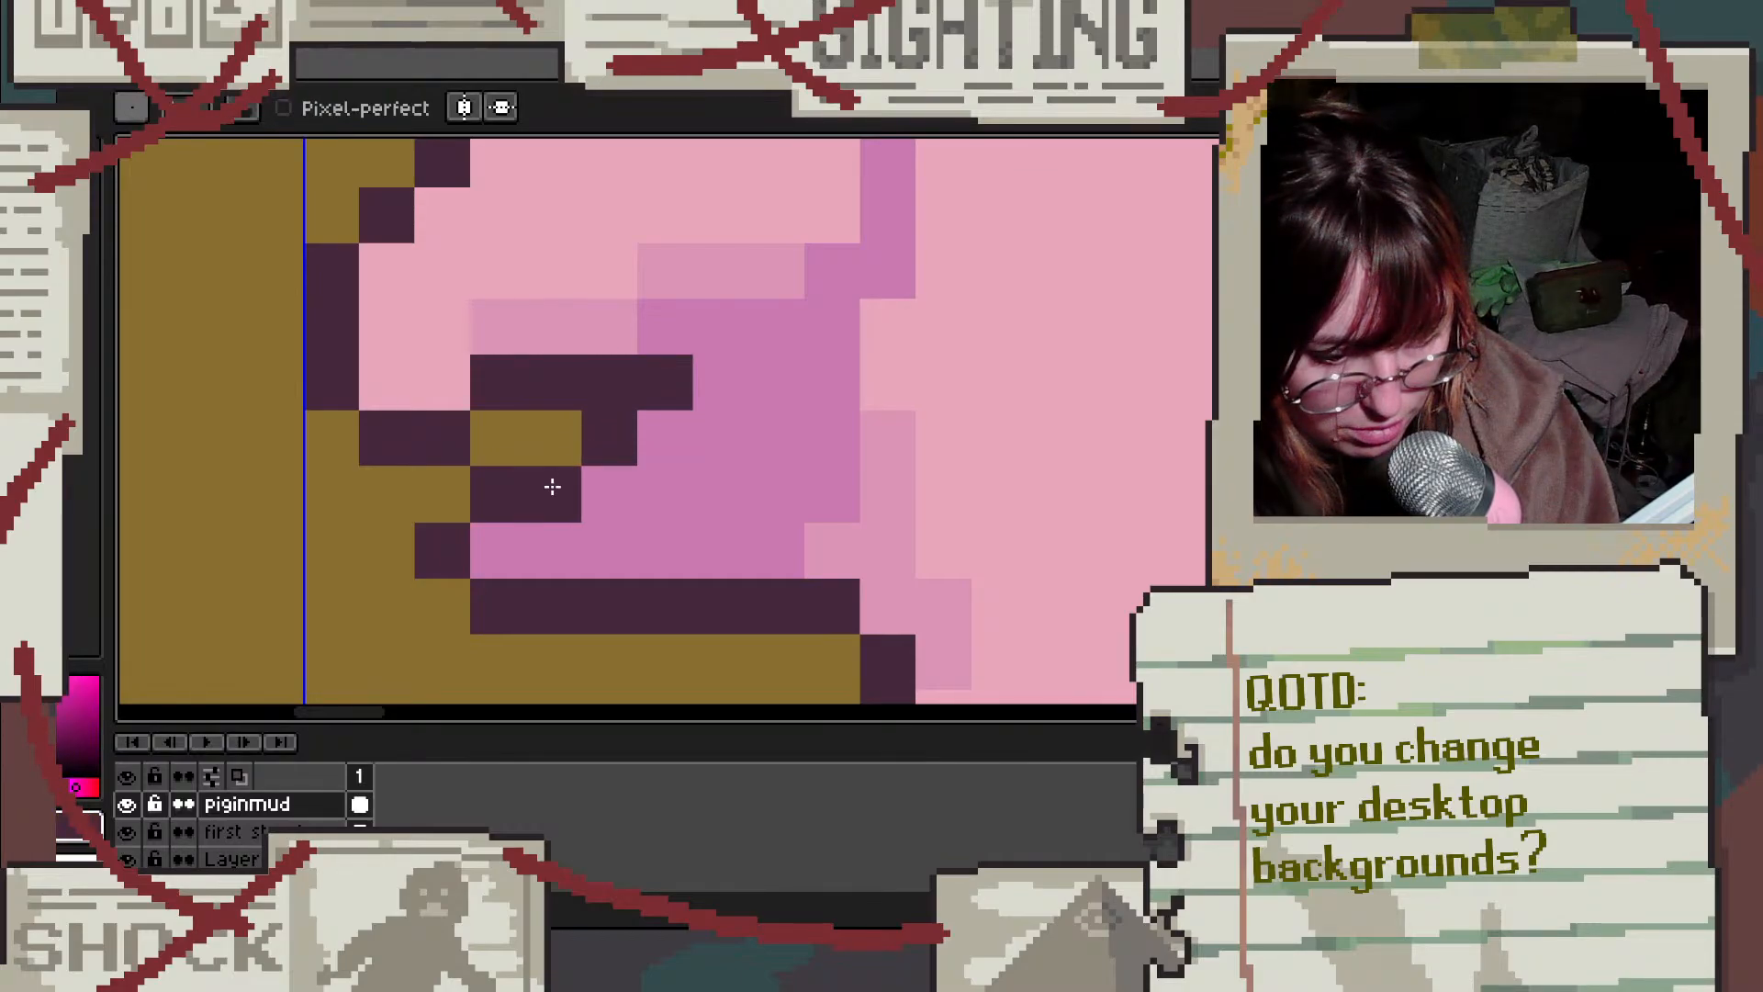
# Step: Extend the far hind foot downward in darker mauve and outline its new lower edge in dark purple
pyautogui.keyDown('alt'); pyautogui.click(610, 571); pyautogui.keyUp('alt')
pyautogui.moveTo(610, 590)
pyautogui.mouseDown()
pyautogui.moveTo(680, 598)
pyautogui.moveTo(688, 656)
pyautogui.moveTo(545, 657)
pyautogui.mouseUp()
pyautogui.keyDown('alt'); pyautogui.click(783, 604); pyautogui.keyUp('alt')
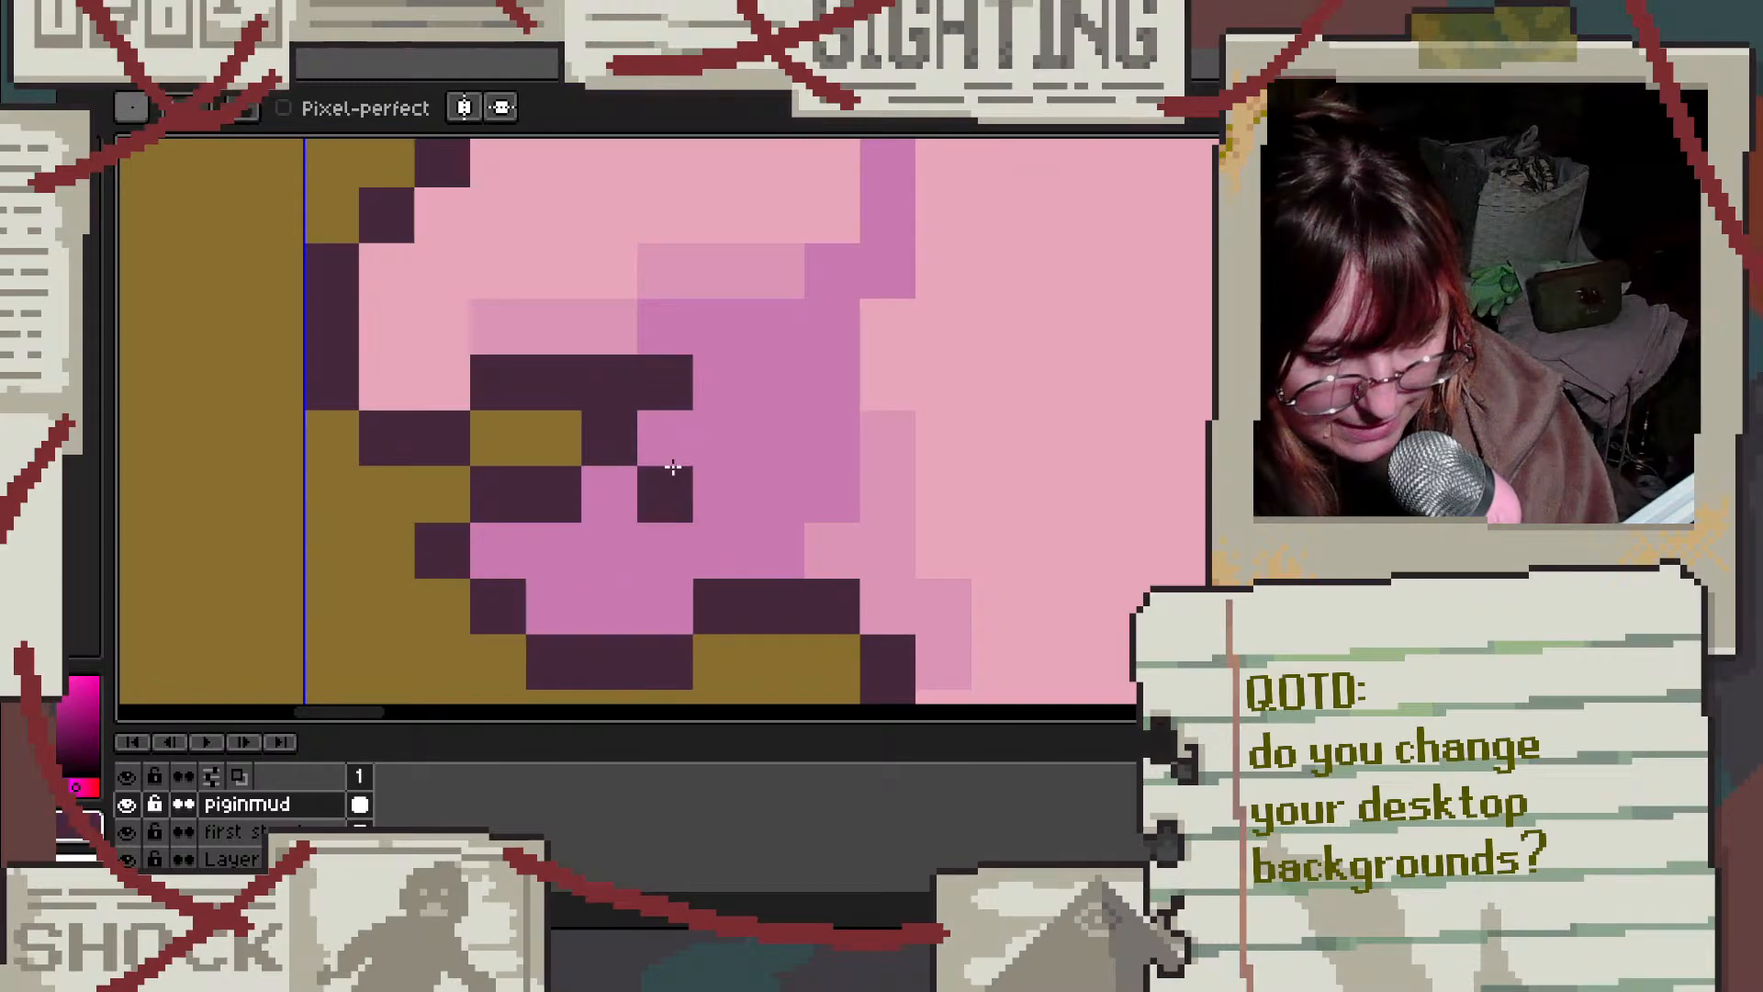
pyautogui.scroll(-5, 702, 450)
pyautogui.scroll(-2, 721, 447)
pyautogui.scroll(5, 725, 418)
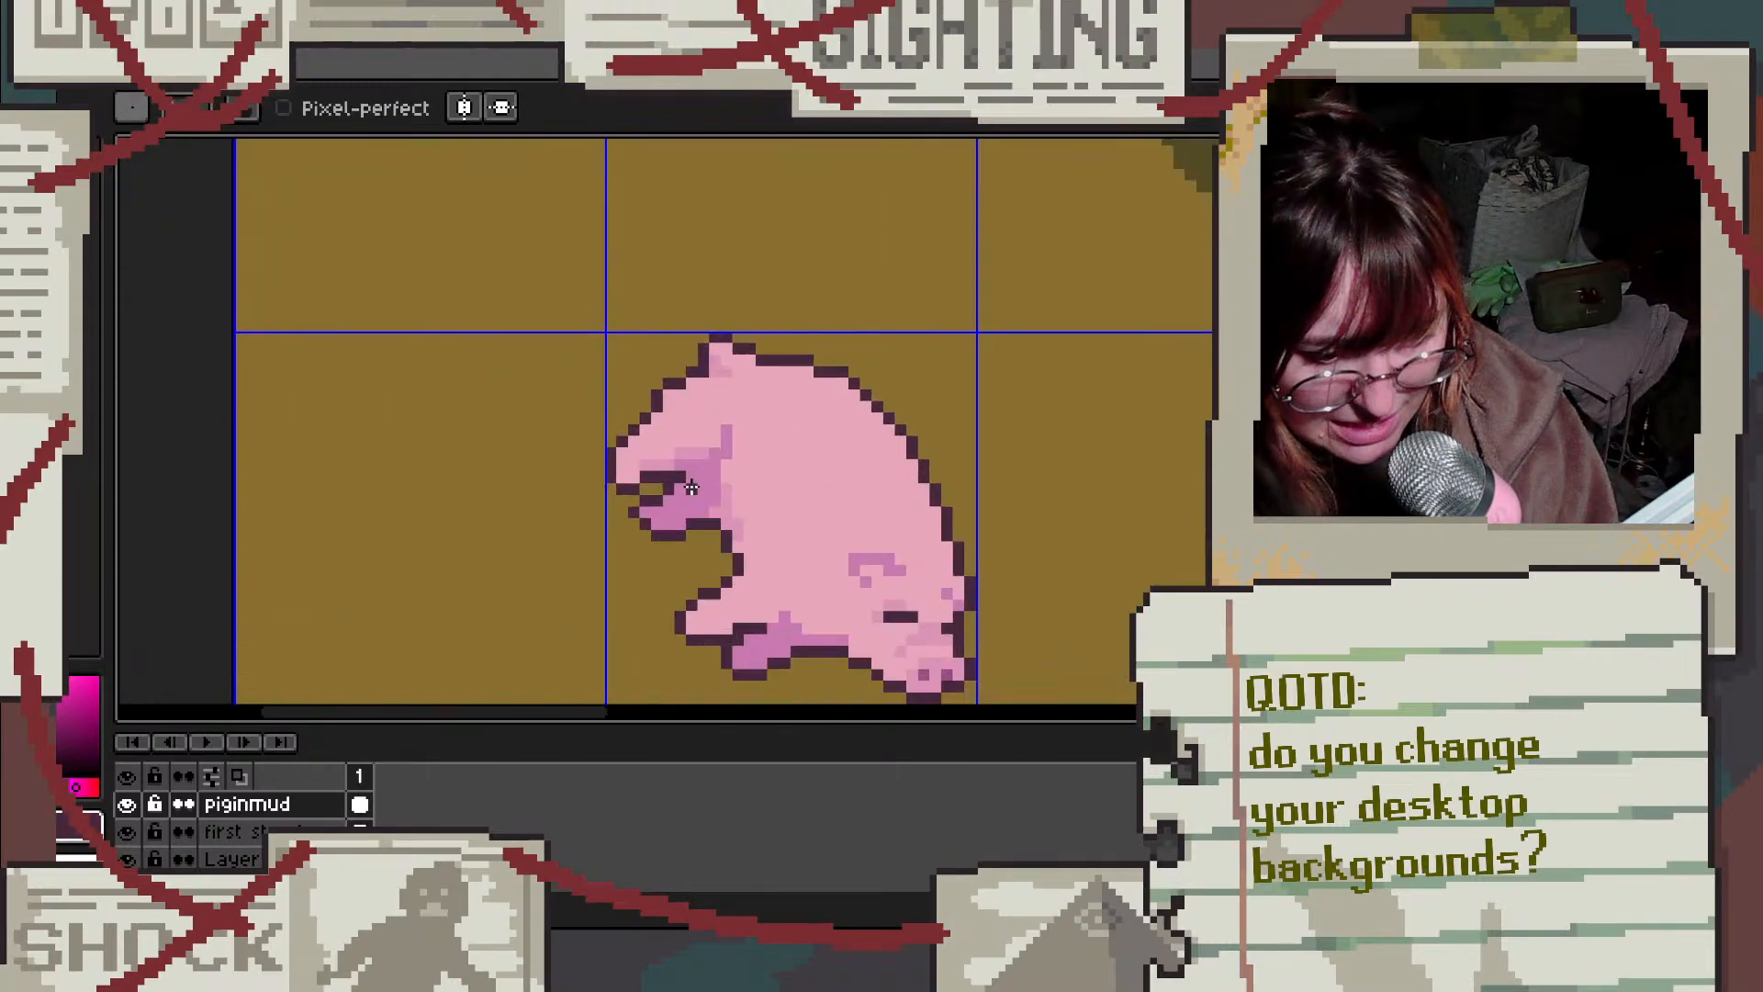
# Step: Cover the far hind foot's lower outline and the adjoining light mauve belly pixel with the mud colour
pyautogui.scroll(-2, 701, 542)
pyautogui.scroll(2, 731, 510)
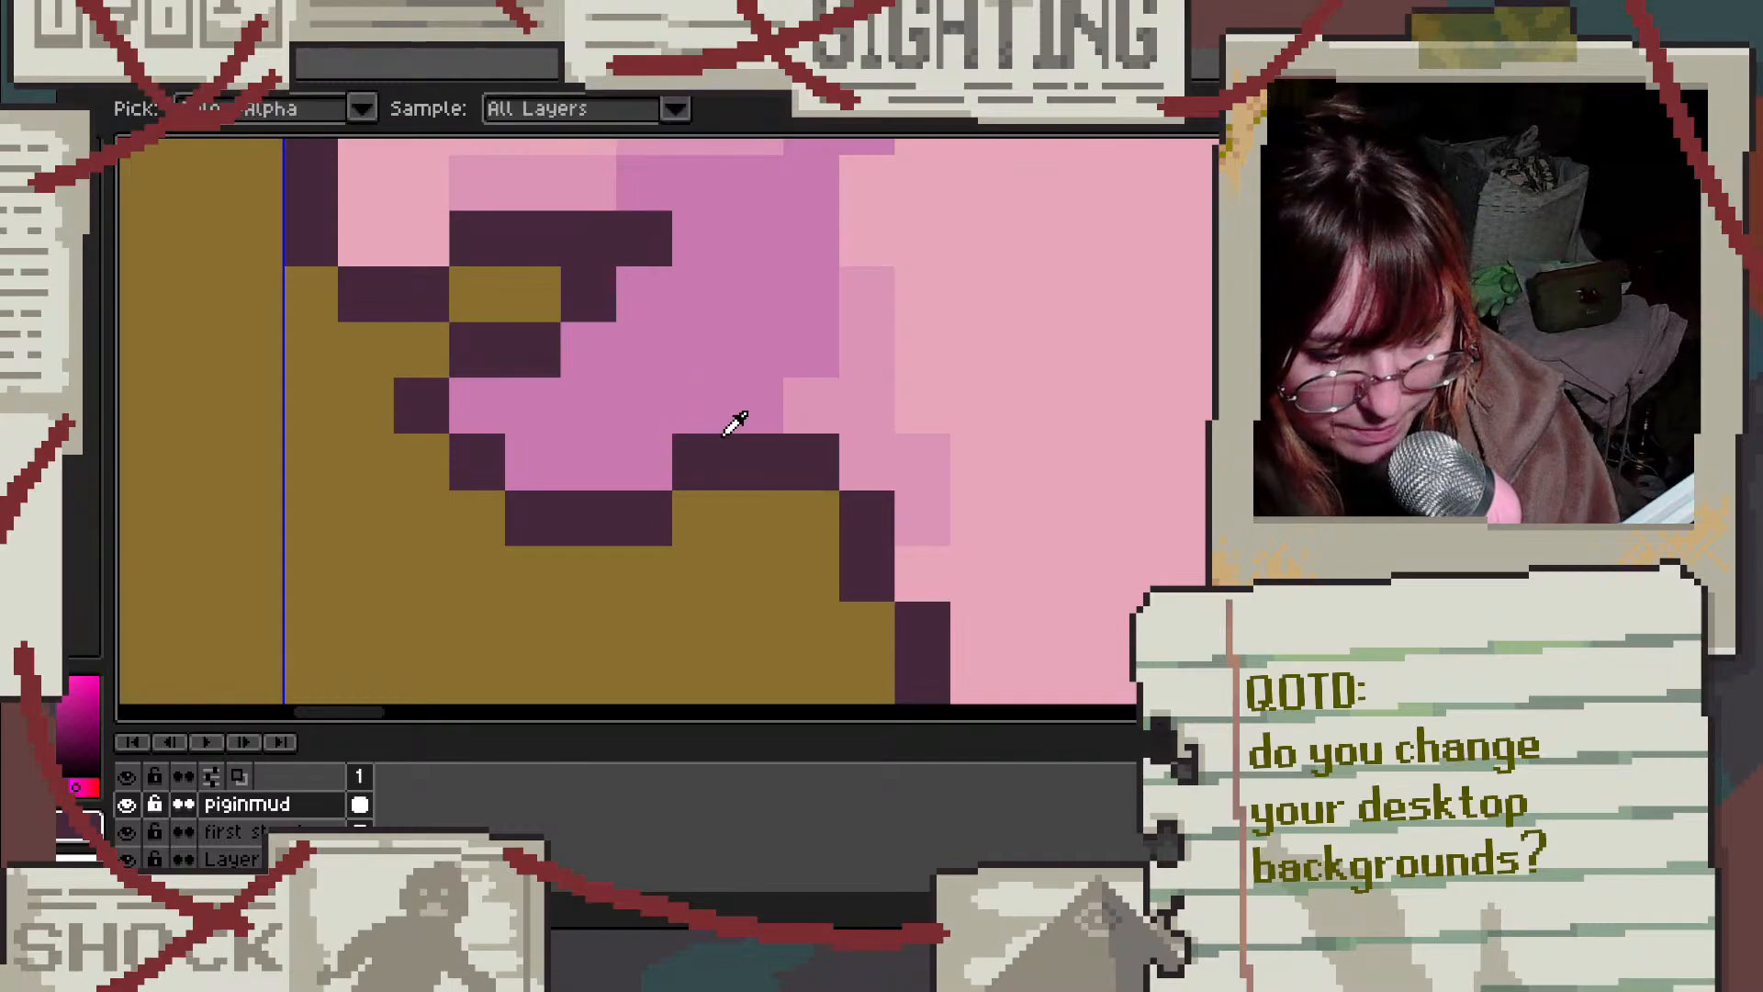
pyautogui.keyDown('alt'); pyautogui.click(786, 415); pyautogui.keyUp('alt')
pyautogui.keyDown('alt'); pyautogui.click(746, 524); pyautogui.keyUp('alt')
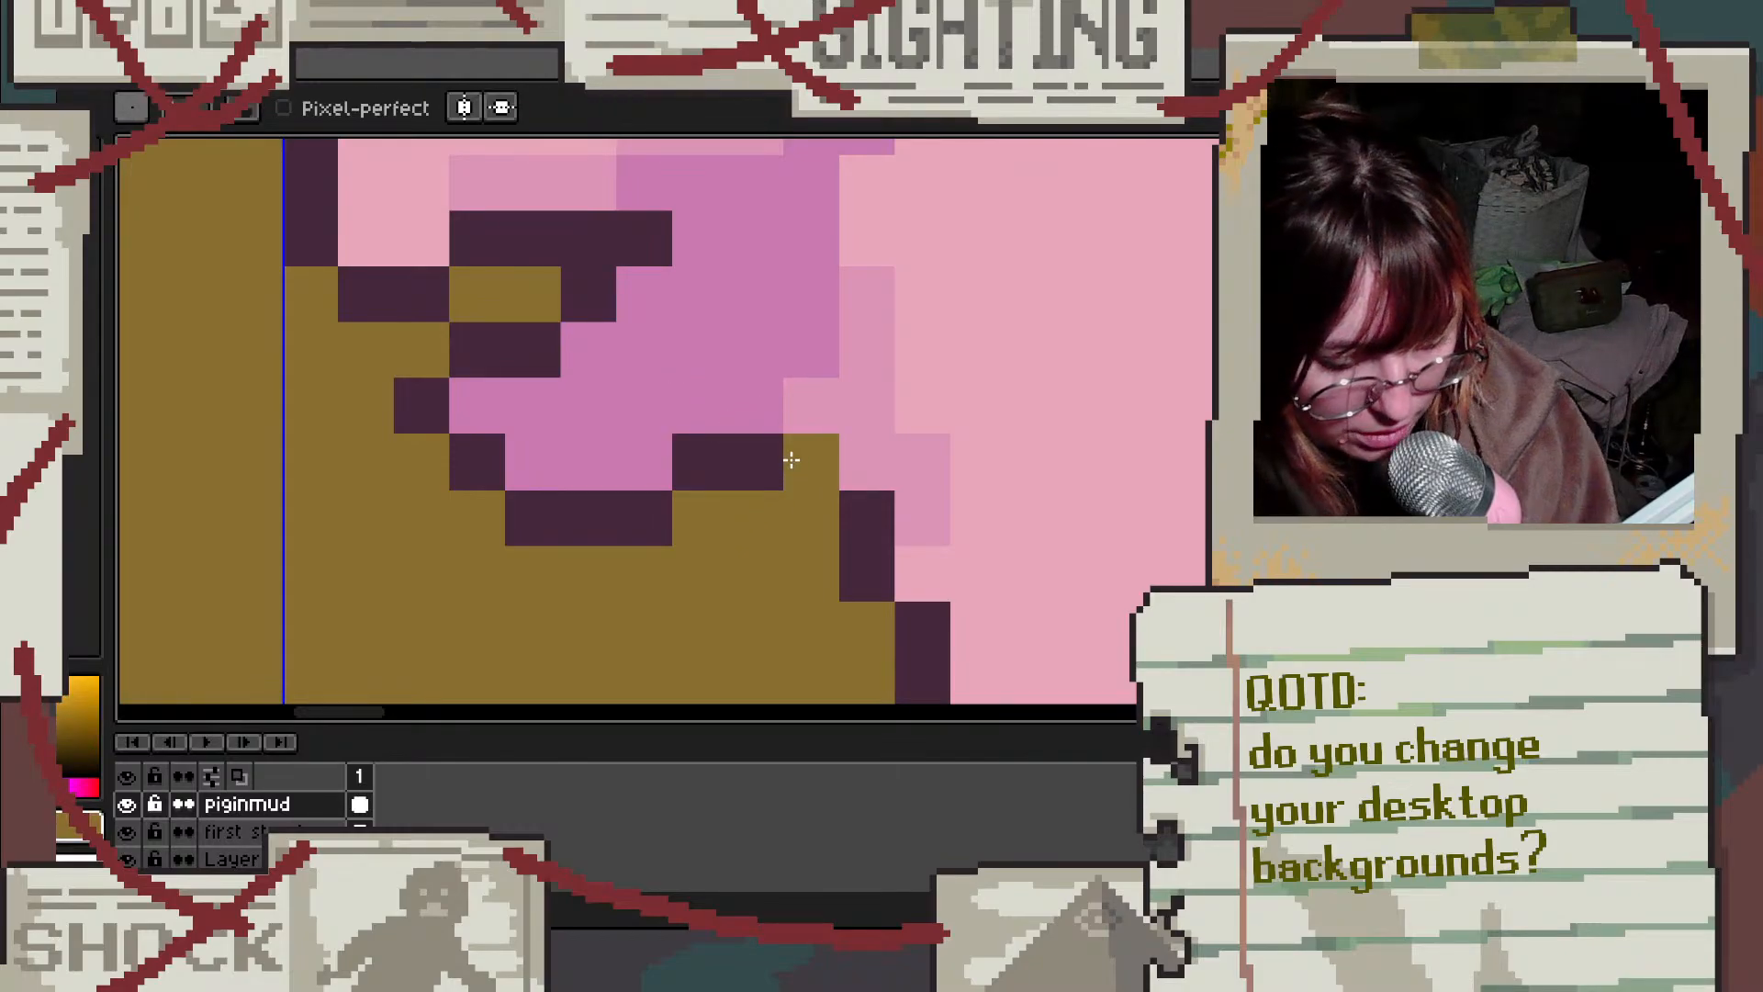
pyautogui.click(755, 461)
pyautogui.click(647, 531)
pyautogui.moveTo(649, 531); pyautogui.dragTo(532, 511)
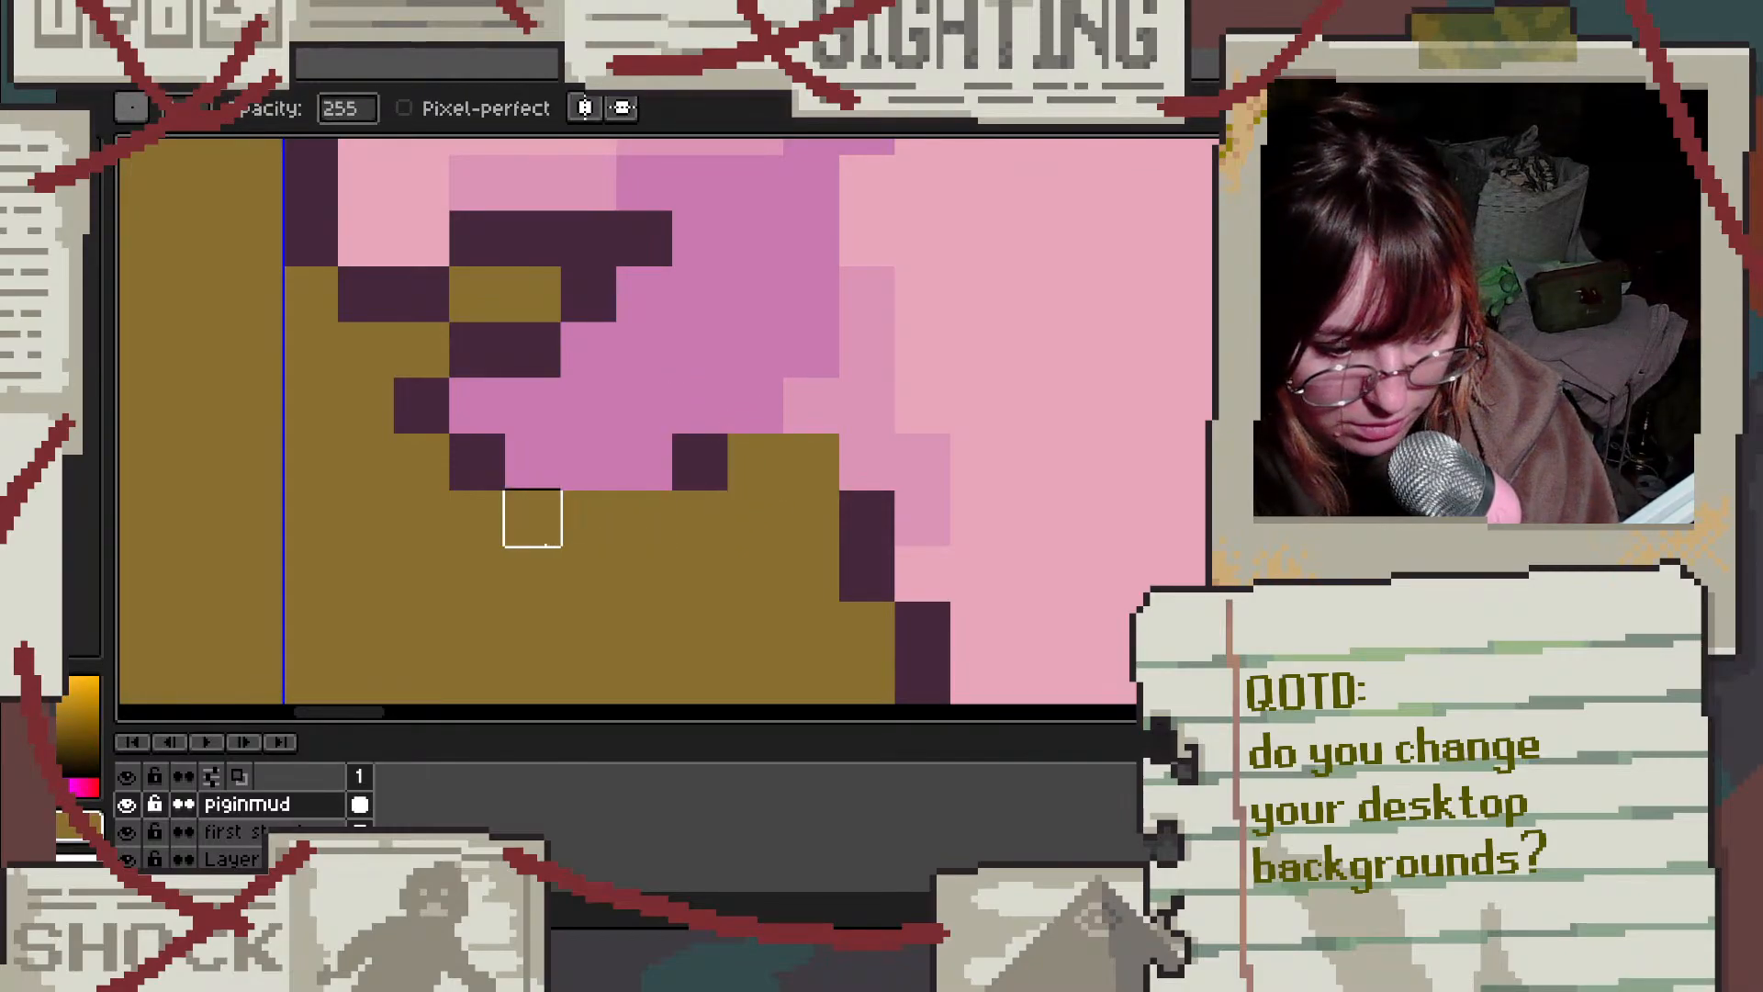
pyautogui.click(699, 462)
pyautogui.click(810, 405)
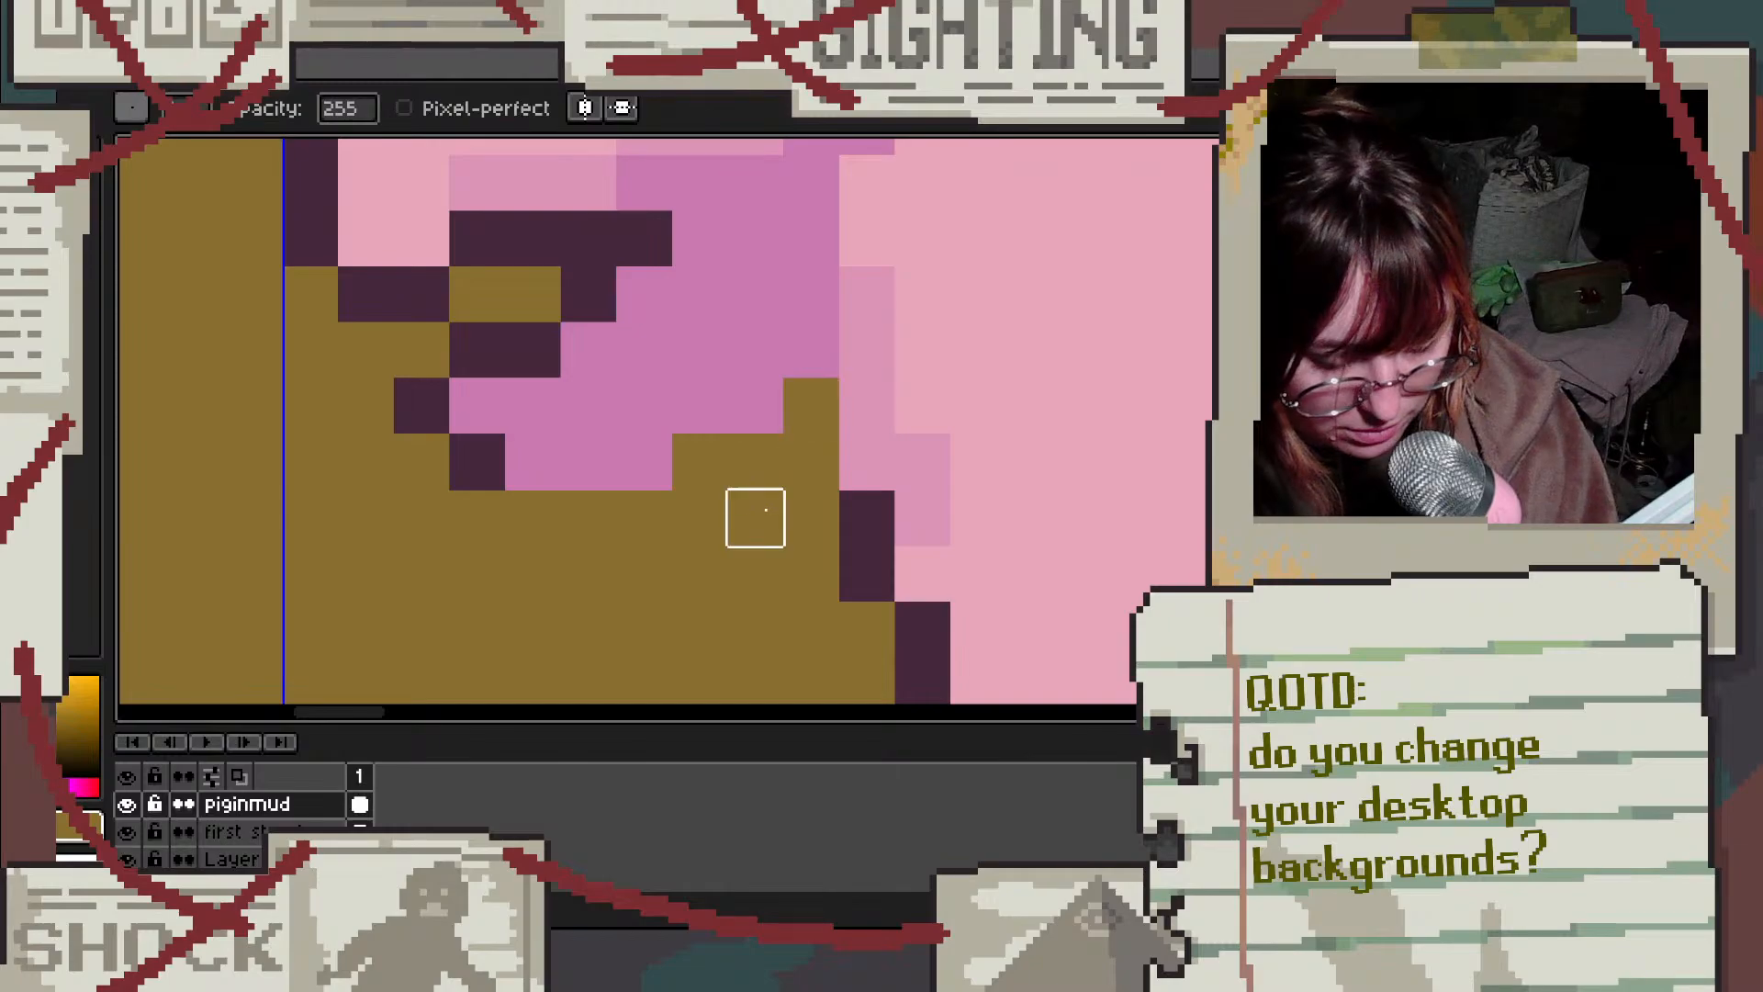
# Step: Redraw the far hind foot's lower outline one pixel higher in the dark outline colour and join it to the belly outline
pyautogui.keyDown('alt'); pyautogui.click(856, 520); pyautogui.keyUp('alt')
pyautogui.click(811, 461)
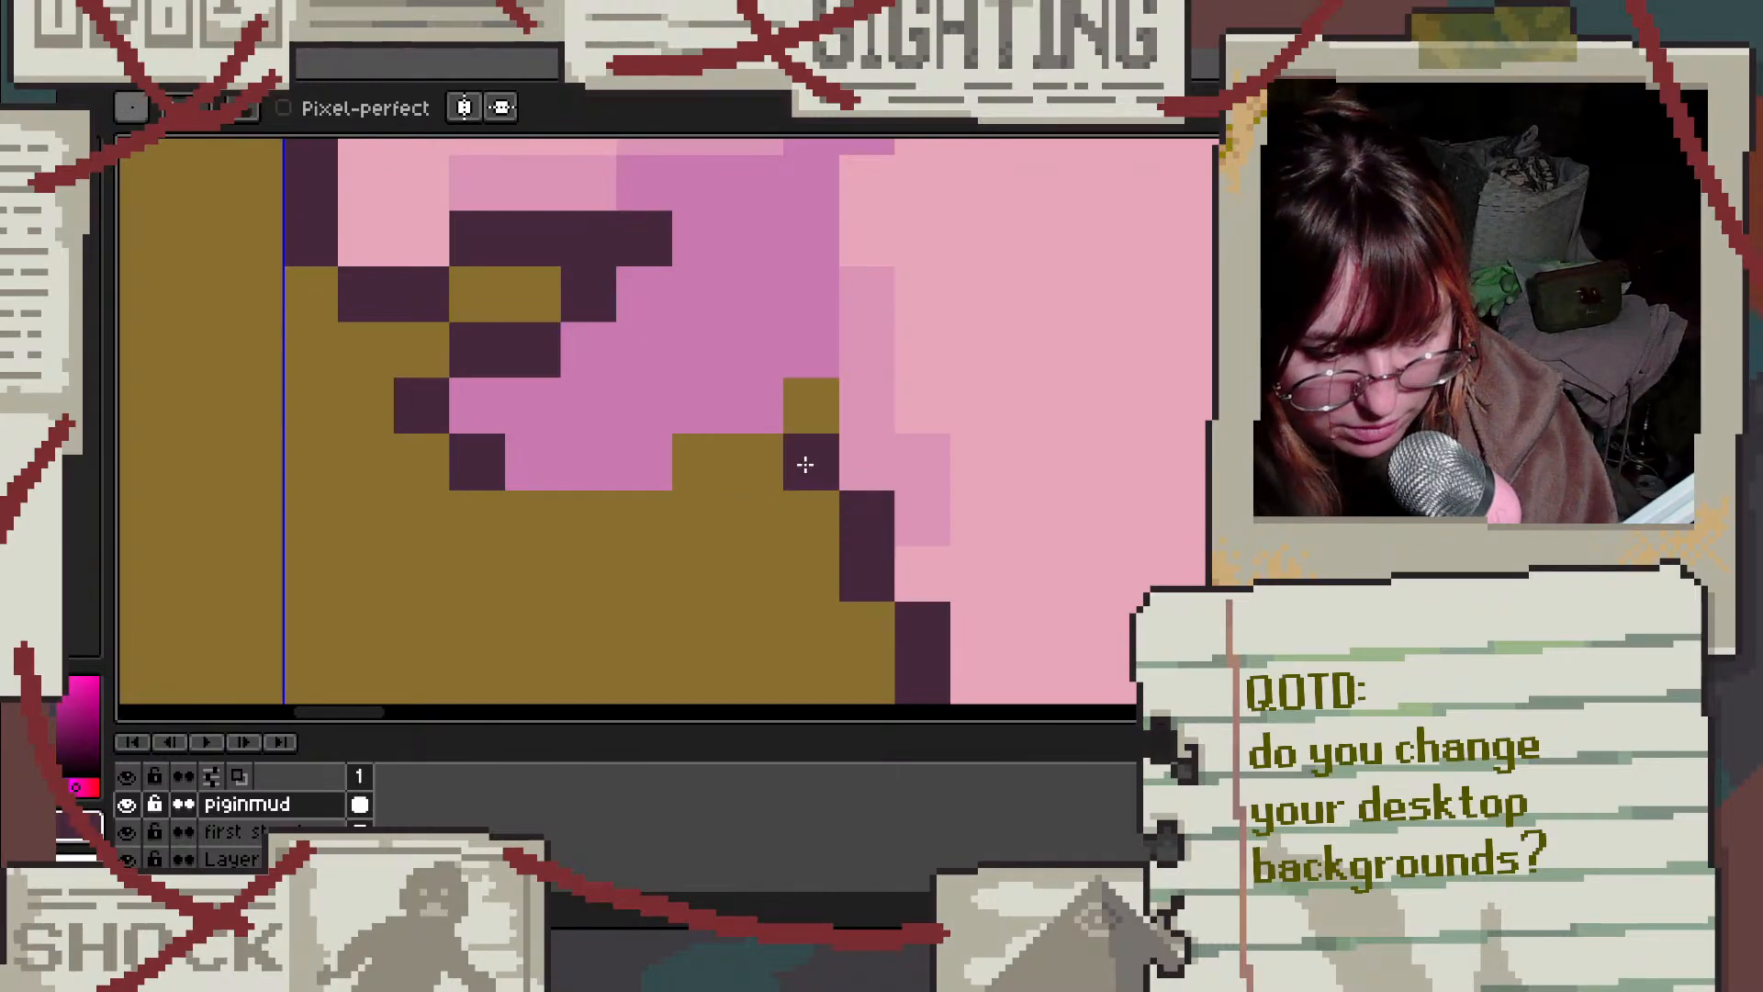
pyautogui.click(808, 405)
pyautogui.click(724, 456)
pyautogui.click(643, 461)
pyautogui.click(675, 465)
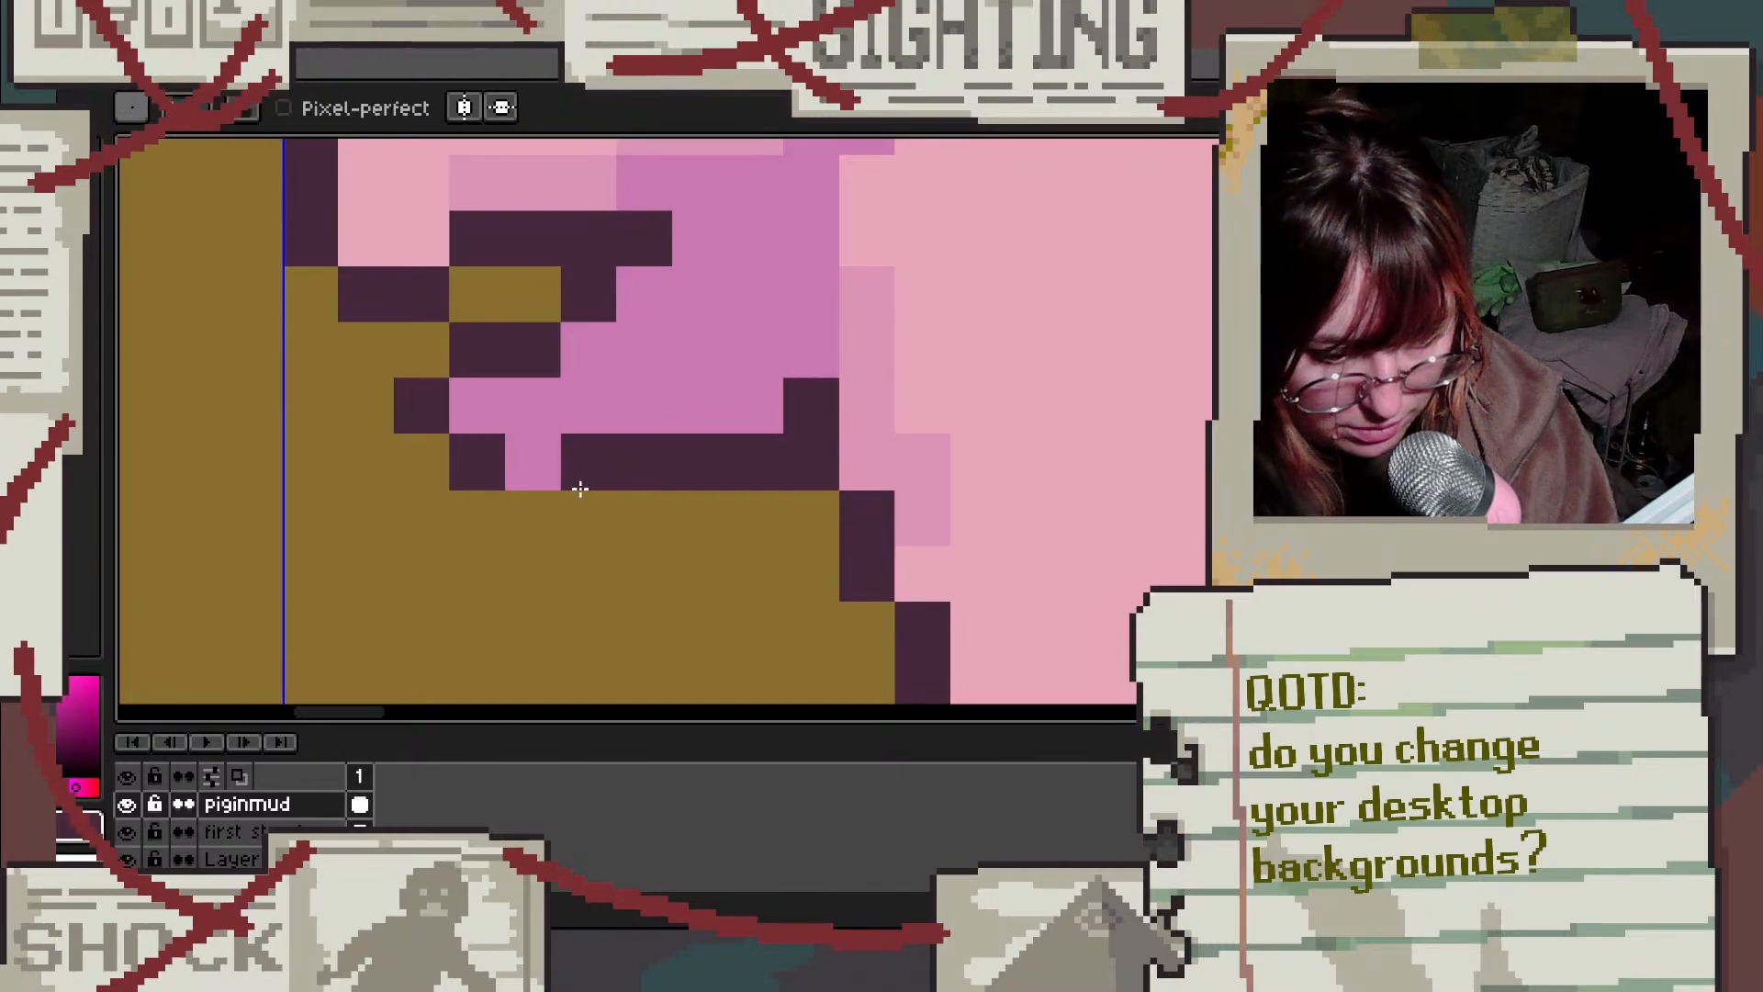
pyautogui.click(530, 507)
pyautogui.click(587, 519)
pyautogui.scroll(-3, 736, 452)
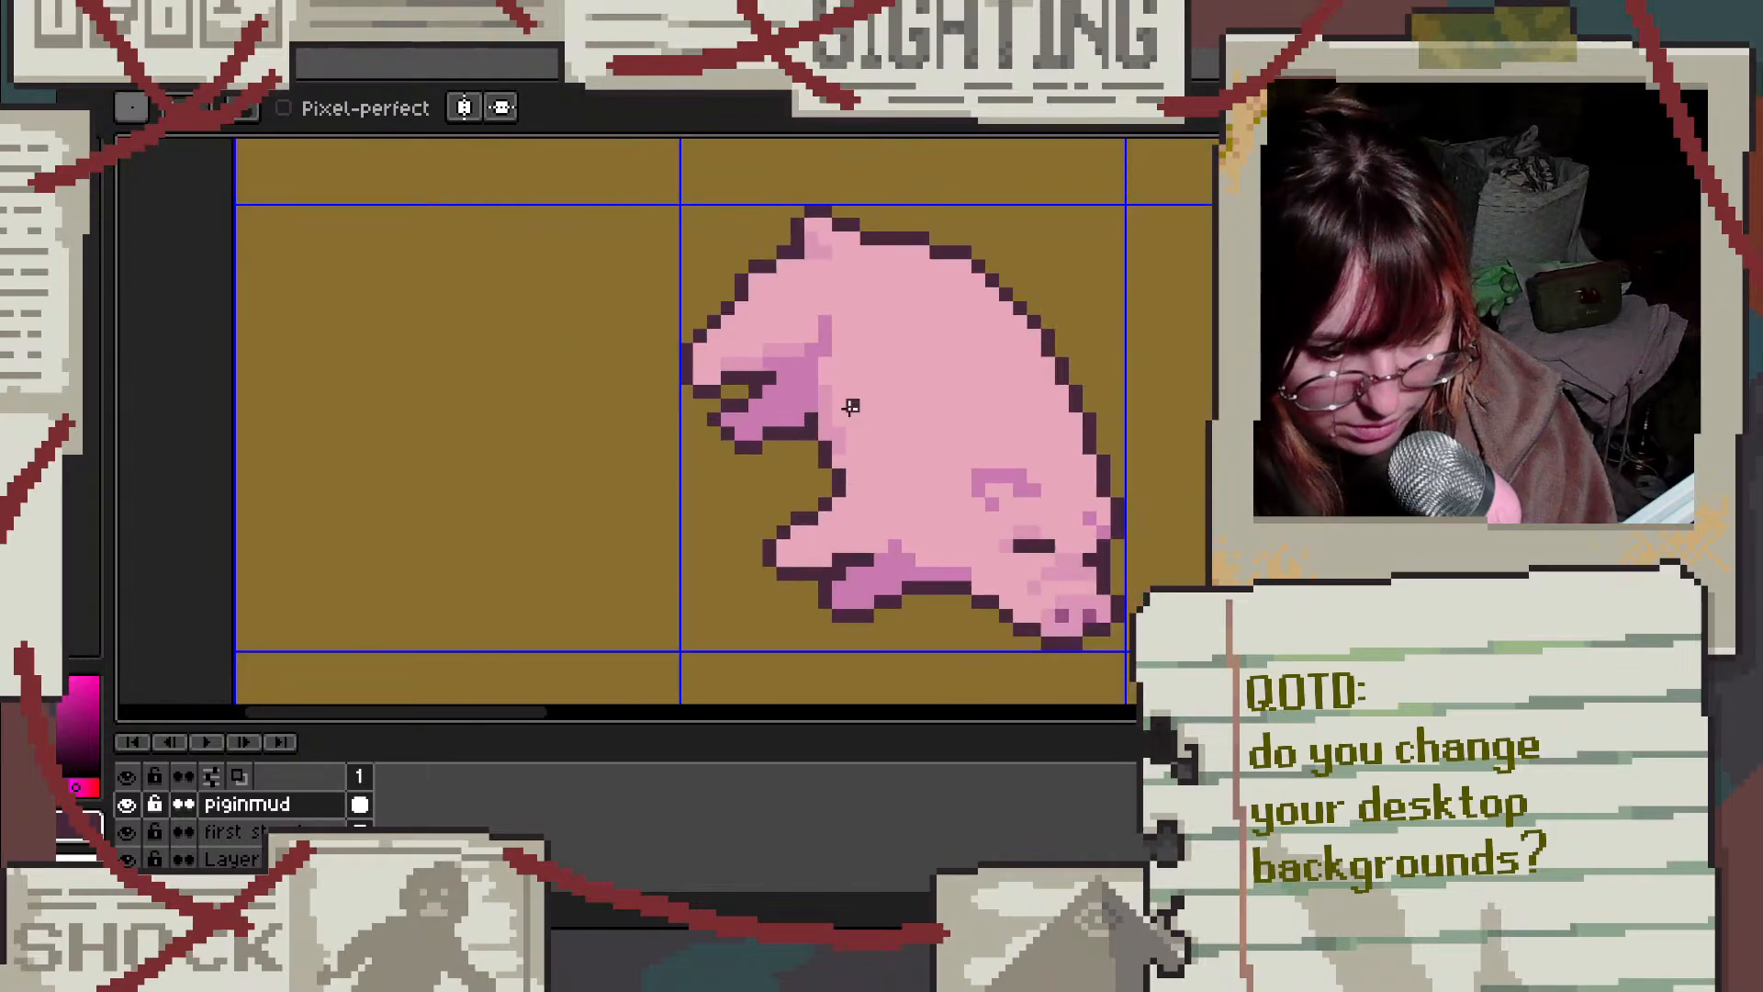
# Step: Undo the recent far hind foot edits, including the mud-coloured gap opened between the two hind feet
pyautogui.press('v')
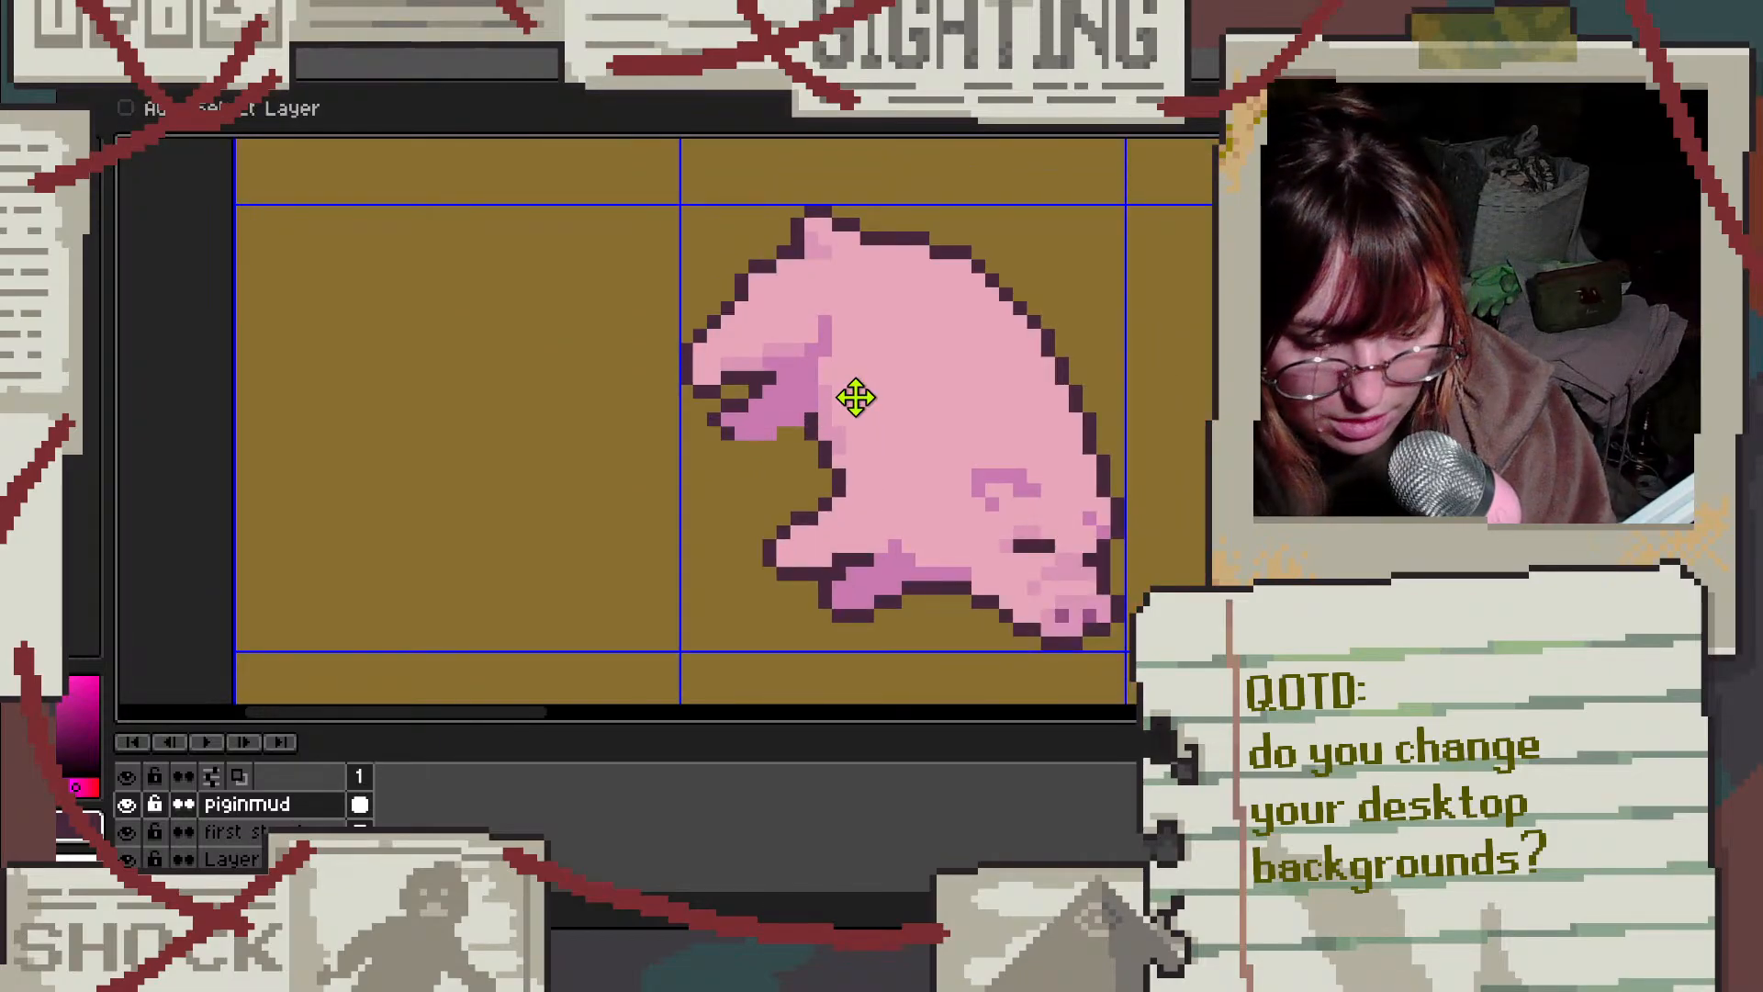
pyautogui.press('b')
pyautogui.click(811, 378)
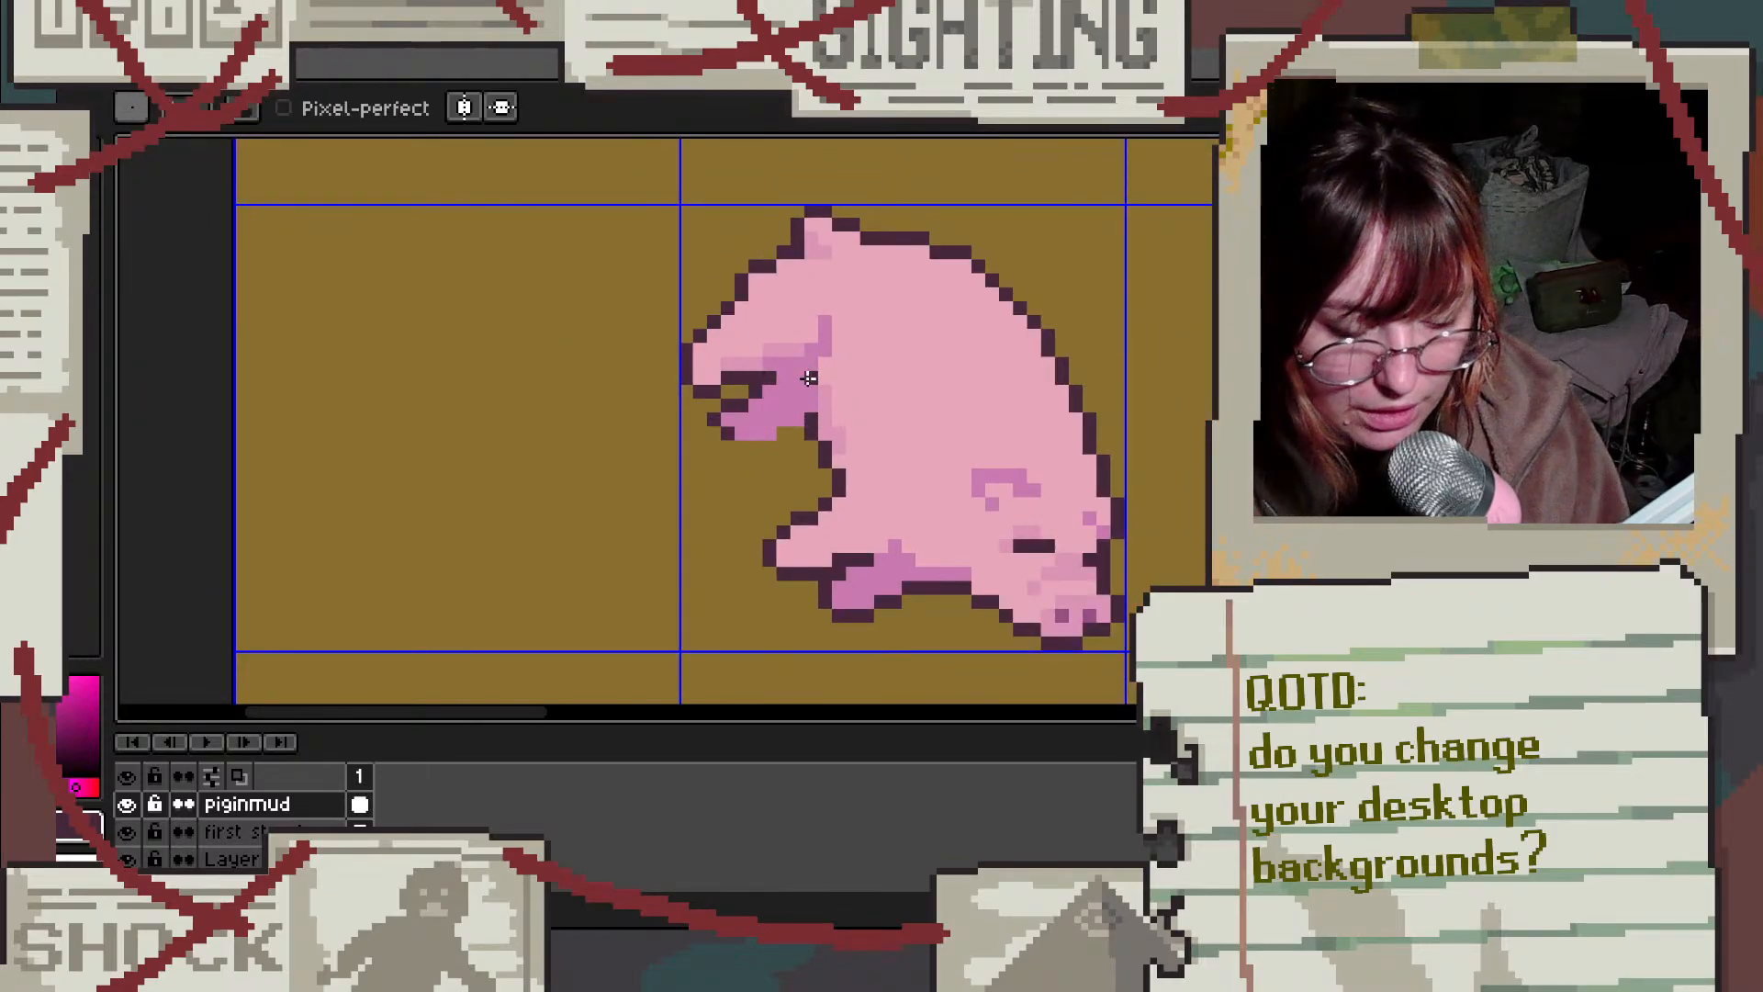
pyautogui.scroll(2, 809, 378)
pyautogui.hotkey('ctrl', 'z')
pyautogui.hotkey('ctrl', 'z')
pyautogui.hotkey('ctrl', 'z')
pyautogui.hotkey('ctrl', 'z')
pyautogui.hotkey('ctrl', 'z')
pyautogui.hotkey('ctrl', 'z')
pyautogui.hotkey('ctrl', 'z')
pyautogui.hotkey('ctrl', 'z')
pyautogui.hotkey('ctrl', 'z')
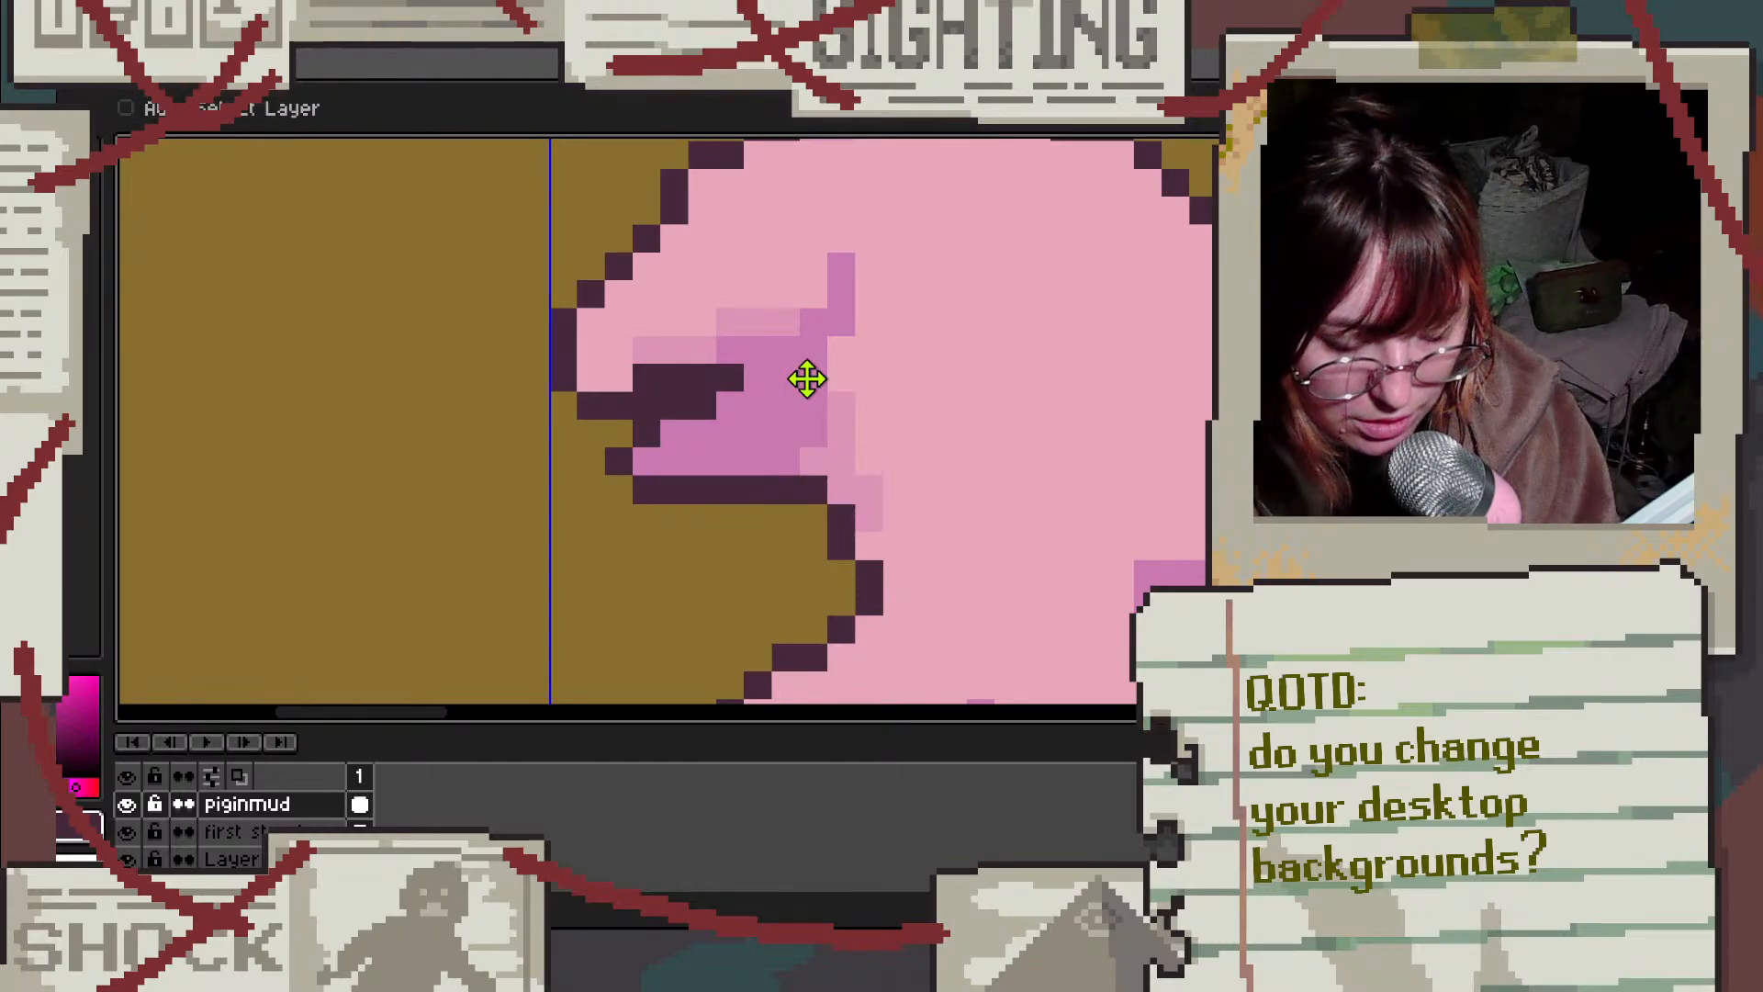
# Step: Sample the dark purple shadow colour from beneath the standing pig's head
pyautogui.scroll(-6, 807, 379)
pyautogui.scroll(3, 1098, 403)
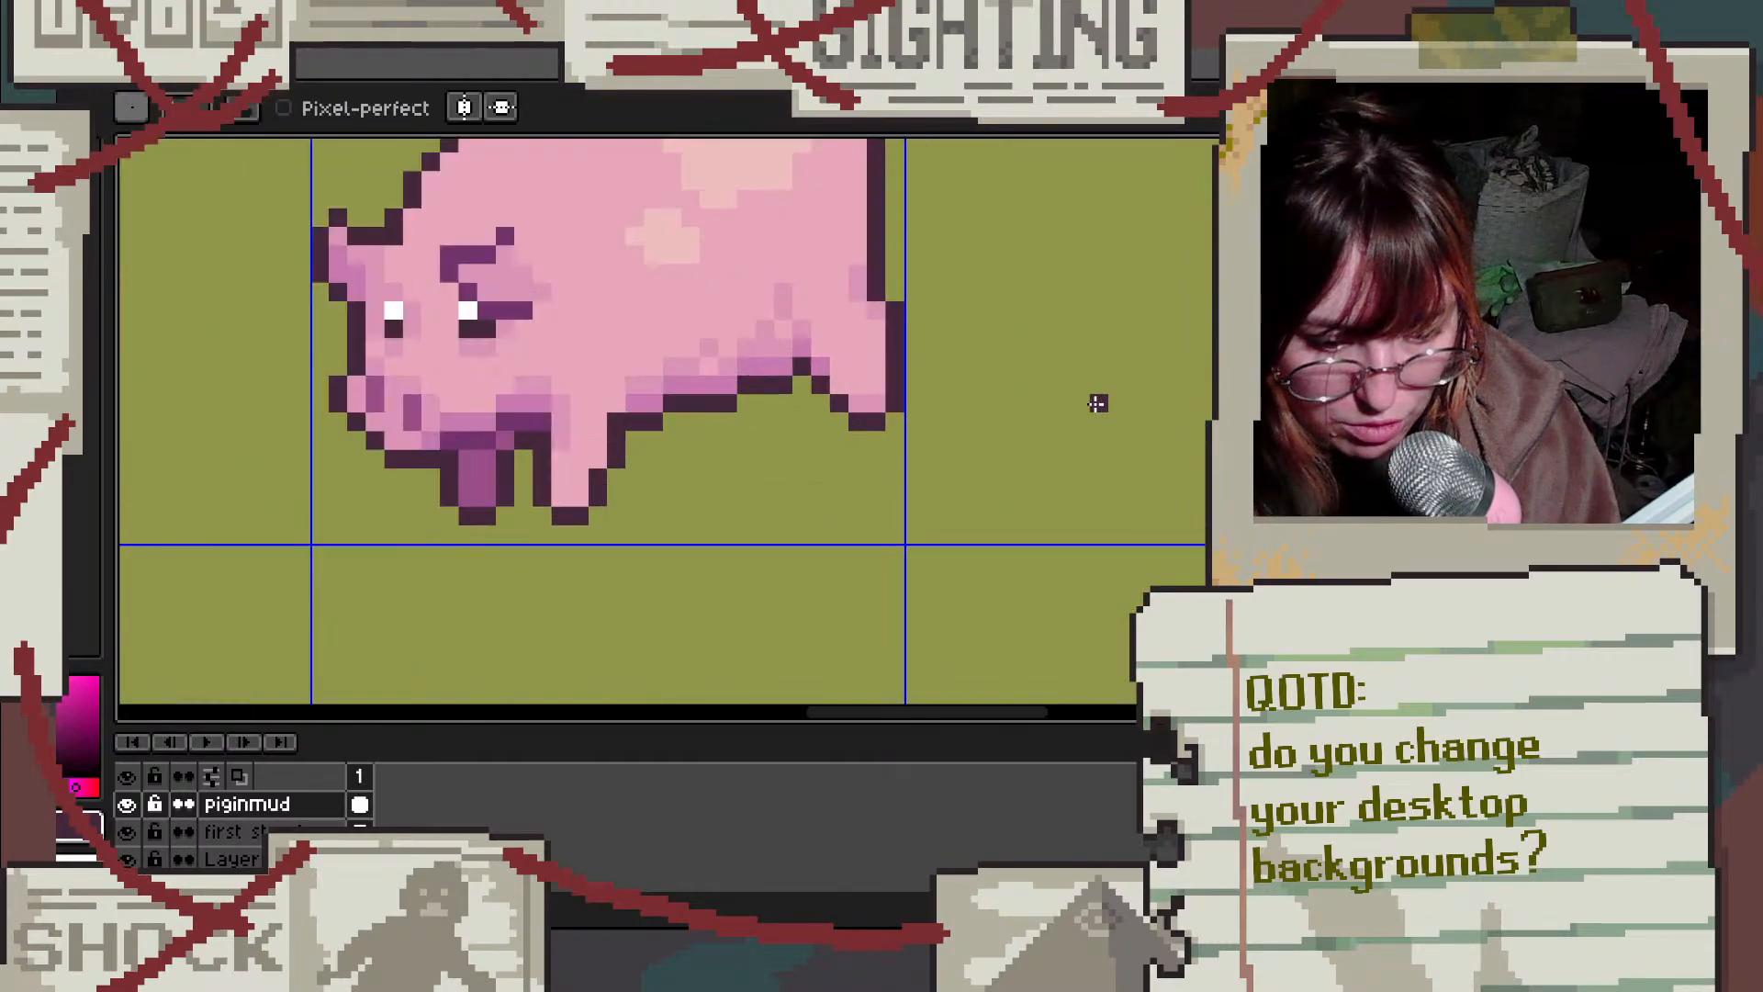
pyautogui.press('alt')
pyautogui.keyDown('alt'); pyautogui.click(493, 427); pyautogui.keyUp('alt')
pyautogui.scroll(-4, 493, 427)
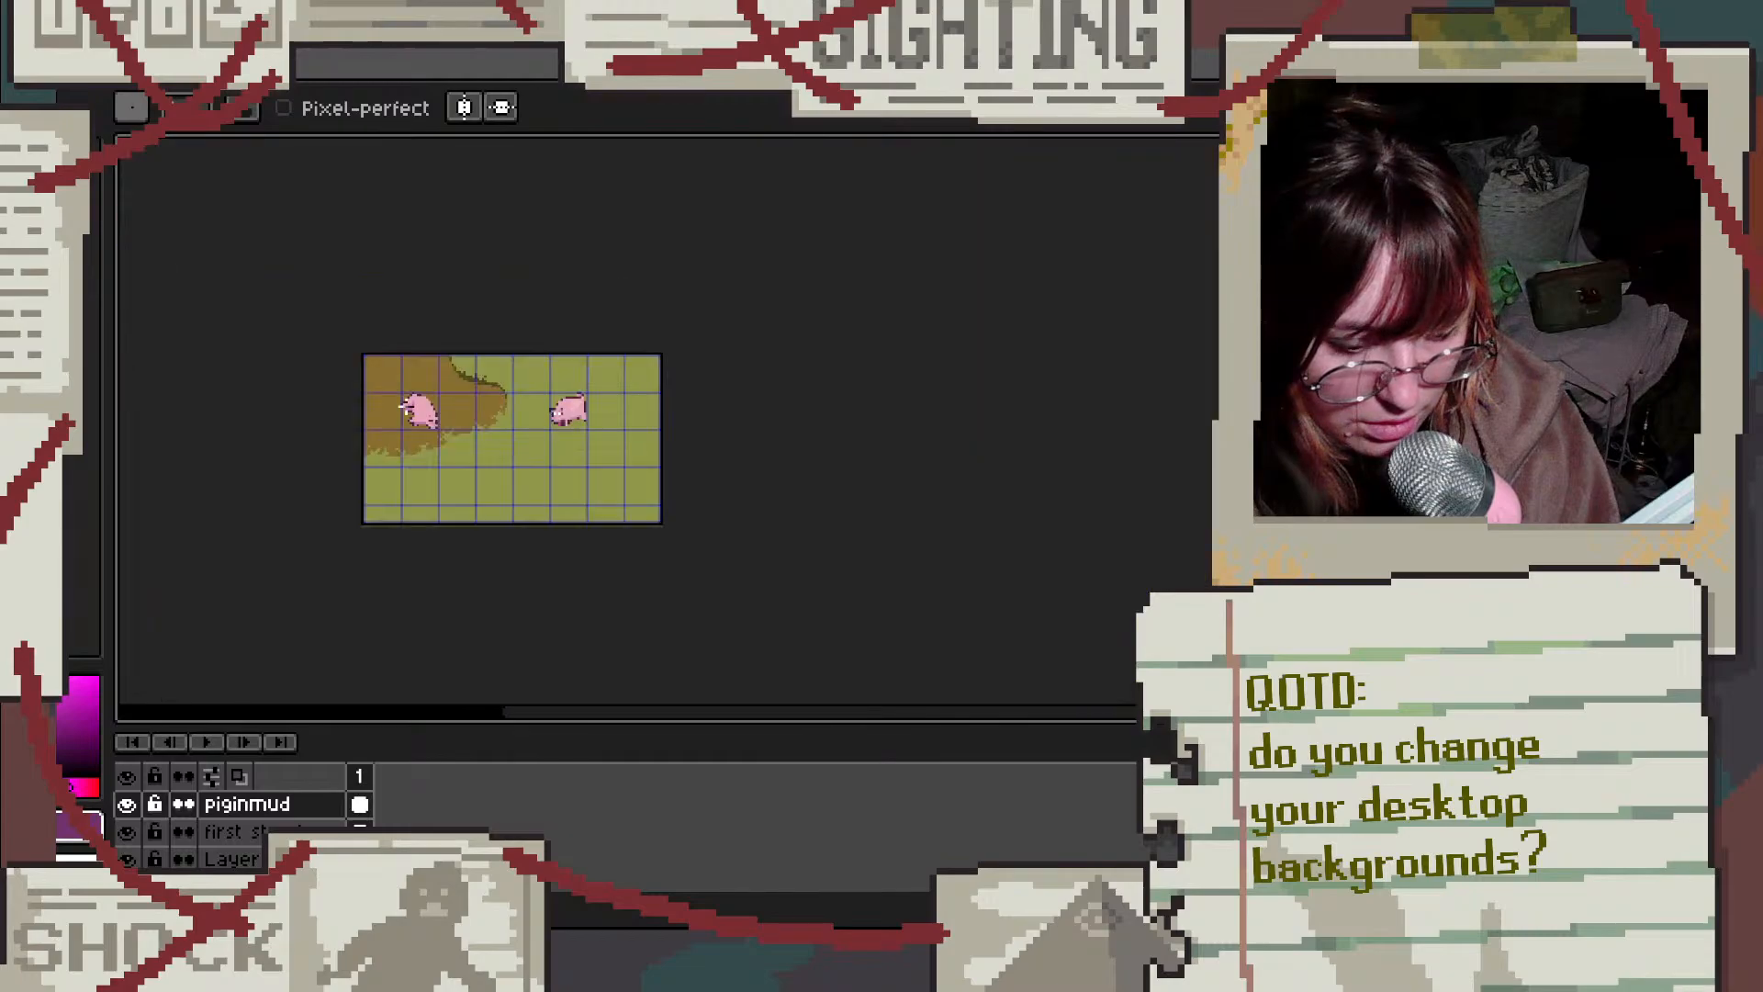
# Step: Try dark purple pixels in the dark area between the lying pig's two hind feet
pyautogui.scroll(5, 443, 432)
pyautogui.scroll(1, 617, 564)
pyautogui.moveTo(566, 468); pyautogui.dragTo(543, 480)
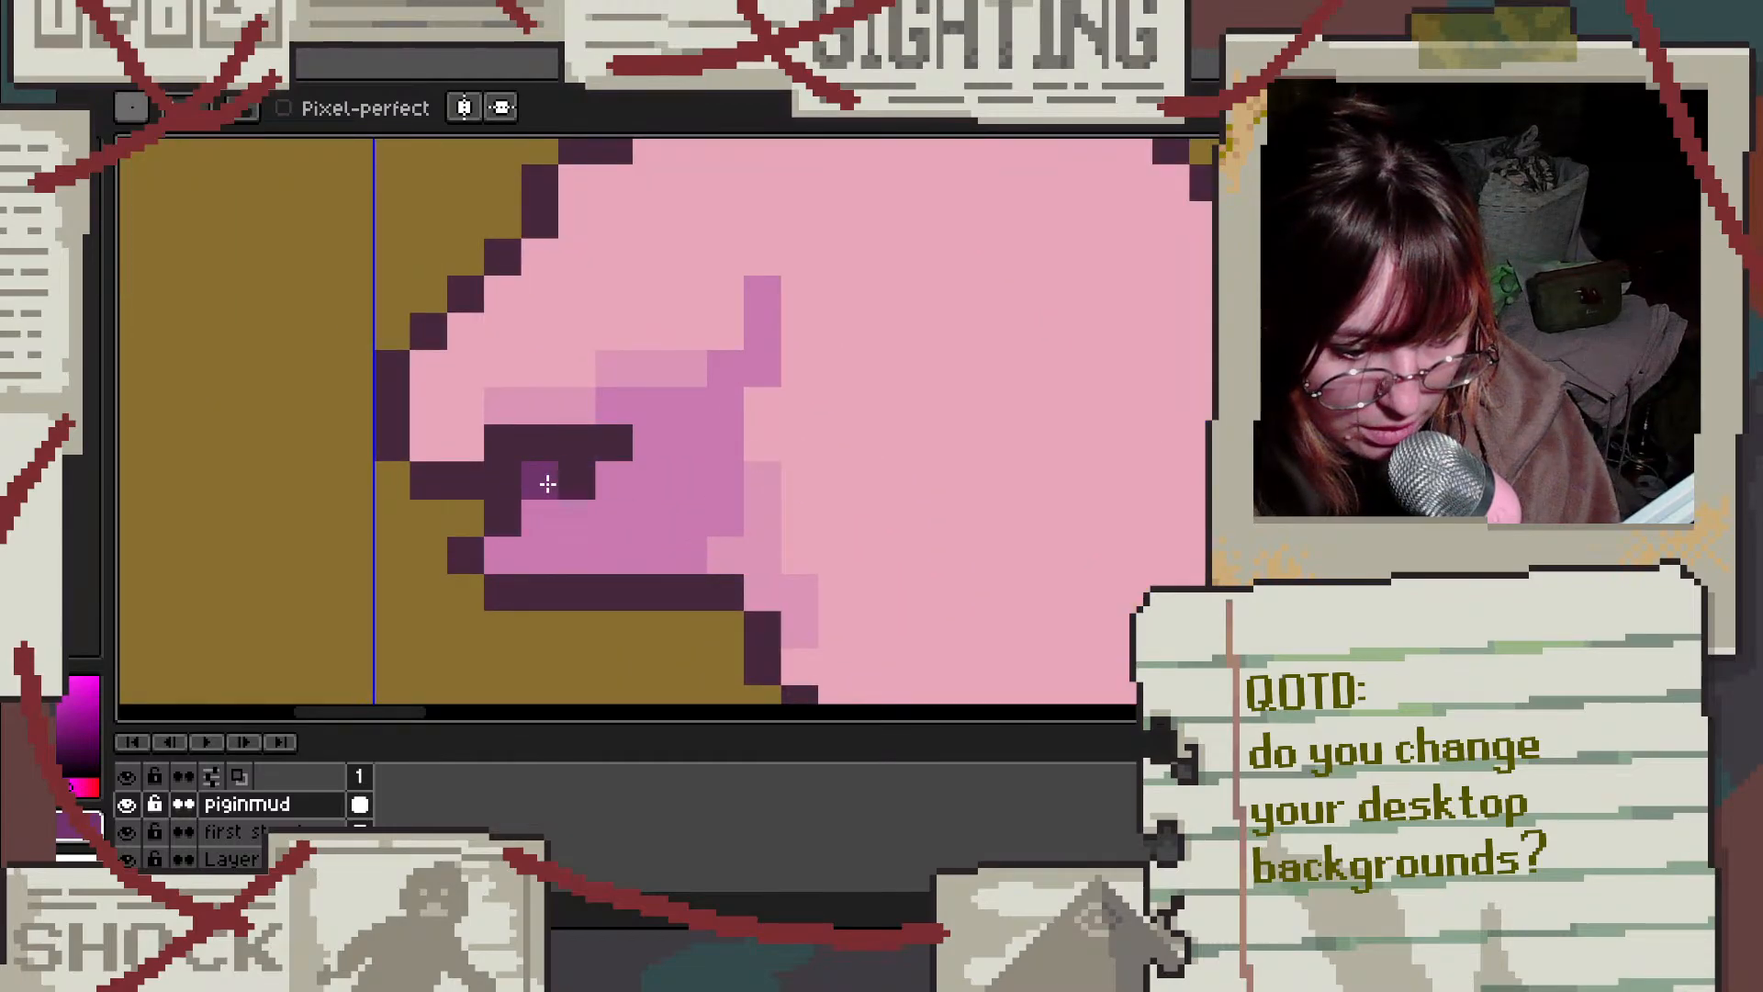
pyautogui.scroll(-2, 711, 422)
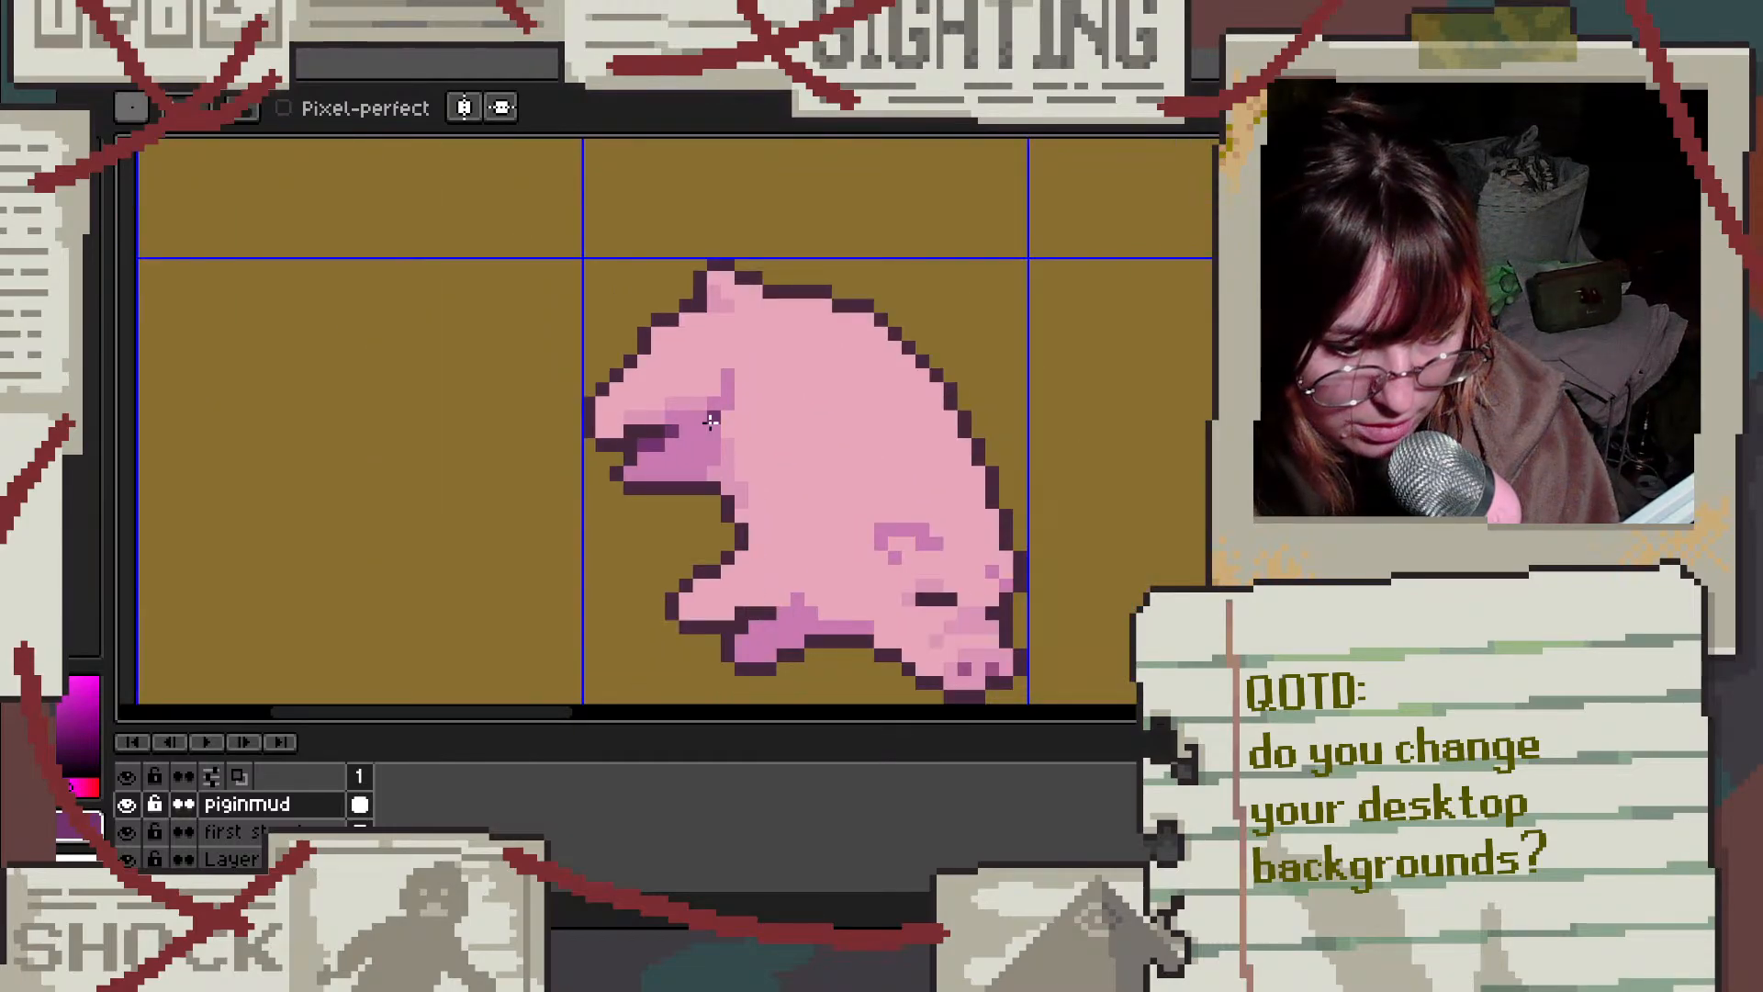
pyautogui.scroll(-2, 711, 421)
pyautogui.press('v')
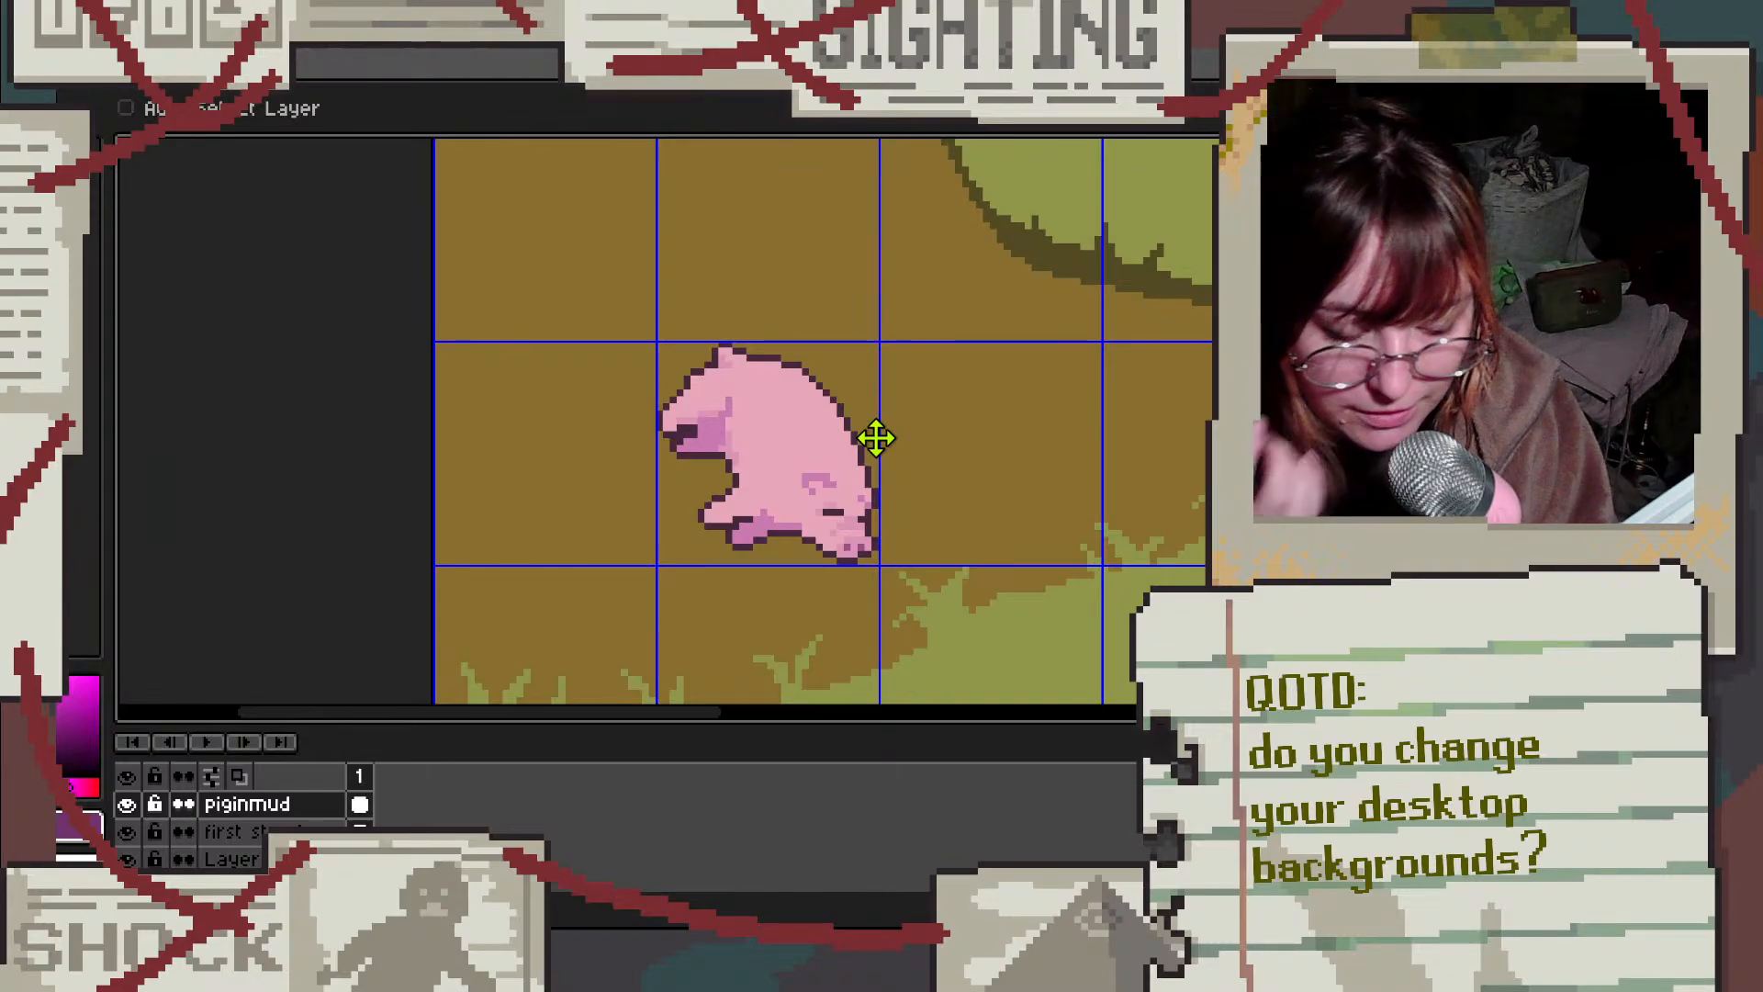
pyautogui.press('b')
# Step: Draw a stepped dark purple crease along the underside of the near hind leg, rising into the body
pyautogui.scroll(-2, 877, 439)
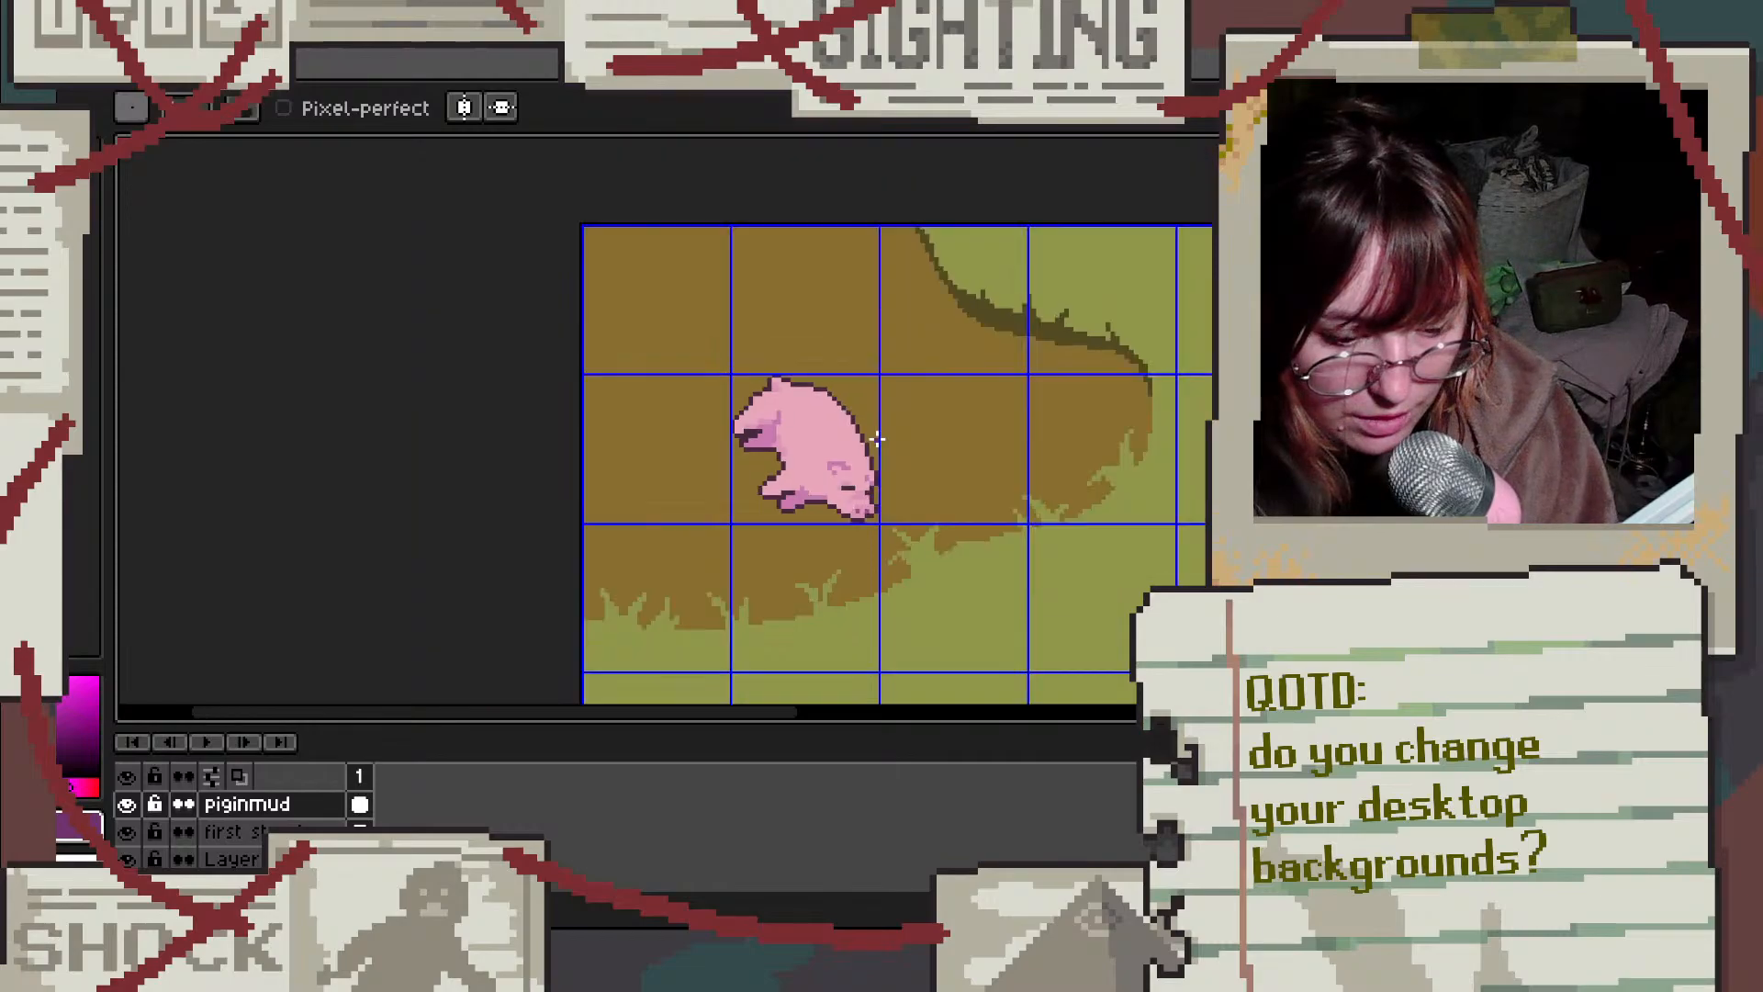
pyautogui.scroll(1, 974, 429)
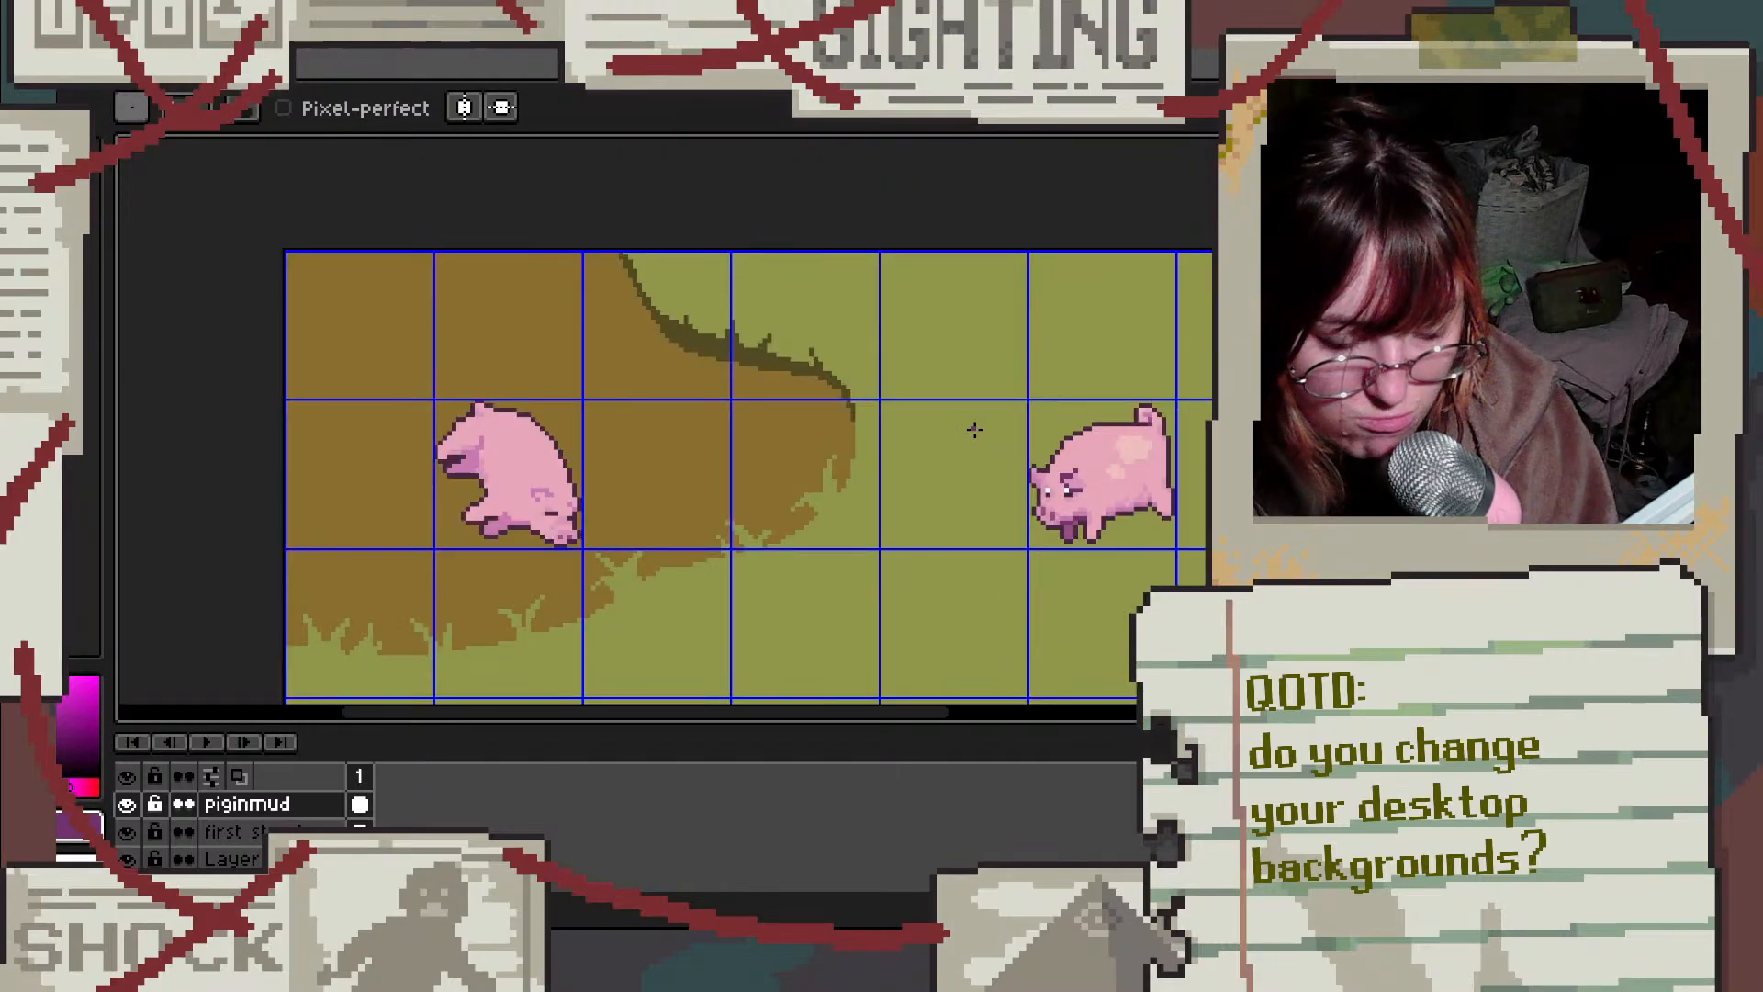
pyautogui.scroll(6, 479, 493)
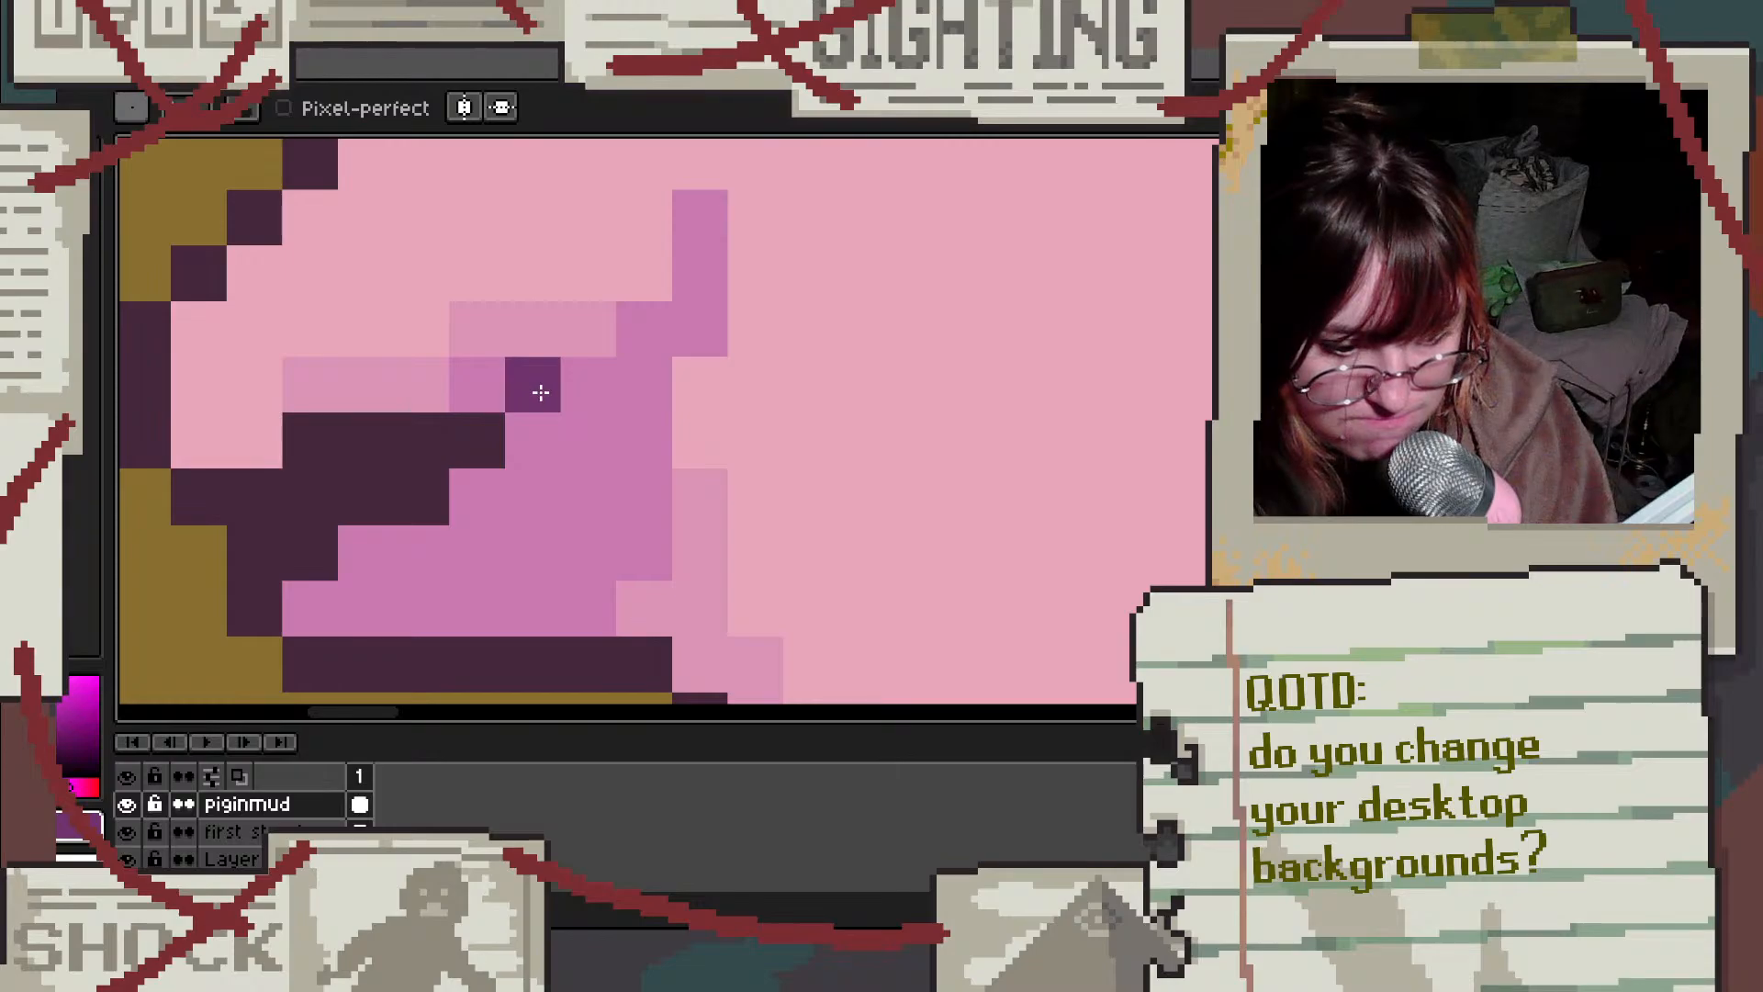
pyautogui.moveTo(541, 392)
pyautogui.mouseDown()
pyautogui.moveTo(623, 391)
pyautogui.moveTo(587, 395)
pyautogui.moveTo(703, 333)
pyautogui.moveTo(697, 252)
pyautogui.mouseUp()
pyautogui.scroll(-3, 866, 384)
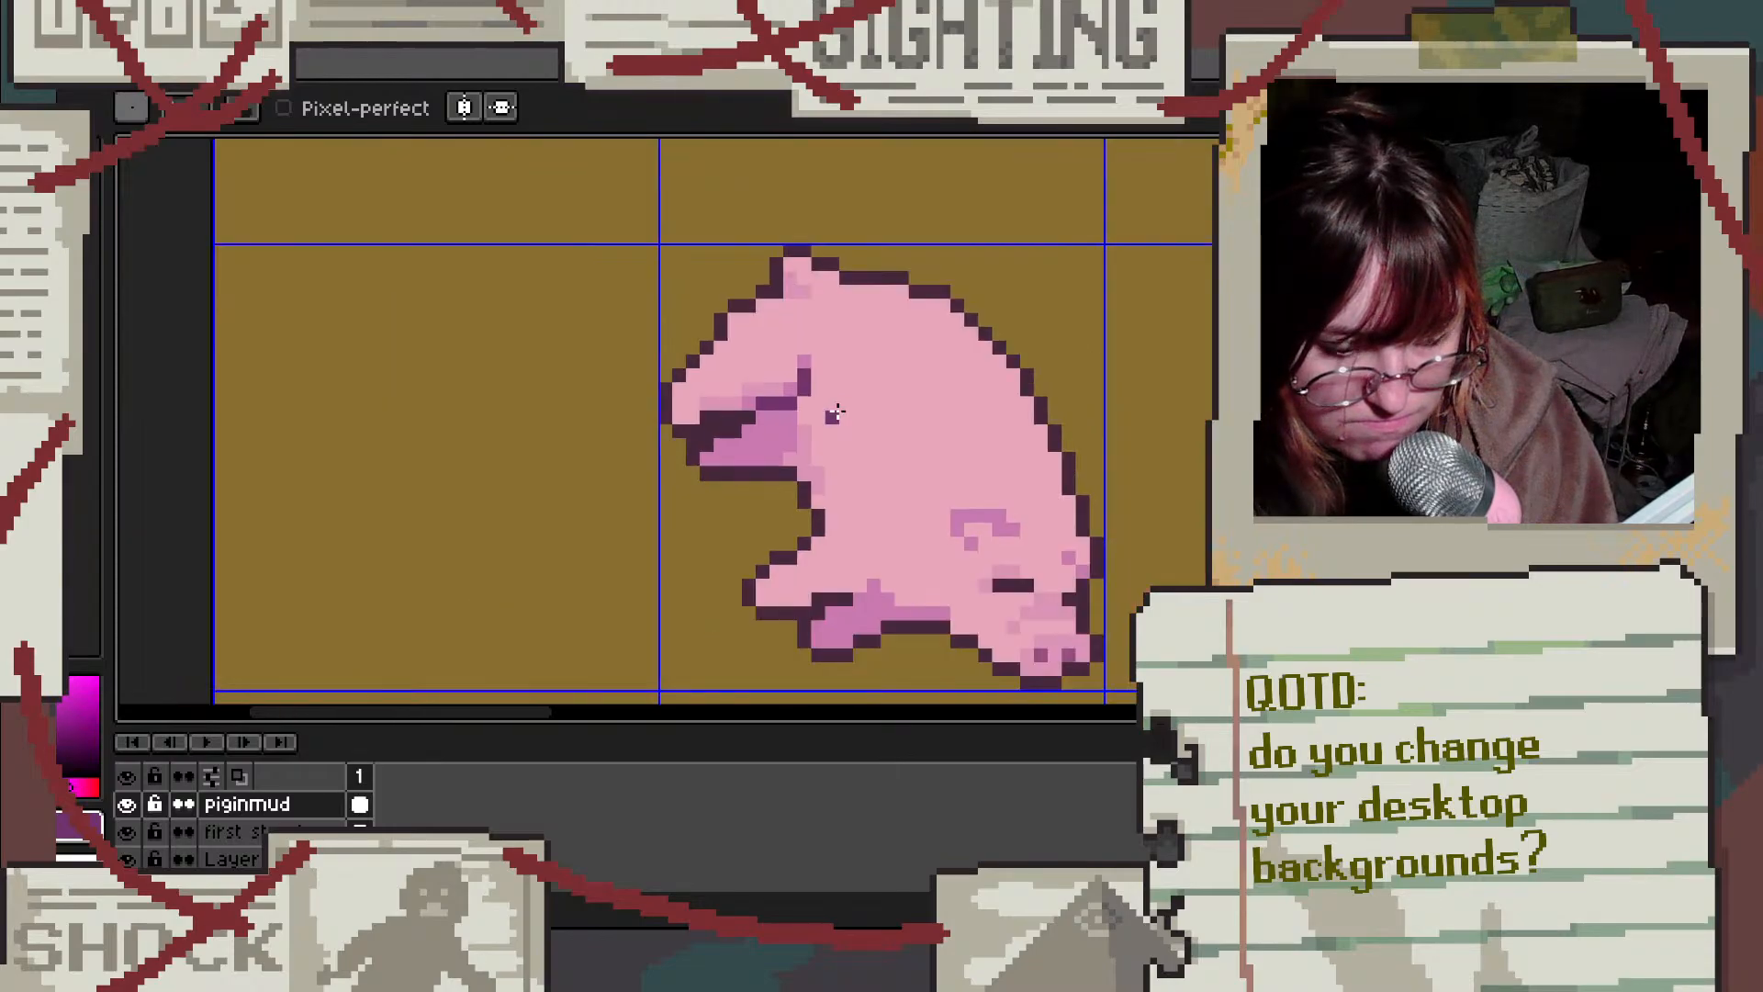
pyautogui.scroll(3, 836, 412)
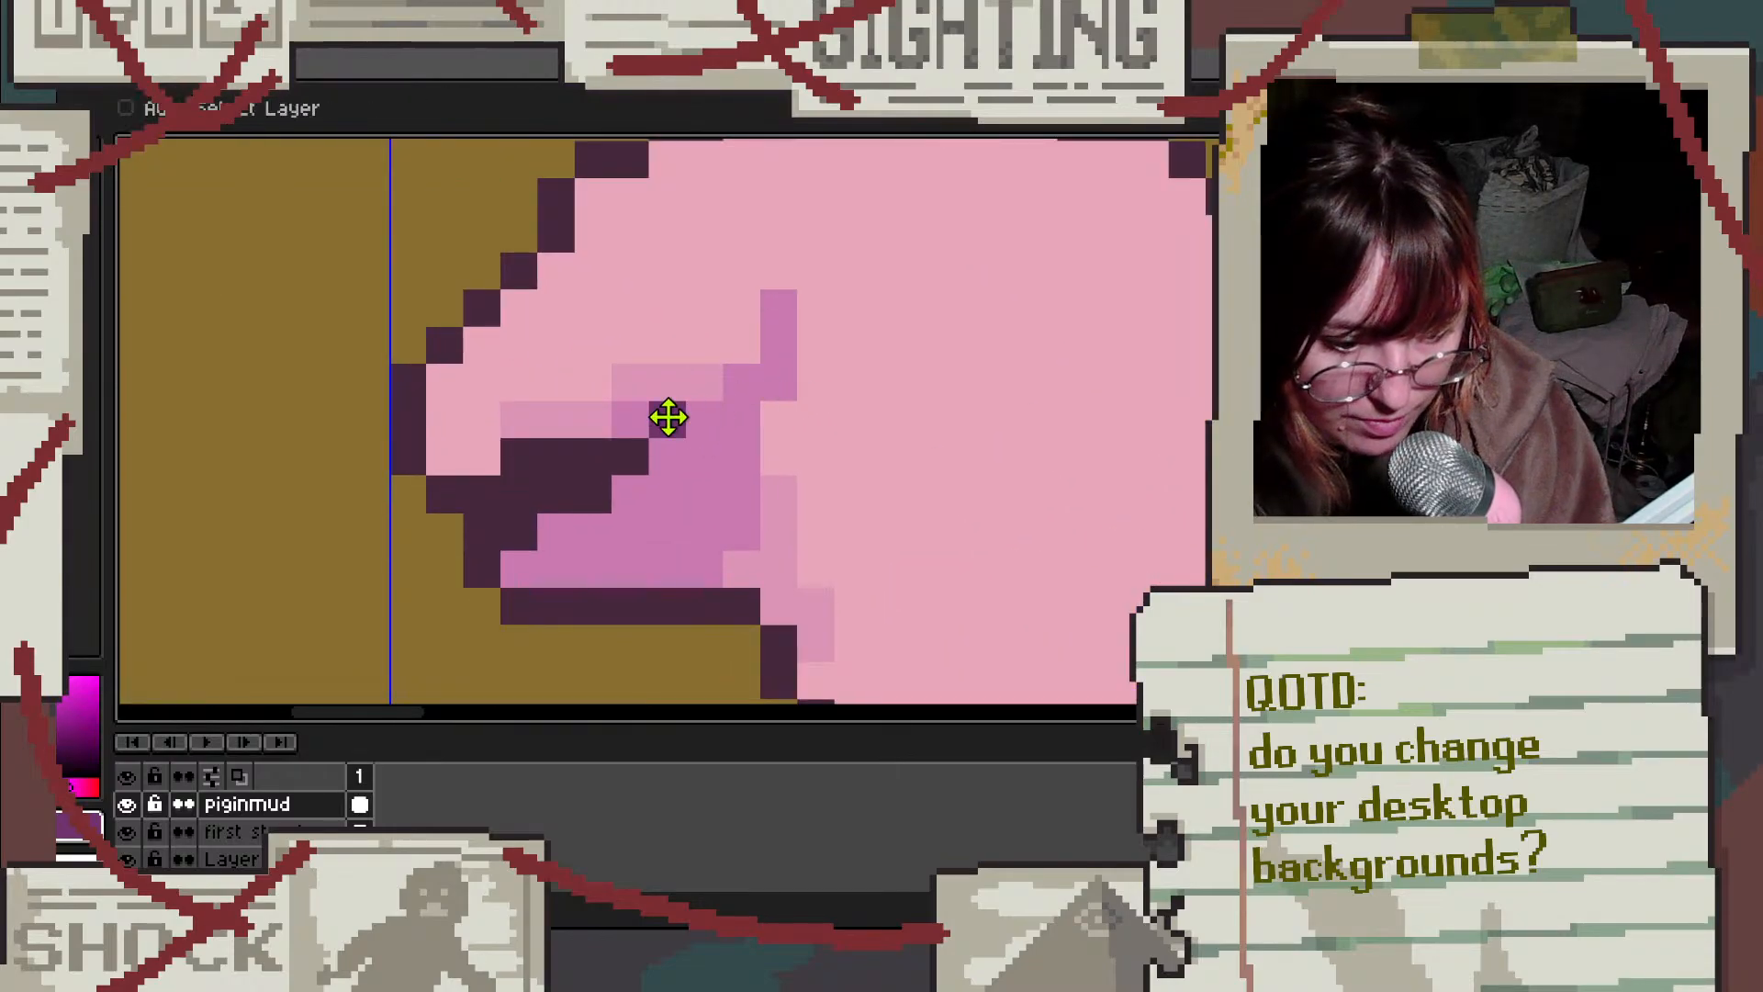
pyautogui.moveTo(630, 420)
pyautogui.mouseDown()
pyautogui.moveTo(724, 413)
pyautogui.moveTo(777, 346)
pyautogui.mouseUp()
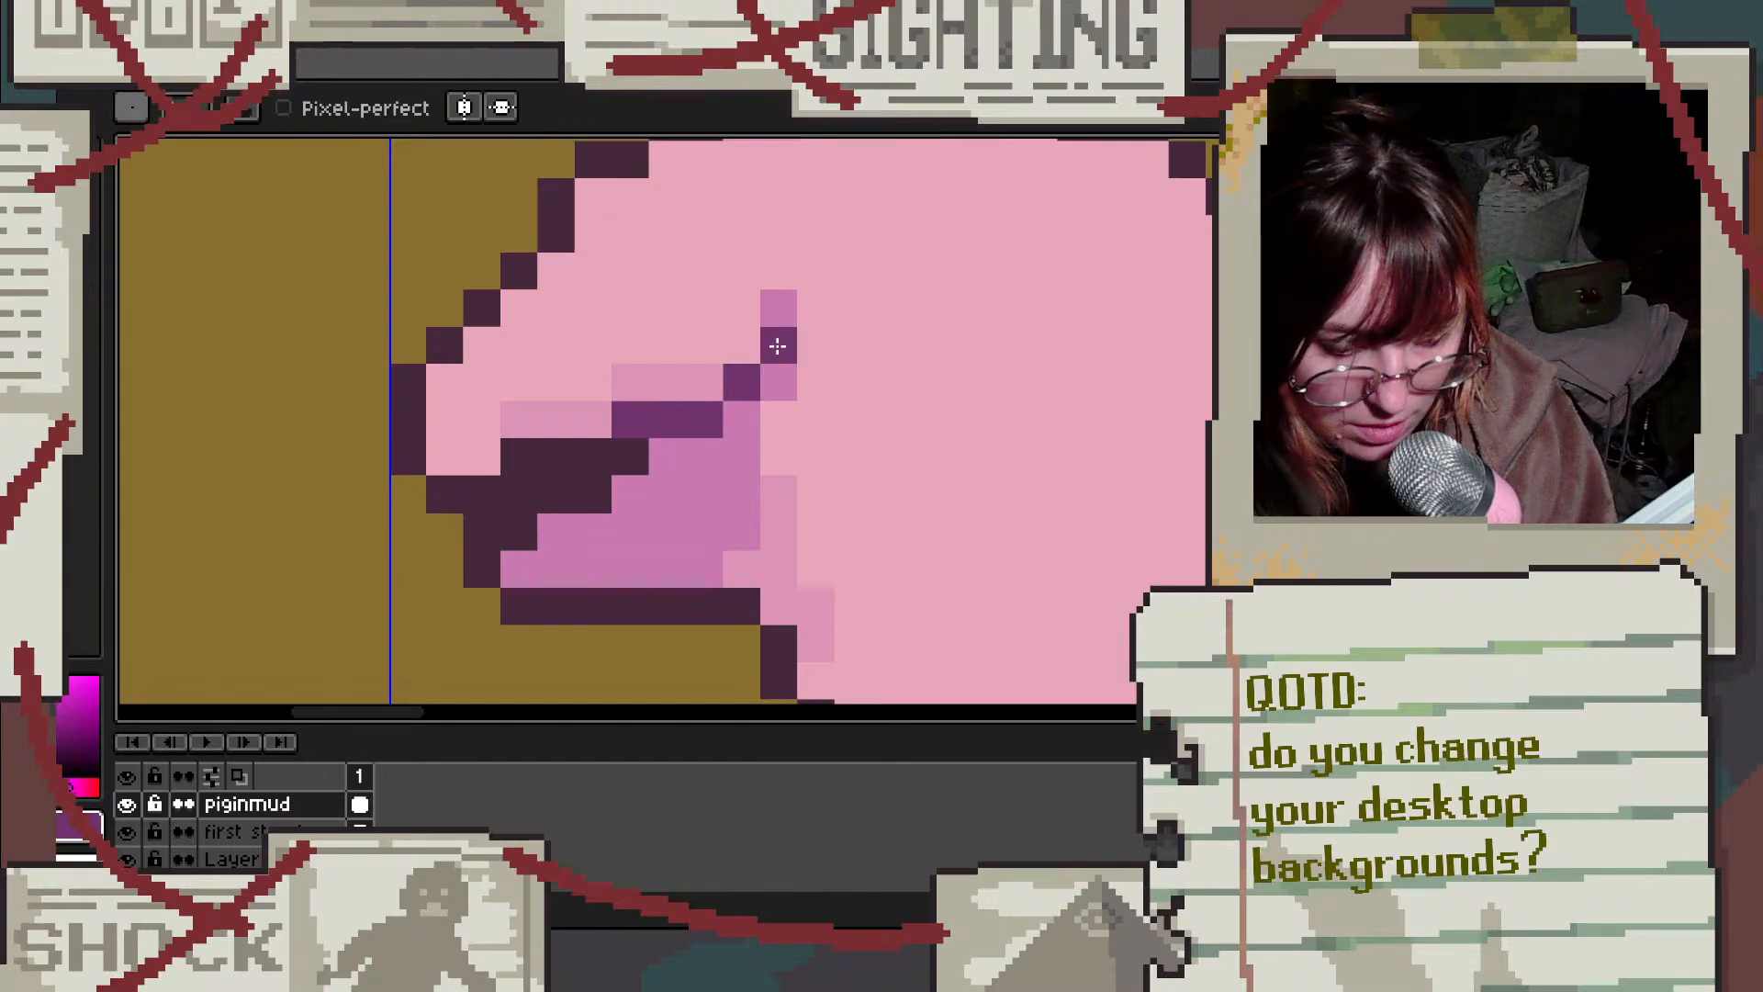
pyautogui.scroll(-1, 698, 440)
pyautogui.scroll(2, 675, 477)
# Step: Thin the dark outline between the hind feet by recolouring its inner pixels with the far leg's darker mauve
pyautogui.press('i')
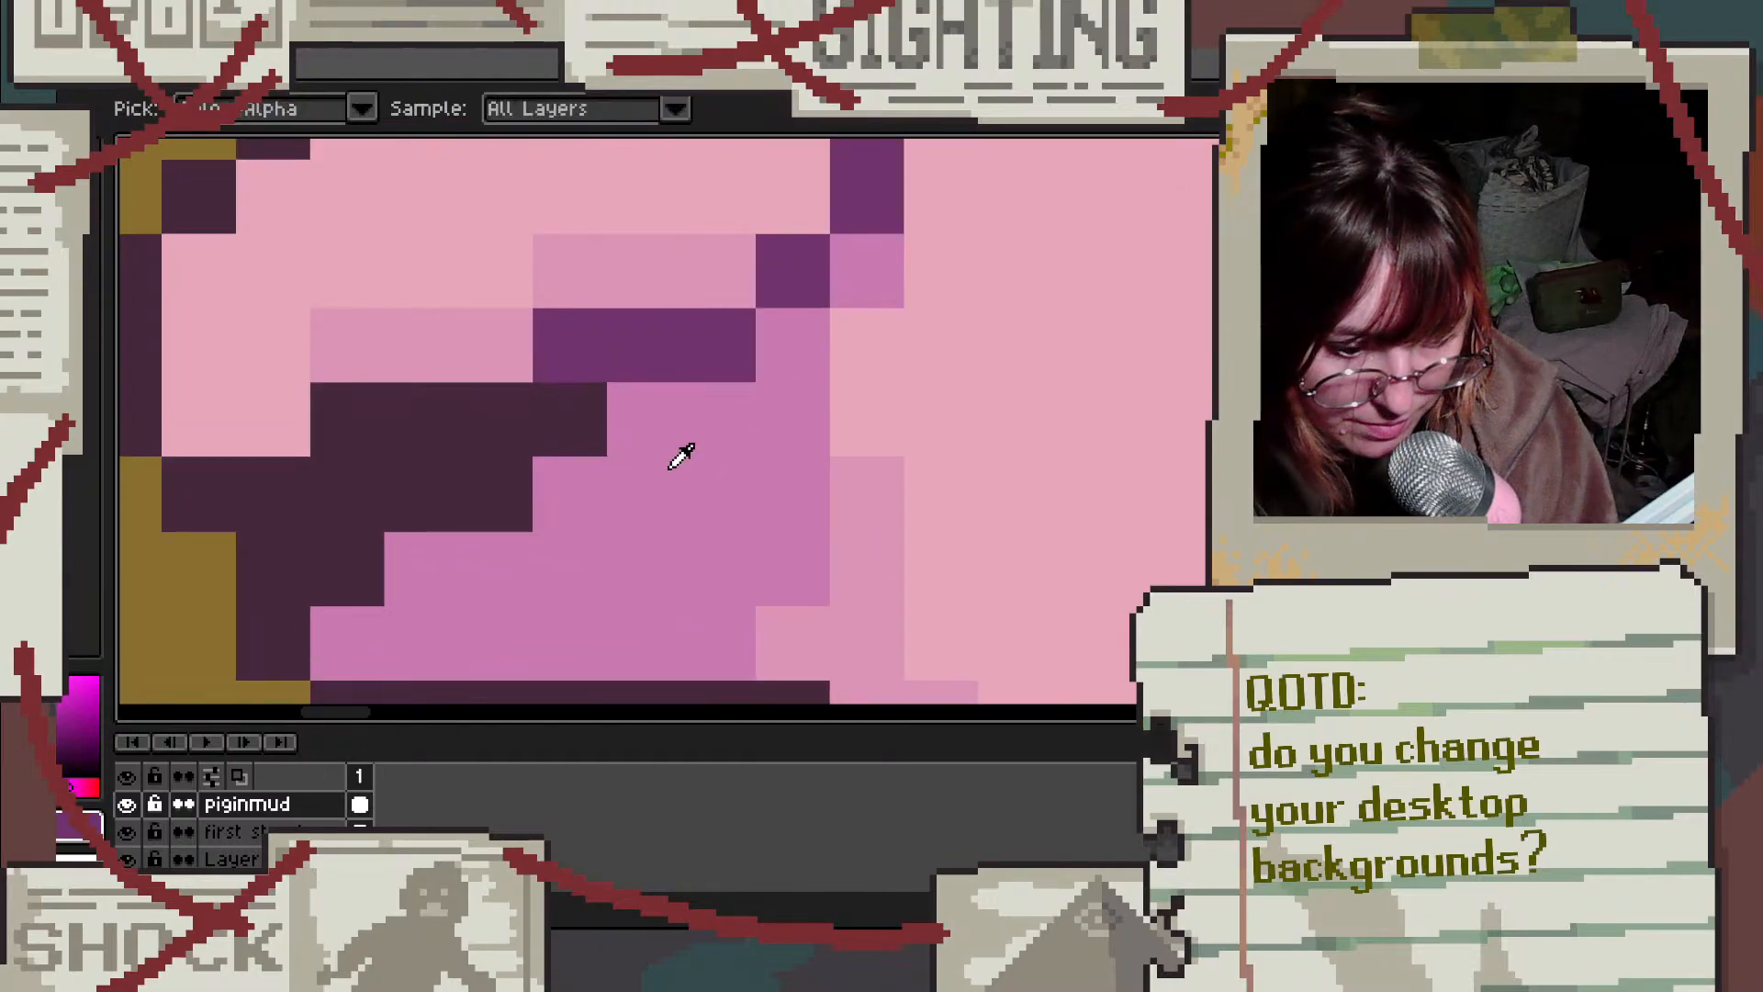
pyautogui.click(671, 466)
pyautogui.press('b')
pyautogui.click(496, 493)
pyautogui.click(359, 577)
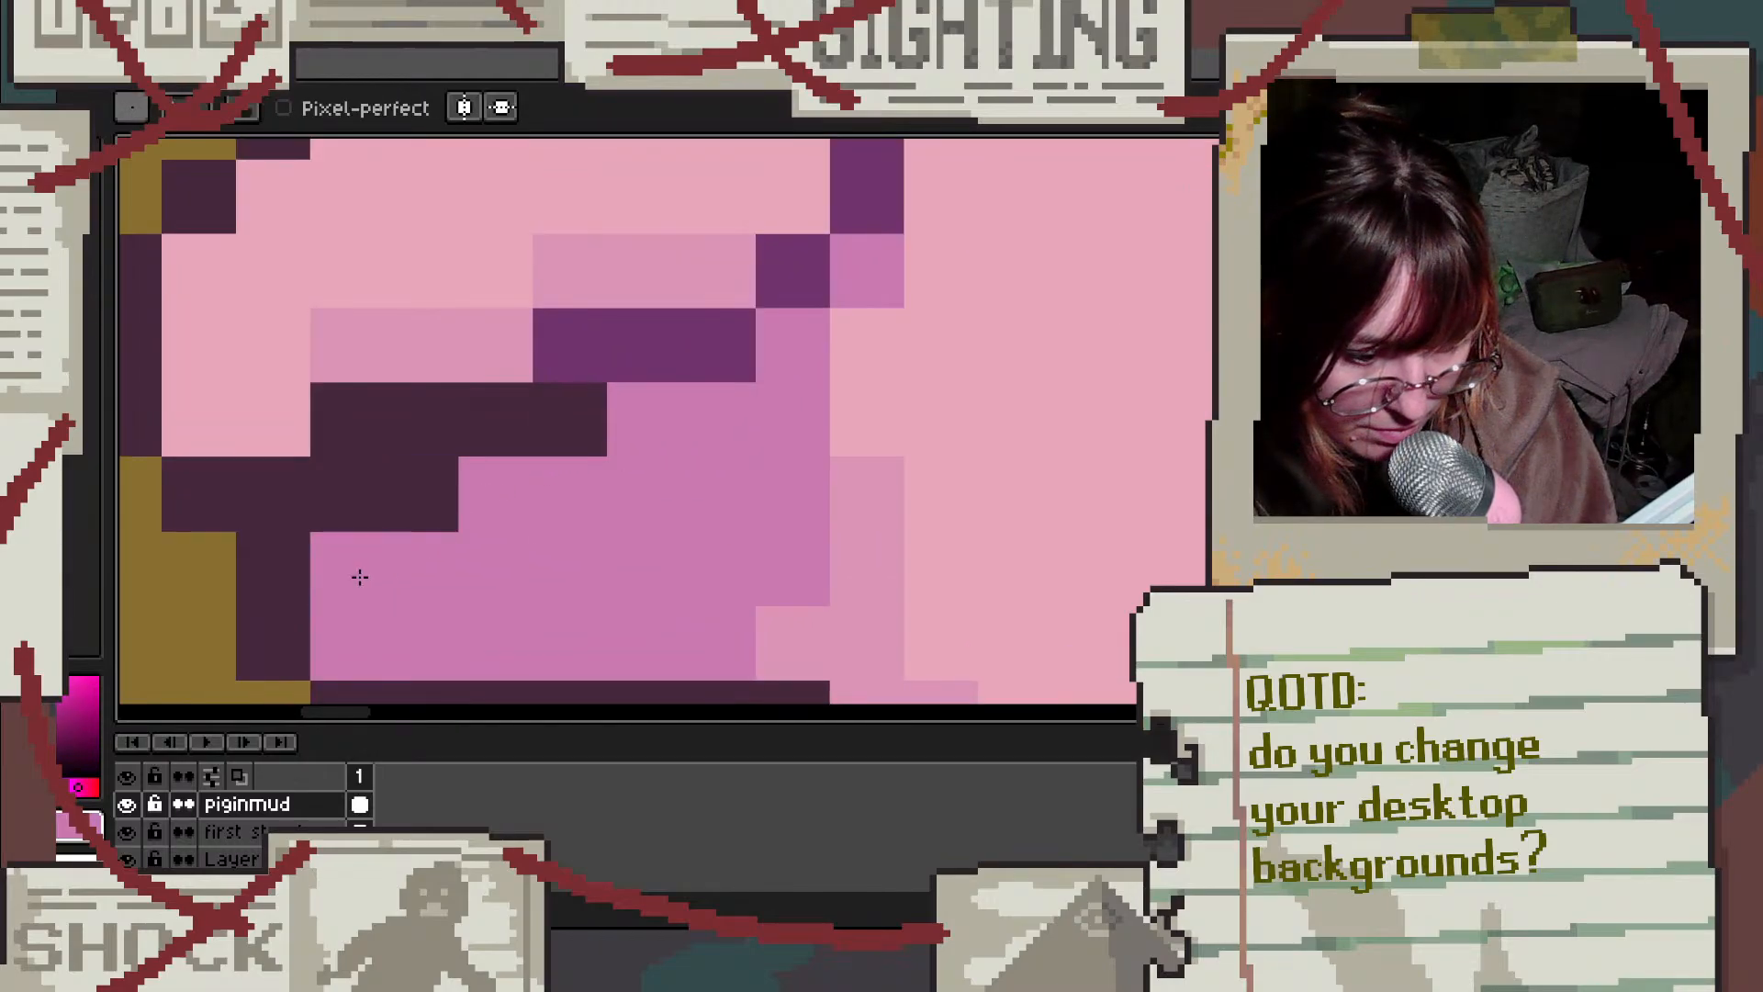
pyautogui.click(427, 504)
# Step: Erase the middle of the far hind foot's lower outline and add dark outline pixels where the leg meets the belly
pyautogui.scroll(-3, 685, 513)
pyautogui.scroll(2, 514, 588)
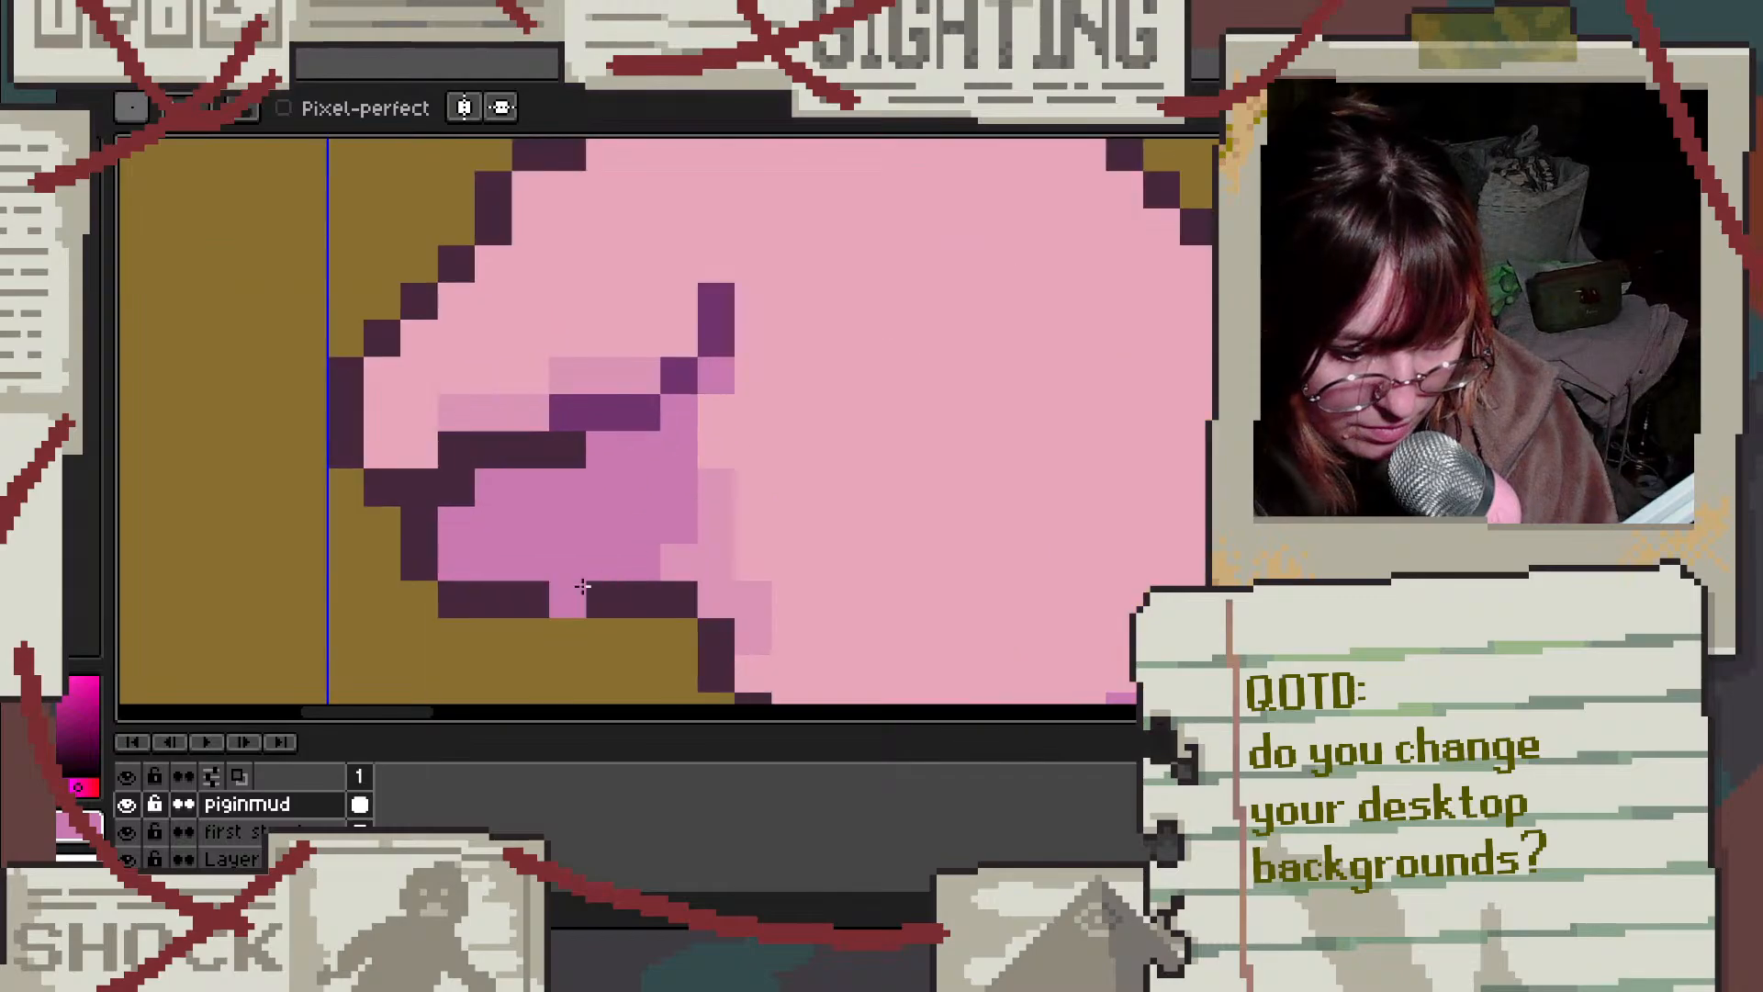
pyautogui.press('i')
pyautogui.click(517, 627)
pyautogui.press('b')
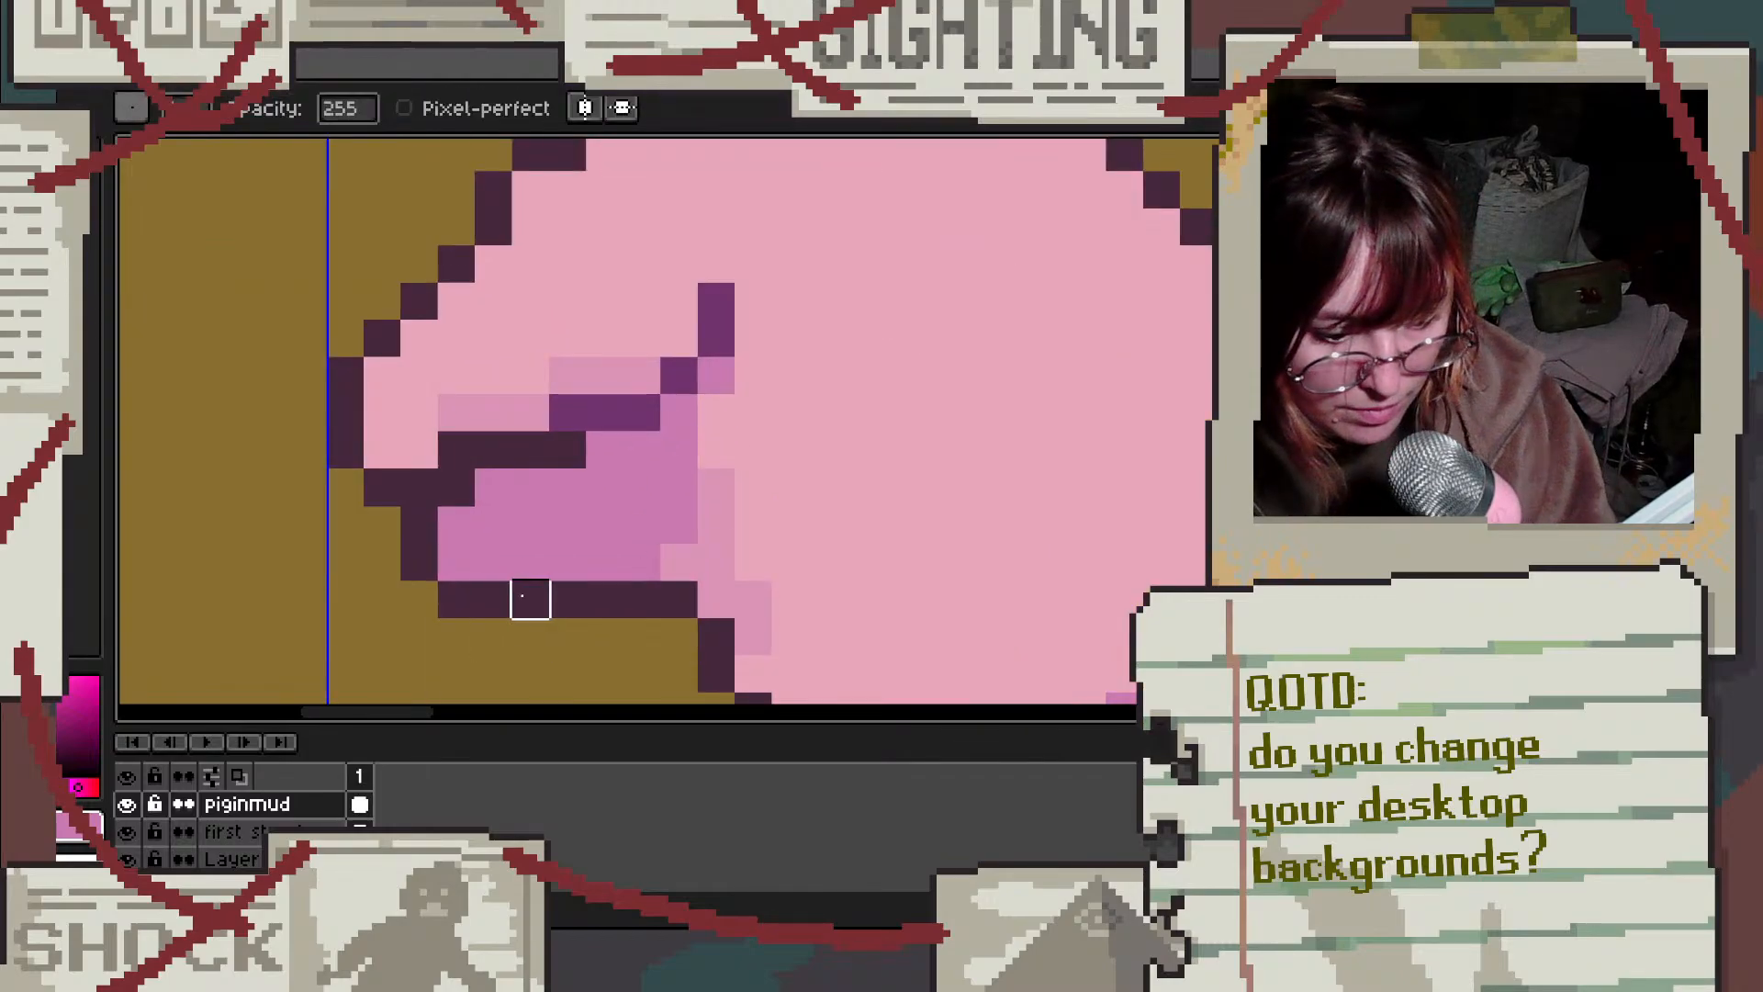
pyautogui.moveTo(527, 594)
pyautogui.mouseDown()
pyautogui.moveTo(678, 600)
pyautogui.moveTo(679, 636)
pyautogui.moveTo(677, 523)
pyautogui.mouseUp()
pyautogui.press('b')
pyautogui.keyDown('alt'); pyautogui.click(718, 632); pyautogui.keyUp('alt')
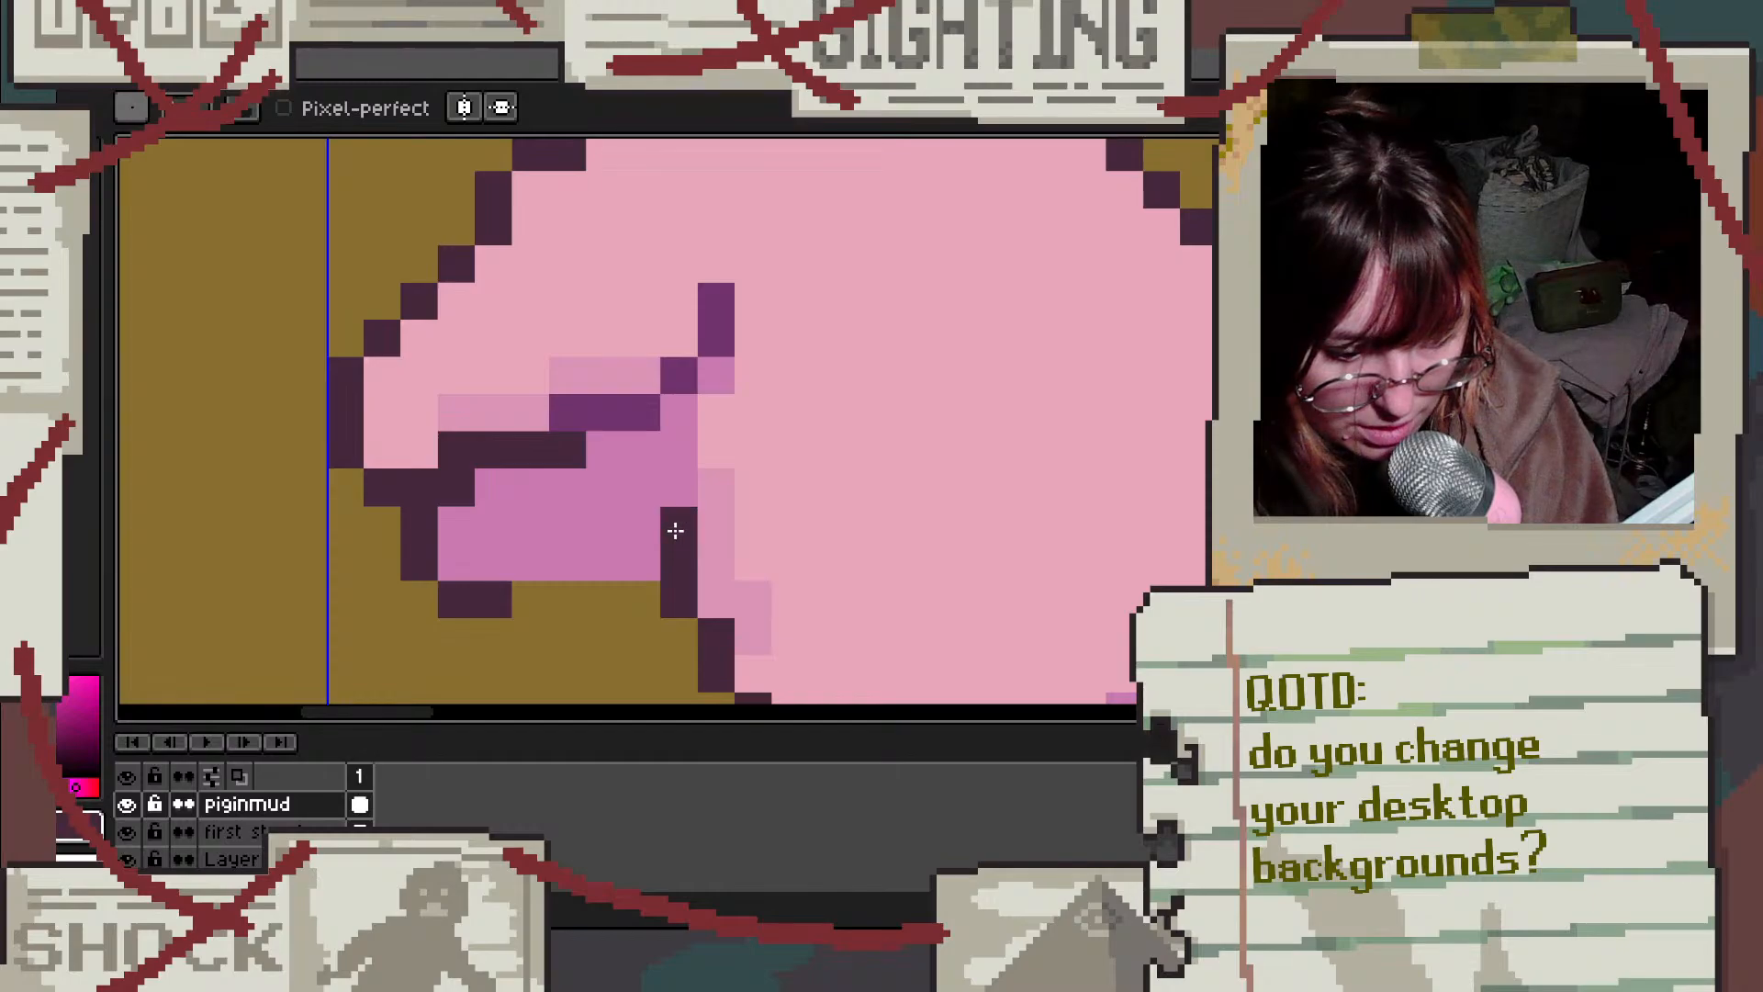
# Step: Draw a raised dark outline along the far hind leg's underside, from the foot to the belly
pyautogui.moveTo(568, 562)
pyautogui.mouseDown()
pyautogui.moveTo(643, 535)
pyautogui.moveTo(616, 595)
pyautogui.moveTo(610, 574)
pyautogui.moveTo(645, 561)
pyautogui.mouseUp()
pyautogui.click(574, 561)
pyautogui.press('e')
pyautogui.scroll(-4, 726, 479)
pyautogui.scroll(-3, 753, 480)
pyautogui.scroll(2, 771, 487)
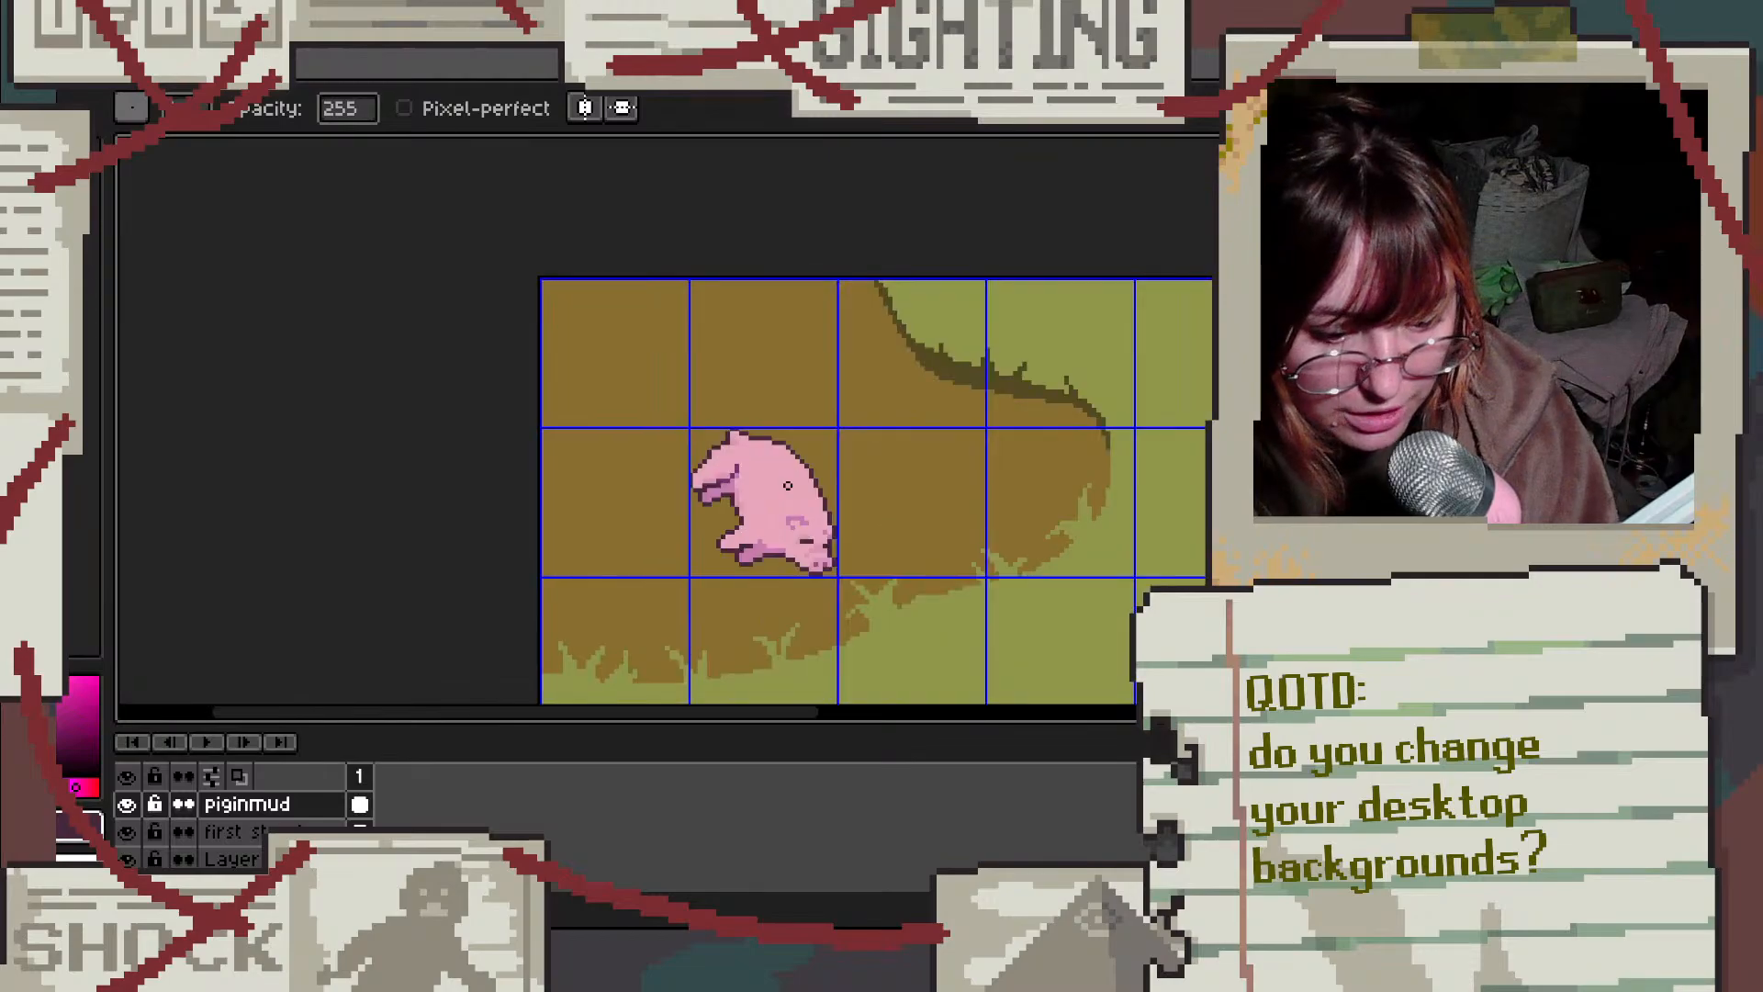
# Step: Sample the face's light mauve and place one pixel of it between the eye and the outline, above the snout shading
pyautogui.scroll(5, 820, 570)
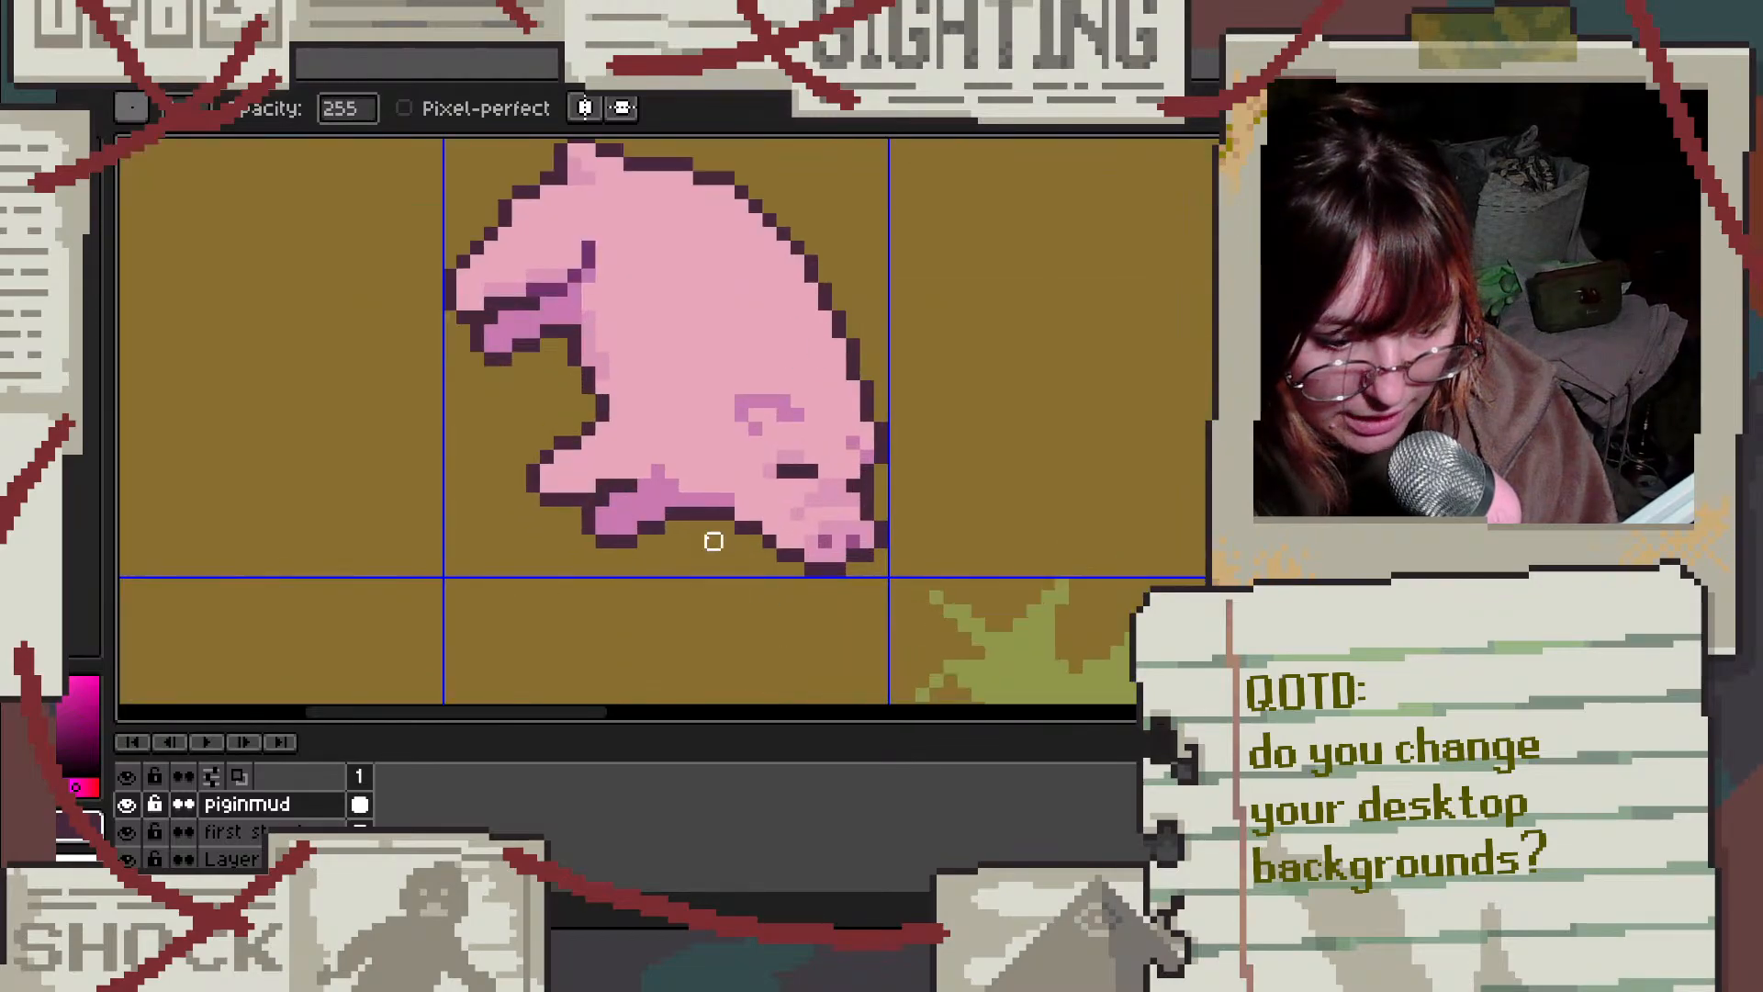
pyautogui.scroll(-4, 689, 418)
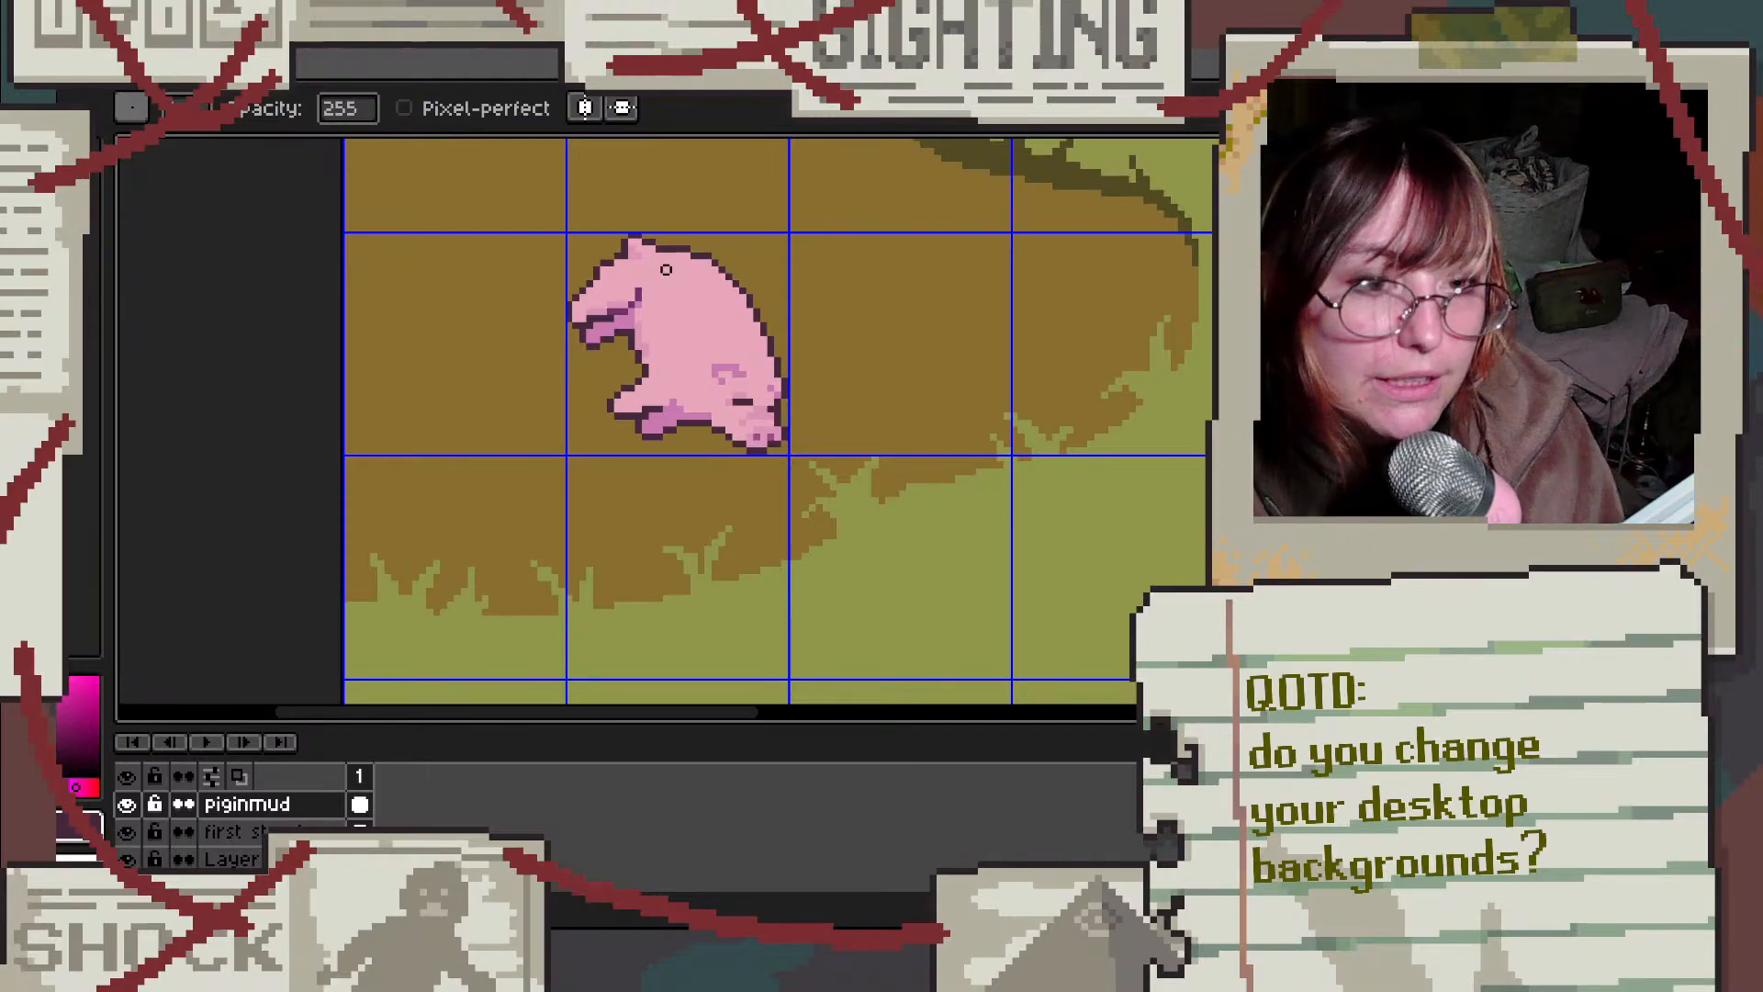
pyautogui.scroll(5, 755, 367)
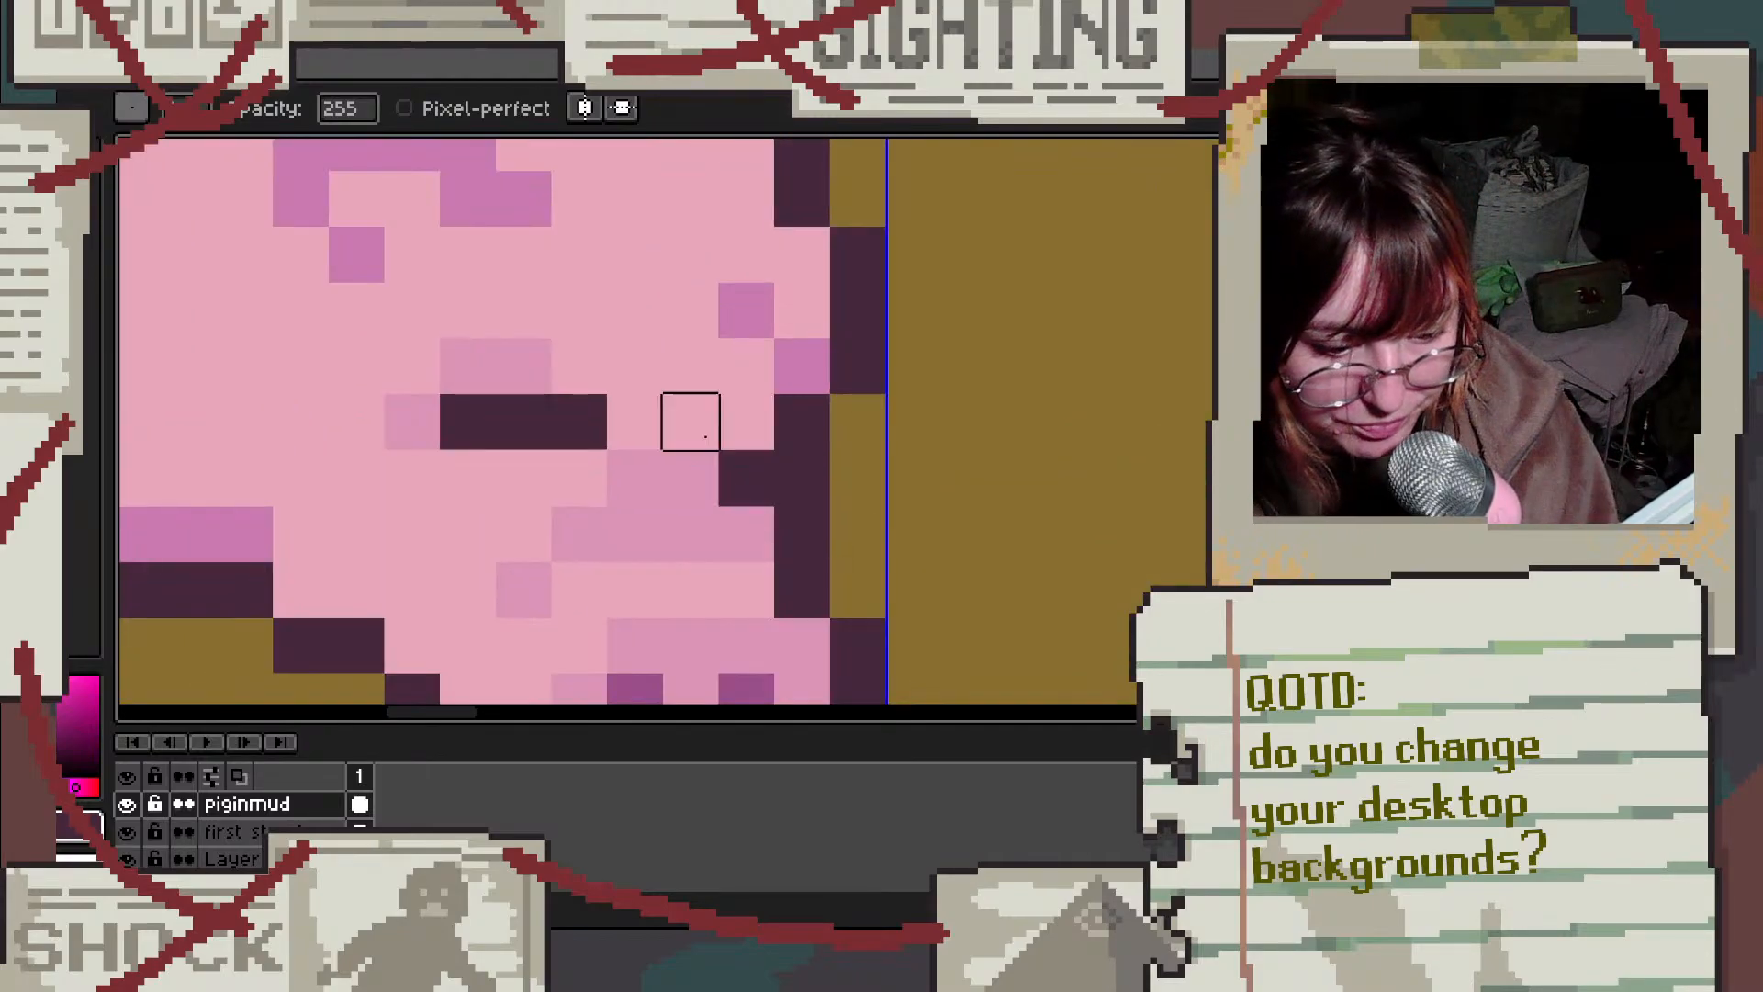
pyautogui.keyDown('alt'); pyautogui.click(649, 496); pyautogui.keyUp('alt')
pyautogui.scroll(-4, 689, 413)
pyautogui.scroll(3, 711, 401)
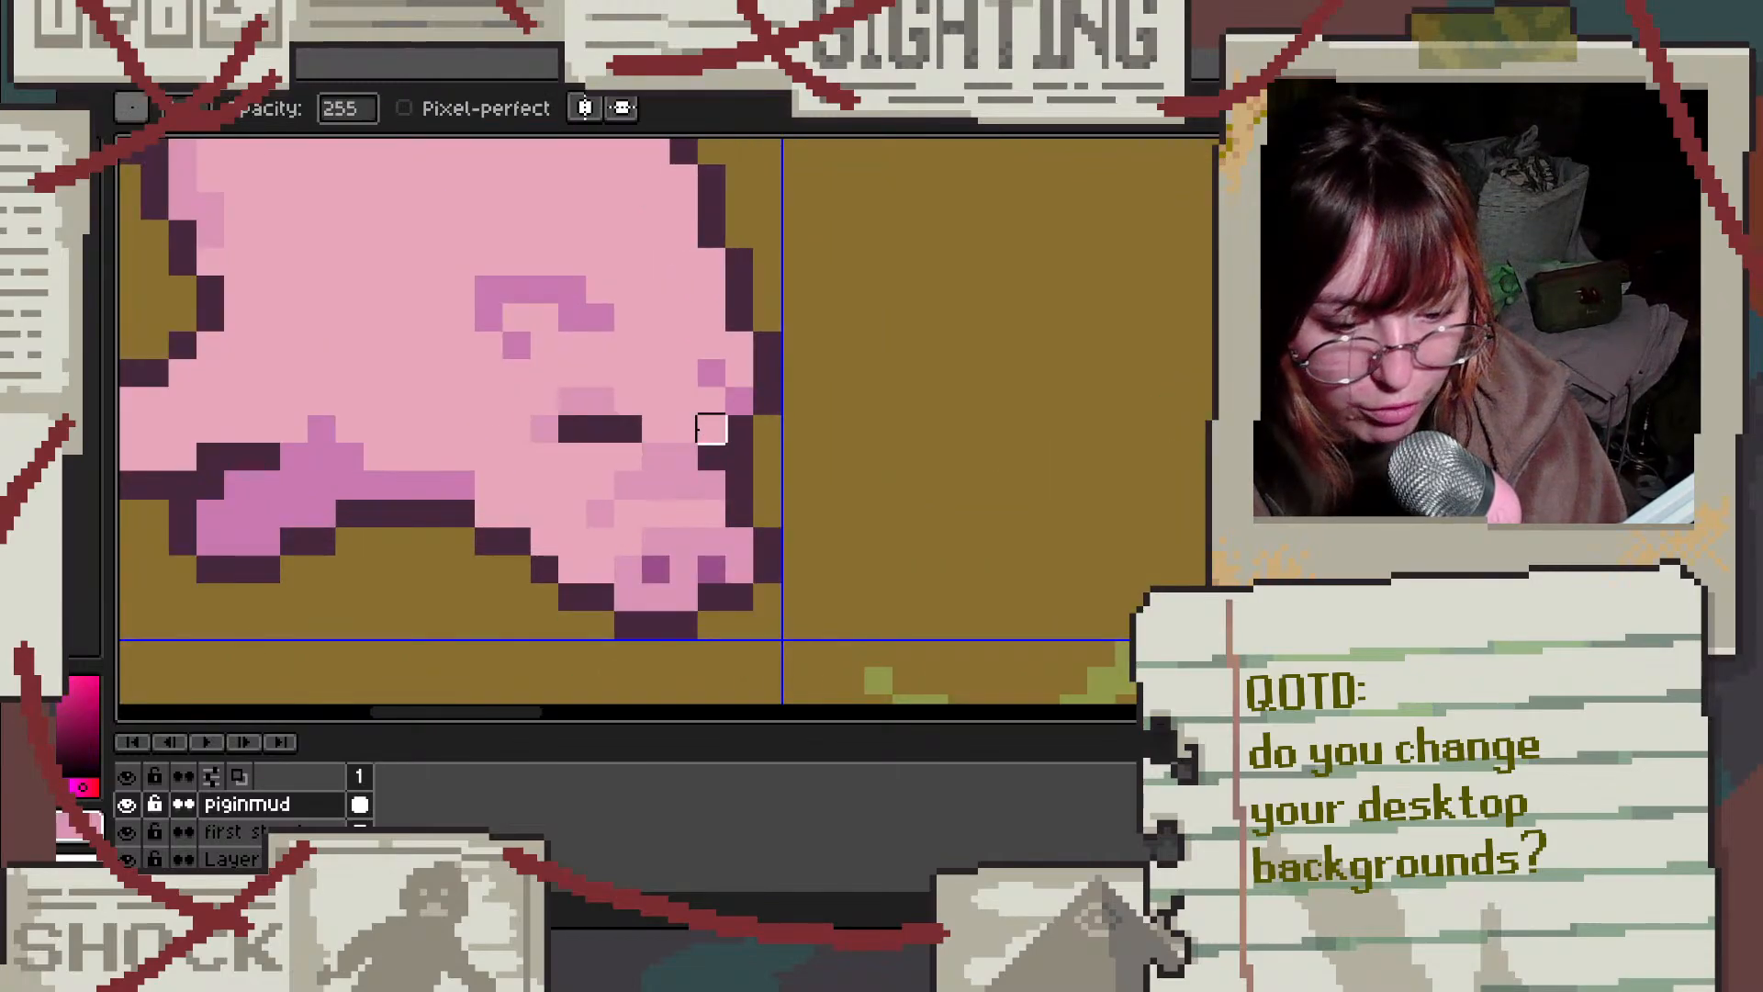
pyautogui.click(712, 429)
pyautogui.press('b')
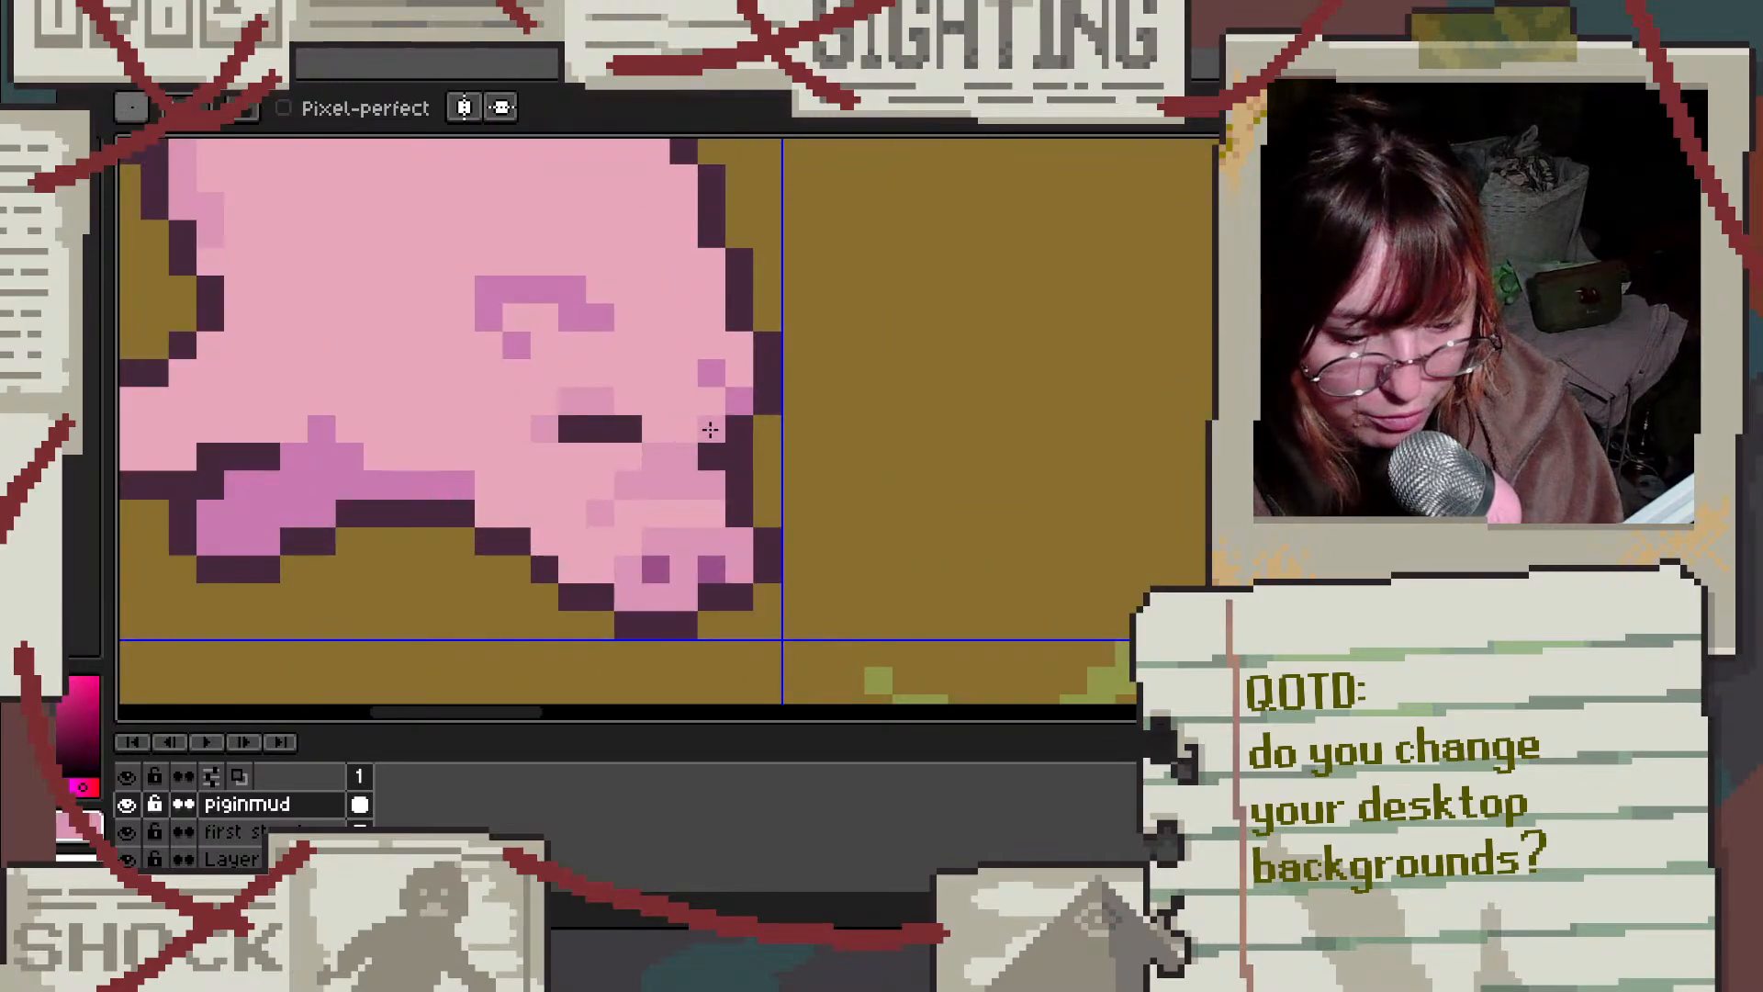
pyautogui.scroll(-3, 702, 363)
pyautogui.scroll(-2, 705, 359)
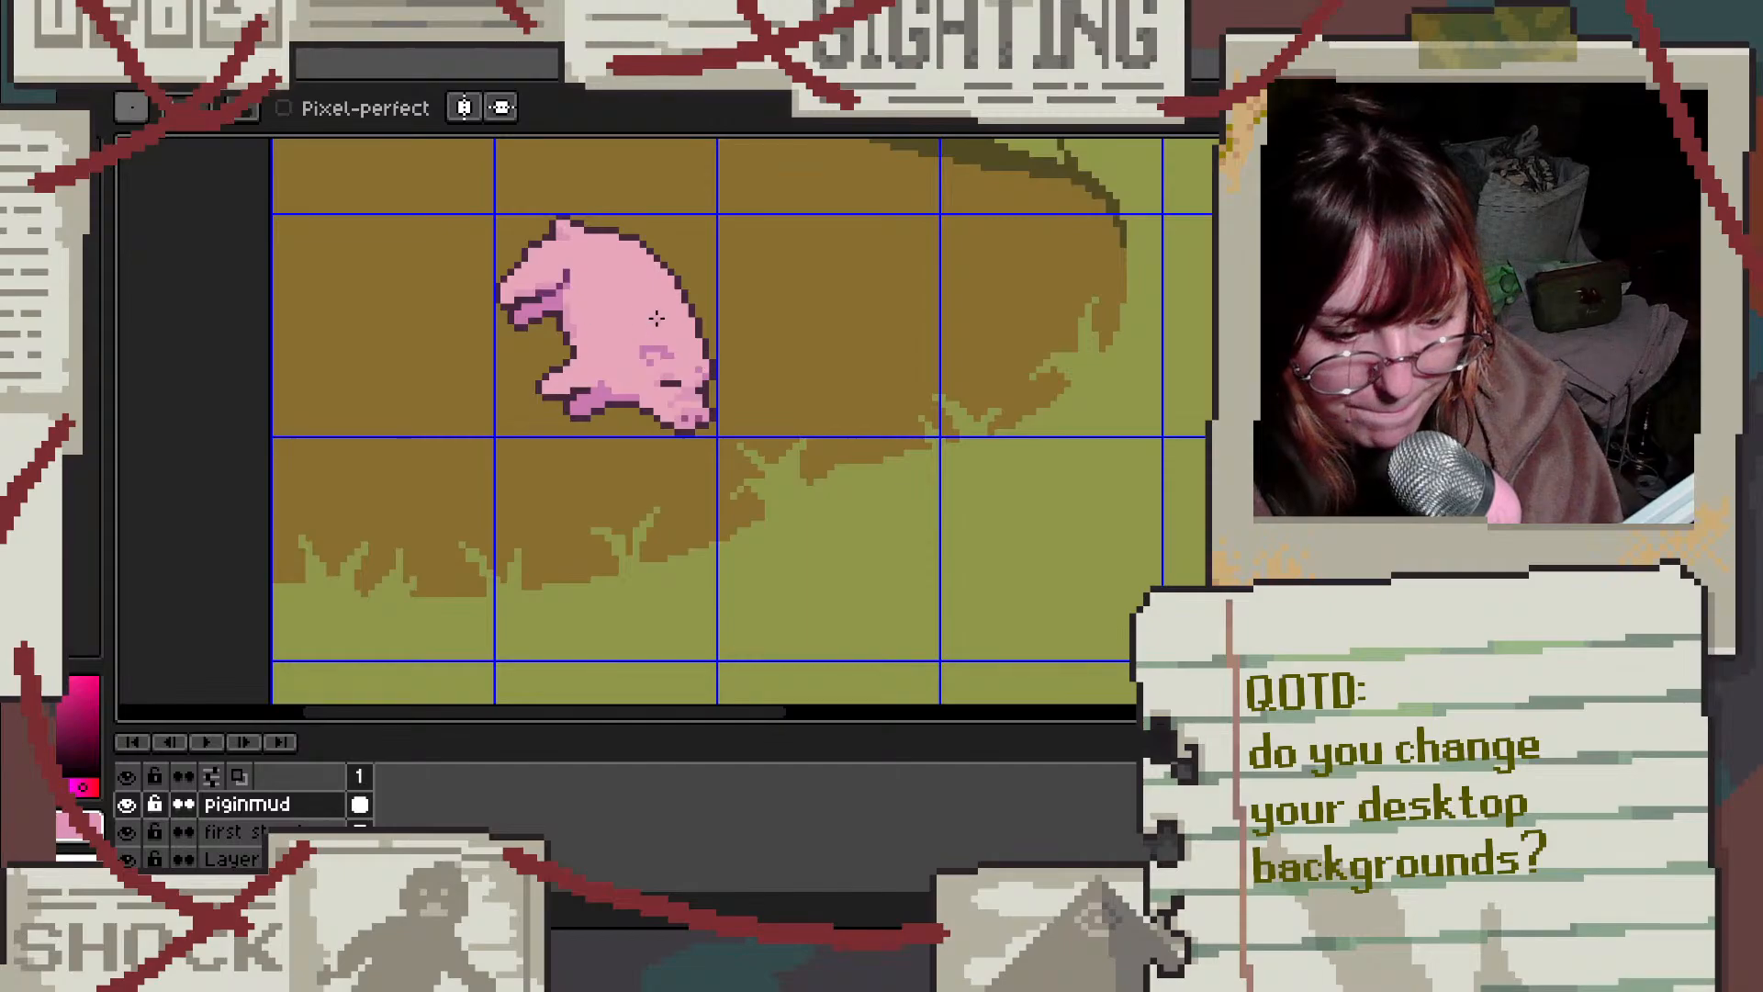
pyautogui.scroll(2, 655, 313)
pyautogui.scroll(3, 542, 324)
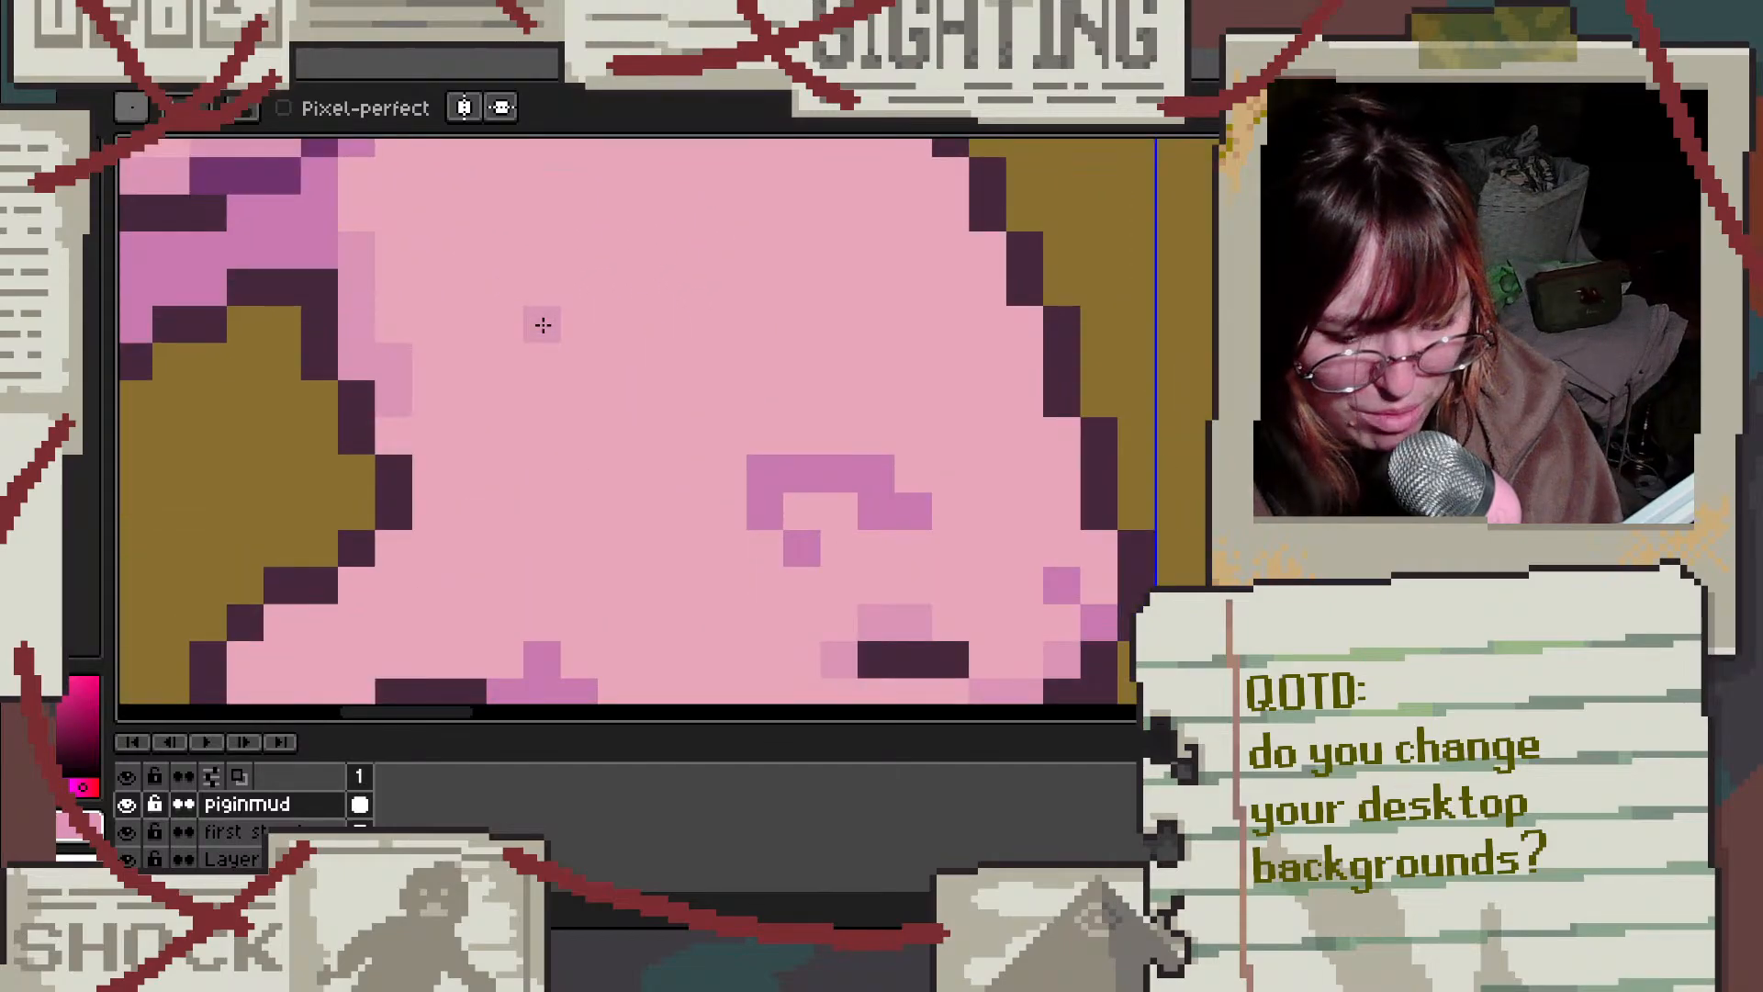
pyautogui.scroll(-4, 543, 324)
pyautogui.scroll(3, 488, 245)
pyautogui.scroll(-4, 485, 436)
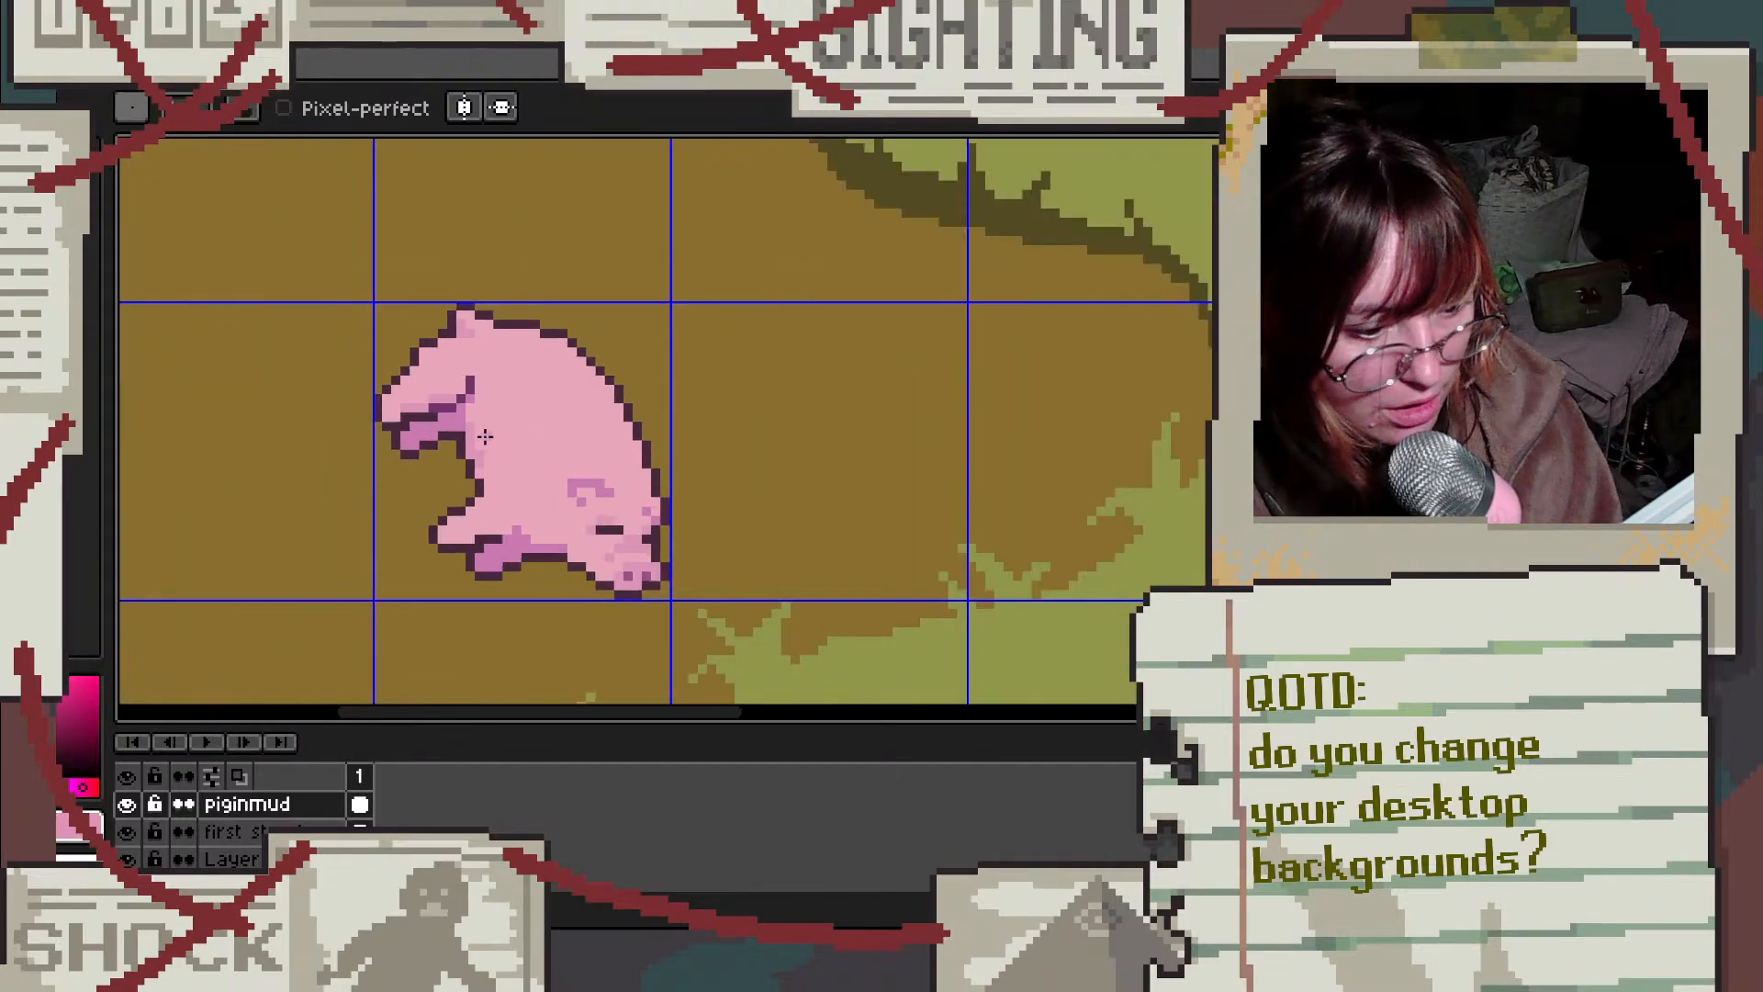
# Step: Sample the mauve of the standing pig's far front leg and compare it with the mud pig's hind leg and ear
pyautogui.scroll(-3, 564, 439)
pyautogui.scroll(4, 686, 468)
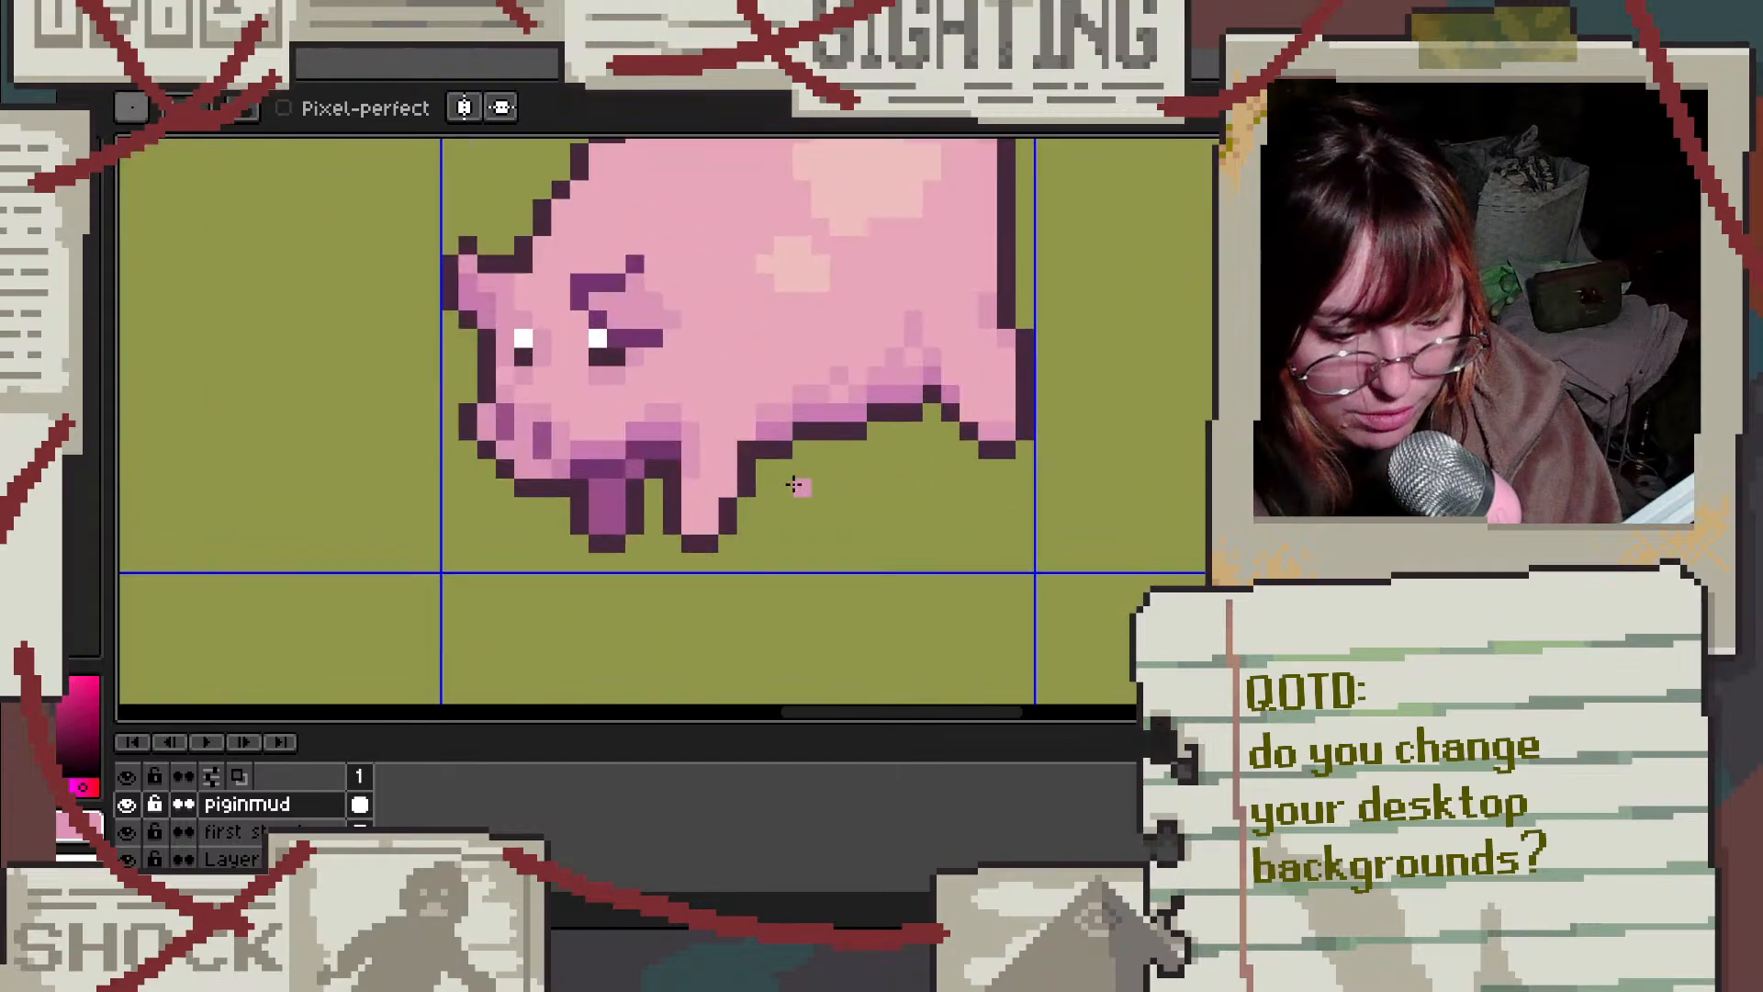
pyautogui.press('i')
pyautogui.click(636, 496)
pyautogui.press('b')
pyautogui.scroll(-5, 679, 459)
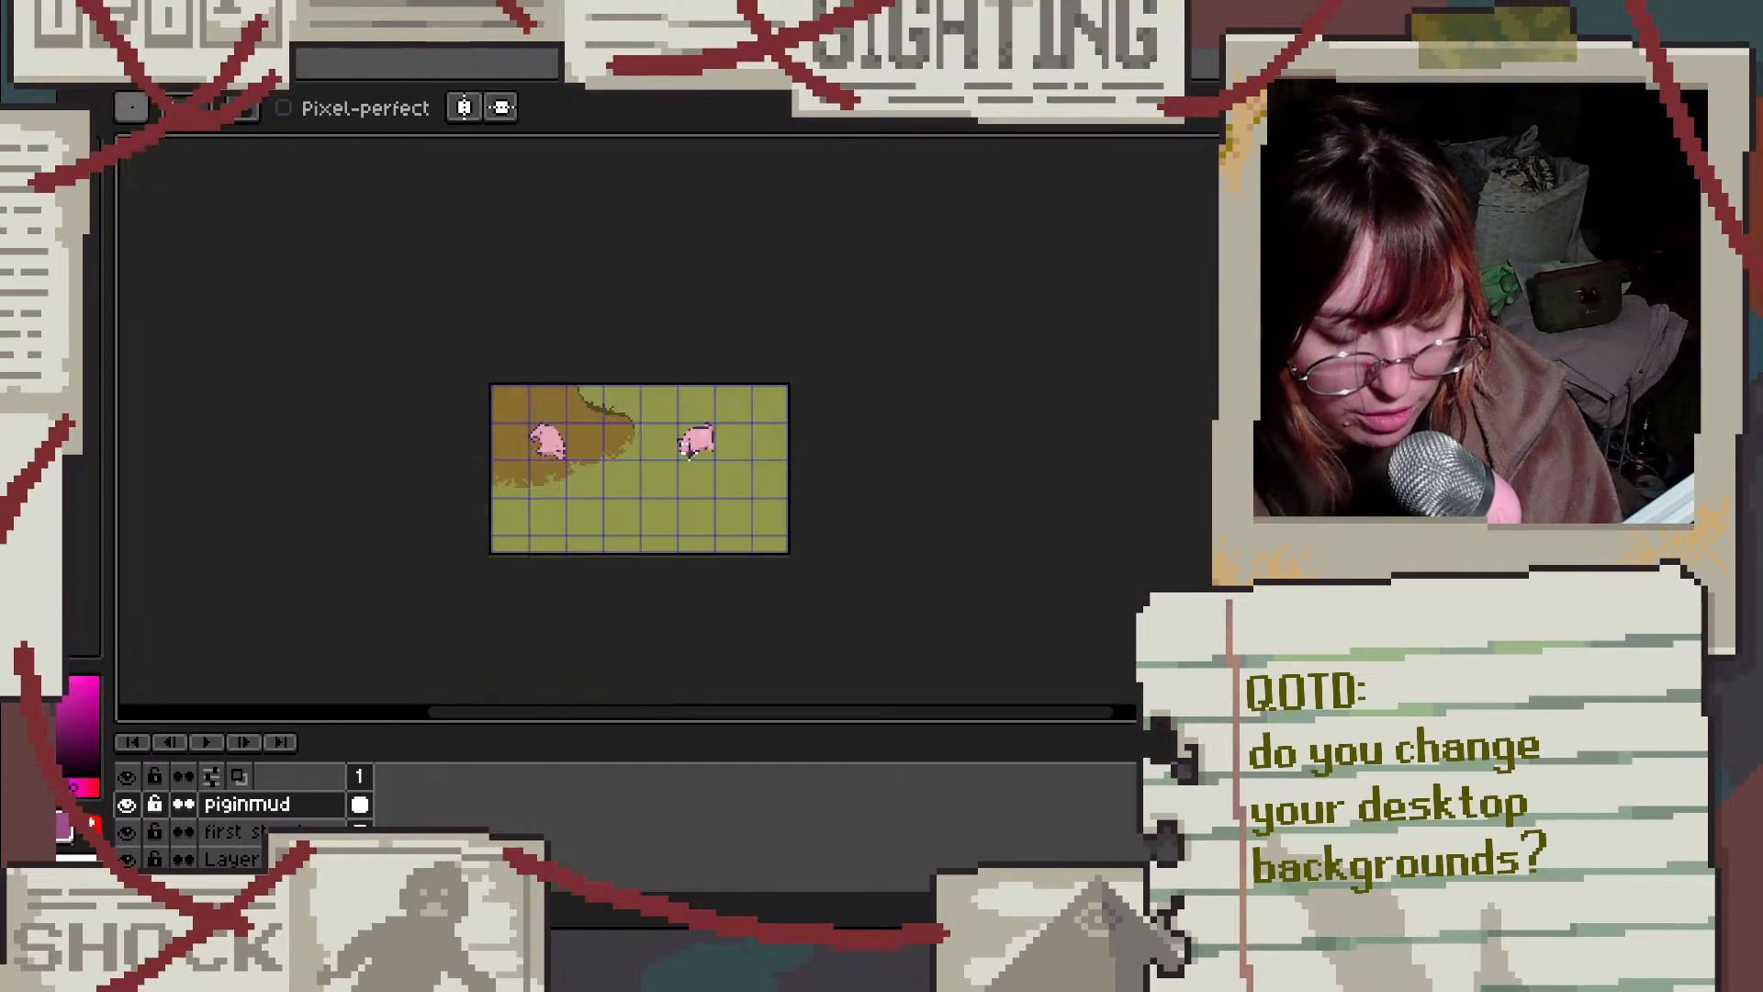
pyautogui.scroll(5, 559, 491)
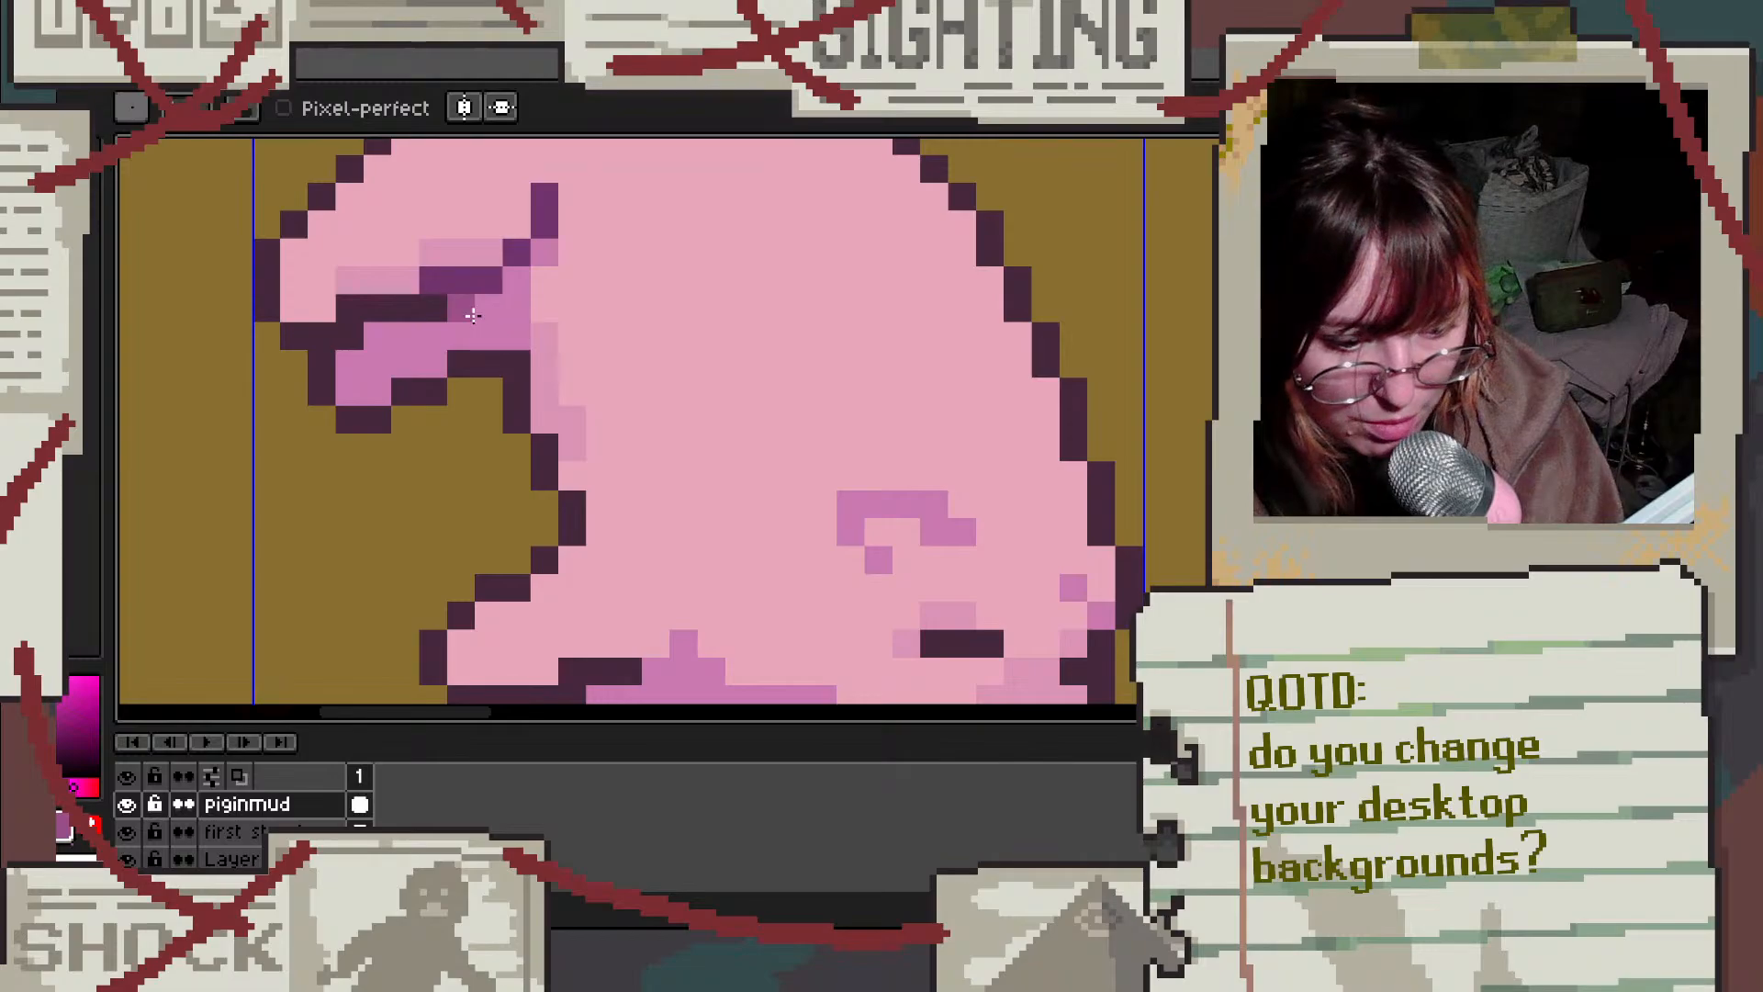
pyautogui.scroll(-4, 599, 361)
pyautogui.scroll(4, 641, 441)
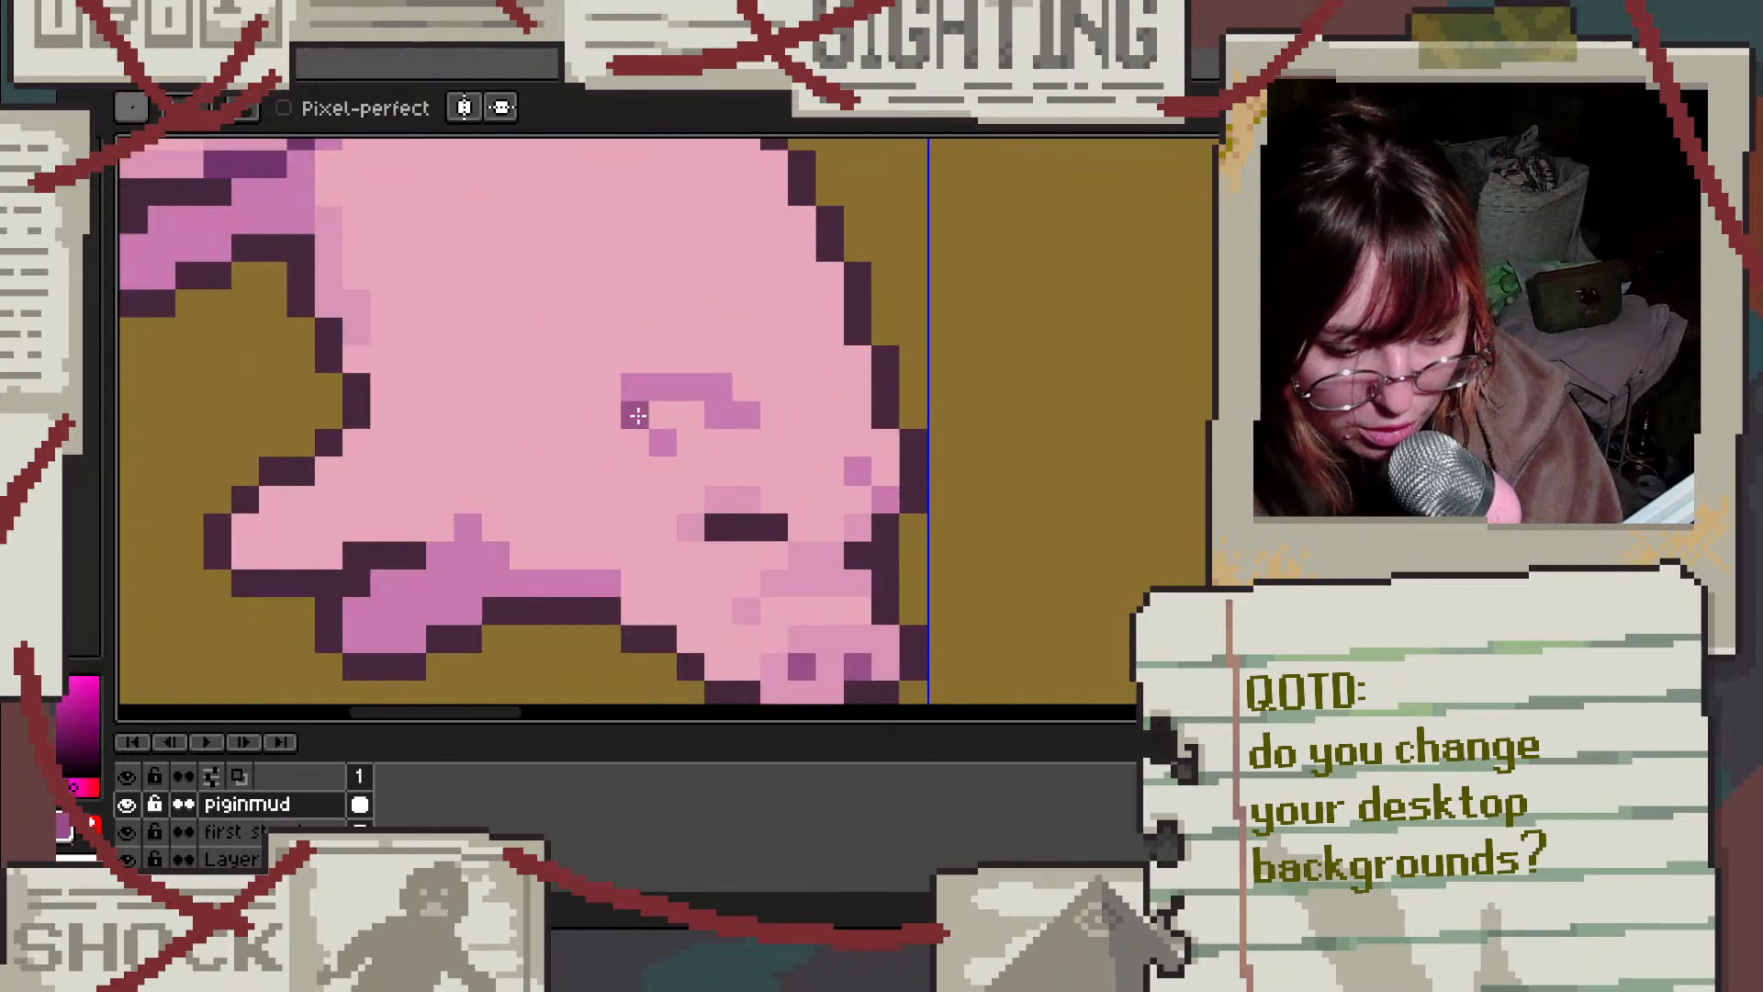
pyautogui.scroll(-4, 666, 441)
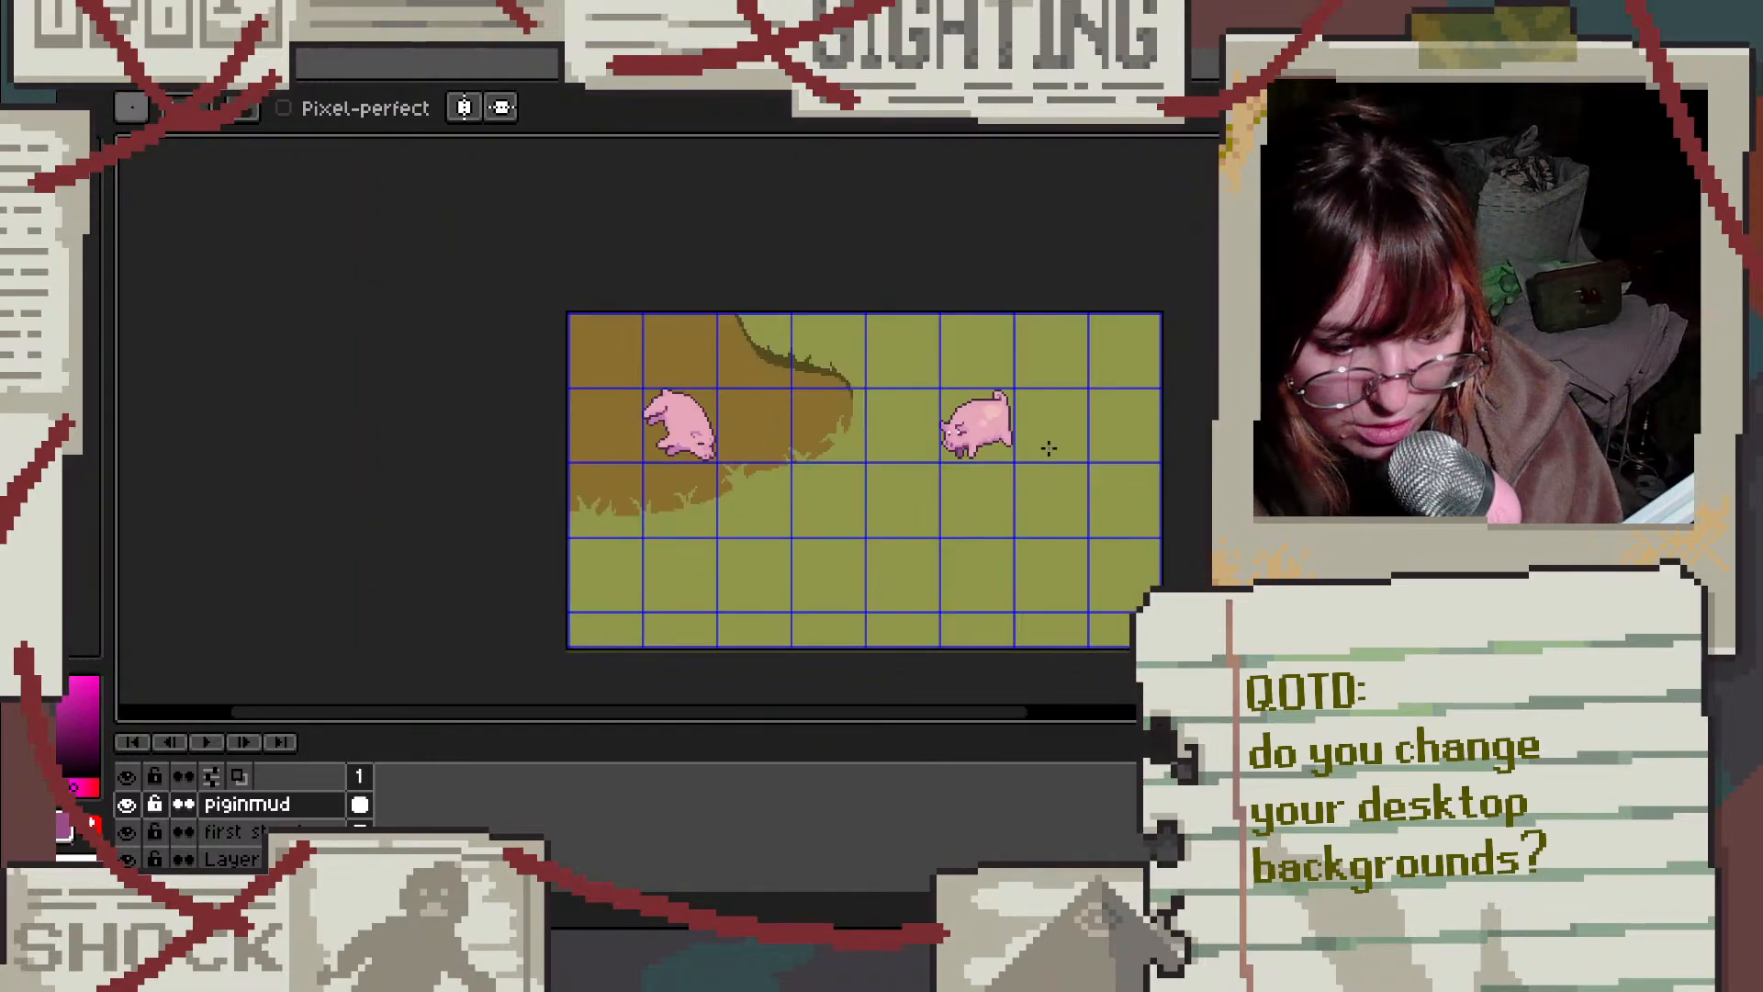
# Step: Sample dark purple and recolour the mud pig's ear outline with it, plus two pixels of the far ear at the head's edge
pyautogui.scroll(2, 669, 381)
pyautogui.scroll(-4, 620, 358)
pyautogui.scroll(4, 394, 362)
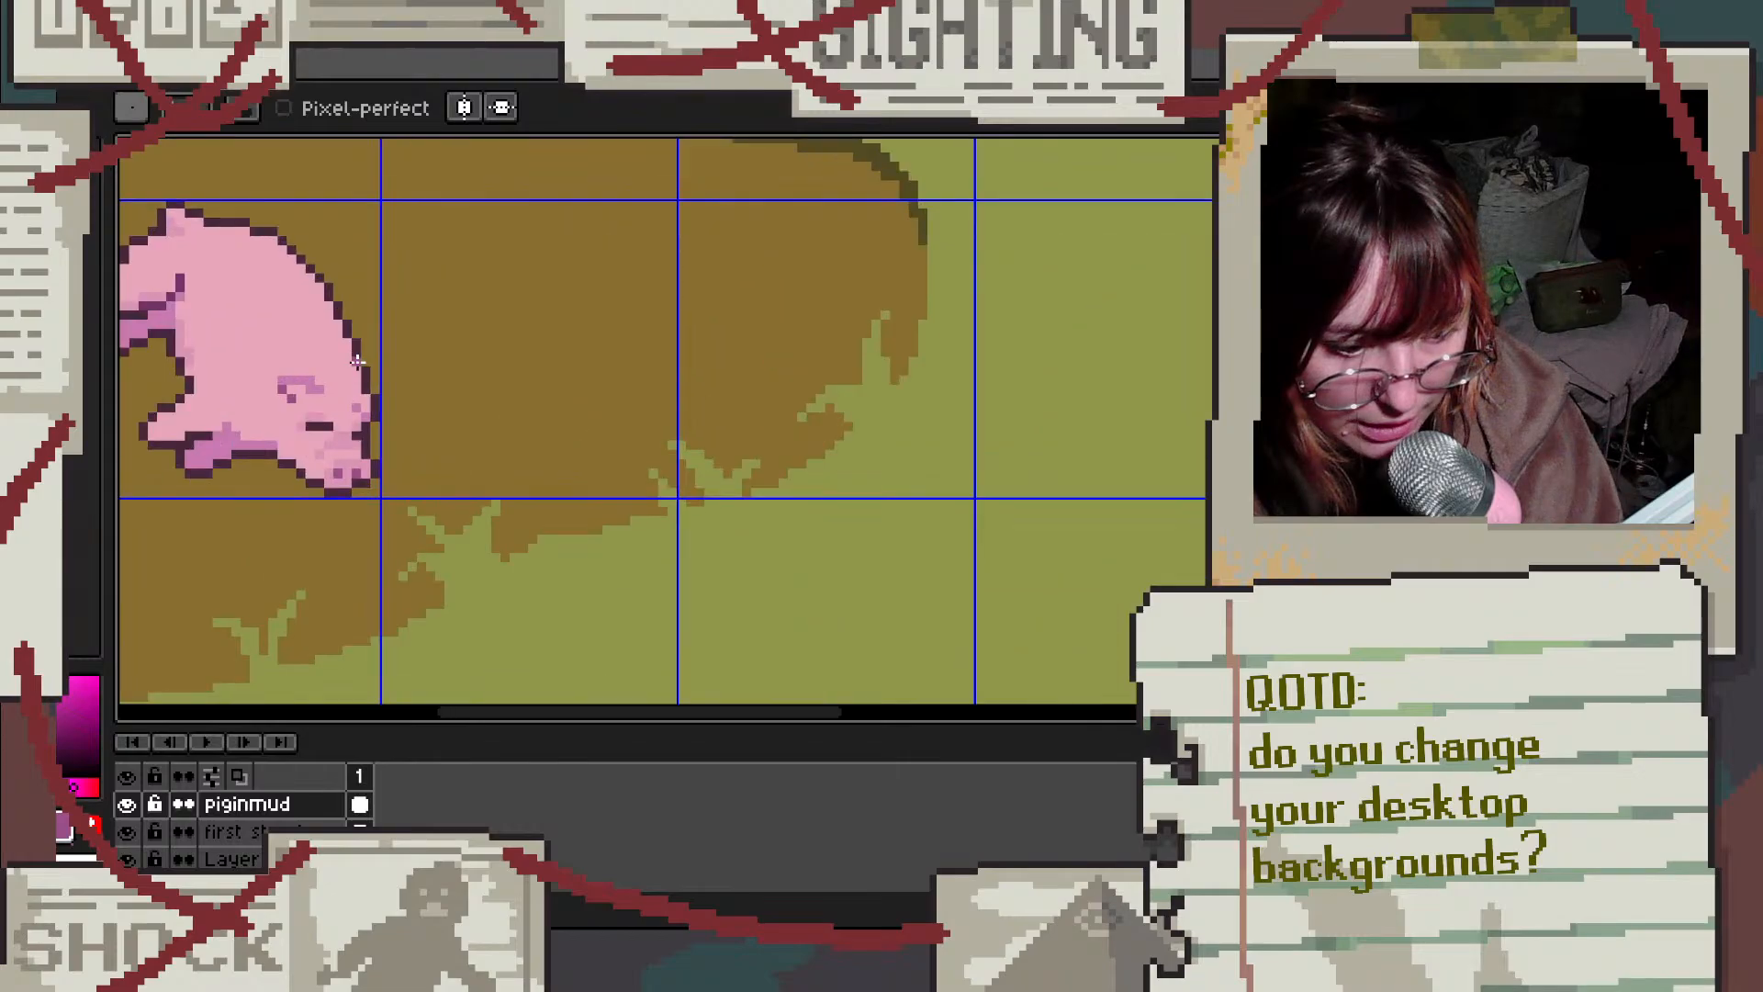
pyautogui.scroll(1, 266, 413)
pyautogui.press('i')
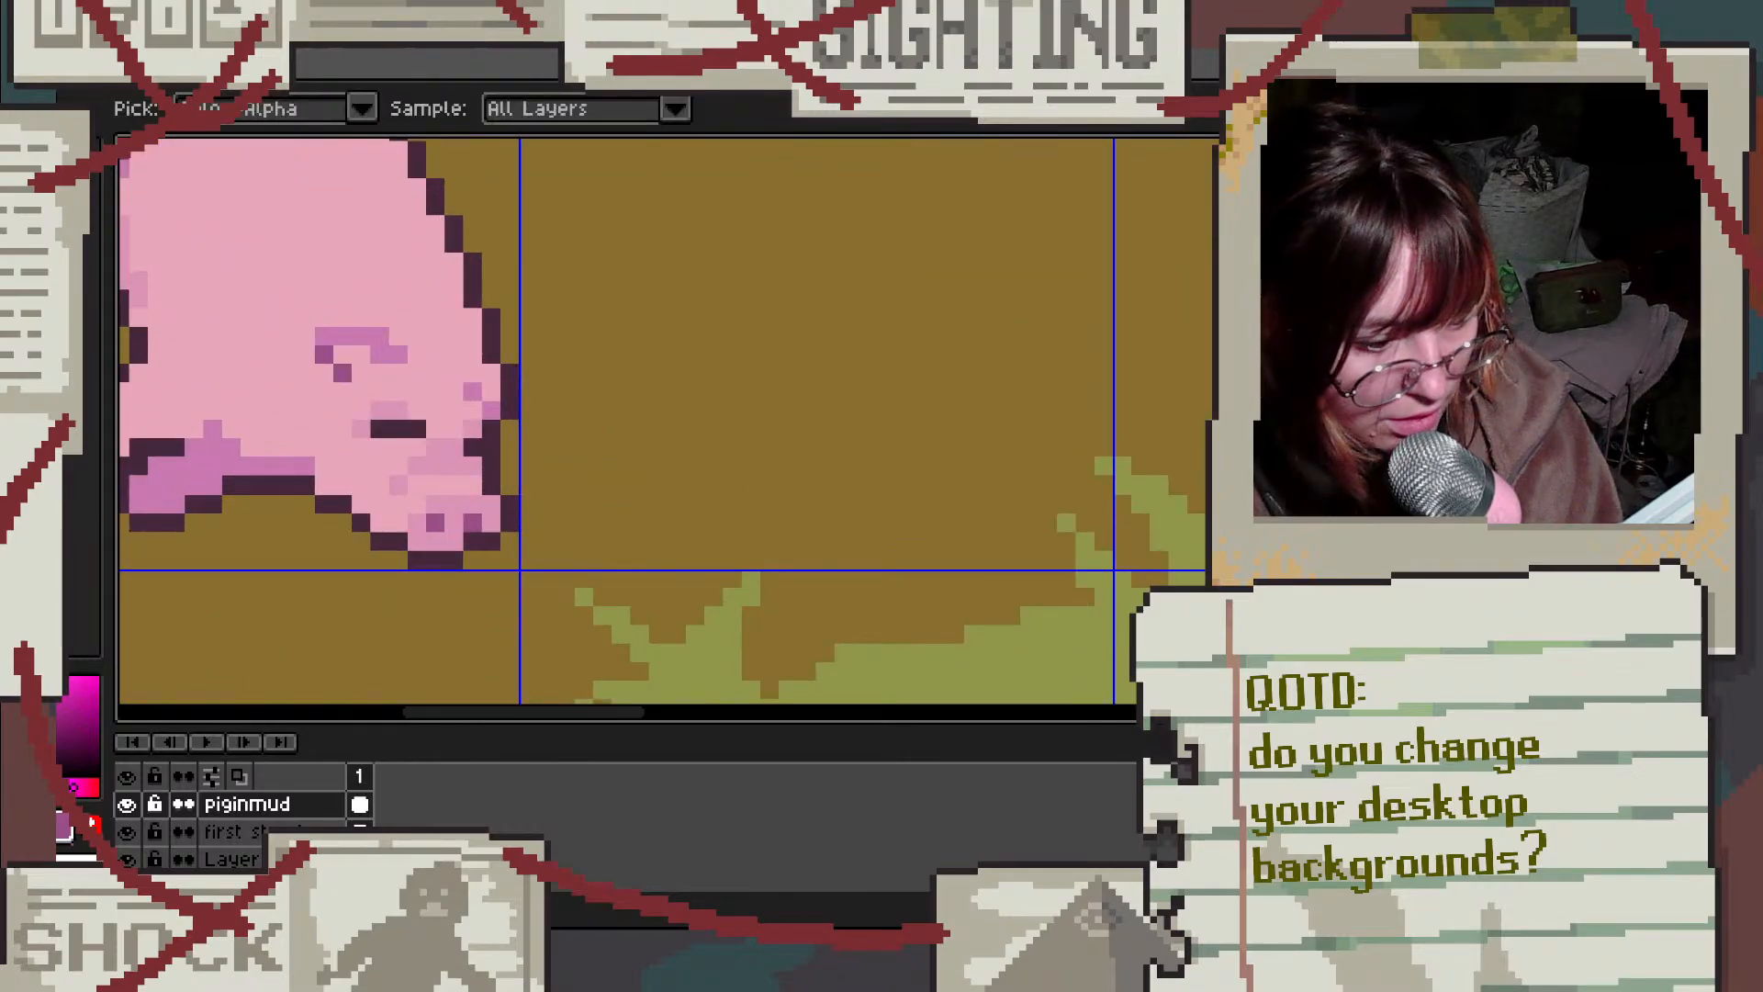
pyautogui.press('b')
pyautogui.scroll(3, 251, 355)
pyautogui.moveTo(477, 324)
pyautogui.mouseDown()
pyautogui.moveTo(475, 365)
pyautogui.moveTo(550, 430)
pyautogui.mouseUp()
pyautogui.moveTo(532, 308)
pyautogui.mouseDown()
pyautogui.moveTo(636, 315)
pyautogui.moveTo(700, 364)
pyautogui.mouseUp()
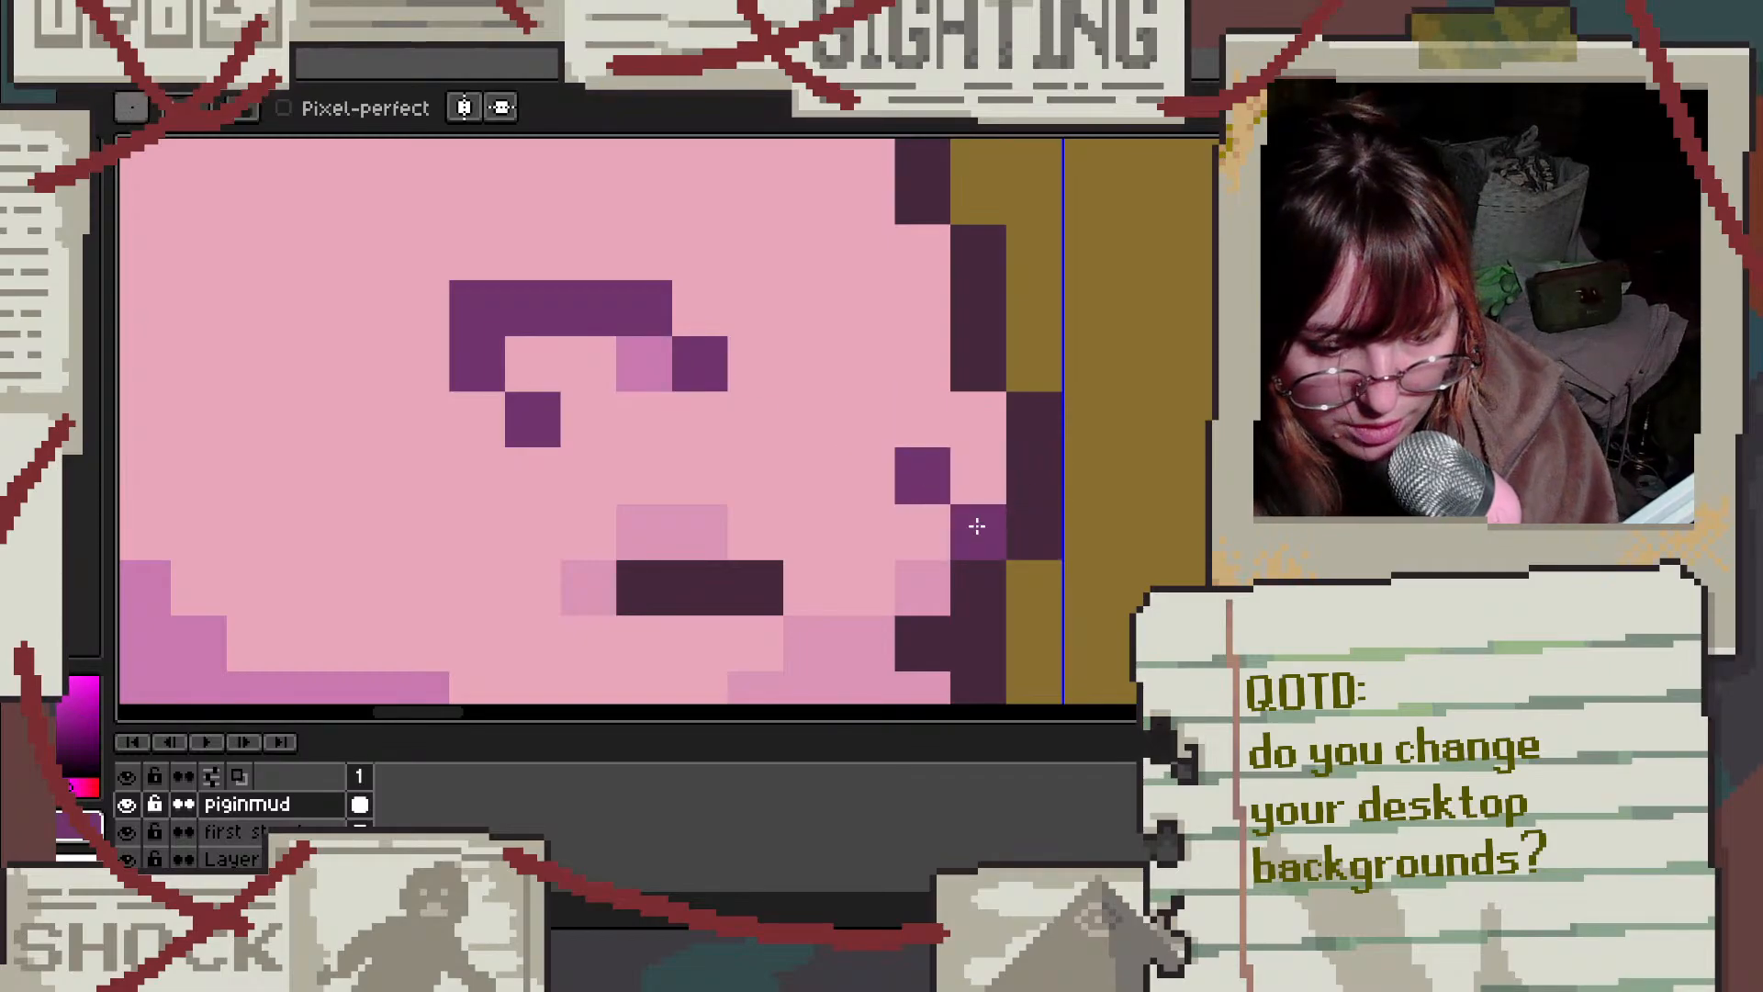
# Step: Sample the light mauve and shade the inside of the mud pig's near ear beneath its purple outline
pyautogui.scroll(-3, 930, 349)
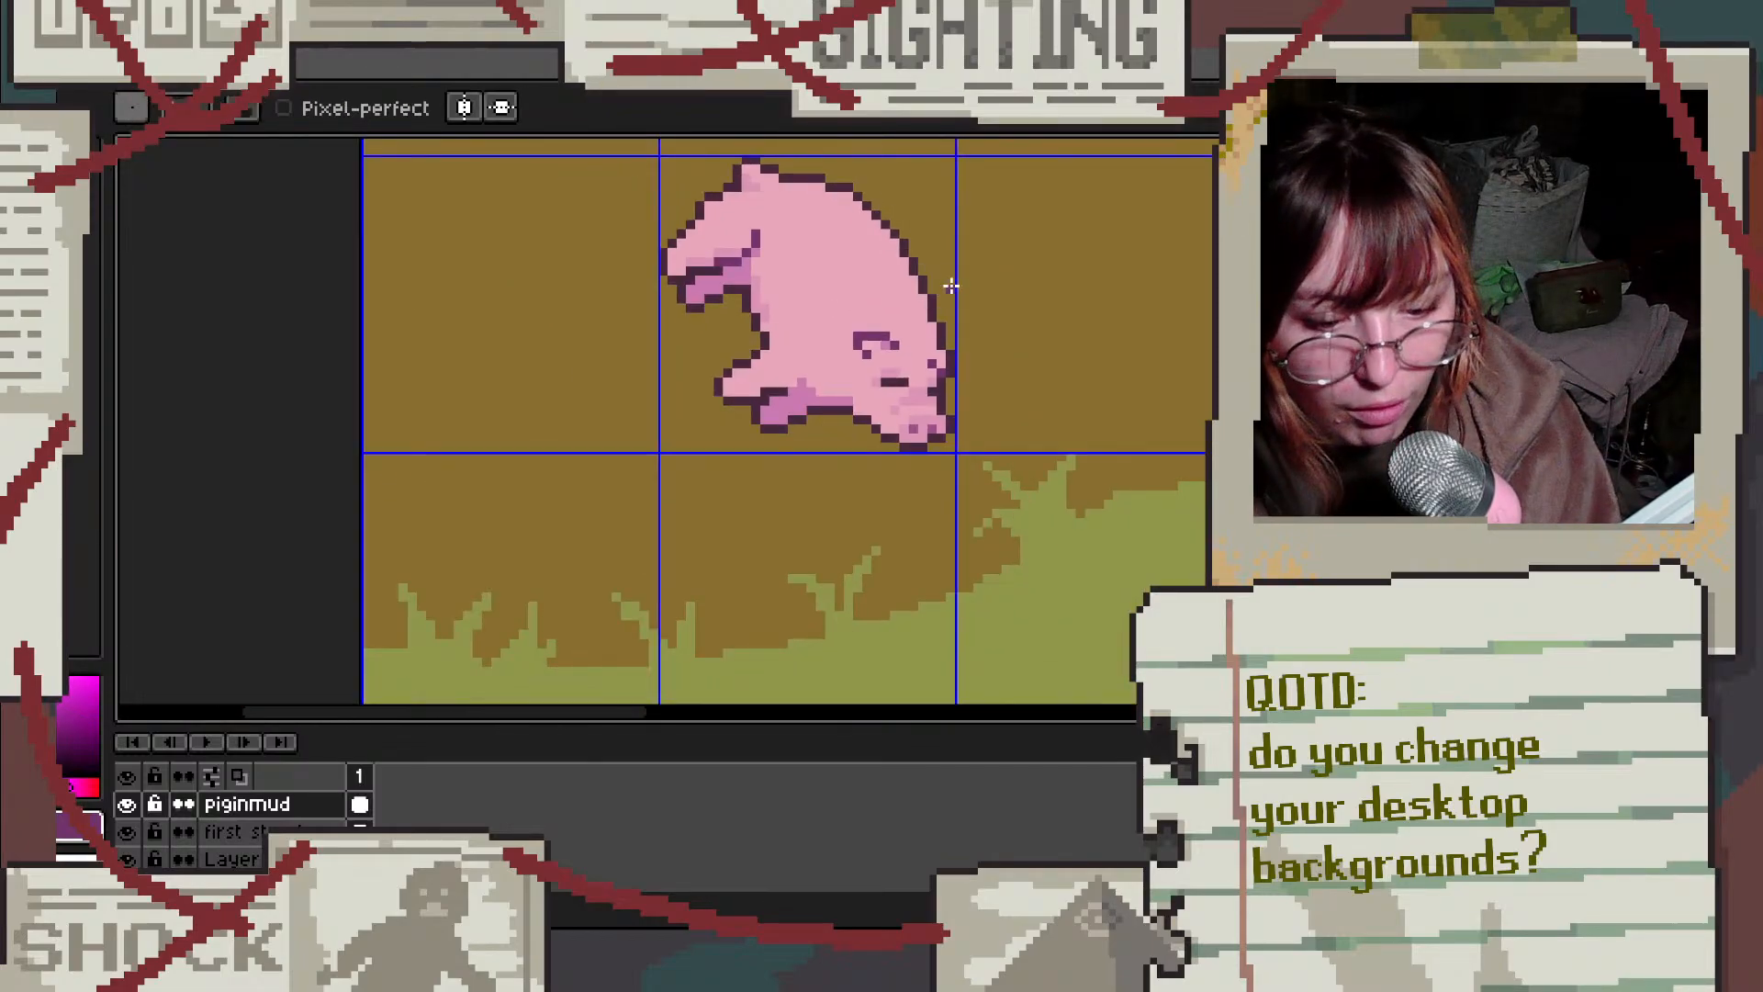
pyautogui.scroll(-3, 950, 288)
pyautogui.scroll(7, 947, 296)
pyautogui.keyDown('alt'); pyautogui.click(1126, 429); pyautogui.keyUp('alt')
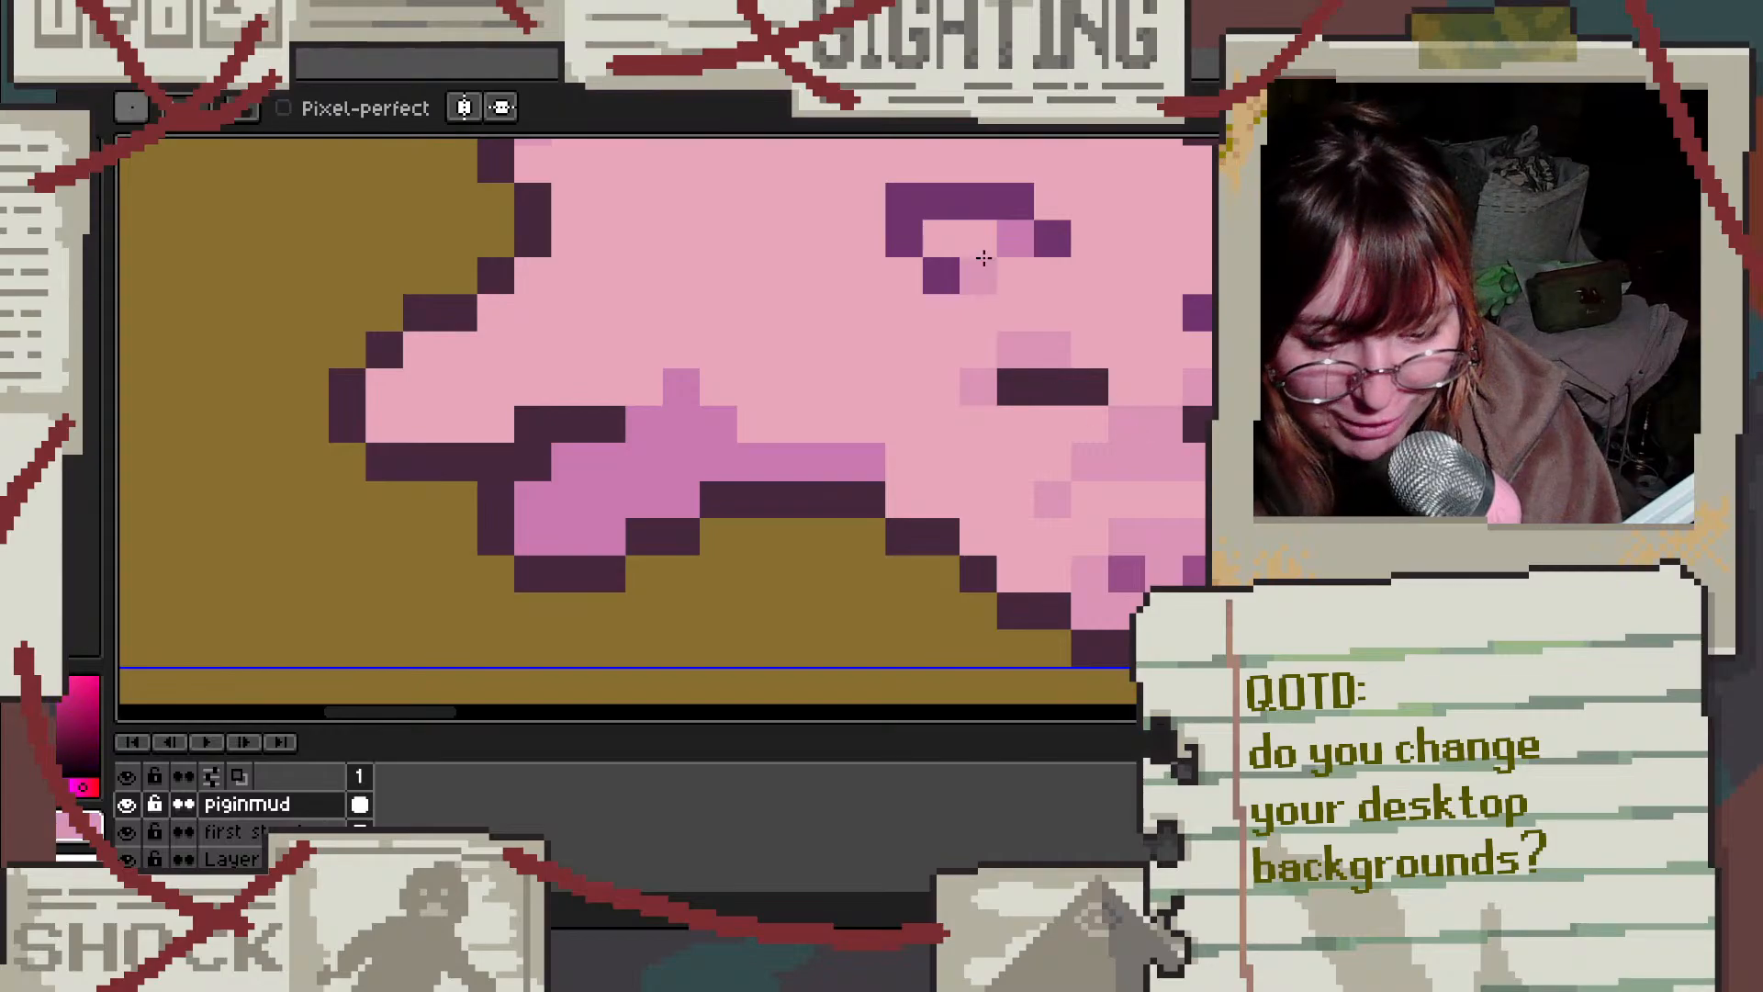
pyautogui.moveTo(983, 258)
pyautogui.mouseDown()
pyautogui.moveTo(1001, 237)
pyautogui.moveTo(978, 275)
pyautogui.moveTo(1028, 272)
pyautogui.mouseUp()
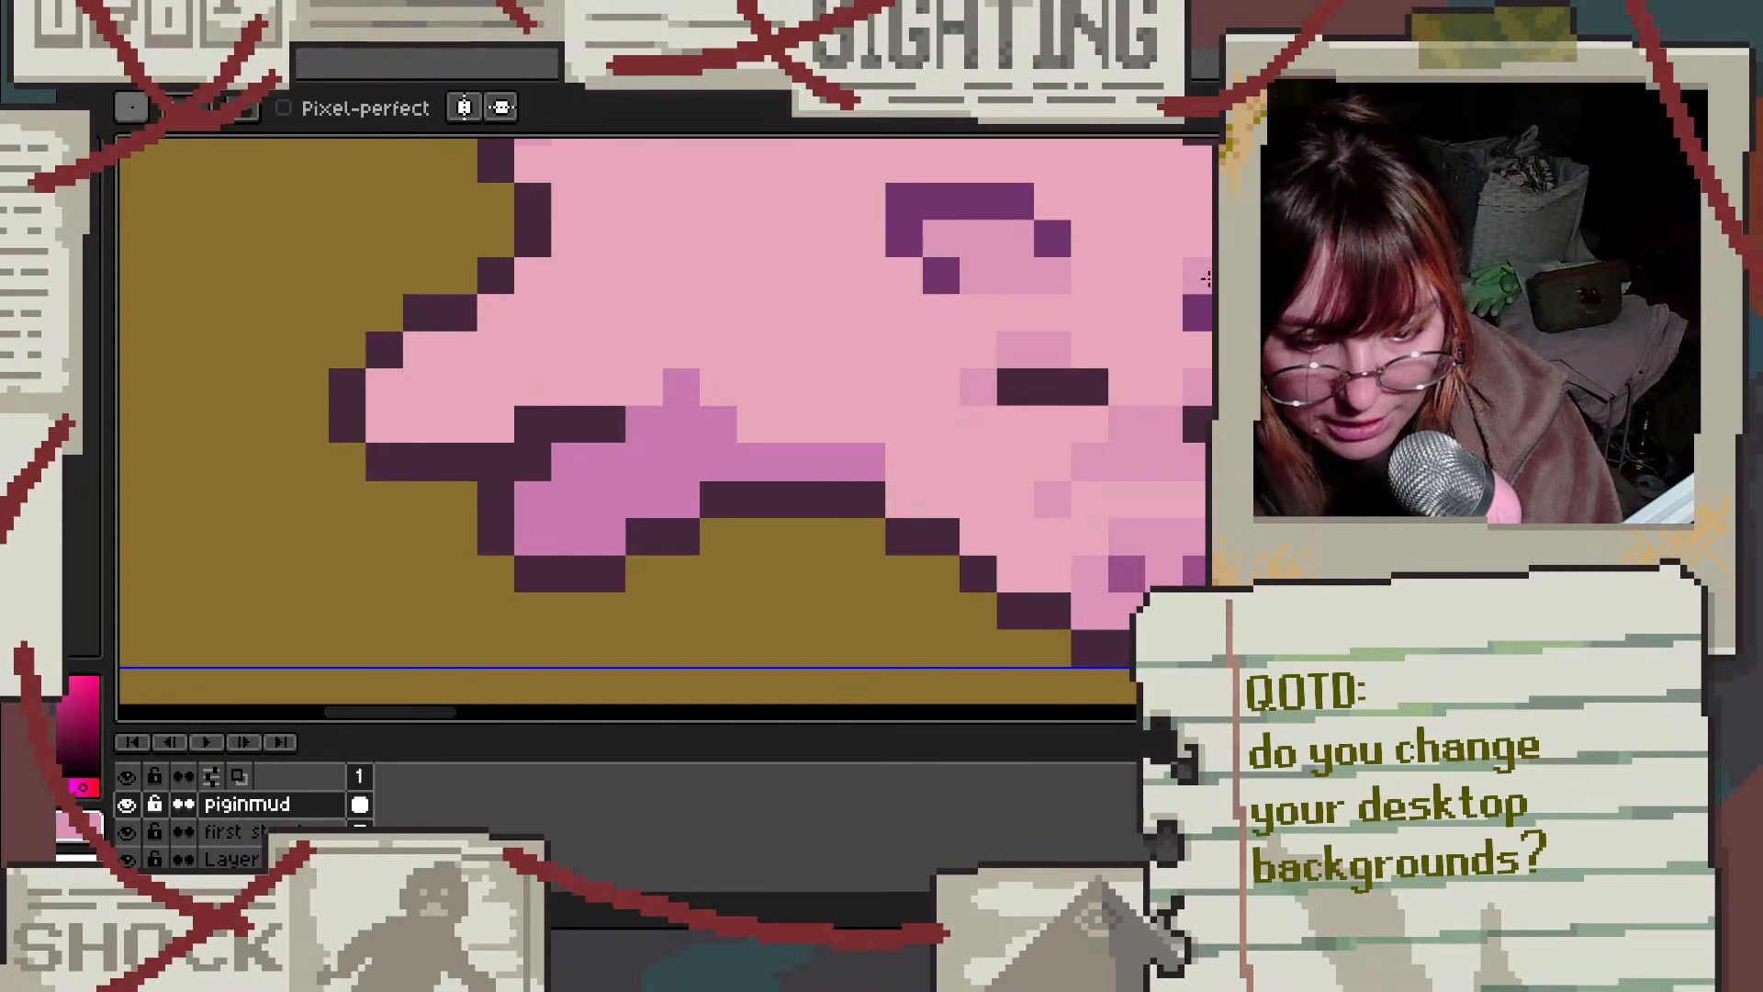
# Step: Pick the mud brown and paint mud along the lower edges of the pig's two front feet
pyautogui.scroll(-5, 992, 262)
pyautogui.scroll(2, 895, 229)
pyautogui.scroll(-2, 270, 365)
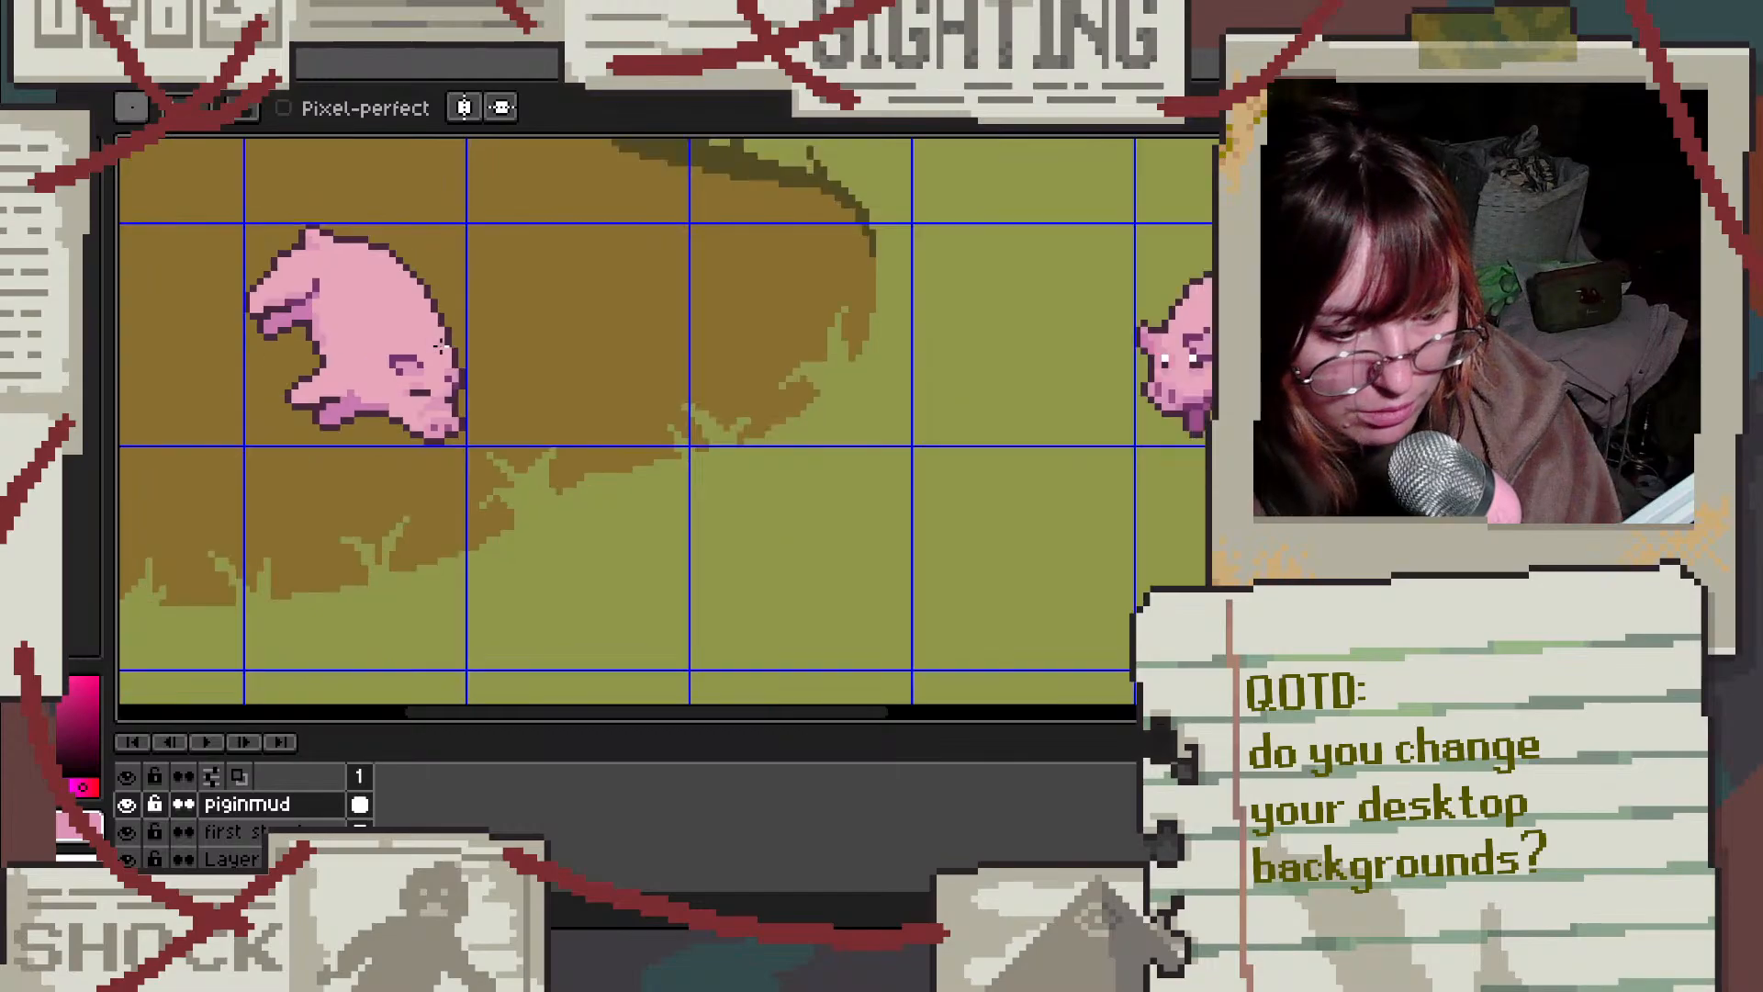
pyautogui.scroll(-1, 275, 358)
pyautogui.scroll(3, 294, 342)
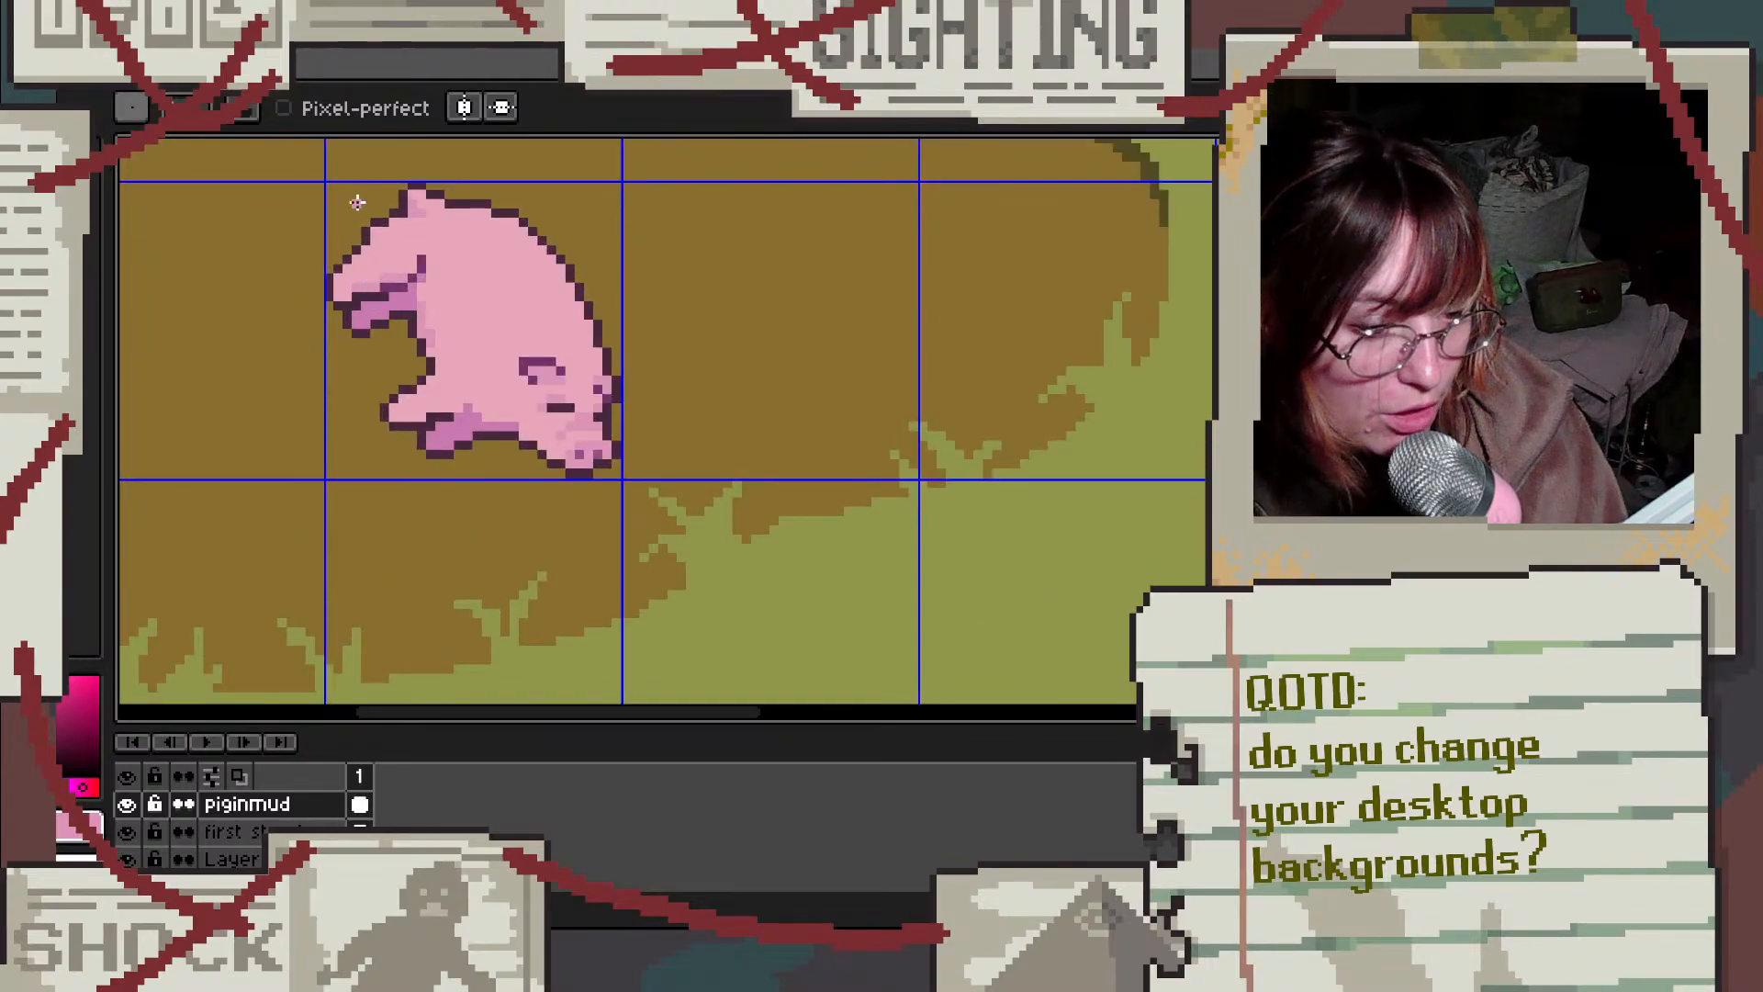
pyautogui.click(55, 275)
pyautogui.scroll(2, 494, 402)
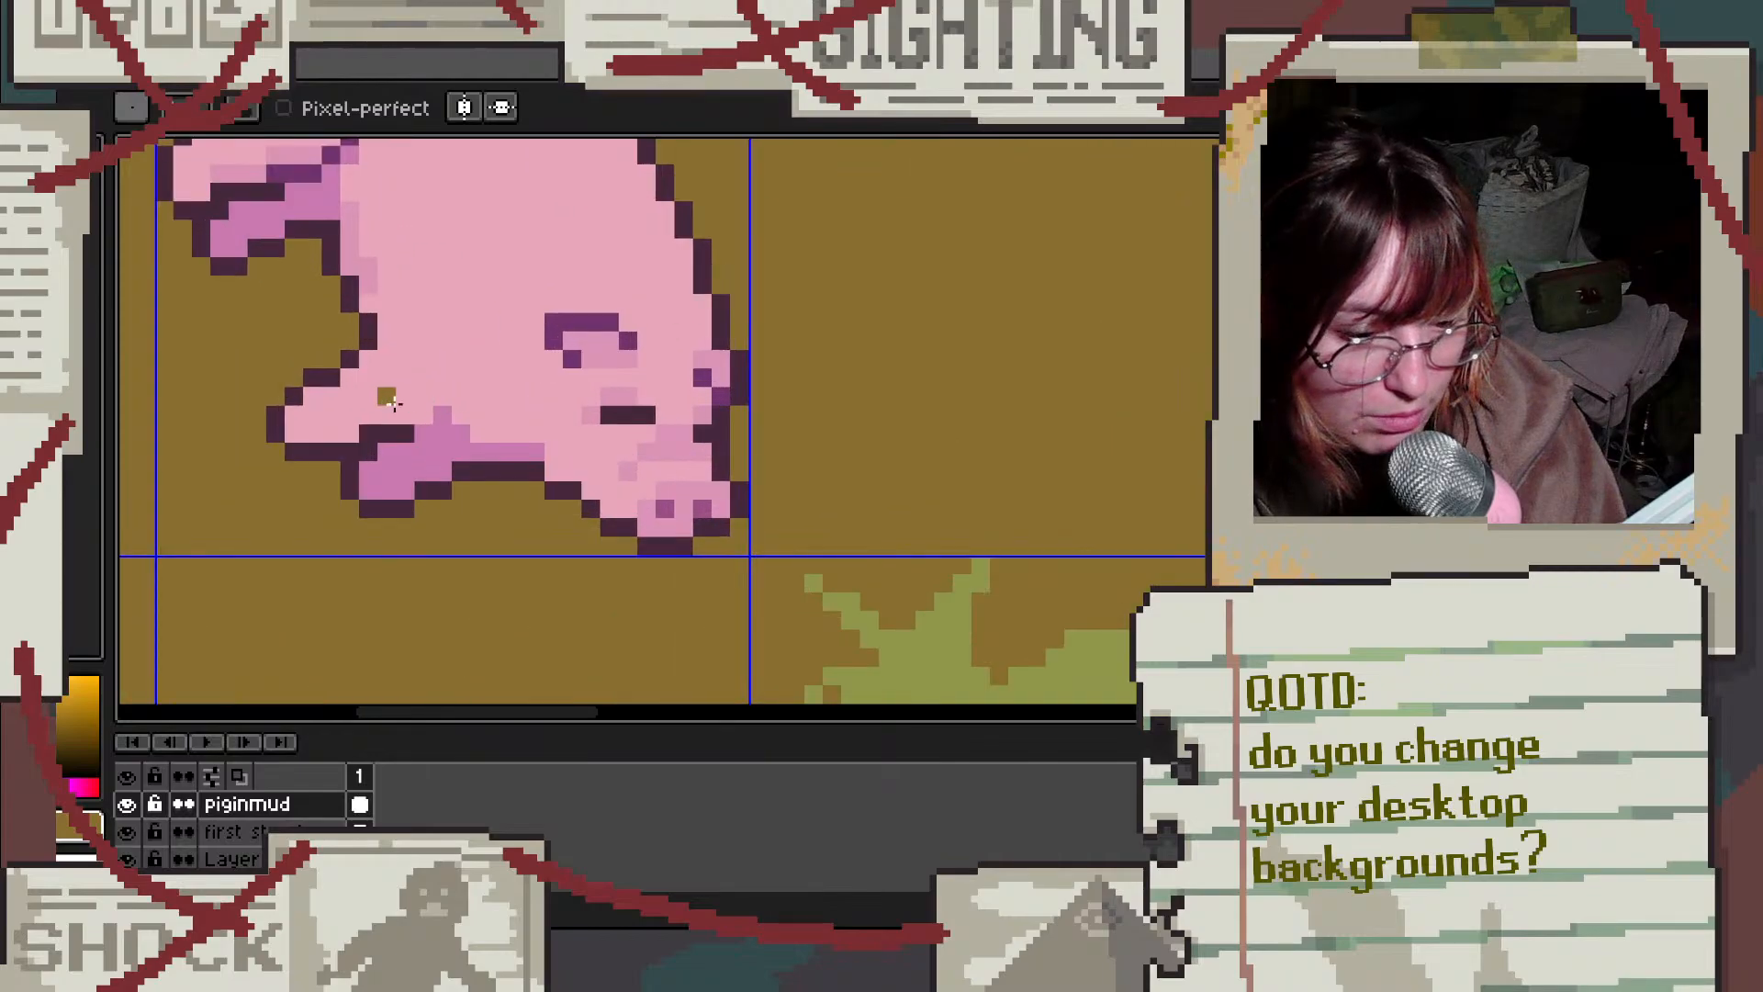
pyautogui.click(294, 433)
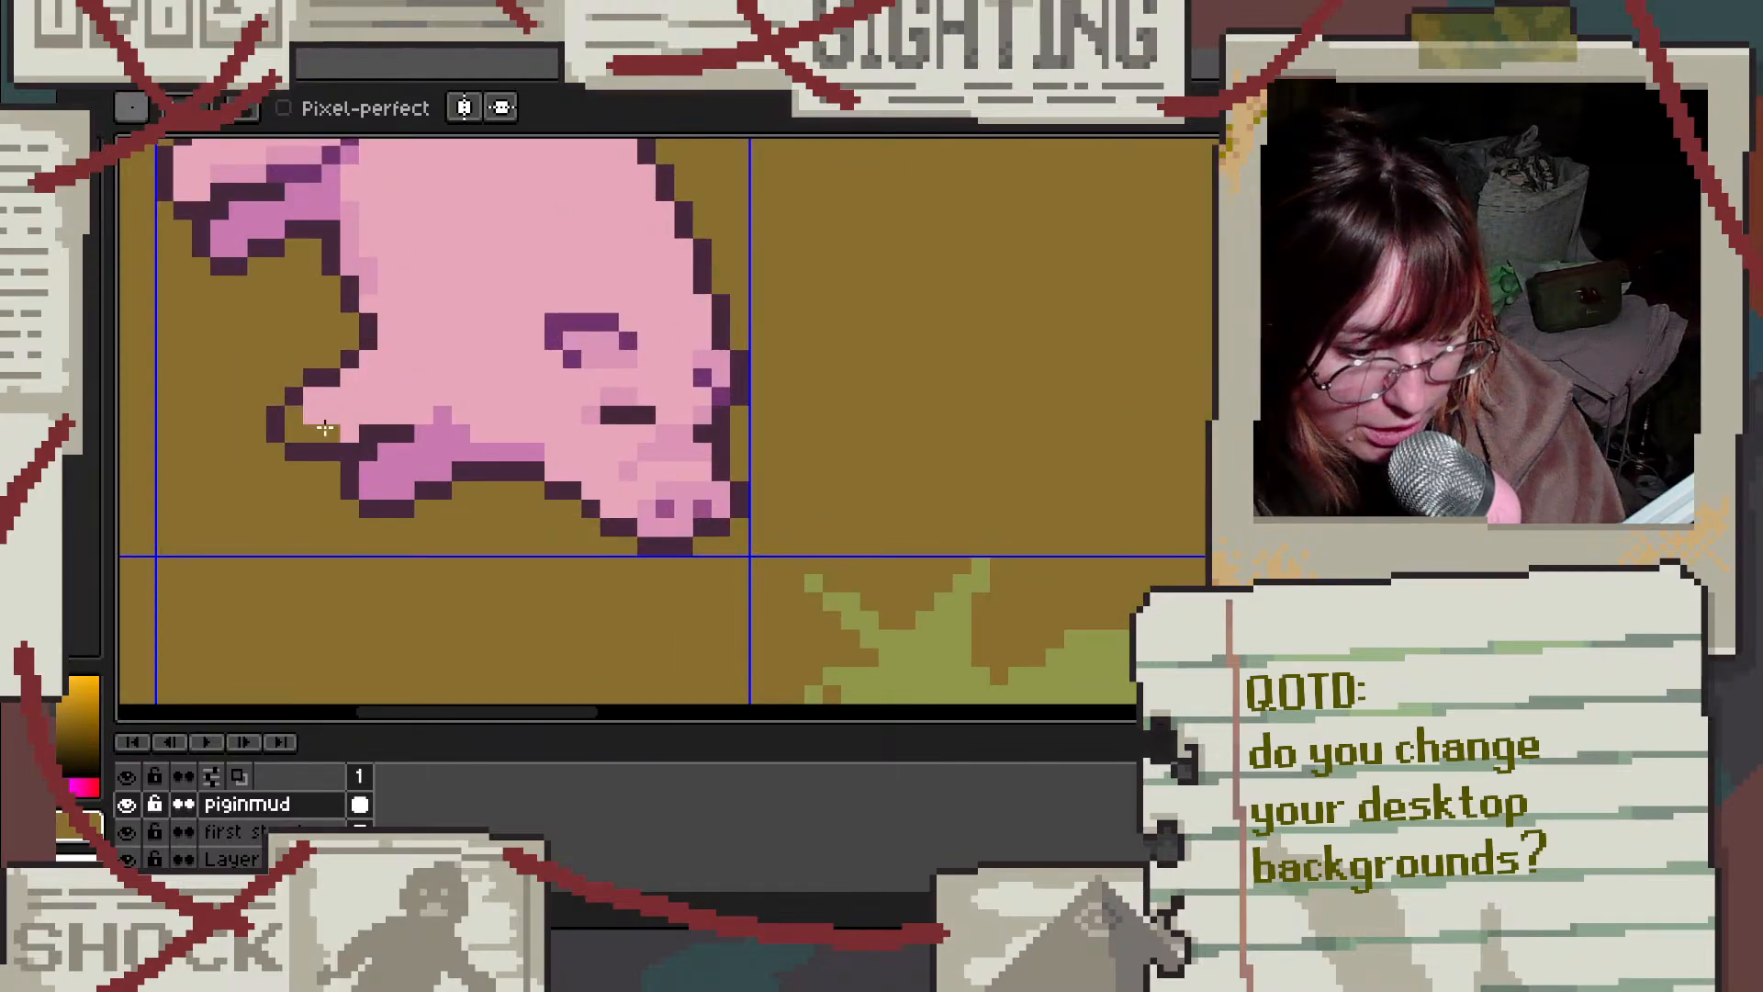
pyautogui.click(311, 418)
pyautogui.moveTo(367, 468); pyautogui.dragTo(391, 493)
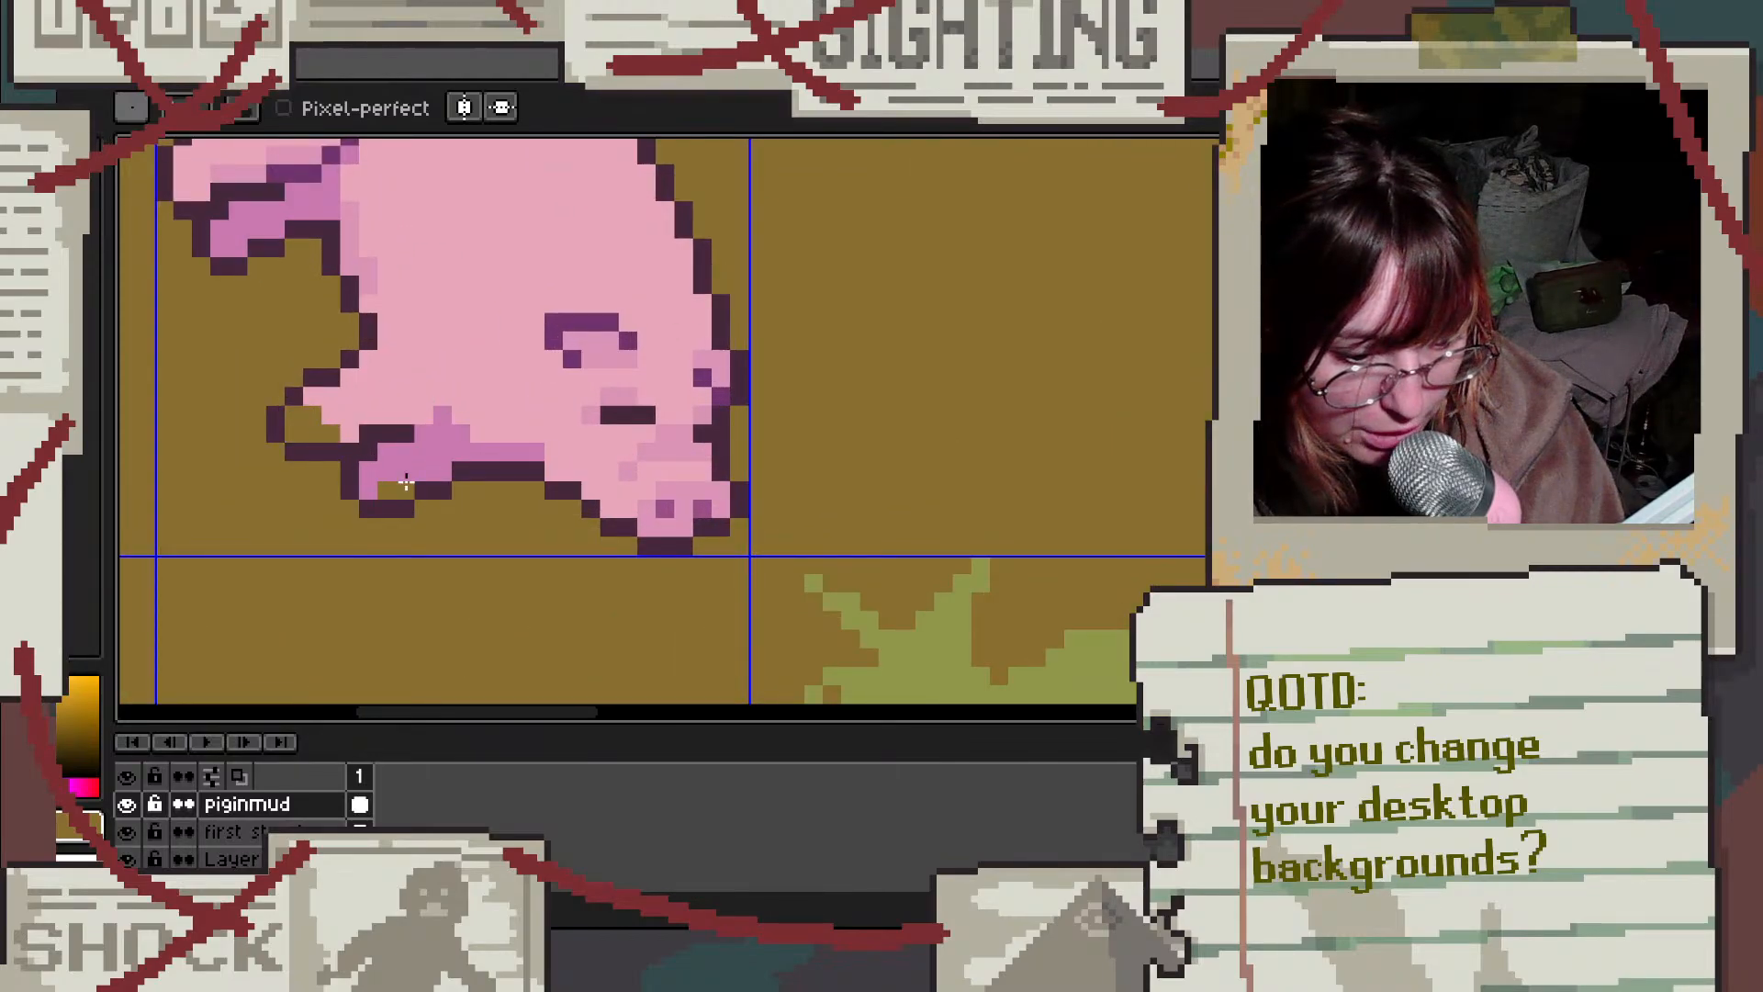
pyautogui.click(436, 471)
# Step: Paint a mud-brown patch along the inner belly outline between the legs, with a few loose splatter pixels beside it
pyautogui.scroll(-1, 466, 411)
pyautogui.scroll(1, 465, 323)
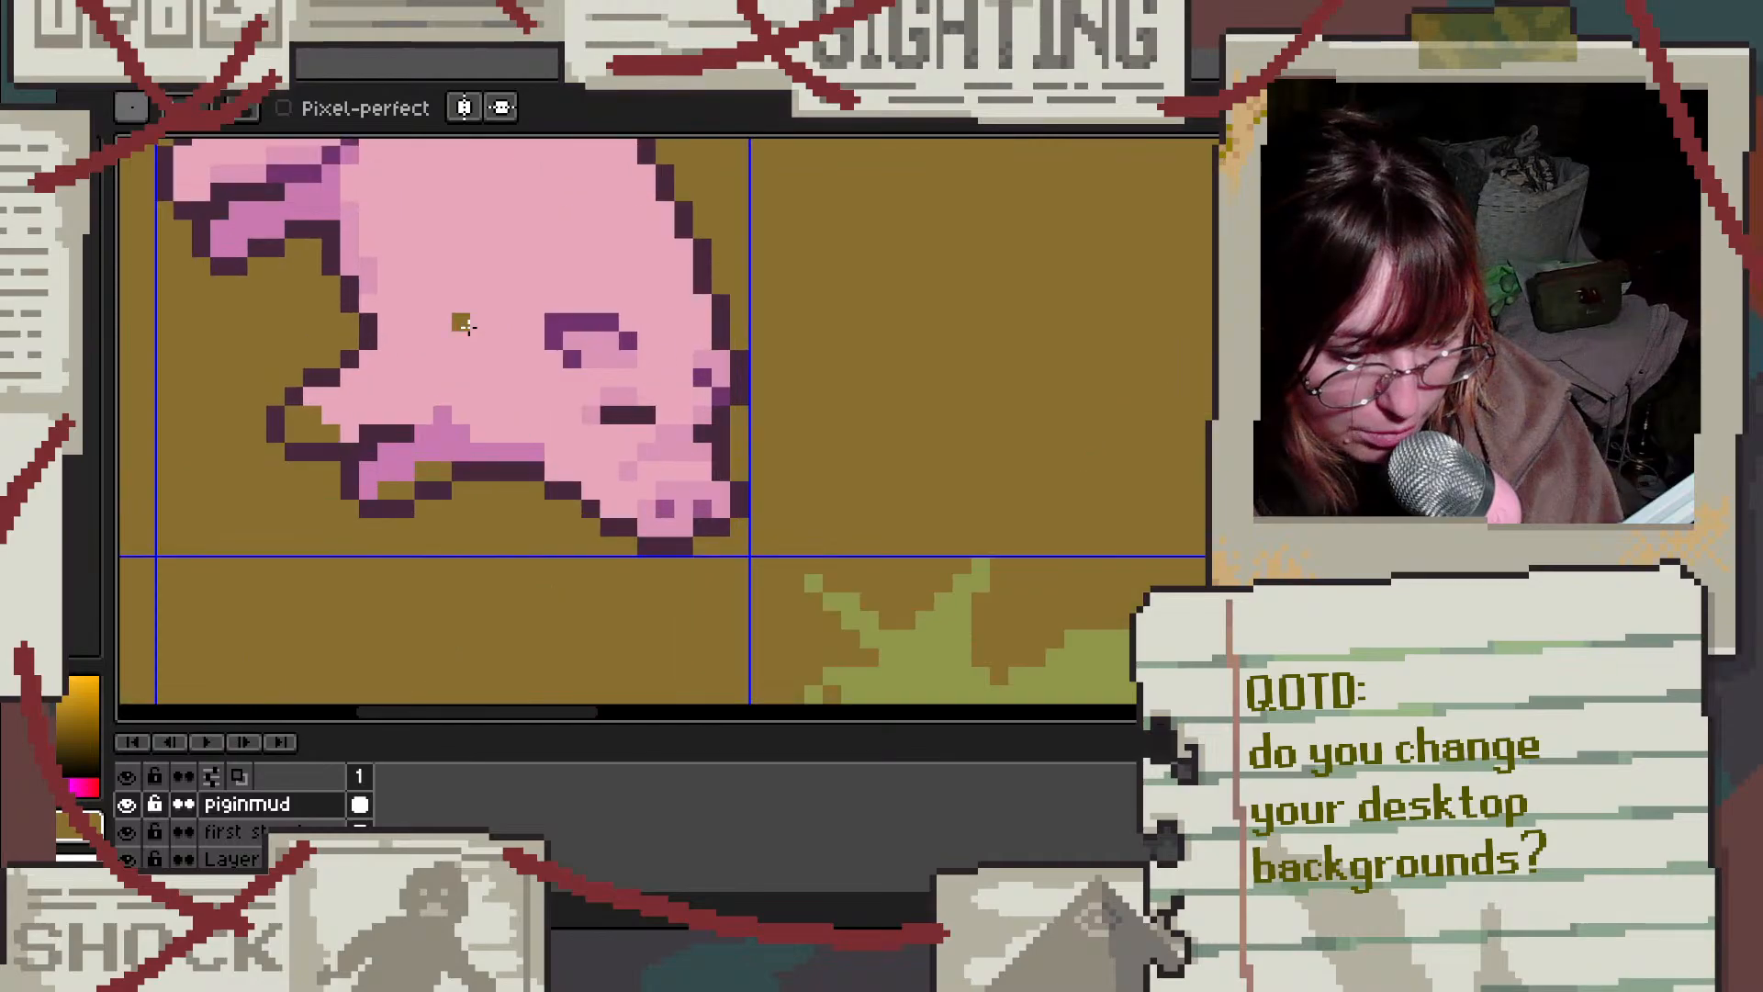
pyautogui.click(402, 319)
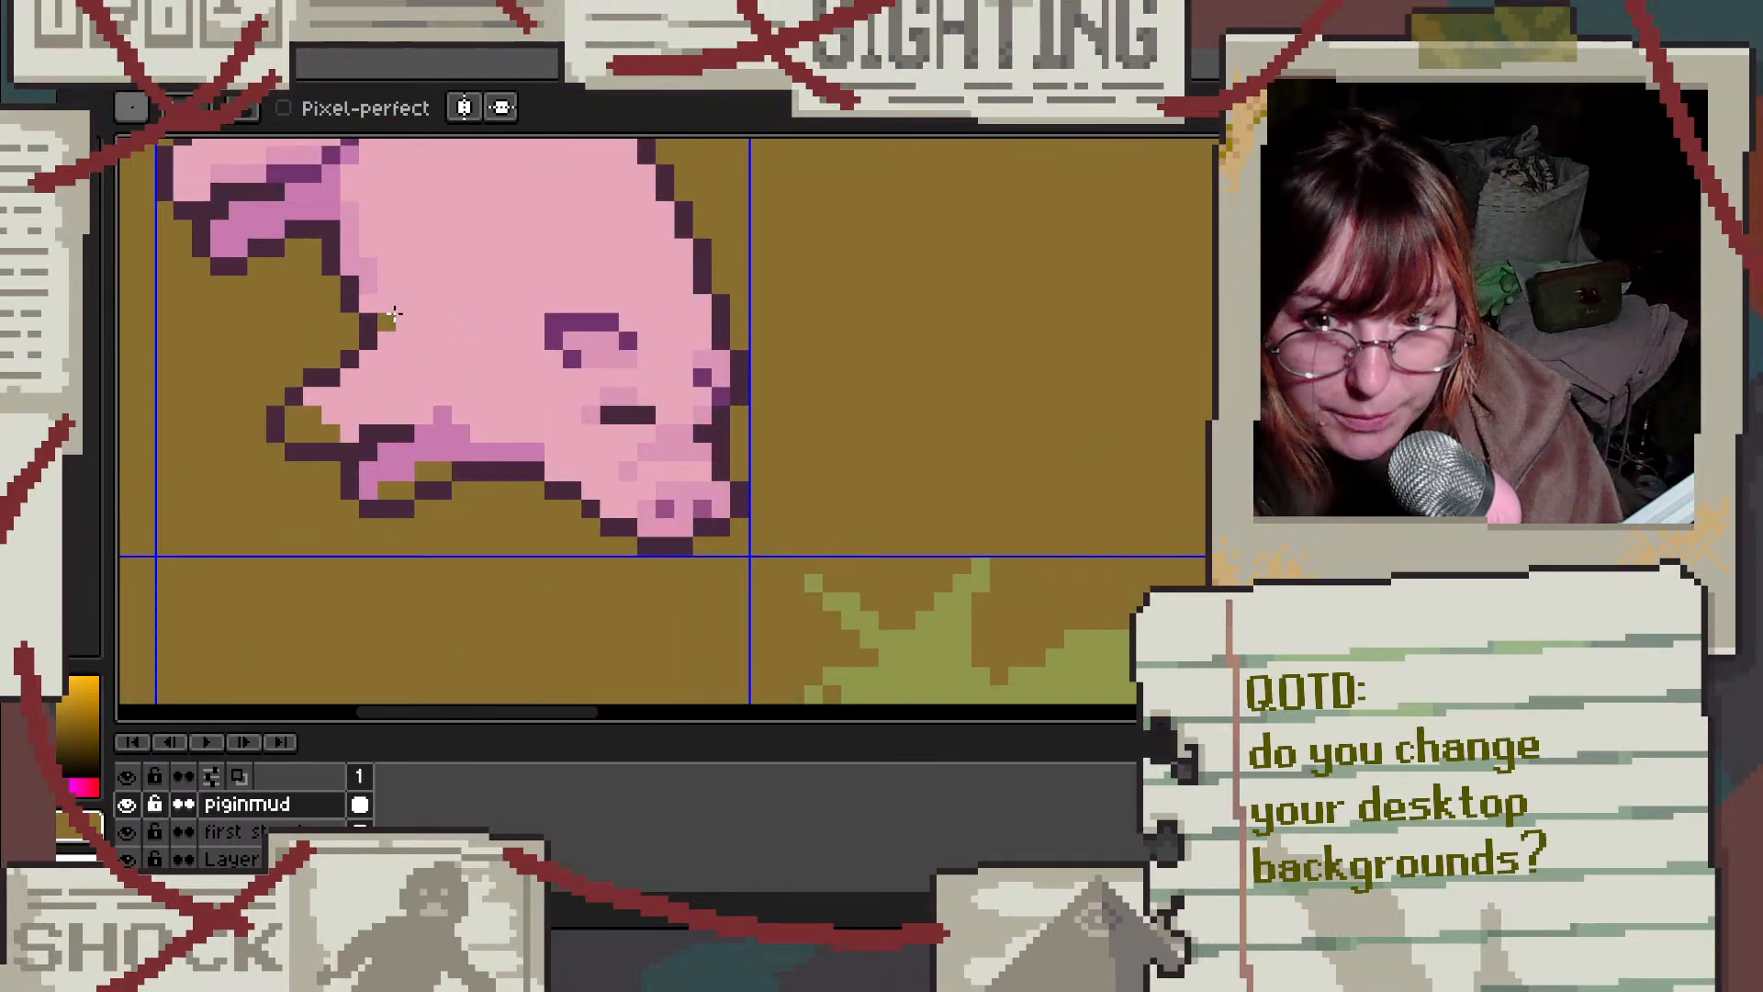
pyautogui.scroll(-2, 397, 315)
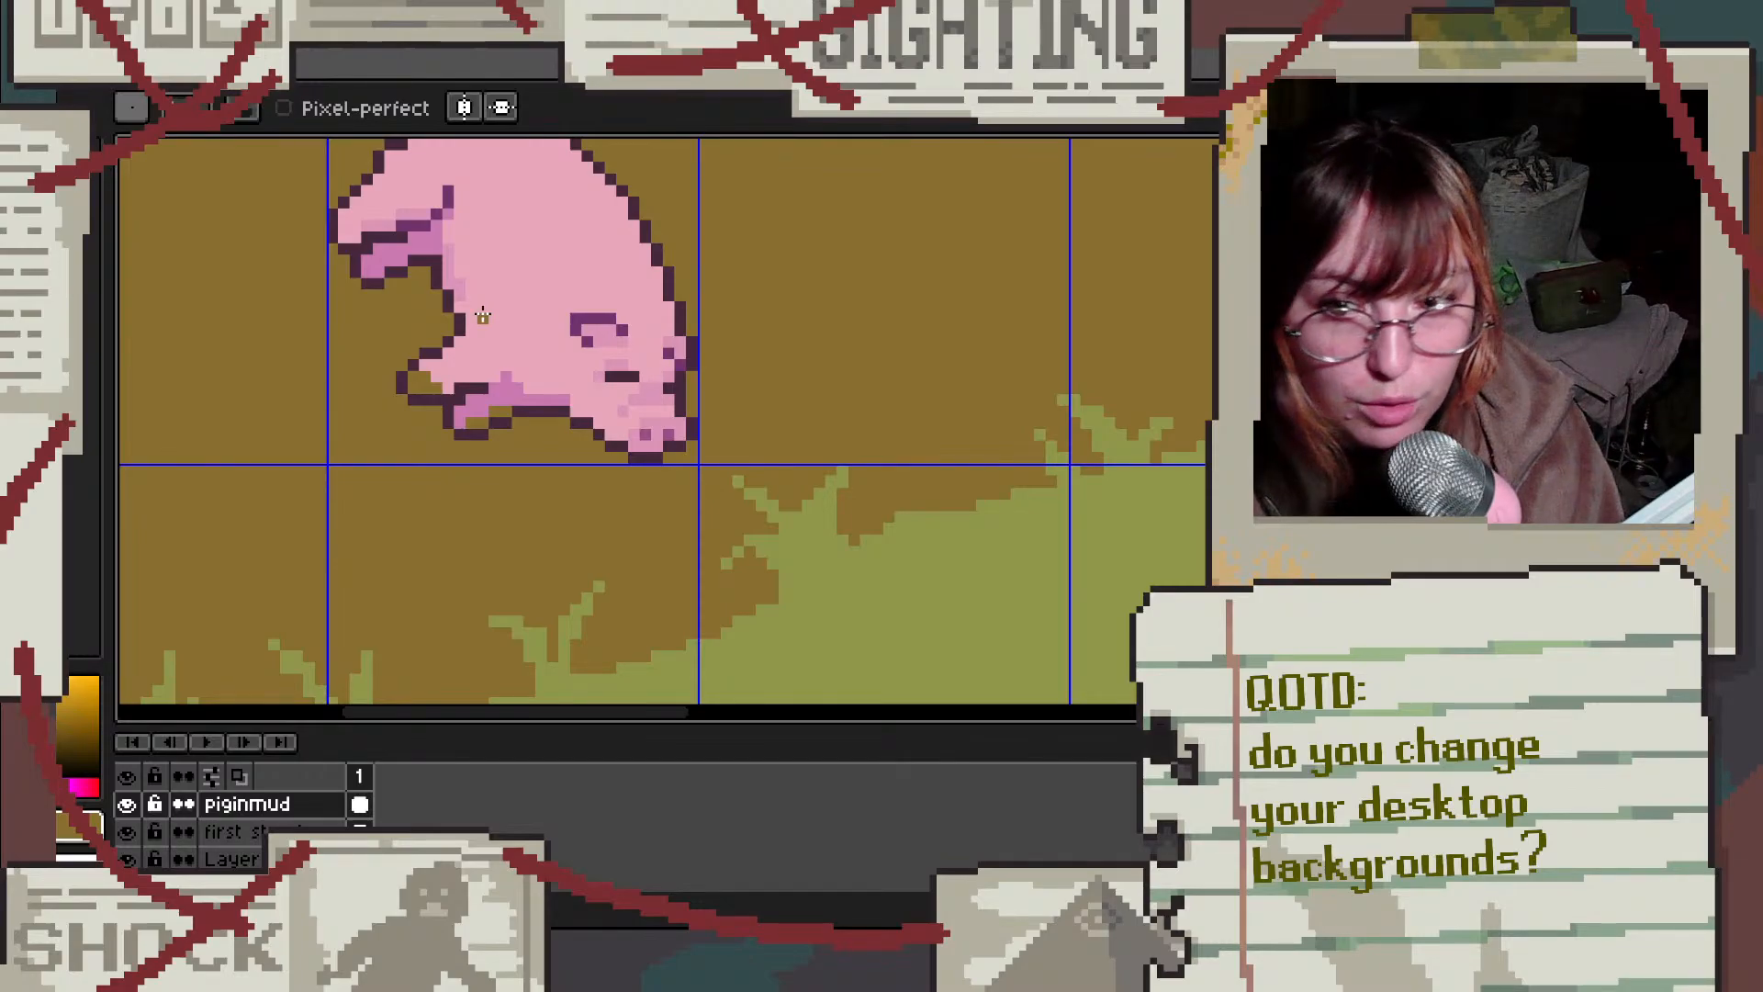
pyautogui.scroll(2, 425, 298)
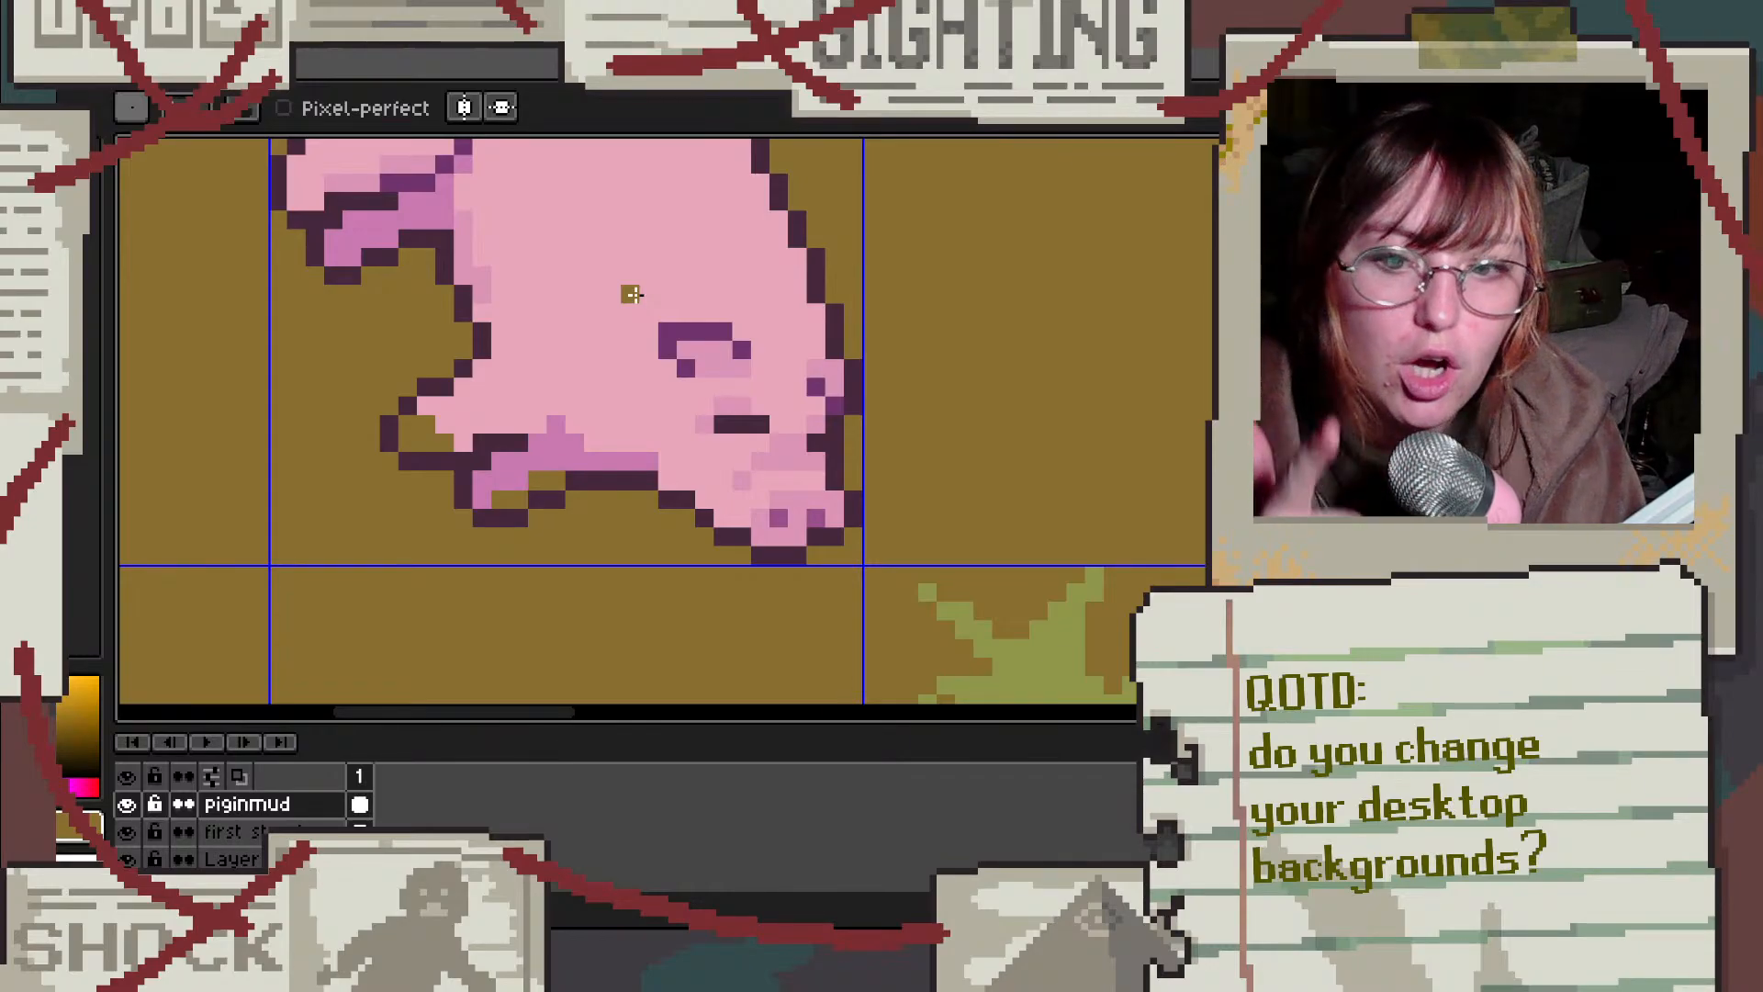
pyautogui.scroll(2, 454, 234)
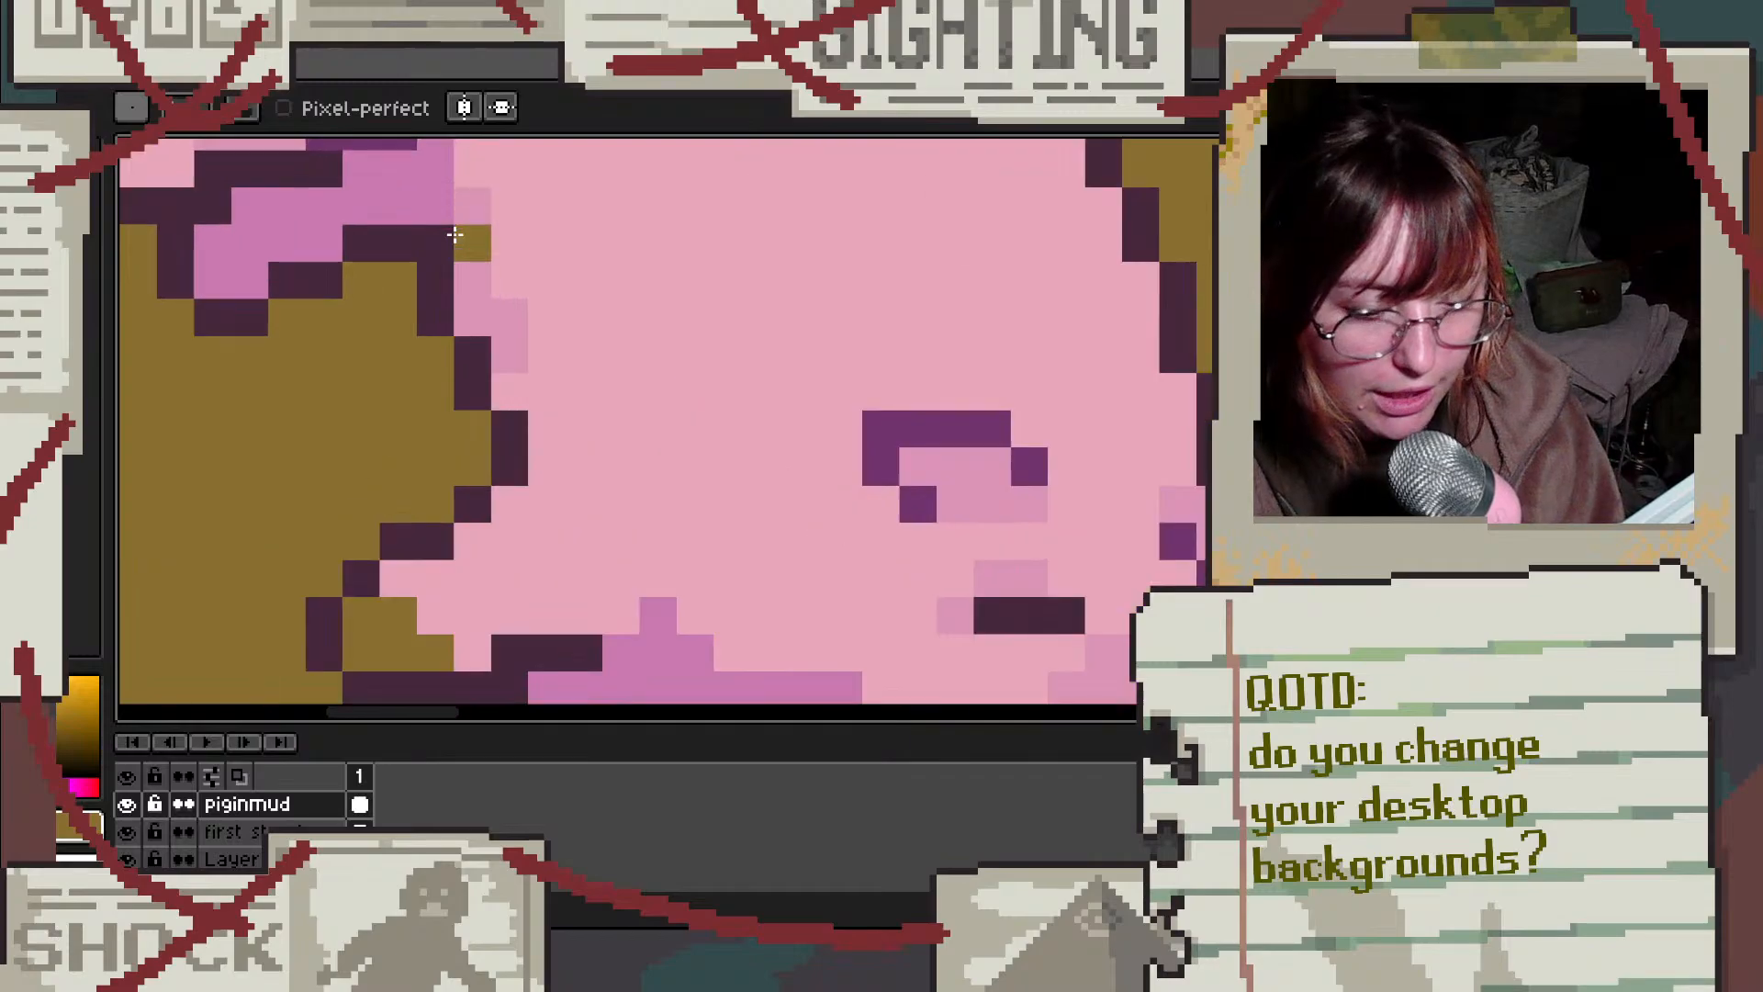
pyautogui.moveTo(475, 309)
pyautogui.mouseDown()
pyautogui.moveTo(508, 315)
pyautogui.moveTo(547, 389)
pyautogui.moveTo(548, 456)
pyautogui.moveTo(585, 393)
pyautogui.moveTo(579, 413)
pyautogui.moveTo(549, 358)
pyautogui.moveTo(554, 280)
pyautogui.moveTo(603, 340)
pyautogui.mouseUp()
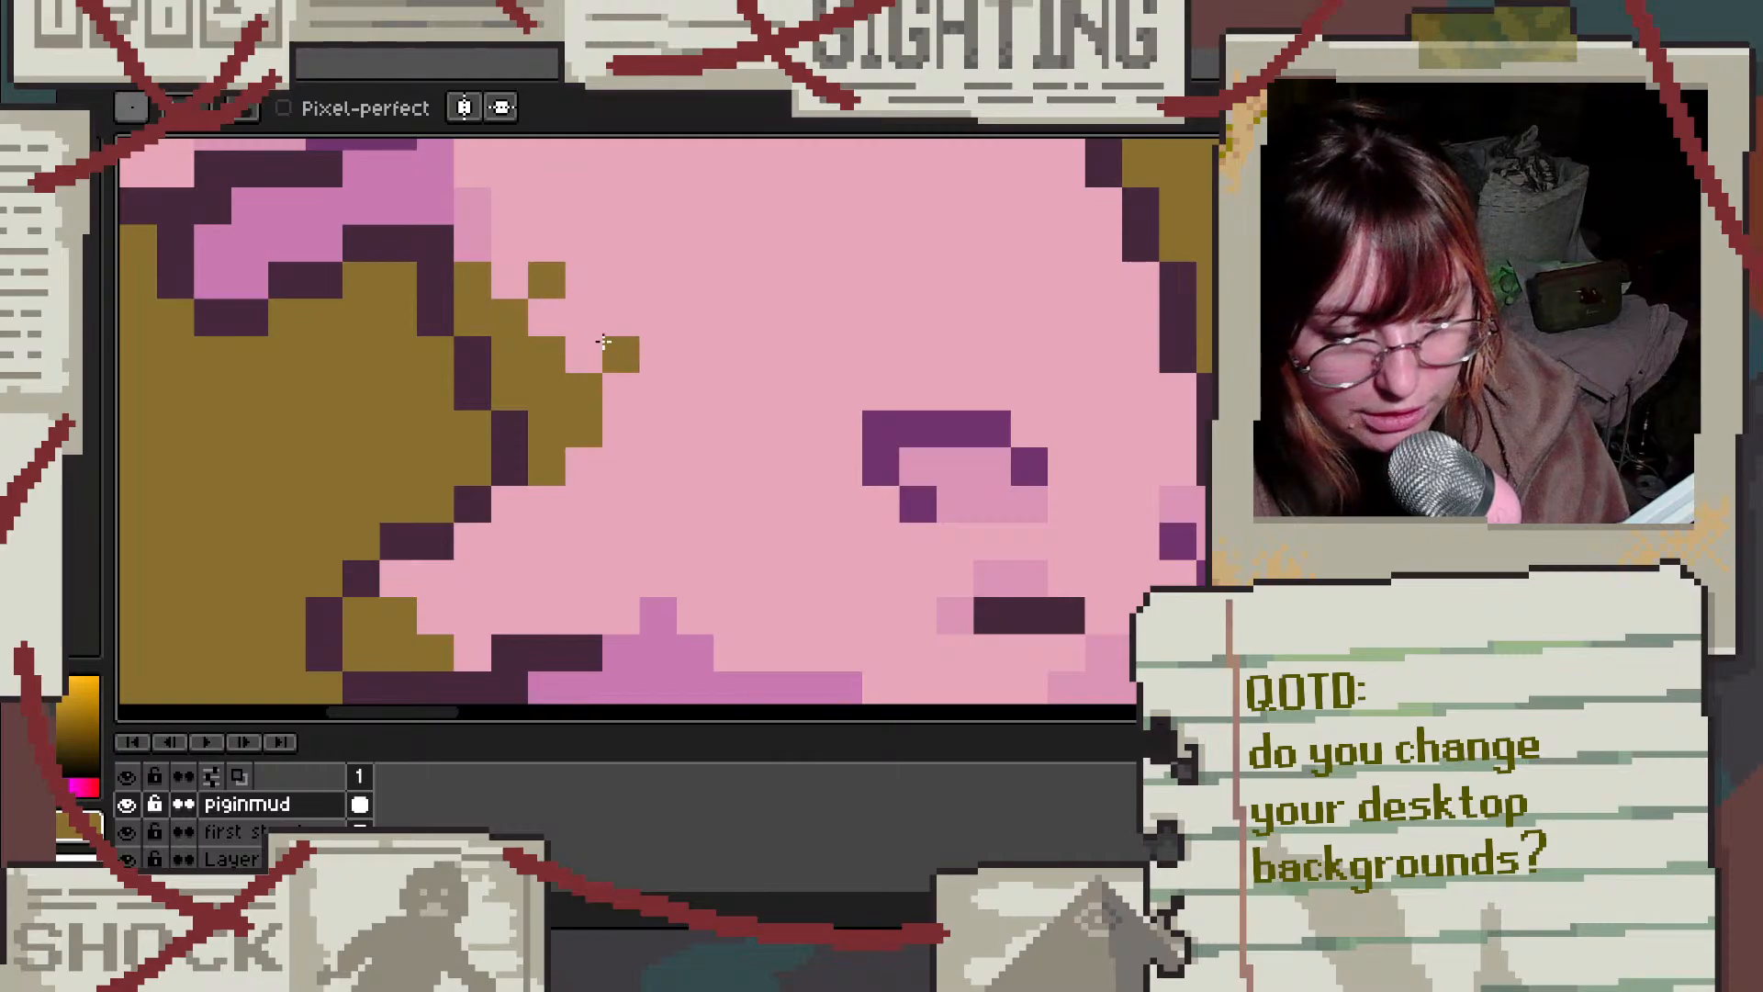
pyautogui.click(631, 473)
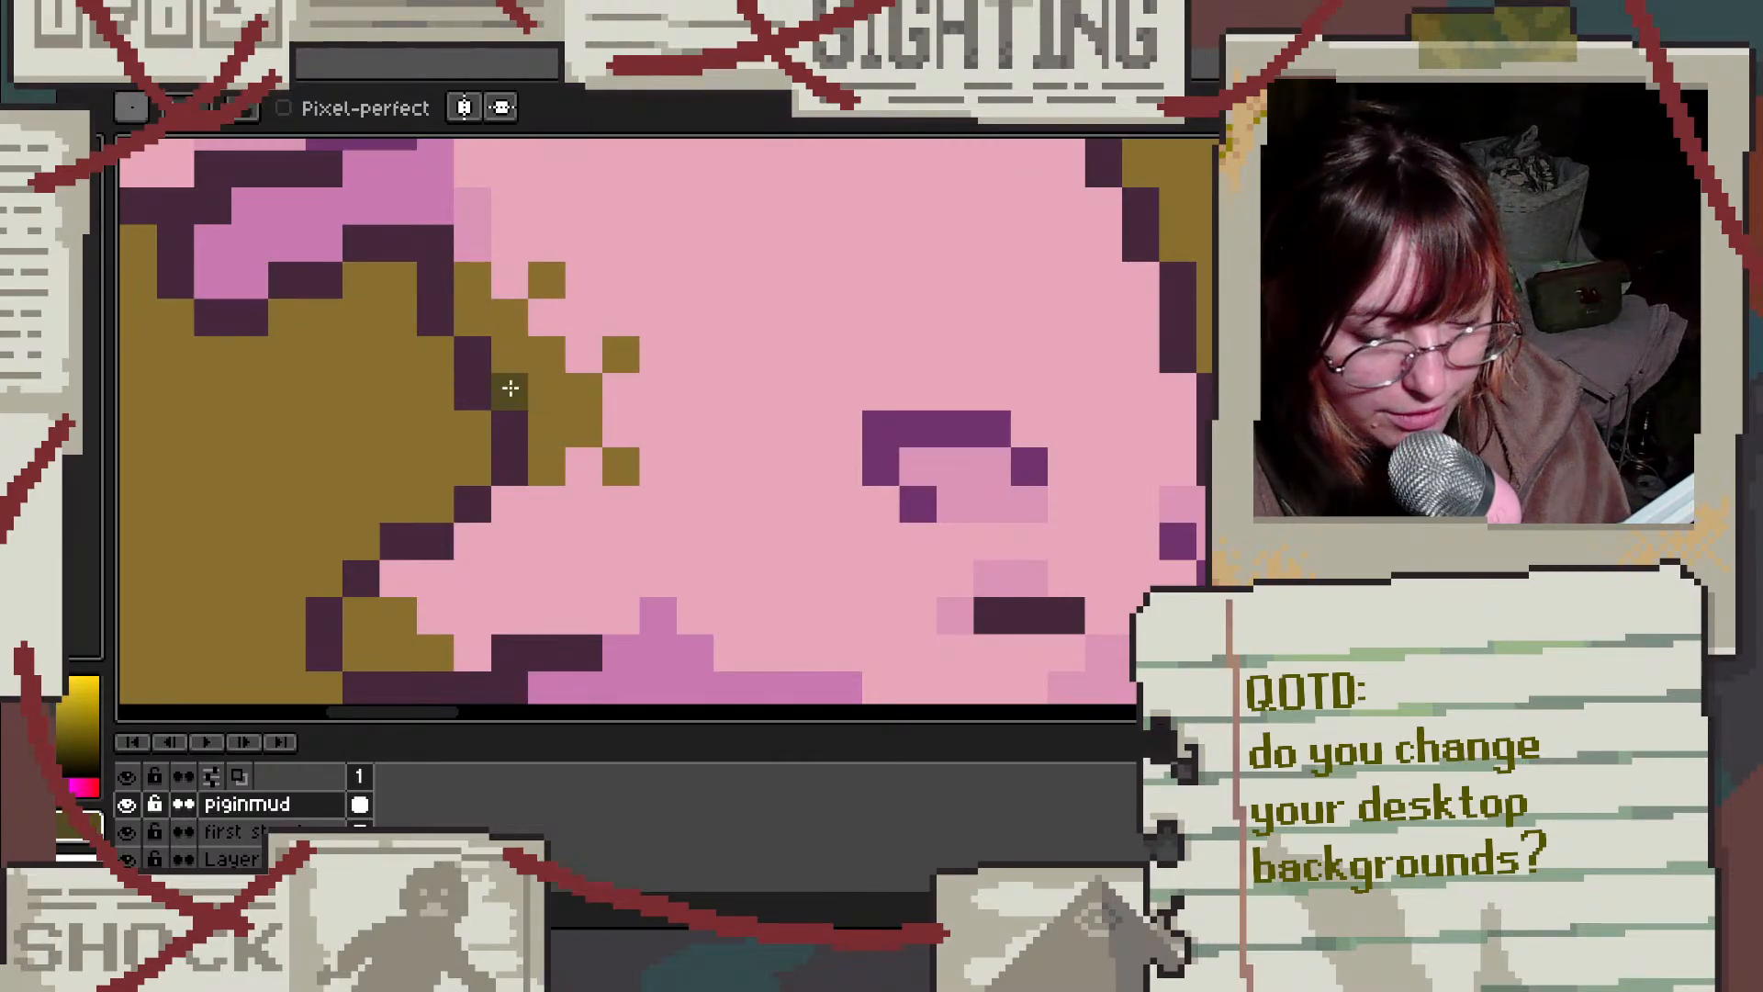
# Step: Shade the mud on the belly and both front feet with scattered dark olive pixels
pyautogui.scroll(-4, 504, 390)
pyautogui.scroll(3, 675, 348)
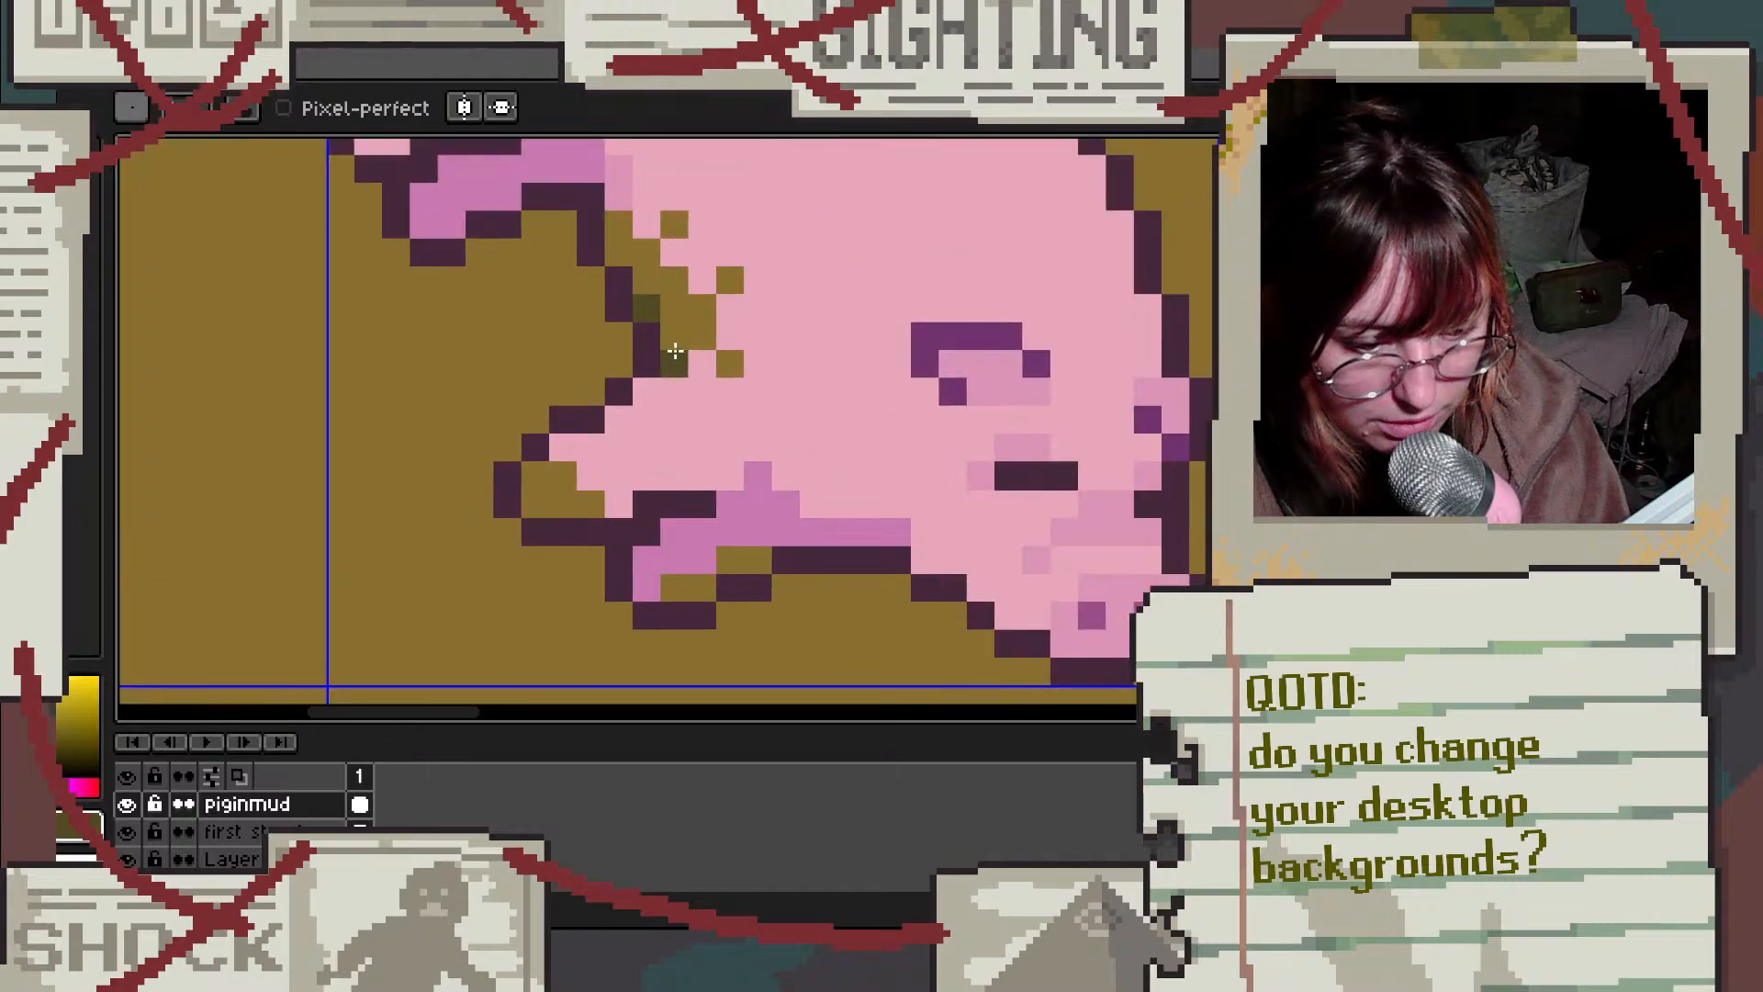
pyautogui.moveTo(674, 348); pyautogui.dragTo(675, 363)
pyautogui.click(535, 503)
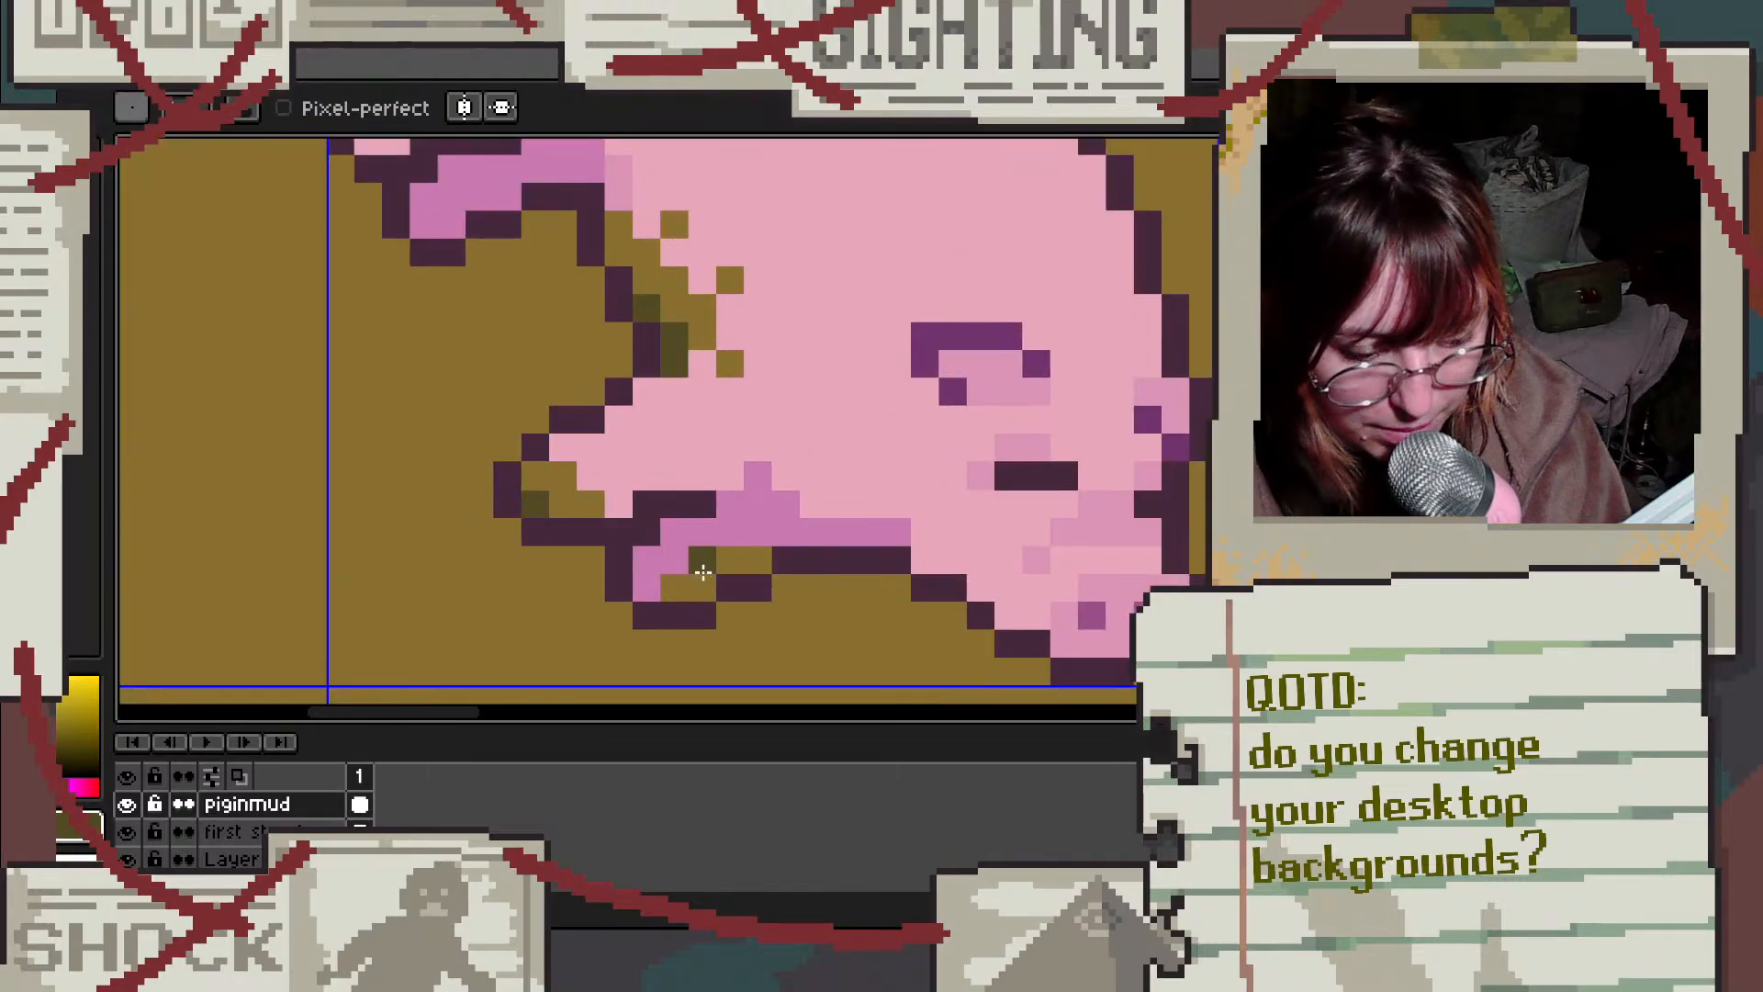
pyautogui.click(563, 476)
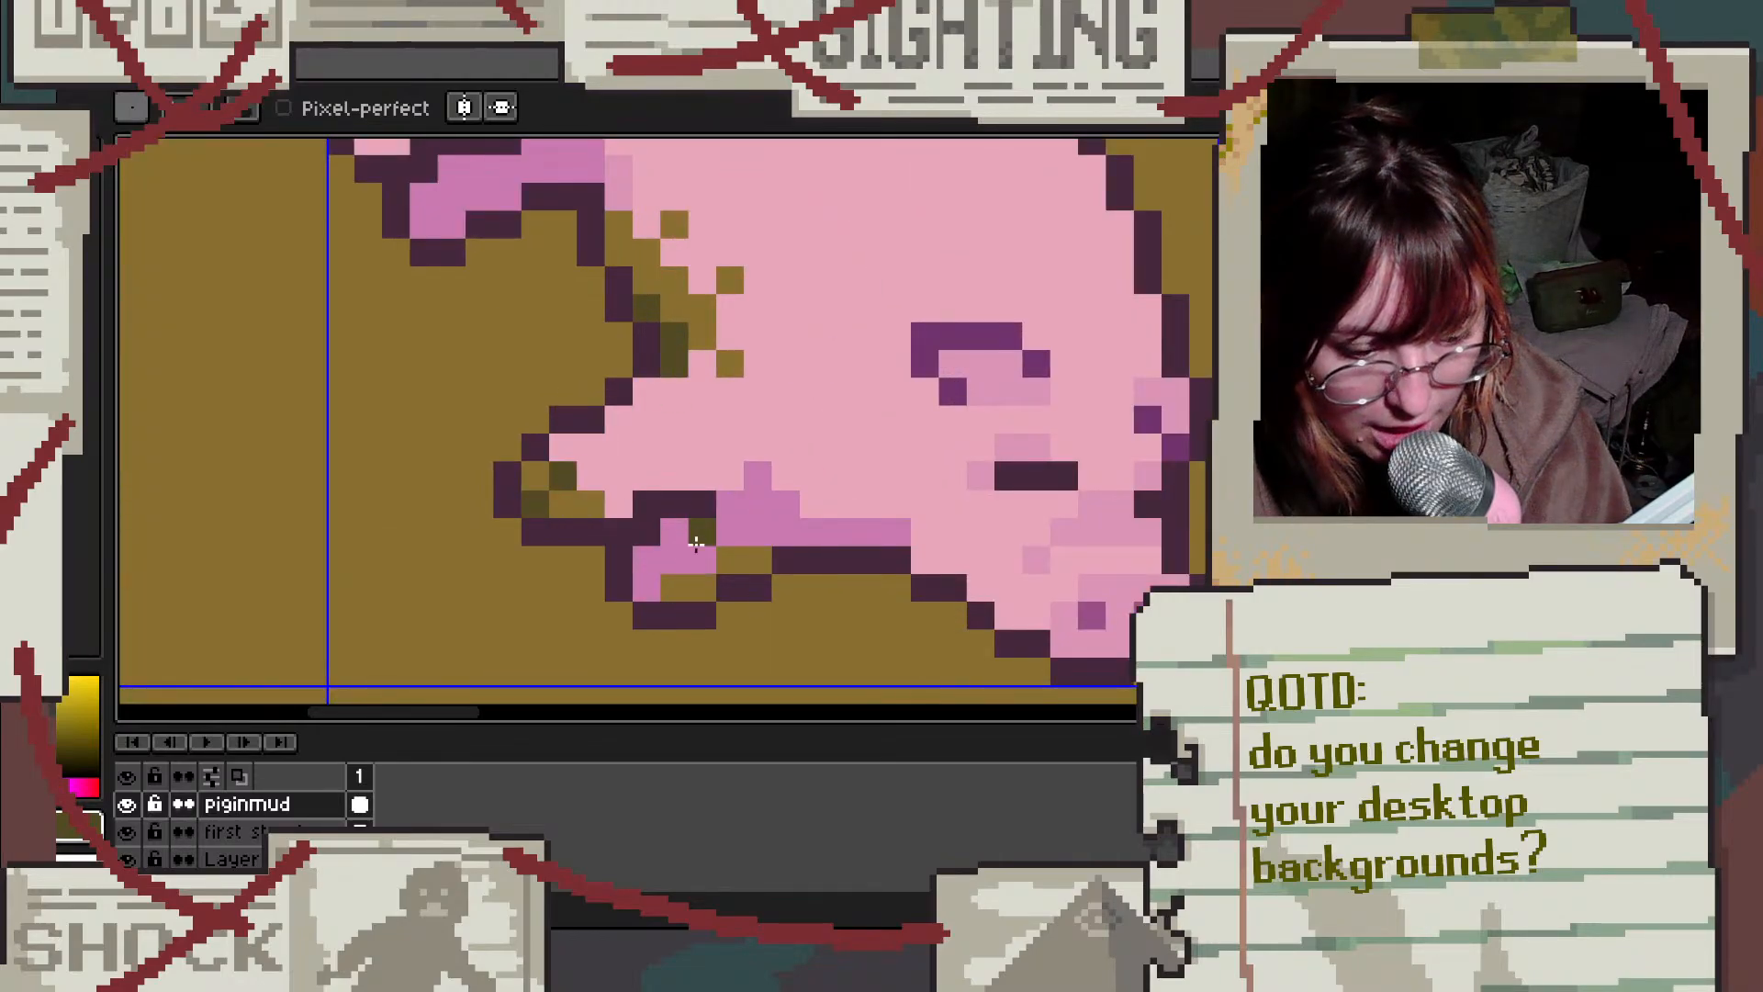
pyautogui.click(702, 585)
pyautogui.click(755, 560)
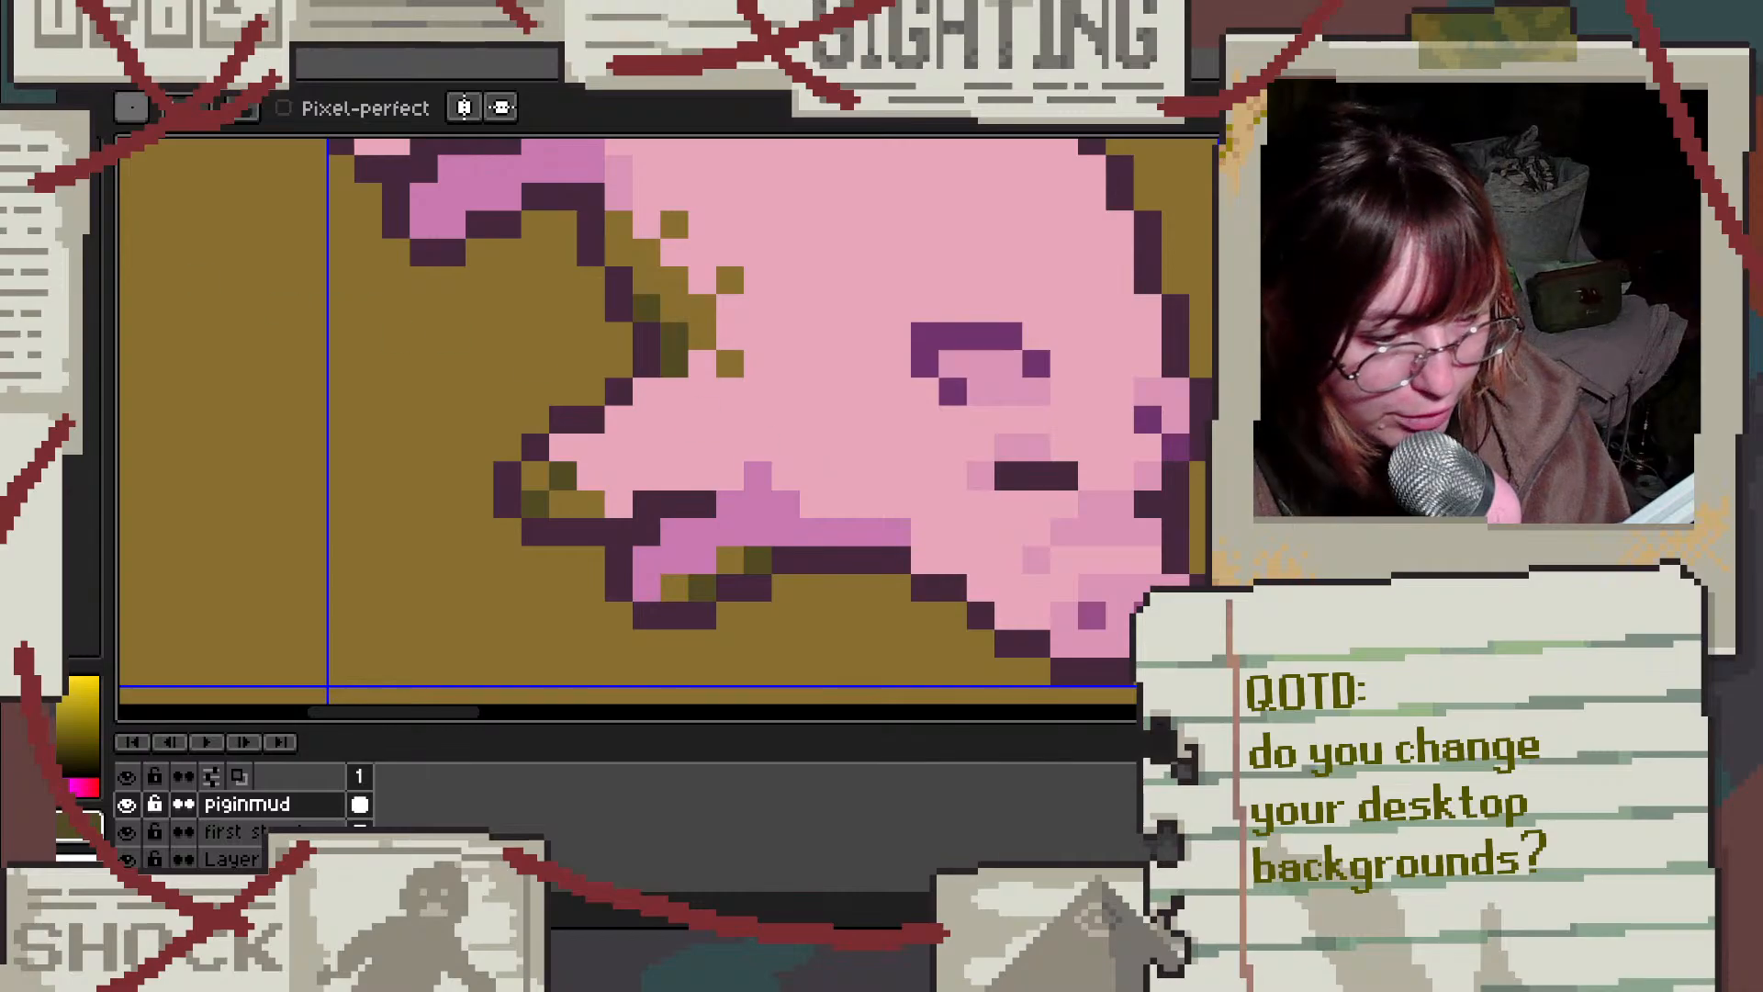
# Step: Switch back to mud brown and extend the mud on both front feet with extra splatter pixels
pyautogui.click(55, 414)
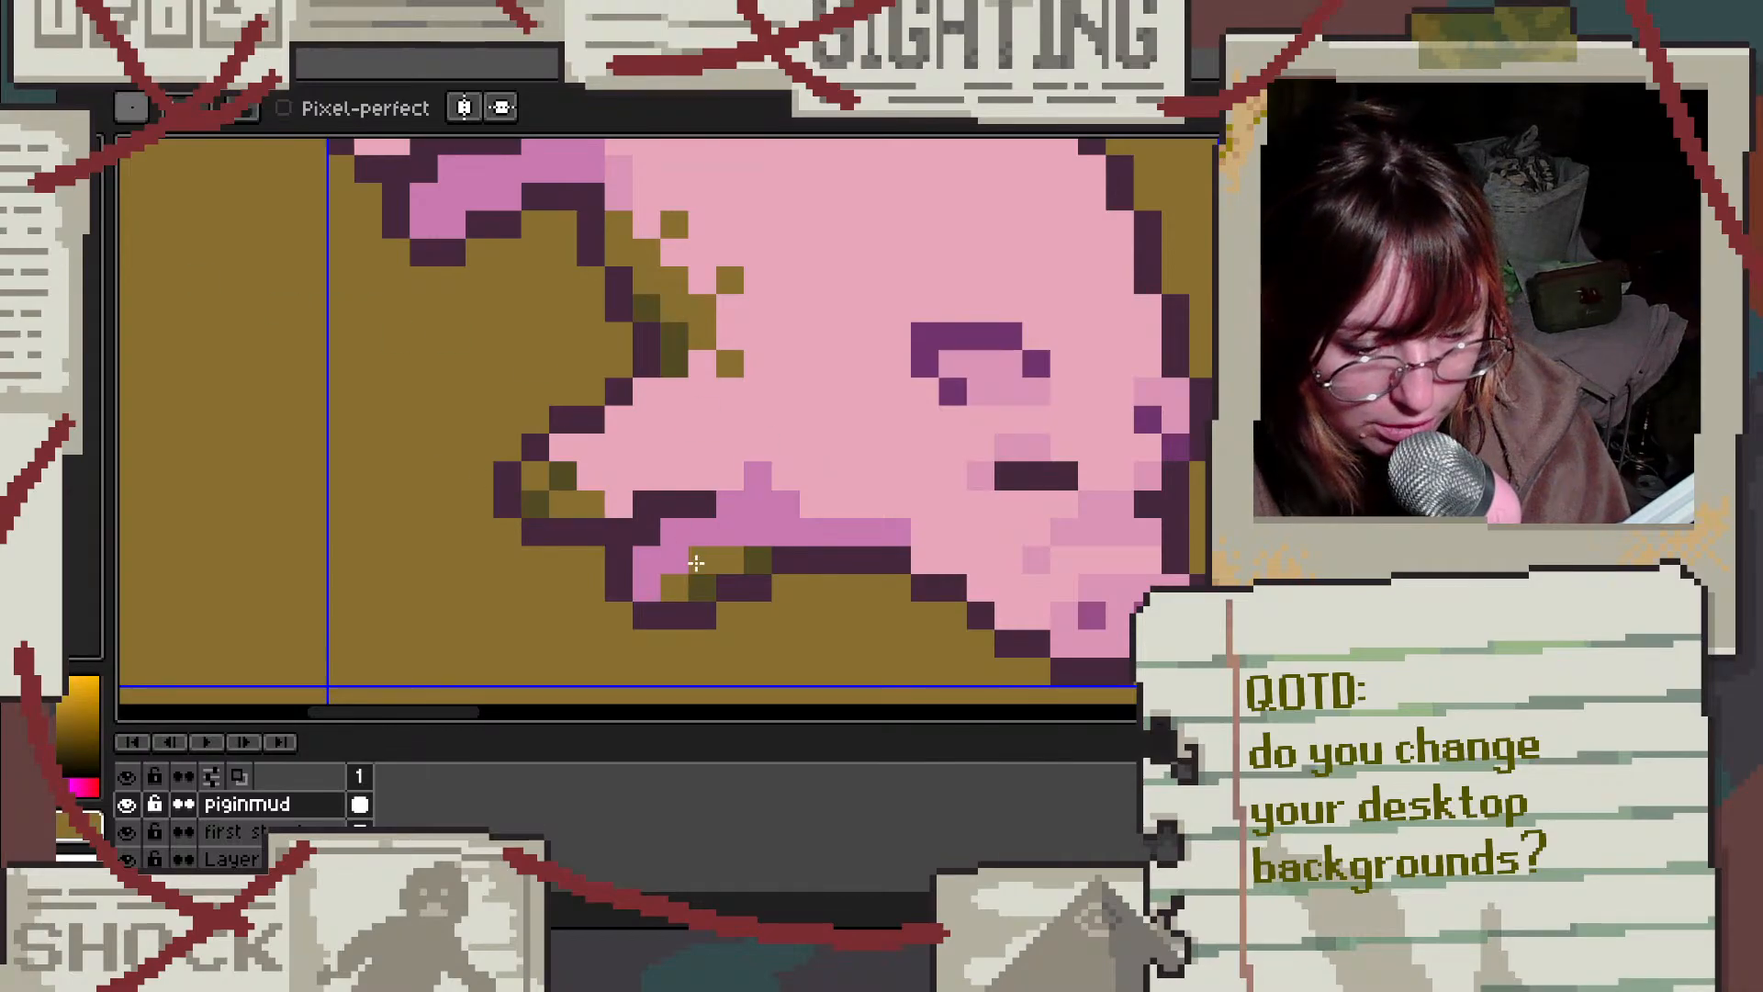
pyautogui.click(703, 561)
pyautogui.scroll(-2, 780, 445)
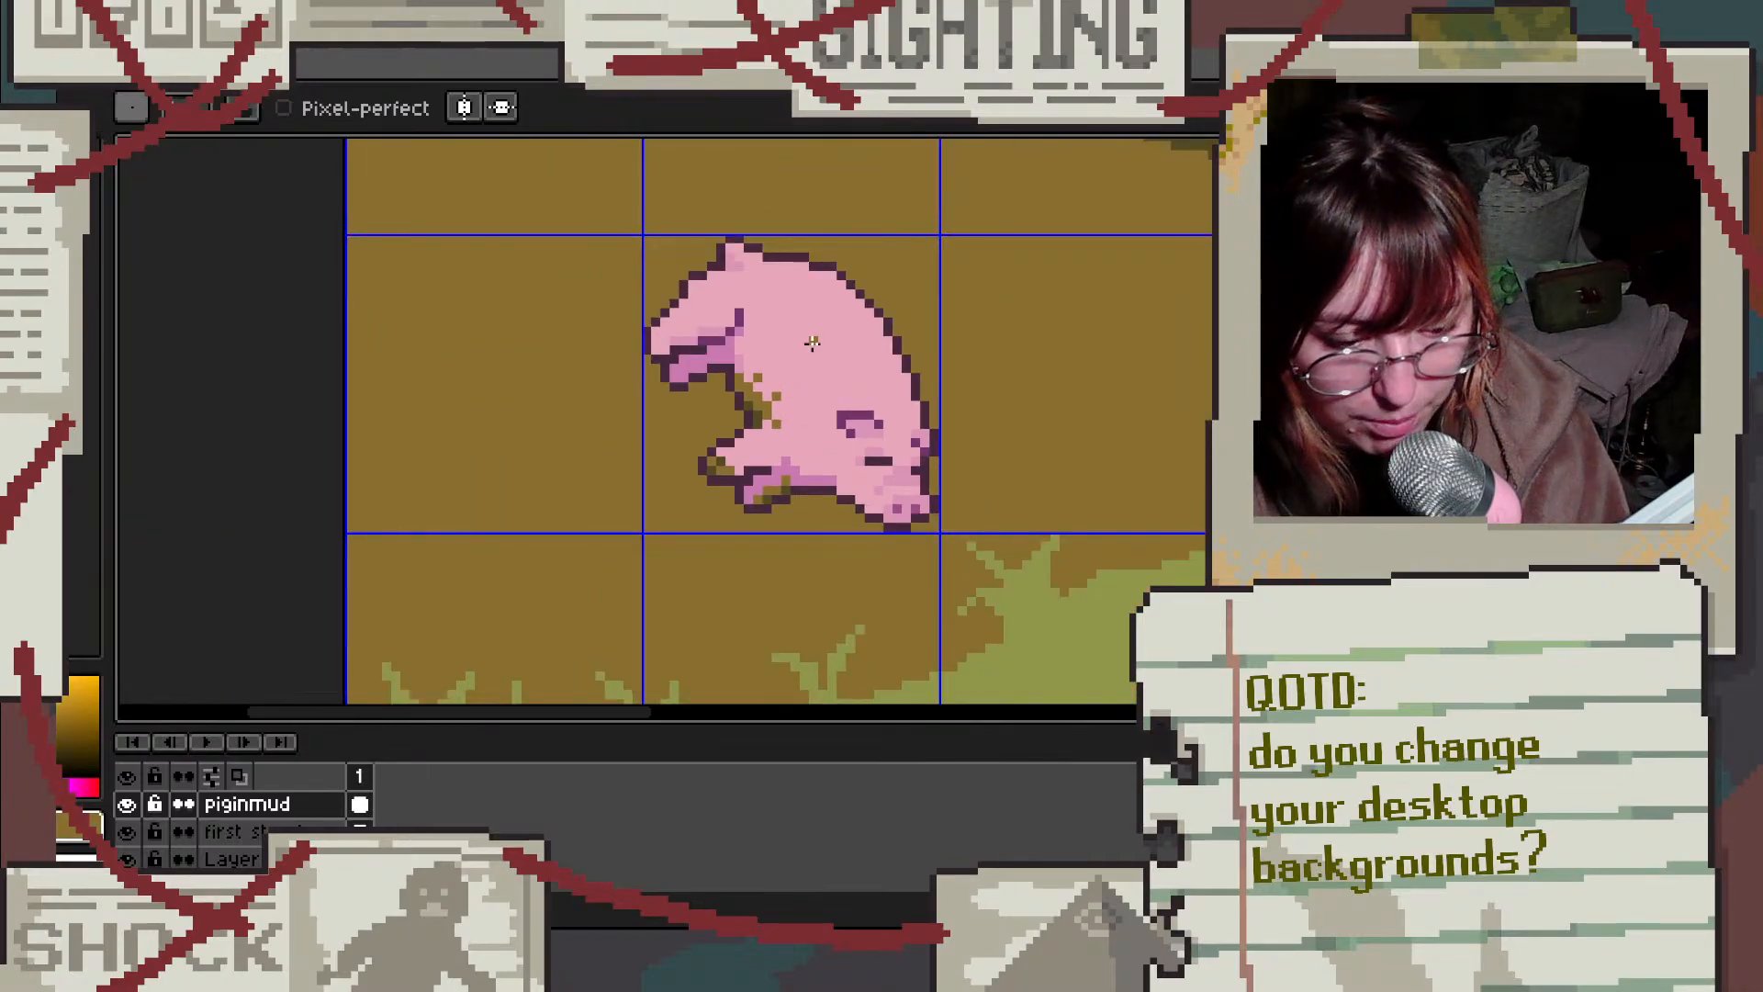
pyautogui.scroll(-1, 811, 341)
pyautogui.scroll(4, 769, 360)
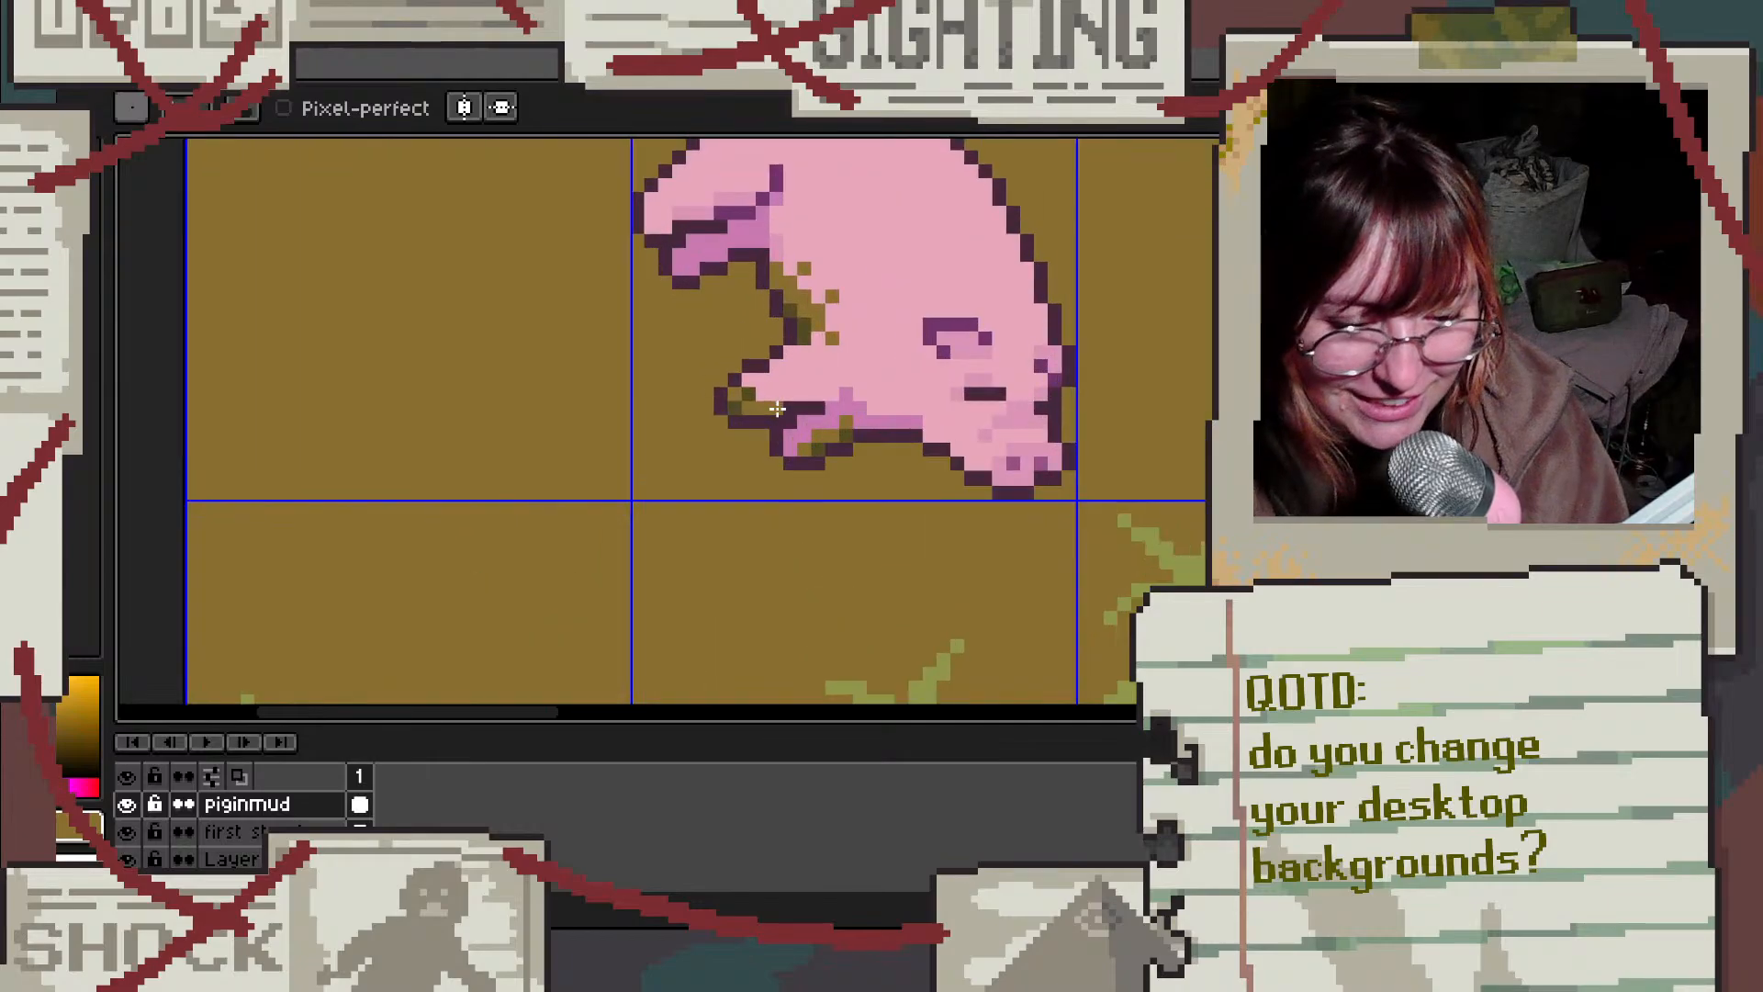
pyautogui.click(730, 296)
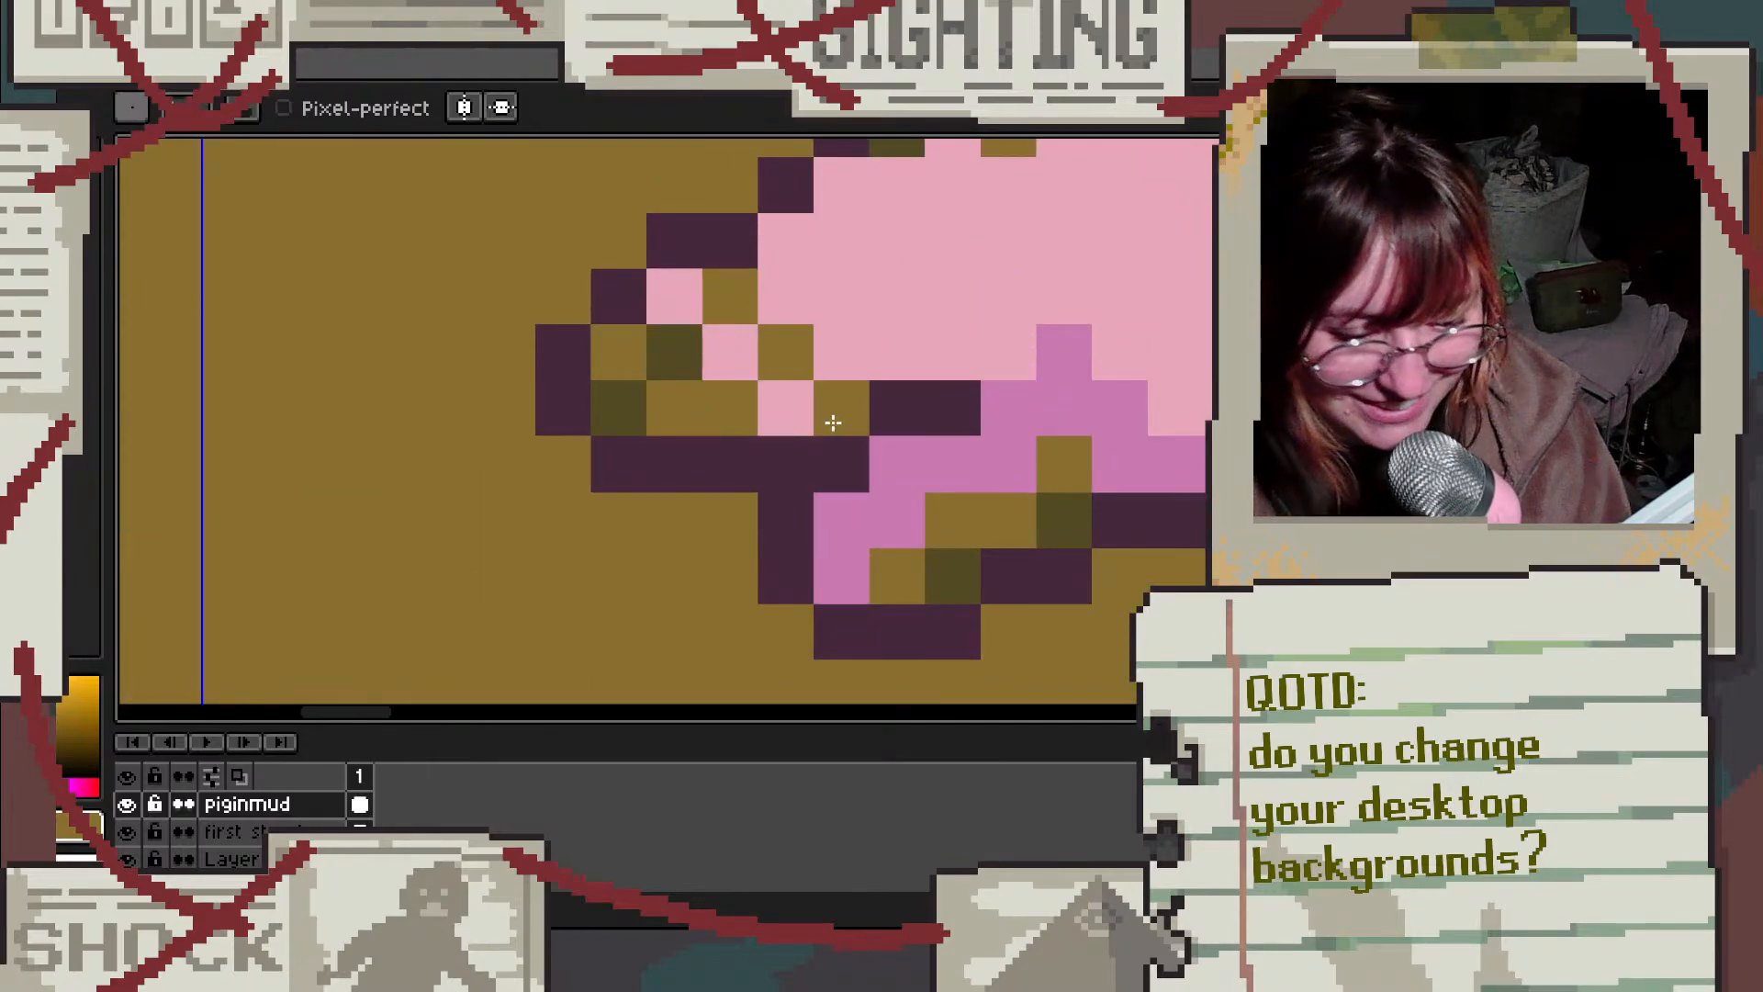
# Step: Paint mud-brown patches and splatter pixels along the lower edges of the pig's two hind feet
pyautogui.scroll(-3, 896, 240)
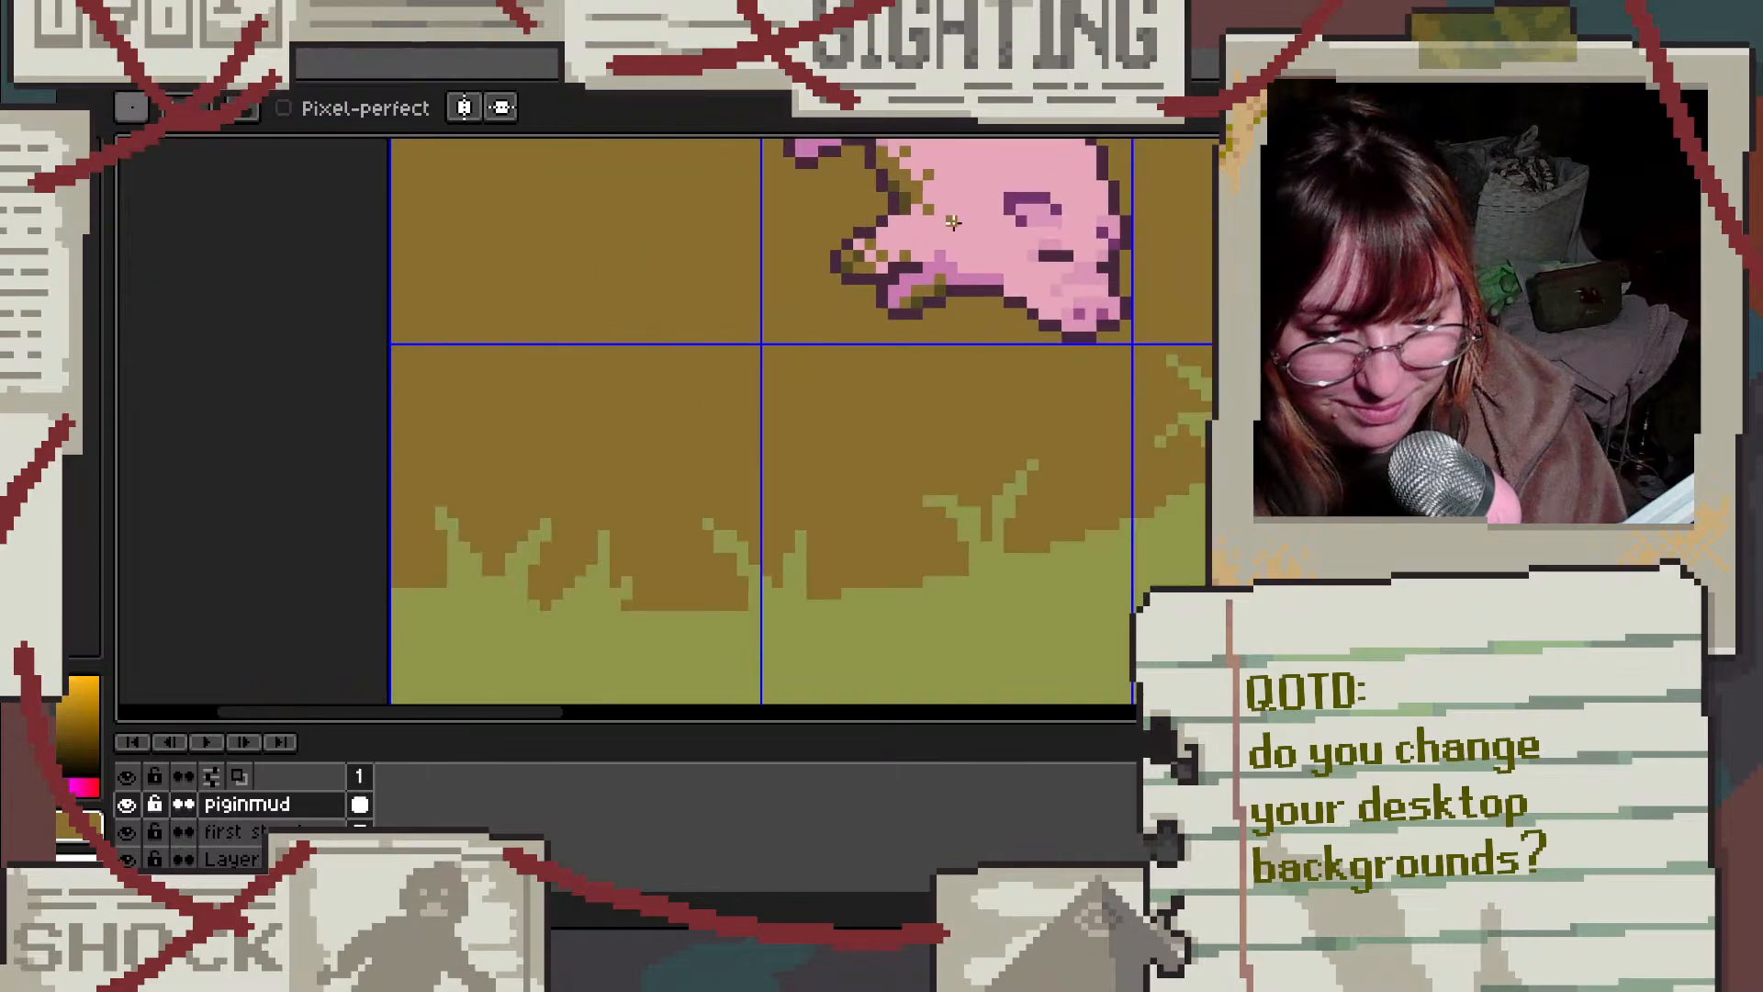
pyautogui.scroll(3, 815, 271)
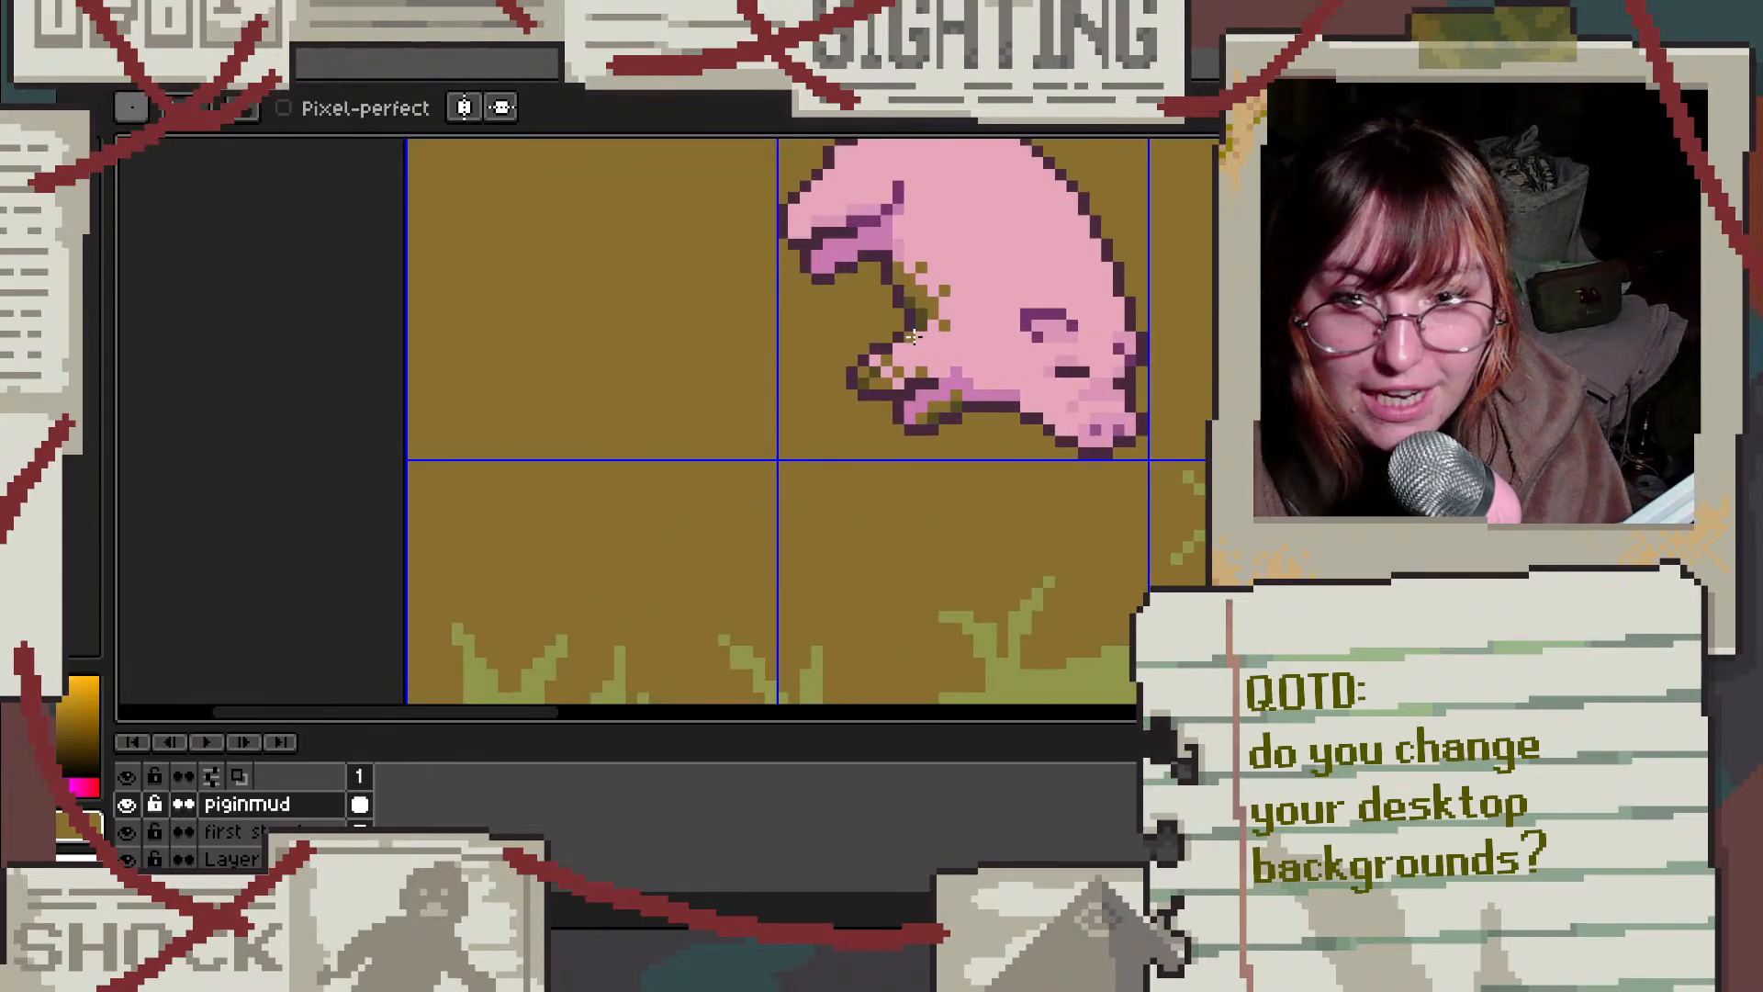
pyautogui.scroll(6, 869, 267)
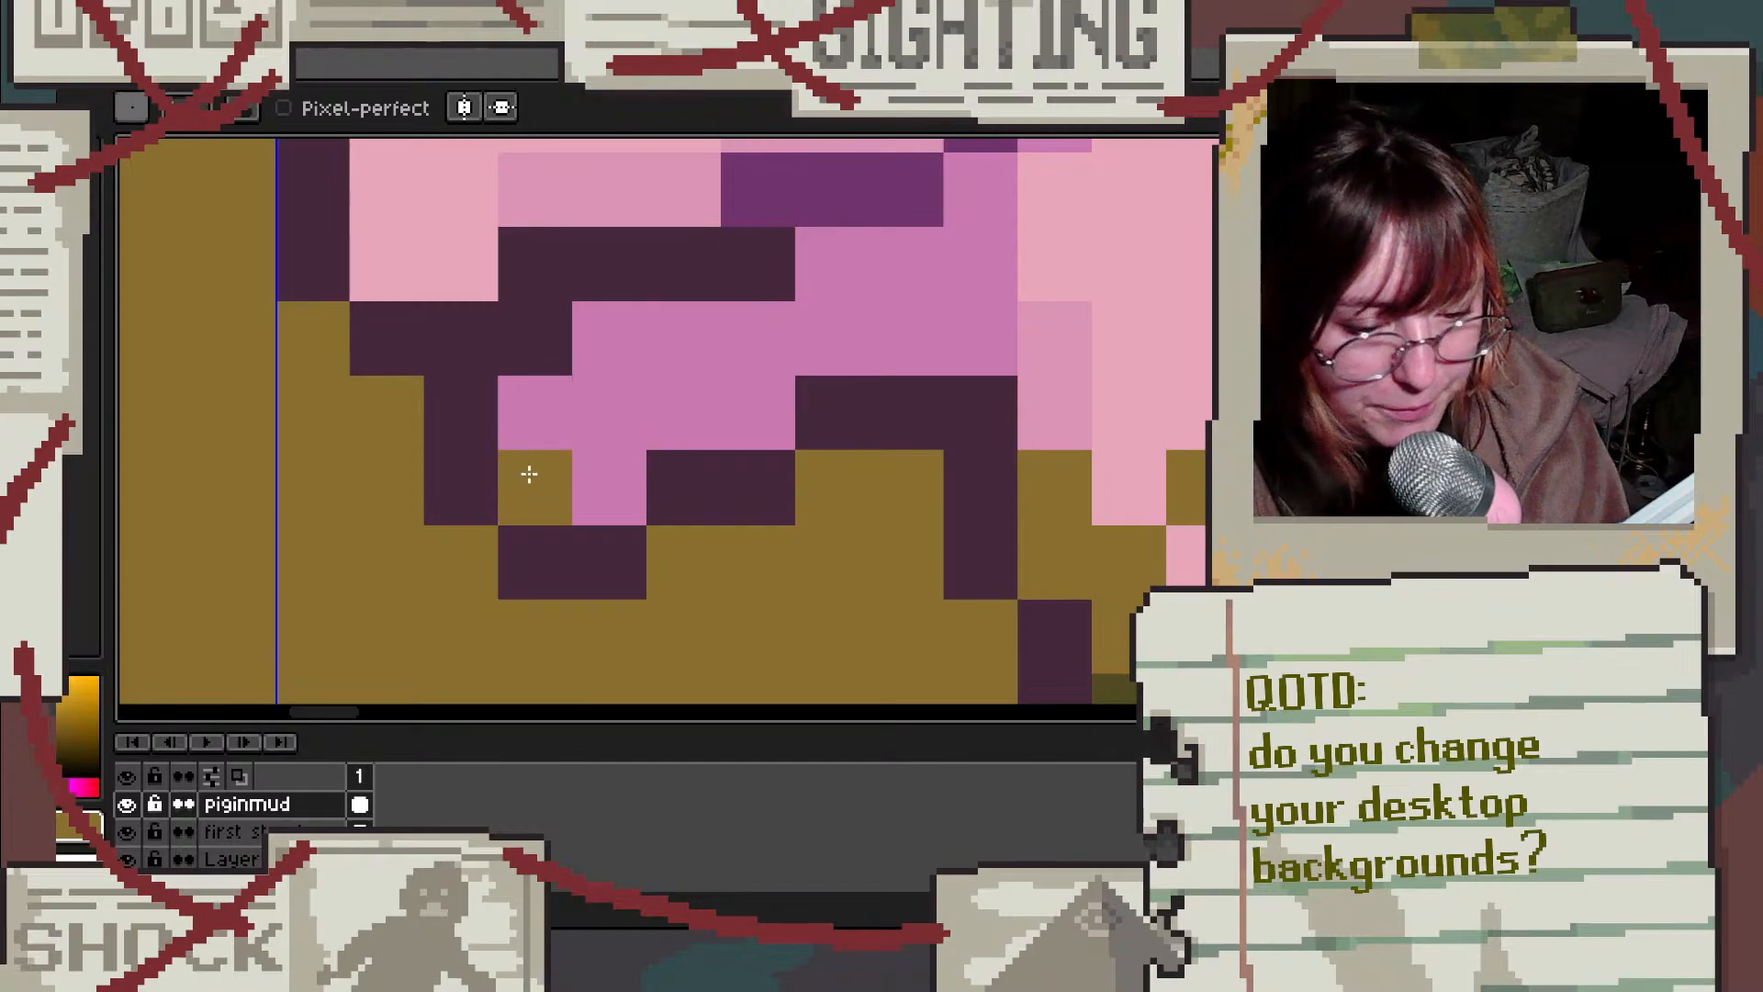
pyautogui.moveTo(539, 432)
pyautogui.mouseDown()
pyautogui.moveTo(557, 471)
pyautogui.moveTo(619, 448)
pyautogui.mouseUp()
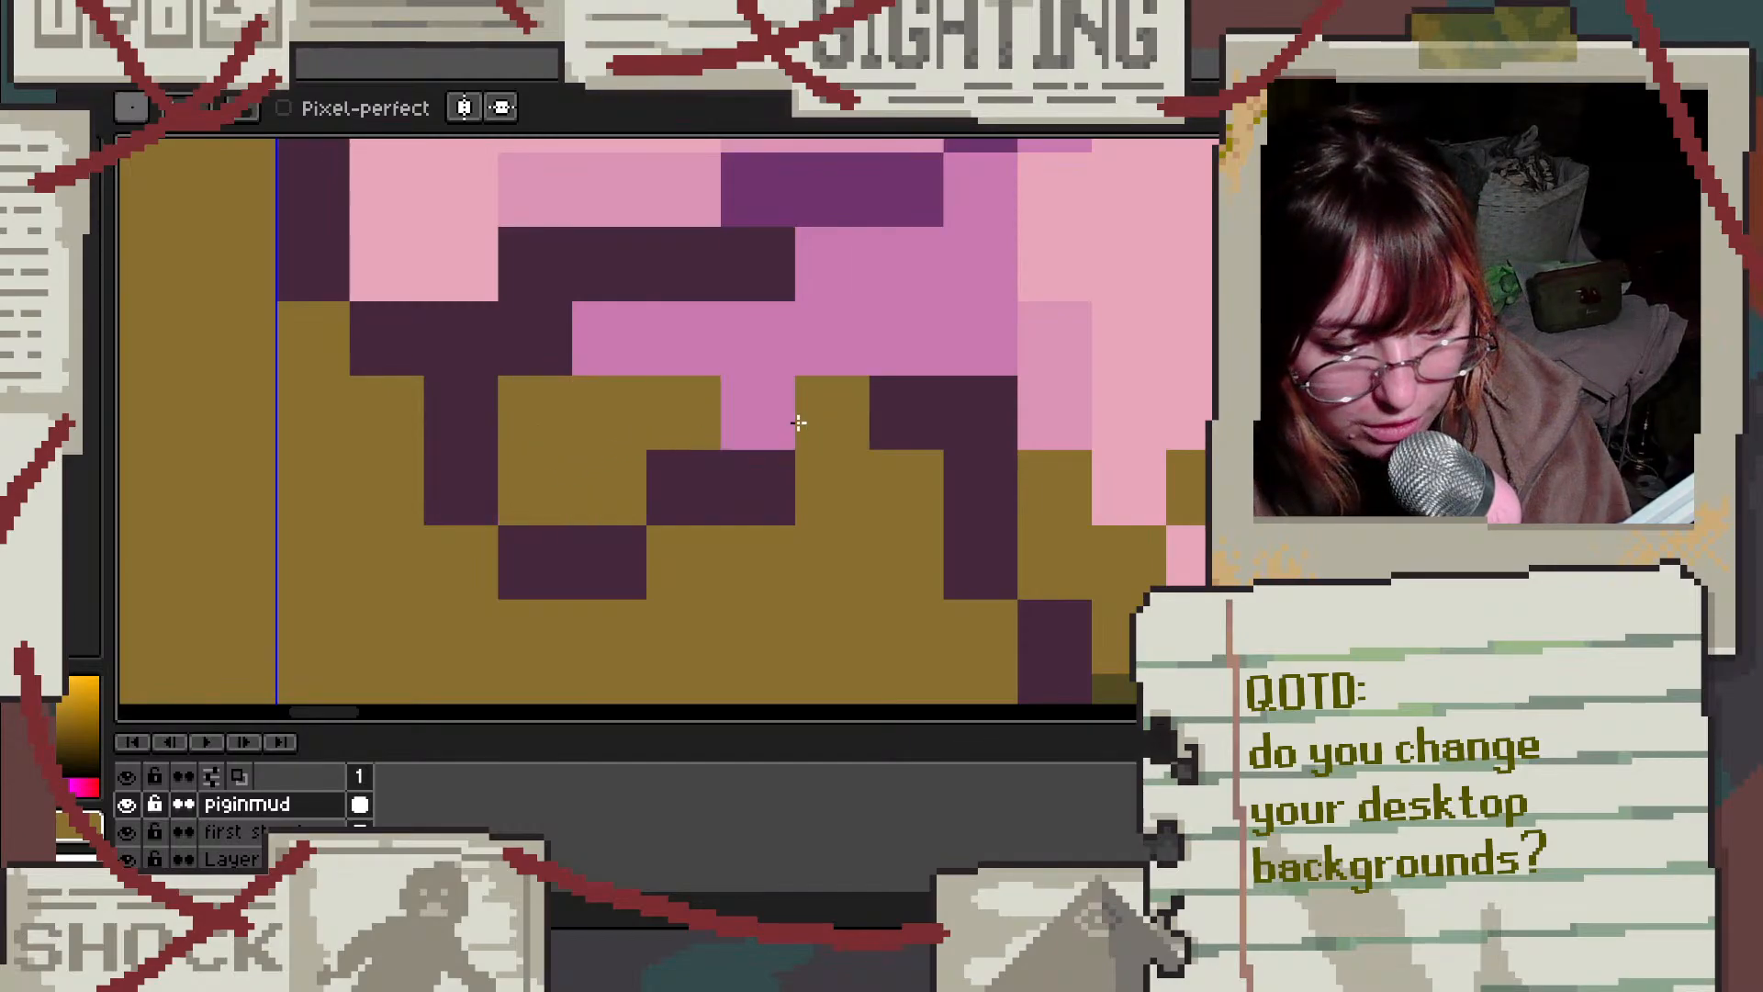
pyautogui.scroll(-4, 597, 315)
pyautogui.scroll(3, 597, 315)
pyautogui.moveTo(470, 415); pyautogui.dragTo(519, 413)
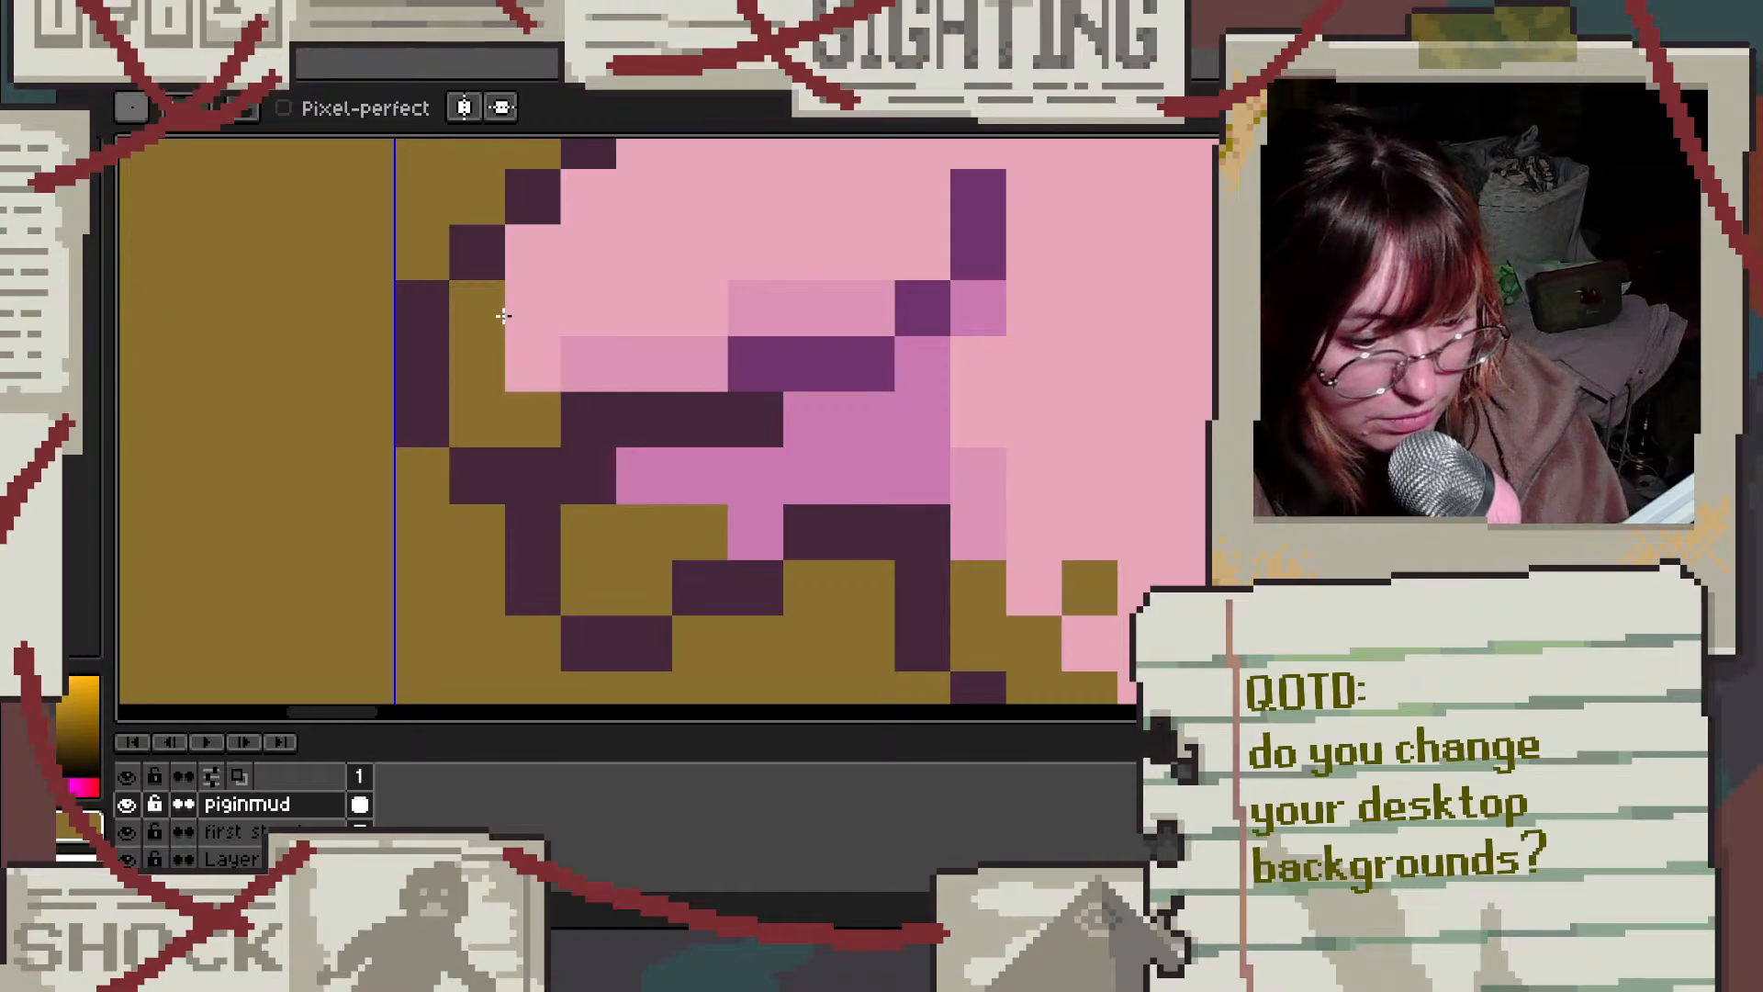
pyautogui.click(533, 308)
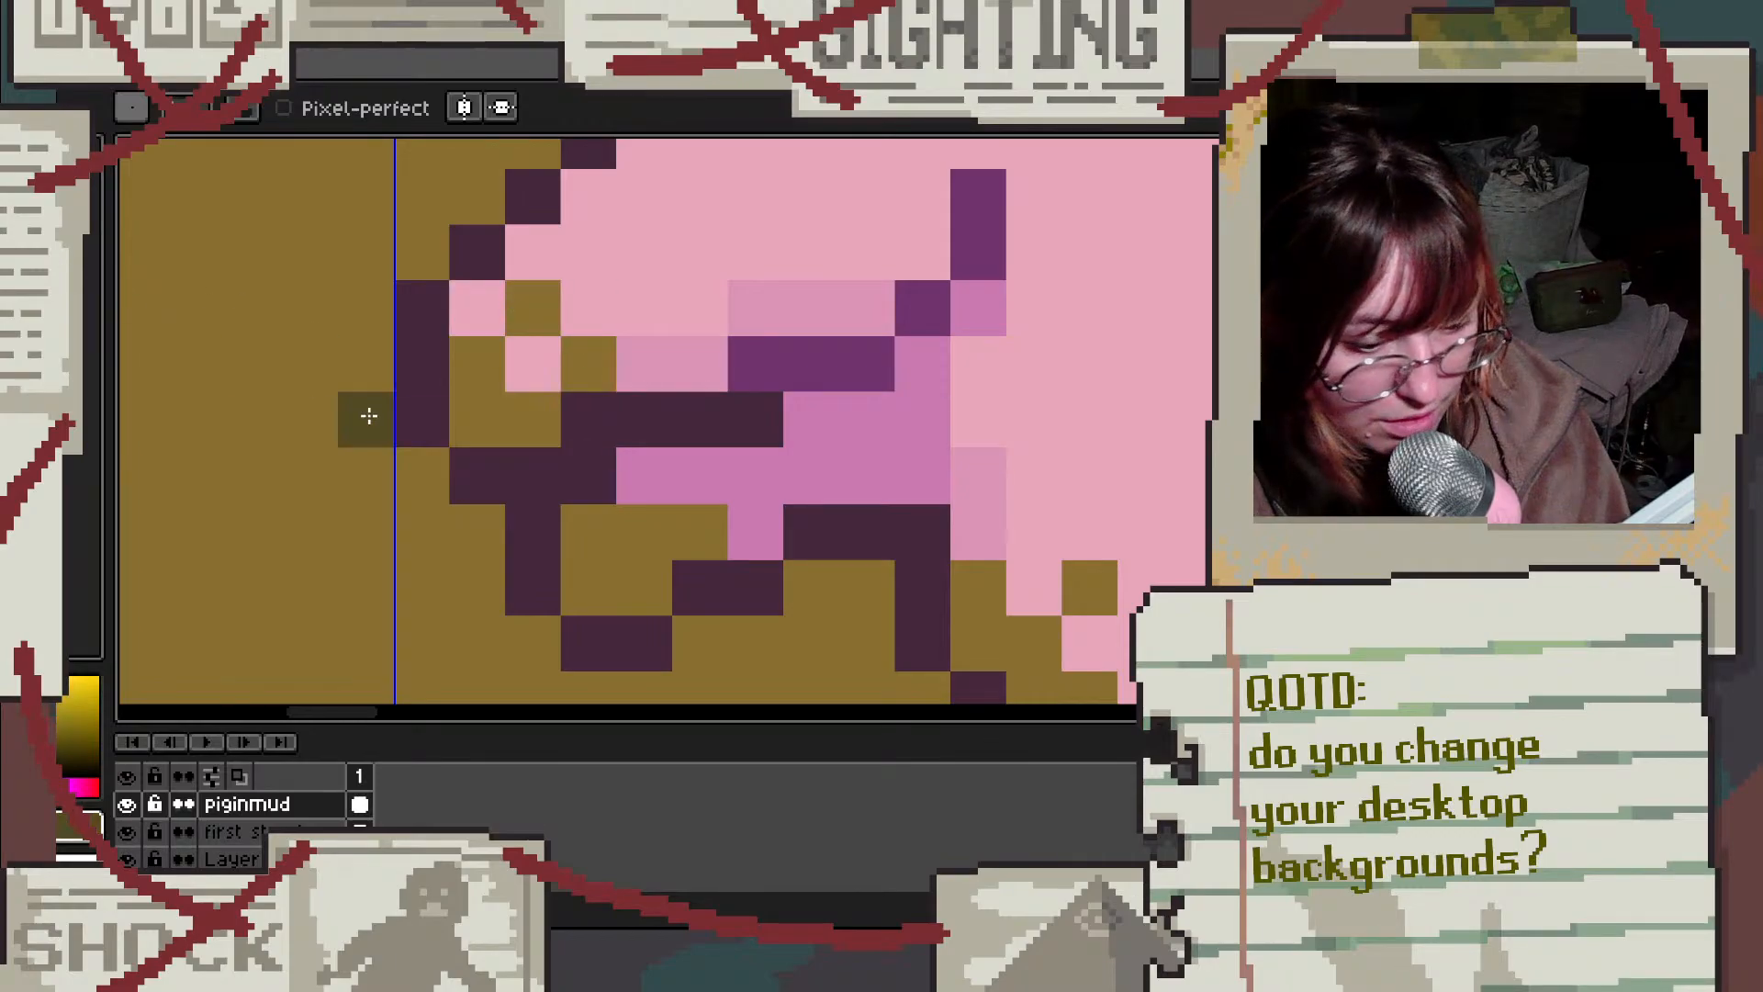
# Step: Shade the mud on both hind feet with dark olive pixels along the outline corners
pyautogui.click(477, 419)
pyautogui.click(601, 584)
pyautogui.click(587, 533)
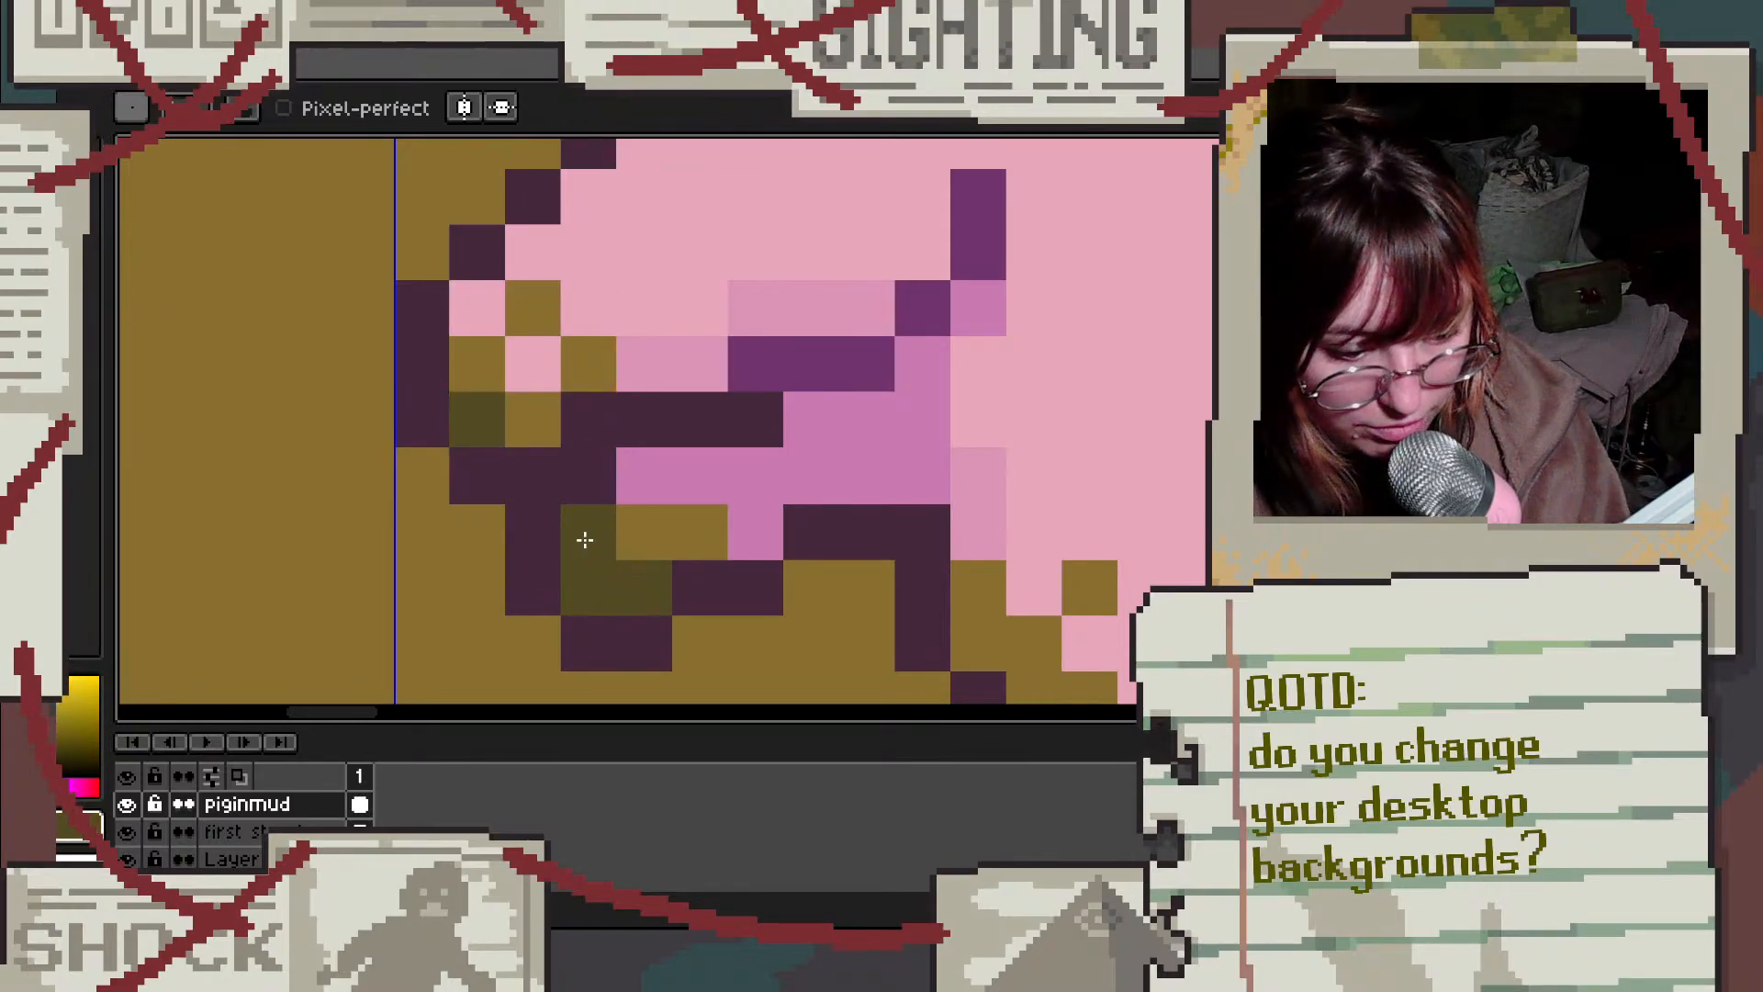
pyautogui.scroll(-4, 753, 472)
pyautogui.scroll(3, 735, 482)
# Step: Switch back to mud brown and add loose splatter pixels on the lower hind foot and above the upper one
pyautogui.press('i')
pyautogui.press('b')
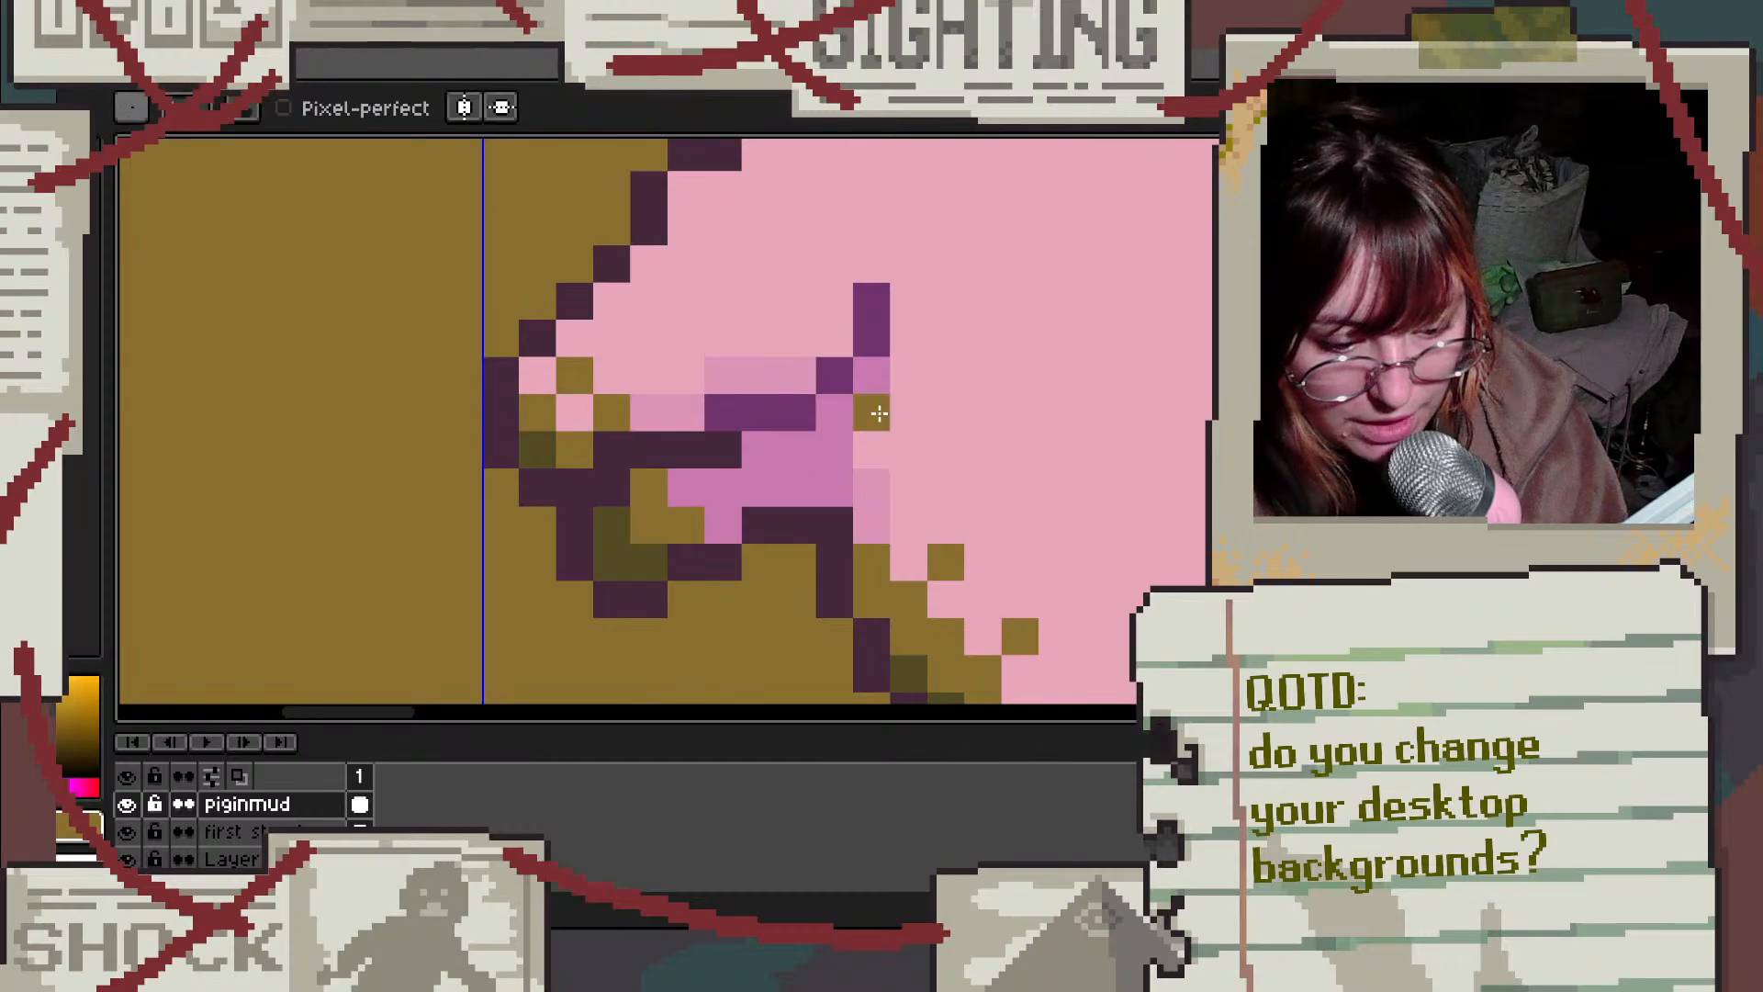
pyautogui.scroll(-3, 868, 408)
pyautogui.scroll(3, 799, 459)
pyautogui.click(800, 464)
pyautogui.click(730, 352)
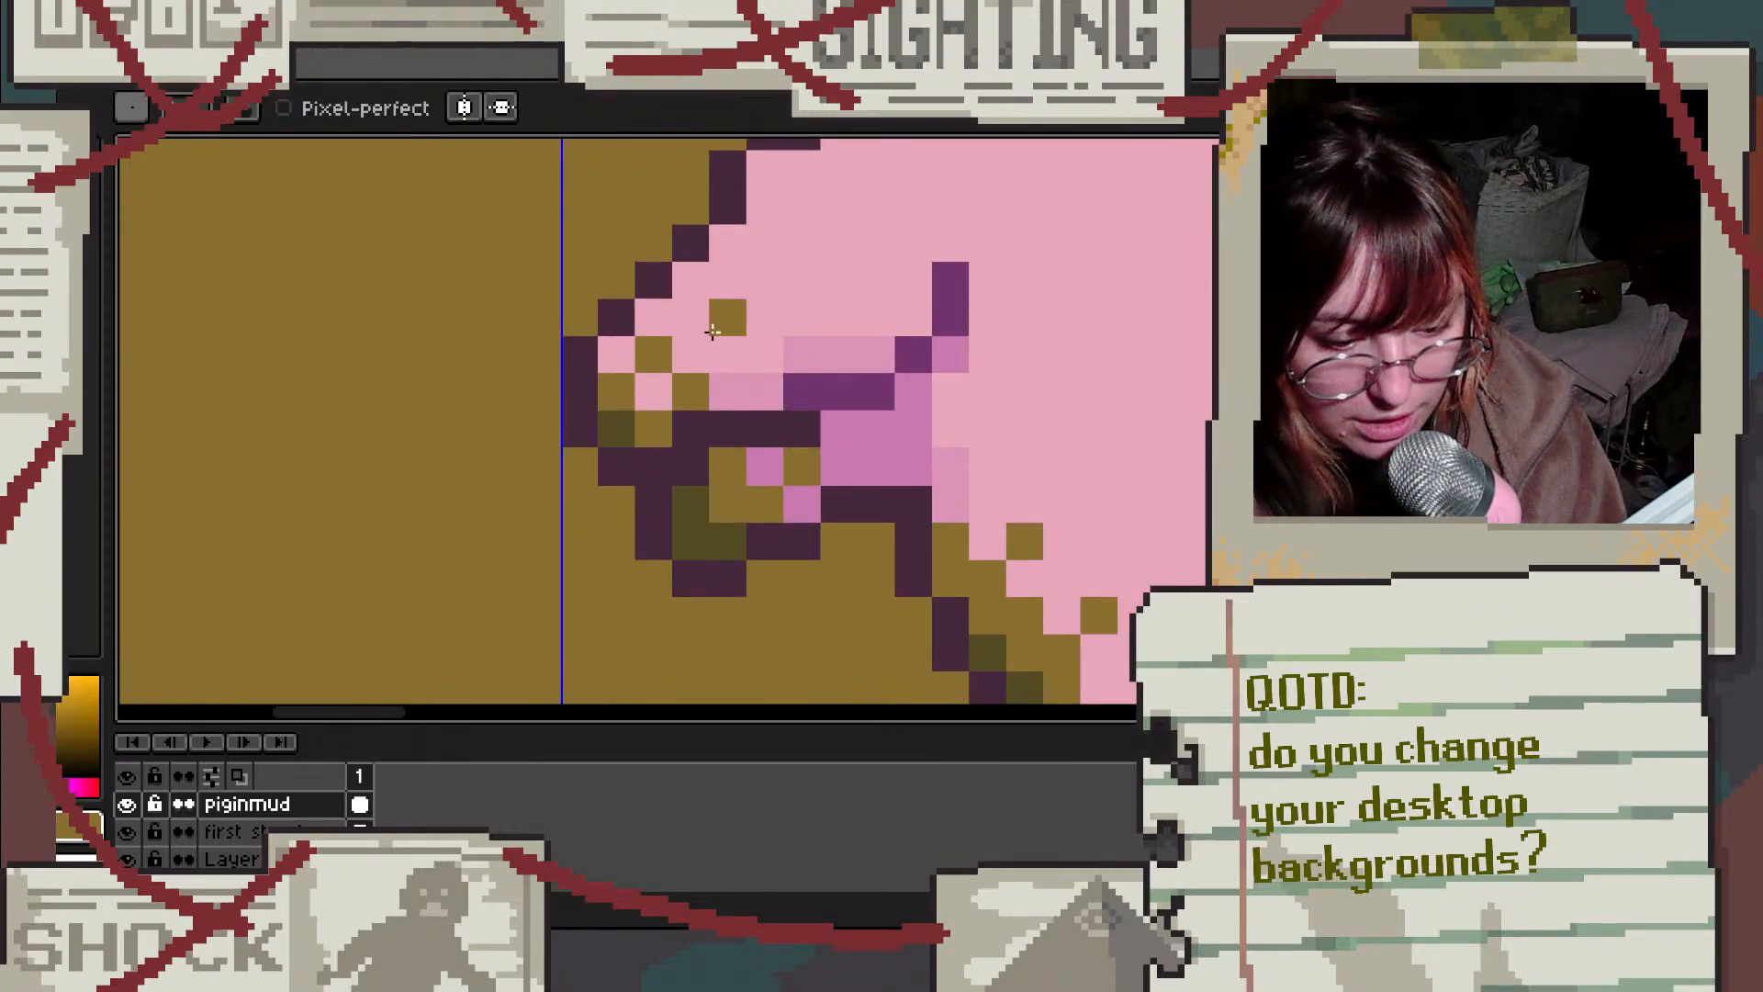
pyautogui.scroll(-3, 915, 454)
pyautogui.scroll(-2, 939, 457)
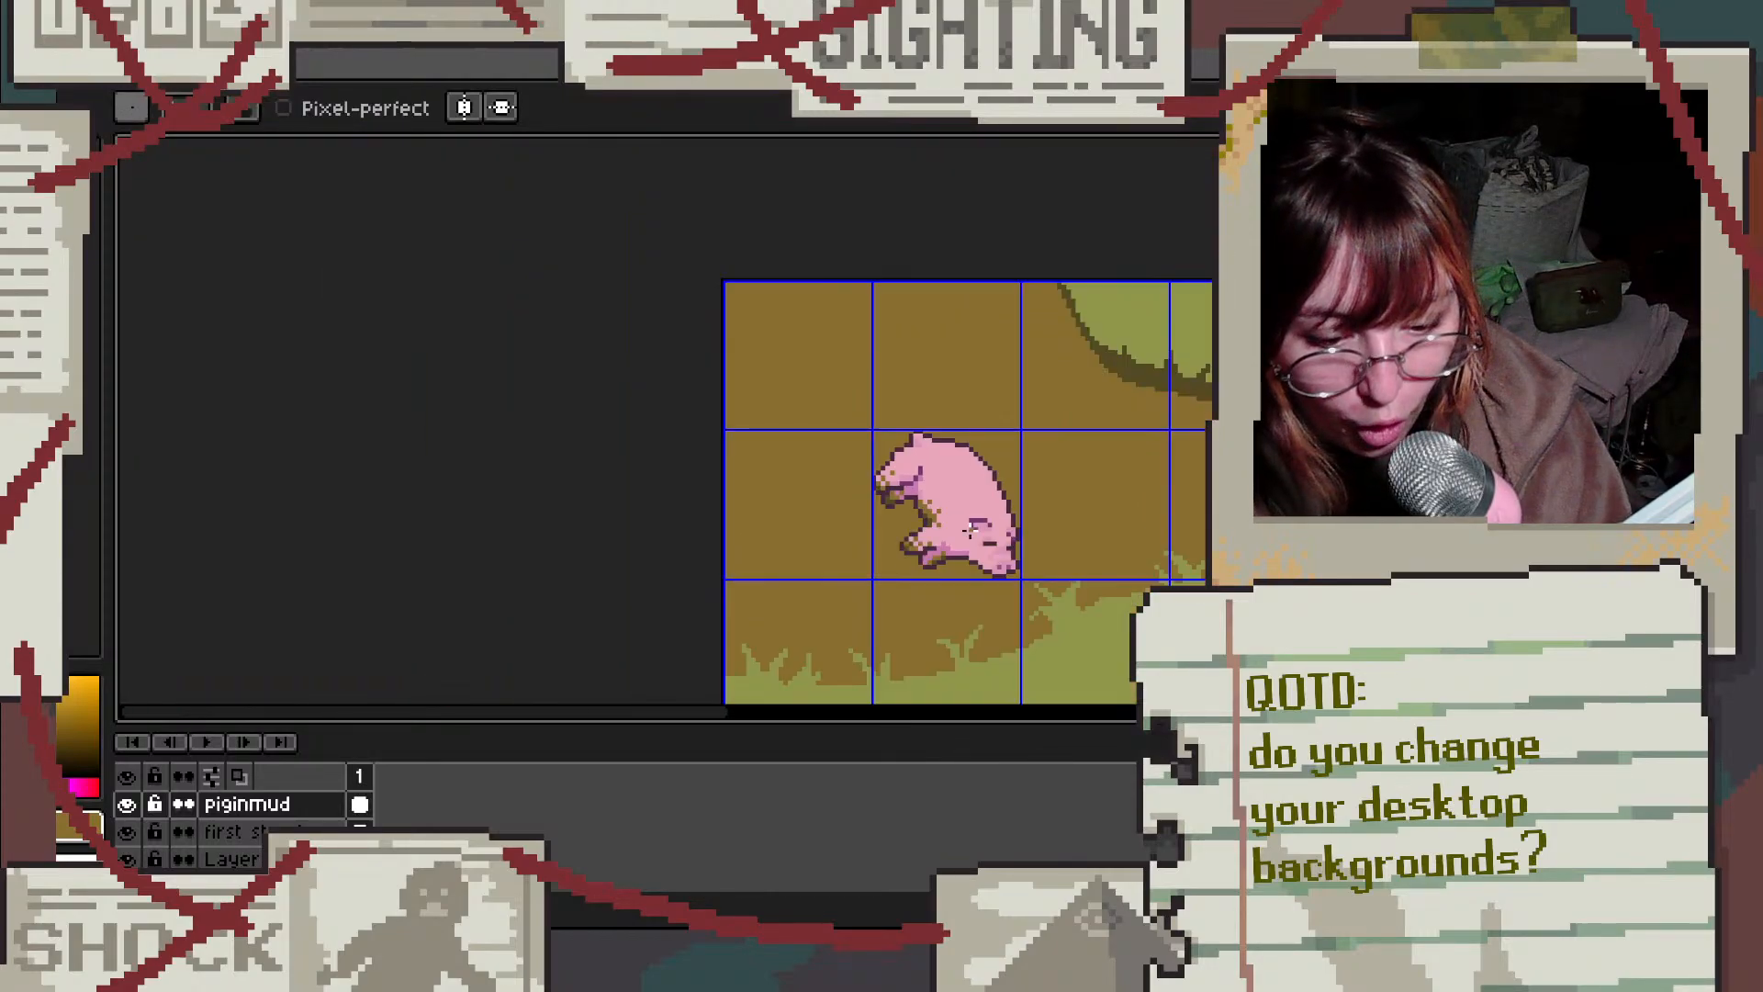
pyautogui.scroll(3, 1011, 574)
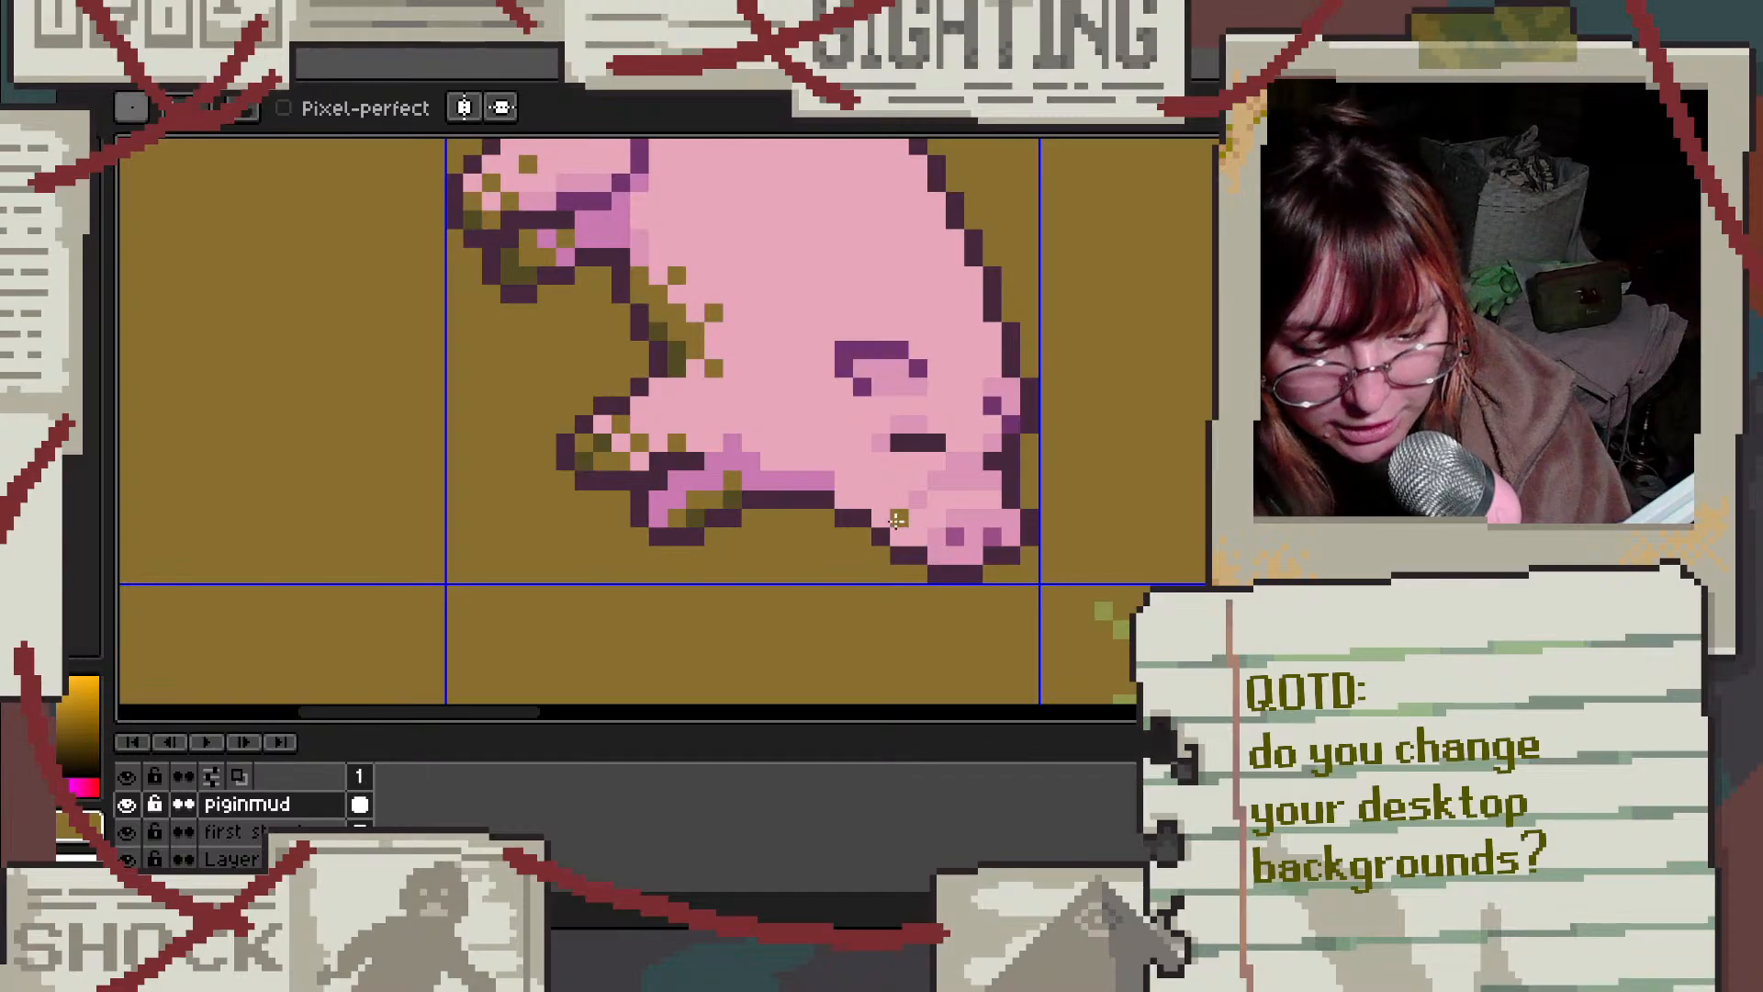
pyautogui.scroll(-2, 824, 405)
pyautogui.scroll(2, 873, 211)
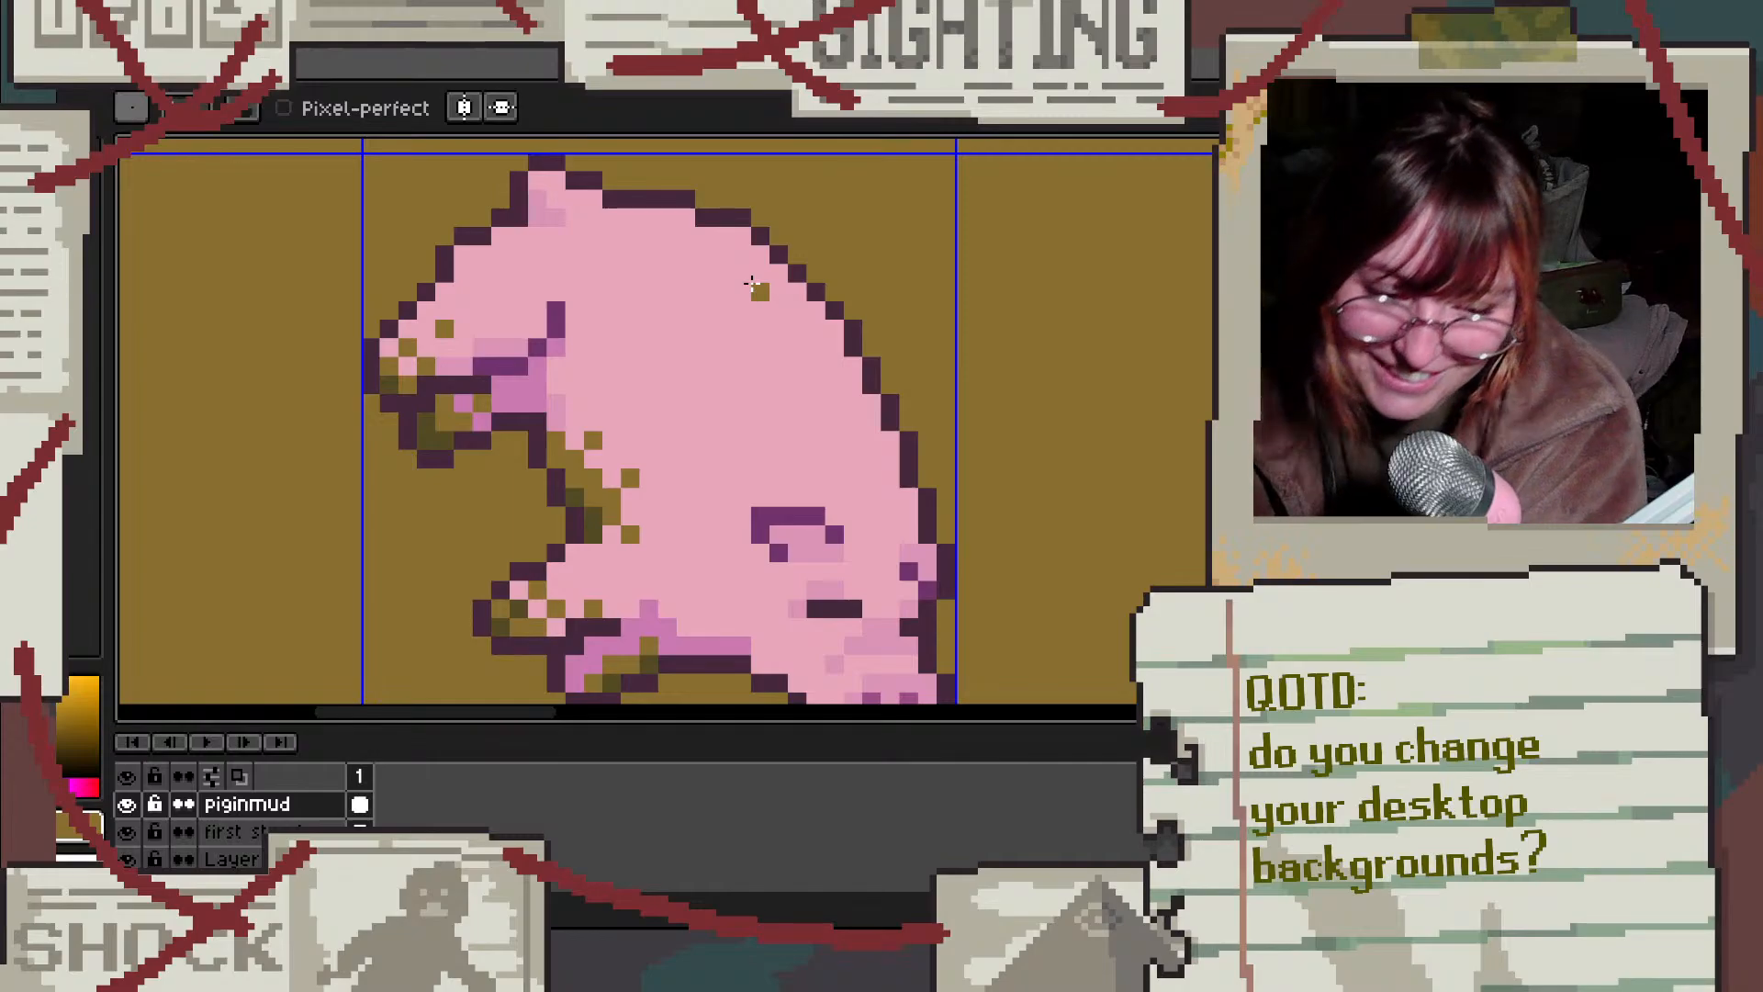
pyautogui.scroll(-4, 751, 285)
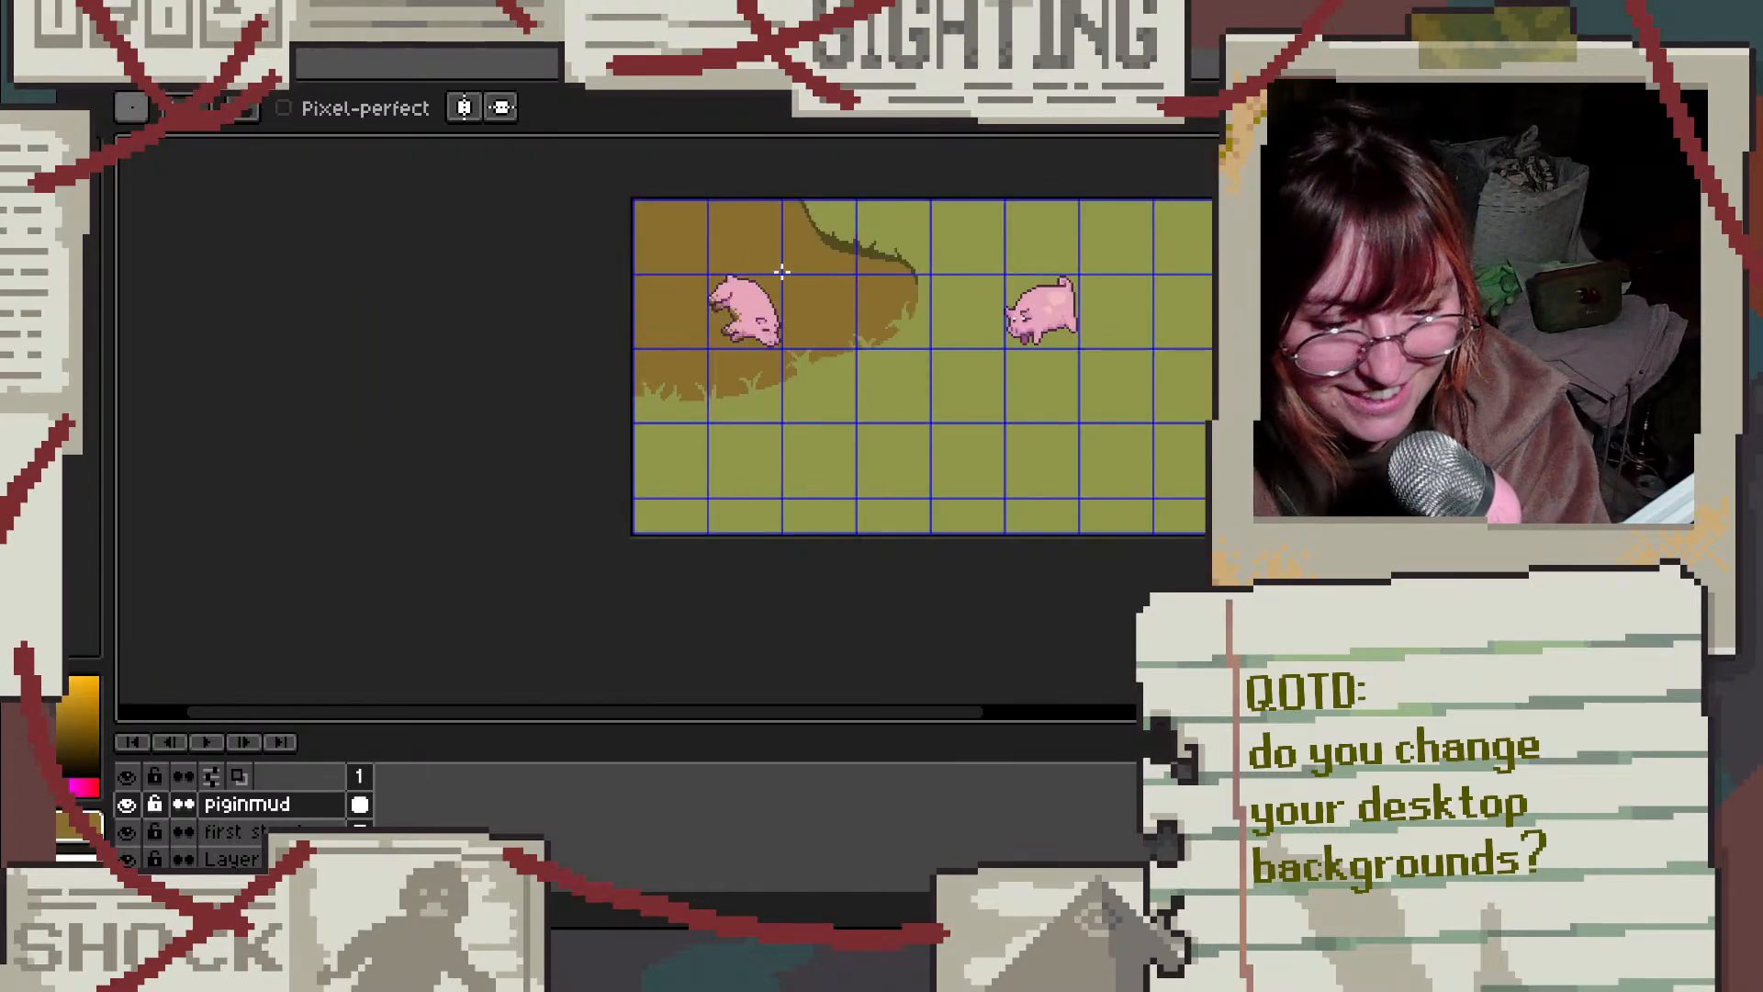
pyautogui.scroll(2, 778, 267)
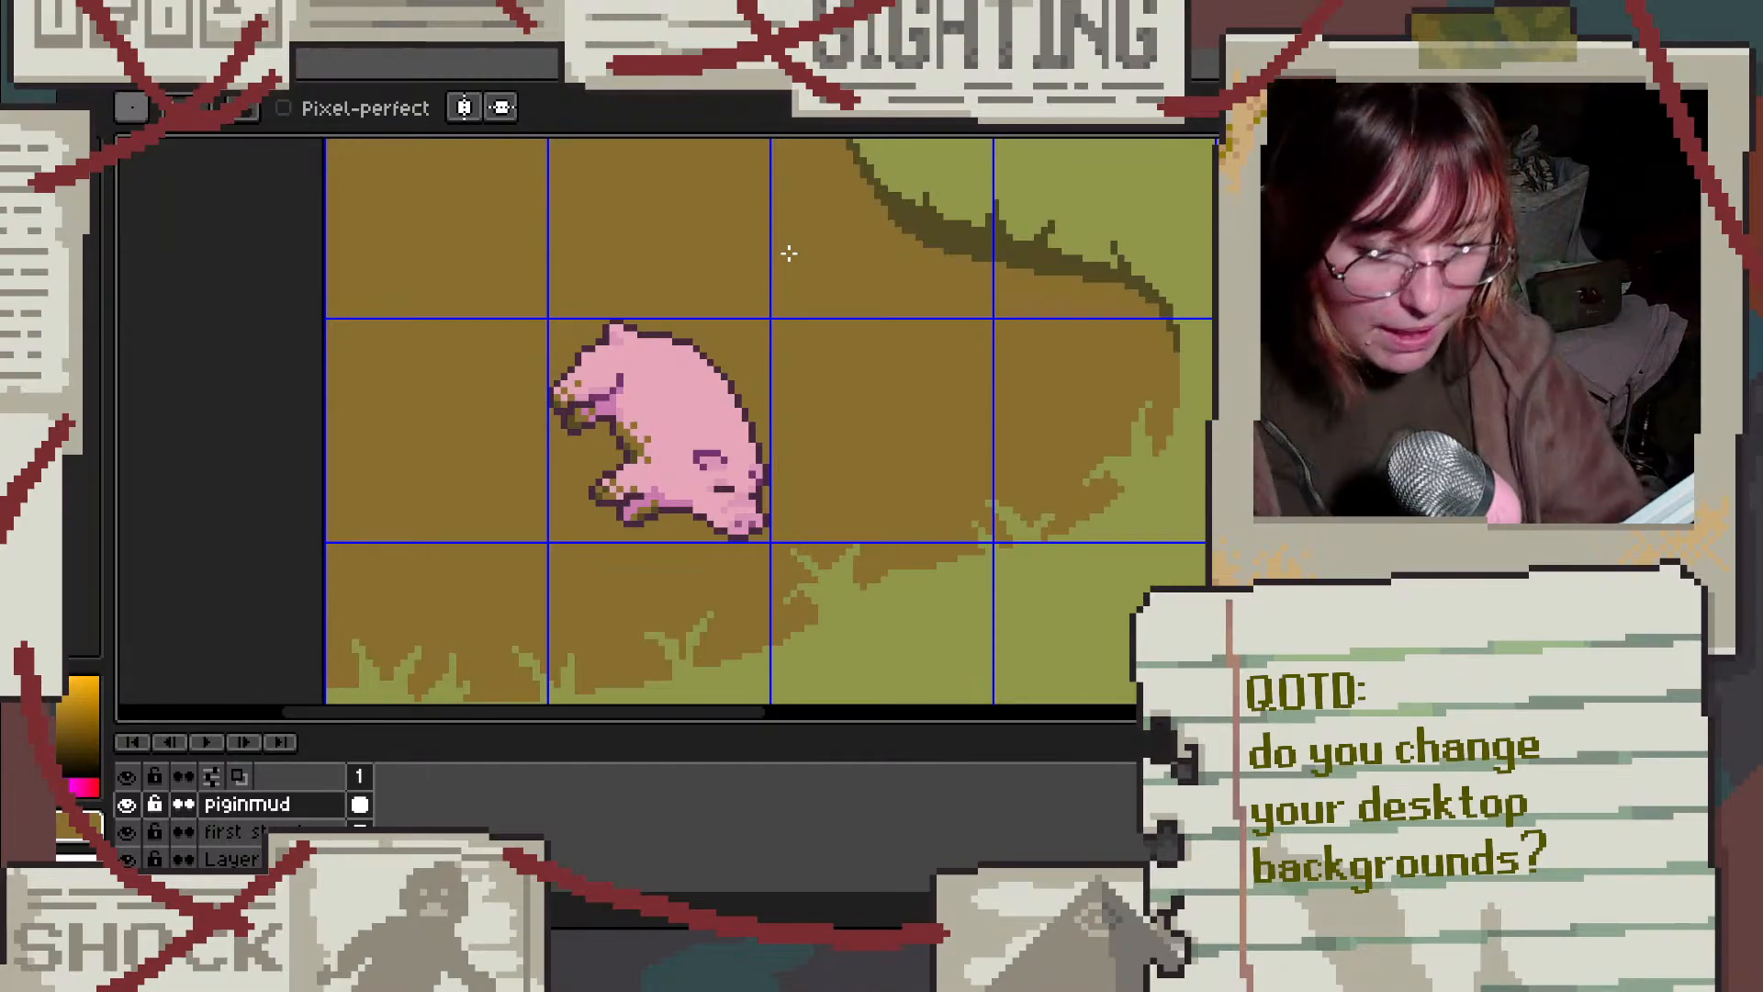
pyautogui.scroll(-3, 654, 356)
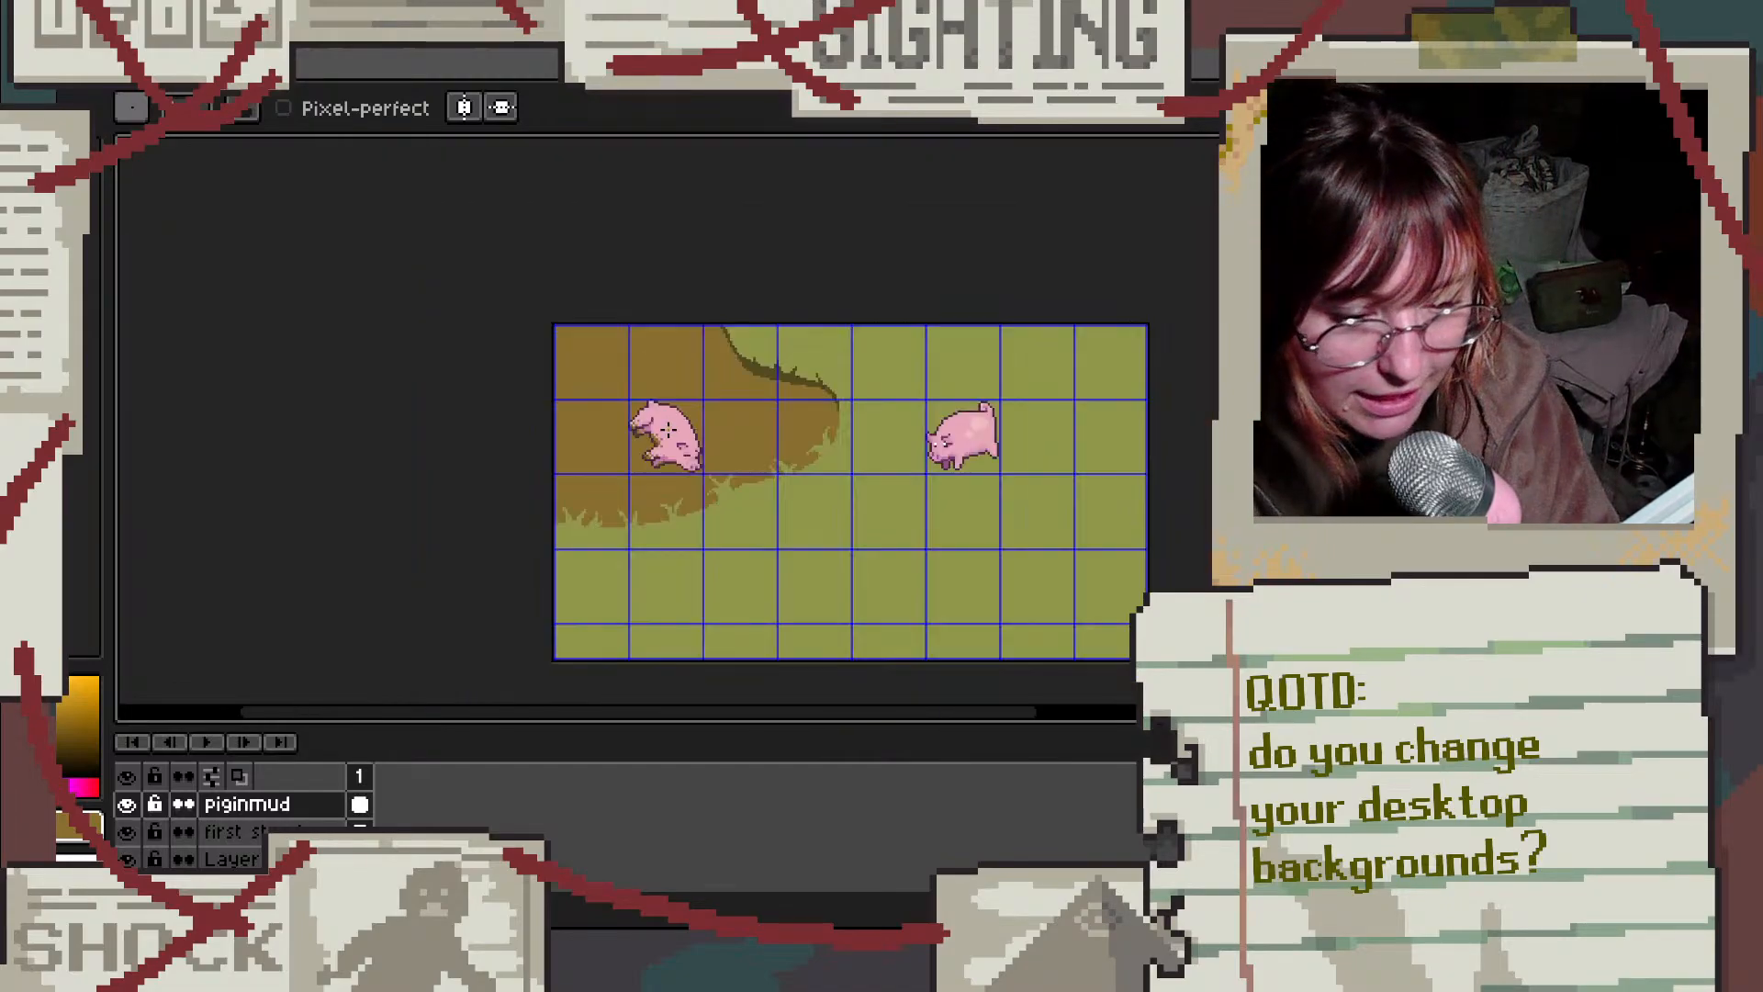
# Step: Sample the pale highlight pink from the standing pig and paint a diagonal highlight along the muddy pig's back, with a smaller spot nearer the head
pyautogui.scroll(3, 983, 441)
pyautogui.scroll(3, 883, 379)
pyautogui.keyDown('alt'); pyautogui.click(933, 378); pyautogui.keyUp('alt')
pyautogui.scroll(-7, 779, 441)
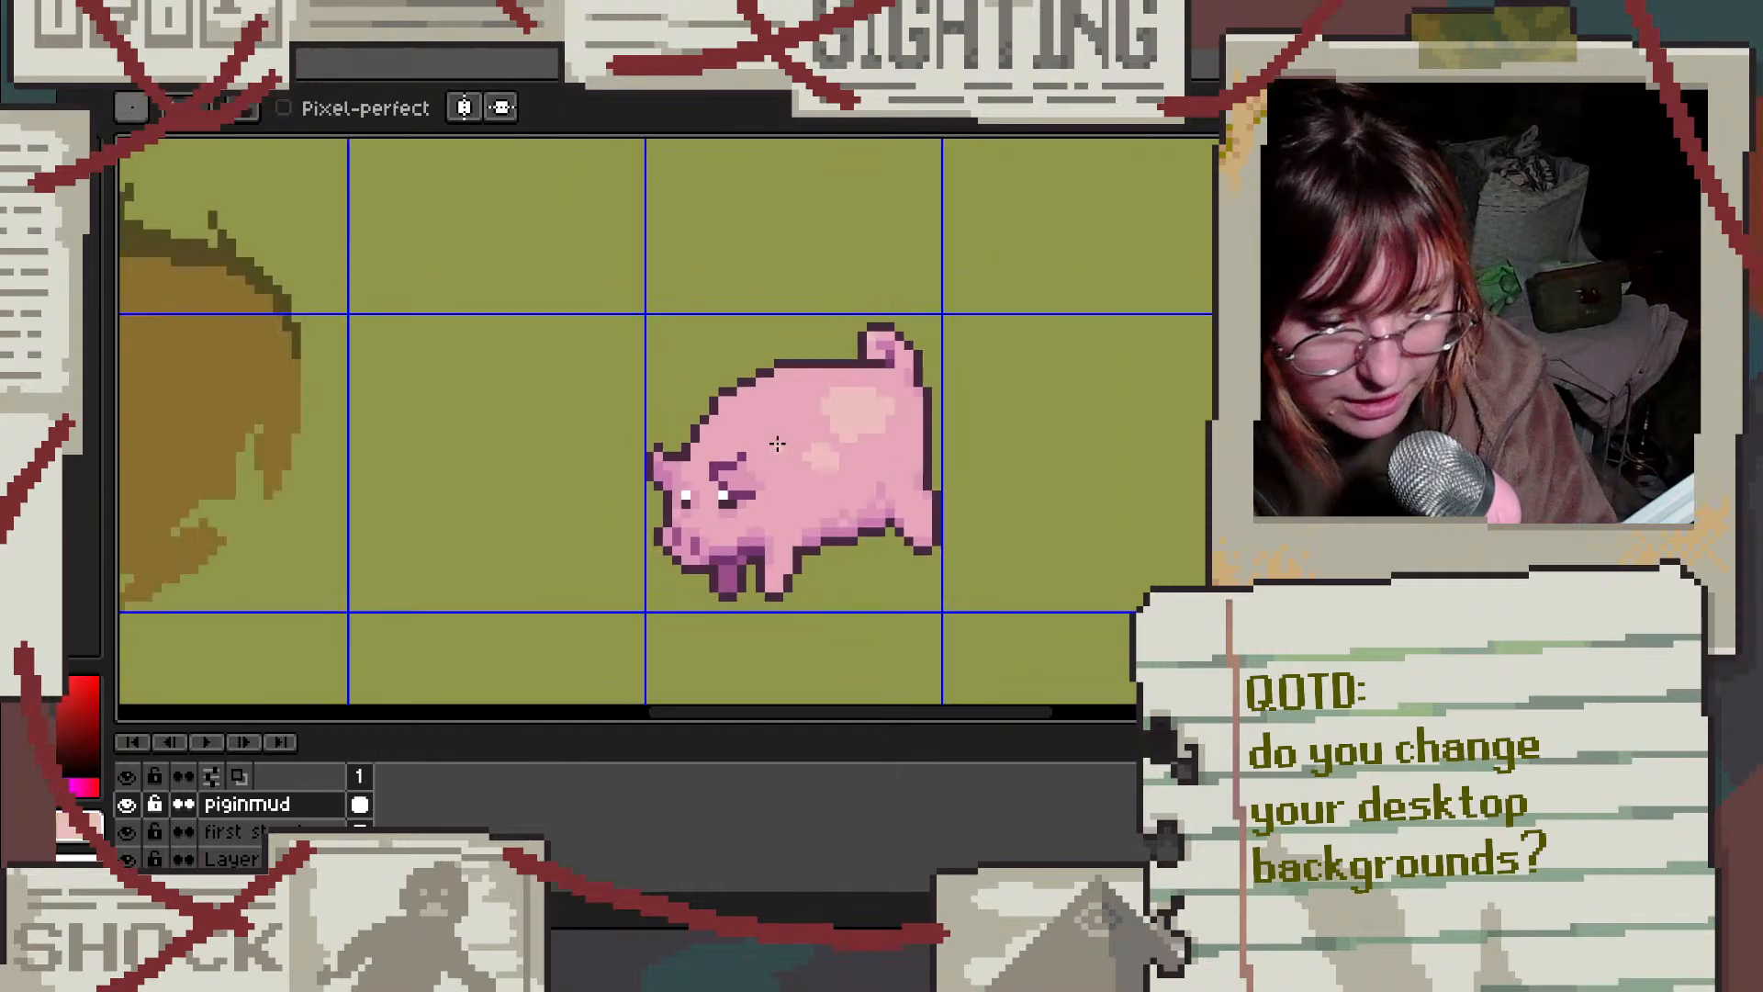
pyautogui.scroll(5, 197, 447)
pyautogui.scroll(4, 433, 354)
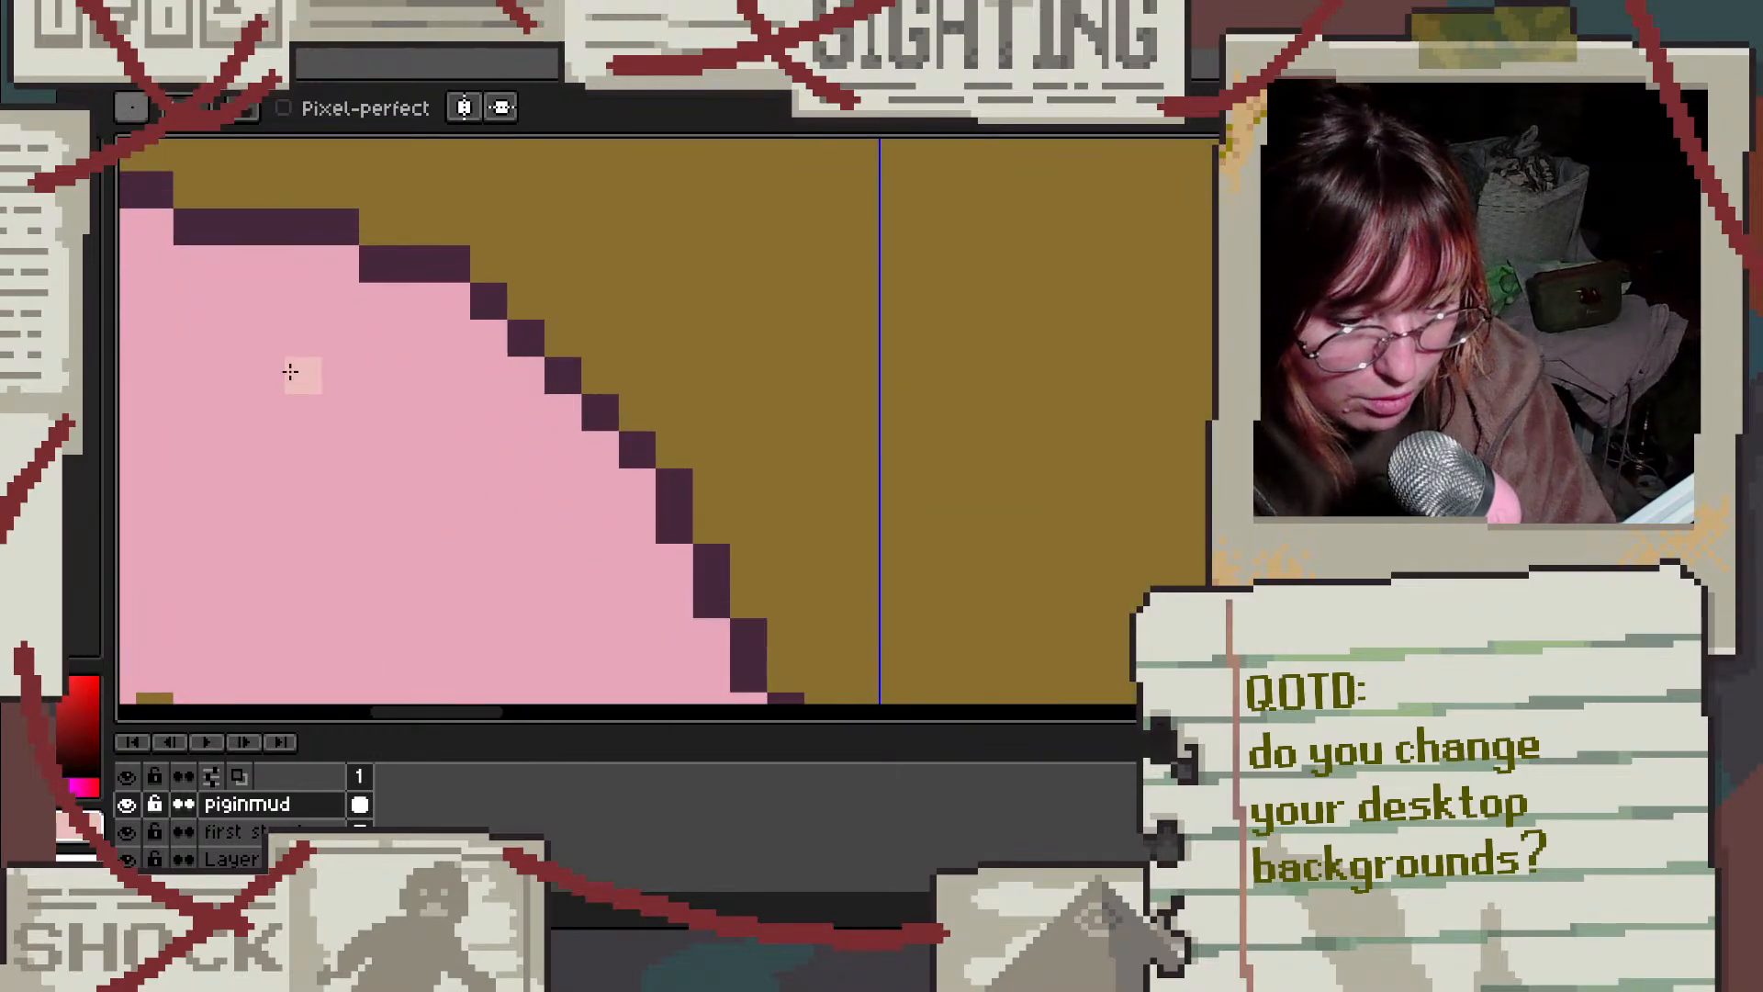
pyautogui.scroll(-2, 253, 392)
pyautogui.scroll(-3, 420, 382)
pyautogui.scroll(4, 457, 366)
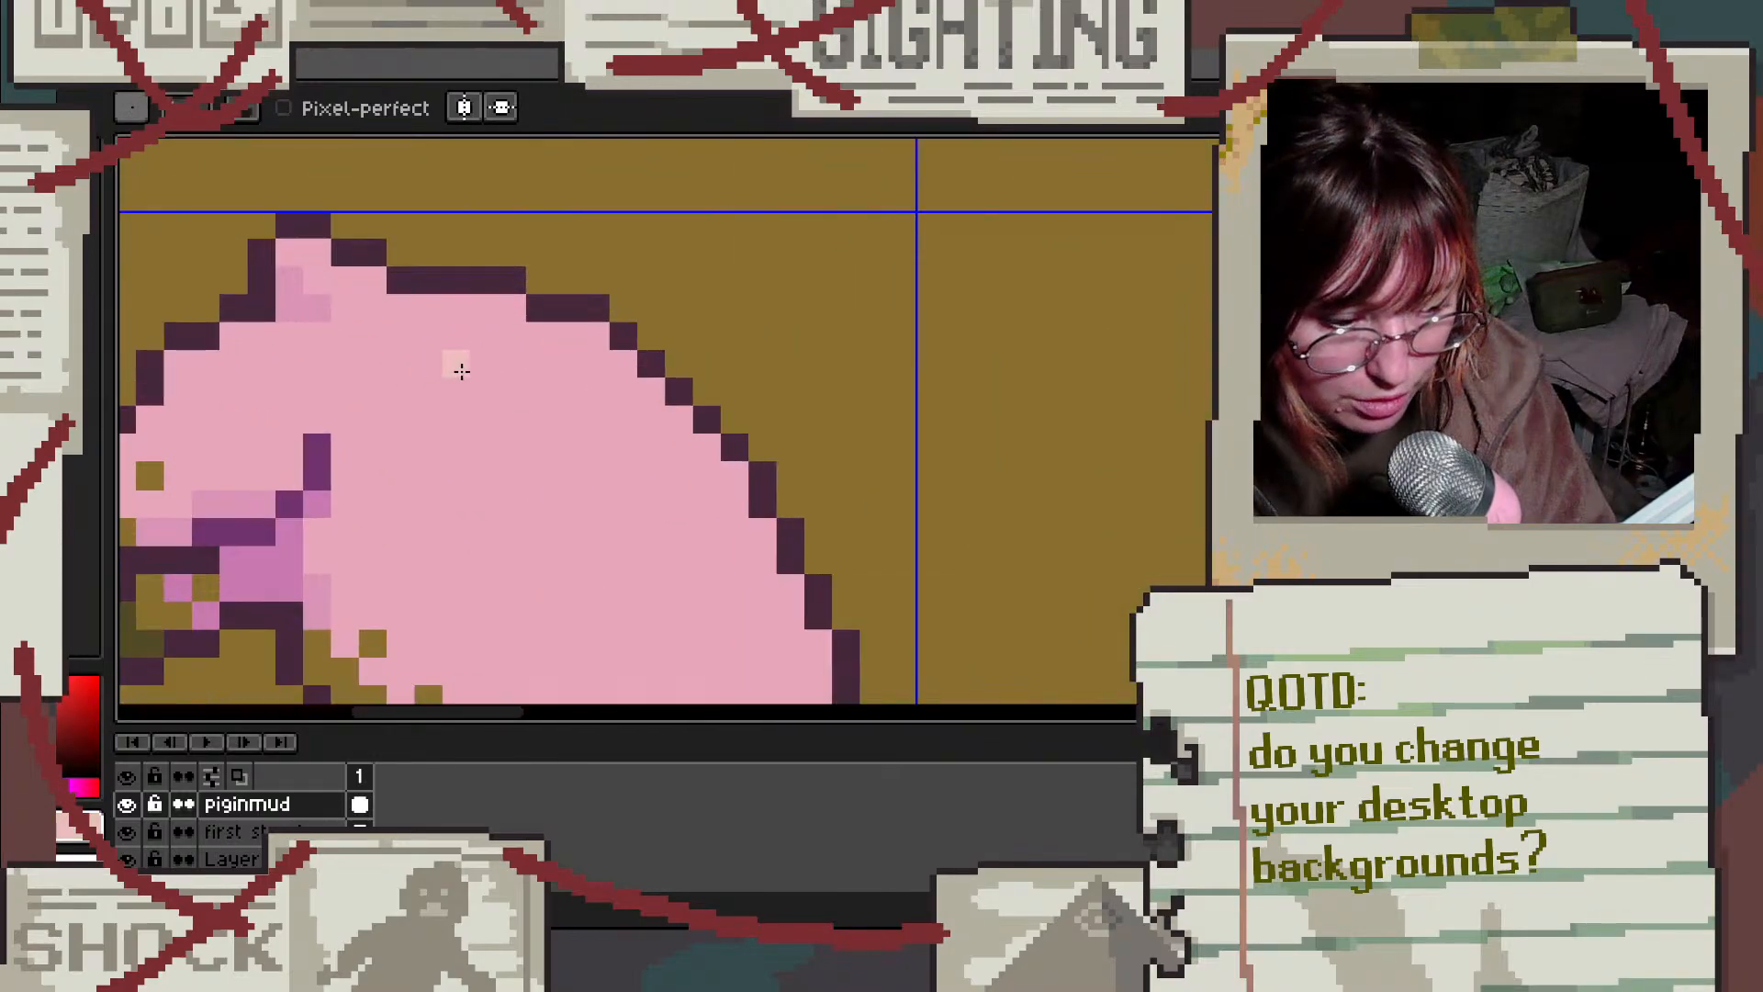
pyautogui.moveTo(510, 384)
pyautogui.mouseDown()
pyautogui.moveTo(534, 418)
pyautogui.moveTo(489, 389)
pyautogui.moveTo(529, 423)
pyautogui.moveTo(460, 371)
pyautogui.moveTo(538, 395)
pyautogui.moveTo(610, 496)
pyautogui.moveTo(663, 498)
pyautogui.mouseUp()
pyautogui.scroll(-1, 679, 424)
pyautogui.scroll(-2, 682, 421)
pyautogui.scroll(2, 689, 479)
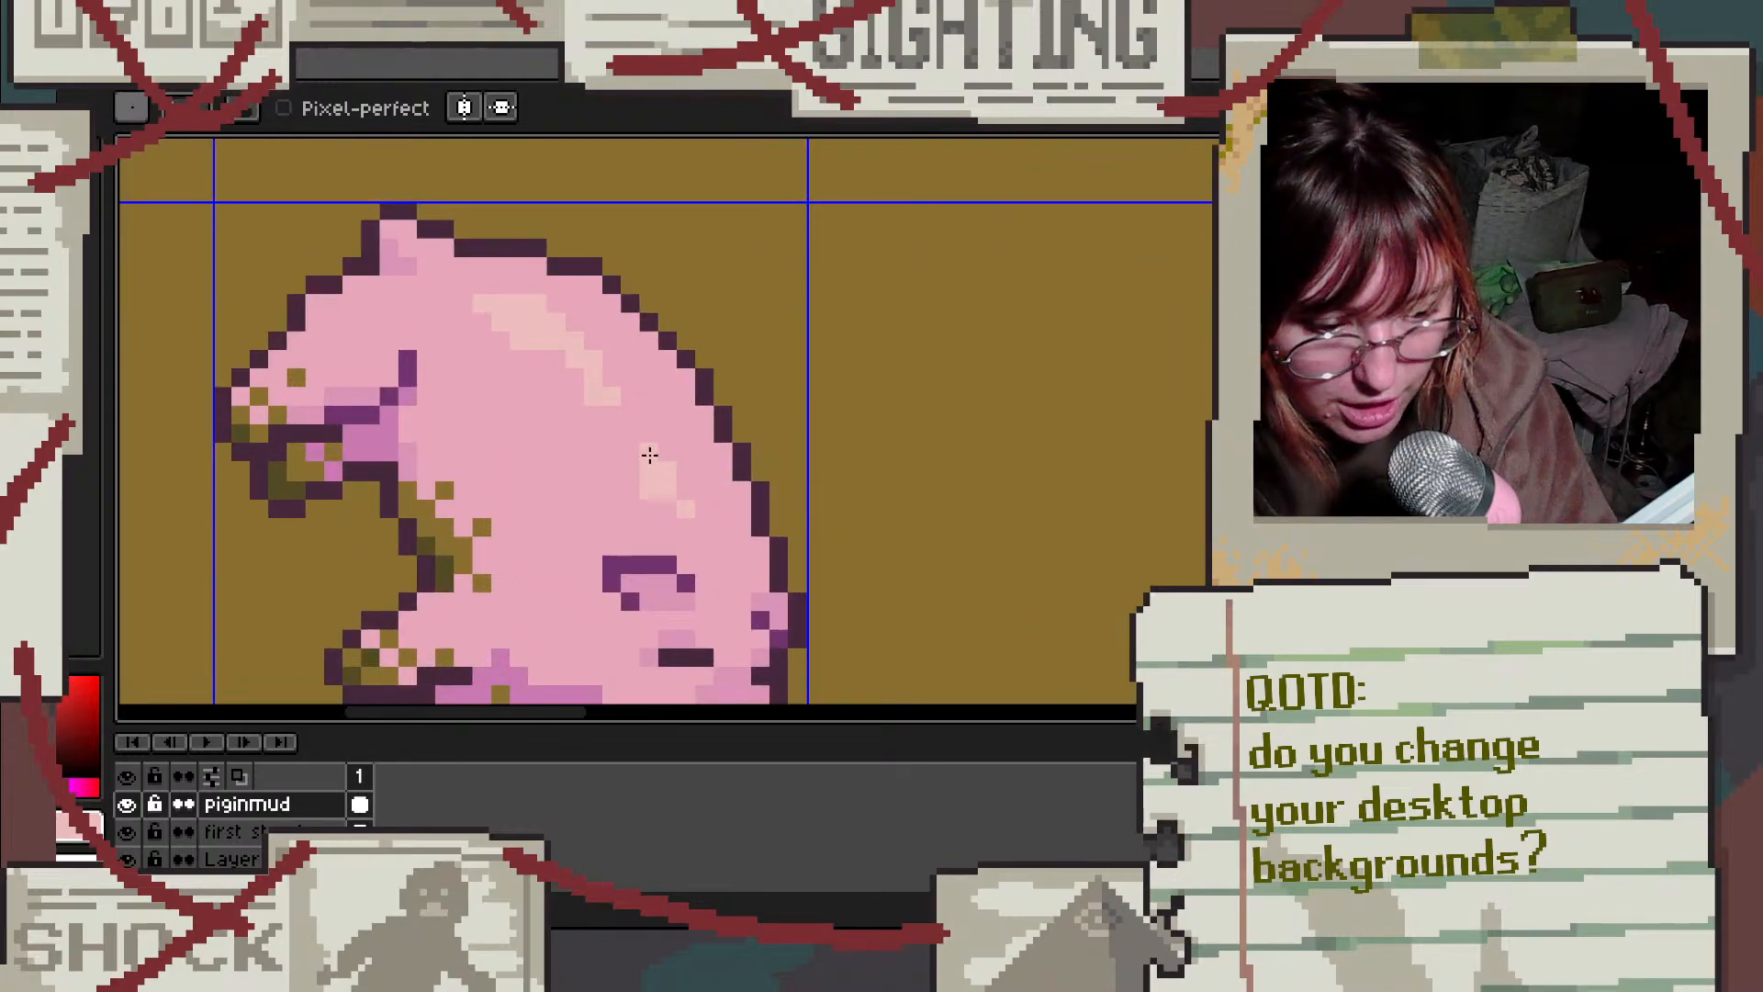
# Step: Thicken the large back highlight by filling in pale pink pixels along its lower edge
pyautogui.scroll(1, 649, 454)
pyautogui.click(507, 339)
pyautogui.click(552, 372)
pyautogui.click(711, 381)
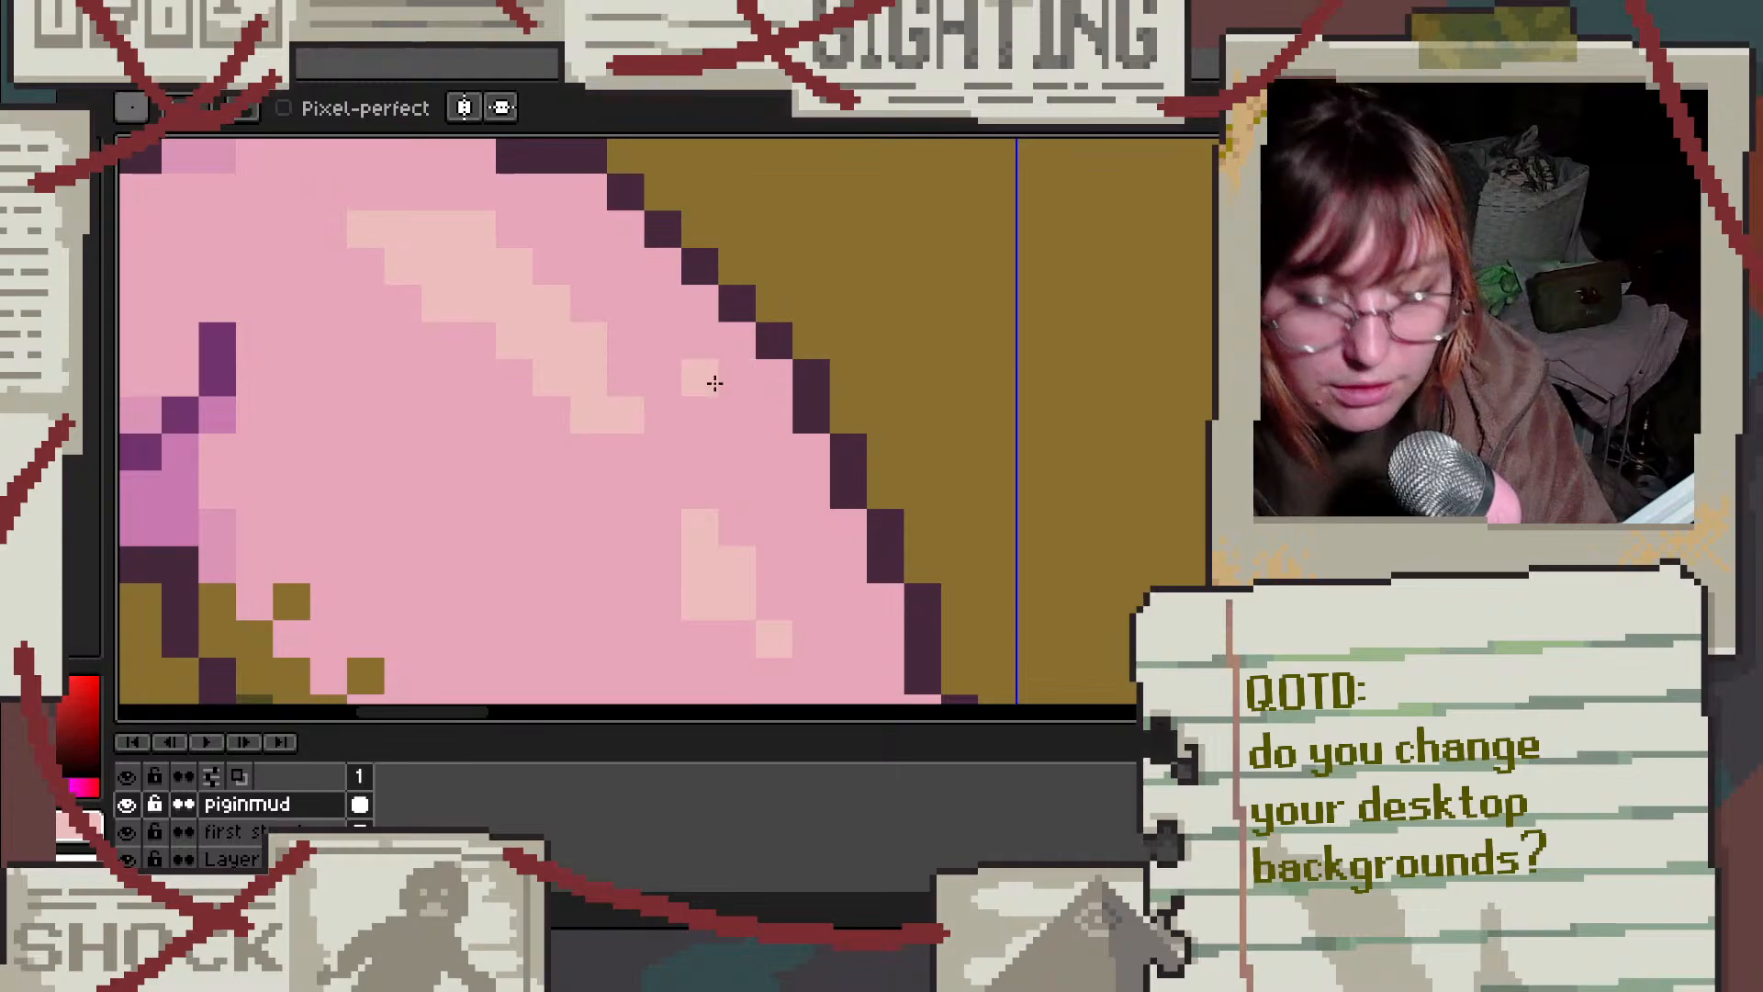
pyautogui.hotkey('ctrl', 'z')
pyautogui.click(659, 381)
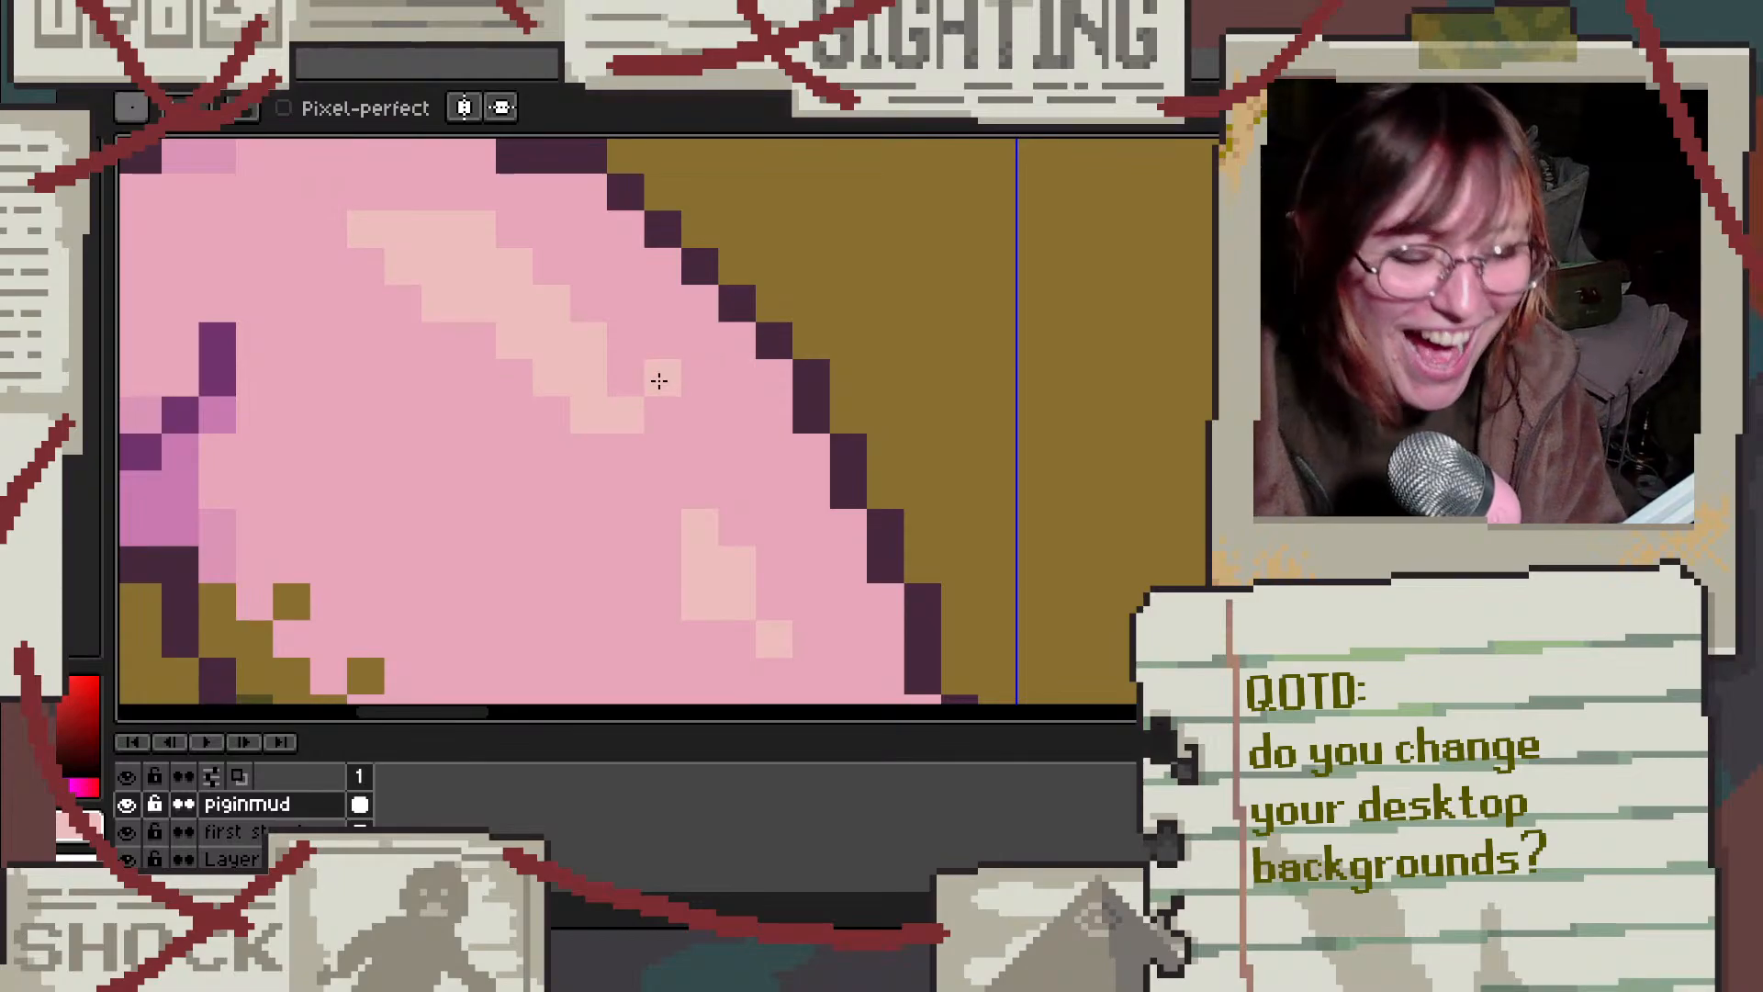
pyautogui.moveTo(367, 274)
pyautogui.mouseDown()
pyautogui.moveTo(425, 322)
pyautogui.moveTo(480, 331)
pyautogui.mouseUp()
pyautogui.scroll(-1, 497, 301)
pyautogui.scroll(1, 464, 409)
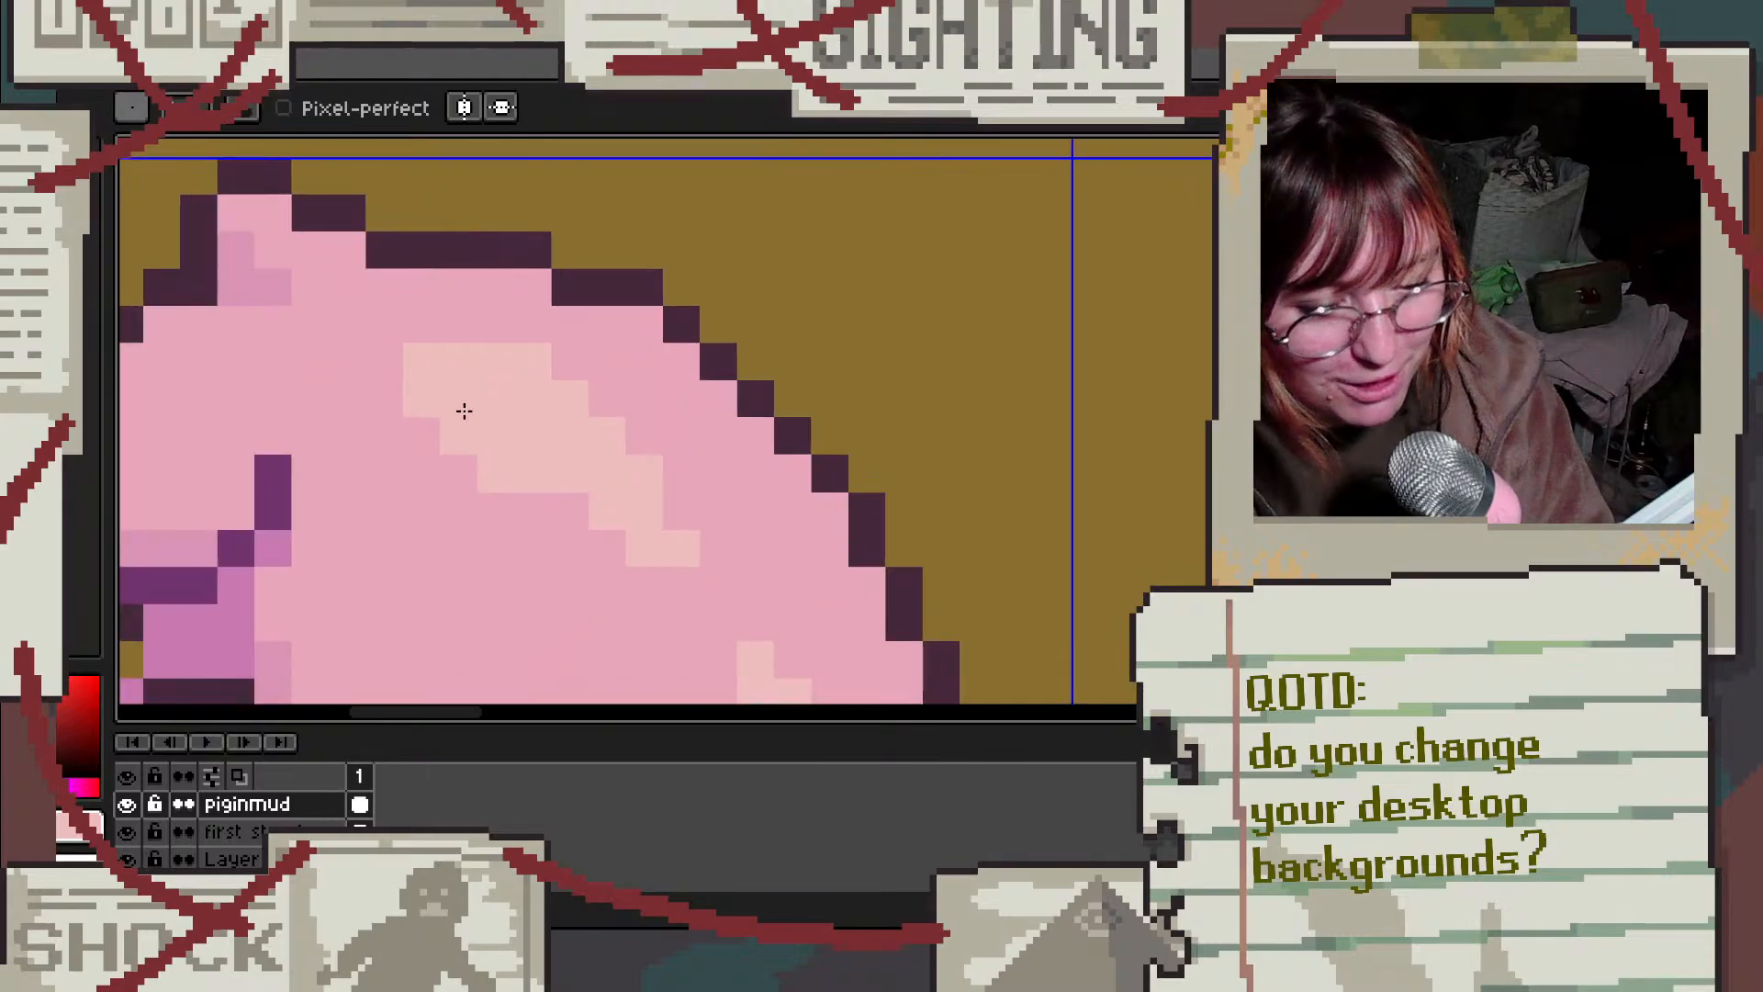
# Step: Add a single pale pink pixel at the highlight's tail end and another just above the smaller spot
pyautogui.click(380, 330)
pyautogui.scroll(-4, 551, 415)
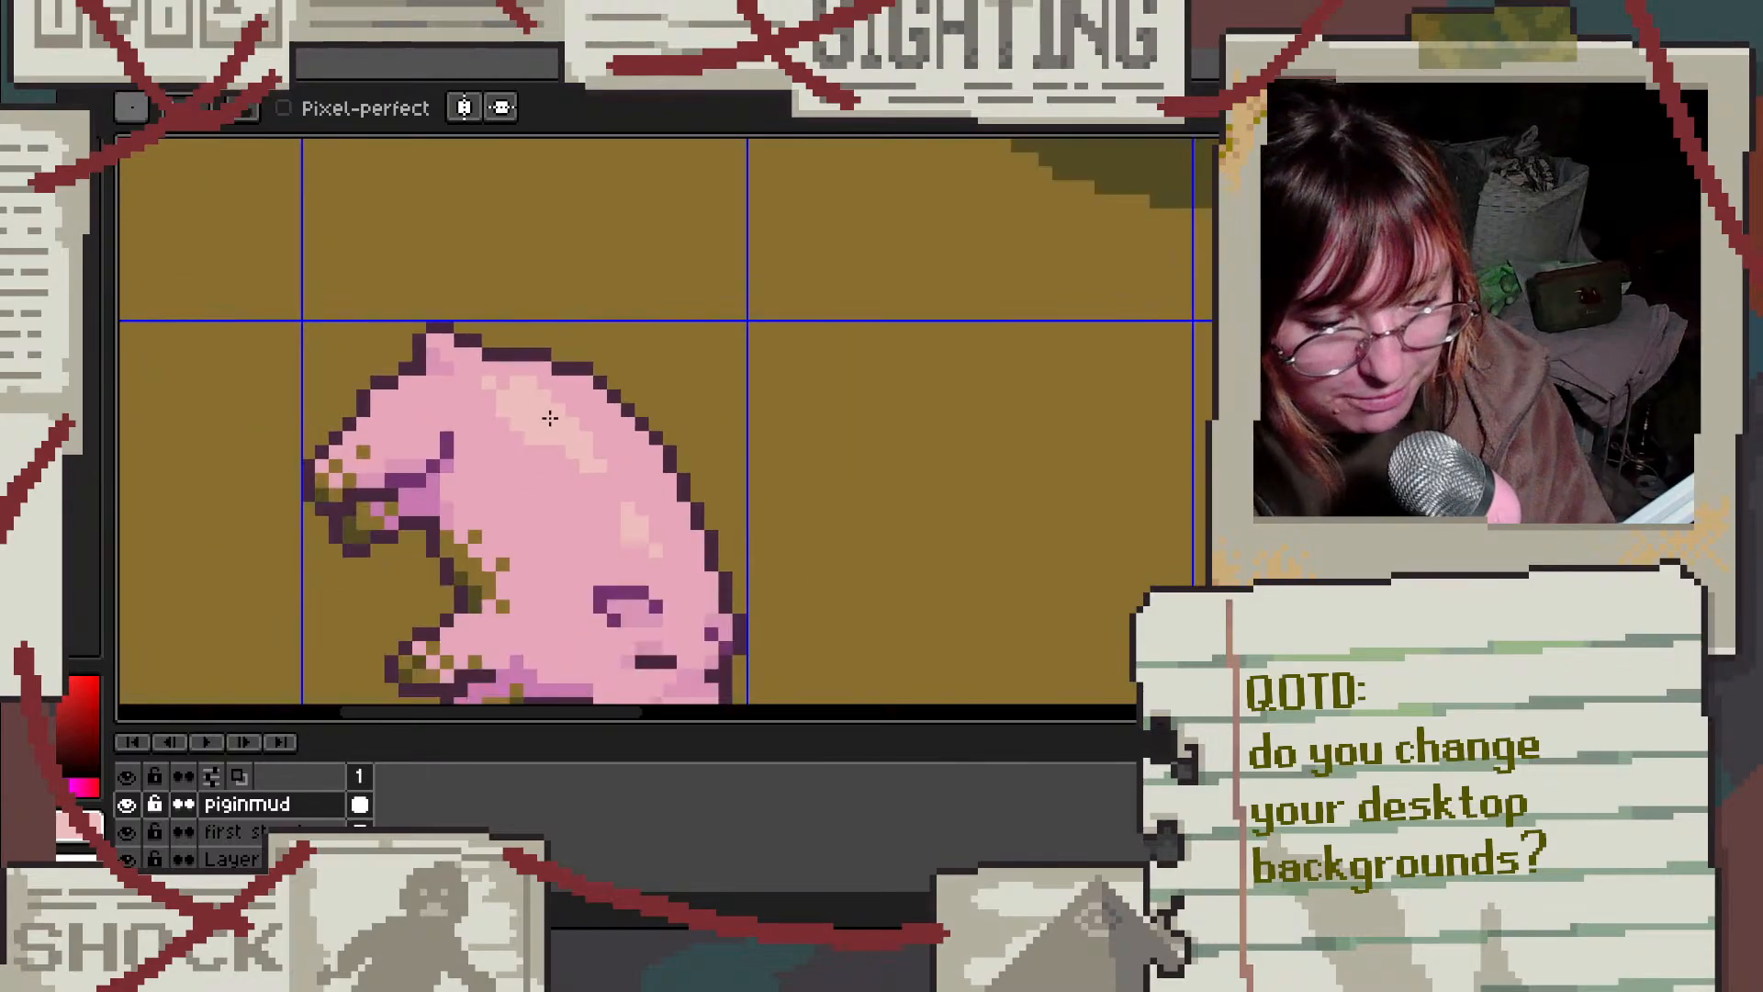
pyautogui.scroll(3, 630, 474)
pyautogui.click(564, 496)
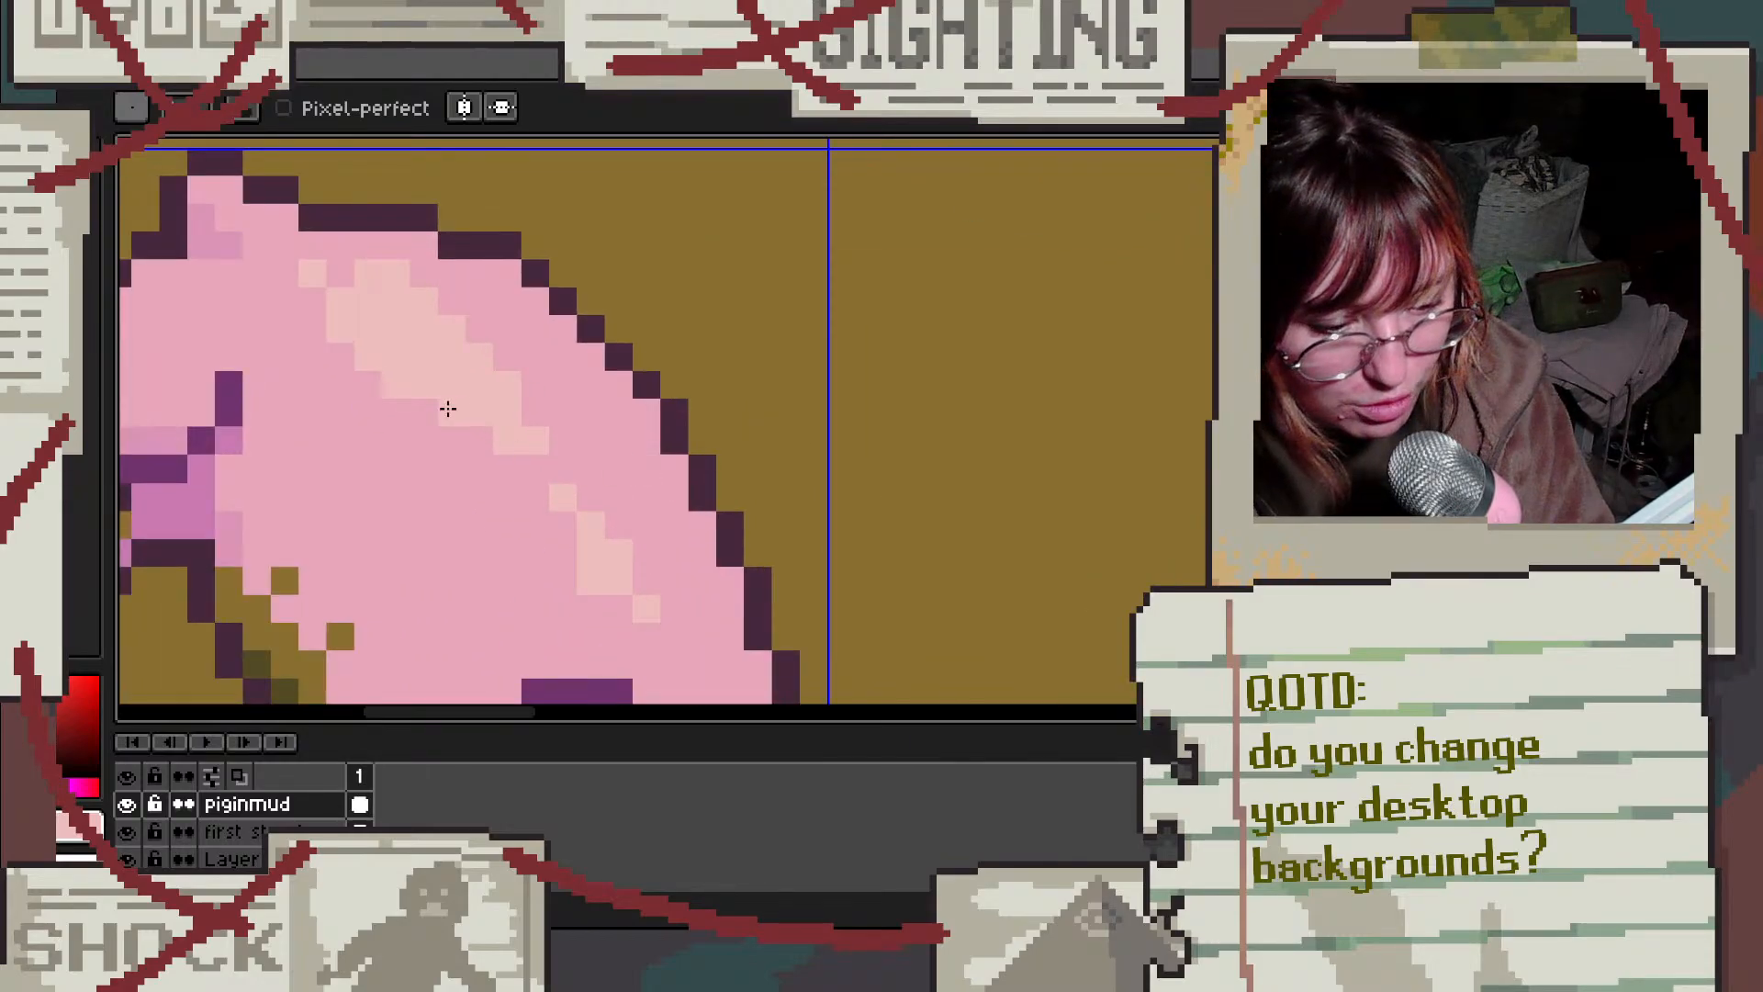
pyautogui.scroll(-4, 523, 353)
pyautogui.scroll(3, 542, 353)
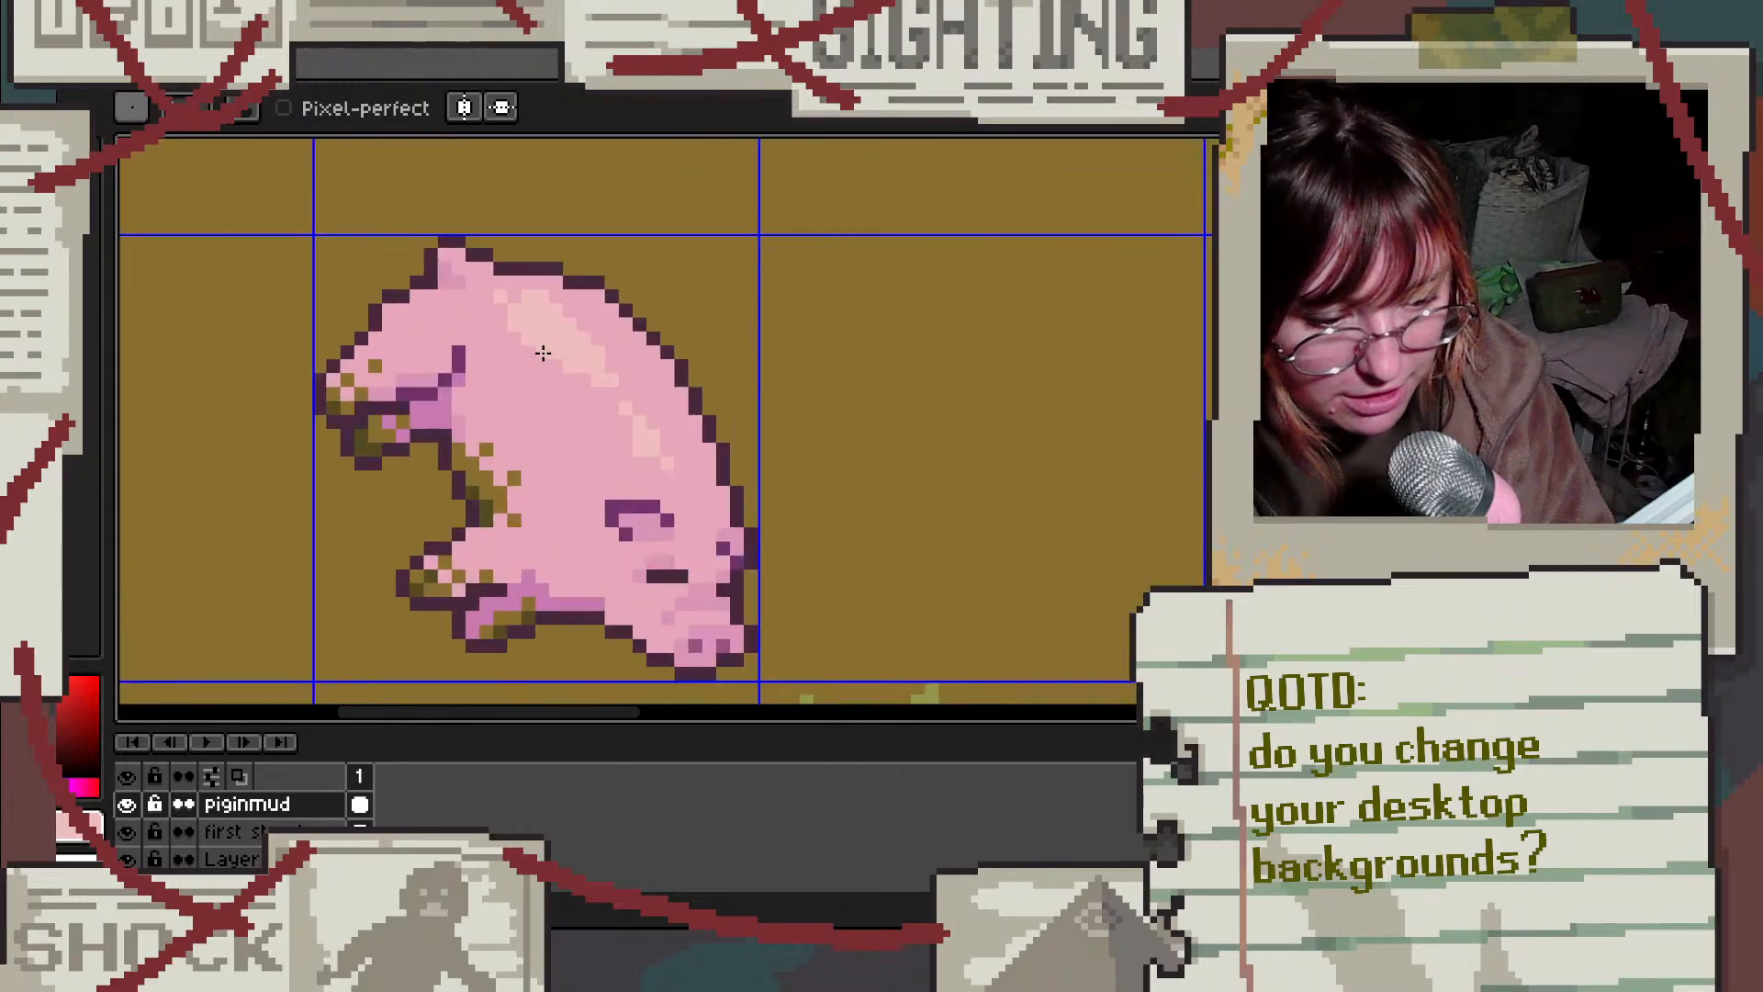
pyautogui.scroll(-2, 767, 381)
pyautogui.scroll(4, 735, 518)
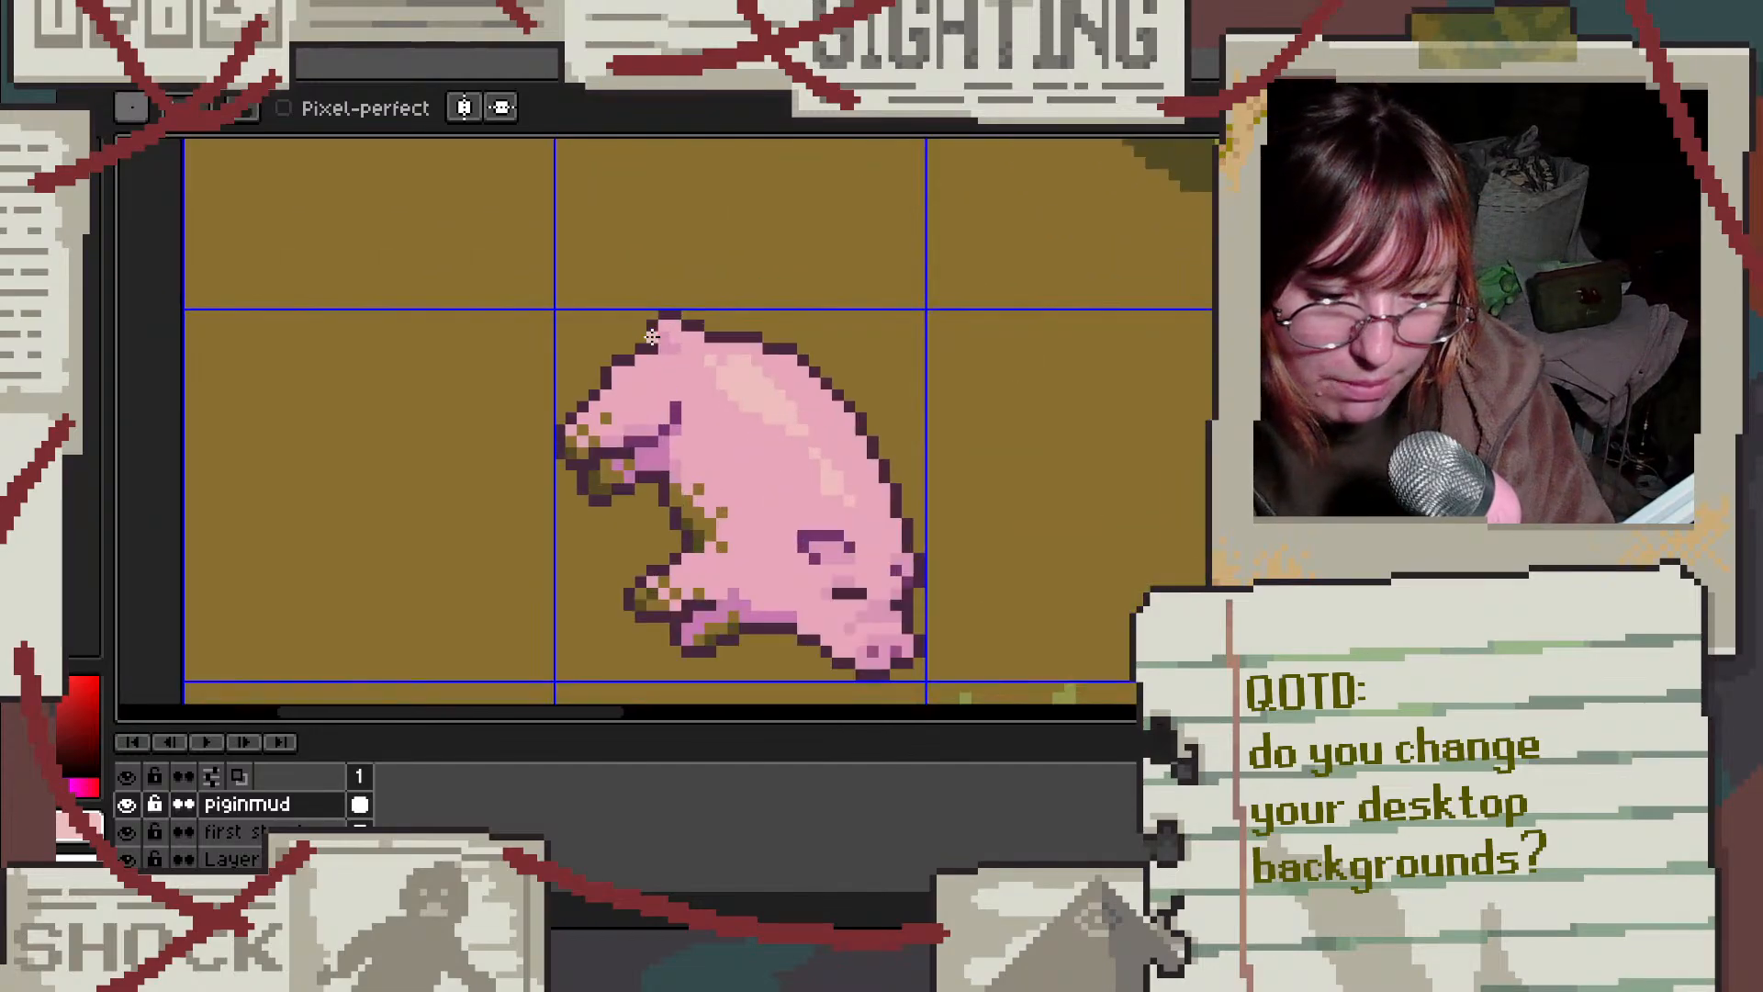
# Step: Pick the body pink and erase the lower end of the large highlight to separate it from the smaller spot
pyautogui.keyDown('alt'); pyautogui.click(736, 519); pyautogui.keyUp('alt')
pyautogui.click(964, 540)
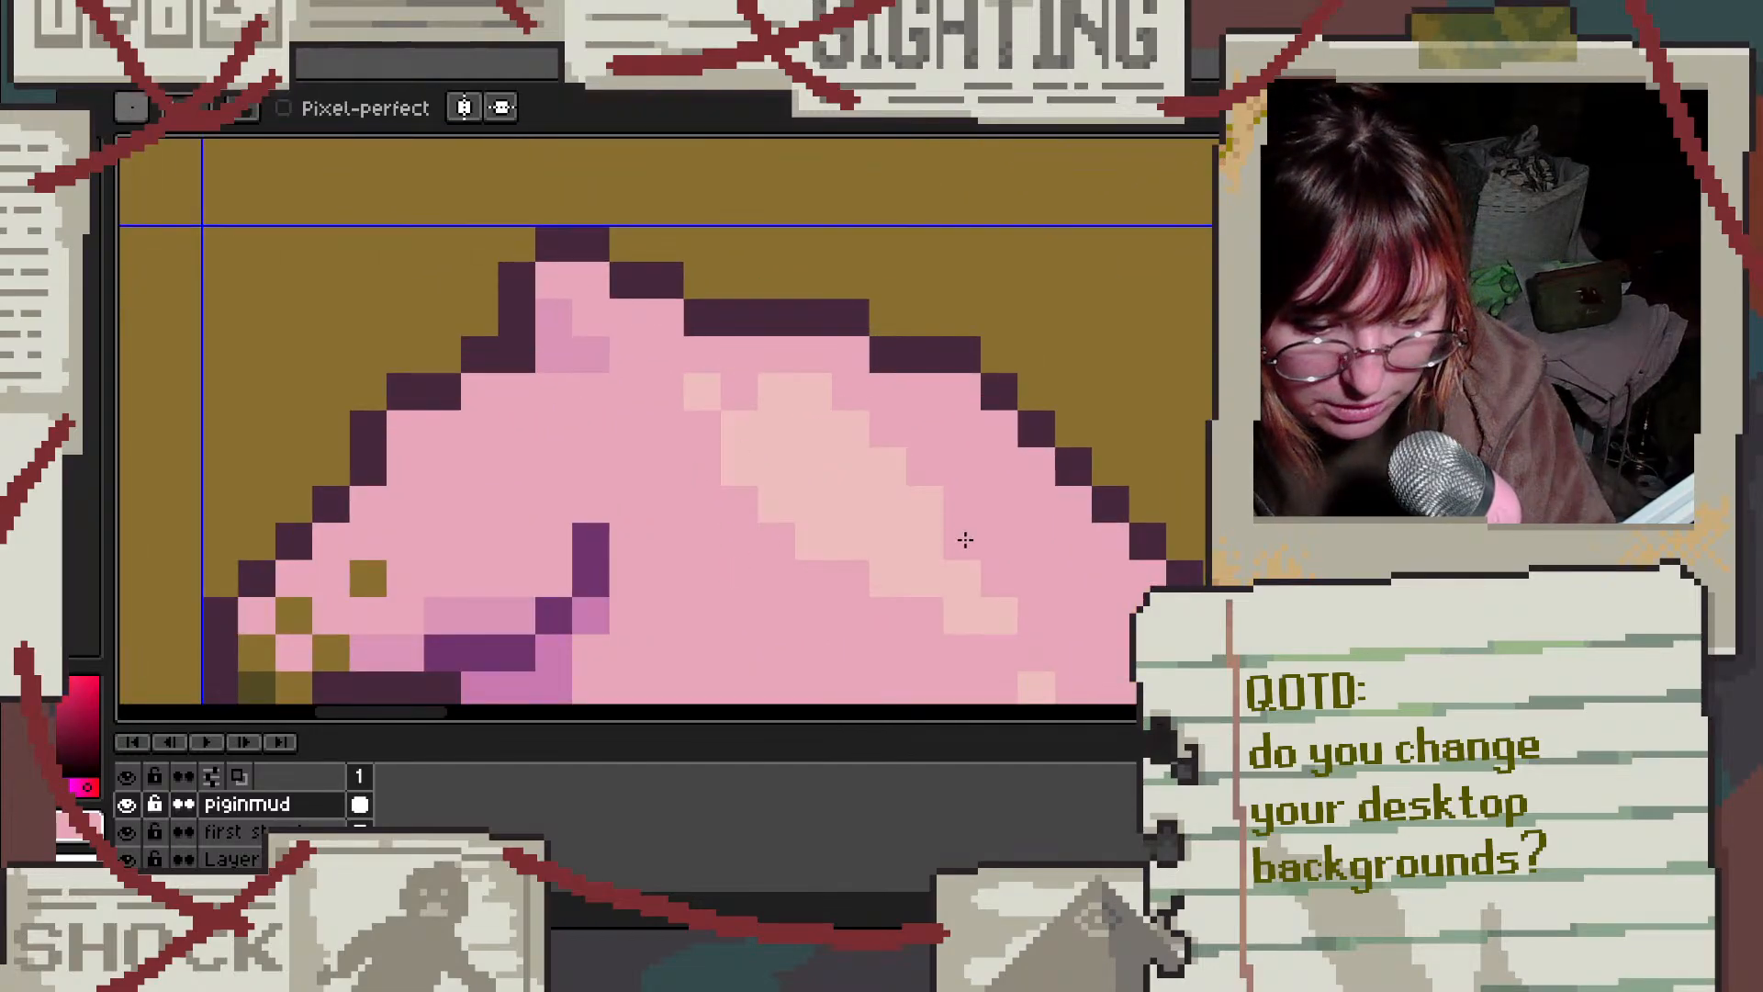
pyautogui.click(872, 593)
pyautogui.click(925, 553)
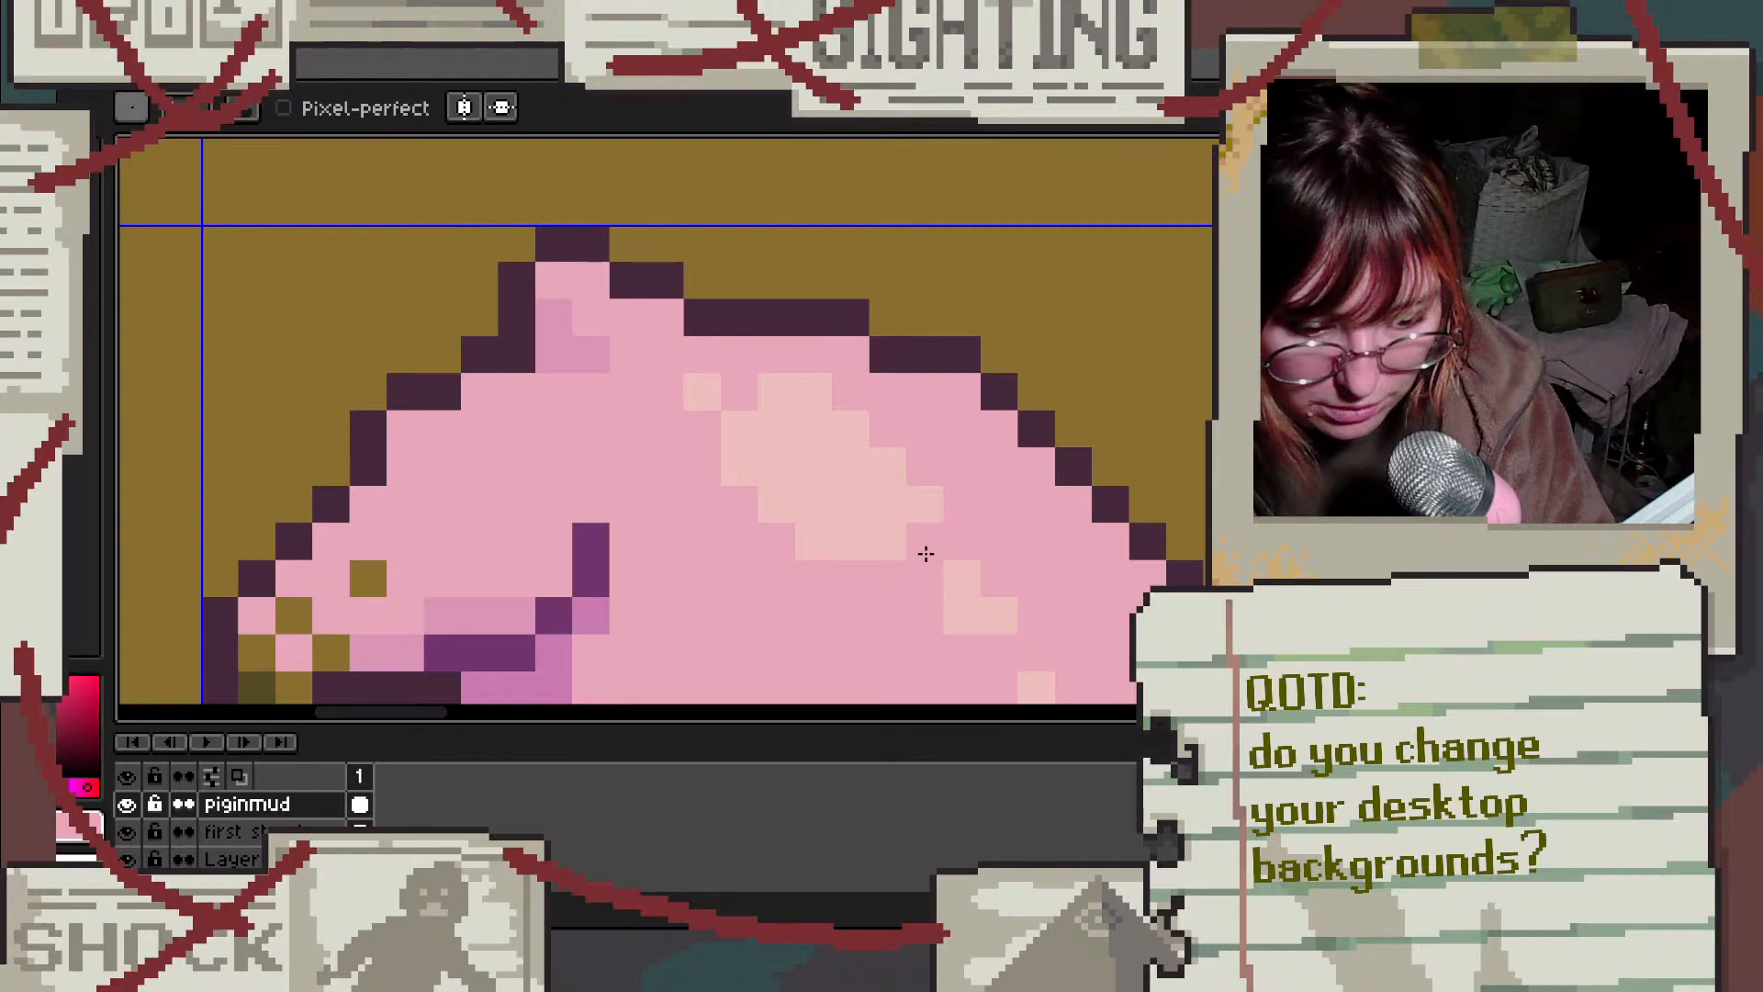
pyautogui.click(964, 579)
pyautogui.click(960, 613)
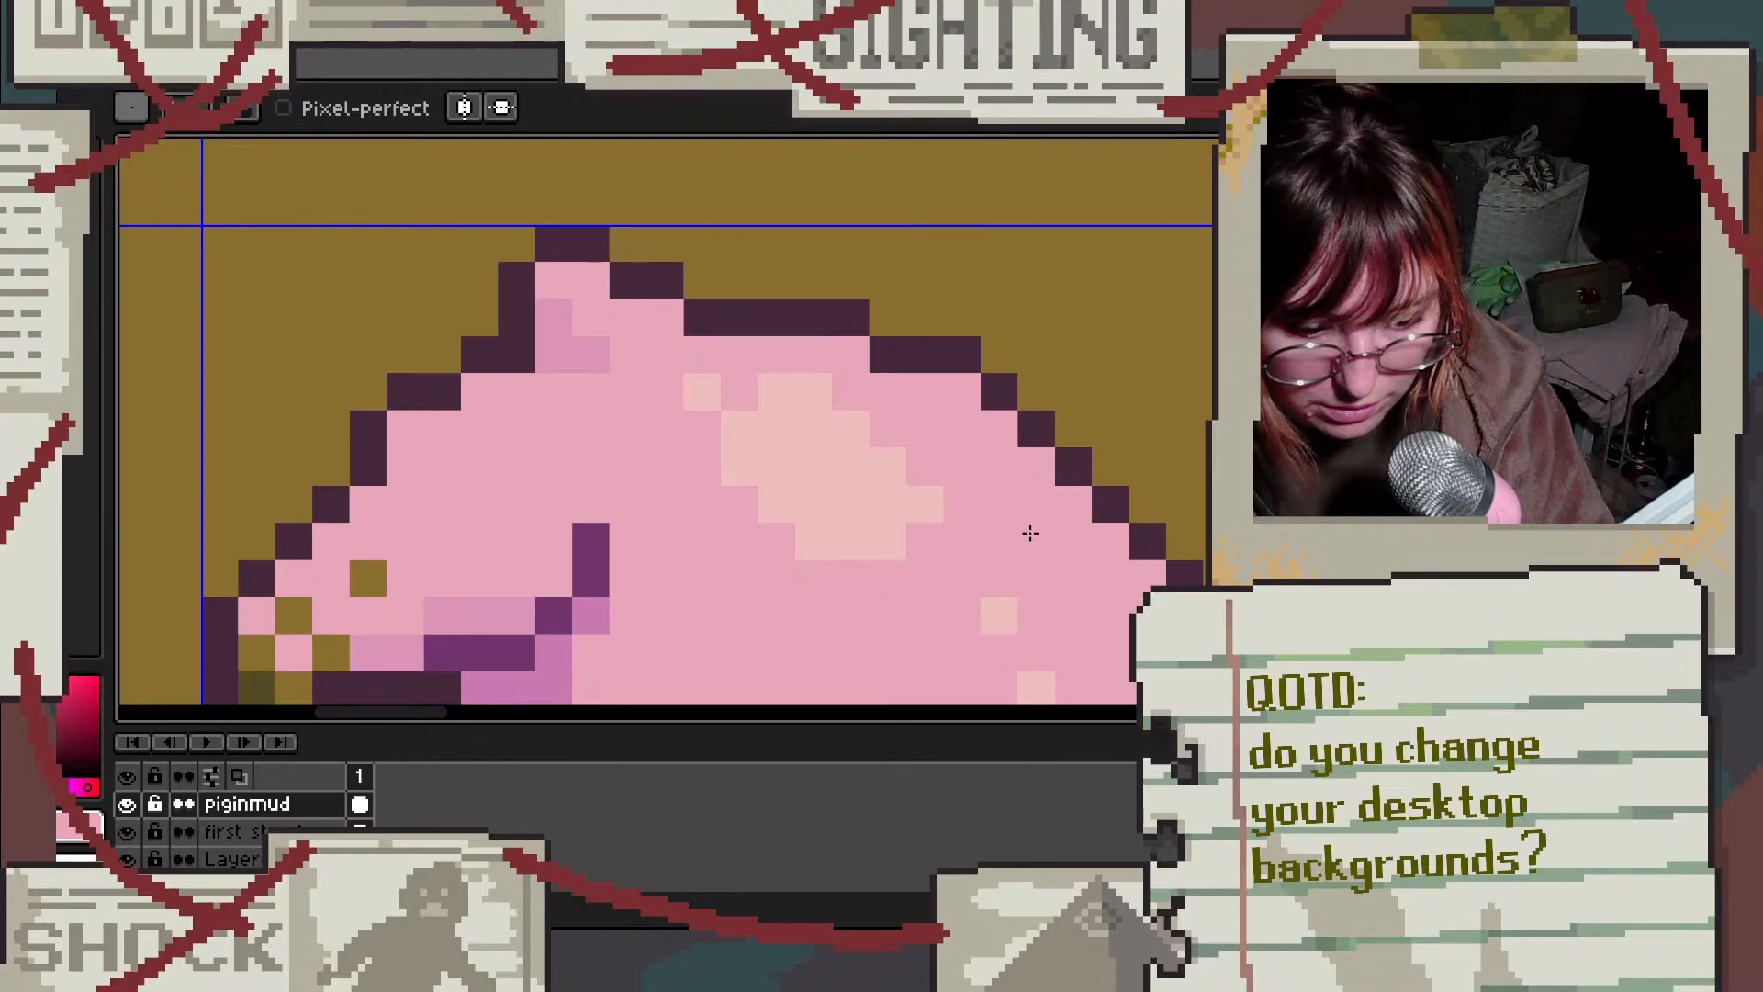
pyautogui.scroll(-3, 1029, 532)
pyautogui.scroll(3, 906, 452)
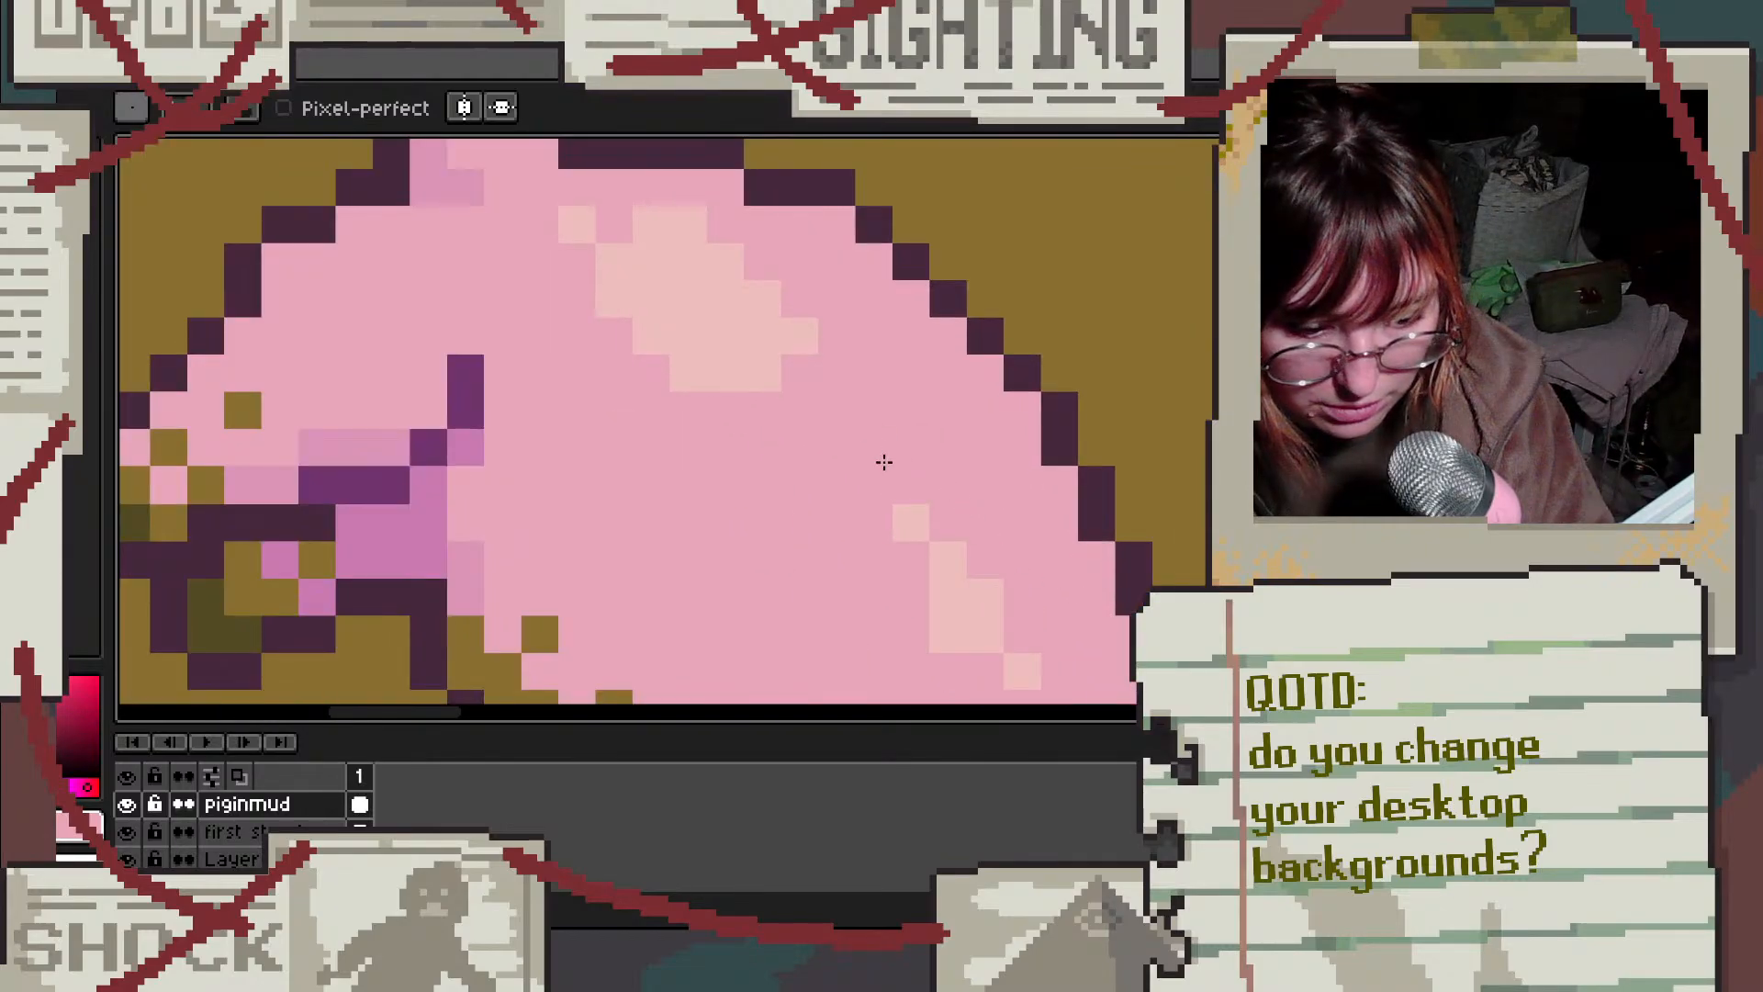
# Step: Trim the protruding pixels from the large highlight's lower head-side edge with body pink to make the patch more compact
pyautogui.scroll(-3, 883, 462)
pyautogui.scroll(2, 930, 500)
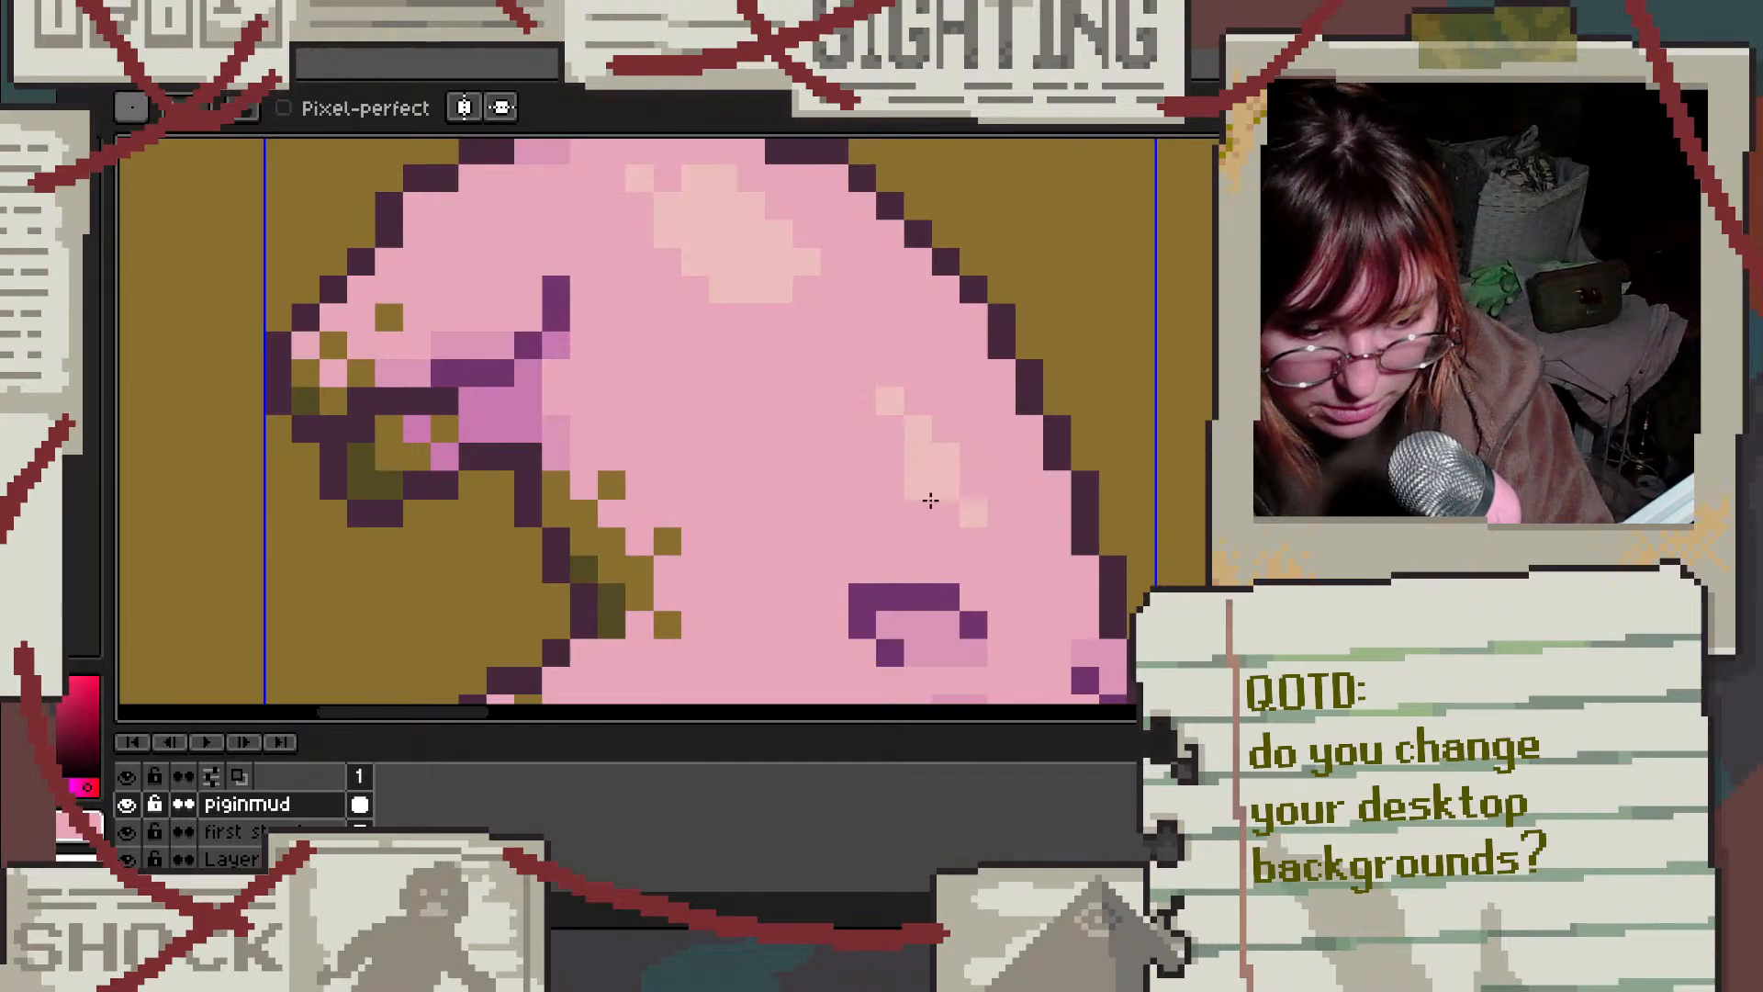
pyautogui.scroll(-3, 921, 492)
pyautogui.scroll(3, 1044, 384)
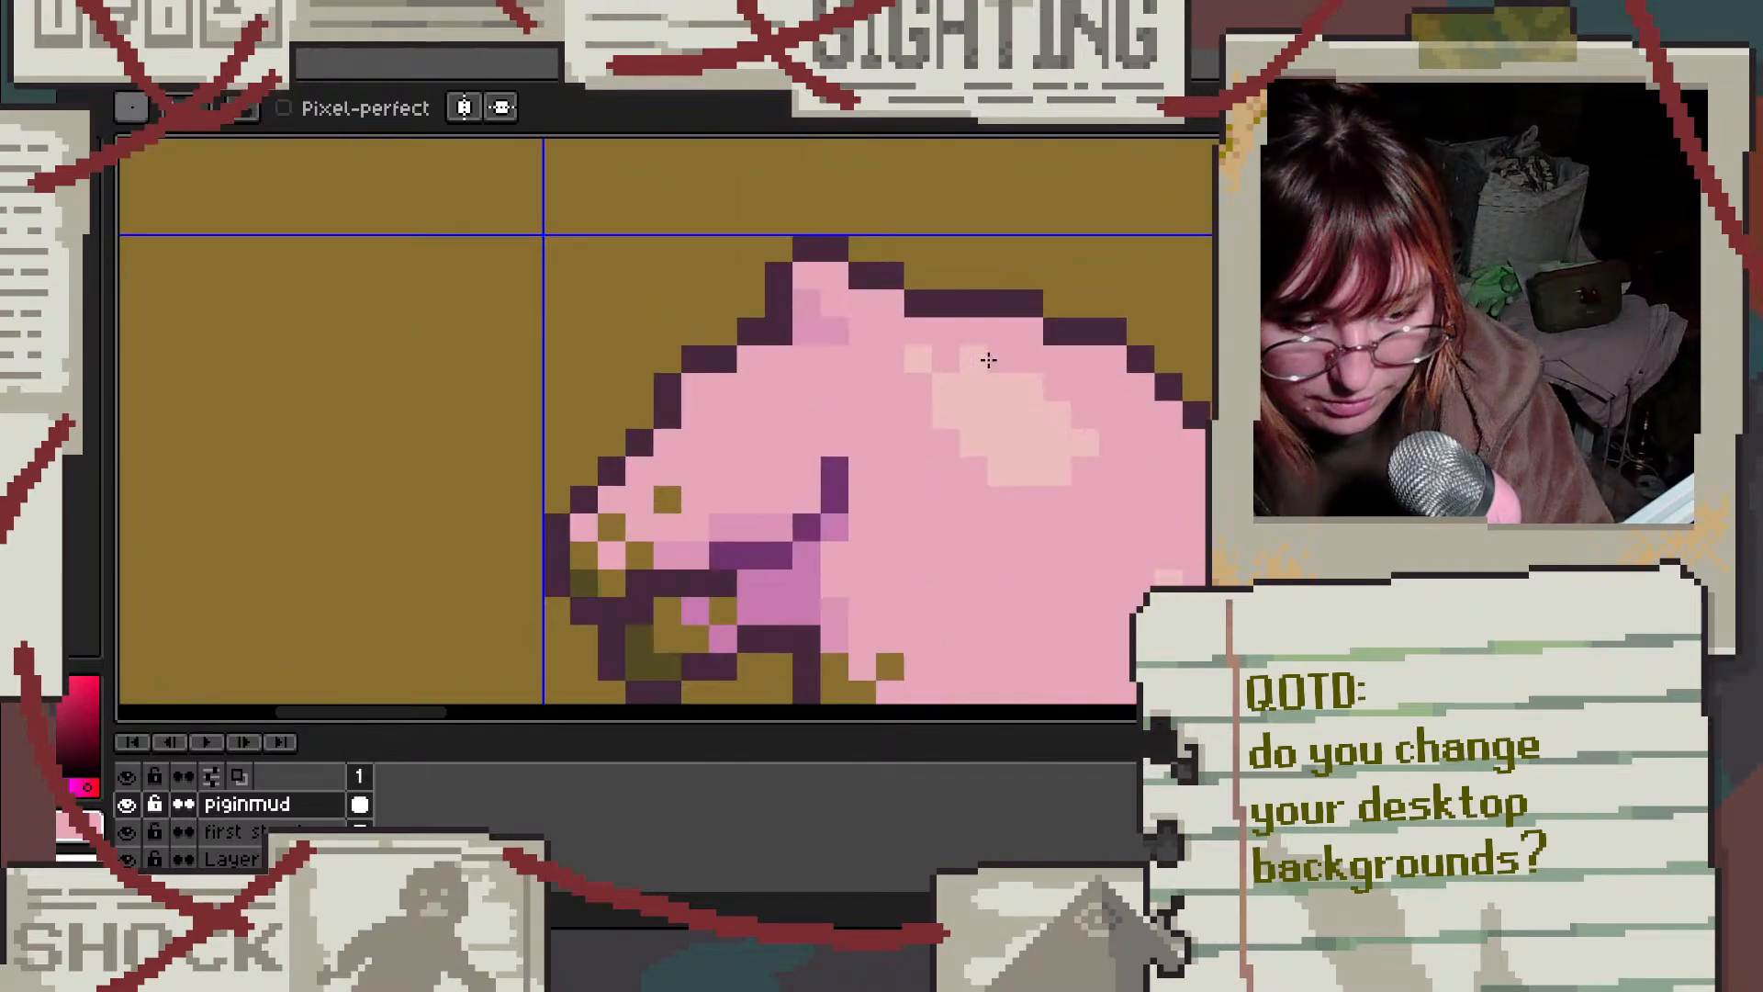
pyautogui.click(1056, 470)
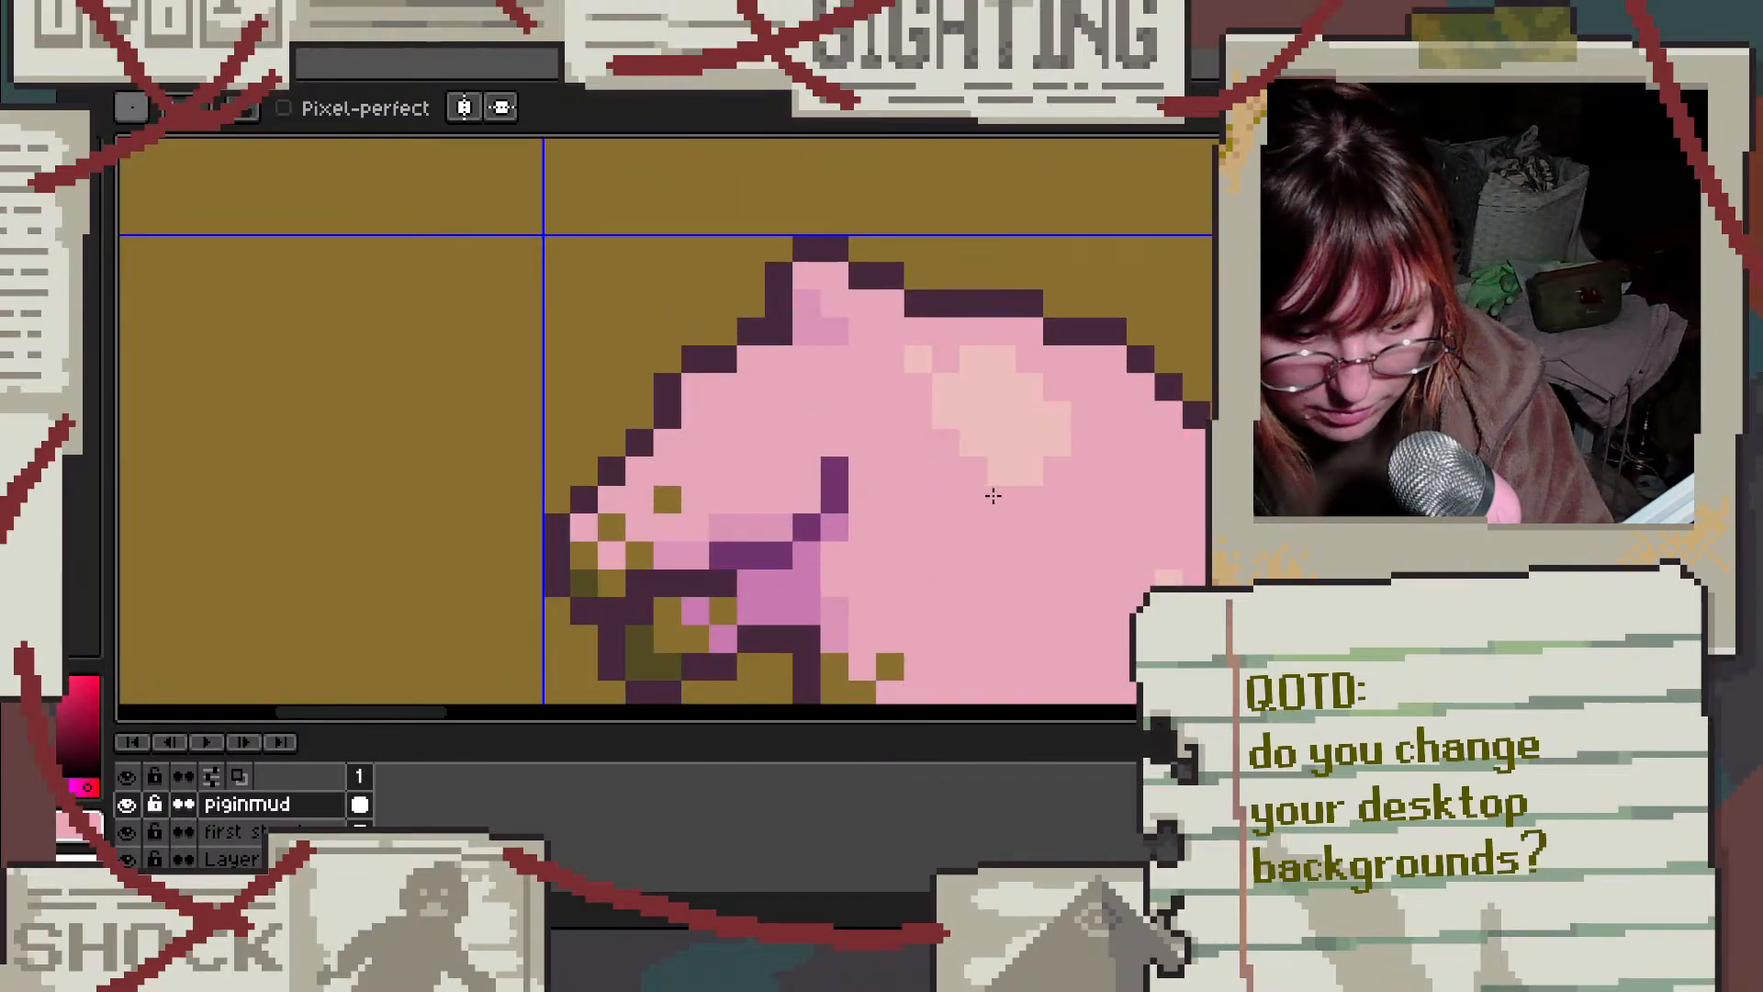
pyautogui.scroll(-3, 1118, 476)
pyautogui.scroll(3, 1098, 468)
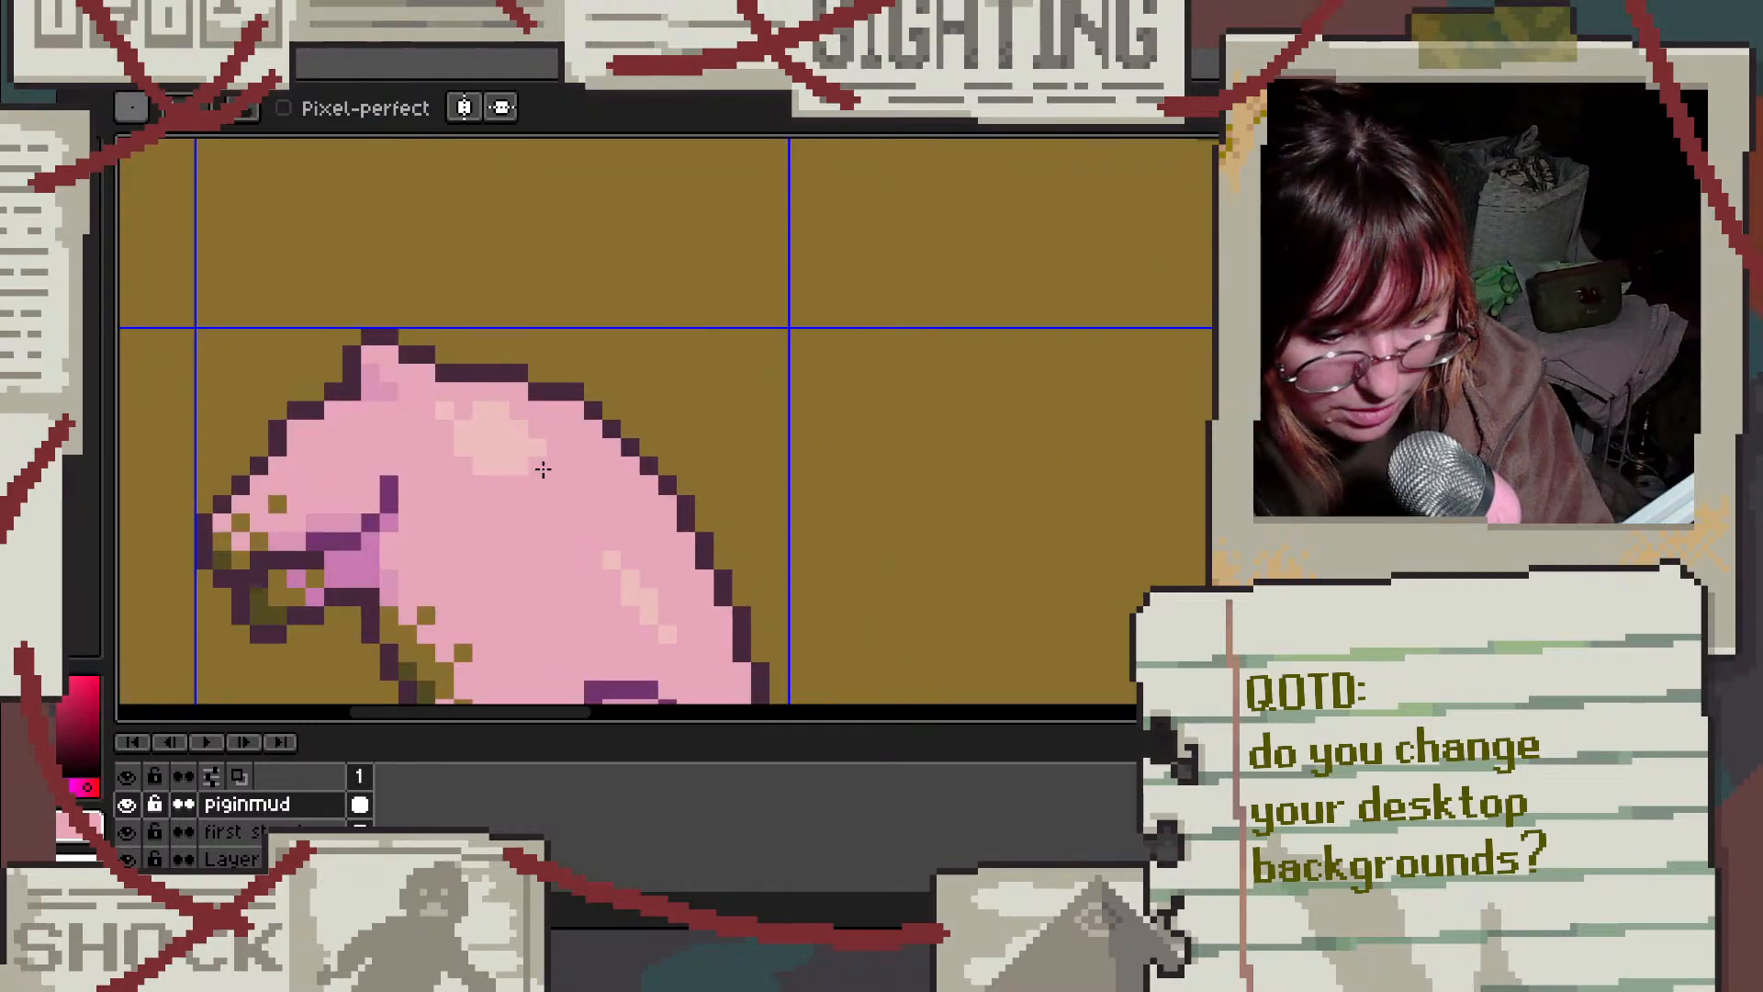
pyautogui.scroll(-2, 661, 427)
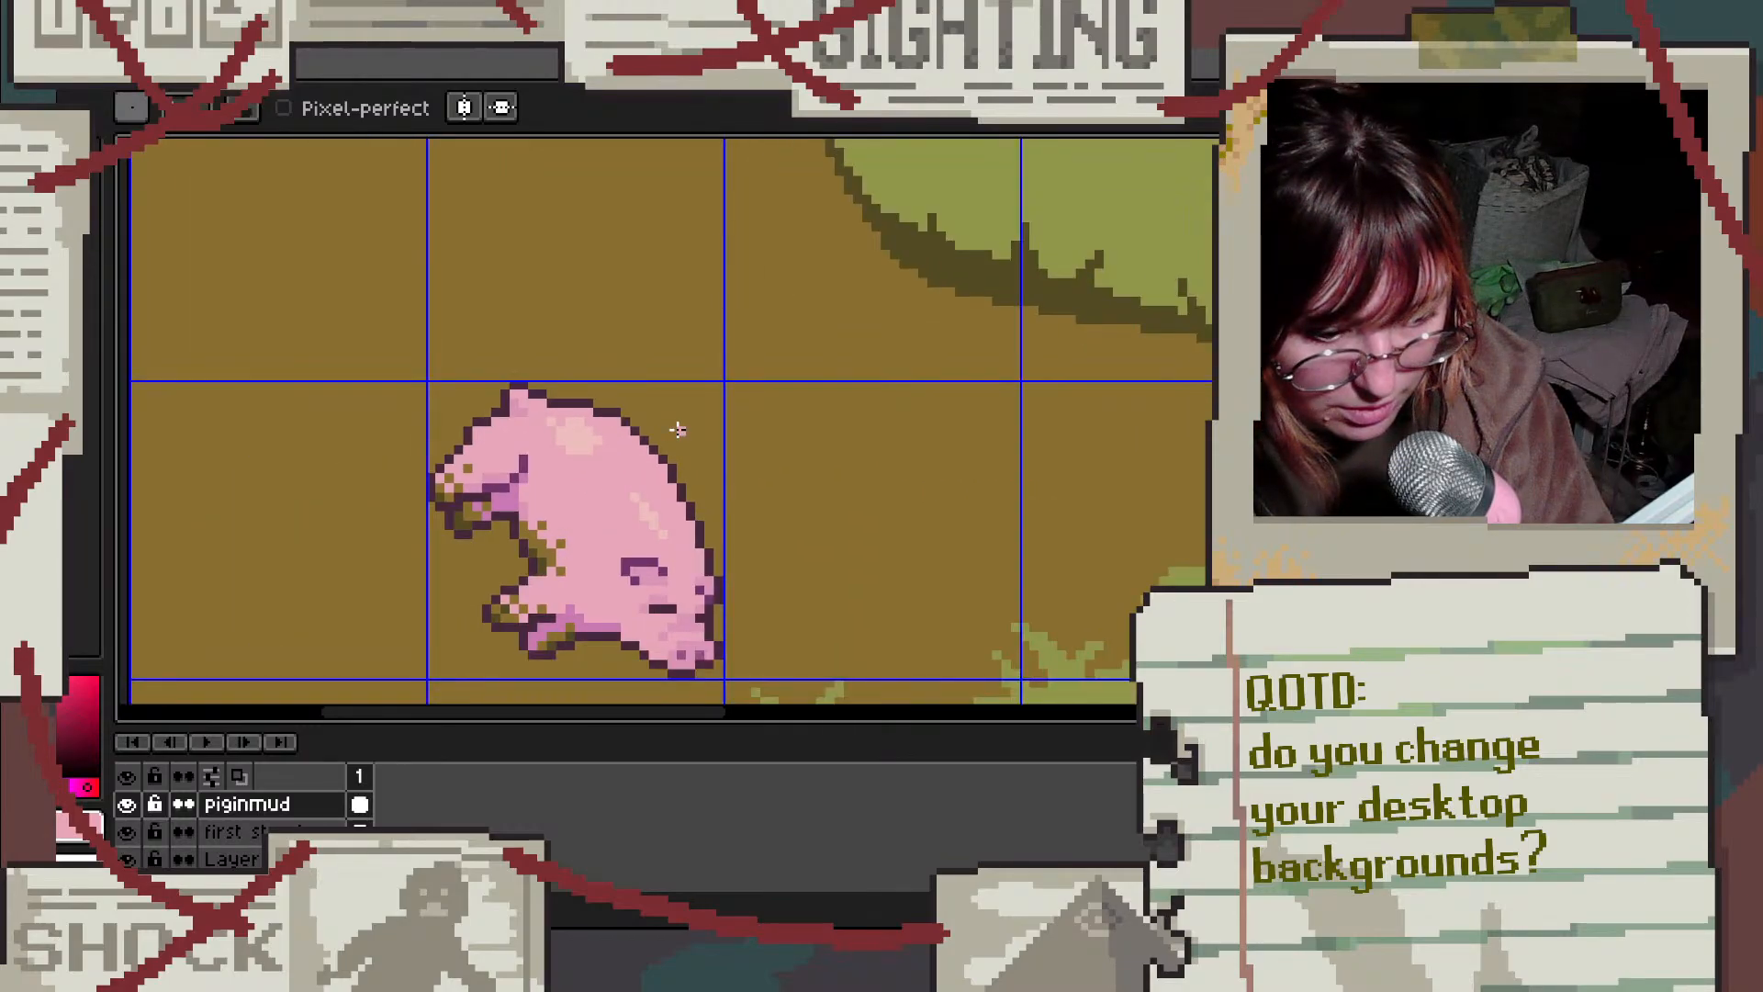
# Step: Smooth the corner on the hind leg's upper outline by erasing two protruding outline pixels and placing one dark outline pixel diagonally inward
pyautogui.scroll(-2, 678, 430)
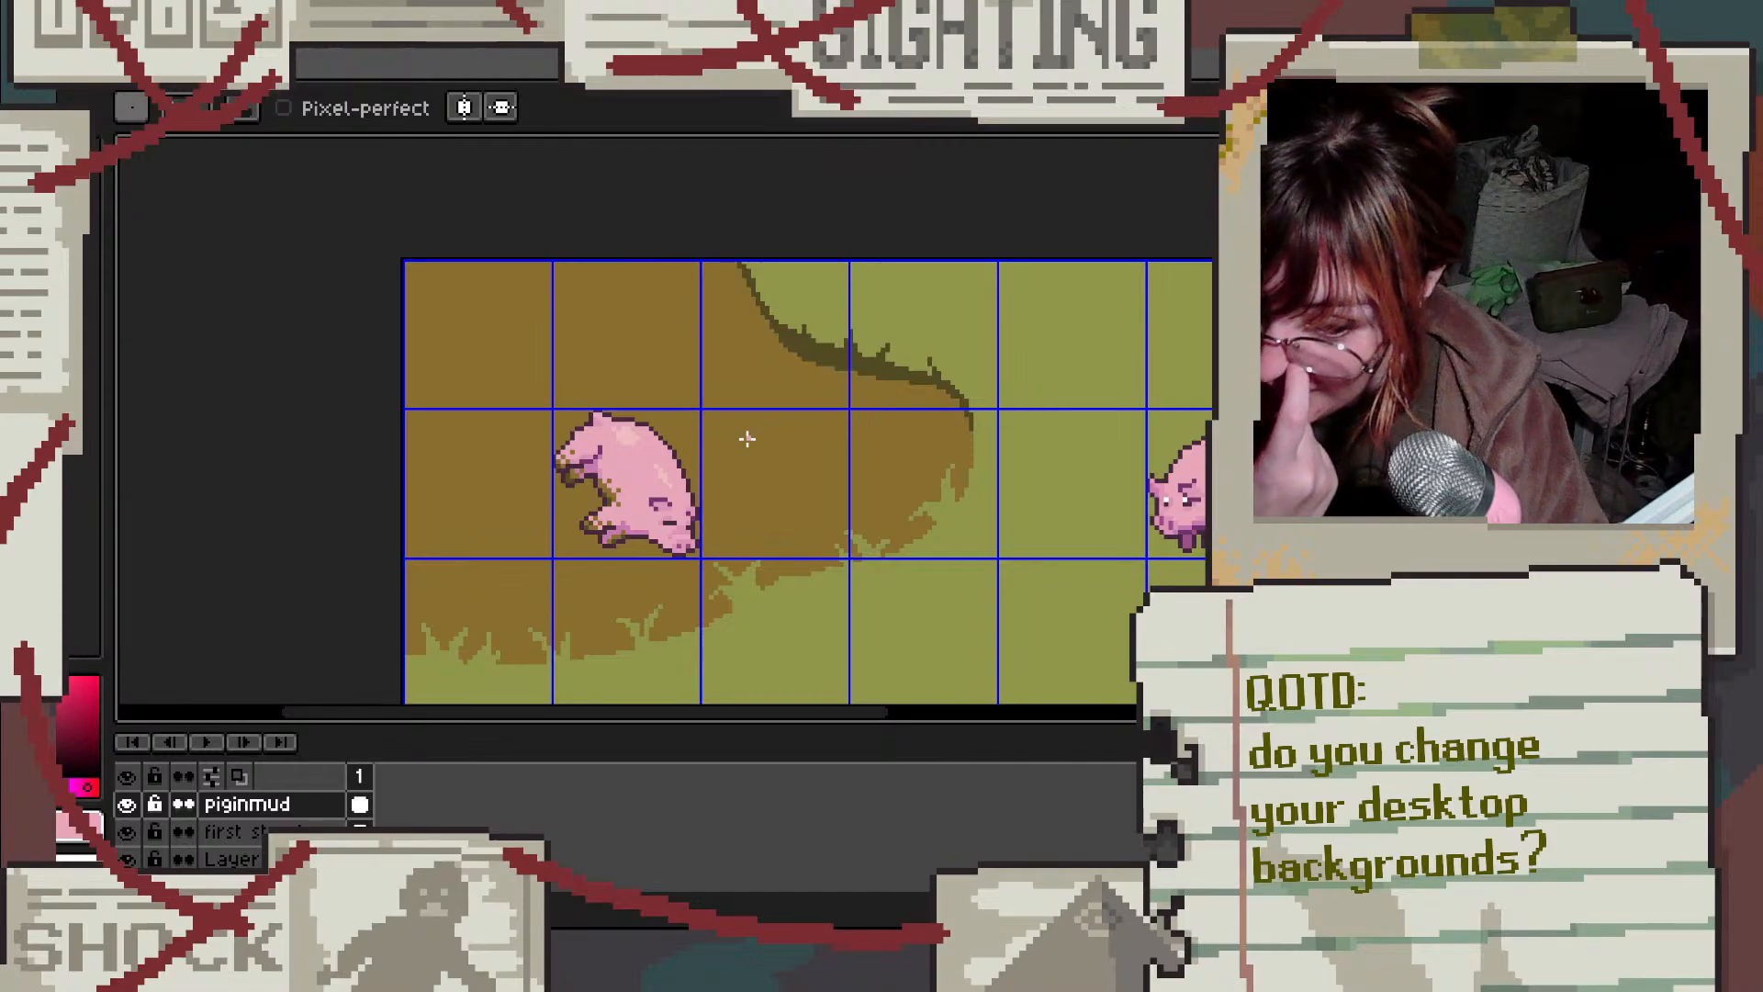
pyautogui.scroll(4, 563, 433)
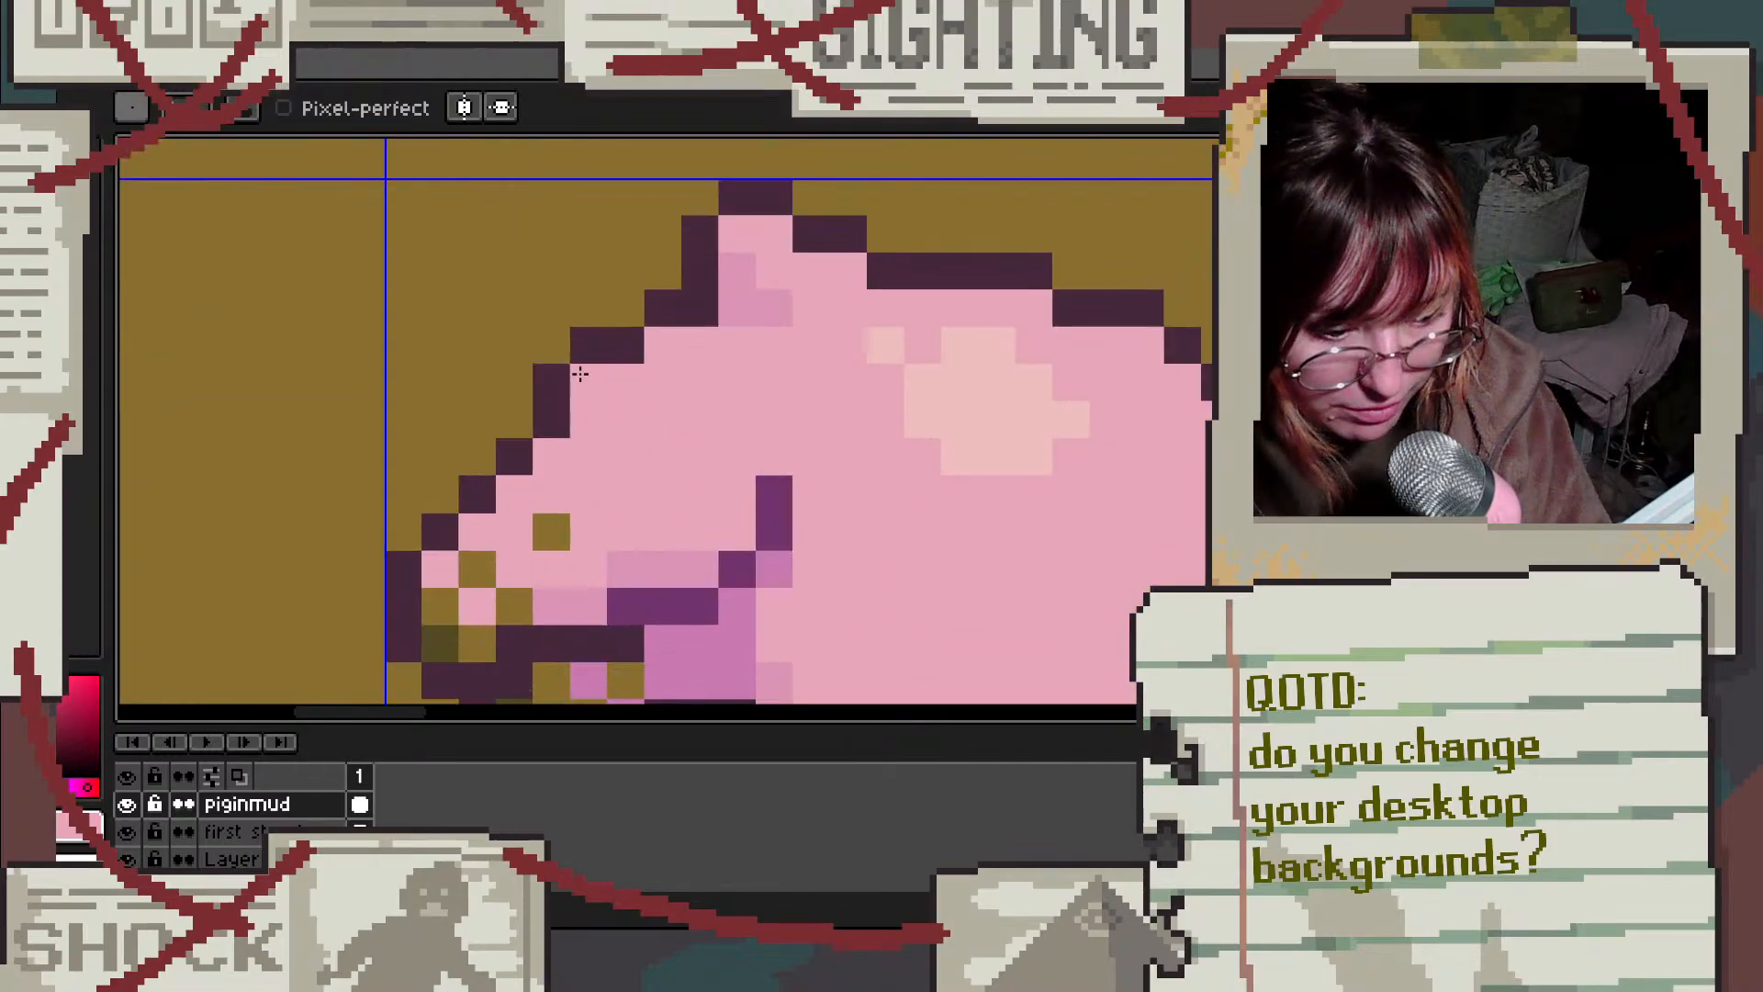
pyautogui.press('b')
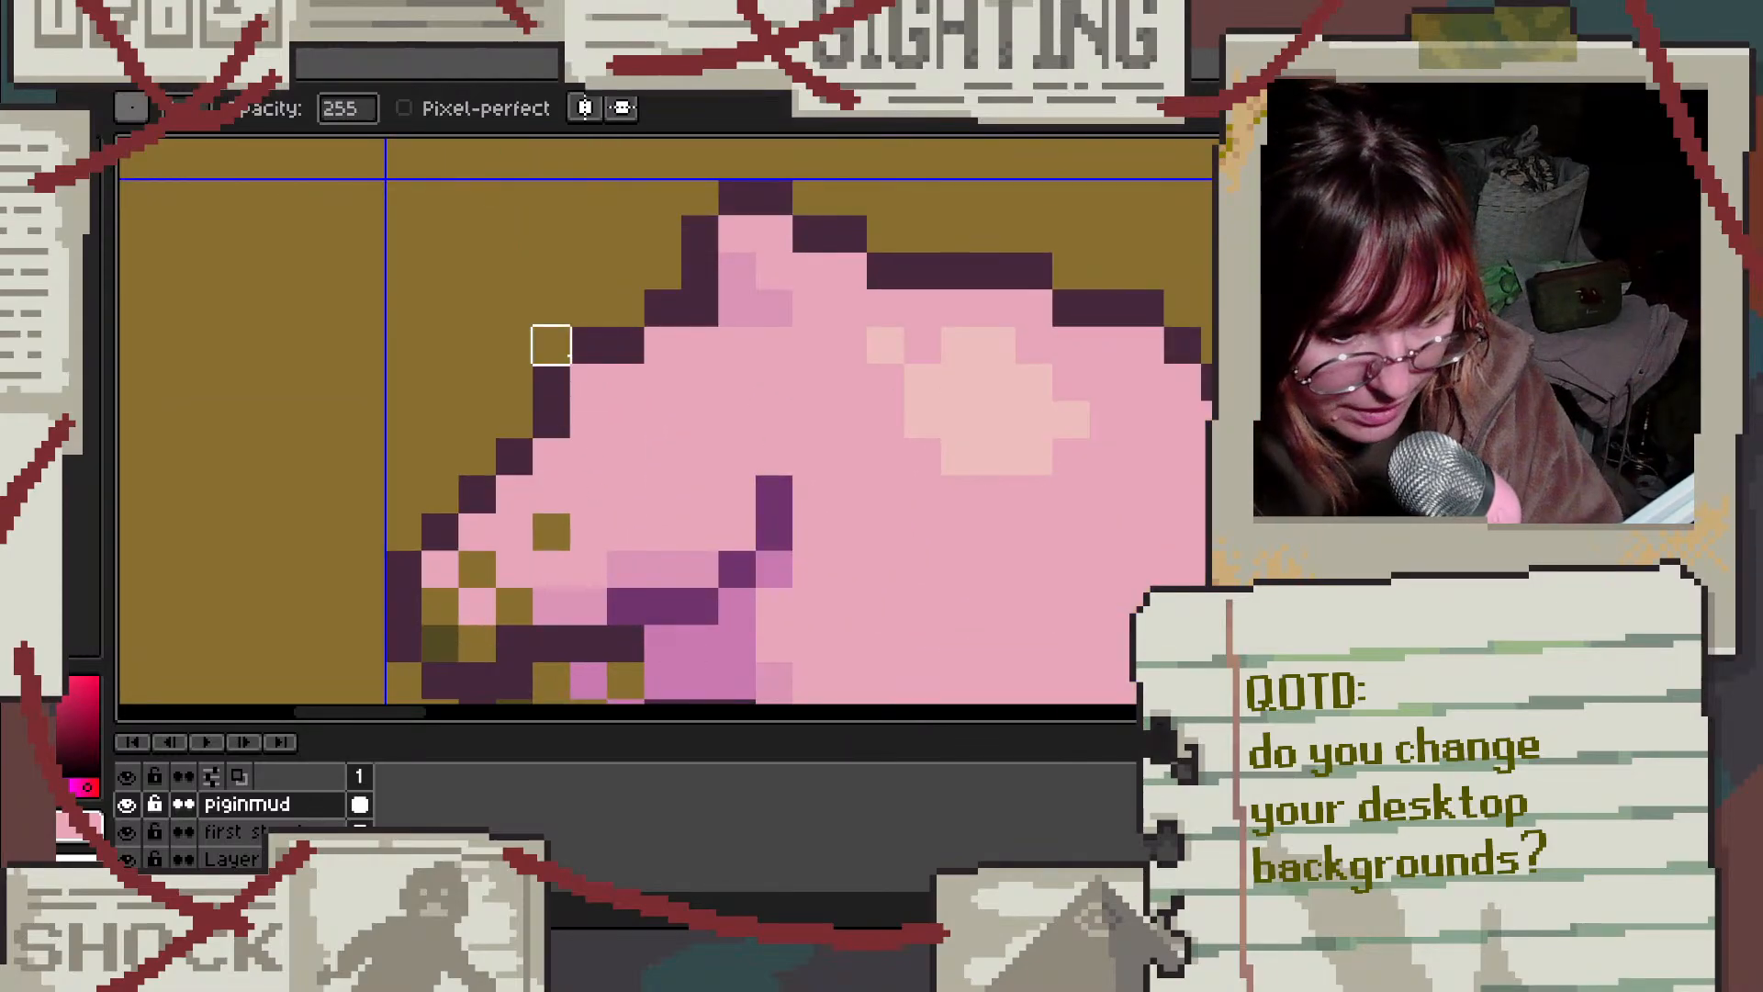
pyautogui.click(588, 347)
pyautogui.click(552, 382)
pyautogui.press('b')
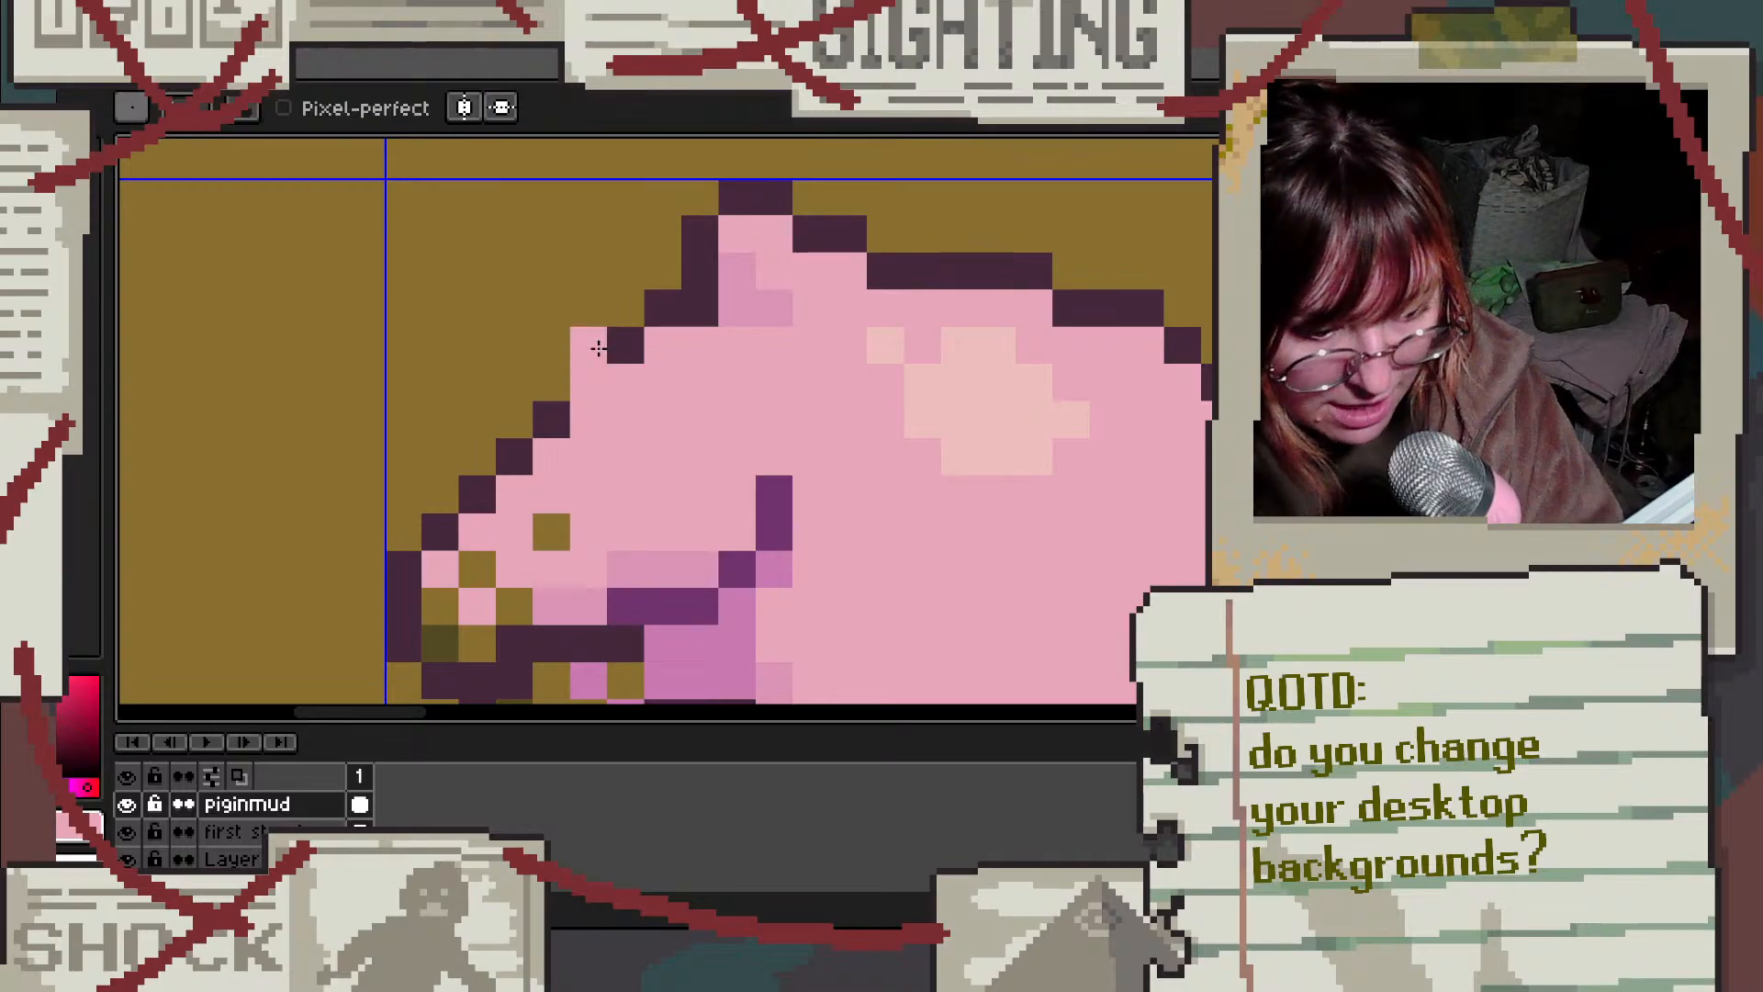
pyautogui.keyDown('alt'); pyautogui.click(557, 413); pyautogui.keyUp('alt')
pyautogui.click(584, 388)
pyautogui.scroll(-4, 568, 264)
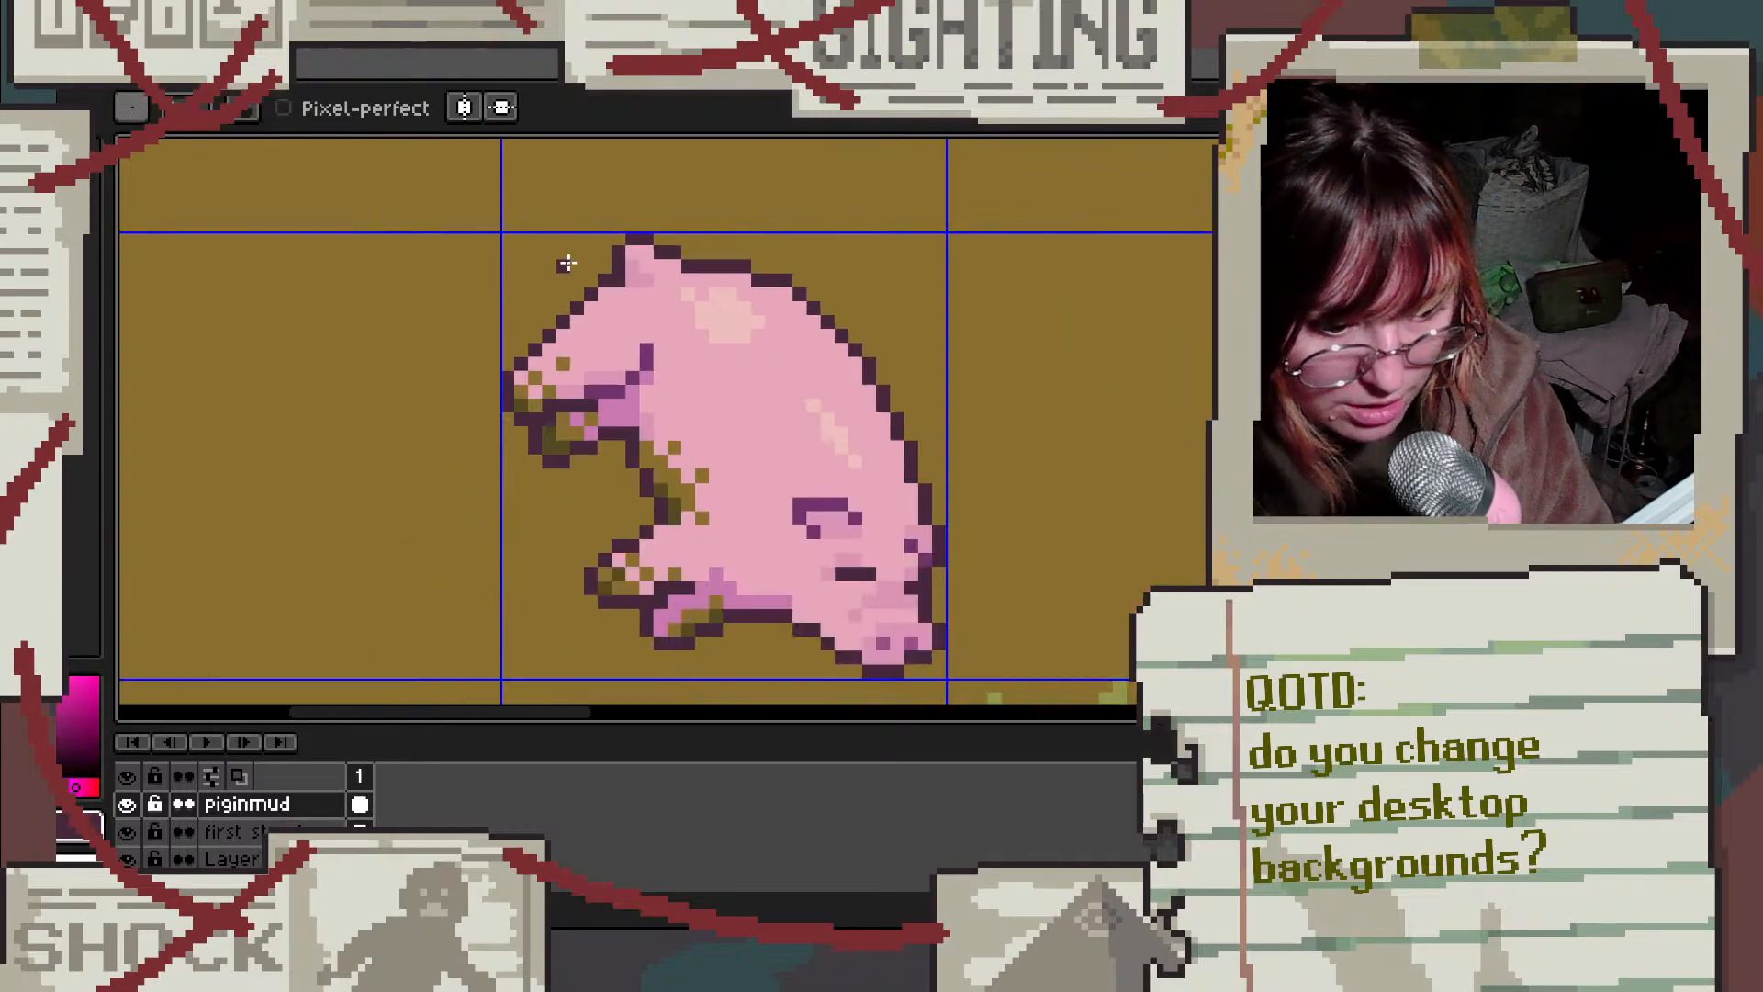
pyautogui.scroll(-1, 567, 264)
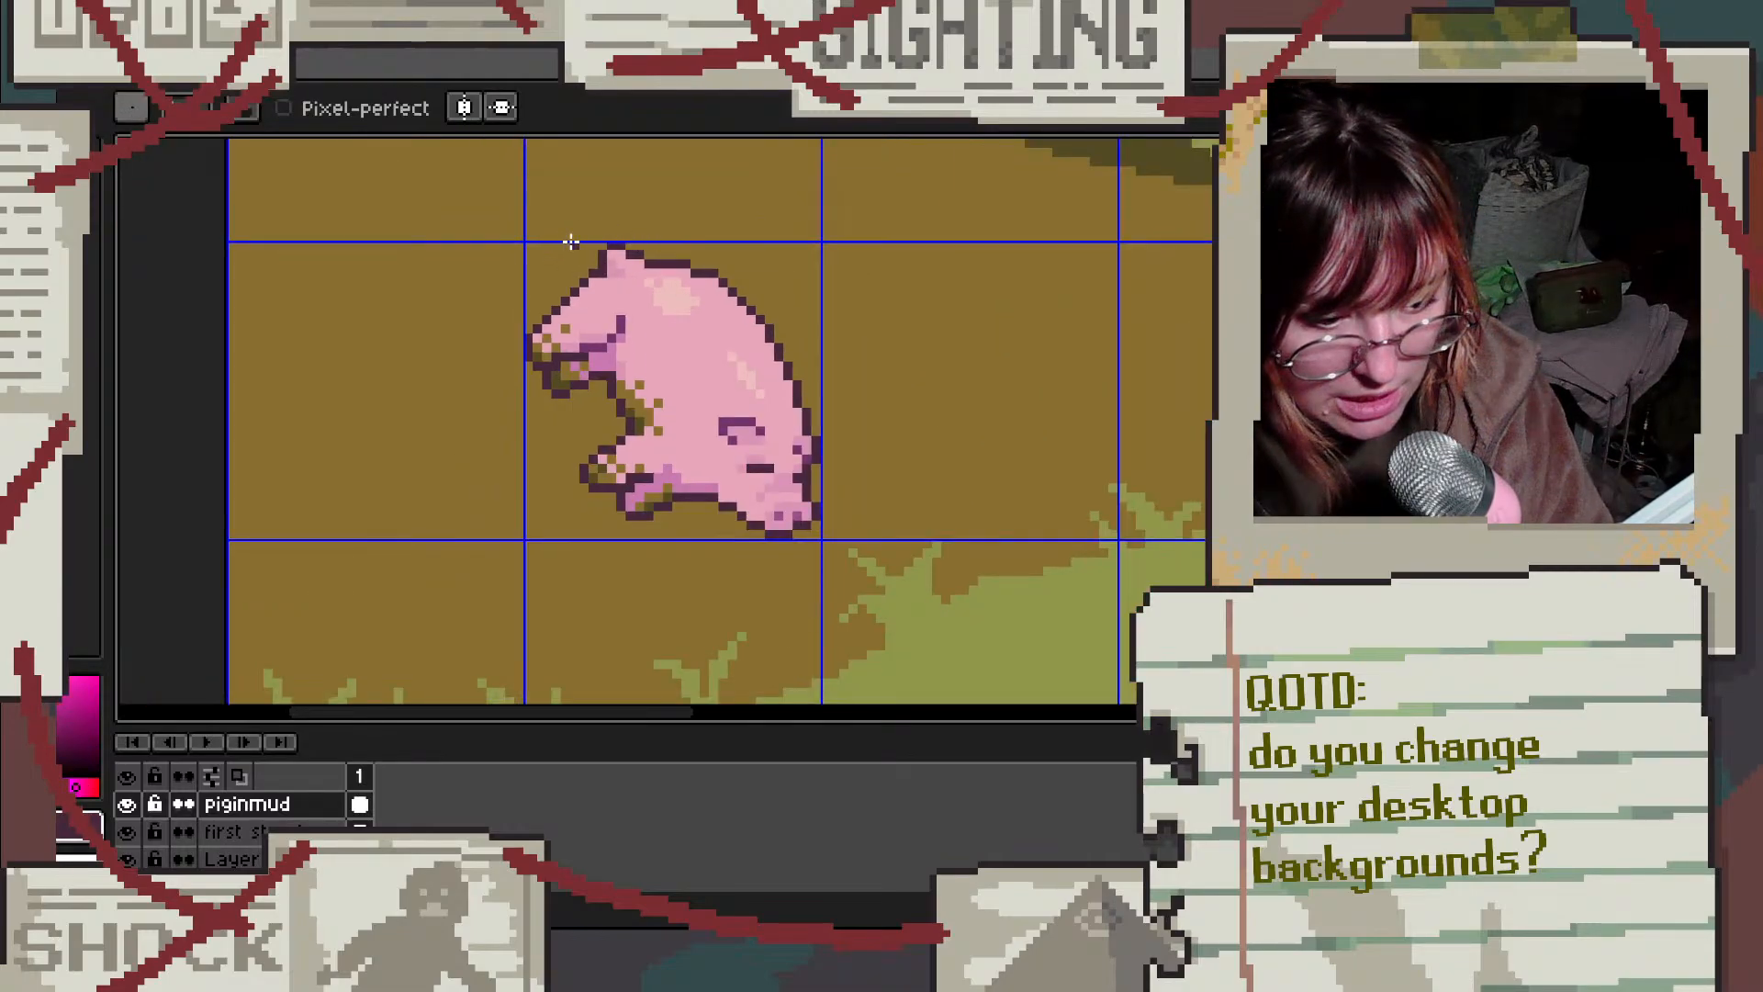
# Step: Sample the pig's body pink and paint it over the outer outline at the tail bump to widen the tip
pyautogui.press('v')
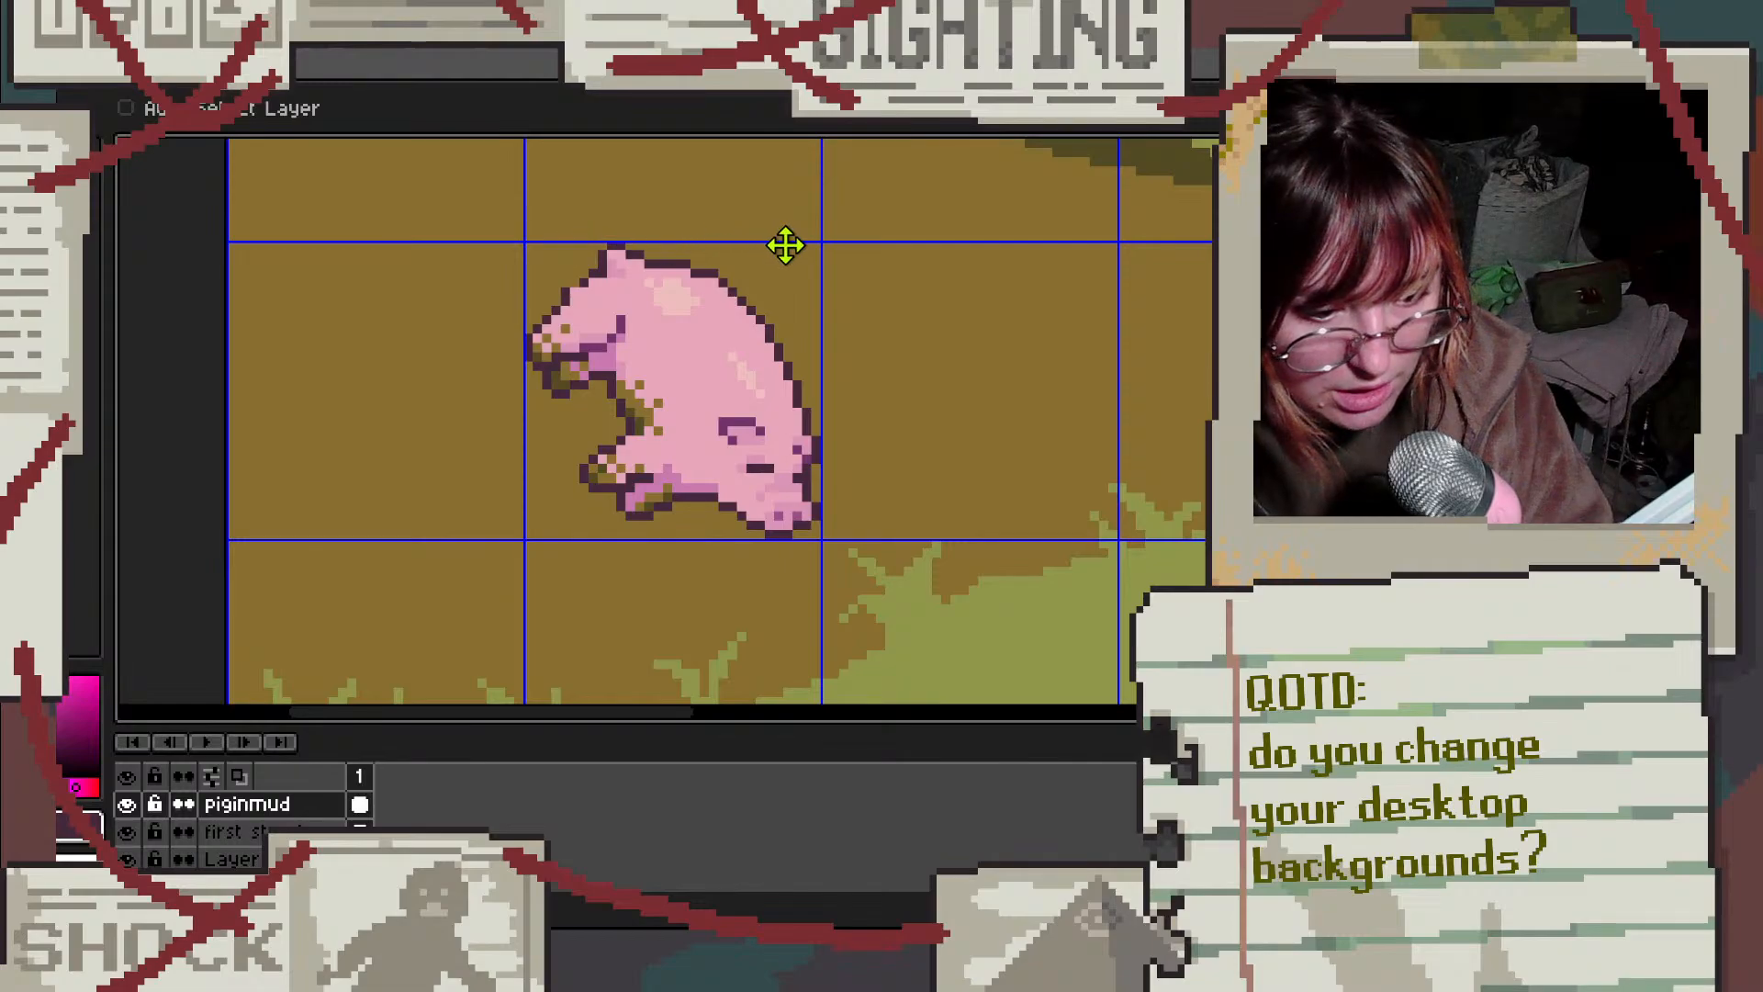
pyautogui.press('b')
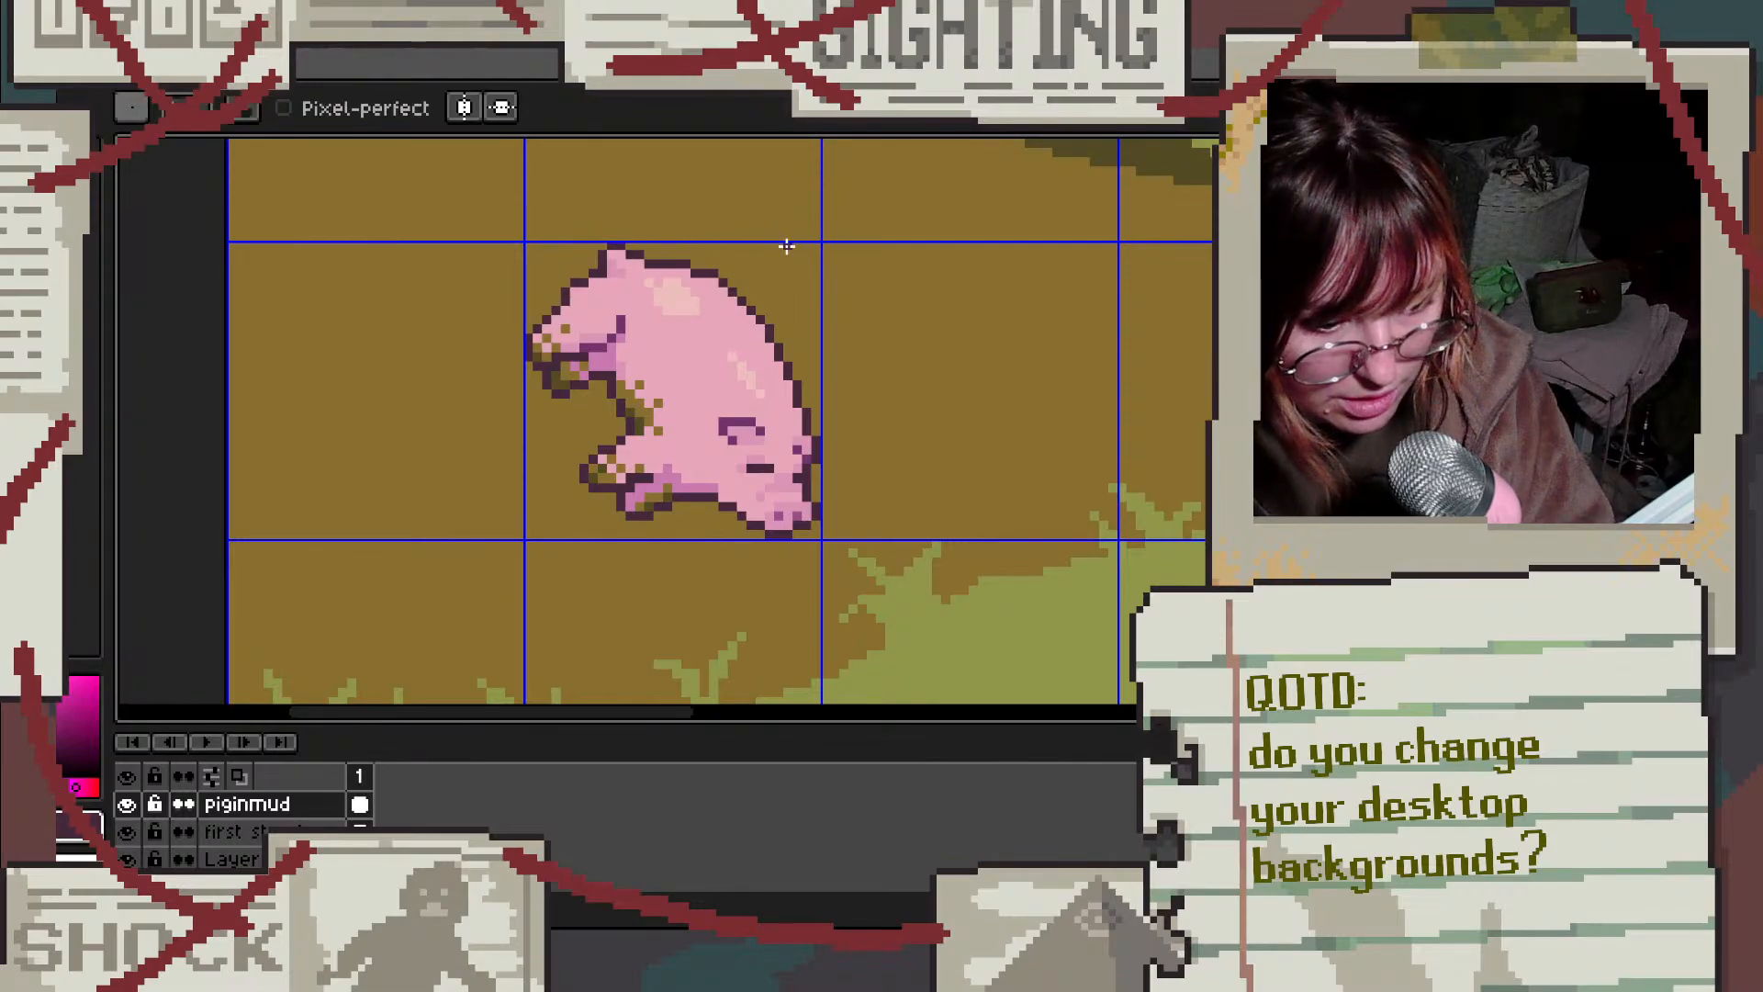
pyautogui.scroll(6, 592, 262)
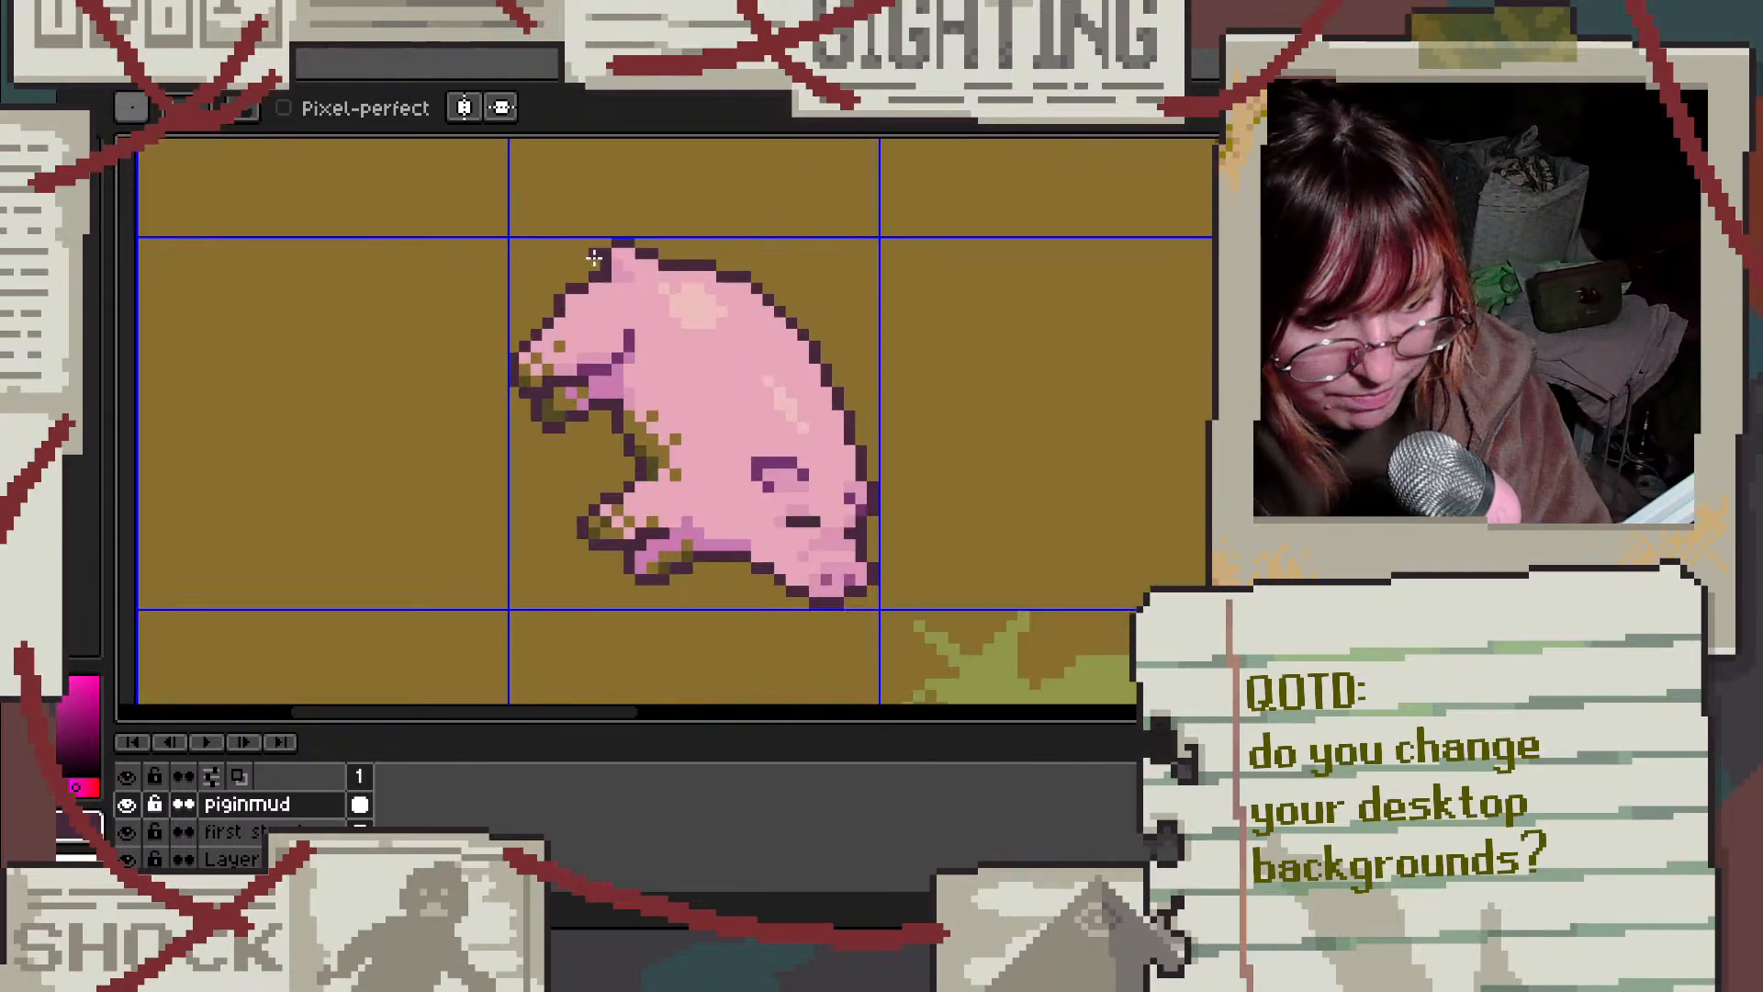
pyautogui.keyDown('alt'); pyautogui.click(696, 500); pyautogui.keyUp('alt')
pyautogui.click(536, 439)
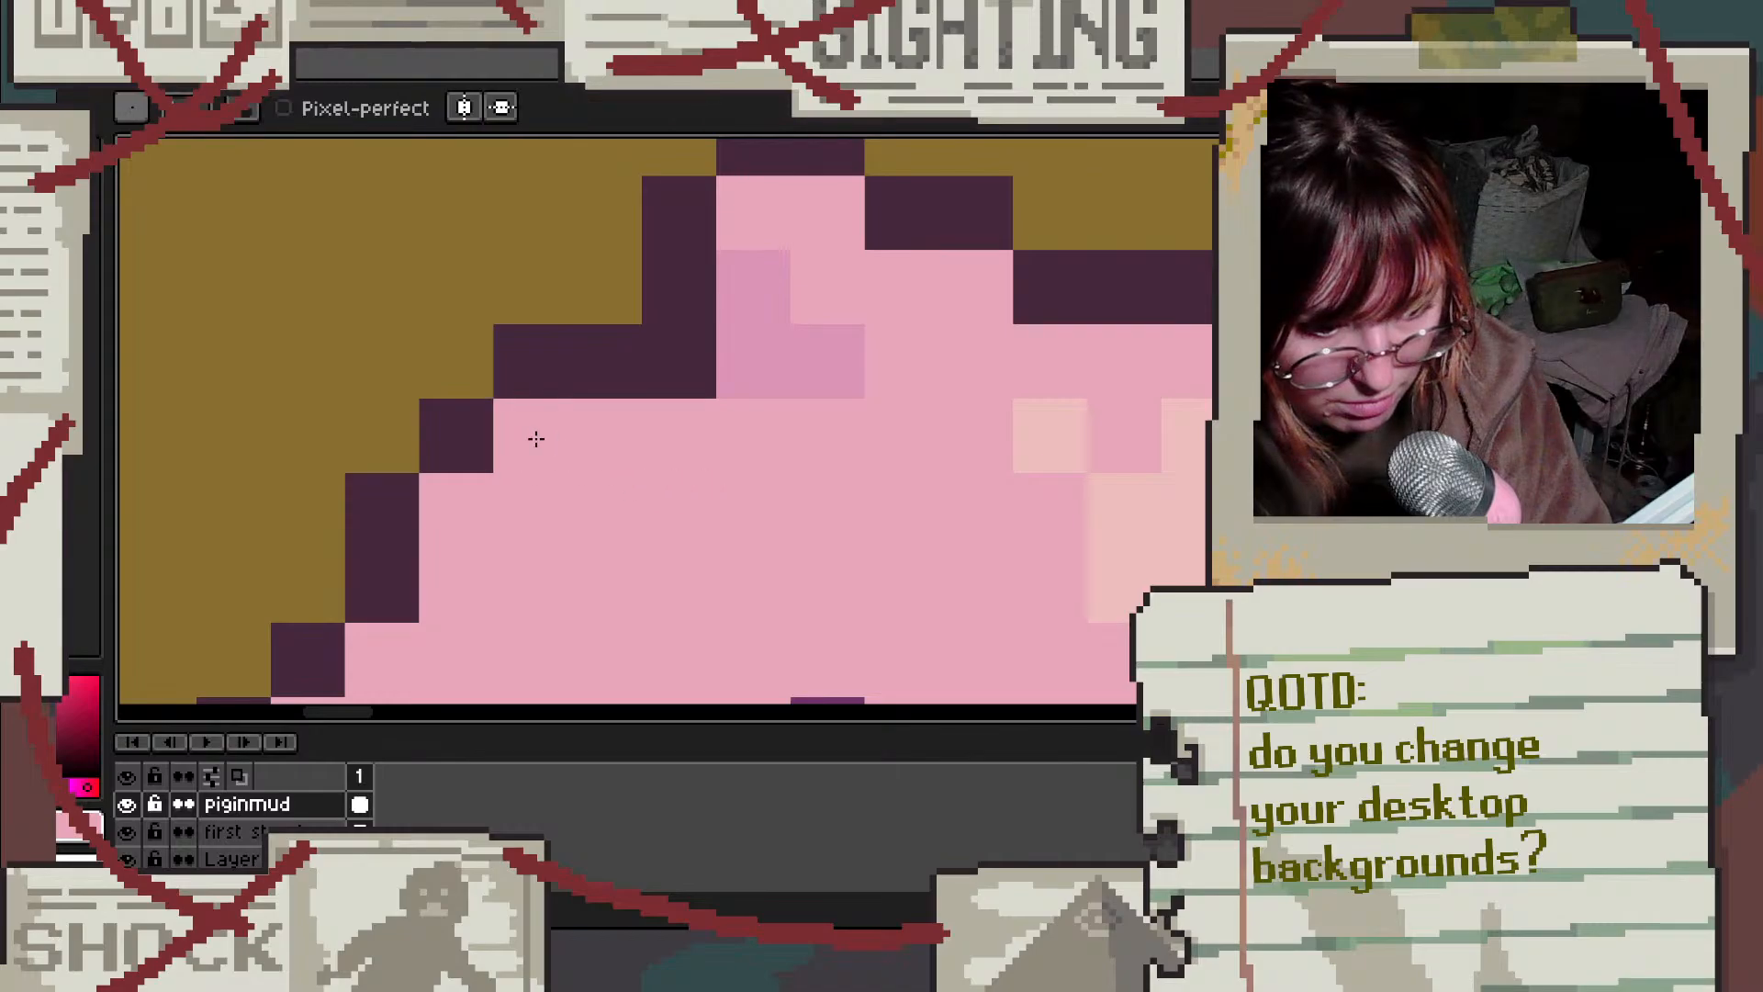
pyautogui.scroll(-3, 739, 478)
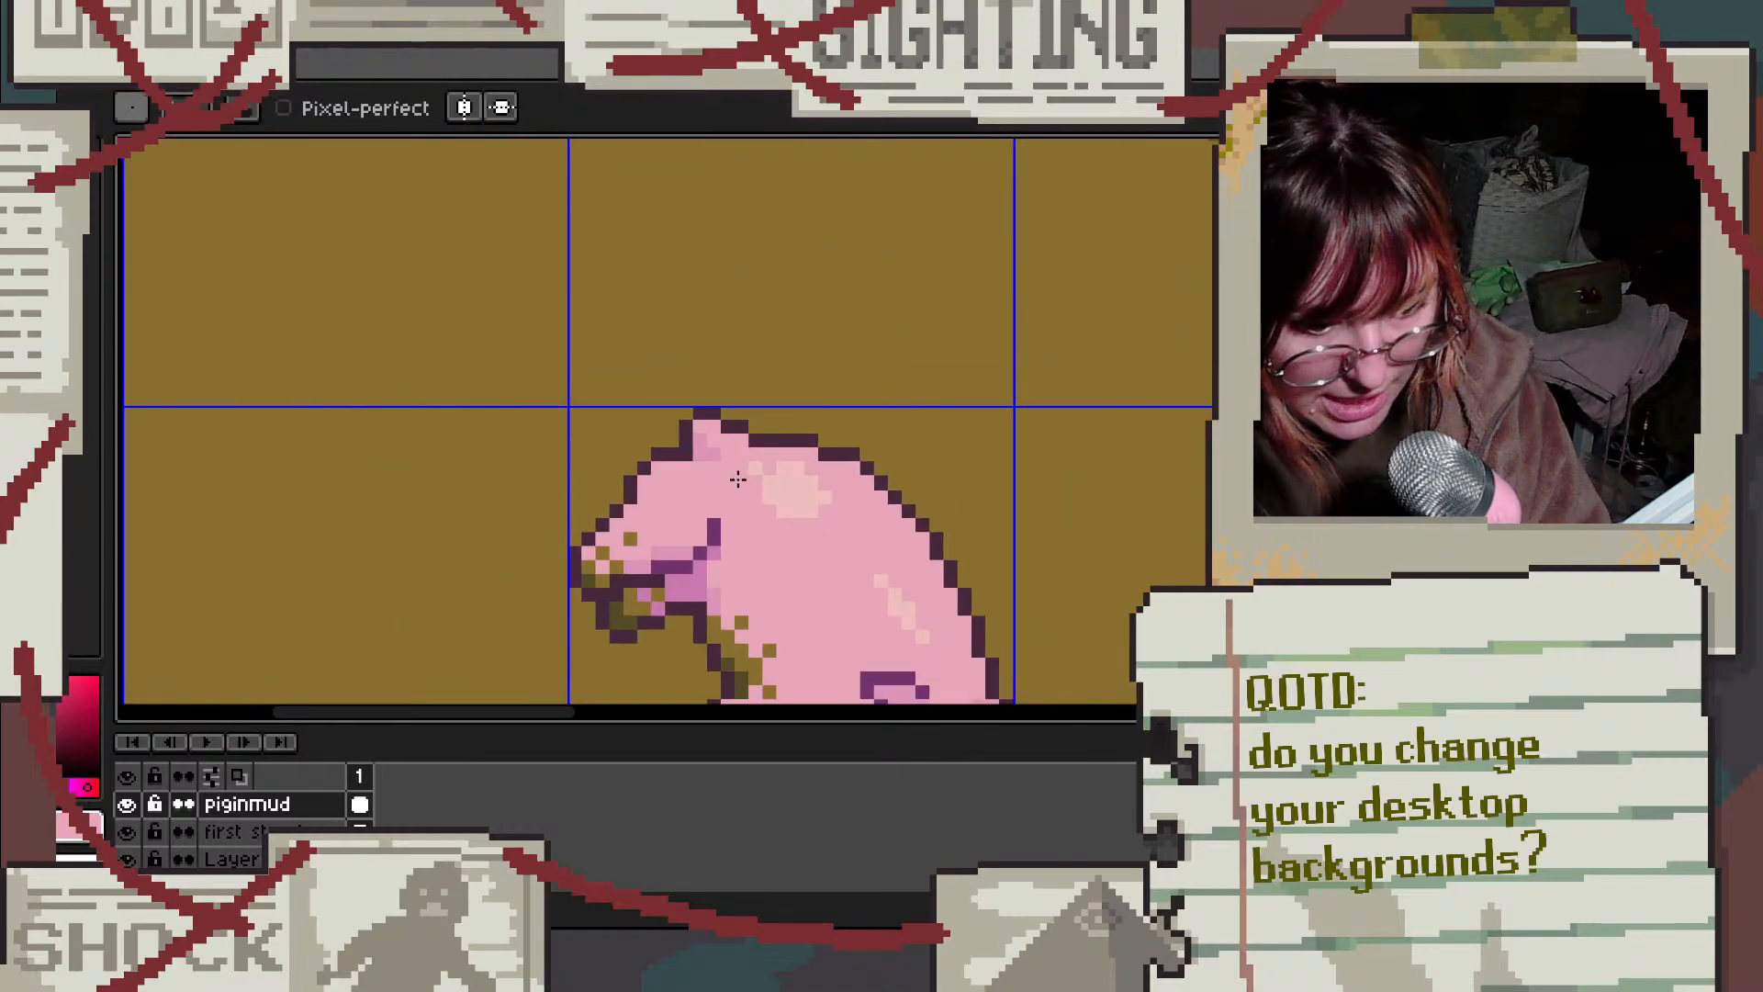
pyautogui.scroll(3, 738, 479)
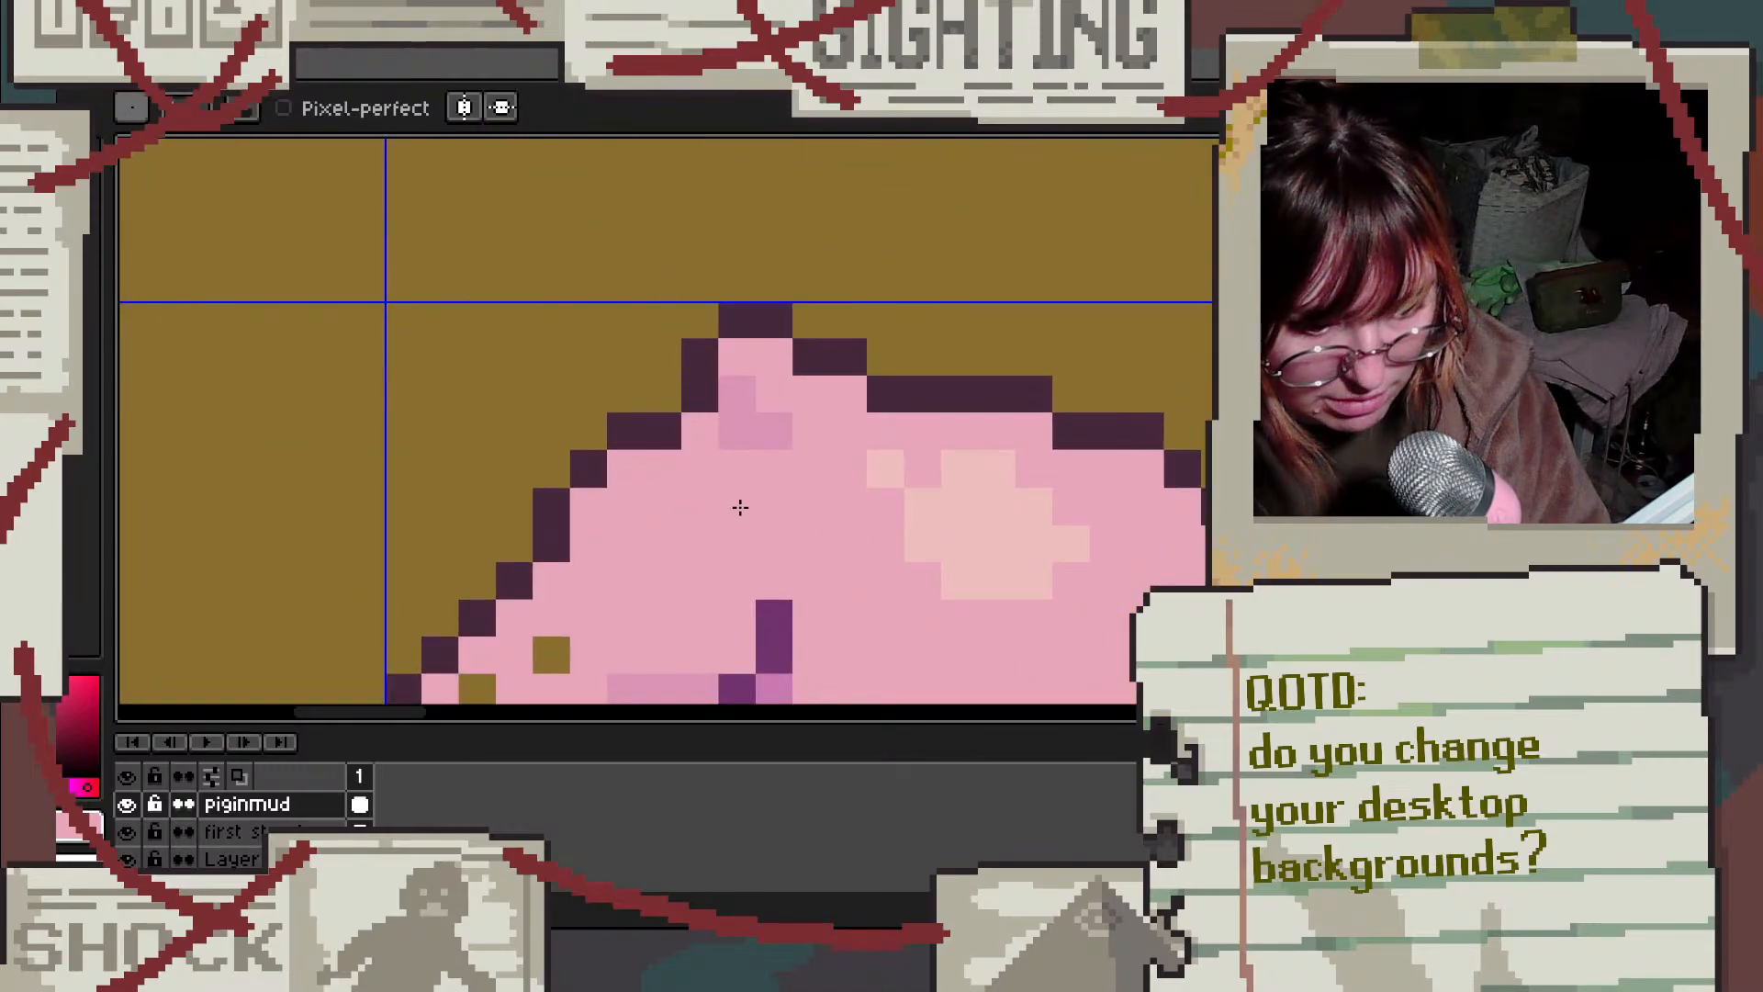
pyautogui.click(739, 393)
pyautogui.scroll(-3, 747, 374)
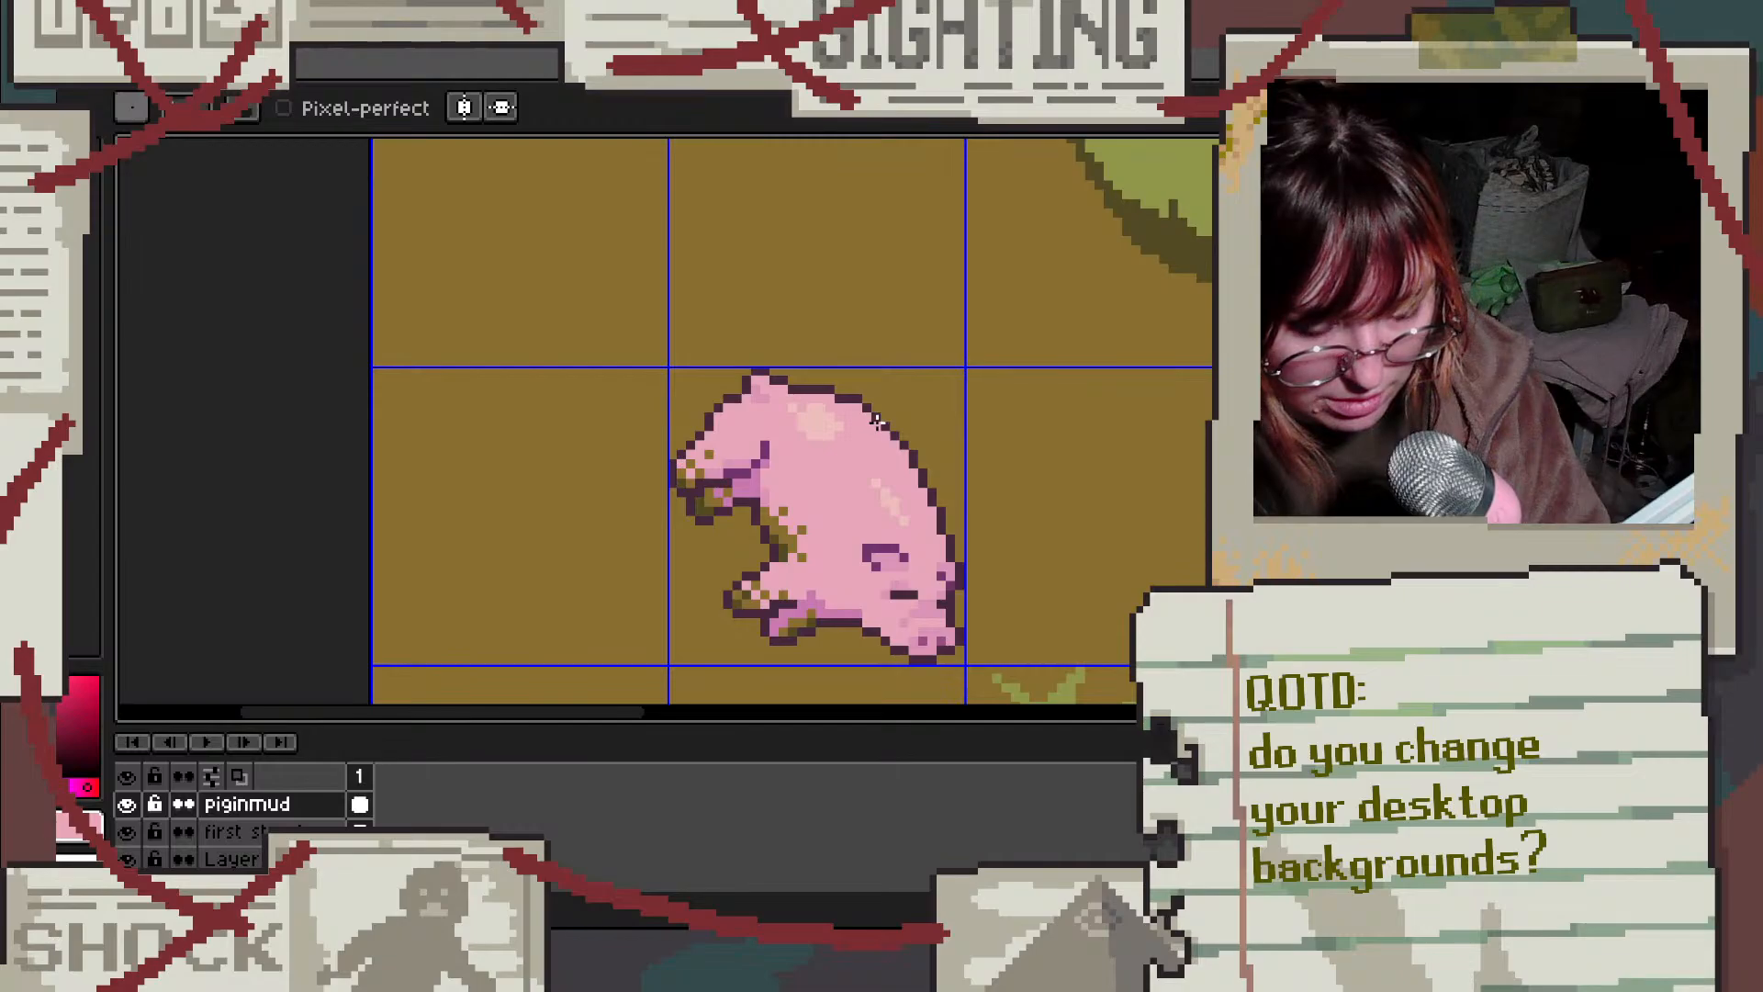
pyautogui.scroll(3, 768, 414)
pyautogui.press('alt')
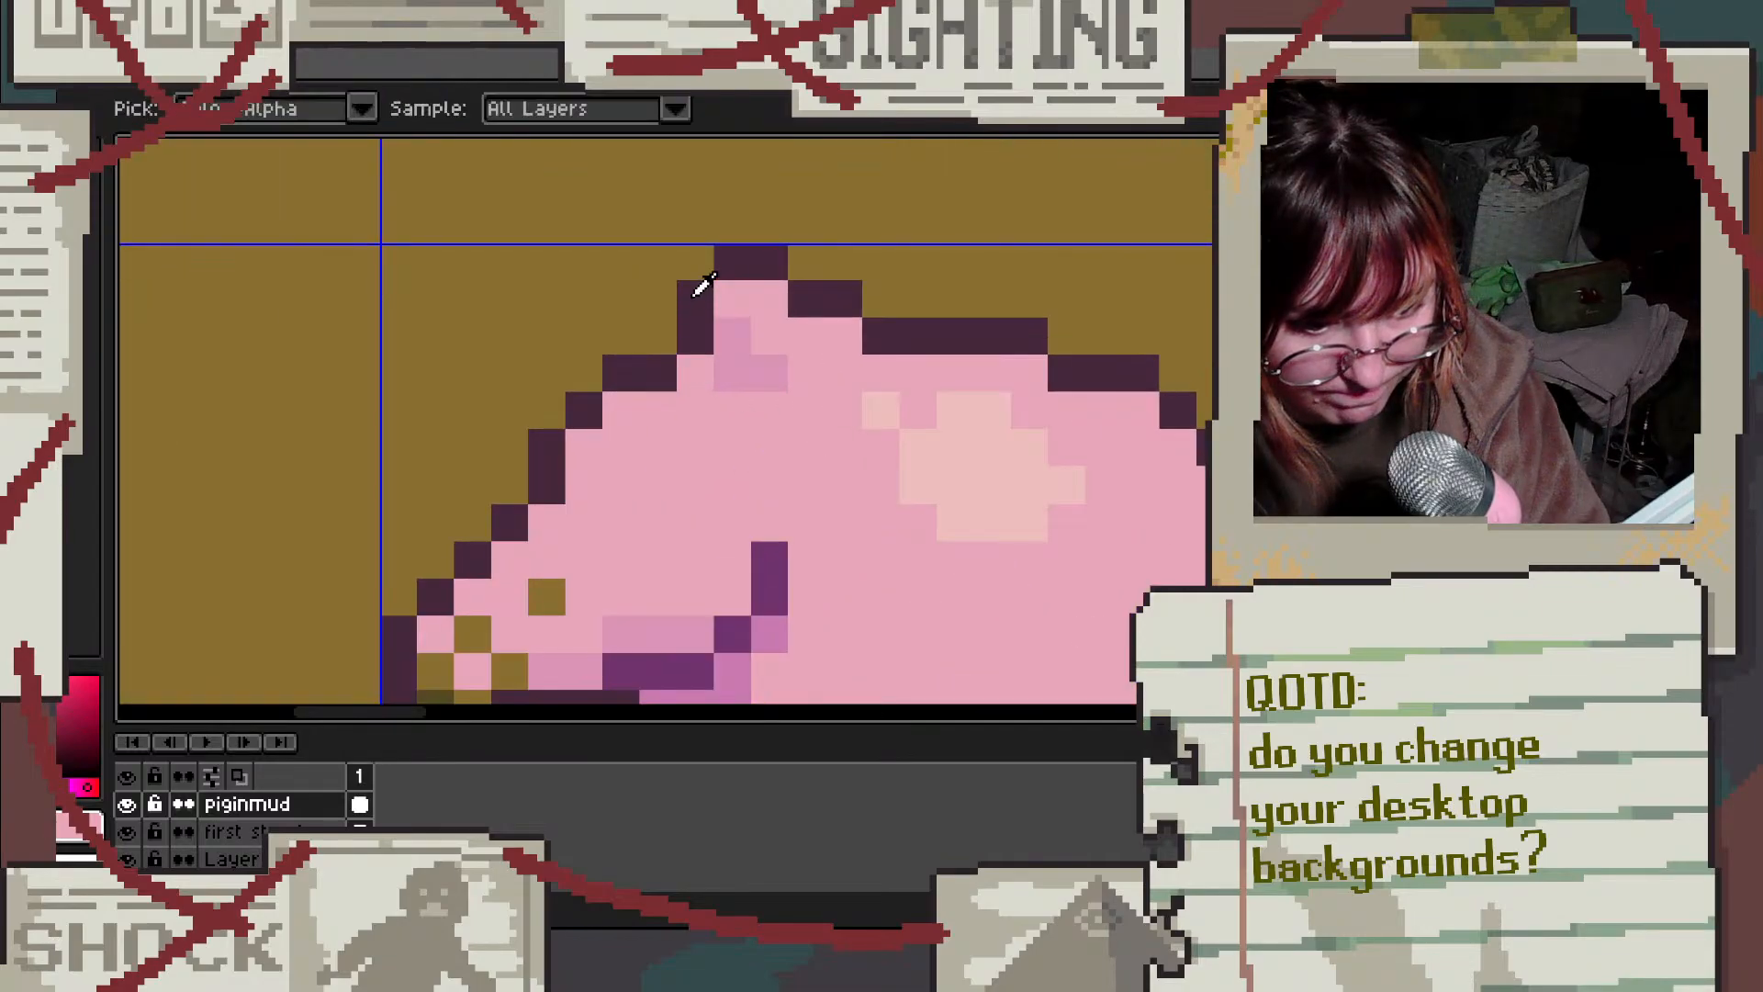
pyautogui.moveTo(711, 297); pyautogui.dragTo(657, 341)
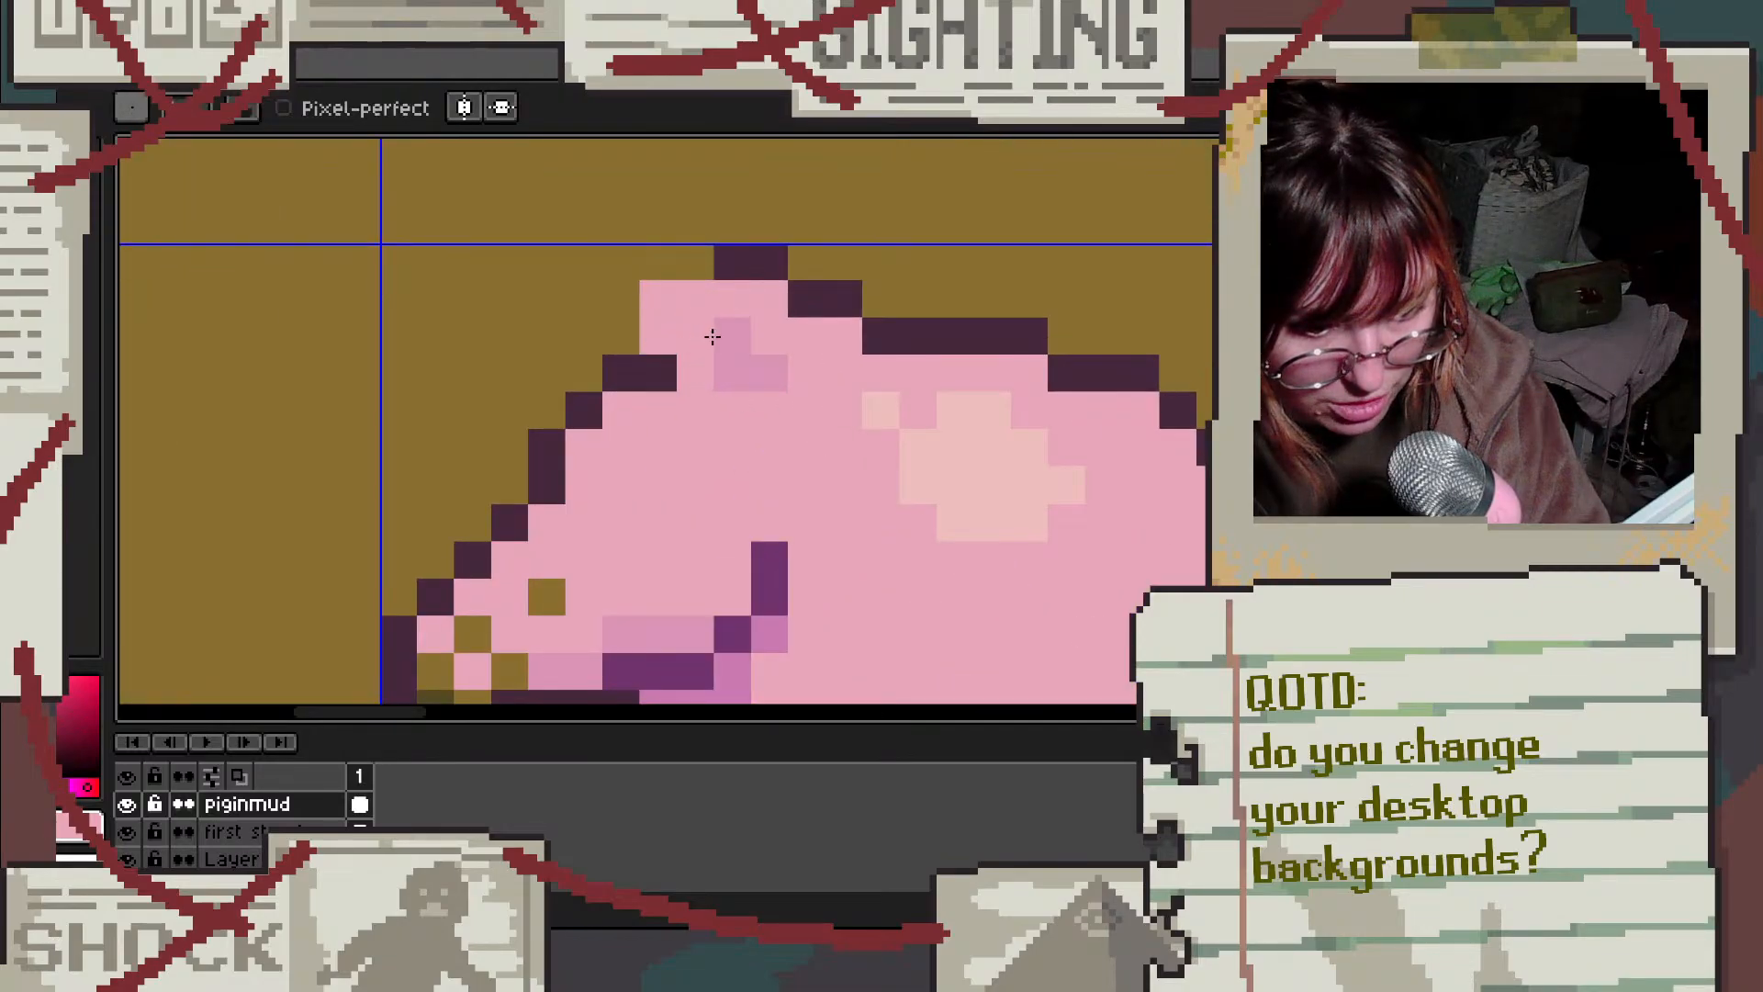
# Step: Redraw the dark outline around the widened tail bump using the sampled outline color
pyautogui.press('alt')
pyautogui.keyDown('alt'); pyautogui.click(748, 255); pyautogui.keyUp('alt')
pyautogui.moveTo(681, 260)
pyautogui.mouseDown()
pyautogui.moveTo(633, 336)
pyautogui.moveTo(702, 401)
pyautogui.mouseUp()
pyautogui.scroll(-5, 780, 414)
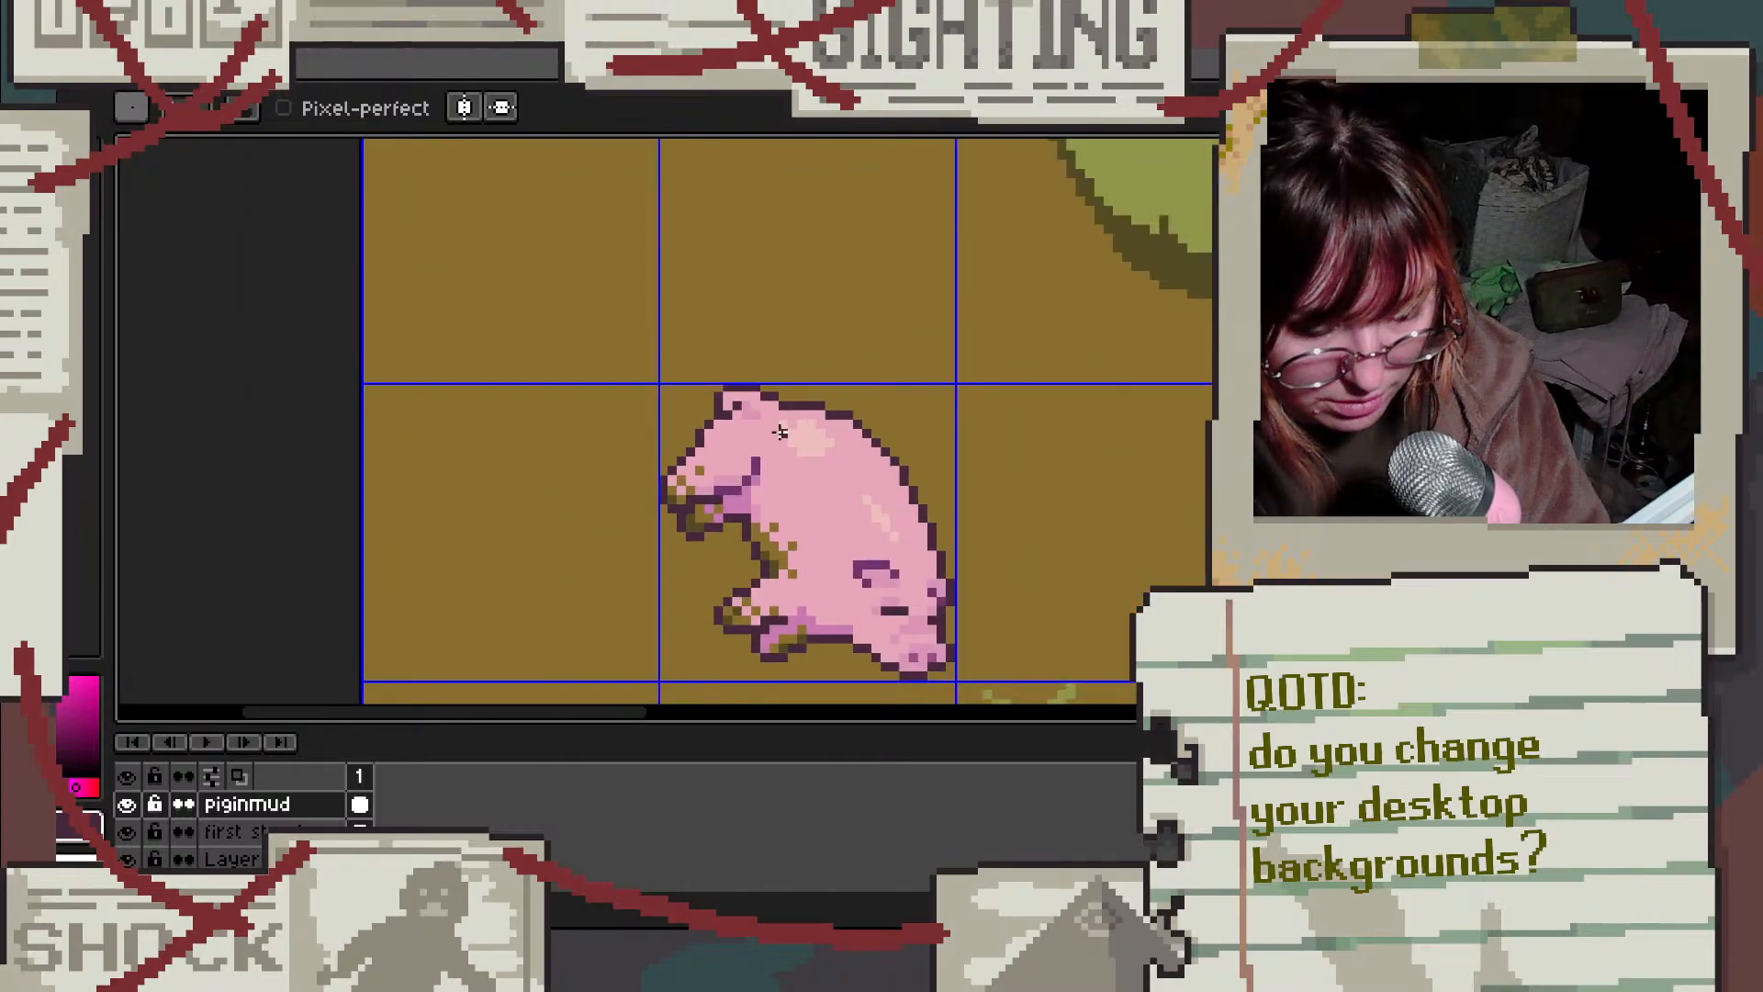
pyautogui.scroll(-2, 780, 431)
# Step: Cover the stray dark pixel inside the tail bump with sampled lilac and extend the lilac shading toward the outline
pyautogui.scroll(6, 708, 405)
pyautogui.keyDown('alt'); pyautogui.click(587, 275); pyautogui.keyUp('alt')
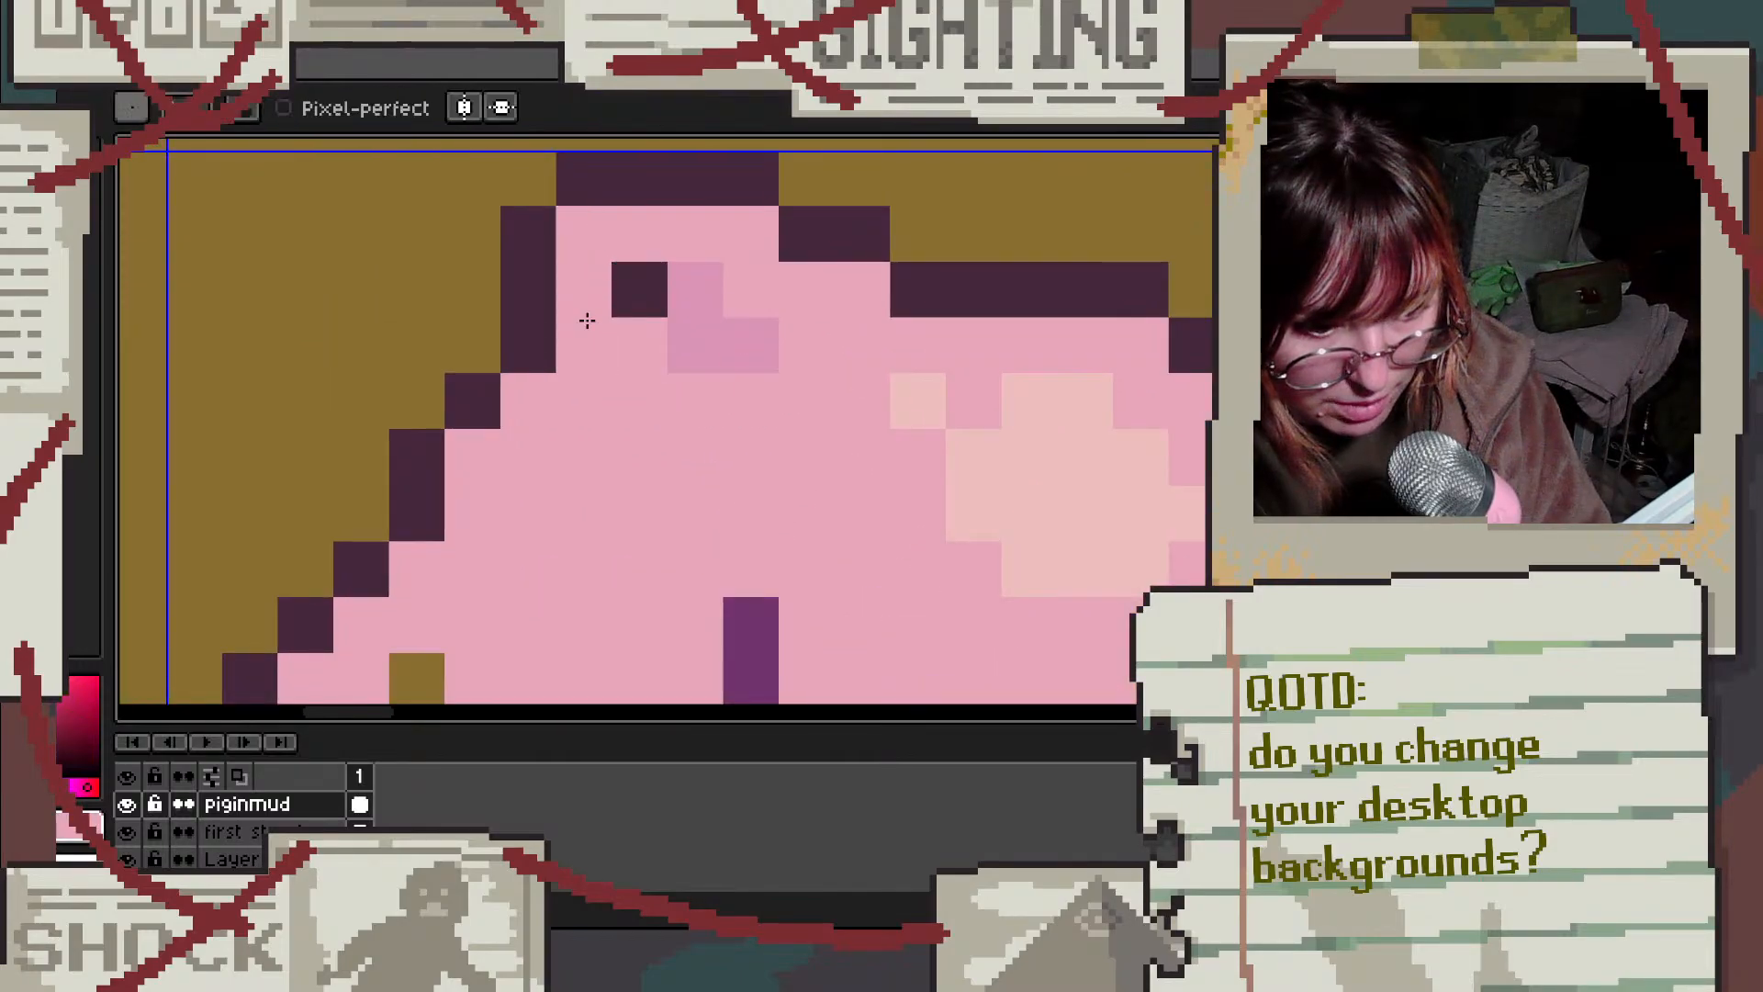
pyautogui.keyDown('alt'); pyautogui.click(728, 295); pyautogui.keyUp('alt')
pyautogui.click(642, 303)
pyautogui.moveTo(637, 303); pyautogui.dragTo(630, 413)
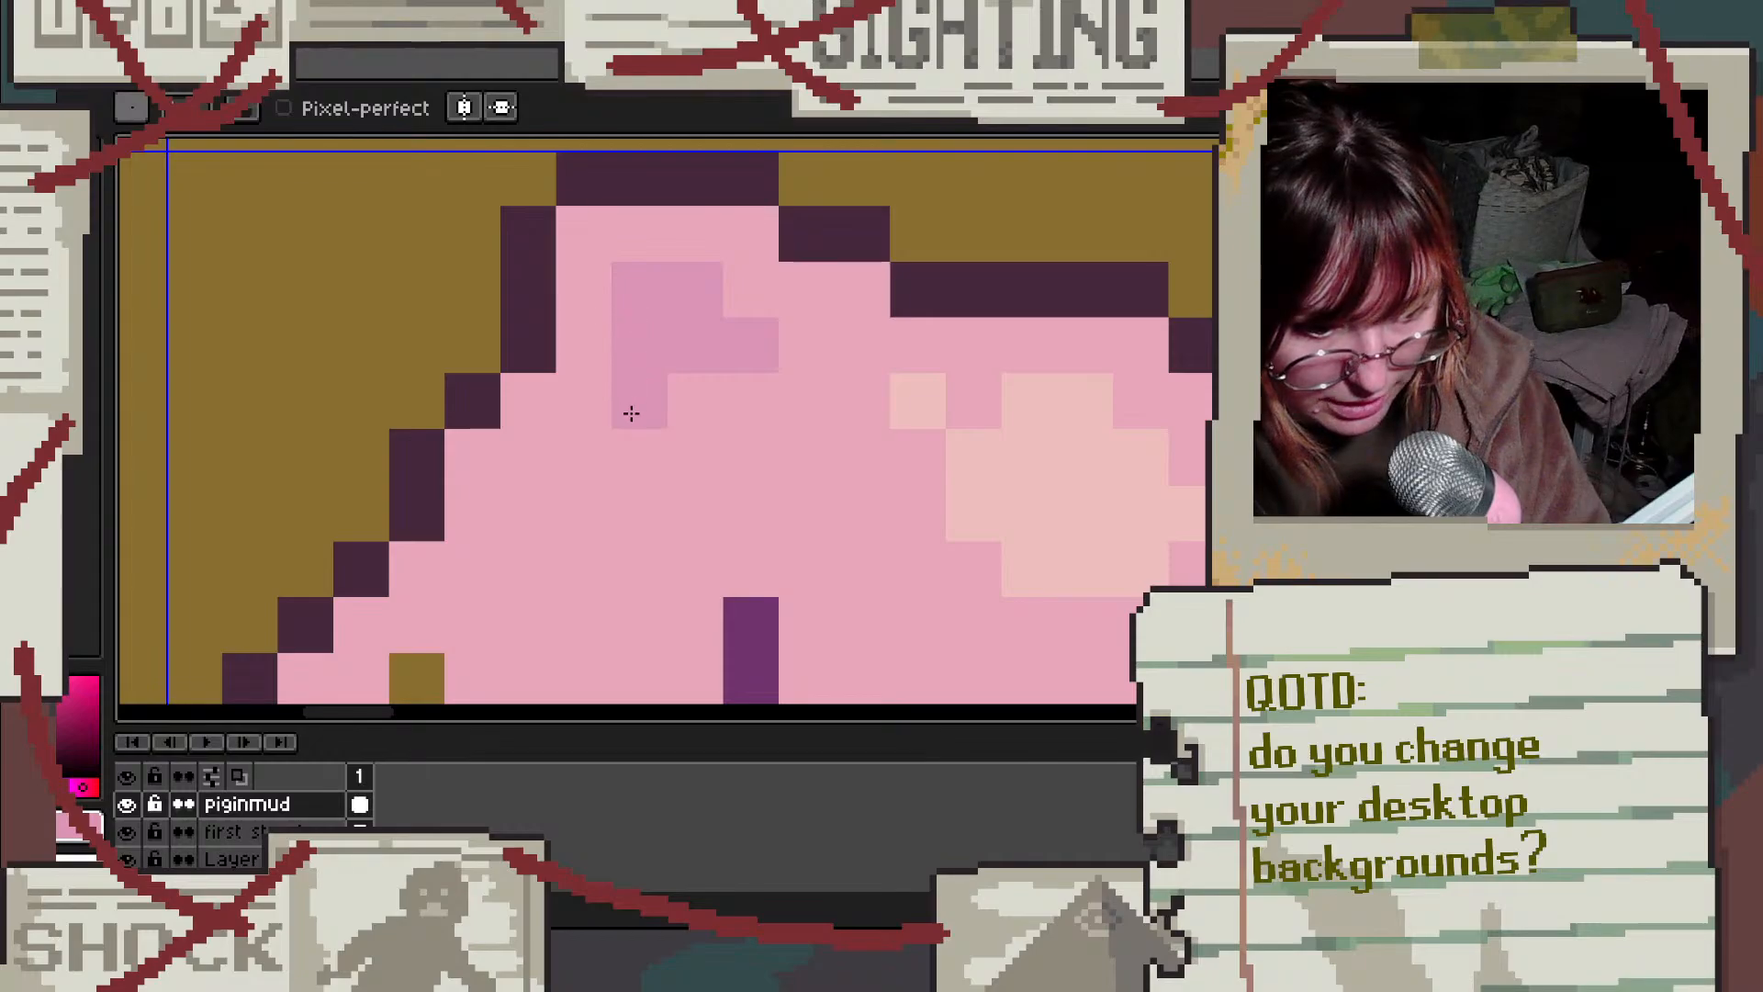
pyautogui.click(554, 401)
pyautogui.click(606, 443)
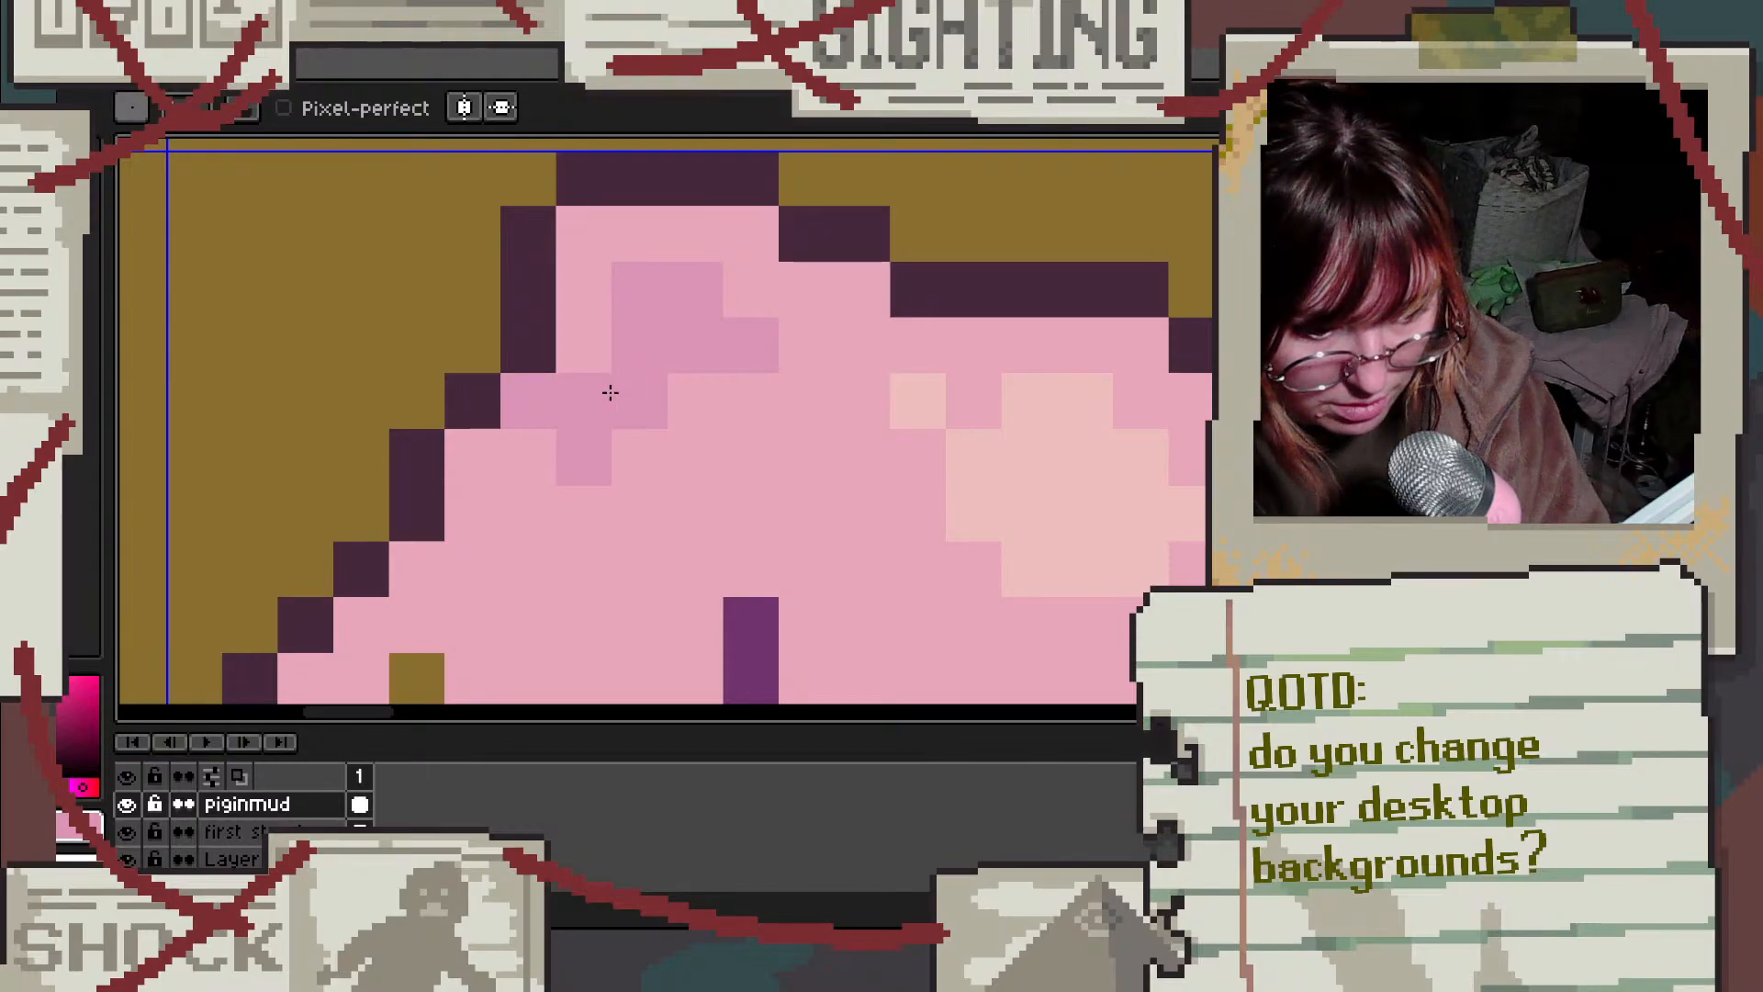
# Step: Break up the lilac tail shading with body pink and add single lilac pixels beneath it
pyautogui.keyDown('alt'); pyautogui.click(582, 331); pyautogui.keyUp('alt')
pyautogui.moveTo(588, 394); pyautogui.dragTo(637, 394)
pyautogui.keyDown('alt'); pyautogui.click(664, 322); pyautogui.keyUp('alt')
pyautogui.click(717, 378)
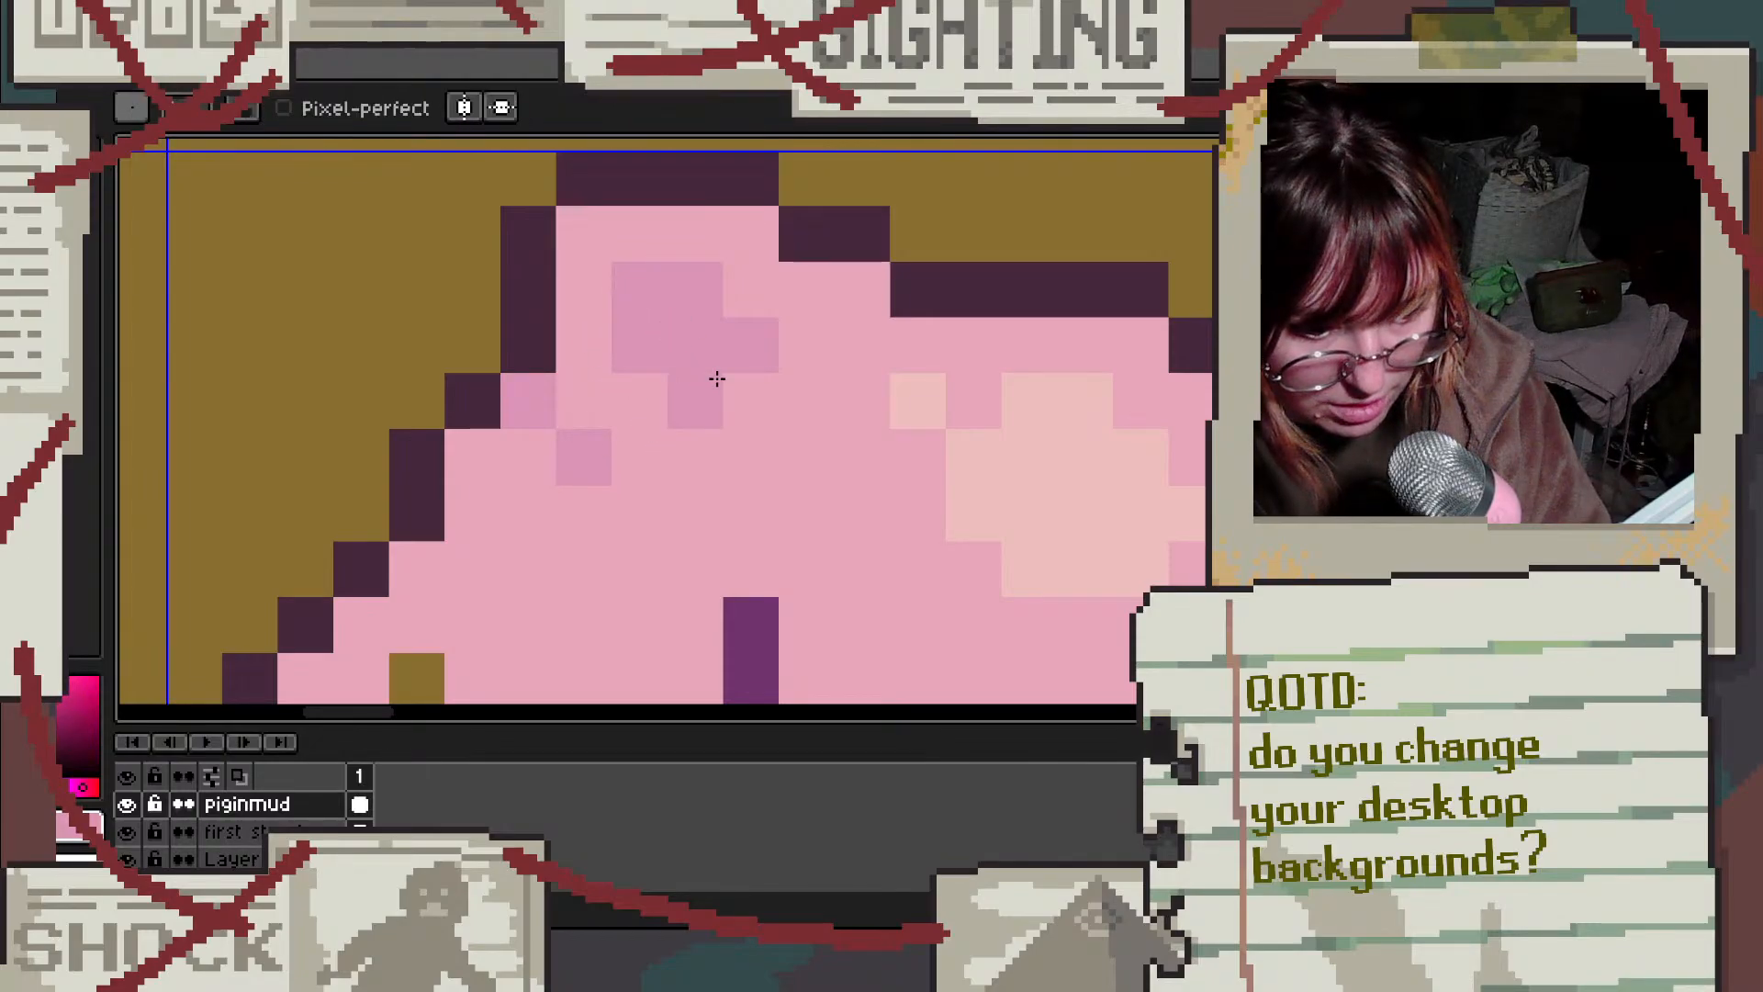
pyautogui.click(652, 445)
pyautogui.scroll(-5, 747, 346)
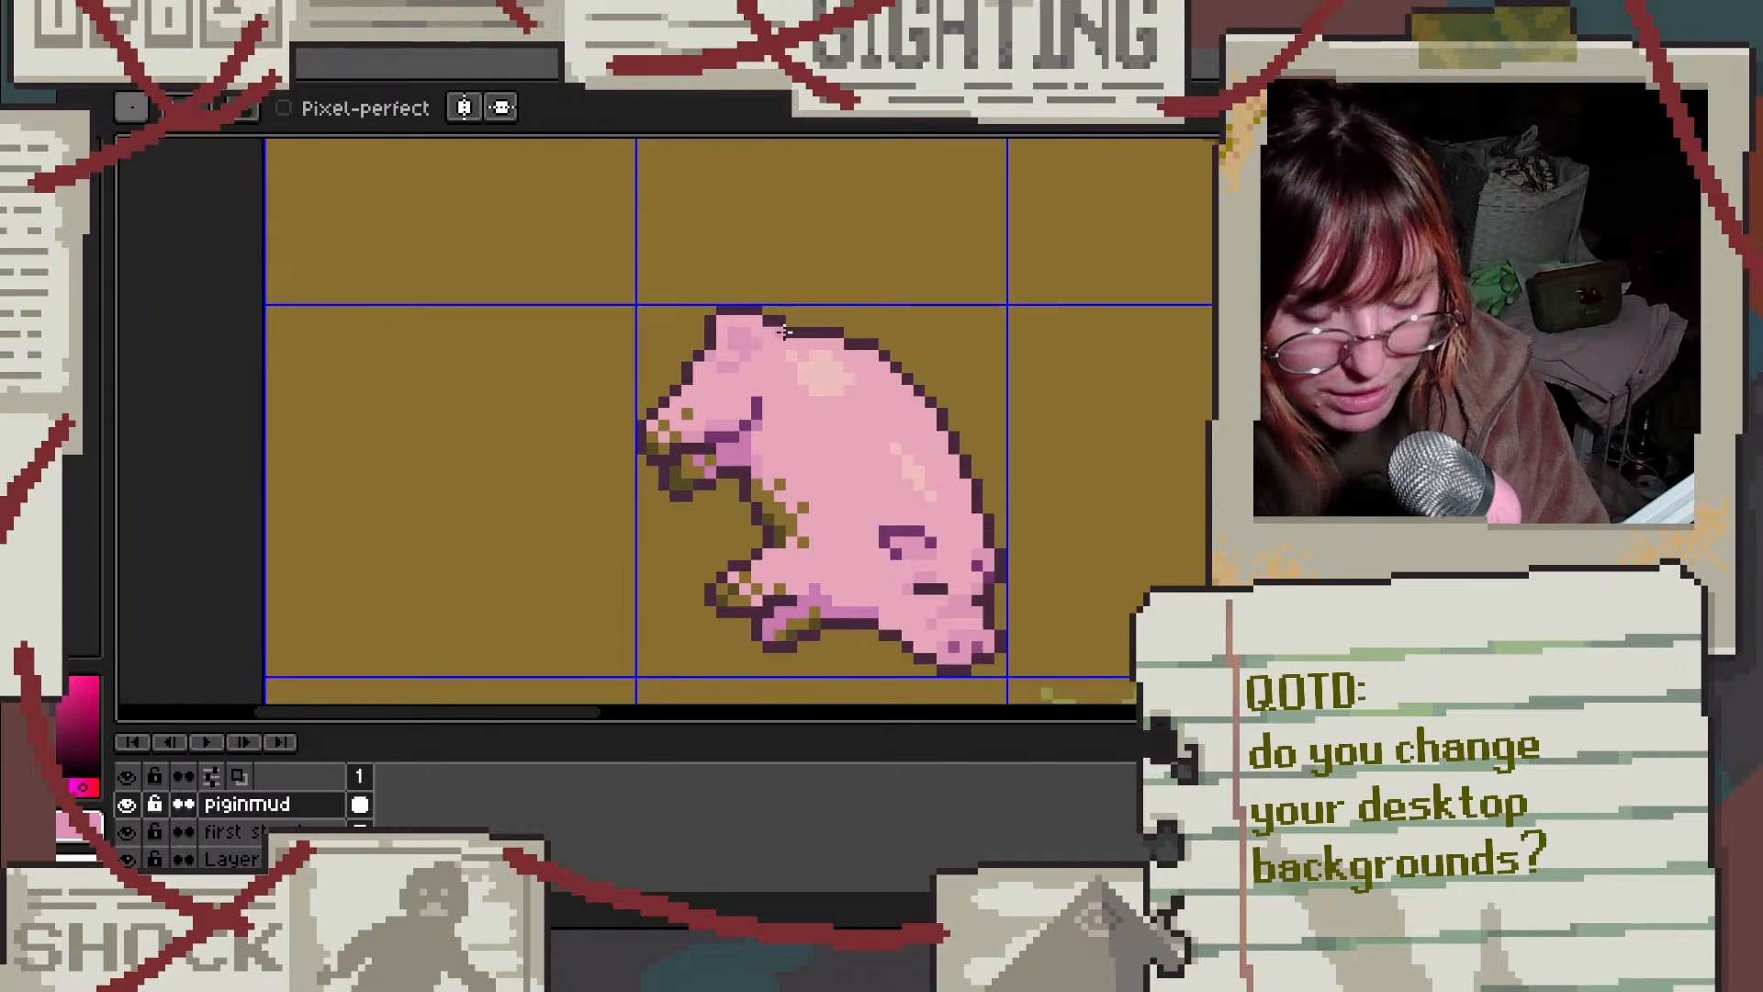
pyautogui.scroll(-2, 784, 324)
pyautogui.scroll(6, 618, 317)
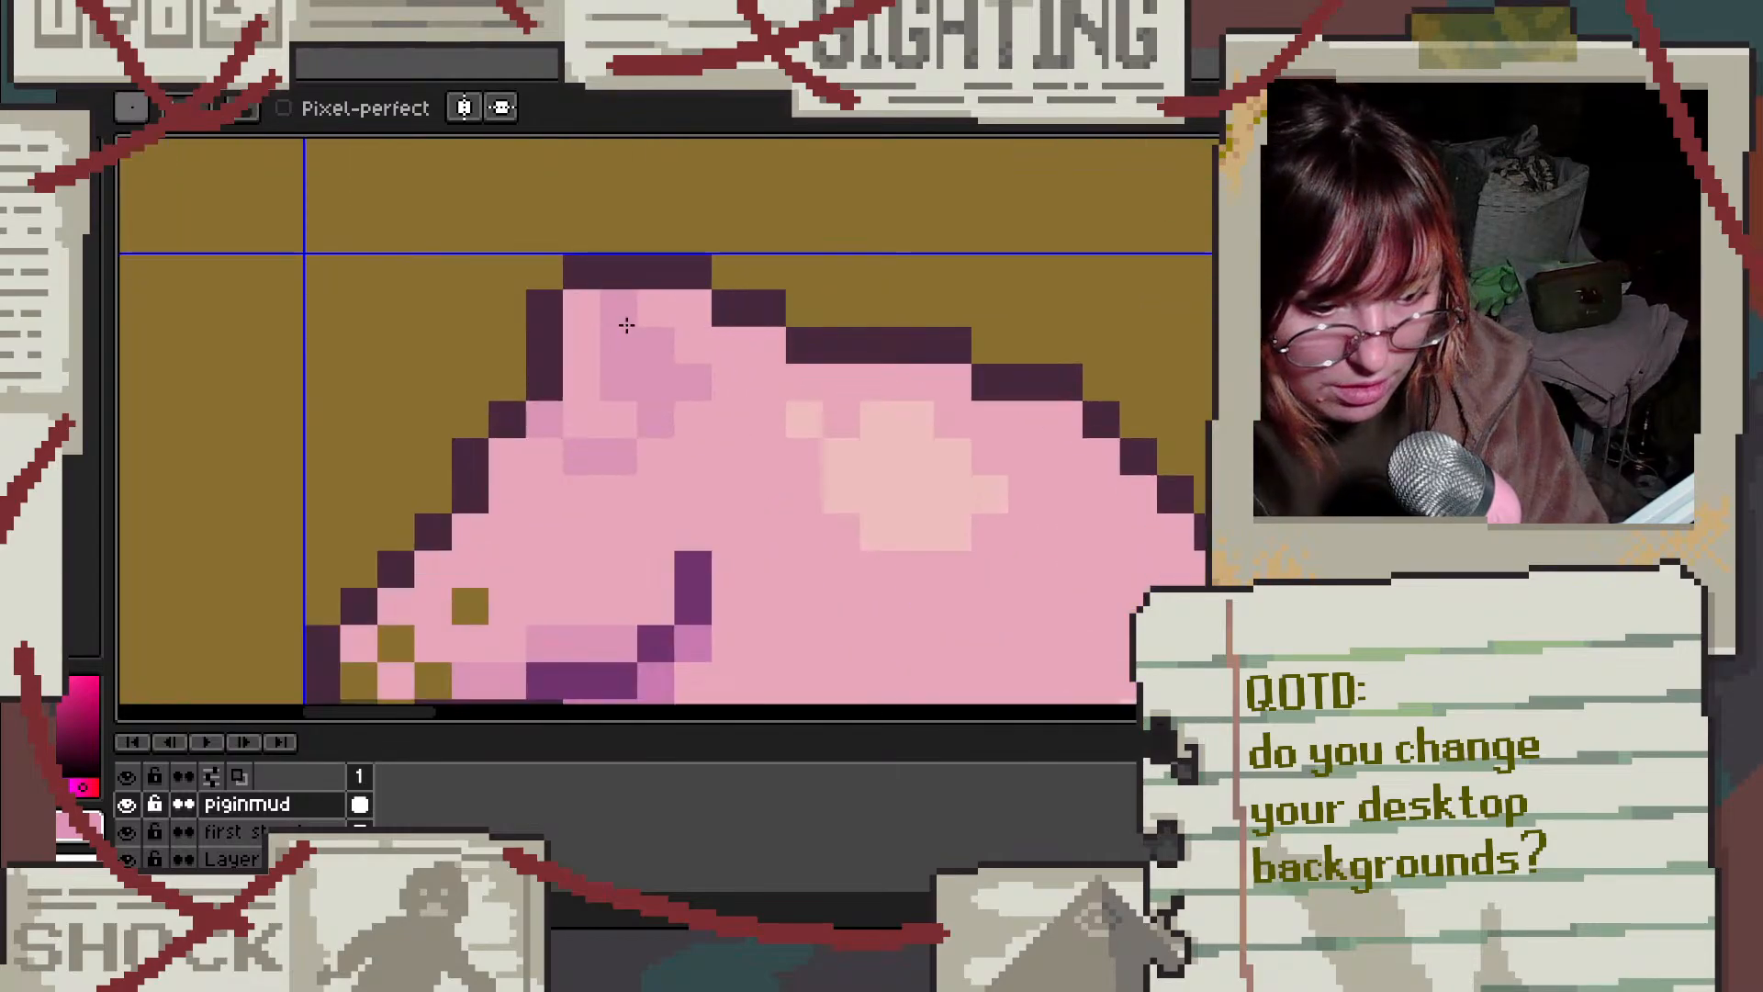
# Step: Trim the upper tail shading with body pink and repaint its inner crease and base pixels in a darker mauve
pyautogui.keyDown('alt'); pyautogui.click(592, 310); pyautogui.keyUp('alt')
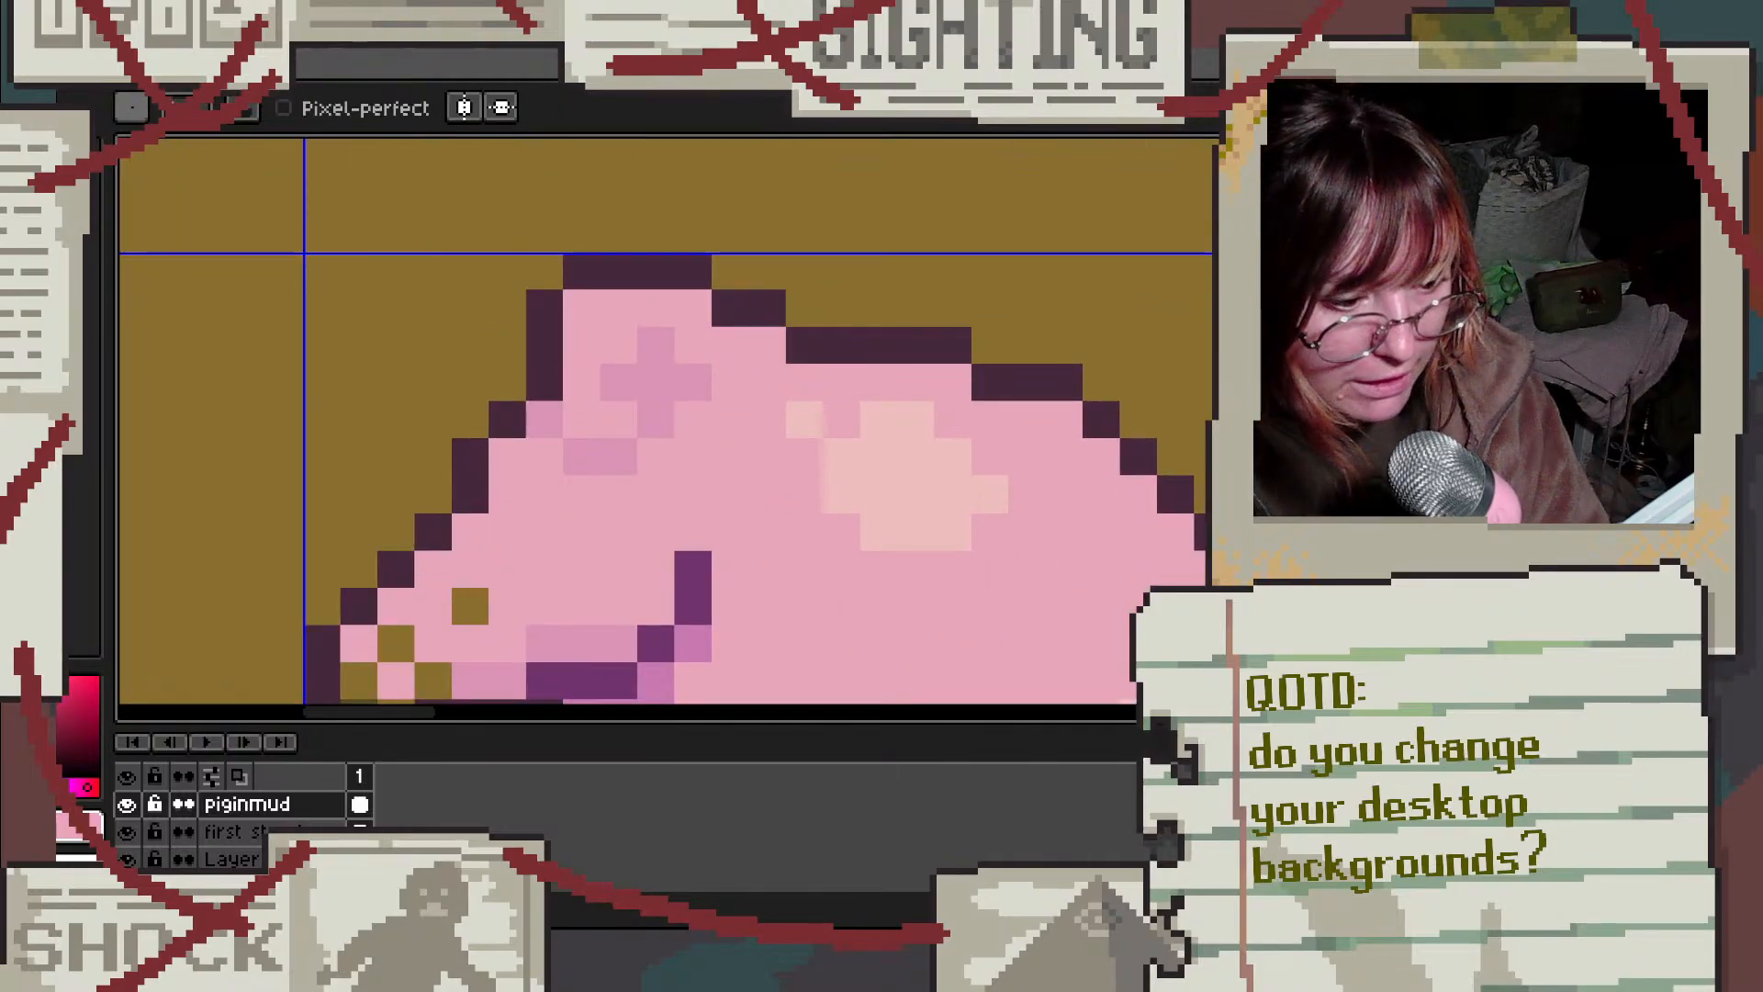
pyautogui.keyDown('alt'); pyautogui.click(602, 417); pyautogui.keyUp('alt')
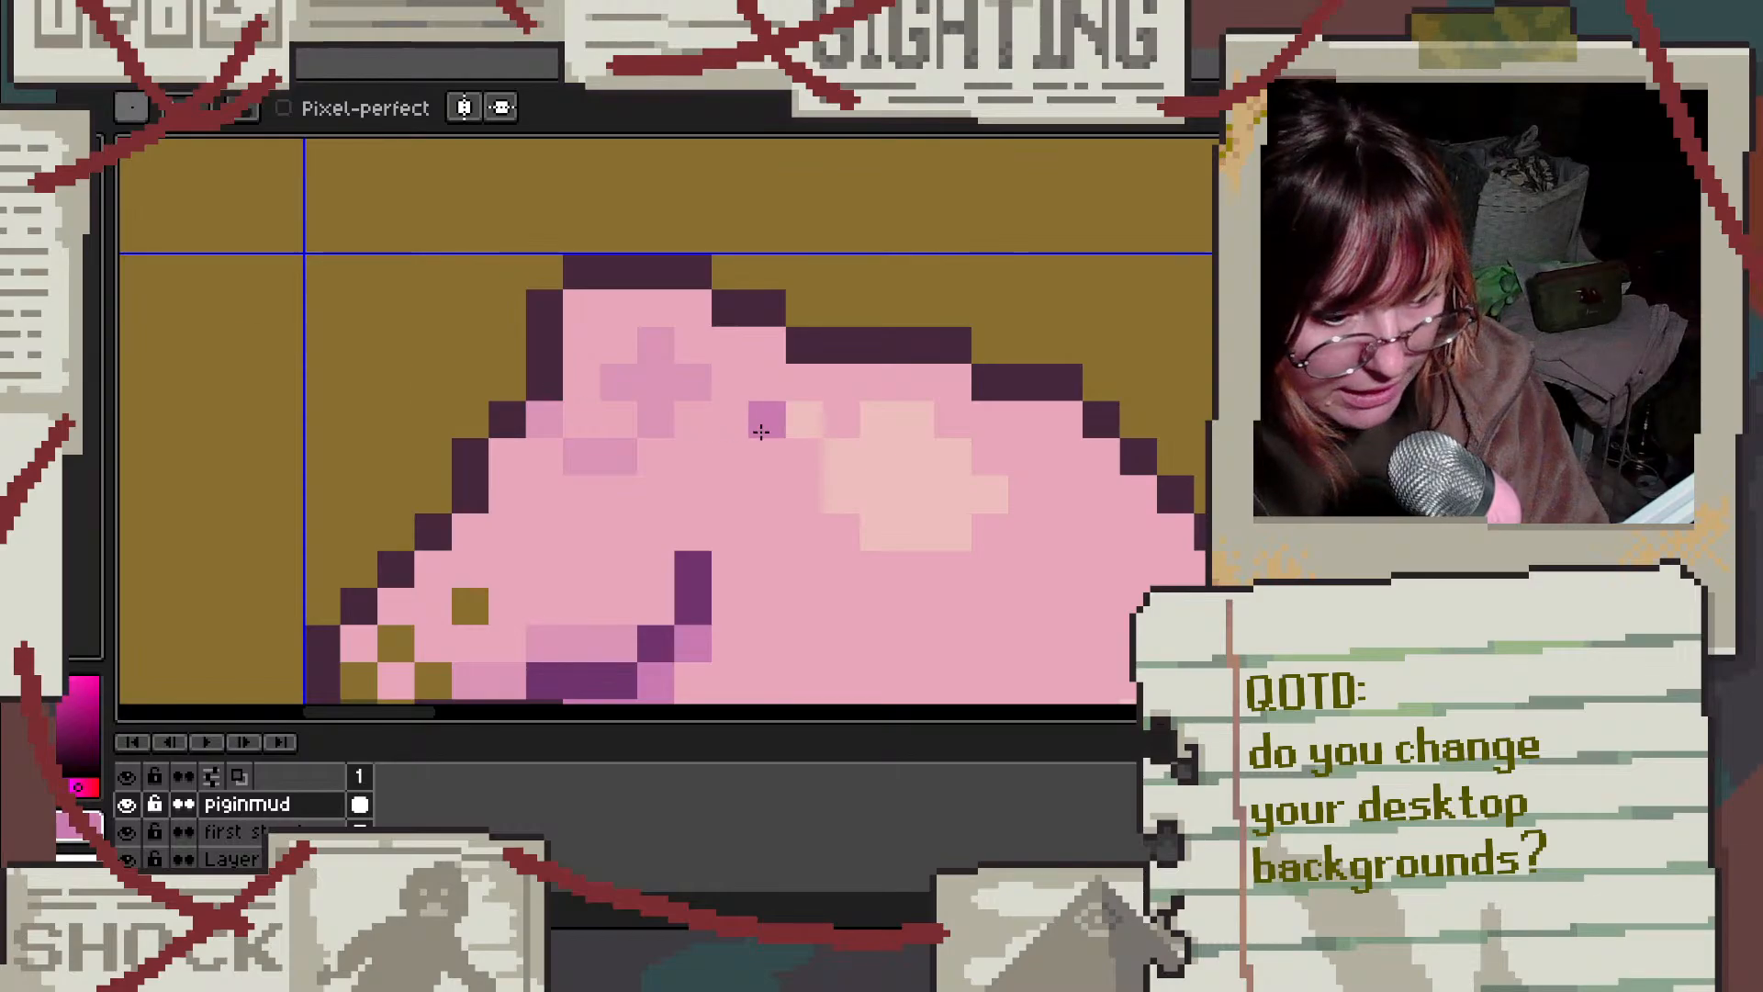
pyautogui.click(655, 420)
pyautogui.click(656, 383)
pyautogui.click(692, 382)
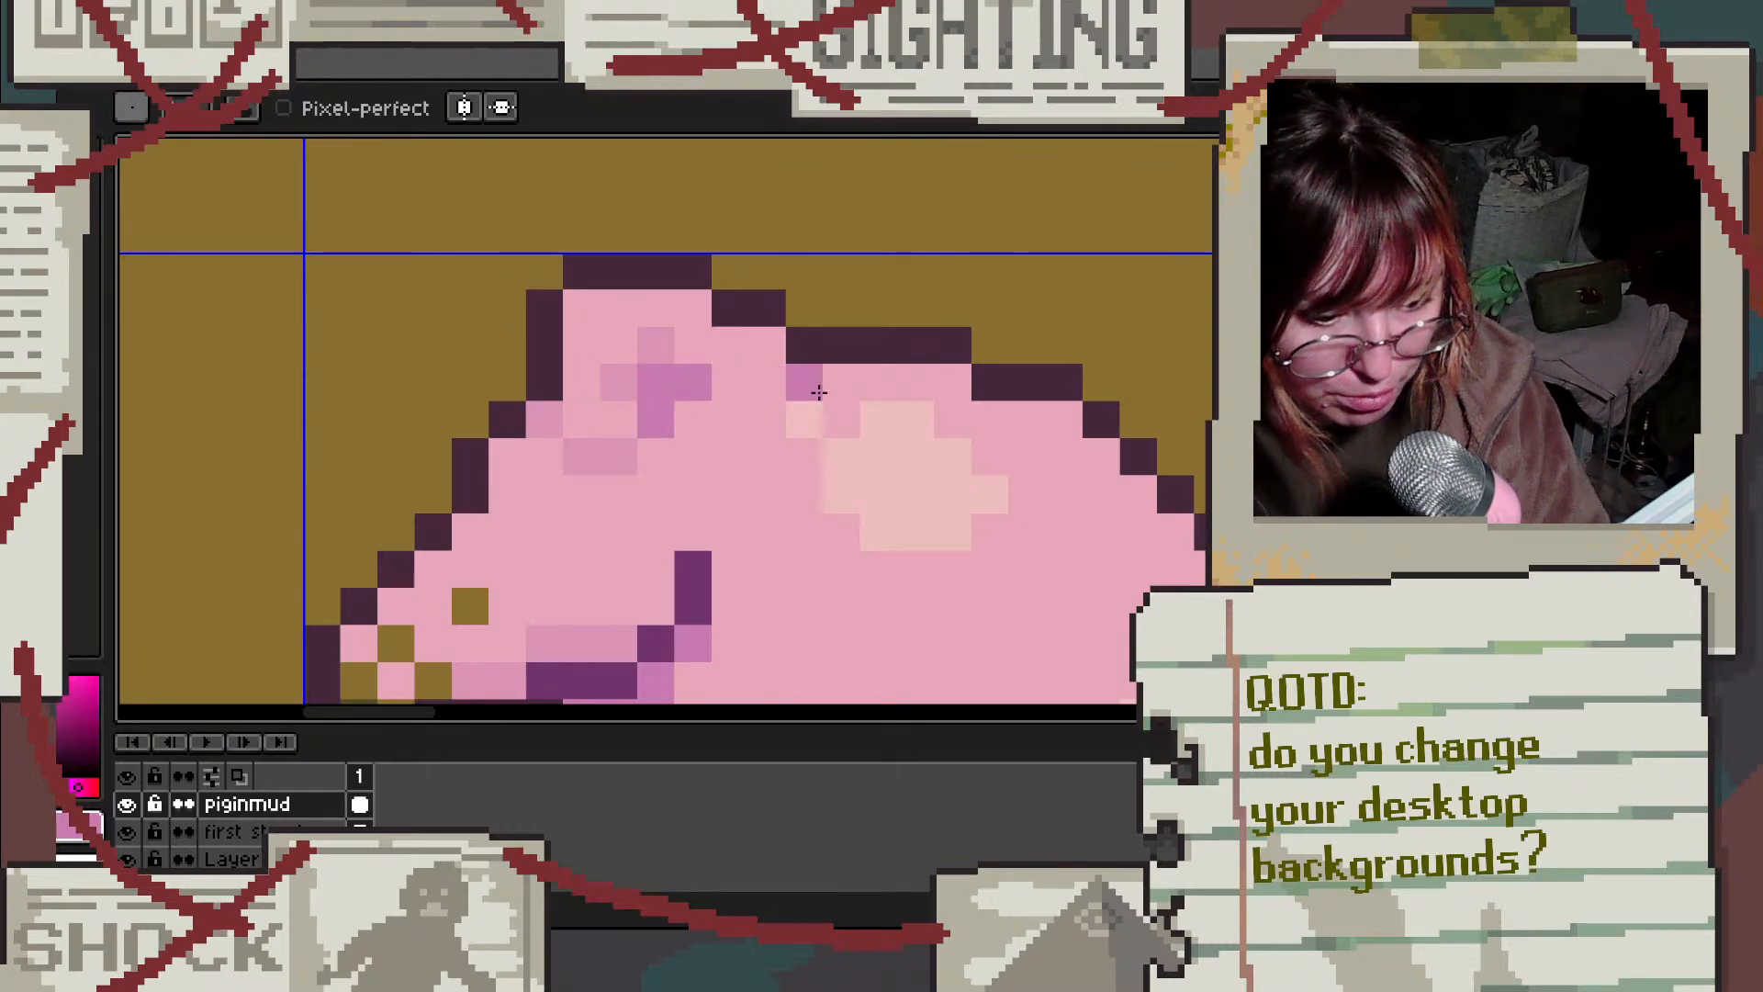
pyautogui.scroll(-3, 819, 392)
pyautogui.scroll(3, 755, 397)
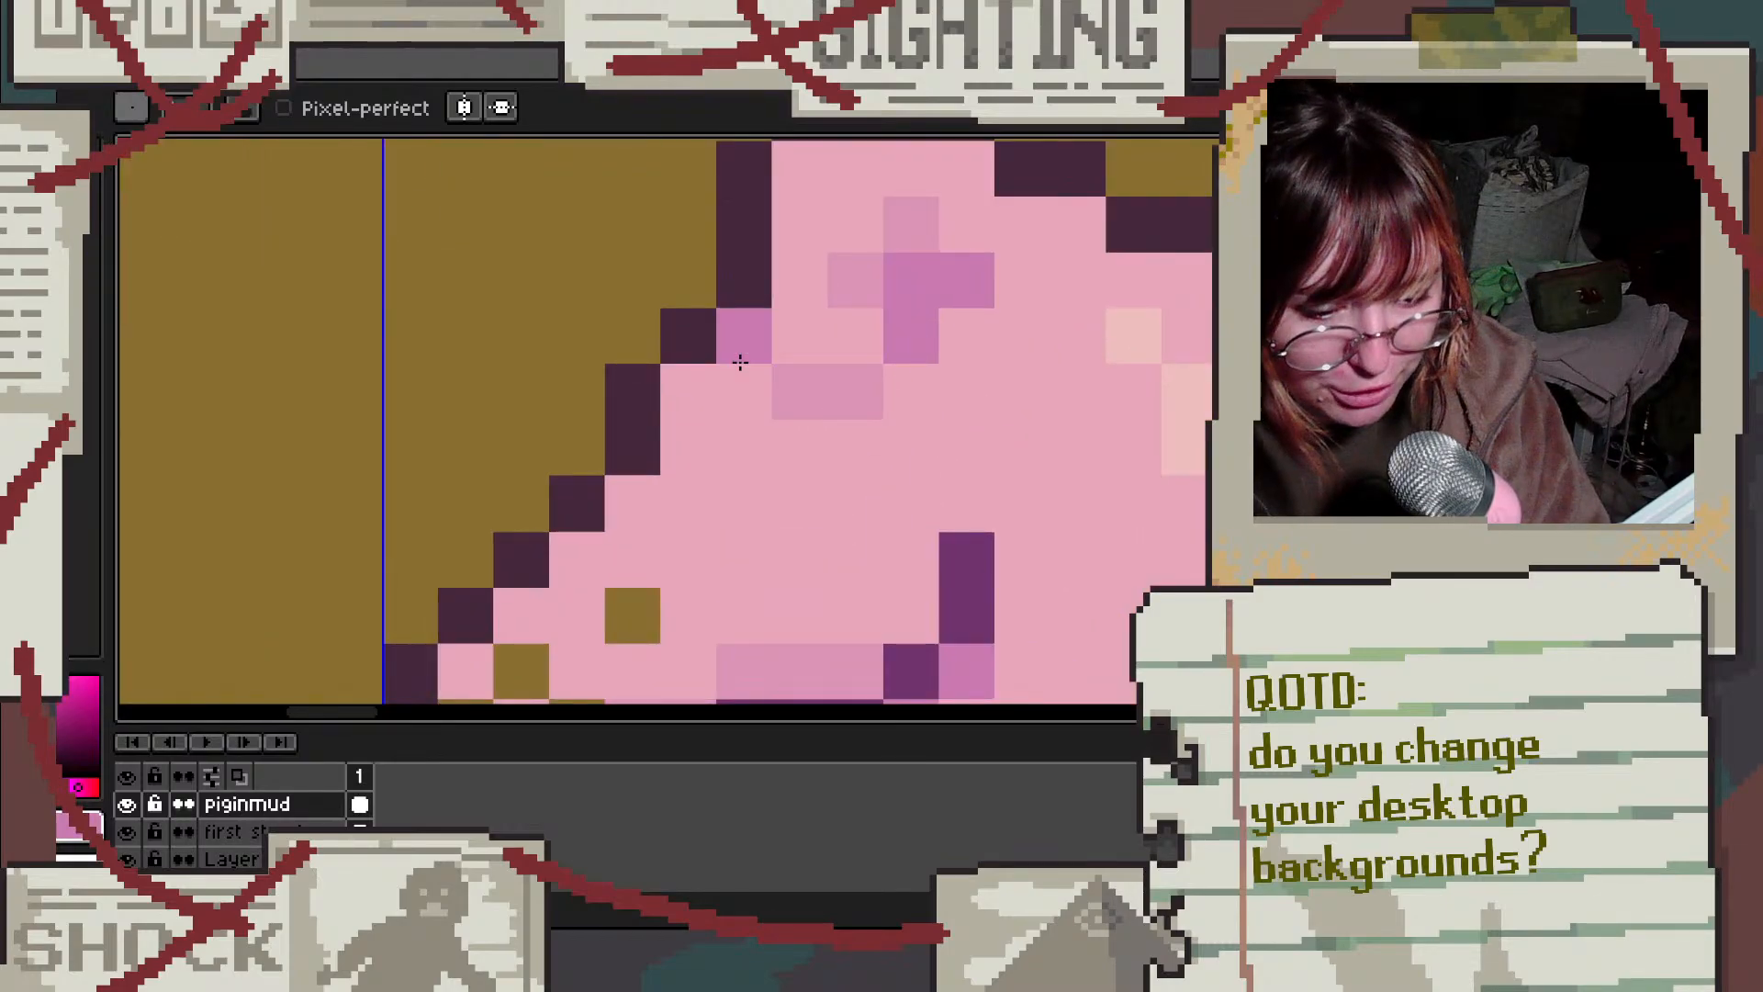
pyautogui.scroll(-2, 939, 358)
pyautogui.scroll(-3, 939, 358)
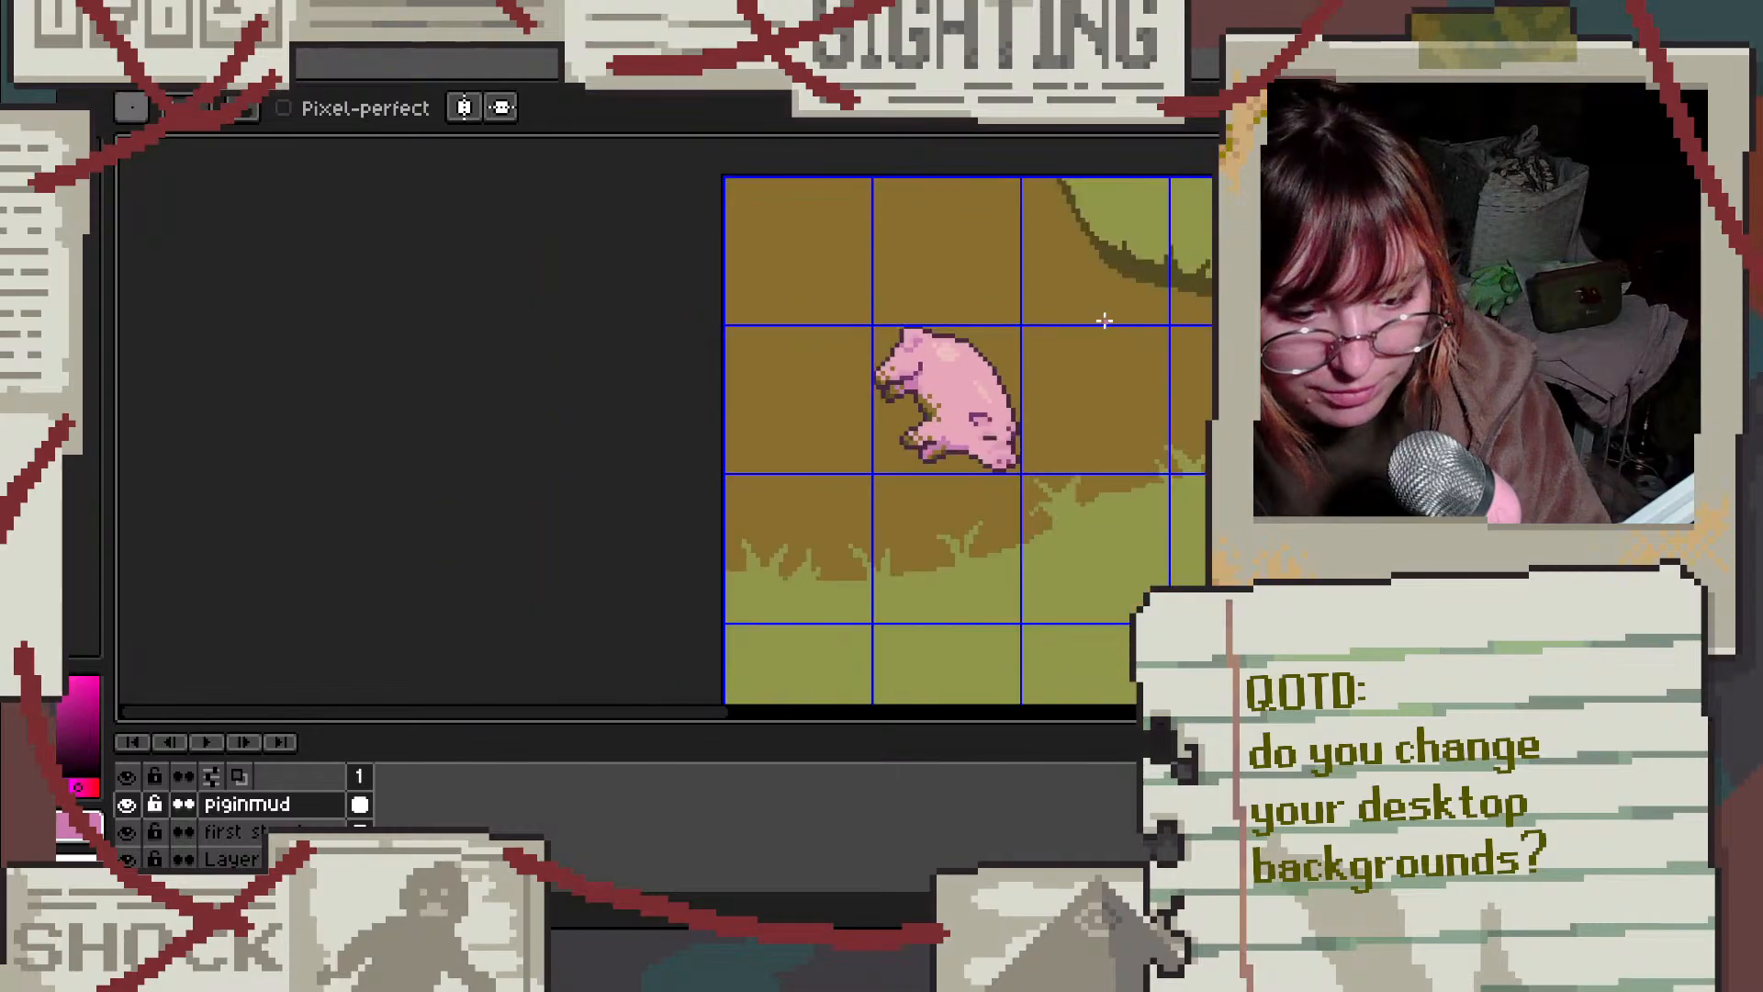
# Step: Shade the outer top corner inside the tail outline with one dark purple pixel and adjacent mauve pixels
pyautogui.scroll(3, 1102, 320)
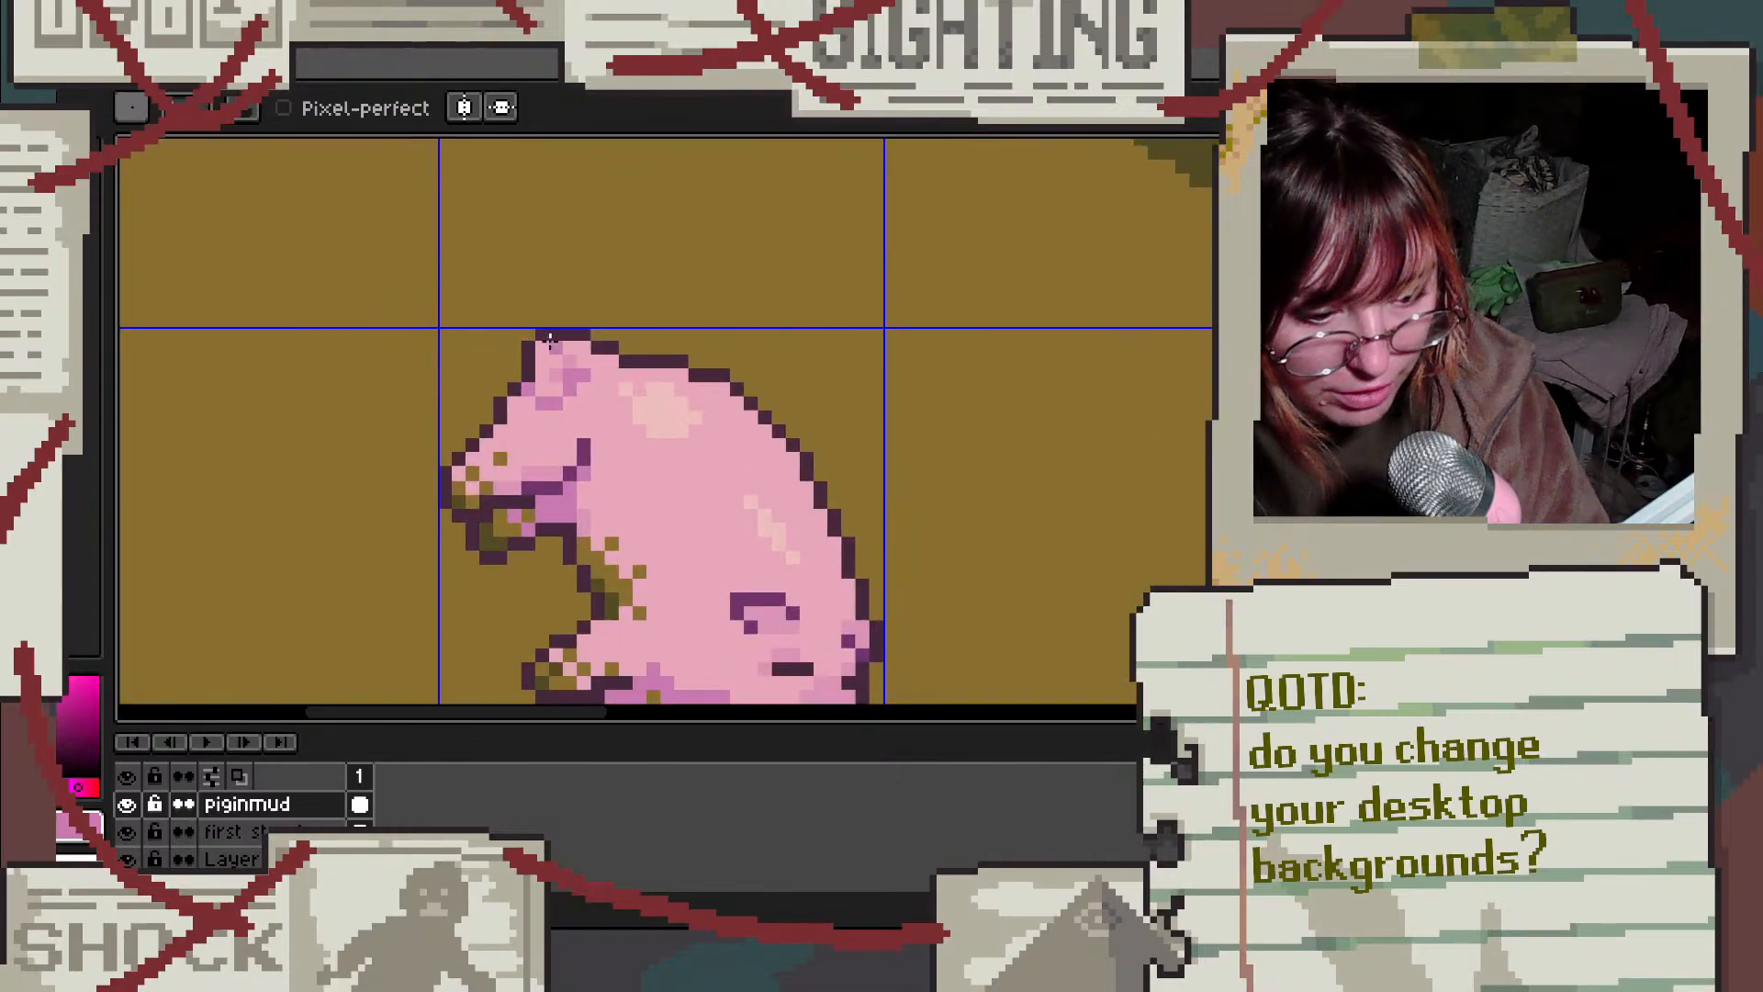
pyautogui.scroll(2, 549, 338)
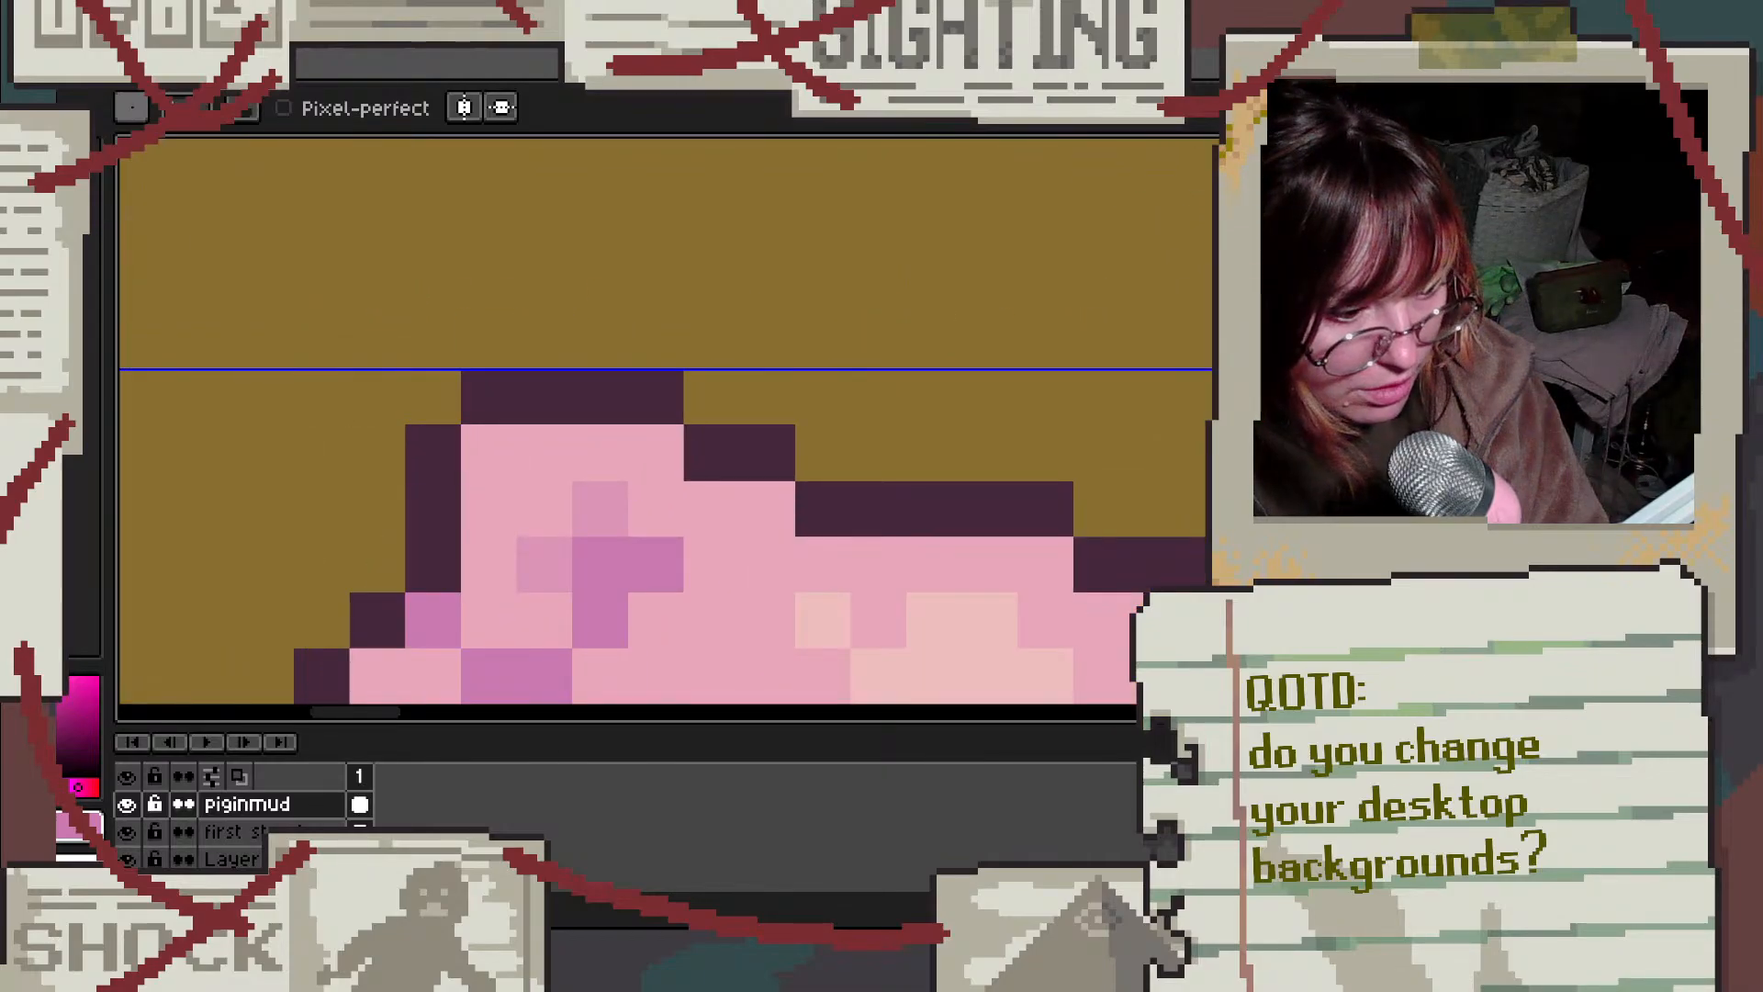
pyautogui.click(491, 455)
pyautogui.scroll(-2, 707, 399)
pyautogui.scroll(2, 696, 418)
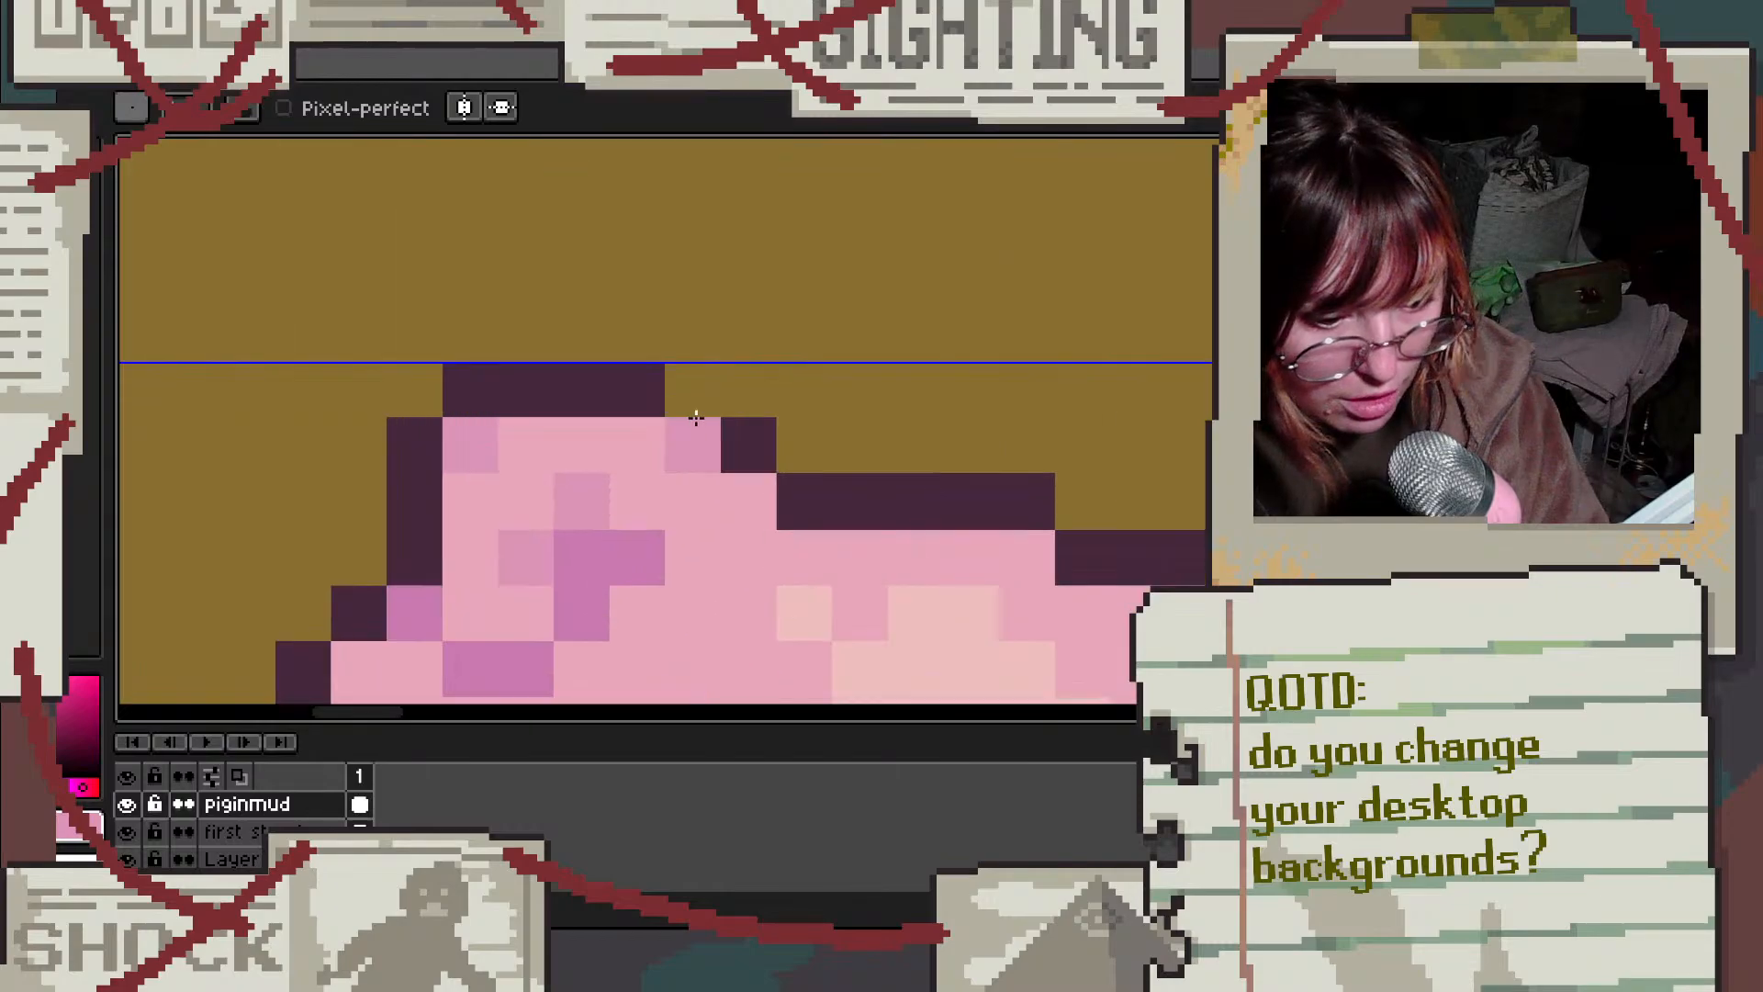
pyautogui.rightClick(696, 420)
pyautogui.click(83, 413)
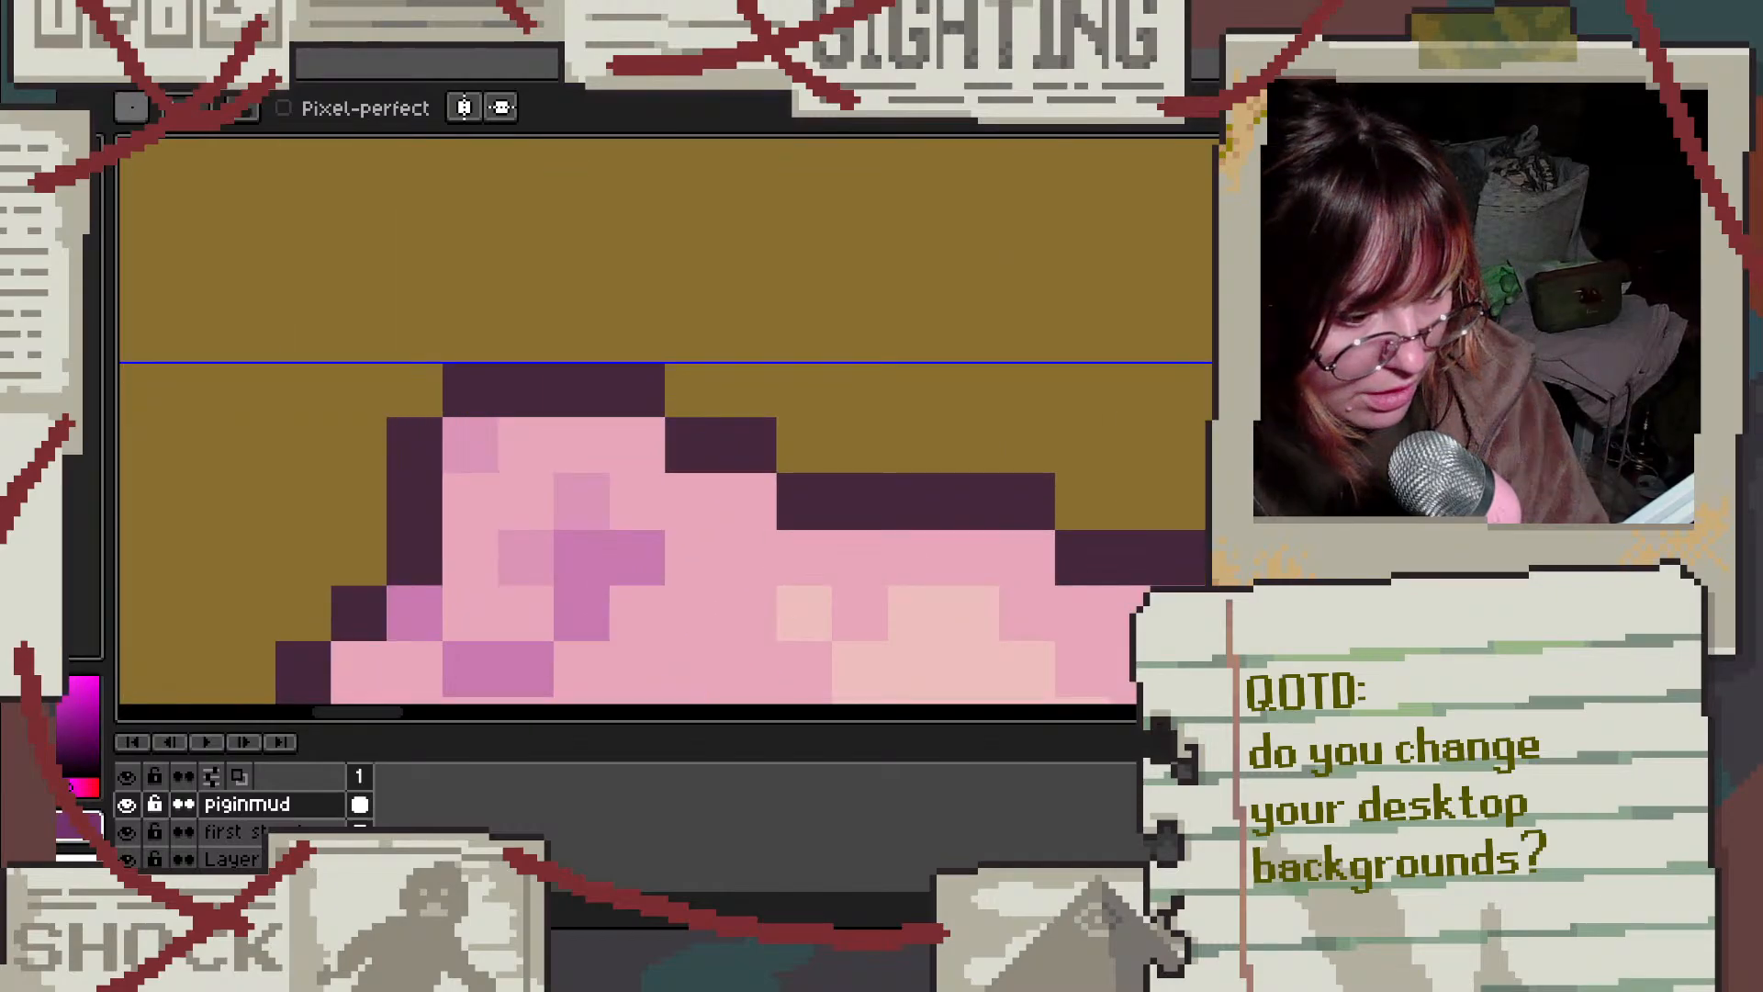
pyautogui.click(451, 455)
pyautogui.click(461, 504)
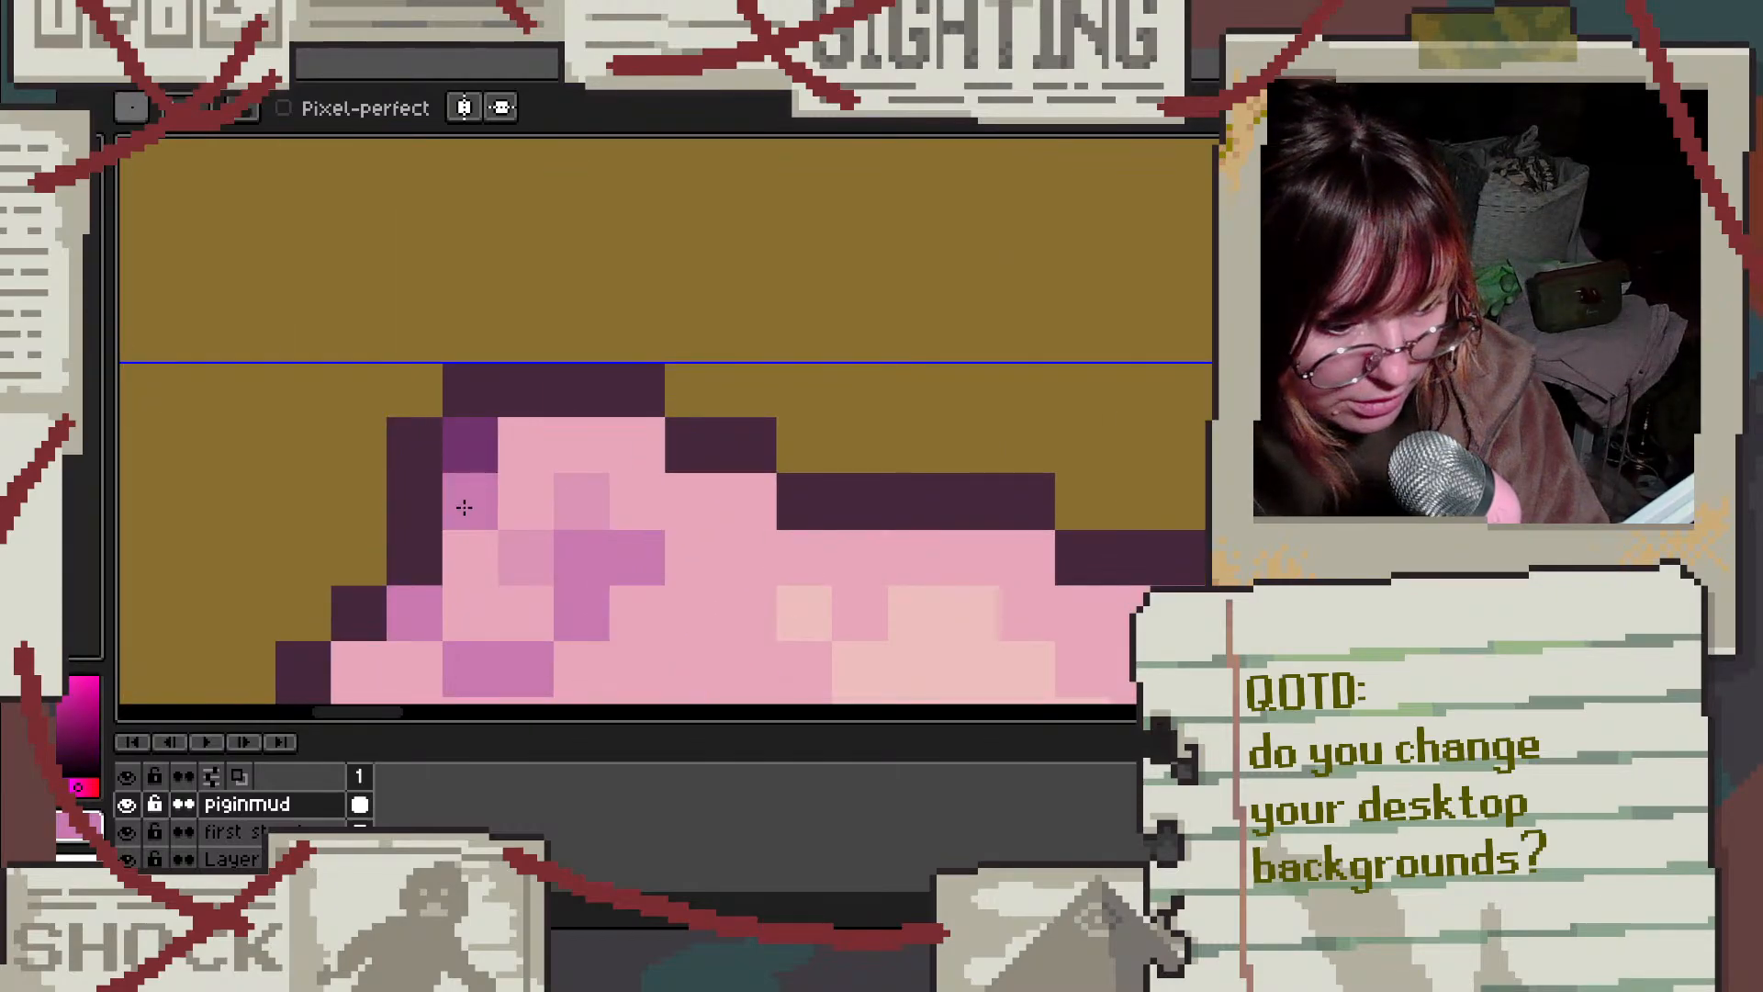
pyautogui.click(525, 446)
pyautogui.scroll(-6, 682, 430)
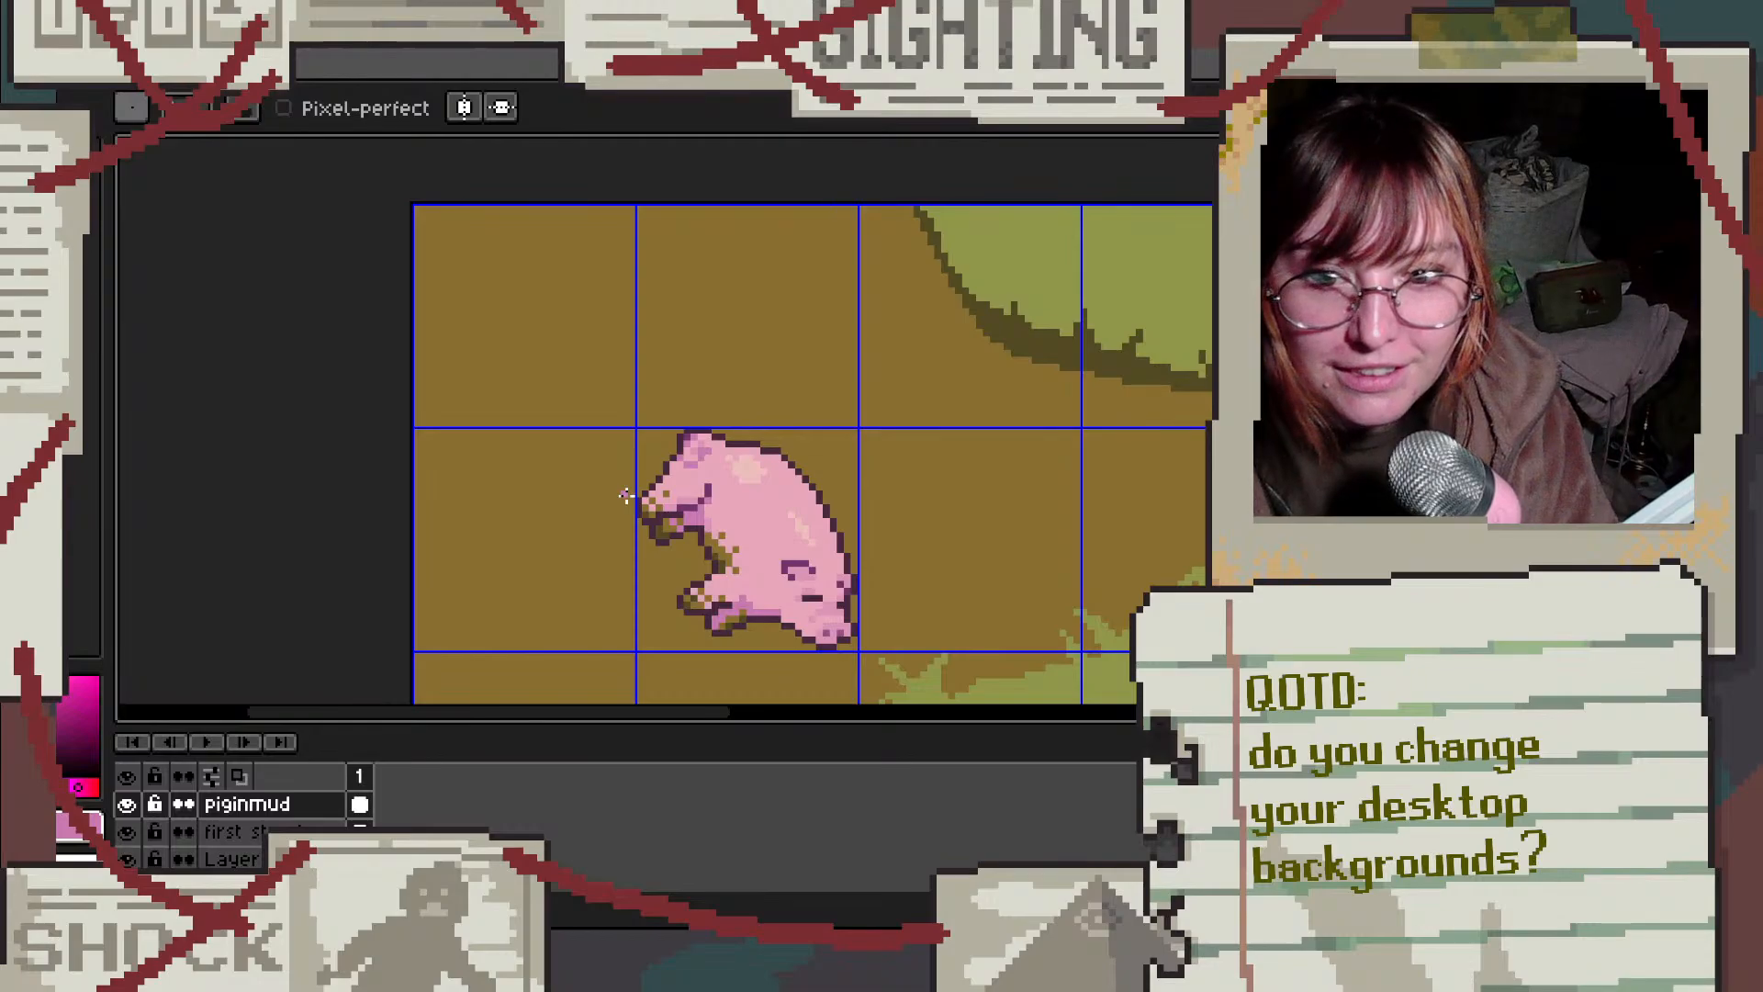
# Step: Reshape the mauve tail crease into a wider curl using body pink and mauve, undoing the last corner pixel
pyautogui.scroll(4, 729, 457)
pyautogui.scroll(3, 613, 493)
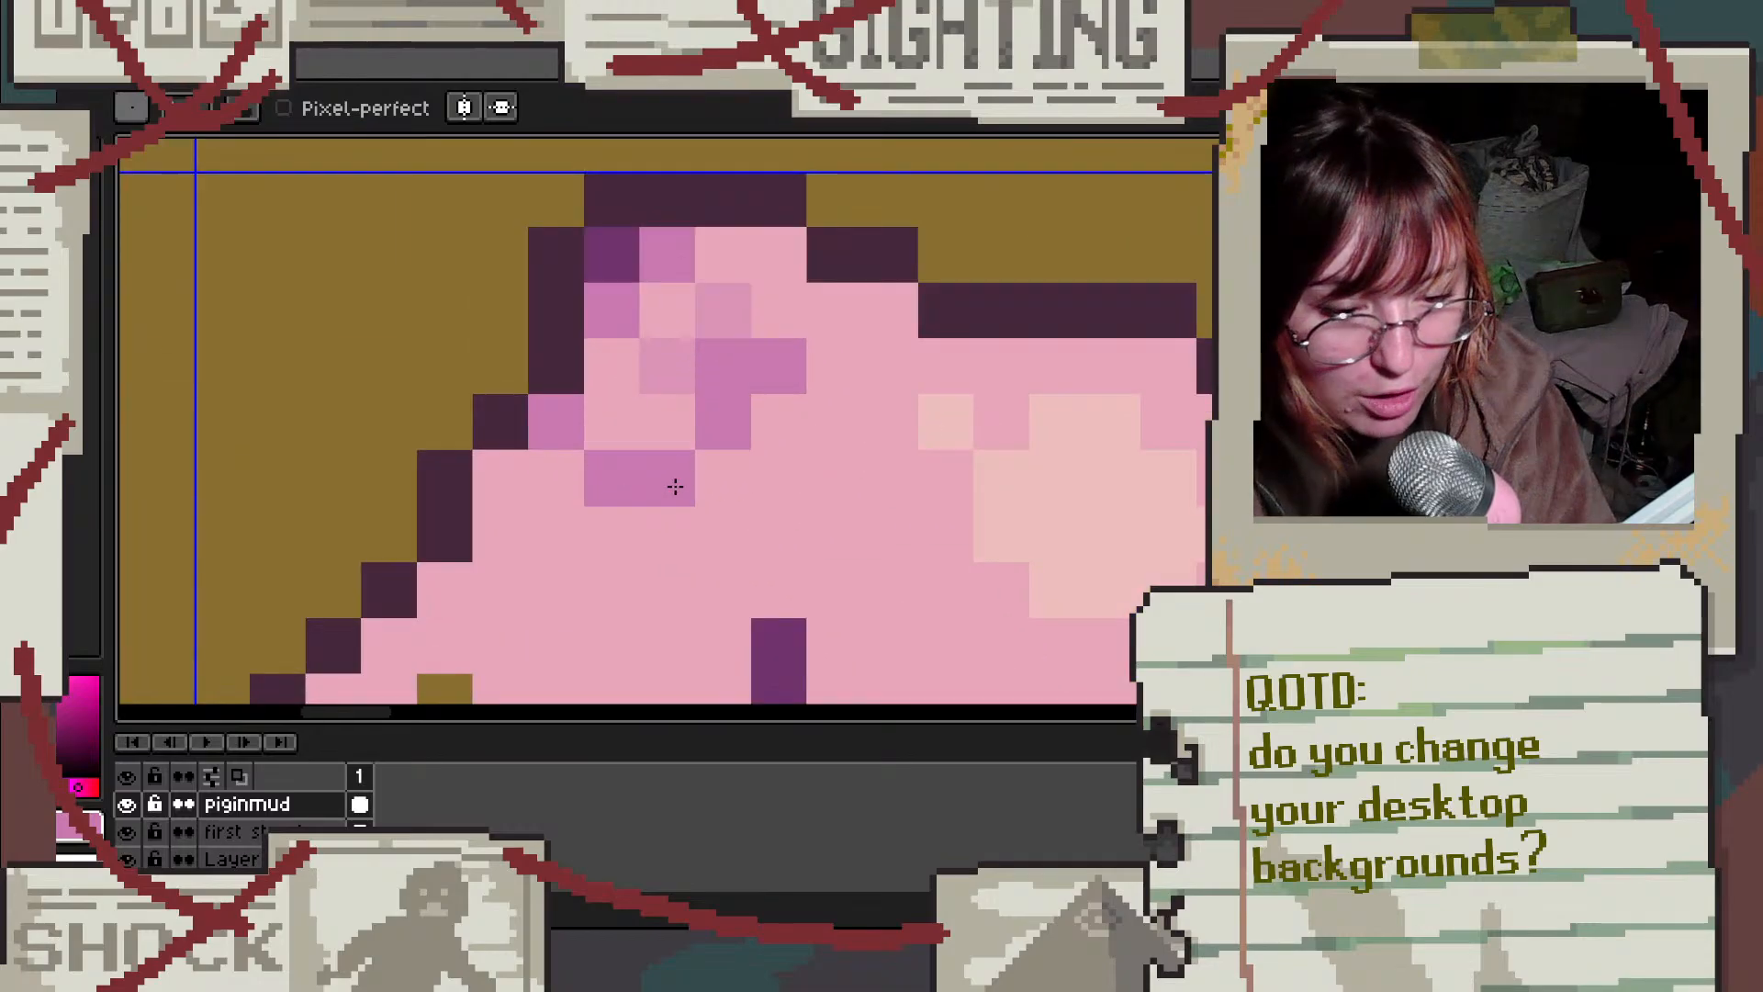
pyautogui.keyDown('alt'); pyautogui.click(651, 410); pyautogui.keyUp('alt')
pyautogui.click(722, 406)
pyautogui.keyDown('alt'); pyautogui.click(669, 465); pyautogui.keyUp('alt')
pyautogui.click(726, 470)
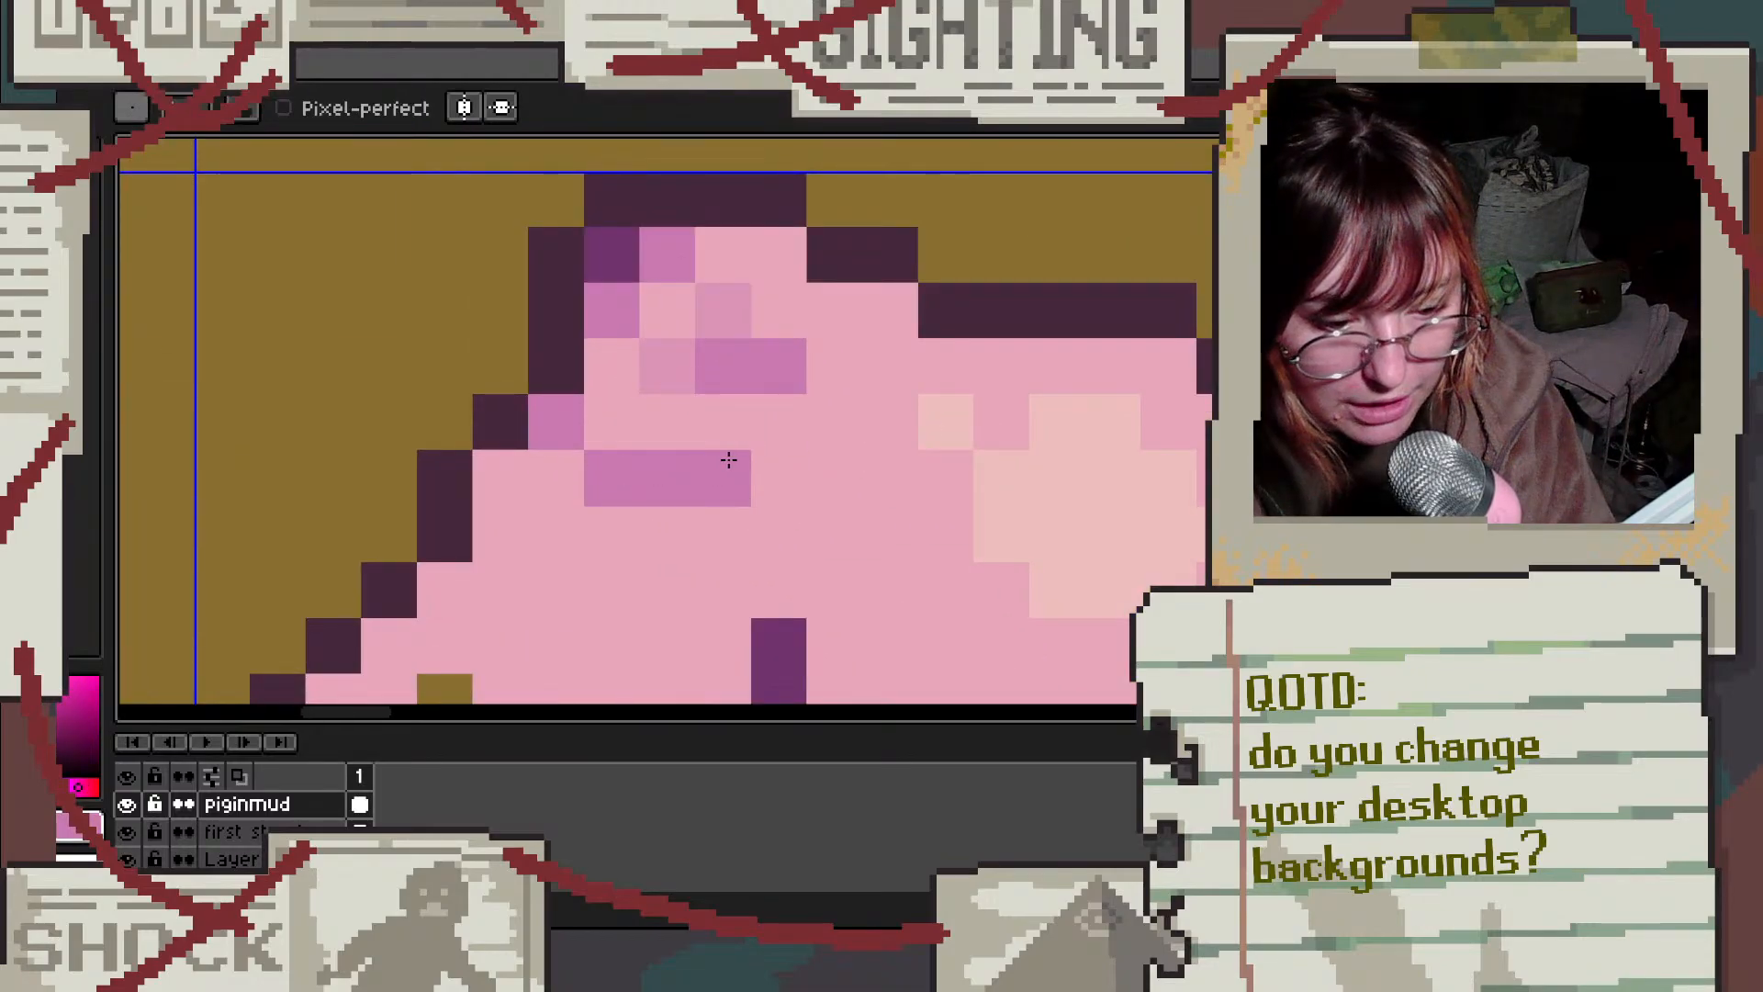
pyautogui.click(761, 481)
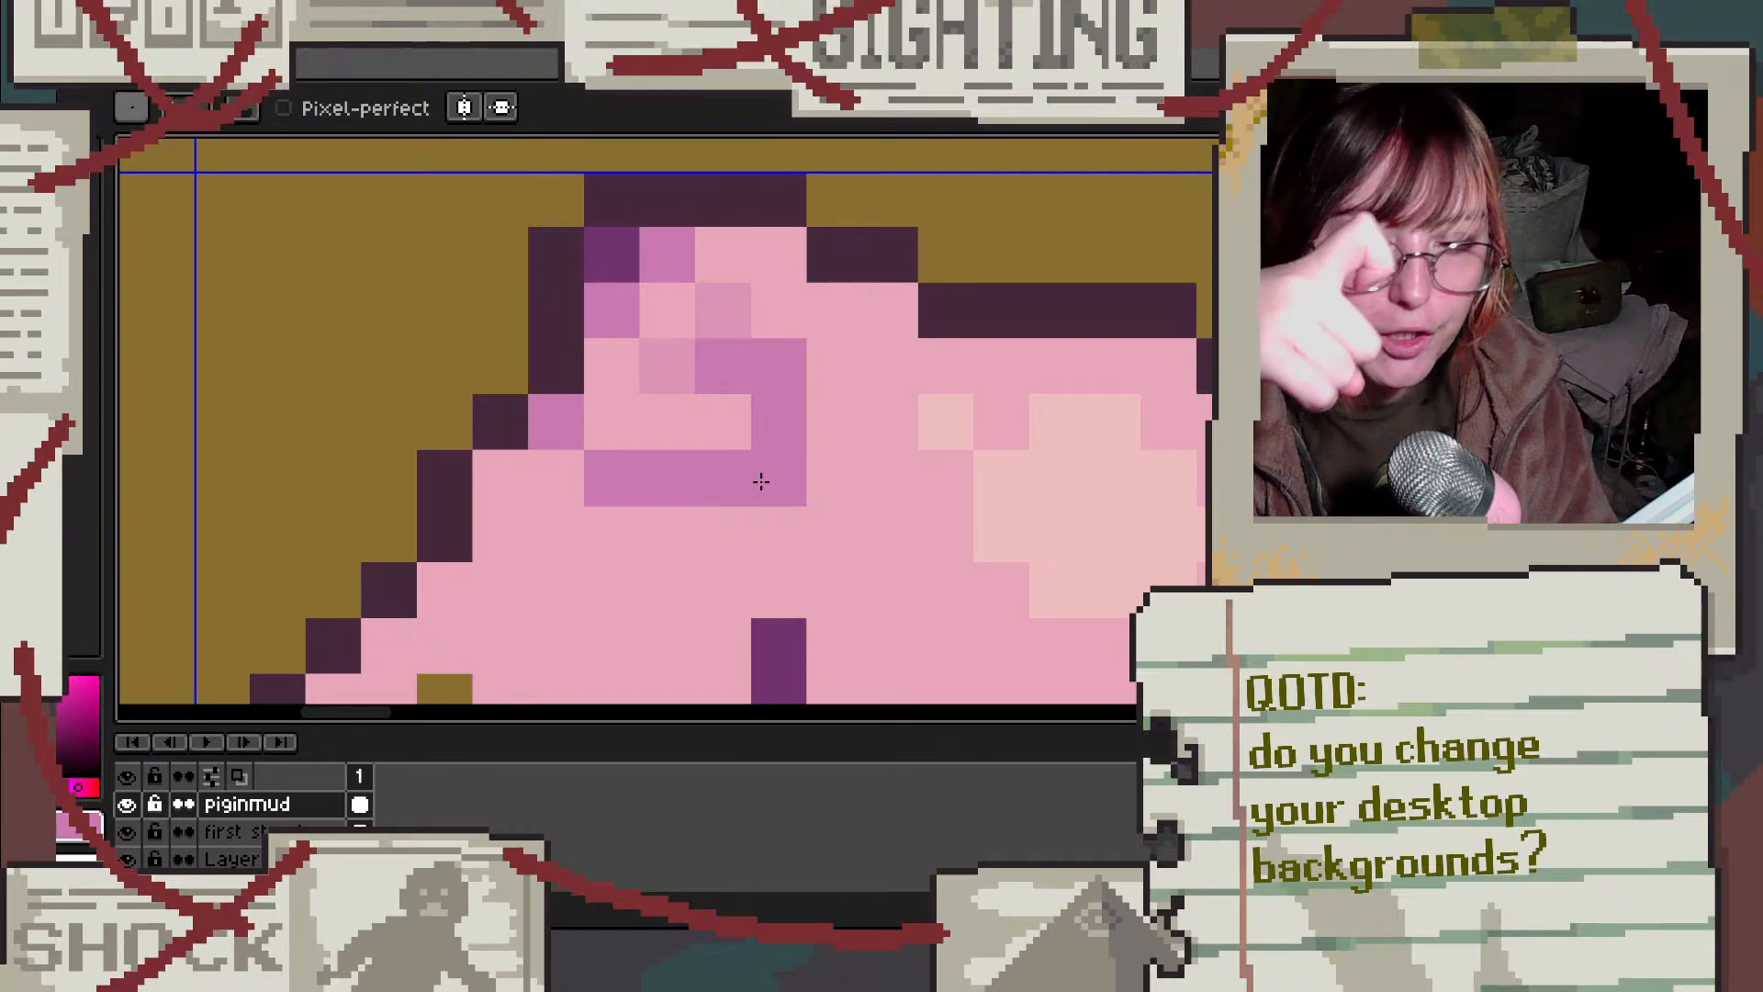
pyautogui.hotkey('ctrl', 'z')
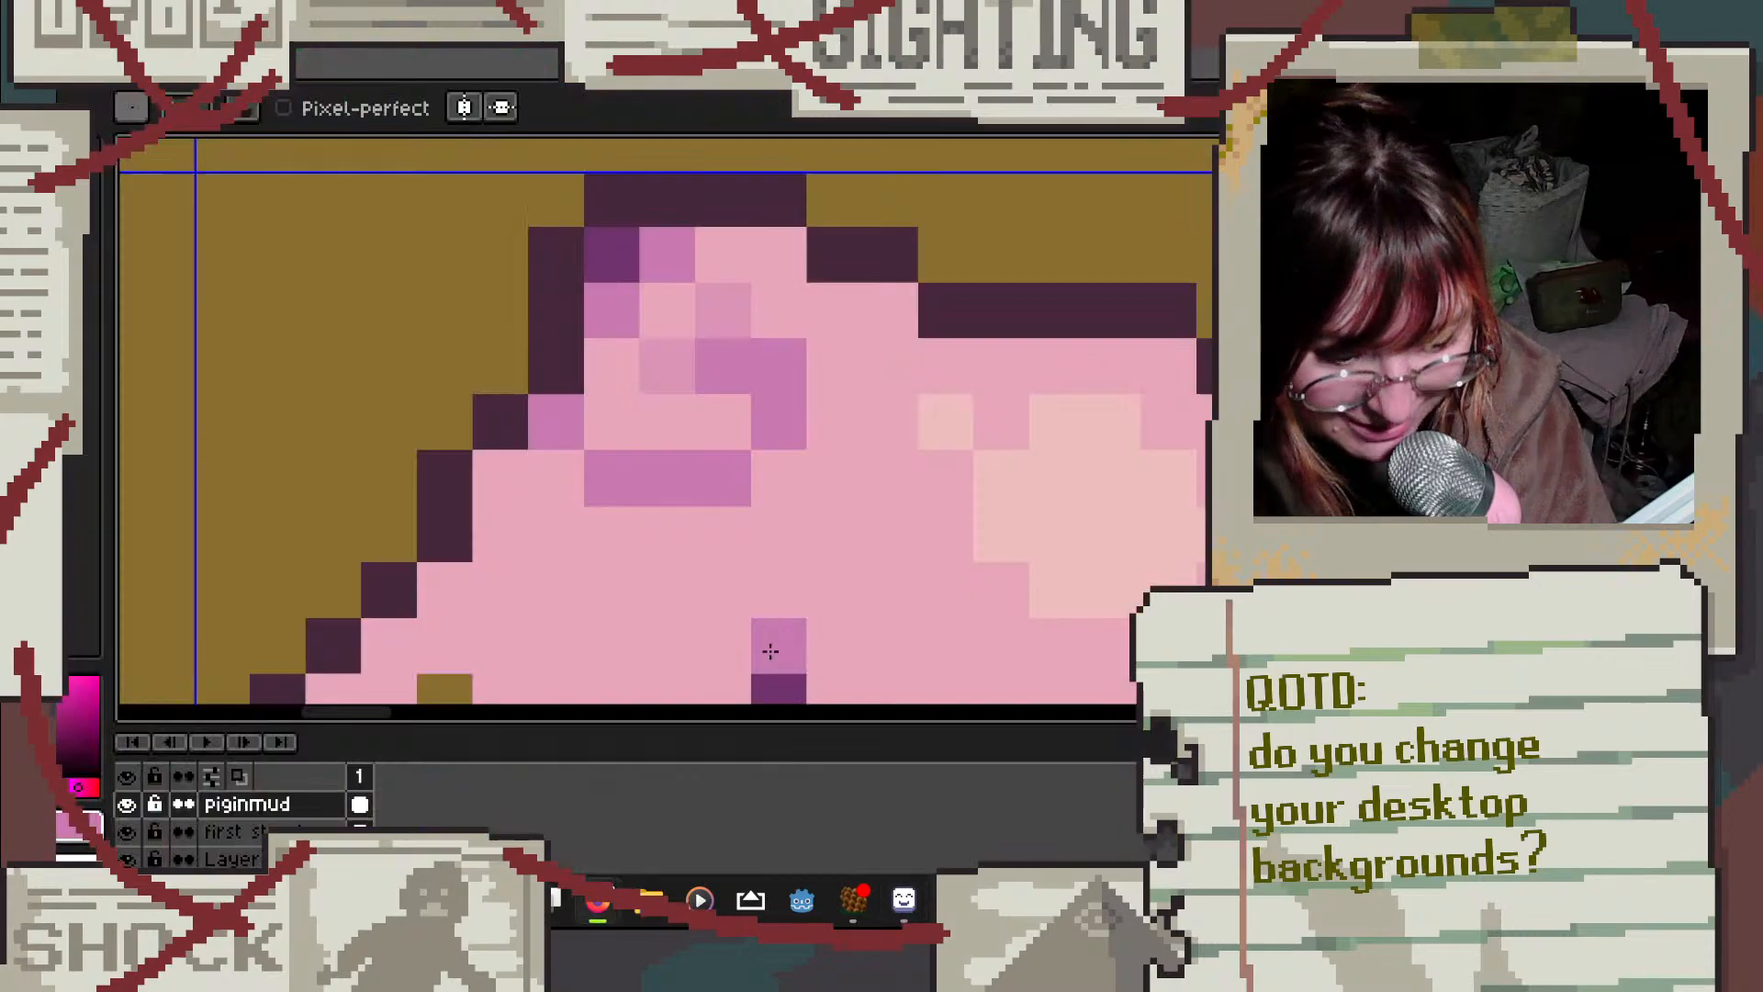
# Step: Switch to the browser and replace the wild pig image search with a search for pigs tails
pyautogui.moveTo(588, 2); pyautogui.dragTo(653, 8)
pyautogui.click(955, 264)
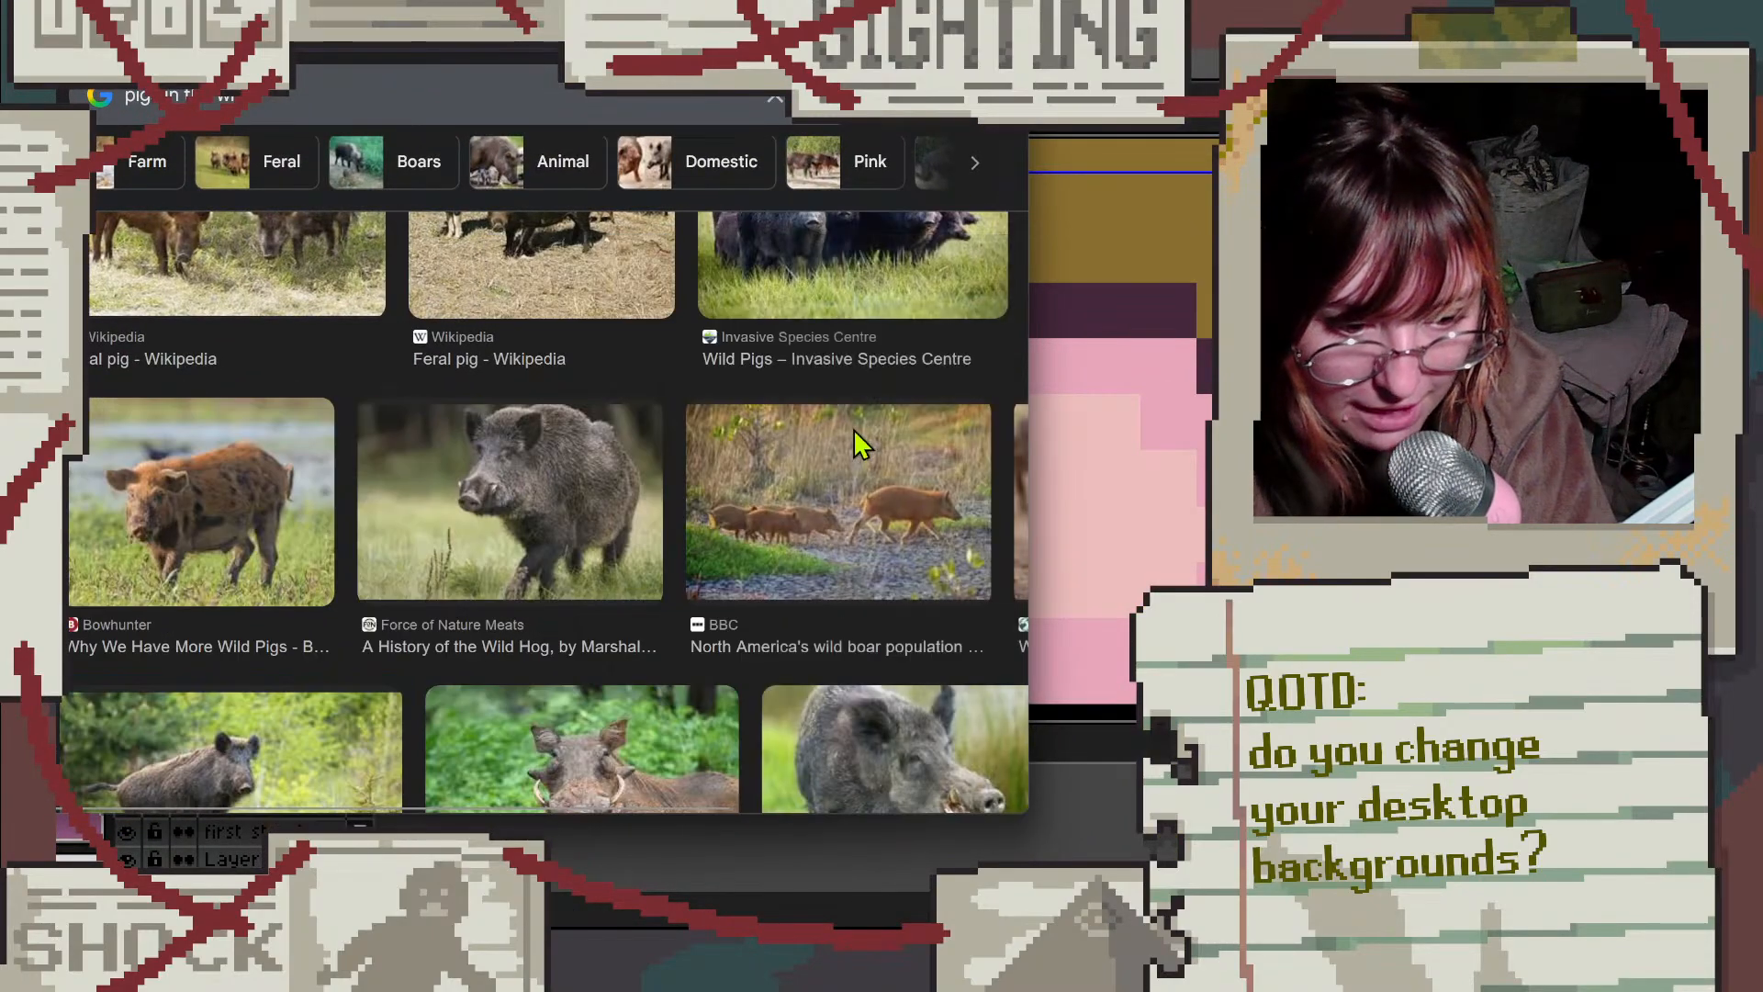
pyautogui.scroll(-2, 813, 500)
pyautogui.scroll(3, 294, 108)
pyautogui.click(285, 108)
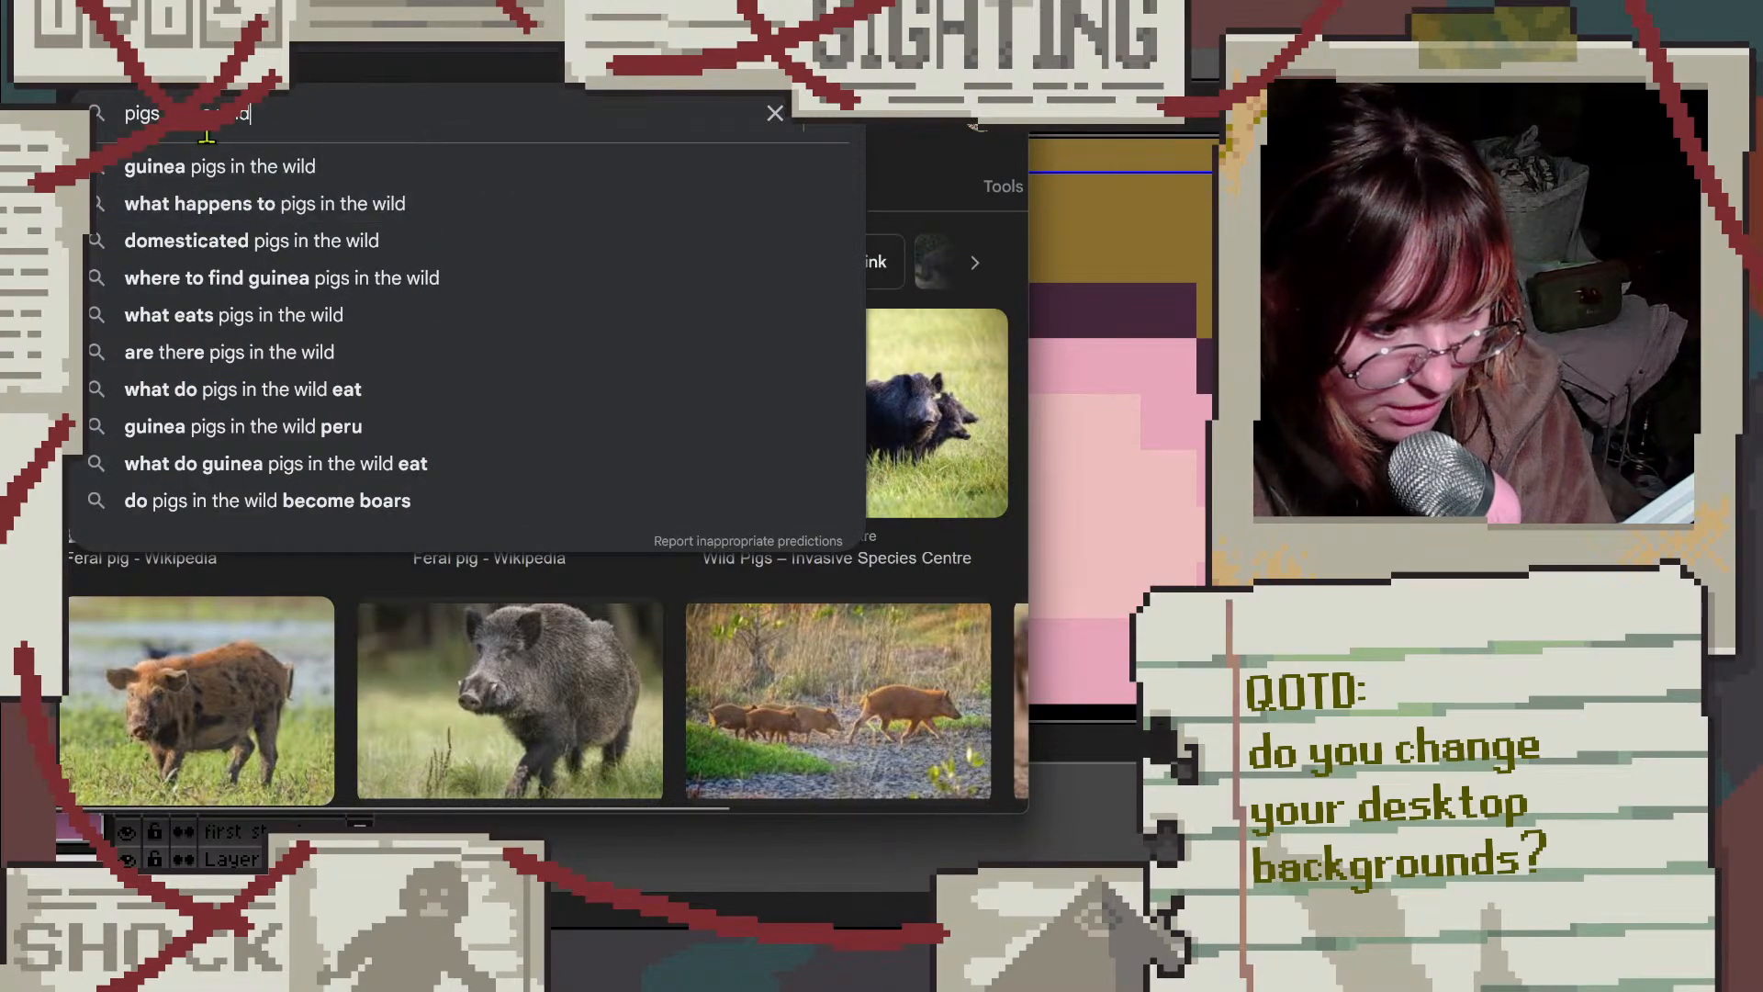
pyautogui.press('BackSpace')
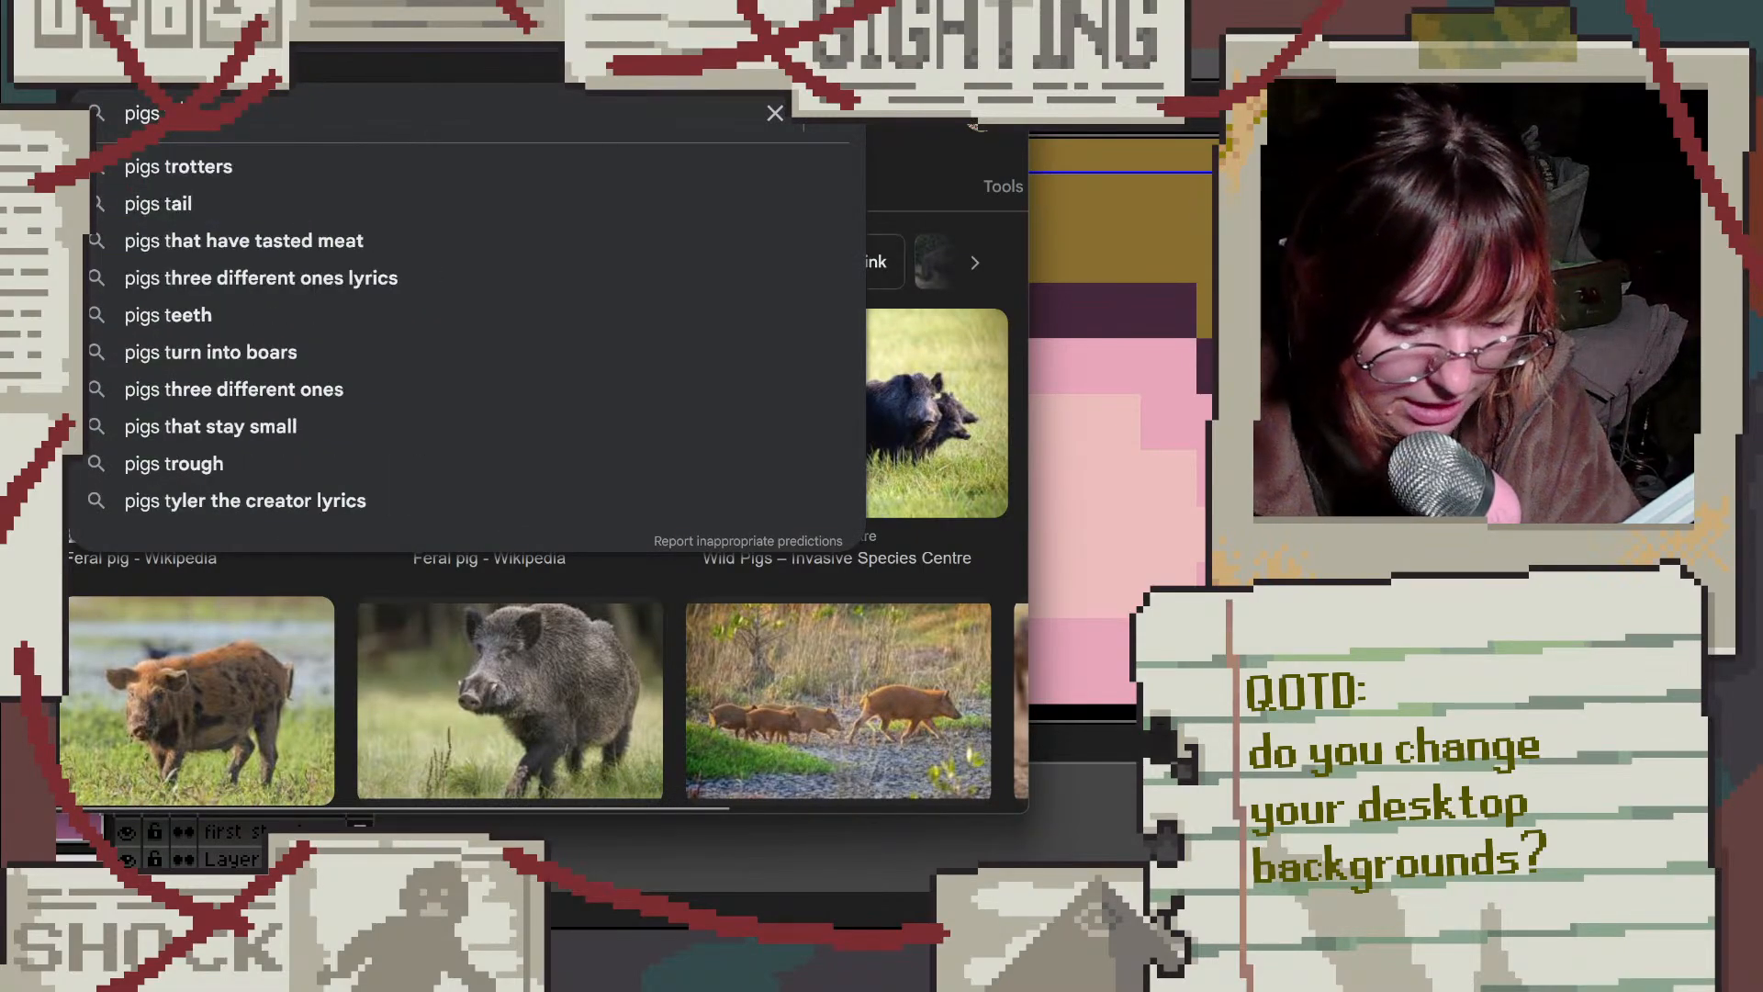
pyautogui.click(370, 163)
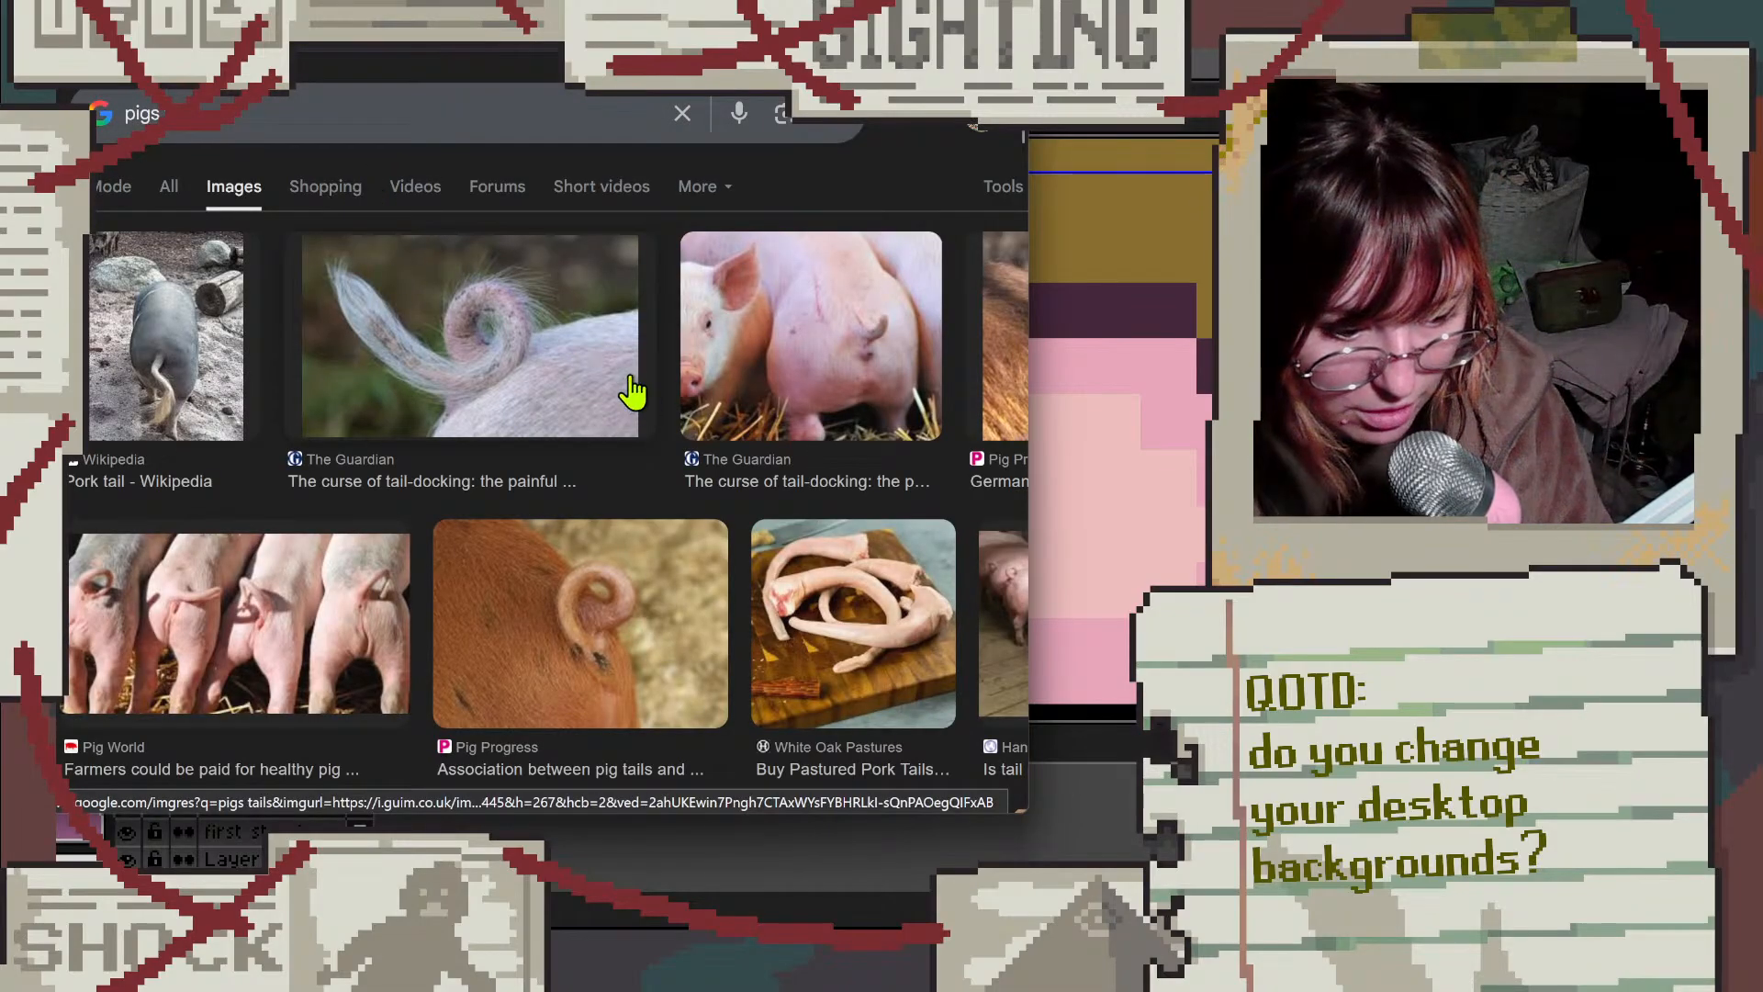
# Step: Browse the pig tail images and refine the image search to "pigs tails on a pig wag"
pyautogui.scroll(-6, 633, 392)
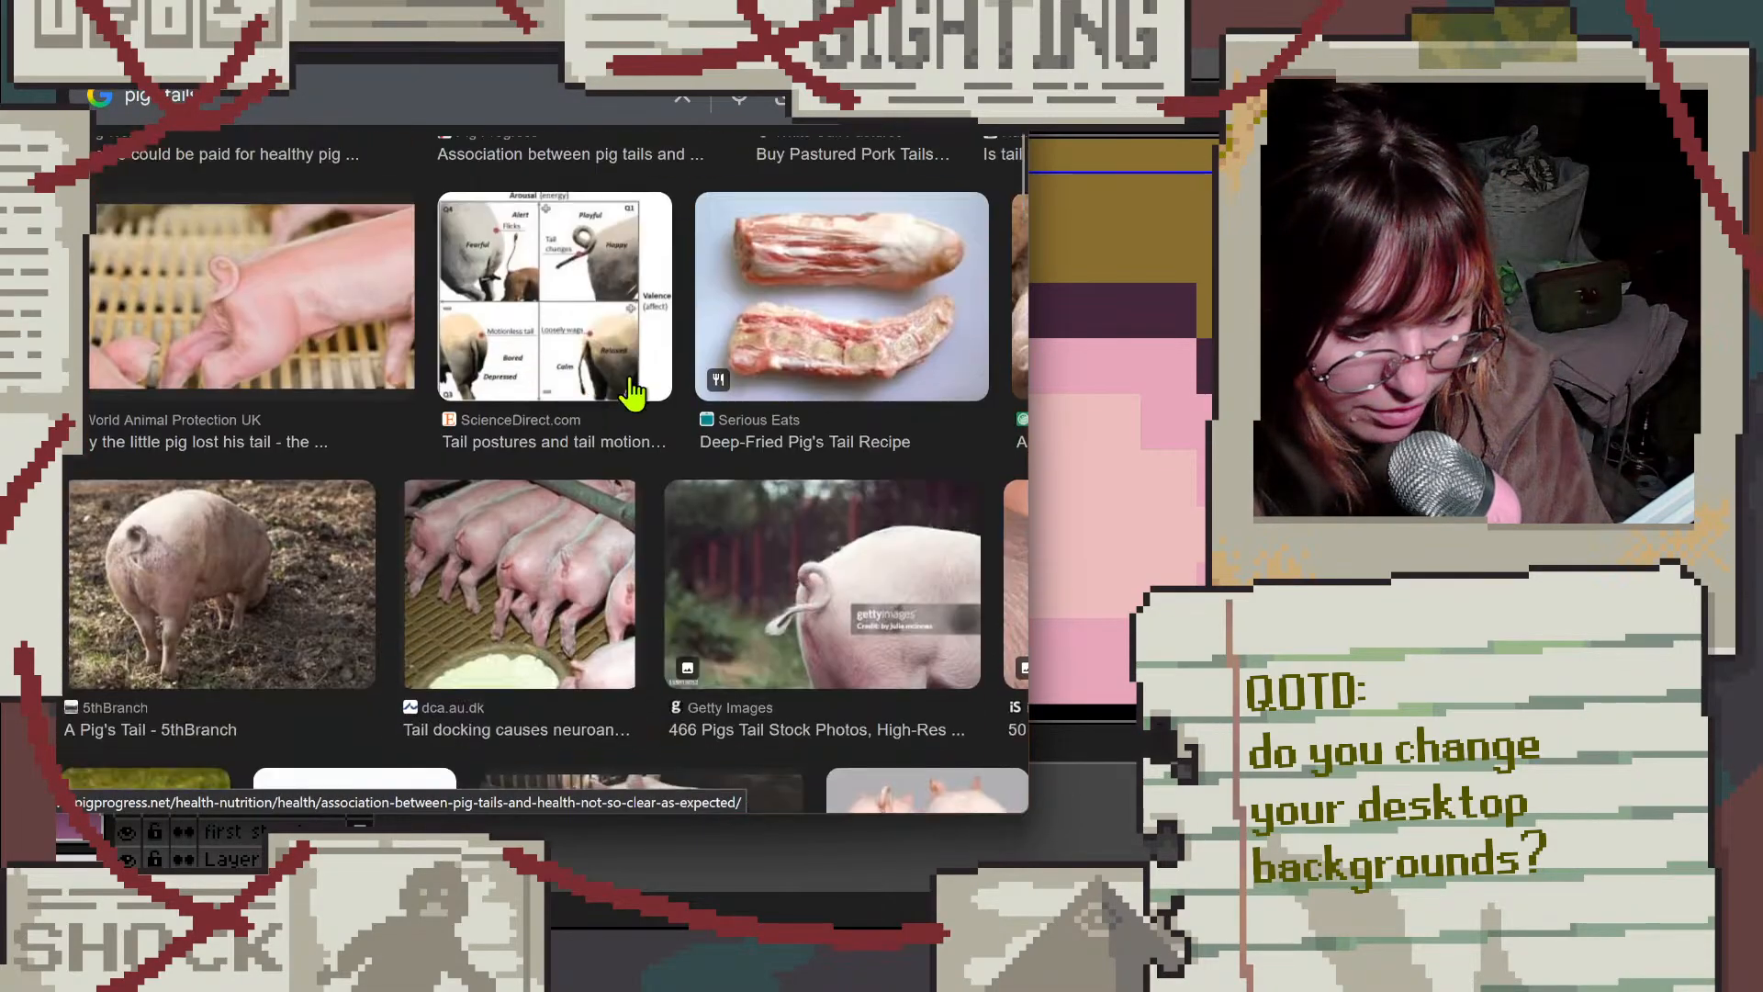
pyautogui.scroll(-4, 687, 318)
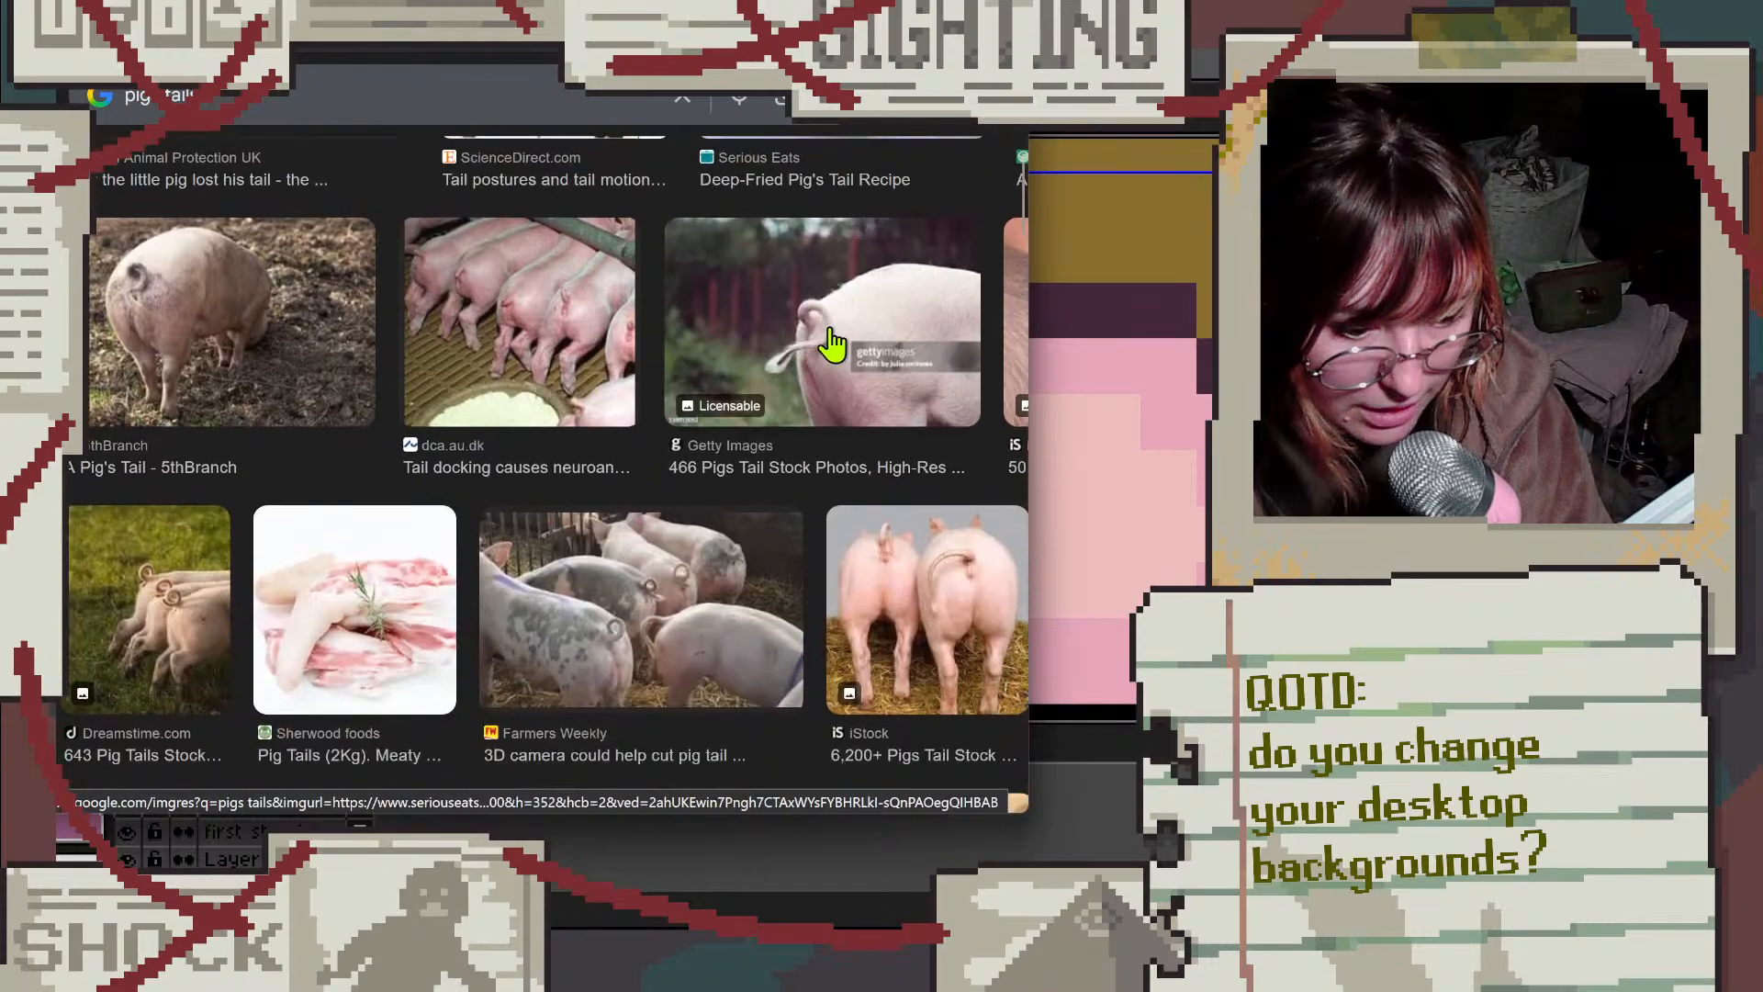
pyautogui.click(286, 103)
pyautogui.write('on a')
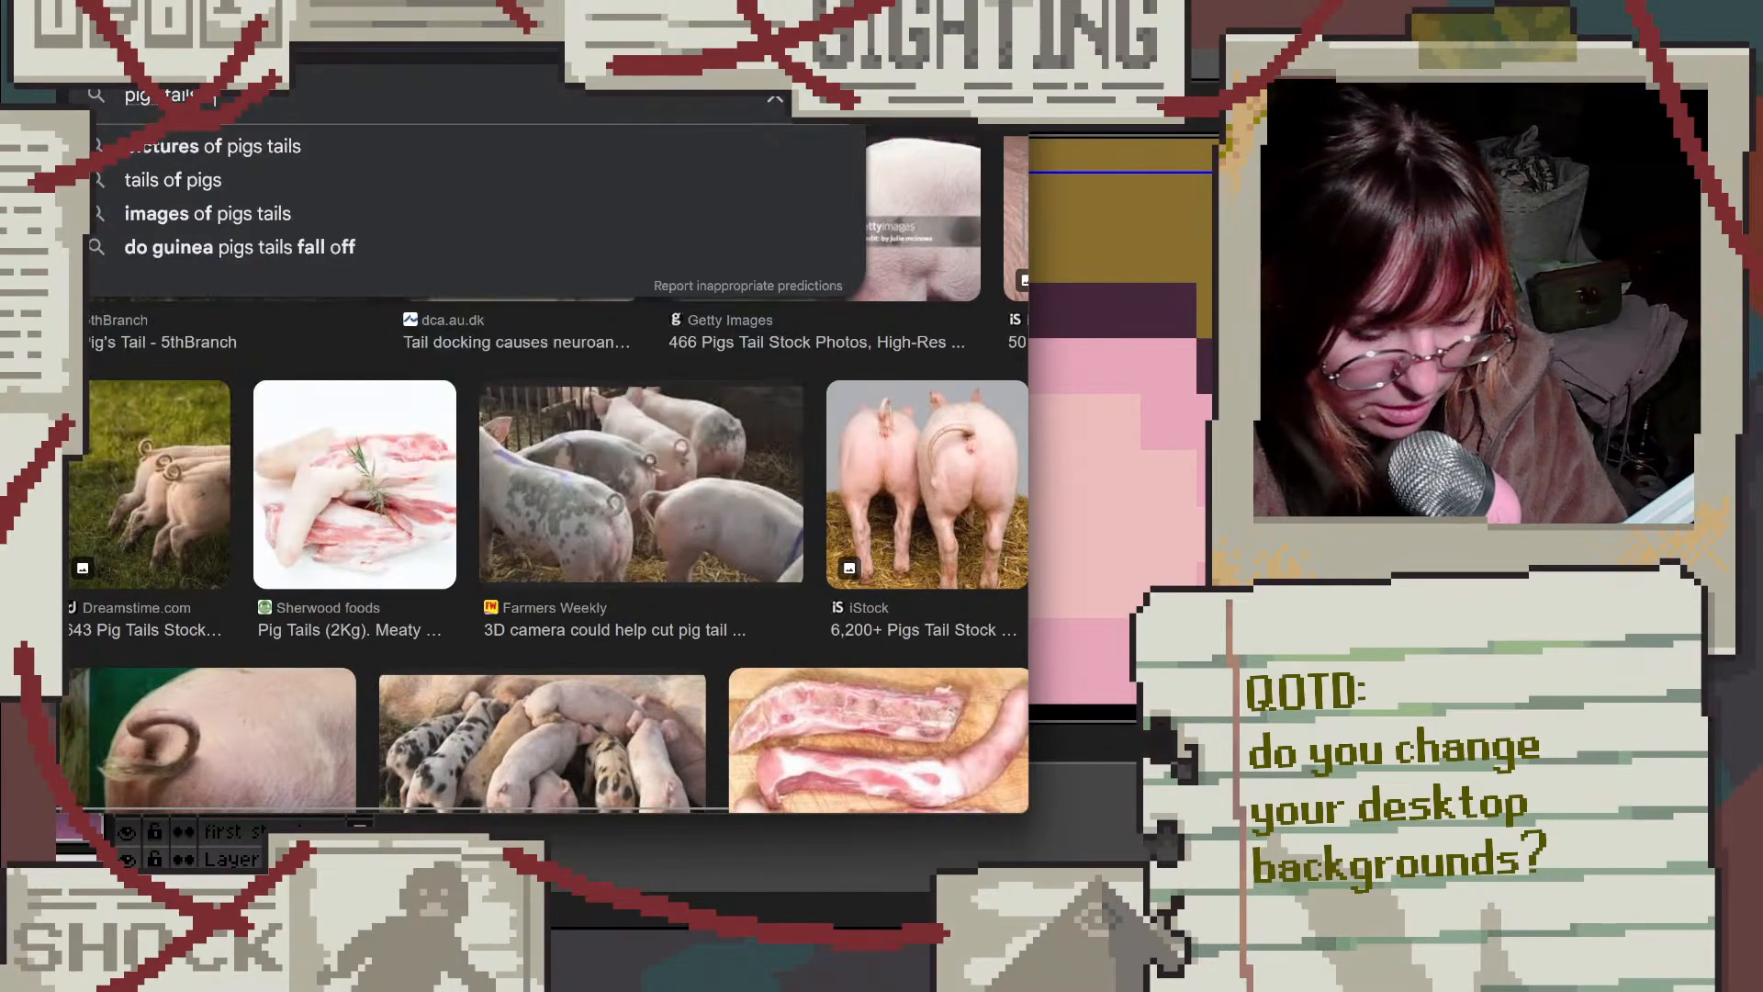
pyautogui.write(' pig wag')
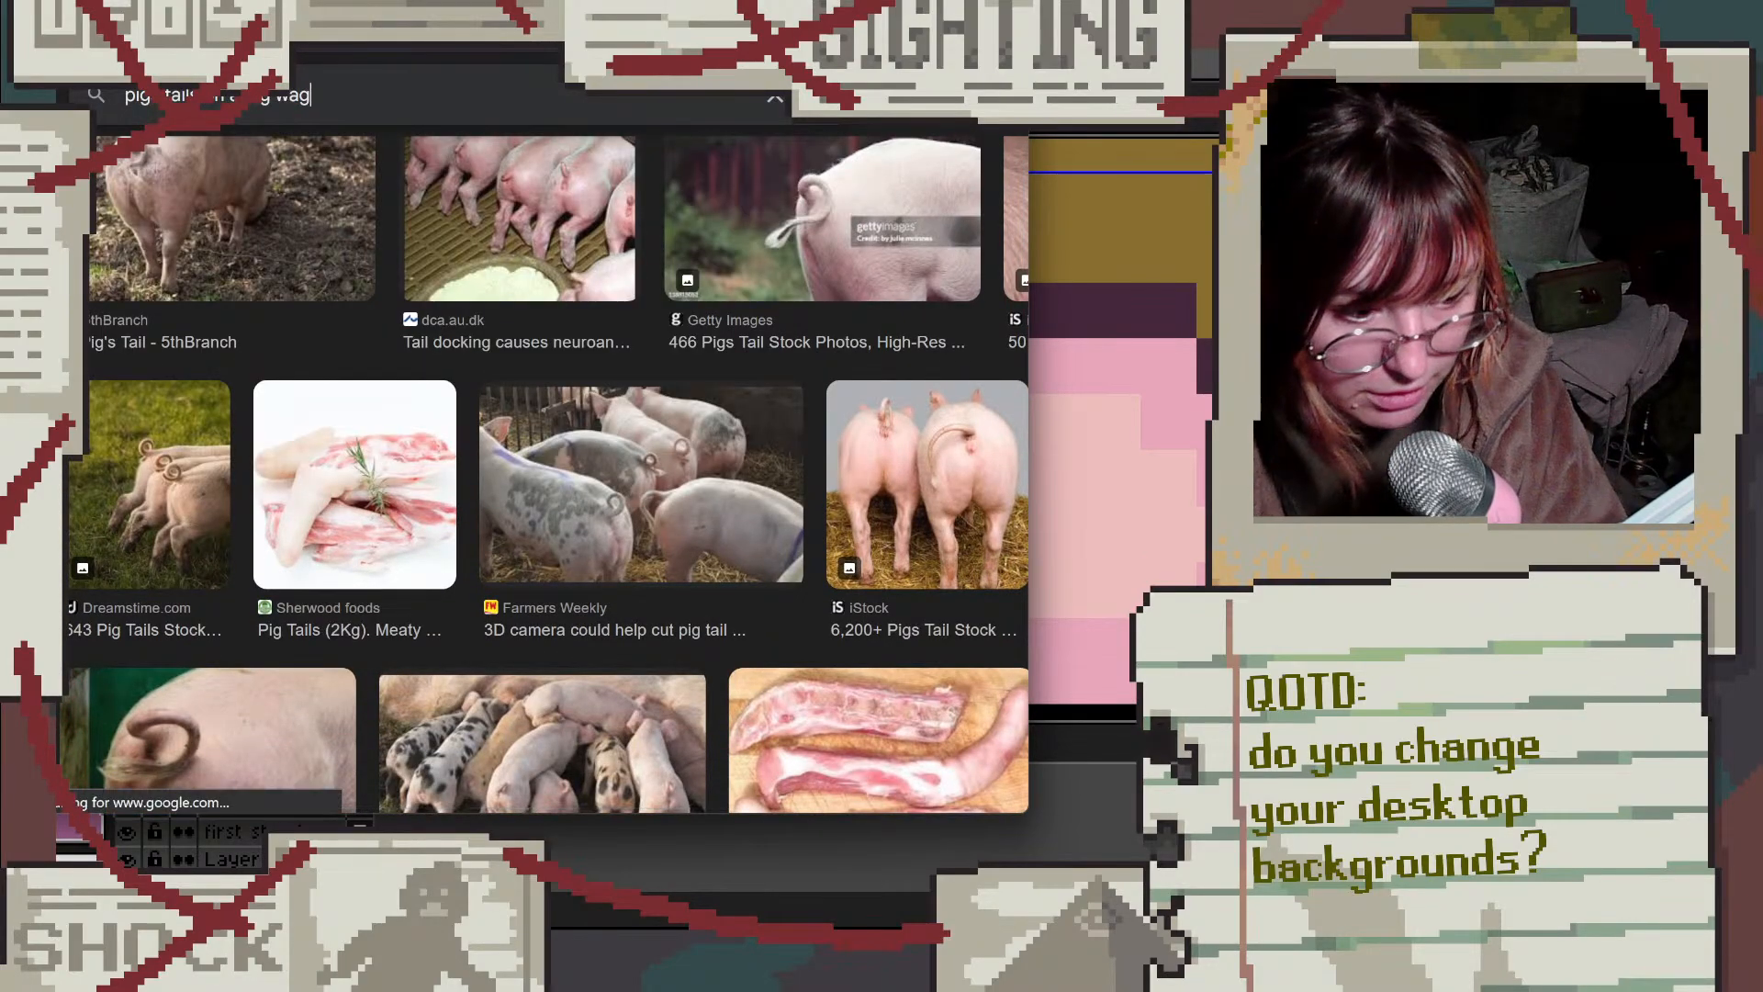
pyautogui.press('Return')
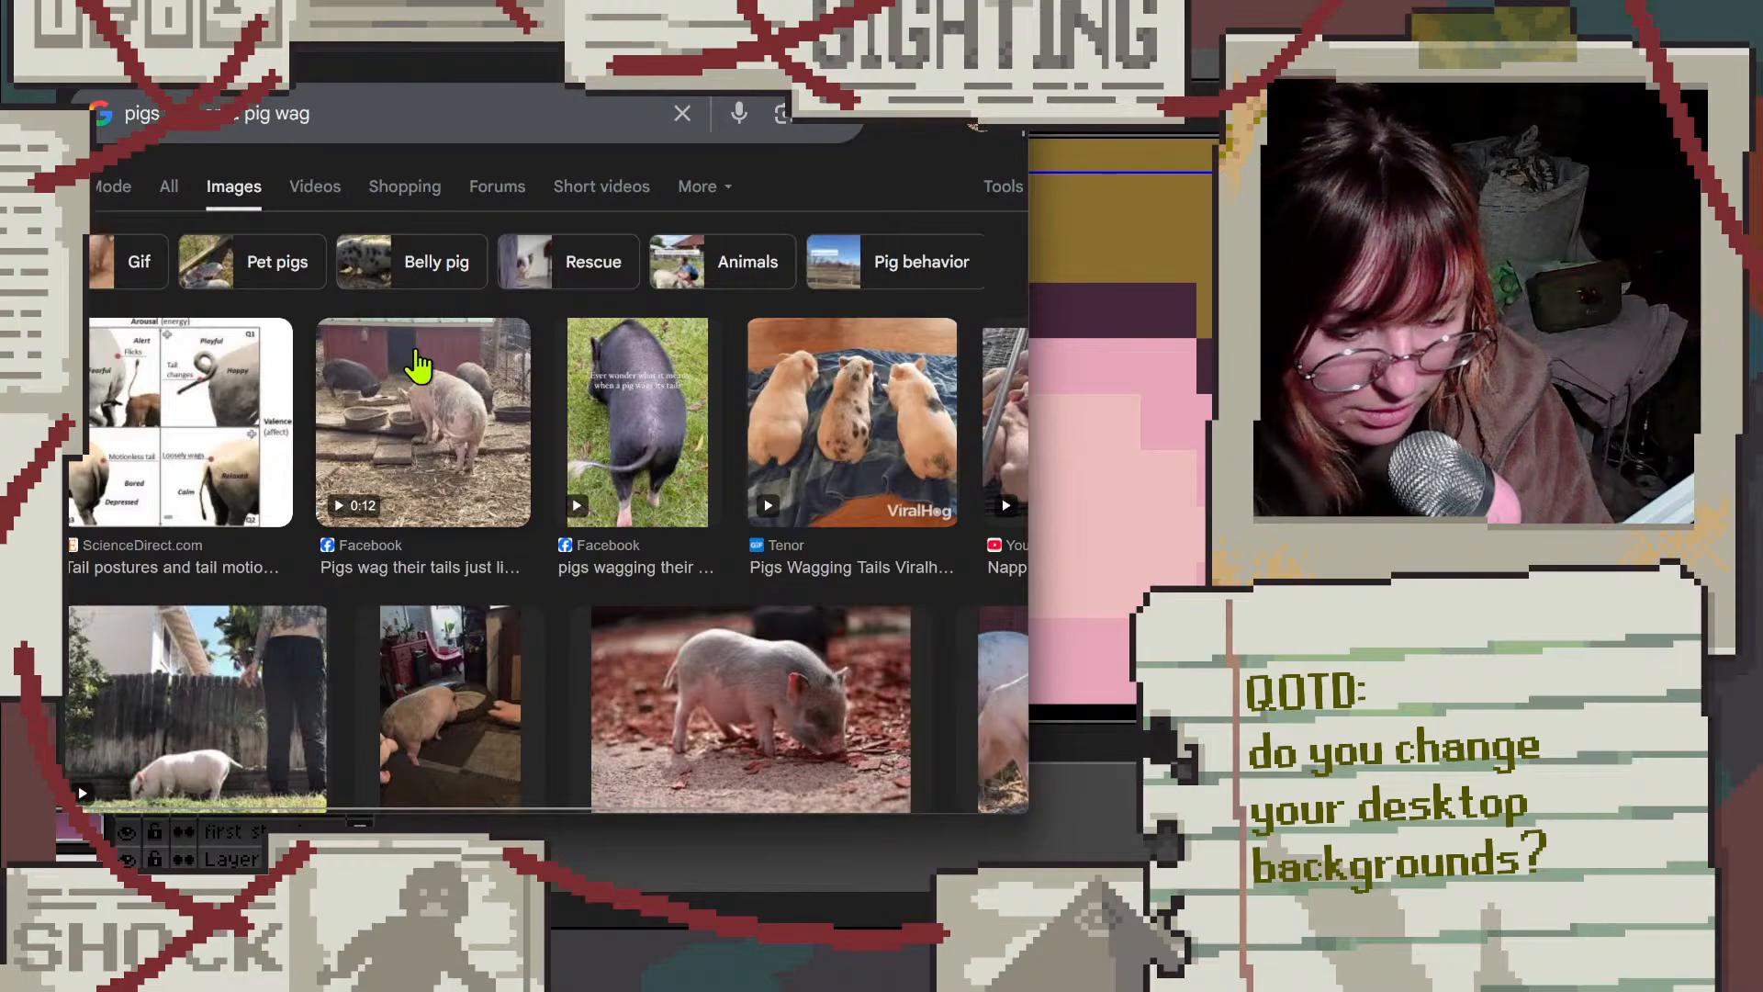
# Step: Preview the dark pig wagging its tail and the ScienceDirect tail postures chart, and close the preview
pyautogui.click(666, 459)
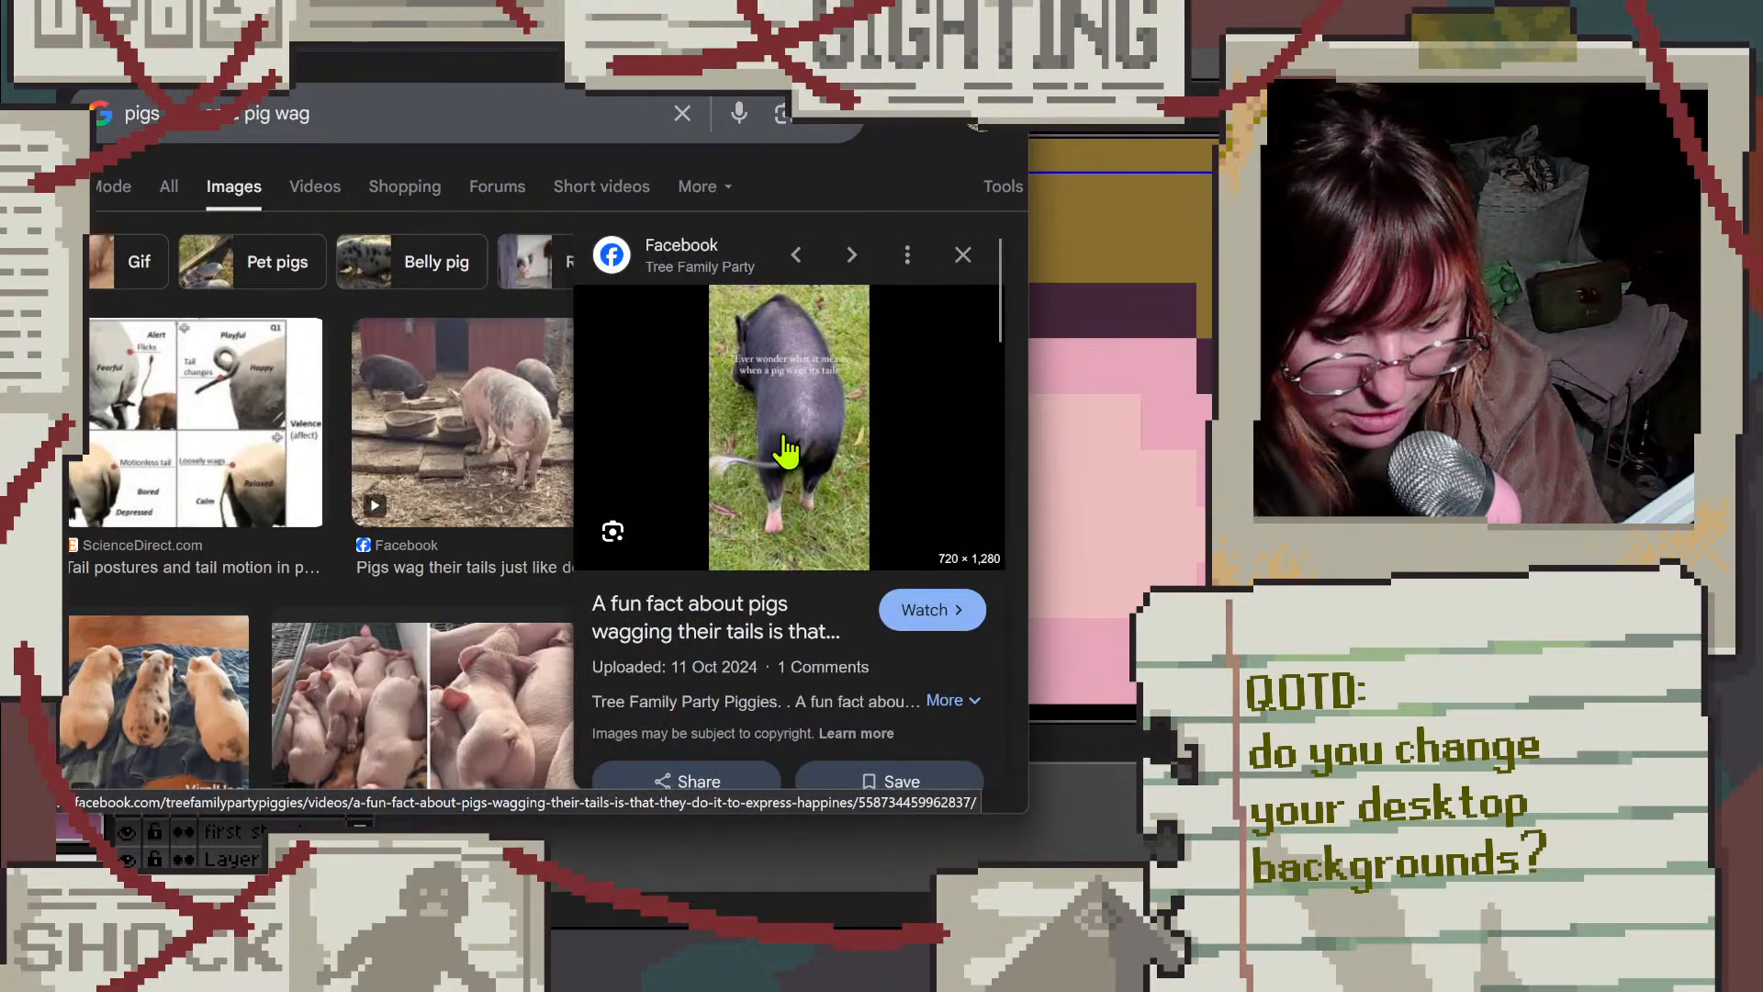
pyautogui.scroll(-2, 782, 454)
pyautogui.scroll(2, 753, 516)
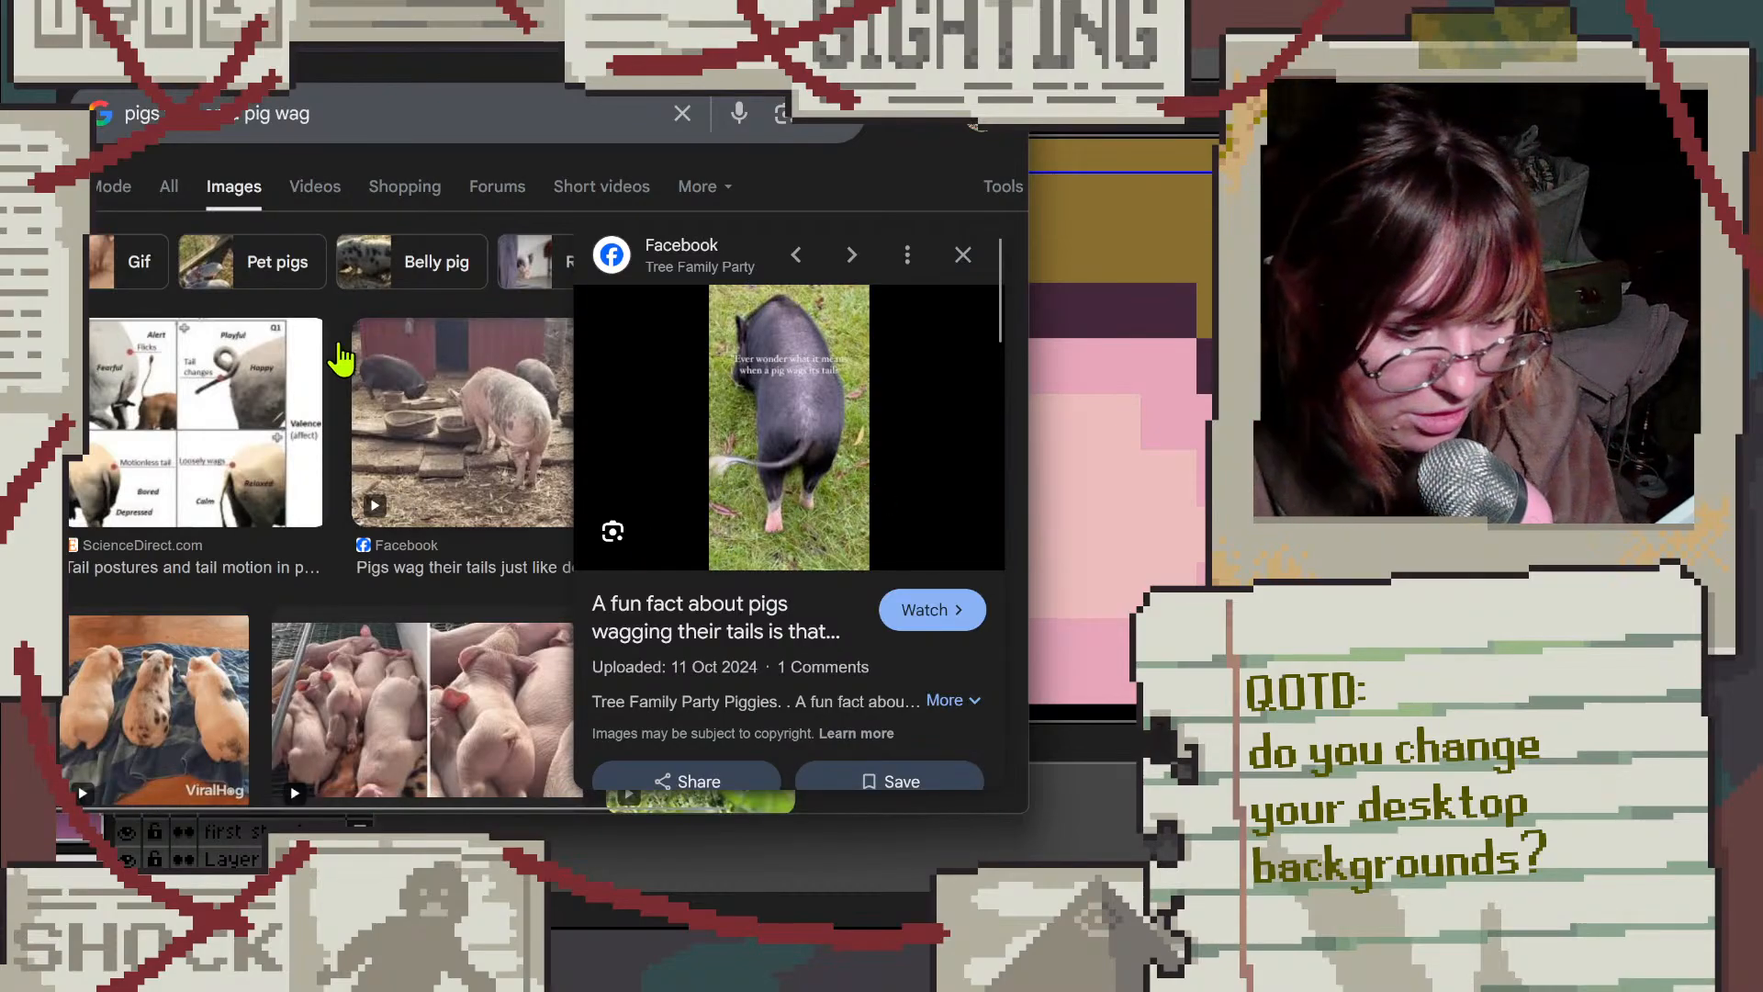
pyautogui.click(229, 373)
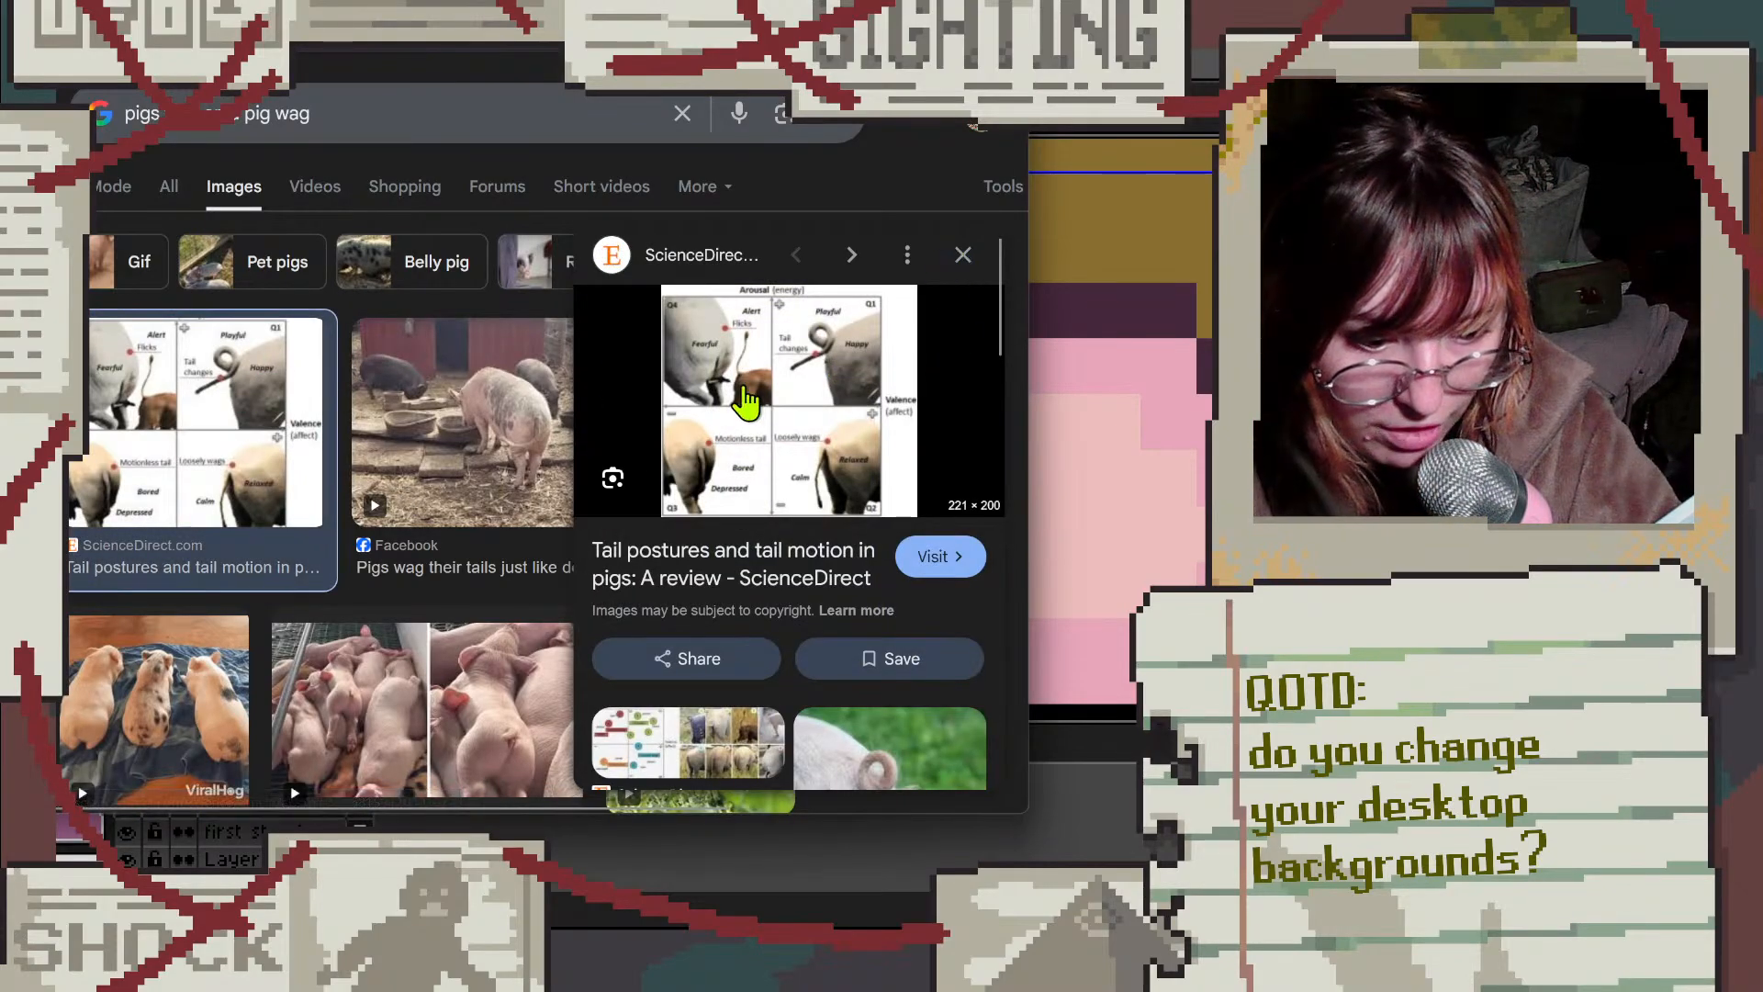
pyautogui.click(962, 256)
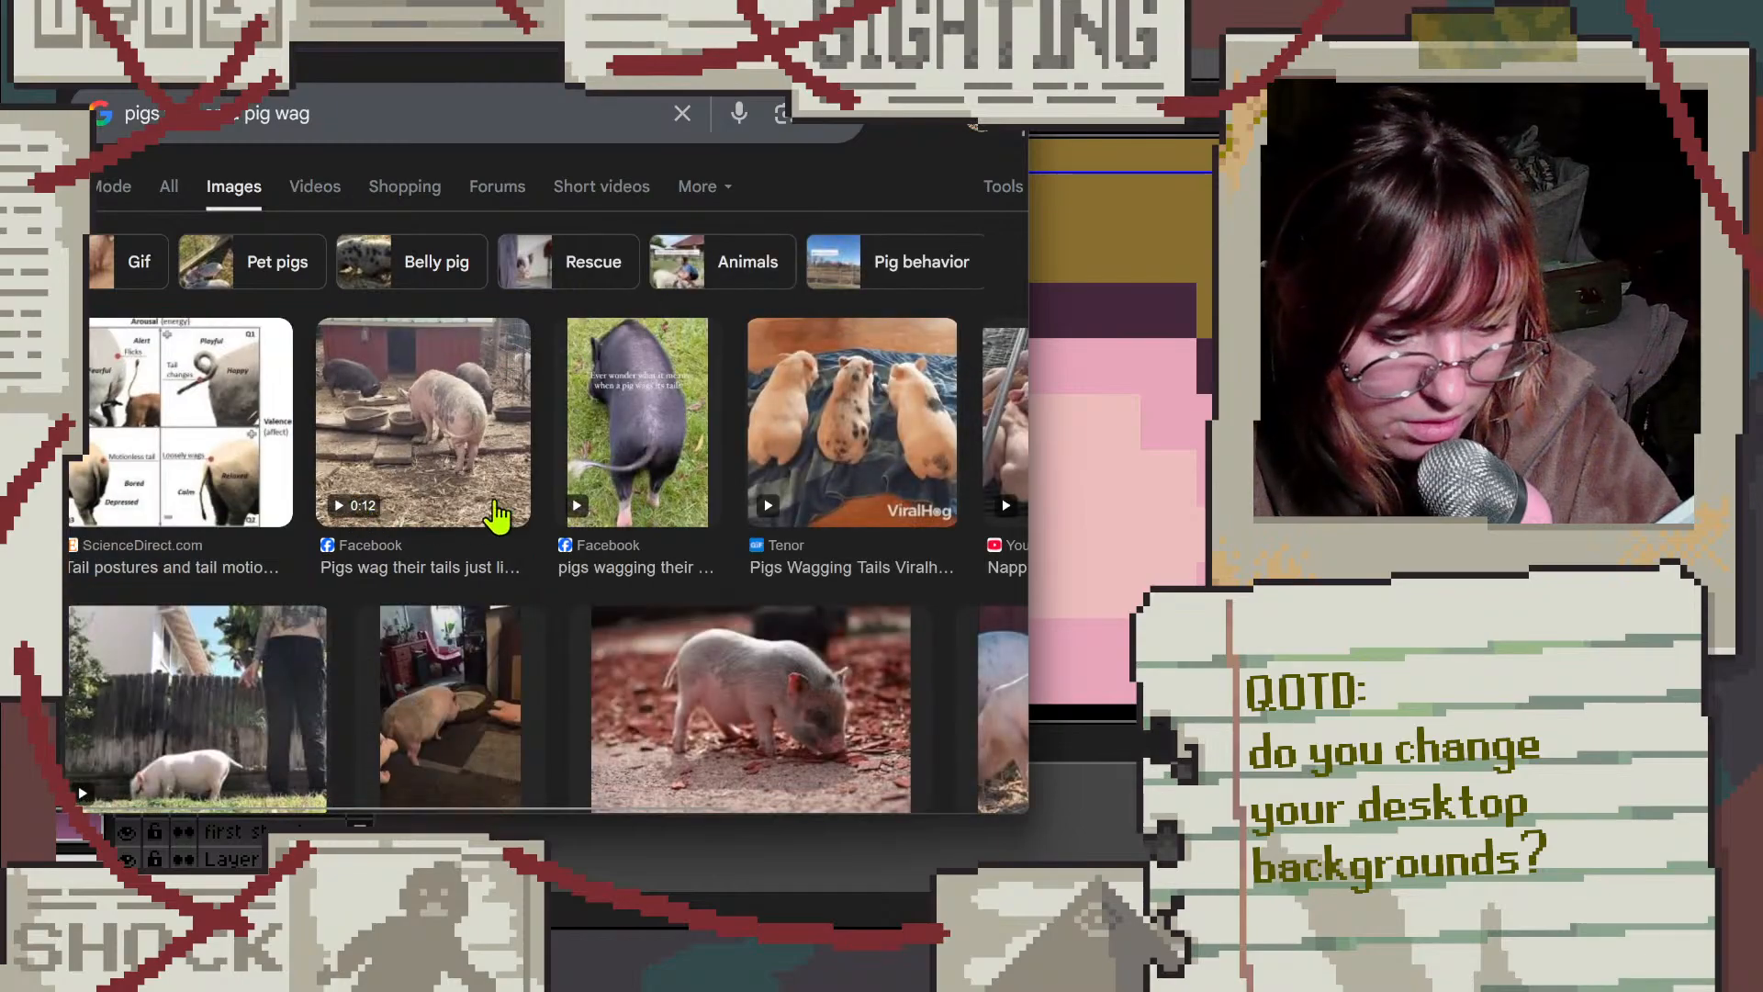
# Step: Browse further through the wagging tail results for tail shapes and preview the Etsy mini red pigs image
pyautogui.scroll(-6, 497, 517)
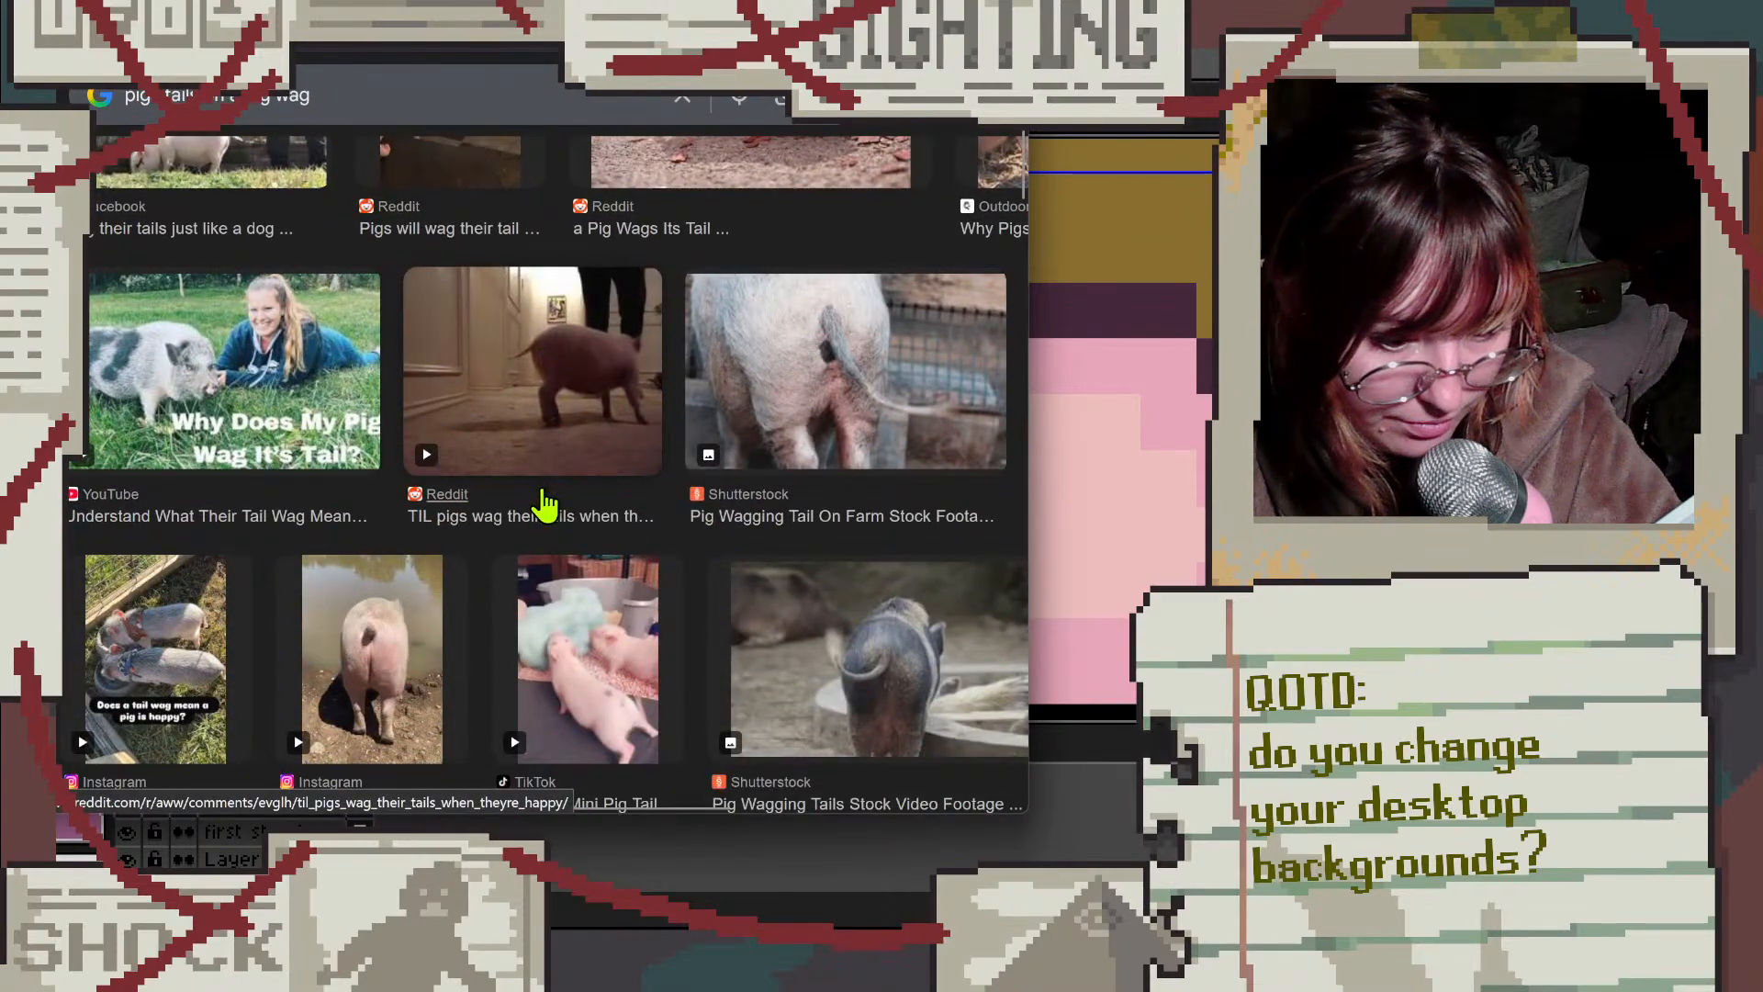
pyautogui.scroll(-2, 545, 503)
pyautogui.scroll(-7, 545, 503)
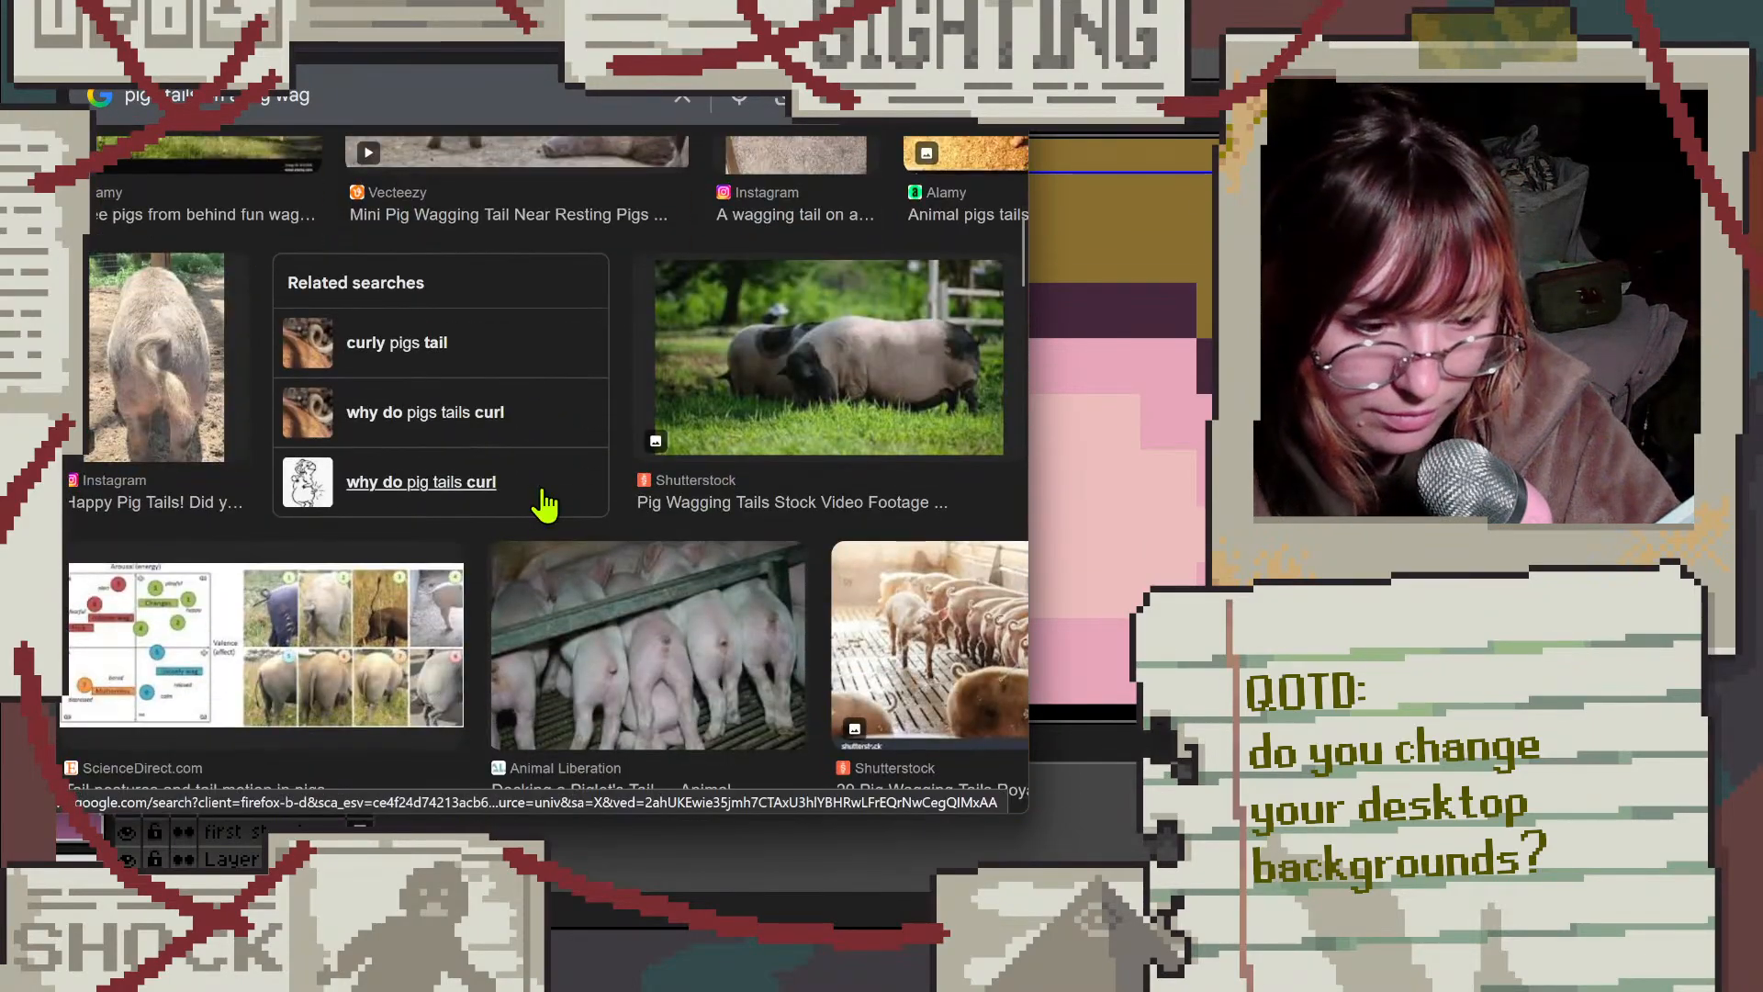
pyautogui.scroll(-9, 545, 503)
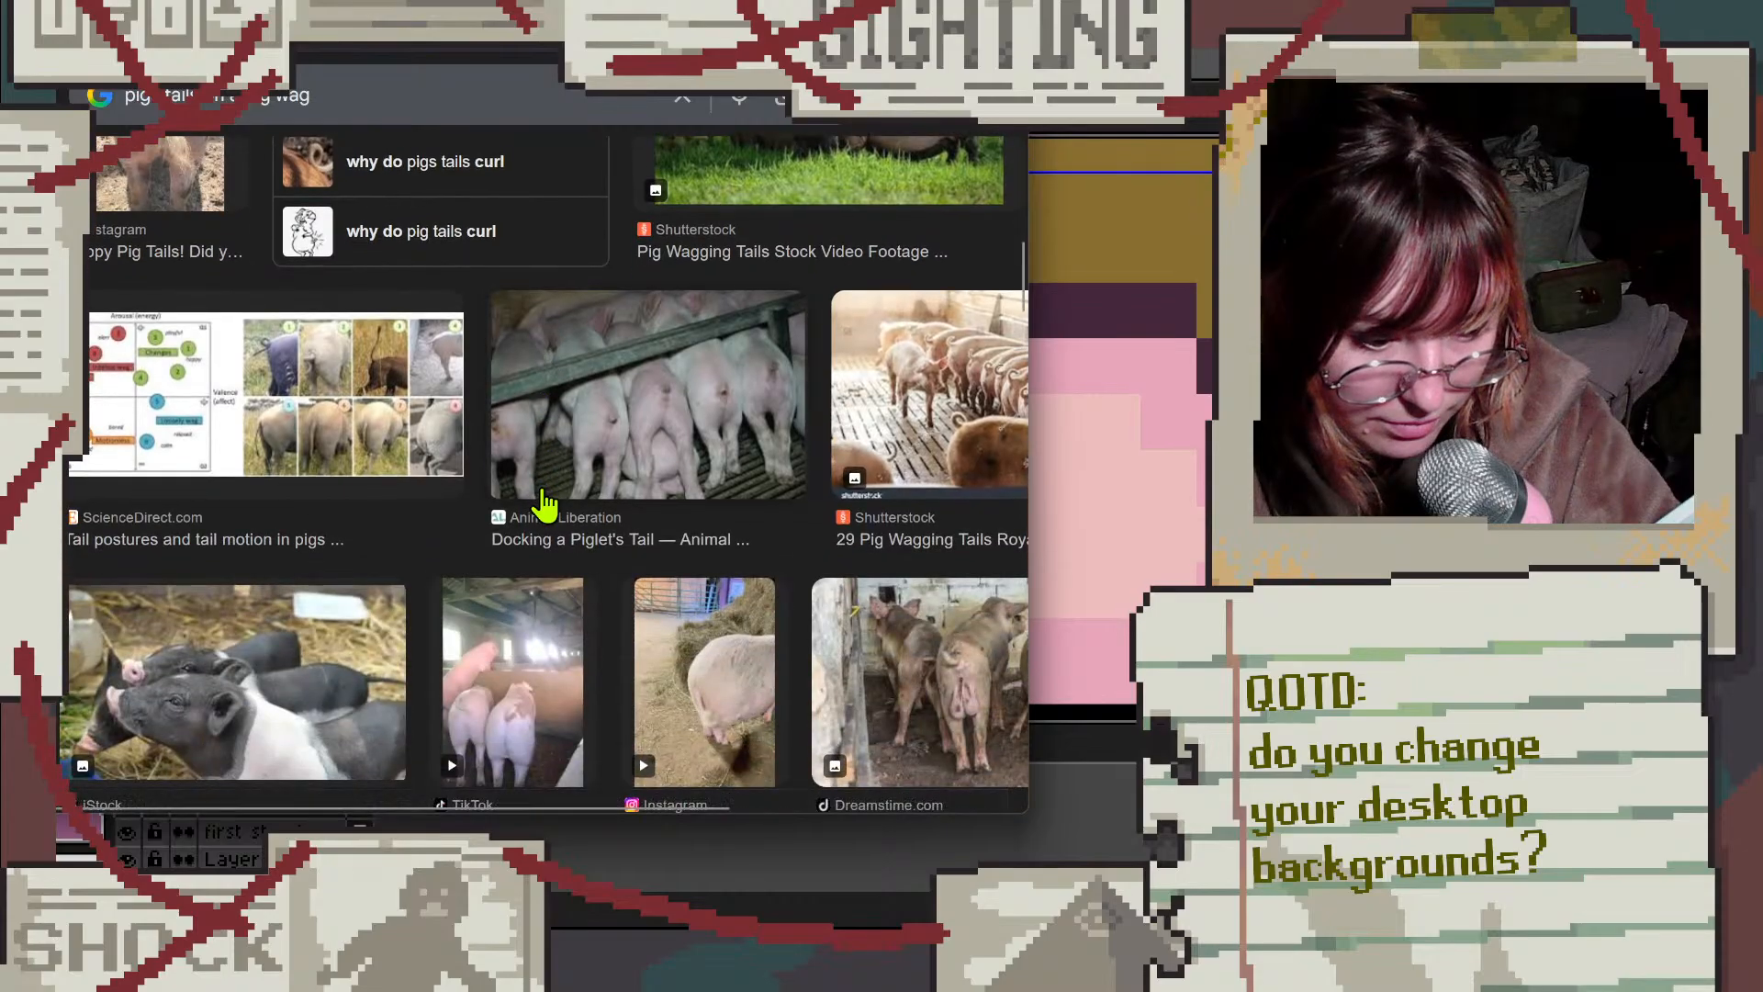
pyautogui.scroll(-10, 544, 503)
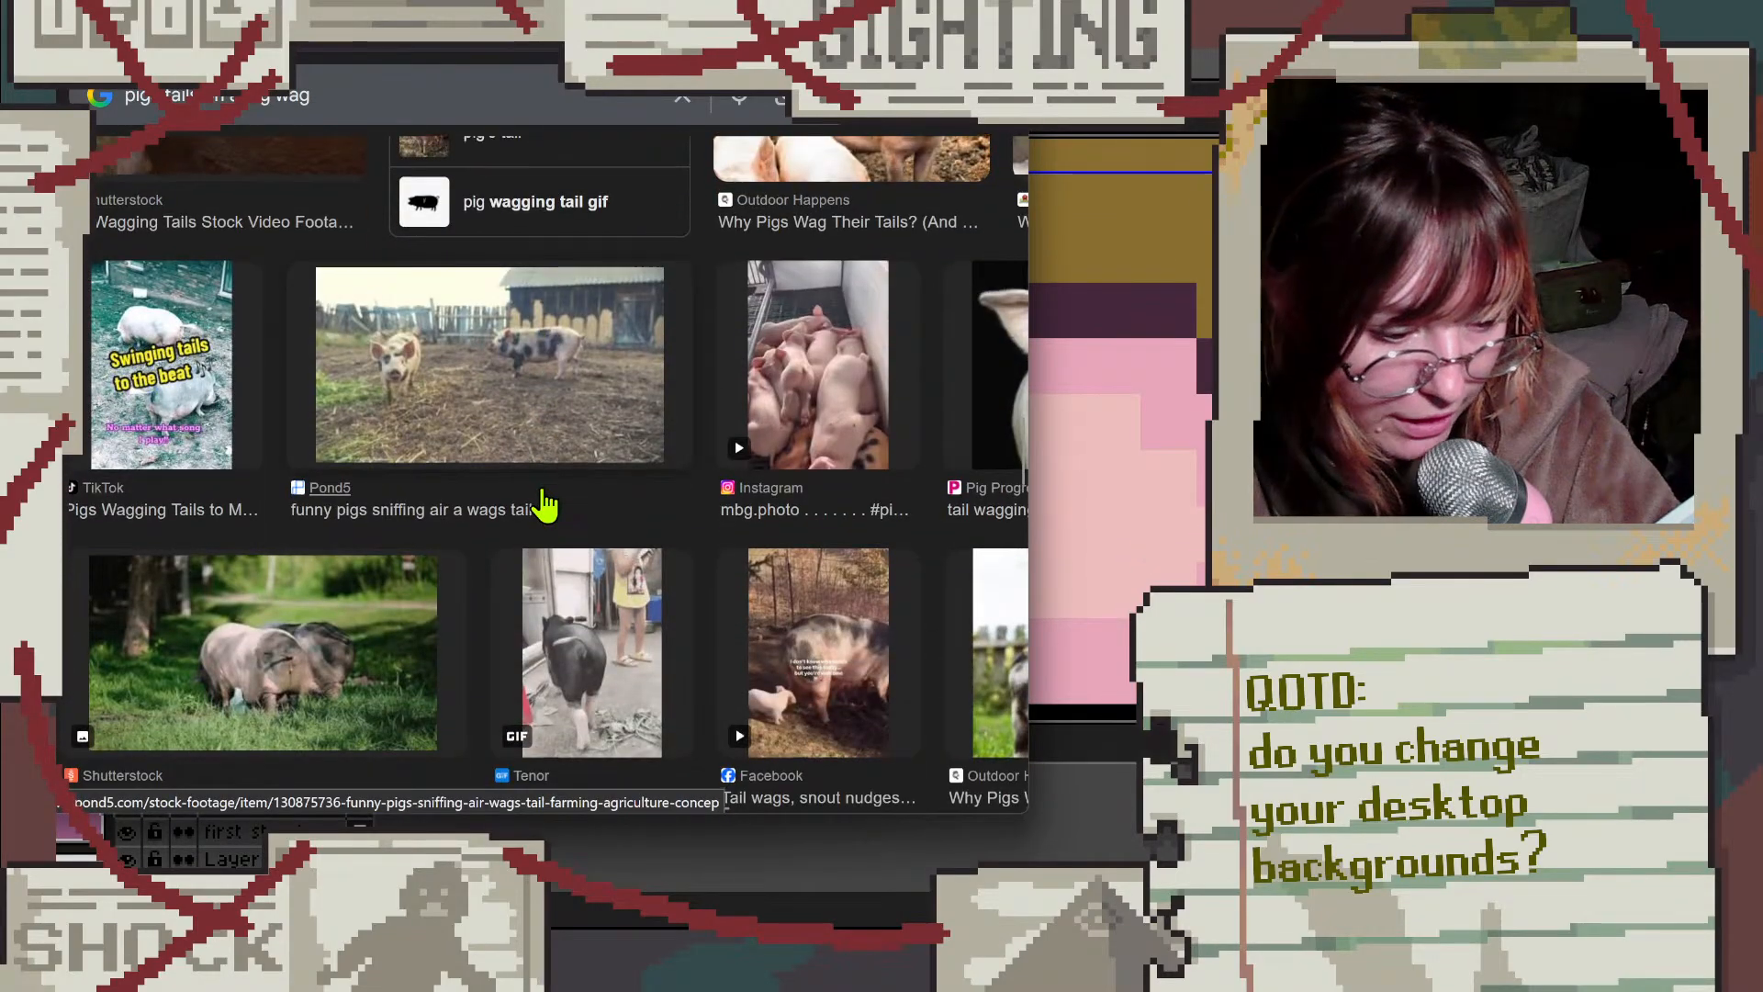
pyautogui.scroll(-9, 544, 504)
pyautogui.scroll(4, 545, 503)
pyautogui.click(545, 503)
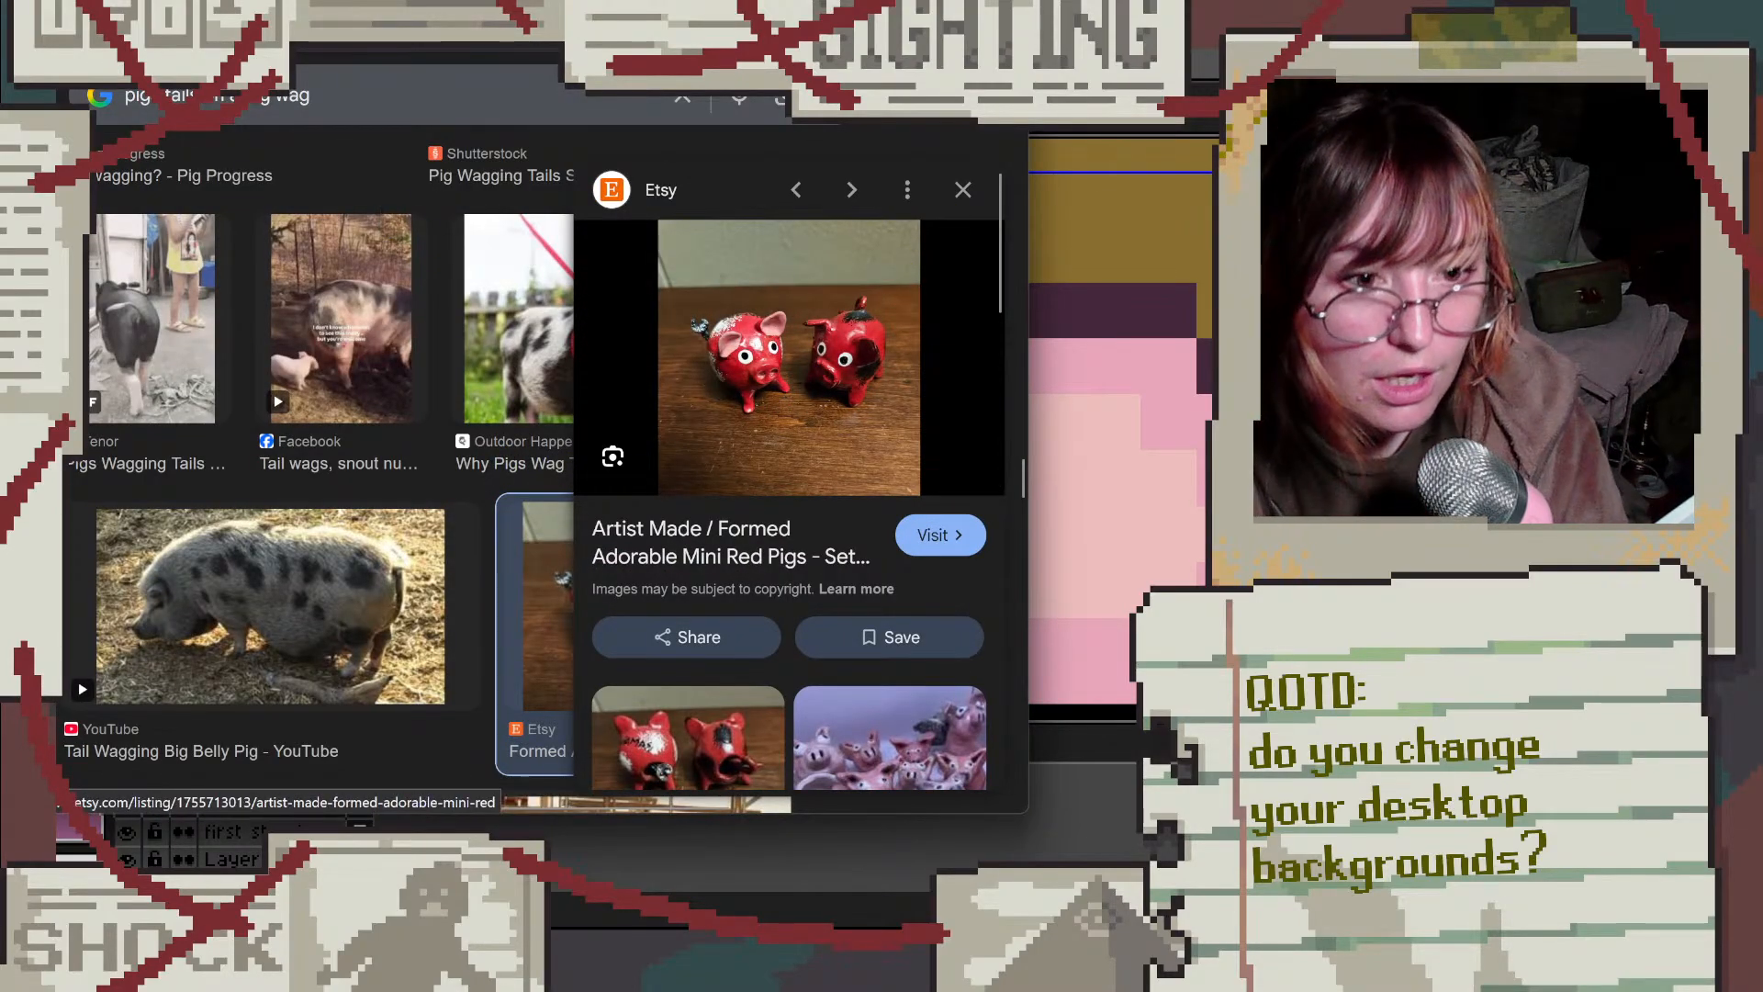
# Step: Switch back to the pixel-art canvas and repaint the dark purple and adjacent mauve pixels inside the tail's outer corner body pink
pyautogui.moveTo(918, 14); pyautogui.dragTo(864, 0)
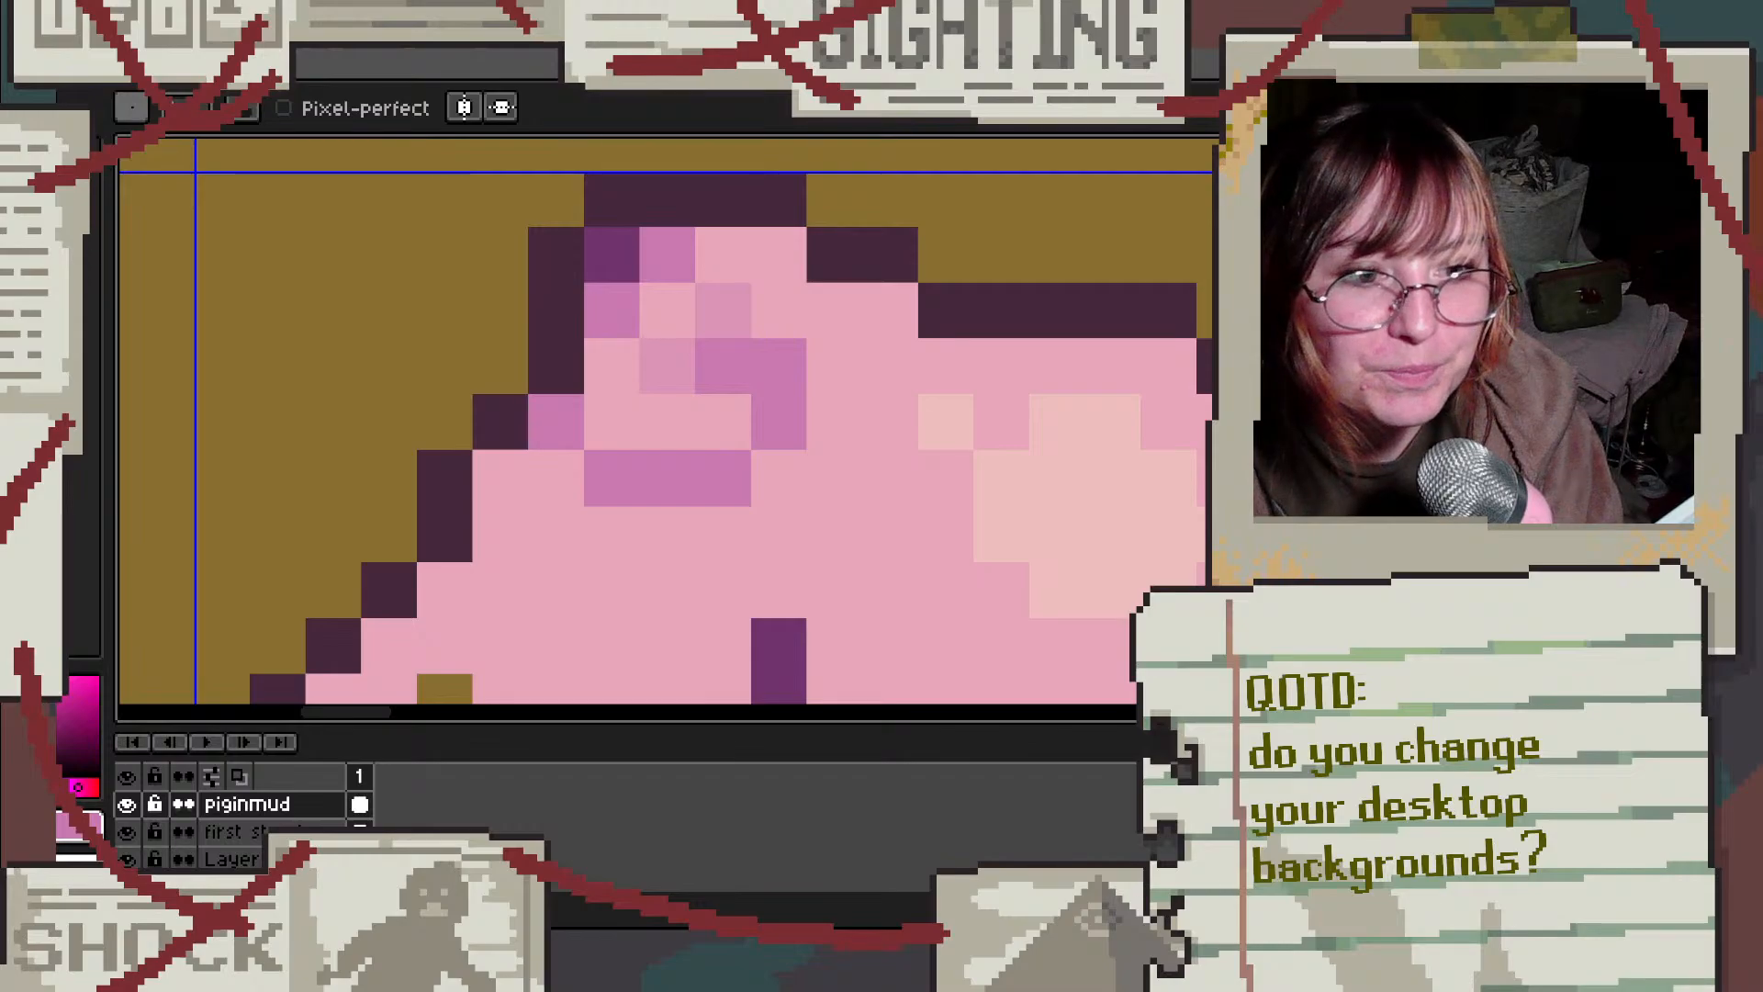
pyautogui.scroll(4, 761, 446)
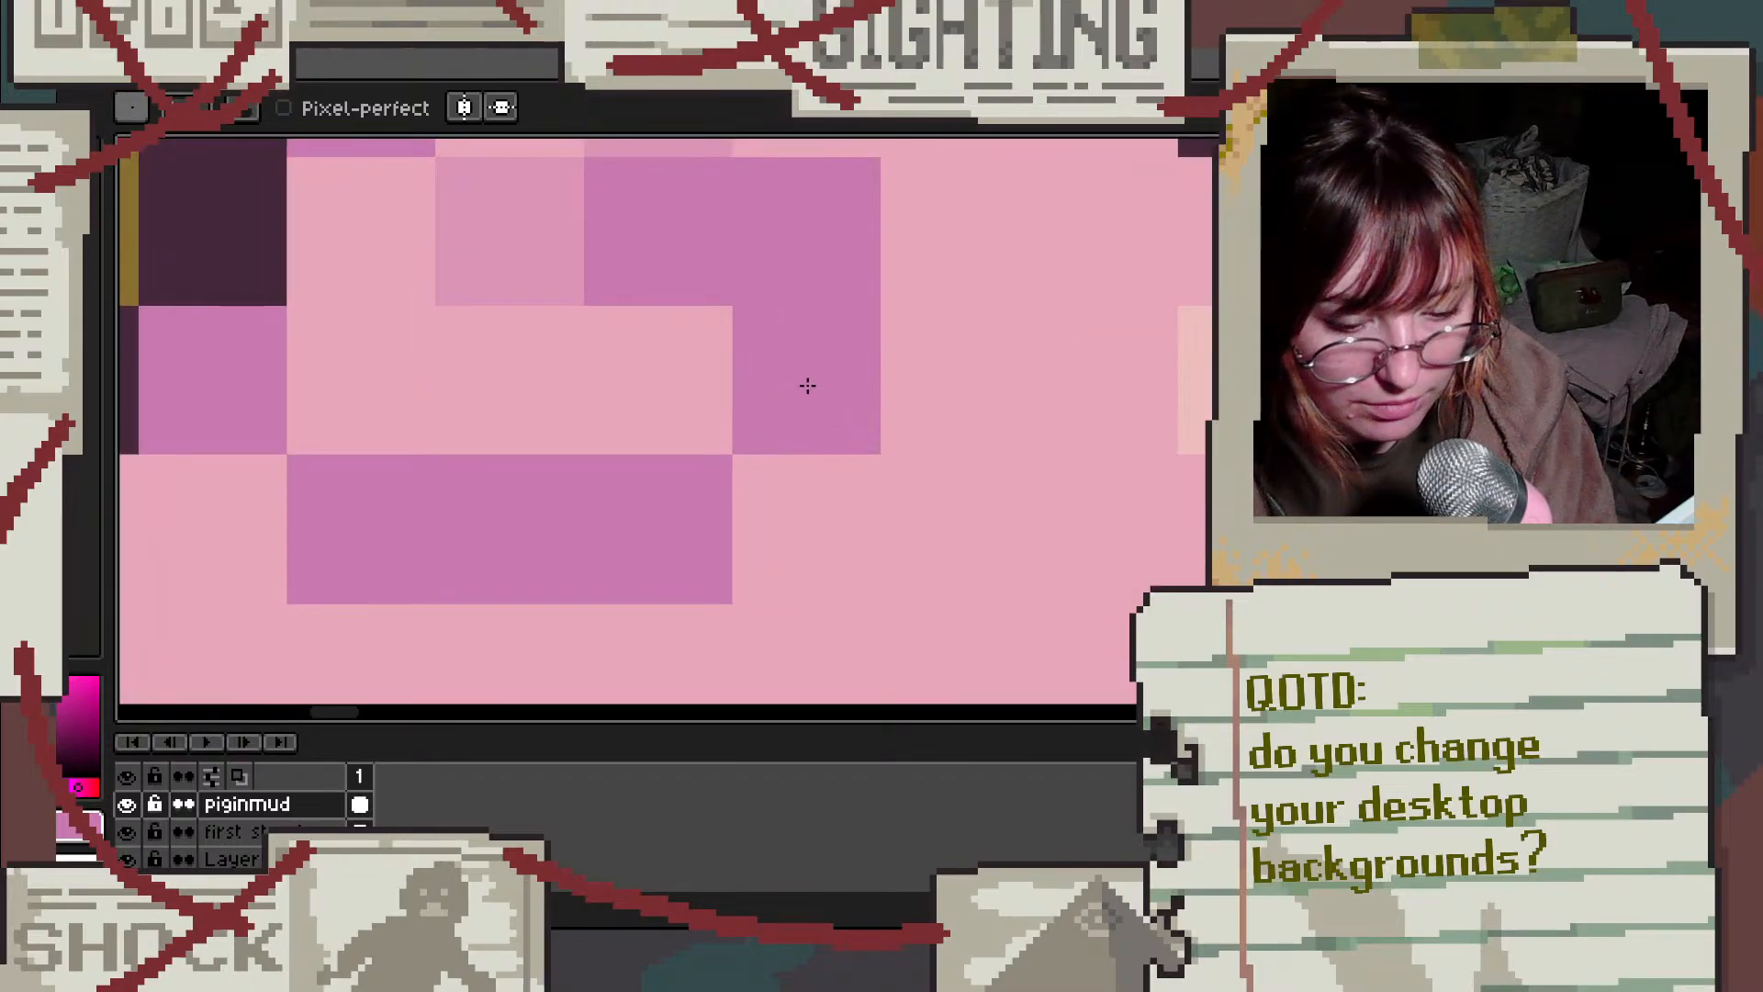
pyautogui.scroll(-4, 492, 303)
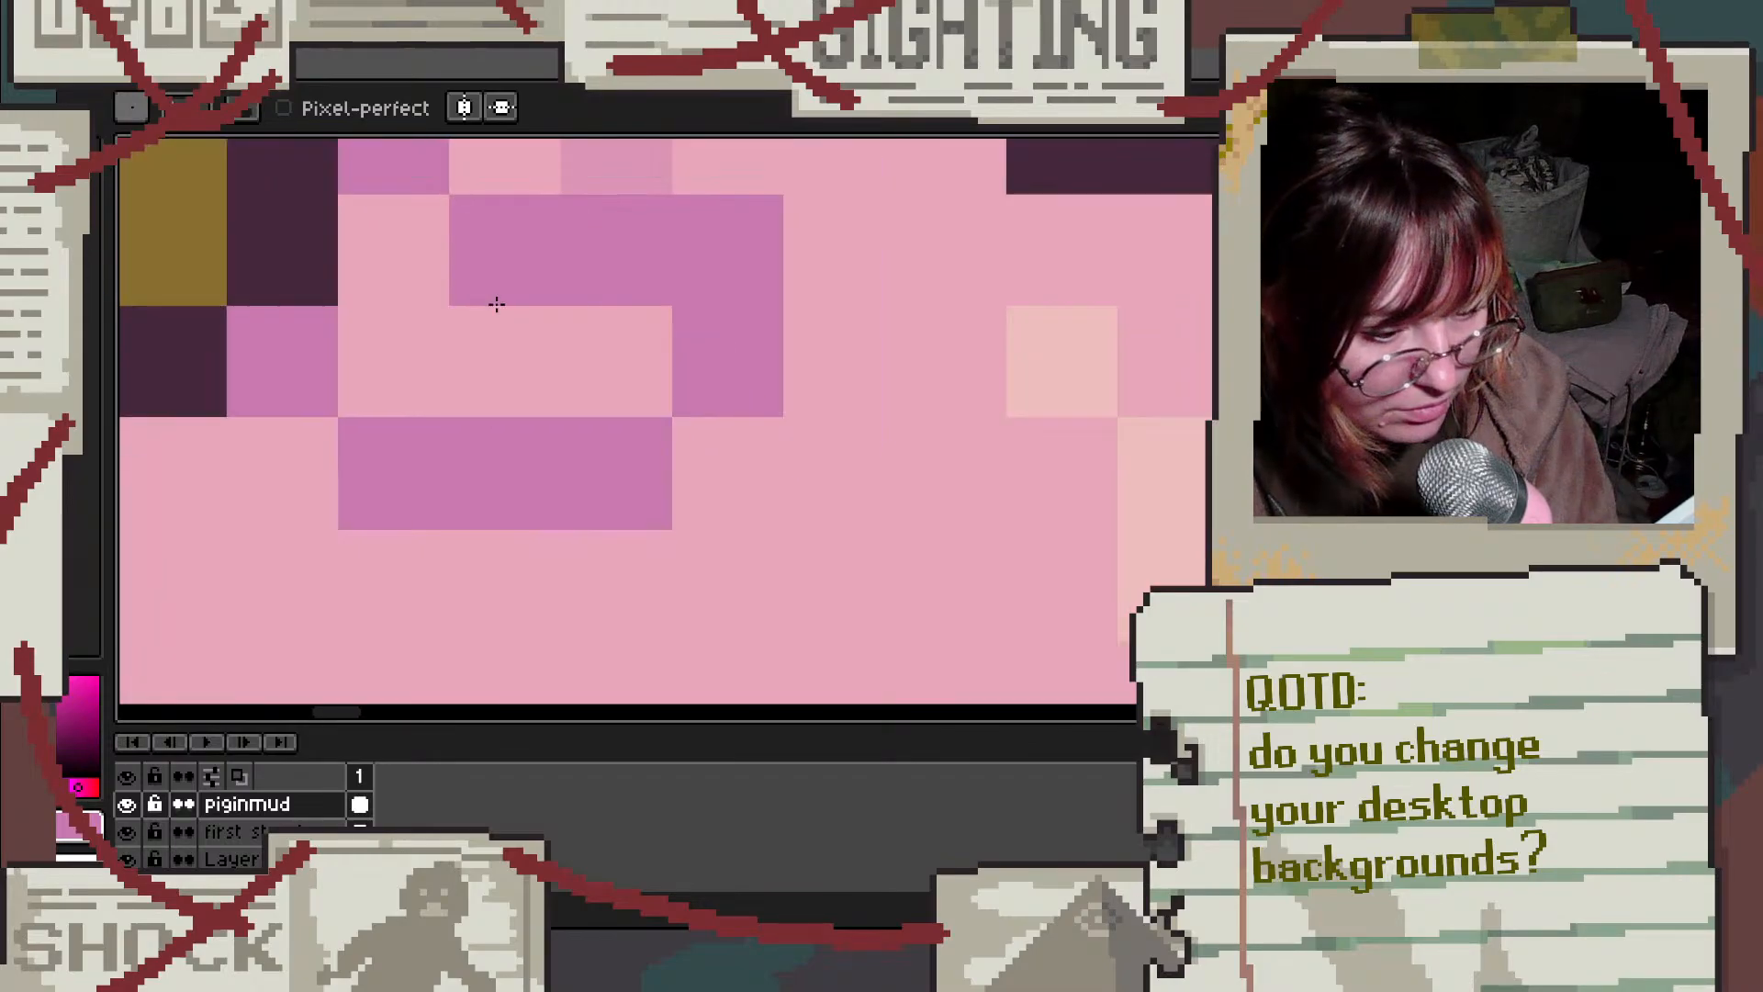
pyautogui.scroll(-3, 490, 240)
pyautogui.scroll(2, 183, 303)
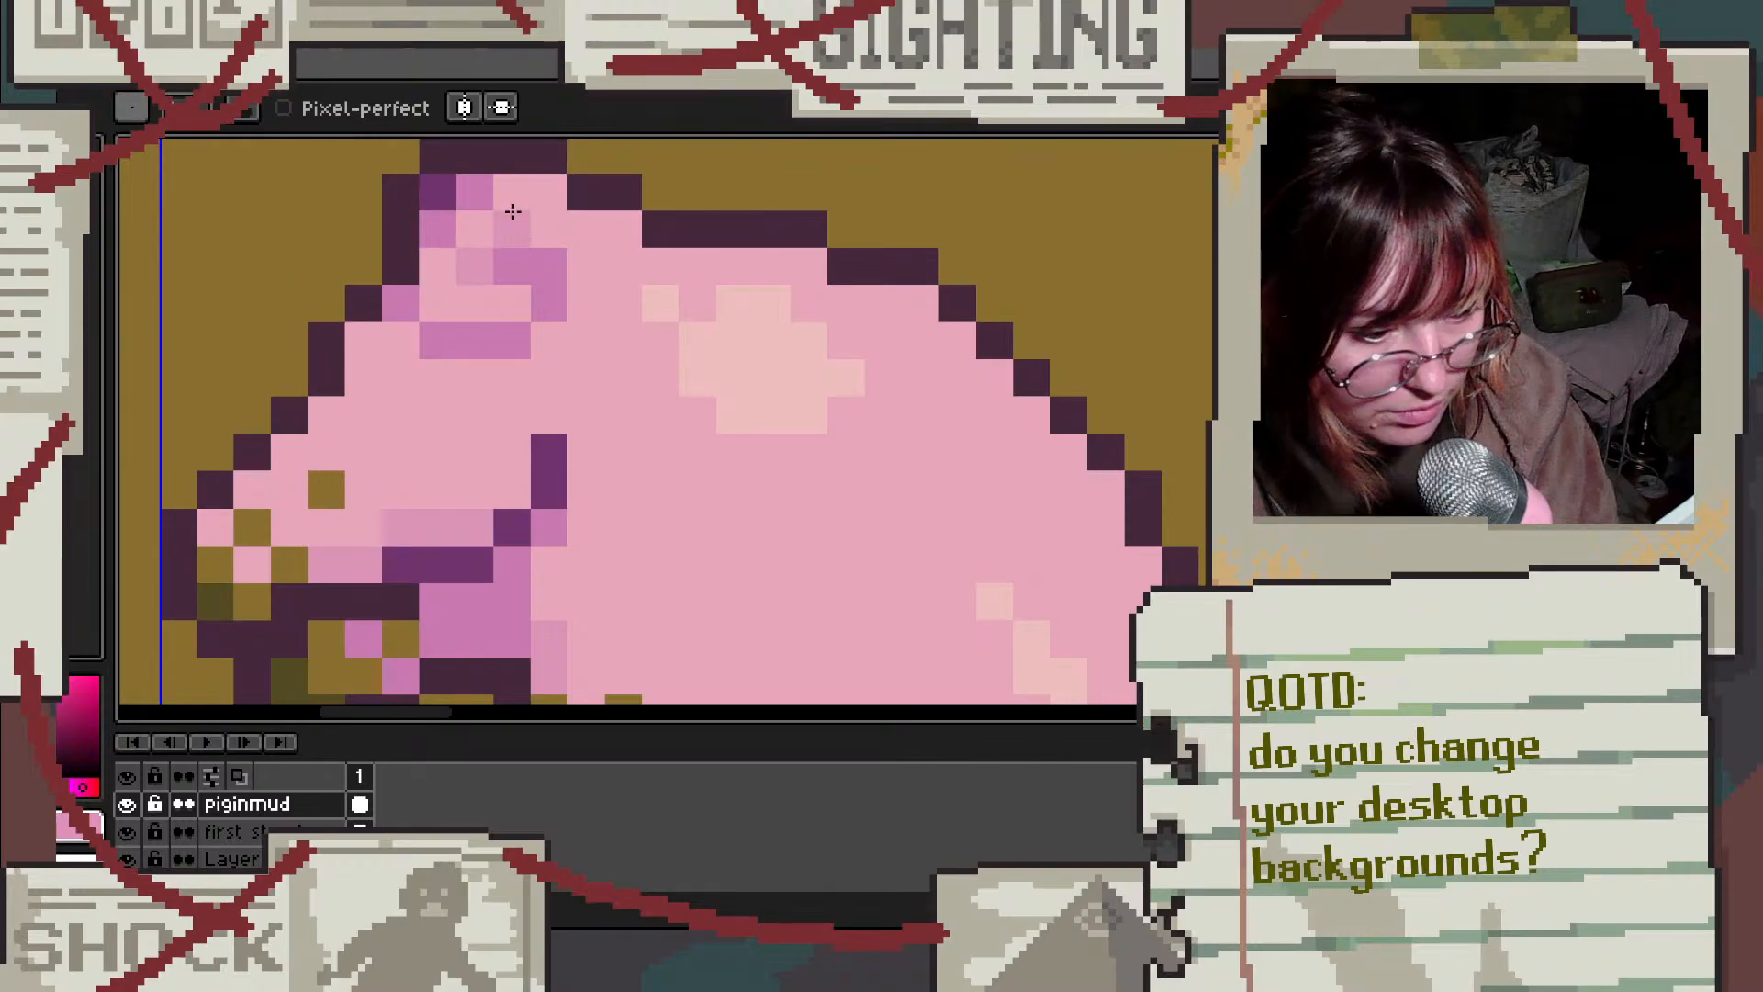
pyautogui.click(440, 196)
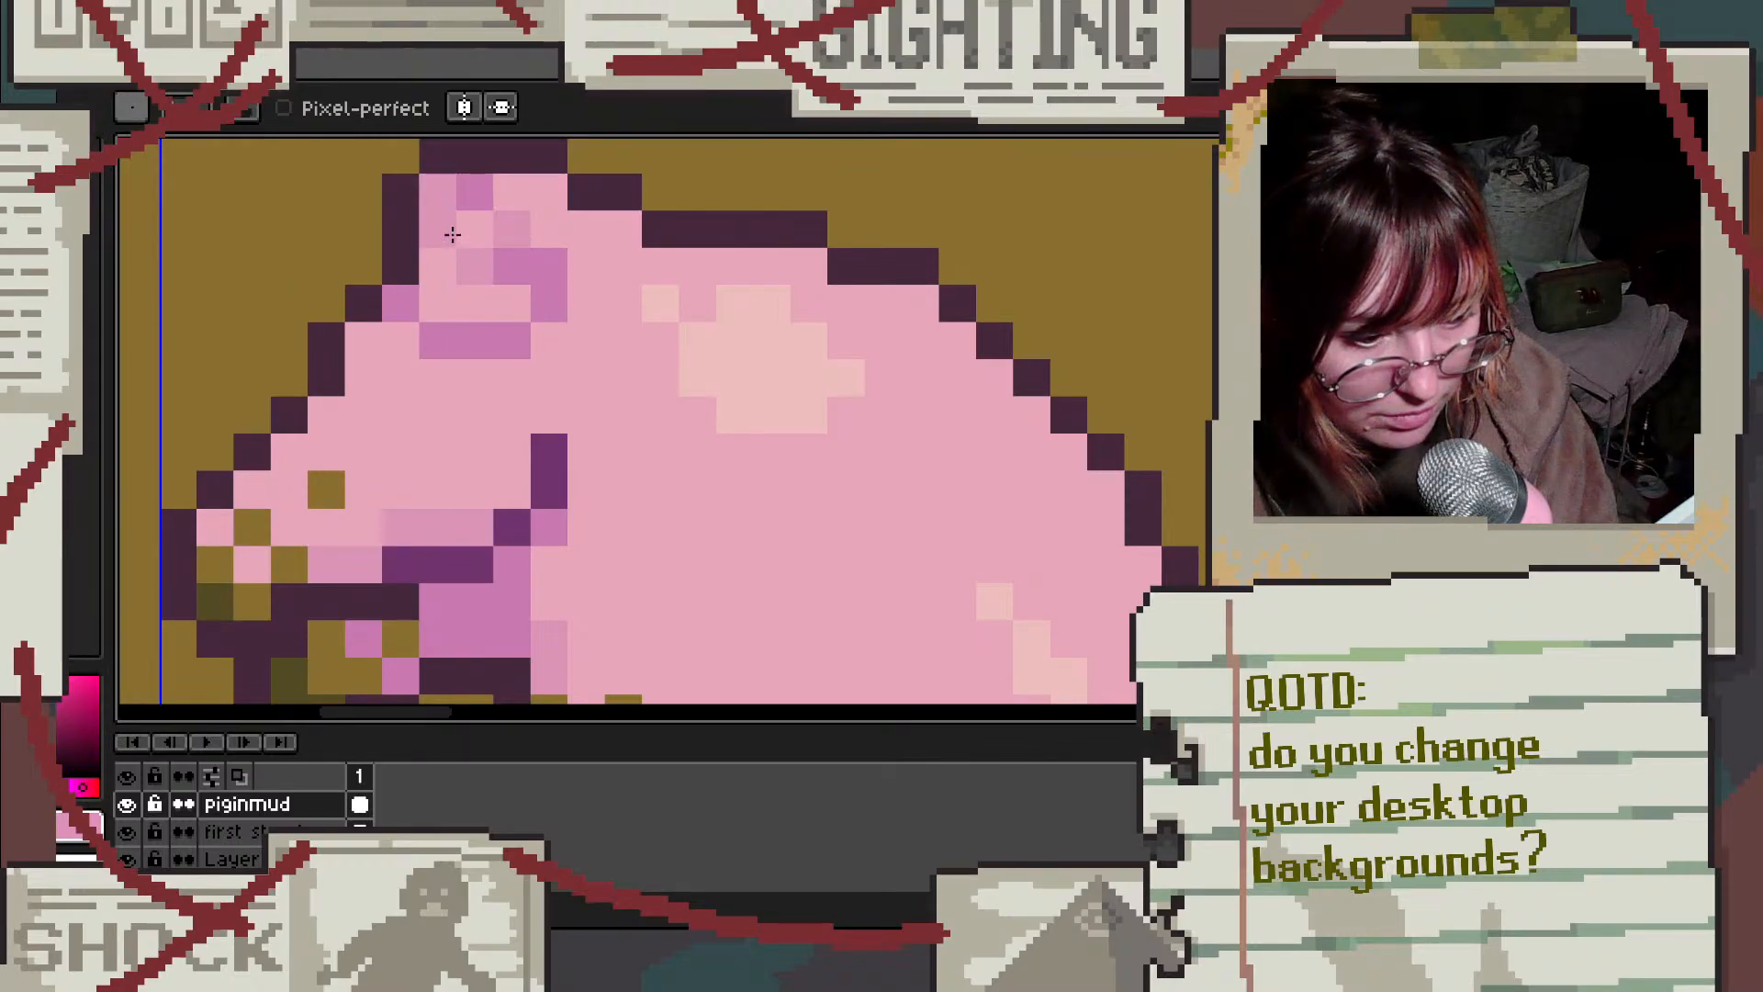
pyautogui.scroll(-4, 687, 308)
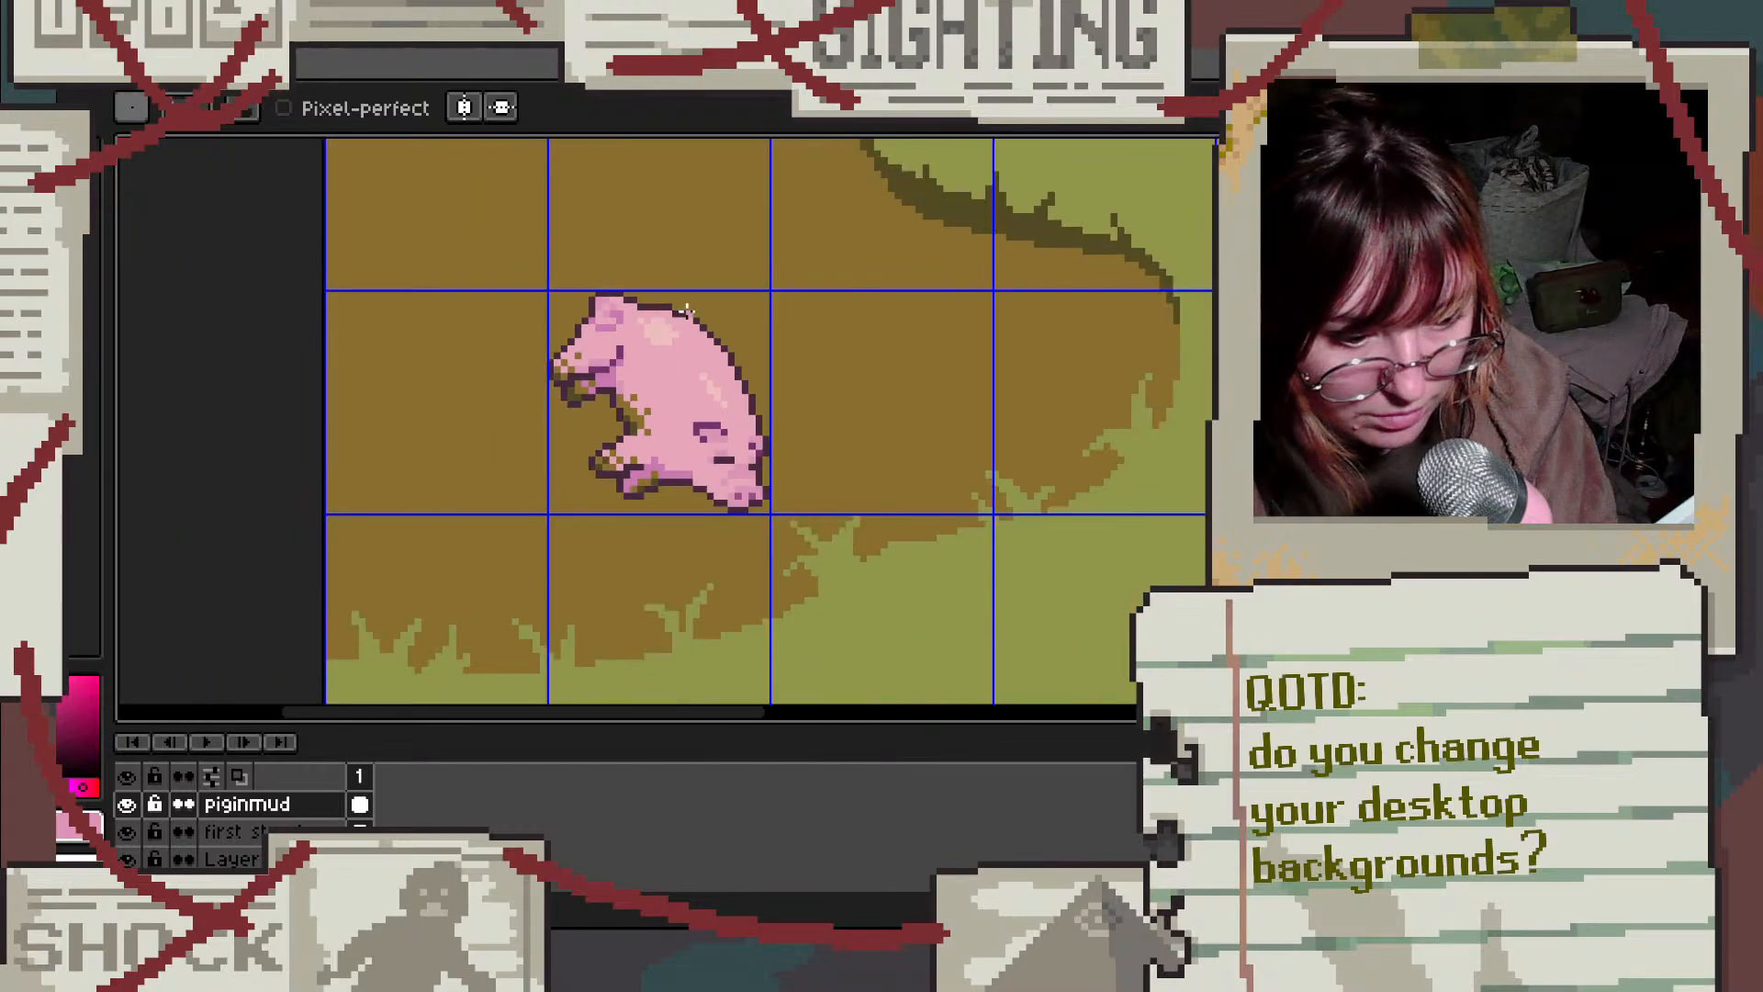
# Step: Darken the tail's inner curl, its base pixels and the inner pixel beside the outline with dark purple
pyautogui.scroll(2, 584, 315)
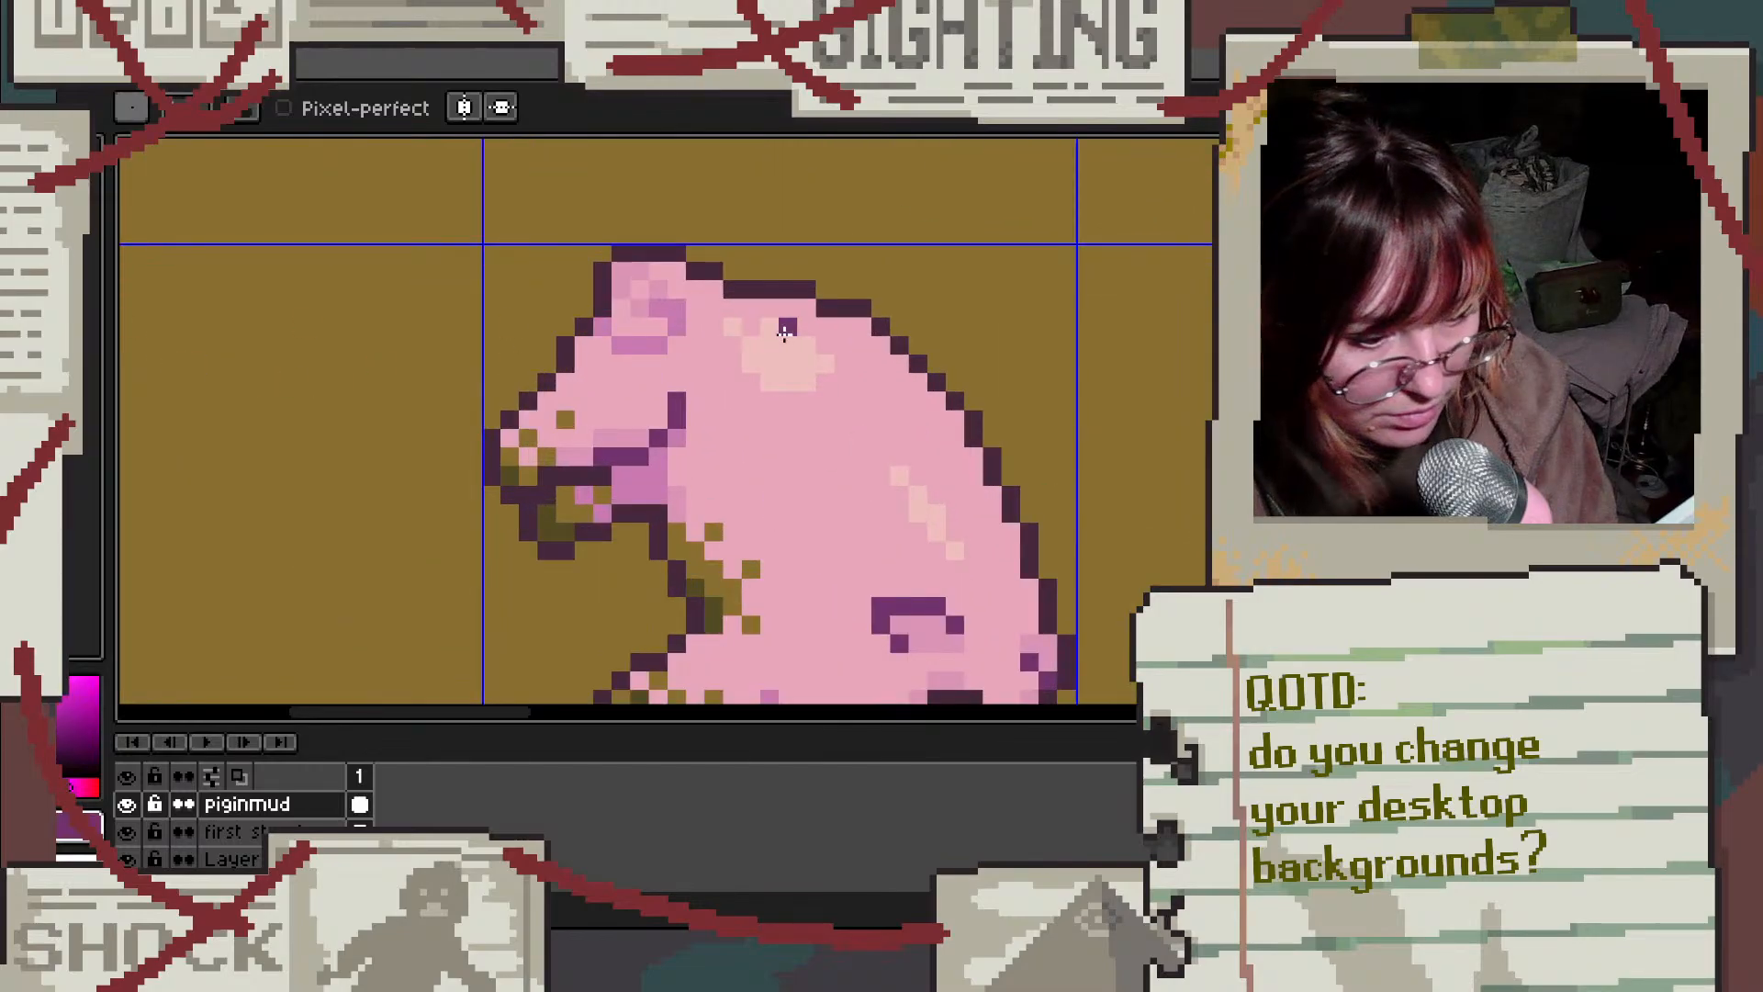
pyautogui.scroll(3, 787, 330)
pyautogui.moveTo(313, 233); pyautogui.dragTo(326, 295)
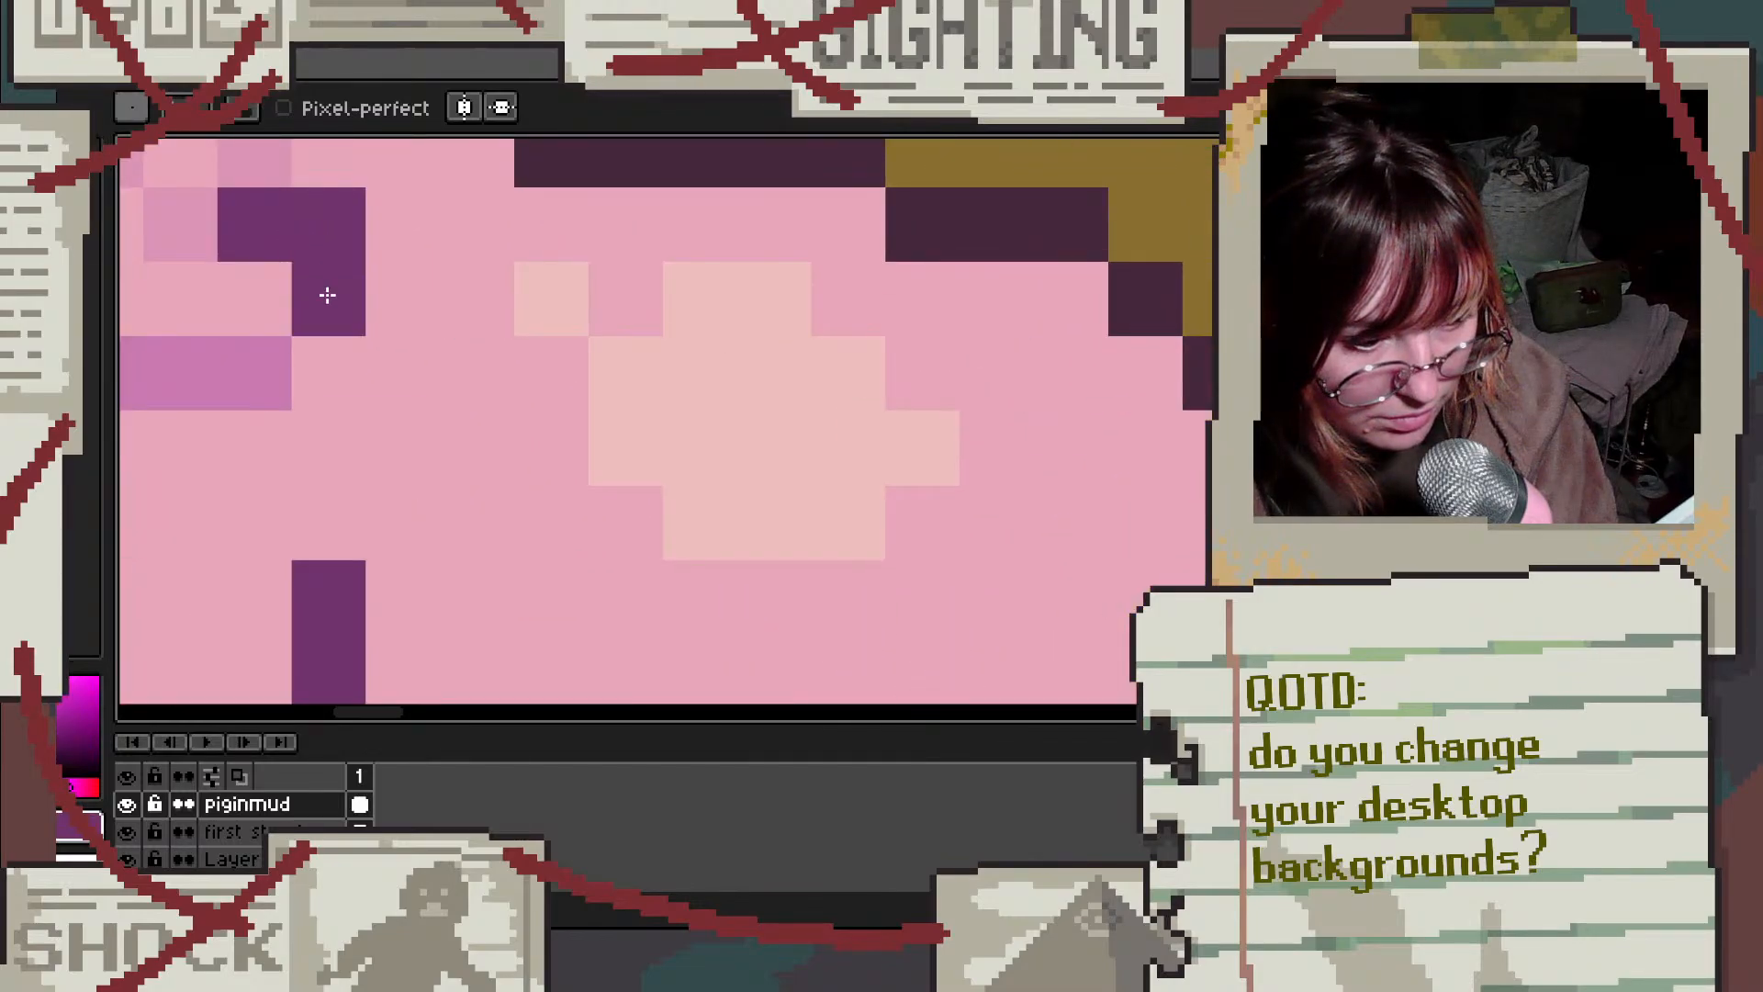
pyautogui.click(267, 372)
pyautogui.scroll(-5, 546, 285)
pyautogui.scroll(3, 459, 297)
pyautogui.click(442, 274)
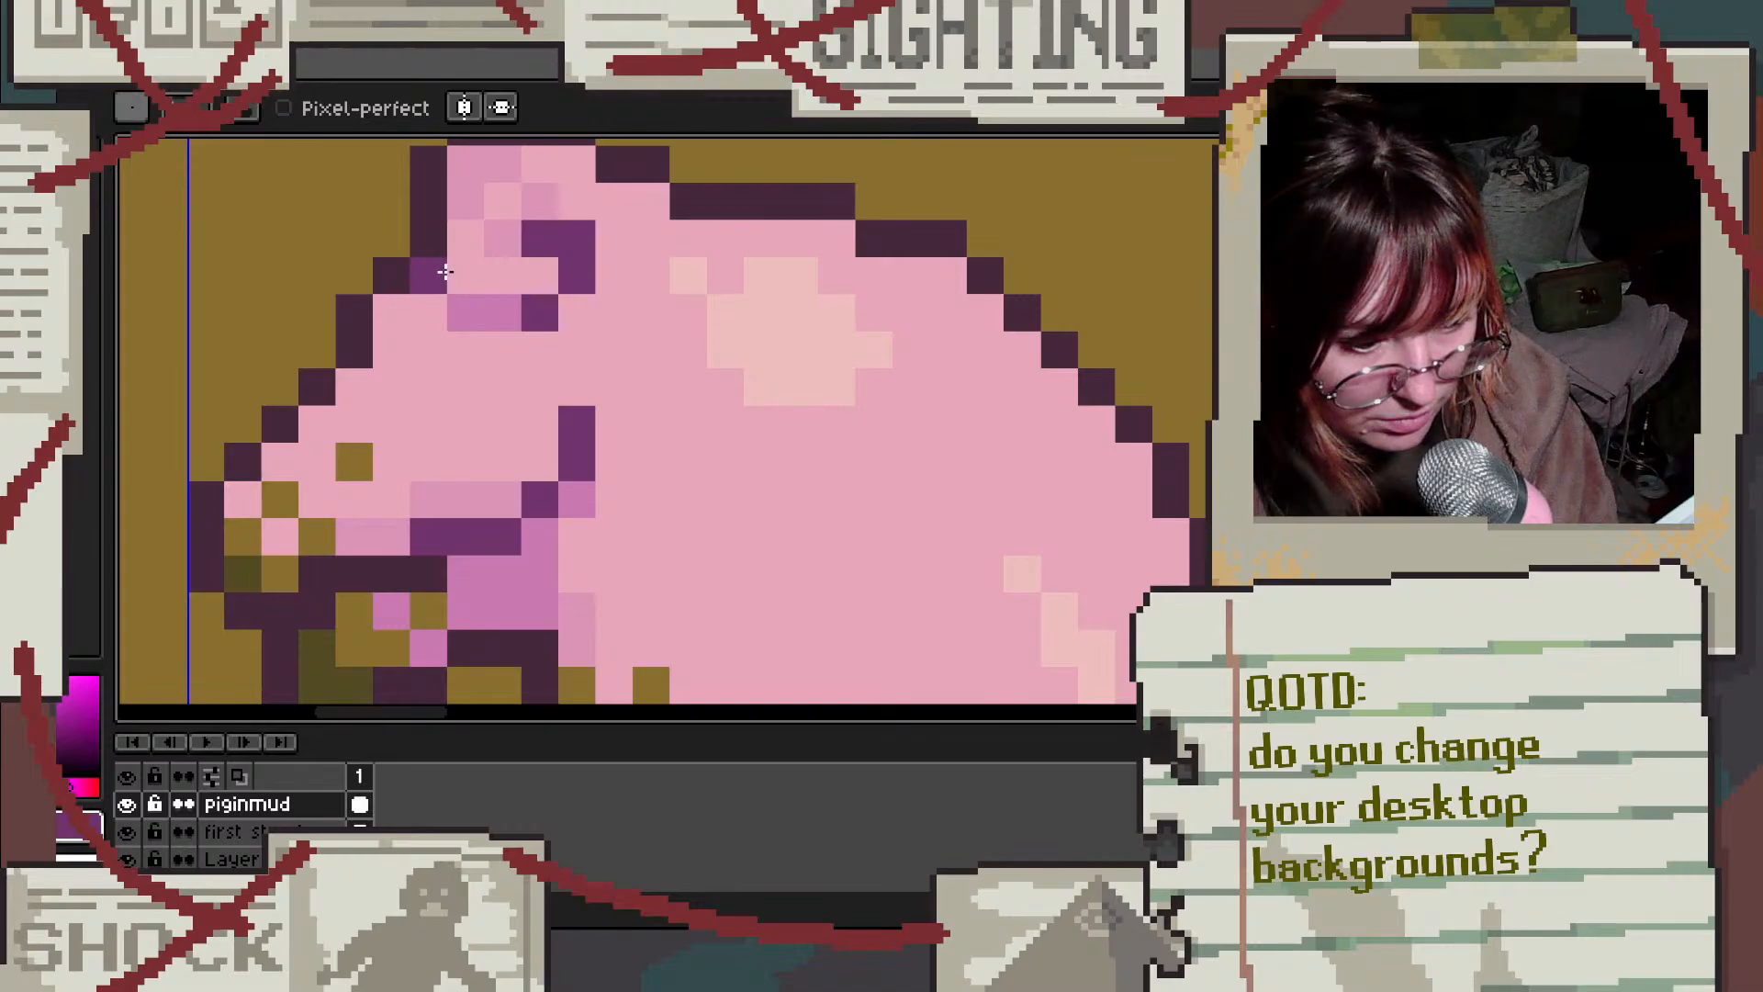
pyautogui.moveTo(467, 308); pyautogui.dragTo(493, 310)
pyautogui.scroll(-3, 562, 266)
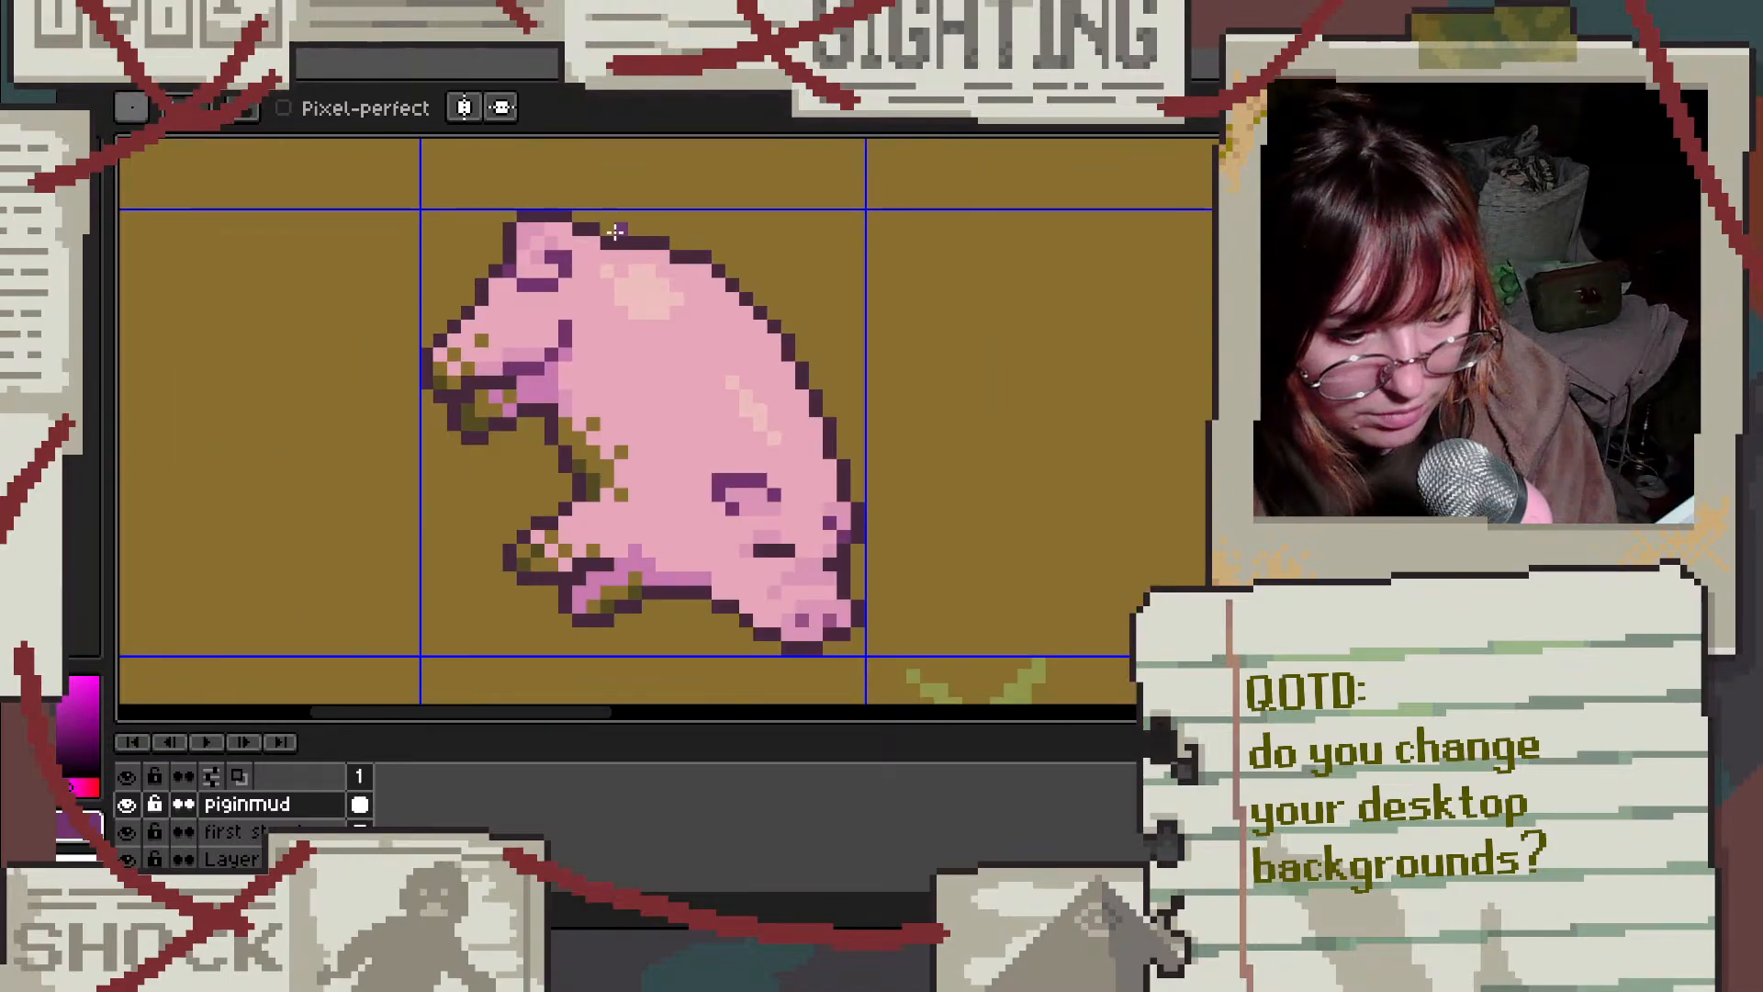
# Step: Round the tail outline's outer top corner by erasing two edge pixels and redrawing one dark outline pixel diagonally between them
pyautogui.scroll(-2, 615, 232)
pyautogui.scroll(3, 569, 229)
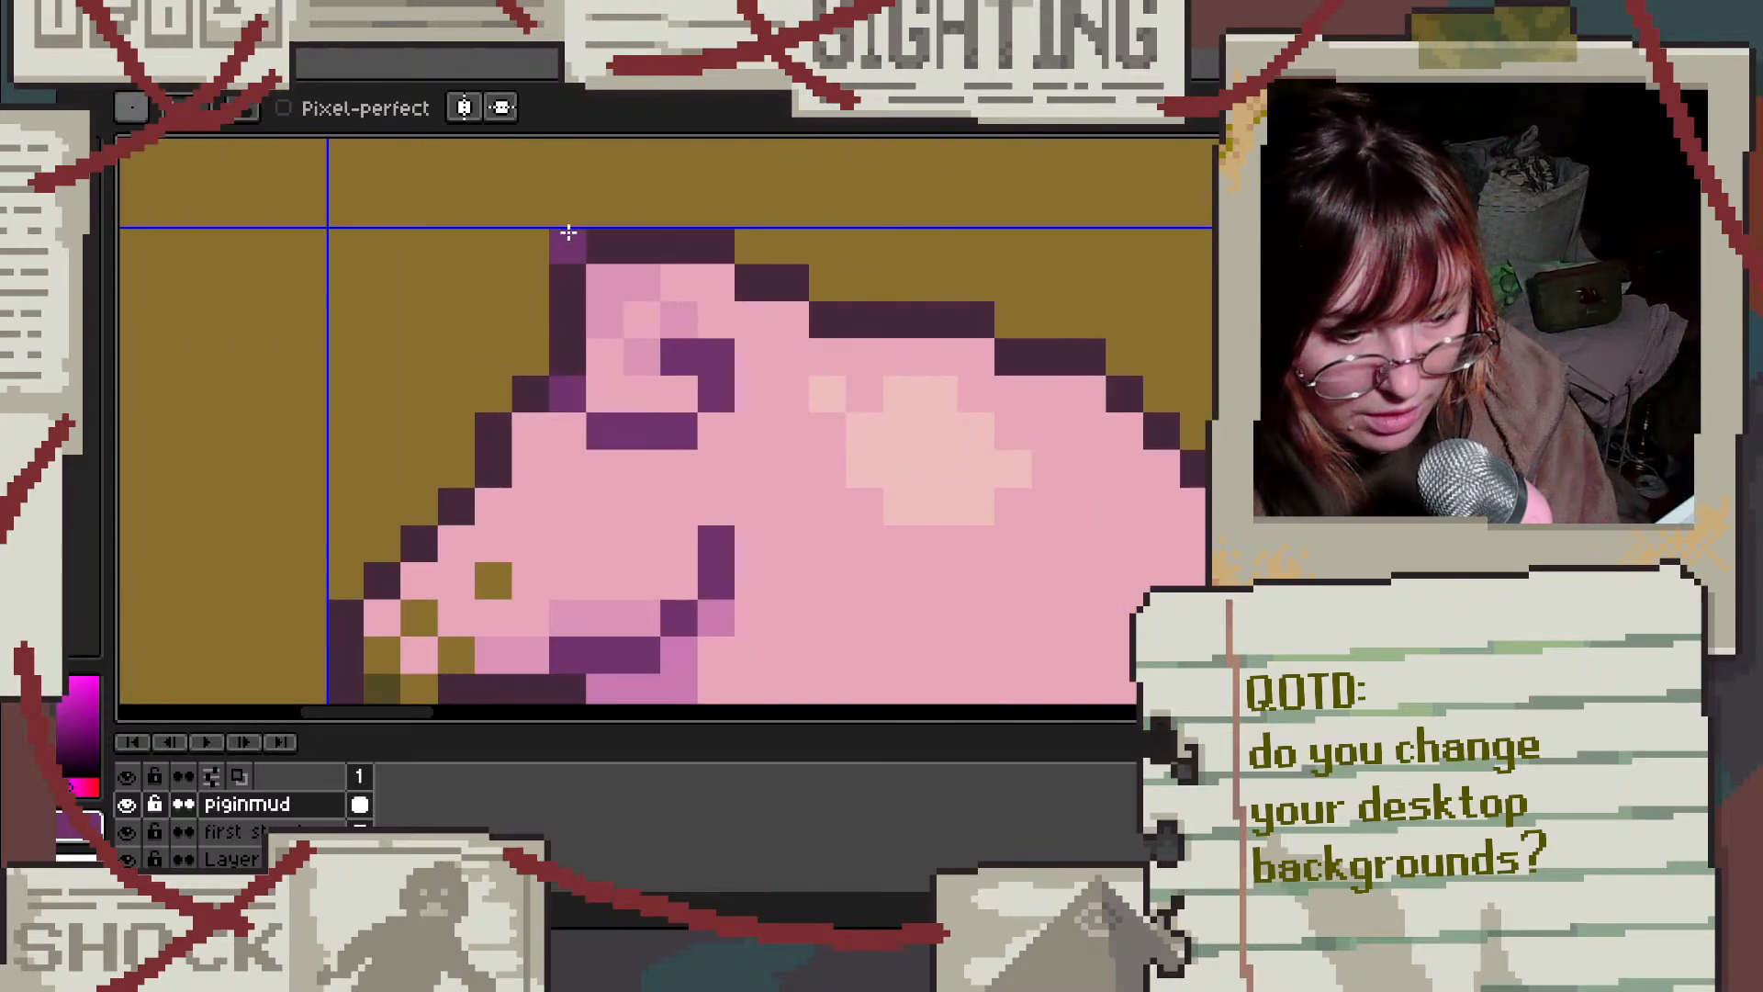
pyautogui.click(571, 285)
pyautogui.press('e')
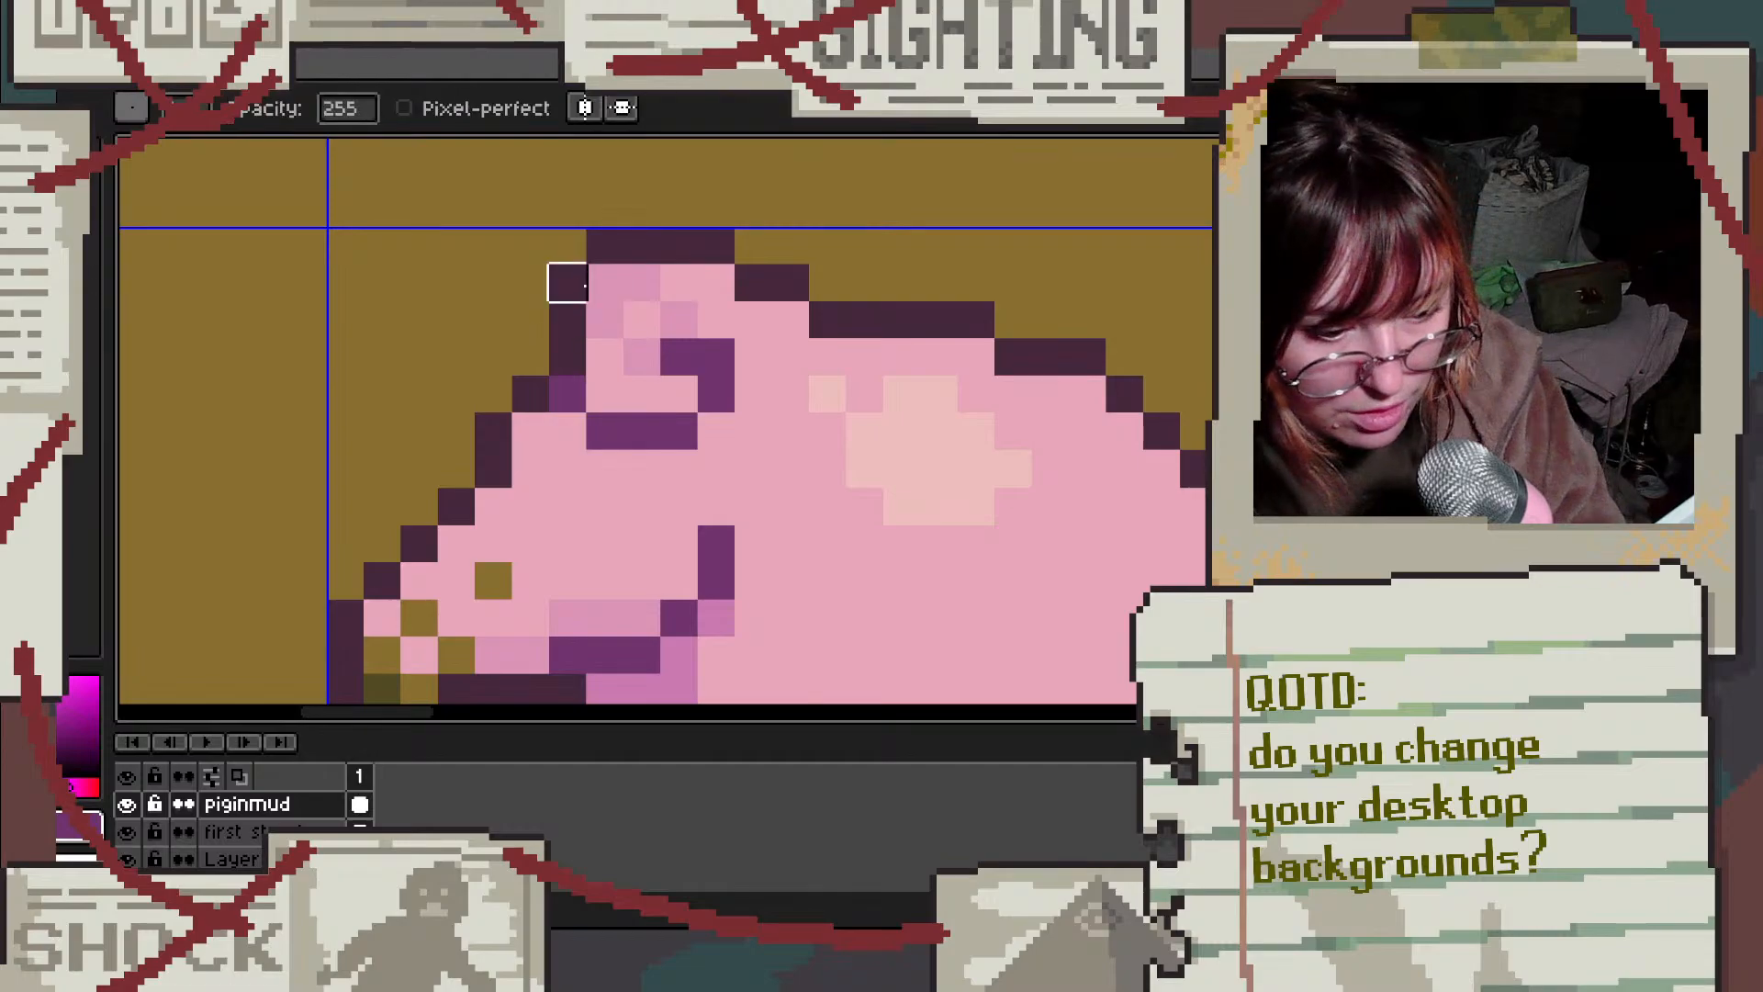
pyautogui.click(570, 283)
pyautogui.click(602, 245)
pyautogui.press('b')
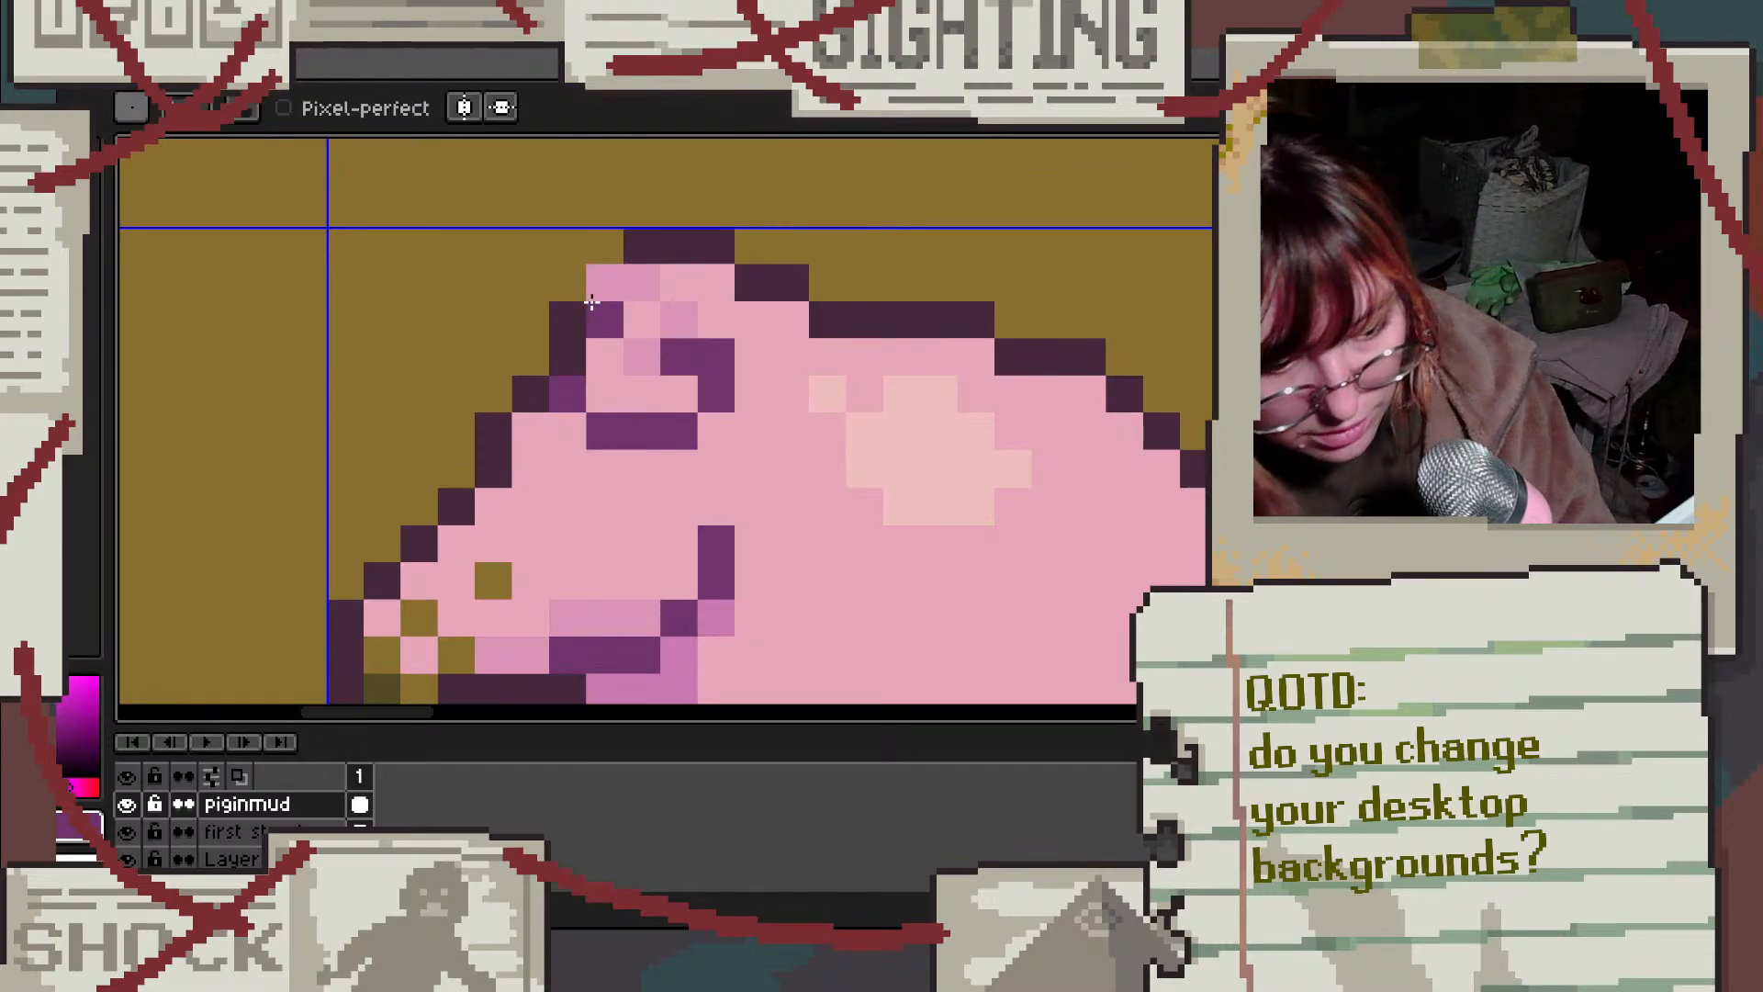
pyautogui.moveTo(598, 281); pyautogui.dragTo(649, 272)
pyautogui.scroll(-3, 649, 272)
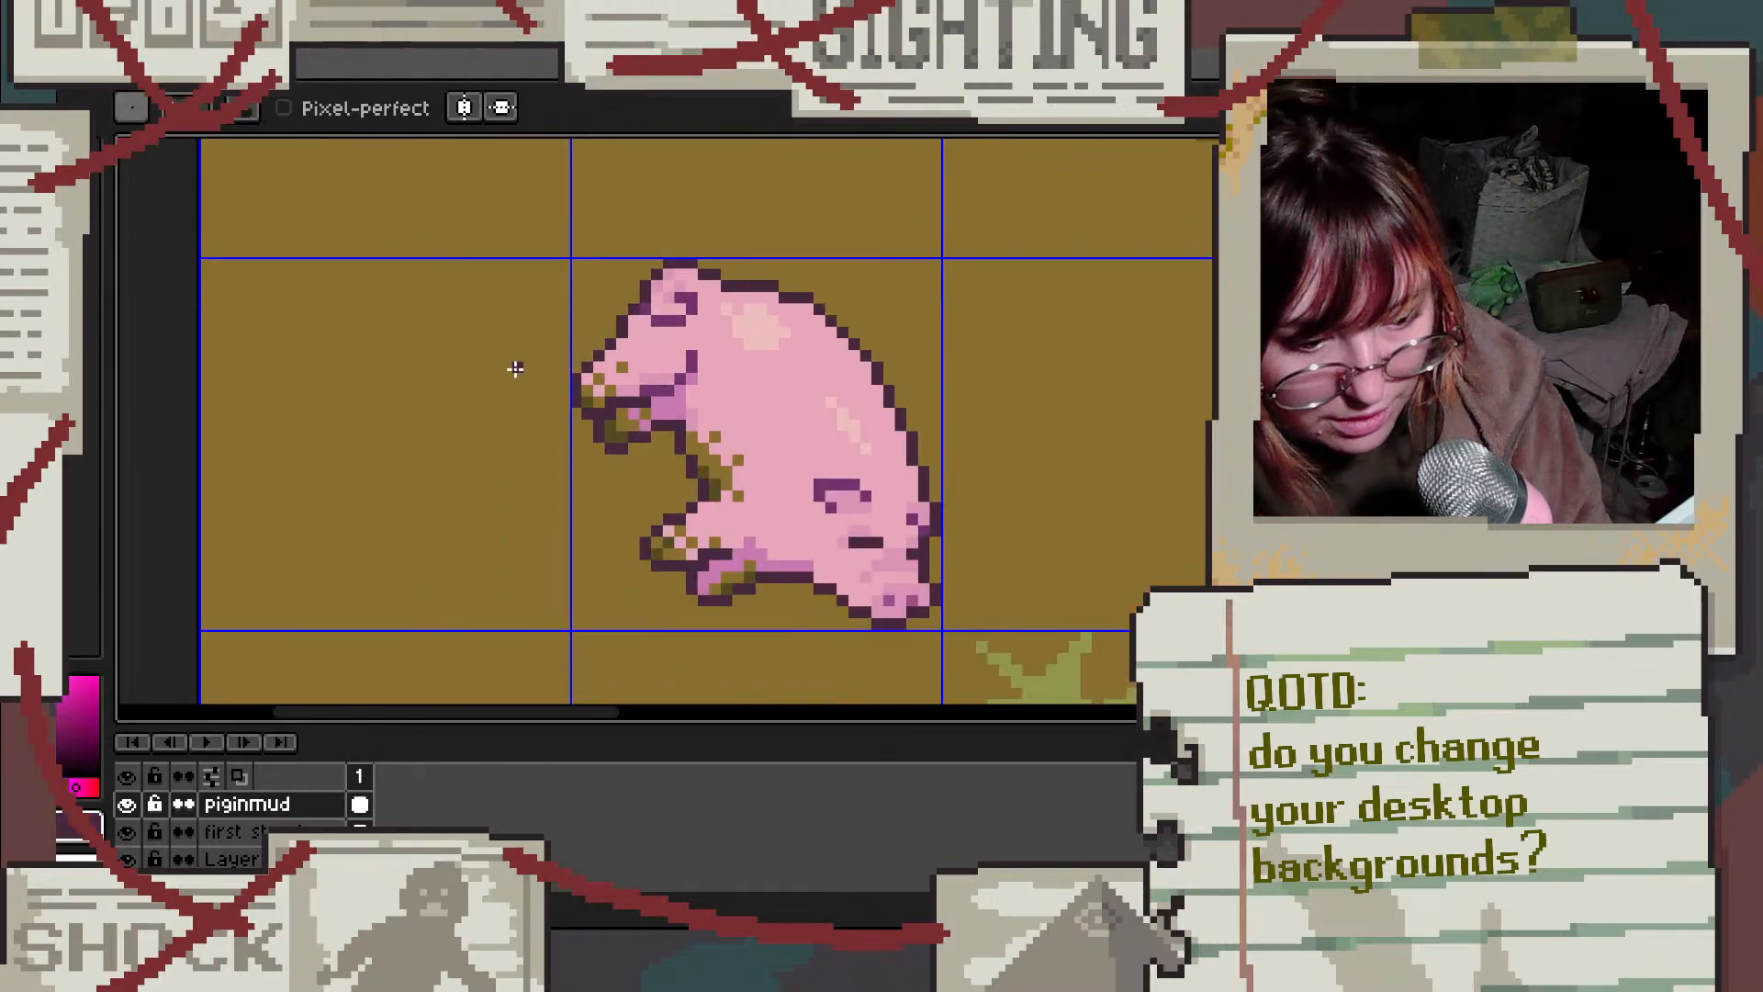
pyautogui.scroll(-3, 772, 266)
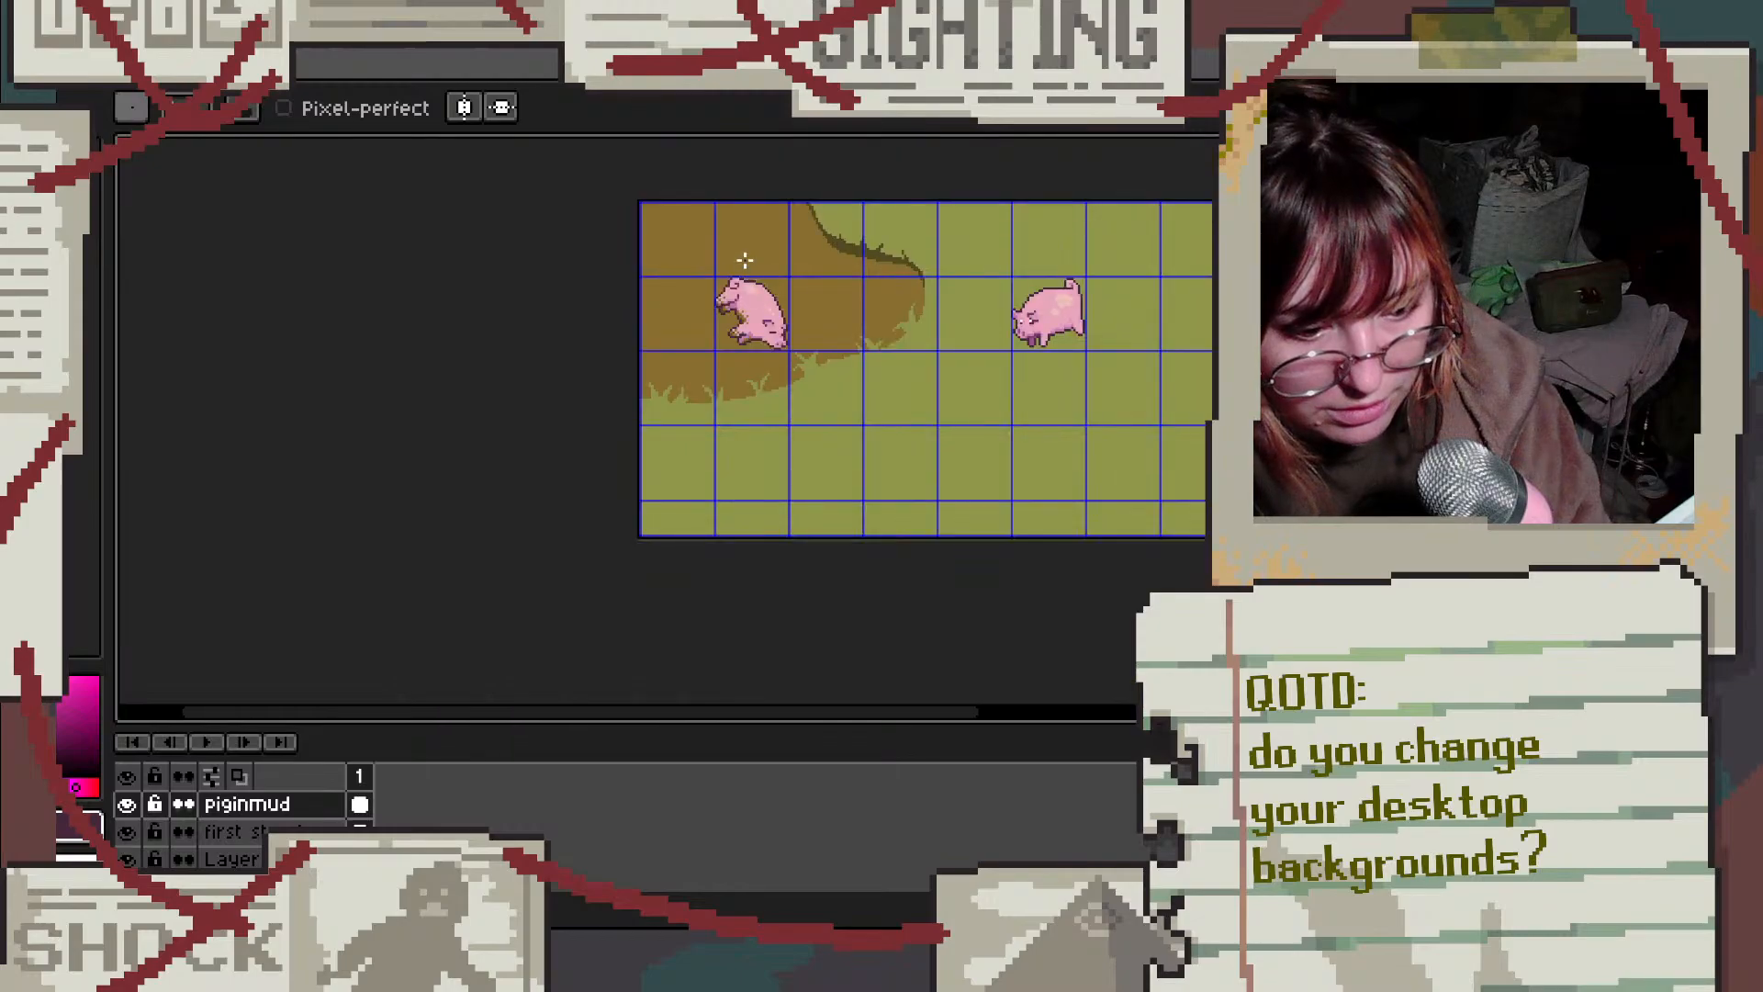
# Step: Repaint the three base pixels under the tail curl in mauve, undoing the trial mauve strokes on the curl above
pyautogui.scroll(2, 743, 258)
pyautogui.scroll(2, 747, 276)
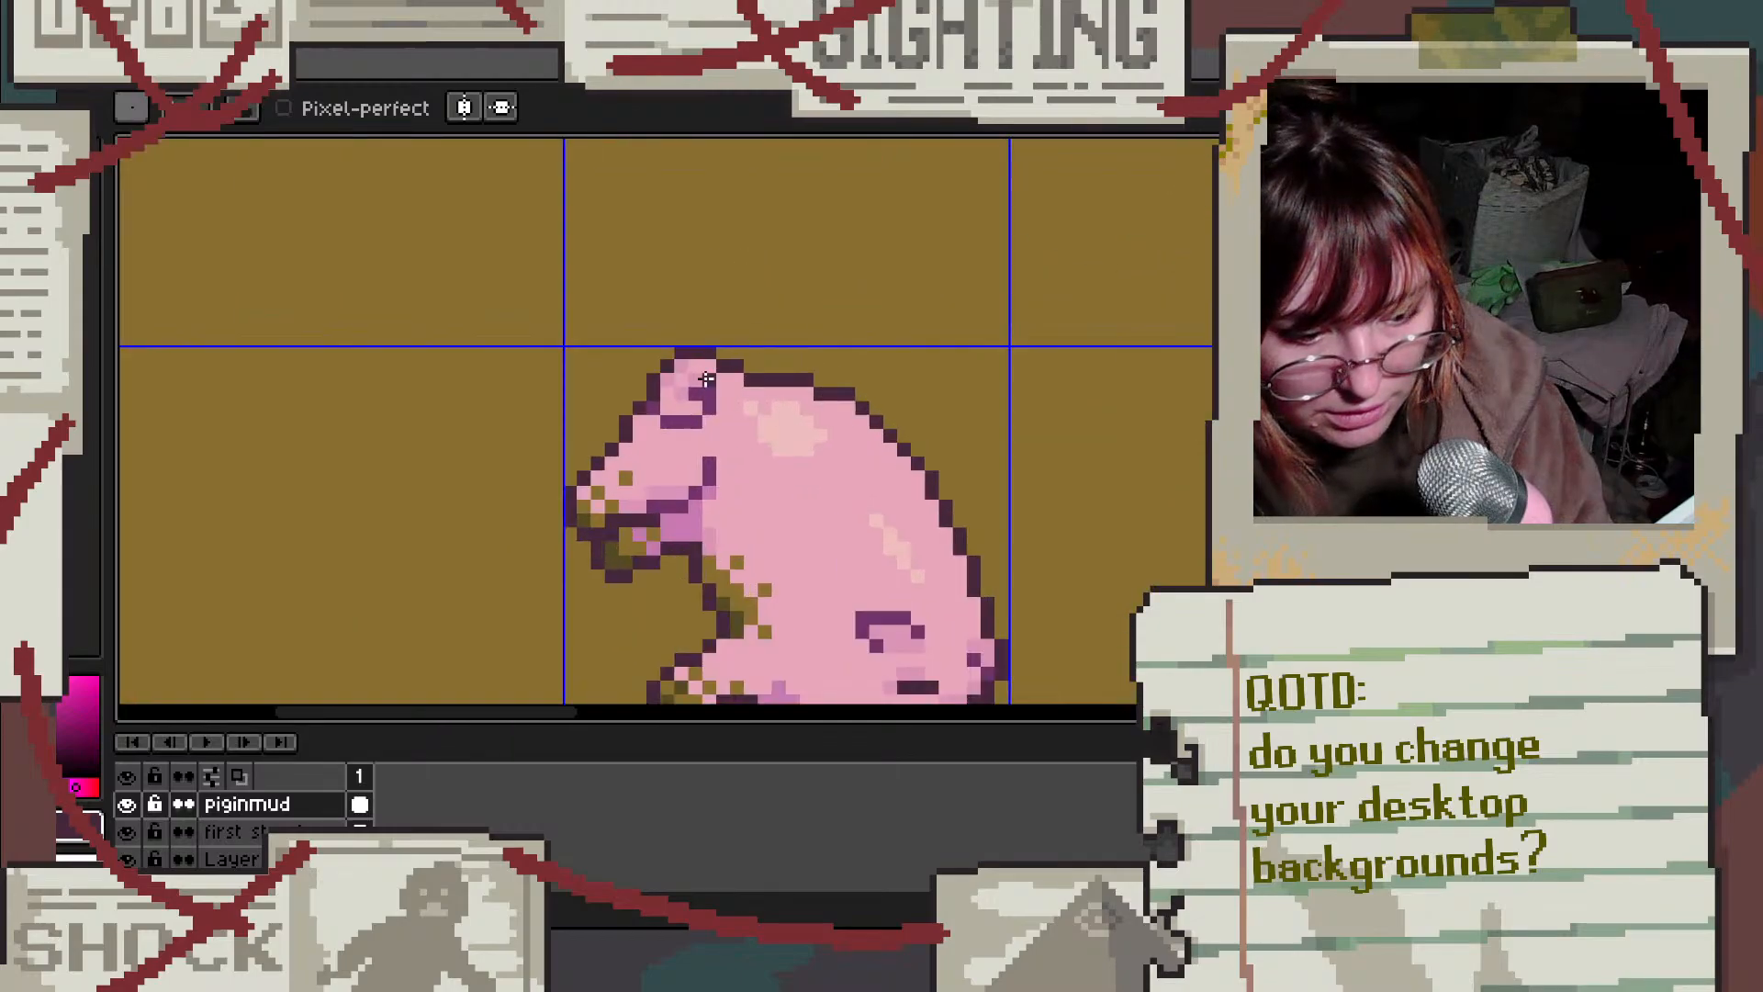
pyautogui.scroll(2, 733, 379)
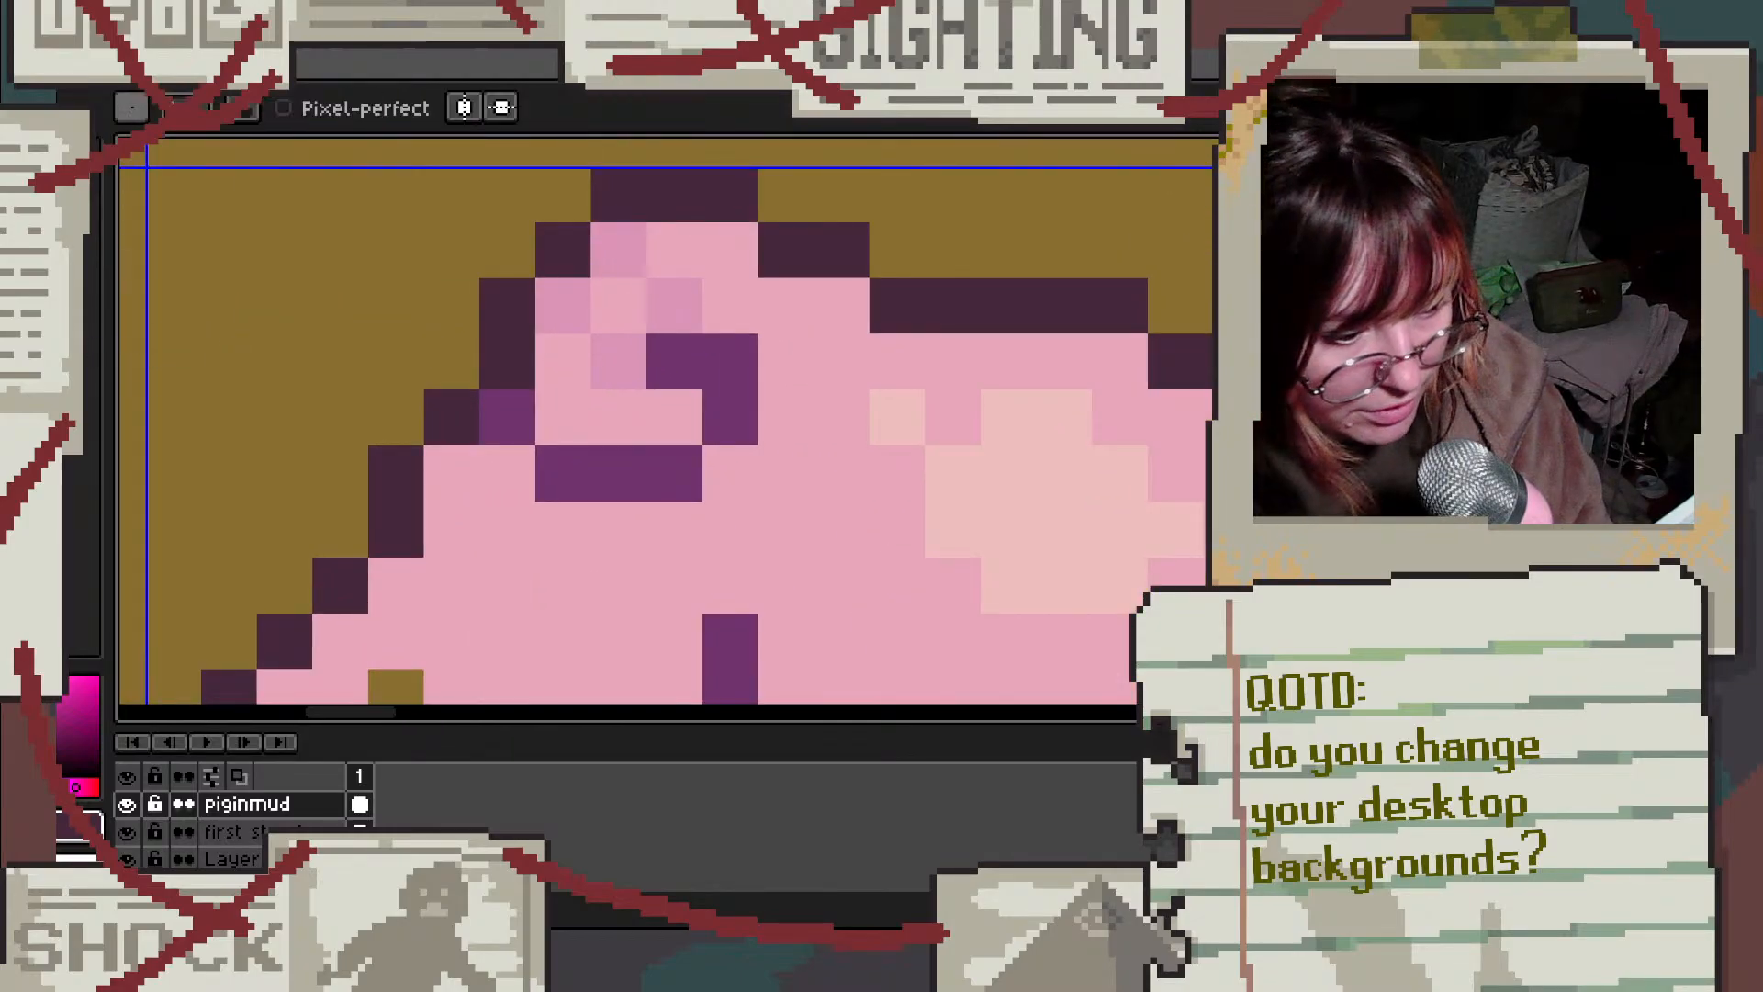
pyautogui.click(46, 322)
pyautogui.click(687, 306)
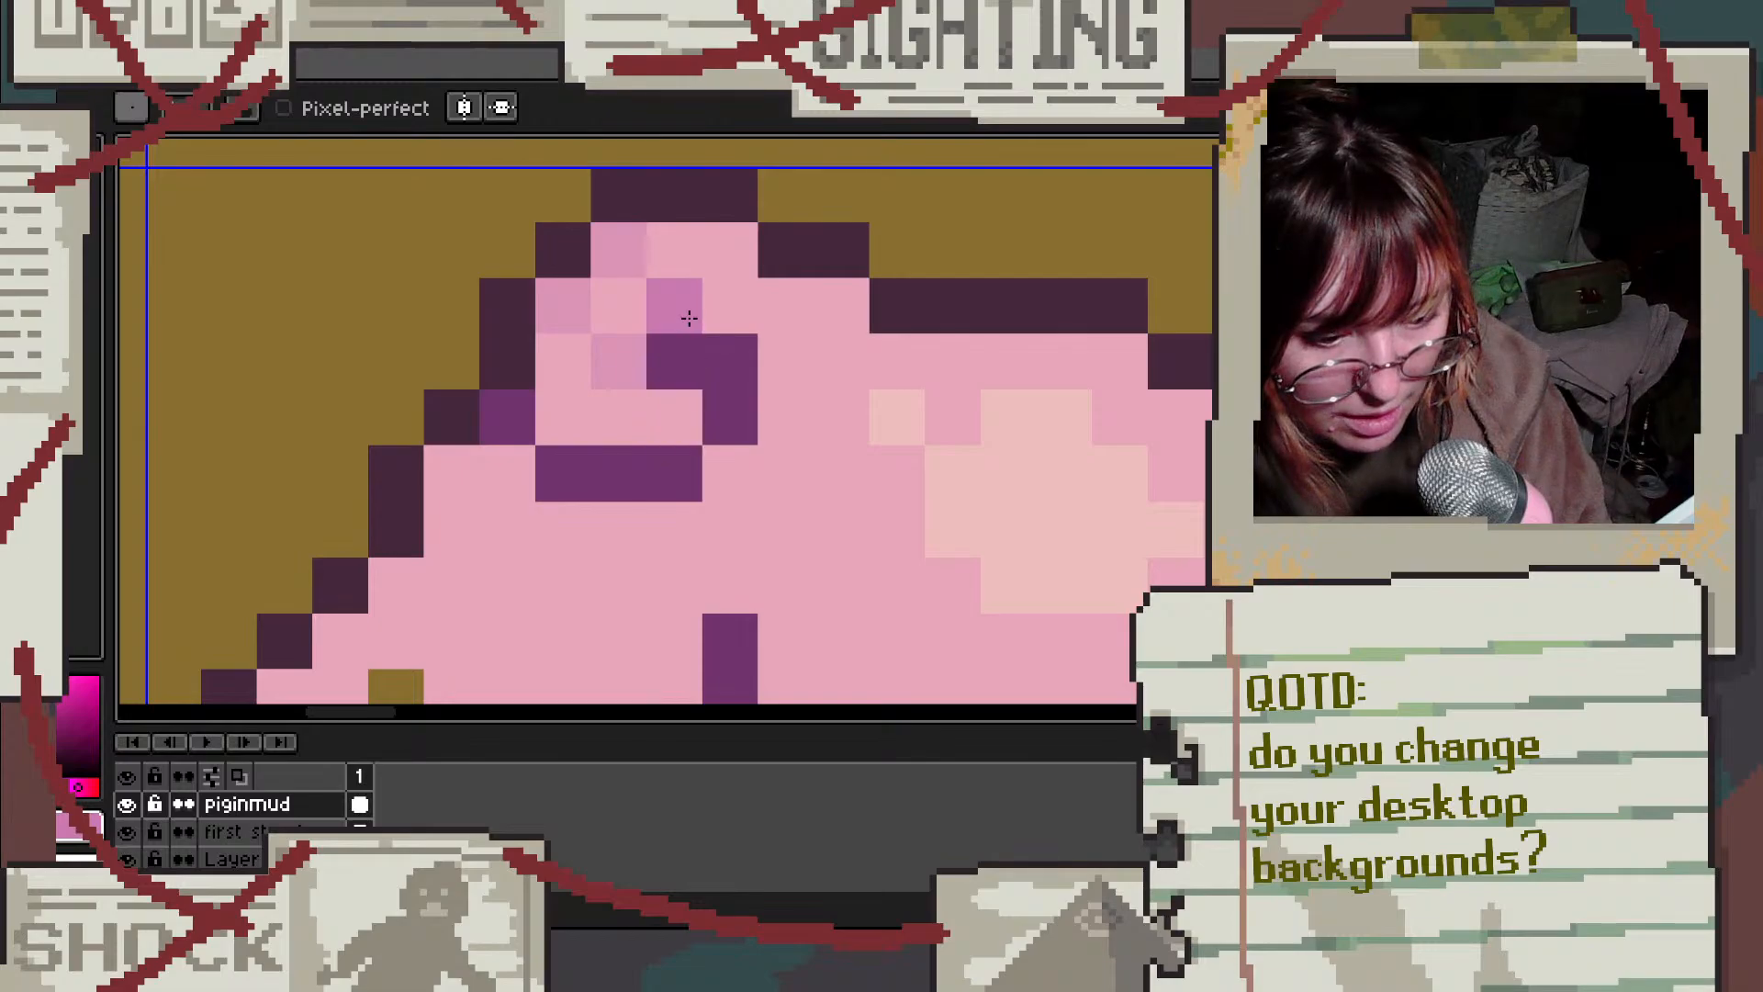
pyautogui.hotkey('ctrl', 'z')
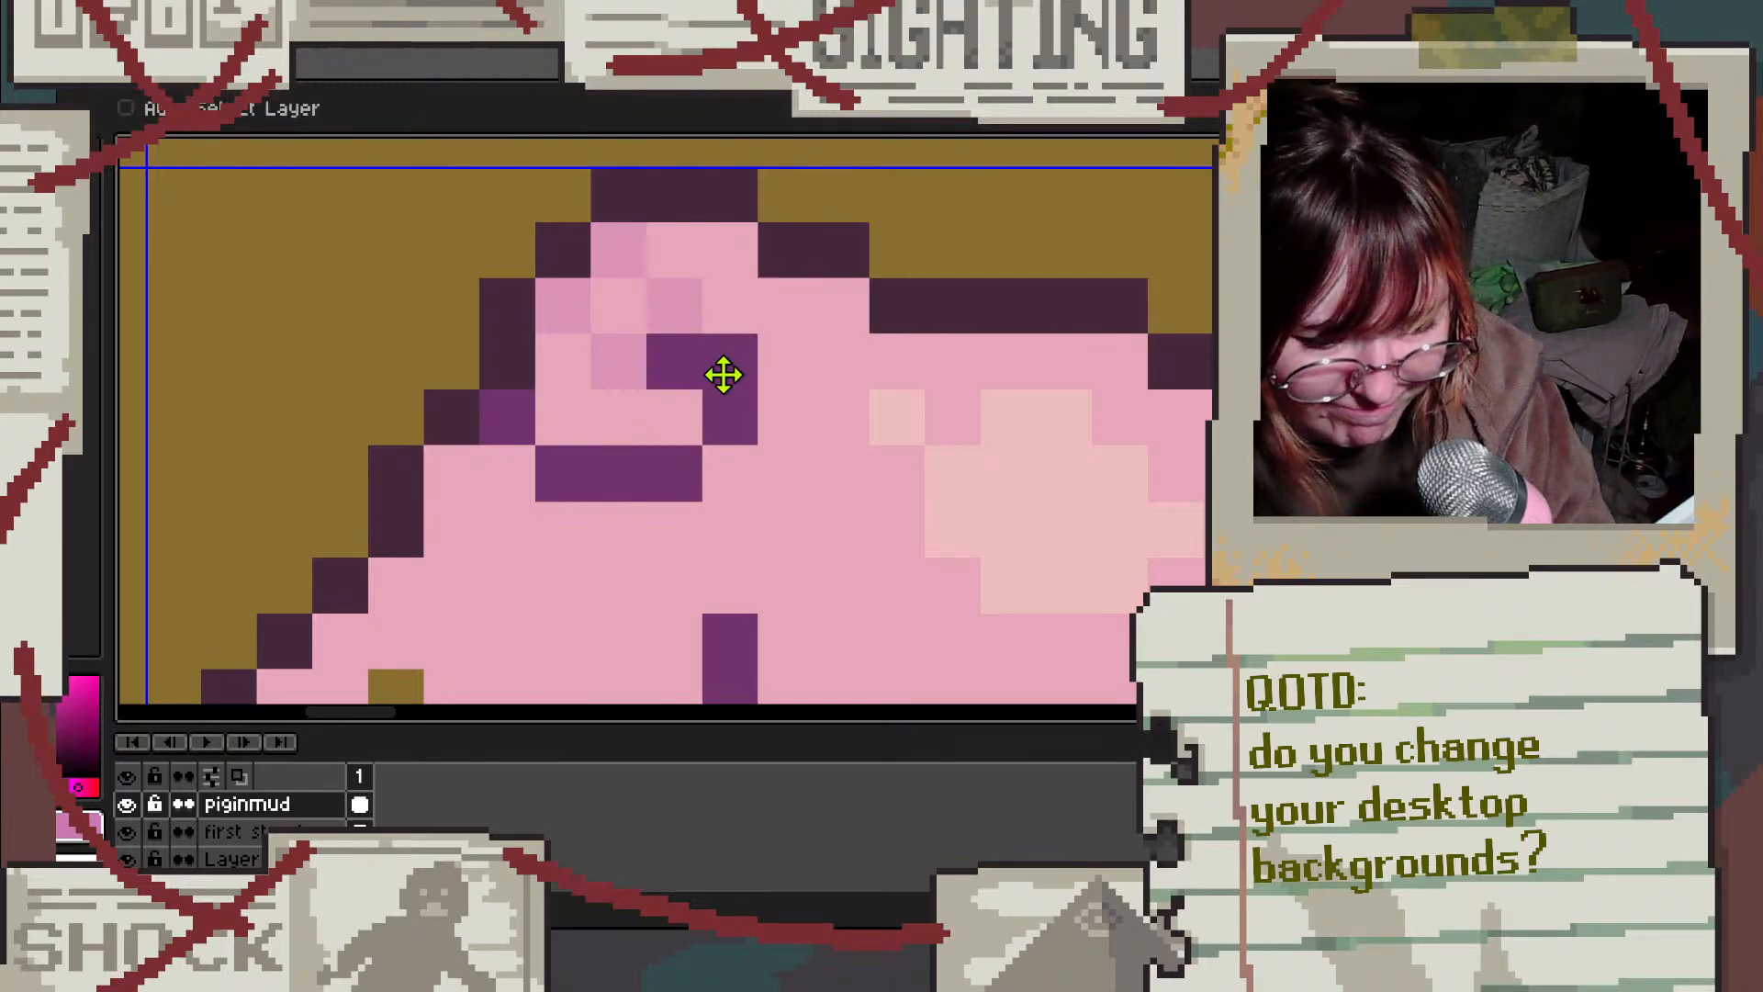
pyautogui.moveTo(679, 363)
pyautogui.mouseDown()
pyautogui.moveTo(734, 367)
pyautogui.moveTo(742, 418)
pyautogui.mouseUp()
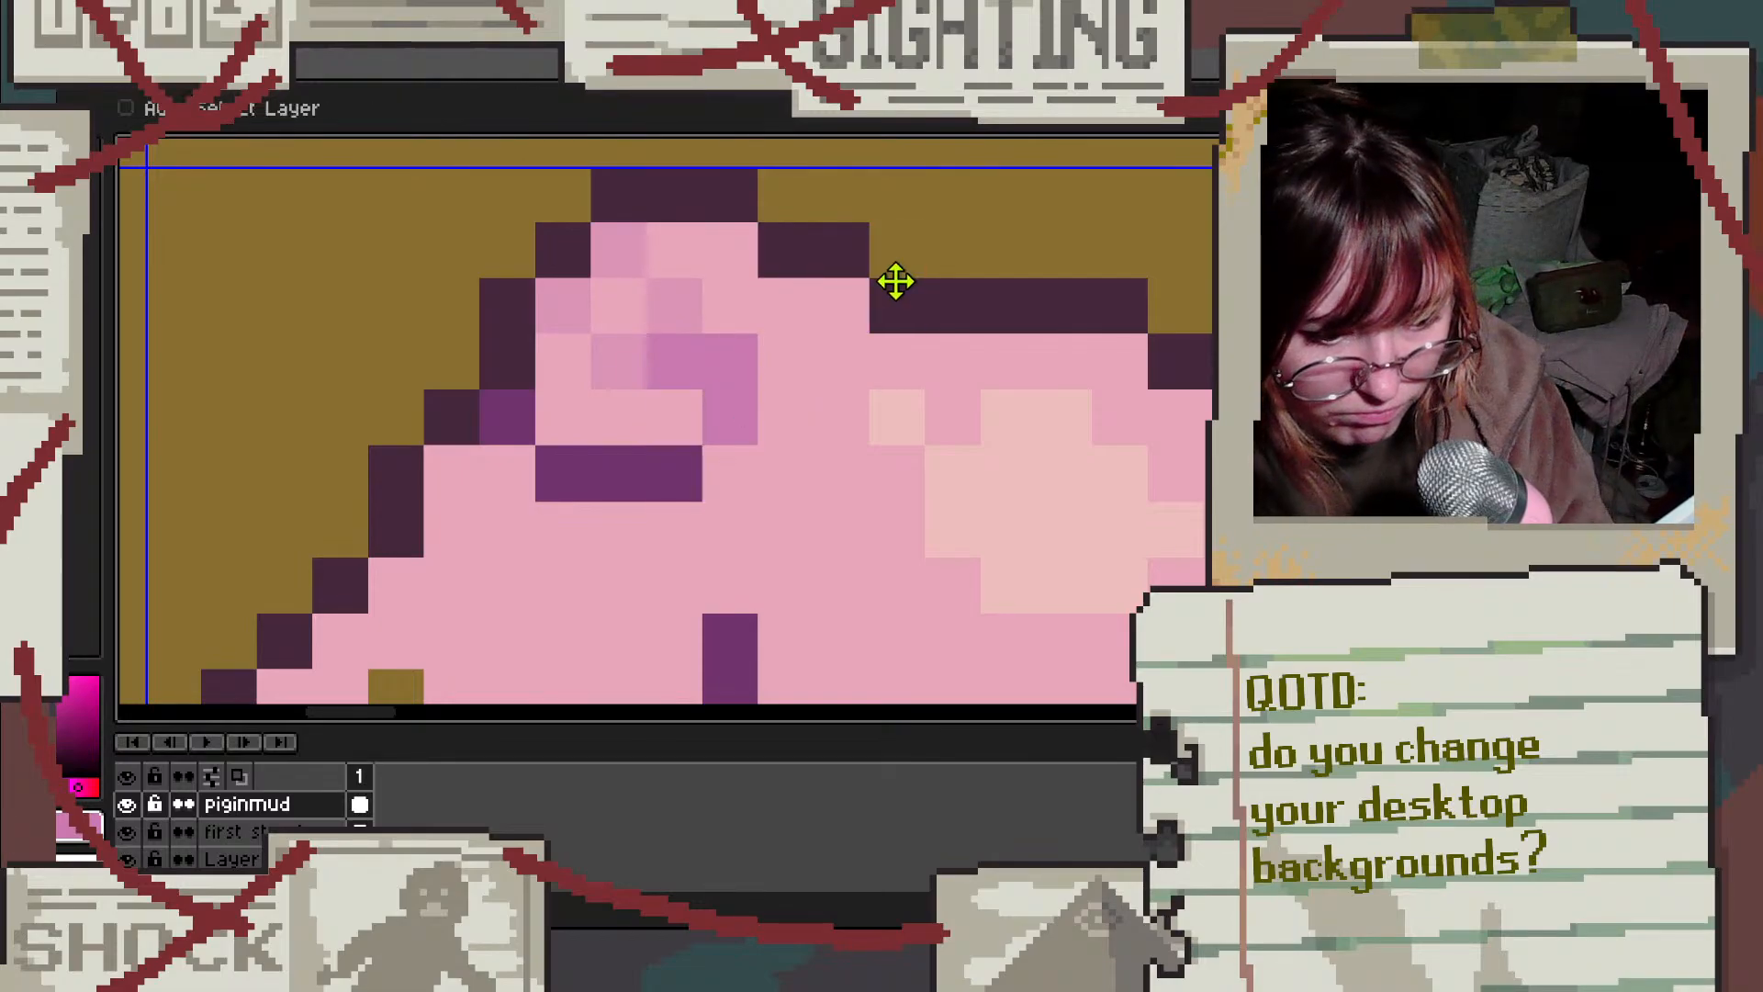
pyautogui.hotkey('ctrl', 'z')
pyautogui.hotkey('ctrl', 'z')
pyautogui.hotkey('ctrl', 'z')
pyautogui.click(569, 478)
pyautogui.click(603, 492)
pyautogui.click(672, 482)
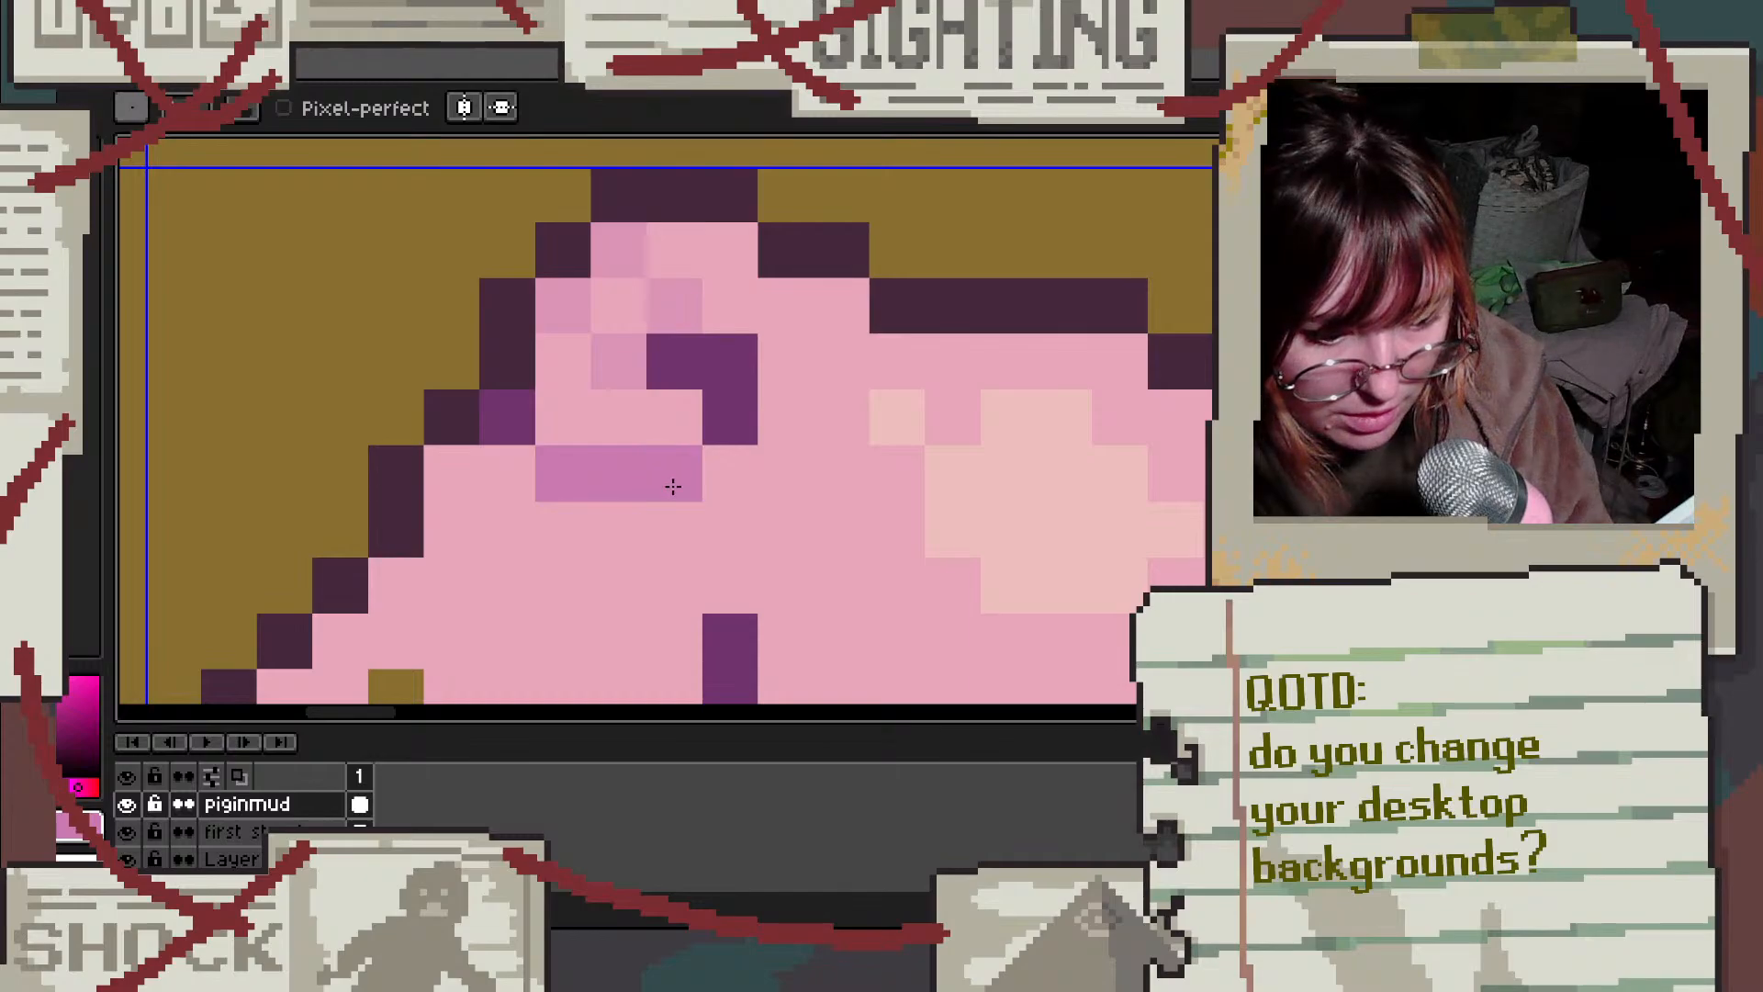
# Step: Recolour the tail curl's lower outer pixel and two of the base pixels beneath it mid purple, sampled from the standing pig's shaded leg
pyautogui.click(719, 410)
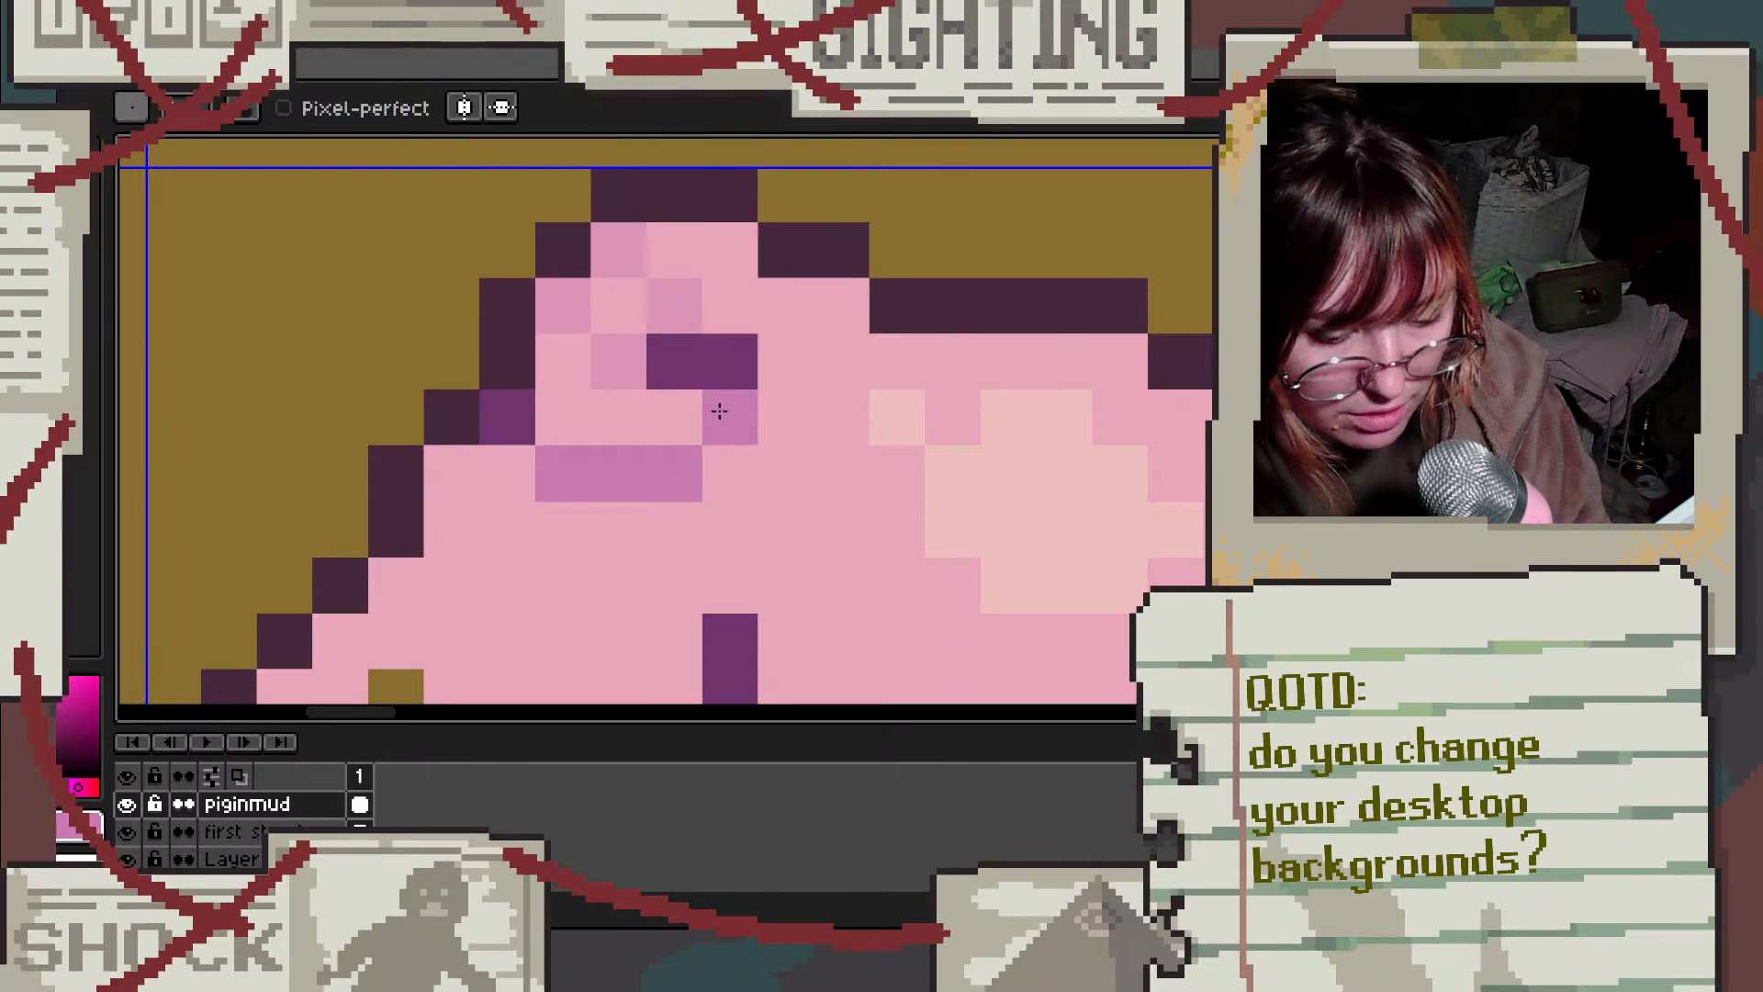
pyautogui.scroll(-5, 887, 410)
pyautogui.scroll(-3, 925, 460)
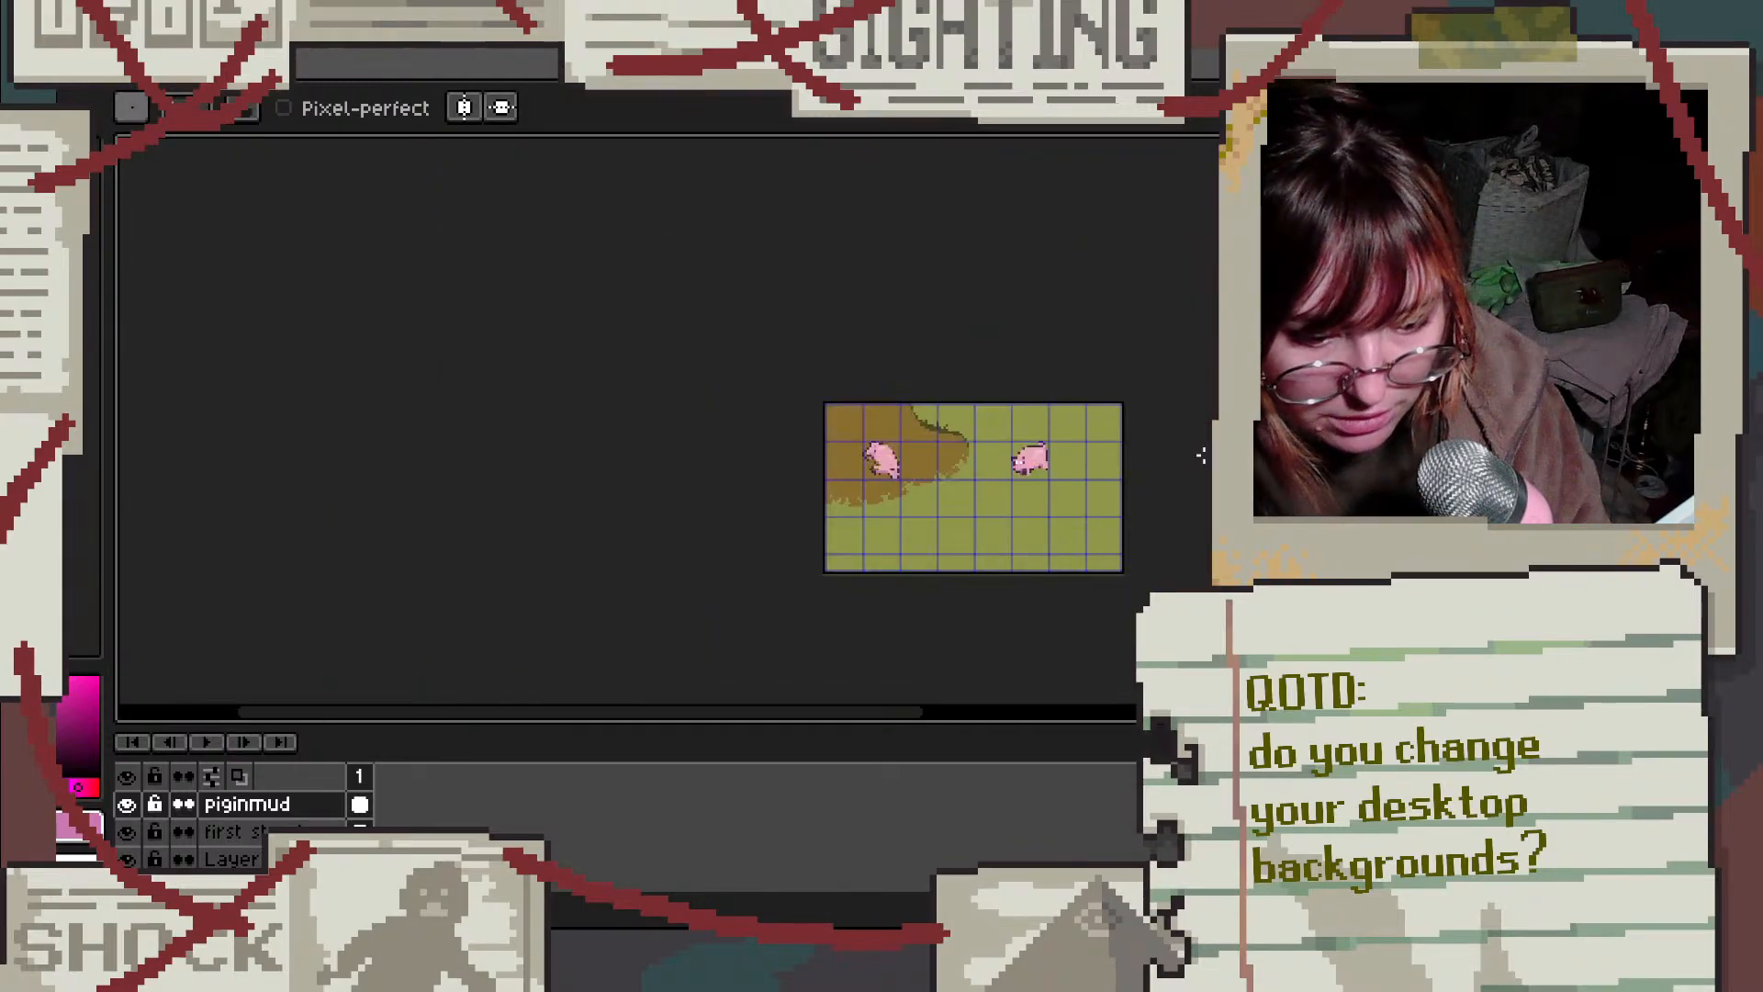
pyautogui.scroll(6, 724, 483)
pyautogui.press('alt')
pyautogui.keyDown('alt'); pyautogui.click(491, 450); pyautogui.keyUp('alt')
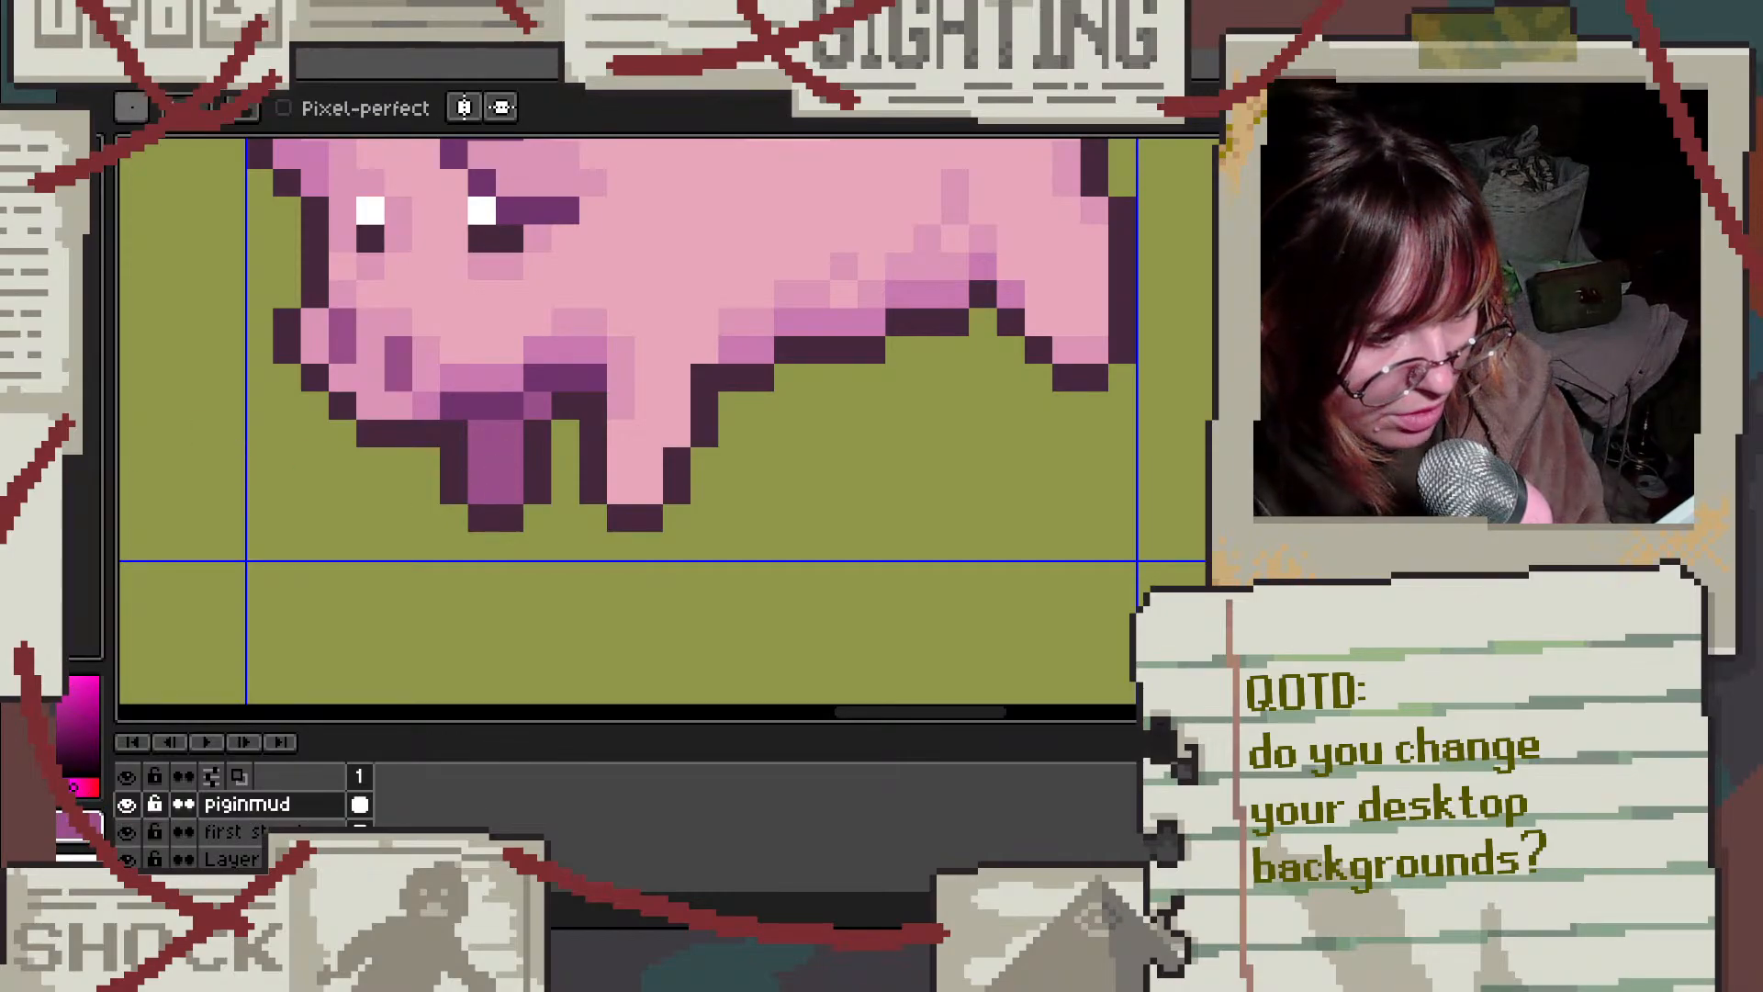
pyautogui.scroll(-5, 456, 379)
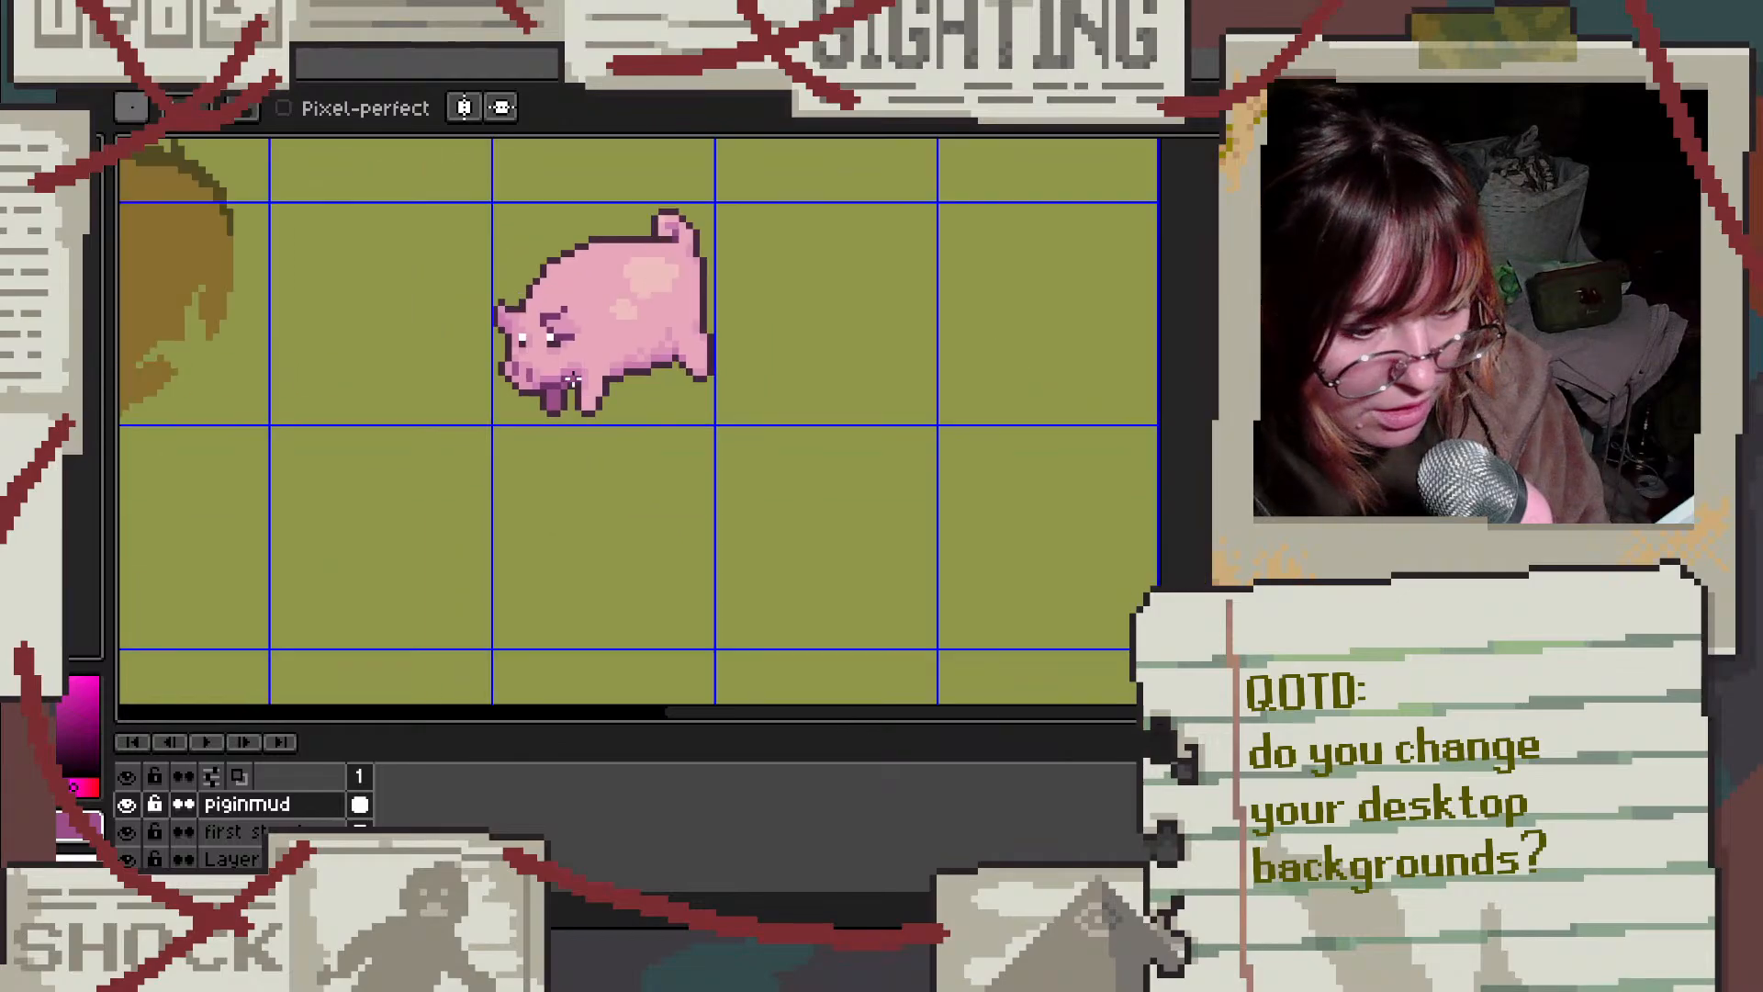
pyautogui.scroll(4, 560, 410)
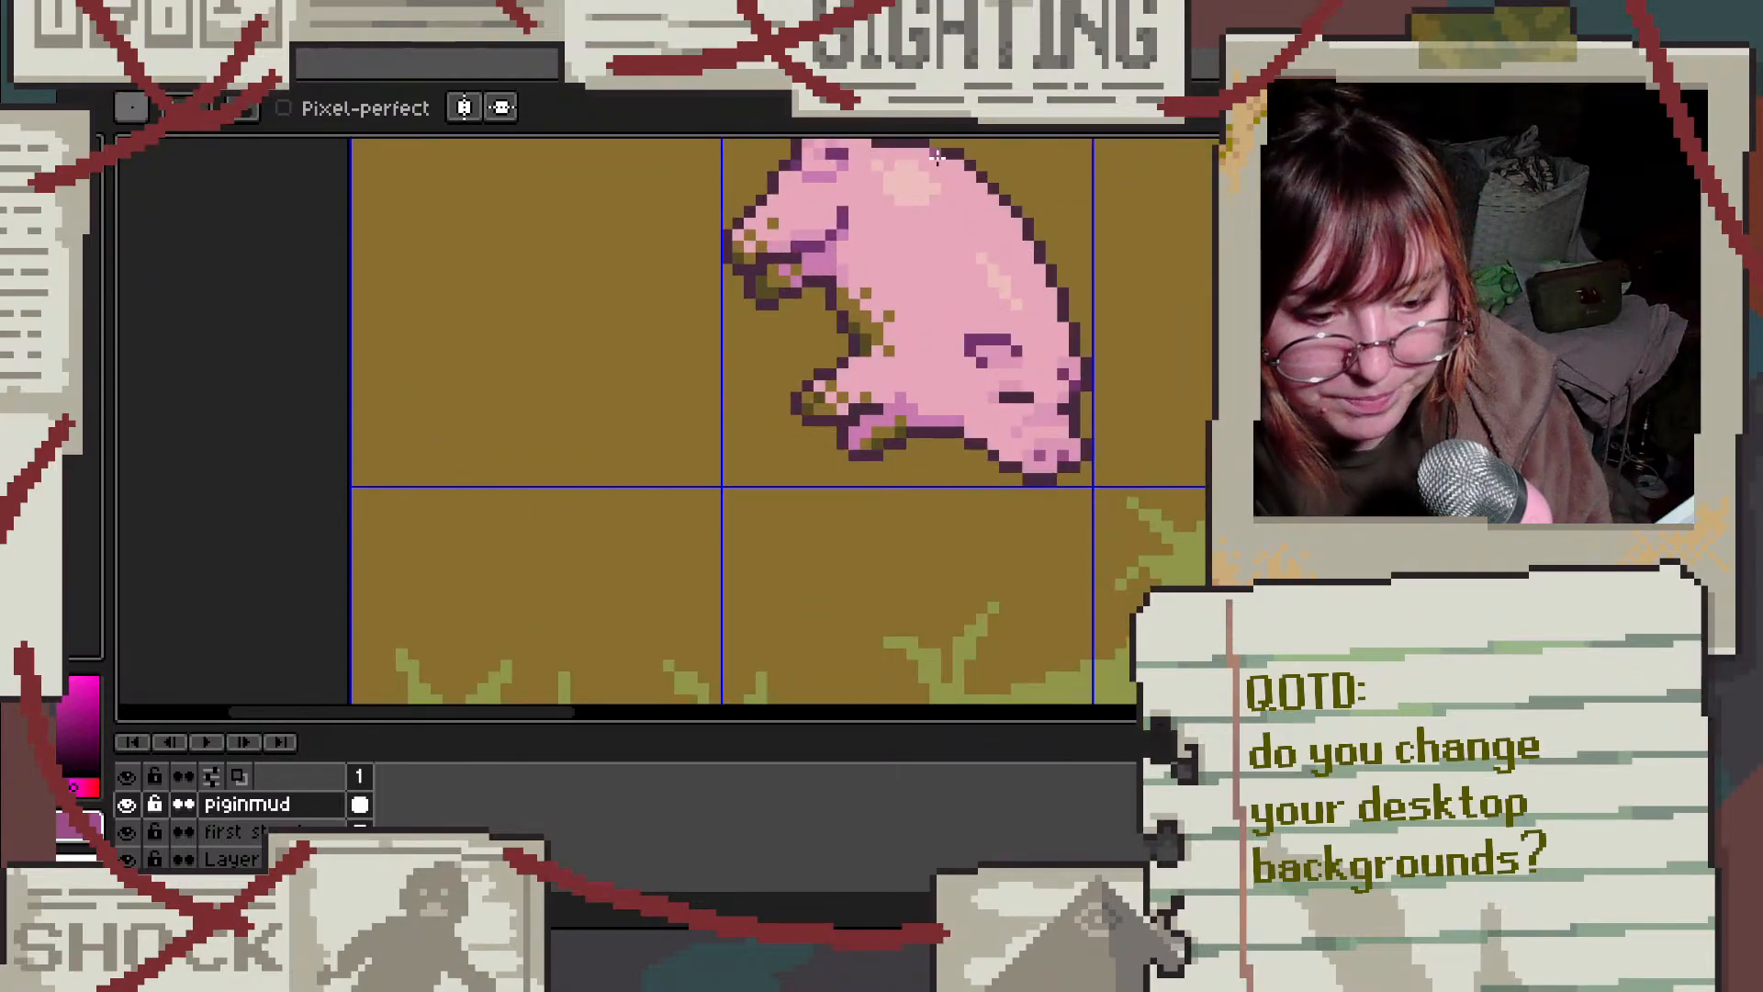
pyautogui.scroll(-1, 854, 331)
pyautogui.scroll(8, 852, 169)
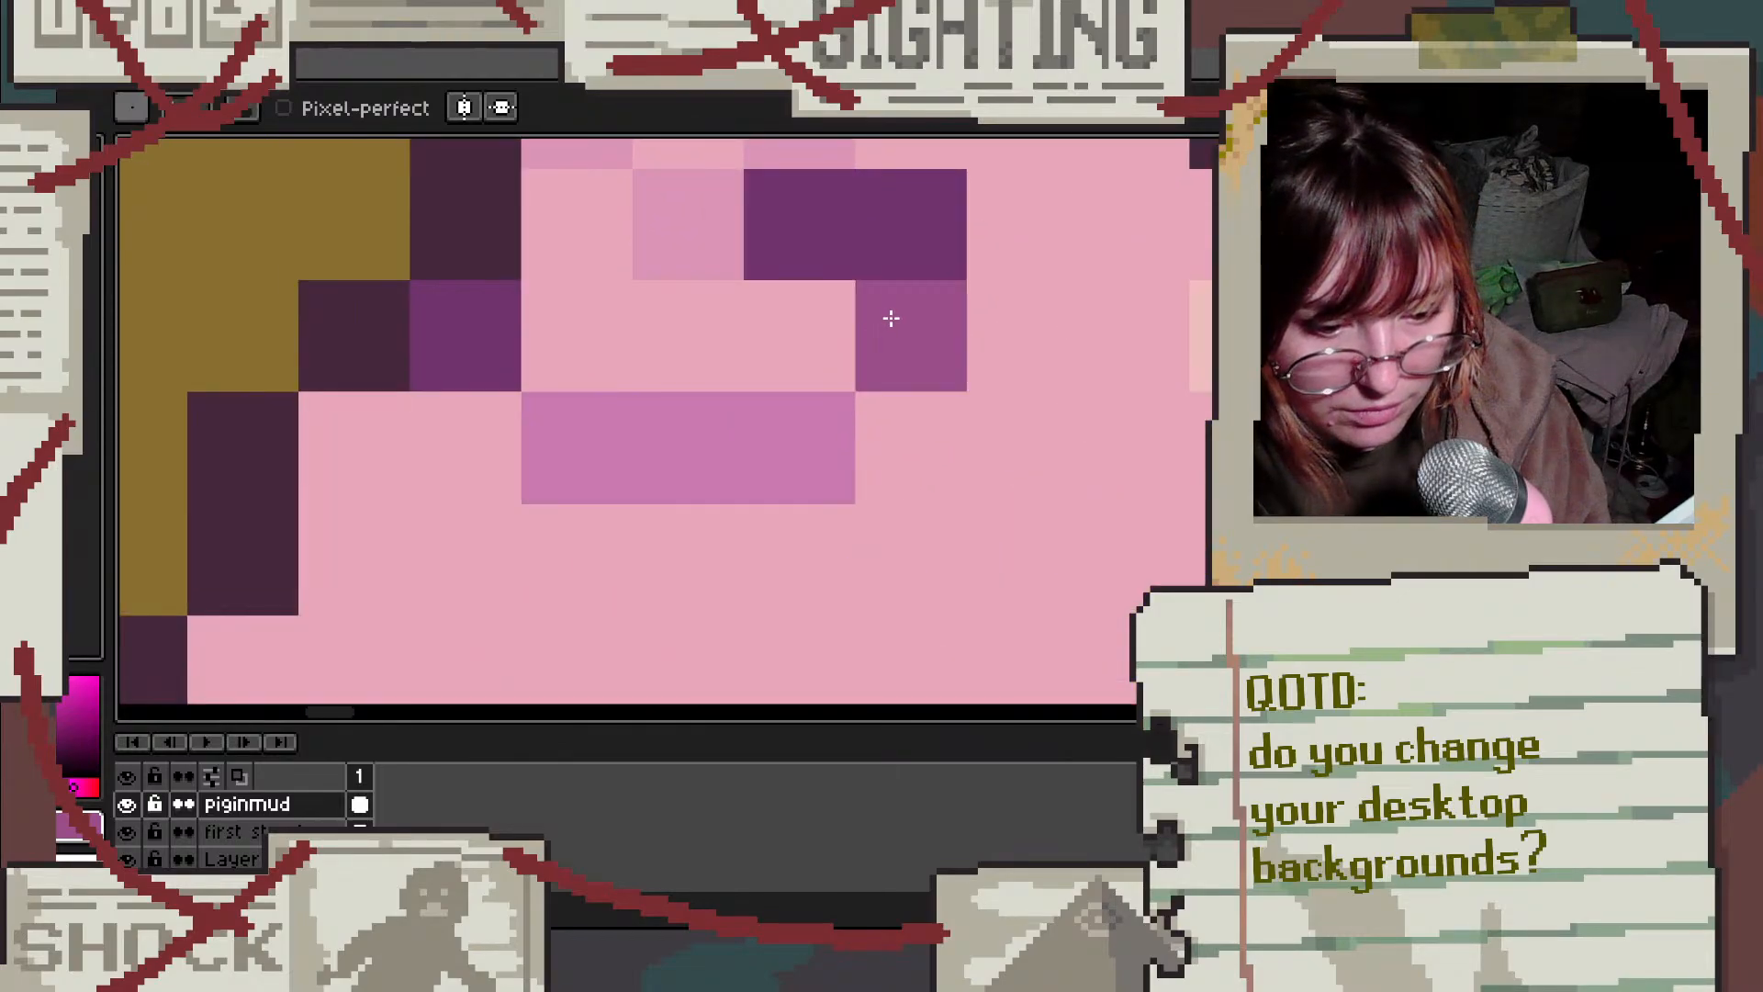
pyautogui.moveTo(826, 451); pyautogui.dragTo(673, 442)
# Step: Repaint the tail curl's lower outer pixel with the curl's dark purple, undoing the stray pixel beside it
pyautogui.press('i')
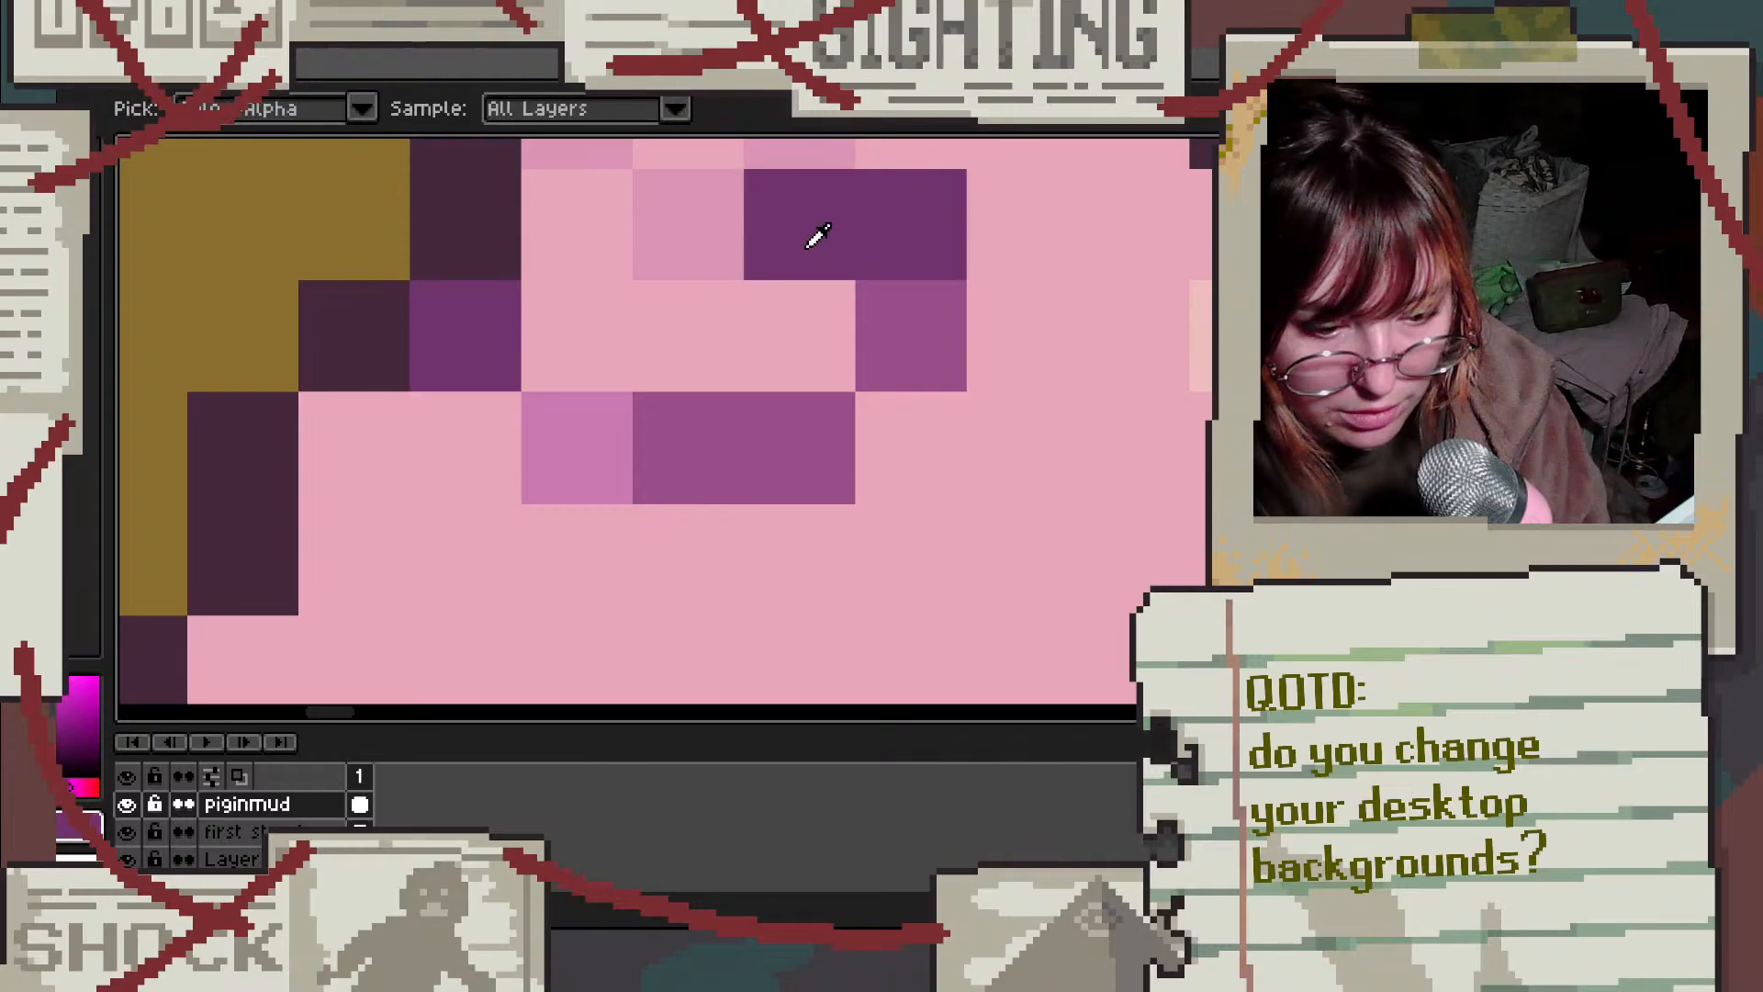
pyautogui.keyDown('alt'); pyautogui.click(808, 248); pyautogui.keyUp('alt')
pyautogui.click(988, 350)
pyautogui.hotkey('ctrl', 'z')
pyautogui.click(917, 347)
pyautogui.scroll(-5, 1033, 329)
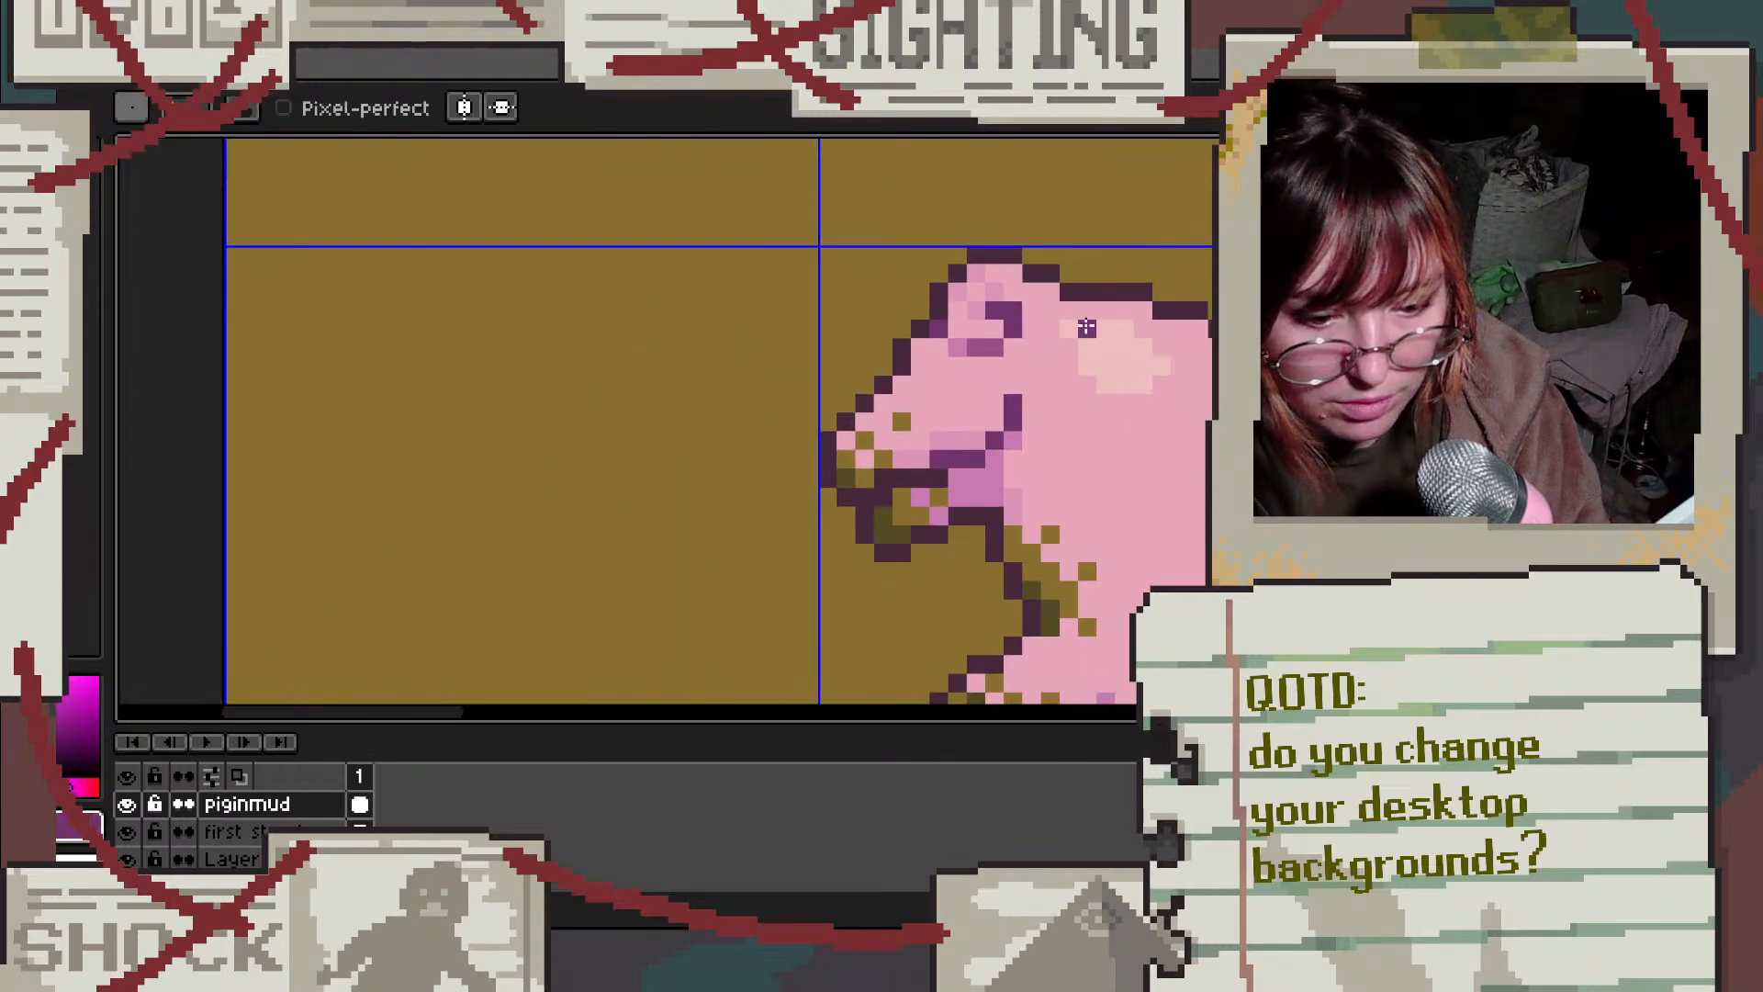
# Step: Repaint the middle pixel of the row under the tail curl with the lighter mauve of its neighbour
pyautogui.scroll(-2, 1086, 327)
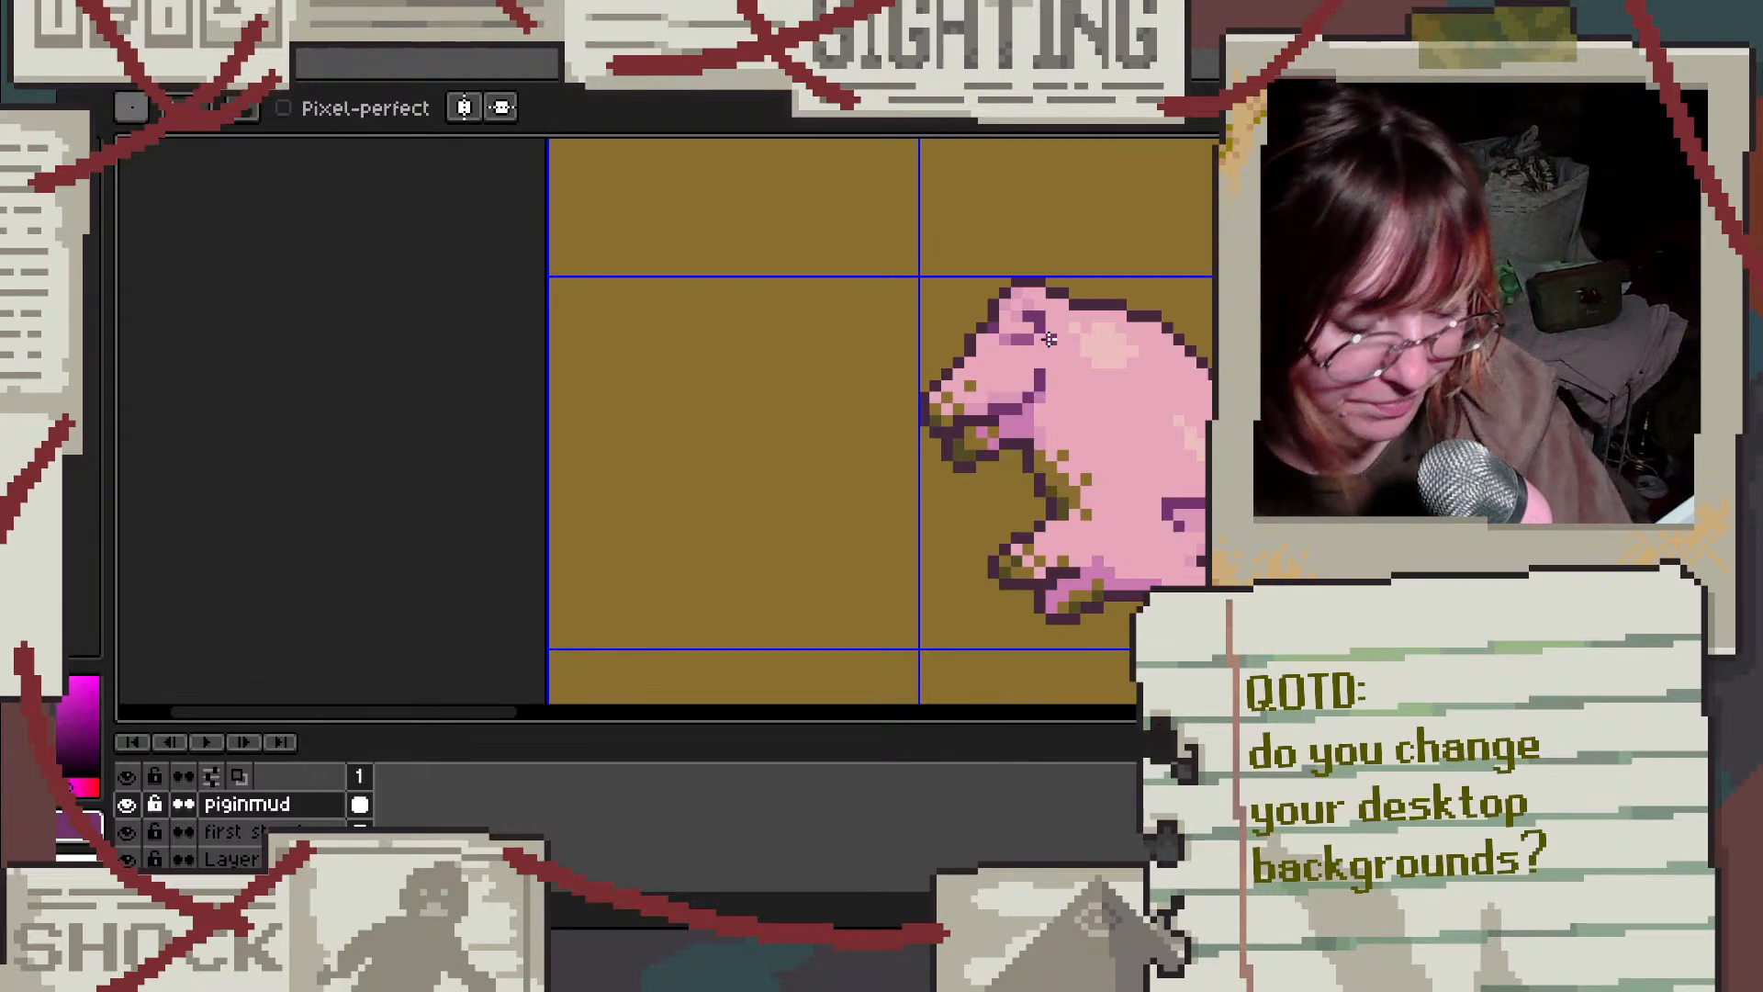
pyautogui.scroll(4, 1084, 329)
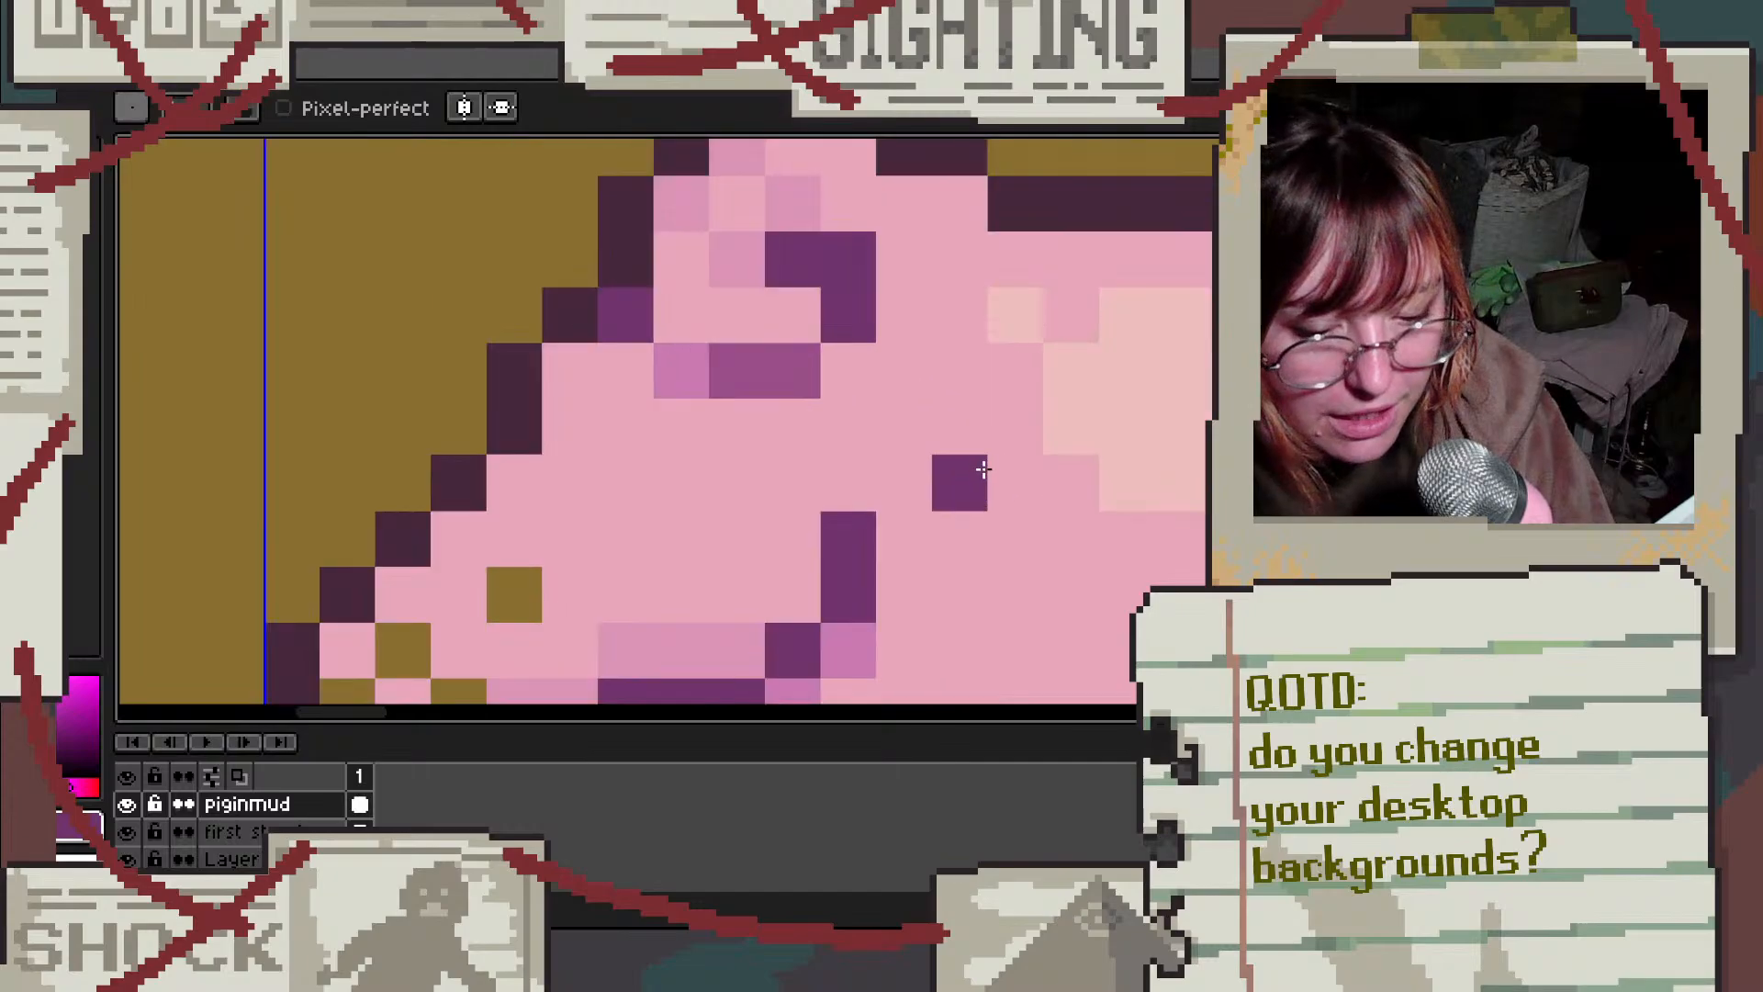
pyautogui.scroll(-2, 889, 411)
pyautogui.scroll(3, 840, 330)
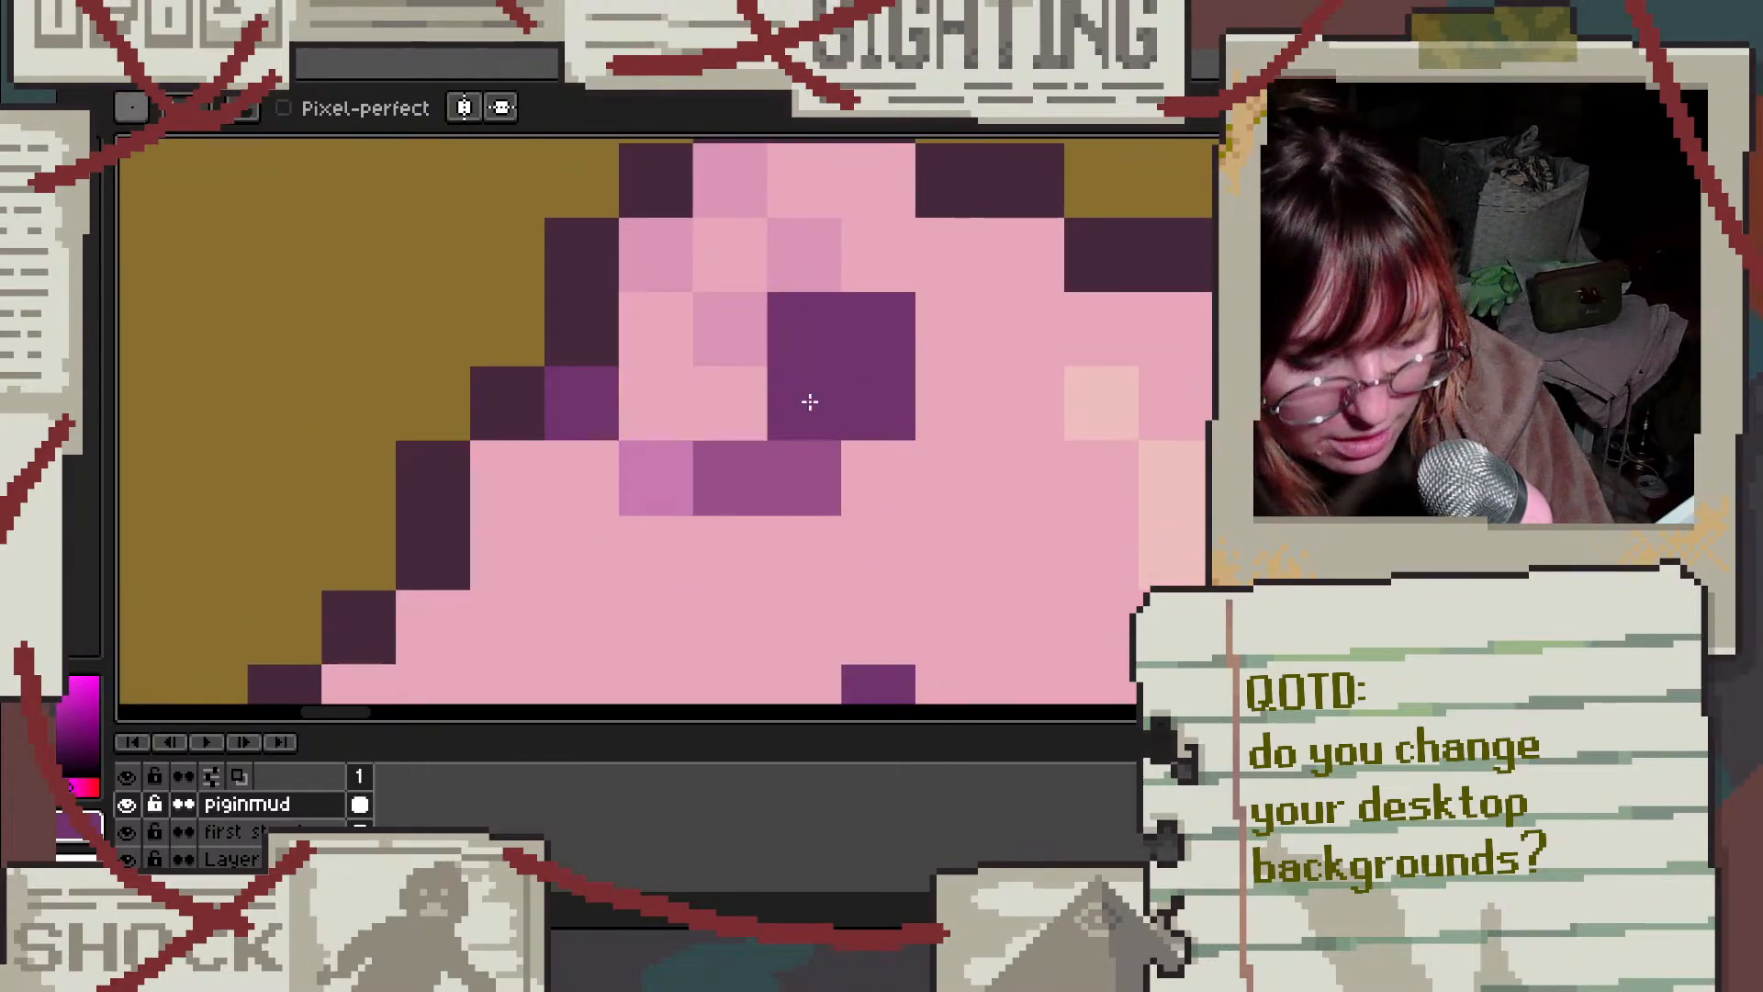
pyautogui.keyDown('alt'); pyautogui.click(653, 464); pyautogui.keyUp('alt')
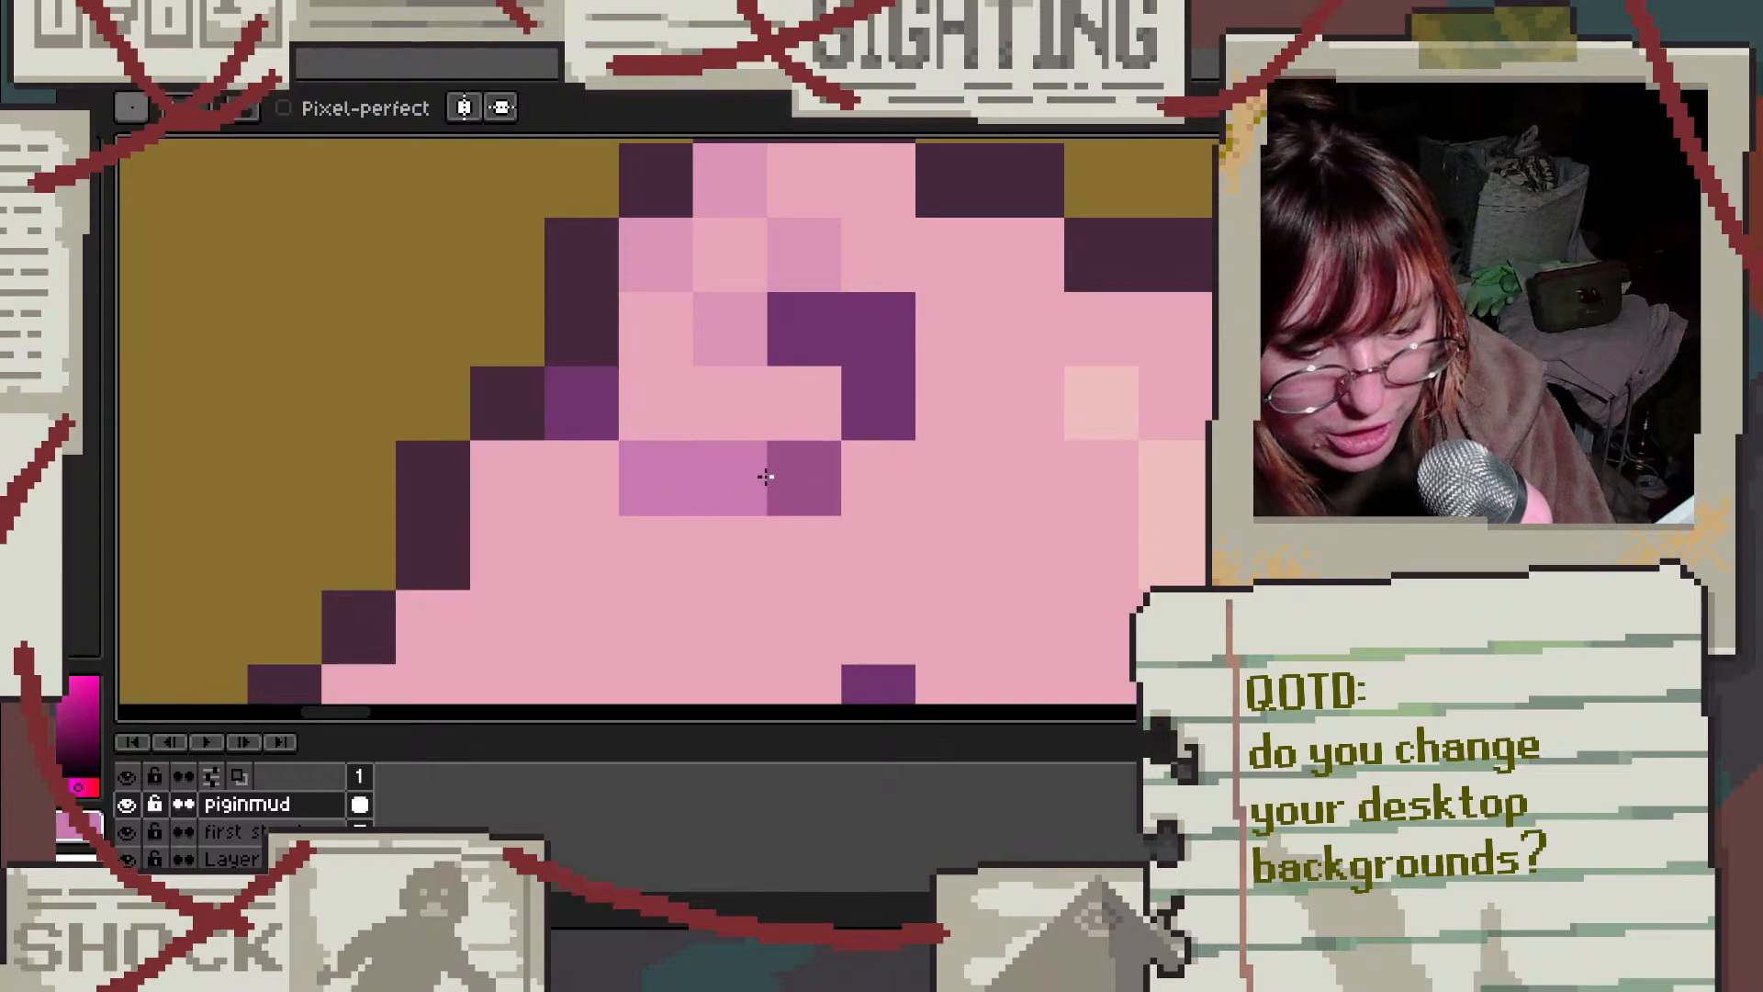
pyautogui.scroll(-4, 817, 348)
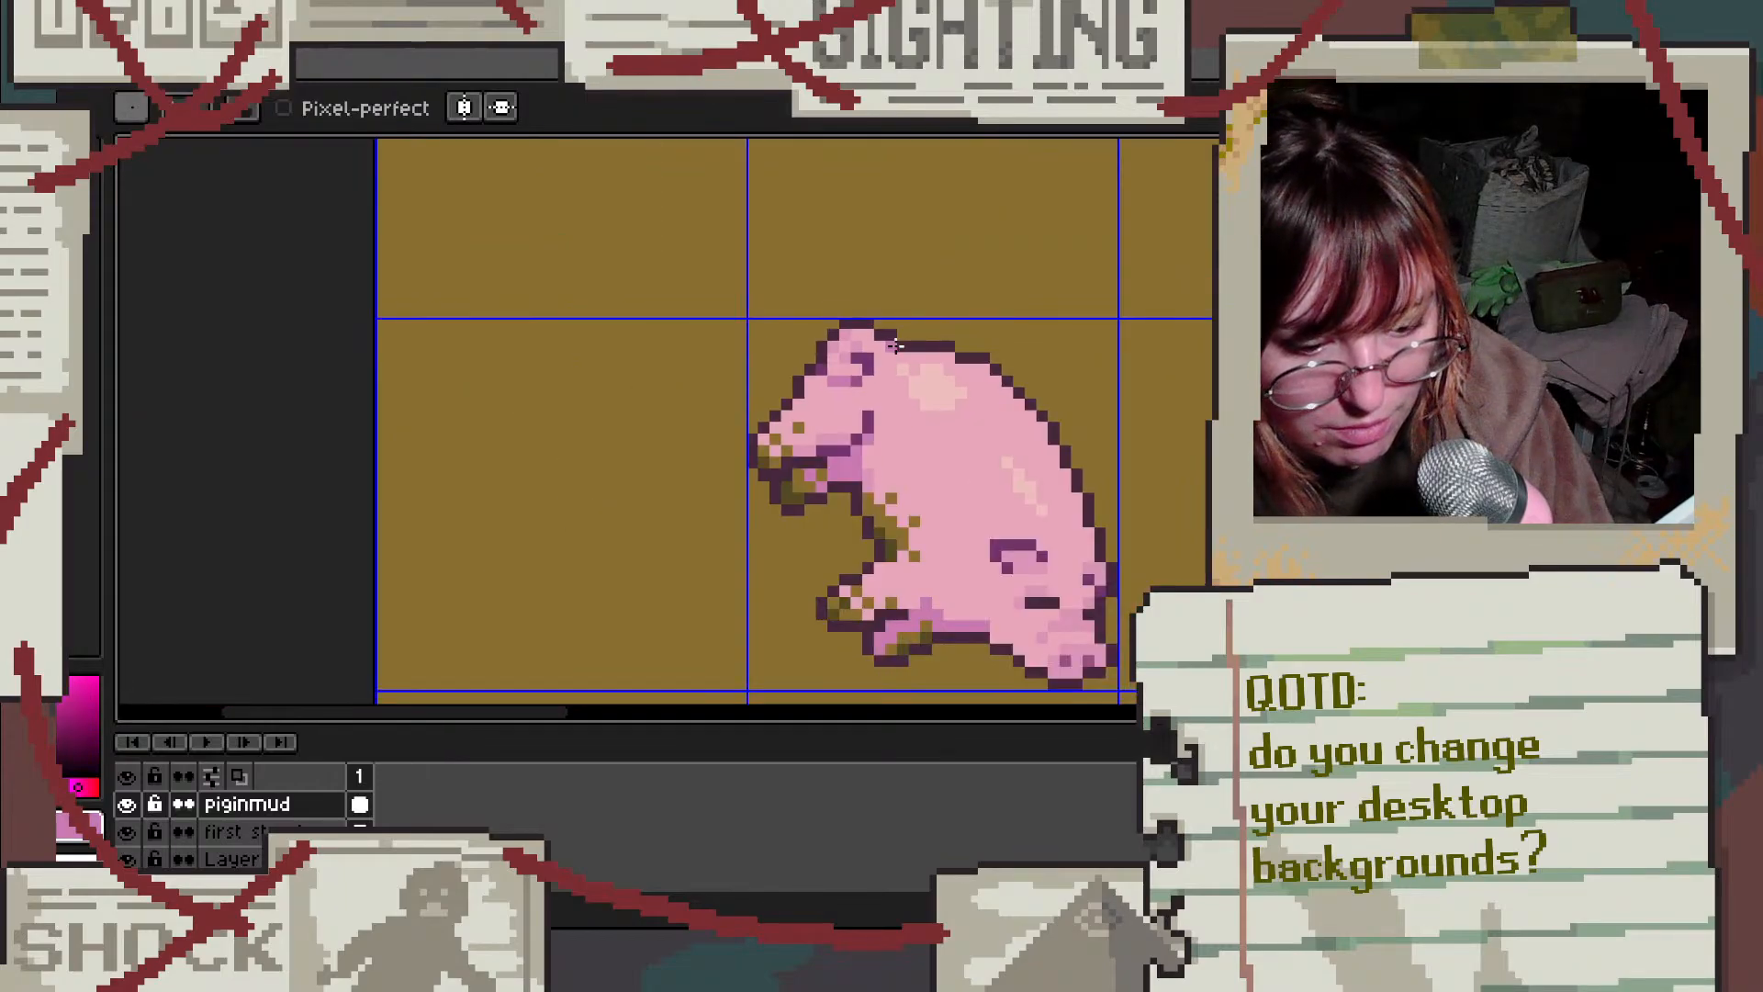
pyautogui.scroll(3, 740, 401)
# Step: Soften the tail curl by repainting its upper outer corner pixel and the pixel inside its bend light mauve
pyautogui.keyDown('alt'); pyautogui.click(780, 362); pyautogui.keyUp('alt')
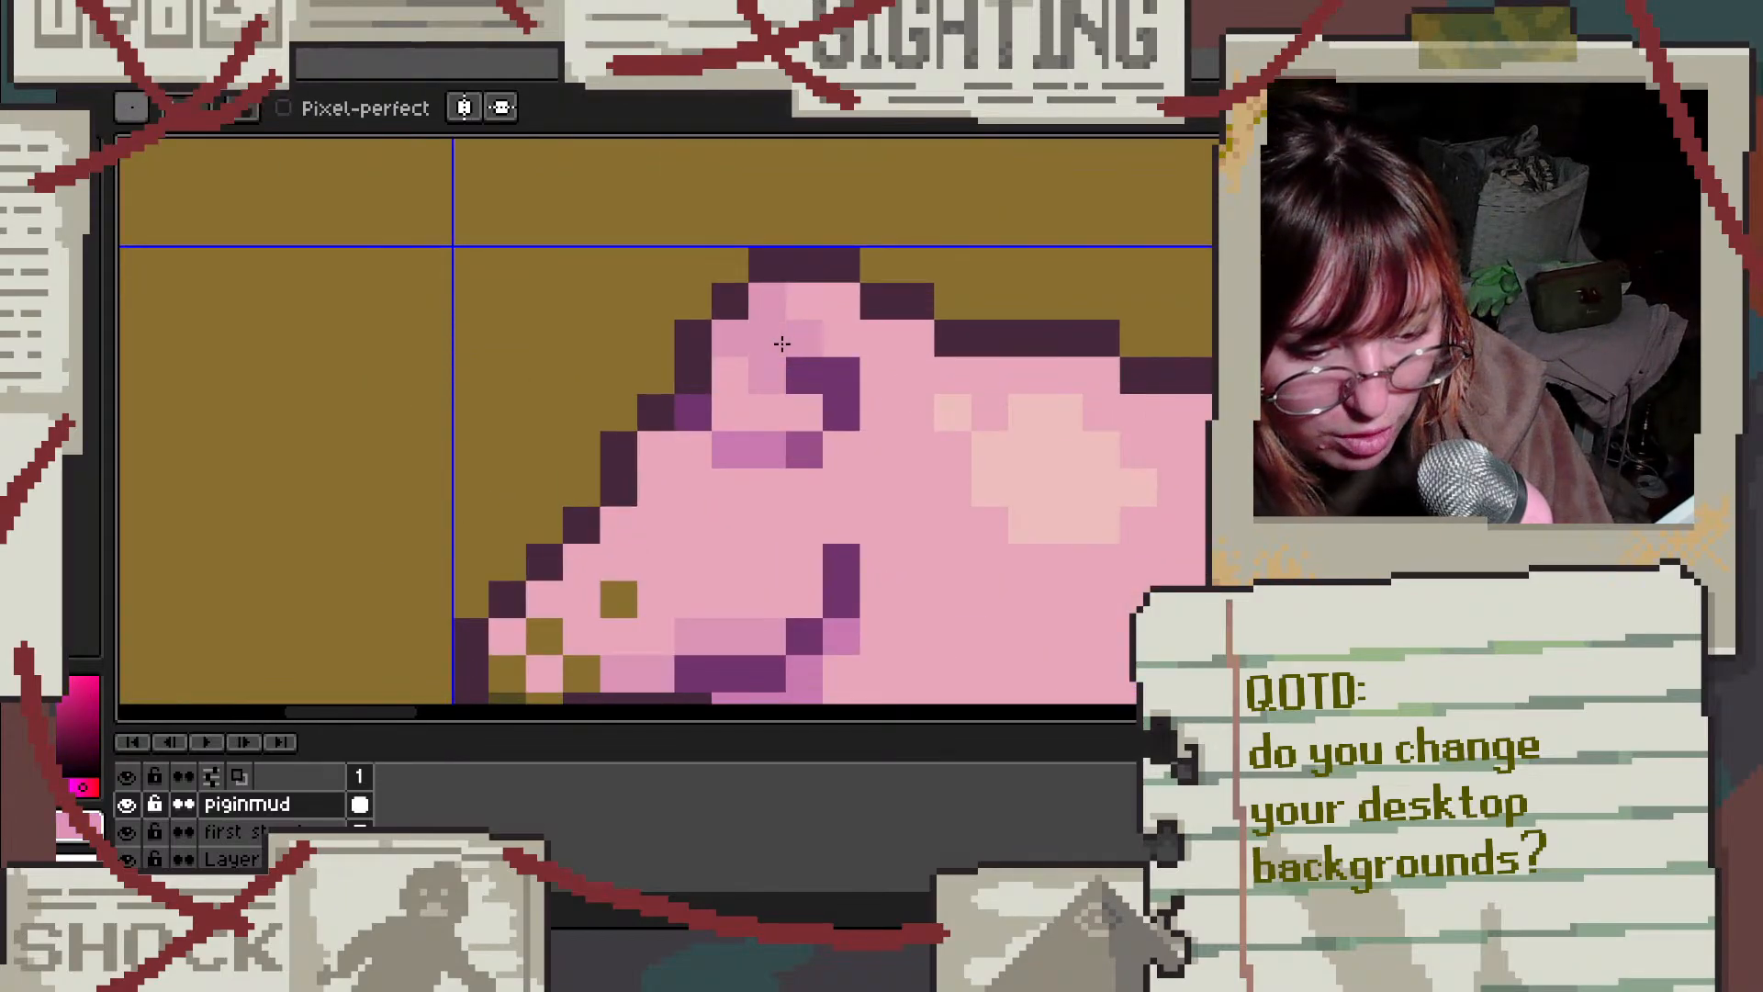
pyautogui.click(852, 367)
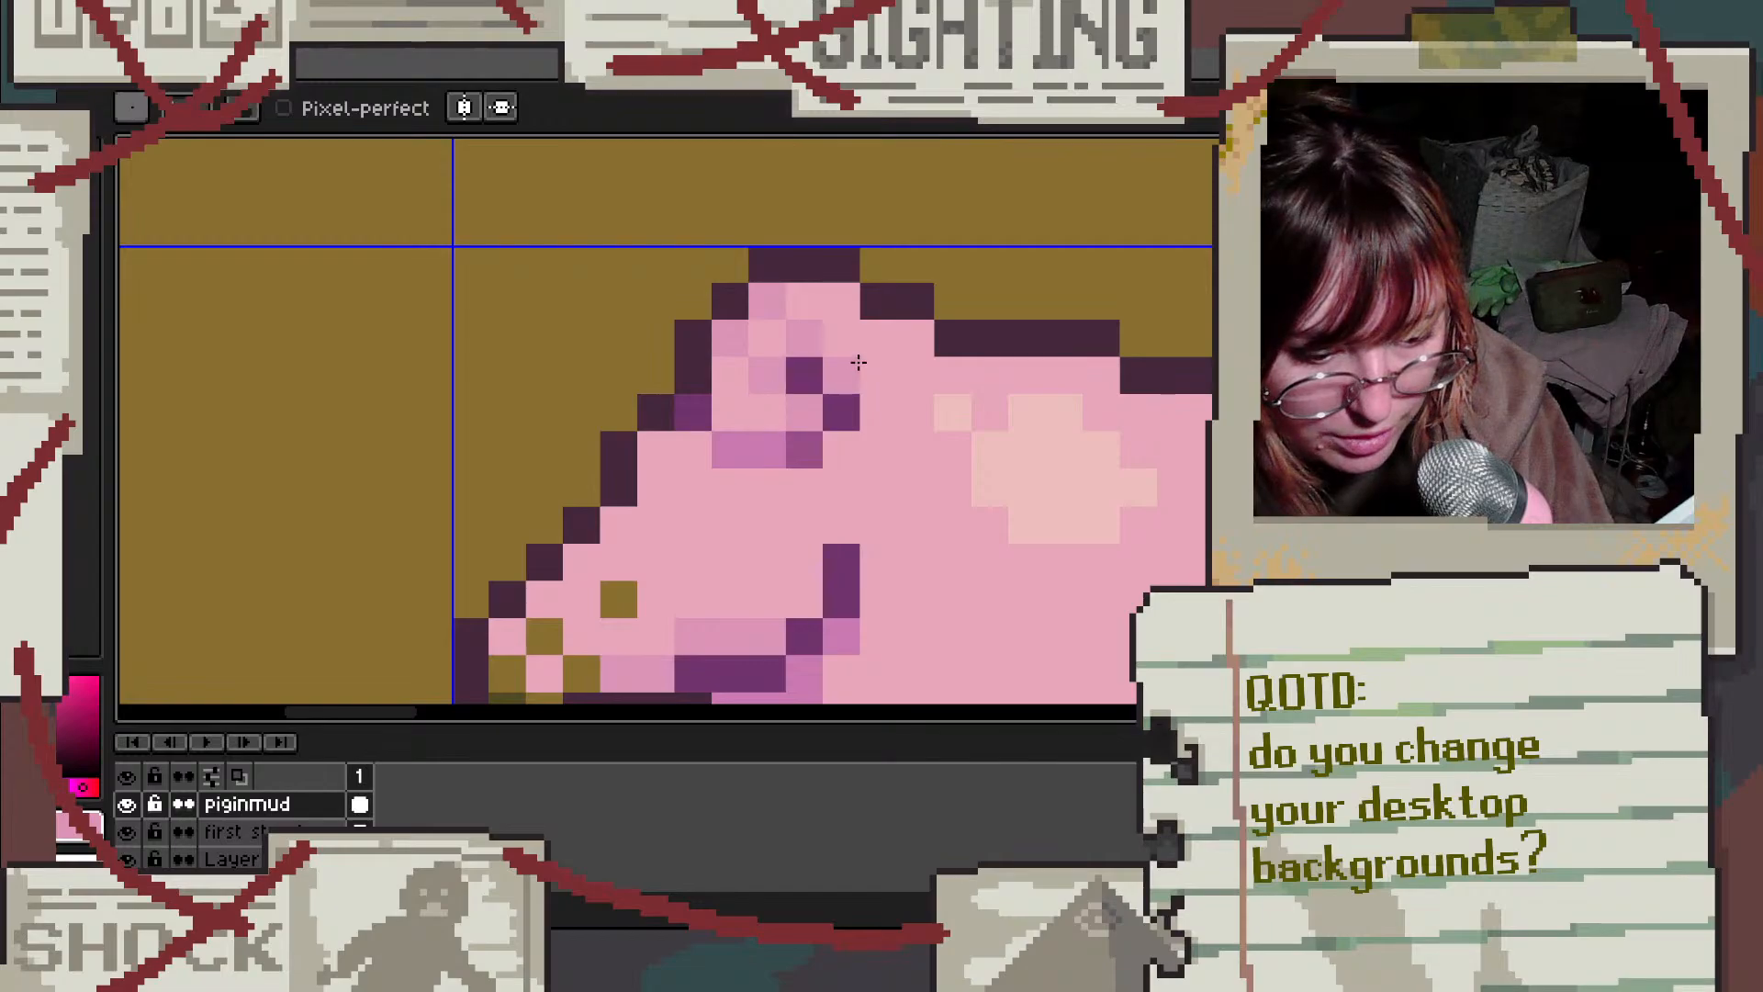
pyautogui.scroll(-3, 1024, 448)
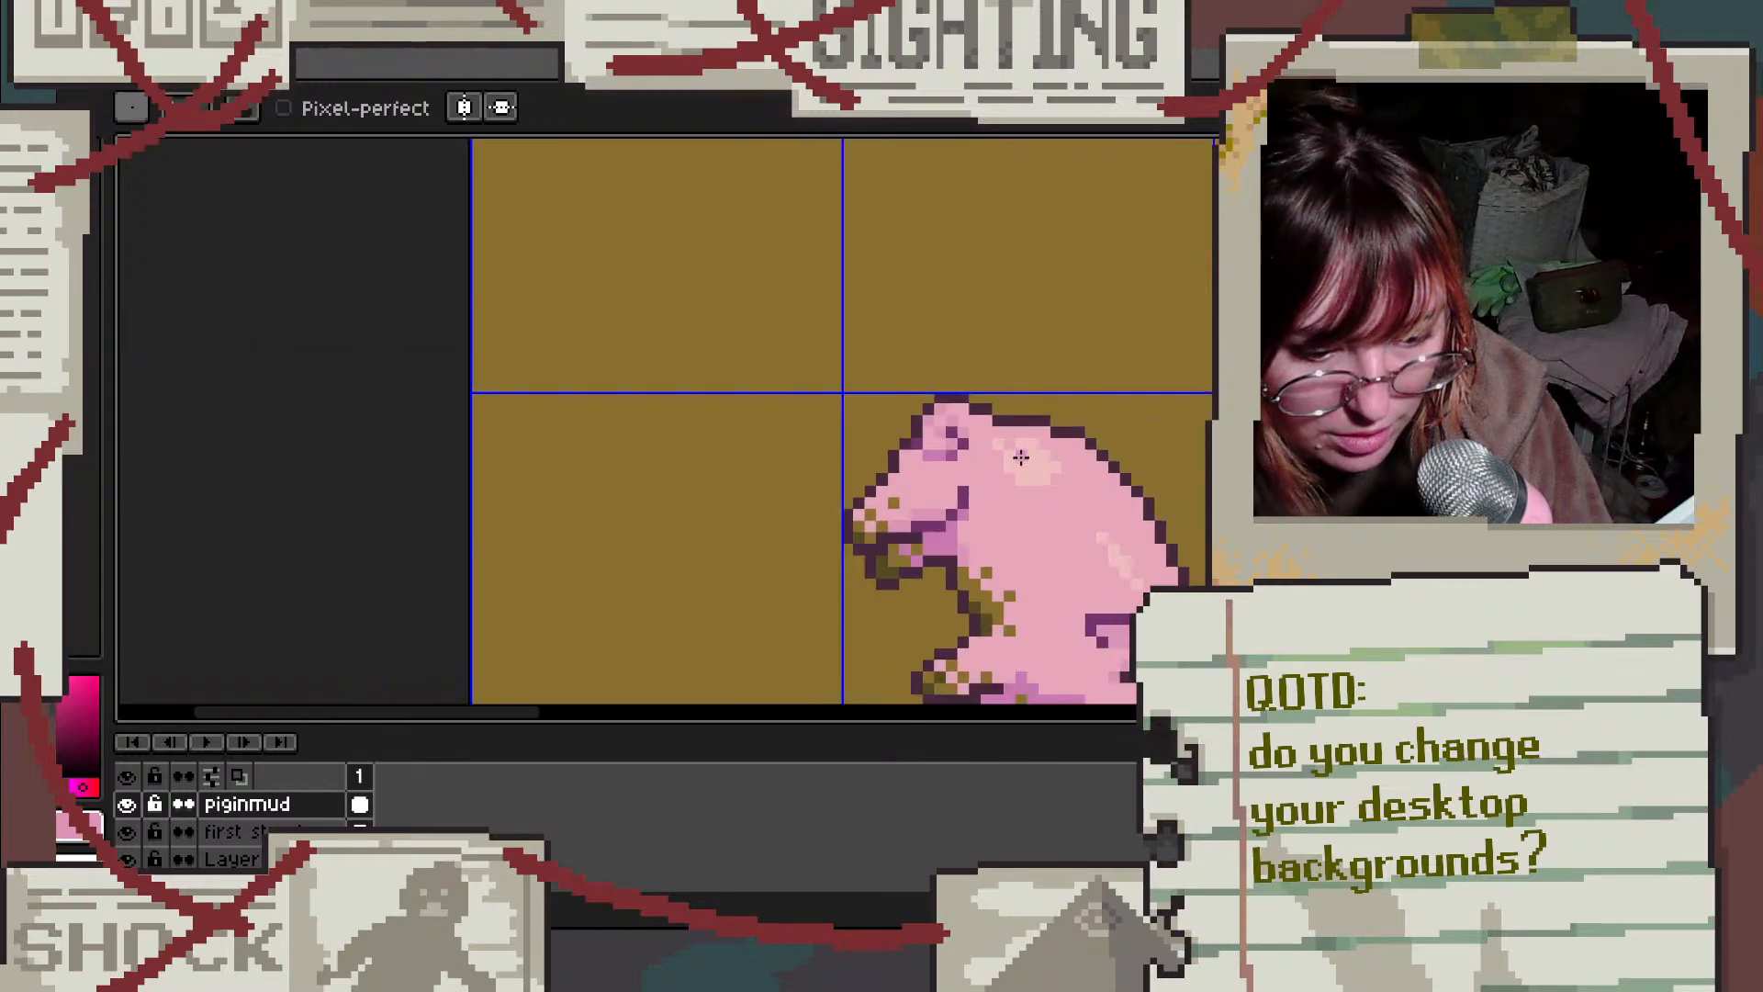
pyautogui.scroll(-2, 1021, 457)
pyautogui.hotkey('ctrl', 'z')
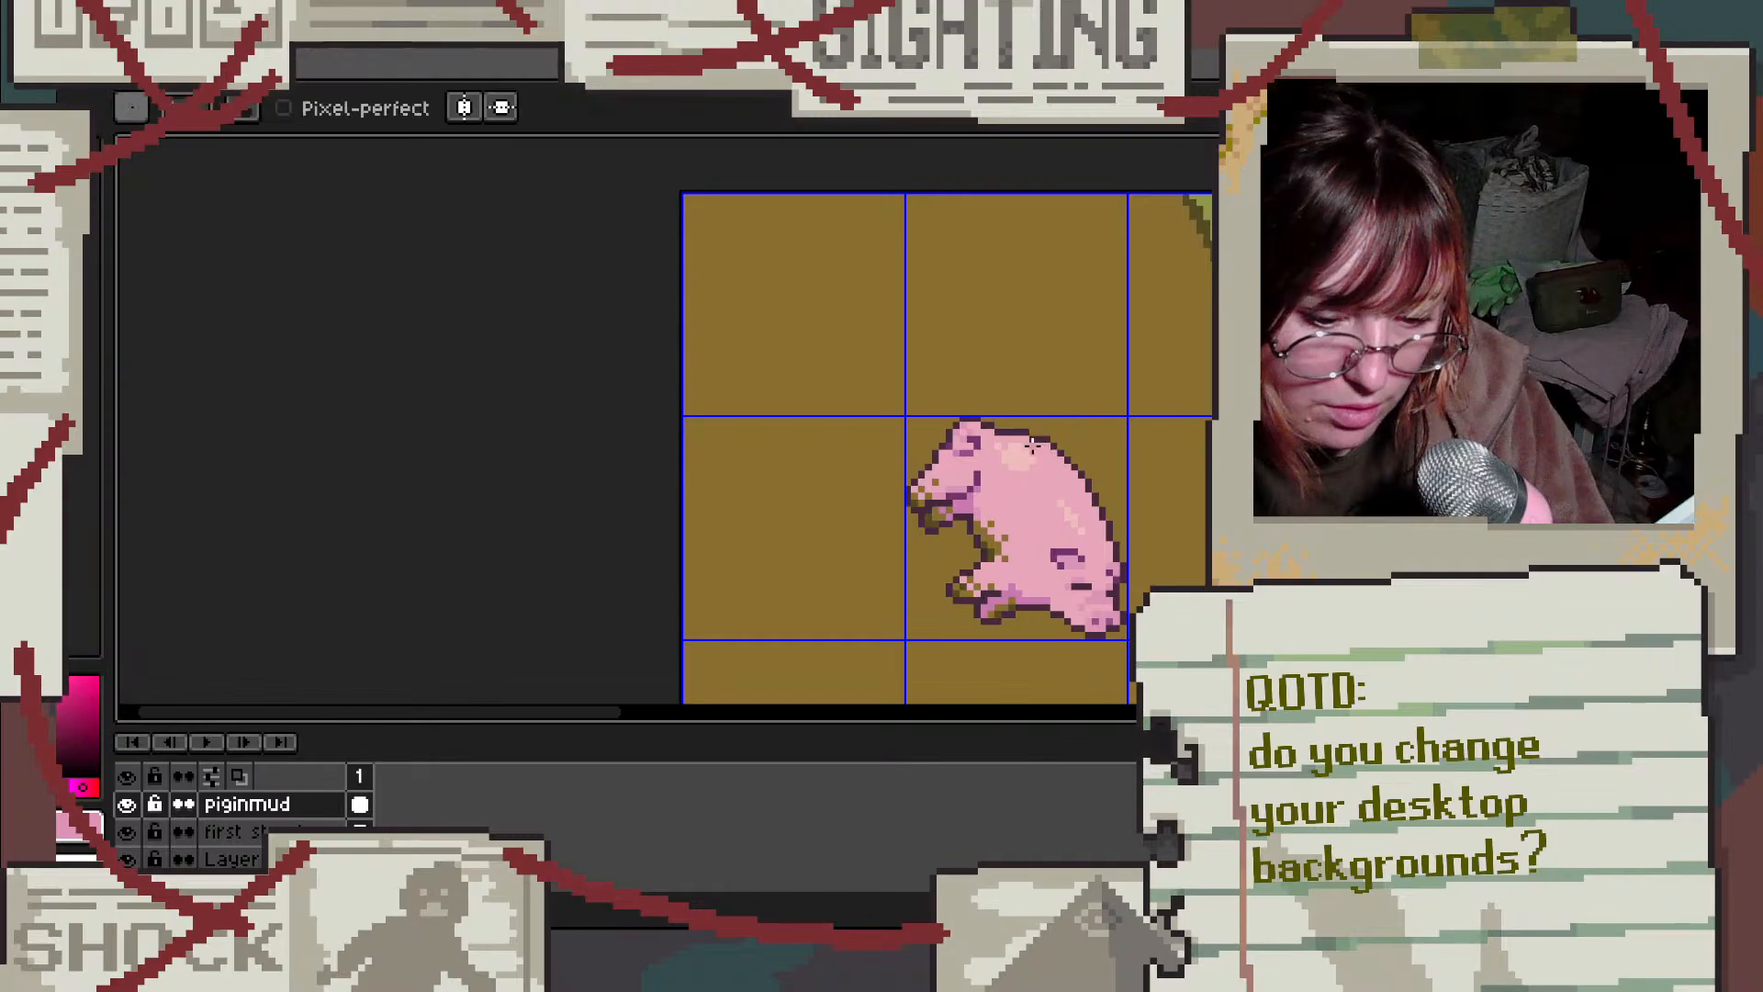
pyautogui.scroll(-1, 1021, 422)
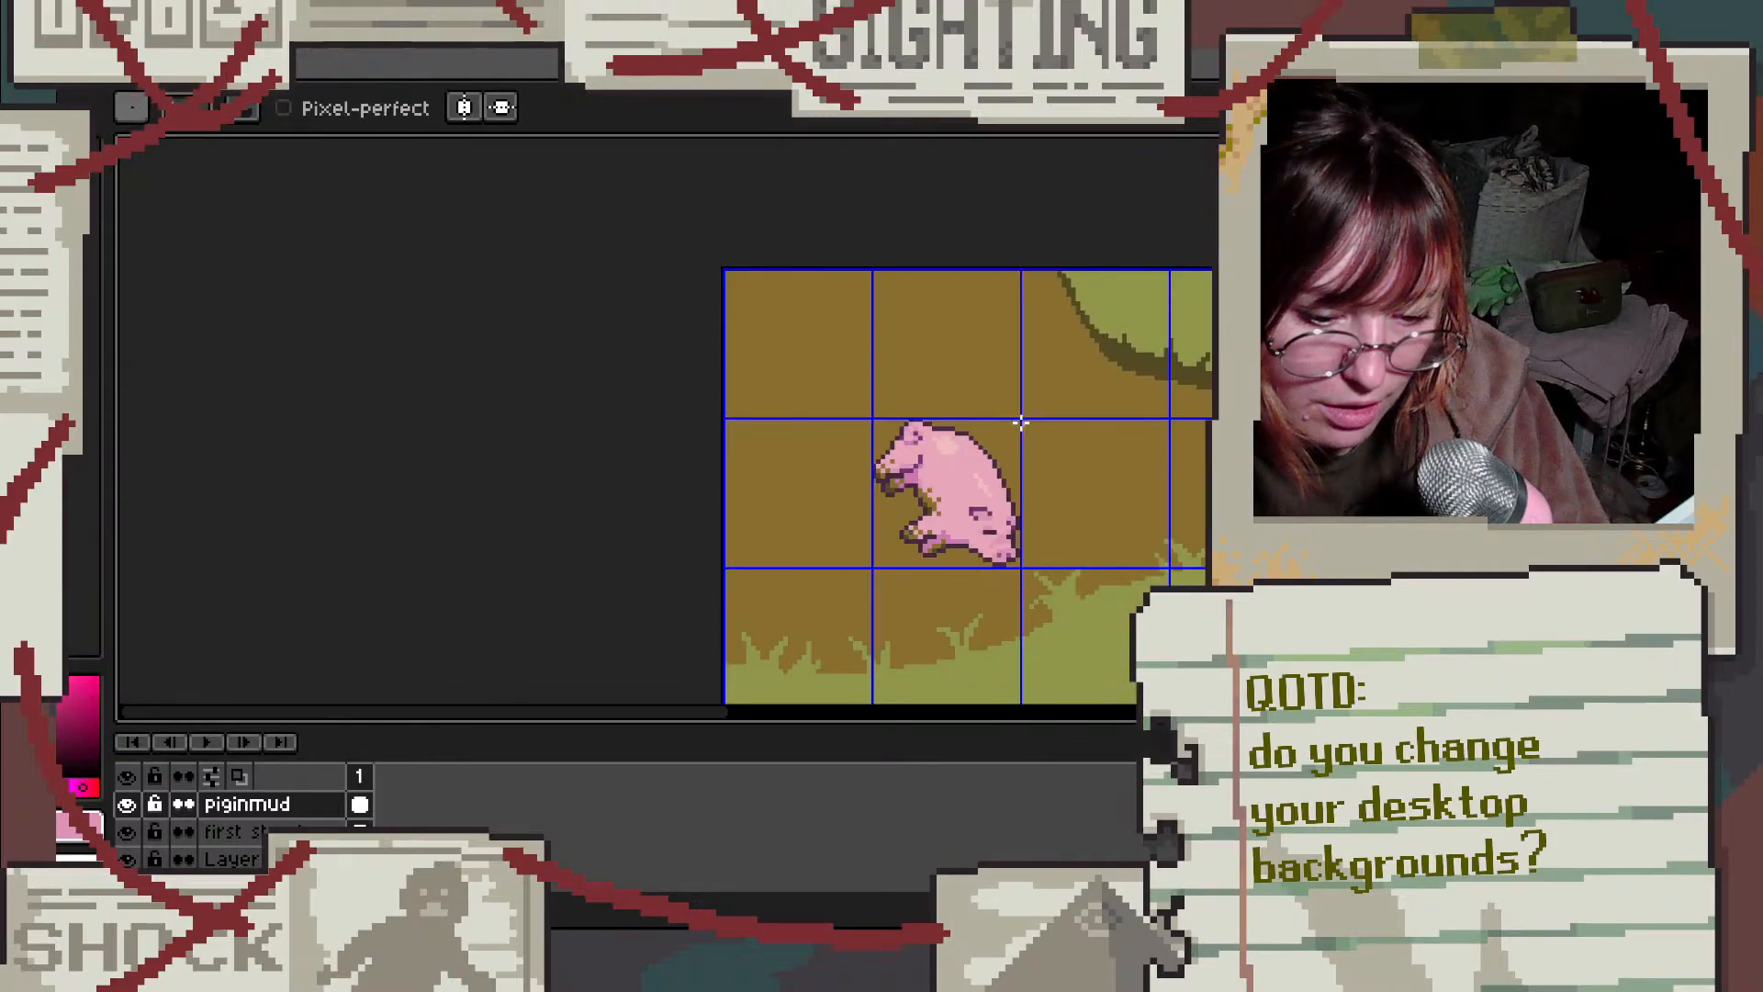
# Step: Recolour the two remaining dark pixels of the tail curl and the mauve base pixels under it mid purple
pyautogui.scroll(5, 878, 425)
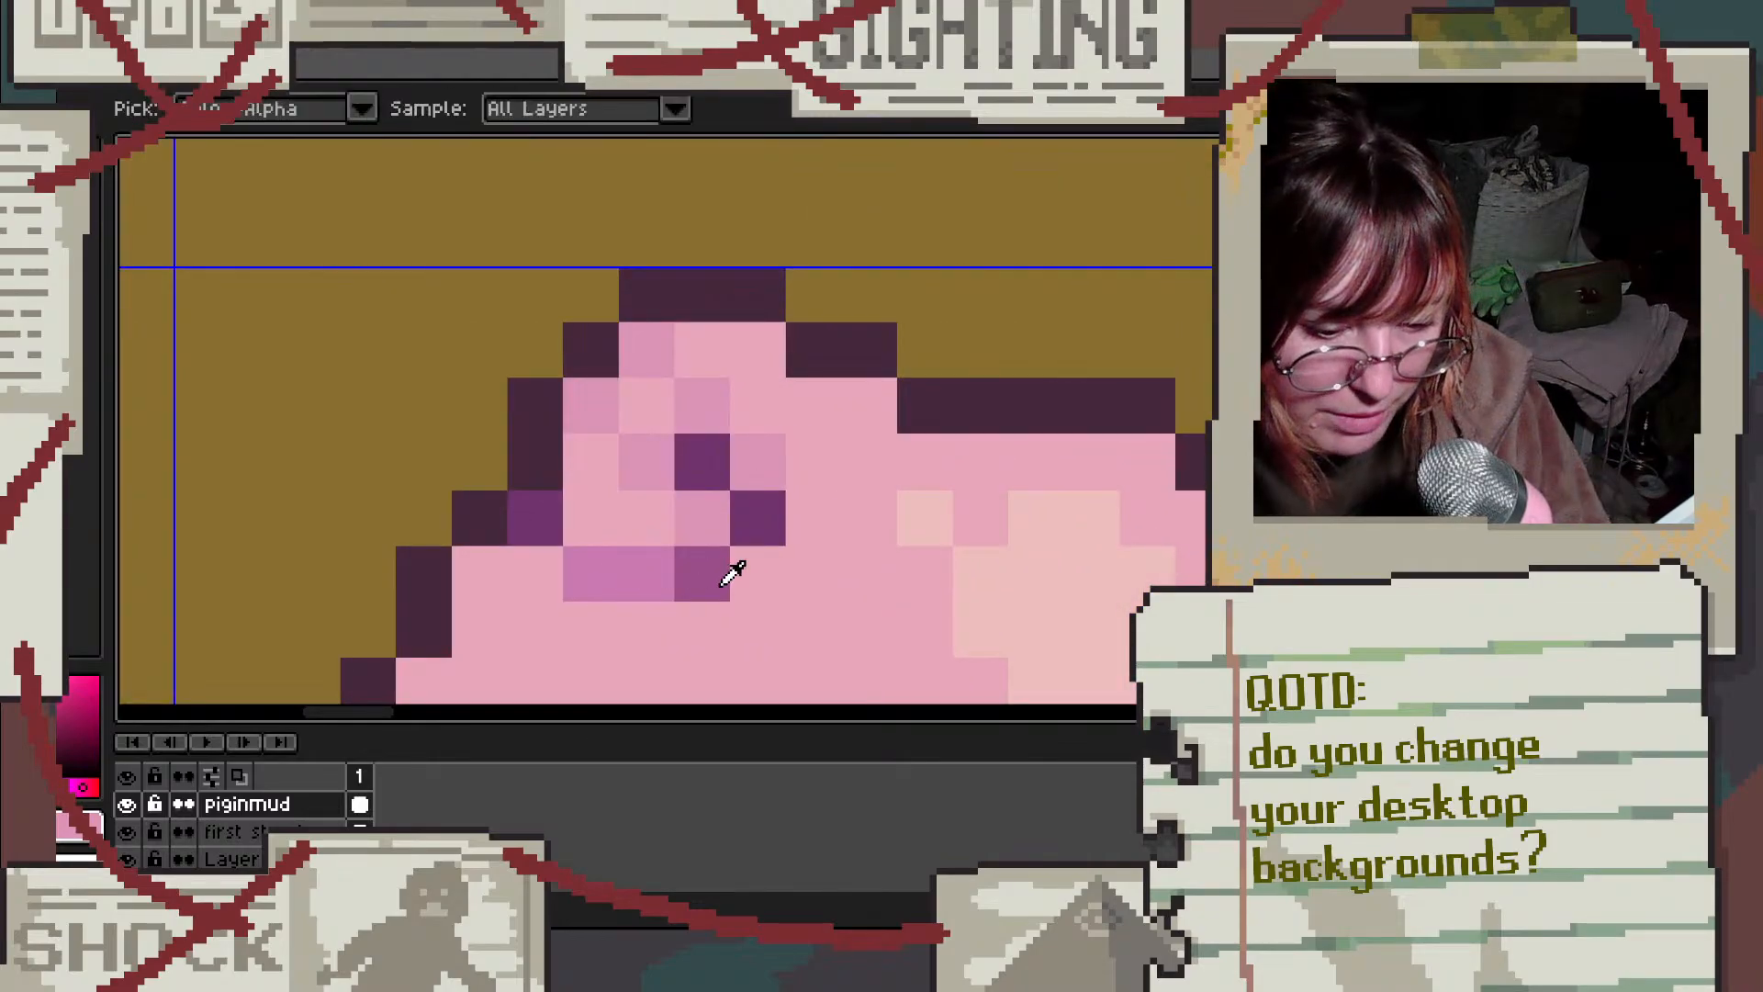
pyautogui.keyDown('alt'); pyautogui.click(725, 572); pyautogui.keyUp('alt')
pyautogui.click(657, 584)
pyautogui.click(747, 512)
pyautogui.scroll(-5, 913, 473)
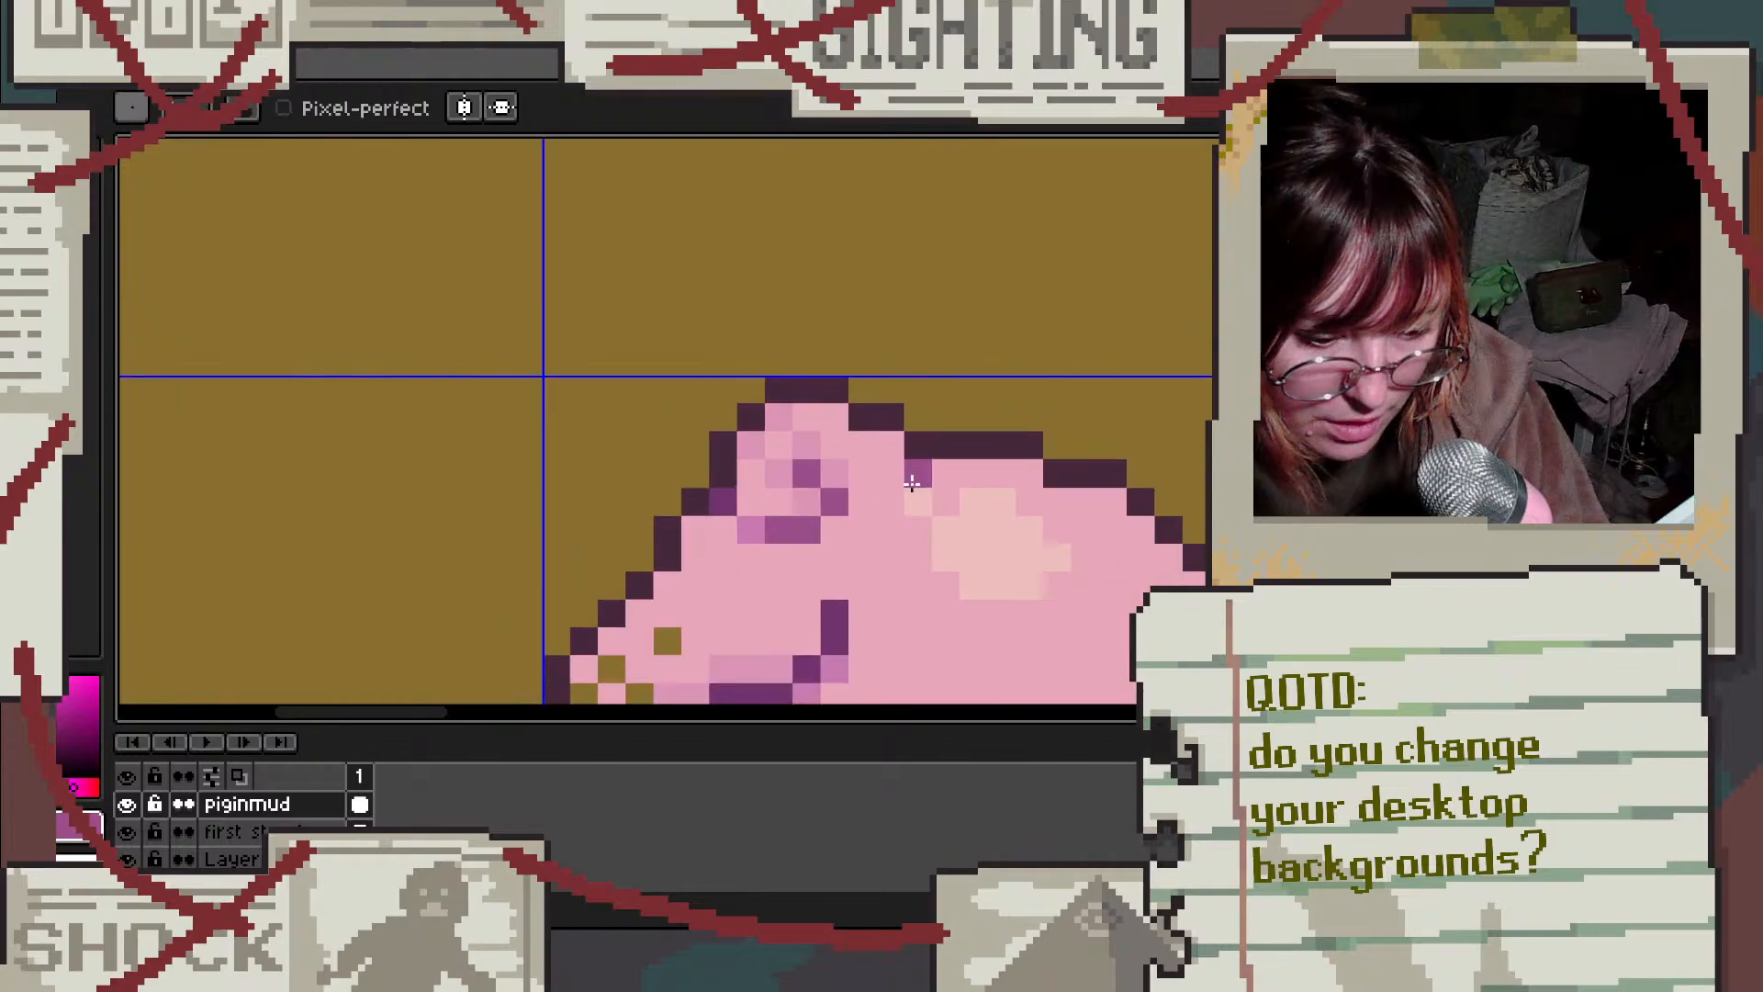
# Step: Darken the base pixel nearest the tail's outline with the dark purple sampled beside the outline
pyautogui.scroll(3, 905, 487)
pyautogui.keyDown('alt'); pyautogui.click(685, 488); pyautogui.keyUp('alt')
pyautogui.click(706, 528)
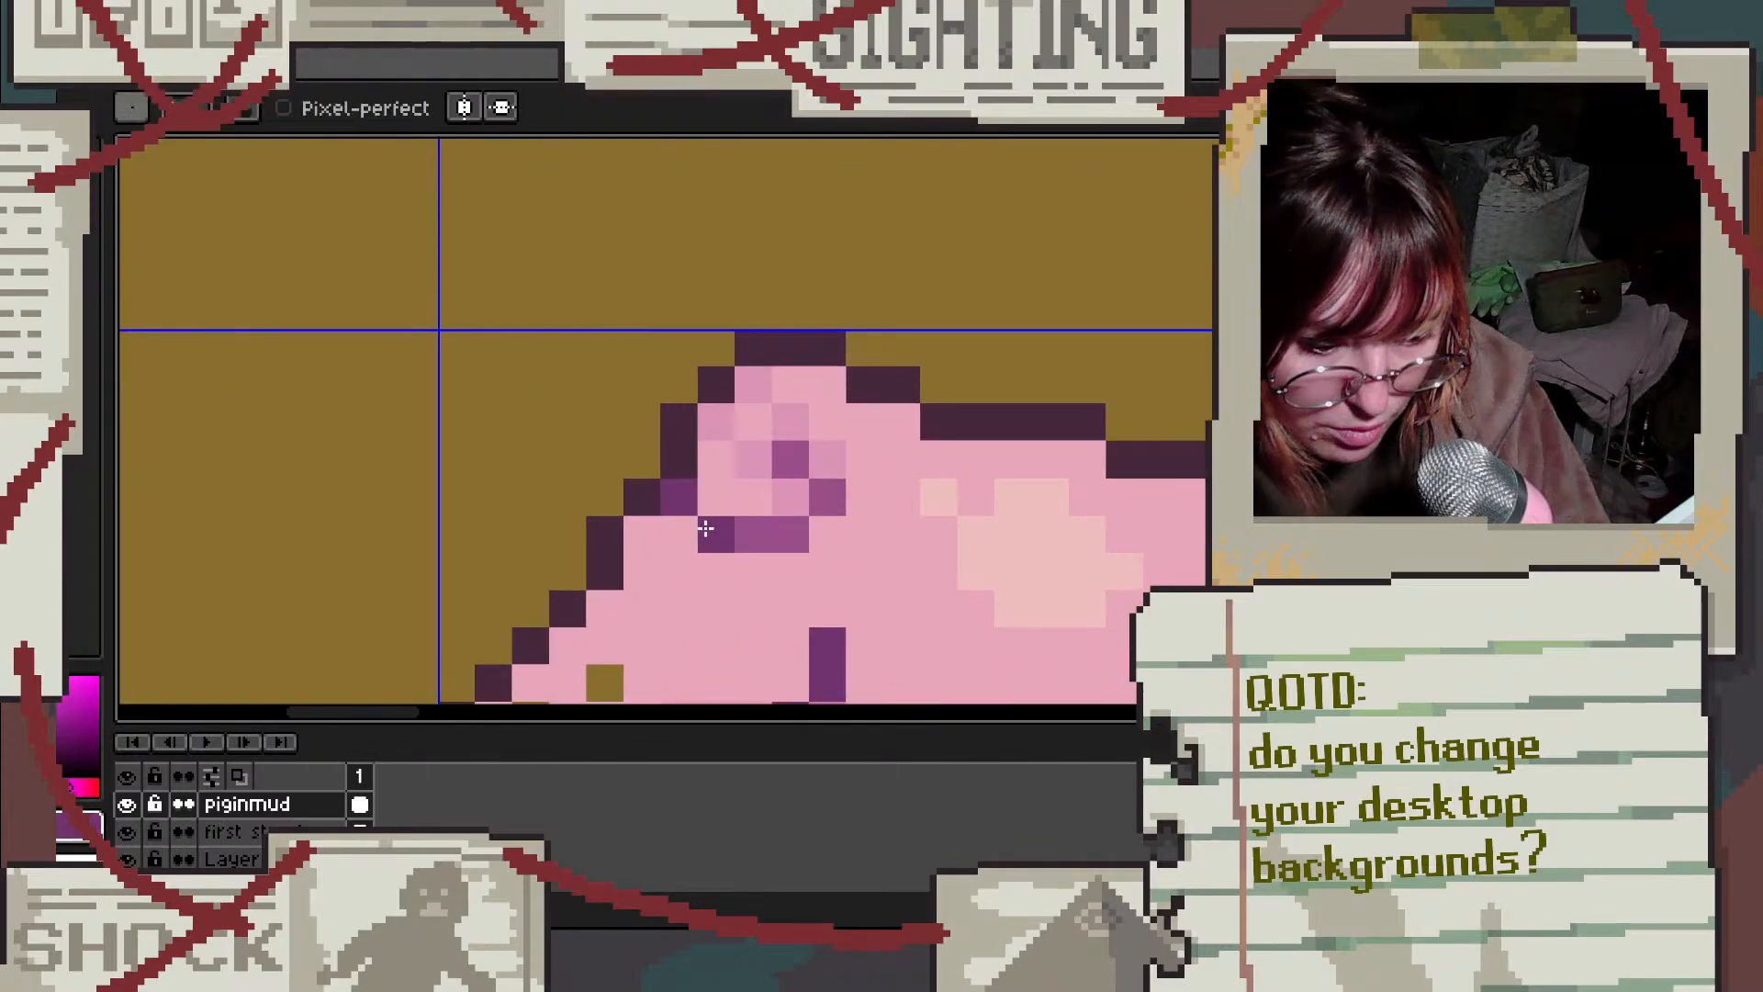
pyautogui.scroll(-3, 859, 532)
# Step: Add a light mauve shadow on the pig's rump beside and directly below the purple base of the tail
pyautogui.scroll(4, 776, 510)
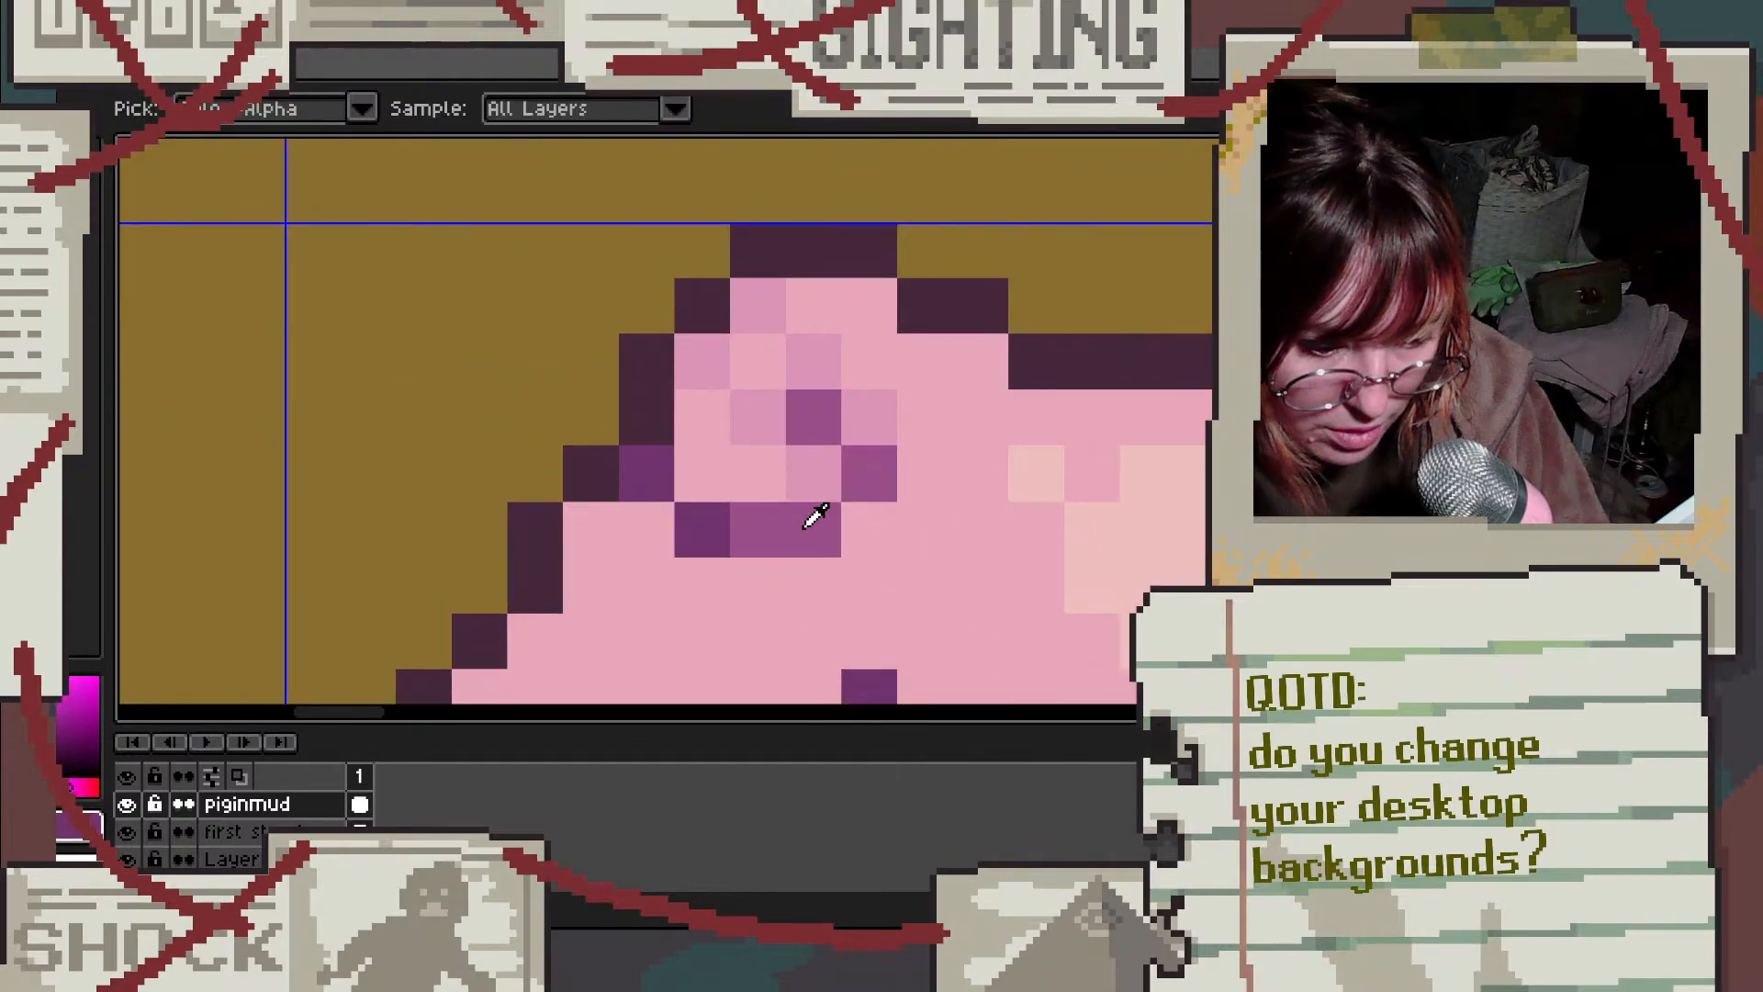
pyautogui.keyDown('alt'); pyautogui.click(818, 468); pyautogui.keyUp('alt')
pyautogui.click(649, 515)
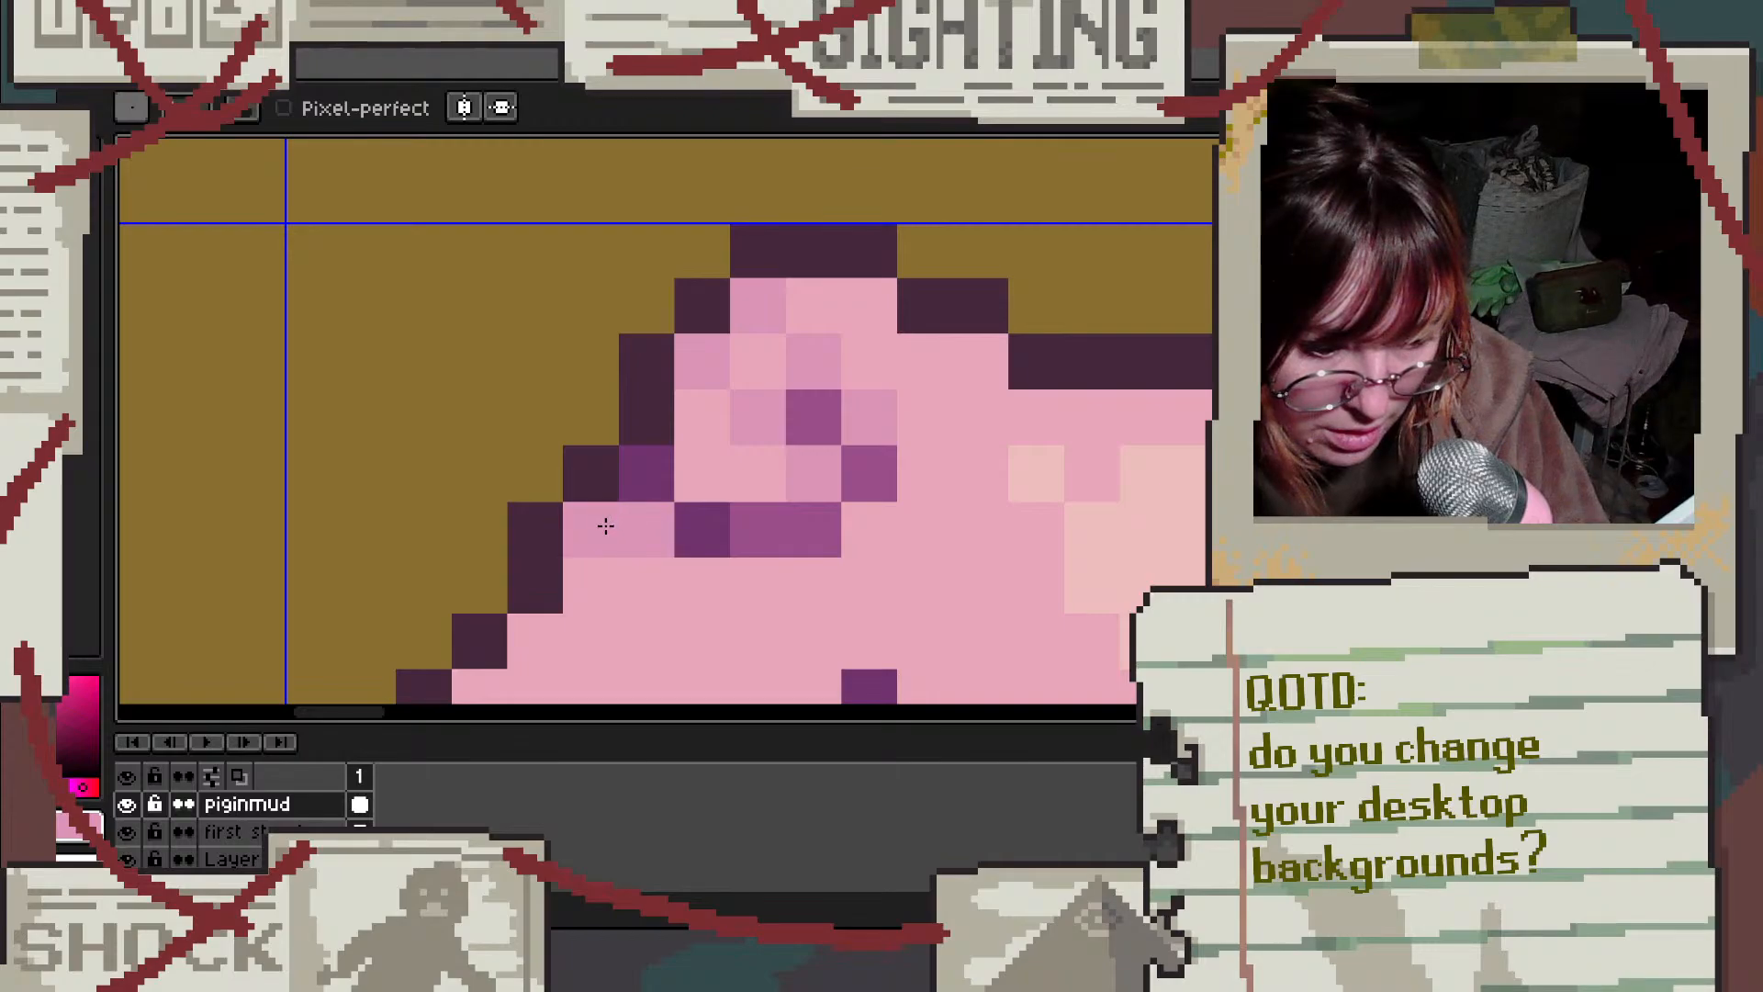
pyautogui.click(708, 567)
pyautogui.click(772, 582)
pyautogui.click(869, 584)
pyautogui.scroll(-4, 964, 551)
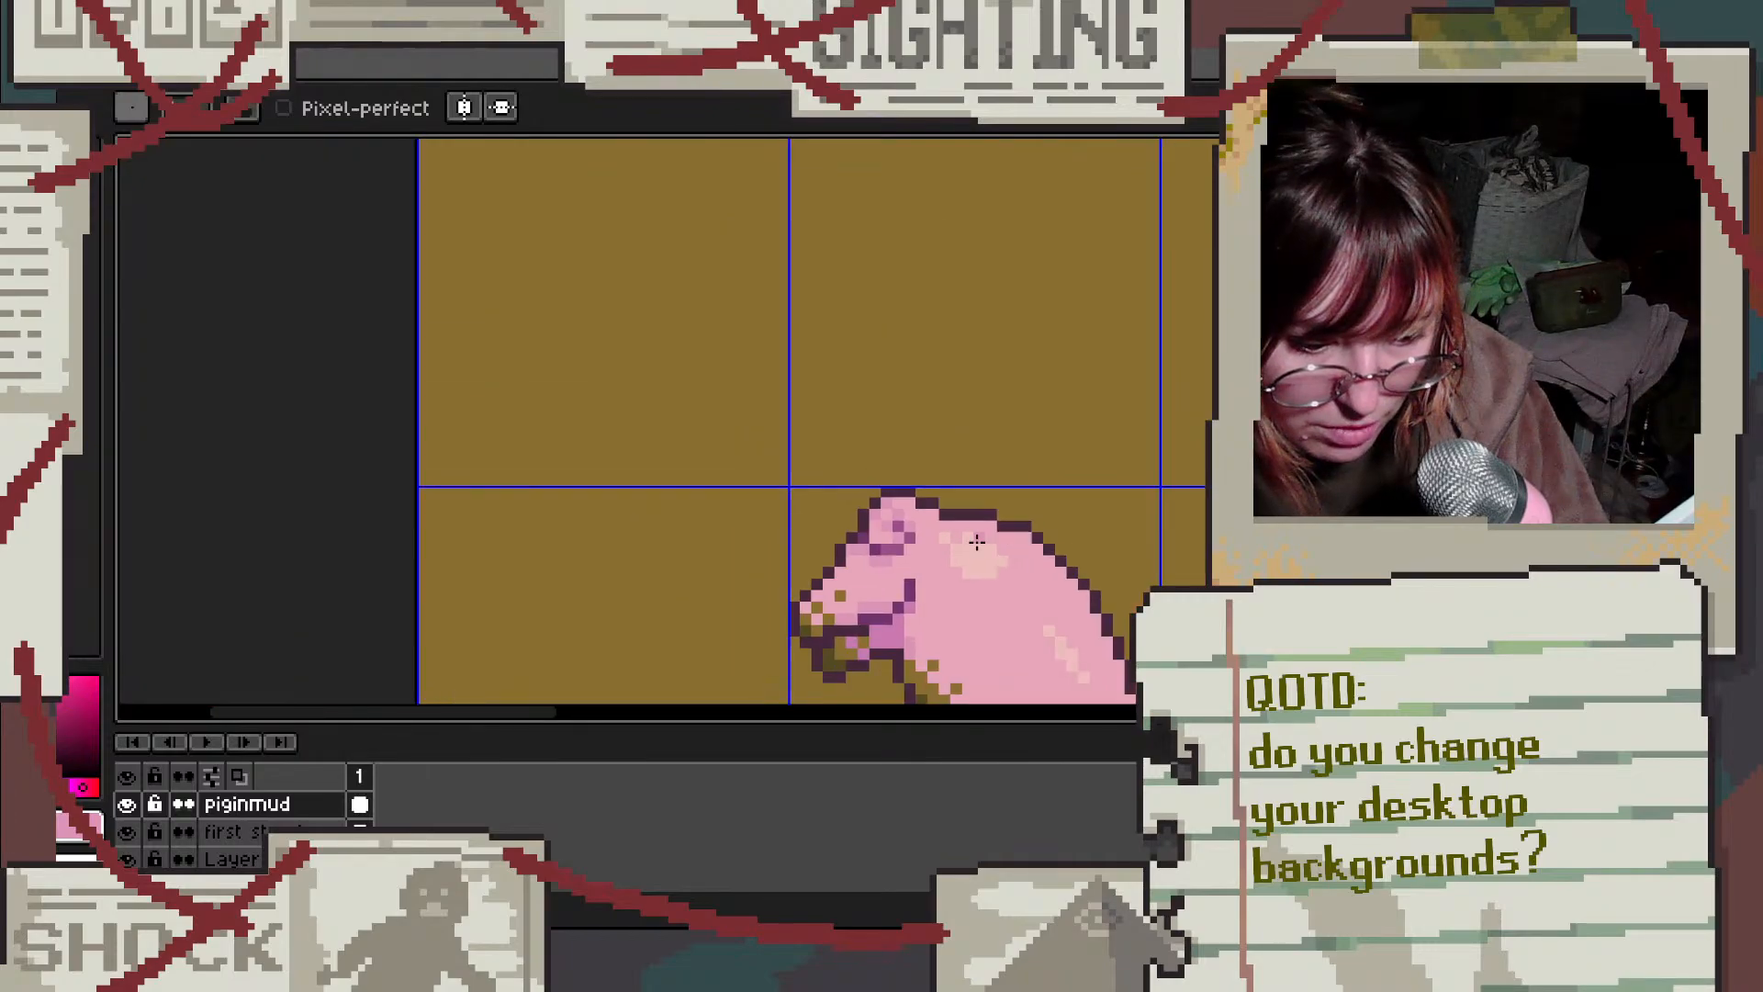
pyautogui.scroll(-3, 976, 542)
pyautogui.scroll(4, 954, 564)
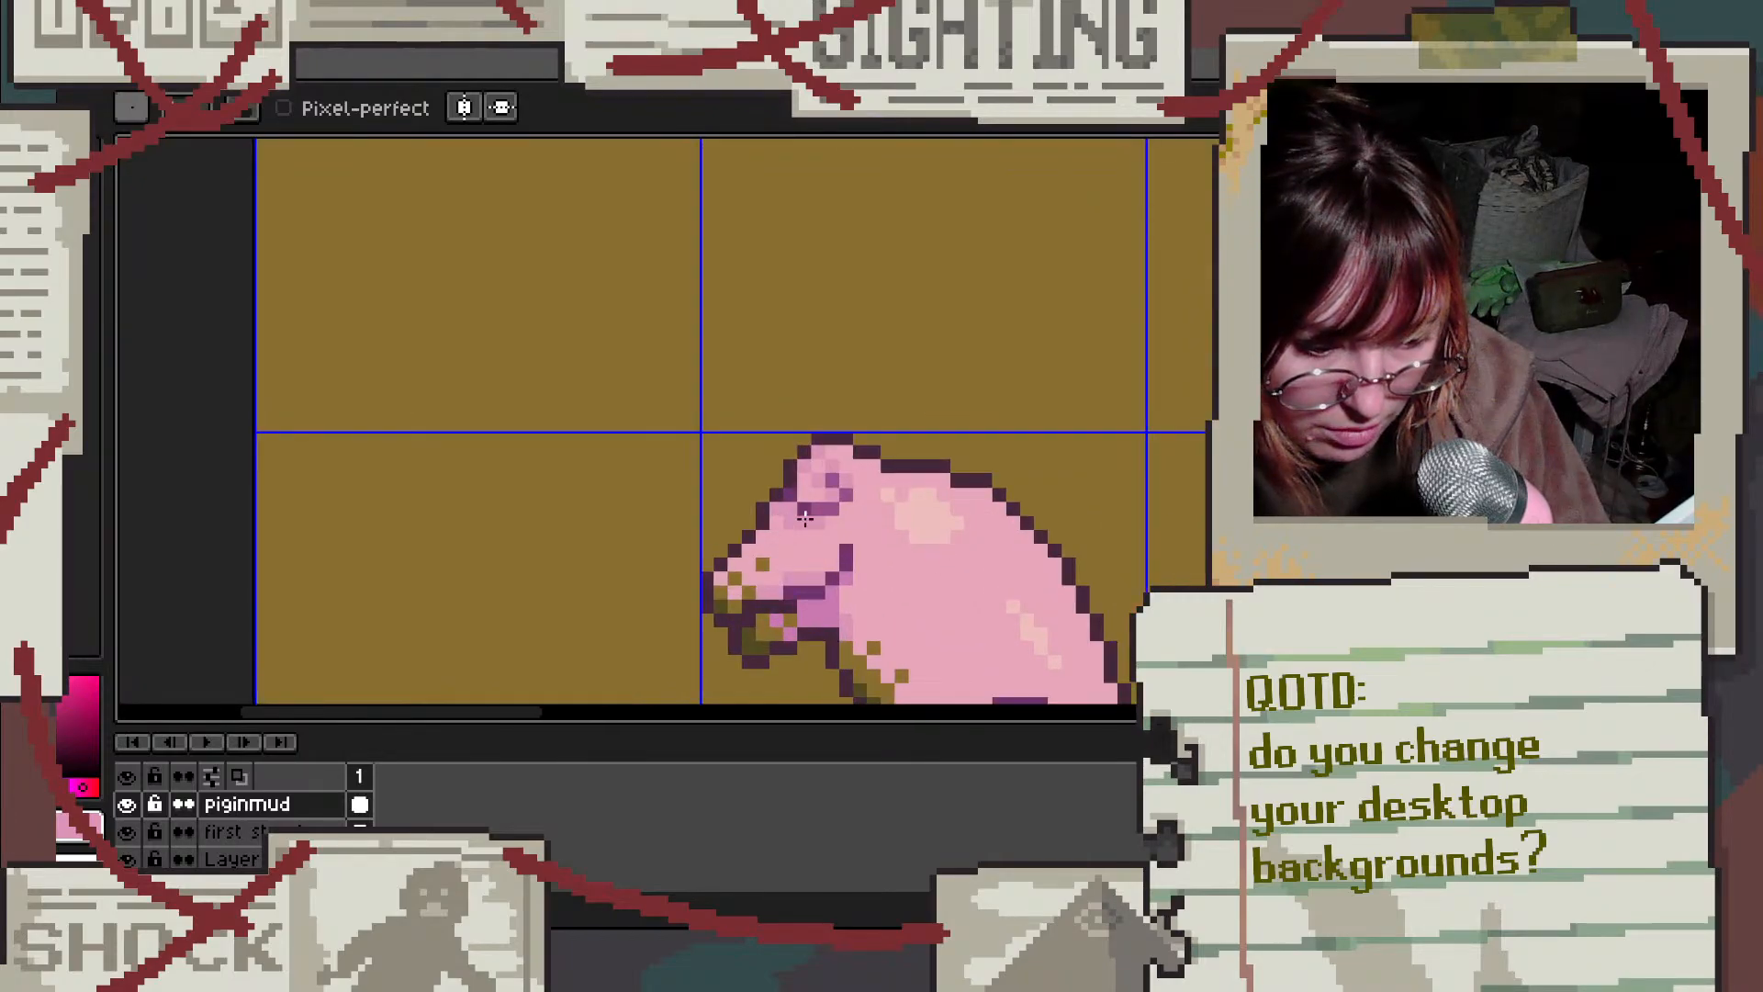
pyautogui.scroll(-2, 907, 525)
pyautogui.scroll(3, 854, 531)
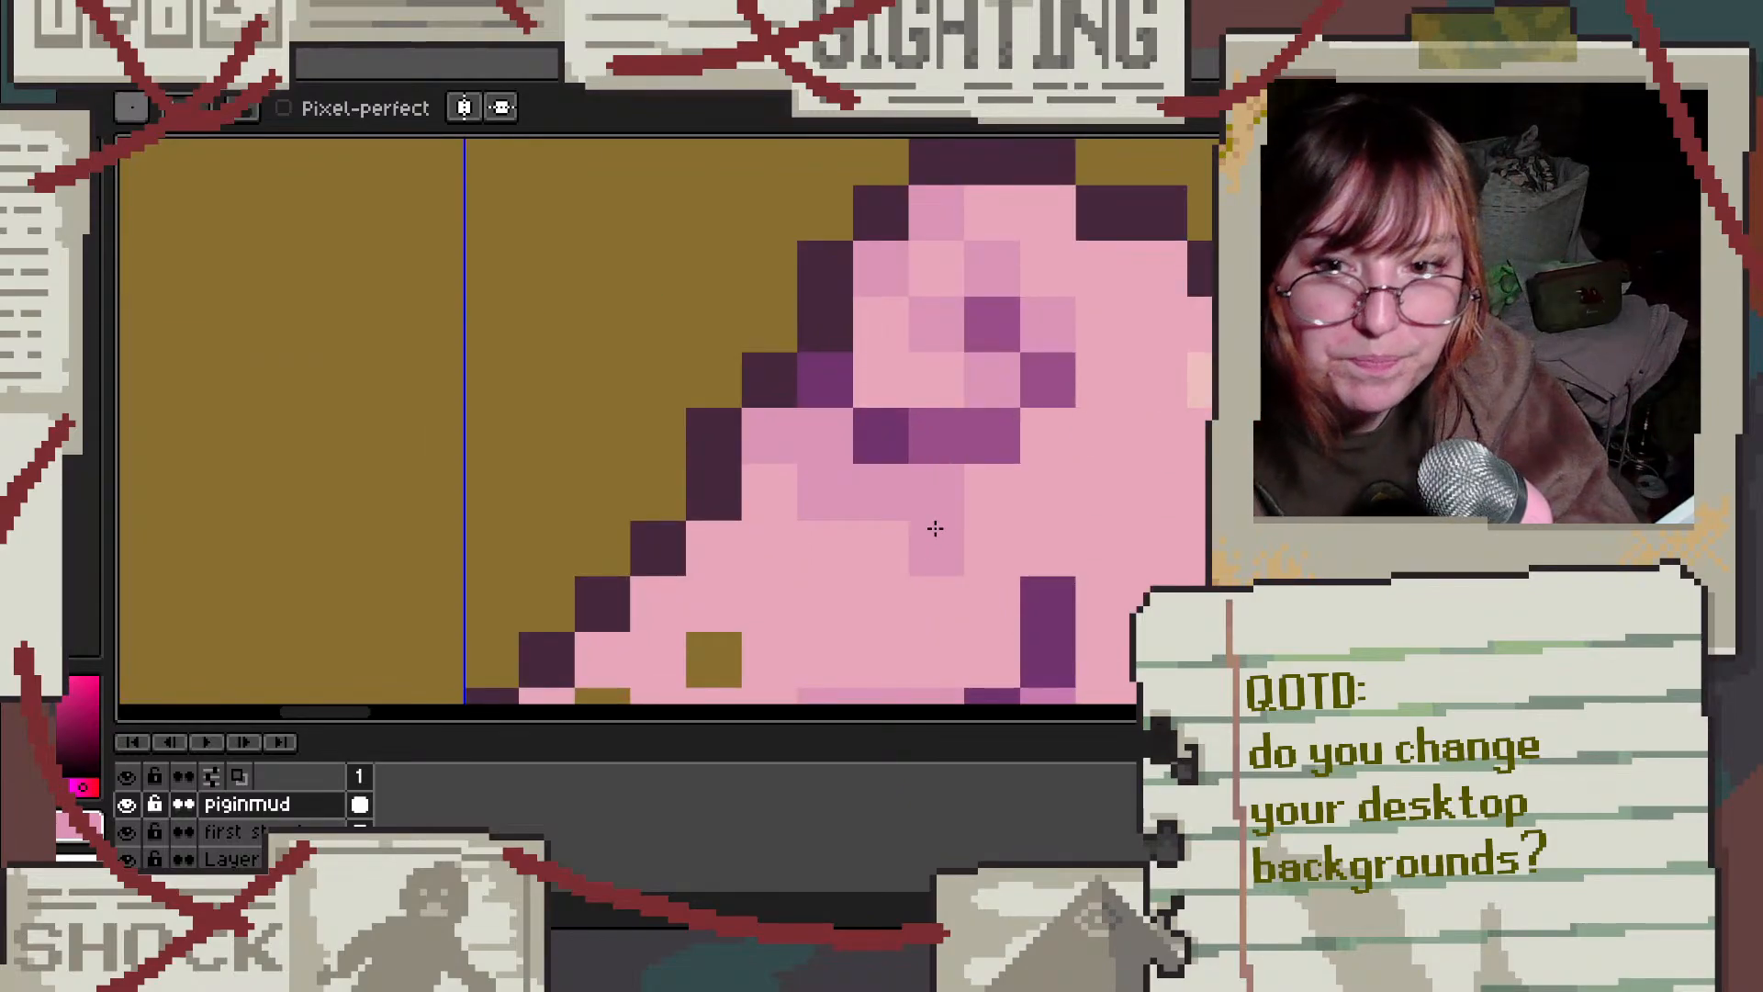
# Step: Examine the reworked tail at different magnifications and compare the lying pig with the standing pig
pyautogui.scroll(-3, 935, 528)
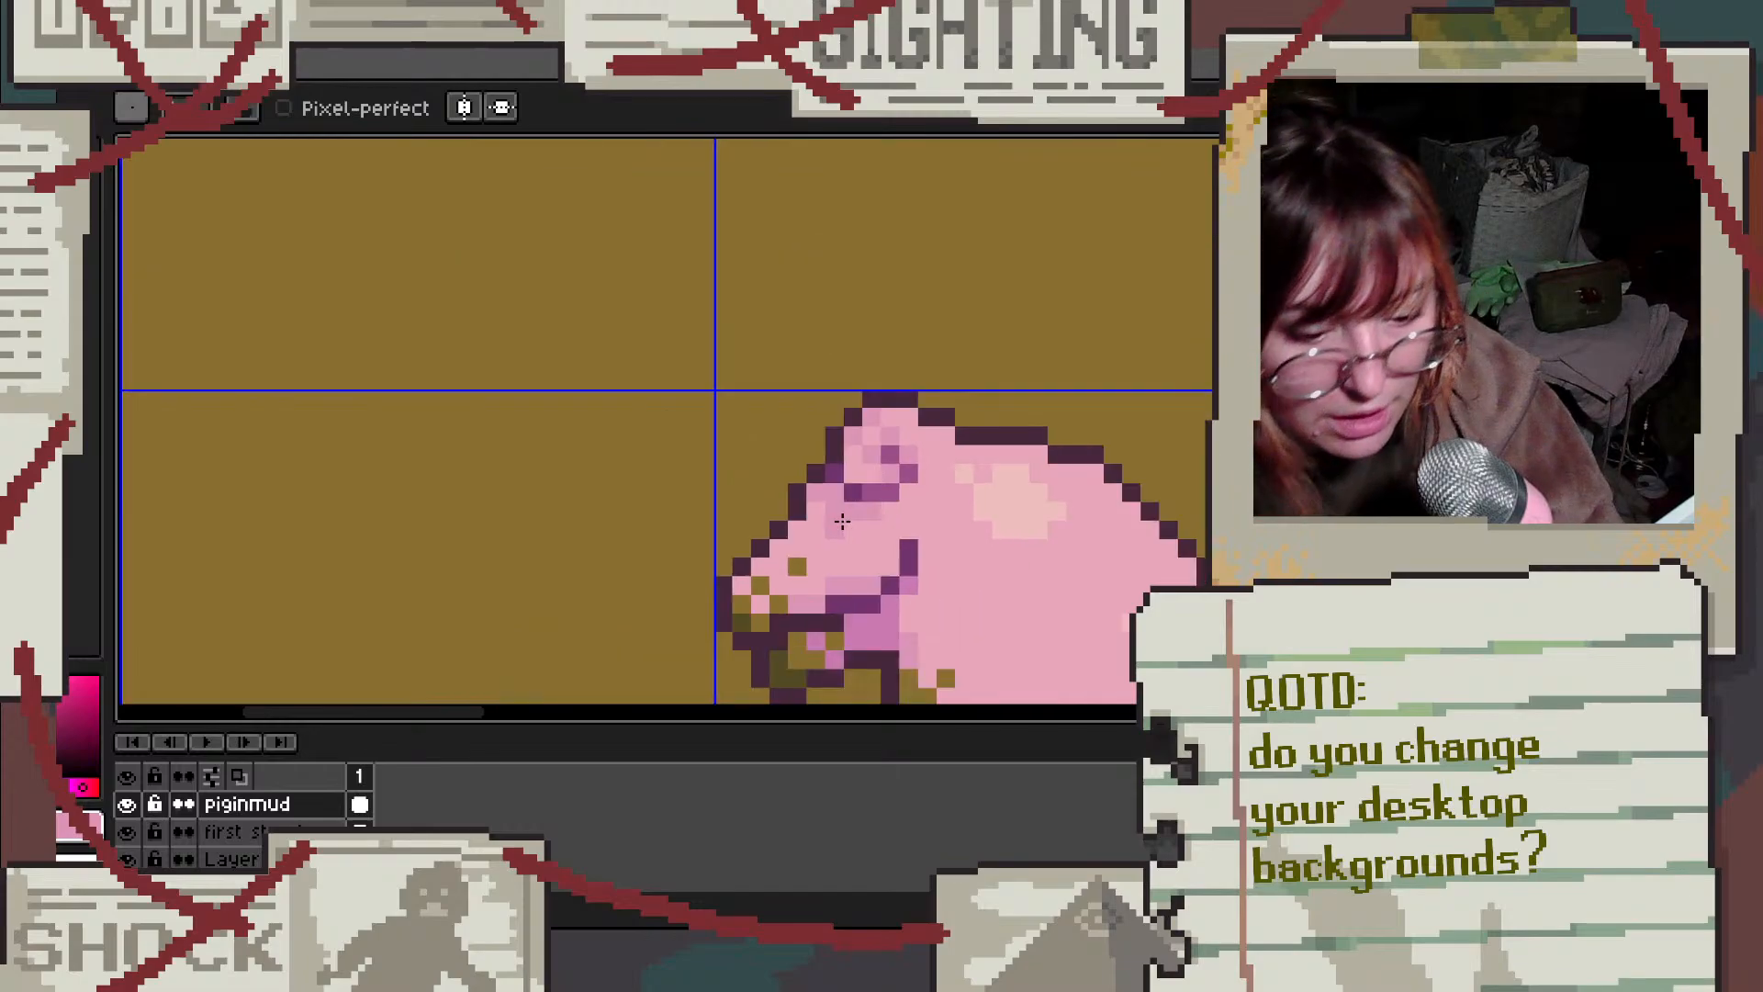
pyautogui.scroll(-2, 996, 595)
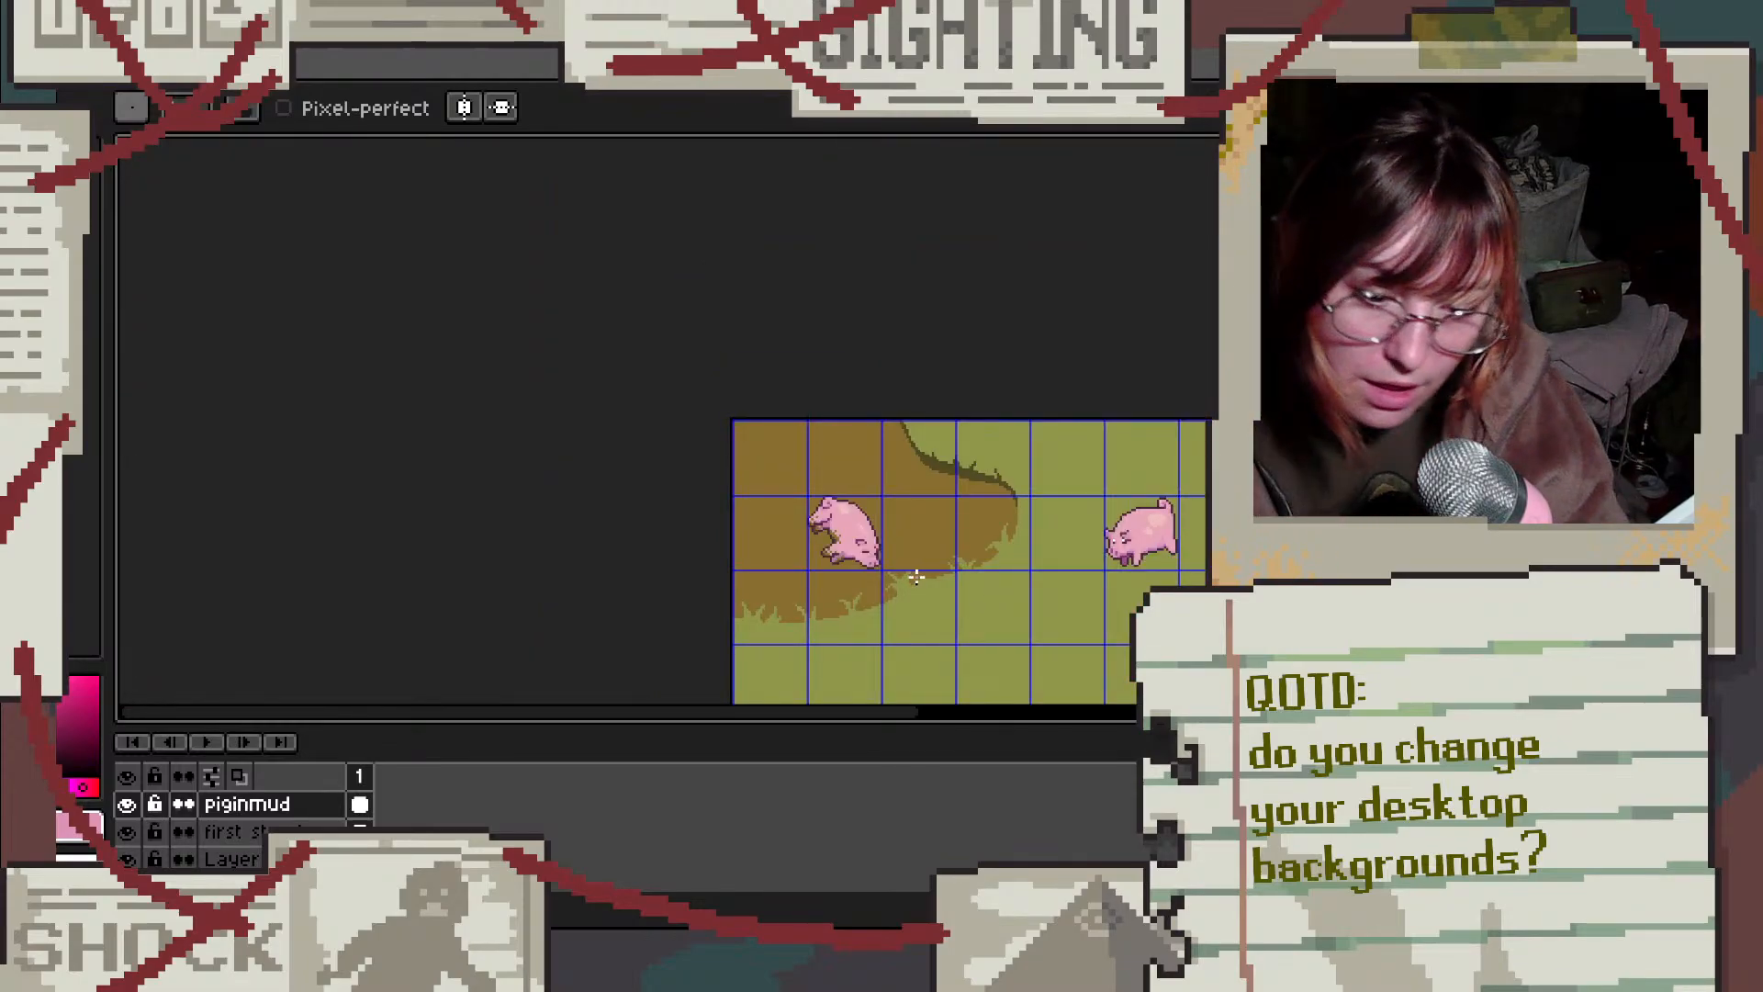
pyautogui.scroll(2, 915, 576)
pyautogui.scroll(-2, 779, 341)
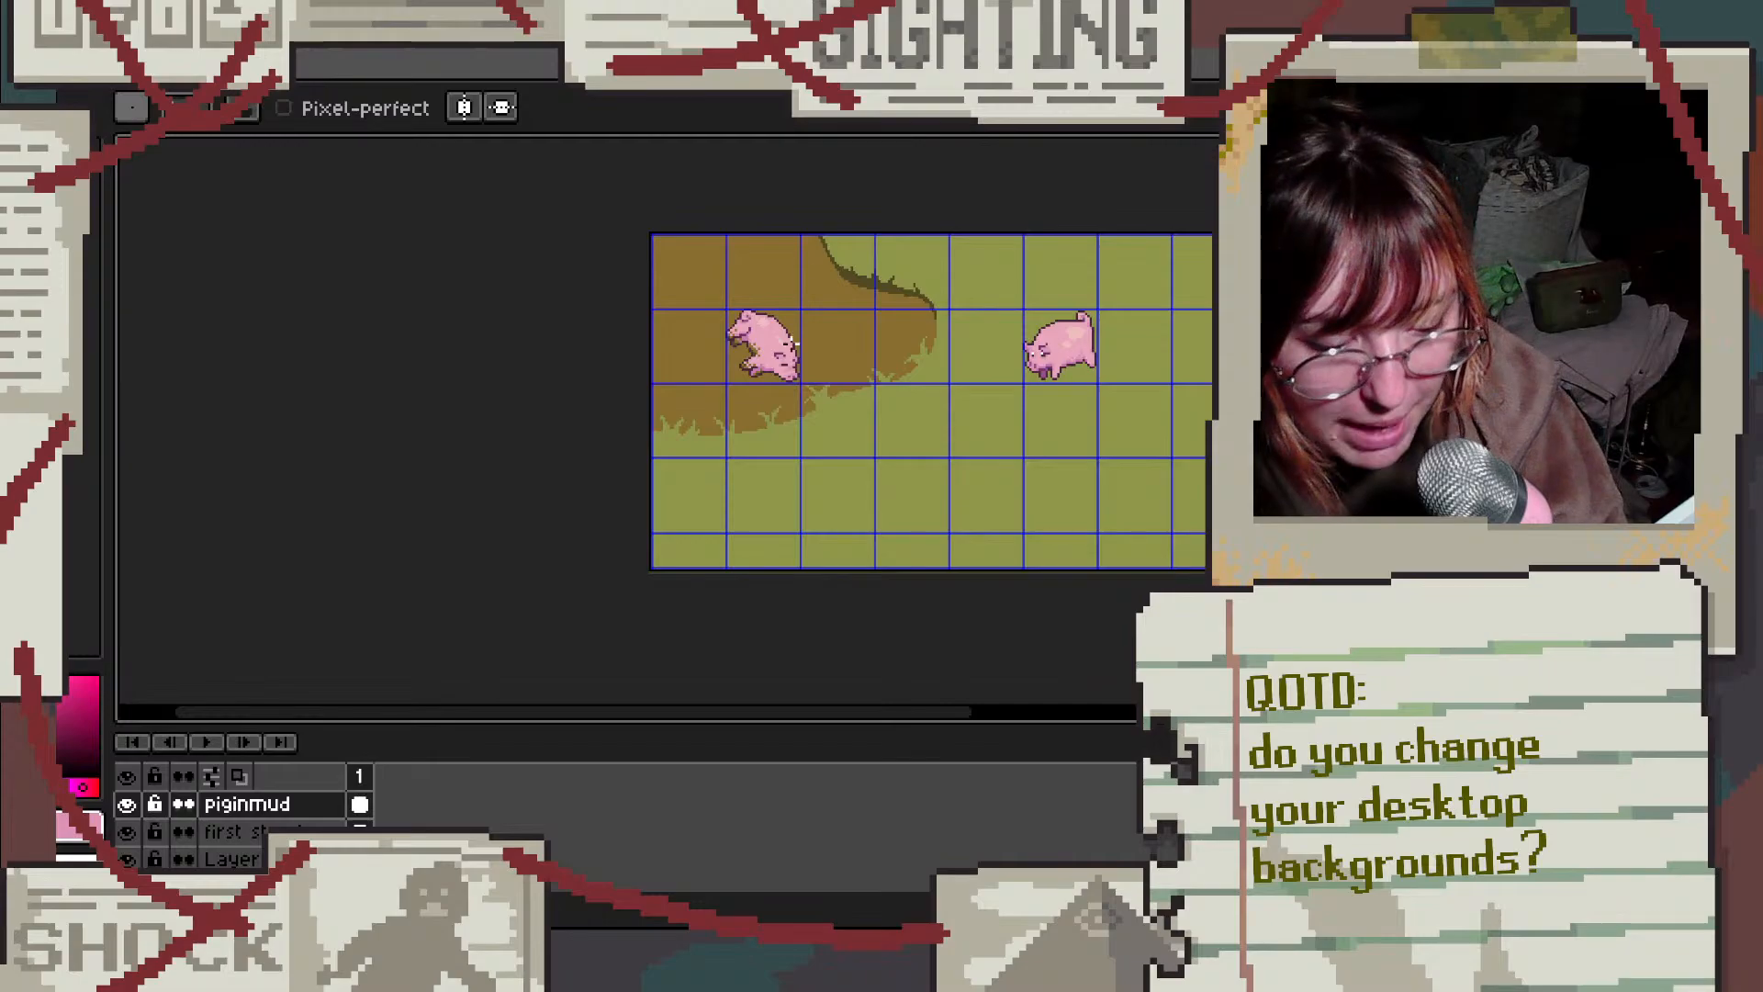
pyautogui.scroll(1, 1023, 421)
pyautogui.scroll(-3, 774, 517)
pyautogui.scroll(2, 774, 517)
pyautogui.scroll(-1, 384, 583)
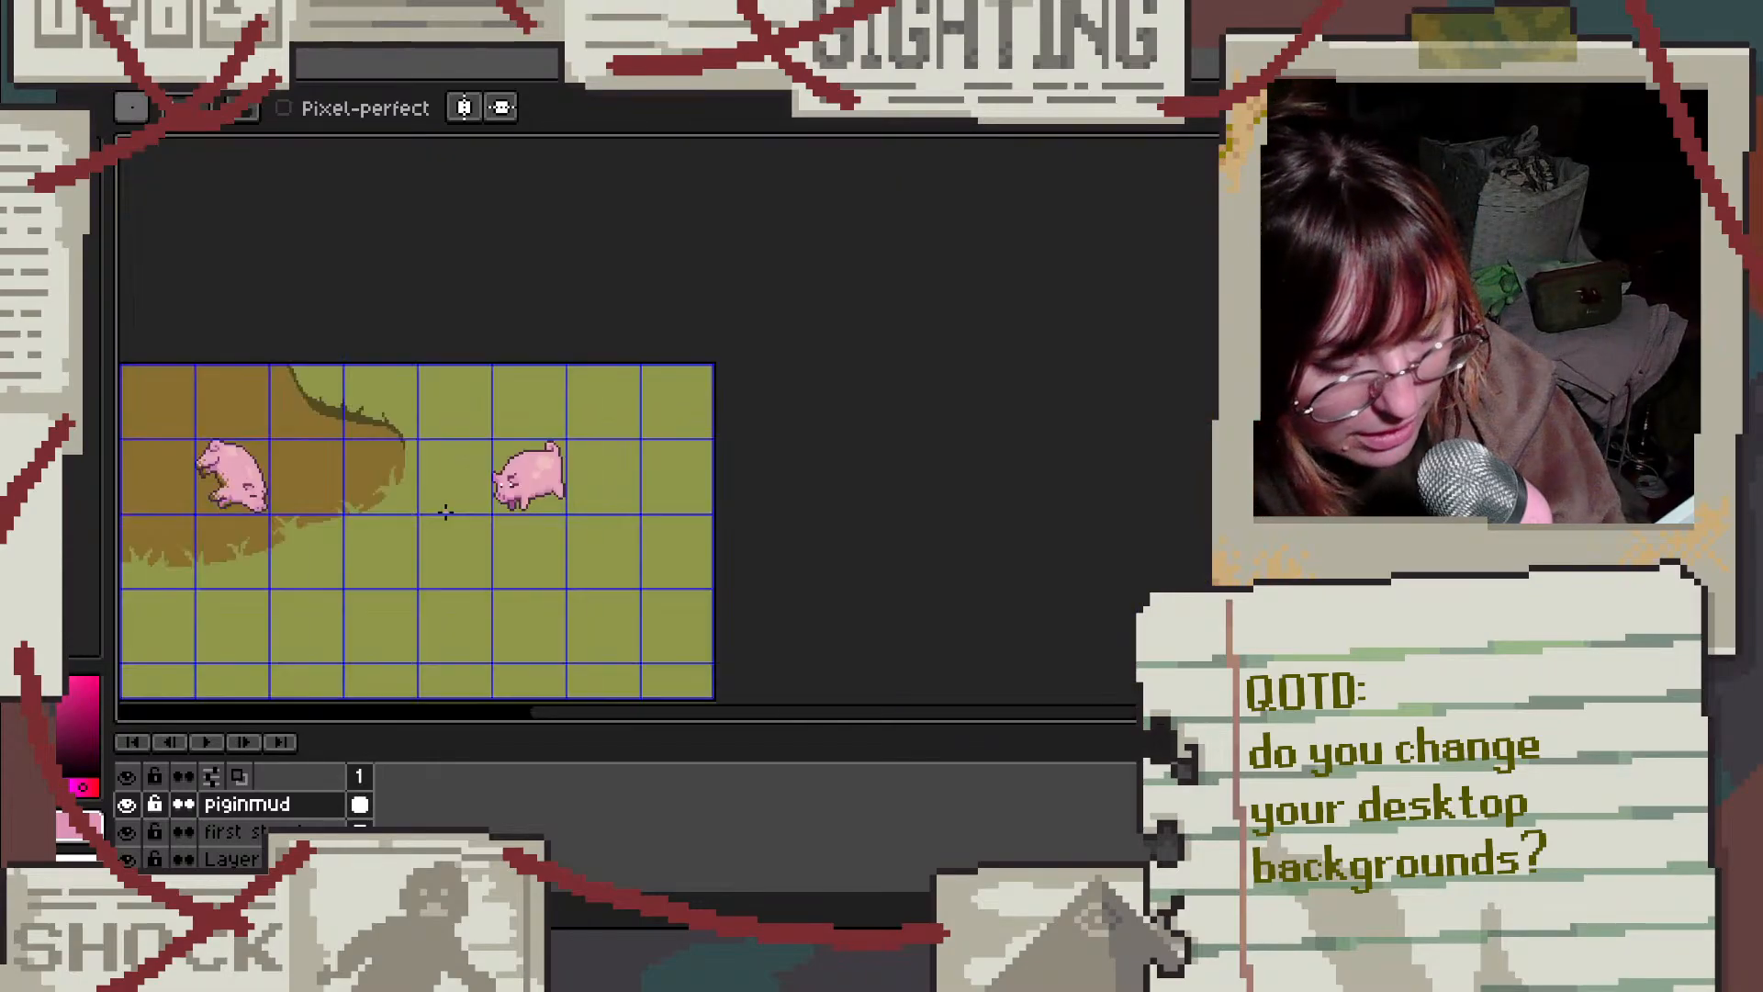
pyautogui.scroll(-1, 253, 545)
pyautogui.scroll(2, 181, 525)
pyautogui.scroll(1, 181, 525)
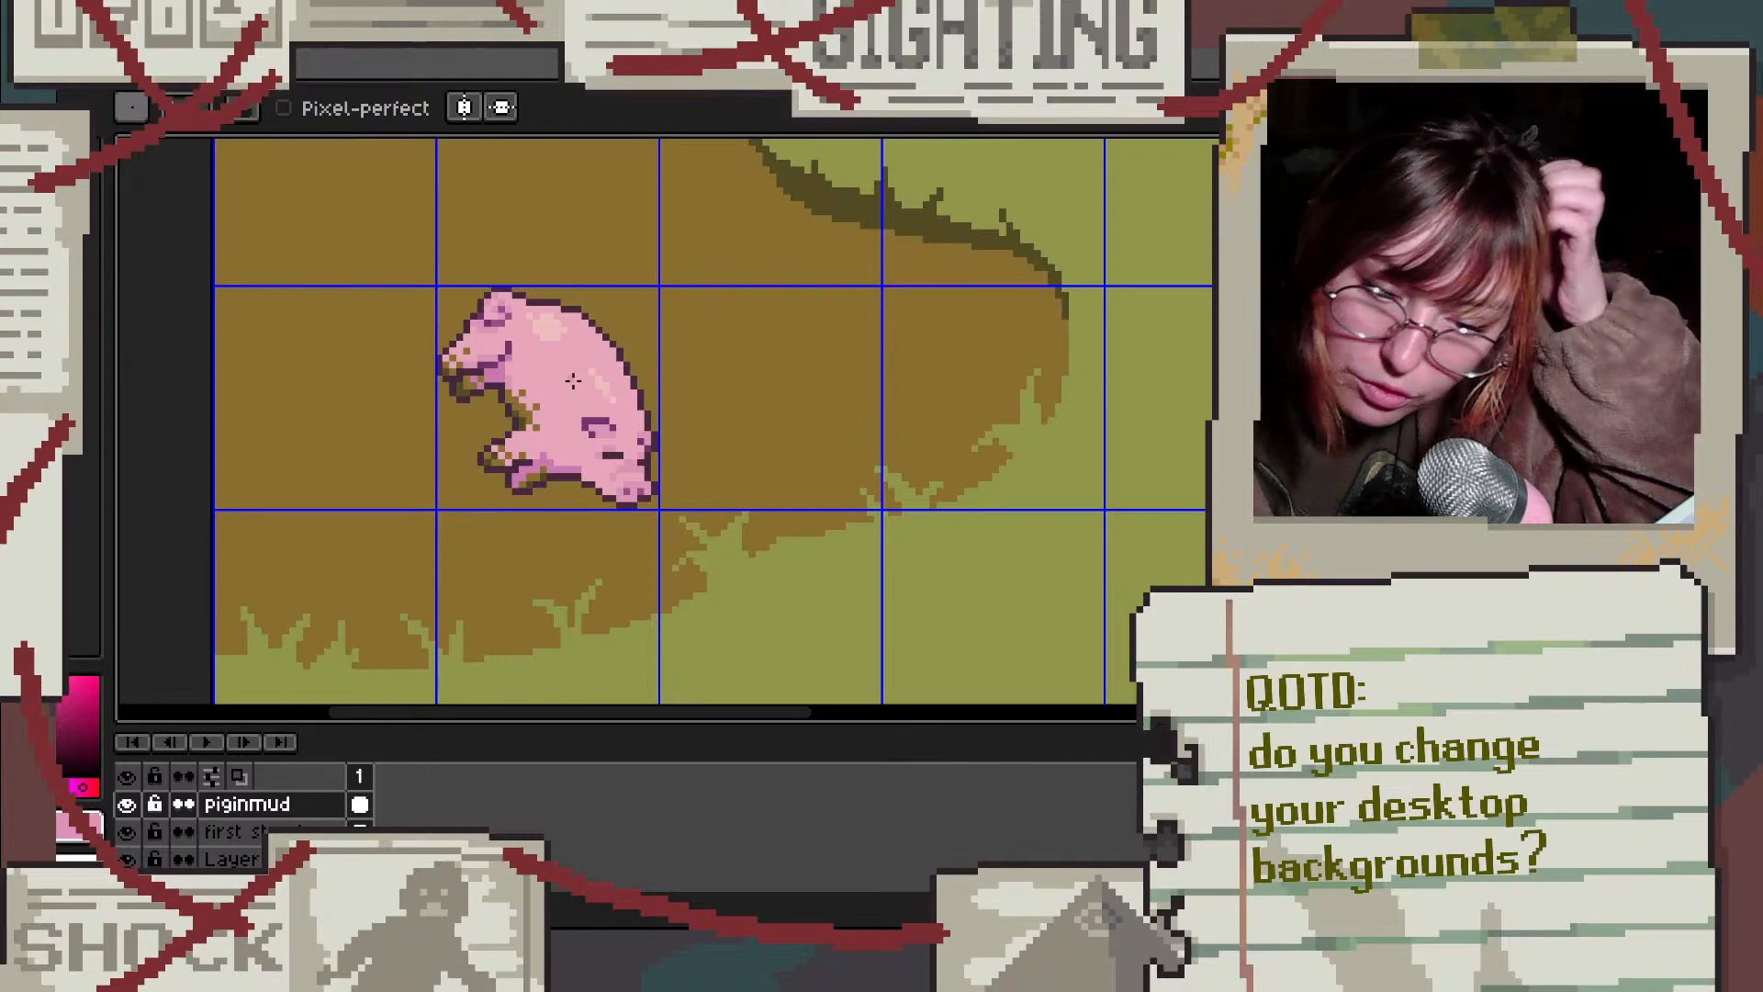
# Step: Move the lying pig two grid cells toward the standing pig, onto the outer edge of the mud patch
pyautogui.press('v')
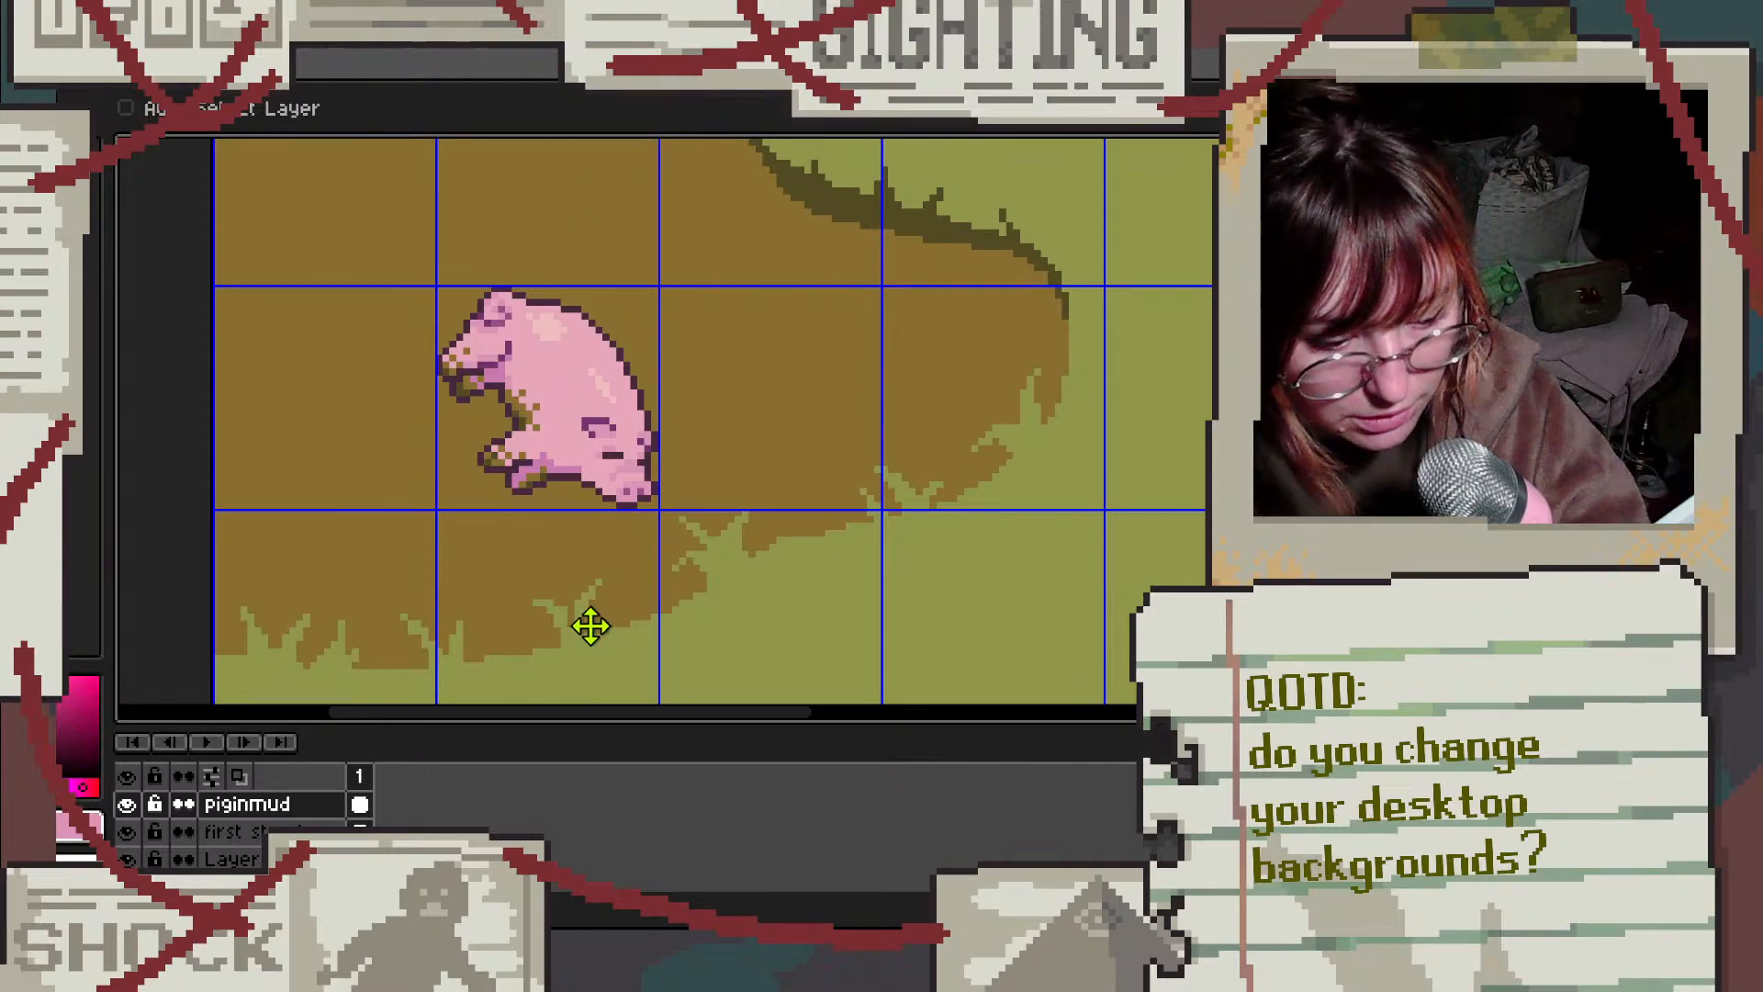
pyautogui.moveTo(579, 378); pyautogui.dragTo(1016, 369)
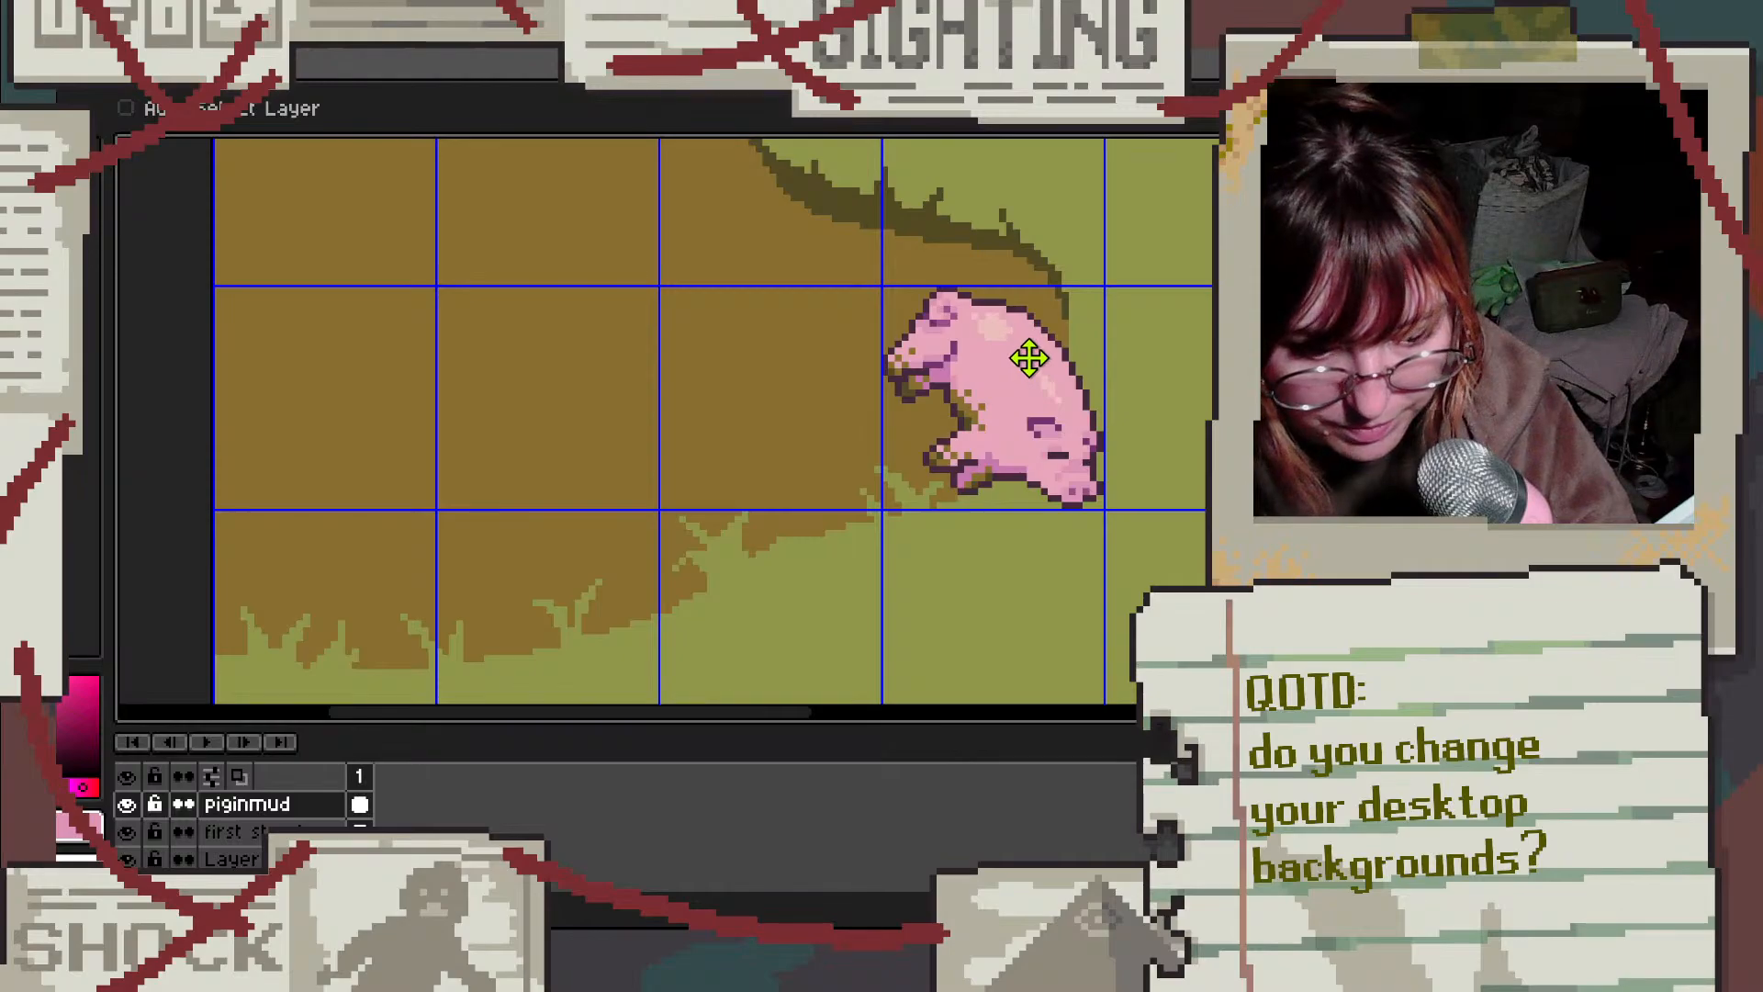
pyautogui.scroll(-3, 1029, 357)
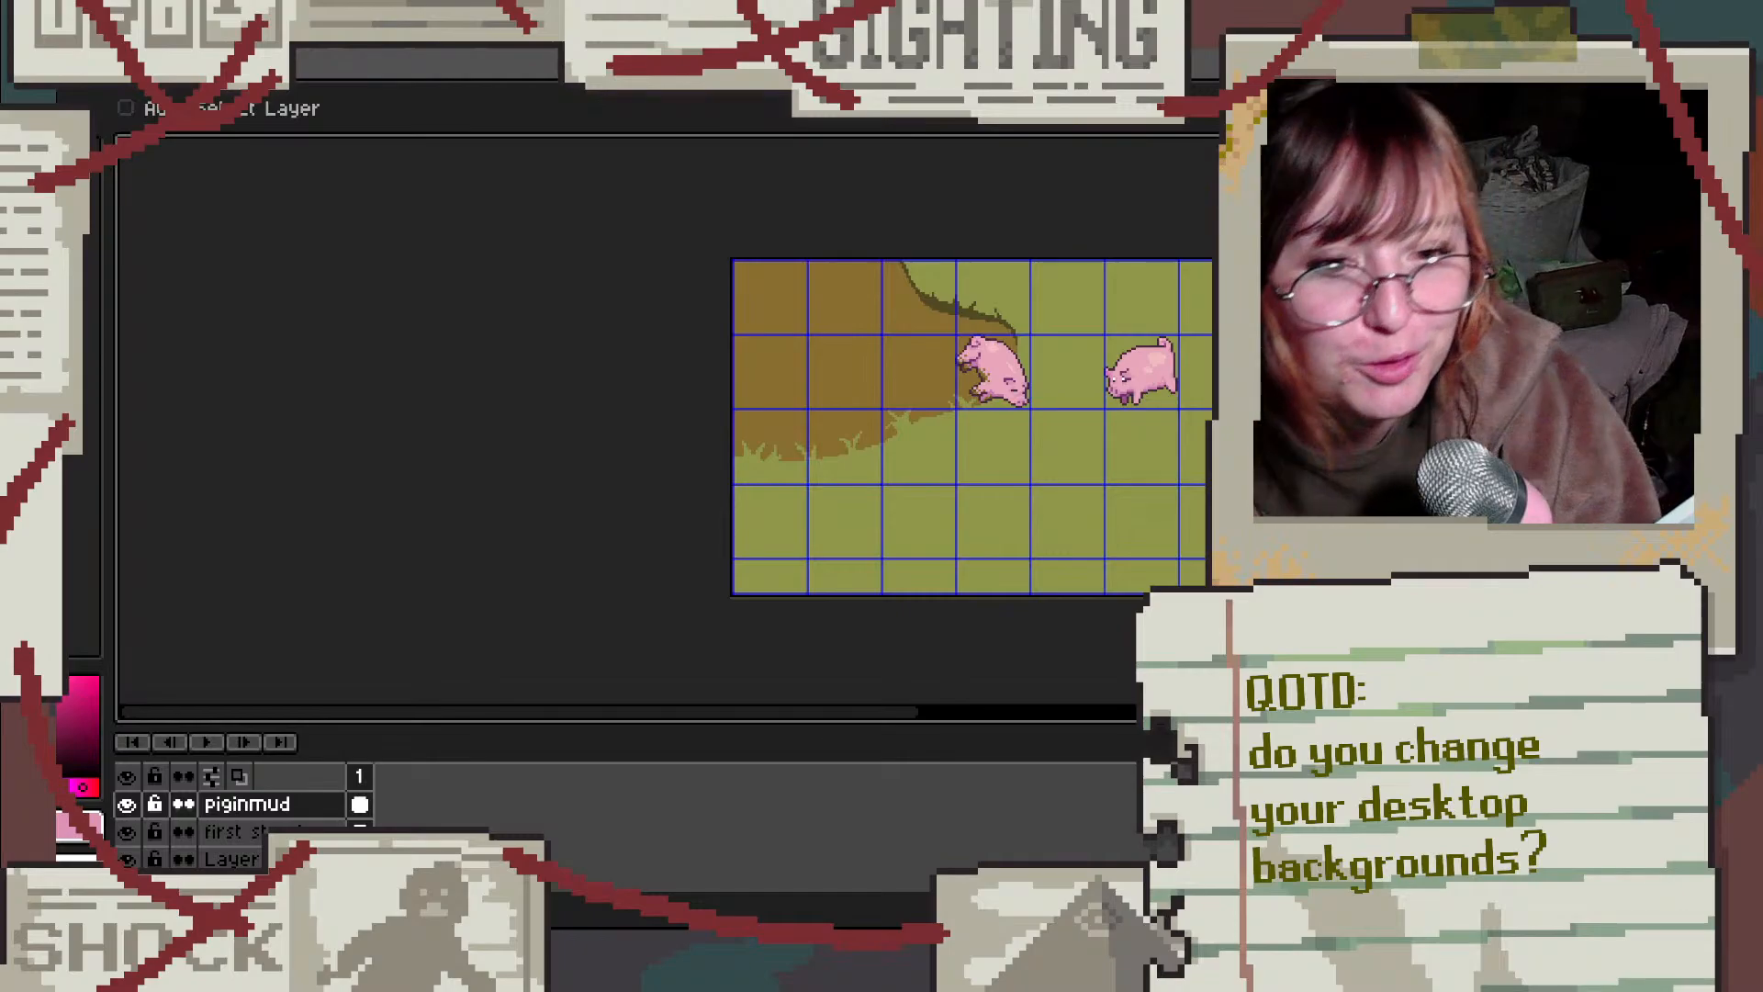
# Step: Browse the image results for sitting pigs in the browser and preview the photo of the domestic pig sitting and looking away
pyautogui.hotkey('alt', 'Tab')
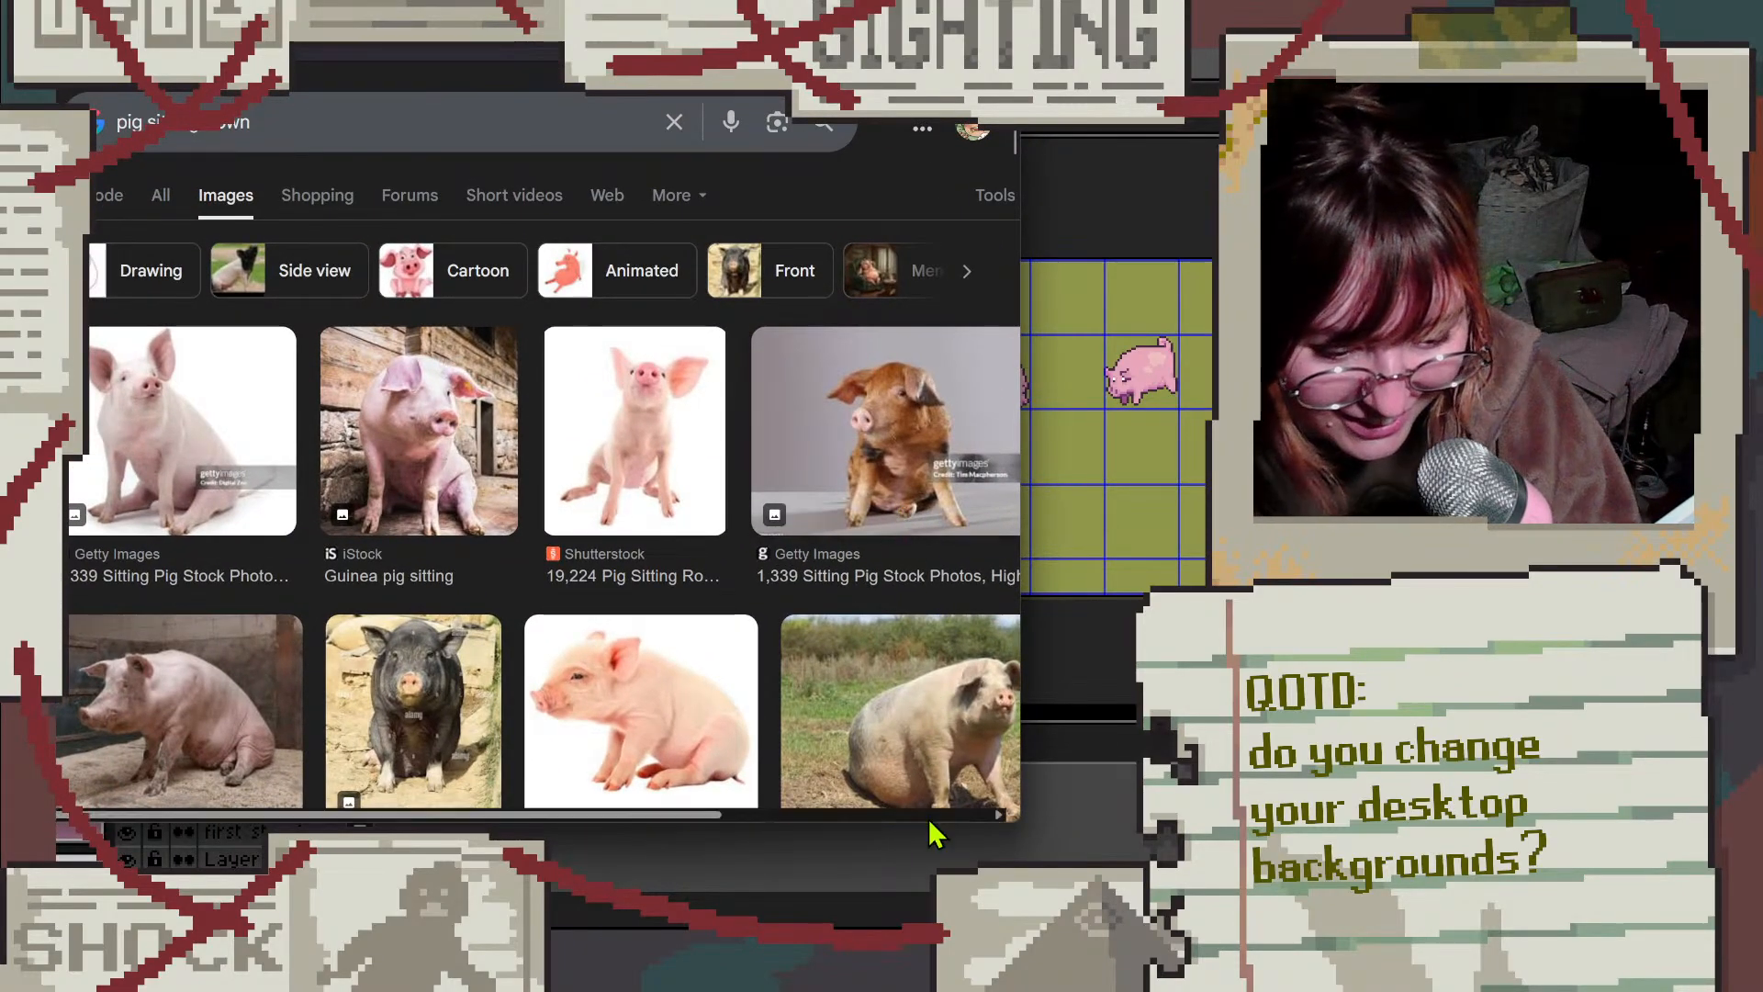
pyautogui.scroll(-6, 834, 558)
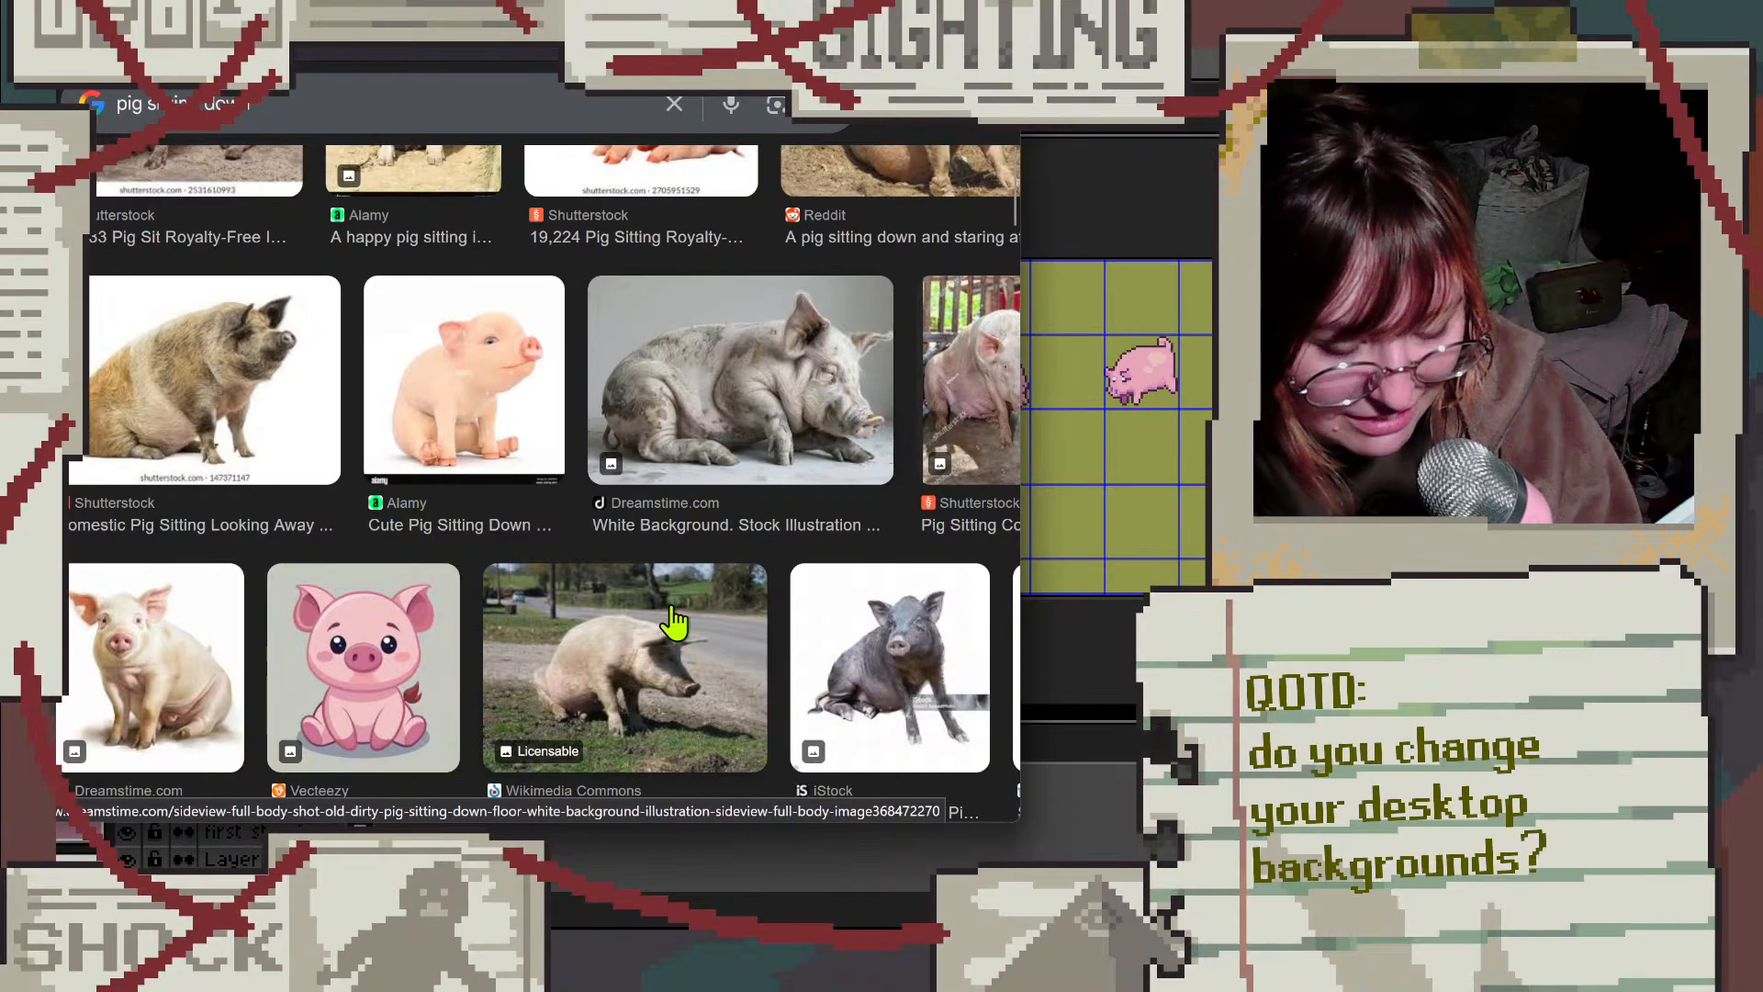
pyautogui.scroll(-4, 669, 618)
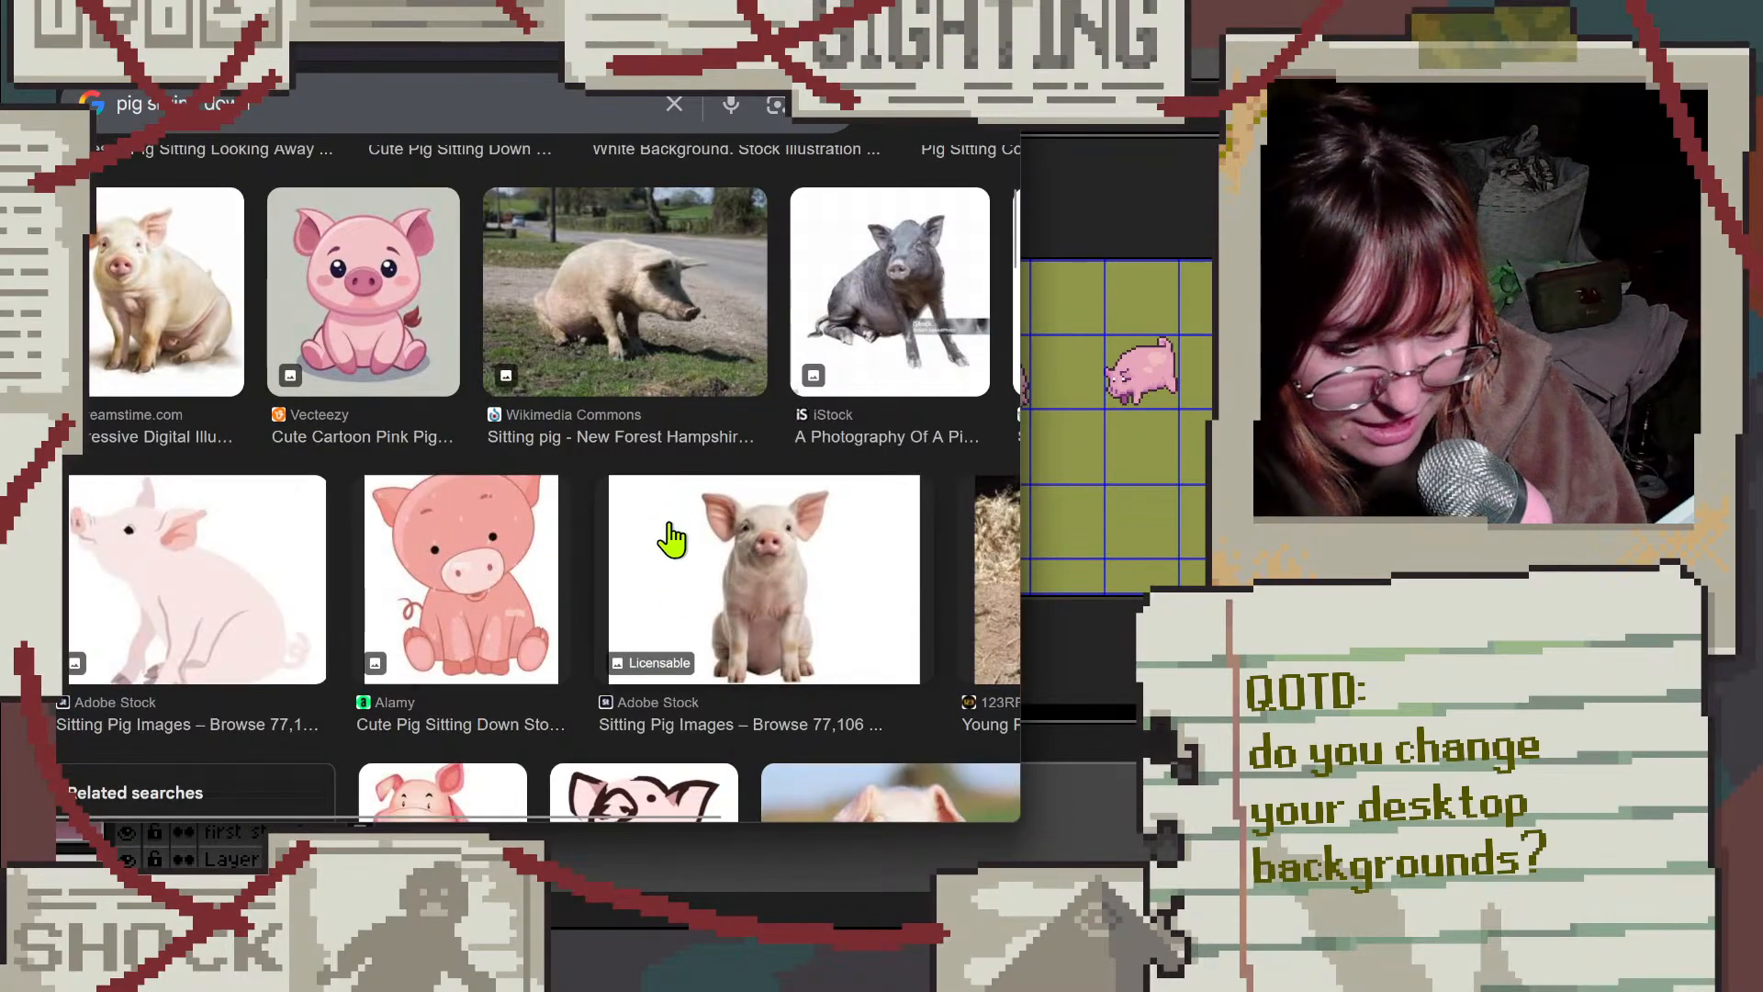
pyautogui.scroll(-7, 671, 540)
pyautogui.scroll(-5, 670, 540)
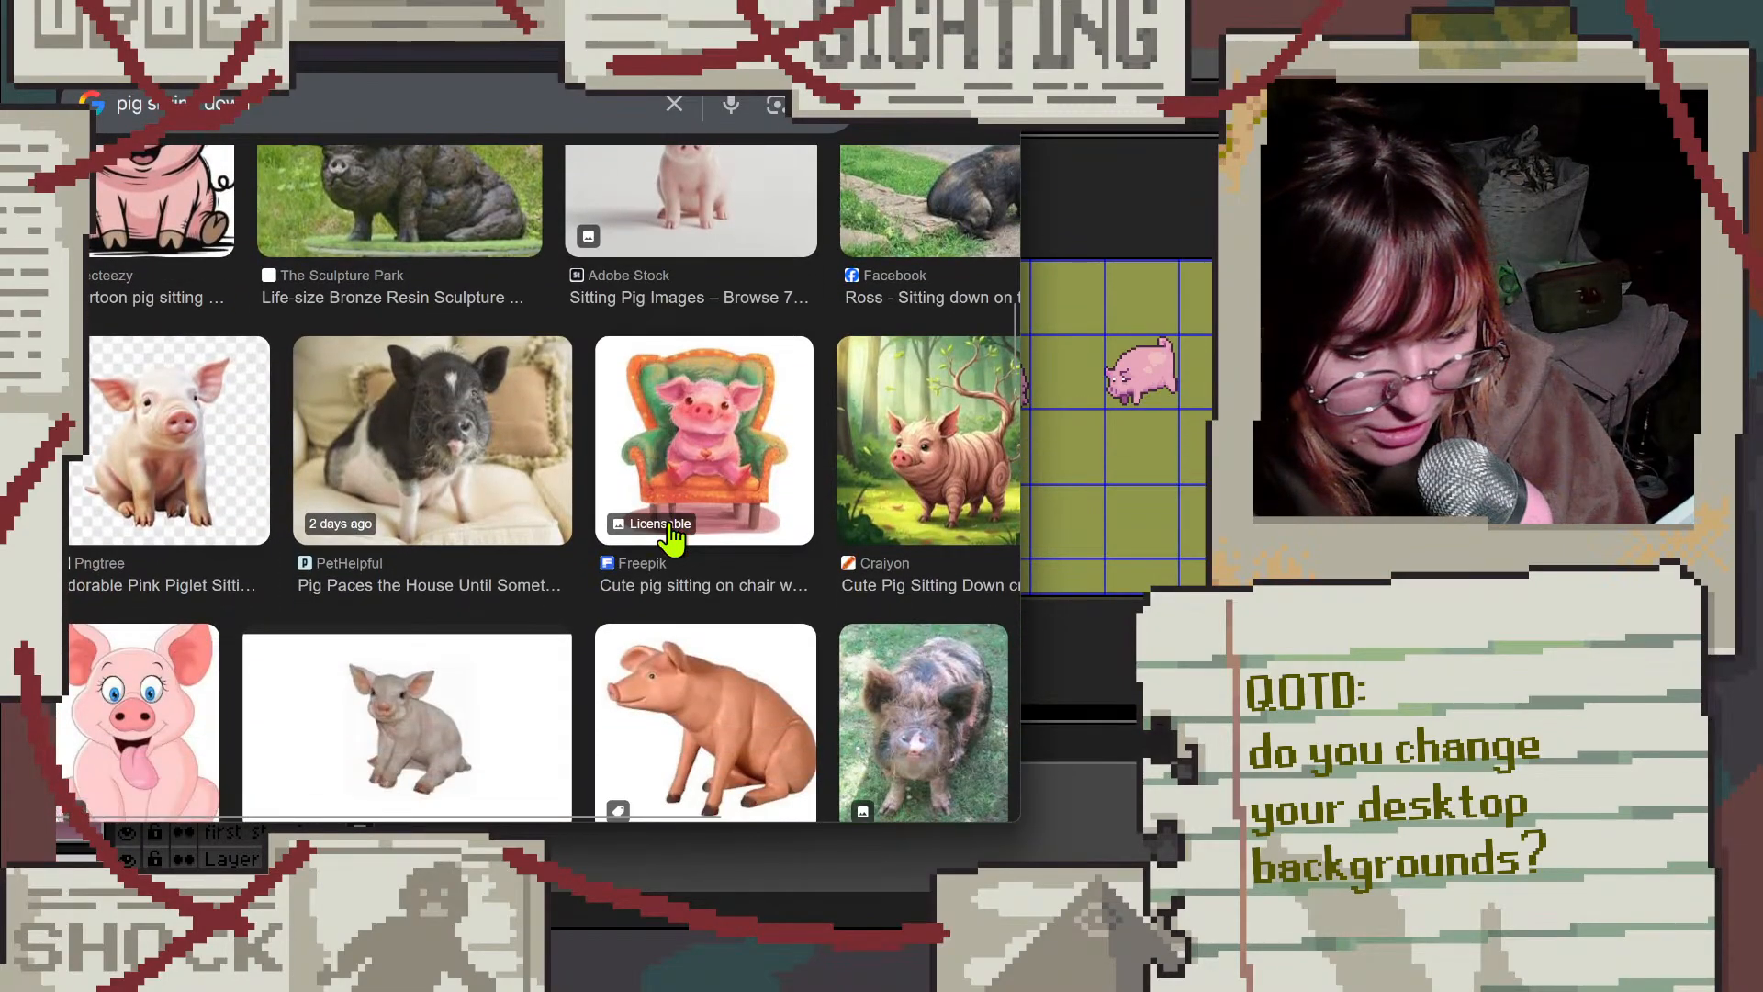
pyautogui.scroll(-5, 504, 374)
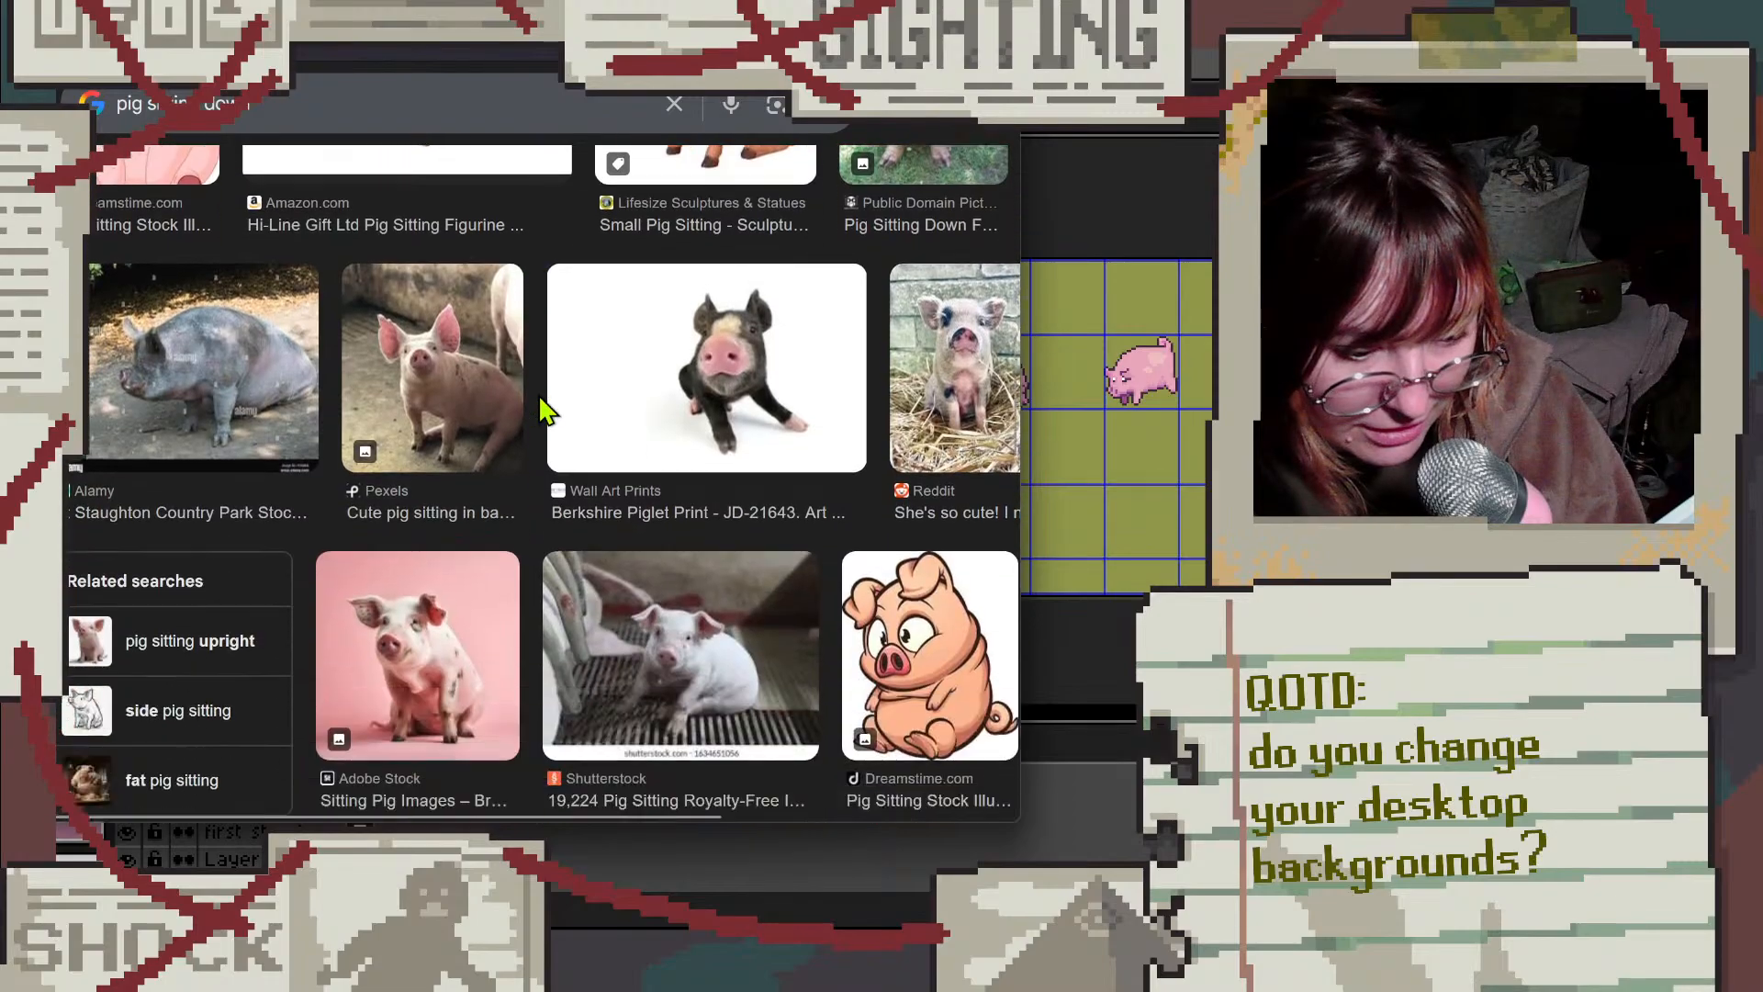
pyautogui.scroll(-6, 514, 412)
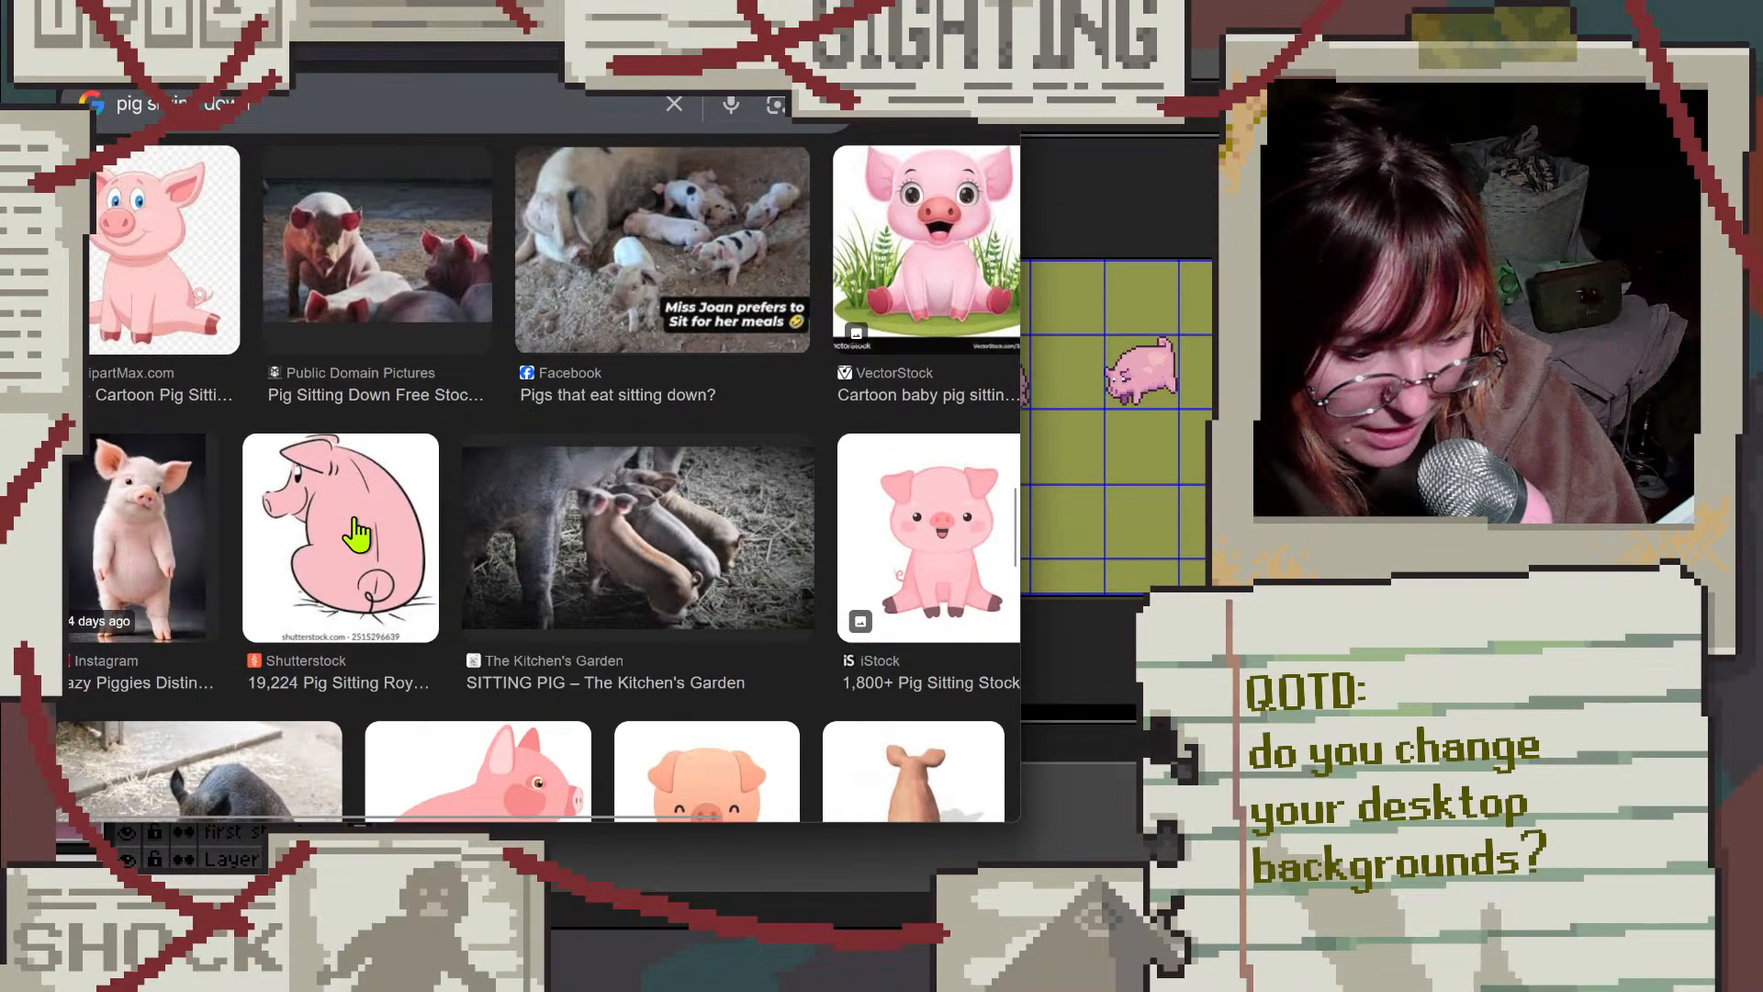
pyautogui.scroll(1, 602, 547)
pyautogui.scroll(8, 606, 551)
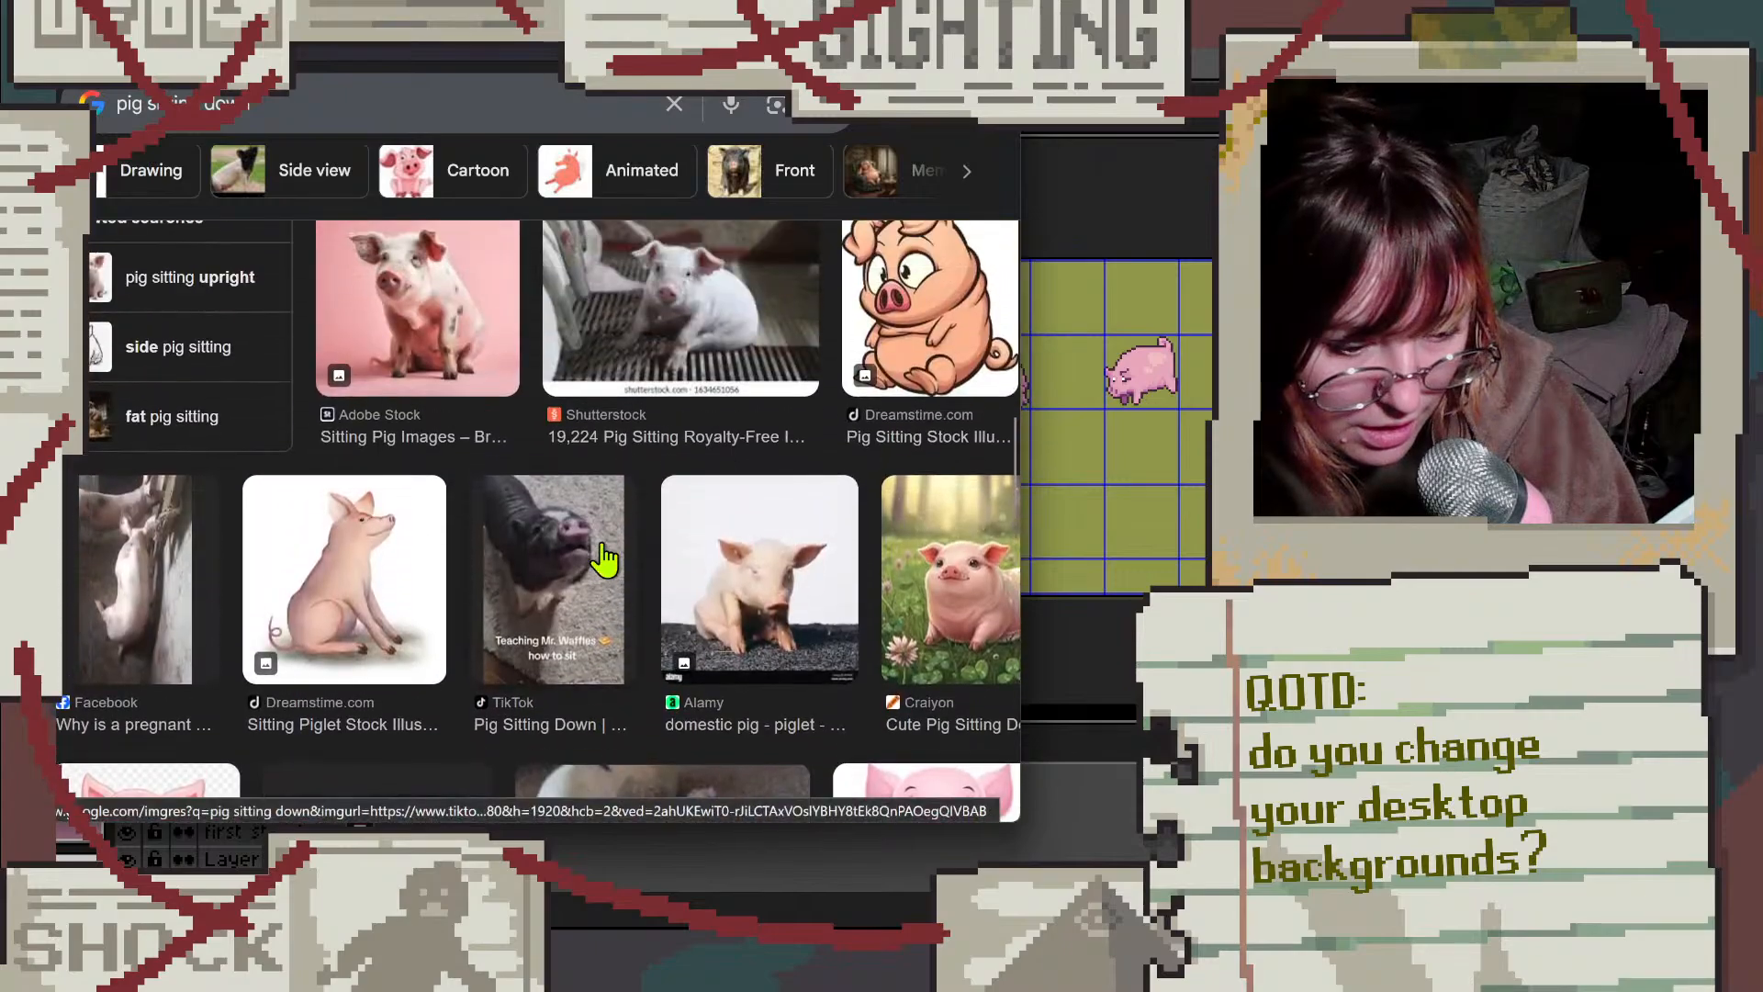
pyautogui.scroll(5, 621, 558)
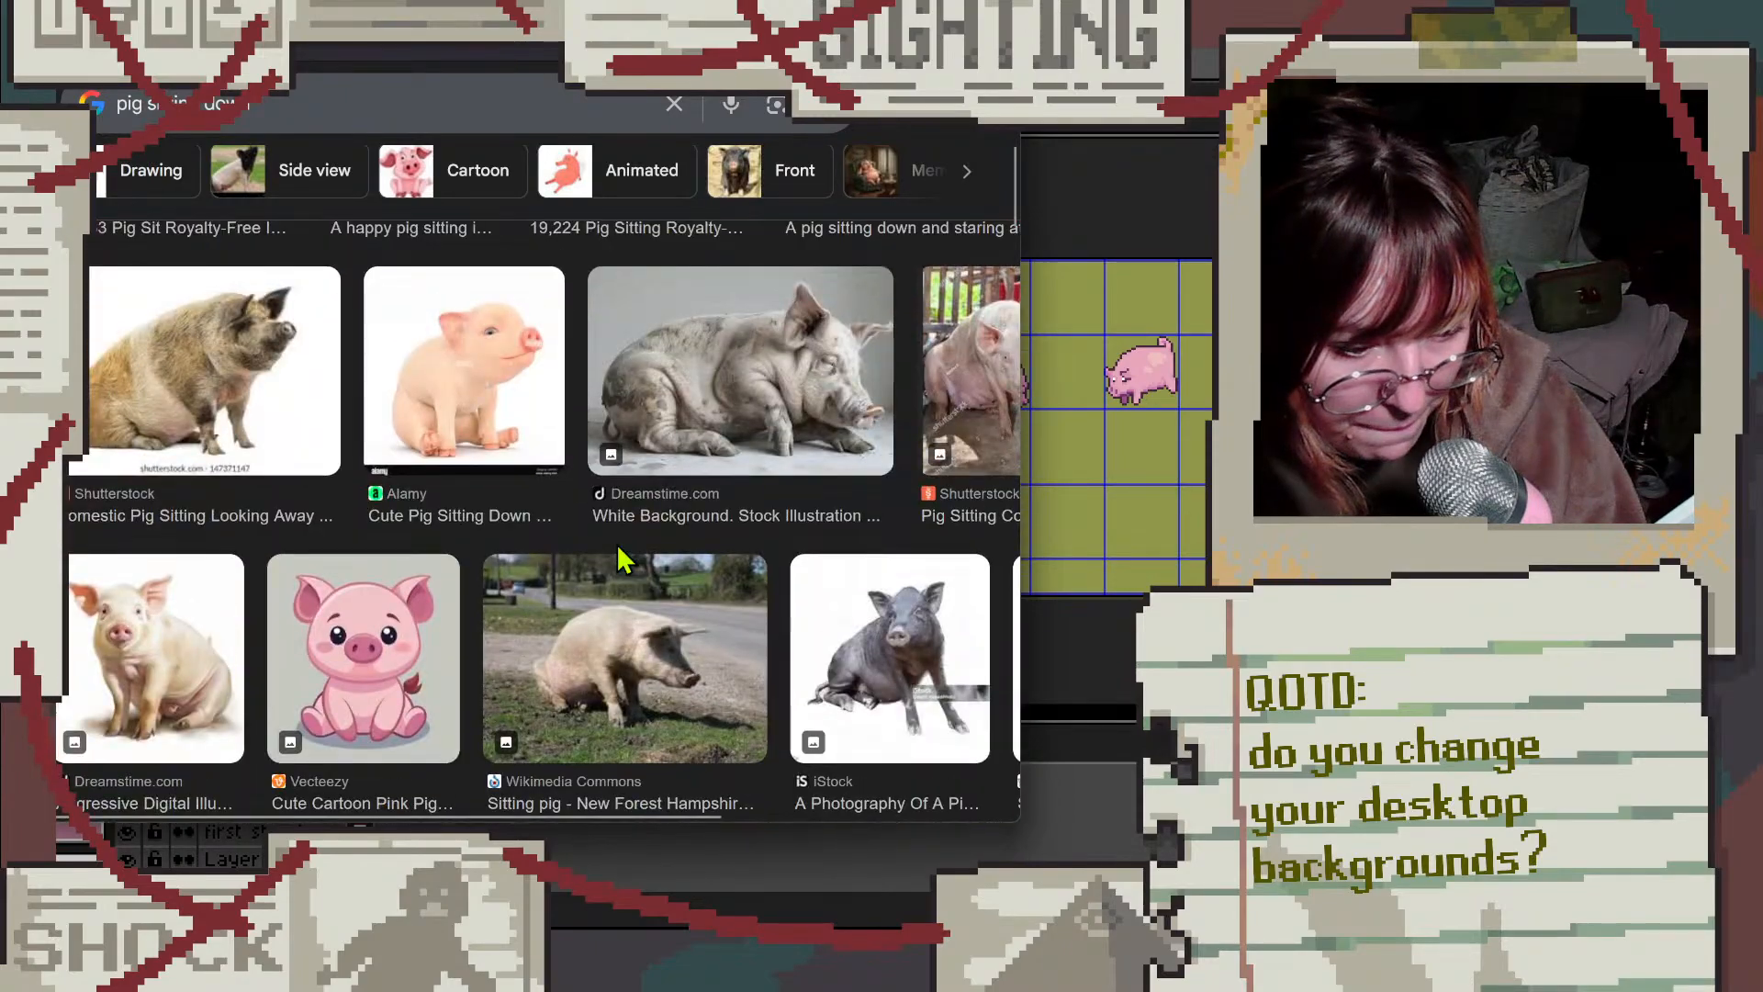
pyautogui.click(251, 391)
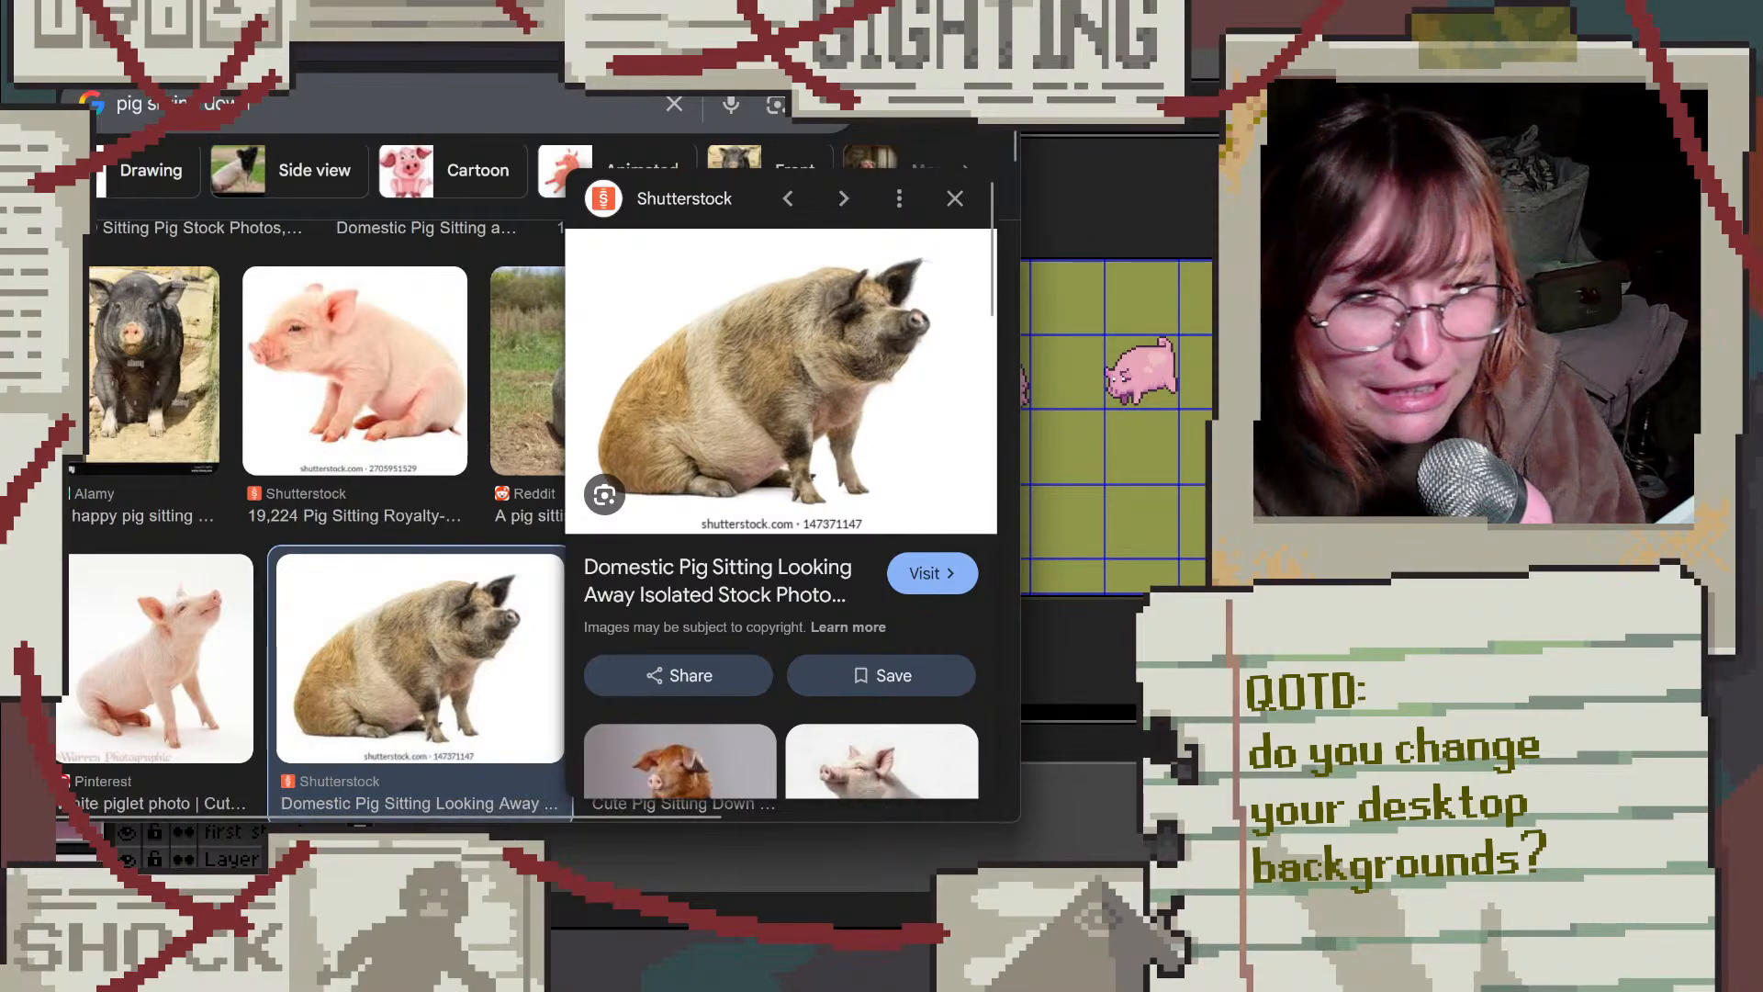
pyautogui.moveTo(551, 11); pyautogui.dragTo(514, 1)
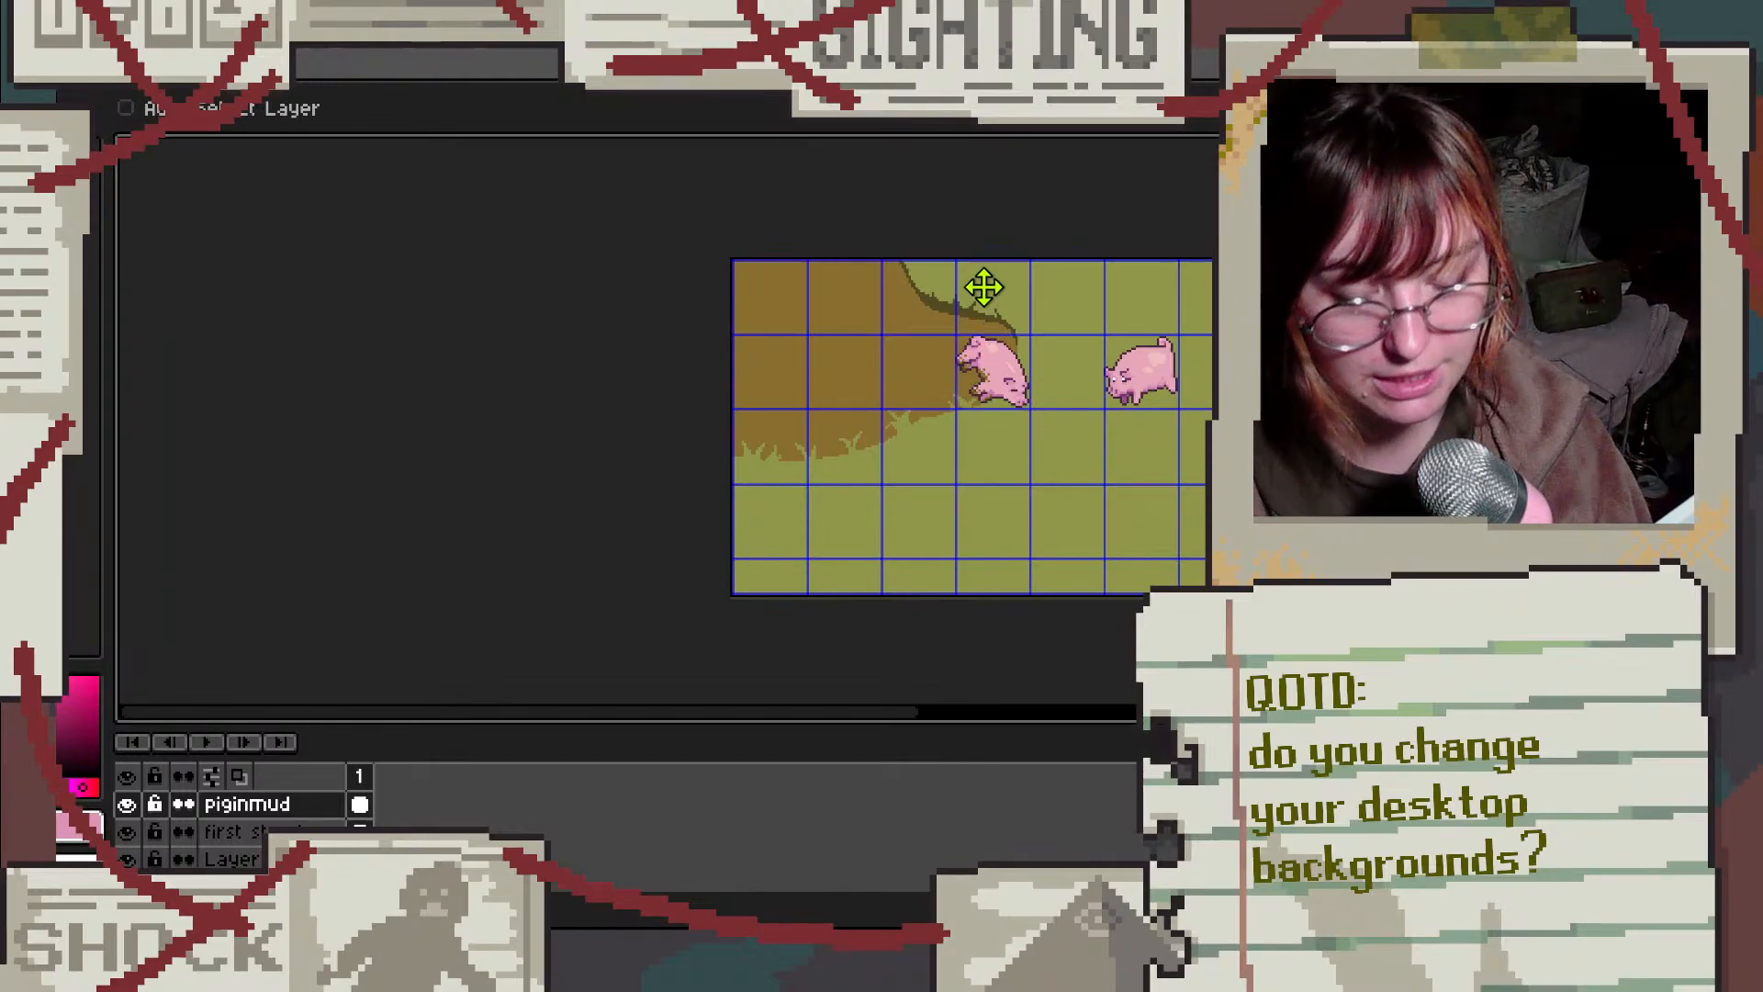
# Step: Bring the empty grass below the mud patch into close view on the canvas
pyautogui.scroll(1, 1081, 487)
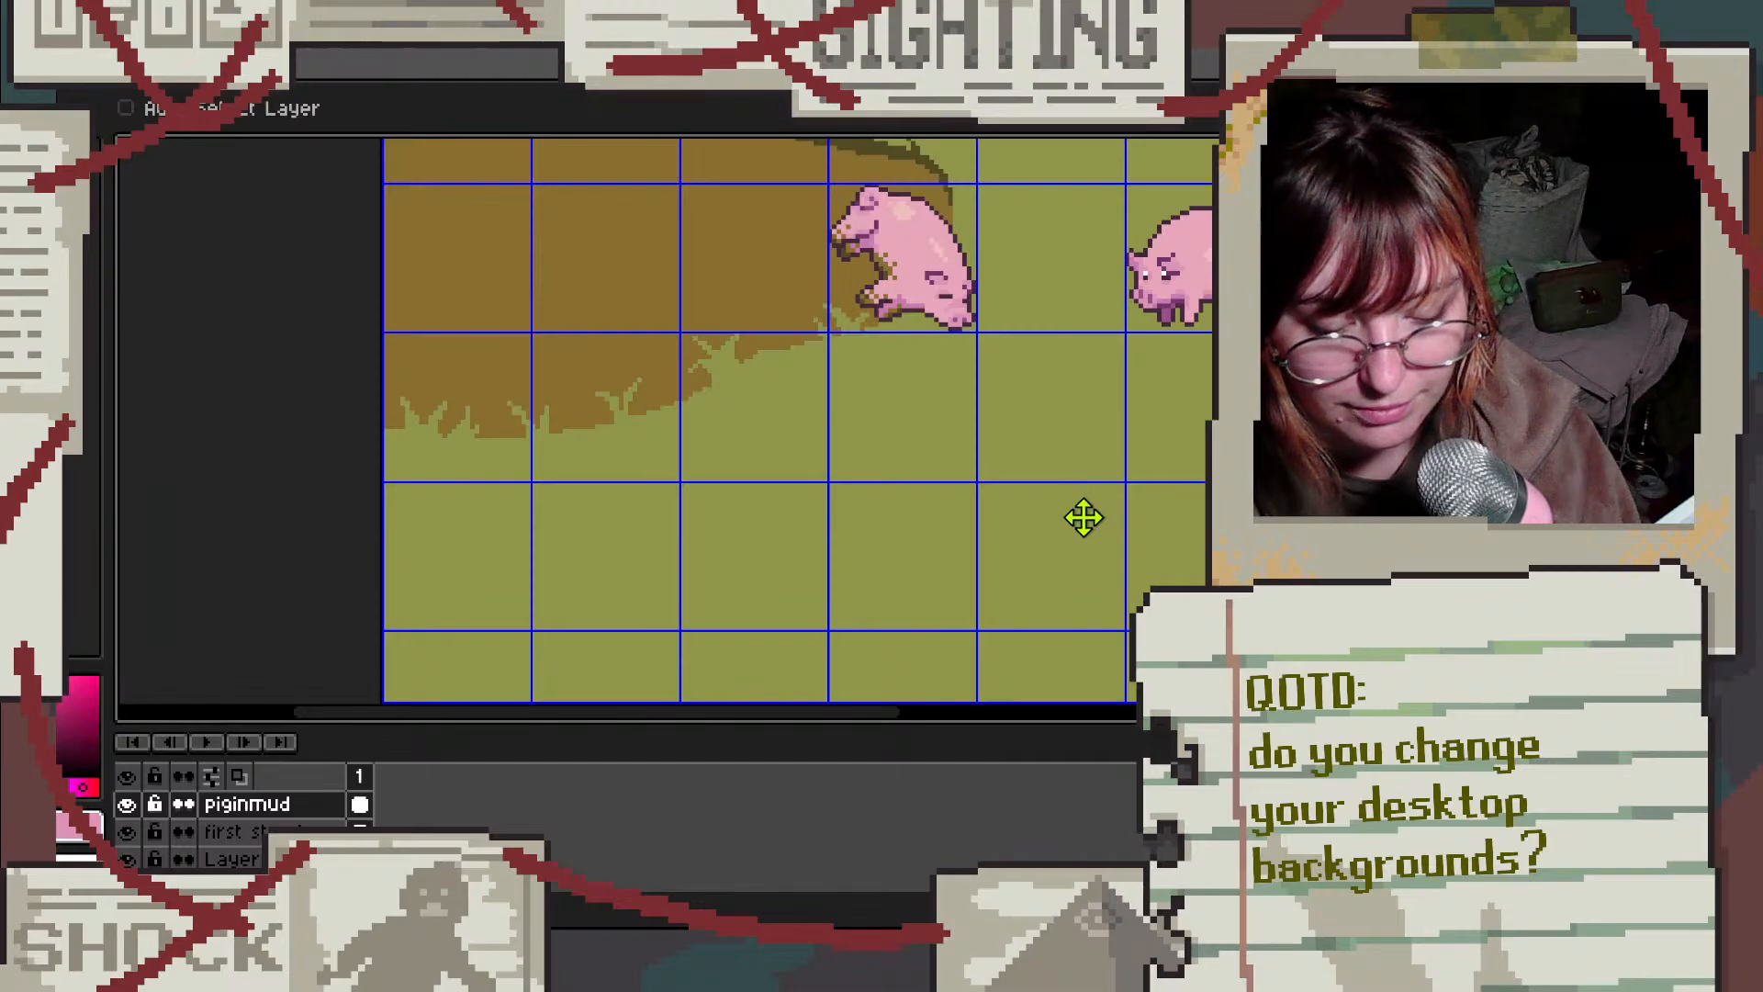
pyautogui.scroll(-2, 1088, 595)
pyautogui.scroll(2, 1089, 595)
pyautogui.scroll(1, 1008, 645)
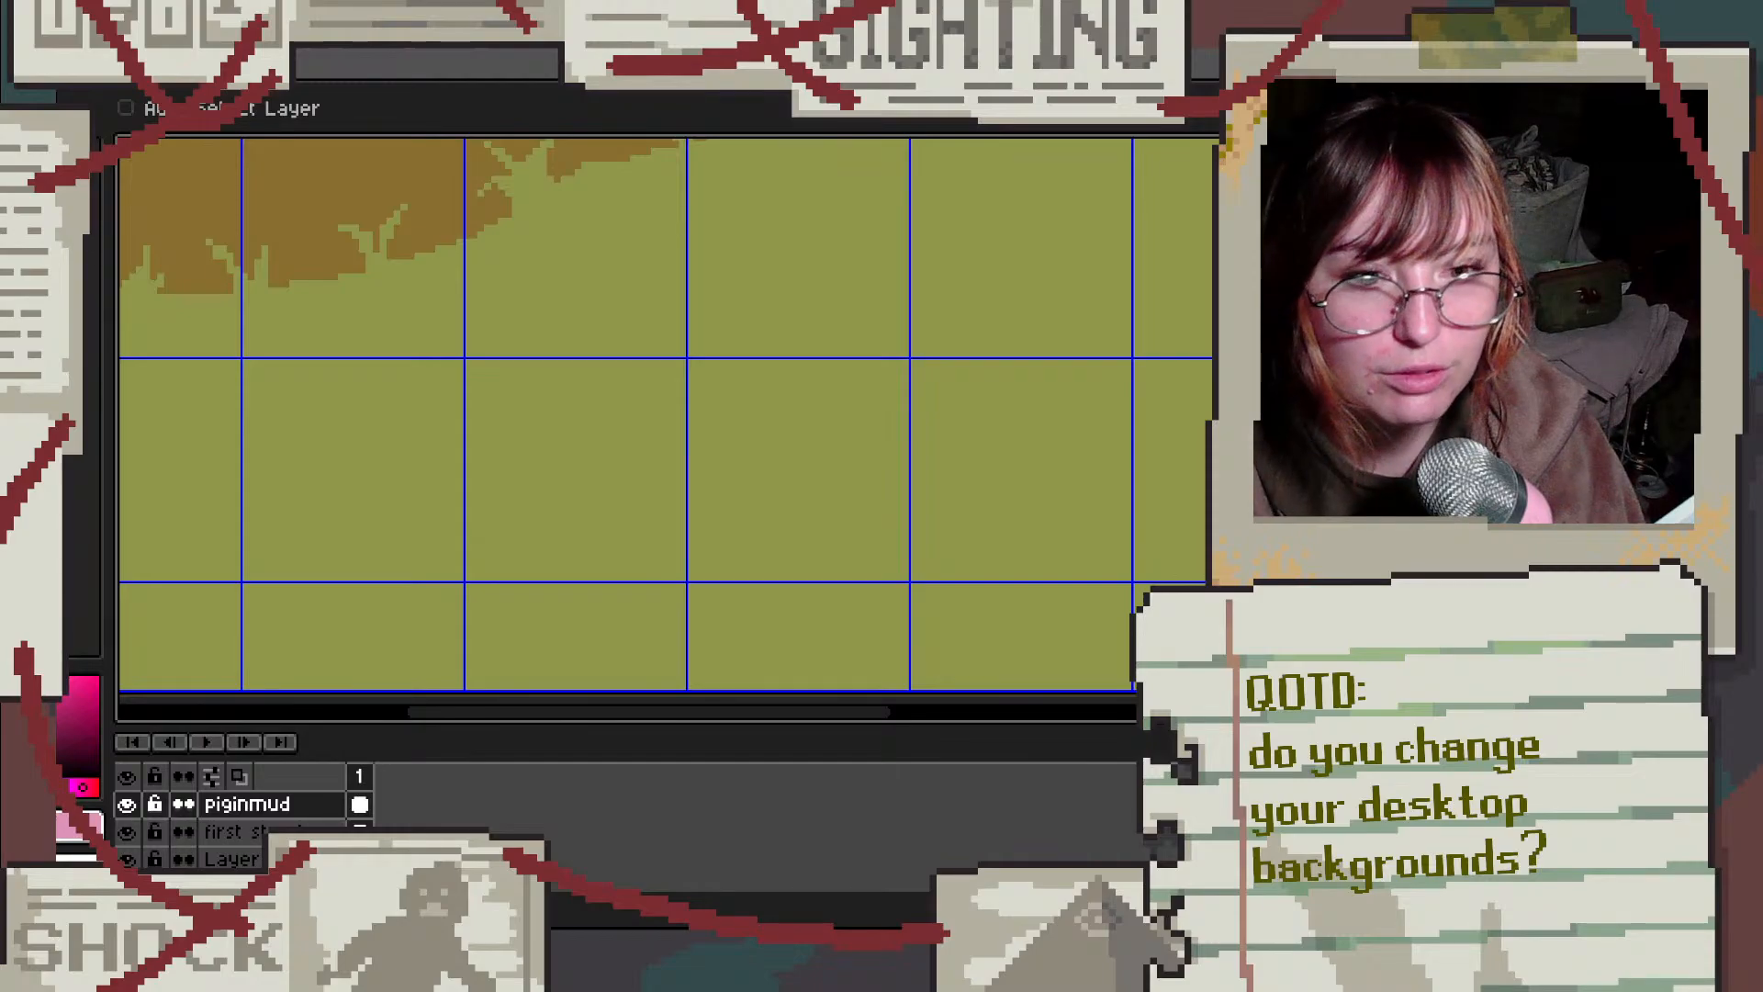
# Step: Open the Shutterstock photo of the pig sitting in a coop as a separate full-size image in a new browser tab
pyautogui.hotkey('alt', 'Tab')
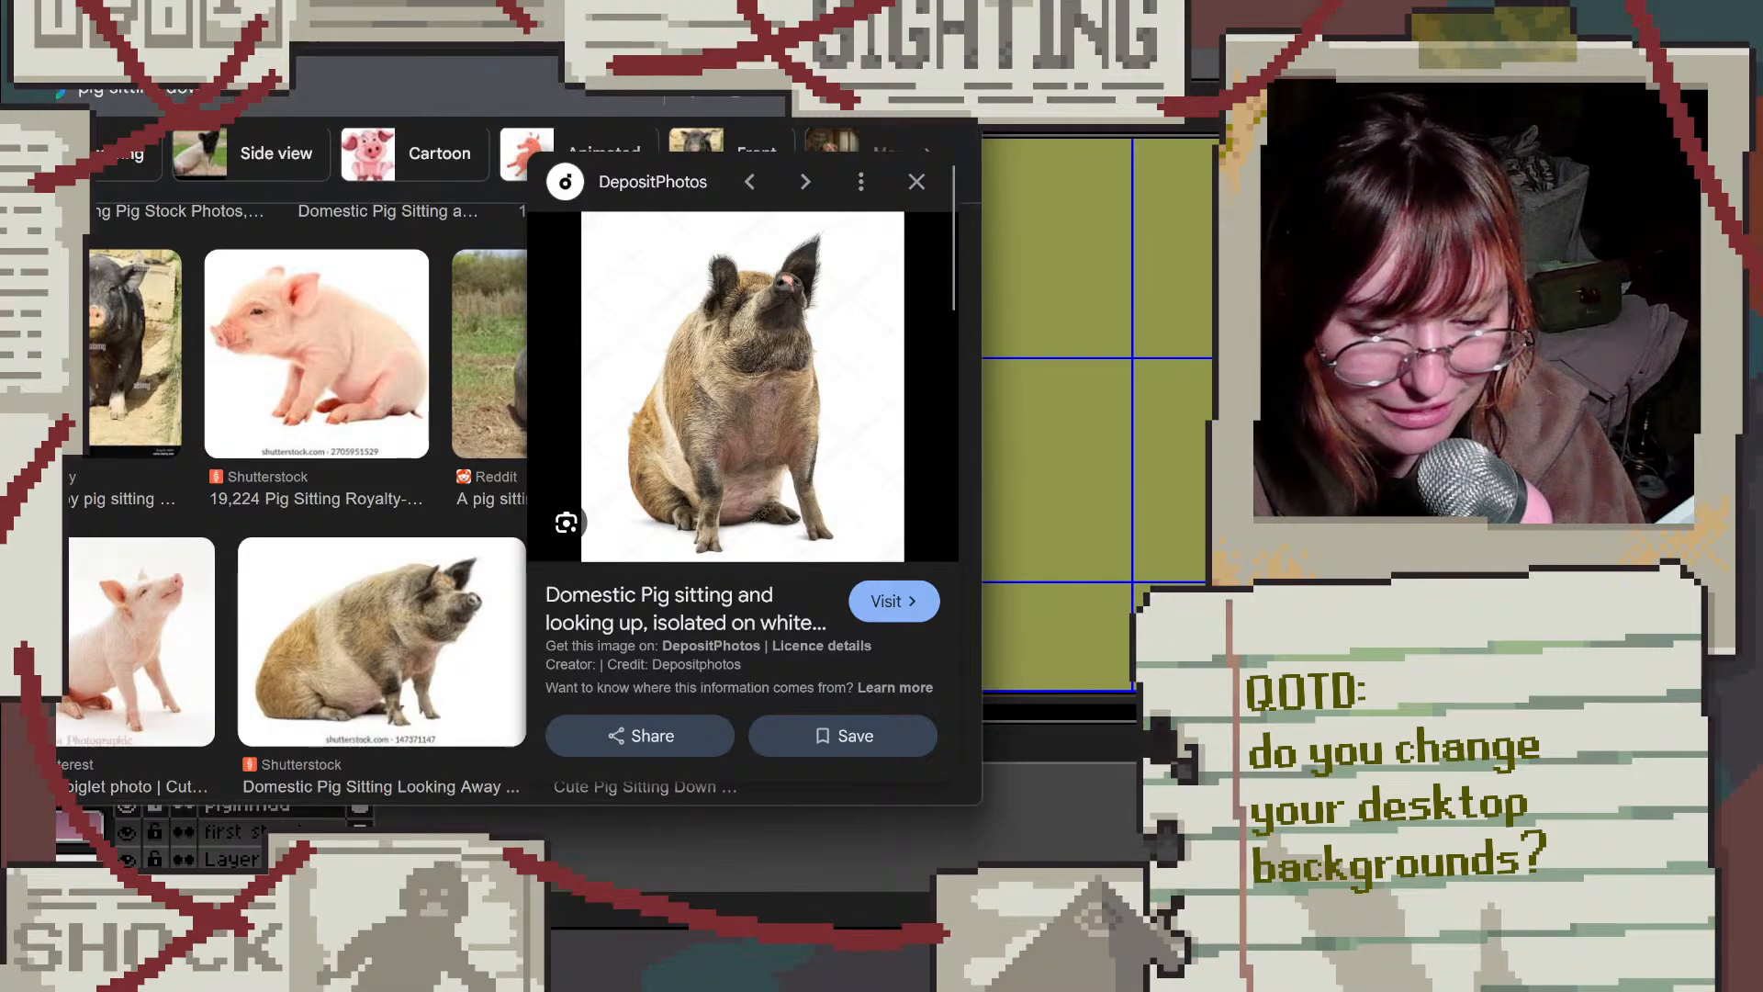
pyautogui.hotkey('alt', 'Tab')
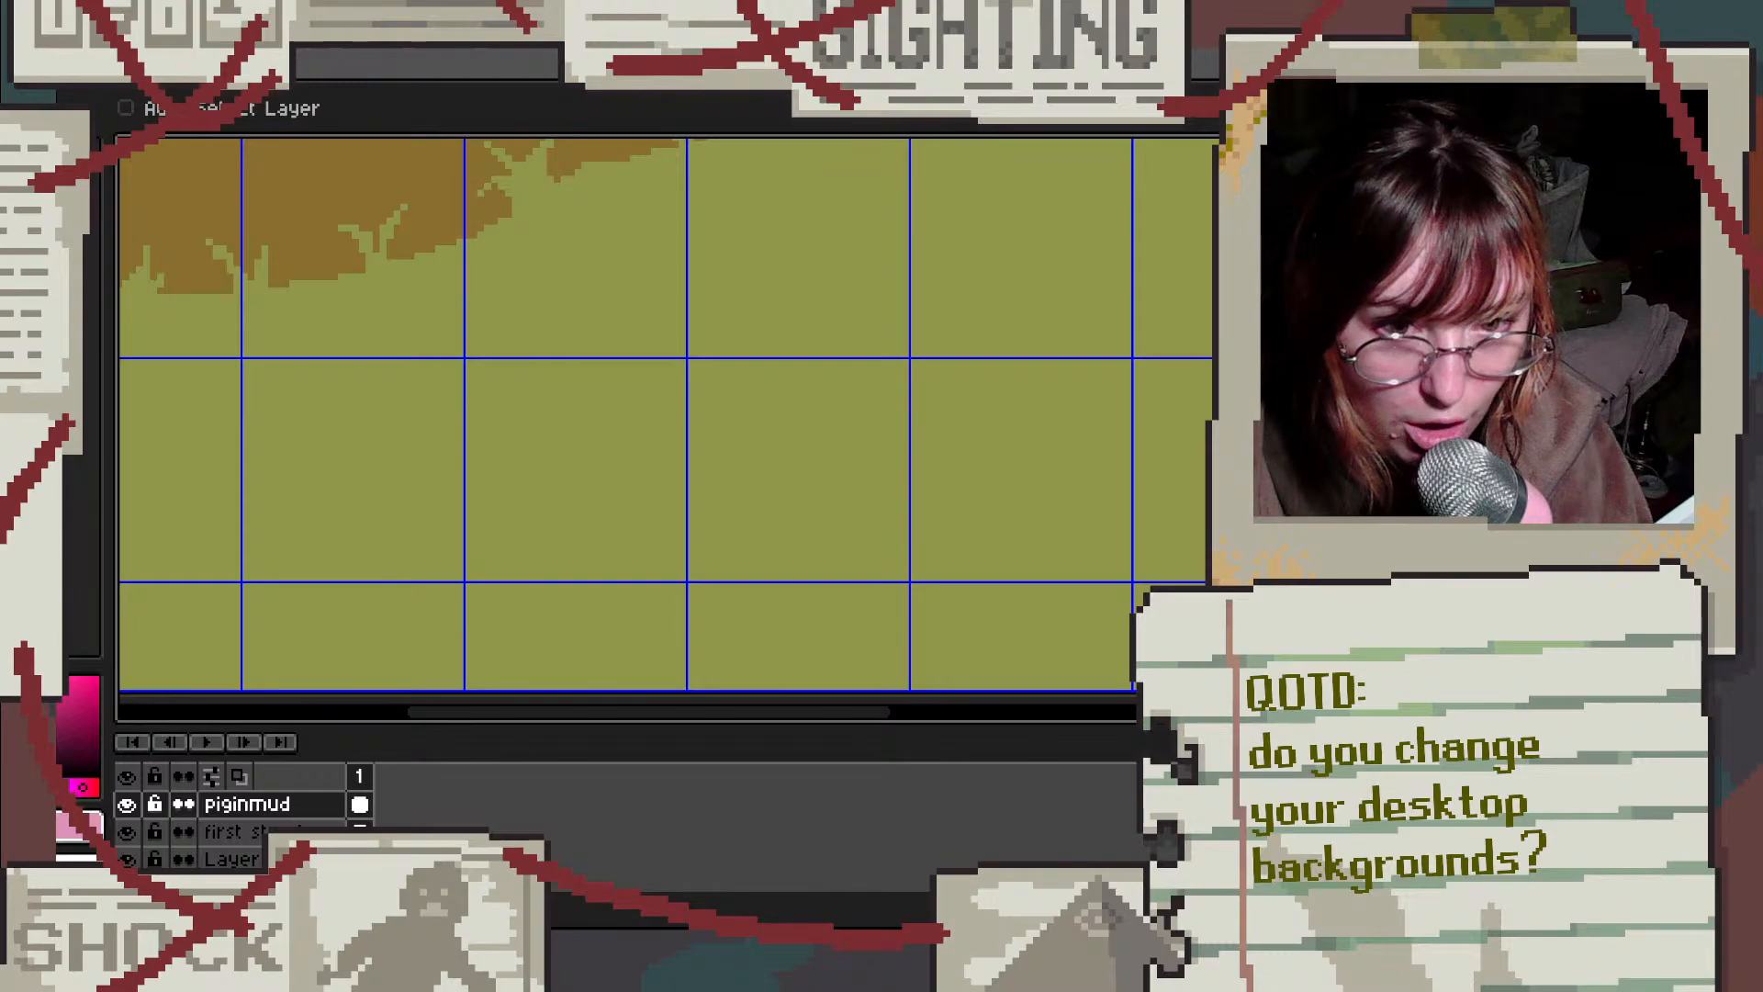
pyautogui.moveTo(569, 0); pyautogui.dragTo(597, 37)
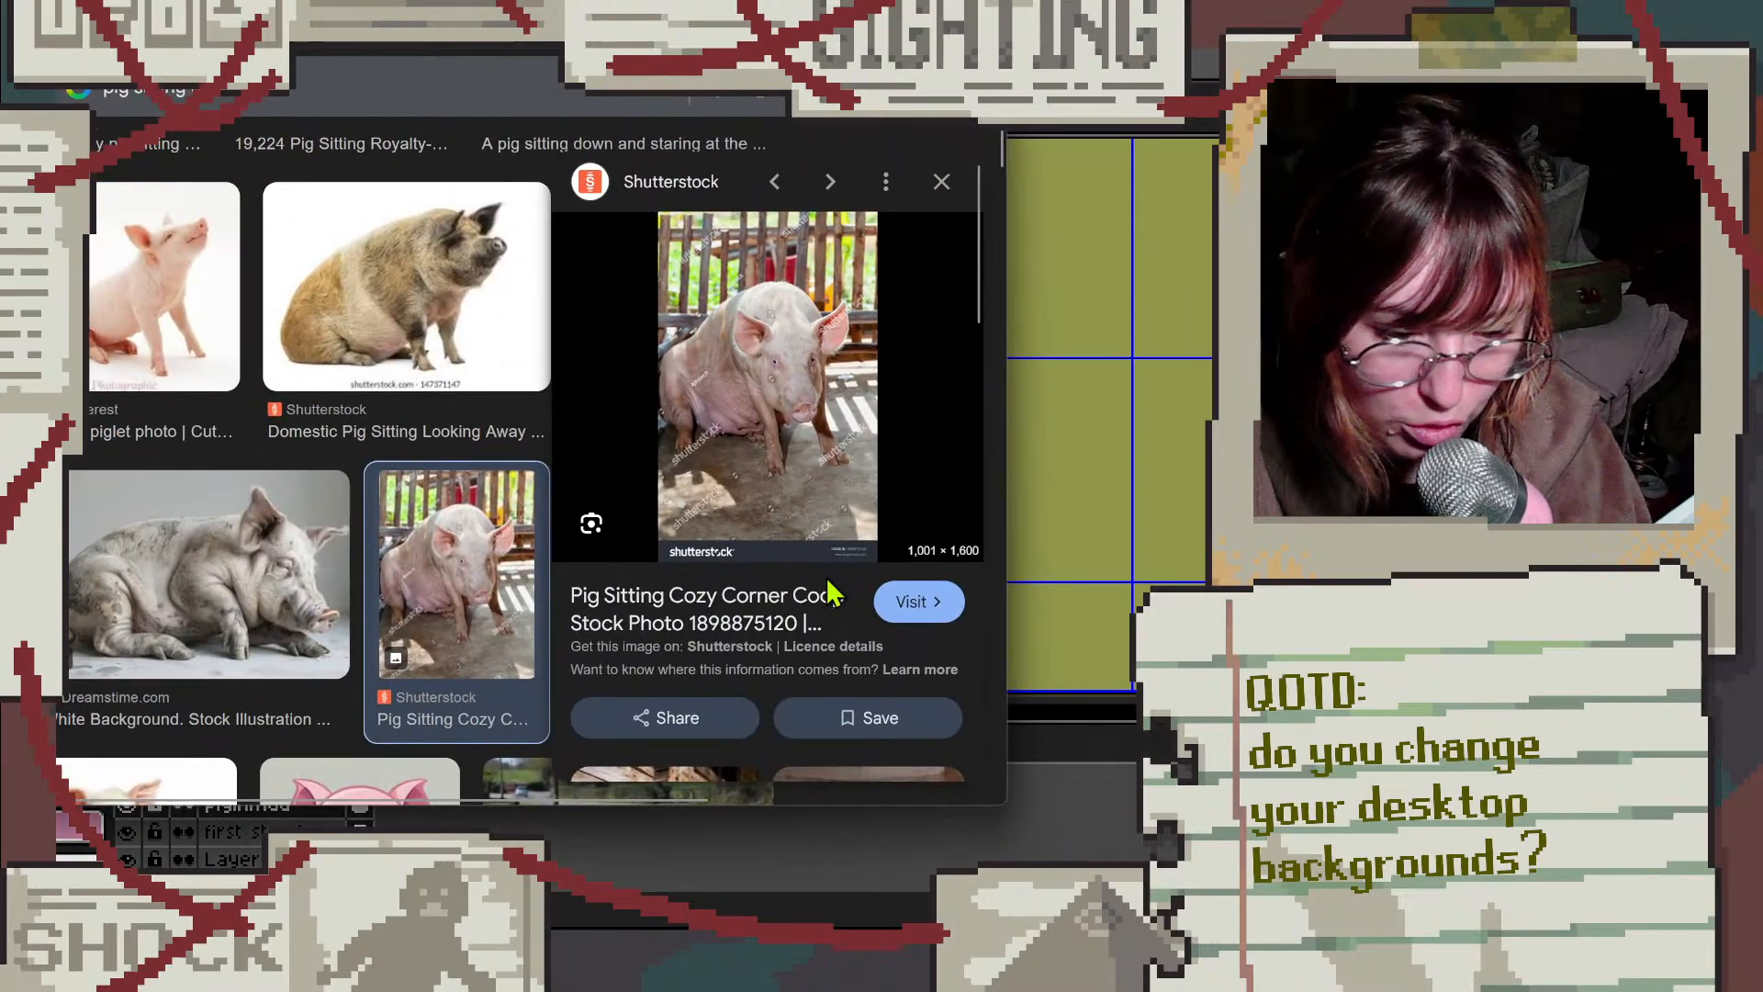
pyautogui.rightClick(753, 397)
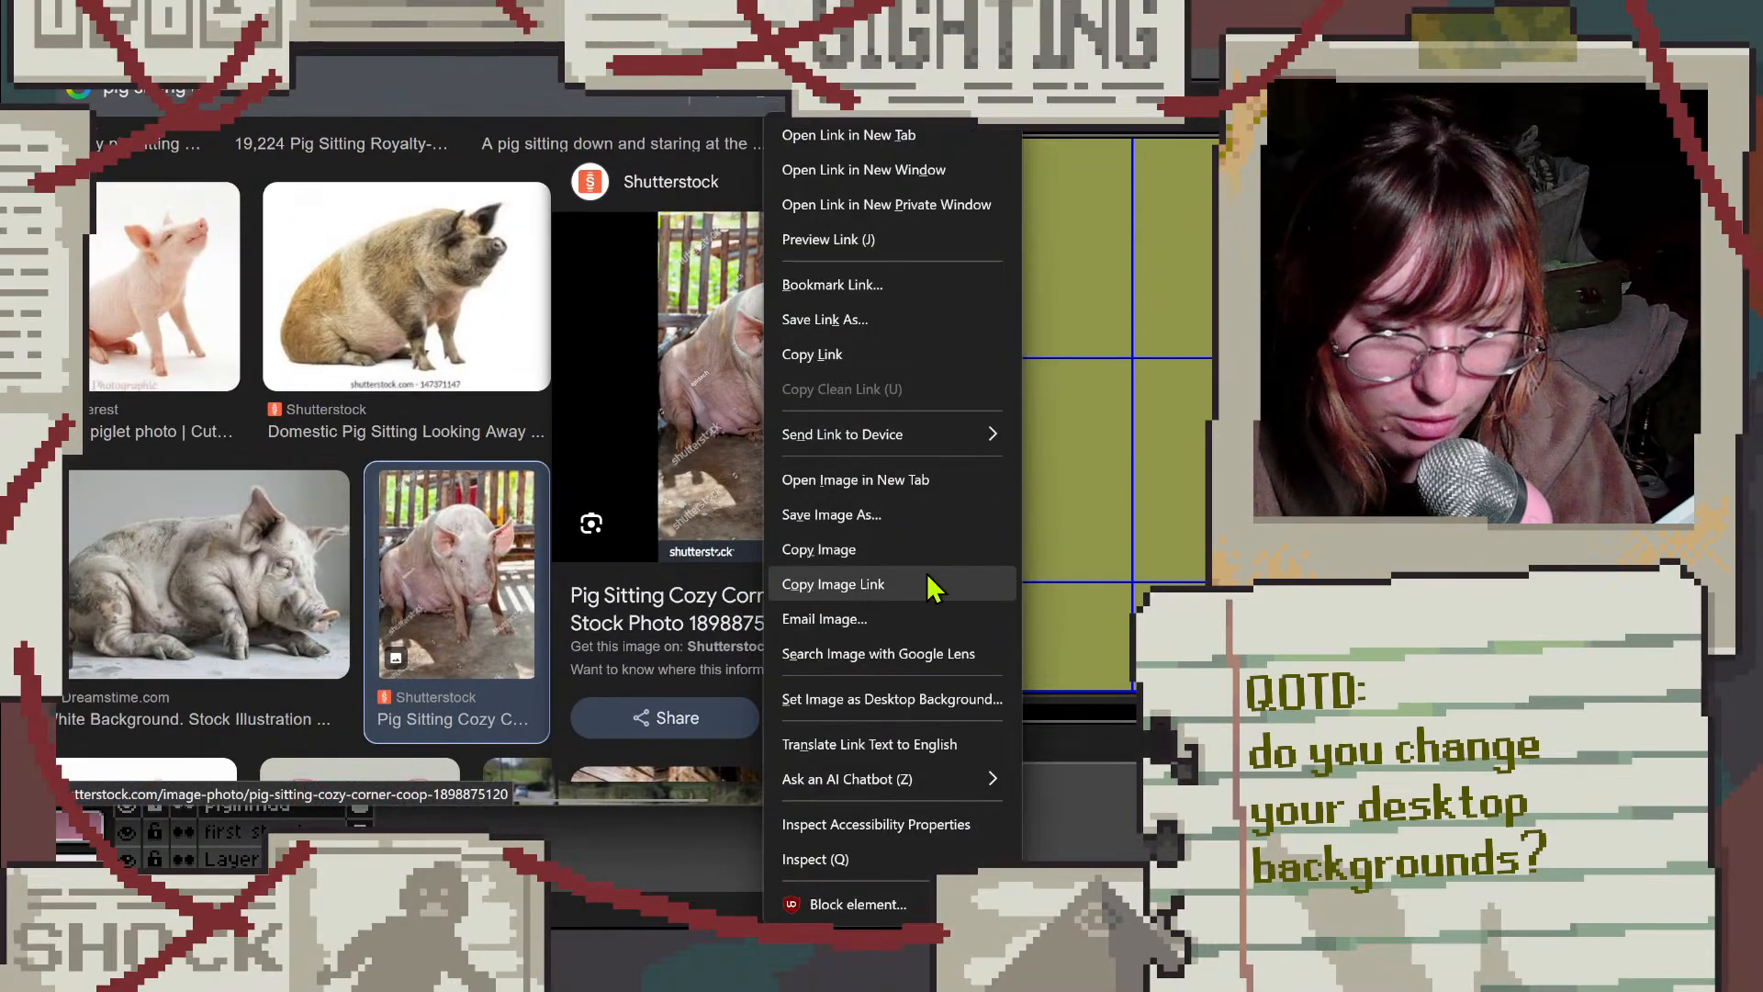
pyautogui.click(872, 549)
pyautogui.rightClick(771, 482)
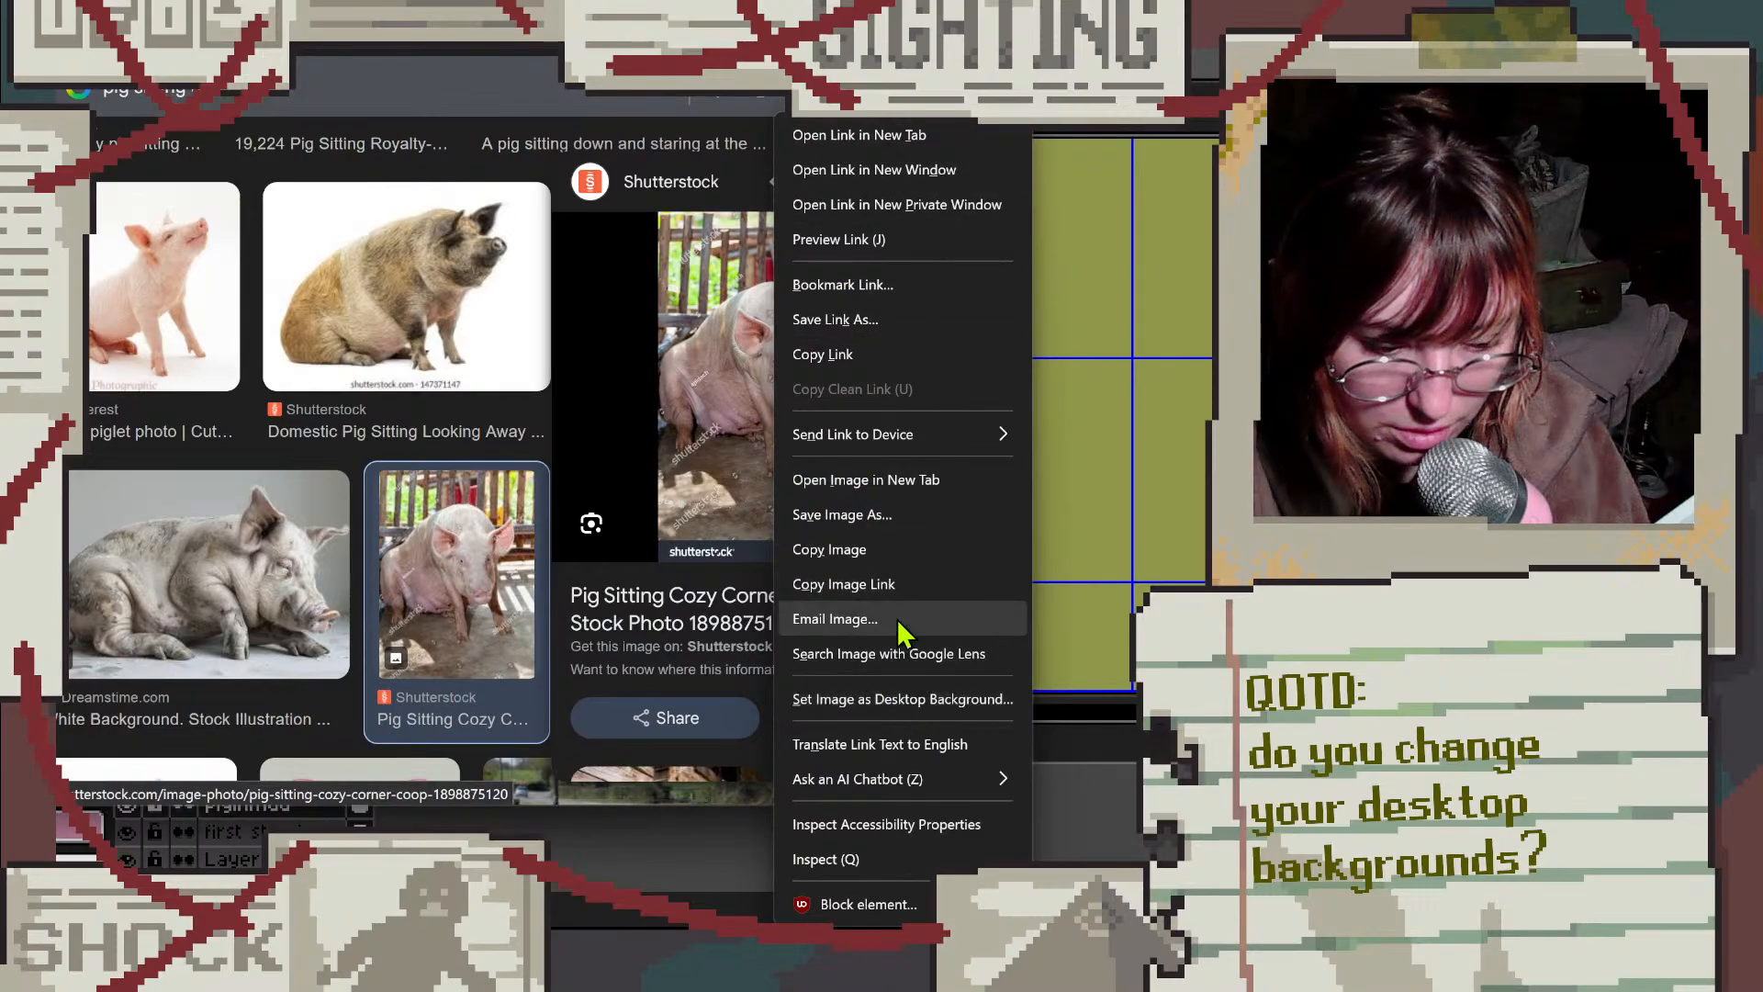
pyautogui.click(848, 481)
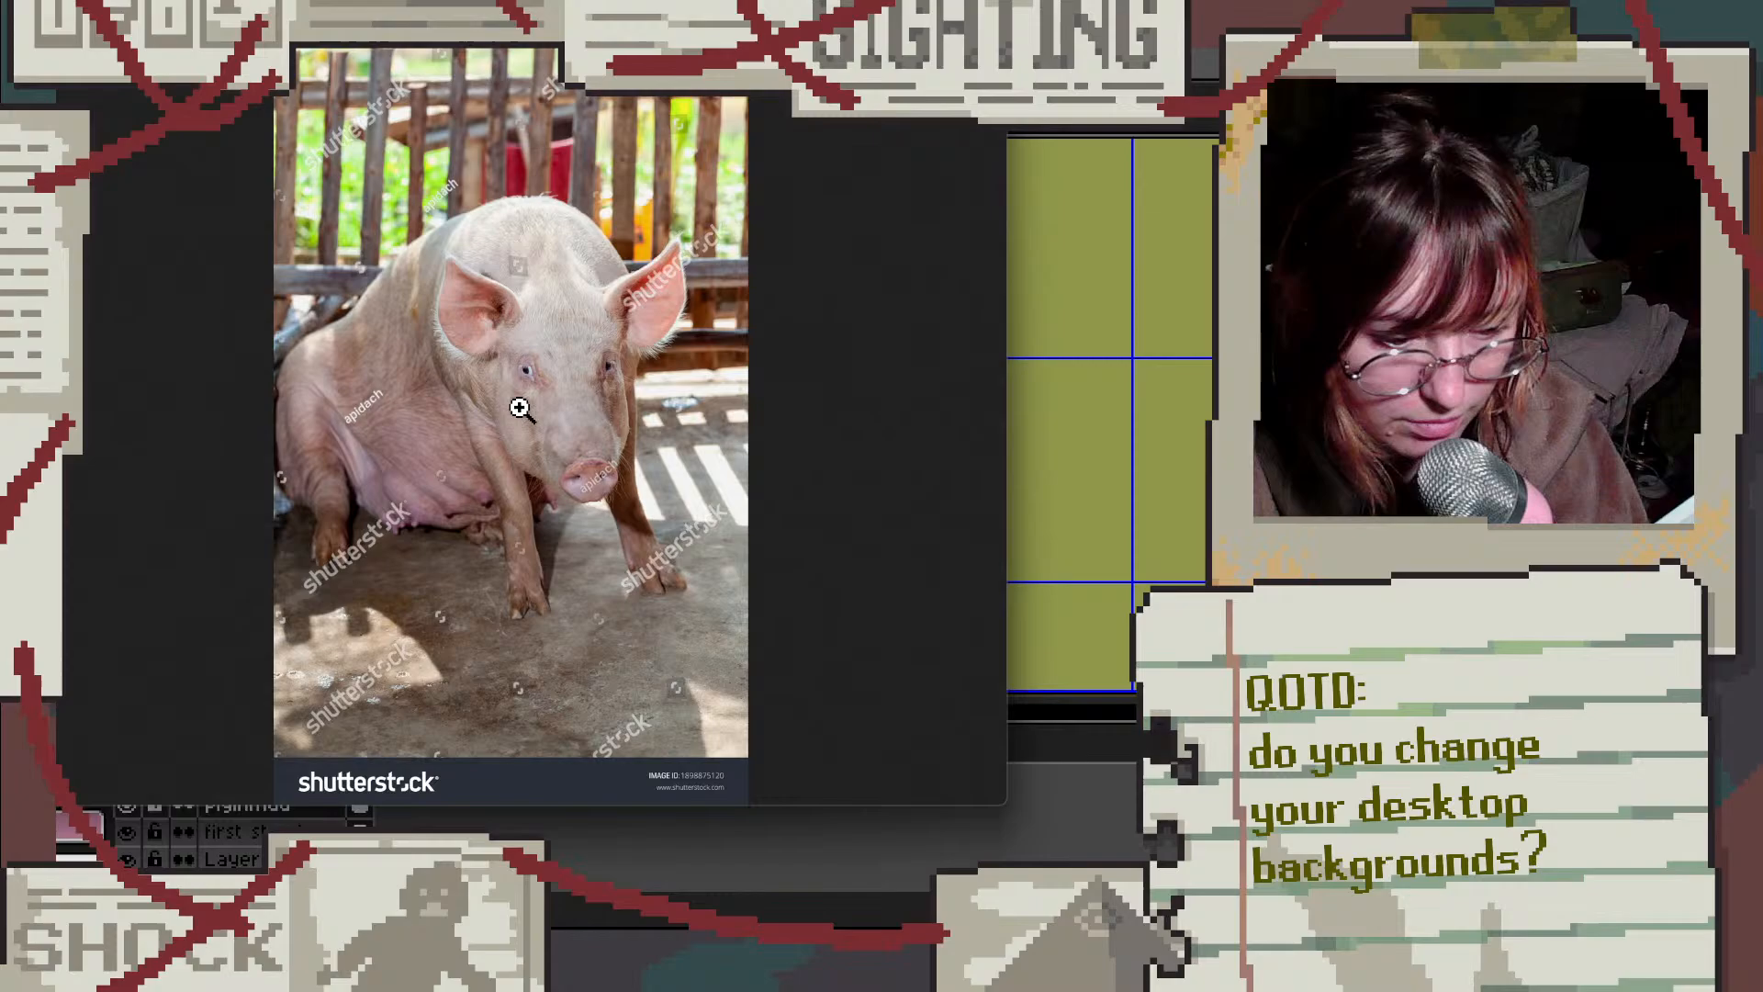
# Step: Examine the head, ears, front legs and overall pose of the sitting pig photo at different magnifications, then return to the canvas
pyautogui.click(519, 411)
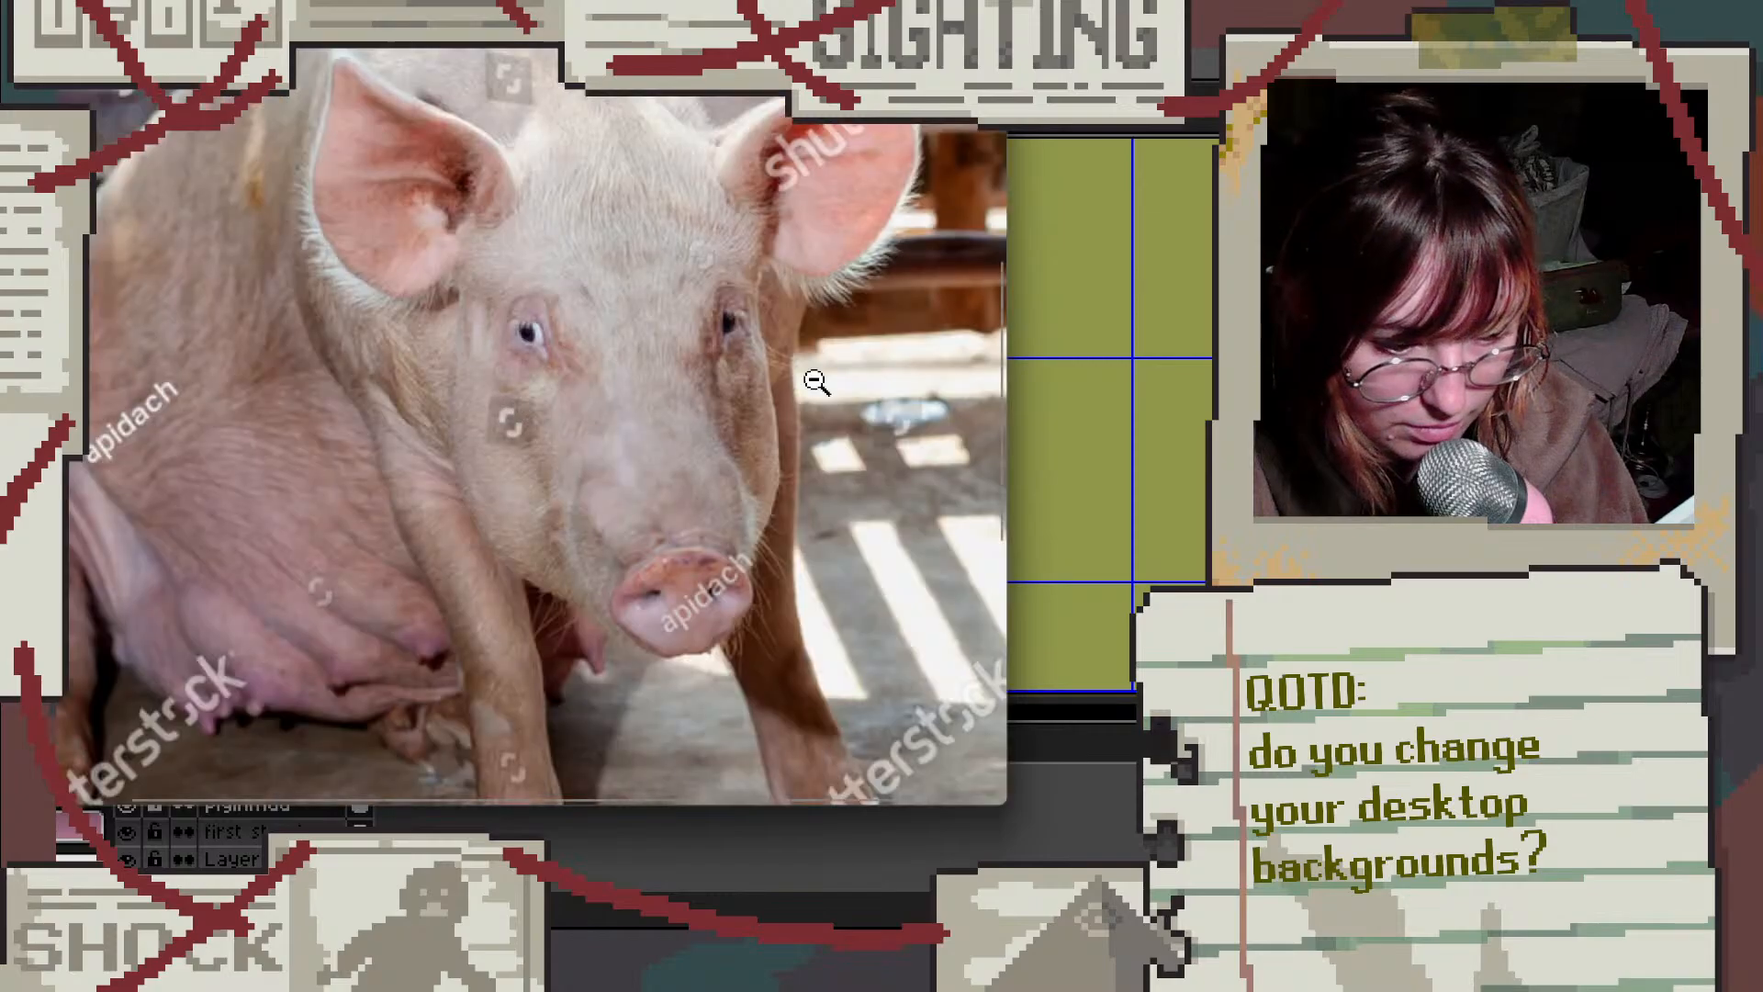
pyautogui.scroll(-3, 839, 380)
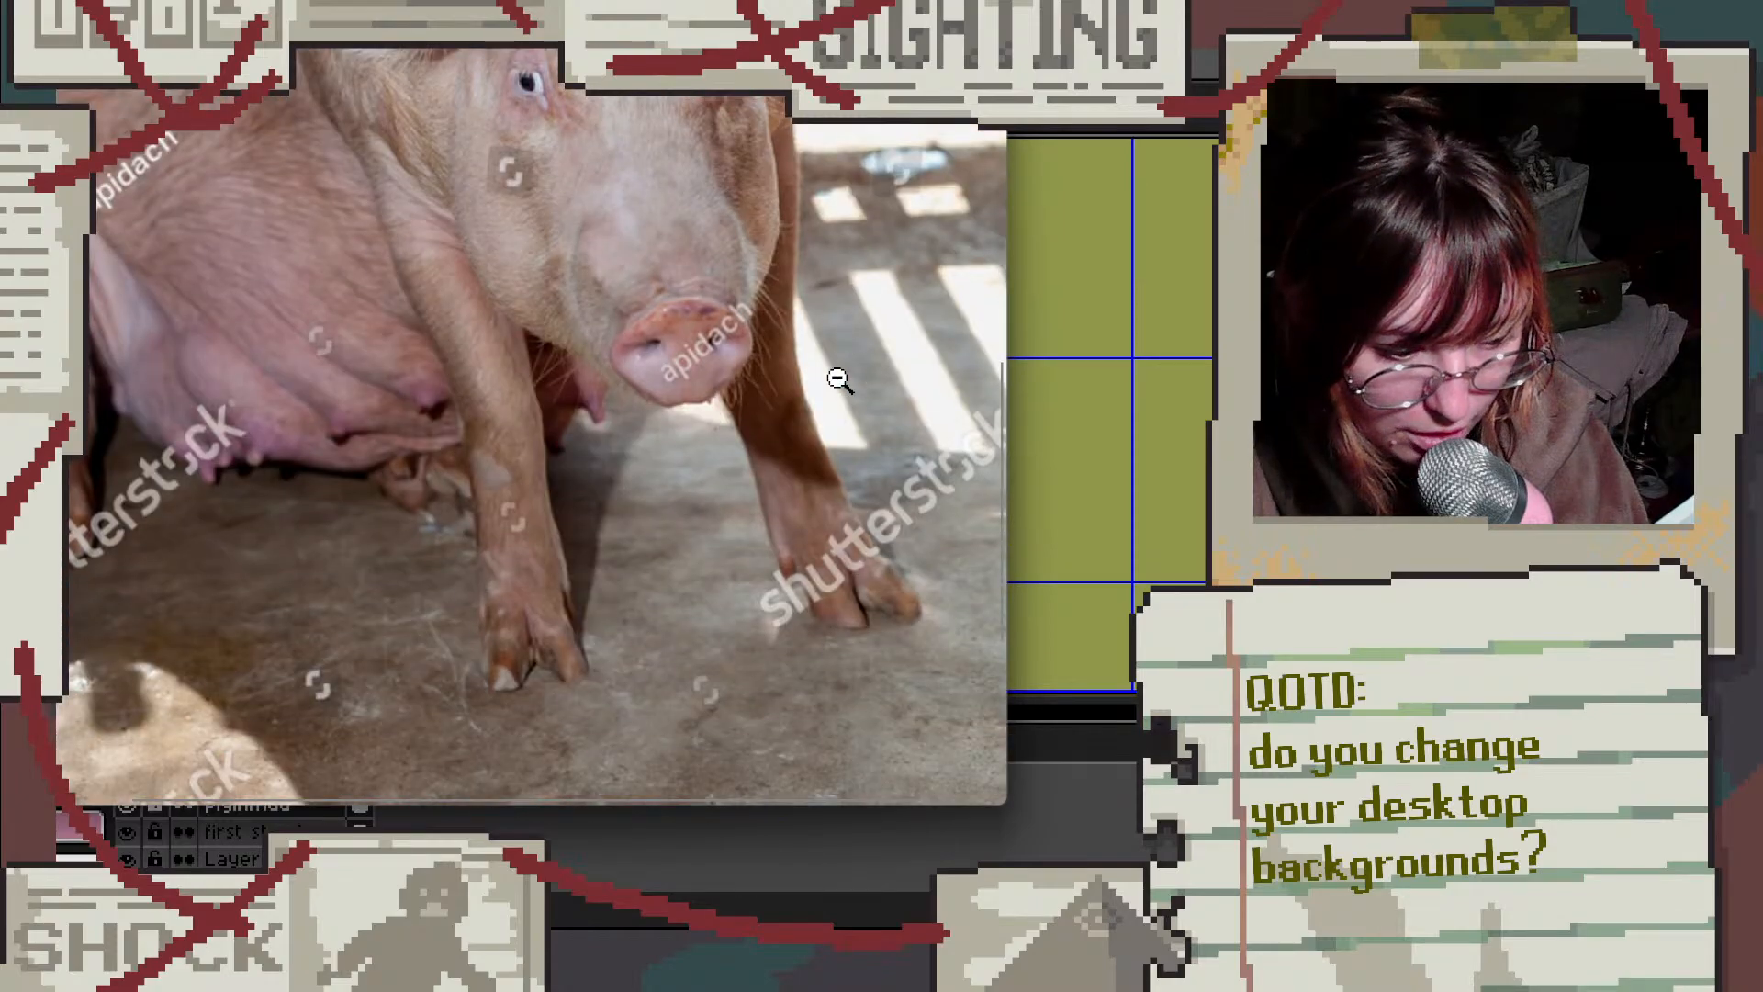
pyautogui.scroll(4, 838, 379)
pyautogui.scroll(1, 477, 549)
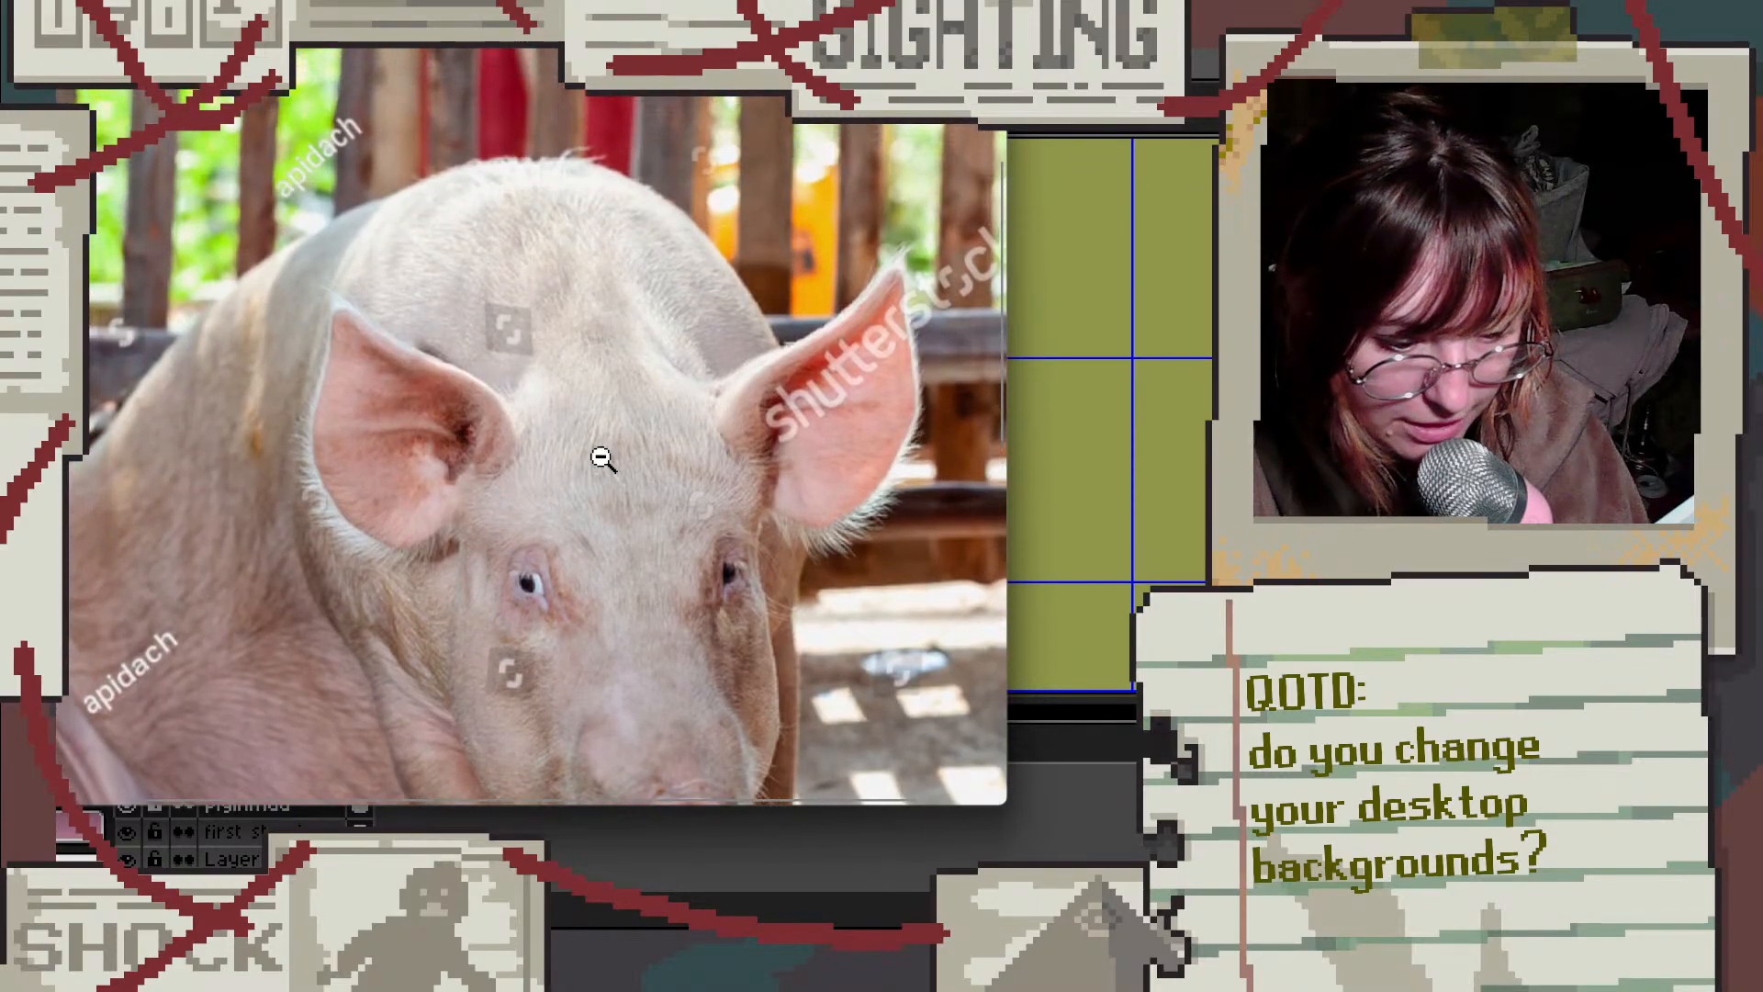
pyautogui.scroll(-1, 658, 432)
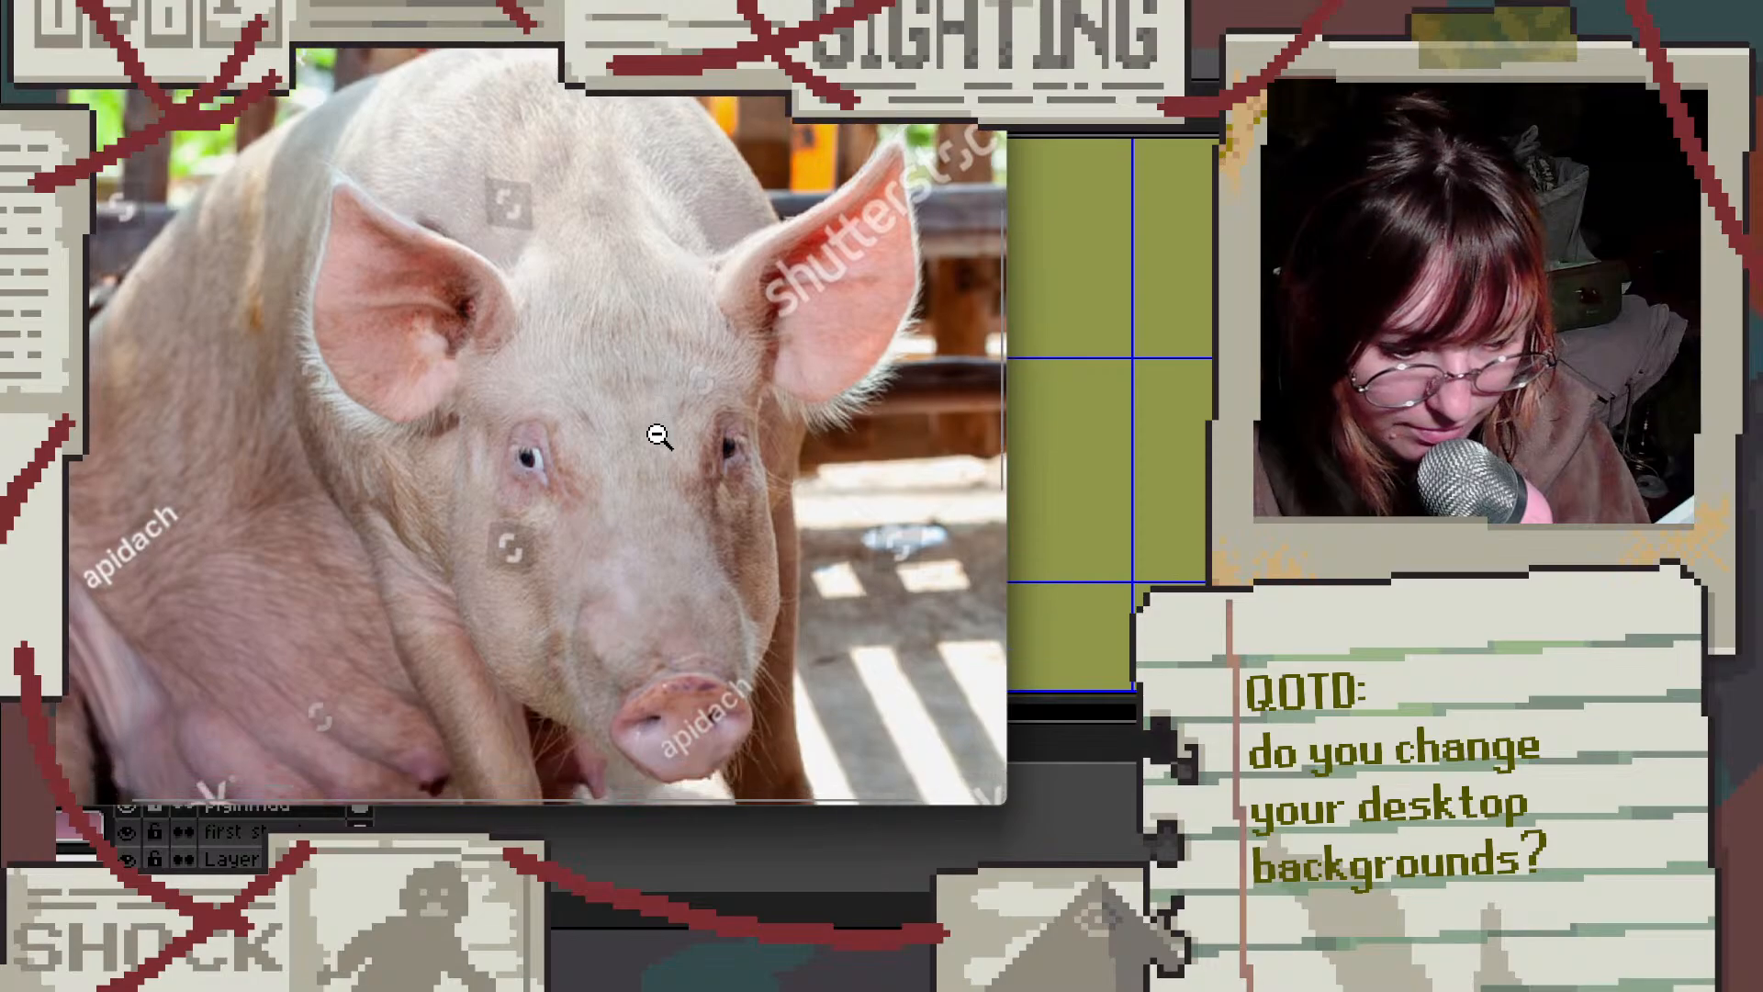
pyautogui.scroll(-1, 657, 435)
pyautogui.click(745, 433)
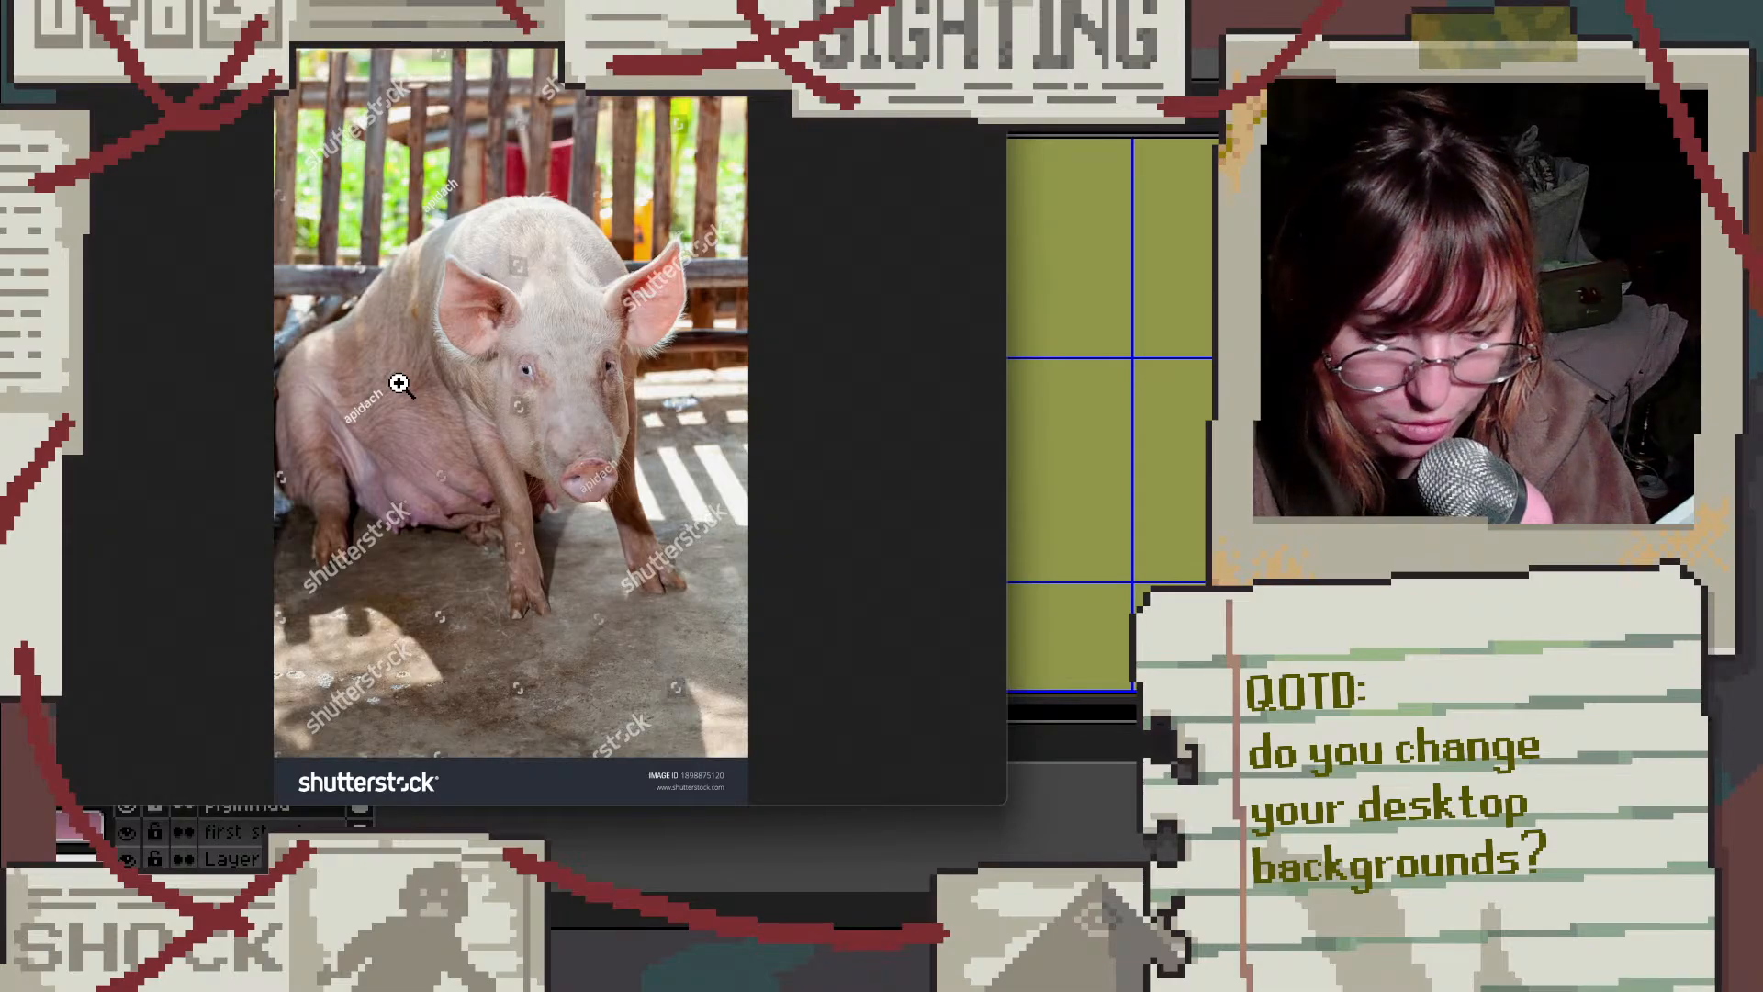
pyautogui.click(537, 363)
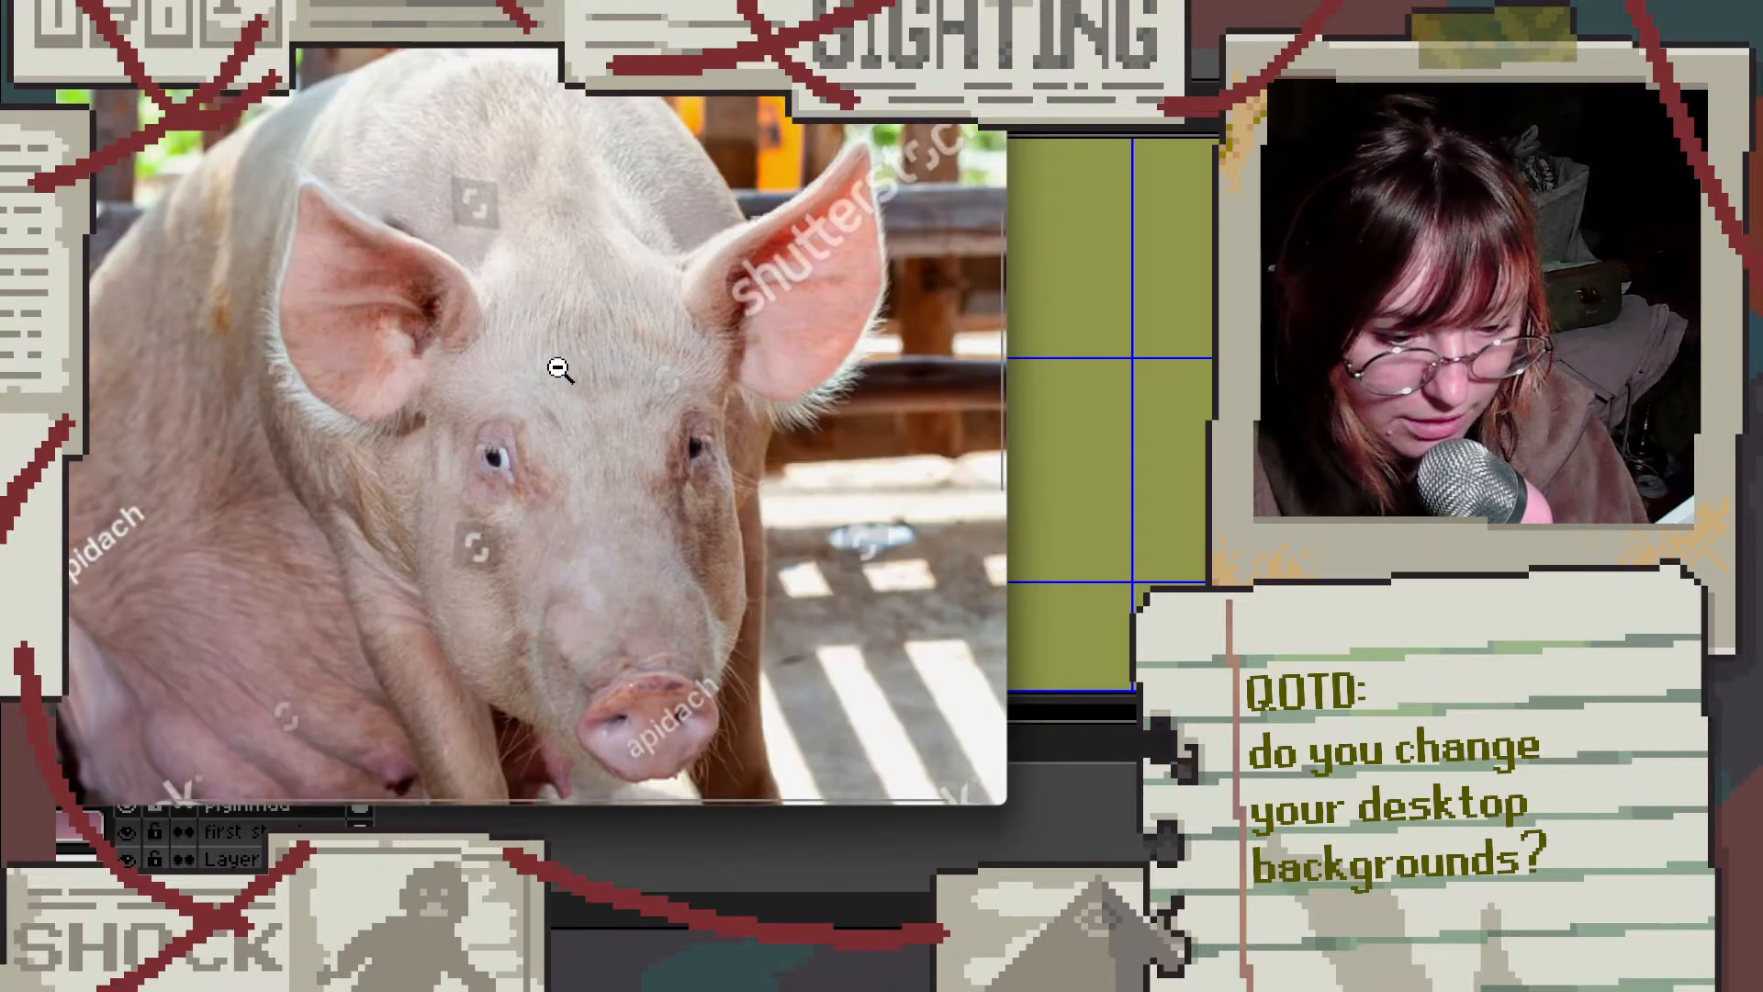
pyautogui.click(909, 390)
pyautogui.click(480, 397)
pyautogui.click(480, 398)
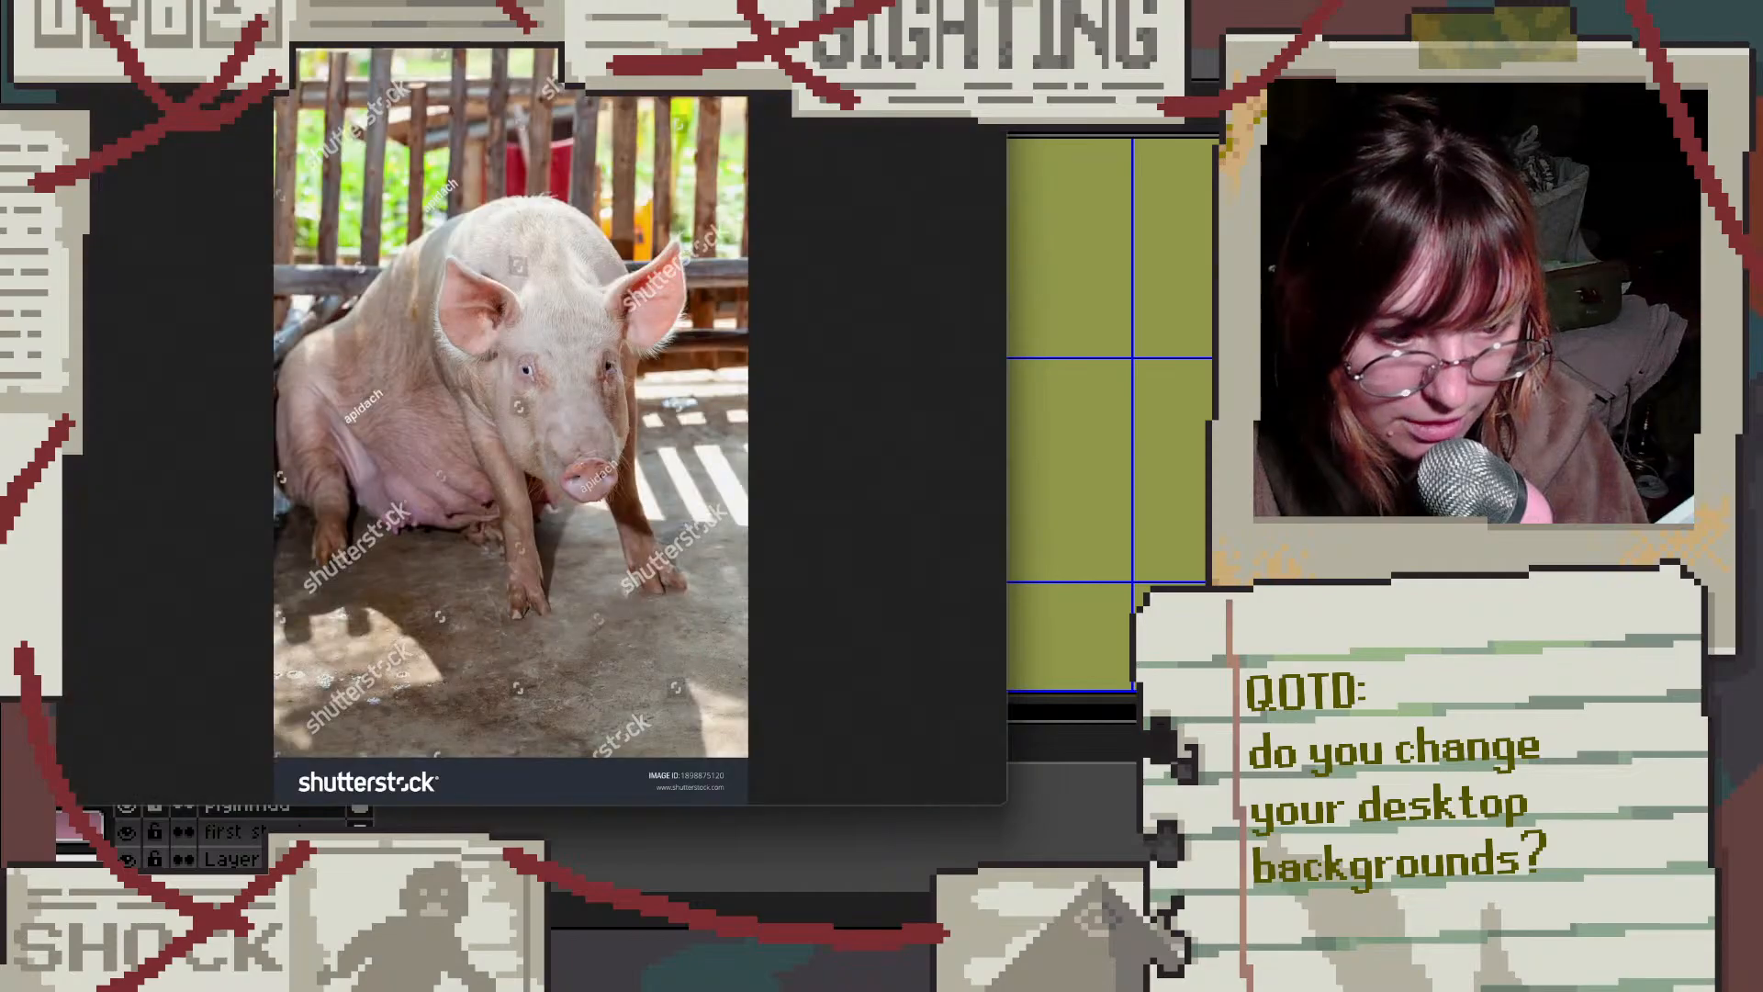
pyautogui.moveTo(643, 37); pyautogui.dragTo(642, 0)
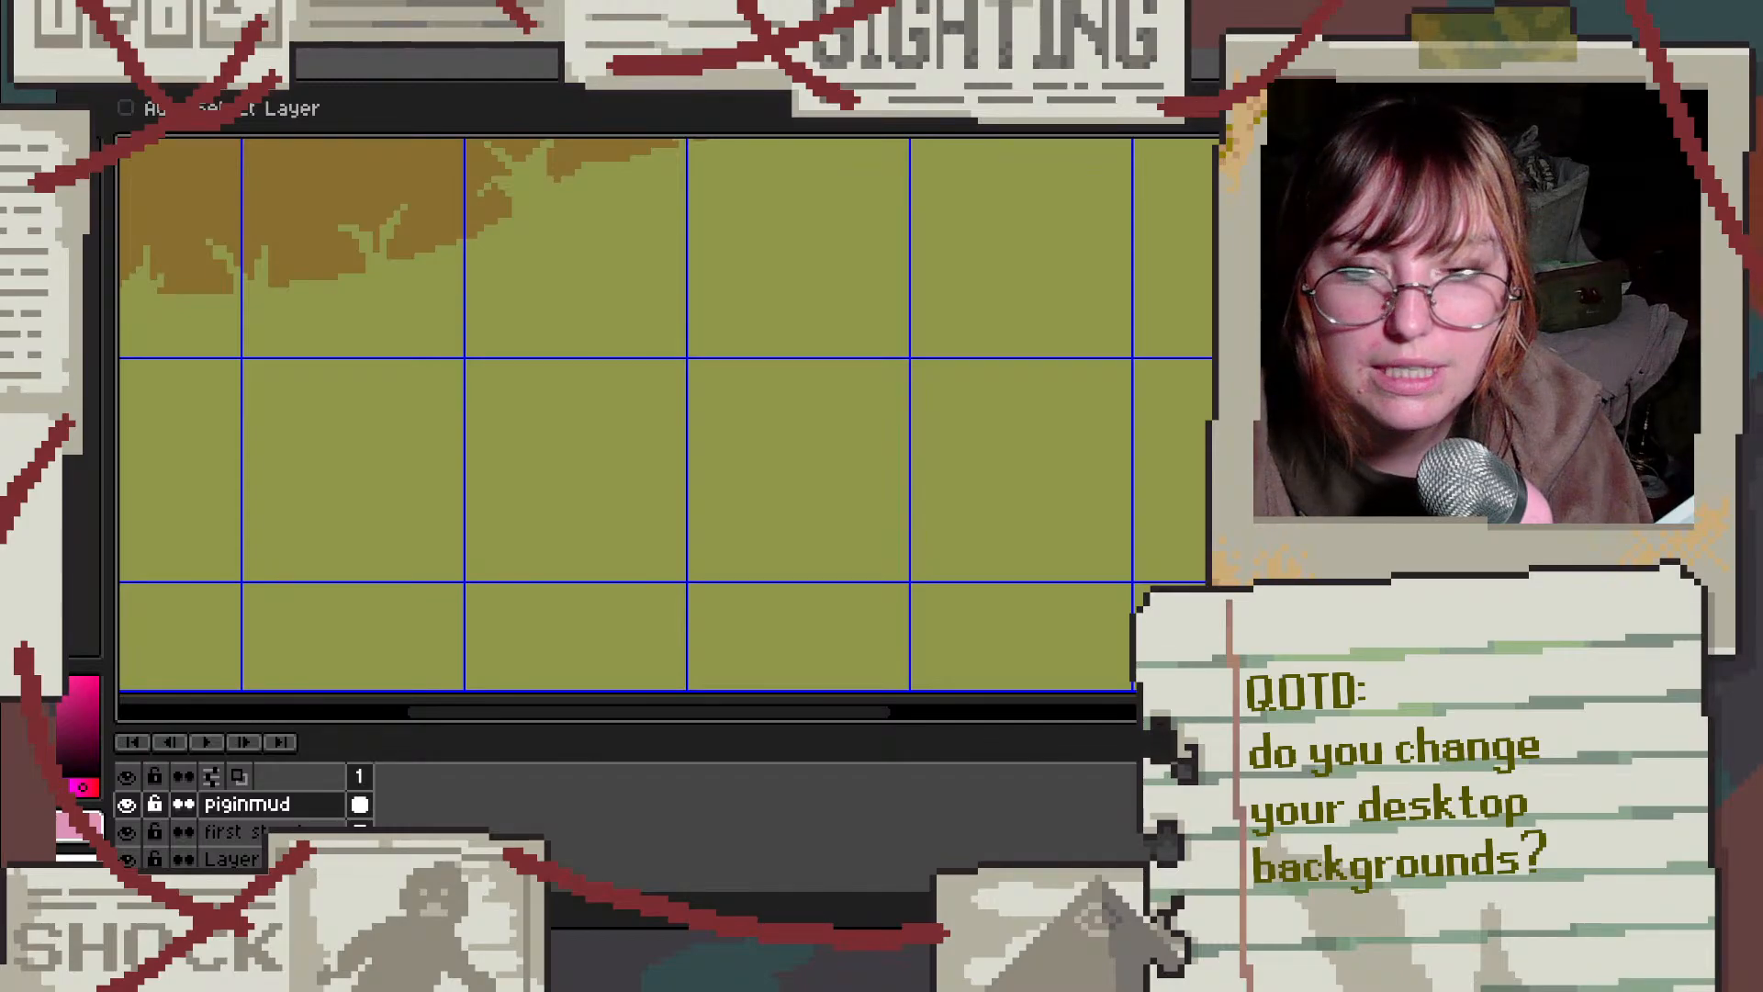
pyautogui.hotkey('alt', 'Tab')
pyautogui.hotkey('alt', 'Tab')
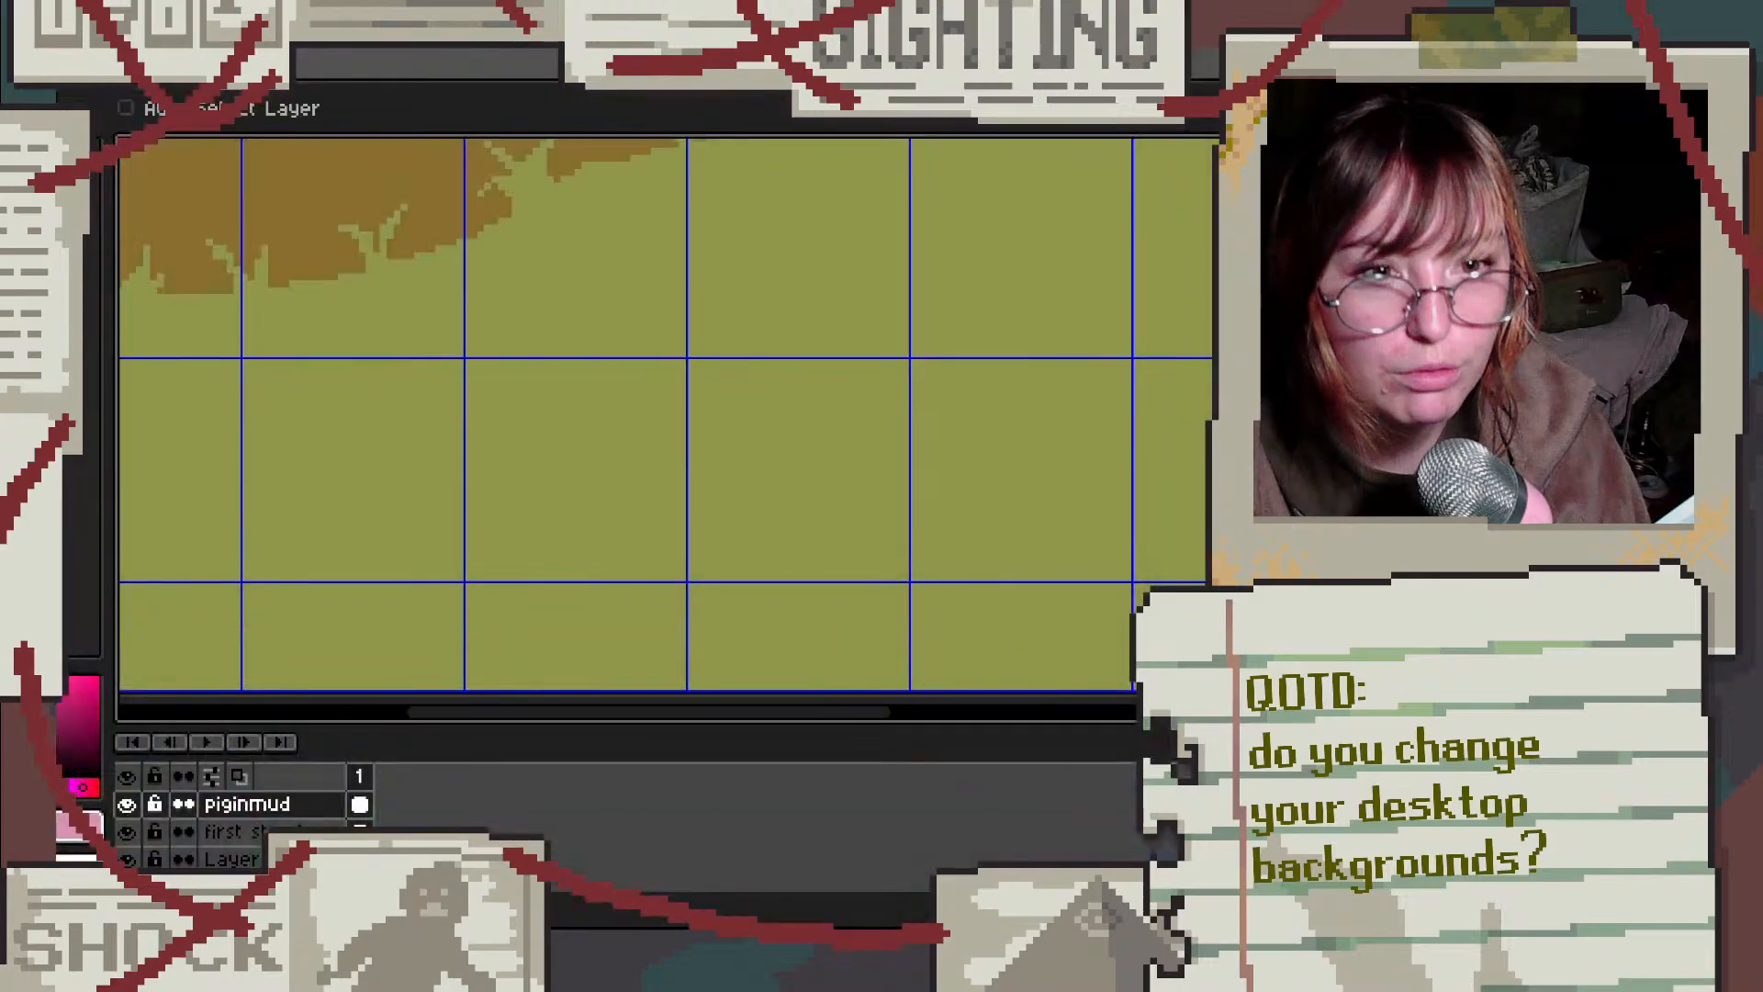
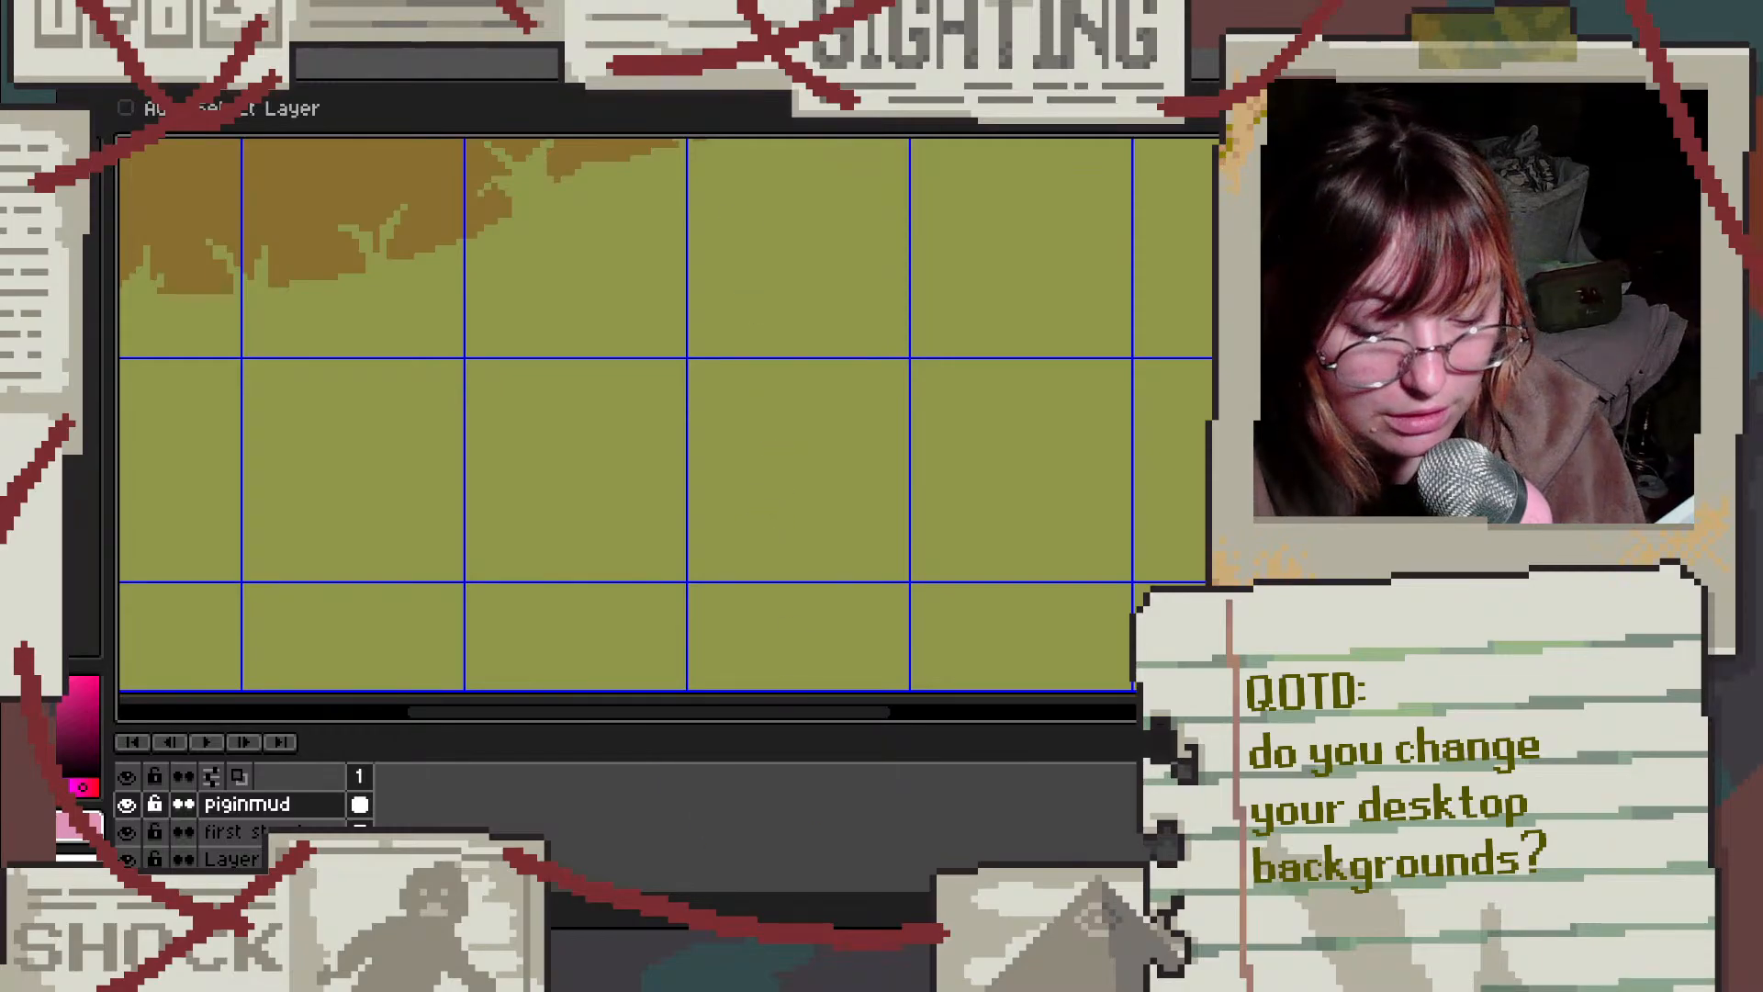
# Step: Choose a light orange from the palette as the drawing colour for the Pencil tool
pyautogui.moveTo(852, 913)
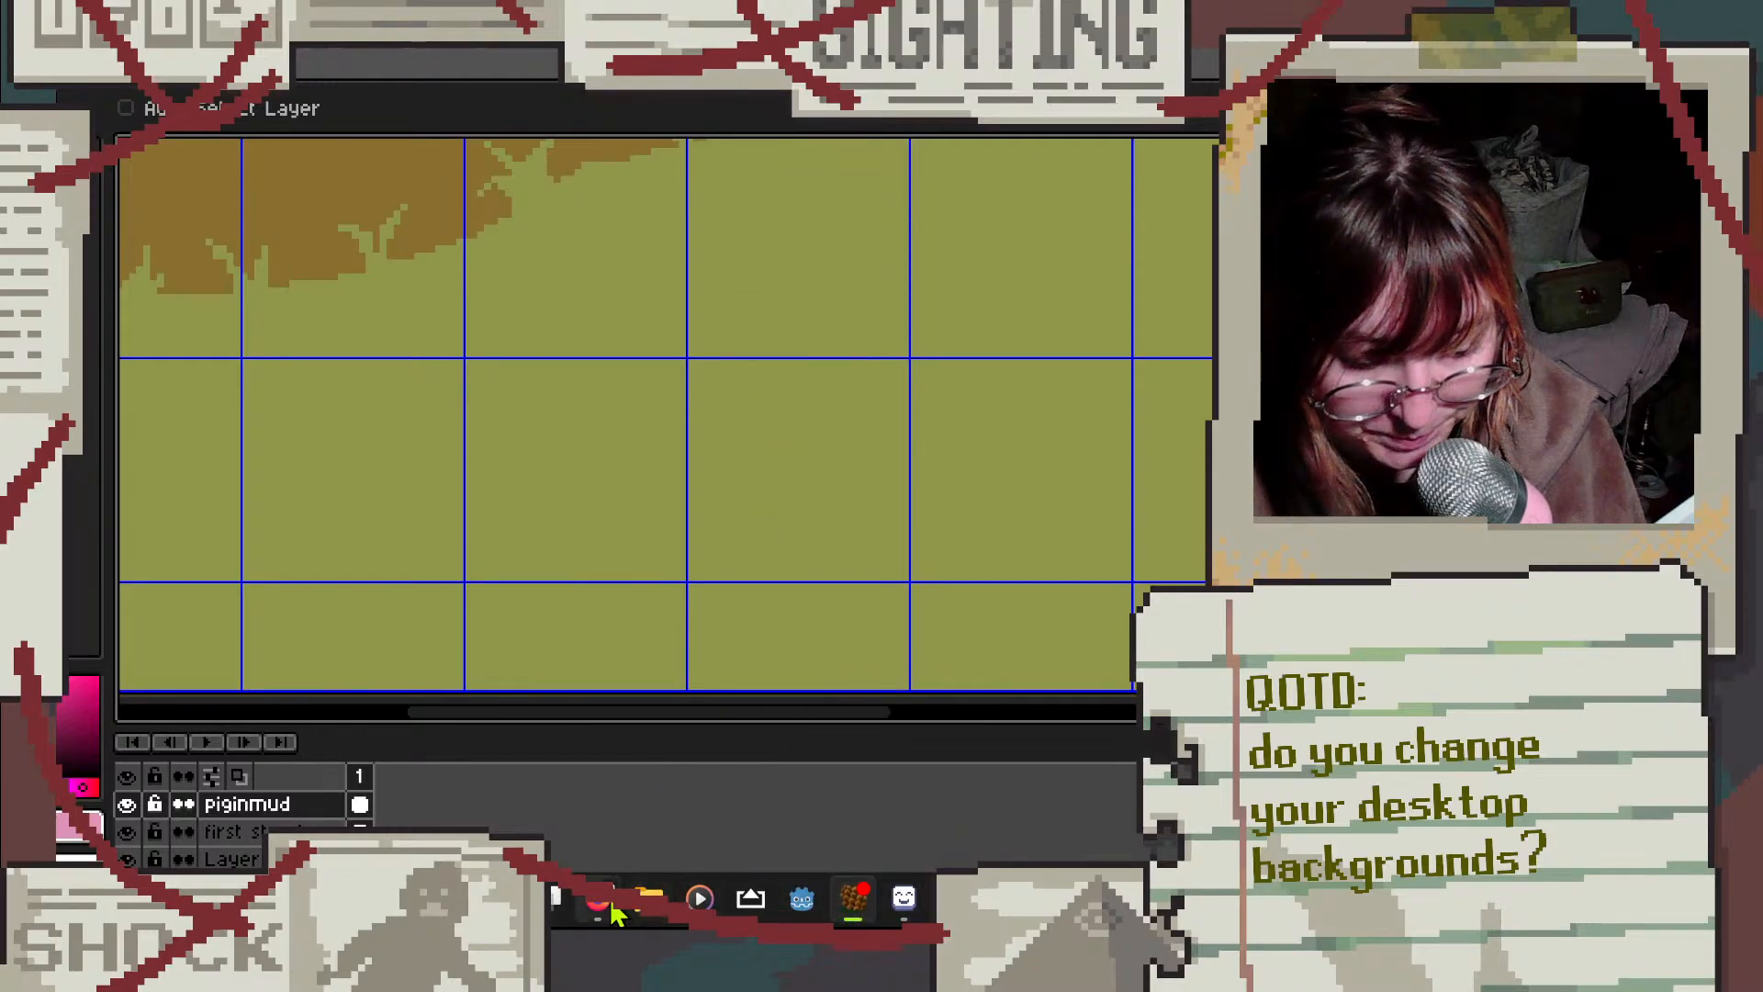
pyautogui.moveTo(602, 902)
pyautogui.click(710, 801)
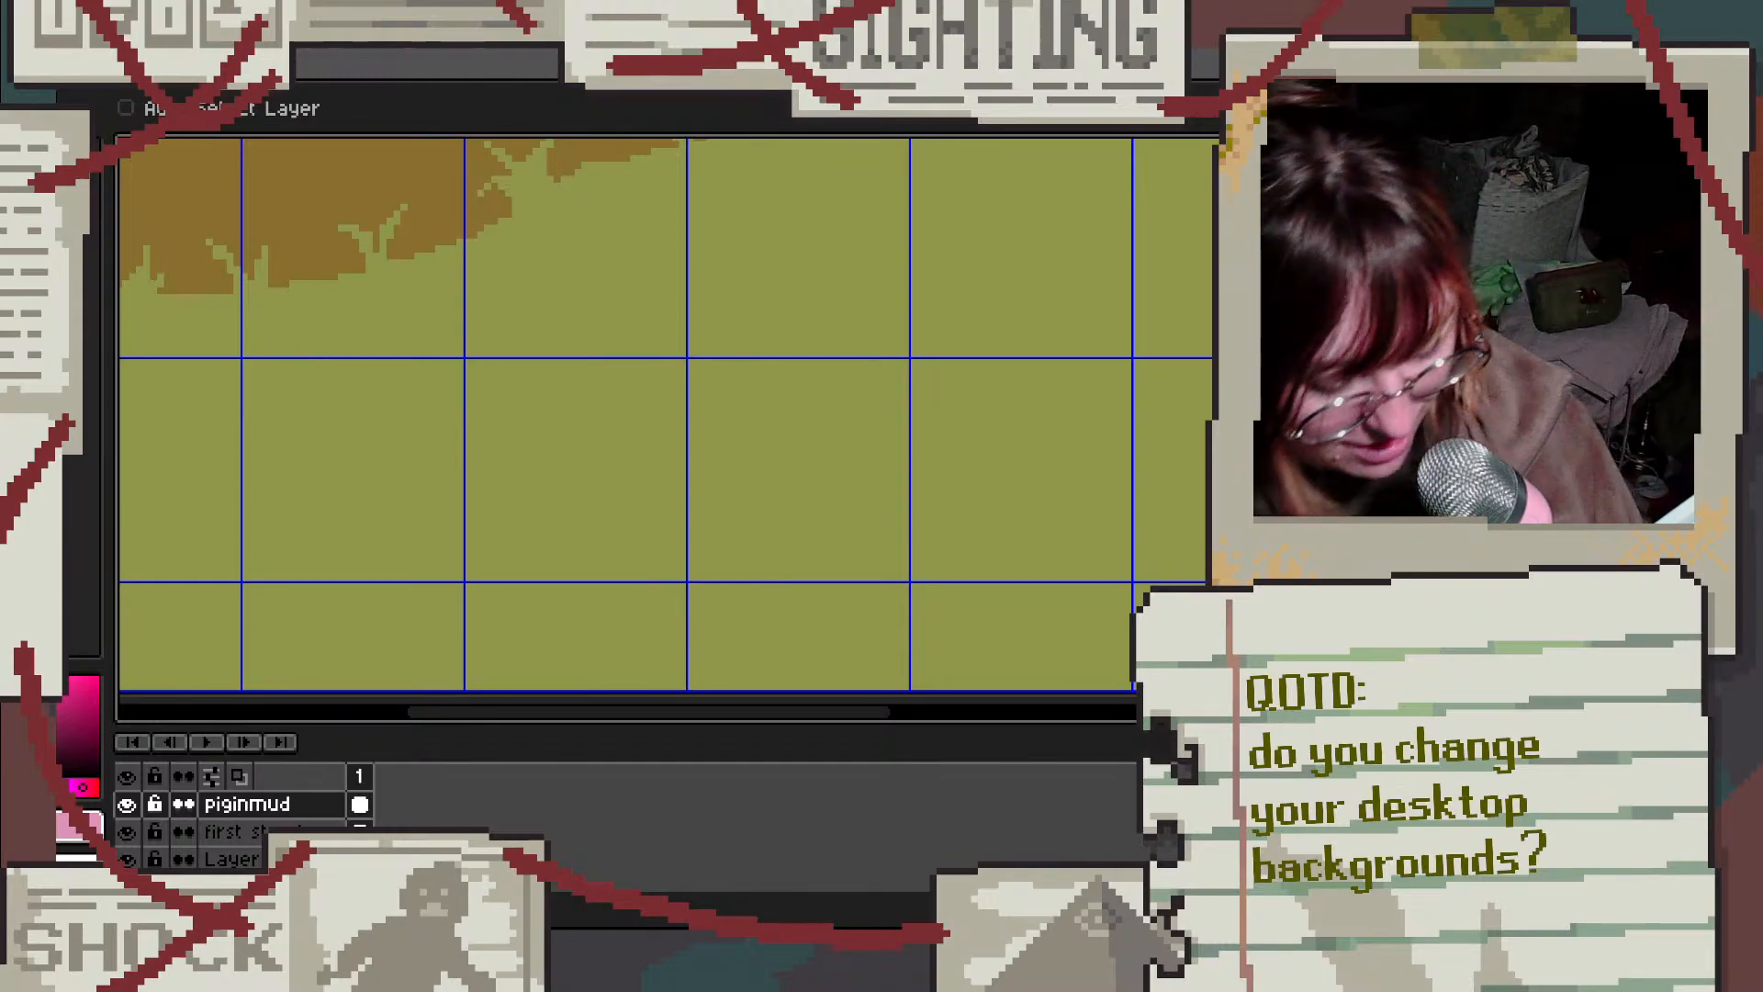
pyautogui.click(56, 225)
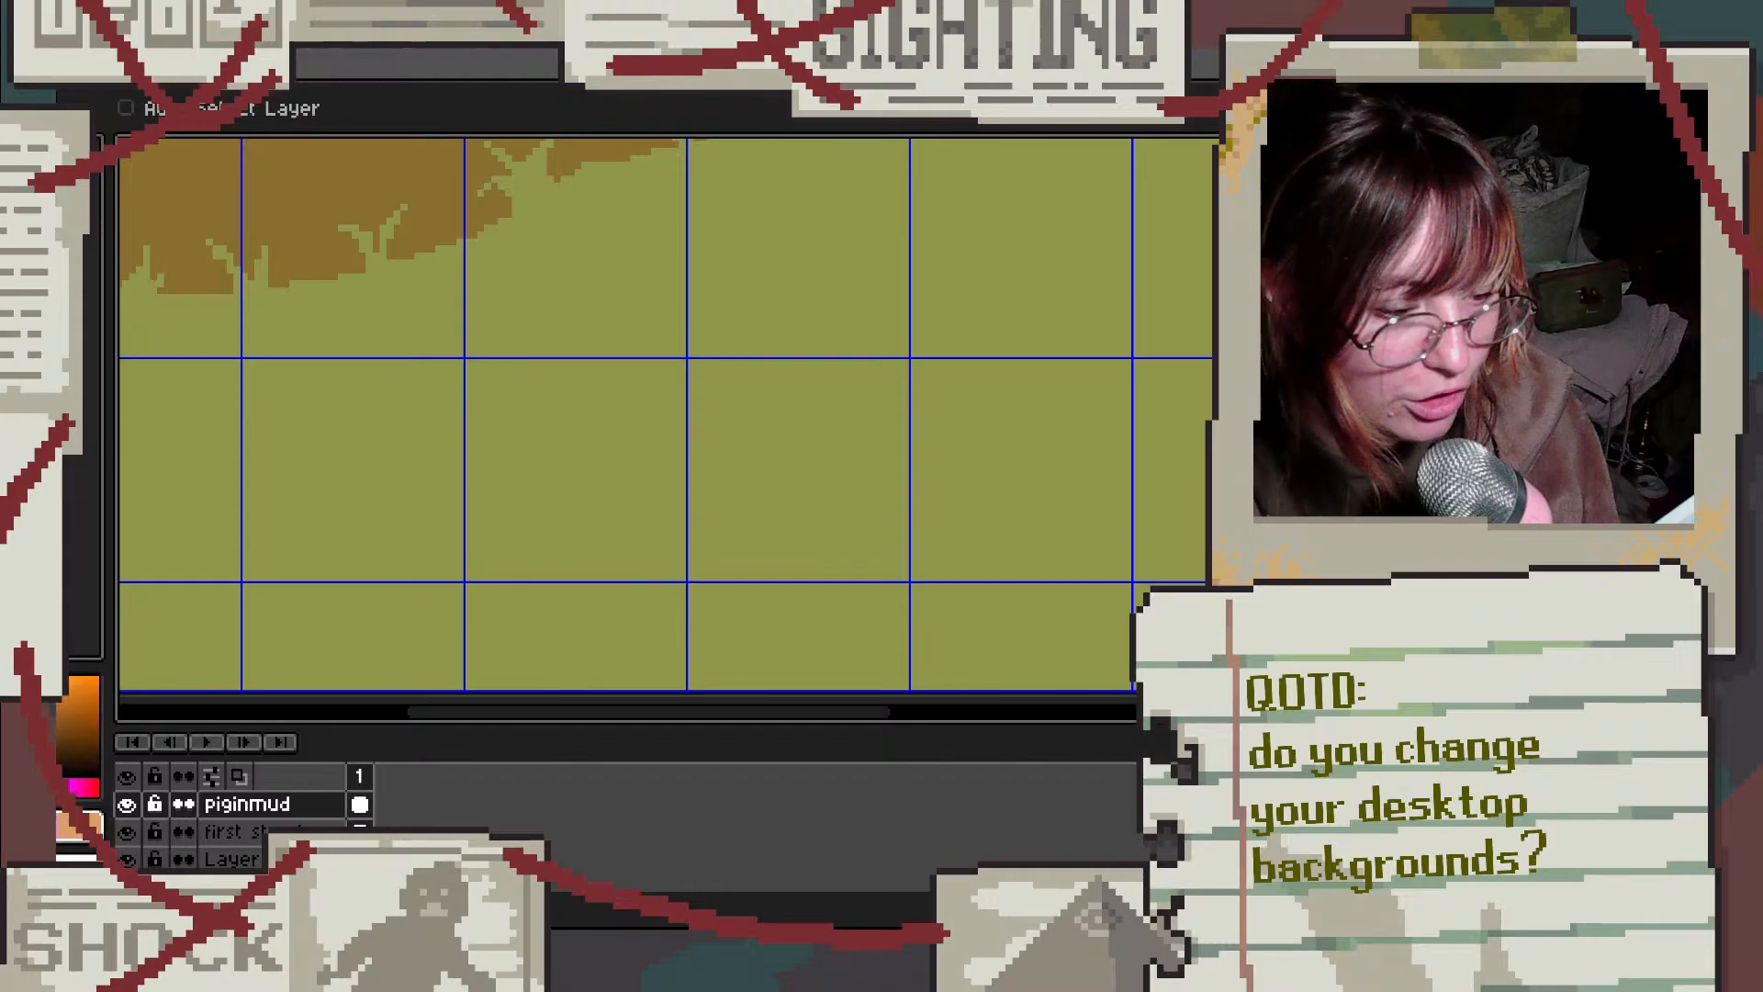
pyautogui.press('b')
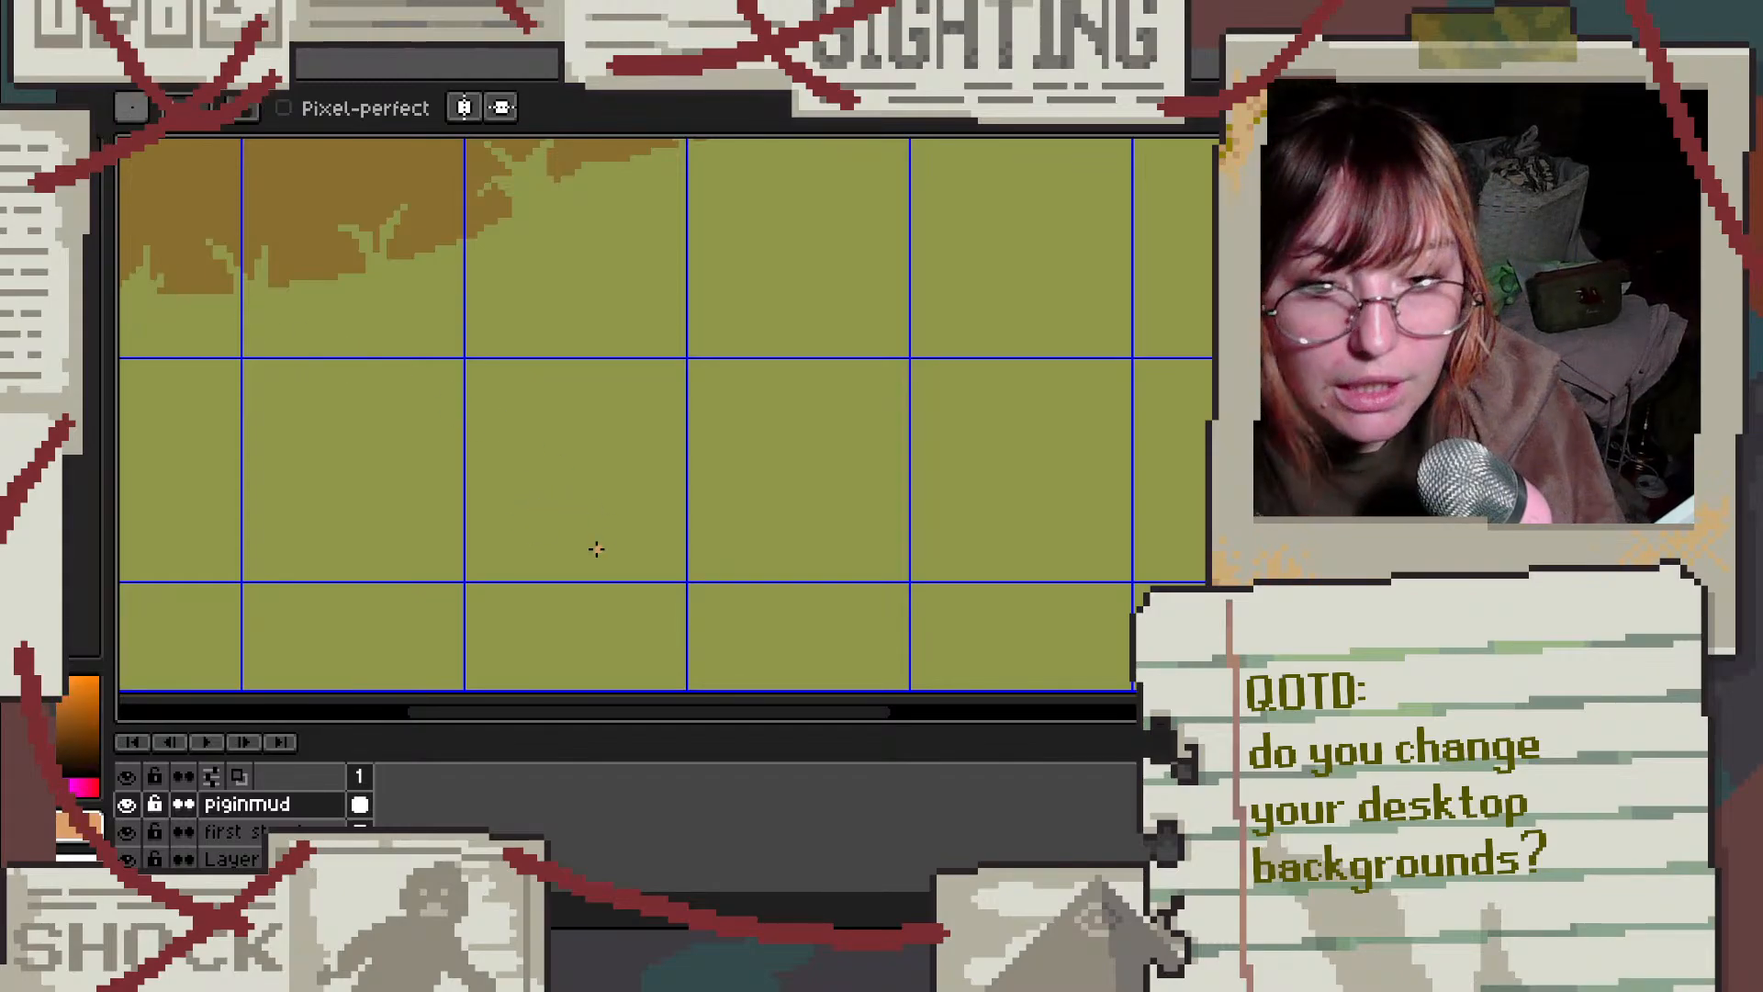
# Step: Try a curved light orange sketch stroke in an empty grid cell below the mud patch
pyautogui.moveTo(601, 415)
pyautogui.mouseDown()
pyautogui.moveTo(522, 483)
pyautogui.moveTo(531, 523)
pyautogui.moveTo(601, 529)
pyautogui.mouseUp()
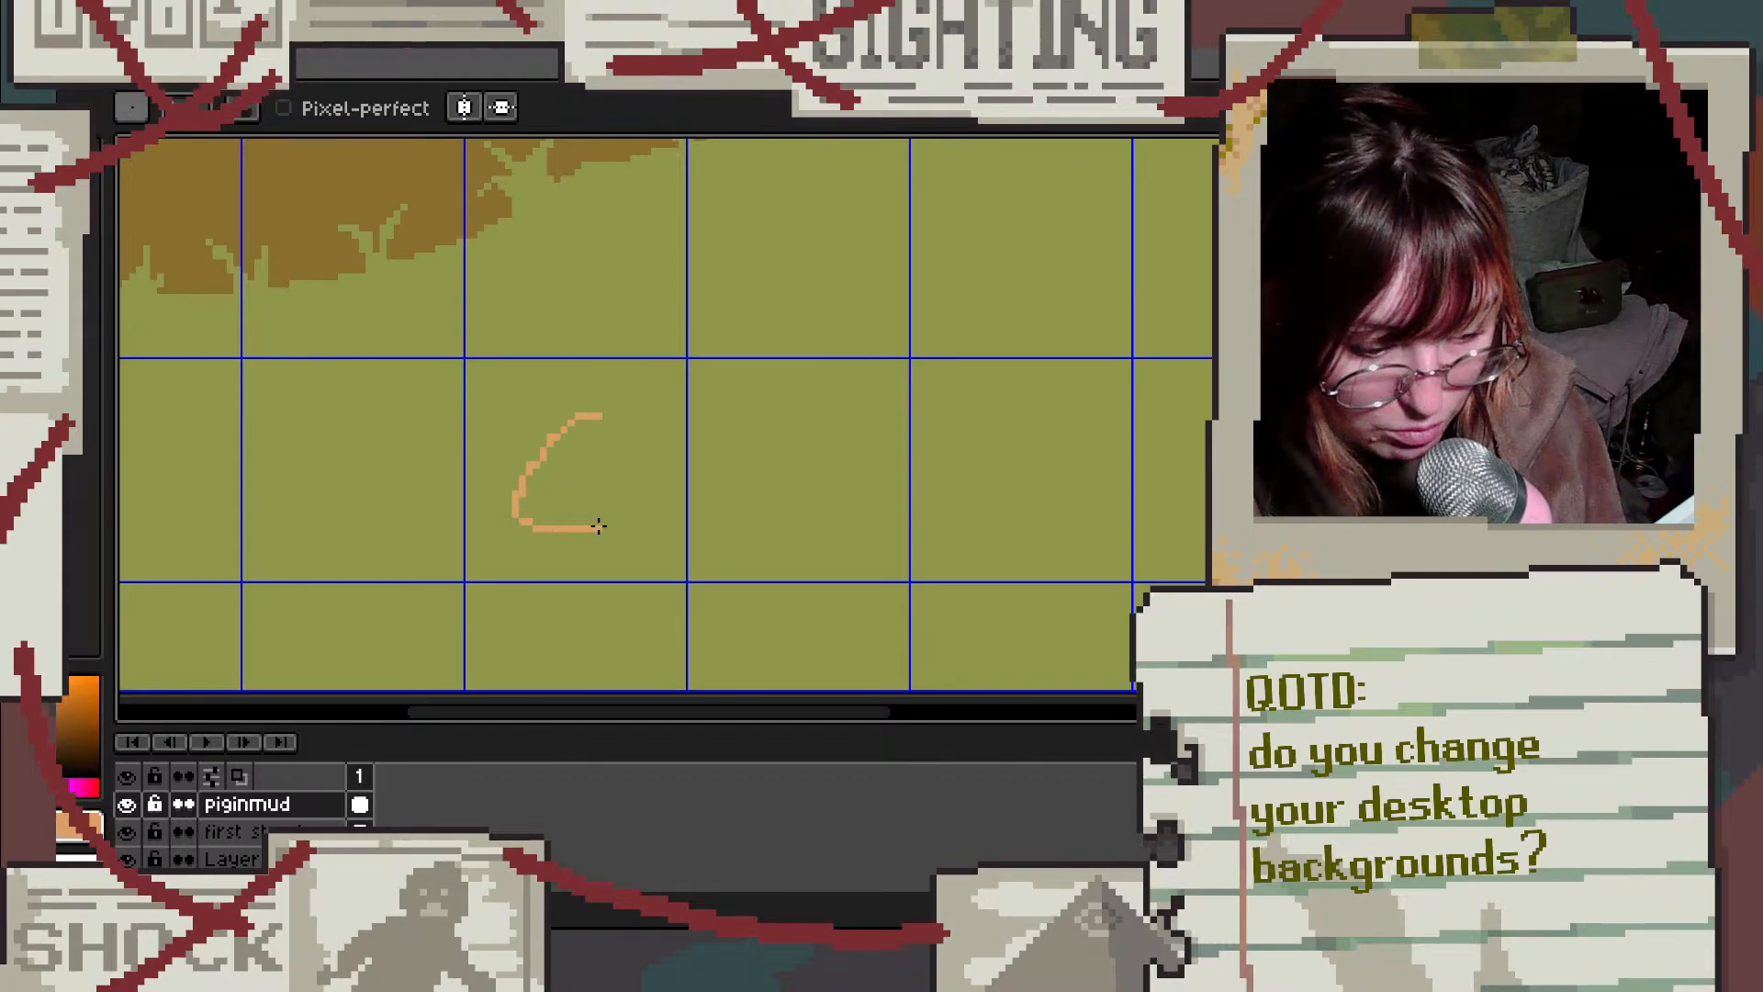
pyautogui.press('v')
pyautogui.hotkey('ctrl', 'z')
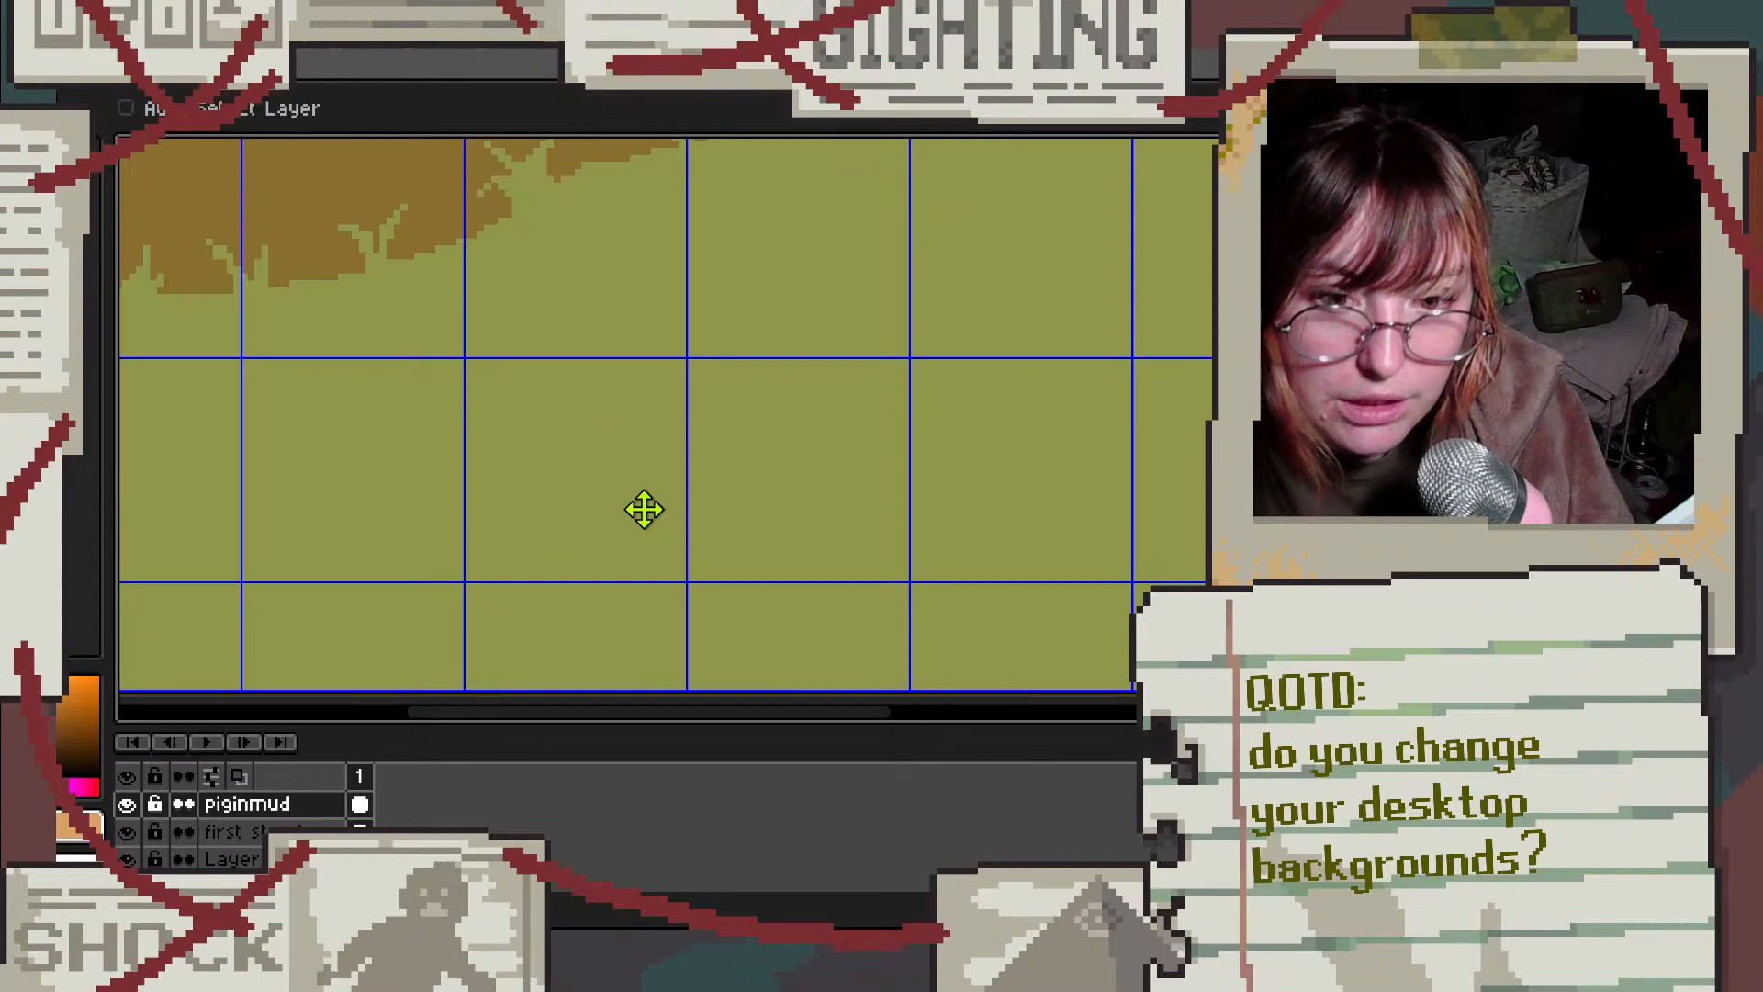
# Step: Try a light orange outline of the sitting pig with ear, snout, back and belly in the empty grid cell, erasing its lower back
pyautogui.press('b')
pyautogui.scroll(2, 643, 509)
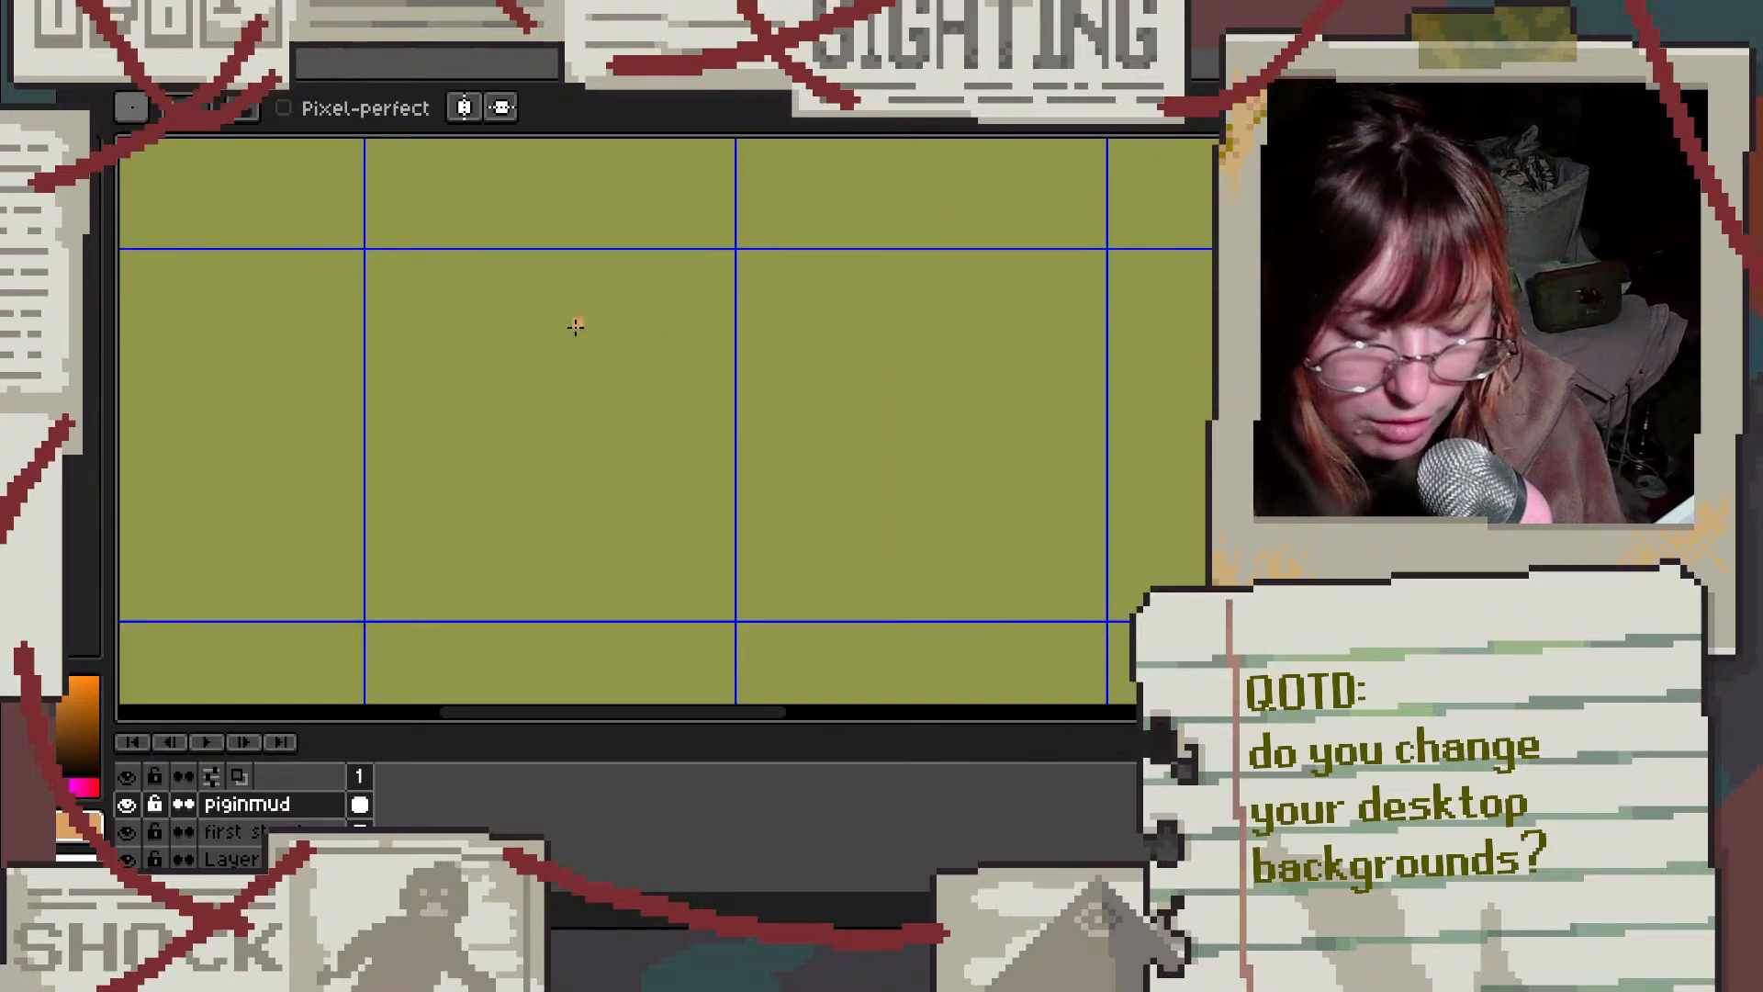
pyautogui.moveTo(618, 322)
pyautogui.mouseDown()
pyautogui.moveTo(686, 280)
pyautogui.moveTo(652, 334)
pyautogui.moveTo(616, 331)
pyautogui.moveTo(634, 304)
pyautogui.moveTo(656, 337)
pyautogui.moveTo(728, 385)
pyautogui.mouseUp()
pyautogui.moveTo(616, 318)
pyautogui.mouseDown()
pyautogui.moveTo(439, 430)
pyautogui.moveTo(382, 489)
pyautogui.moveTo(366, 538)
pyautogui.moveTo(378, 581)
pyautogui.moveTo(448, 622)
pyautogui.moveTo(663, 590)
pyautogui.mouseUp()
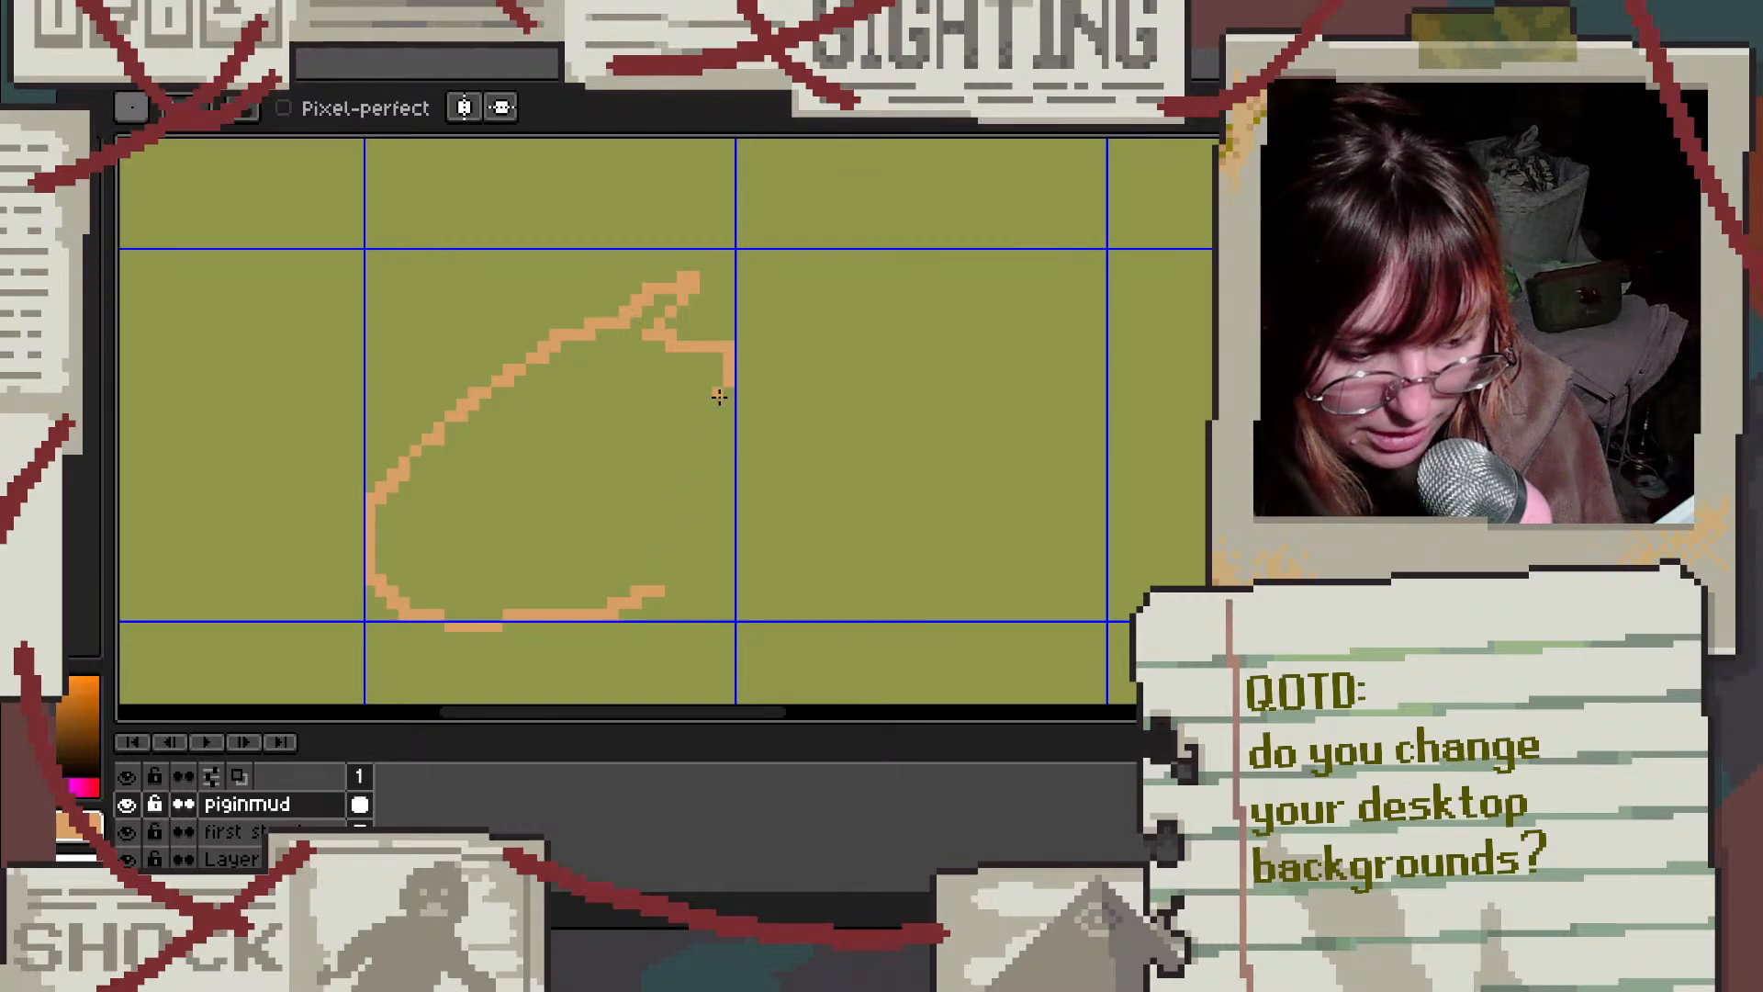
pyautogui.moveTo(725, 385)
pyautogui.mouseDown()
pyautogui.moveTo(664, 444)
pyautogui.moveTo(649, 490)
pyautogui.moveTo(672, 531)
pyautogui.moveTo(640, 595)
pyautogui.mouseUp()
pyautogui.press('e')
pyautogui.moveTo(397, 463)
pyautogui.mouseDown()
pyautogui.moveTo(369, 590)
pyautogui.moveTo(485, 614)
pyautogui.moveTo(427, 626)
pyautogui.moveTo(496, 626)
pyautogui.moveTo(438, 625)
pyautogui.moveTo(381, 579)
pyautogui.moveTo(427, 614)
pyautogui.moveTo(404, 614)
pyautogui.moveTo(464, 618)
pyautogui.mouseUp()
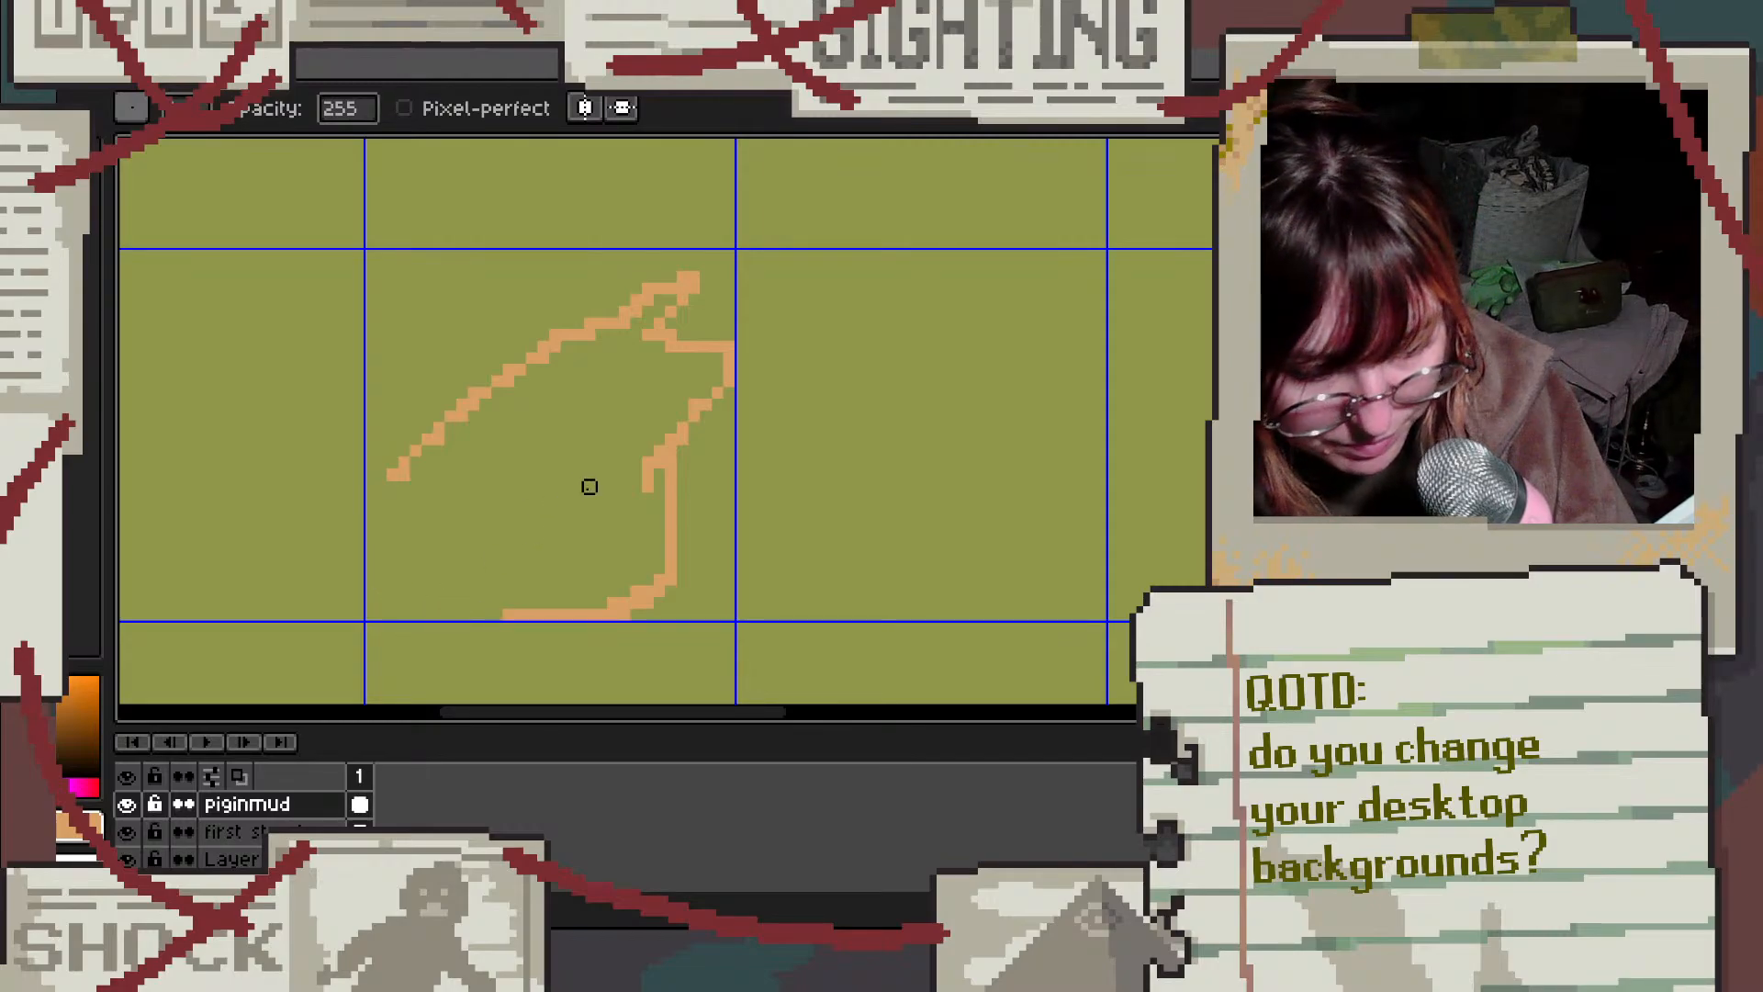
# Step: Shift the trial pig outline slightly down, then undo the move and all of the trial strokes on the piginmud layer
pyautogui.press('v')
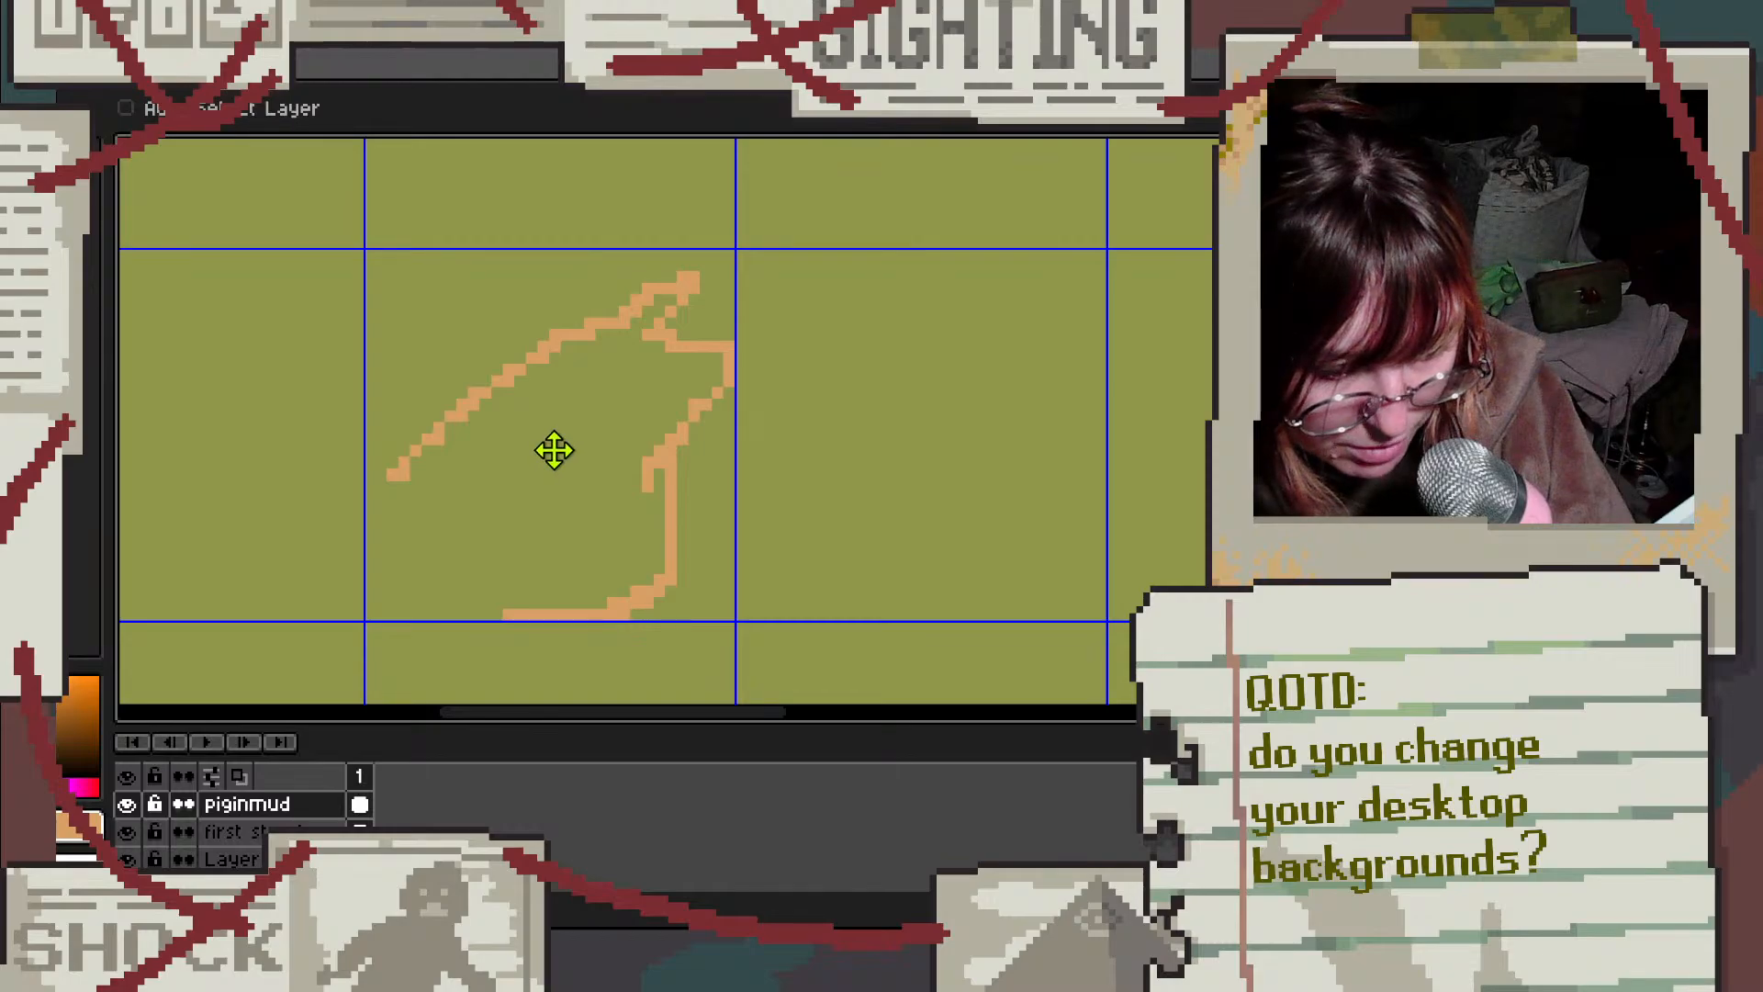
pyautogui.moveTo(555, 449); pyautogui.dragTo(554, 459)
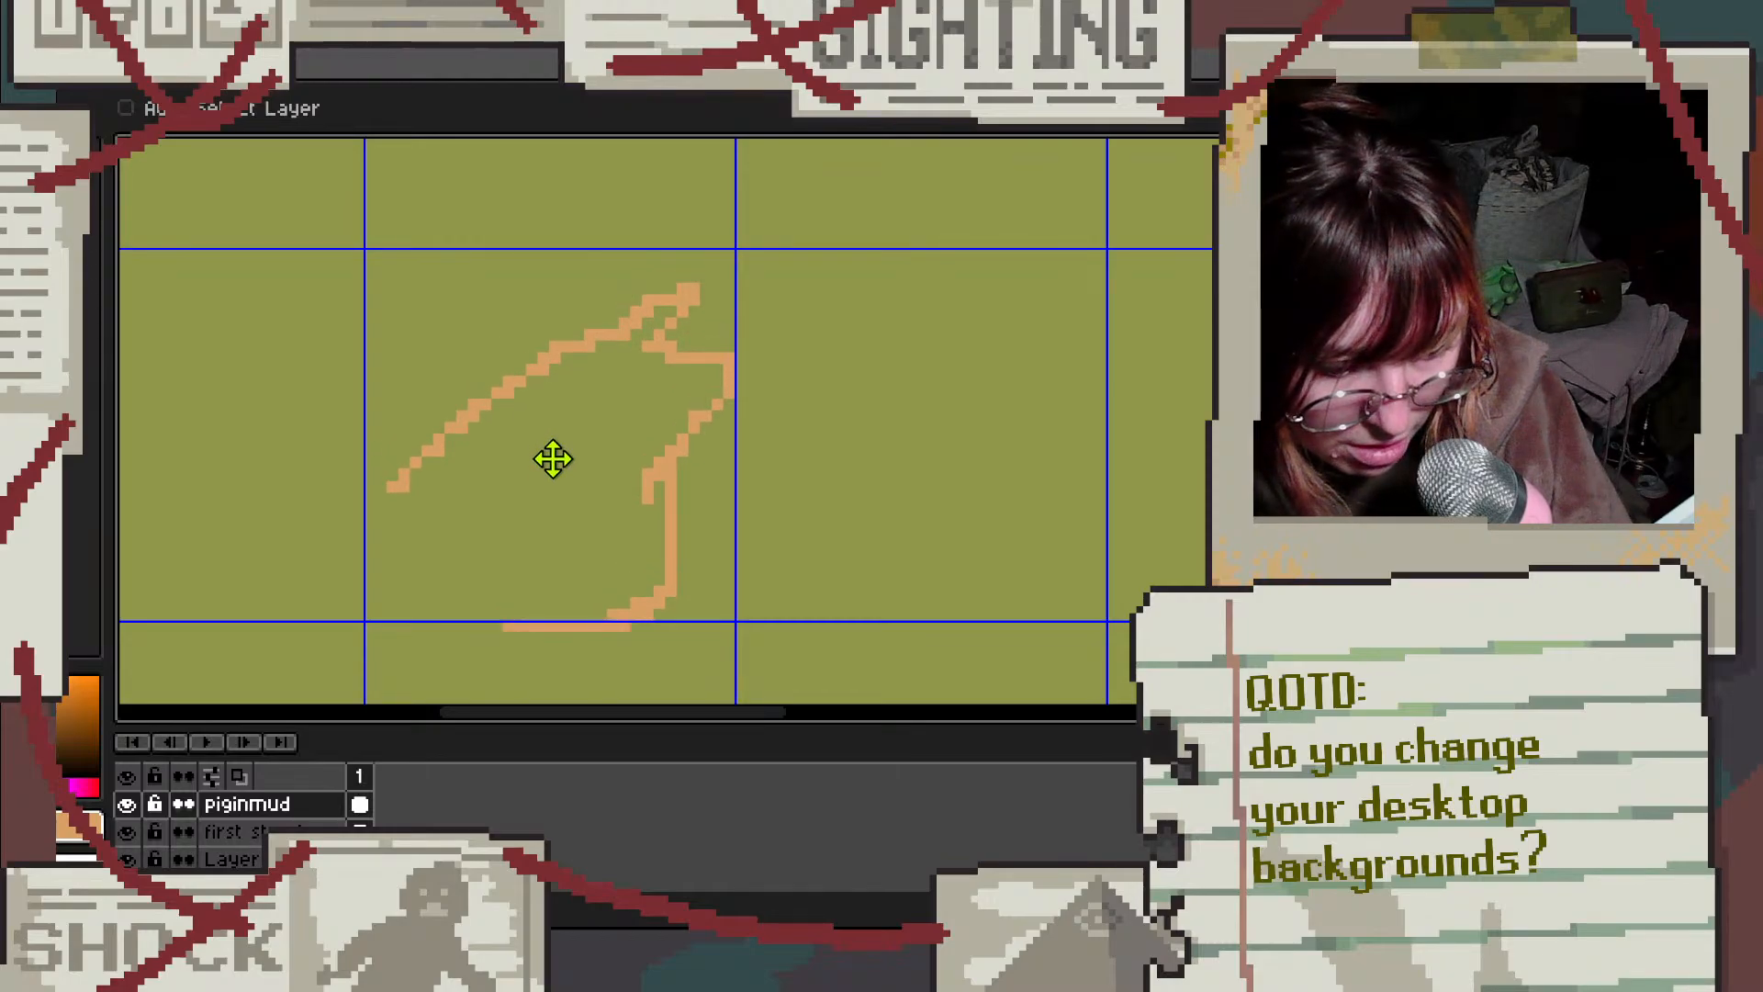
pyautogui.hotkey('ctrl', 'z')
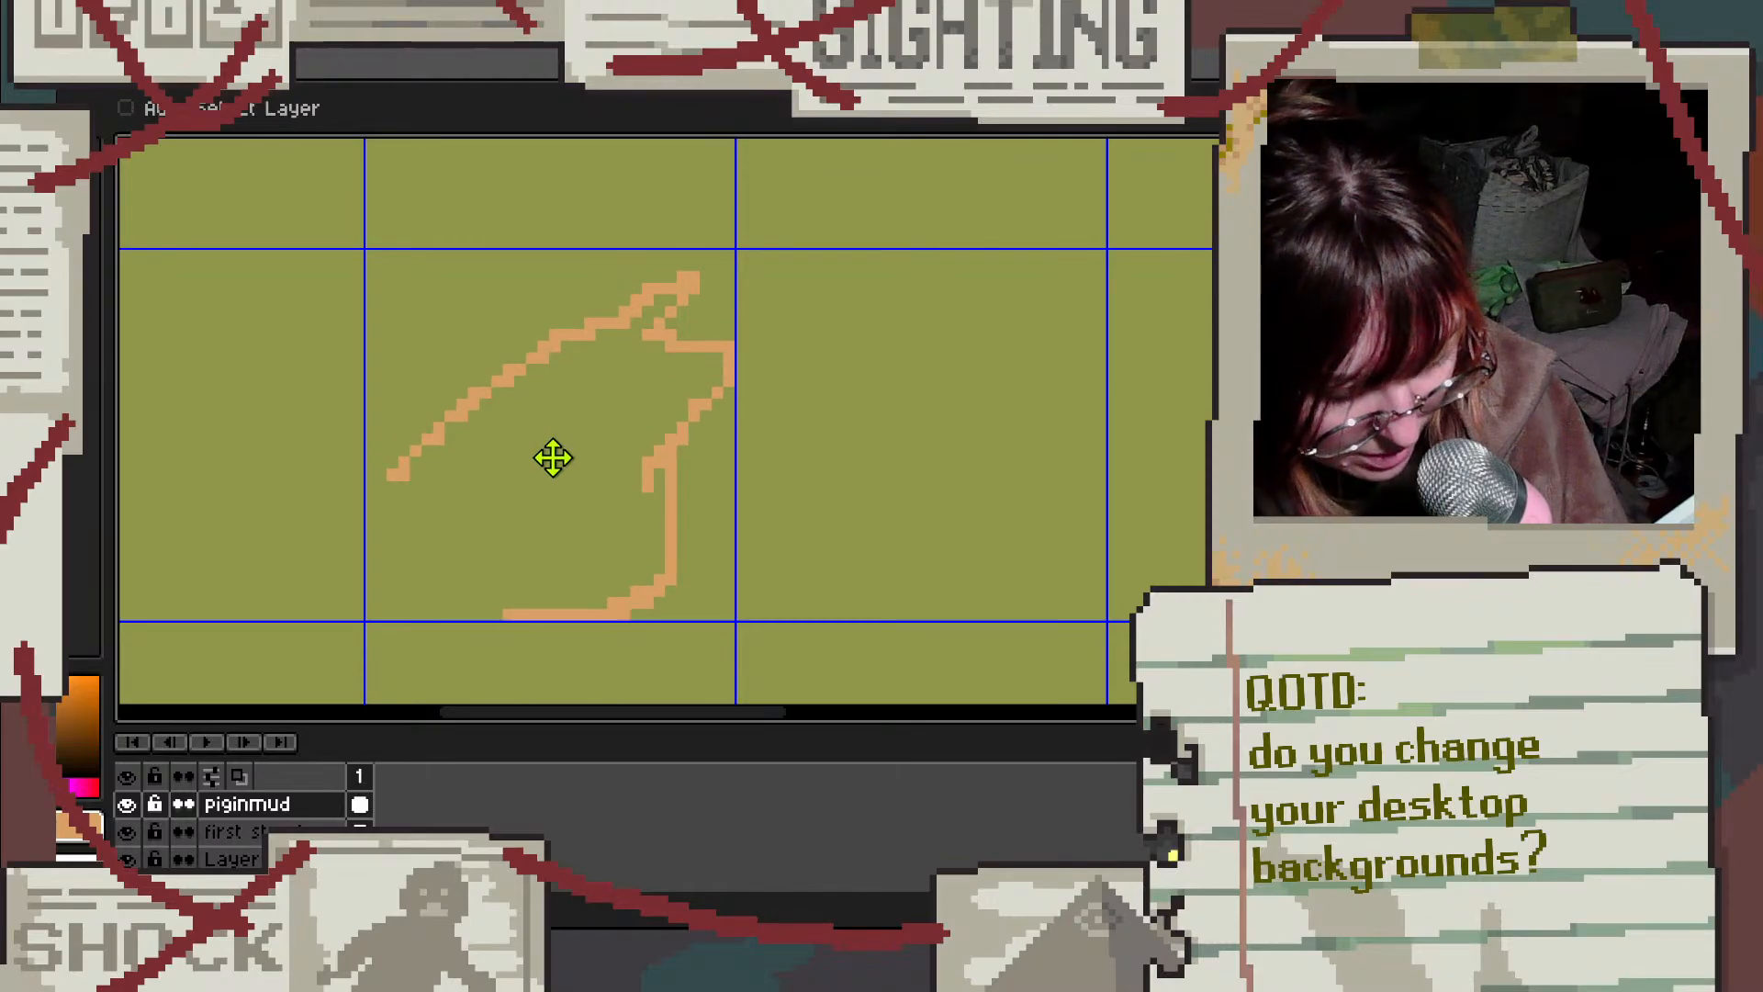
pyautogui.hotkey('ctrl', 'z')
pyautogui.hotkey('ctrl', 'z')
pyautogui.hotkey('ctrl', 'z')
pyautogui.hotkey('ctrl', 'z')
pyautogui.hotkey('ctrl', 'z')
pyautogui.hotkey('ctrl', 'z')
pyautogui.hotkey('ctrl', 'z')
pyautogui.hotkey('ctrl', 'z')
pyautogui.hotkey('ctrl', 'z')
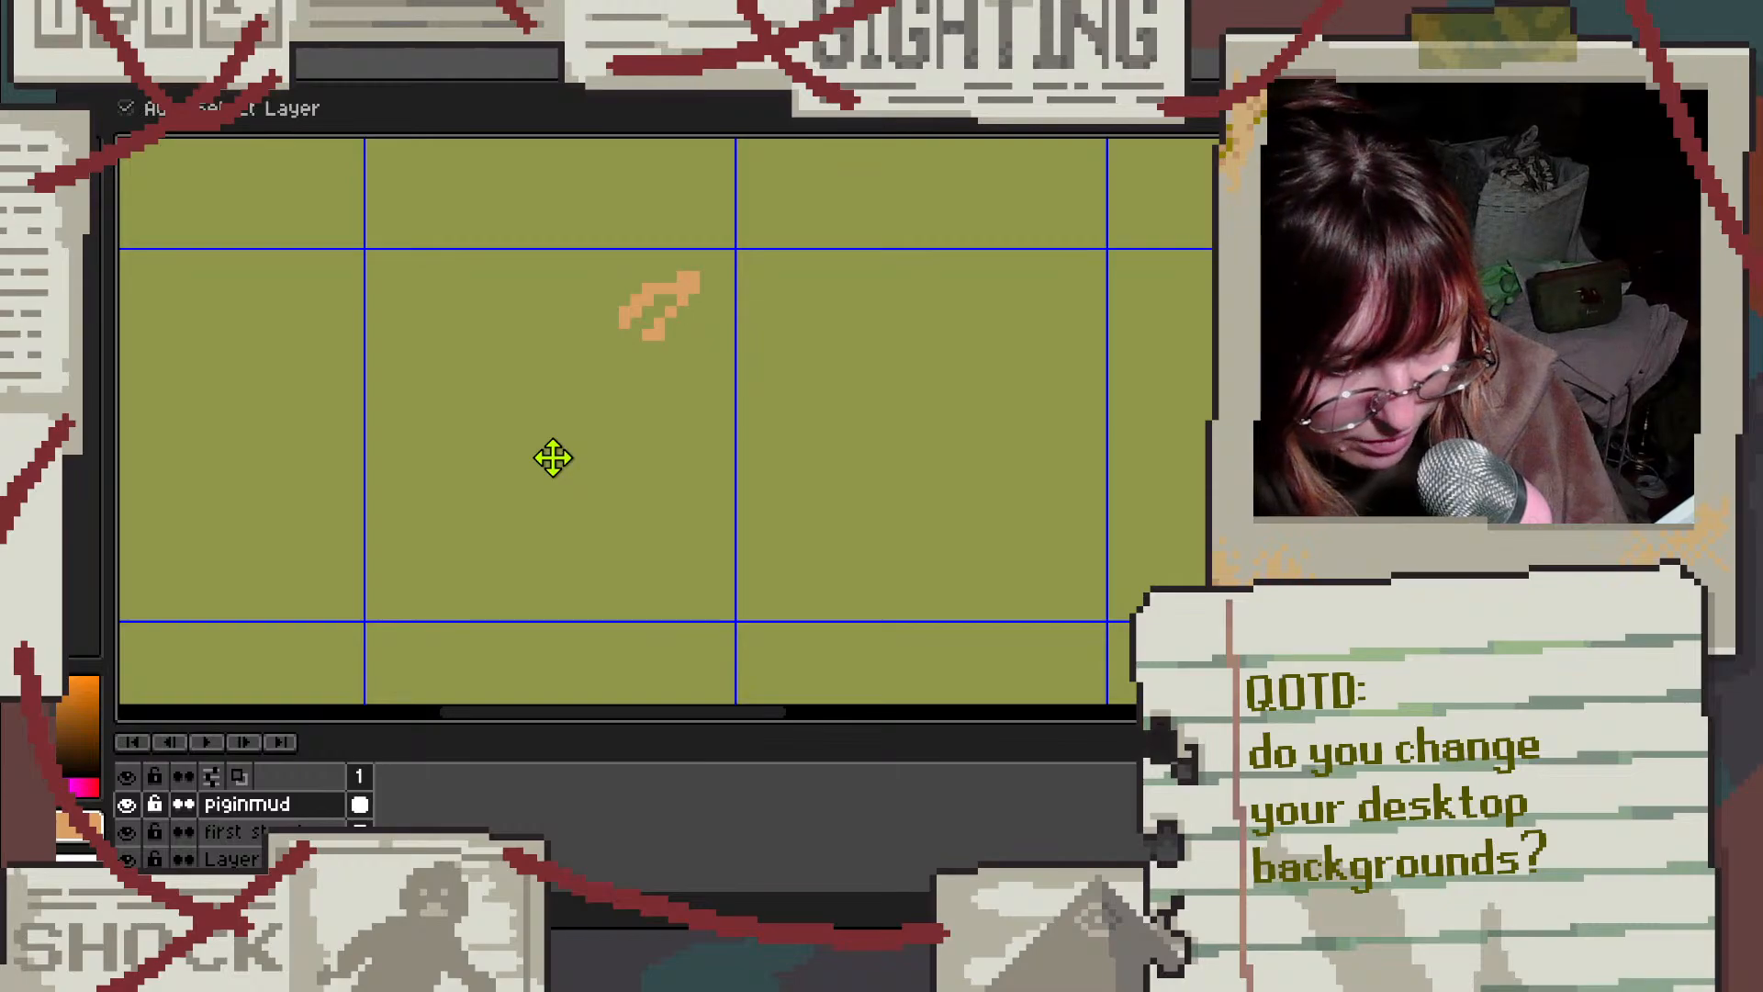
# Step: Add a new layer above piginmud and name it sittinpig
pyautogui.rightClick(305, 805)
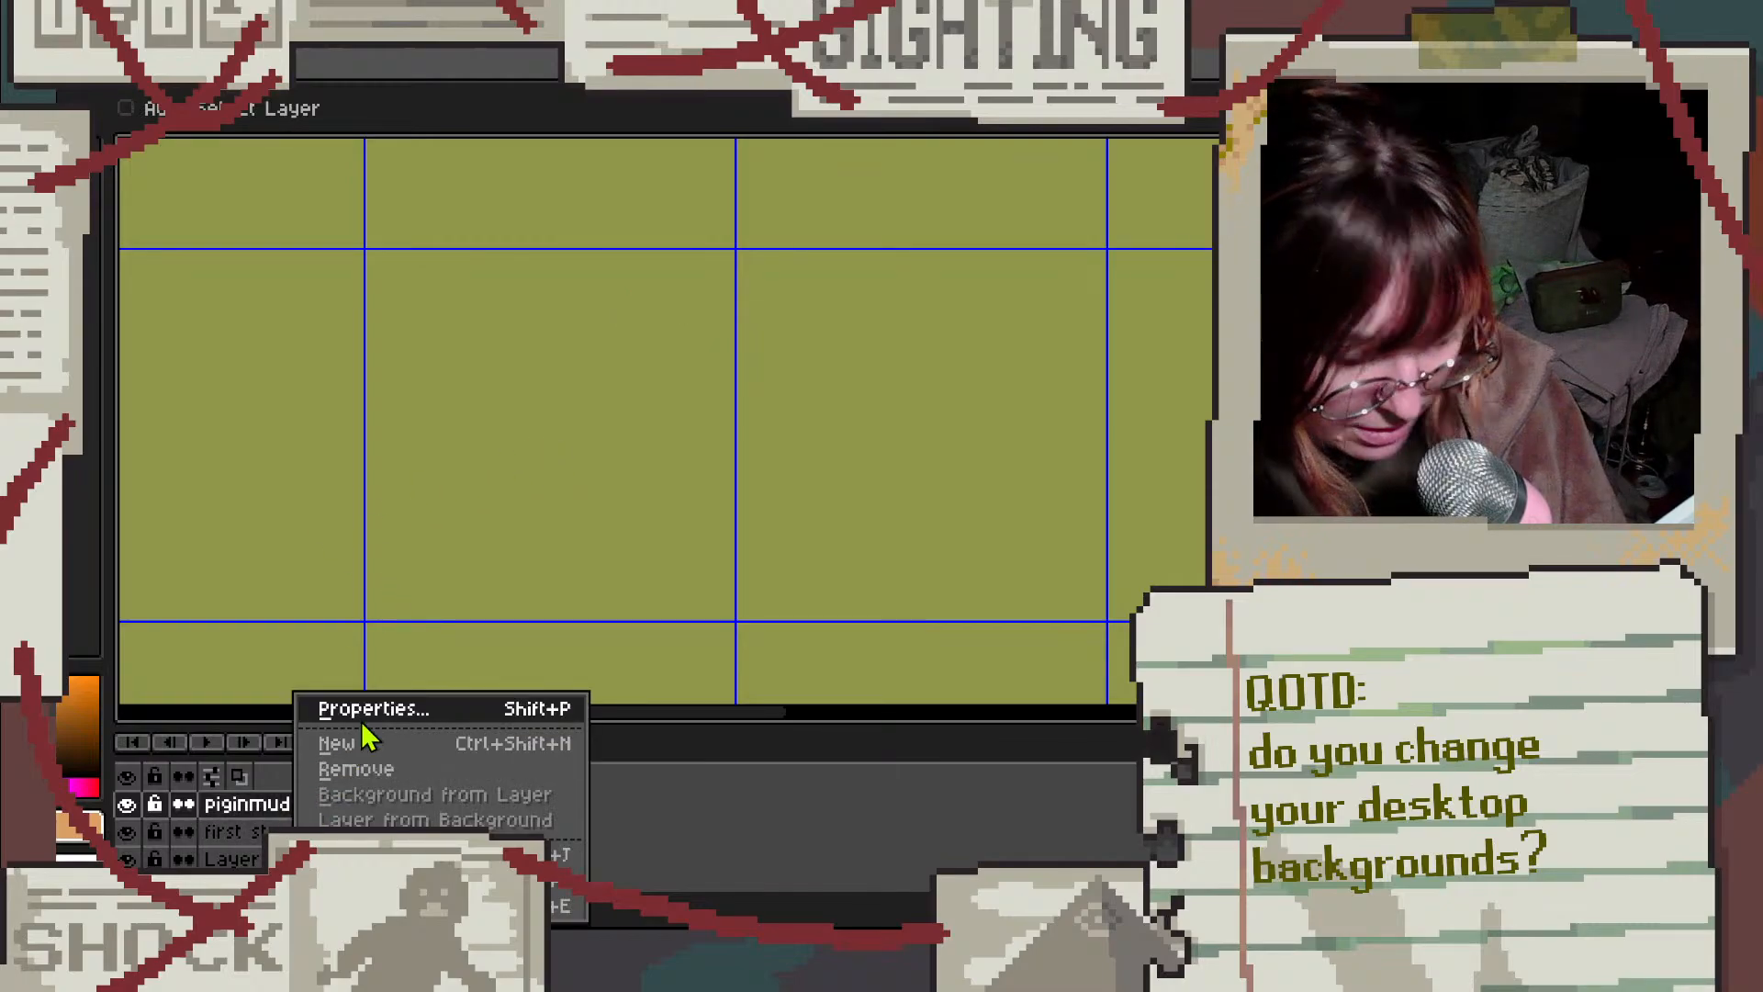
pyautogui.click(369, 742)
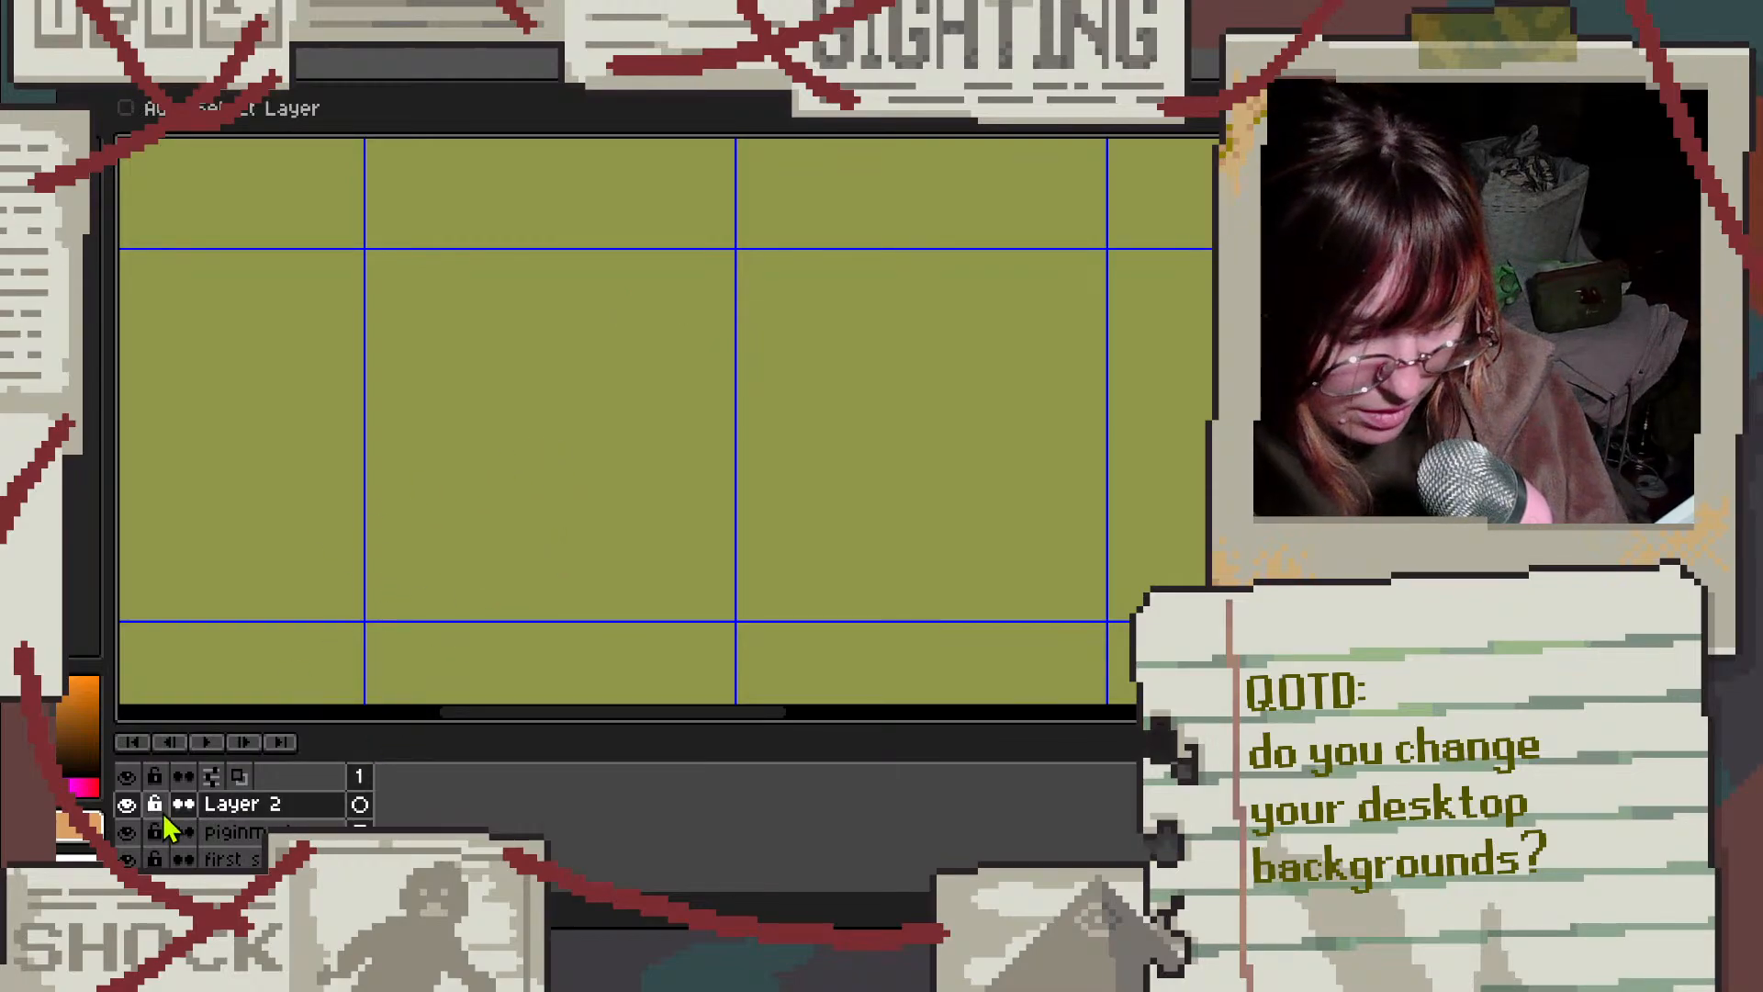
pyautogui.doubleClick(229, 802)
pyautogui.write('sitt')
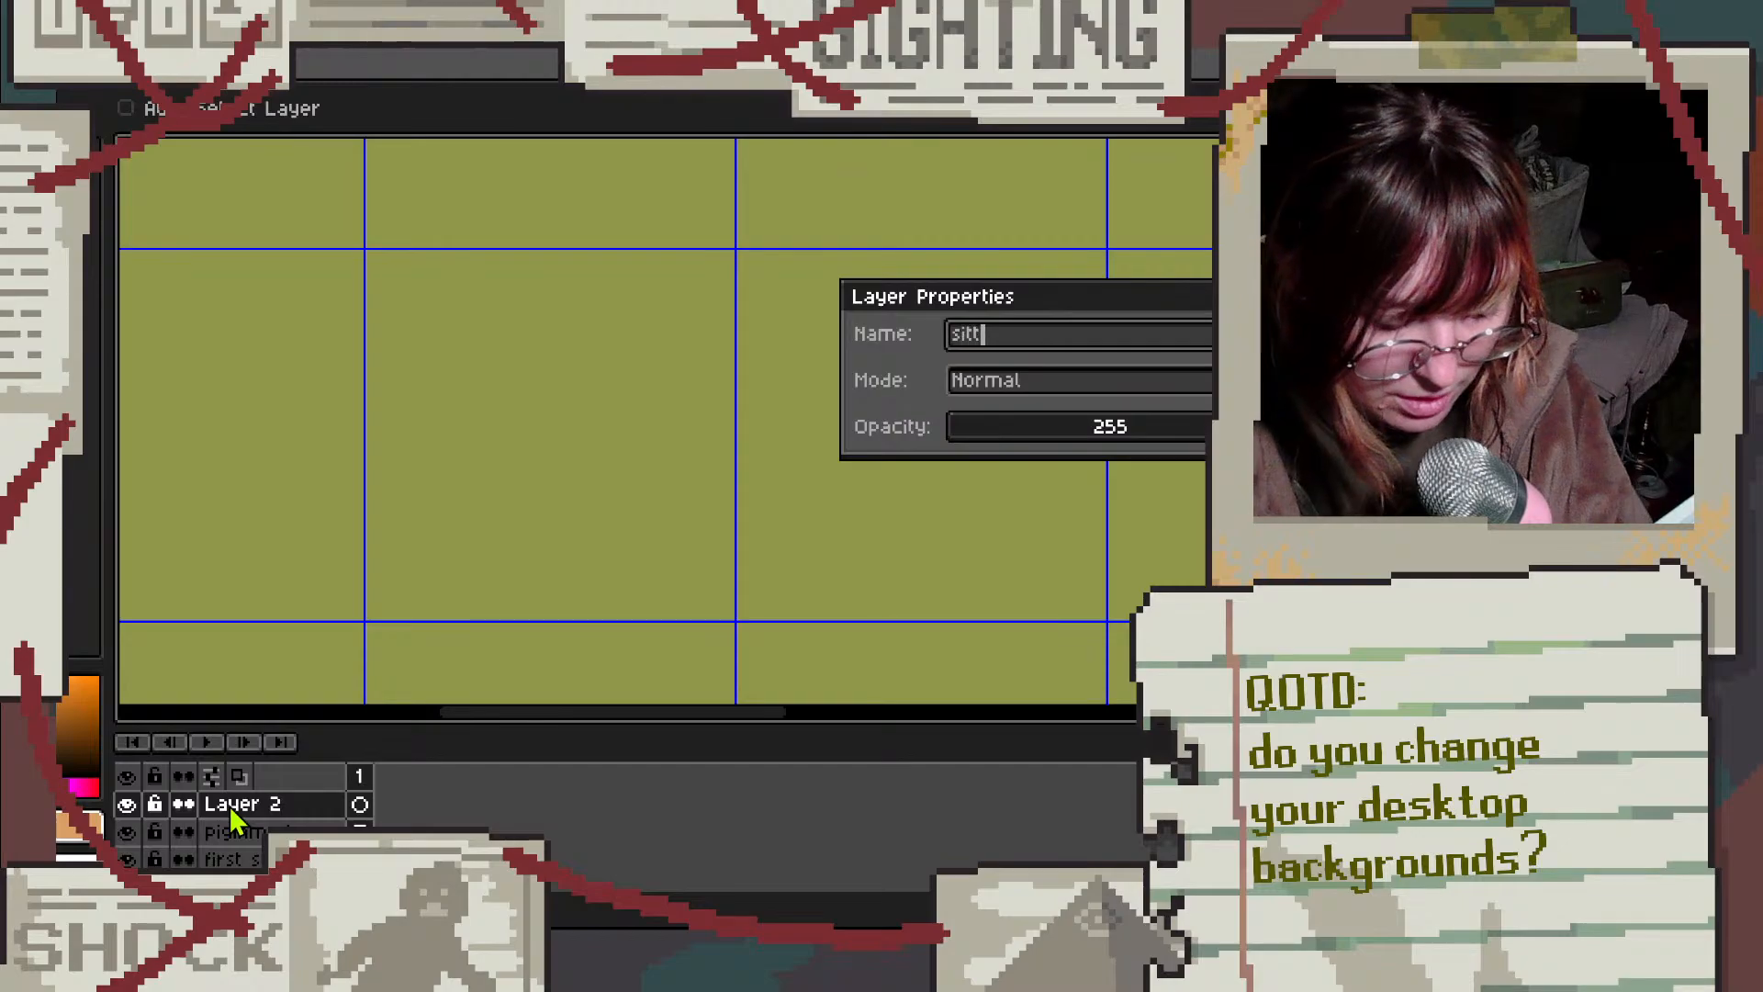
pyautogui.write('inpig')
pyautogui.press('Return')
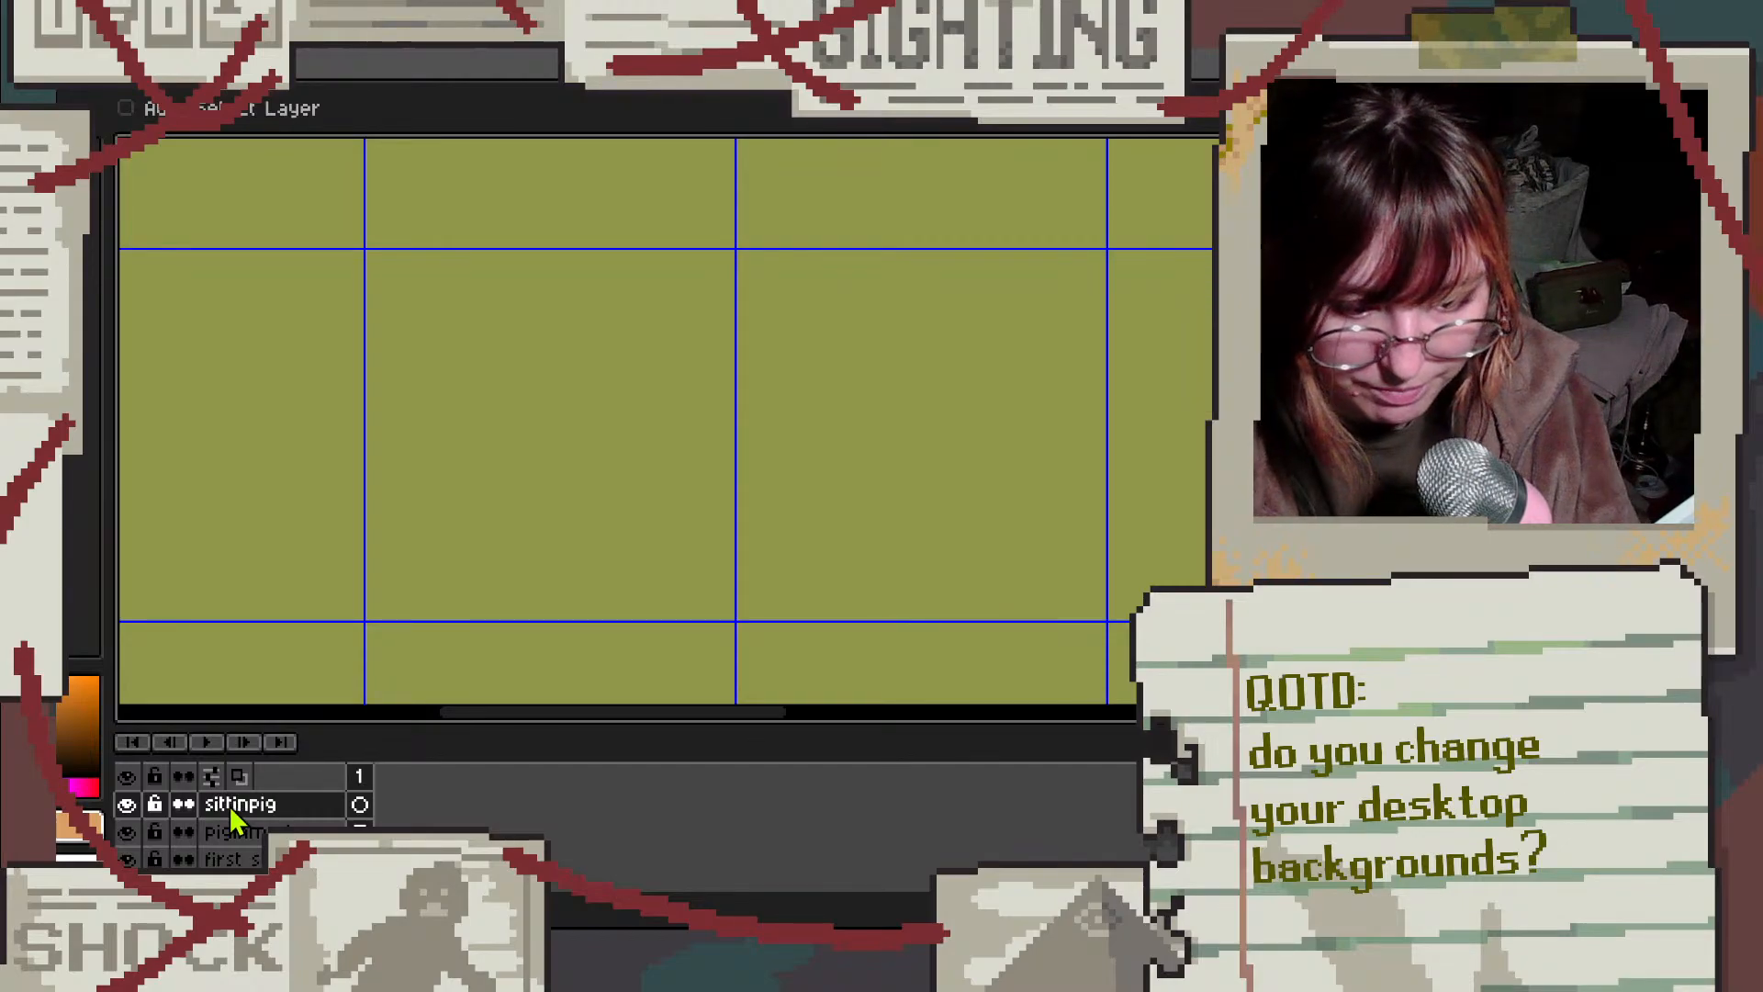
# Step: Try a light orange ear and snout outline near the grid cell's upper corner, then undo it
pyautogui.press('b')
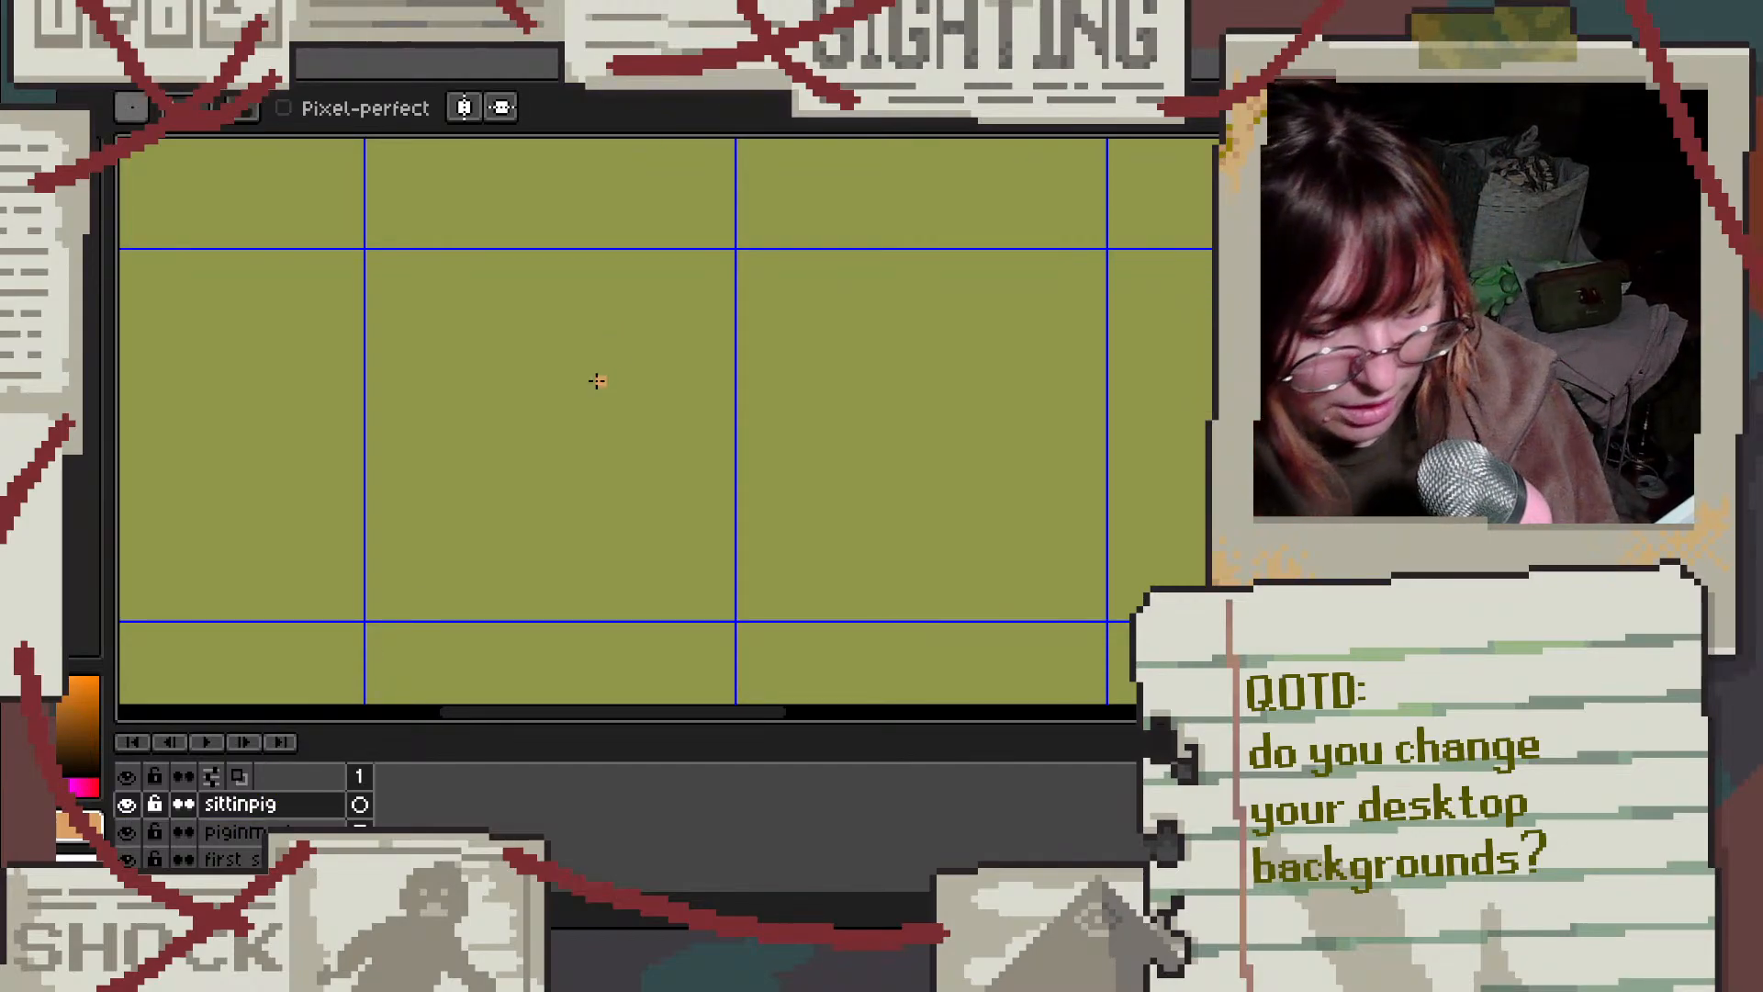
pyautogui.moveTo(672, 265)
pyautogui.mouseDown()
pyautogui.moveTo(664, 299)
pyautogui.moveTo(633, 311)
pyautogui.moveTo(677, 265)
pyautogui.moveTo(645, 303)
pyautogui.moveTo(671, 278)
pyautogui.moveTo(708, 348)
pyautogui.mouseUp()
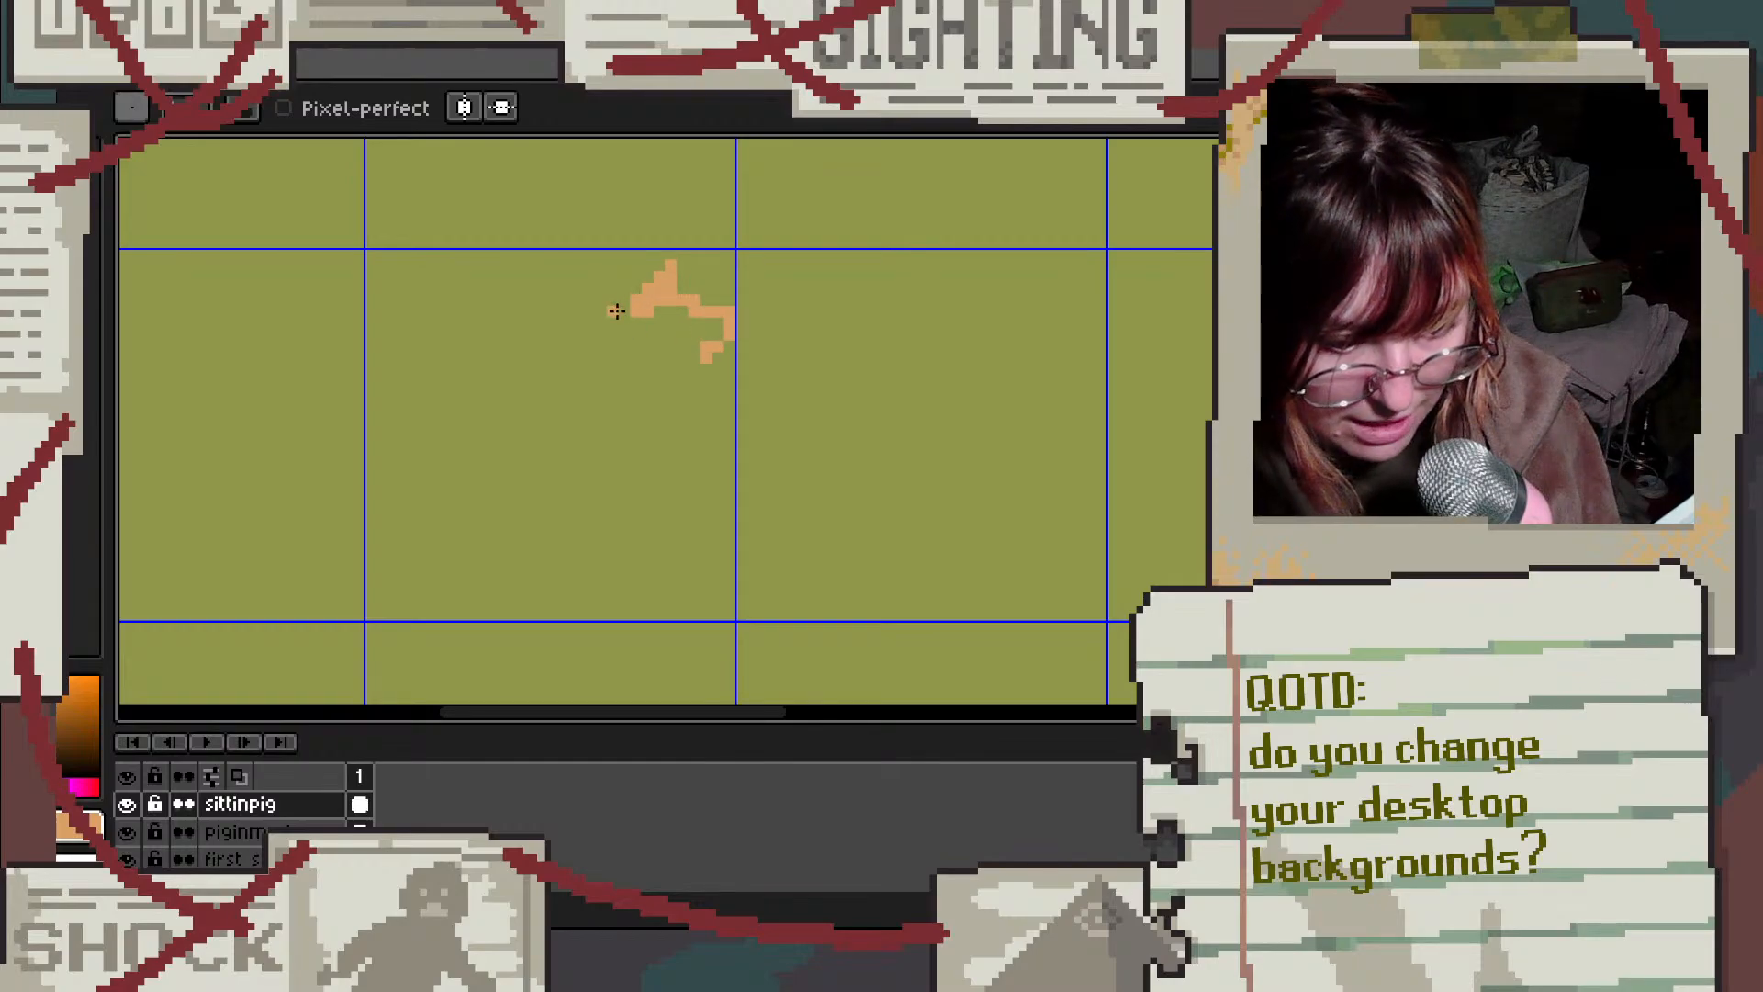
pyautogui.hotkey('ctrl', 'z')
pyautogui.hotkey('ctrl', 'z')
pyautogui.hotkey('ctrl', 'z')
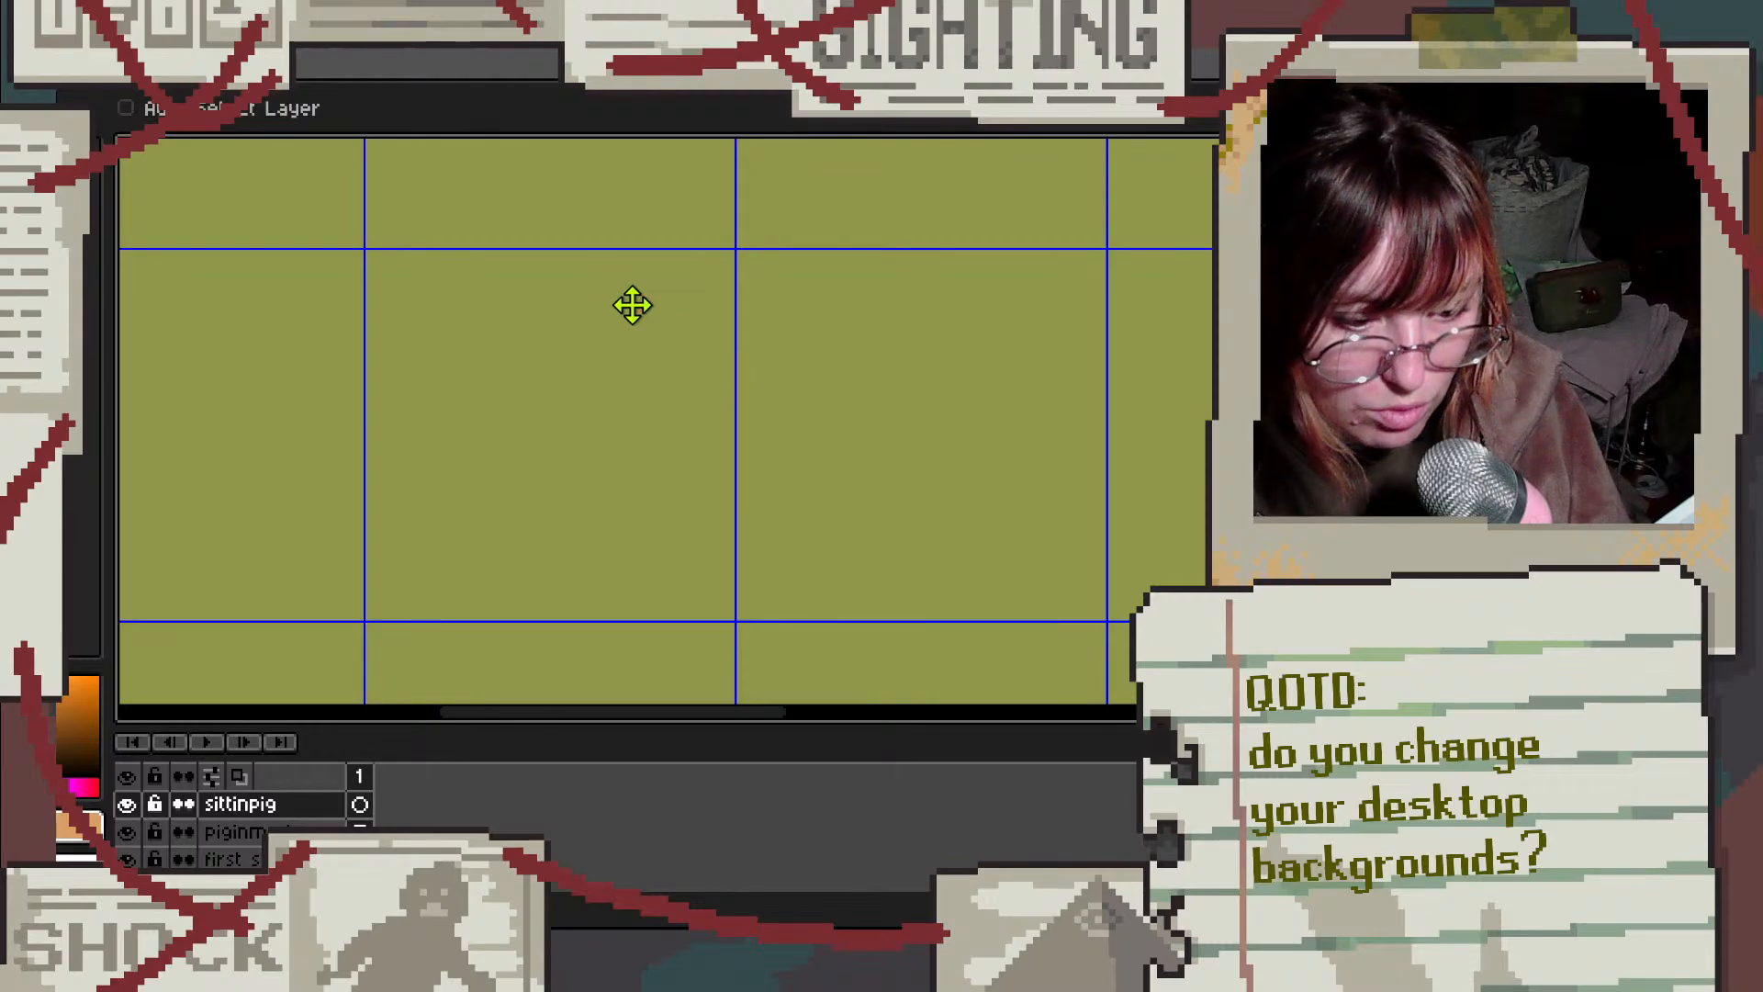
# Step: Sketch the sitting pig's outline in light orange, with a pointed ear, snout, rounded back, rump and belly filling the grid cell
pyautogui.moveTo(602, 311)
pyautogui.mouseDown()
pyautogui.moveTo(648, 265)
pyautogui.moveTo(654, 344)
pyautogui.moveTo(672, 357)
pyautogui.moveTo(705, 336)
pyautogui.moveTo(707, 394)
pyautogui.mouseUp()
pyautogui.moveTo(617, 315)
pyautogui.mouseDown()
pyautogui.moveTo(489, 332)
pyautogui.moveTo(473, 345)
pyautogui.moveTo(510, 329)
pyautogui.moveTo(464, 361)
pyautogui.moveTo(382, 483)
pyautogui.moveTo(390, 541)
pyautogui.moveTo(428, 587)
pyautogui.moveTo(505, 602)
pyautogui.moveTo(624, 584)
pyautogui.mouseUp()
pyautogui.moveTo(708, 395); pyautogui.dragTo(661, 562)
pyautogui.moveTo(661, 456)
pyautogui.mouseDown()
pyautogui.moveTo(636, 528)
pyautogui.moveTo(551, 582)
pyautogui.mouseUp()
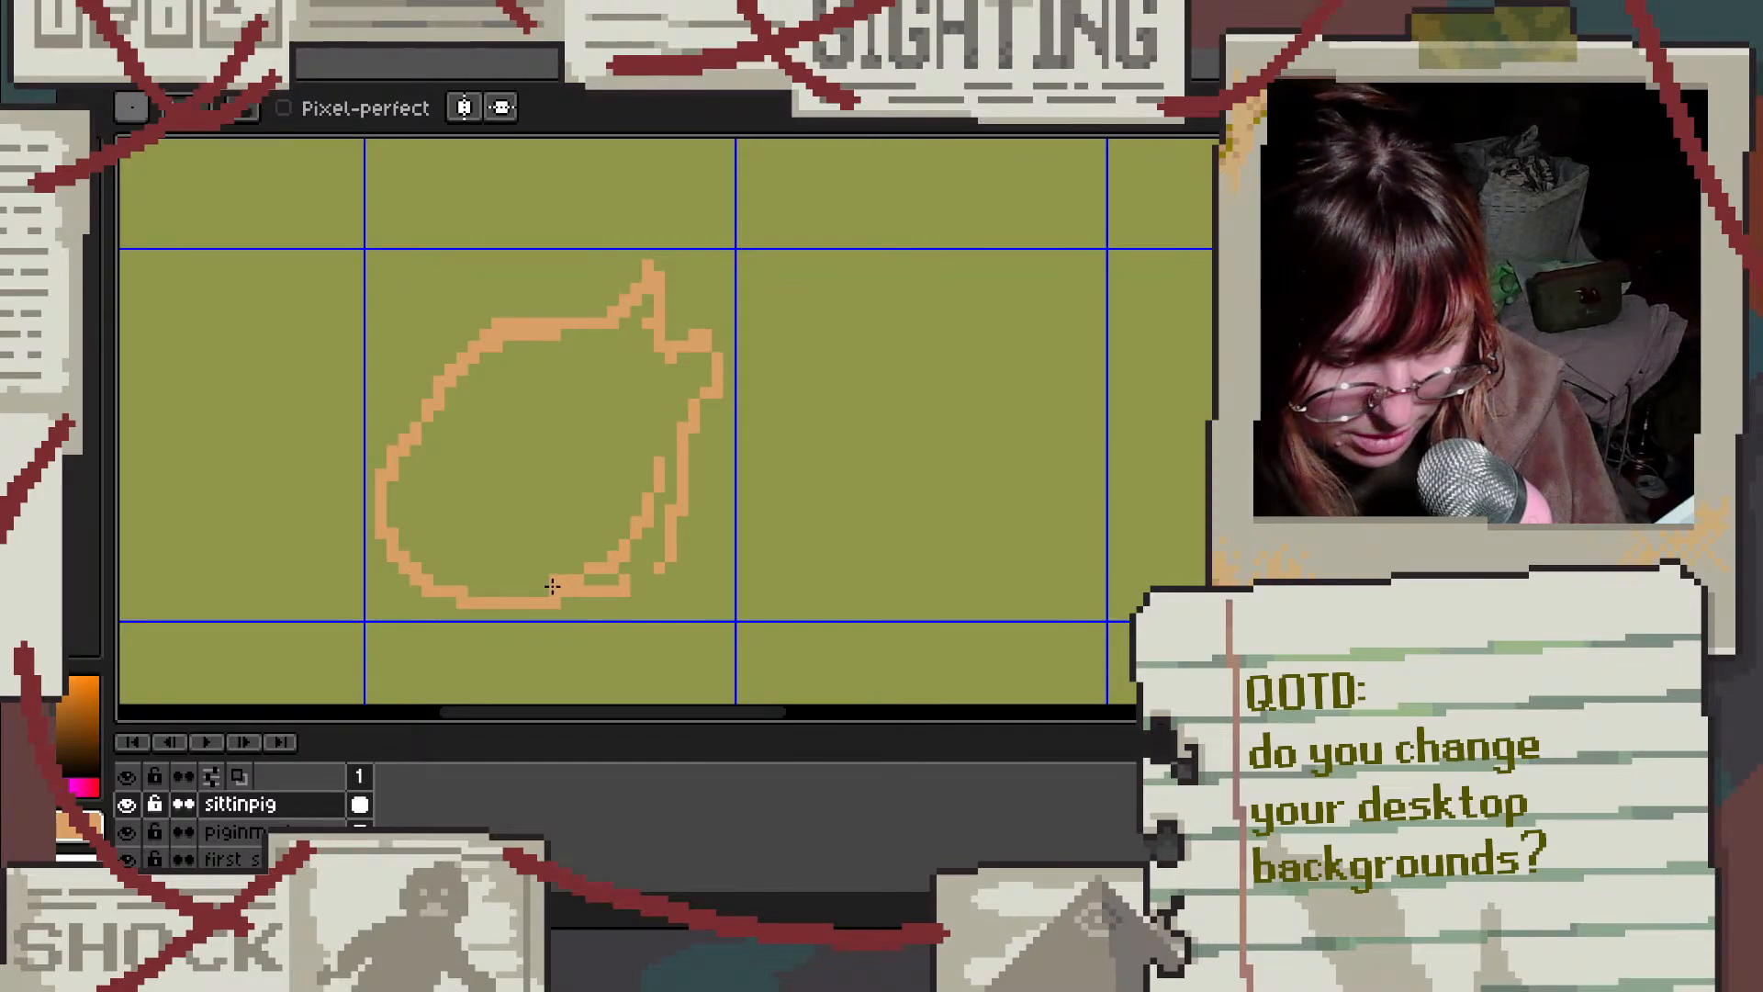
# Step: Erase the belly and lower chest lines of the pig sketch and thicken the curve of its back
pyautogui.press('e')
pyautogui.moveTo(693, 522)
pyautogui.mouseDown()
pyautogui.moveTo(600, 602)
pyautogui.moveTo(671, 533)
pyautogui.moveTo(670, 580)
pyautogui.moveTo(670, 545)
pyautogui.moveTo(554, 590)
pyautogui.moveTo(682, 591)
pyautogui.moveTo(636, 590)
pyautogui.moveTo(683, 545)
pyautogui.moveTo(658, 521)
pyautogui.moveTo(693, 486)
pyautogui.moveTo(682, 532)
pyautogui.moveTo(659, 451)
pyautogui.moveTo(636, 556)
pyautogui.moveTo(589, 544)
pyautogui.moveTo(624, 498)
pyautogui.moveTo(590, 557)
pyautogui.moveTo(542, 580)
pyautogui.moveTo(624, 580)
pyautogui.moveTo(648, 510)
pyautogui.moveTo(625, 579)
pyautogui.moveTo(590, 568)
pyautogui.moveTo(648, 498)
pyautogui.moveTo(590, 521)
pyautogui.mouseUp()
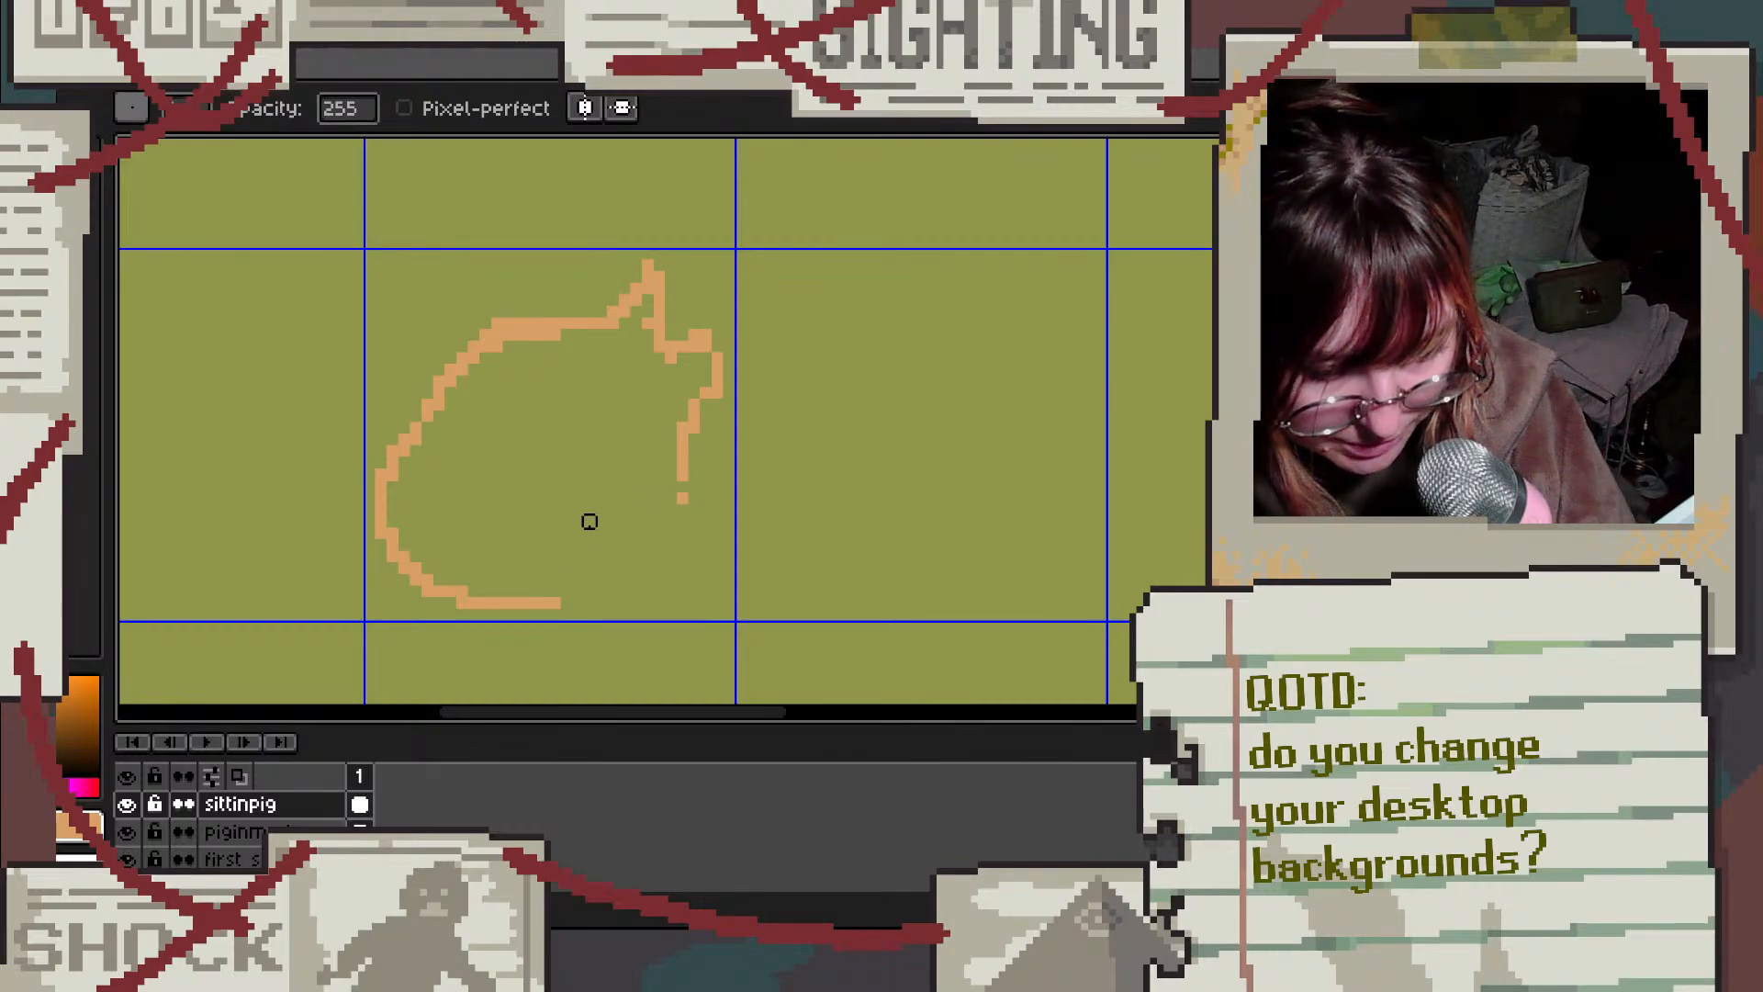
pyautogui.press('b')
pyautogui.moveTo(464, 358); pyautogui.dragTo(402, 443)
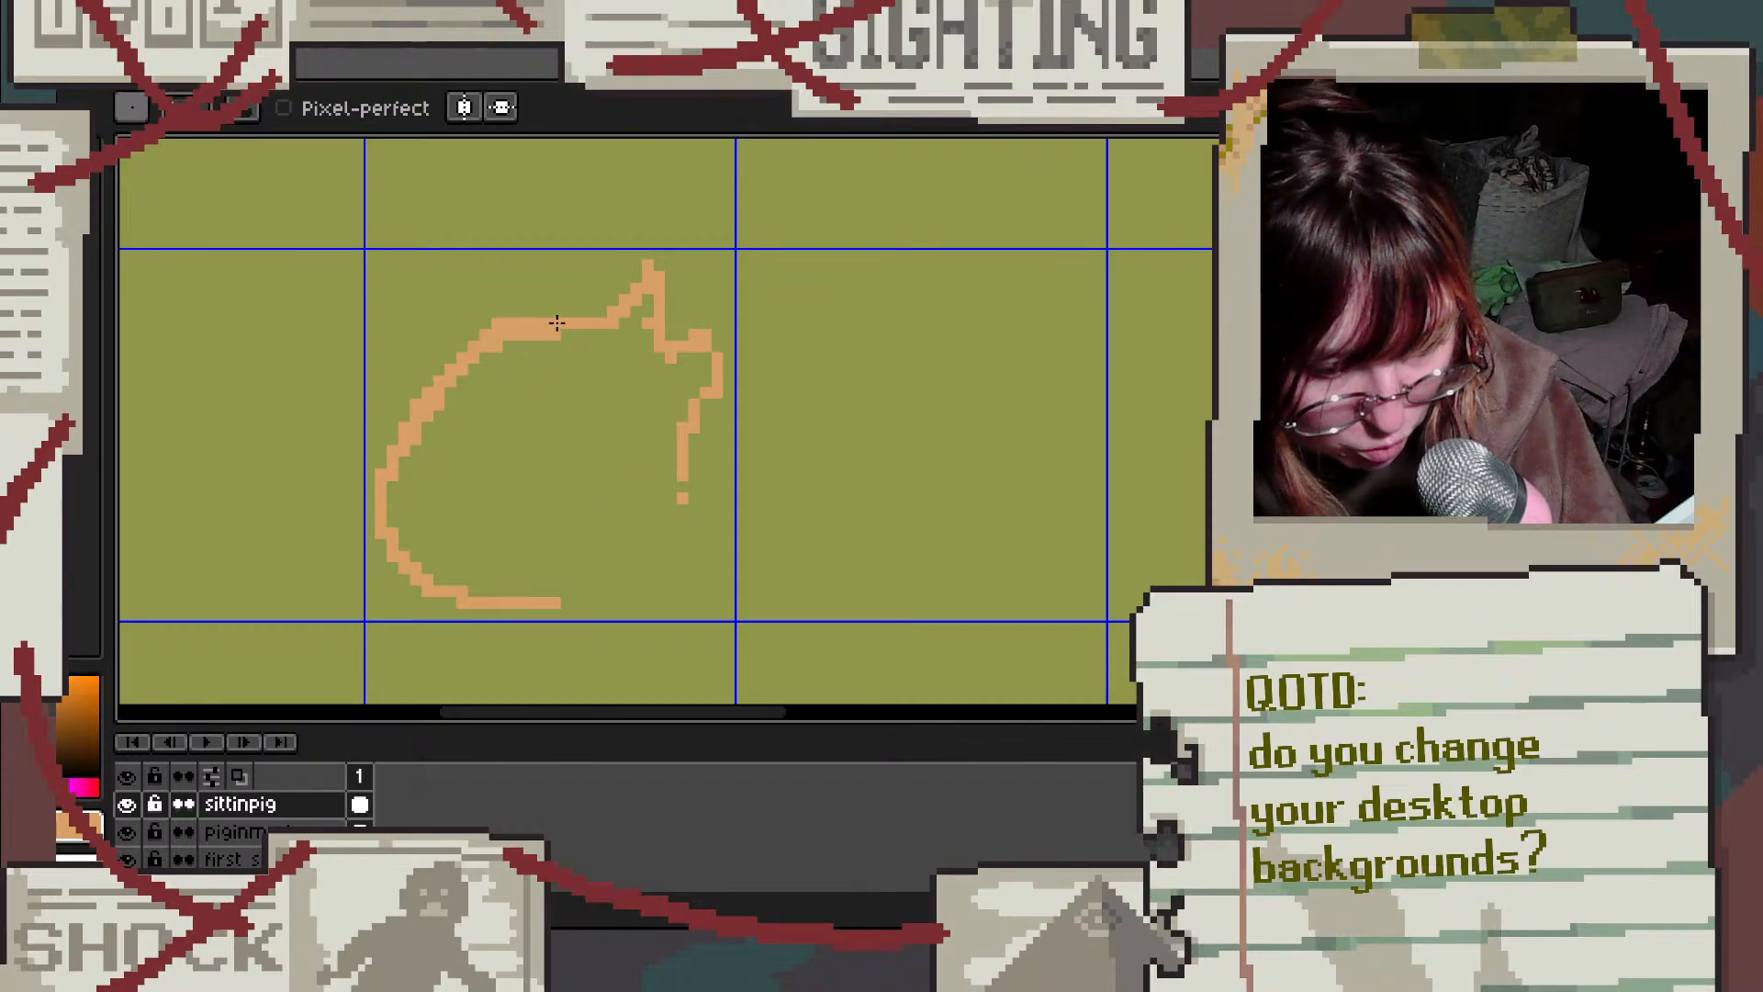
pyautogui.moveTo(557, 315); pyautogui.dragTo(530, 312)
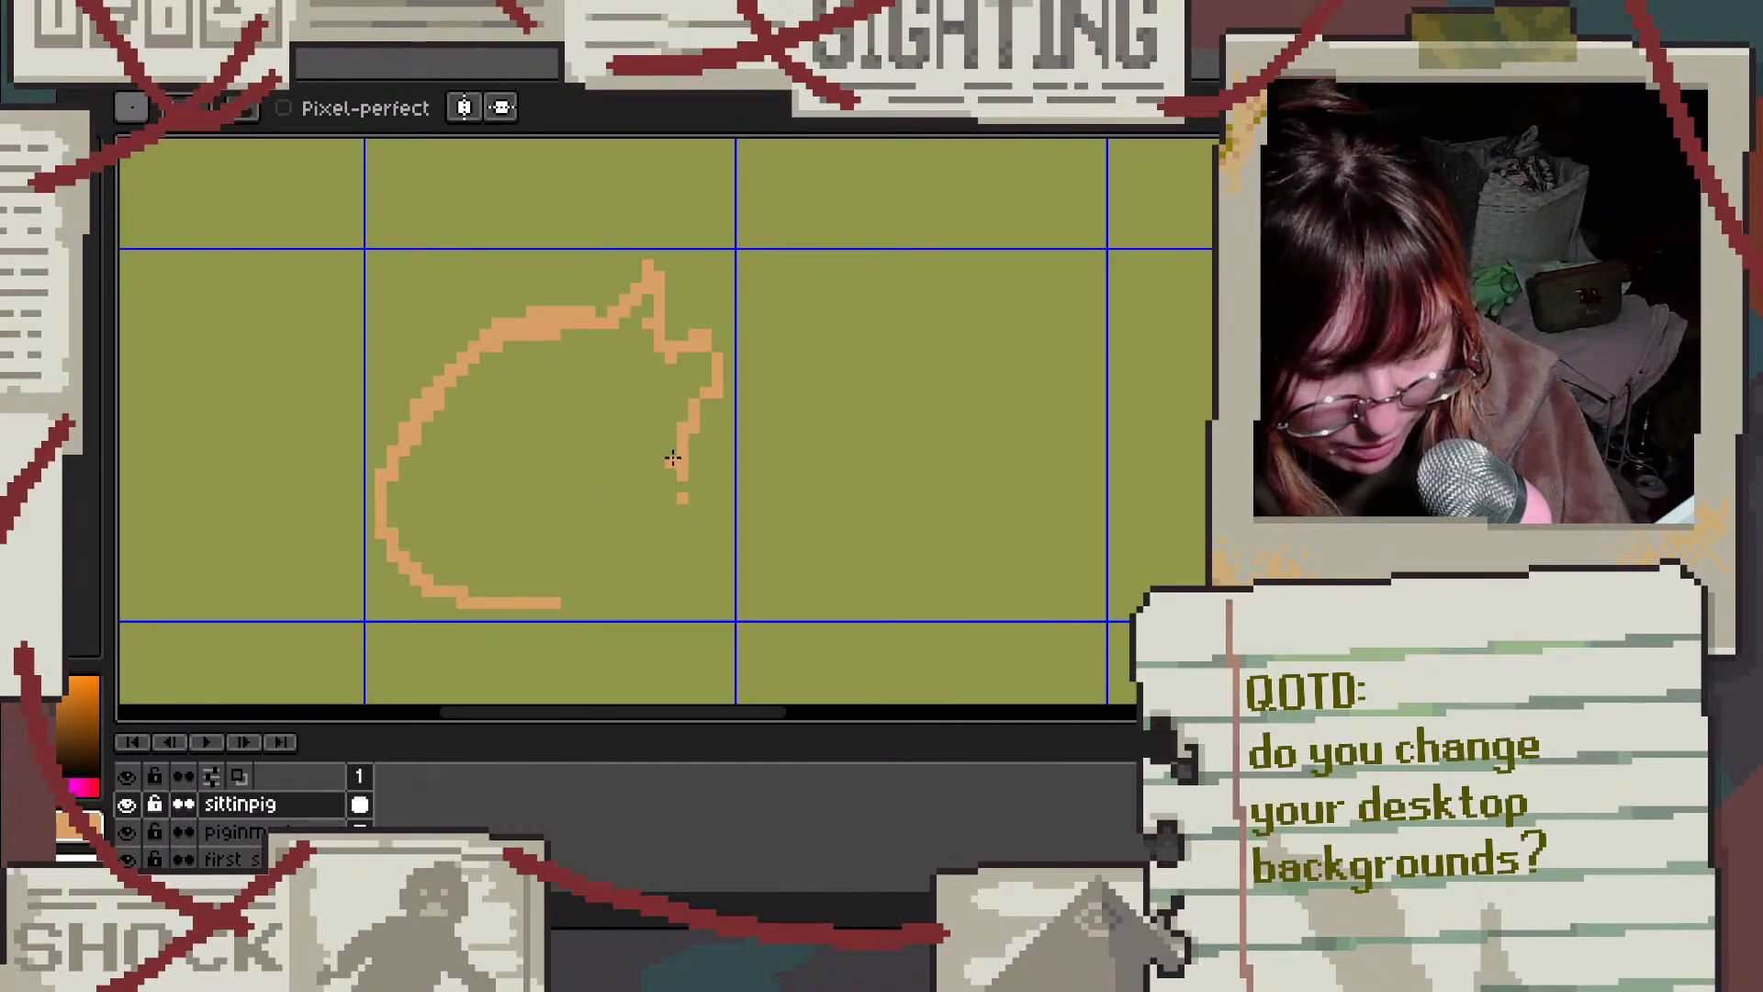
# Step: Sketch the pig's belly, hind foot and front legs, thinning the back line, erasing the foremost leg and thickening the remaining one
pyautogui.moveTo(670, 454)
pyautogui.mouseDown()
pyautogui.moveTo(559, 540)
pyautogui.moveTo(541, 572)
pyautogui.moveTo(553, 598)
pyautogui.moveTo(566, 576)
pyautogui.moveTo(530, 587)
pyautogui.moveTo(522, 565)
pyautogui.moveTo(587, 595)
pyautogui.moveTo(555, 601)
pyautogui.moveTo(658, 487)
pyautogui.moveTo(669, 503)
pyautogui.moveTo(686, 486)
pyautogui.moveTo(620, 549)
pyautogui.moveTo(616, 577)
pyautogui.moveTo(613, 554)
pyautogui.moveTo(629, 535)
pyautogui.moveTo(646, 606)
pyautogui.moveTo(635, 555)
pyautogui.moveTo(654, 591)
pyautogui.moveTo(664, 510)
pyautogui.moveTo(691, 595)
pyautogui.mouseUp()
pyautogui.moveTo(678, 514); pyautogui.dragTo(709, 586)
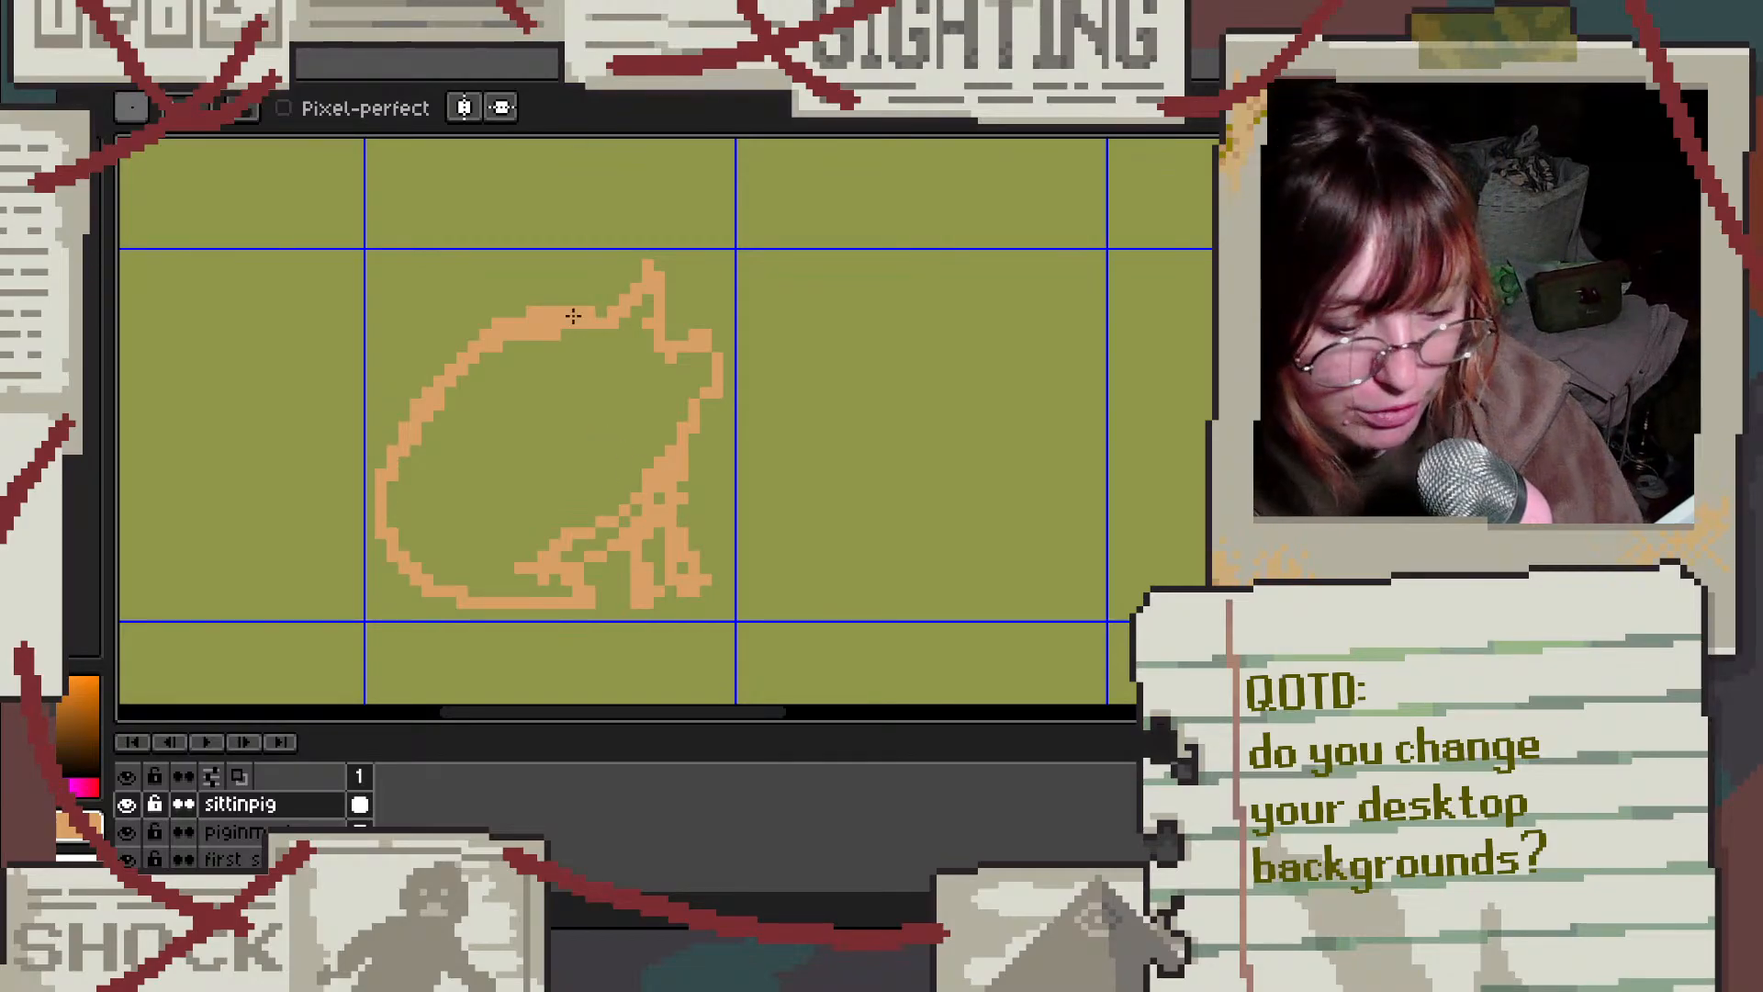
pyautogui.press('b')
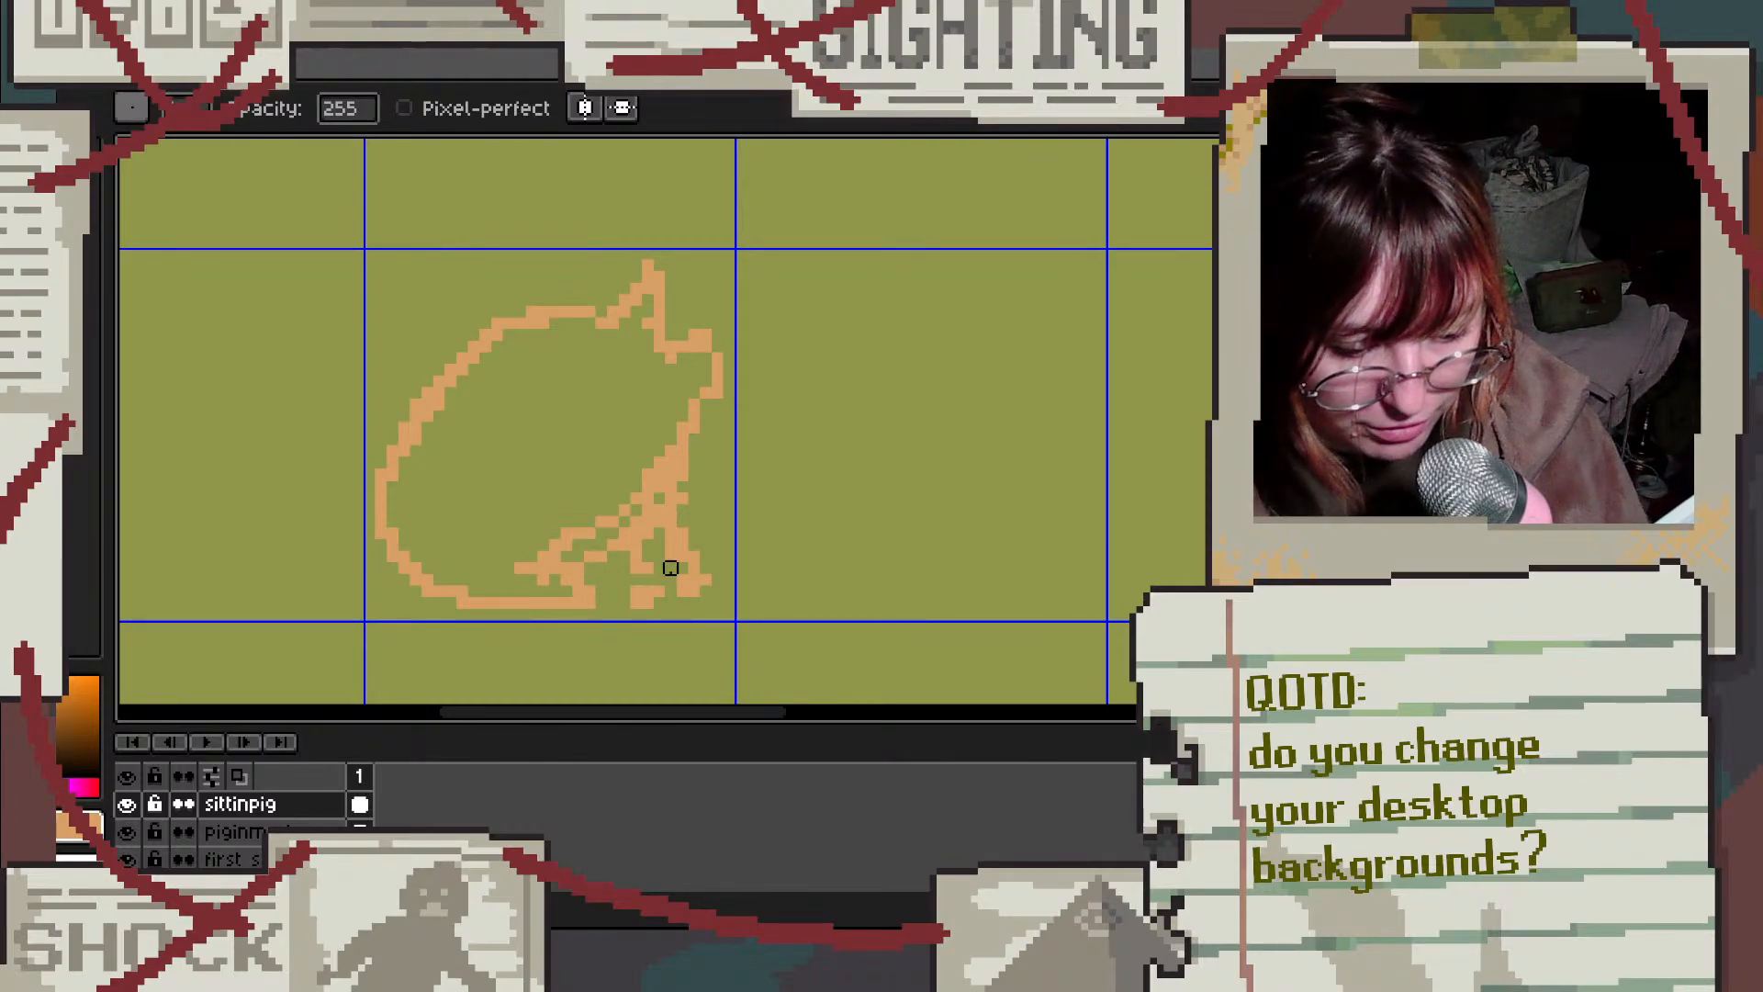
pyautogui.press('v')
pyautogui.press('b')
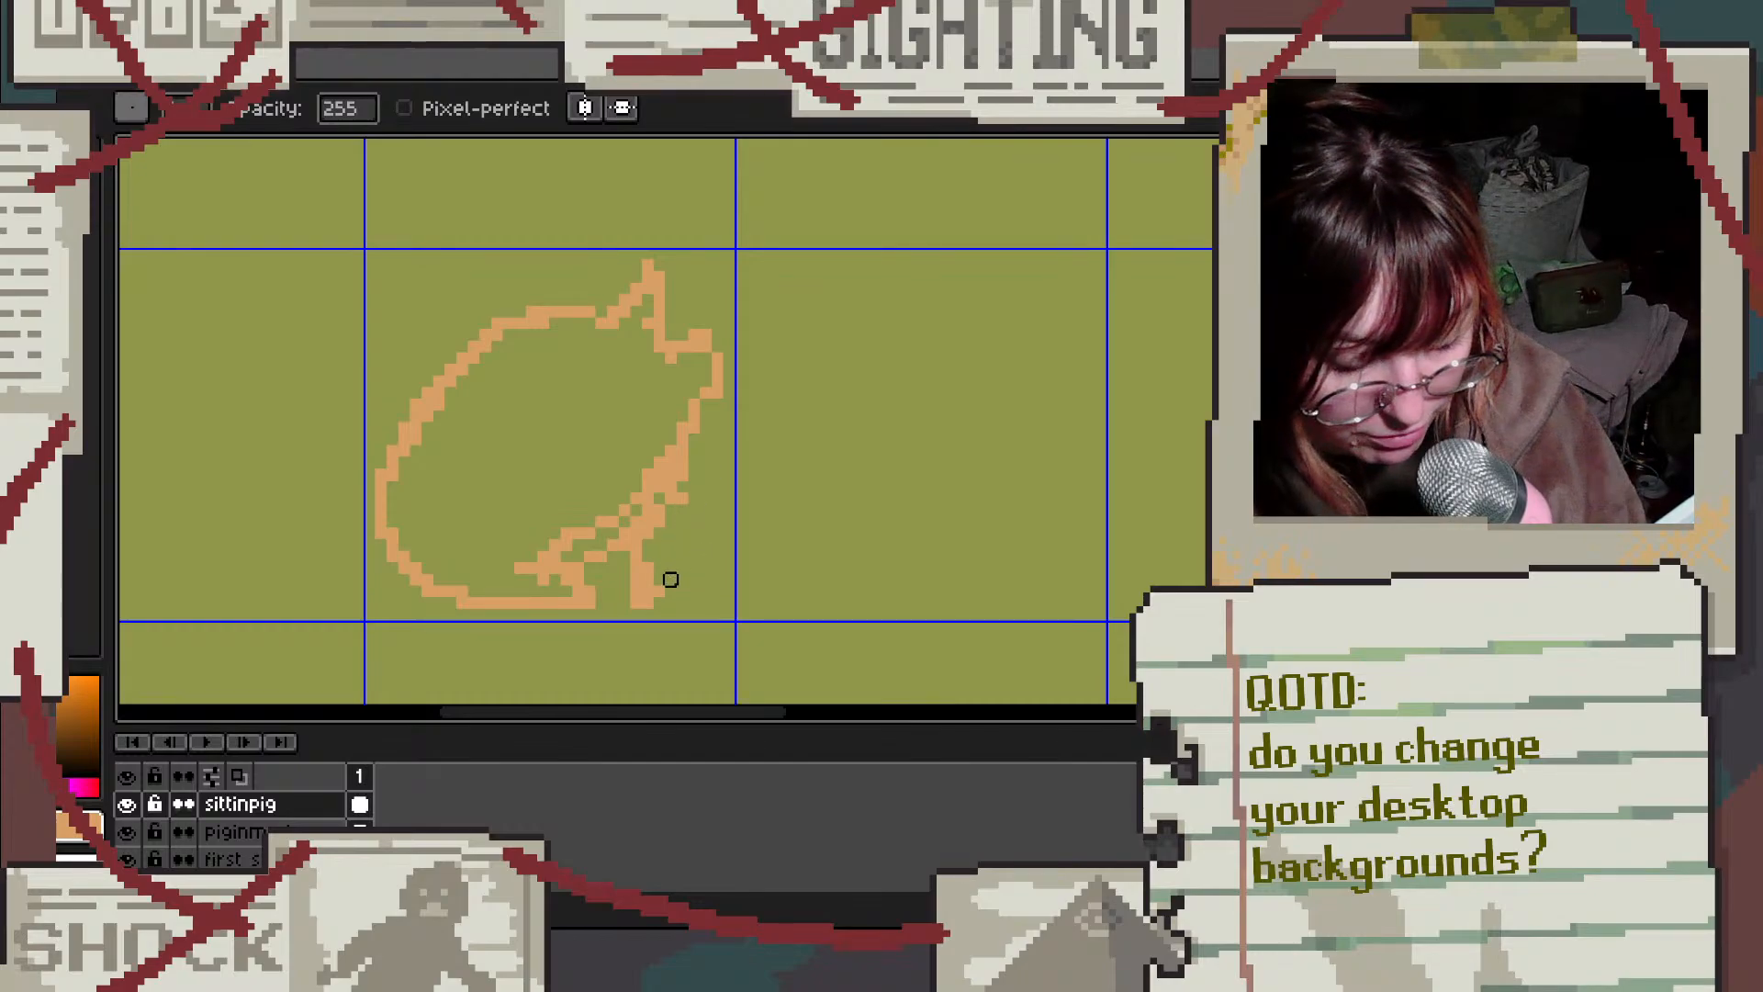
pyautogui.press('e')
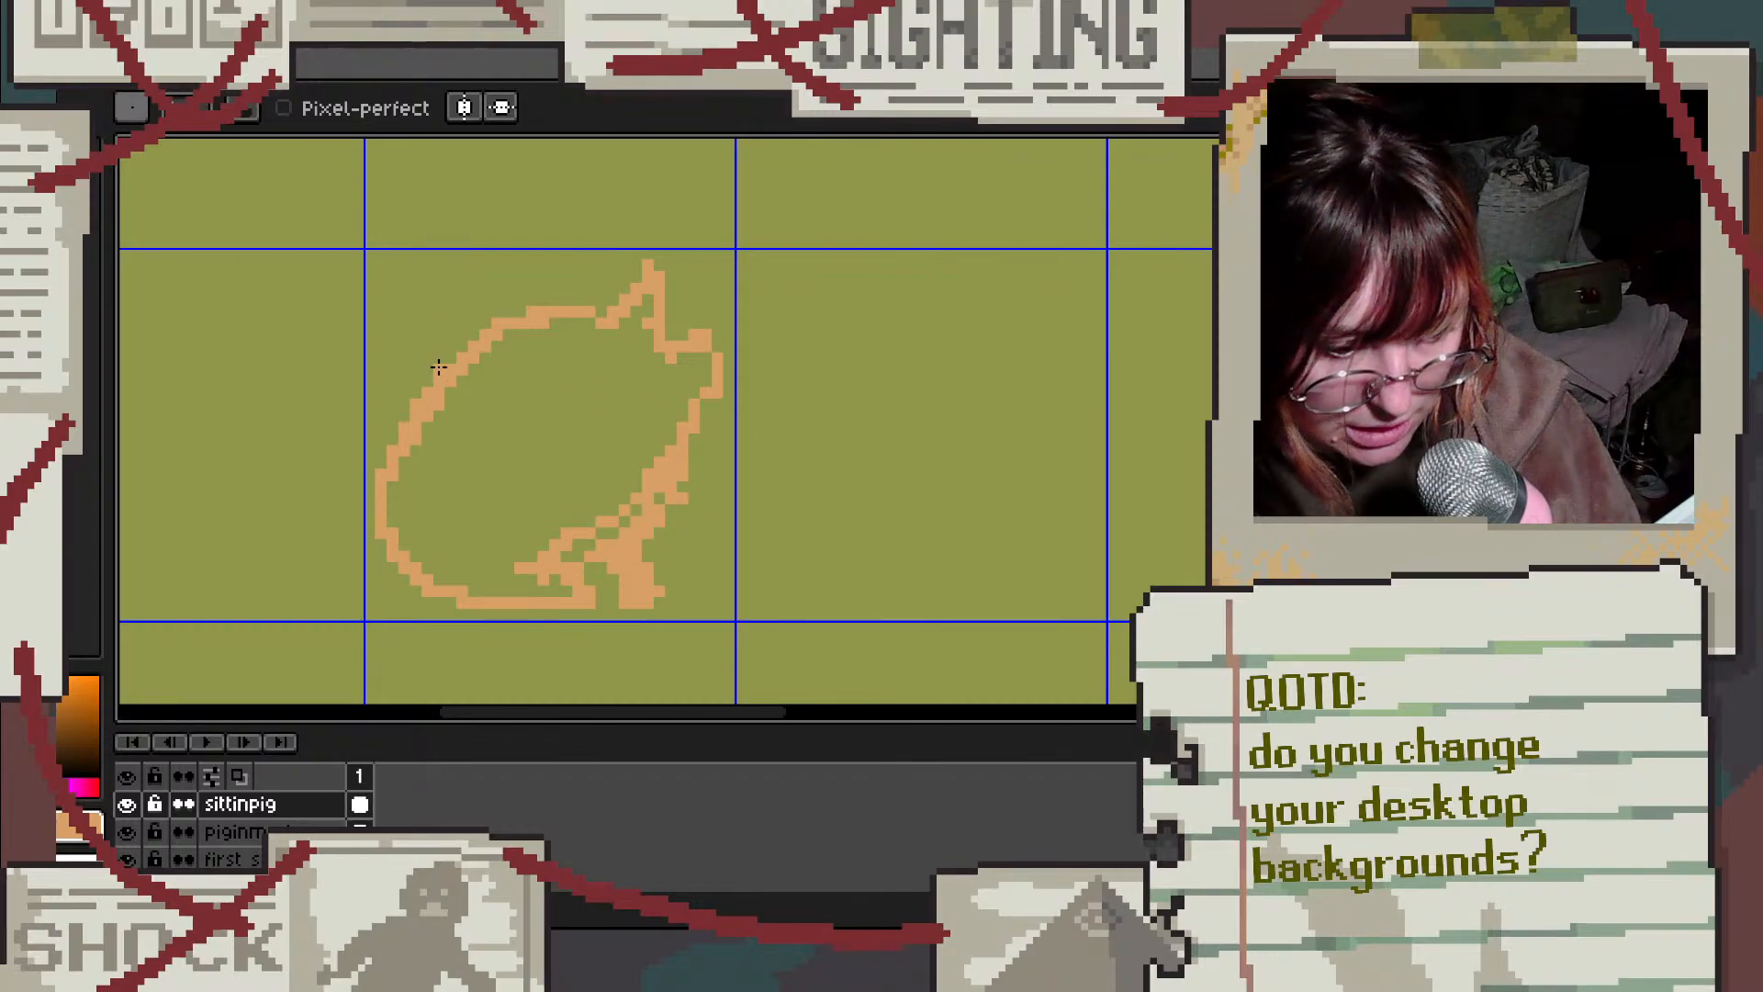
# Step: Erase the pig's upper back line and redraw it as a slightly lower, thicker curve running into the ear
pyautogui.press('e')
pyautogui.moveTo(579, 311)
pyautogui.mouseDown()
pyautogui.moveTo(462, 322)
pyautogui.moveTo(426, 346)
pyautogui.moveTo(577, 311)
pyautogui.moveTo(543, 357)
pyautogui.moveTo(520, 346)
pyautogui.moveTo(610, 319)
pyautogui.moveTo(428, 385)
pyautogui.mouseUp()
pyautogui.press('b')
pyautogui.hotkey('ctrl', 'z')
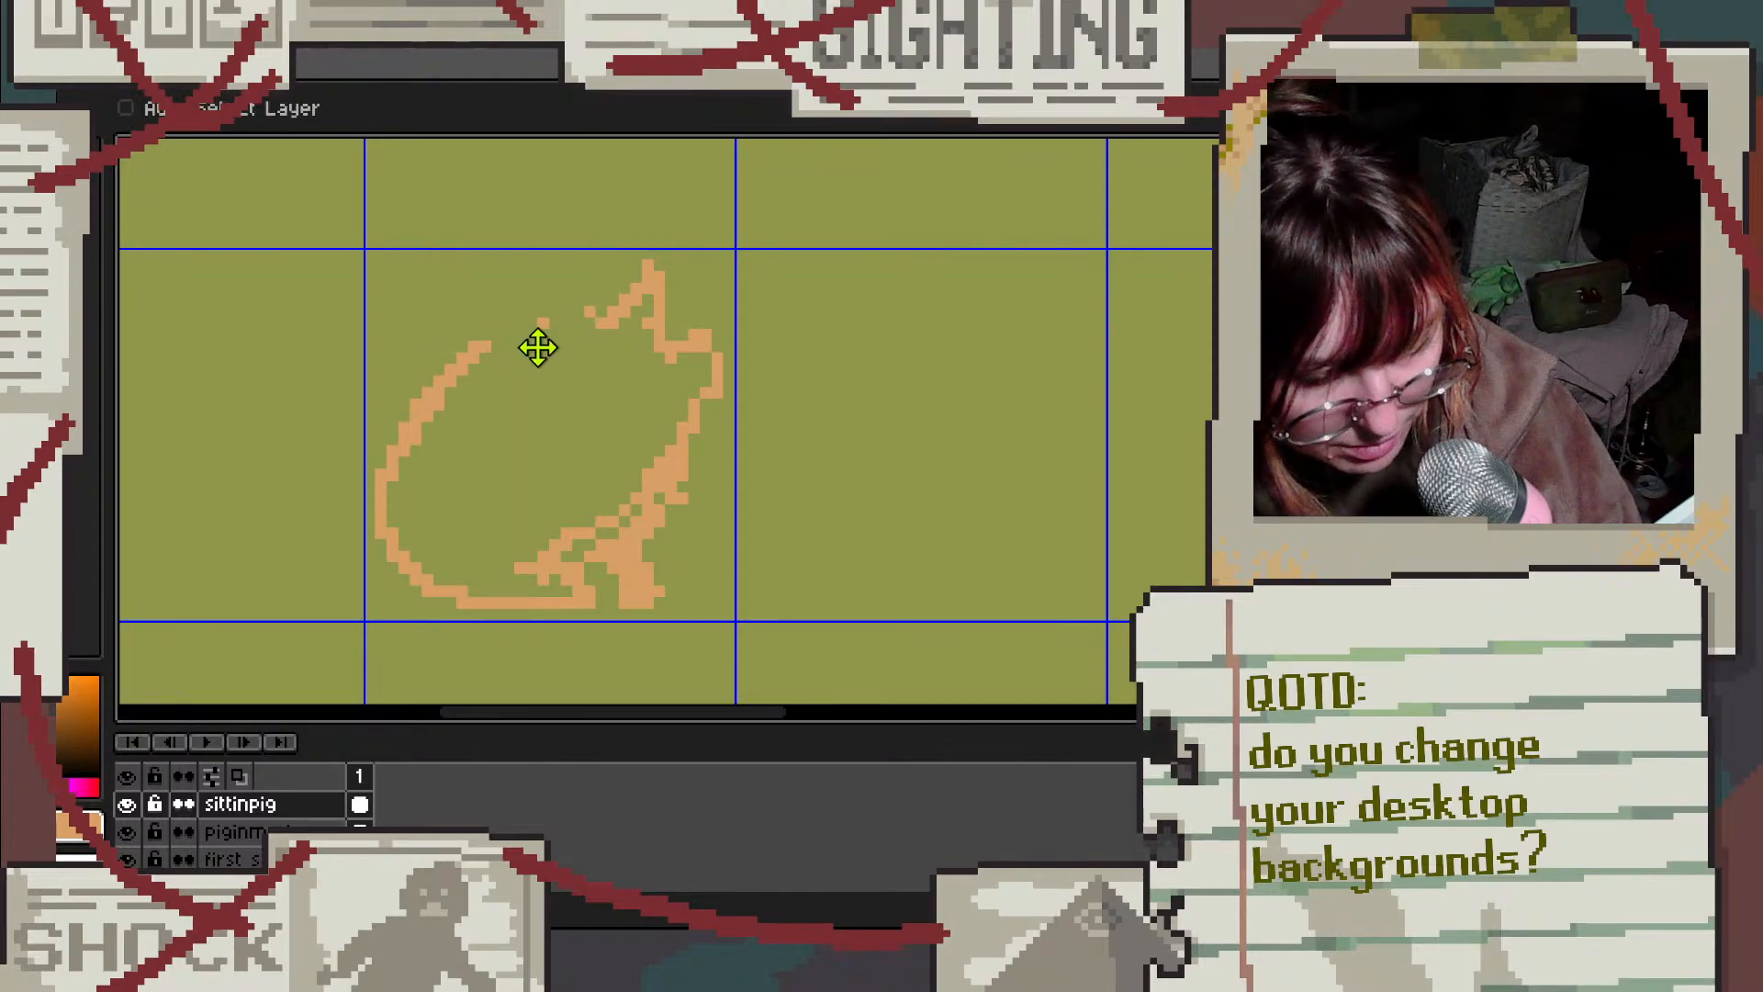
pyautogui.moveTo(616, 324)
pyautogui.mouseDown()
pyautogui.moveTo(501, 351)
pyautogui.moveTo(432, 411)
pyautogui.moveTo(582, 323)
pyautogui.moveTo(521, 327)
pyautogui.mouseUp()
pyautogui.press('e')
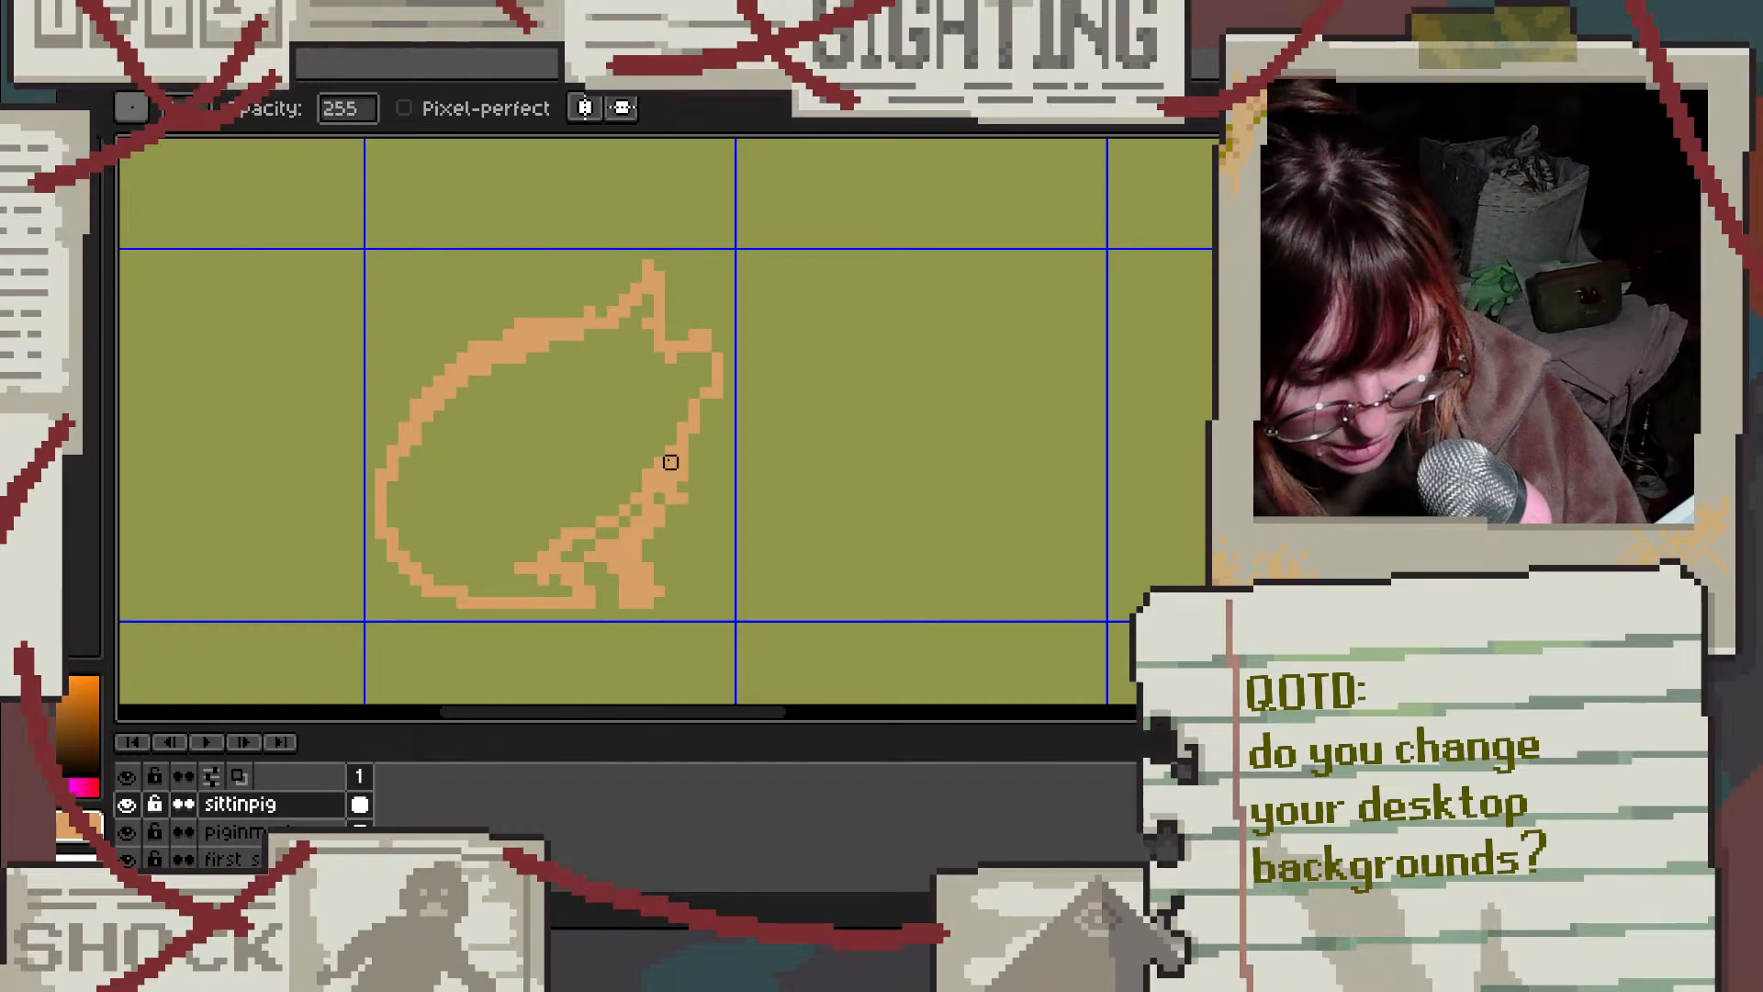
# Step: Erase the pig's front leg and belly with the Eraser at size 5, then the chest line with a smaller eraser
pyautogui.click(184, 113)
pyautogui.moveTo(199, 144); pyautogui.dragTo(188, 145)
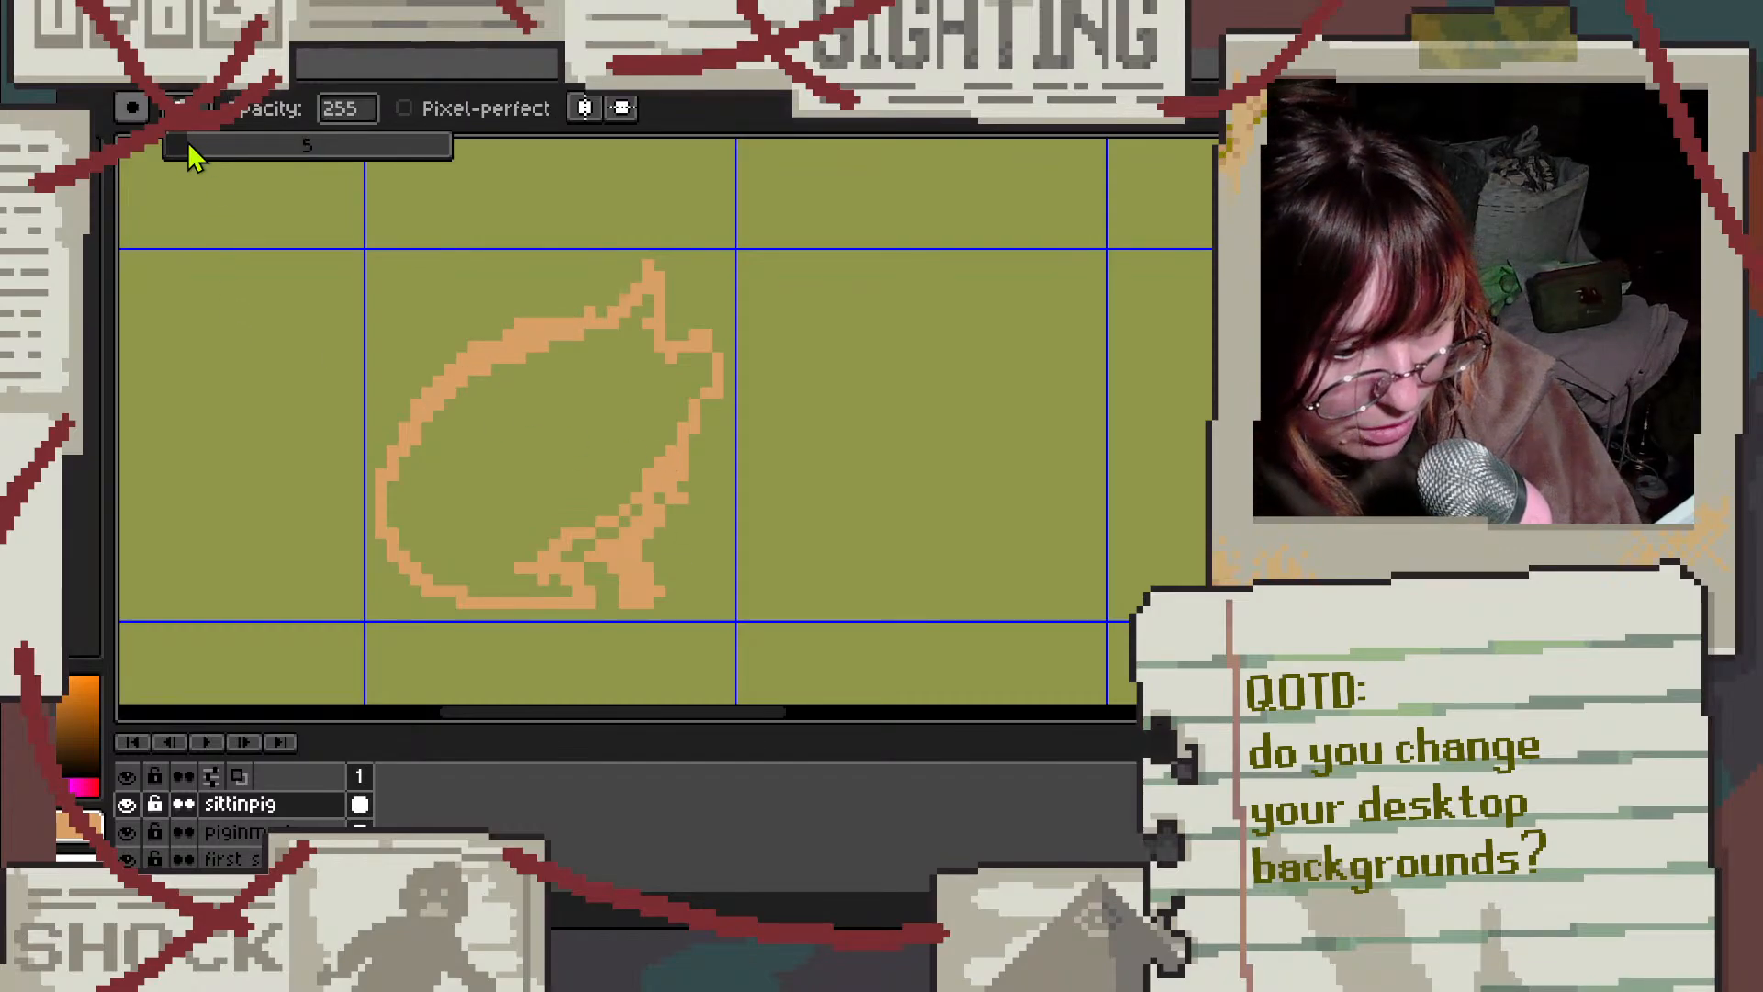
pyautogui.moveTo(597, 472)
pyautogui.mouseDown()
pyautogui.moveTo(647, 474)
pyautogui.moveTo(648, 521)
pyautogui.moveTo(623, 497)
pyautogui.moveTo(578, 533)
pyautogui.moveTo(508, 533)
pyautogui.moveTo(589, 544)
pyautogui.moveTo(624, 602)
pyautogui.moveTo(600, 521)
pyautogui.moveTo(648, 567)
pyautogui.moveTo(660, 486)
pyautogui.moveTo(717, 510)
pyautogui.mouseUp()
pyautogui.click(183, 112)
pyautogui.click(175, 143)
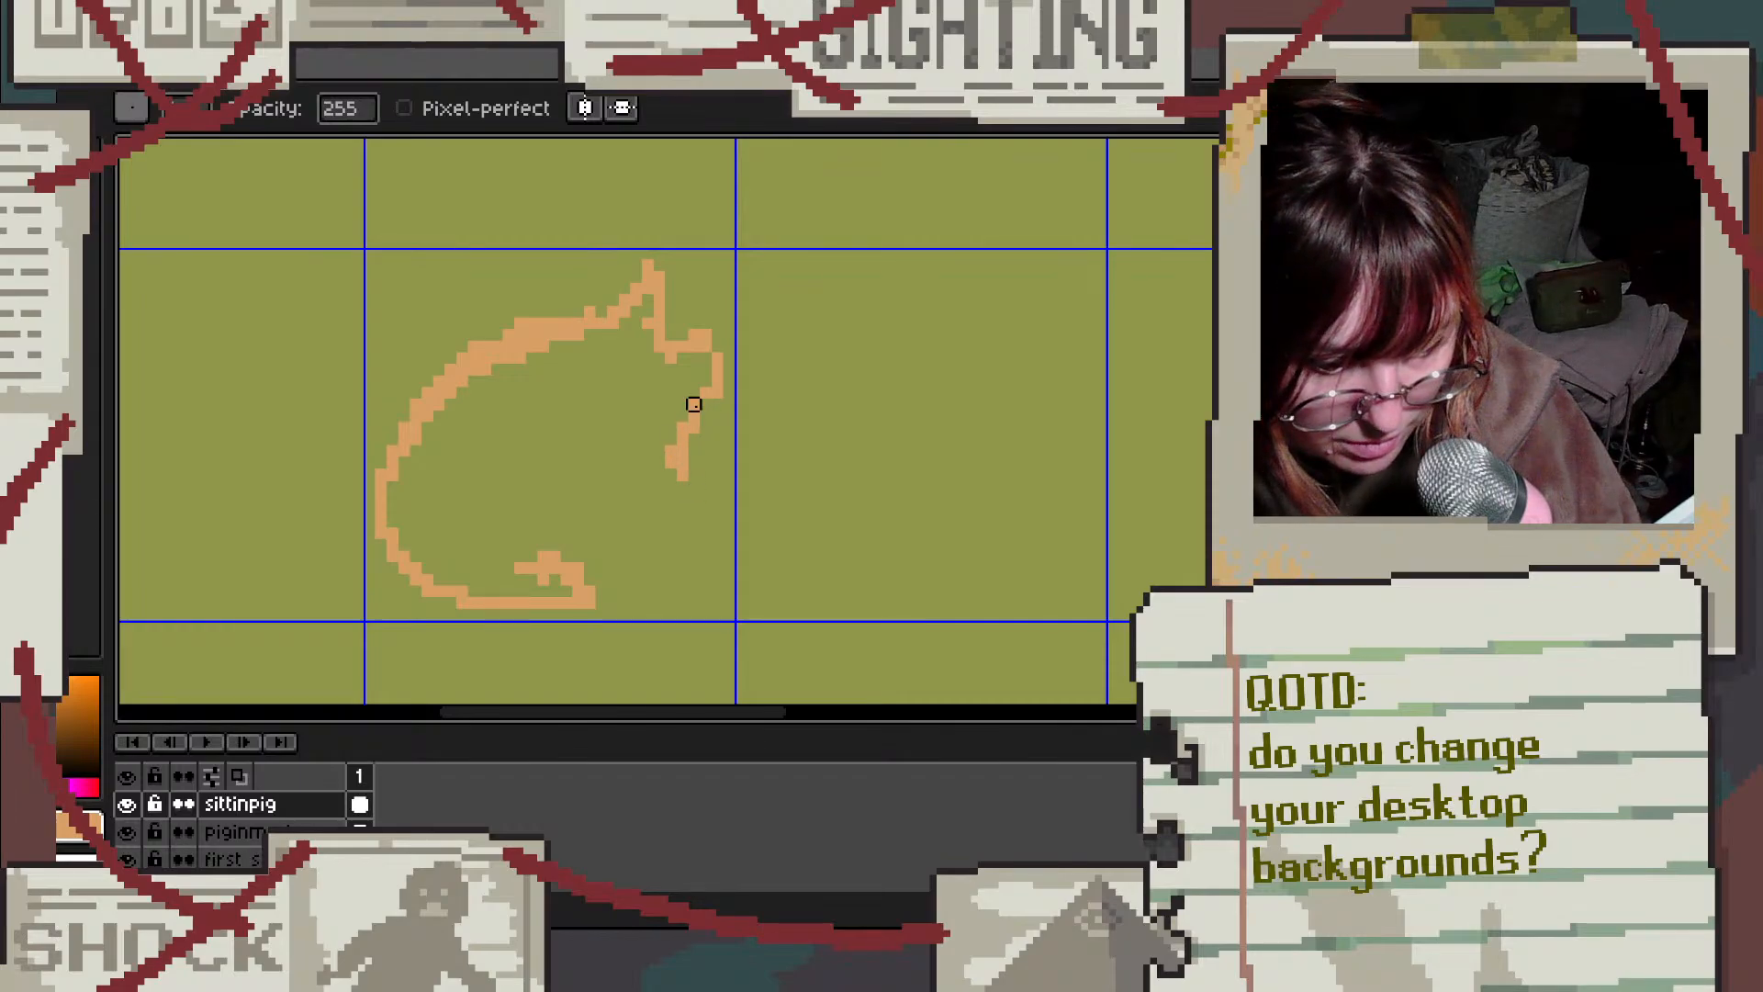
pyautogui.moveTo(692, 401)
pyautogui.mouseDown()
pyautogui.moveTo(681, 439)
pyautogui.moveTo(623, 451)
pyautogui.moveTo(670, 451)
pyautogui.moveTo(681, 488)
pyautogui.mouseUp()
# Step: Try a new fuller chin, a belly line running down to the hind foot, and two thin front legs
pyautogui.press('b')
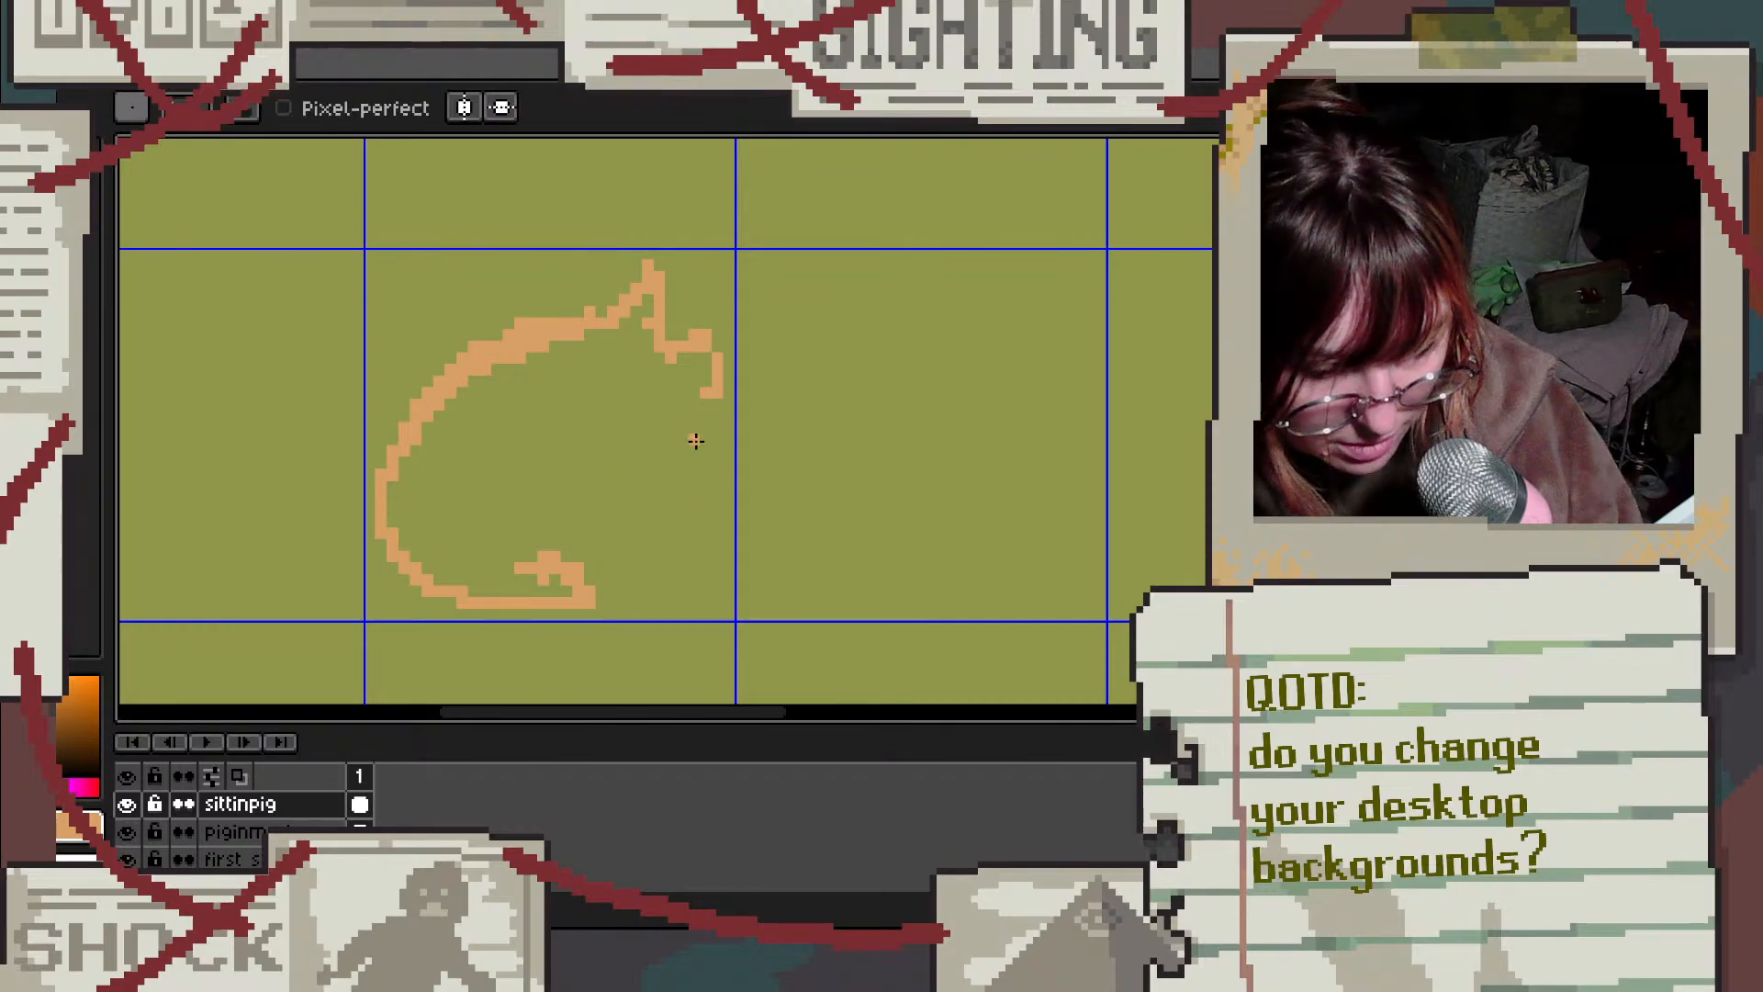
pyautogui.moveTo(707, 404)
pyautogui.mouseDown()
pyautogui.moveTo(616, 464)
pyautogui.moveTo(627, 482)
pyautogui.moveTo(648, 466)
pyautogui.moveTo(543, 540)
pyautogui.mouseUp()
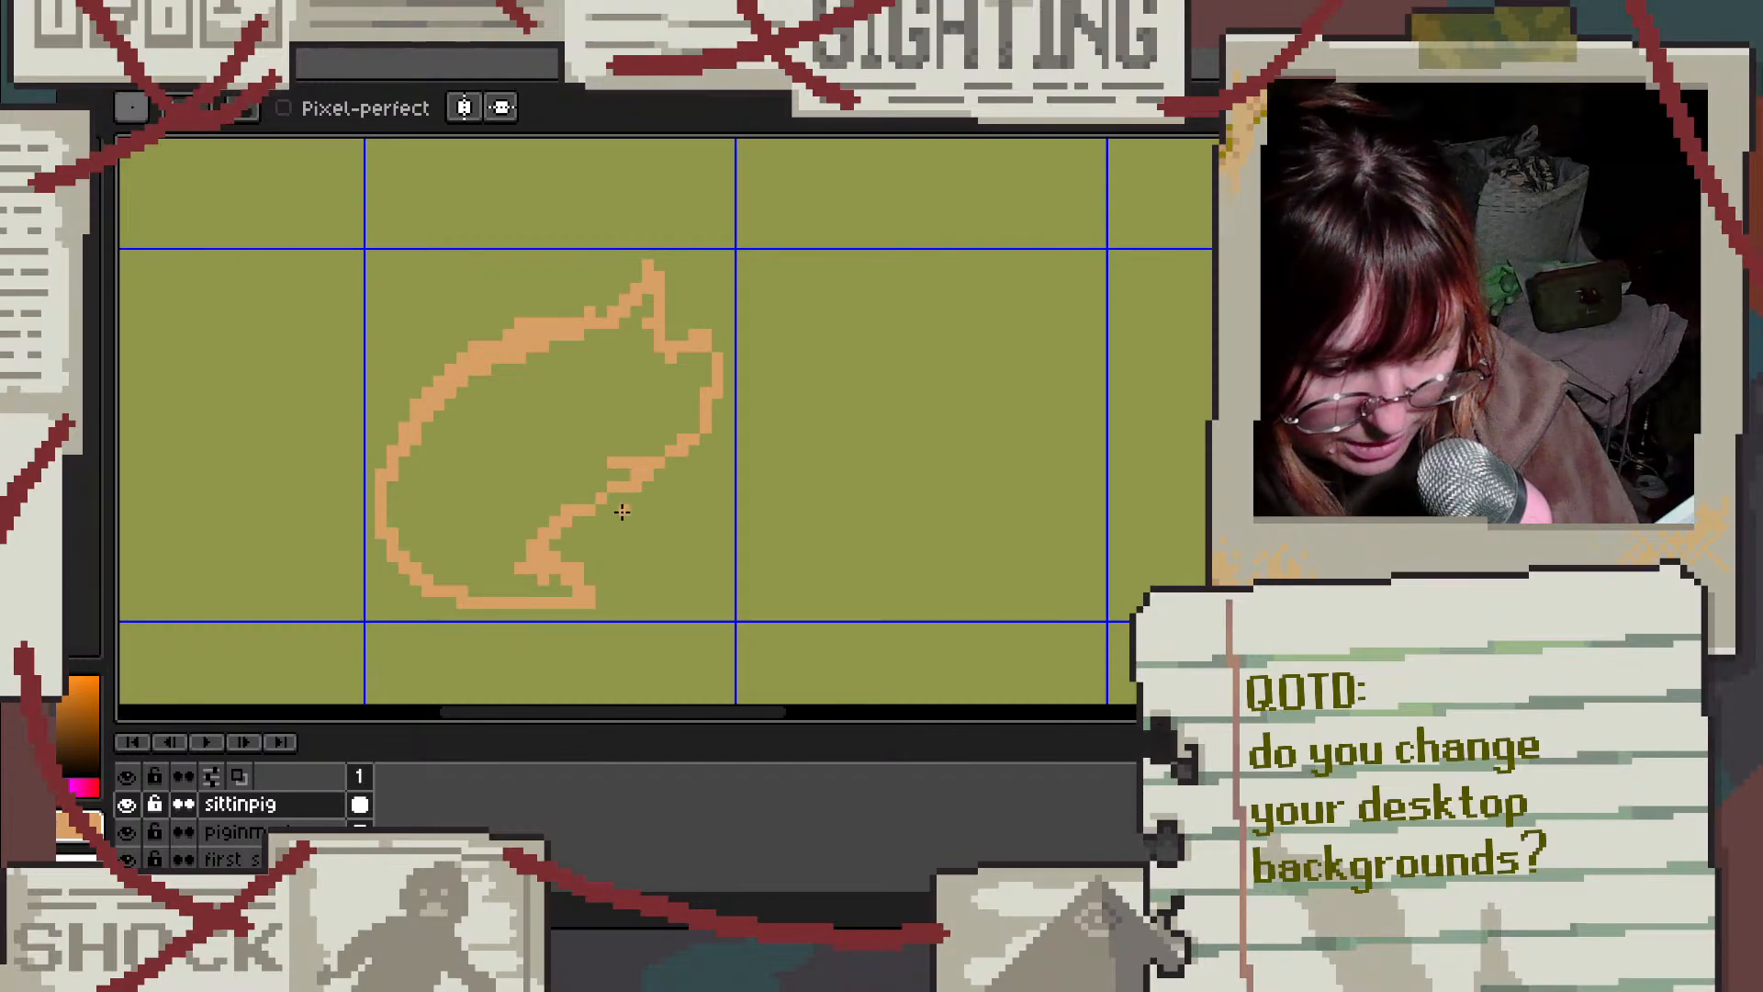
pyautogui.moveTo(628, 484); pyautogui.dragTo(535, 561)
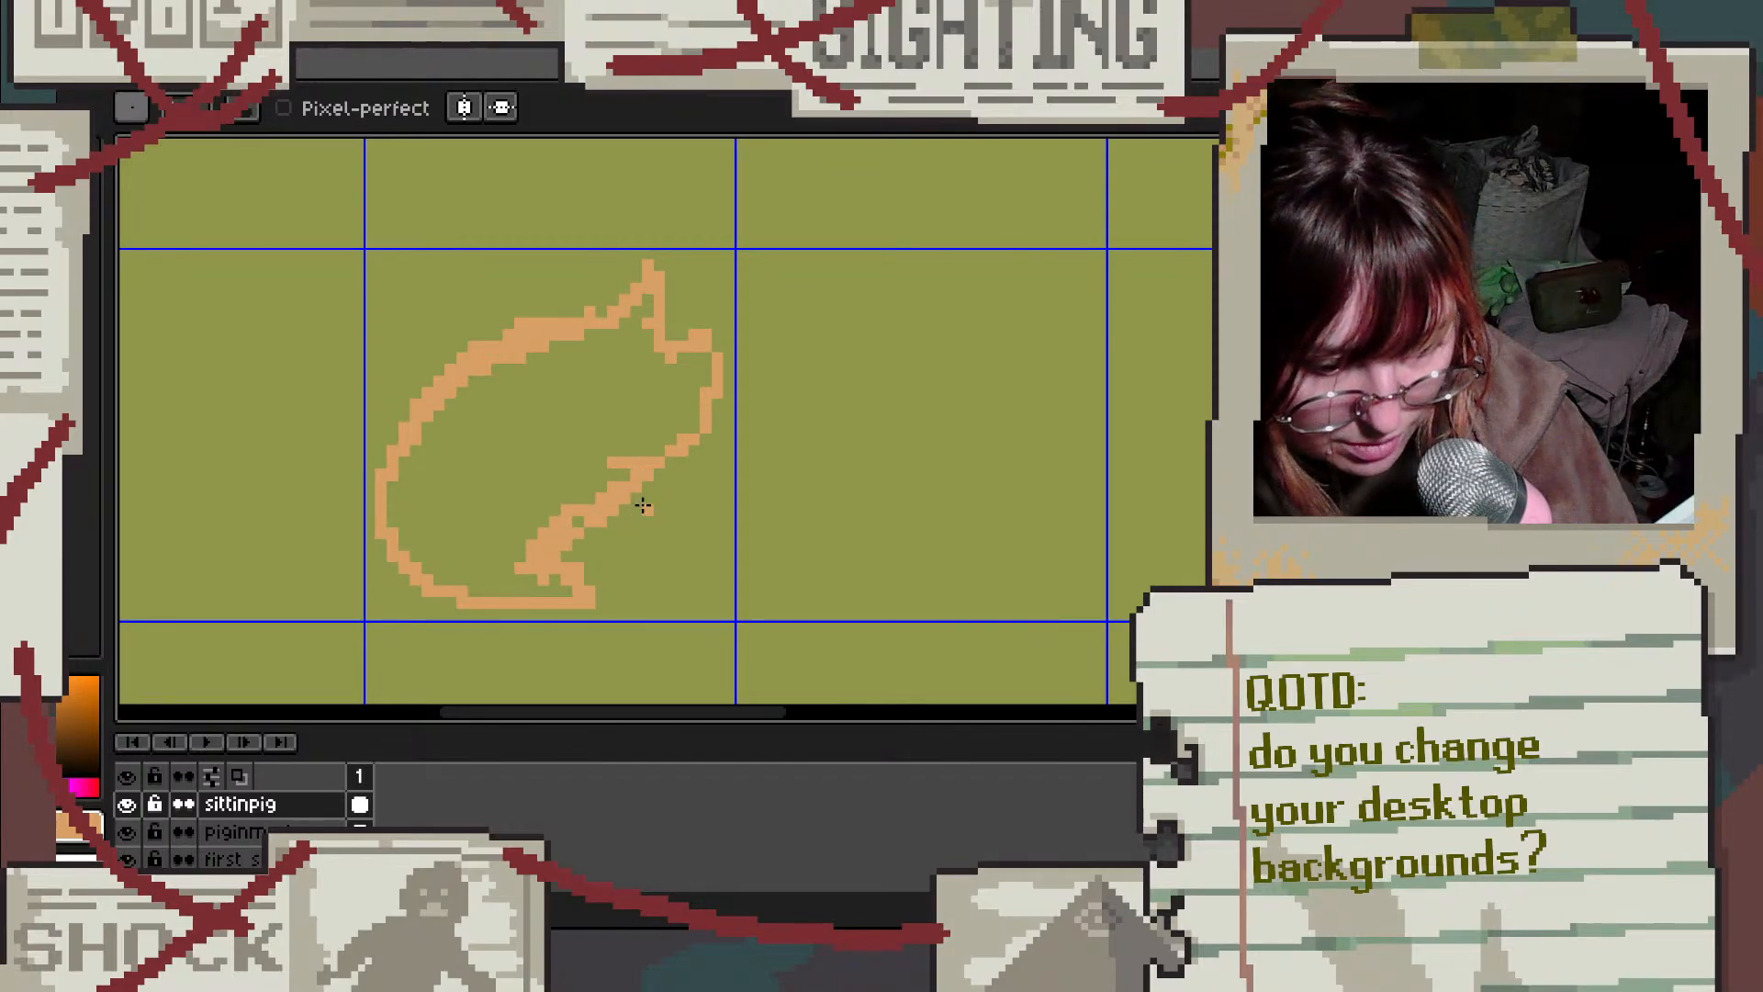
pyautogui.moveTo(660, 467)
pyautogui.mouseDown()
pyautogui.moveTo(620, 526)
pyautogui.moveTo(642, 517)
pyautogui.moveTo(691, 580)
pyautogui.mouseUp()
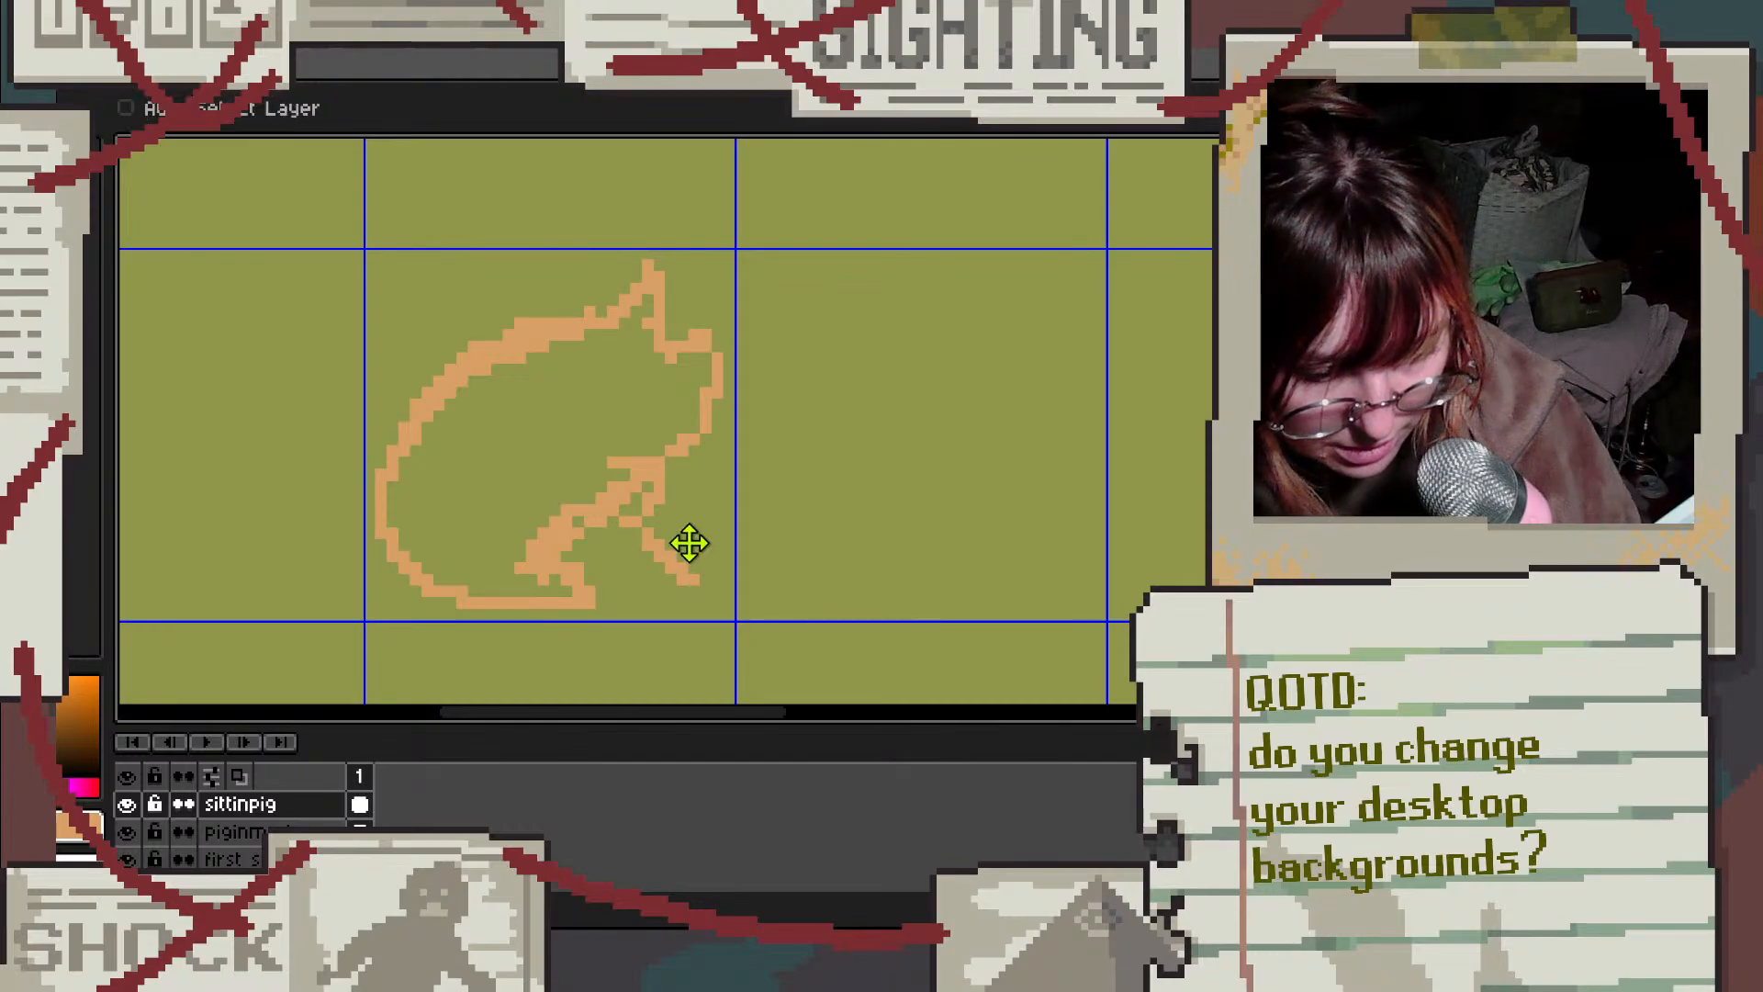
pyautogui.hotkey('ctrl', 'z')
pyautogui.moveTo(648, 507); pyautogui.dragTo(684, 569)
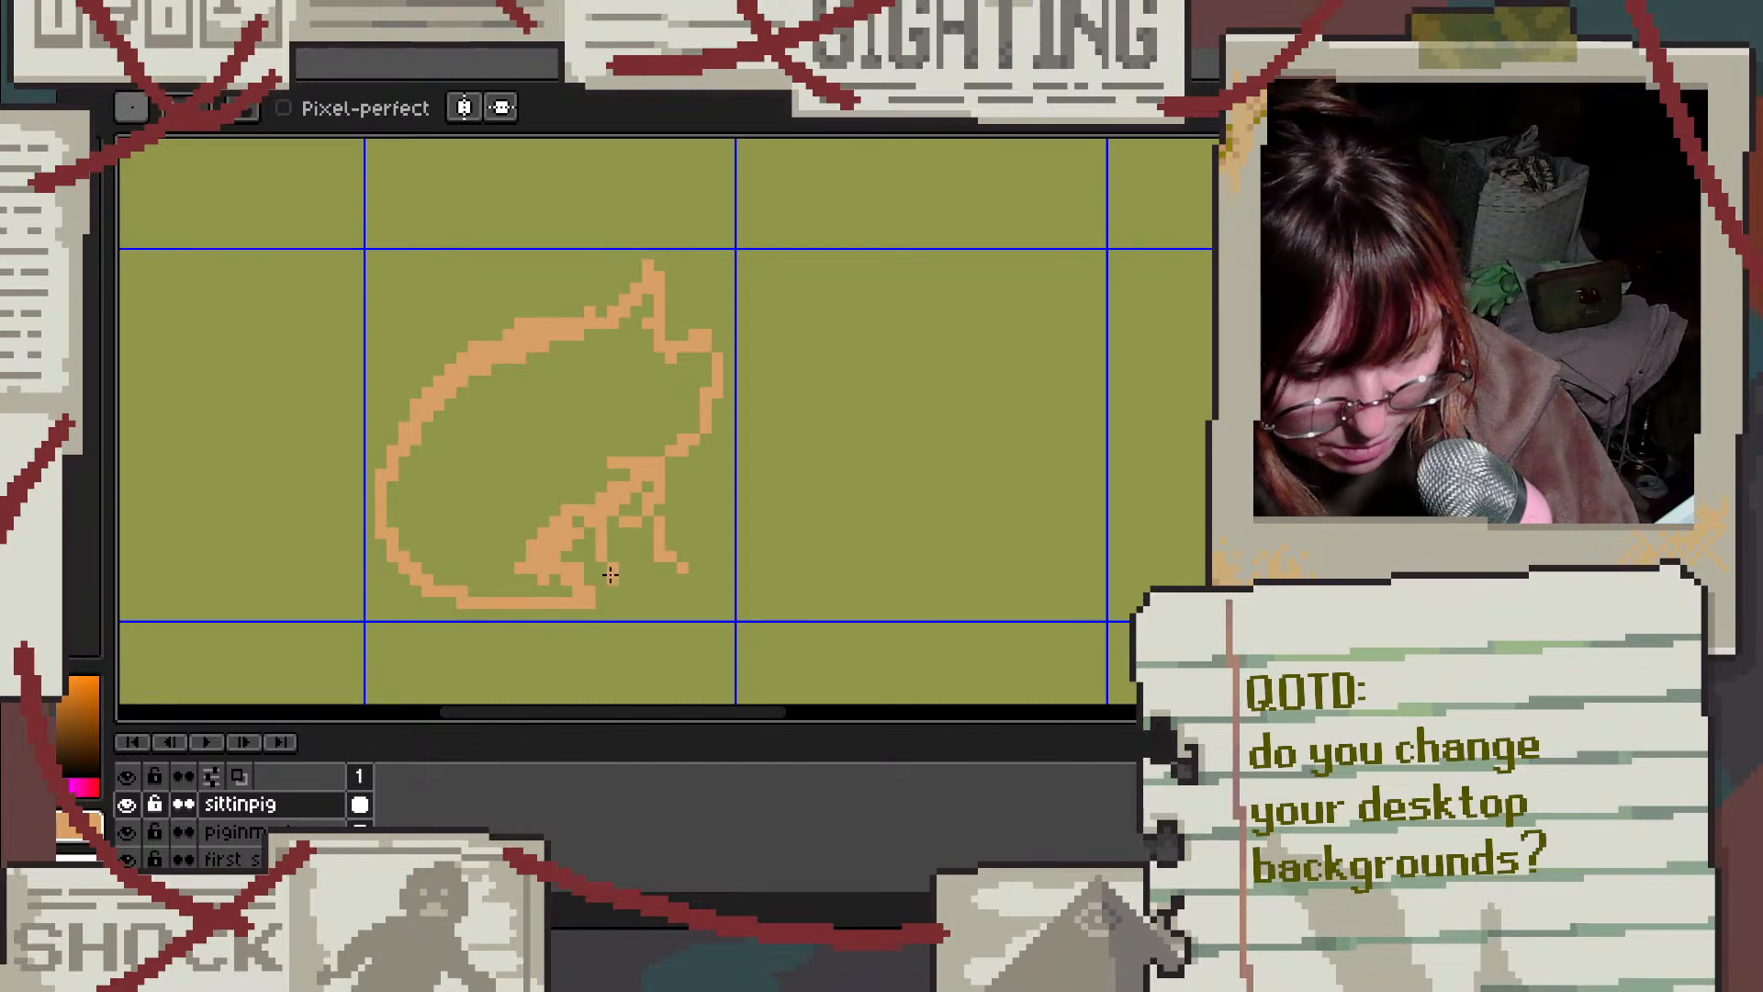
# Step: Undo the redrawn chin, belly and front legs together with the preceding erasing of the chest and front leg
pyautogui.press('v')
pyautogui.hotkey('ctrl', 'z')
pyautogui.hotkey('ctrl', 'z')
pyautogui.hotkey('ctrl', 'z')
pyautogui.hotkey('ctrl', 'z')
pyautogui.hotkey('ctrl', 'z')
pyautogui.hotkey('ctrl', 'z')
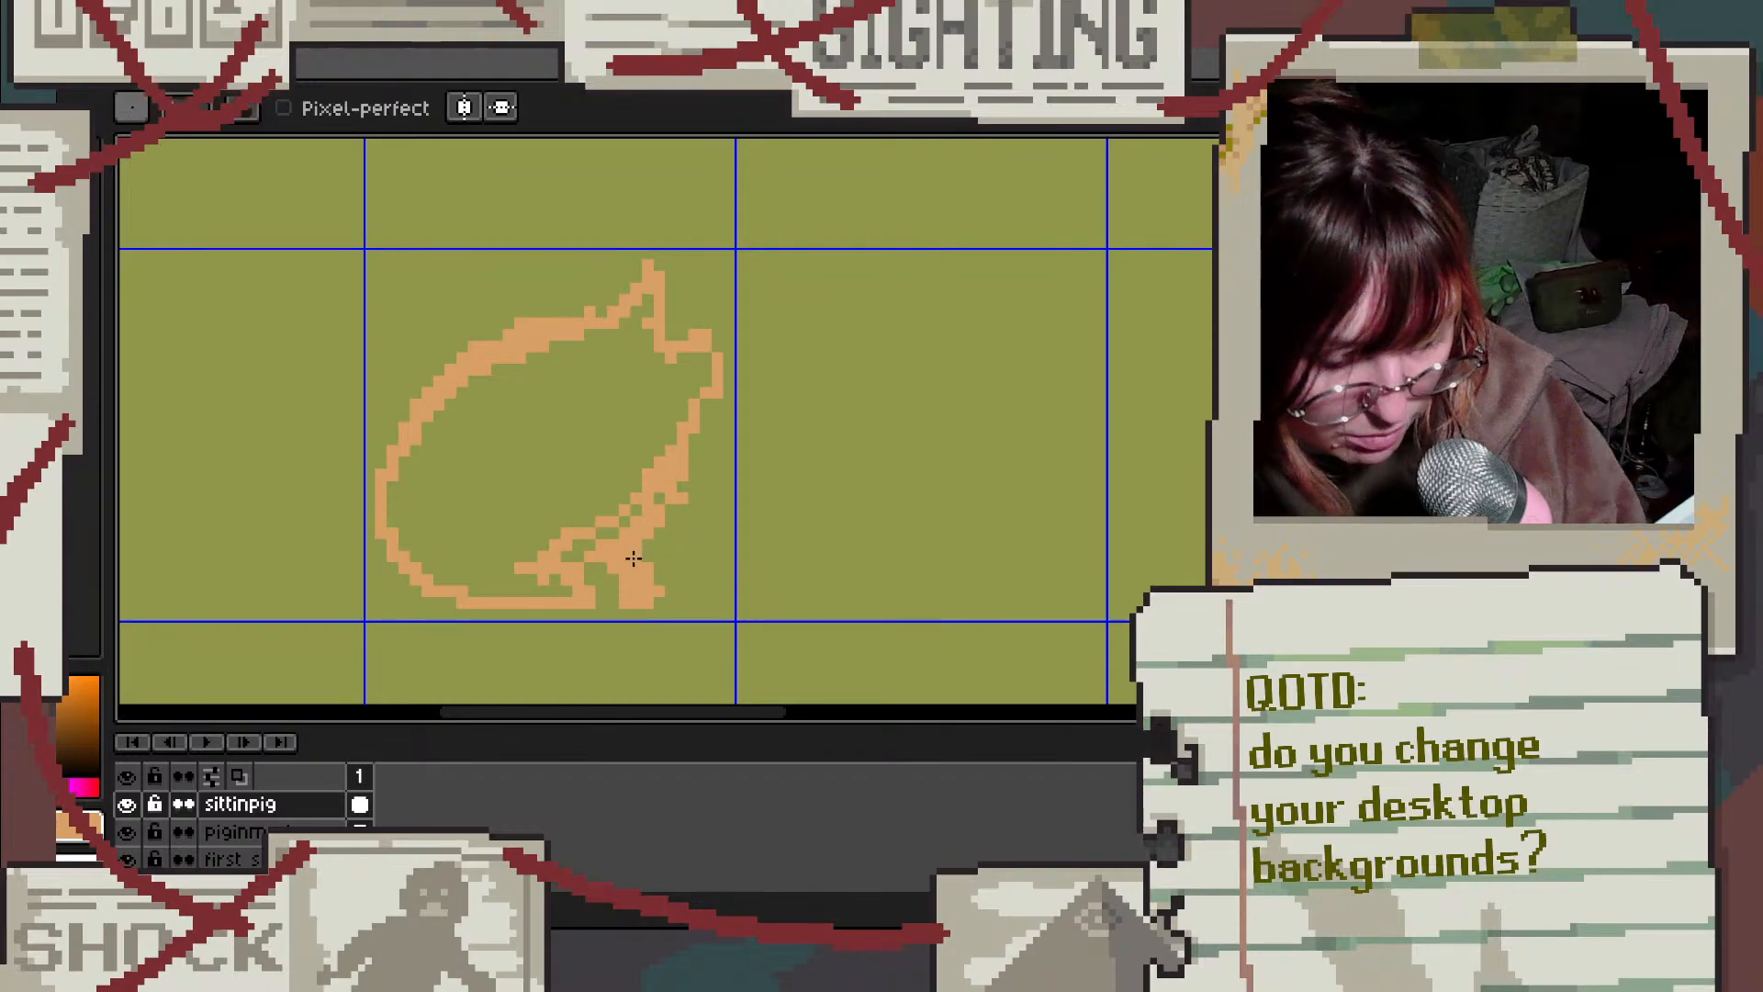
# Step: Erase the pig's front leg, belly and chest lines, and redraw a slanted throat line below the snout with the Pencil
pyautogui.press('e')
pyautogui.moveTo(624, 568)
pyautogui.mouseDown()
pyautogui.moveTo(612, 614)
pyautogui.moveTo(670, 591)
pyautogui.moveTo(648, 615)
pyautogui.moveTo(647, 567)
pyautogui.moveTo(531, 579)
pyautogui.moveTo(555, 568)
pyautogui.moveTo(543, 545)
pyautogui.moveTo(636, 568)
pyautogui.mouseUp()
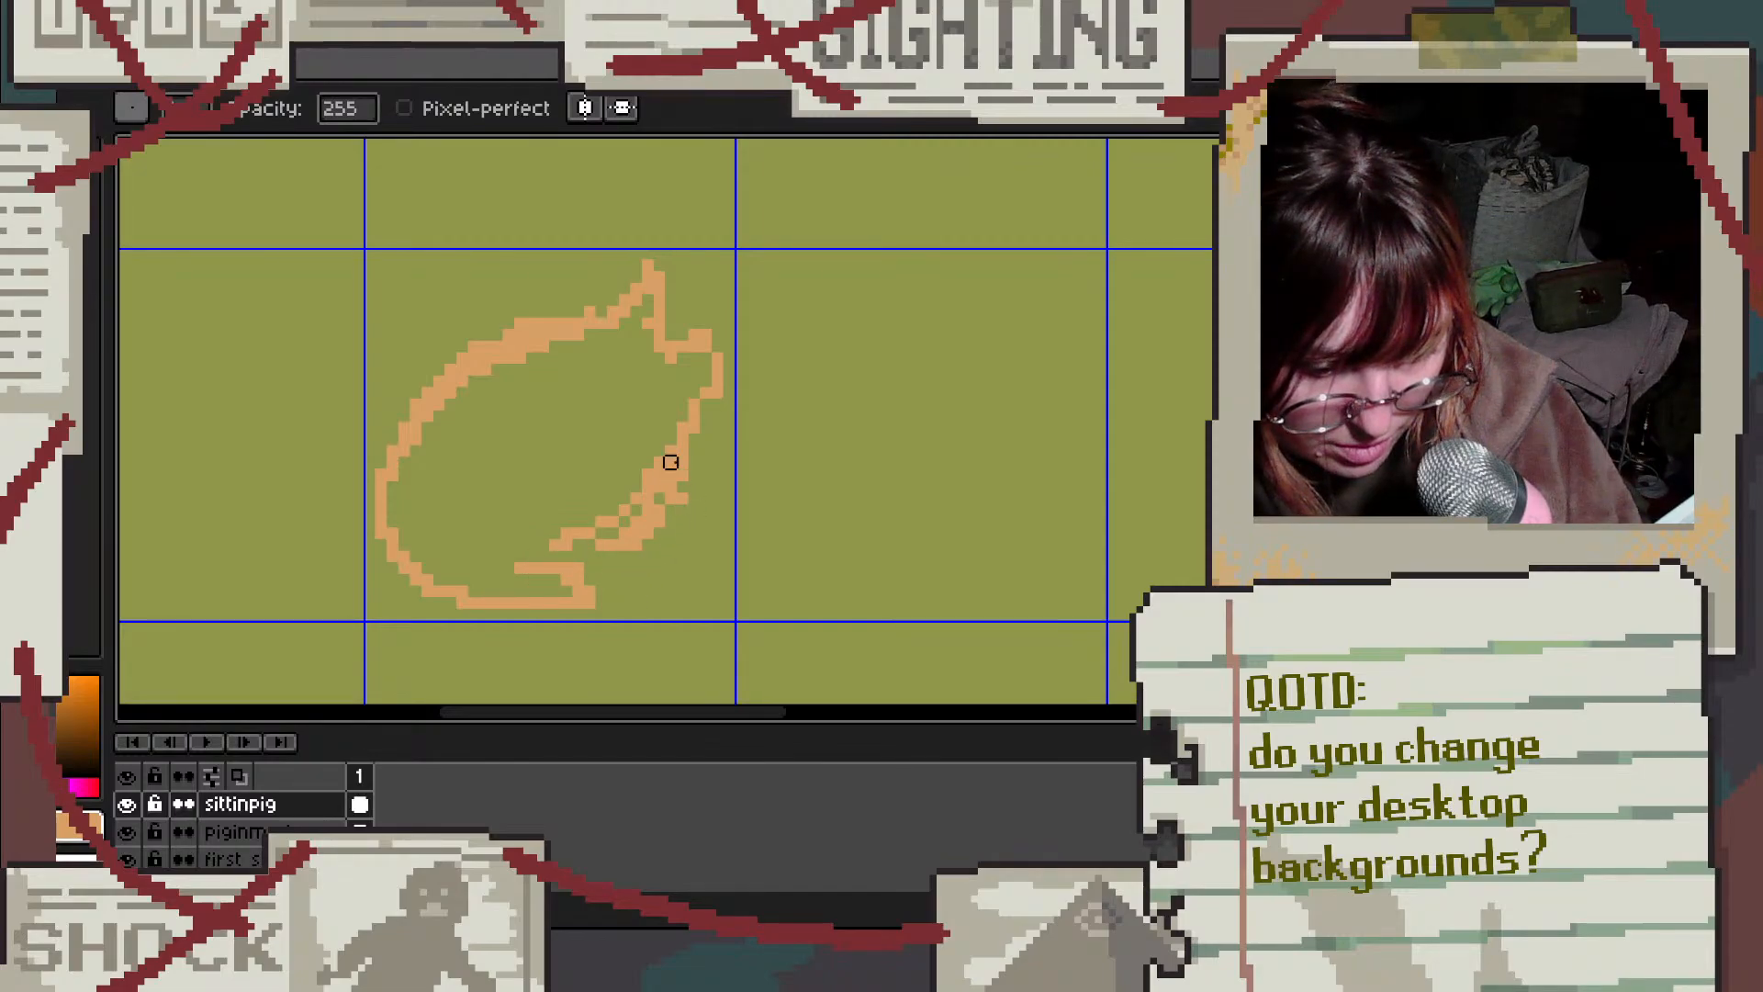
pyautogui.moveTo(670, 462)
pyautogui.mouseDown()
pyautogui.moveTo(647, 532)
pyautogui.moveTo(694, 498)
pyautogui.moveTo(680, 464)
pyautogui.mouseUp()
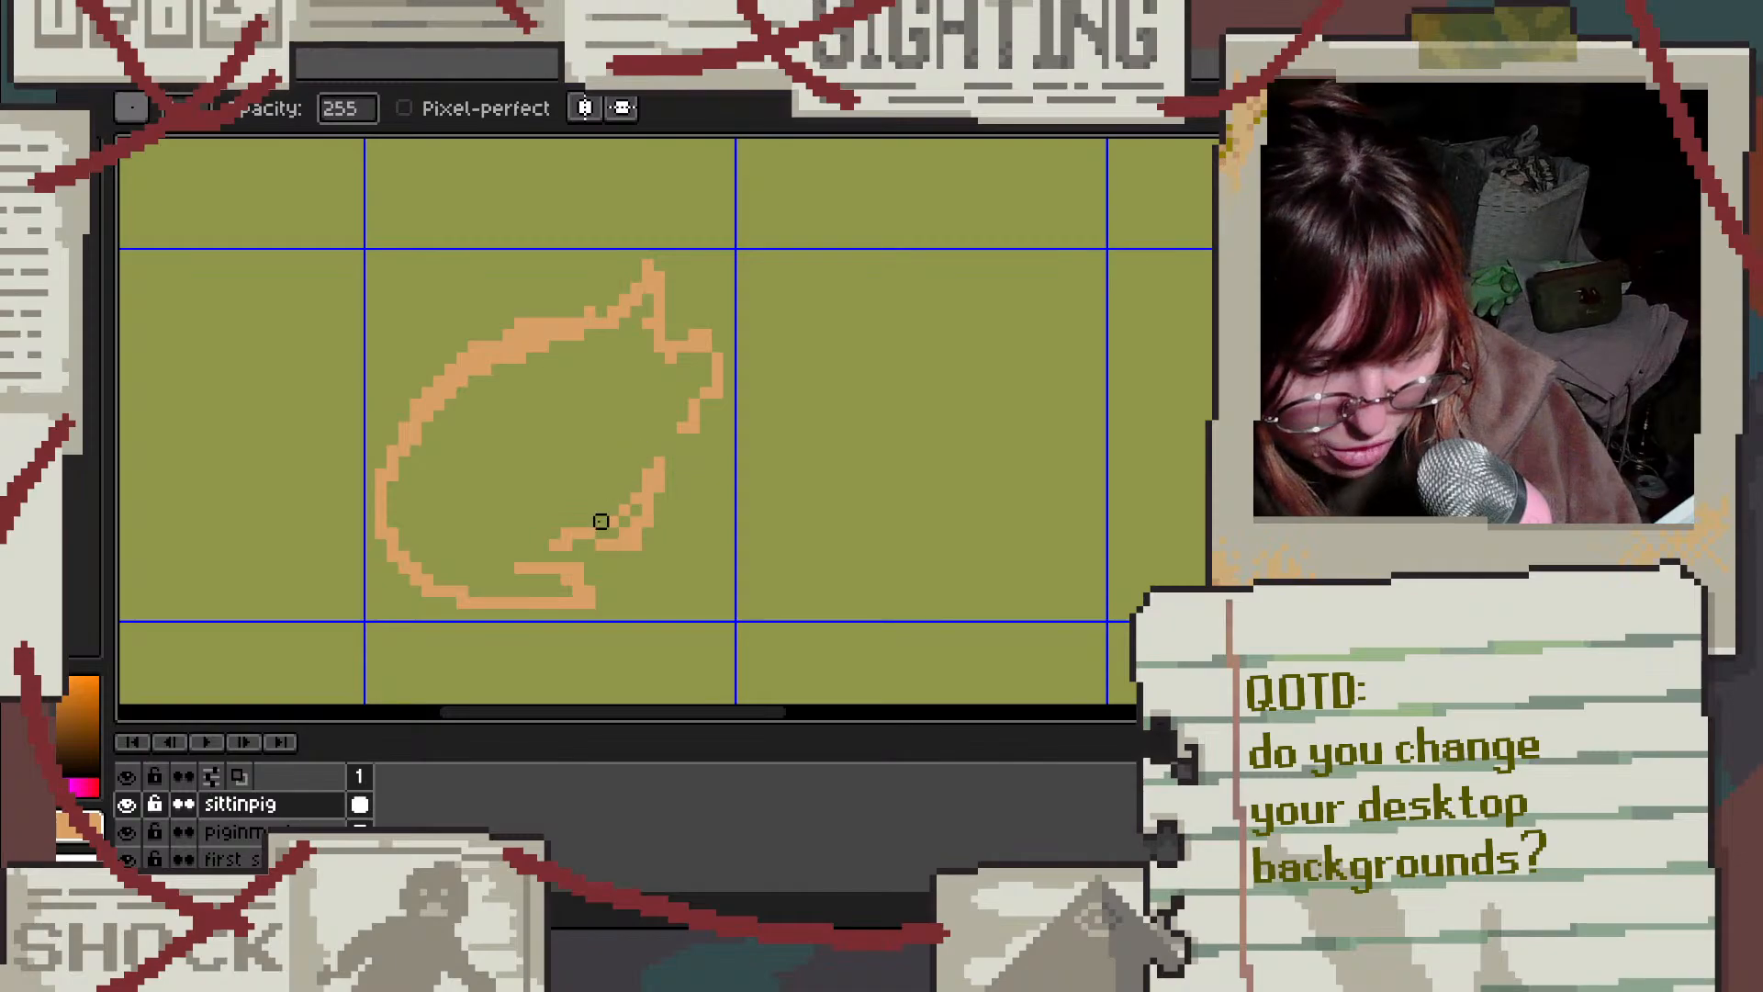
pyautogui.moveTo(601, 520)
pyautogui.mouseDown()
pyautogui.moveTo(647, 475)
pyautogui.moveTo(602, 533)
pyautogui.moveTo(671, 462)
pyautogui.moveTo(624, 533)
pyautogui.moveTo(670, 487)
pyautogui.moveTo(680, 440)
pyautogui.mouseUp()
pyautogui.press('b')
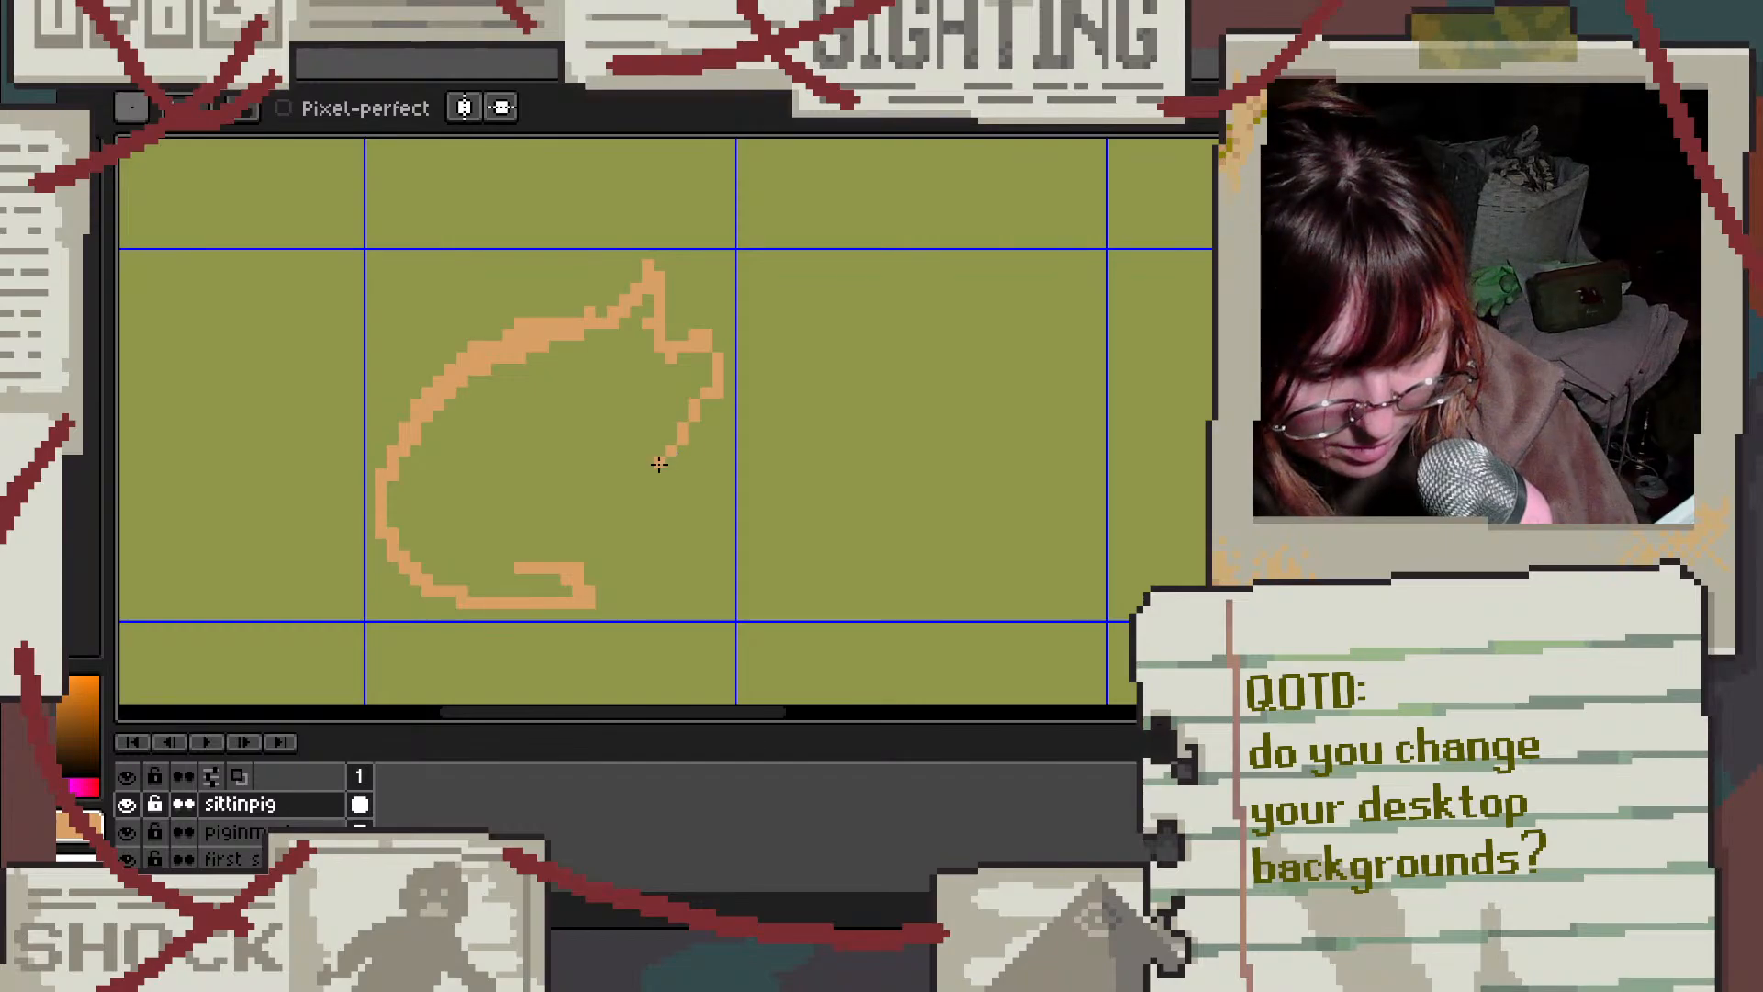
# Step: Close the pig's outline with a slanted belly line down to the hind foot and fill the body with light orange
pyautogui.moveTo(652, 476); pyautogui.dragTo(562, 544)
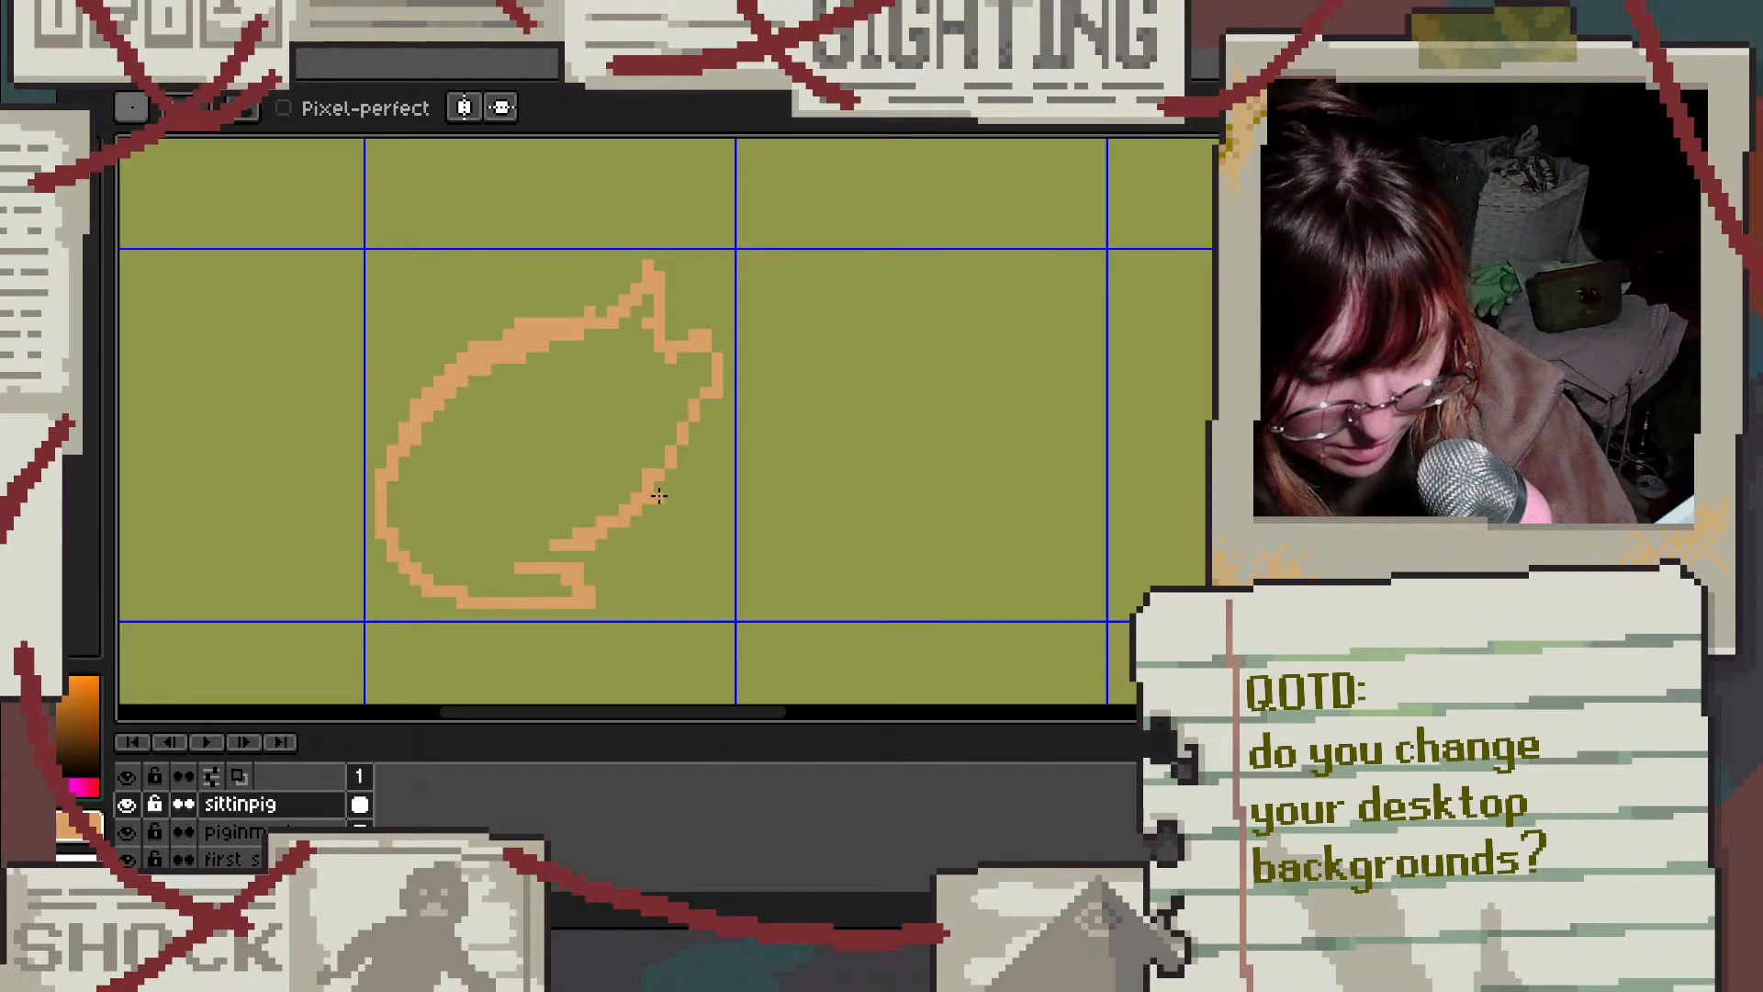
pyautogui.moveTo(582, 538); pyautogui.dragTo(538, 558)
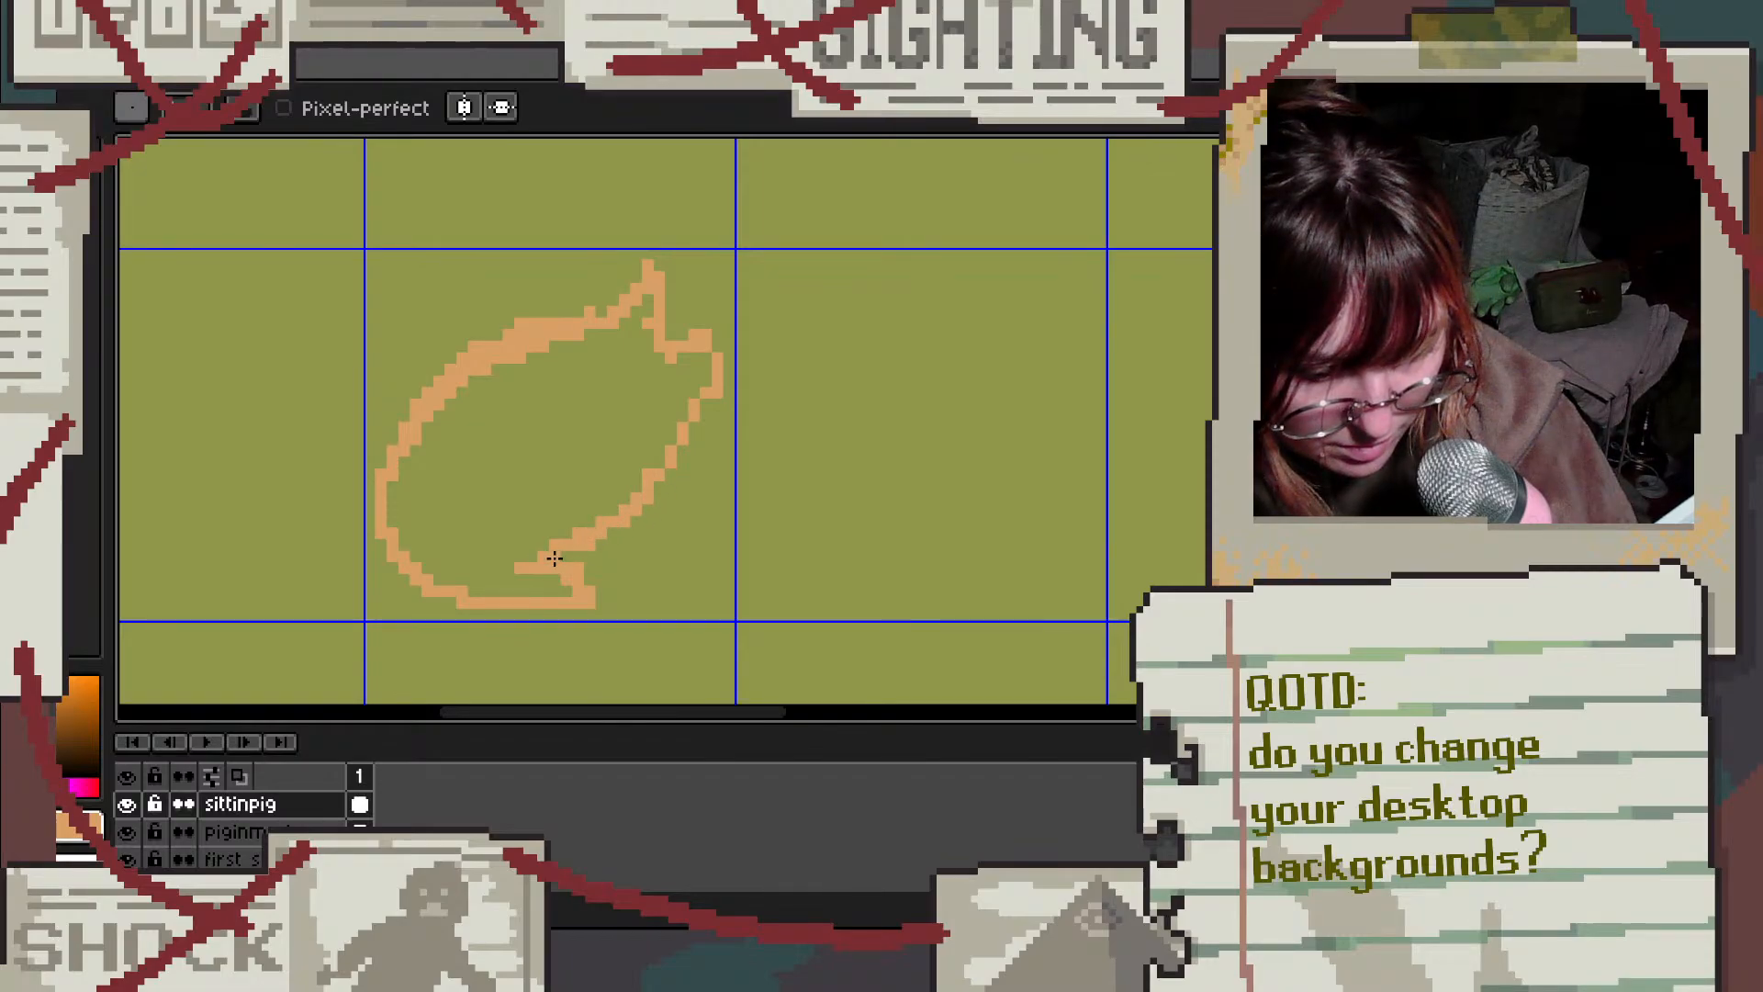
pyautogui.press('g')
pyautogui.click(535, 455)
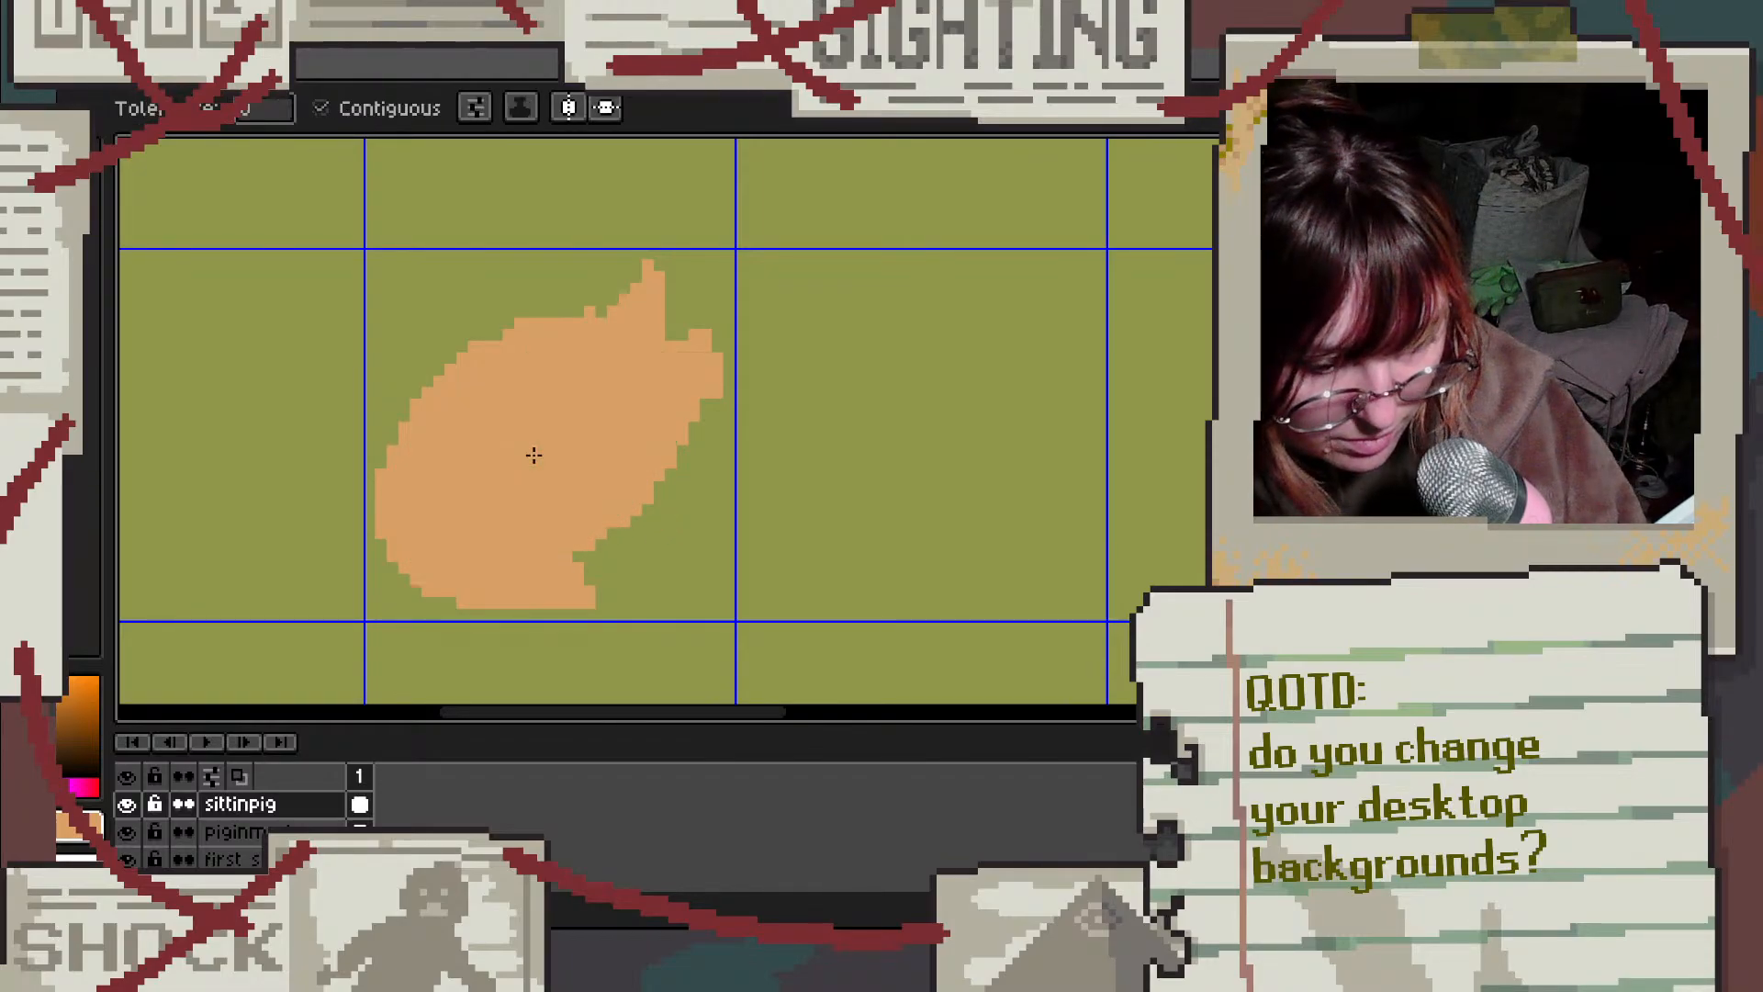
# Step: Draw a straight light-orange front leg with a small forward-pointing hoof beneath the pig's chest
pyautogui.press('b')
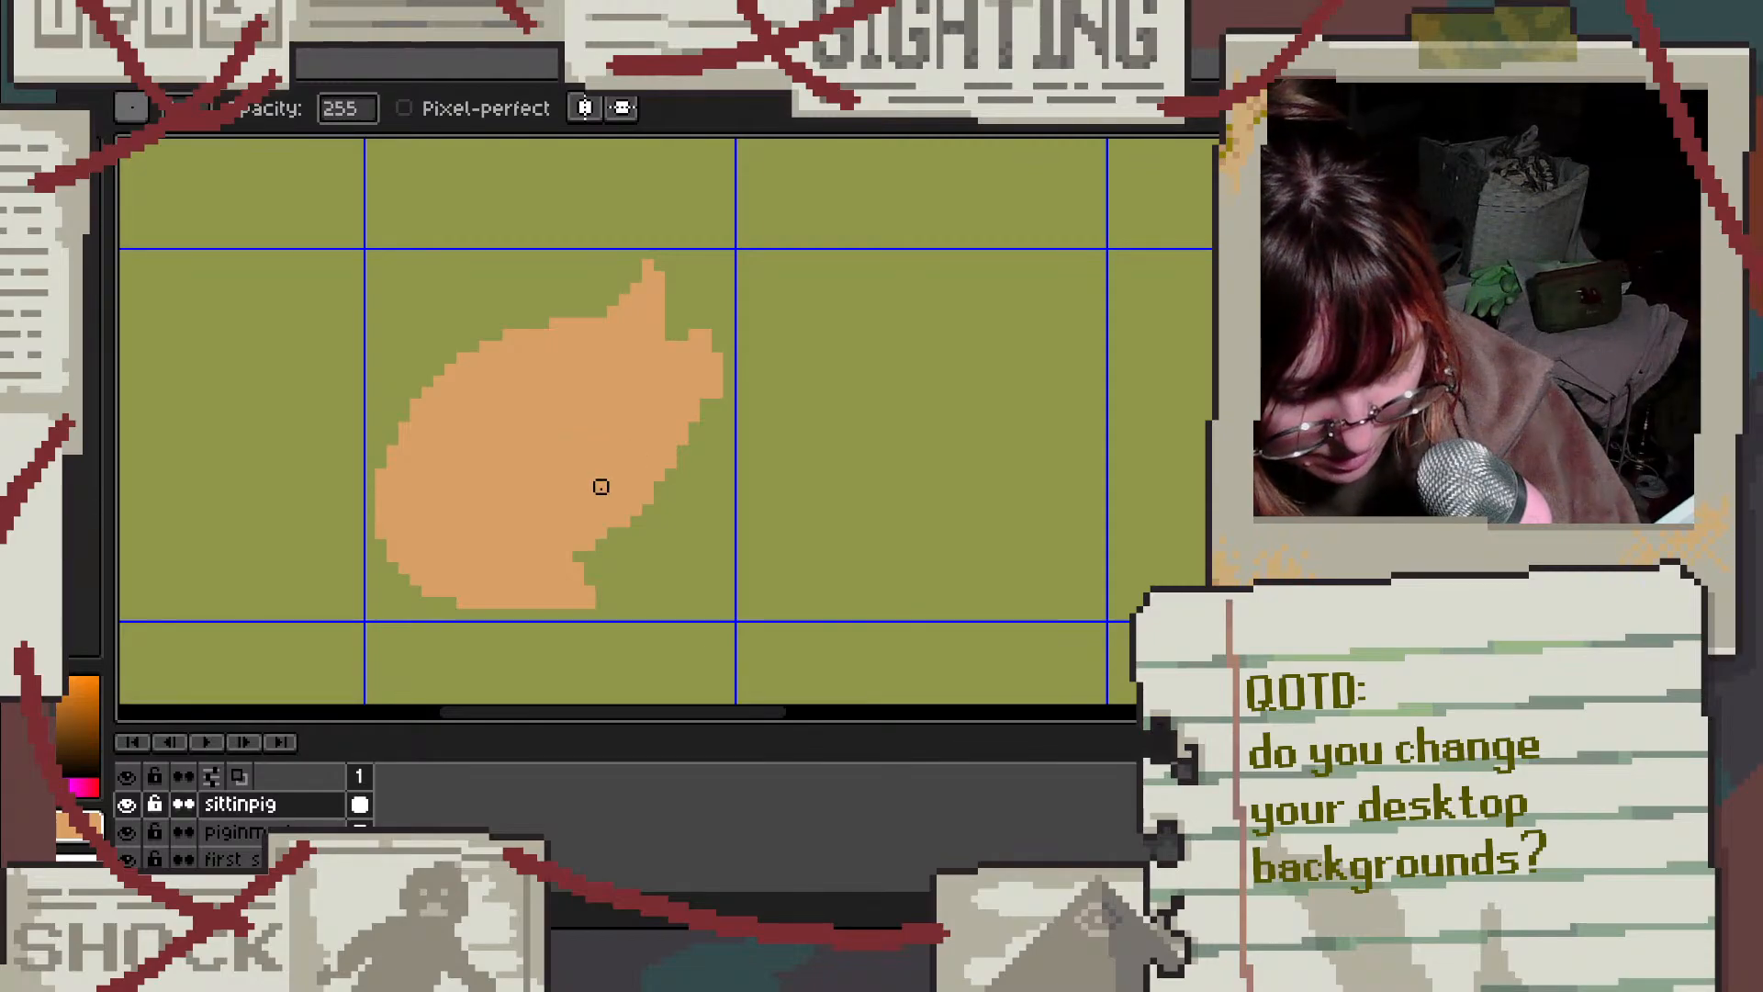
pyautogui.press('e')
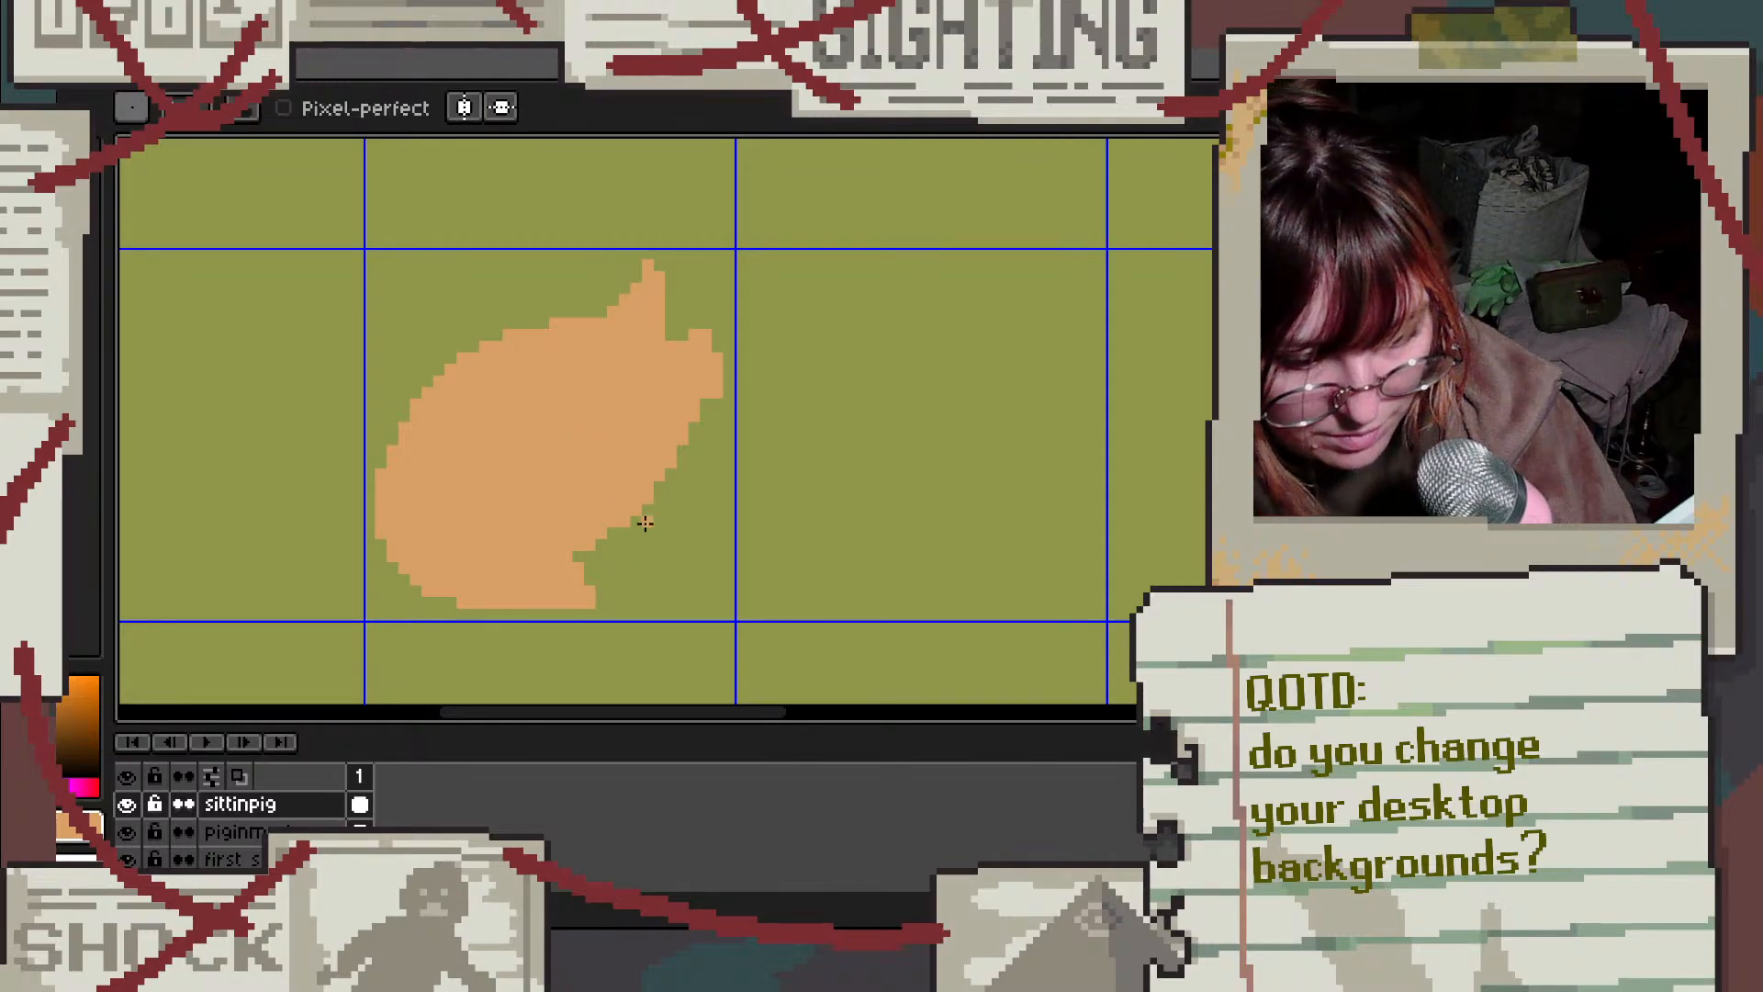
pyautogui.moveTo(626, 555)
pyautogui.mouseDown()
pyautogui.moveTo(628, 589)
pyautogui.moveTo(646, 586)
pyautogui.mouseUp()
pyautogui.moveTo(640, 519); pyautogui.dragTo(639, 556)
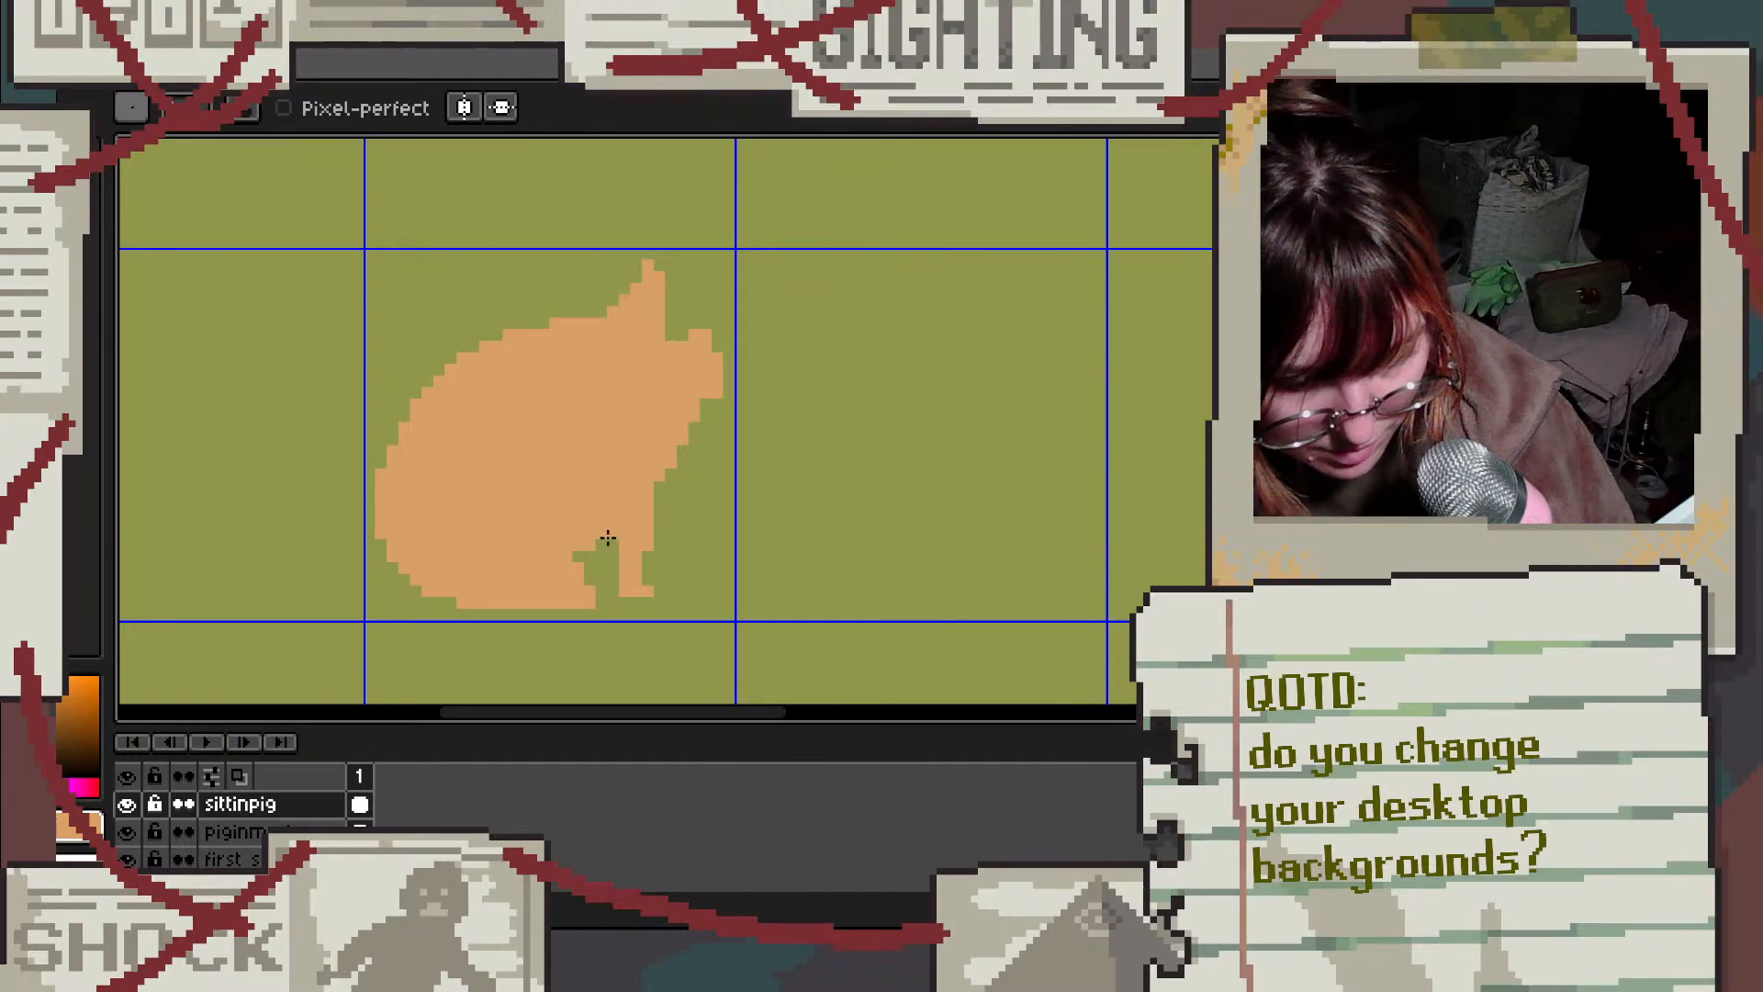
# Step: Try outlining the lower chest and the front edge of the front leg in brown
pyautogui.press('i')
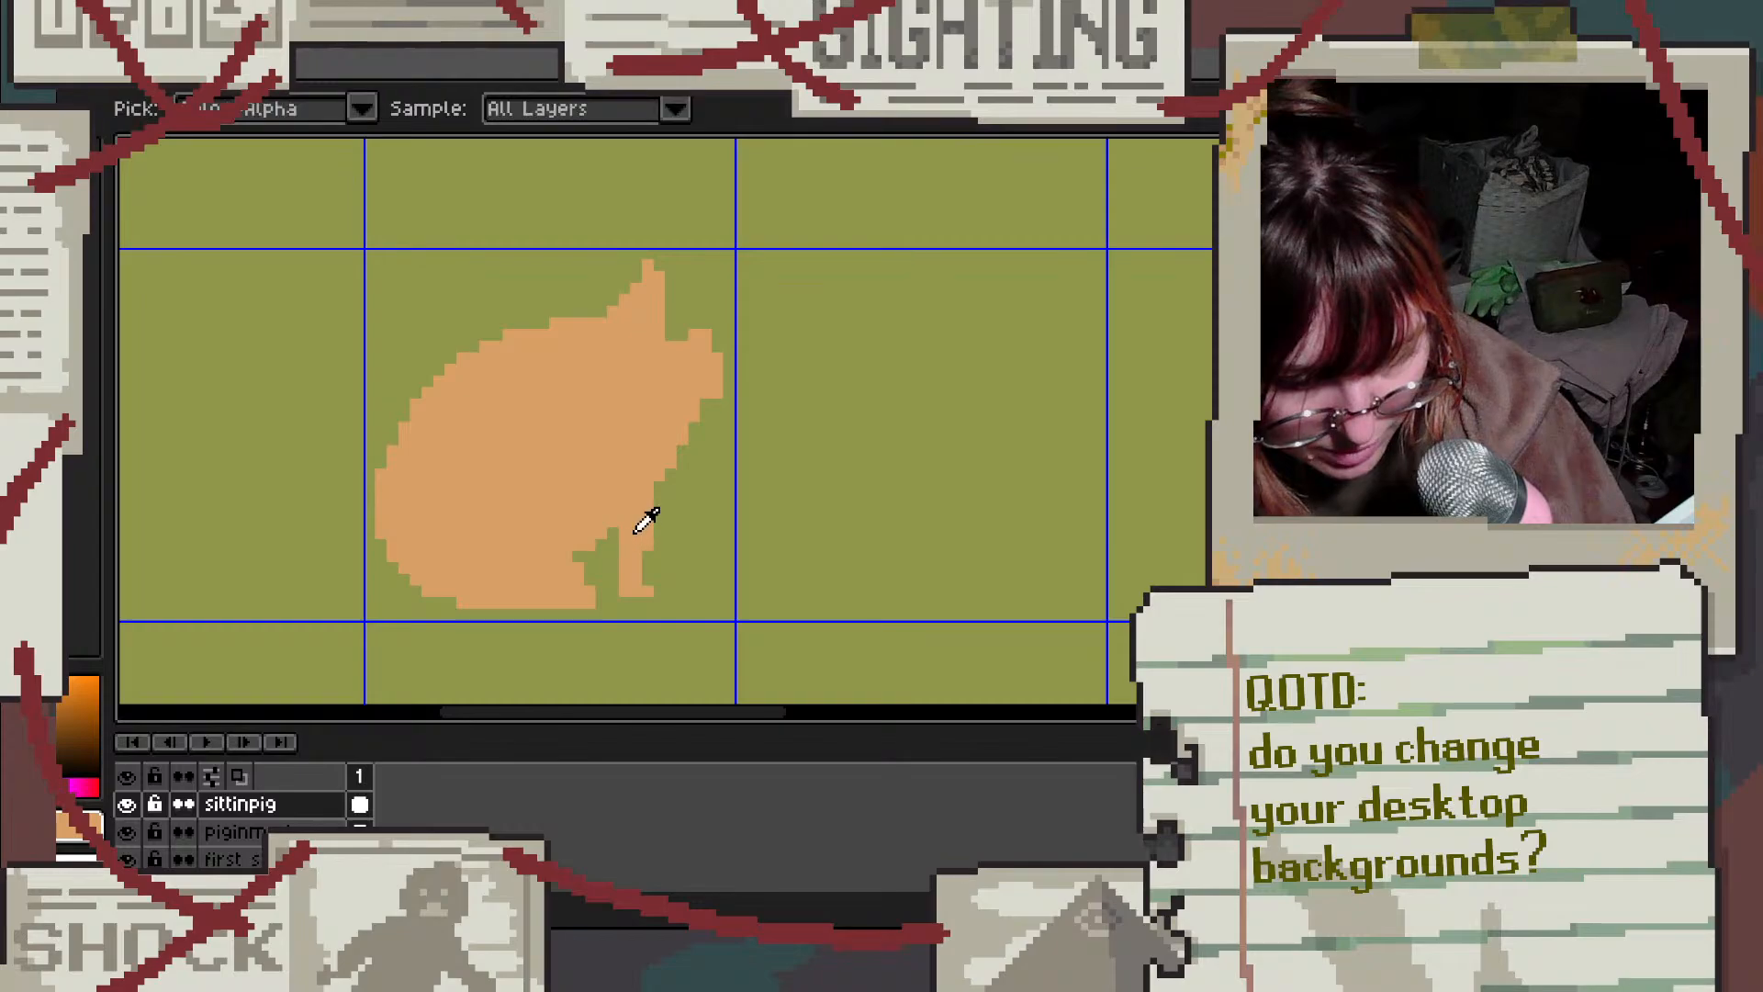
pyautogui.press('b')
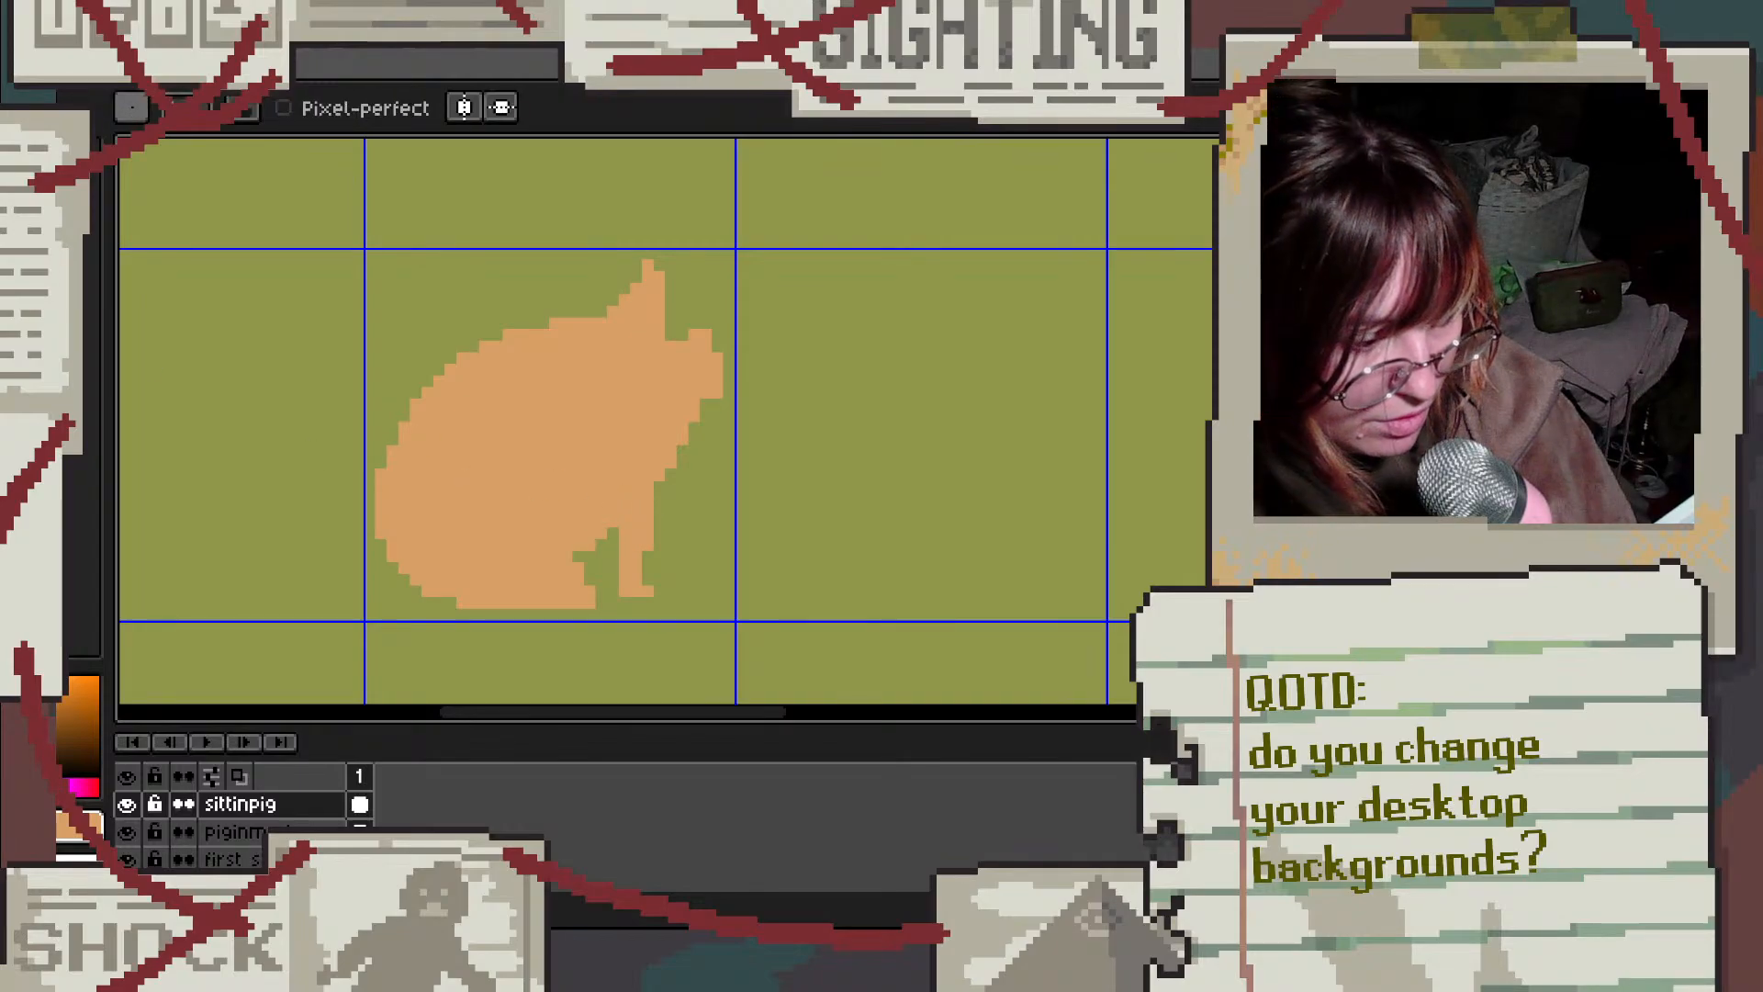
pyautogui.scroll(2, 593, 606)
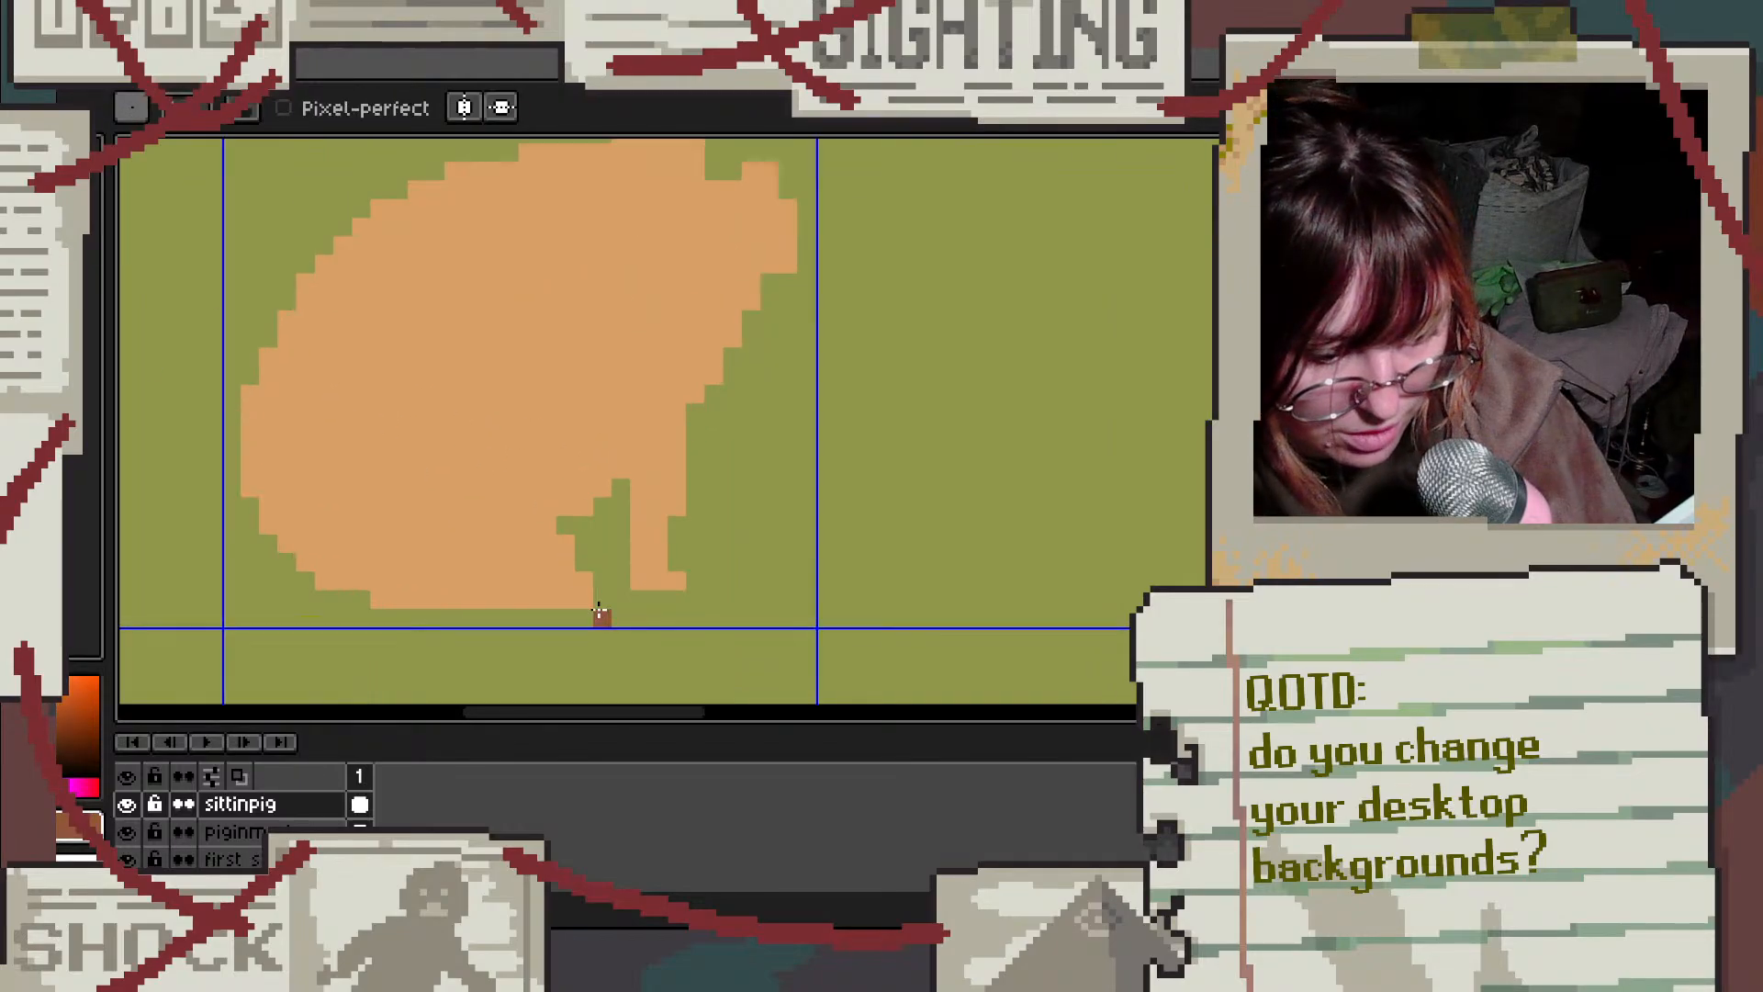
pyautogui.scroll(1, 715, 521)
pyautogui.click(714, 327)
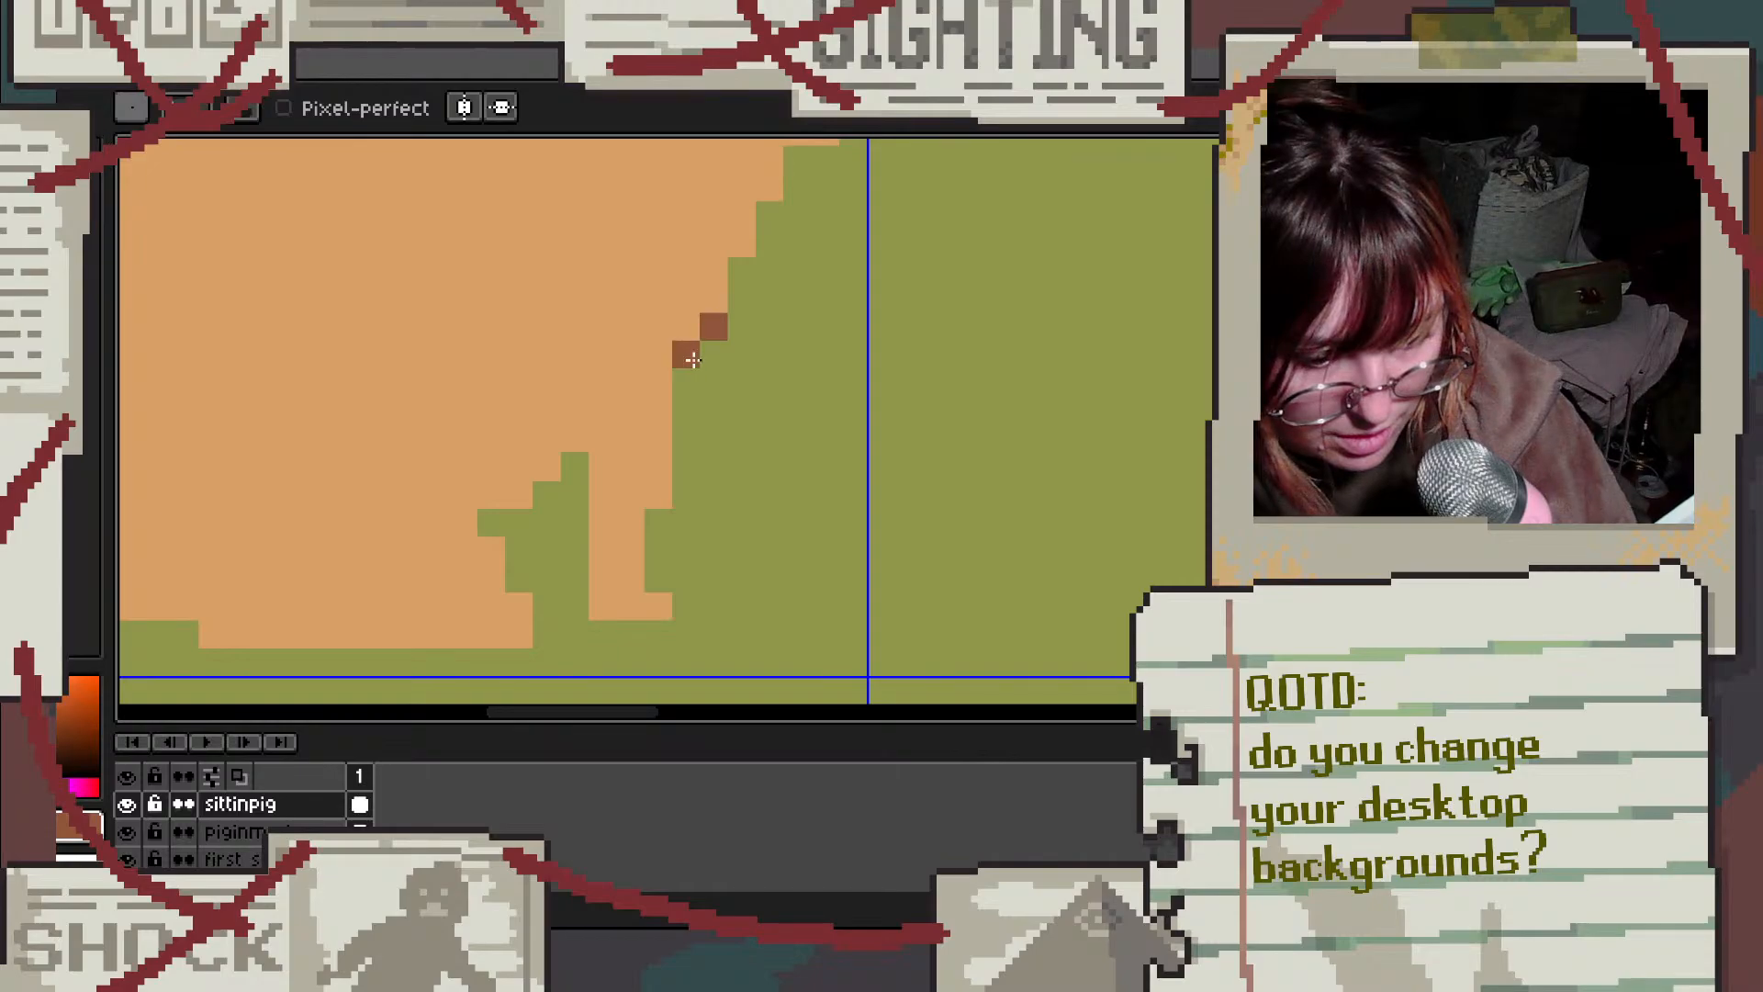
pyautogui.click(685, 356)
pyautogui.moveTo(682, 367); pyautogui.dragTo(684, 495)
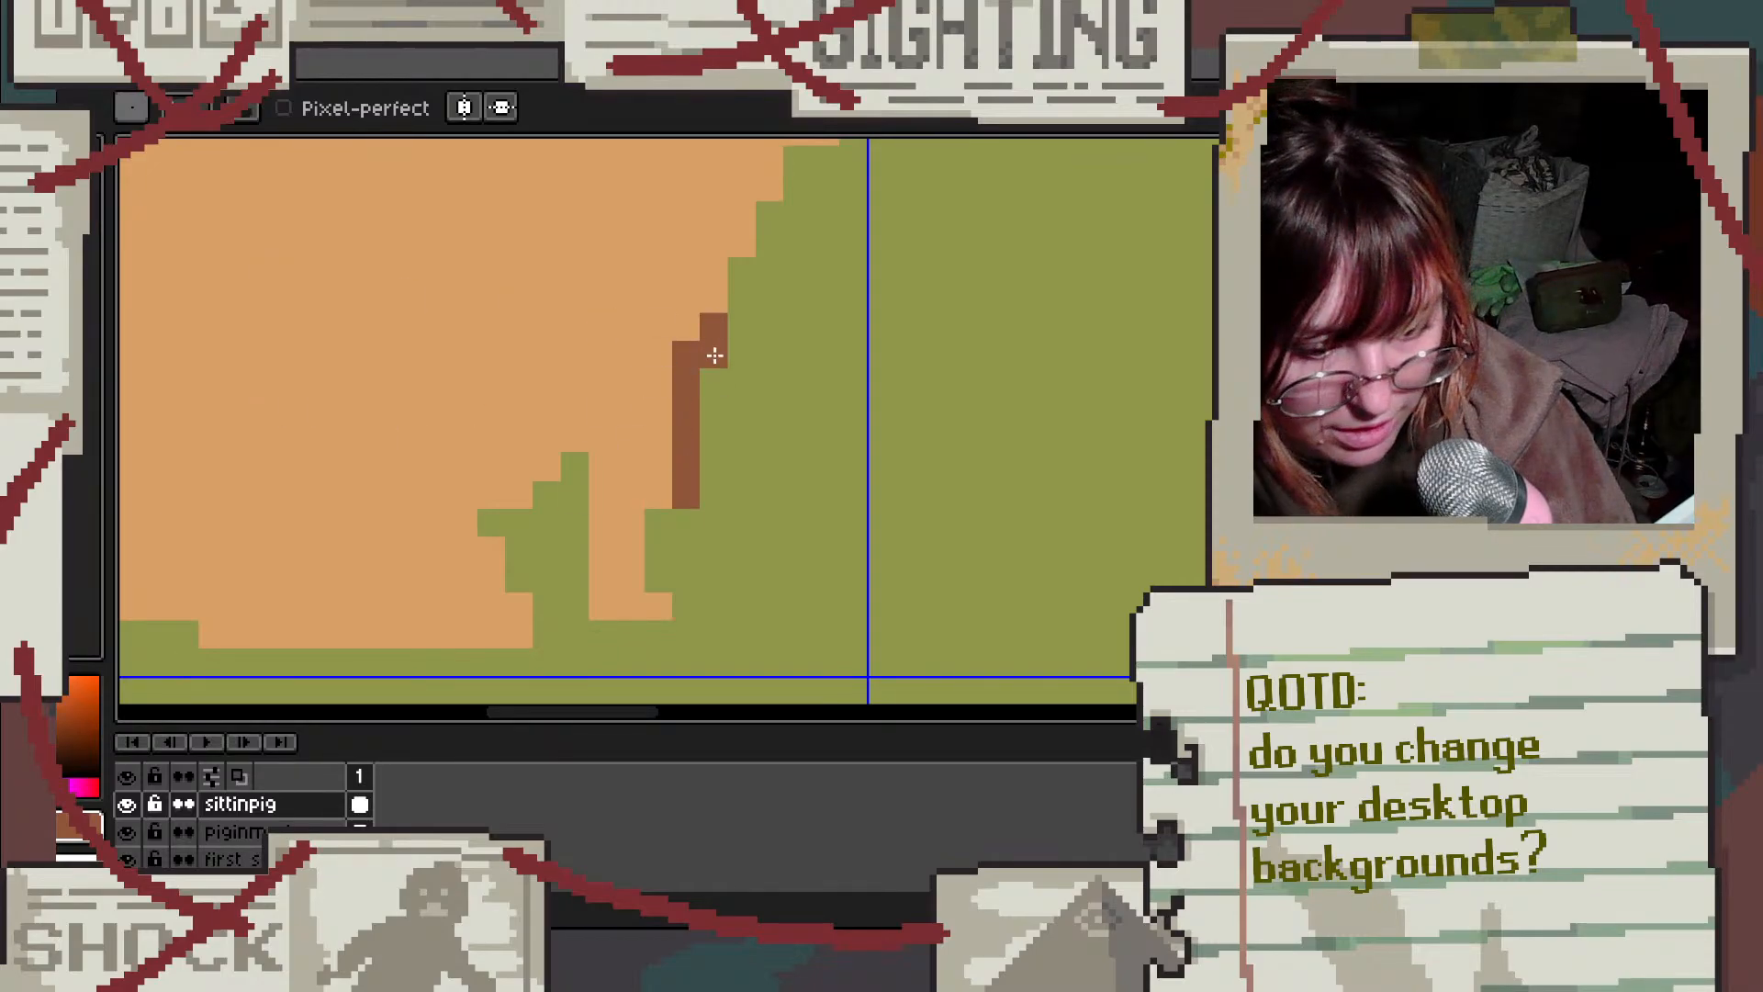
# Step: Outline the lower chest and the front edge of the front leg in black, down to the hoof's tip
pyautogui.press('x')
pyautogui.click(713, 327)
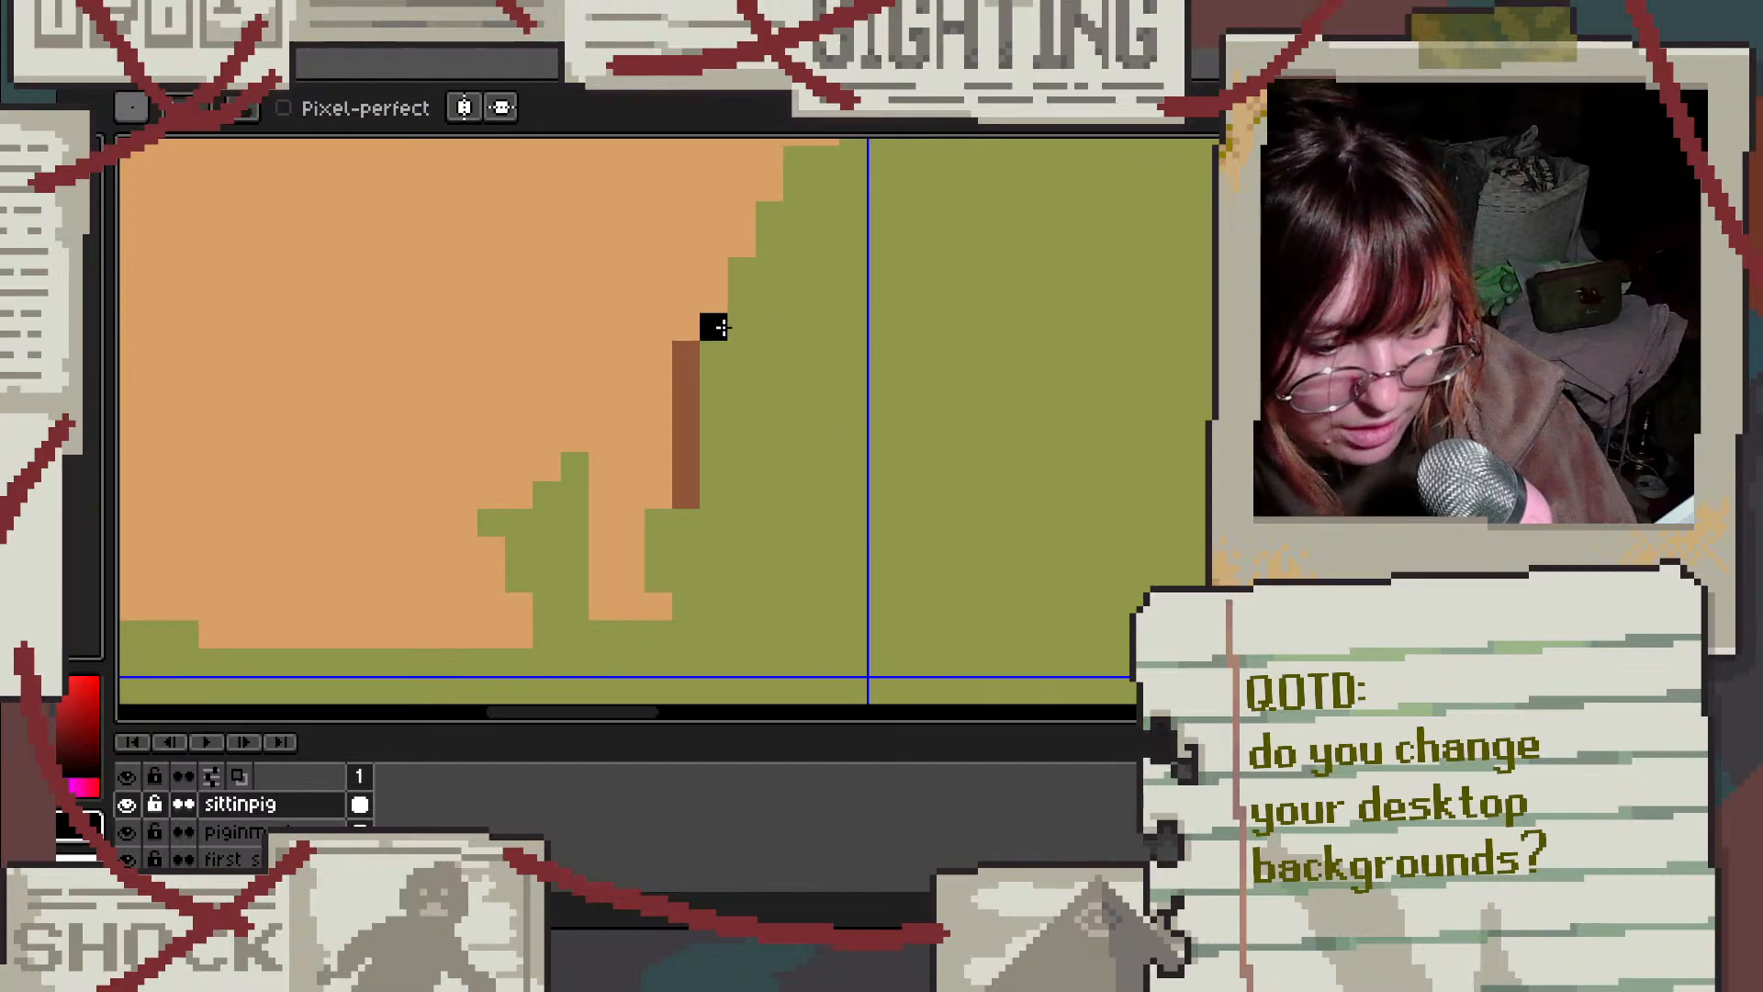
pyautogui.moveTo(686, 354)
pyautogui.mouseDown()
pyautogui.moveTo(680, 515)
pyautogui.moveTo(657, 583)
pyautogui.mouseUp()
pyautogui.click(703, 608)
pyautogui.click(688, 607)
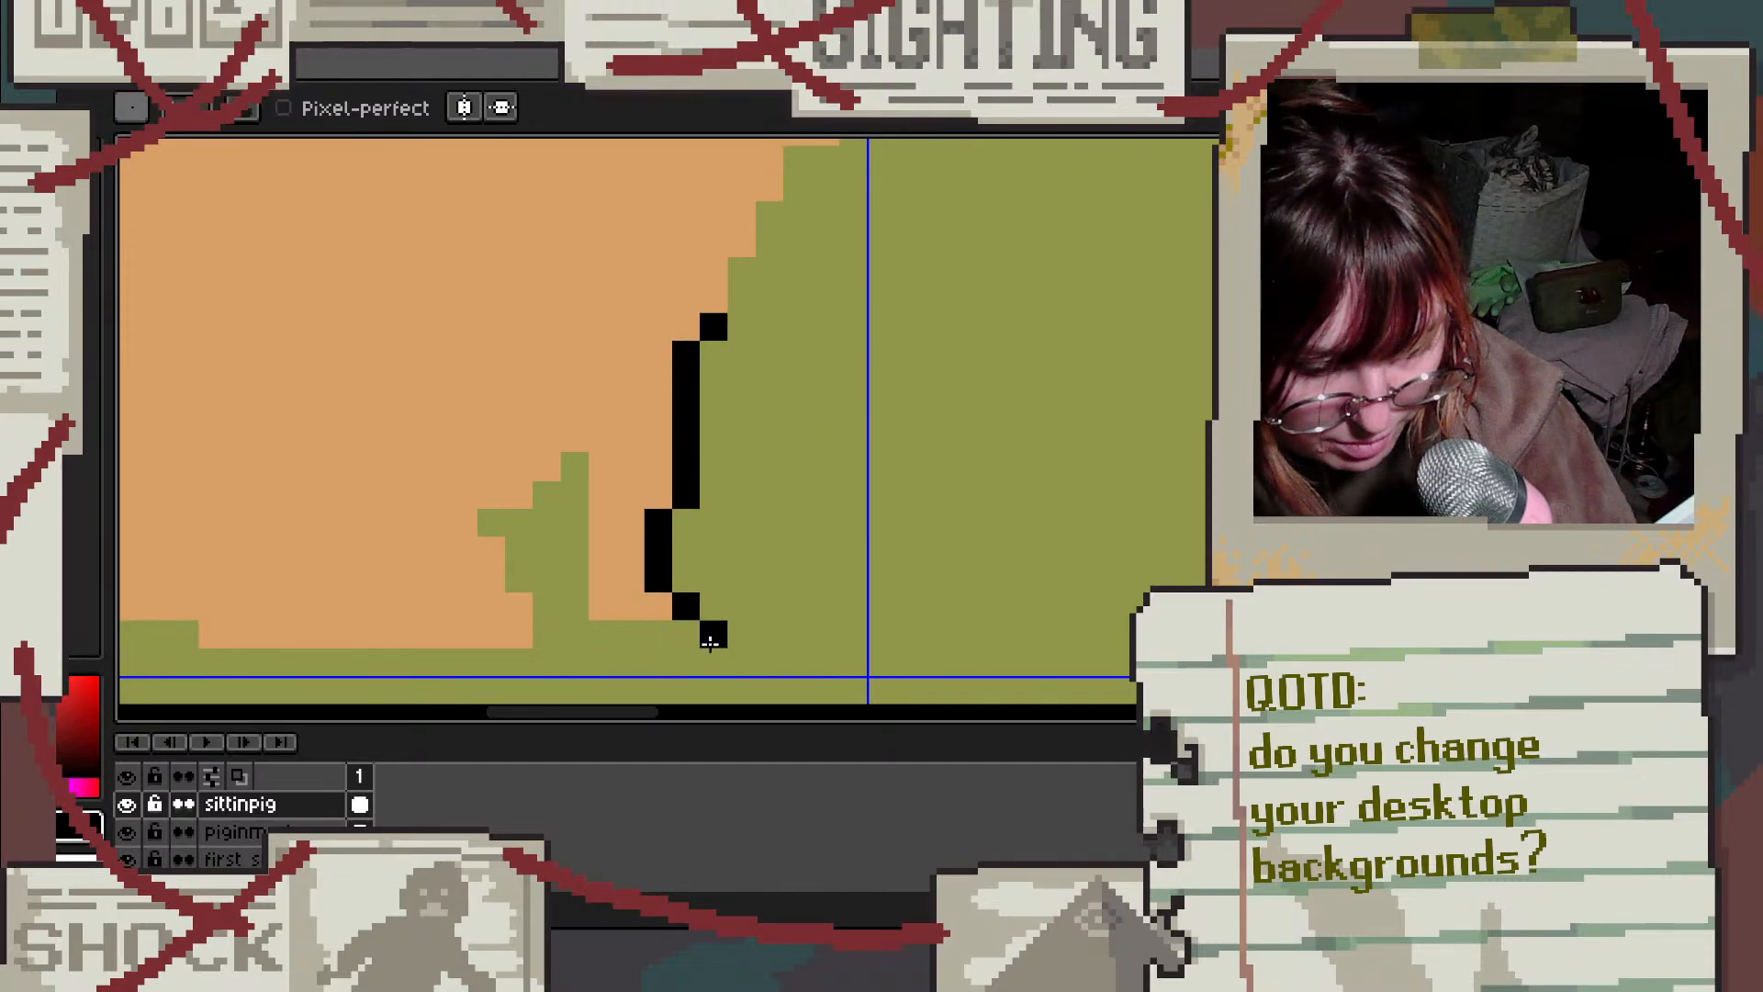
pyautogui.click(707, 641)
# Step: Outline the underside of the front hooves in black with a toe notch, and begin the line under the hind foot
pyautogui.click(679, 655)
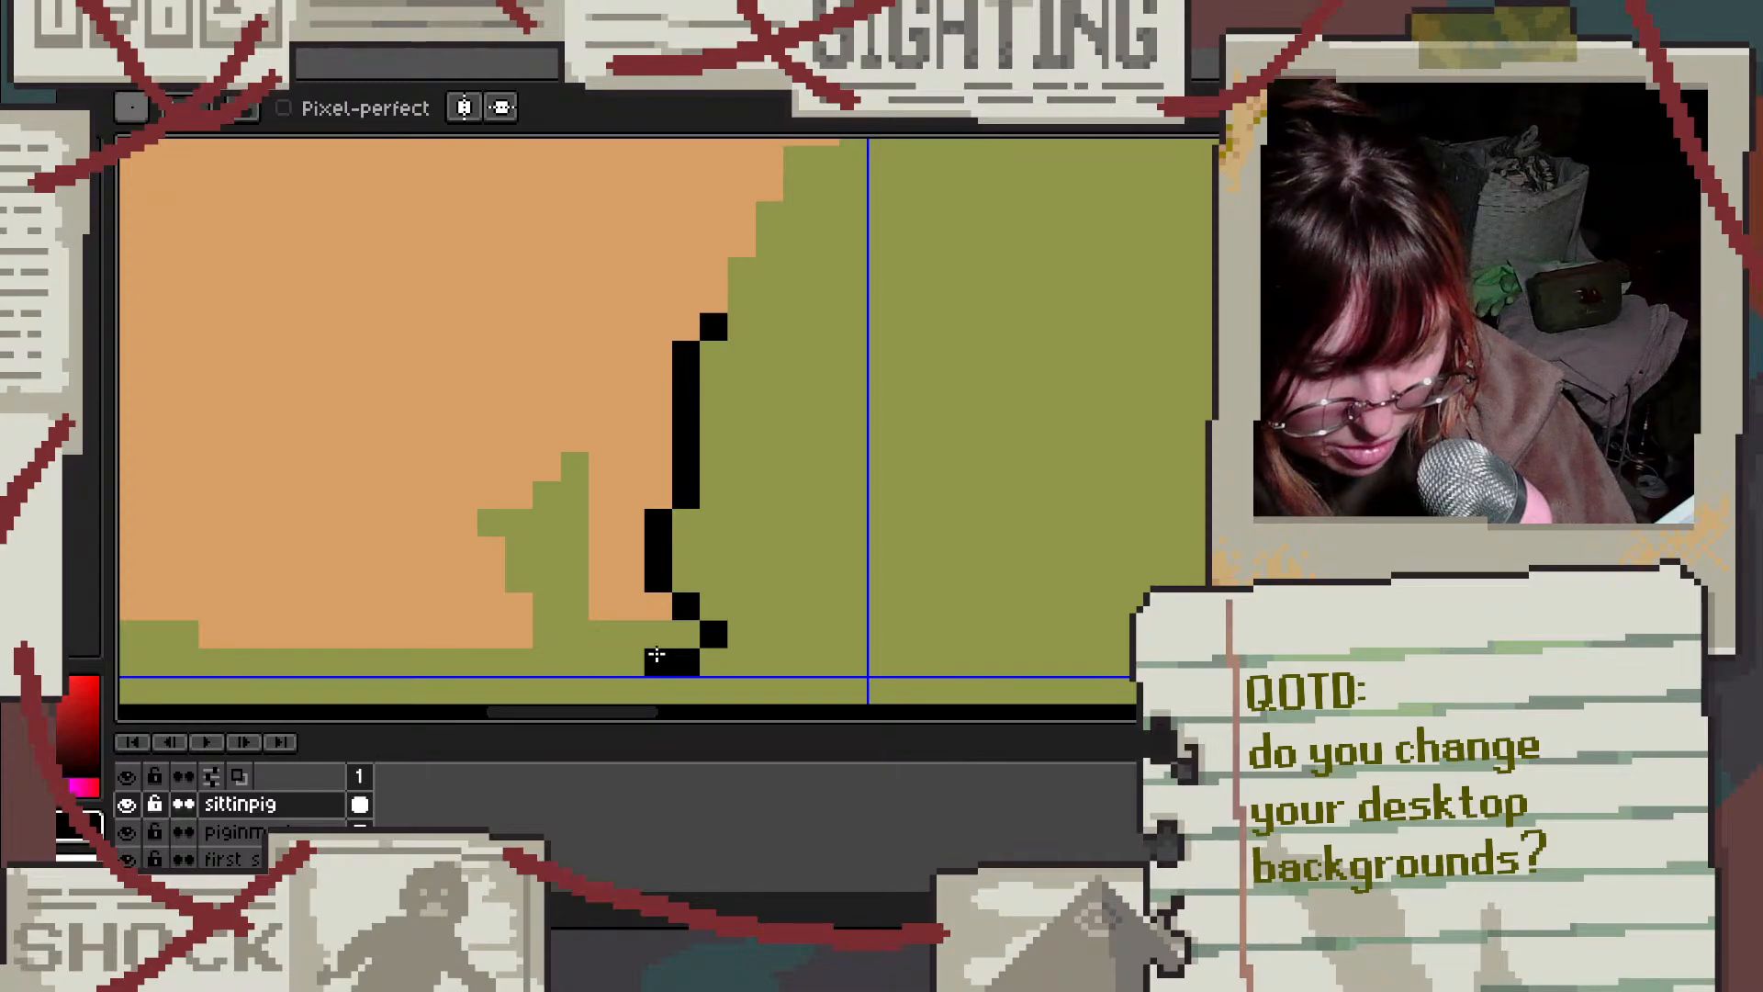
pyautogui.click(637, 654)
pyautogui.click(624, 632)
pyautogui.click(602, 658)
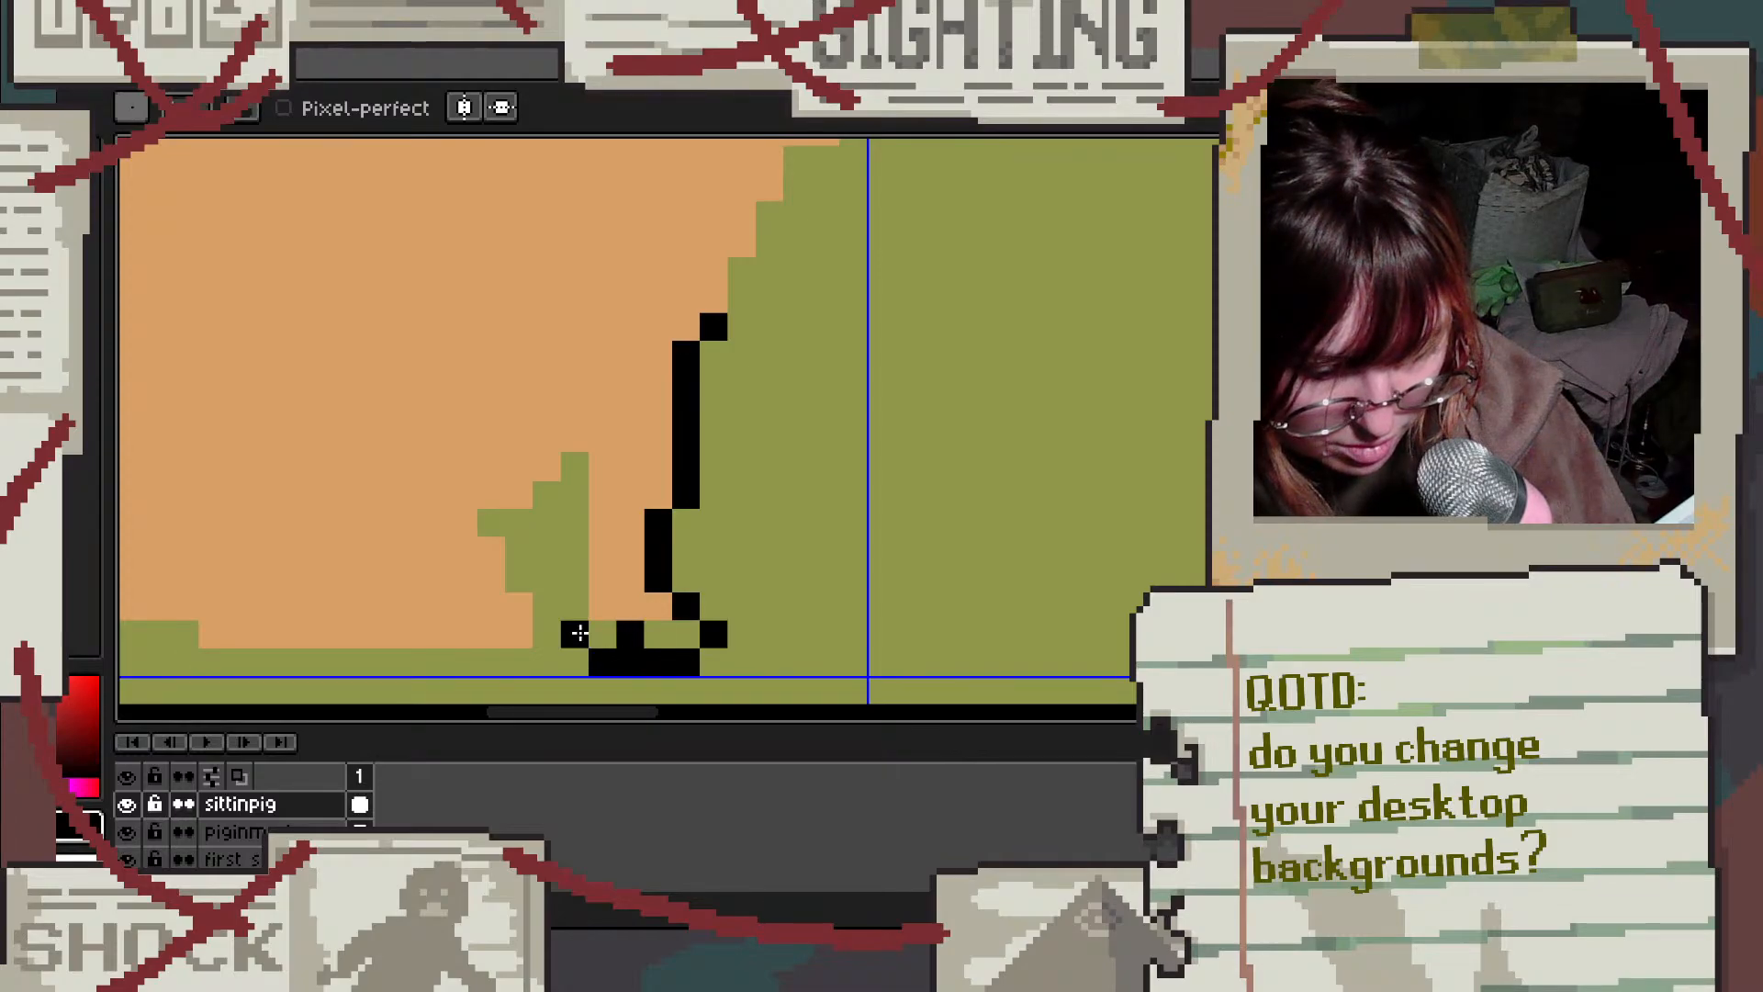
pyautogui.click(573, 631)
pyautogui.click(546, 659)
pyautogui.click(519, 659)
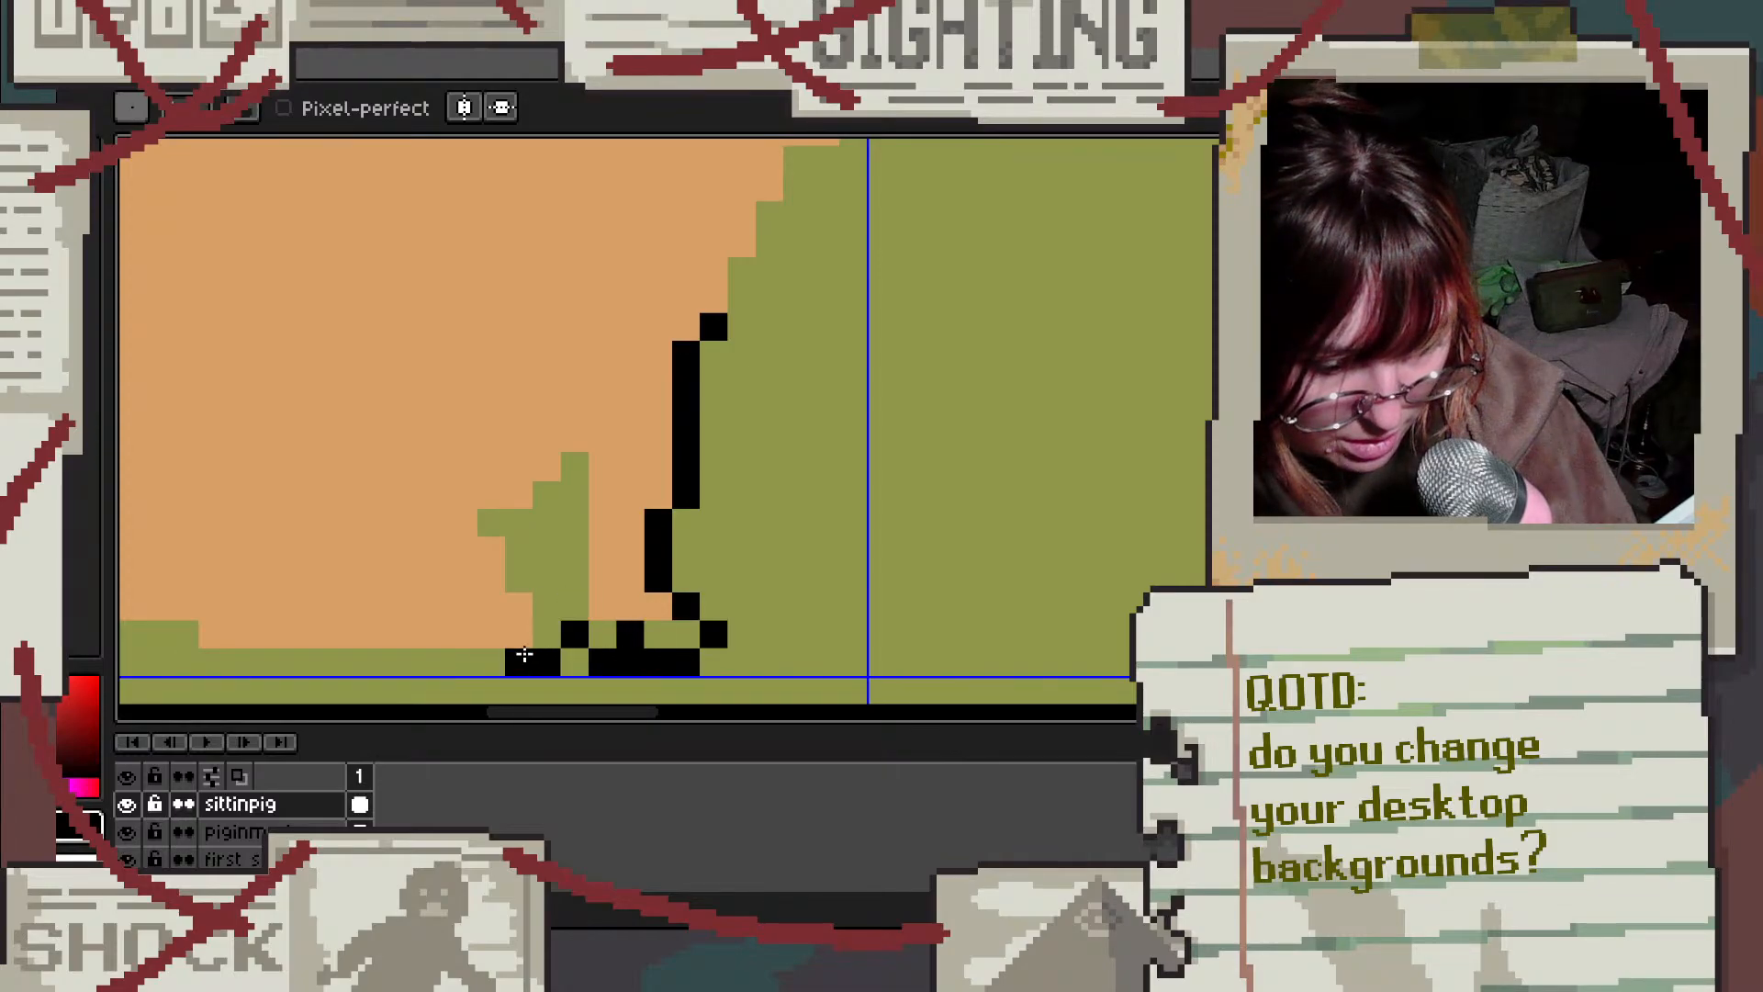
# Step: Draw the black outline along the pig's underside to its rump and erase the stray corner pixel
pyautogui.moveTo(157, 633)
pyautogui.mouseDown()
pyautogui.moveTo(185, 636)
pyautogui.moveTo(189, 661)
pyautogui.moveTo(489, 662)
pyautogui.mouseUp()
pyautogui.press('e')
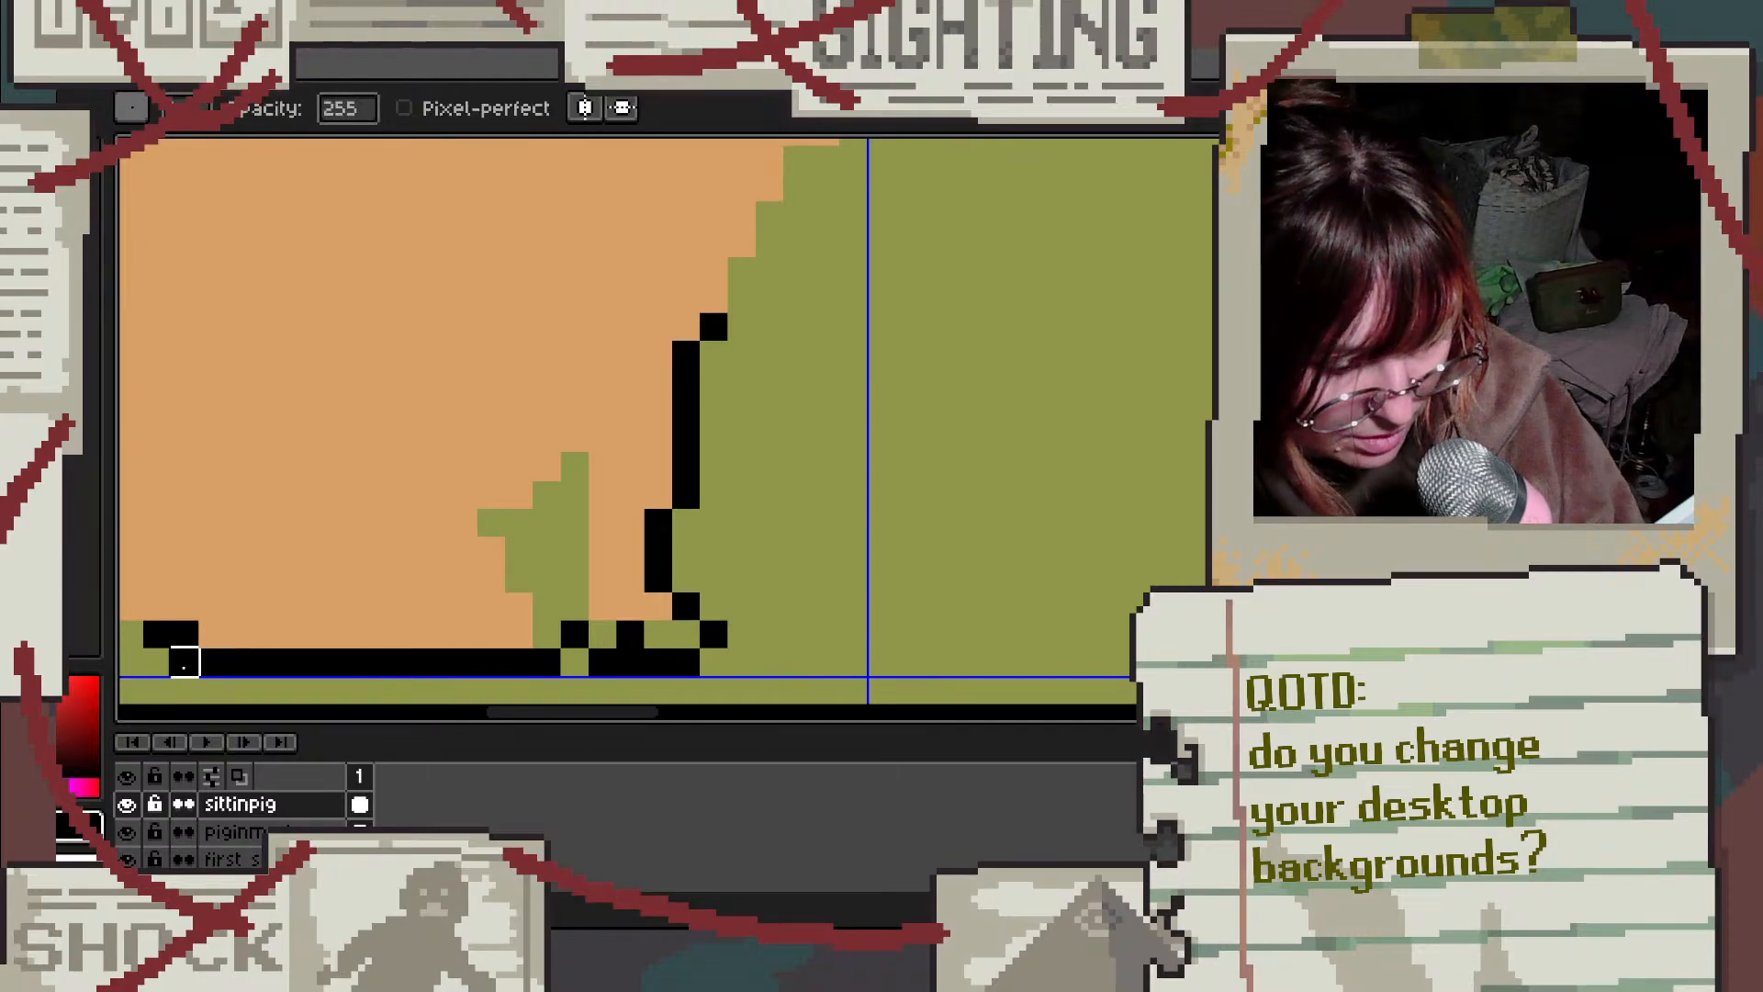
pyautogui.click(185, 661)
pyautogui.press('b')
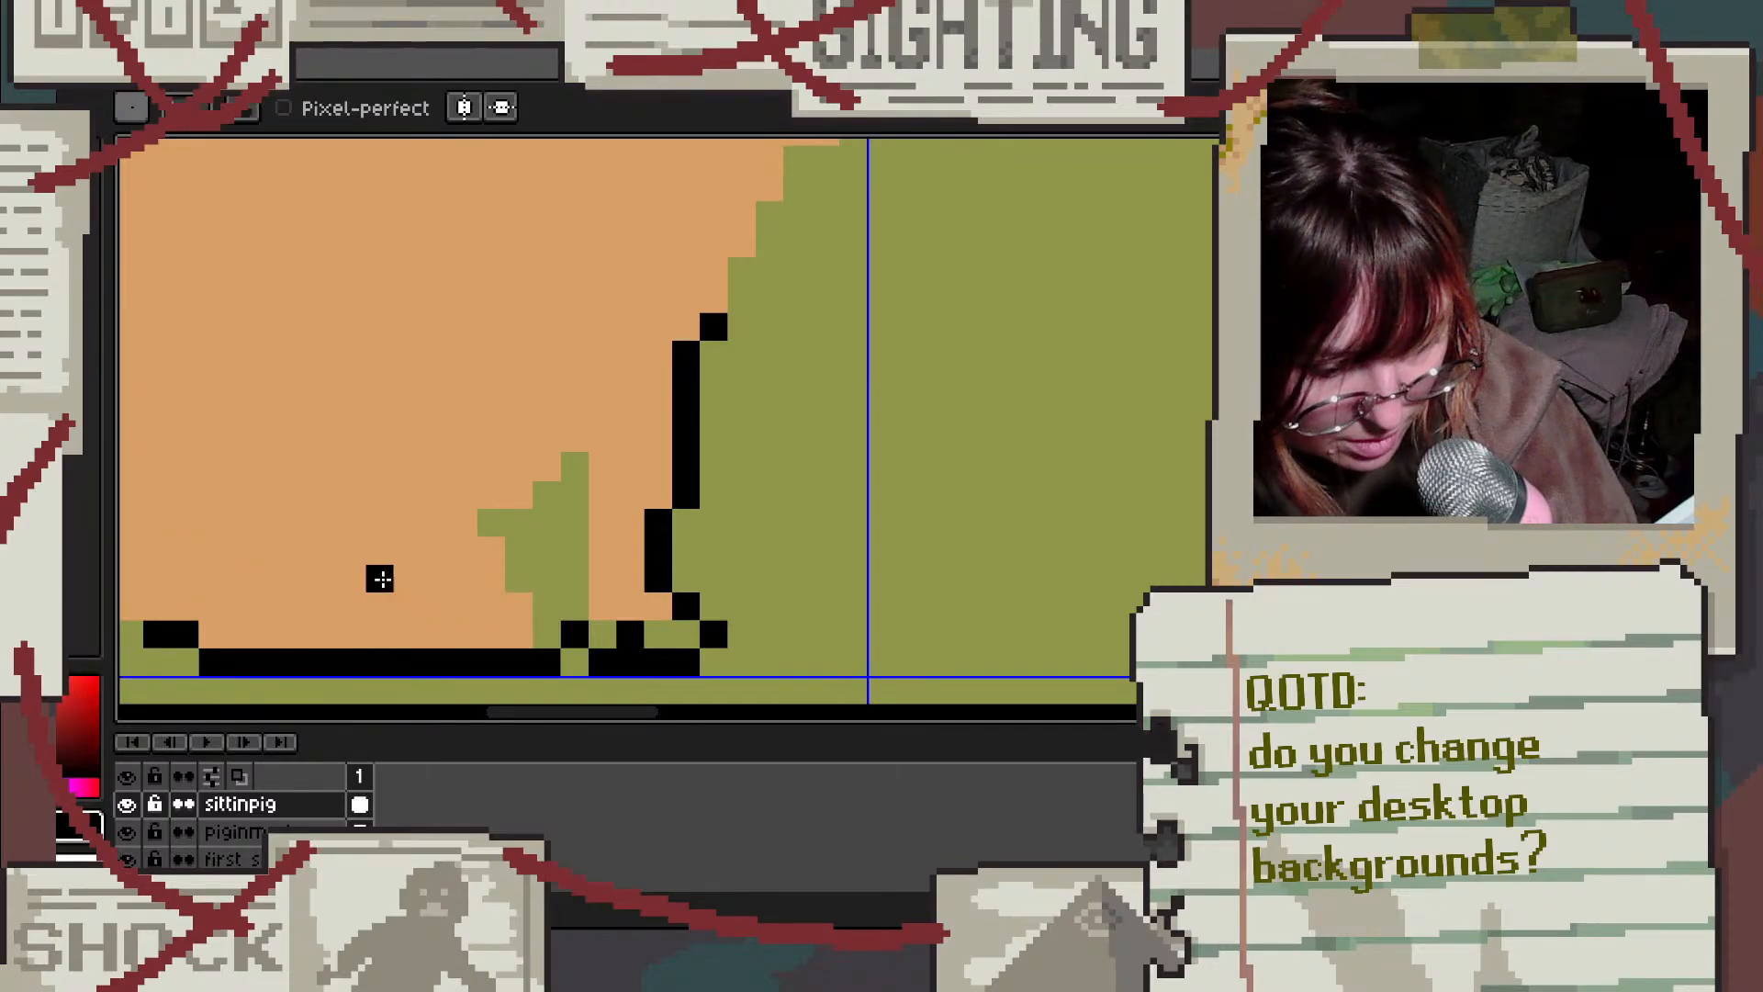
pyautogui.click(341, 523)
pyautogui.hotkey('ctrl', 'z')
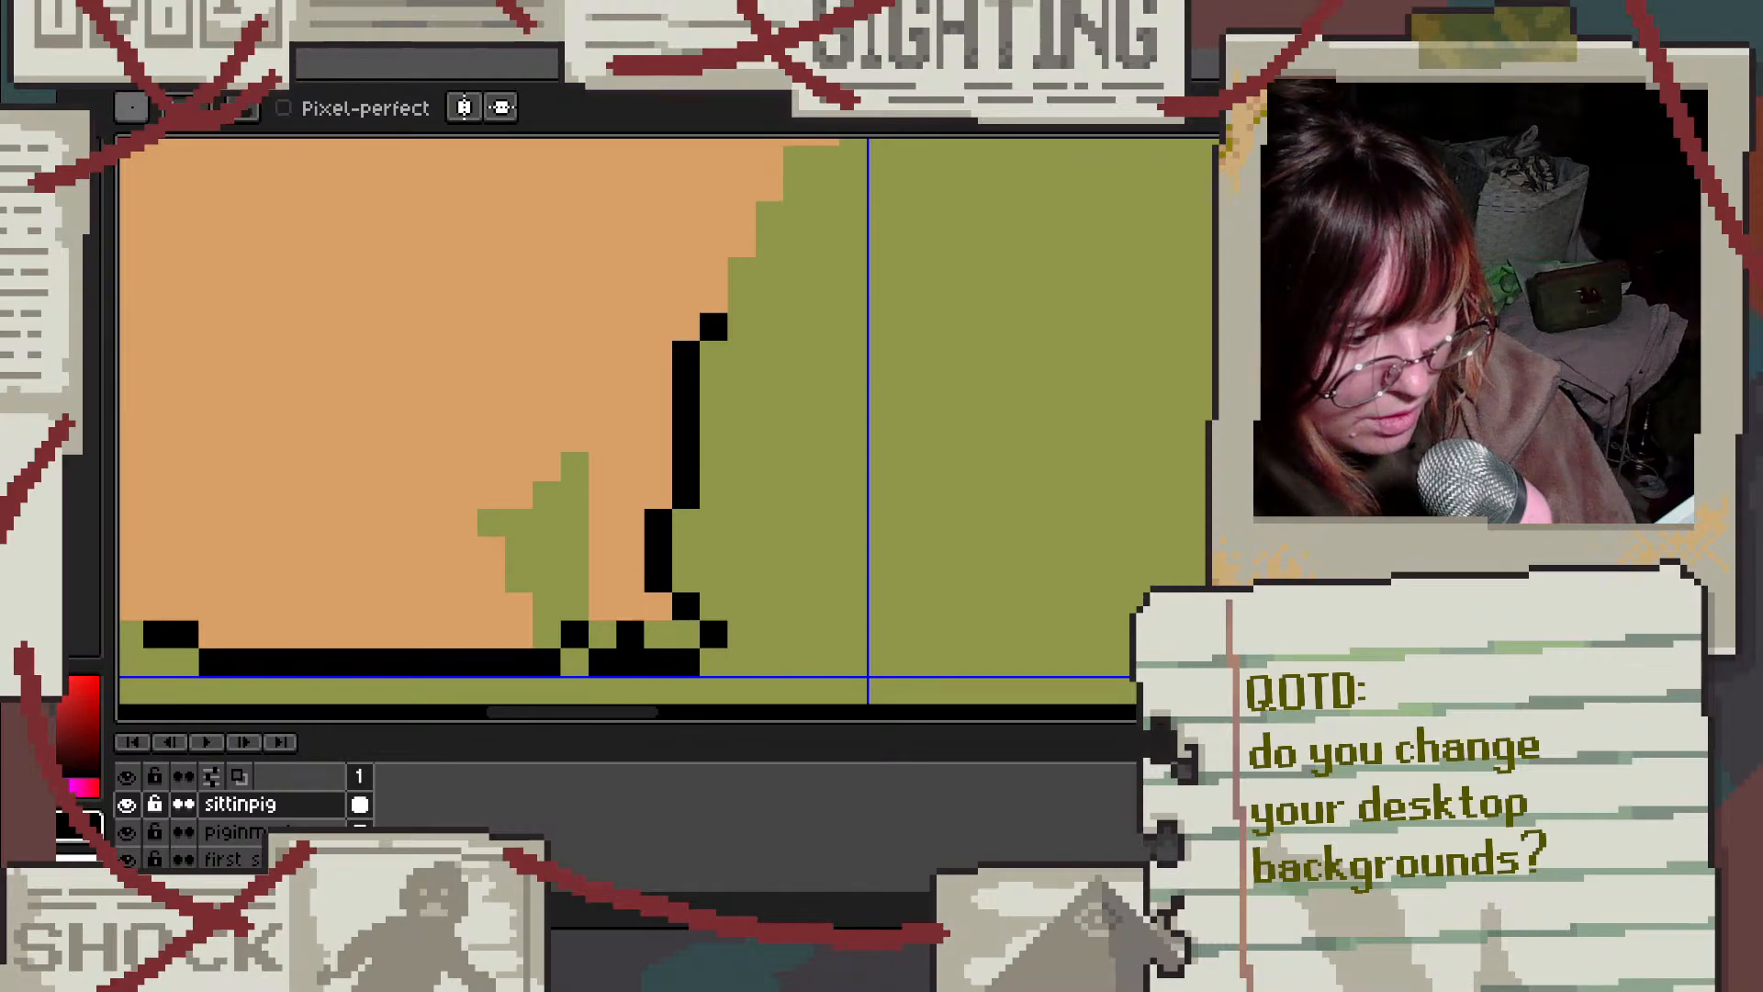
# Step: Draw brown inner lines for the bent hind leg and the two front legs
pyautogui.click(55, 303)
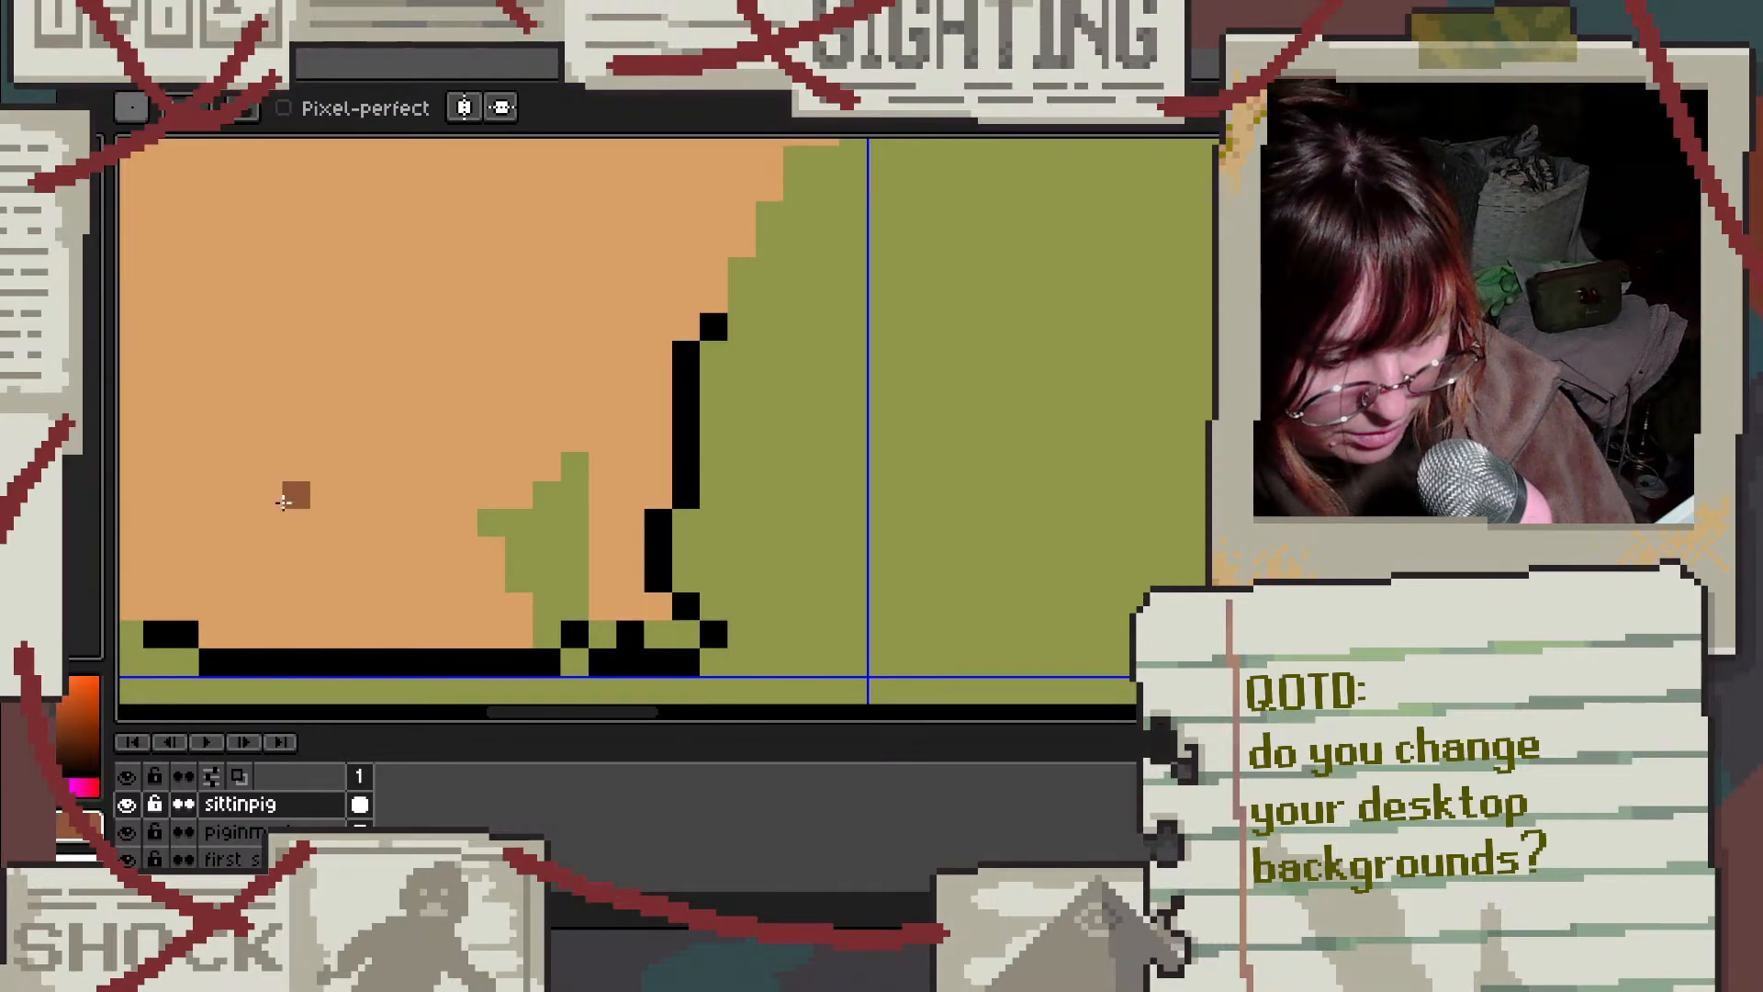
pyautogui.moveTo(241, 496)
pyautogui.mouseDown()
pyautogui.moveTo(355, 494)
pyautogui.moveTo(512, 613)
pyautogui.moveTo(489, 643)
pyautogui.mouseUp()
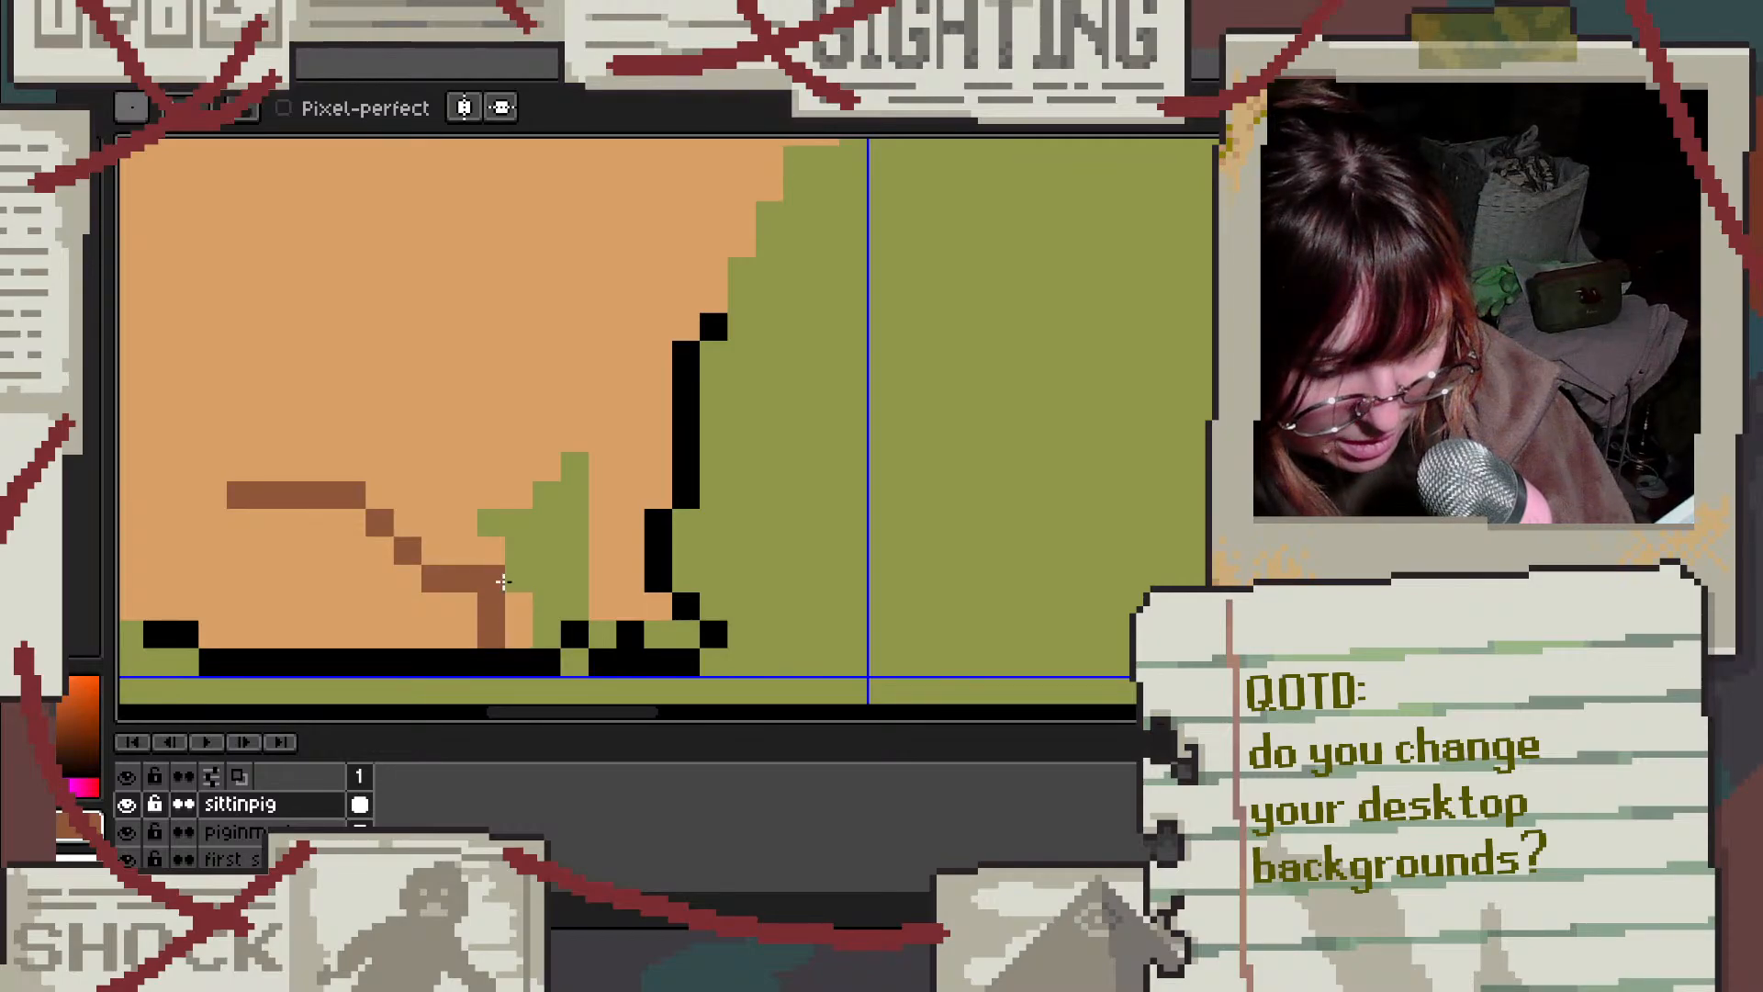
pyautogui.moveTo(514, 574)
pyautogui.mouseDown()
pyautogui.moveTo(518, 624)
pyautogui.moveTo(464, 381)
pyautogui.mouseUp()
pyautogui.moveTo(601, 382); pyautogui.dragTo(597, 581)
pyautogui.click(574, 606)
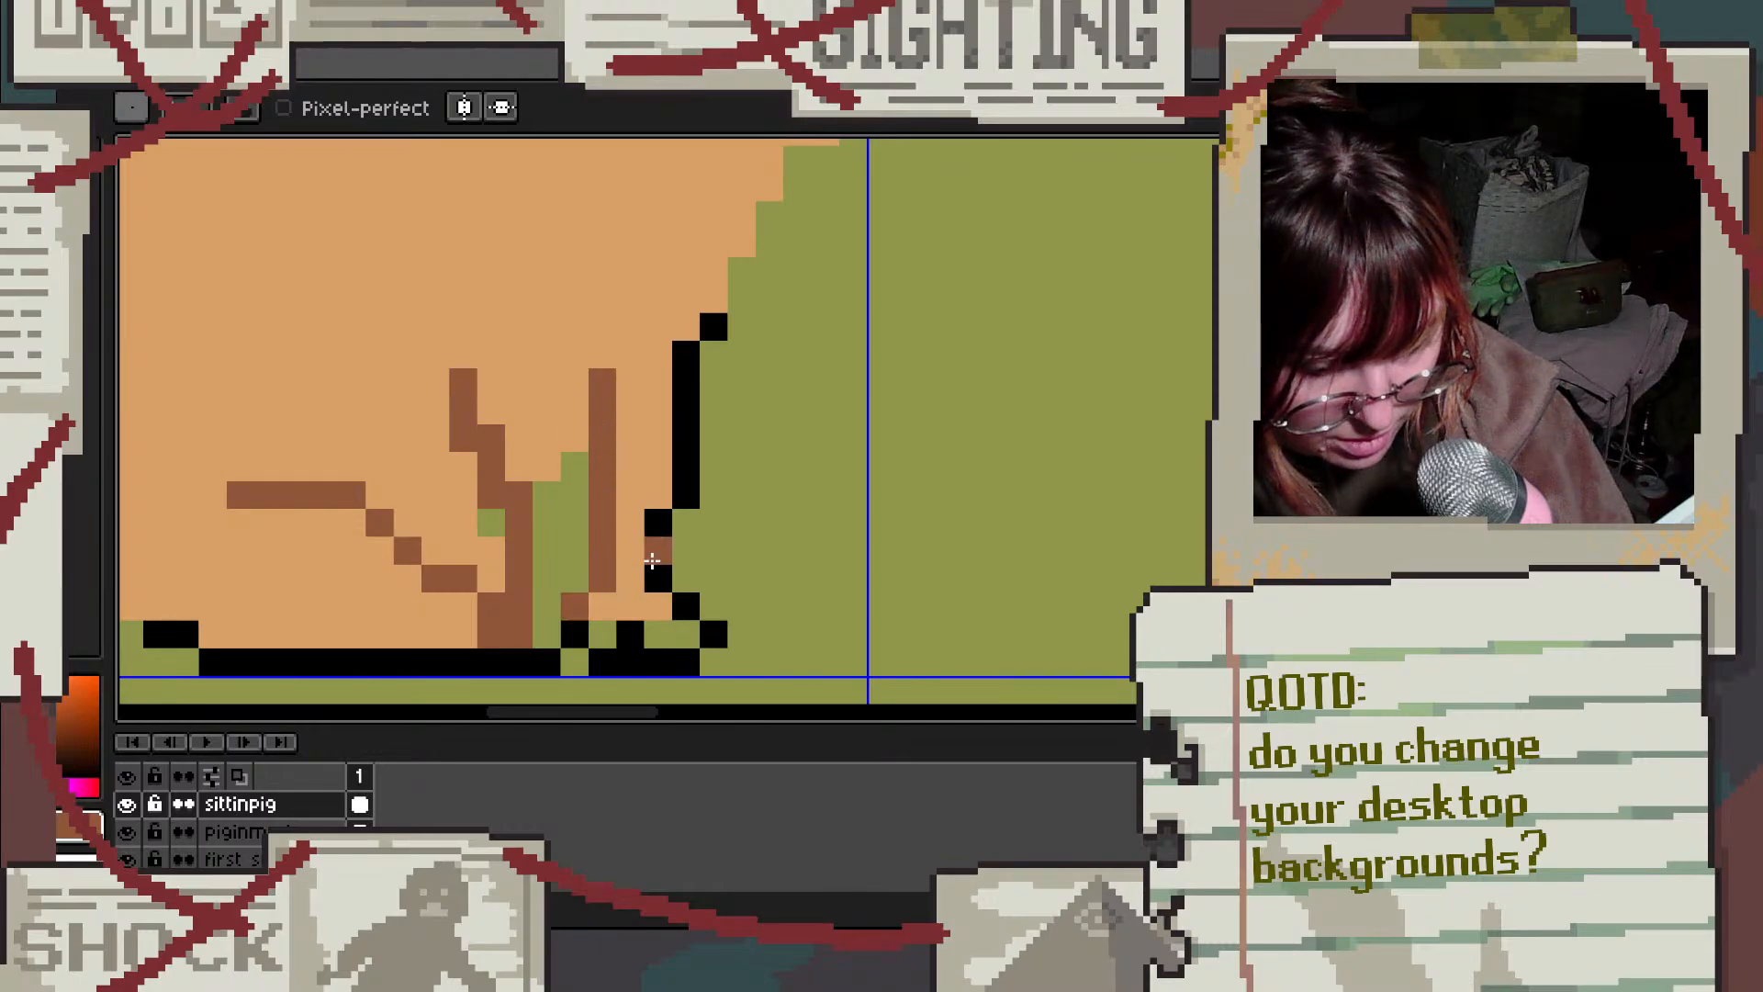
# Step: Paint the front hoof's empty pixels light orange and fill the green gap between the legs with the same colour
pyautogui.keyDown('alt'); pyautogui.click(630, 588); pyautogui.keyUp('alt')
pyautogui.click(658, 633)
pyautogui.click(684, 633)
pyautogui.press('g')
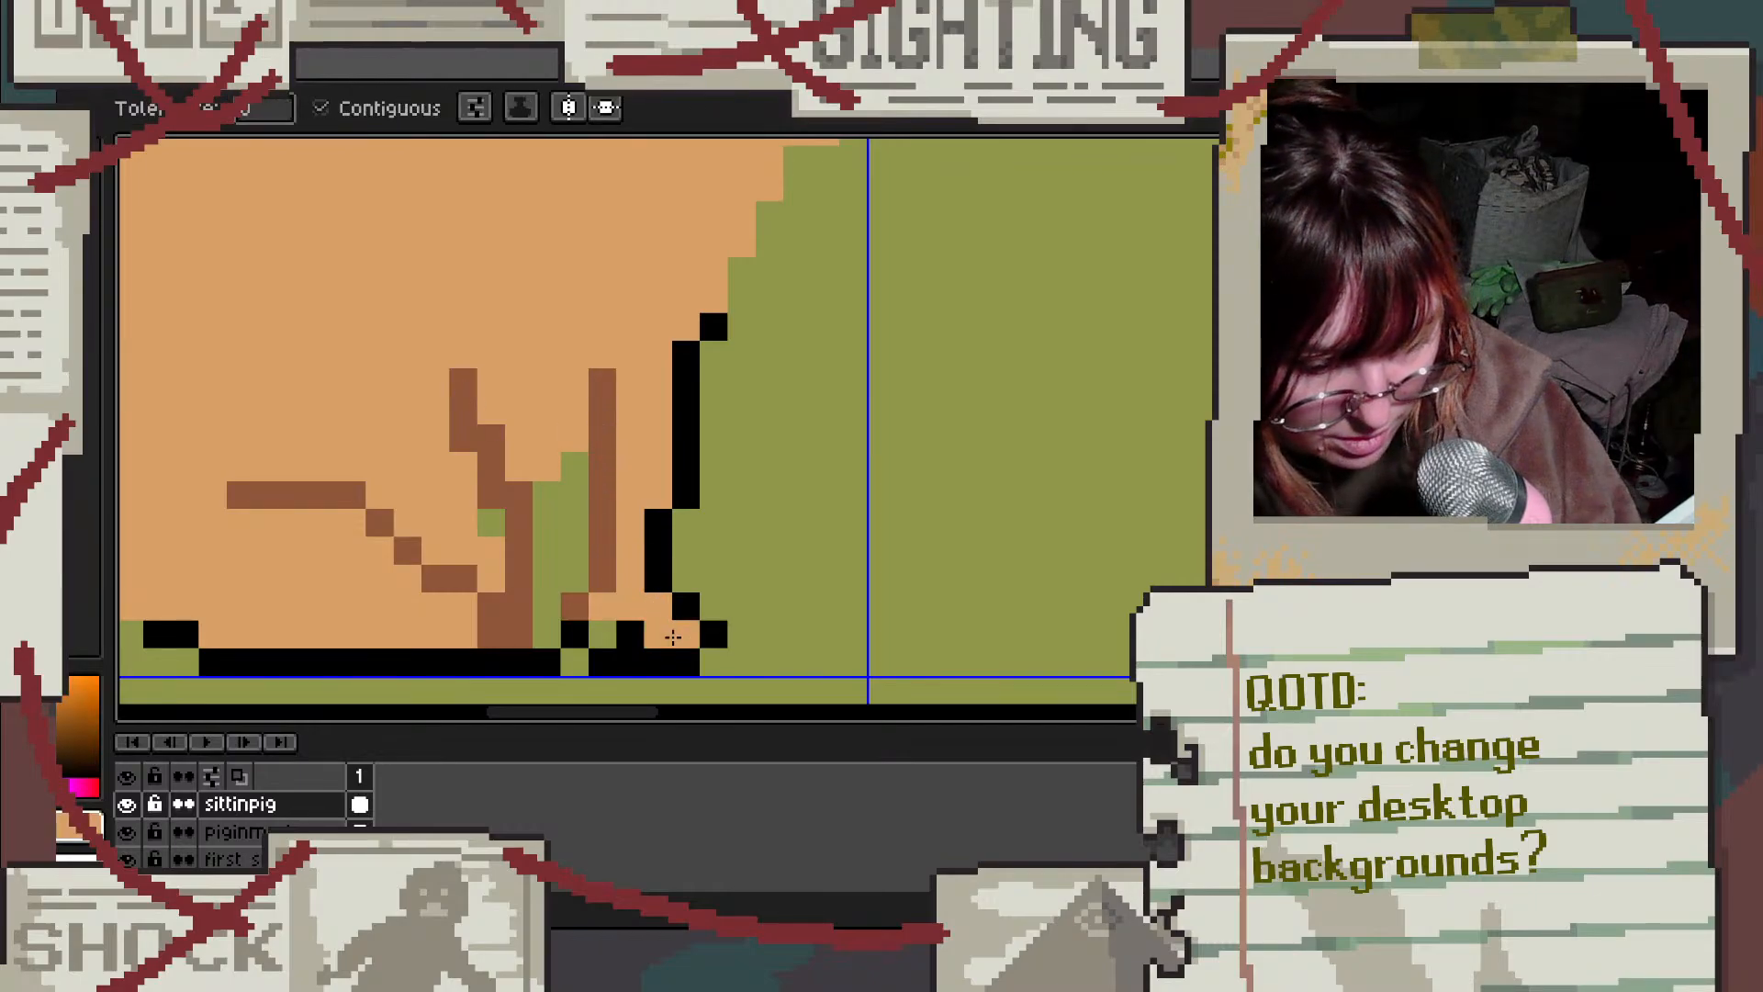
pyautogui.click(561, 603)
pyautogui.hotkey('ctrl', 'z')
pyautogui.click(601, 633)
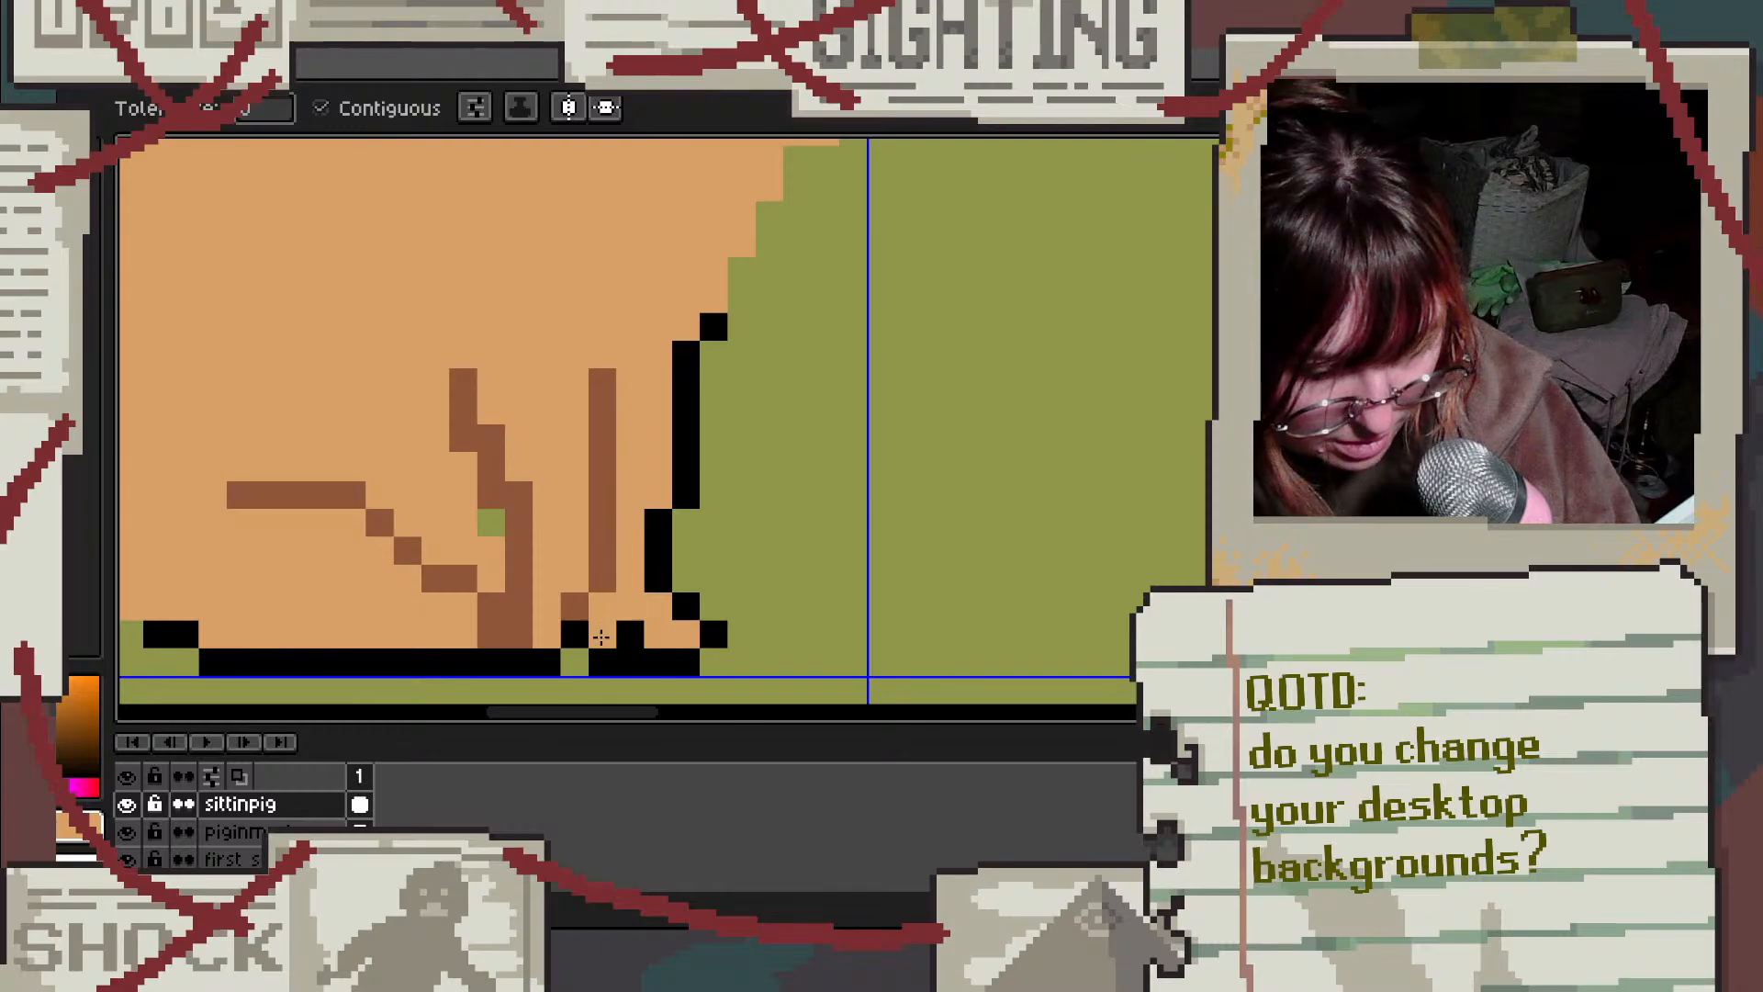
# Step: Examine the sitting pig's overall silhouette and leg lines
pyautogui.scroll(-3, 630, 395)
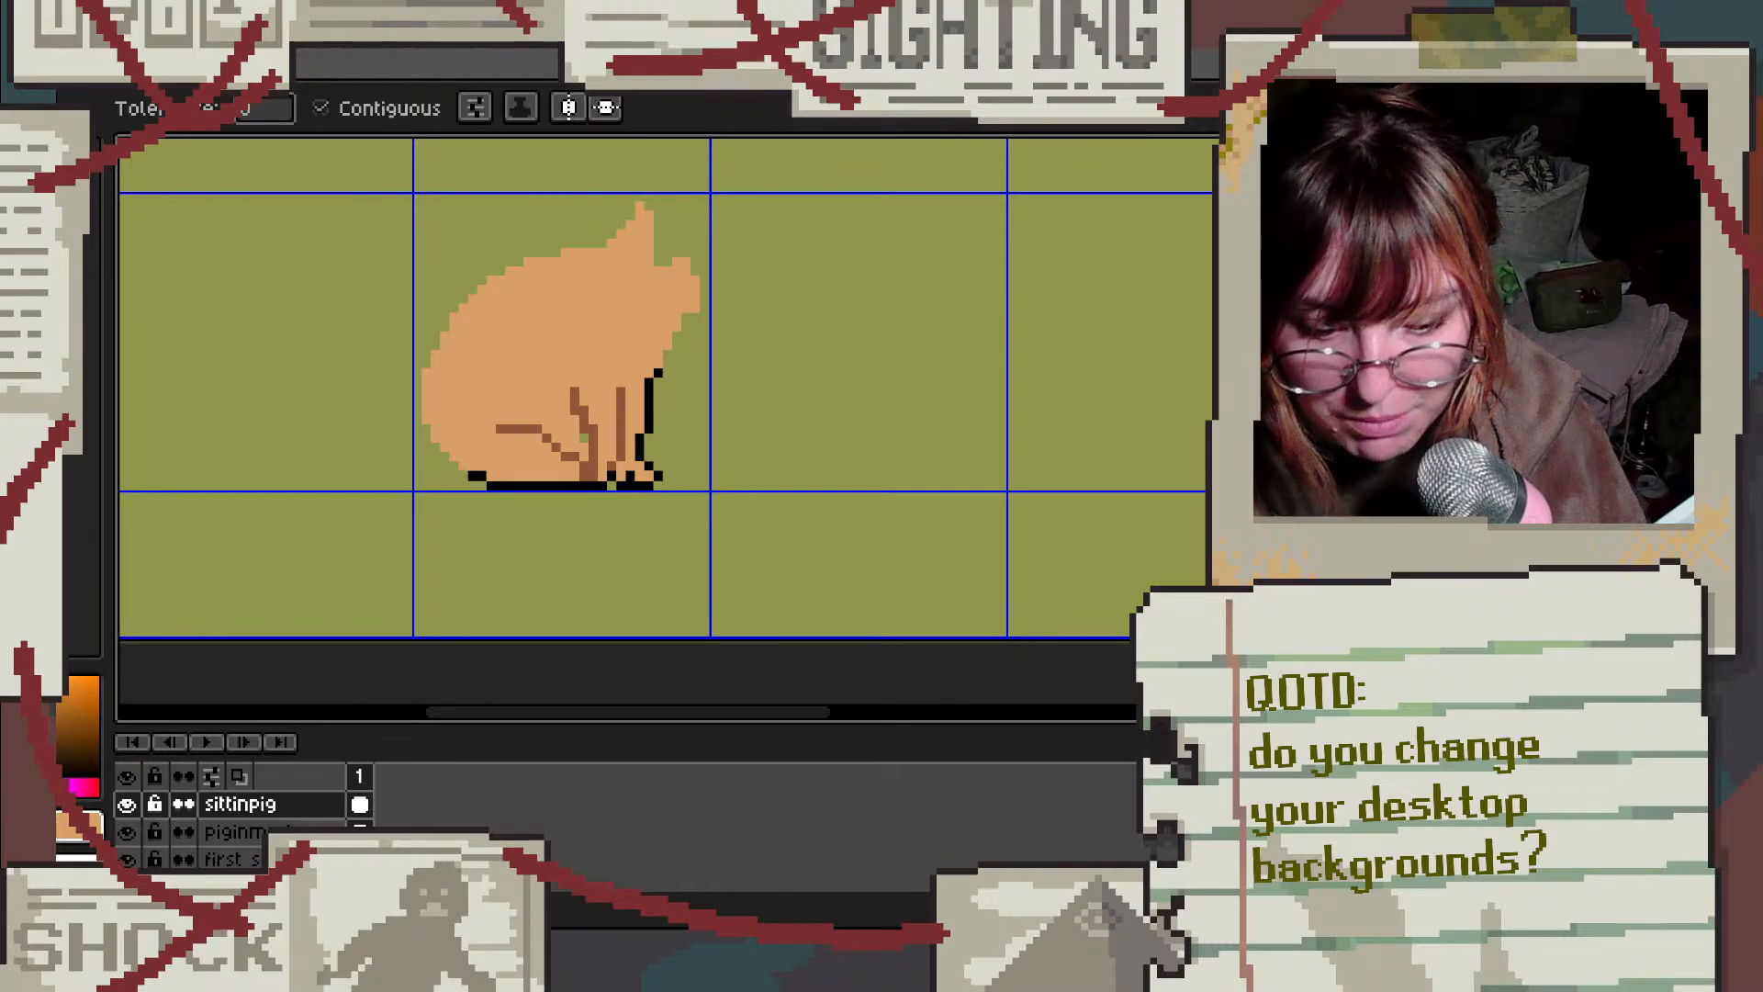
pyautogui.press('m')
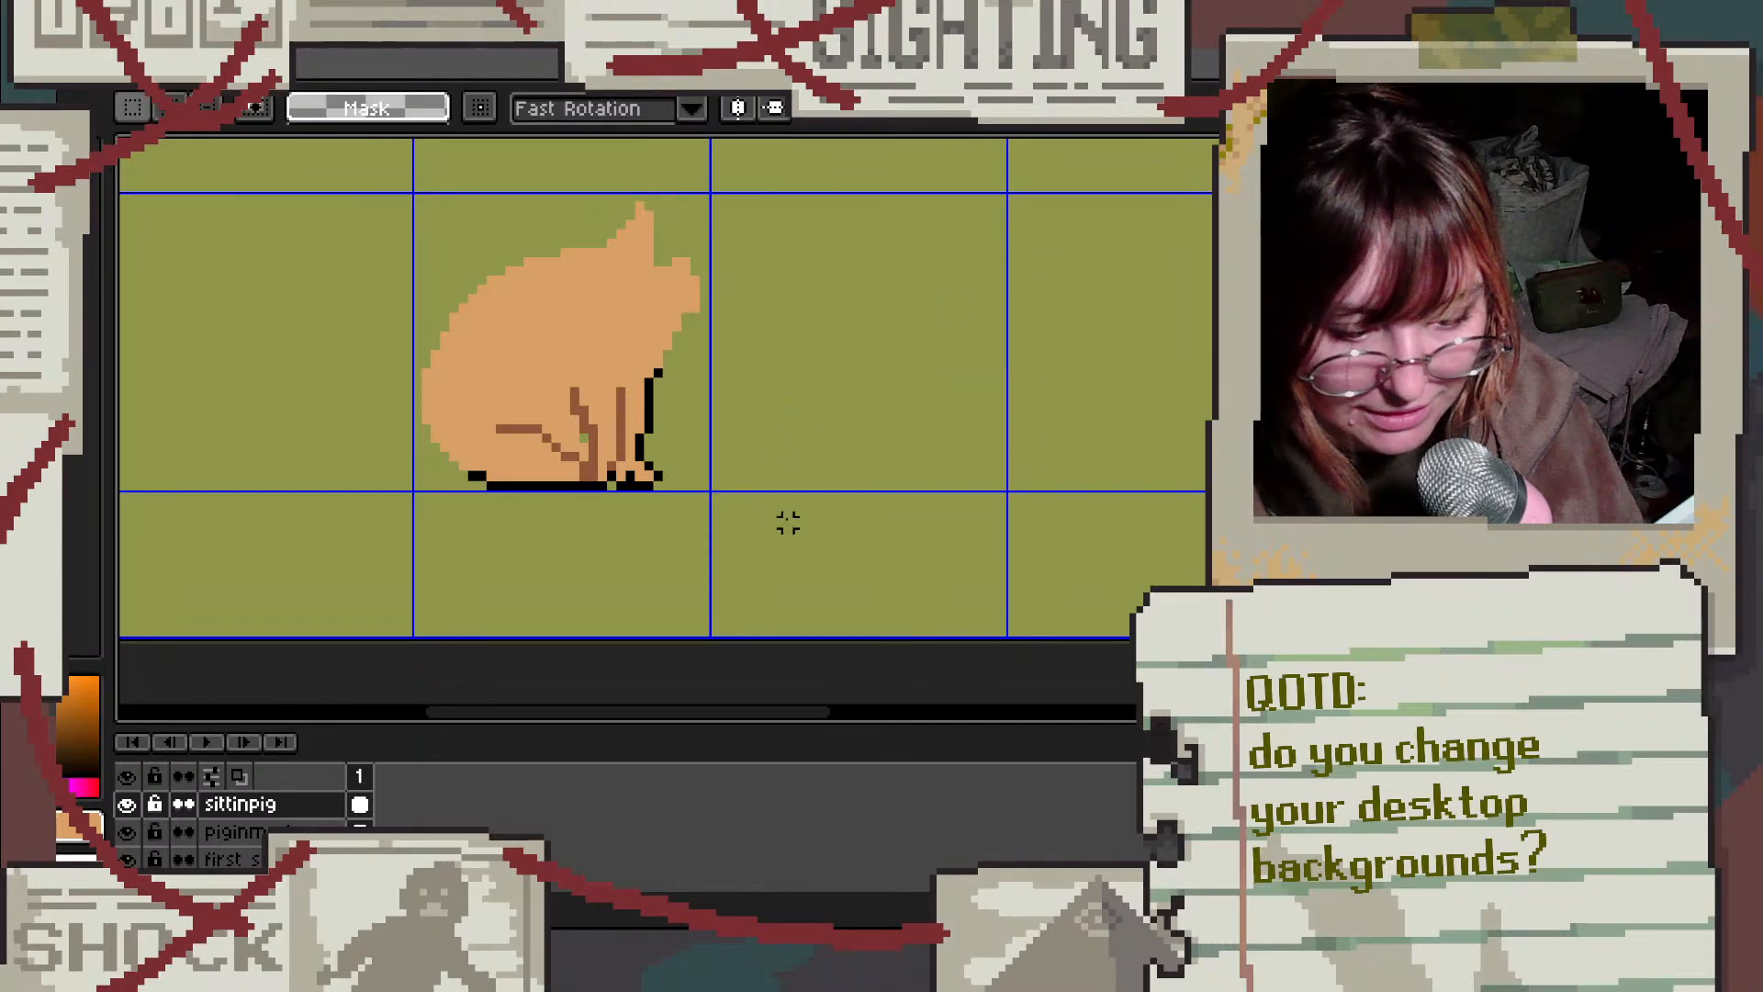
pyautogui.scroll(2, 637, 464)
pyautogui.scroll(-3, 661, 289)
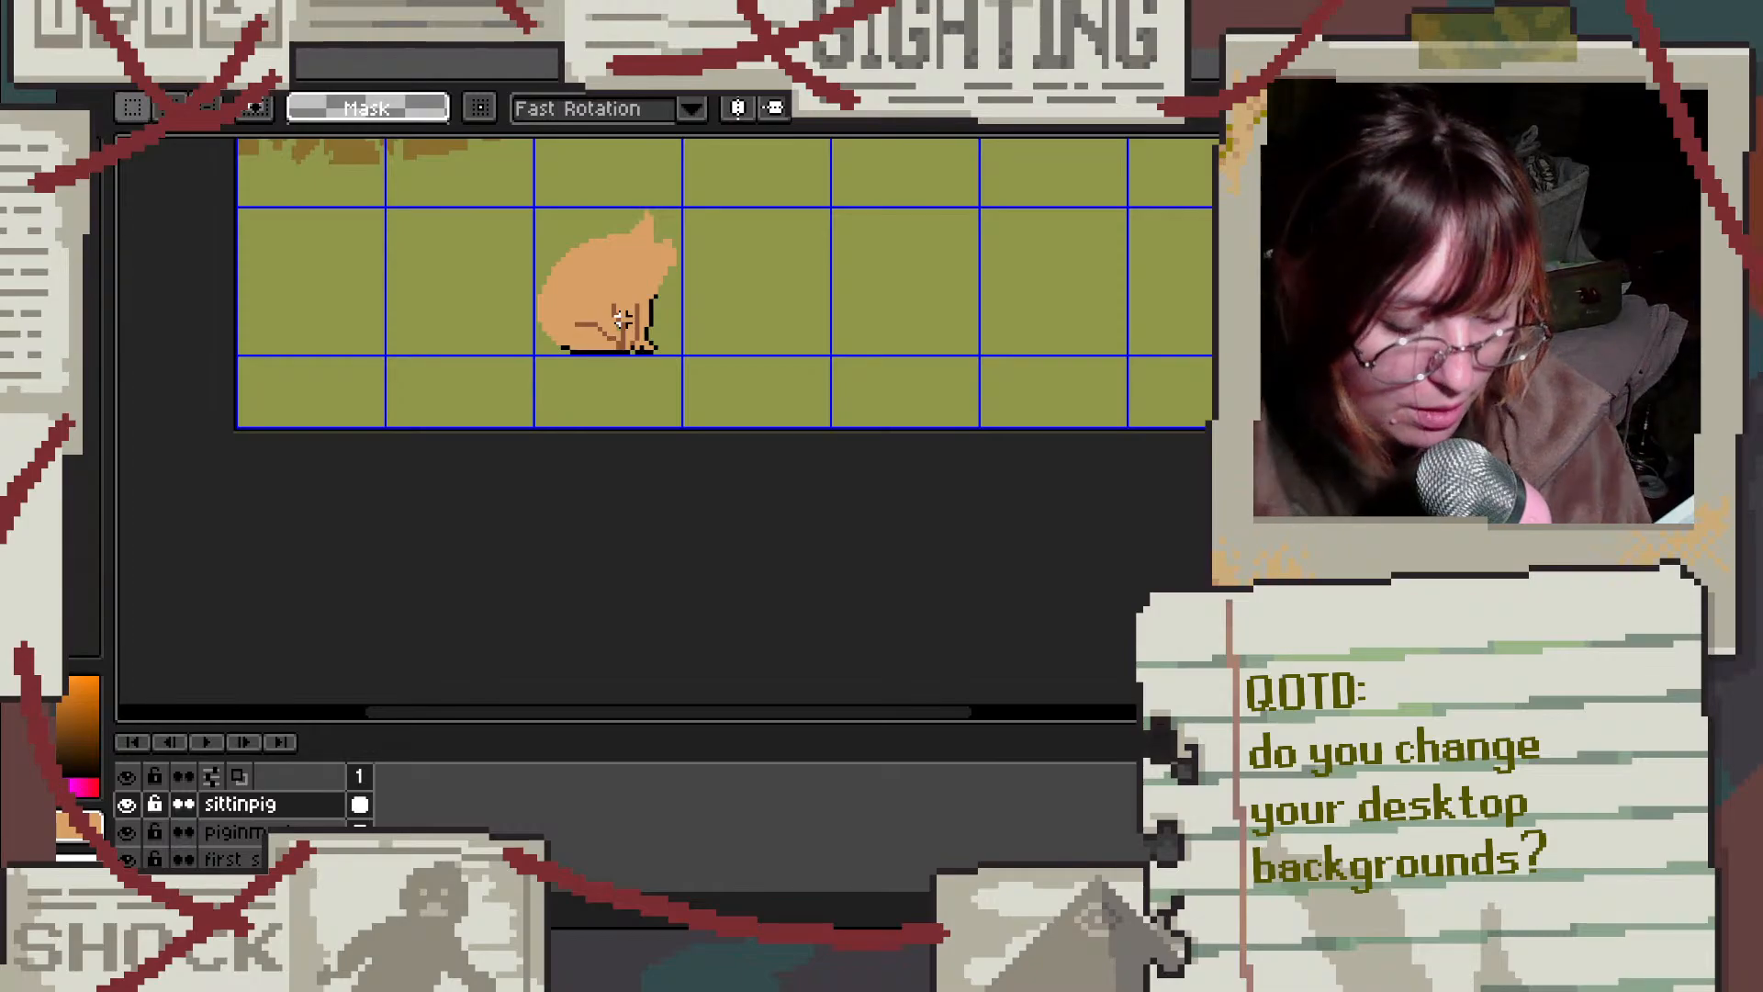
pyautogui.scroll(4, 623, 319)
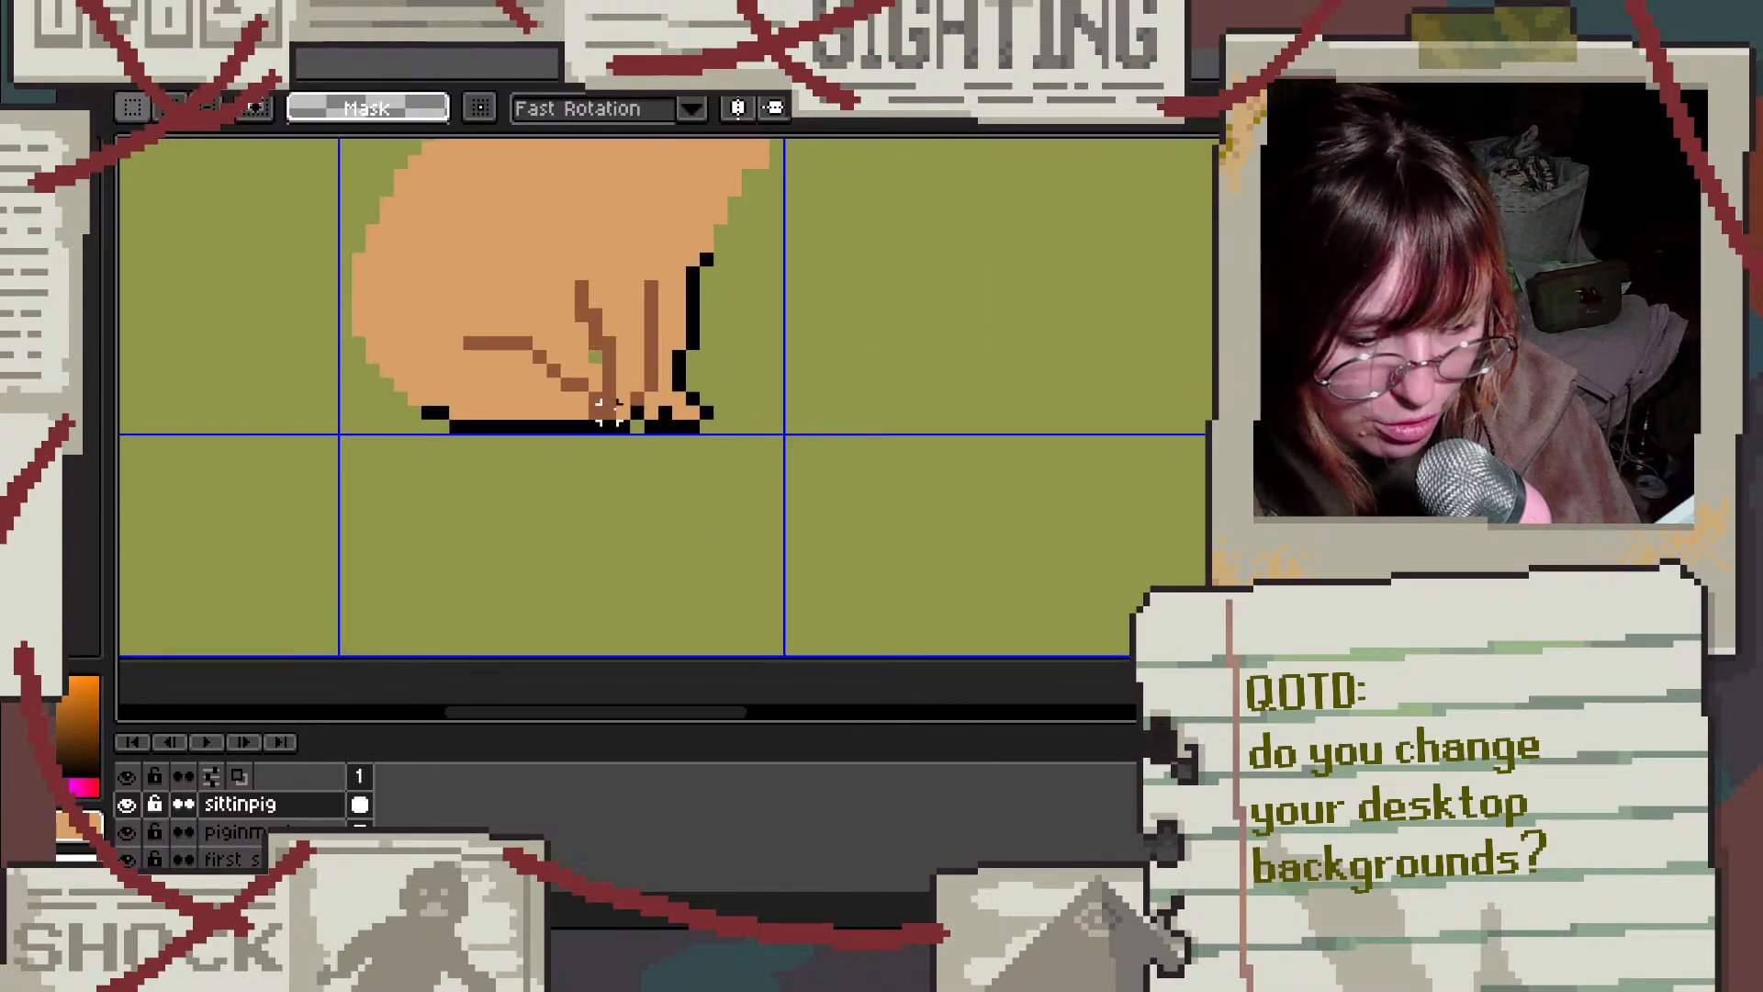
pyautogui.scroll(-2, 588, 257)
pyautogui.scroll(-2, 588, 258)
# Step: Shorten the tops of the brown front-leg lines with light orange and fill the leftover green pixel between the legs
pyautogui.scroll(5, 606, 229)
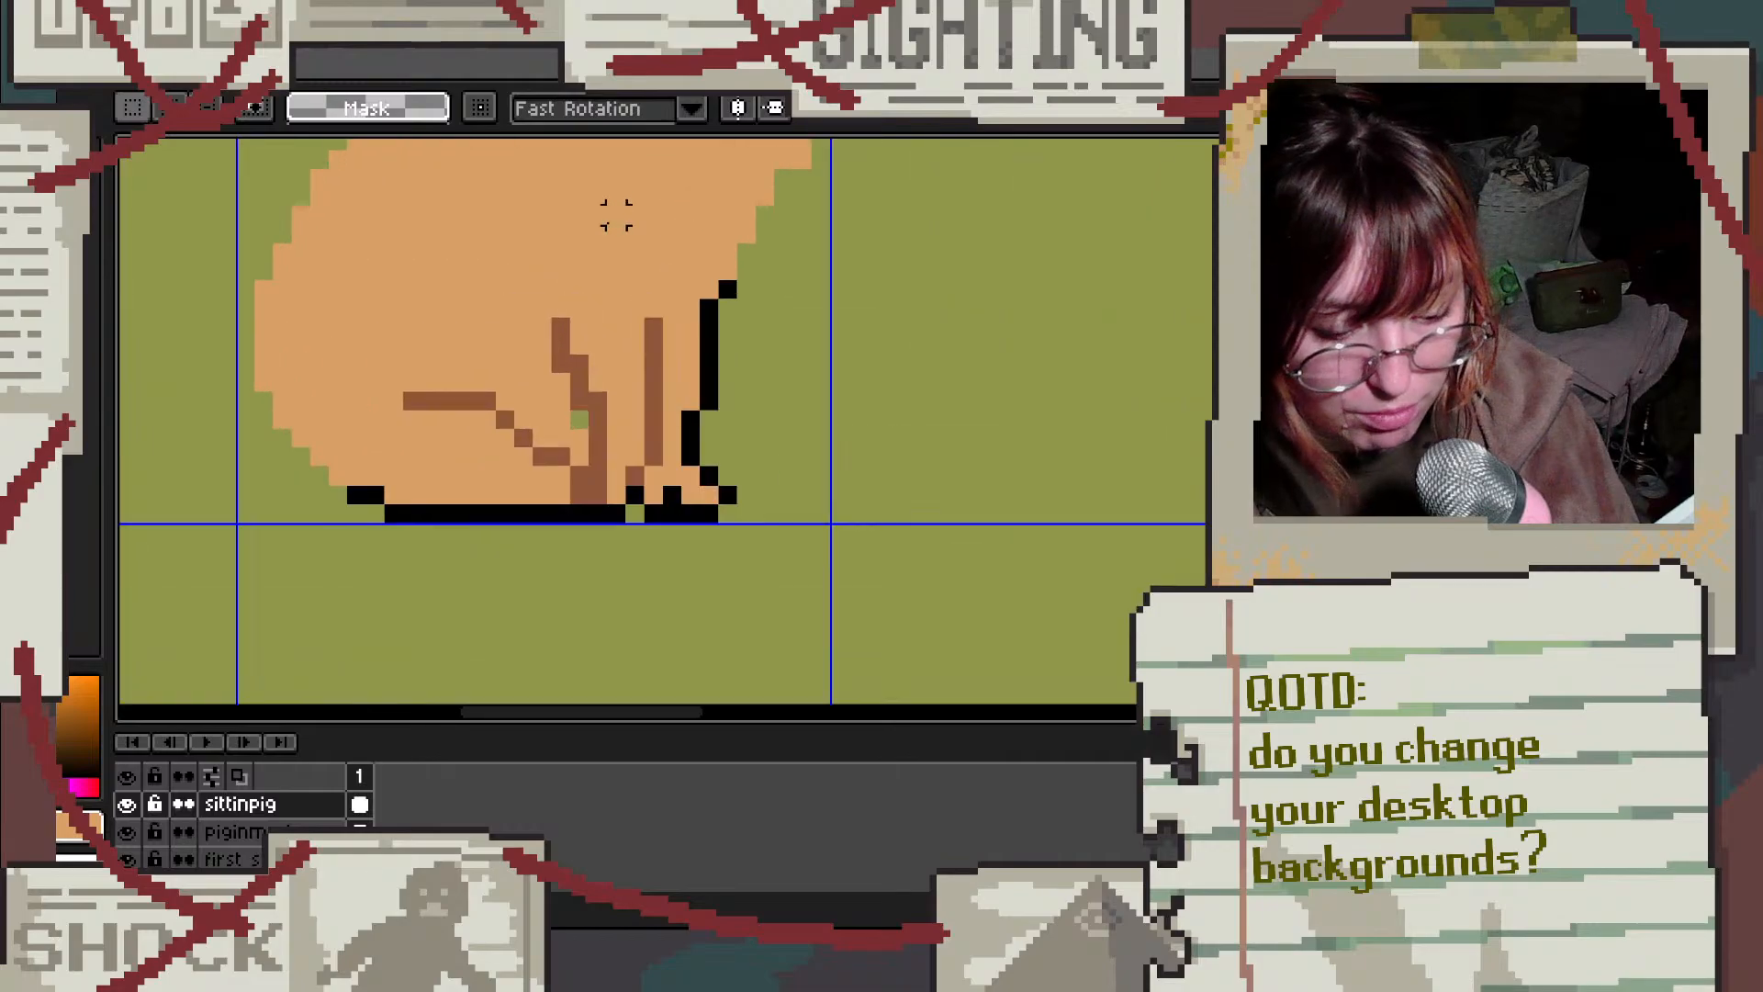
pyautogui.press('i')
pyautogui.press('b')
pyautogui.moveTo(514, 427); pyautogui.dragTo(556, 506)
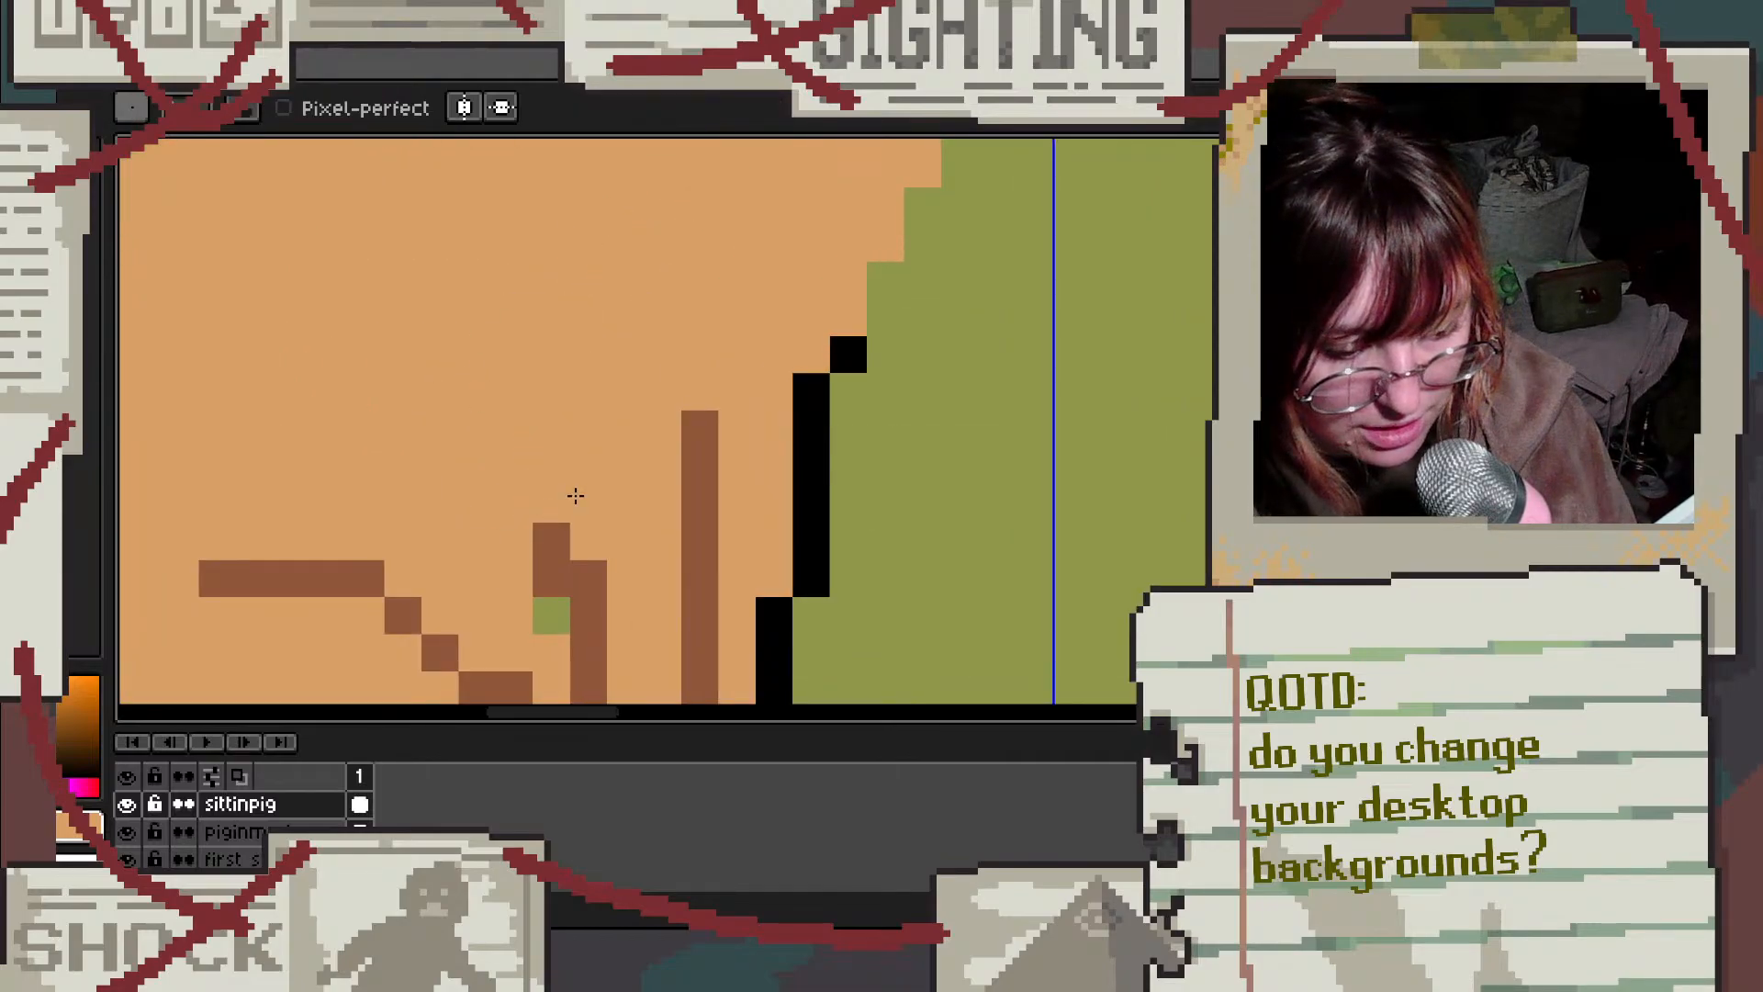
pyautogui.moveTo(698, 470); pyautogui.dragTo(707, 428)
pyautogui.click(700, 503)
pyautogui.click(554, 610)
# Step: Extend the rear front-leg line backwards in brown, then trim its corners and the other leg line's top with light orange
pyautogui.moveTo(551, 538)
pyautogui.mouseDown()
pyautogui.moveTo(554, 587)
pyautogui.moveTo(516, 542)
pyautogui.mouseUp()
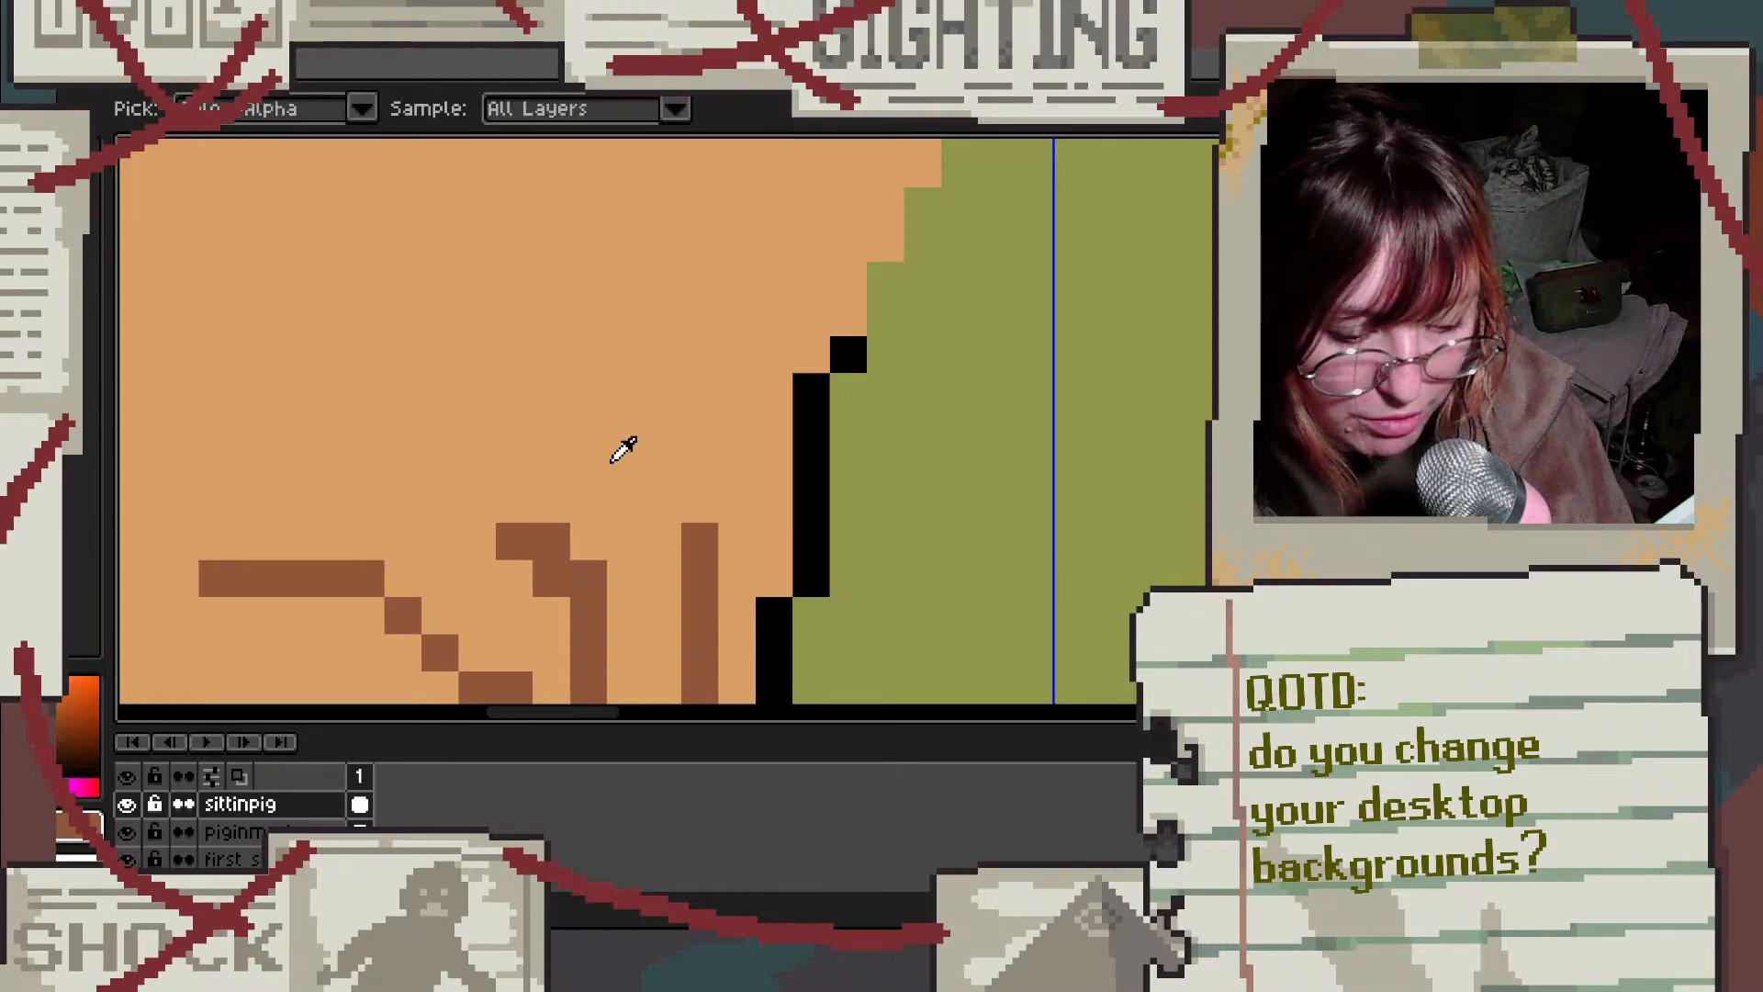
pyautogui.keyDown('alt'); pyautogui.click(621, 450); pyautogui.keyUp('alt')
pyautogui.click(563, 542)
pyautogui.click(597, 578)
pyautogui.click(700, 542)
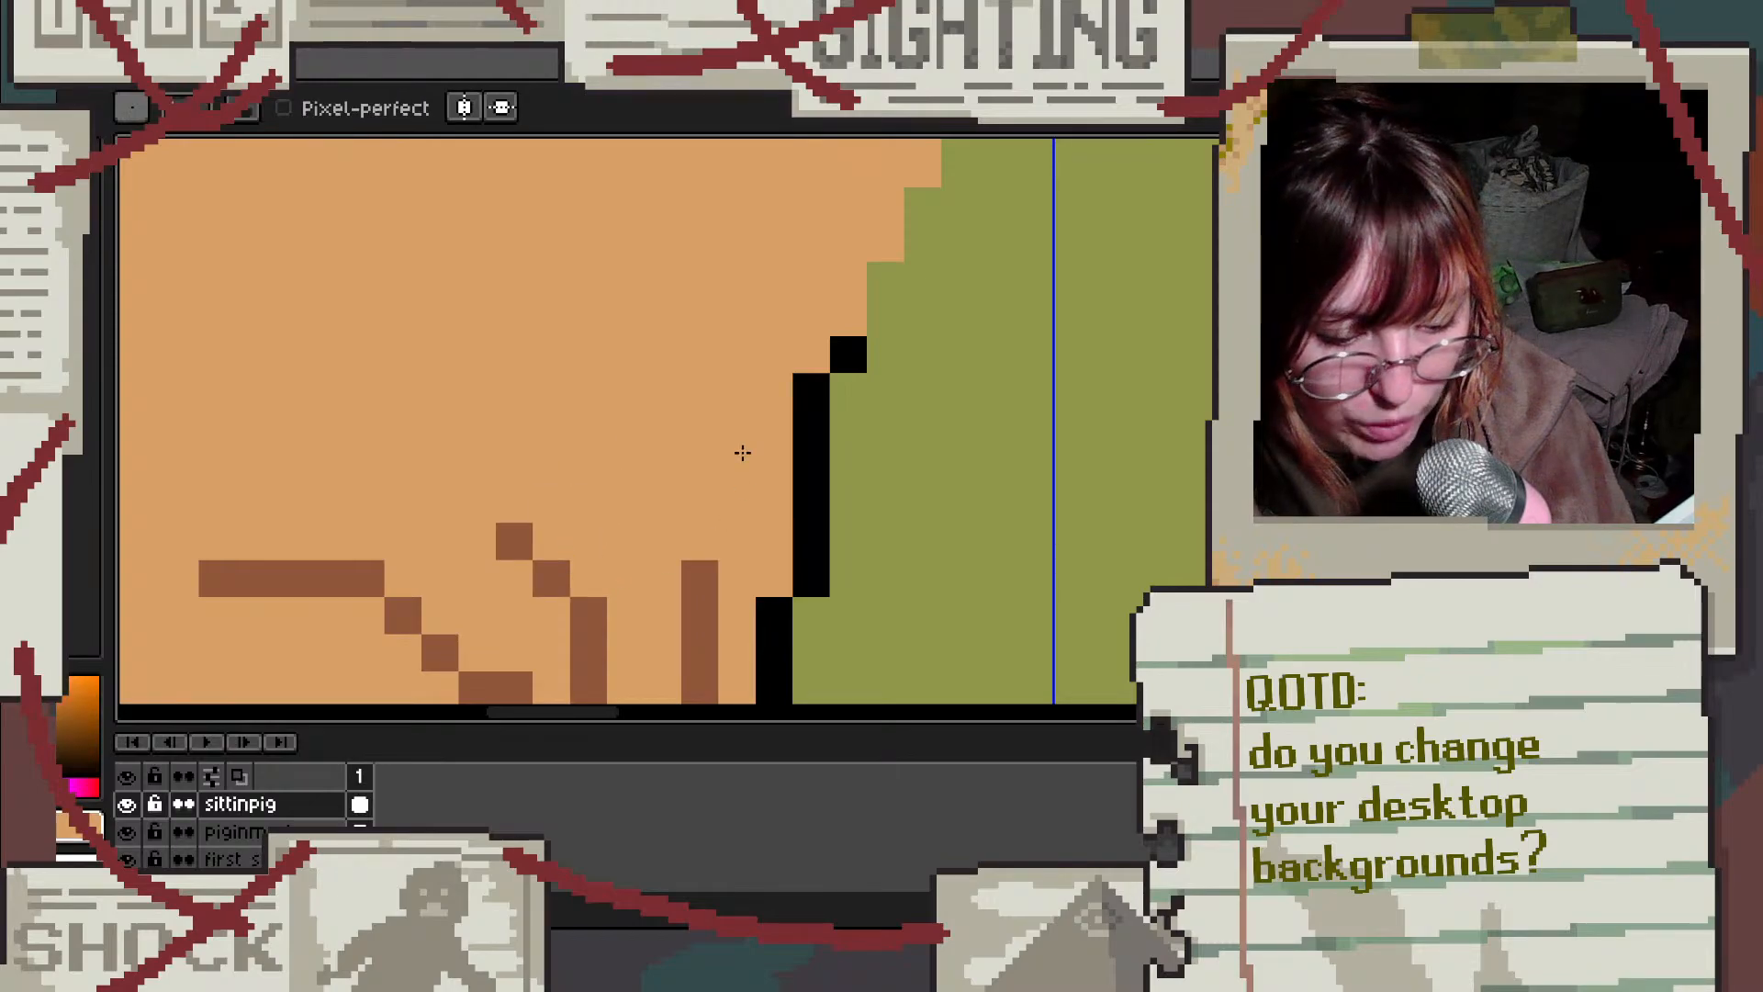
# Step: Thin the brown lines where the hind foot meets the front leg by painting the excess pixels light orange
pyautogui.scroll(-4, 740, 452)
pyautogui.scroll(4, 677, 512)
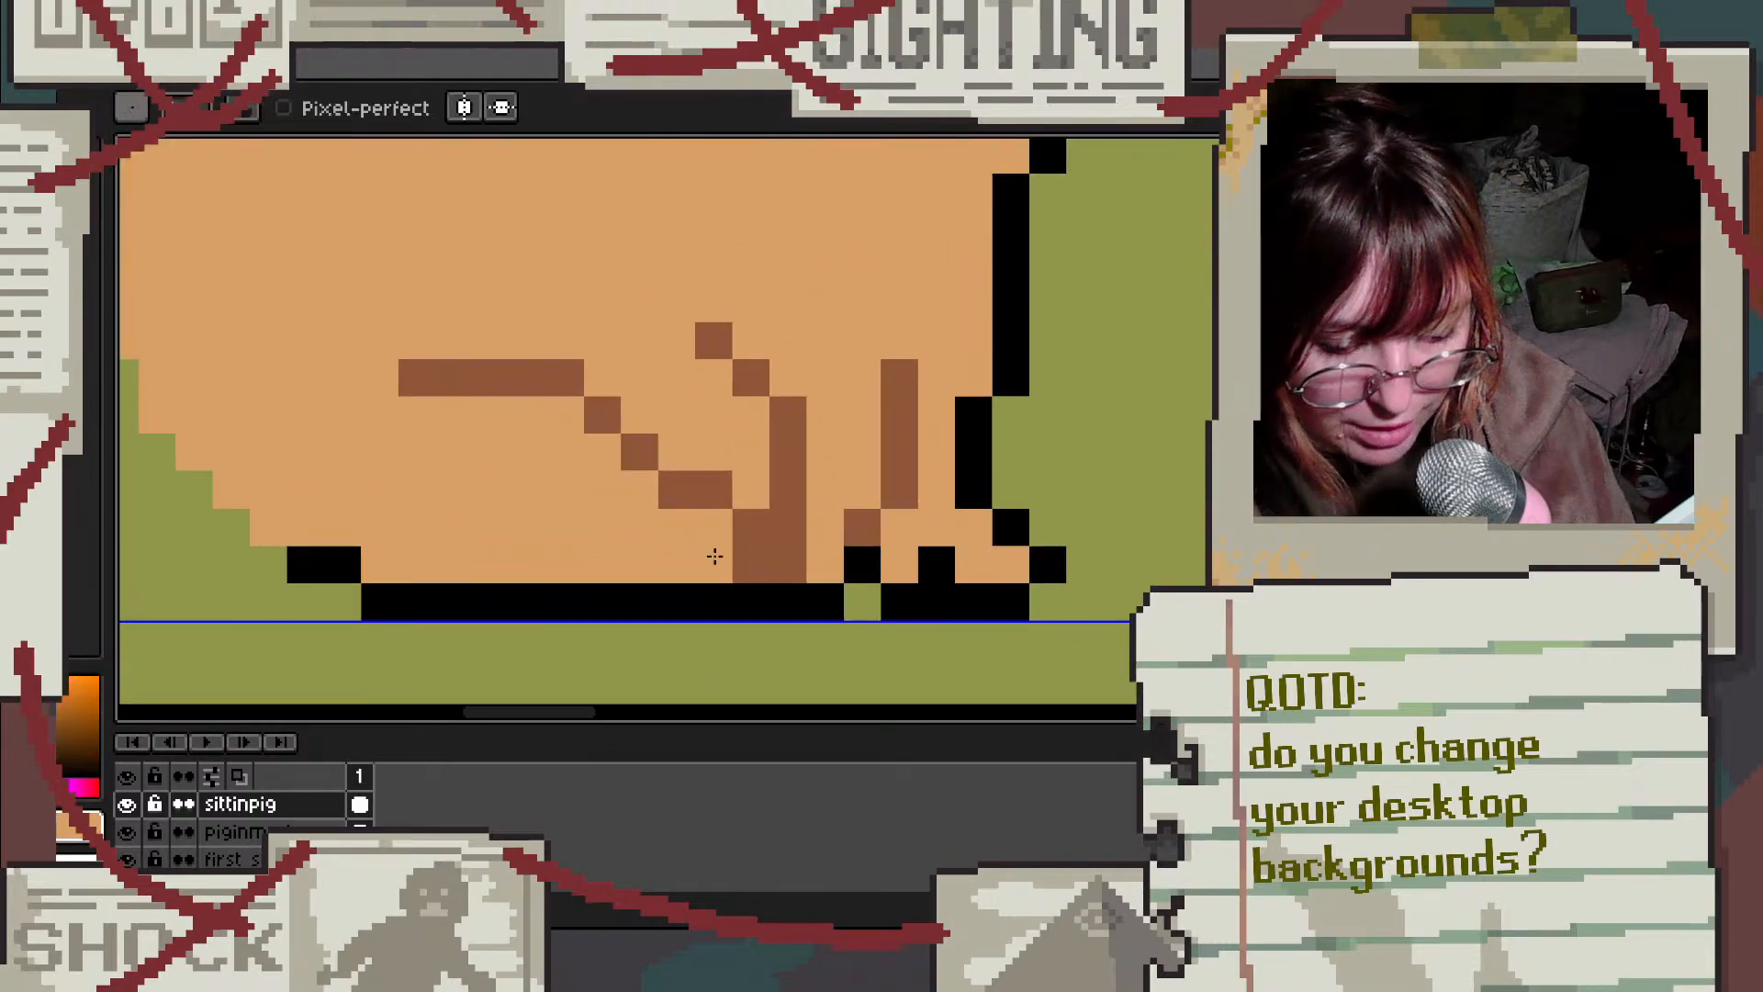
pyautogui.click(787, 525)
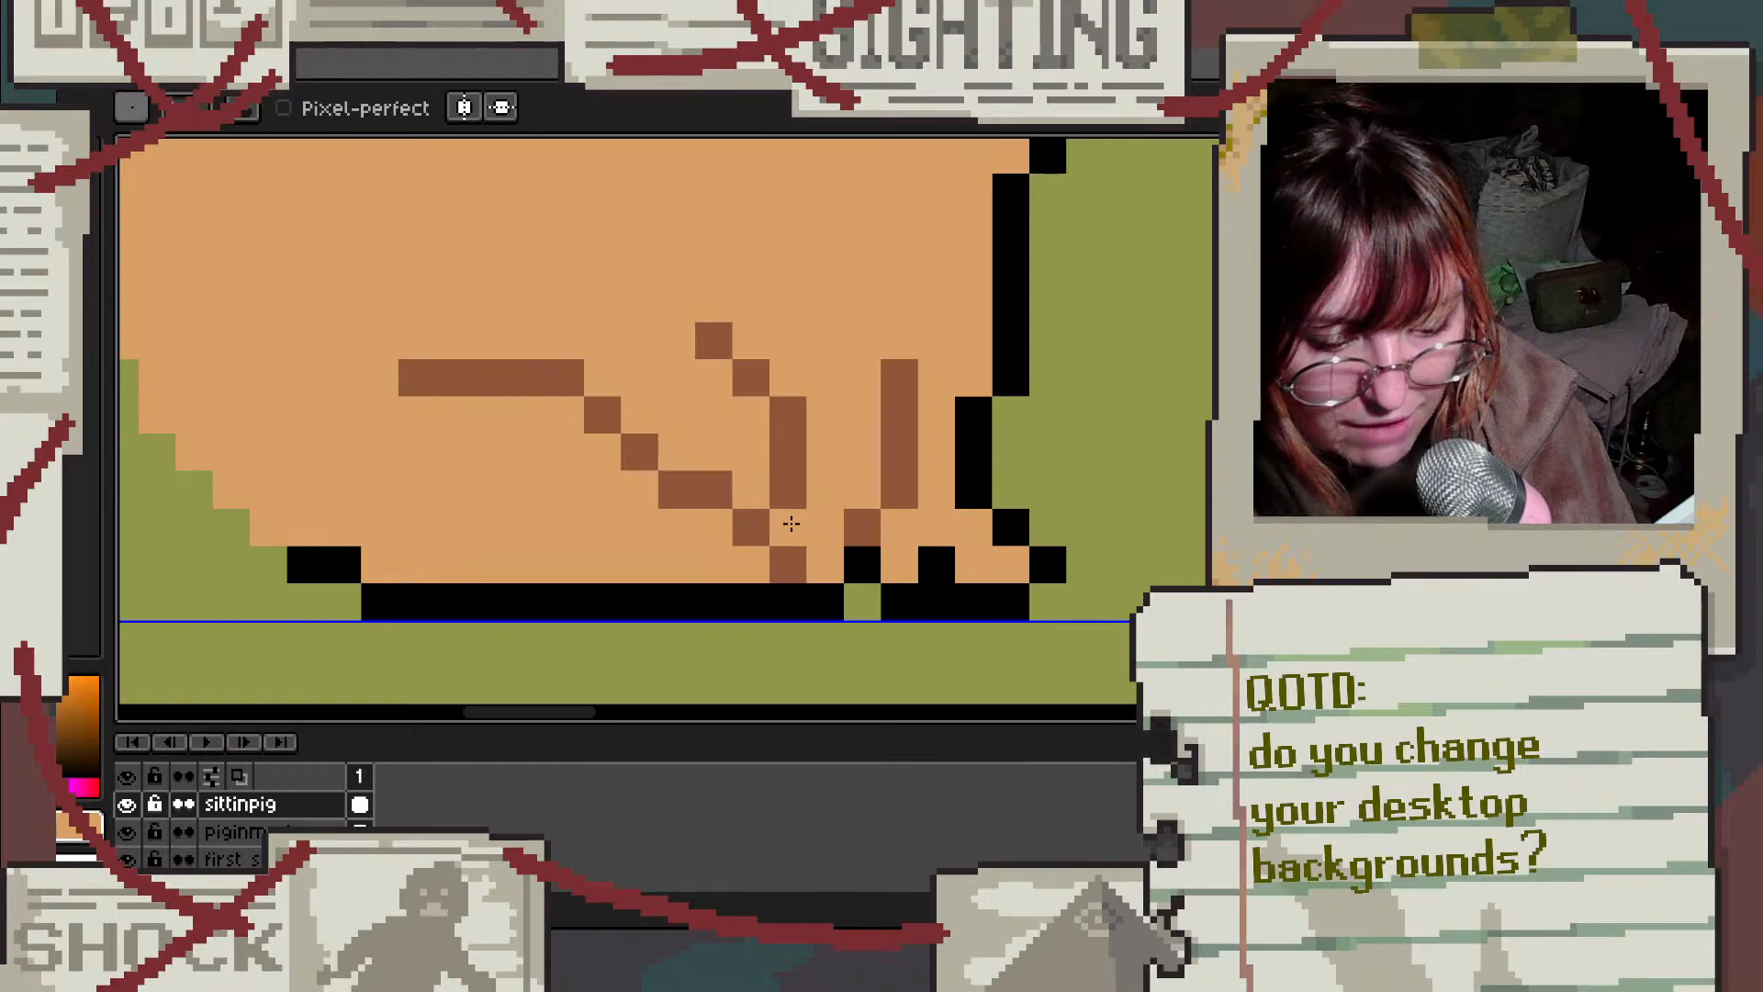
pyautogui.click(790, 490)
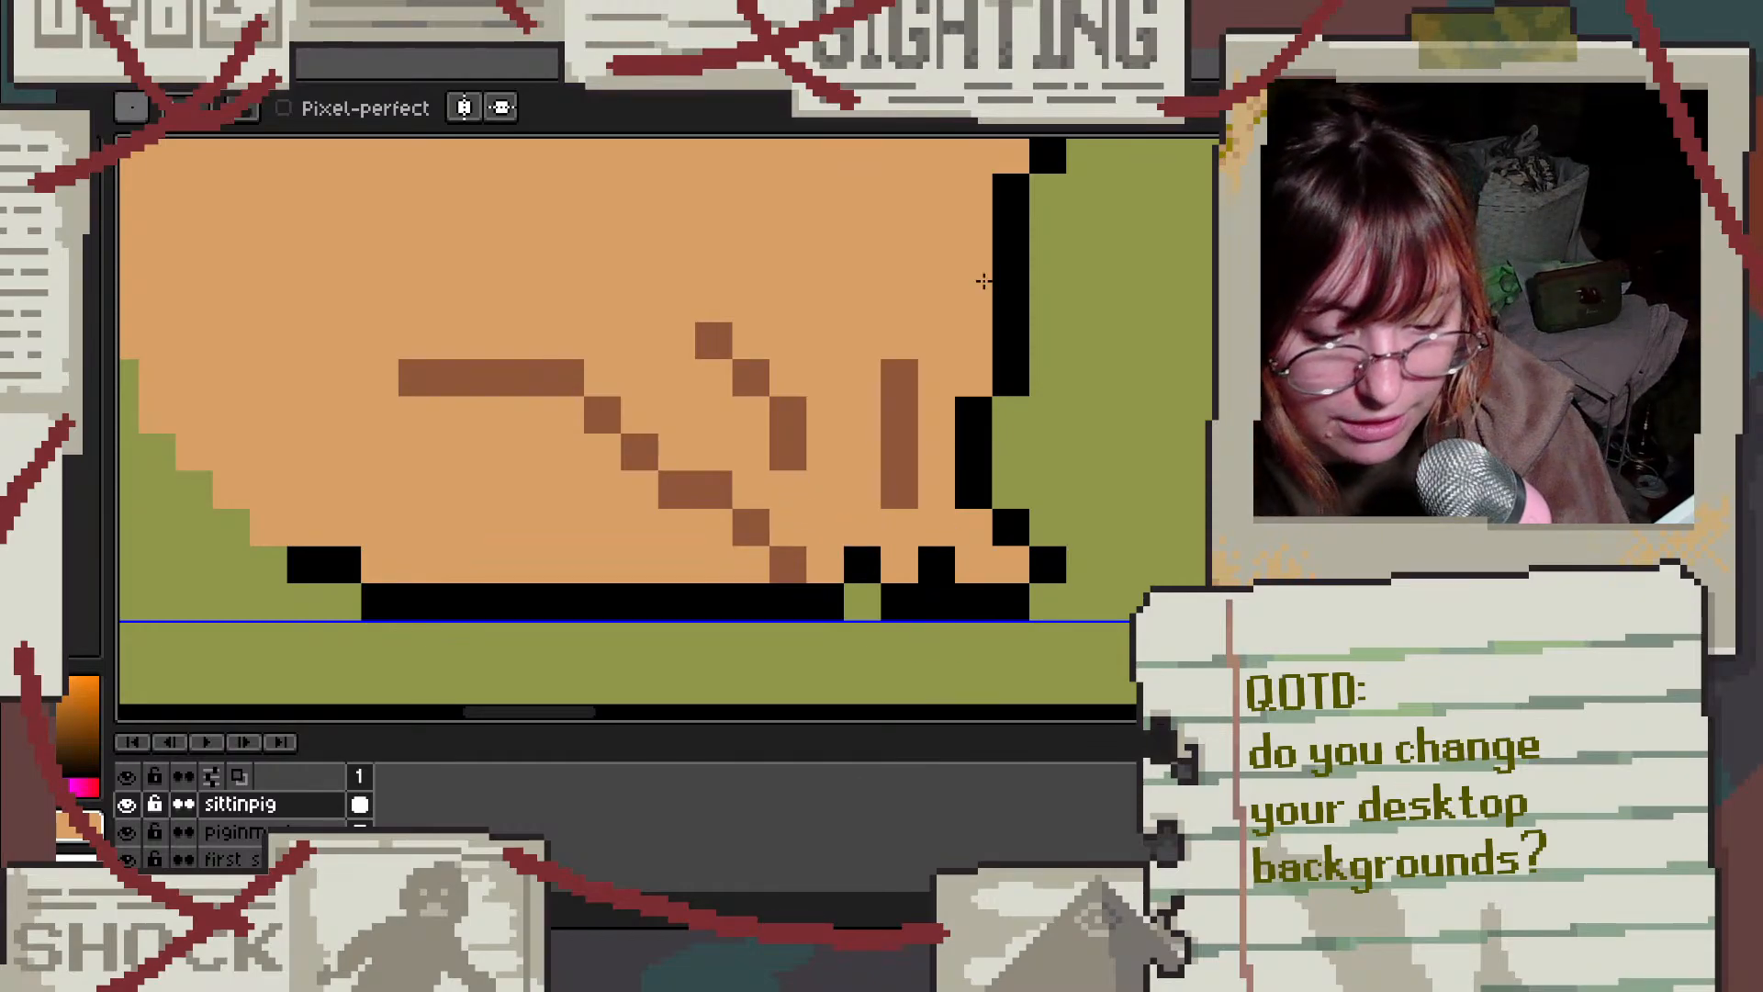
# Step: Paint over the brown front-leg lines with the light-orange body colour, keeping the hind-leg line
pyautogui.scroll(-3, 1067, 323)
pyautogui.scroll(2, 1127, 280)
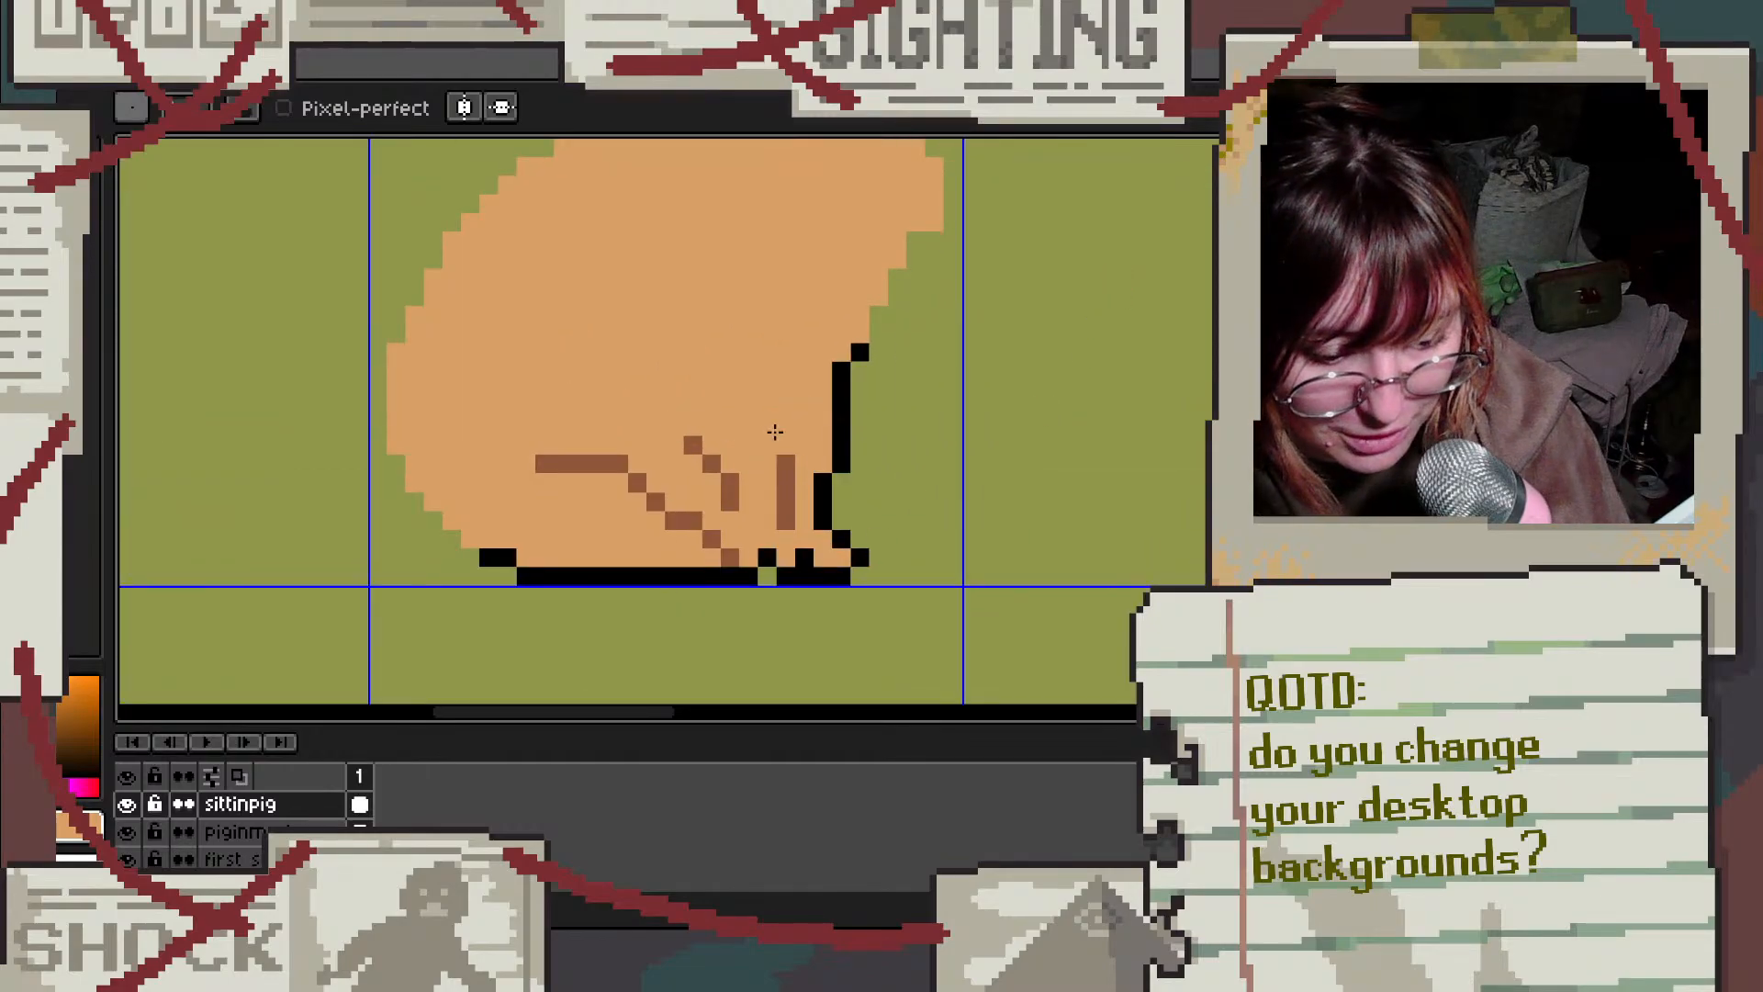
pyautogui.keyDown('alt'); pyautogui.click(795, 428); pyautogui.keyUp('alt')
pyautogui.moveTo(780, 461); pyautogui.dragTo(789, 526)
pyautogui.click(730, 502)
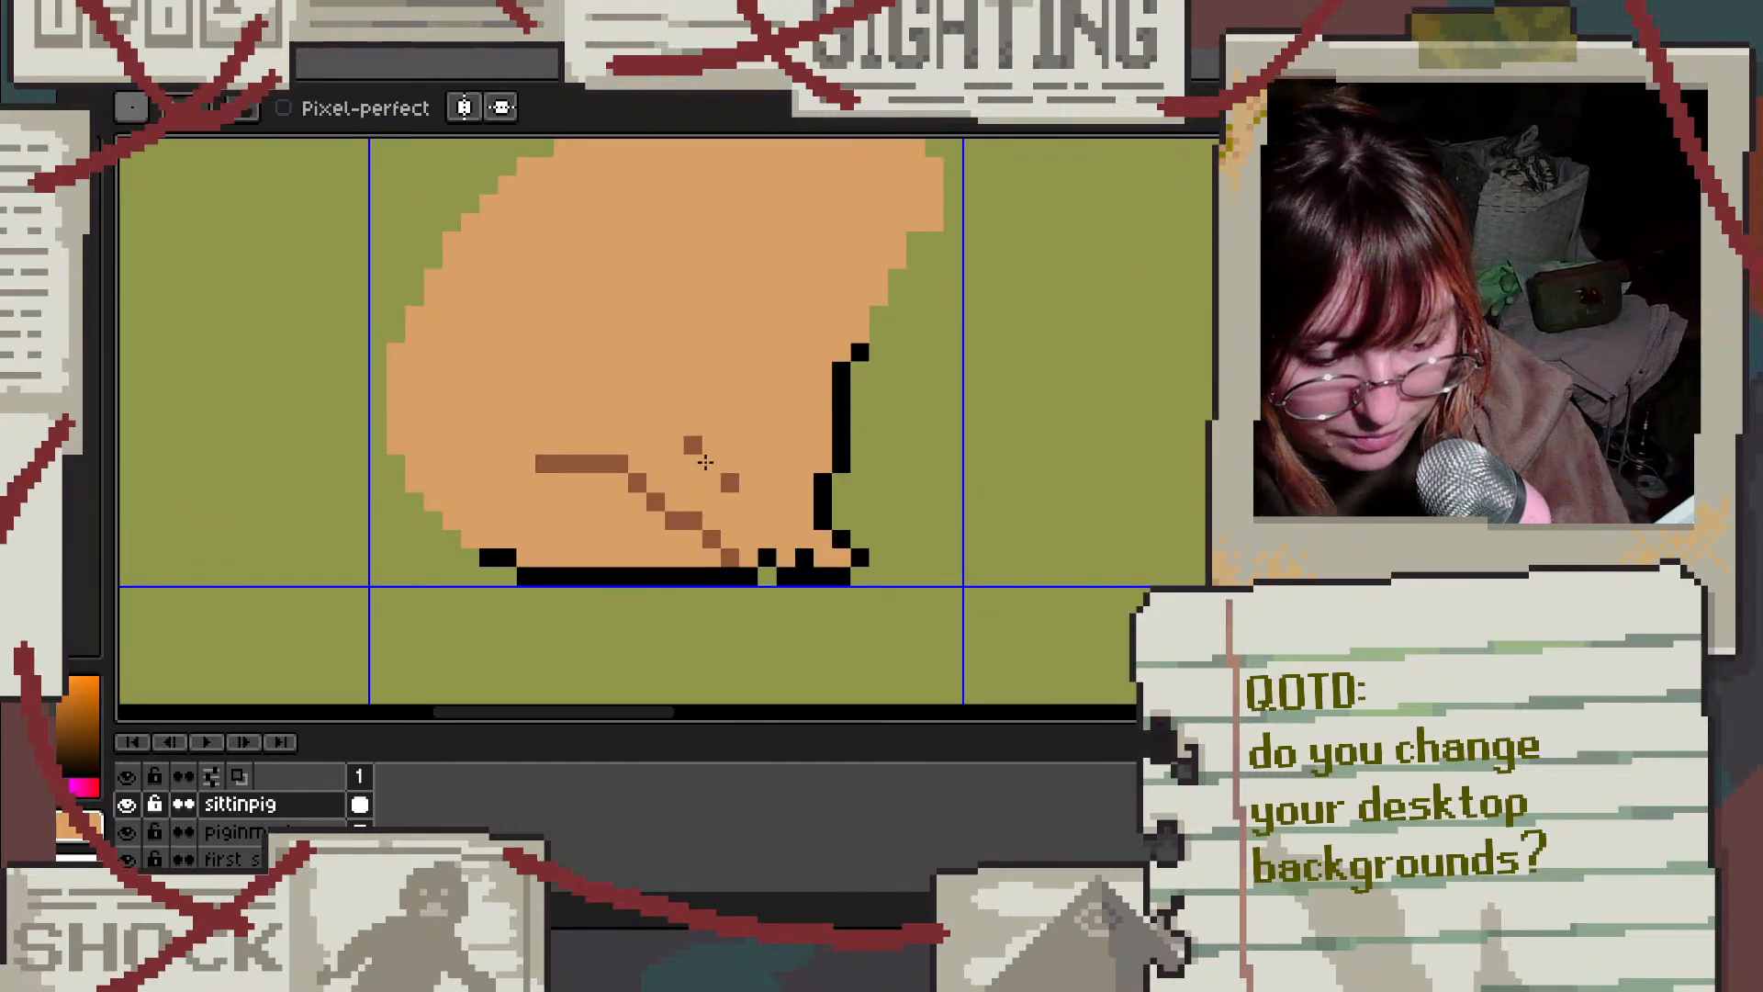
pyautogui.click(631, 489)
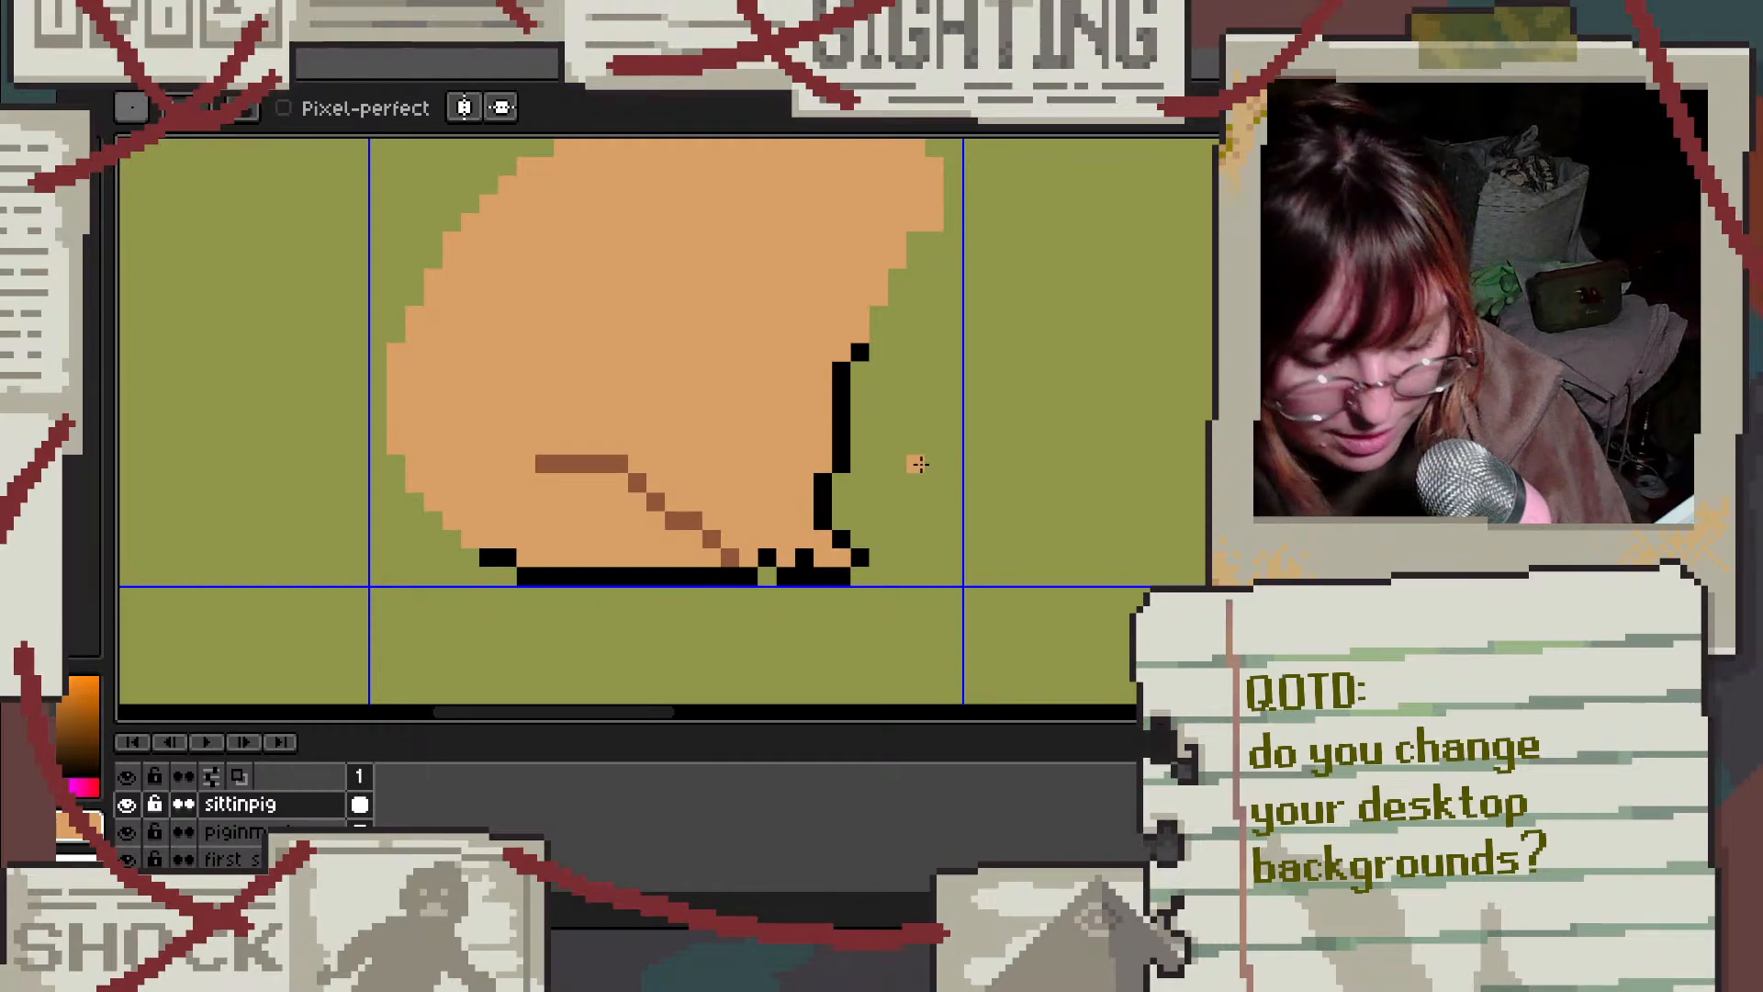
# Step: Lasso the front leg with its paw and move it forward, about two pixels away from the body
pyautogui.press('q')
pyautogui.moveTo(842, 557)
pyautogui.mouseDown()
pyautogui.moveTo(895, 555)
pyautogui.moveTo(804, 576)
pyautogui.mouseUp()
pyautogui.moveTo(897, 314)
pyautogui.mouseDown()
pyautogui.moveTo(915, 499)
pyautogui.moveTo(878, 600)
pyautogui.moveTo(820, 597)
pyautogui.moveTo(748, 521)
pyautogui.moveTo(767, 386)
pyautogui.moveTo(841, 303)
pyautogui.moveTo(879, 319)
pyautogui.mouseUp()
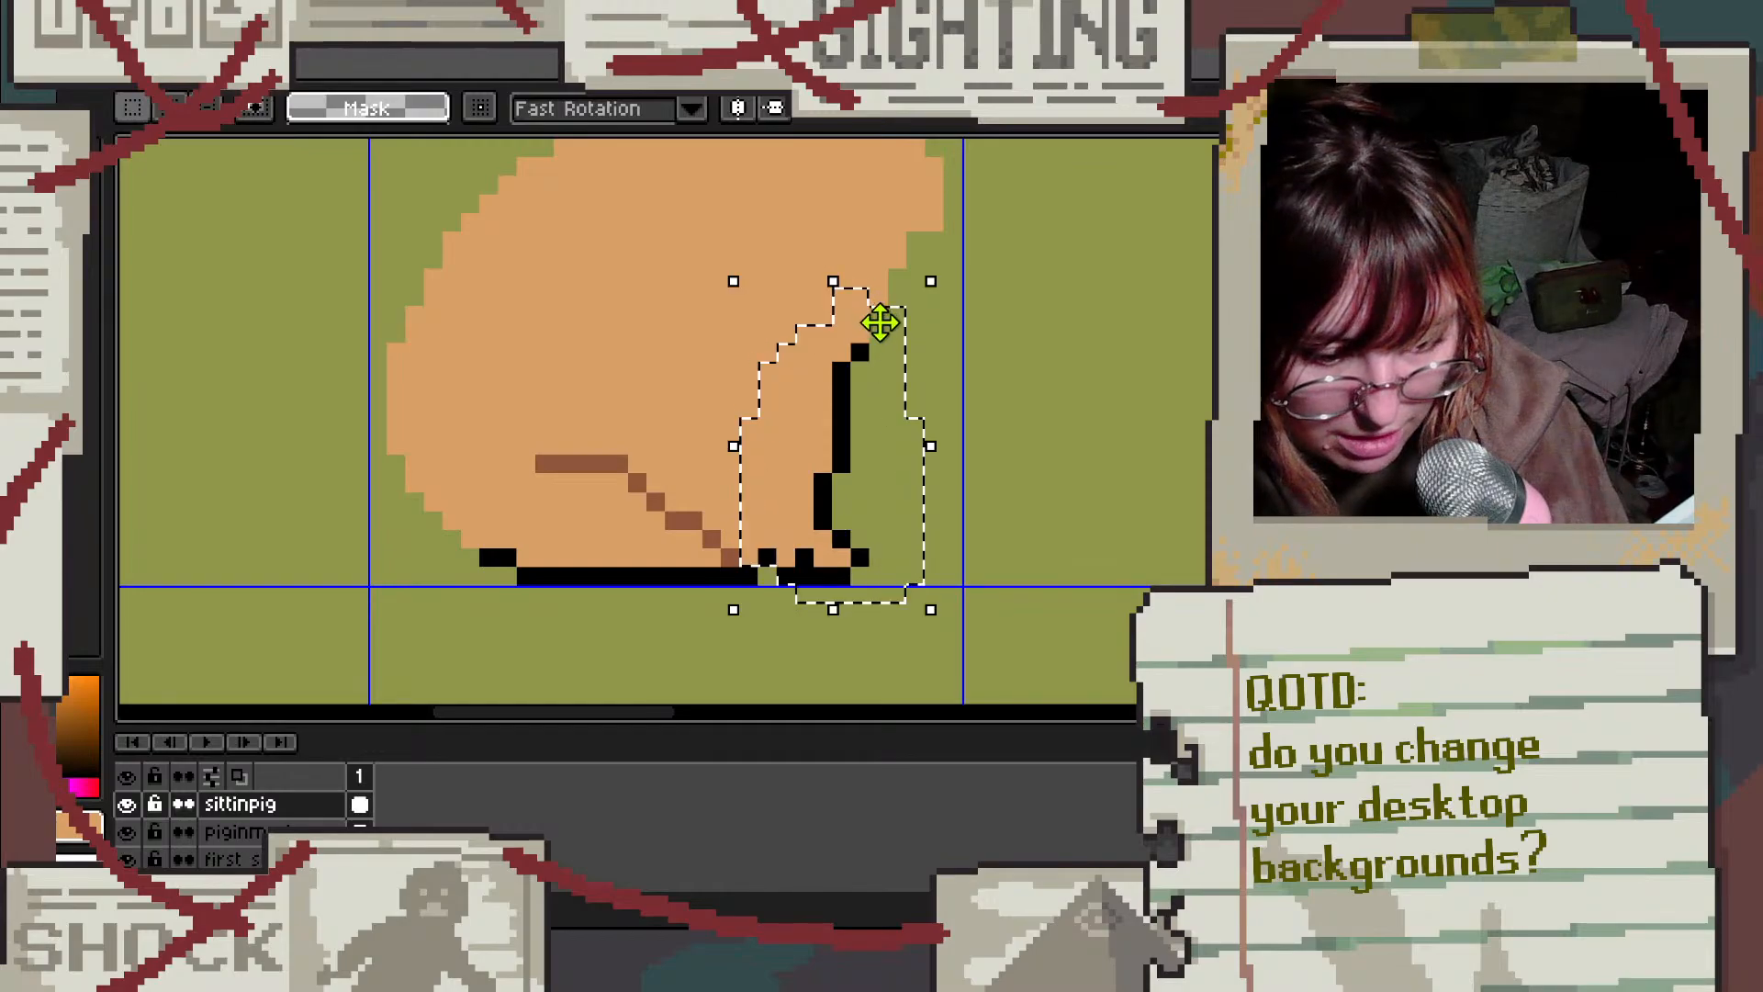
pyautogui.moveTo(848, 433); pyautogui.dragTo(868, 430)
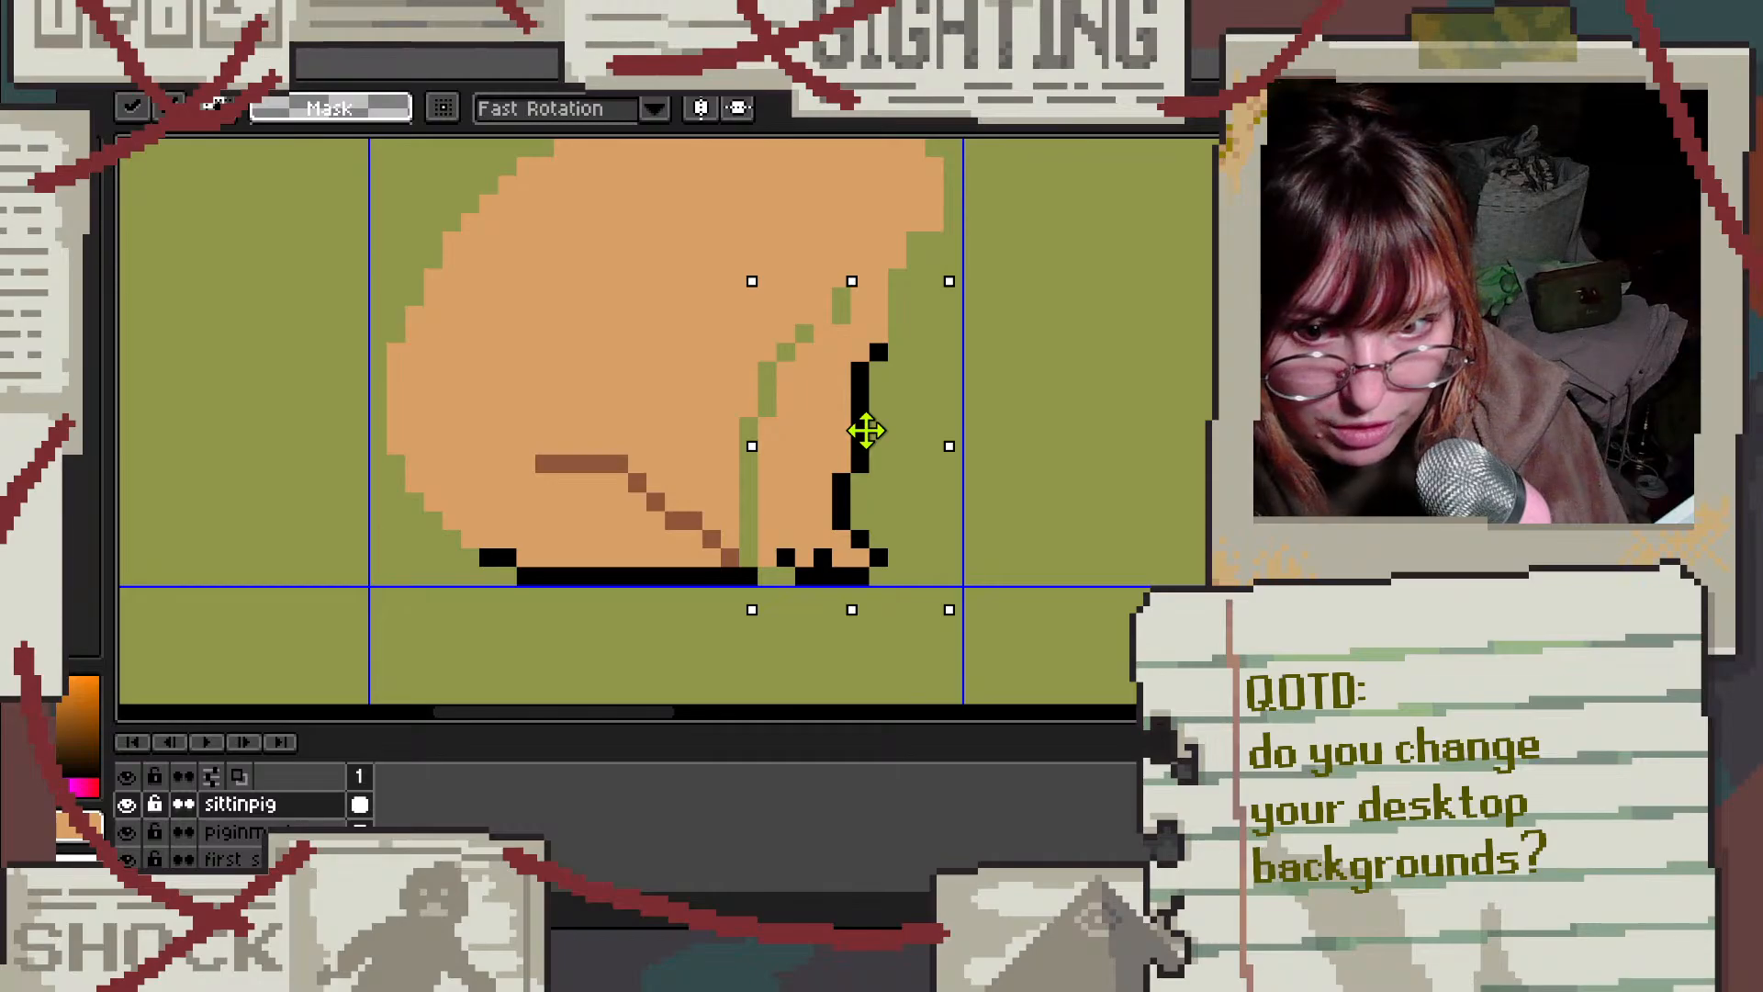
pyautogui.moveTo(868, 430); pyautogui.dragTo(873, 427)
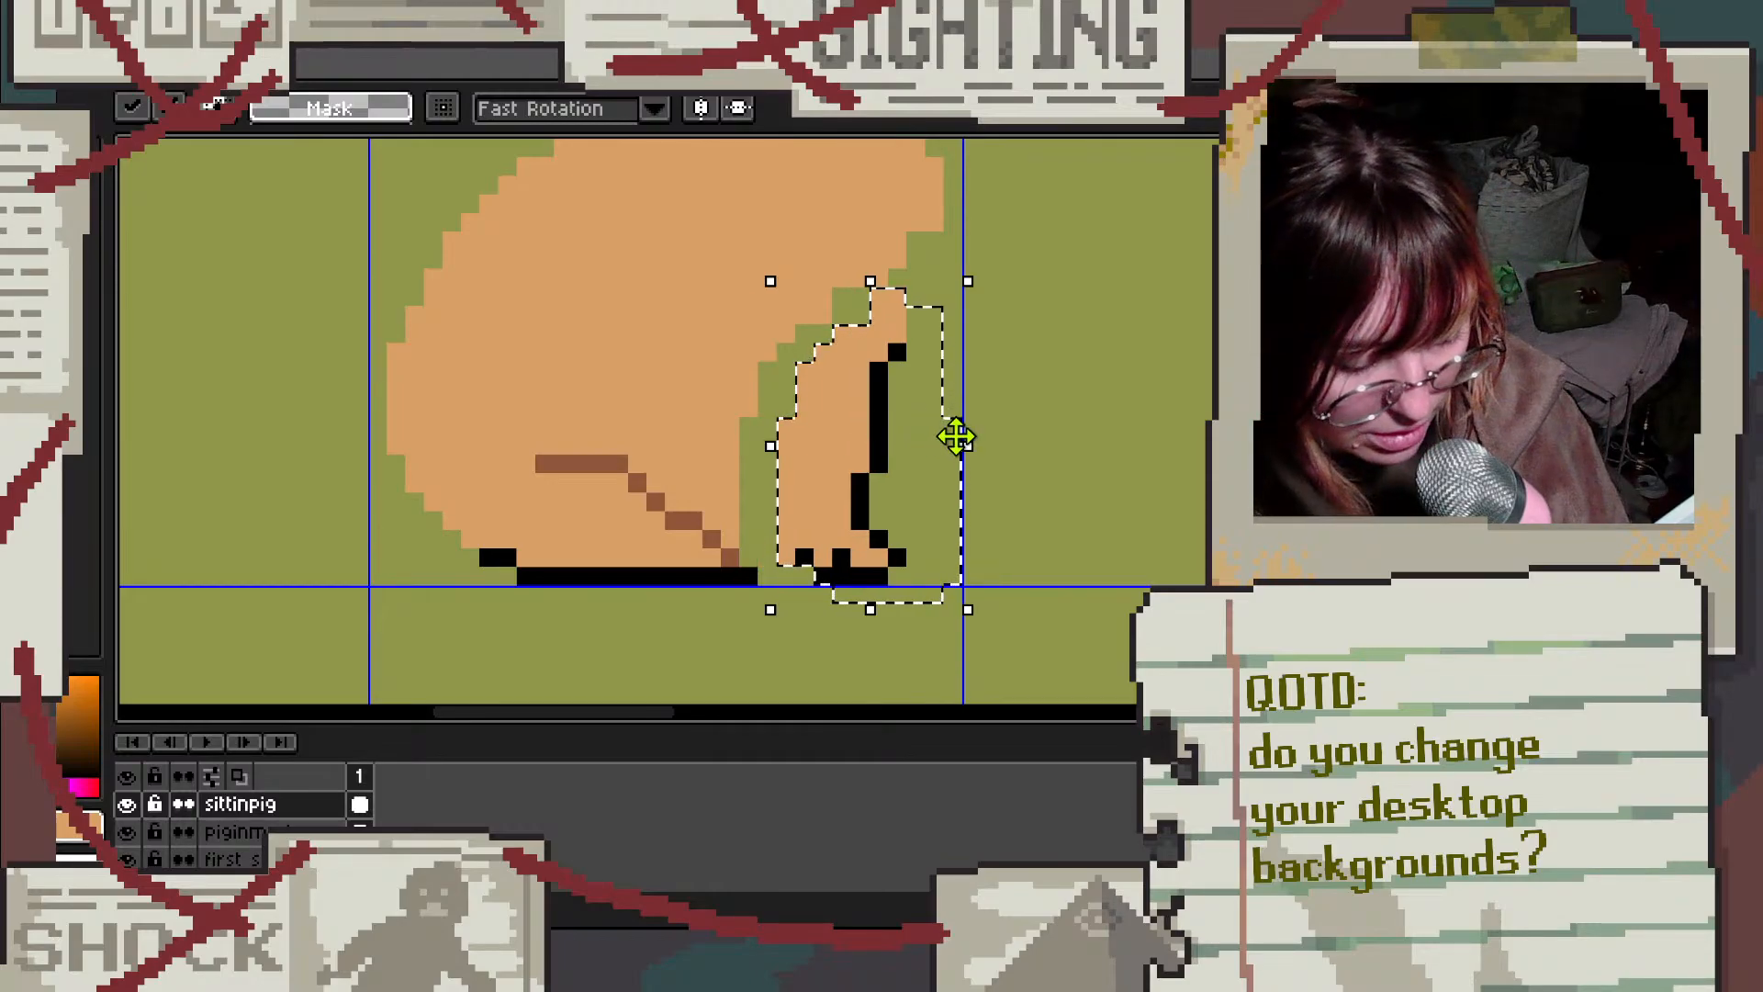
# Step: Deselect, erase the top of the detached front leg, and resample the light-orange body colour for the Pencil
pyautogui.hotkey('ctrl', 'd')
pyautogui.press('b')
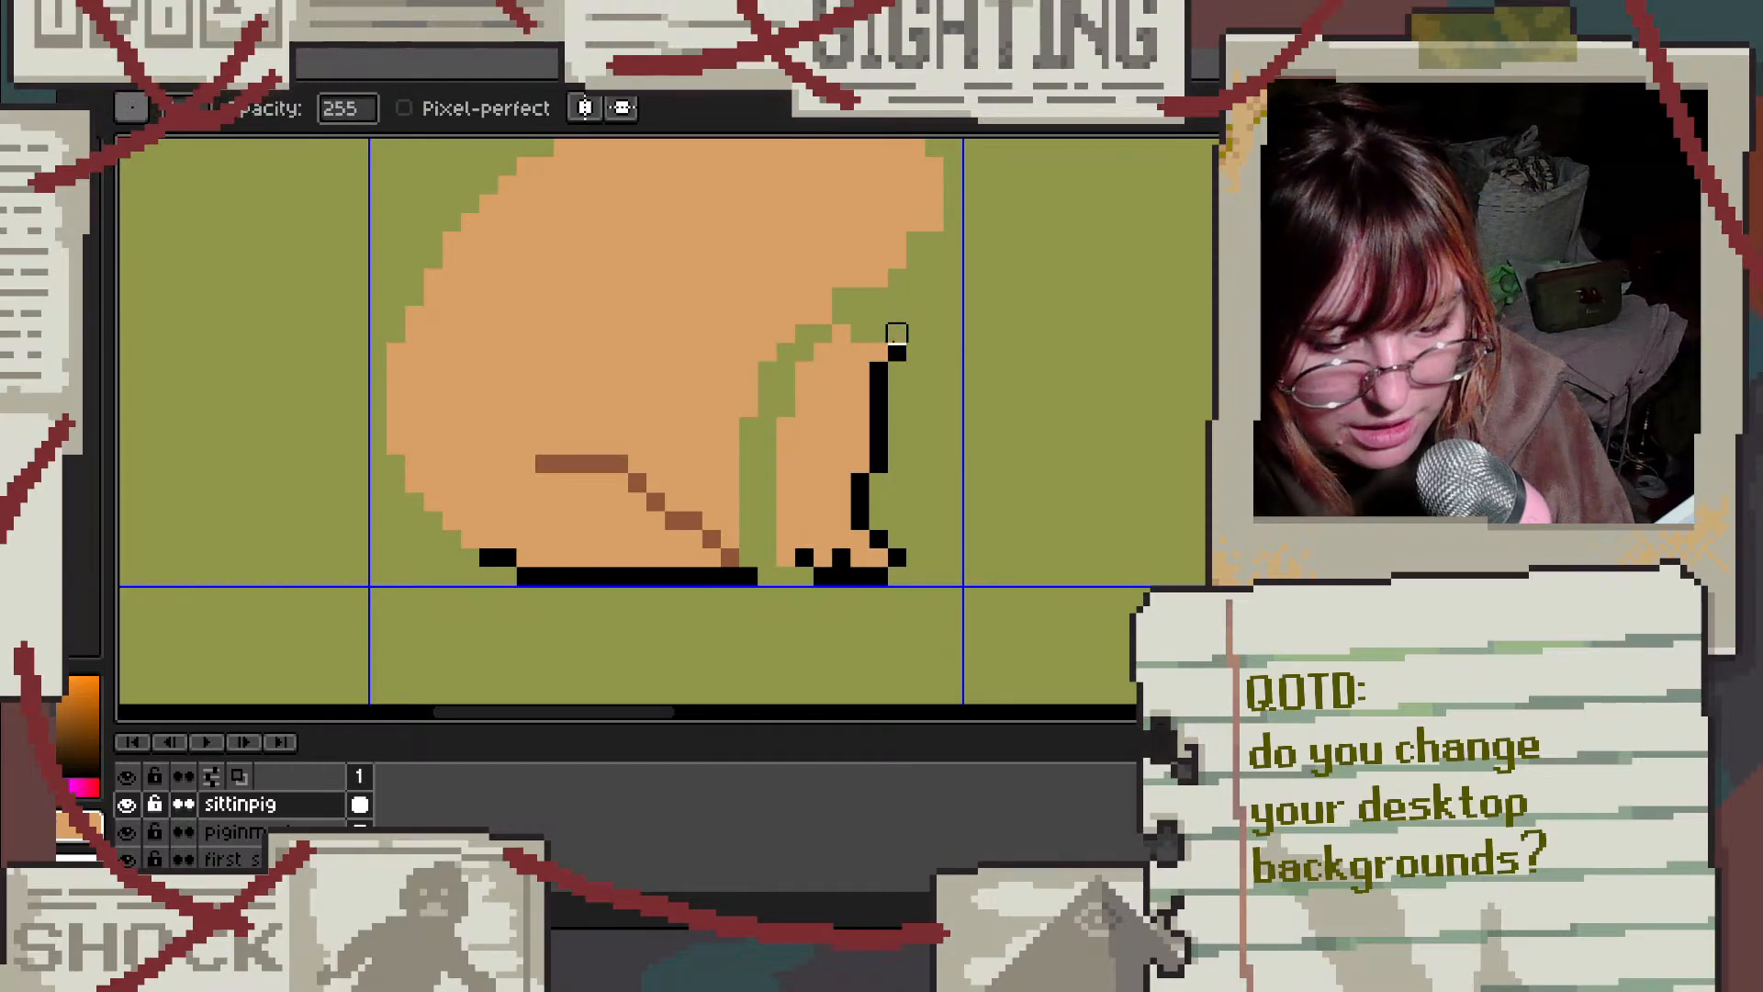
pyautogui.moveTo(896, 333)
pyautogui.mouseDown()
pyautogui.moveTo(877, 388)
pyautogui.moveTo(878, 352)
pyautogui.moveTo(841, 370)
pyautogui.moveTo(841, 333)
pyautogui.mouseUp()
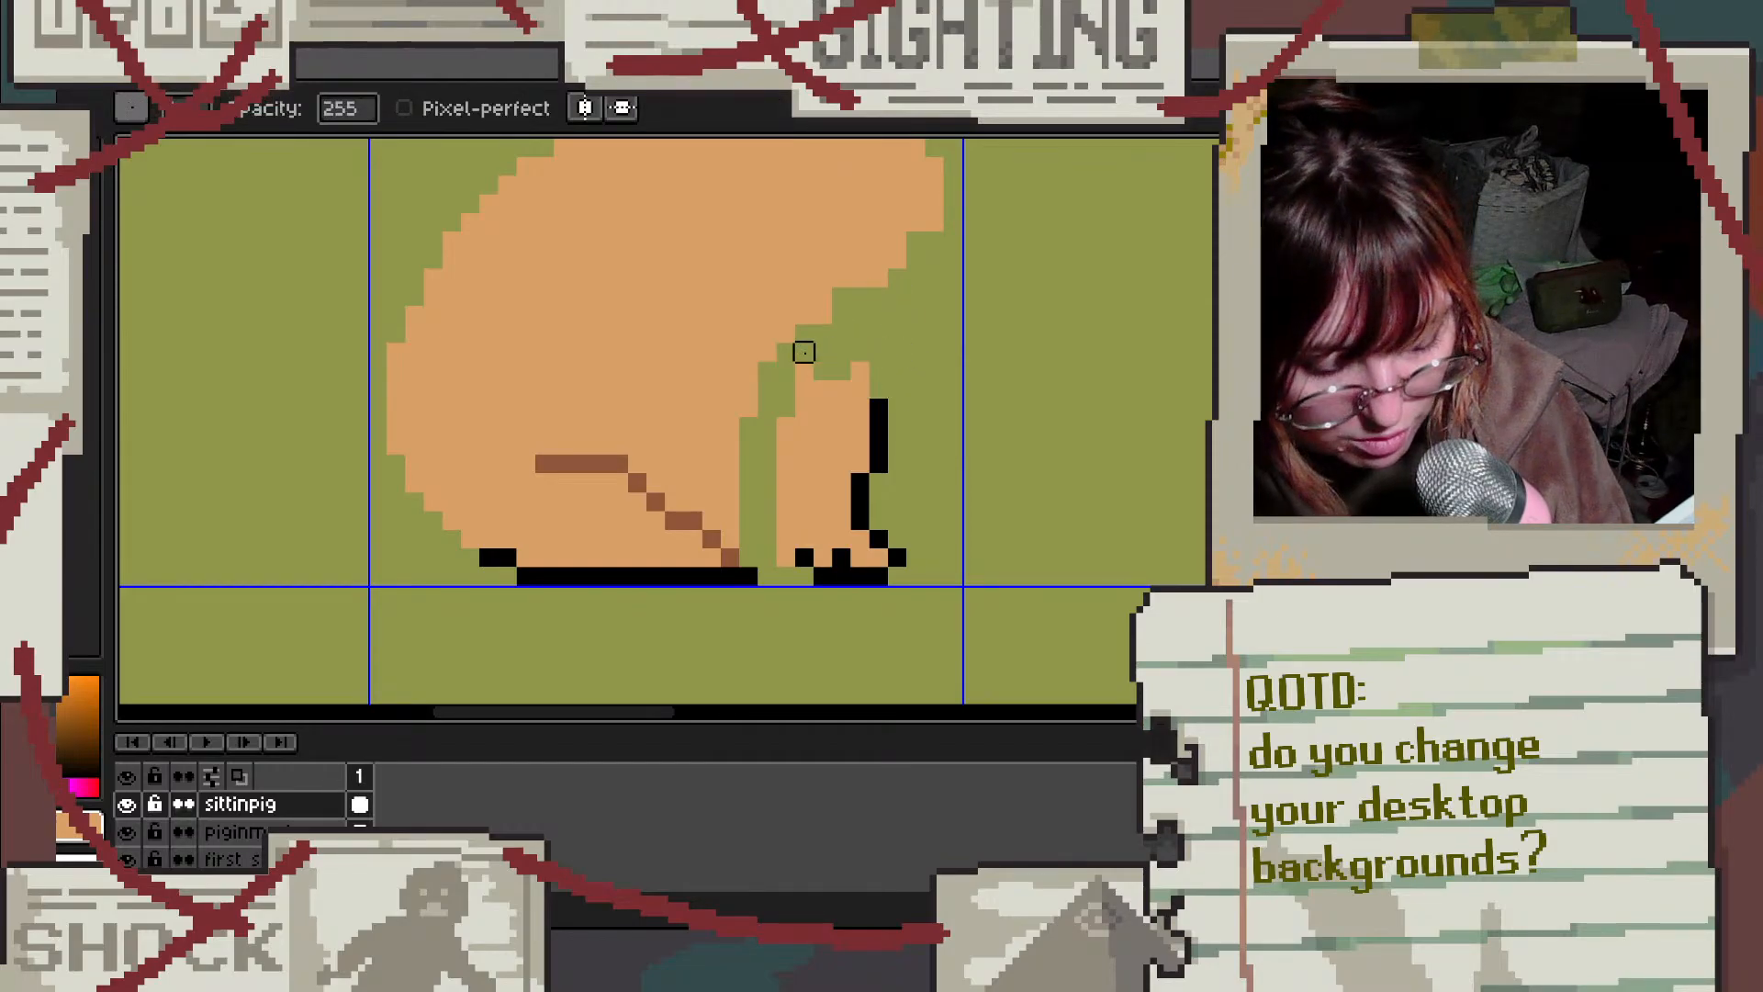
pyautogui.press('b')
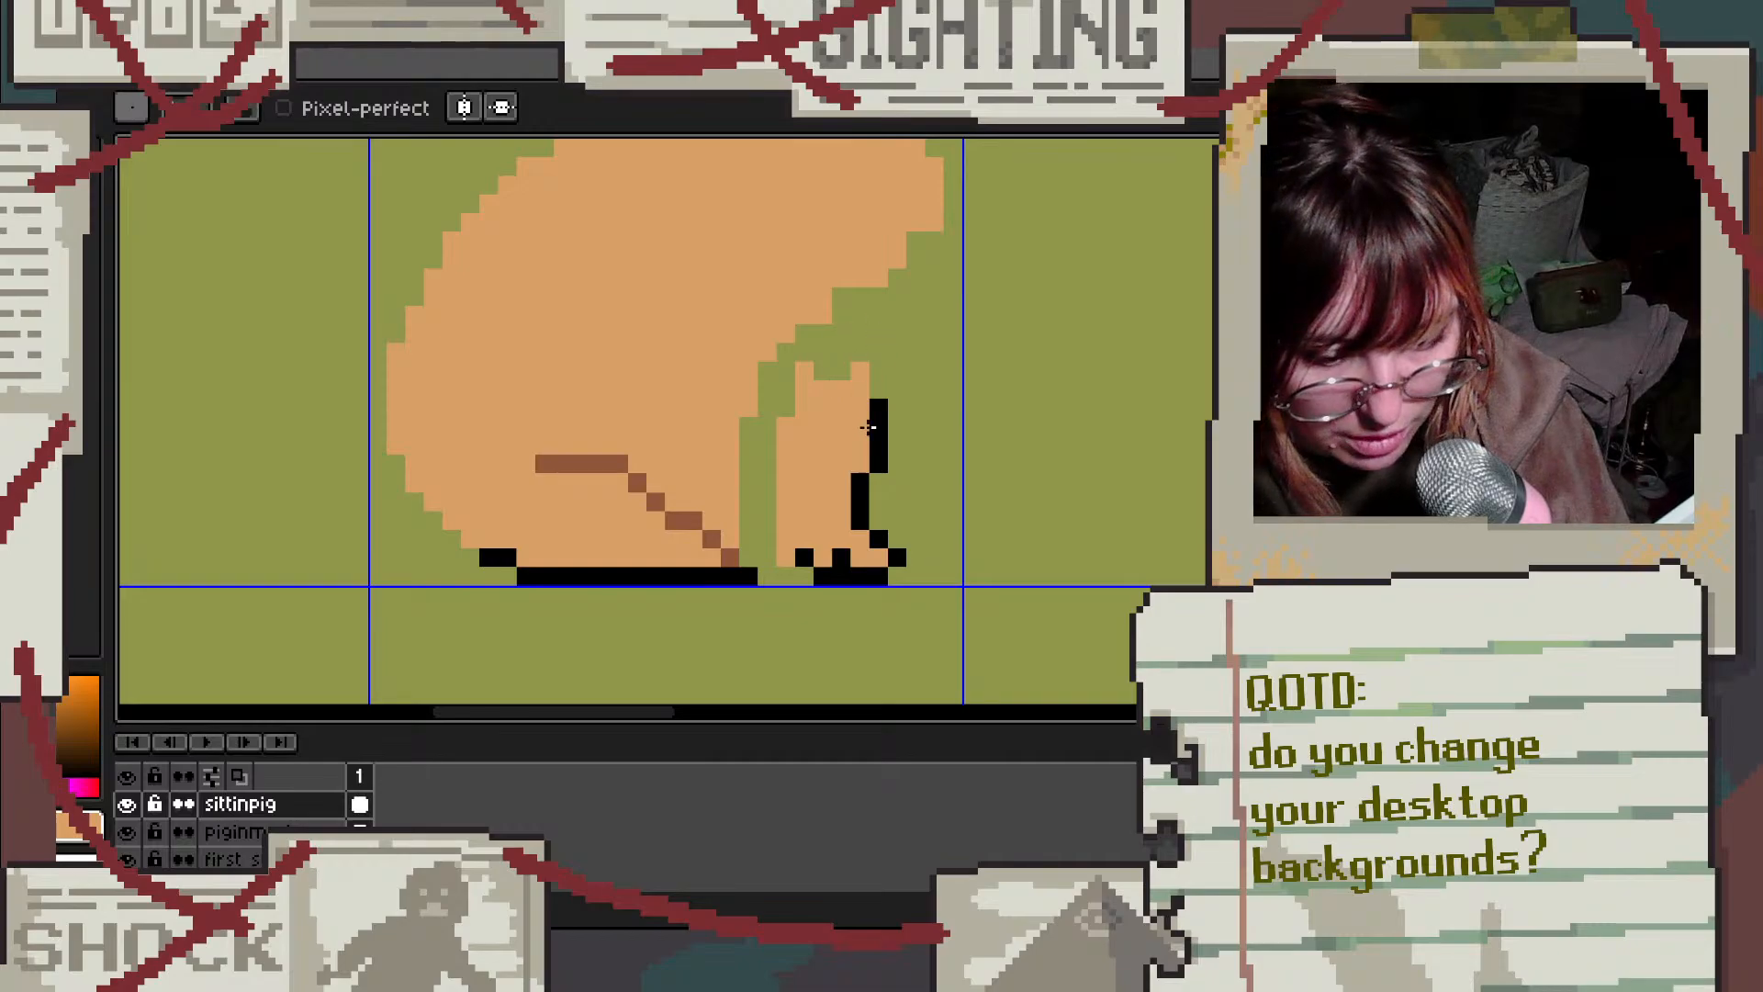
pyautogui.keyDown('alt'); pyautogui.click(880, 413); pyautogui.keyUp('alt')
pyautogui.keyDown('alt'); pyautogui.click(832, 271); pyautogui.keyUp('alt')
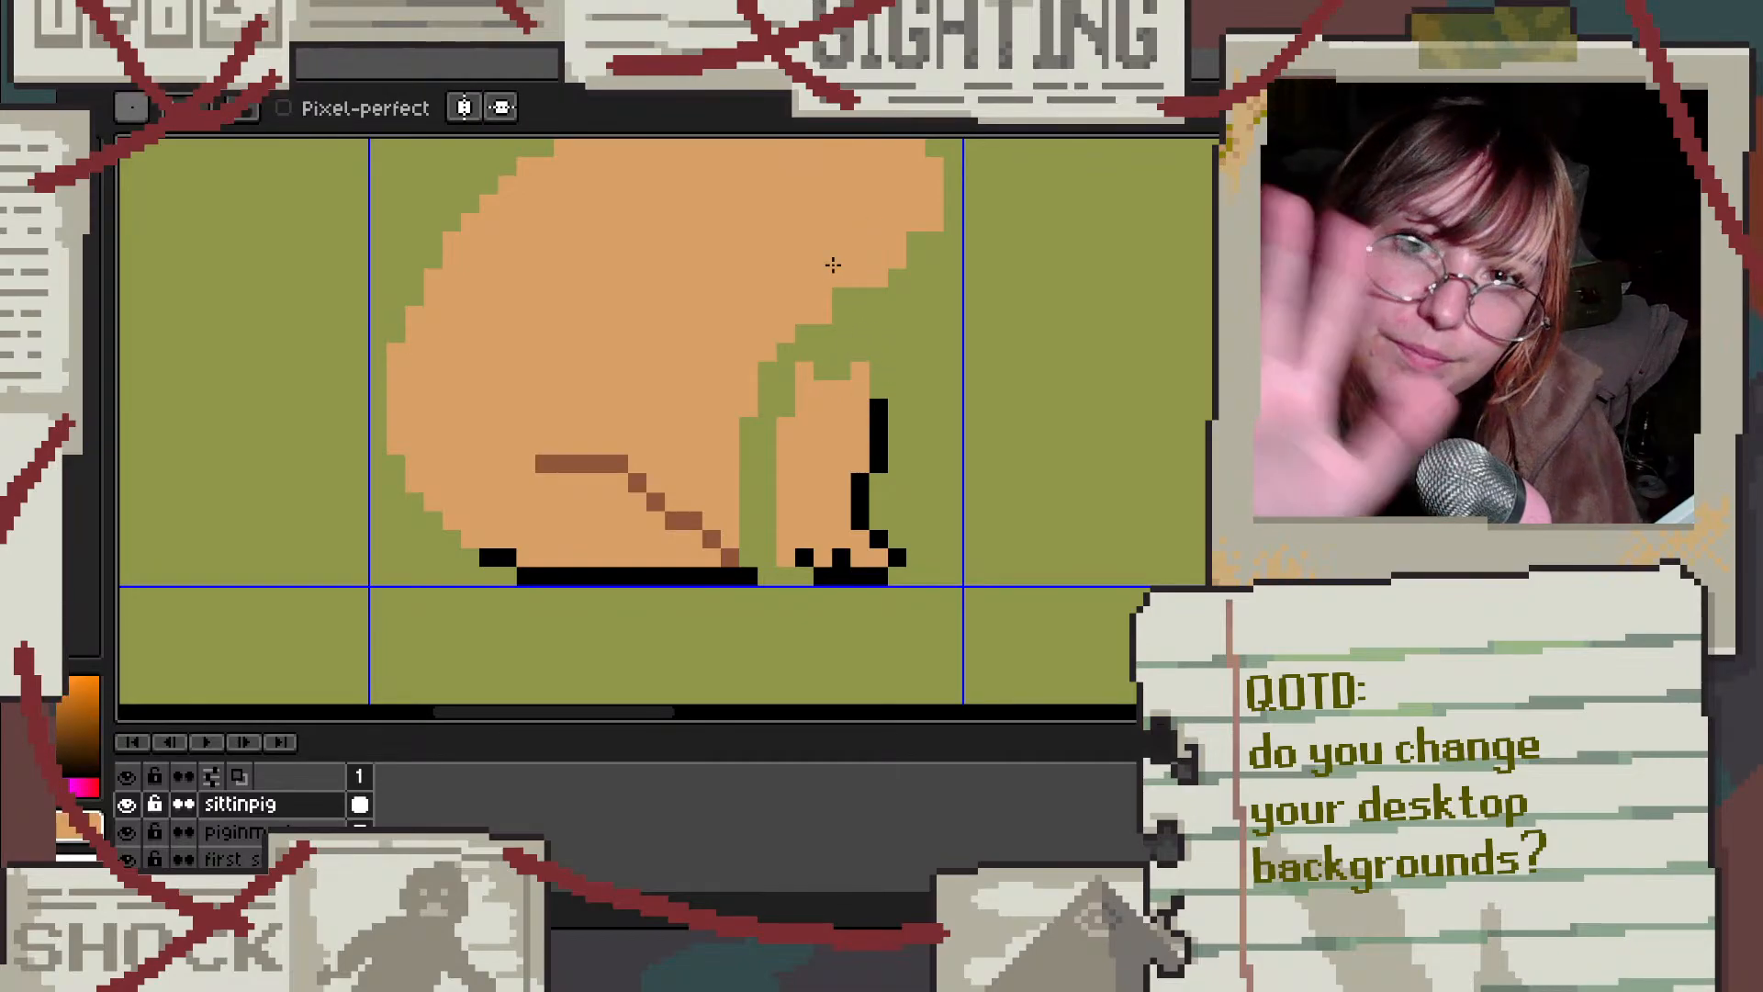
# Step: Lasso the pig's head and upper back and shift them two pixels down and one pixel backwards
pyautogui.scroll(-2, 864, 444)
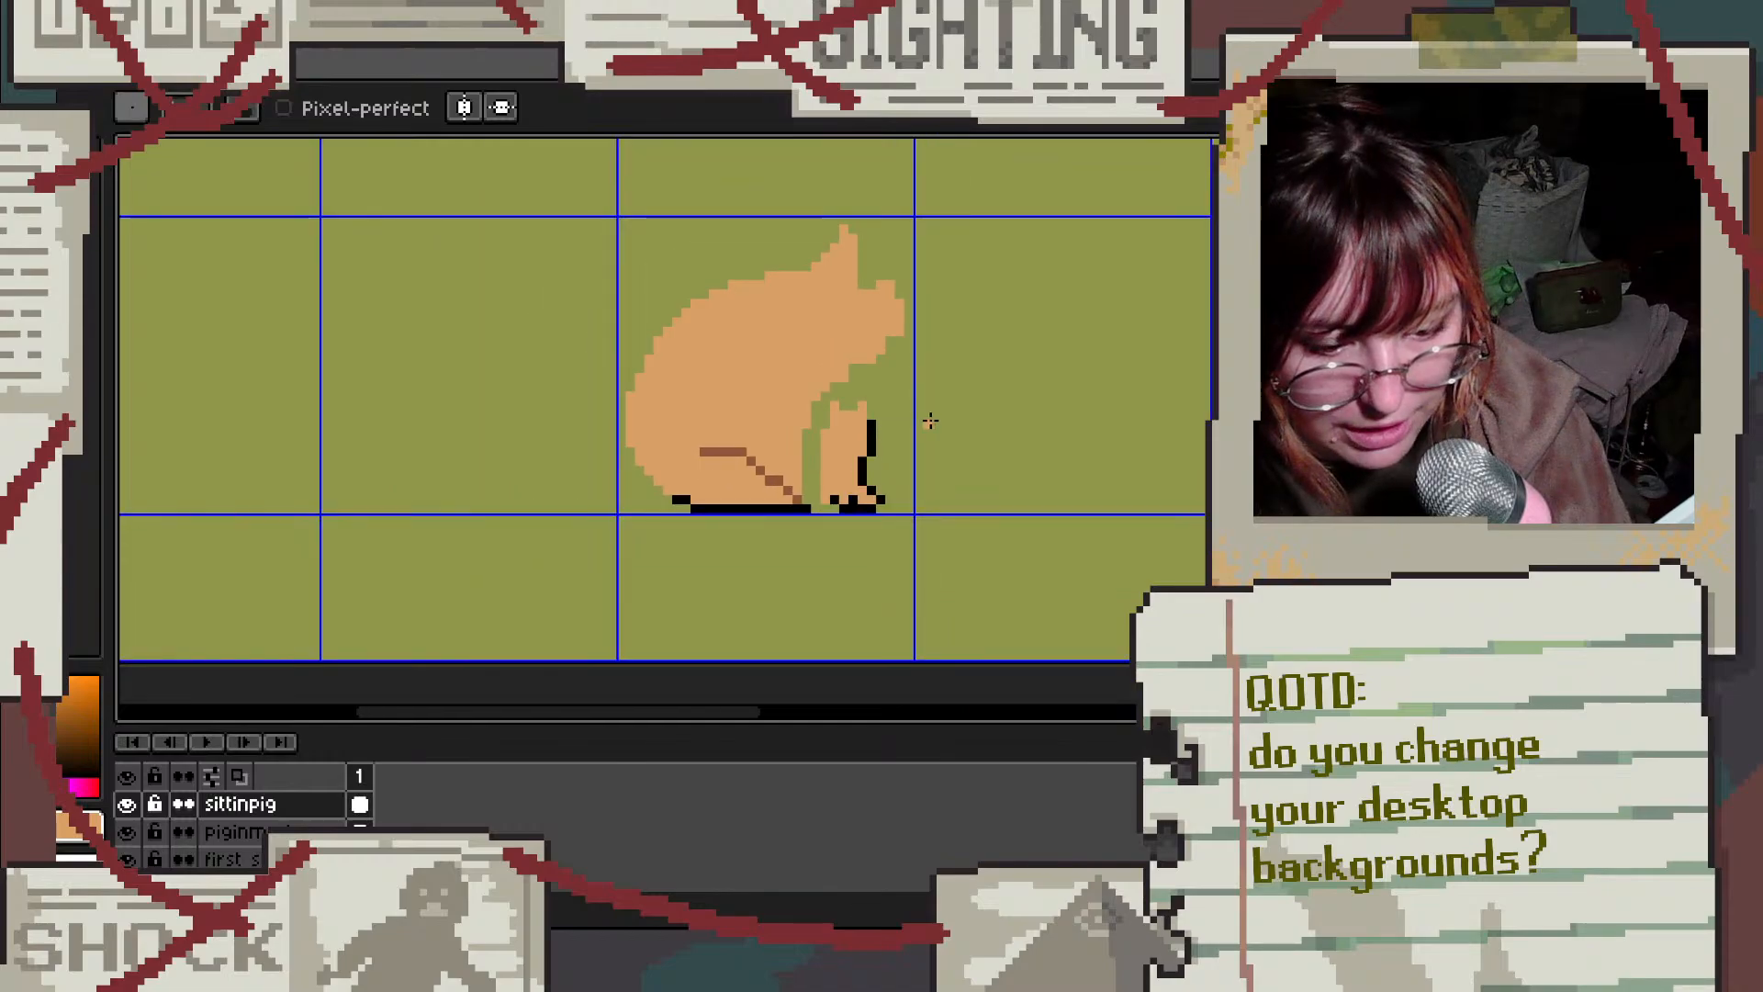
pyautogui.scroll(2, 884, 449)
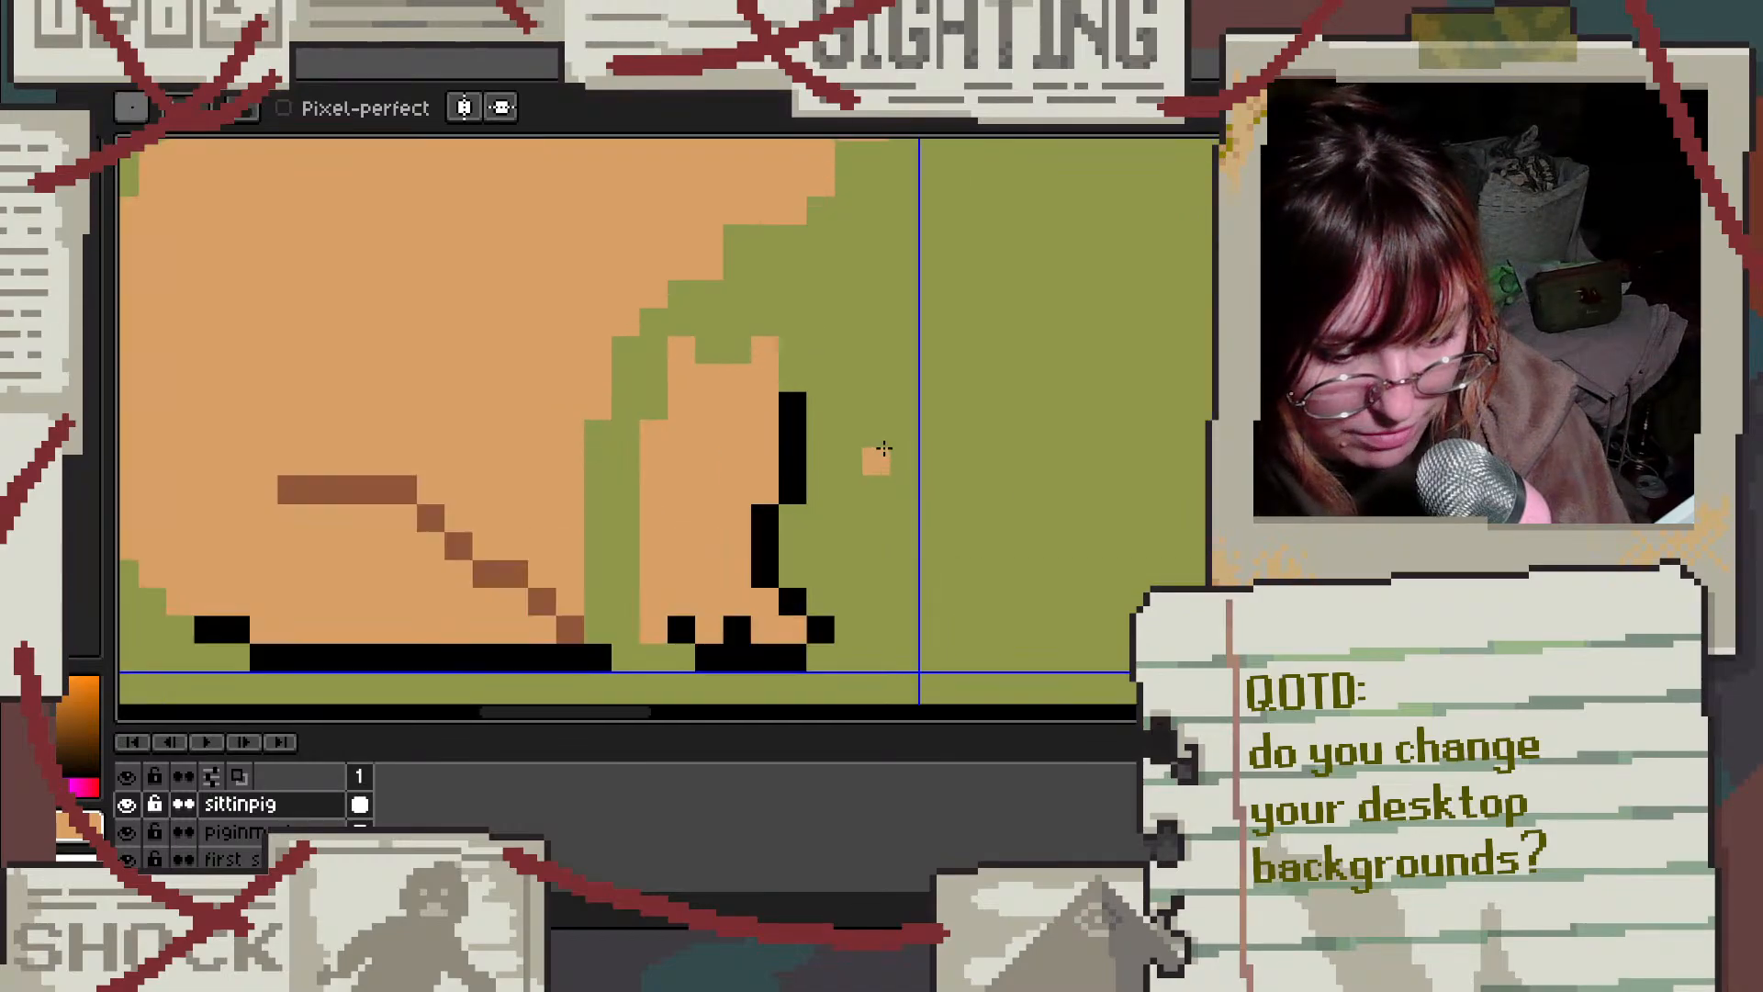
pyautogui.scroll(-2, 863, 453)
pyautogui.scroll(1, 858, 453)
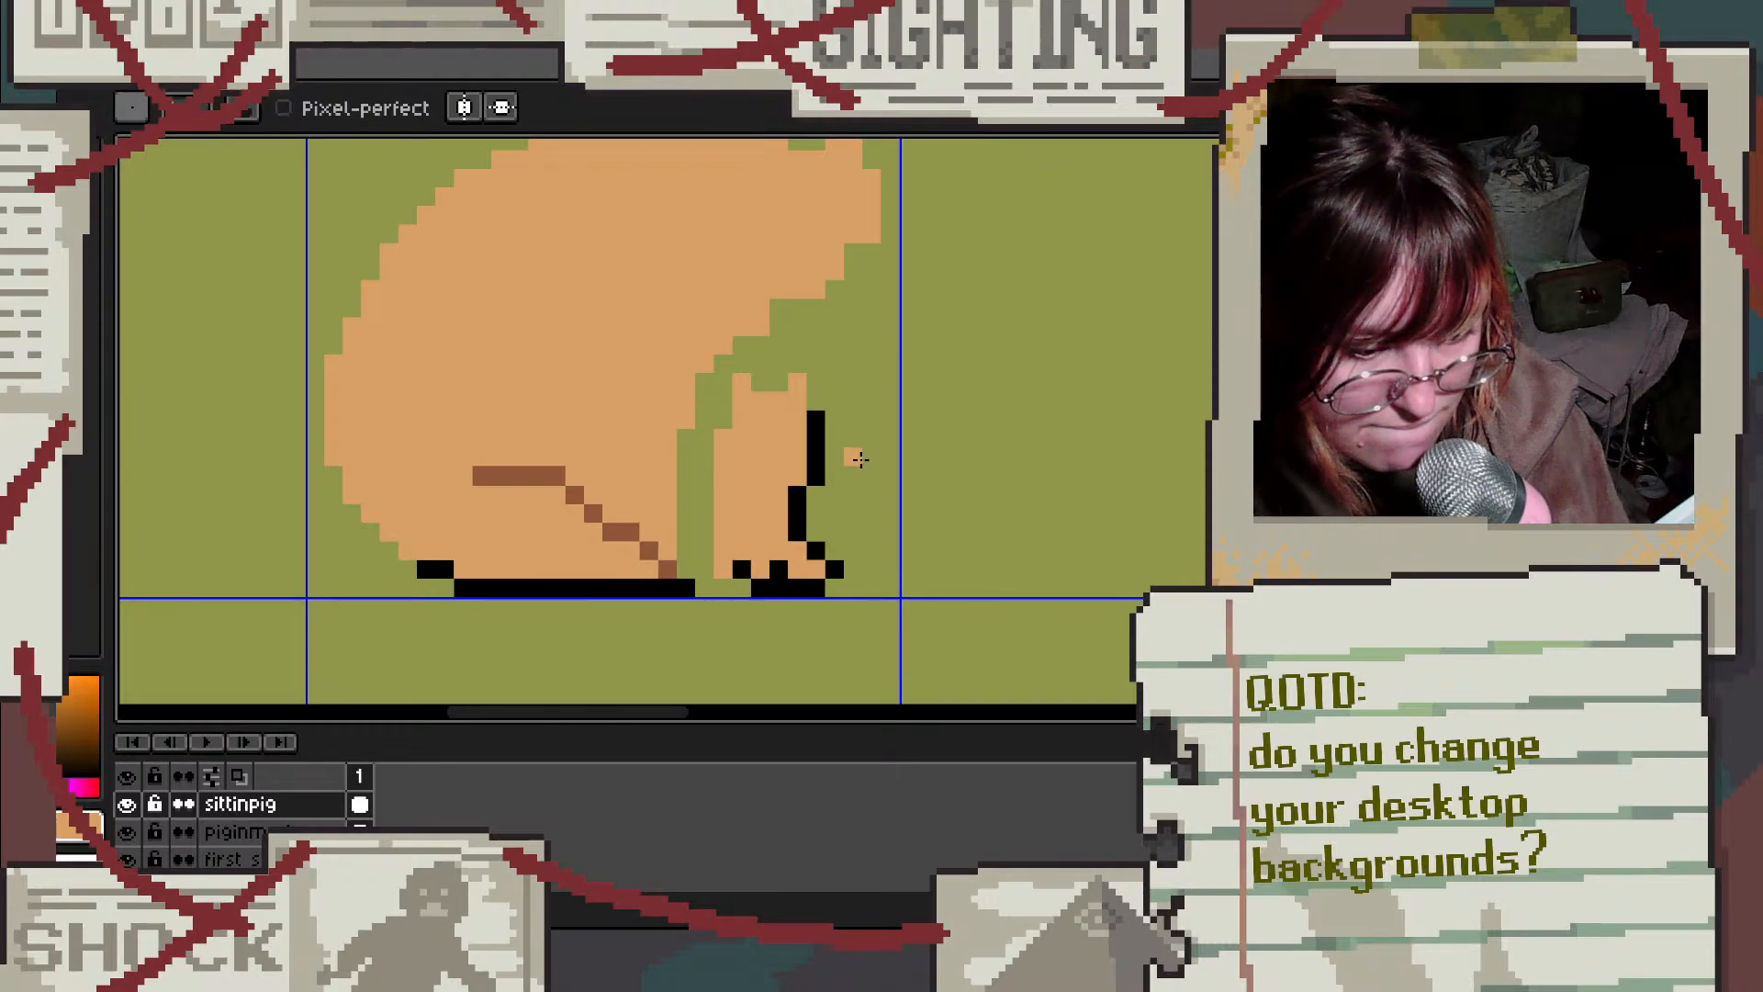
pyautogui.scroll(-1, 861, 459)
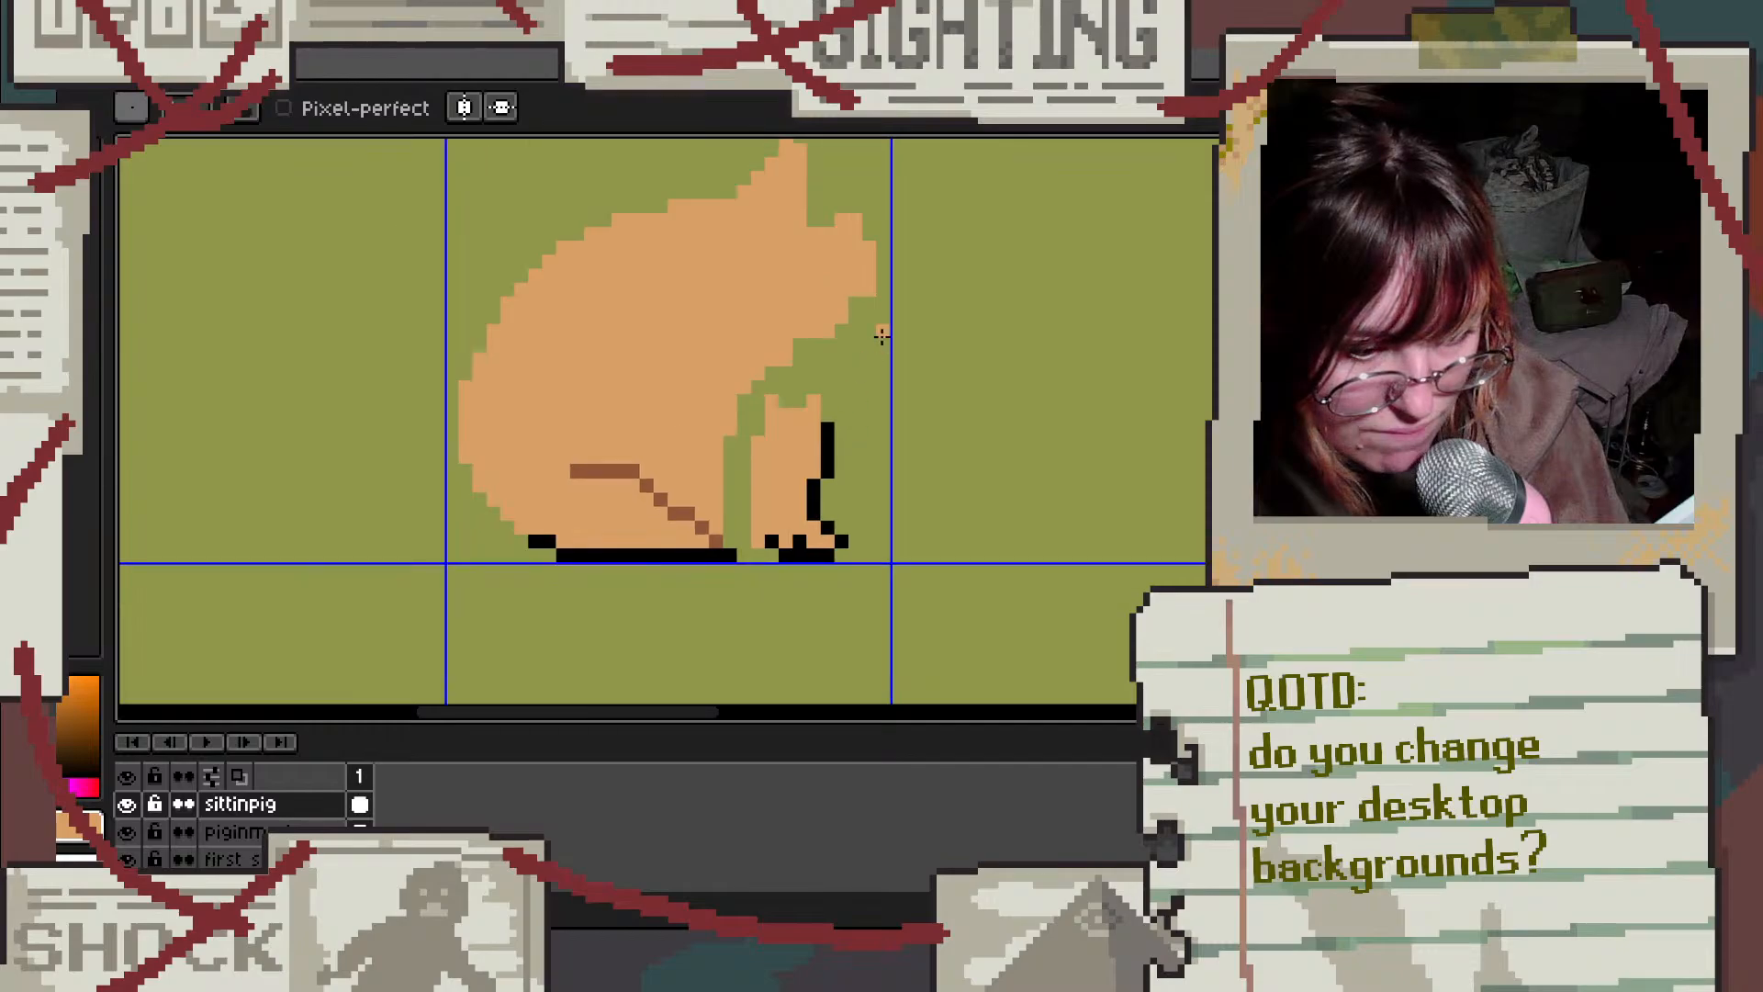
pyautogui.scroll(-1, 970, 212)
pyautogui.press('m')
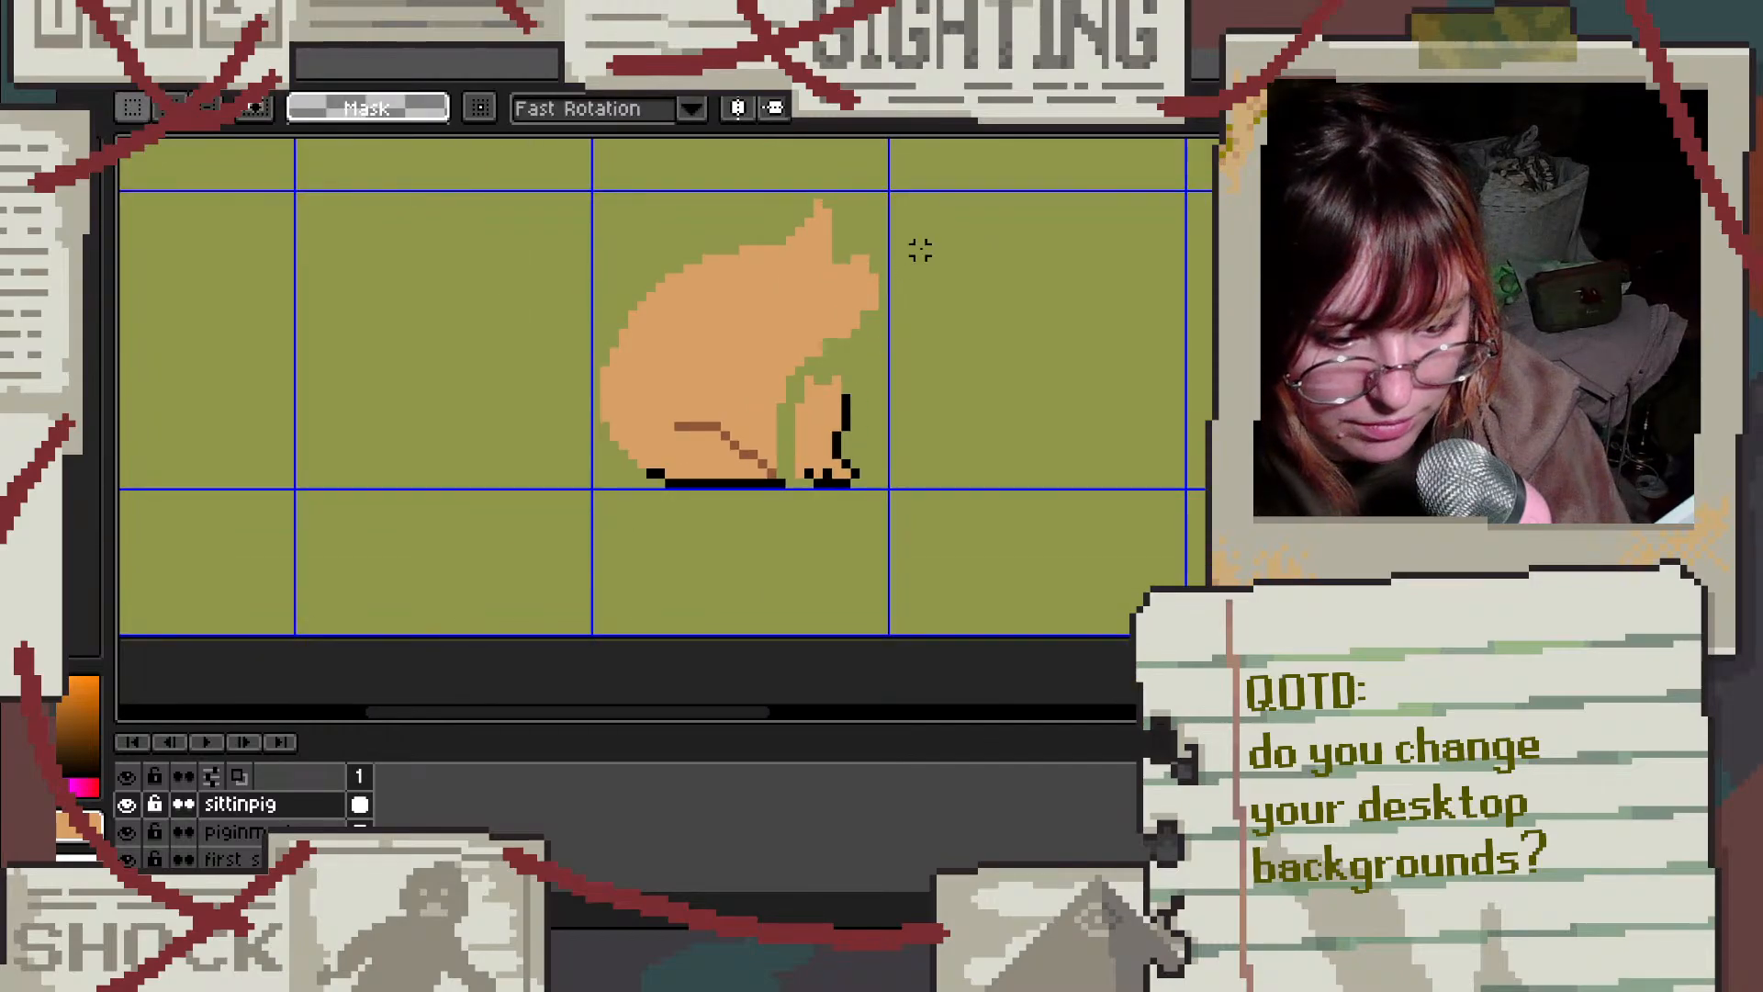
pyautogui.moveTo(921, 249)
pyautogui.mouseDown()
pyautogui.moveTo(698, 358)
pyautogui.moveTo(576, 271)
pyautogui.moveTo(959, 191)
pyautogui.moveTo(926, 243)
pyautogui.mouseUp()
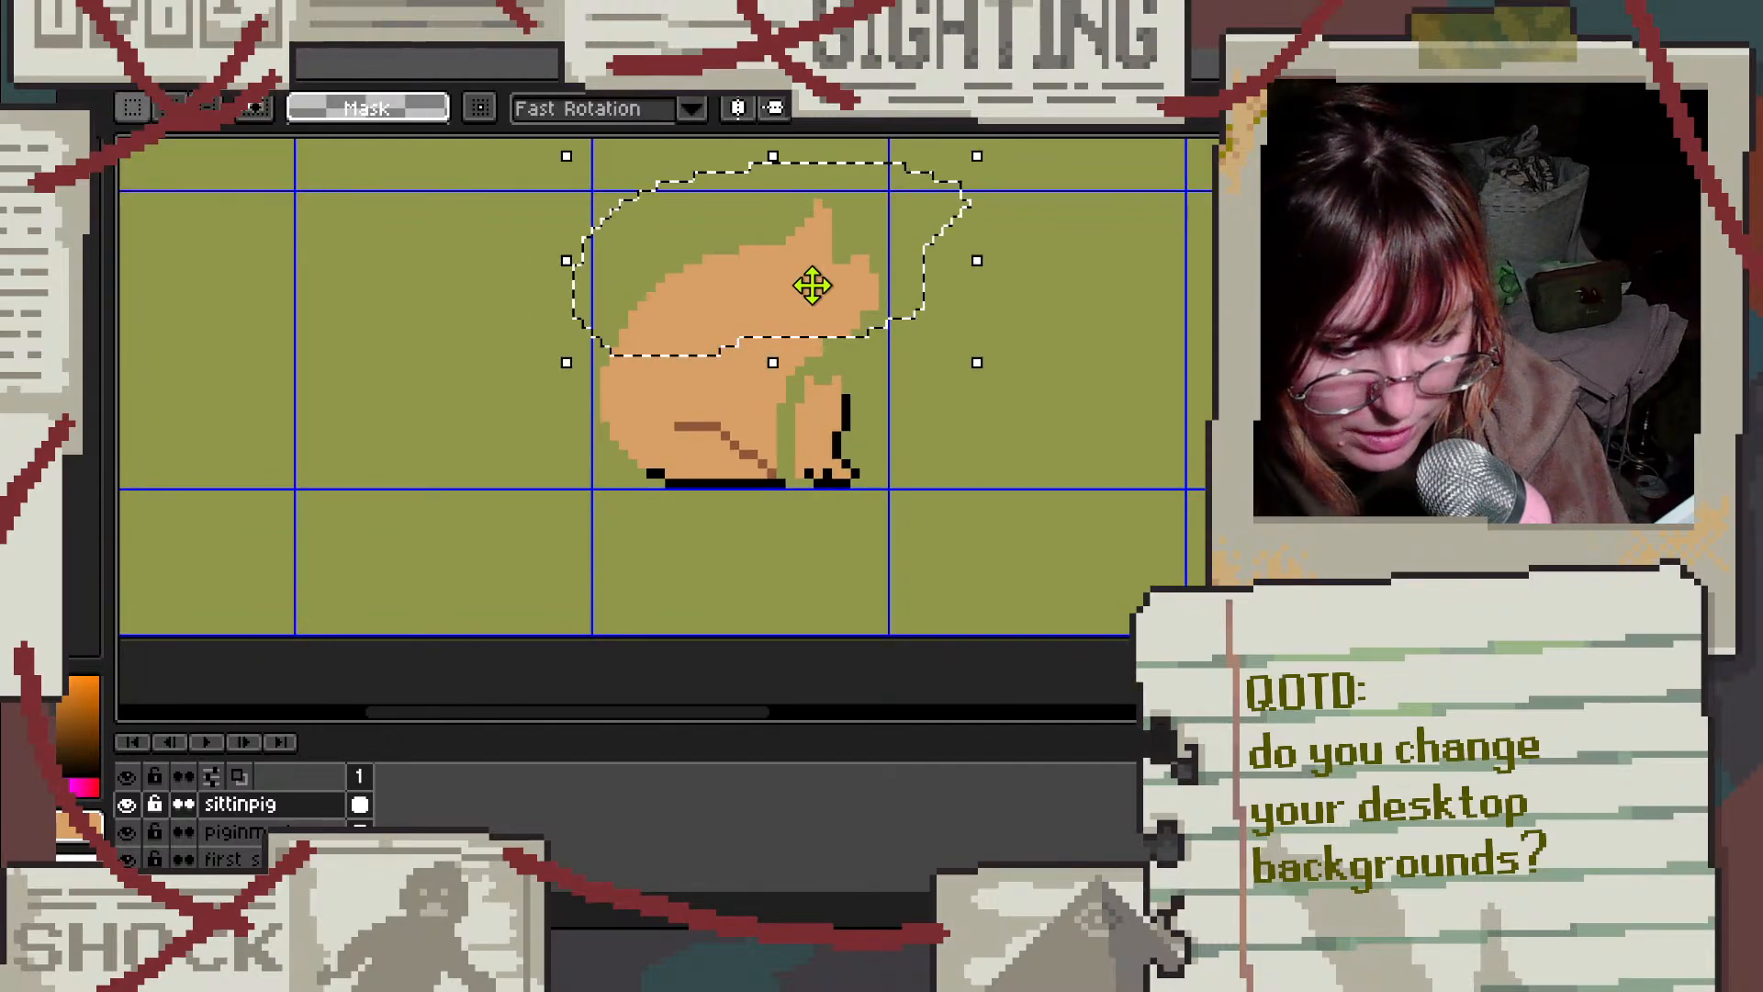
pyautogui.moveTo(812, 287); pyautogui.dragTo(809, 305)
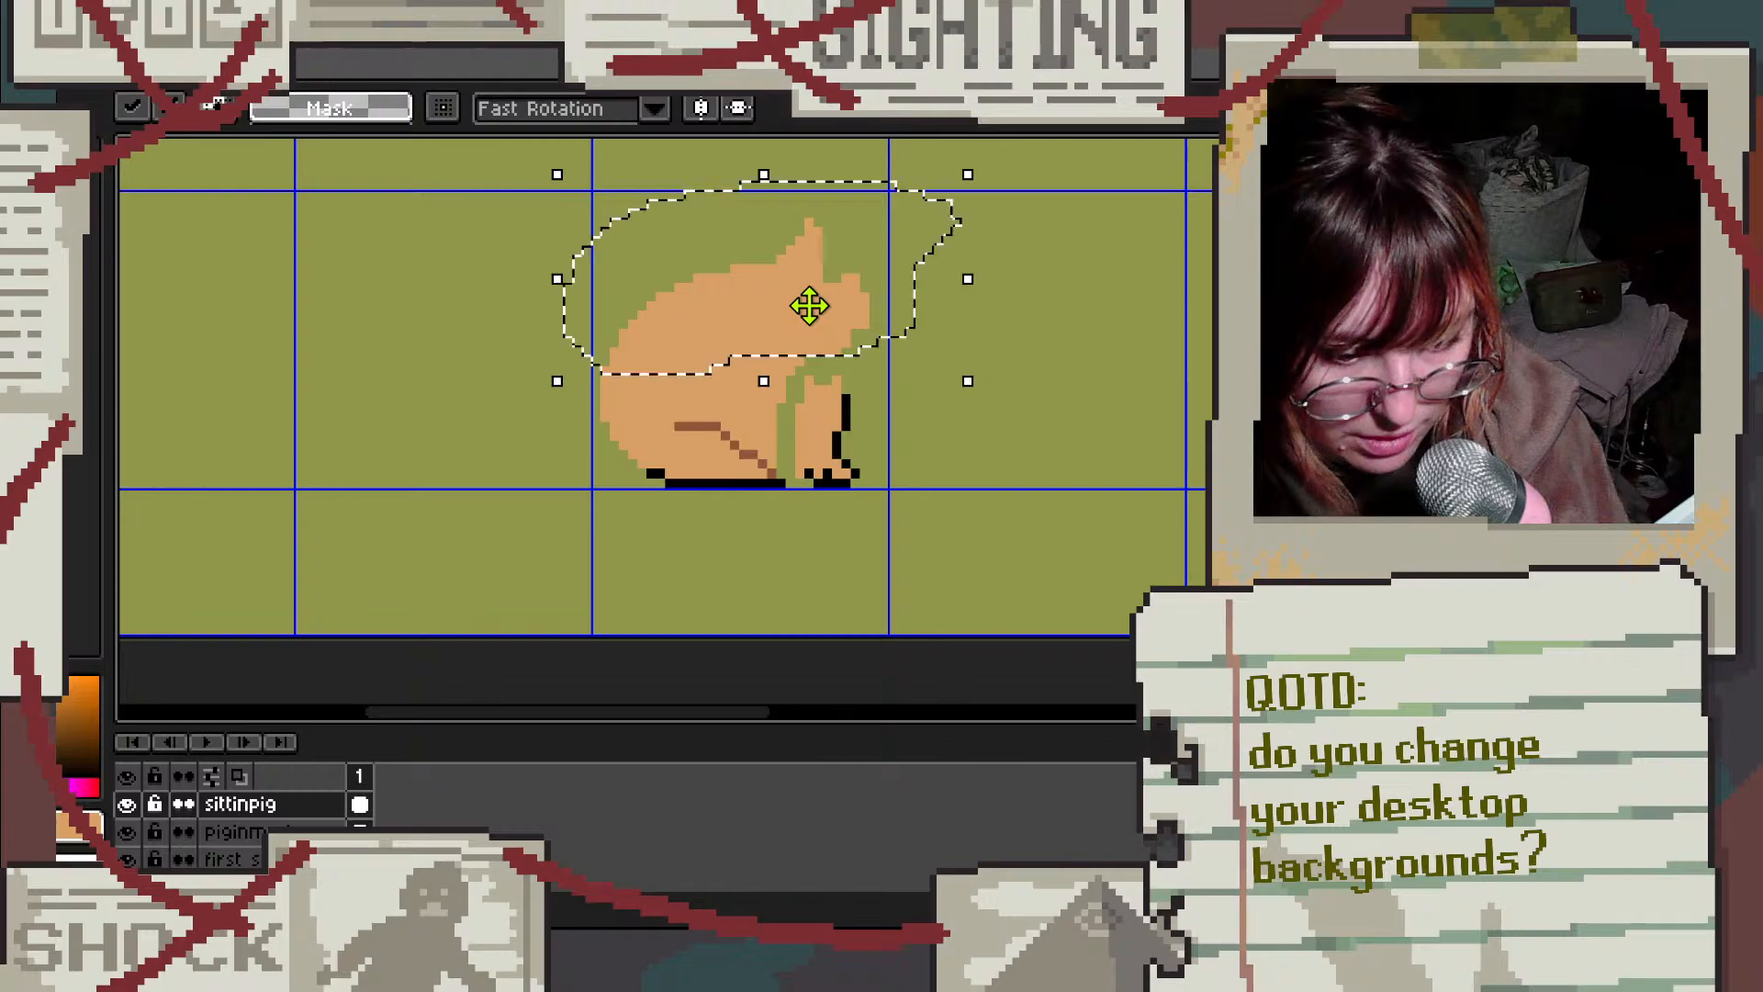
pyautogui.click(1078, 297)
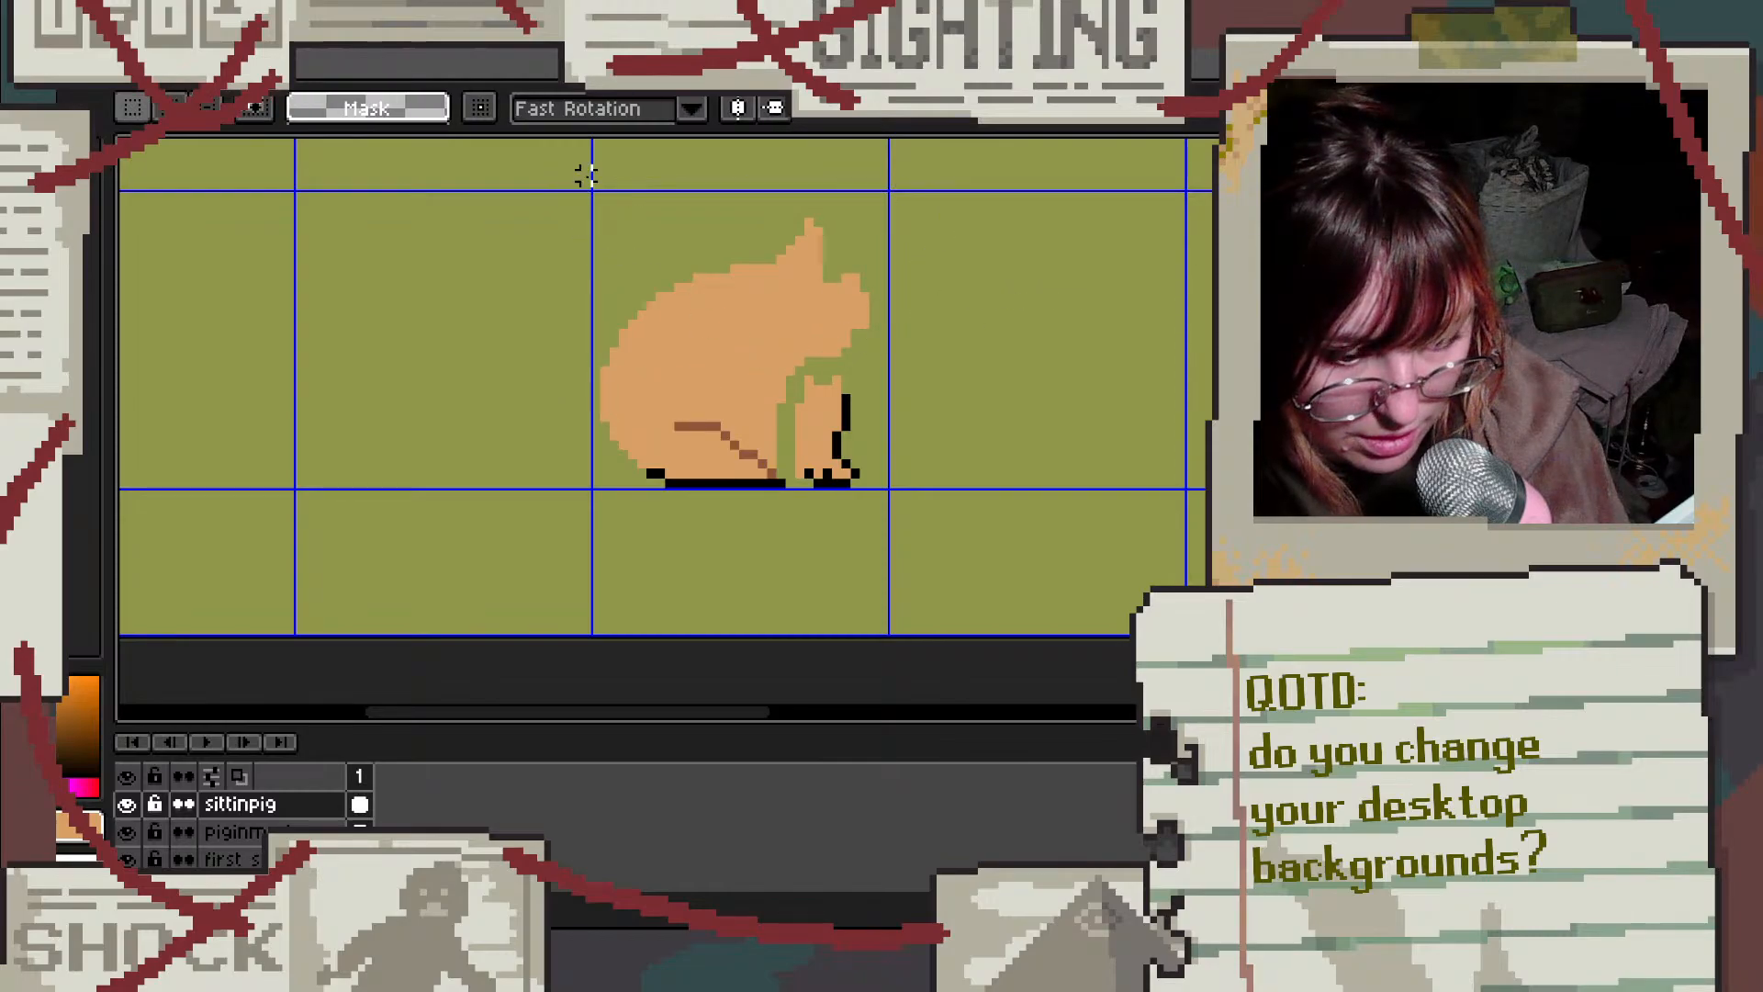
# Step: Select the whole sitting pig and move it two pixels up from the grid line, then deselect
pyautogui.moveTo(585, 176); pyautogui.dragTo(858, 525)
pyautogui.click(784, 254)
pyautogui.moveTo(910, 203)
pyautogui.mouseDown()
pyautogui.moveTo(475, 613)
pyautogui.moveTo(787, 196)
pyautogui.moveTo(905, 202)
pyautogui.mouseUp()
pyautogui.moveTo(761, 341); pyautogui.dragTo(760, 332)
pyautogui.click(1162, 379)
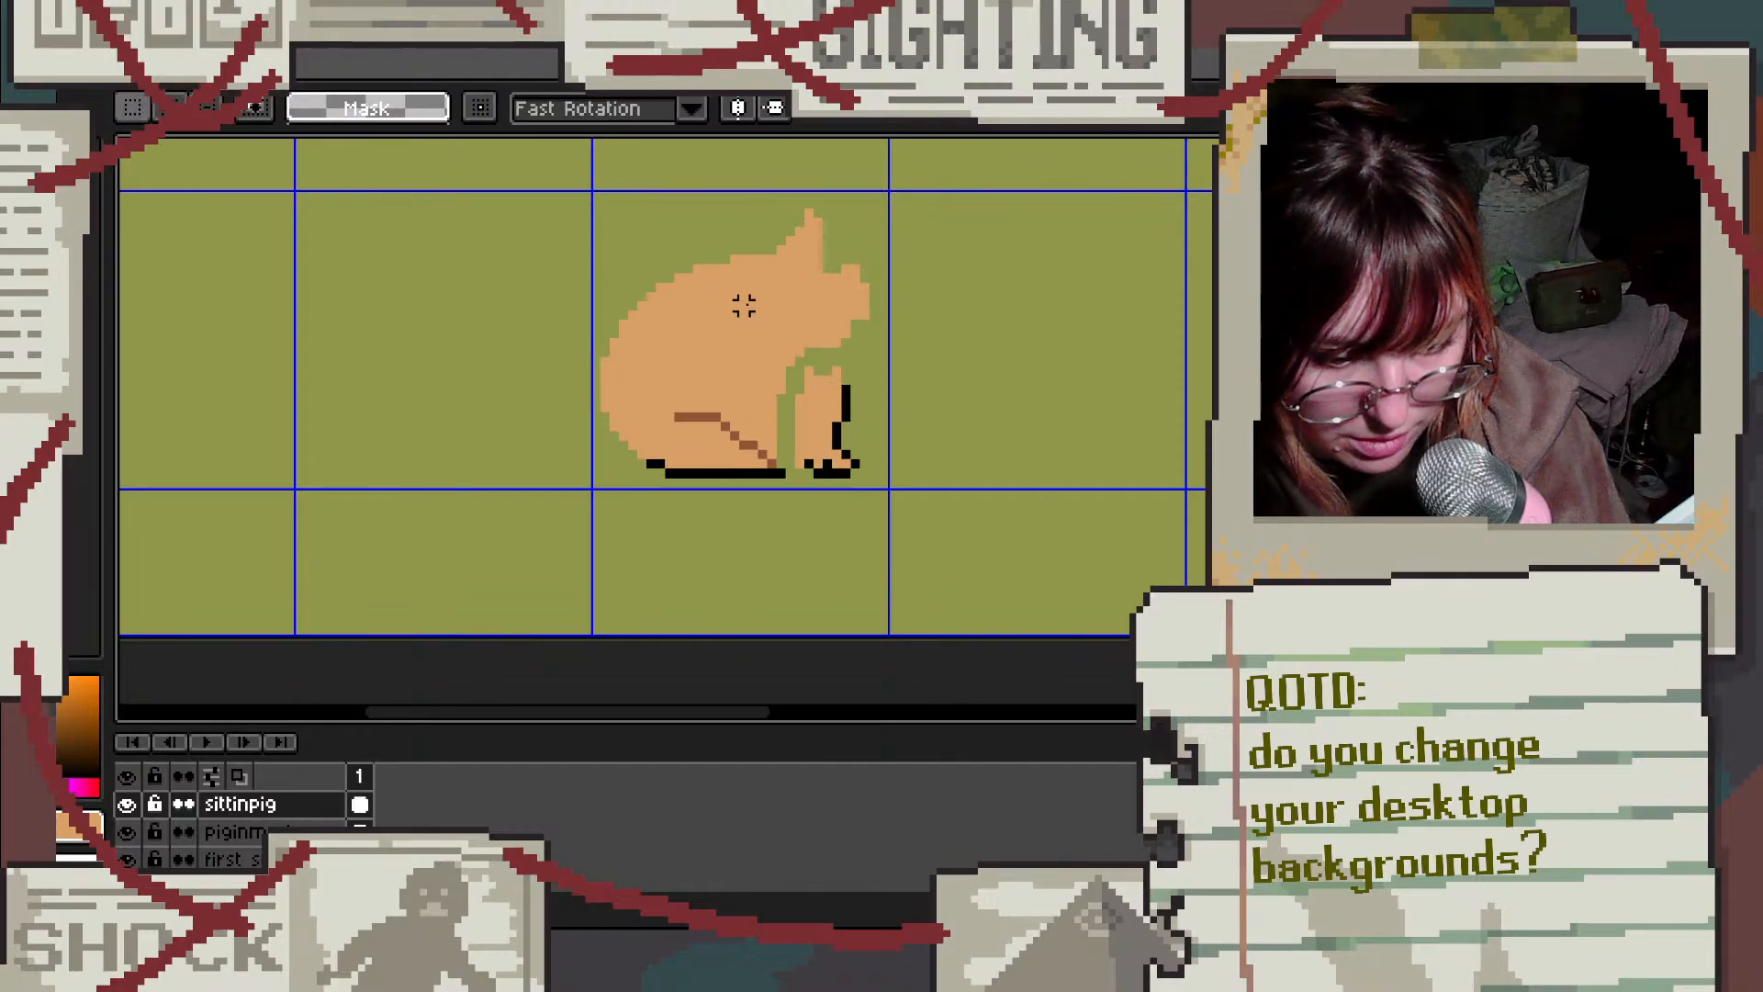
pyautogui.moveTo(929, 204)
pyautogui.mouseDown()
pyautogui.moveTo(866, 613)
pyautogui.moveTo(456, 487)
pyautogui.moveTo(623, 252)
pyautogui.moveTo(896, 158)
pyautogui.mouseUp()
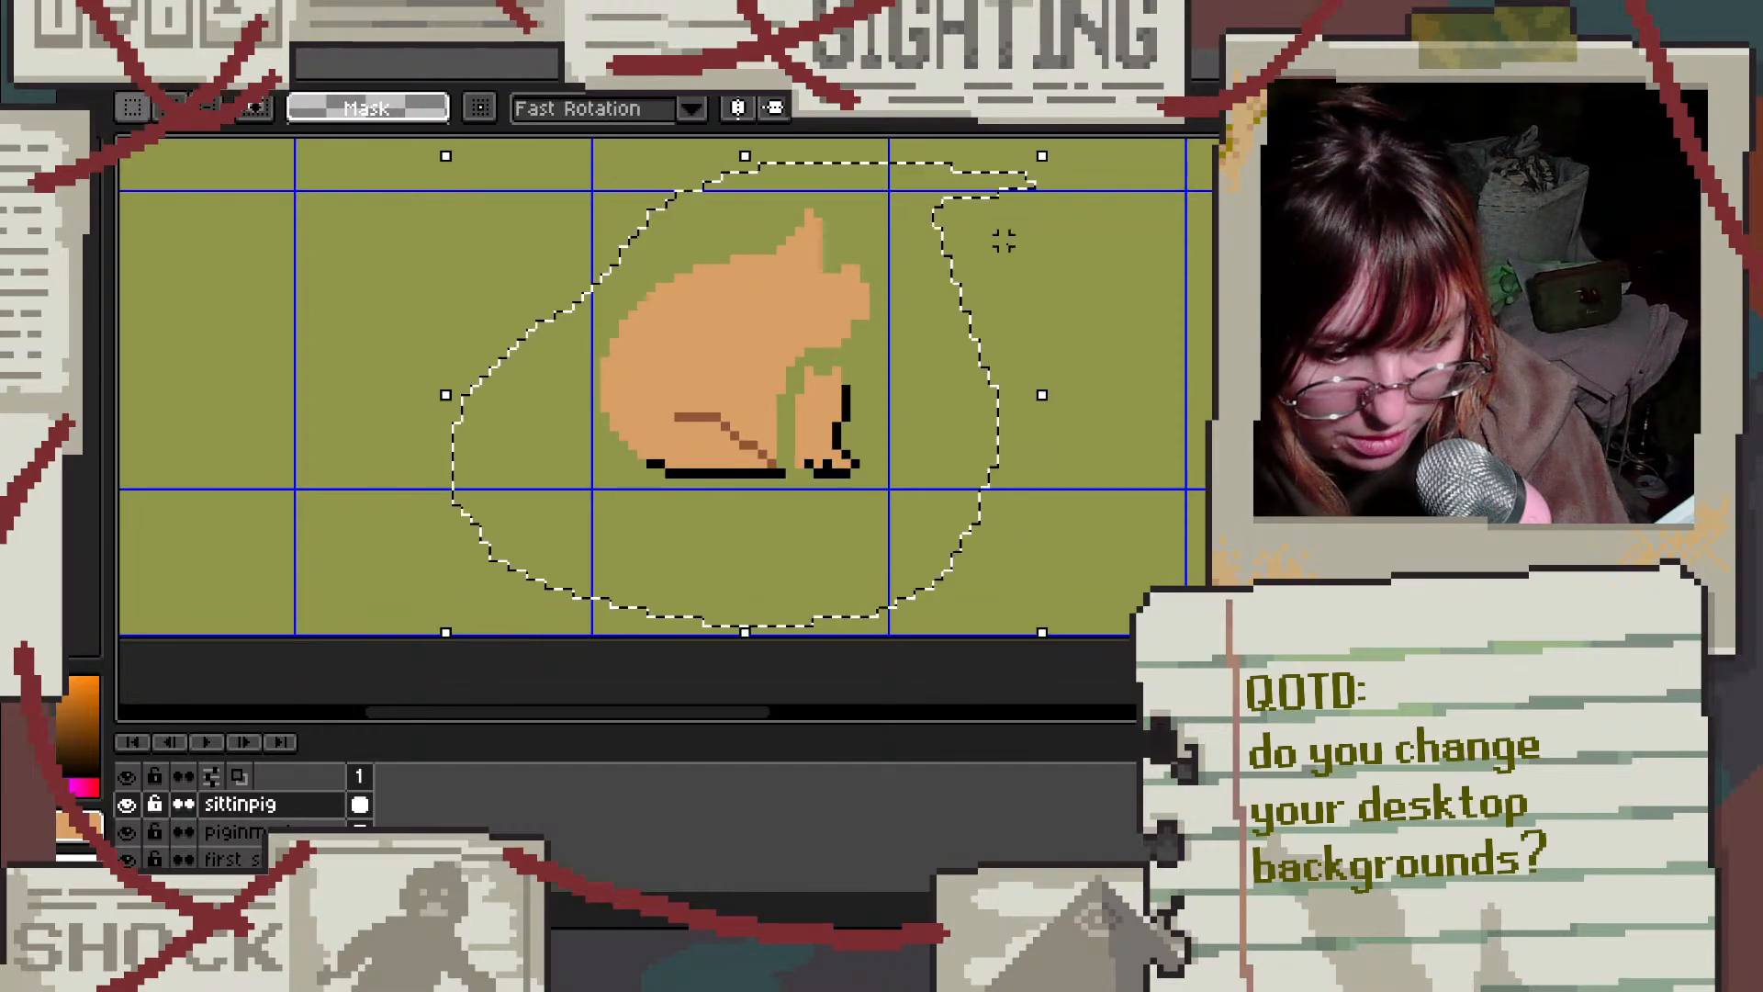
pyautogui.moveTo(769, 386); pyautogui.dragTo(770, 377)
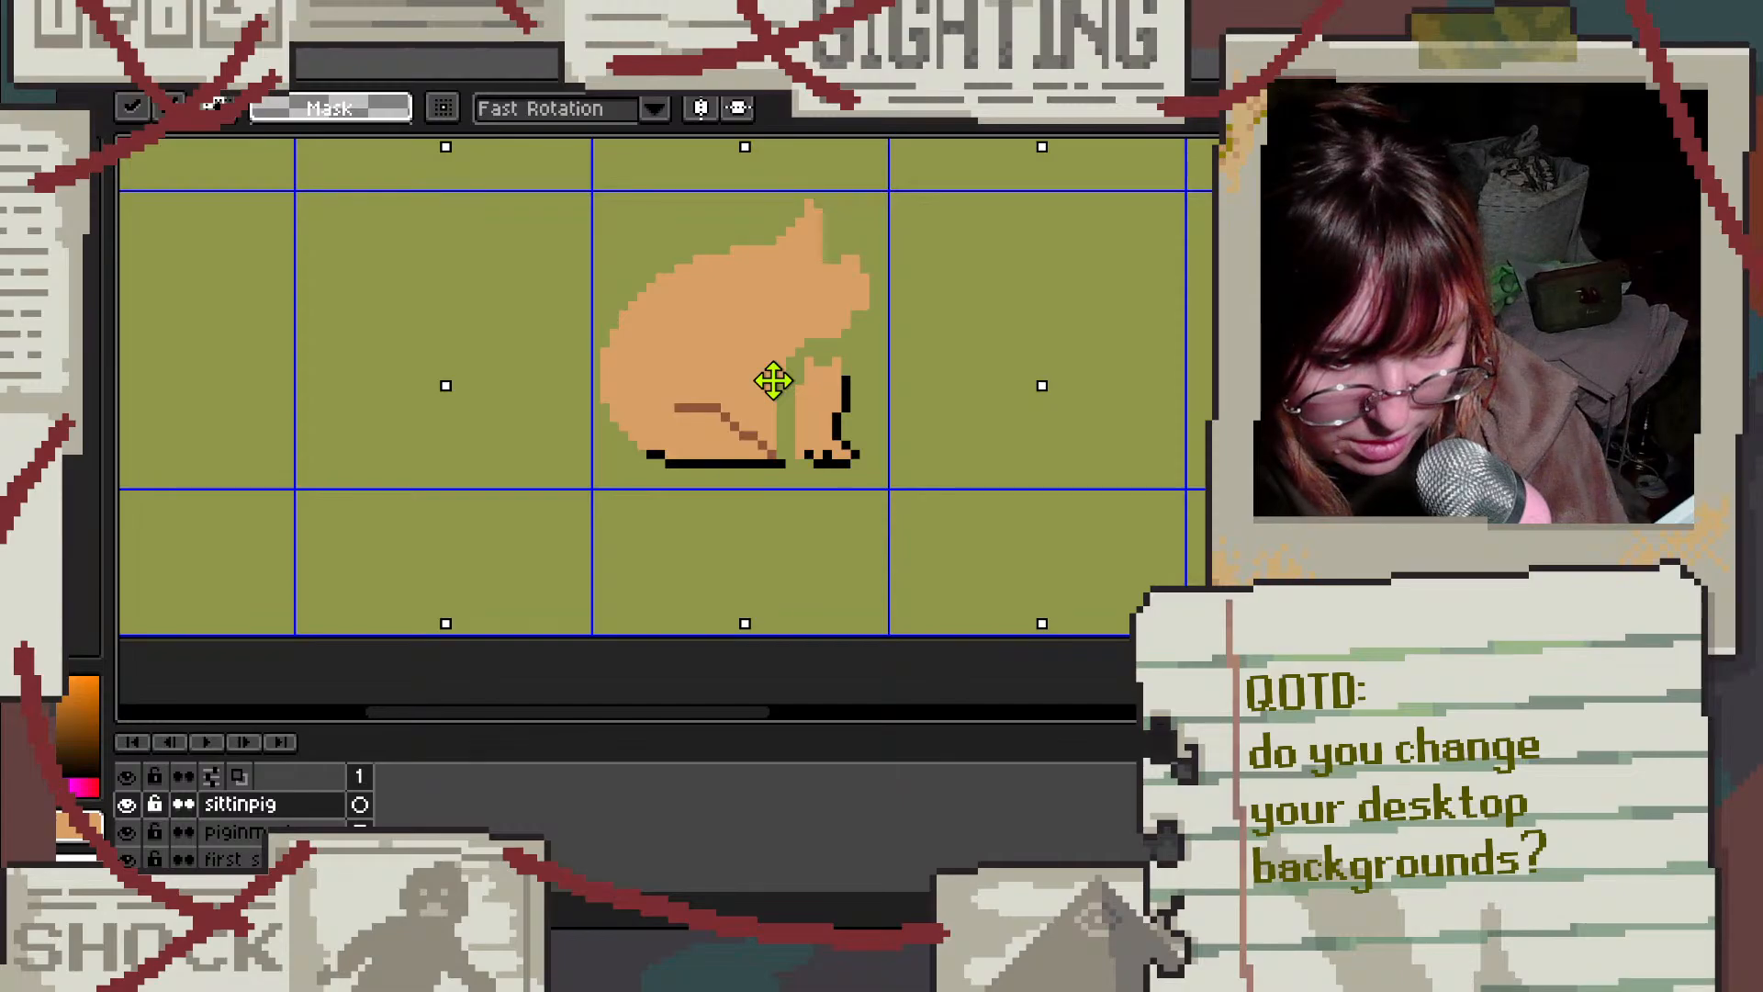
pyautogui.hotkey('ctrl', 'd')
# Step: Enlarge the eraser brush and erase the detached front leg and its black outline completely
pyautogui.scroll(1, 918, 384)
pyautogui.press('b')
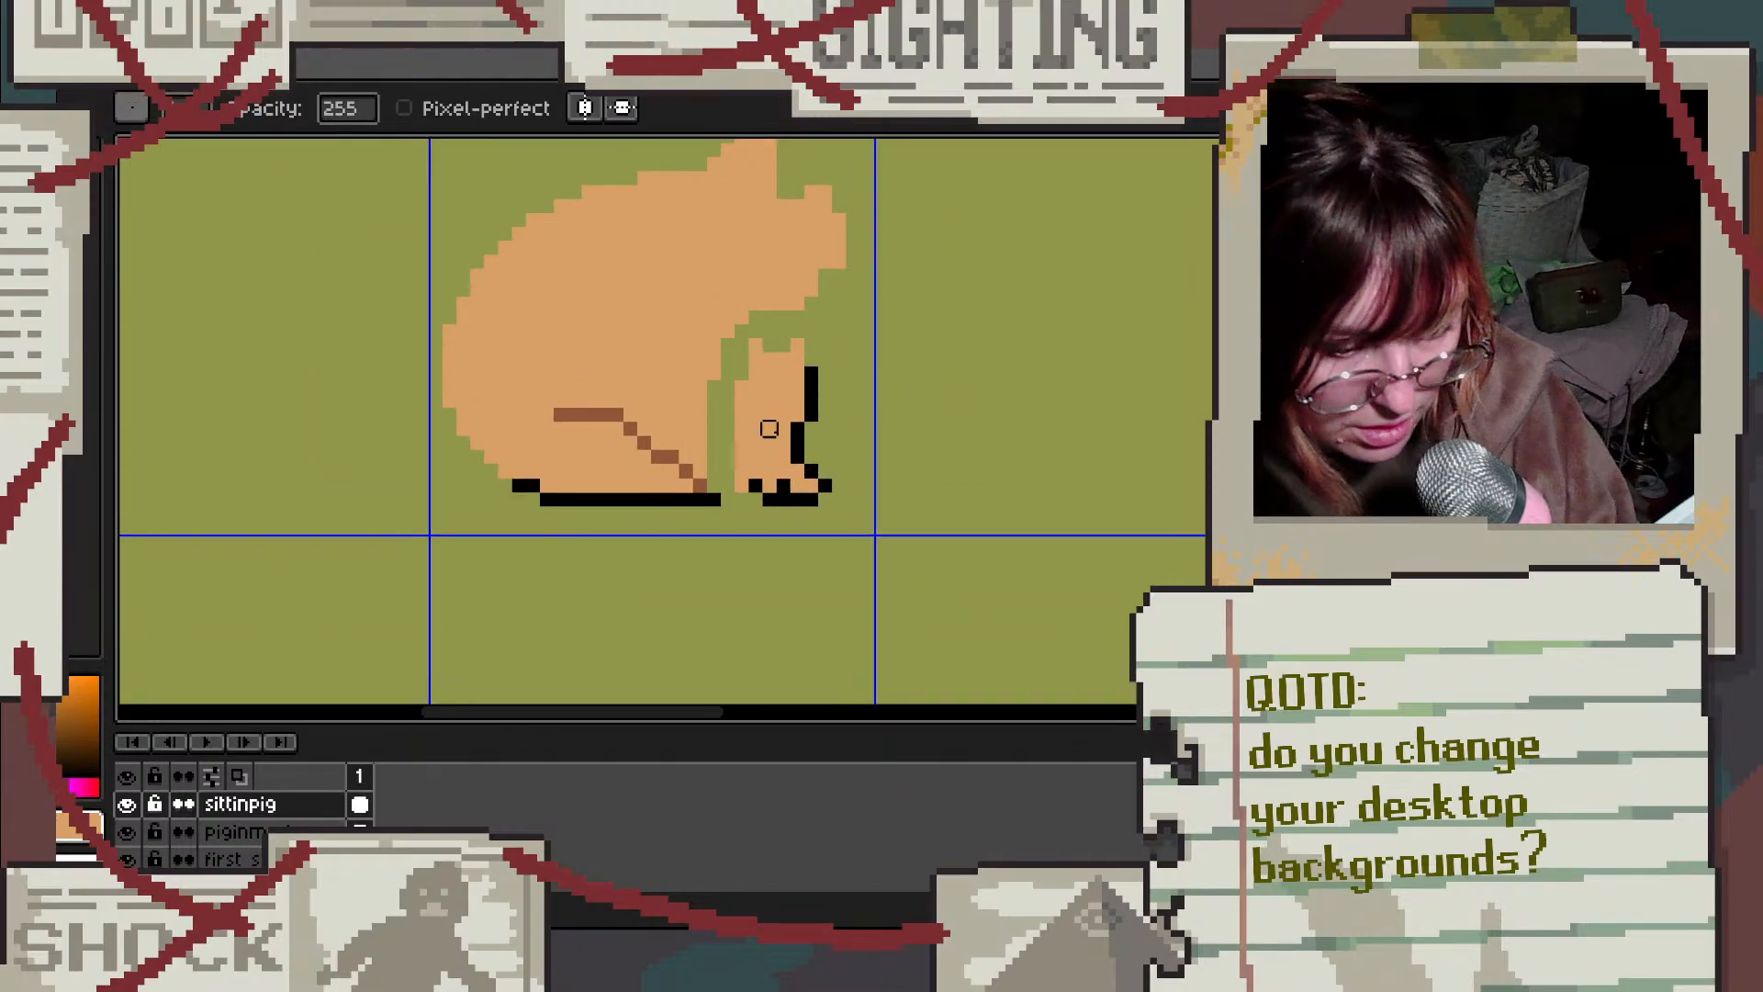
pyautogui.click(128, 107)
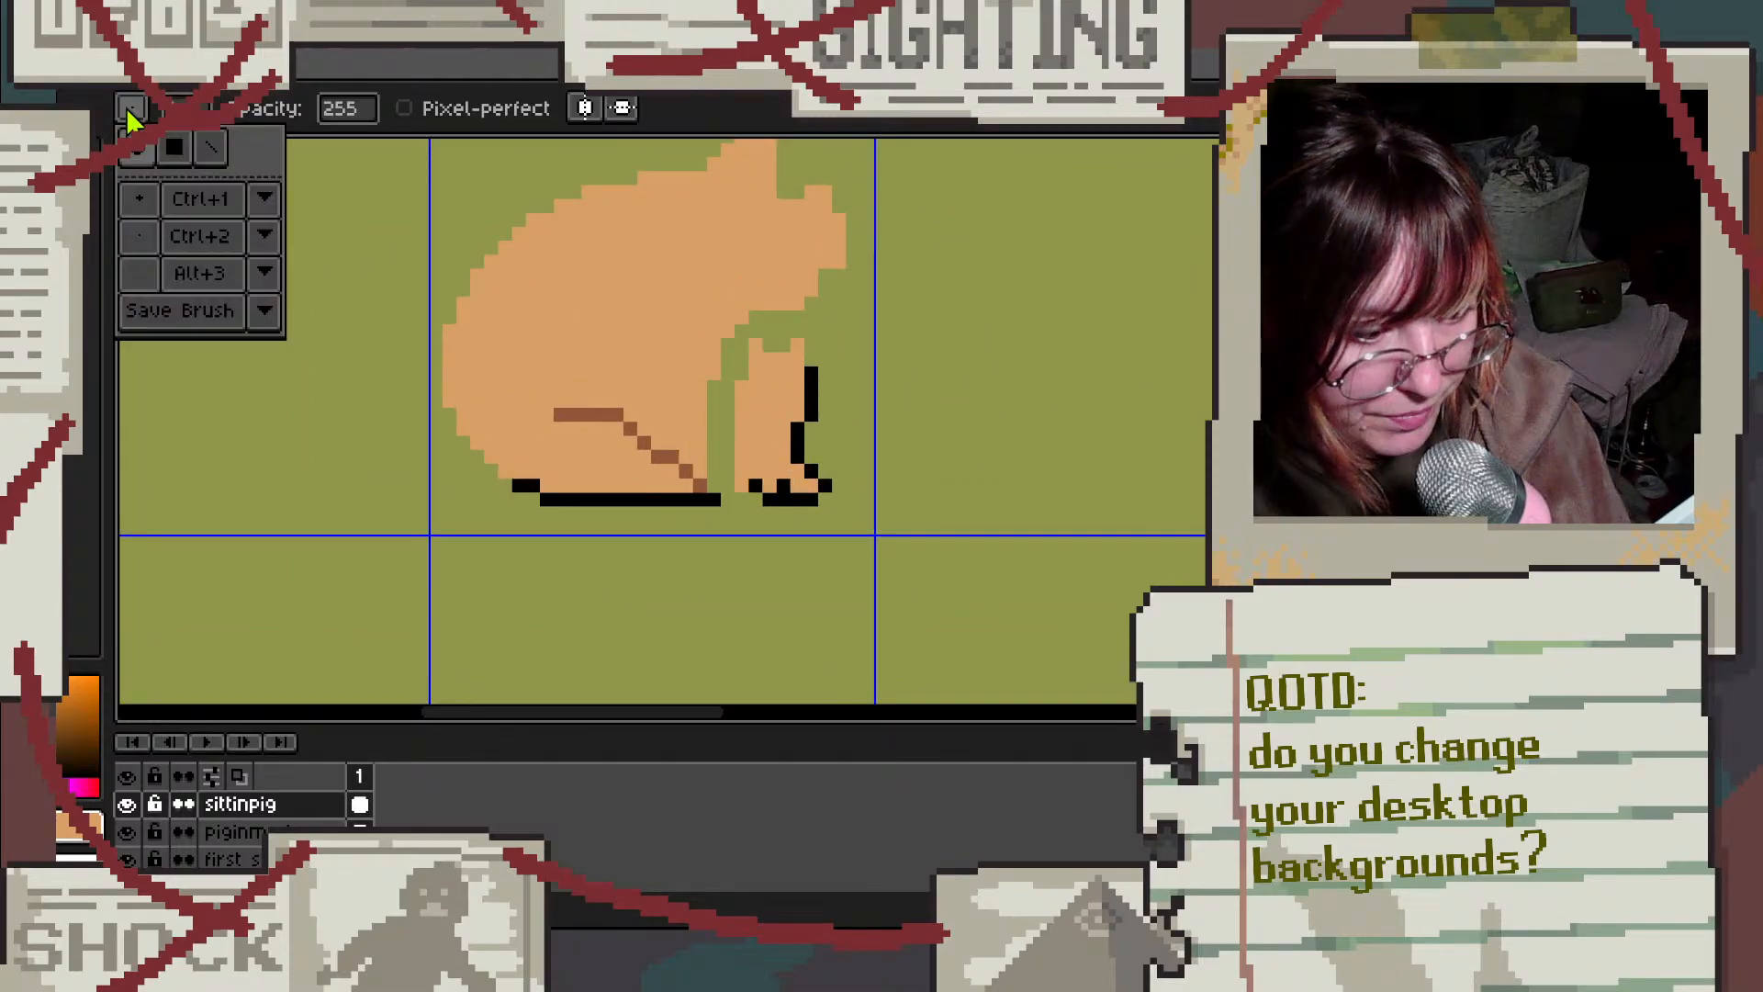
pyautogui.click(173, 119)
pyautogui.click(177, 141)
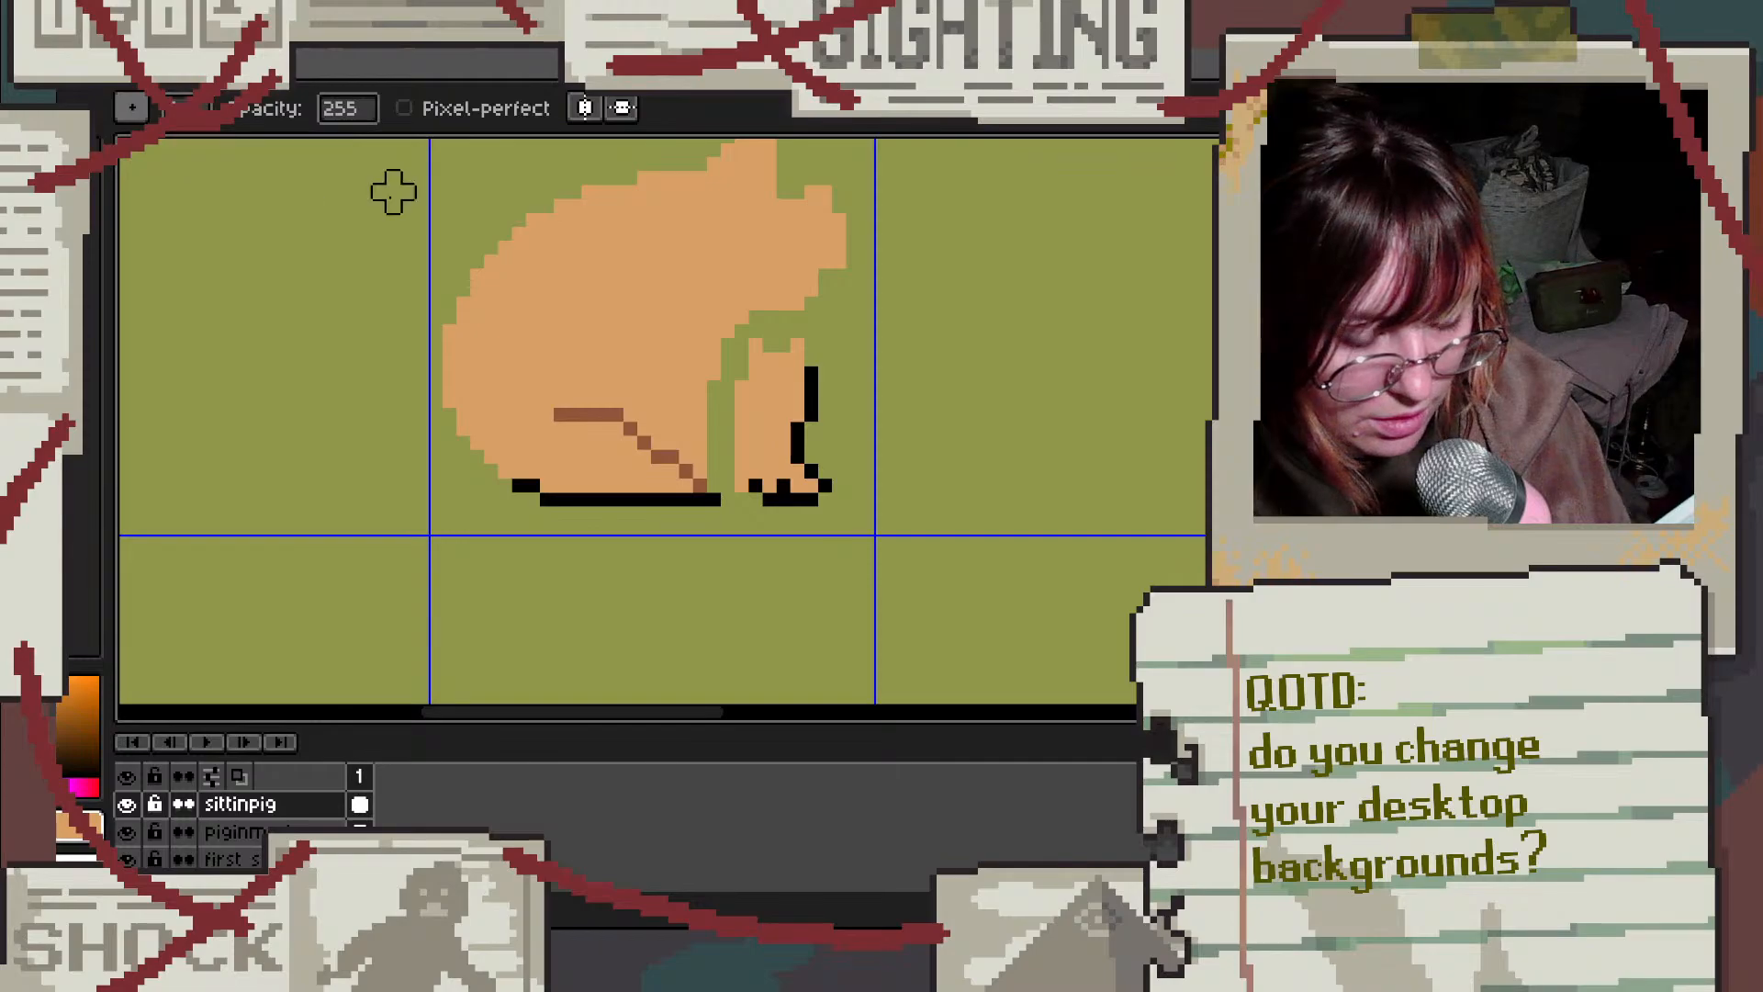
pyautogui.moveTo(811, 346)
pyautogui.mouseDown()
pyautogui.moveTo(770, 358)
pyautogui.moveTo(742, 442)
pyautogui.moveTo(769, 485)
pyautogui.moveTo(784, 399)
pyautogui.moveTo(811, 372)
pyautogui.moveTo(811, 470)
pyautogui.moveTo(835, 500)
pyautogui.mouseUp()
pyautogui.press('b')
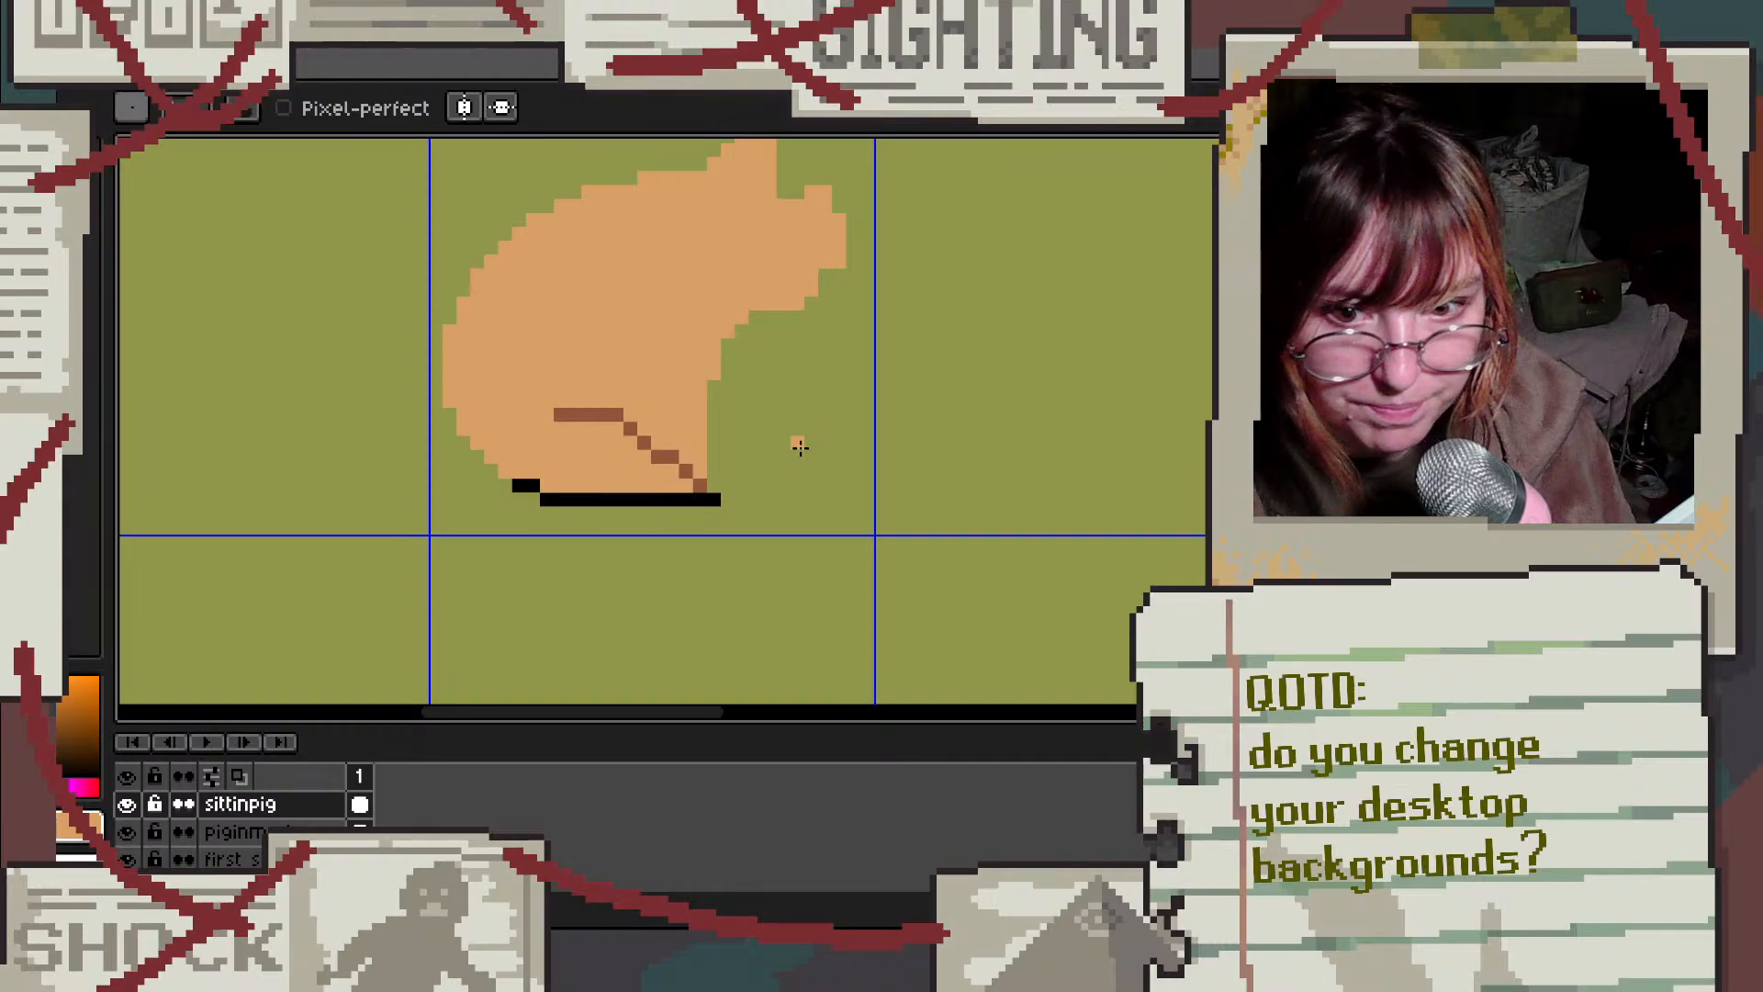
# Step: Try to sketch a curved front leg in light orange reaching forward from the chest
pyautogui.scroll(5, 790, 477)
pyautogui.scroll(-6, 701, 511)
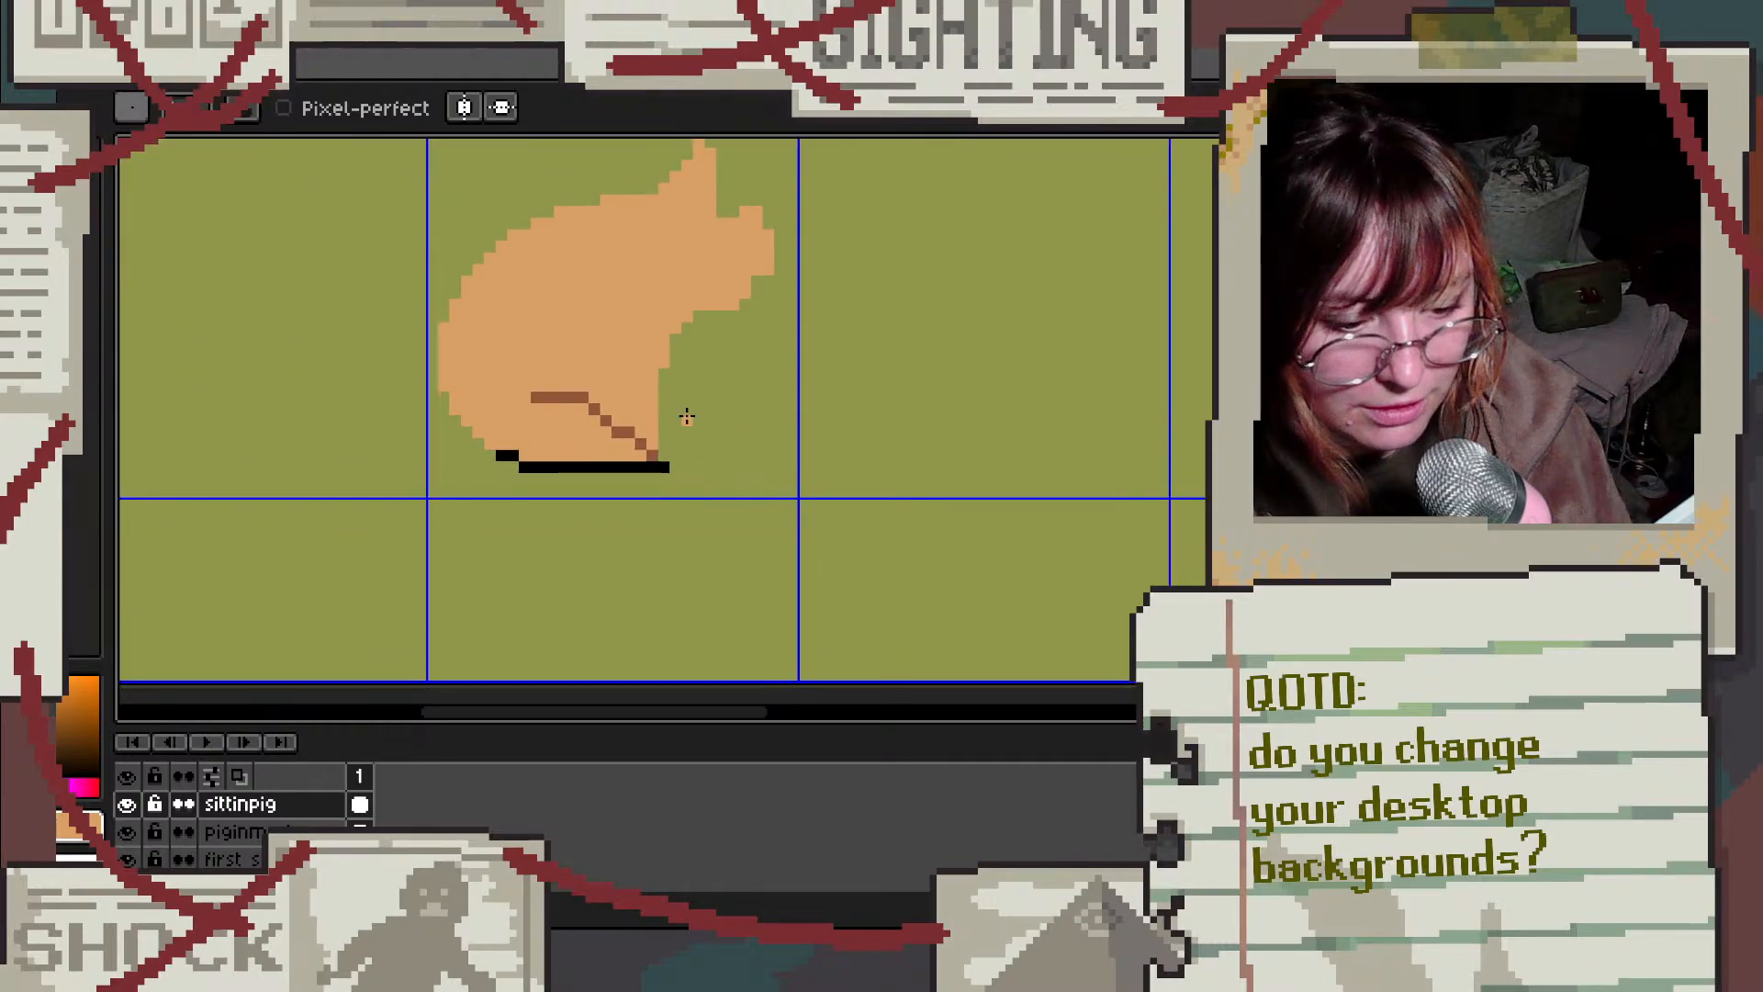
pyautogui.scroll(3, 687, 416)
pyautogui.scroll(-2, 769, 323)
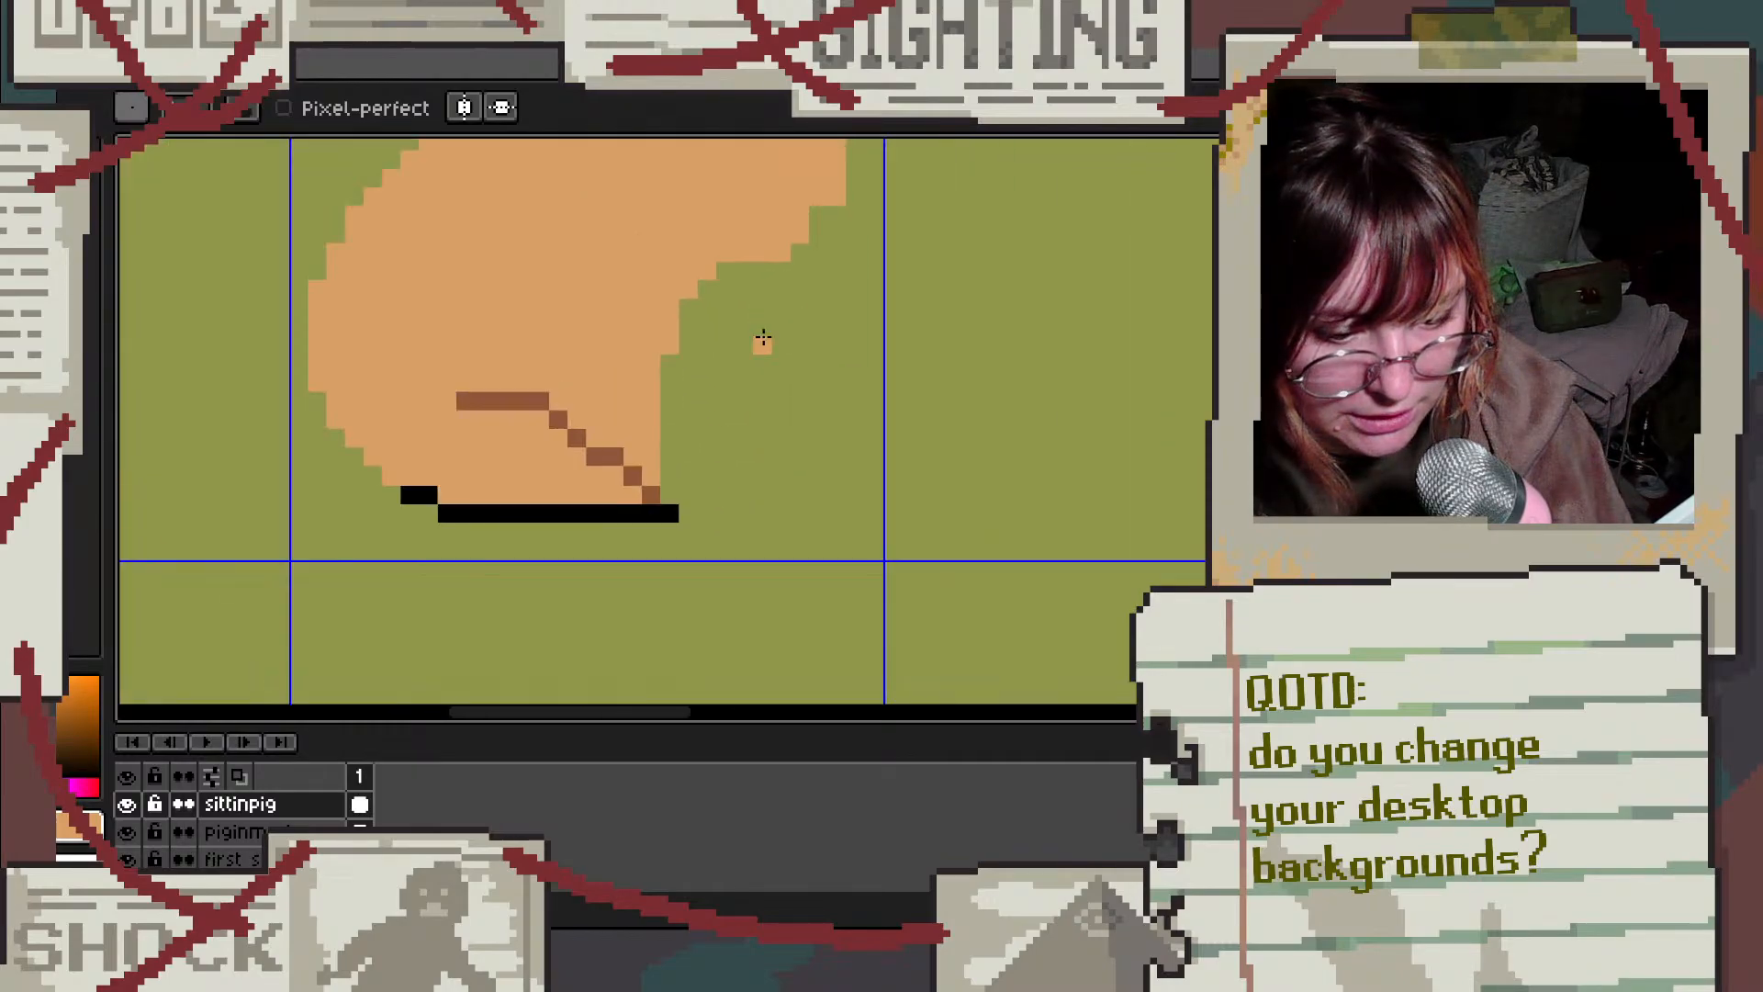
pyautogui.scroll(-2, 763, 338)
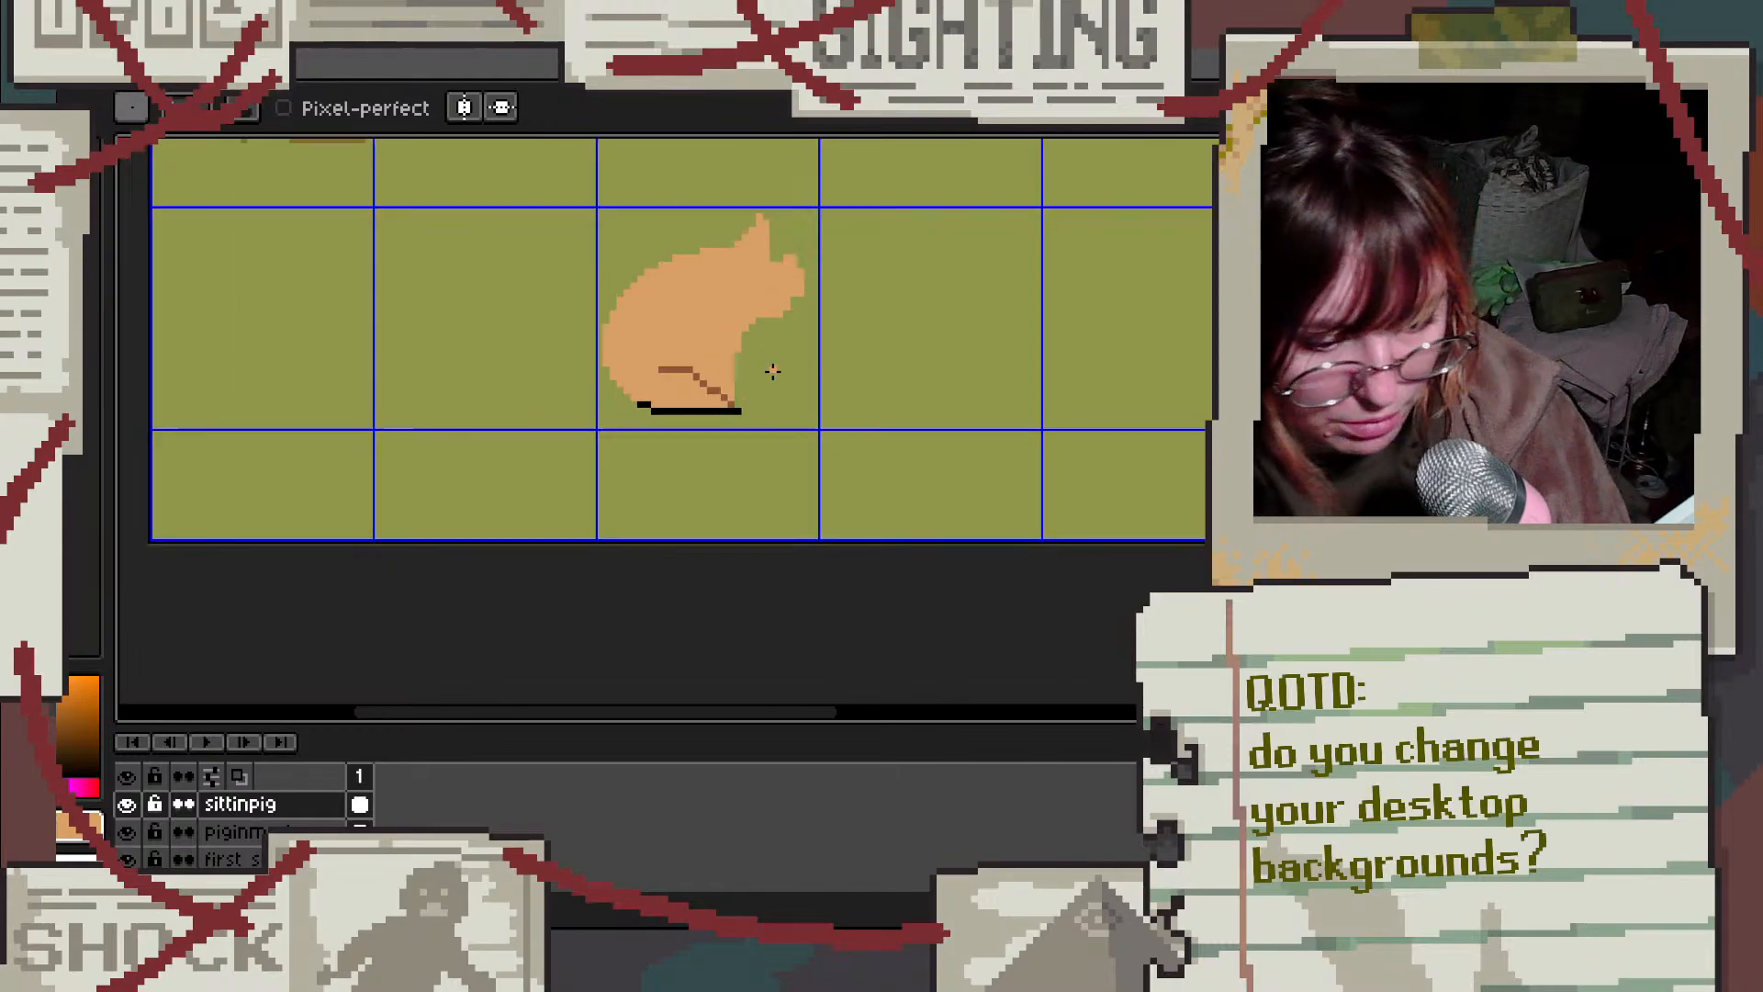
pyautogui.scroll(1, 890, 369)
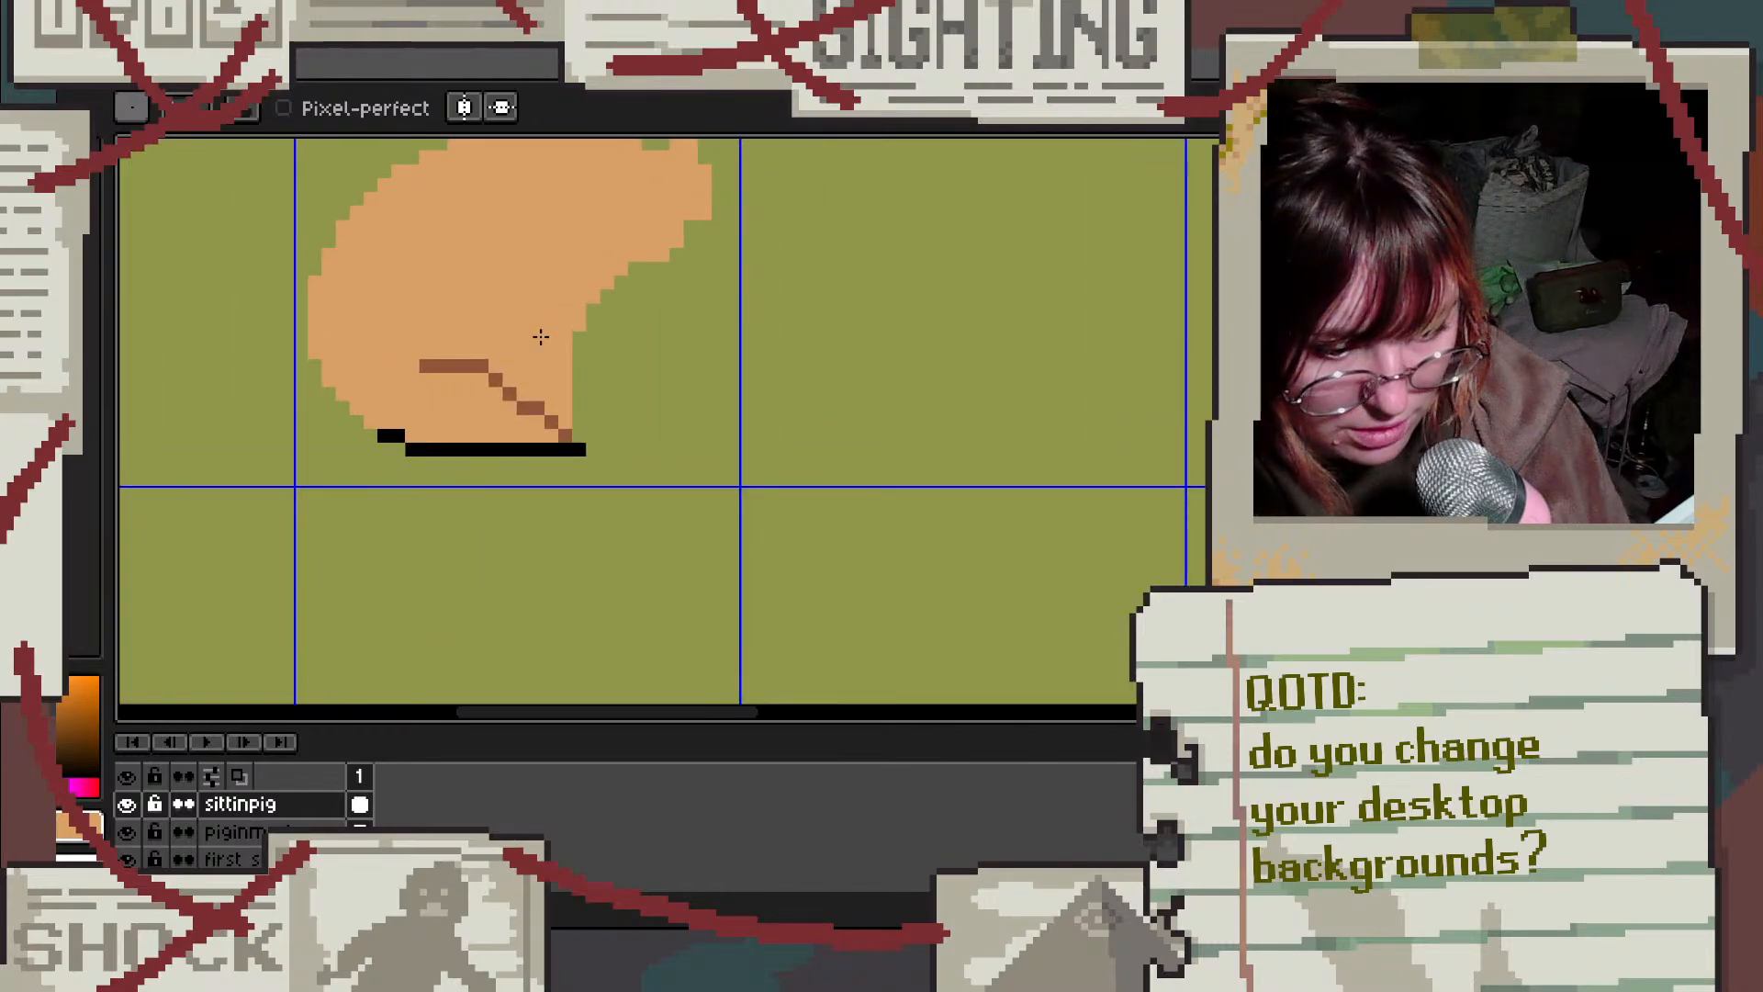
pyautogui.moveTo(600, 302)
pyautogui.mouseDown()
pyautogui.moveTo(673, 402)
pyautogui.moveTo(626, 383)
pyautogui.moveTo(617, 288)
pyautogui.moveTo(673, 339)
pyautogui.moveTo(682, 390)
pyautogui.moveTo(695, 377)
pyautogui.moveTo(681, 424)
pyautogui.moveTo(719, 418)
pyautogui.moveTo(730, 399)
pyautogui.moveTo(665, 403)
pyautogui.moveTo(578, 331)
pyautogui.mouseUp()
pyautogui.scroll(-1, 728, 256)
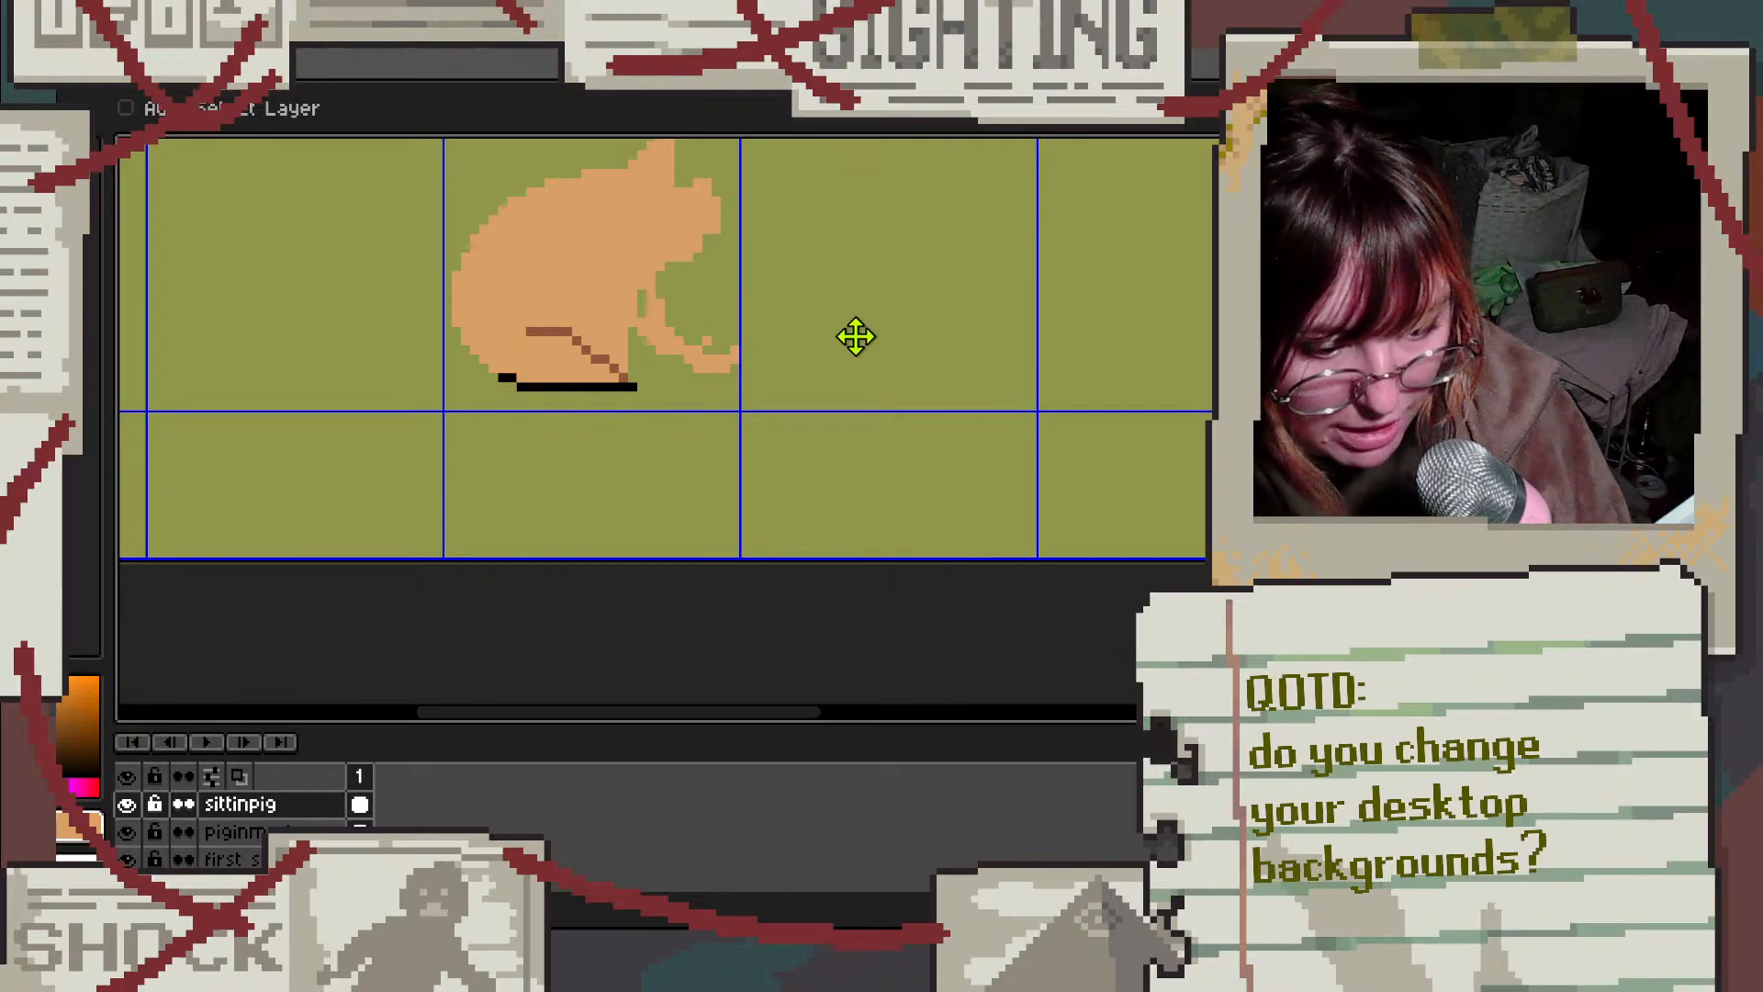
pyautogui.hotkey('ctrl', 'z')
pyautogui.hotkey('ctrl', 'z')
pyautogui.hotkey('ctrl', 'z')
pyautogui.scroll(-1, 798, 284)
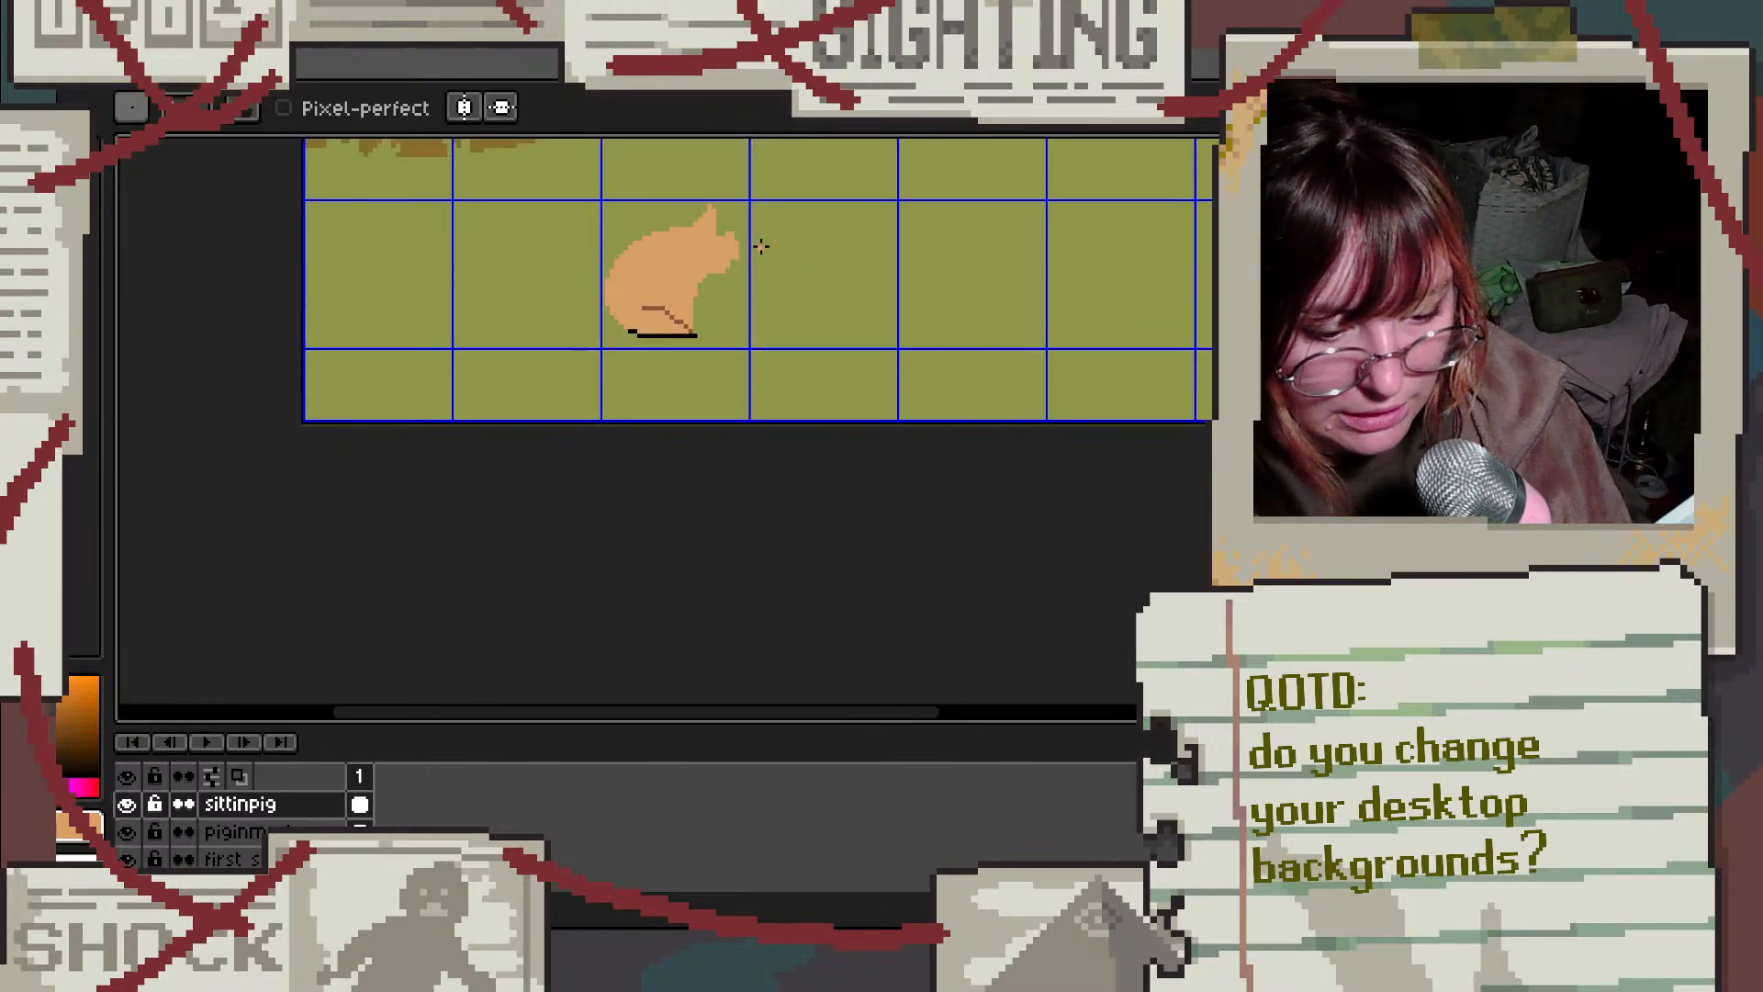
# Step: Draw a shorter front leg with a small paw in light orange, close against the body below the chest
pyautogui.scroll(3, 696, 266)
pyautogui.moveTo(689, 342)
pyautogui.mouseDown()
pyautogui.moveTo(731, 439)
pyautogui.moveTo(676, 371)
pyautogui.mouseUp()
pyautogui.click(825, 263)
pyautogui.scroll(-1, 825, 266)
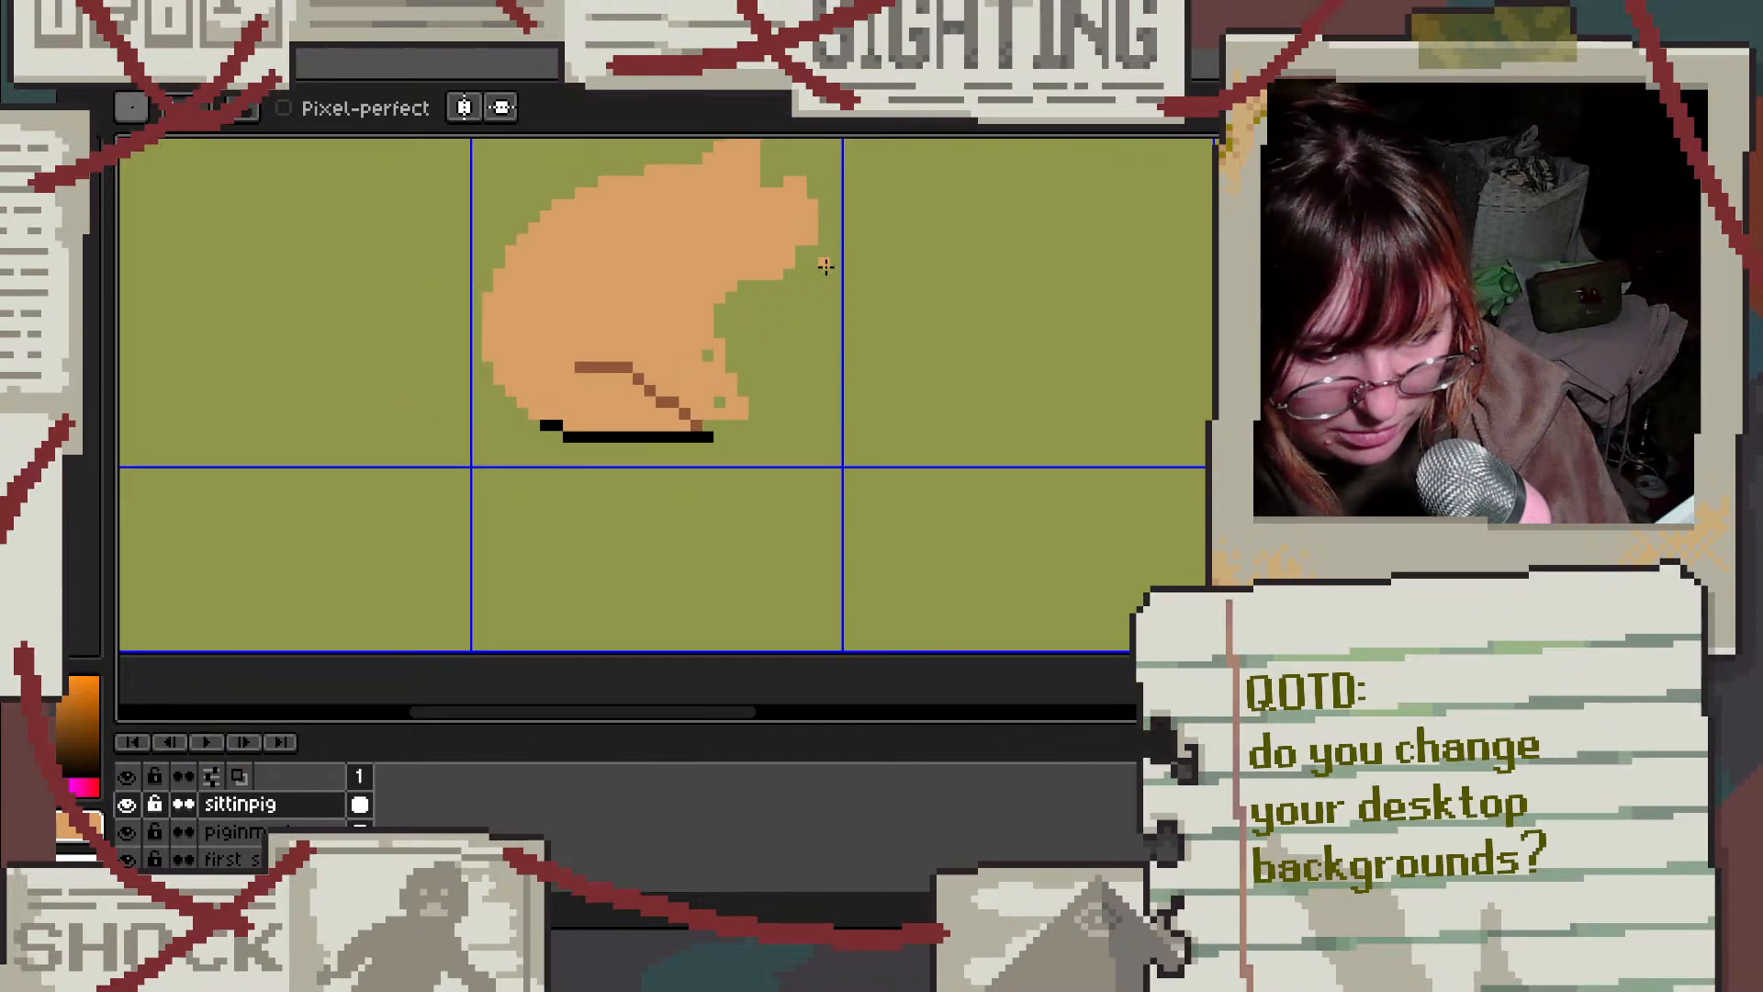
pyautogui.scroll(1, 825, 266)
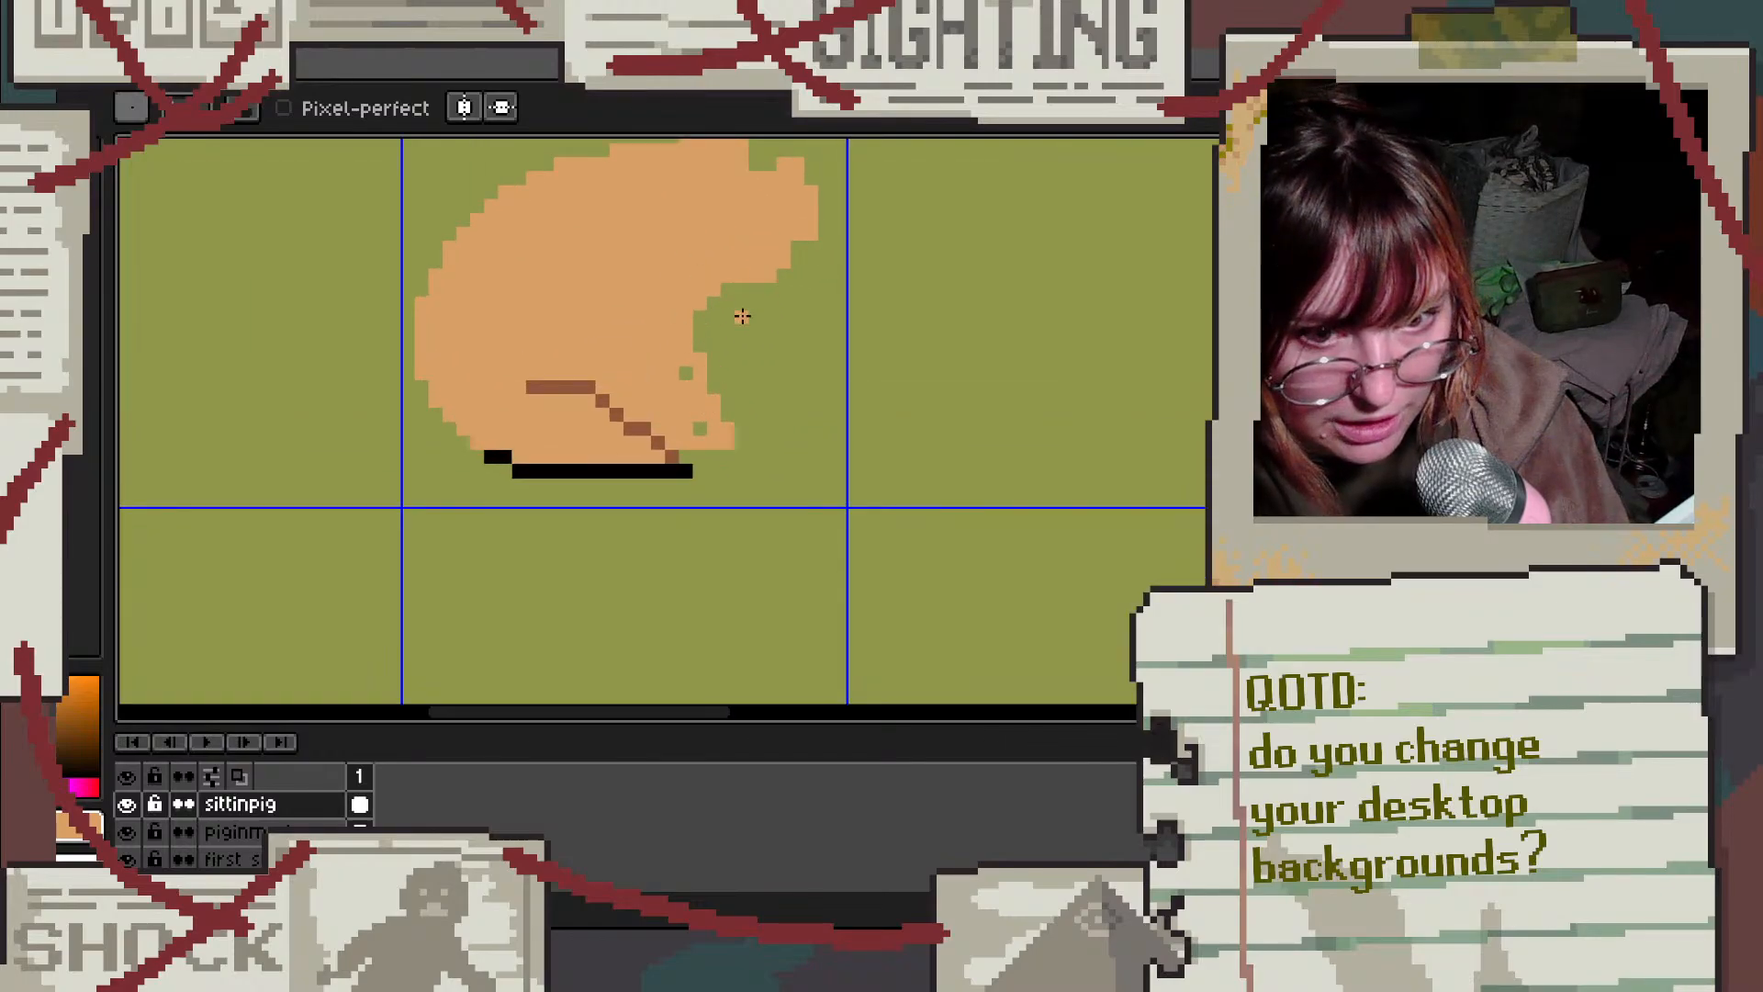
# Step: Fill the green gaps in the front leg and paint over the black underside line with light orange
pyautogui.scroll(2, 742, 316)
pyautogui.click(603, 438)
pyautogui.moveTo(636, 567)
pyautogui.mouseDown()
pyautogui.moveTo(587, 606)
pyautogui.moveTo(617, 565)
pyautogui.mouseUp()
pyautogui.moveTo(602, 634)
pyautogui.mouseDown()
pyautogui.moveTo(587, 667)
pyautogui.moveTo(594, 625)
pyautogui.moveTo(245, 609)
pyautogui.mouseUp()
pyautogui.scroll(-2, 244, 610)
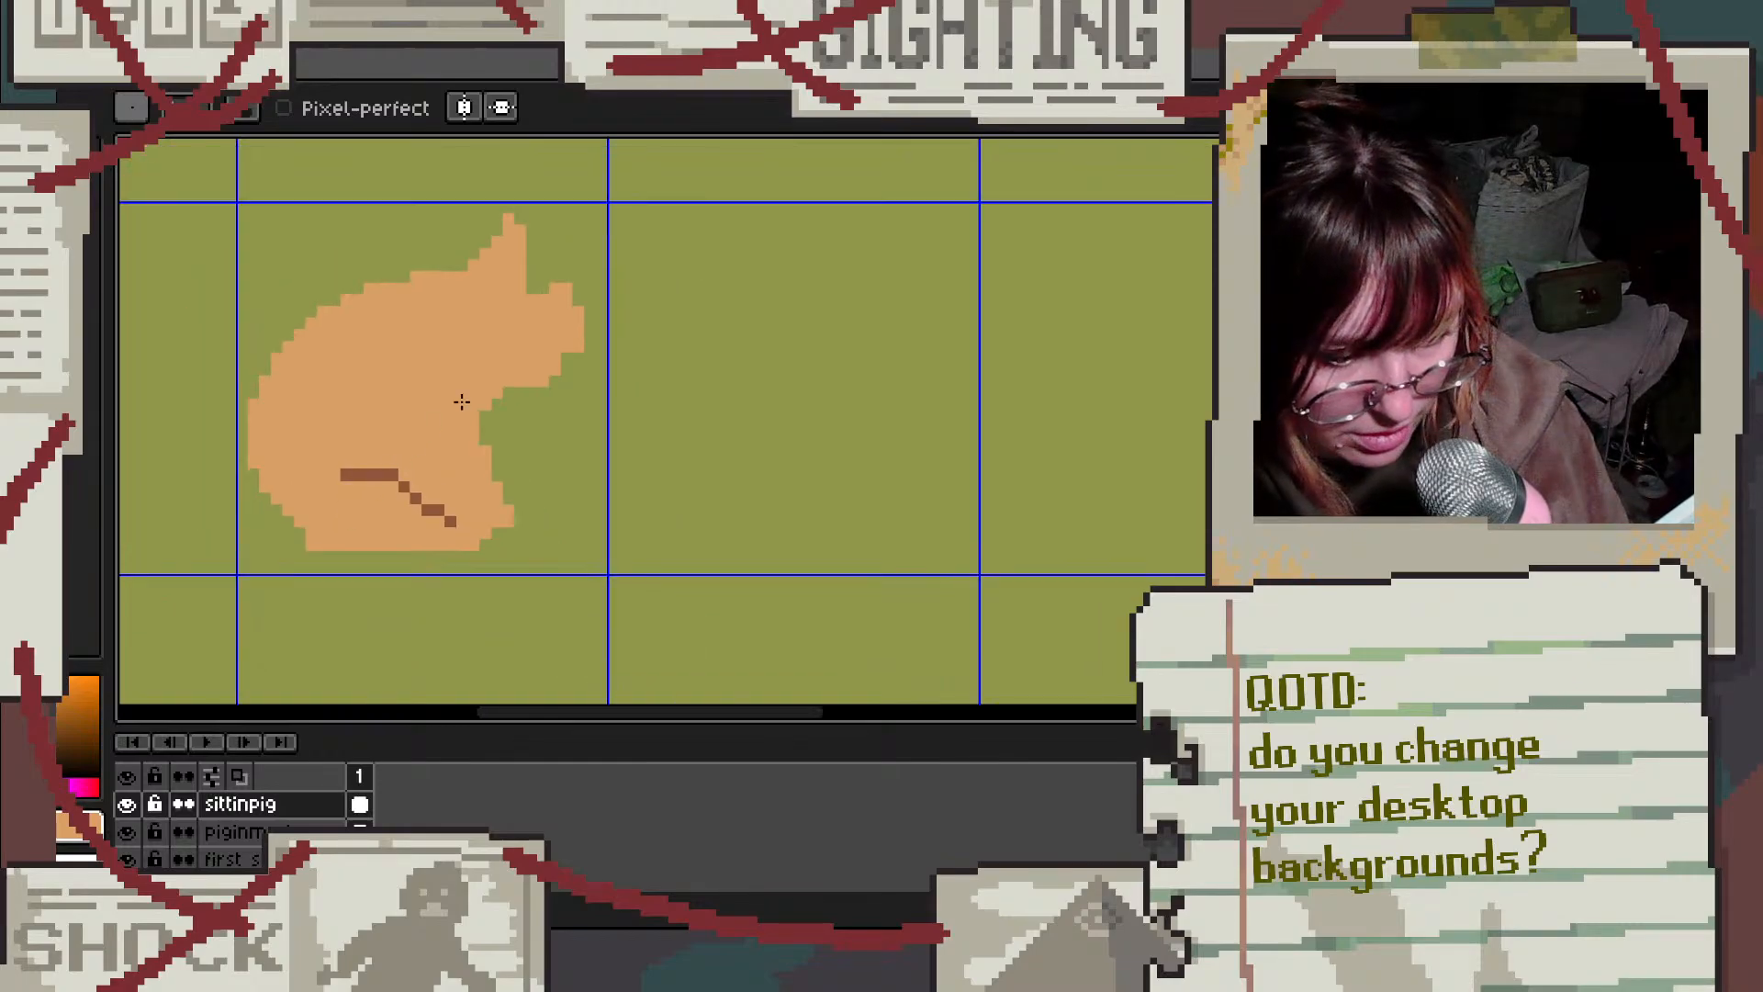
pyautogui.scroll(3, 312, 519)
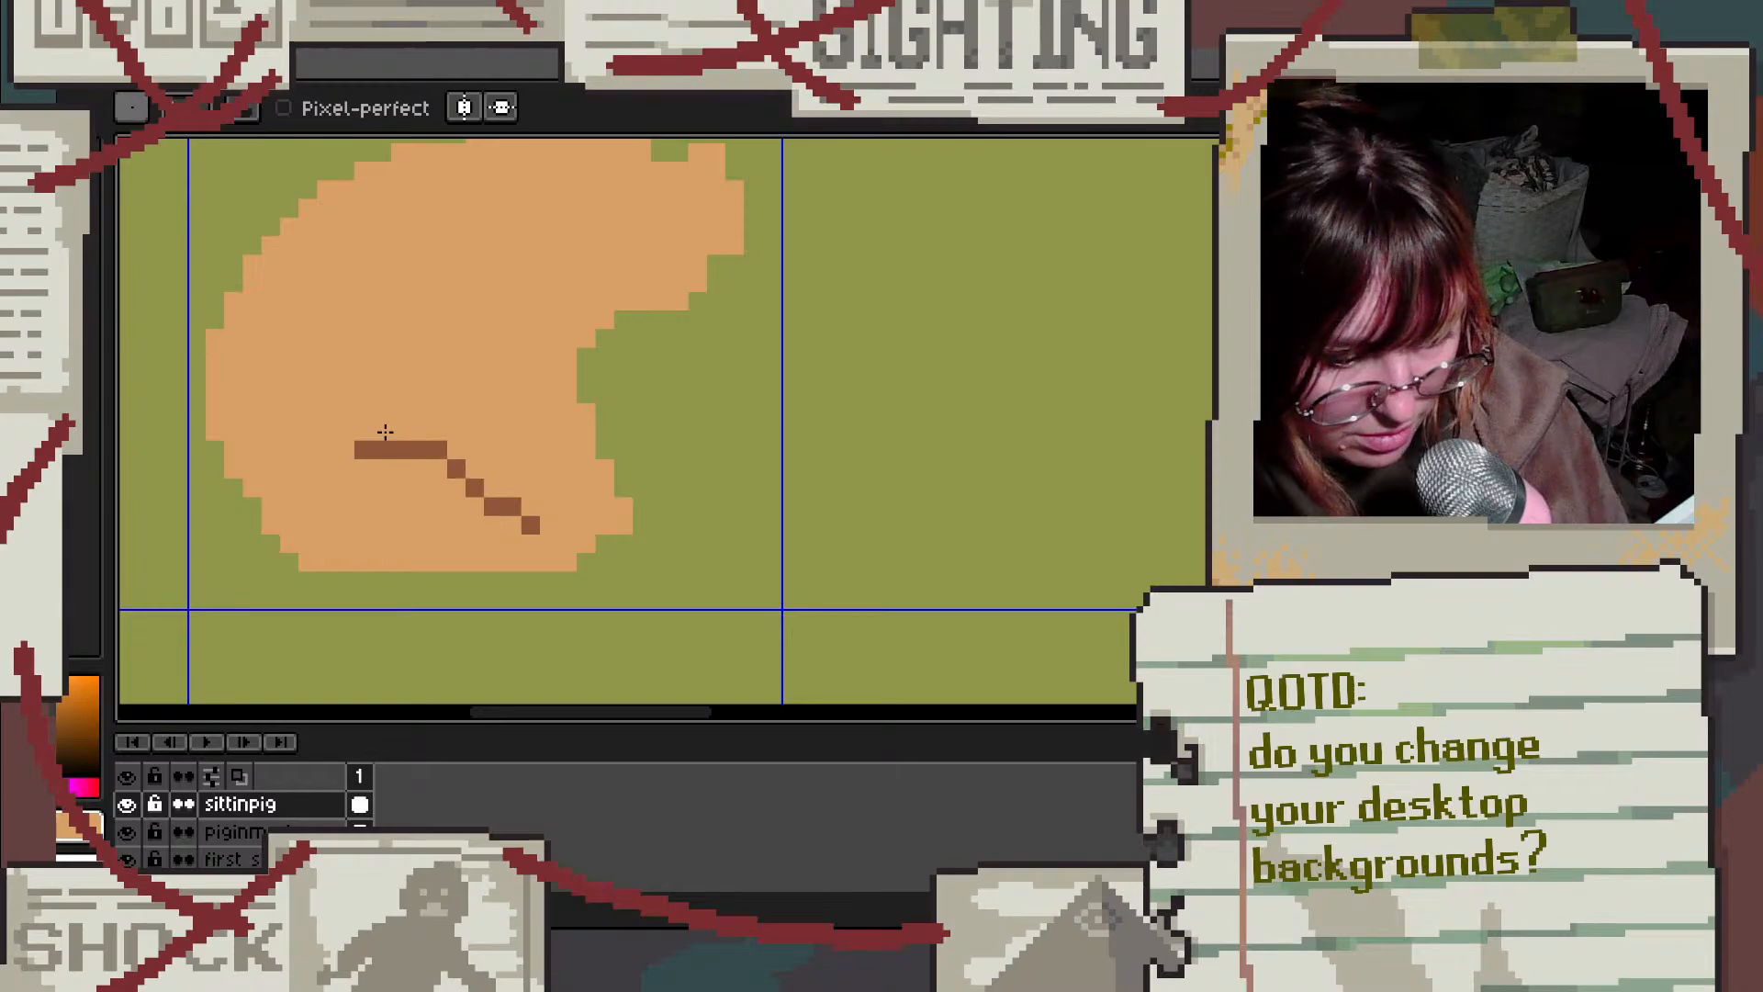
# Step: Paint over the brown hind-leg line on the pig's body with light orange
pyautogui.moveTo(384, 431)
pyautogui.mouseDown()
pyautogui.moveTo(510, 460)
pyautogui.moveTo(416, 453)
pyautogui.mouseUp()
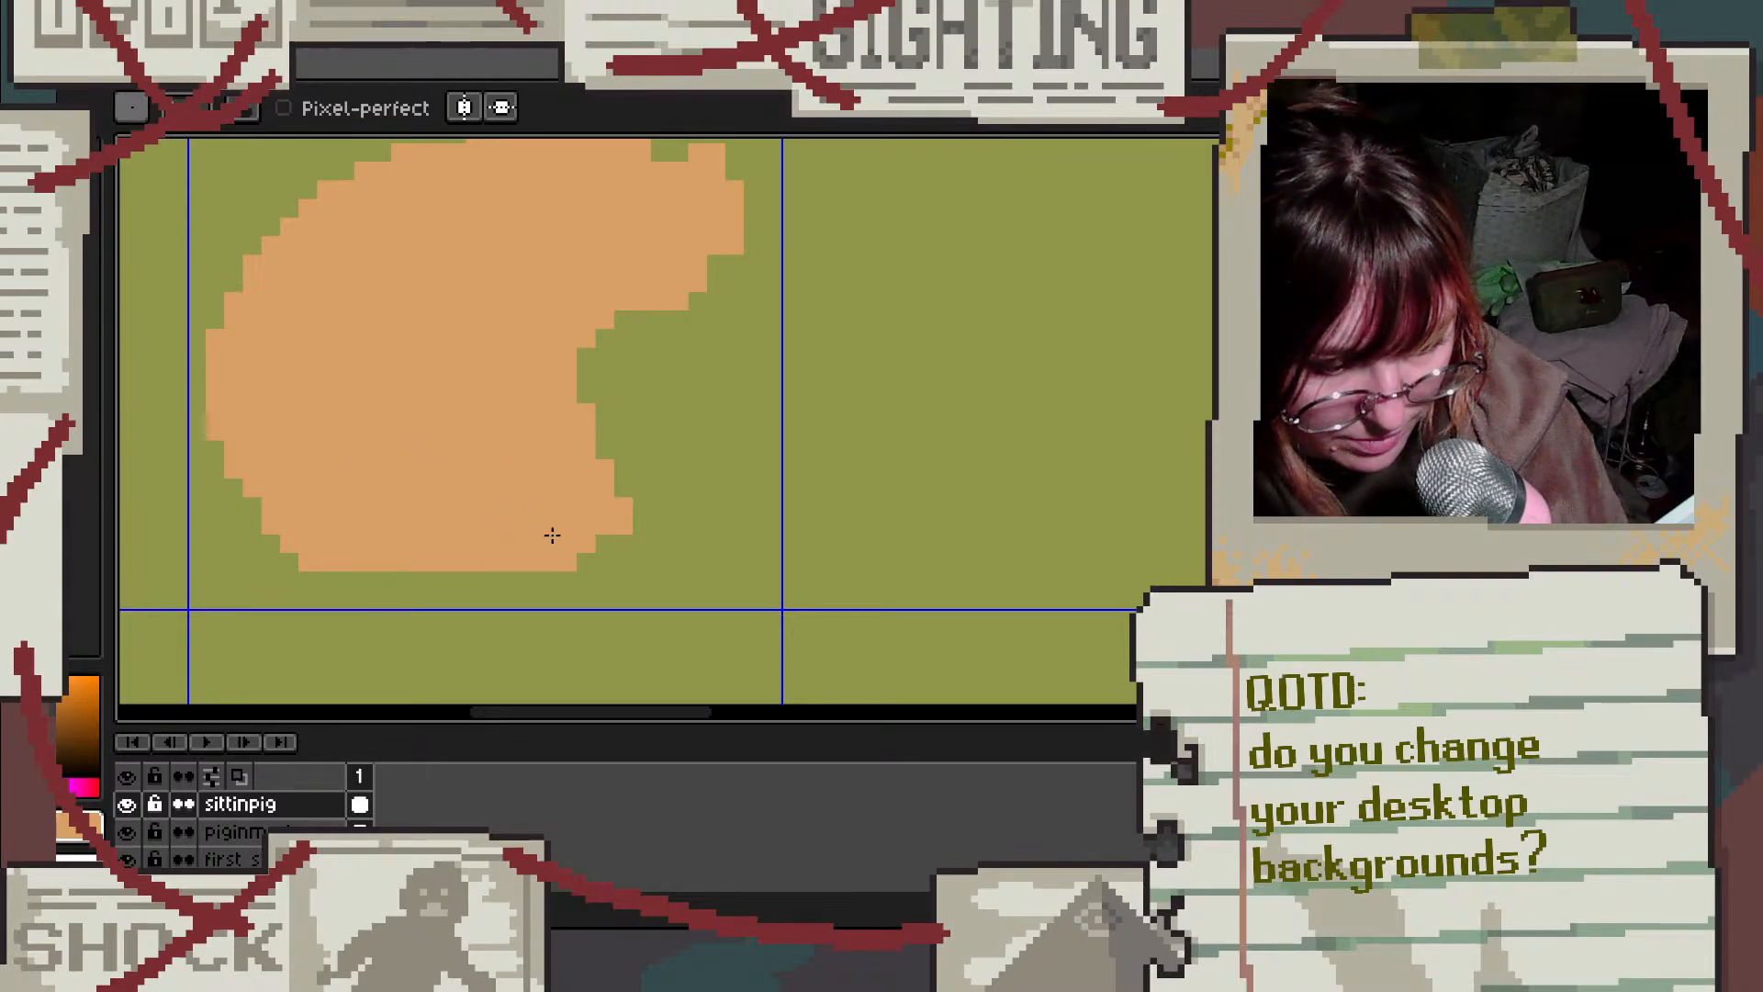
pyautogui.scroll(-2, 559, 424)
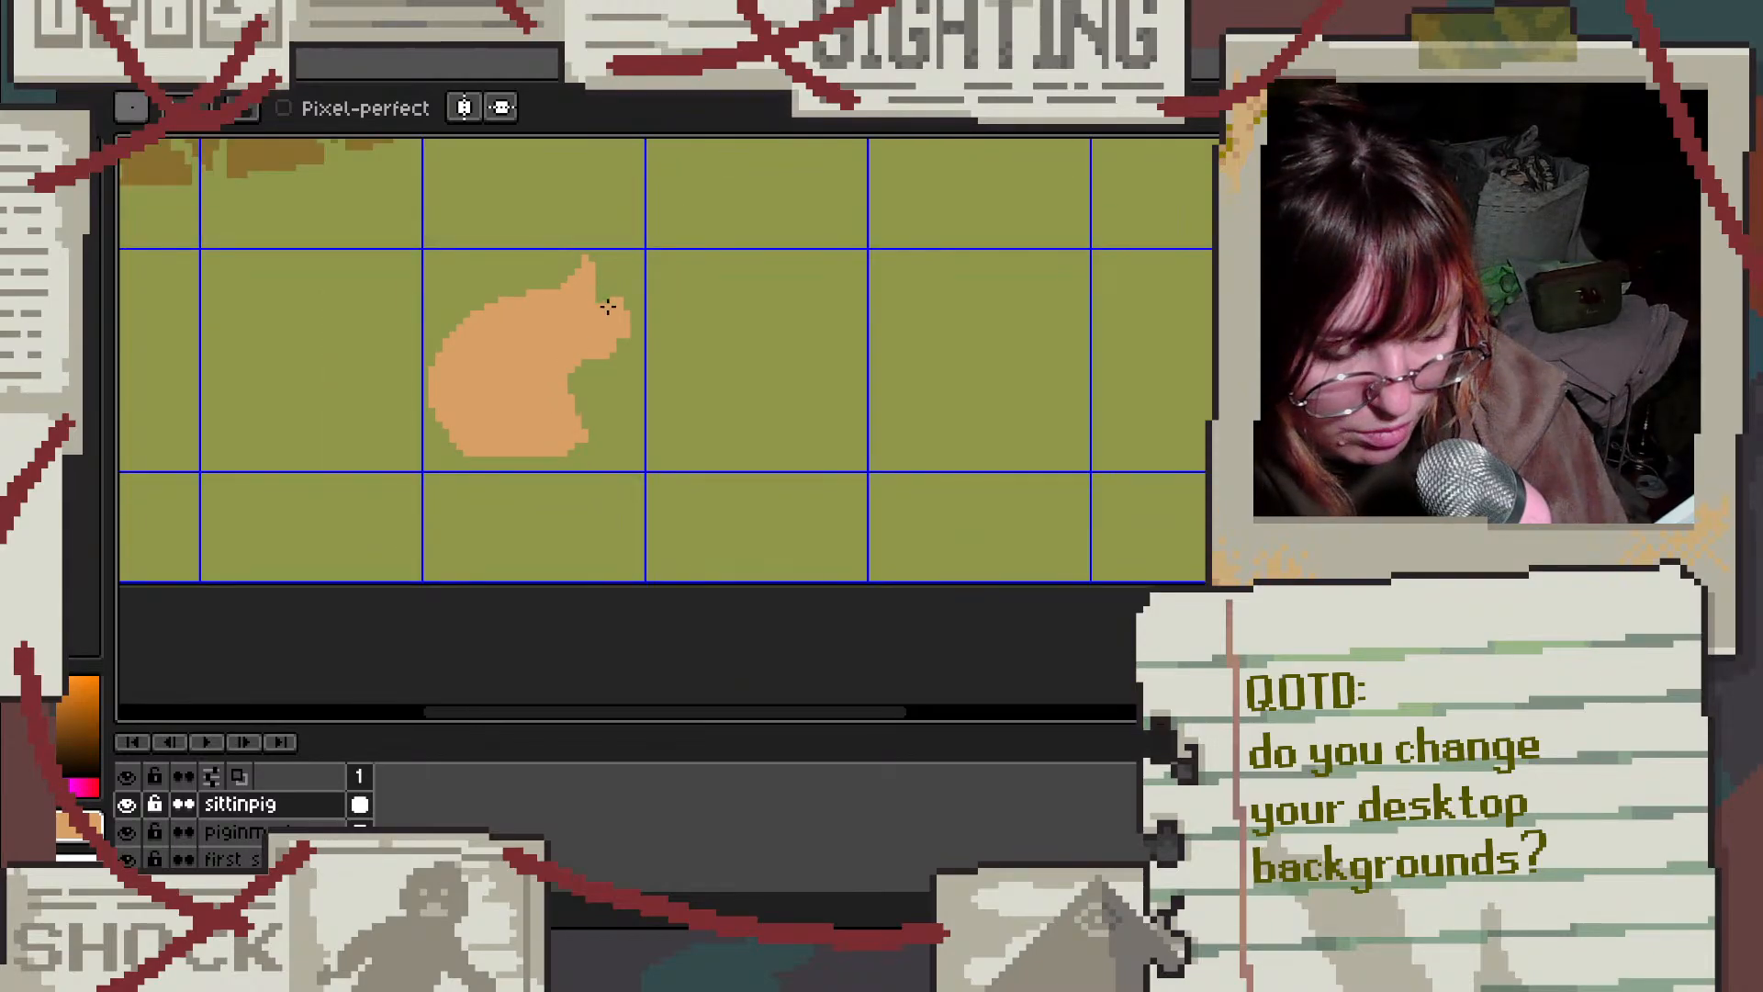
pyautogui.scroll(2, 608, 306)
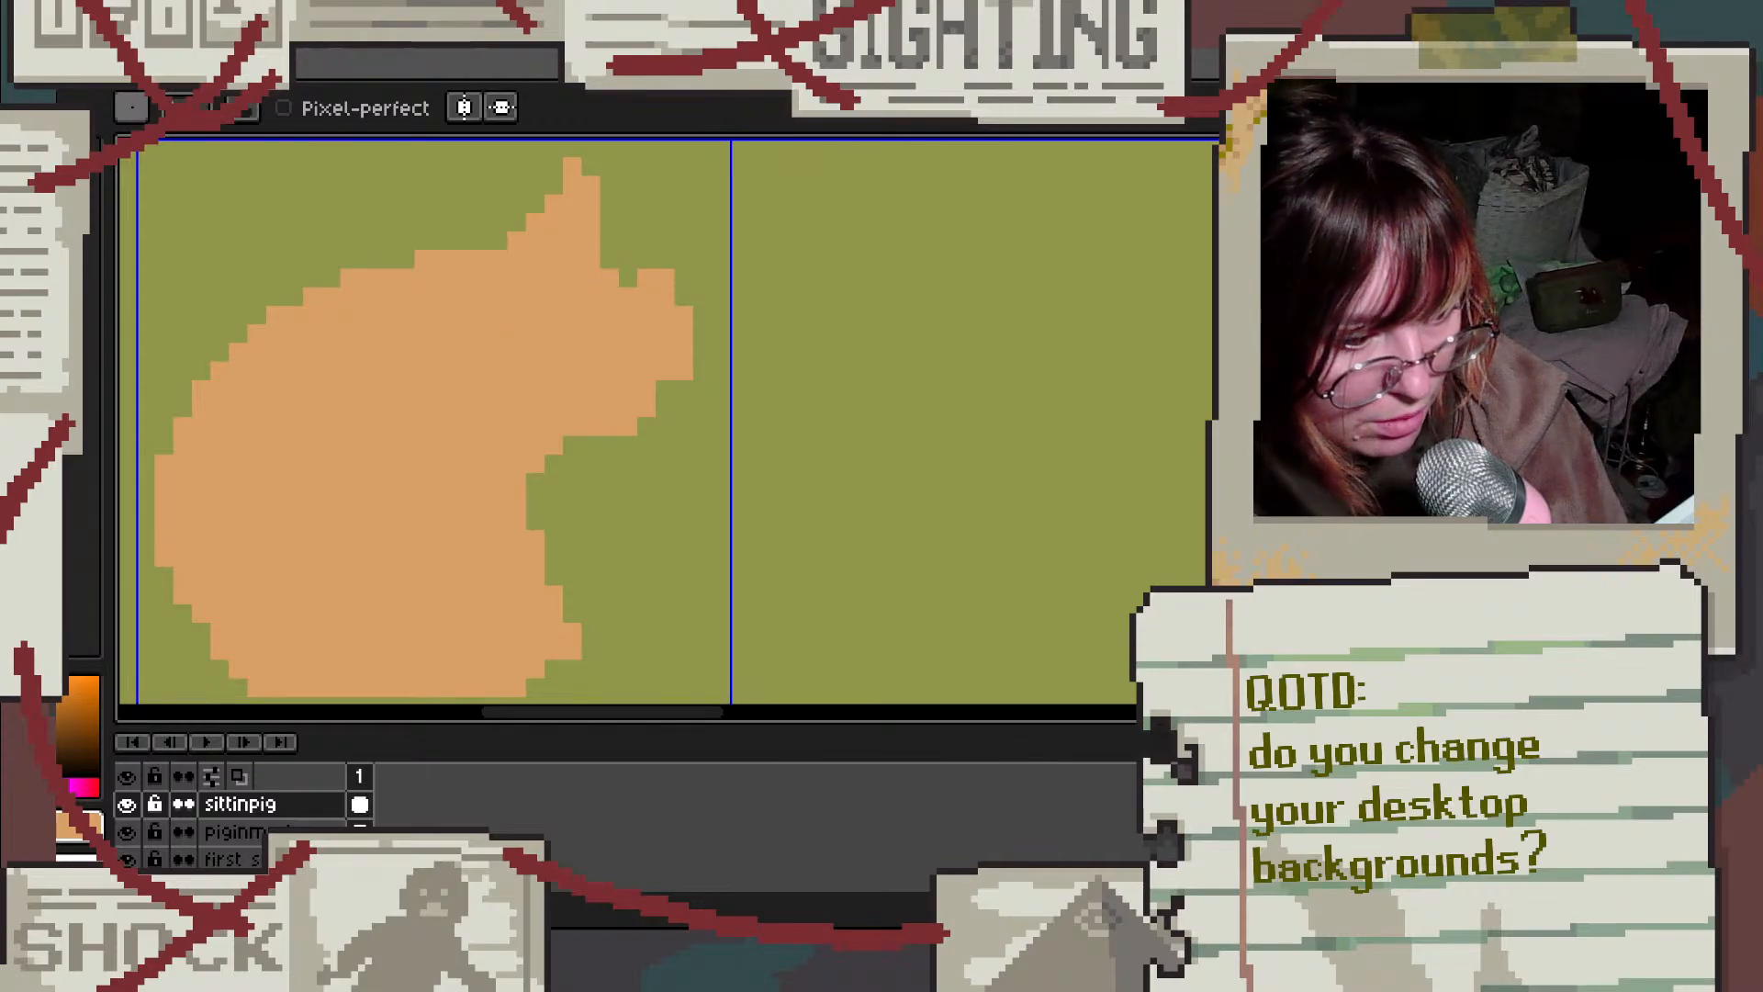
# Step: Add the pig's face in dark purple with two single-pixel eyes, a vertical snout mark and a short diagonal mouth
pyautogui.click(57, 183)
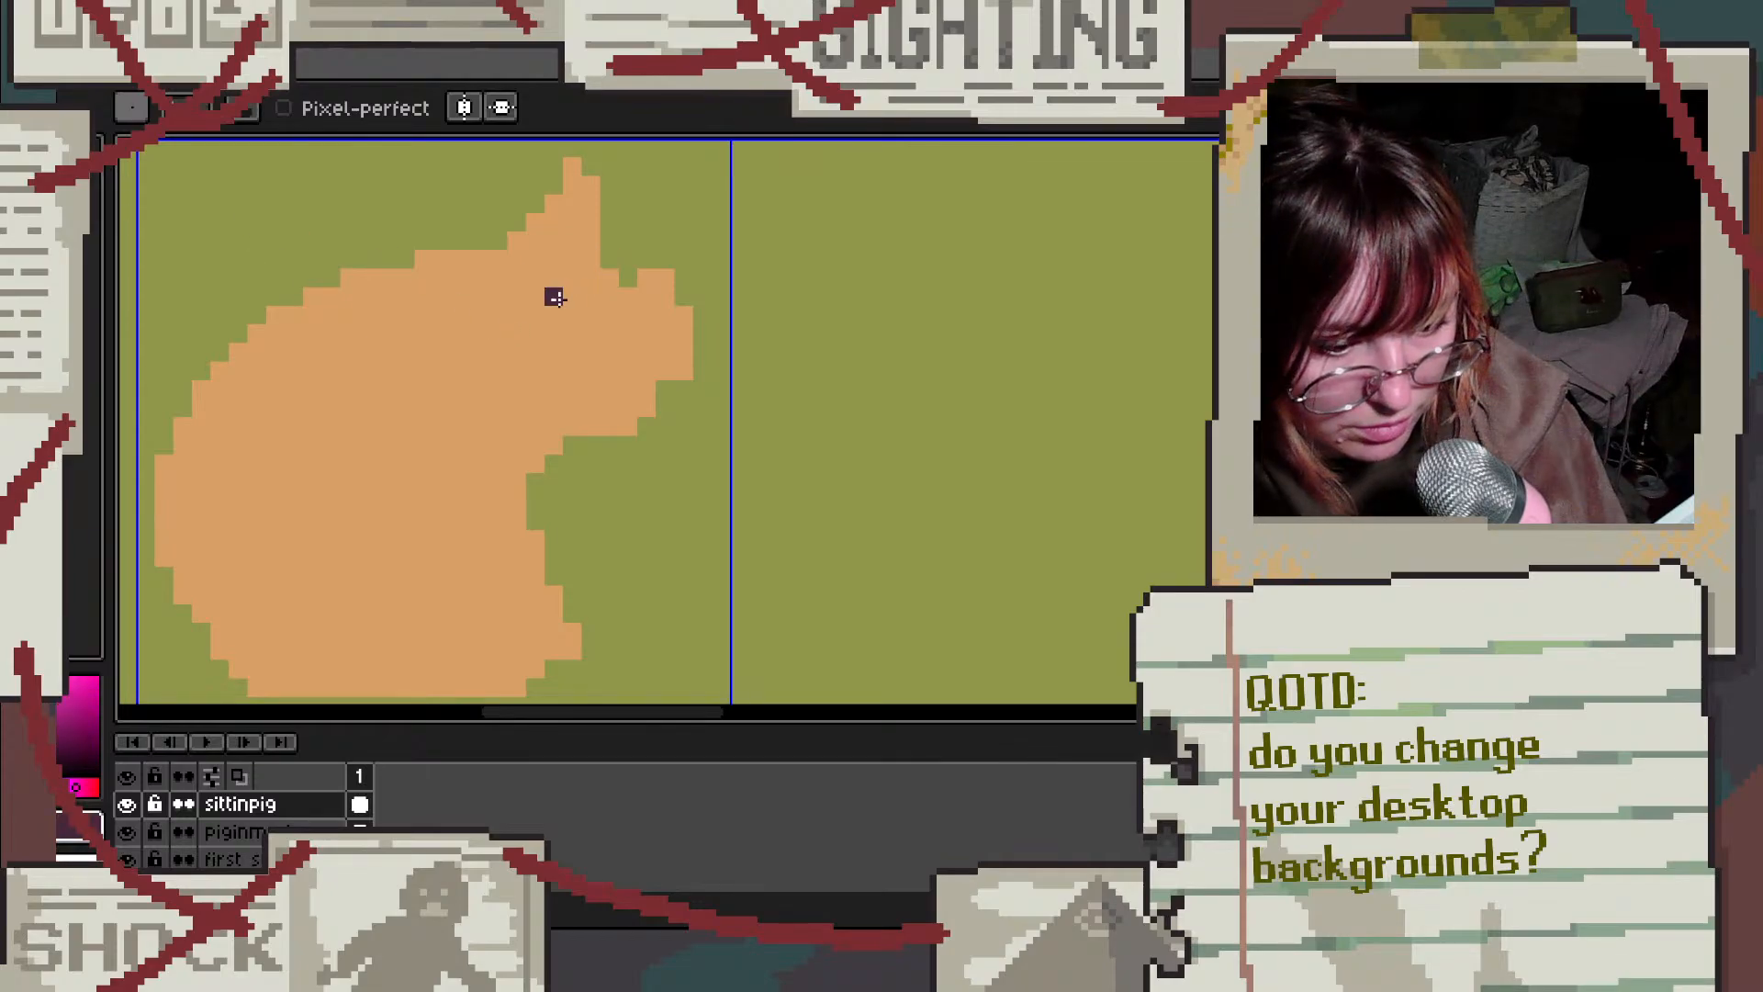
pyautogui.click(554, 315)
pyautogui.click(609, 297)
pyautogui.click(627, 315)
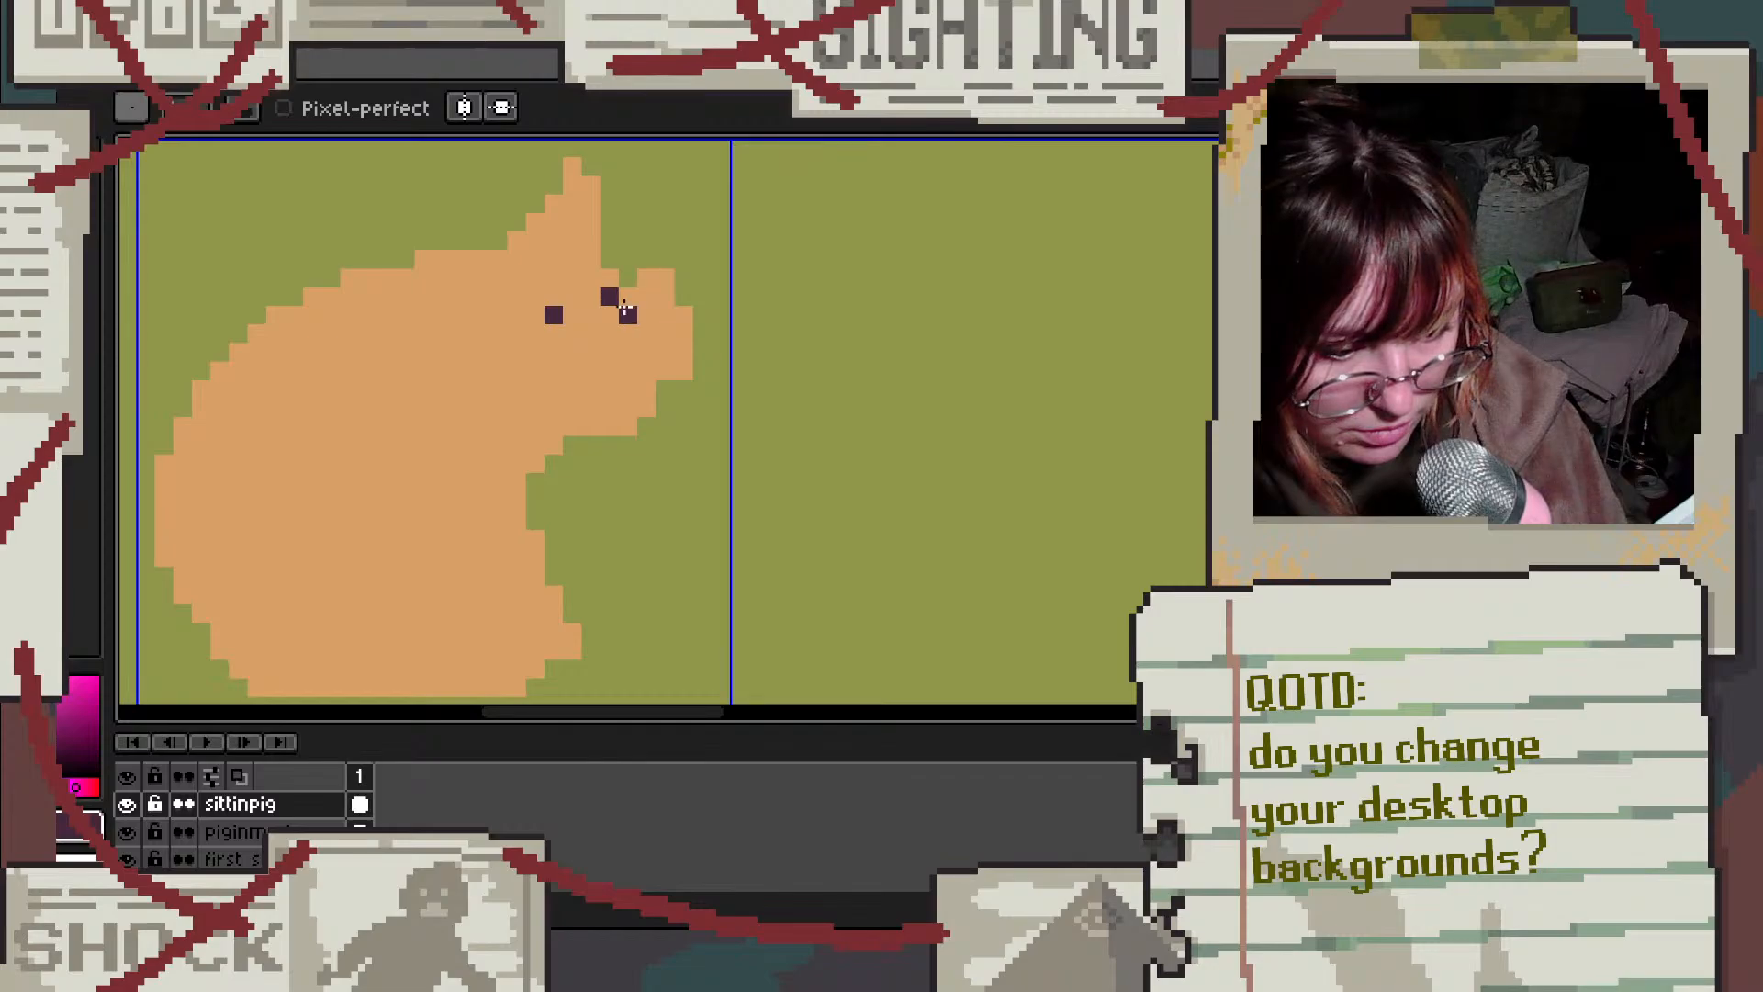
pyautogui.click(671, 347)
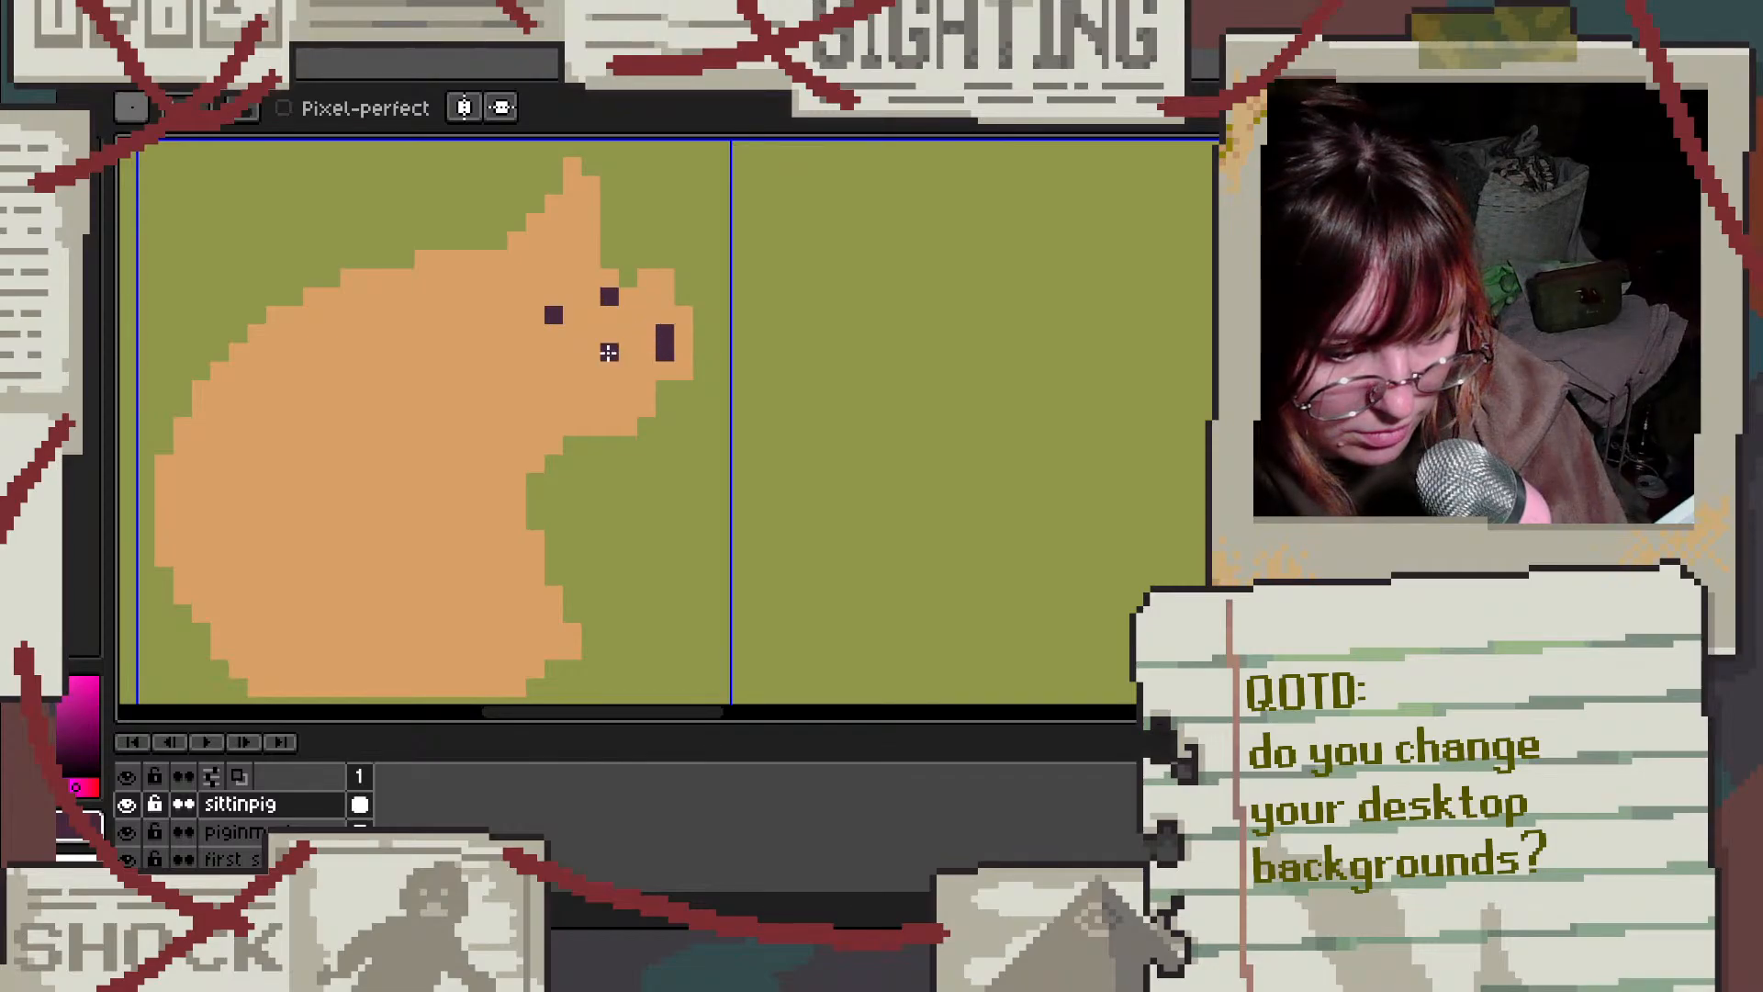
pyautogui.click(627, 370)
pyautogui.scroll(1, 555, 438)
pyautogui.scroll(-2, 554, 438)
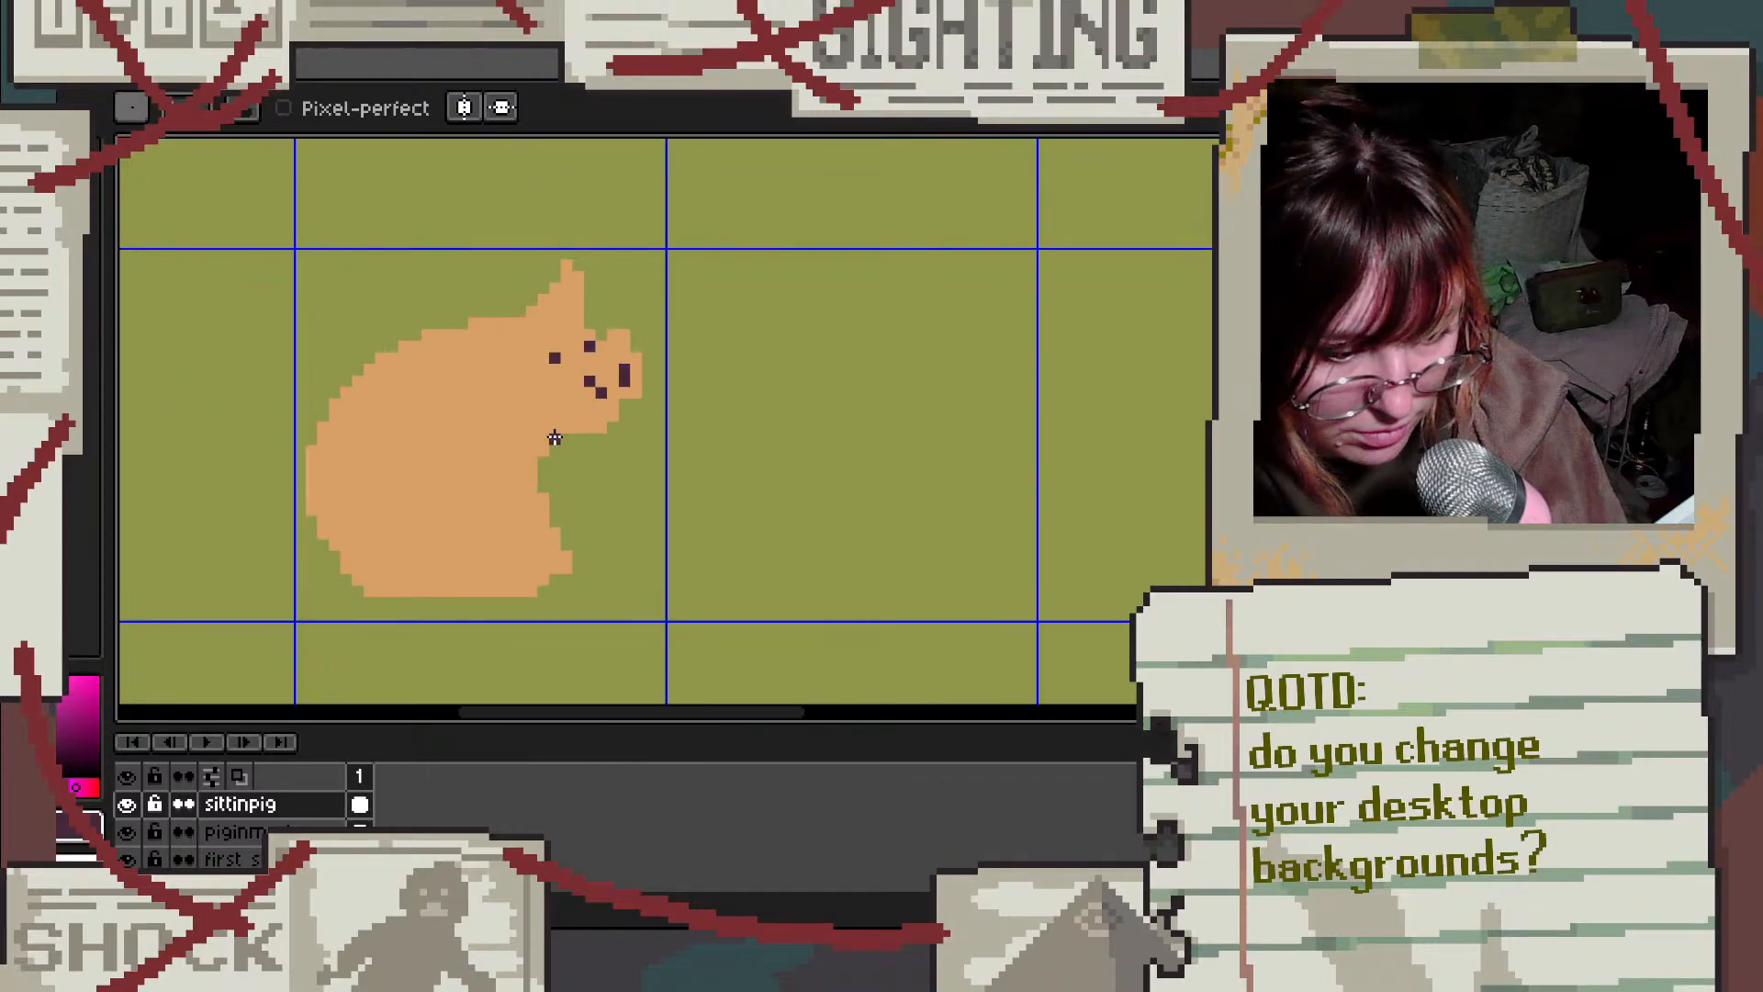
pyautogui.scroll(3, 563, 508)
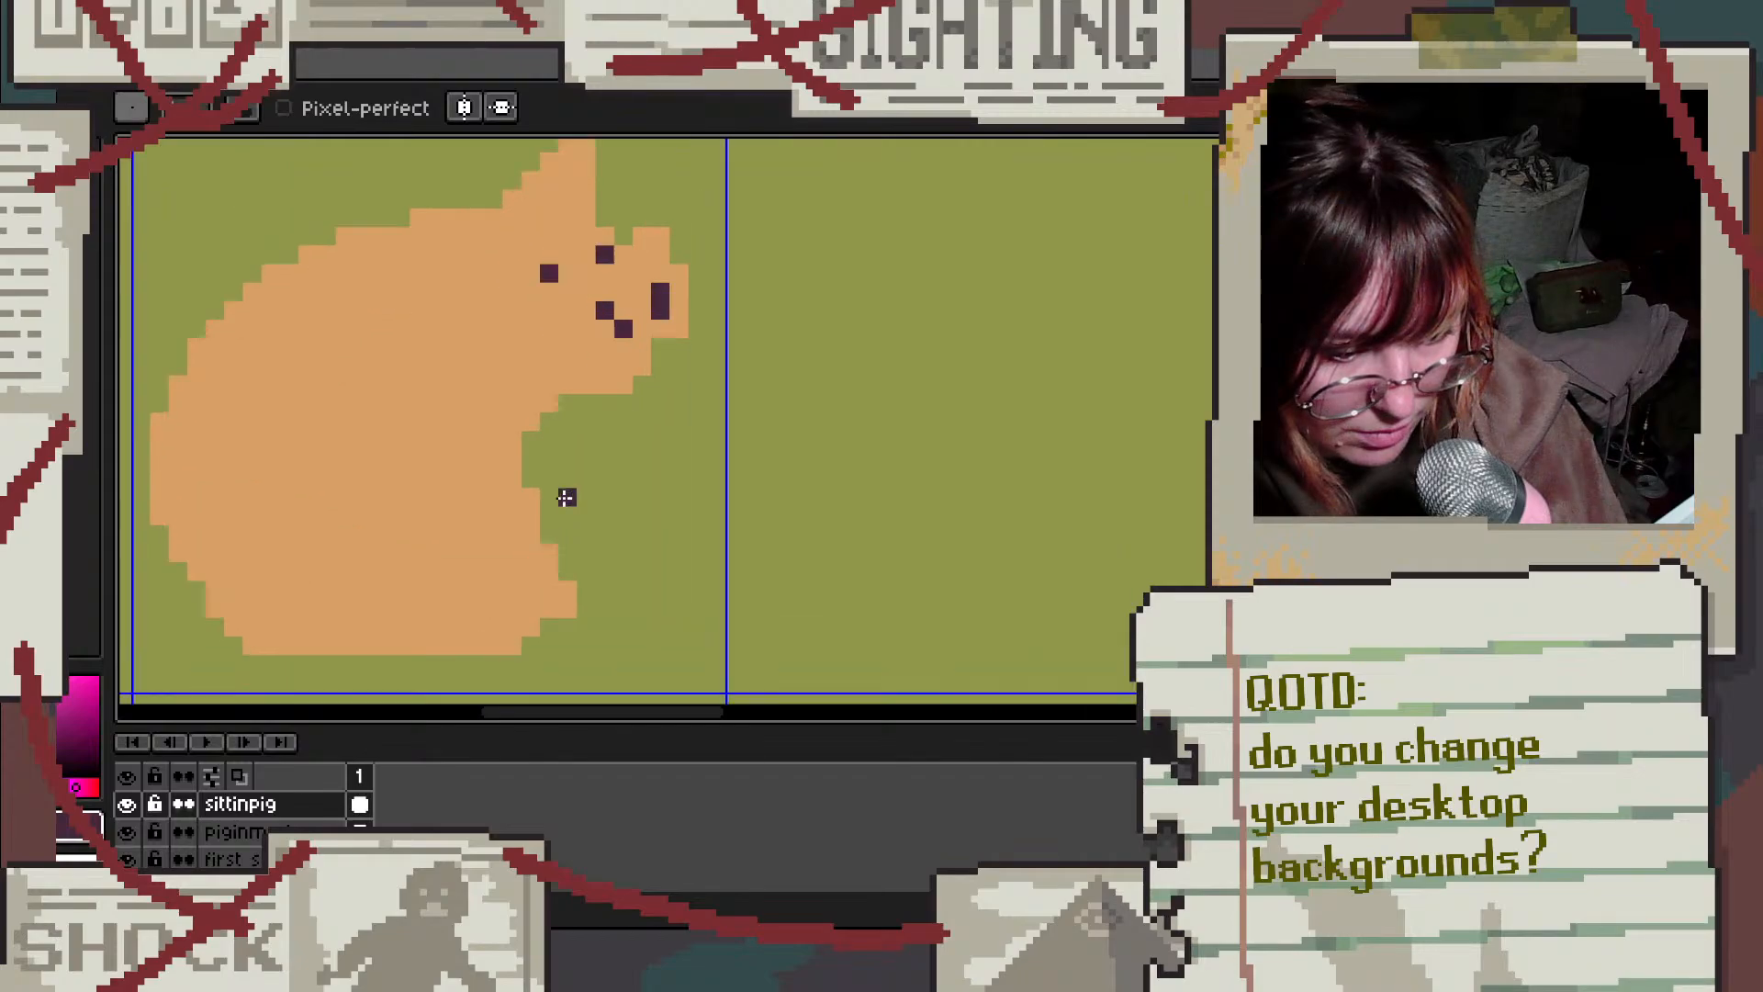
# Step: Outline the front leg and its hoof in brown and fill the green gaps inside the hoof with light orange
pyautogui.keyDown('alt'); pyautogui.click(507, 361); pyautogui.keyUp('alt')
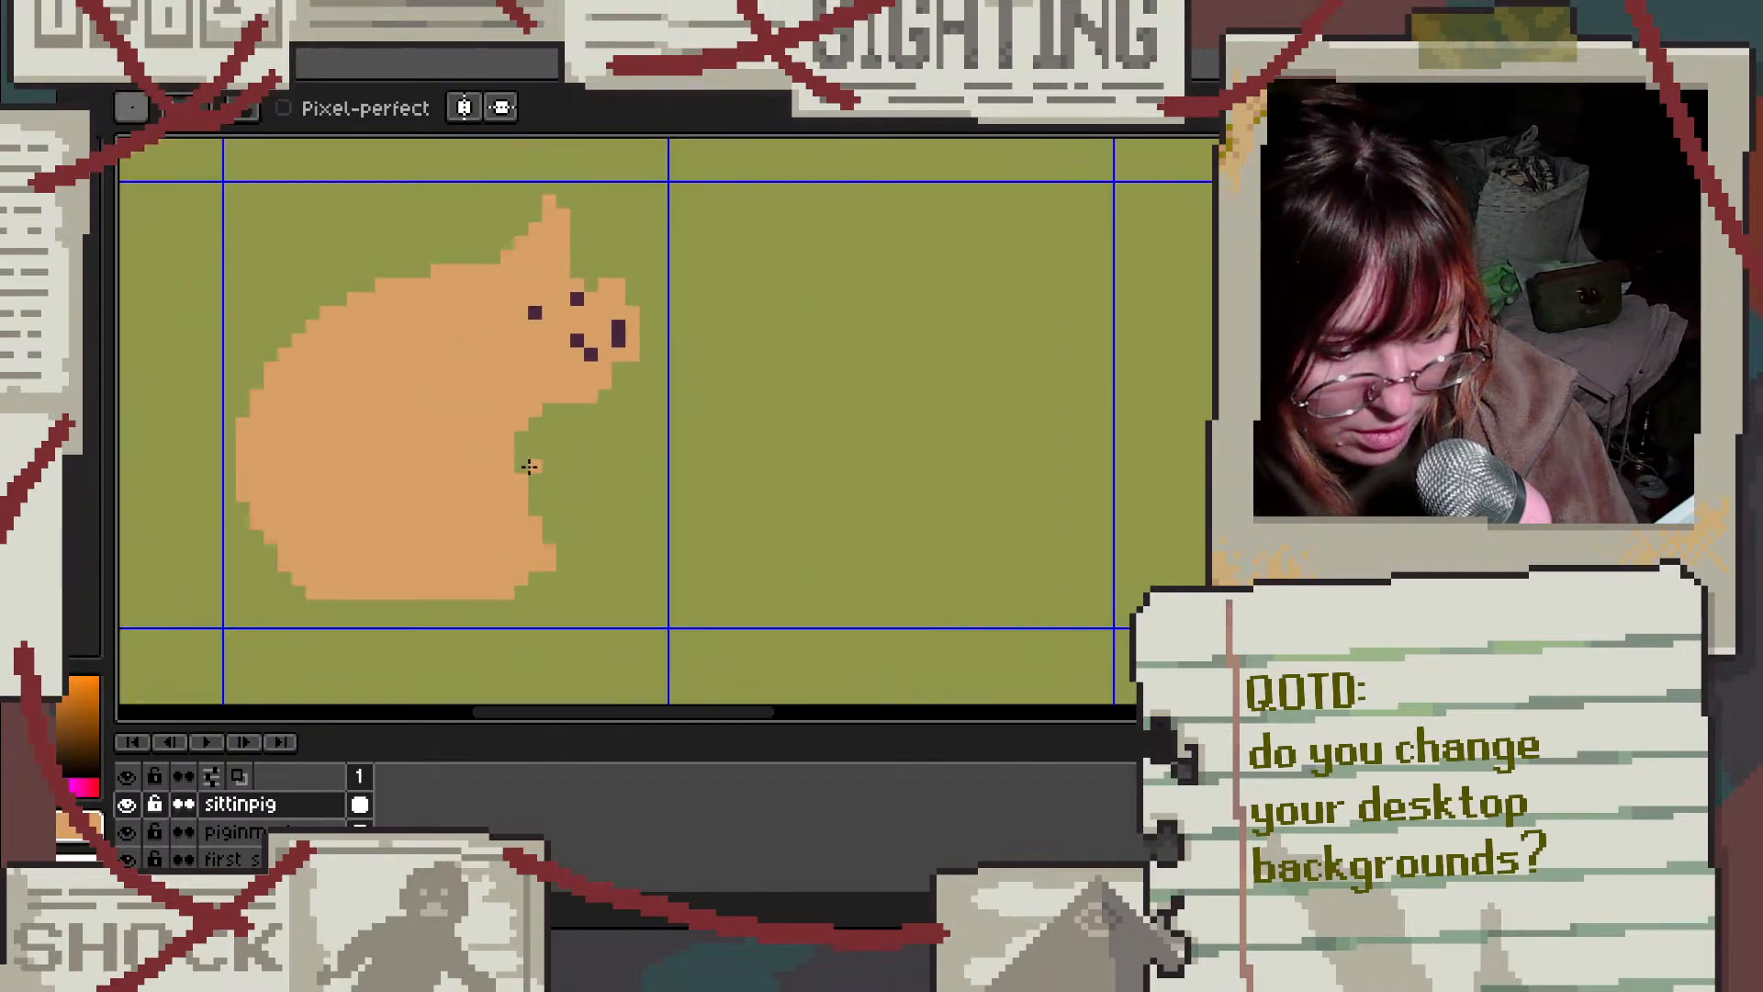
pyautogui.scroll(-2, 528, 460)
pyautogui.scroll(2, 520, 580)
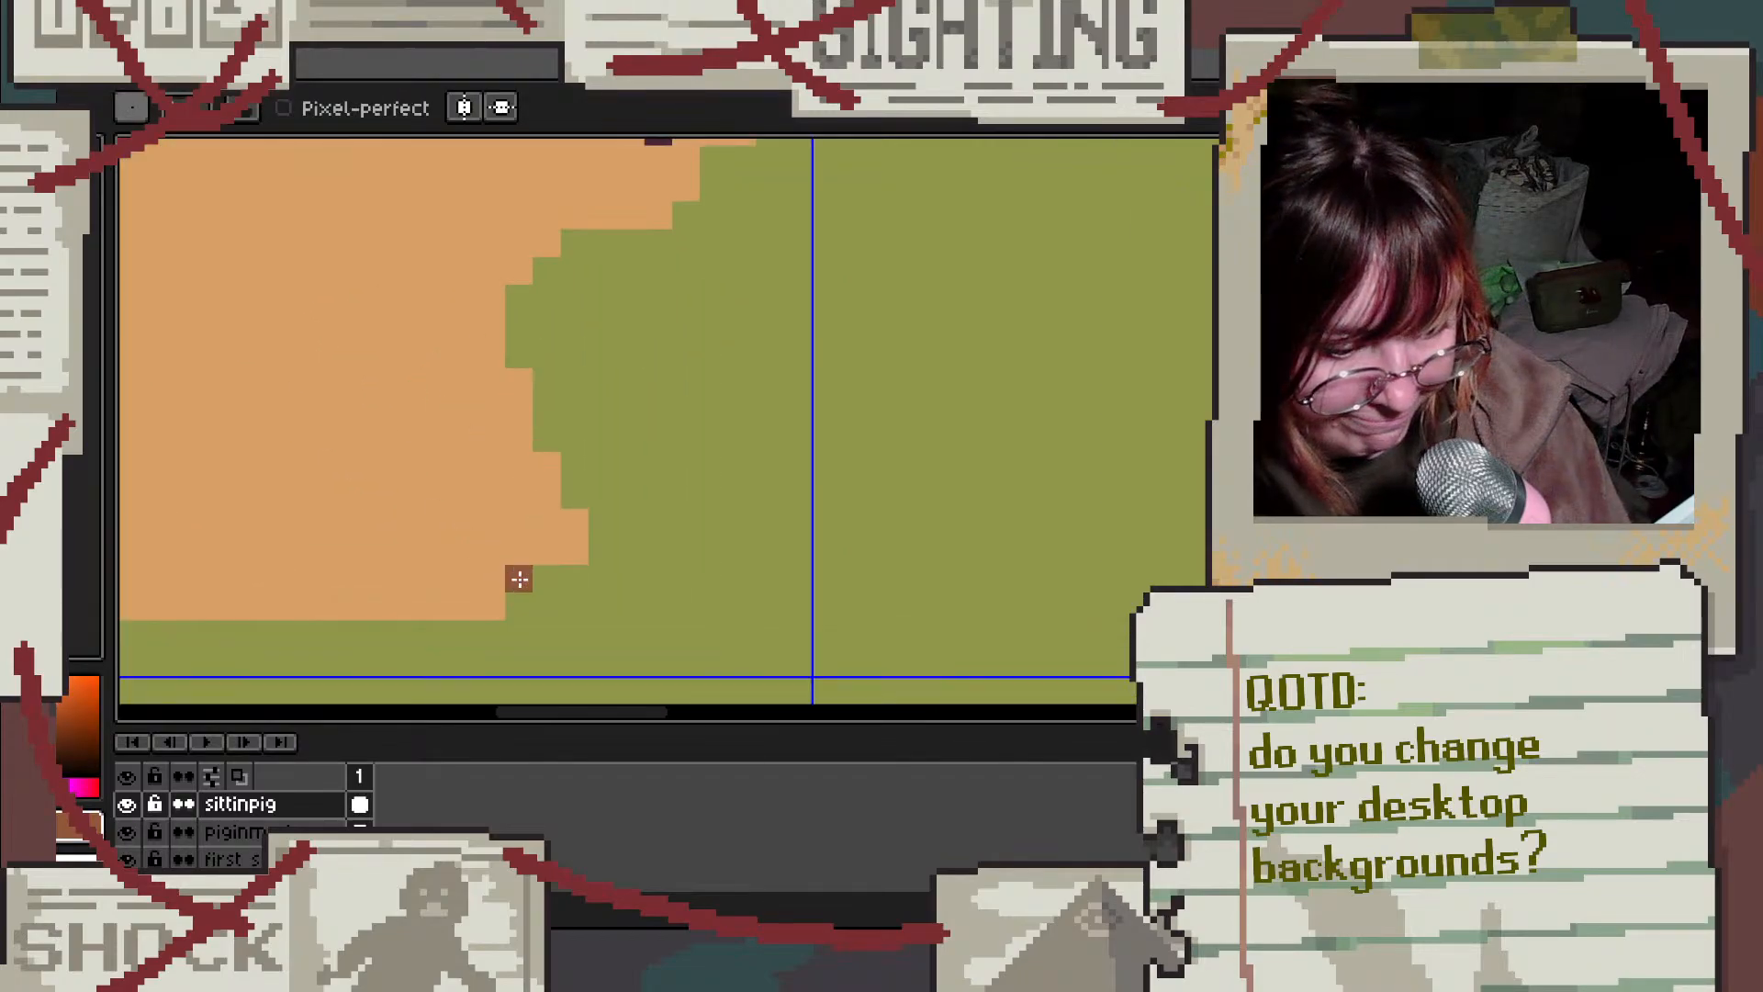
pyautogui.moveTo(516, 310)
pyautogui.mouseDown()
pyautogui.moveTo(517, 384)
pyautogui.moveTo(548, 383)
pyautogui.moveTo(568, 453)
pyautogui.moveTo(630, 524)
pyautogui.moveTo(584, 549)
pyautogui.moveTo(543, 520)
pyautogui.moveTo(513, 543)
pyautogui.moveTo(464, 432)
pyautogui.mouseUp()
pyautogui.click(541, 464)
pyautogui.hotkey('ctrl', 'z')
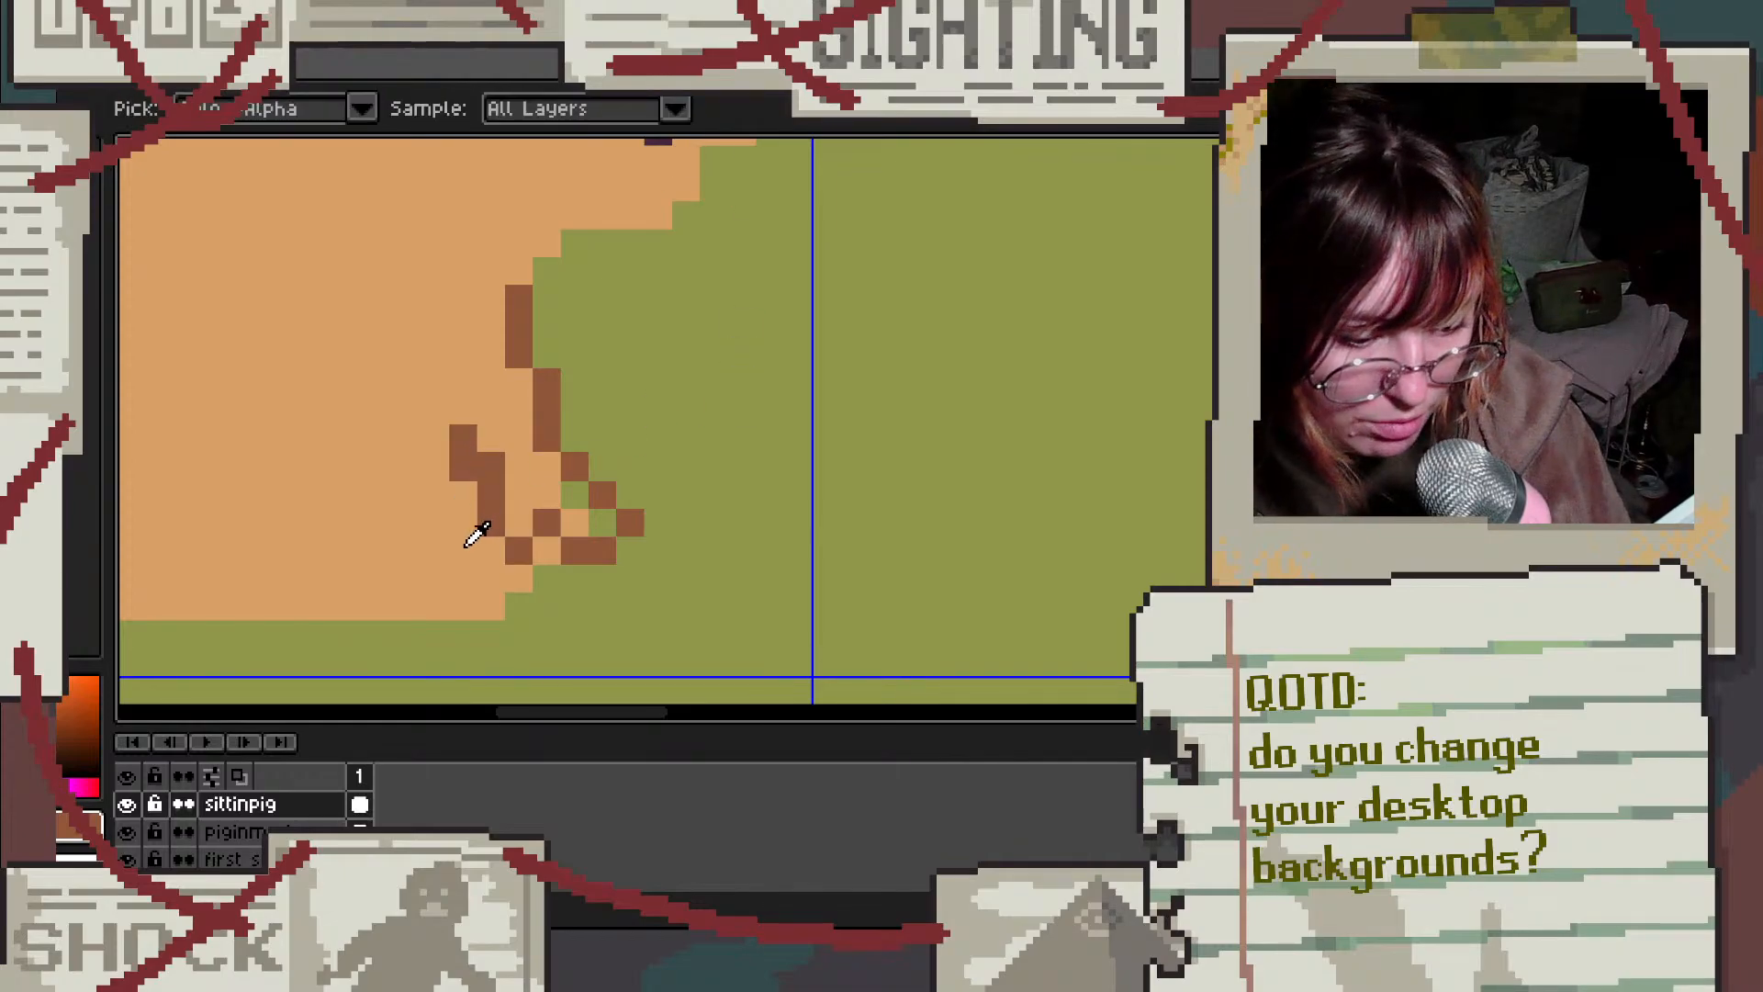
pyautogui.keyDown('alt'); pyautogui.click(472, 523); pyautogui.keyUp('alt')
pyautogui.moveTo(570, 504); pyautogui.dragTo(594, 519)
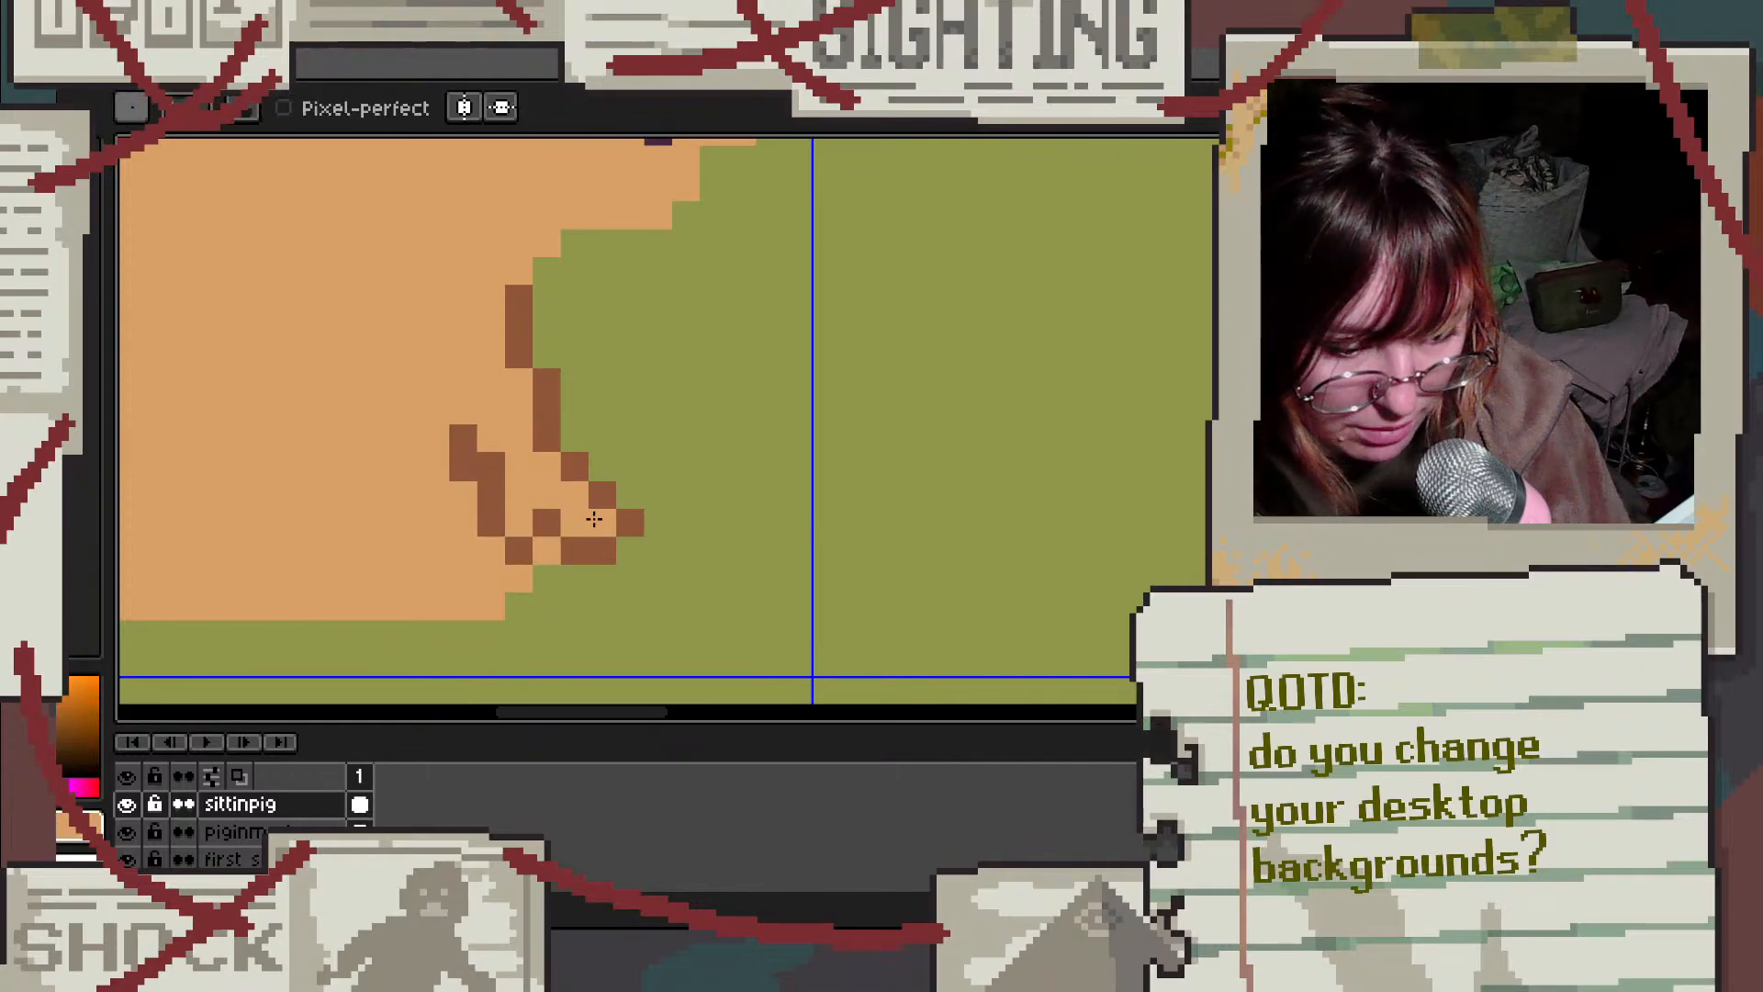
# Step: Erase the light-orange area under the front leg and belly to separate the leg from the hindquarters
pyautogui.press('e')
pyautogui.click(543, 582)
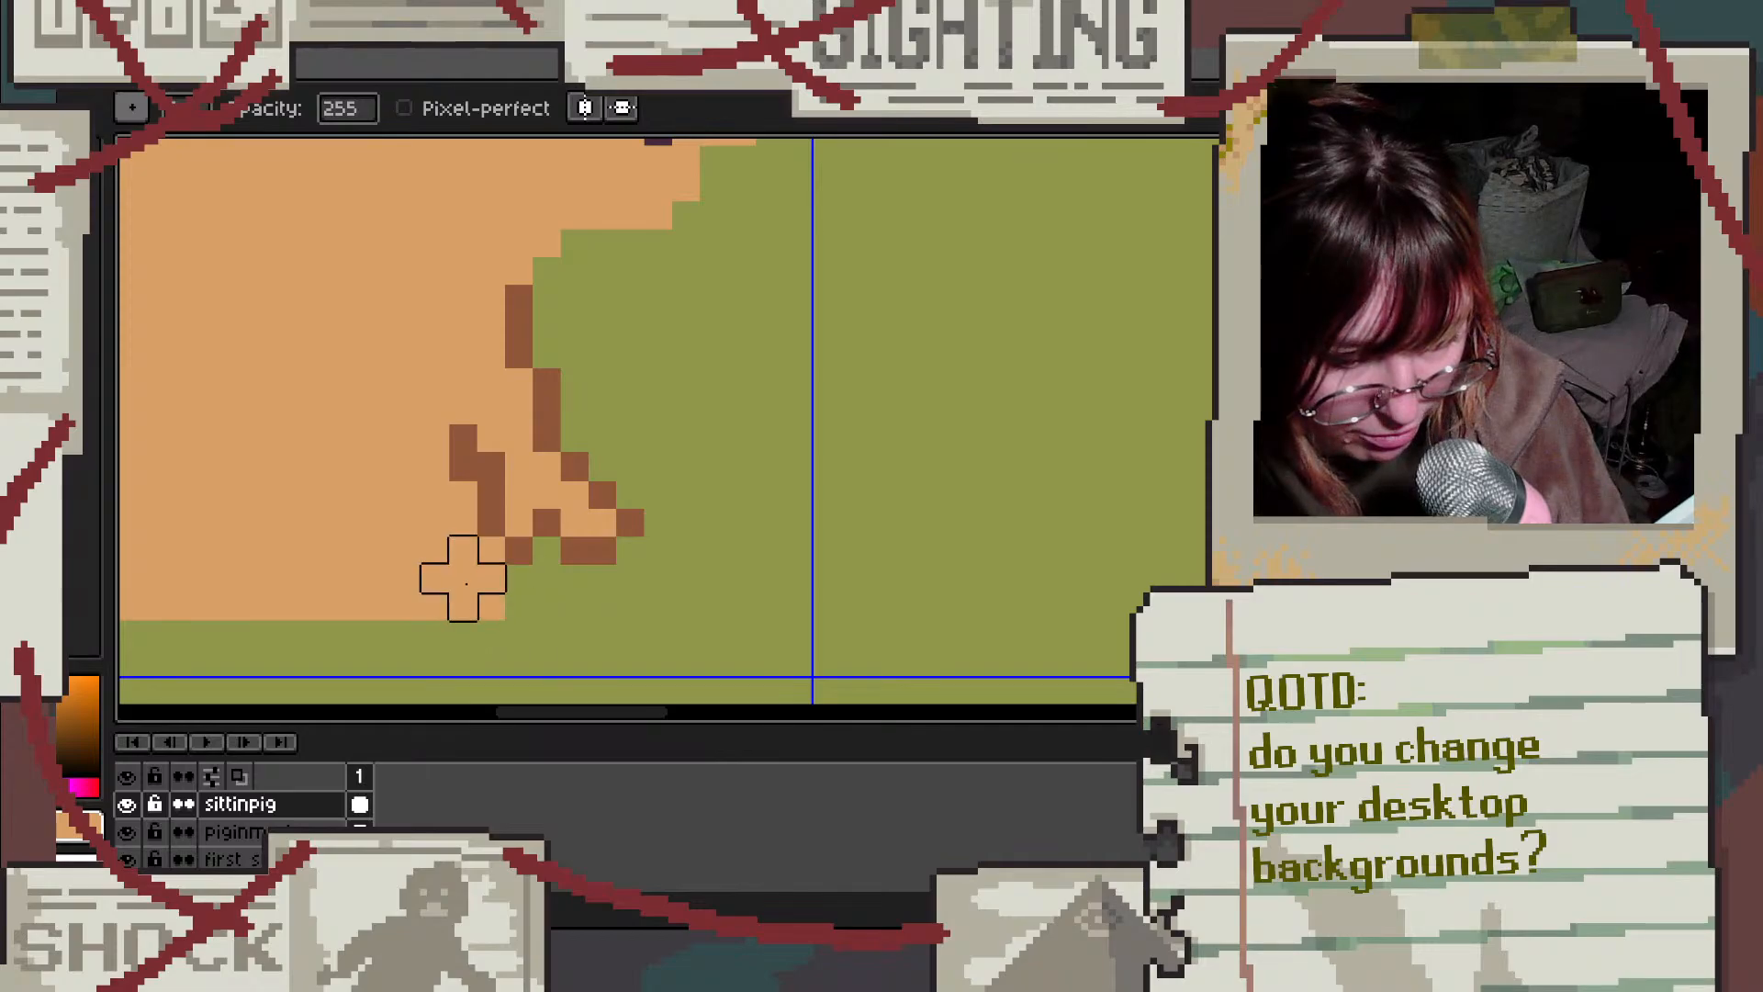
pyautogui.moveTo(456, 564)
pyautogui.mouseDown()
pyautogui.moveTo(482, 595)
pyautogui.moveTo(380, 588)
pyautogui.moveTo(427, 502)
pyautogui.moveTo(350, 579)
pyautogui.mouseUp()
pyautogui.scroll(-2, 846, 402)
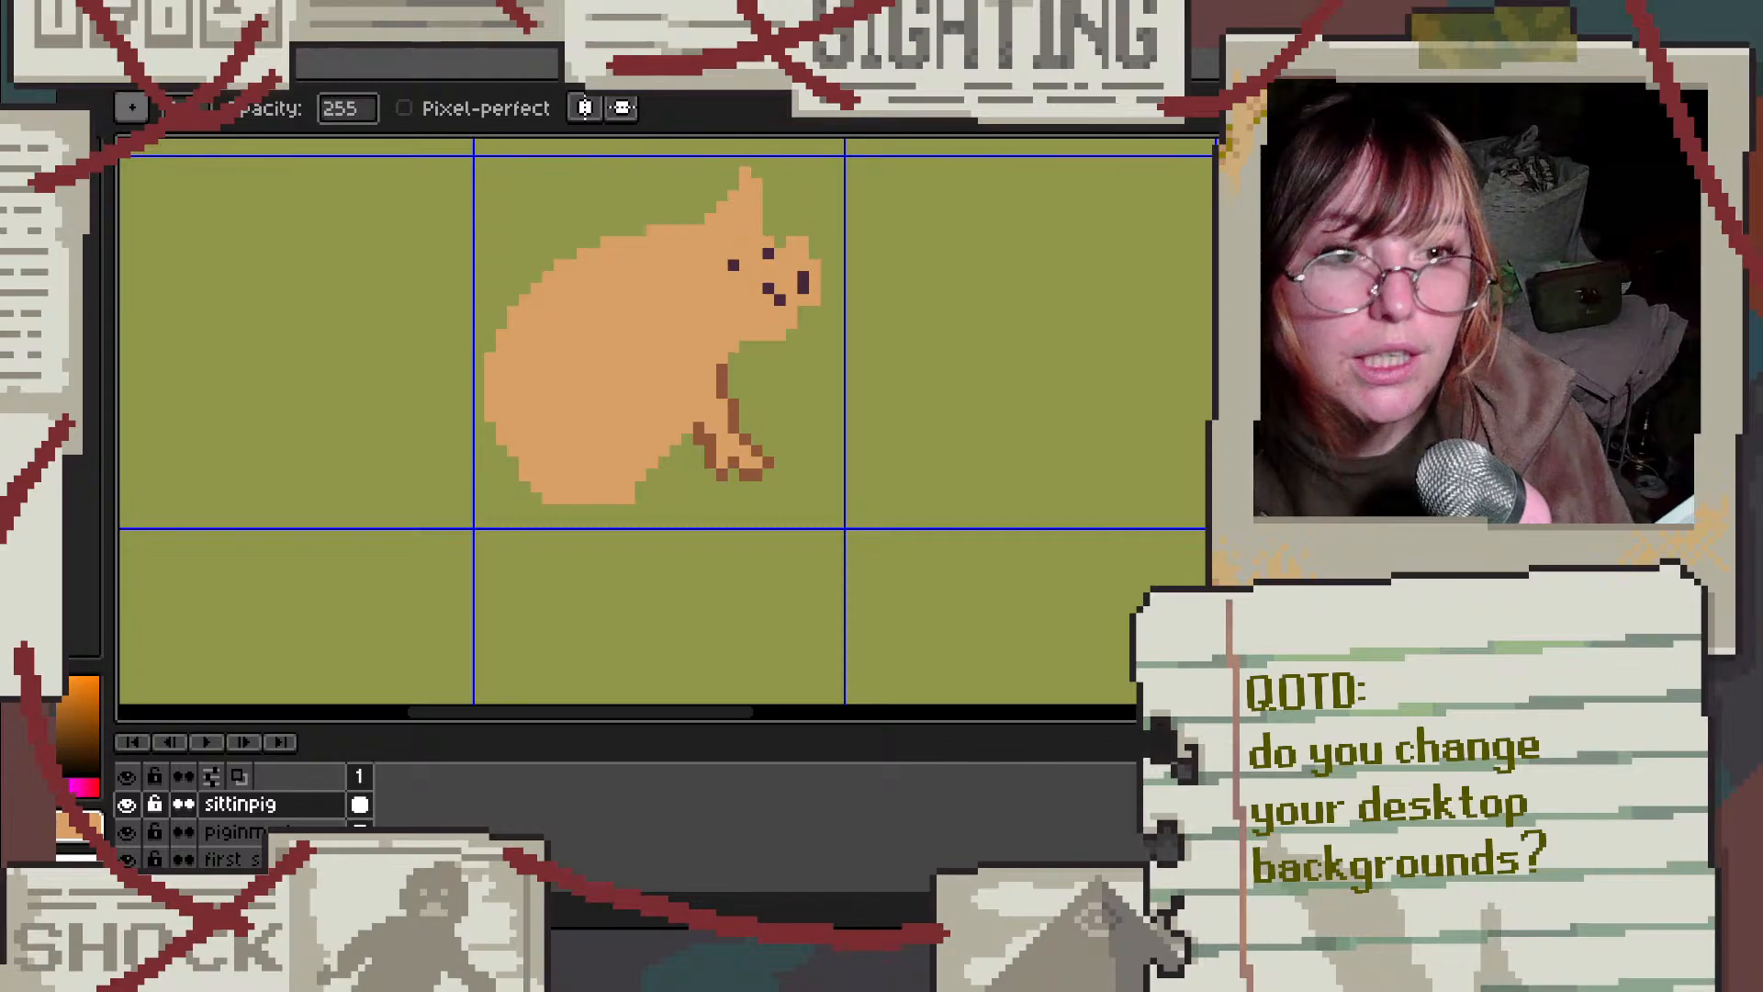
# Step: Switch to the browser, open the Shutterstock sitting pig photo full size and examine how its legs are positioned
pyautogui.moveTo(716, 0); pyautogui.dragTo(576, 15)
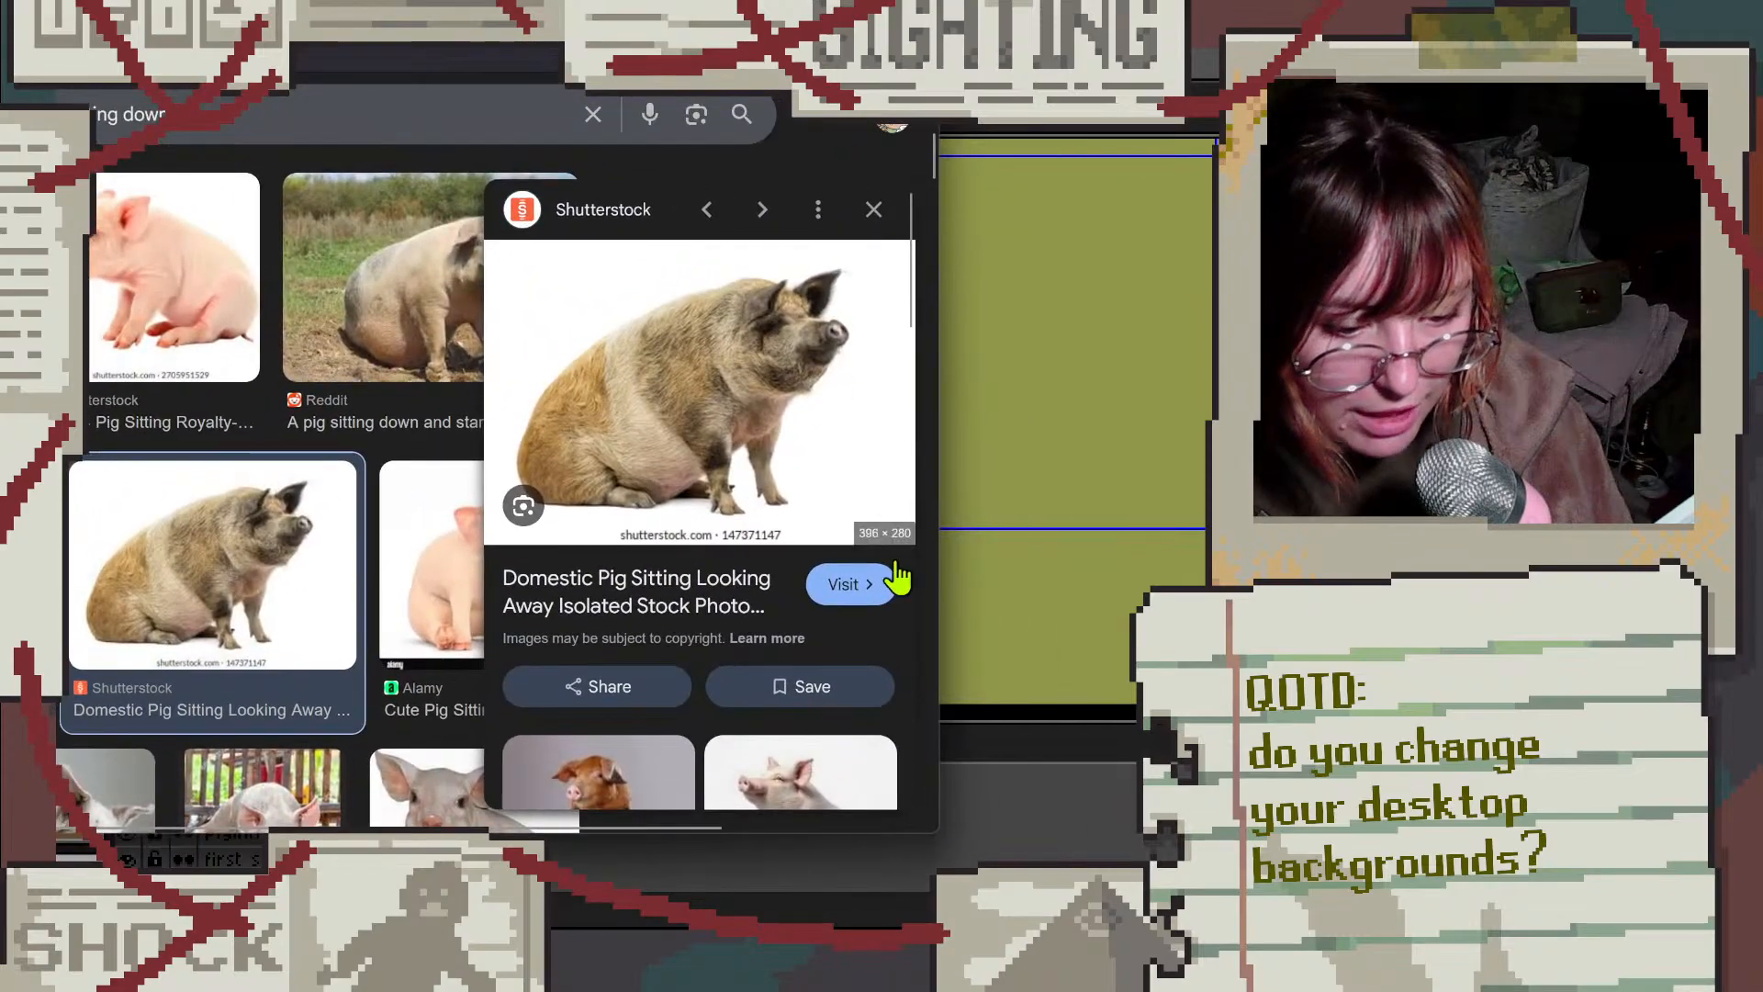
pyautogui.rightClick(742, 490)
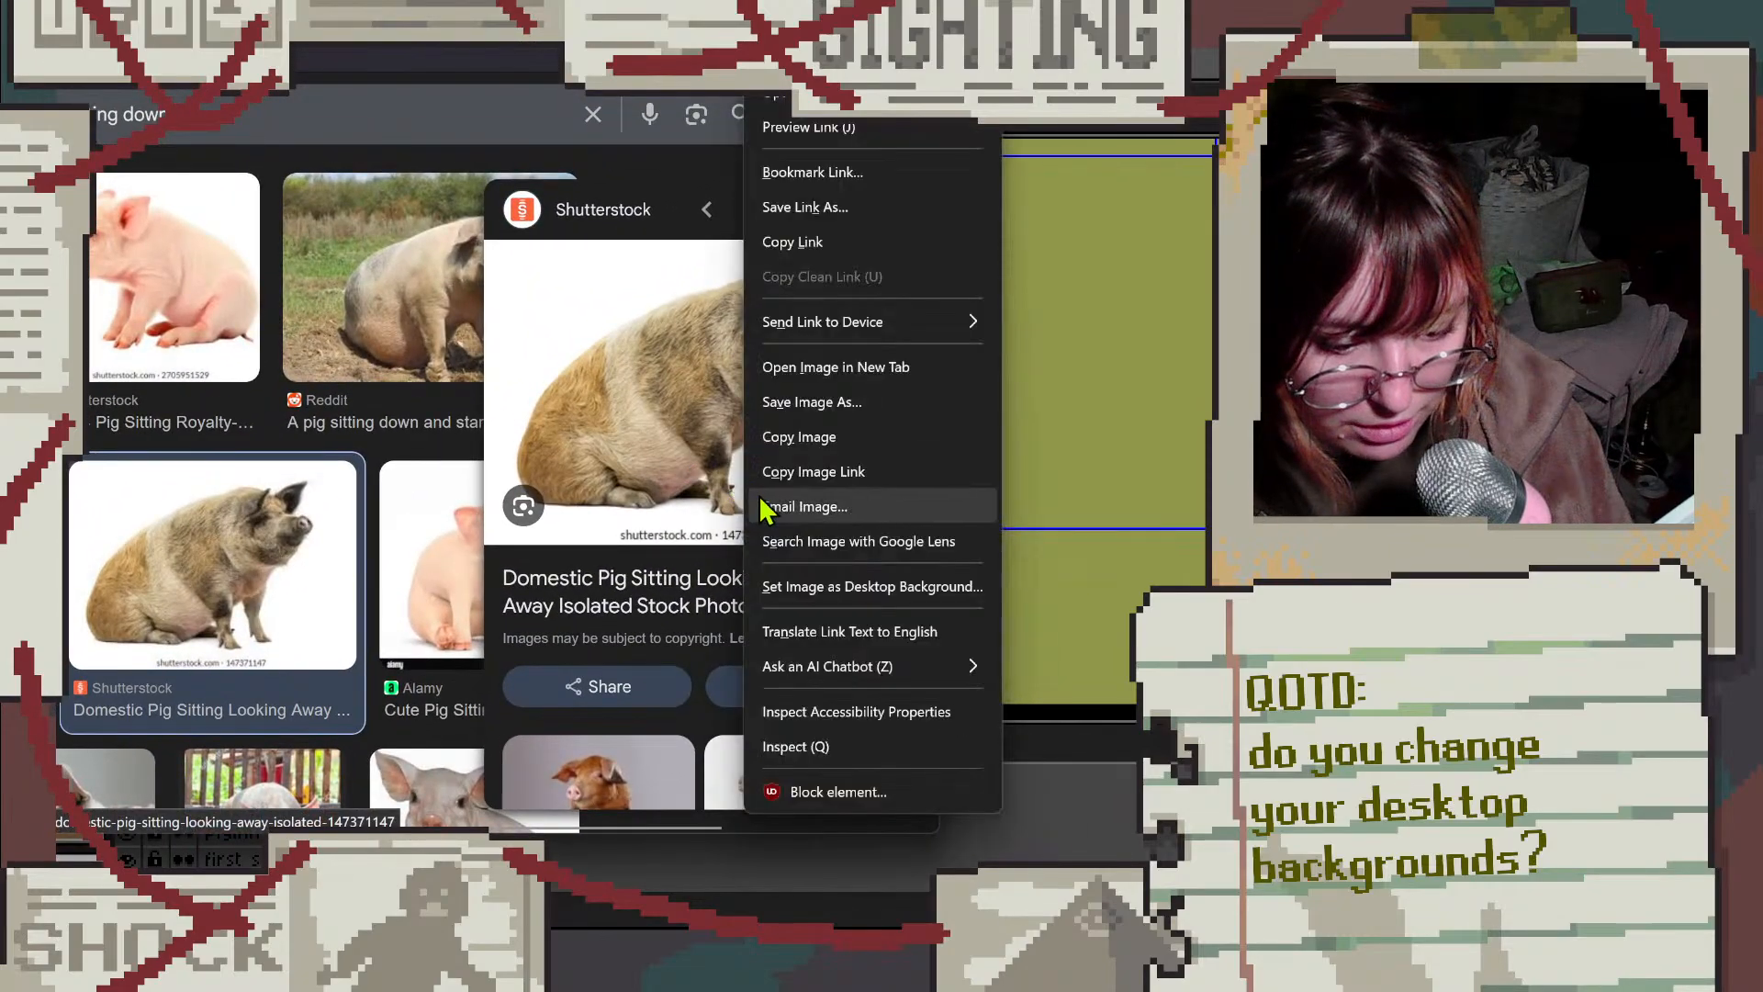
pyautogui.click(836, 374)
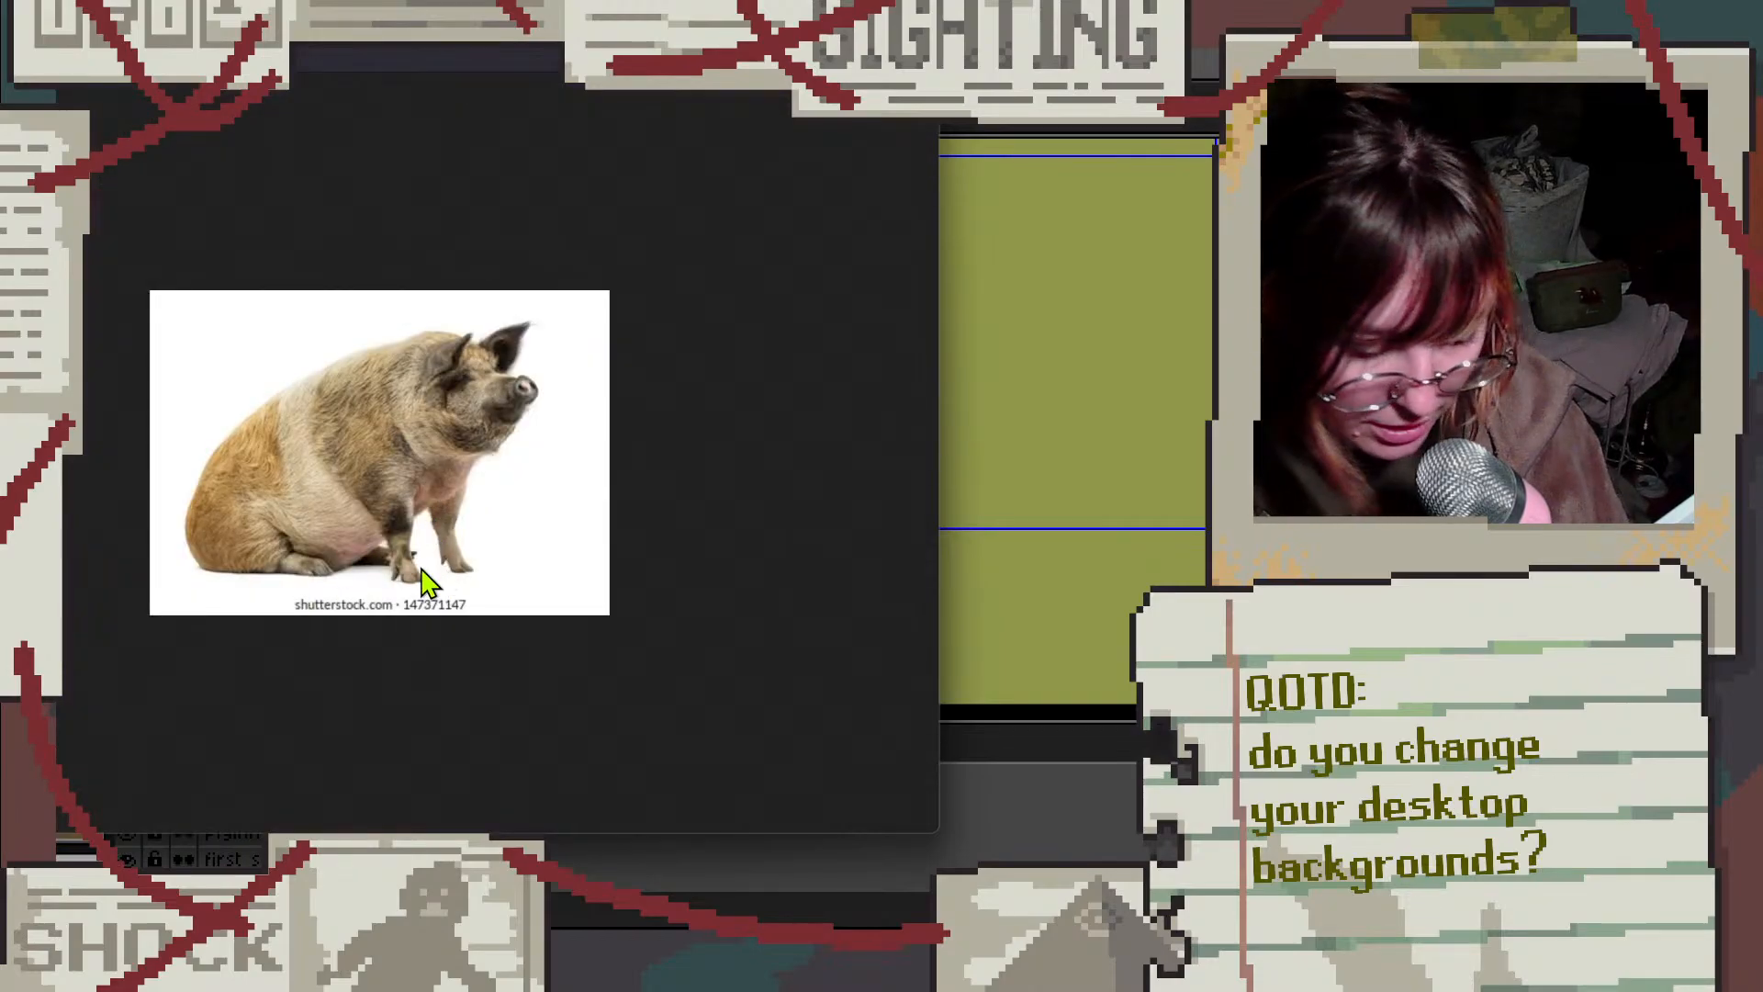
pyautogui.click(419, 579)
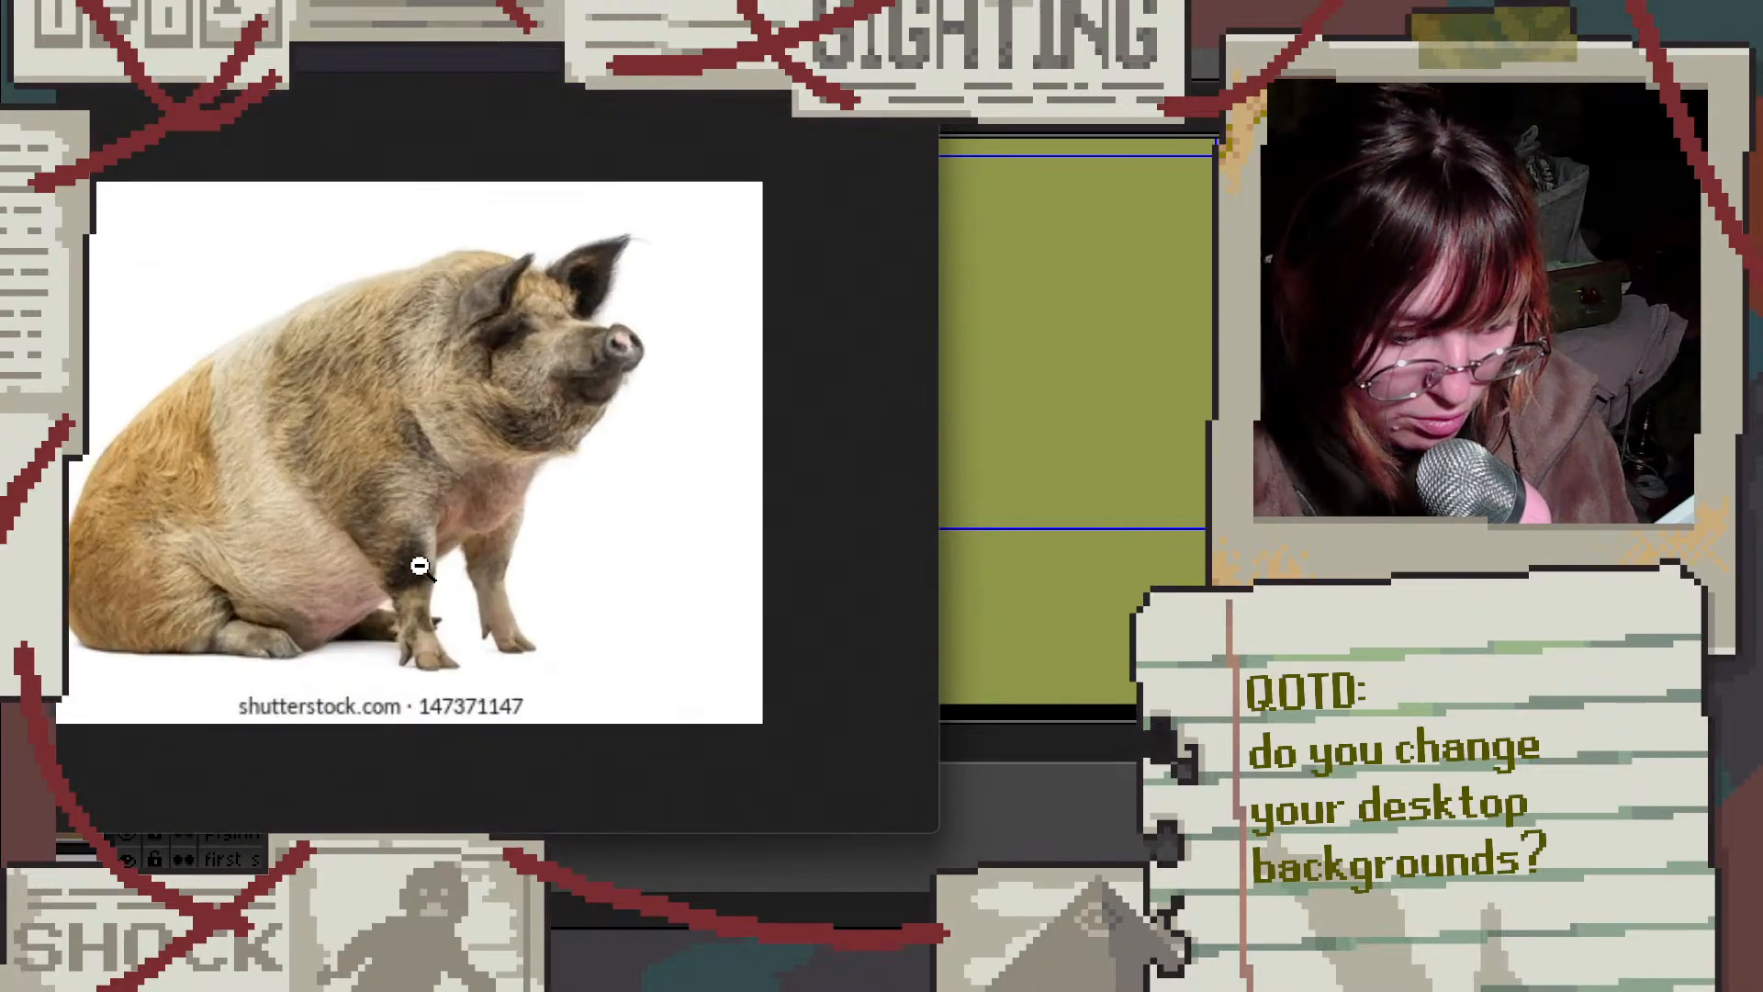
pyautogui.scroll(-3, 563, 526)
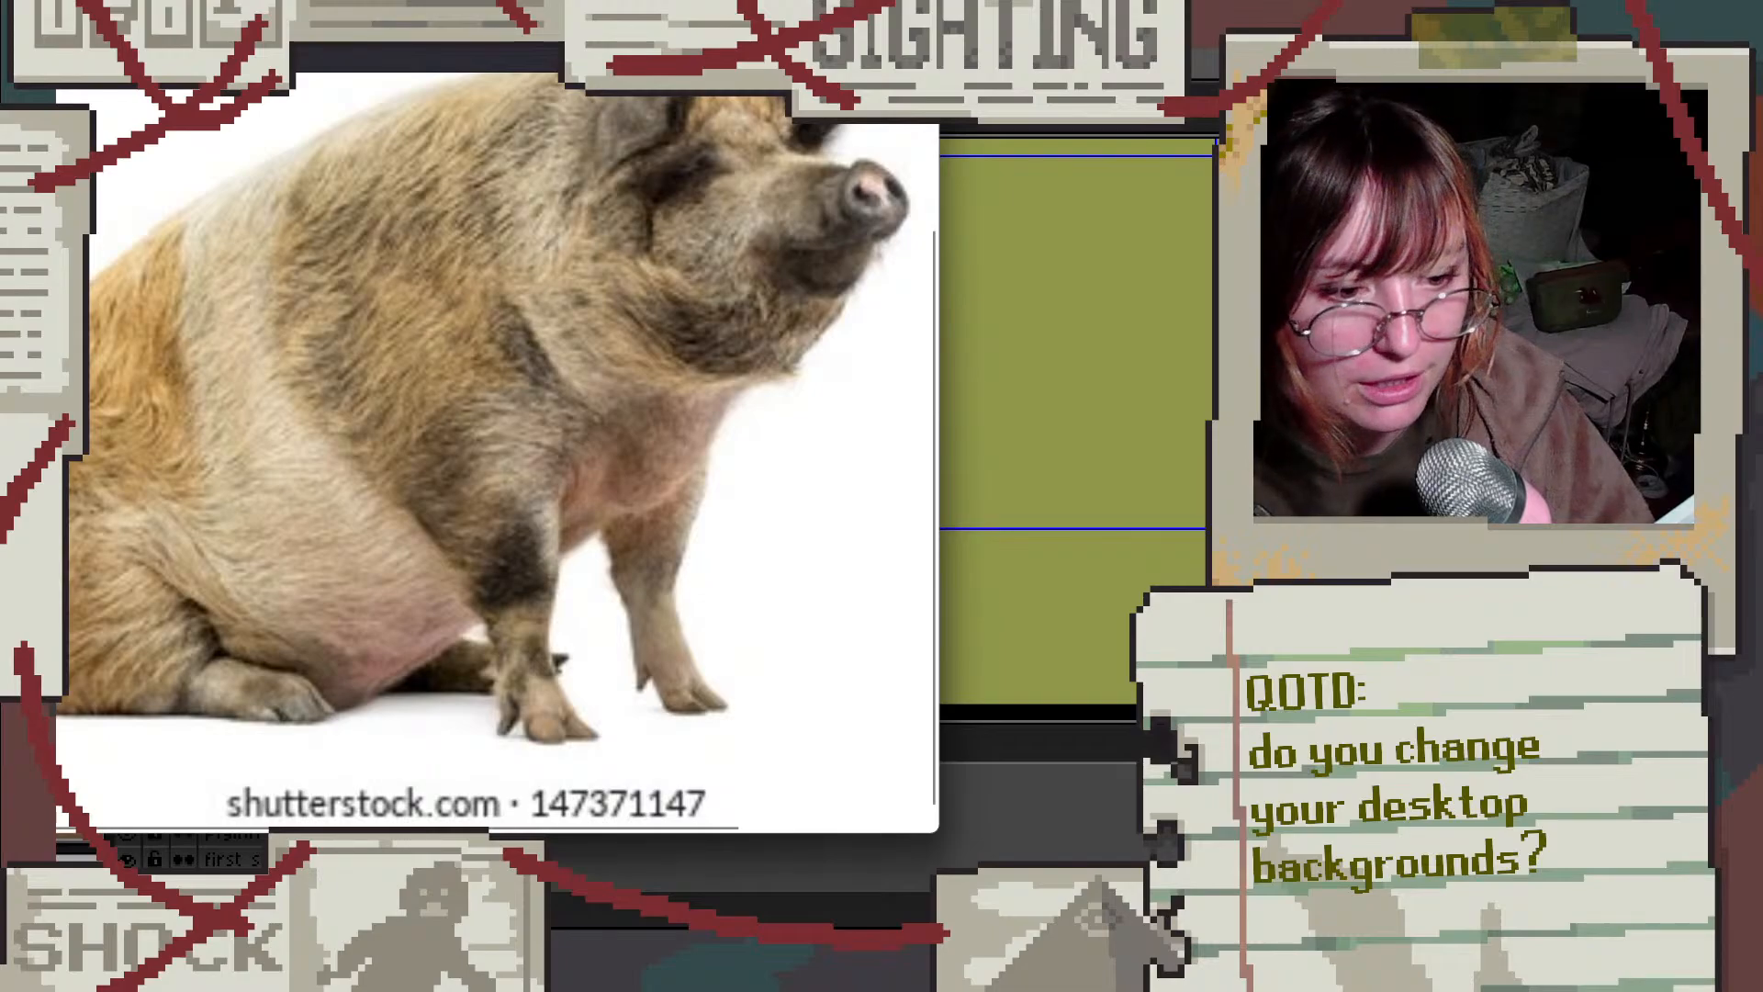
pyautogui.moveTo(427, 57); pyautogui.dragTo(358, 0)
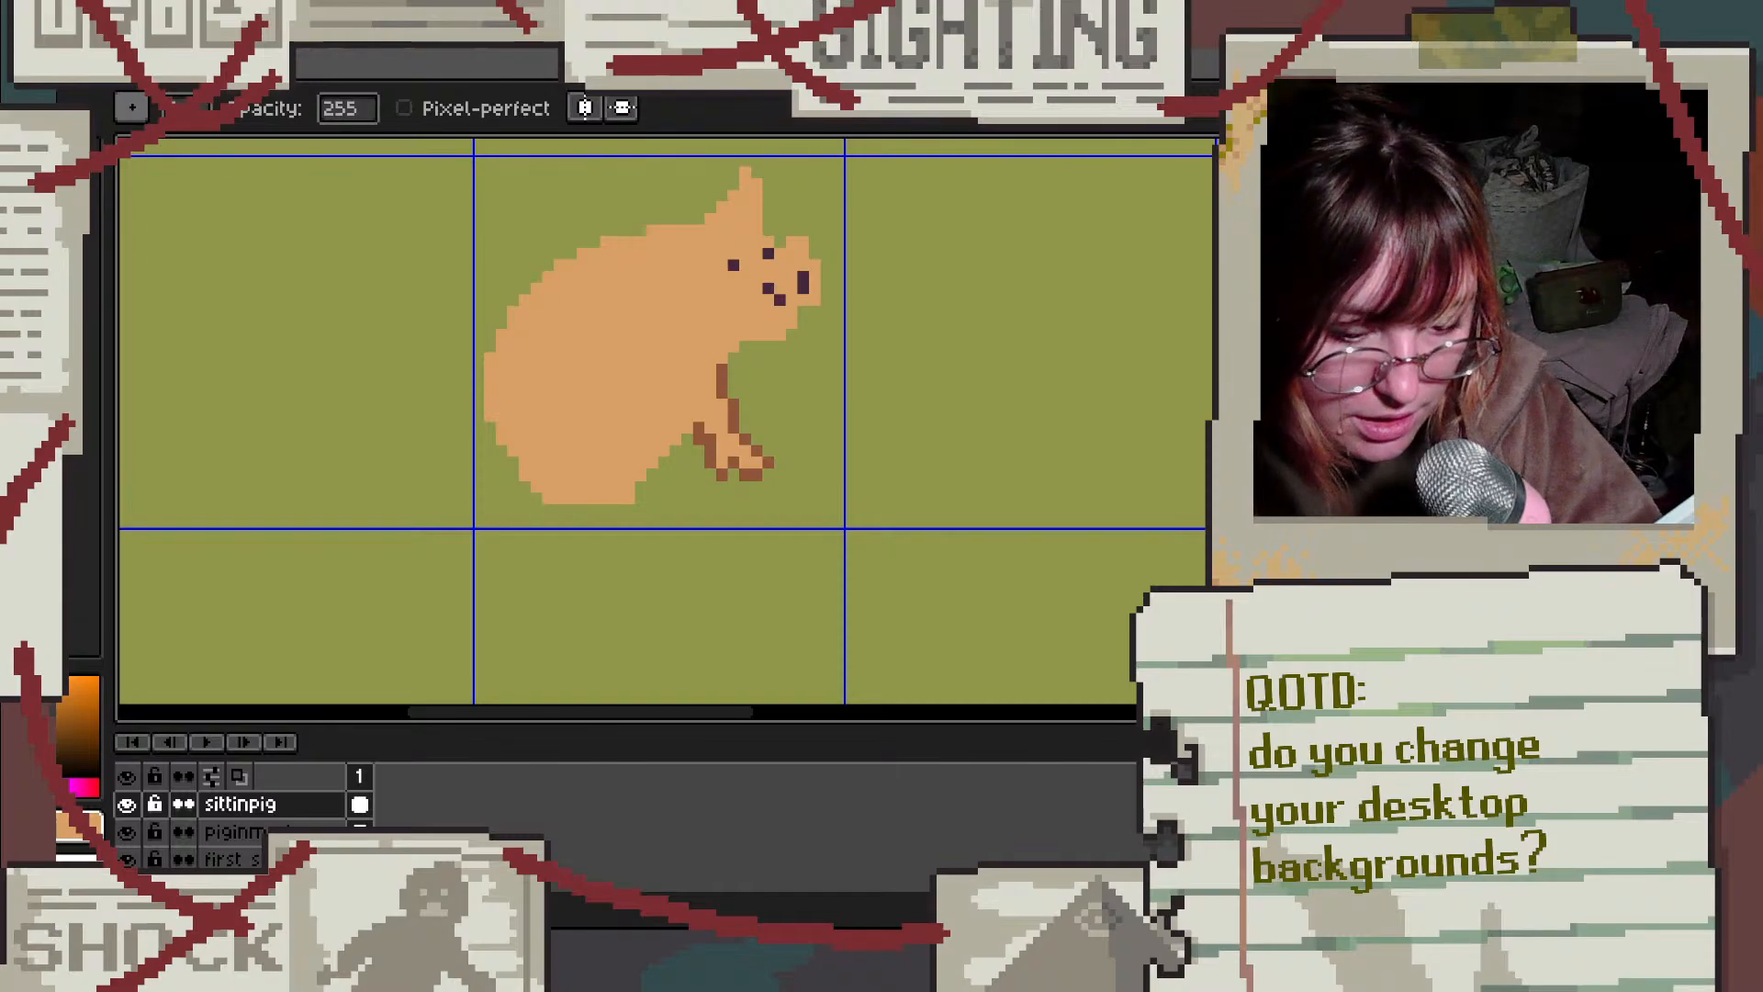
# Step: Lasso the brown-outlined front leg and move it slightly forward and down, away from the body
pyautogui.scroll(1, 837, 340)
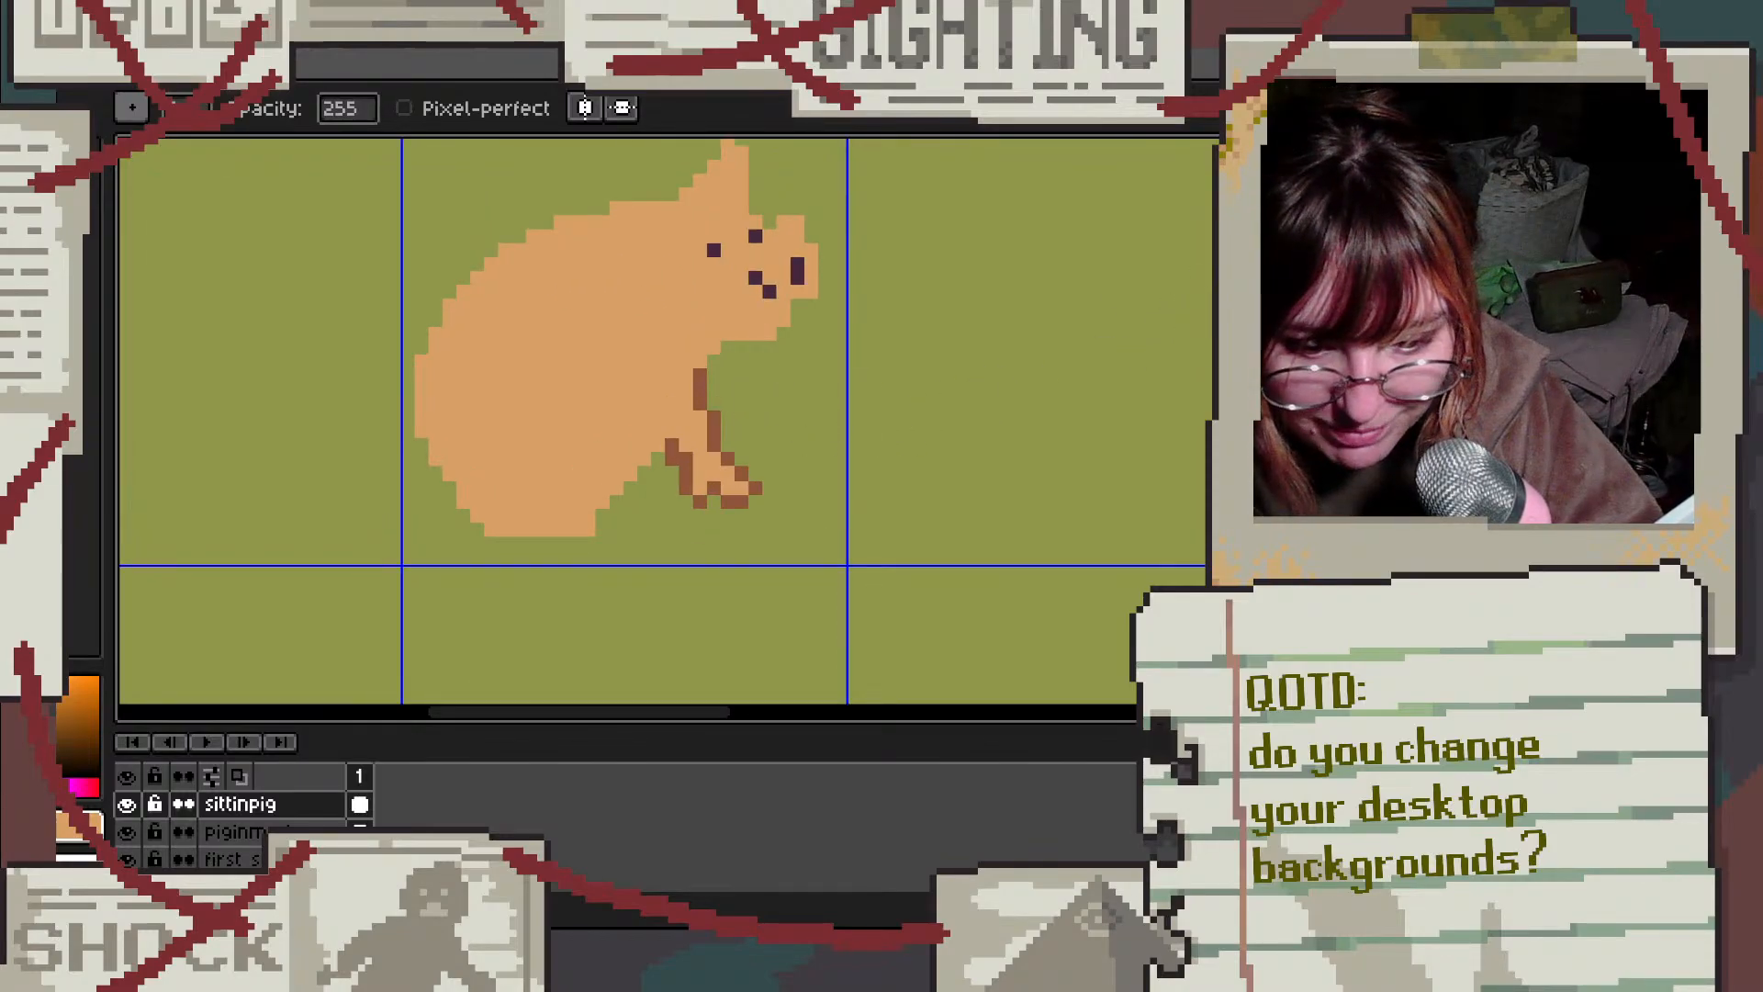
pyautogui.press('m')
pyautogui.moveTo(727, 375)
pyautogui.mouseDown()
pyautogui.moveTo(657, 413)
pyautogui.moveTo(644, 514)
pyautogui.moveTo(783, 505)
pyautogui.moveTo(769, 431)
pyautogui.moveTo(728, 376)
pyautogui.mouseUp()
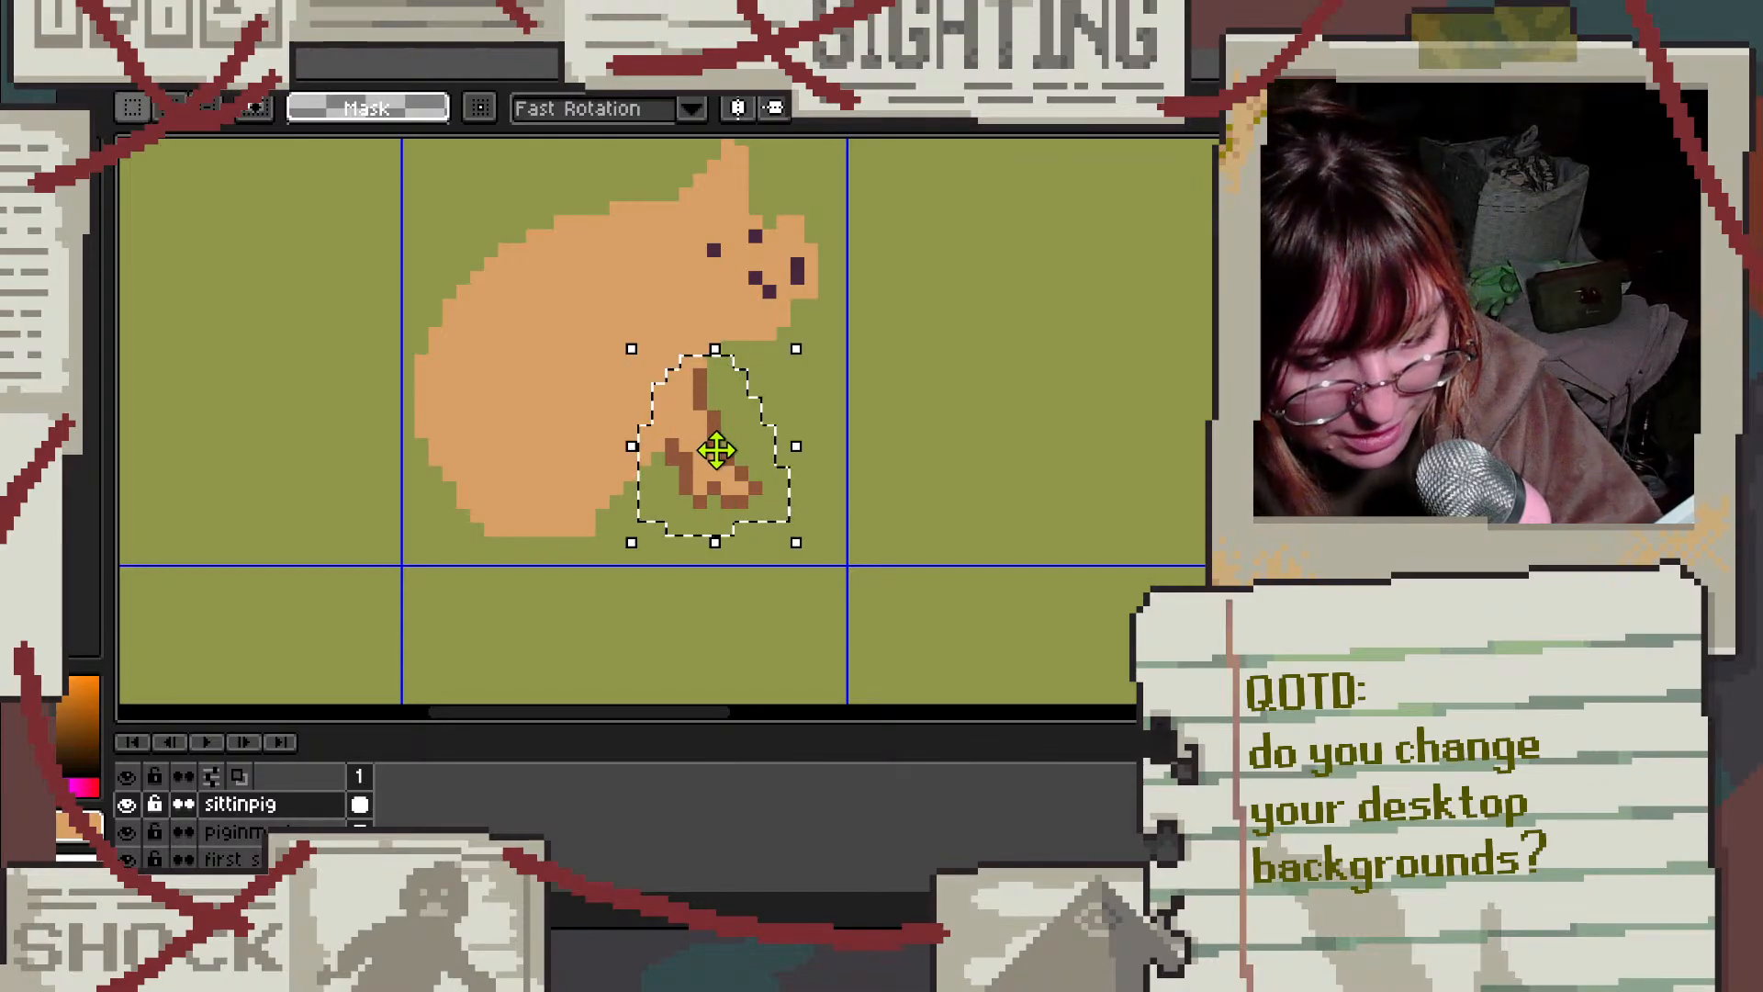
pyautogui.moveTo(725, 445); pyautogui.dragTo(750, 460)
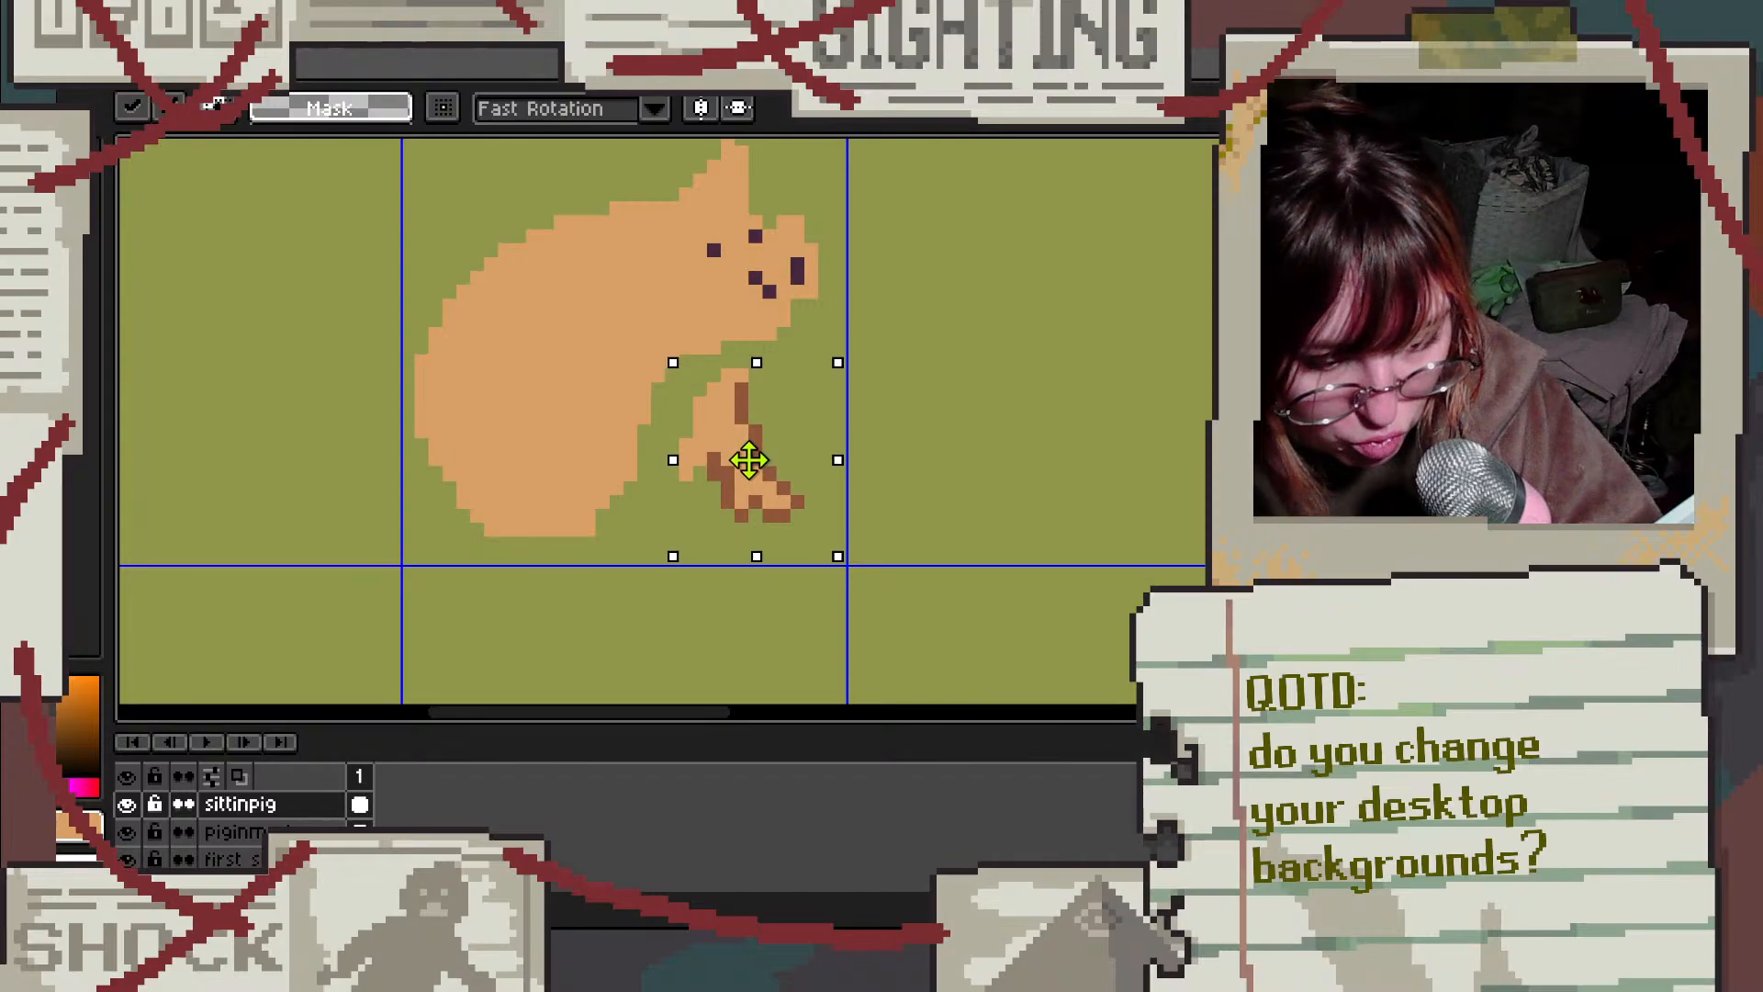
pyautogui.click(976, 378)
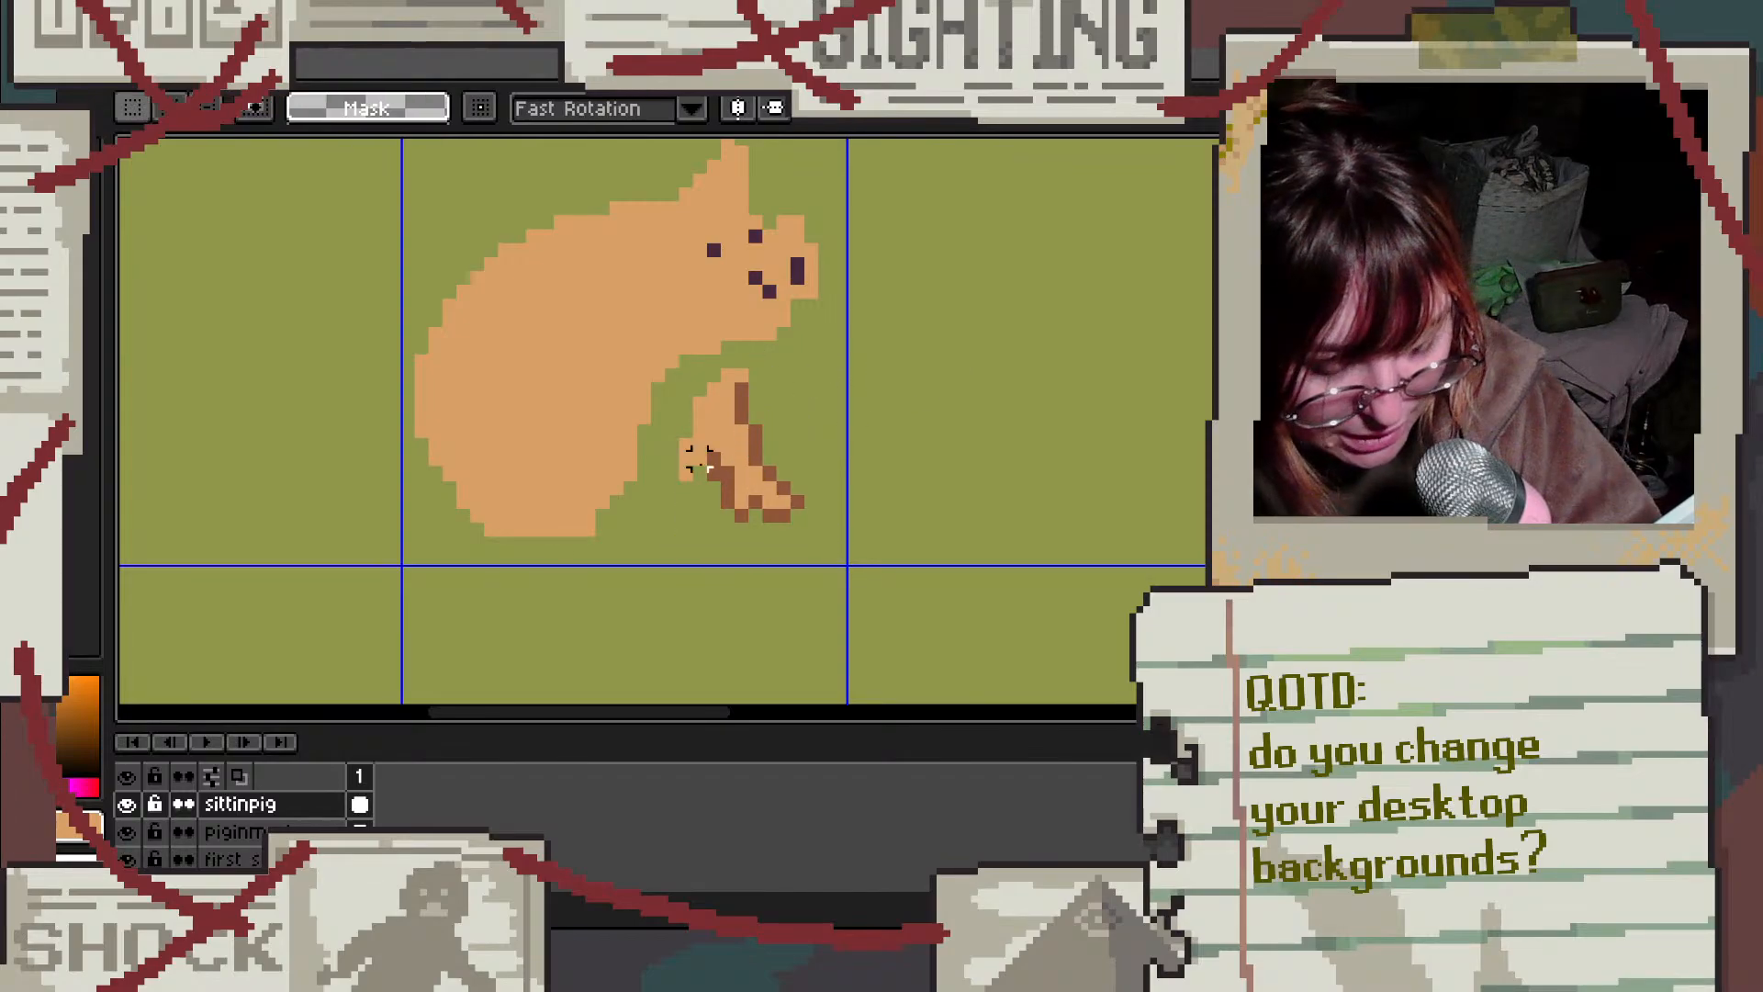
# Step: Fill the gap between the chest and the moved leg with light orange and trim the stray orange behind the leg
pyautogui.press('b')
pyautogui.scroll(2, 689, 413)
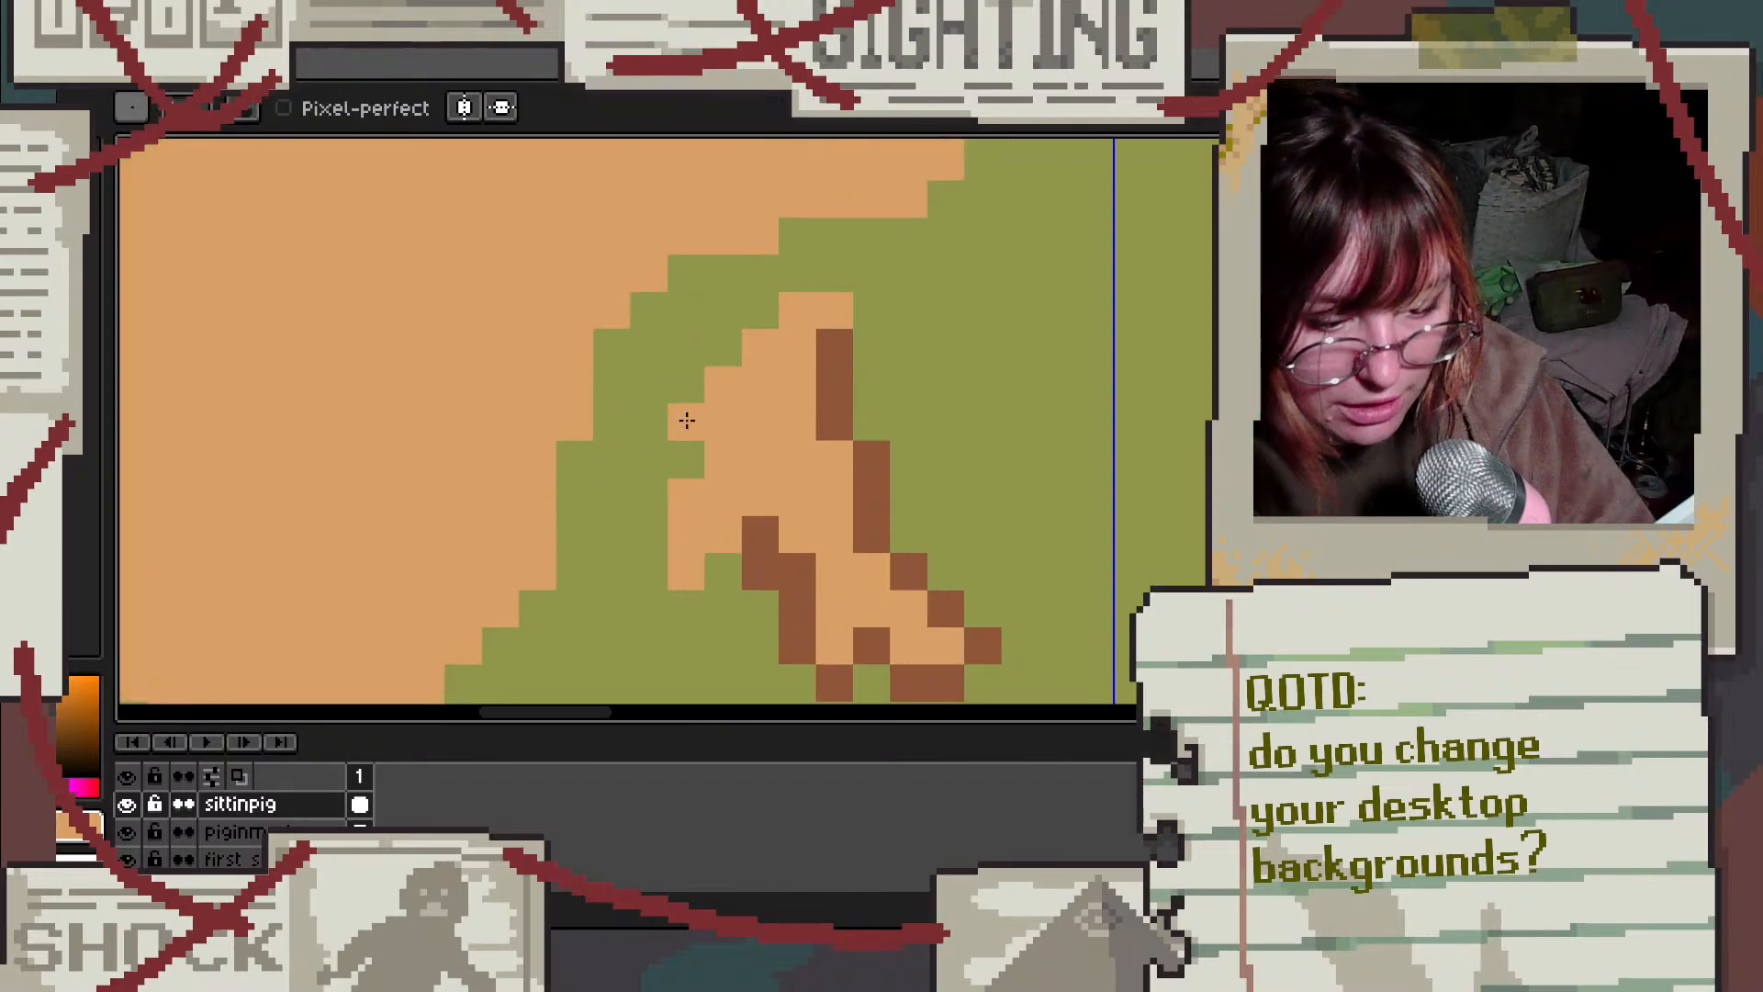
pyautogui.moveTo(874, 209)
pyautogui.mouseDown()
pyautogui.moveTo(795, 246)
pyautogui.moveTo(740, 340)
pyautogui.moveTo(717, 481)
pyautogui.moveTo(598, 404)
pyautogui.moveTo(742, 289)
pyautogui.moveTo(603, 355)
pyautogui.moveTo(686, 380)
pyautogui.moveTo(831, 364)
pyautogui.mouseUp()
pyautogui.scroll(-3, 913, 354)
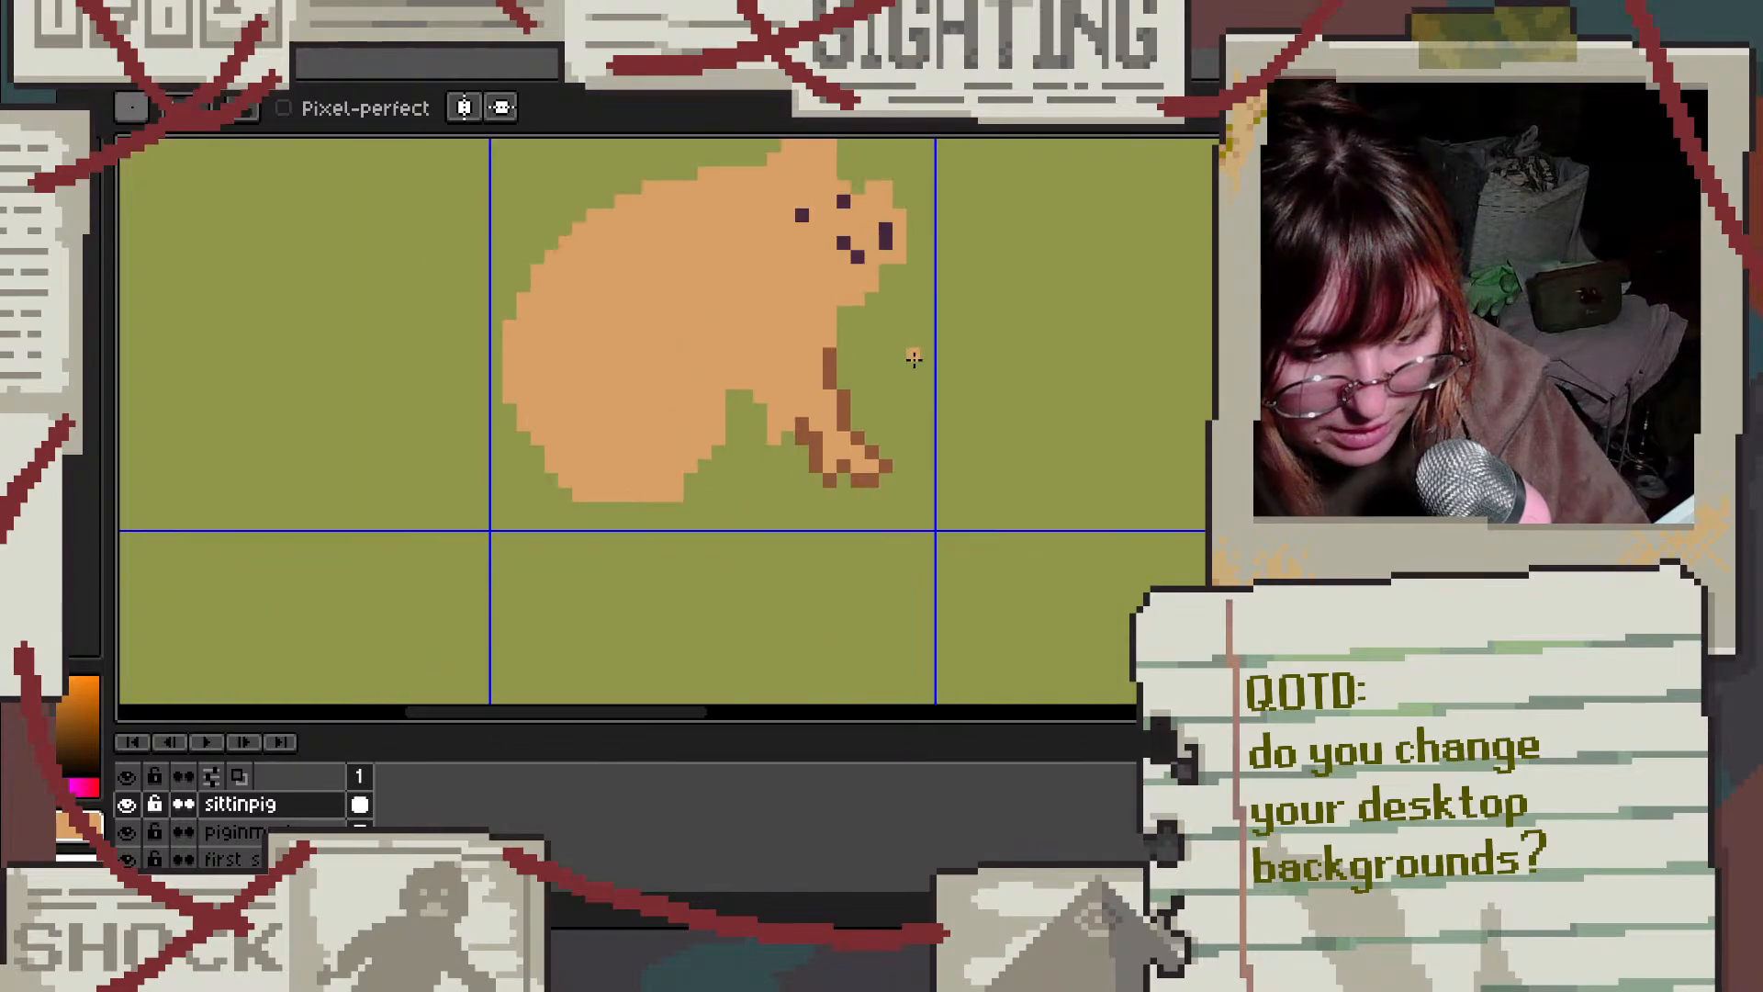
pyautogui.scroll(3, 802, 376)
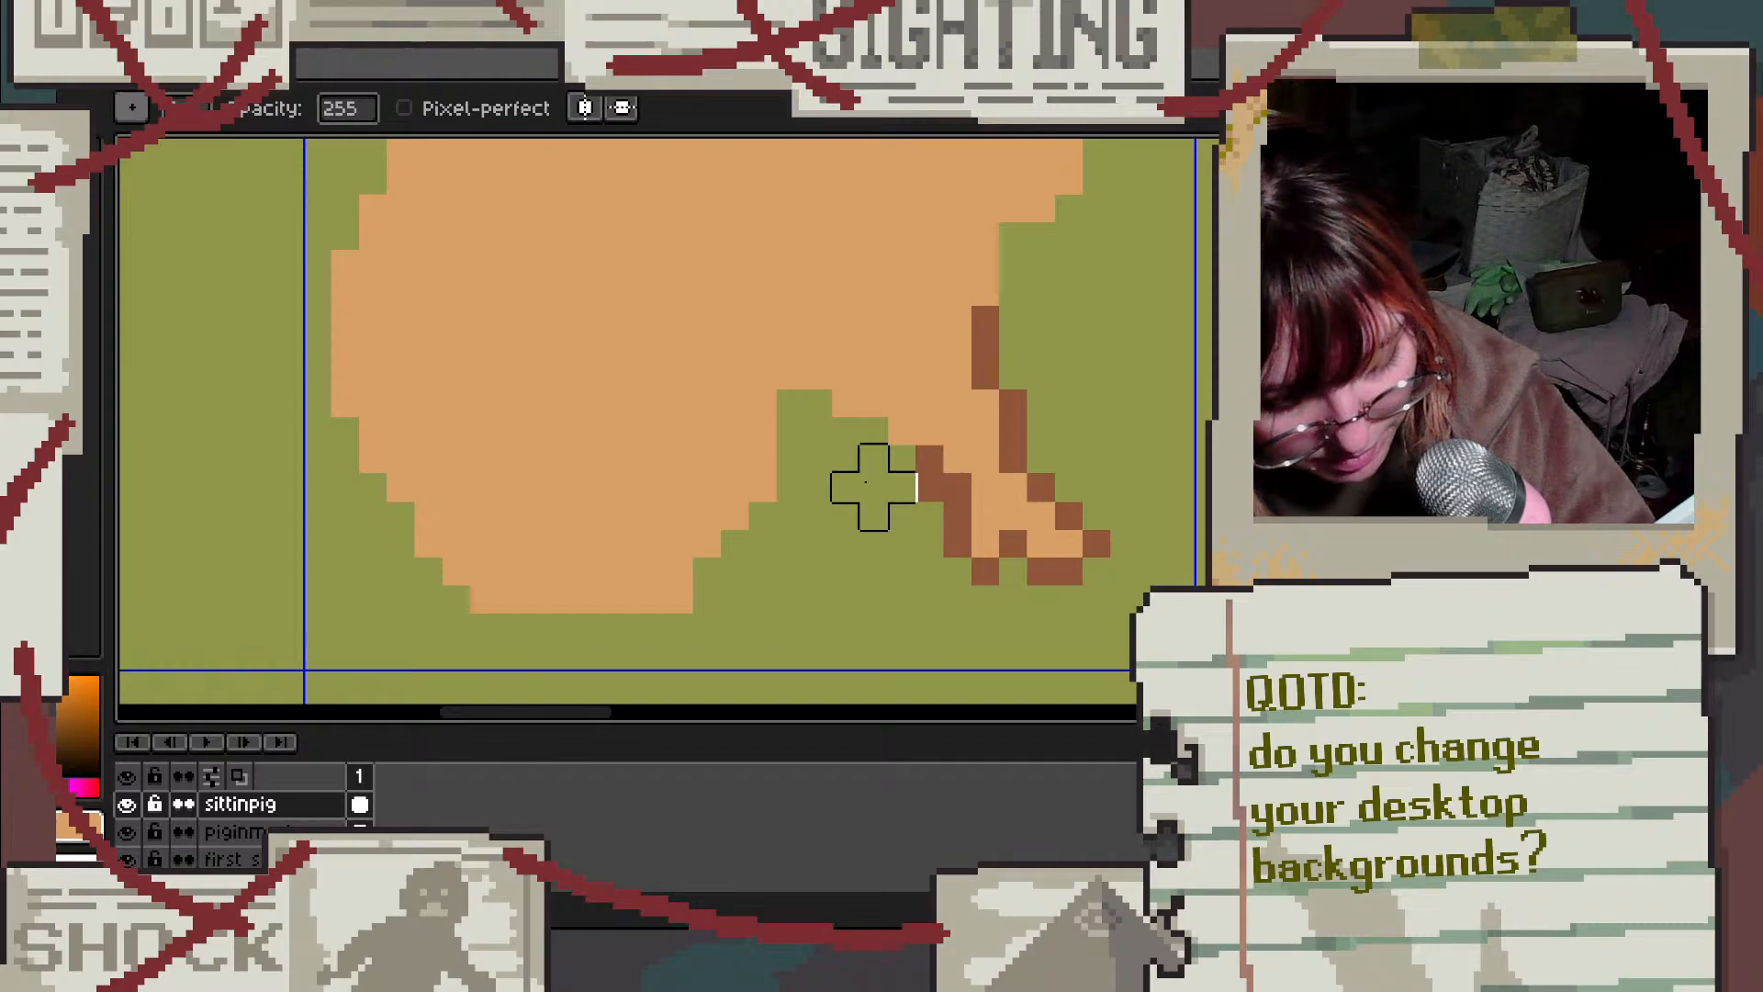
# Step: Outline a second, nearer front leg with a hoof in the leg's brown, between the belly and the first front leg
pyautogui.press('i')
pyautogui.click(952, 464)
pyautogui.press('b')
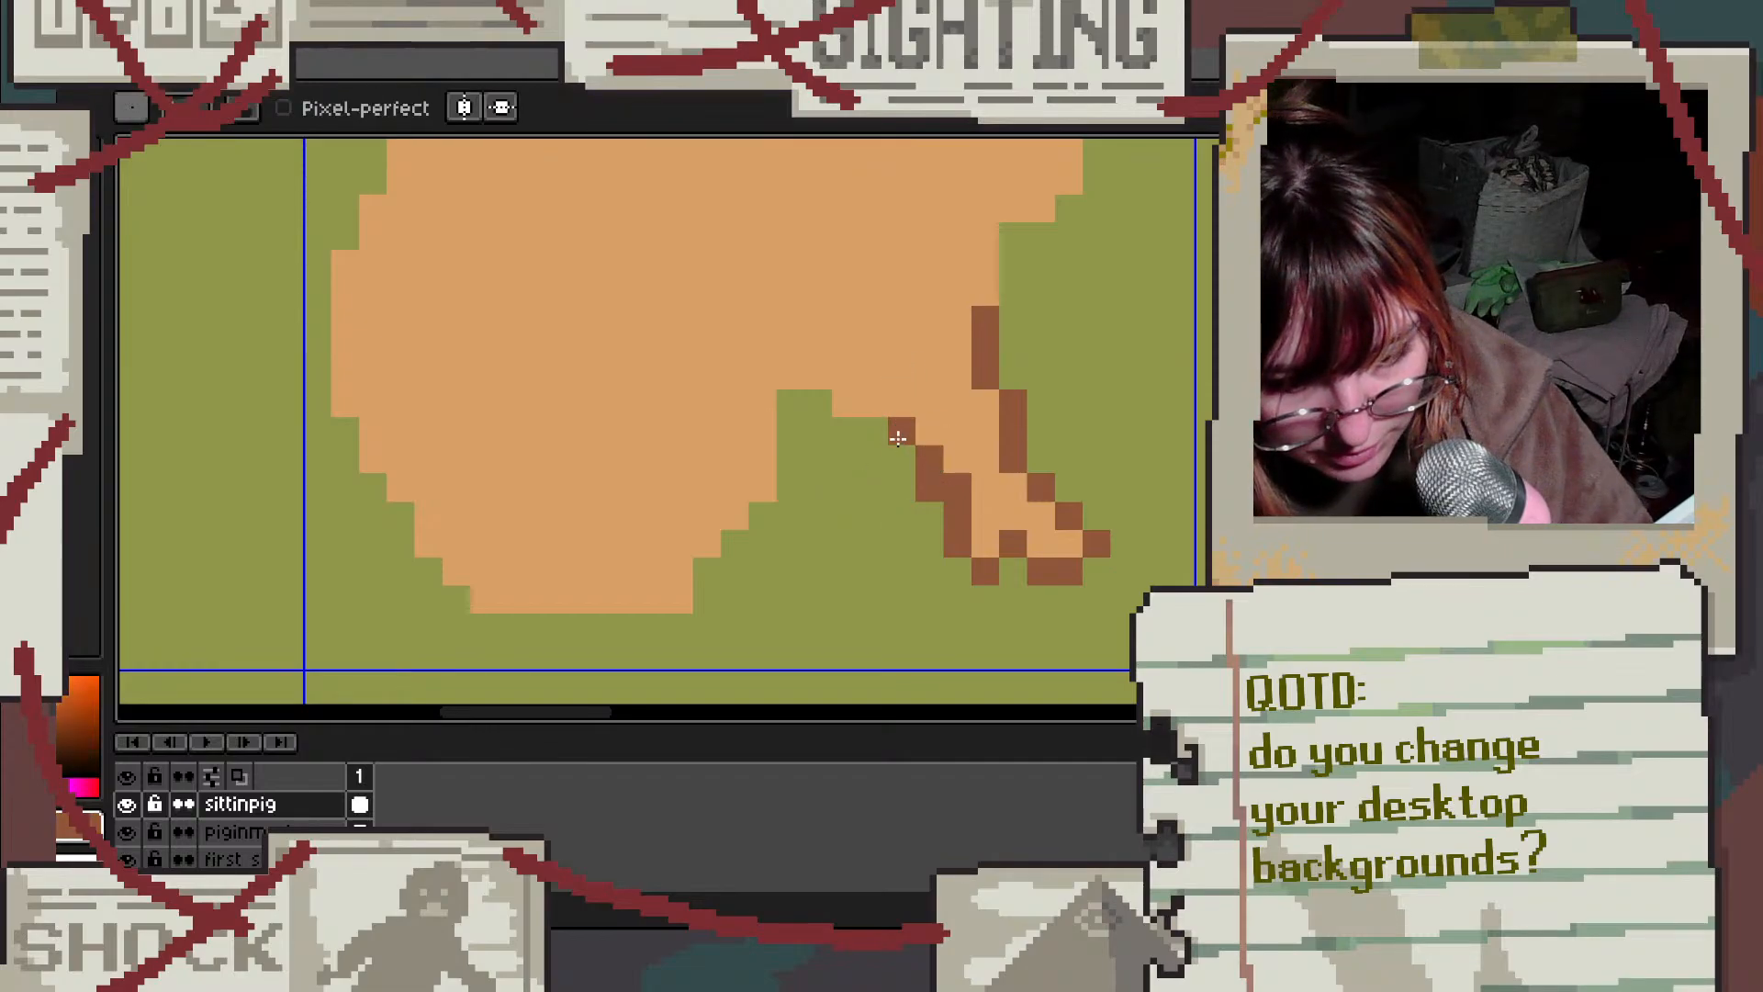
pyautogui.moveTo(900, 430)
pyautogui.mouseDown()
pyautogui.moveTo(787, 449)
pyautogui.moveTo(767, 421)
pyautogui.moveTo(809, 561)
pyautogui.moveTo(790, 597)
pyautogui.mouseUp()
pyautogui.click(763, 429)
pyautogui.click(846, 625)
pyautogui.click(818, 625)
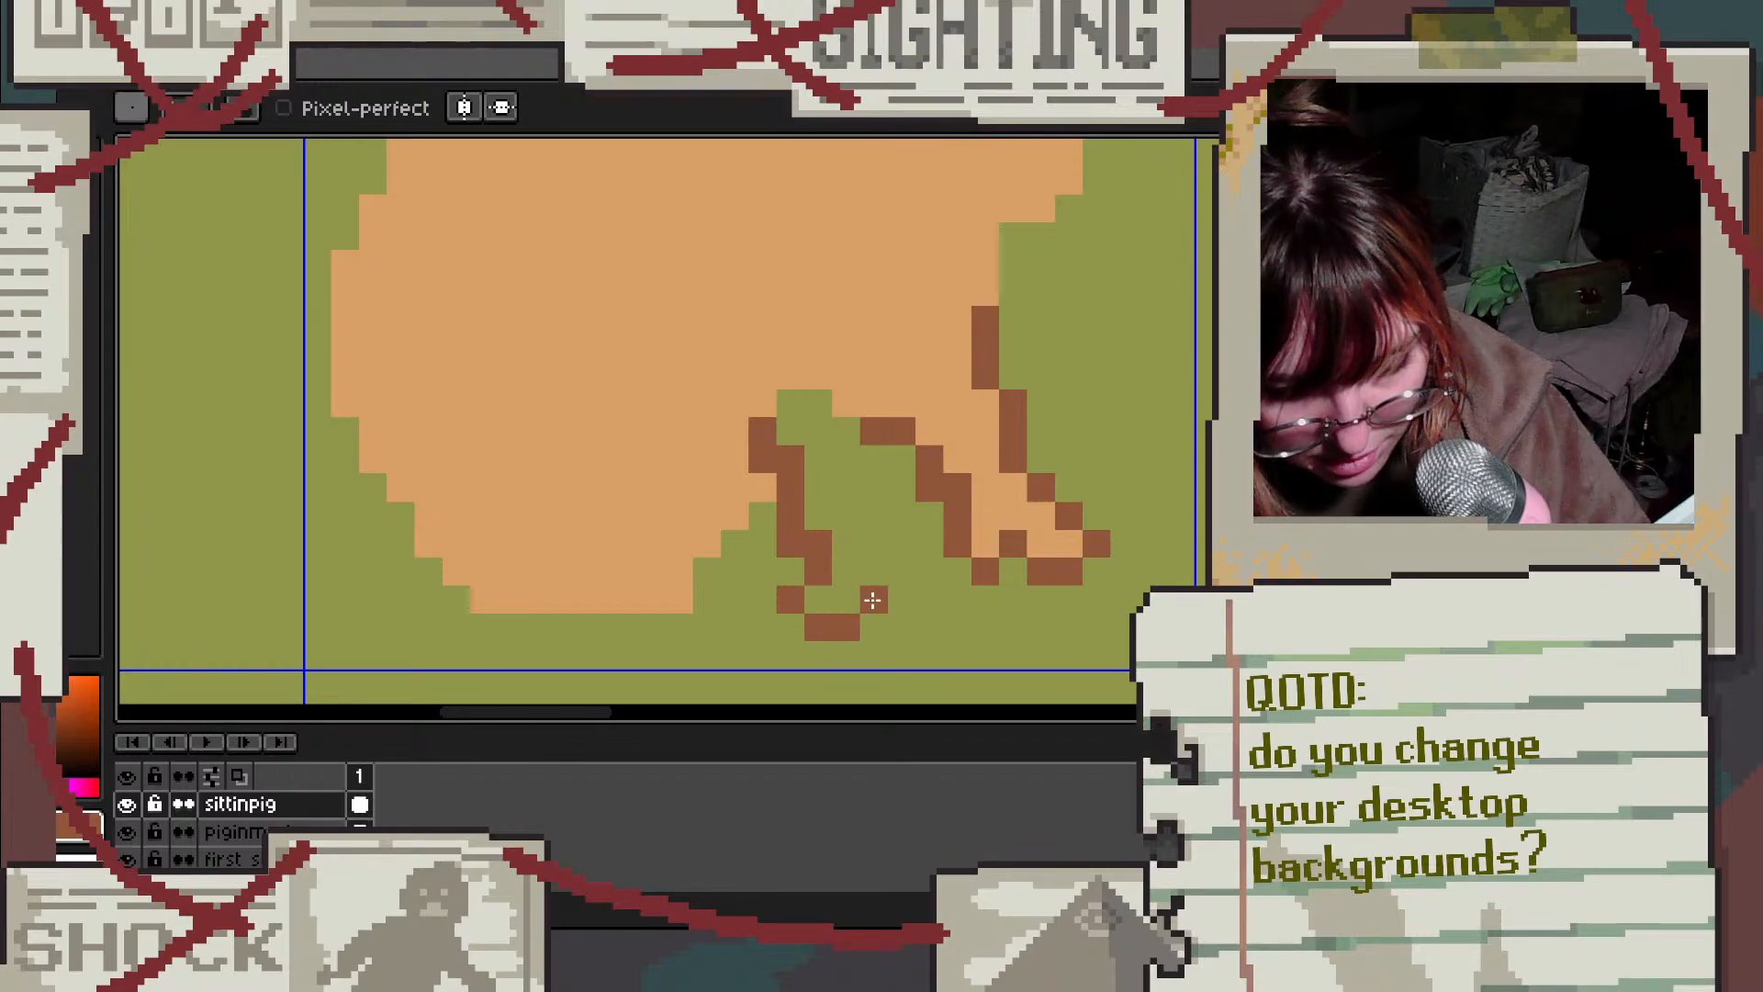
pyautogui.moveTo(873, 598); pyautogui.dragTo(901, 624)
pyautogui.click(873, 446)
pyautogui.moveTo(874, 448)
pyautogui.mouseDown()
pyautogui.moveTo(877, 547)
pyautogui.moveTo(927, 598)
pyautogui.mouseUp()
pyautogui.press('alt')
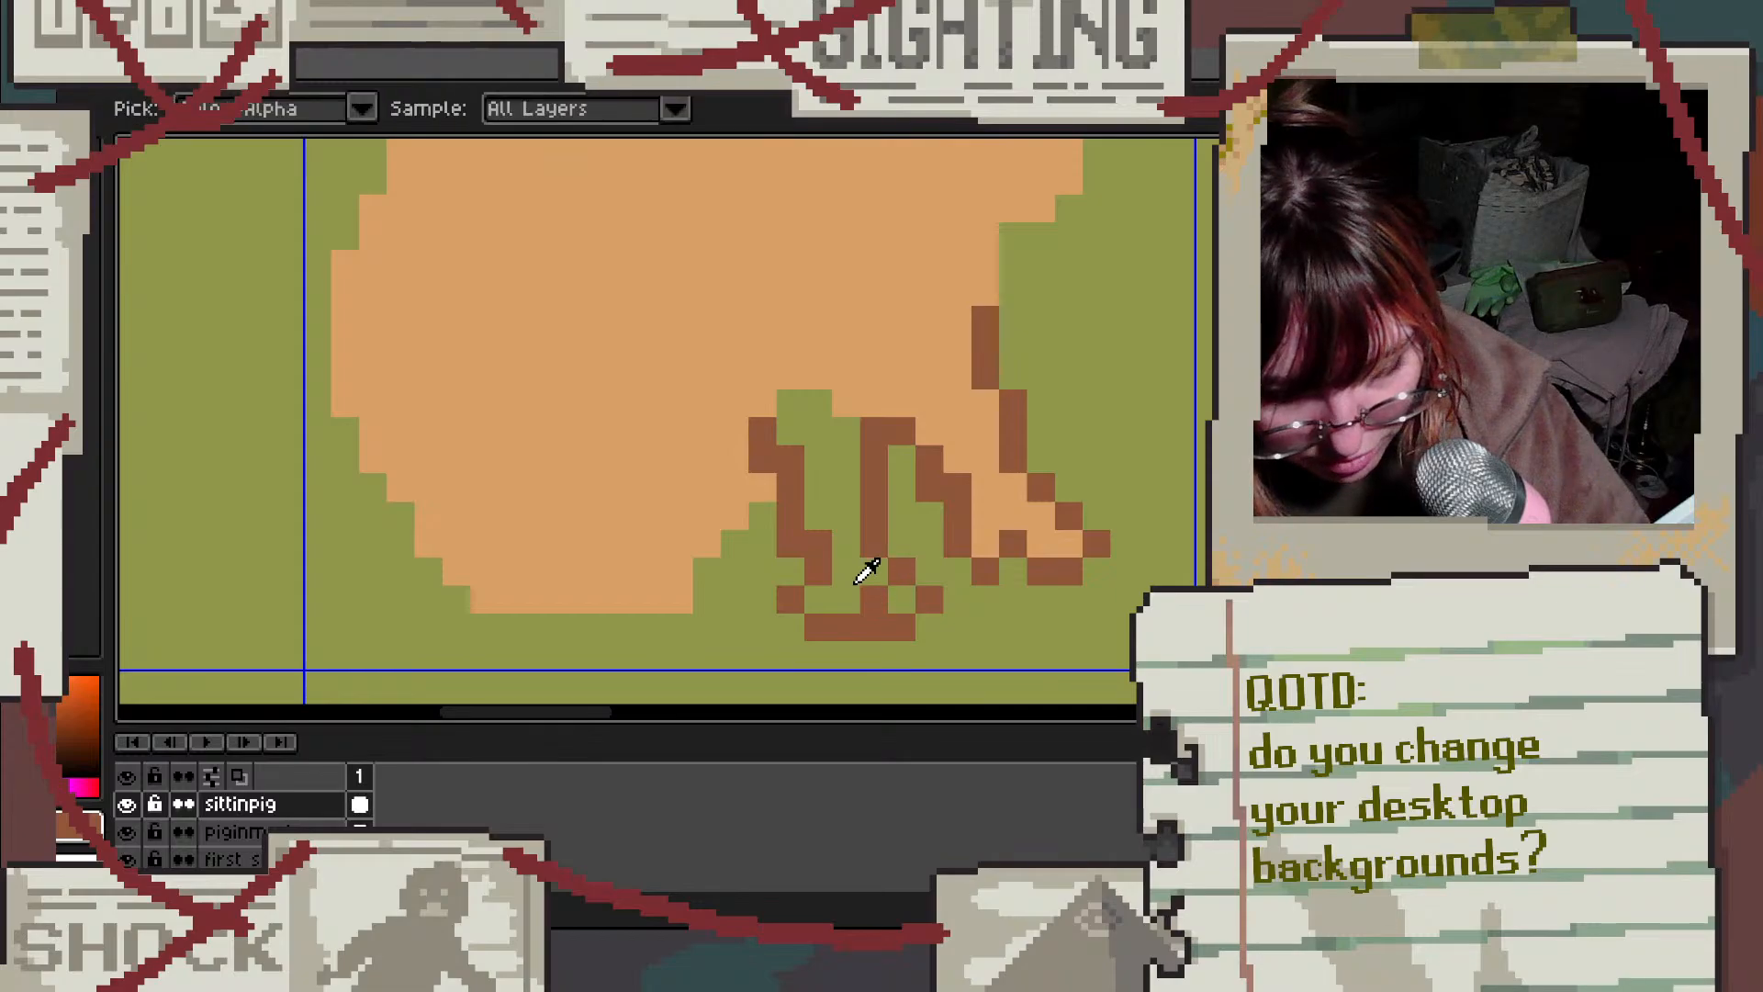
# Step: Thin the nearer front leg's outline with a smaller eraser and split the hoof's underside with a brown notch
pyautogui.press('e')
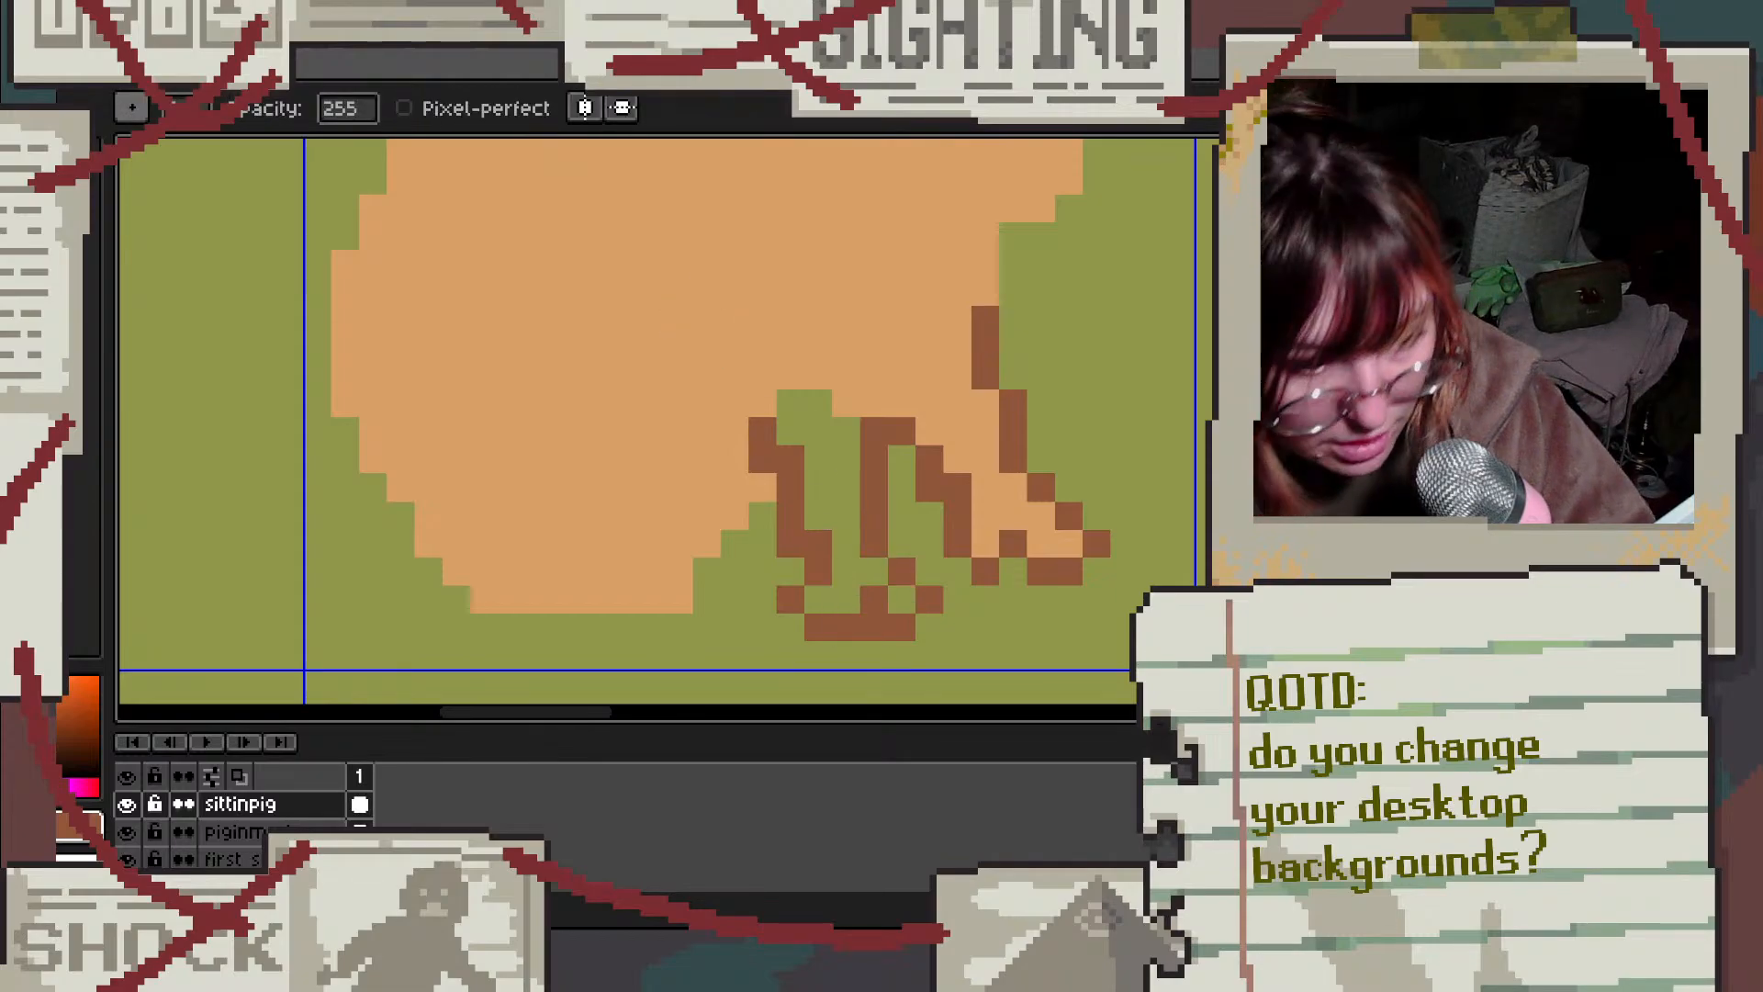
pyautogui.click(176, 115)
pyautogui.moveTo(176, 140); pyautogui.dragTo(166, 146)
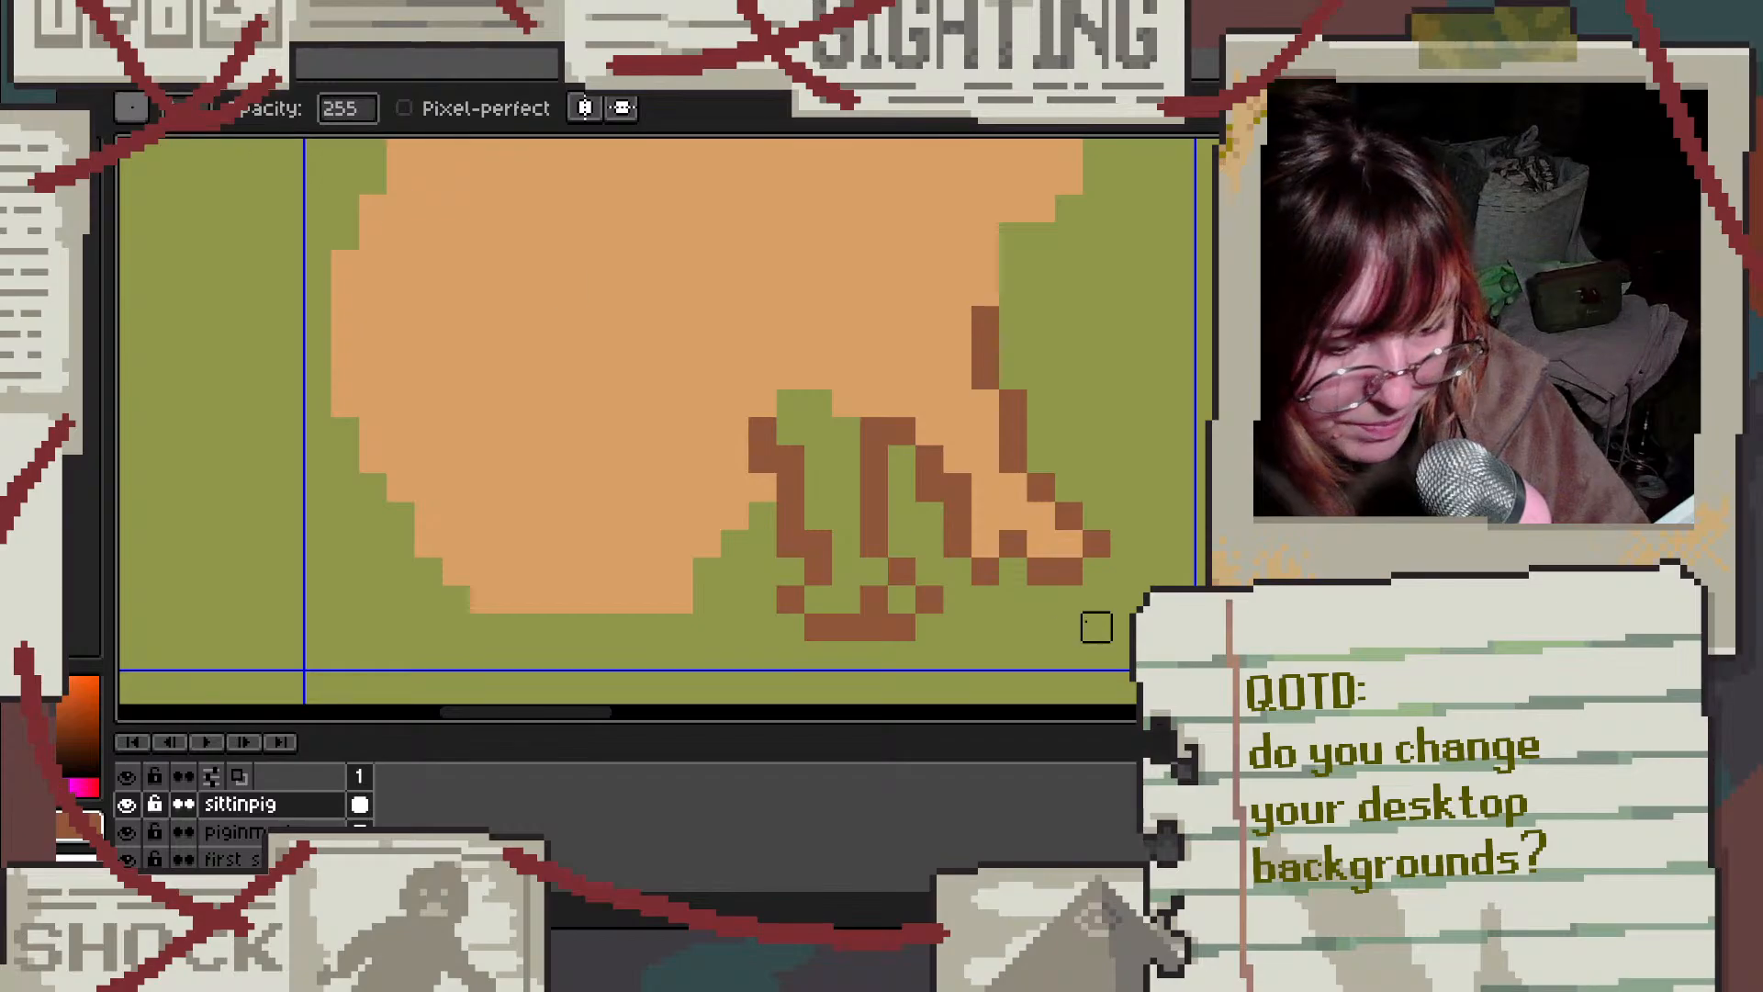
pyautogui.click(873, 600)
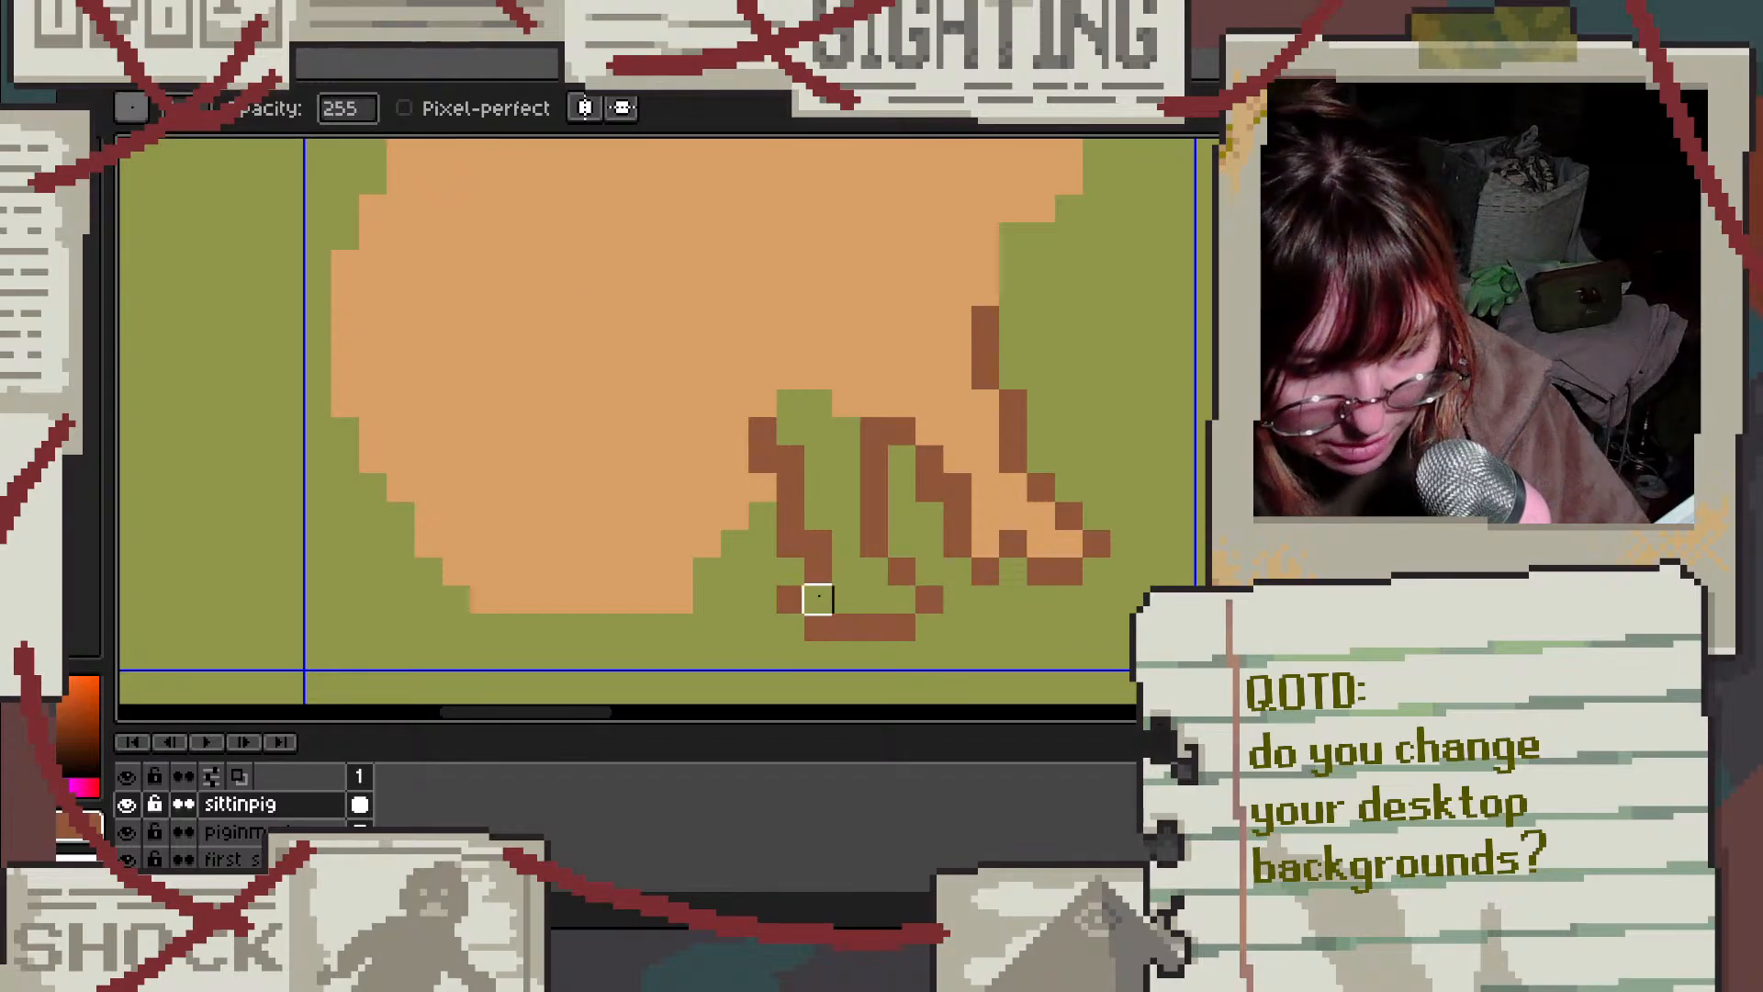
pyautogui.click(818, 570)
pyautogui.click(818, 543)
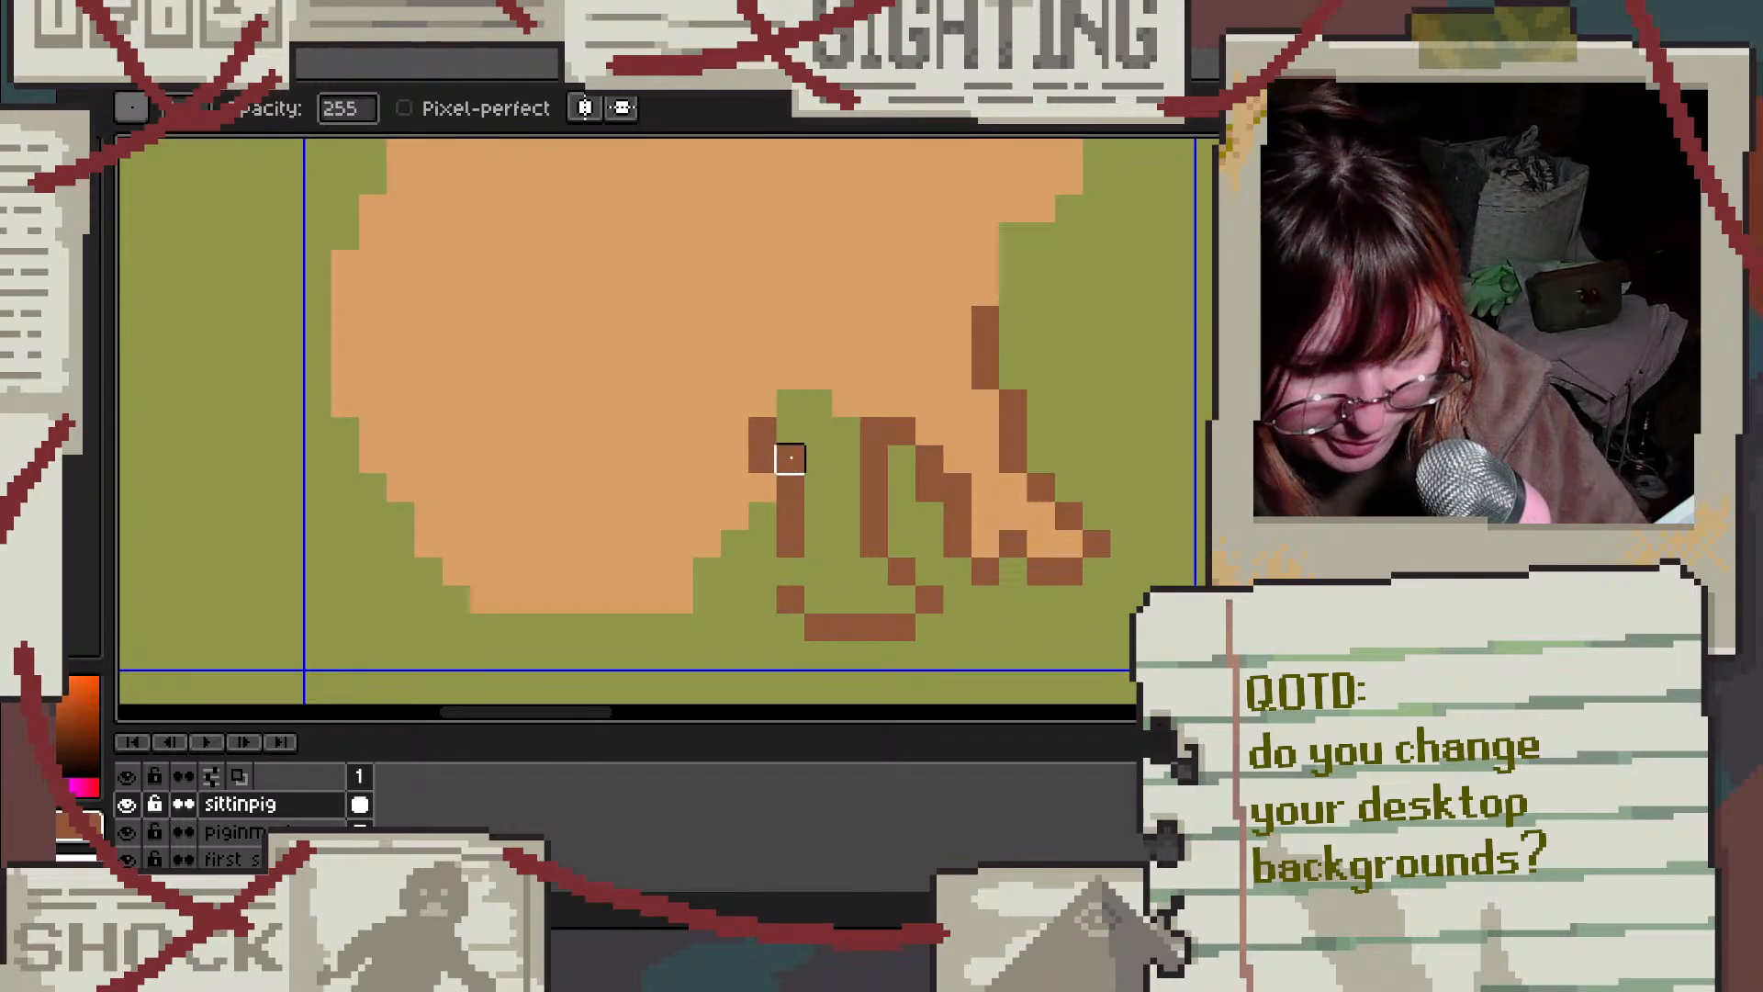
pyautogui.click(791, 459)
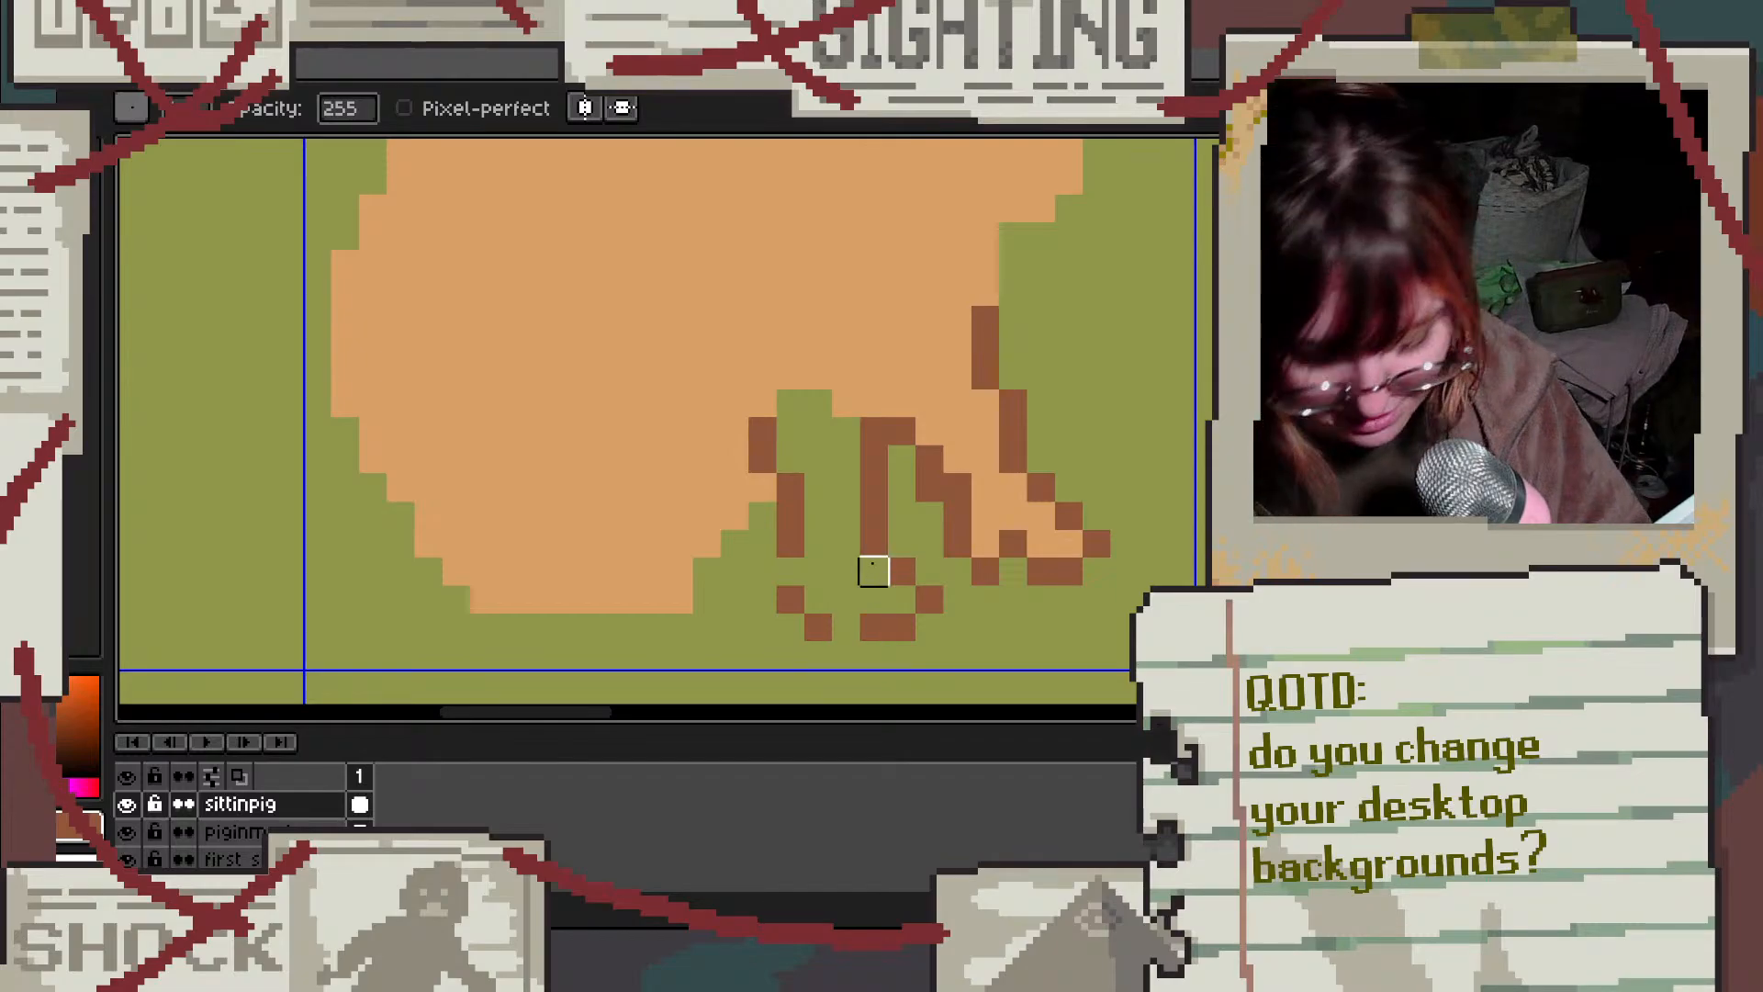
pyautogui.press('b')
pyautogui.click(845, 599)
pyautogui.click(817, 571)
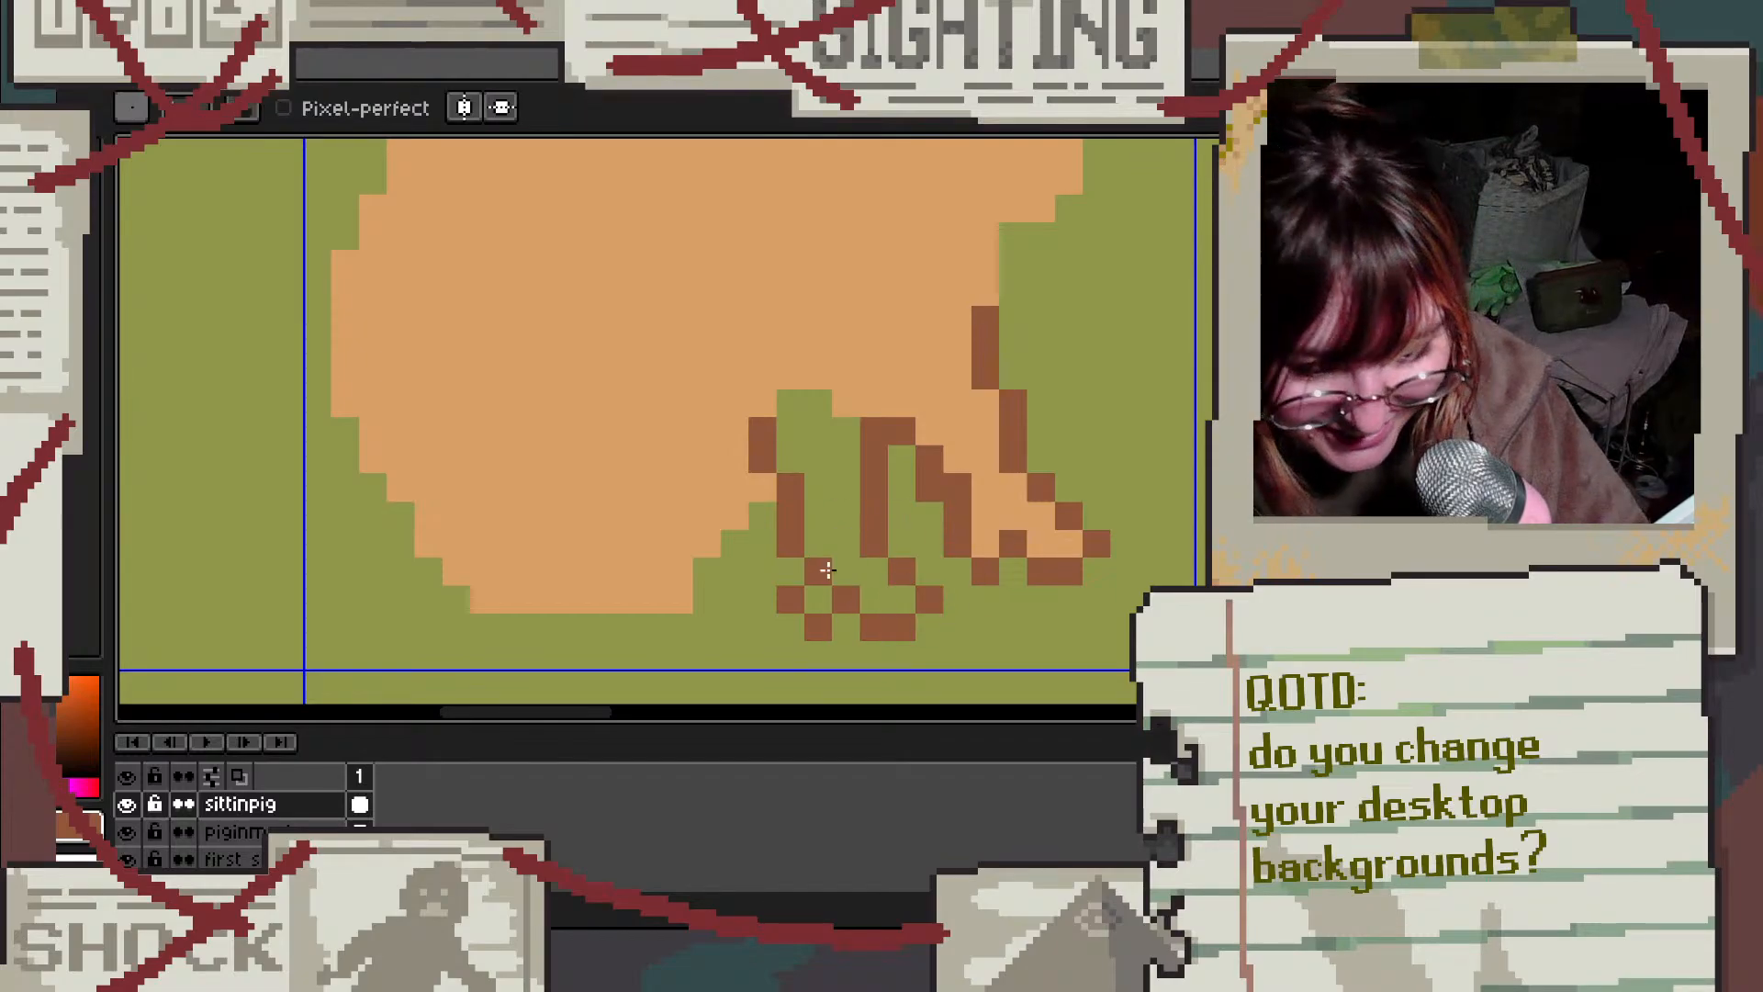
# Step: Try to shift the nearer front leg's lower rear outline one pixel forward
pyautogui.press('e')
pyautogui.click(790, 541)
pyautogui.click(790, 514)
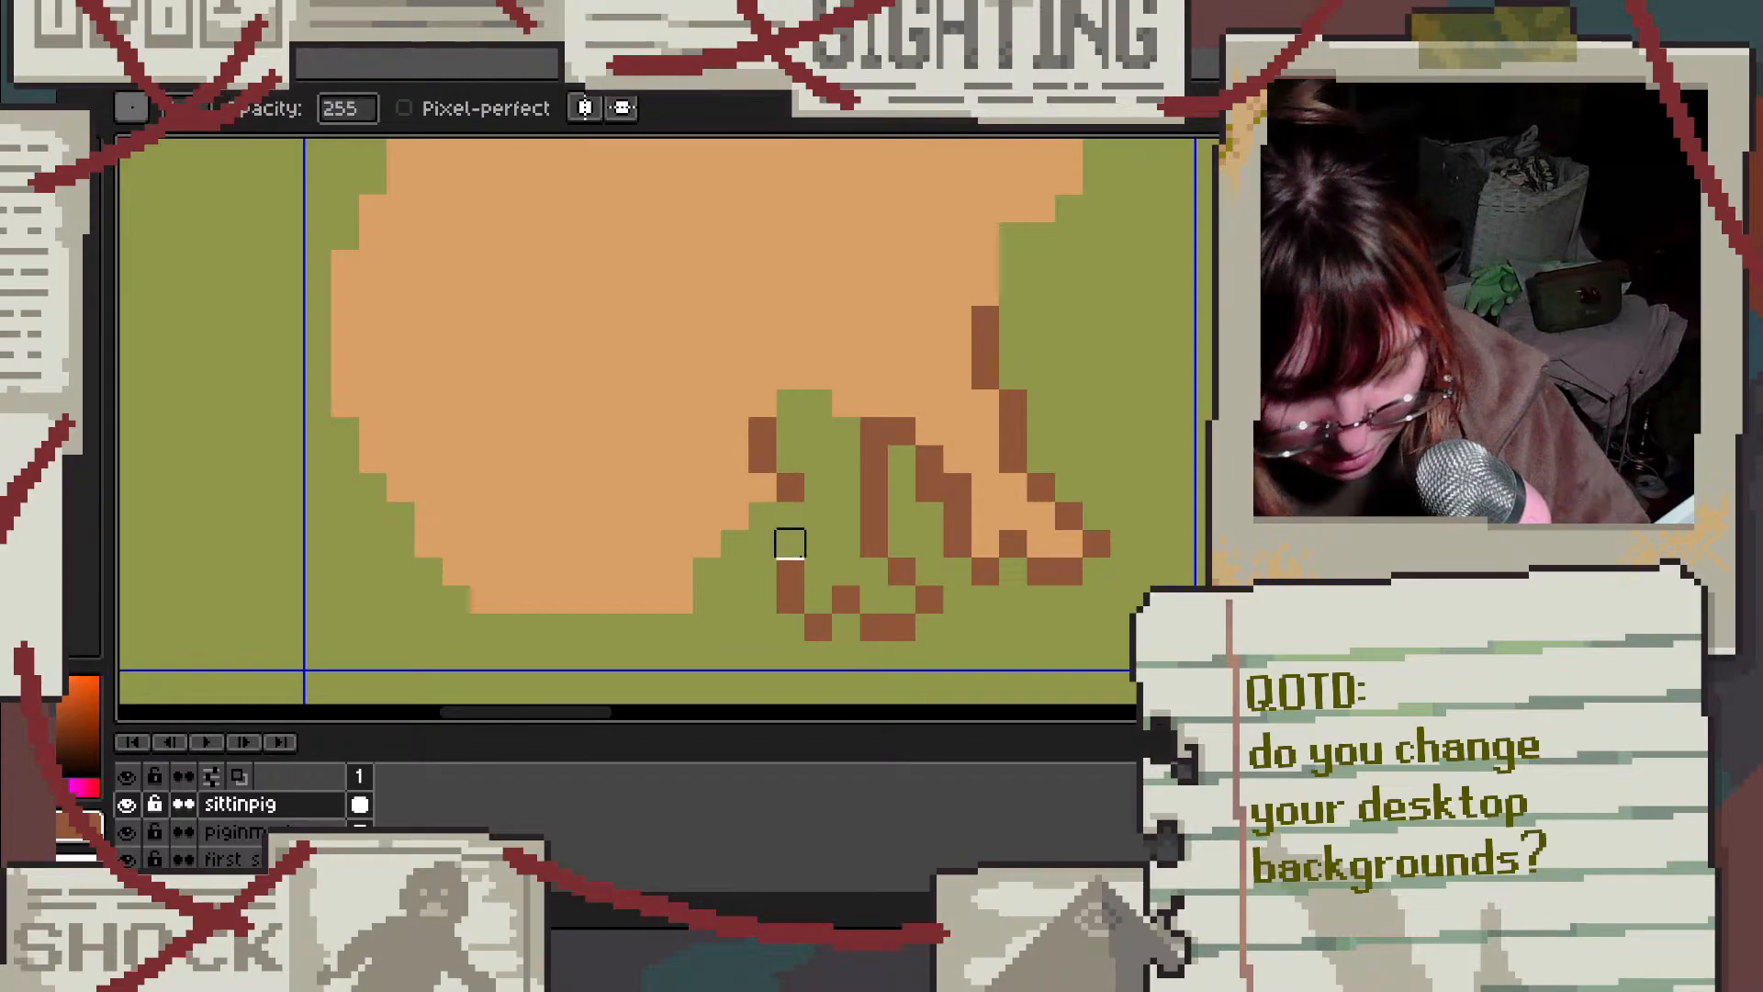
pyautogui.press('b')
pyautogui.click(817, 541)
pyautogui.click(817, 514)
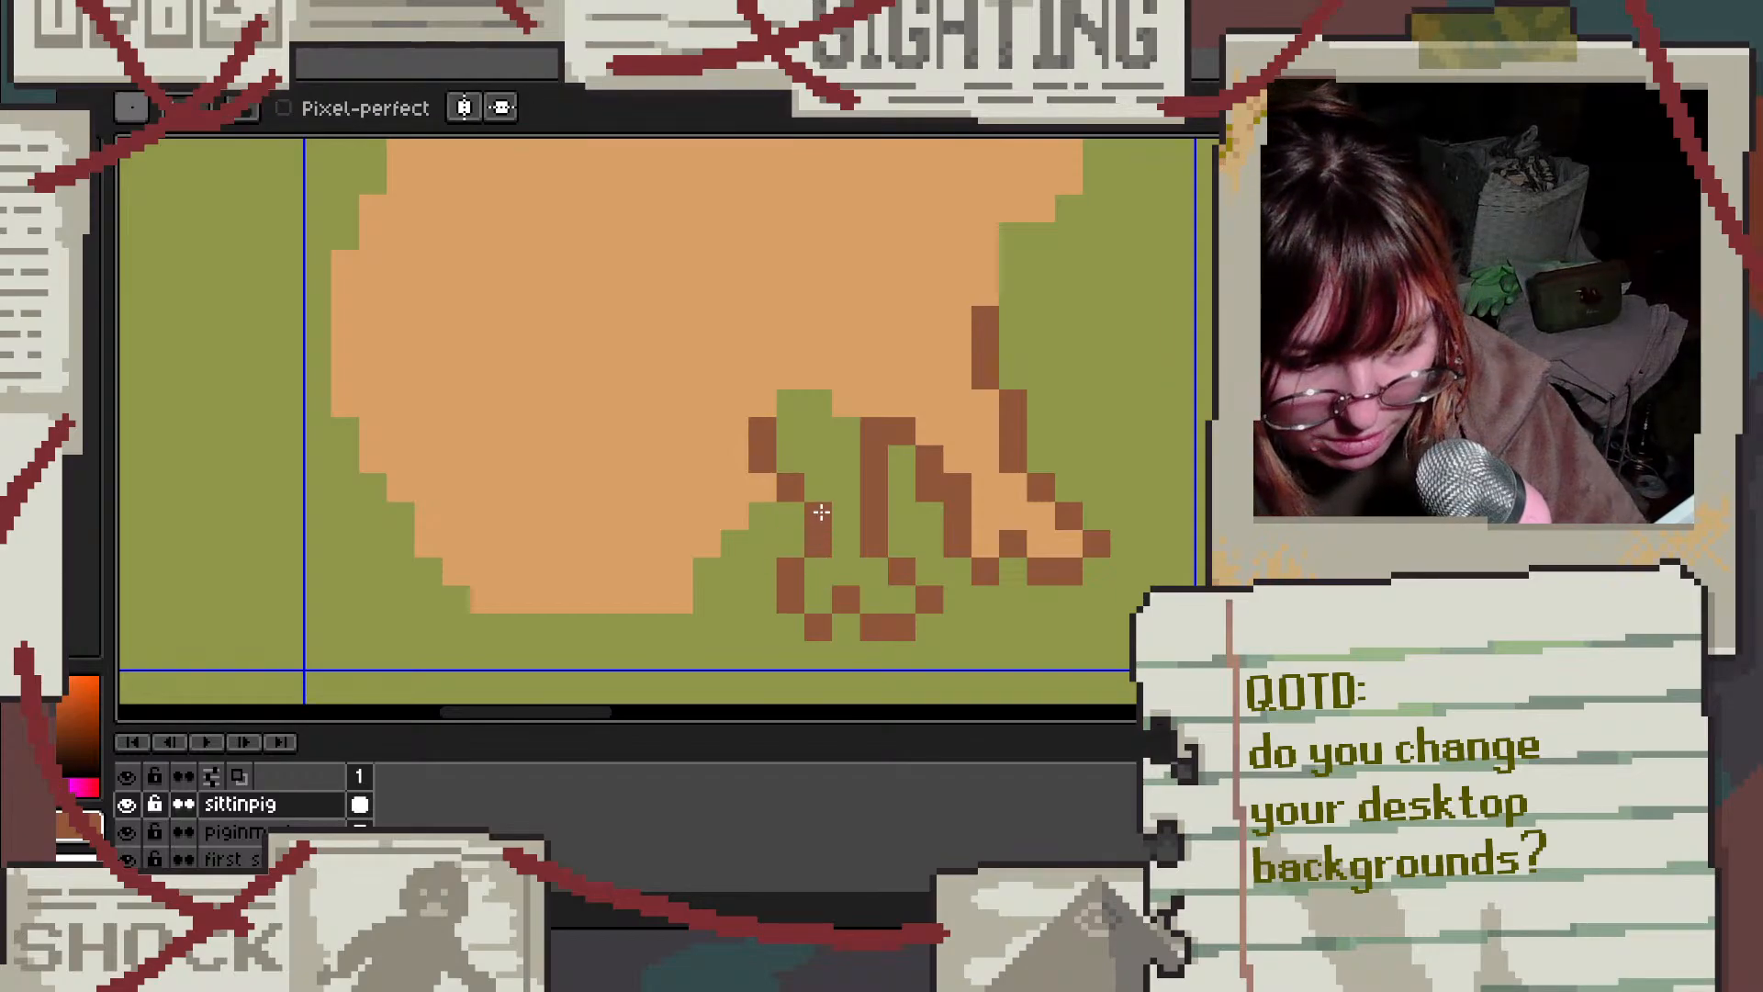
pyautogui.scroll(-3, 931, 432)
pyautogui.scroll(3, 1011, 347)
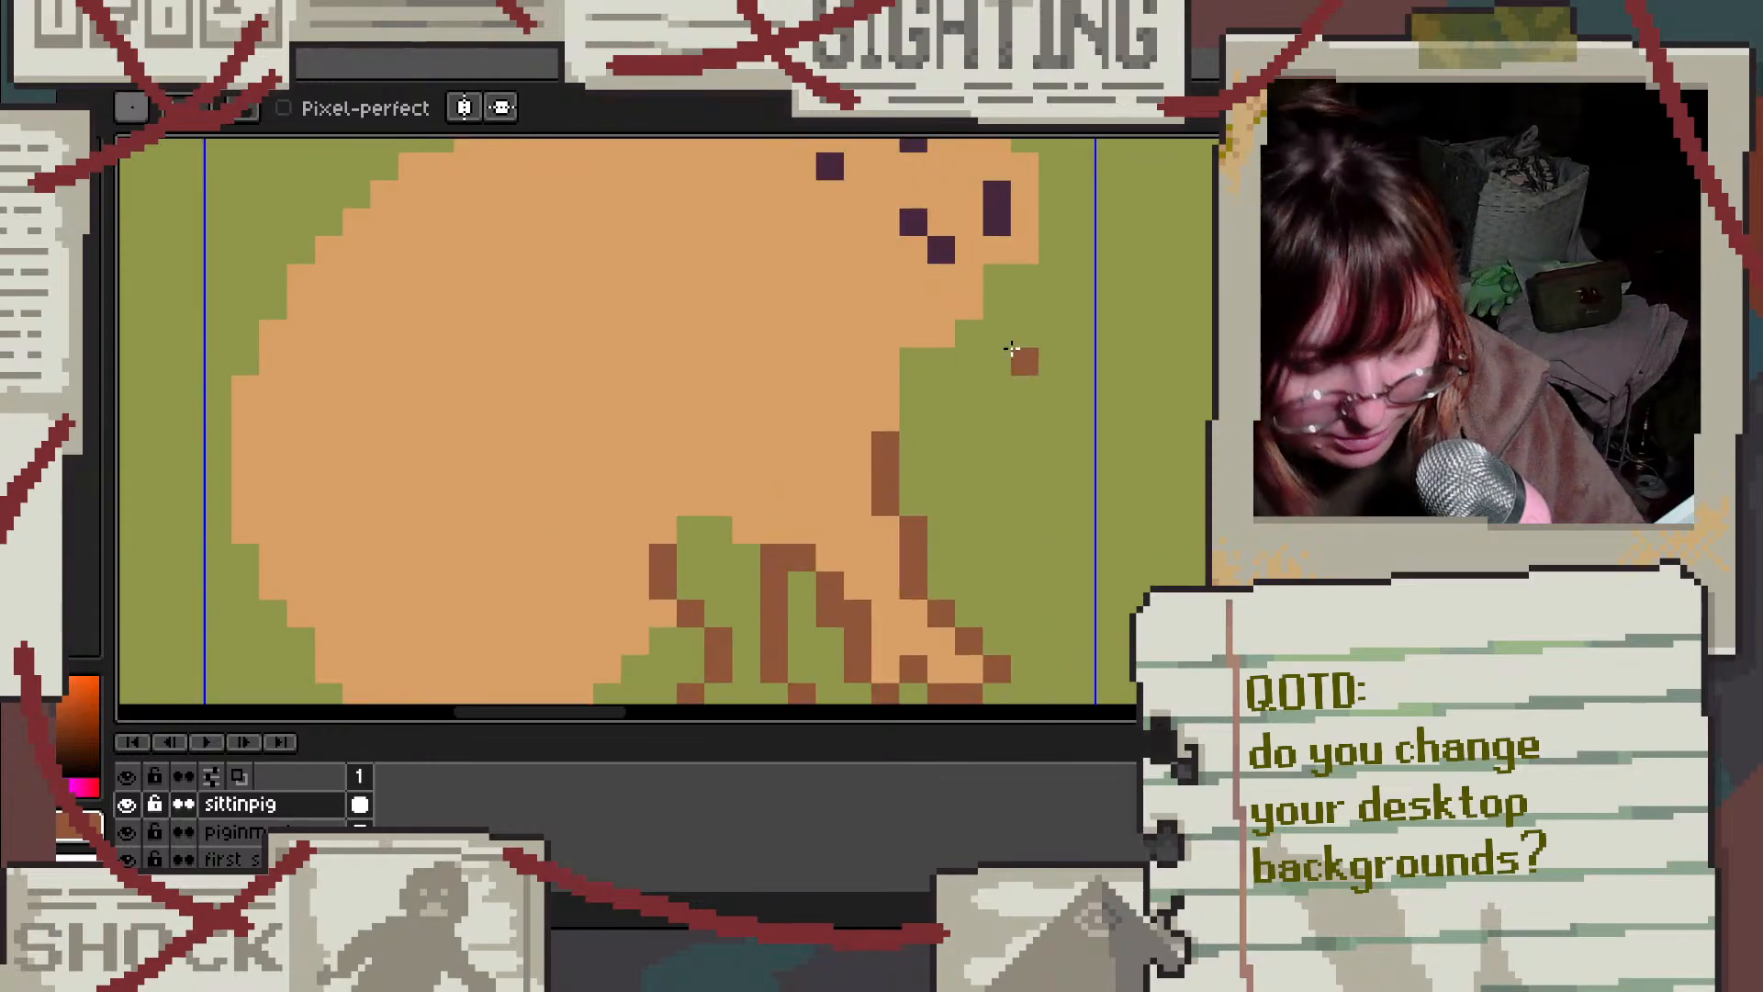
pyautogui.scroll(-3, 905, 409)
pyautogui.scroll(3, 859, 469)
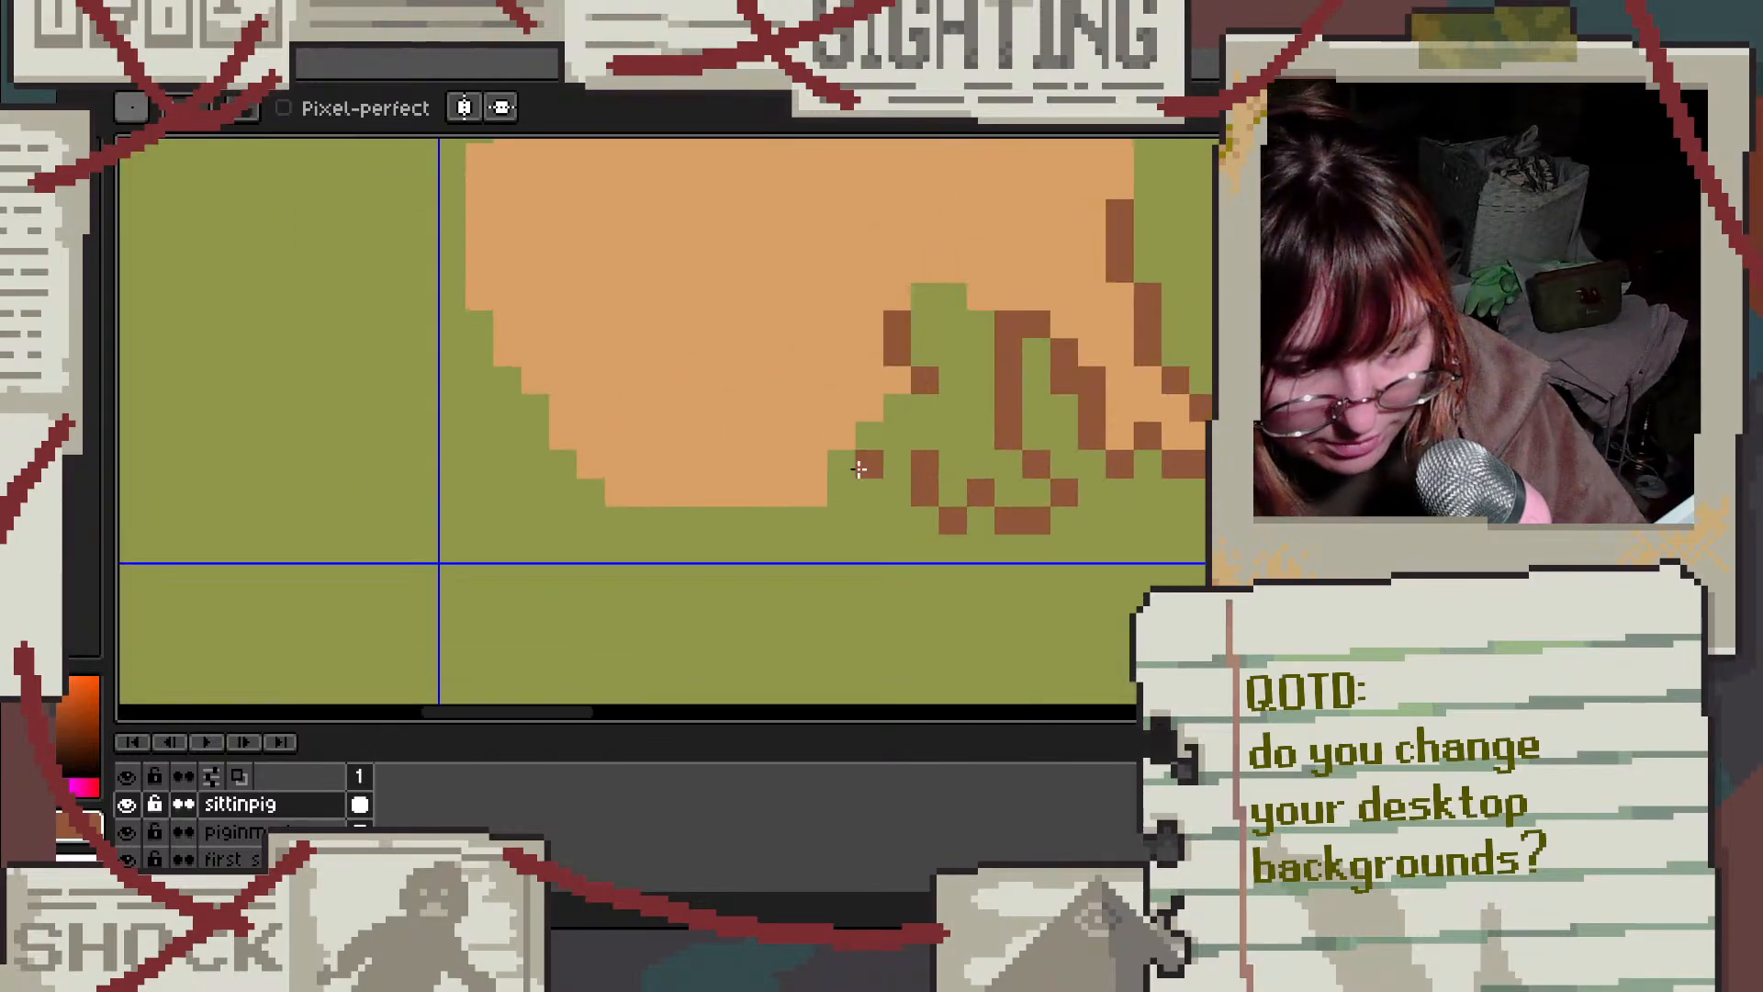
# Step: Redraw the nearer front leg's lower rear outline in brown and add a single dewclaw pixel behind it
pyautogui.scroll(1, 859, 468)
pyautogui.moveTo(945, 384); pyautogui.dragTo(945, 414)
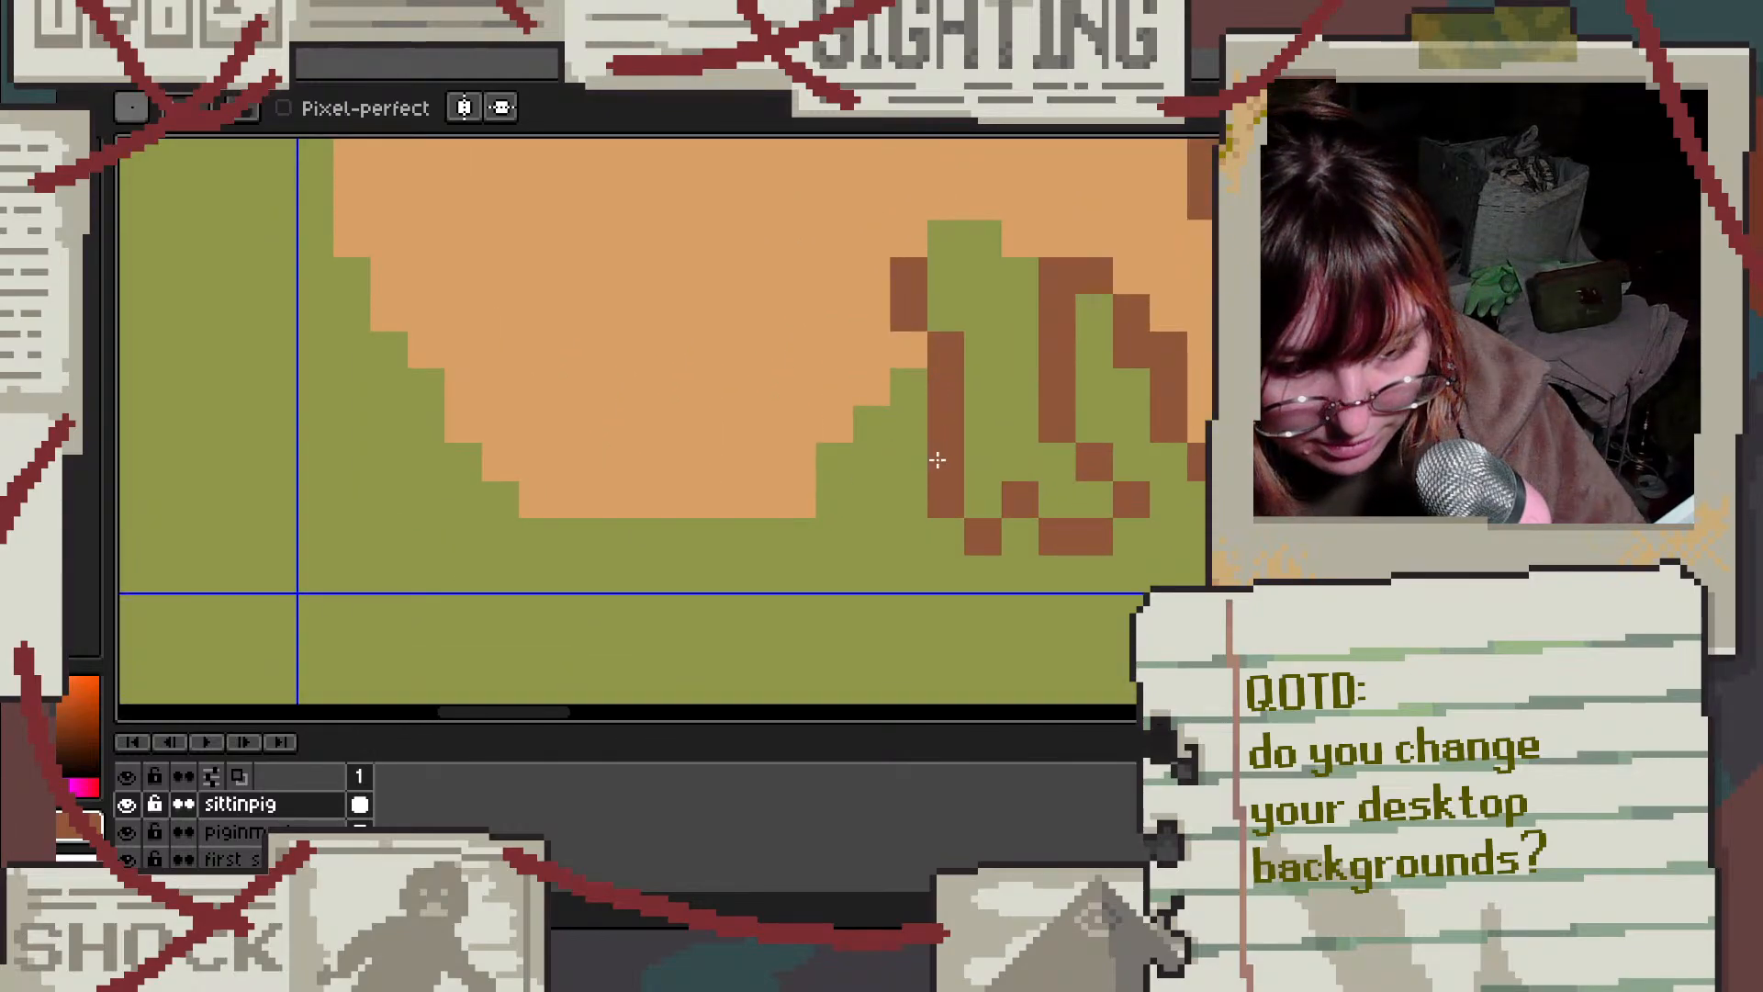
pyautogui.click(918, 455)
pyautogui.click(984, 431)
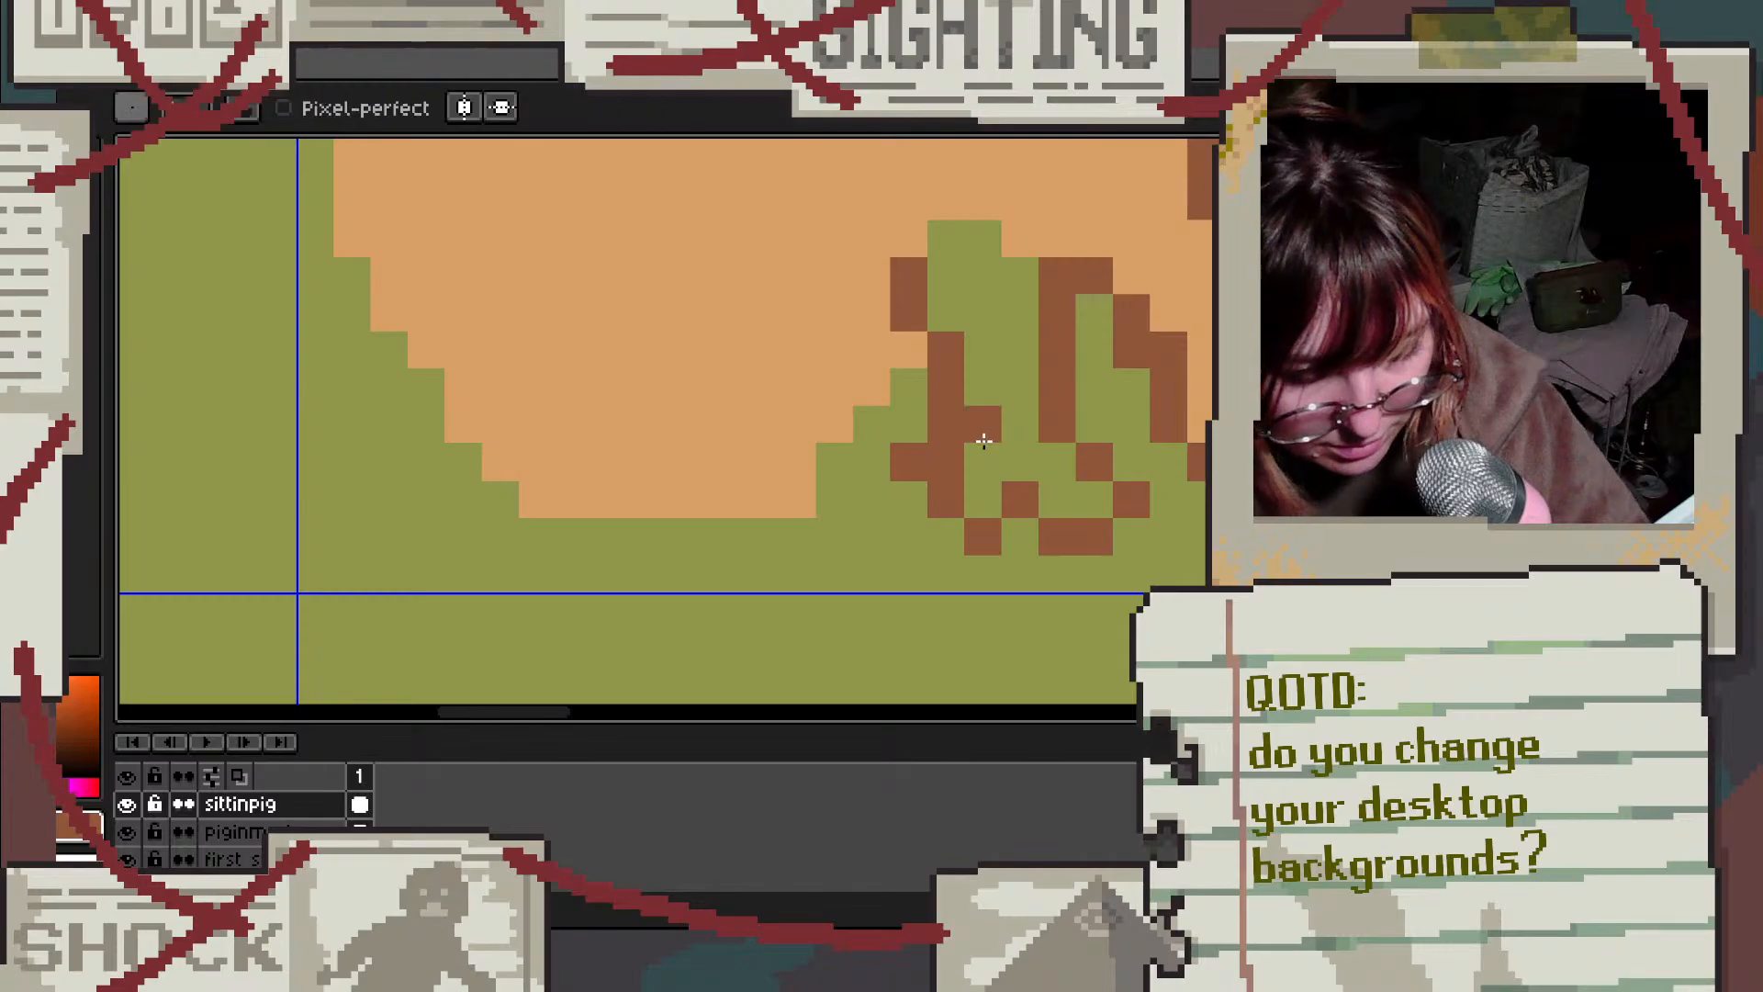
# Step: Raise the dewclaw pixel by one and open a one-pixel gap beside it in the nearer leg's rear outline
pyautogui.press('e')
pyautogui.scroll(-2, 983, 440)
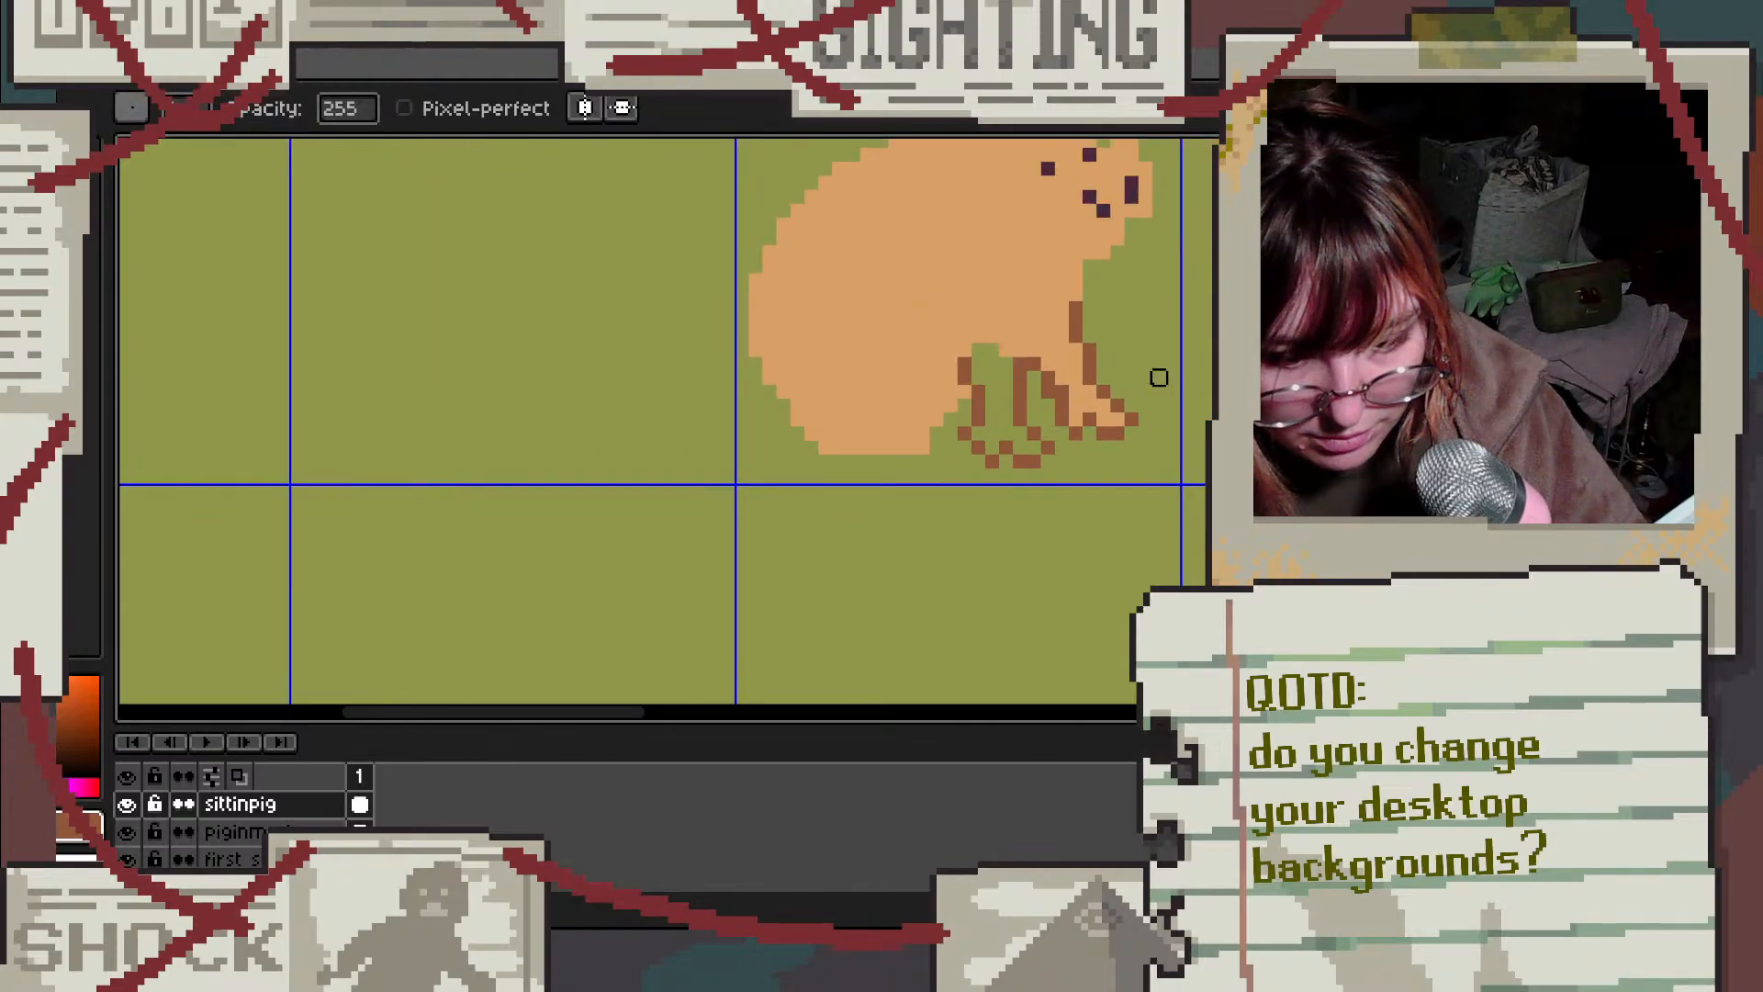
pyautogui.scroll(2, 1137, 370)
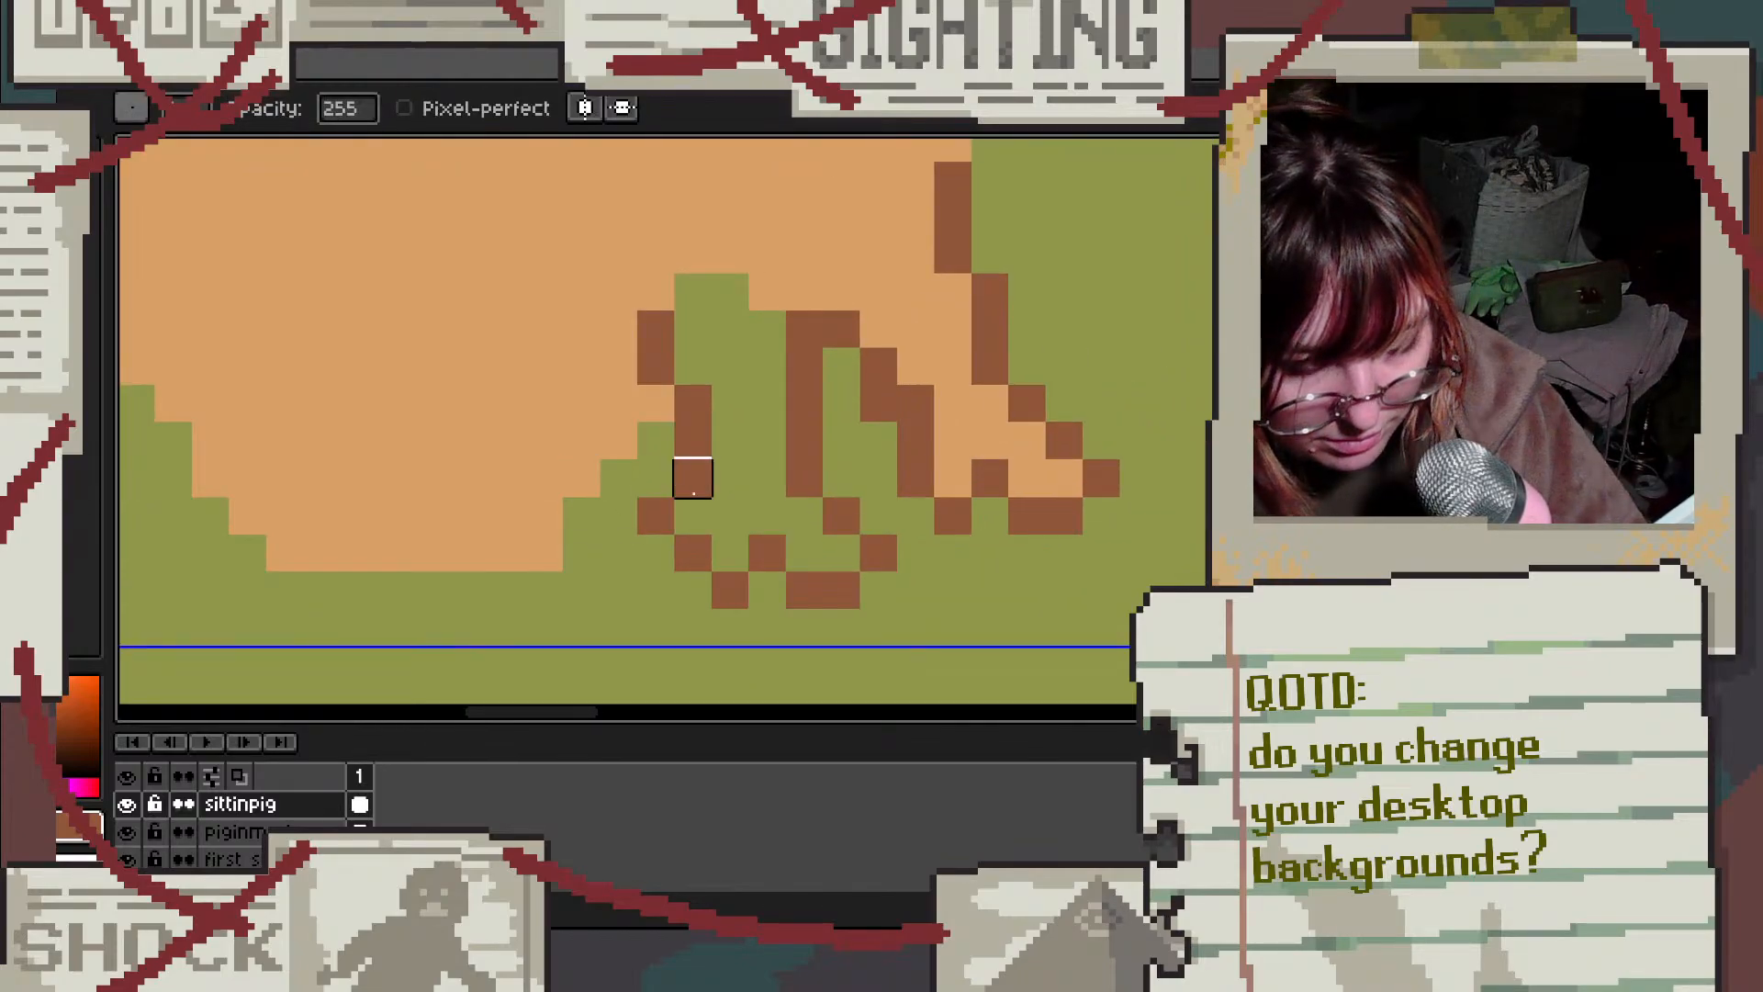
pyautogui.click(692, 475)
pyautogui.click(654, 514)
pyautogui.press('b')
pyautogui.click(663, 485)
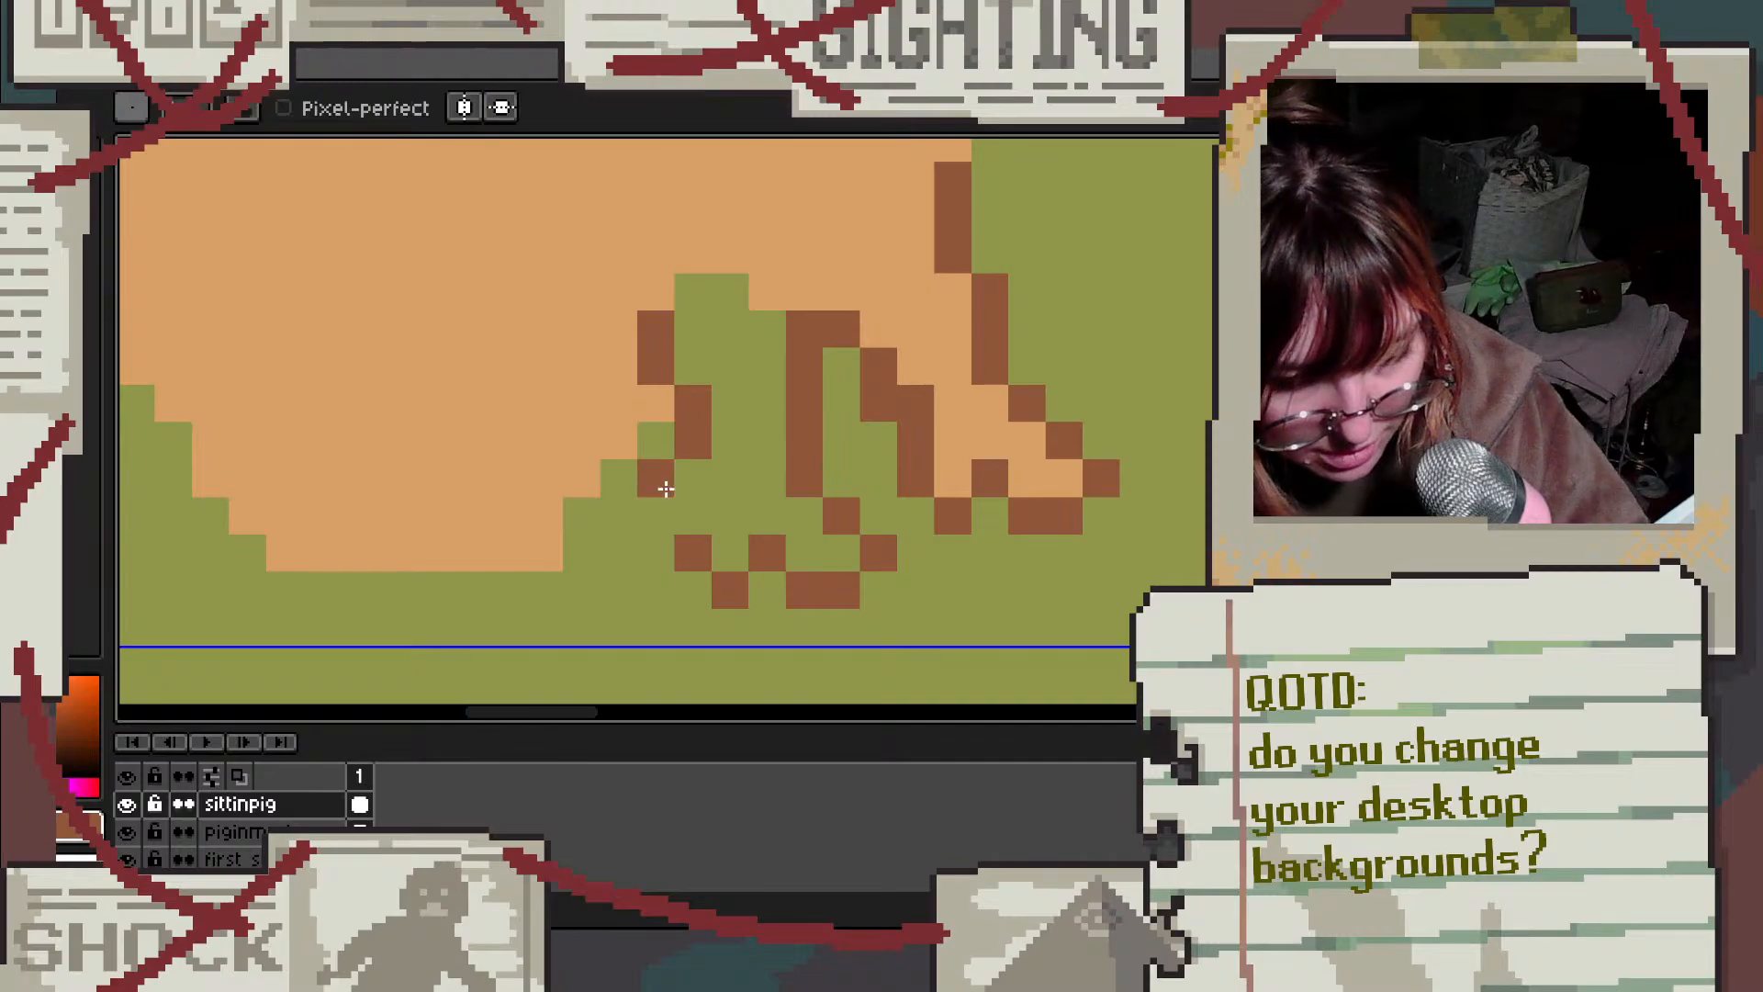
pyautogui.click(692, 514)
pyautogui.click(879, 439)
# Step: Fill the inside of the nearer front leg and hoof with the body's light orange
pyautogui.scroll(-5, 863, 432)
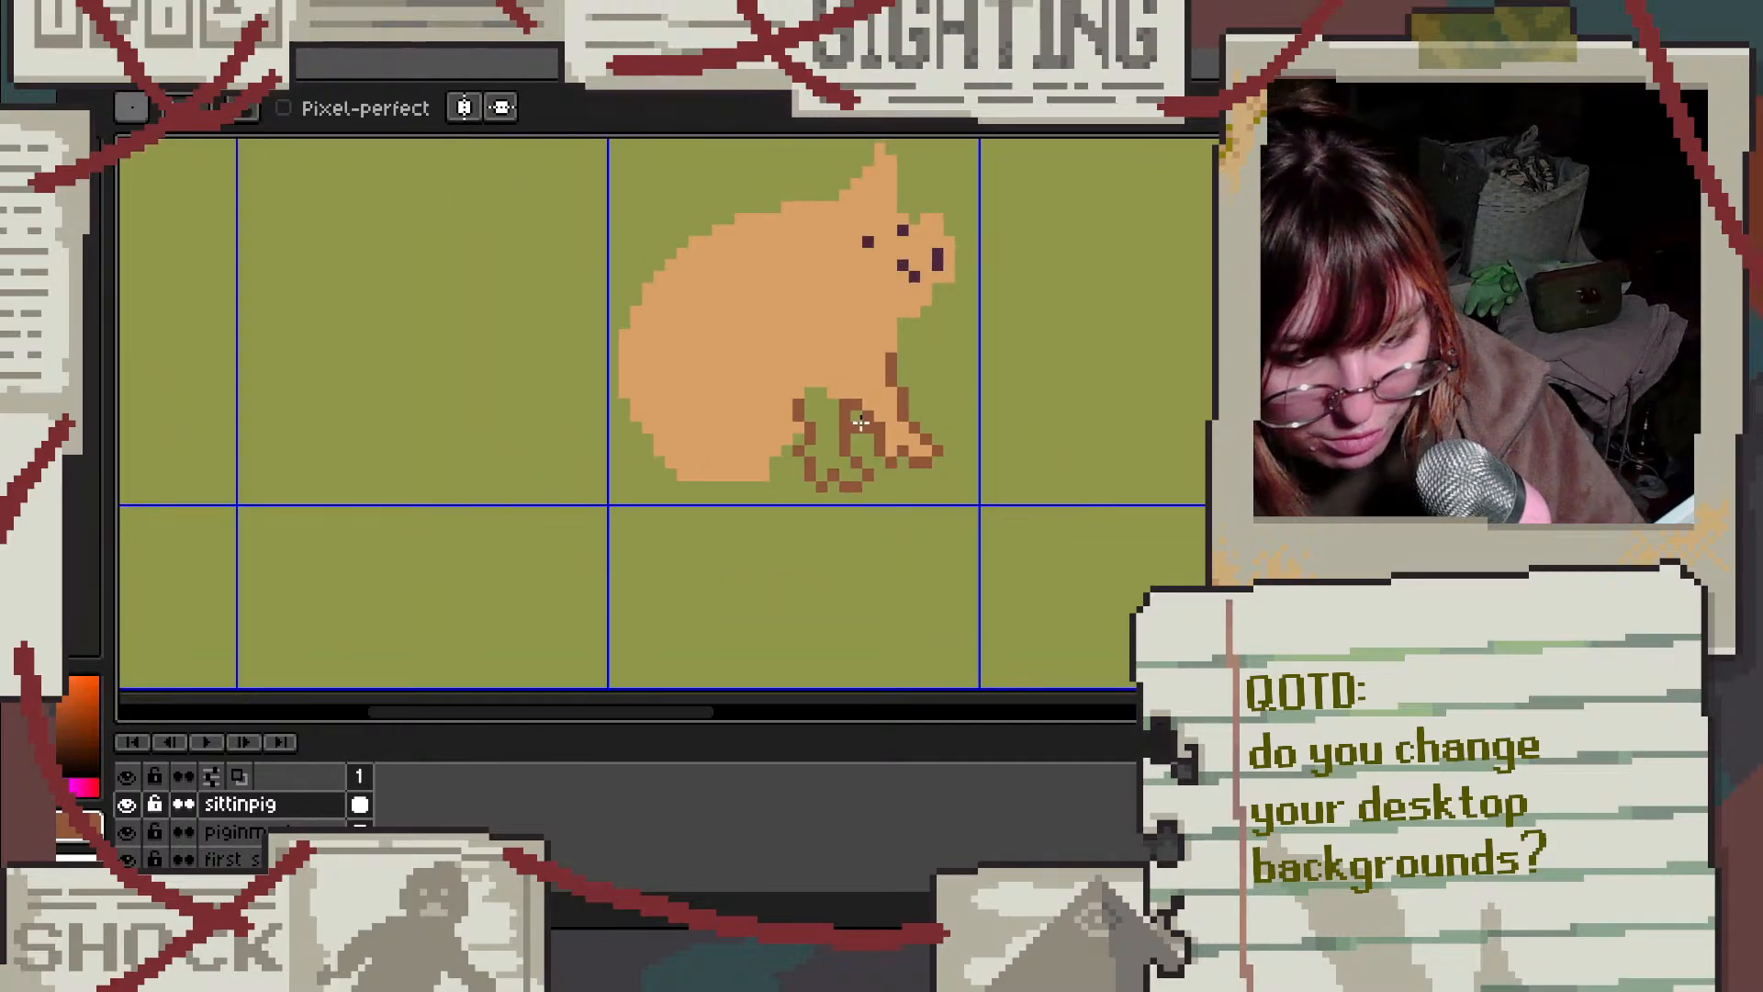
pyautogui.scroll(5, 840, 401)
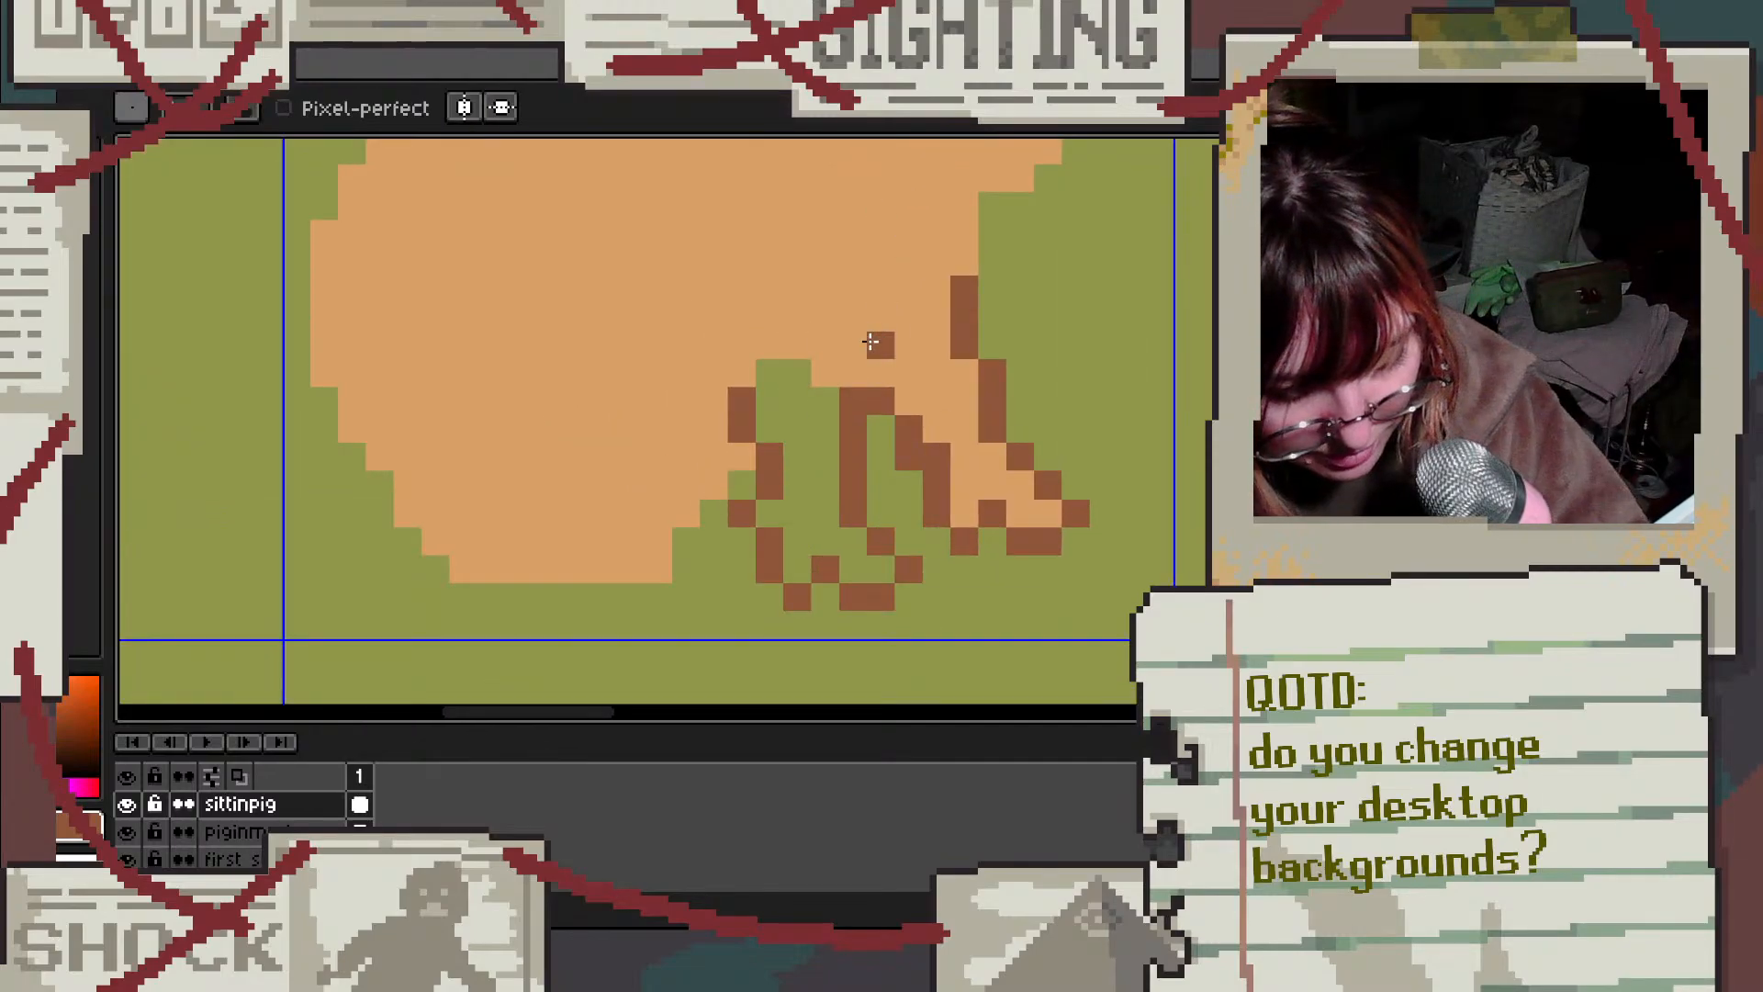
pyautogui.press('g')
pyautogui.click(787, 405)
pyautogui.scroll(-2, 842, 322)
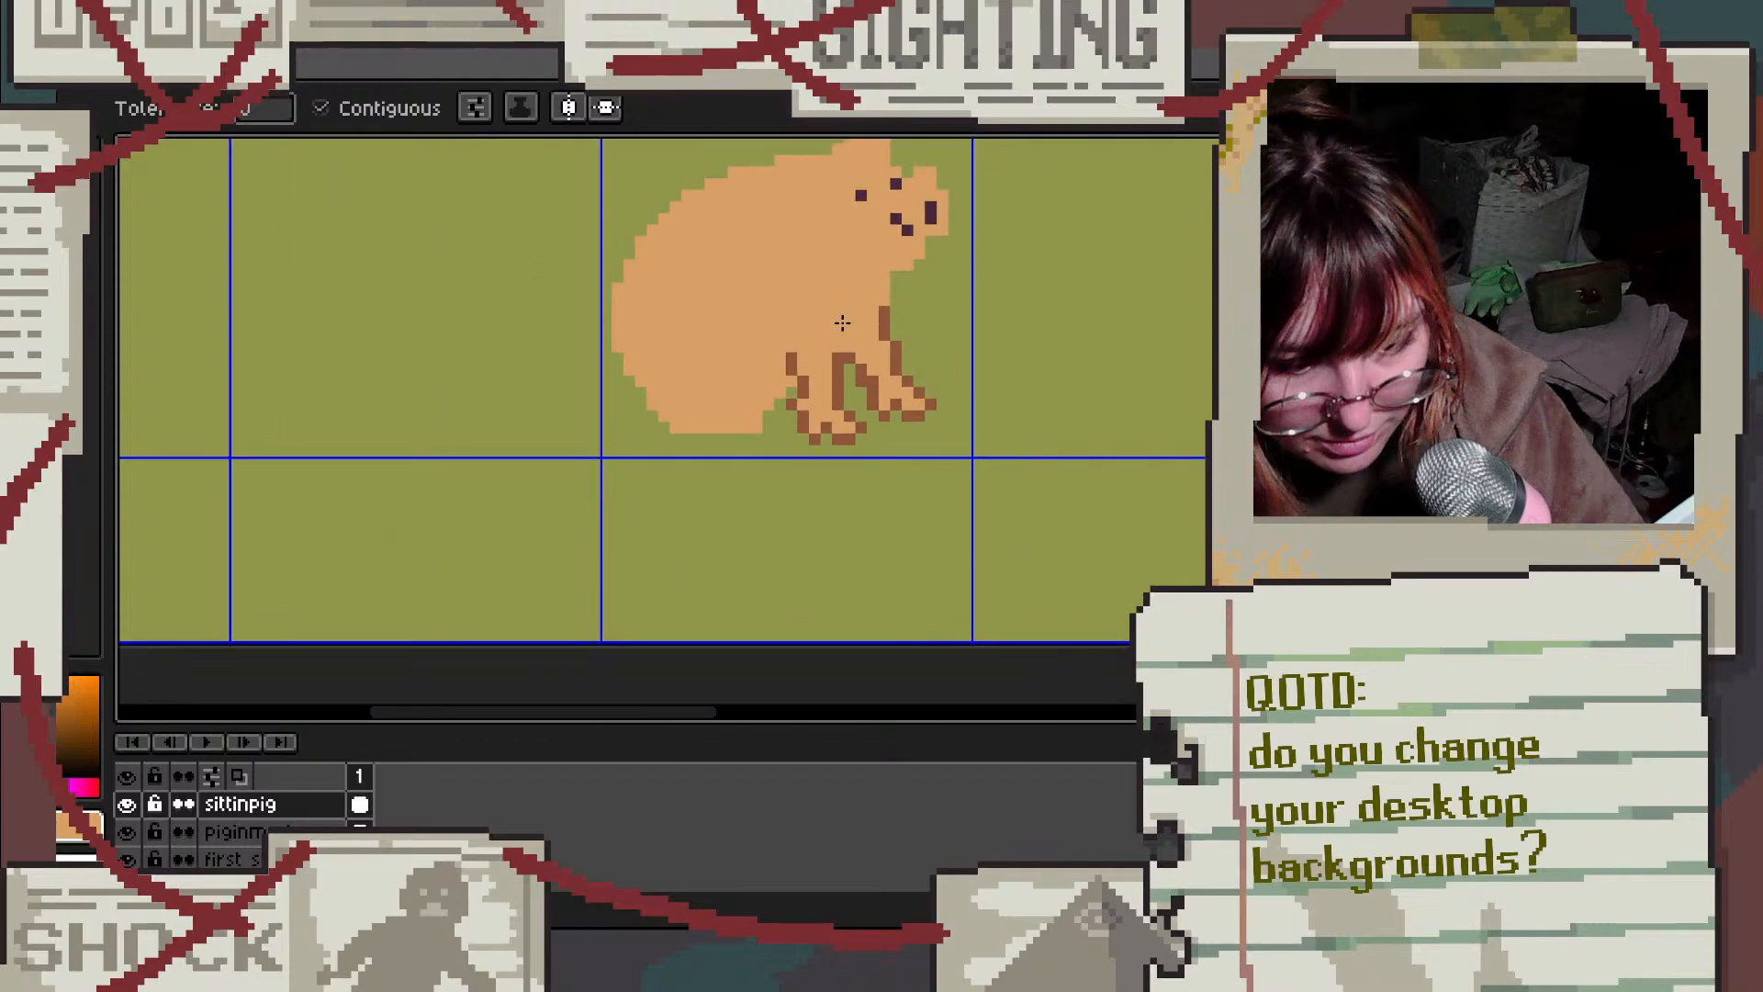
pyautogui.scroll(-1, 952, 307)
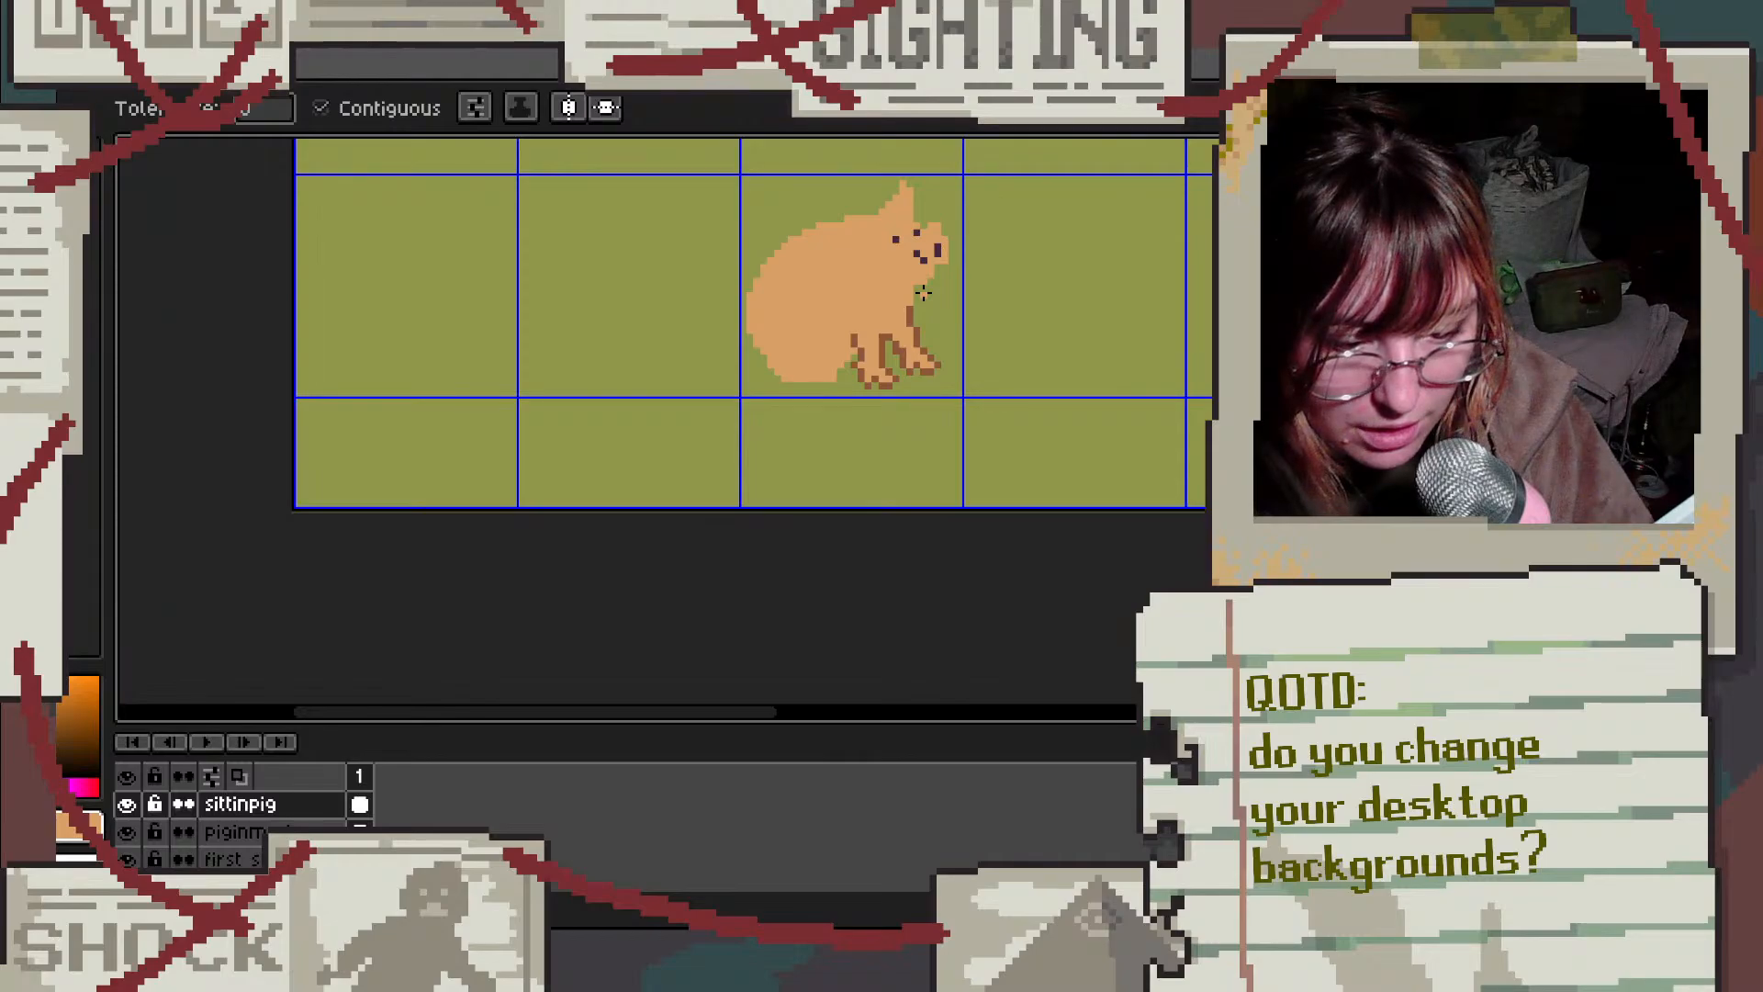
pyautogui.scroll(3, 923, 292)
pyautogui.scroll(-4, 937, 321)
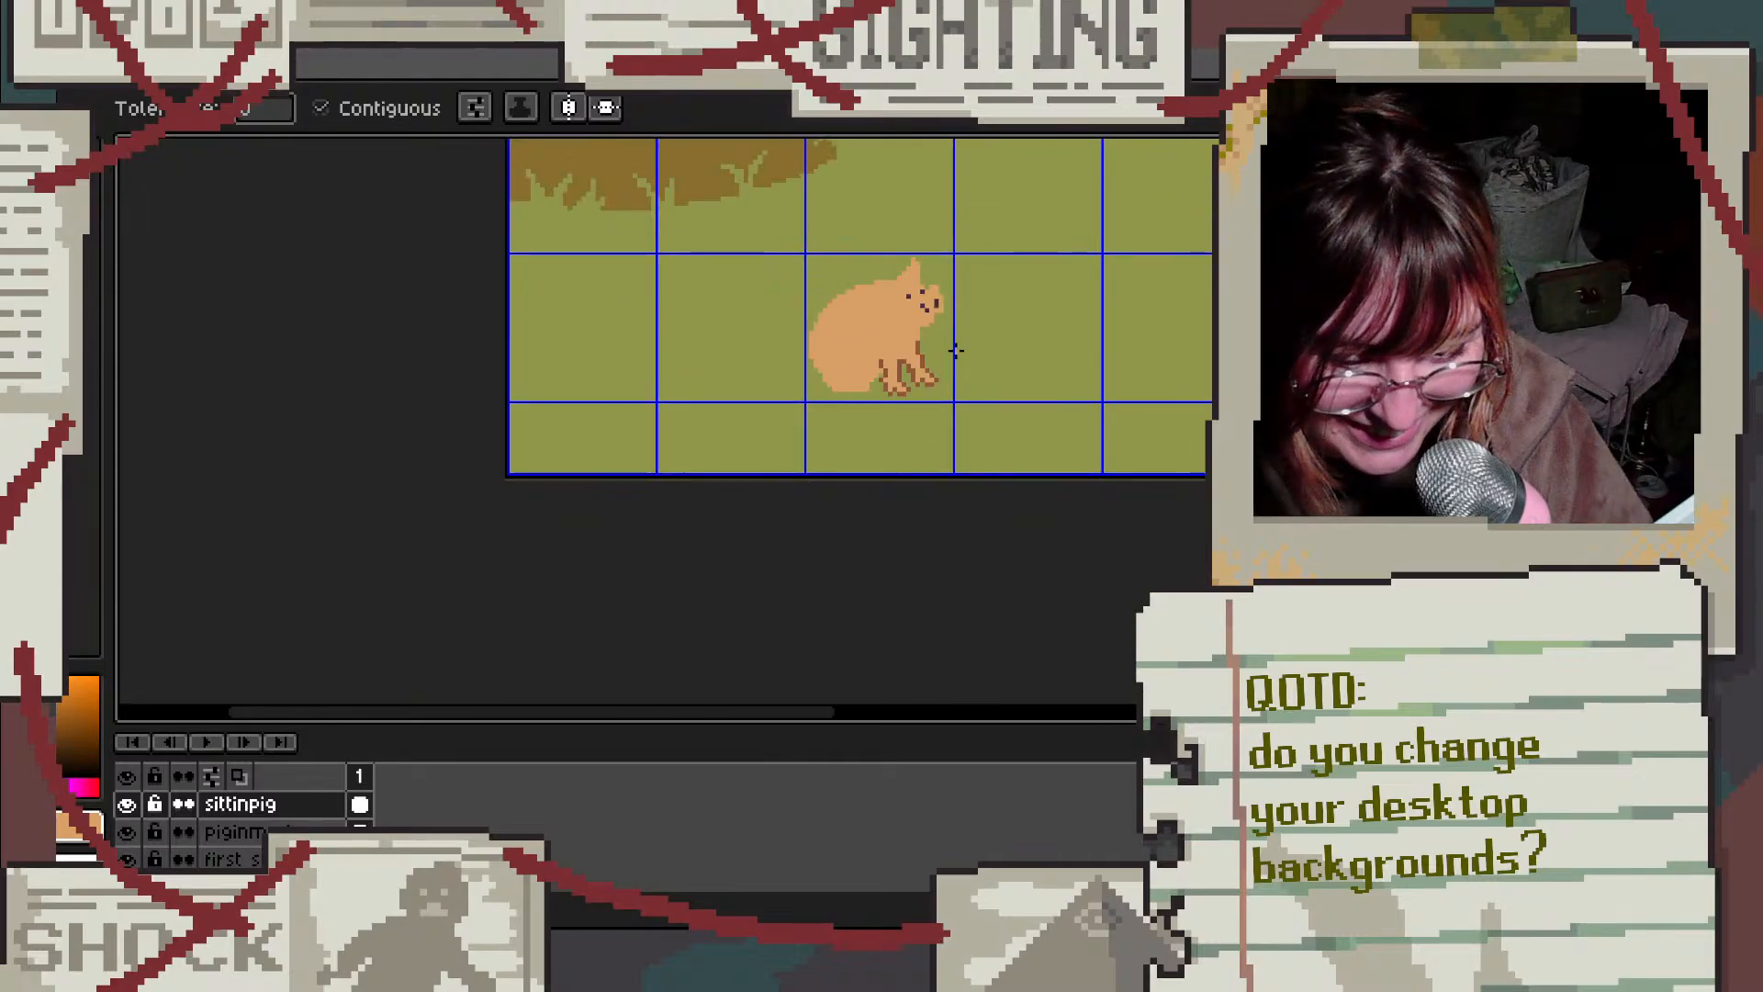
pyautogui.scroll(2, 886, 321)
pyautogui.scroll(-1, 914, 480)
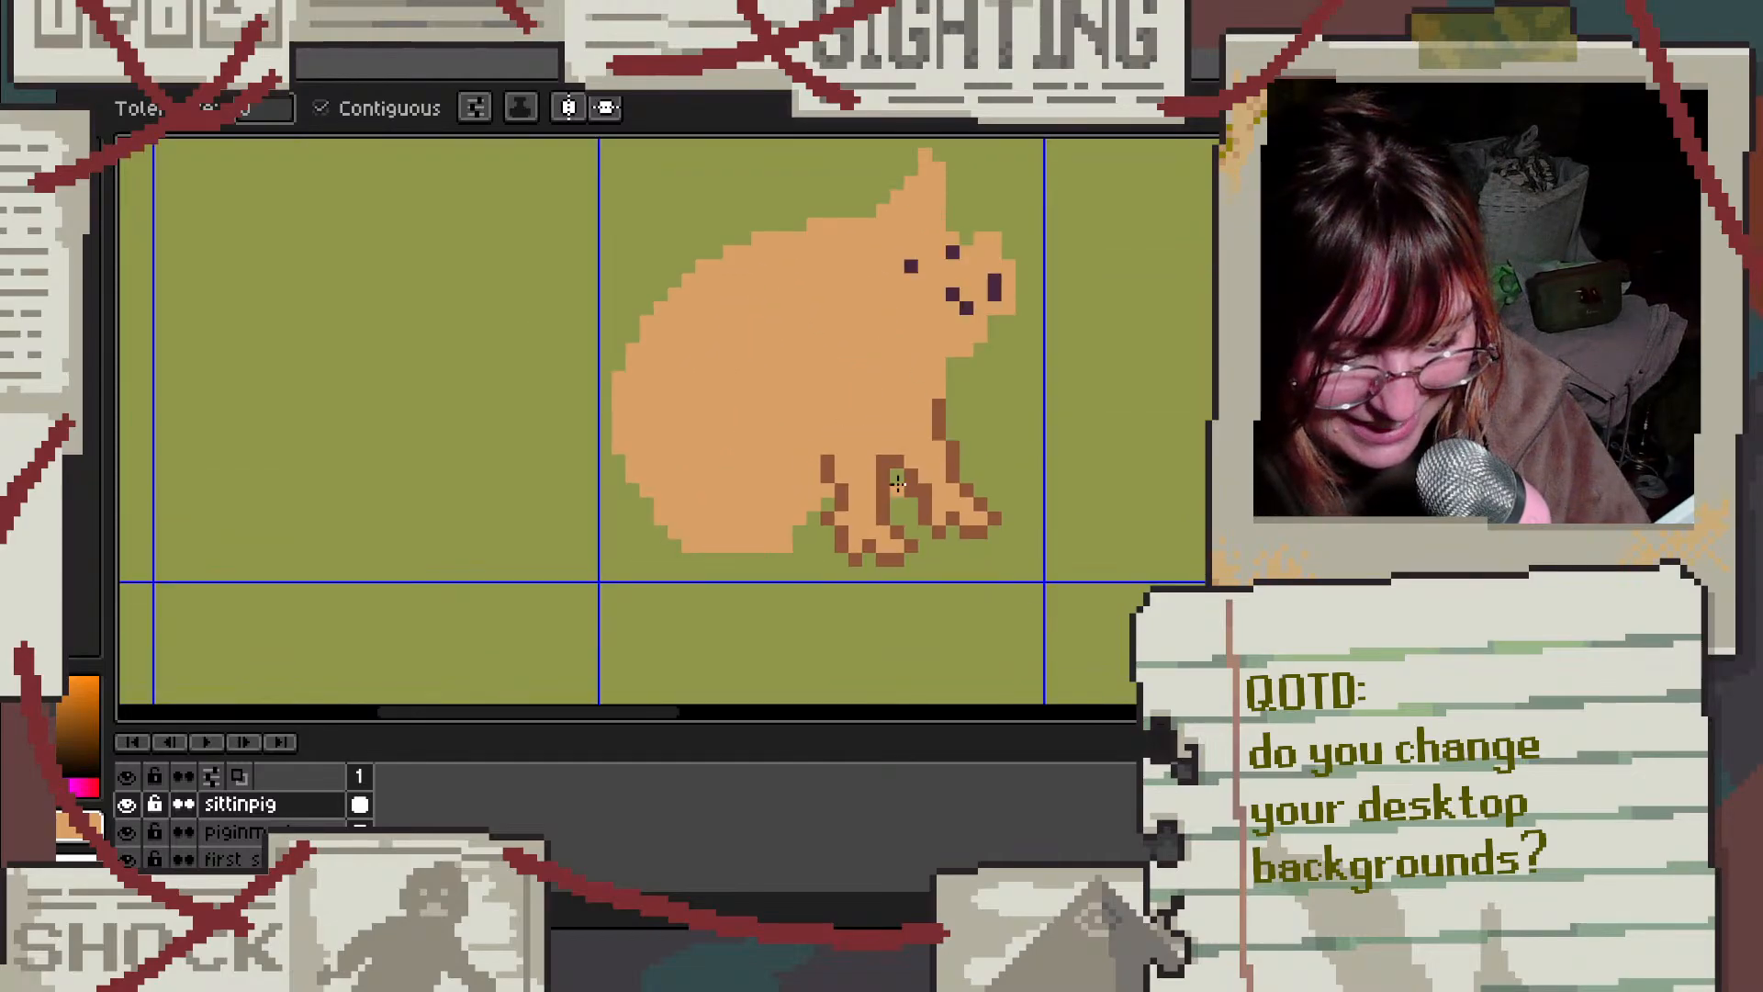
# Step: Recolour the farther front leg's front edge and hoof outline from brown to black with the Paint Bucket
pyautogui.scroll(1, 895, 532)
pyautogui.click(895, 554)
pyautogui.press('i')
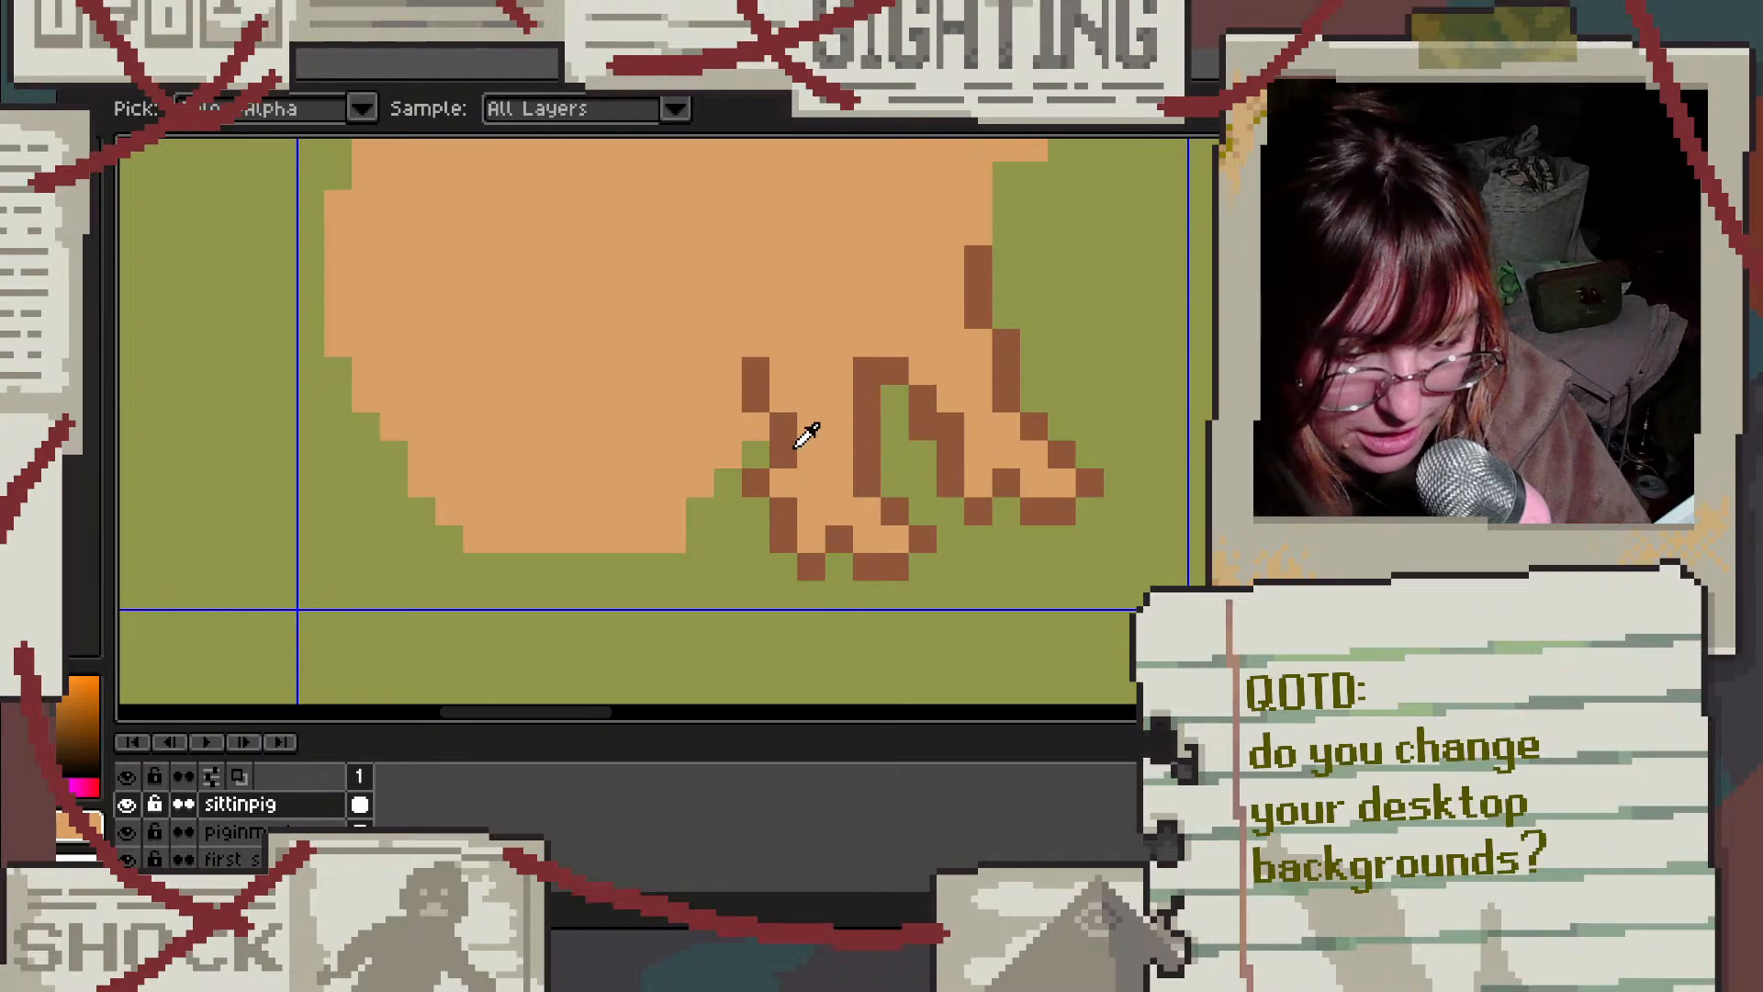
pyautogui.click(792, 437)
pyautogui.press('g')
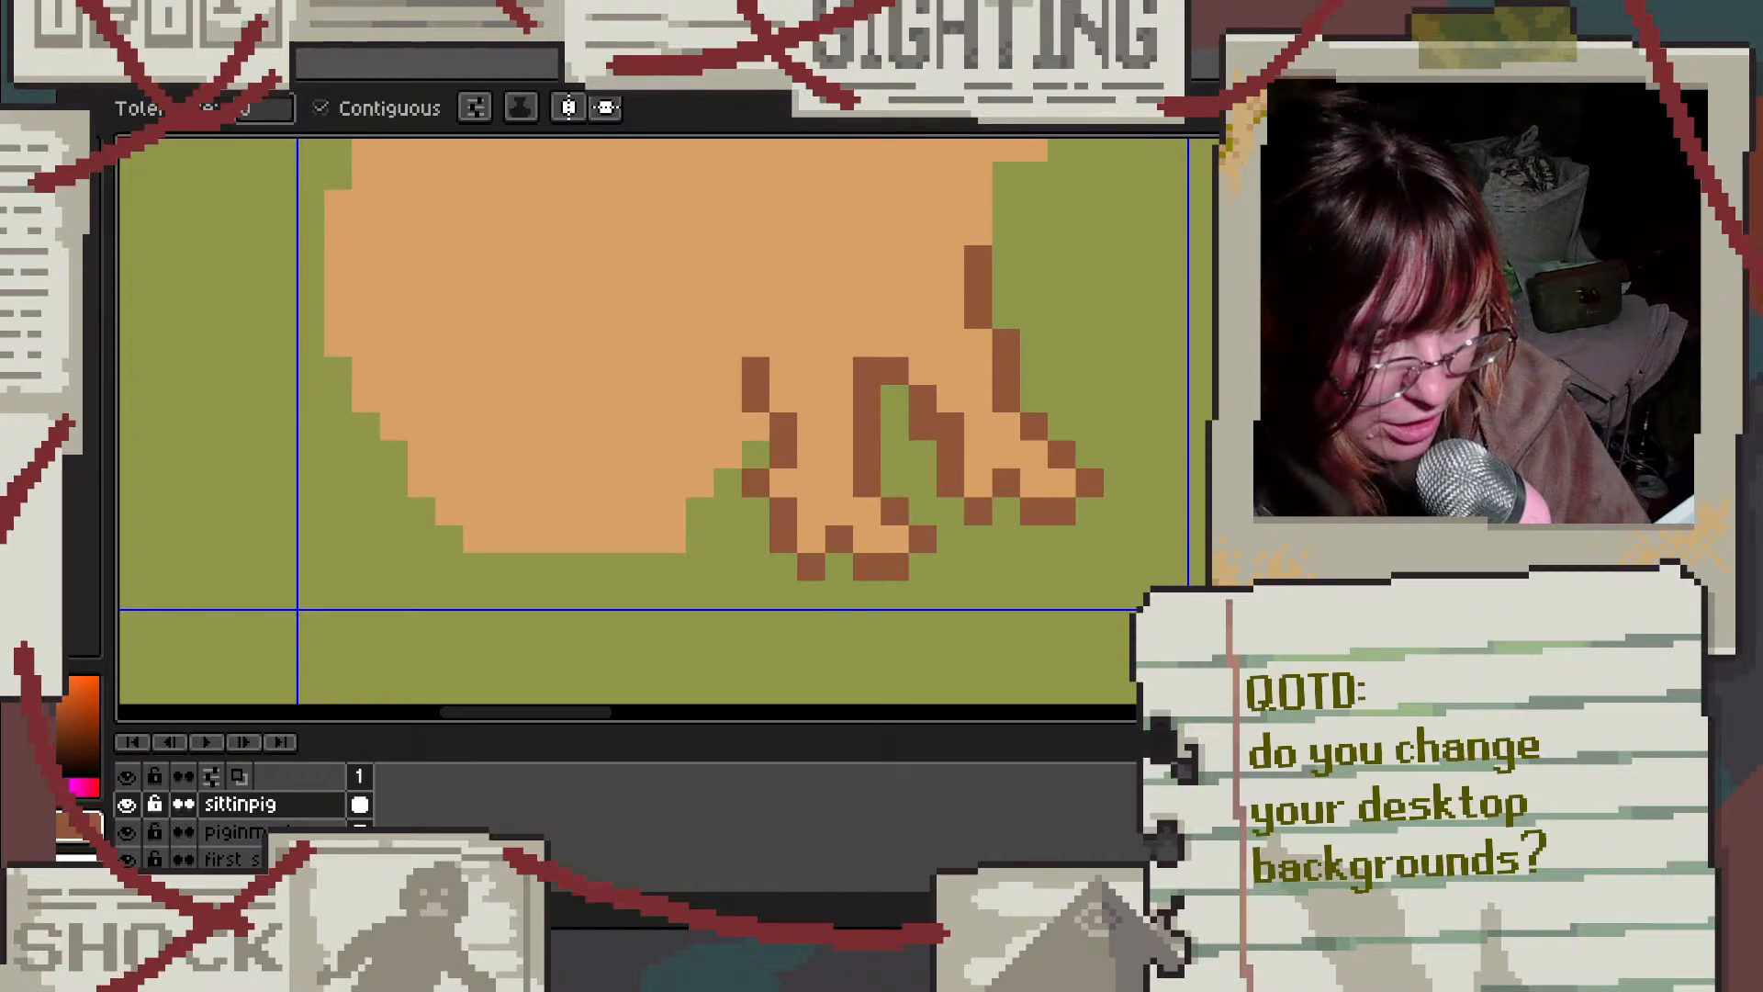
pyautogui.click(41, 183)
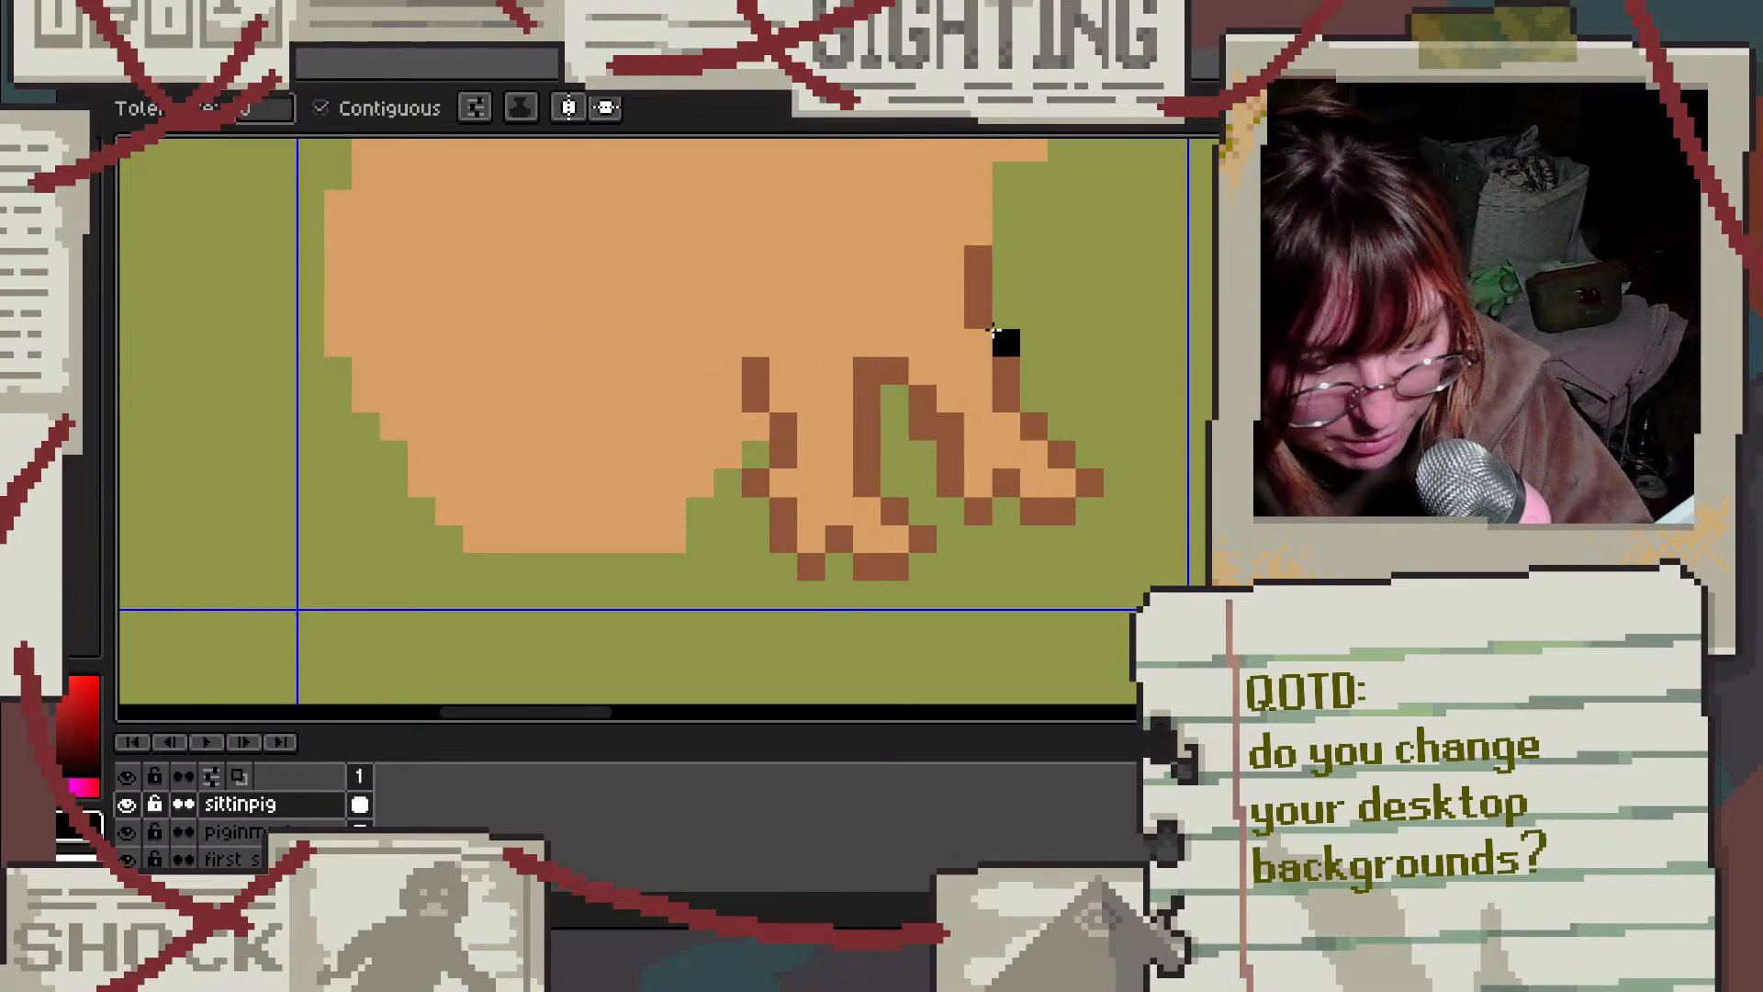
pyautogui.click(977, 287)
pyautogui.click(1004, 347)
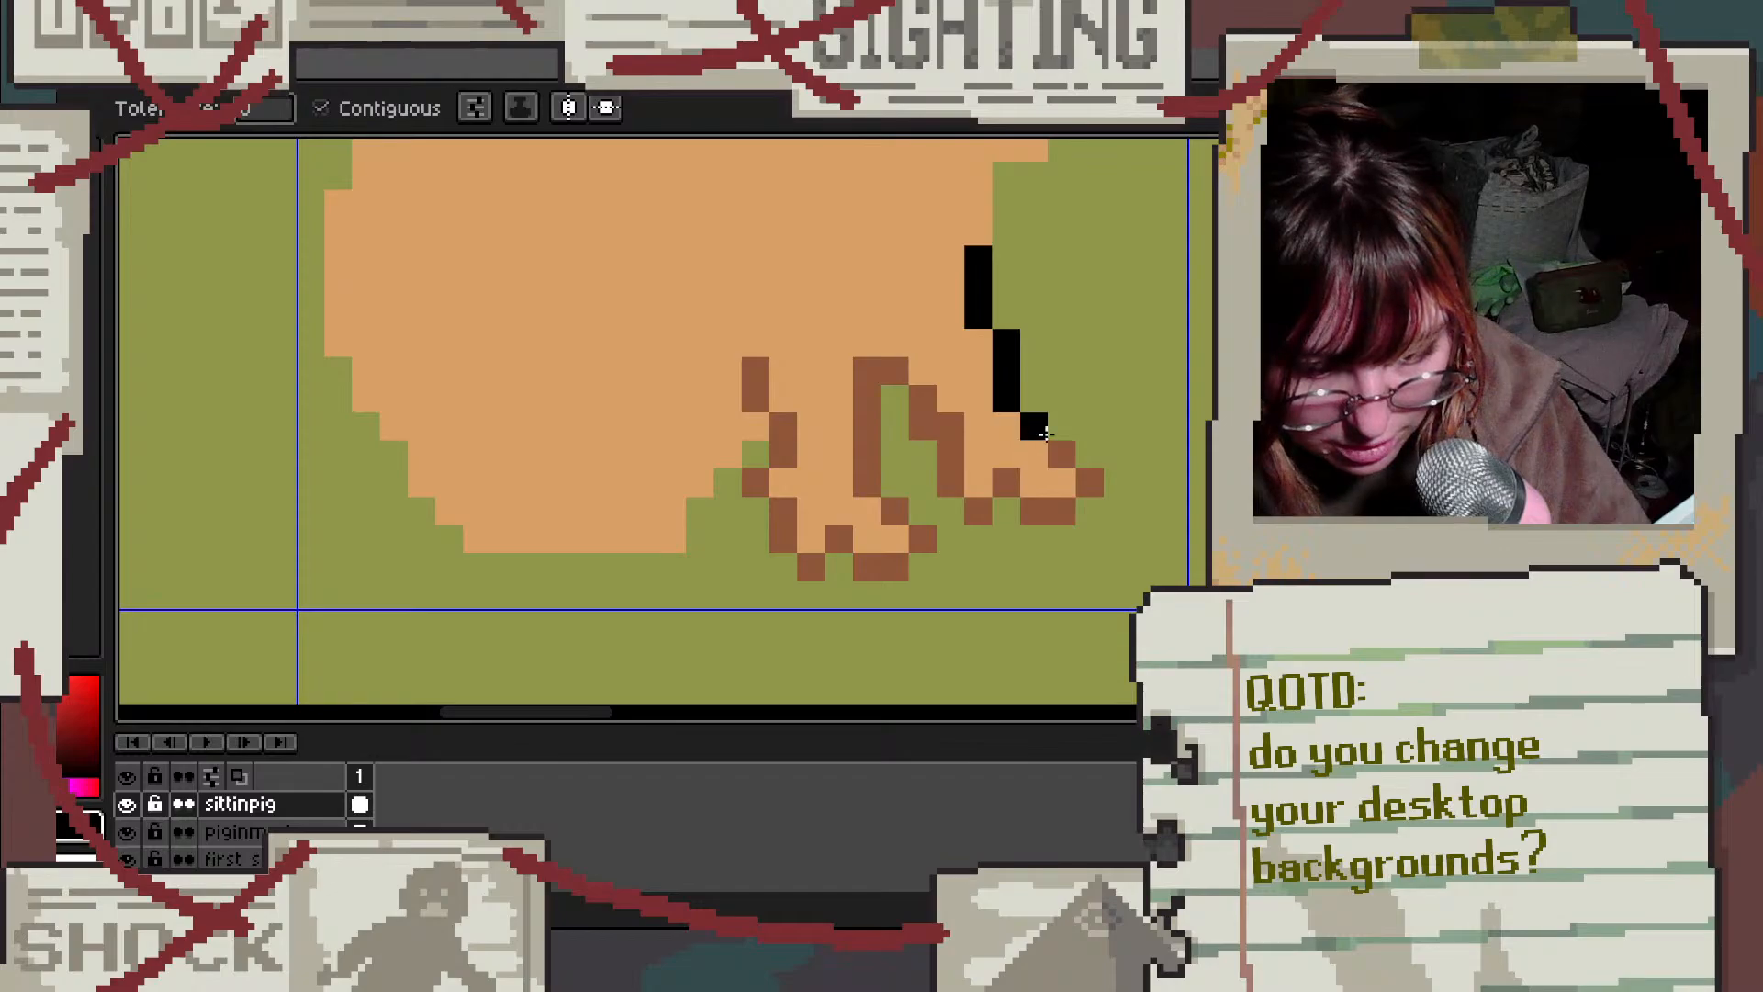
pyautogui.click(1060, 452)
pyautogui.click(1089, 483)
pyautogui.click(1047, 511)
pyautogui.click(1006, 482)
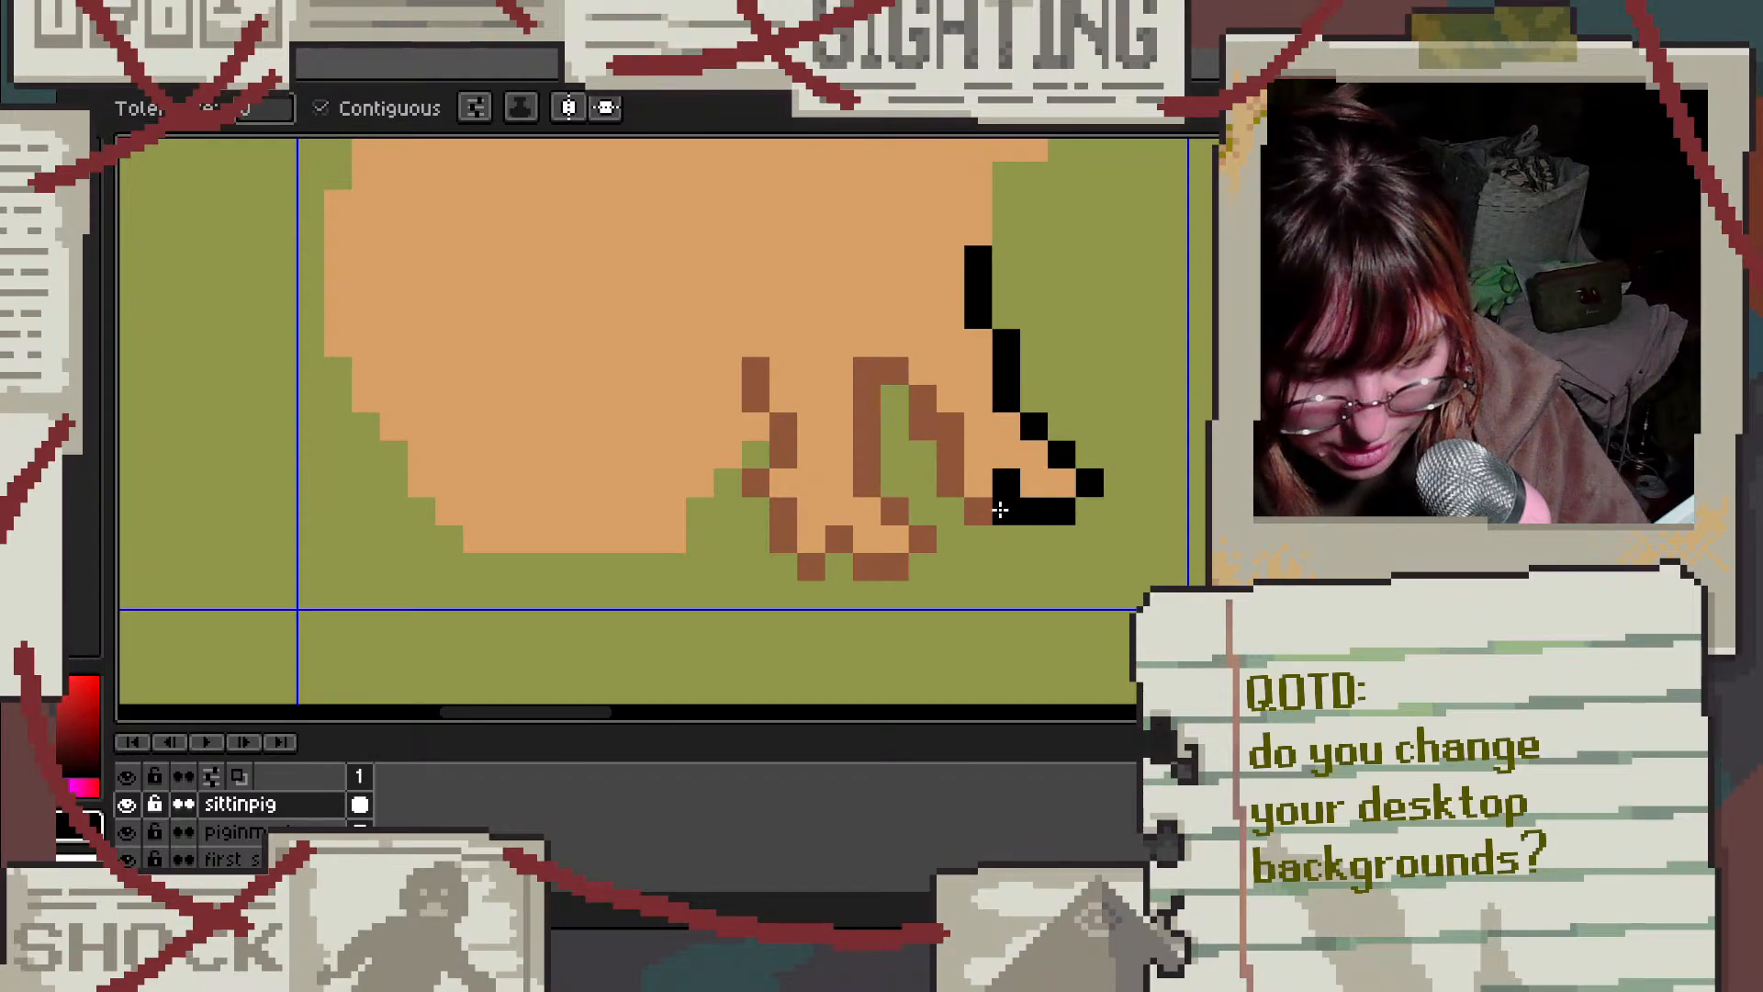
pyautogui.click(978, 510)
# Step: Fill the nearer front leg's whole outline and the farther leg's rear edge with black
pyautogui.click(895, 510)
pyautogui.click(877, 457)
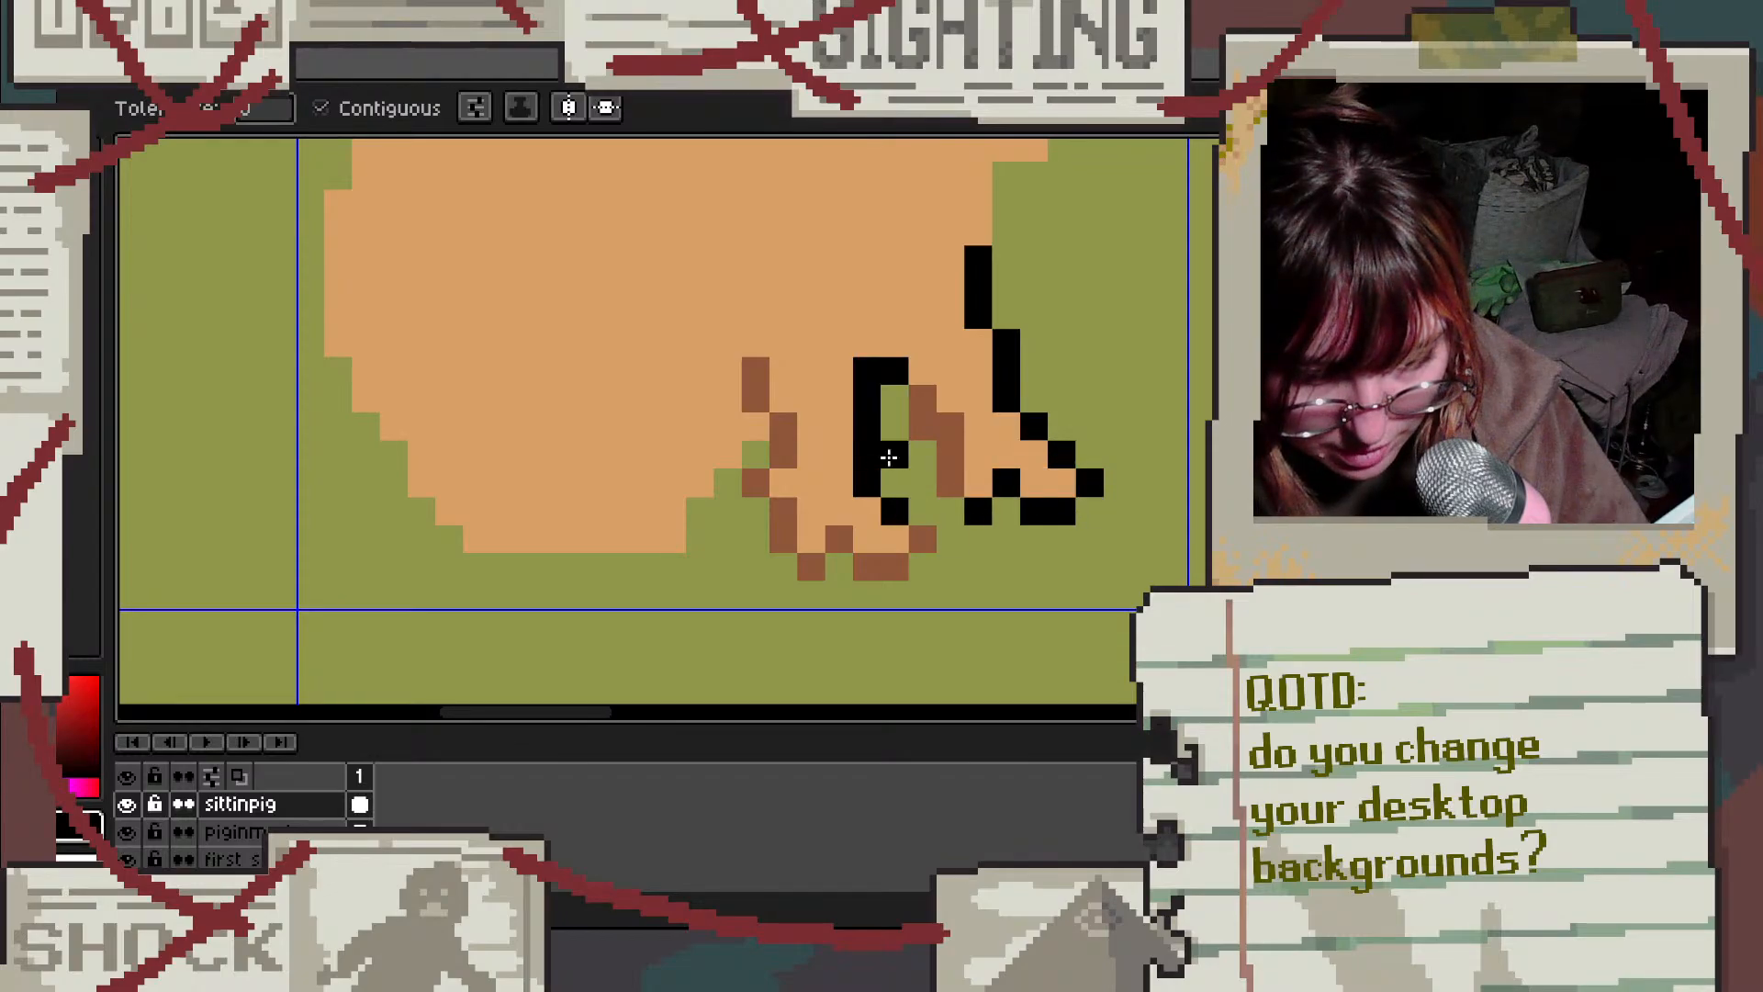
pyautogui.click(946, 447)
pyautogui.click(922, 539)
pyautogui.click(895, 565)
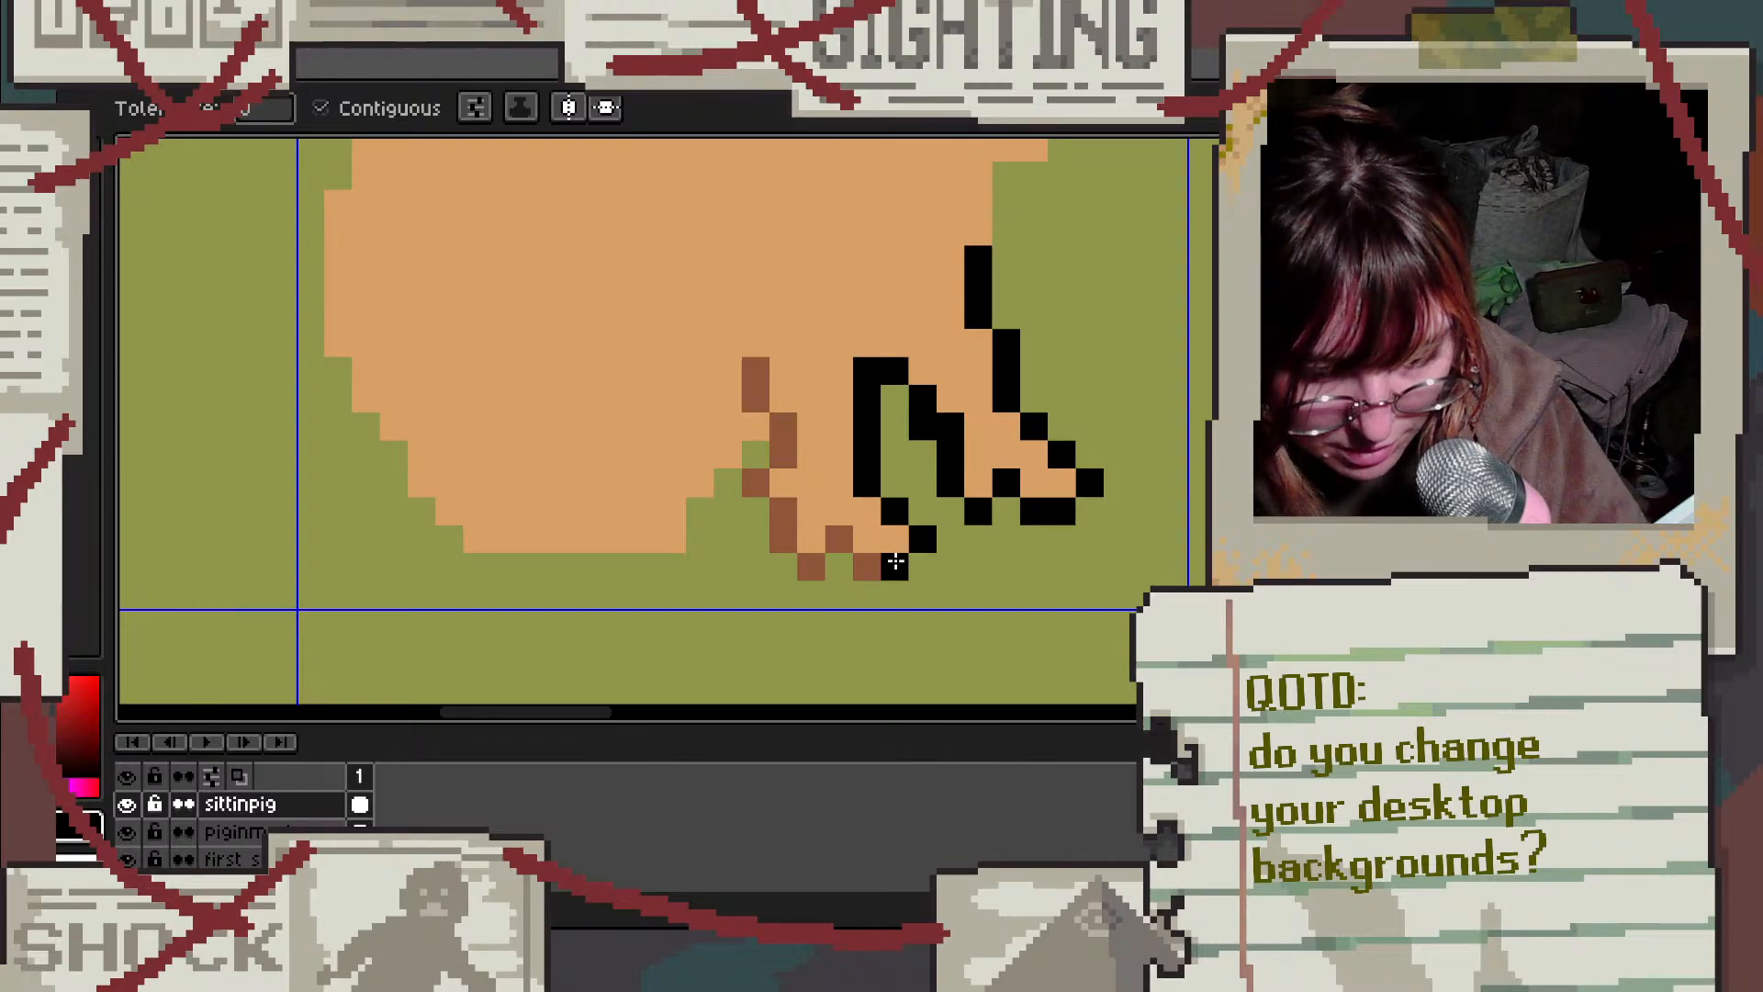
pyautogui.click(868, 564)
pyautogui.click(838, 537)
pyautogui.click(811, 565)
pyautogui.click(783, 537)
pyautogui.click(783, 510)
pyautogui.click(775, 487)
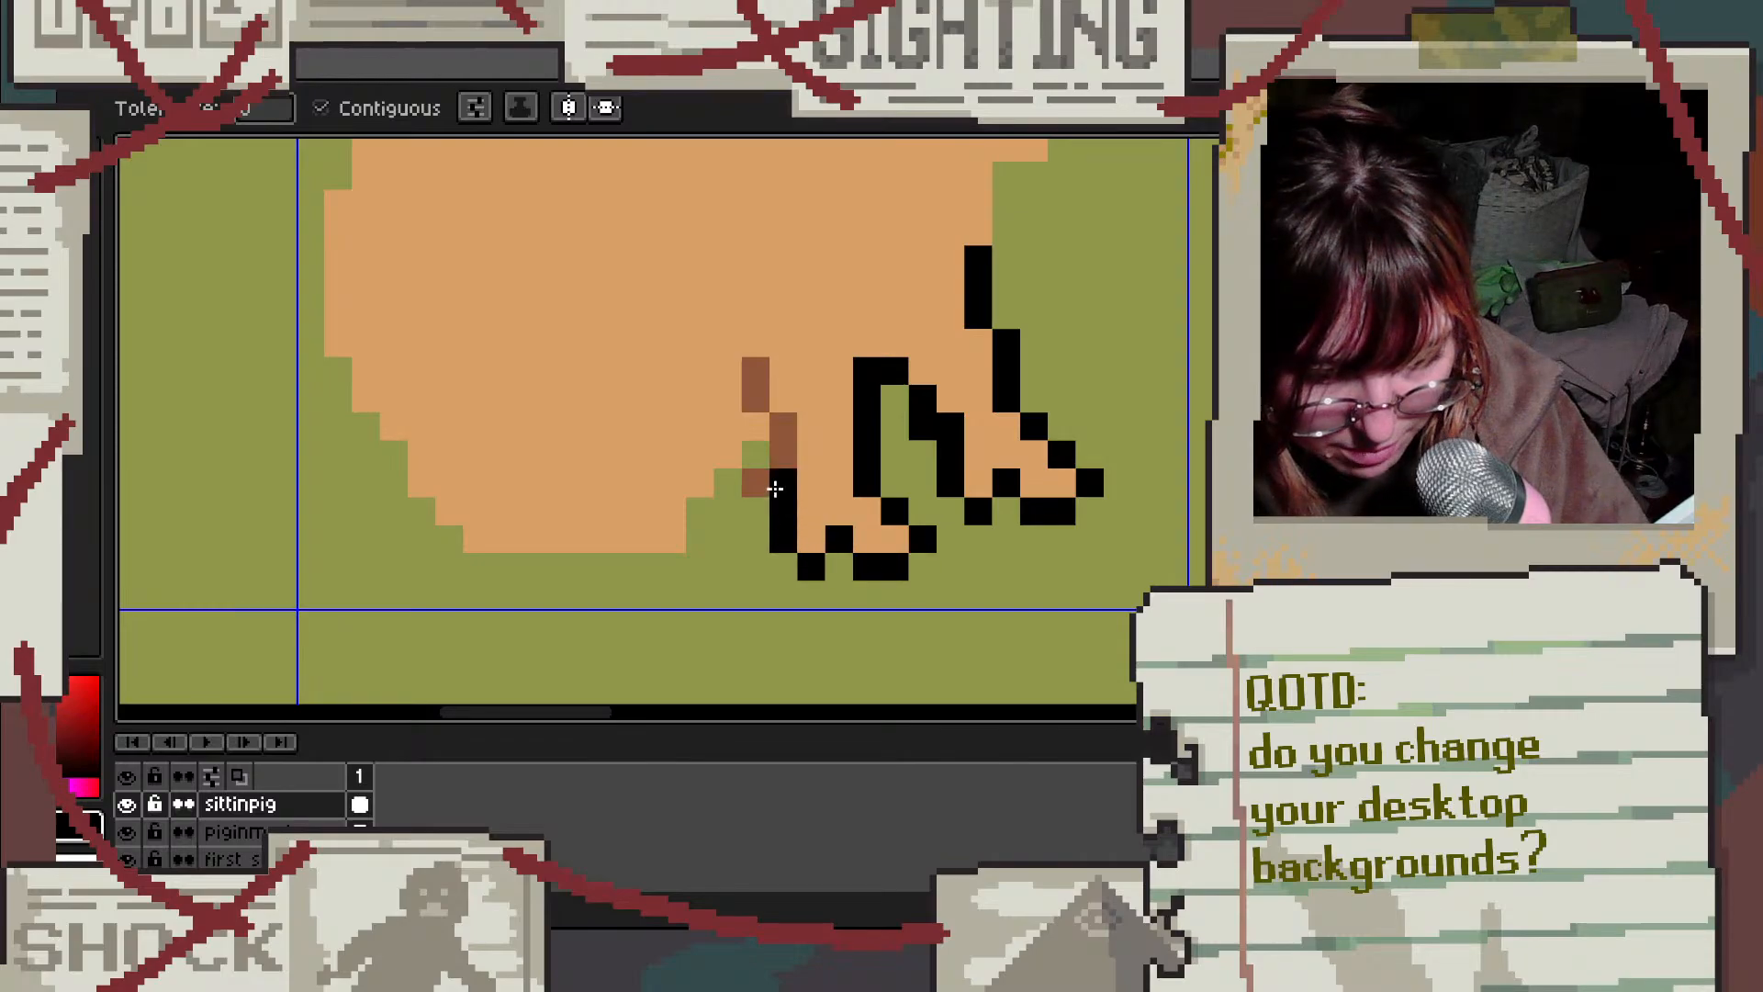
pyautogui.click(756, 482)
pyautogui.click(783, 439)
pyautogui.click(756, 384)
# Step: Sample the dark purple outline colour from the standing pink pig
pyautogui.scroll(-2, 890, 280)
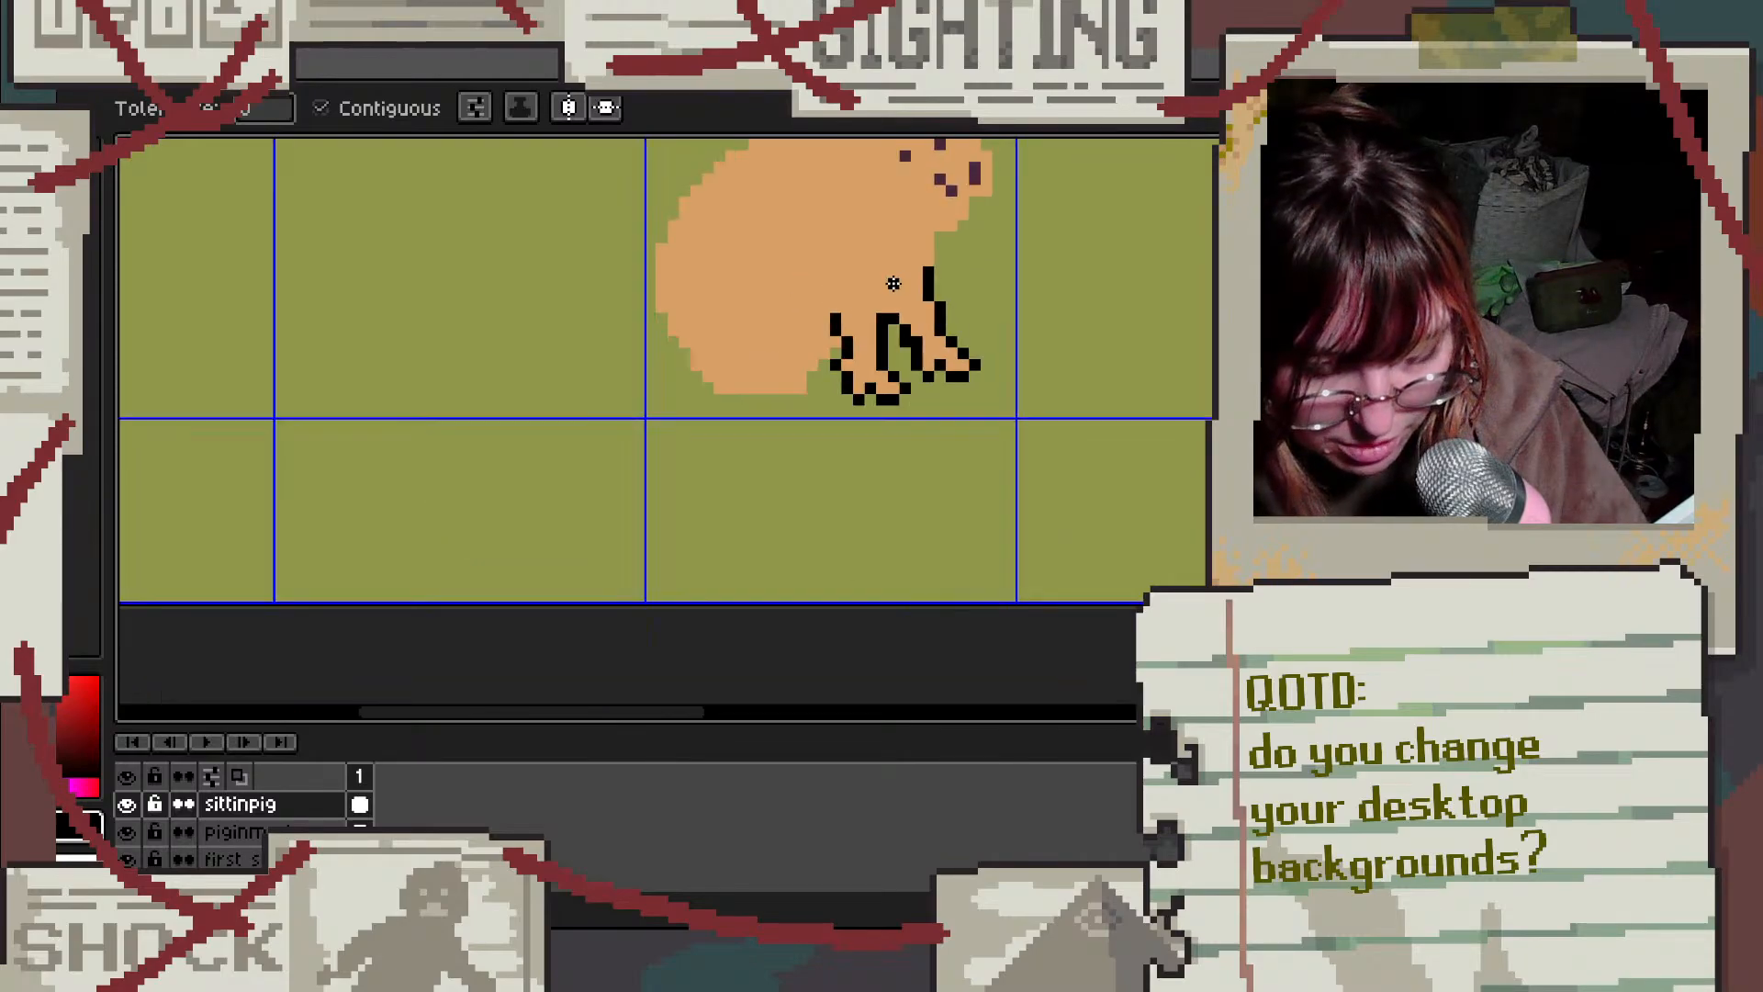
pyautogui.scroll(-3, 893, 283)
pyautogui.scroll(5, 885, 248)
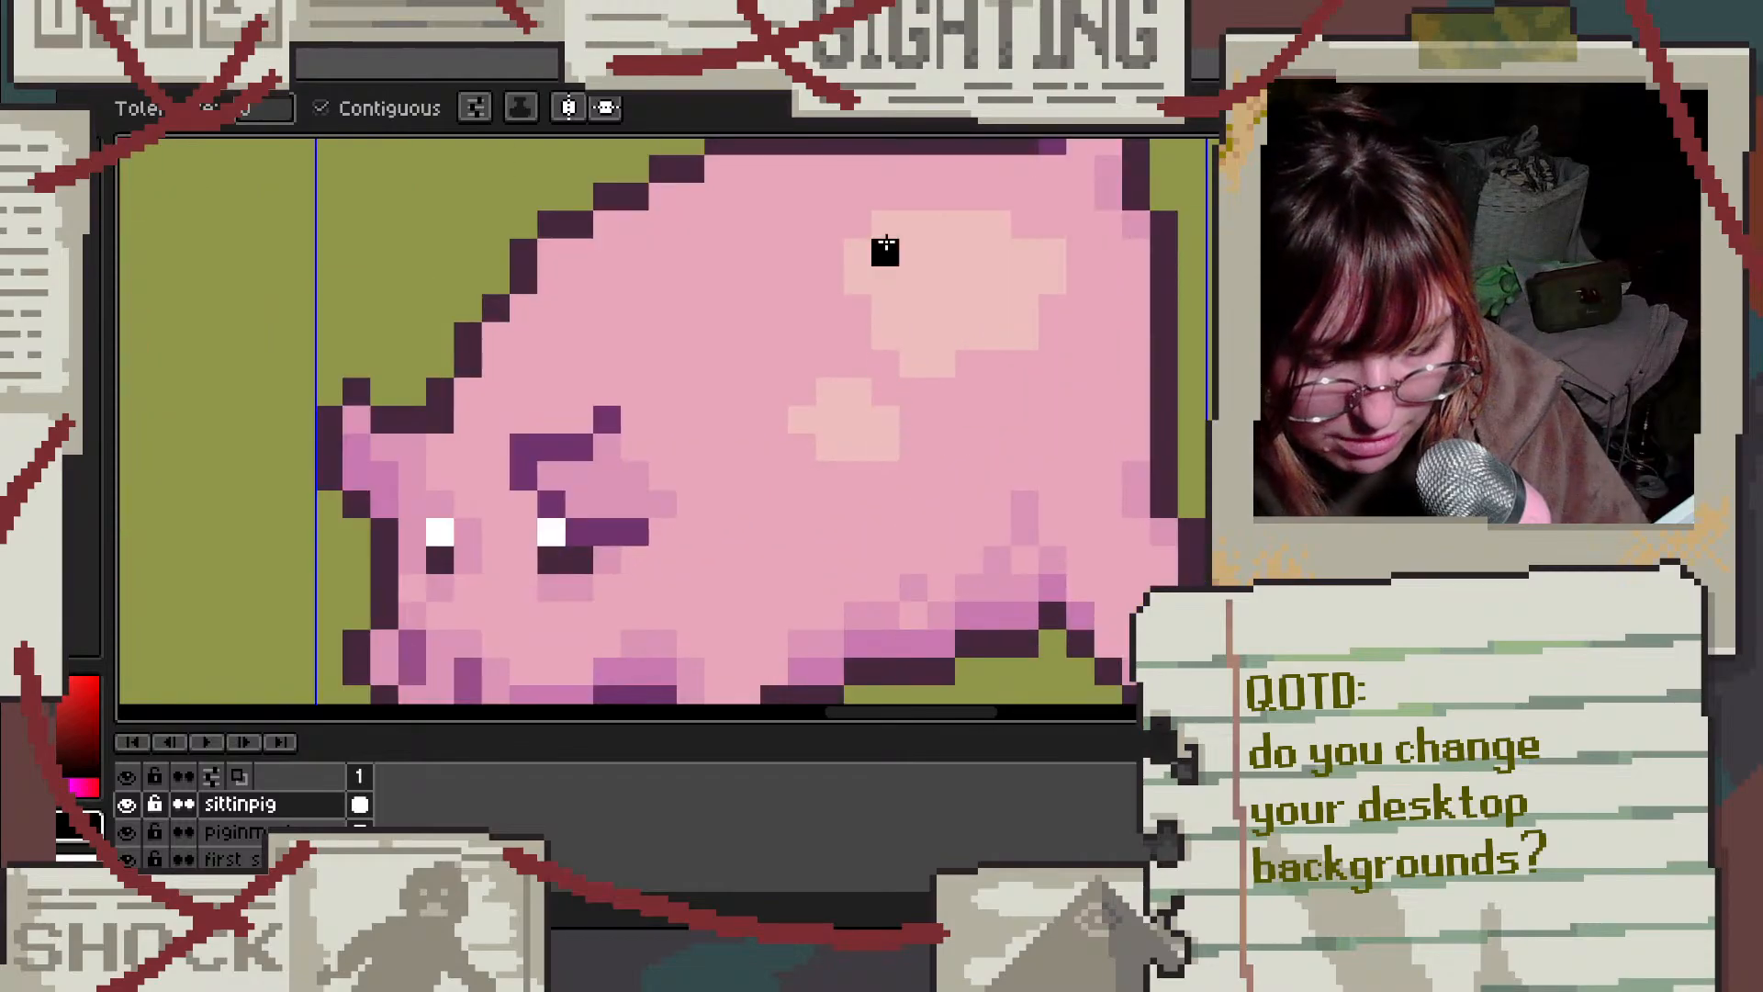
pyautogui.keyDown('alt'); pyautogui.click(578, 223); pyautogui.keyUp('alt')
pyautogui.scroll(-5, 785, 457)
pyautogui.scroll(1, 216, 393)
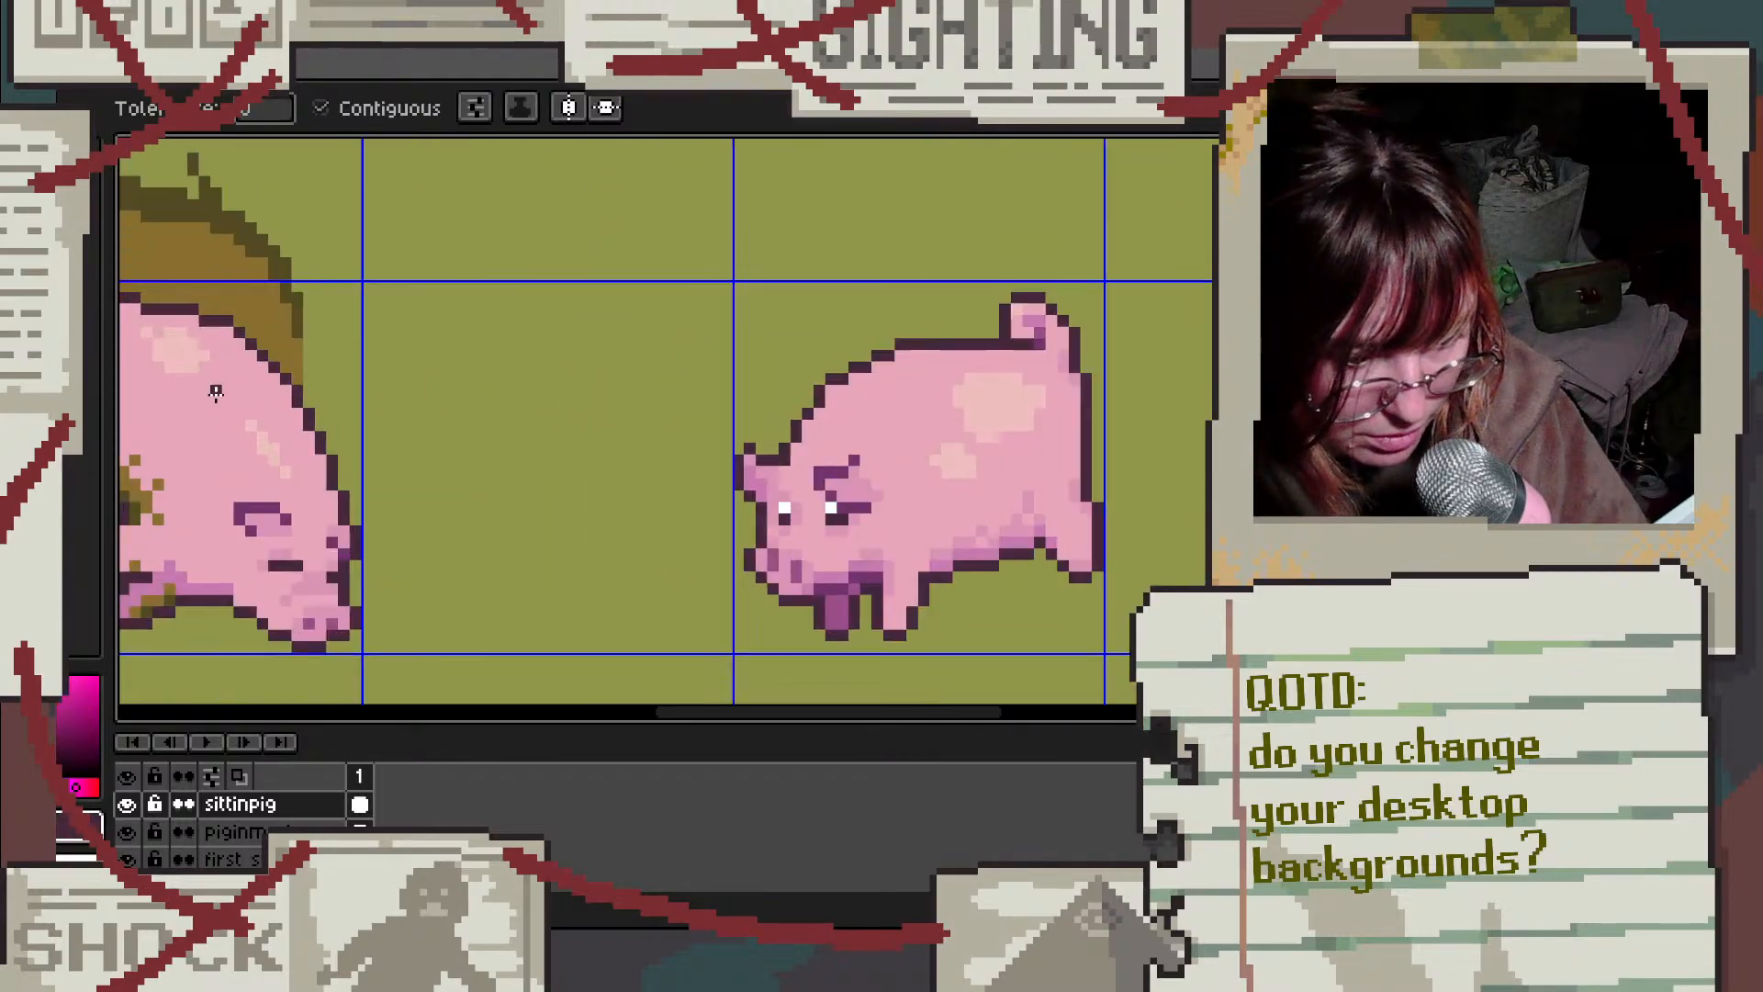
pyautogui.scroll(3, 216, 393)
pyautogui.scroll(-5, 307, 368)
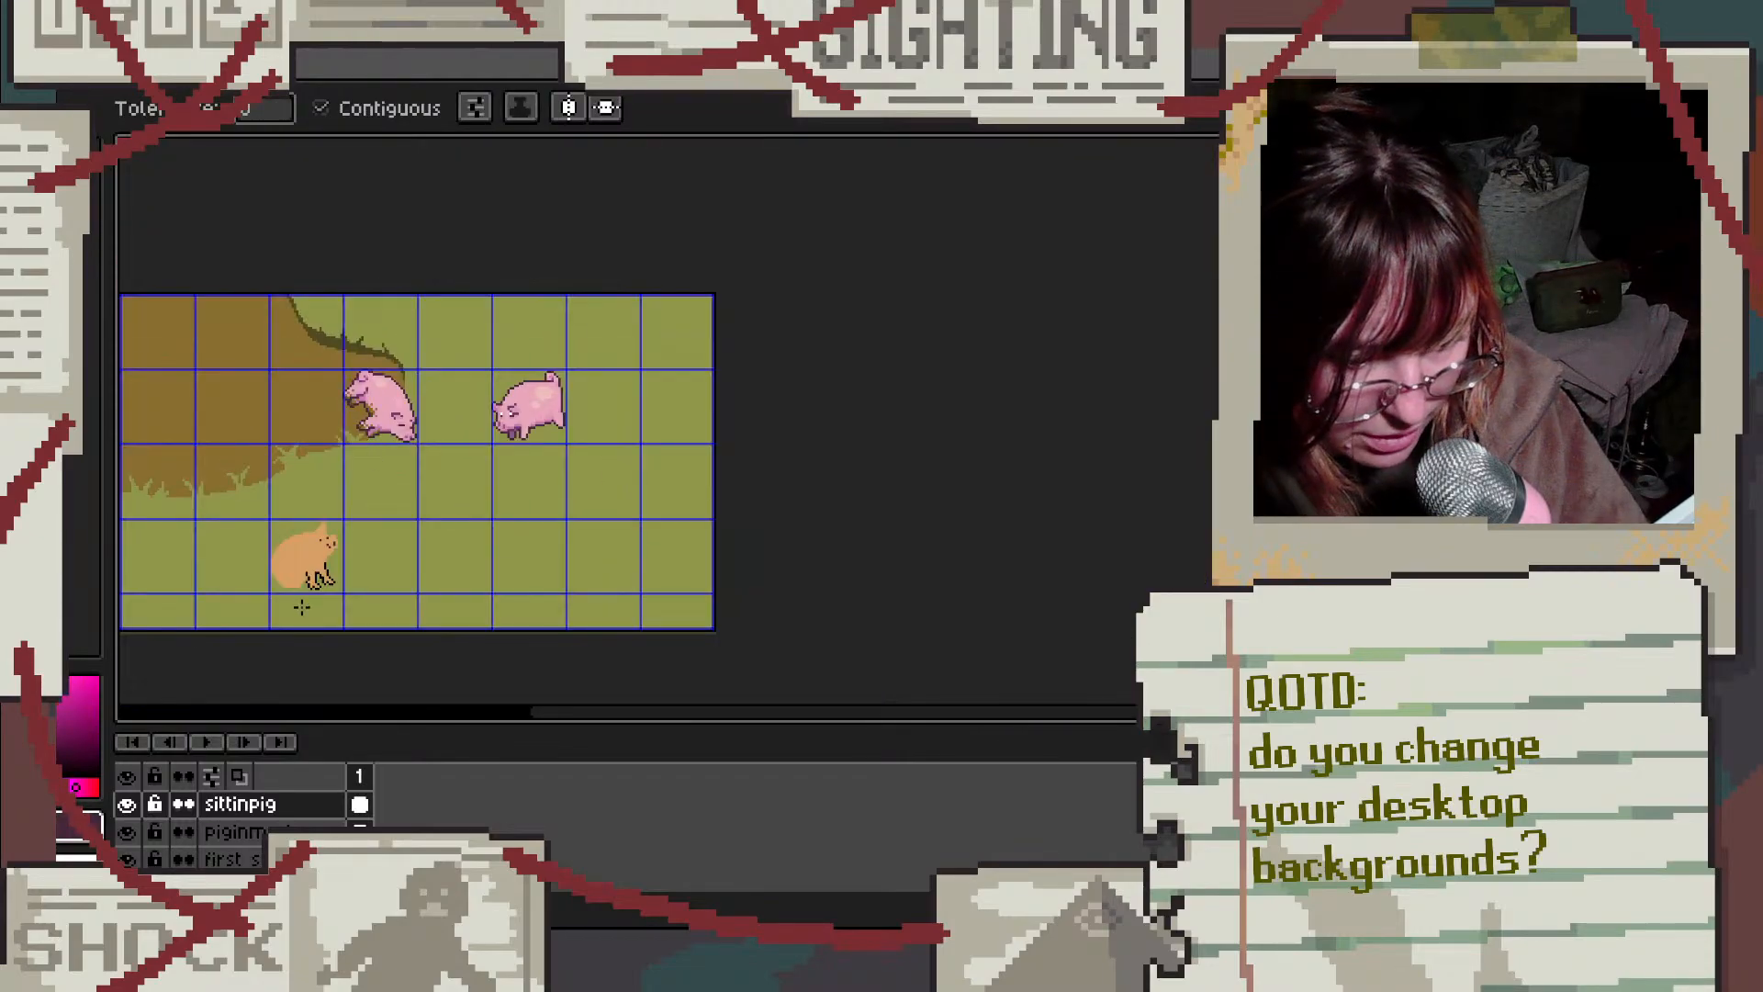
# Step: Recolour the sitting pig's black front-leg outlines to dark purple with the Paint Bucket, turning Contiguous off for the remaining black pixels
pyautogui.scroll(5, 303, 597)
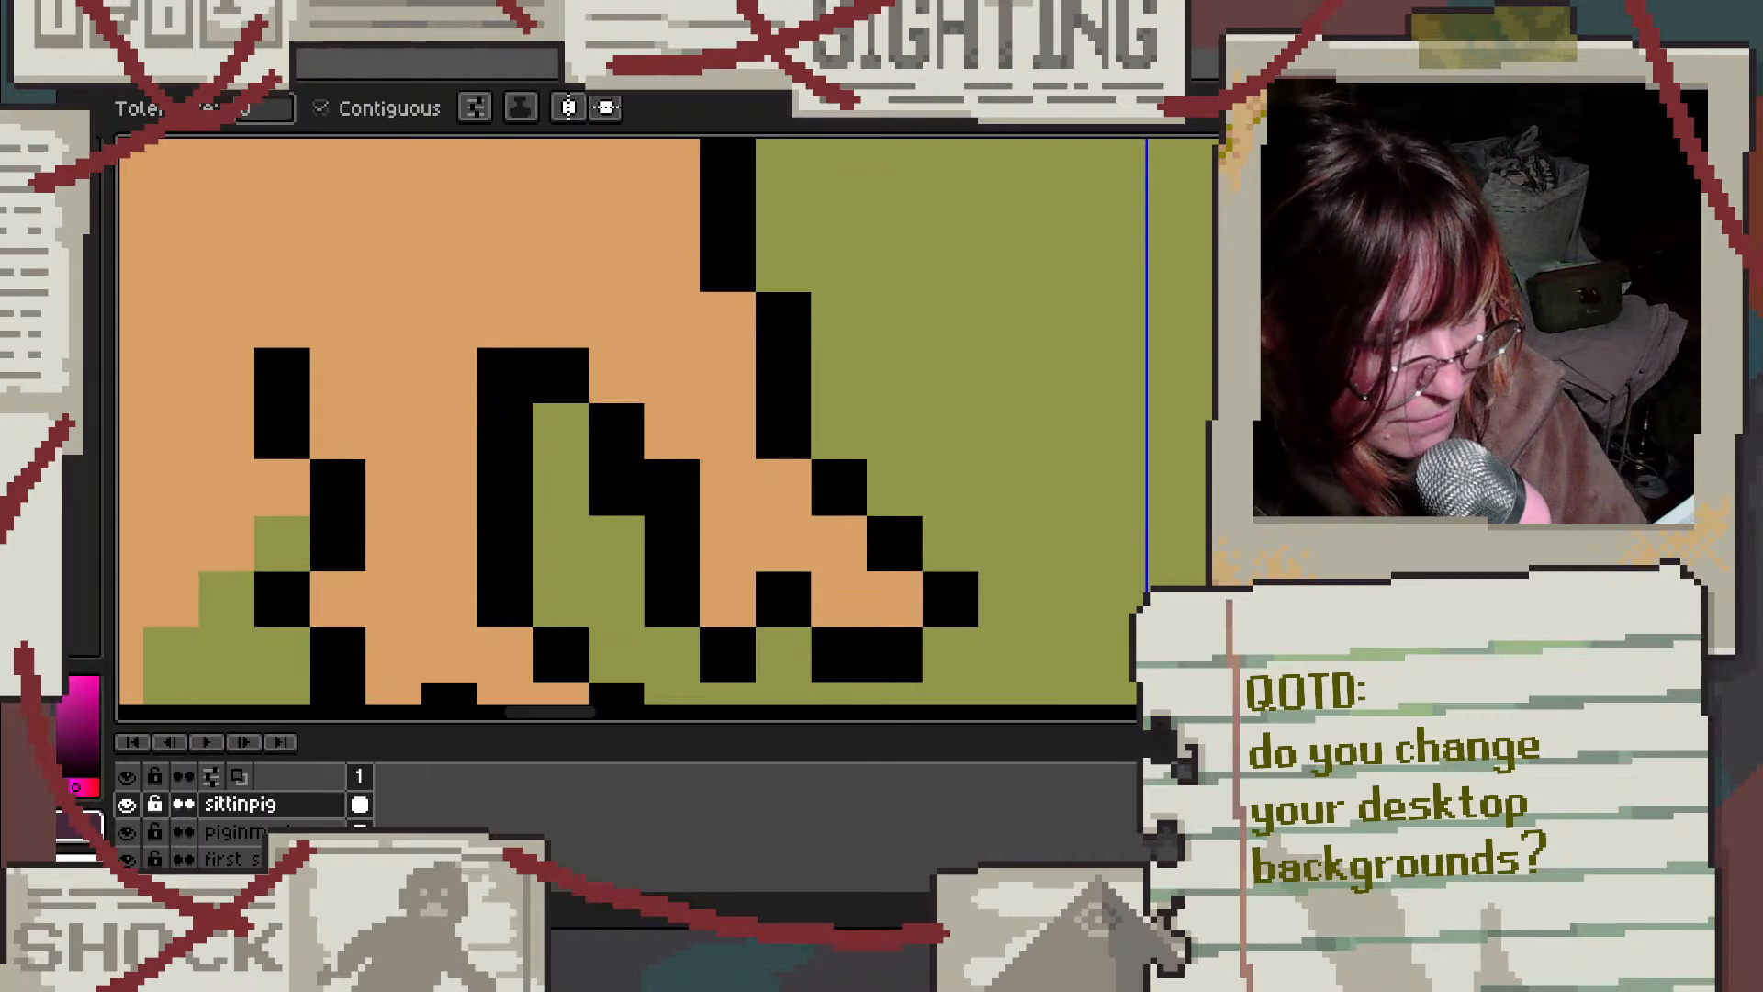
pyautogui.click(570, 367)
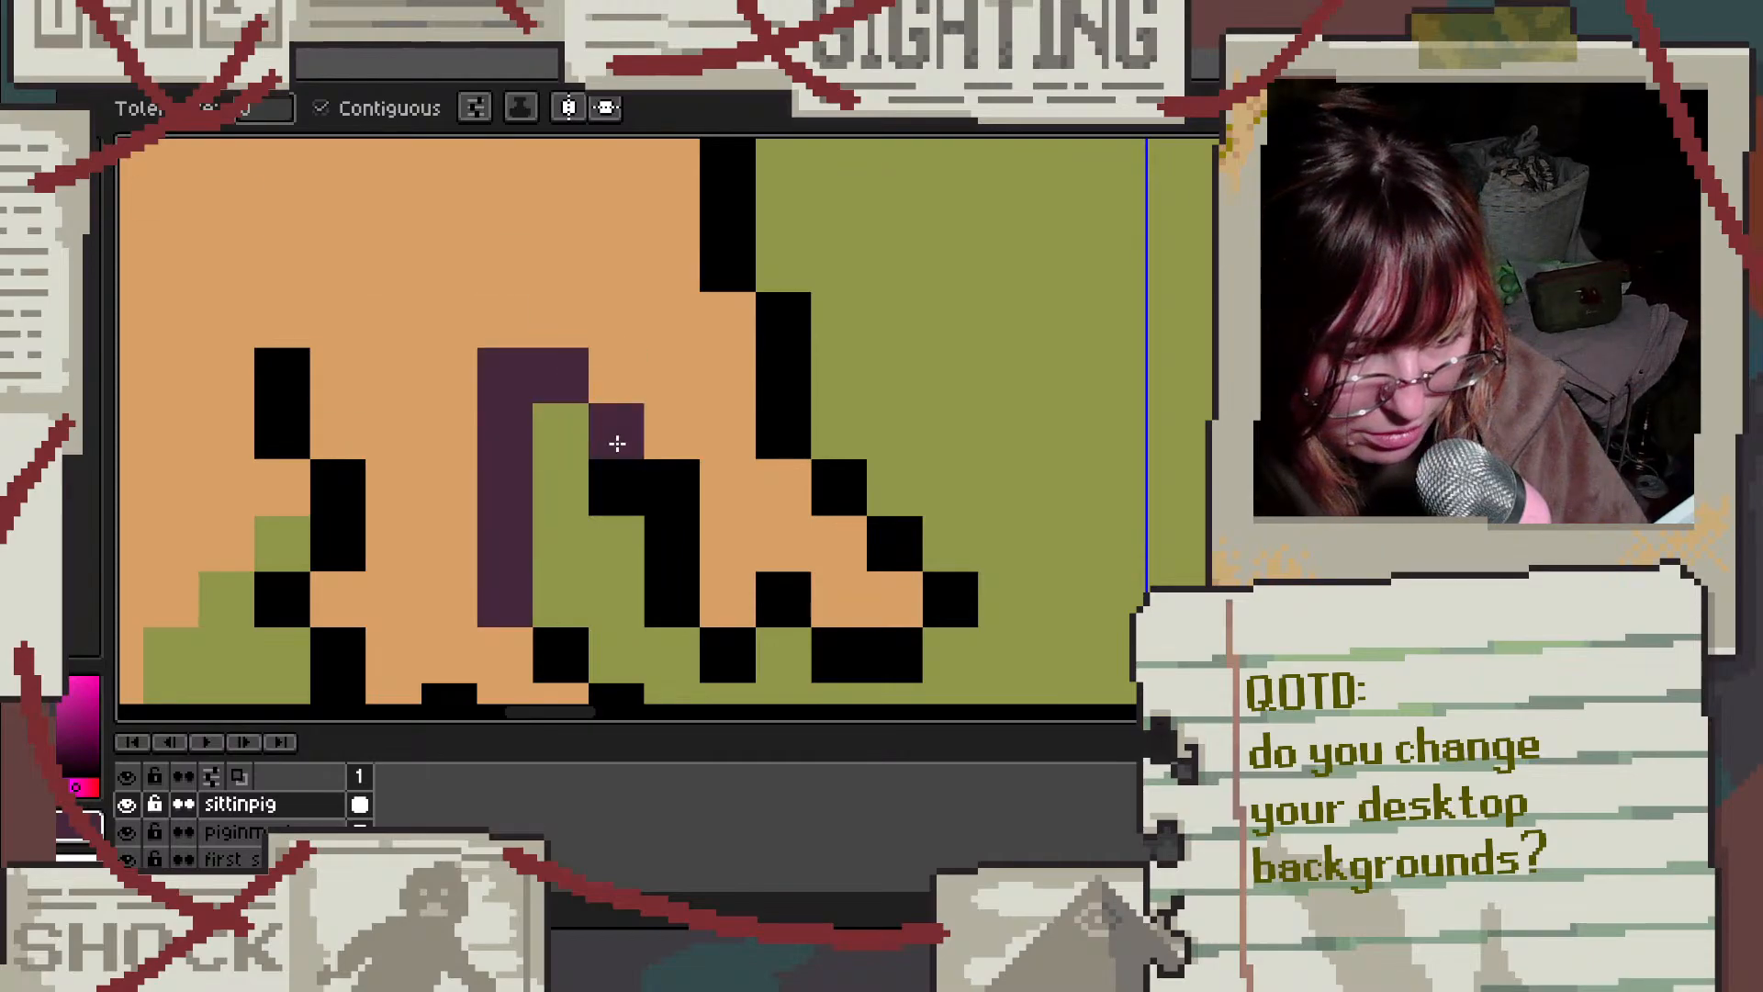
pyautogui.click(610, 441)
pyautogui.click(771, 395)
pyautogui.click(321, 108)
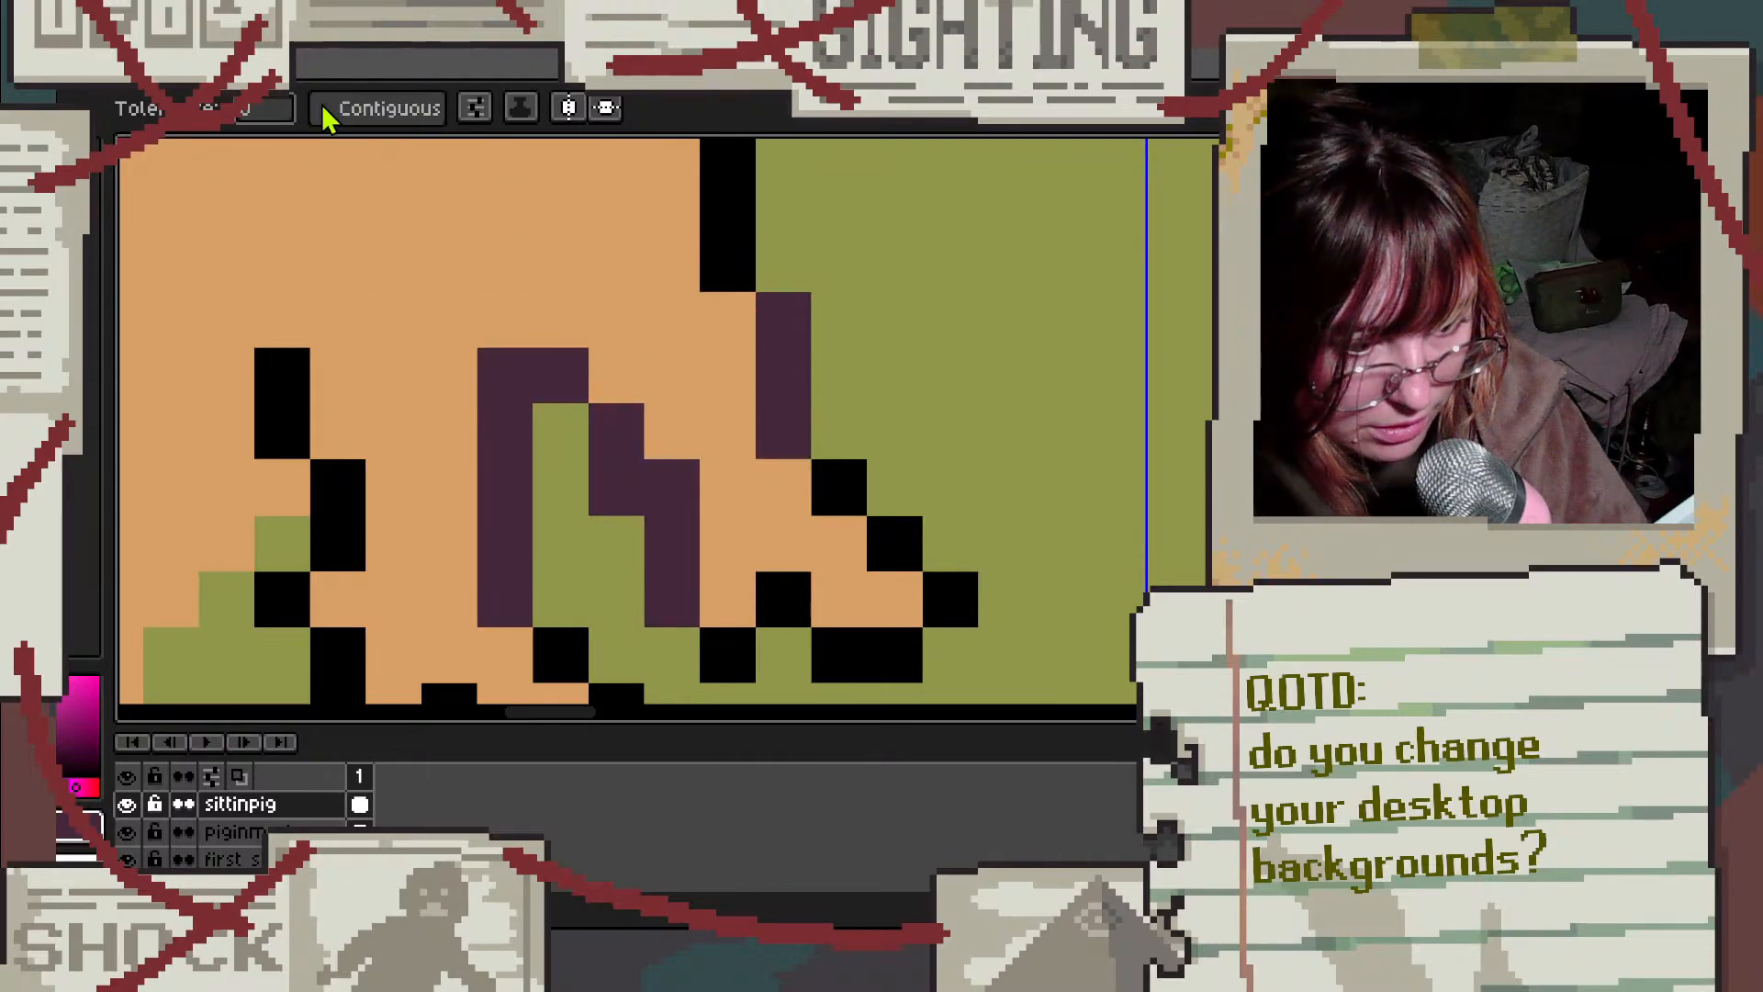
pyautogui.click(731, 230)
pyautogui.click(320, 108)
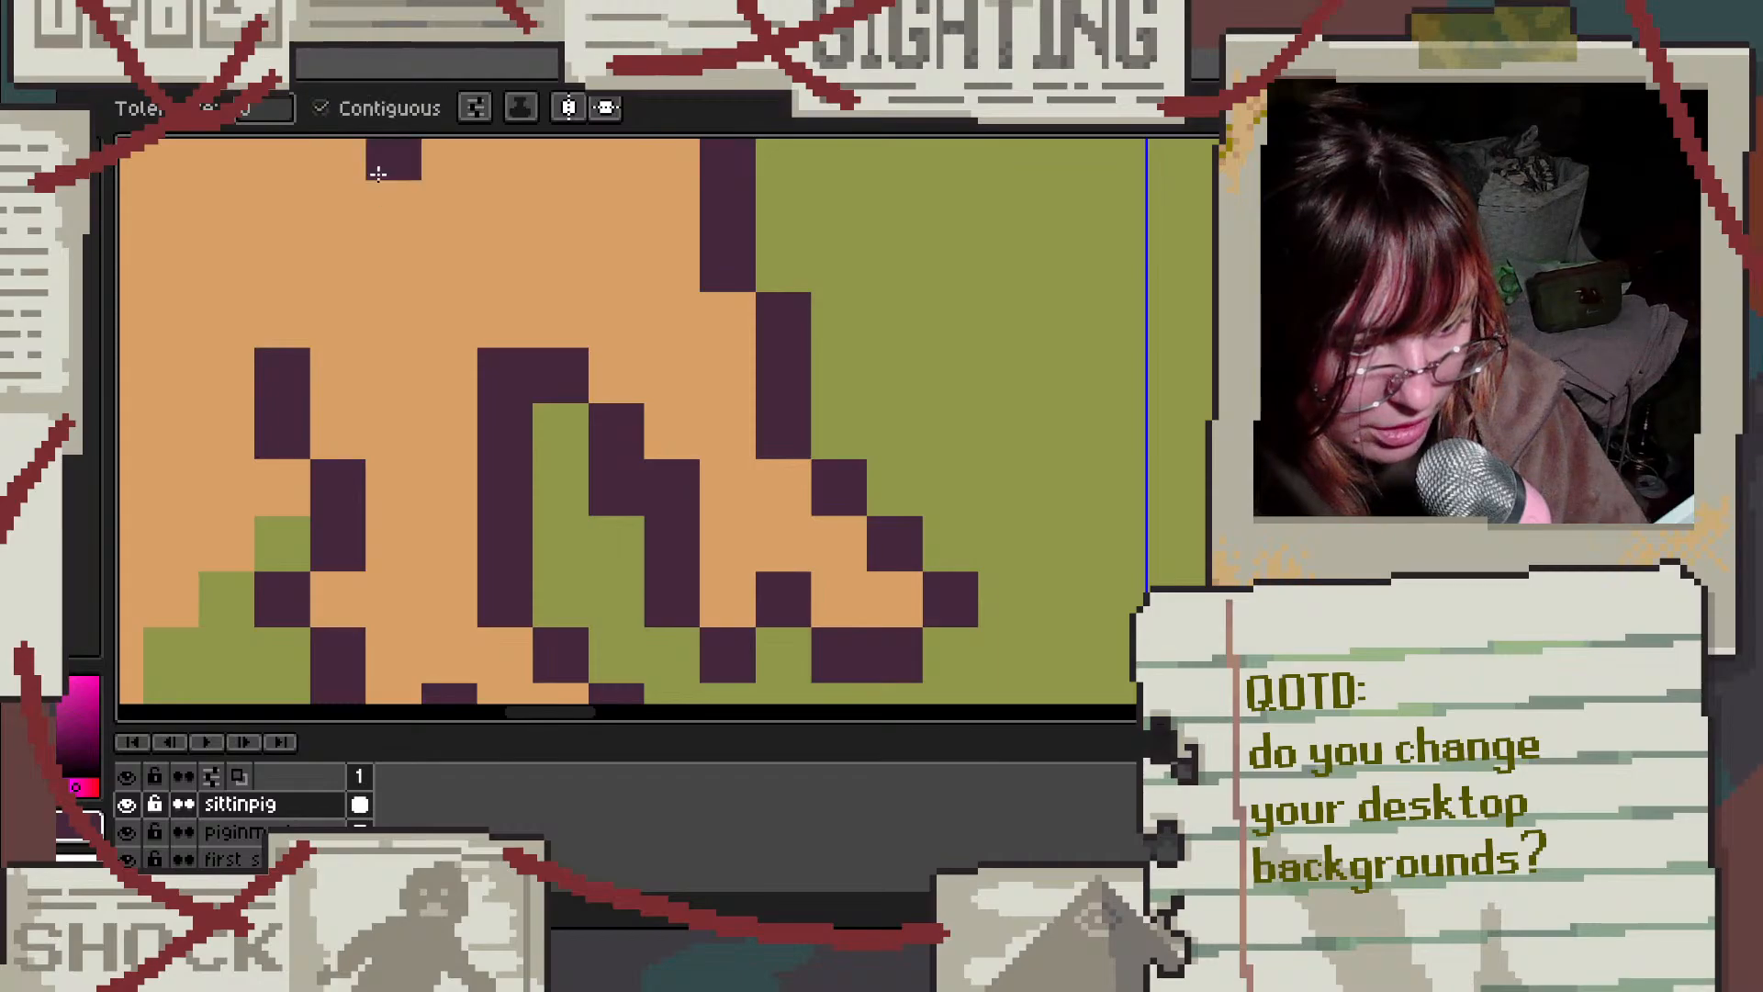
pyautogui.scroll(-3, 761, 395)
pyautogui.scroll(-1, 762, 395)
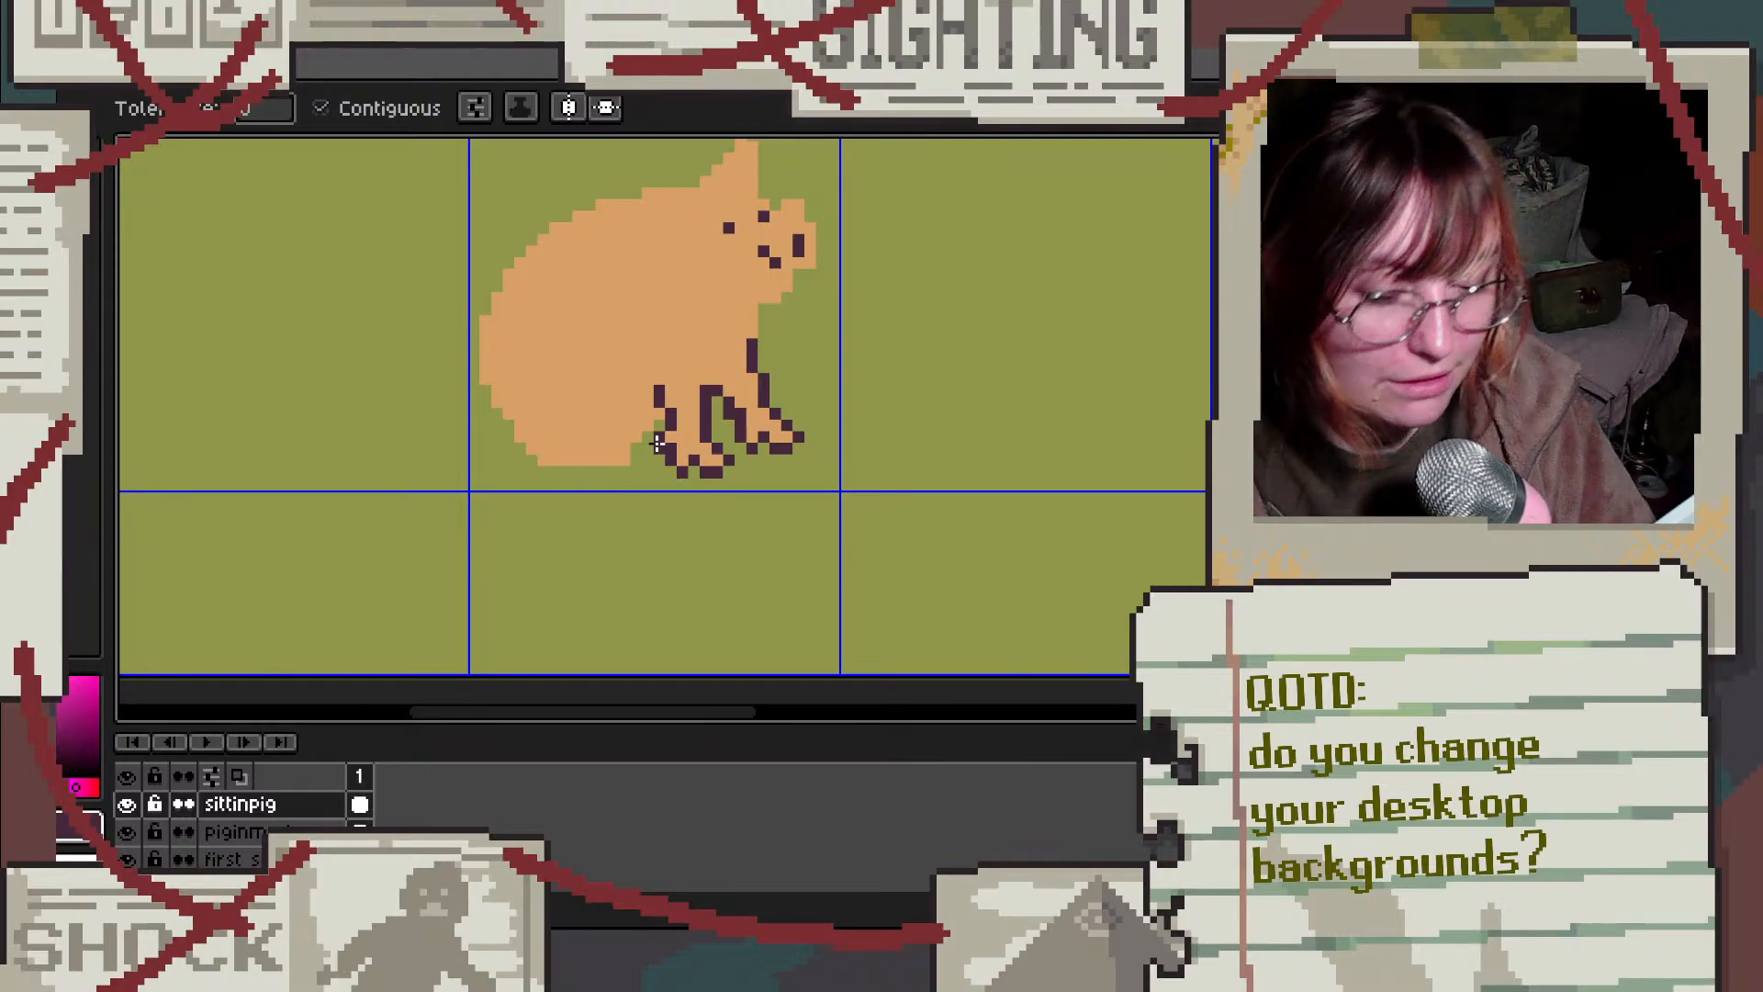
pyautogui.scroll(2, 658, 444)
pyautogui.scroll(-1, 472, 420)
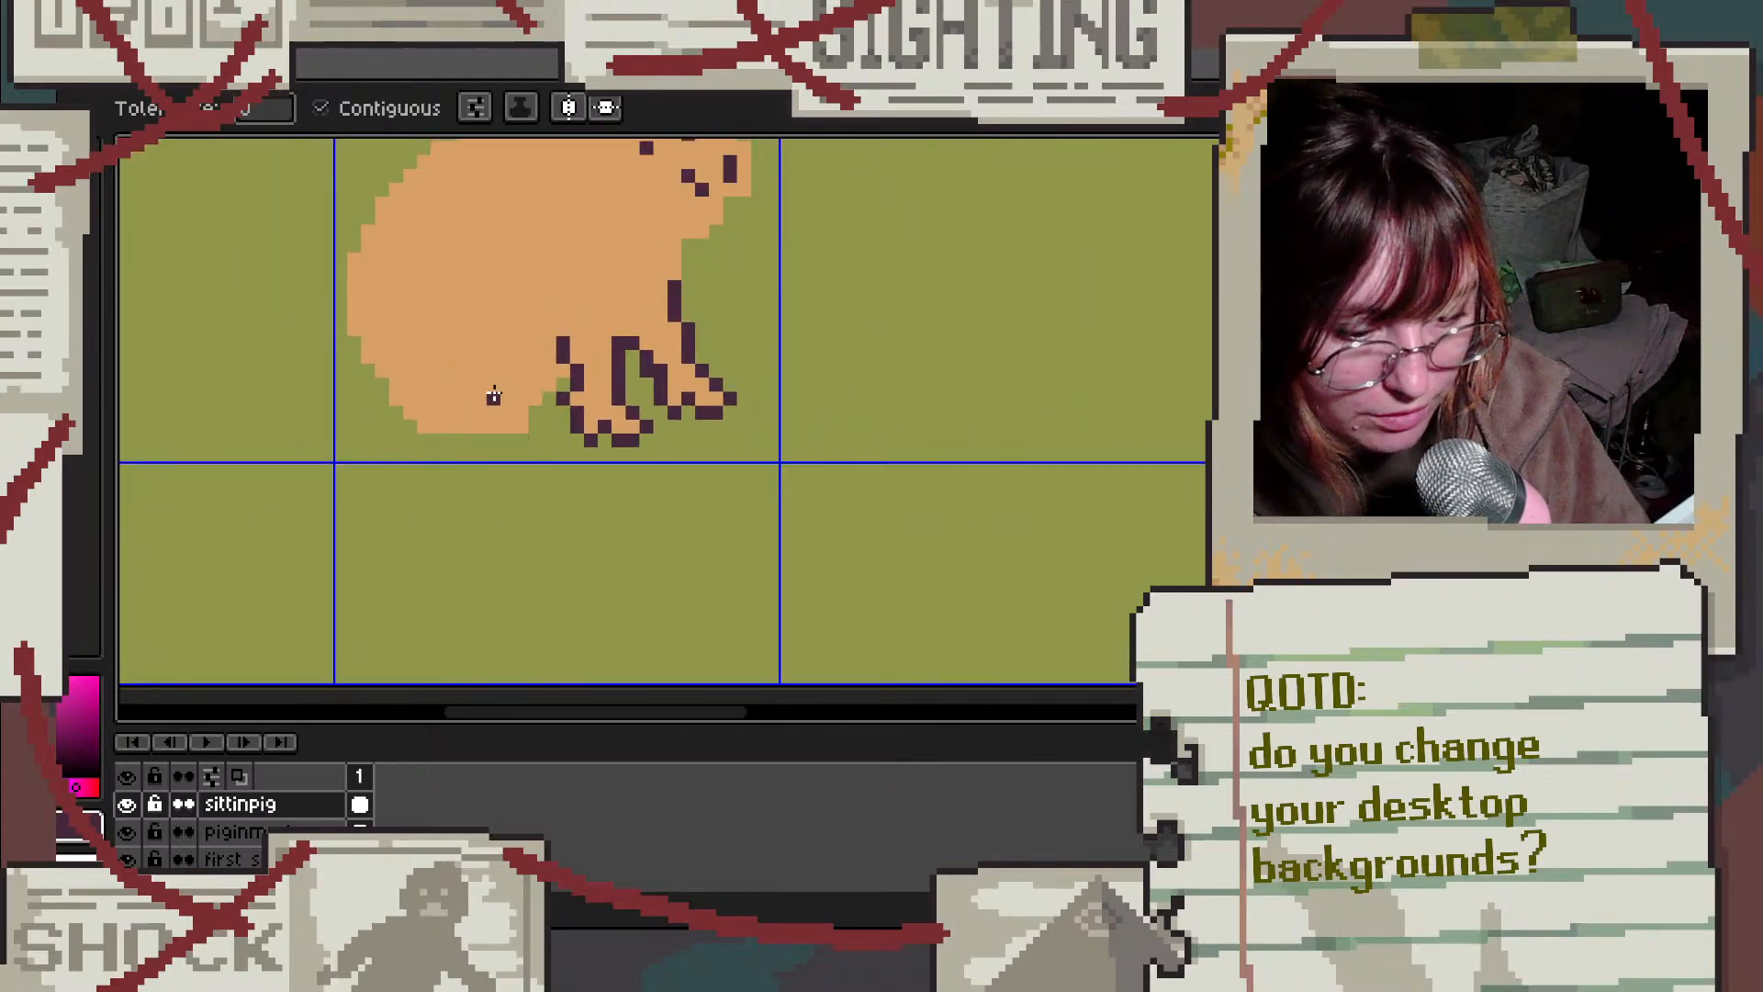
pyautogui.scroll(-1, 494, 396)
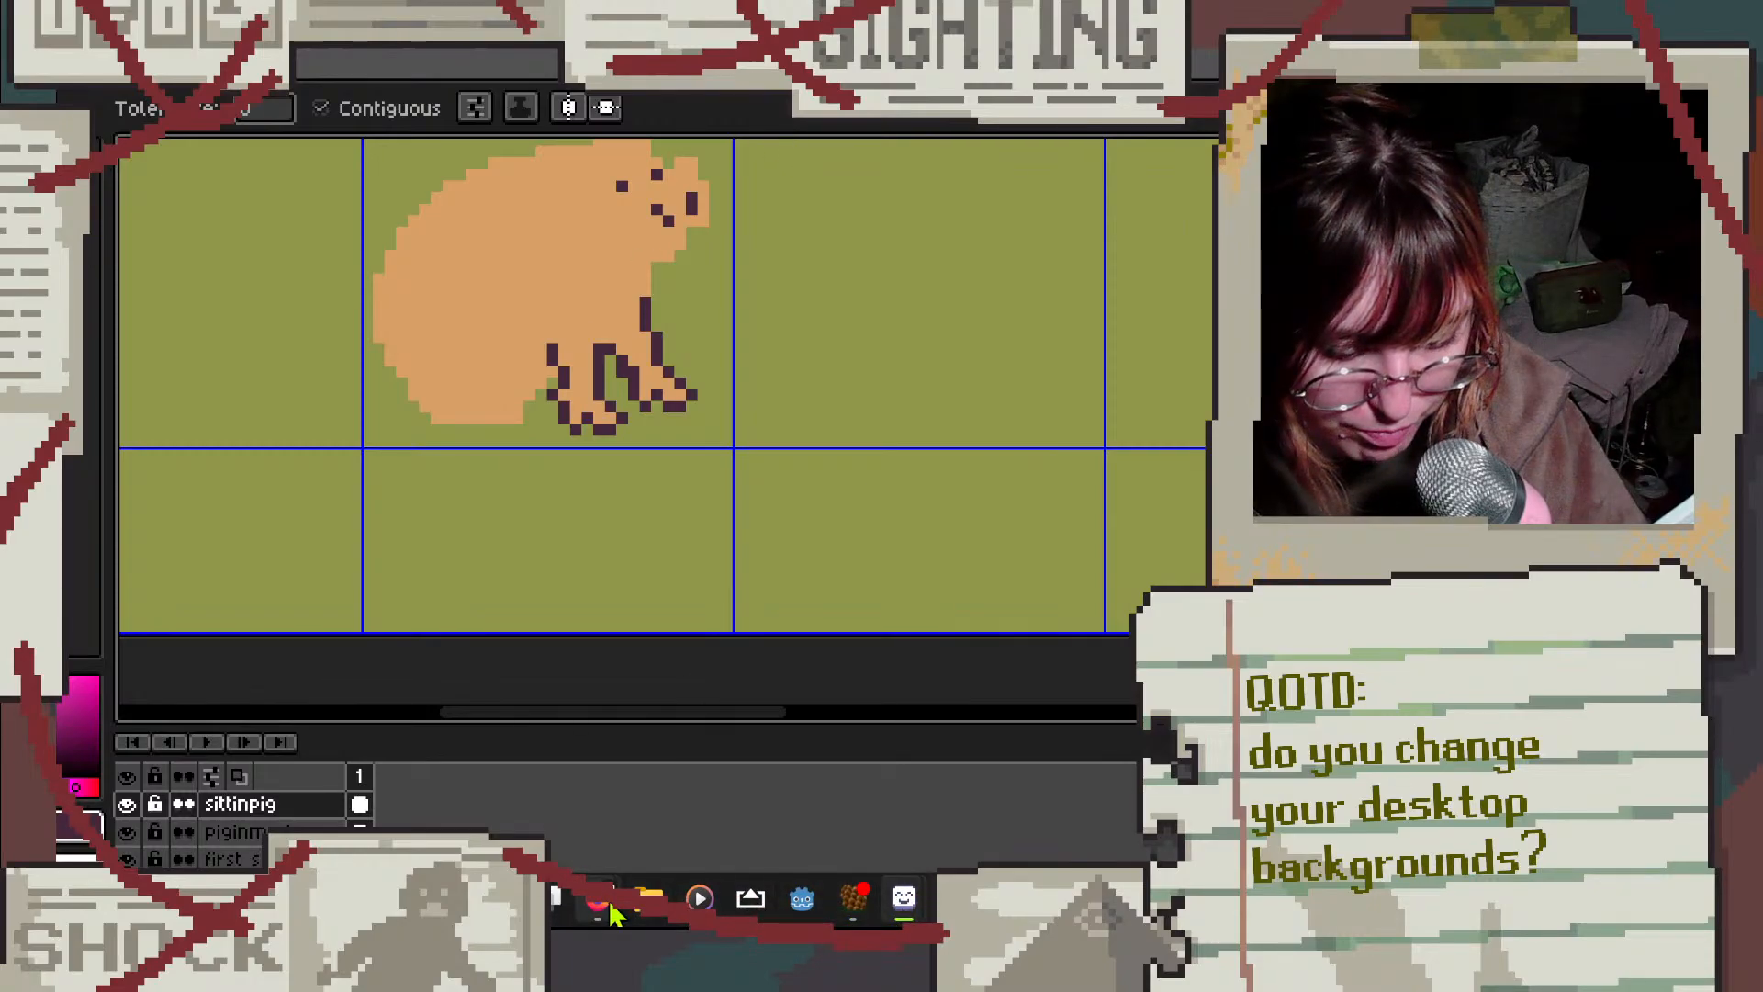
pyautogui.moveTo(608, 902)
pyautogui.moveTo(722, 790)
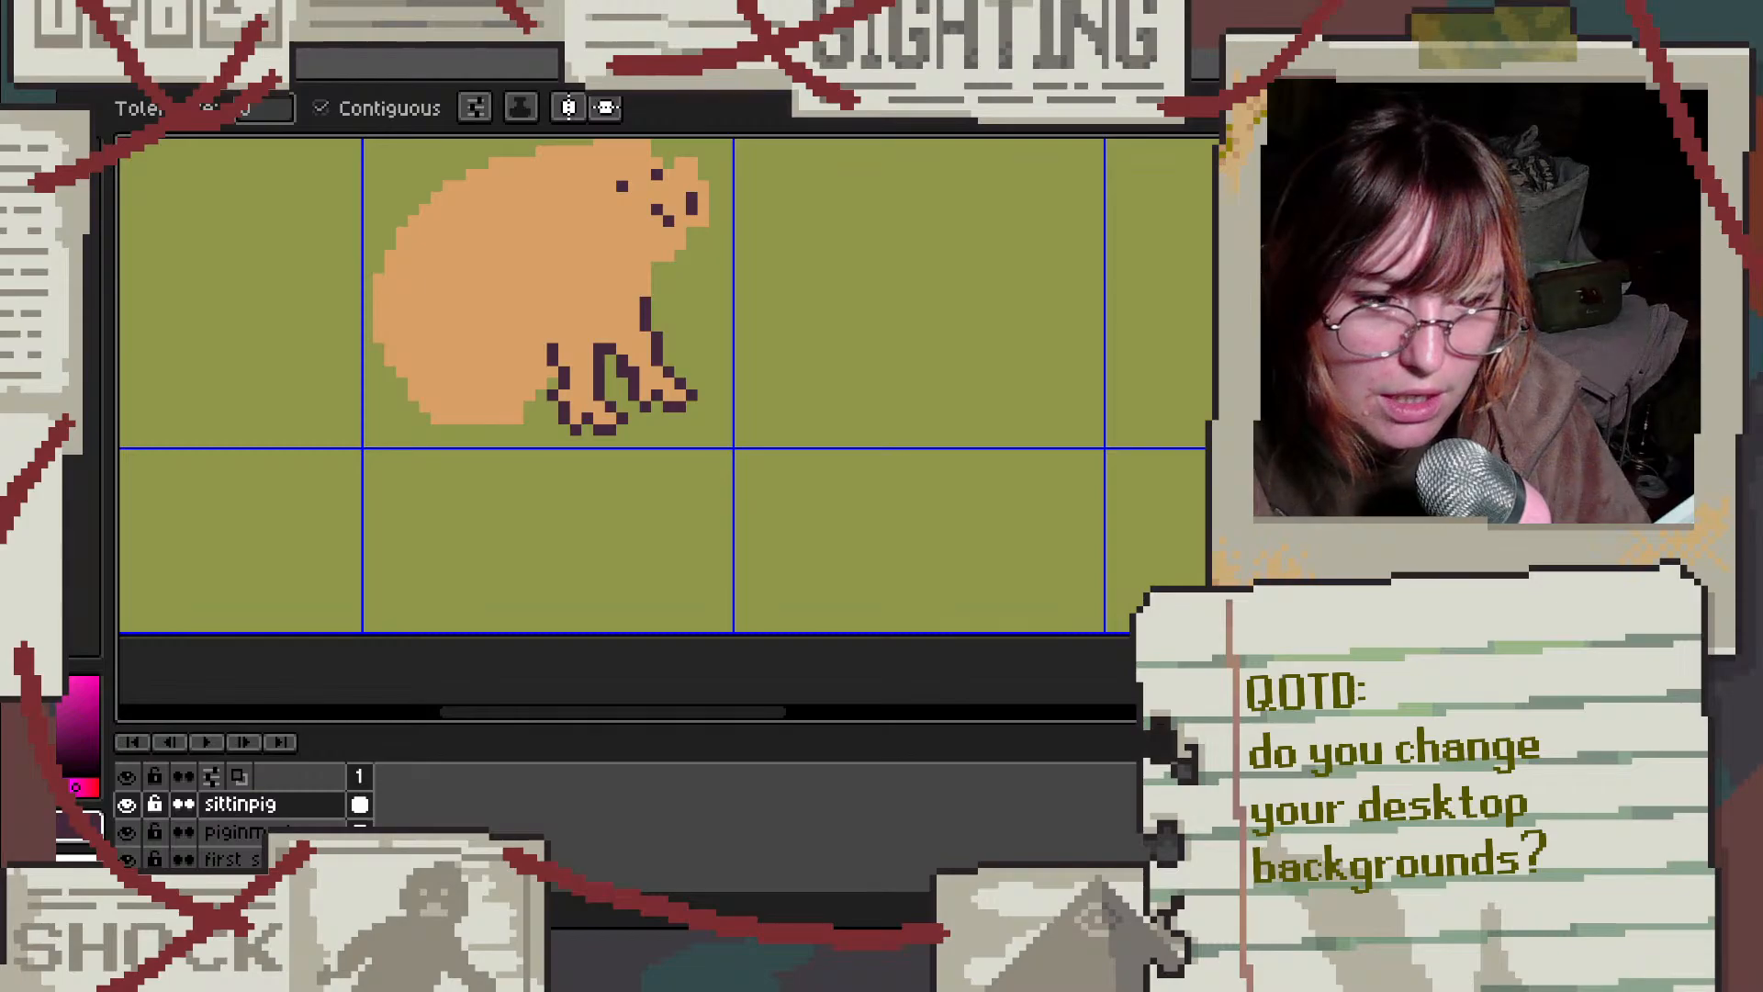
# Step: Try a dark-purple Paint Bucket fill and a brush pixel at the lower edge of the pig's rump
pyautogui.scroll(3, 376, 615)
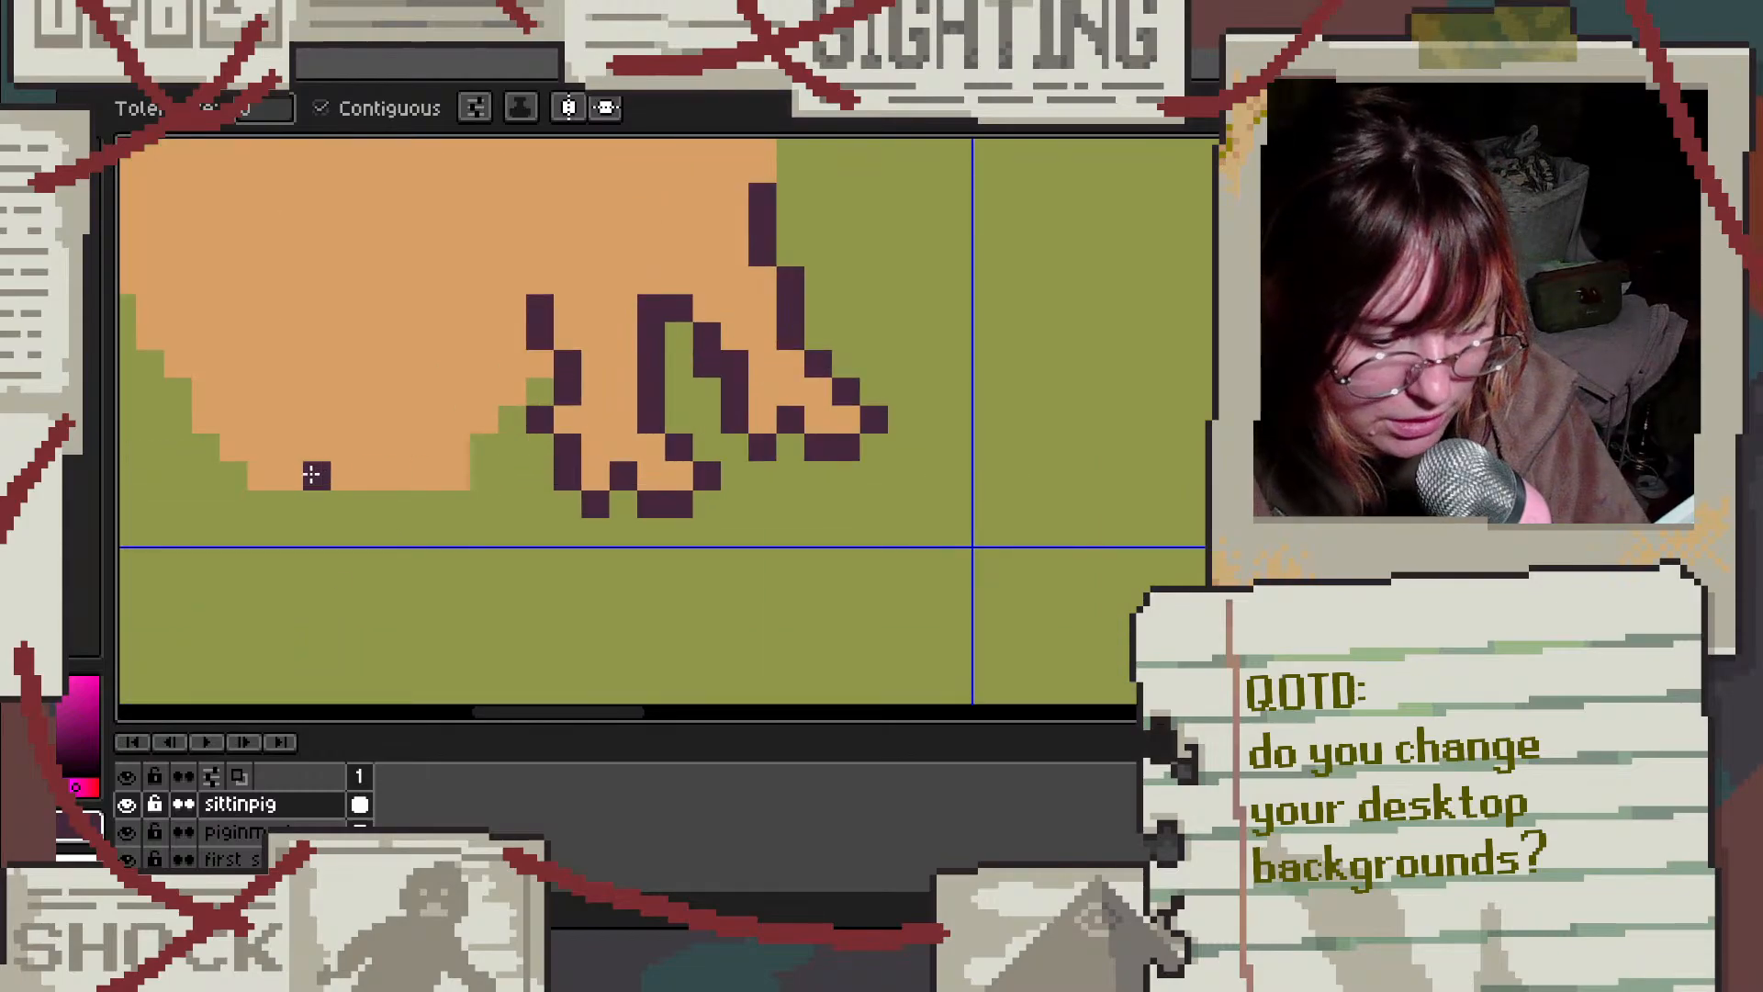
pyautogui.scroll(-1, 377, 500)
pyautogui.scroll(-2, 371, 486)
pyautogui.scroll(3, 303, 432)
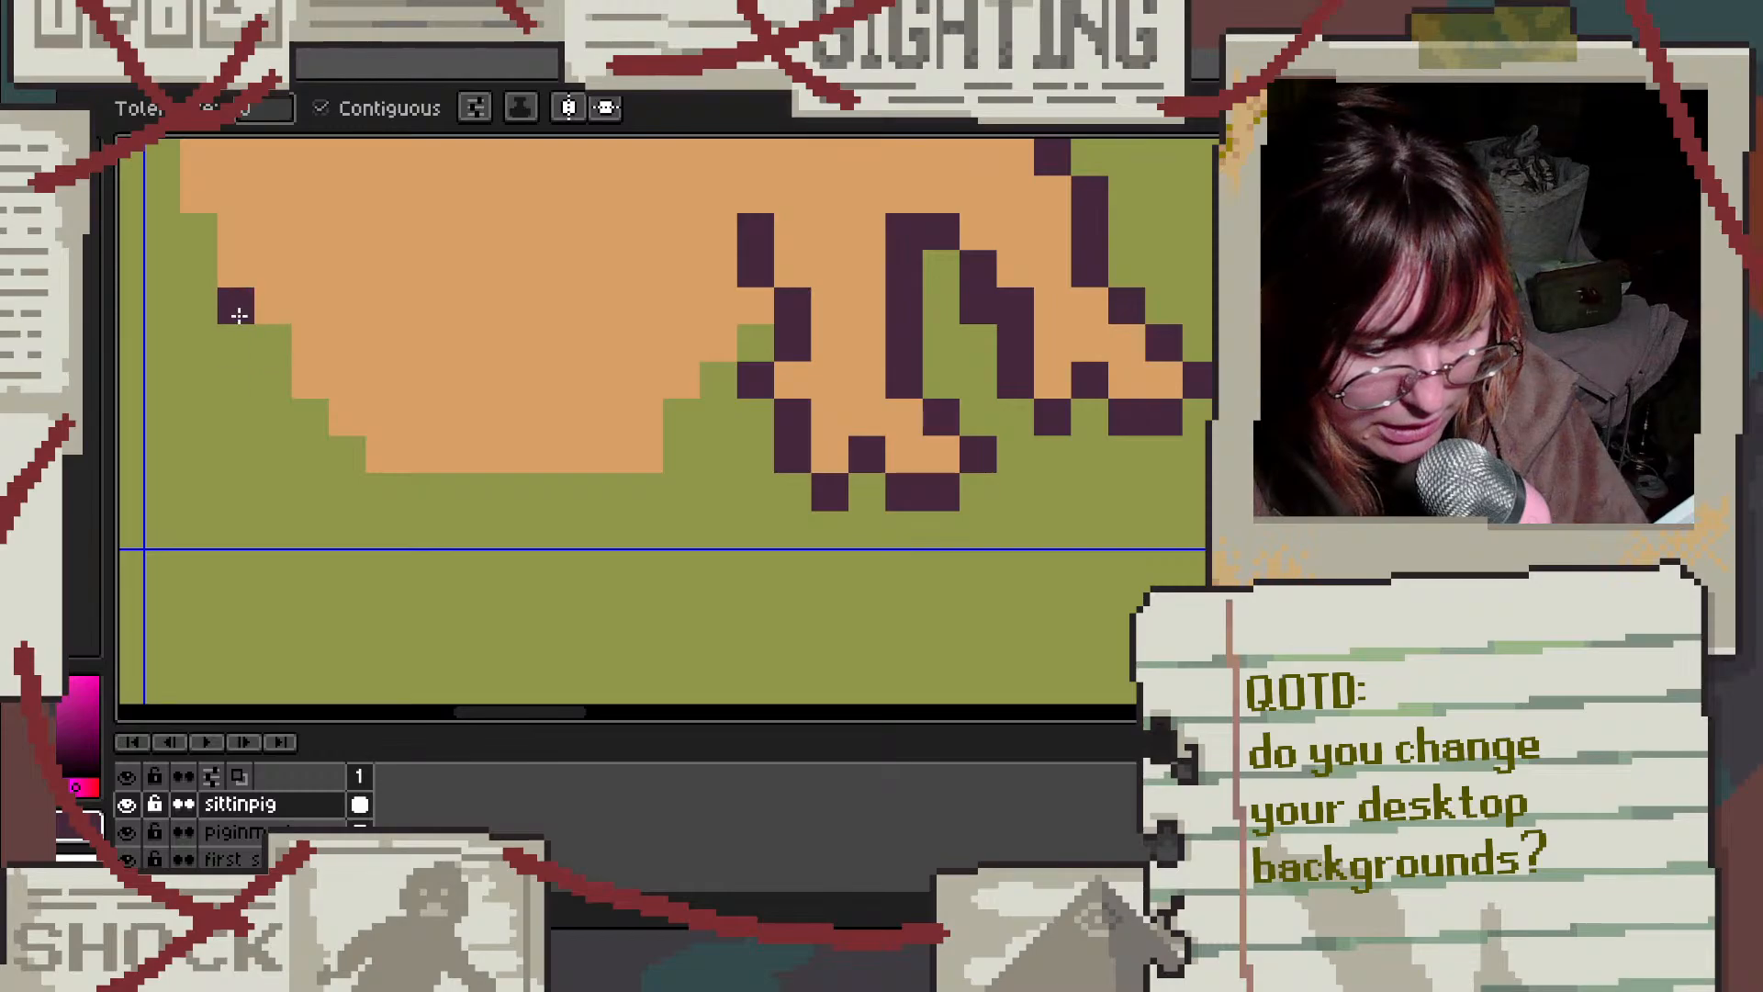
pyautogui.click(246, 323)
pyautogui.hotkey('ctrl', 'z')
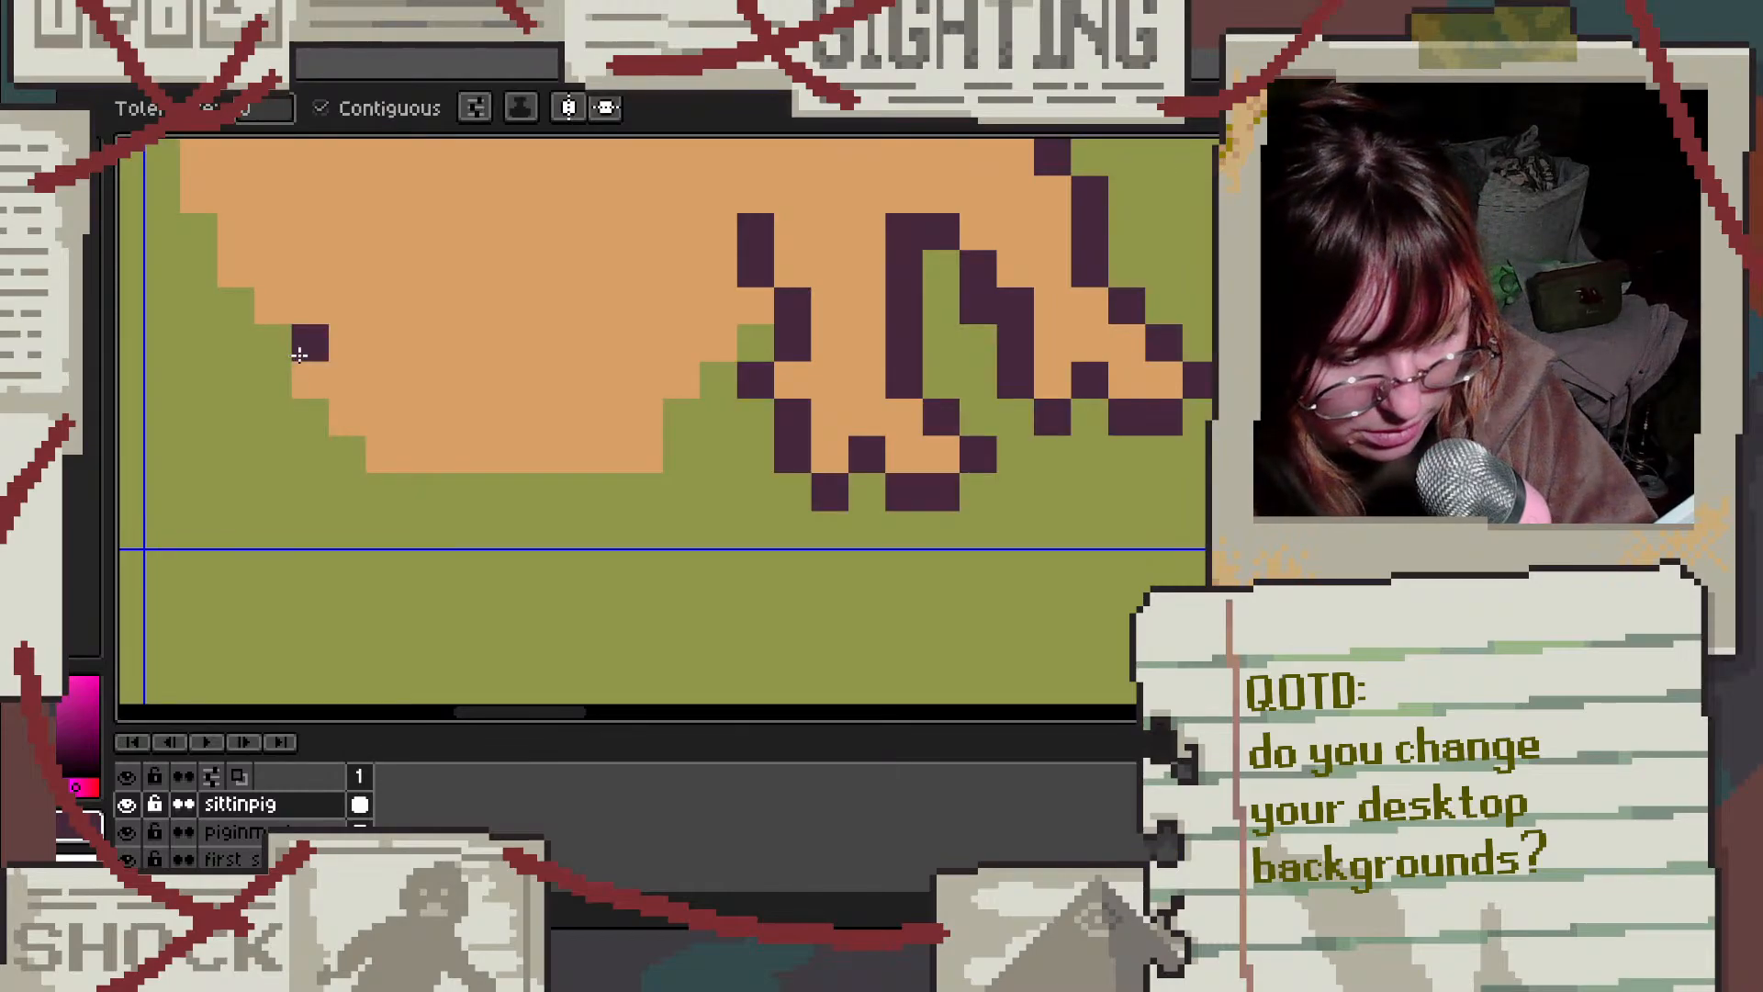
pyautogui.press('b')
pyautogui.click(246, 317)
pyautogui.press('g')
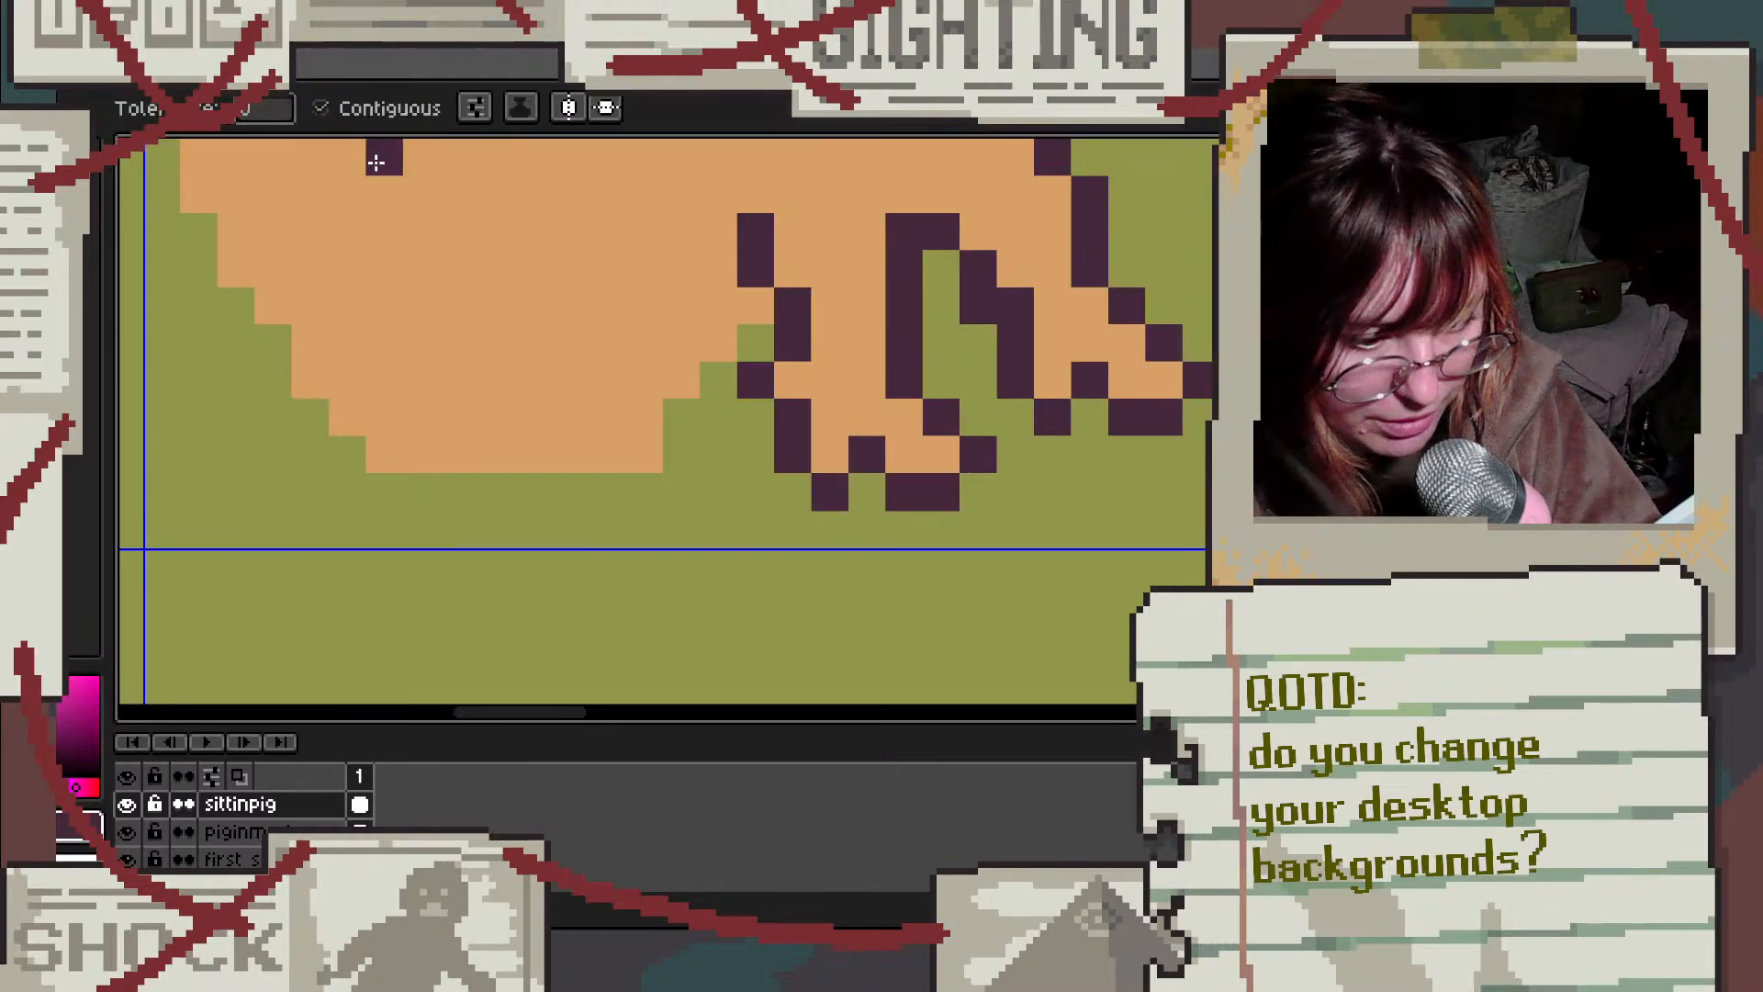
pyautogui.click(325, 105)
# Step: Draw a one-pixel dark-purple outline down the lower rump and along the underside of the body towards the front leg
pyautogui.press('b')
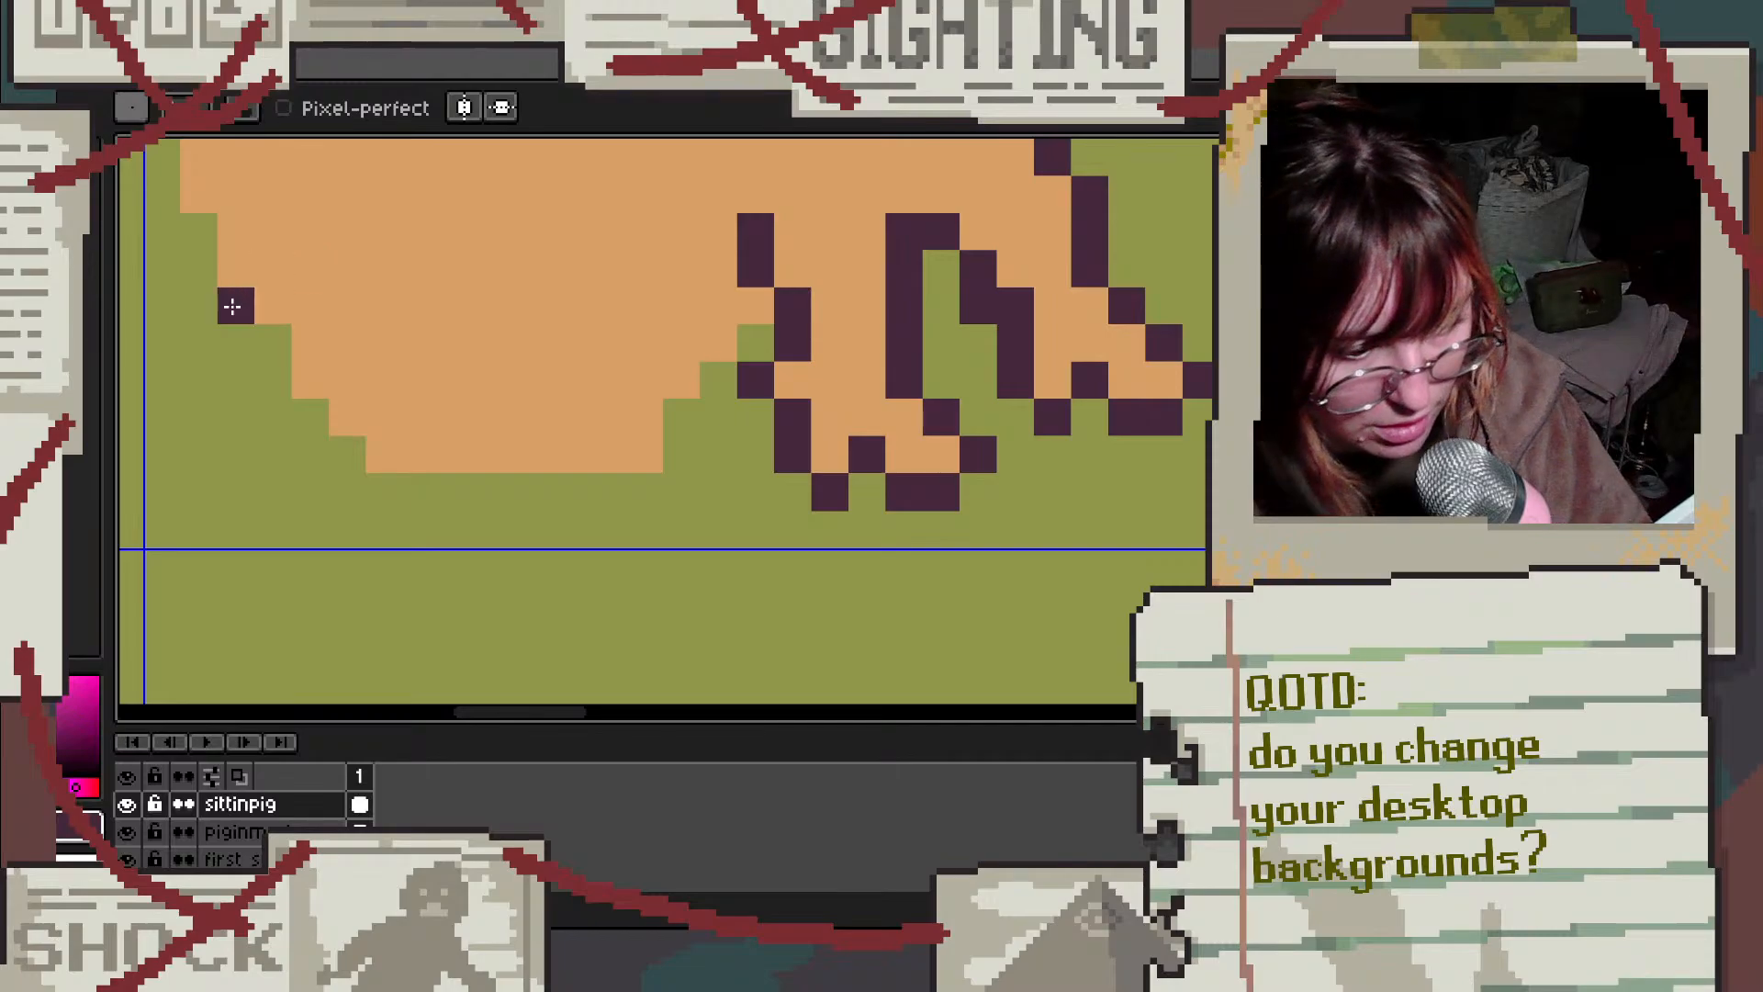
pyautogui.click(198, 232)
pyautogui.click(199, 268)
pyautogui.click(236, 305)
pyautogui.click(273, 381)
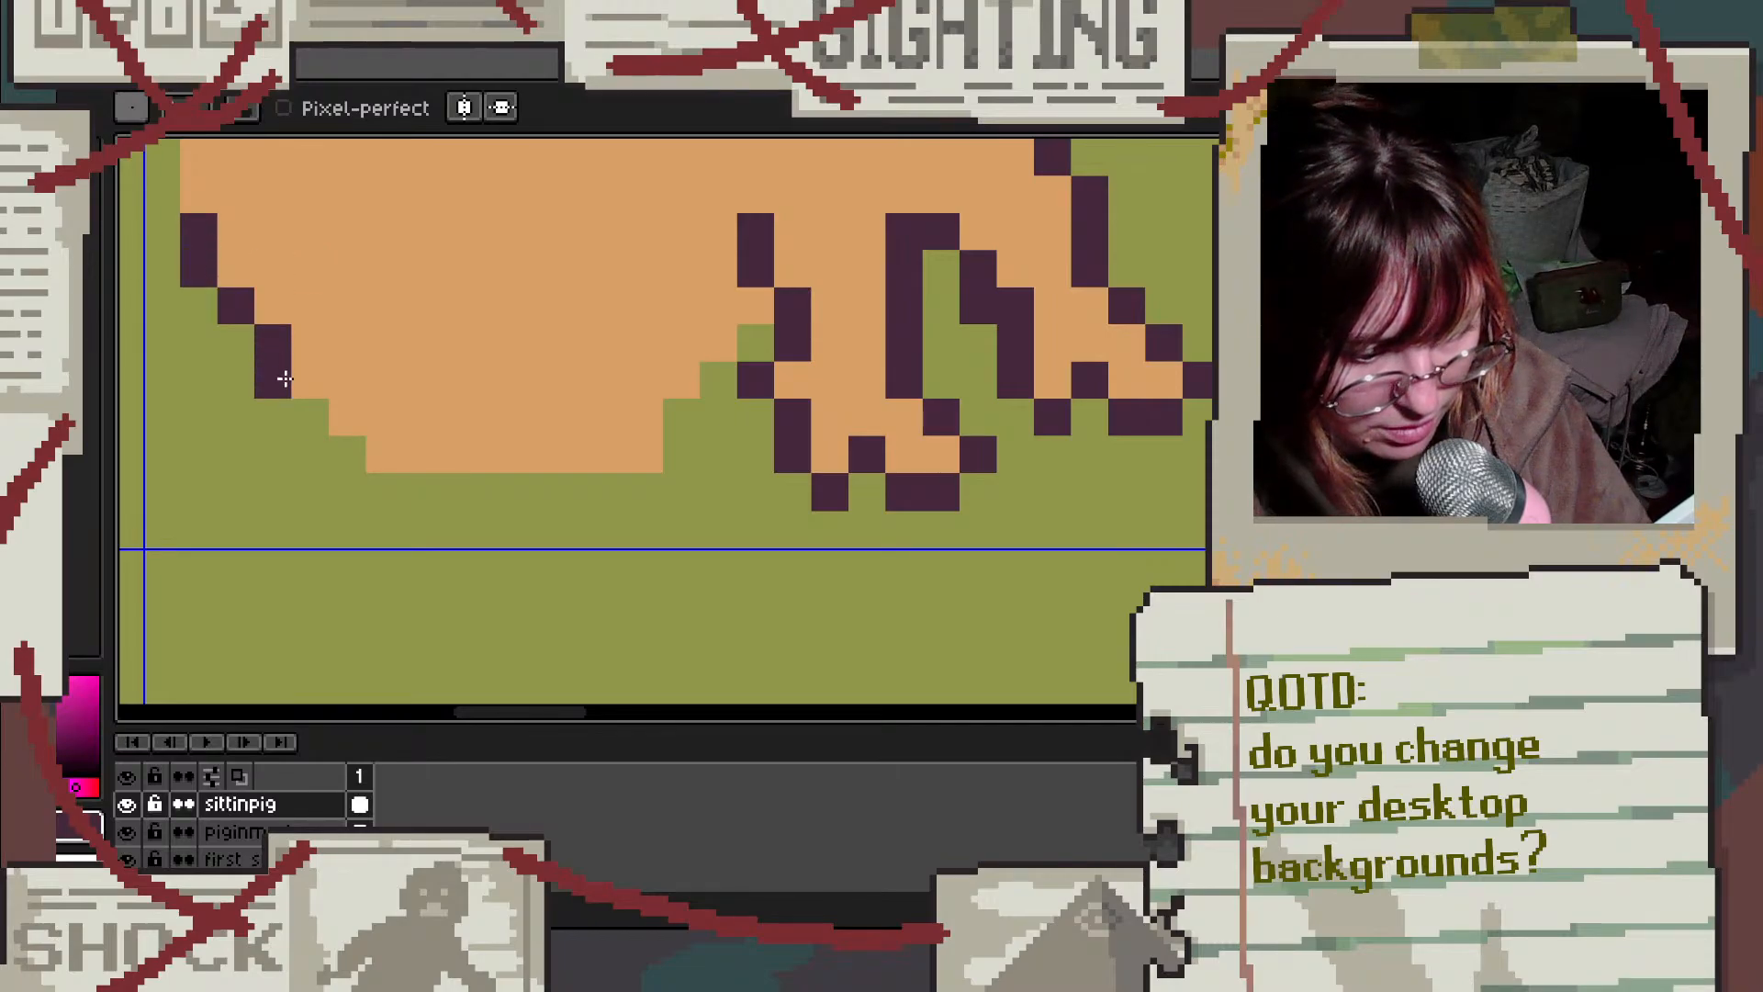
pyautogui.click(309, 418)
pyautogui.click(346, 454)
pyautogui.moveTo(384, 492); pyautogui.dragTo(657, 488)
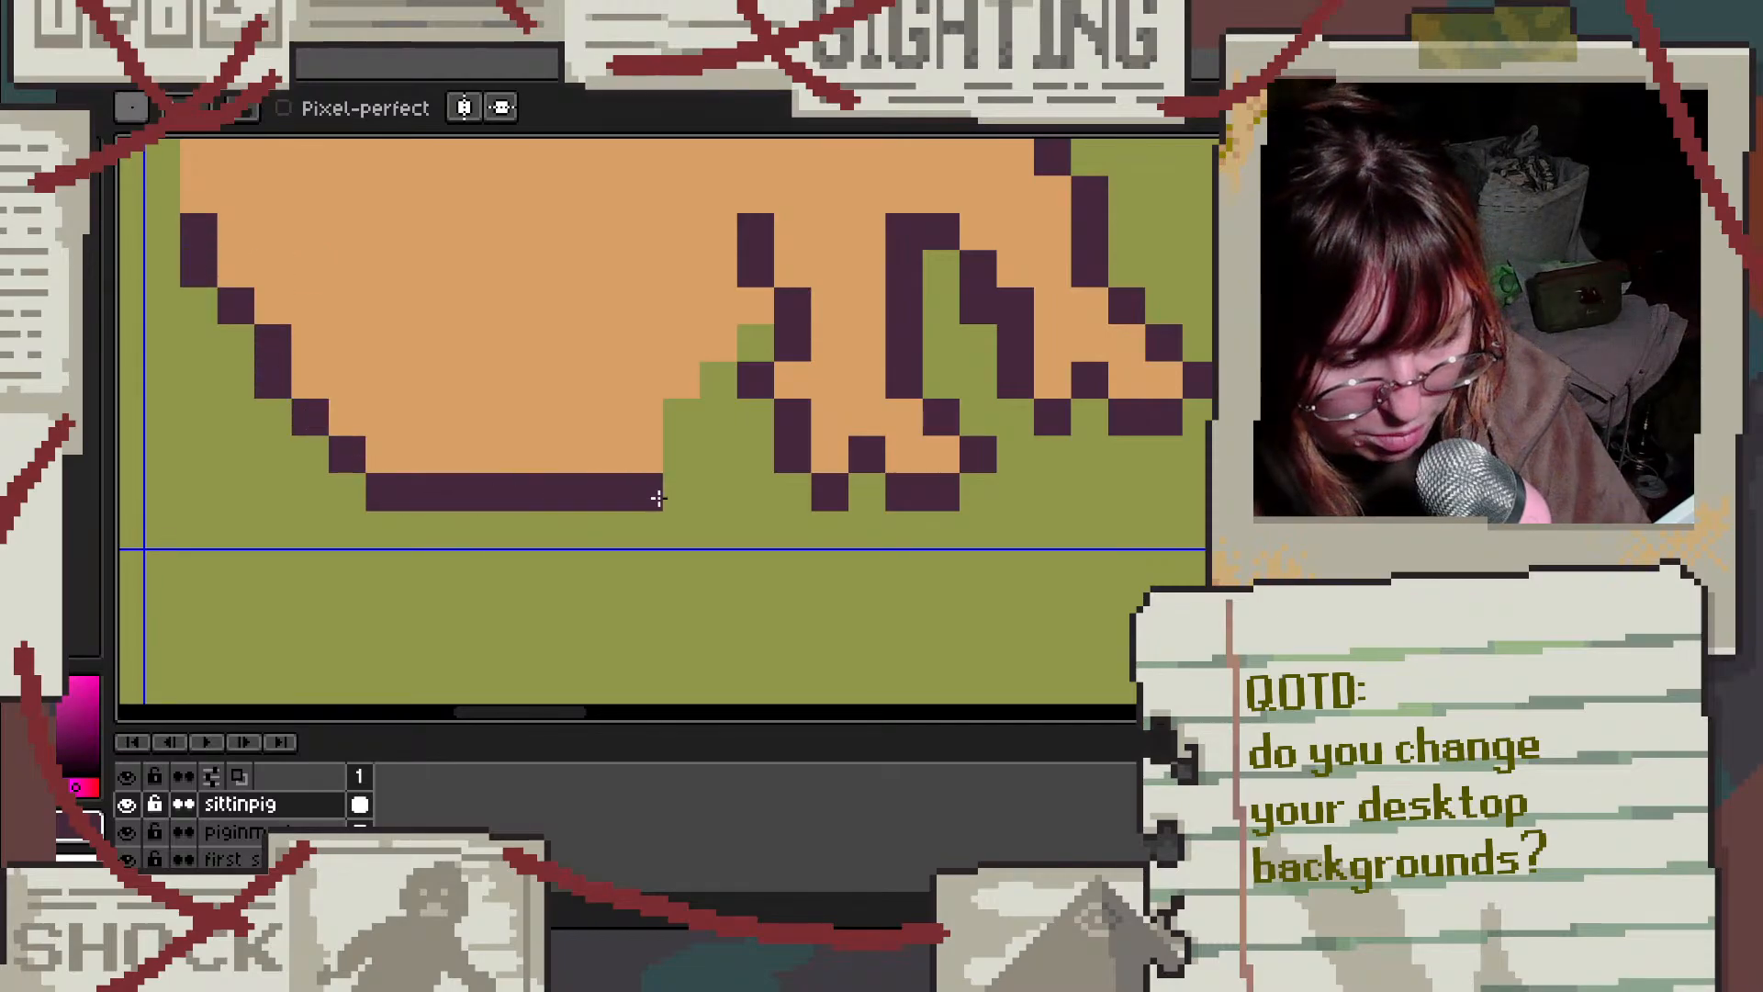
pyautogui.click(689, 472)
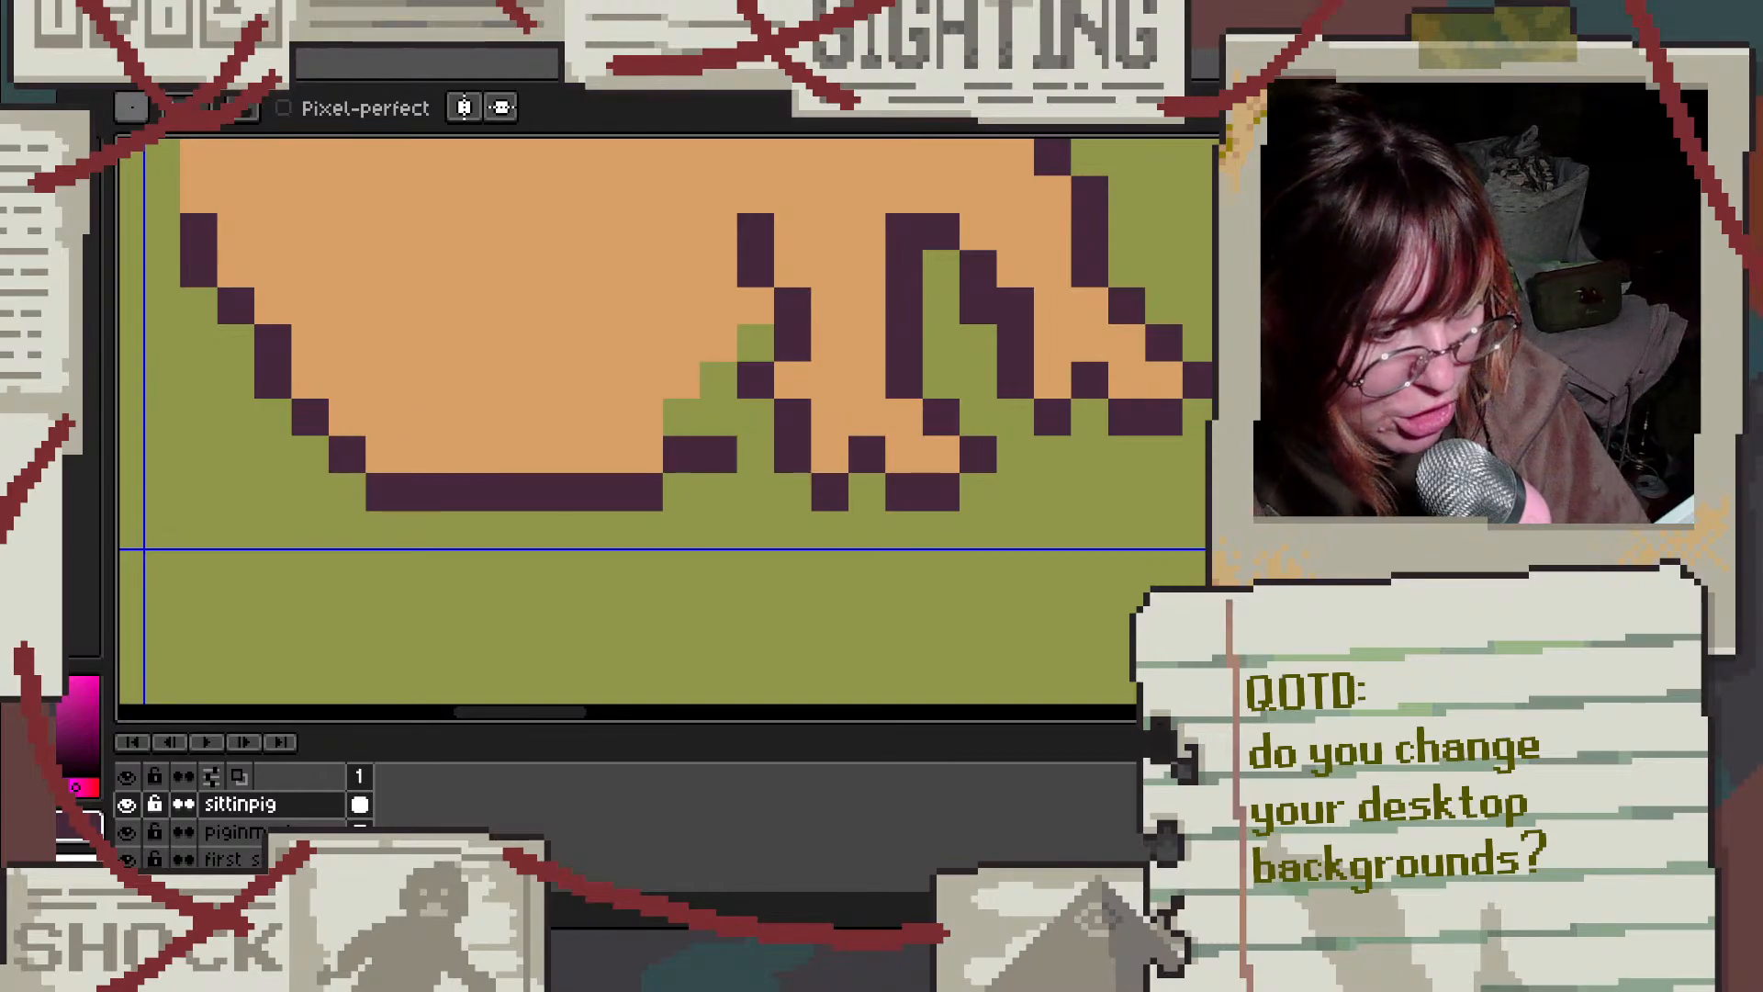
# Step: Recolour the rear edge and dewclaw of the nearer front leg dark brown, undoing the stray pixels at the hoof
pyautogui.click(792, 416)
pyautogui.click(756, 380)
pyautogui.click(791, 338)
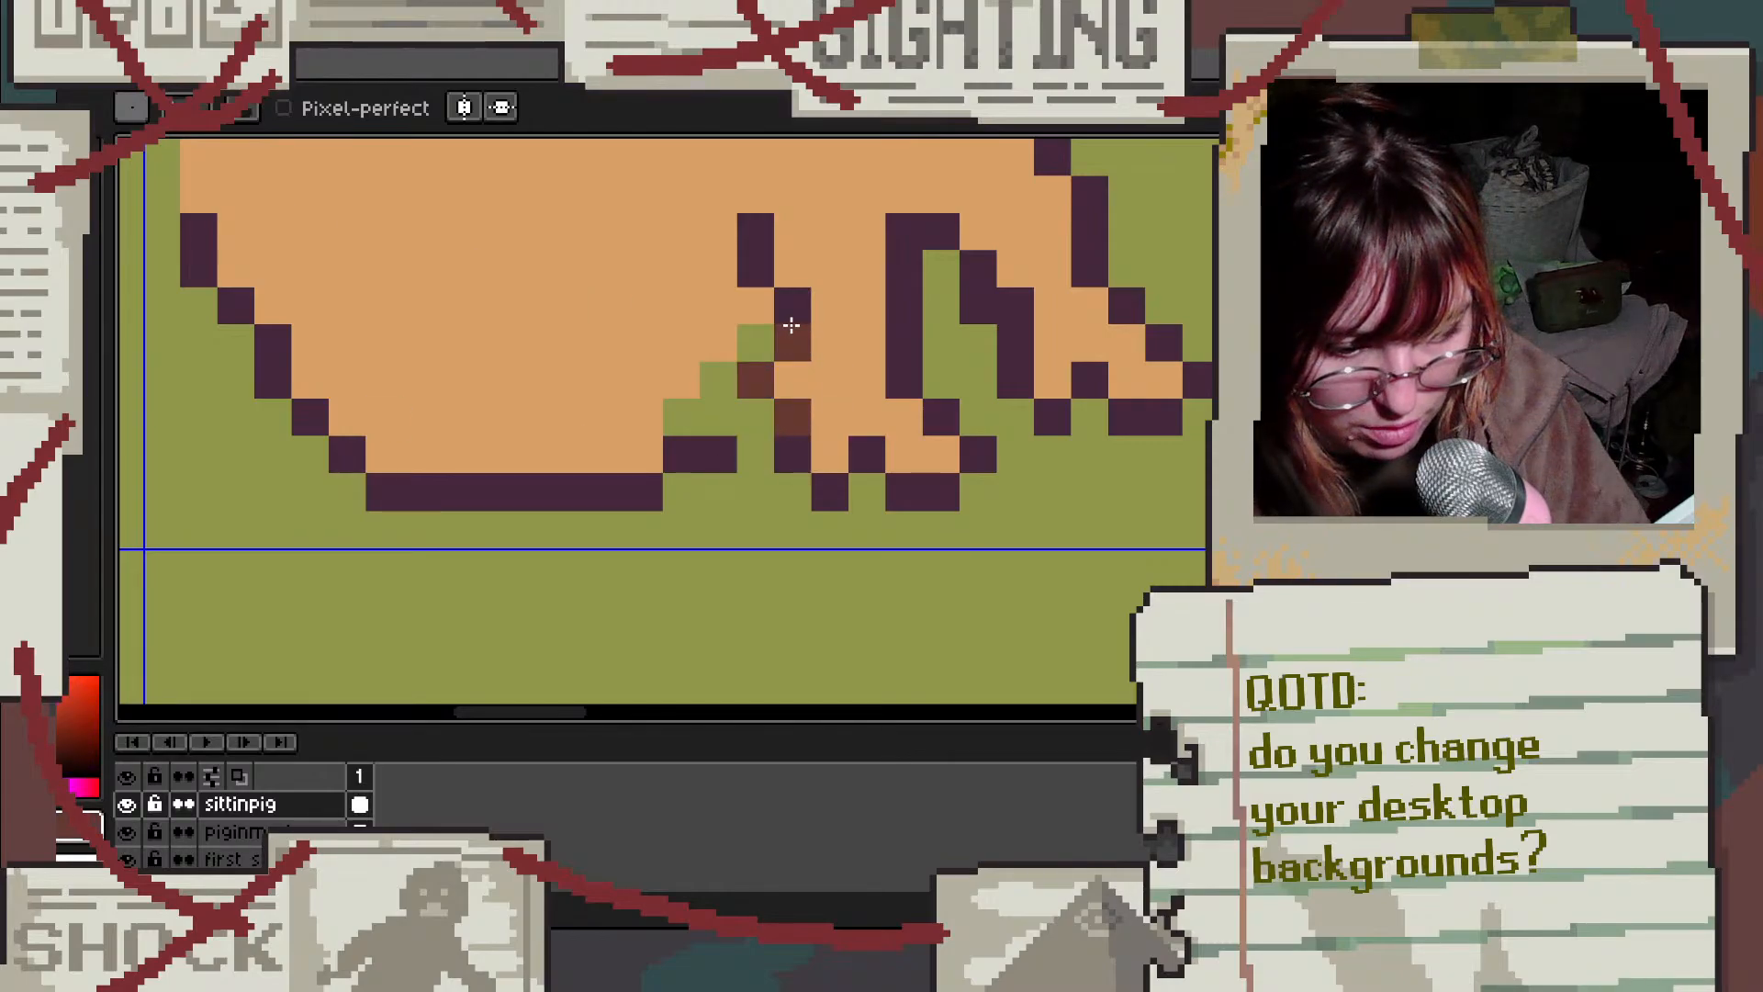
pyautogui.click(791, 313)
pyautogui.click(756, 269)
pyautogui.click(755, 232)
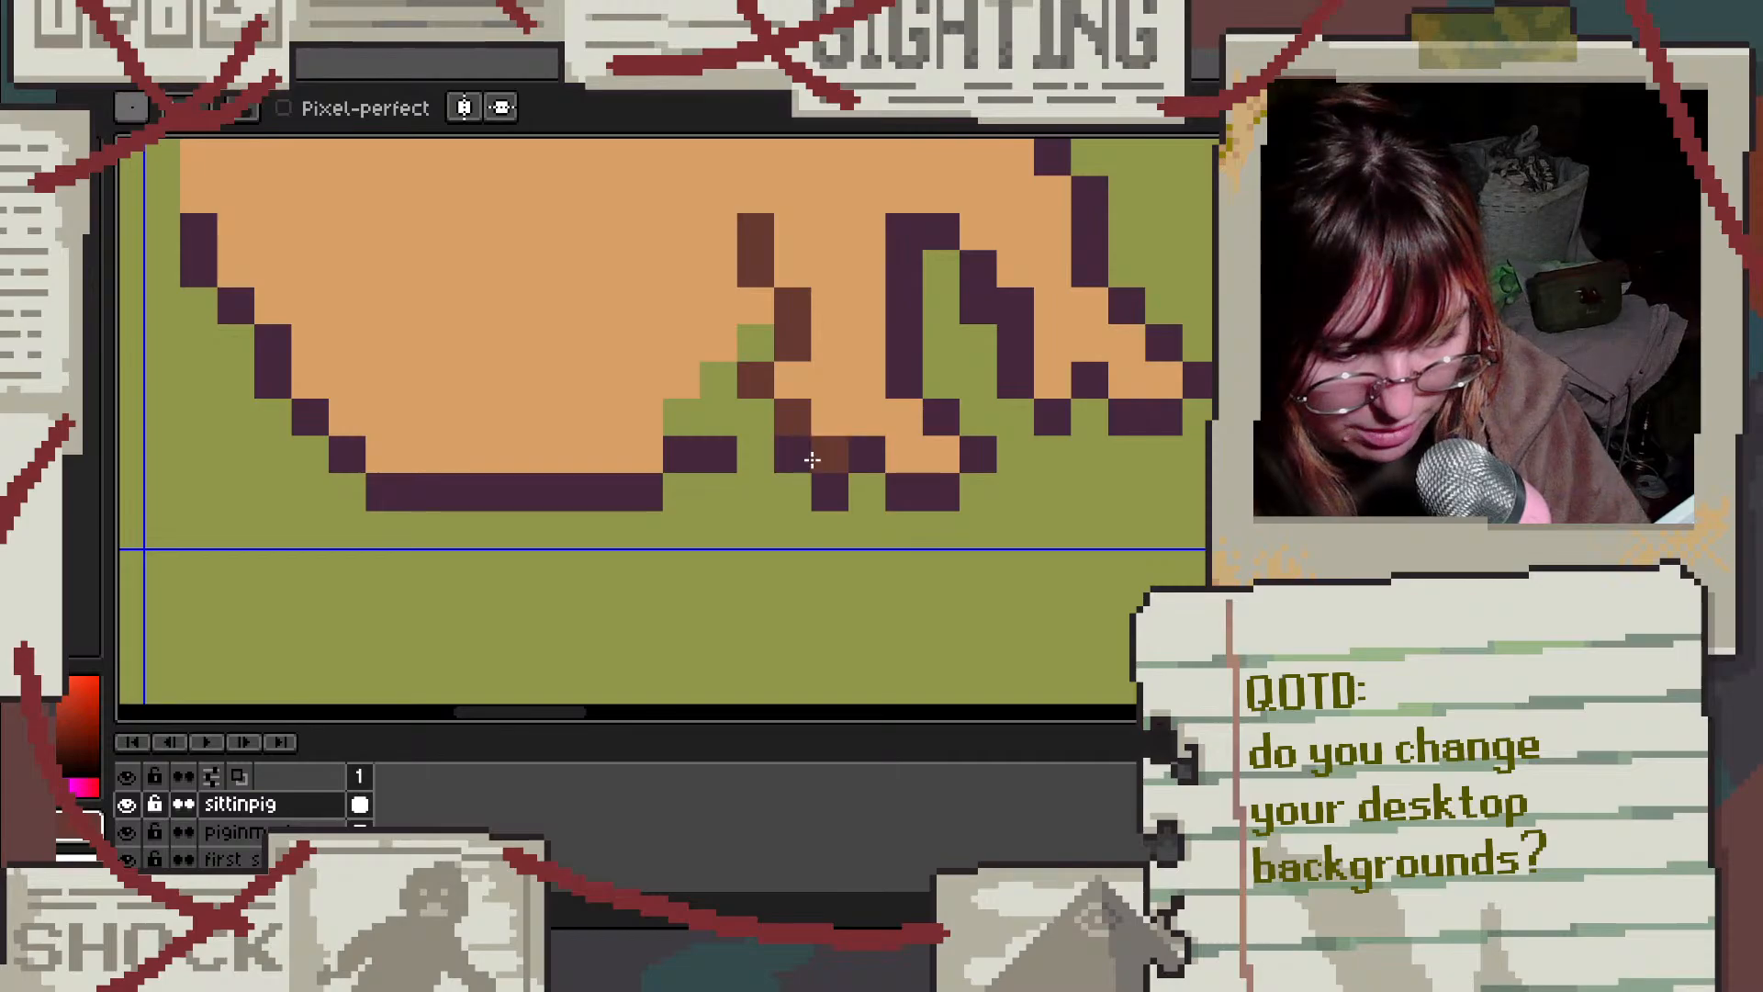
pyautogui.click(789, 453)
pyautogui.click(827, 487)
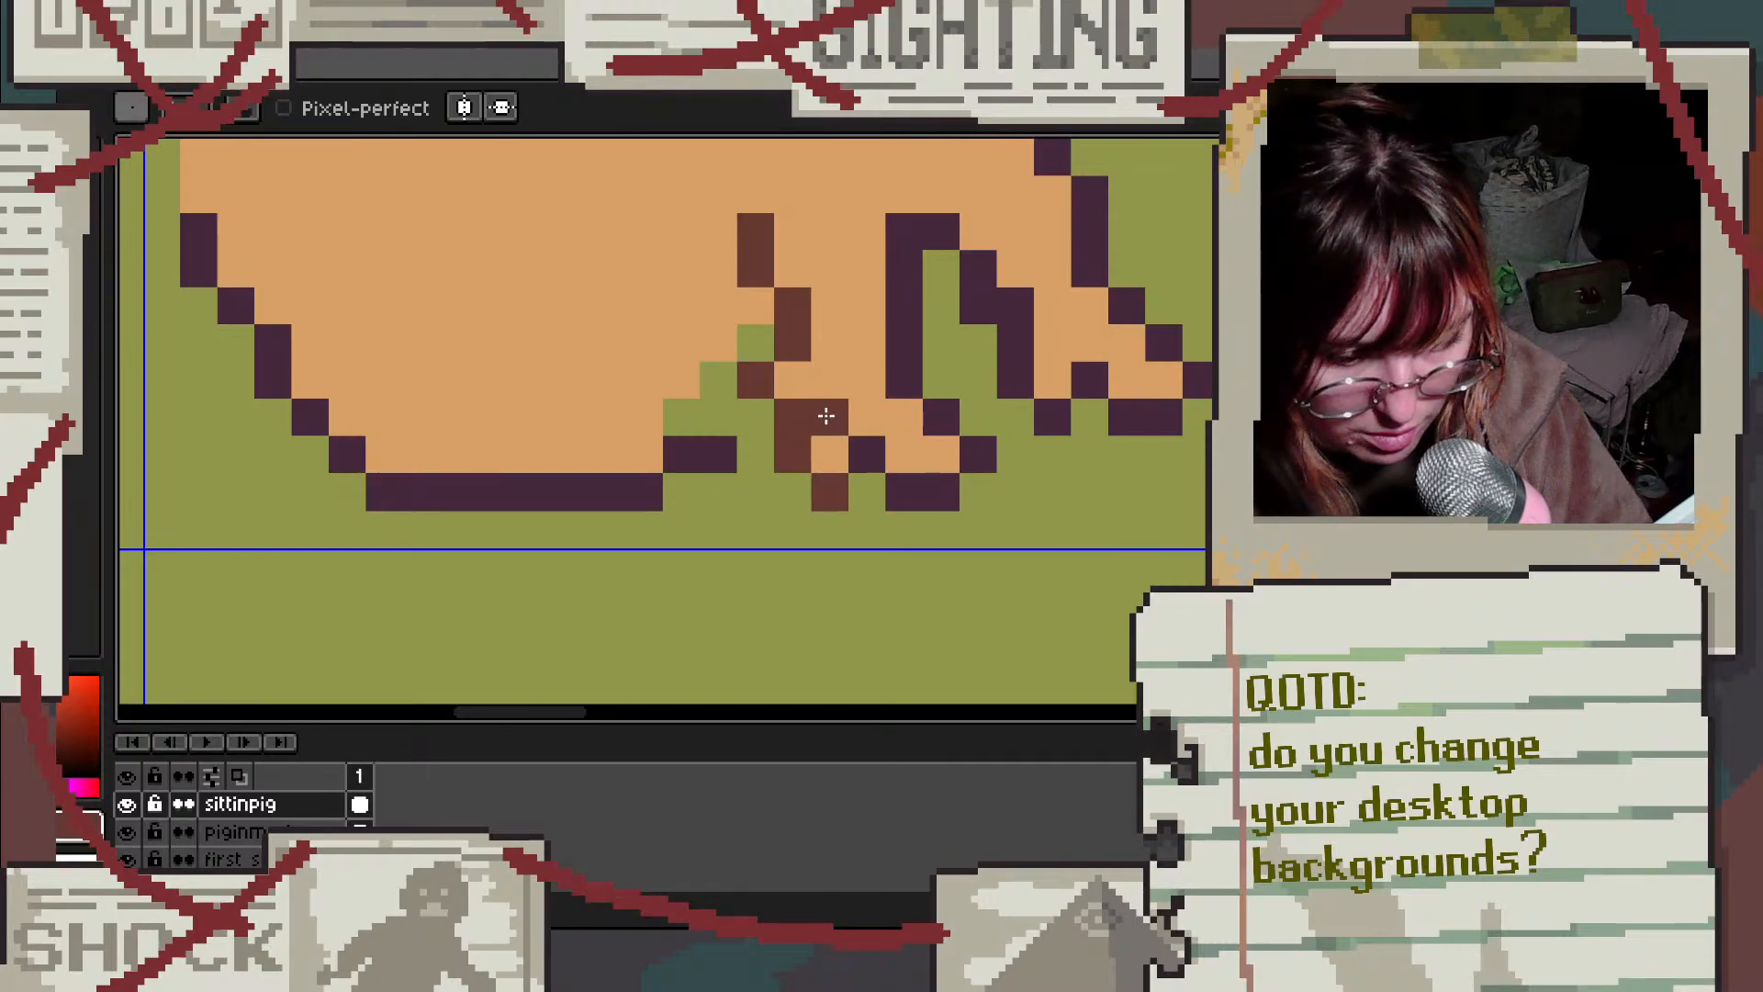
pyautogui.hotkey('ctrl', 'z')
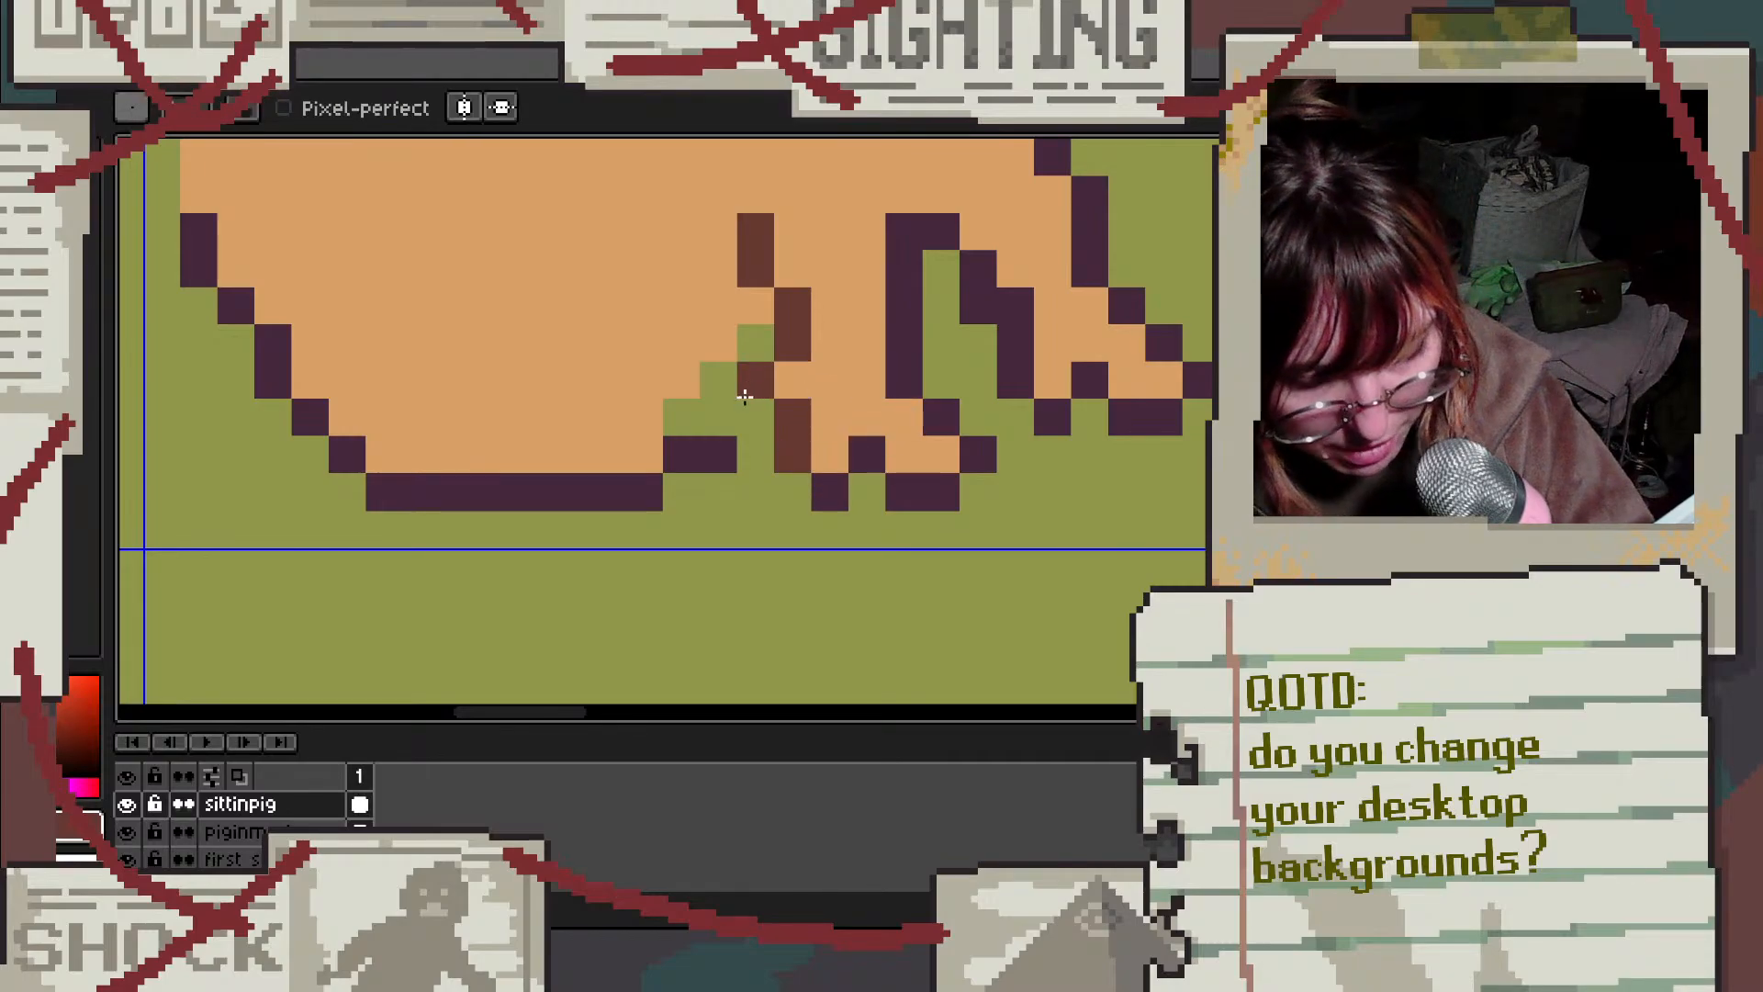
# Step: Sample the dark purple again and add a pixel joining the underside outline to the nearer front leg
pyautogui.keyDown('alt'); pyautogui.click(700, 455); pyautogui.keyUp('alt')
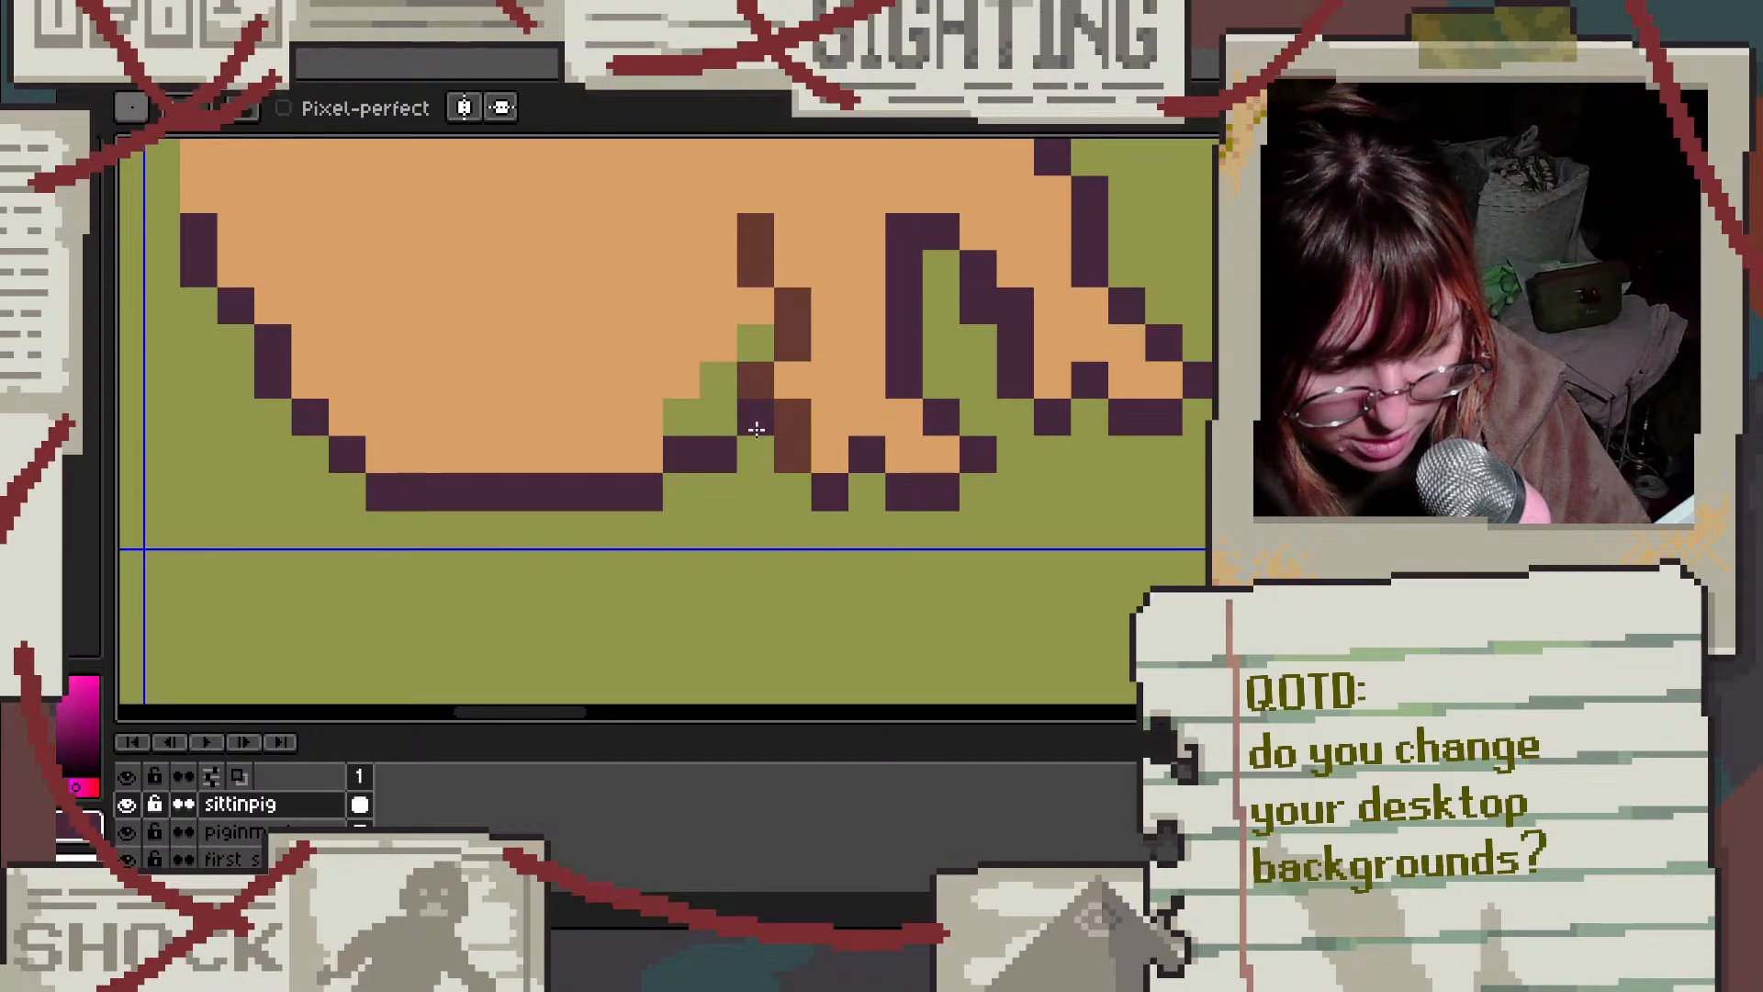
pyautogui.scroll(-3, 935, 307)
pyautogui.scroll(2, 935, 307)
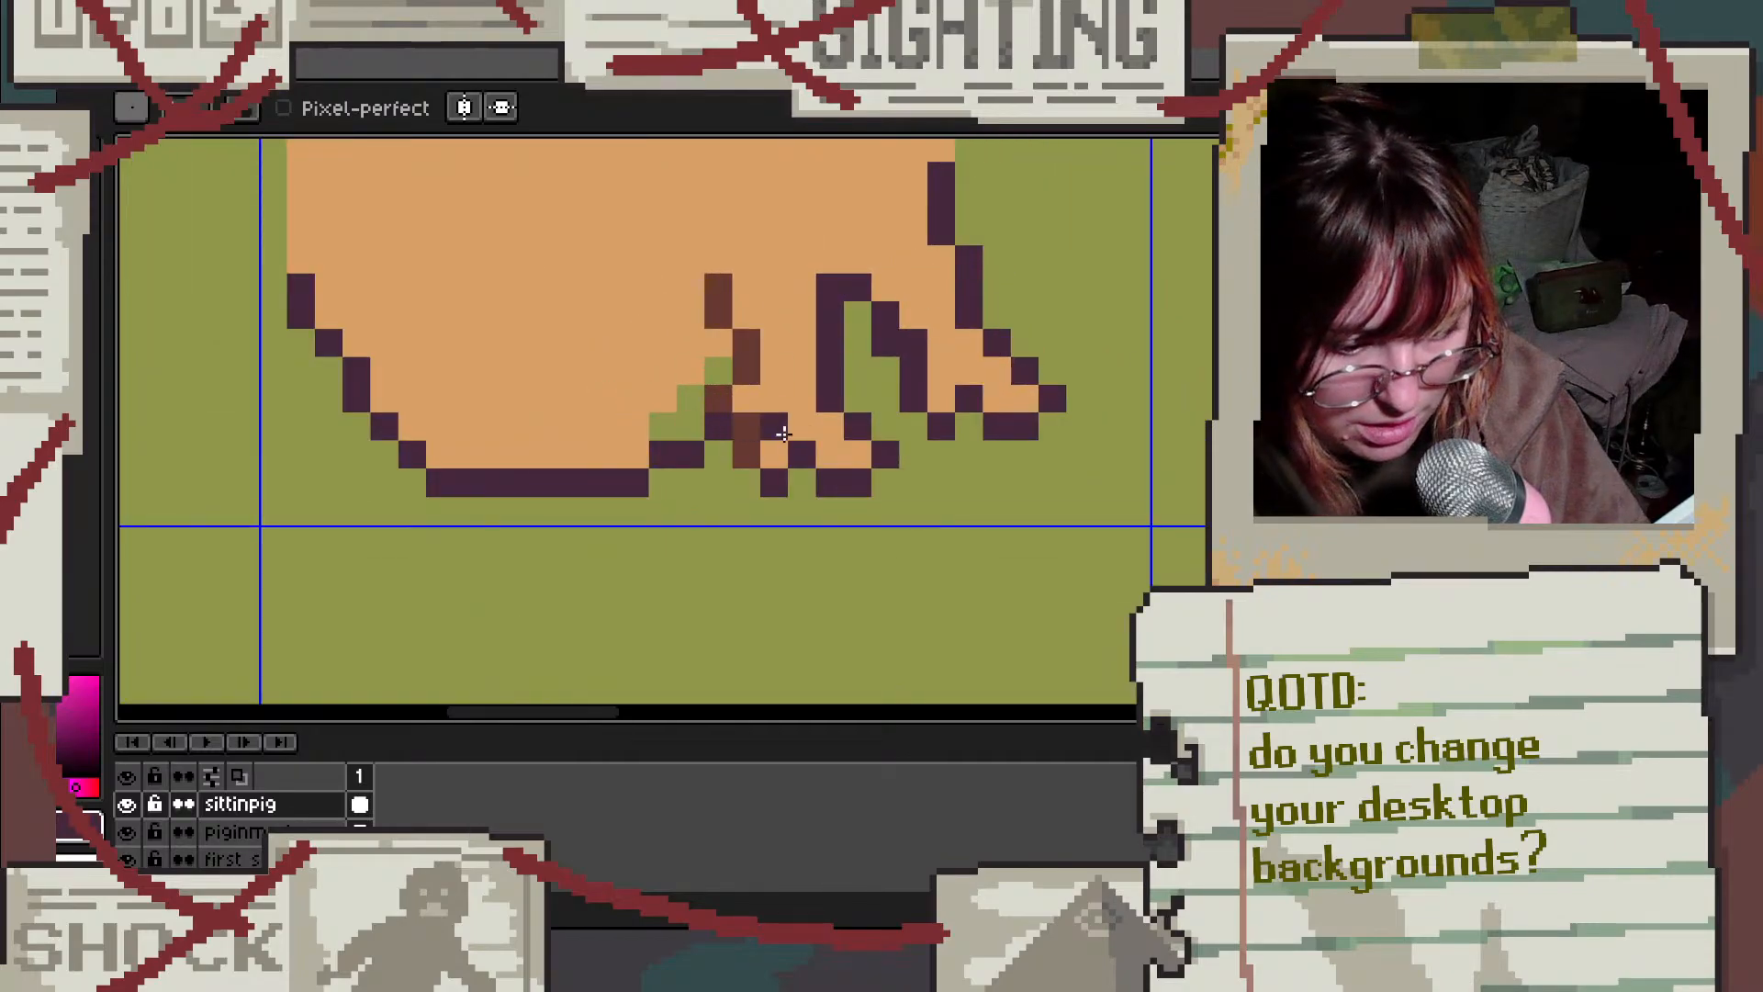
# Step: Try a stepped dark-purple haunch line across the lower body and an extra pixel thickening the rump outline
pyautogui.moveTo(691, 397)
pyautogui.mouseDown()
pyautogui.moveTo(582, 374)
pyautogui.moveTo(555, 346)
pyautogui.moveTo(587, 347)
pyautogui.mouseUp()
pyautogui.click(633, 373)
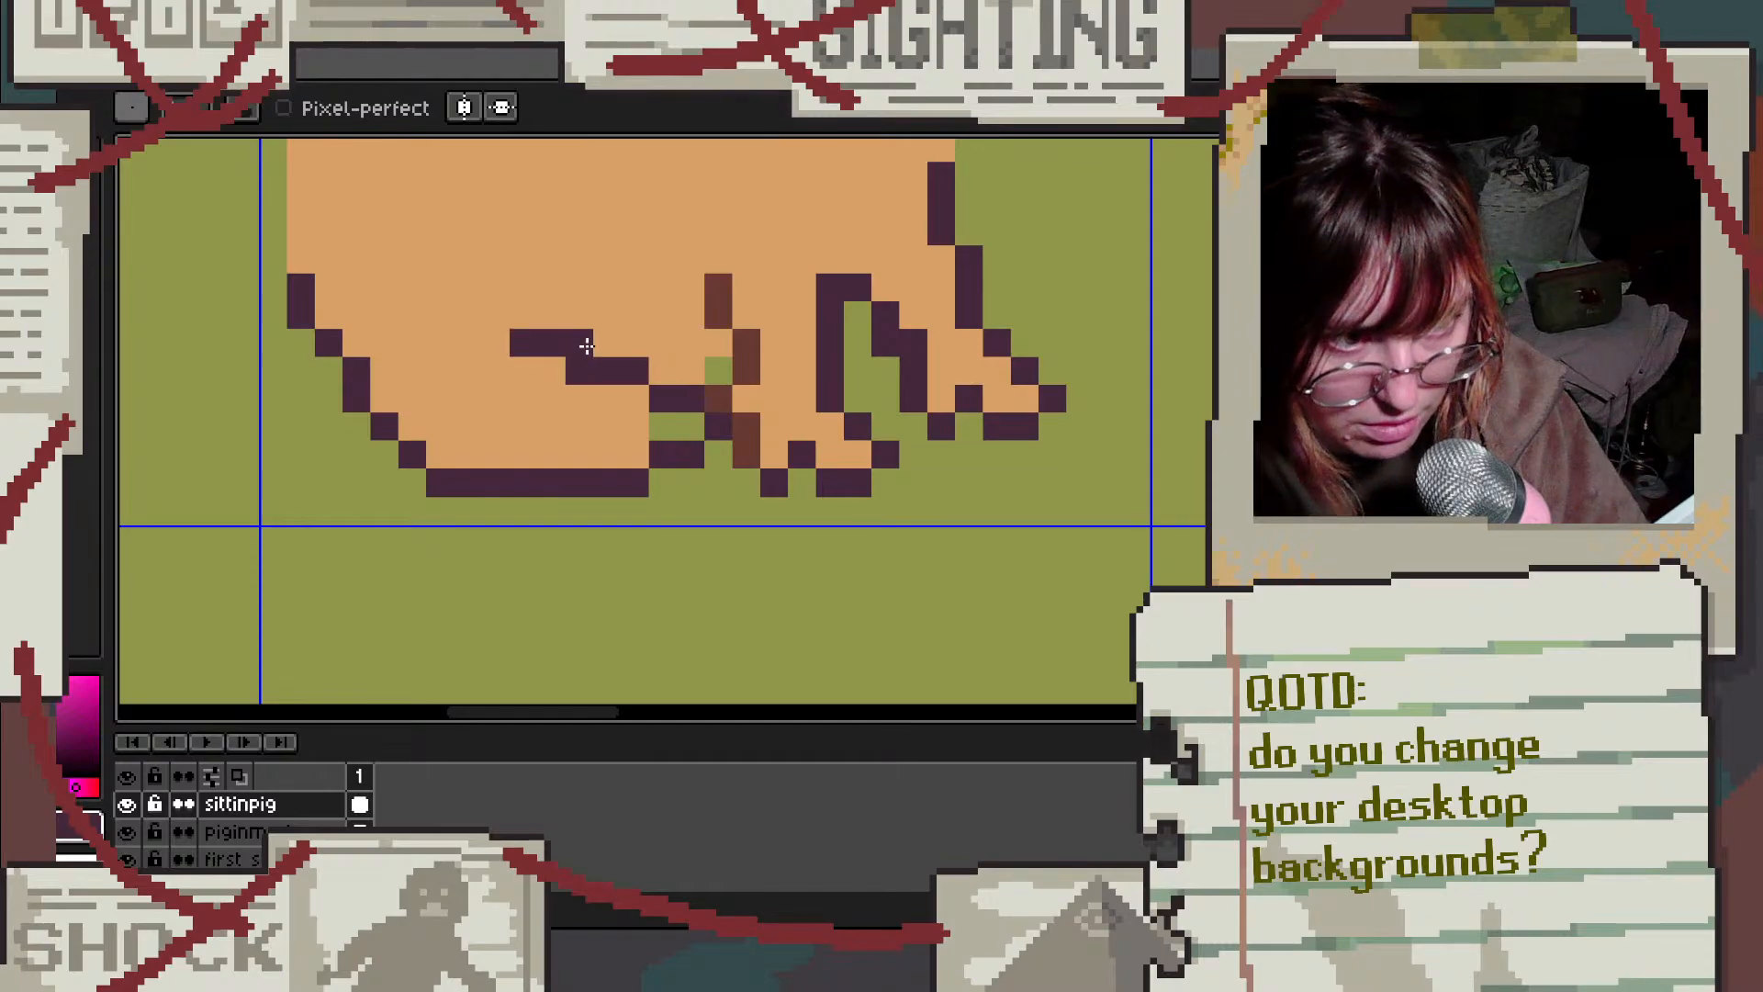
pyautogui.scroll(-2, 586, 346)
pyautogui.press('v')
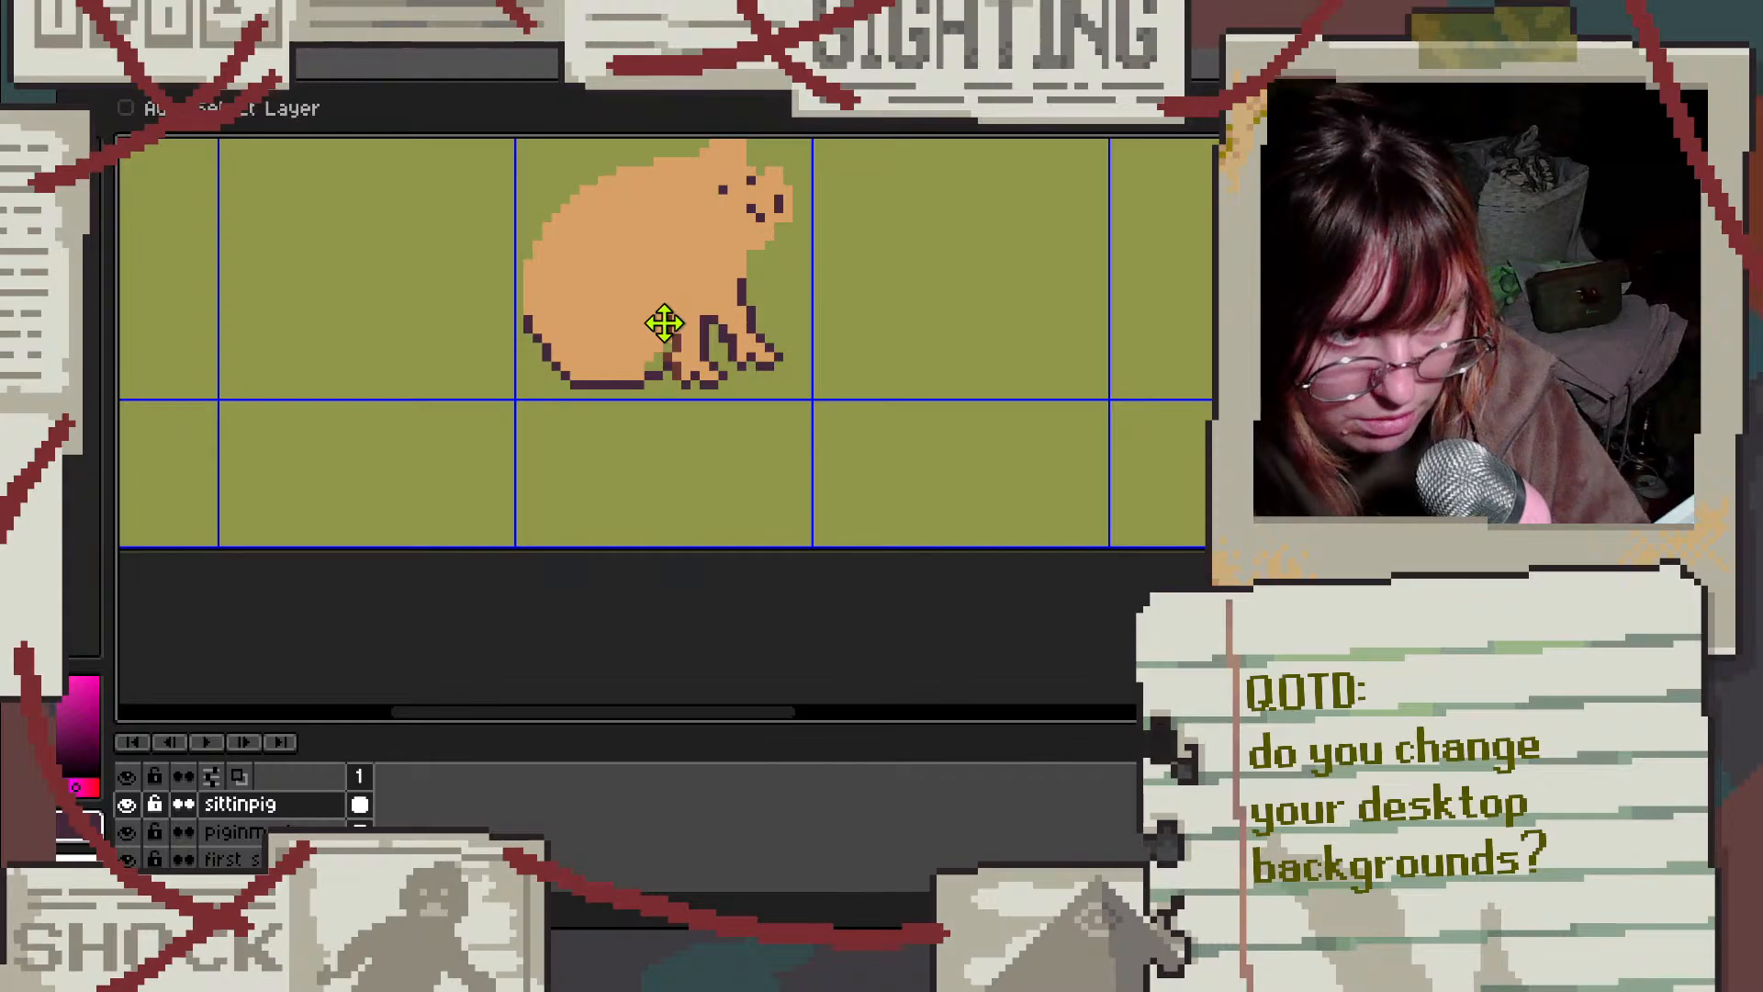
pyautogui.press('b')
pyautogui.scroll(3, 587, 317)
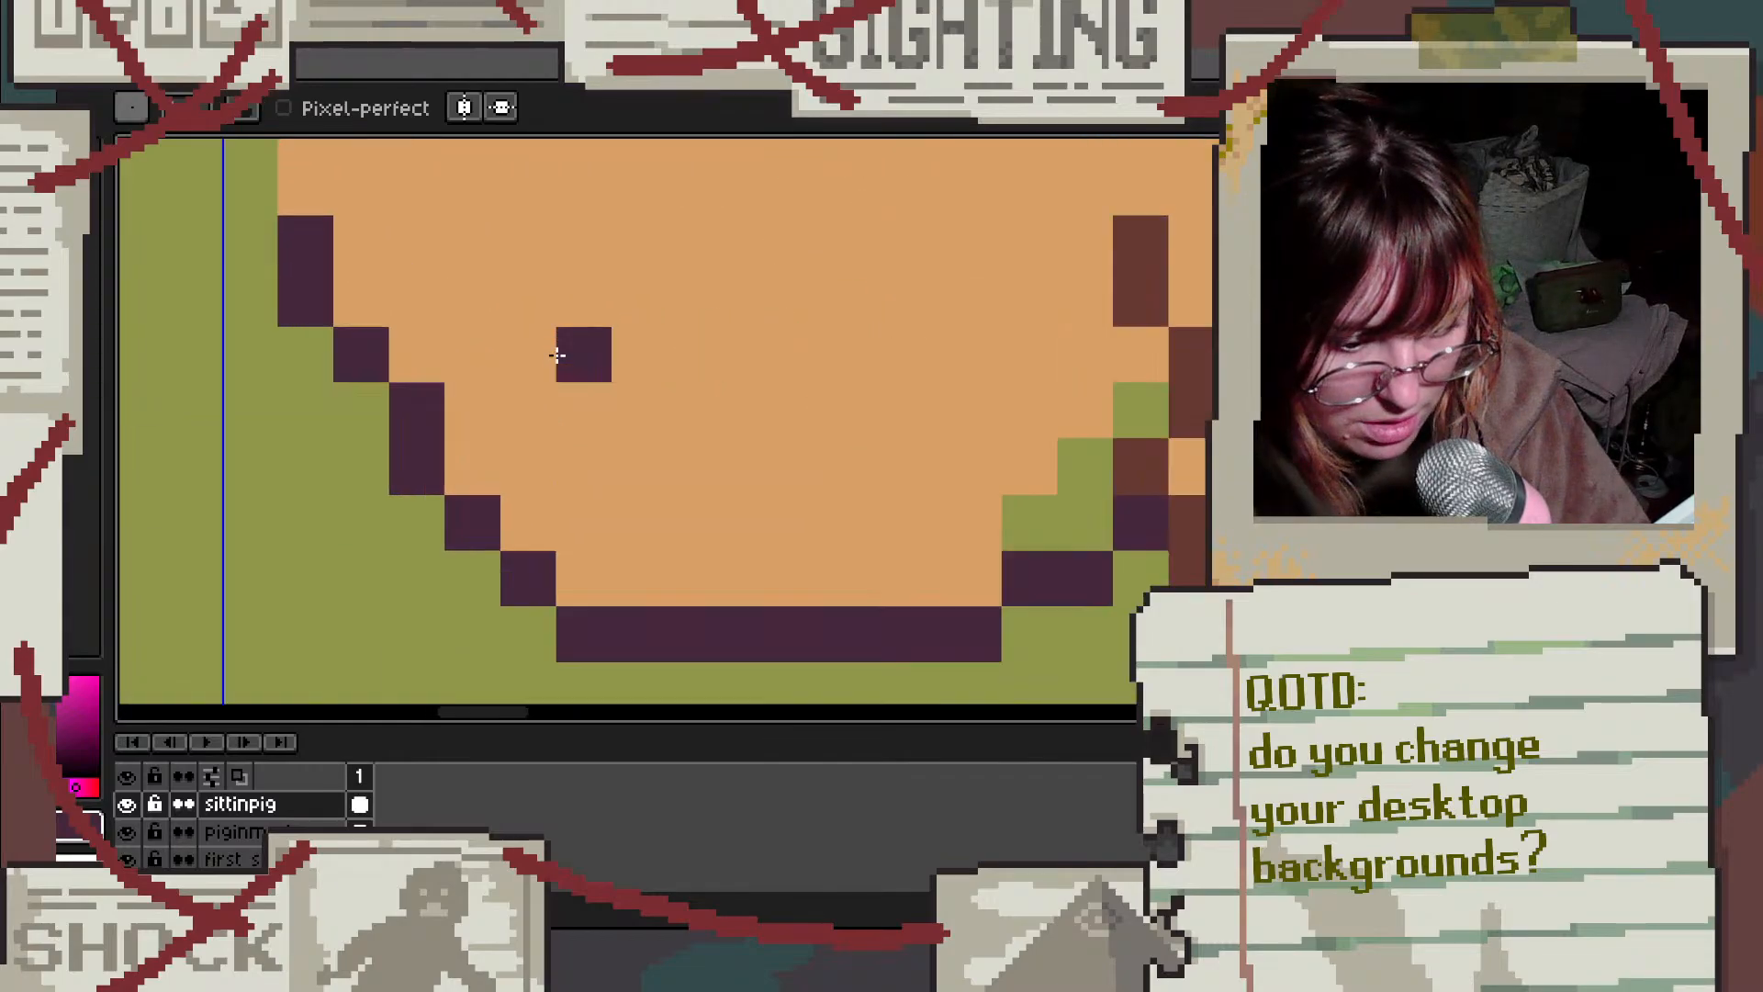
pyautogui.press('i')
pyautogui.press('b')
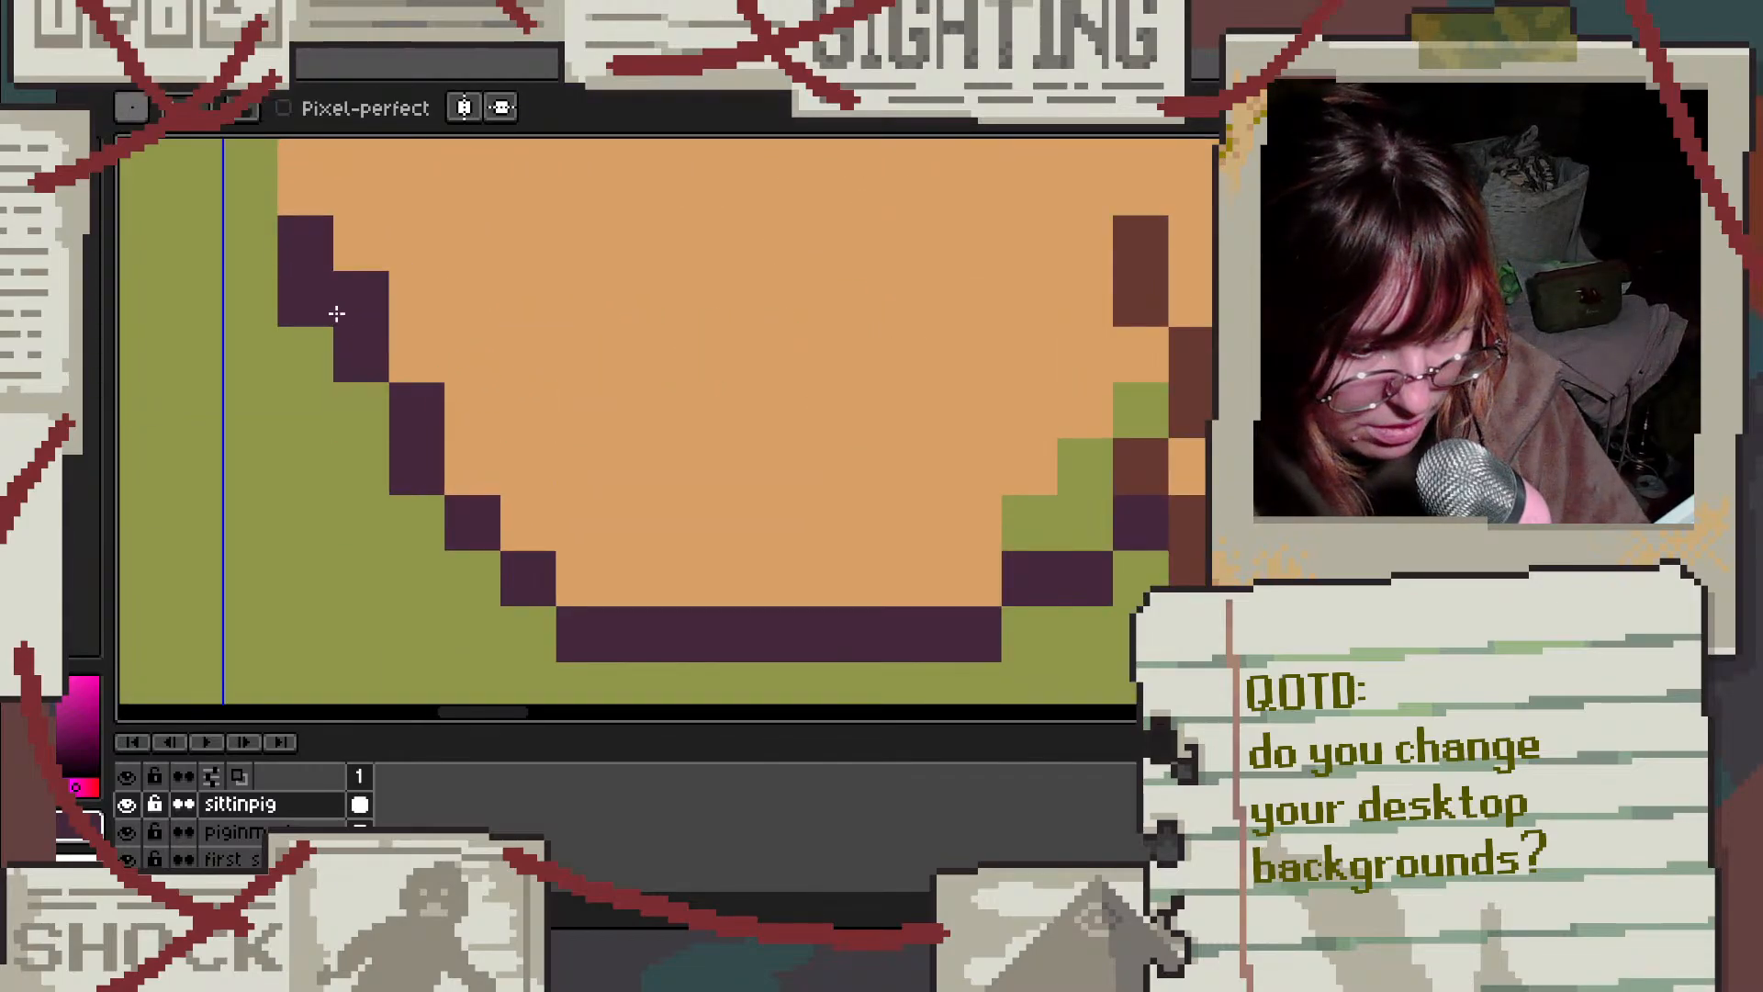
pyautogui.scroll(-2, 322, 321)
pyautogui.scroll(1, 358, 267)
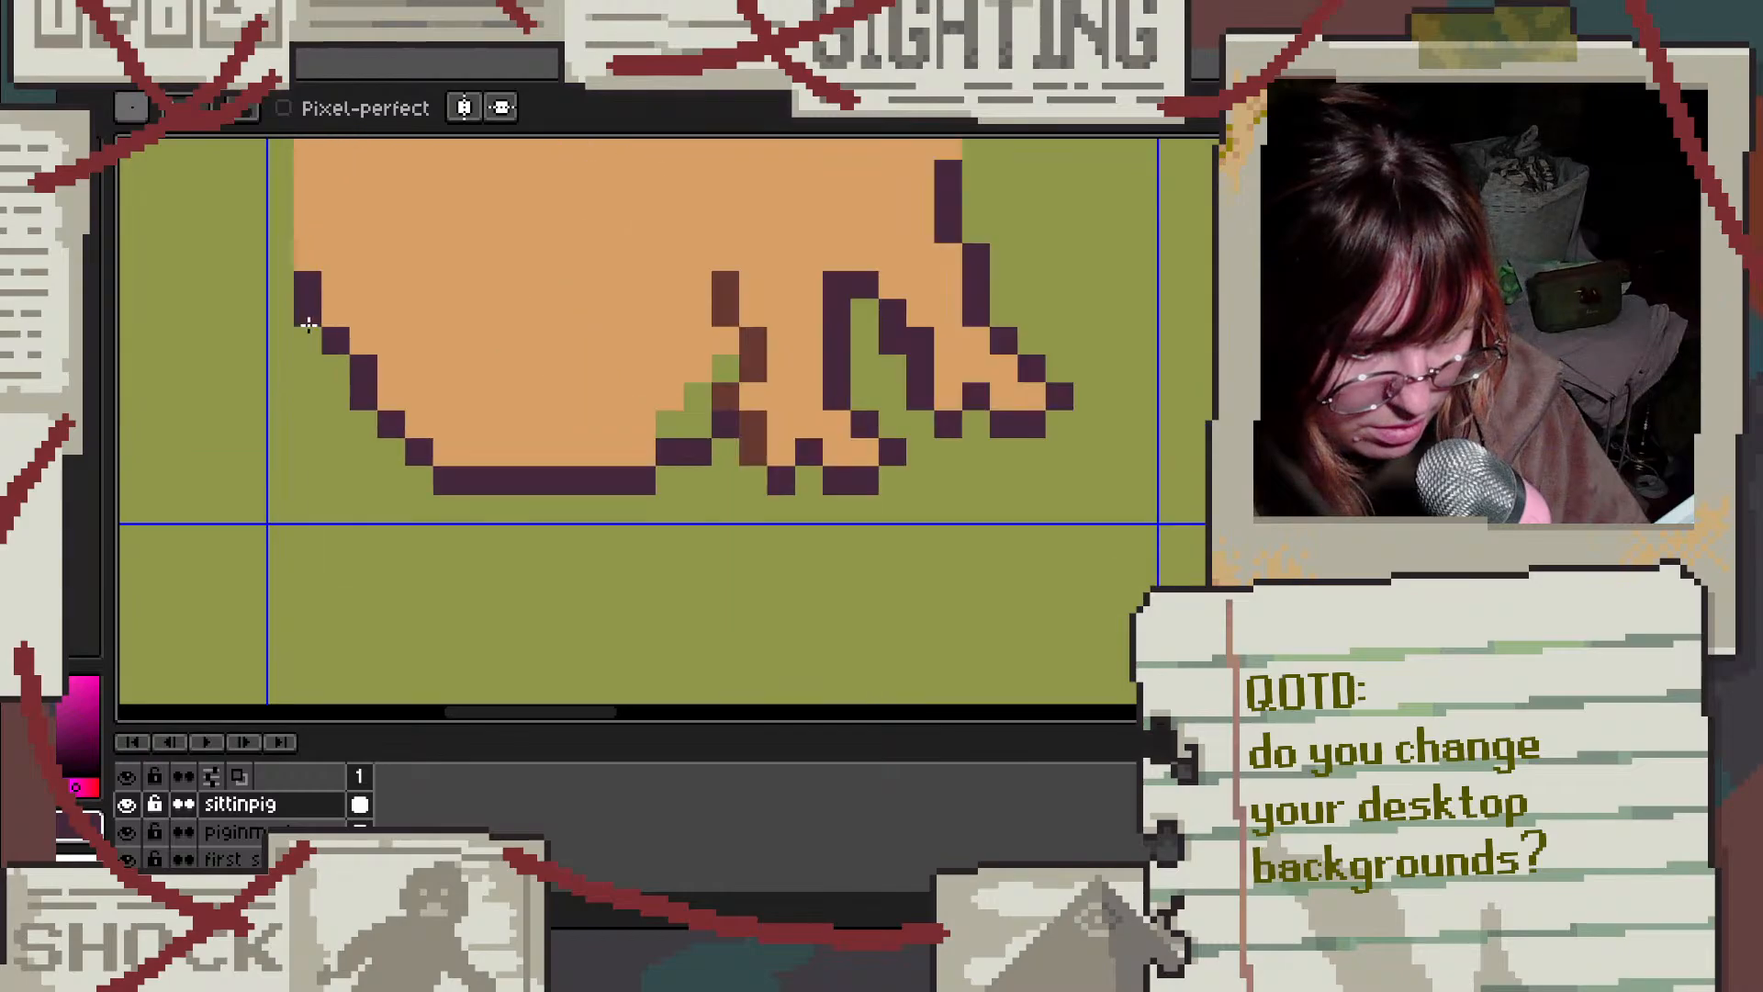
pyautogui.press('v')
pyautogui.press('b')
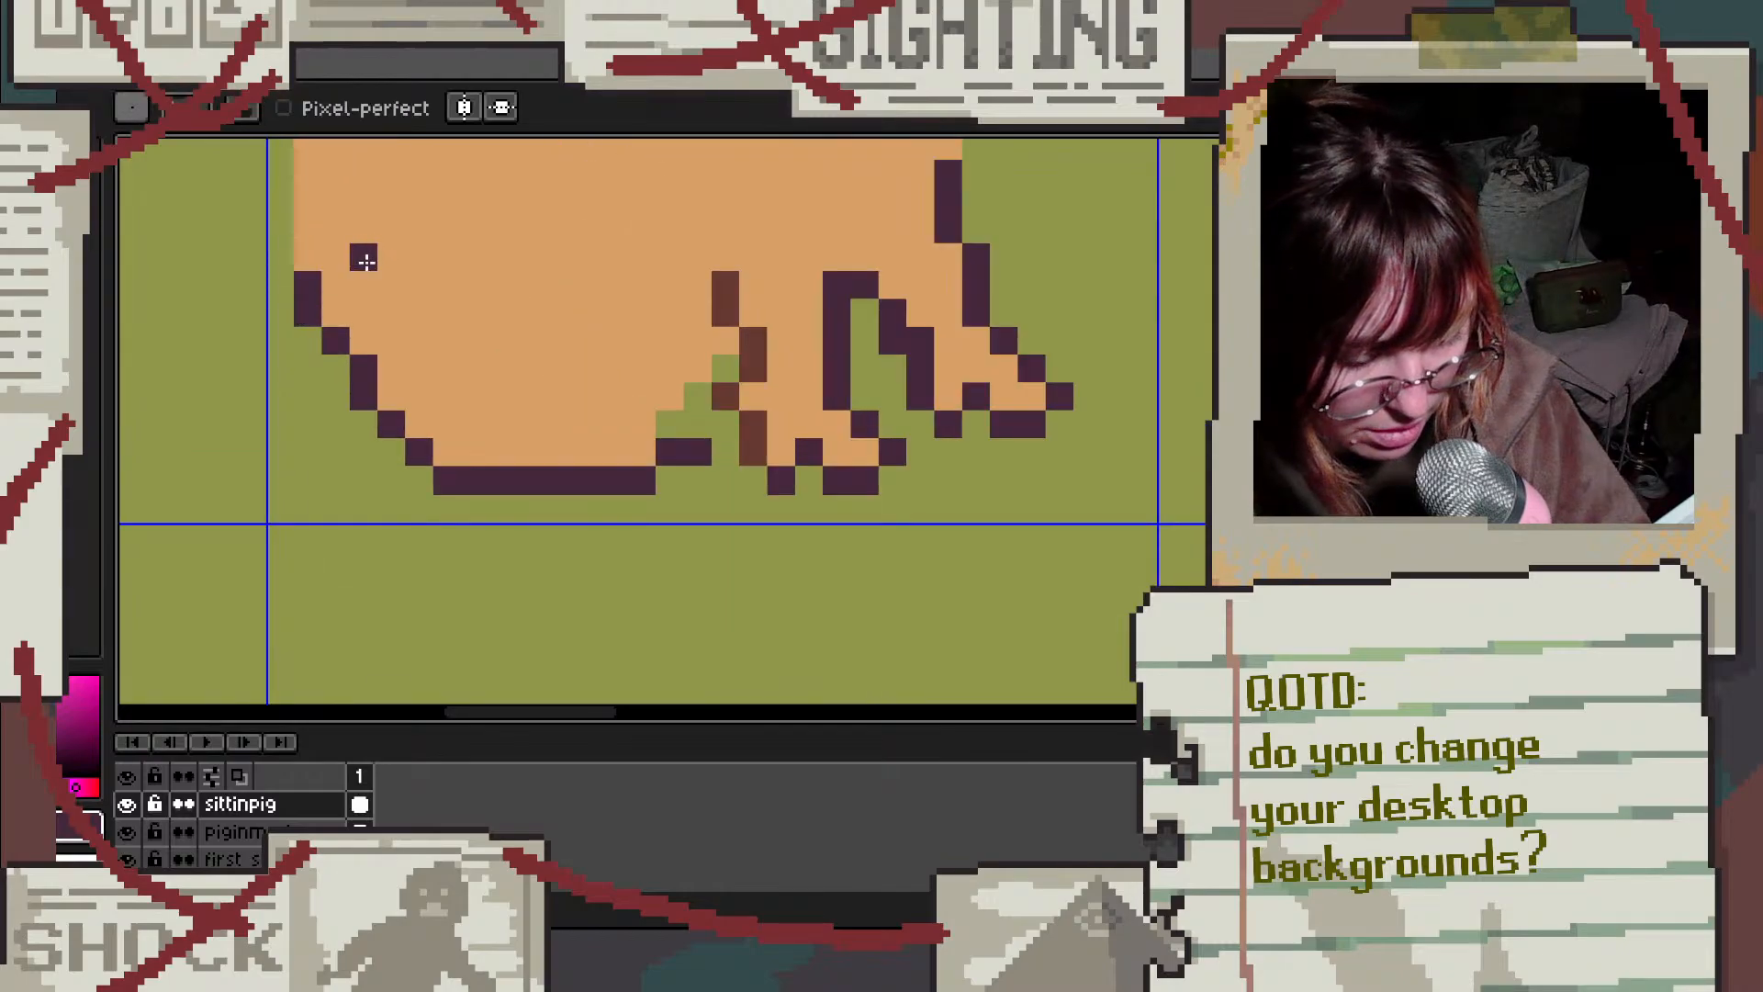
# Step: Shift the dark-purple outline of the lower rump one pixel outward for a rounder curve, erasing the old inner pixels
pyautogui.click(308, 344)
pyautogui.click(330, 368)
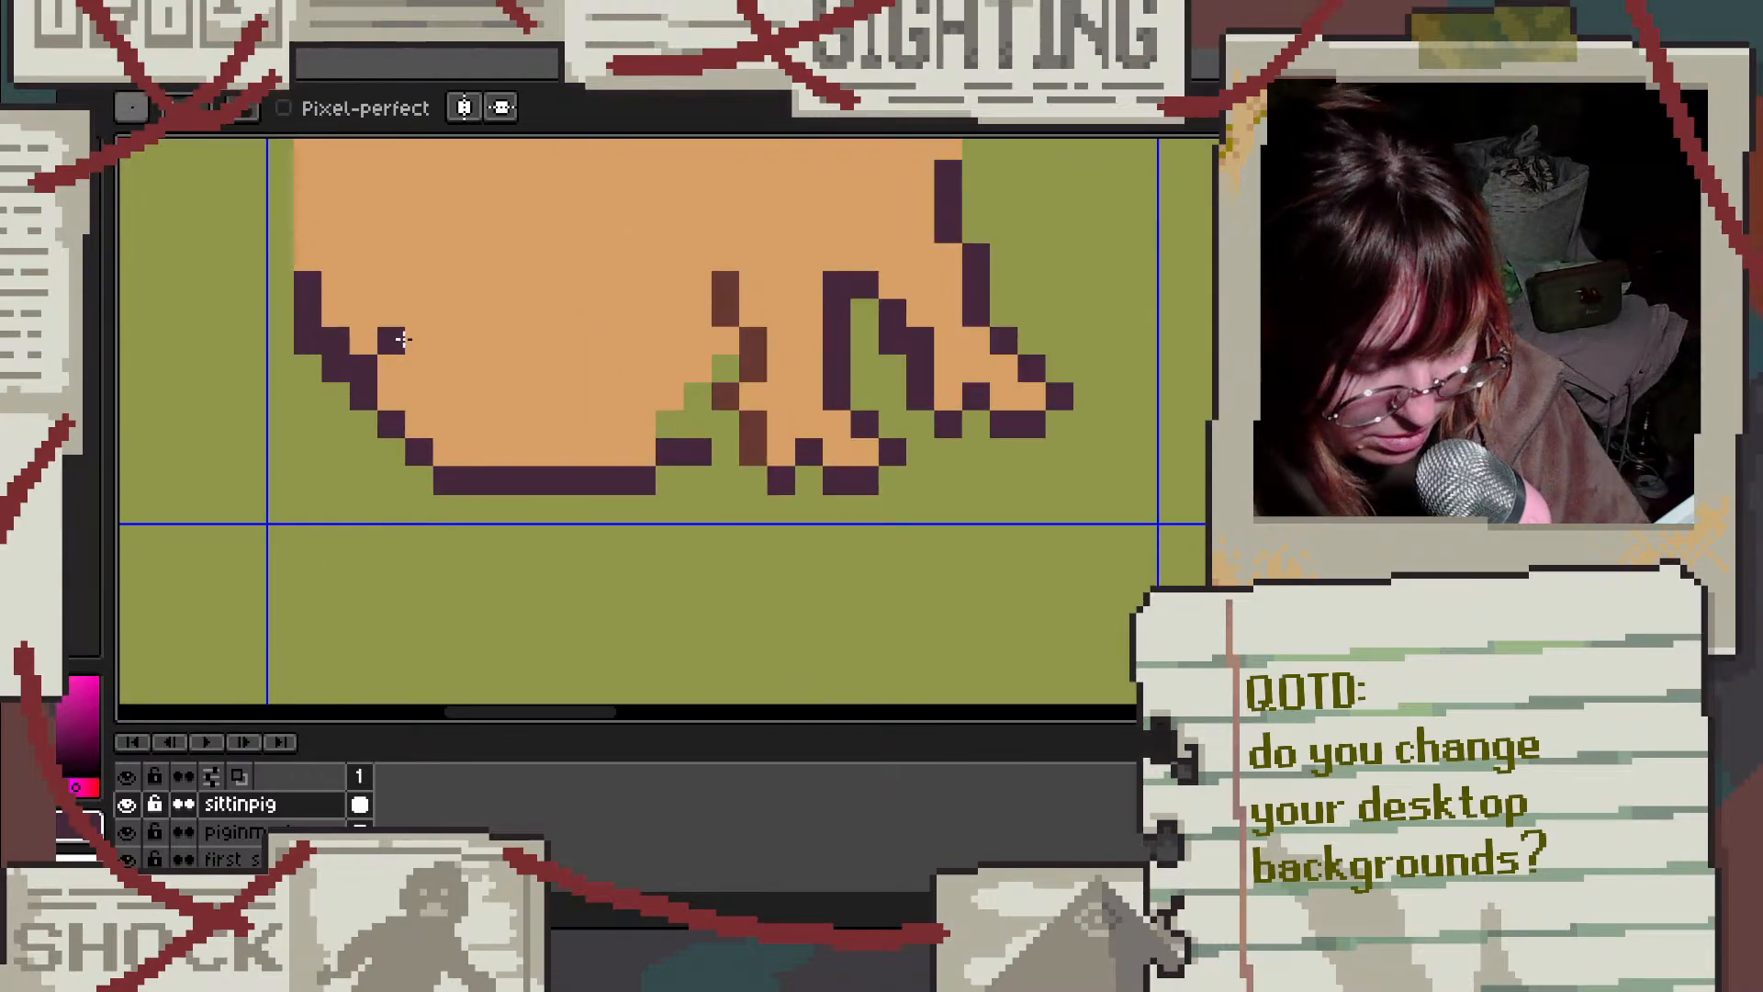
pyautogui.press('e')
pyautogui.click(336, 340)
pyautogui.click(363, 367)
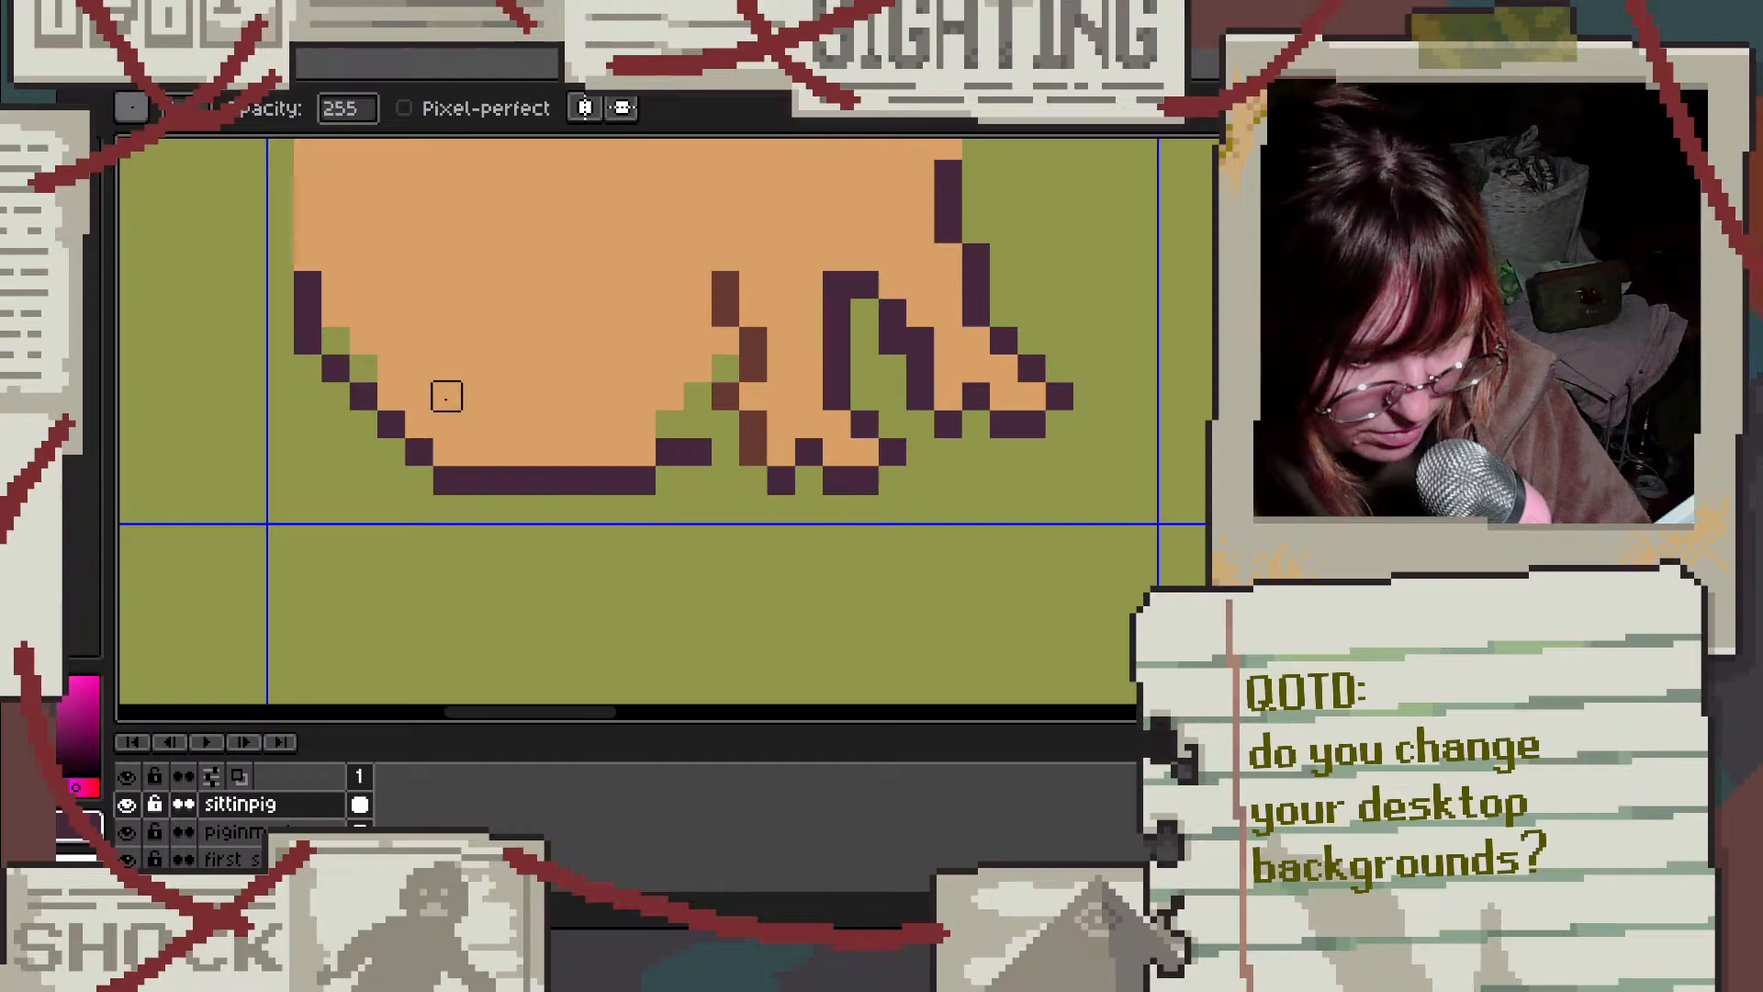
pyautogui.moveTo(362, 340)
pyautogui.mouseDown()
pyautogui.moveTo(335, 396)
pyautogui.moveTo(390, 395)
pyautogui.moveTo(390, 424)
pyautogui.moveTo(336, 401)
pyautogui.moveTo(334, 366)
pyautogui.moveTo(375, 426)
pyautogui.mouseUp()
pyautogui.press('b')
pyautogui.click(391, 452)
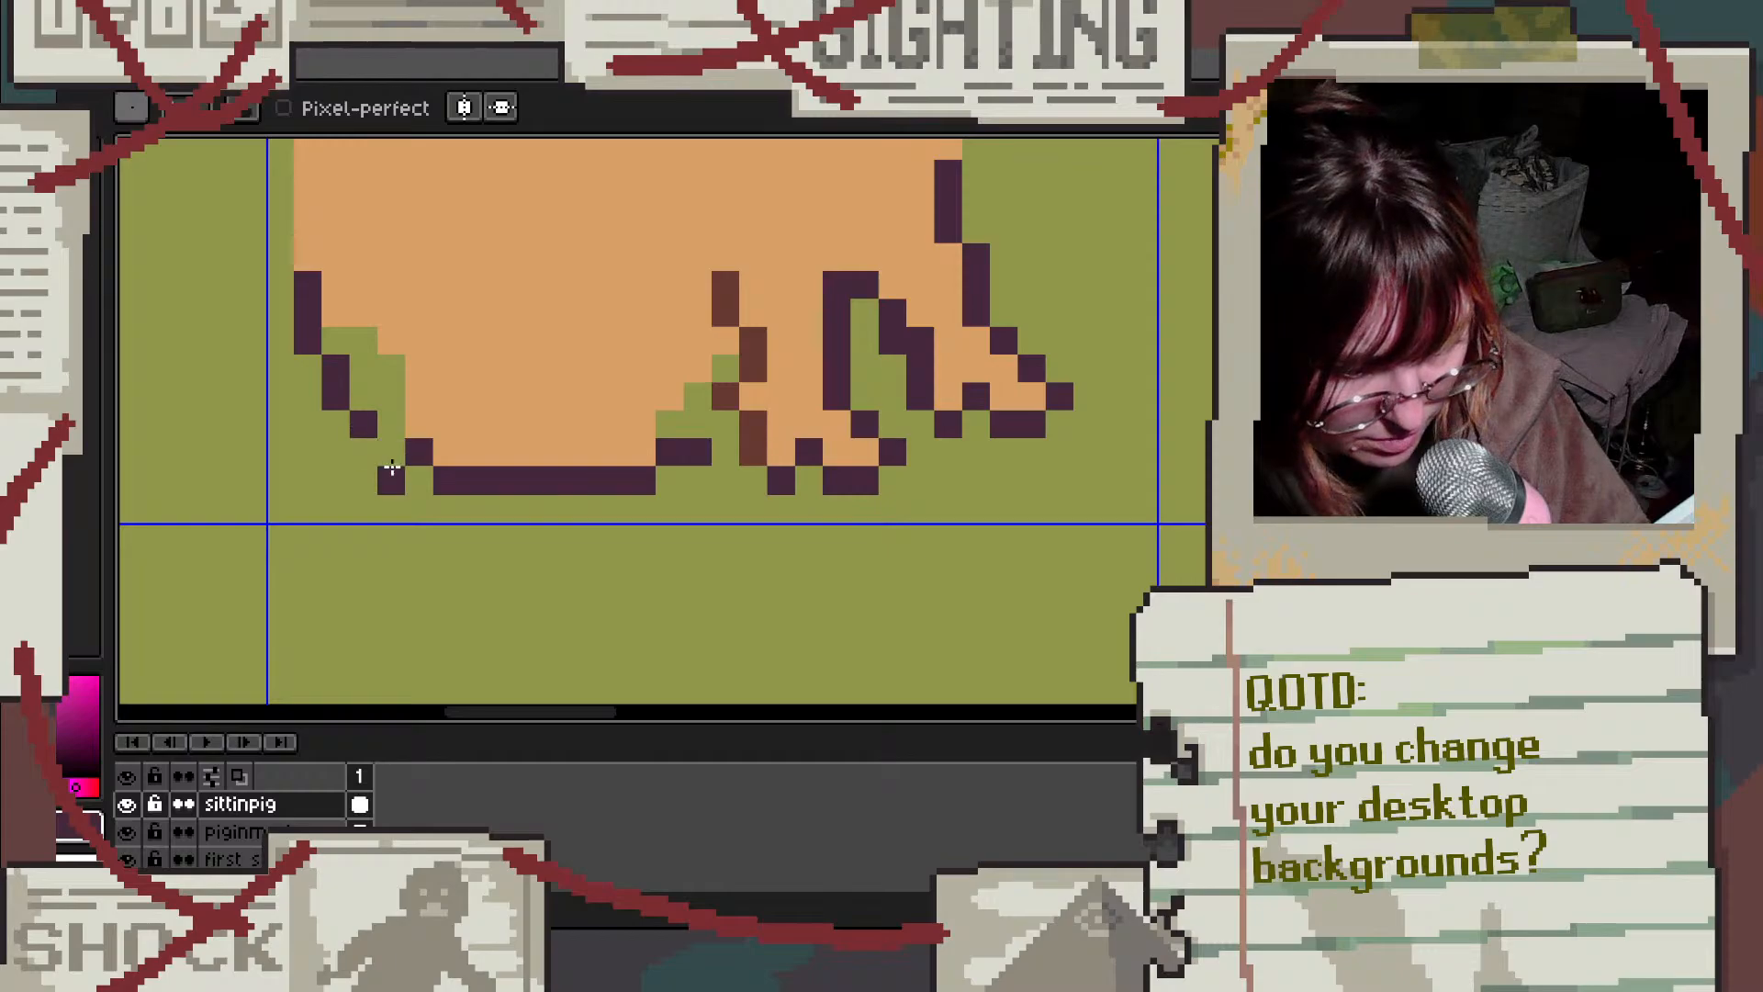
pyautogui.click(496, 418)
pyautogui.scroll(-3, 498, 412)
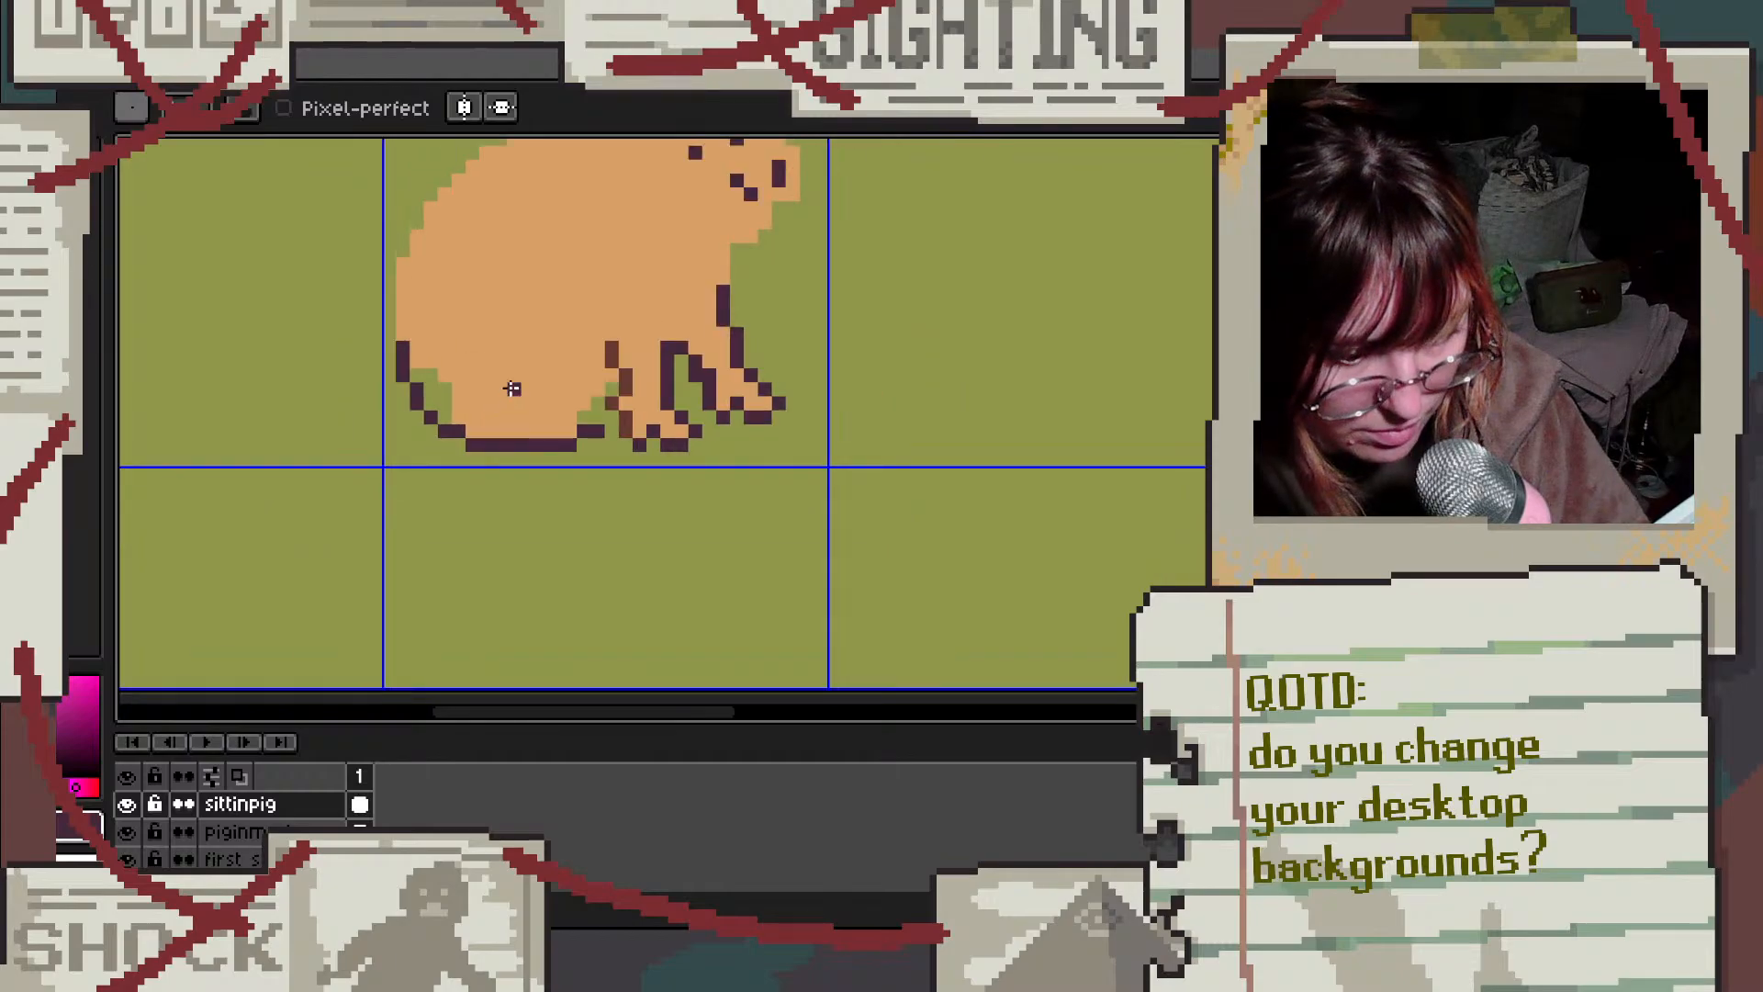
# Step: Sample the body's light orange and fill the green gaps inside the lower rump outline and behind the nearer front leg
pyautogui.scroll(4, 468, 369)
pyautogui.keyDown('alt'); pyautogui.click(425, 434); pyautogui.keyUp('alt')
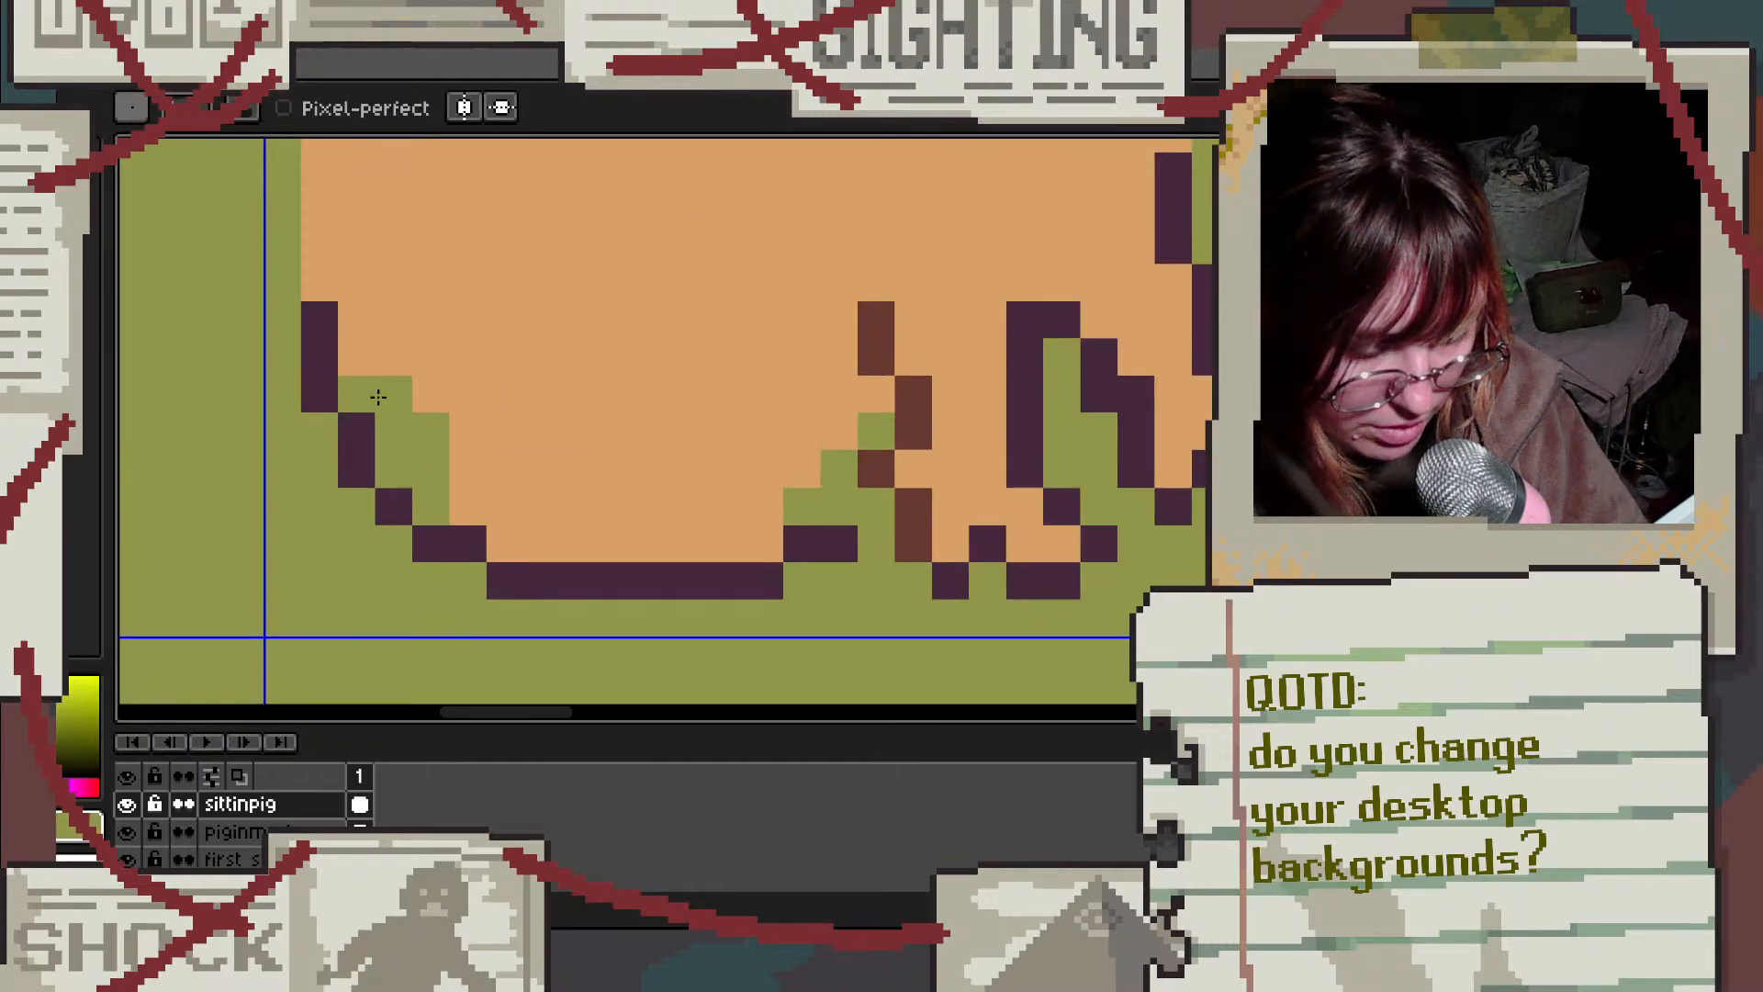
pyautogui.keyDown('alt'); pyautogui.click(434, 374); pyautogui.keyUp('alt')
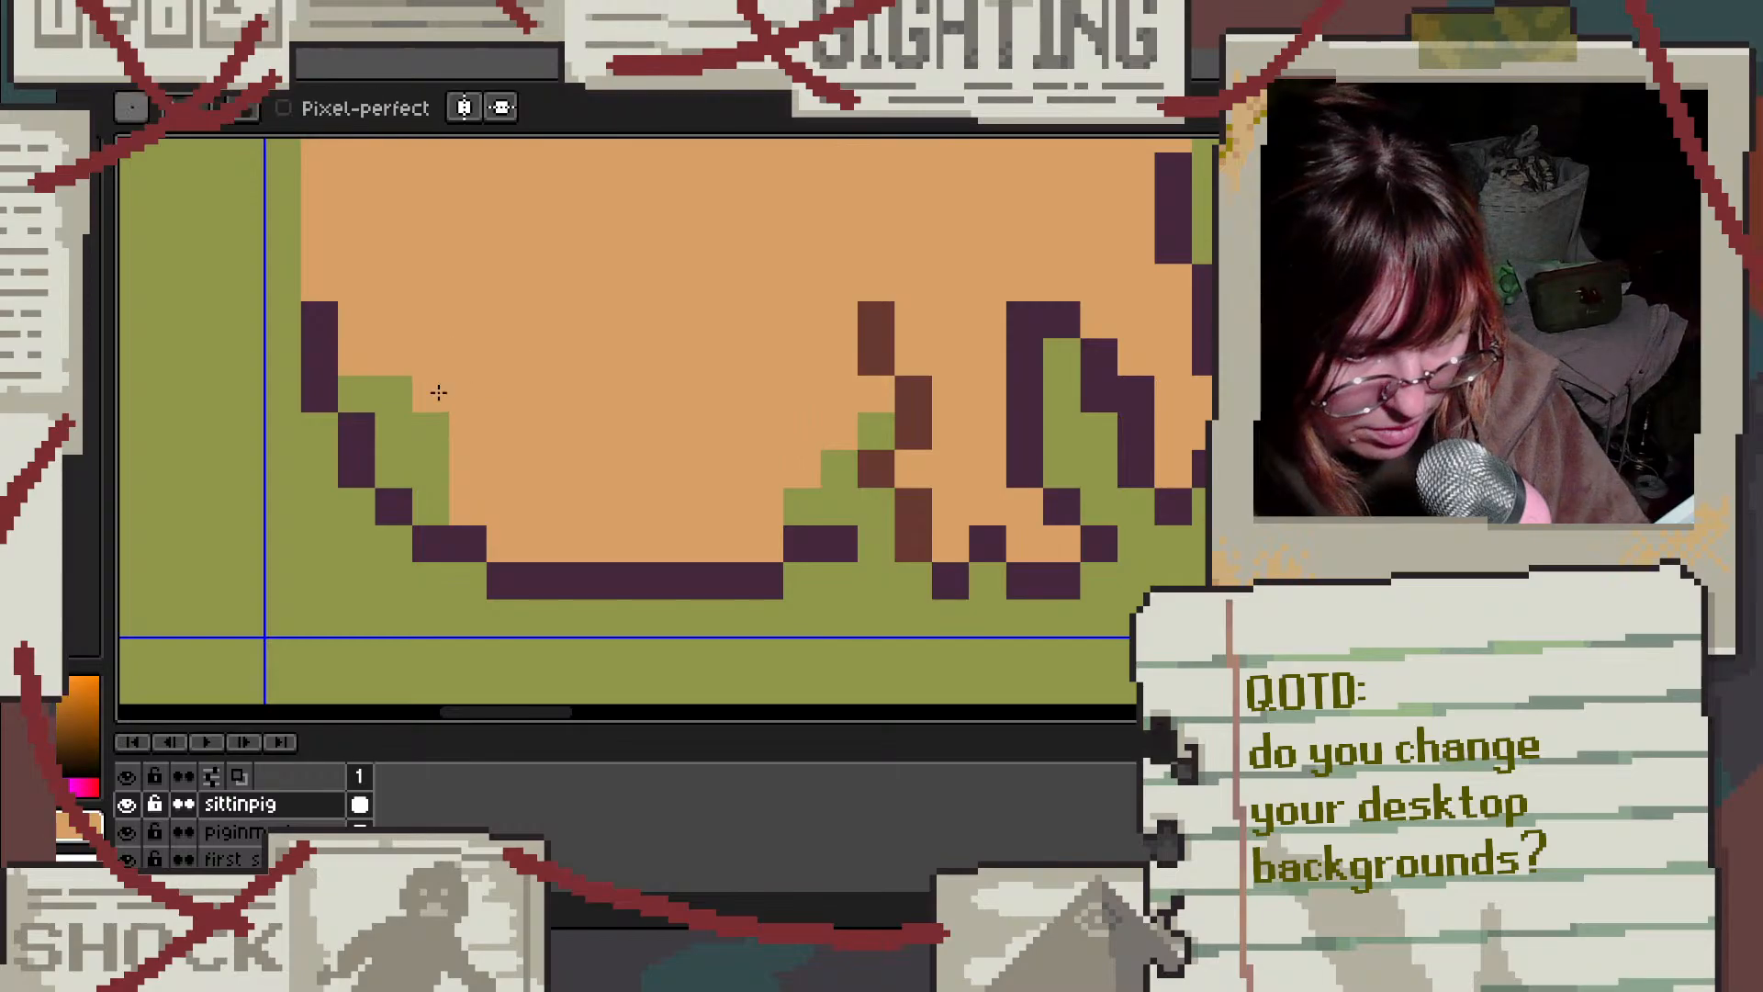
pyautogui.moveTo(367, 392)
pyautogui.mouseDown()
pyautogui.moveTo(429, 411)
pyautogui.moveTo(424, 444)
pyautogui.moveTo(397, 430)
pyautogui.moveTo(415, 479)
pyautogui.moveTo(440, 511)
pyautogui.mouseUp()
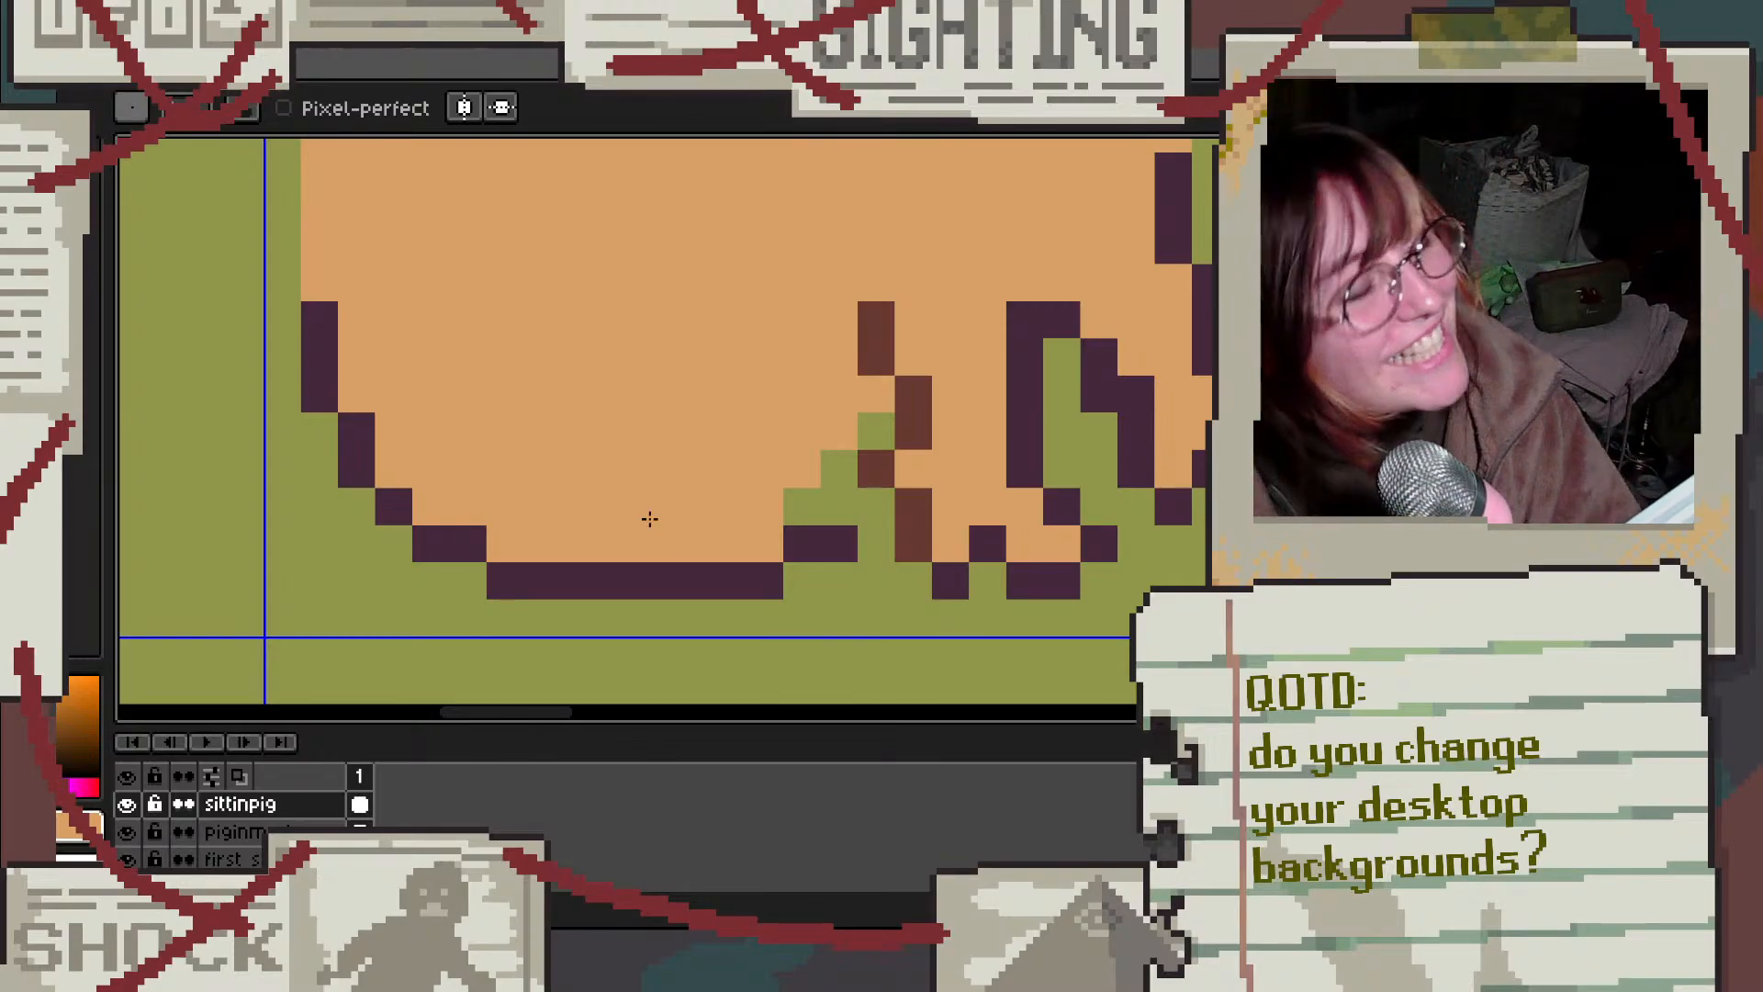
pyautogui.moveTo(799, 523); pyautogui.dragTo(828, 517)
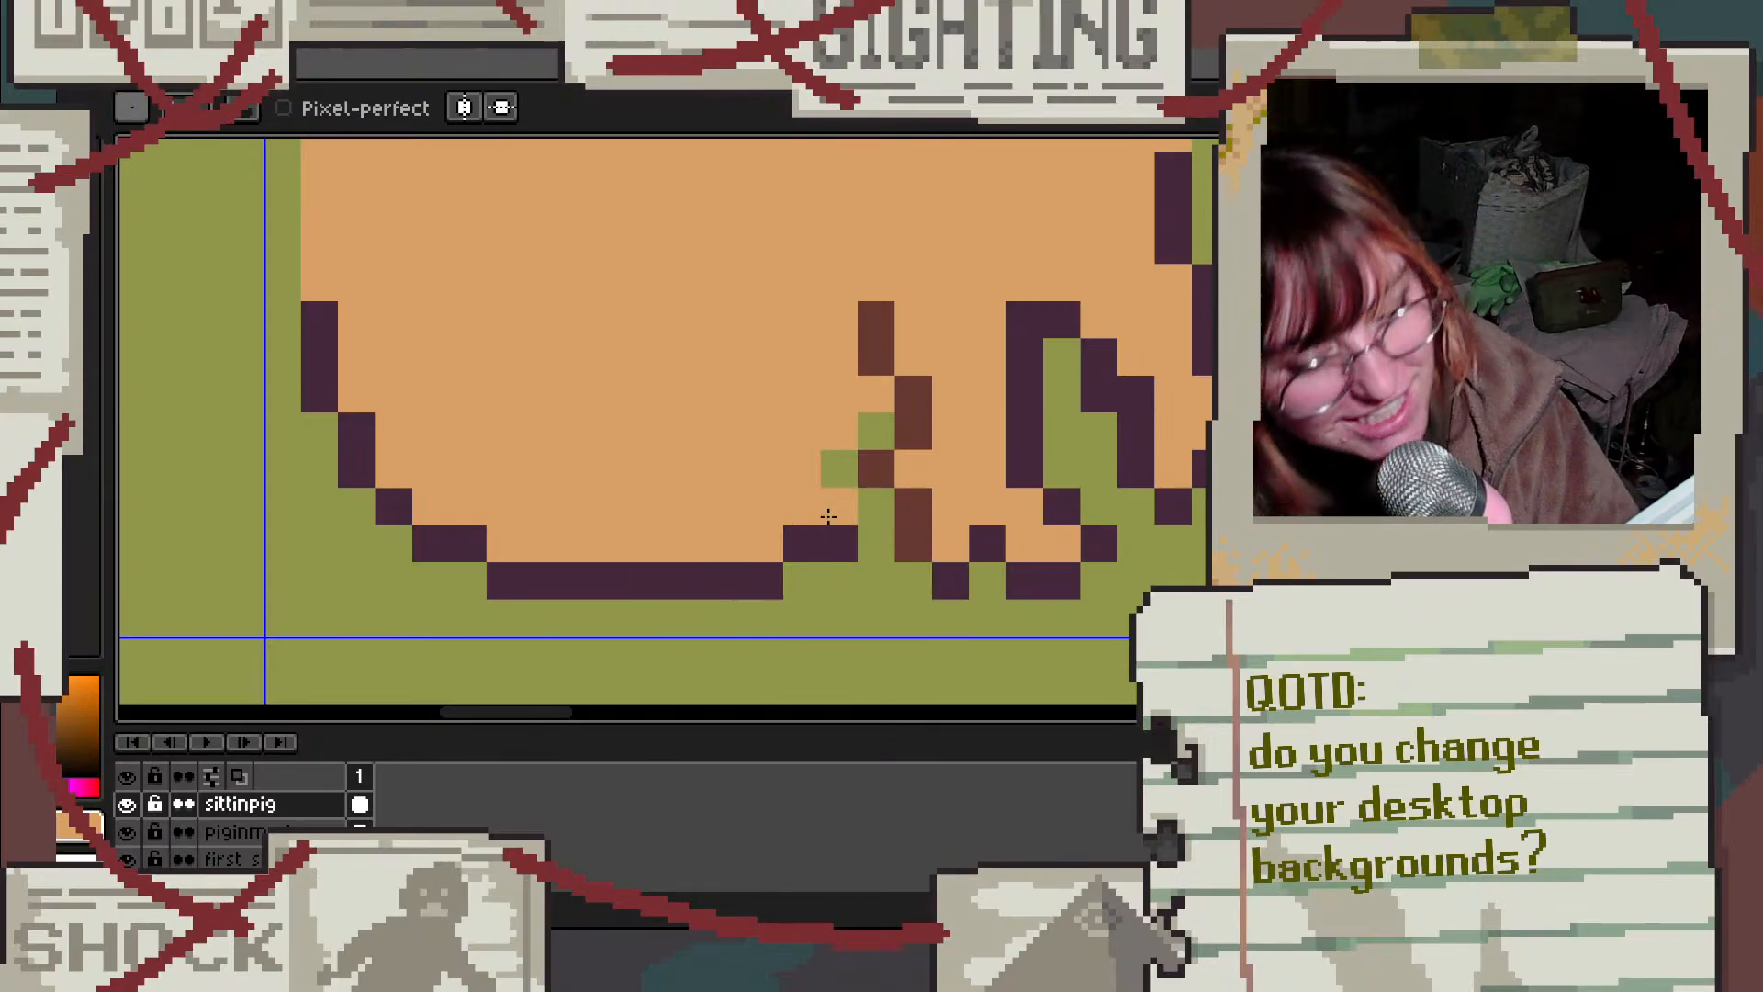
pyautogui.click(830, 460)
pyautogui.click(874, 433)
pyautogui.click(873, 504)
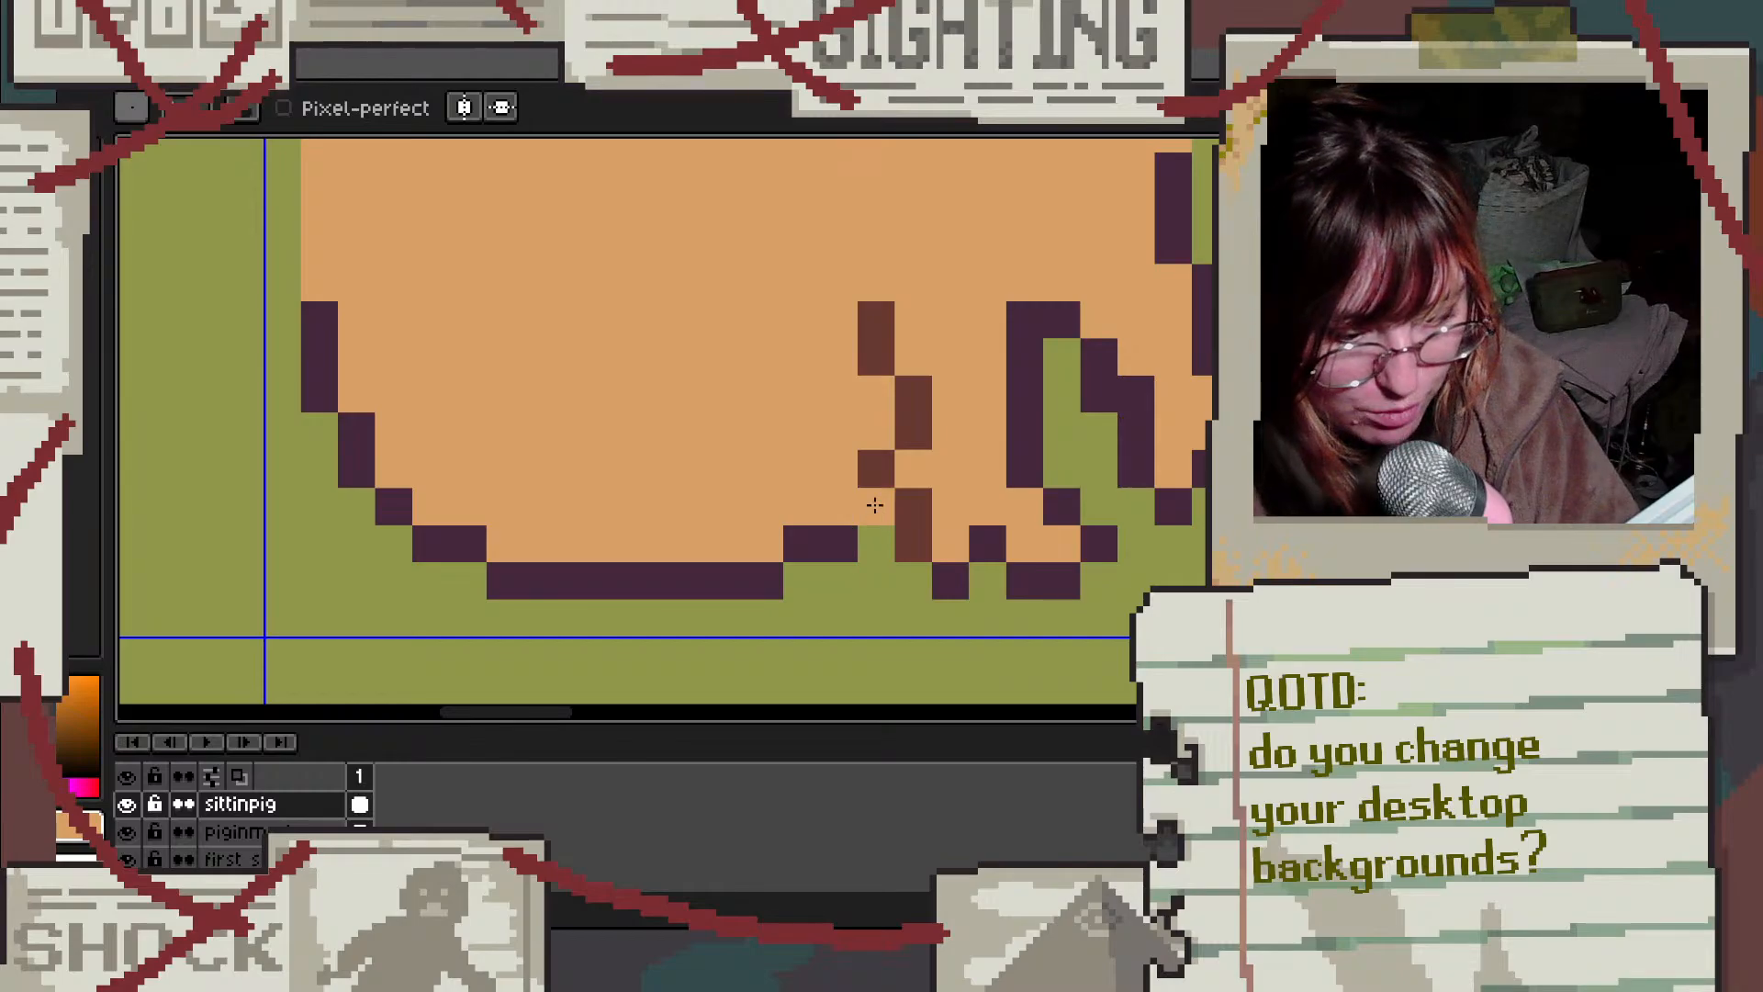
# Step: Sample the dark-purple outline colour and add a pixel joining the underside outline to the nearer front leg
pyautogui.scroll(-1, 874, 505)
pyautogui.keyDown('alt'); pyautogui.click(813, 514); pyautogui.keyUp('alt')
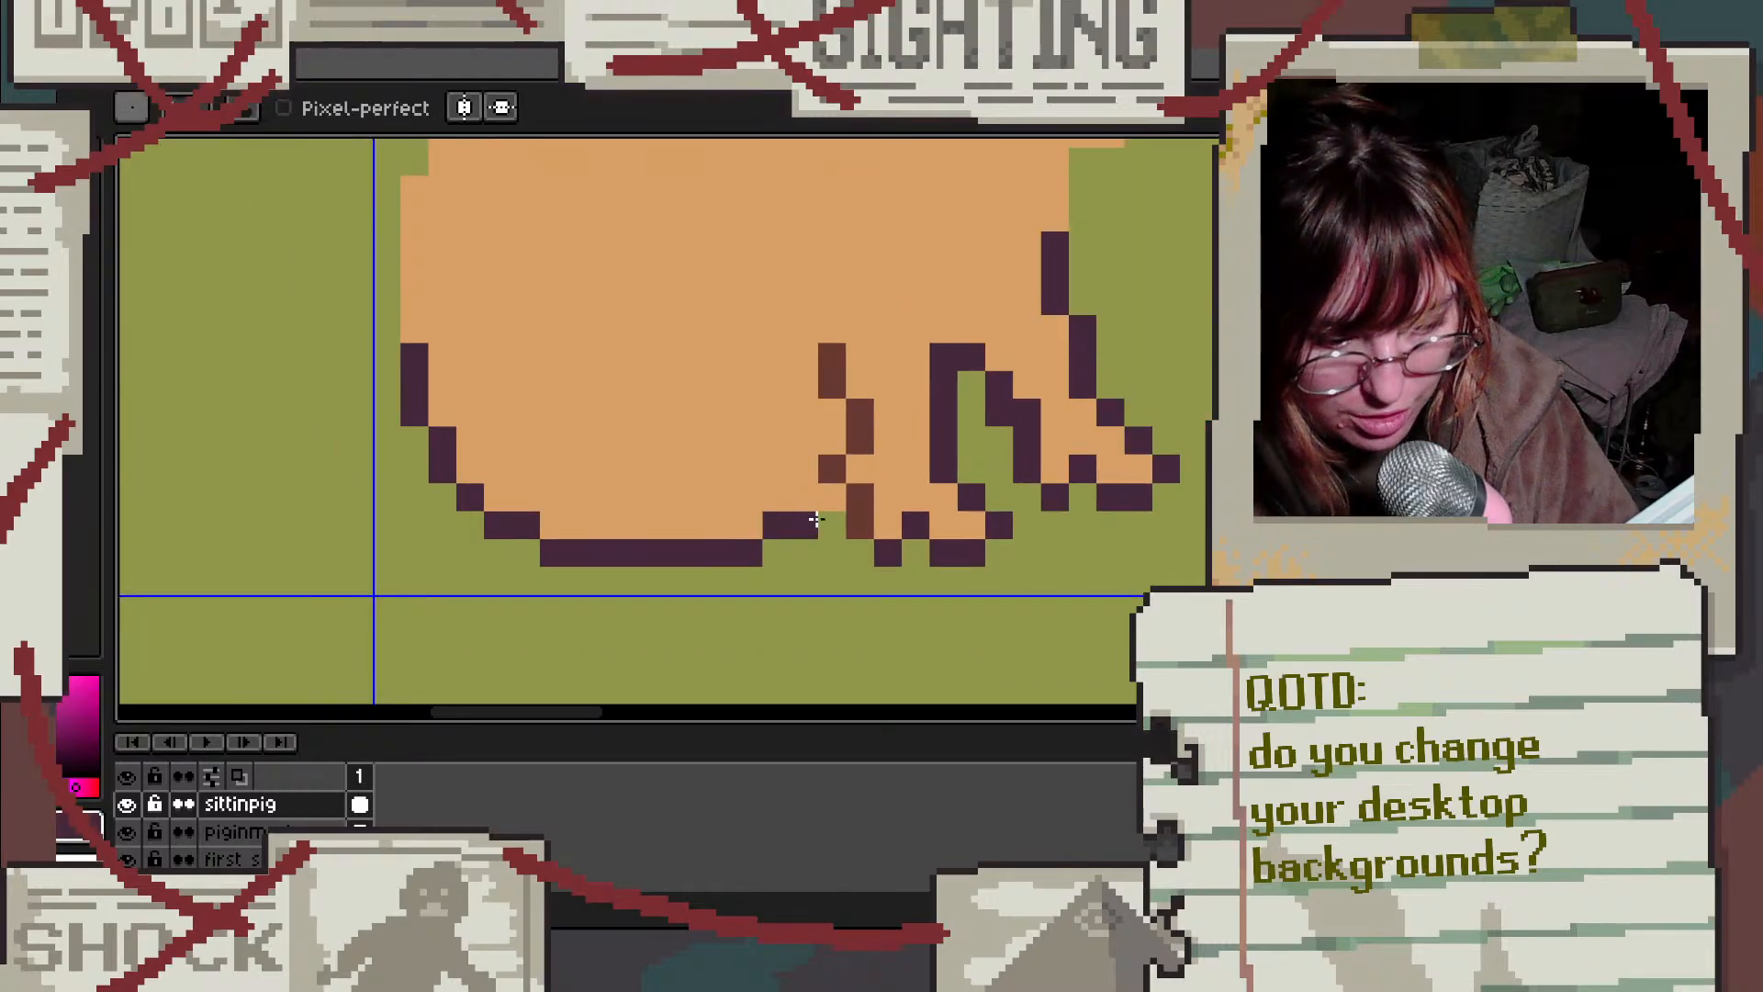
pyautogui.click(828, 525)
pyautogui.scroll(-2, 940, 524)
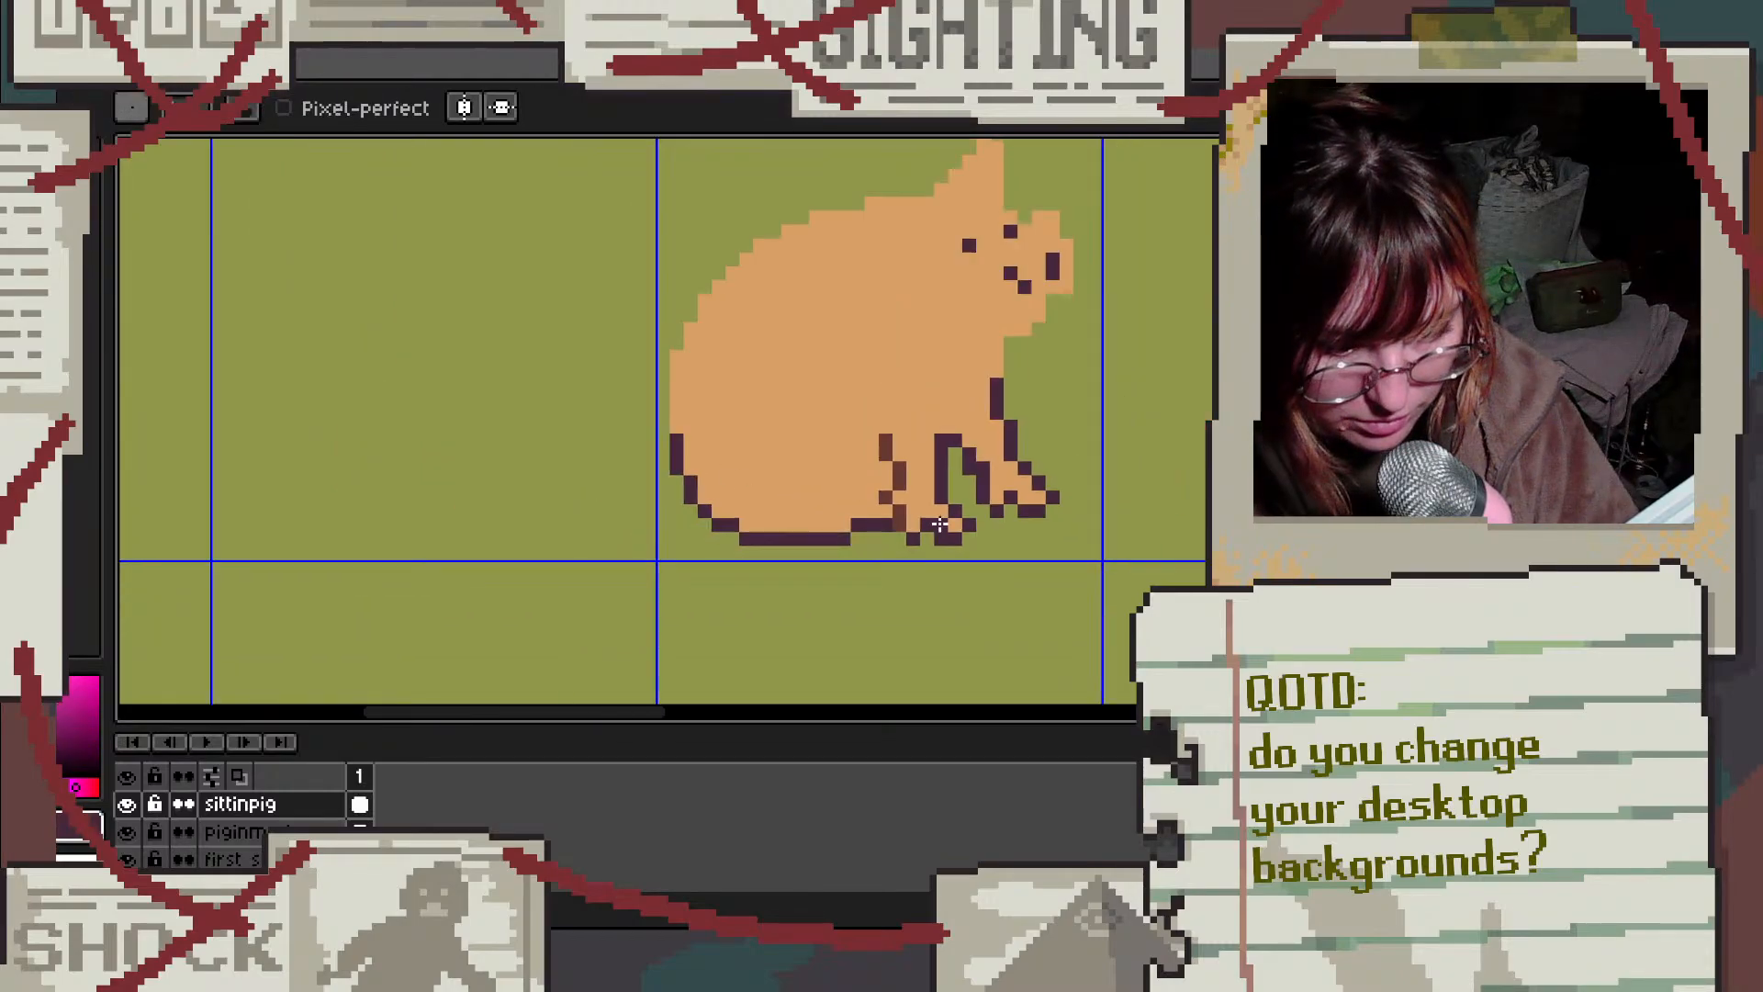
pyautogui.scroll(-1, 939, 524)
pyautogui.scroll(1, 1056, 513)
pyautogui.scroll(1, 838, 505)
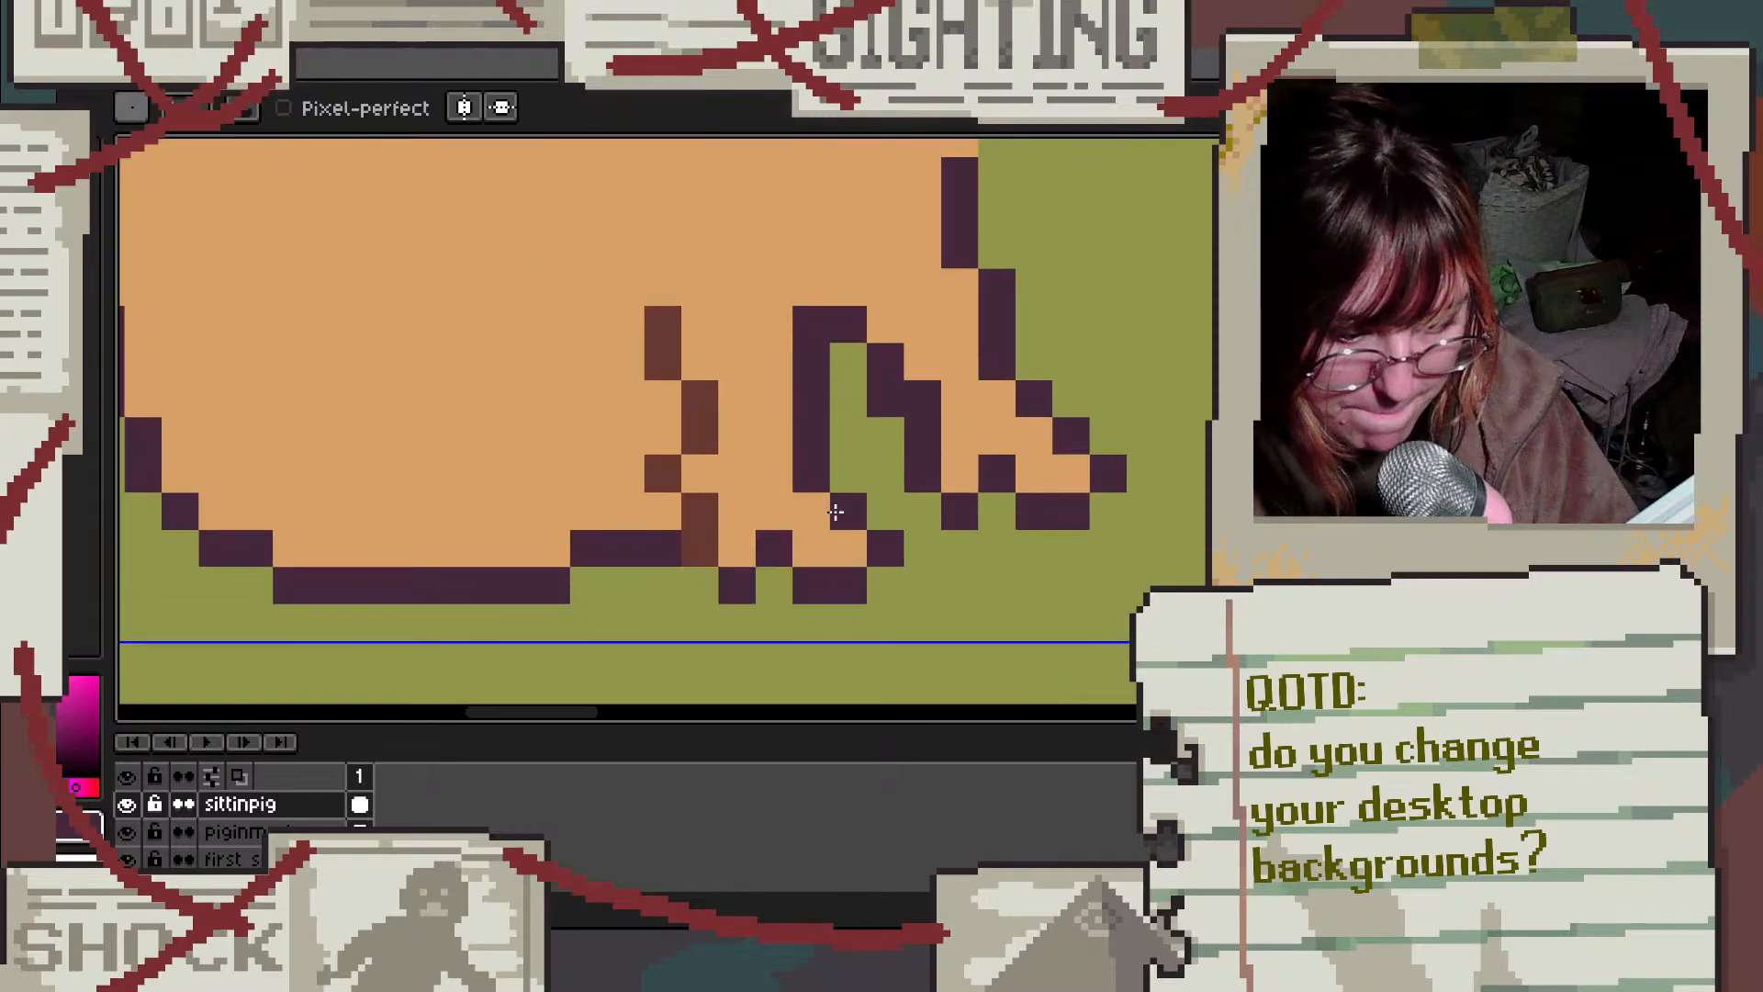
# Step: Try a dark-purple haunch line with a flat upper end running back from the nearer front leg, and undo it
pyautogui.moveTo(661, 437)
pyautogui.mouseDown()
pyautogui.moveTo(502, 430)
pyautogui.moveTo(383, 401)
pyautogui.moveTo(463, 405)
pyautogui.moveTo(383, 384)
pyautogui.moveTo(469, 398)
pyautogui.moveTo(582, 504)
pyautogui.mouseUp()
pyautogui.hotkey('ctrl', 'z')
pyautogui.scroll(-2, 626, 429)
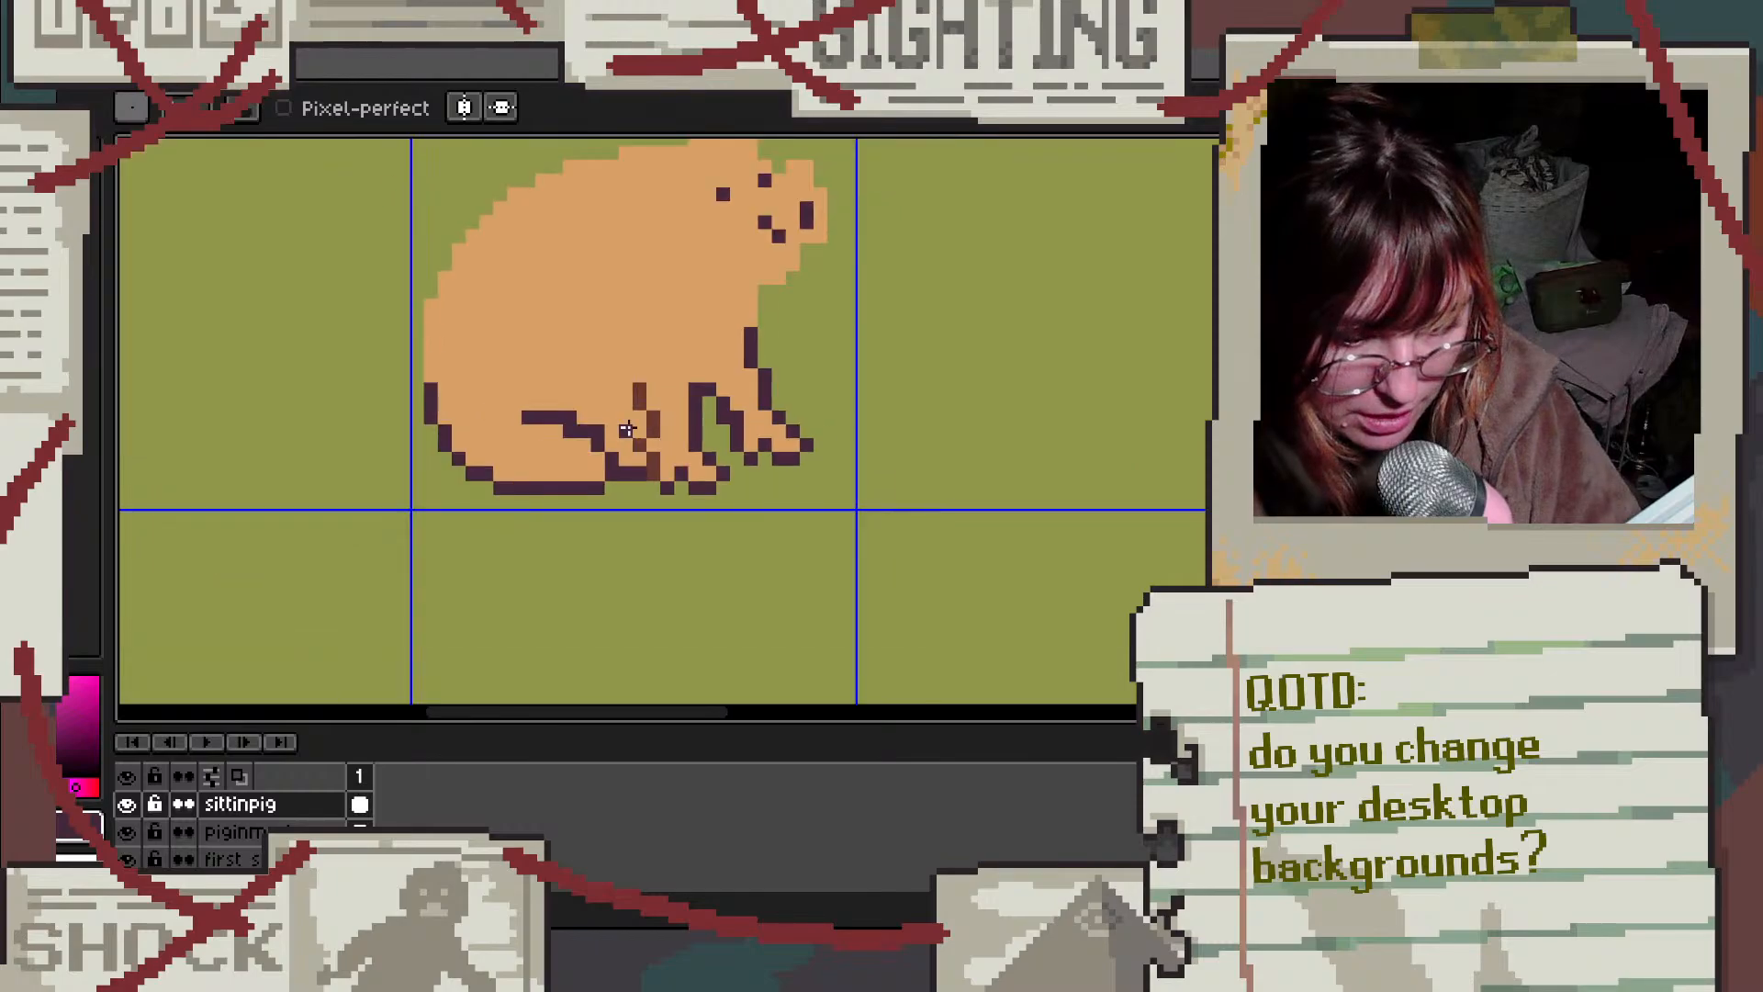
pyautogui.scroll(-1, 640, 373)
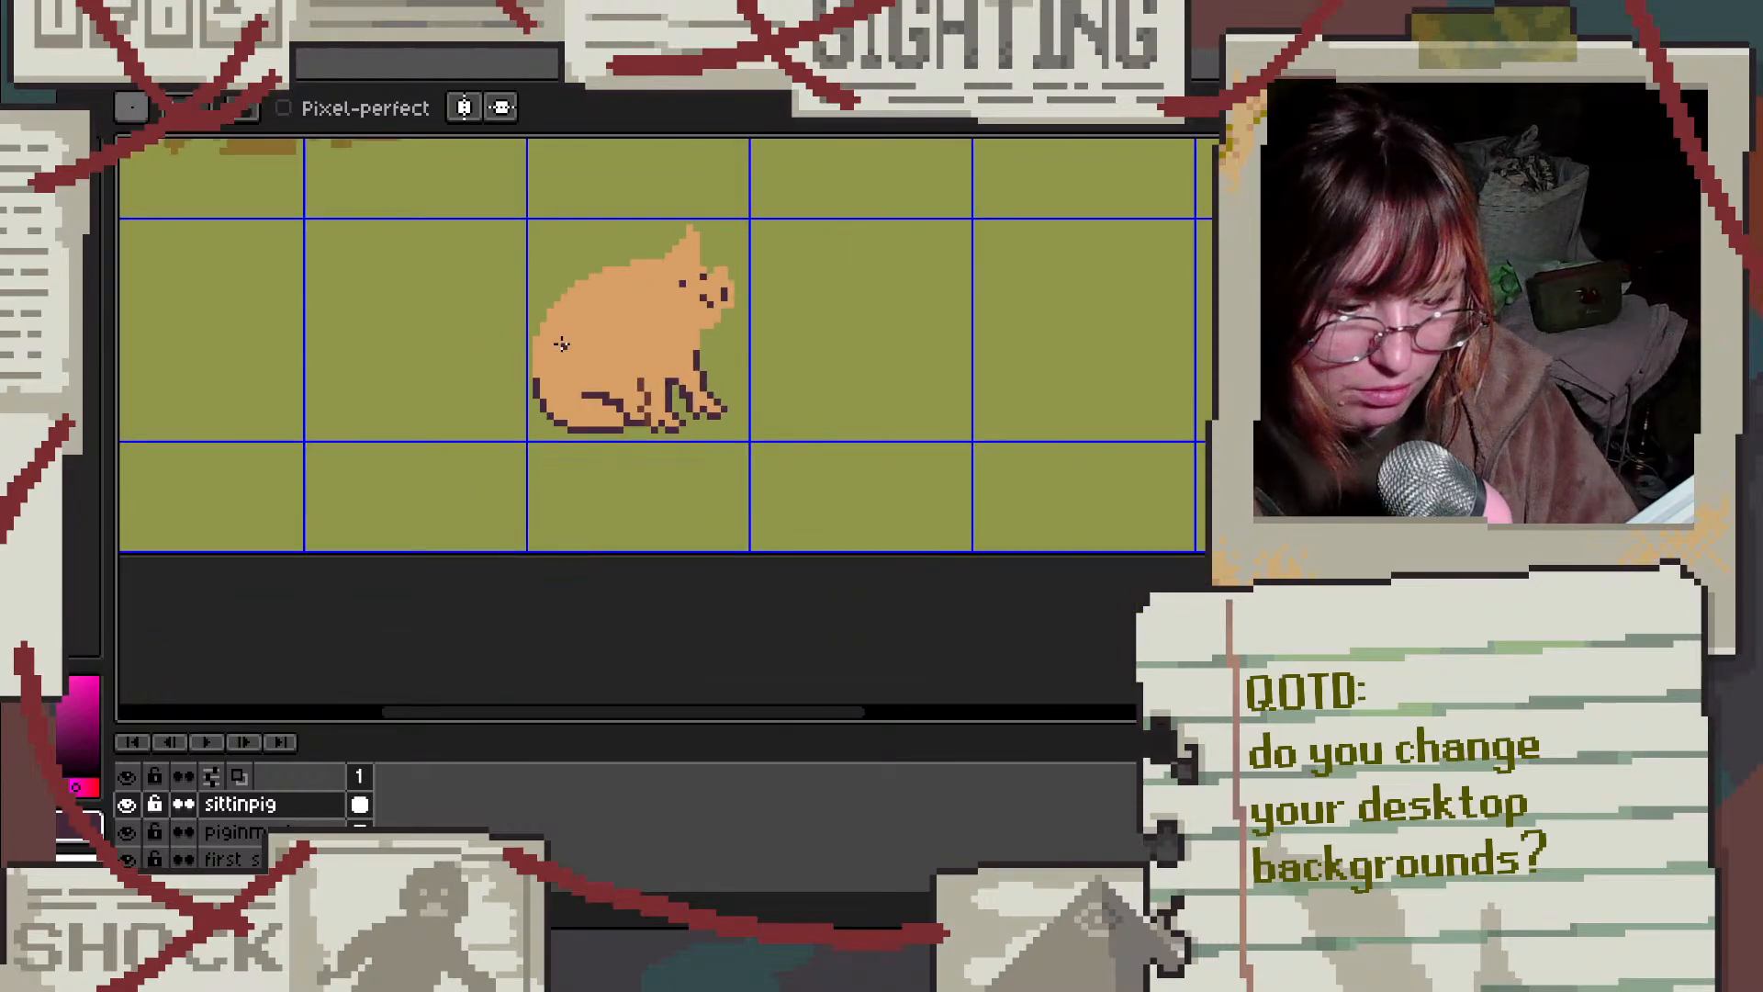
pyautogui.scroll(4, 633, 384)
pyautogui.scroll(1, 633, 384)
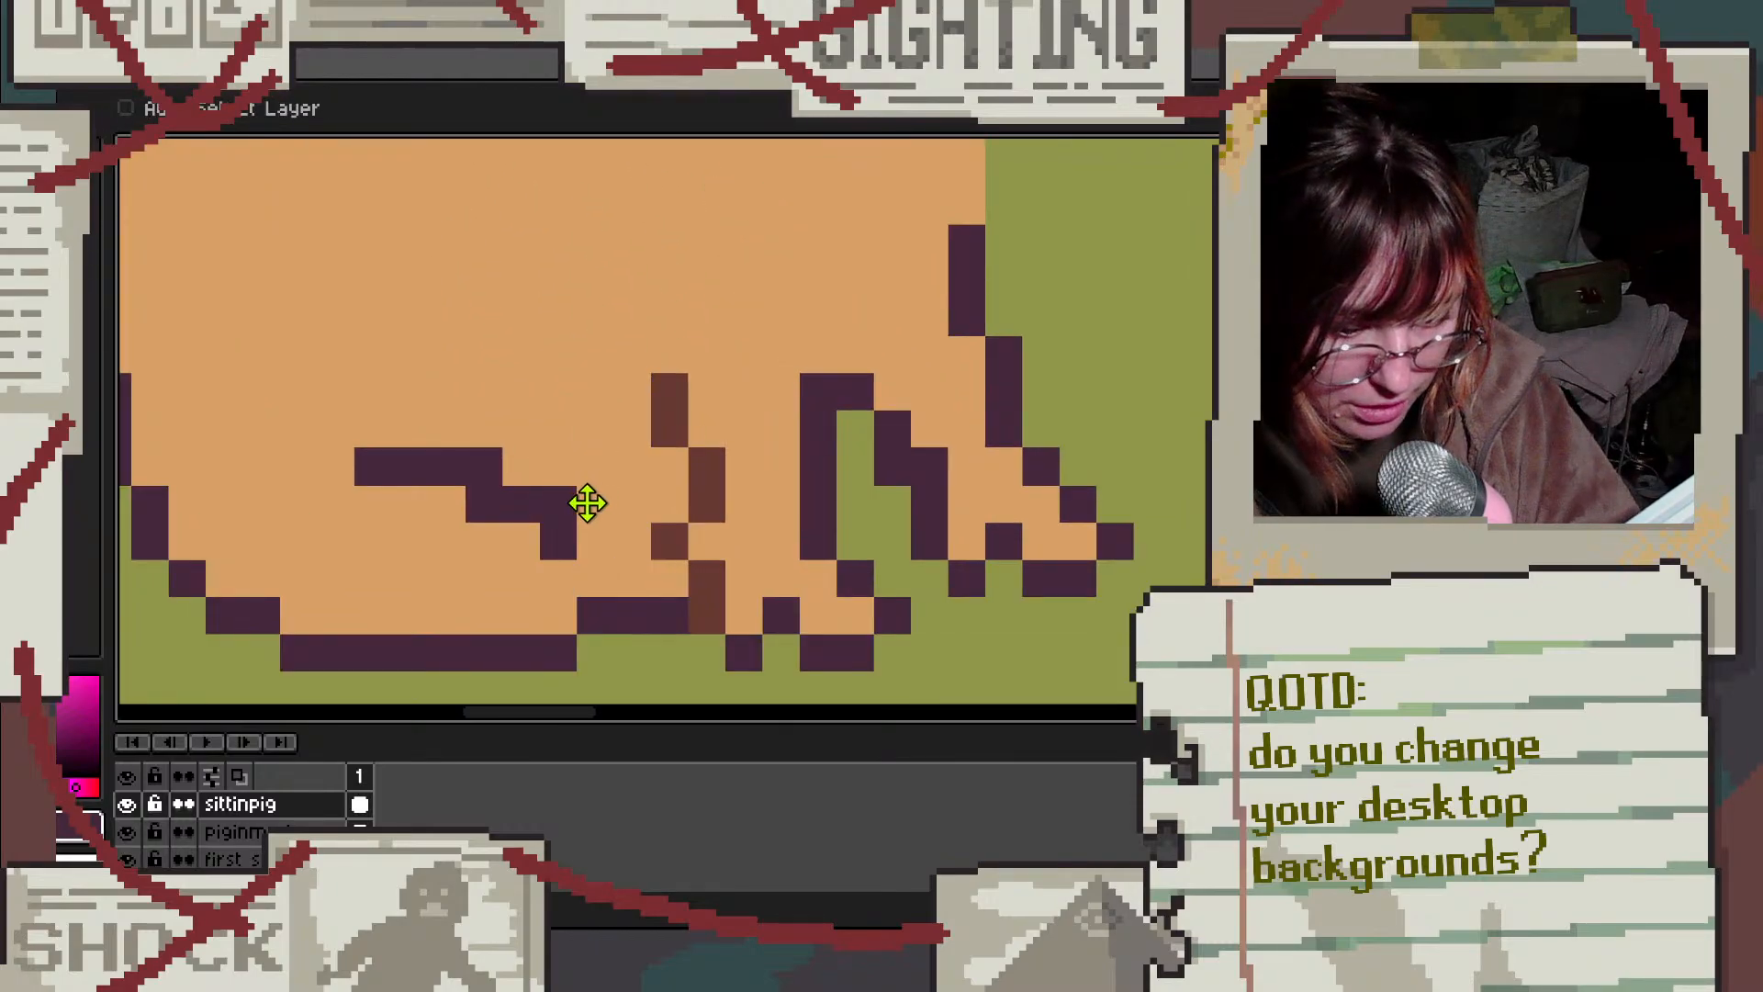
pyautogui.hotkey('ctrl', 'z')
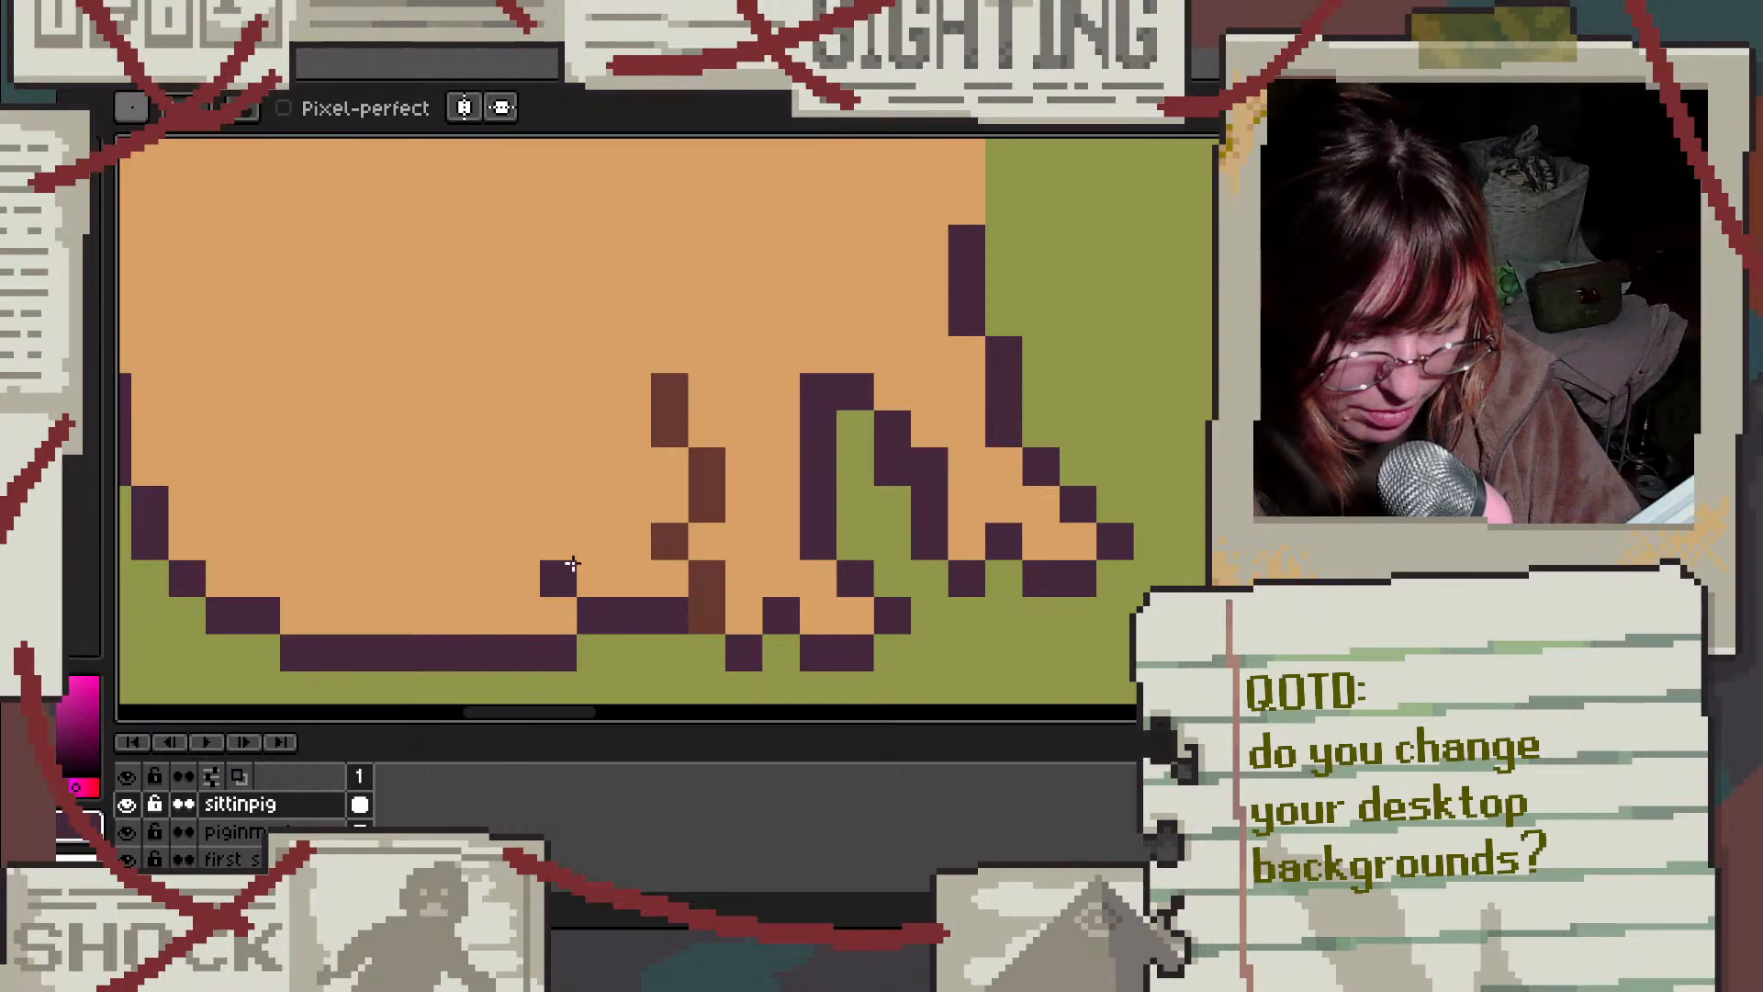
# Step: Try a stepped diagonal haunch line rising backward from the underside outline, and undo its upper strokes
pyautogui.click(592, 577)
pyautogui.click(561, 543)
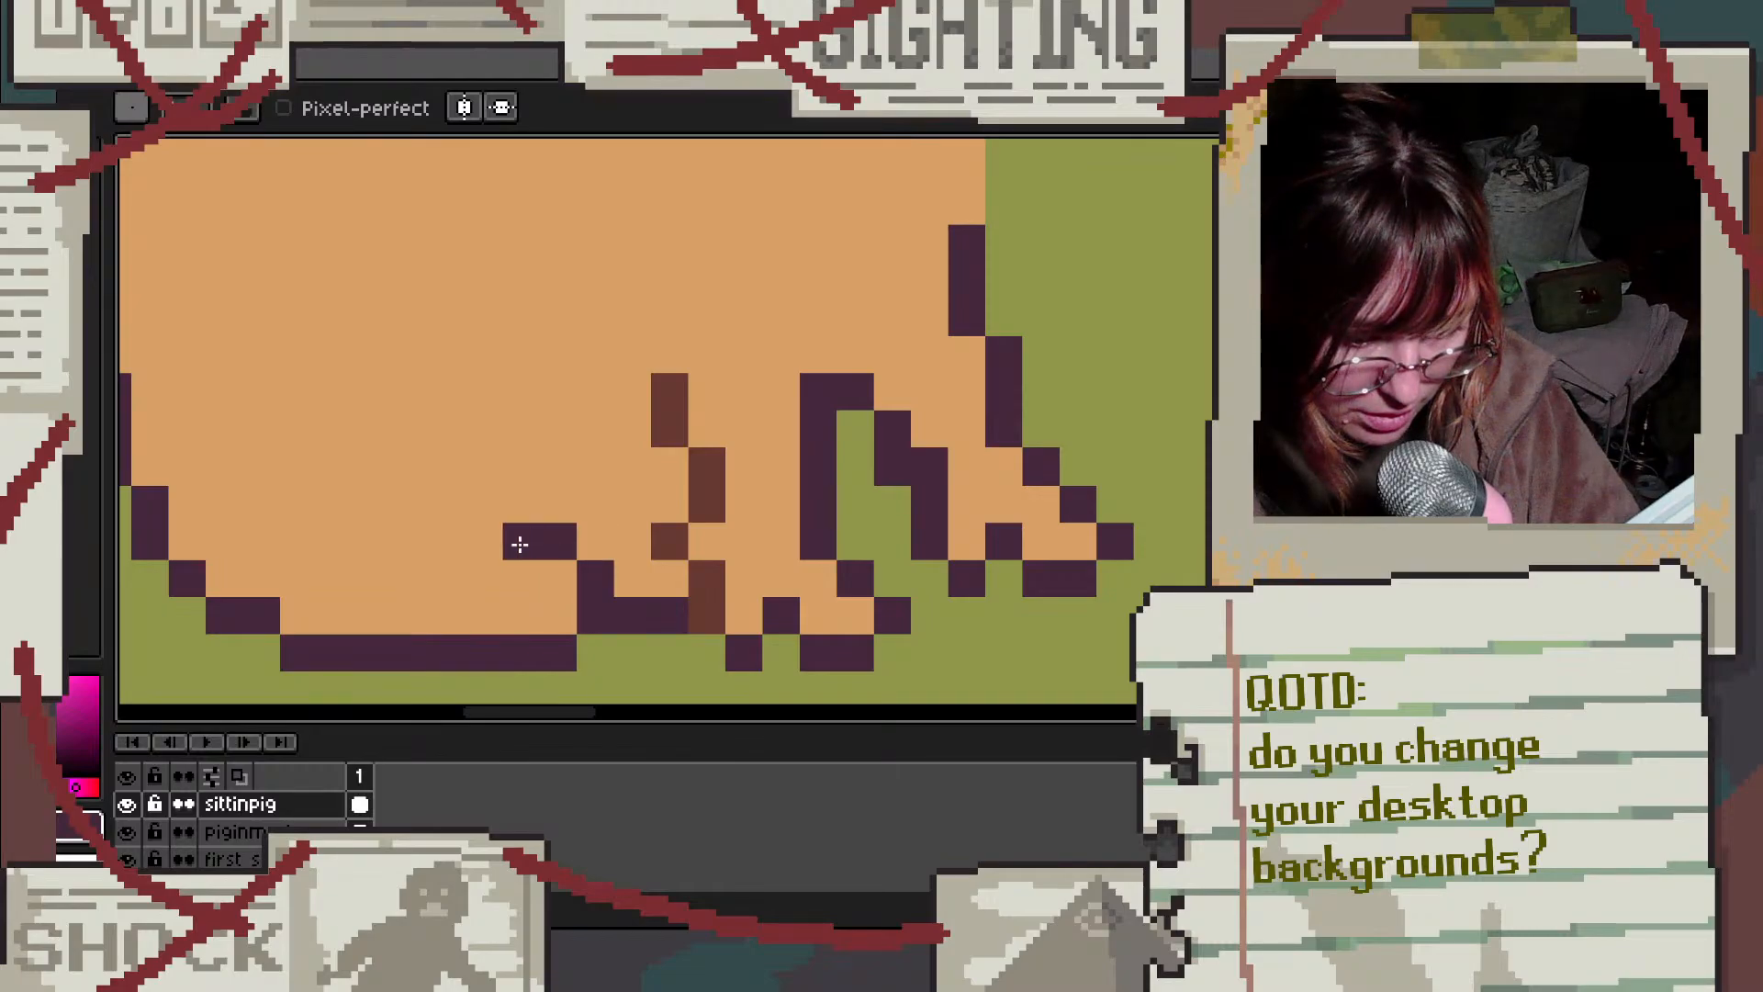
pyautogui.moveTo(510, 526)
pyautogui.mouseDown()
pyautogui.moveTo(423, 470)
pyautogui.moveTo(362, 460)
pyautogui.mouseUp()
pyautogui.scroll(-4, 549, 441)
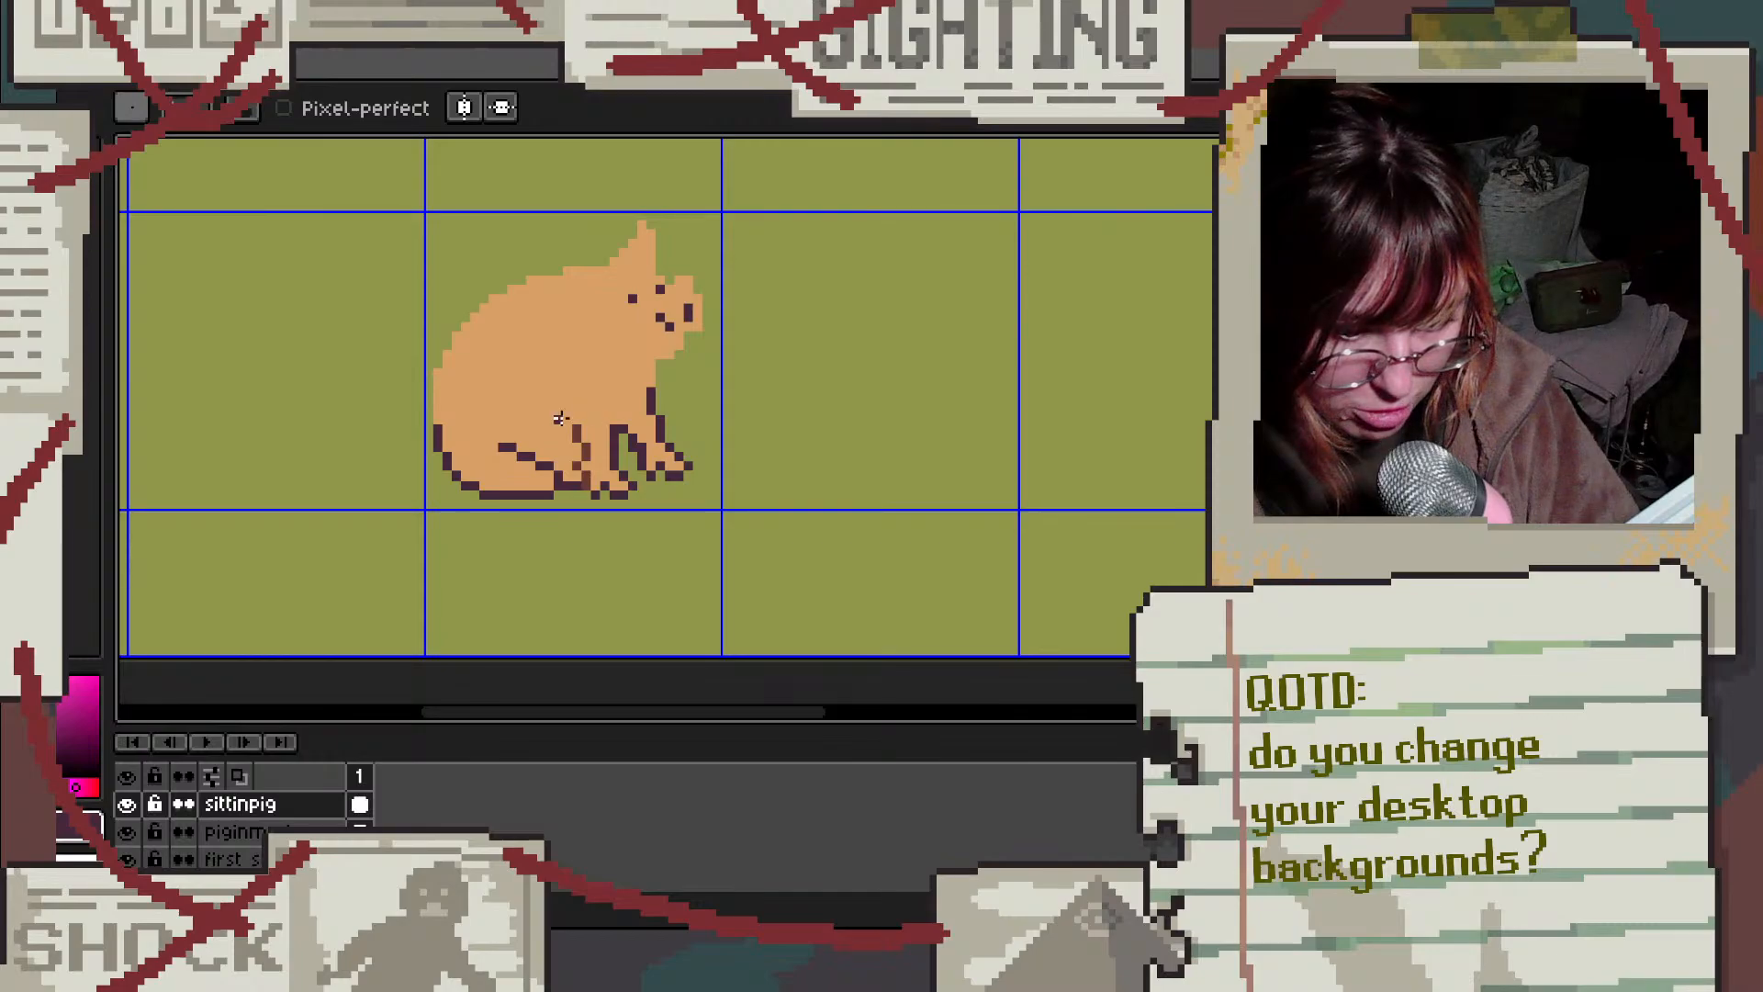
pyautogui.scroll(5, 538, 430)
pyautogui.hotkey('ctrl', 'z')
pyautogui.hotkey('ctrl', 'z')
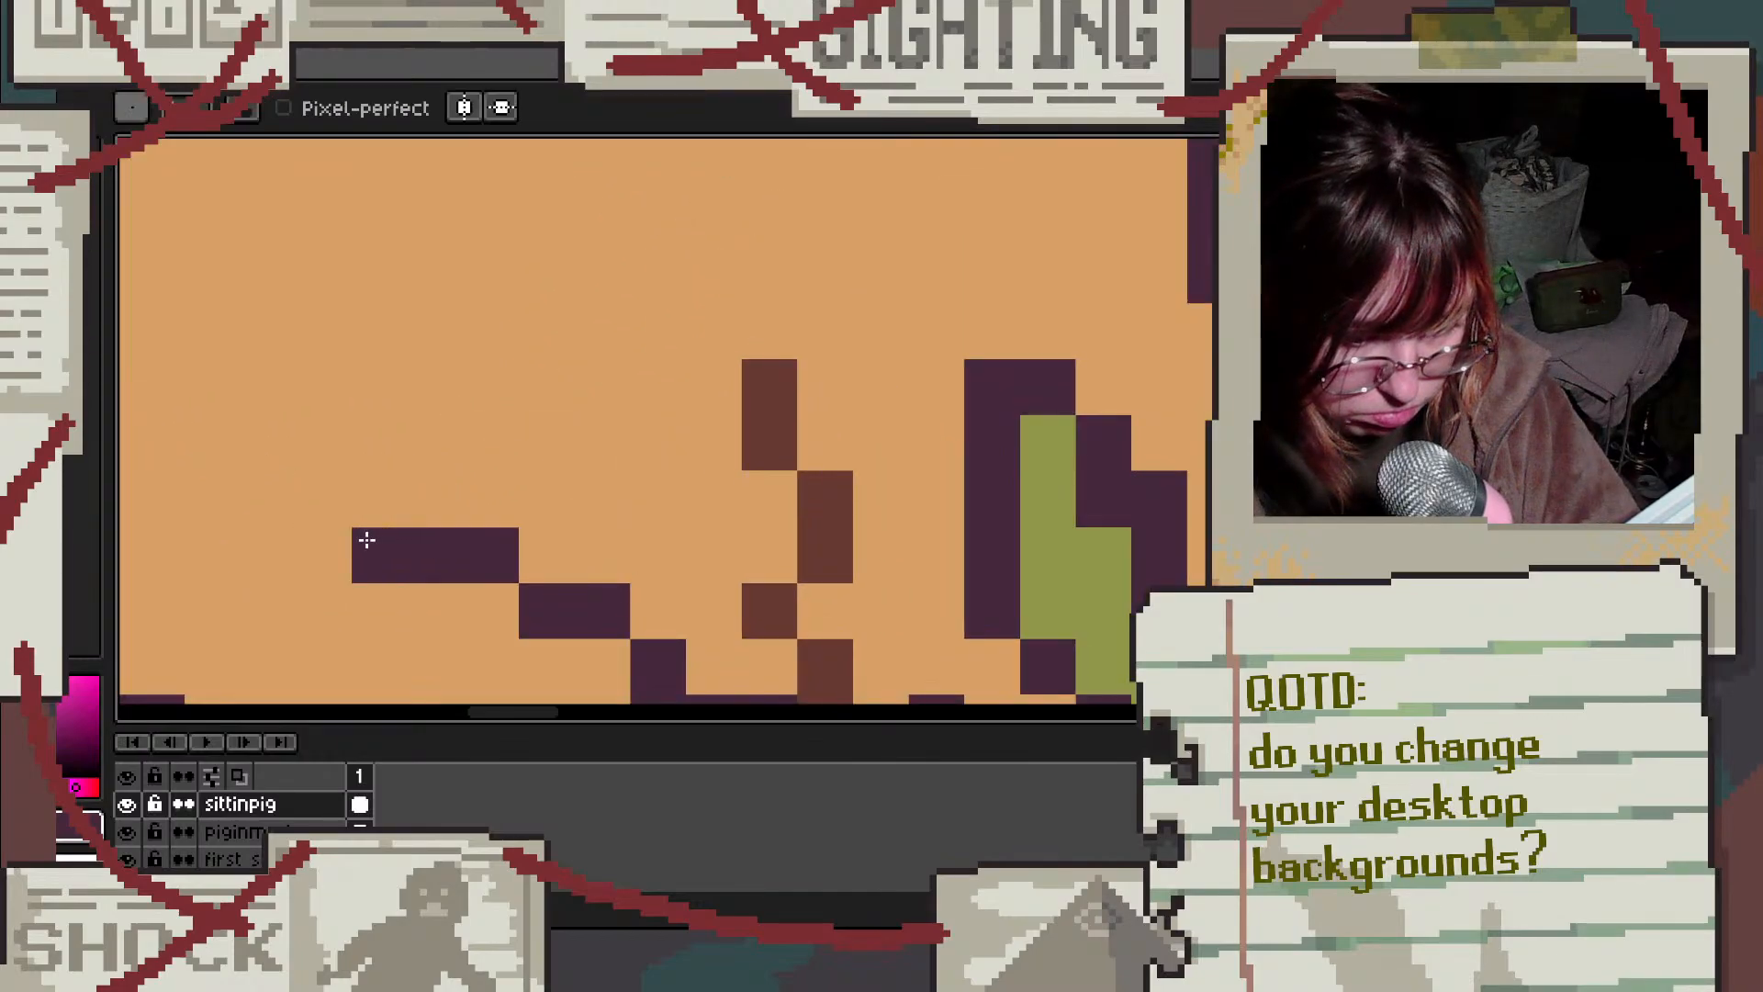
# Step: Try a steeper upper end on the diagonal haunch line, and undo the haunch strokes
pyautogui.moveTo(367, 539)
pyautogui.mouseDown()
pyautogui.moveTo(302, 513)
pyautogui.moveTo(275, 453)
pyautogui.mouseUp()
pyautogui.scroll(-4, 433, 440)
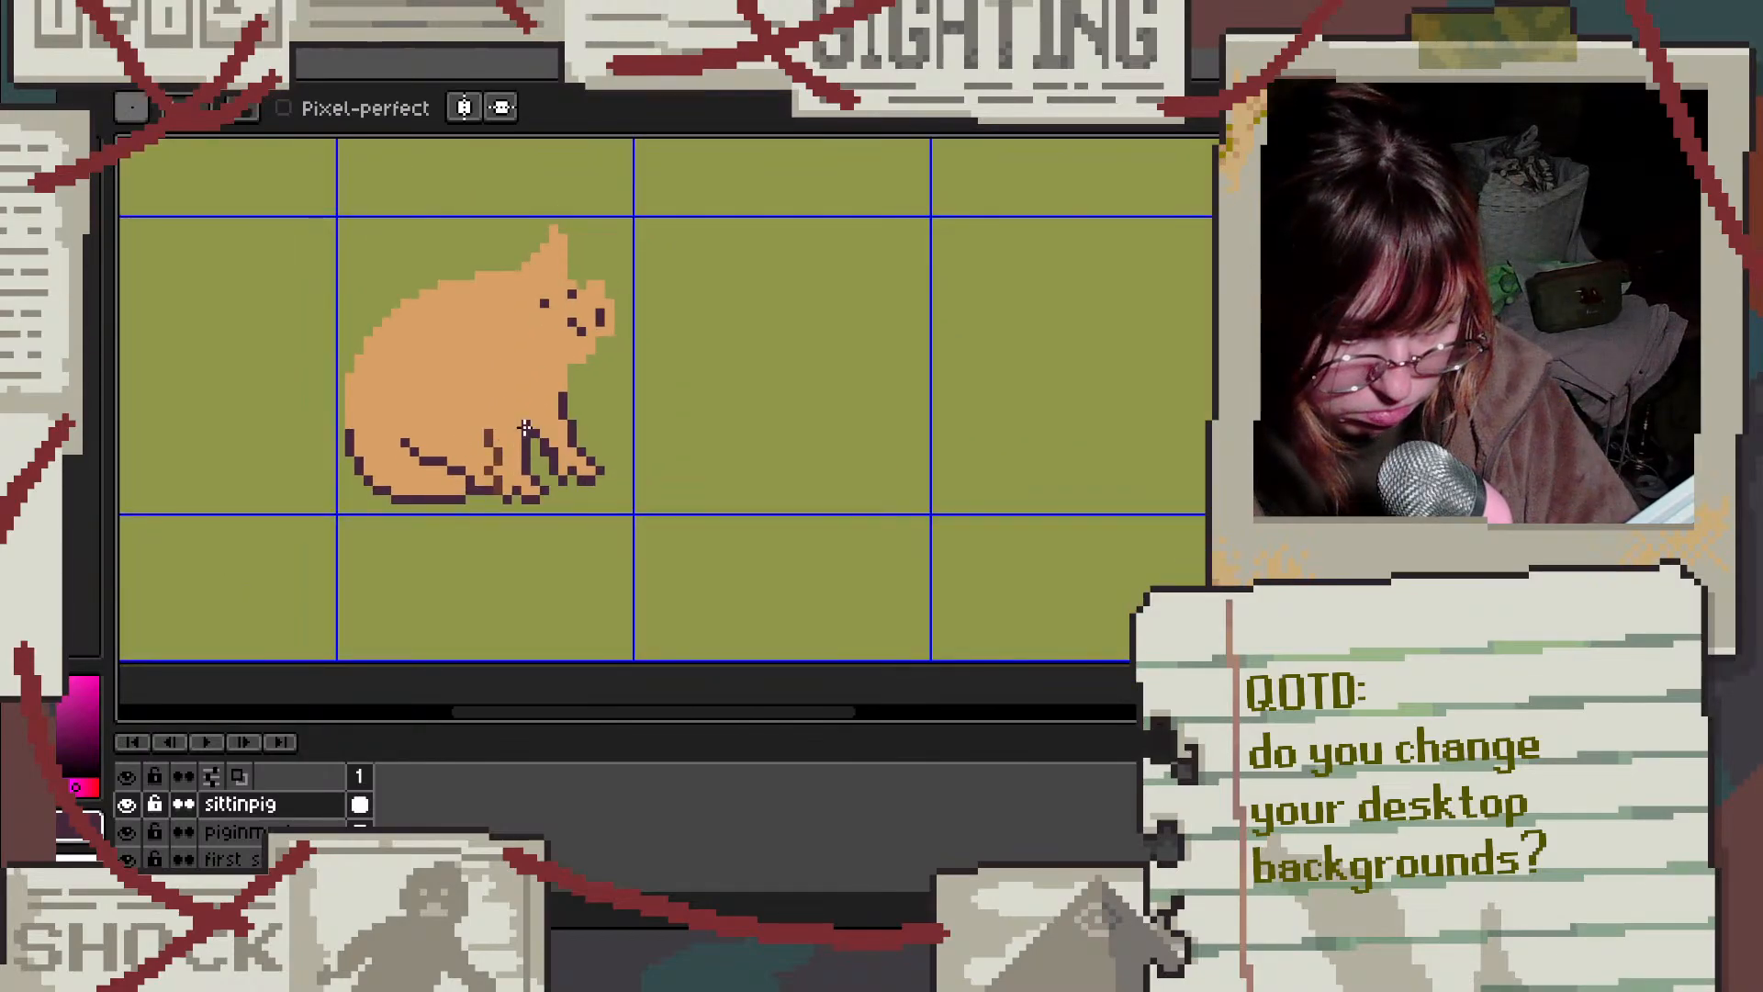
pyautogui.press('v')
pyautogui.press('b')
pyautogui.scroll(4, 387, 450)
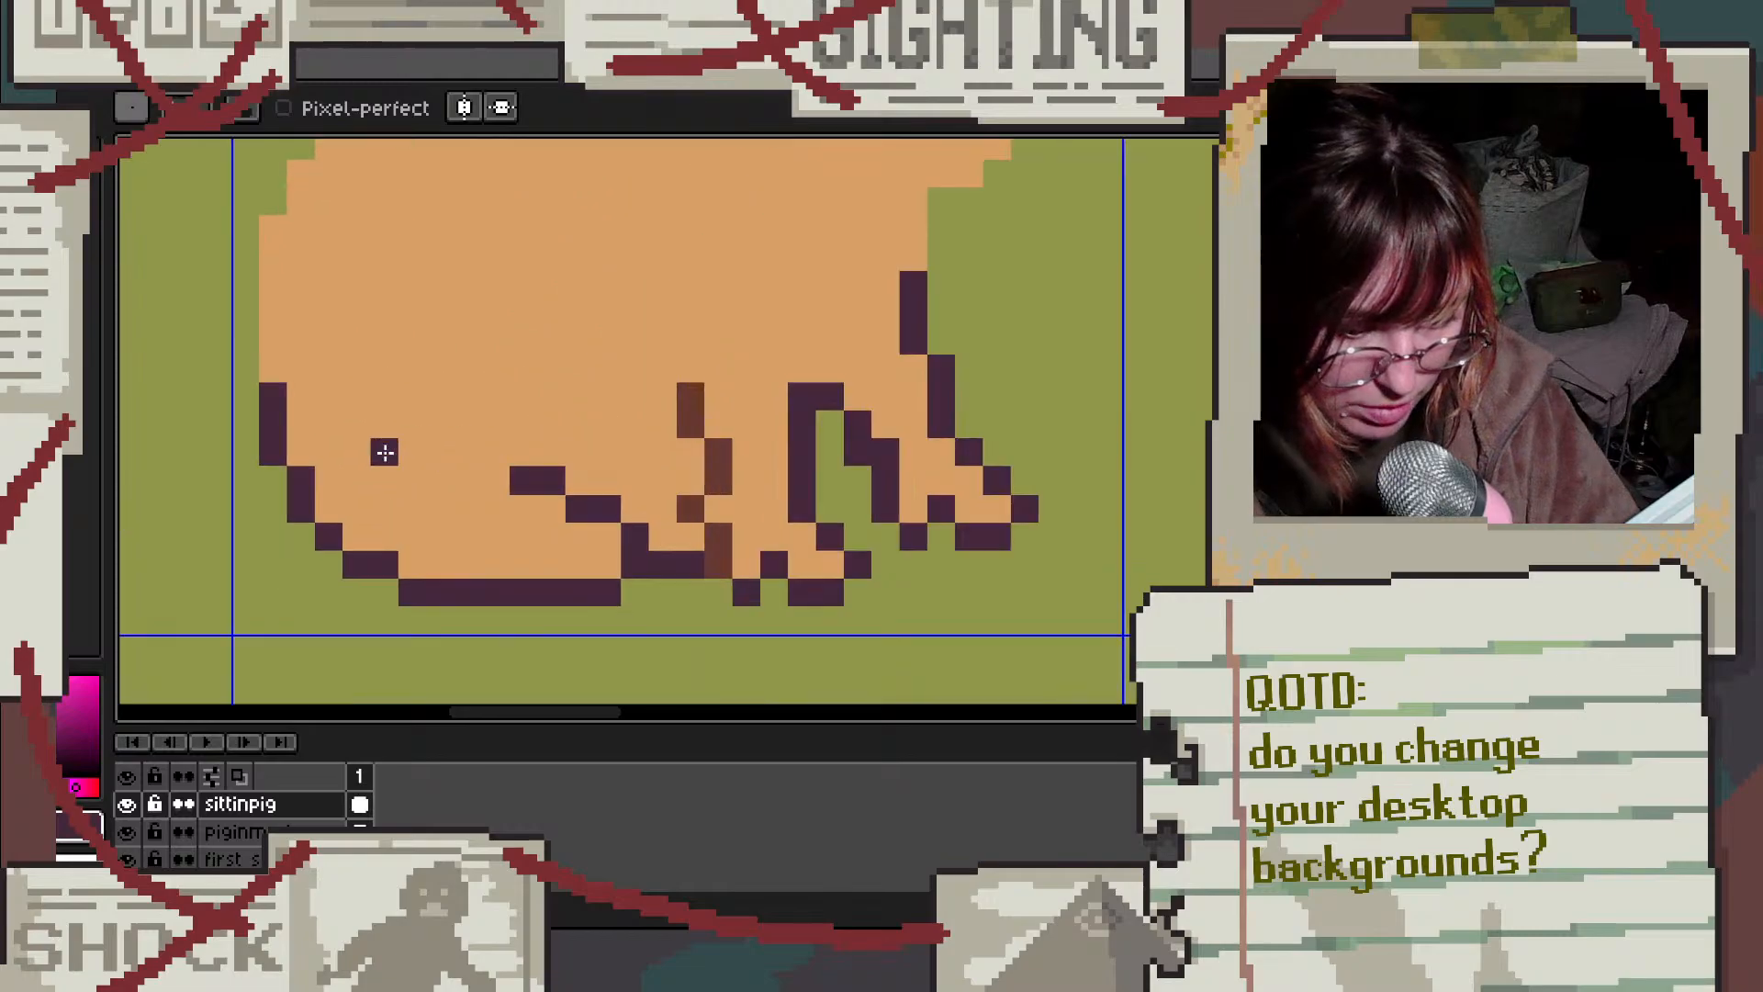
pyautogui.press('v')
pyautogui.hotkey('ctrl', 'z')
pyautogui.hotkey('ctrl', 'z')
# Step: Draw a short, shallow stepped haunch line in dark purple from the underside outline back across the lower body
pyautogui.click(614, 539)
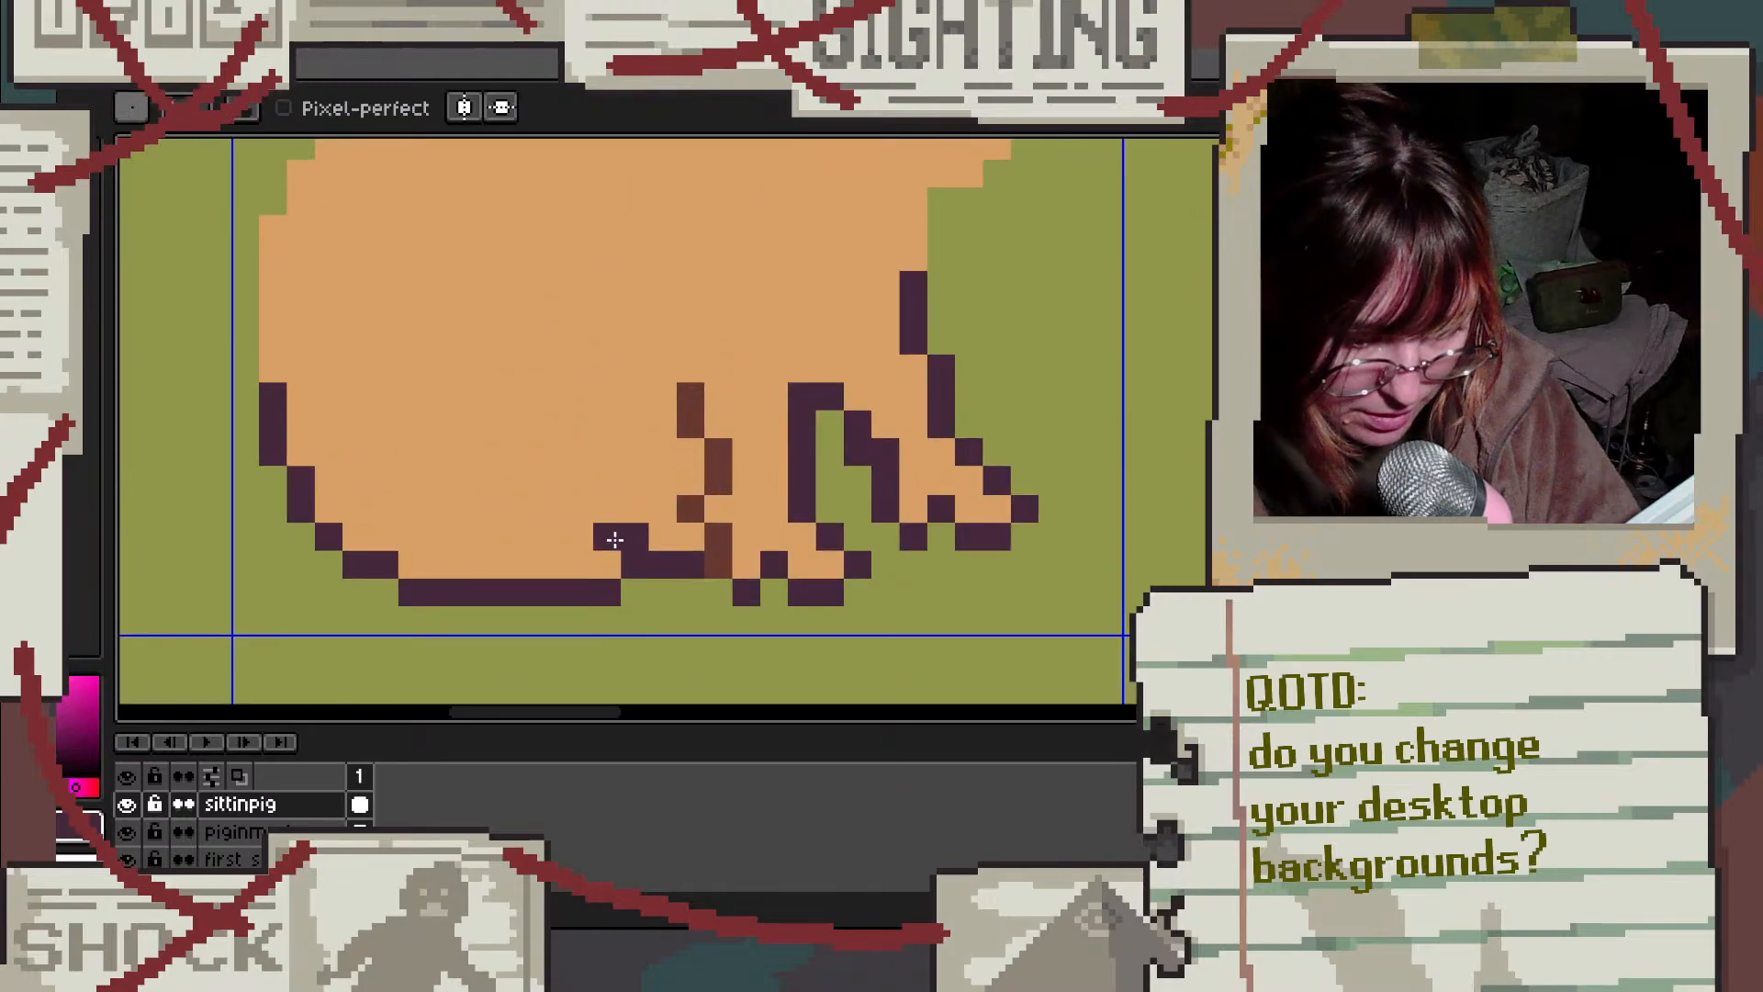
pyautogui.click(582, 506)
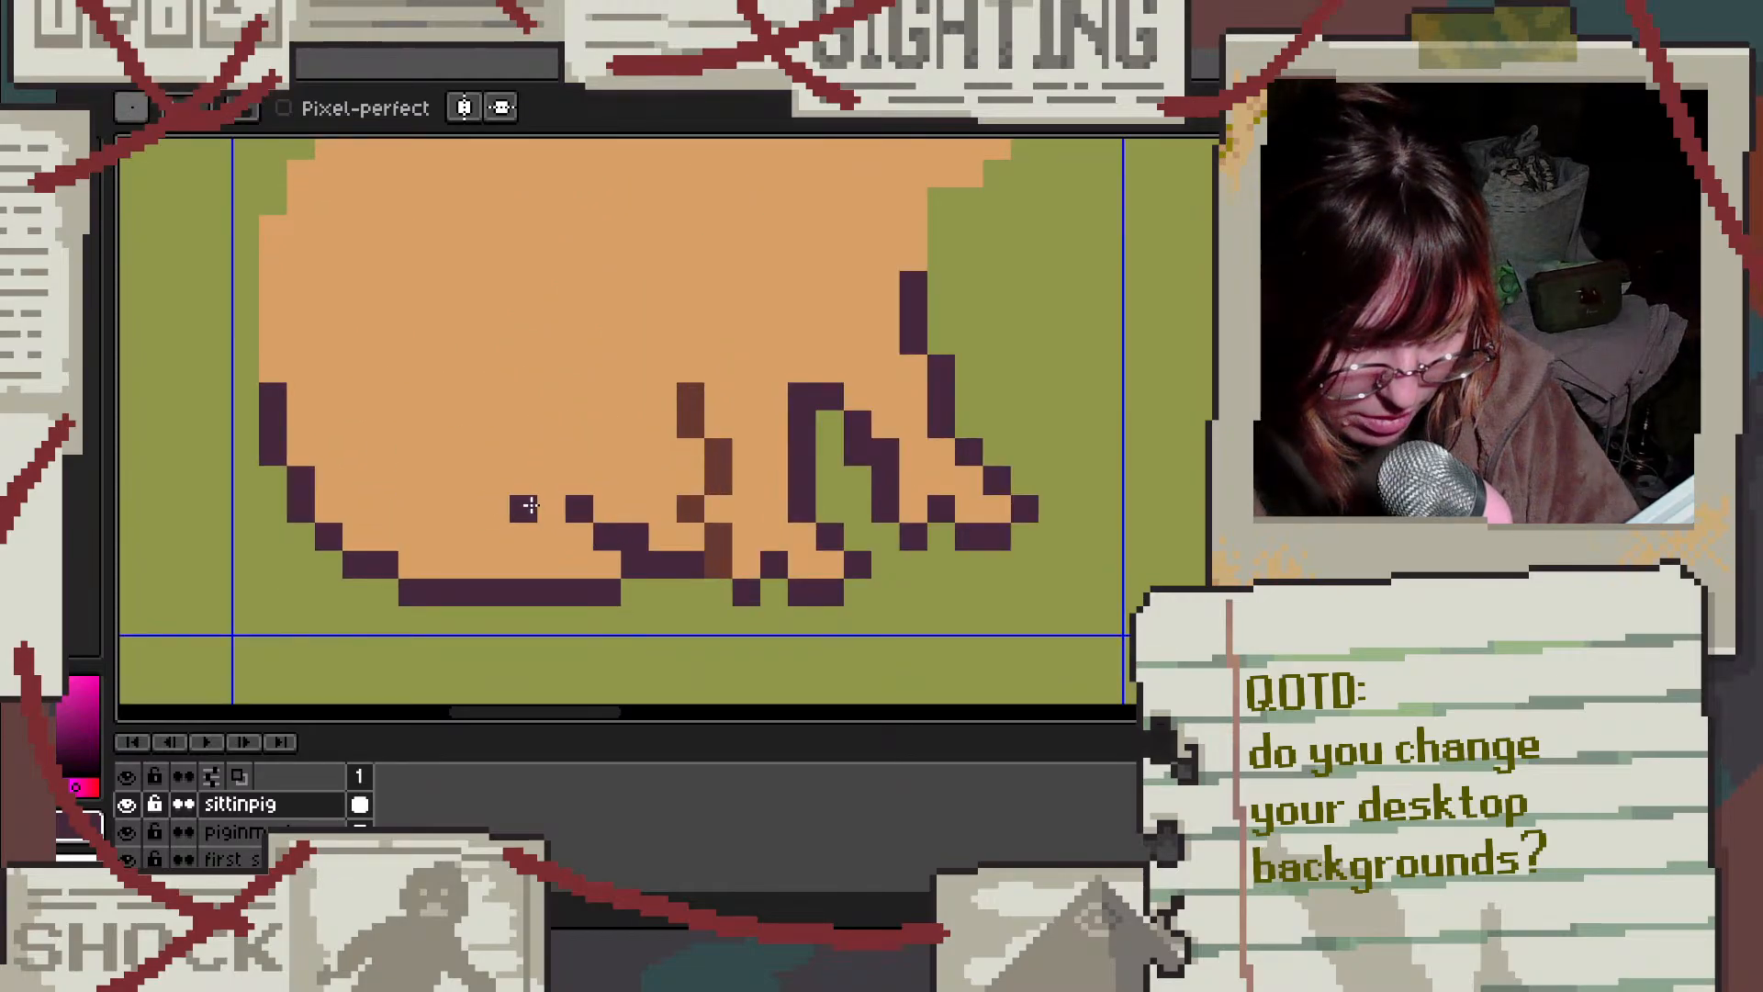
pyautogui.moveTo(528, 507); pyautogui.dragTo(556, 505)
pyautogui.click(508, 482)
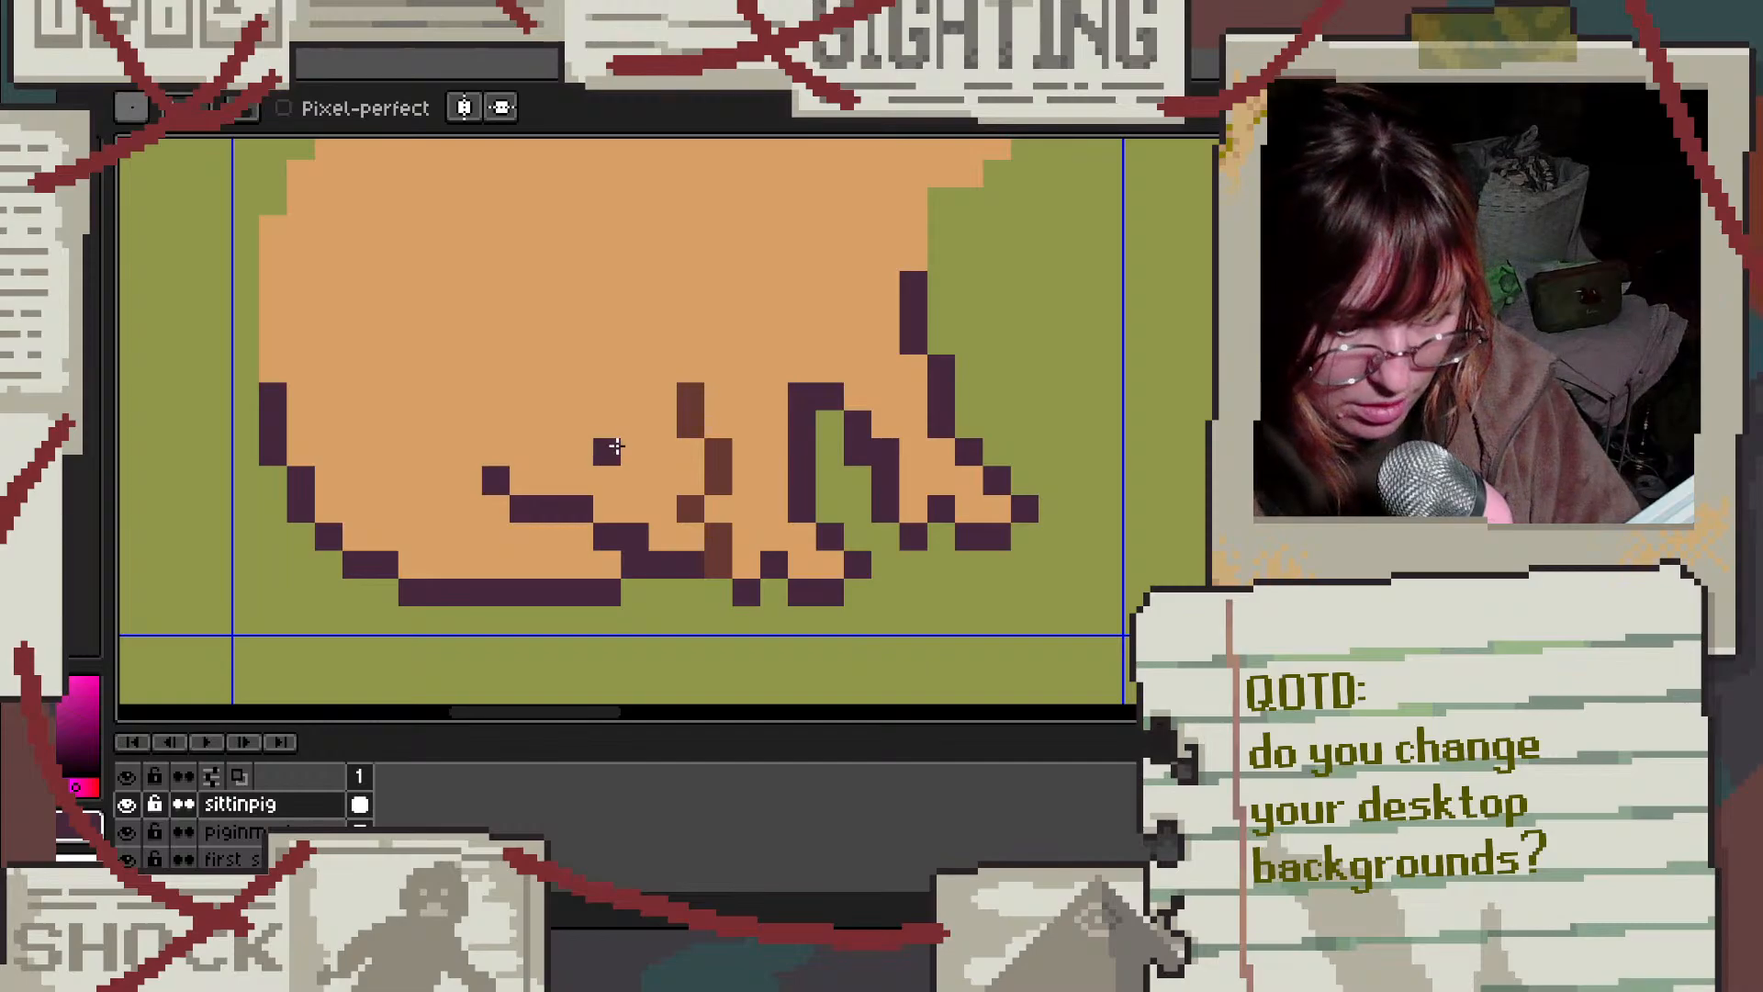
pyautogui.click(640, 562)
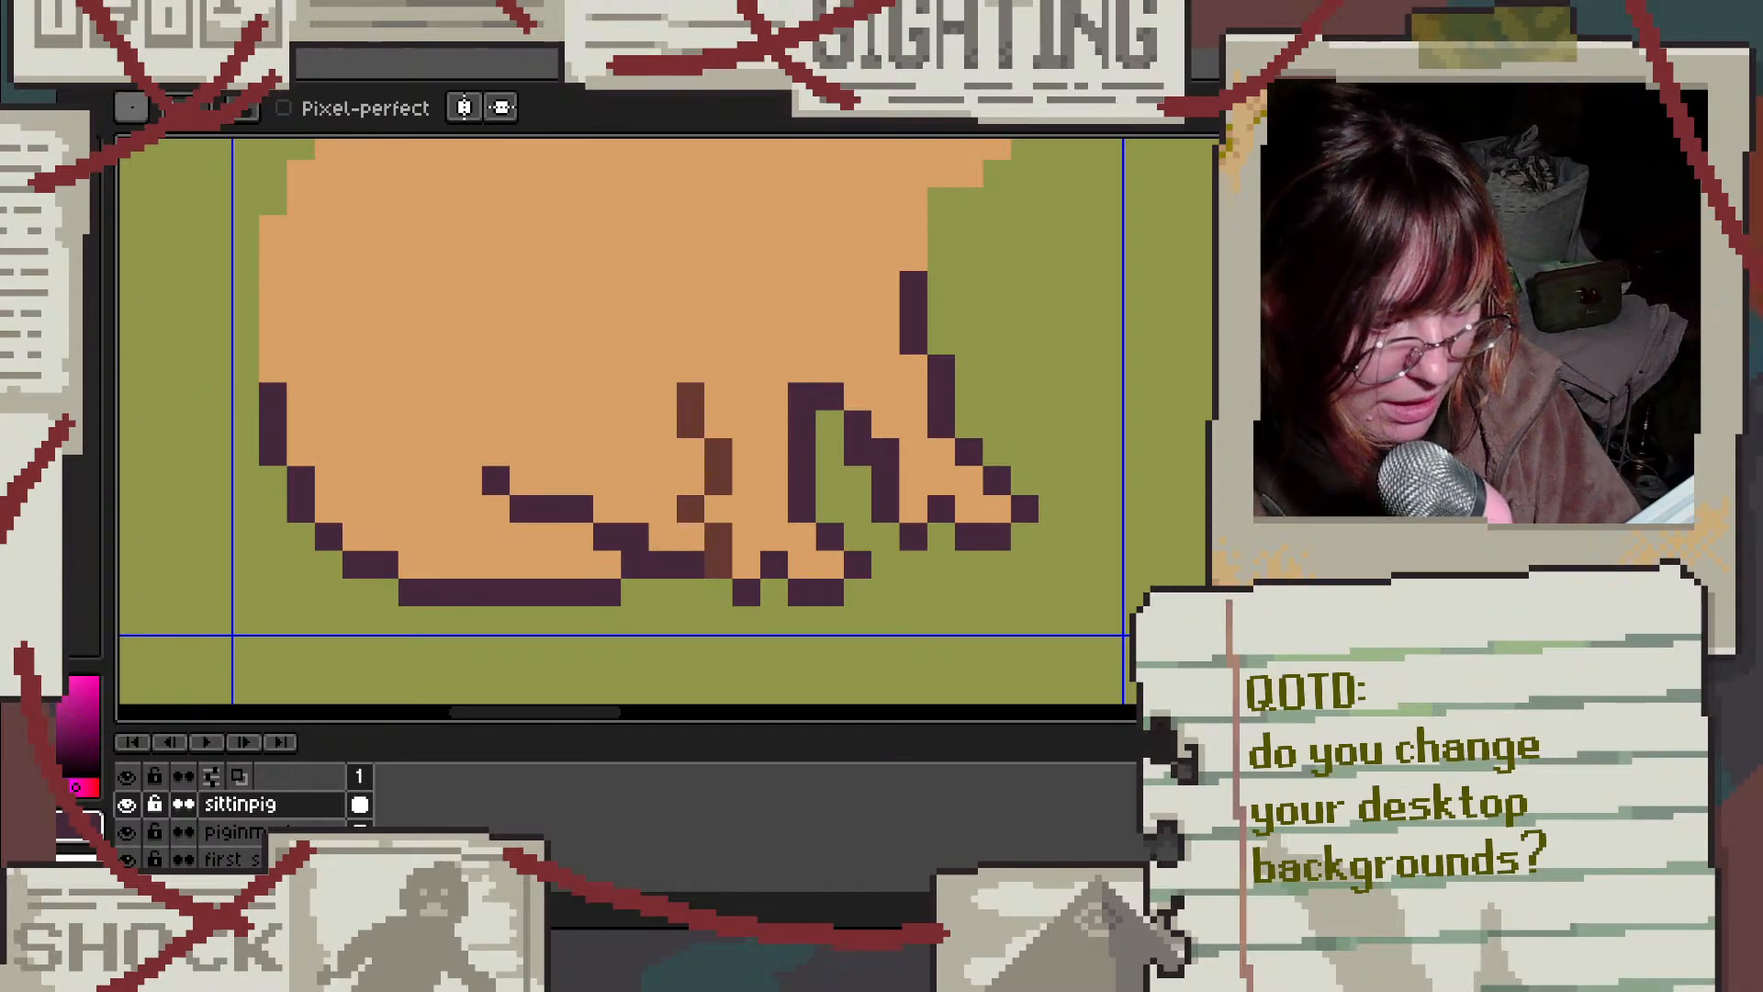
# Step: Switch to a medium brown and shade one pixel between the haunch line and the nearer front leg
pyautogui.click(46, 275)
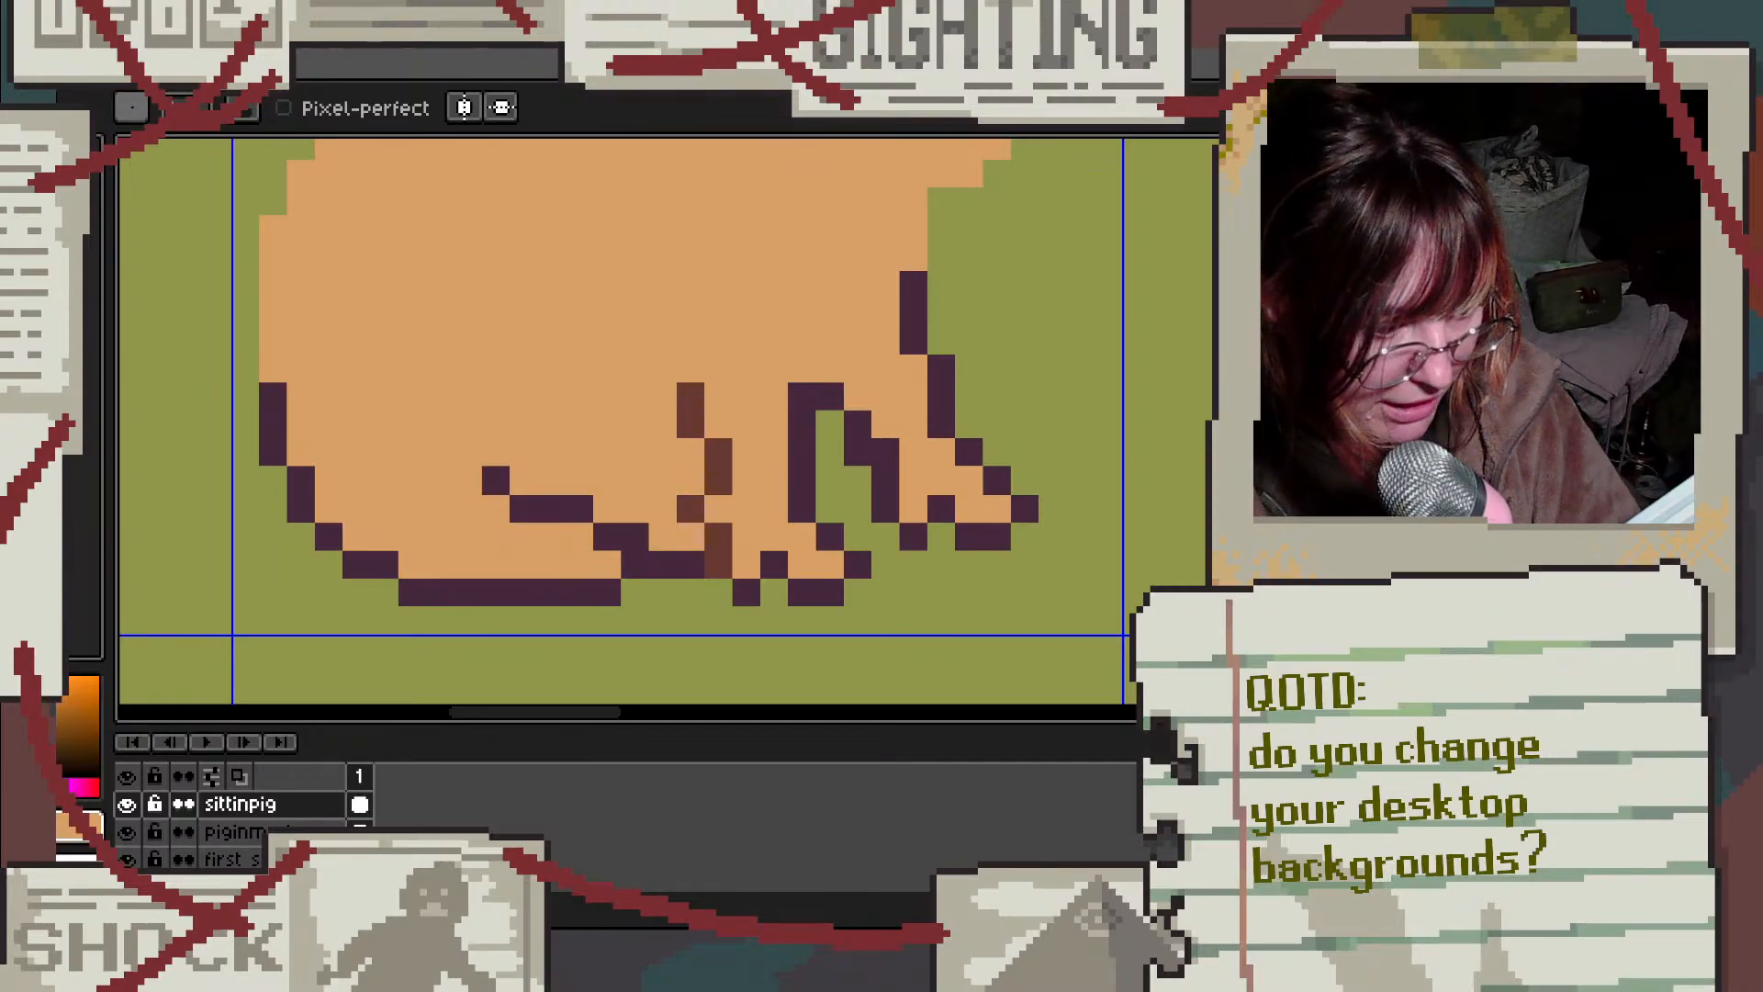
pyautogui.scroll(-2, 854, 533)
pyautogui.scroll(3, 693, 519)
pyautogui.click(678, 543)
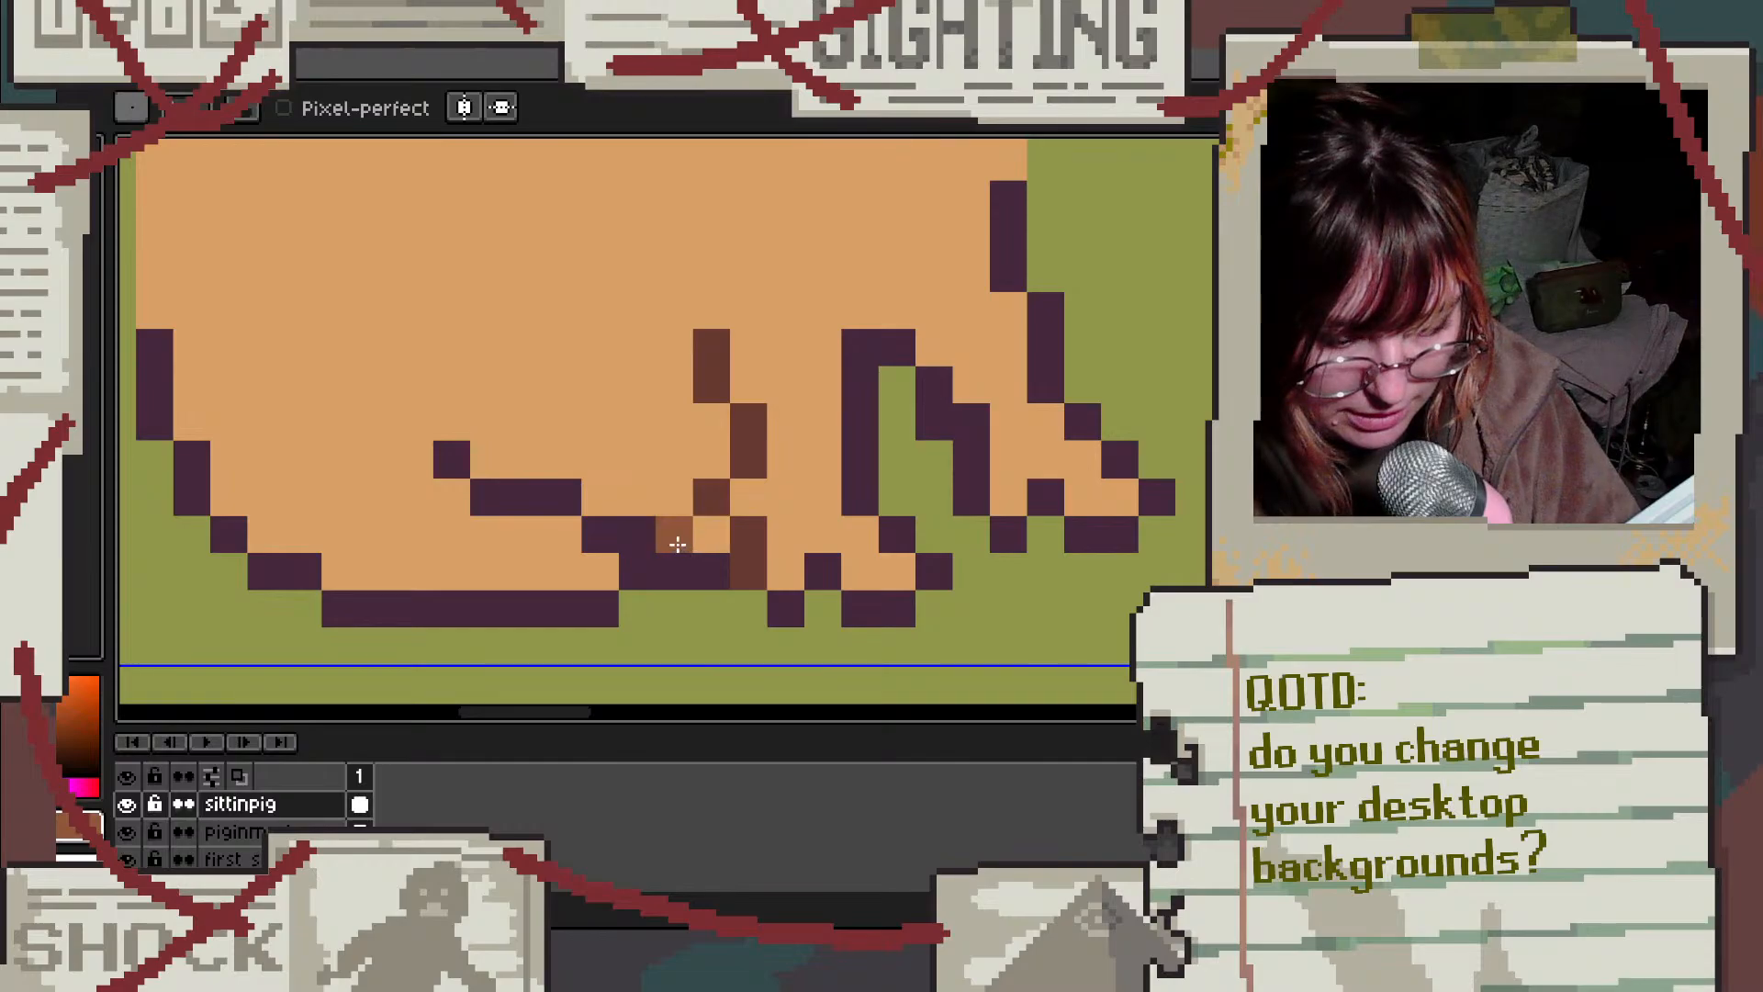
pyautogui.scroll(-2, 647, 534)
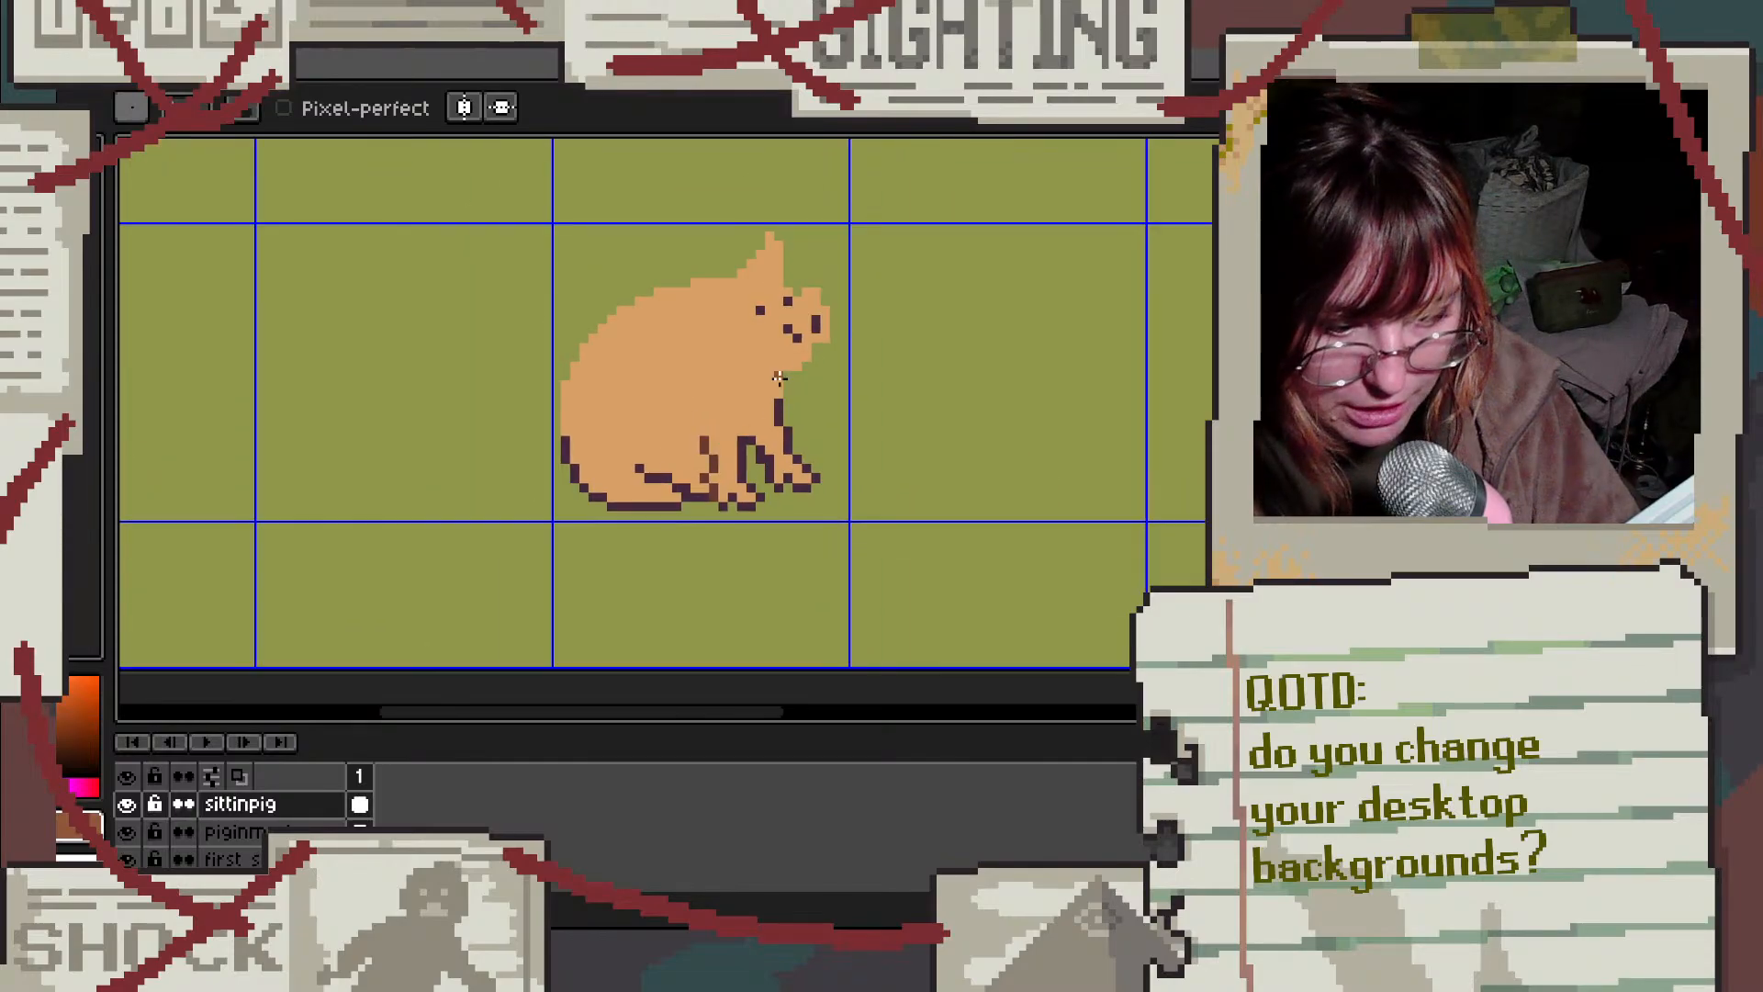
# Step: Sample the dark purple and draw a one-pixel outline up the rear edge of the rump and around the lower back
pyautogui.scroll(1, 833, 325)
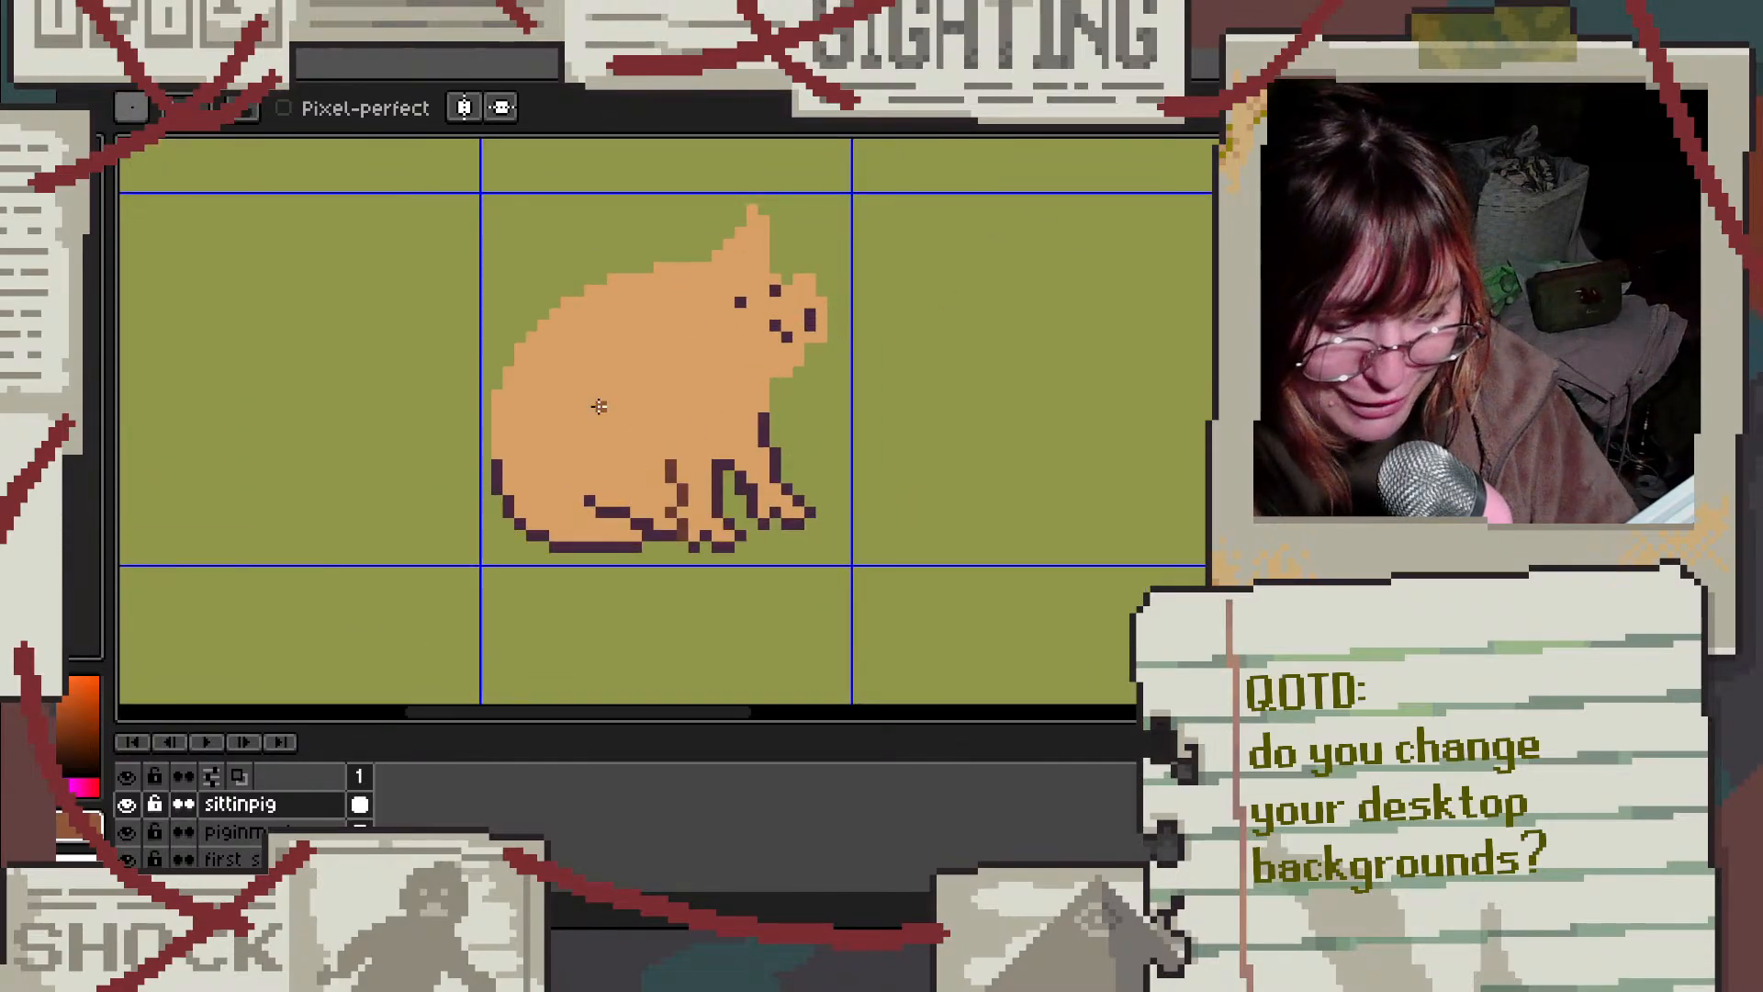
pyautogui.scroll(3, 482, 444)
pyautogui.keyDown('alt'); pyautogui.click(492, 511); pyautogui.keyUp('alt')
pyautogui.moveTo(446, 292); pyautogui.dragTo(446, 476)
pyautogui.scroll(-3, 445, 477)
pyautogui.scroll(3, 685, 232)
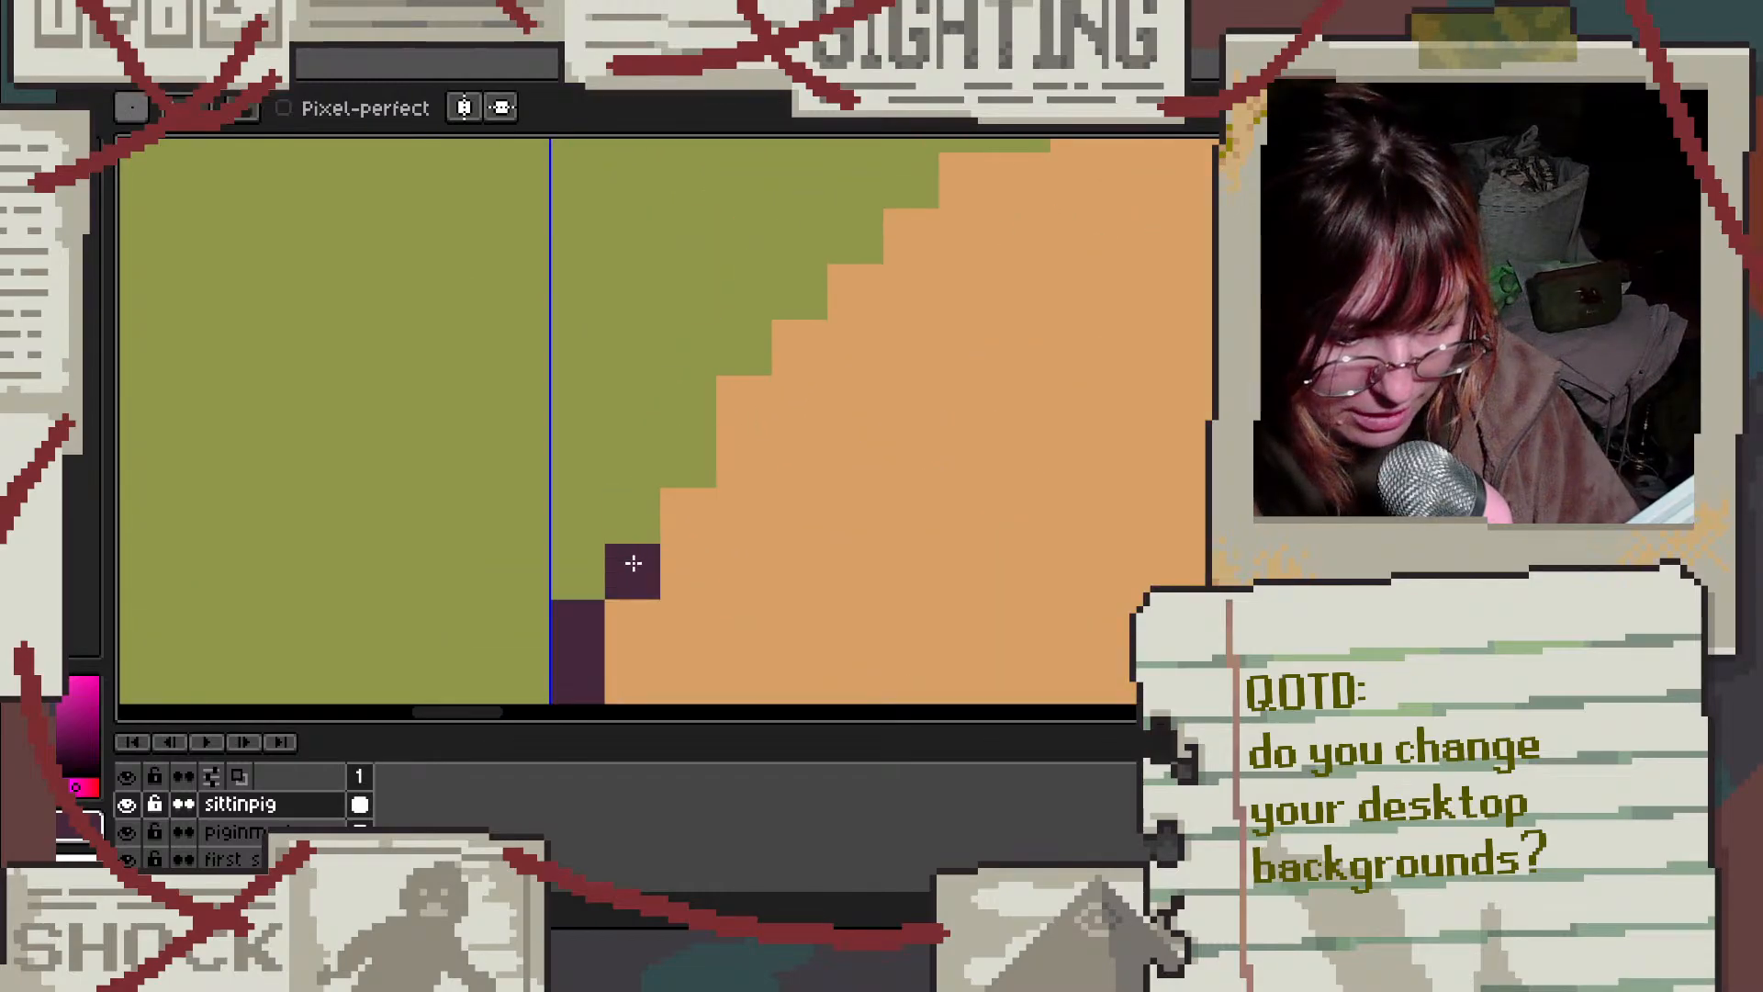
pyautogui.moveTo(629, 563)
pyautogui.mouseDown()
pyautogui.moveTo(682, 469)
pyautogui.moveTo(697, 389)
pyautogui.moveTo(803, 292)
pyautogui.mouseUp()
pyautogui.scroll(-3, 912, 284)
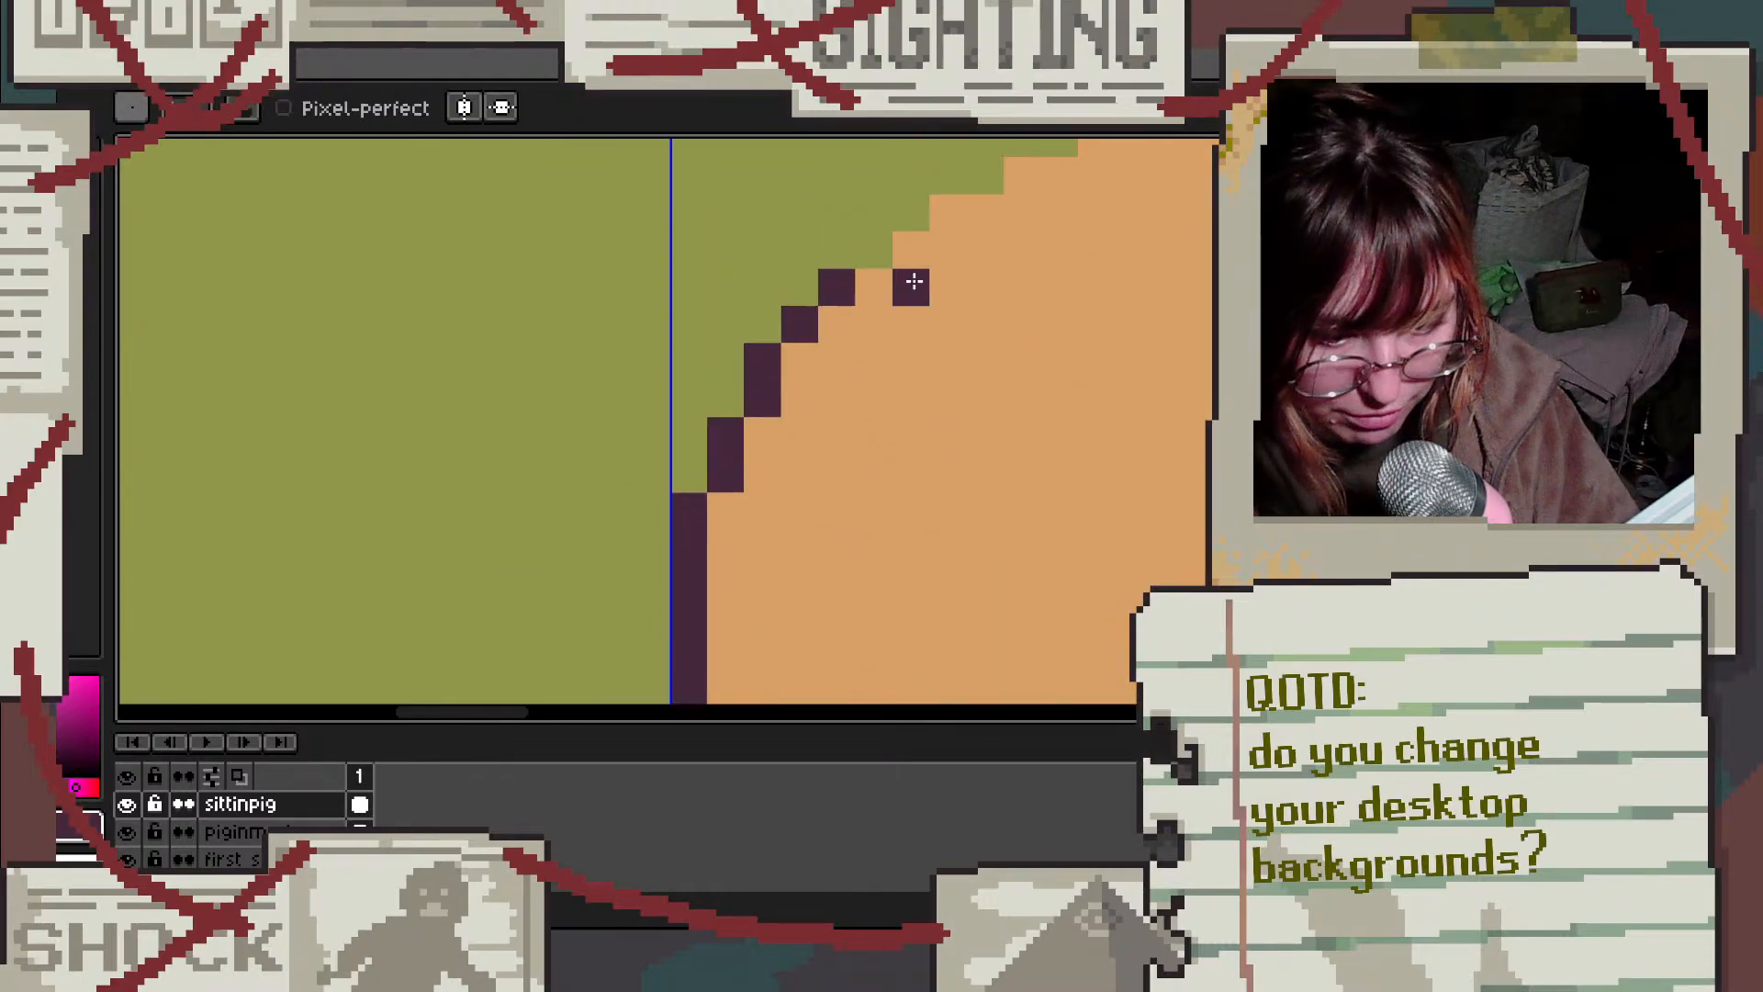
# Step: Continue the dark-purple outline over the pig's back and up the rear edge of the ear to its tip
pyautogui.scroll(3, 1154, 179)
pyautogui.moveTo(493, 422)
pyautogui.mouseDown()
pyautogui.moveTo(662, 316)
pyautogui.moveTo(611, 321)
pyautogui.moveTo(838, 282)
pyautogui.moveTo(714, 286)
pyautogui.mouseUp()
pyautogui.scroll(-3, 714, 285)
pyautogui.scroll(3, 708, 322)
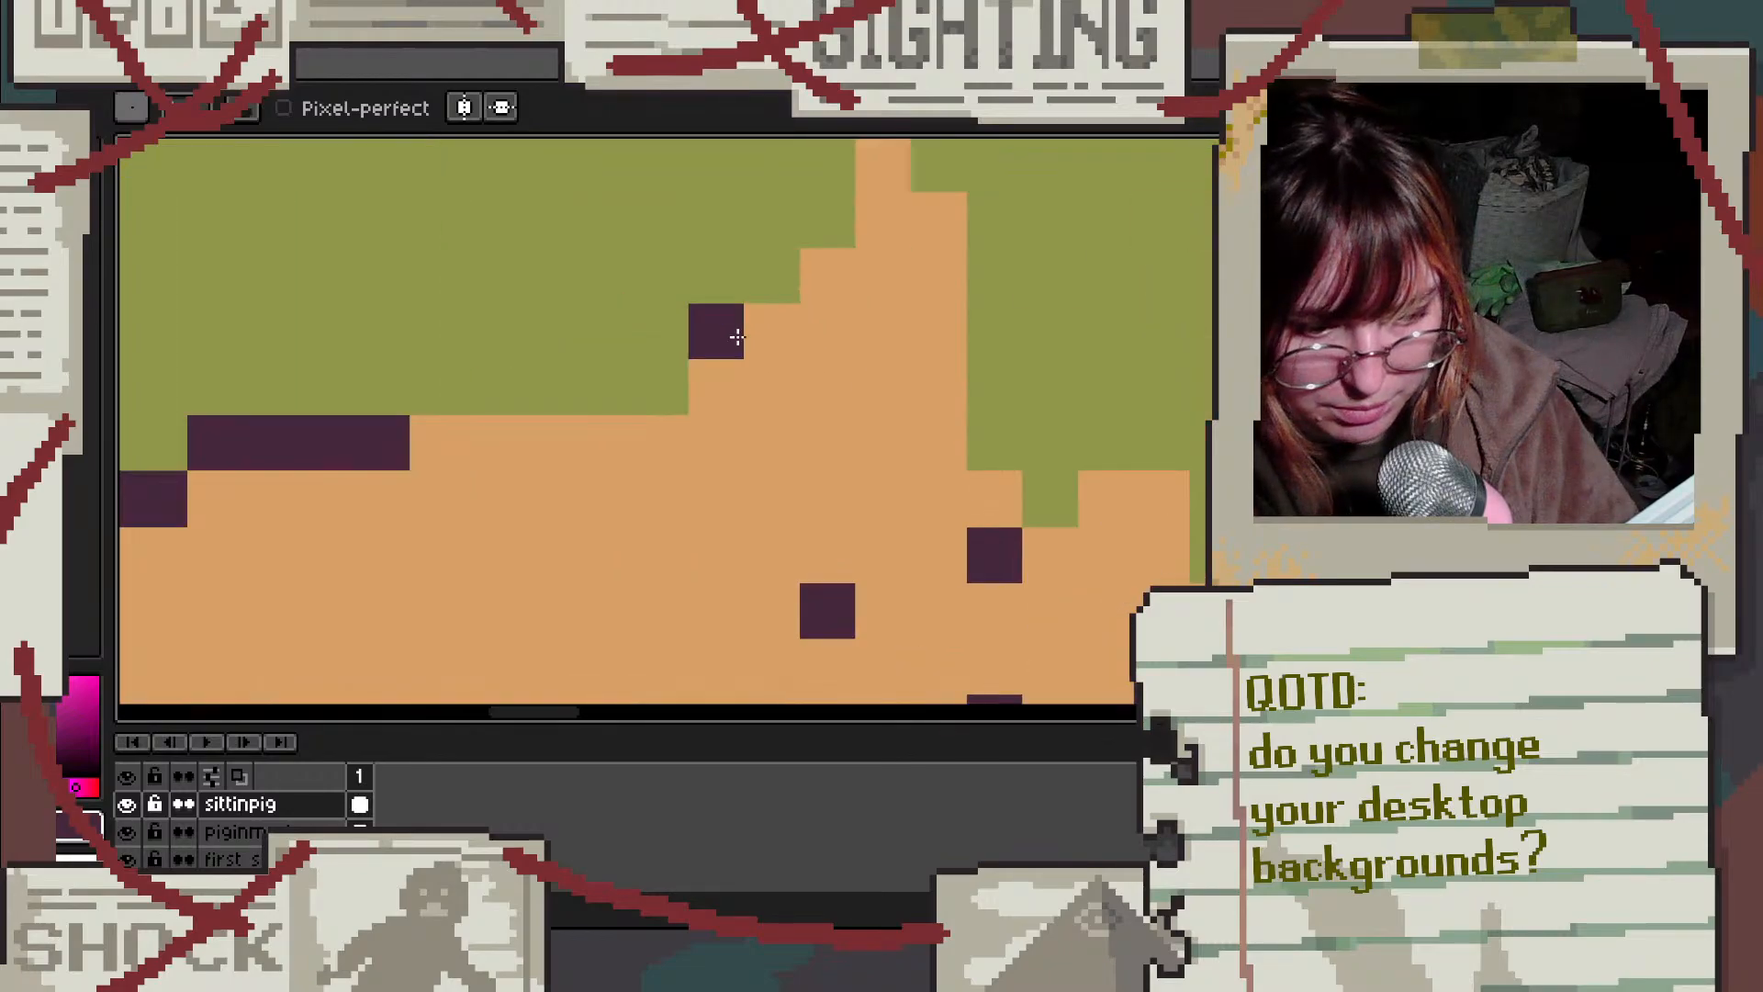
pyautogui.moveTo(438, 386)
pyautogui.mouseDown()
pyautogui.moveTo(642, 390)
pyautogui.moveTo(770, 297)
pyautogui.moveTo(827, 219)
pyautogui.mouseUp()
pyautogui.click(995, 276)
# Step: Continue the dark-purple outline down the front of the ear, over the forehead and around the tip of the snout
pyautogui.scroll(-3, 944, 262)
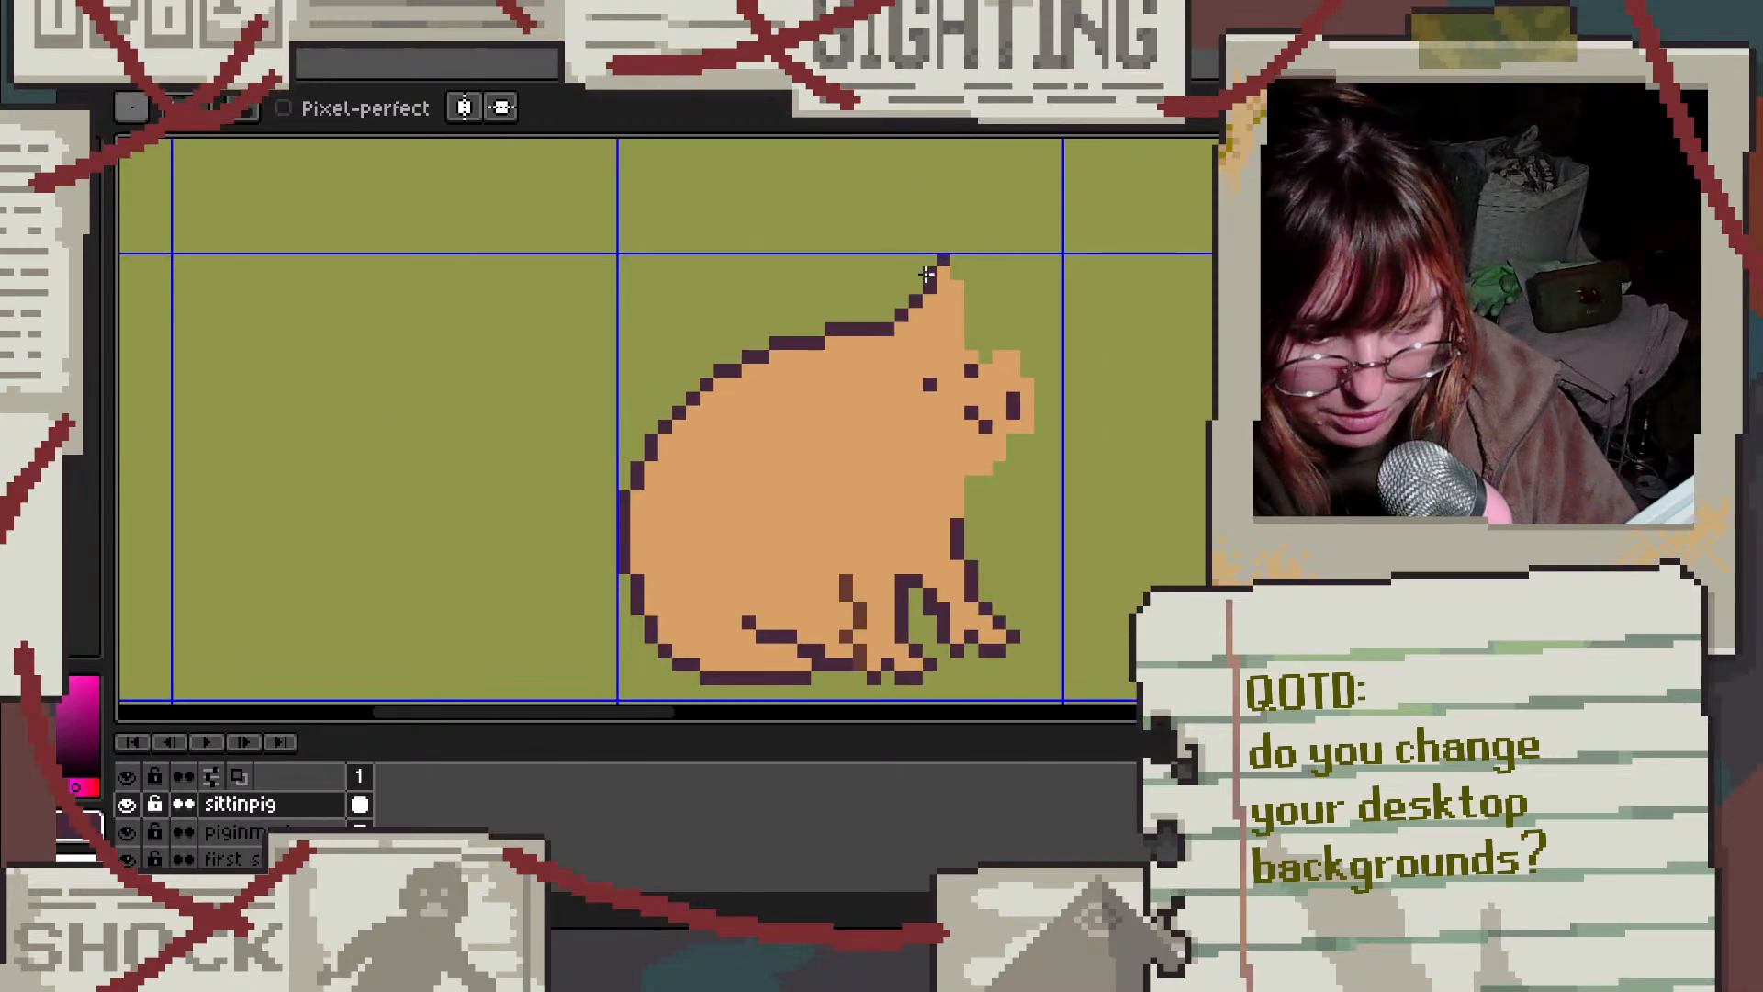
pyautogui.moveTo(971, 287)
pyautogui.mouseDown()
pyautogui.moveTo(969, 330)
pyautogui.moveTo(1003, 343)
pyautogui.mouseUp()
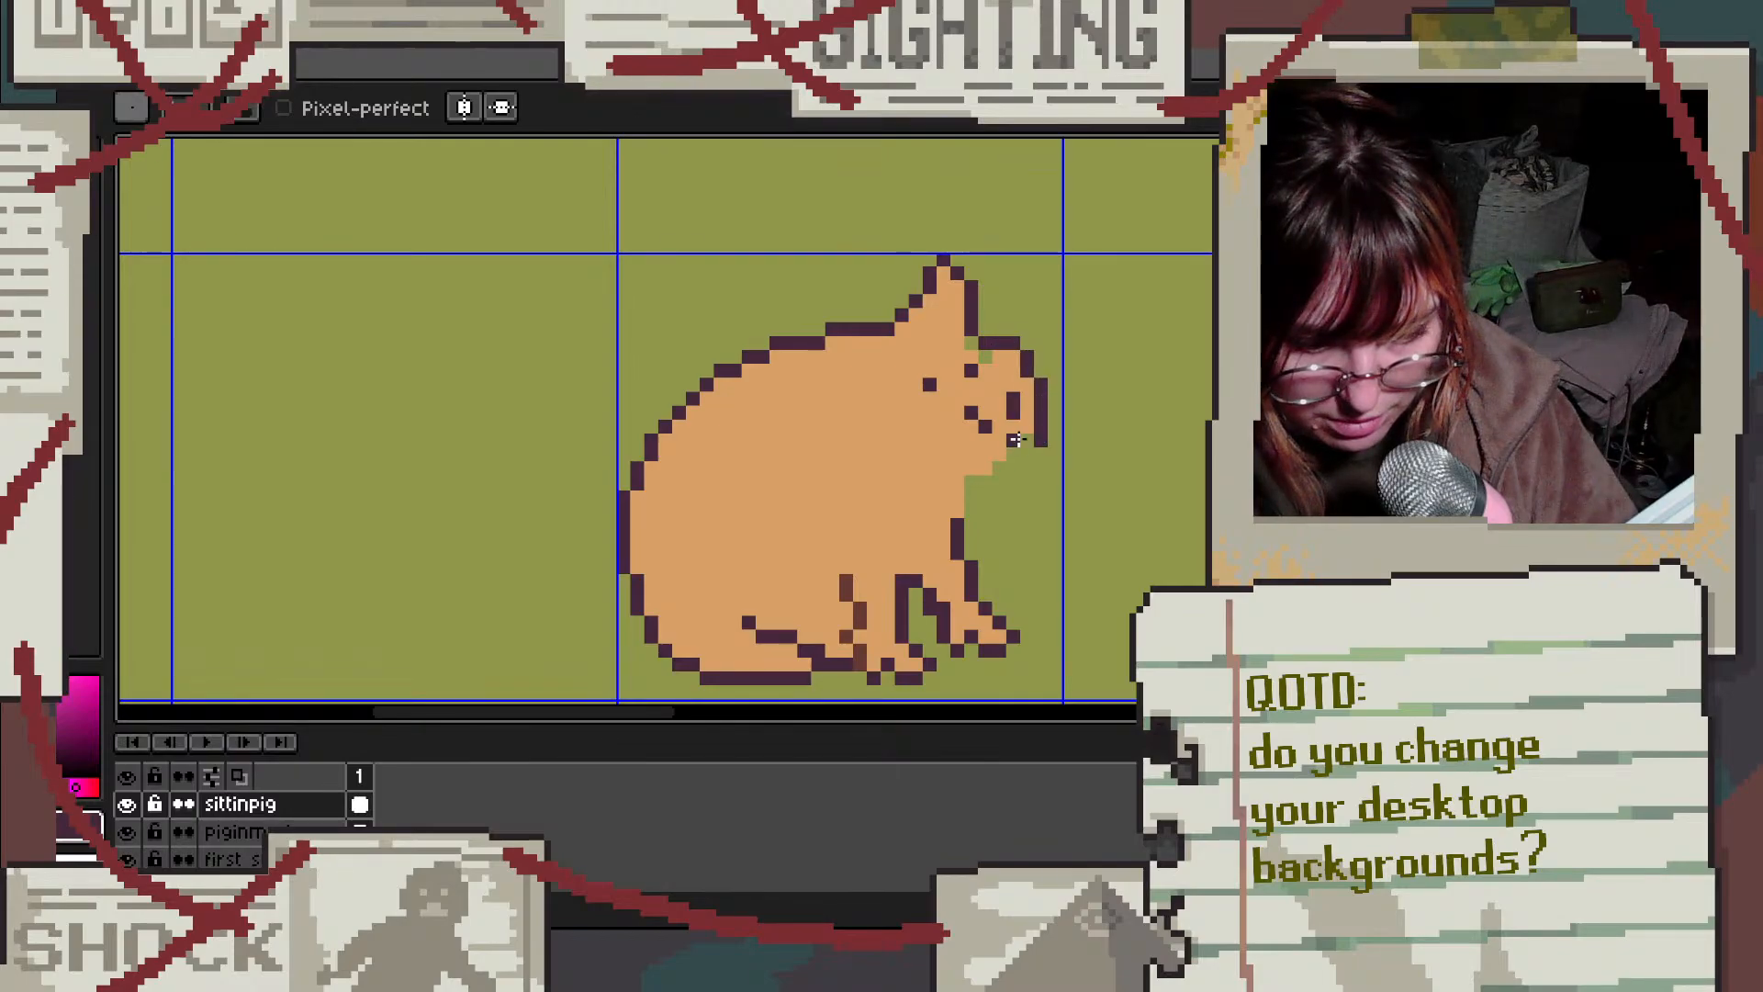
pyautogui.scroll(3, 1033, 441)
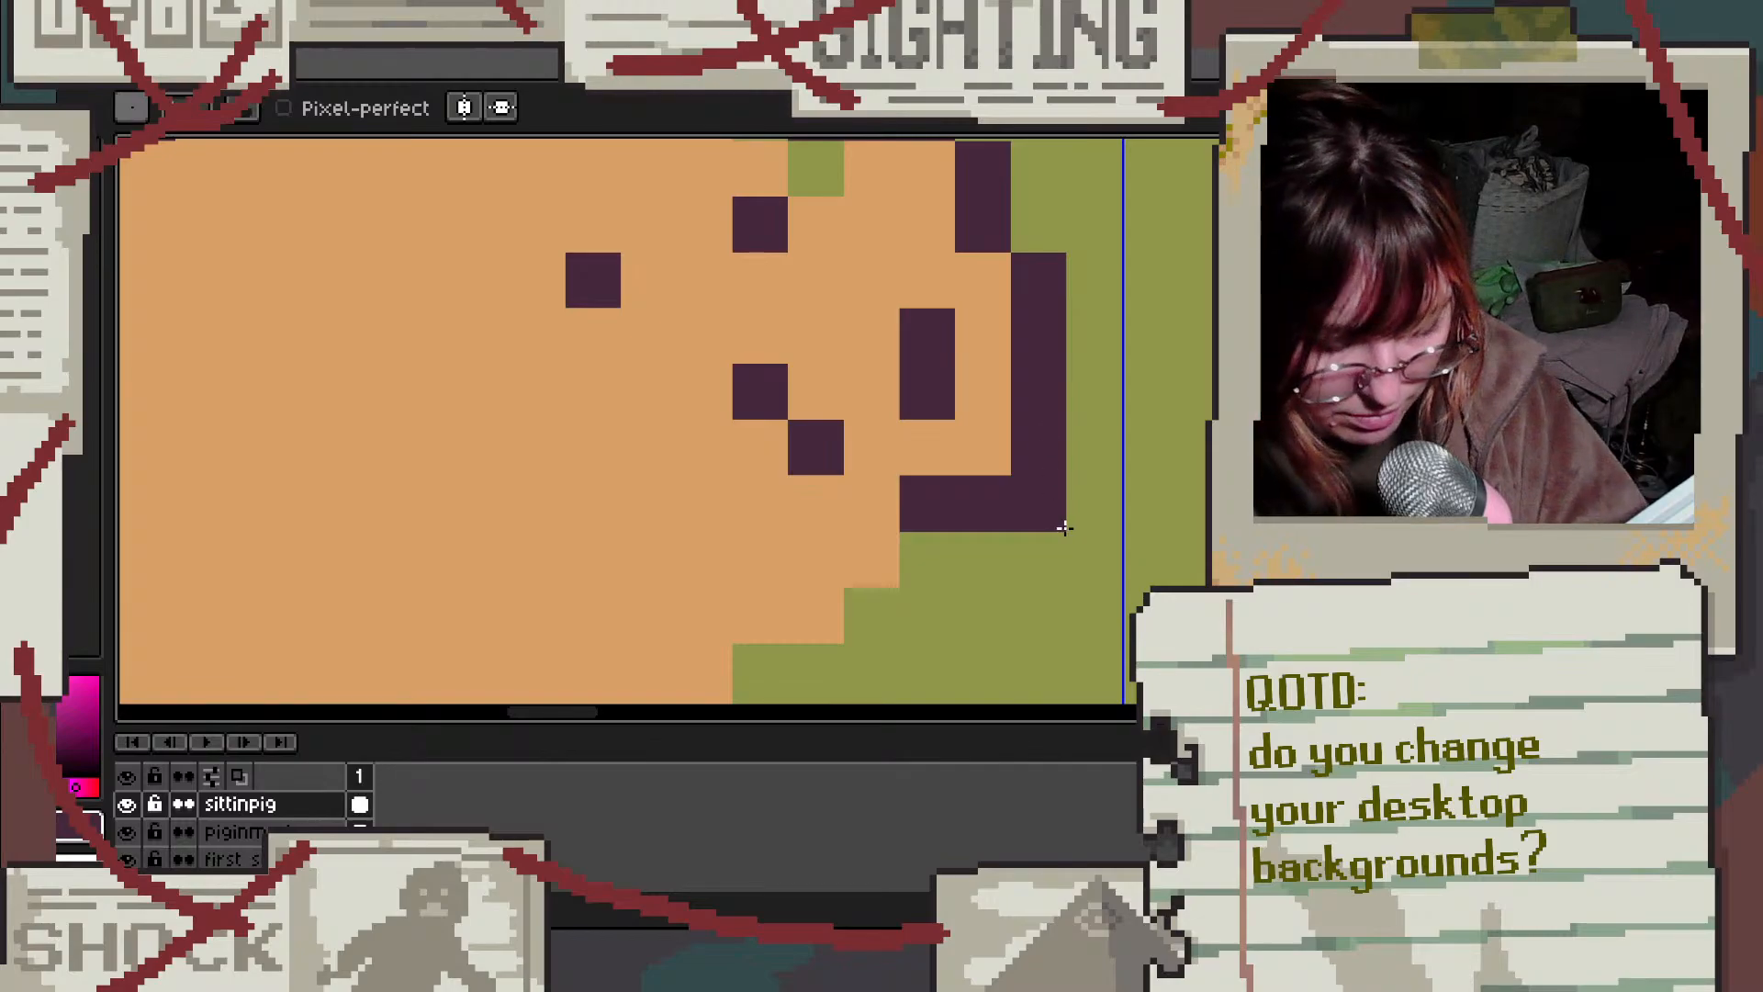
pyautogui.scroll(-4, 992, 514)
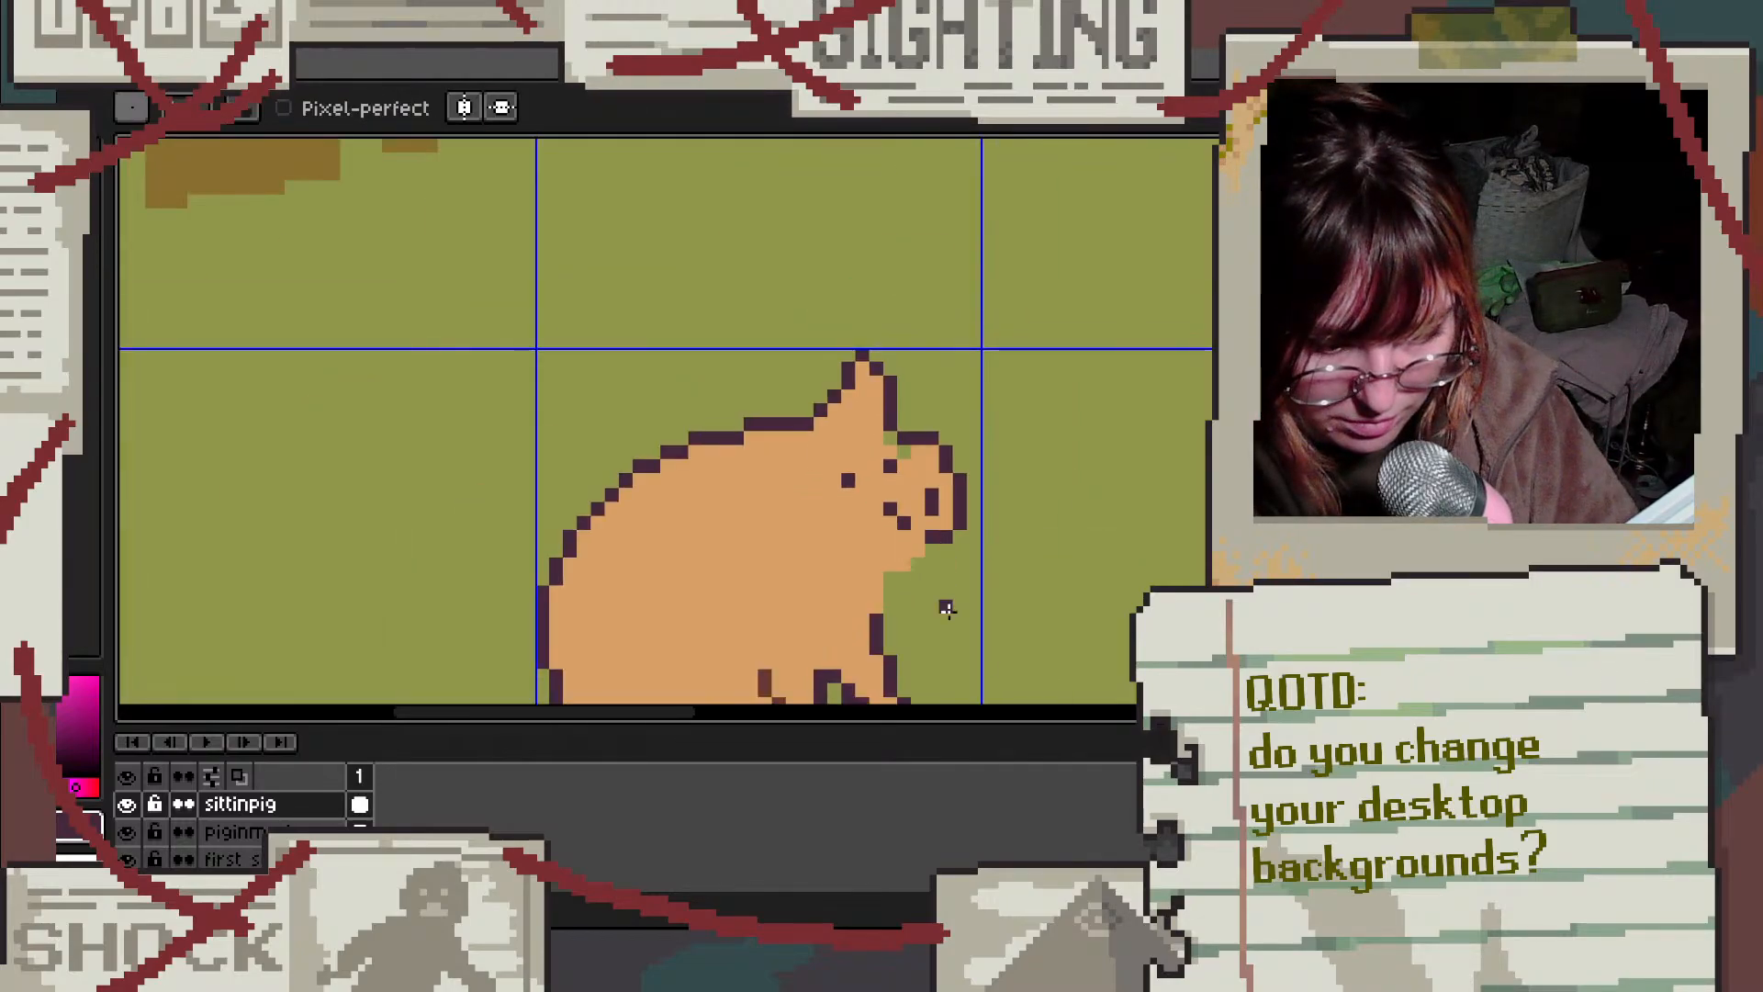
# Step: Outline the jaw and throat in stepped dark-purple pixels from beneath the snout down to the front leg outline
pyautogui.scroll(4, 940, 613)
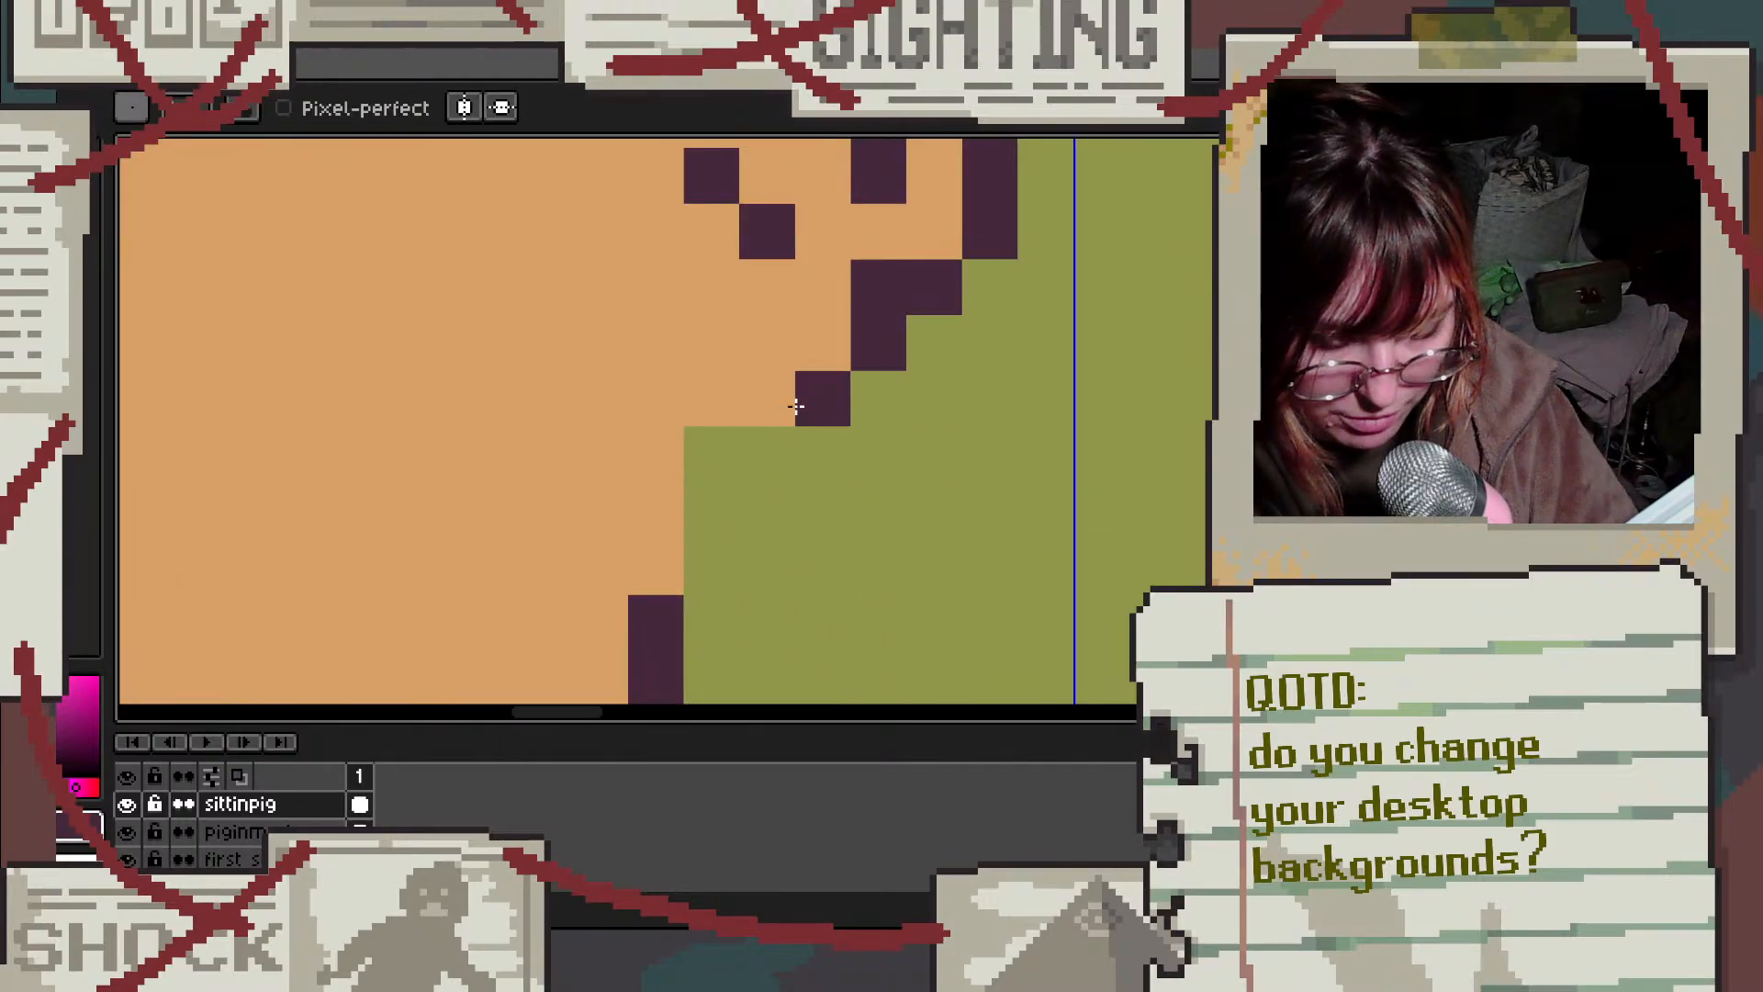
pyautogui.click(810, 402)
pyautogui.click(767, 446)
pyautogui.click(712, 562)
pyautogui.click(711, 510)
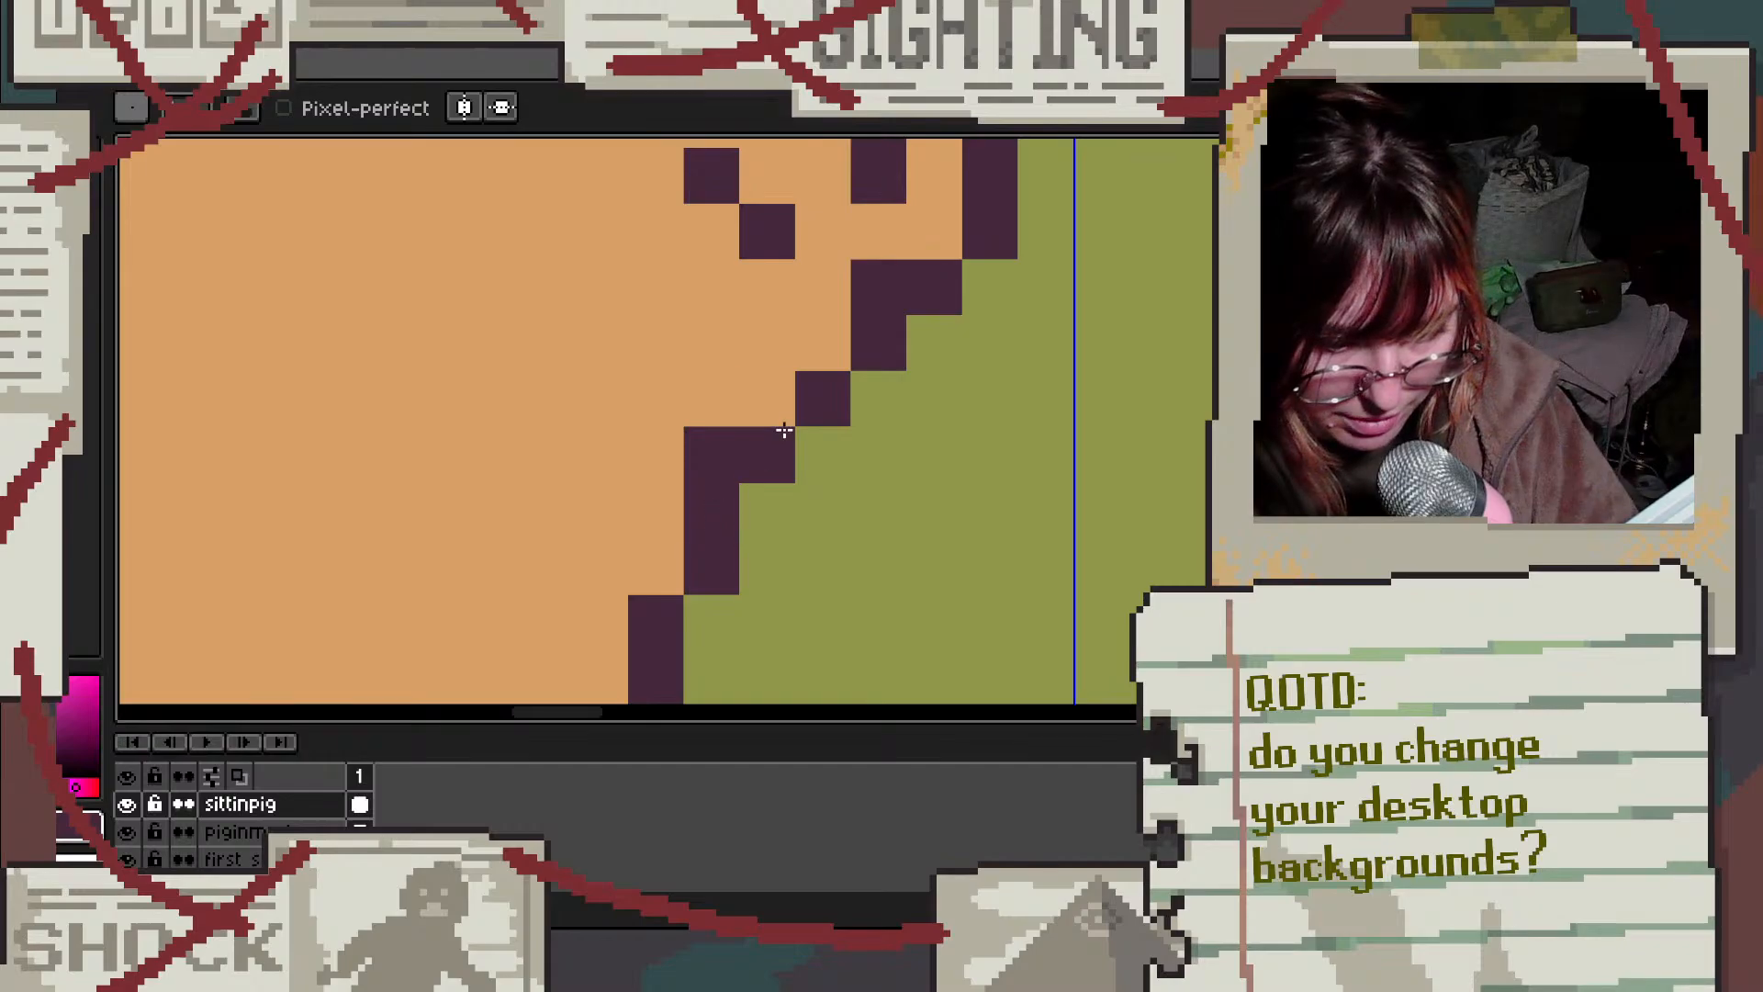
# Step: Sample the light orange and thin the jaw outline's doubled corners to a single-pixel diagonal
pyautogui.keyDown('alt'); pyautogui.click(669, 376); pyautogui.keyUp('alt')
pyautogui.click(705, 448)
pyautogui.click(903, 263)
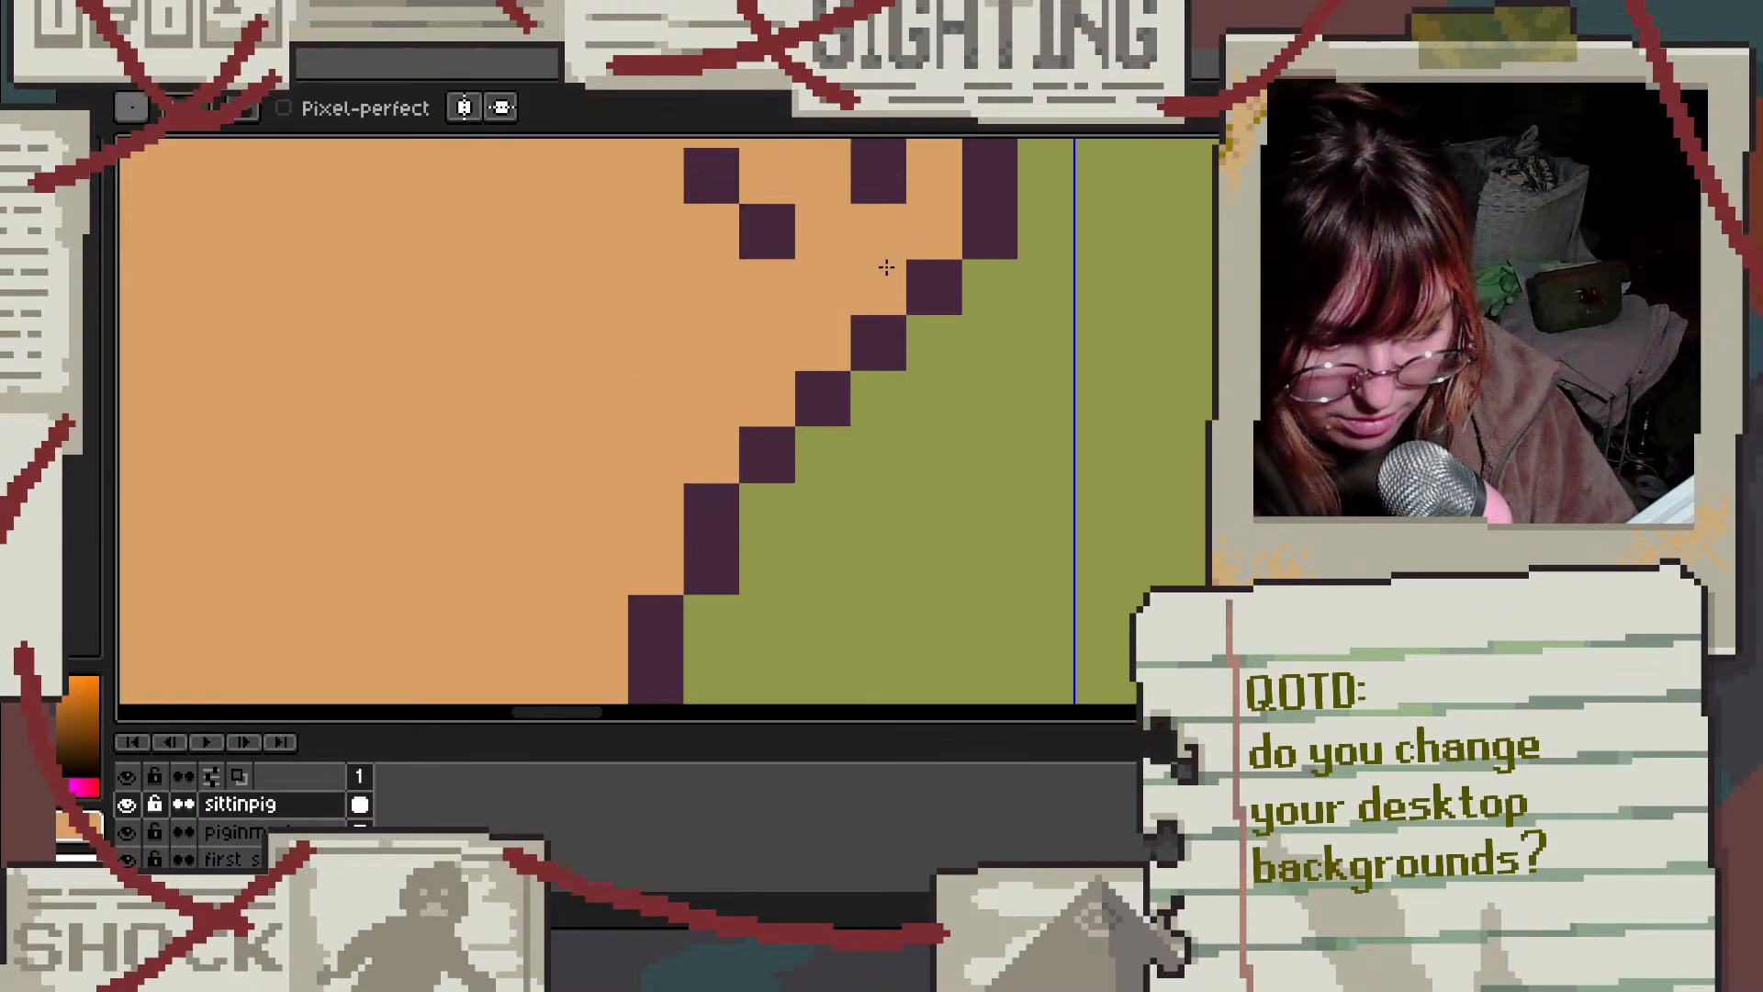
# Step: Paint over the eye, nostril and mouth marks in light orange and fill the green gap under the forehead outline
pyautogui.scroll(-4, 887, 267)
pyautogui.scroll(3, 724, 294)
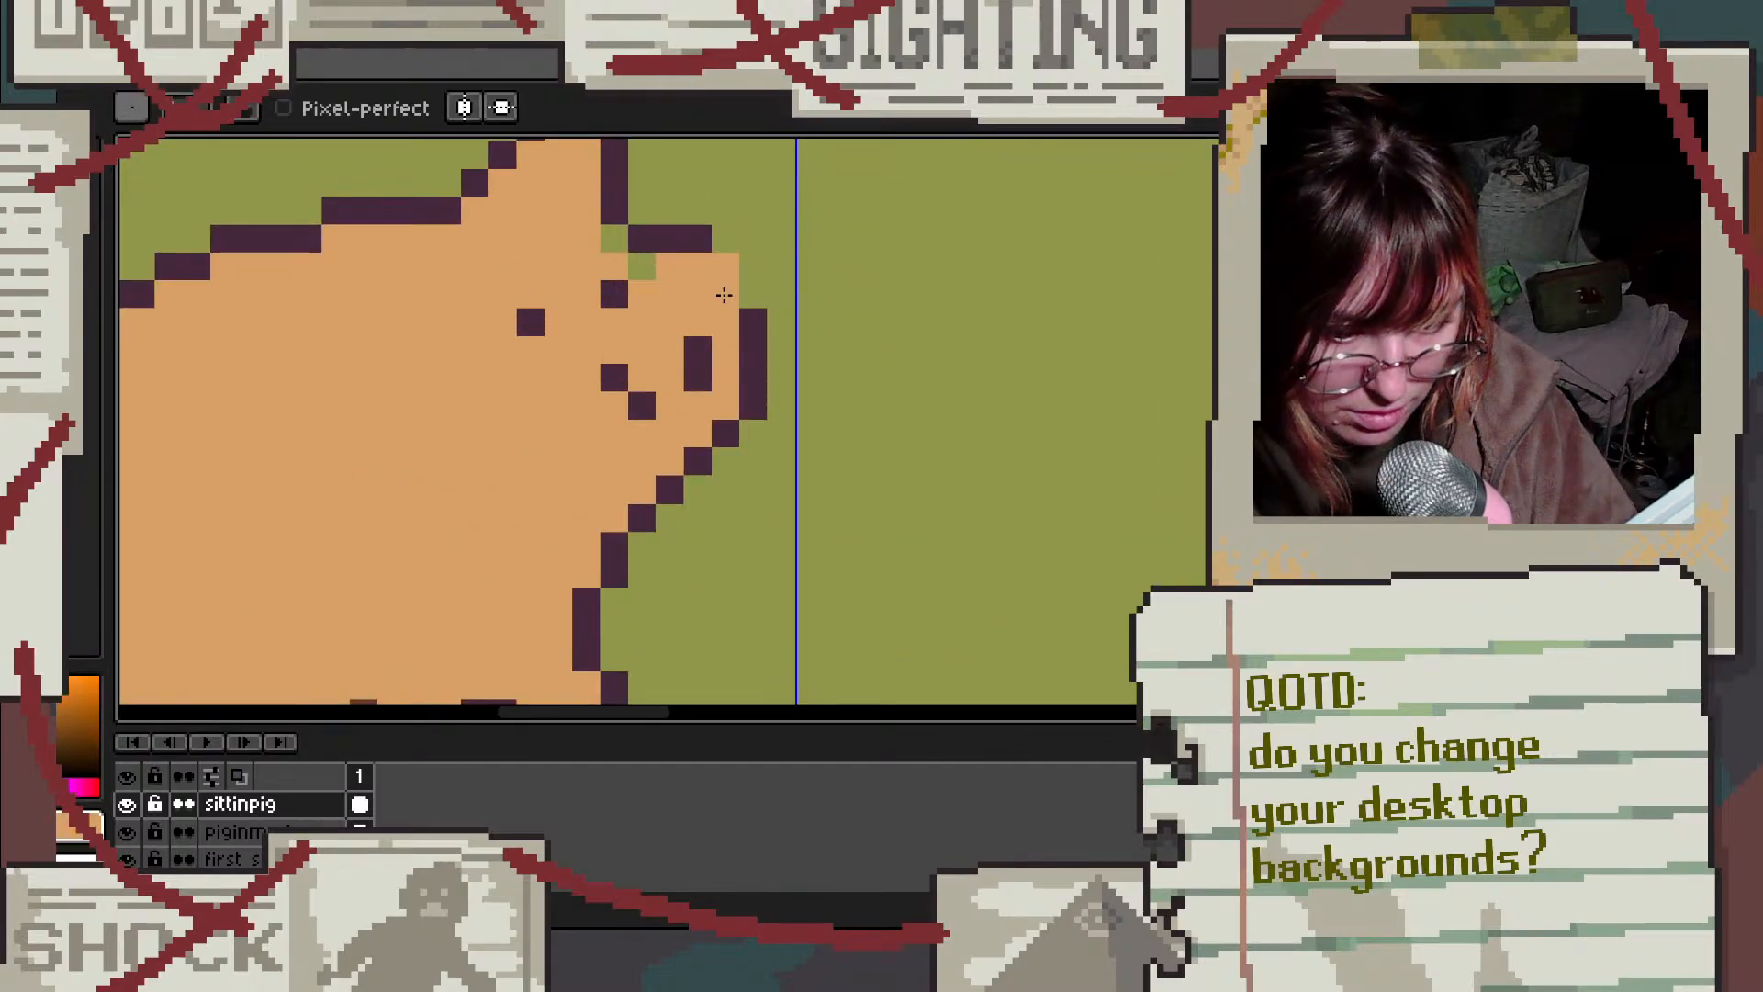
pyautogui.moveTo(697, 354)
pyautogui.mouseDown()
pyautogui.moveTo(624, 406)
pyautogui.moveTo(597, 352)
pyautogui.moveTo(612, 287)
pyautogui.mouseUp()
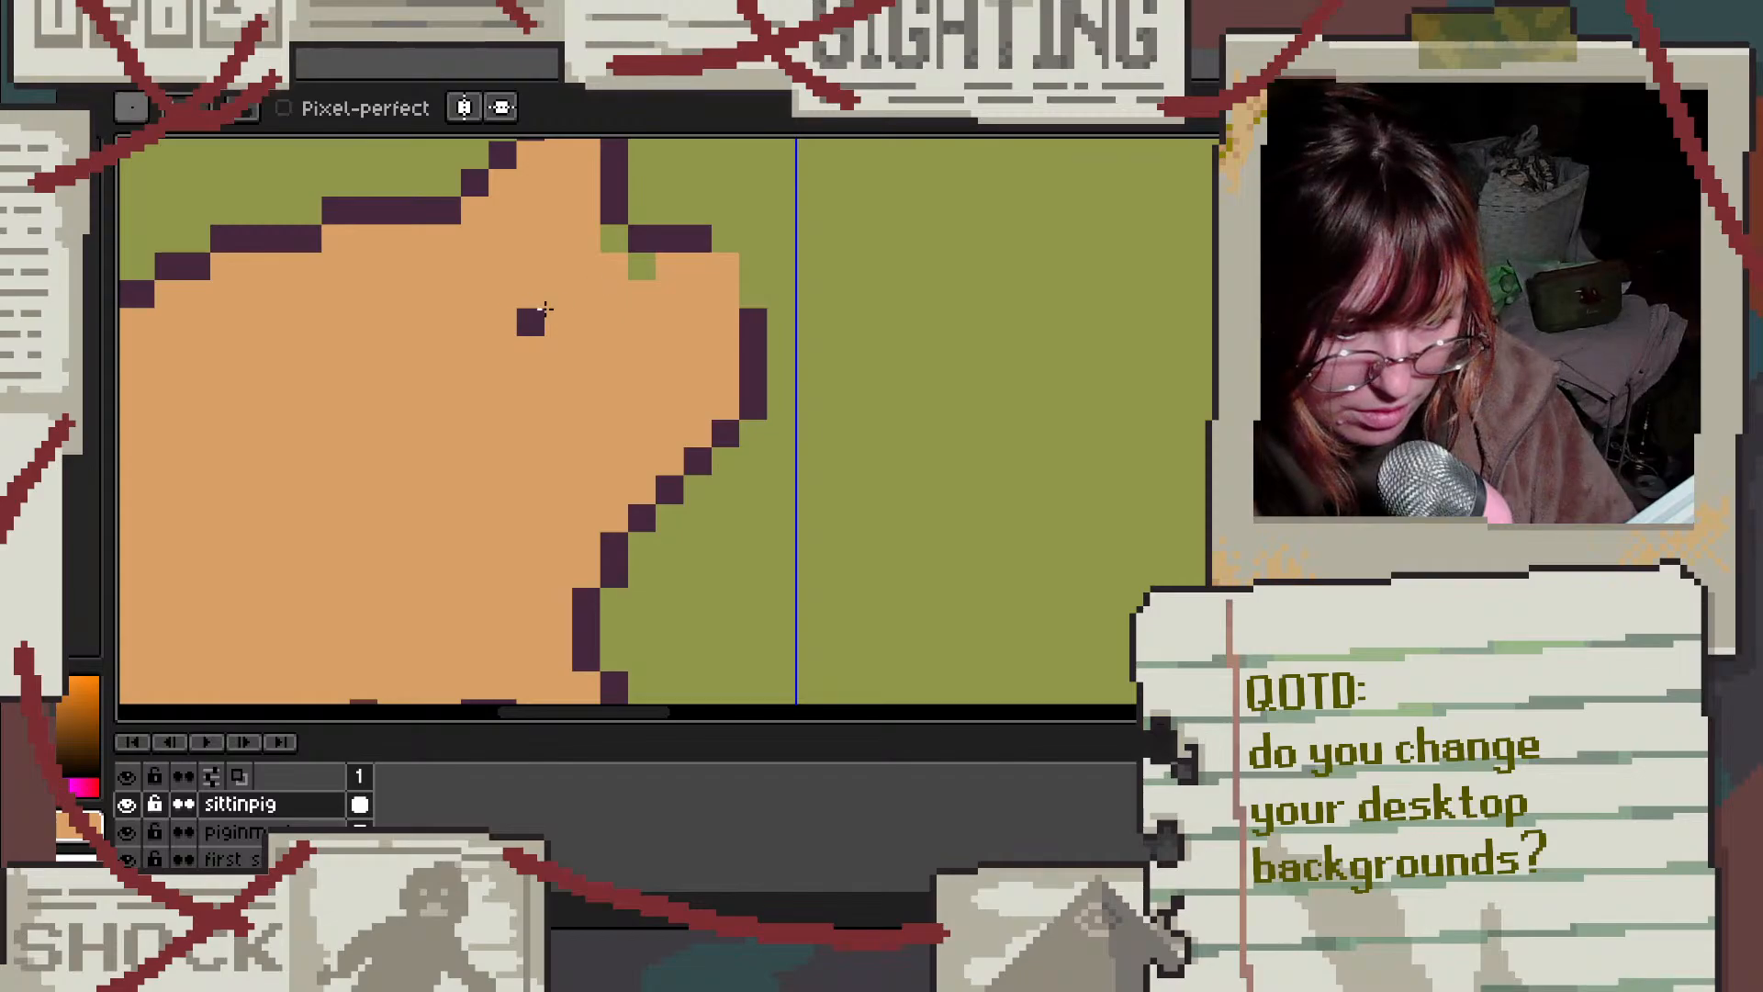
pyautogui.click(534, 322)
pyautogui.click(642, 266)
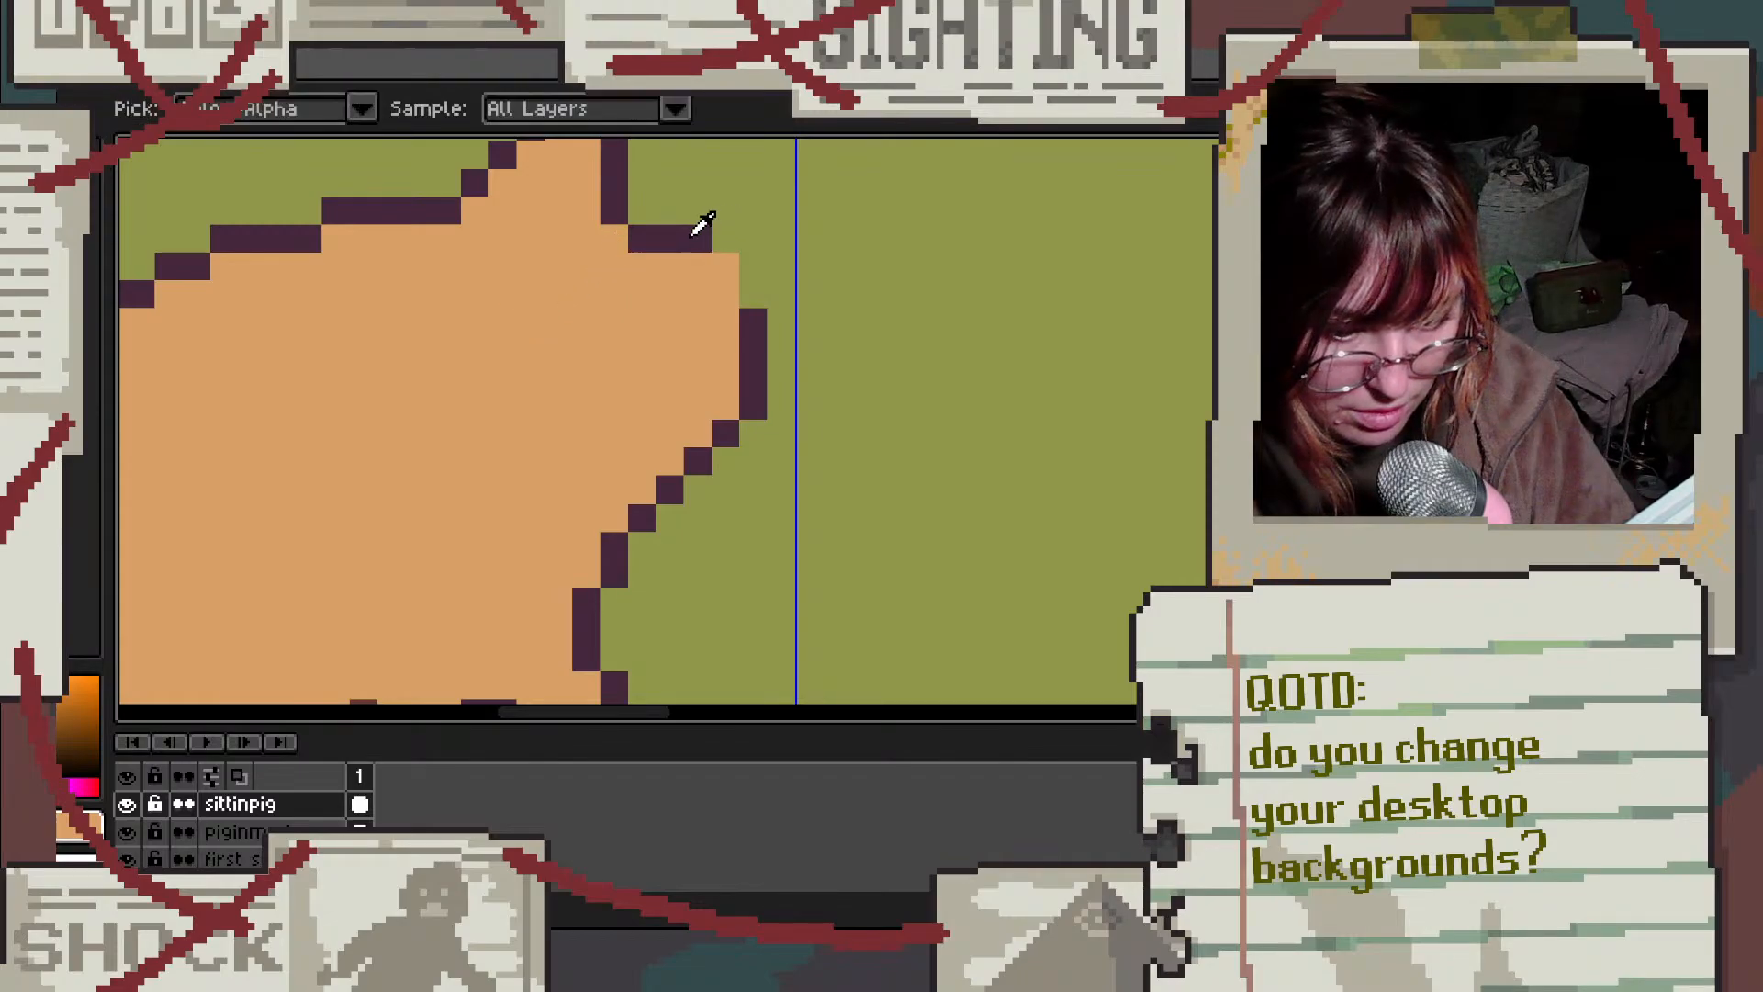
# Step: Sample the dark purple and close the outline around the snout's upper front corner
pyautogui.keyDown('alt'); pyautogui.click(700, 231); pyautogui.keyUp('alt')
pyautogui.moveTo(728, 234); pyautogui.dragTo(761, 281)
pyautogui.scroll(-3, 760, 281)
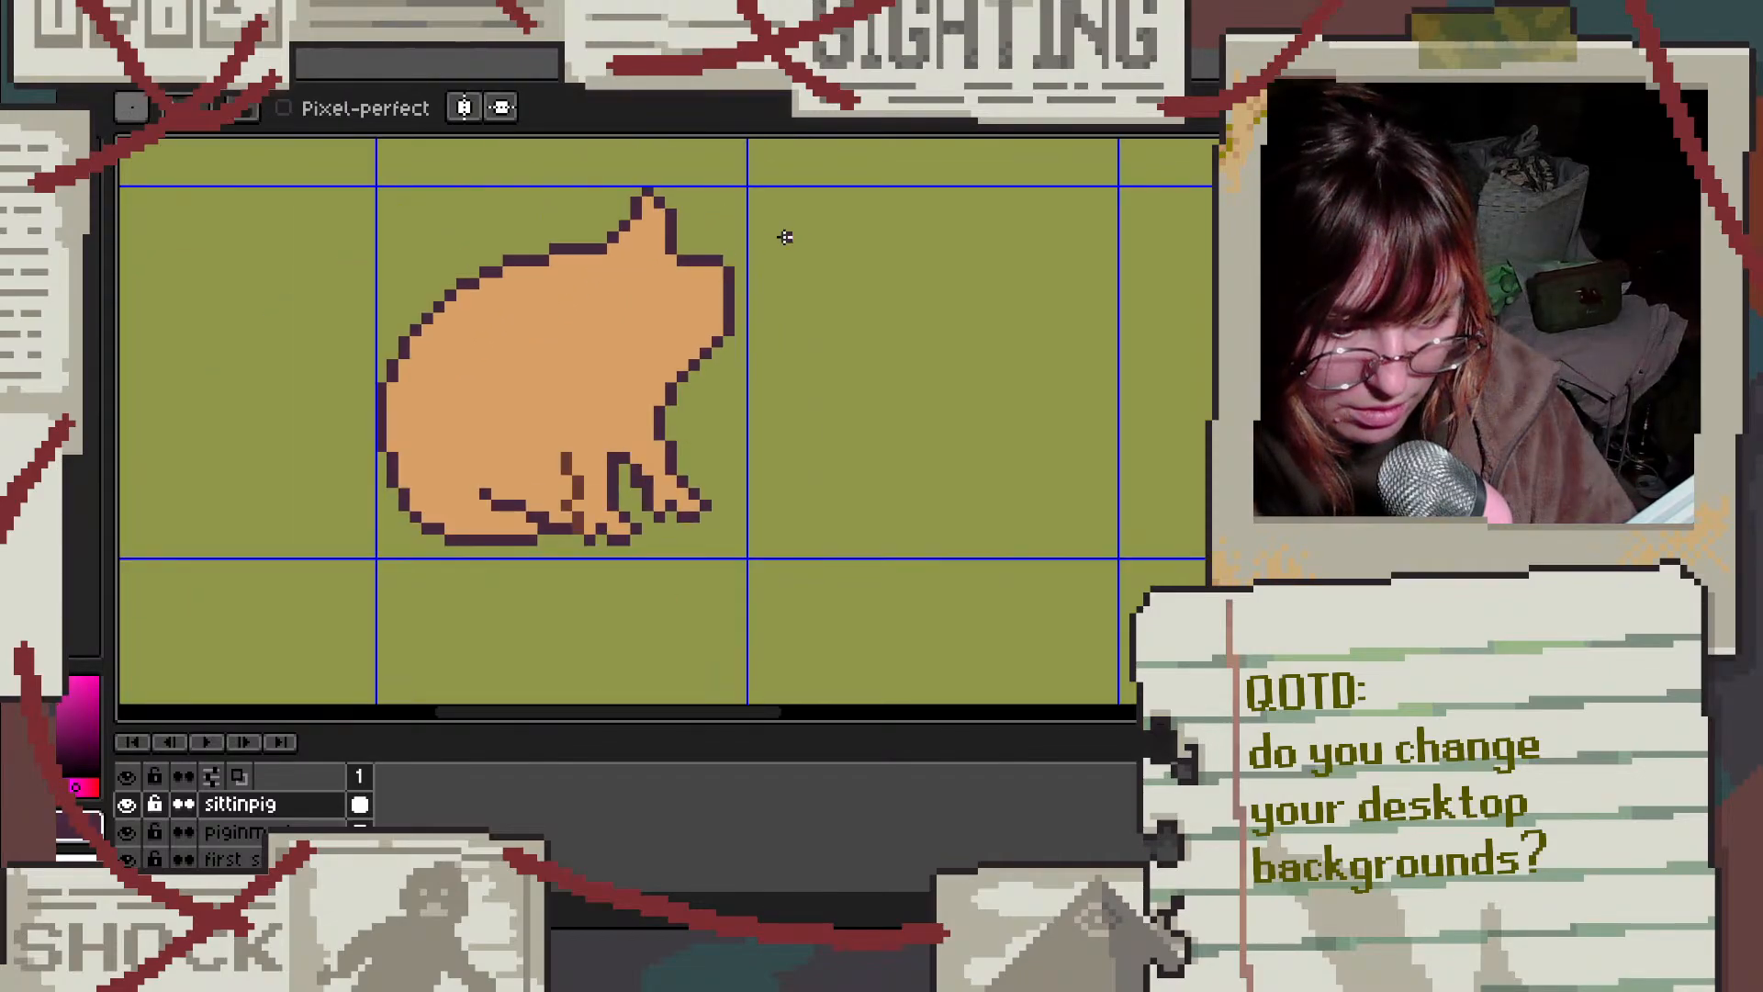
pyautogui.scroll(4, 785, 237)
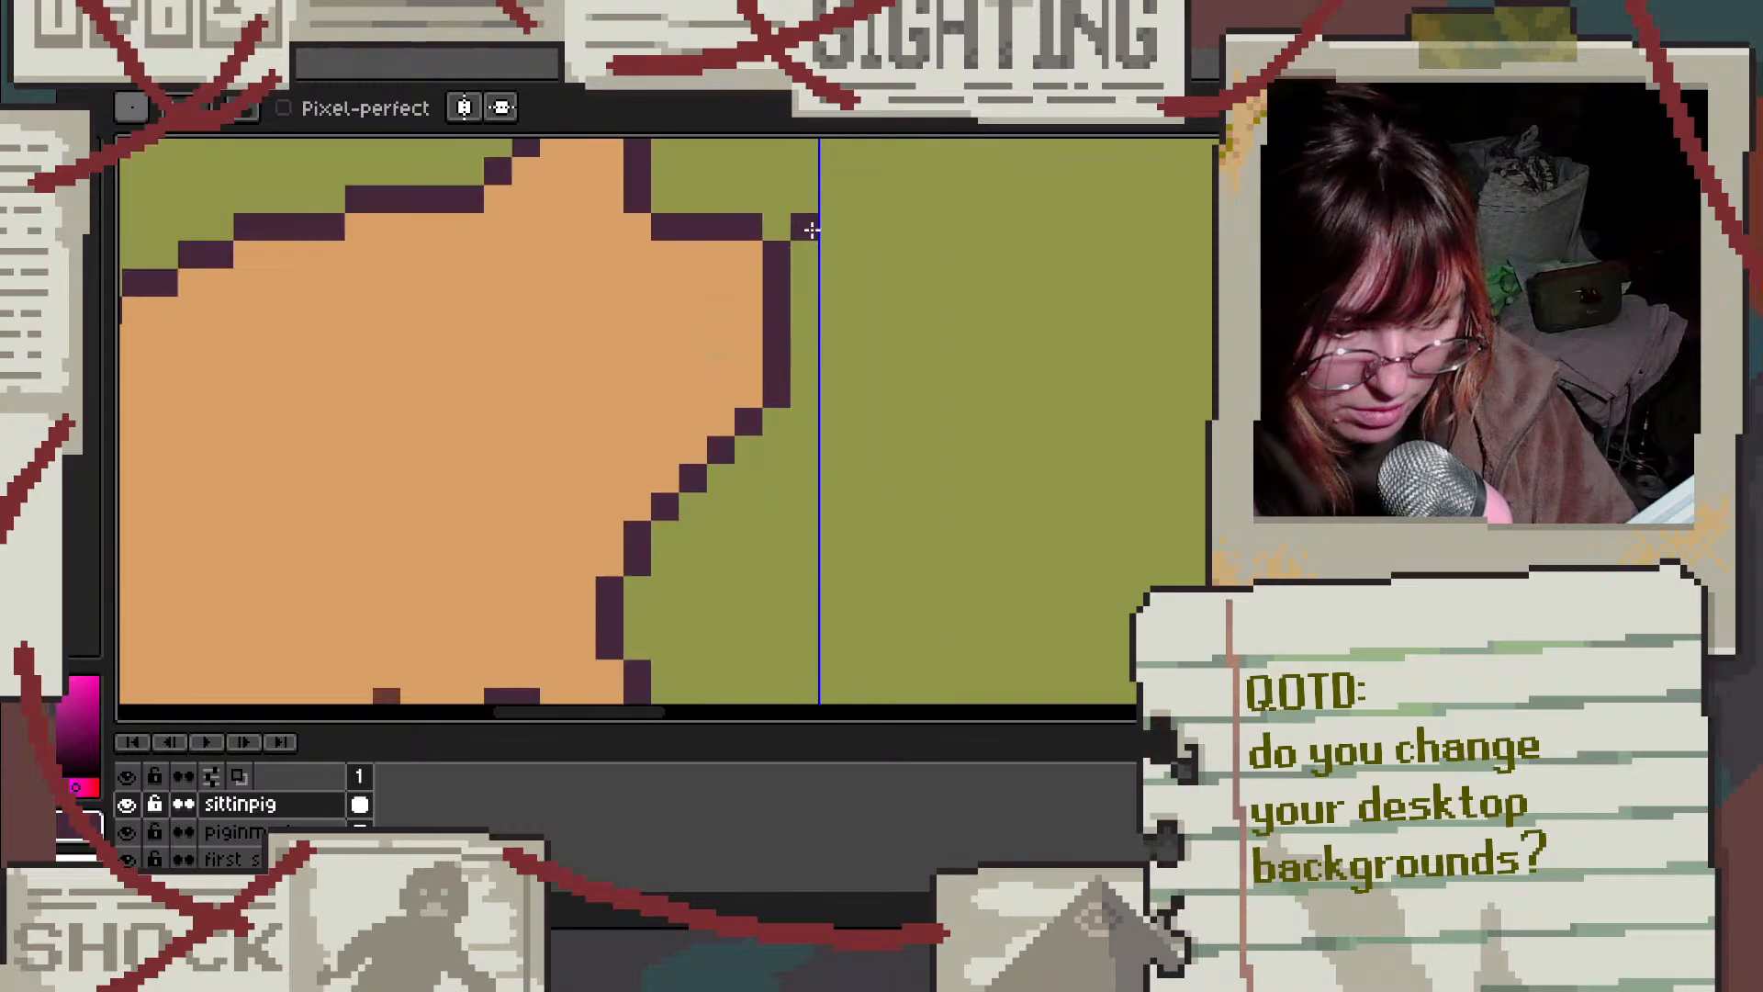
# Step: Extend the snout's upper tip one pixel forward in light orange and outline the new edge in dark purple
pyautogui.scroll(1, 811, 230)
pyautogui.keyDown('alt'); pyautogui.click(754, 257); pyautogui.keyUp('alt')
pyautogui.moveTo(767, 246); pyautogui.dragTo(779, 336)
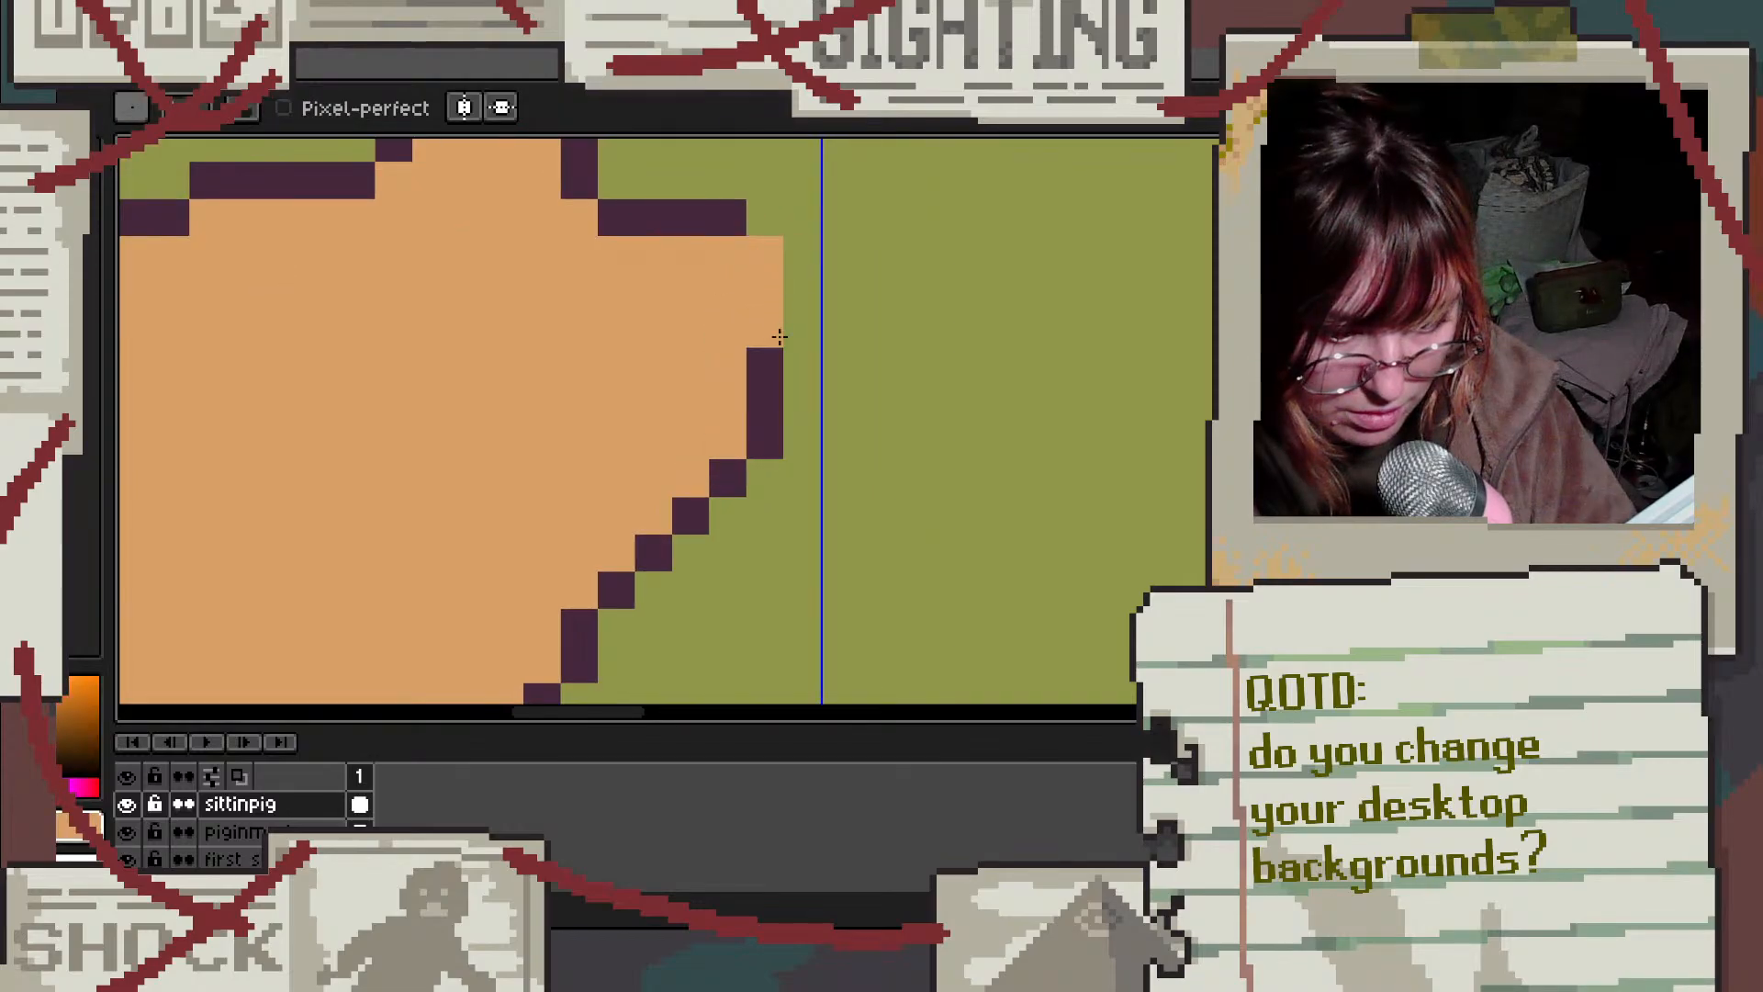
pyautogui.keyDown('alt'); pyautogui.click(725, 212); pyautogui.keyUp('alt')
pyautogui.moveTo(767, 218)
pyautogui.mouseDown()
pyautogui.moveTo(801, 266)
pyautogui.moveTo(800, 325)
pyautogui.mouseUp()
pyautogui.scroll(-3, 801, 325)
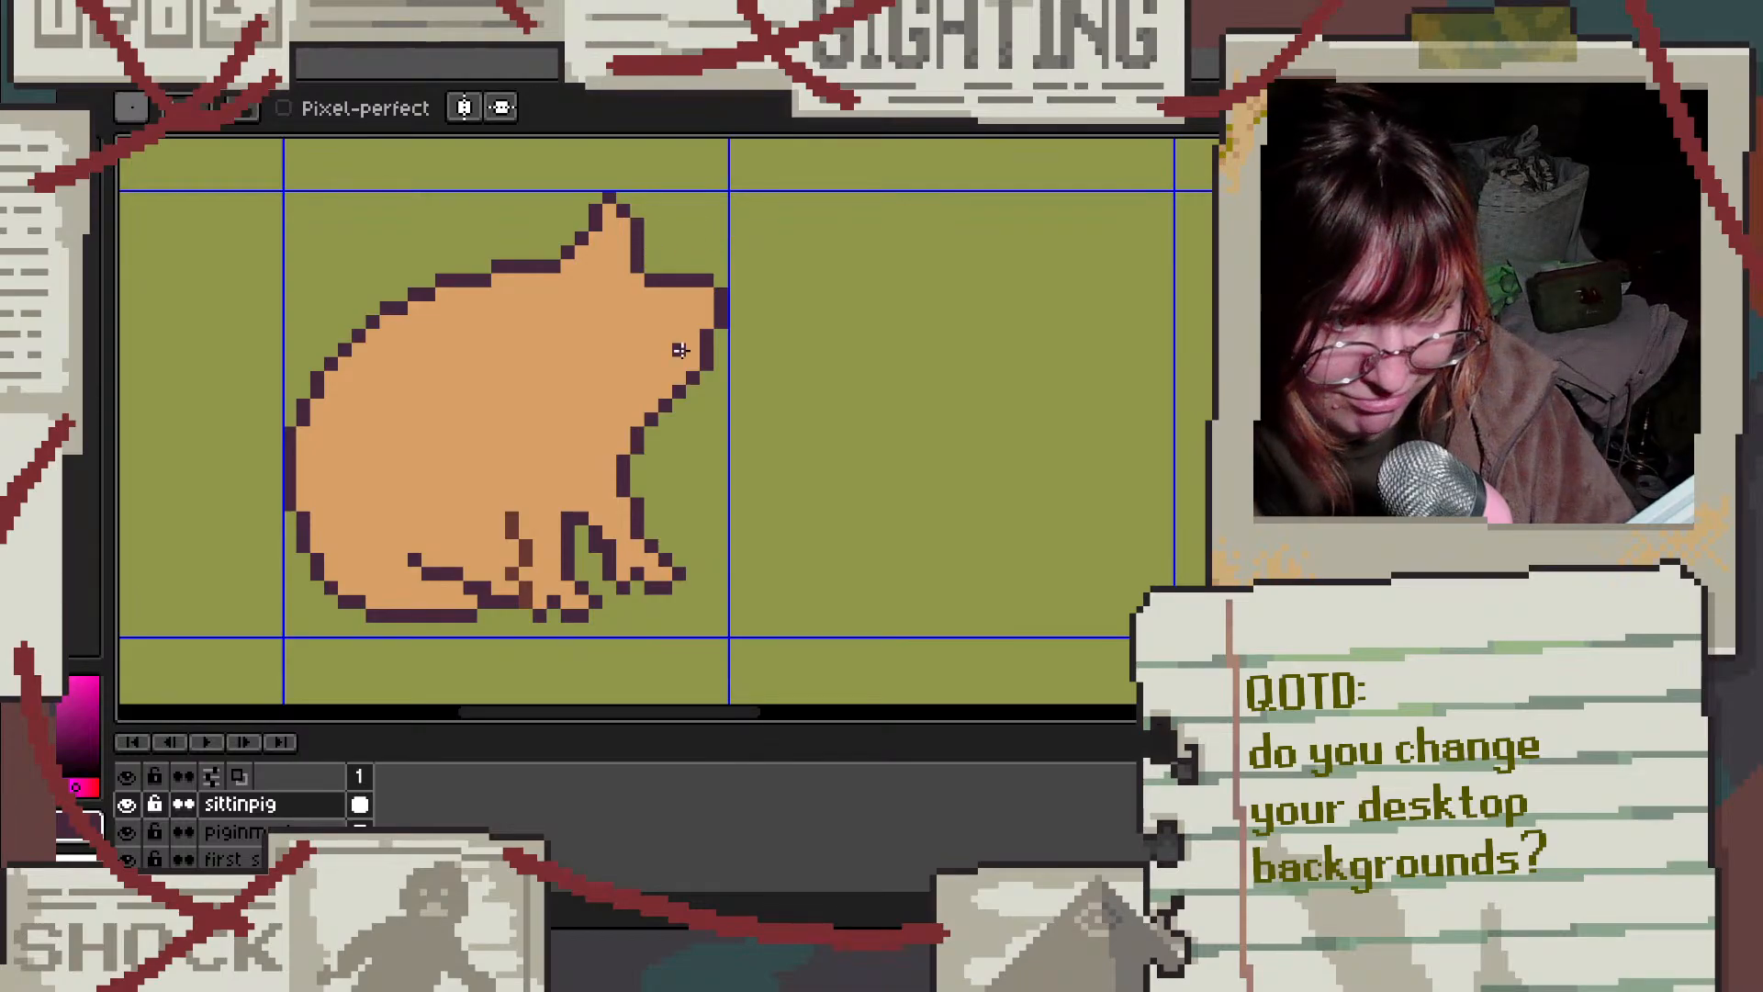
# Step: Check the sitting pig's silhouette against the whole farm scene and sample its light-orange body colour
pyautogui.scroll(-3, 622, 437)
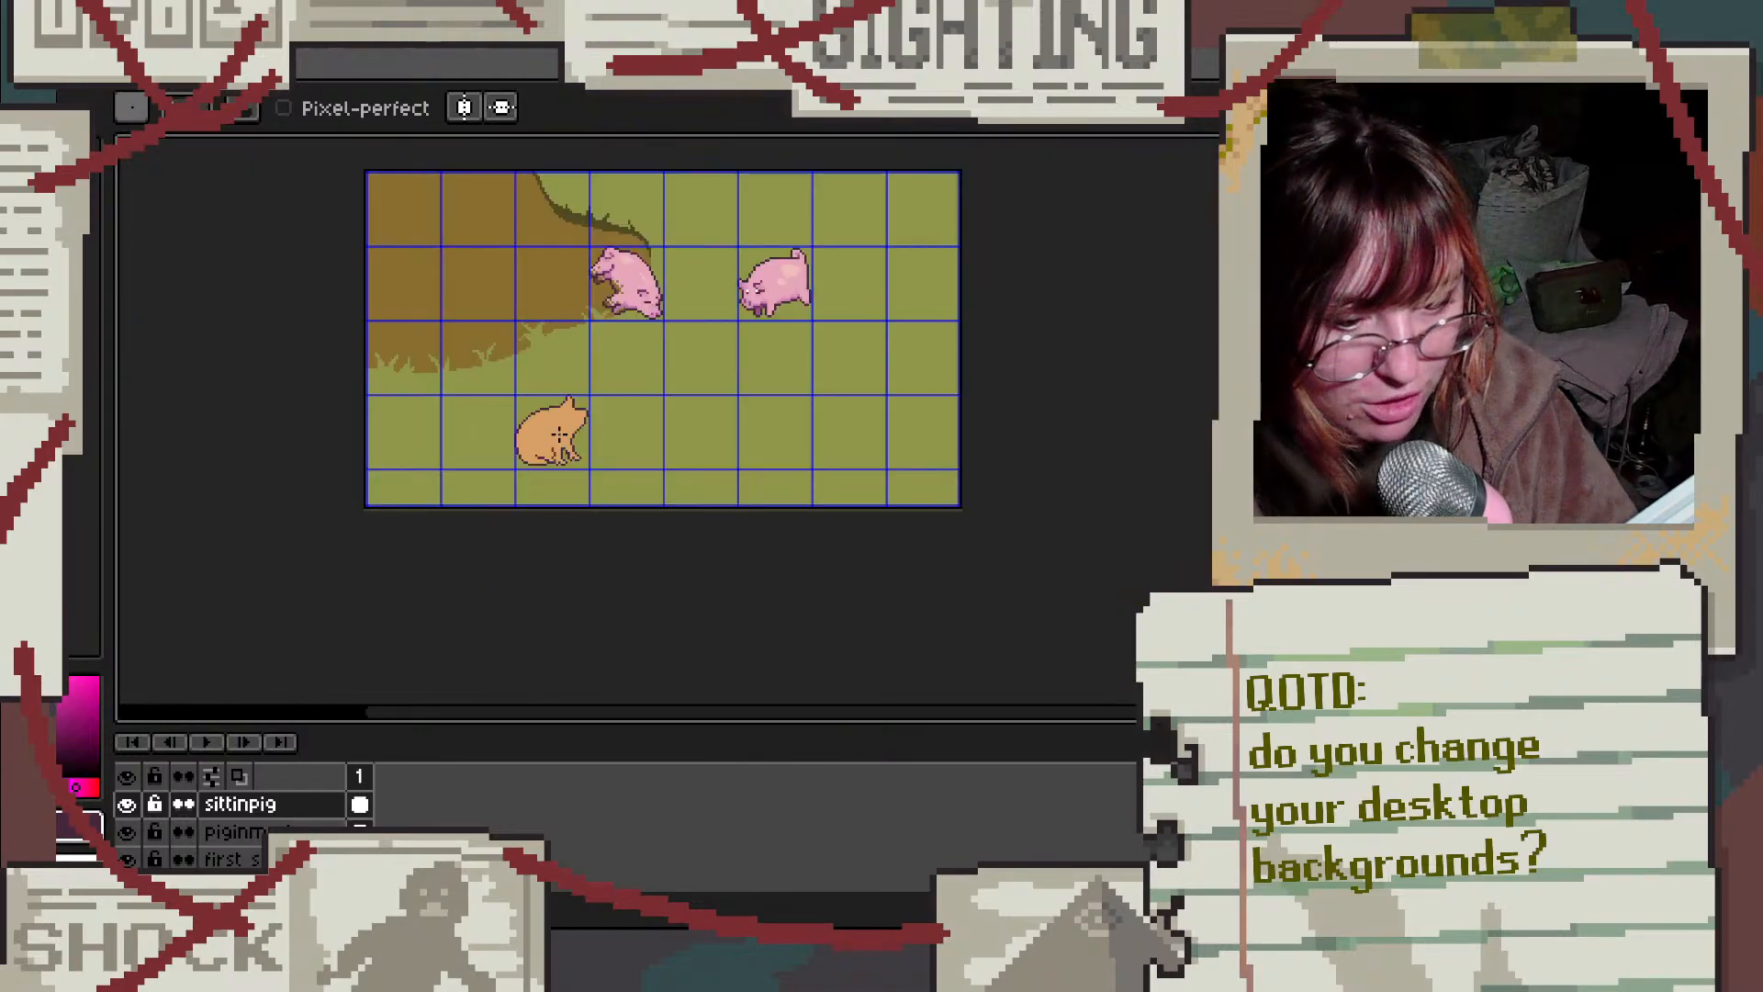
pyautogui.scroll(4, 503, 452)
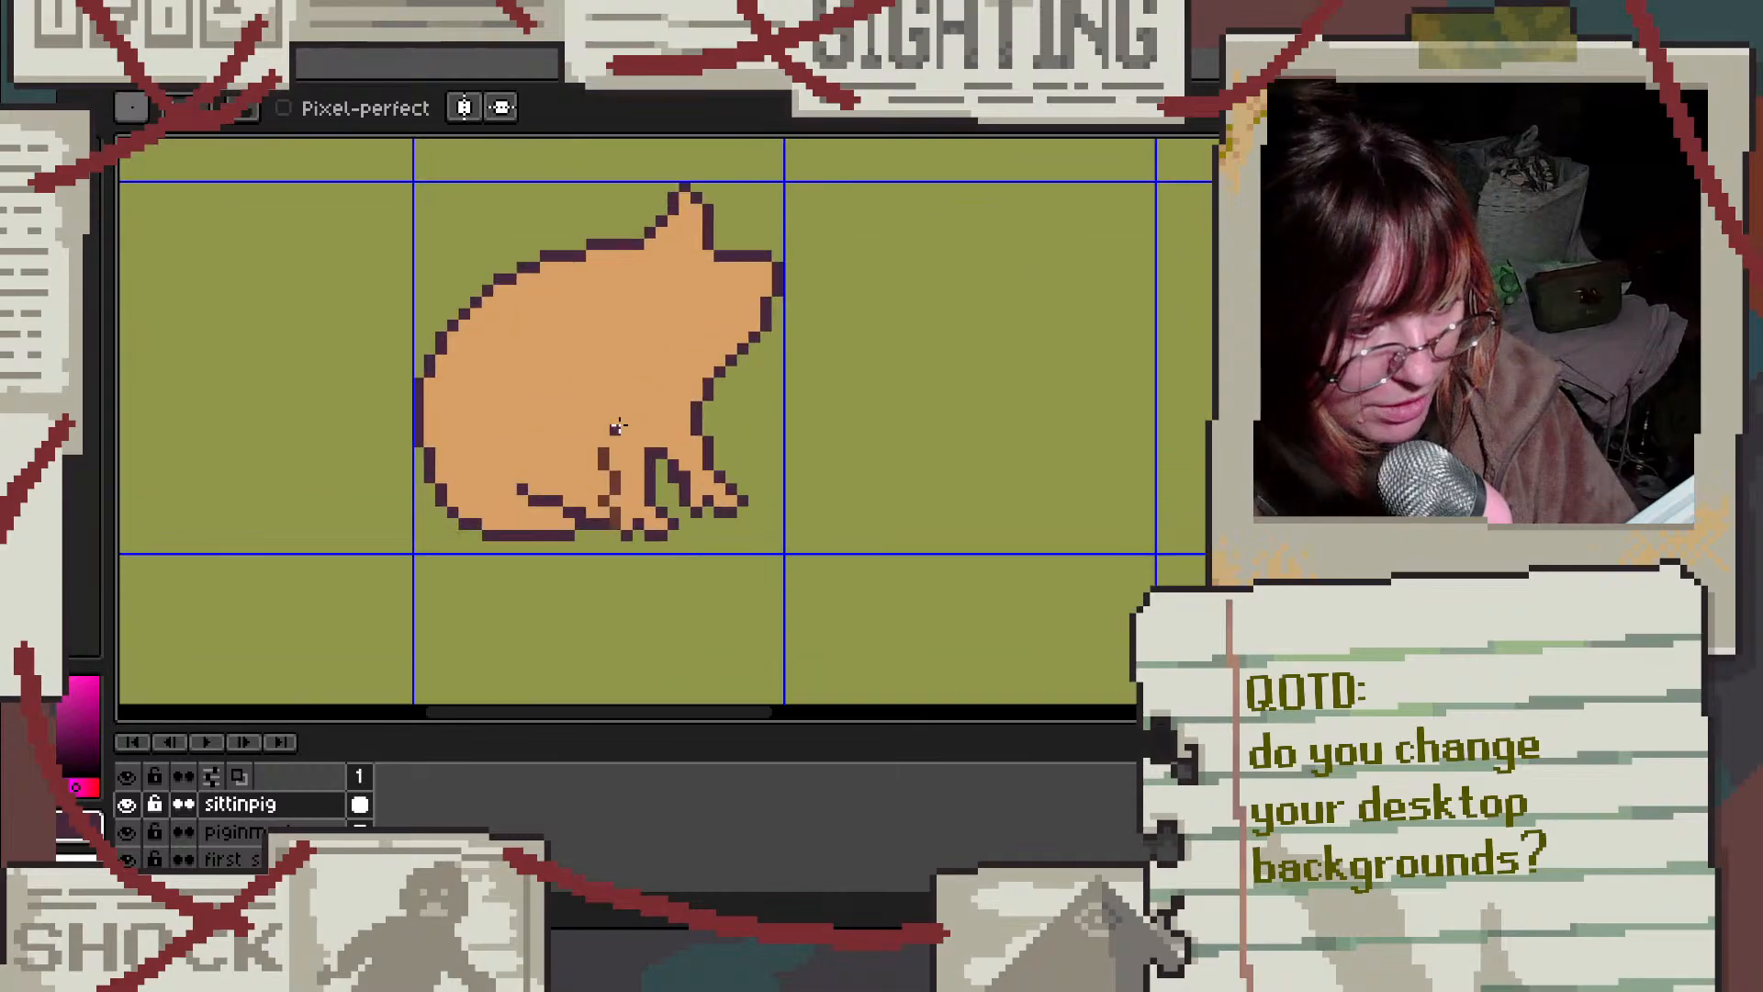
pyautogui.scroll(1, 805, 358)
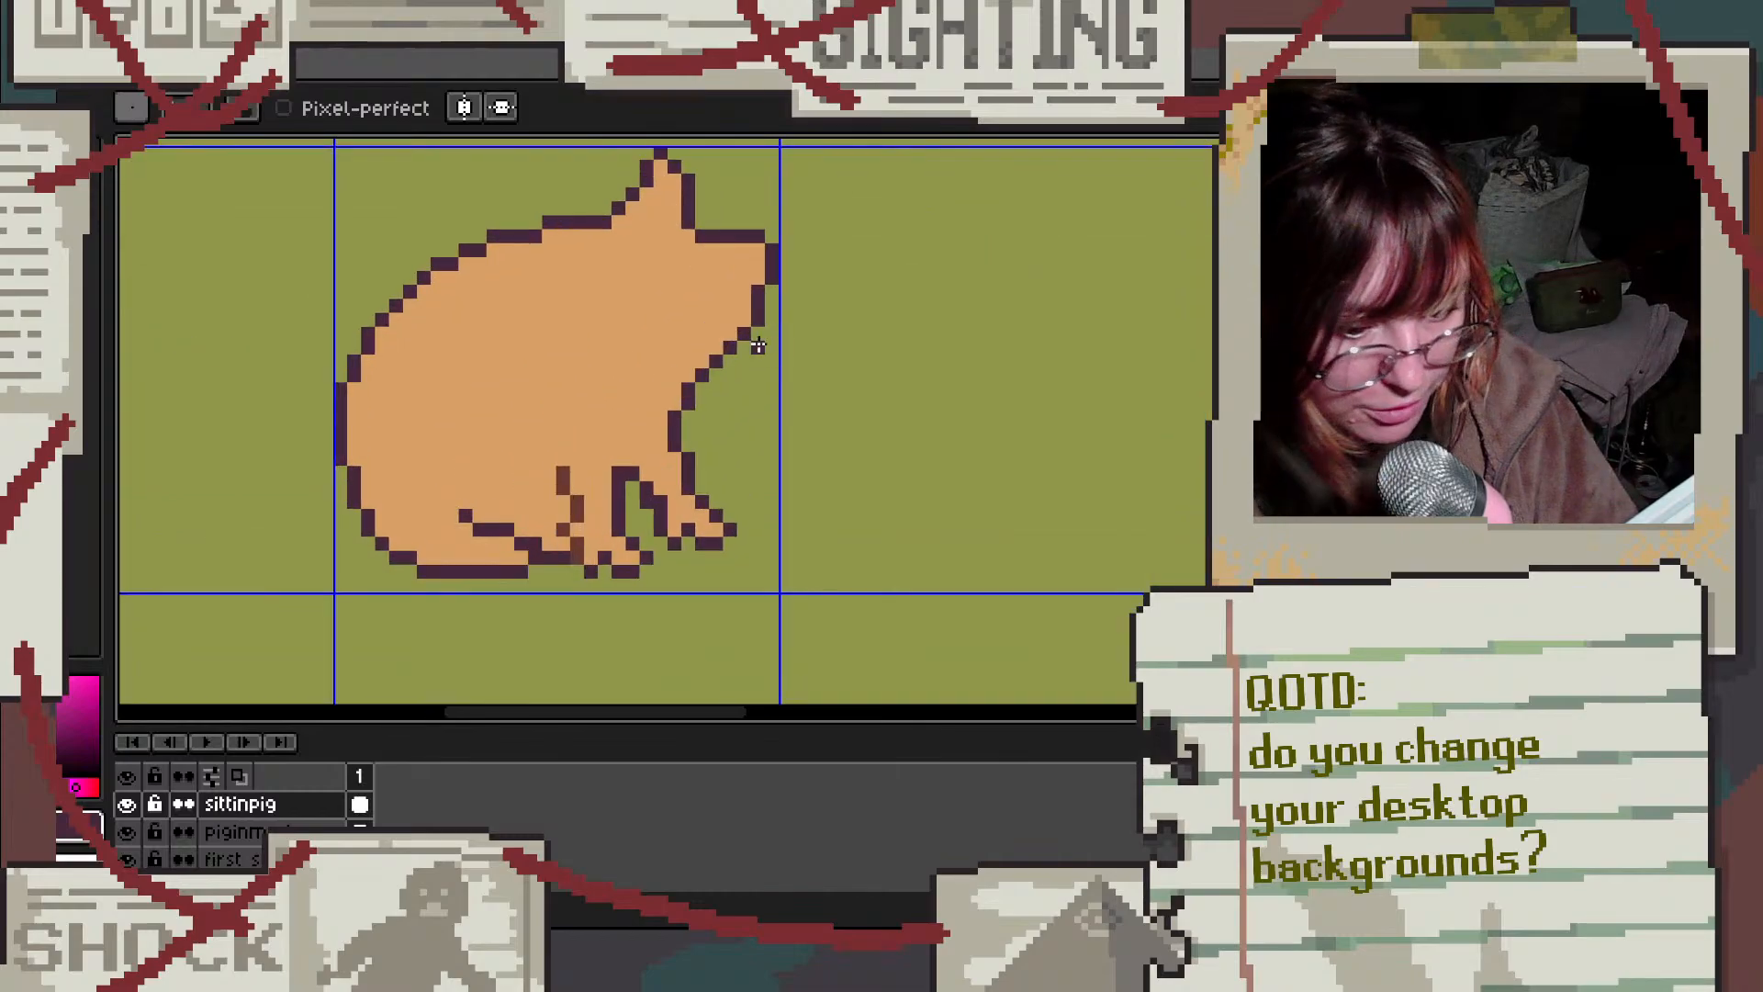
pyautogui.keyDown('alt'); pyautogui.click(515, 330); pyautogui.keyUp('alt')
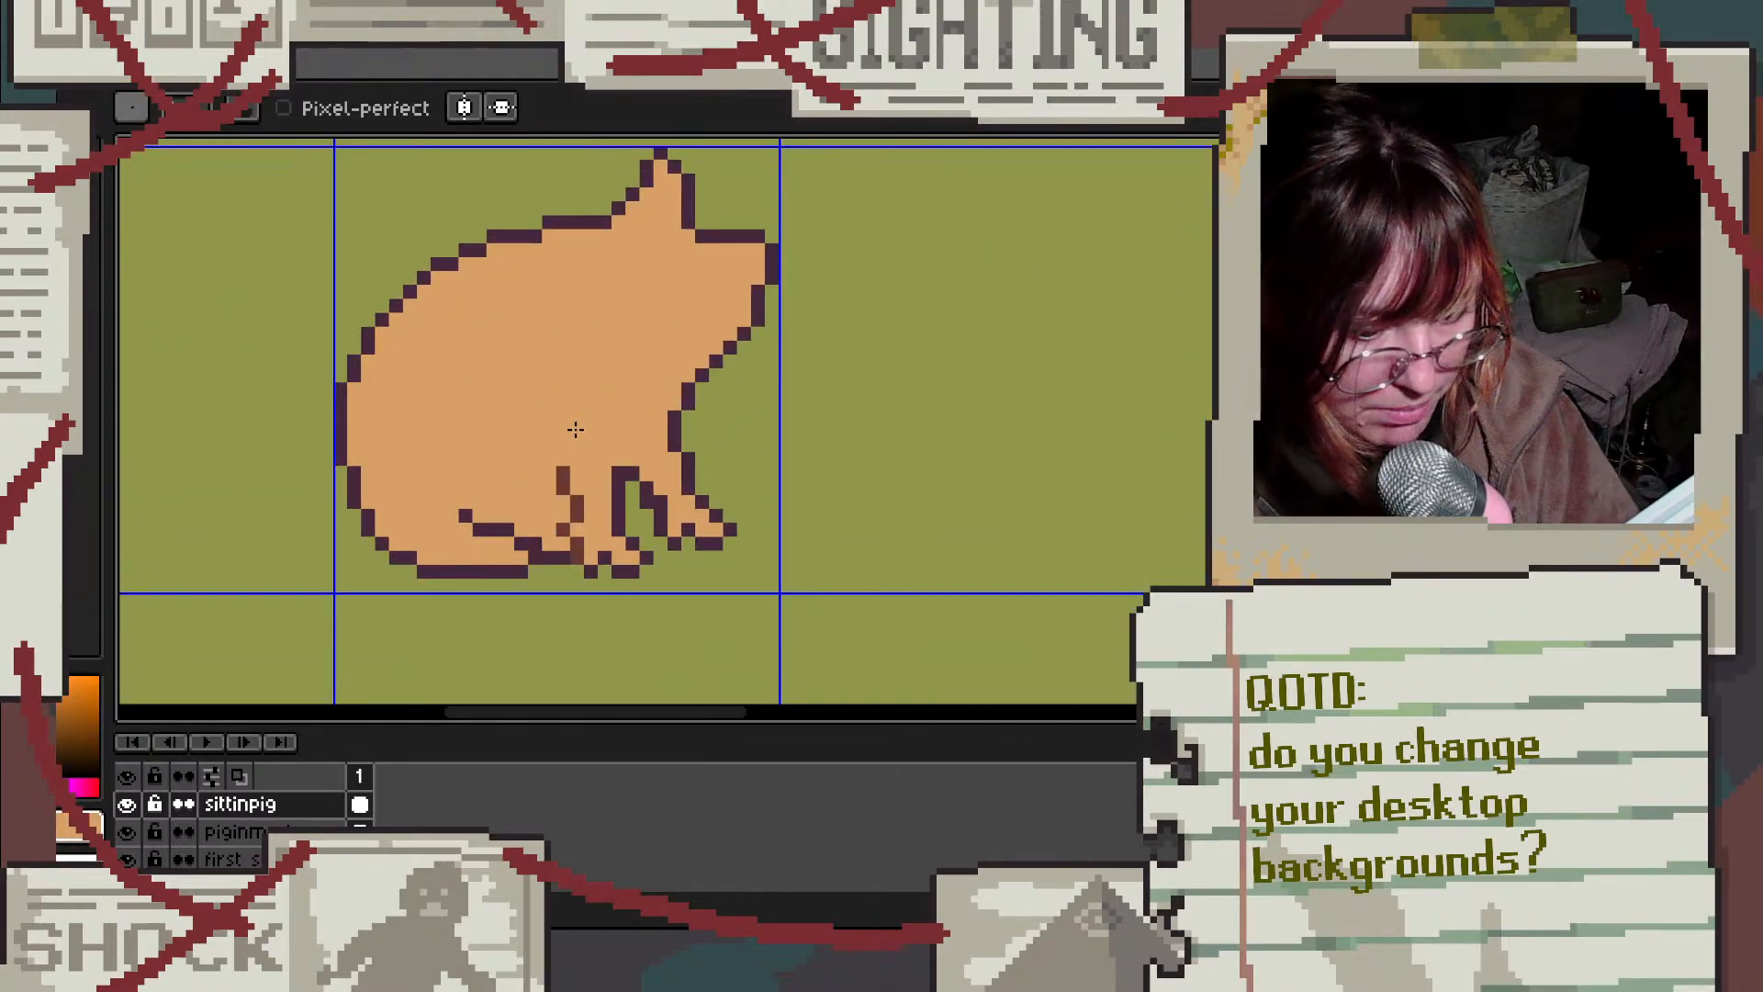
pyautogui.moveTo(850, 912)
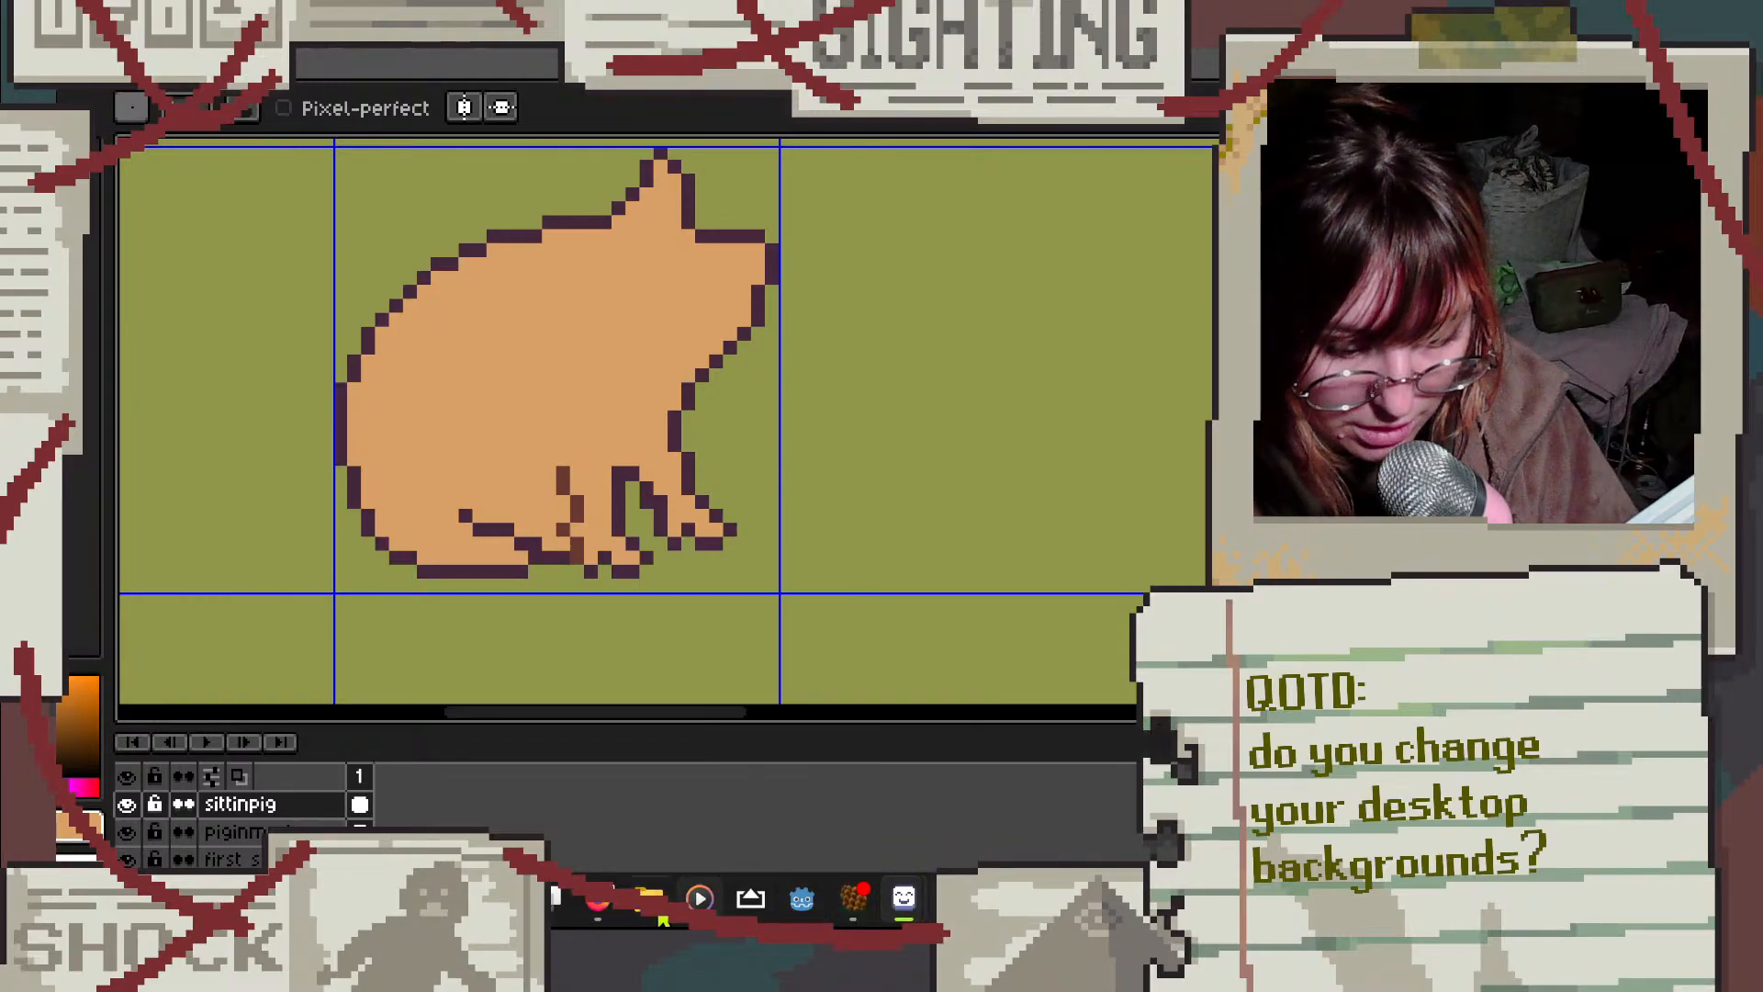
pyautogui.moveTo(588, 896)
pyautogui.moveTo(681, 806)
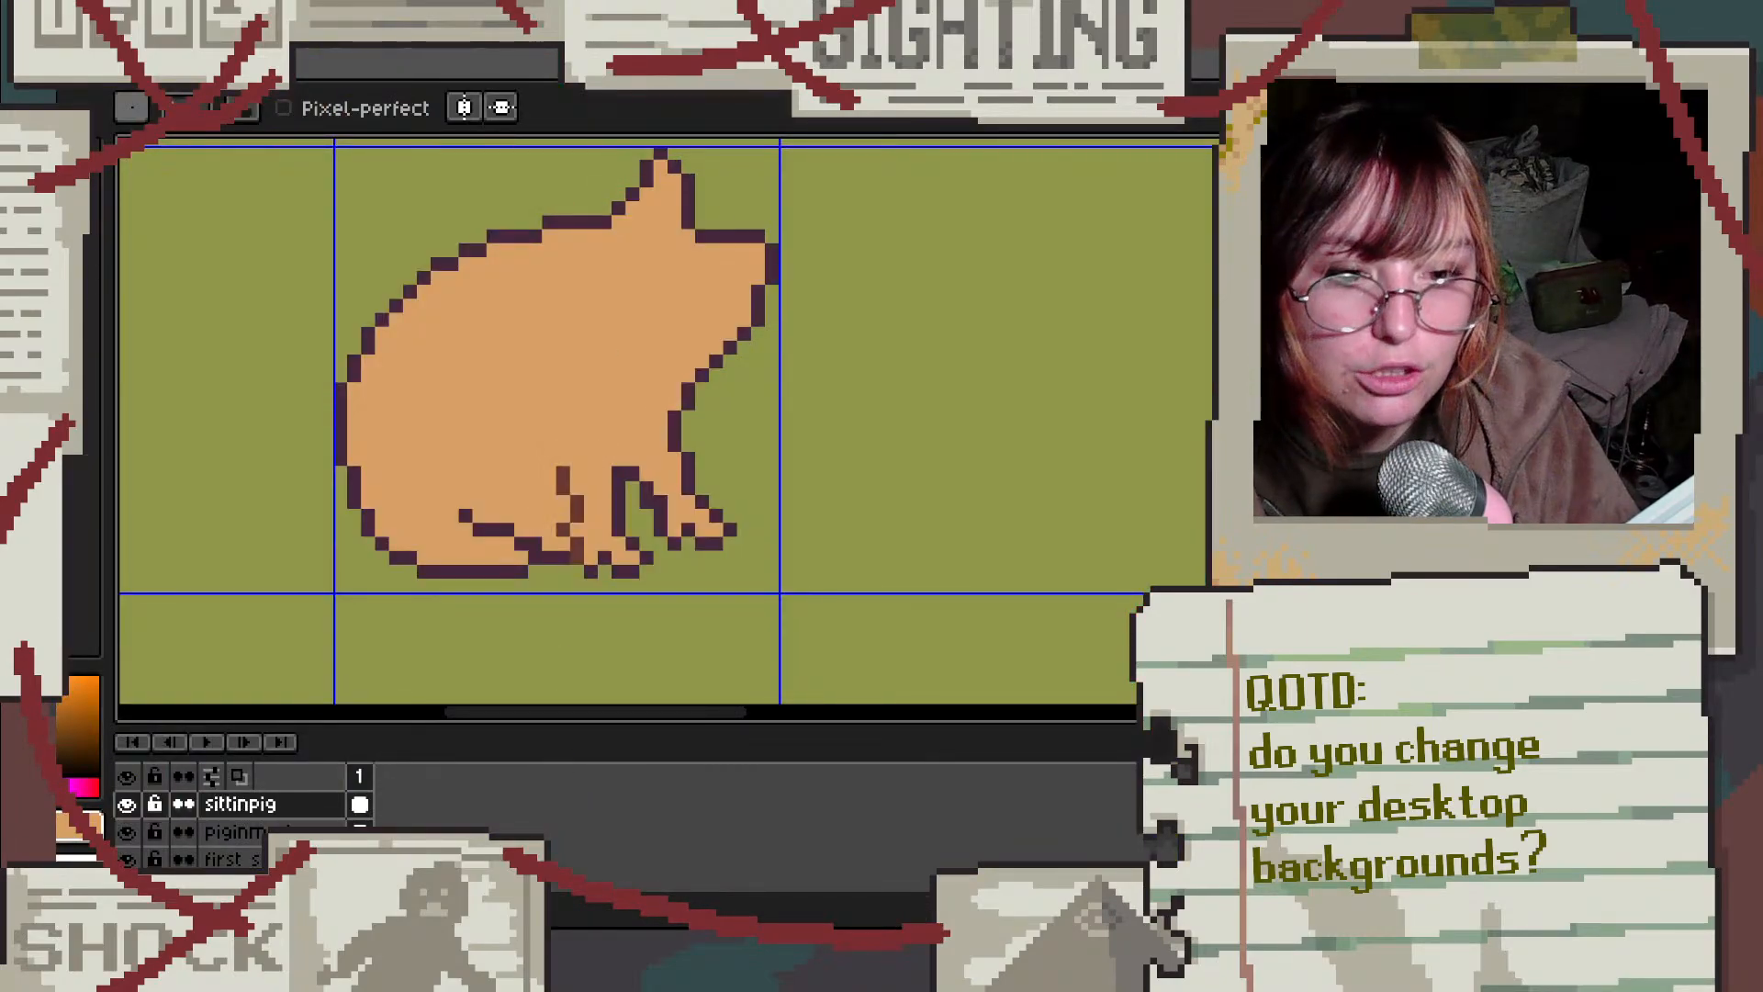
# Step: Fill the sitting pig's body with a muted olive-tan colour on the sittinpig layer
pyautogui.moveTo(533, 2)
pyautogui.mouseDown()
pyautogui.moveTo(591, 81)
pyautogui.moveTo(643, 2)
pyautogui.mouseUp()
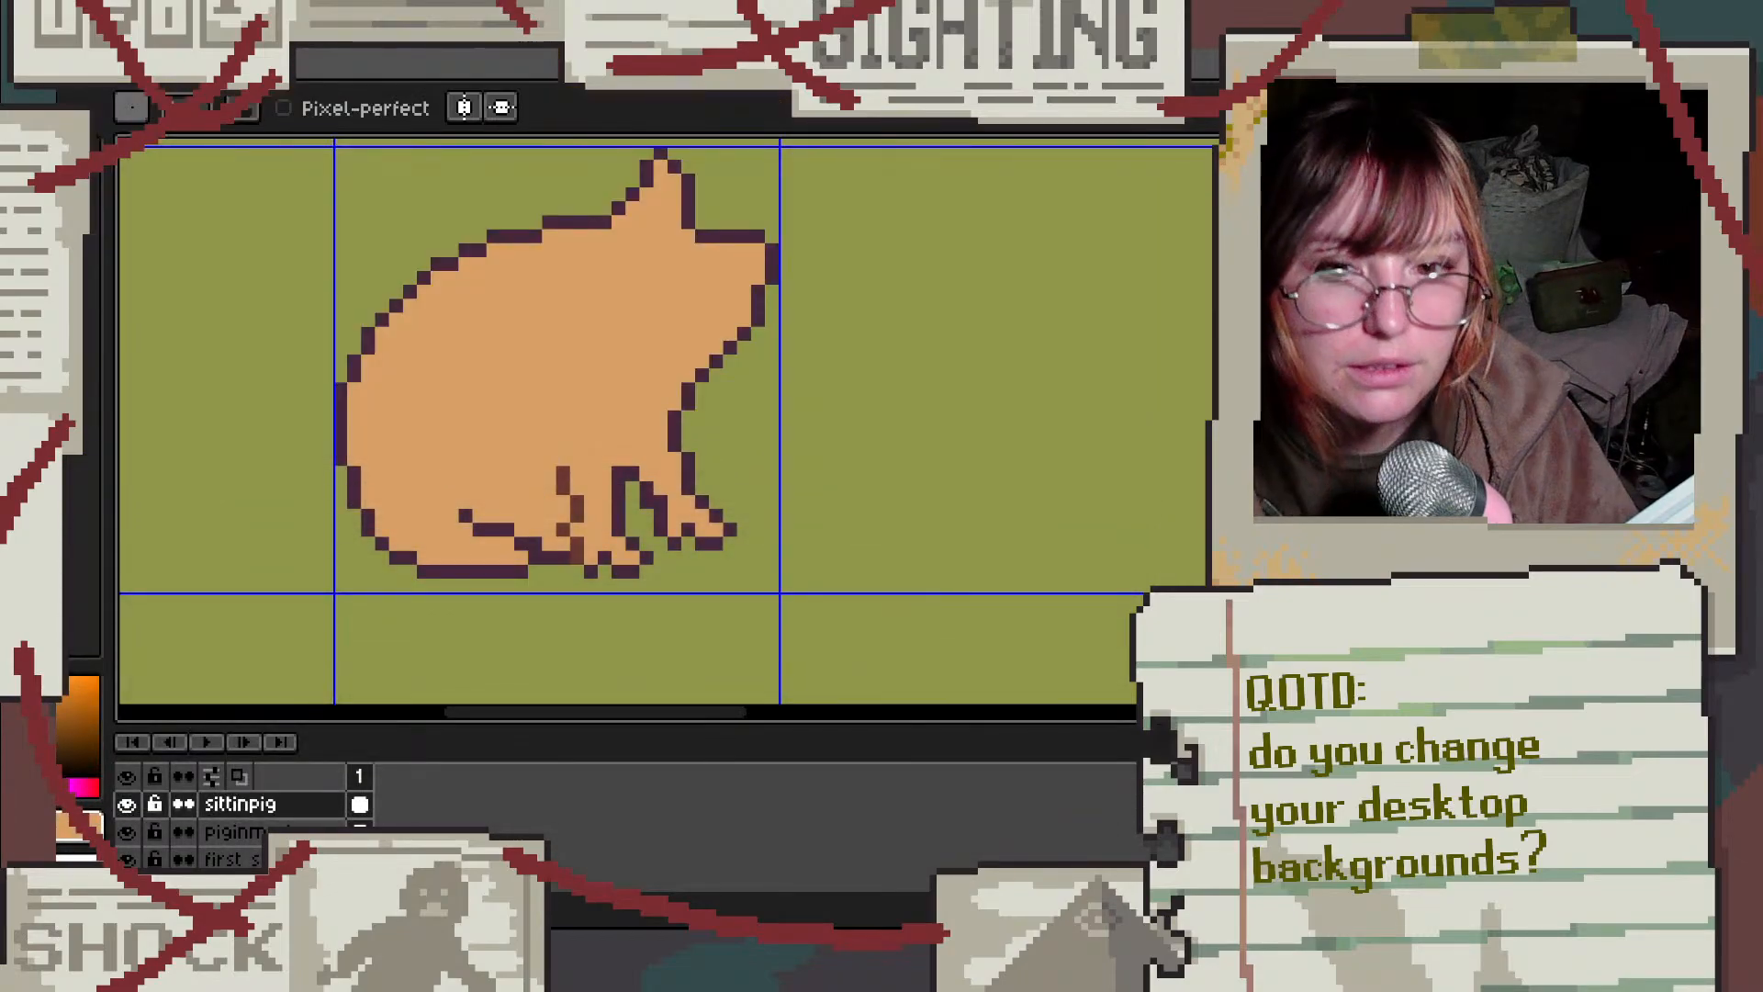
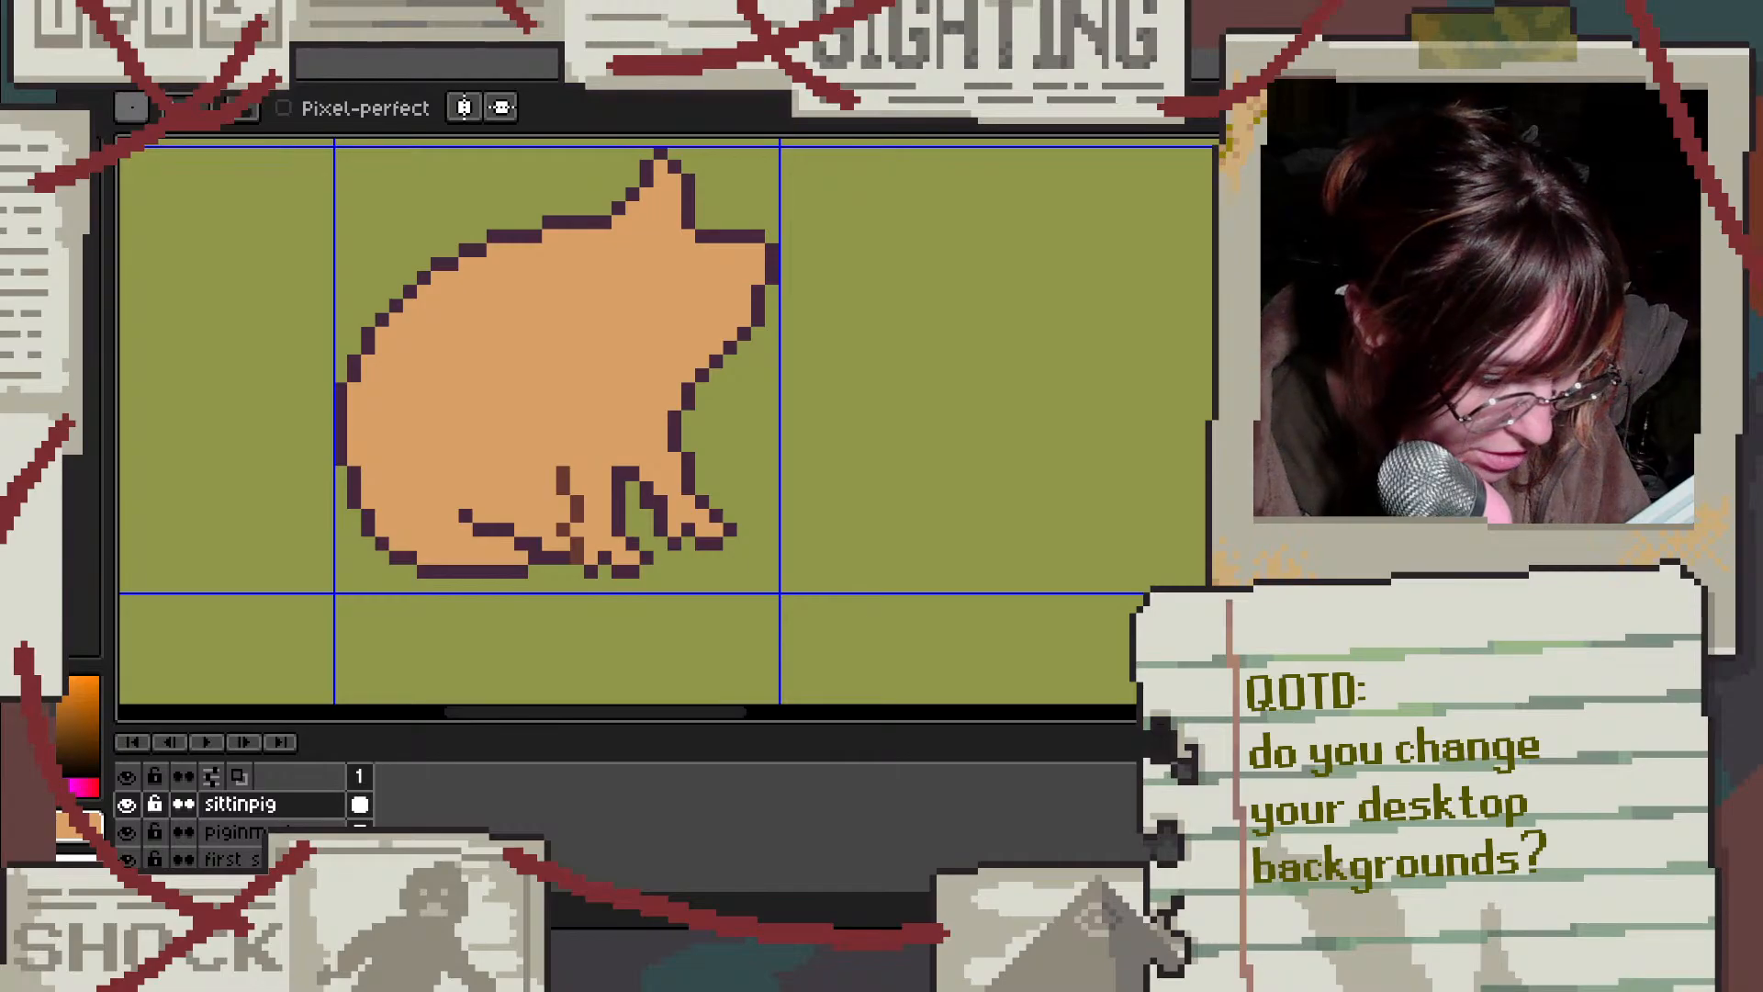
pyautogui.moveTo(2, 787); pyautogui.dragTo(9, 787)
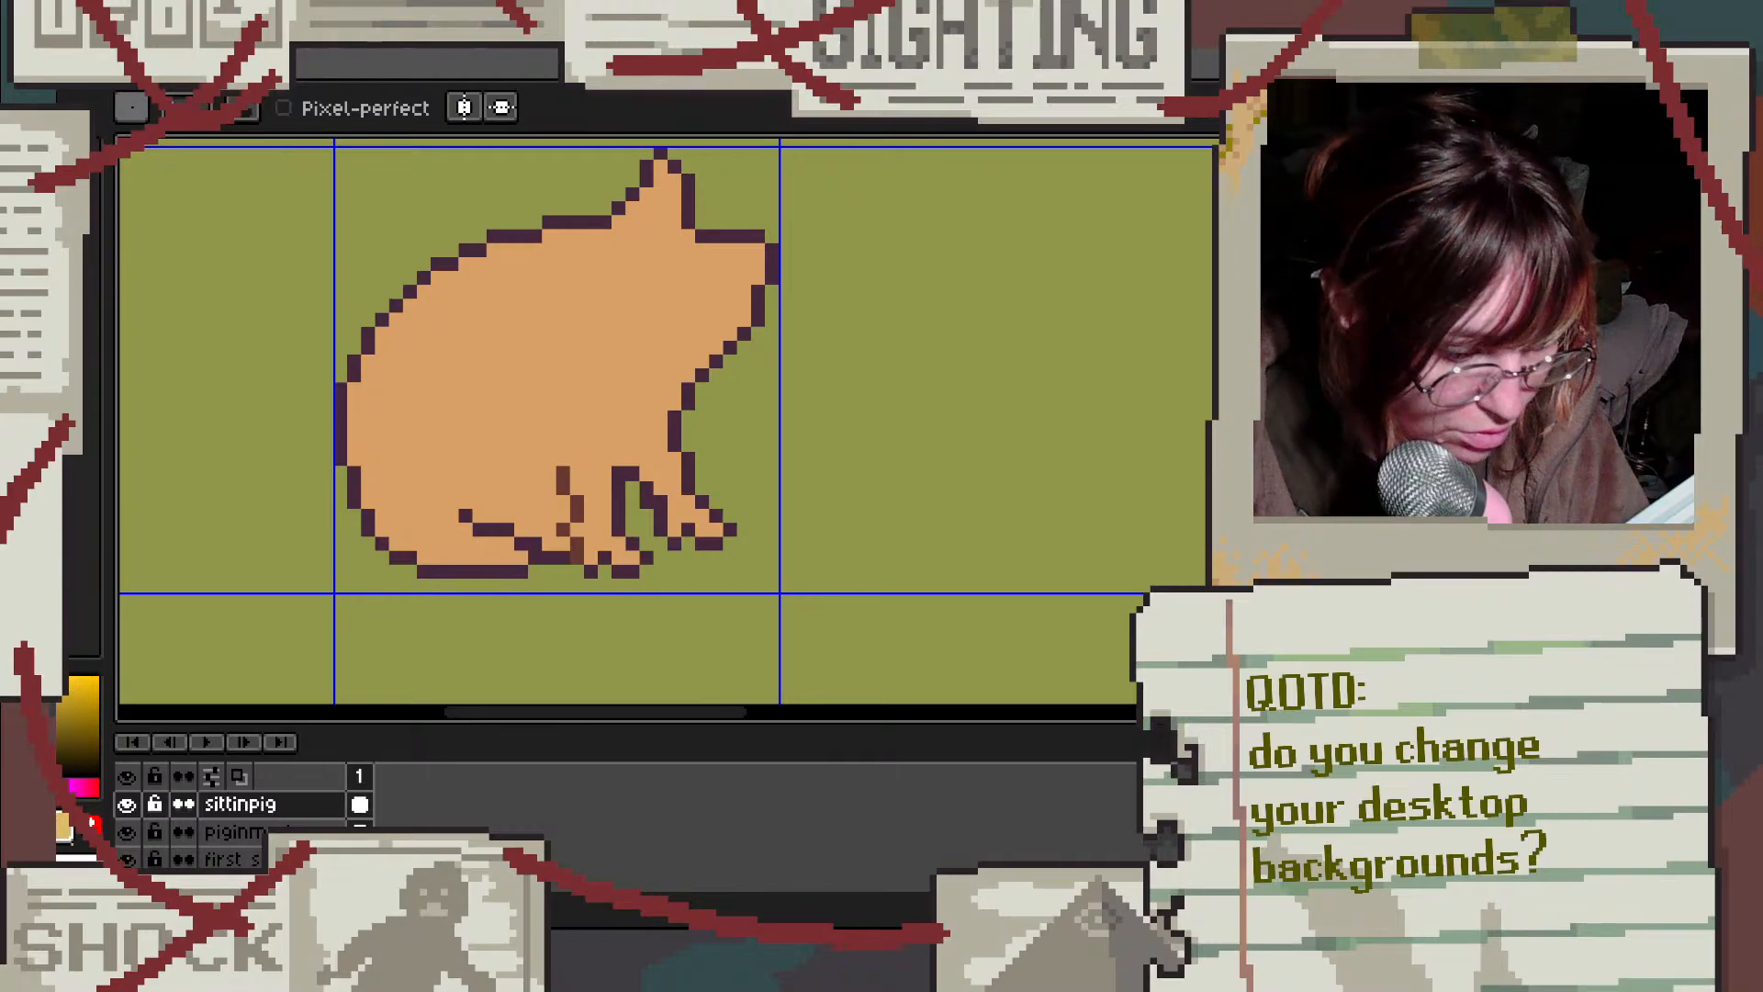
pyautogui.press('g')
pyautogui.click(549, 374)
pyautogui.scroll(-3, 601, 348)
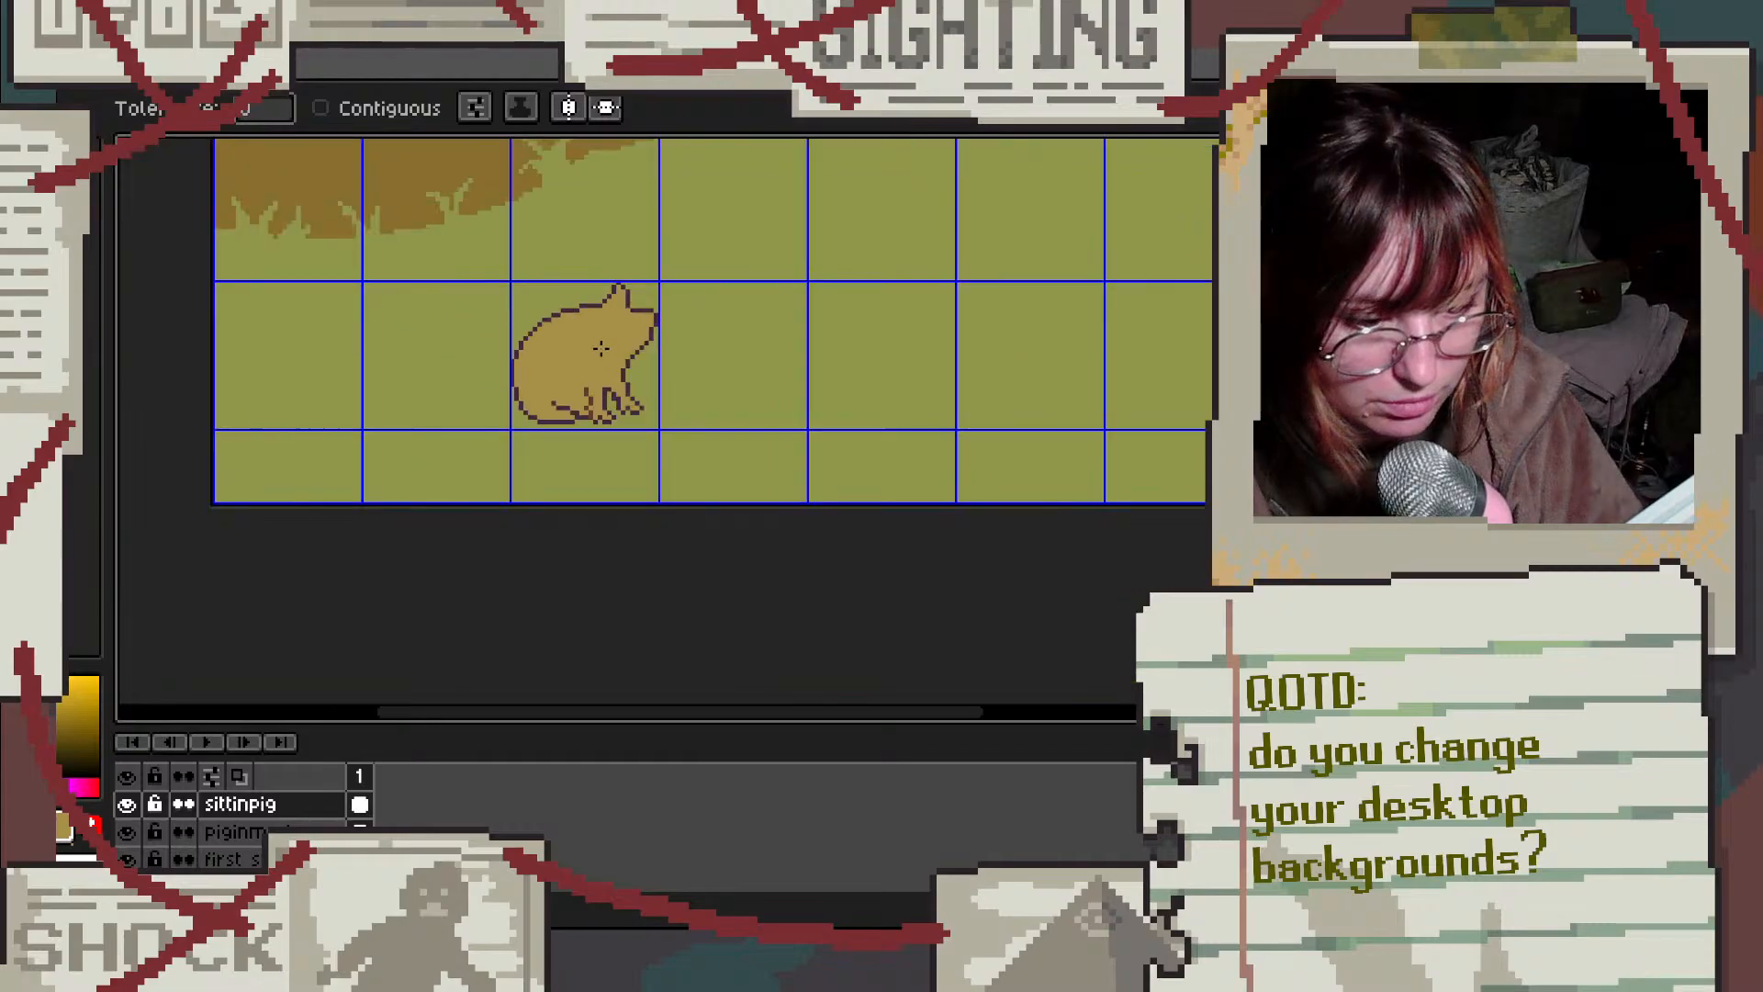
pyautogui.scroll(-2, 601, 348)
pyautogui.scroll(5, 600, 339)
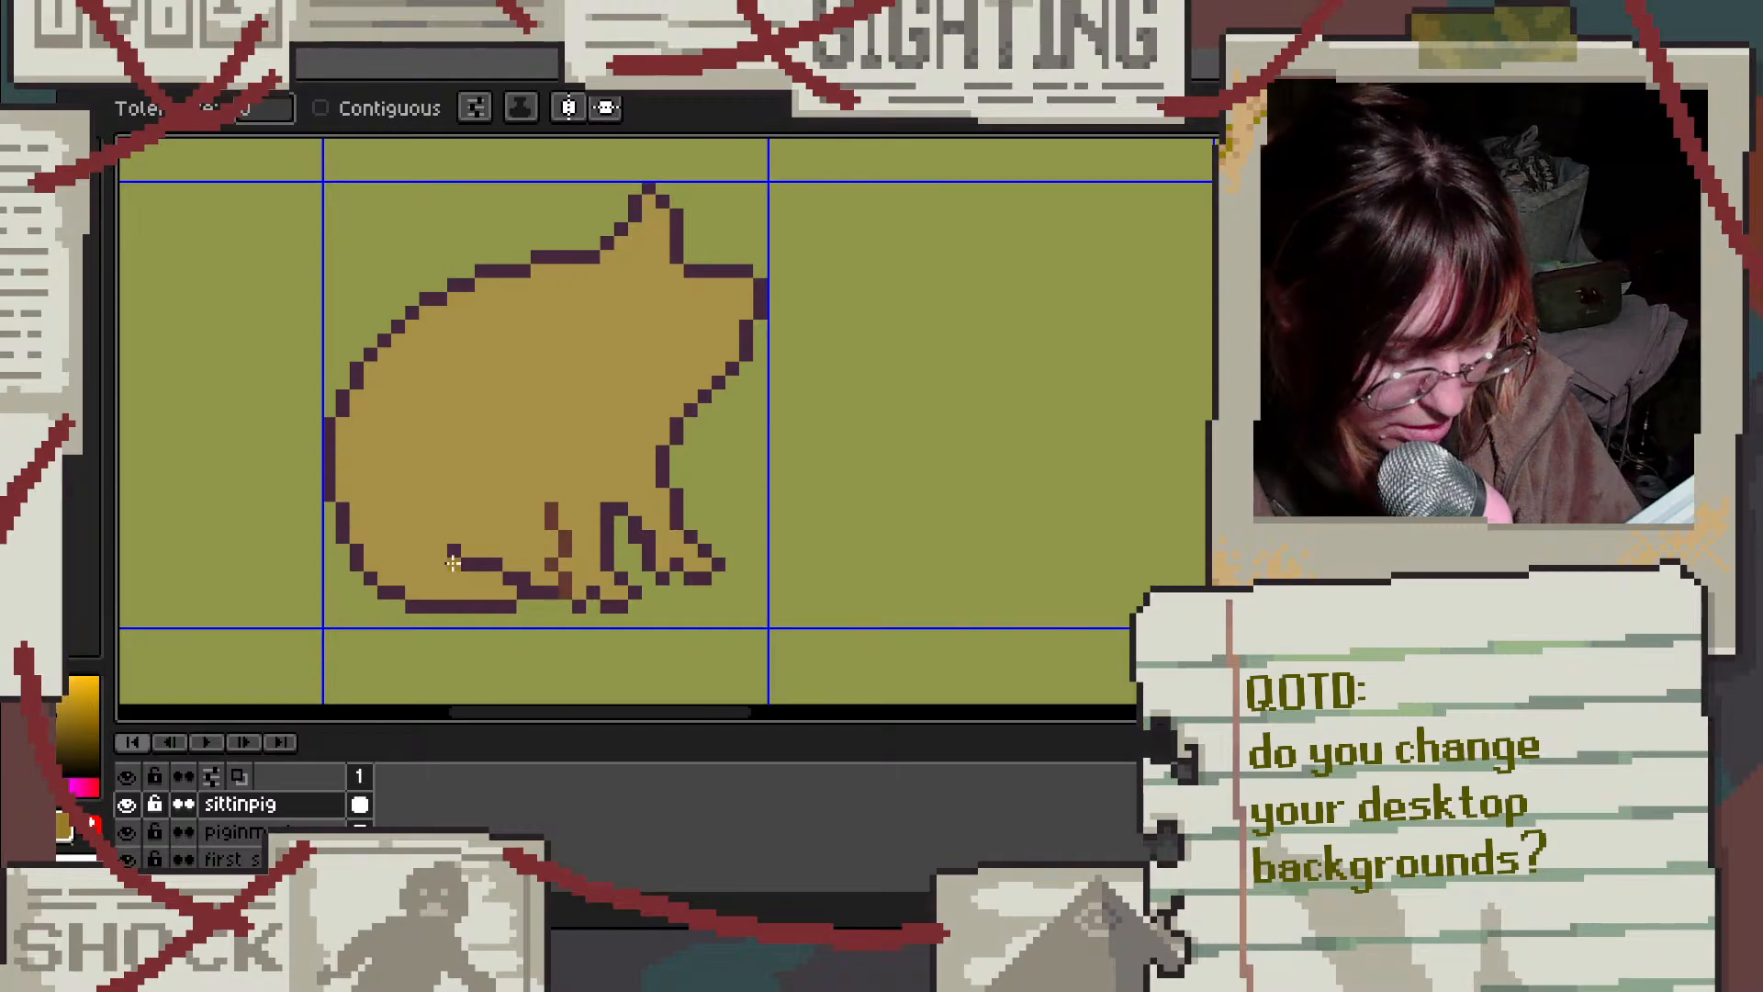
# Step: Try a dark golden brown and progressively lighter mustard shades as the sitting pig's body colour
pyautogui.click(538, 405)
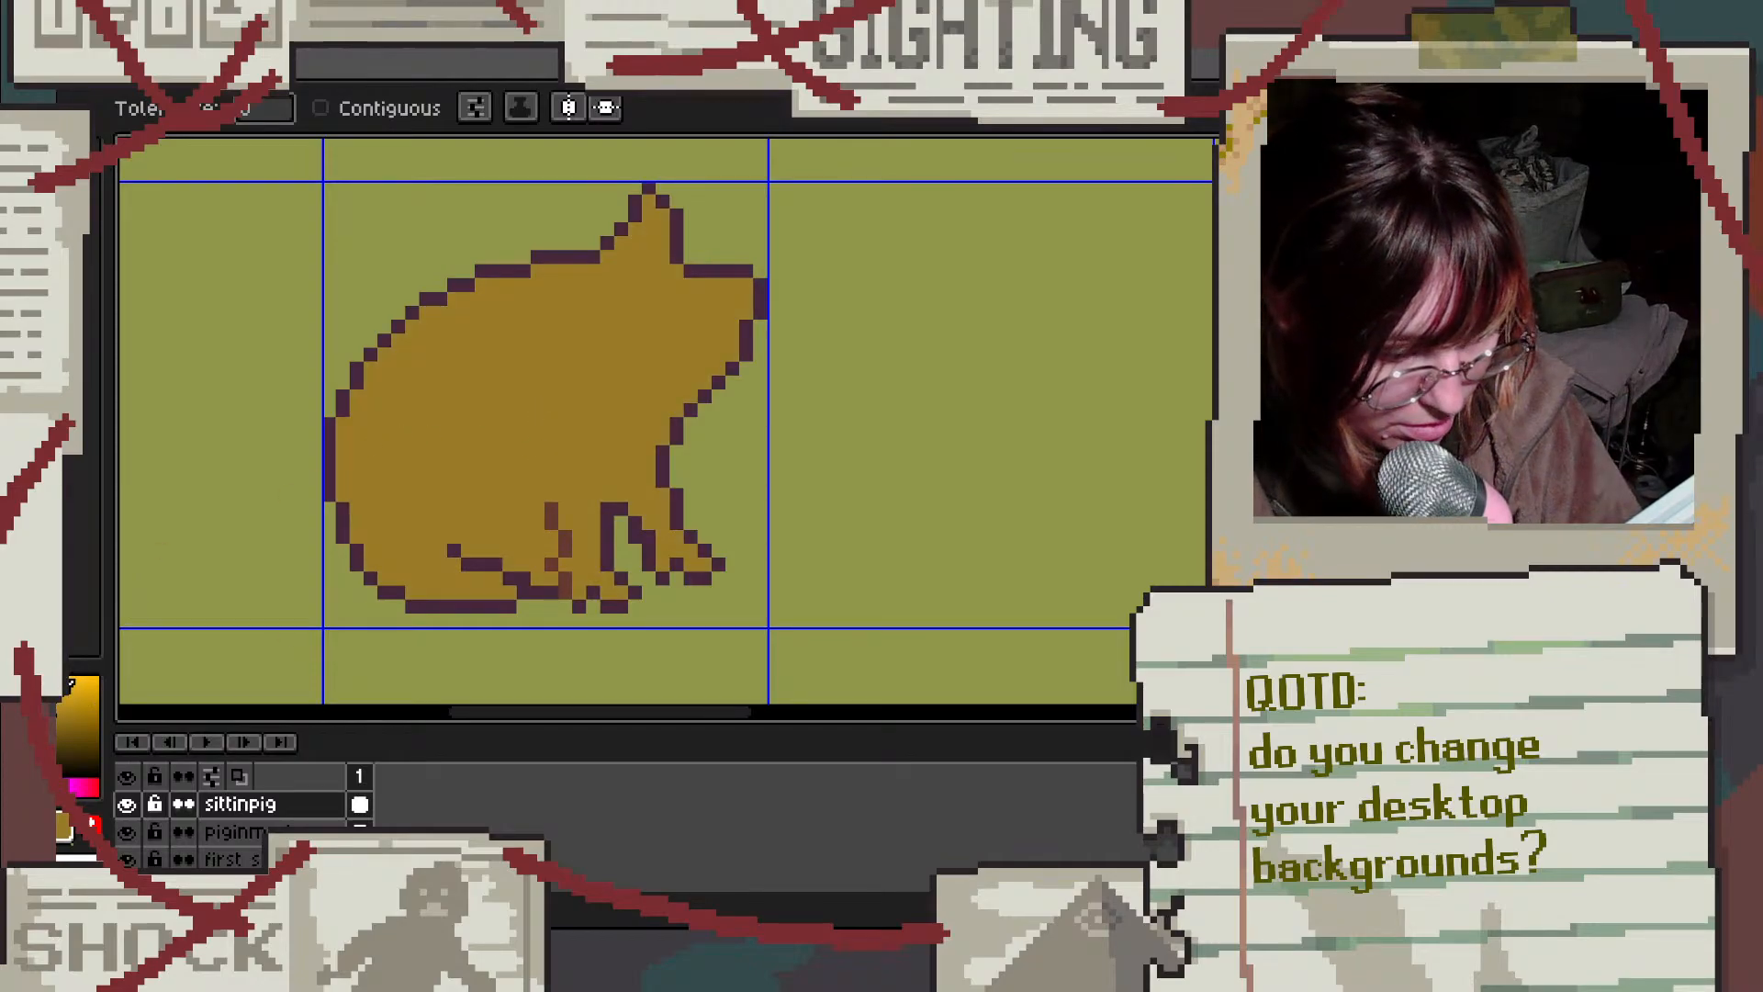
pyautogui.click(459, 369)
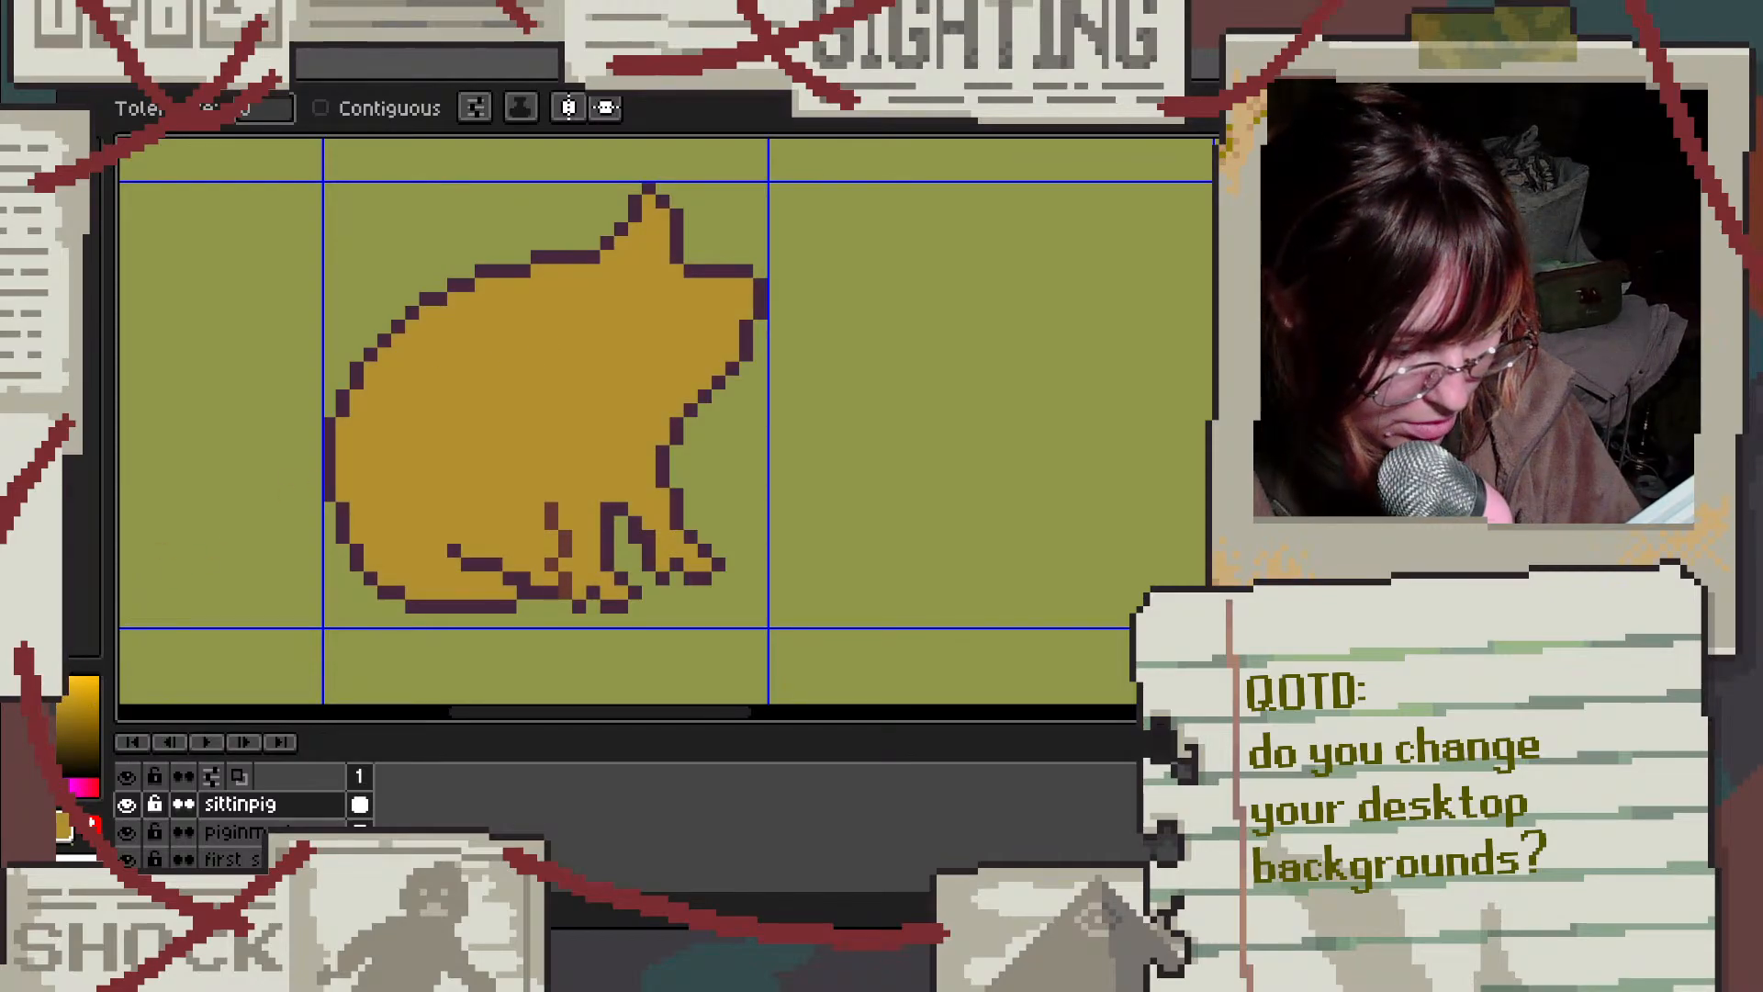
pyautogui.click(654, 425)
pyautogui.scroll(-3, 681, 398)
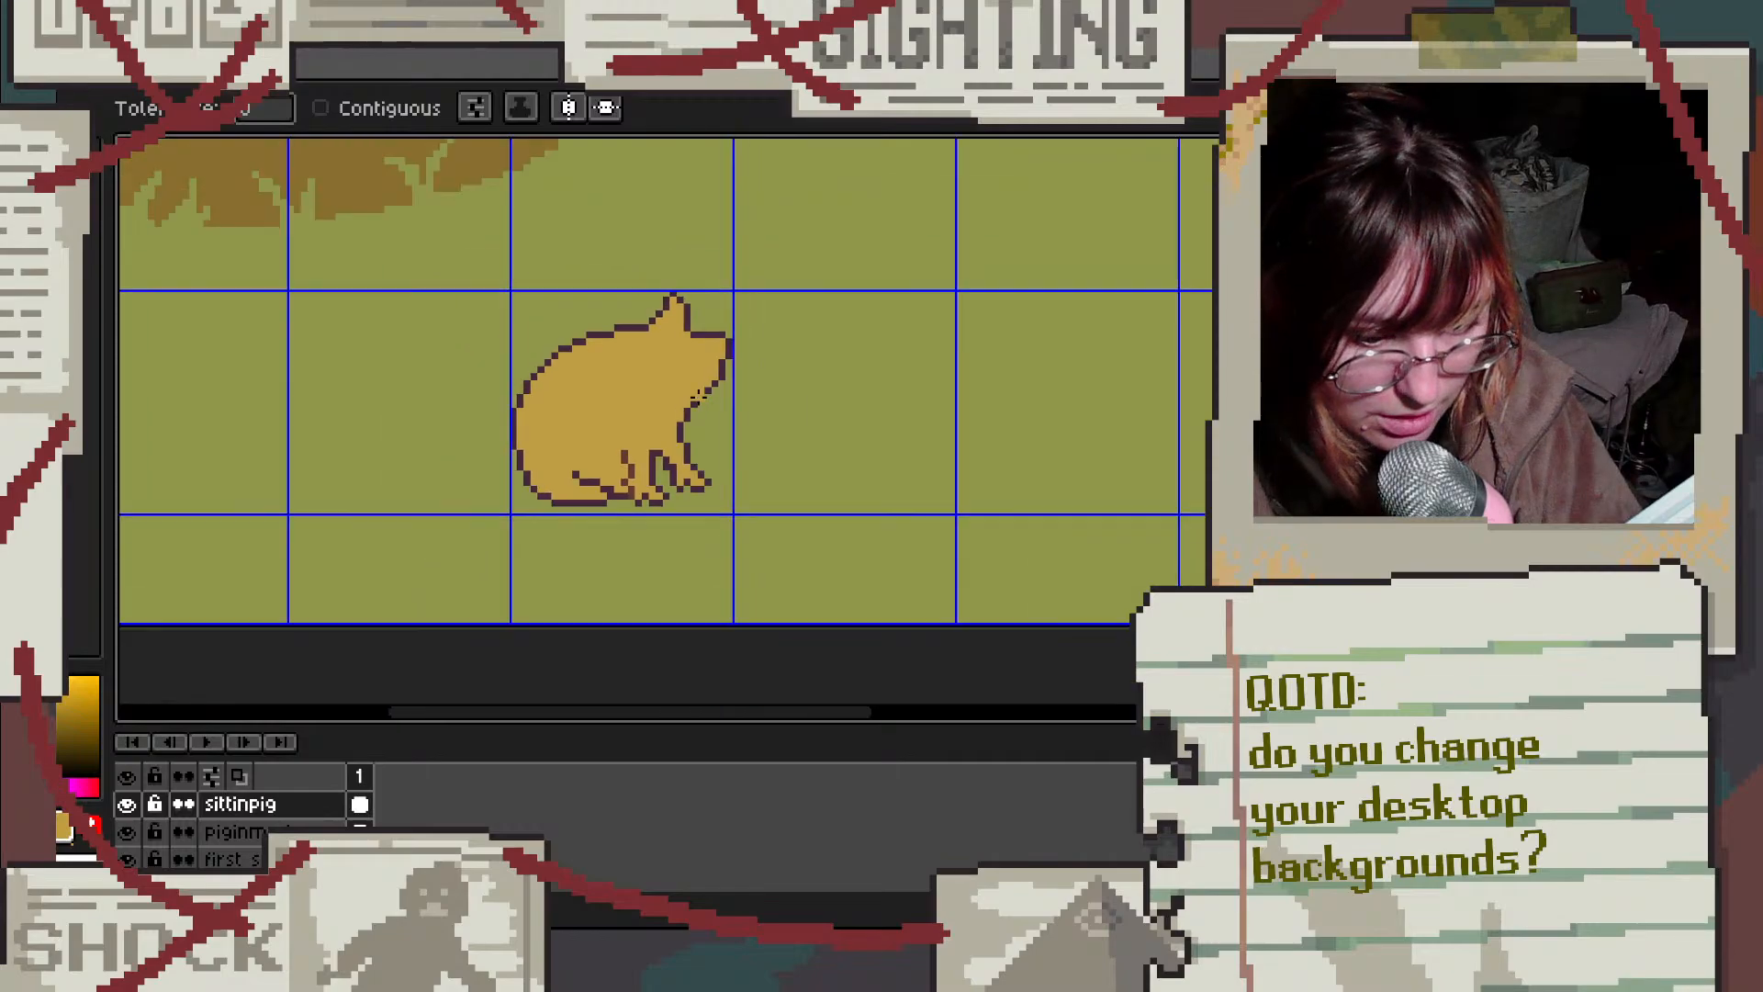
pyautogui.scroll(2, 681, 398)
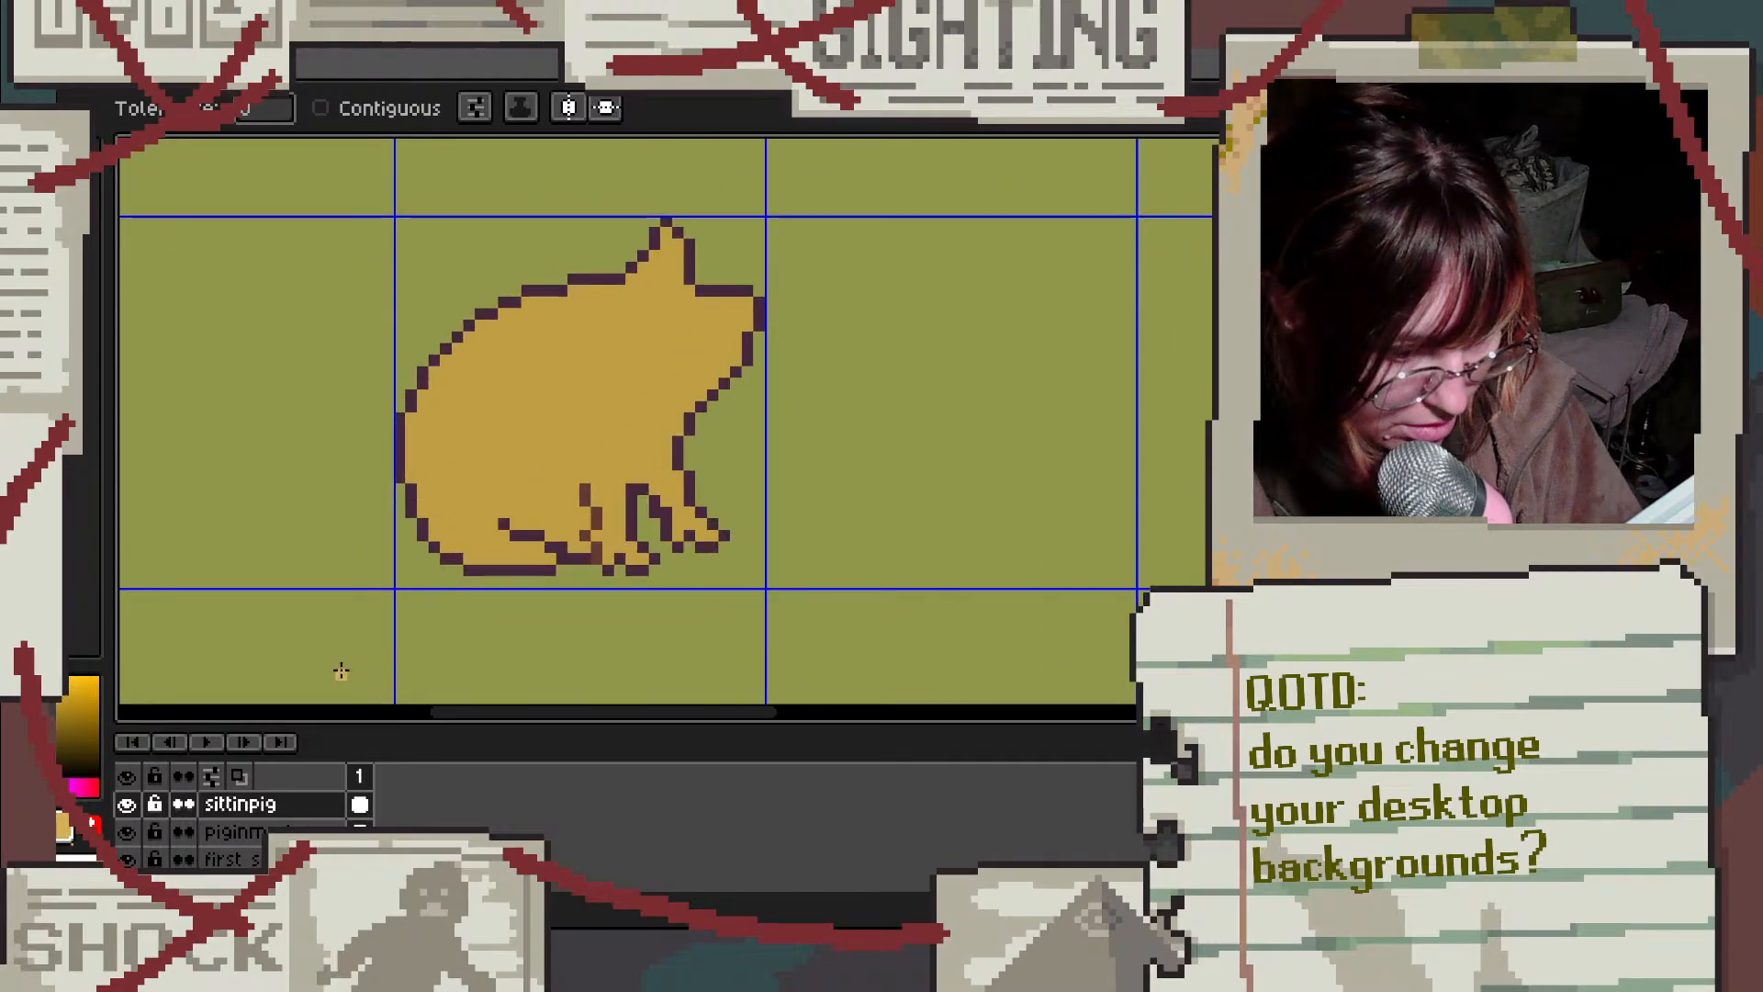
# Step: Fill the sitting pig's body with a lighter yellow-tan and compare it against the rest of the scene
pyautogui.click(585, 376)
pyautogui.scroll(-4, 758, 384)
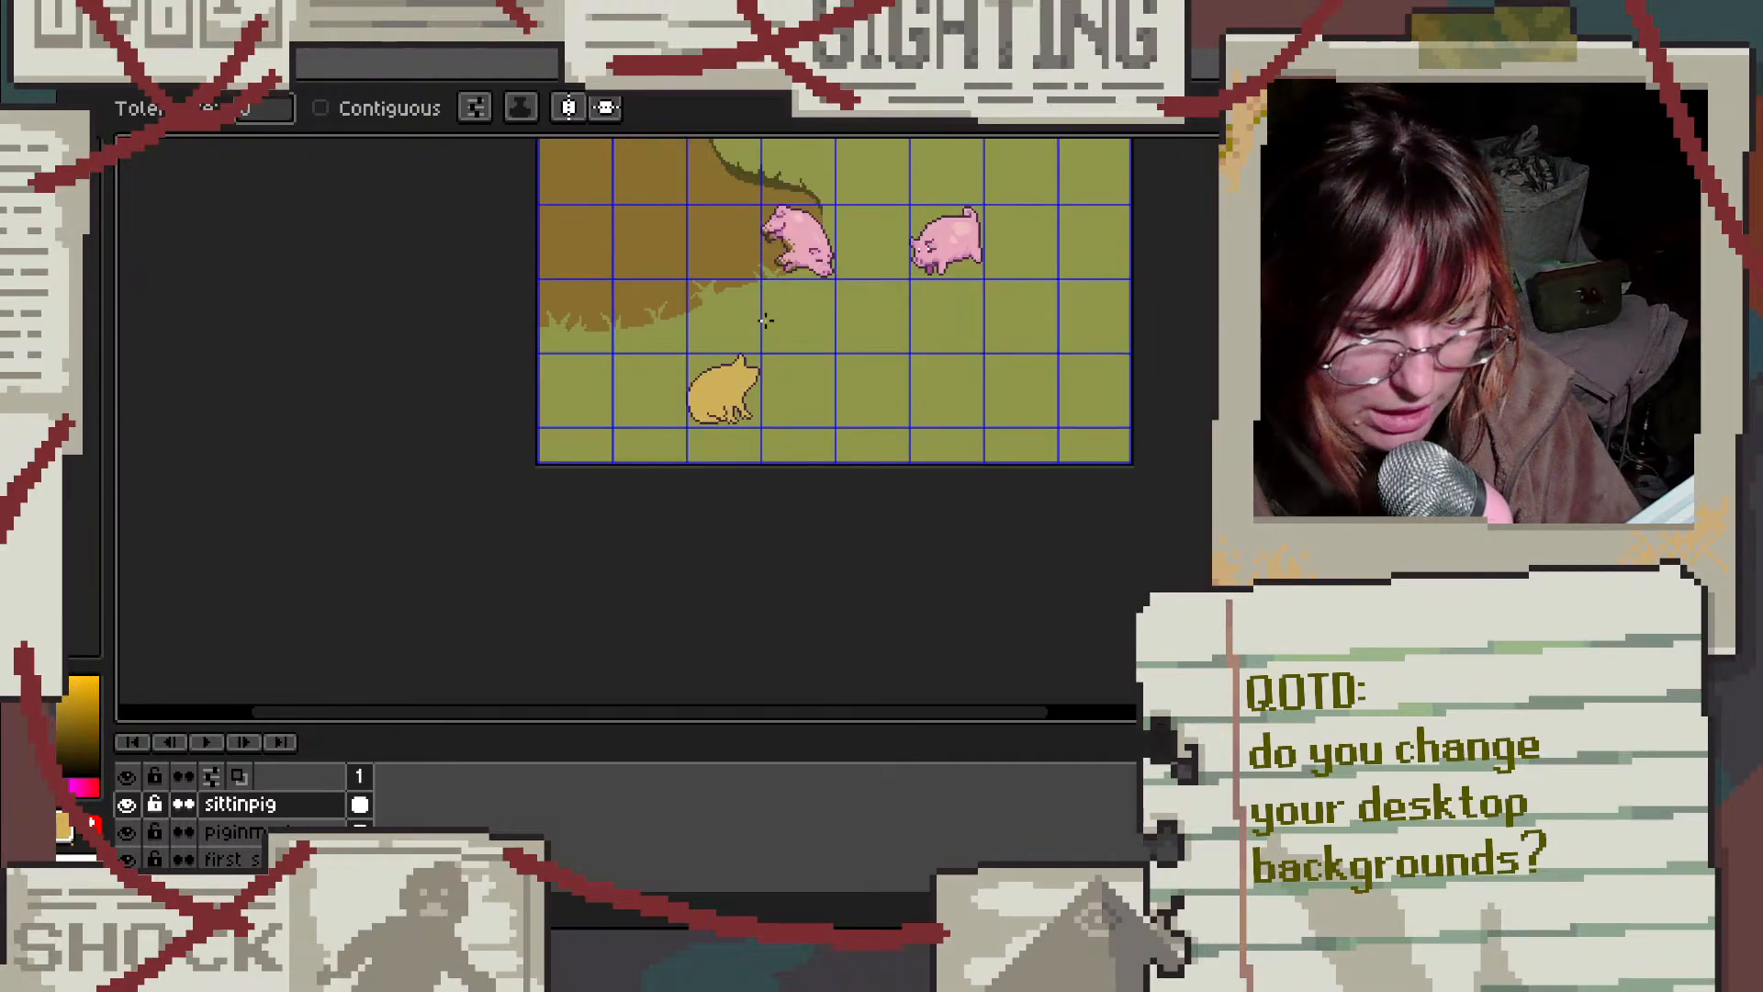
pyautogui.scroll(3, 798, 408)
pyautogui.scroll(-3, 881, 398)
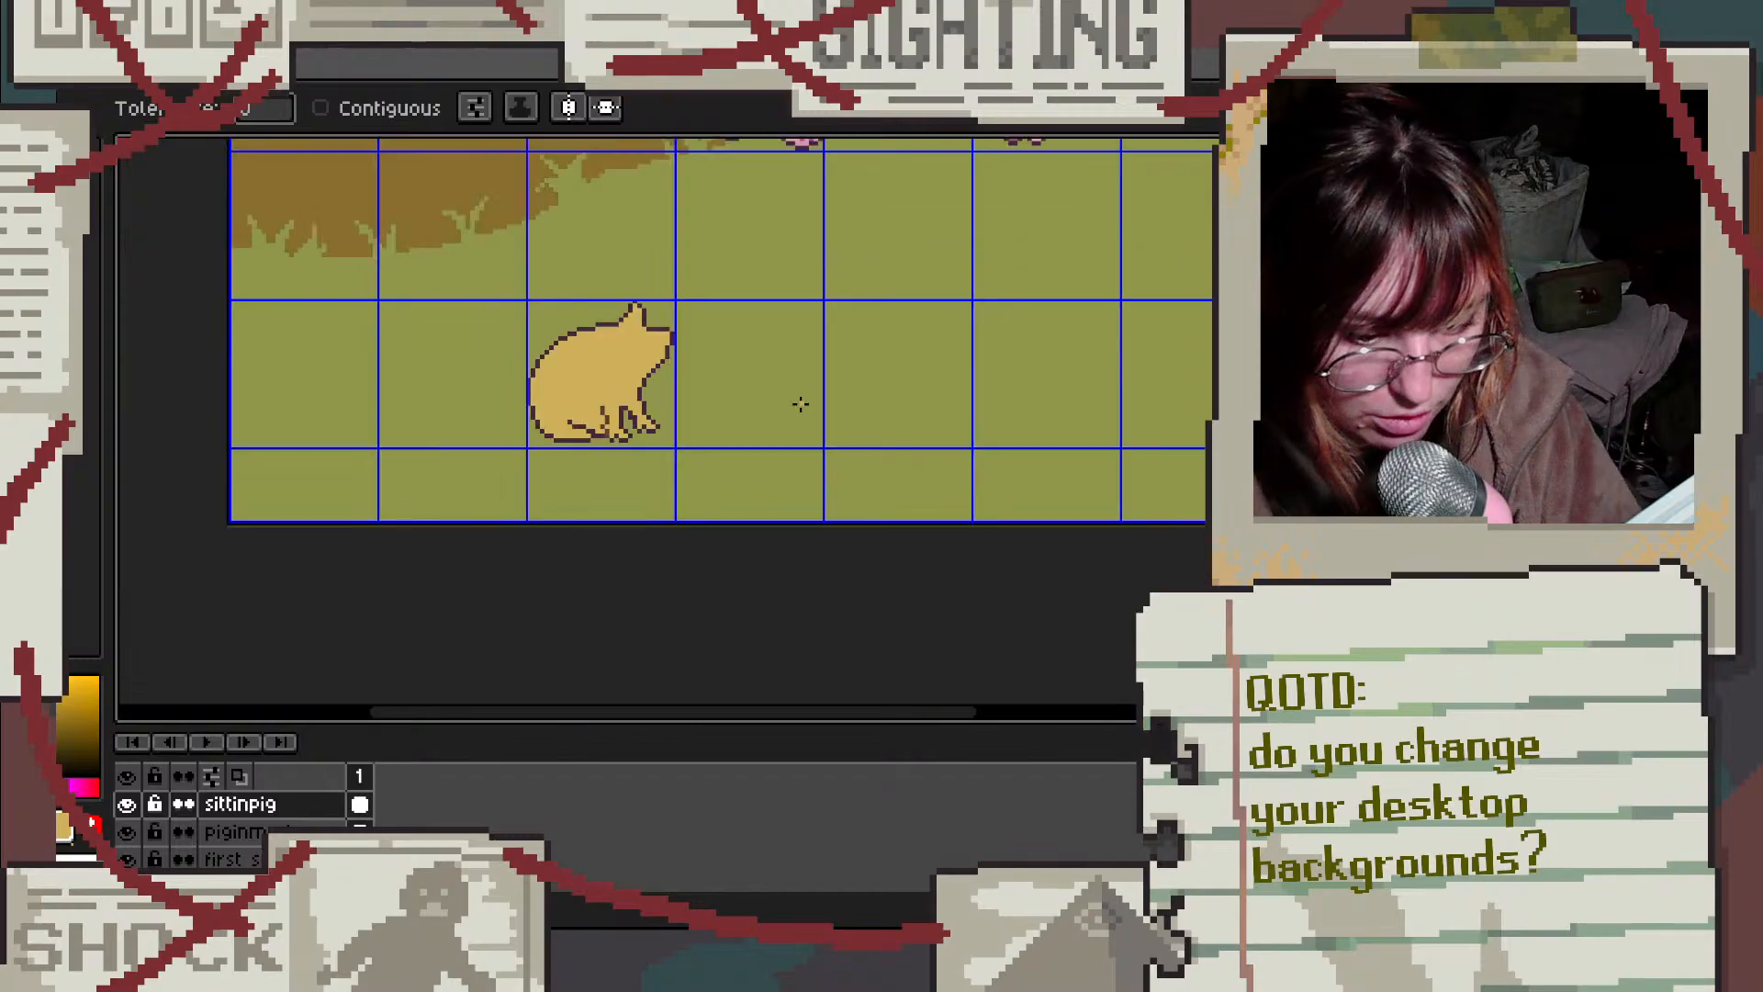
pyautogui.scroll(3, 598, 356)
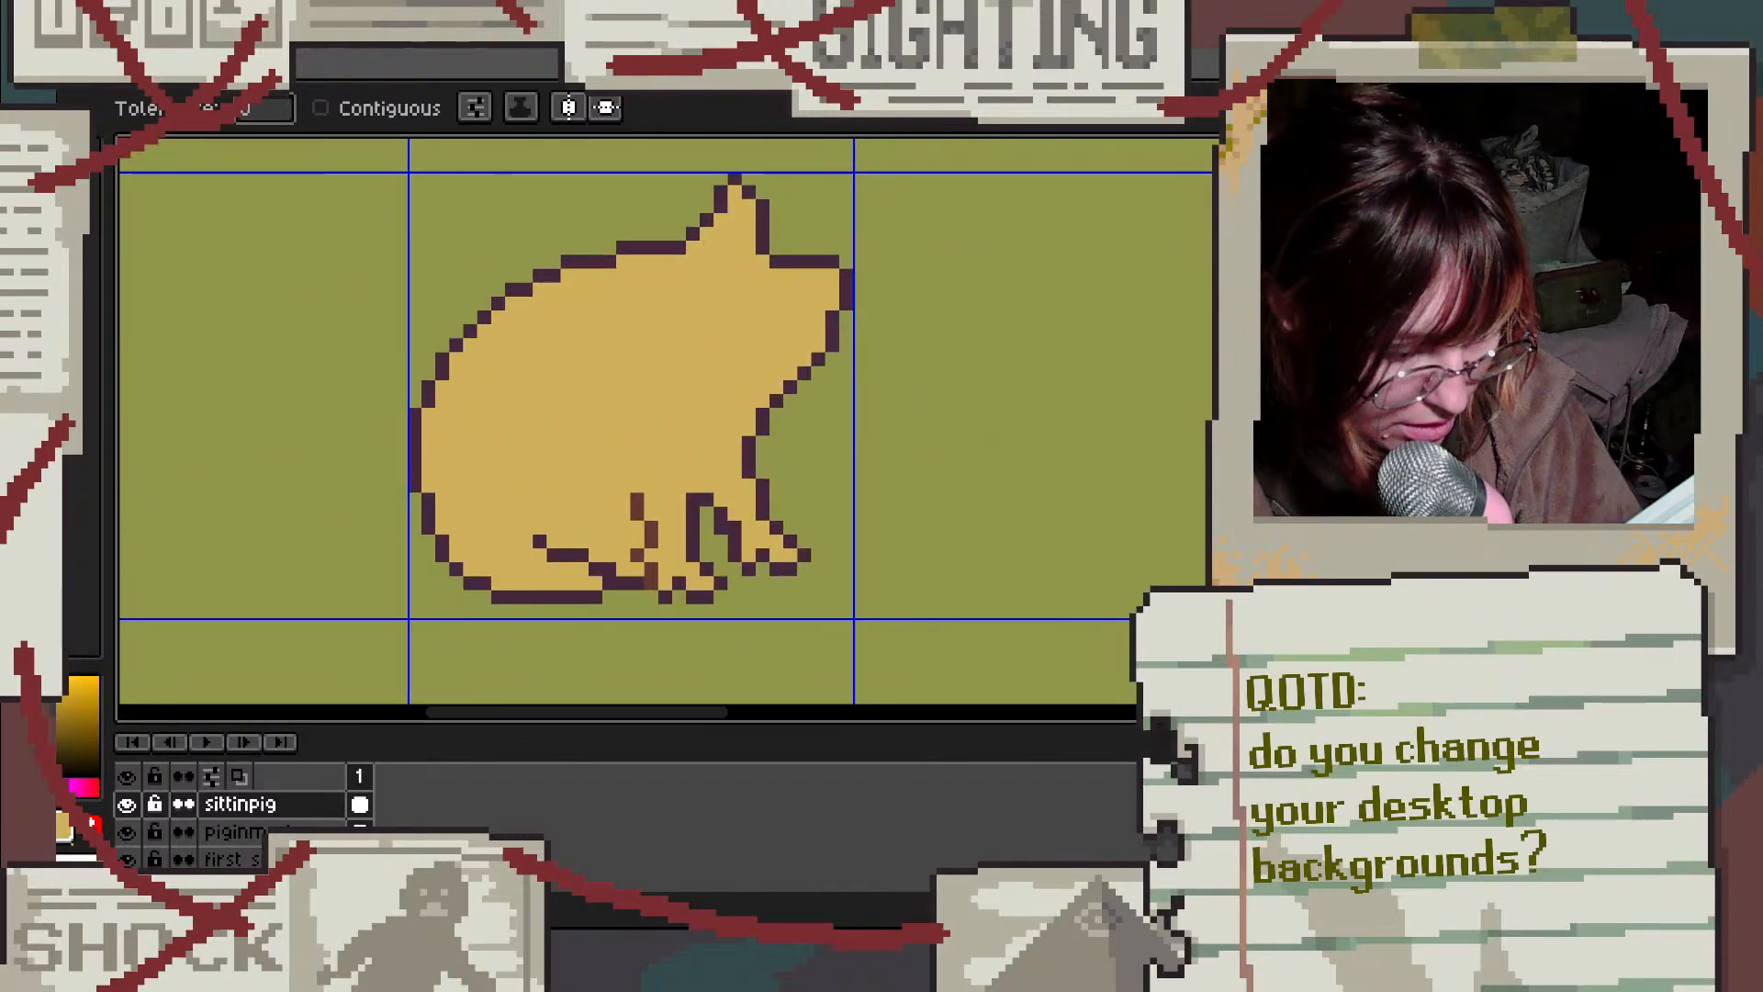
# Step: Fill the sitting pig's body with a muted tan-brown base, testing and undoing a lighter tan fill
pyautogui.click(591, 459)
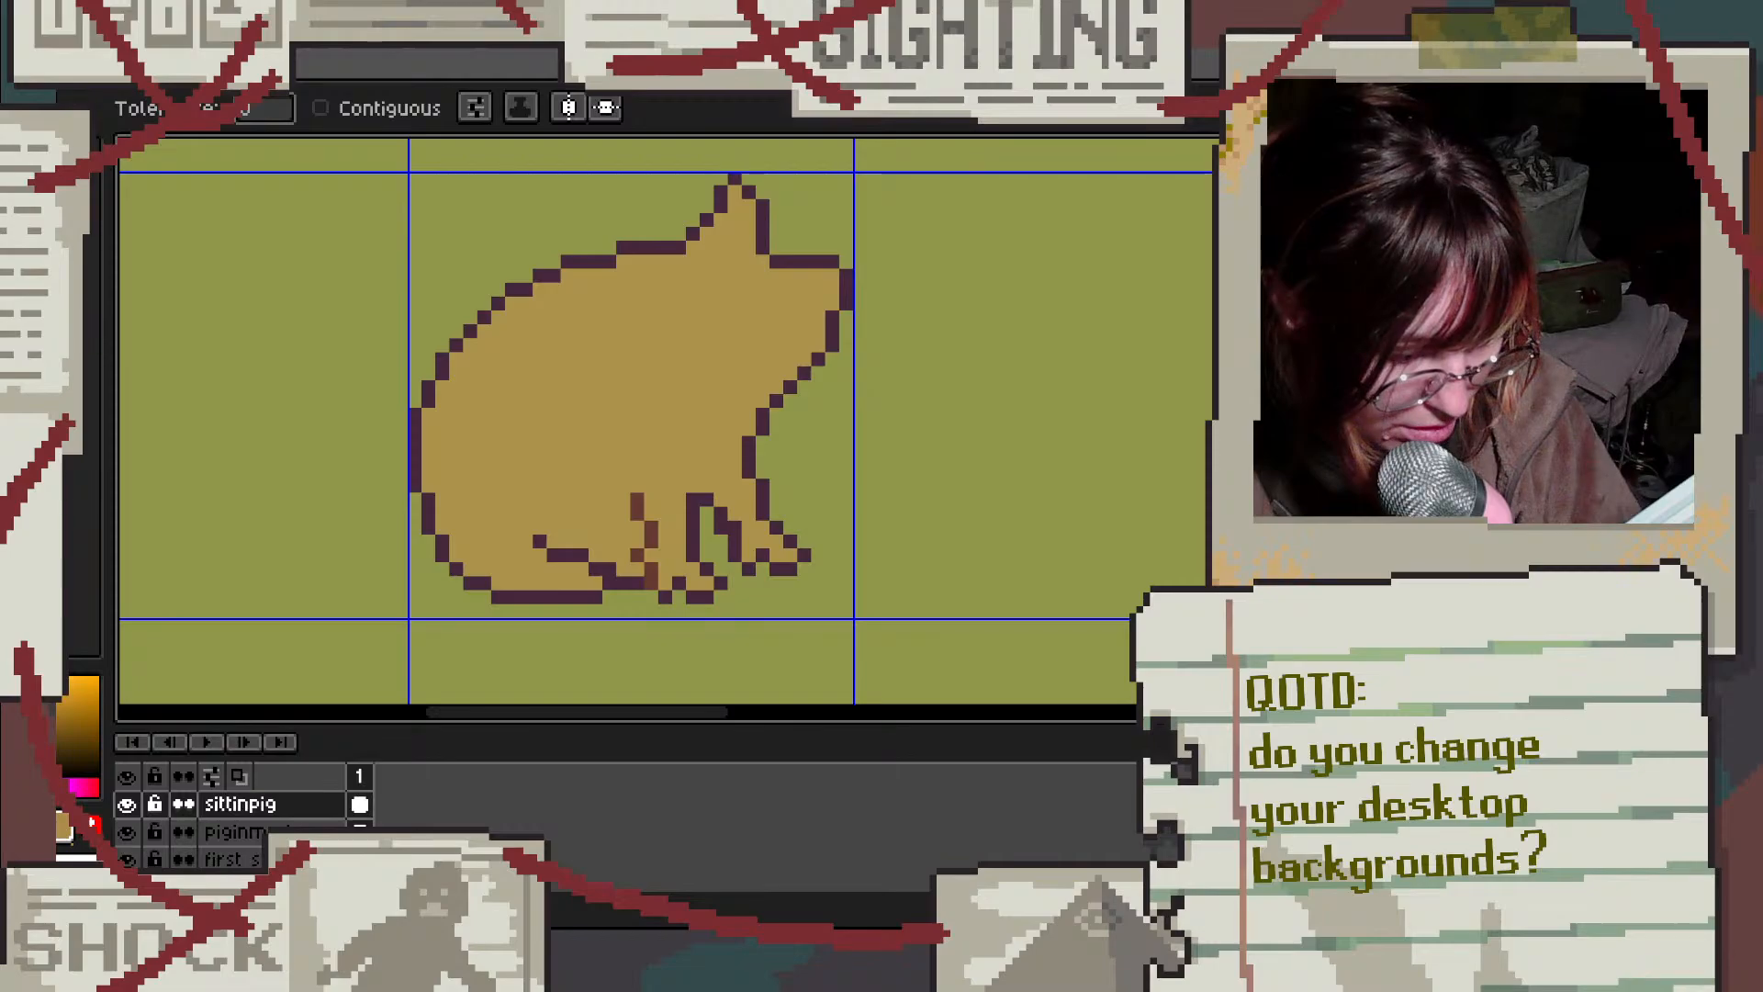
pyautogui.click(590, 393)
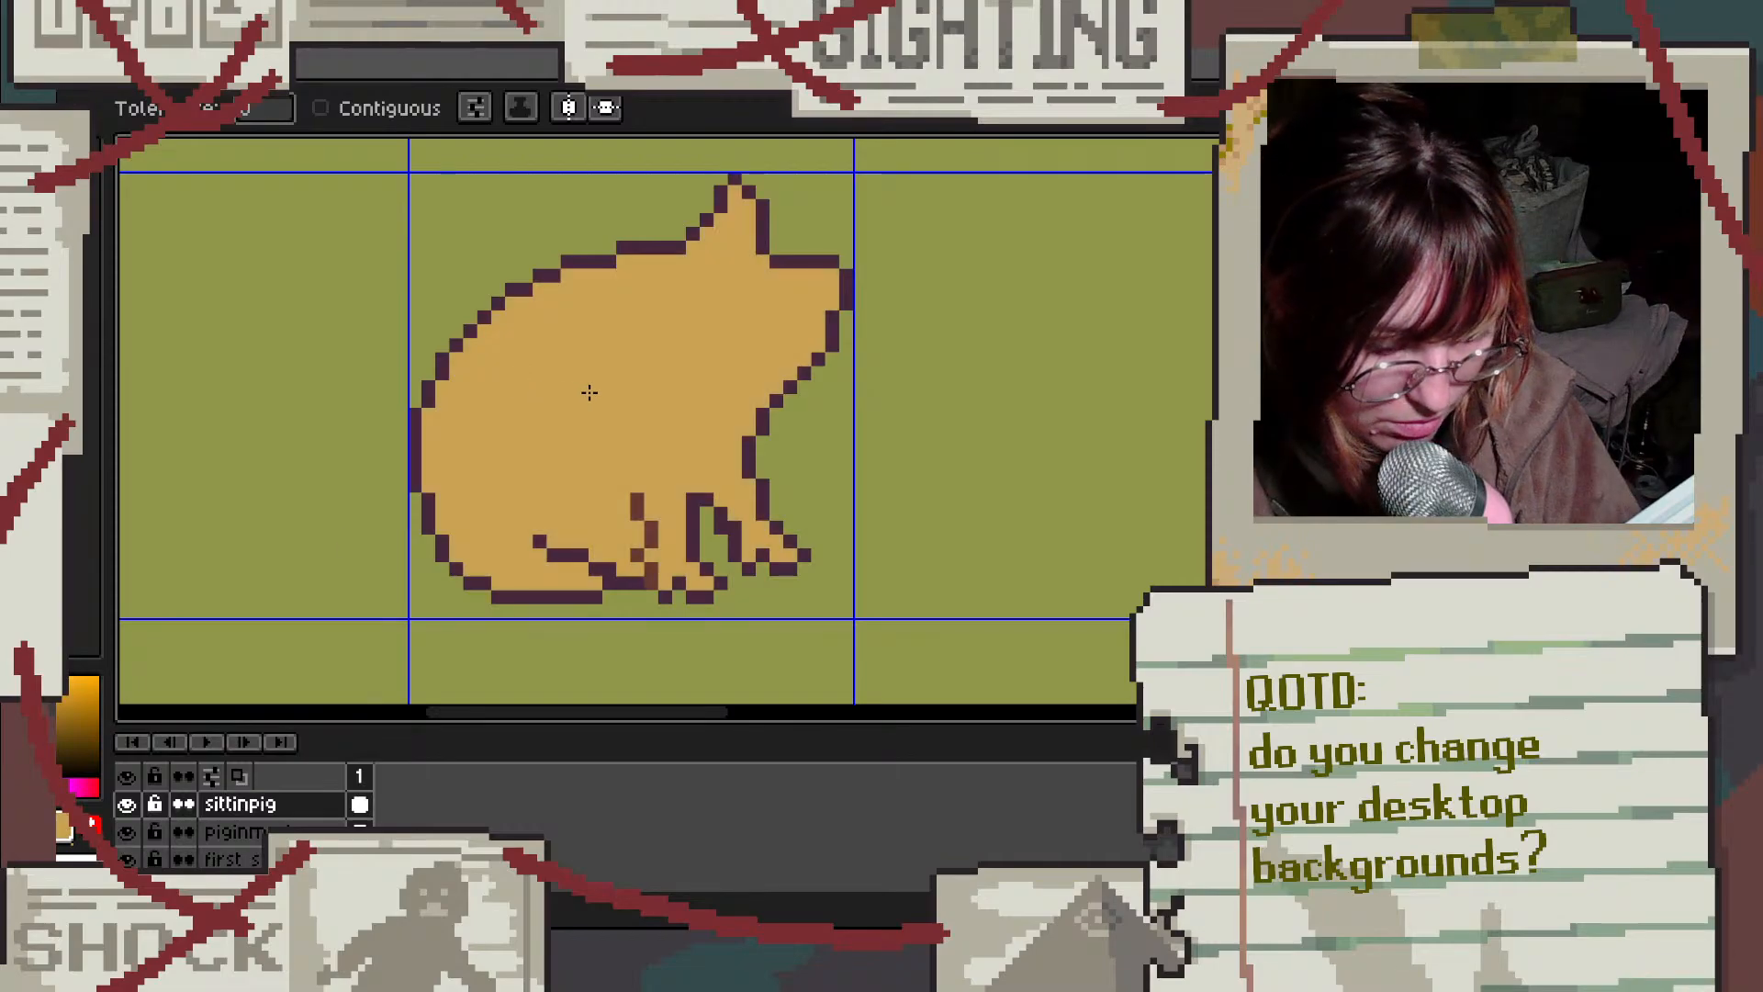
pyautogui.hotkey('ctrl', 'z')
# Step: Begin a light tan highlight with pencil strokes on the pig's rump, undoing the test squiggle on its back
pyautogui.press('b')
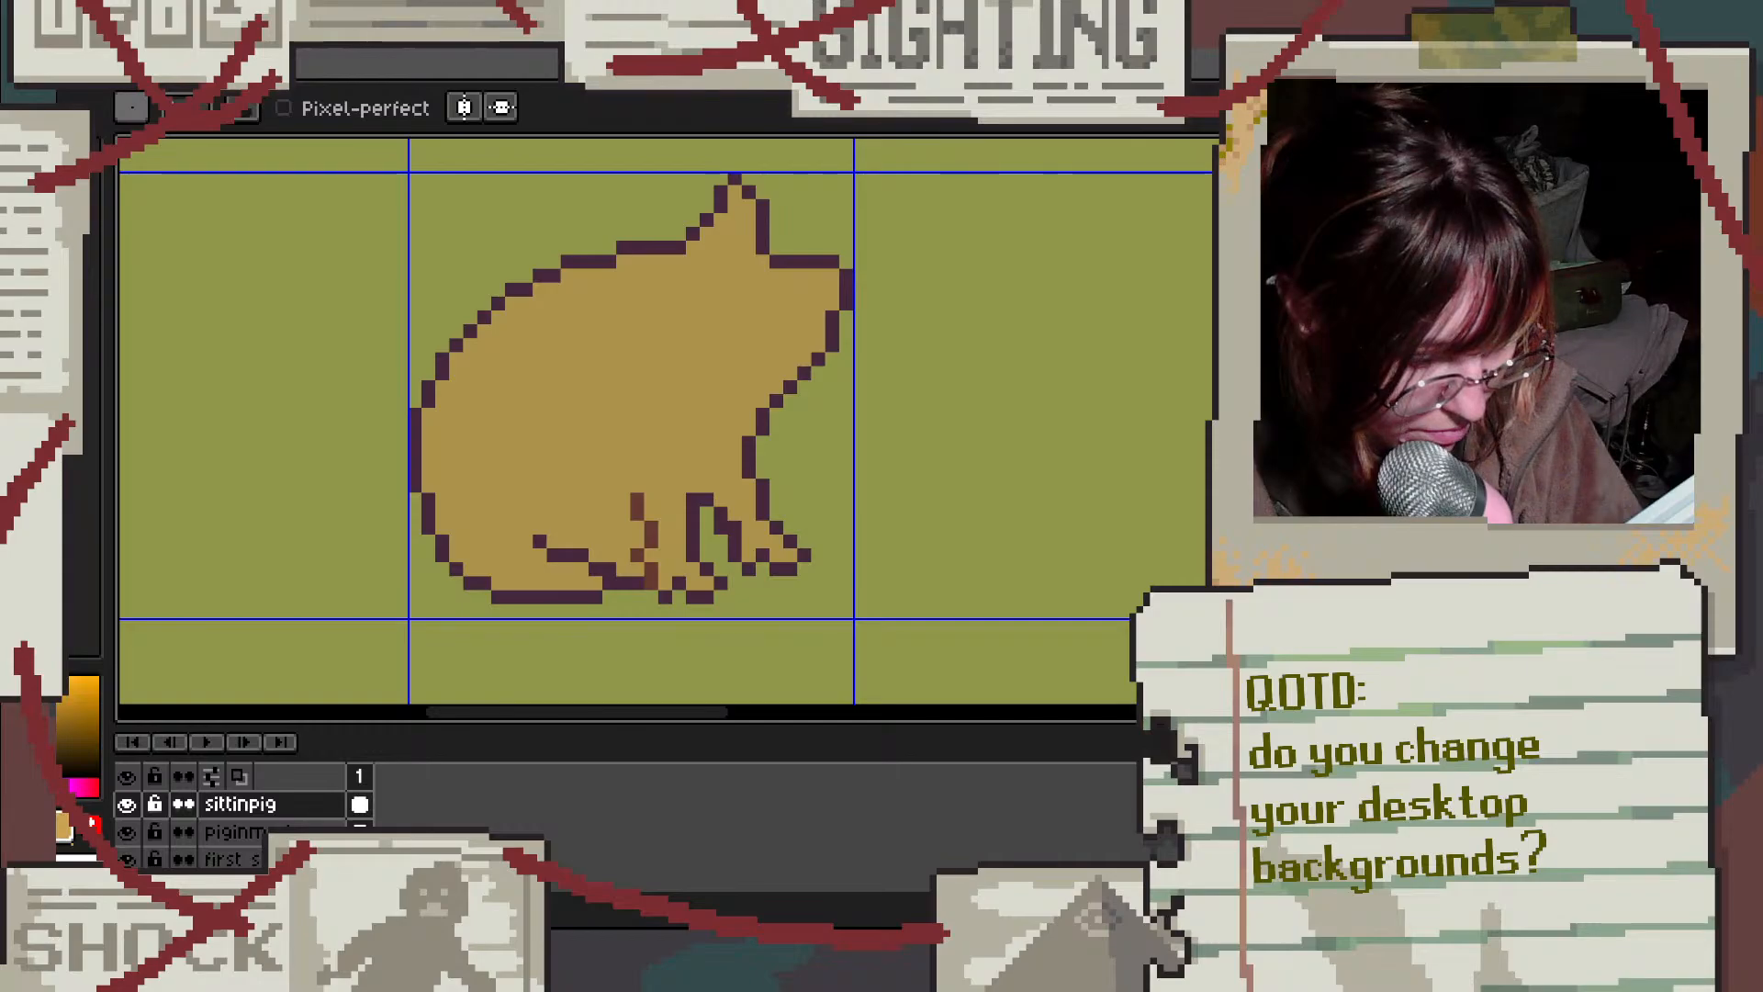
pyautogui.moveTo(627, 370)
pyautogui.mouseDown()
pyautogui.moveTo(572, 402)
pyautogui.moveTo(552, 346)
pyautogui.moveTo(527, 385)
pyautogui.mouseUp()
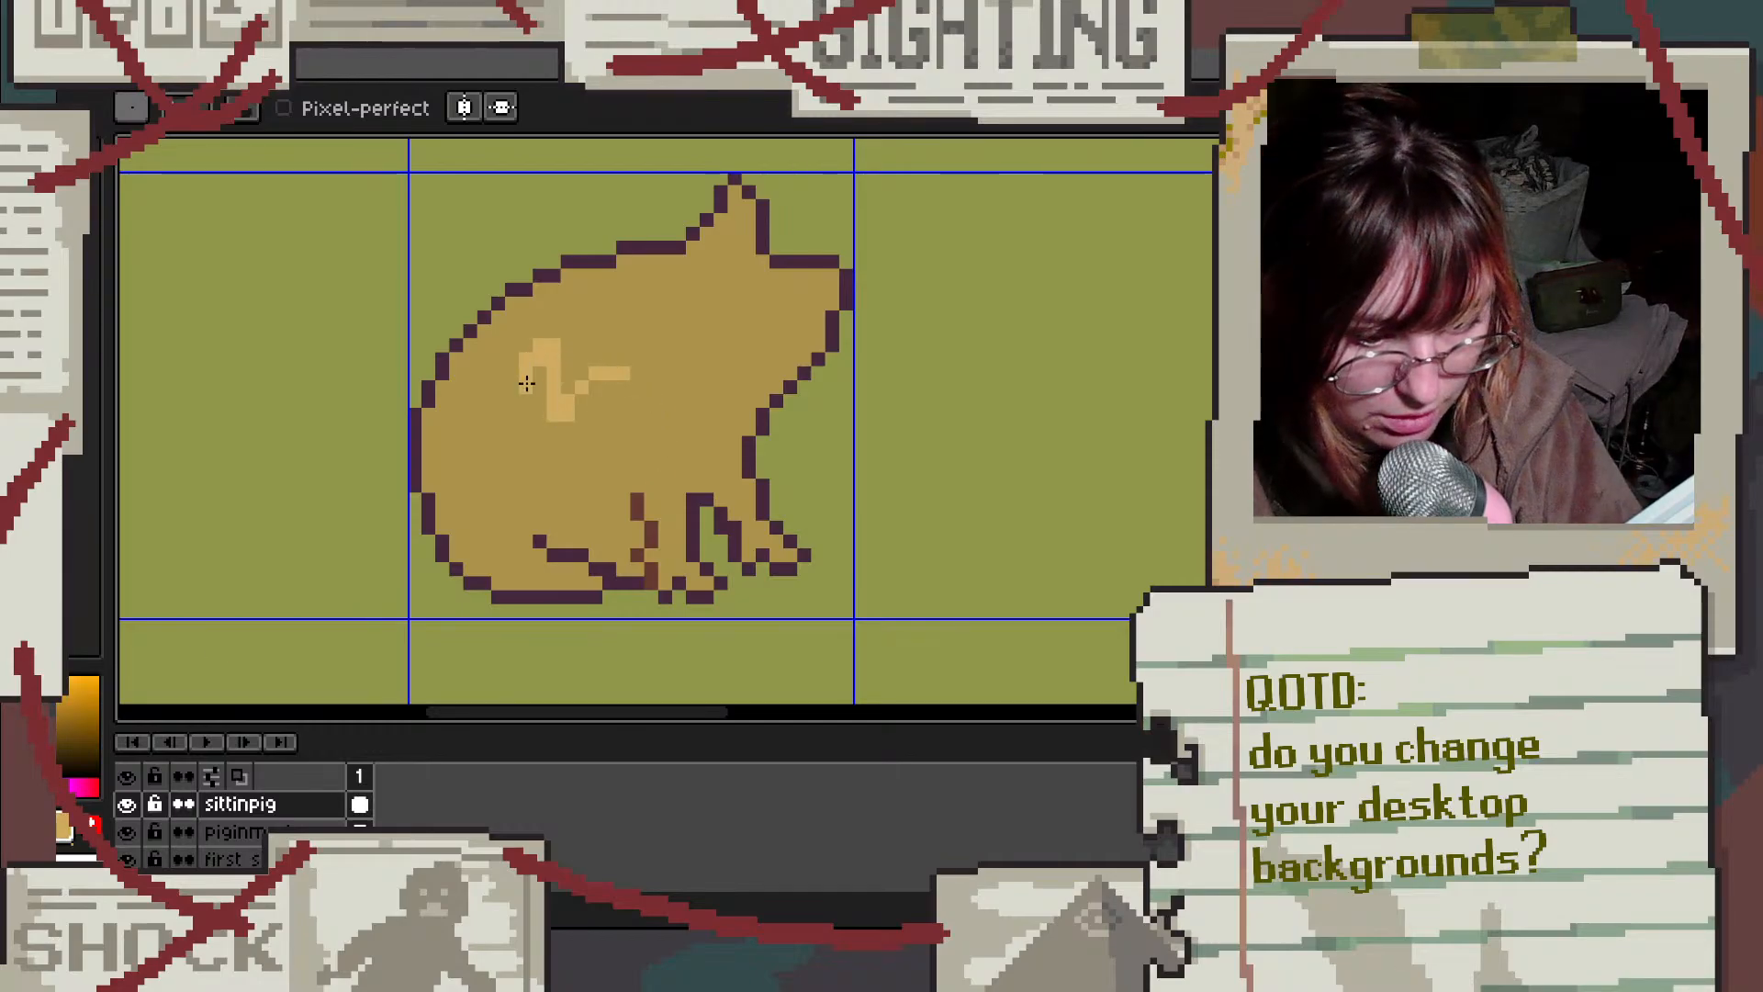
pyautogui.hotkey('ctrl', 'z')
pyautogui.scroll(3, 543, 452)
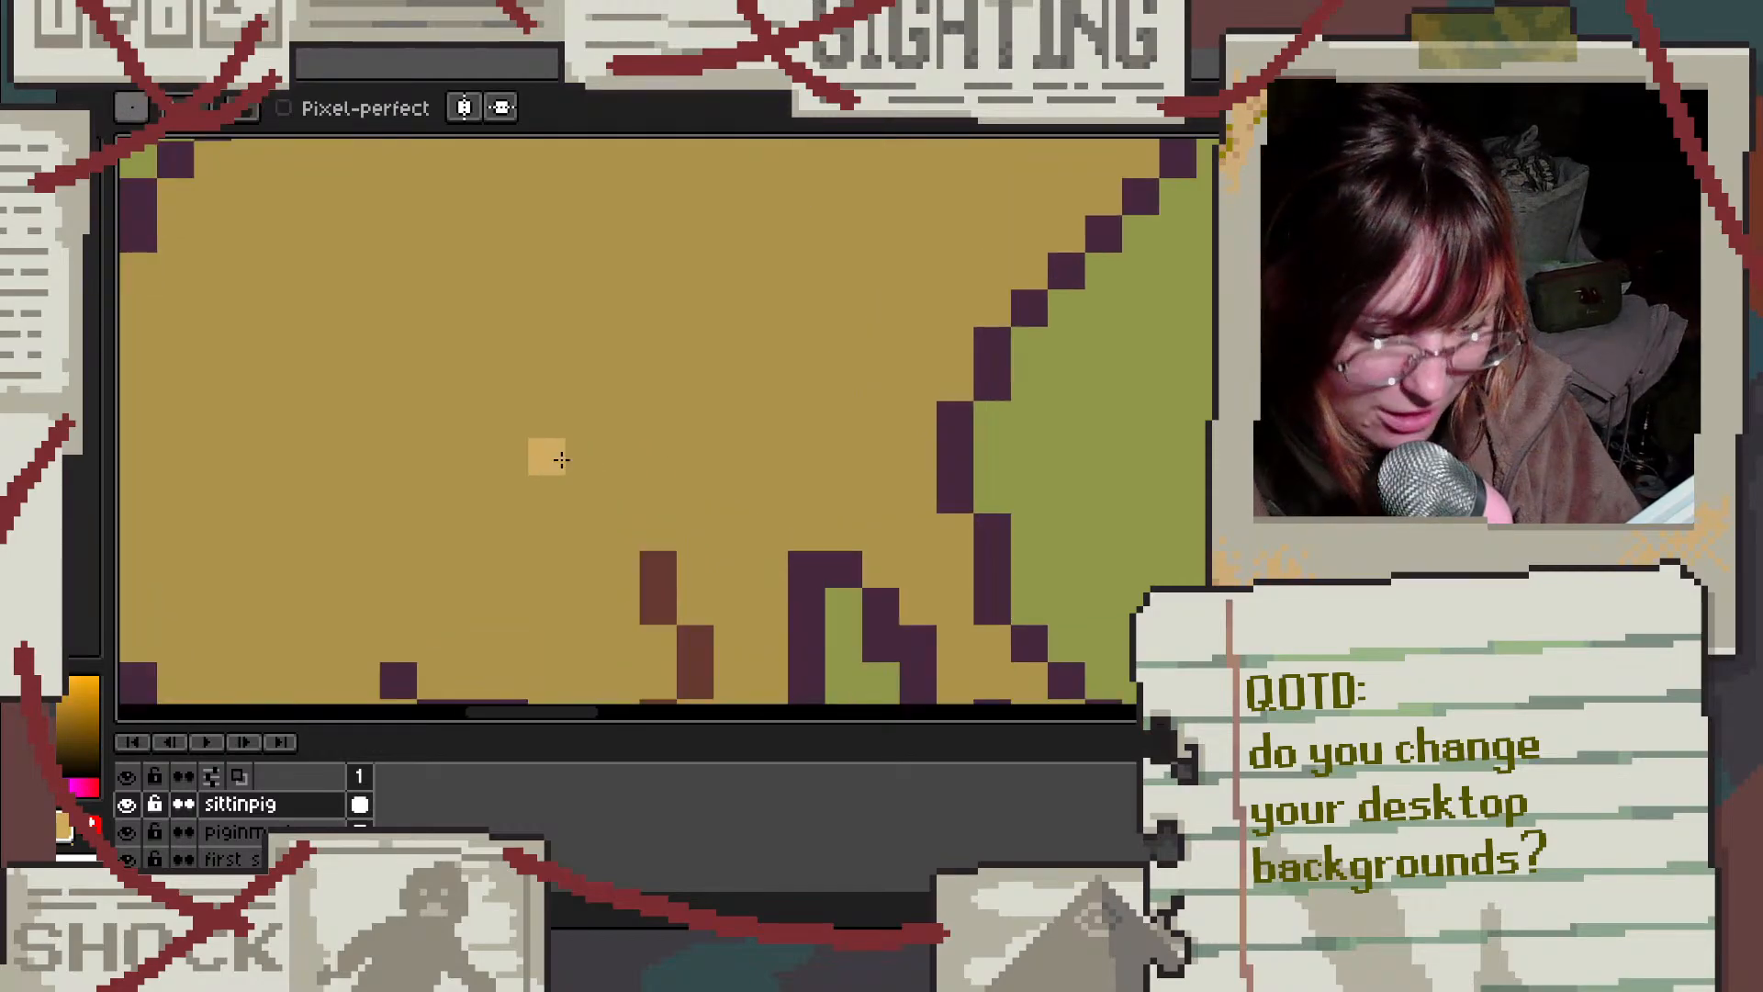
pyautogui.scroll(-3, 368, 439)
pyautogui.moveTo(335, 434)
pyautogui.mouseDown()
pyautogui.moveTo(327, 473)
pyautogui.moveTo(335, 409)
pyautogui.mouseUp()
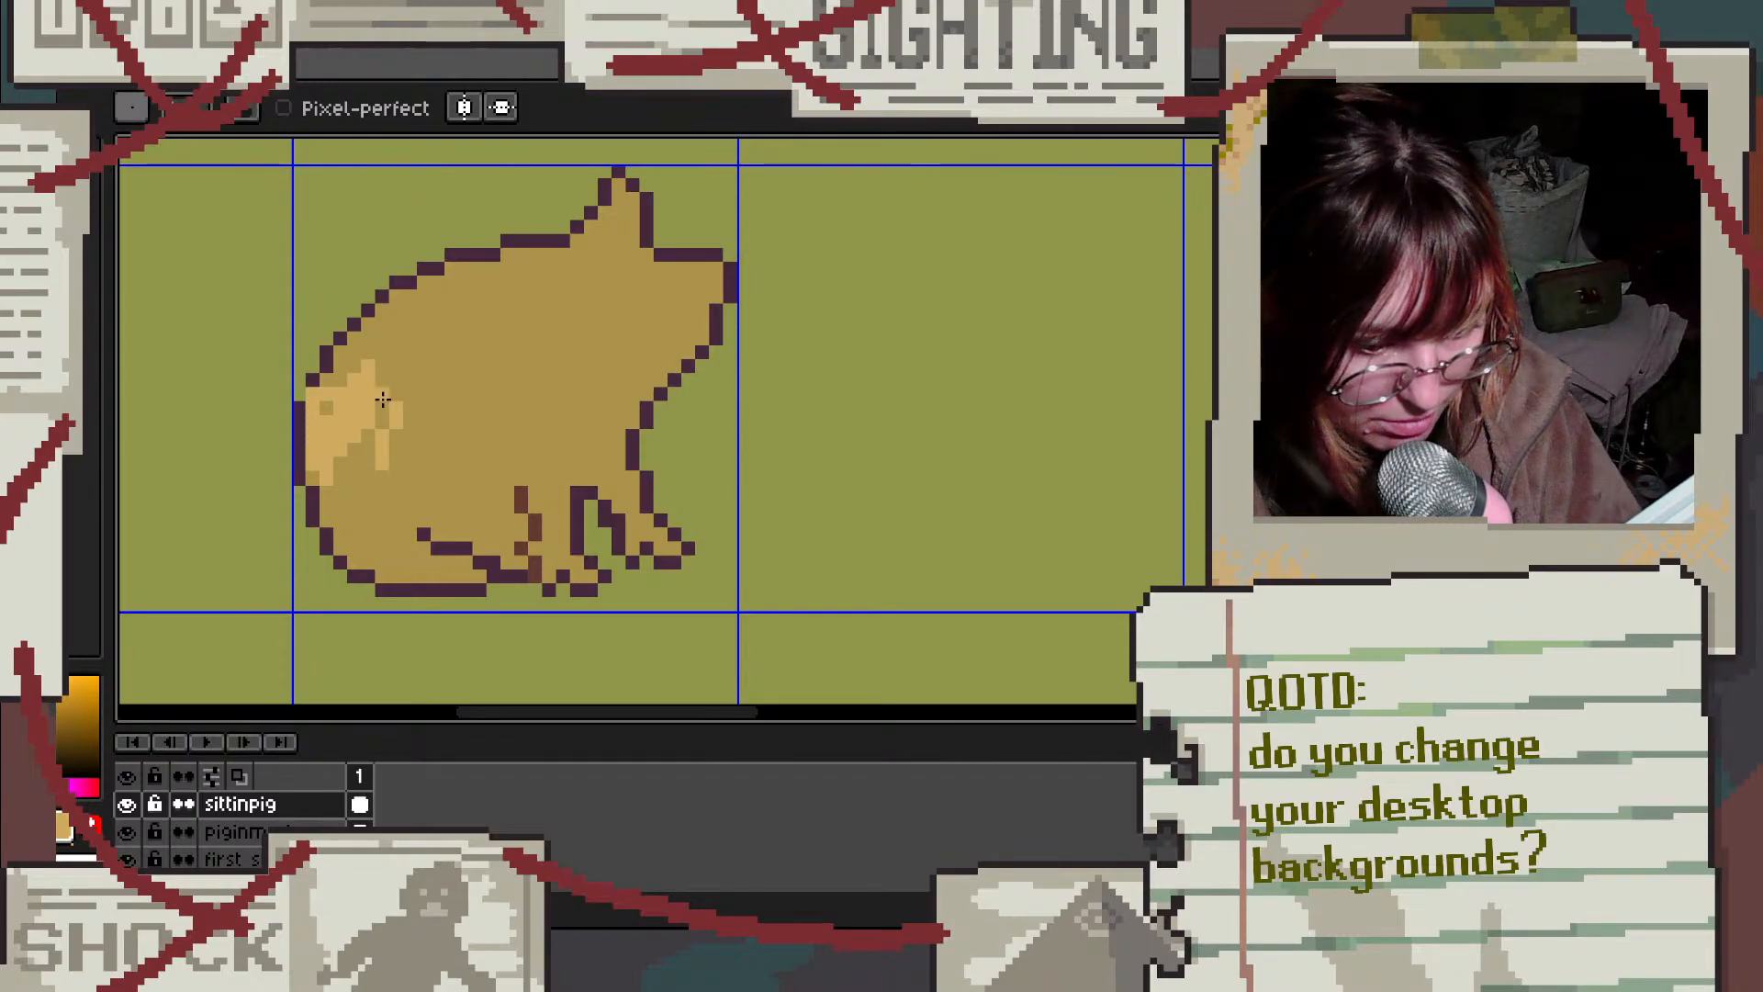
# Step: Extend the light tan highlight upward, across and beneath the first strokes to outline a rounded patch on the haunch
pyautogui.scroll(2, 326, 395)
pyautogui.click(471, 305)
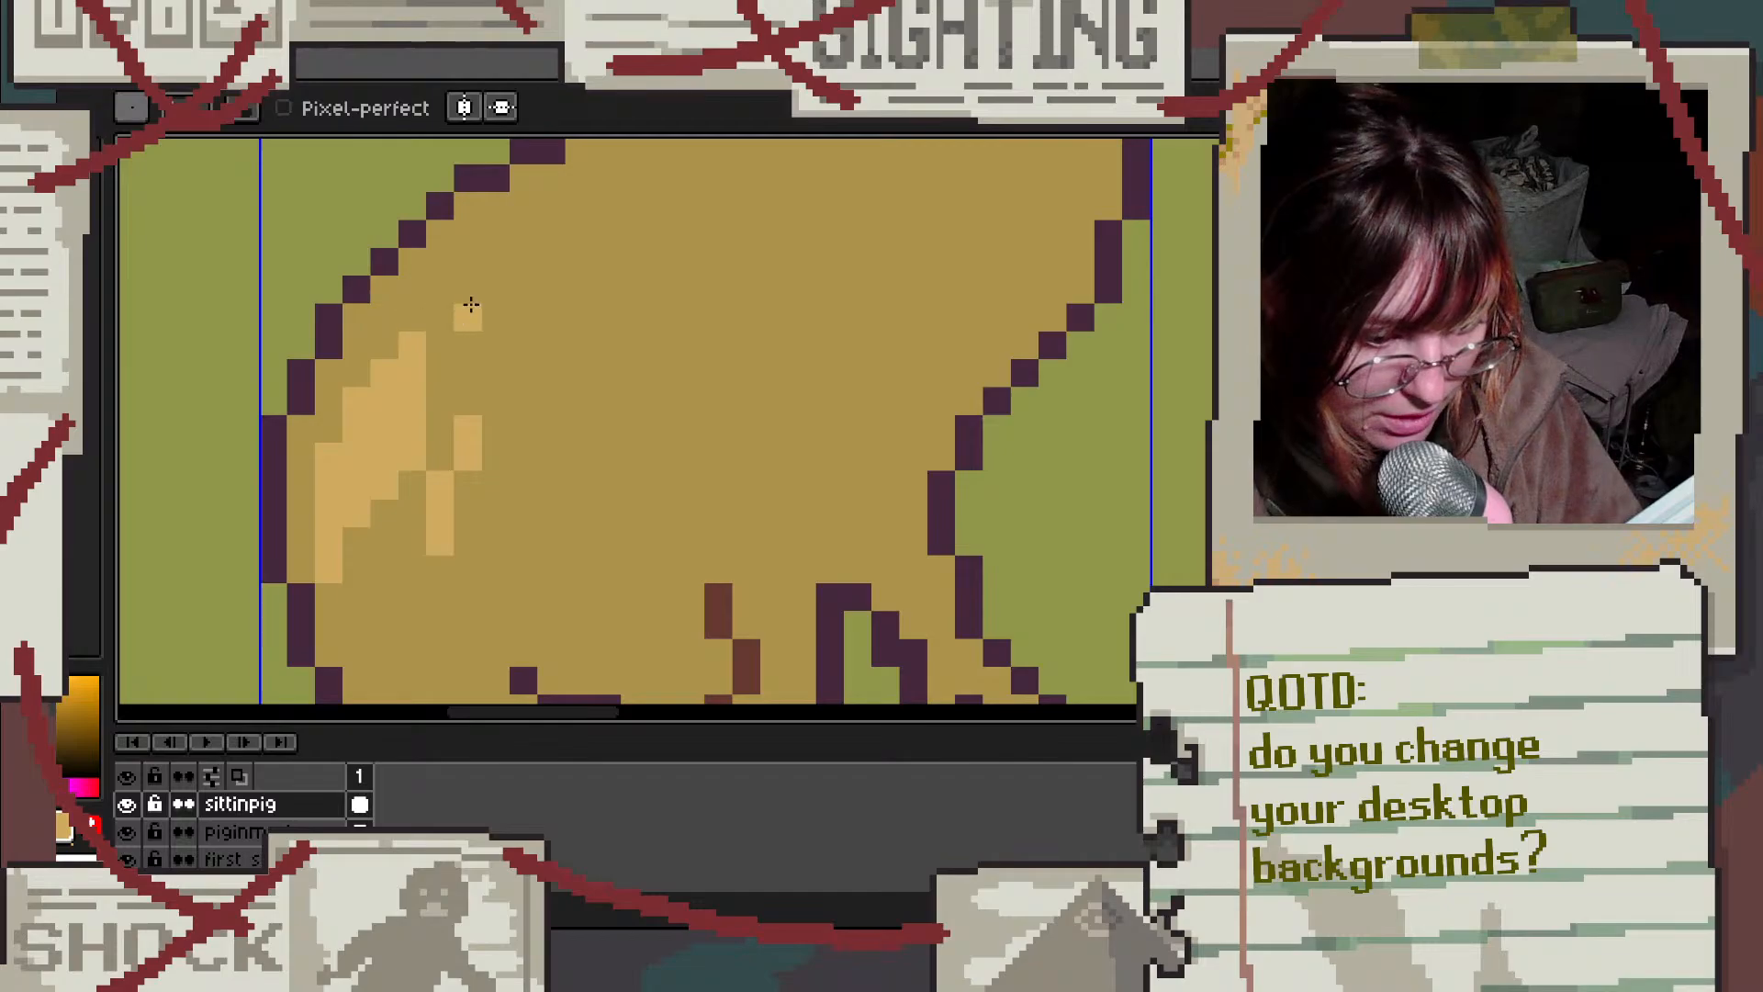
pyautogui.moveTo(468, 308); pyautogui.dragTo(468, 381)
pyautogui.moveTo(523, 336)
pyautogui.mouseDown()
pyautogui.moveTo(524, 436)
pyautogui.moveTo(579, 518)
pyautogui.mouseUp()
pyautogui.moveTo(551, 541)
pyautogui.mouseDown()
pyautogui.moveTo(424, 623)
pyautogui.moveTo(358, 618)
pyautogui.mouseUp()
pyautogui.scroll(-3, 503, 491)
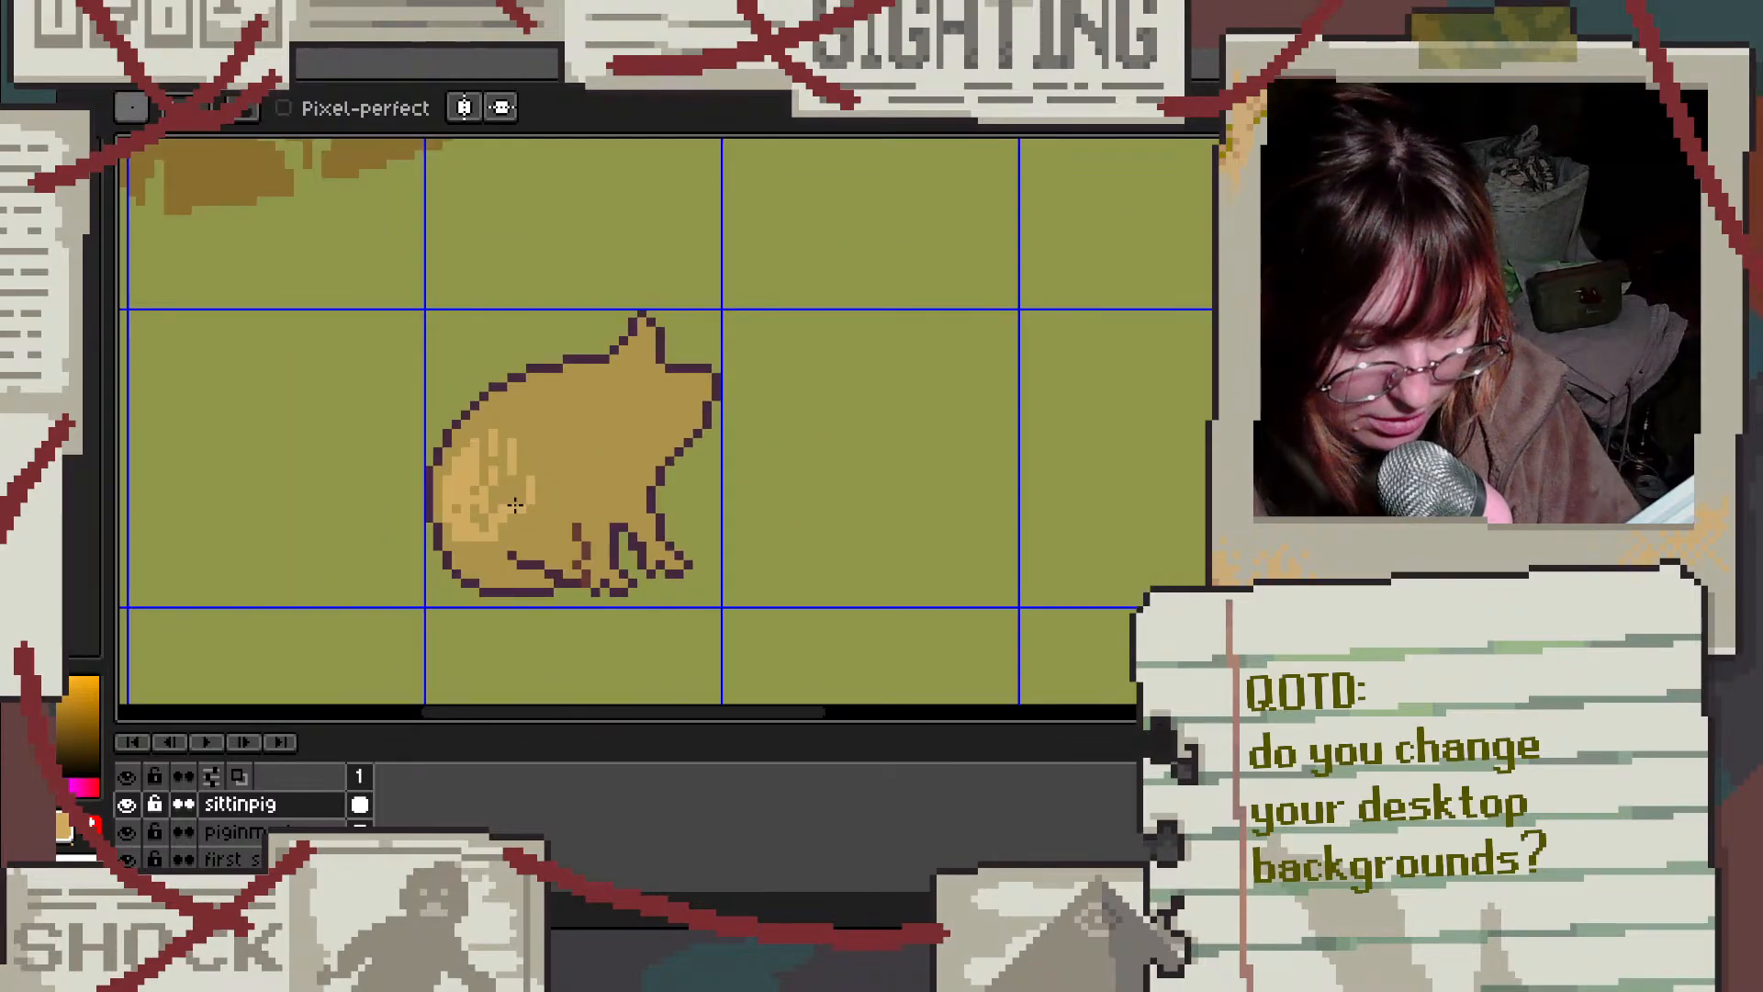
pyautogui.scroll(1, 500, 521)
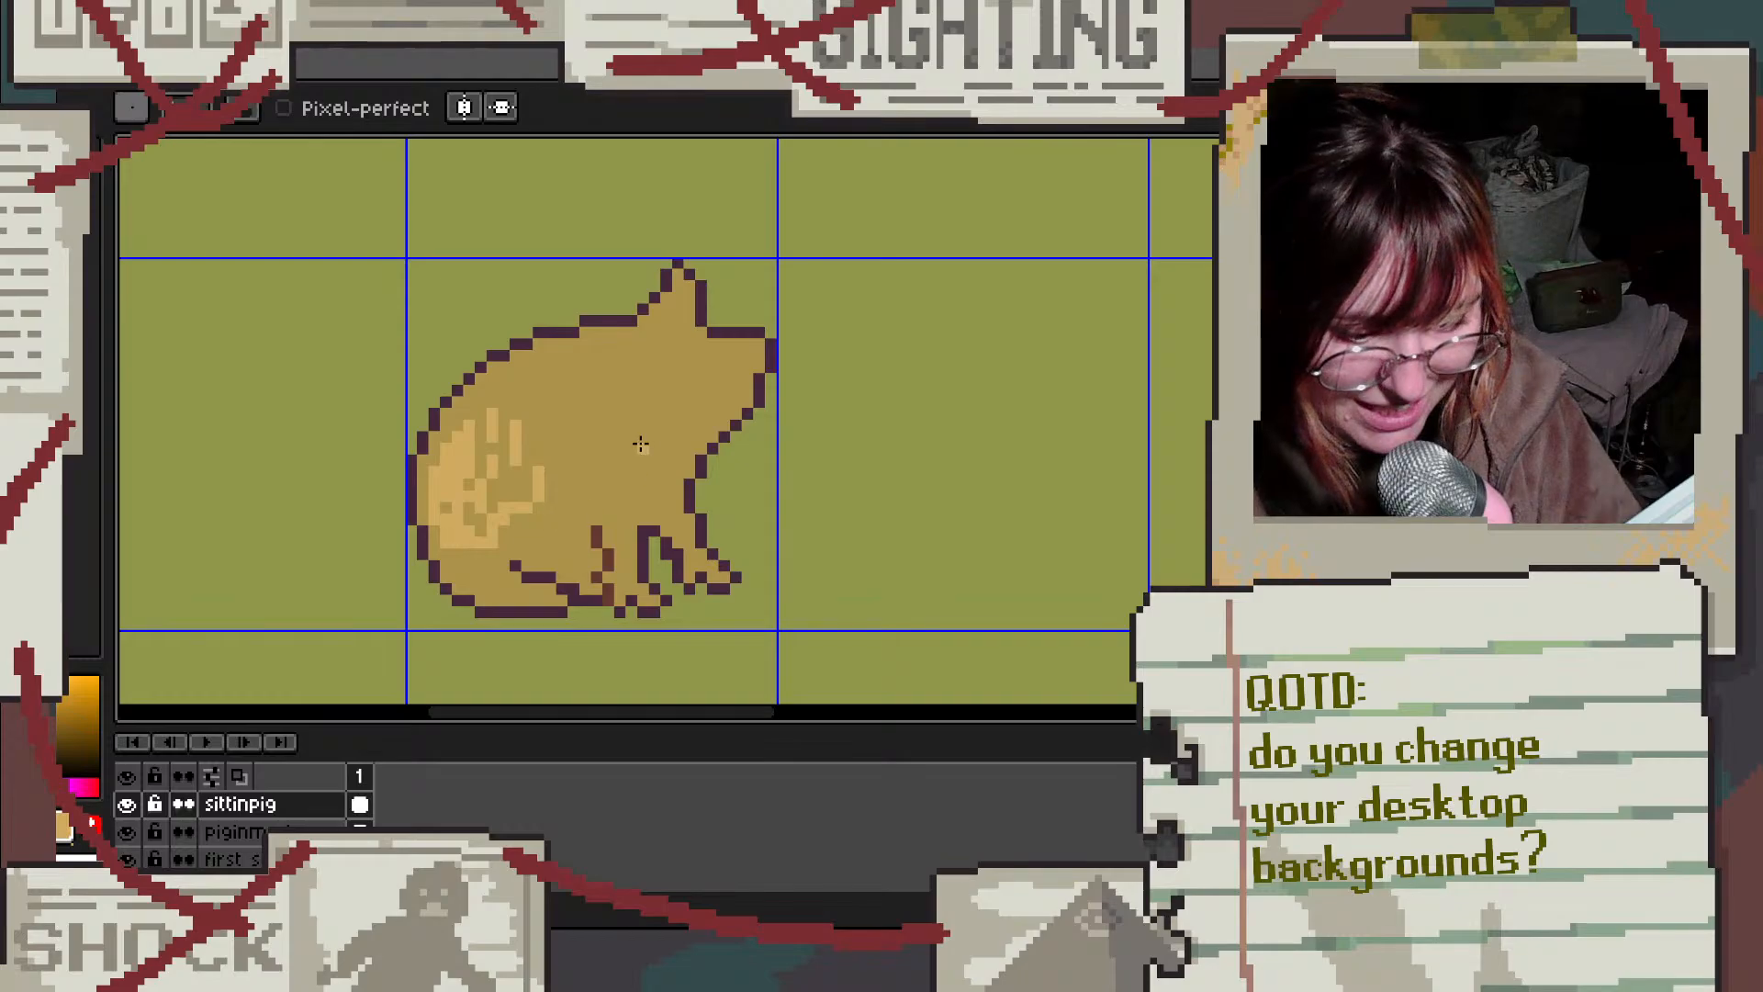
pyautogui.scroll(1, 599, 458)
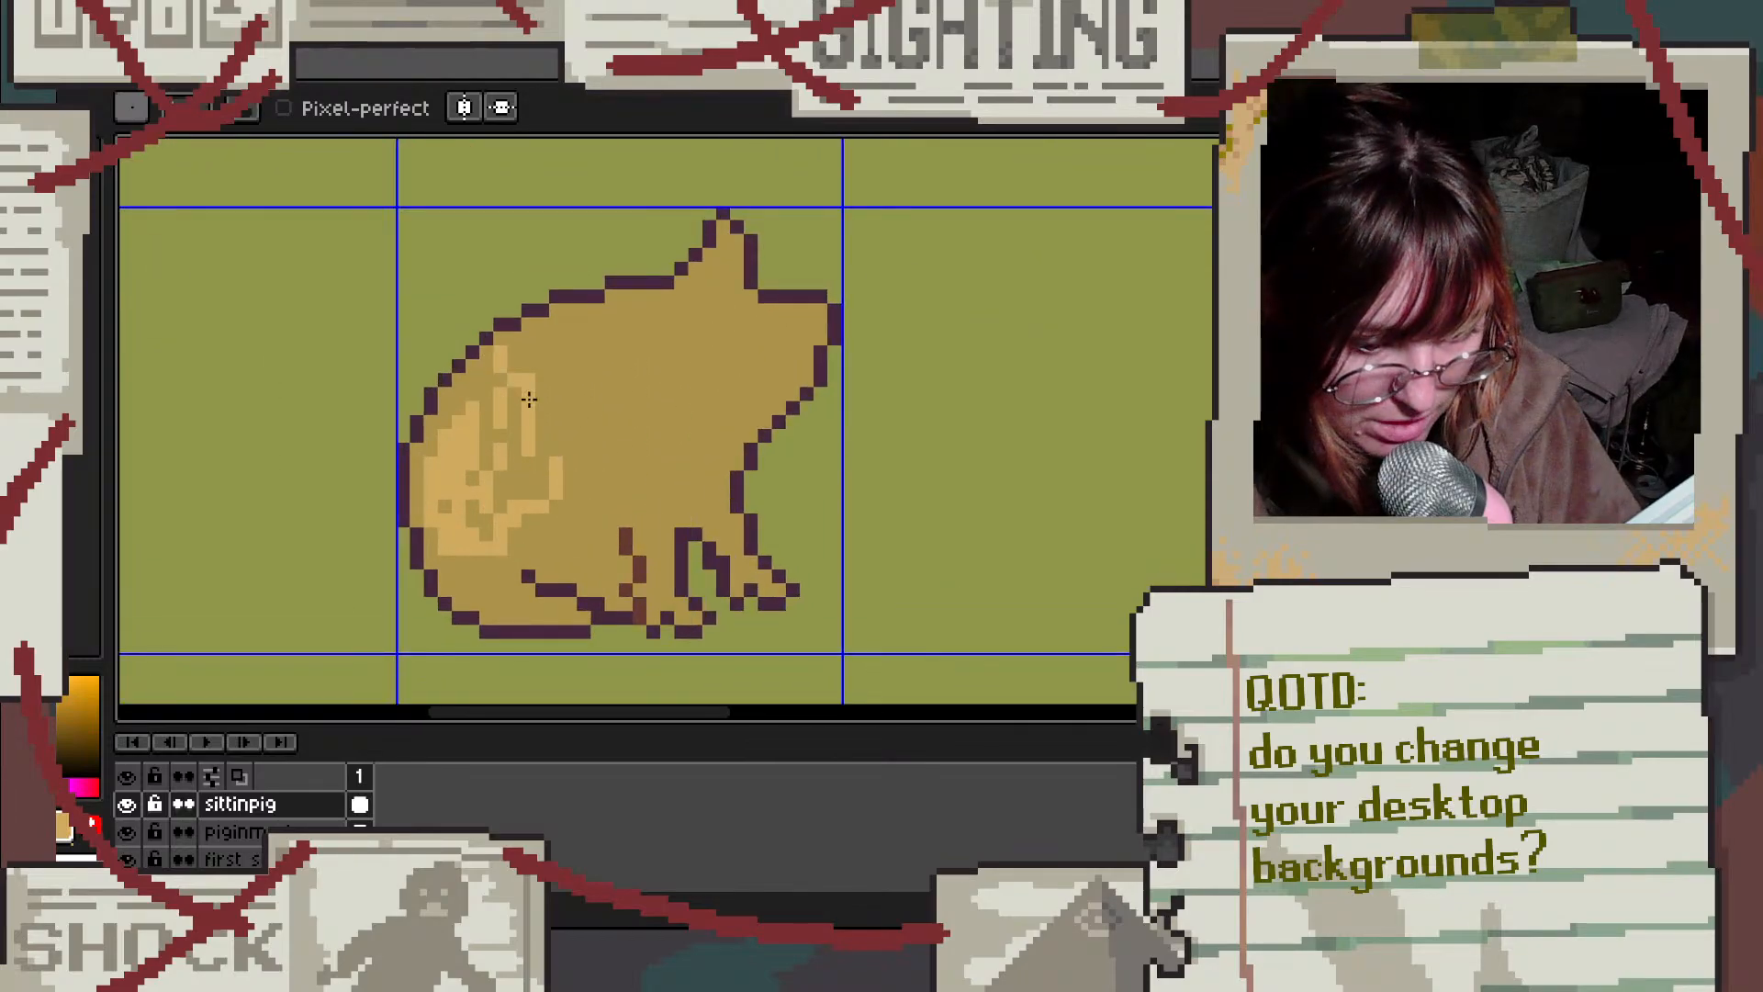
# Step: Fill the gaps inside the haunch highlight with light tan, undoing the whole-body fill and limiting the Paint Bucket to contiguous areas
pyautogui.moveTo(539, 493)
pyautogui.mouseDown()
pyautogui.moveTo(538, 448)
pyautogui.moveTo(515, 504)
pyautogui.moveTo(413, 520)
pyautogui.moveTo(413, 448)
pyautogui.mouseUp()
pyautogui.hotkey('ctrl', 'z')
pyautogui.moveTo(472, 505)
pyautogui.mouseDown()
pyautogui.moveTo(508, 453)
pyautogui.moveTo(483, 472)
pyautogui.moveTo(509, 479)
pyautogui.moveTo(529, 457)
pyautogui.moveTo(501, 447)
pyautogui.moveTo(506, 401)
pyautogui.mouseUp()
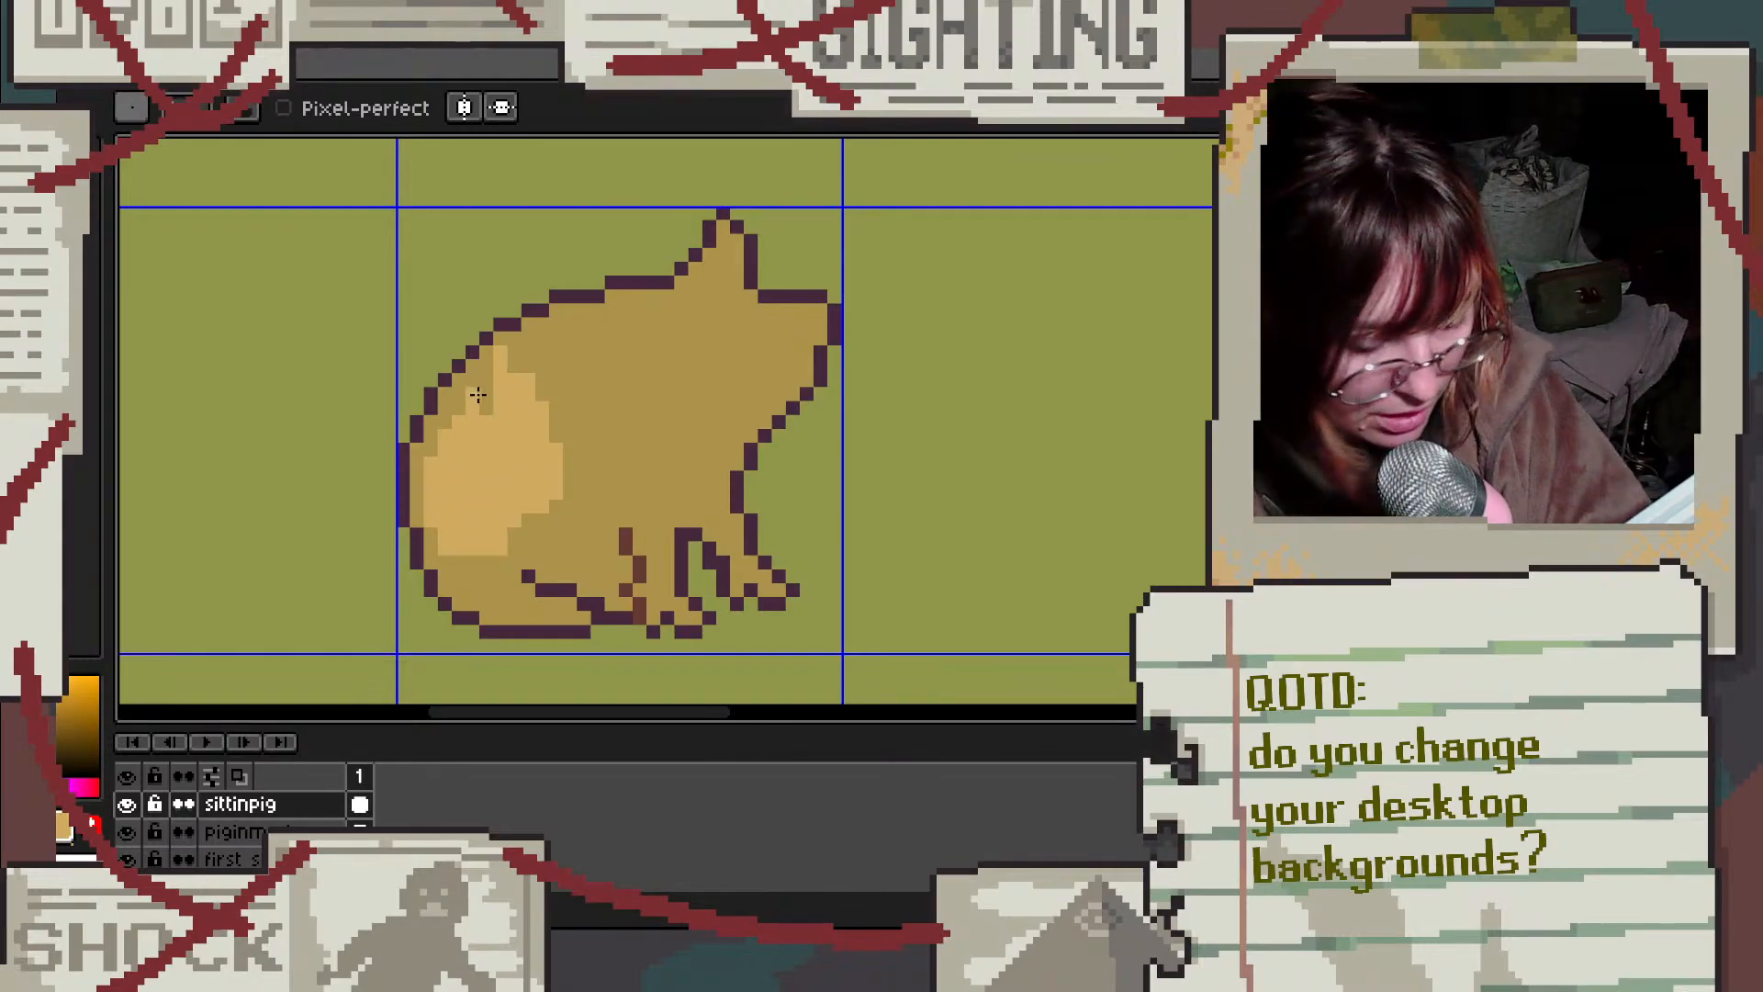
pyautogui.press('g')
pyautogui.click(476, 394)
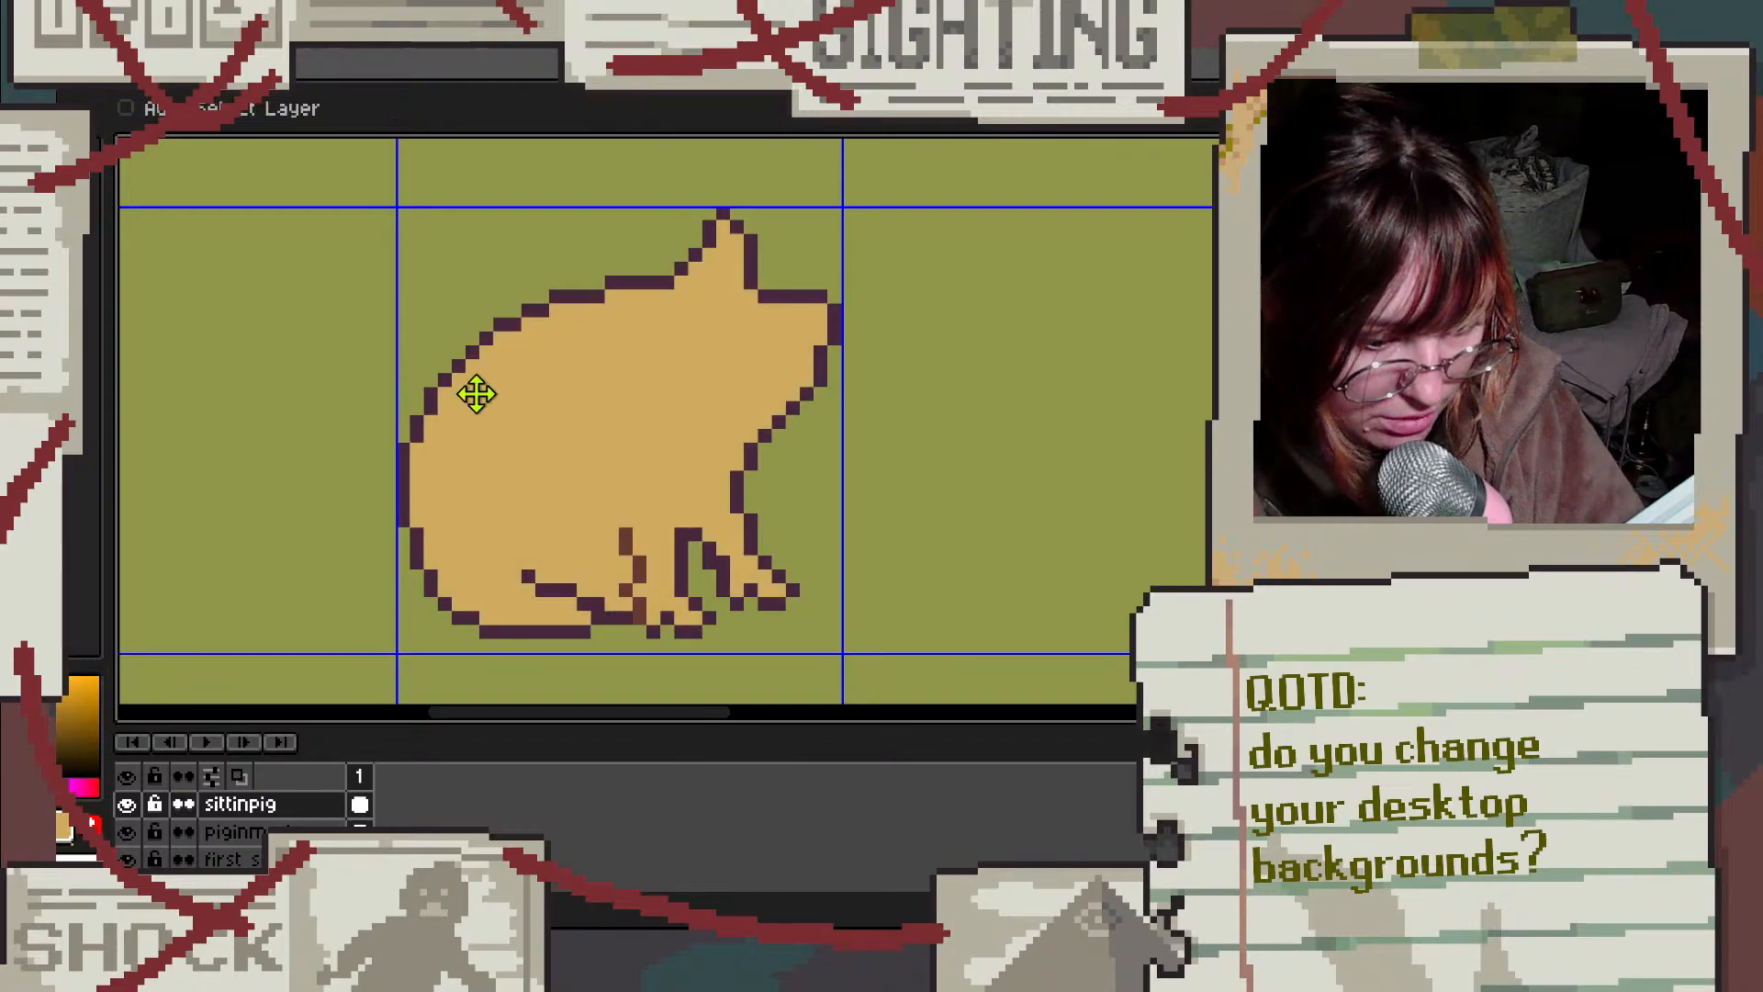
pyautogui.hotkey('ctrl', 'z')
pyautogui.click(323, 108)
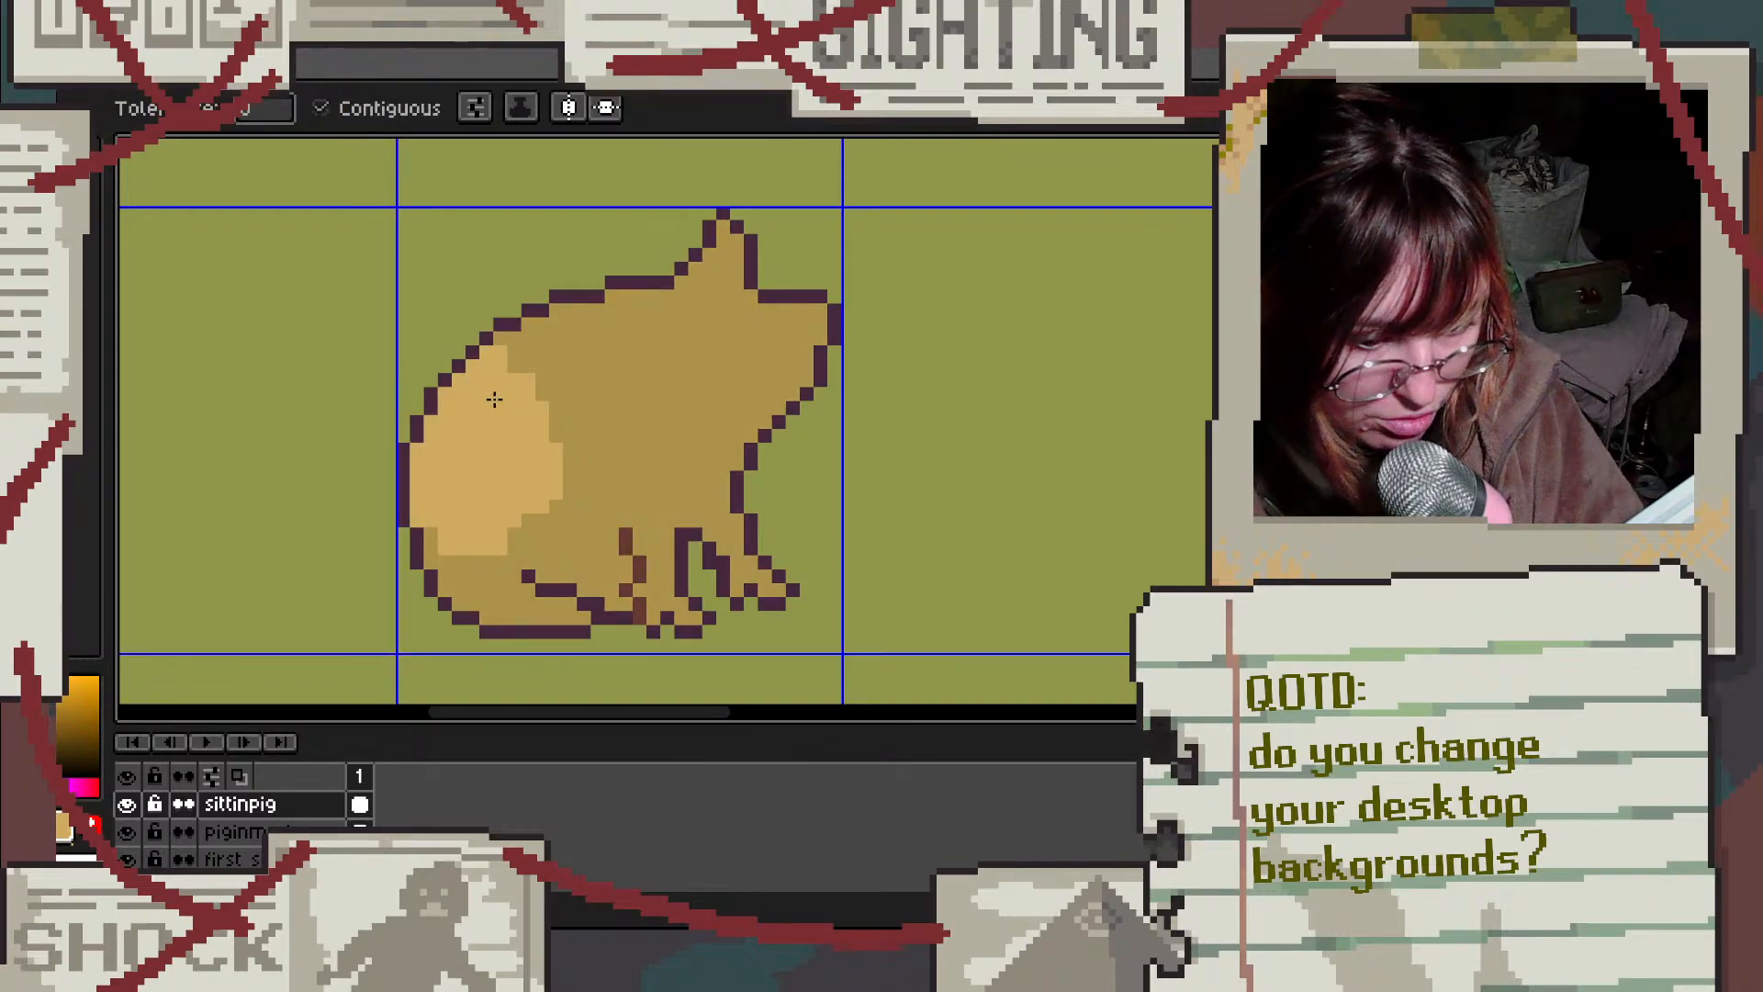
# Step: Recolour the body around the haunch highlight with a darker golden brown and check the contrast from a distance
pyautogui.keyDown('alt'); pyautogui.click(659, 424); pyautogui.keyUp('alt')
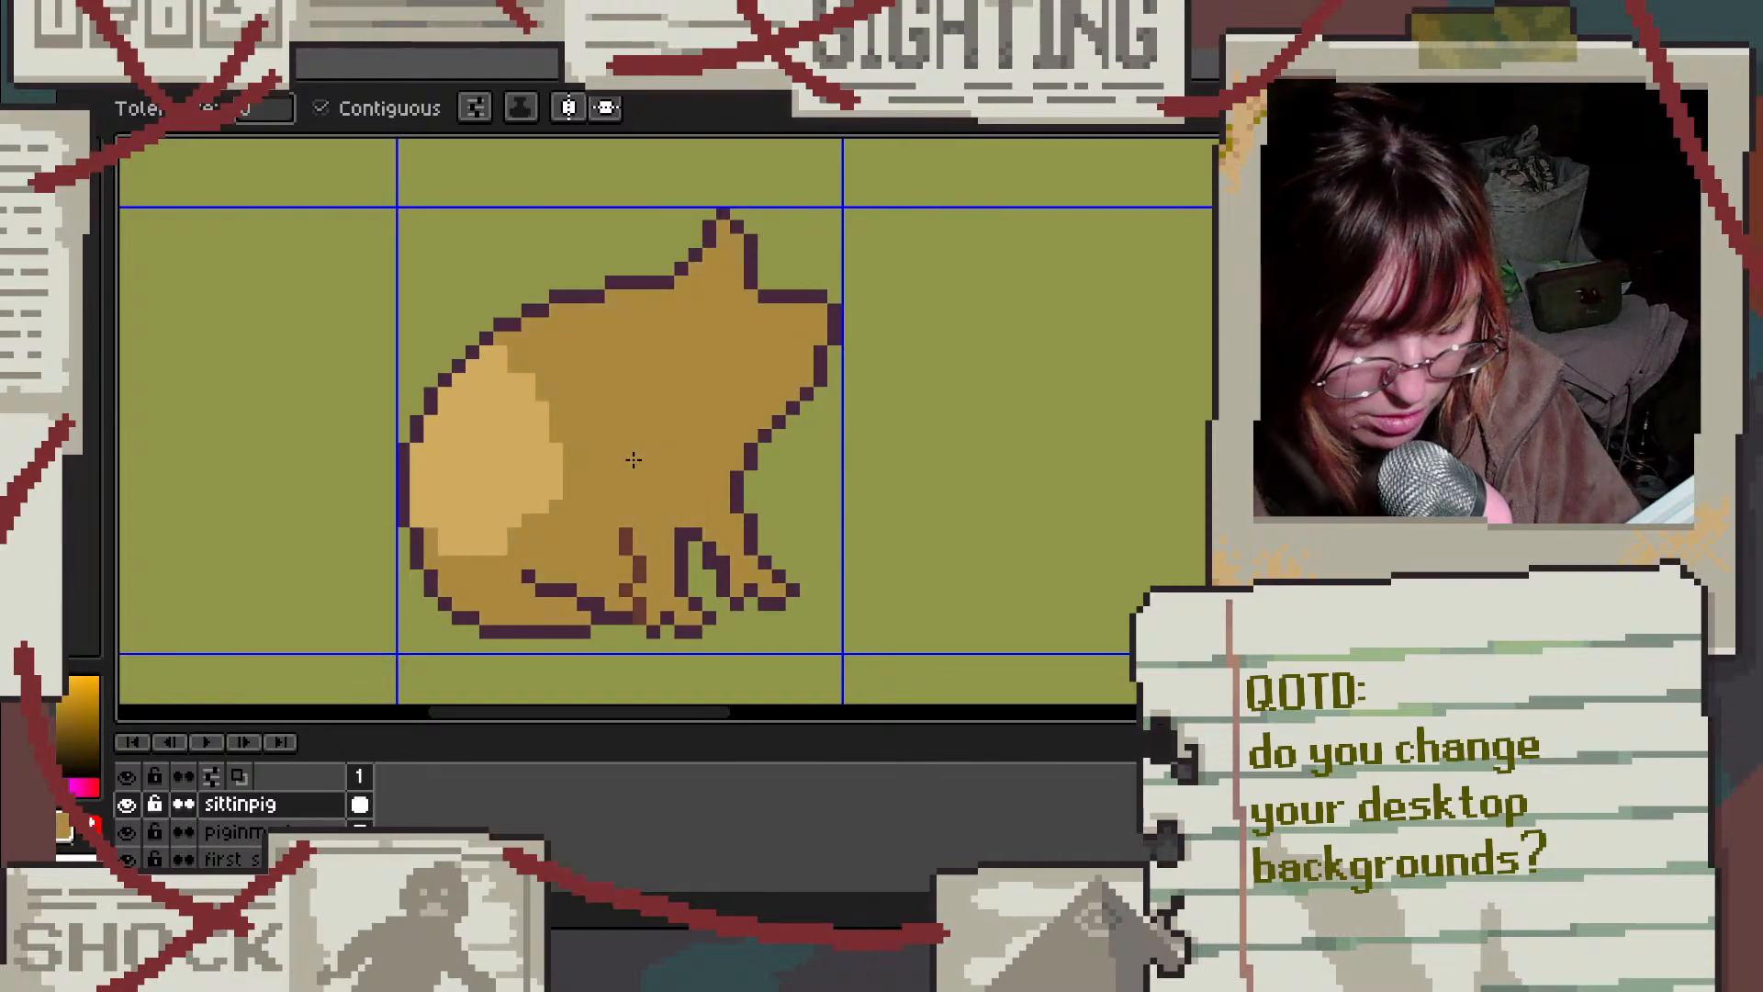
pyautogui.scroll(-1, 539, 448)
pyautogui.scroll(-1, 571, 393)
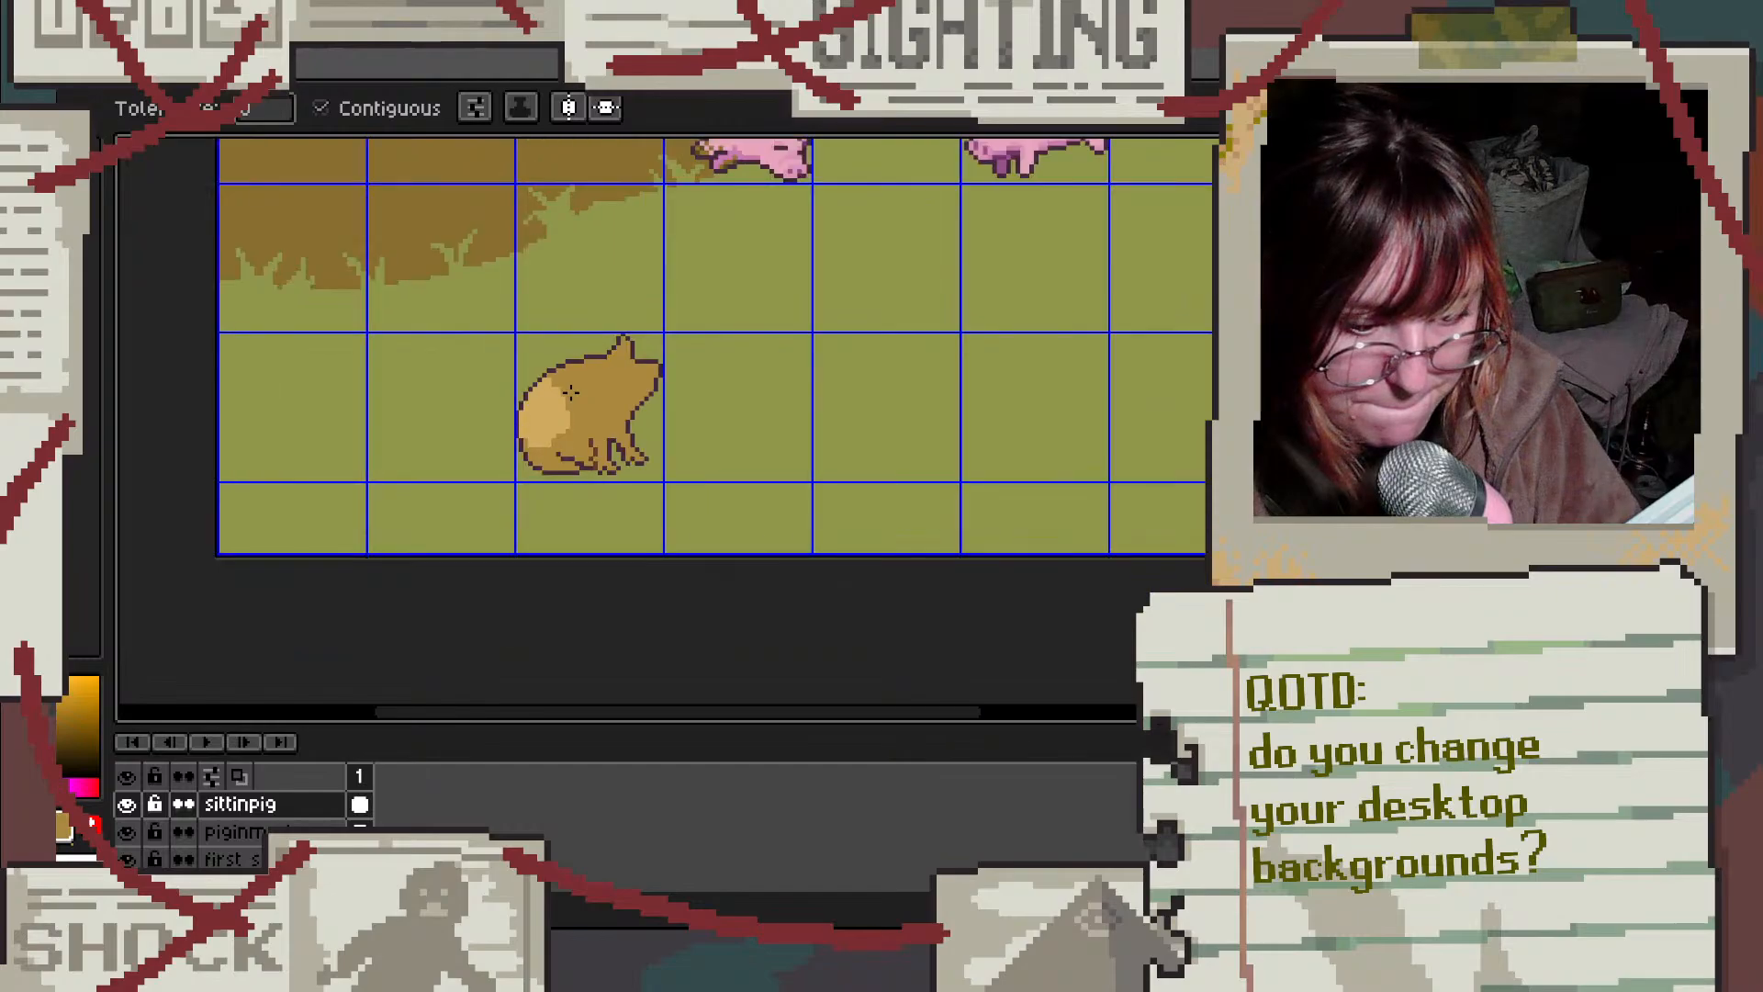
pyautogui.scroll(-3, 572, 393)
pyautogui.scroll(6, 571, 393)
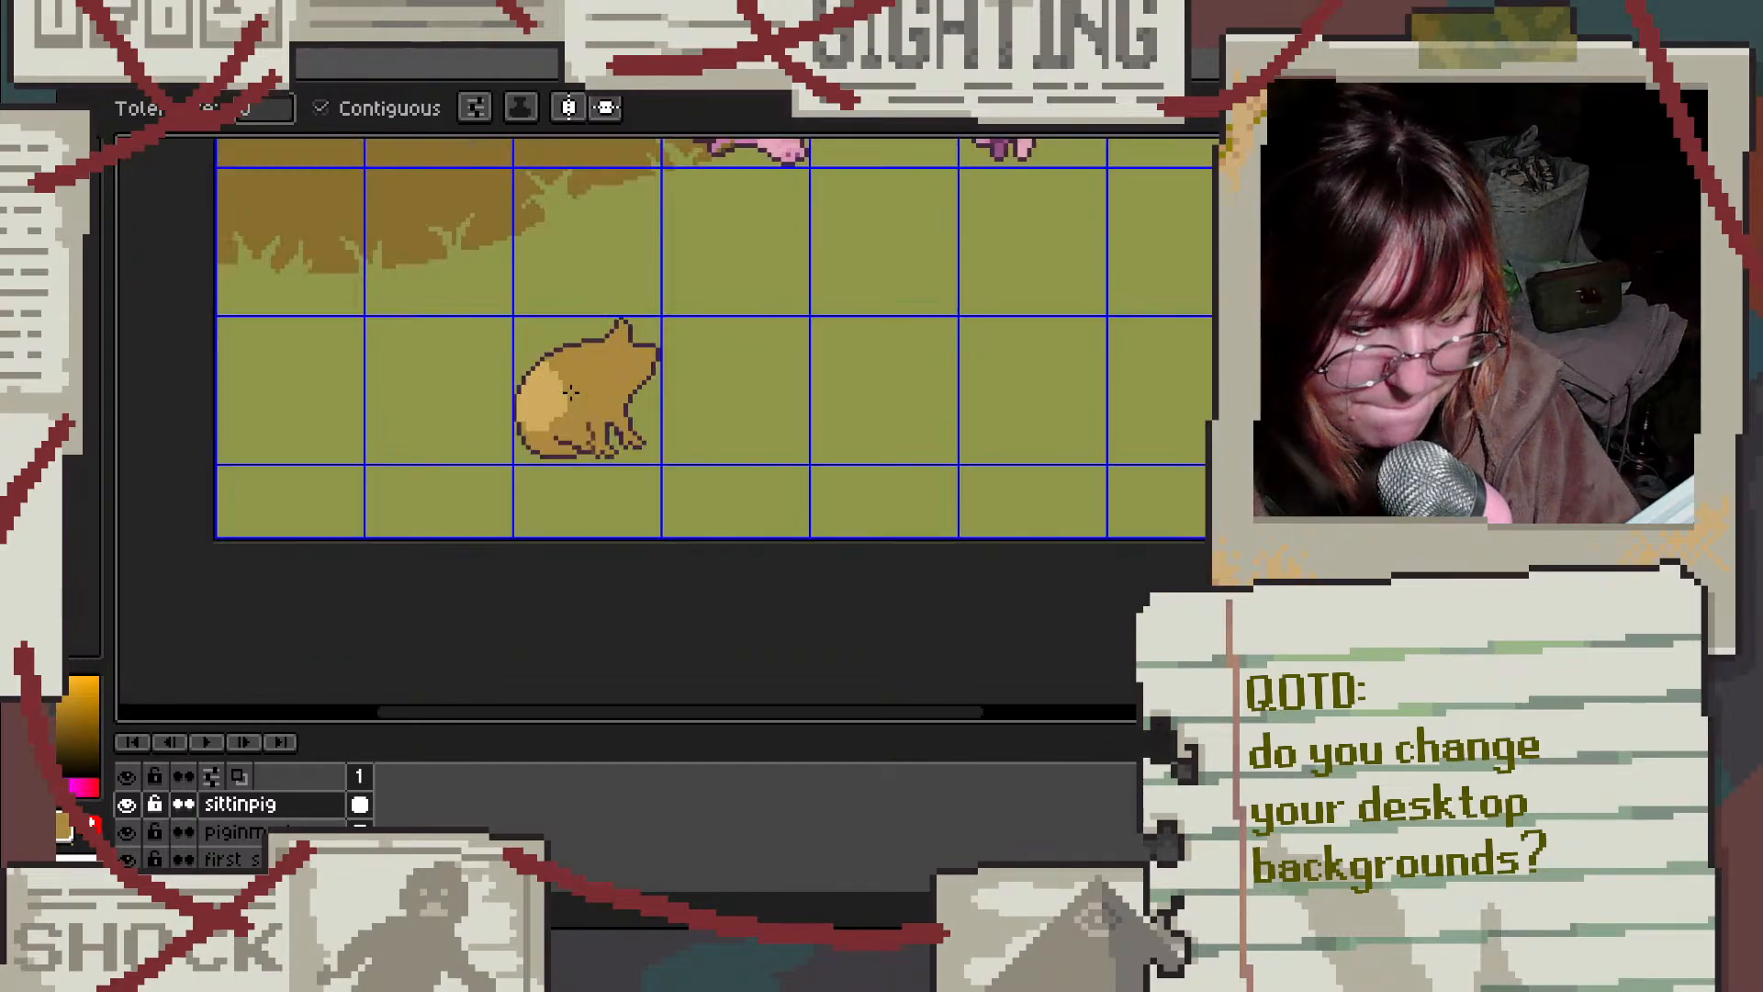
# Step: Paint a mid-tone tan band with the Pencil along the haunch highlight's inner edge, undoing stray strokes
pyautogui.keyDown('alt'); pyautogui.click(506, 395); pyautogui.keyUp('alt')
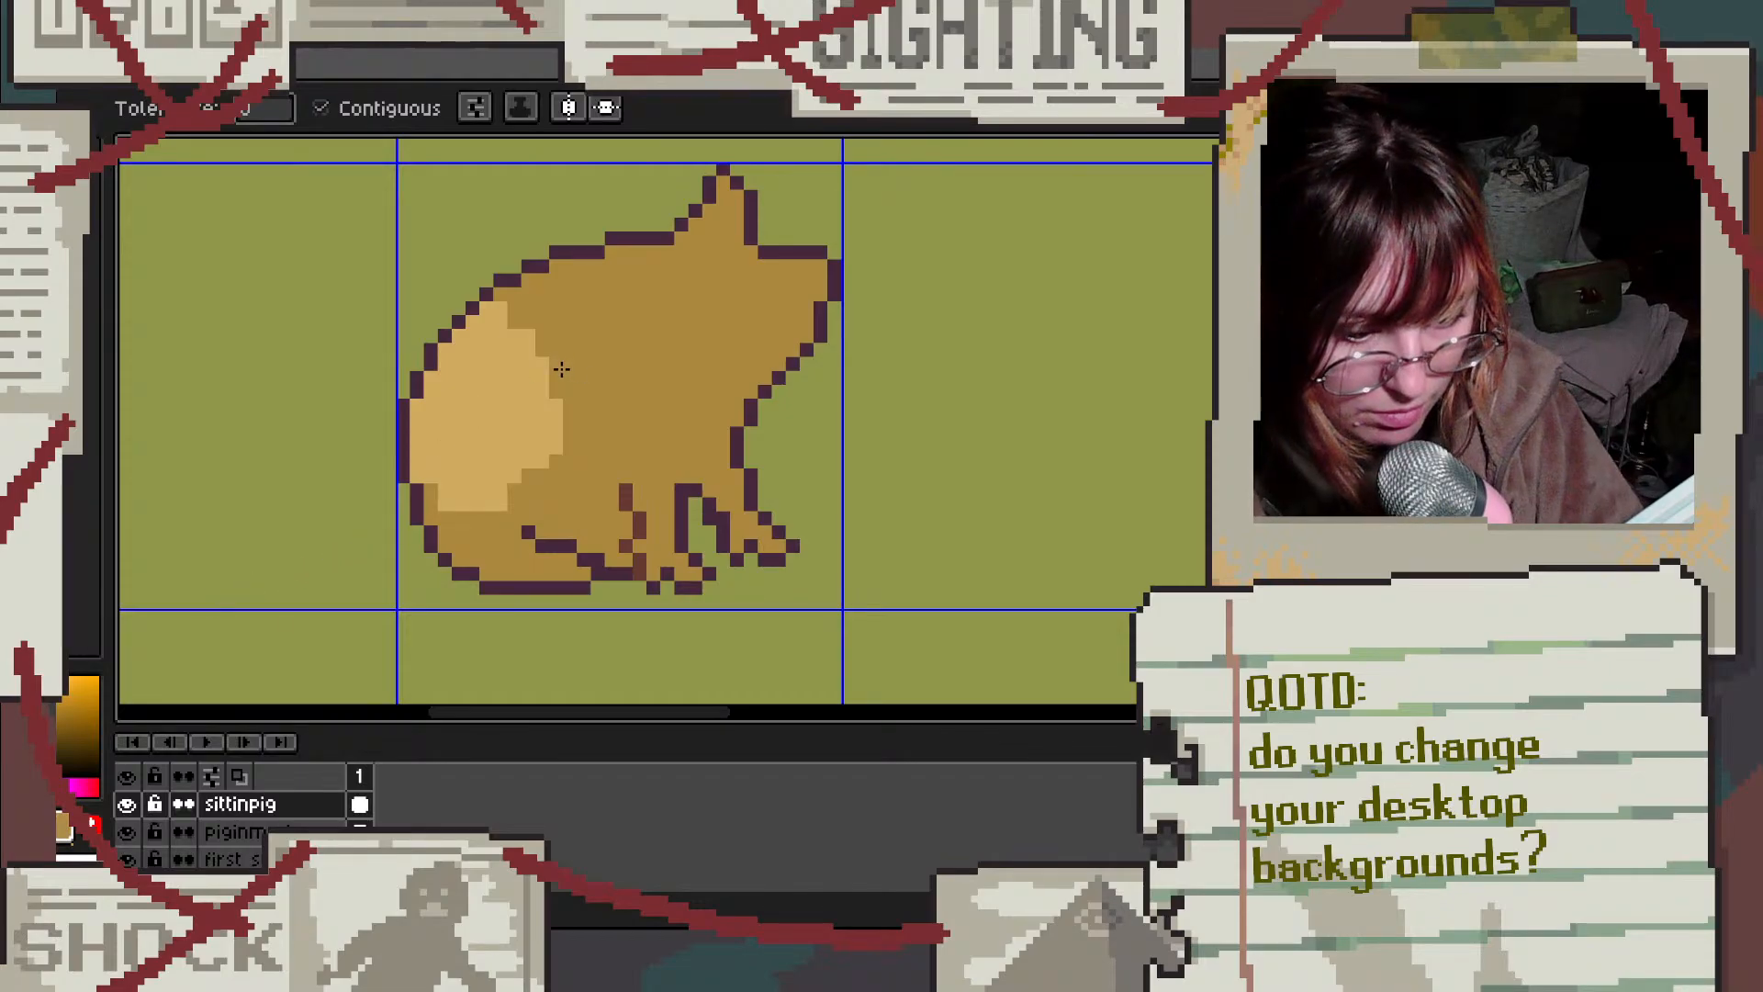
pyautogui.hotkey('ctrl', 'z')
pyautogui.press('b')
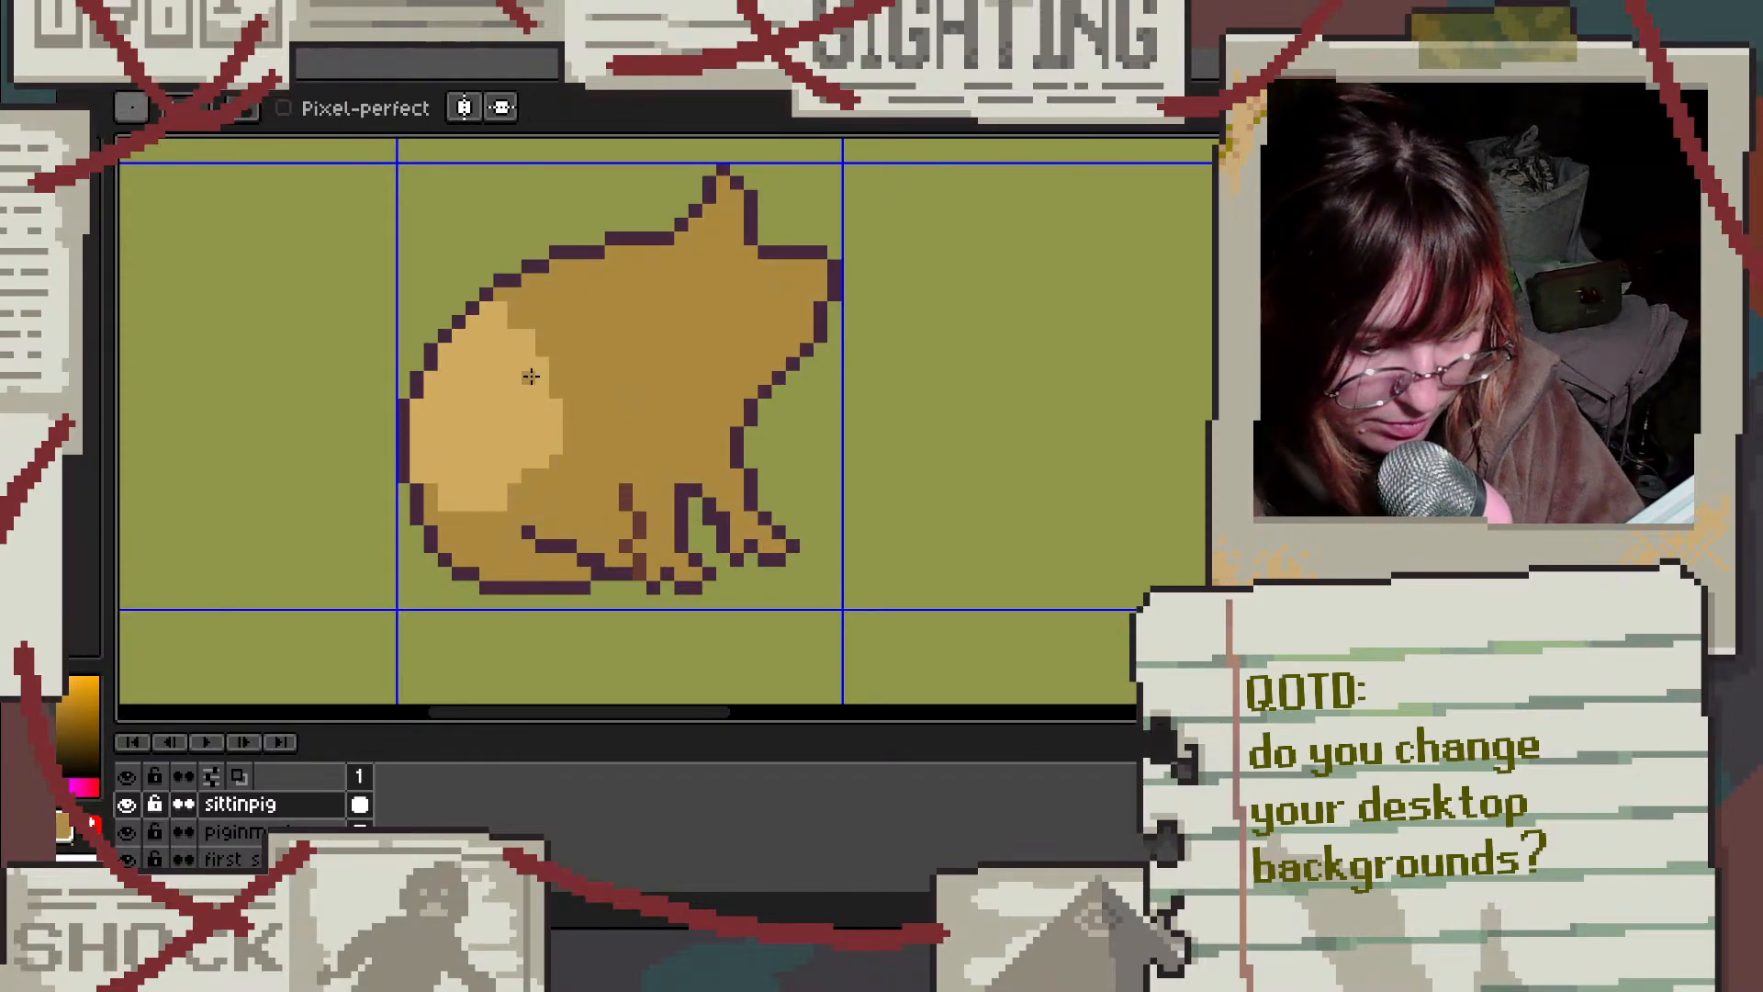
pyautogui.moveTo(528, 377); pyautogui.dragTo(511, 464)
pyautogui.hotkey('ctrl', 'z')
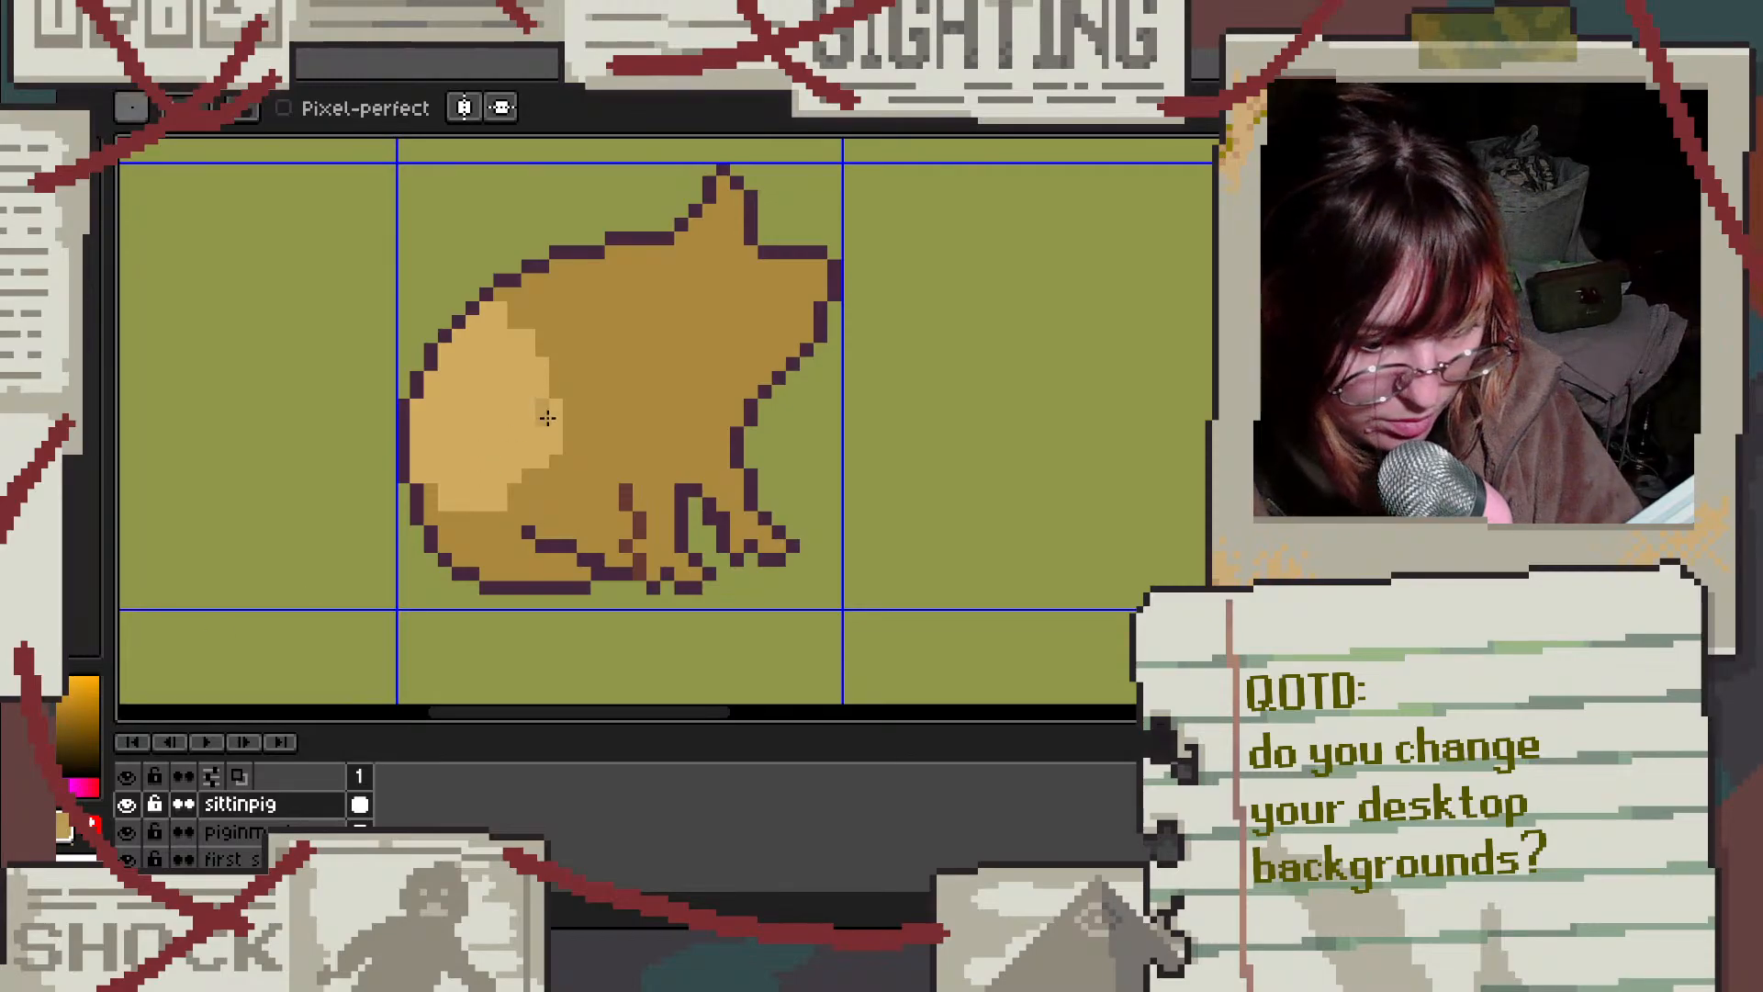
pyautogui.hotkey('ctrl', 'z')
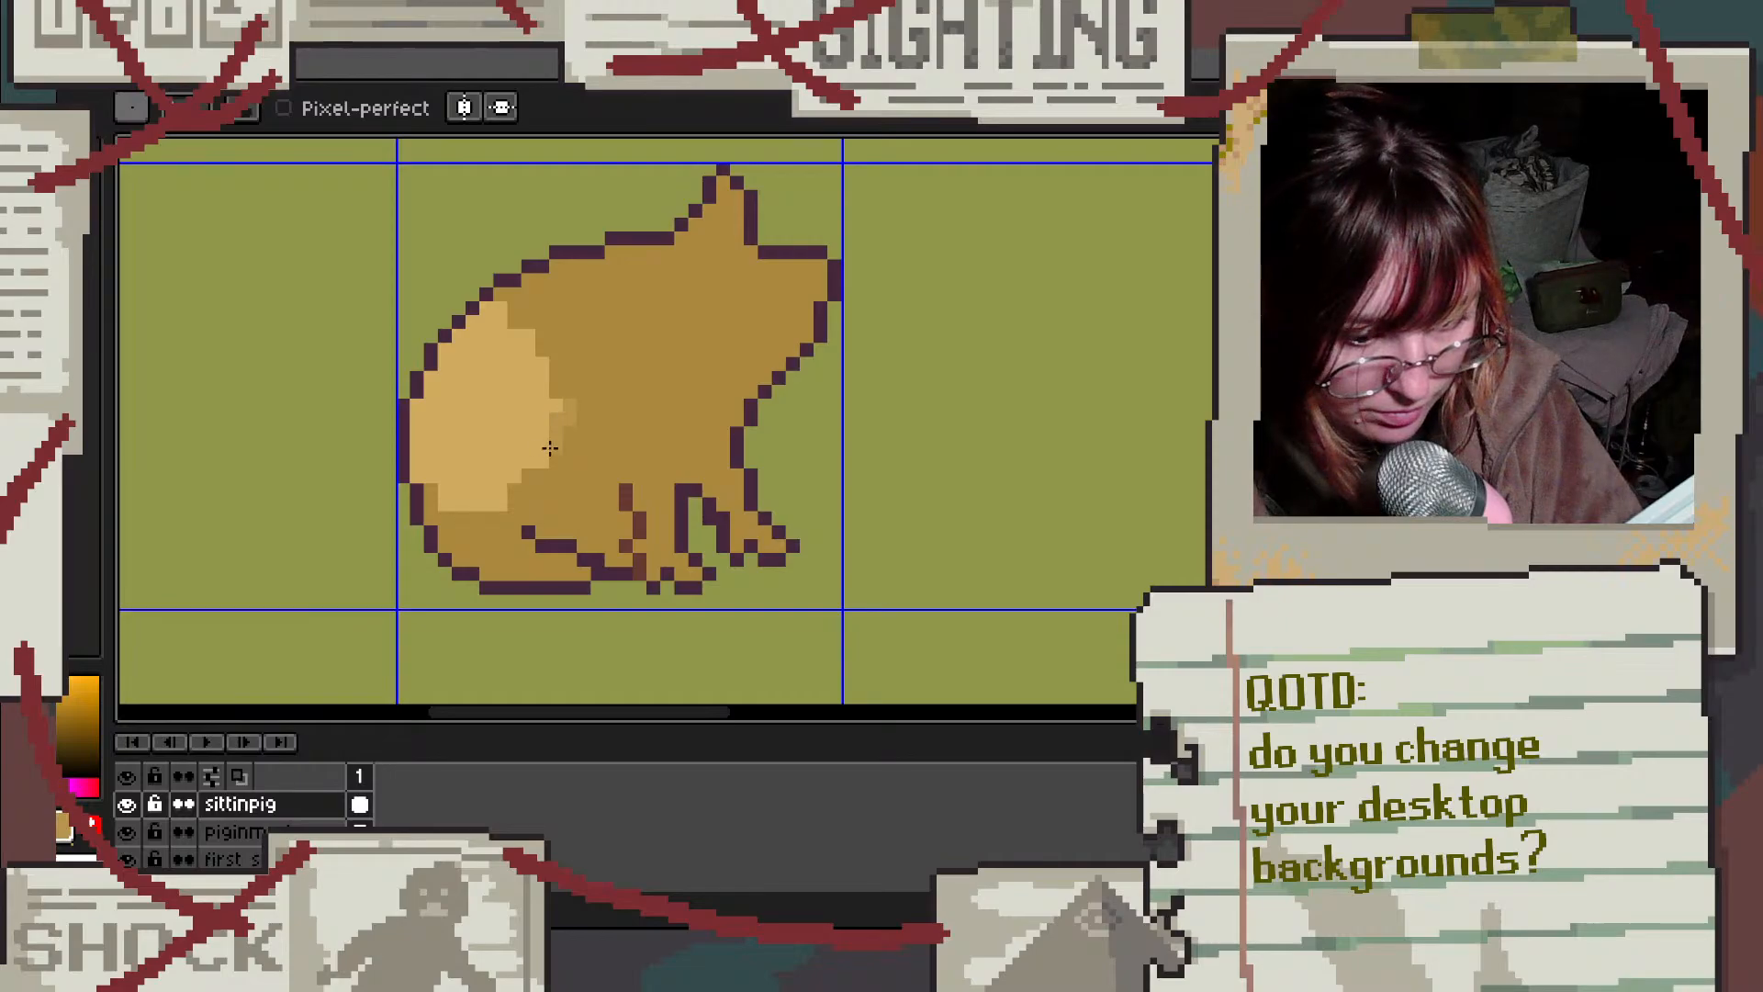
pyautogui.hotkey('ctrl', 'z')
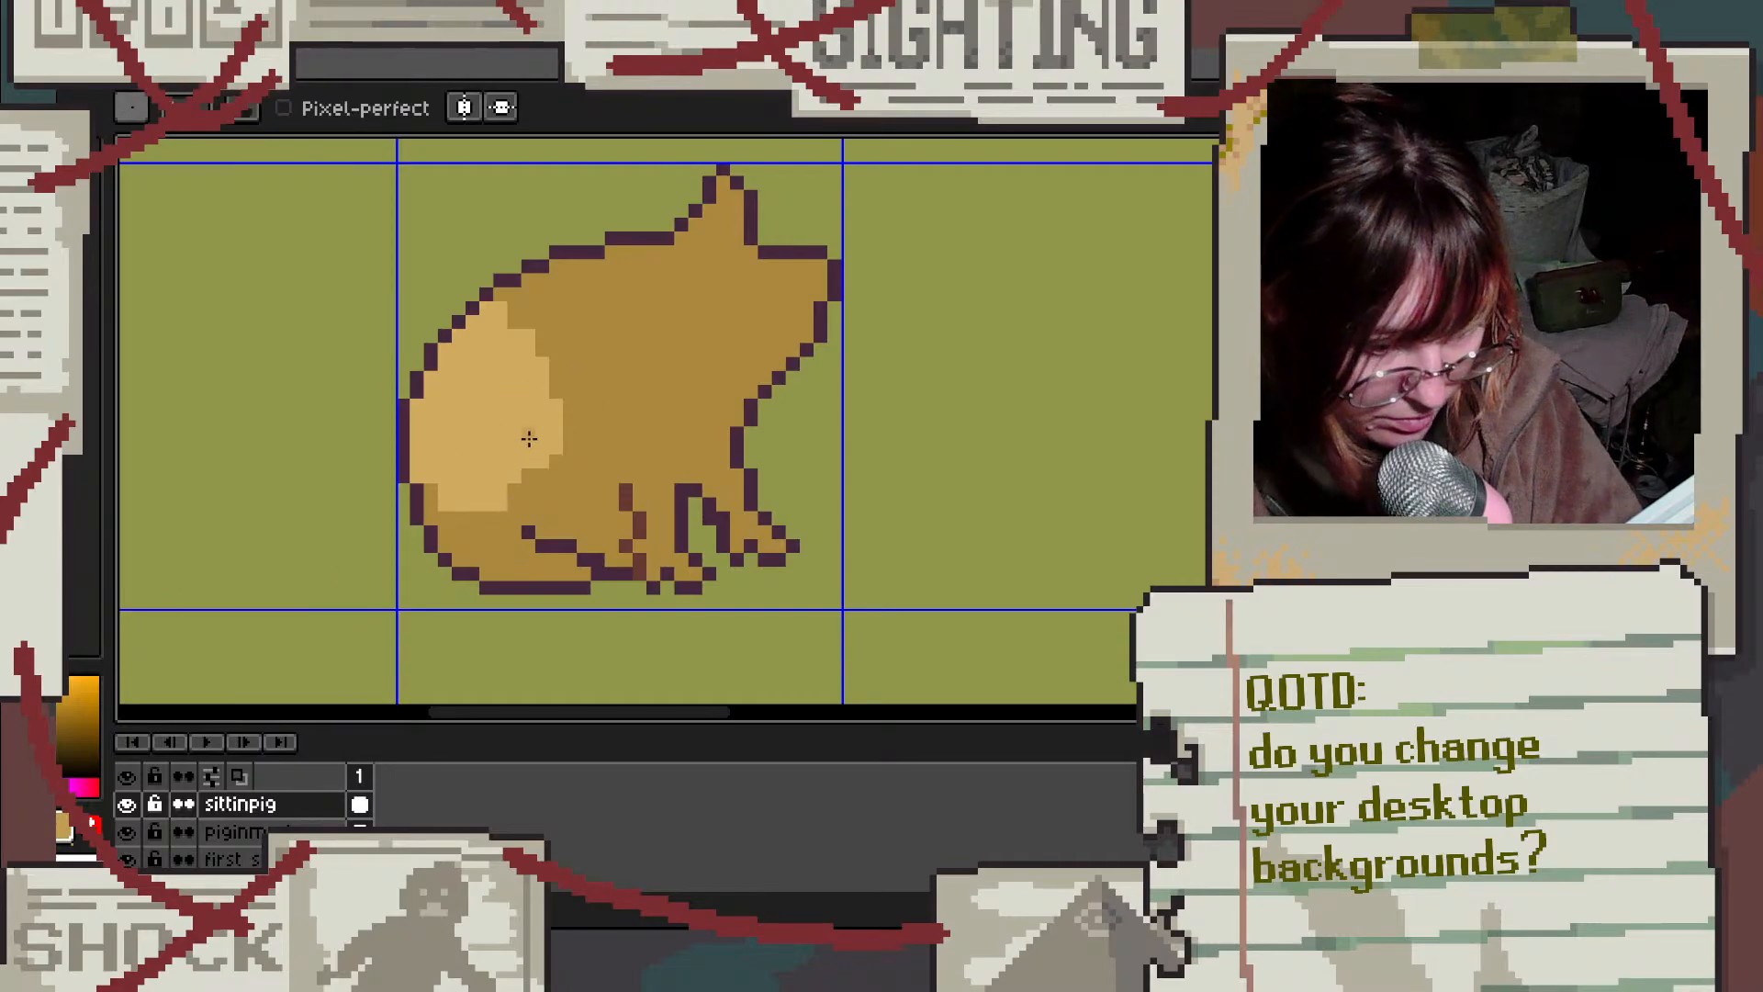
pyautogui.moveTo(559, 392)
pyautogui.mouseDown()
pyautogui.moveTo(550, 466)
pyautogui.moveTo(504, 512)
pyautogui.mouseUp()
pyautogui.hotkey('ctrl', 'z')
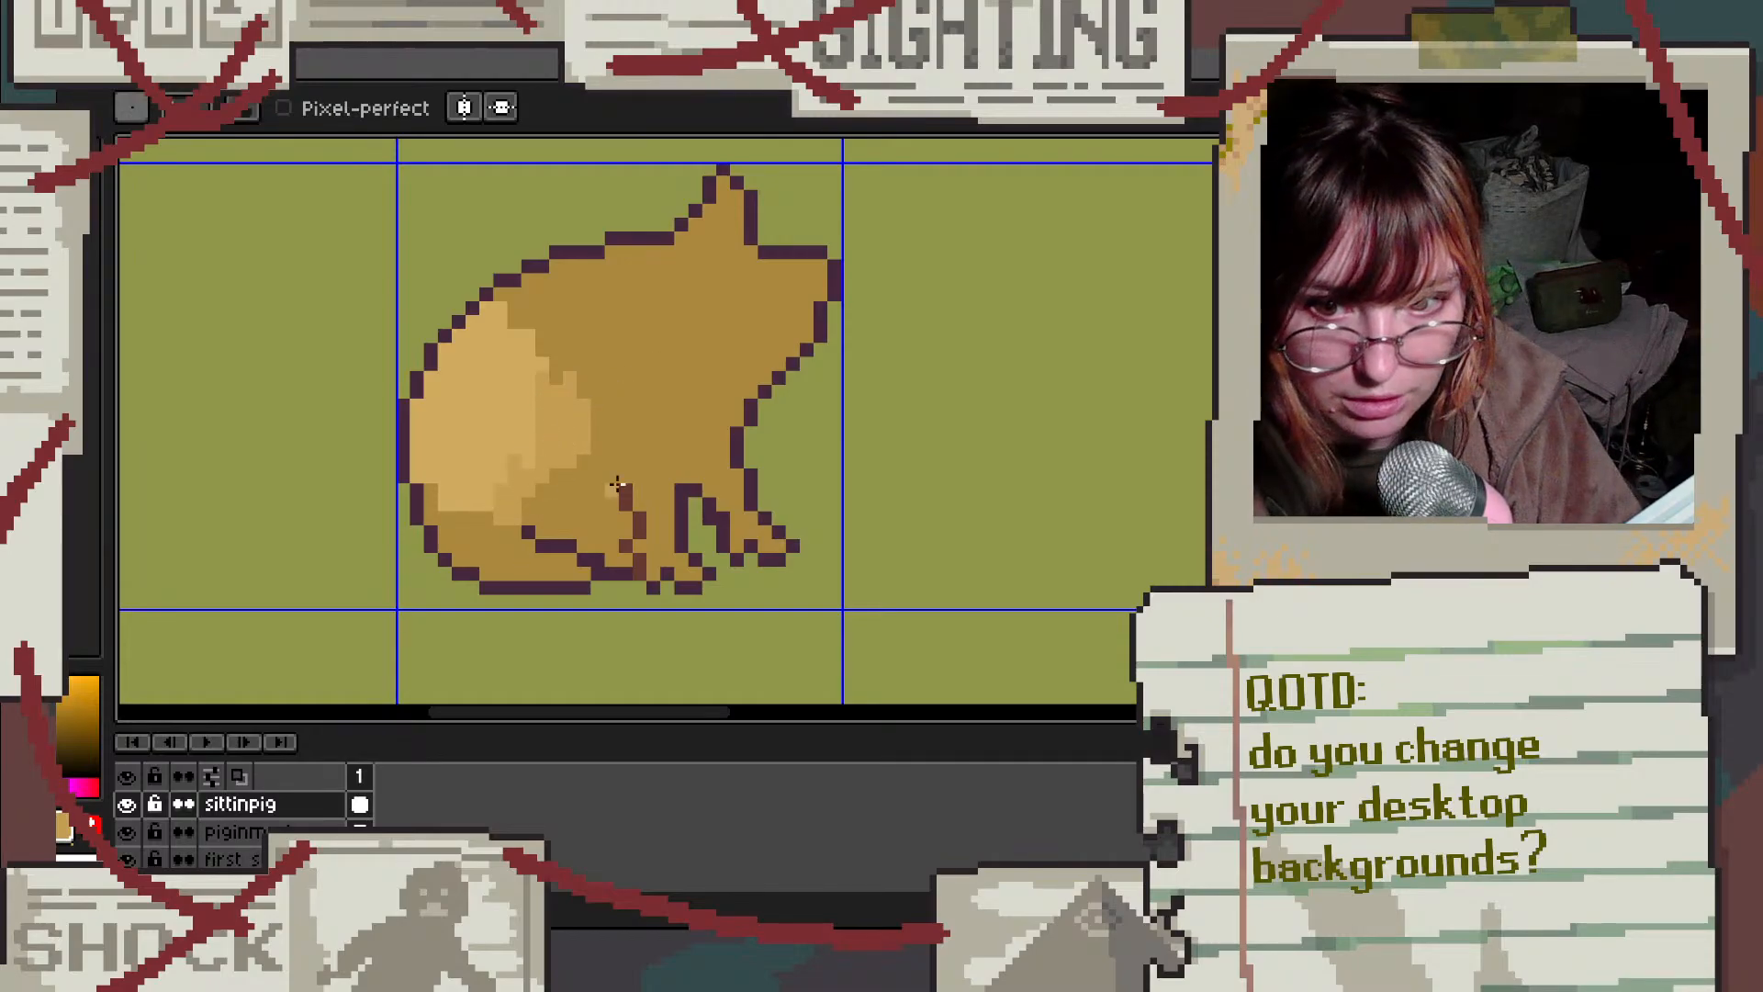
pyautogui.scroll(-2, 601, 373)
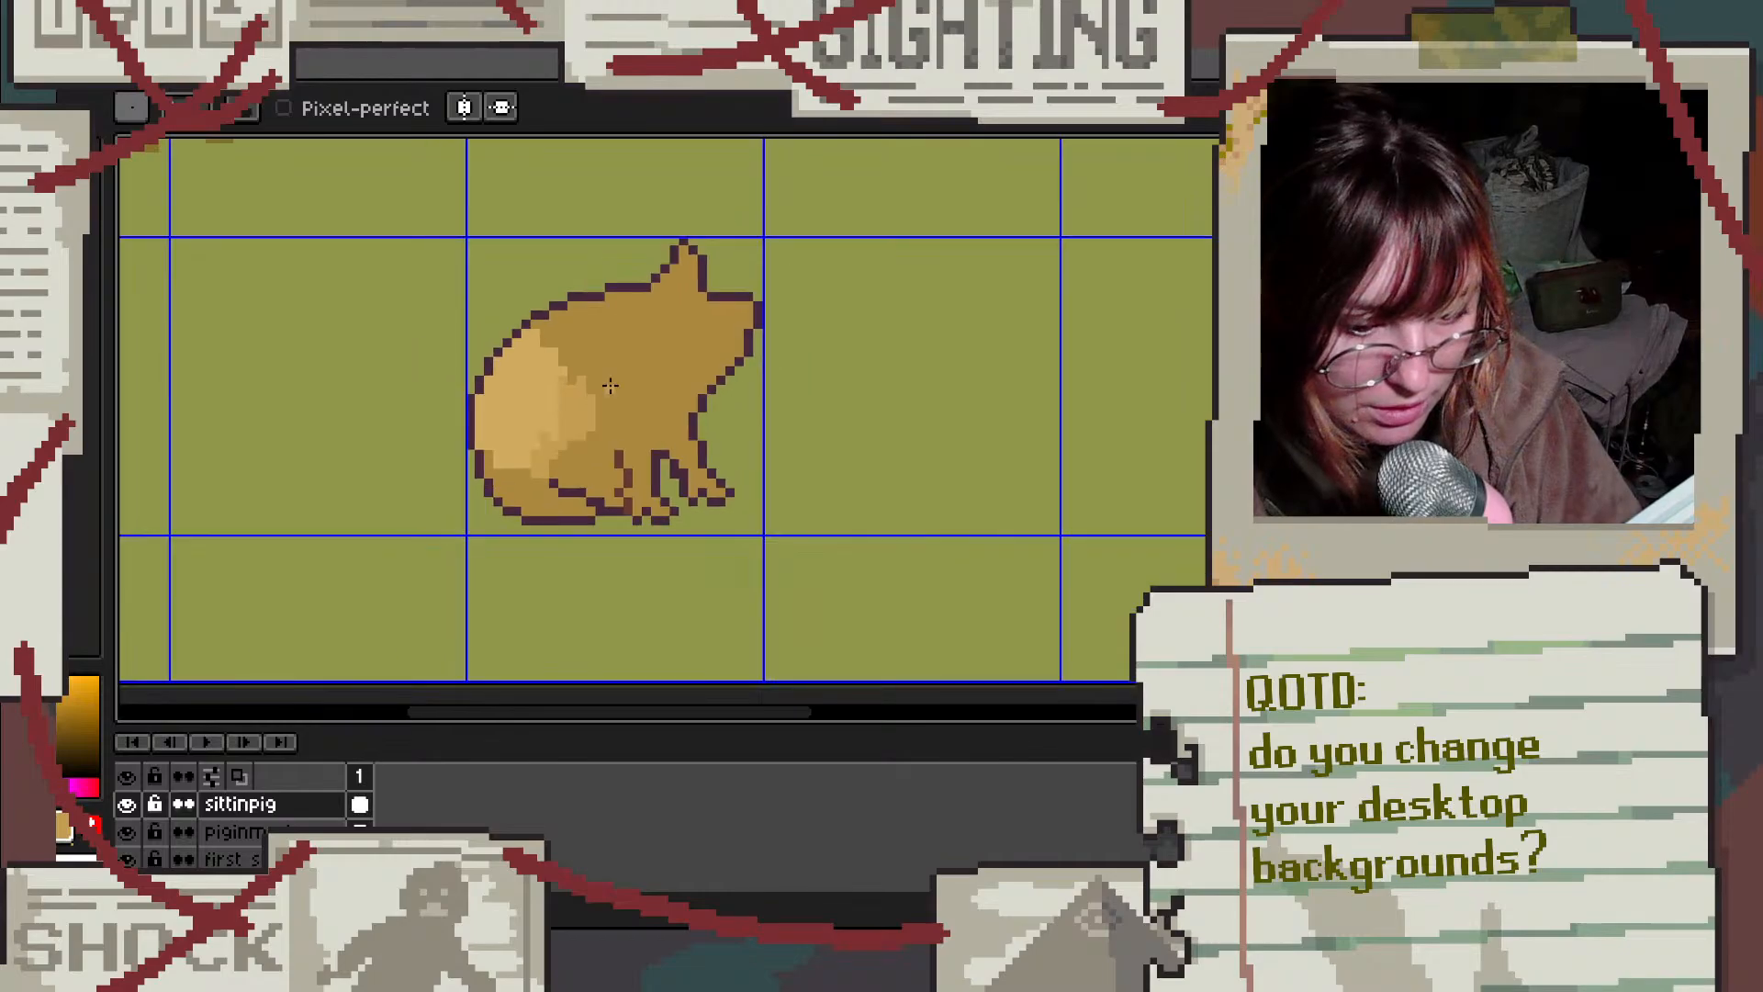
# Step: Paint small reference swatches of the light tan, mid-tone tan and darker golden brown on the grass beside the pig
pyautogui.scroll(2, 626, 378)
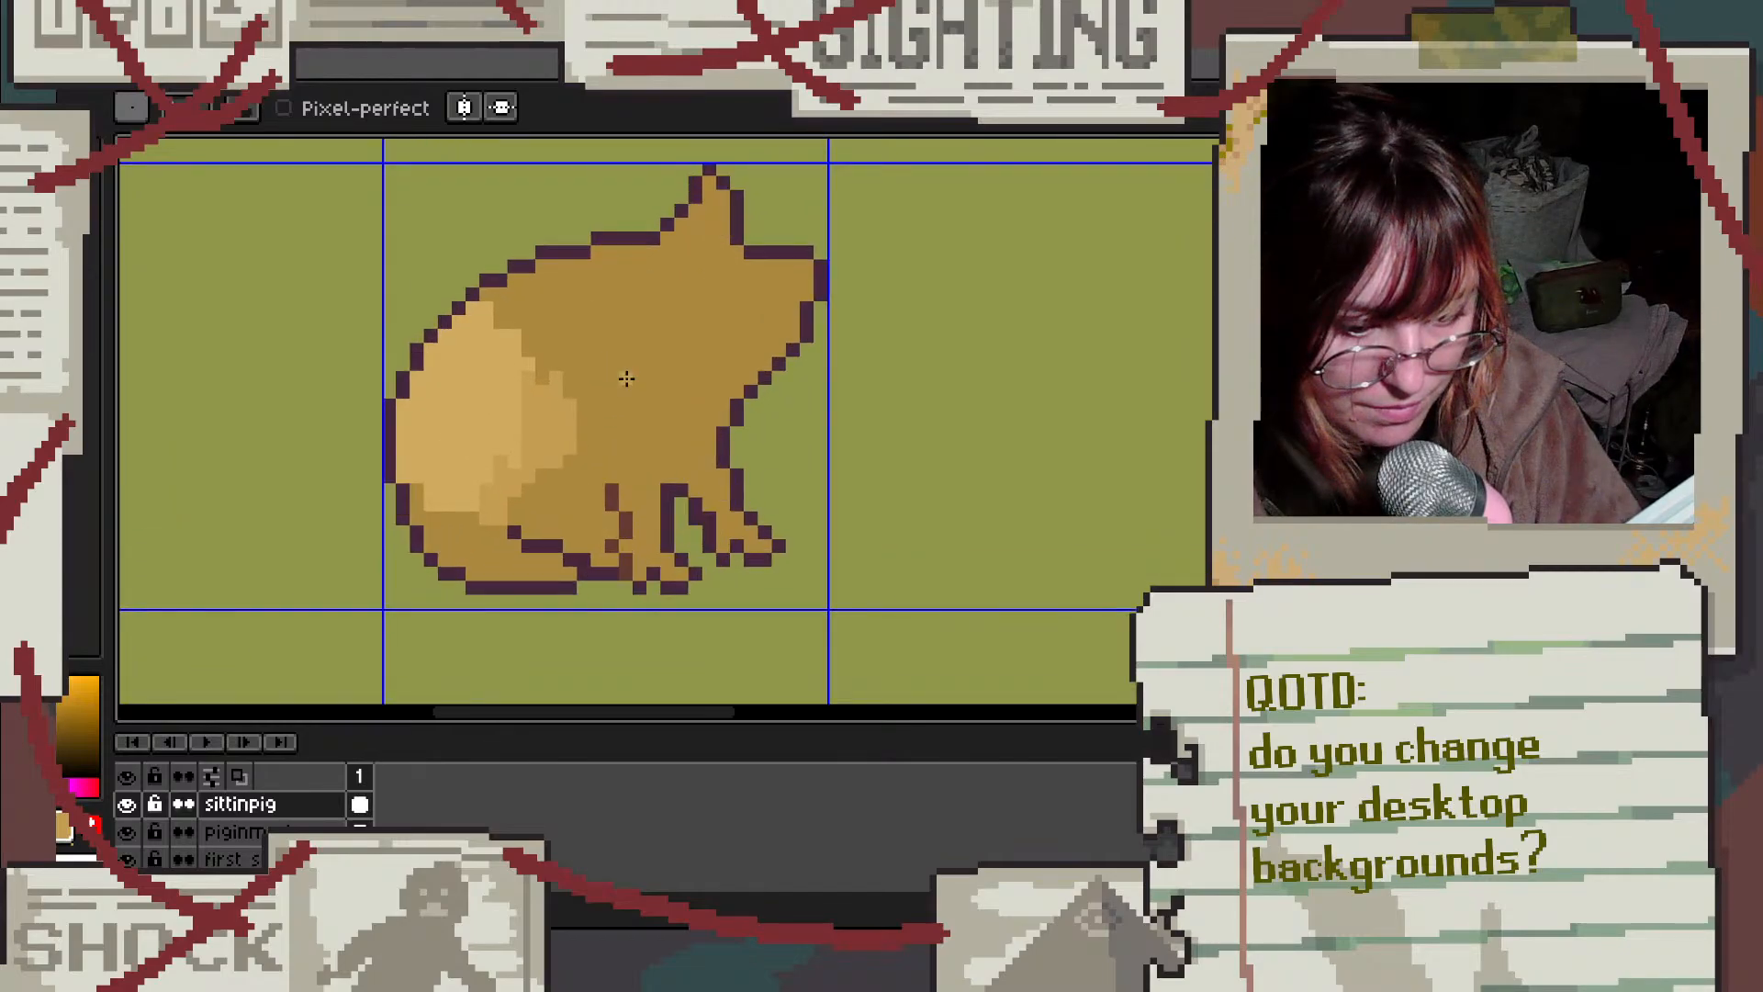
pyautogui.scroll(-1, 631, 388)
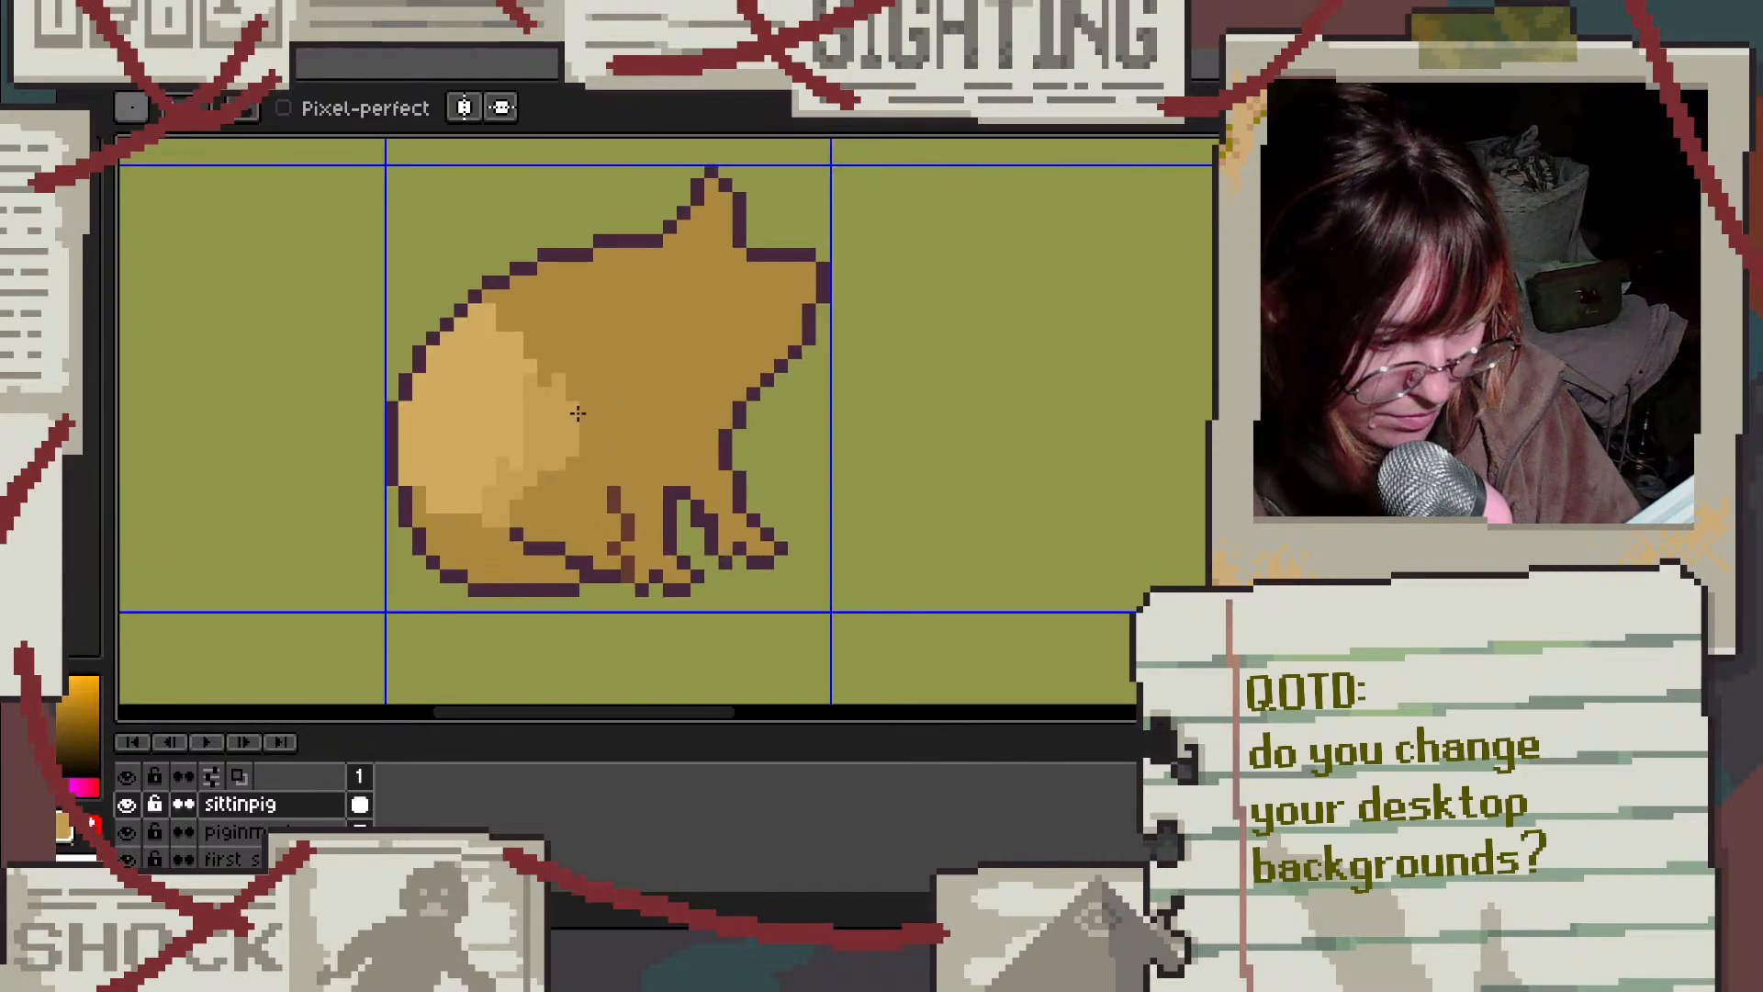
pyautogui.keyDown('alt'); pyautogui.click(482, 395); pyautogui.keyUp('alt')
pyautogui.moveTo(272, 252); pyautogui.dragTo(280, 271)
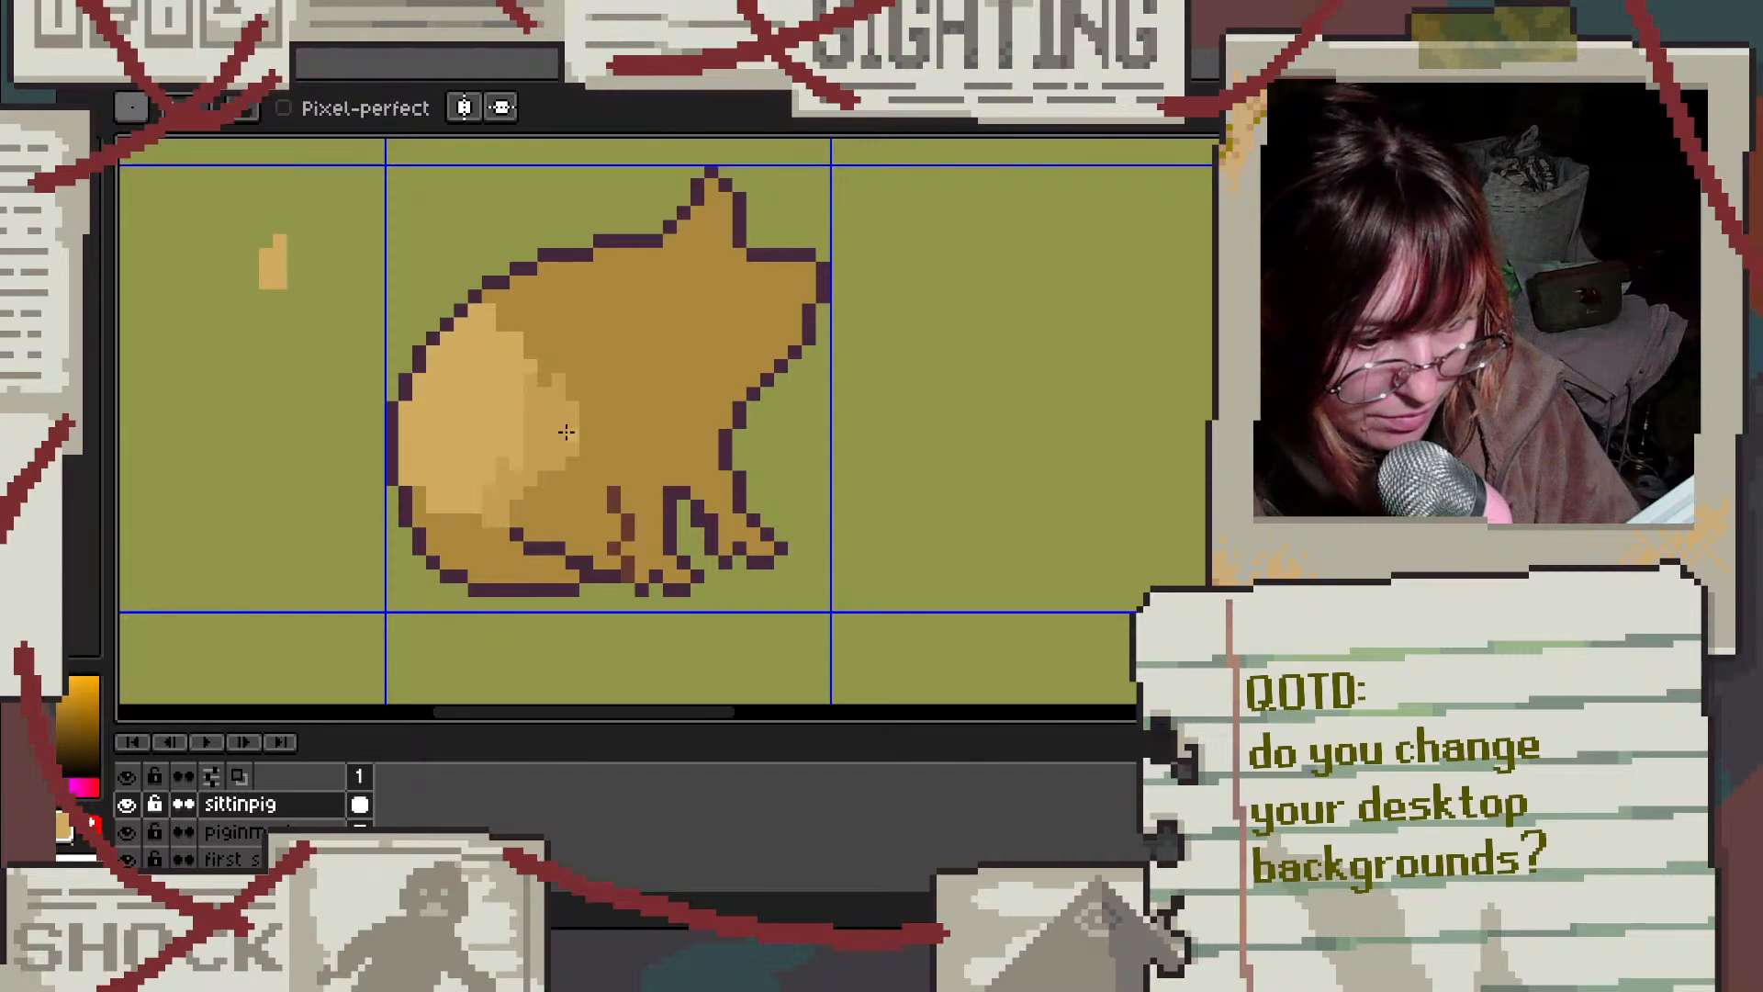
pyautogui.keyDown('alt'); pyautogui.click(542, 417); pyautogui.keyUp('alt')
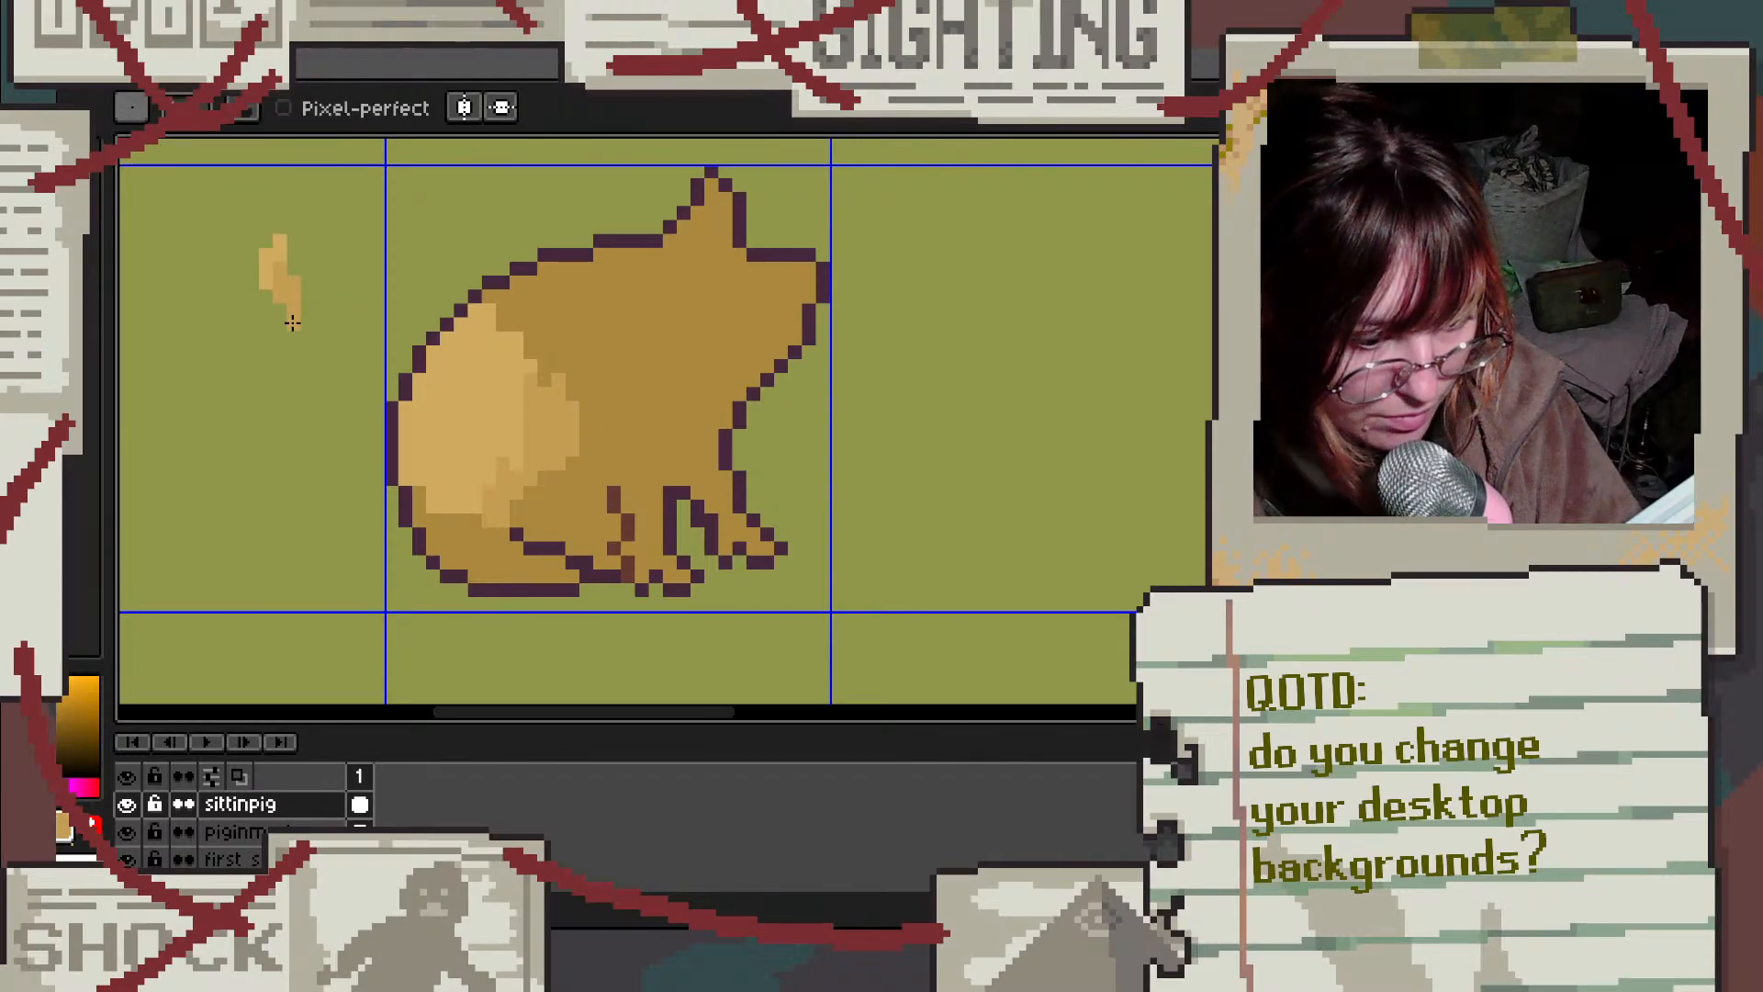
pyautogui.keyDown('alt'); pyautogui.click(567, 313); pyautogui.keyUp('alt')
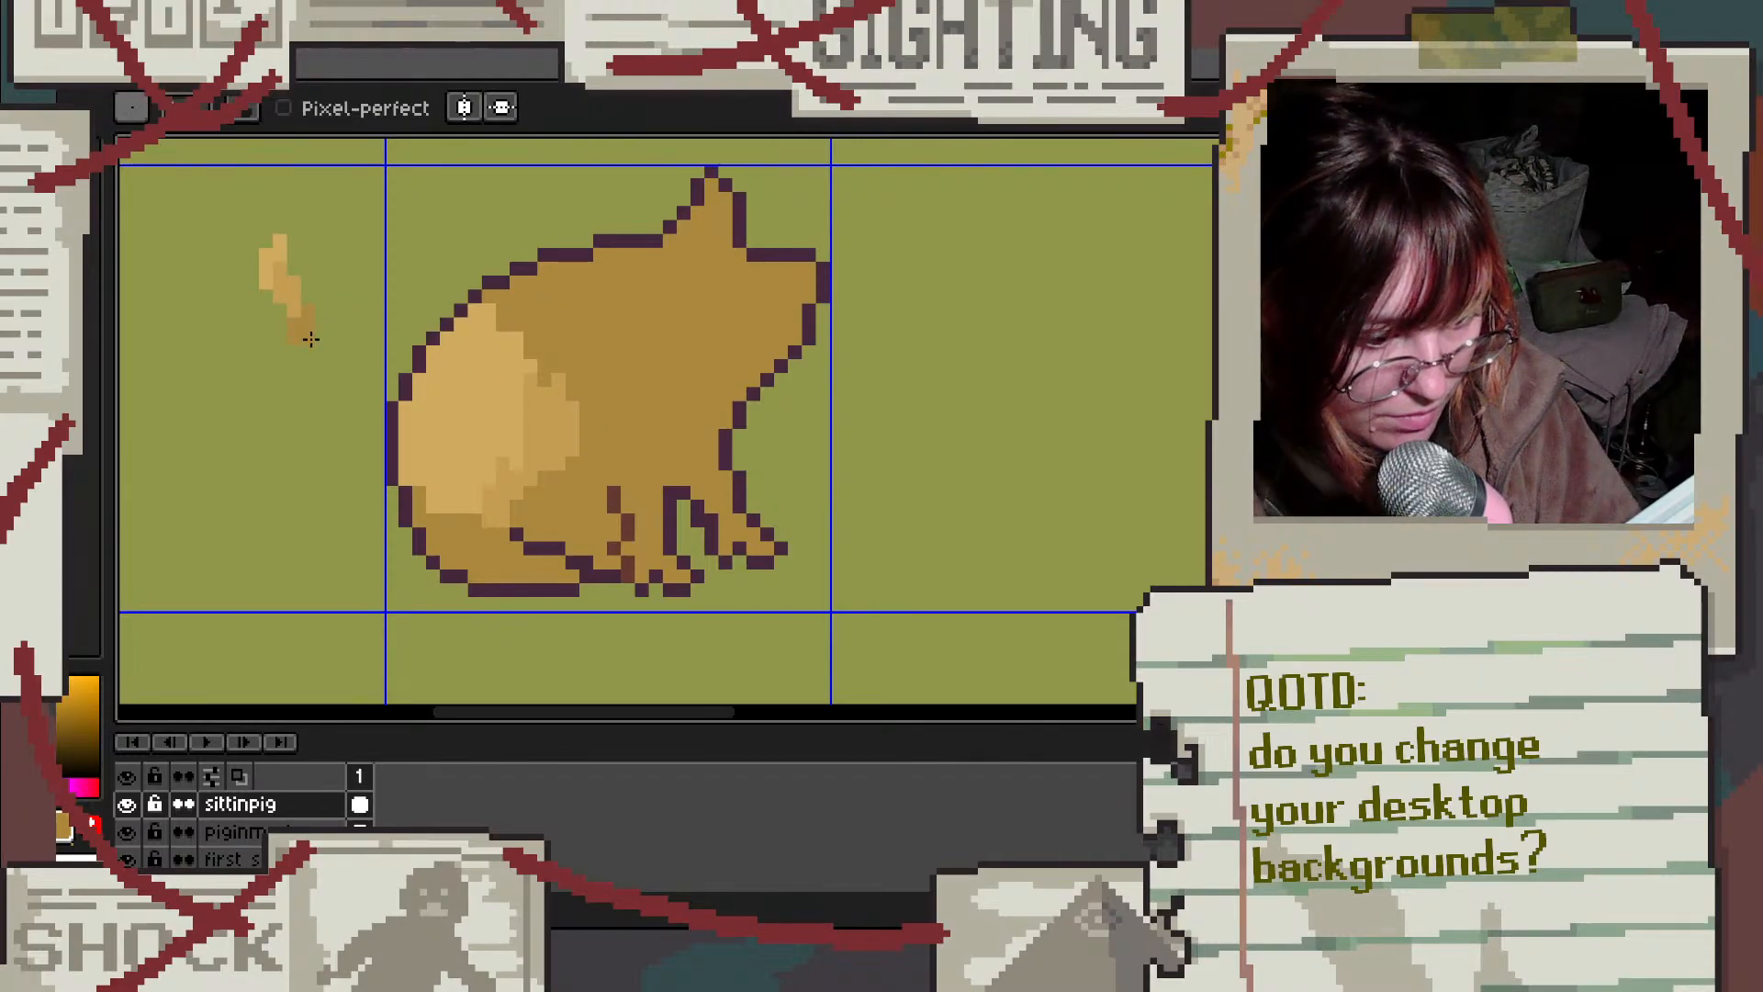
pyautogui.scroll(-4, 315, 333)
pyautogui.scroll(3, 511, 418)
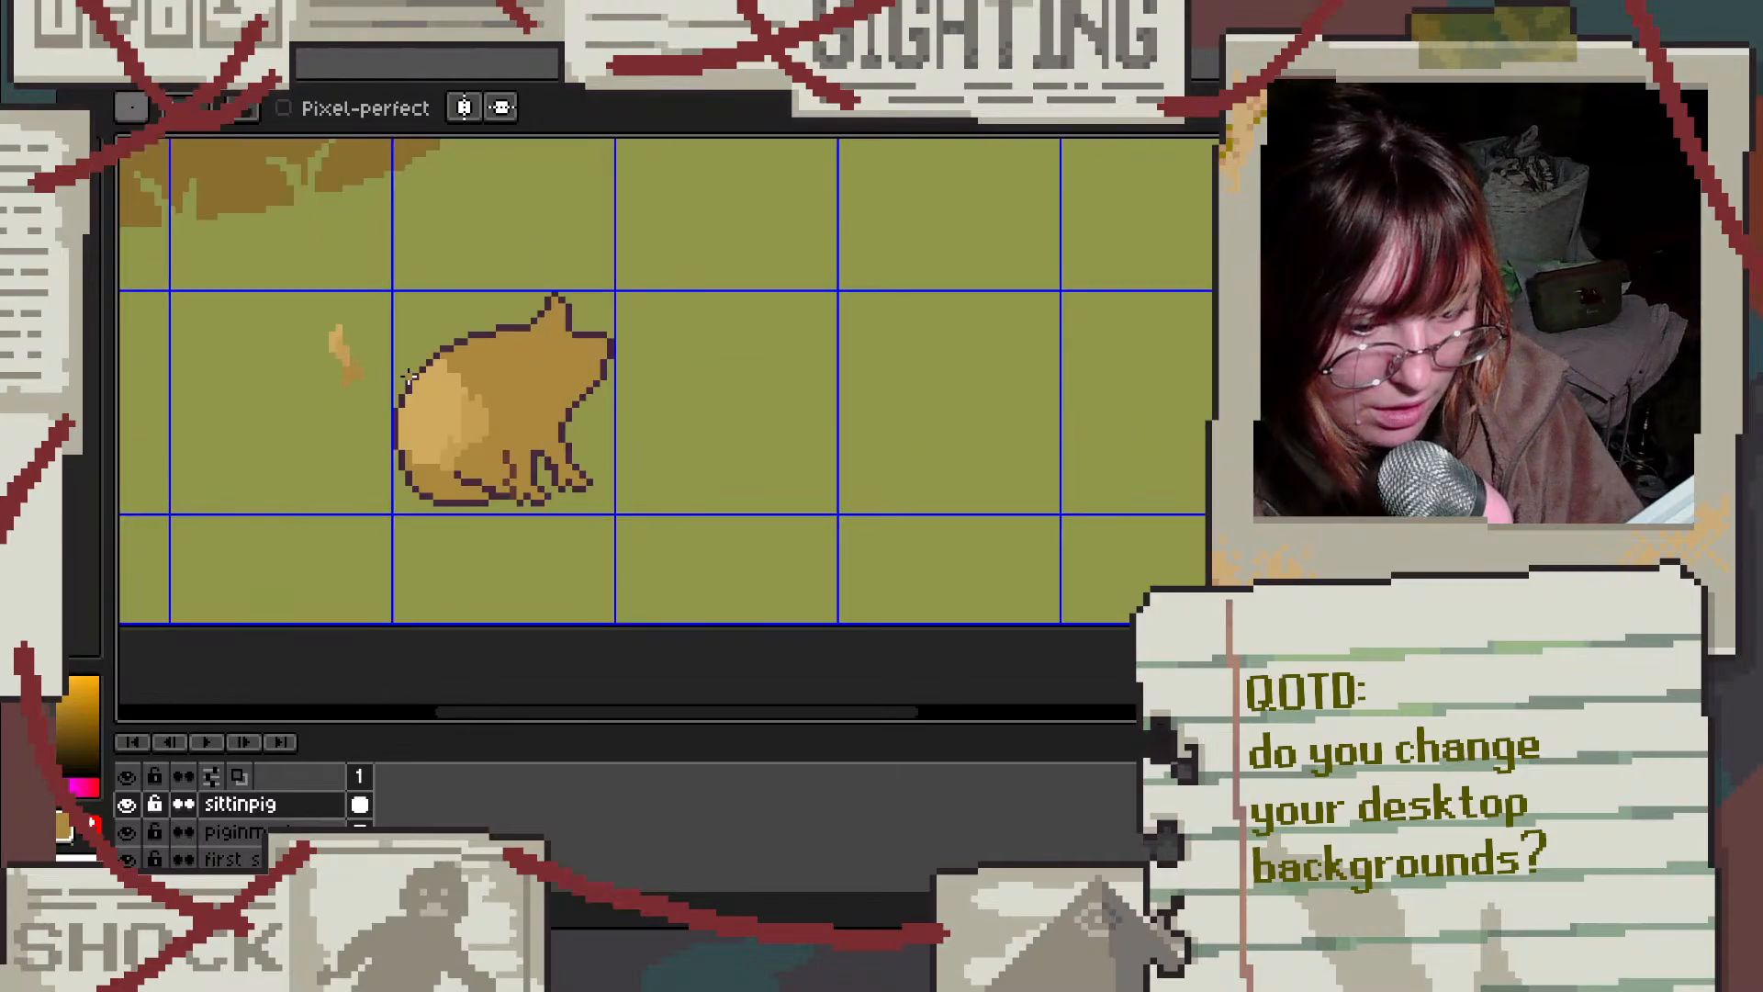
# Step: Fill the pig's body, haunch highlight and underside with the mid-tone tan from the reference swatches
pyautogui.press('alt')
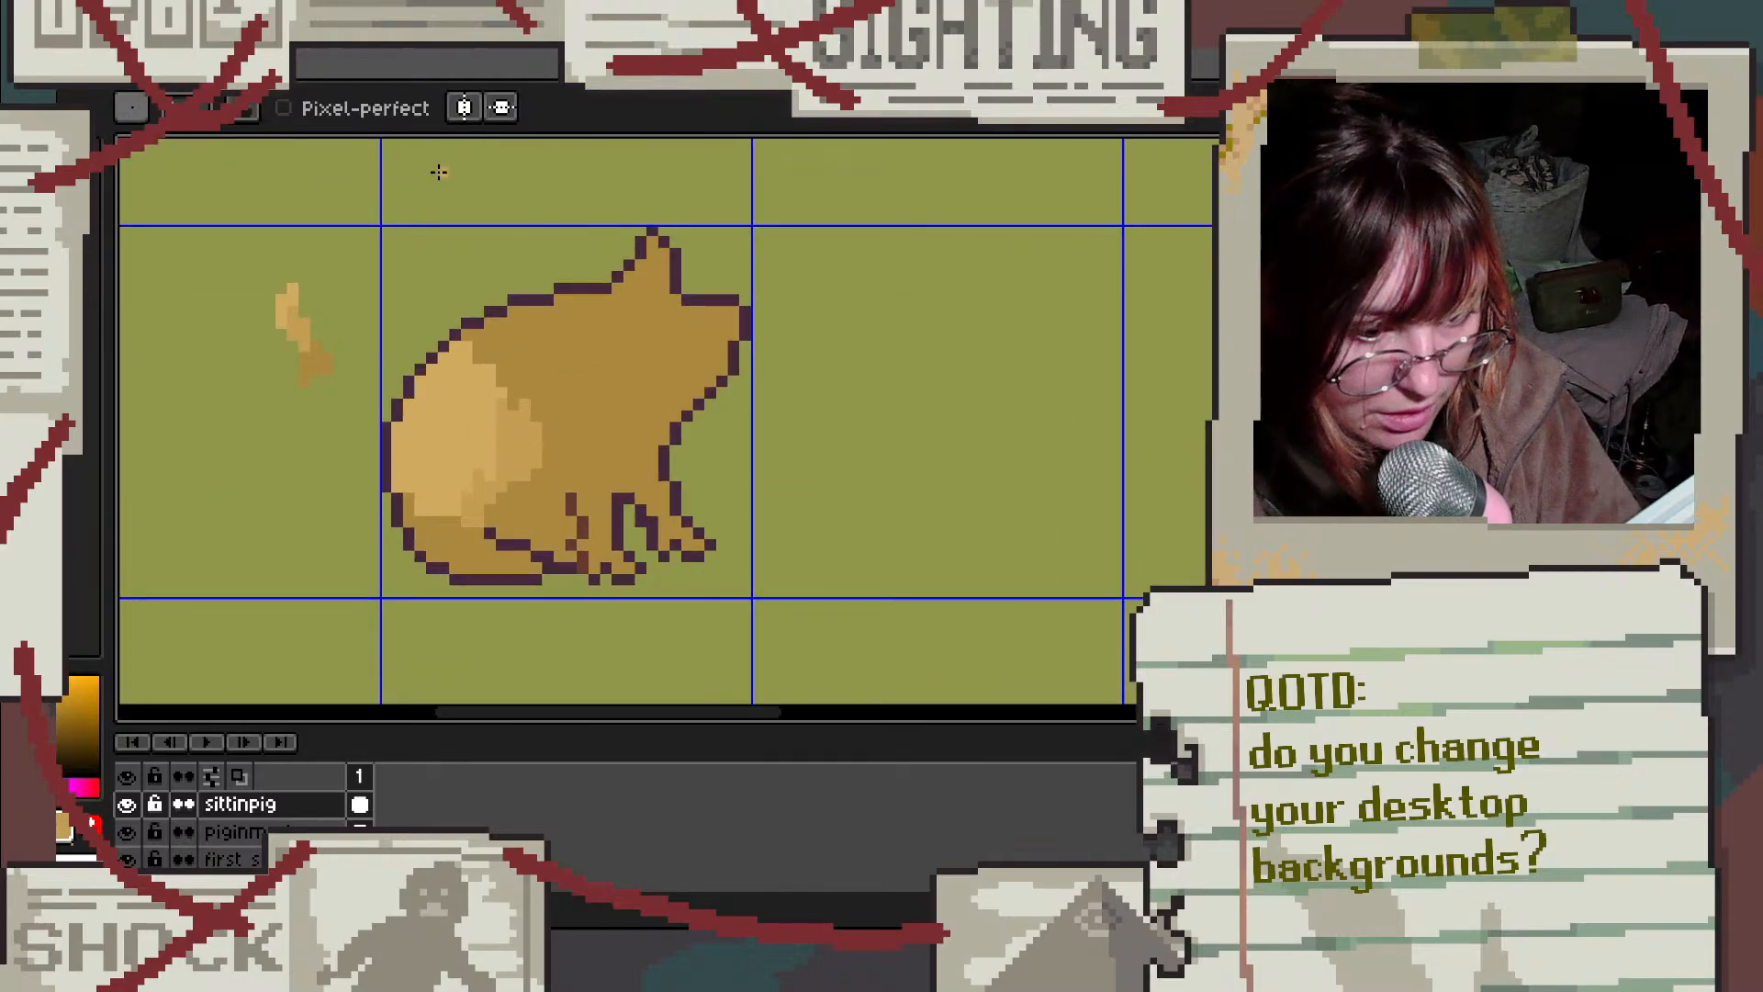
pyautogui.press('g')
pyautogui.click(582, 376)
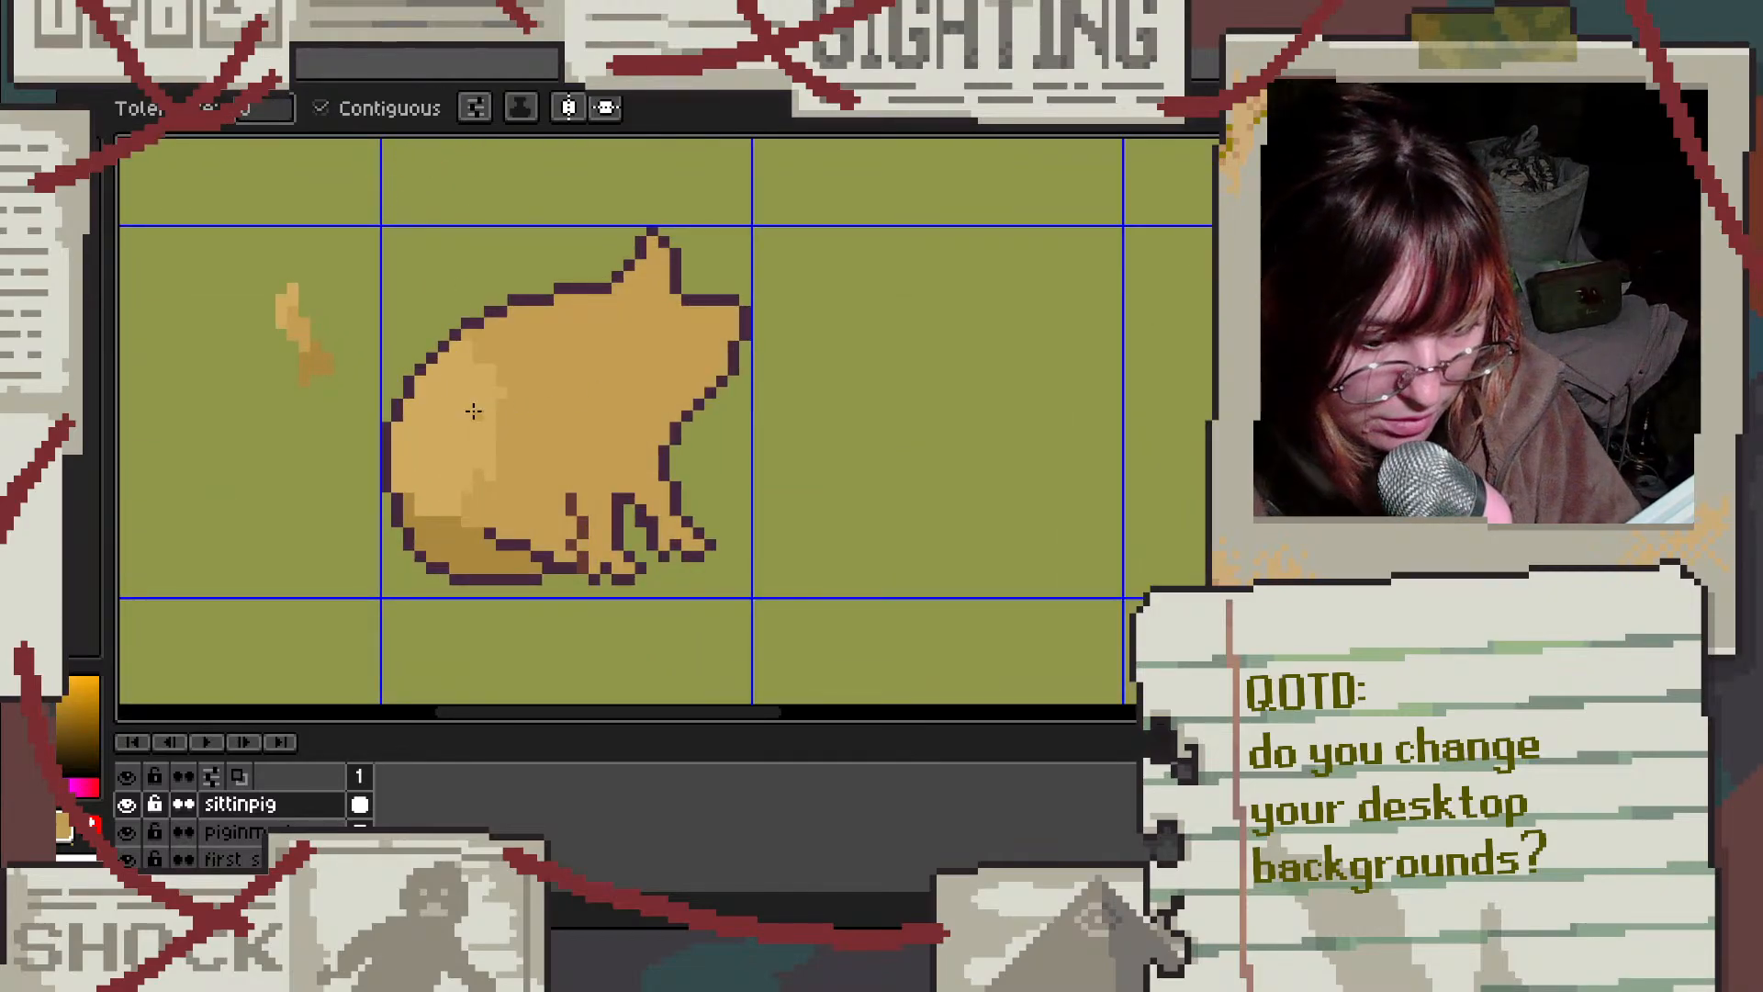
pyautogui.click(472, 405)
pyautogui.click(494, 557)
# Step: Paint short, scattered light tan fur flecks over the haunch and back, undoing any stray mark
pyautogui.press('alt')
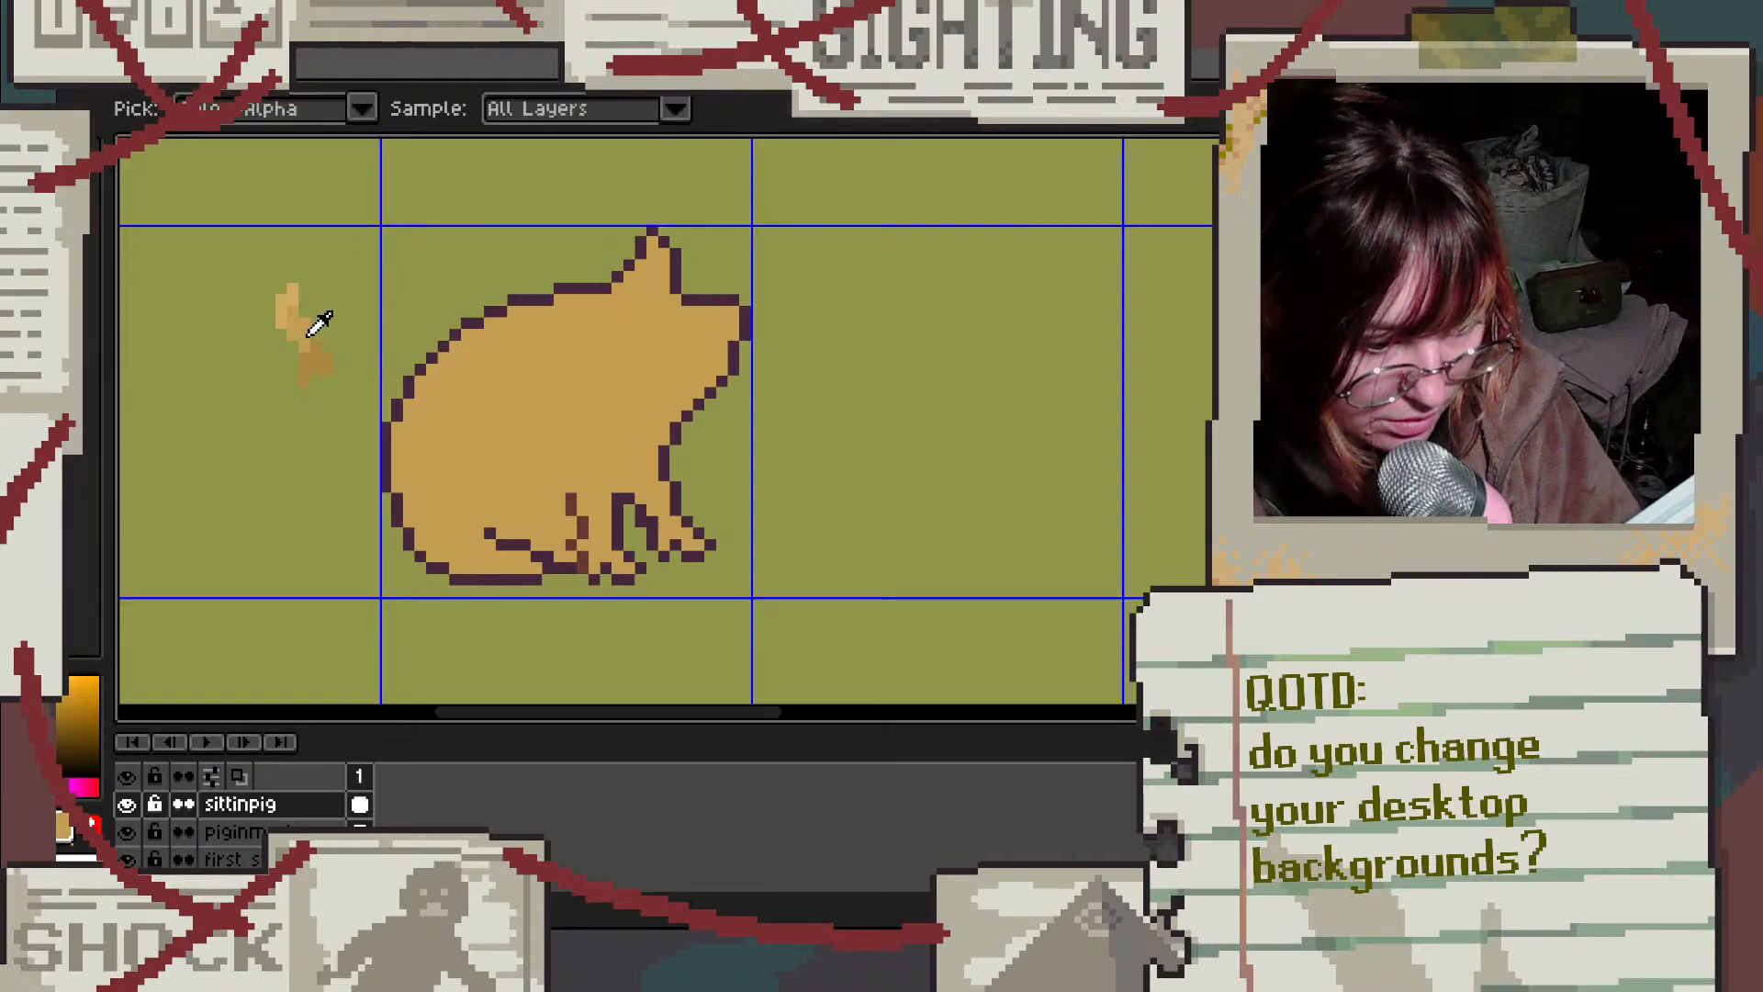
pyautogui.scroll(2, 453, 426)
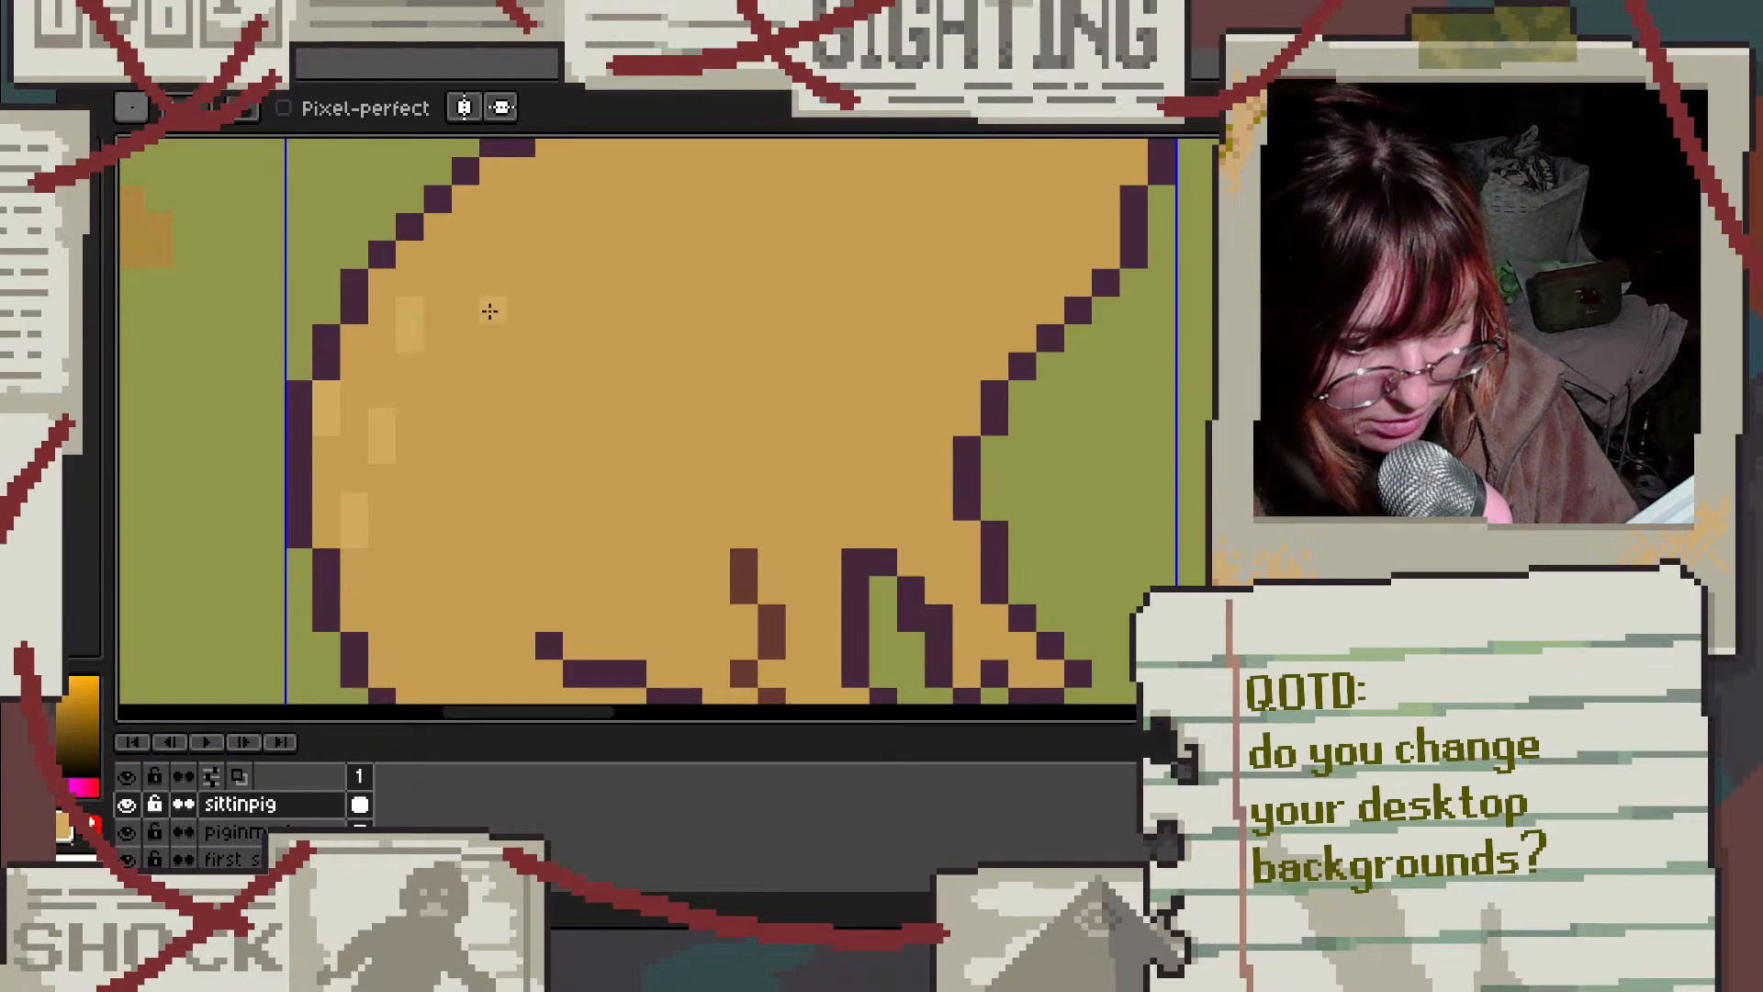
pyautogui.moveTo(501, 207); pyautogui.dragTo(493, 248)
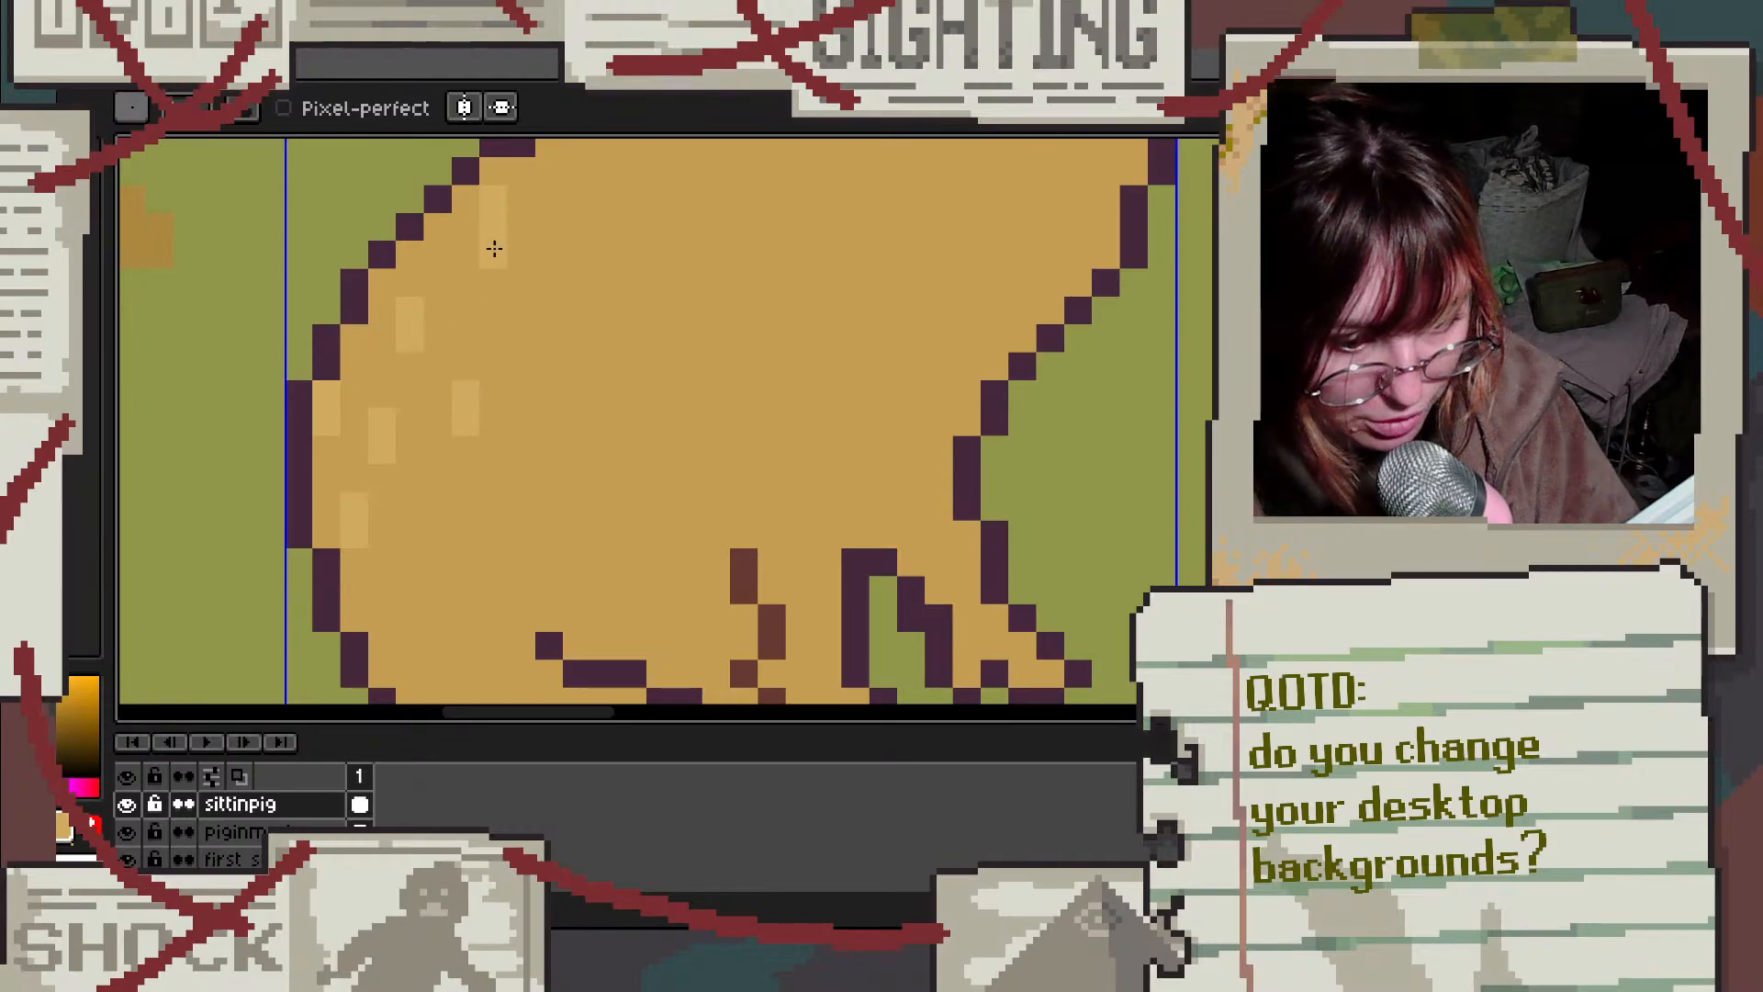
pyautogui.hotkey('ctrl', 'z')
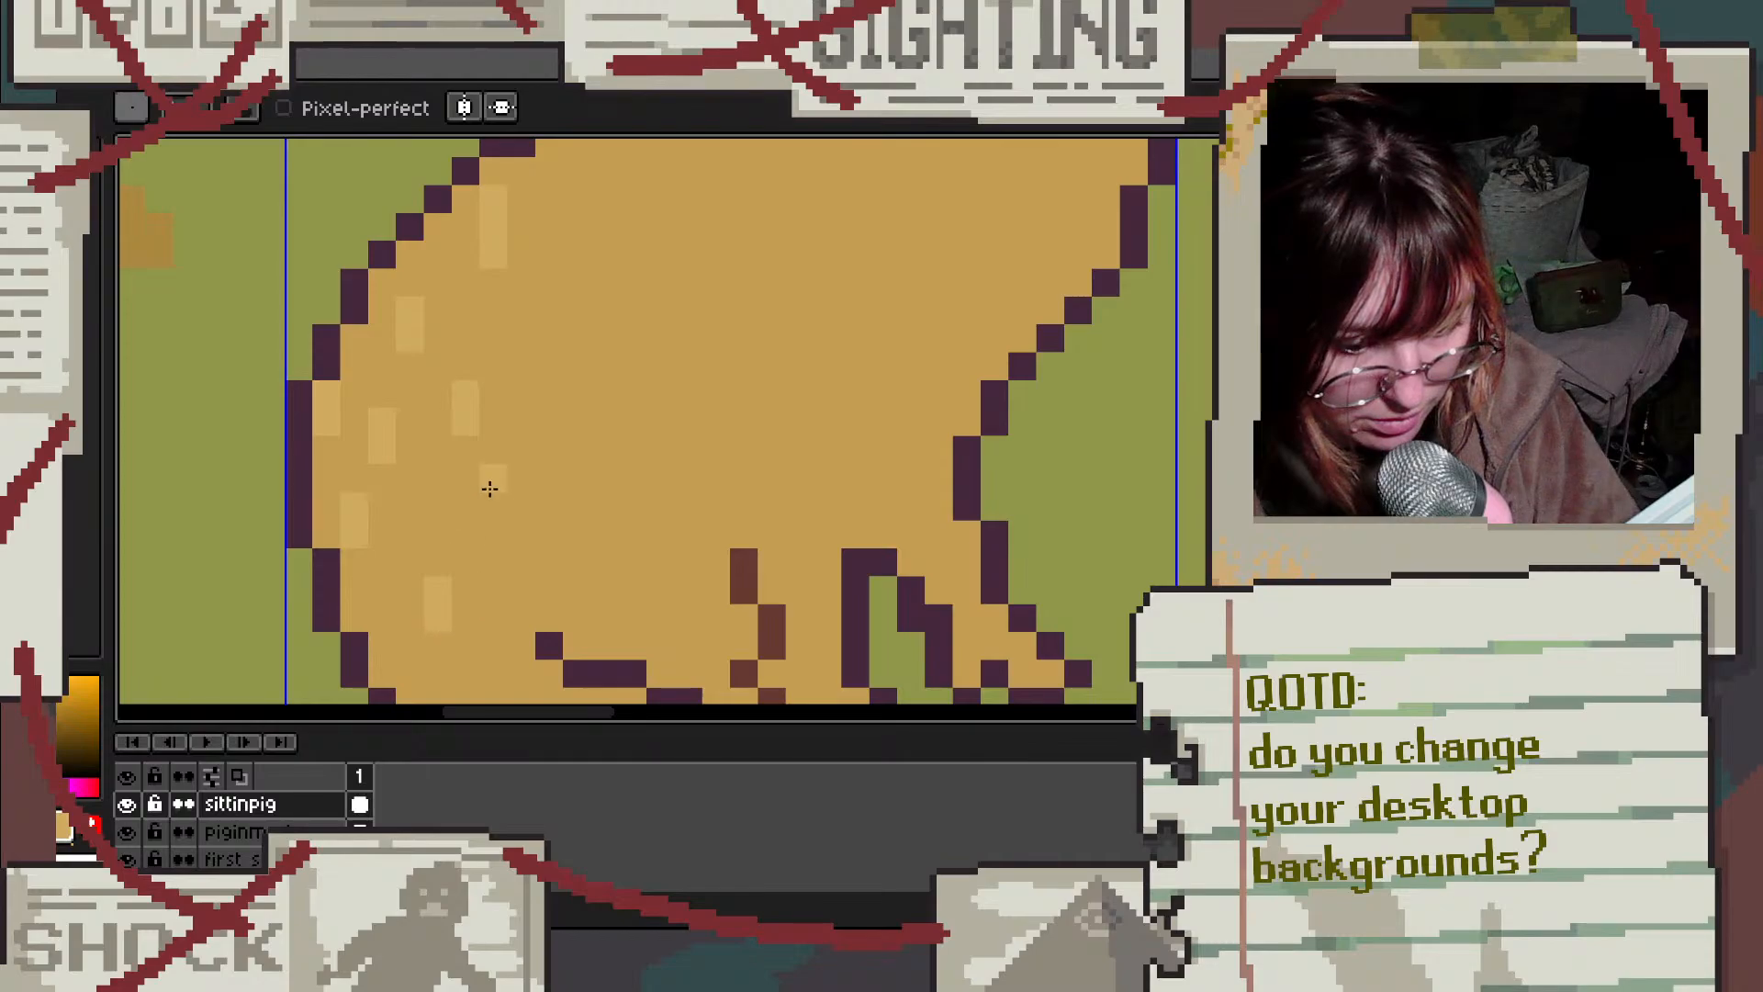
pyautogui.scroll(-5, 551, 420)
pyautogui.scroll(3, 552, 416)
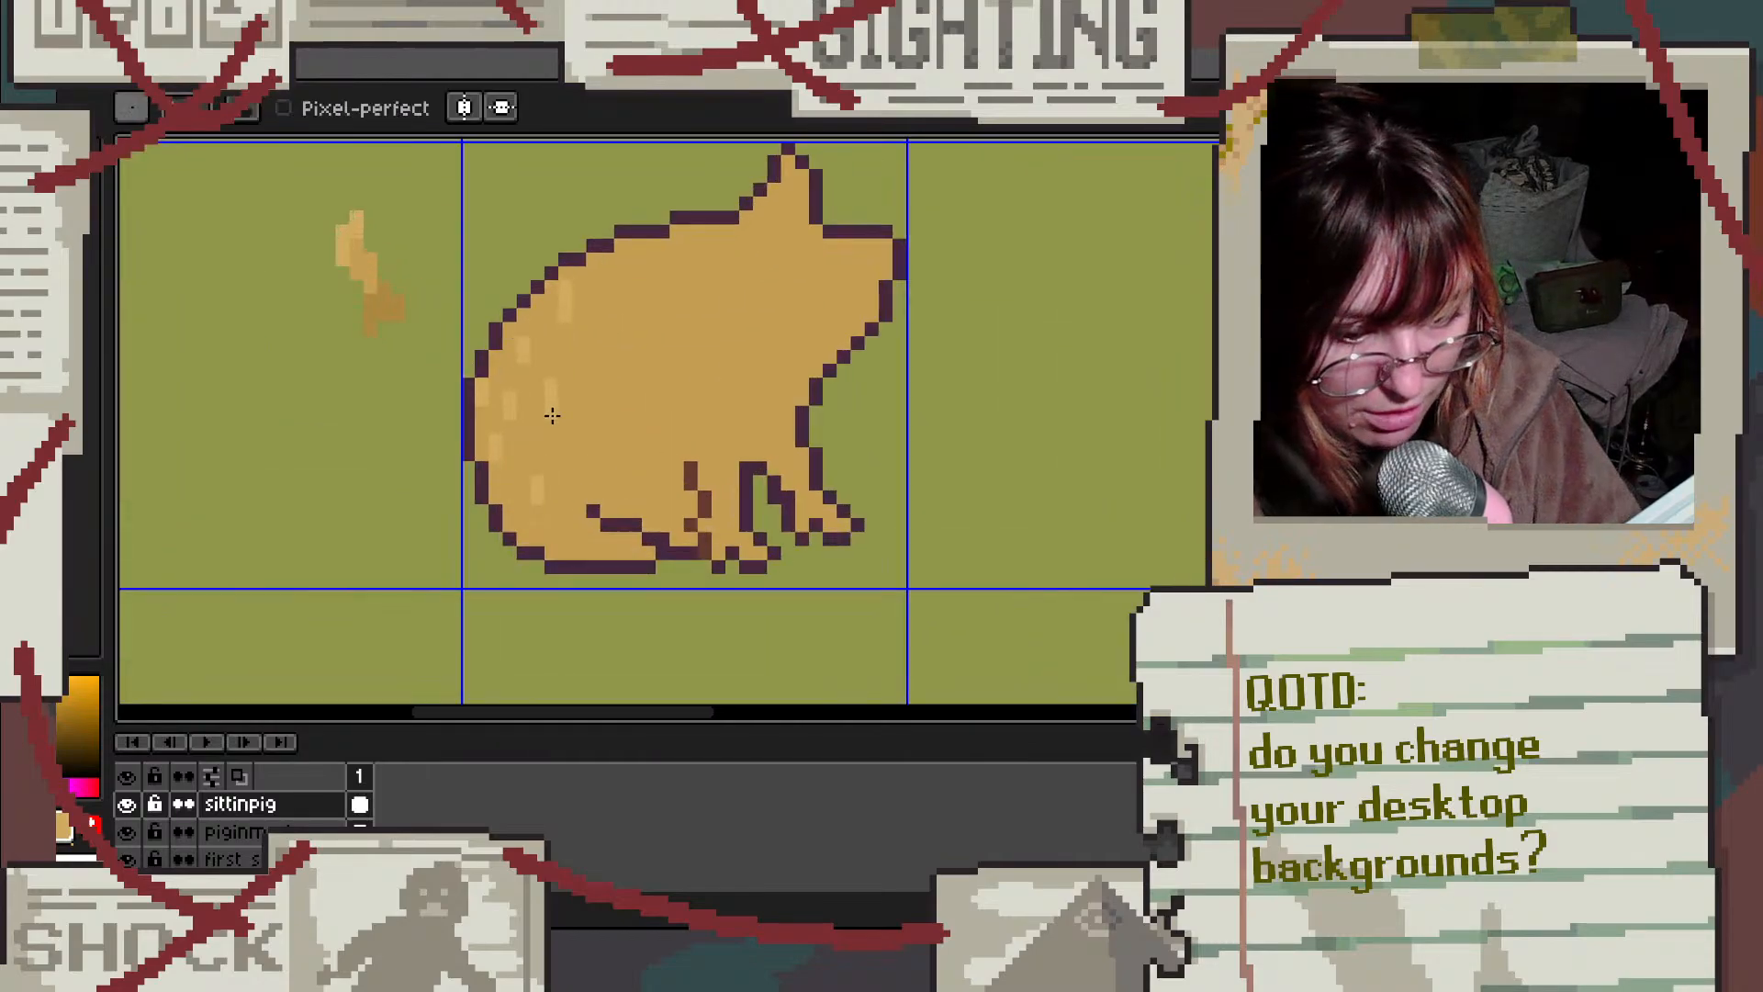
pyautogui.scroll(2, 552, 416)
pyautogui.scroll(-3, 564, 464)
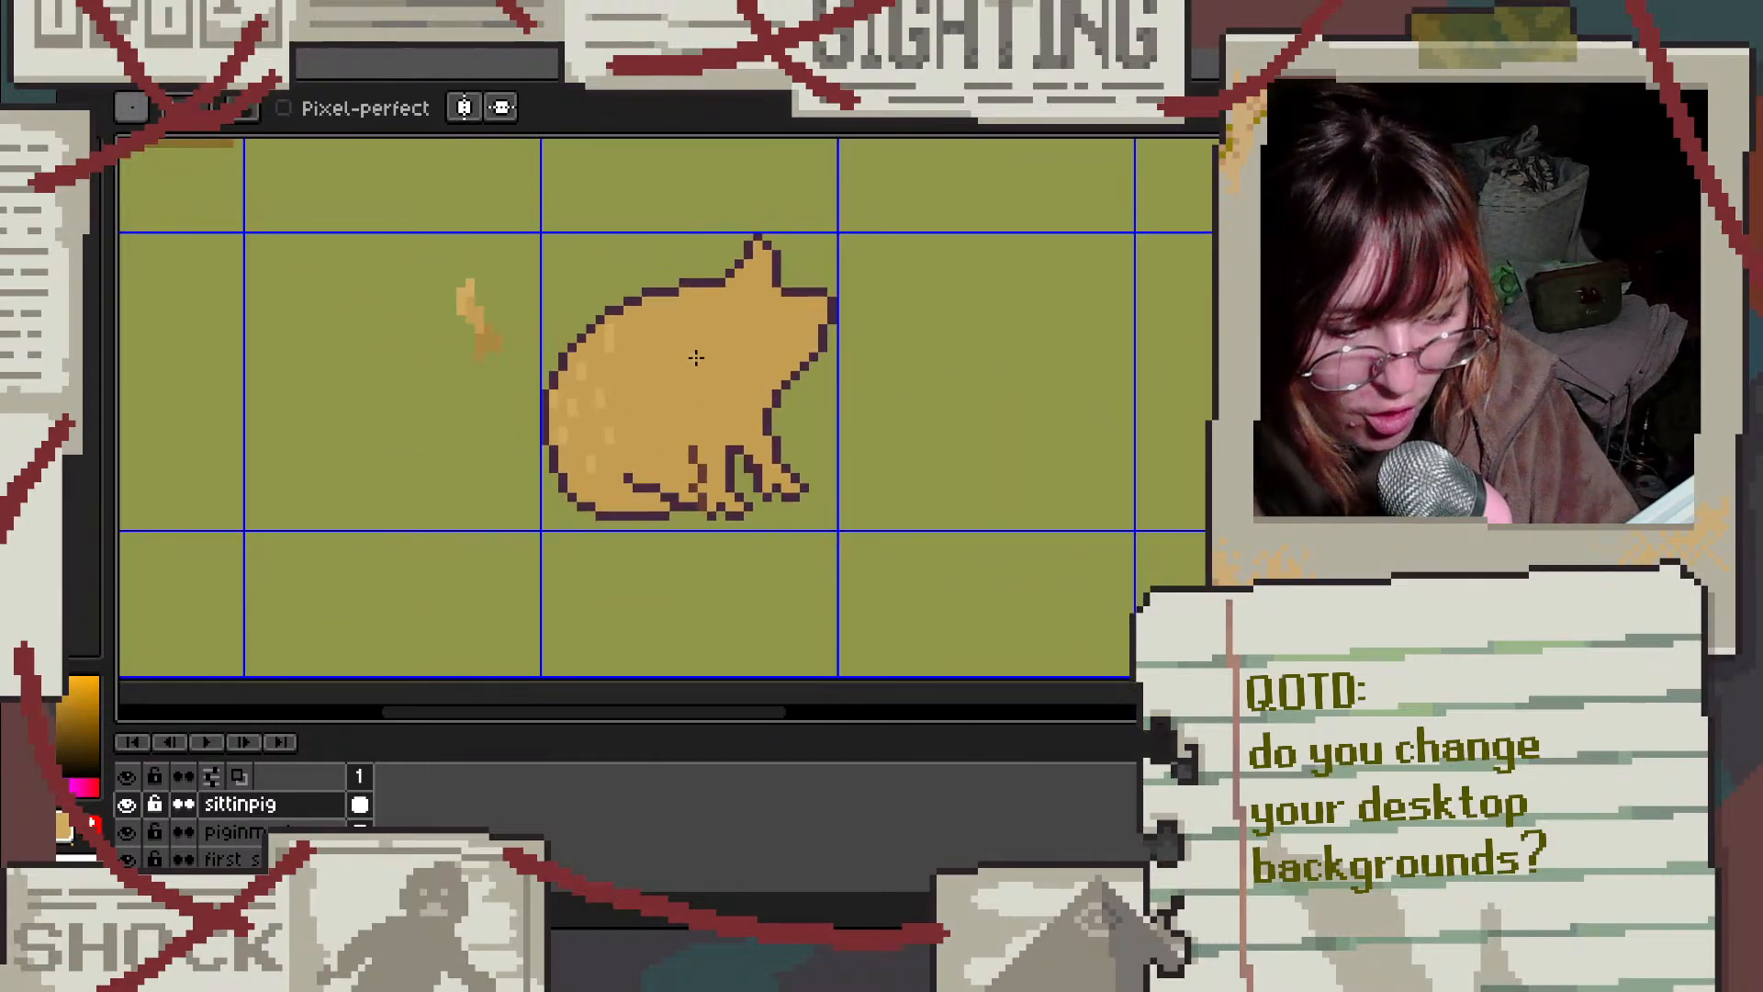
pyautogui.scroll(1, 597, 360)
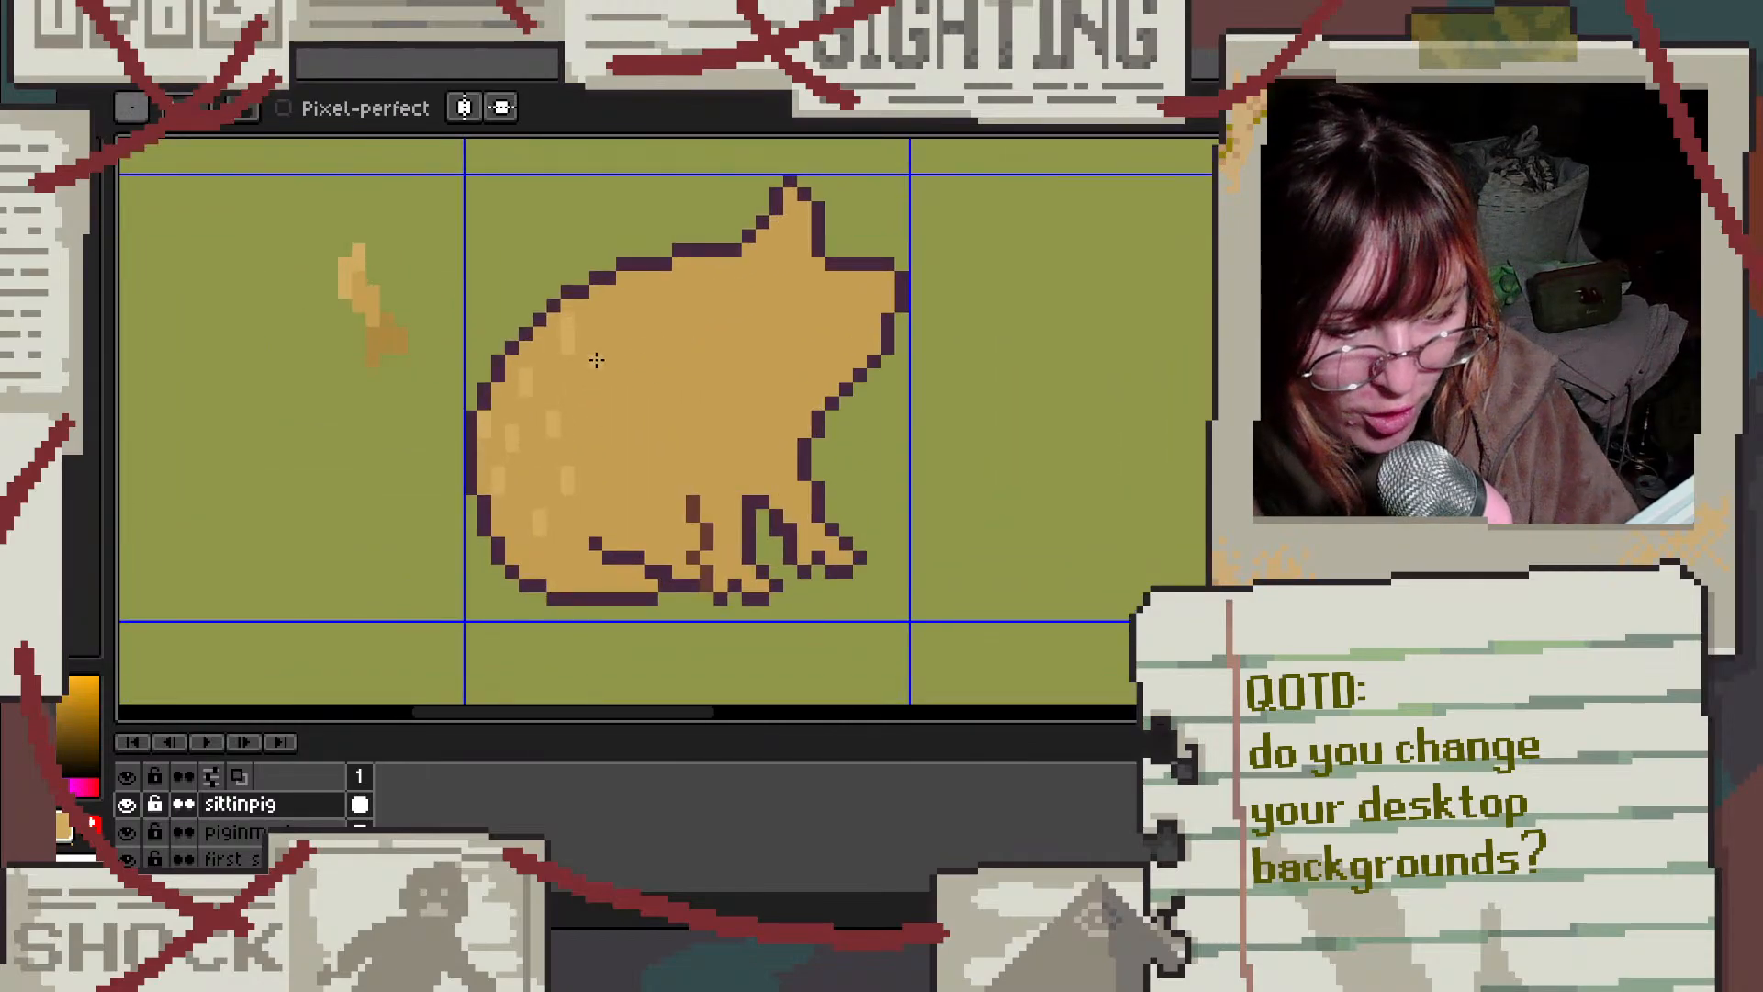
# Step: Sample the darker golden brown swatch and pencil shading along the upper side of the hind foot's outline
pyautogui.press('i')
pyautogui.click(375, 345)
pyautogui.press('b')
pyautogui.scroll(4, 568, 571)
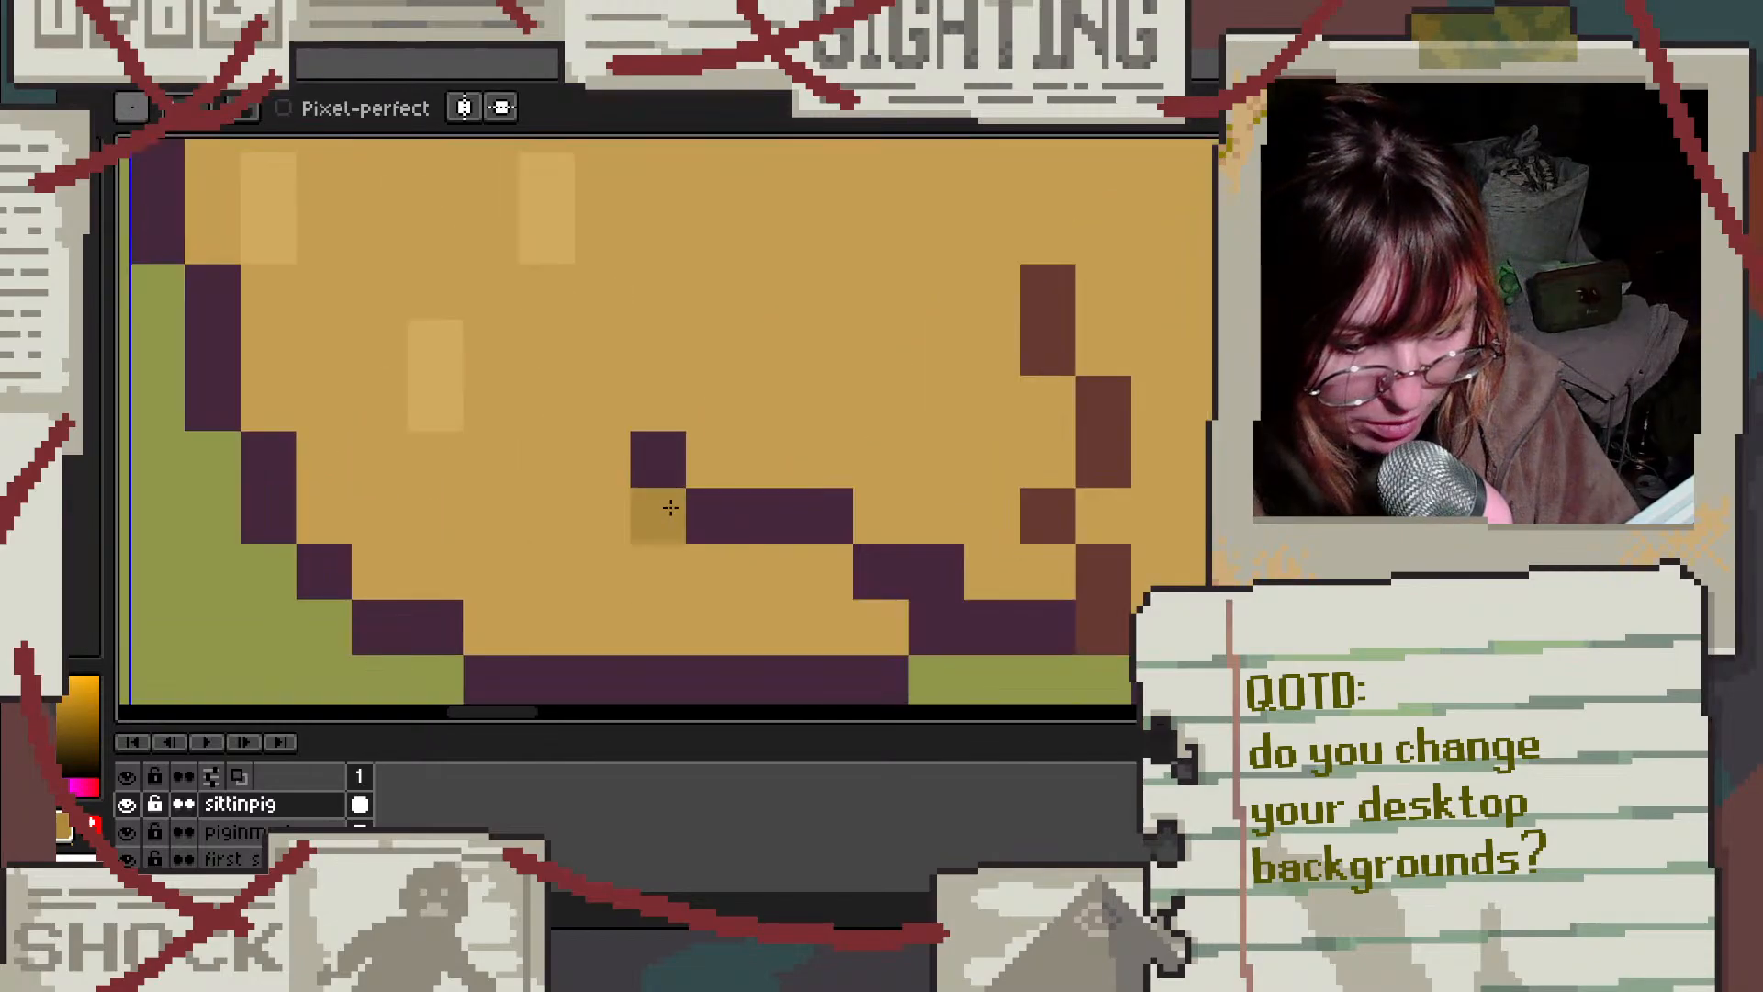
pyautogui.moveTo(727, 445); pyautogui.dragTo(793, 462)
pyautogui.click(843, 463)
pyautogui.click(882, 495)
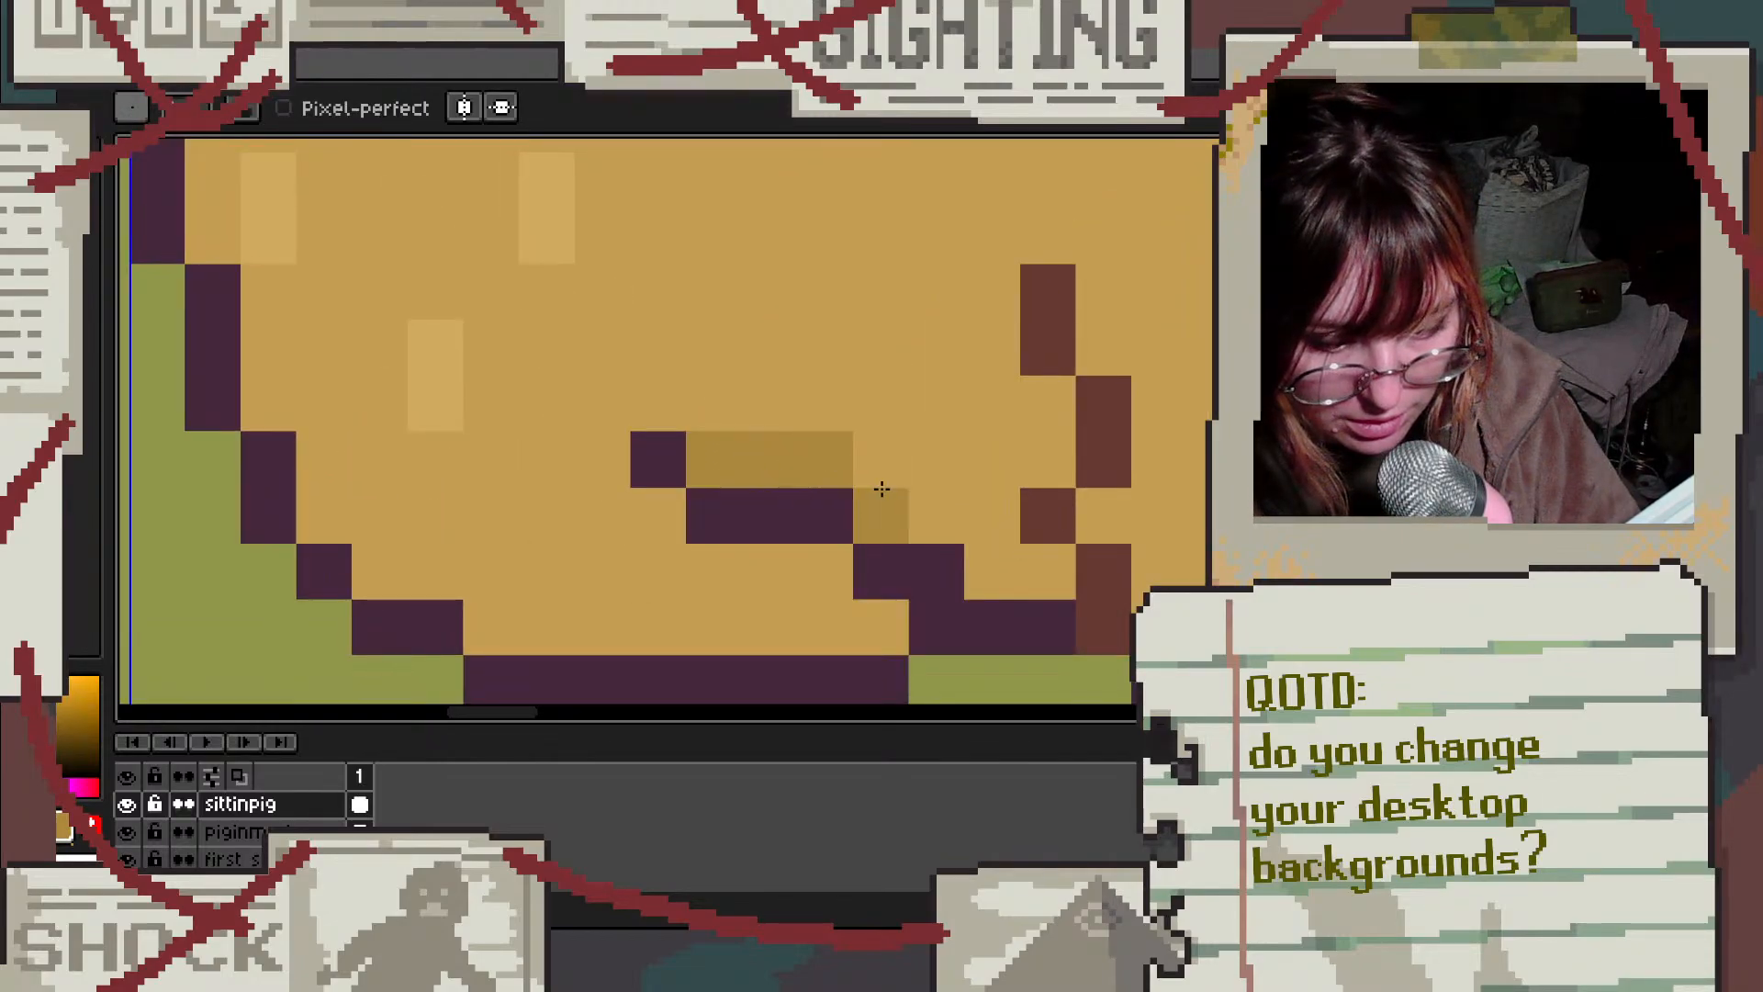
pyautogui.click(1000, 551)
pyautogui.click(1062, 565)
pyautogui.click(936, 571)
pyautogui.click(936, 515)
# Step: Extend the golden brown shading up to the front leg's line, filling the belly shadow above the hind foot
pyautogui.scroll(-3, 933, 460)
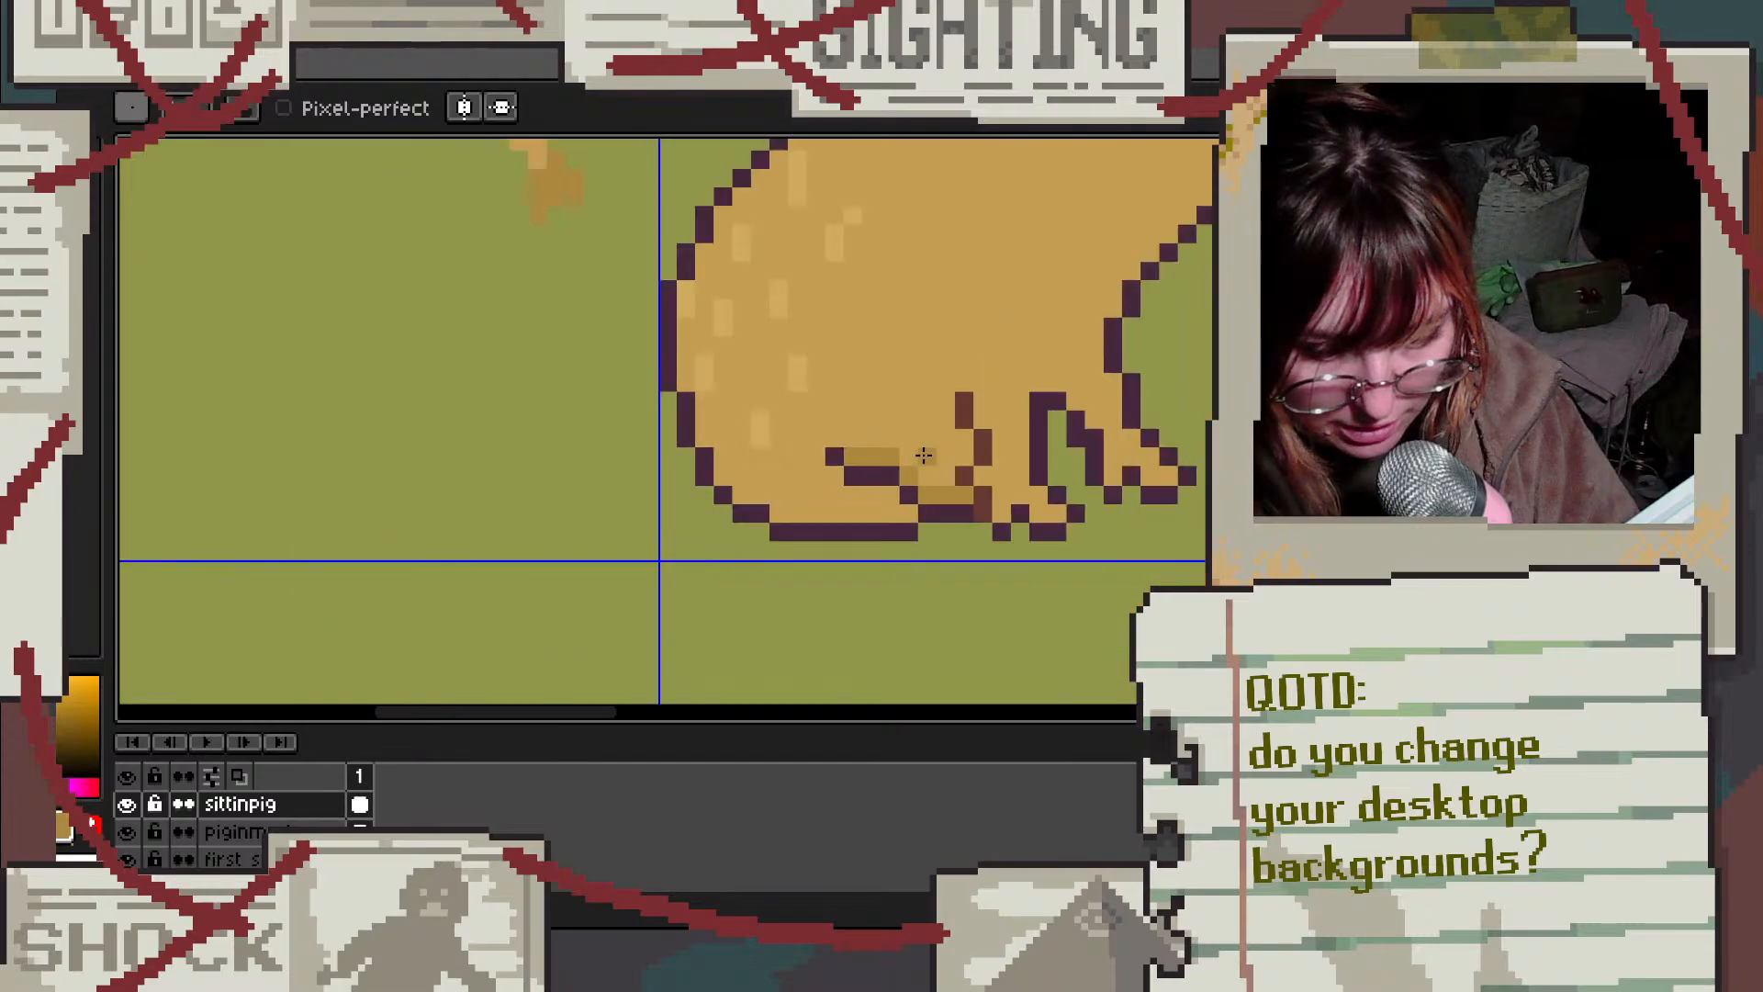
pyautogui.scroll(3, 928, 460)
pyautogui.click(721, 516)
pyautogui.moveTo(695, 549)
pyautogui.mouseDown()
pyautogui.moveTo(669, 543)
pyautogui.moveTo(728, 479)
pyautogui.moveTo(693, 505)
pyautogui.mouseUp()
pyautogui.moveTo(684, 394)
pyautogui.mouseDown()
pyautogui.moveTo(617, 449)
pyautogui.moveTo(506, 486)
pyautogui.moveTo(682, 446)
pyautogui.moveTo(608, 519)
pyautogui.mouseUp()
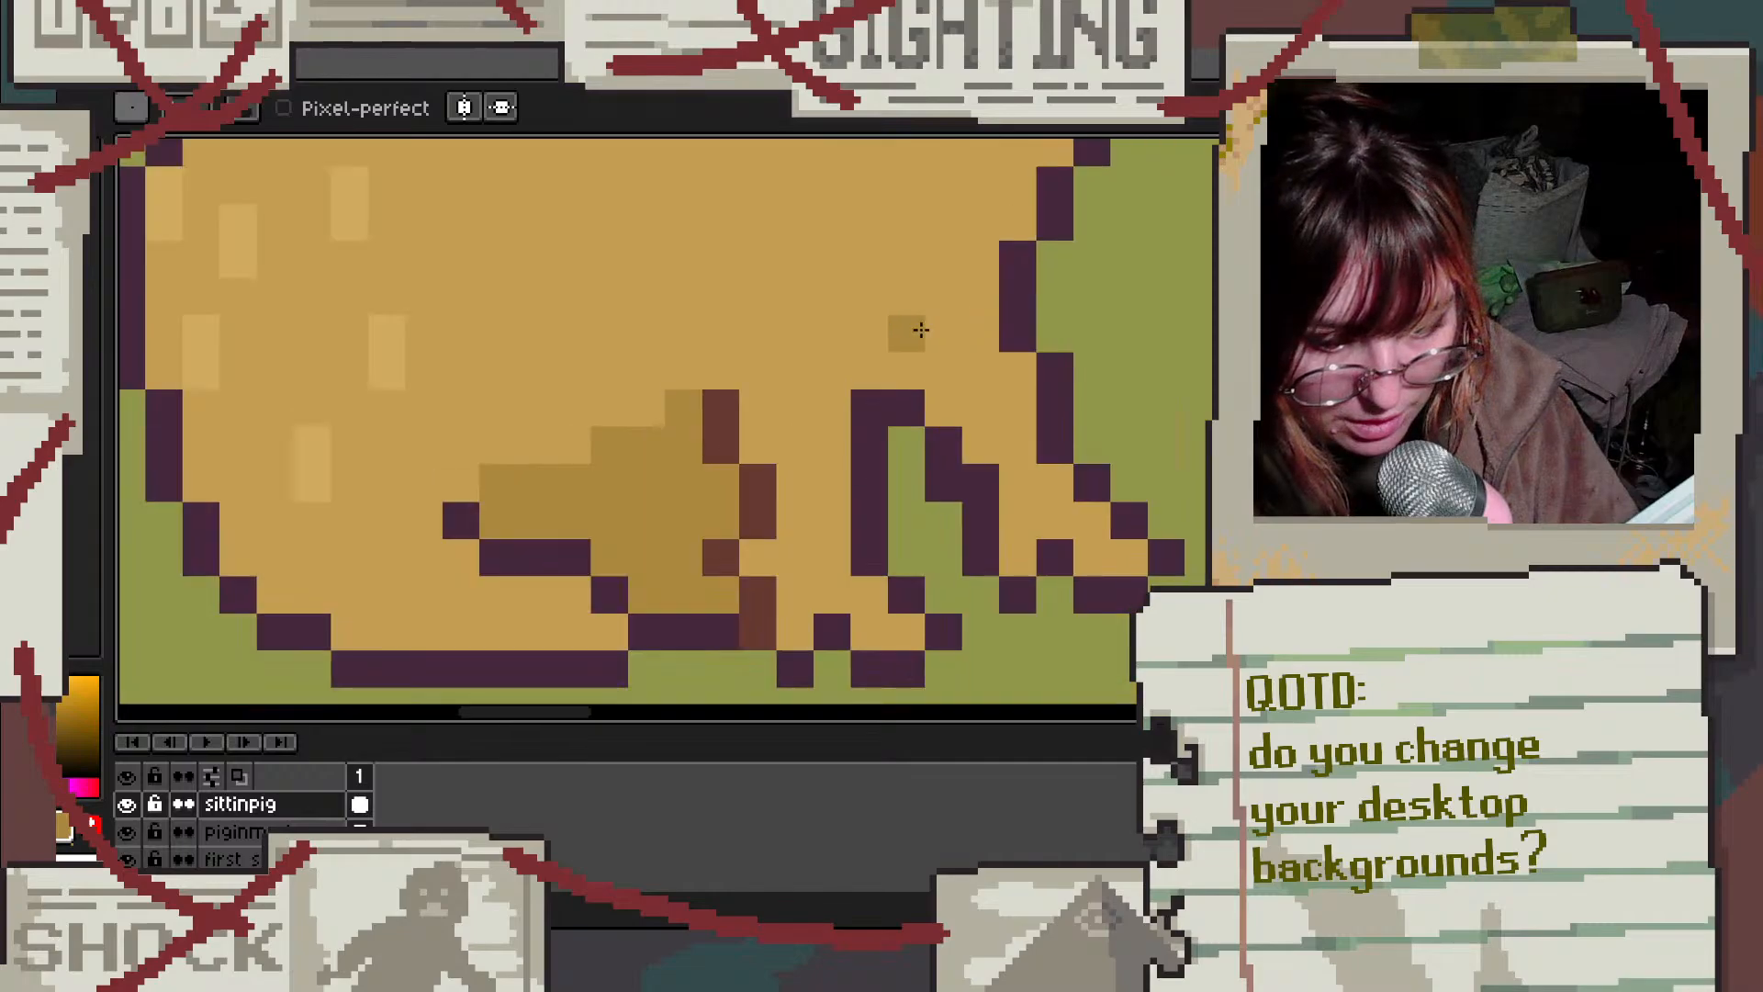
# Step: Add a small golden brown shadow above the gap between the front legs and check it from a distance
pyautogui.click(869, 369)
pyautogui.click(905, 369)
pyautogui.scroll(-3, 921, 284)
pyautogui.scroll(-2, 921, 284)
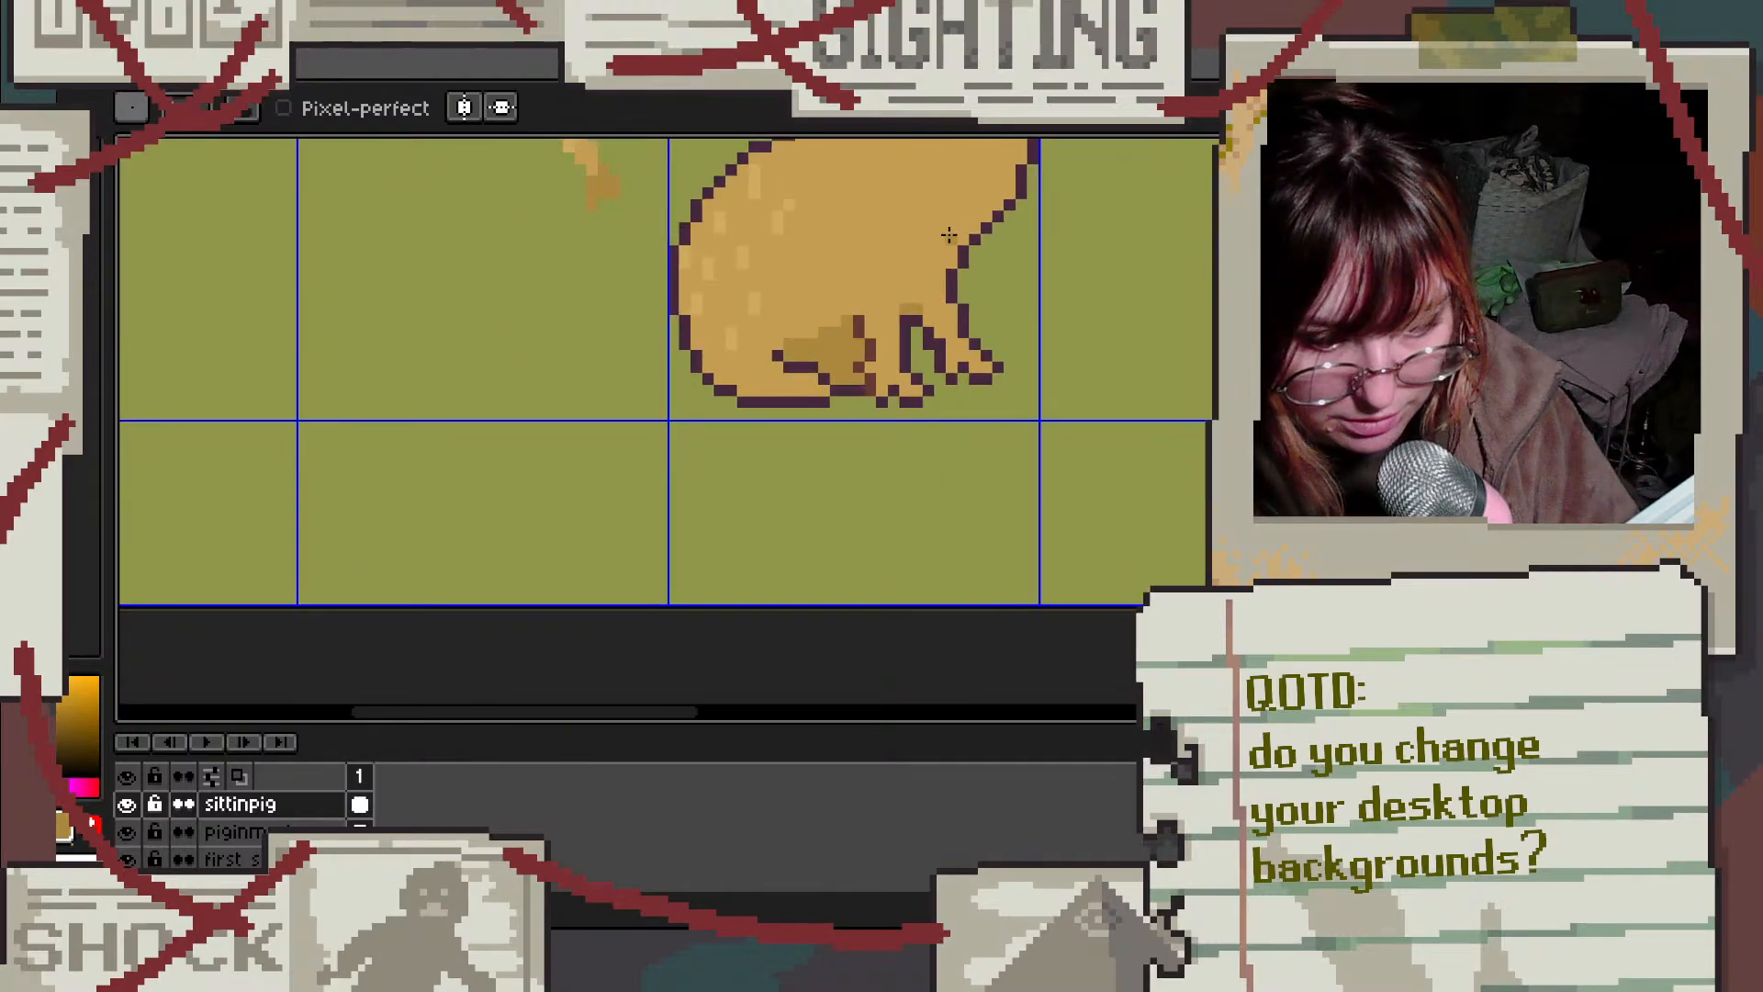
pyautogui.scroll(3, 858, 338)
pyautogui.scroll(-2, 1056, 267)
pyautogui.scroll(1, 1122, 264)
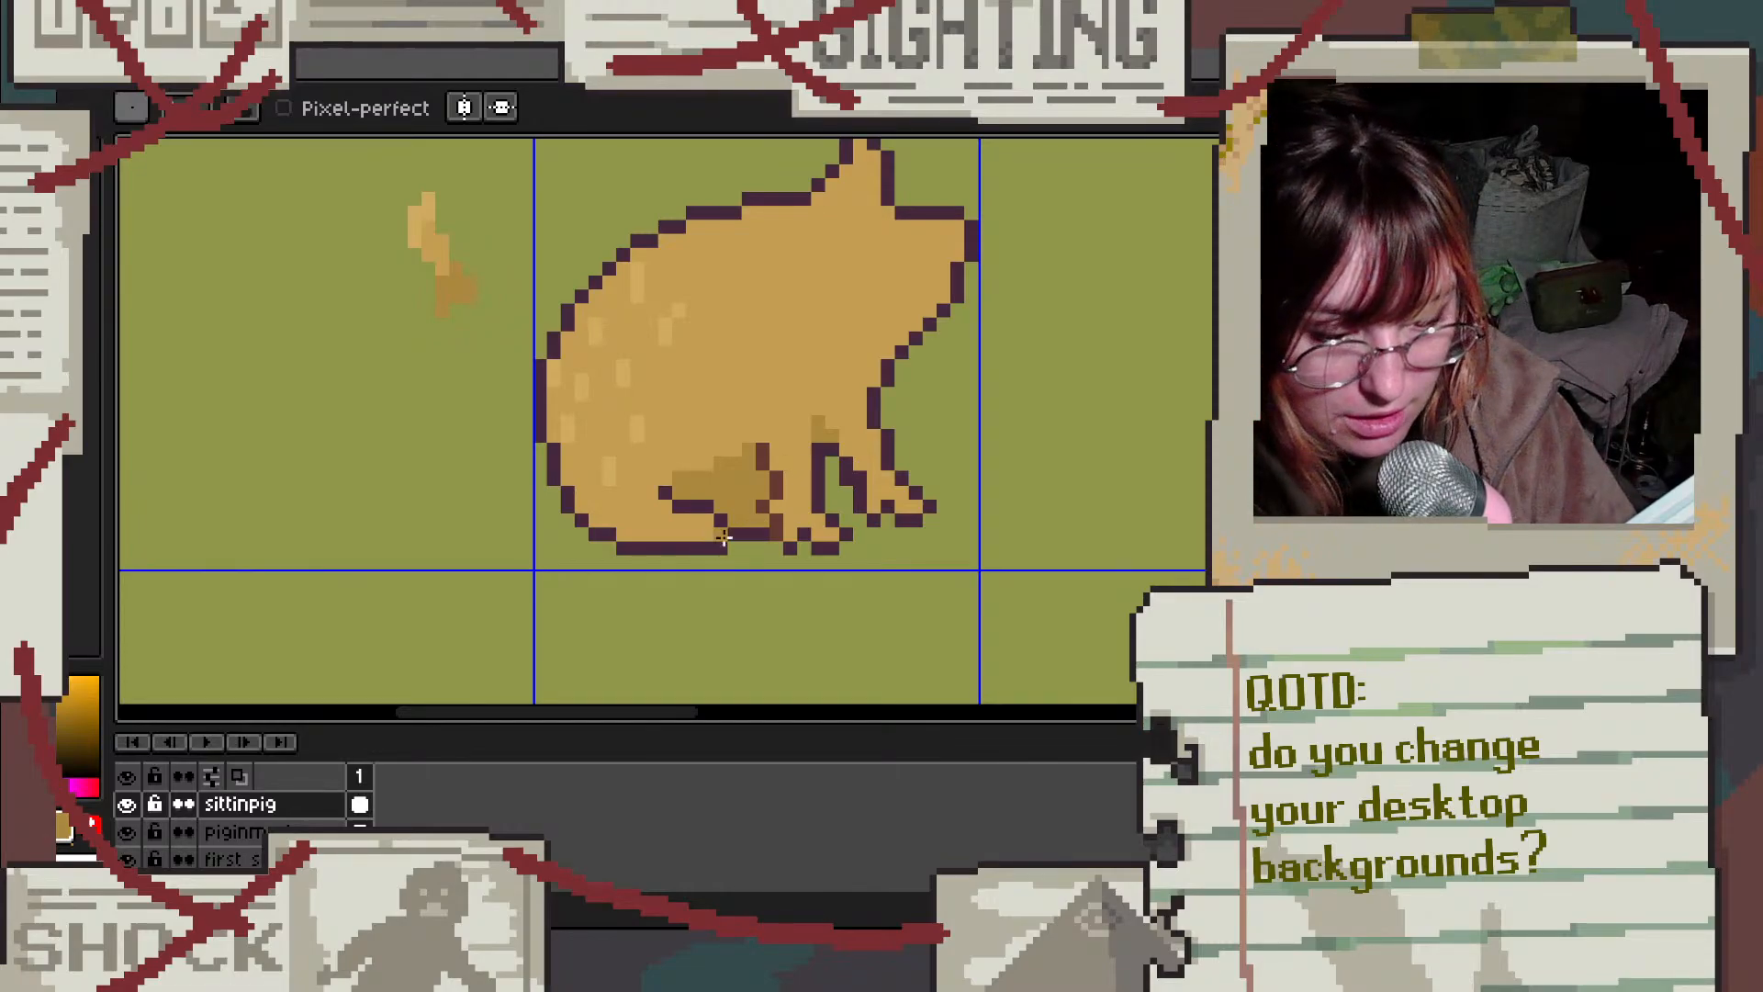
# Step: Add golden brown toe shading to the hind foot and near front foot, undoing the strokes that cover the outline
pyautogui.scroll(3, 725, 537)
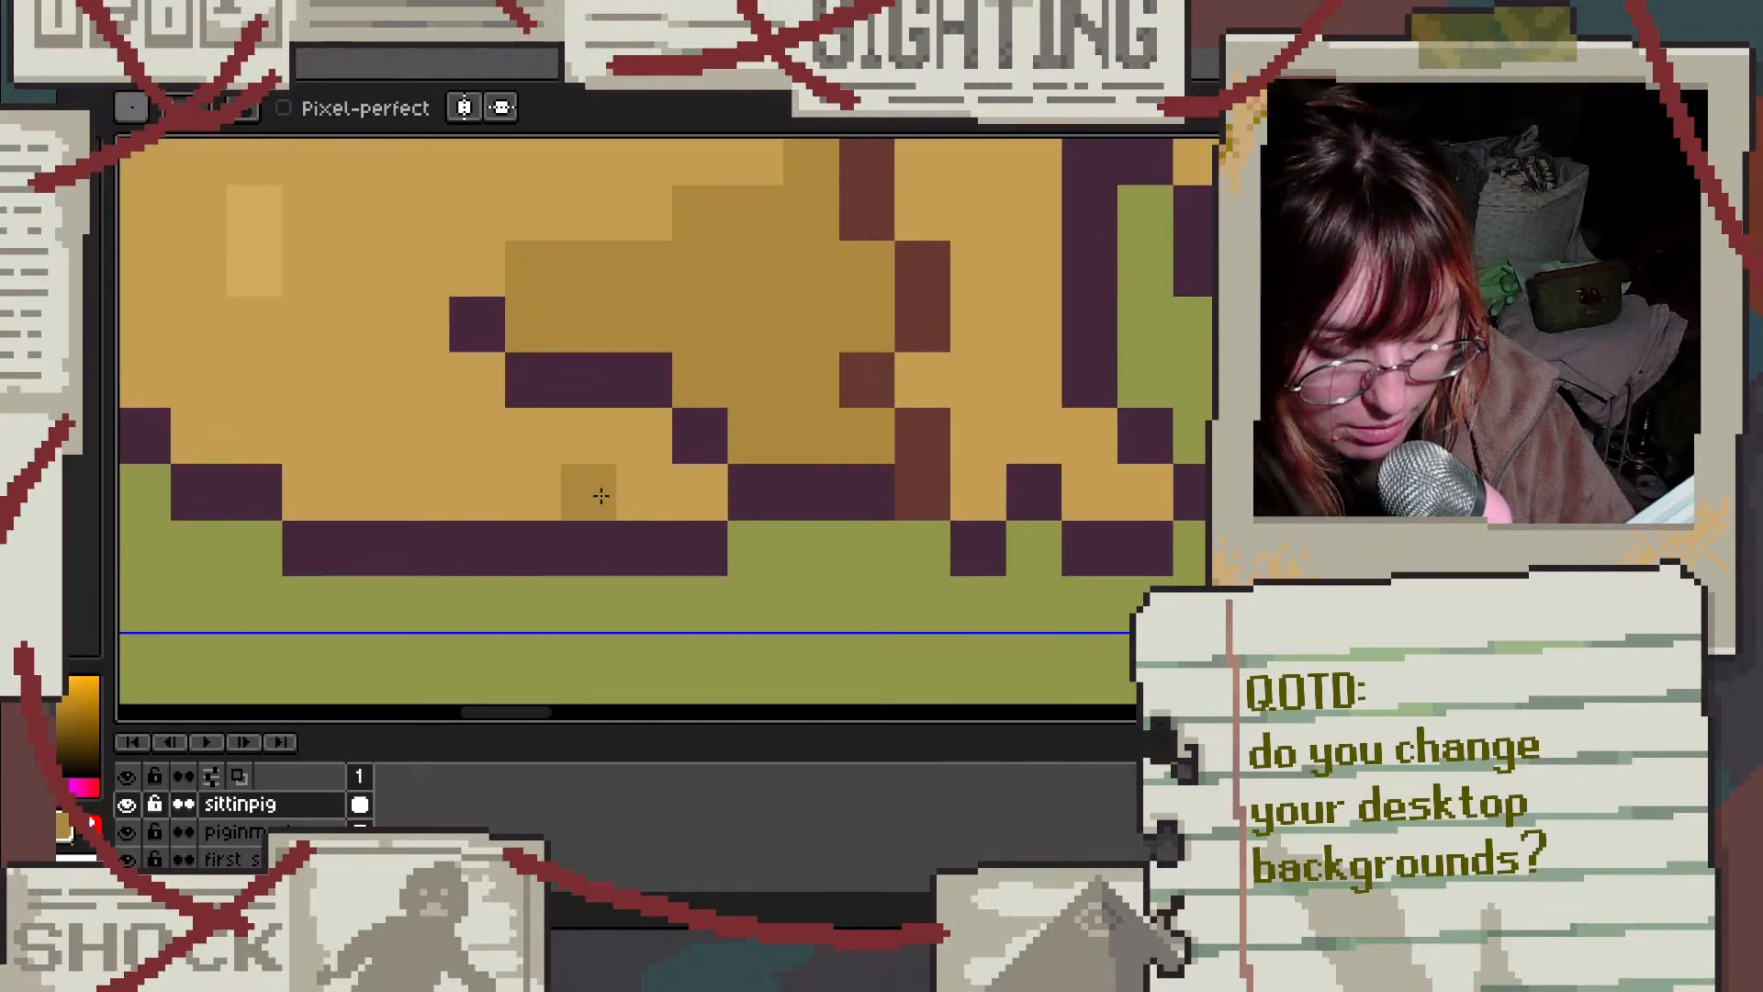
pyautogui.scroll(-3, 860, 517)
pyautogui.scroll(3, 926, 550)
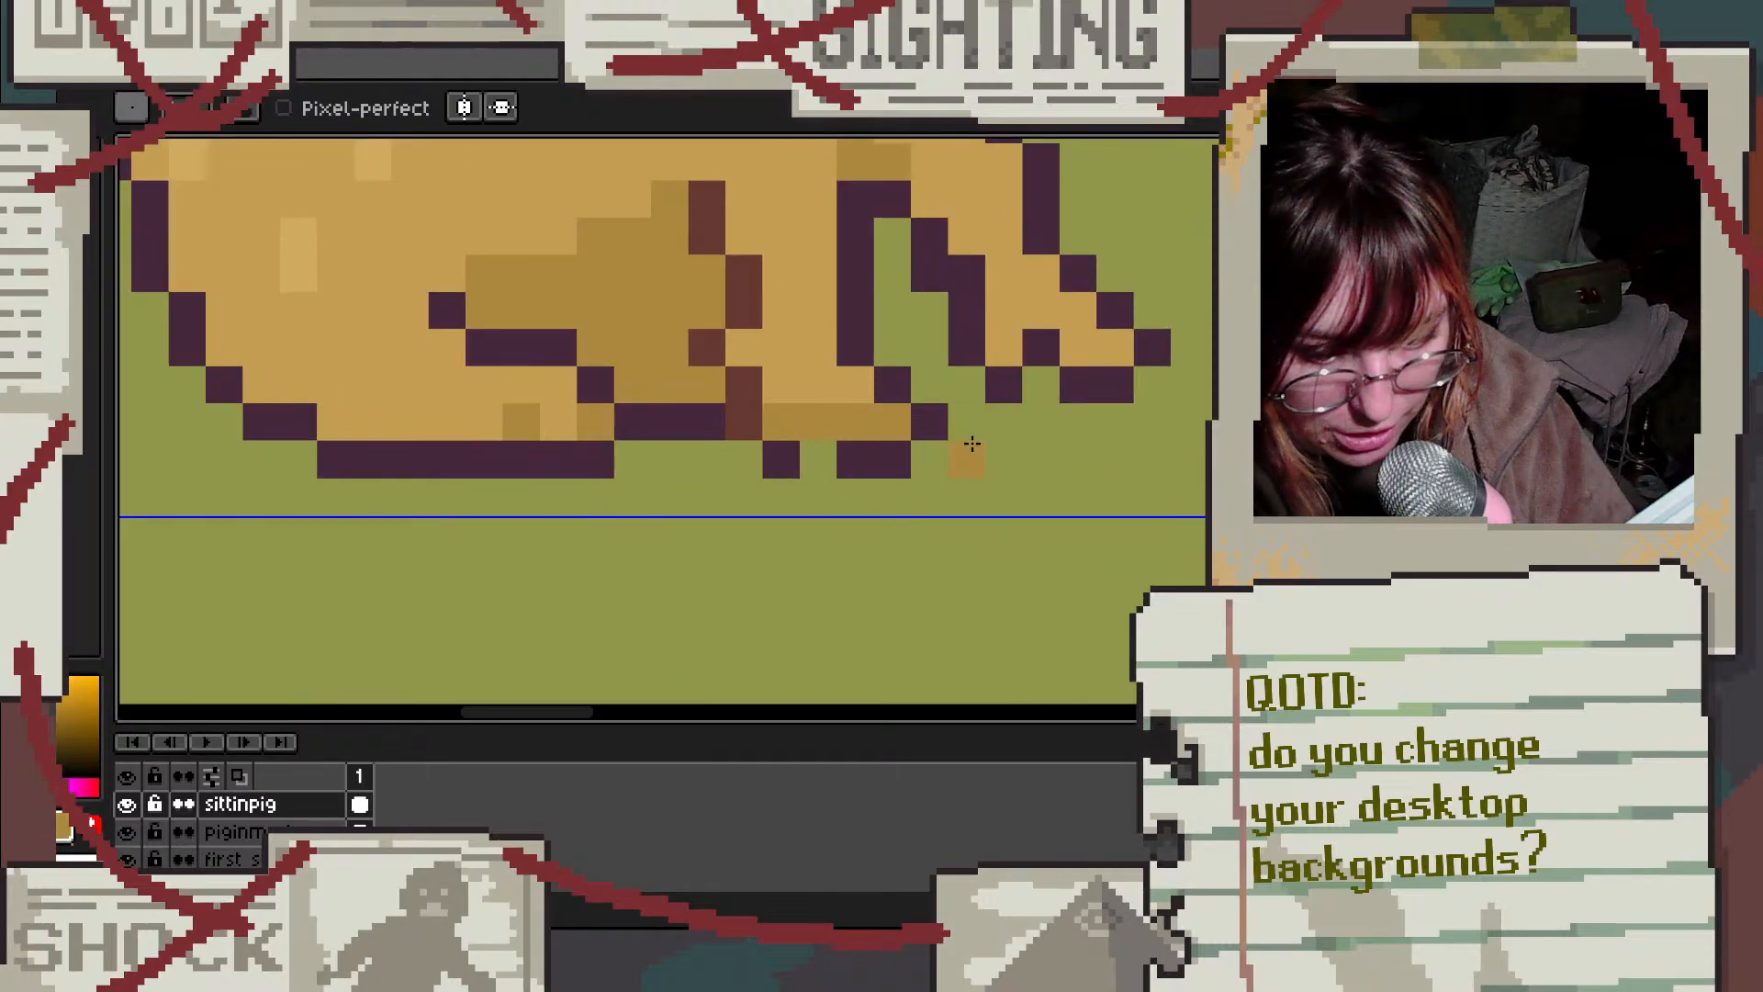
pyautogui.hotkey('ctrl', 'z')
pyautogui.hotkey('ctrl', 'z')
pyautogui.moveTo(856, 415); pyautogui.dragTo(830, 404)
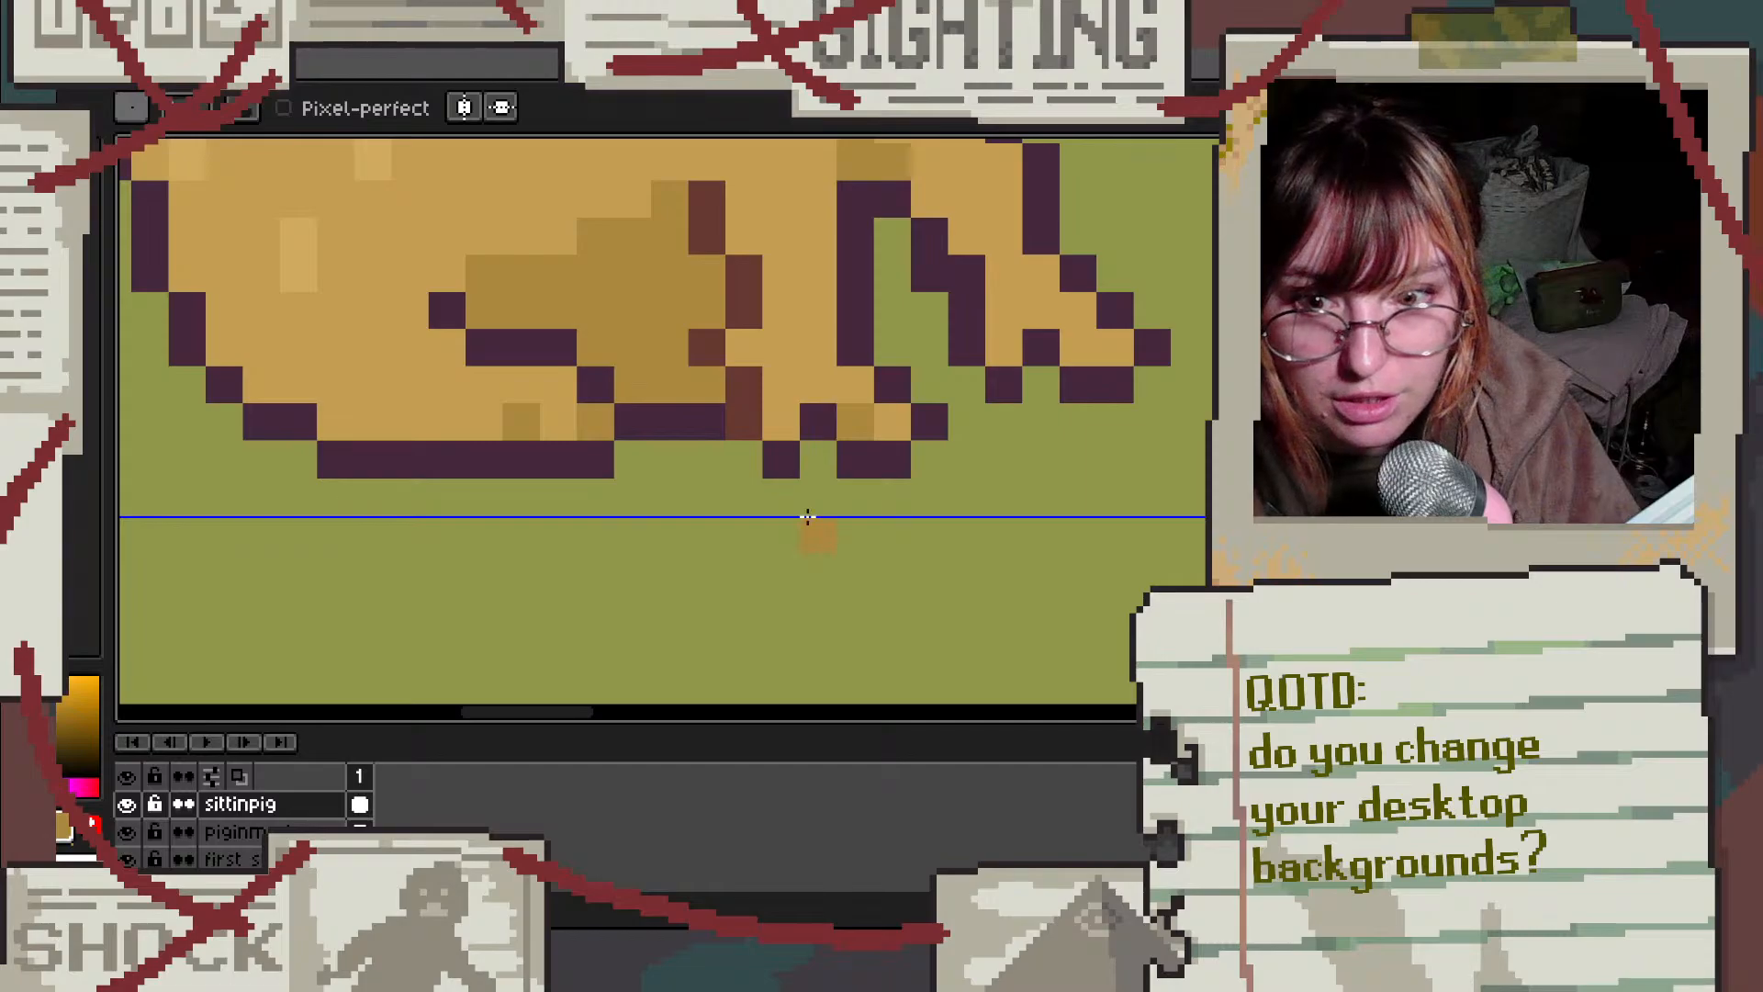
pyautogui.scroll(-5, 826, 459)
pyautogui.scroll(4, 854, 496)
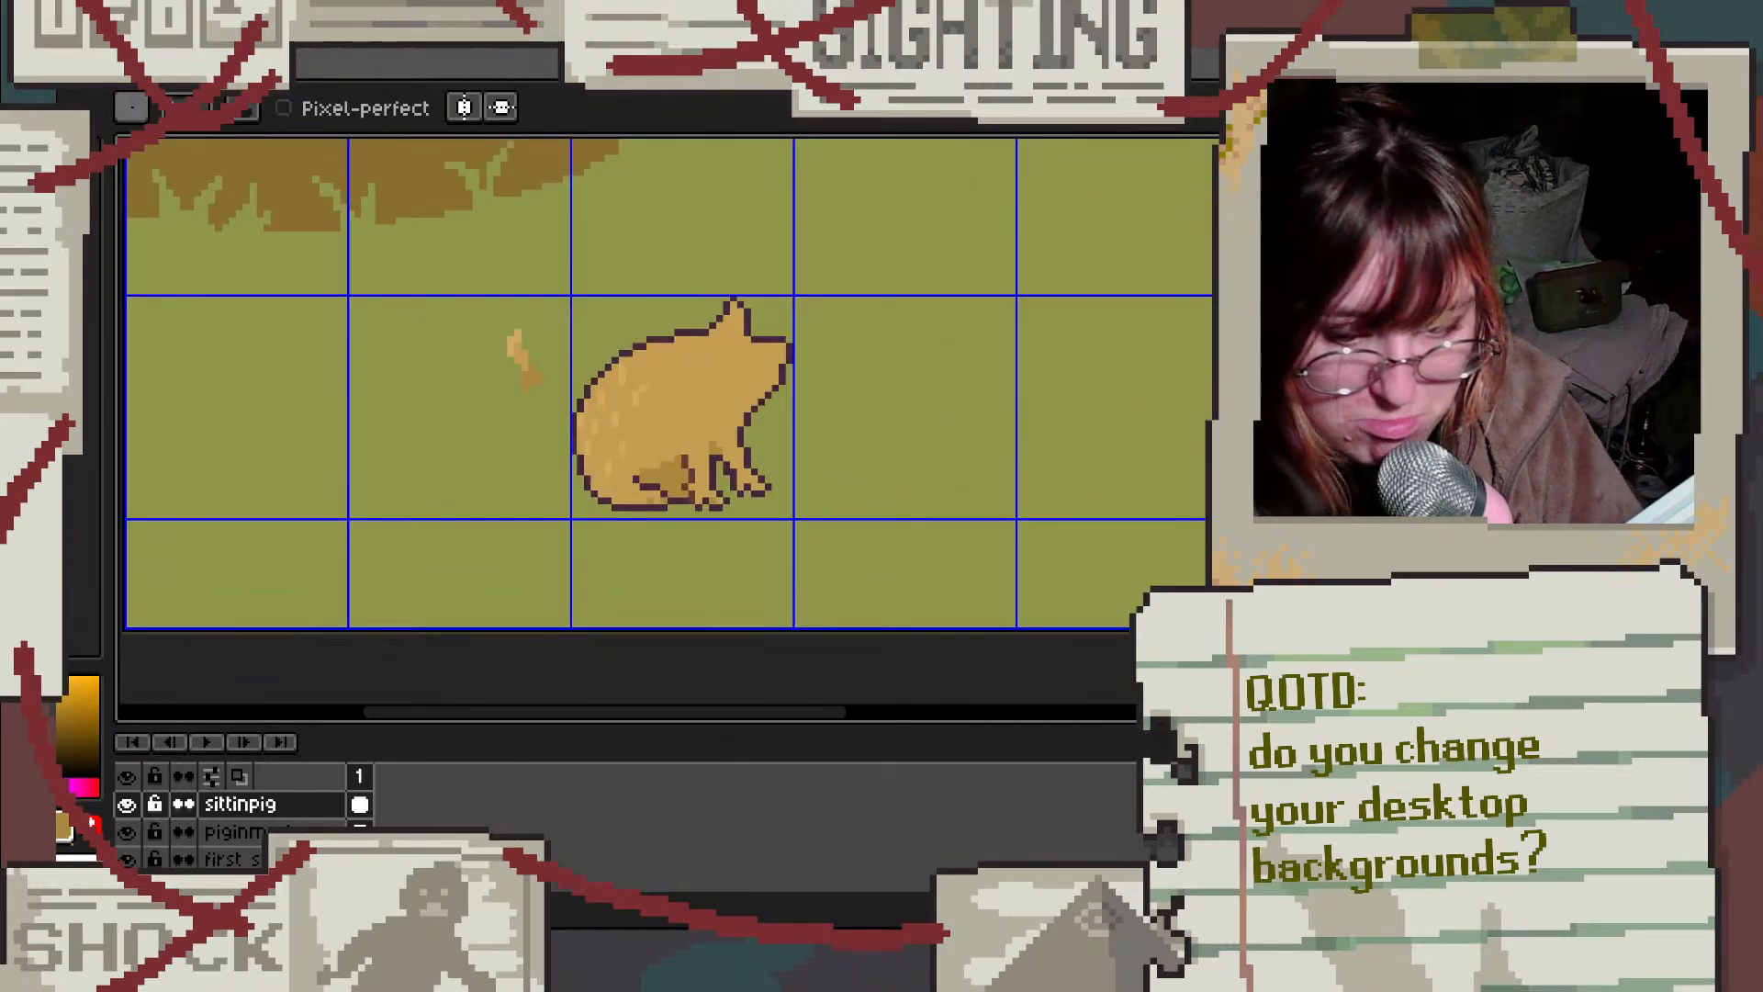
# Step: Move the sitting pig up the scene into the grid cell just below the row of pink pigs
pyautogui.press('v')
pyautogui.scroll(-5, 743, 496)
pyautogui.moveTo(744, 496); pyautogui.dragTo(830, 456)
pyautogui.scroll(4, 846, 444)
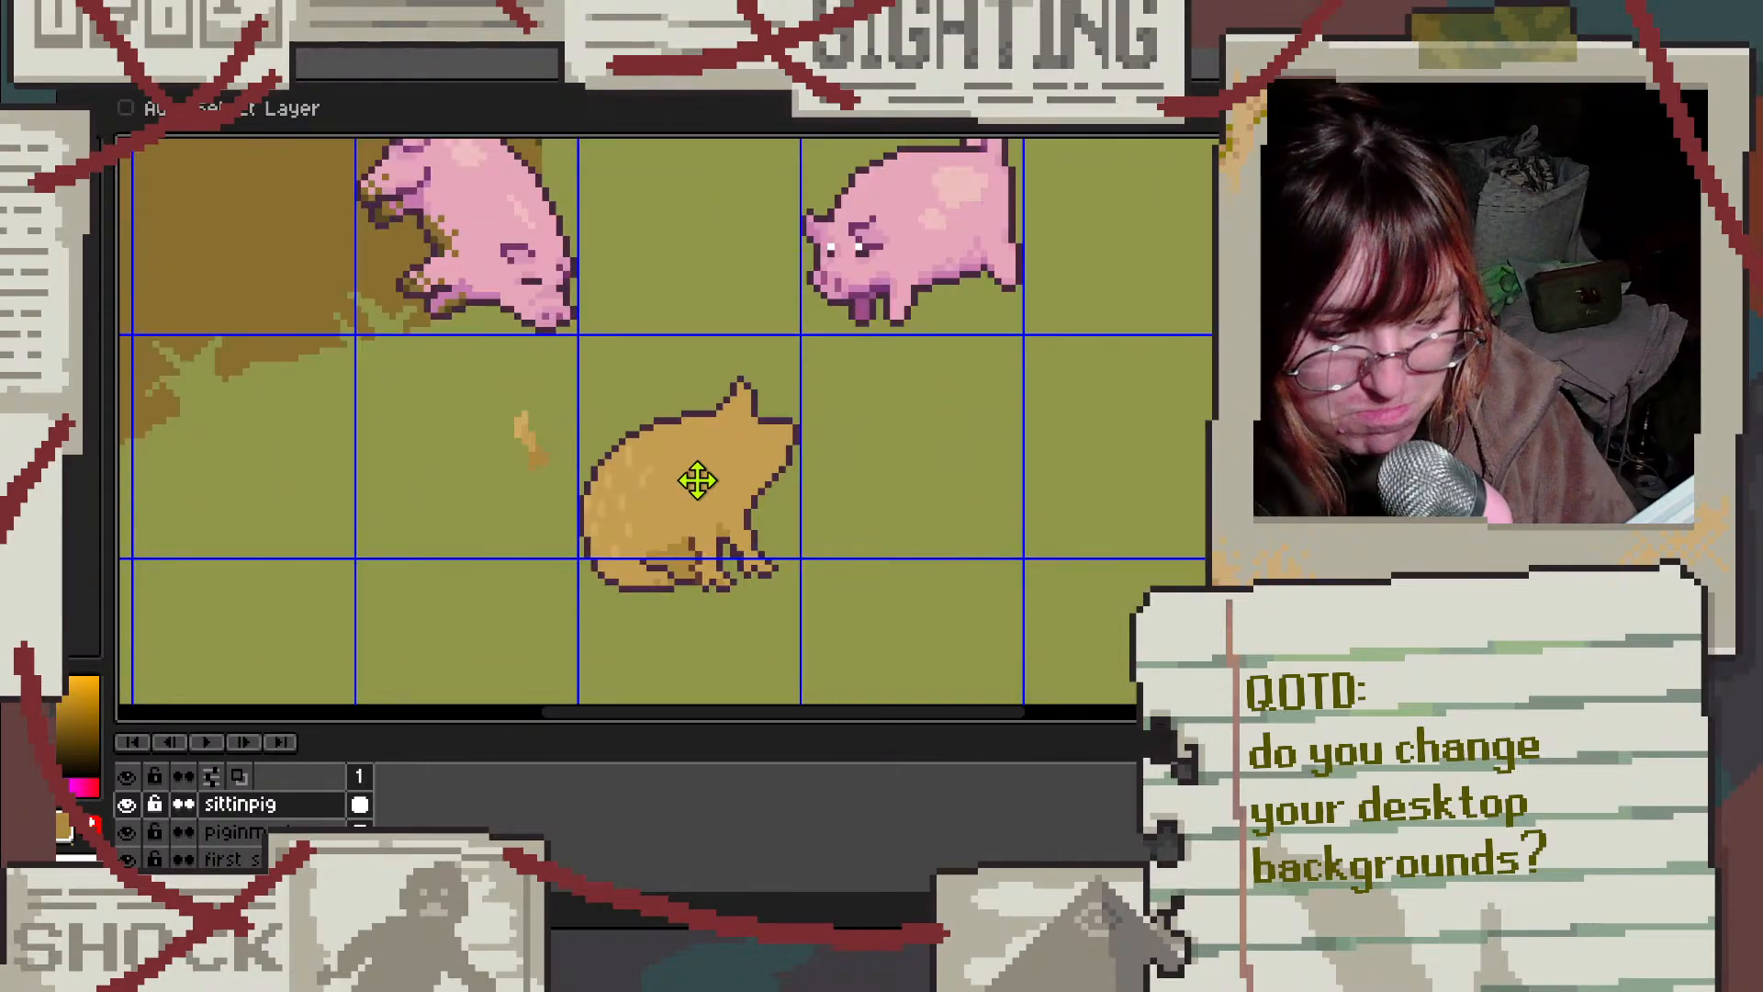
pyautogui.moveTo(700, 480); pyautogui.dragTo(697, 449)
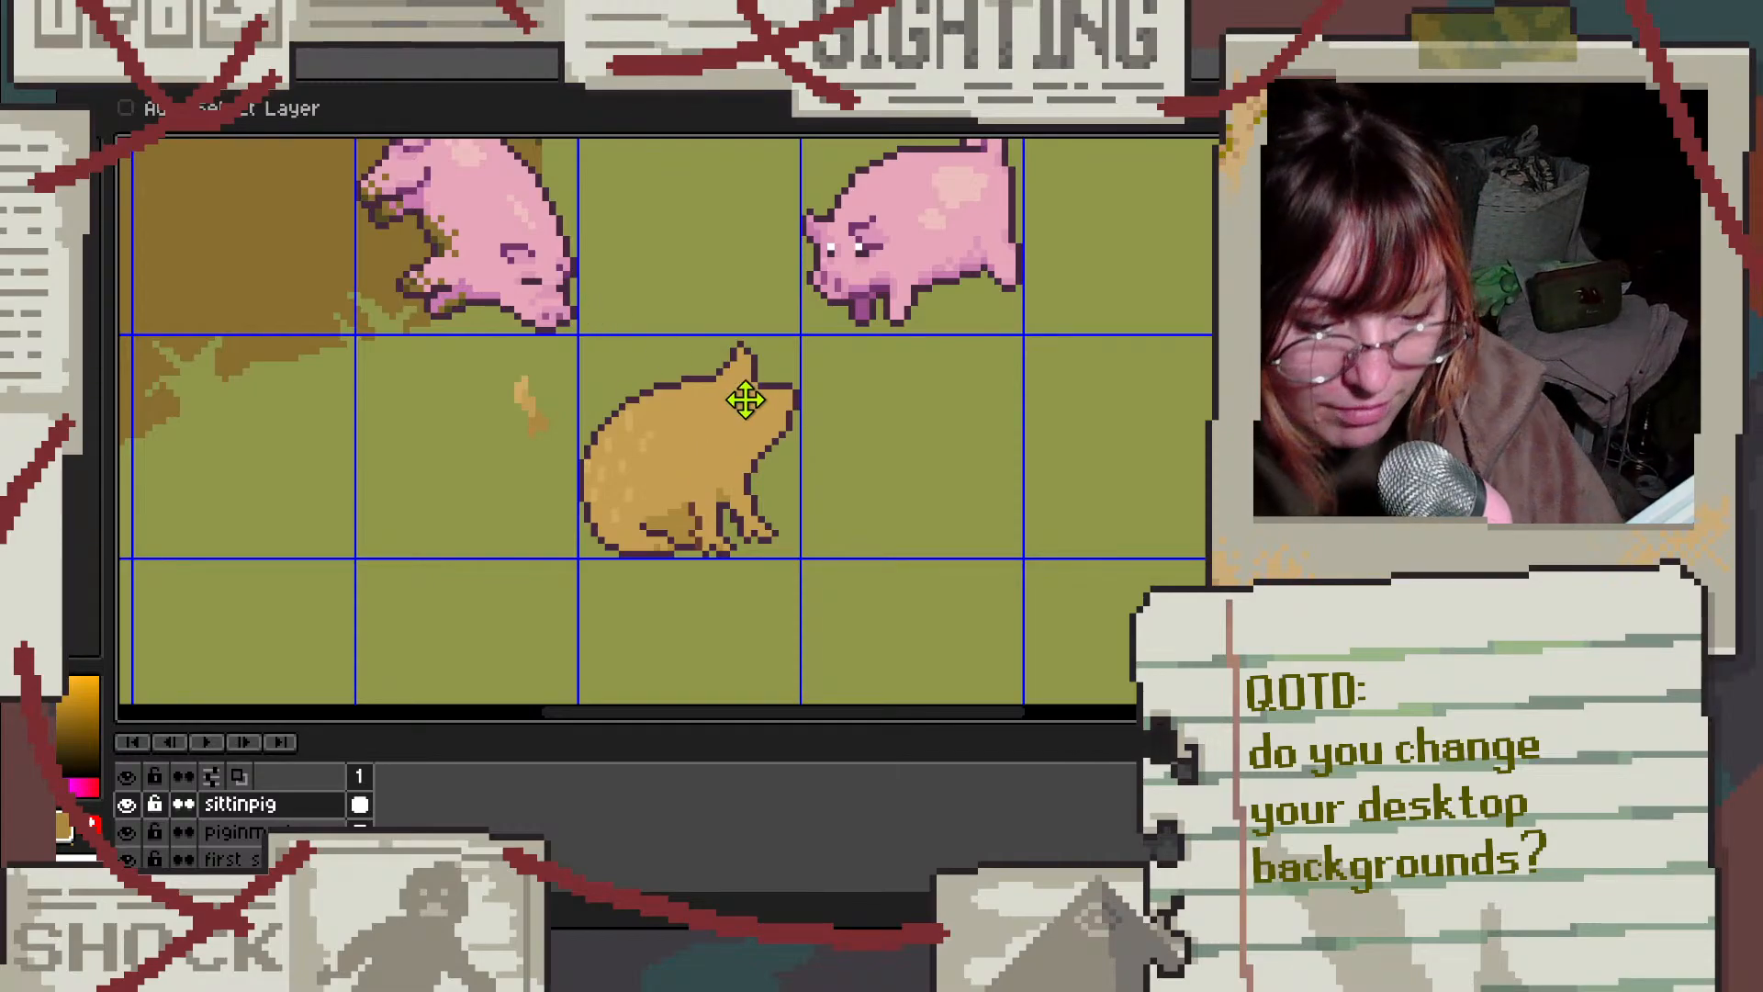
# Step: Repaint the near front leg's reddish-brown inner line in dark olive with the Pencil
pyautogui.scroll(3, 735, 440)
pyautogui.scroll(-1, 679, 560)
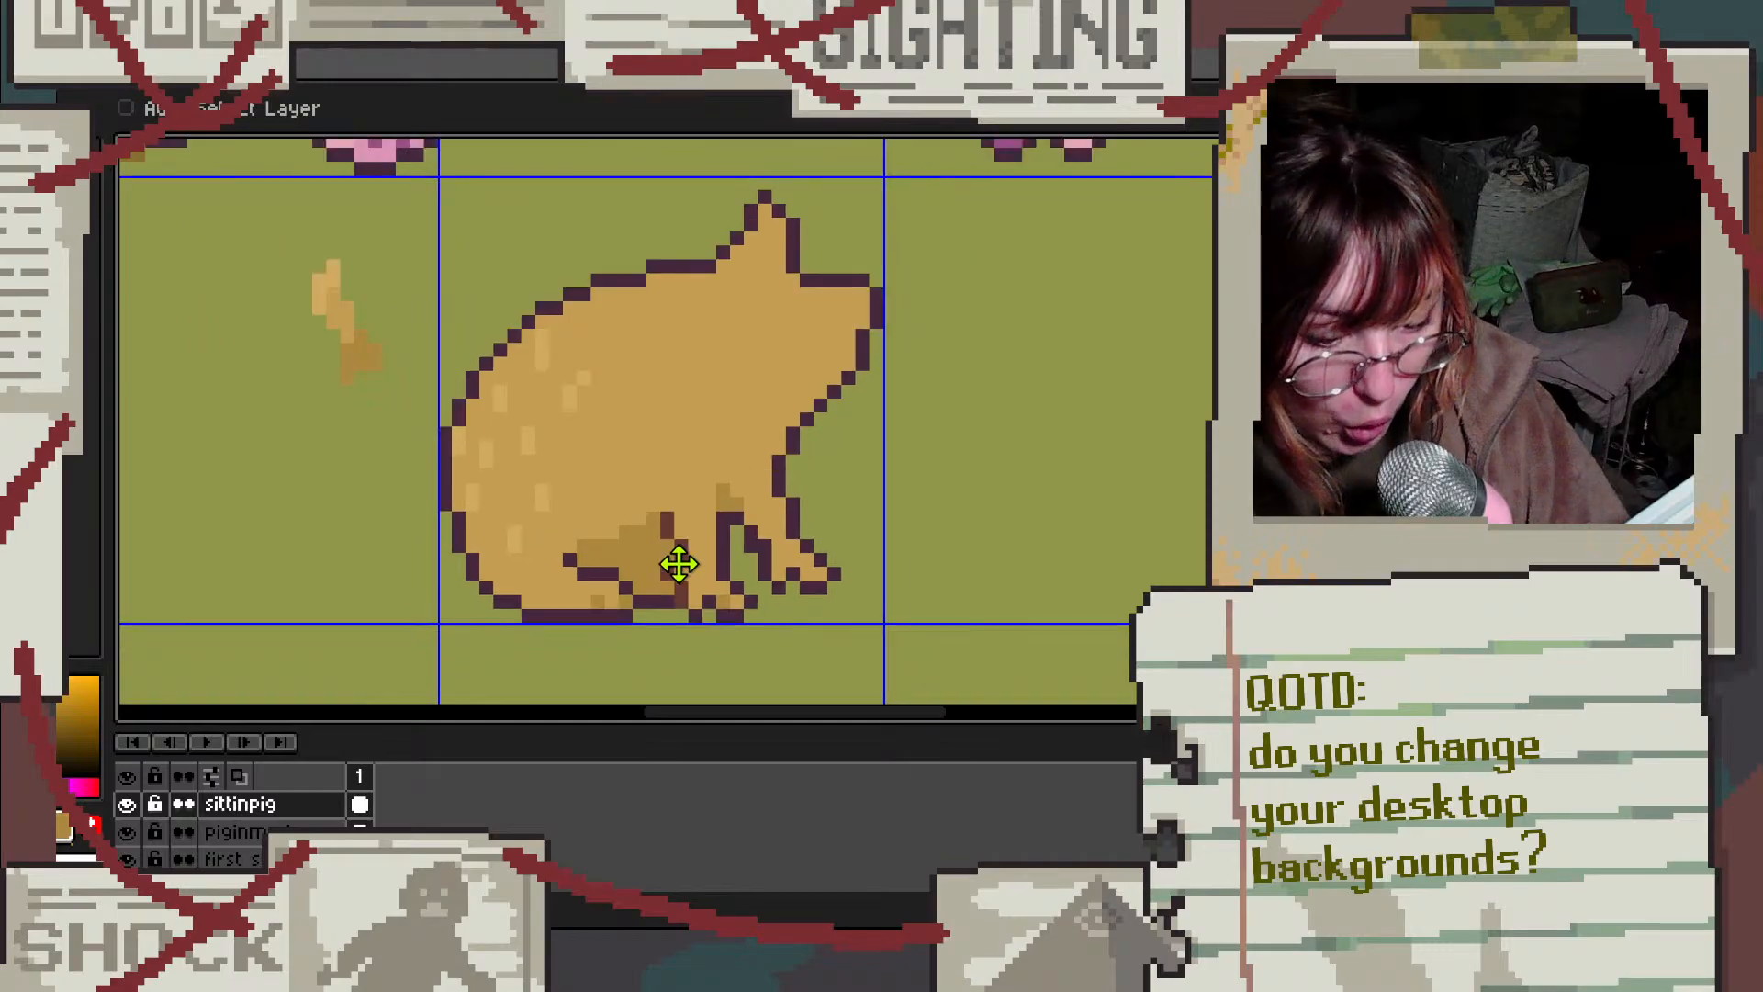
pyautogui.scroll(2, 677, 563)
pyautogui.press('b')
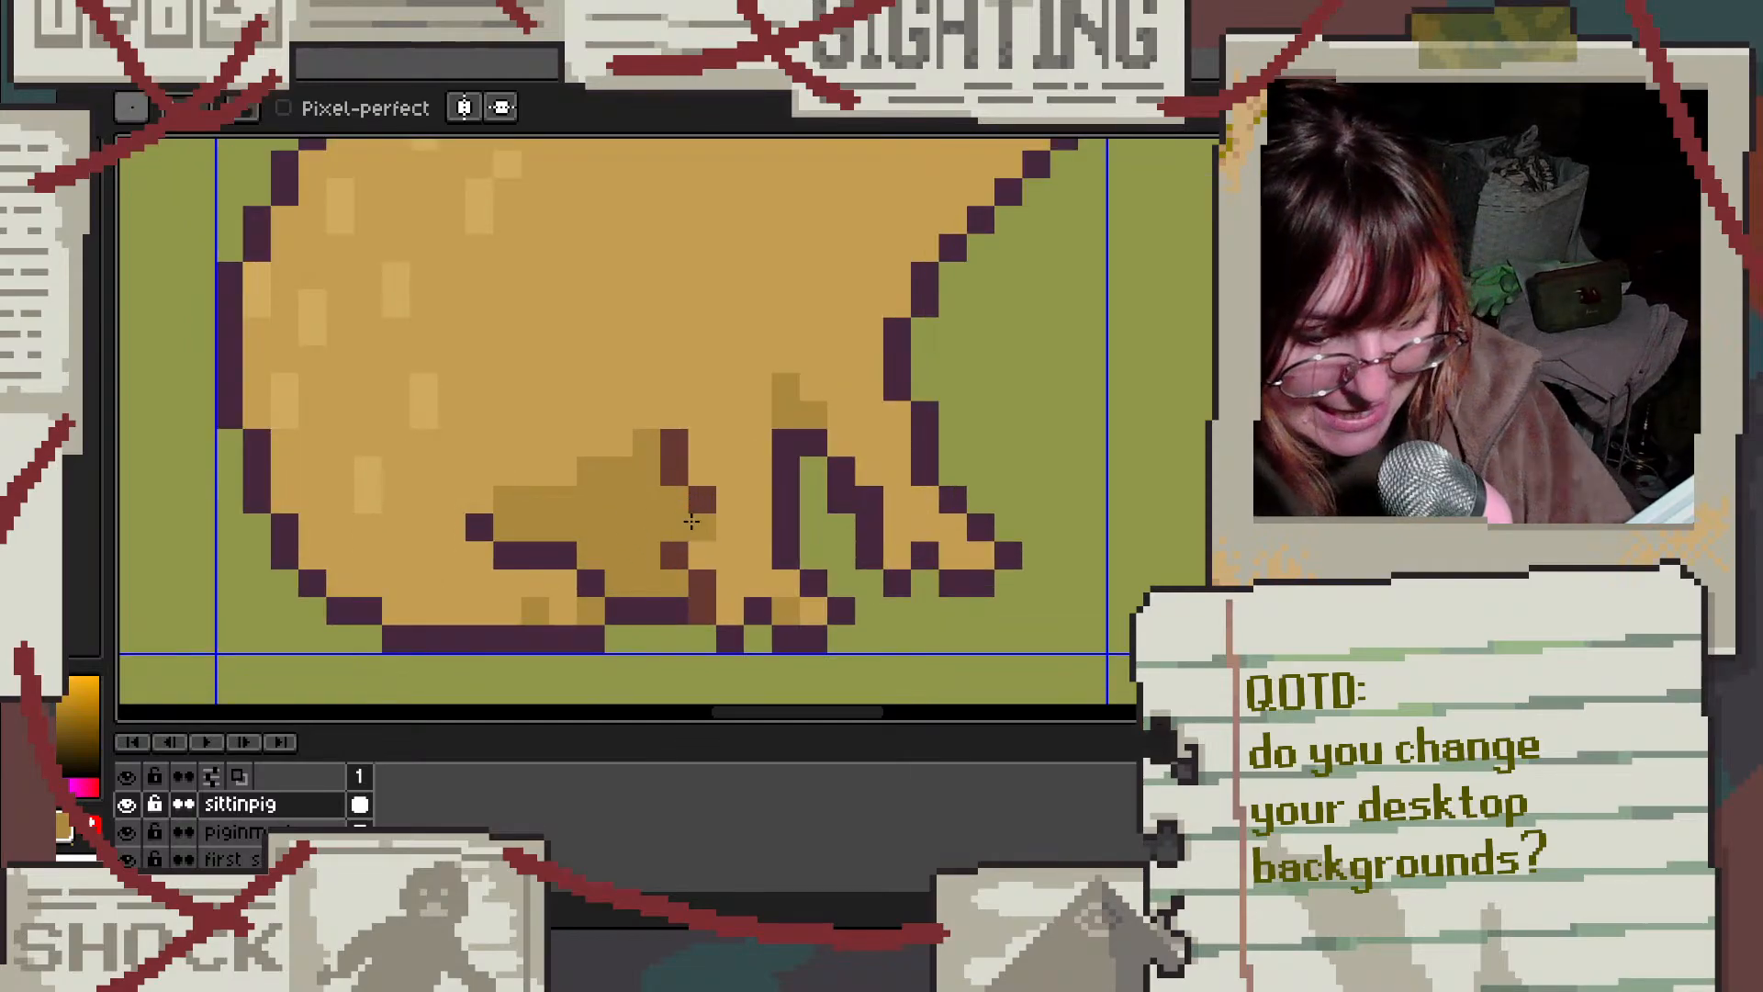
pyautogui.scroll(-2, 629, 491)
pyautogui.scroll(2, 642, 492)
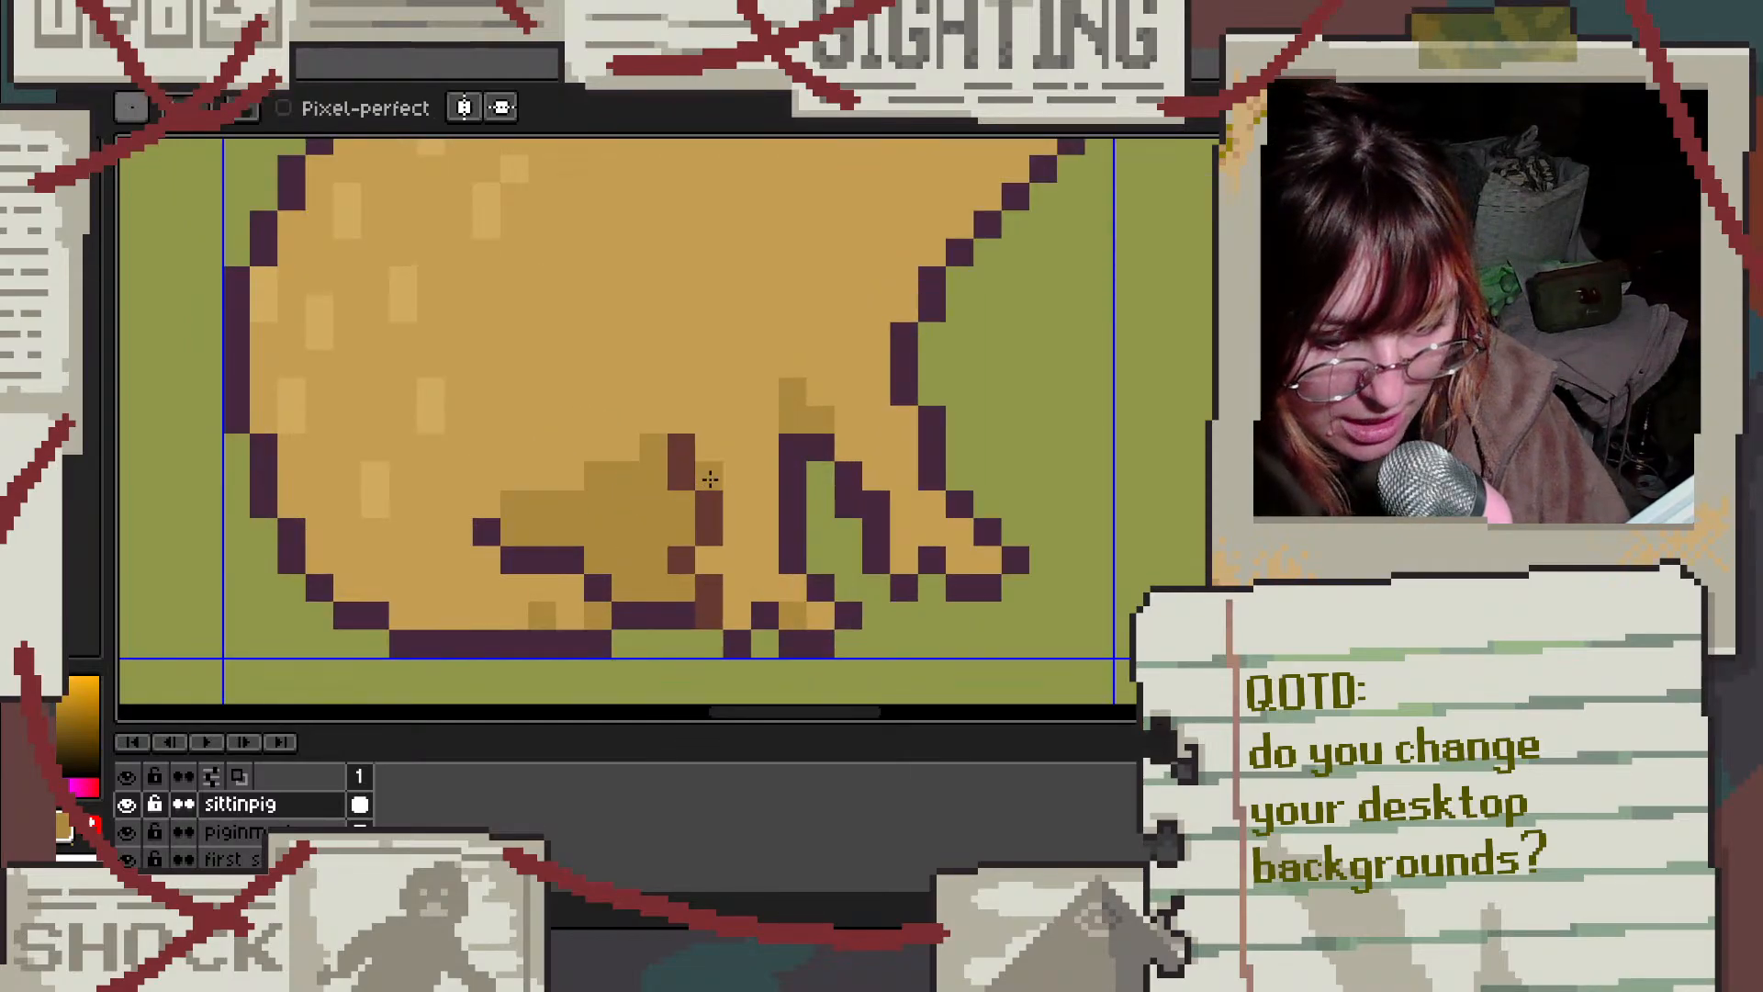
pyautogui.click(51, 293)
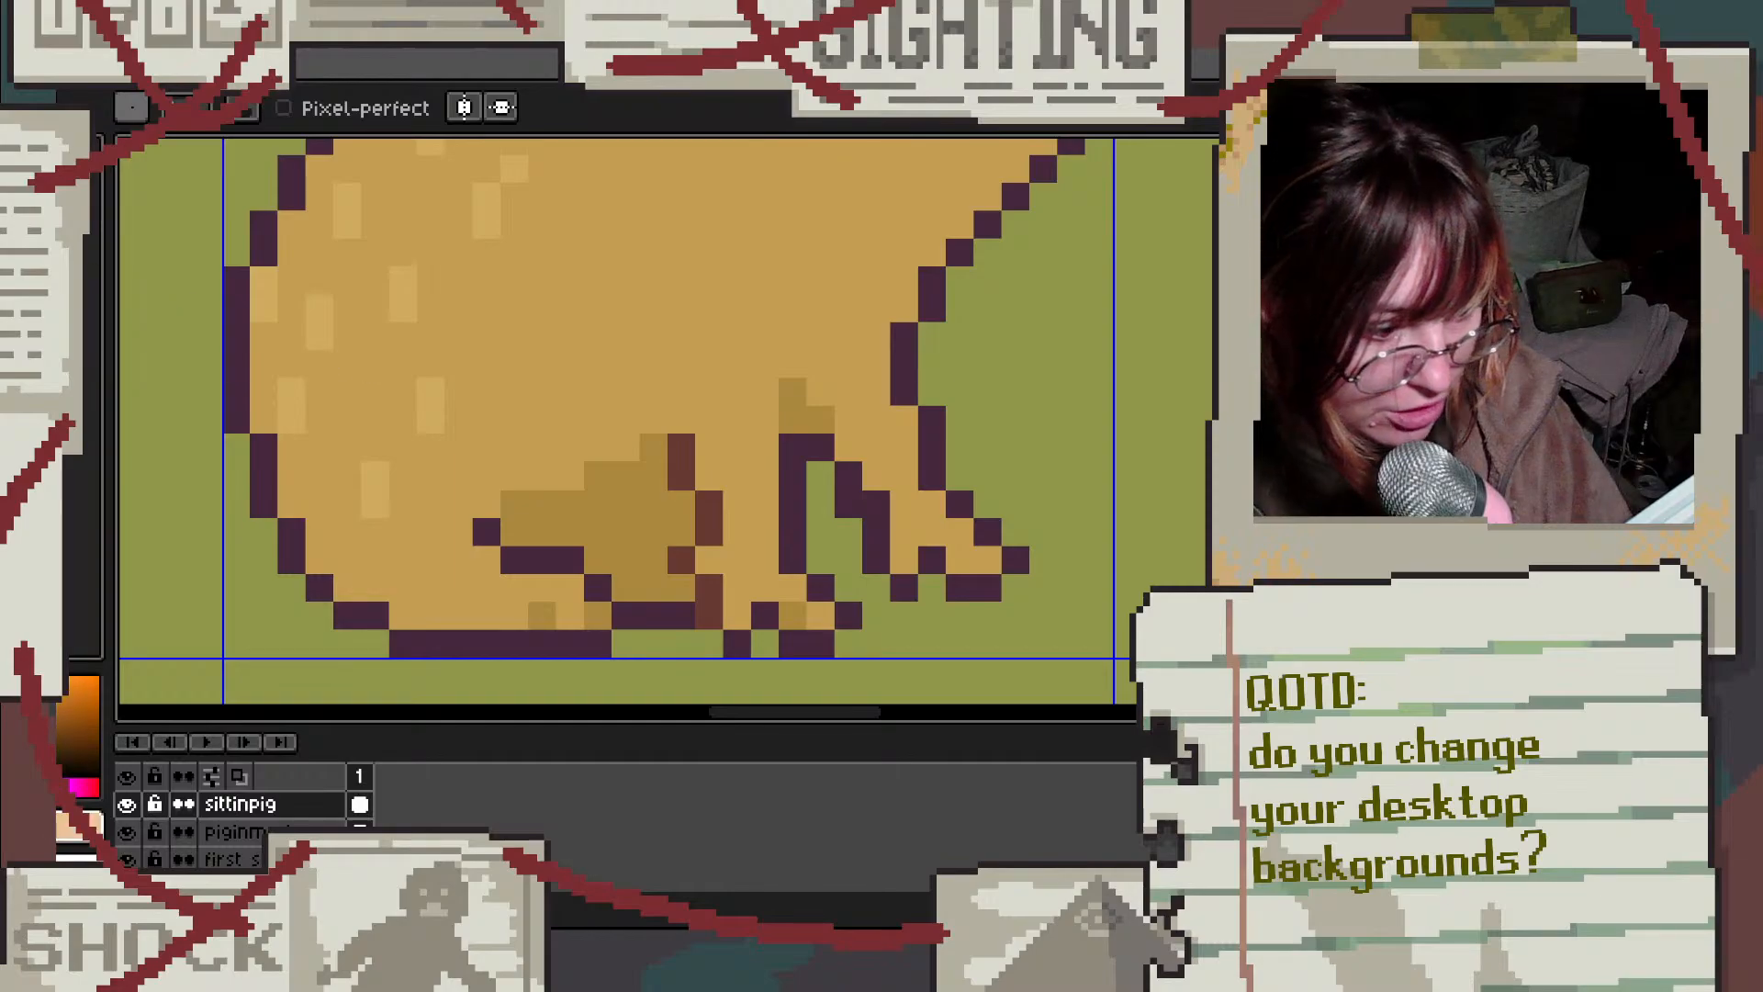
pyautogui.click(51, 303)
pyautogui.moveTo(693, 446); pyautogui.dragTo(716, 522)
pyautogui.click(681, 561)
pyautogui.click(708, 589)
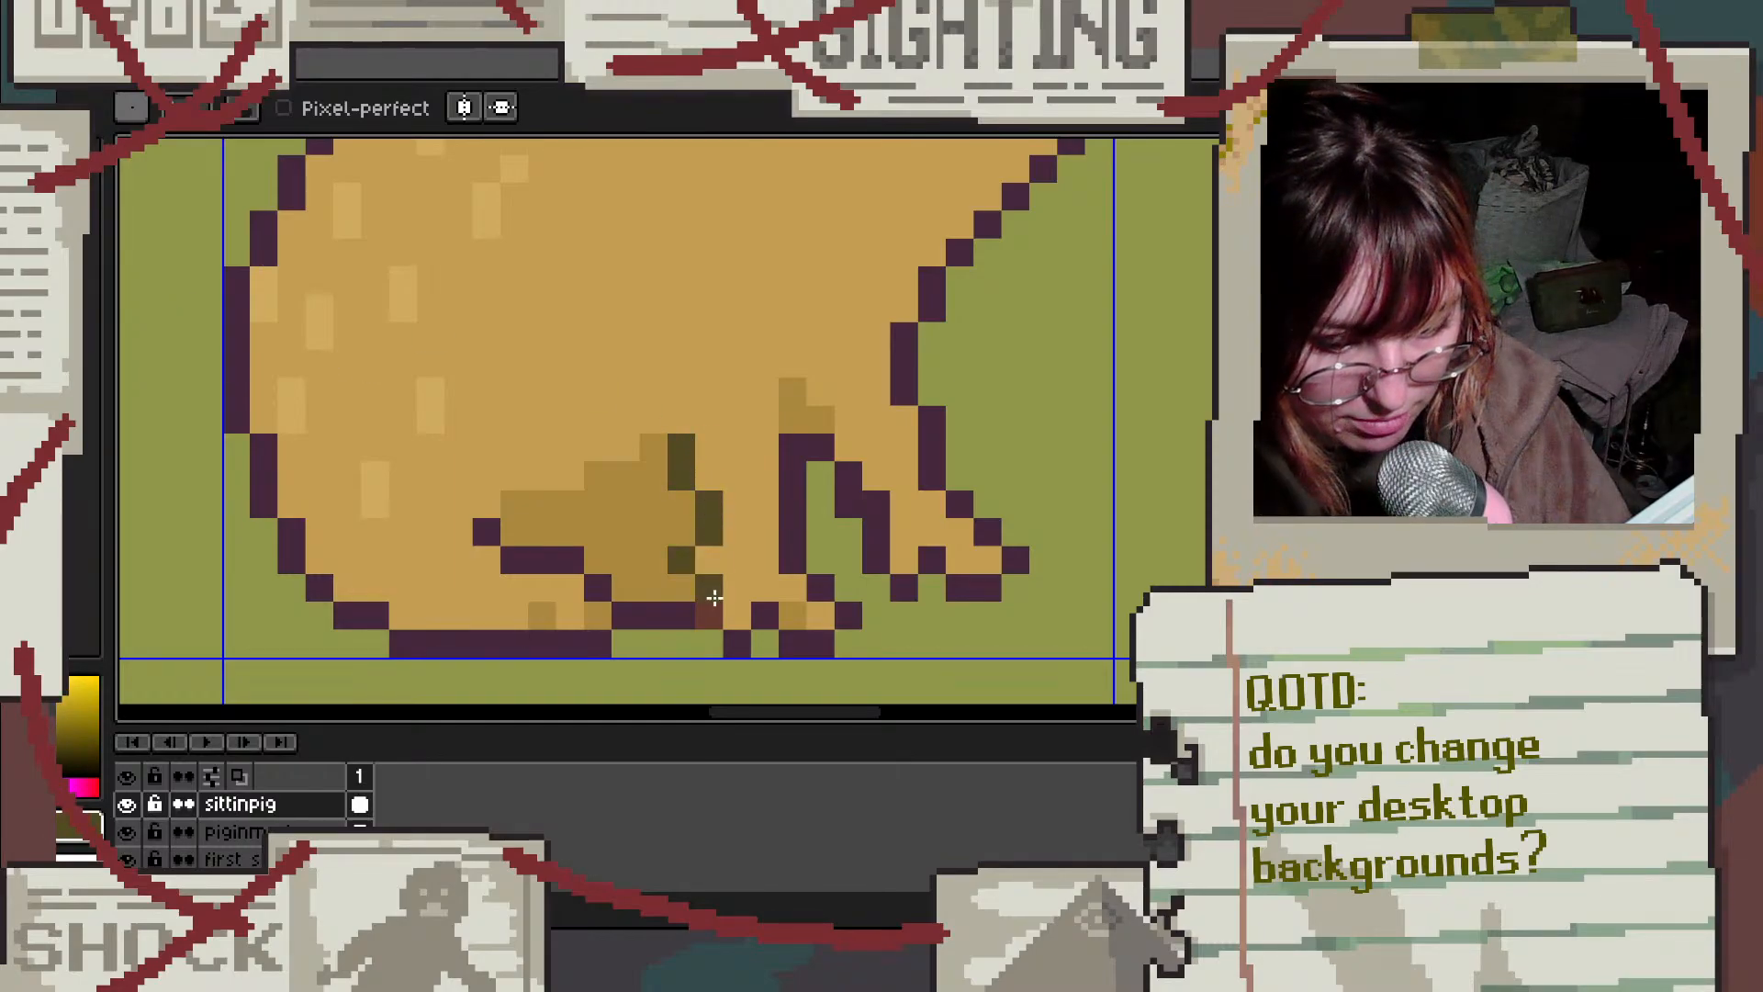
pyautogui.click(710, 613)
pyautogui.scroll(-2, 785, 567)
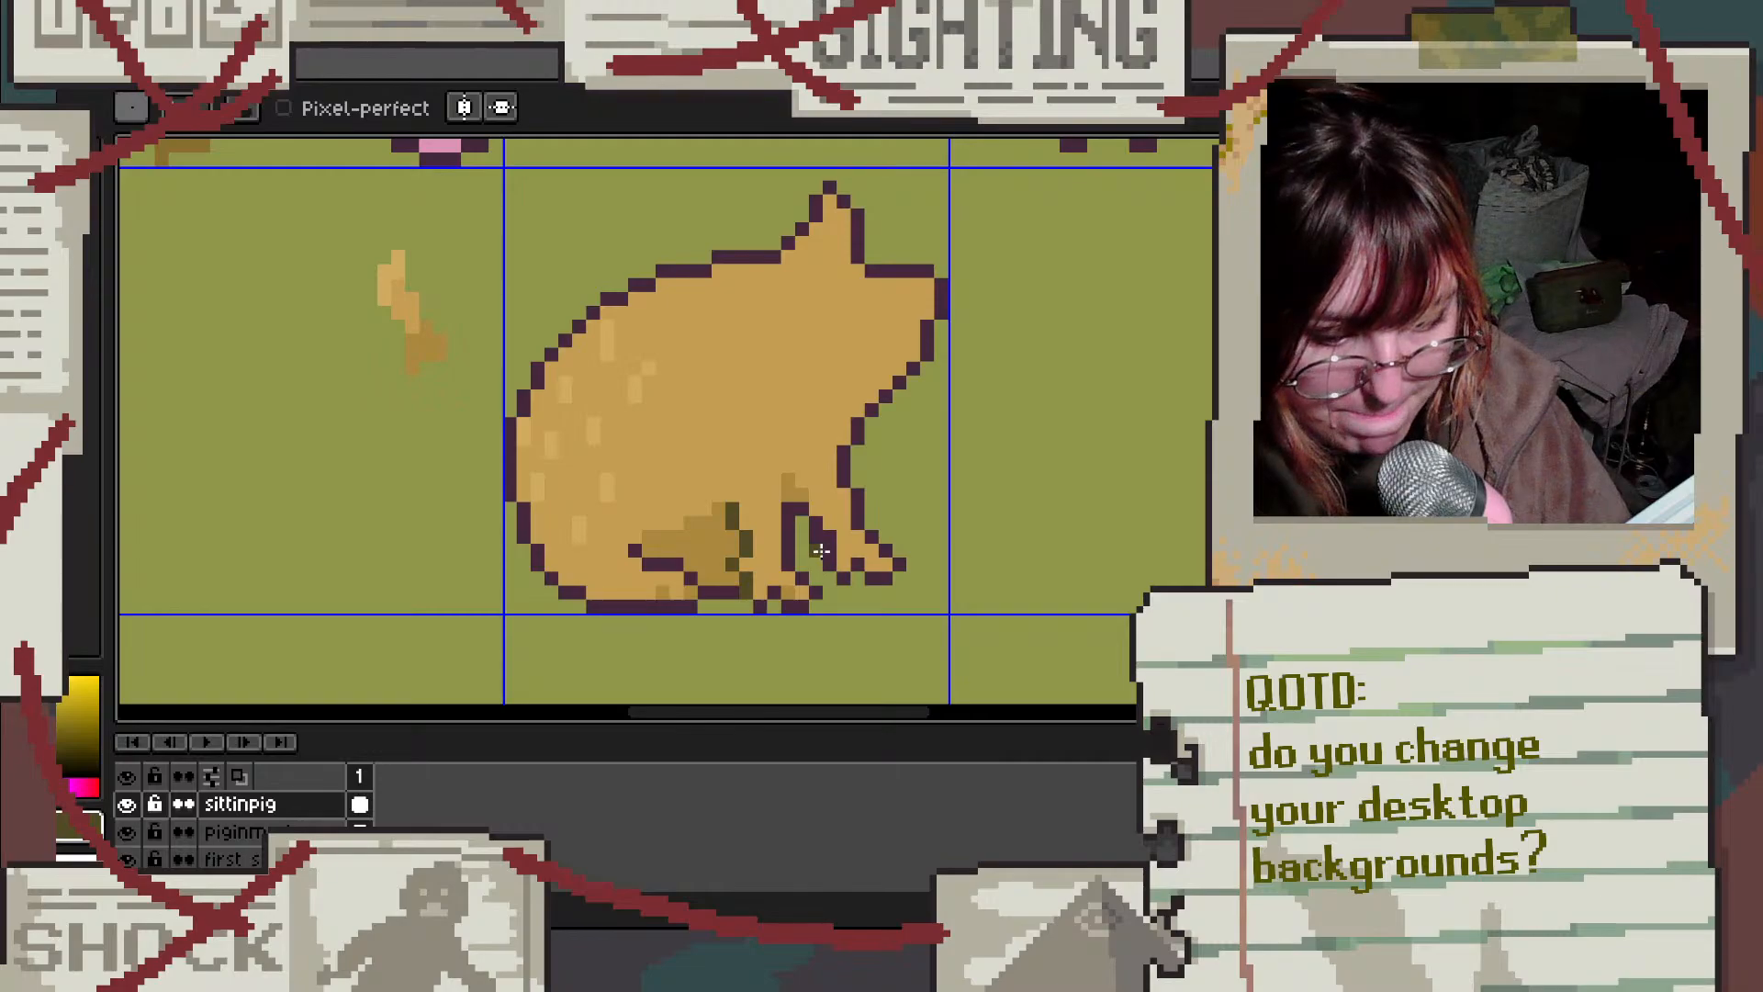
# Step: Try repainting the far front leg's purple inner line in dark olive, along the gap between the front legs
pyautogui.scroll(2, 873, 527)
pyautogui.click(679, 474)
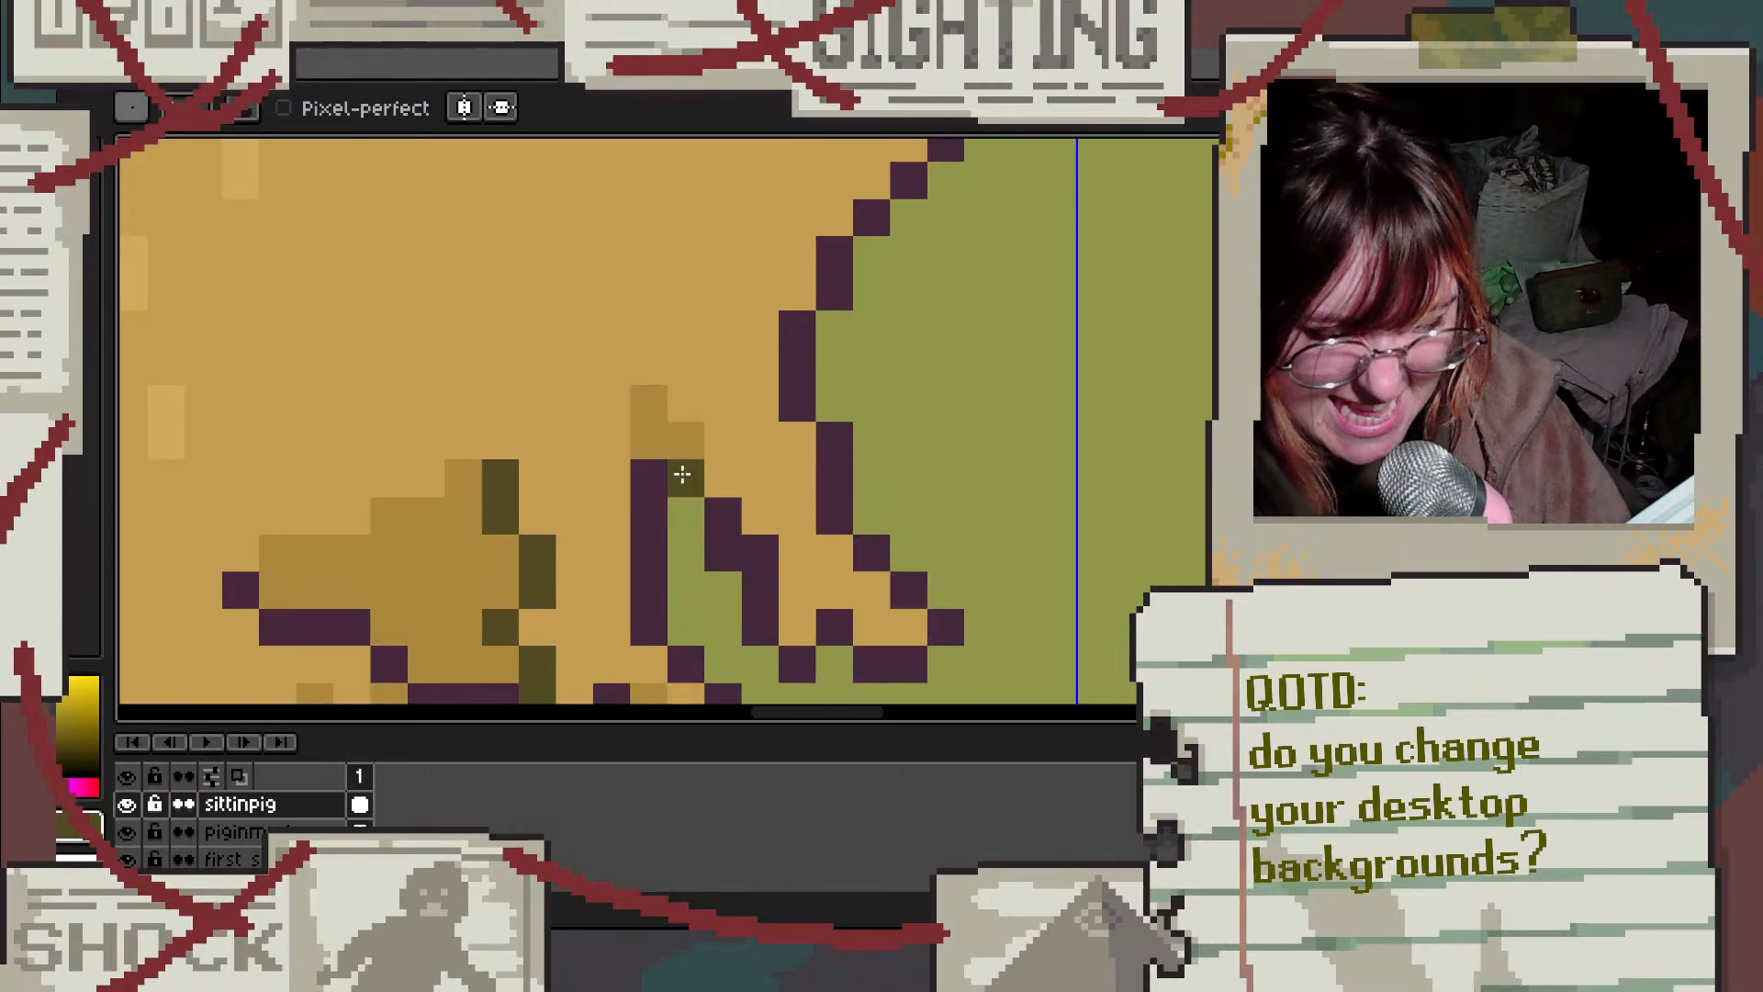
pyautogui.click(723, 511)
pyautogui.click(722, 535)
pyautogui.click(759, 589)
pyautogui.click(762, 625)
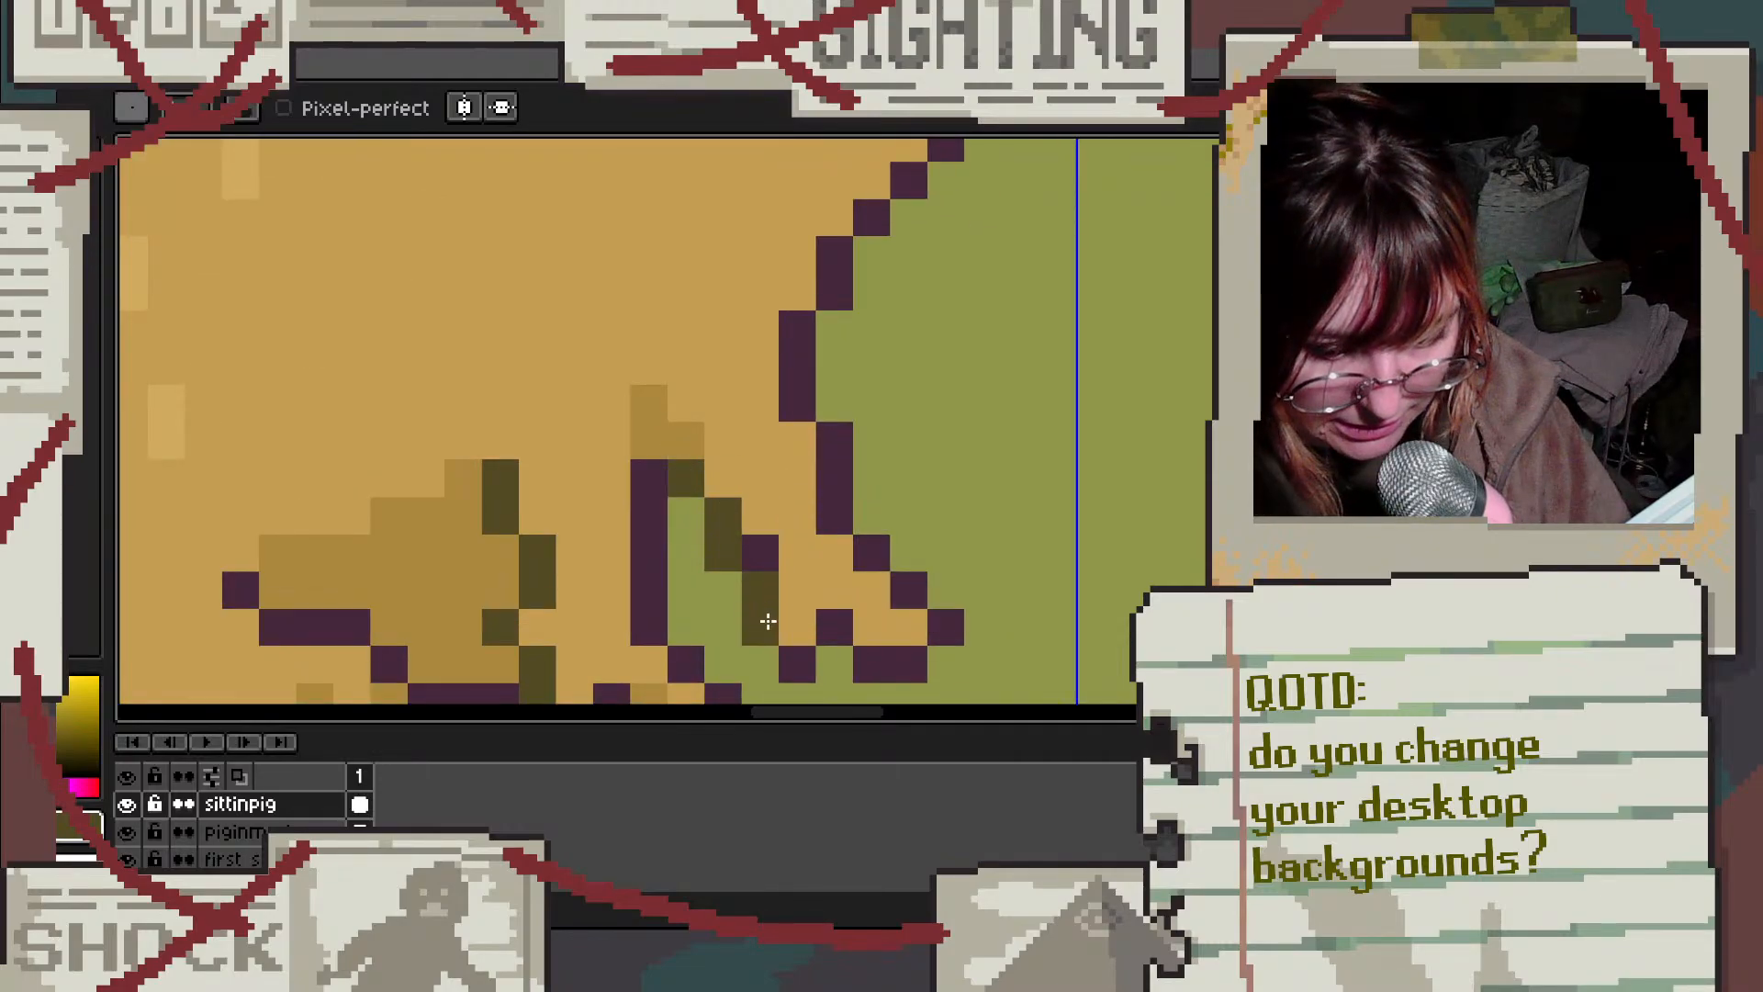
pyautogui.hotkey('ctrl', 'z')
pyautogui.hotkey('ctrl', 'z')
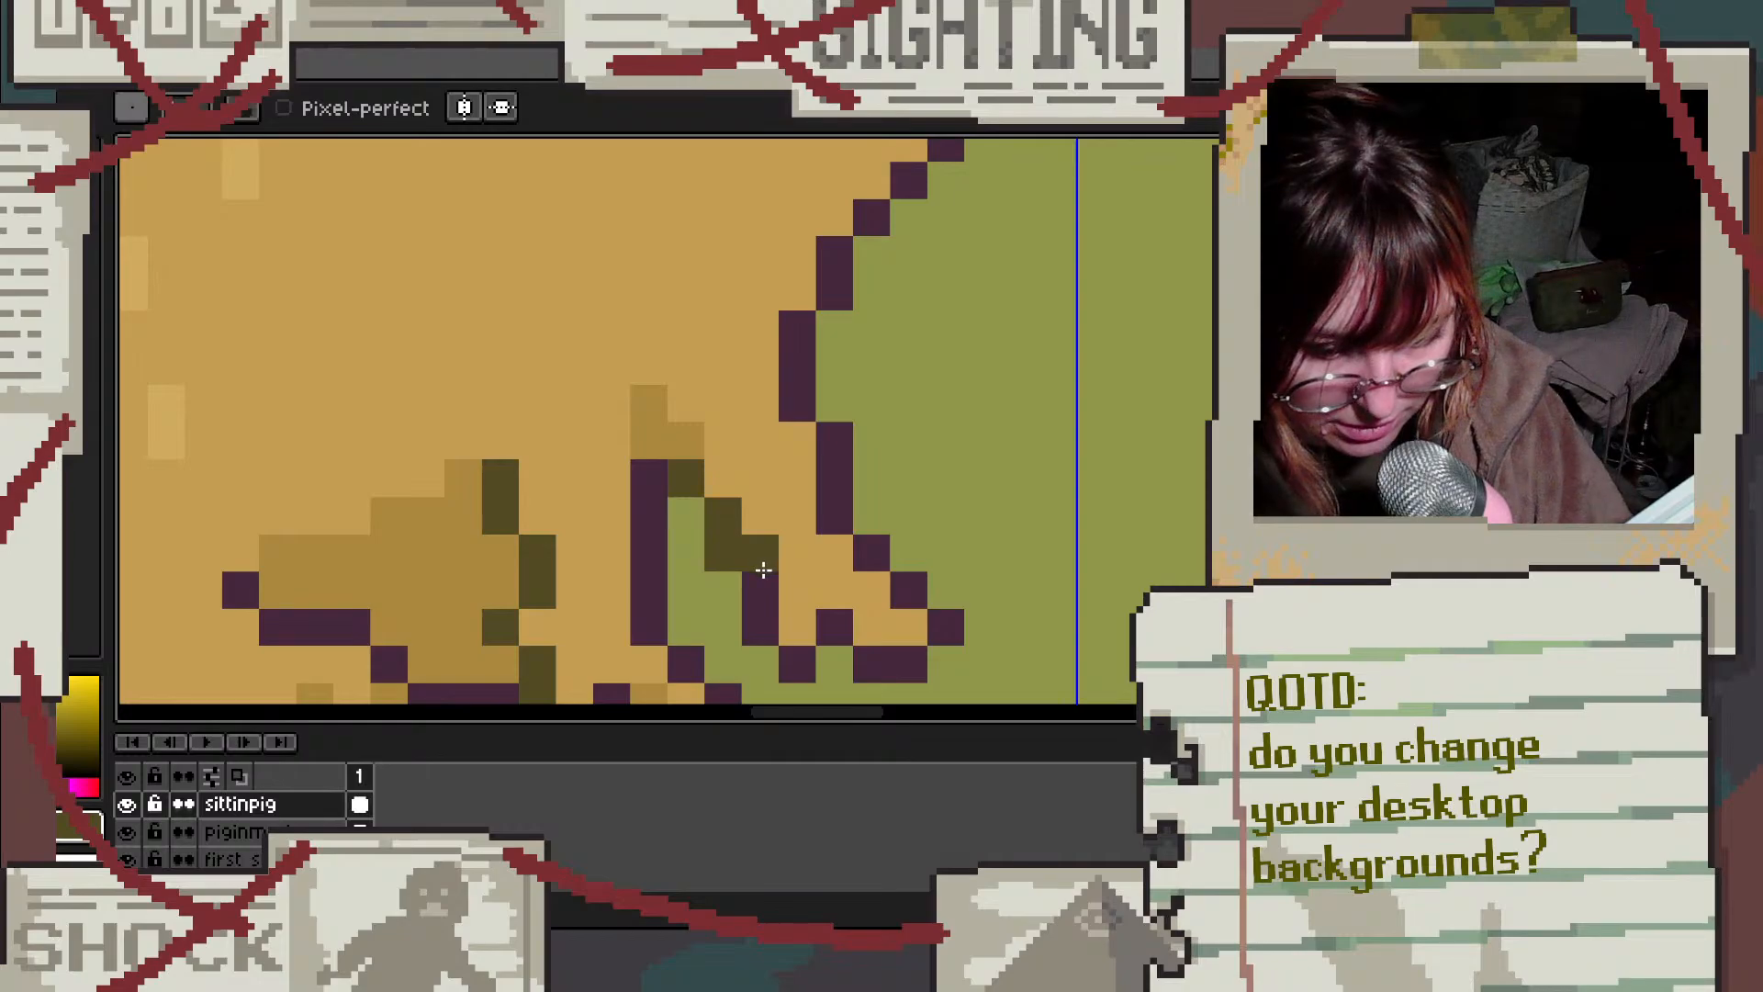
pyautogui.click(759, 589)
pyautogui.click(761, 627)
pyautogui.keyDown('alt'); pyautogui.click(774, 562); pyautogui.keyUp('alt')
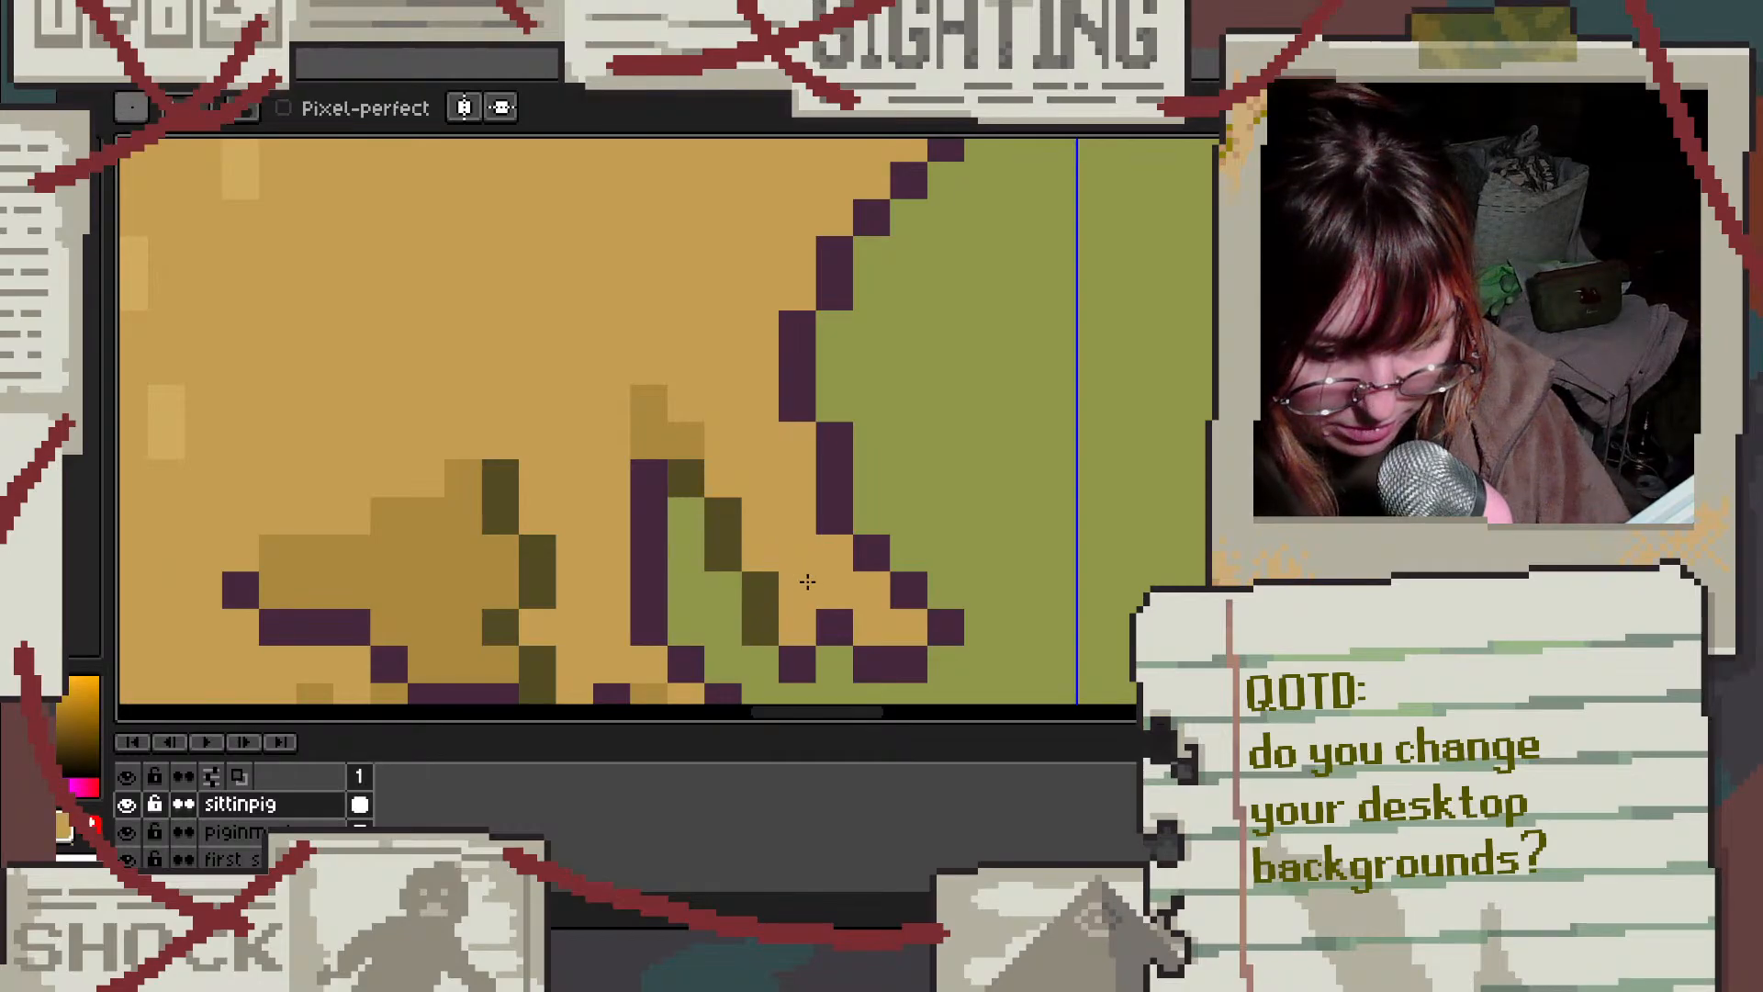
# Step: Try extending the dark olive line to the far front foot's lower edge and check it from a distance
pyautogui.scroll(-2, 807, 582)
pyautogui.scroll(2, 787, 590)
pyautogui.keyDown('alt'); pyautogui.click(775, 592); pyautogui.keyUp('alt')
pyautogui.click(794, 649)
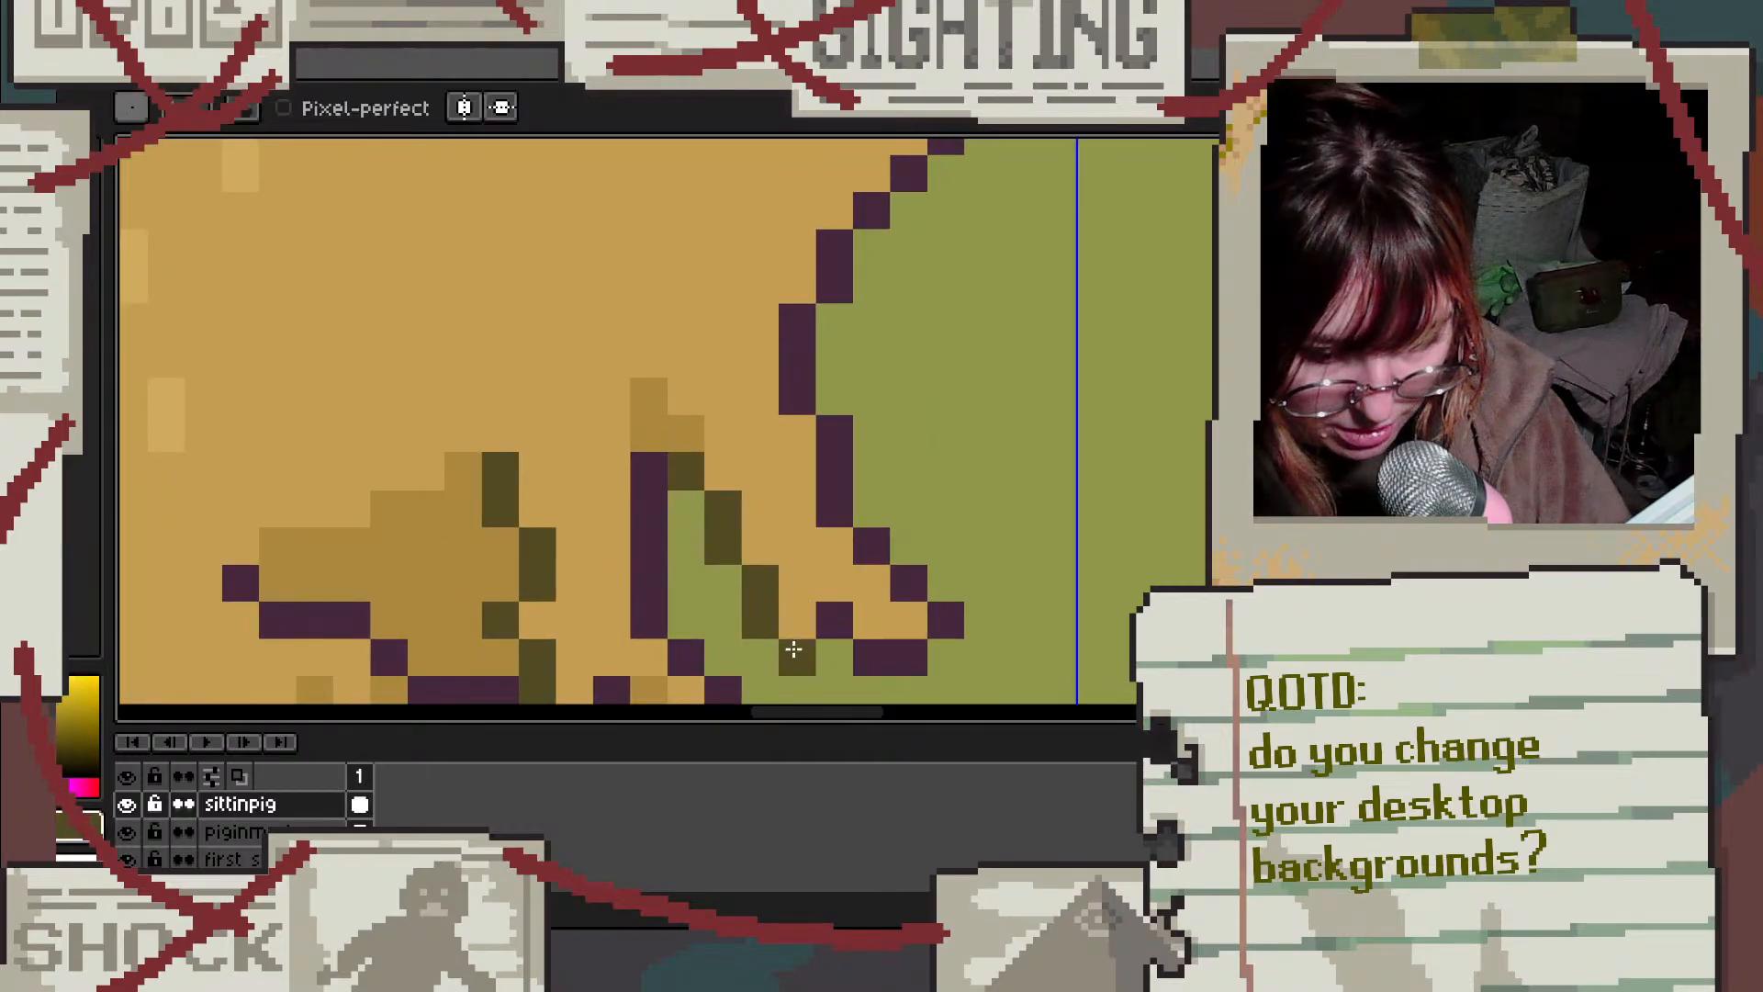
pyautogui.scroll(-3, 653, 472)
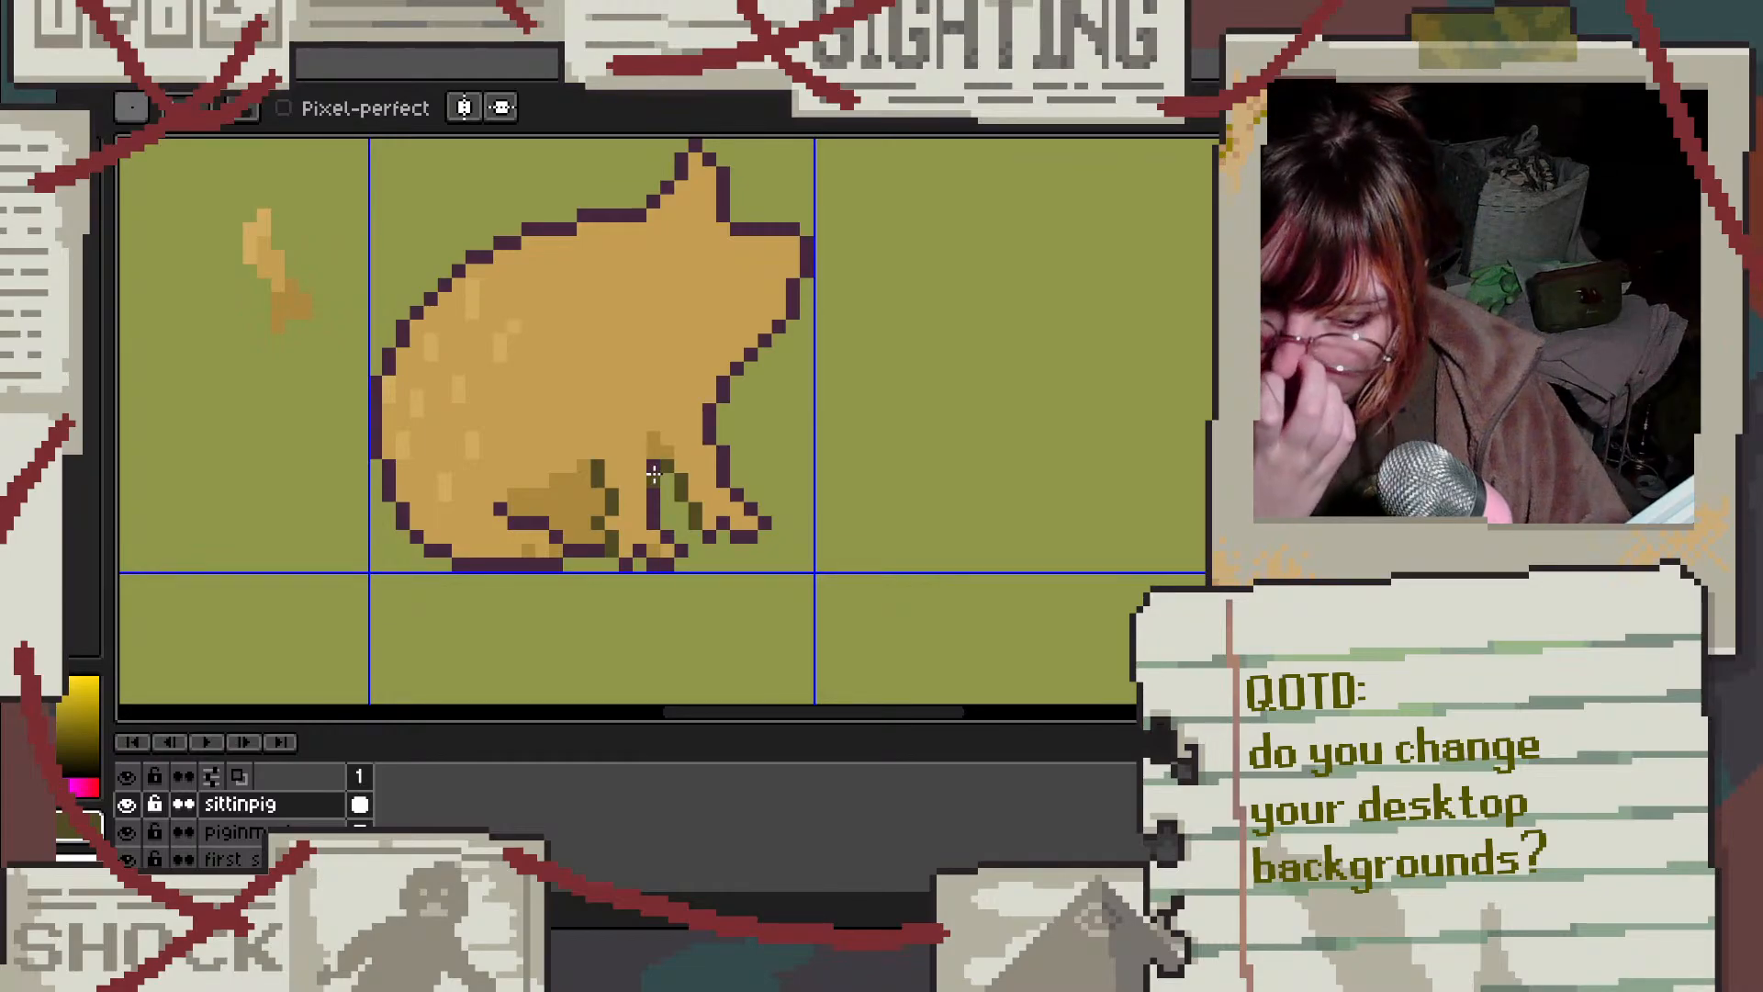
pyautogui.scroll(1, 654, 472)
pyautogui.click(694, 458)
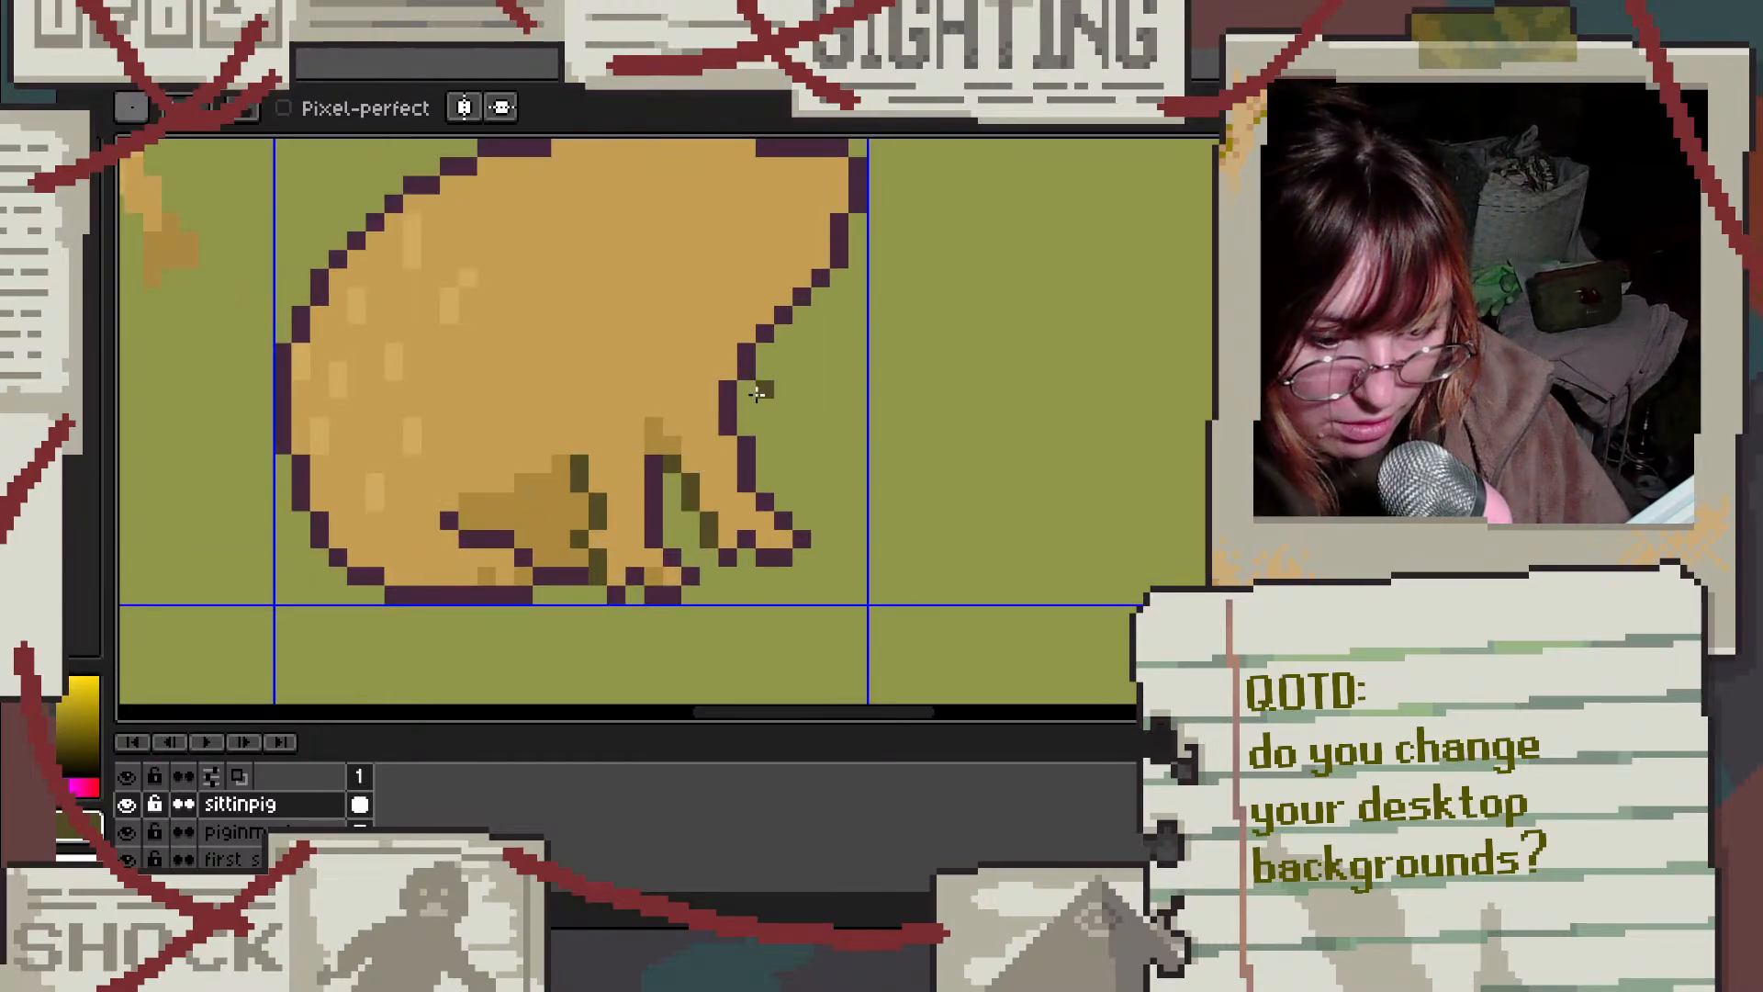
pyautogui.scroll(-1, 753, 396)
pyautogui.scroll(2, 702, 424)
# Step: Undo the dark olive repaint of the far front leg's inner line
pyautogui.press('v')
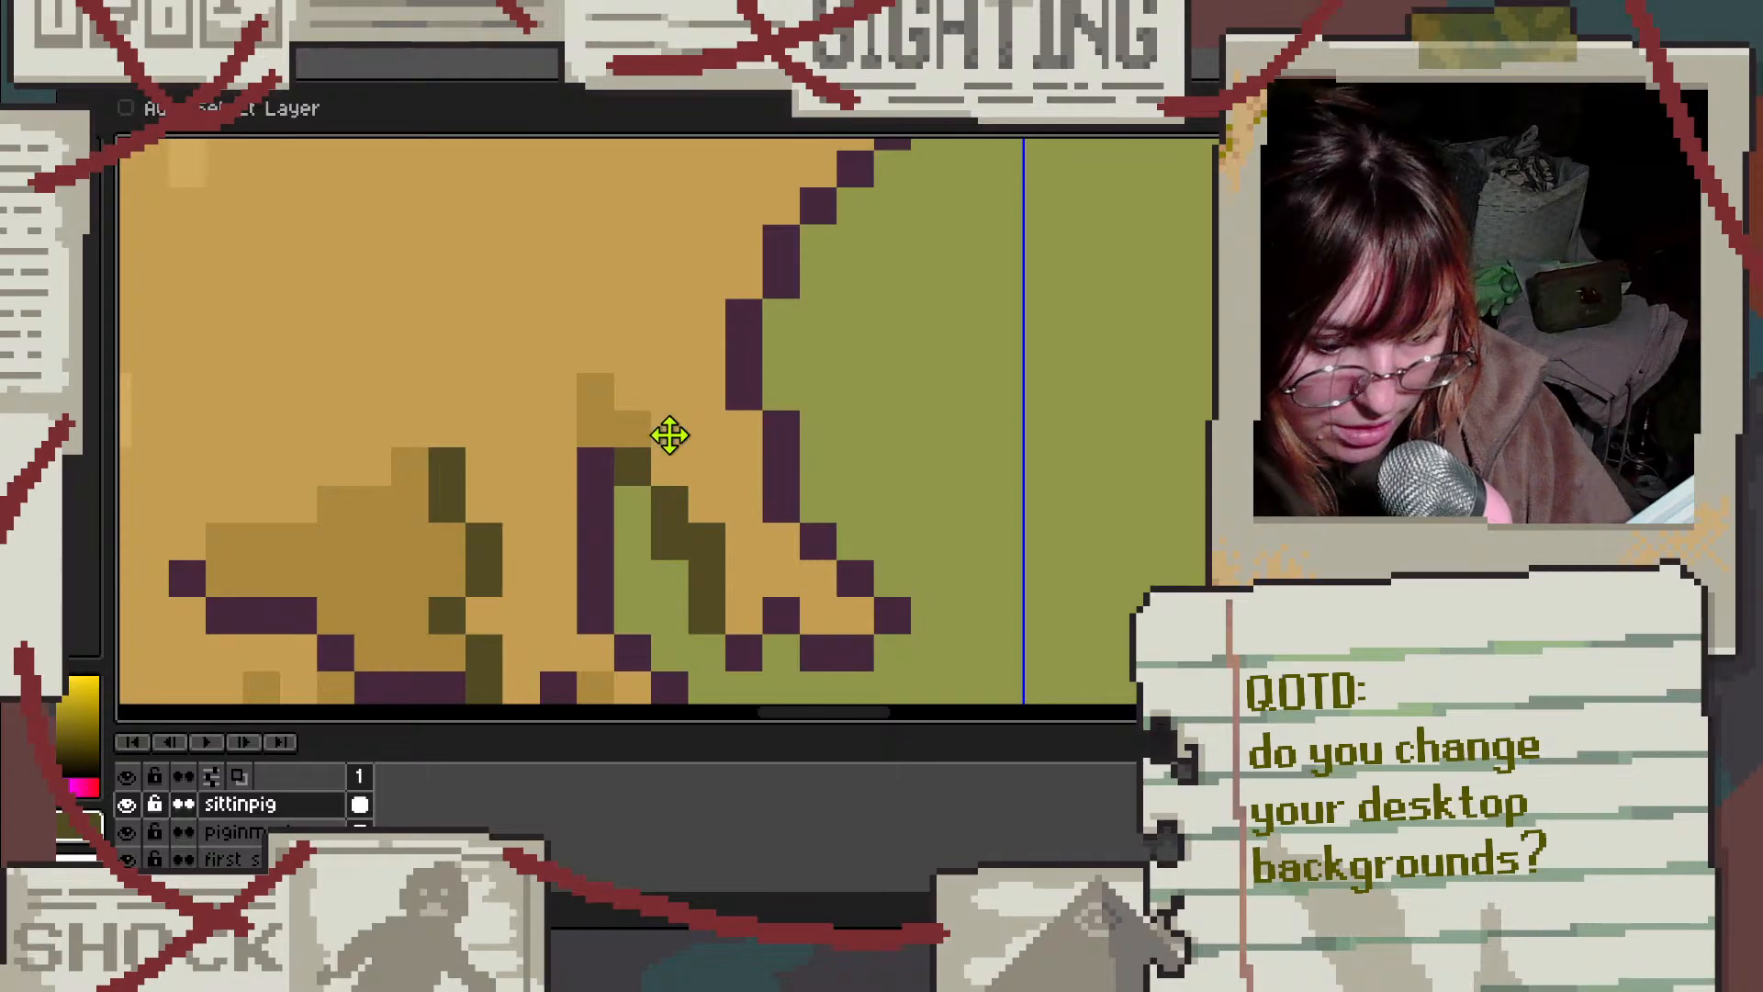
pyautogui.hotkey('ctrl', 'z')
pyautogui.hotkey('ctrl', 'z')
pyautogui.hotkey('ctrl', 'z')
pyautogui.hotkey('ctrl', 'z')
pyautogui.hotkey('ctrl', 'z')
# Step: Choose a very dark brown and repaint the far front leg's purple inner line with the Pencil
pyautogui.press('b')
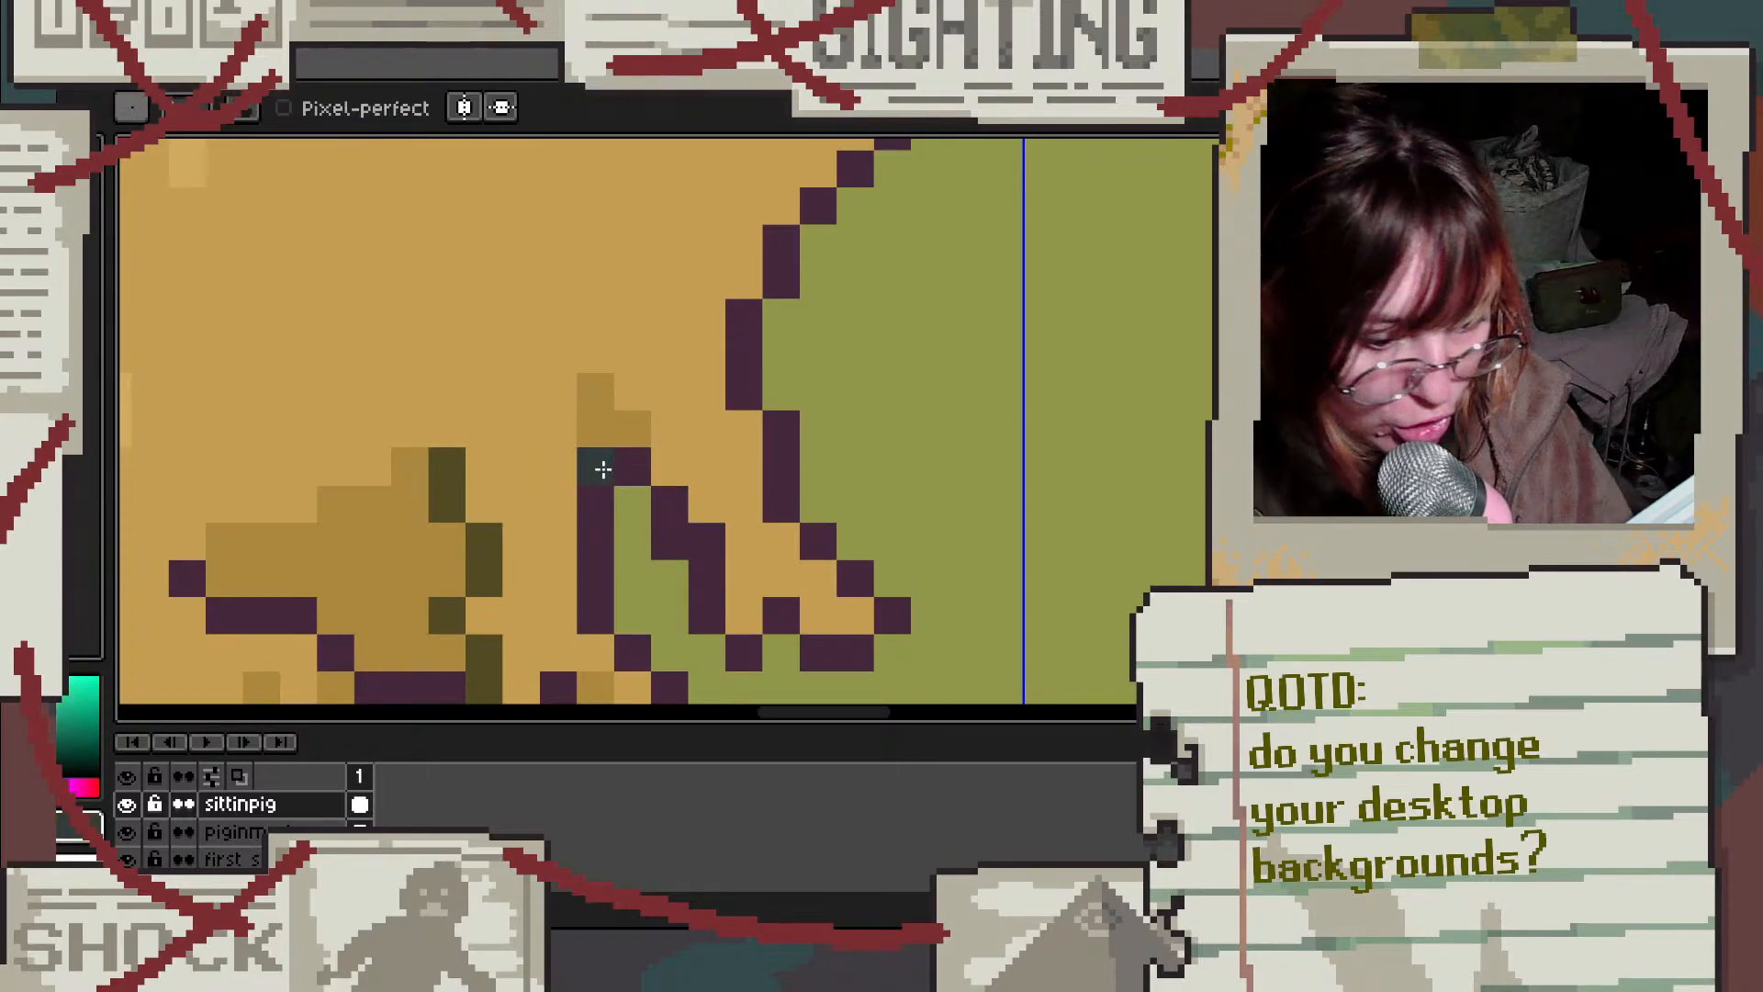
pyautogui.press('i')
pyautogui.press('b')
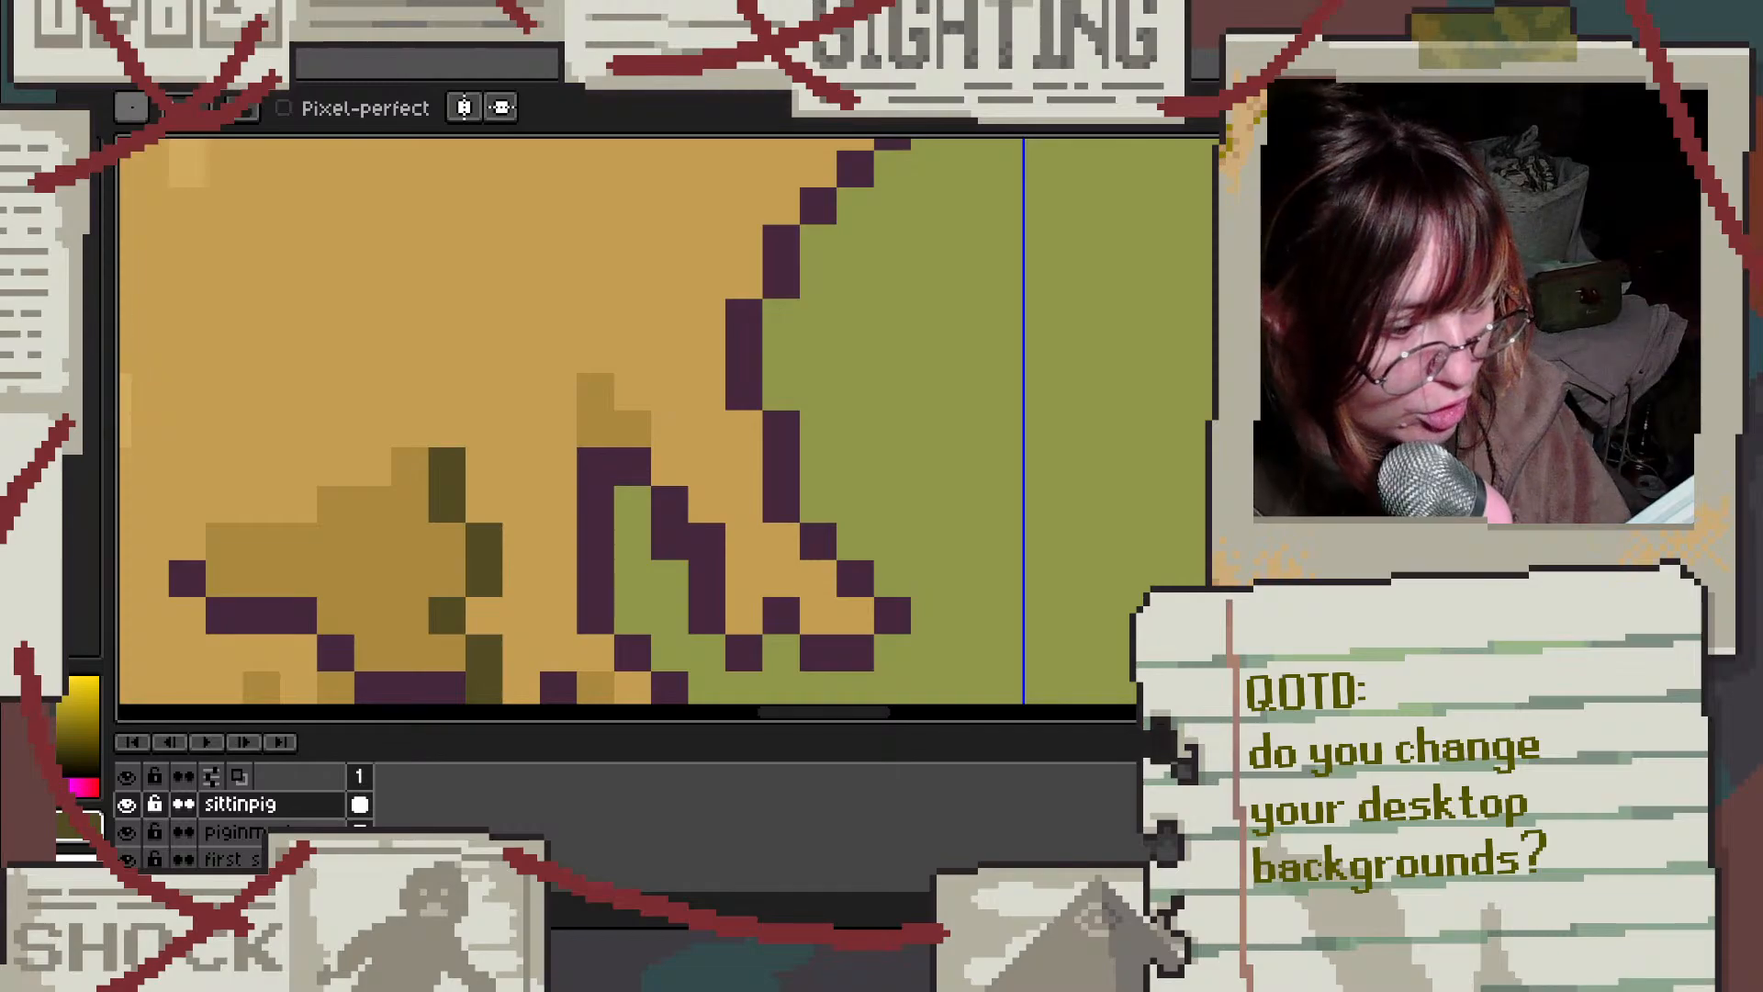
pyautogui.click(46, 276)
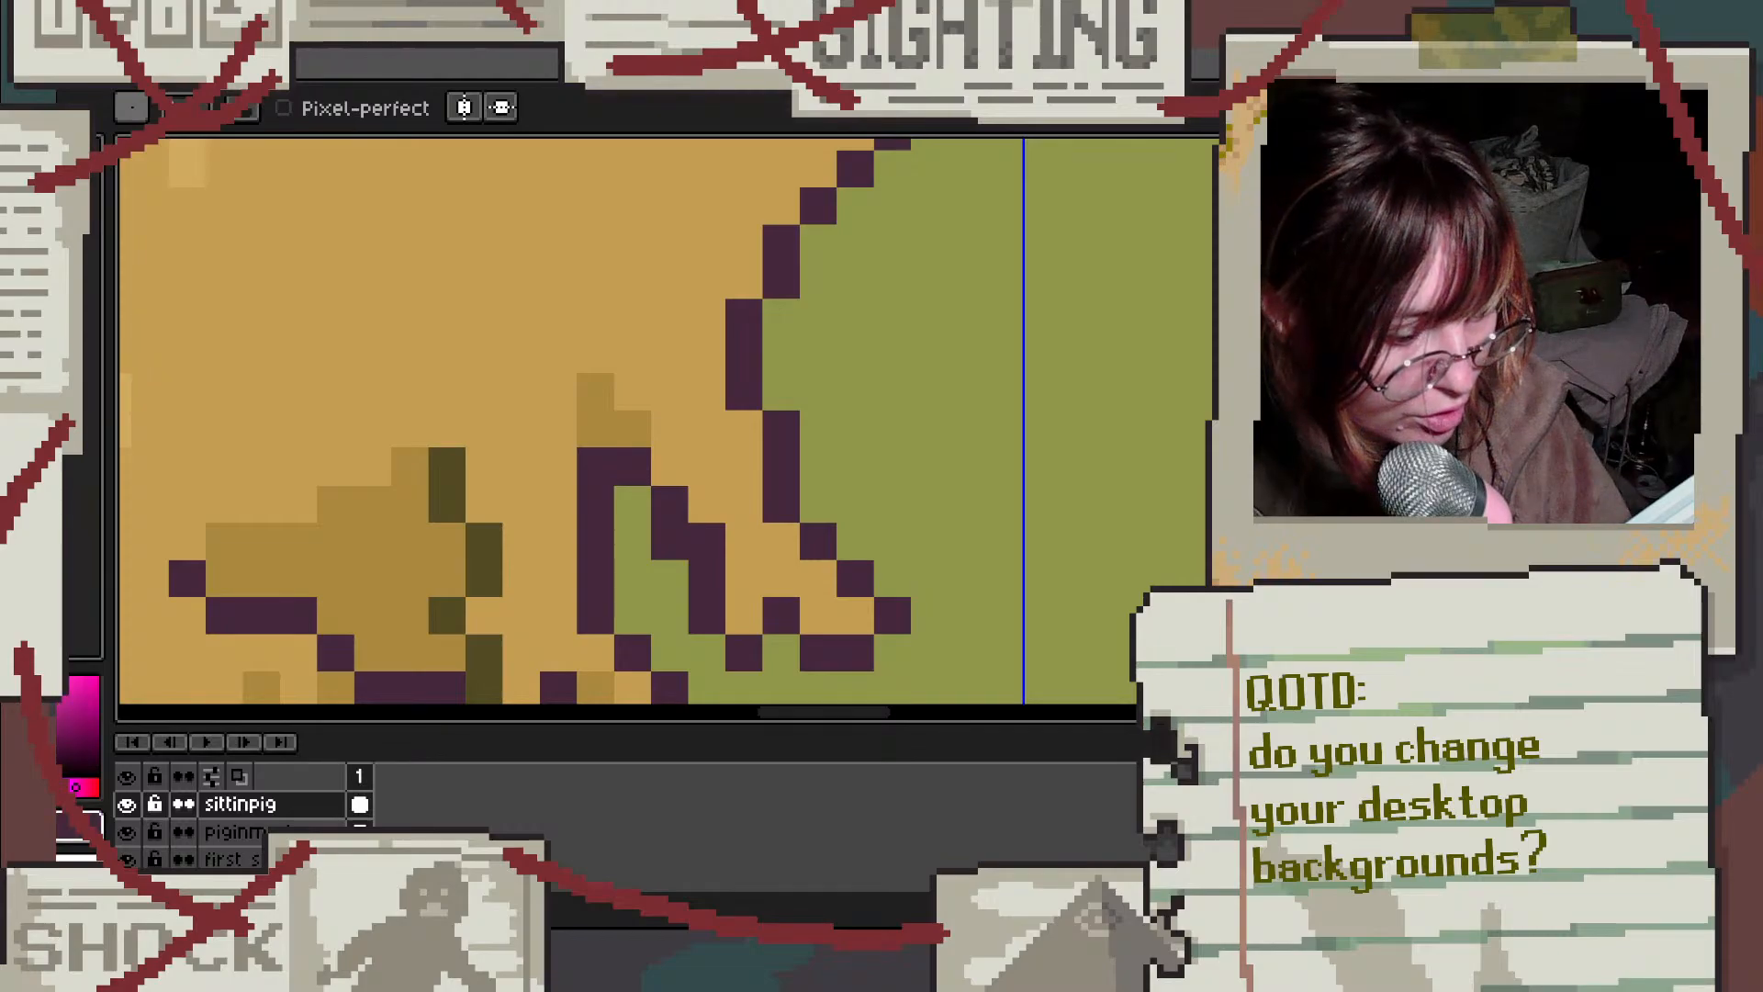
pyautogui.press('x')
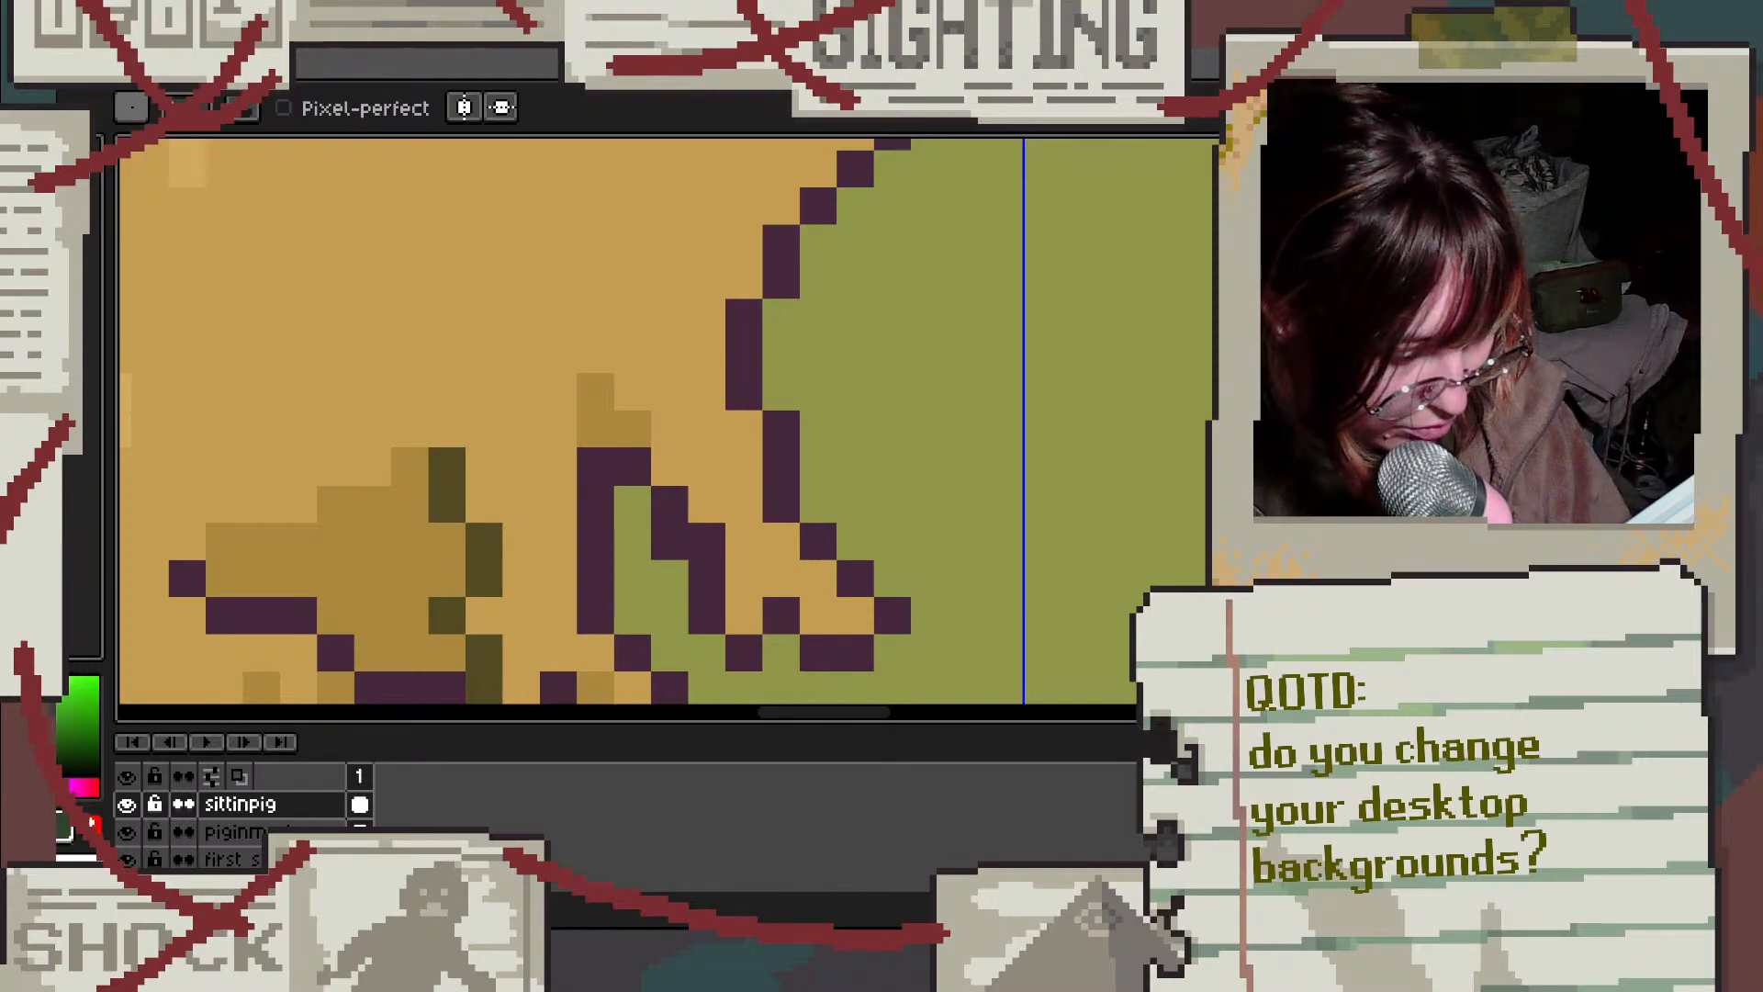
pyautogui.click(46, 275)
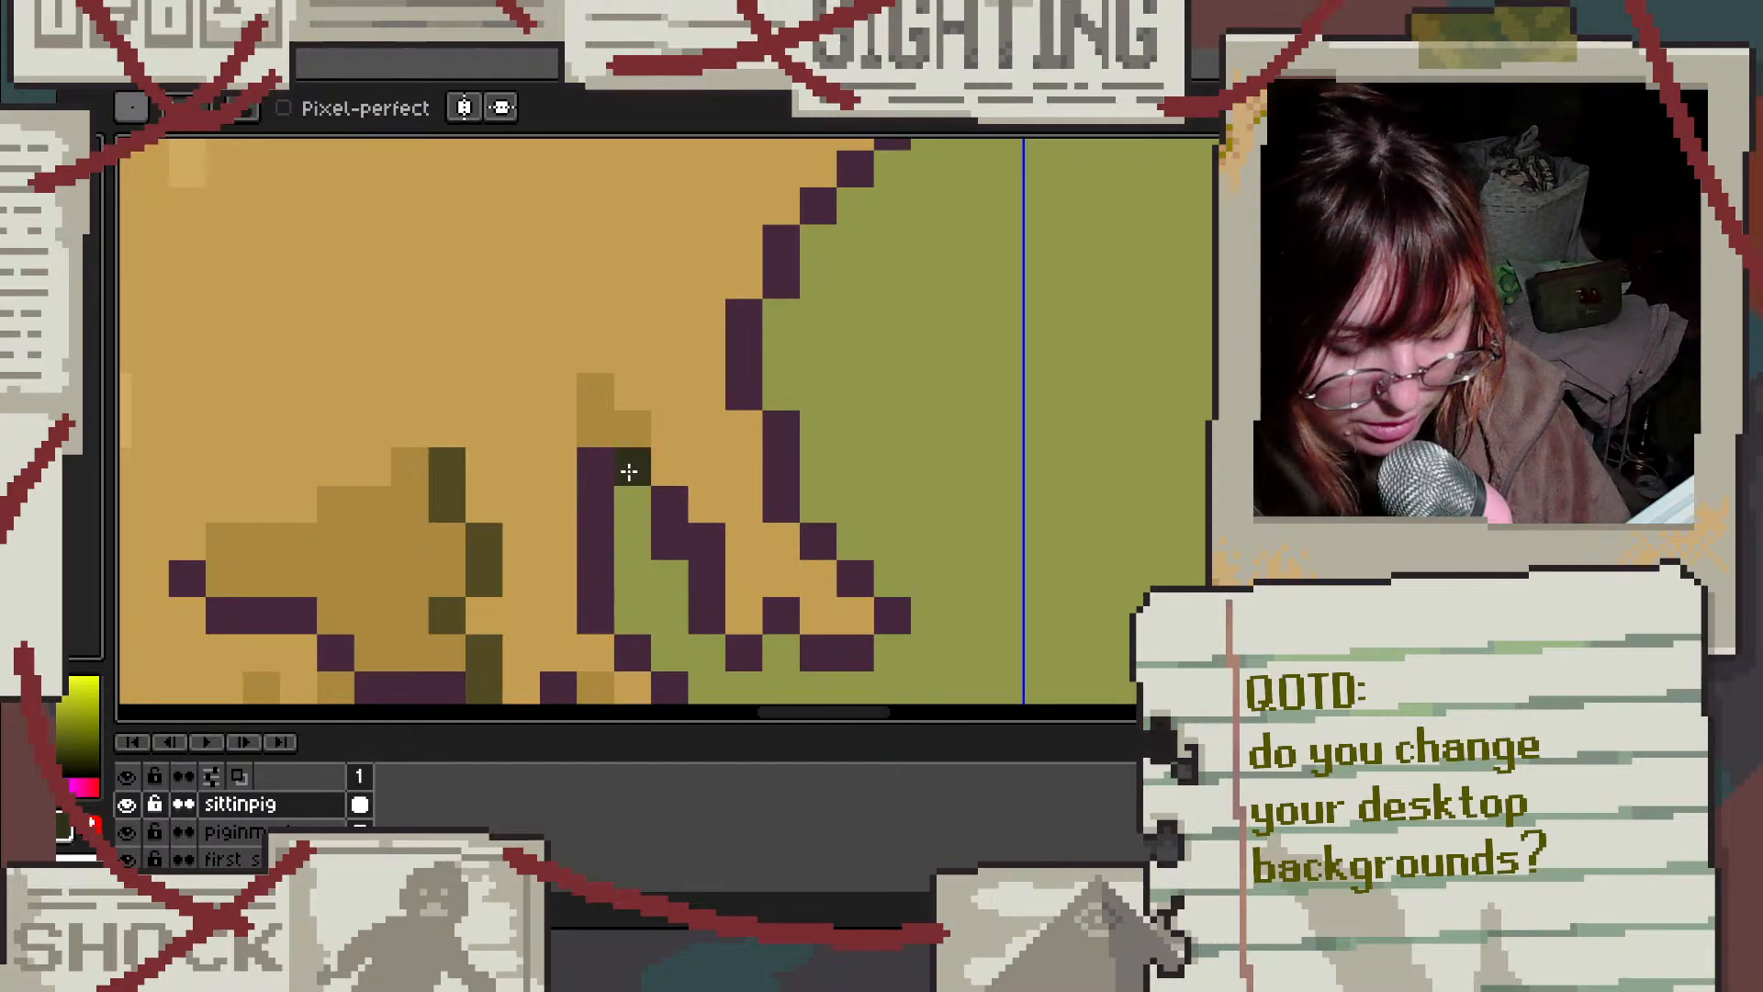
pyautogui.click(46, 276)
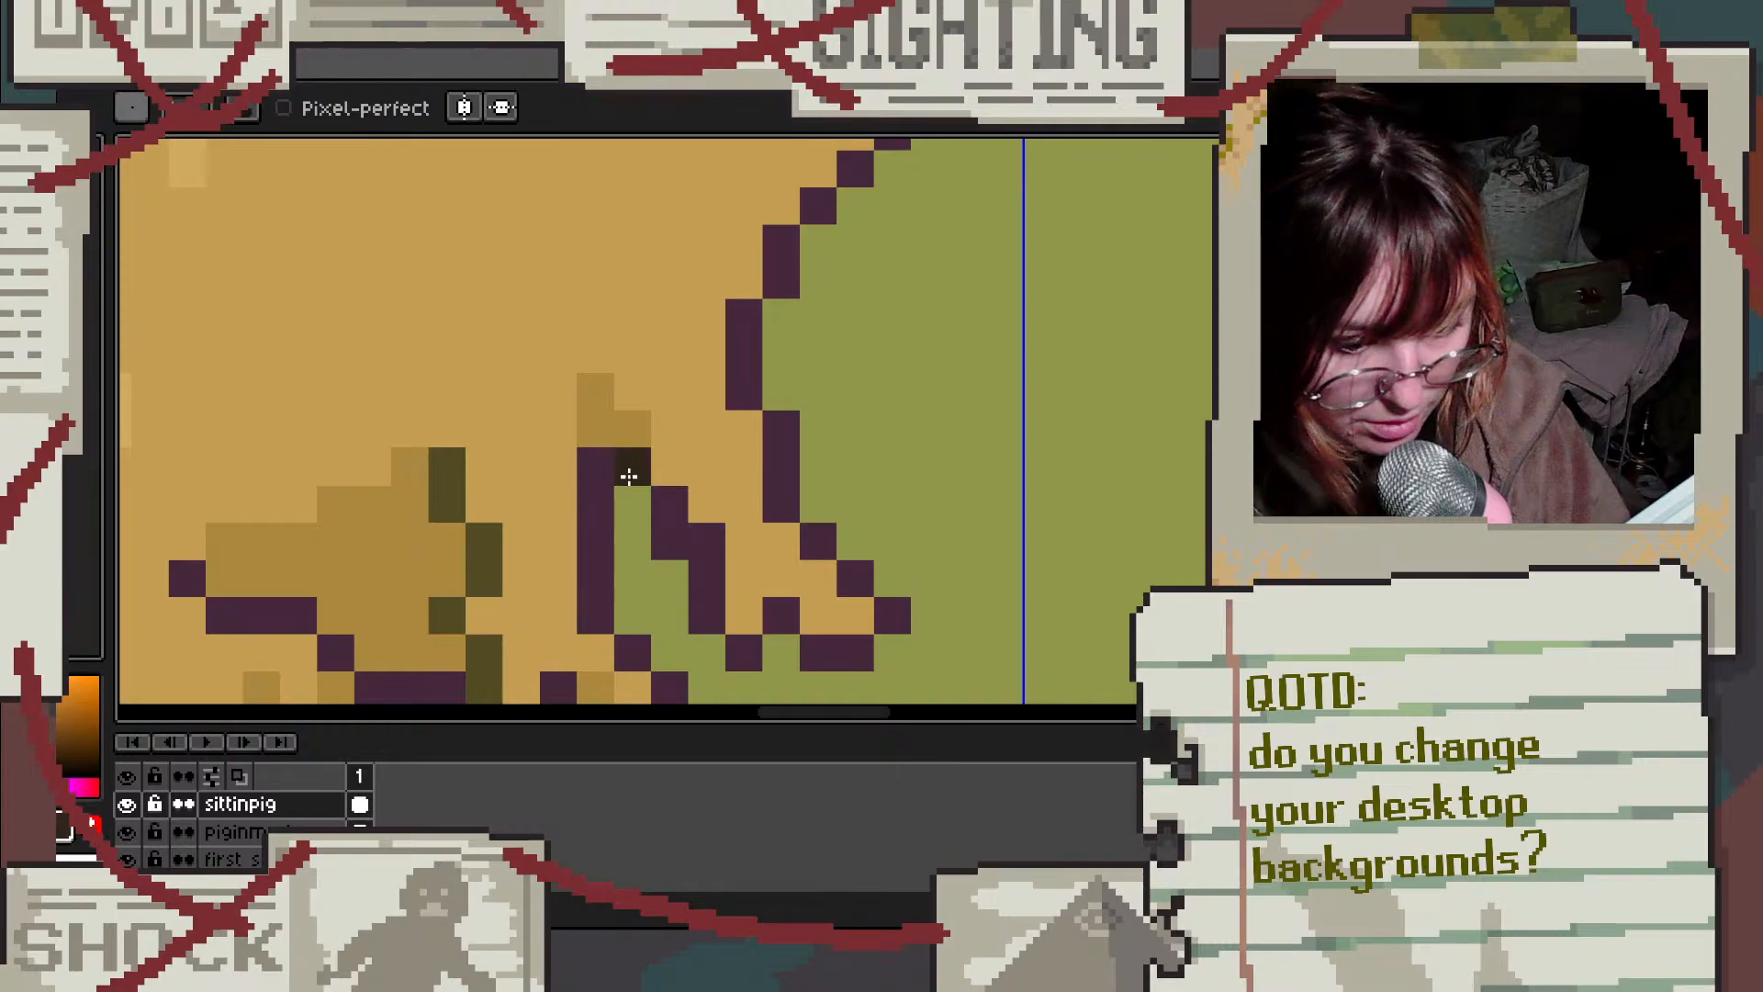
pyautogui.moveTo(630, 475)
pyautogui.mouseDown()
pyautogui.moveTo(663, 489)
pyautogui.moveTo(709, 551)
pyautogui.mouseUp()
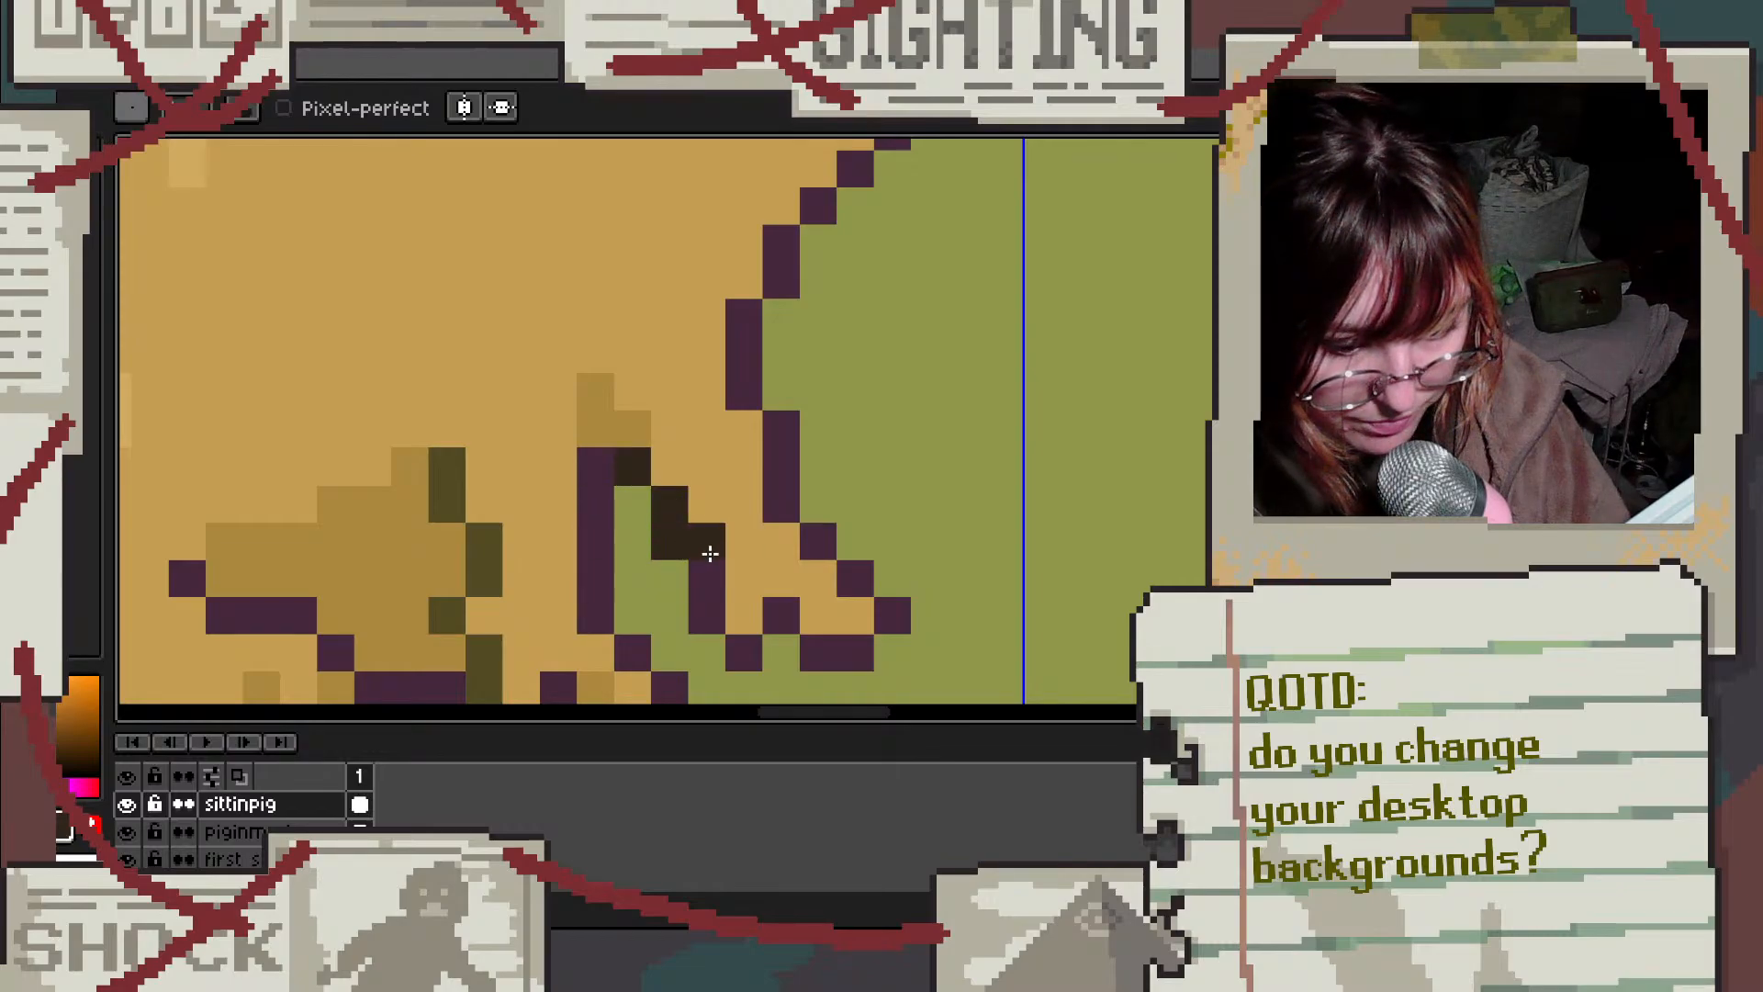
pyautogui.click(712, 610)
# Step: Recolour the rest of the sitting pig's purple outline in very dark brown with a non-contiguous Paint Bucket fill
pyautogui.press('g')
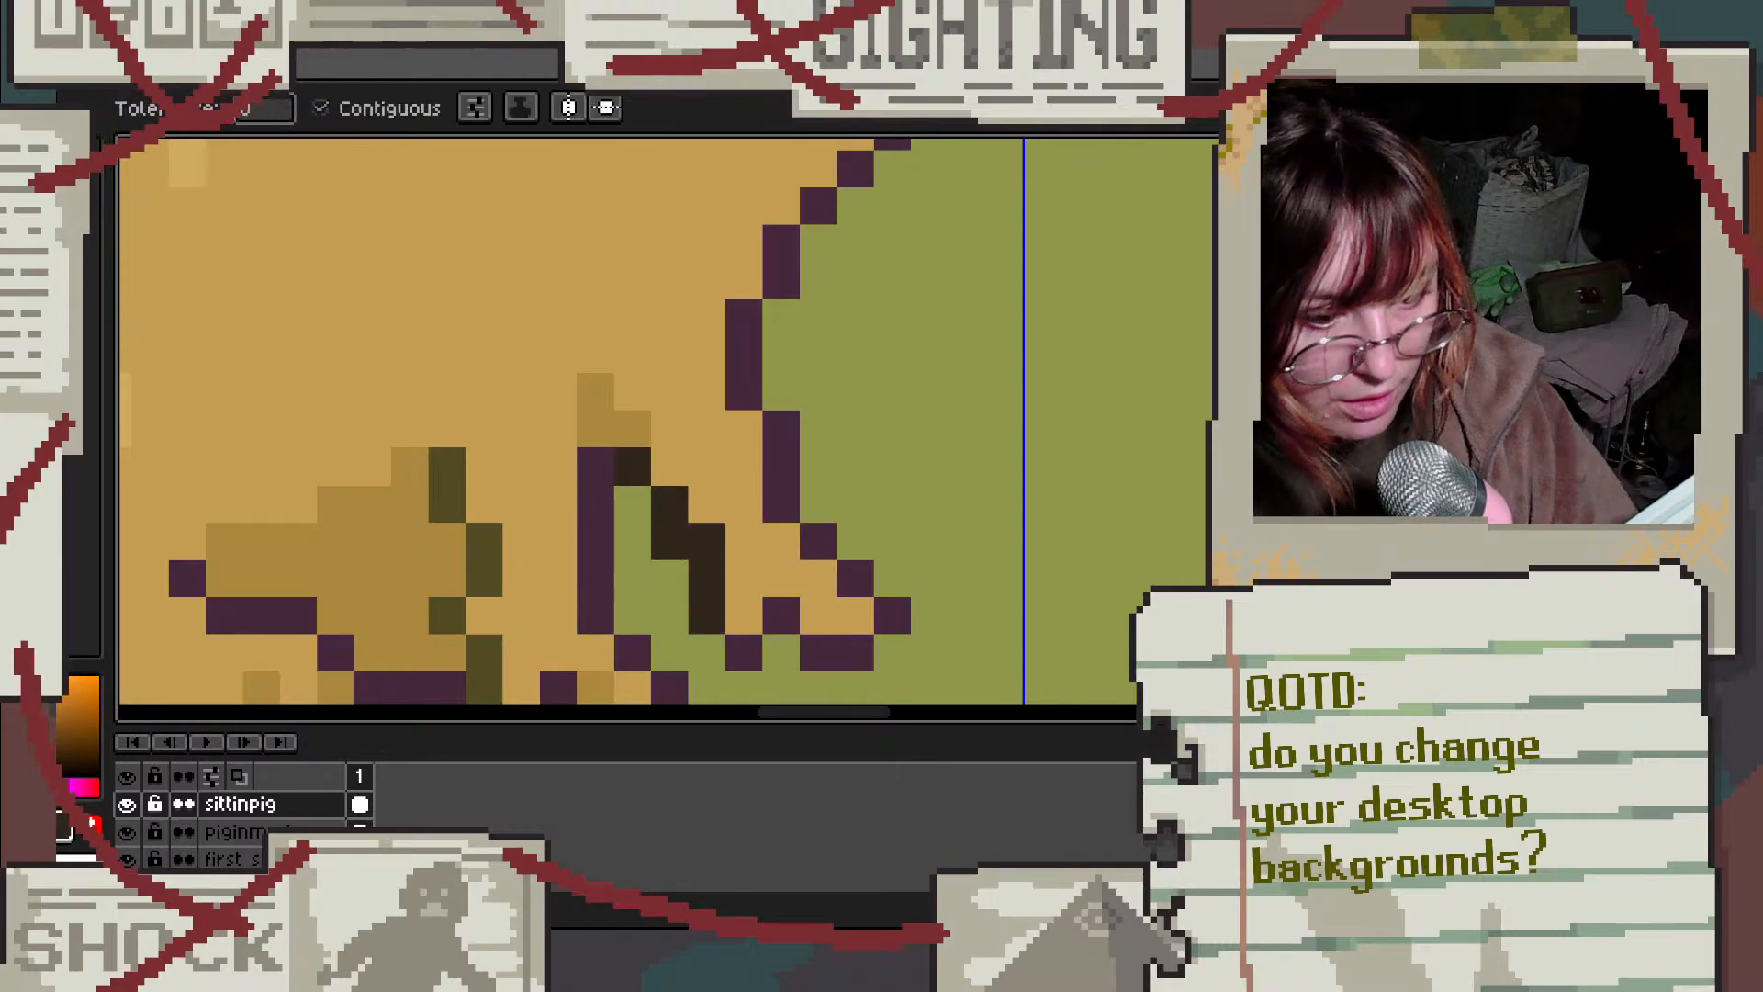
pyautogui.click(321, 109)
pyautogui.click(748, 360)
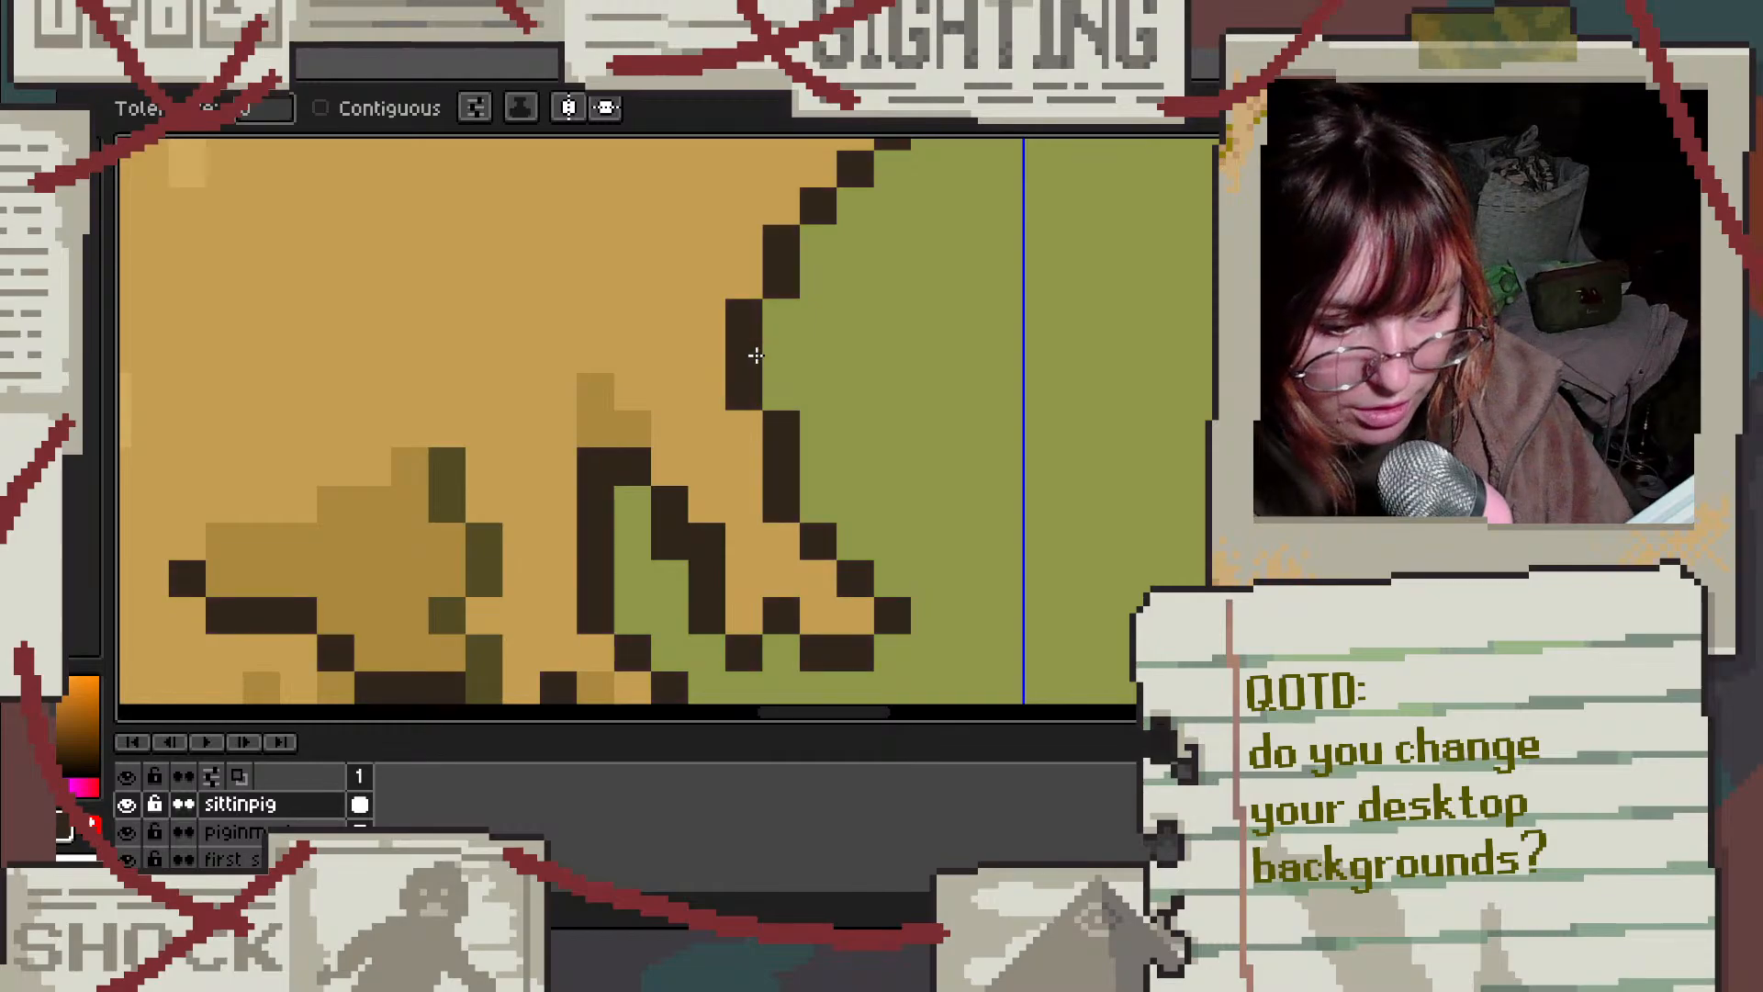
pyautogui.scroll(-4, 649, 304)
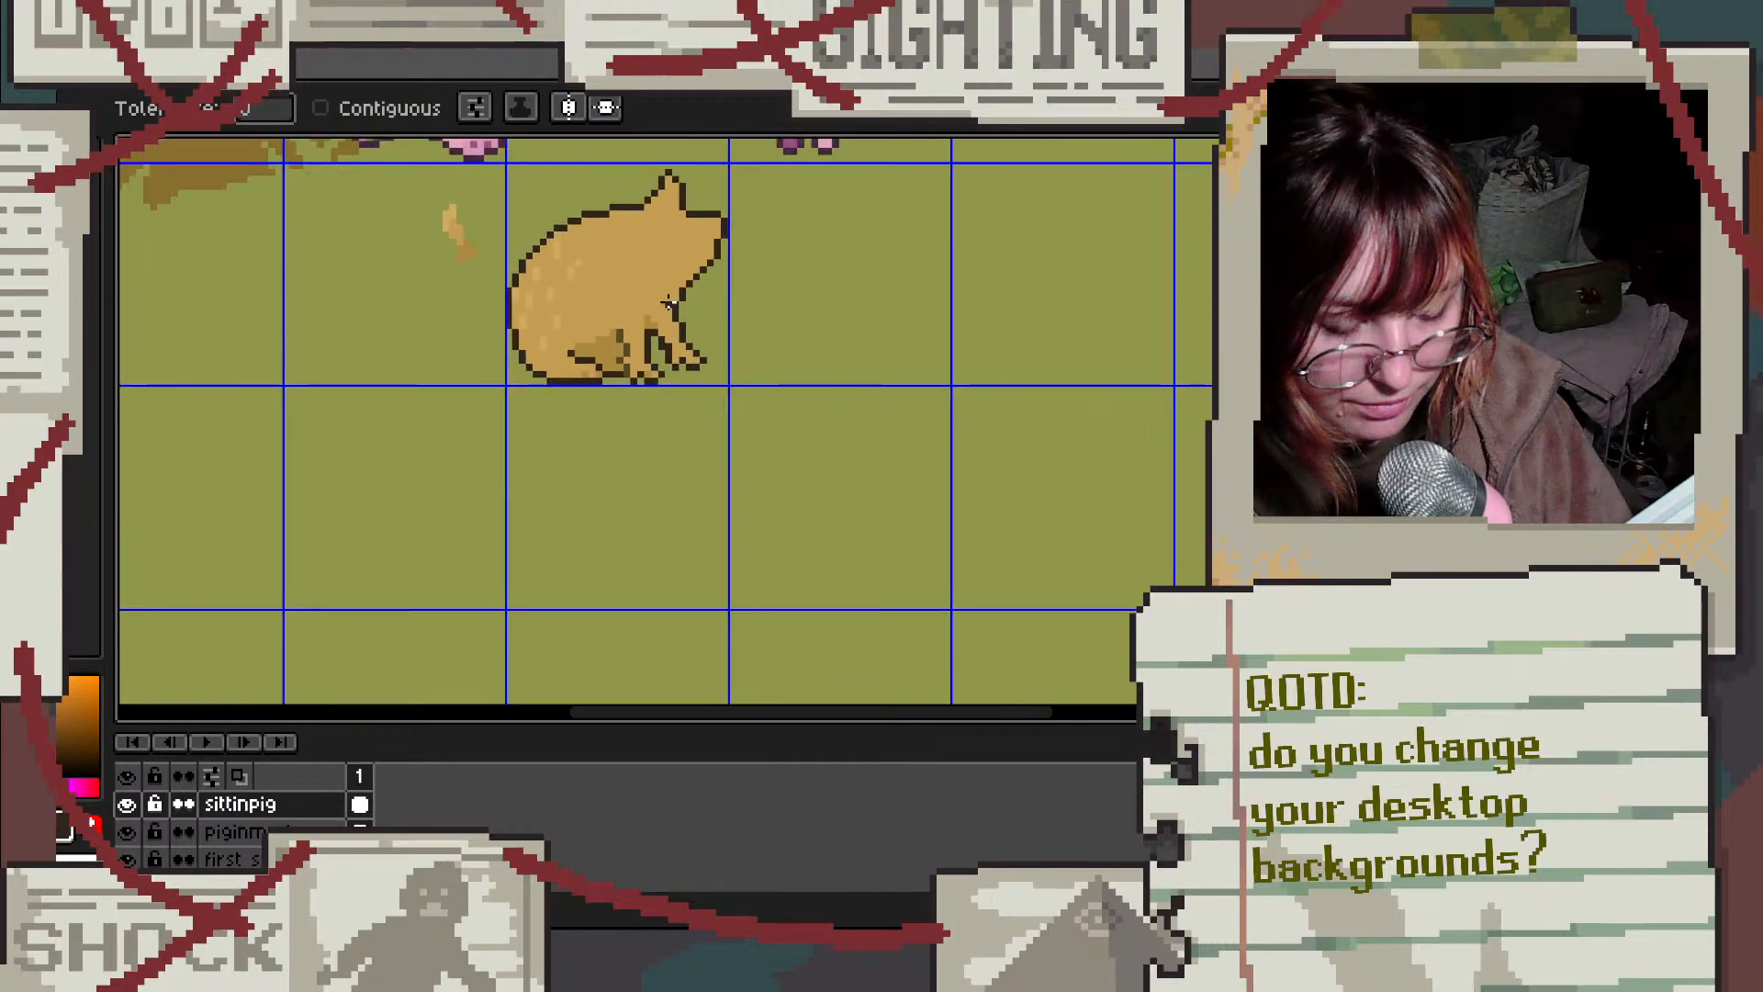
pyautogui.scroll(2, 669, 303)
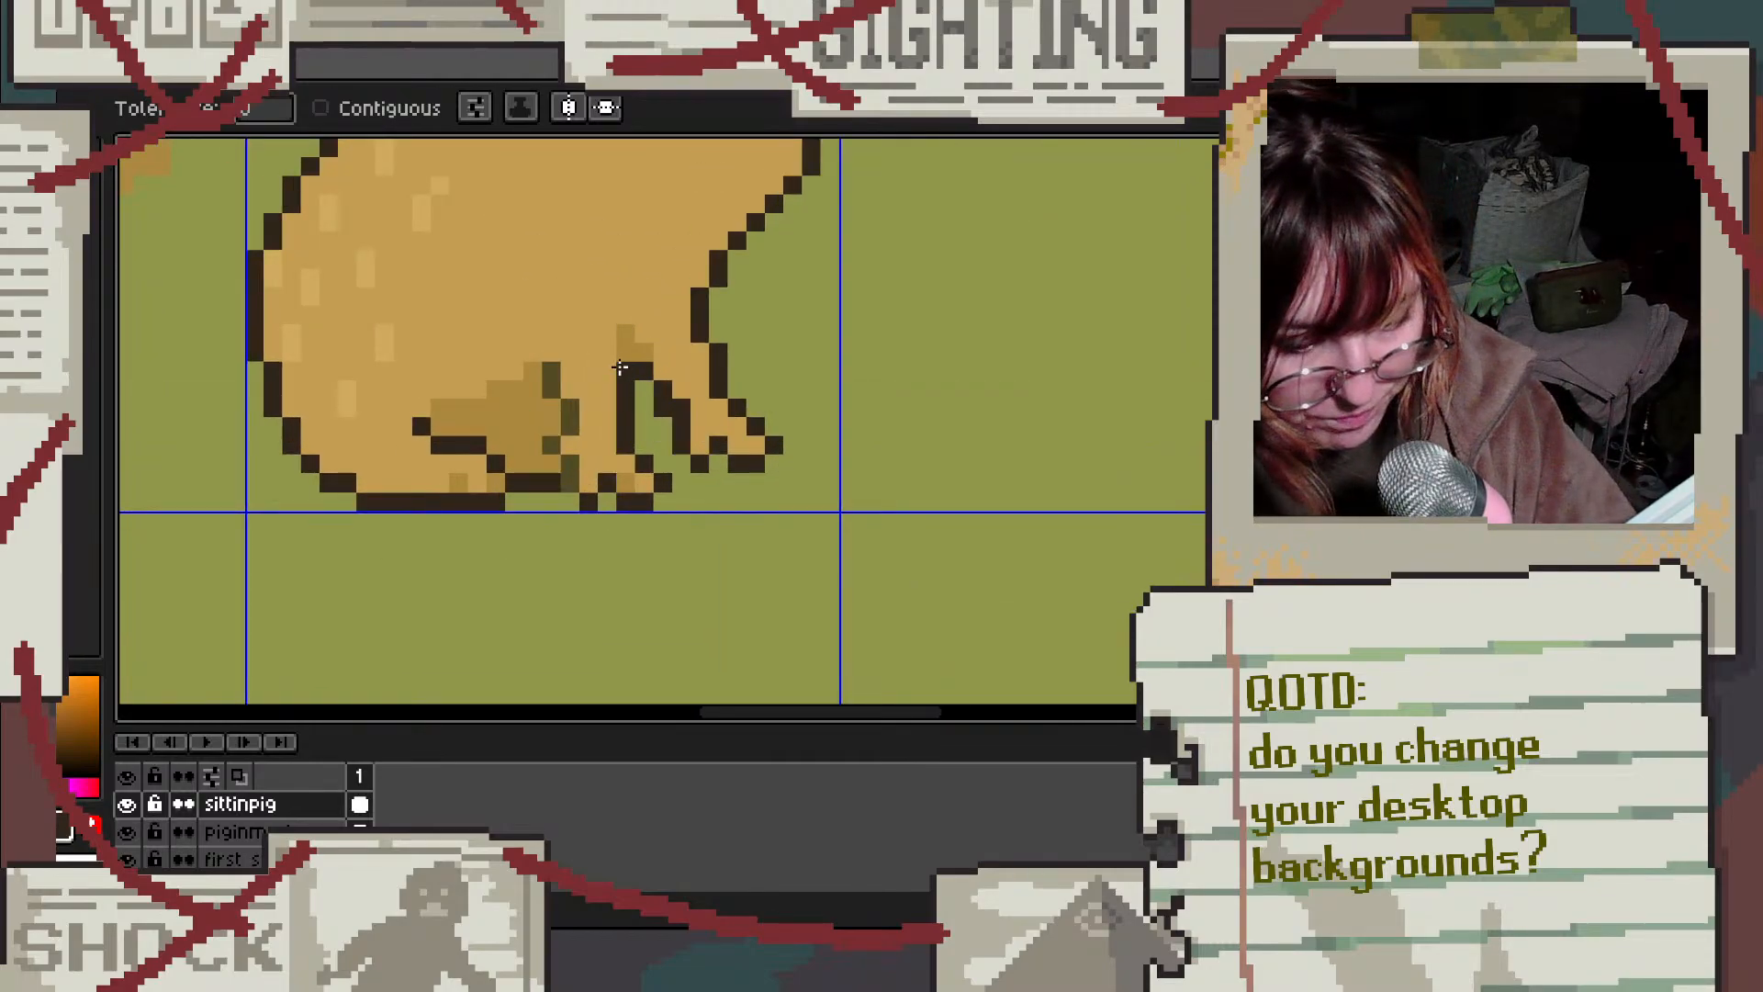
# Step: Soften the dark brown lines at the top of the gap between the front legs with single dark olive pixels
pyautogui.press('b')
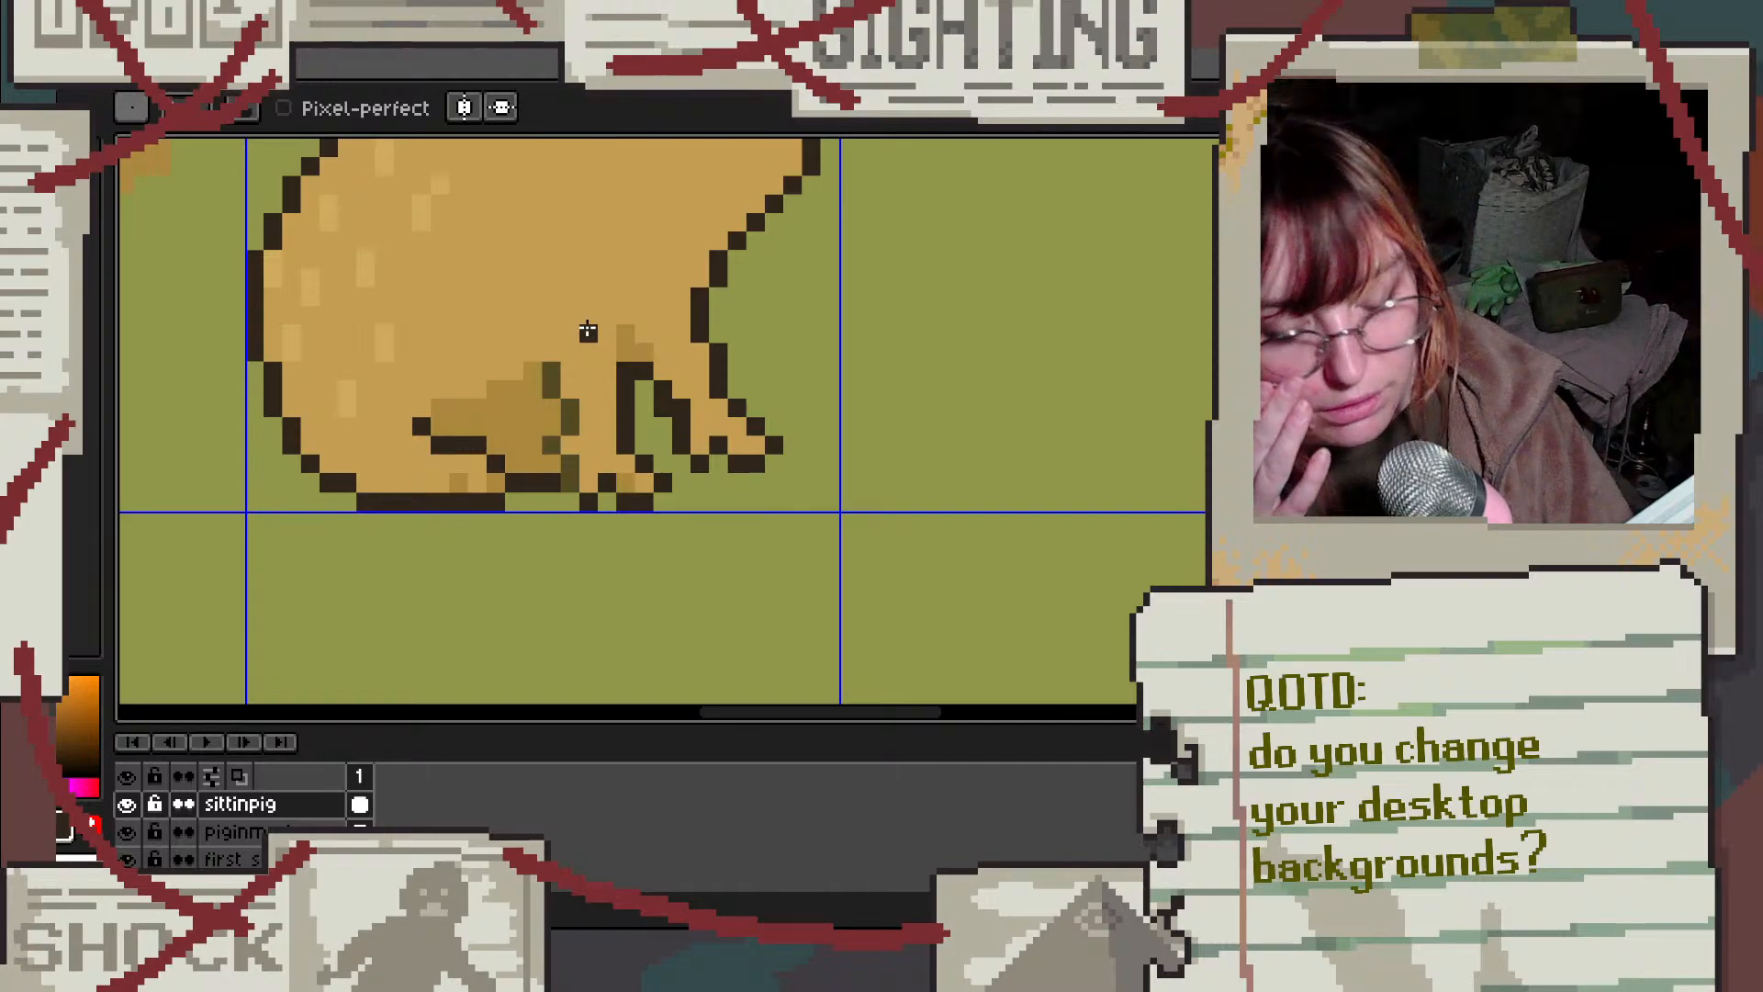
pyautogui.scroll(2, 677, 283)
pyautogui.scroll(-3, 611, 515)
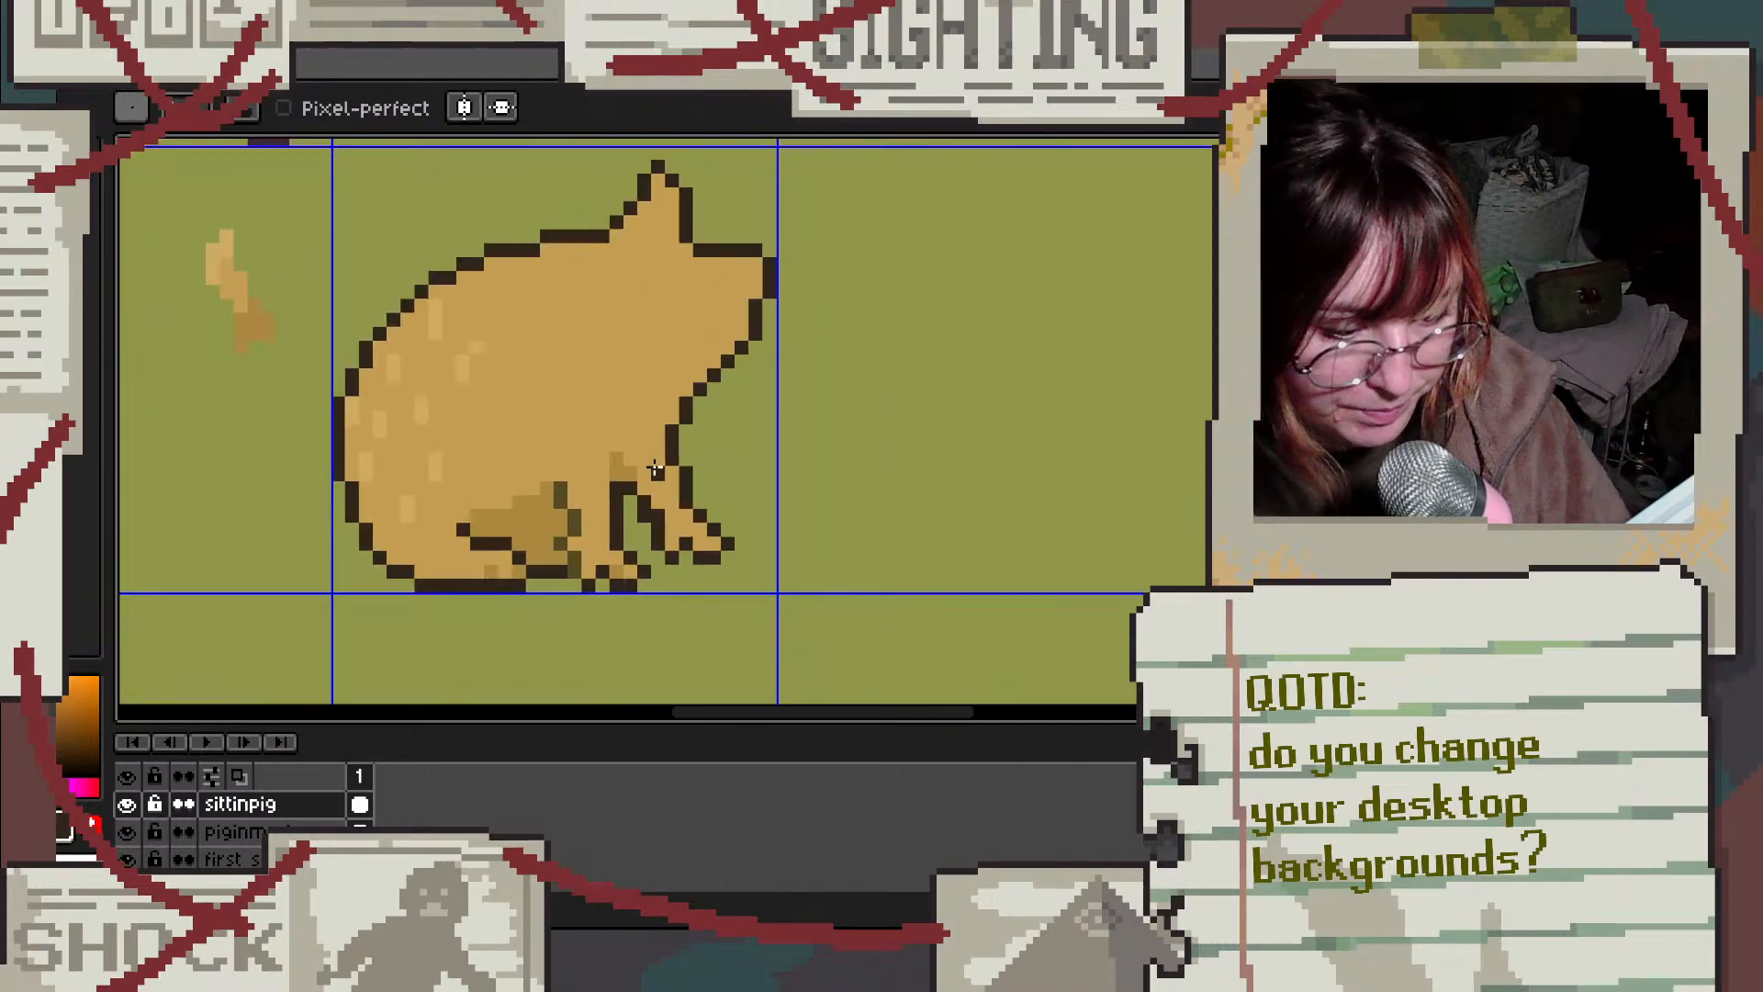
pyautogui.scroll(2, 611, 517)
pyautogui.scroll(1, 610, 517)
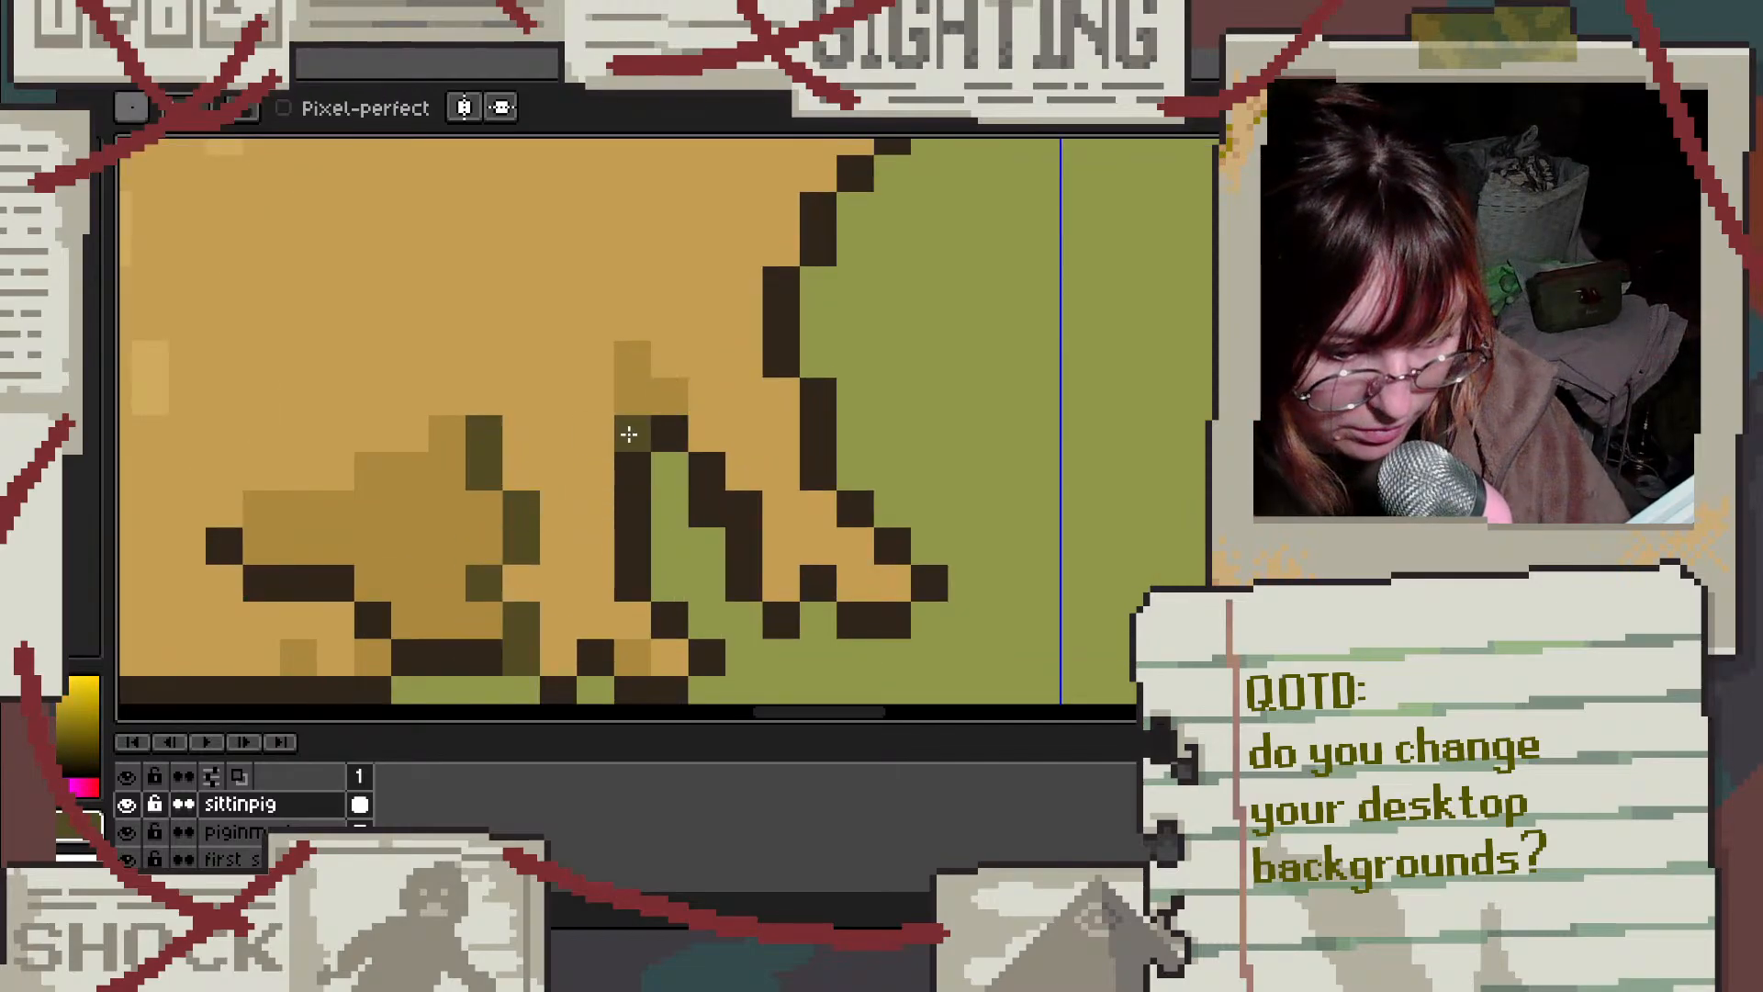
pyautogui.click(631, 433)
pyautogui.scroll(-2, 740, 357)
pyautogui.scroll(2, 750, 359)
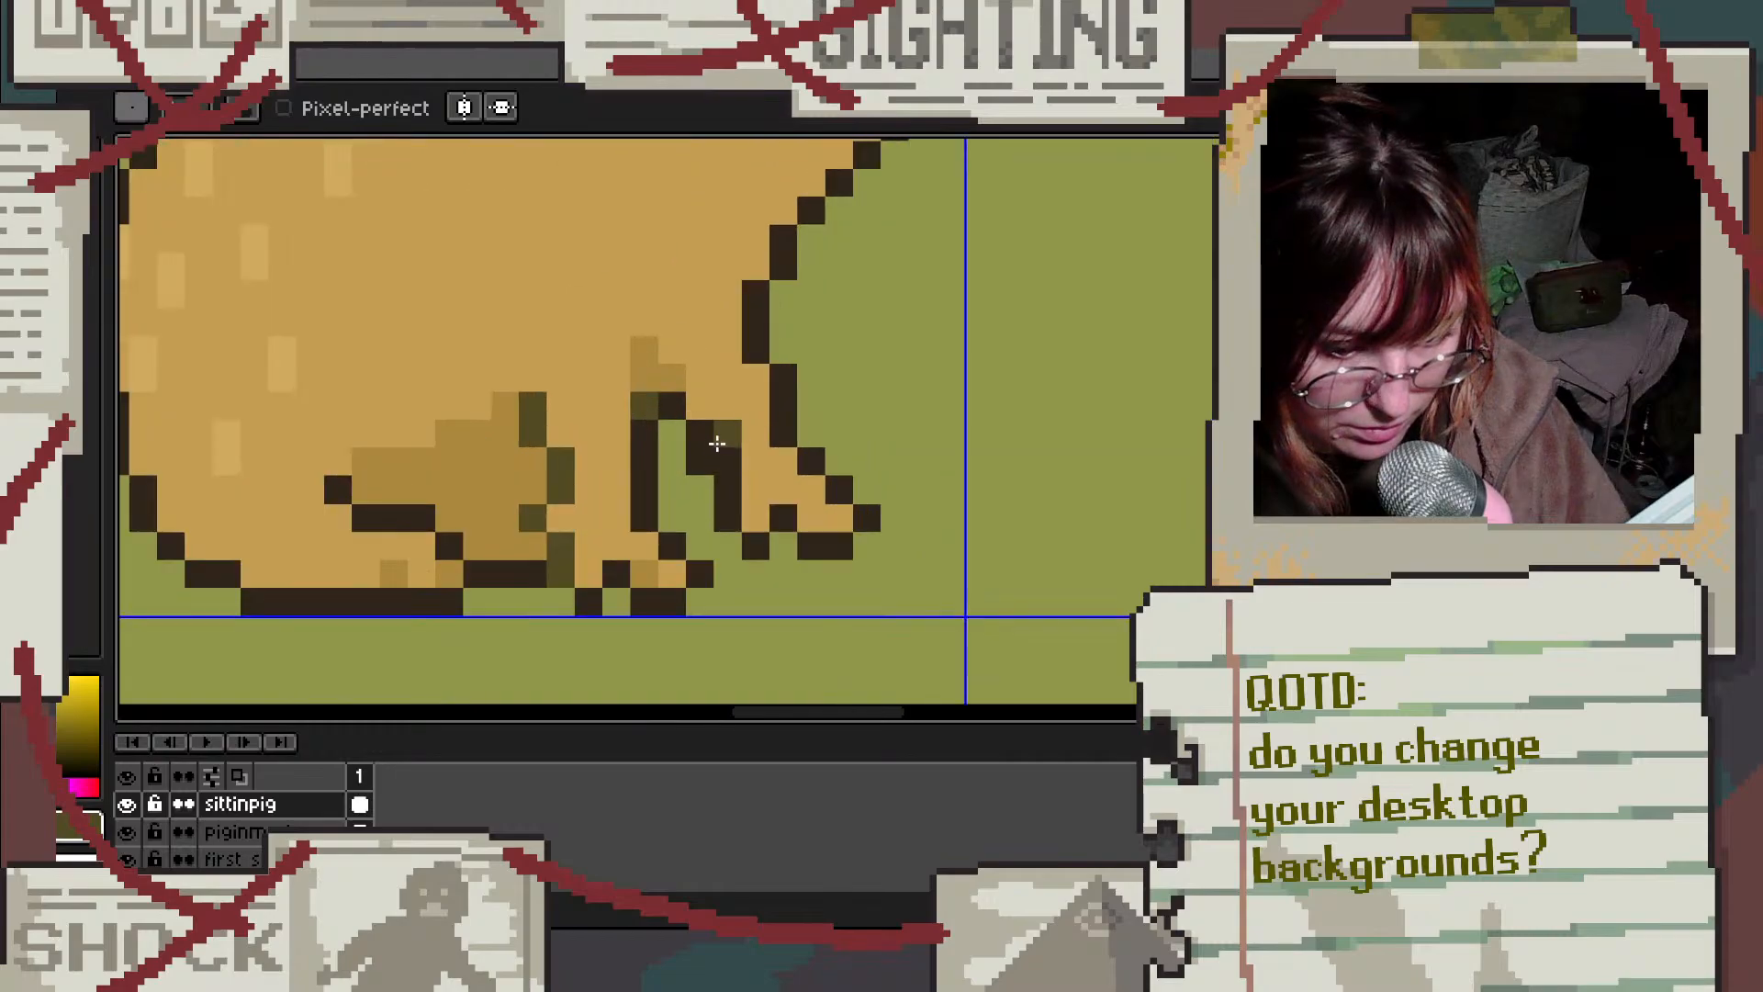
pyautogui.click(705, 431)
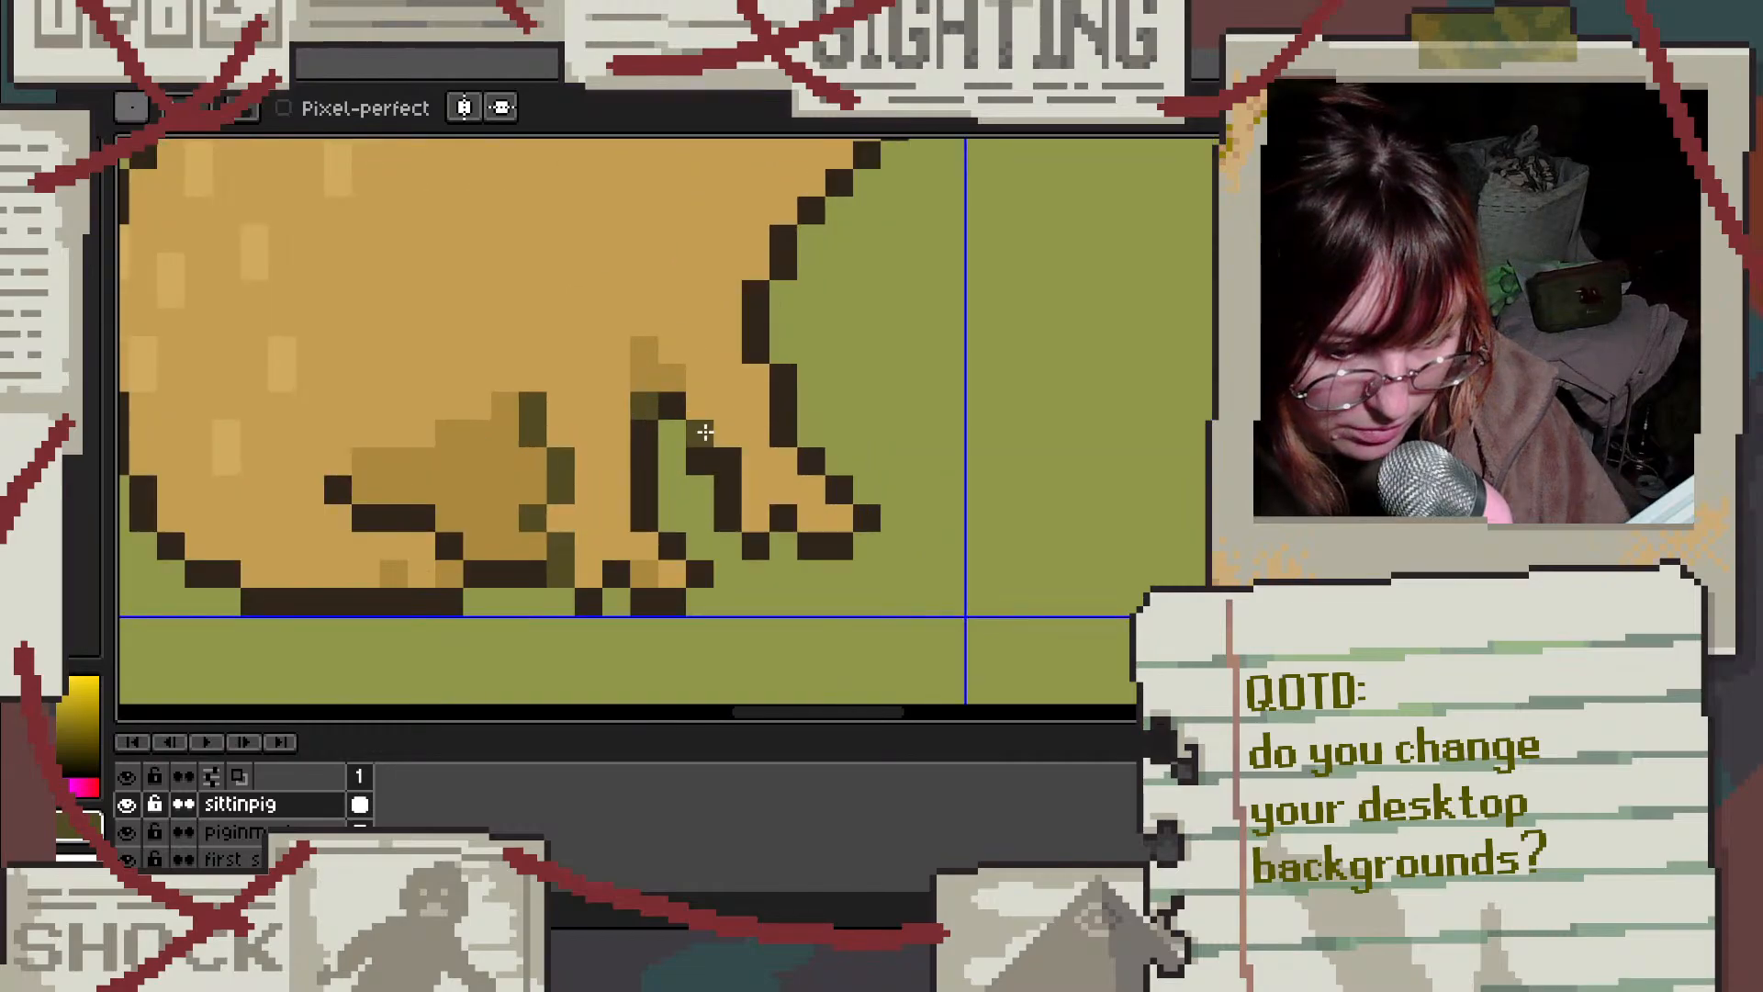
pyautogui.keyDown('alt'); pyautogui.click(756, 400); pyautogui.keyUp('alt')
pyautogui.click(706, 433)
# Step: Replace the protruding corner pixel of the far front leg's inner line with golden brown shading
pyautogui.keyDown('alt'); pyautogui.click(525, 473); pyautogui.keyUp('alt')
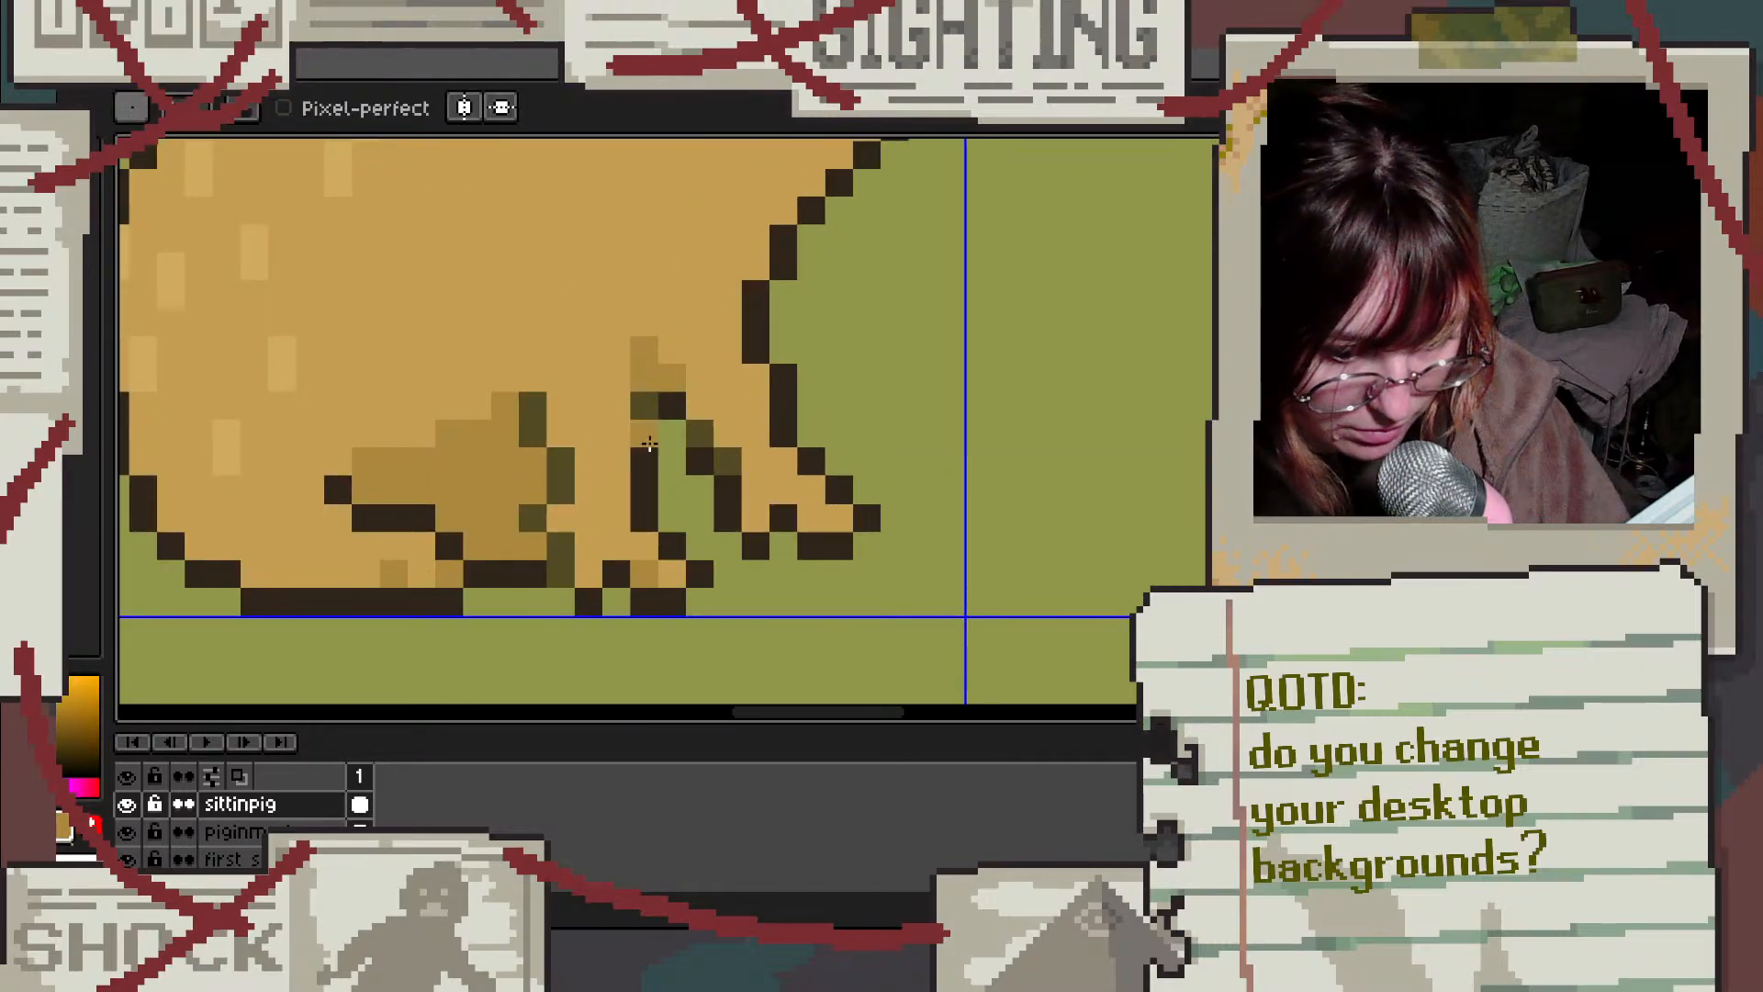
pyautogui.click(740, 462)
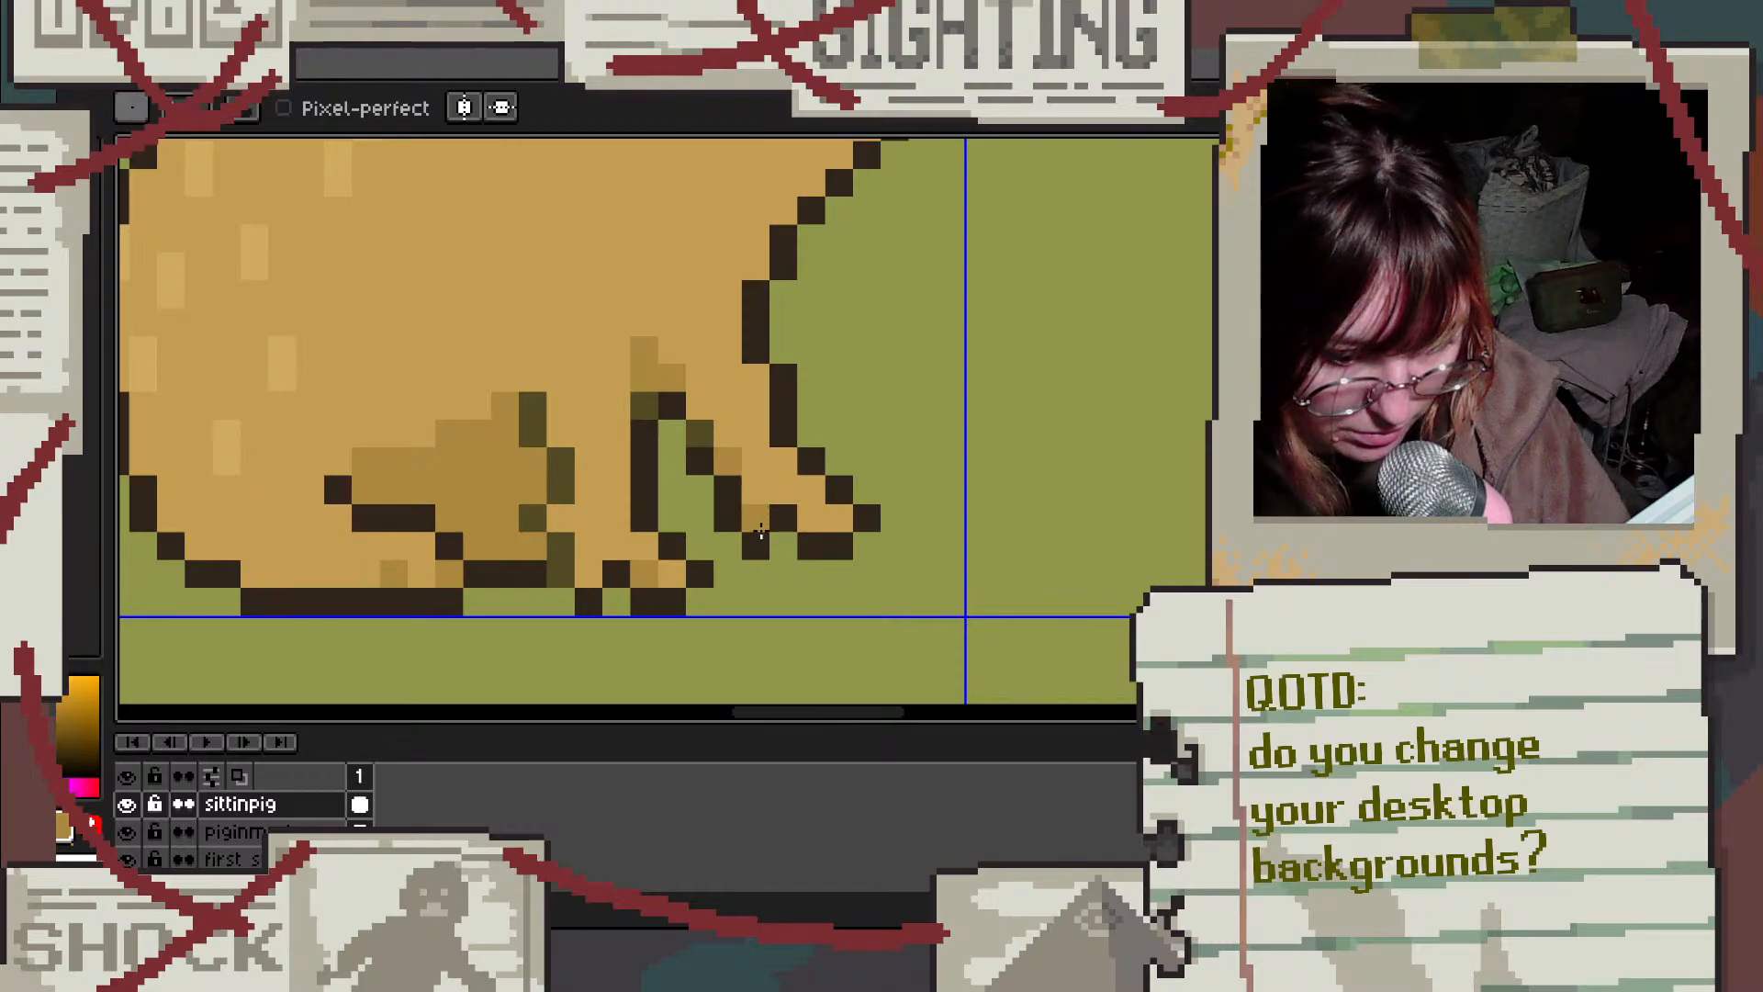
pyautogui.scroll(-3, 697, 572)
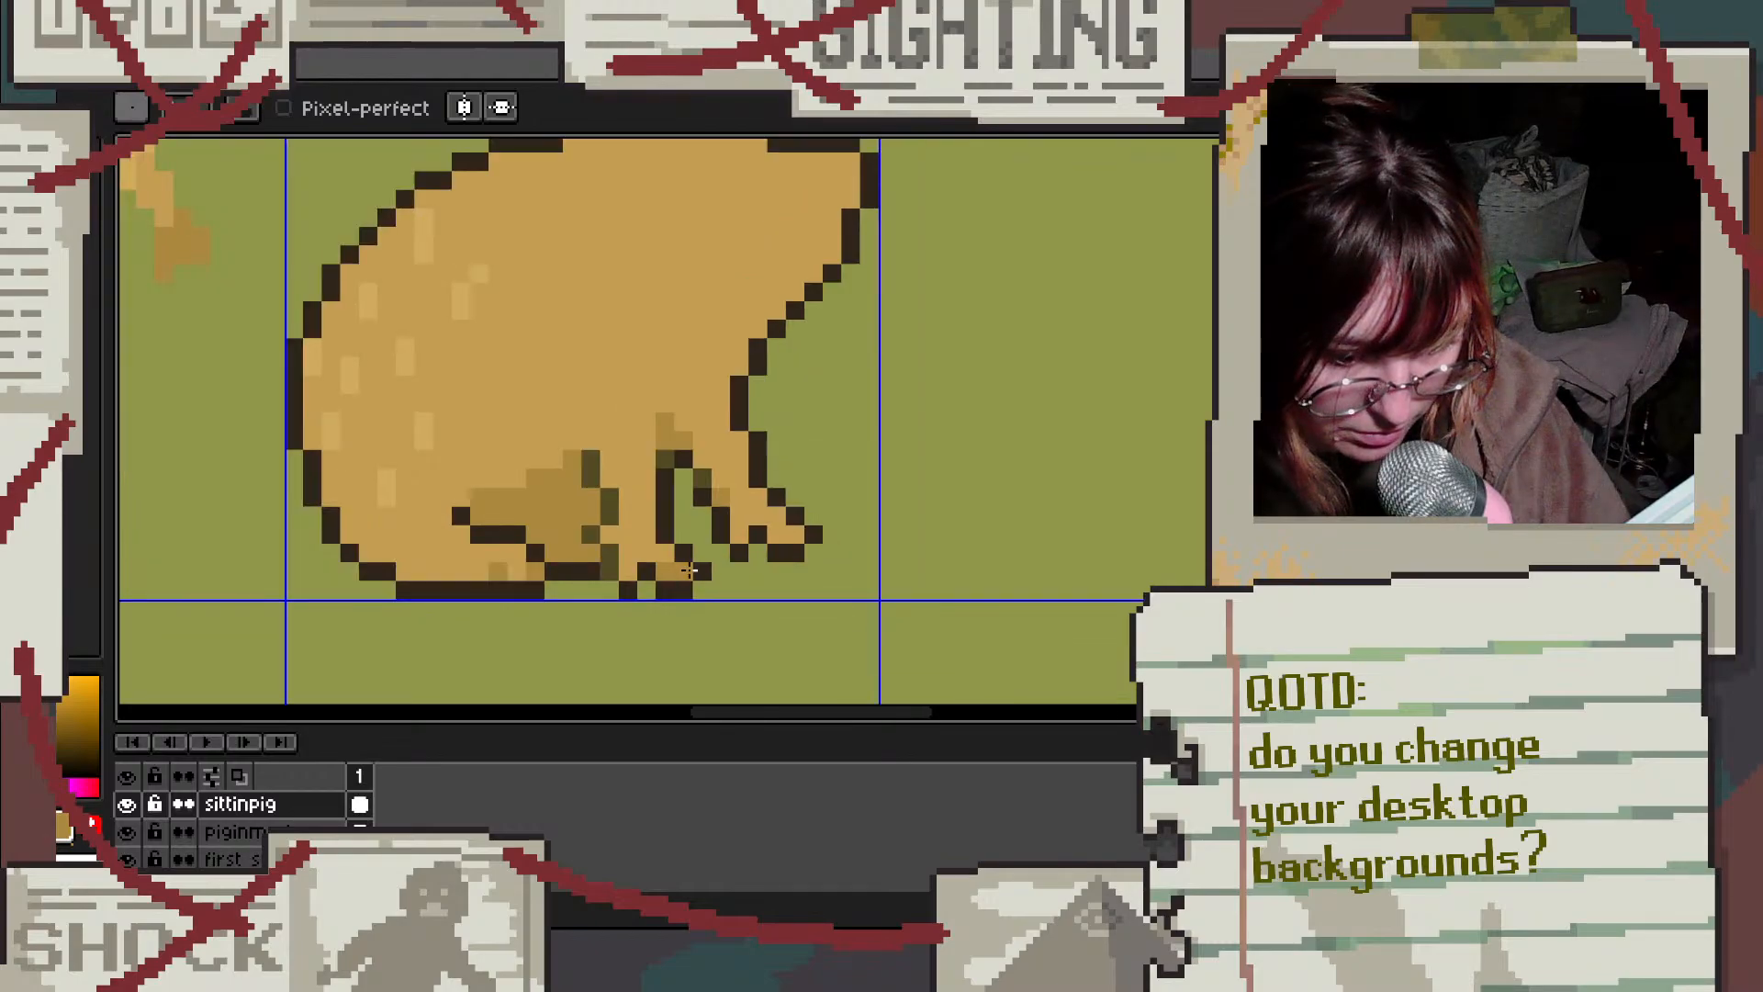
# Step: Add a dark brown outline pixel in the lower corner between the hind leg shadow and the near front leg
pyautogui.scroll(4, 617, 568)
pyautogui.keyDown('alt'); pyautogui.click(602, 553); pyautogui.keyUp('alt')
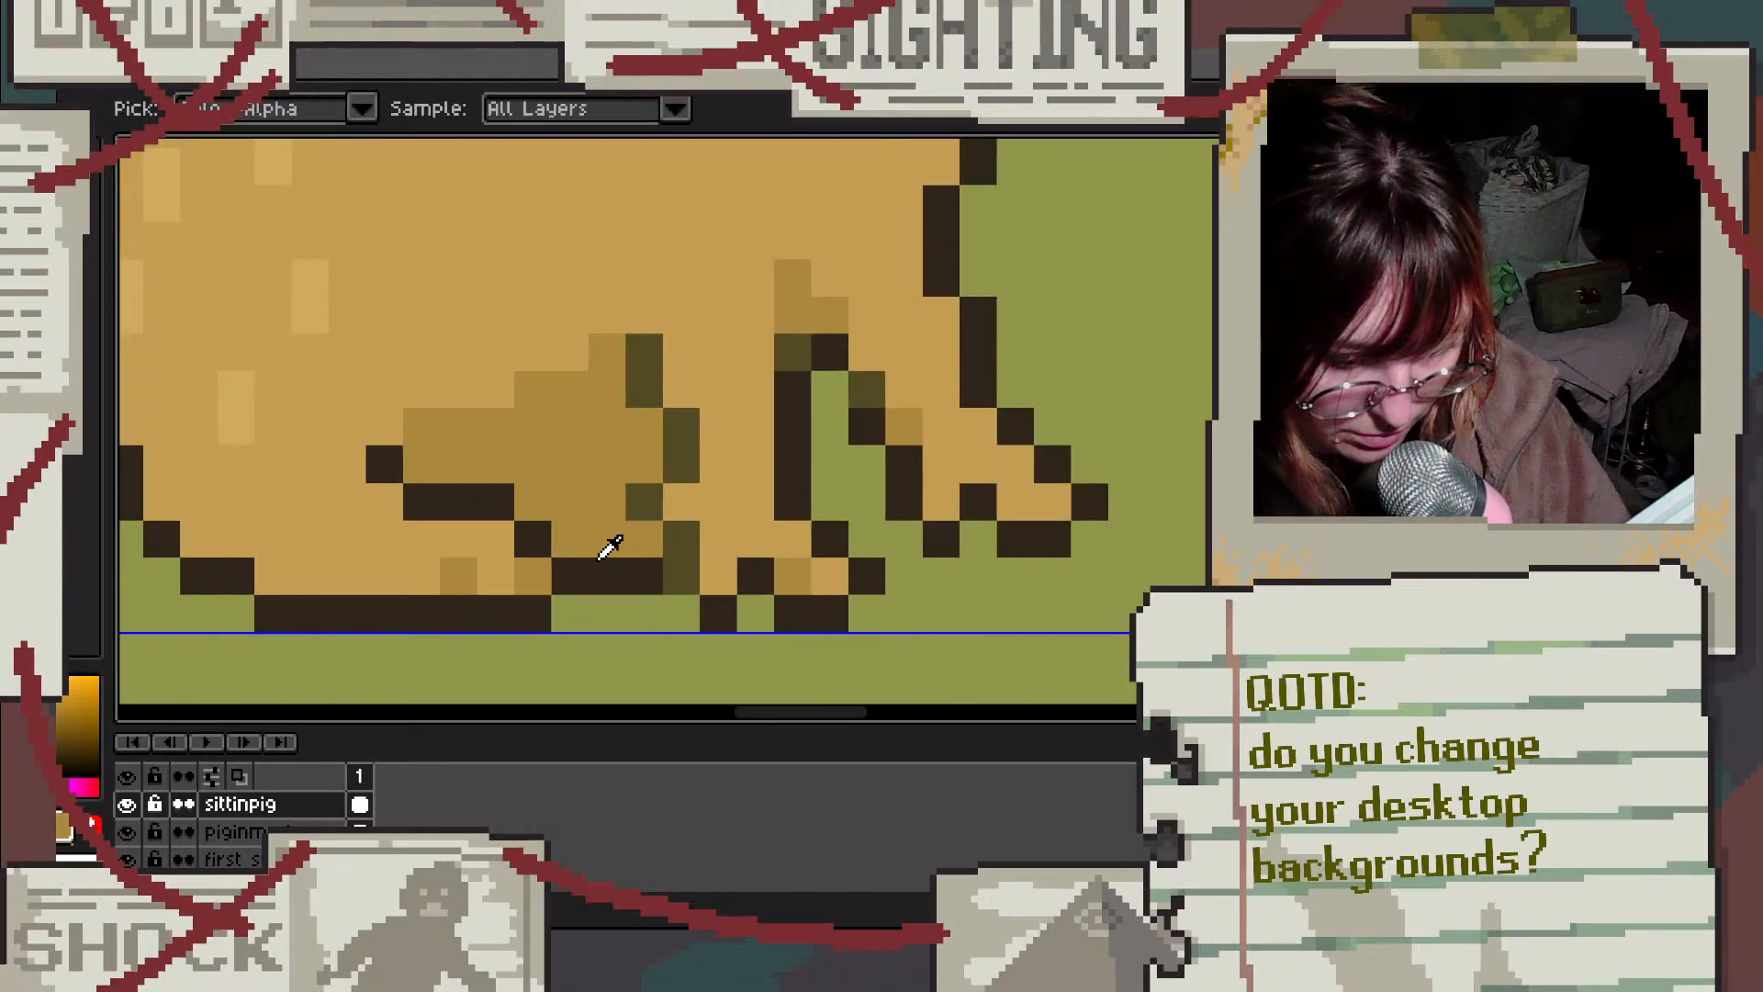
pyautogui.keyDown('alt'); pyautogui.click(585, 582); pyautogui.keyUp('alt')
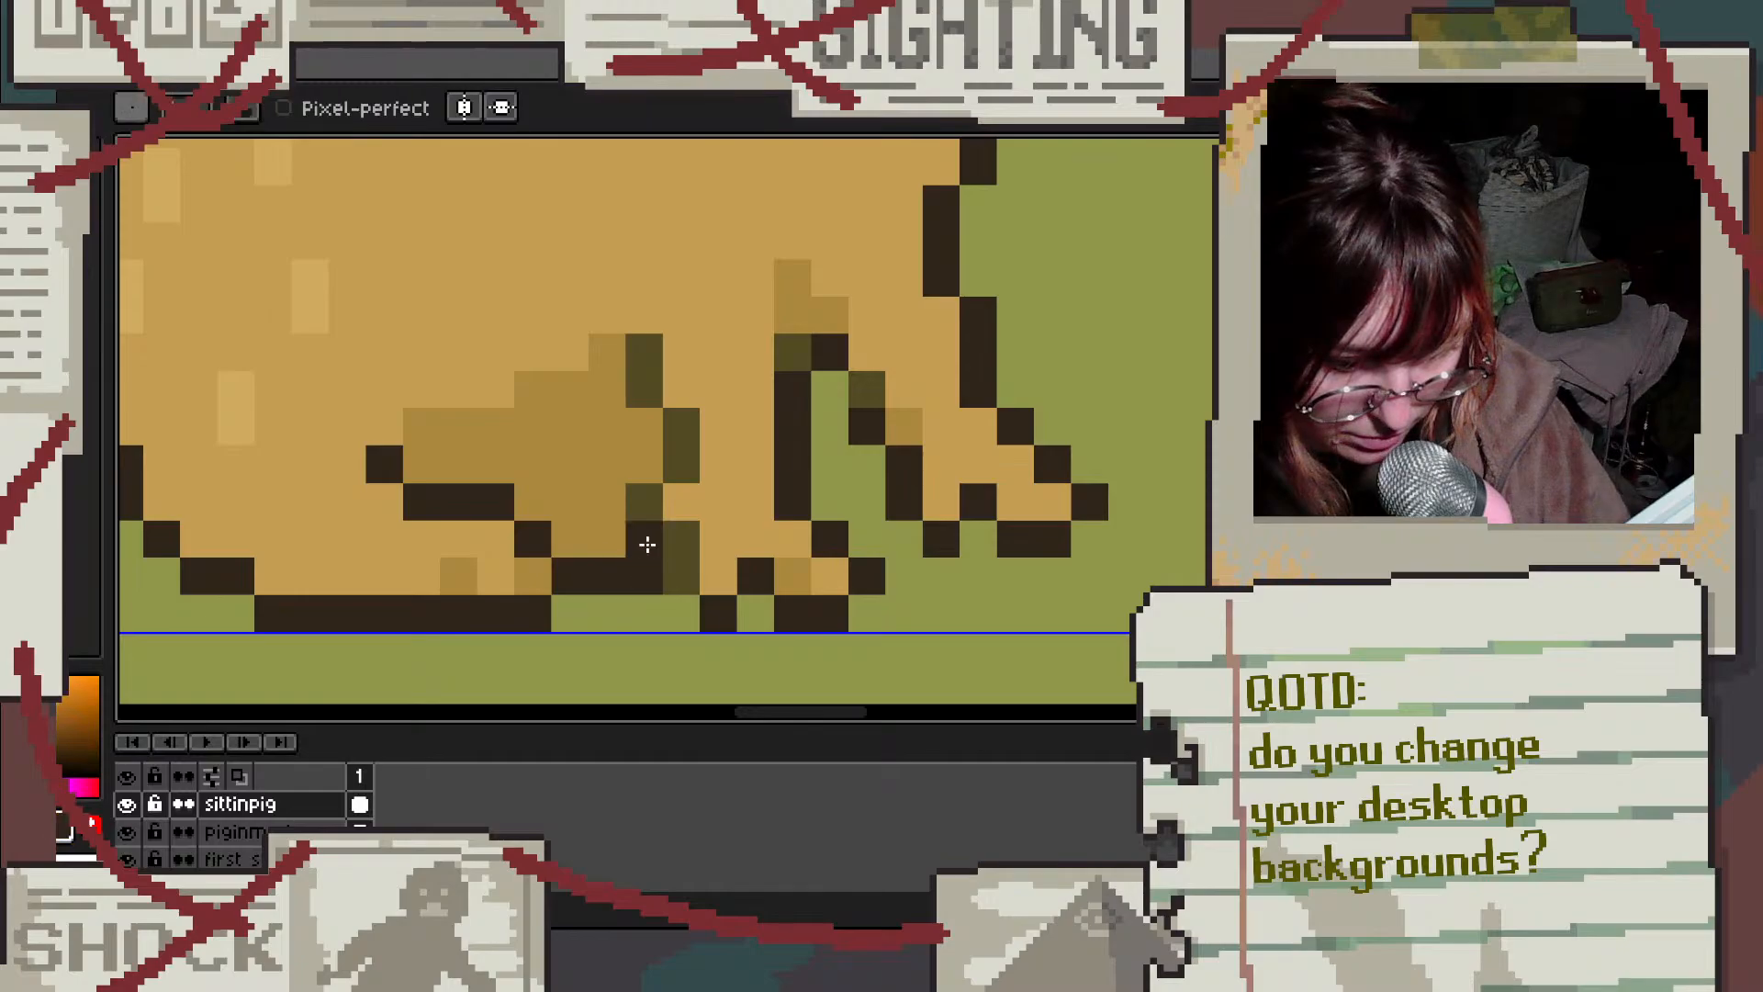
pyautogui.click(646, 542)
pyautogui.keyDown('alt'); pyautogui.click(612, 533); pyautogui.keyUp('alt')
# Step: Examine the linework around the sitting pig's hind leg and front legs, close up and from a distance
pyautogui.scroll(-3, 656, 572)
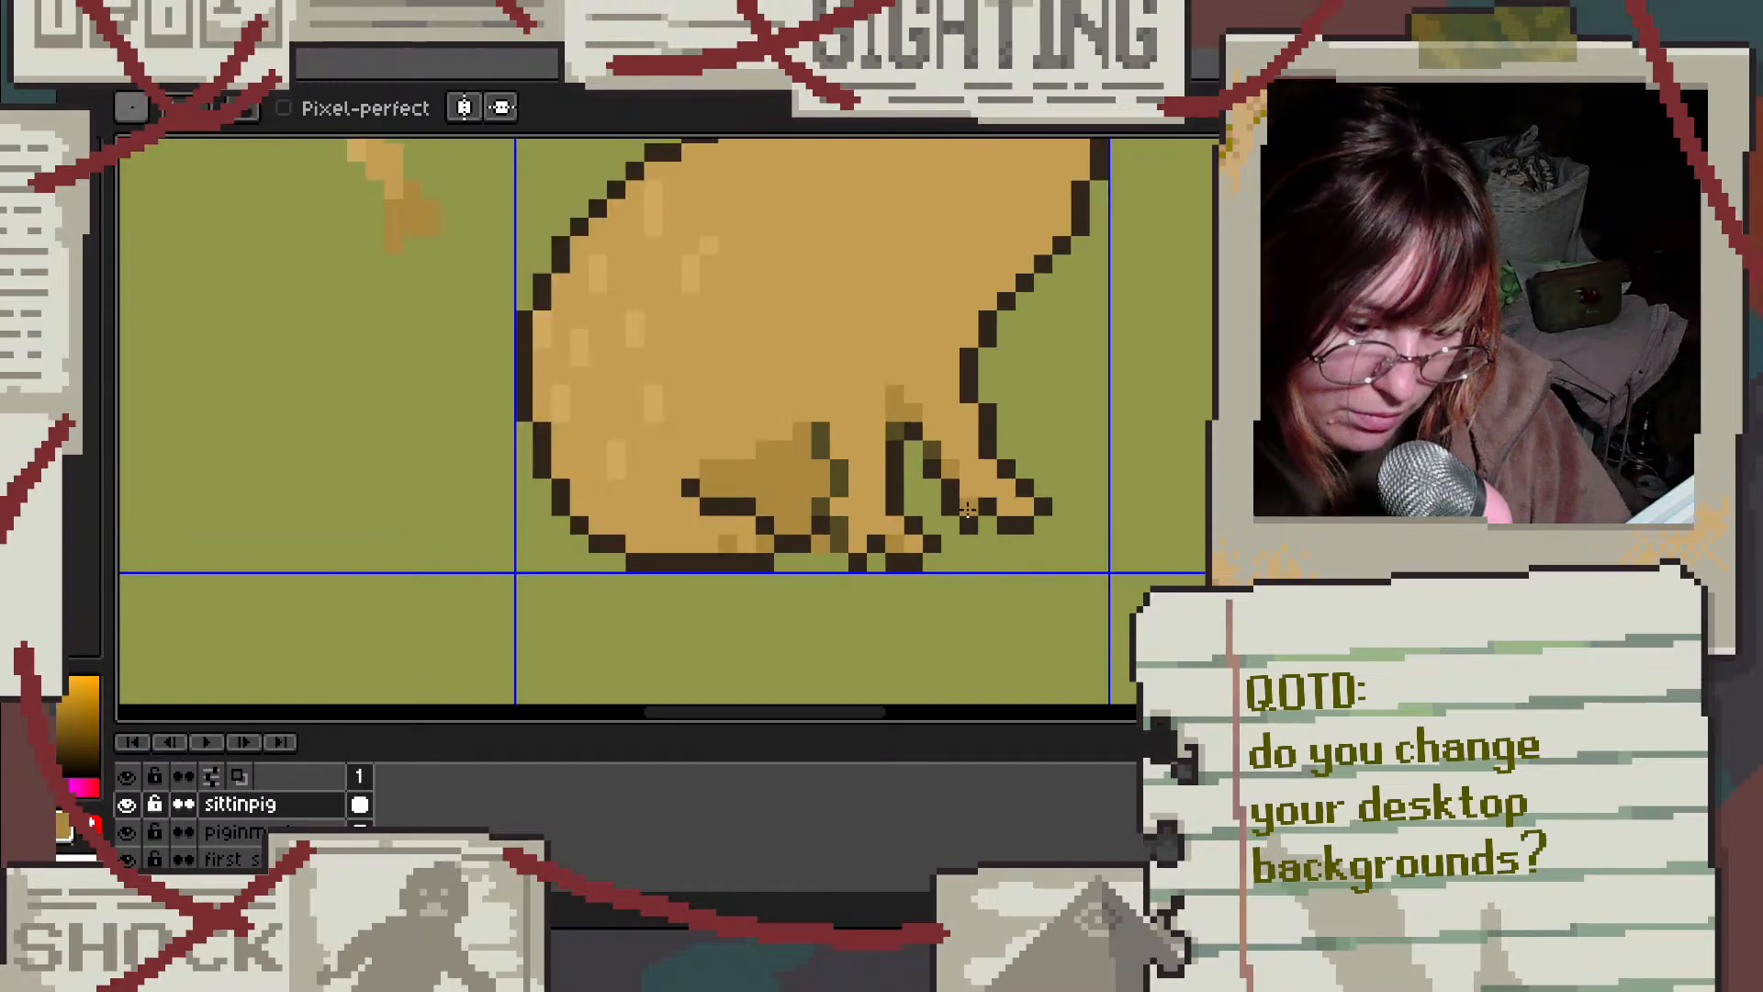
pyautogui.scroll(2, 893, 500)
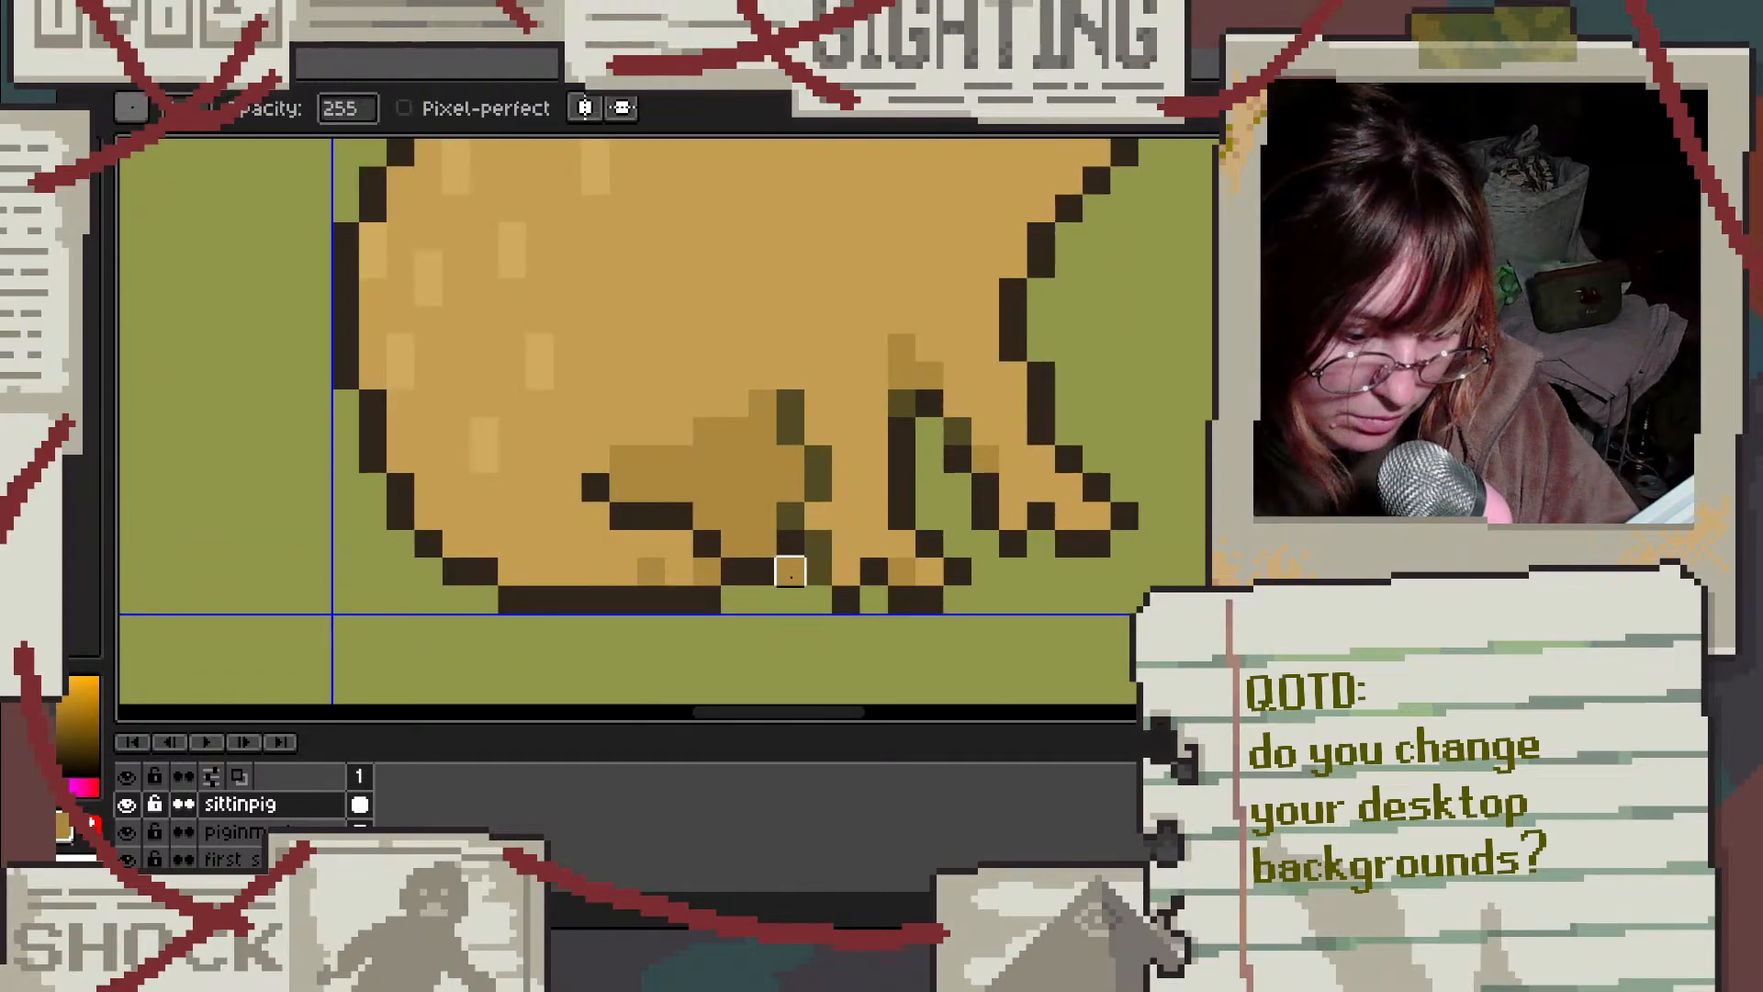
pyautogui.scroll(-3, 787, 576)
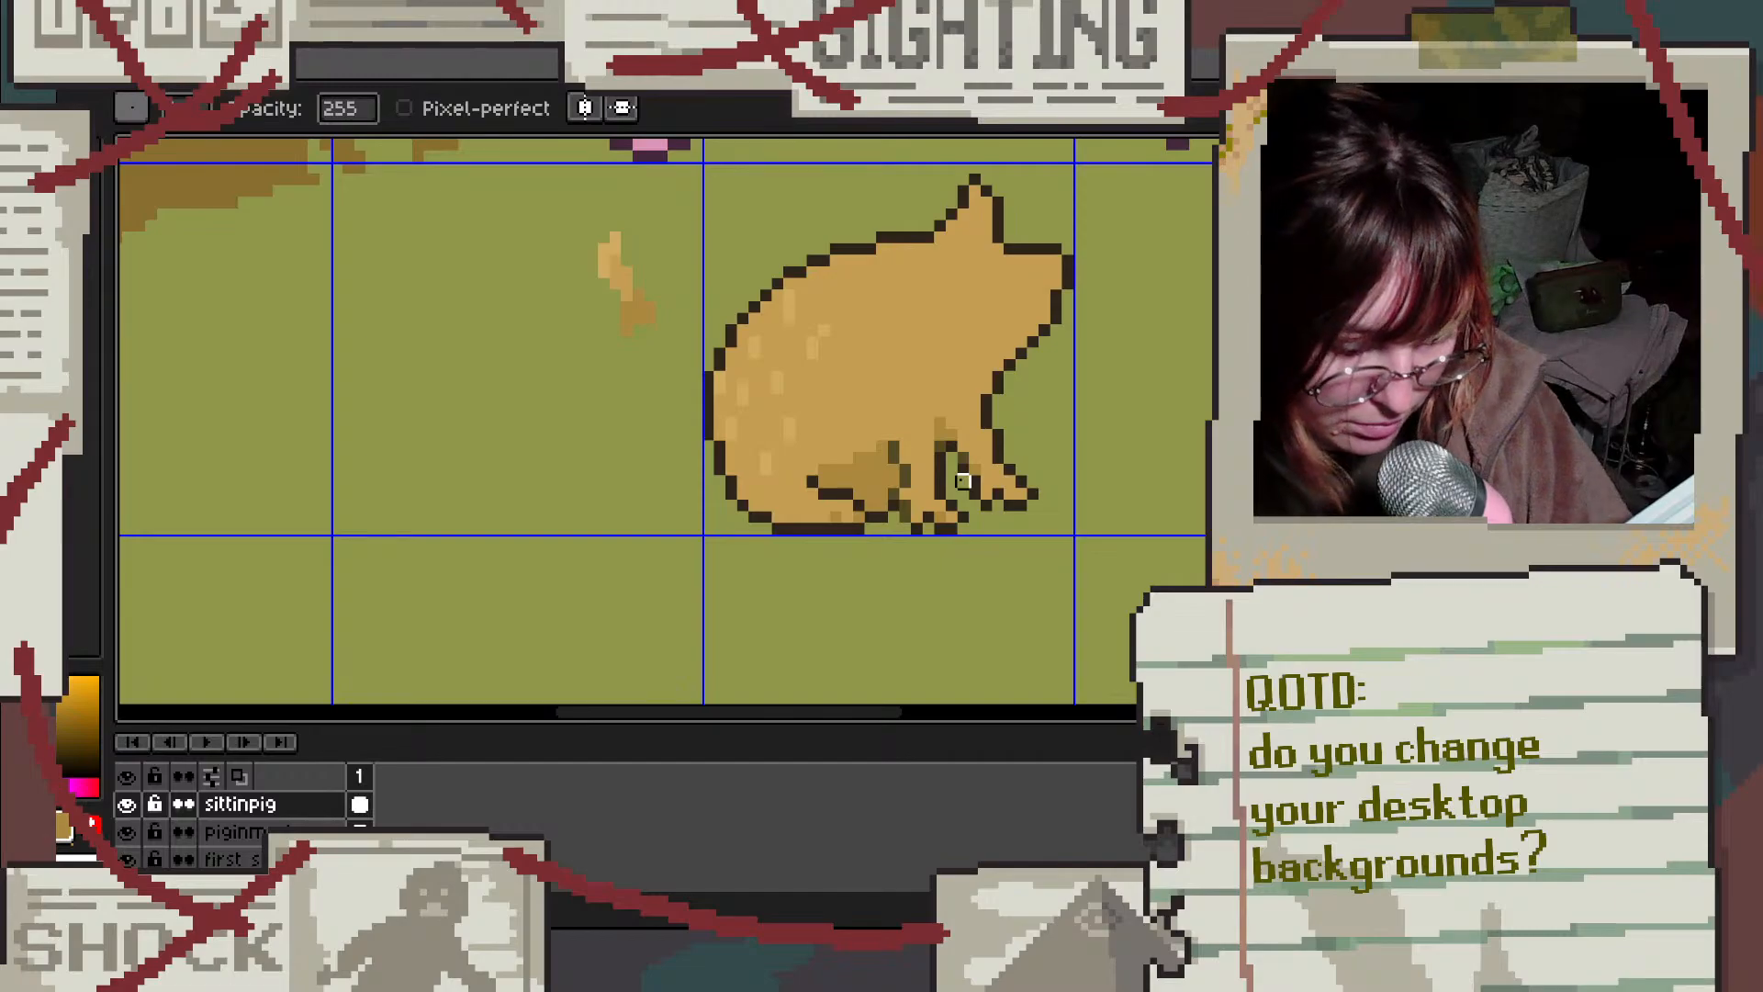
pyautogui.press('v')
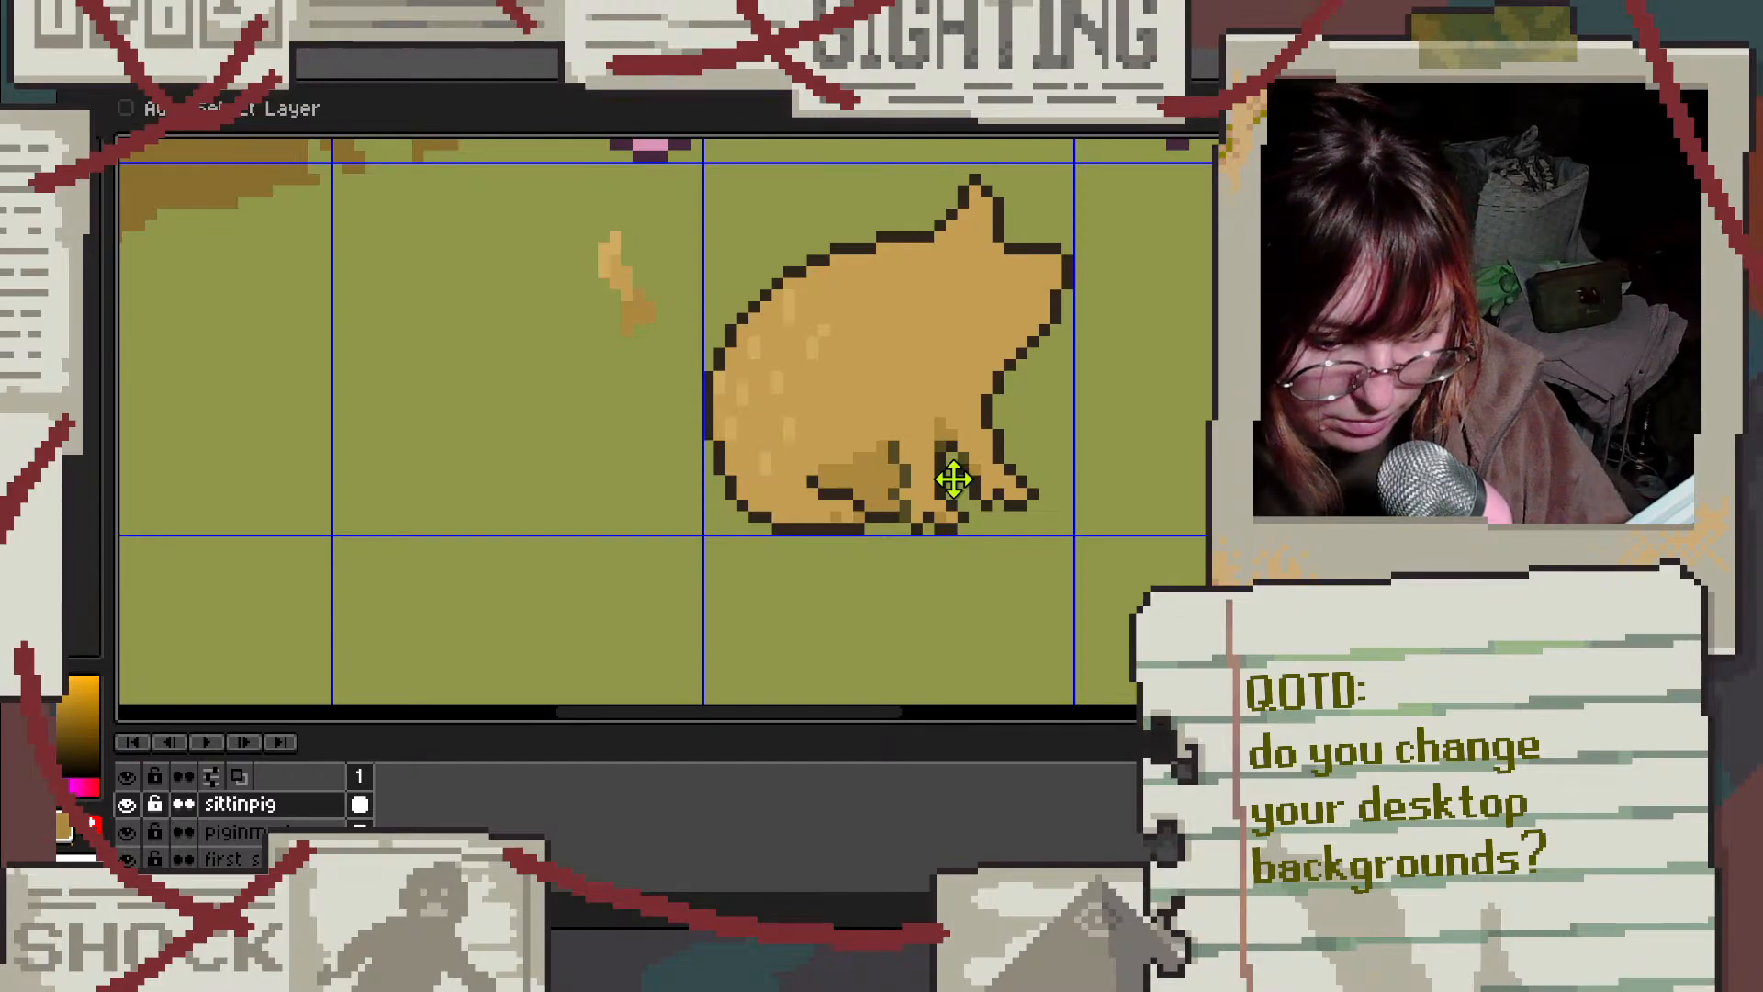
pyautogui.scroll(2, 981, 467)
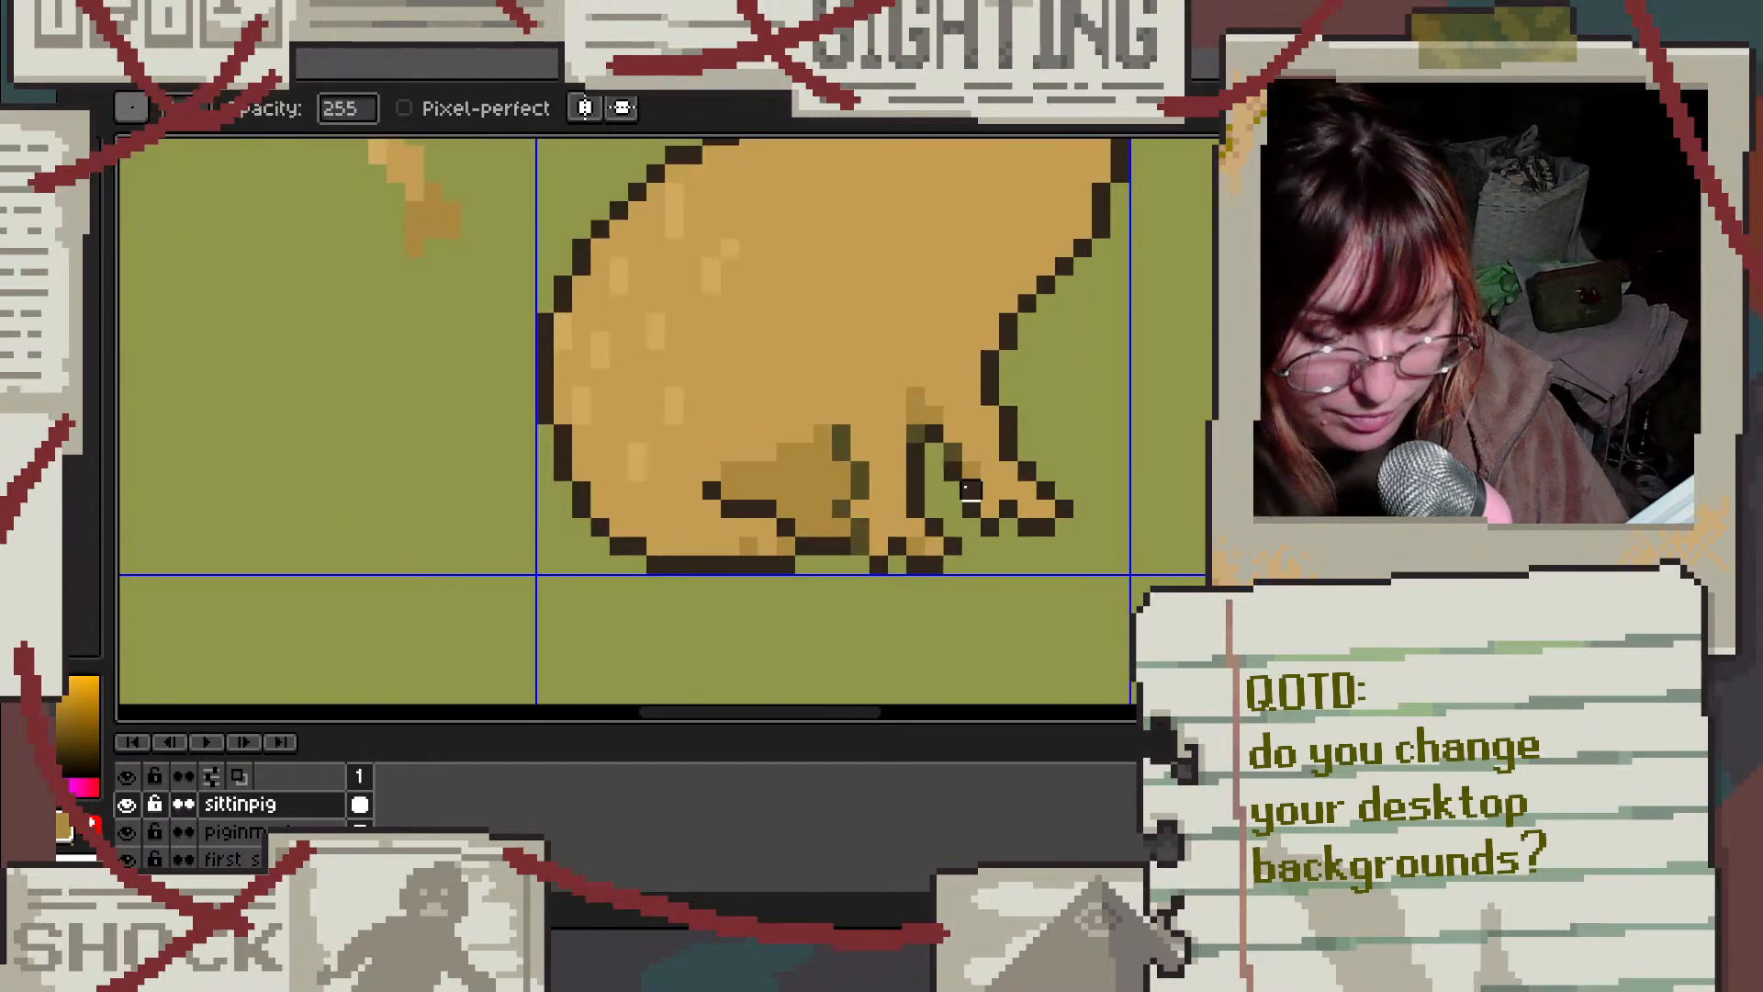
pyautogui.keyDown('alt'); pyautogui.click(834, 526); pyautogui.keyUp('alt')
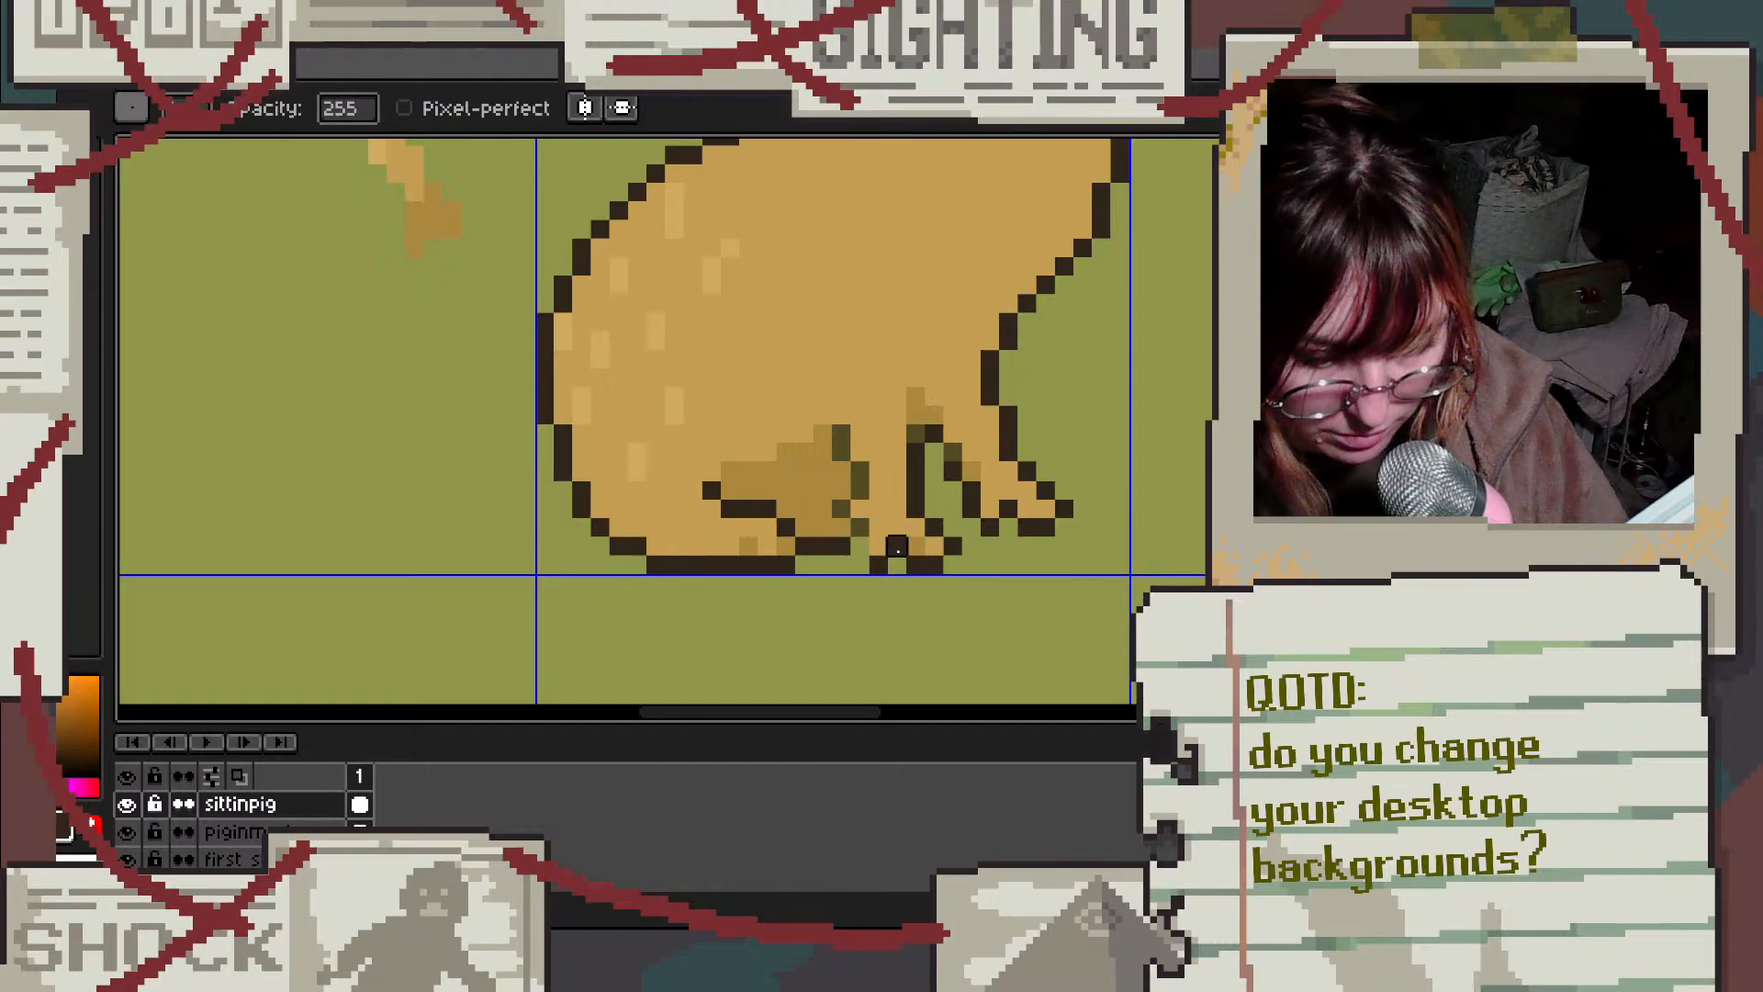
pyautogui.click(897, 547)
pyautogui.press('e')
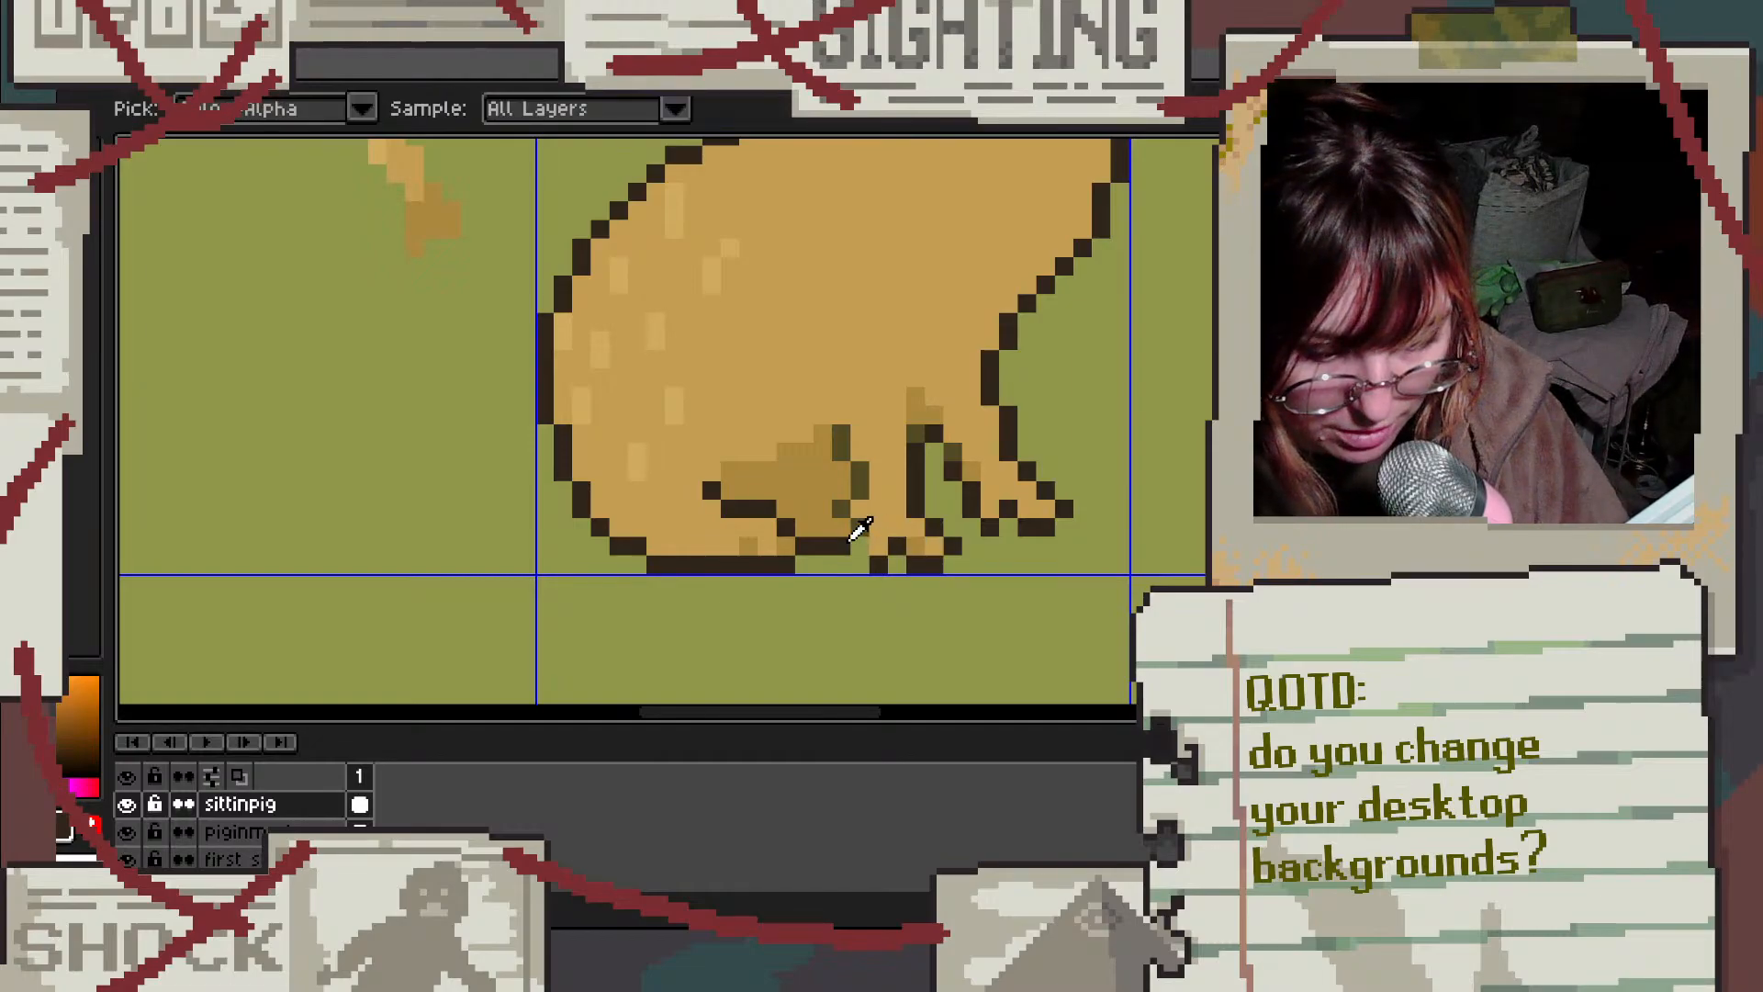
pyautogui.scroll(-3, 909, 514)
pyautogui.scroll(1, 922, 504)
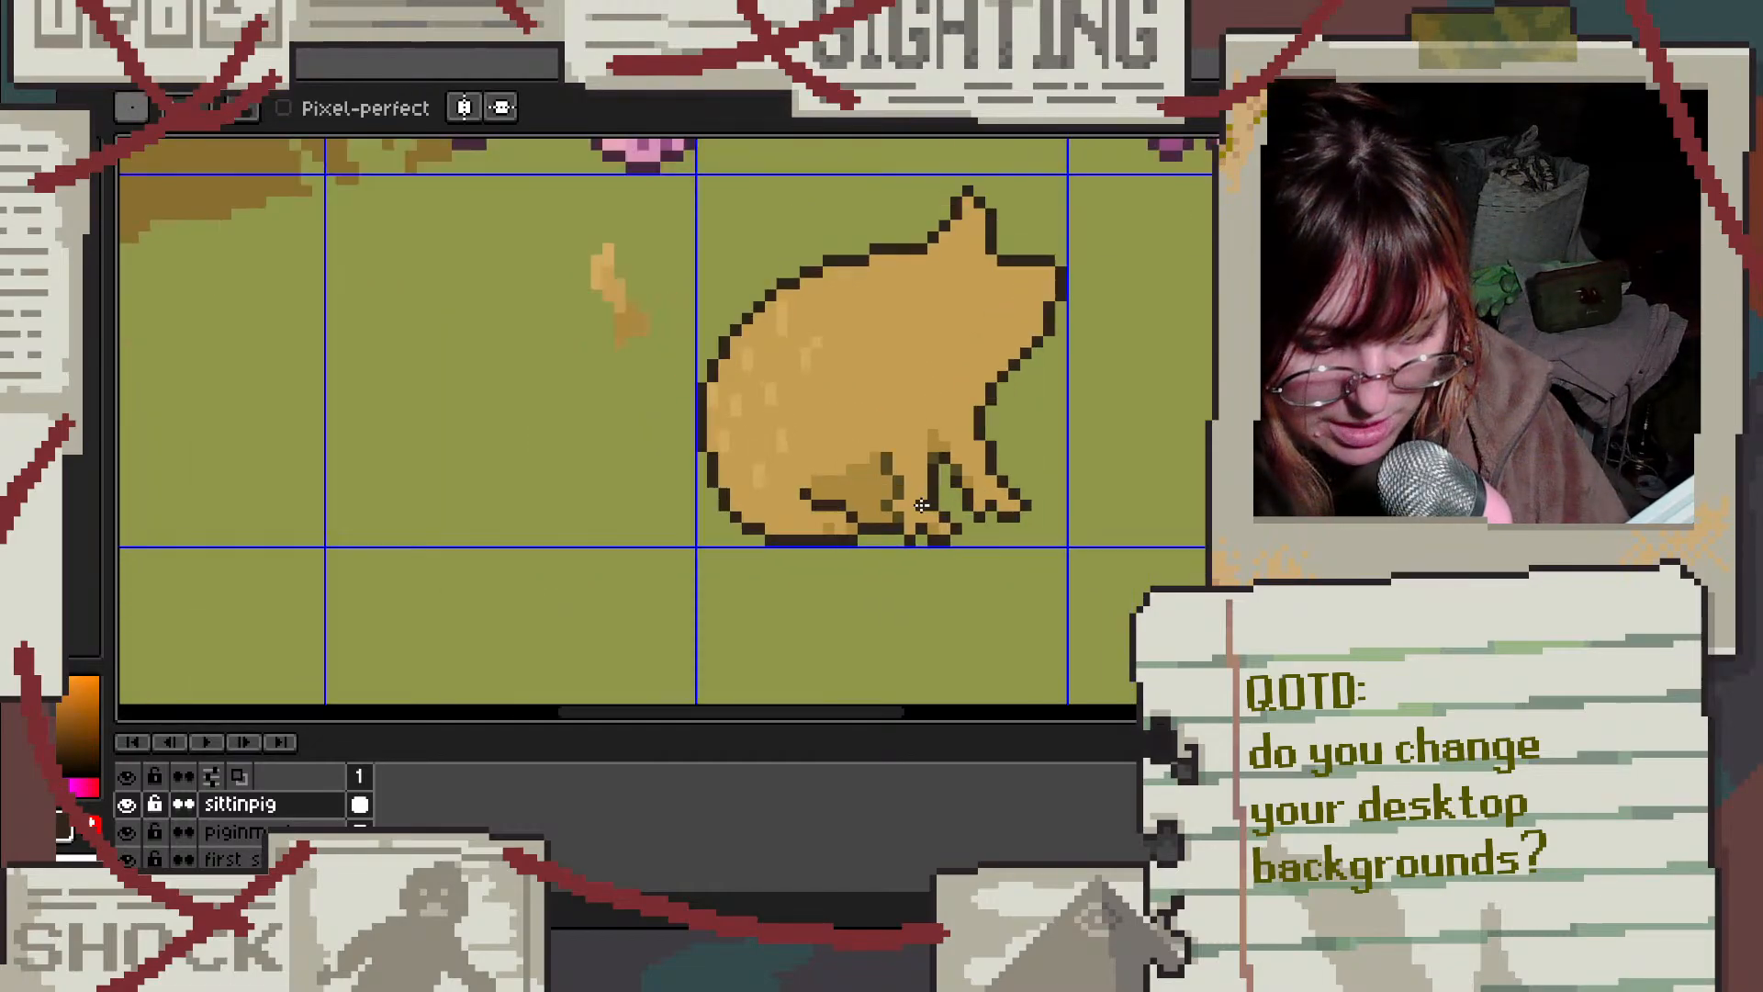
# Step: Recolour the line beneath the hind leg shadow in dark olive and close the front edge of the hind foot in dark brown
pyautogui.scroll(4, 922, 504)
pyautogui.keyDown('alt'); pyautogui.click(858, 523); pyautogui.keyUp('alt')
pyautogui.scroll(-3, 1000, 467)
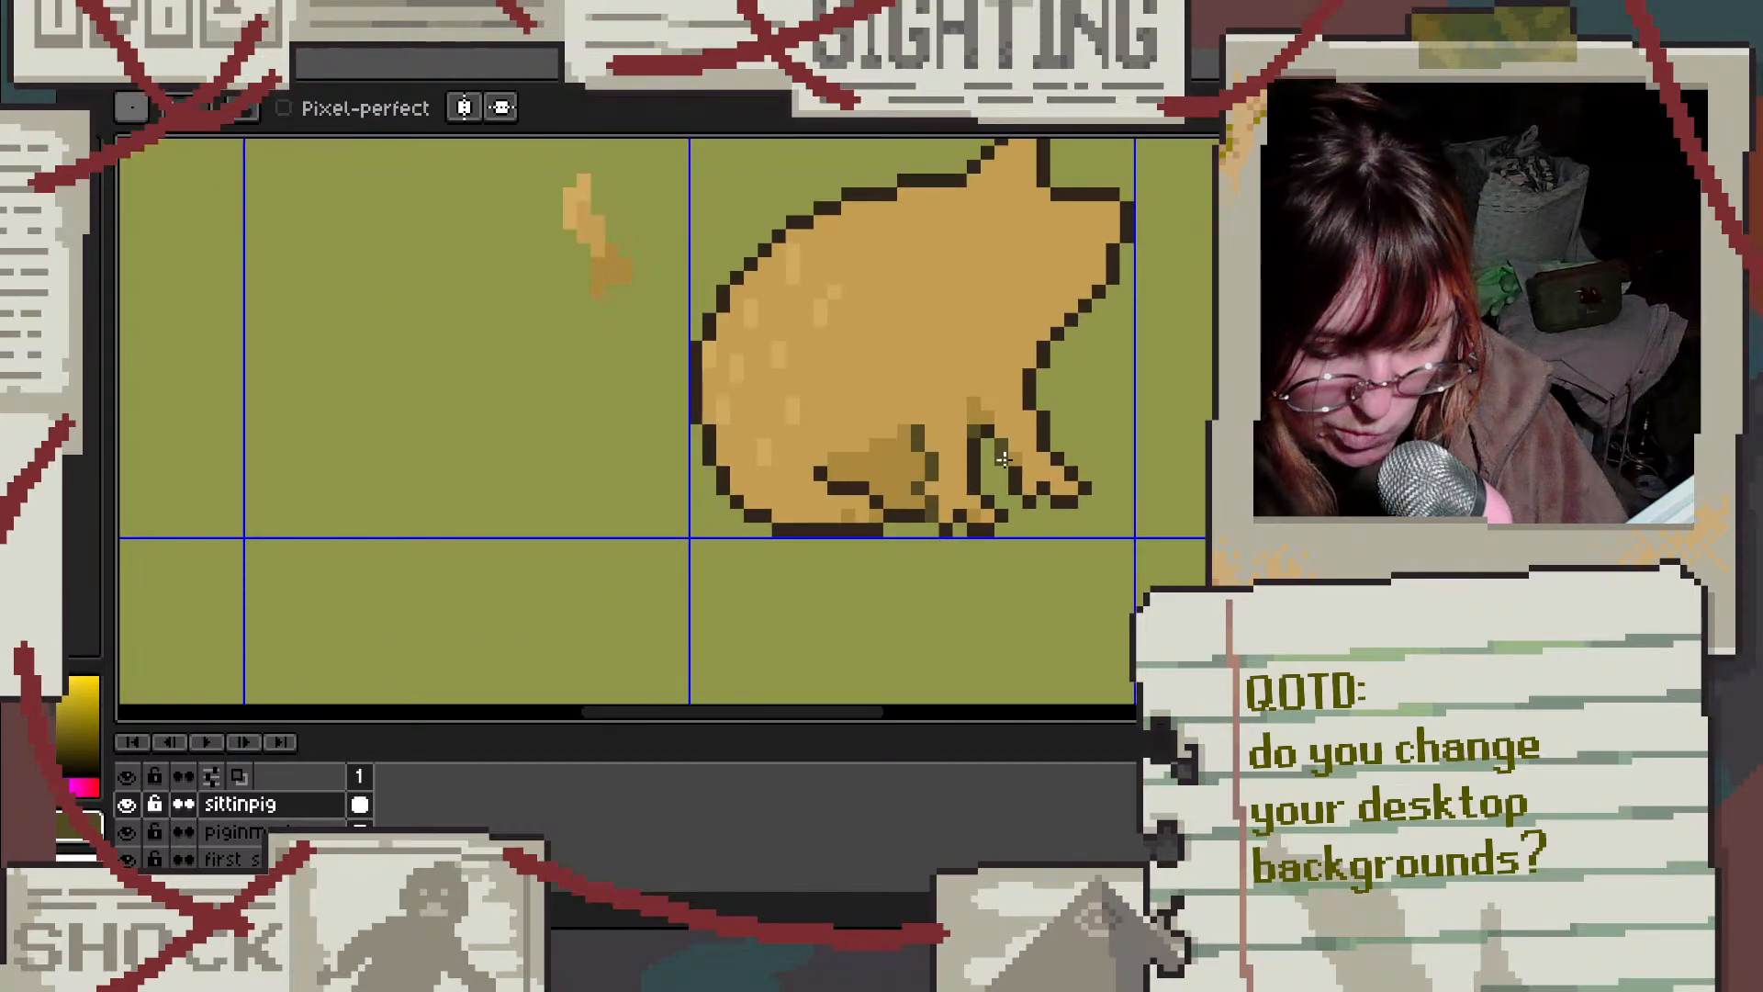
pyautogui.scroll(2, 1004, 460)
pyautogui.scroll(-1, 833, 609)
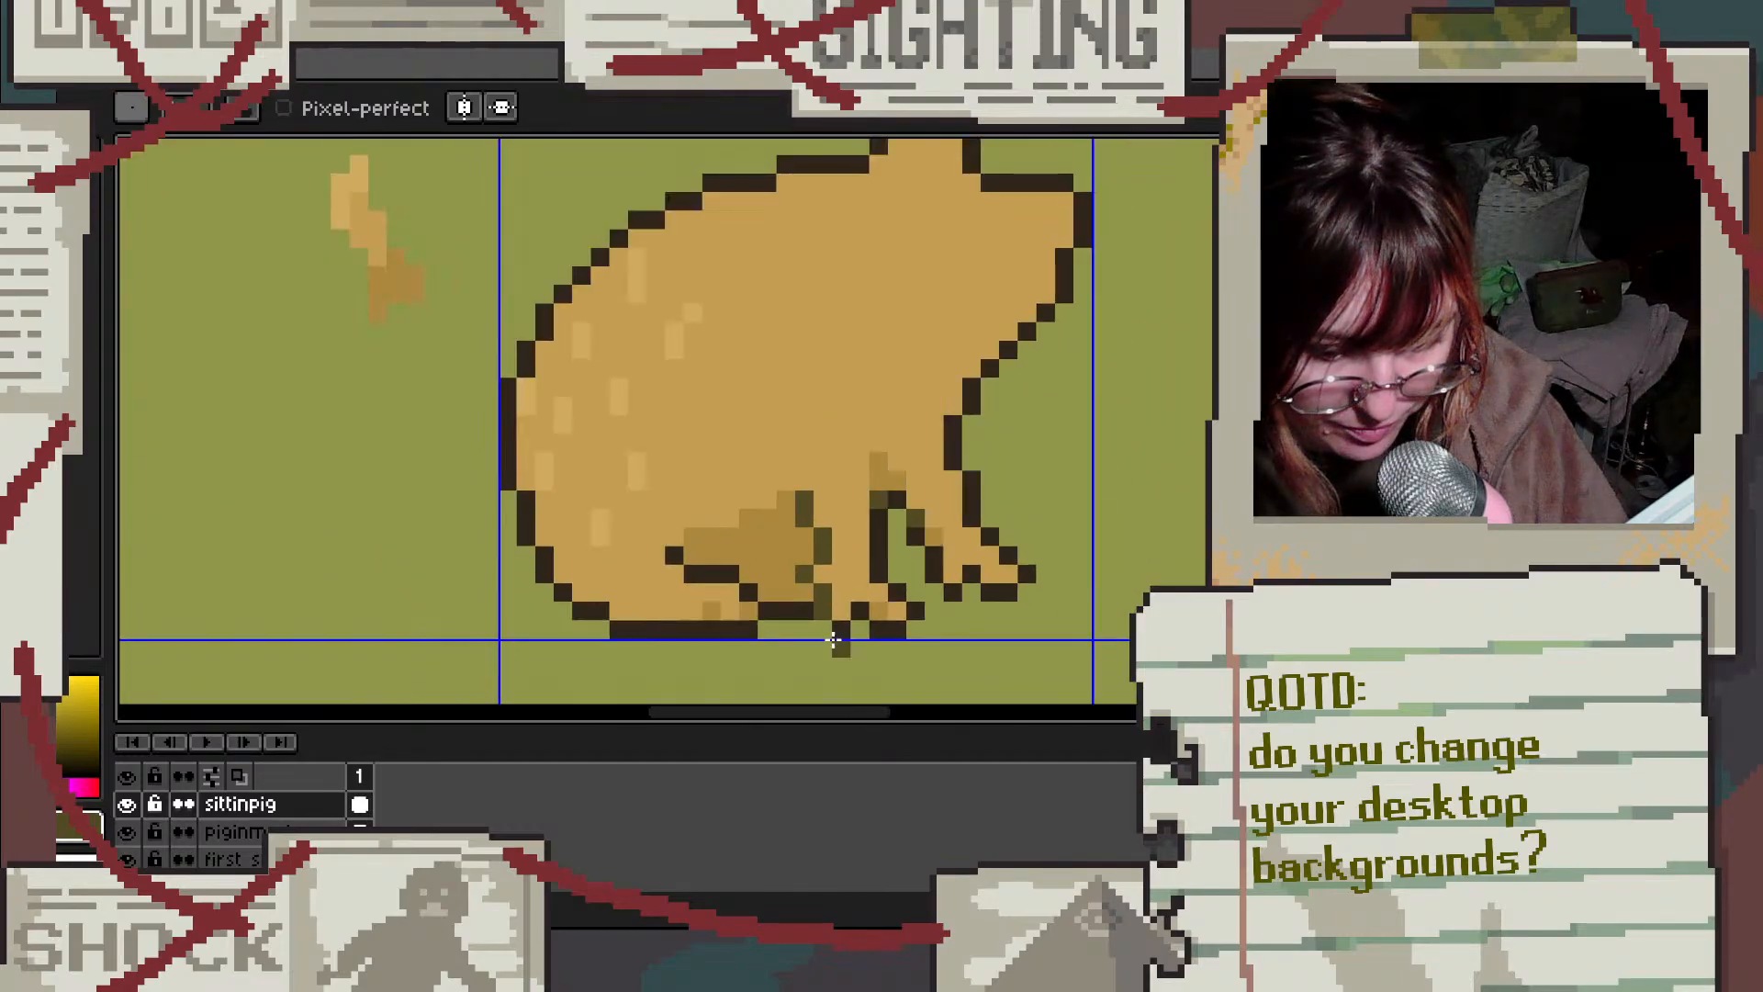
pyautogui.keyDown('alt'); pyautogui.click(830, 601); pyautogui.keyUp('alt')
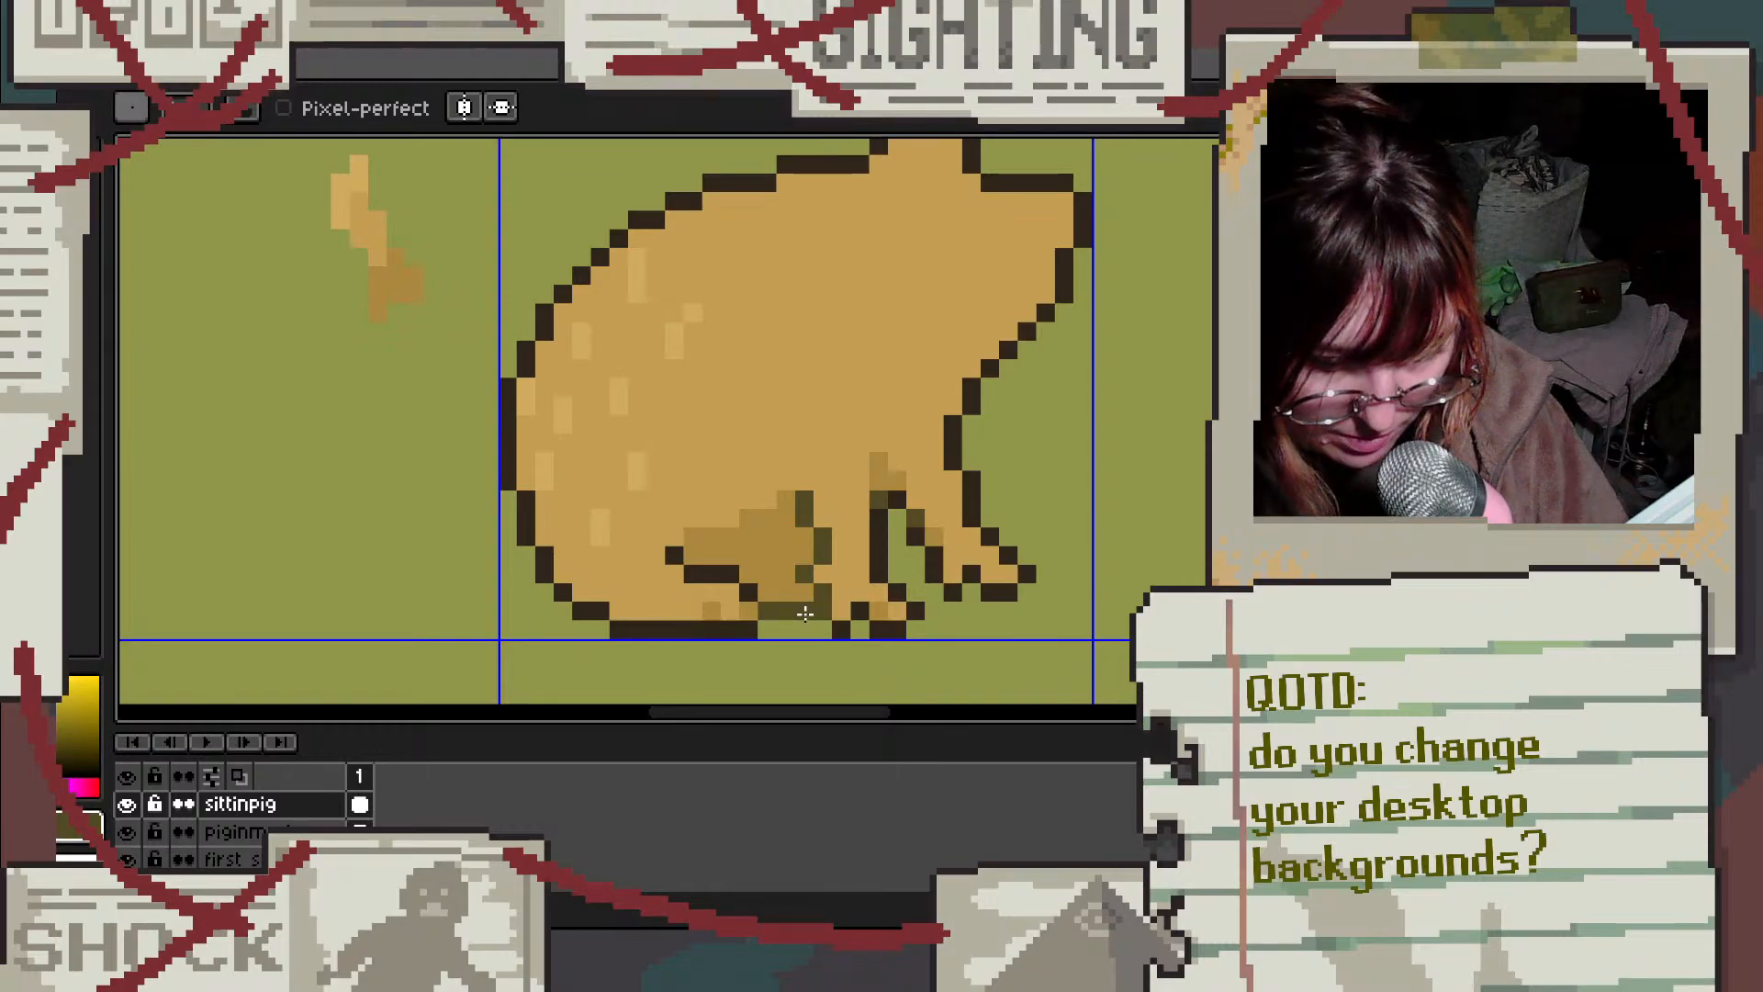
pyautogui.keyDown('alt'); pyautogui.click(750, 614); pyautogui.keyUp('alt')
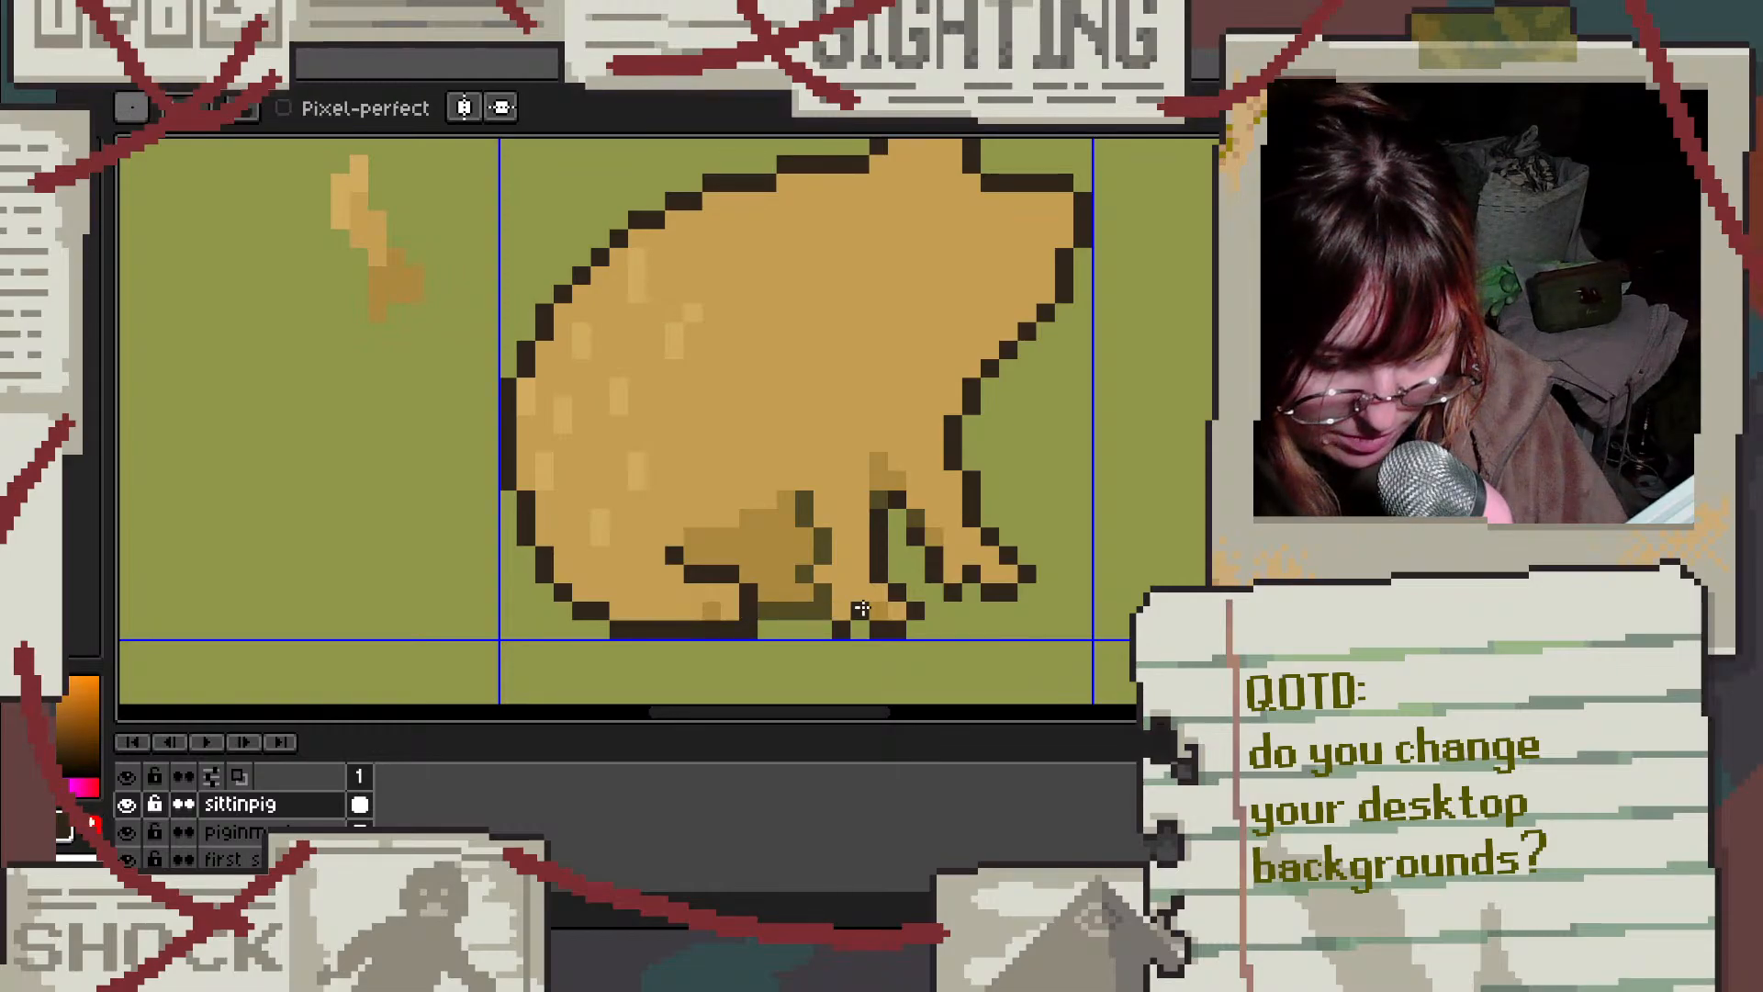
# Step: Paint out the single golden brown pixel on the hind foot with the tan base colour
pyautogui.scroll(2, 861, 608)
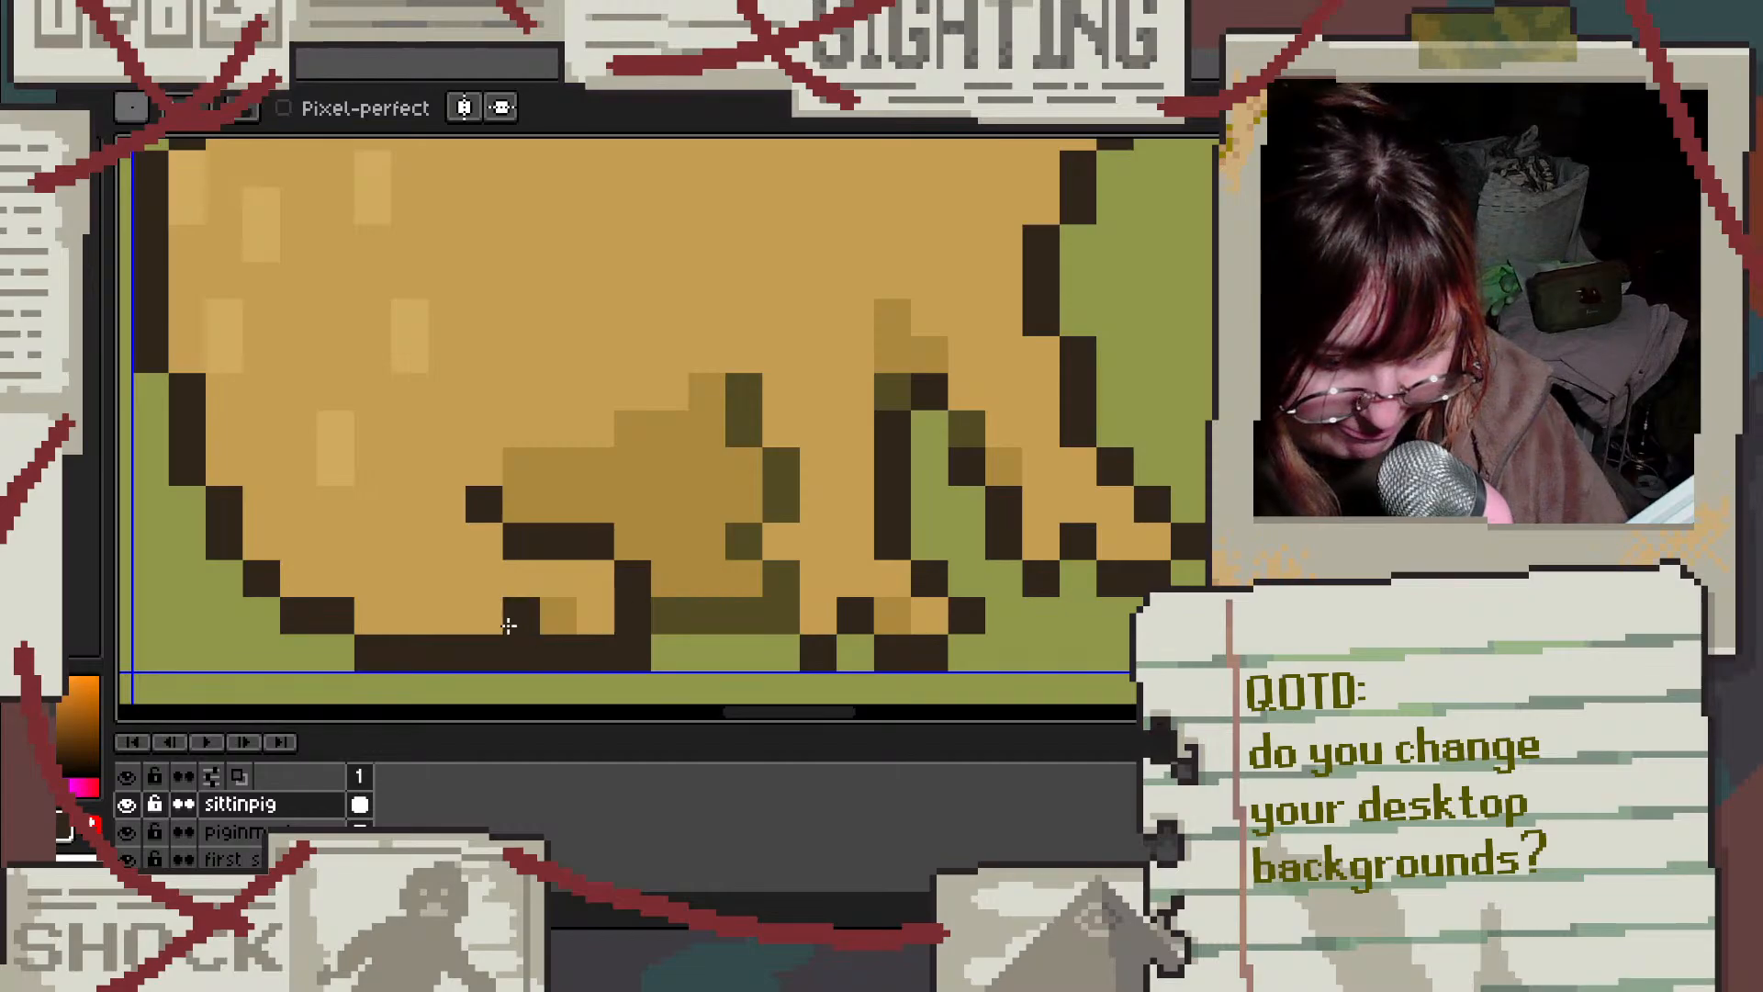
pyautogui.keyDown('alt'); pyautogui.click(538, 594); pyautogui.keyUp('alt')
pyautogui.click(571, 611)
# Step: Try golden brown shading pixels at the toe end and heel of the hind foot
pyautogui.keyDown('alt'); pyautogui.click(650, 510); pyautogui.keyUp('alt')
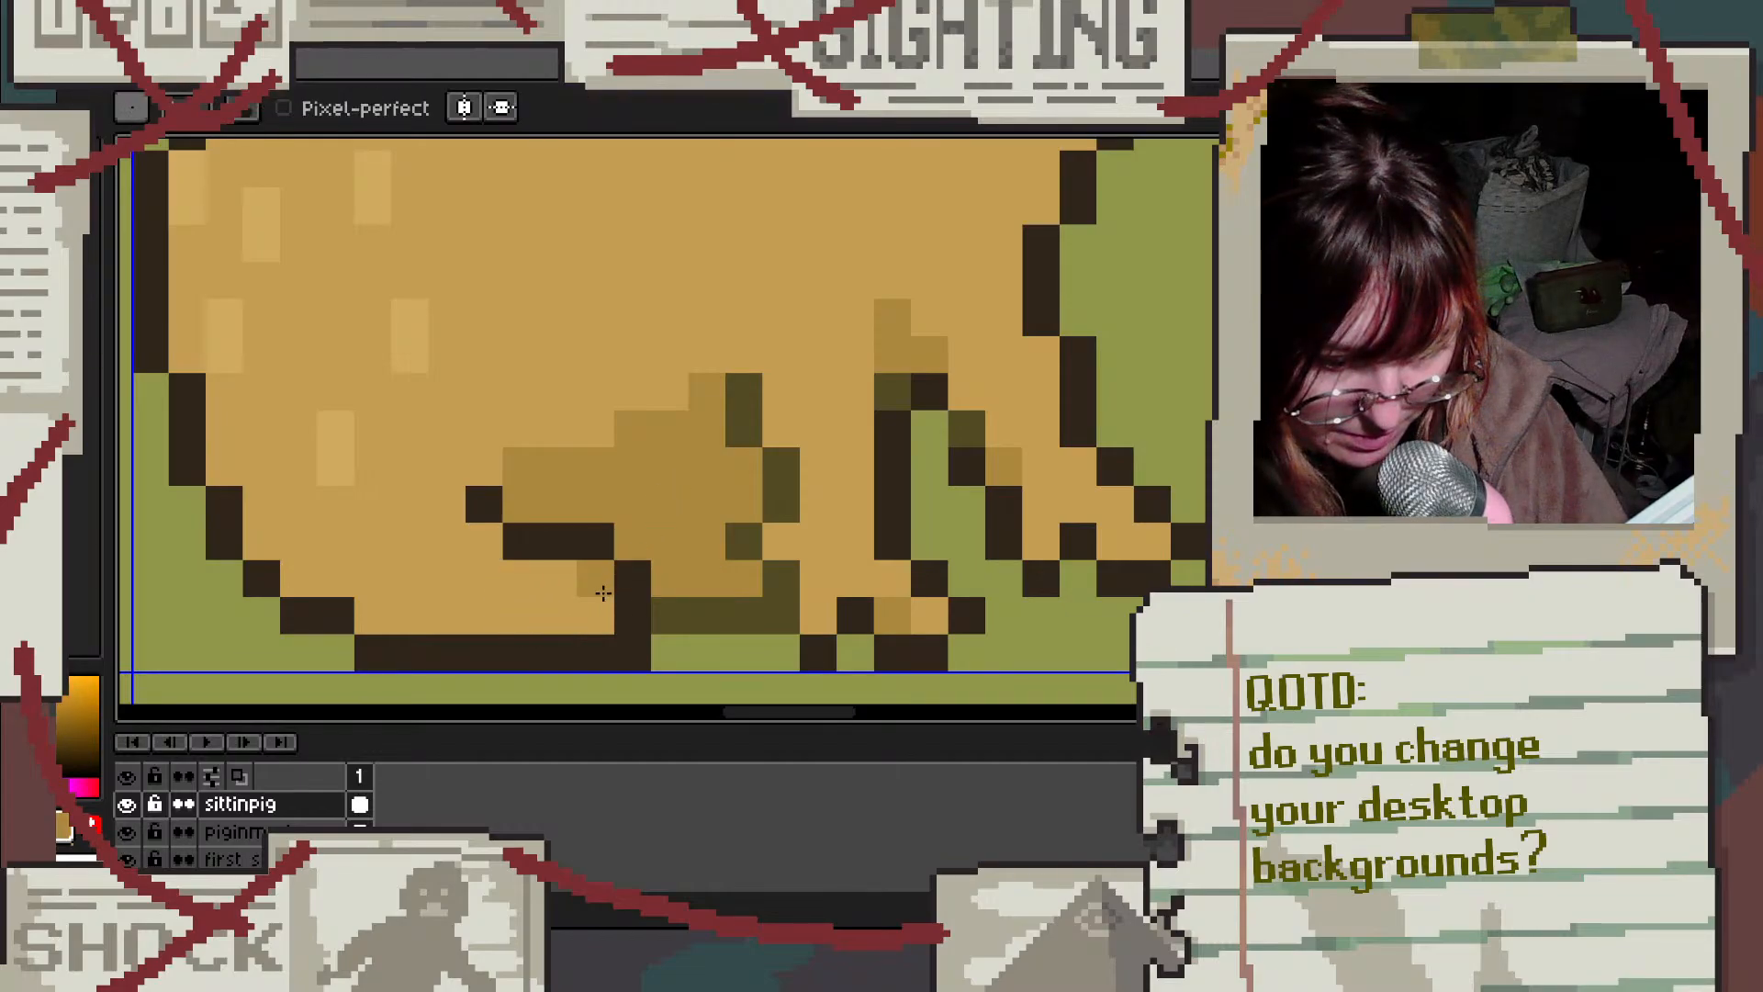
pyautogui.click(600, 607)
pyautogui.click(520, 614)
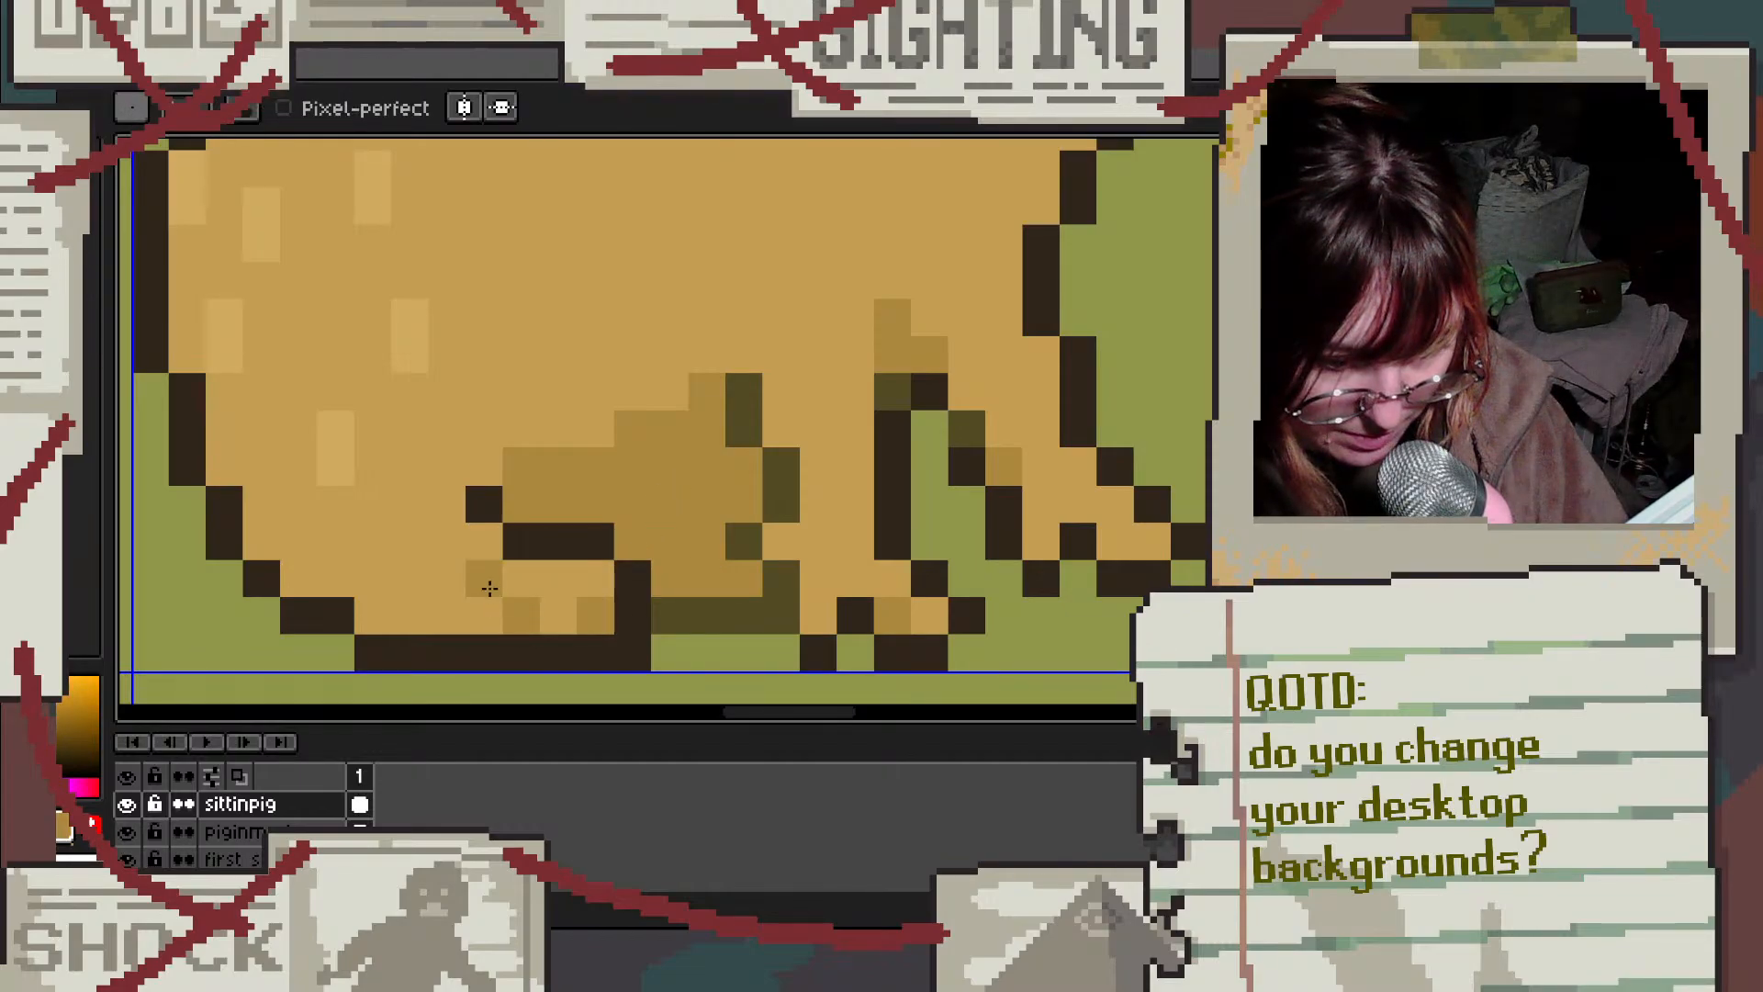
pyautogui.click(480, 578)
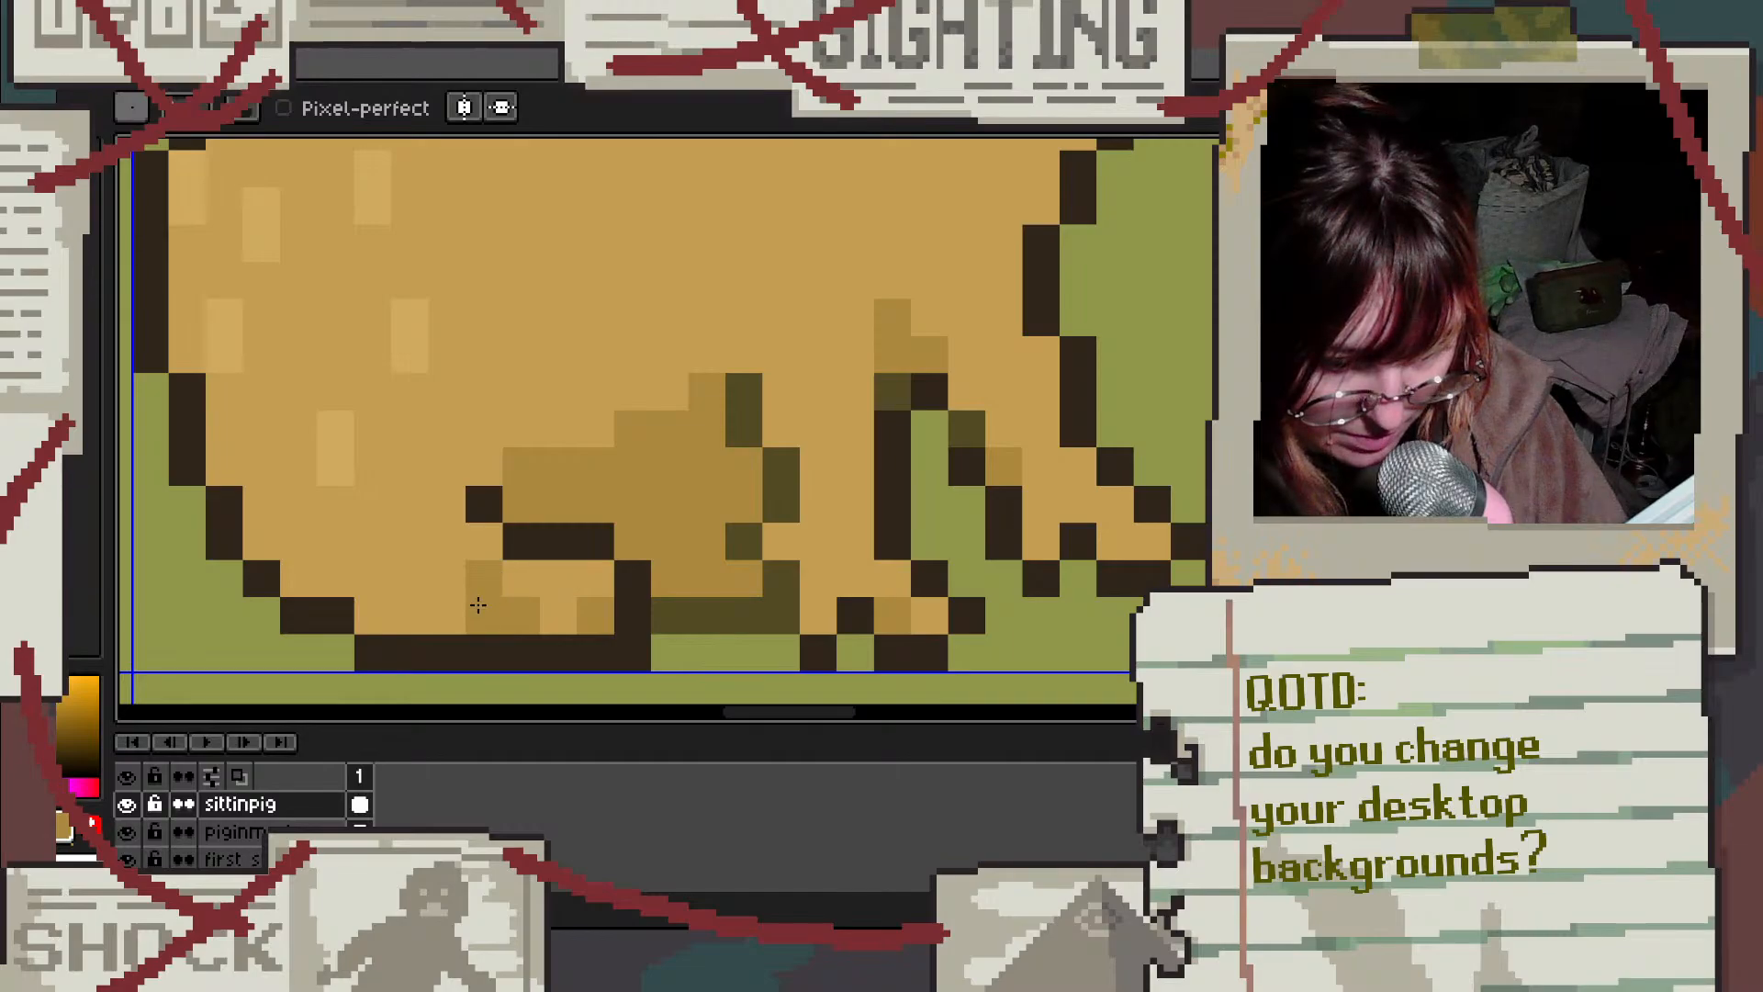
pyautogui.click(480, 606)
# Step: Trim the hind foot's golden brown shading with tan to a two-pixel vertical mark at the heel
pyautogui.scroll(-4, 571, 571)
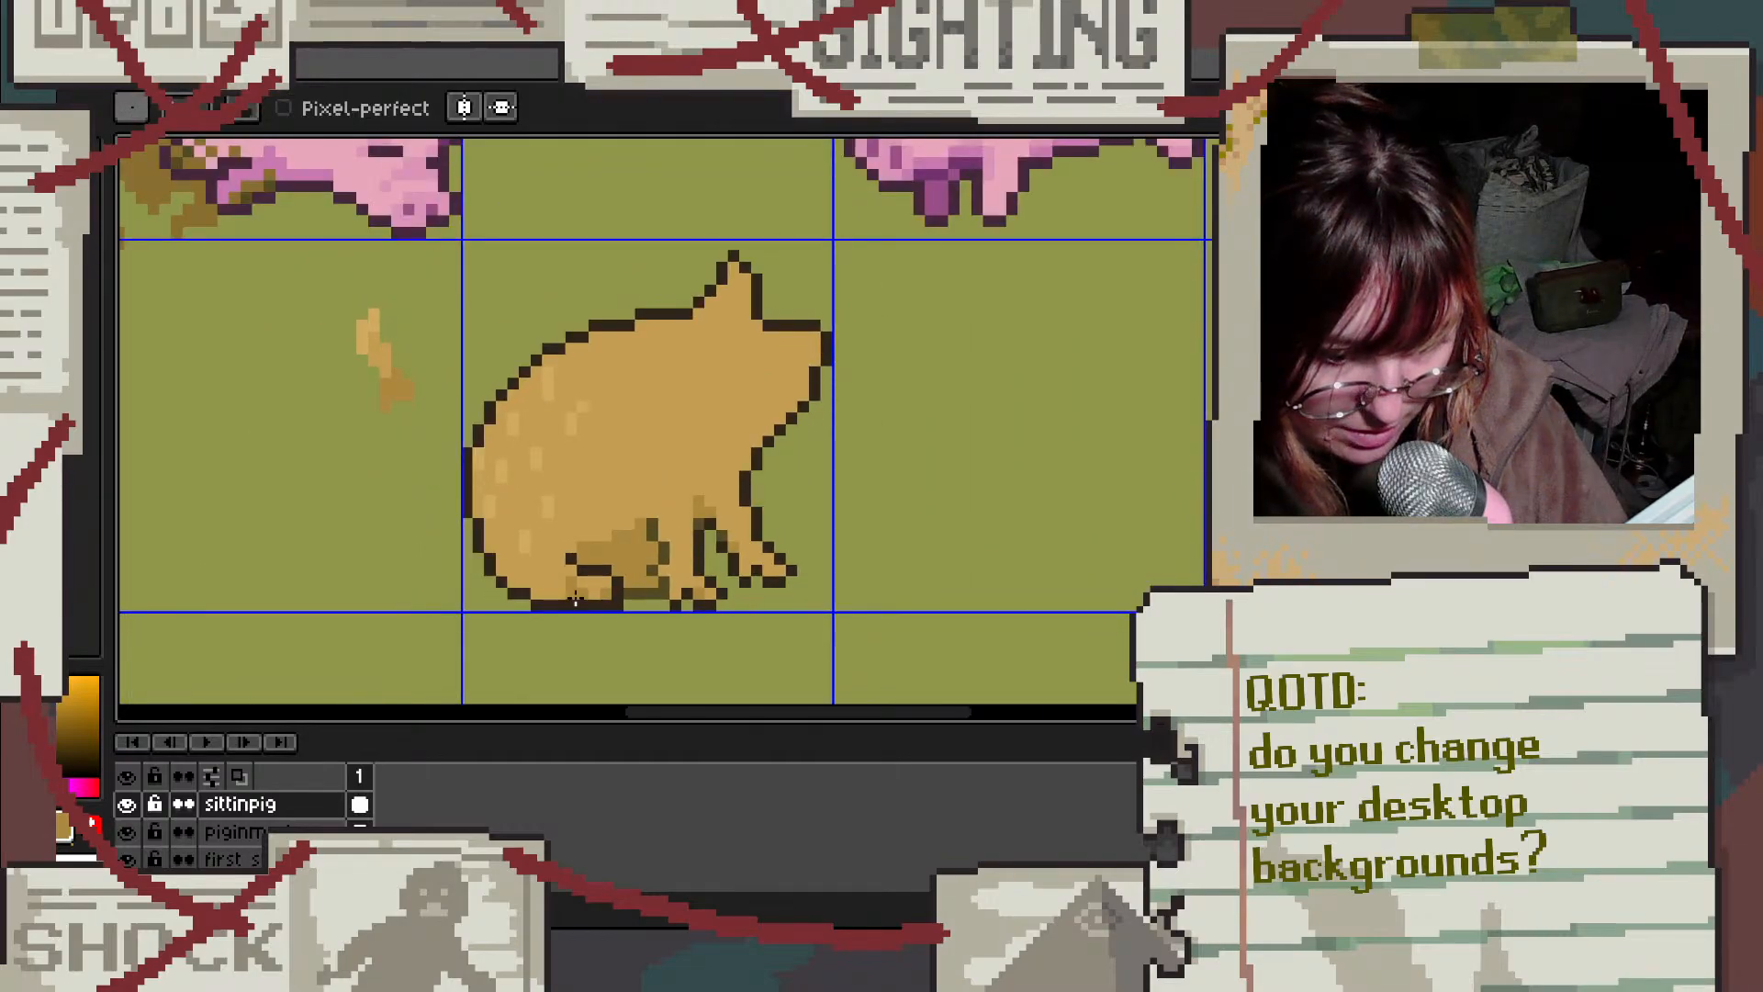
pyautogui.scroll(4, 577, 599)
pyautogui.click(642, 576)
pyautogui.keyDown('alt'); pyautogui.click(636, 542); pyautogui.keyUp('alt')
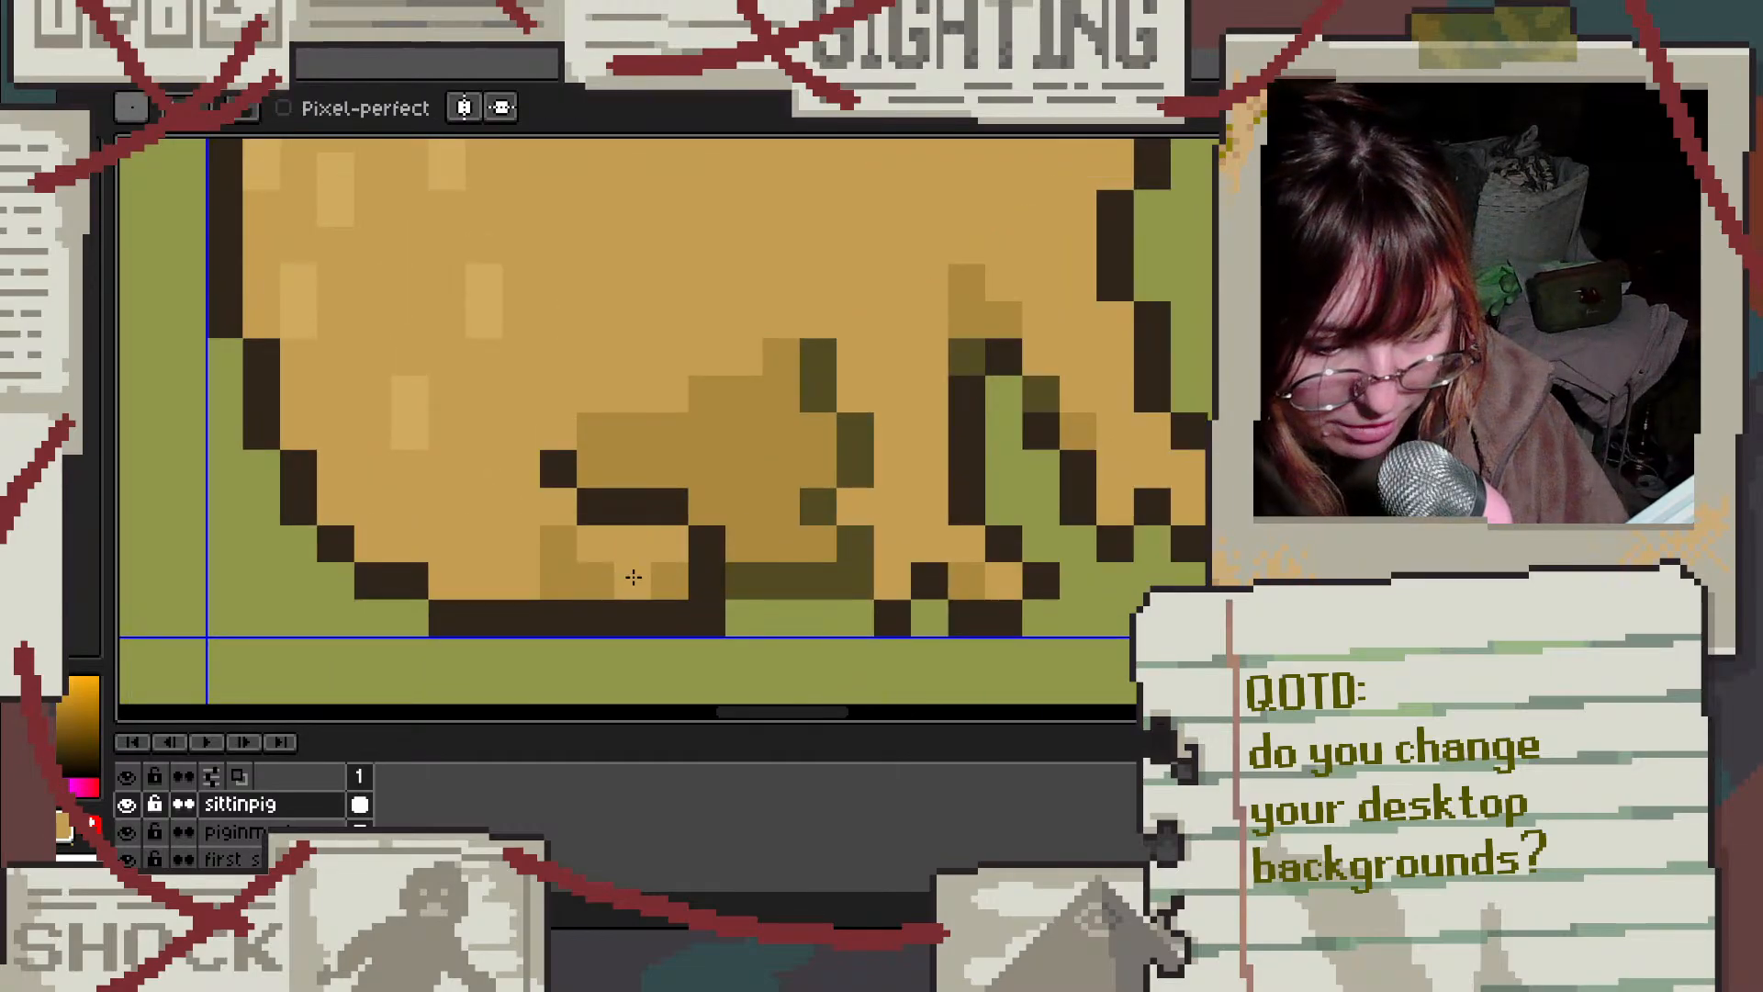
pyautogui.scroll(-1, 796, 578)
pyautogui.click(651, 580)
pyautogui.moveTo(704, 582); pyautogui.dragTo(673, 584)
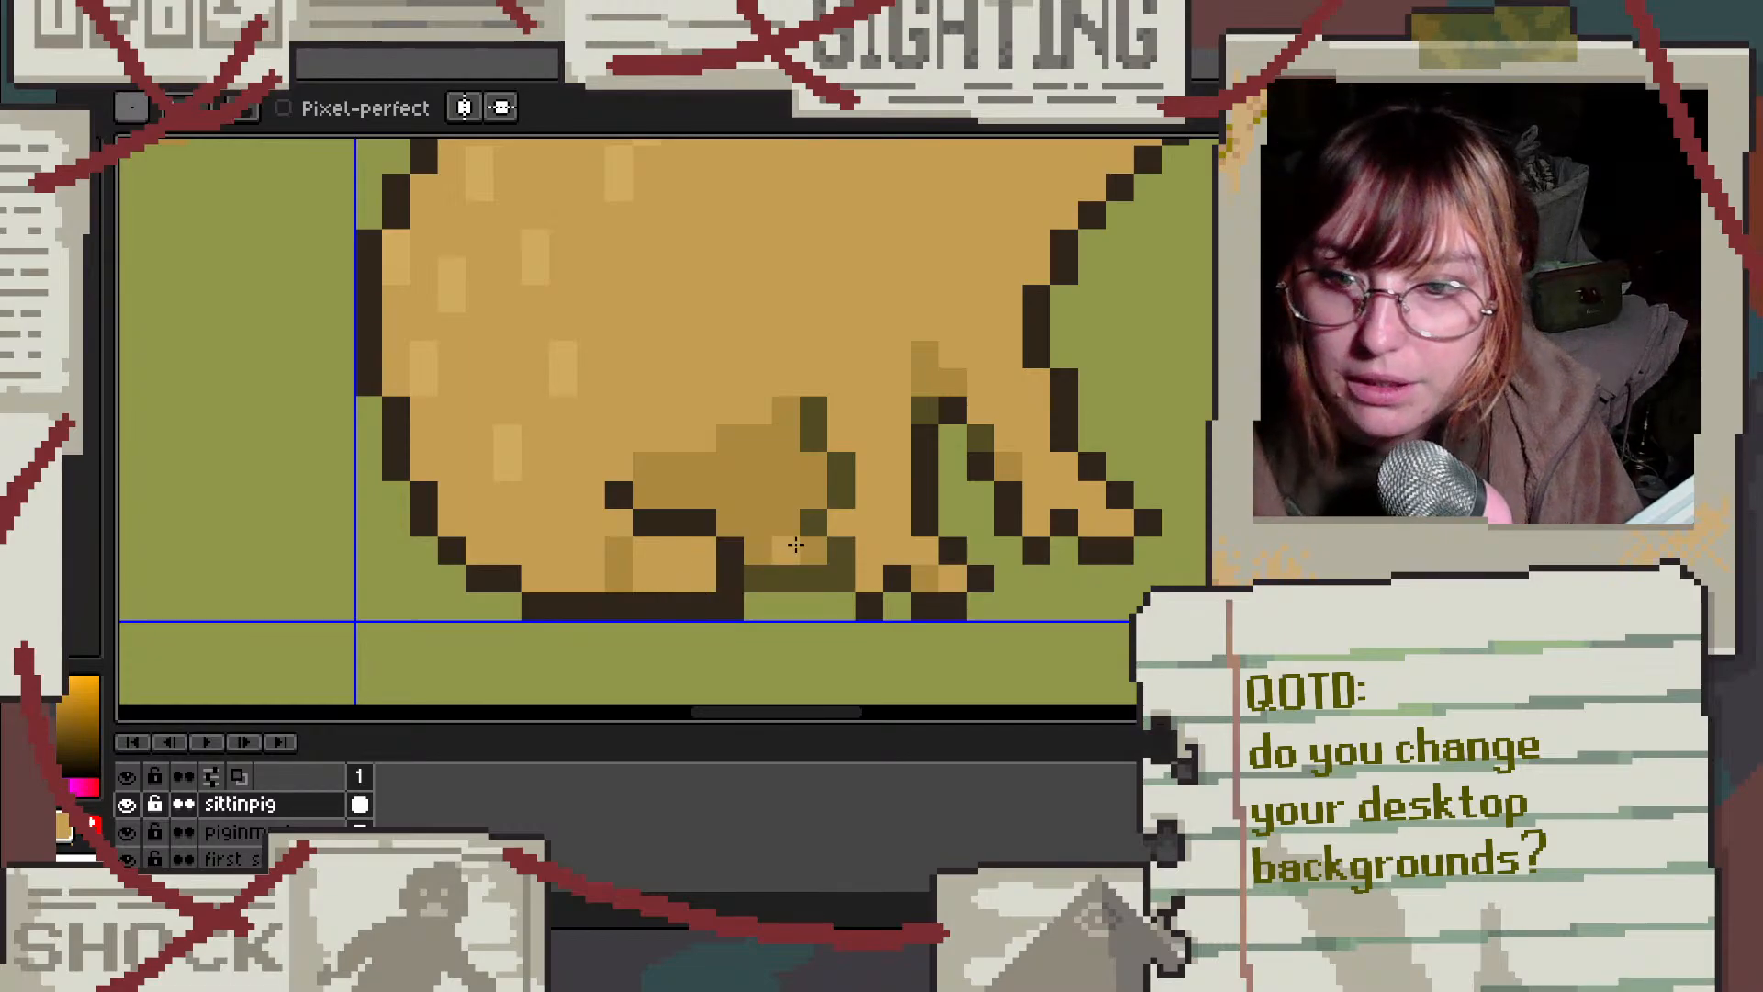
# Step: Redraw the dark olive line between the hind leg shadow and the near front leg in dark brown
pyautogui.scroll(2, 772, 558)
pyautogui.keyDown('alt'); pyautogui.click(717, 541); pyautogui.keyUp('alt')
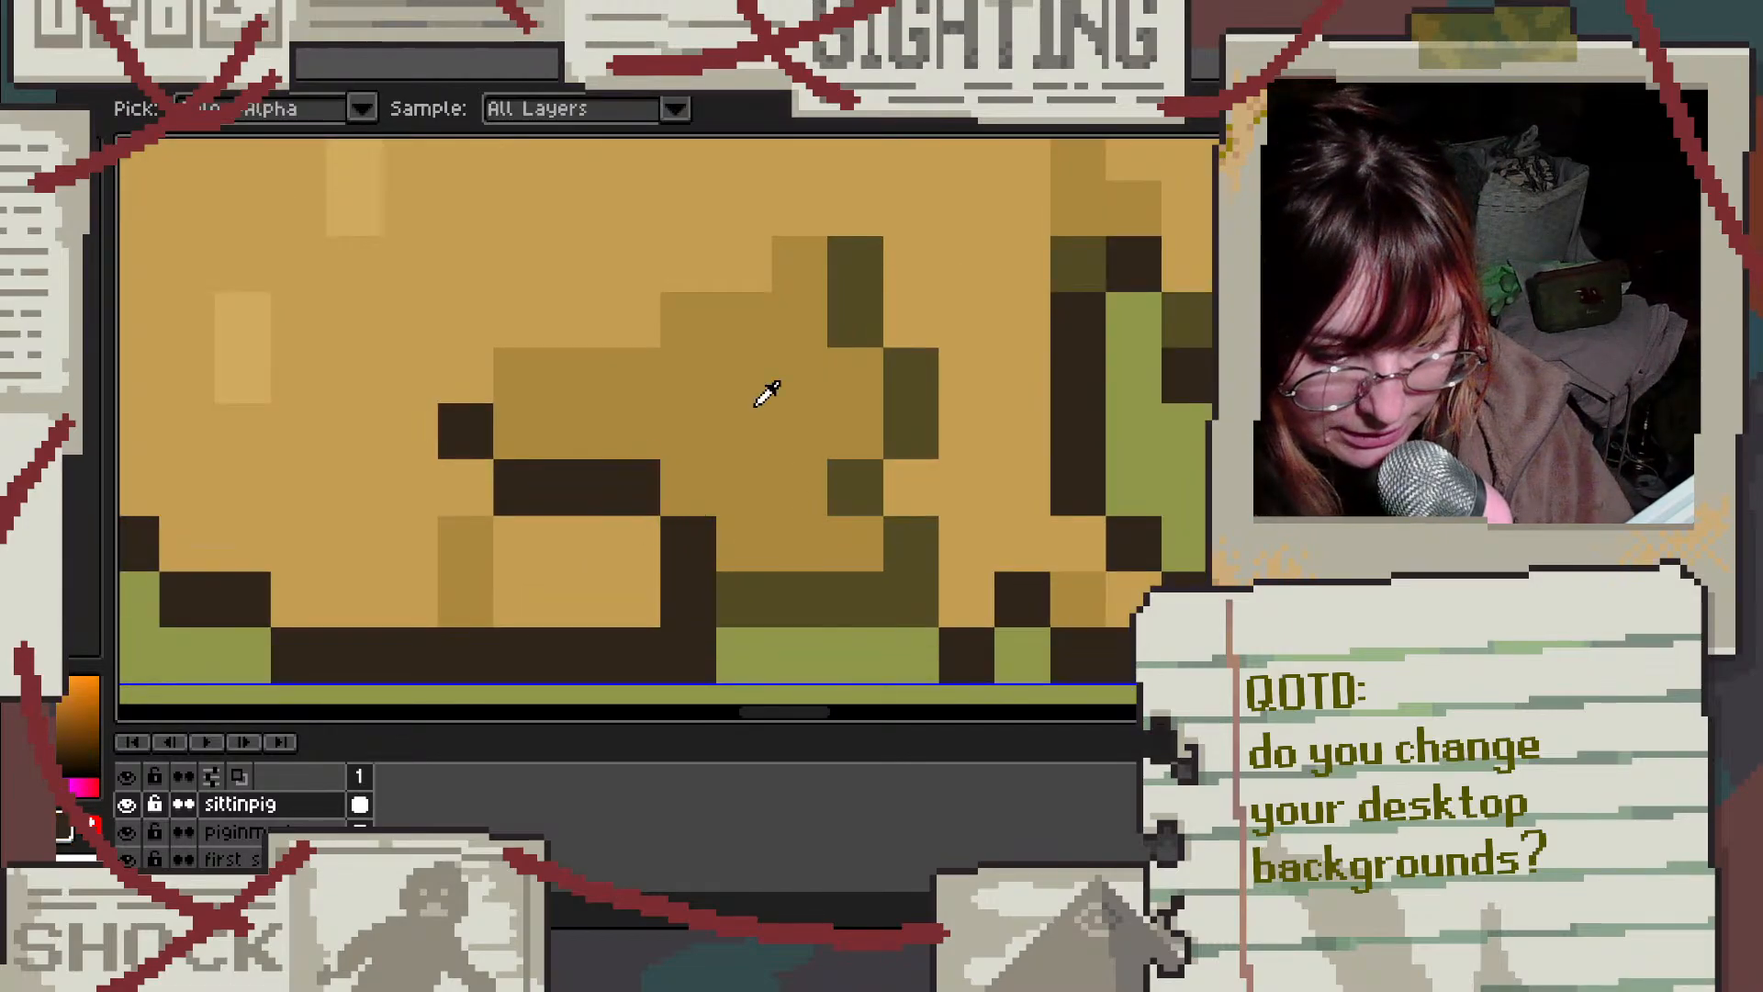
pyautogui.moveTo(861, 261)
pyautogui.mouseDown()
pyautogui.moveTo(901, 382)
pyautogui.moveTo(902, 431)
pyautogui.moveTo(870, 493)
pyautogui.moveTo(912, 597)
pyautogui.mouseUp()
pyautogui.scroll(-2, 919, 551)
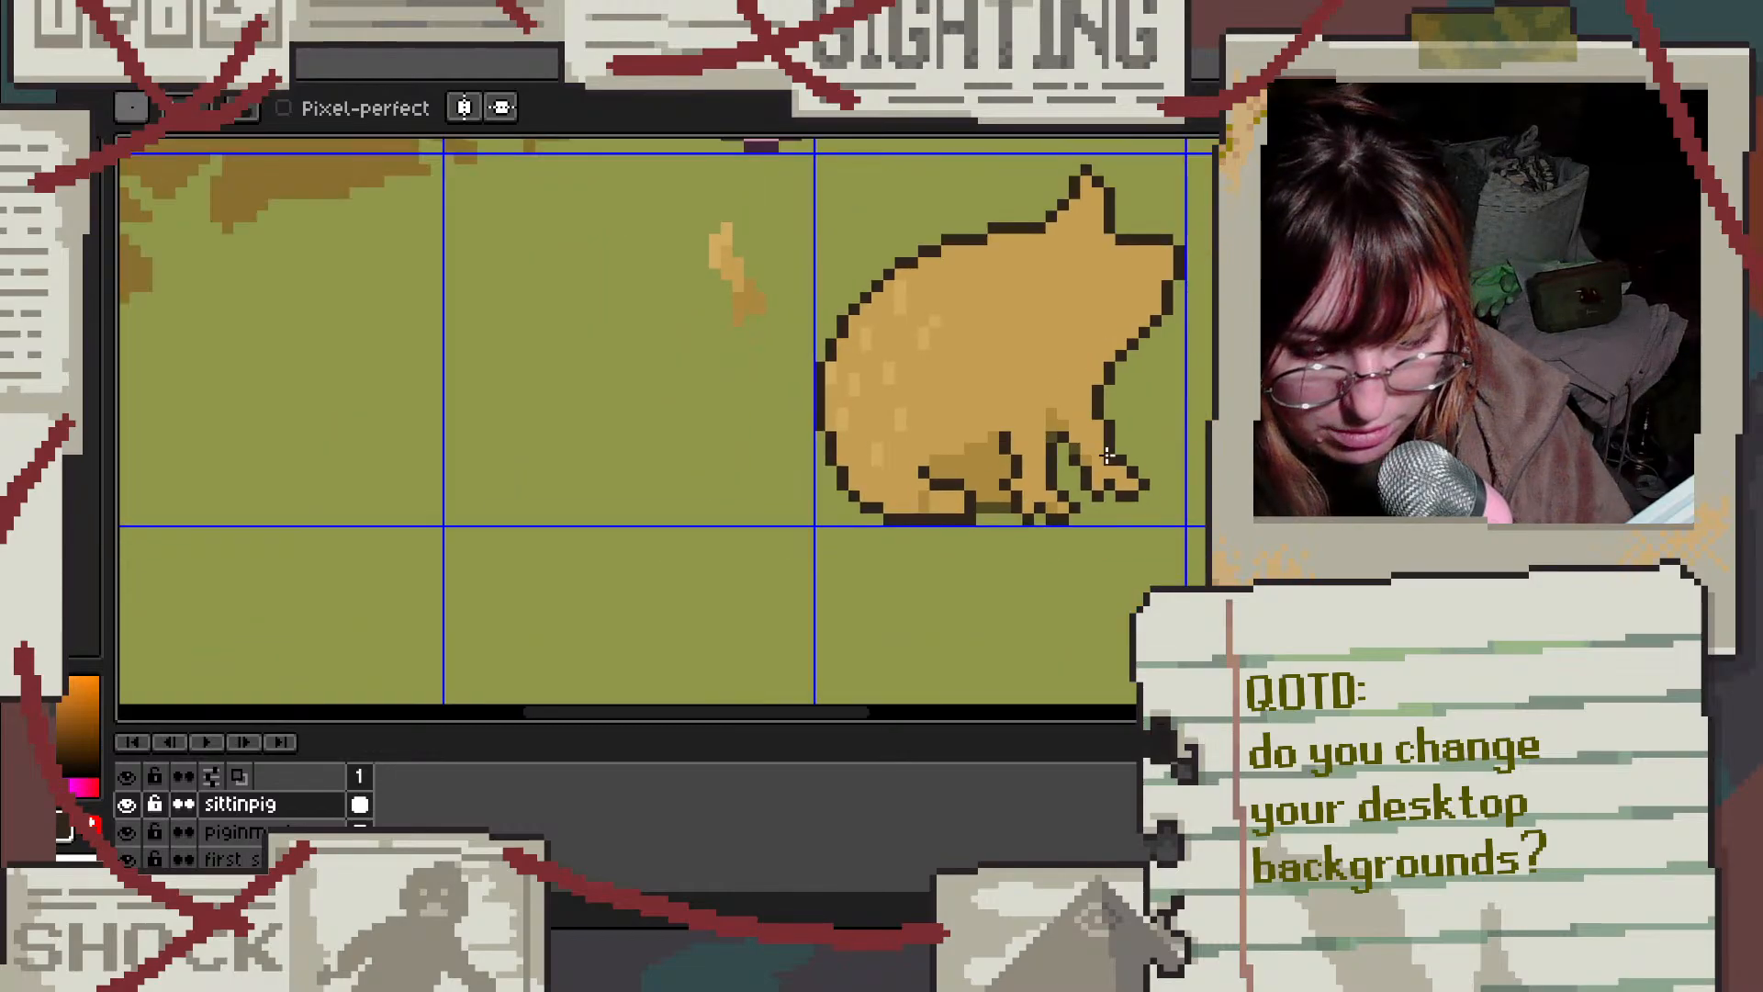
pyautogui.scroll(-1, 1065, 456)
# Step: Cover the two-pixel golden brown mark on the hind foot with tan
pyautogui.scroll(5, 966, 482)
pyautogui.keyDown('alt'); pyautogui.click(931, 452); pyautogui.keyUp('alt')
pyautogui.moveTo(966, 453); pyautogui.dragTo(974, 491)
# Step: Examine the sitting pig's legs, head and overall silhouette, close up and as a whole
pyautogui.scroll(-4, 918, 464)
pyautogui.scroll(3, 1074, 399)
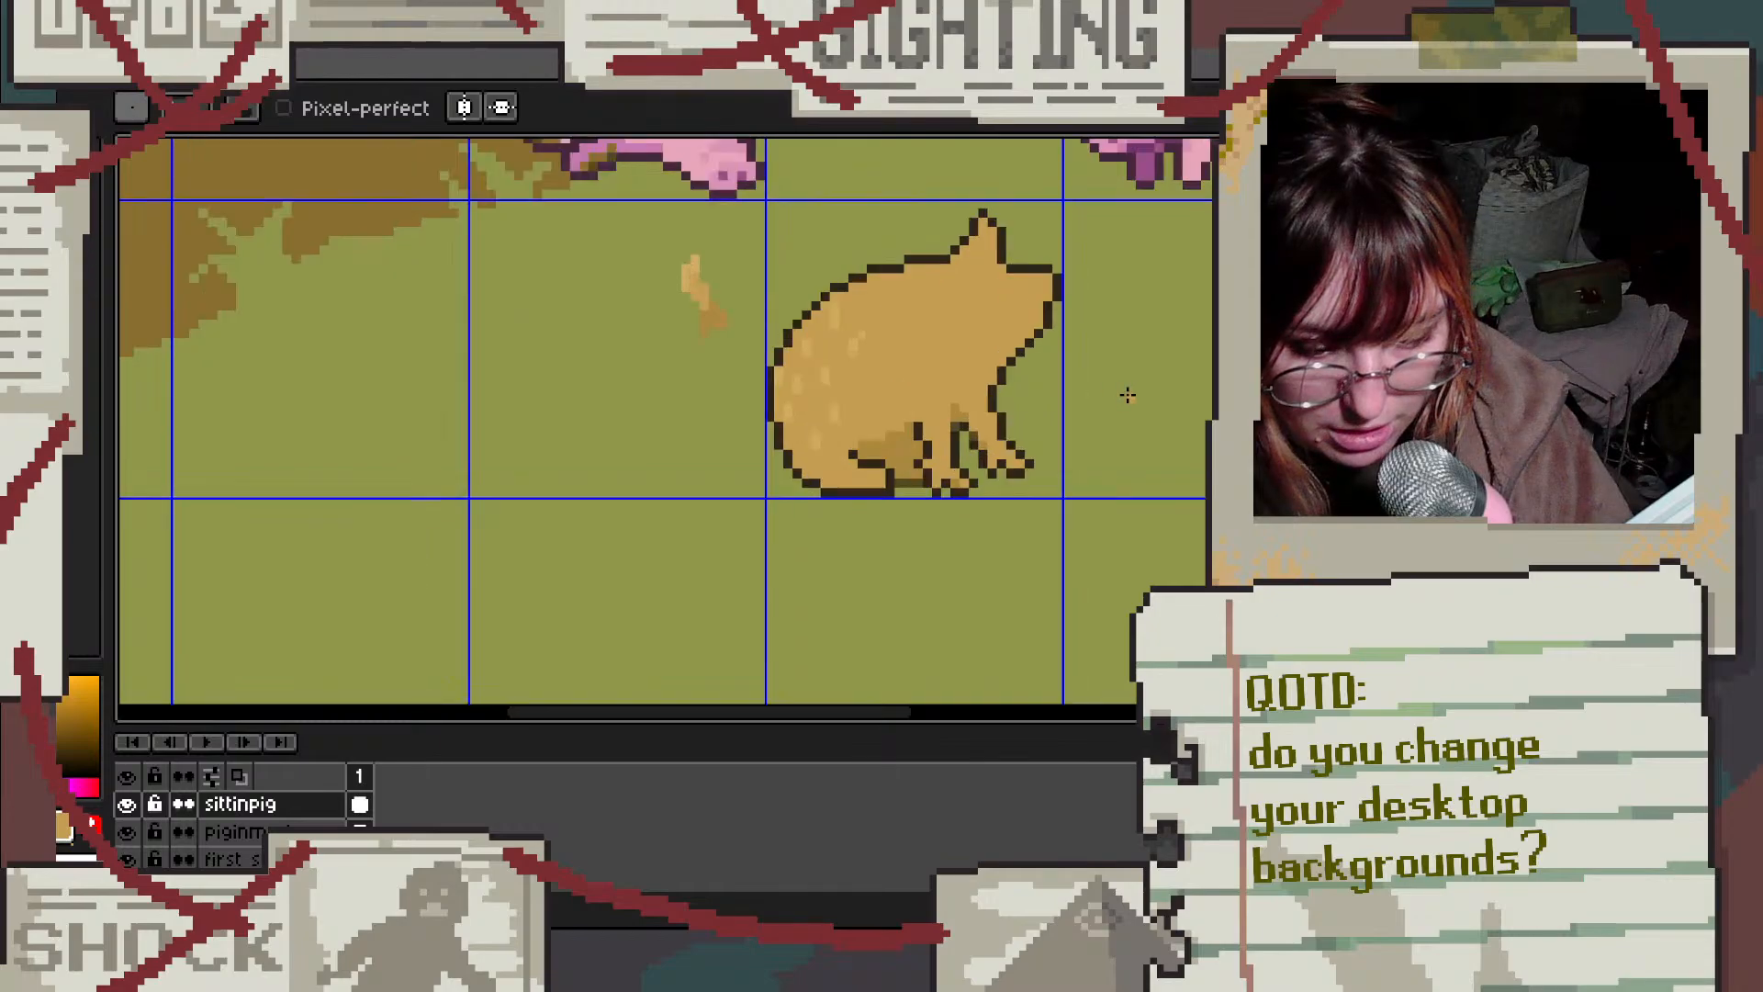
pyautogui.scroll(1, 1031, 445)
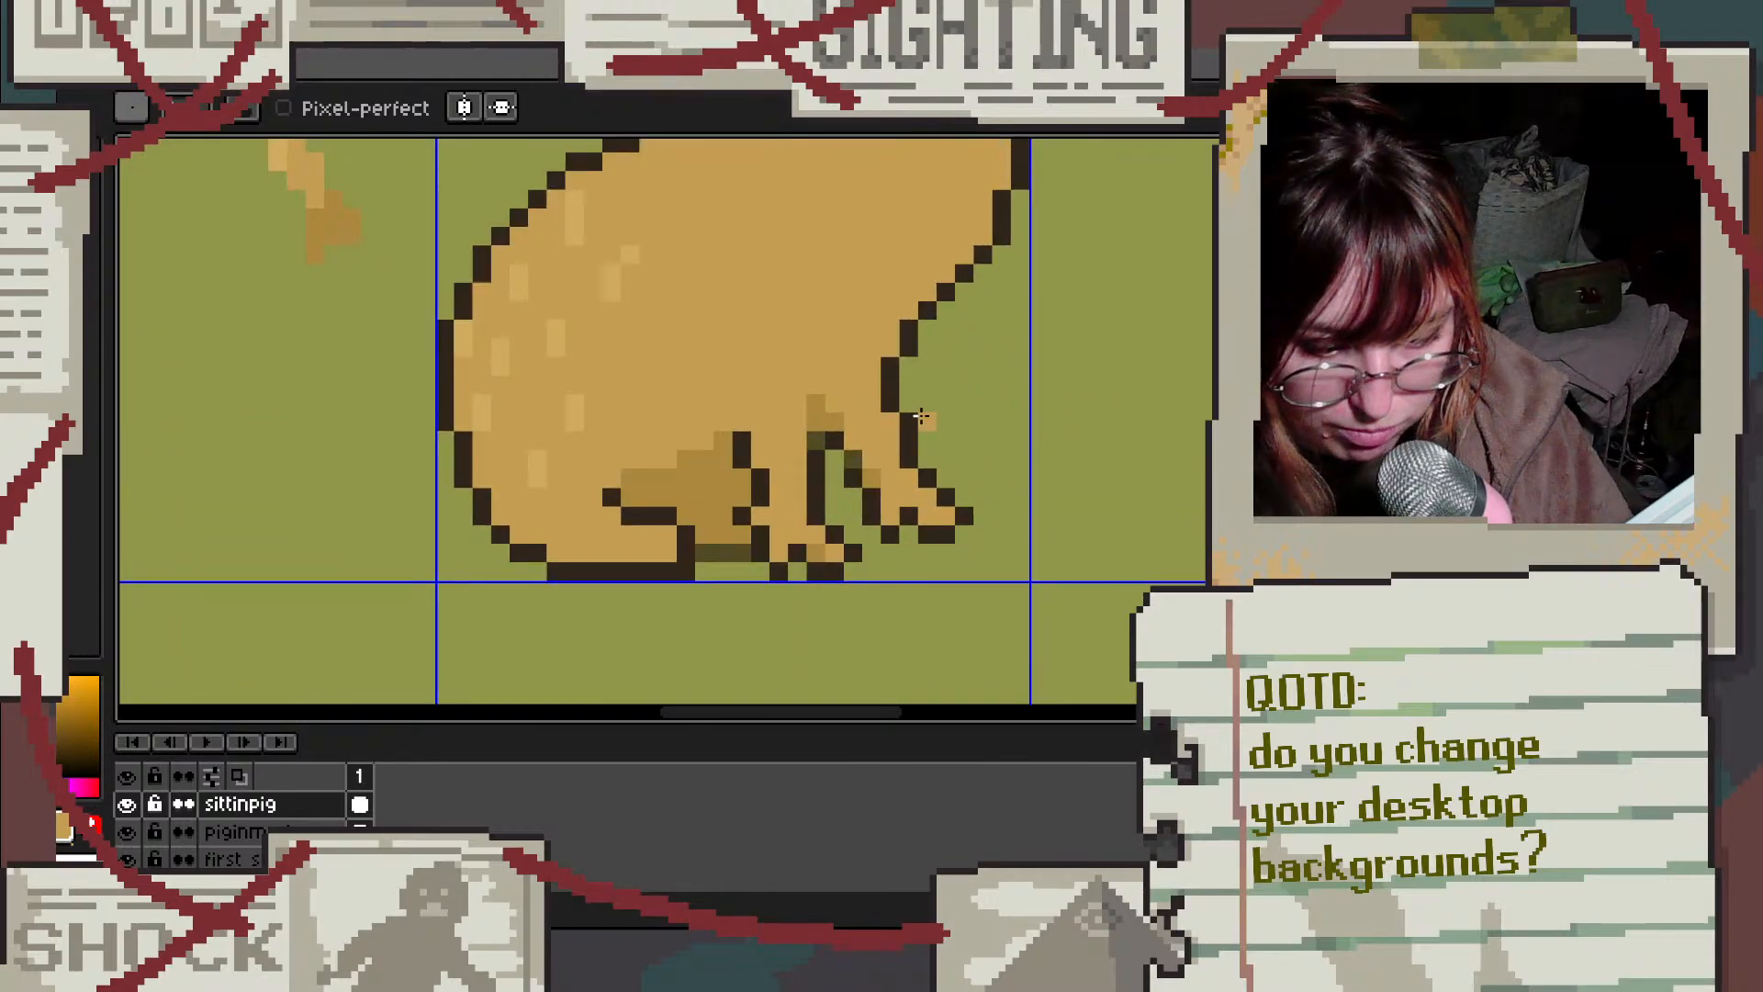
pyautogui.scroll(-2, 921, 416)
pyautogui.scroll(3, 870, 452)
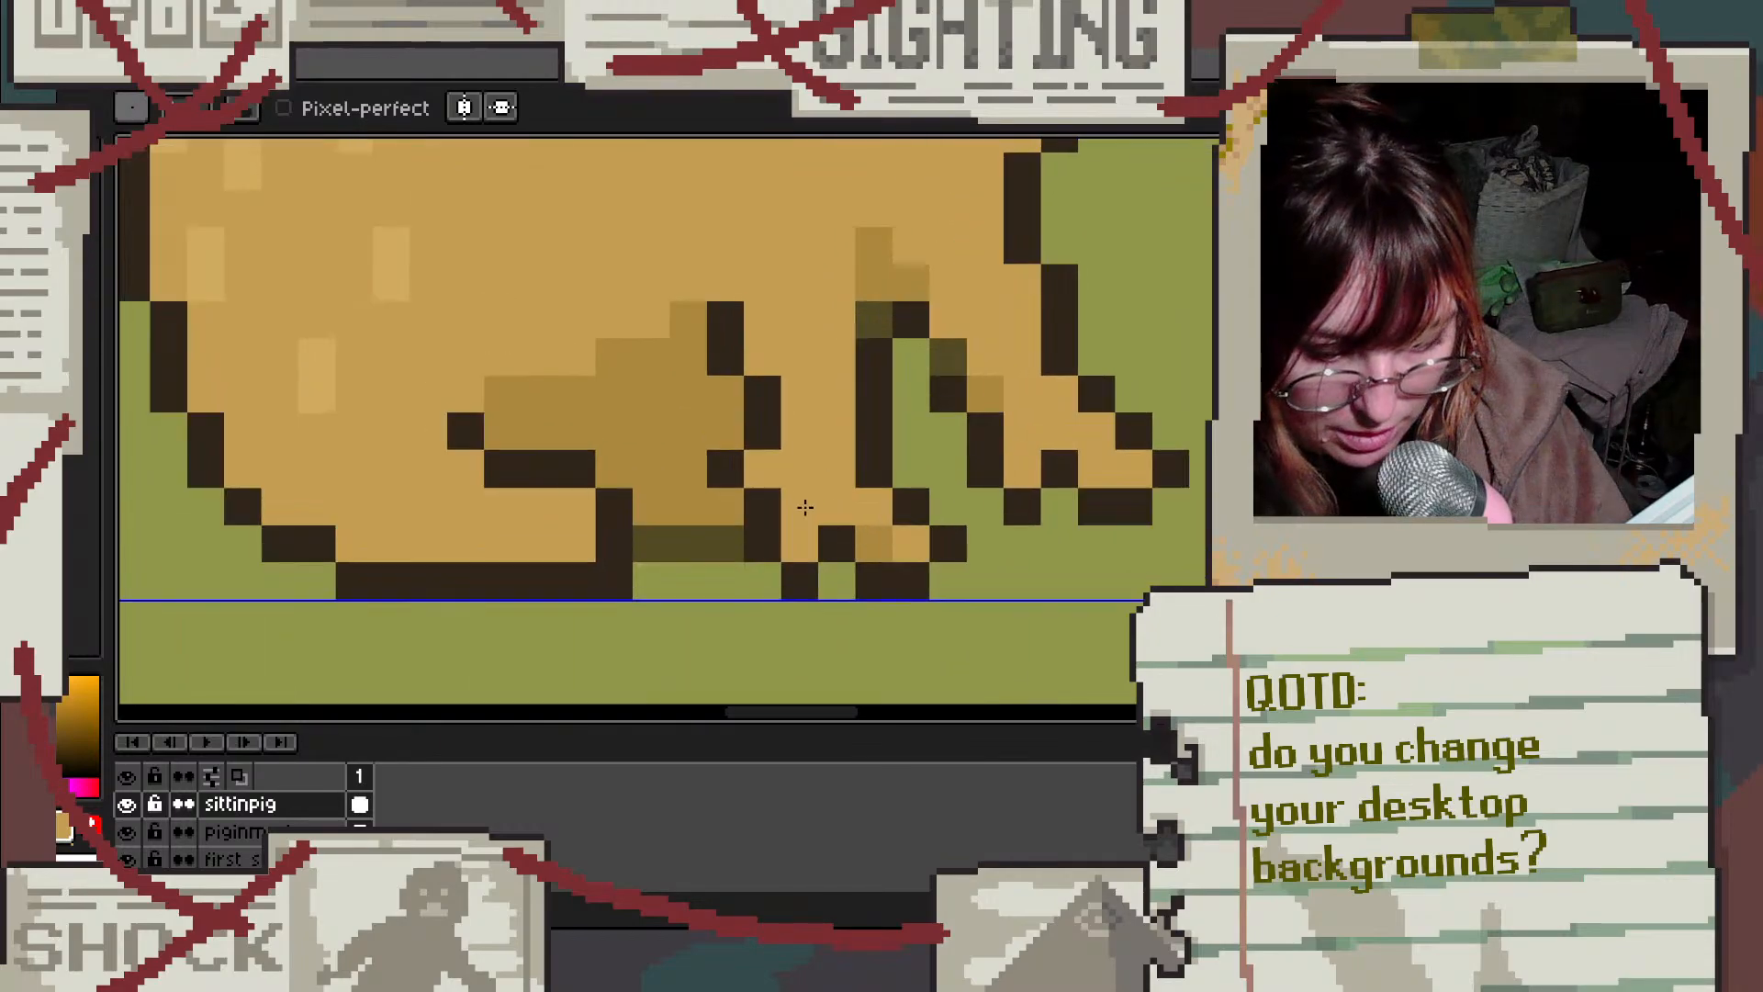
pyautogui.scroll(-2, 720, 389)
pyautogui.scroll(1, 734, 384)
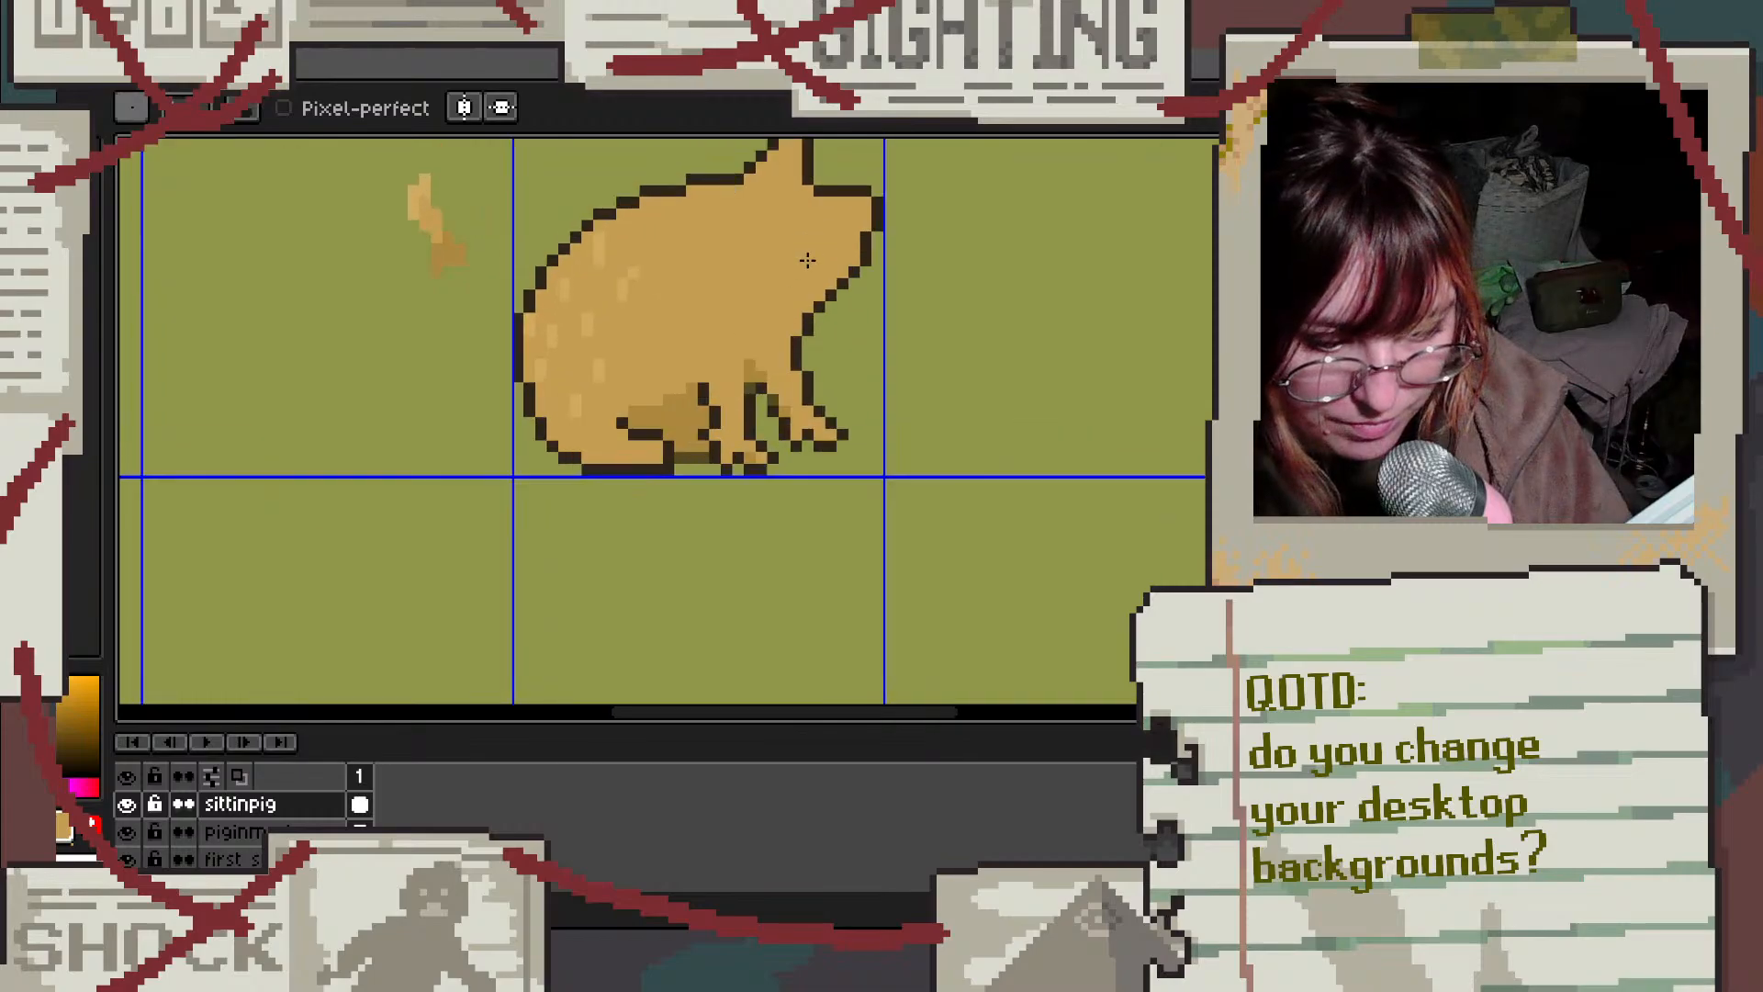
pyautogui.scroll(-1, 772, 411)
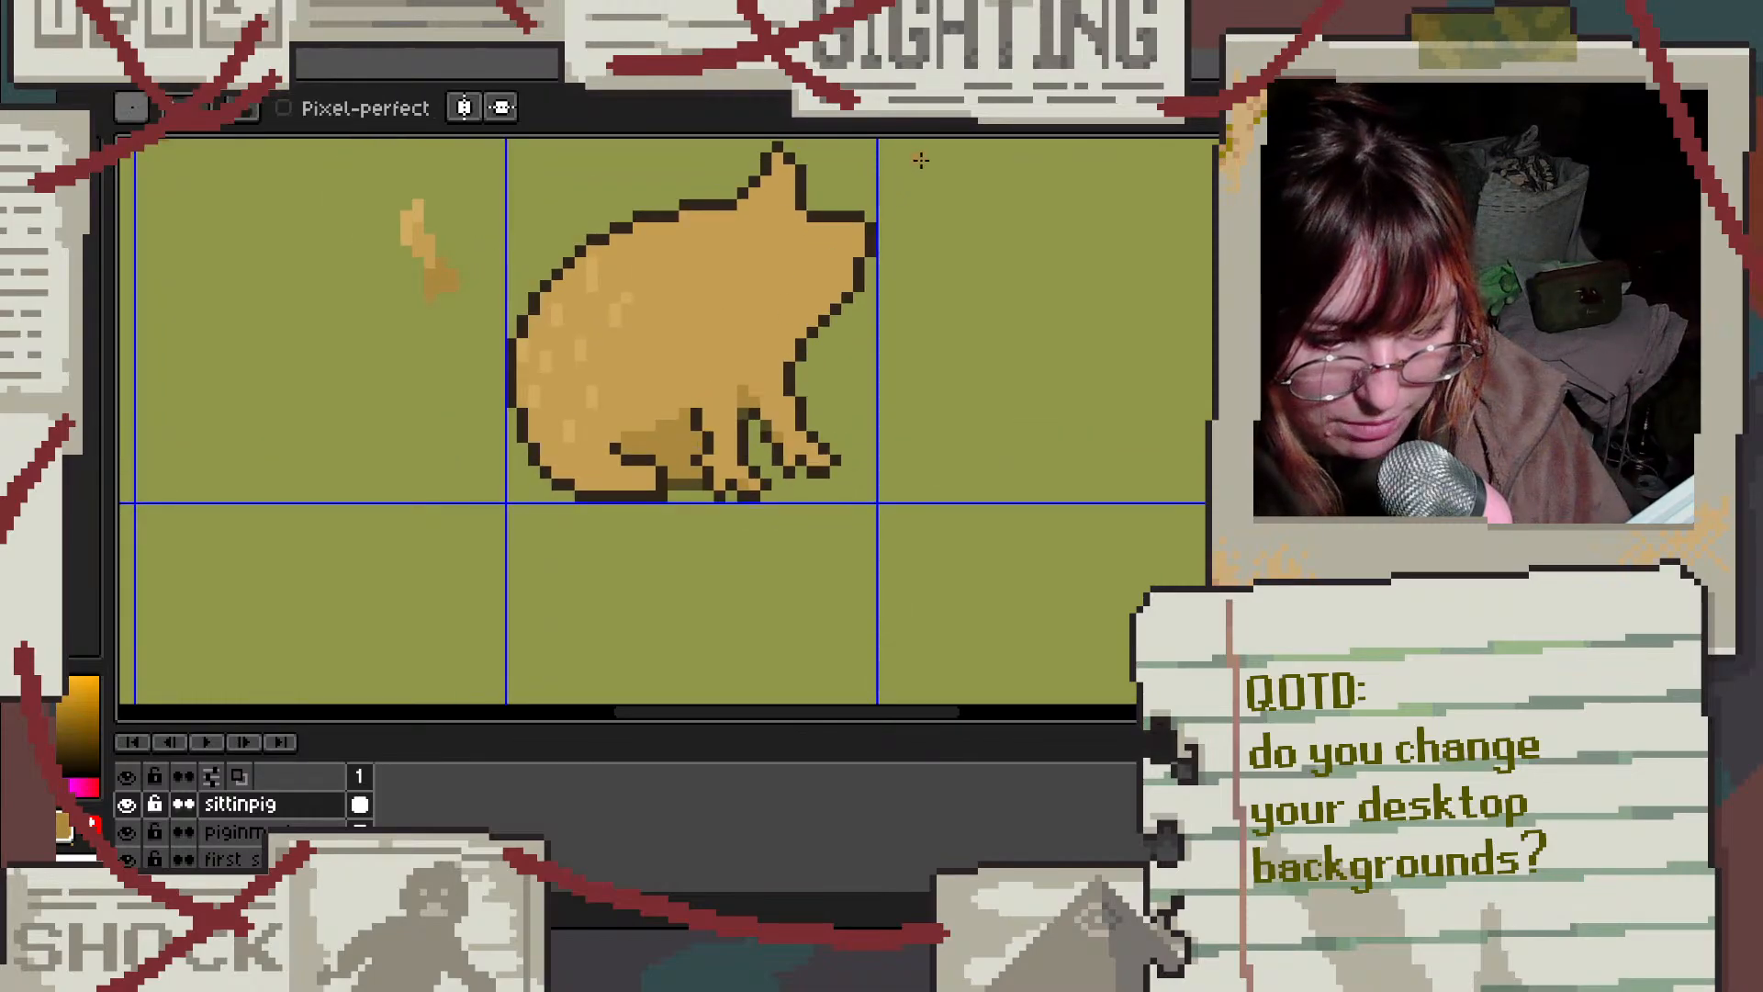
pyautogui.scroll(2, 921, 161)
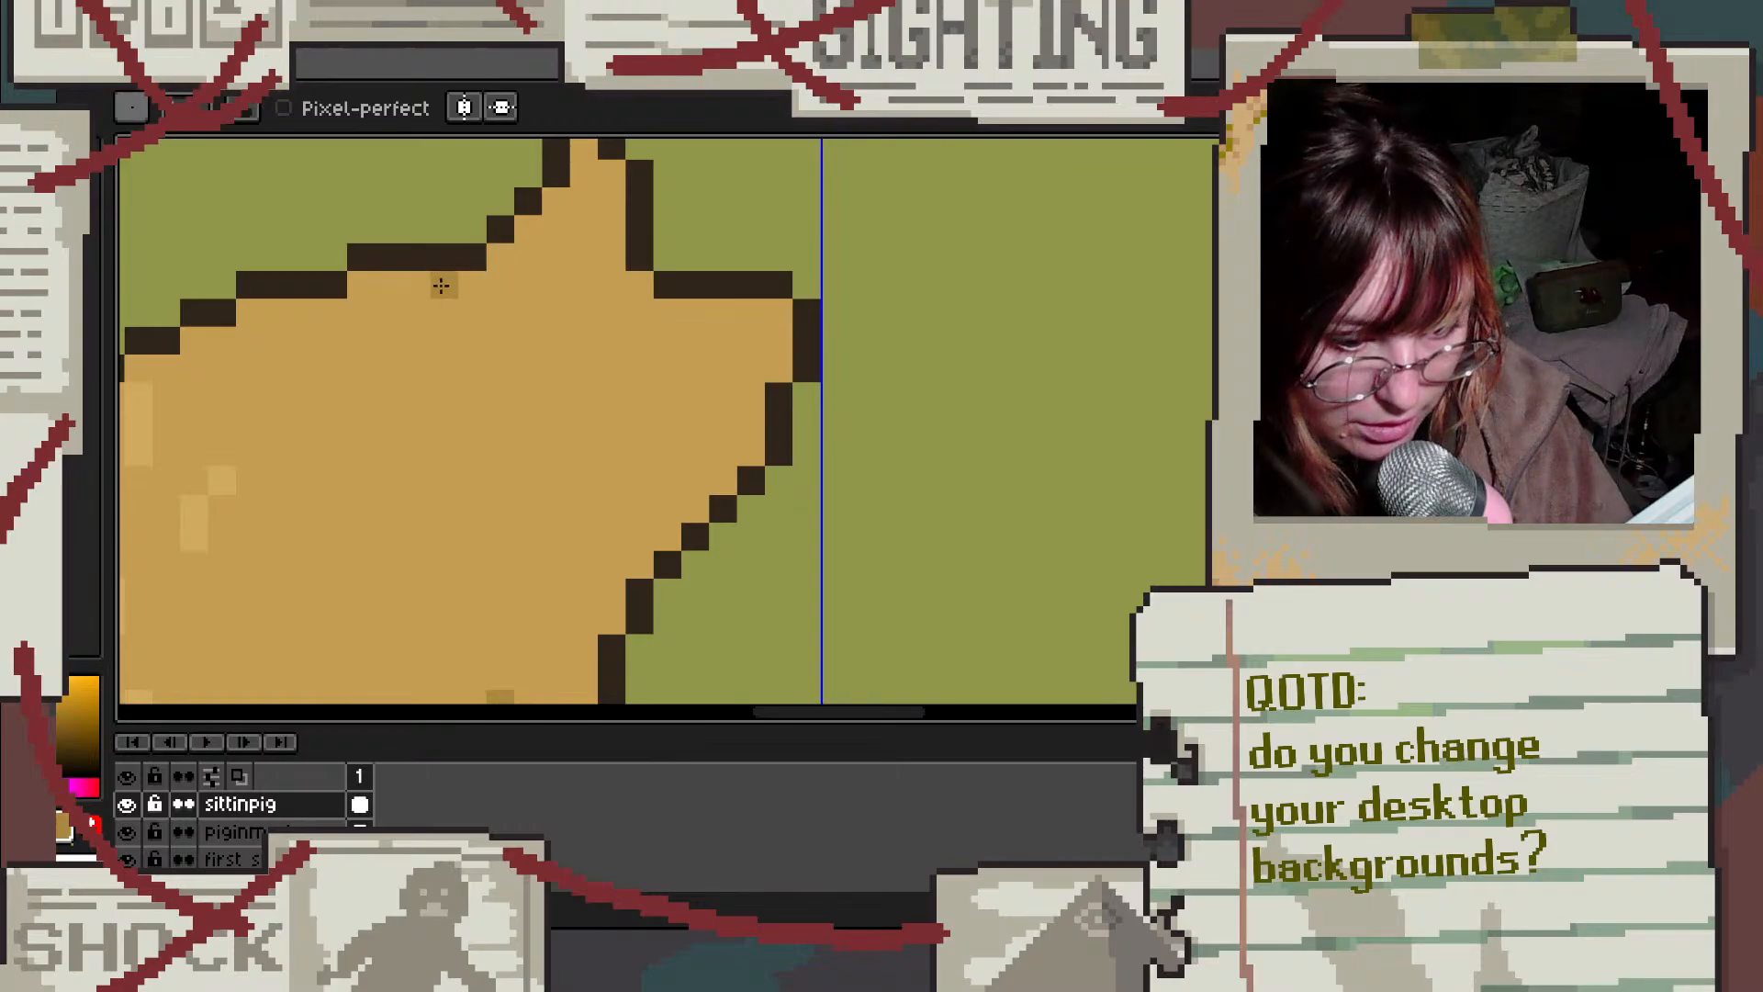
pyautogui.scroll(-2, 437, 283)
pyautogui.scroll(1, 373, 283)
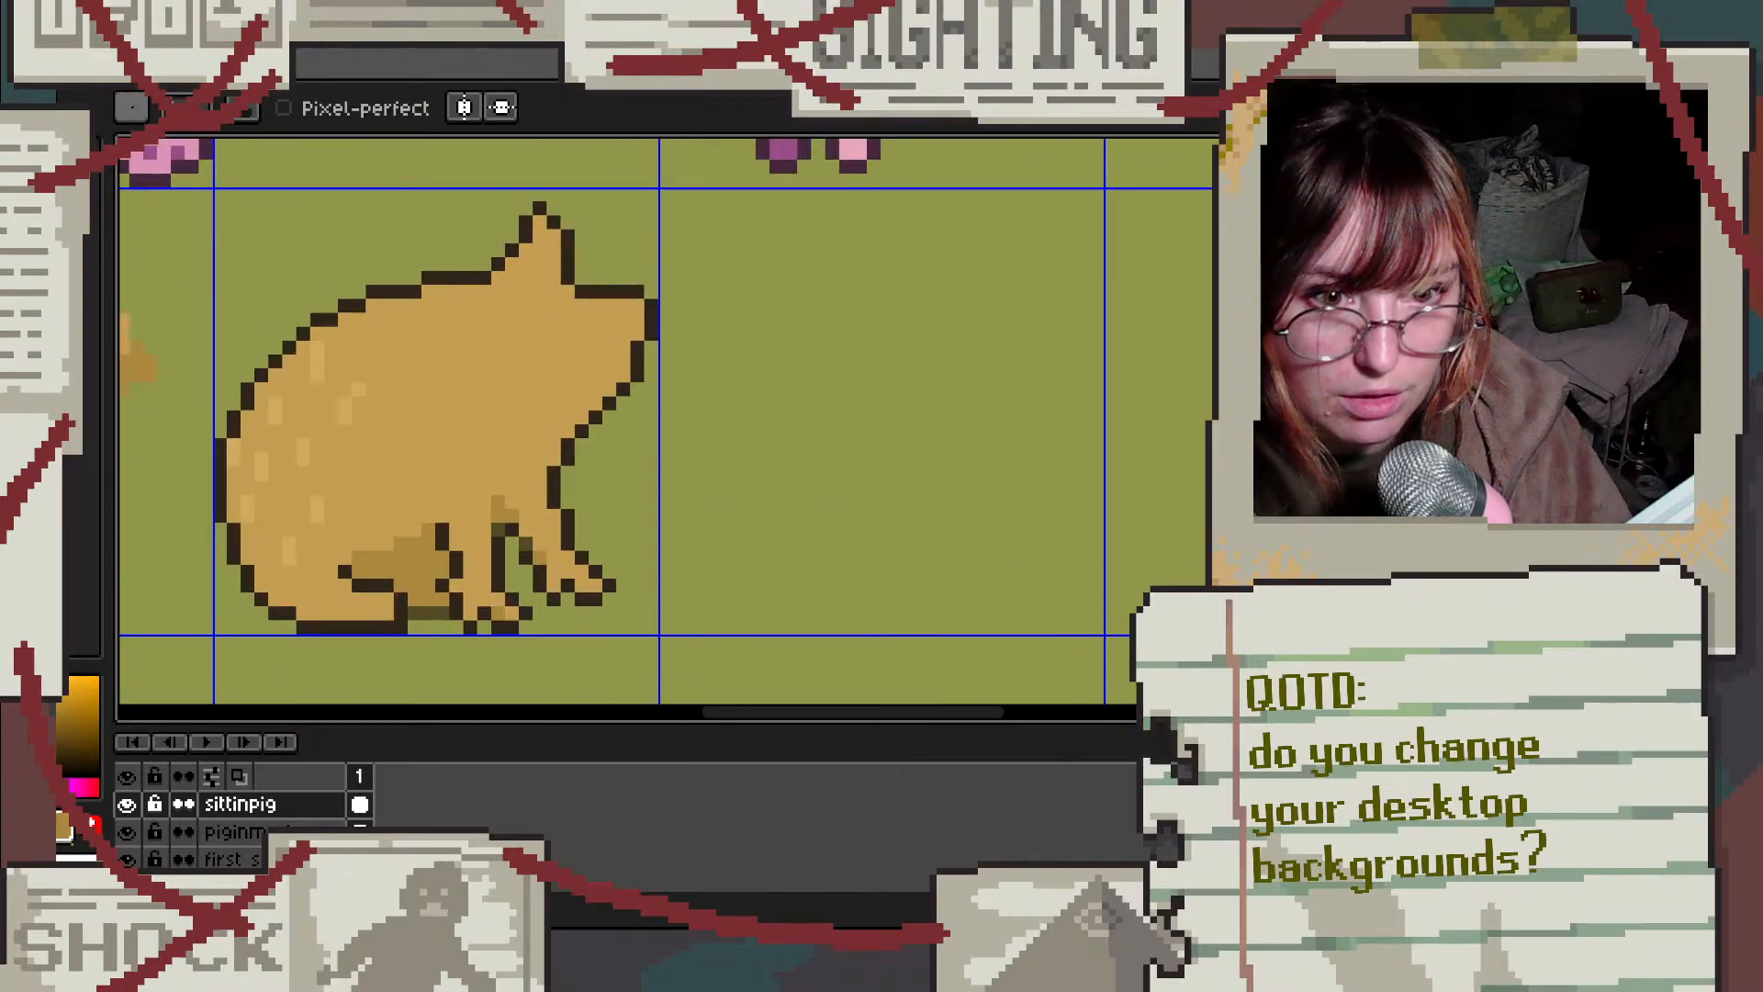
# Step: Draw a golden brown shadow under the back outline behind the ear, curving around the ear base and down the cheek
pyautogui.scroll(2, 413, 290)
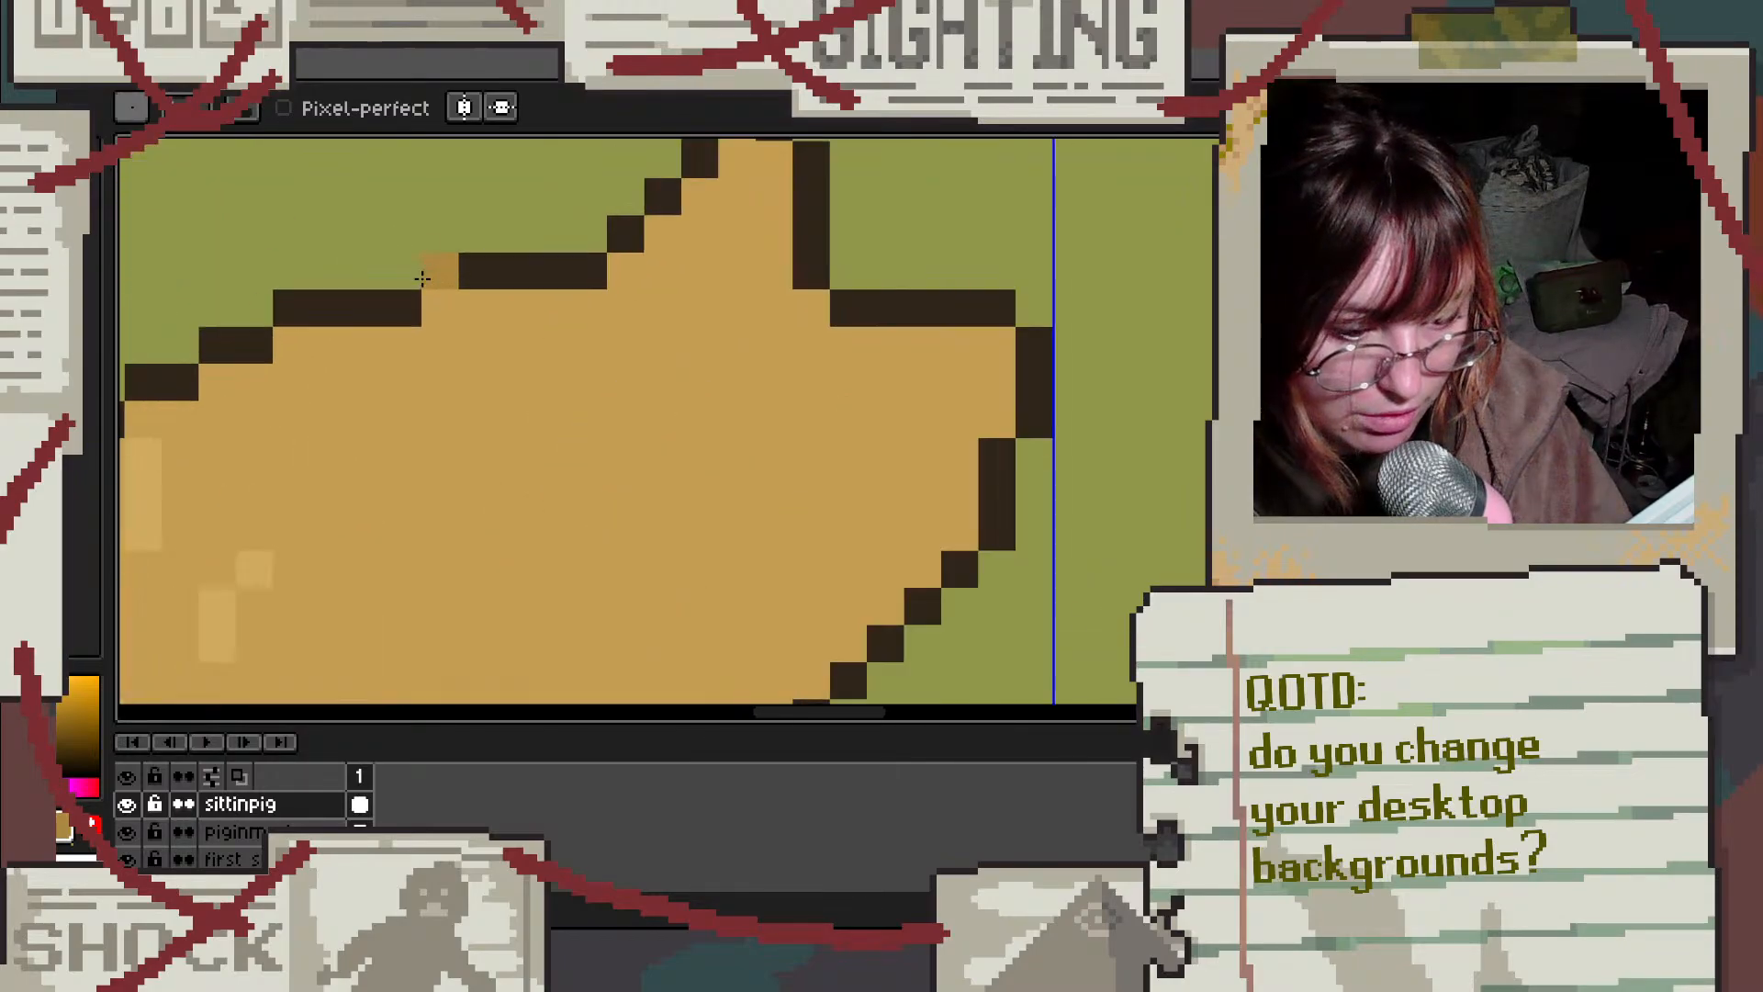
pyautogui.moveTo(514, 307)
pyautogui.mouseDown()
pyautogui.moveTo(714, 265)
pyautogui.moveTo(701, 395)
pyautogui.moveTo(630, 492)
pyautogui.mouseUp()
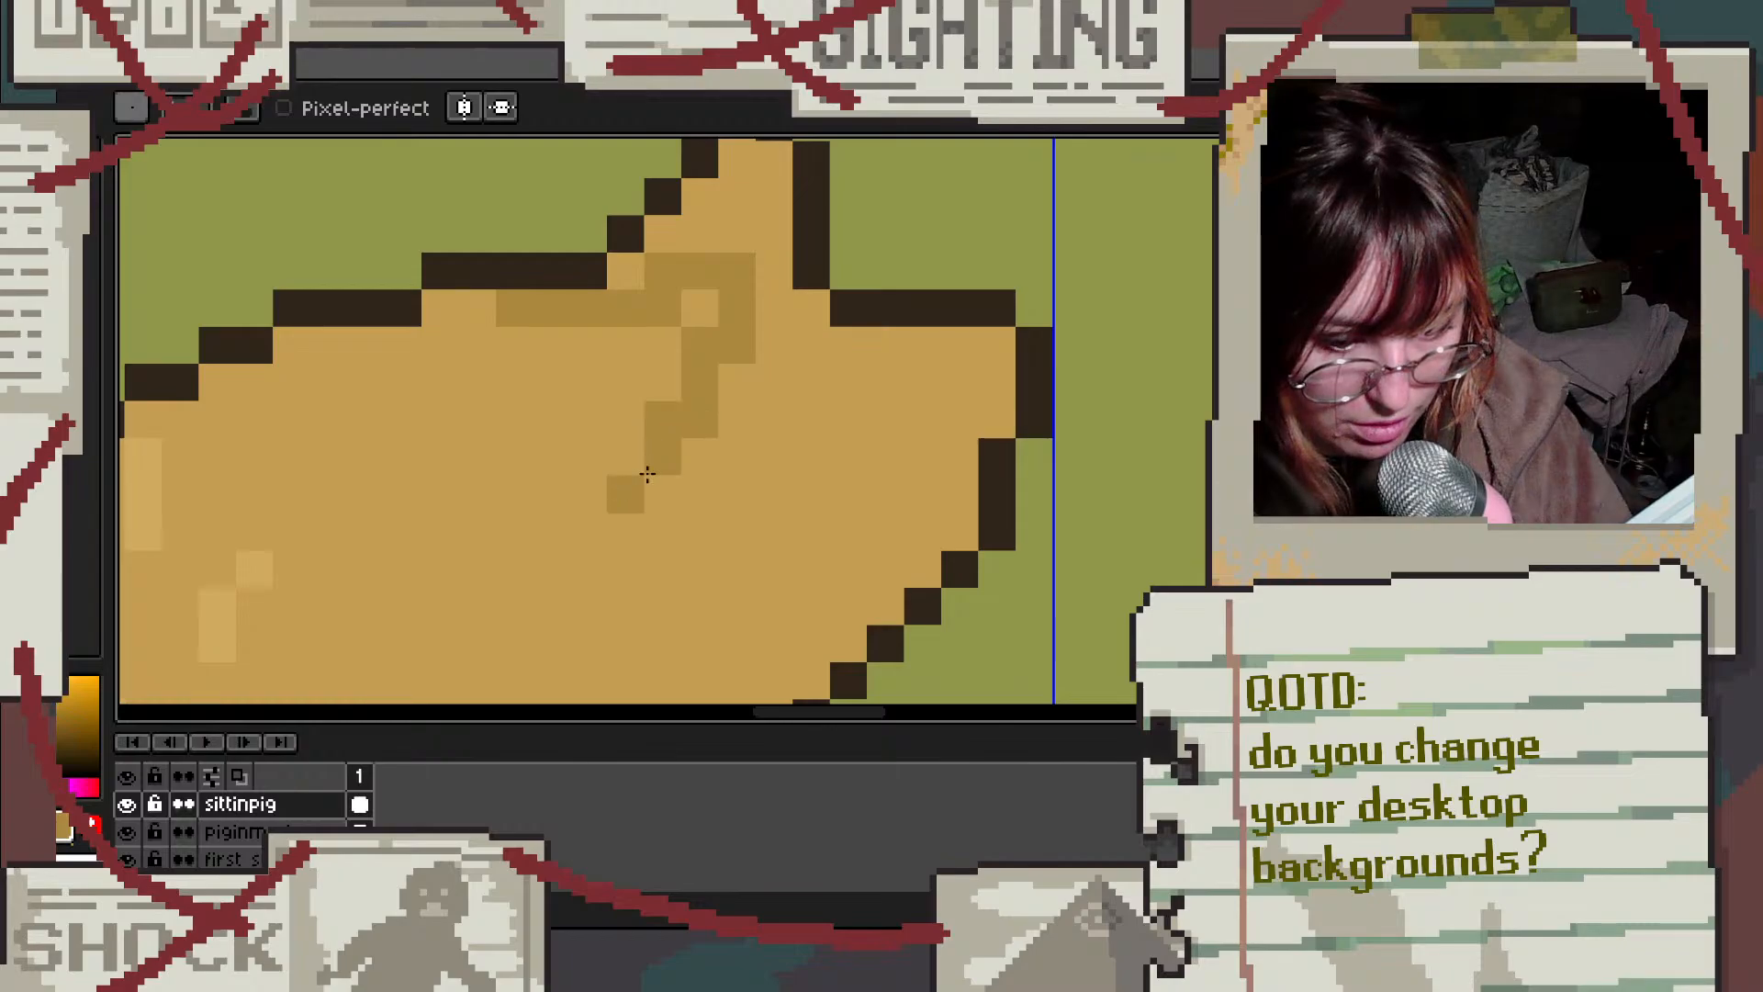
pyautogui.scroll(-2, 838, 390)
pyautogui.scroll(3, 737, 400)
# Step: Thin and reshape the golden brown shadow around the ear base with tan pixels
pyautogui.keyDown('alt'); pyautogui.click(752, 372); pyautogui.keyUp('alt')
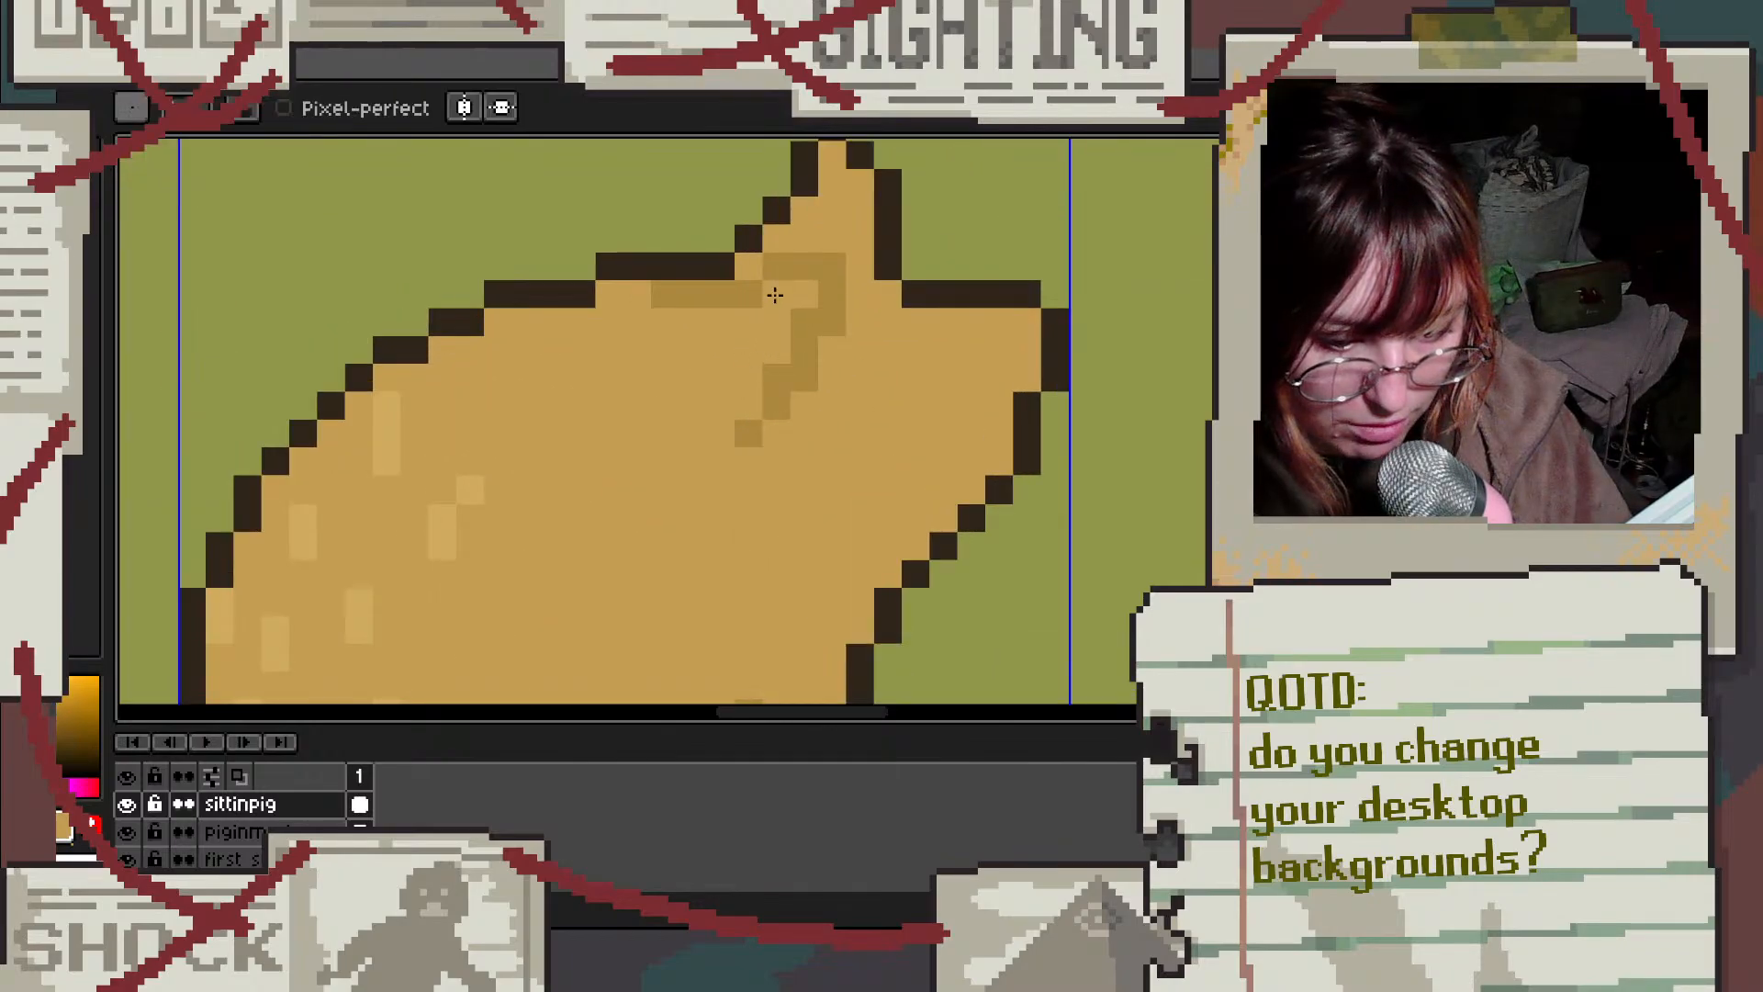
pyautogui.click(777, 268)
pyautogui.press('b')
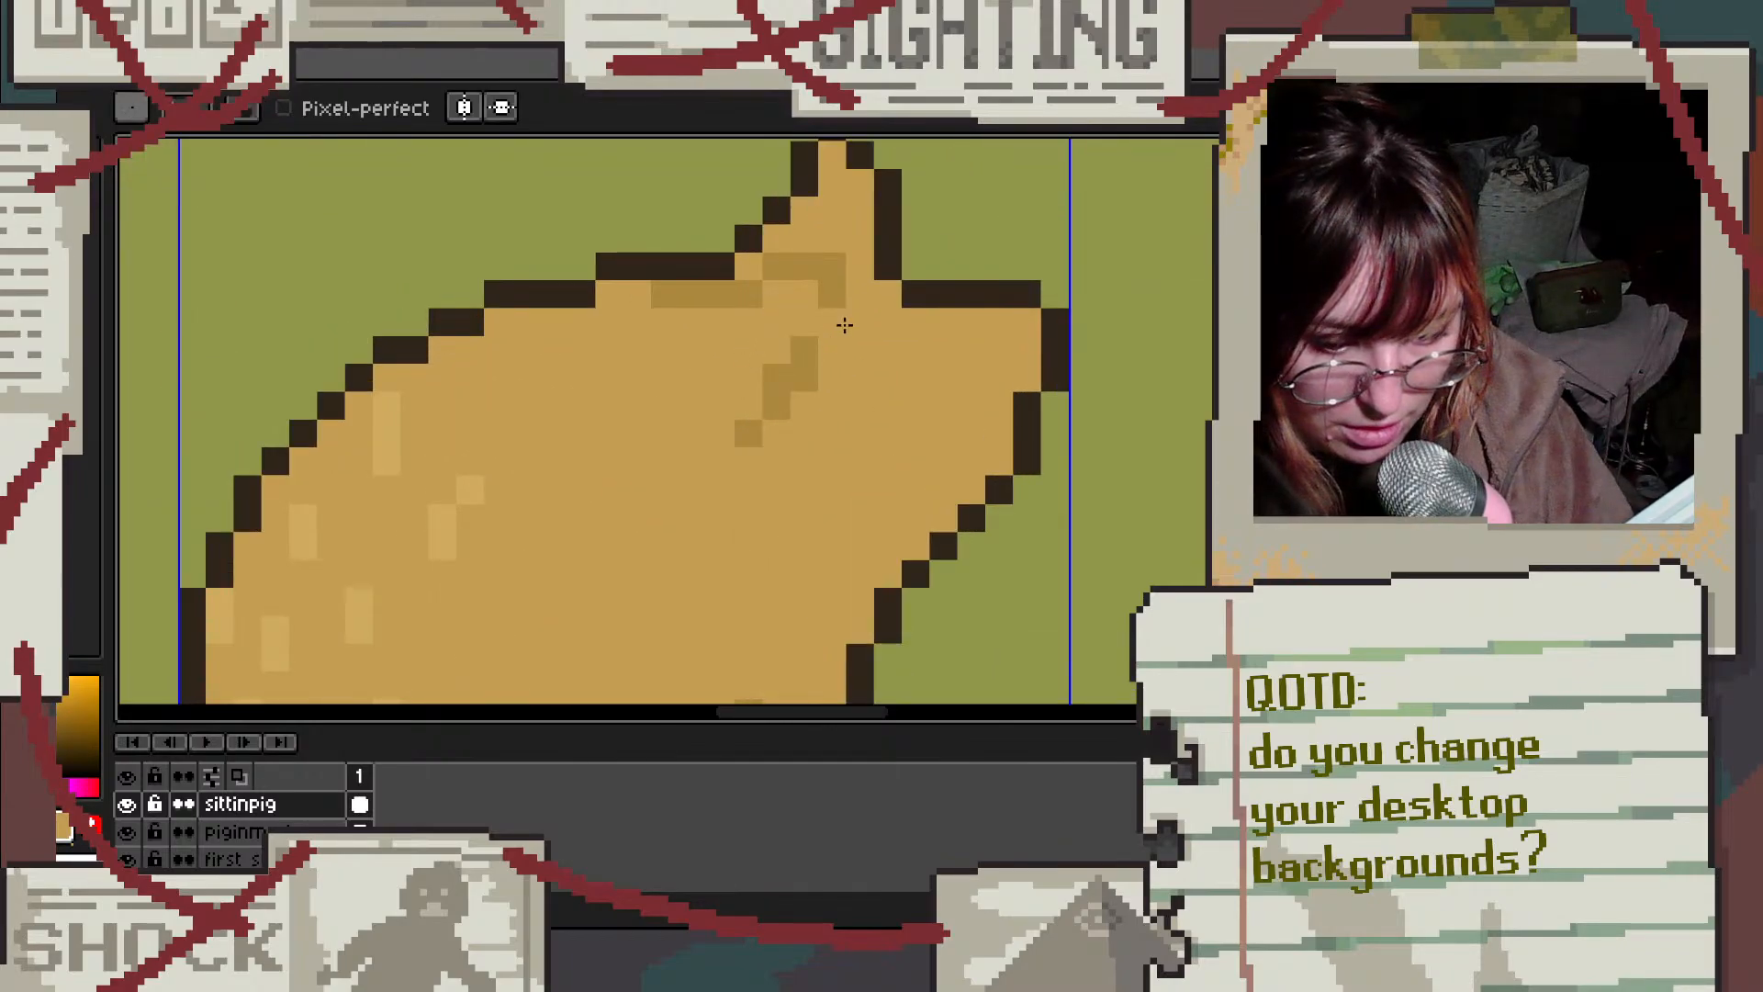
pyautogui.scroll(3, 866, 405)
pyautogui.scroll(-8, 975, 424)
pyautogui.scroll(2, 975, 424)
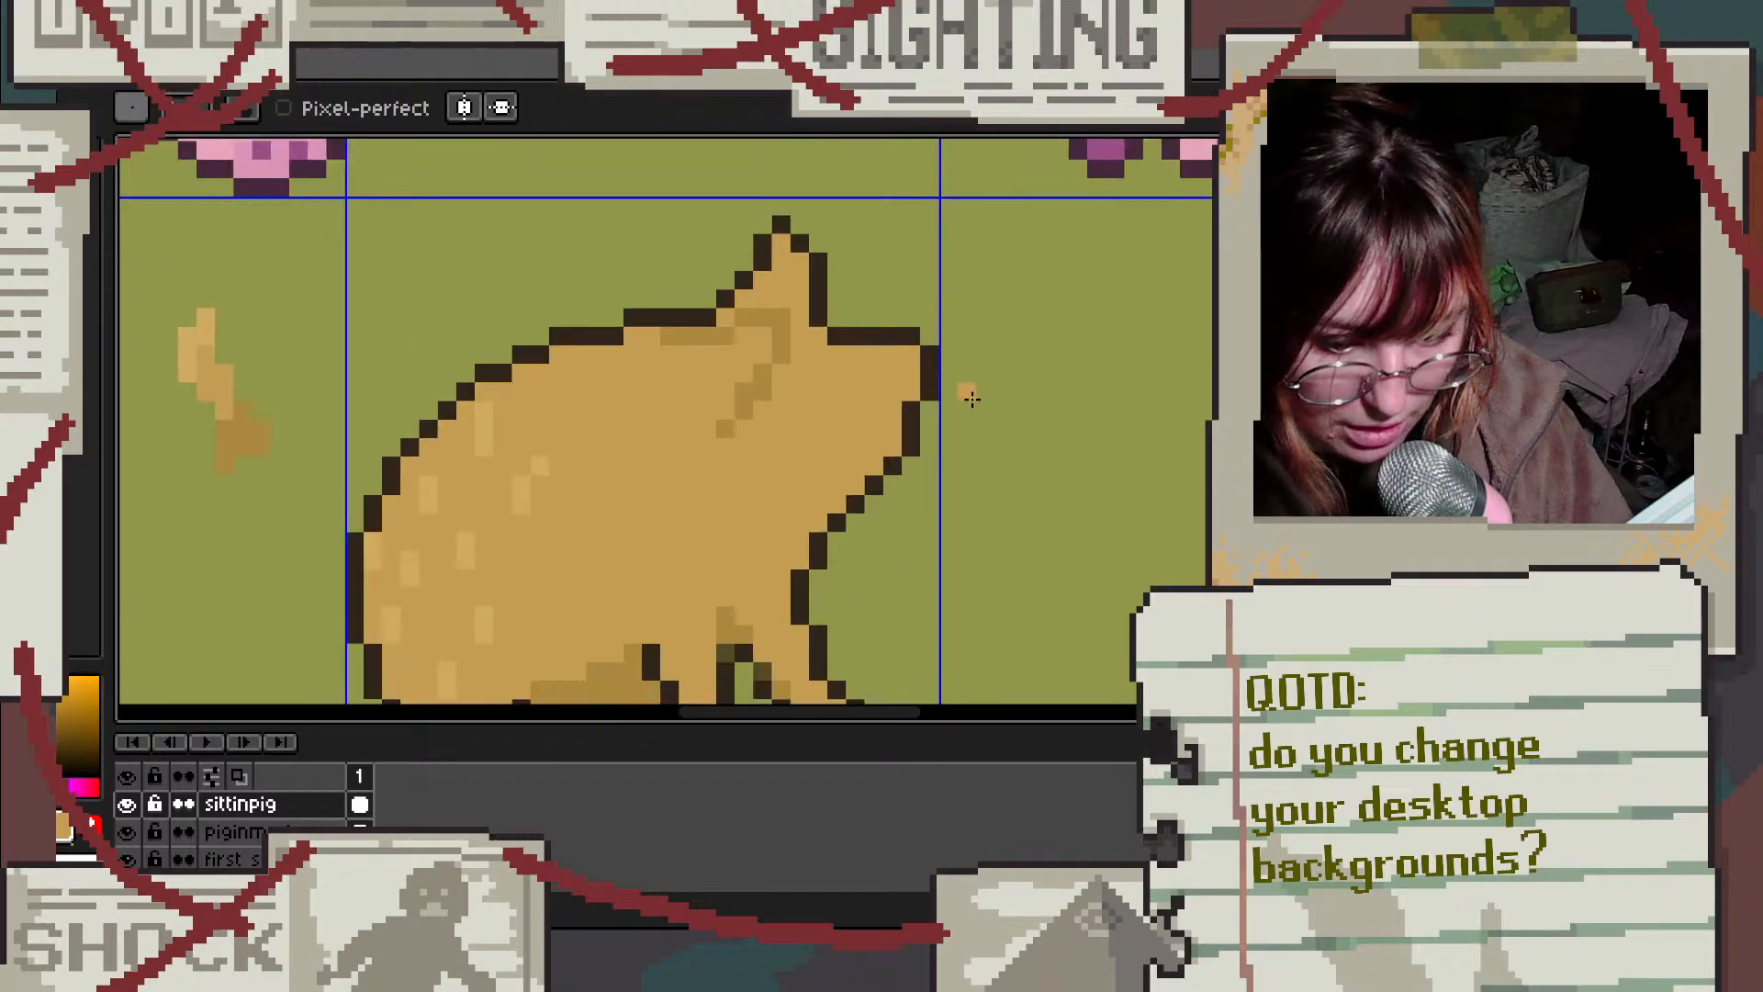
# Step: Paint a golden brown shadow patch on the pig's snout beside the front outline
pyautogui.press('alt')
pyautogui.keyDown('alt'); pyautogui.click(784, 341); pyautogui.keyUp('alt')
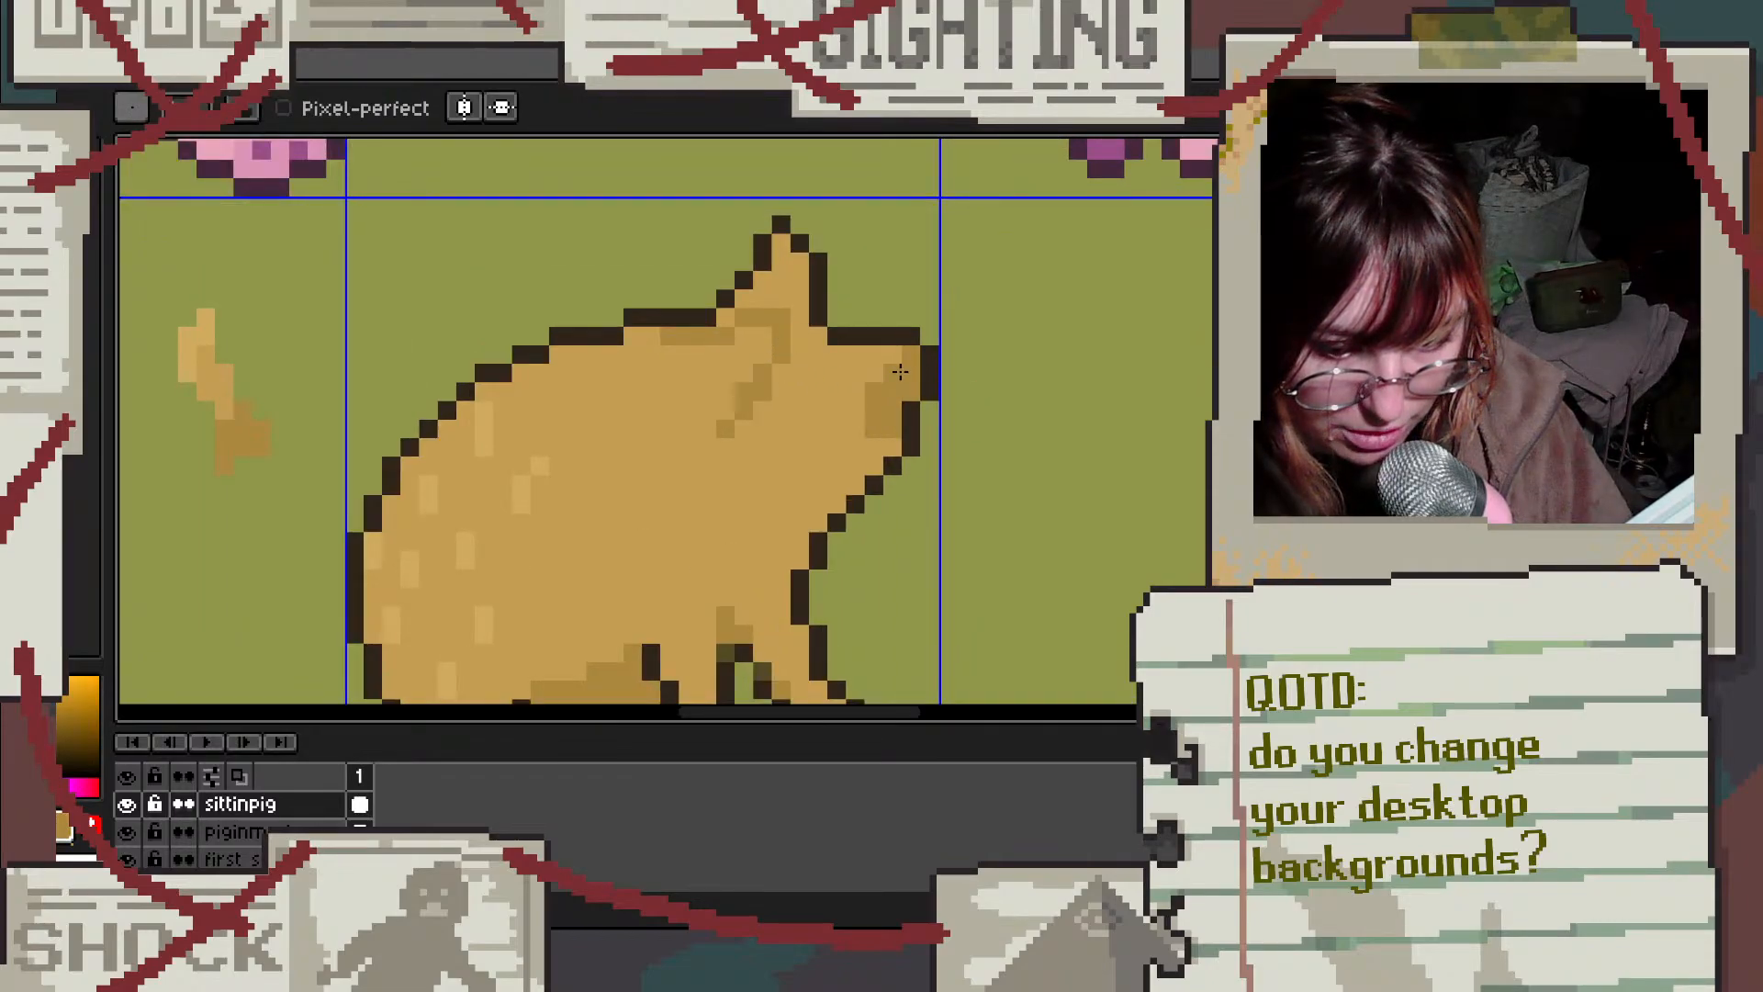
pyautogui.hotkey('ctrl', 'z')
pyautogui.keyDown('alt'); pyautogui.click(844, 371); pyautogui.keyUp('alt')
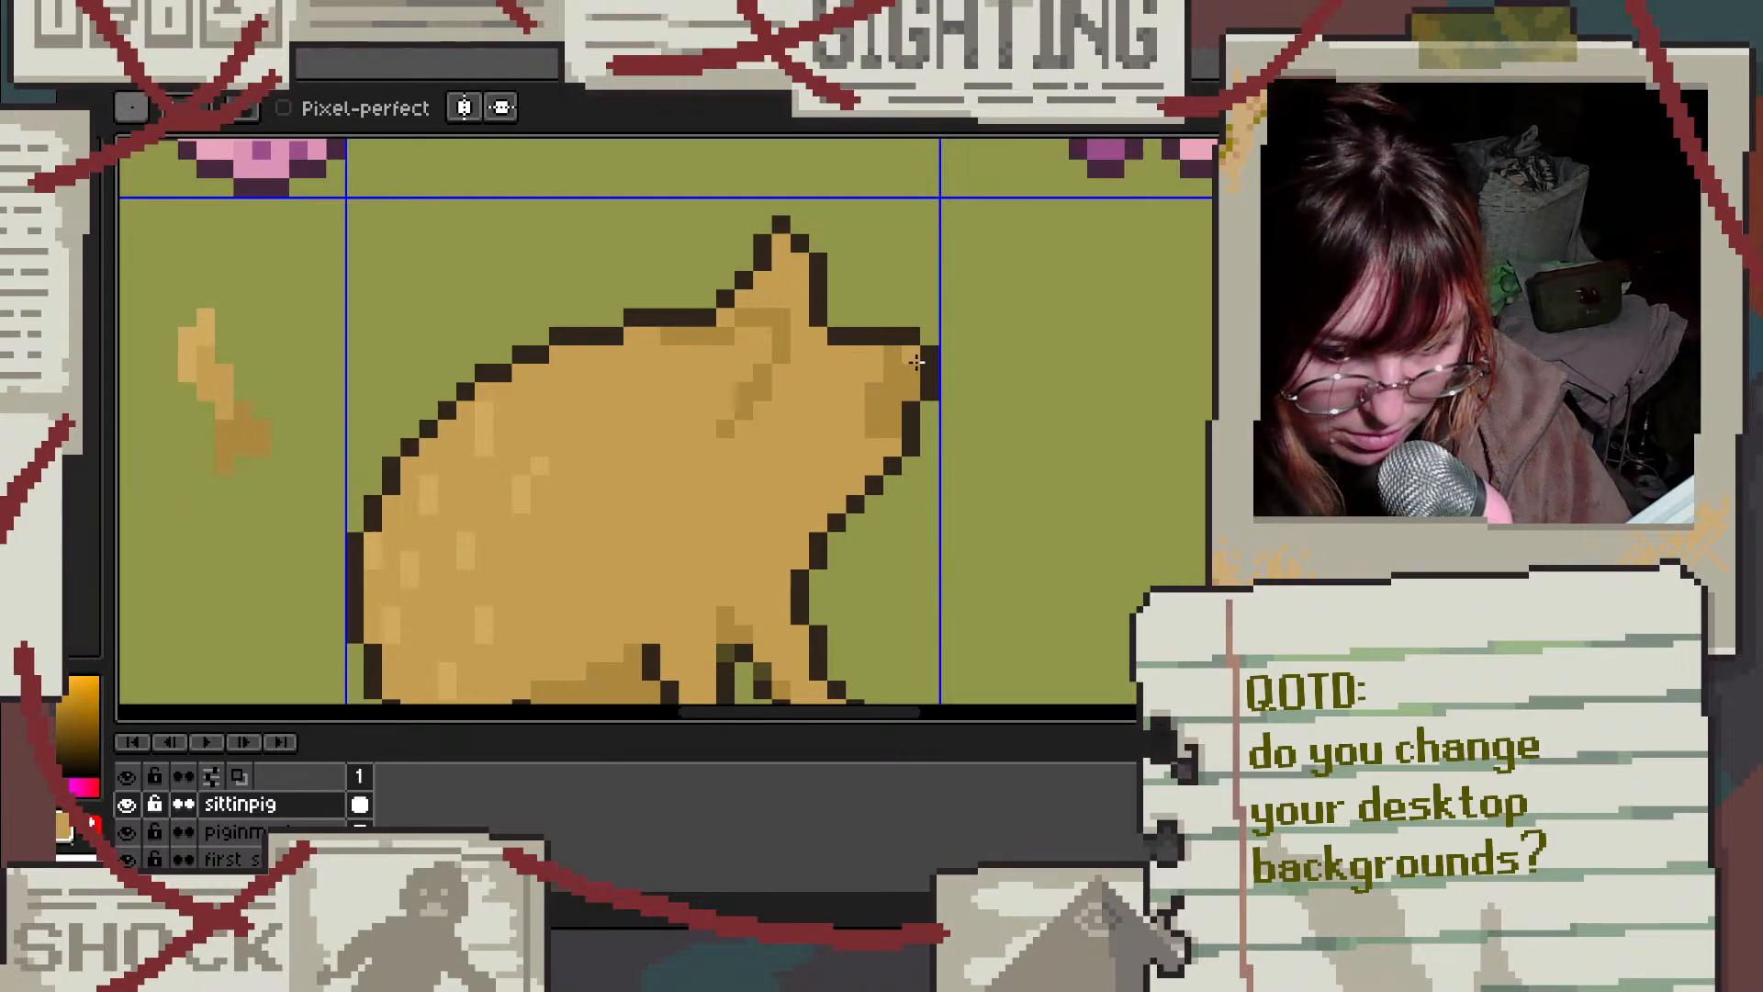
pyautogui.keyDown('alt'); pyautogui.click(911, 369); pyautogui.keyUp('alt')
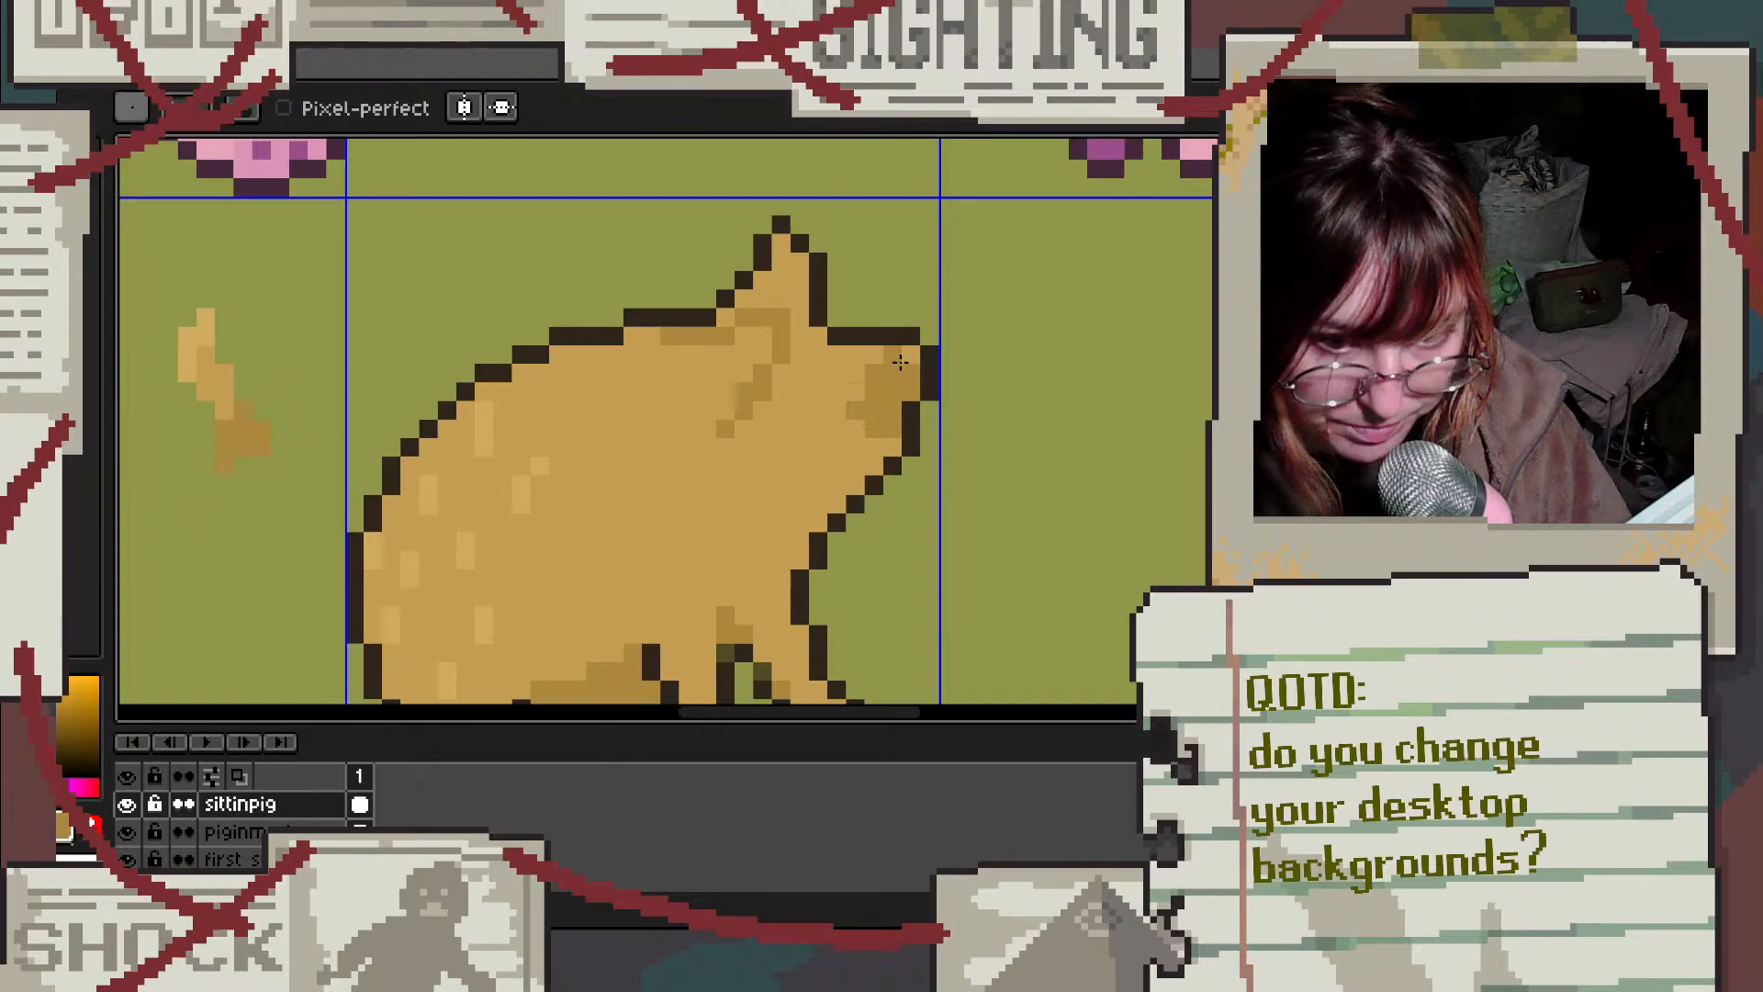
# Step: Raise the tip of the snout by one pixel, redrawing the dark brown outline above and in front of it
pyautogui.keyDown('alt'); pyautogui.click(873, 322); pyautogui.keyUp('alt')
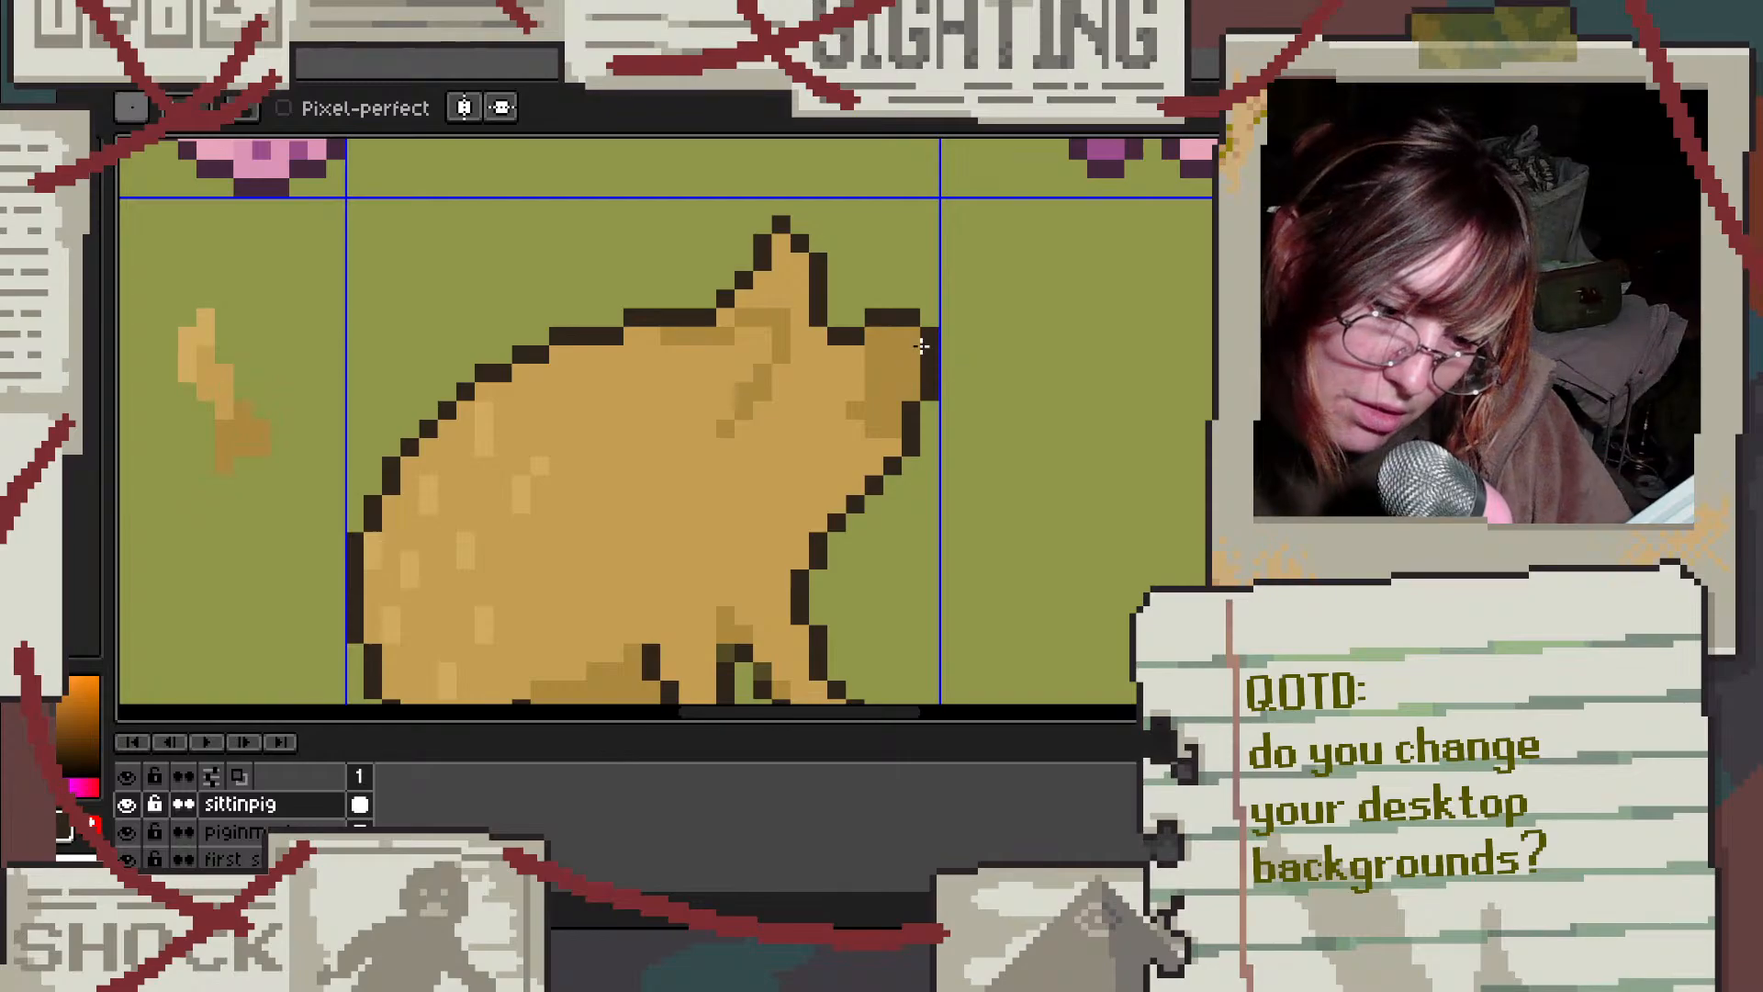
pyautogui.scroll(-4, 929, 349)
pyautogui.scroll(1, 970, 356)
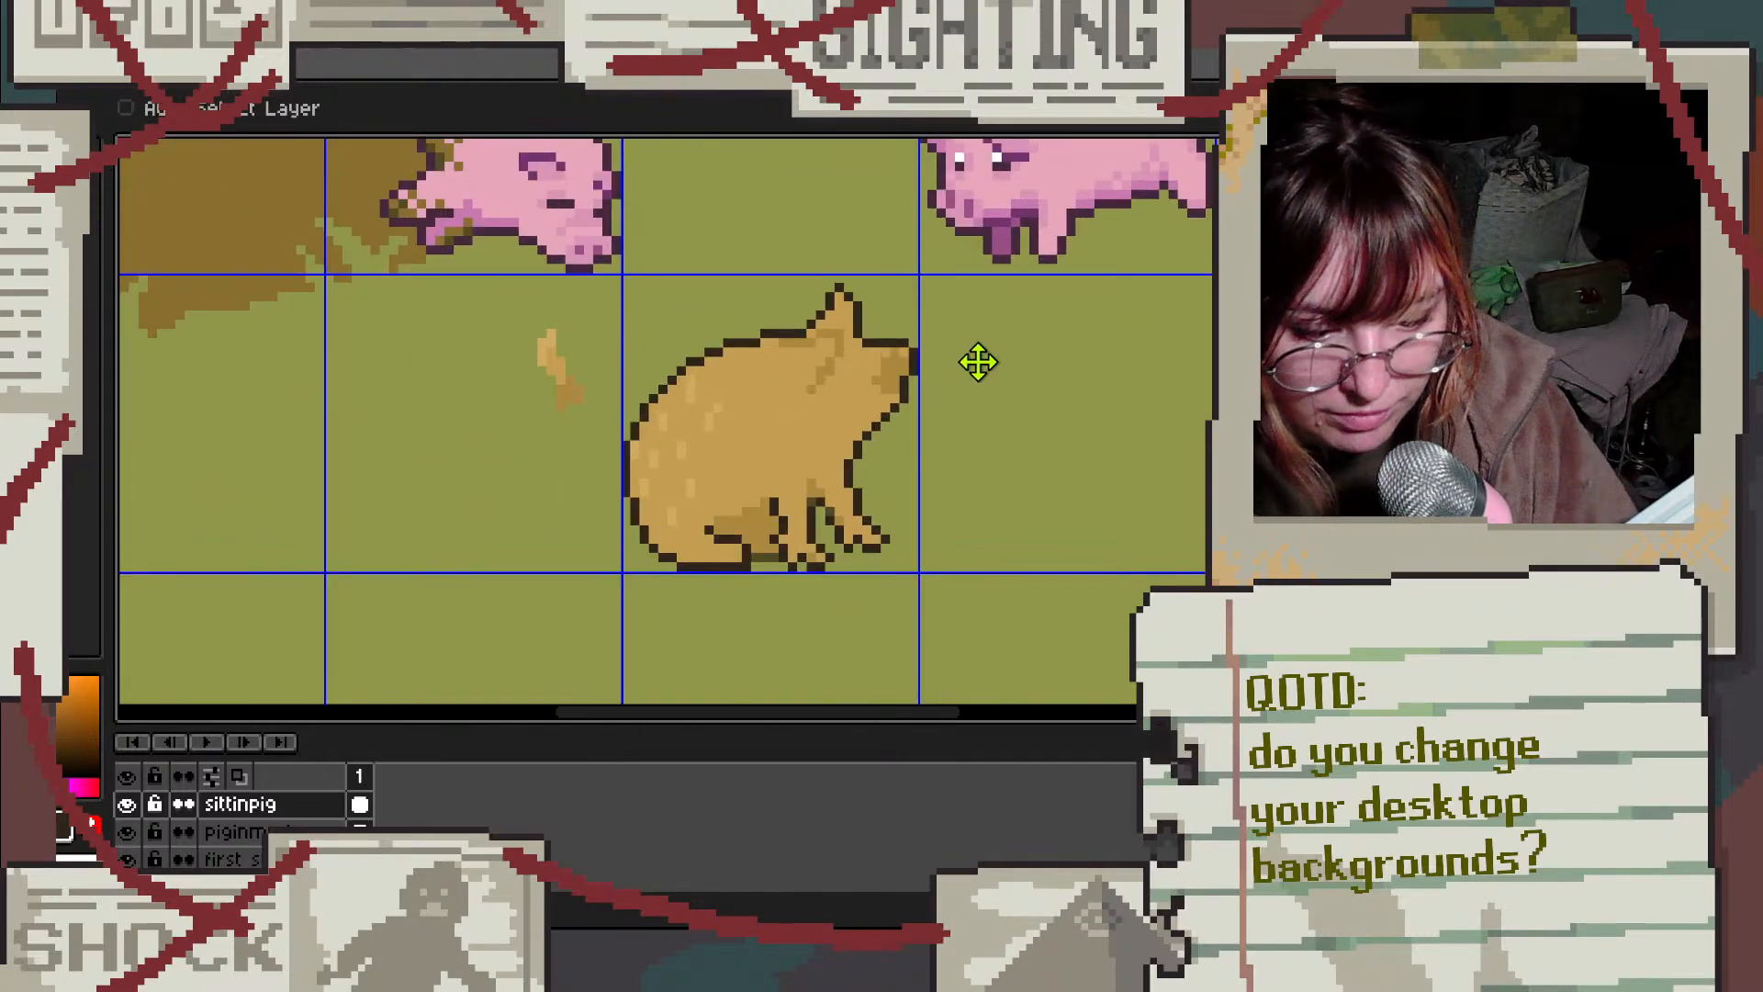
pyautogui.scroll(2, 952, 349)
pyautogui.scroll(1, 917, 330)
pyautogui.keyDown('alt'); pyautogui.click(767, 421); pyautogui.keyUp('alt')
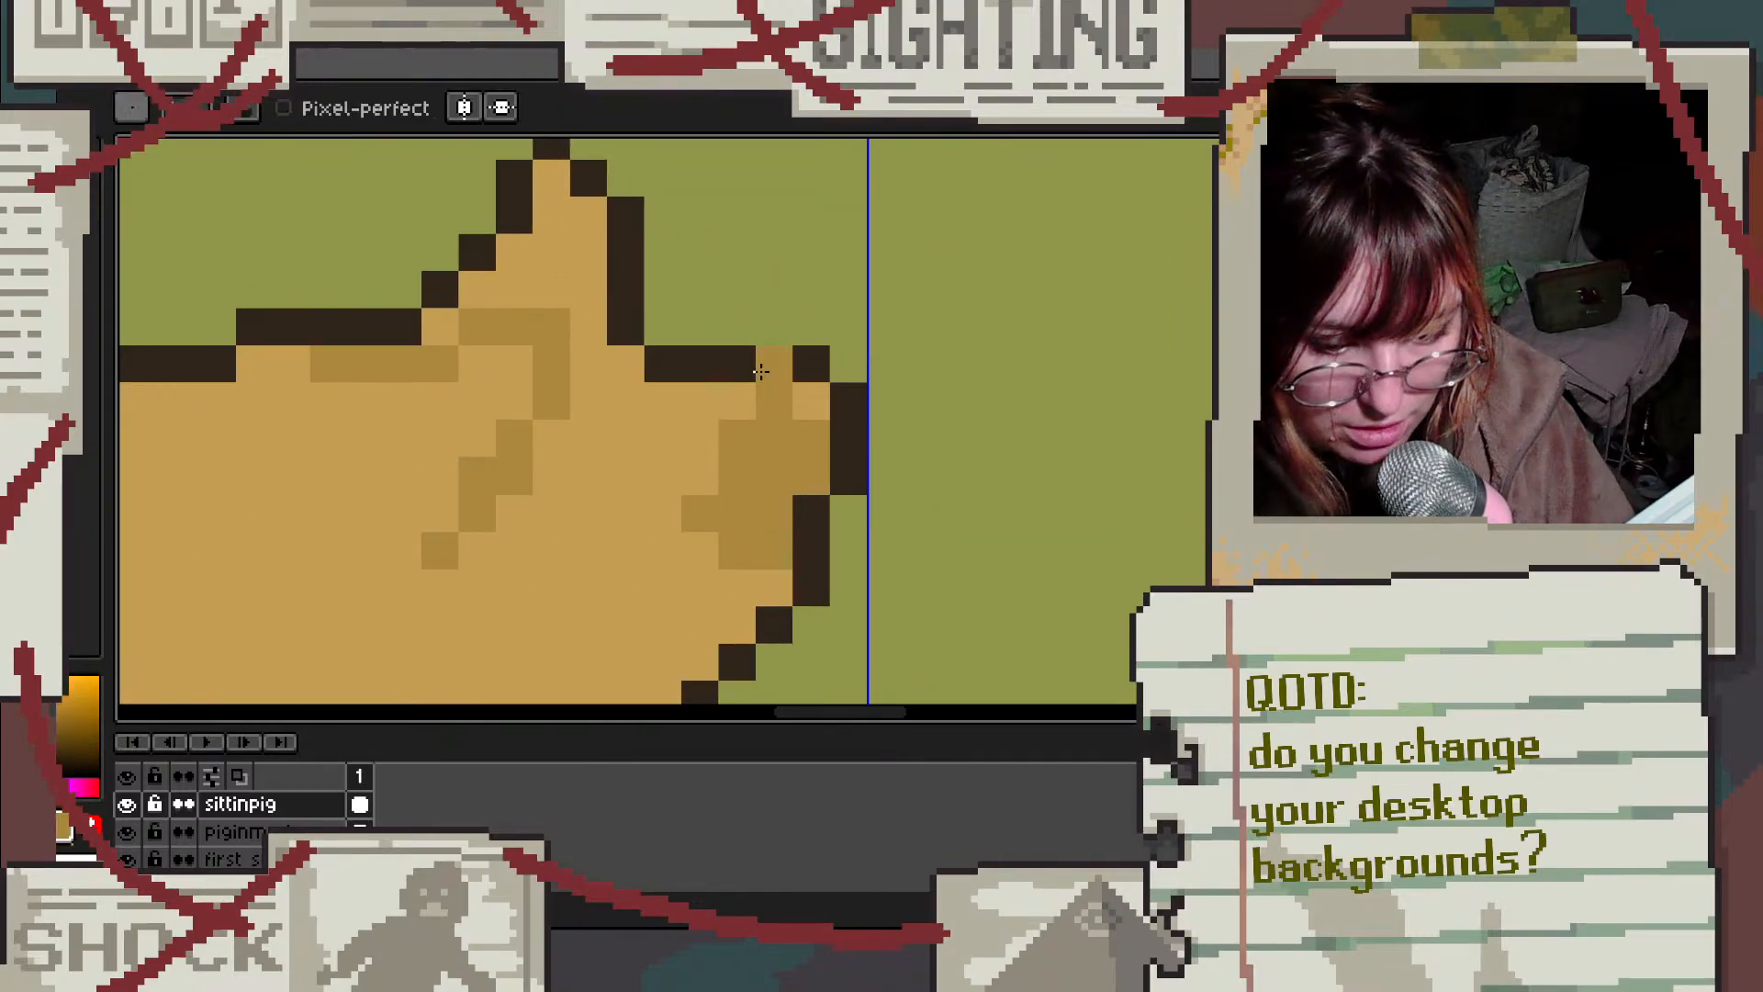
pyautogui.click(809, 367)
pyautogui.keyDown('alt'); pyautogui.click(727, 356); pyautogui.keyUp('alt')
pyautogui.moveTo(782, 321); pyautogui.dragTo(810, 326)
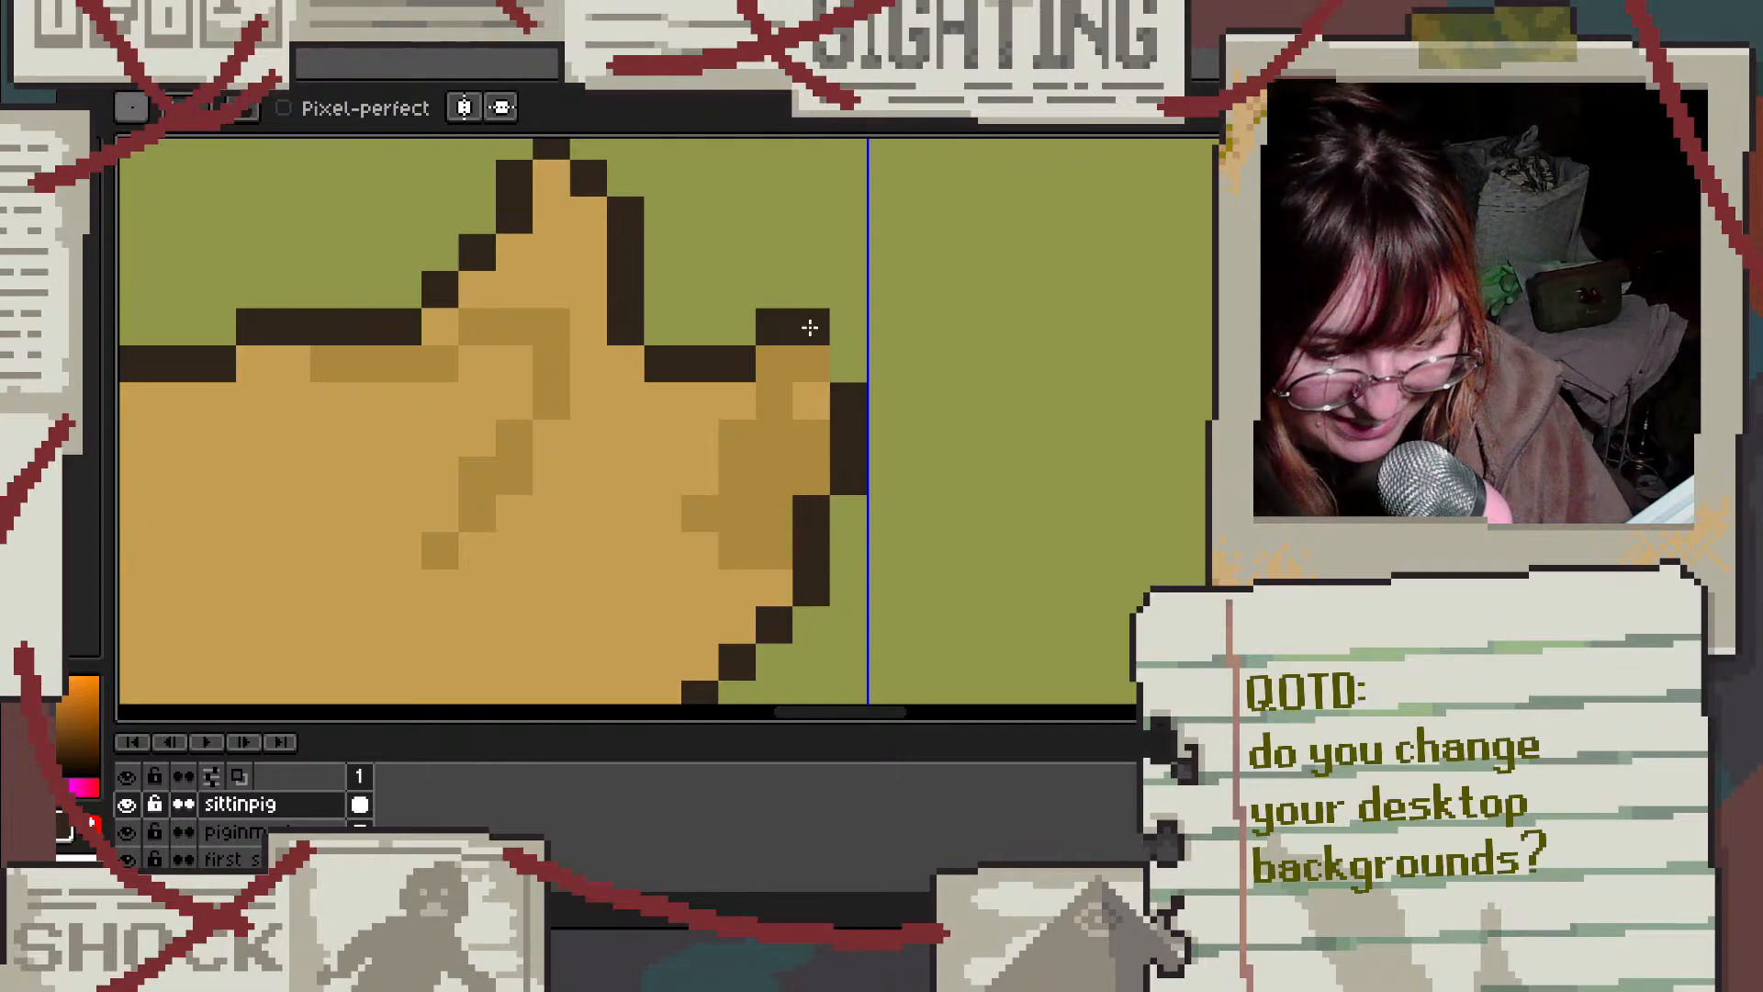
pyautogui.scroll(-3, 909, 331)
pyautogui.scroll(3, 979, 322)
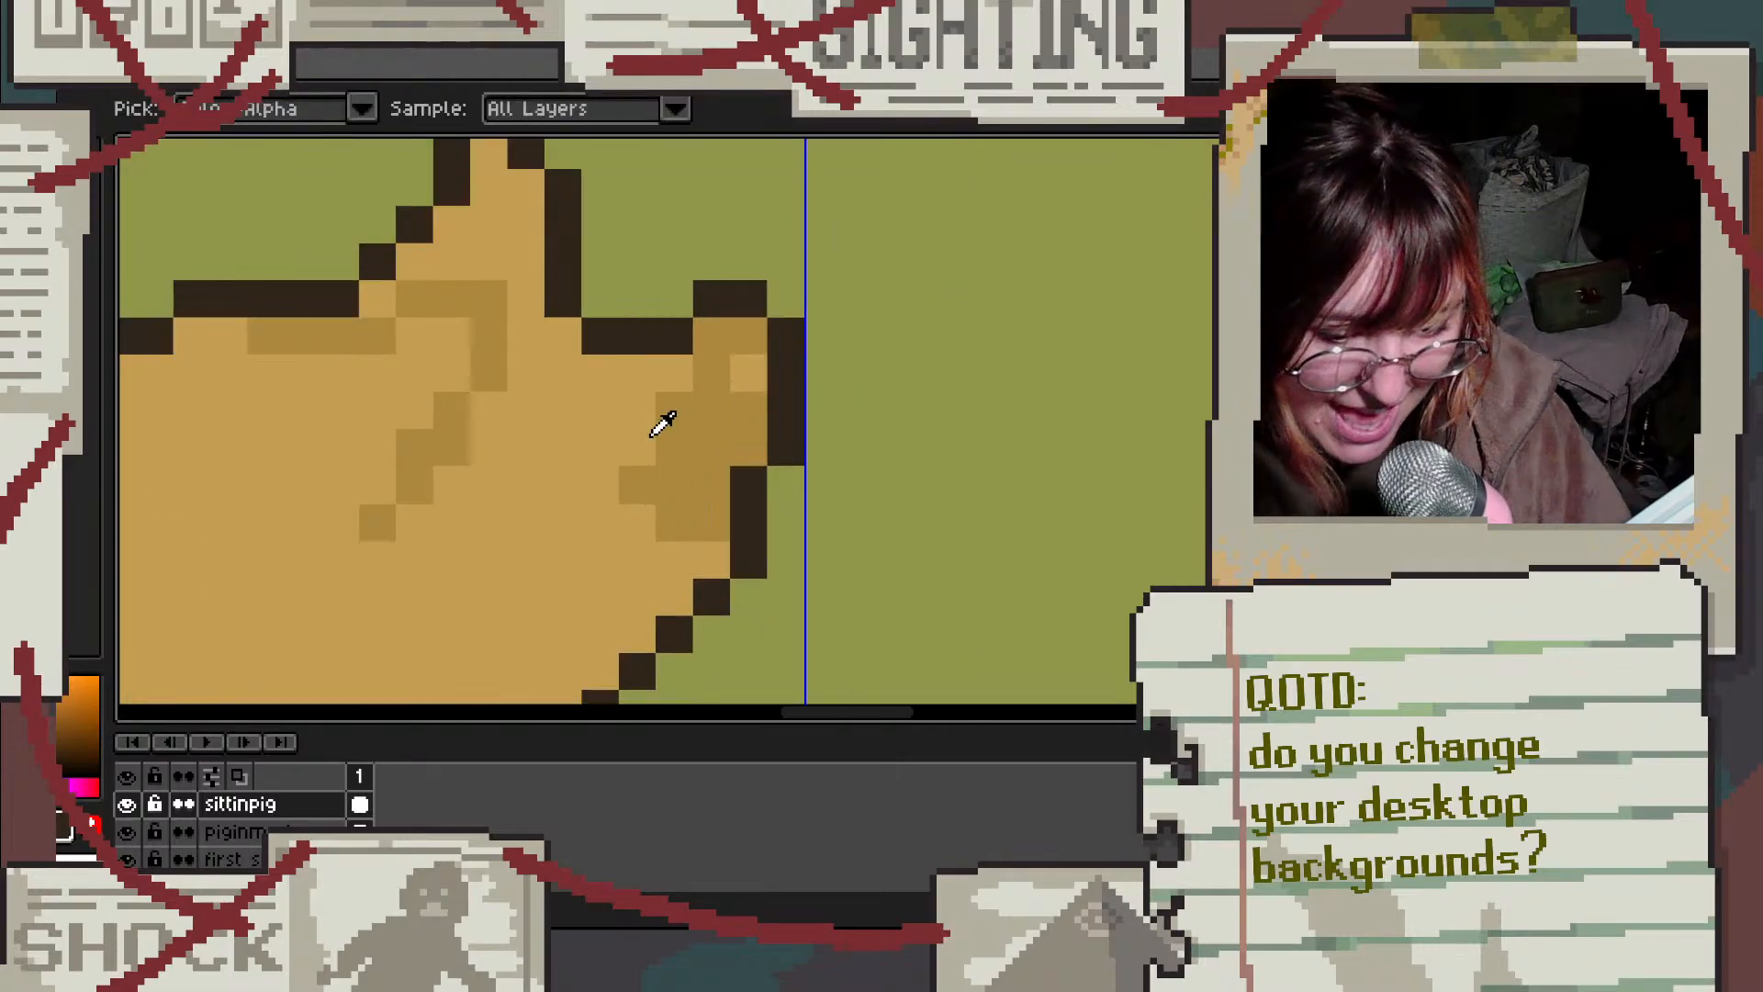
# Step: Reshape the snout shadow, covering its lower part with tan and filling the raised tip with golden brown
pyautogui.keyDown('alt'); pyautogui.click(661, 420); pyautogui.keyUp('alt')
pyautogui.moveTo(674, 439)
pyautogui.mouseDown()
pyautogui.moveTo(670, 514)
pyautogui.moveTo(708, 491)
pyautogui.moveTo(701, 518)
pyautogui.moveTo(616, 509)
pyautogui.mouseUp()
pyautogui.keyDown('alt'); pyautogui.click(739, 399); pyautogui.keyUp('alt')
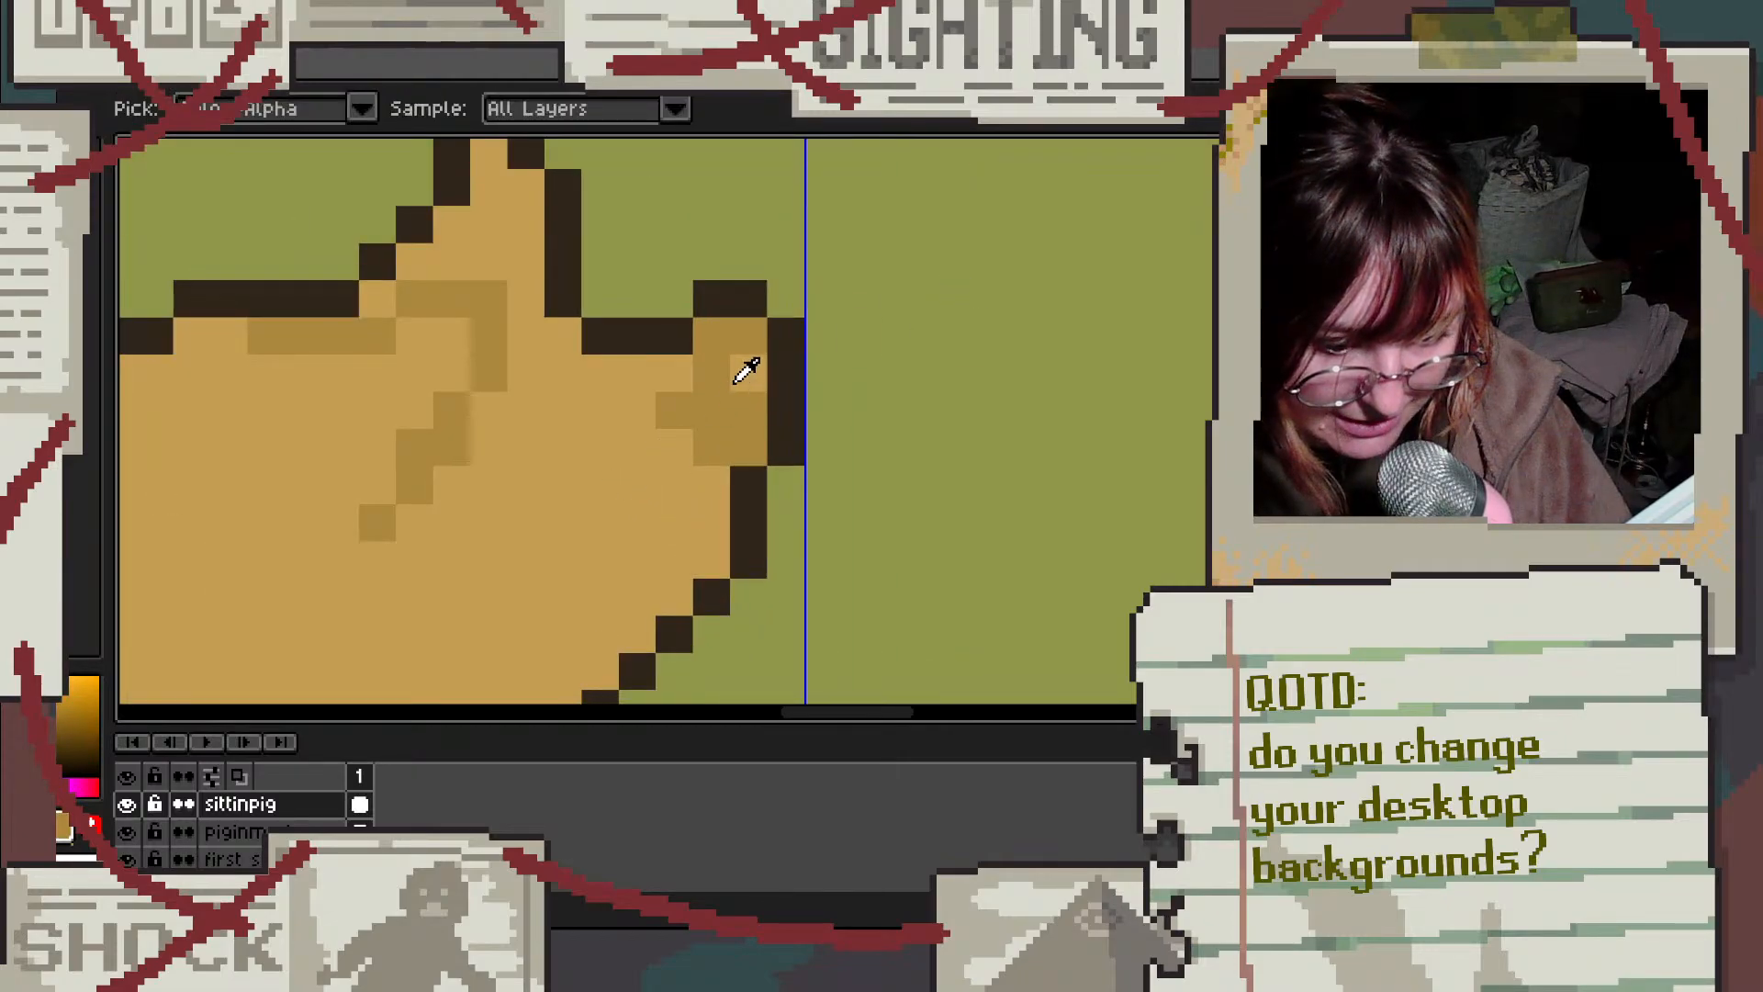
pyautogui.moveTo(747, 372)
pyautogui.mouseDown()
pyautogui.moveTo(668, 372)
pyautogui.moveTo(674, 450)
pyautogui.moveTo(696, 476)
pyautogui.moveTo(692, 442)
pyautogui.moveTo(673, 500)
pyautogui.moveTo(763, 425)
pyautogui.moveTo(596, 546)
pyautogui.moveTo(655, 542)
pyautogui.moveTo(767, 441)
pyautogui.mouseUp()
# Step: Draw a golden brown shadow along the lower jaw outline, running from below the snout back to the throat
pyautogui.scroll(-4, 696, 467)
pyautogui.scroll(3, 671, 504)
pyautogui.hotkey('ctrl', 'z')
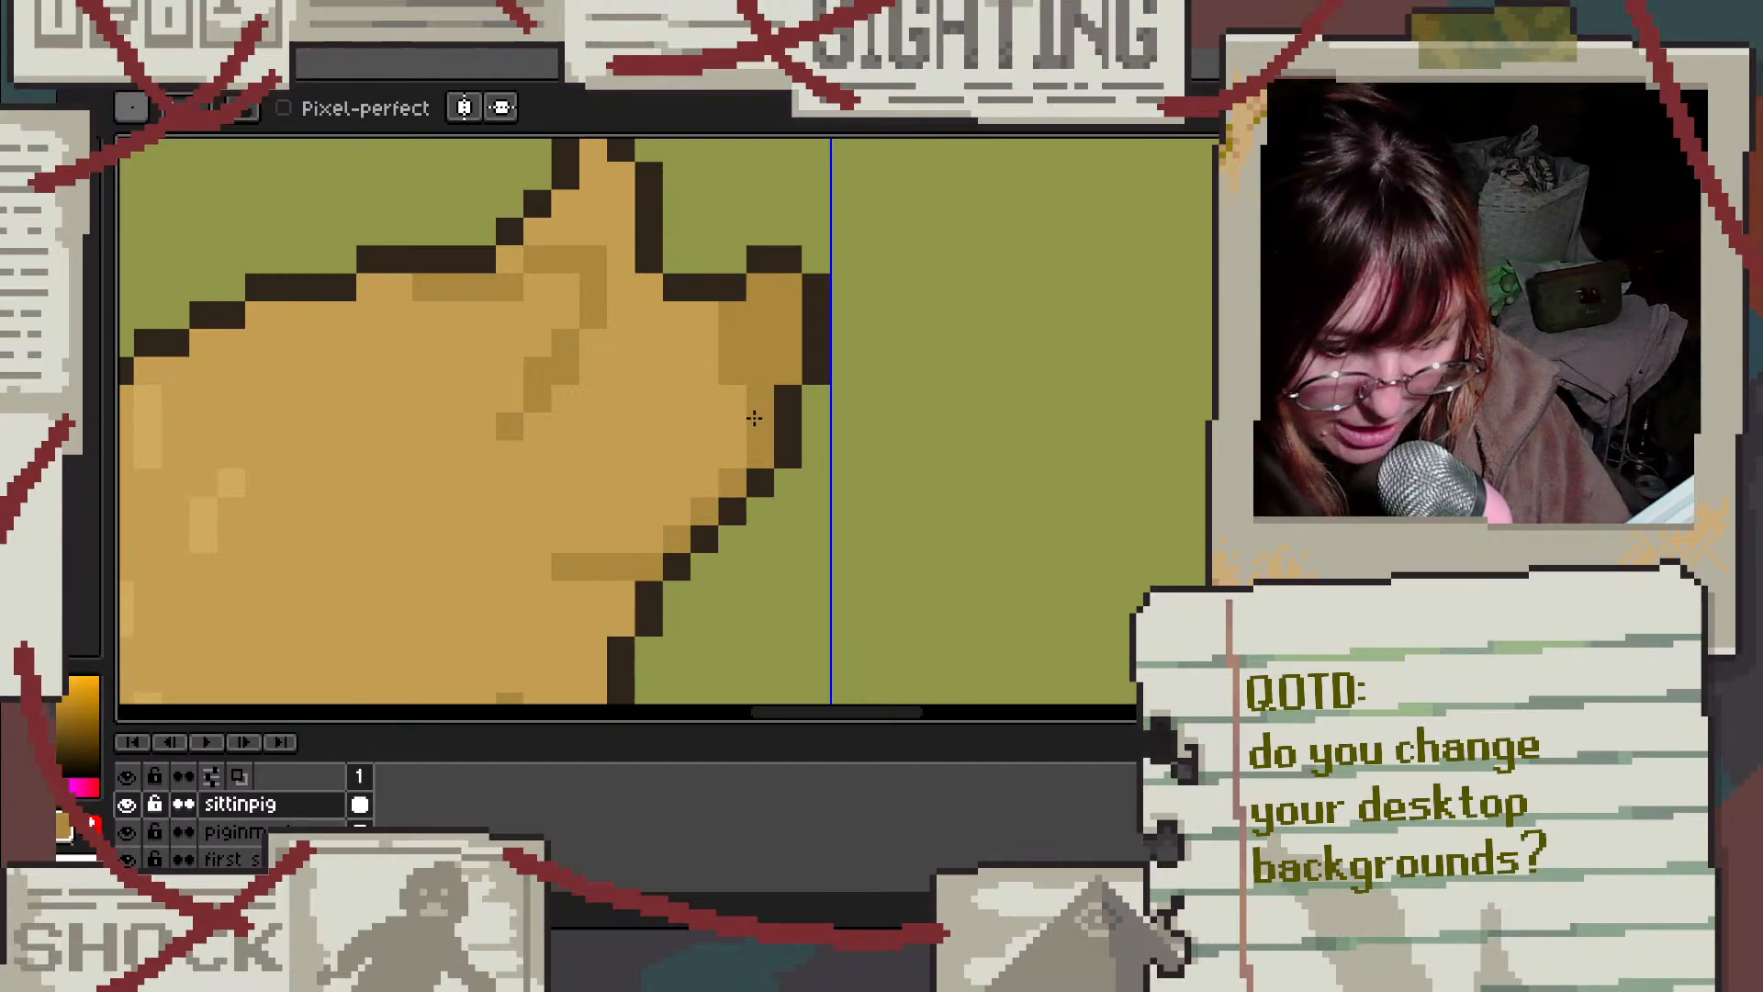
pyautogui.moveTo(677, 520); pyautogui.dragTo(617, 556)
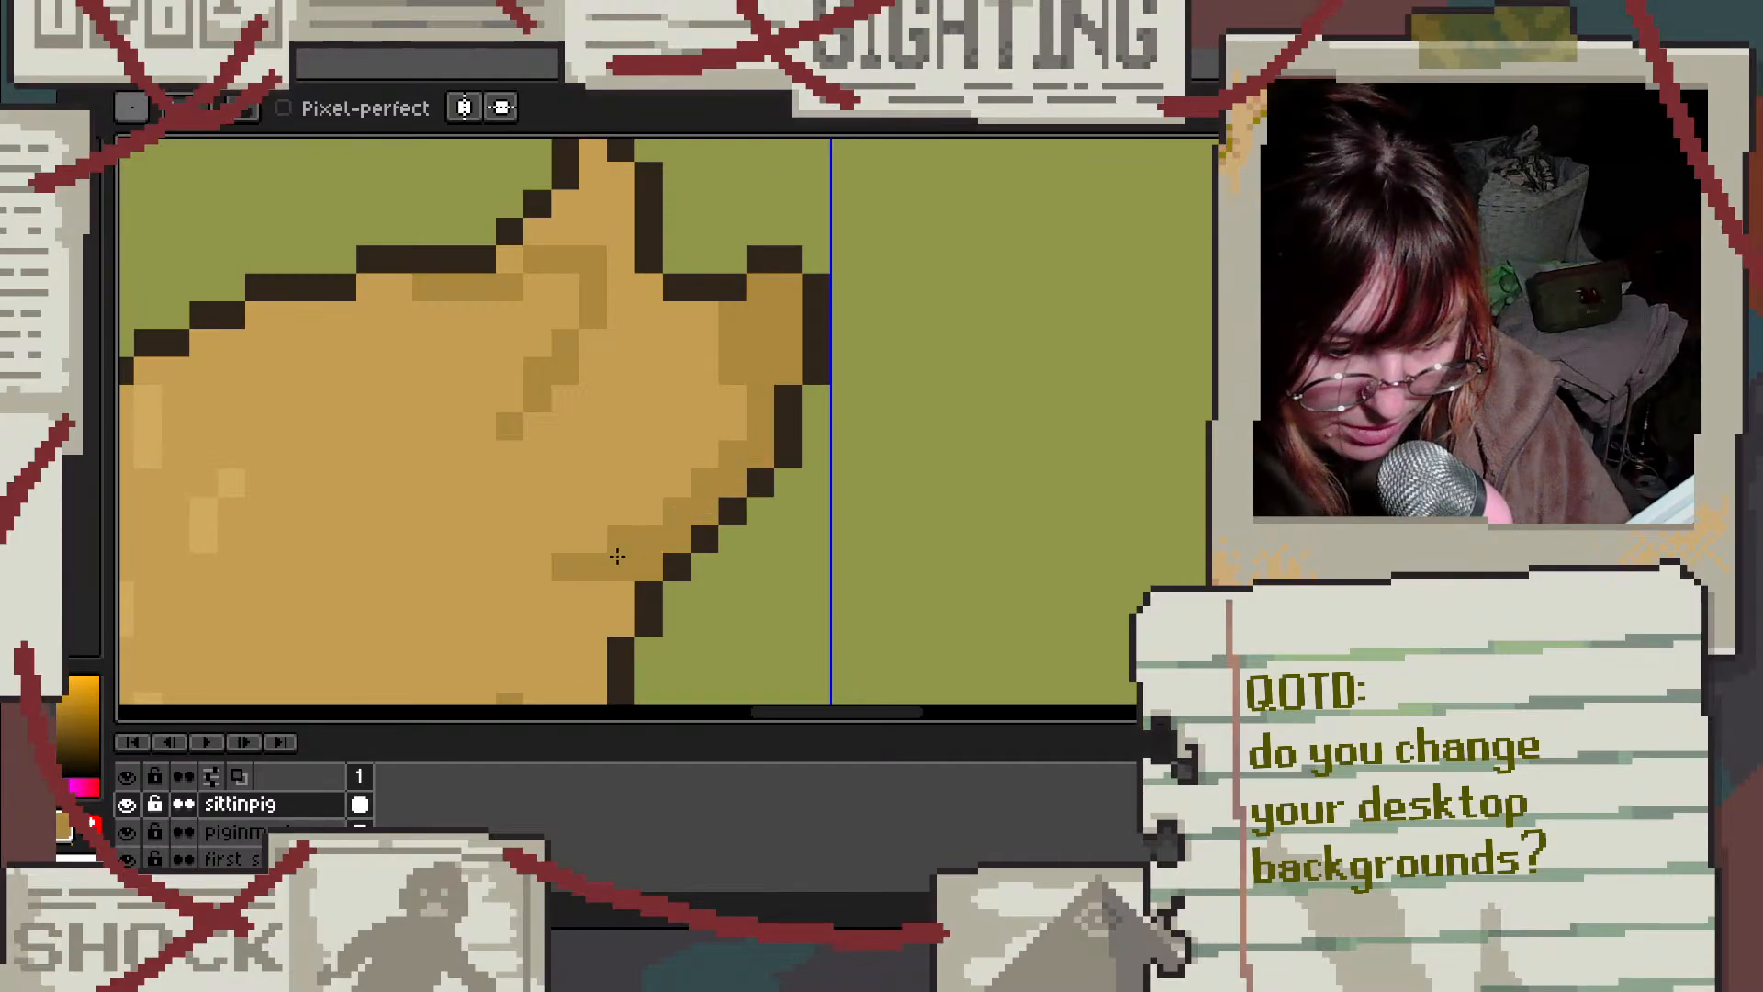
pyautogui.scroll(-3, 450, 516)
pyautogui.scroll(3, 472, 504)
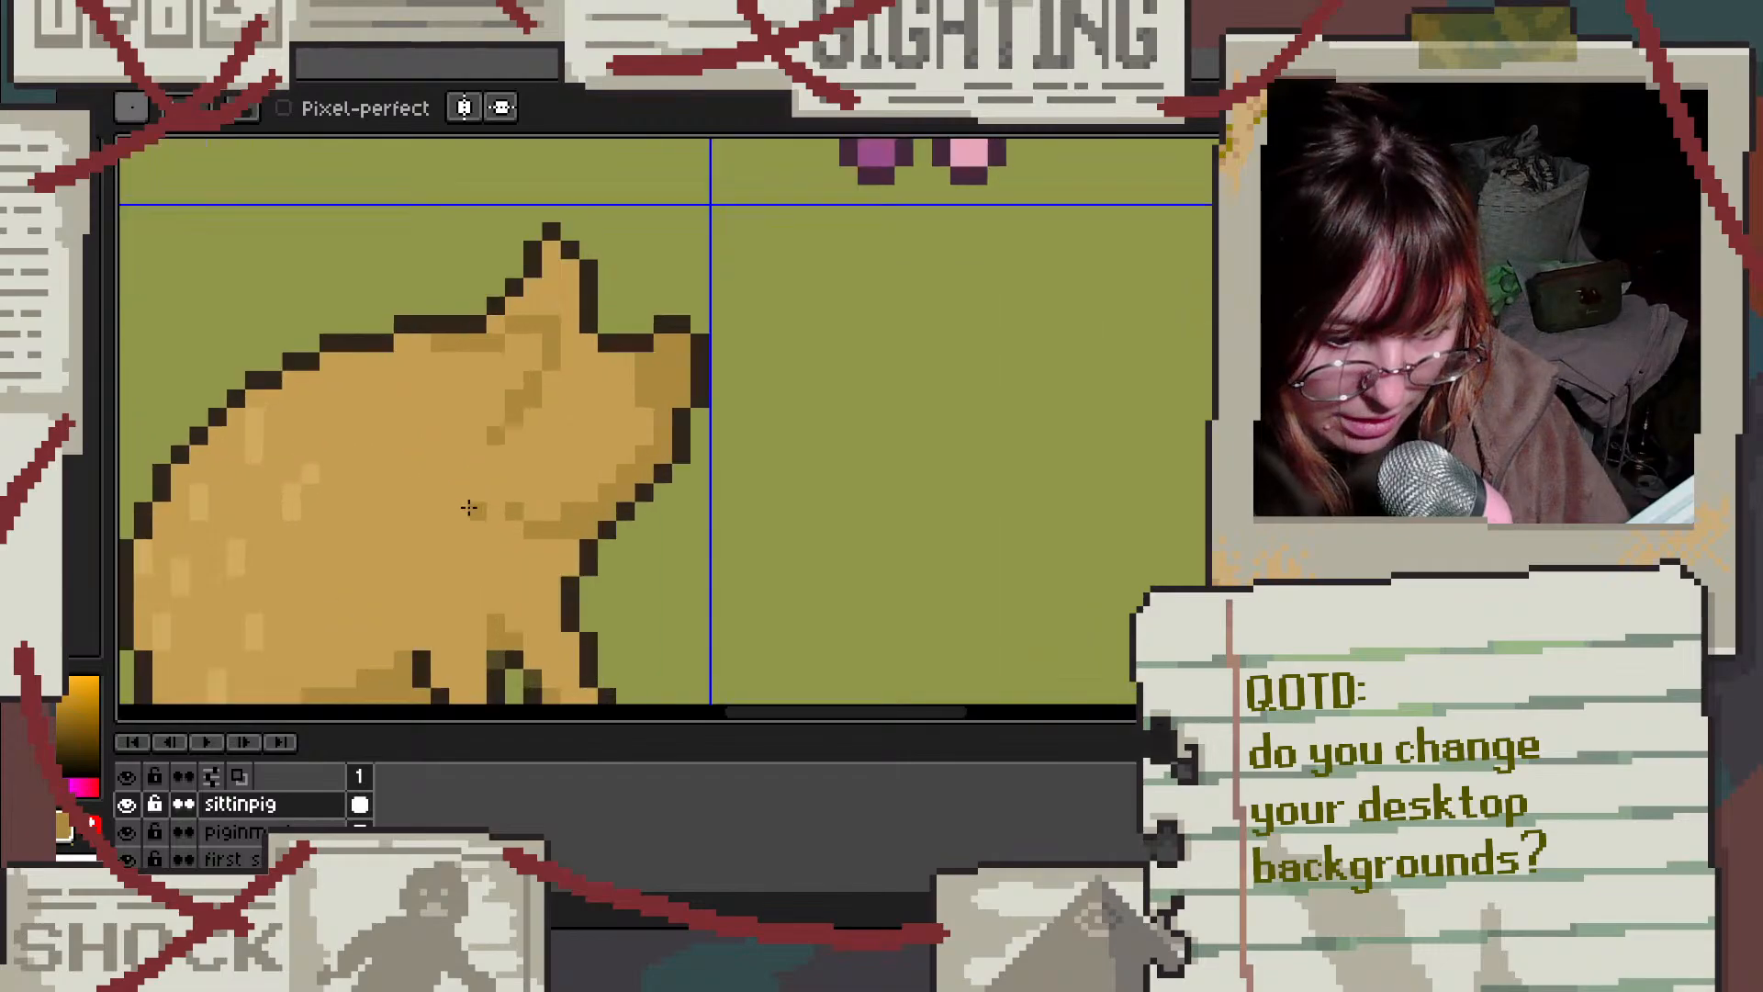
pyautogui.press('alt')
pyautogui.scroll(-3, 543, 511)
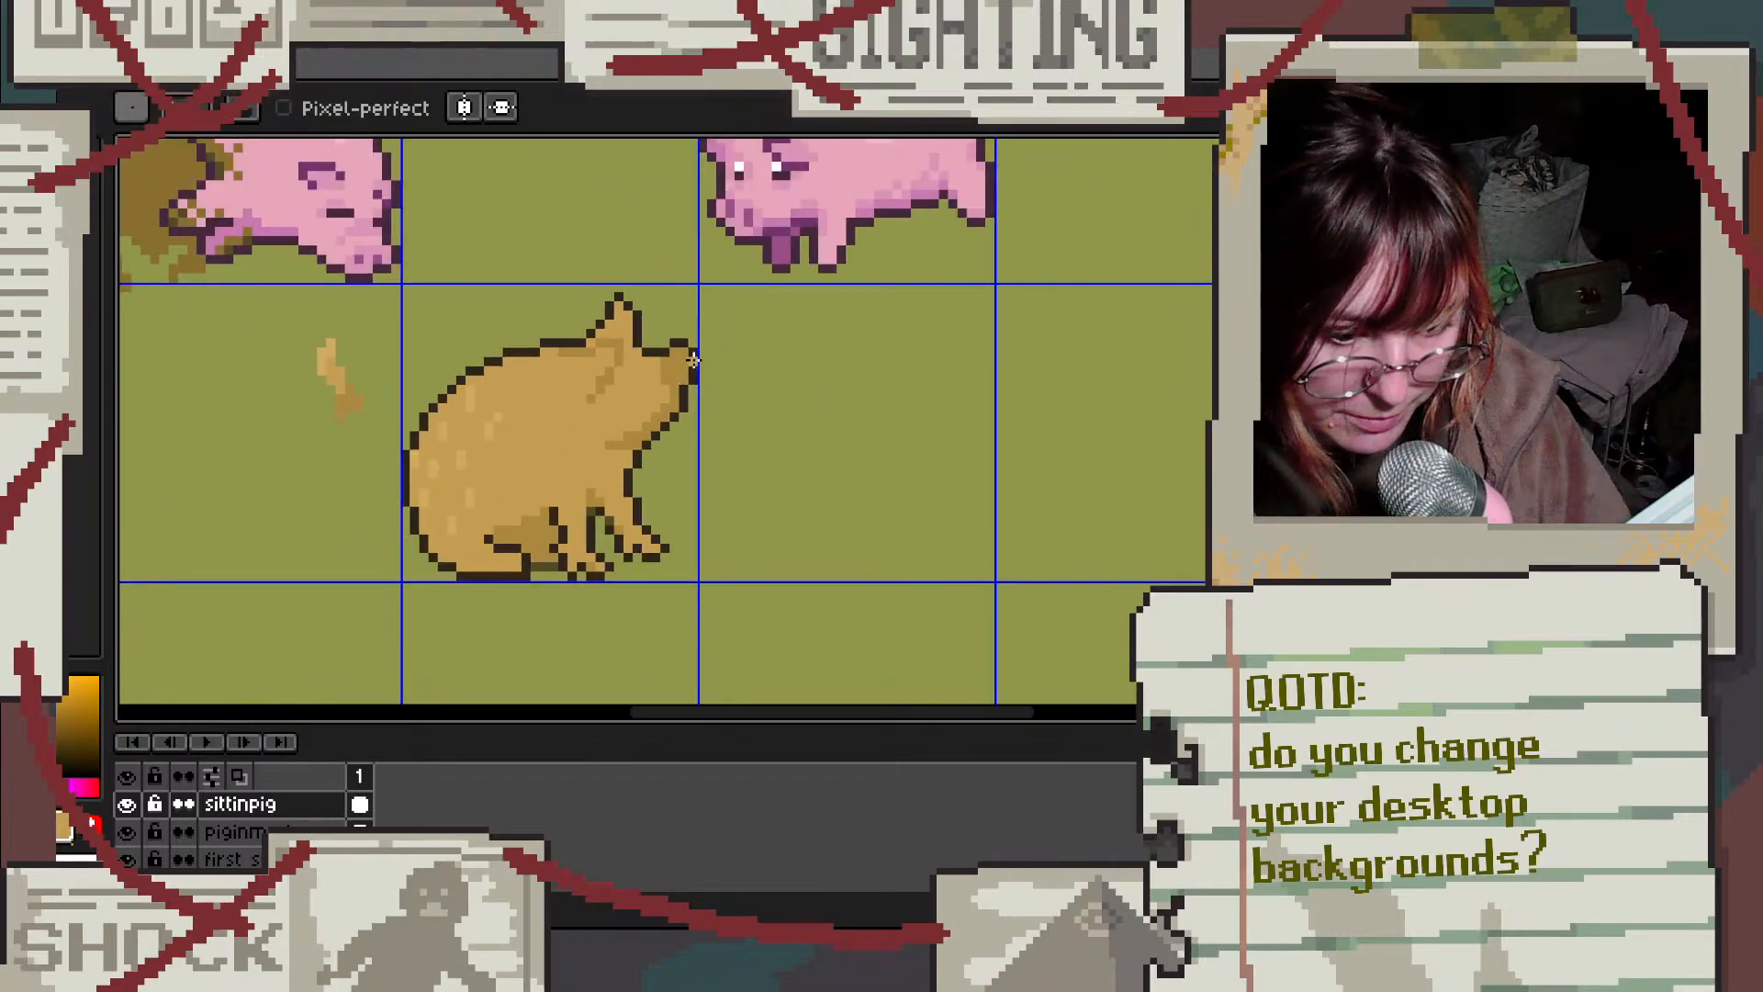
# Step: Cover the golden brown shadow on the snout with tan
pyautogui.scroll(2, 629, 386)
pyautogui.keyDown('alt'); pyautogui.click(648, 377); pyautogui.keyUp('alt')
pyautogui.click(635, 385)
pyautogui.keyDown('alt'); pyautogui.click(599, 391); pyautogui.keyUp('alt')
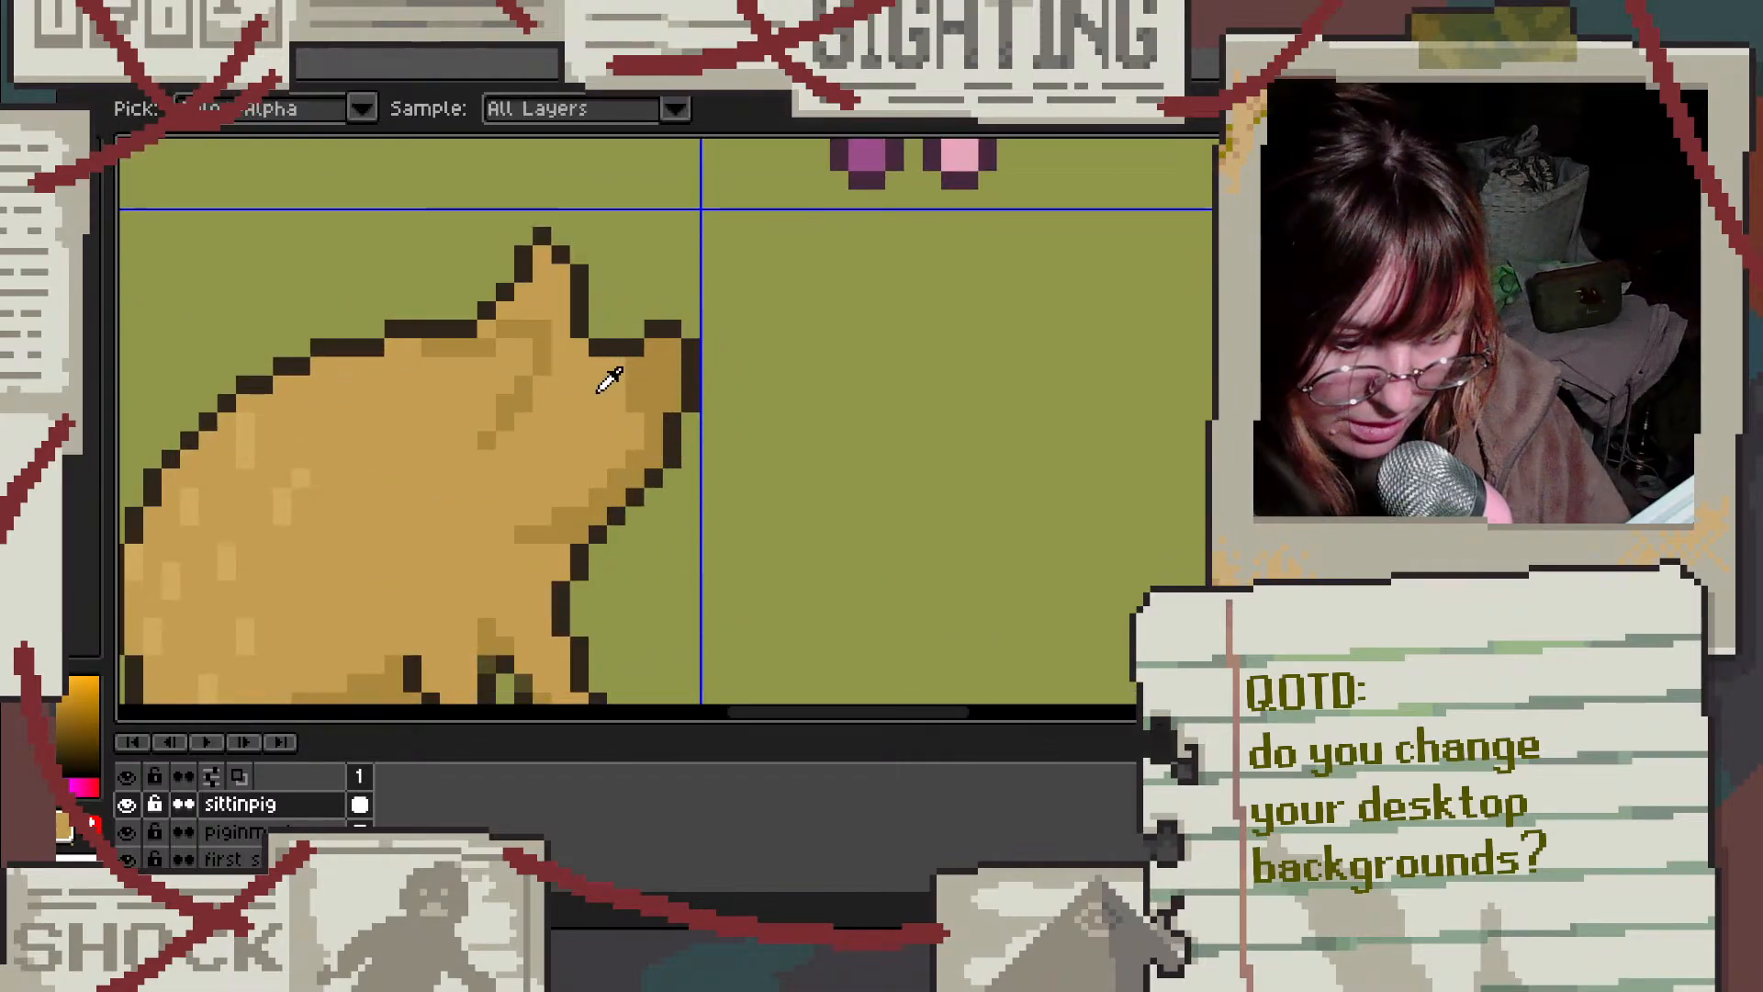
pyautogui.moveTo(663, 349); pyautogui.dragTo(630, 400)
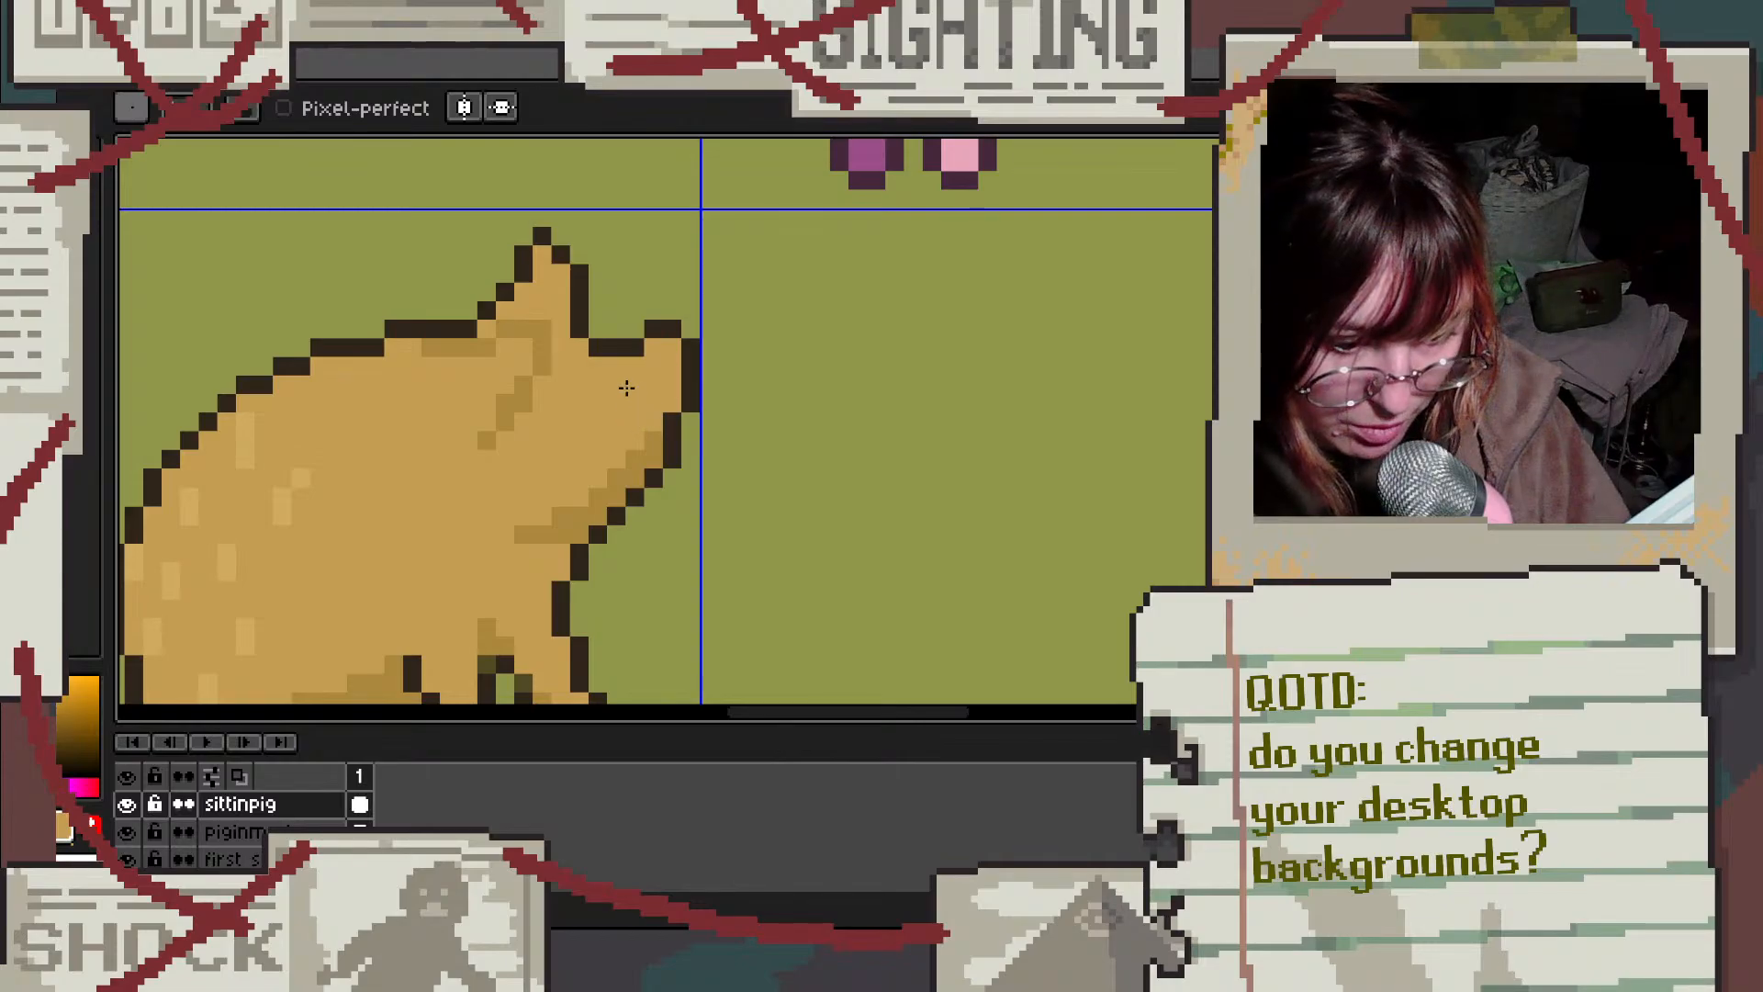
# Step: Extend the golden brown throat shadow by one pixel down beside the neck outline
pyautogui.scroll(-2, 626, 389)
pyautogui.scroll(2, 647, 409)
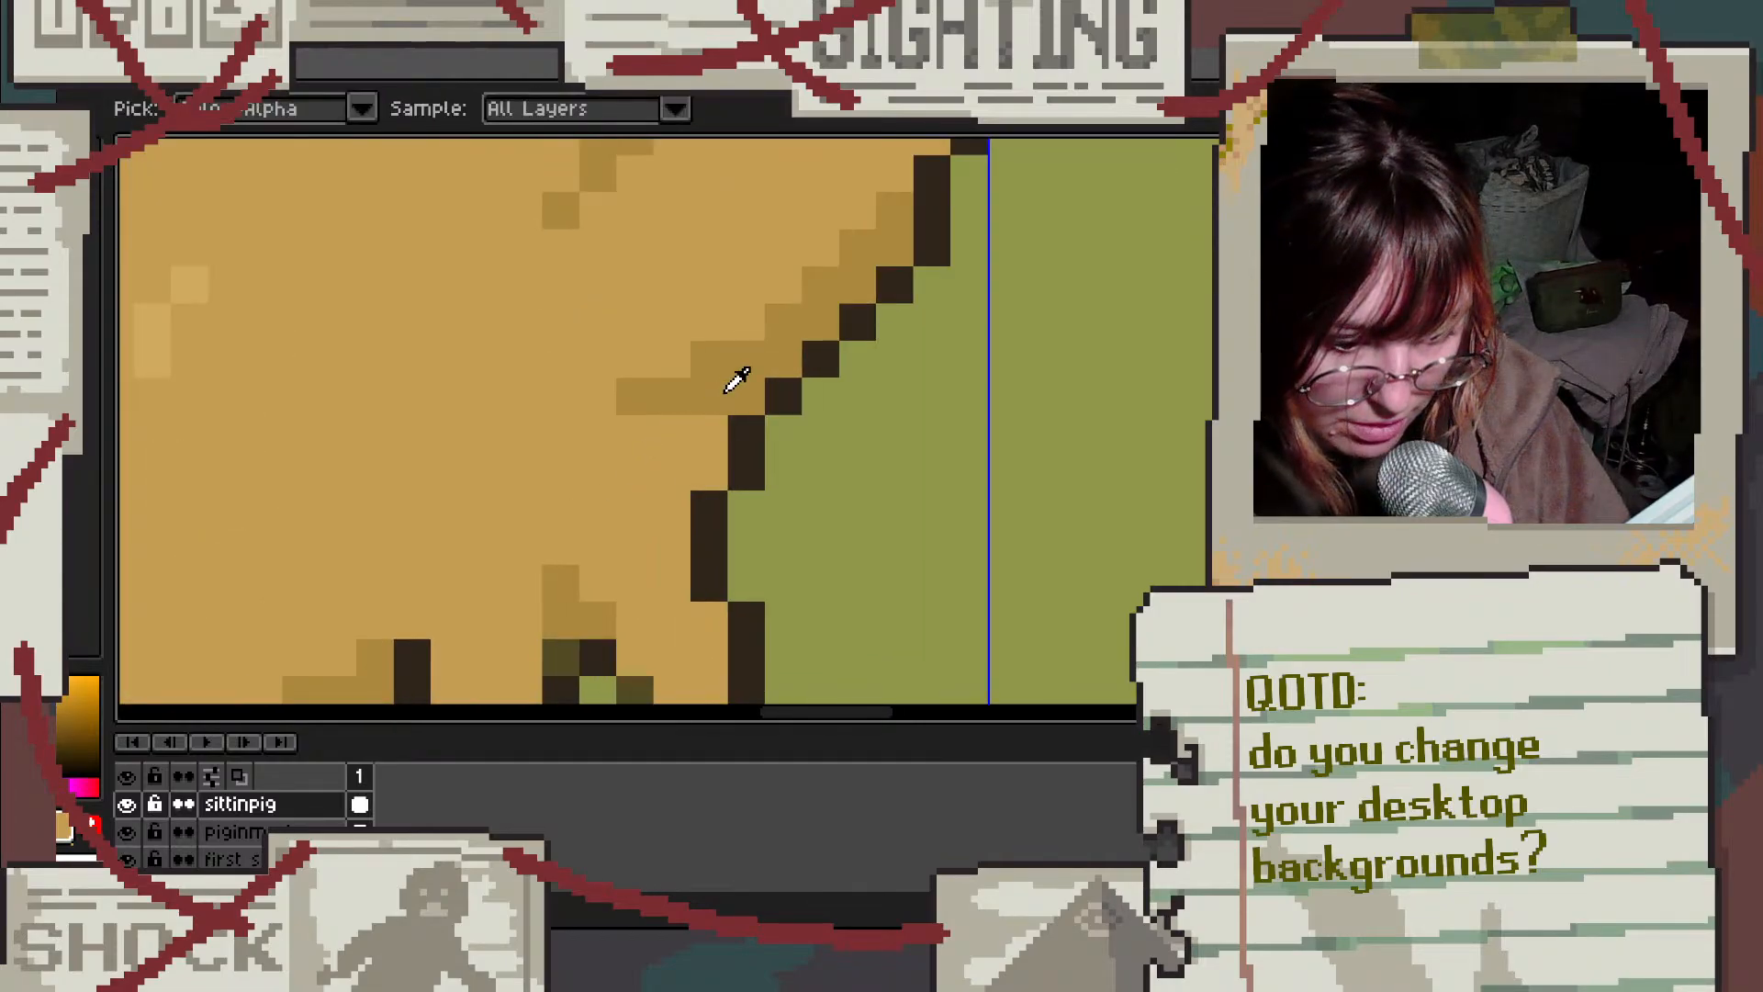
pyautogui.scroll(-2, 649, 554)
pyautogui.scroll(2, 649, 554)
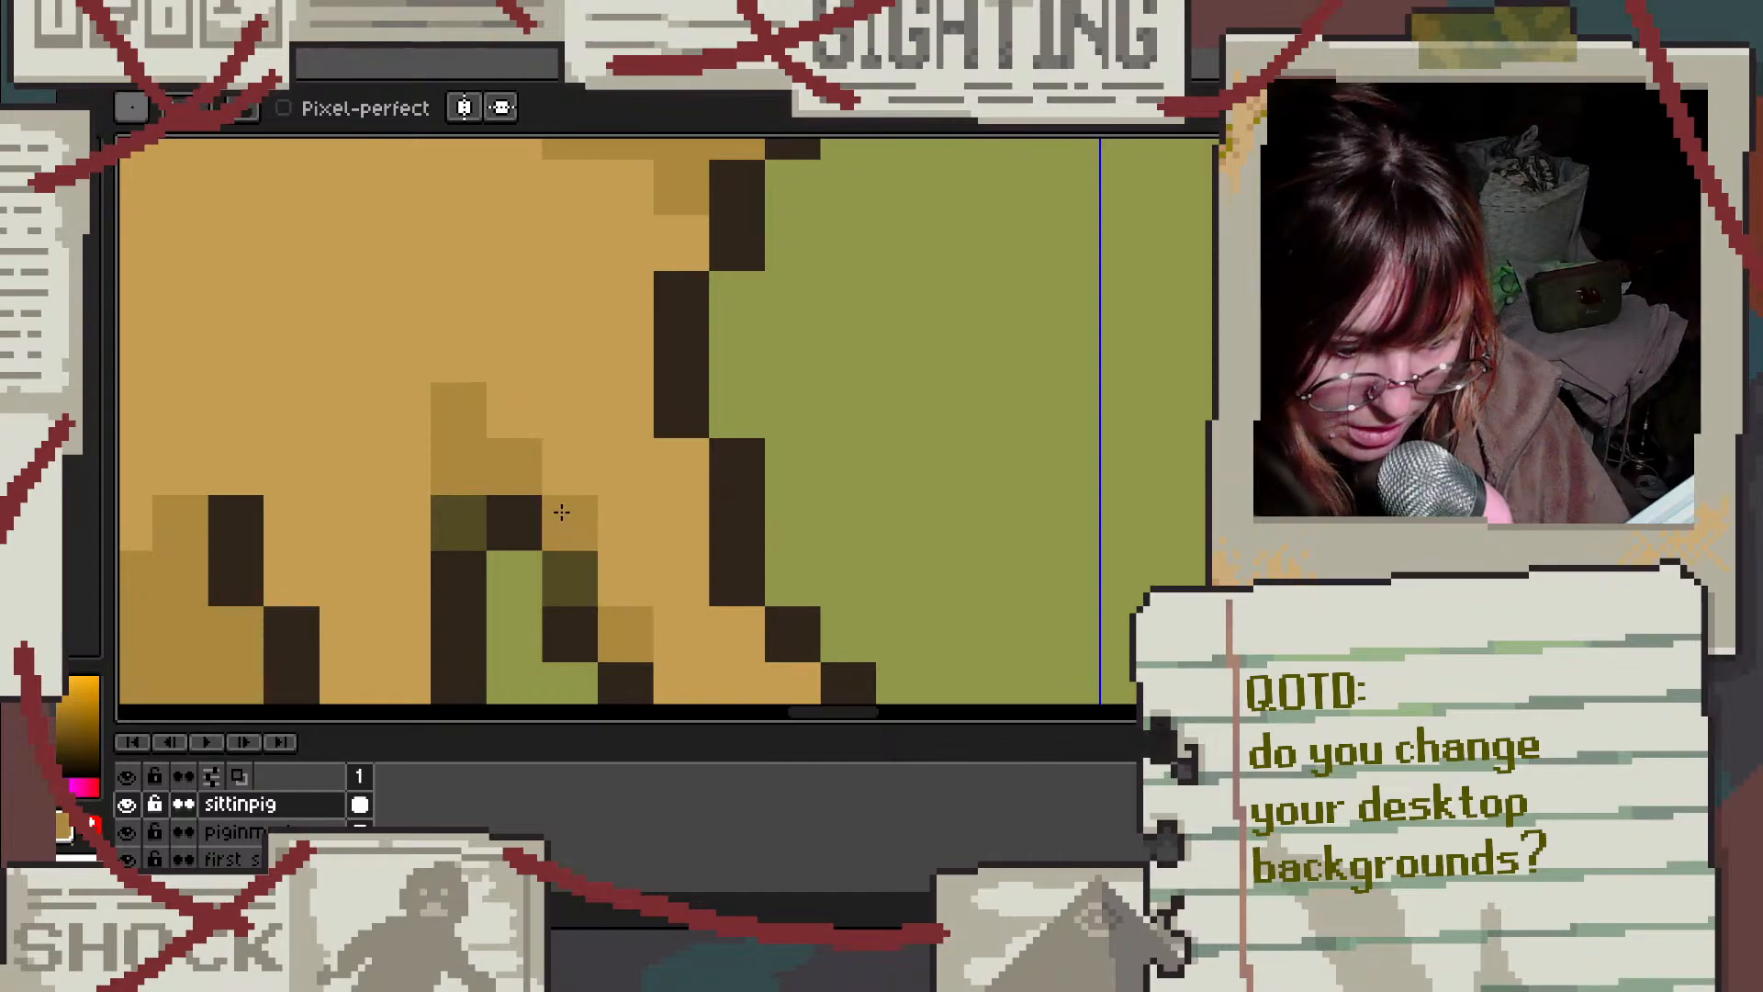
pyautogui.scroll(-2, 447, 401)
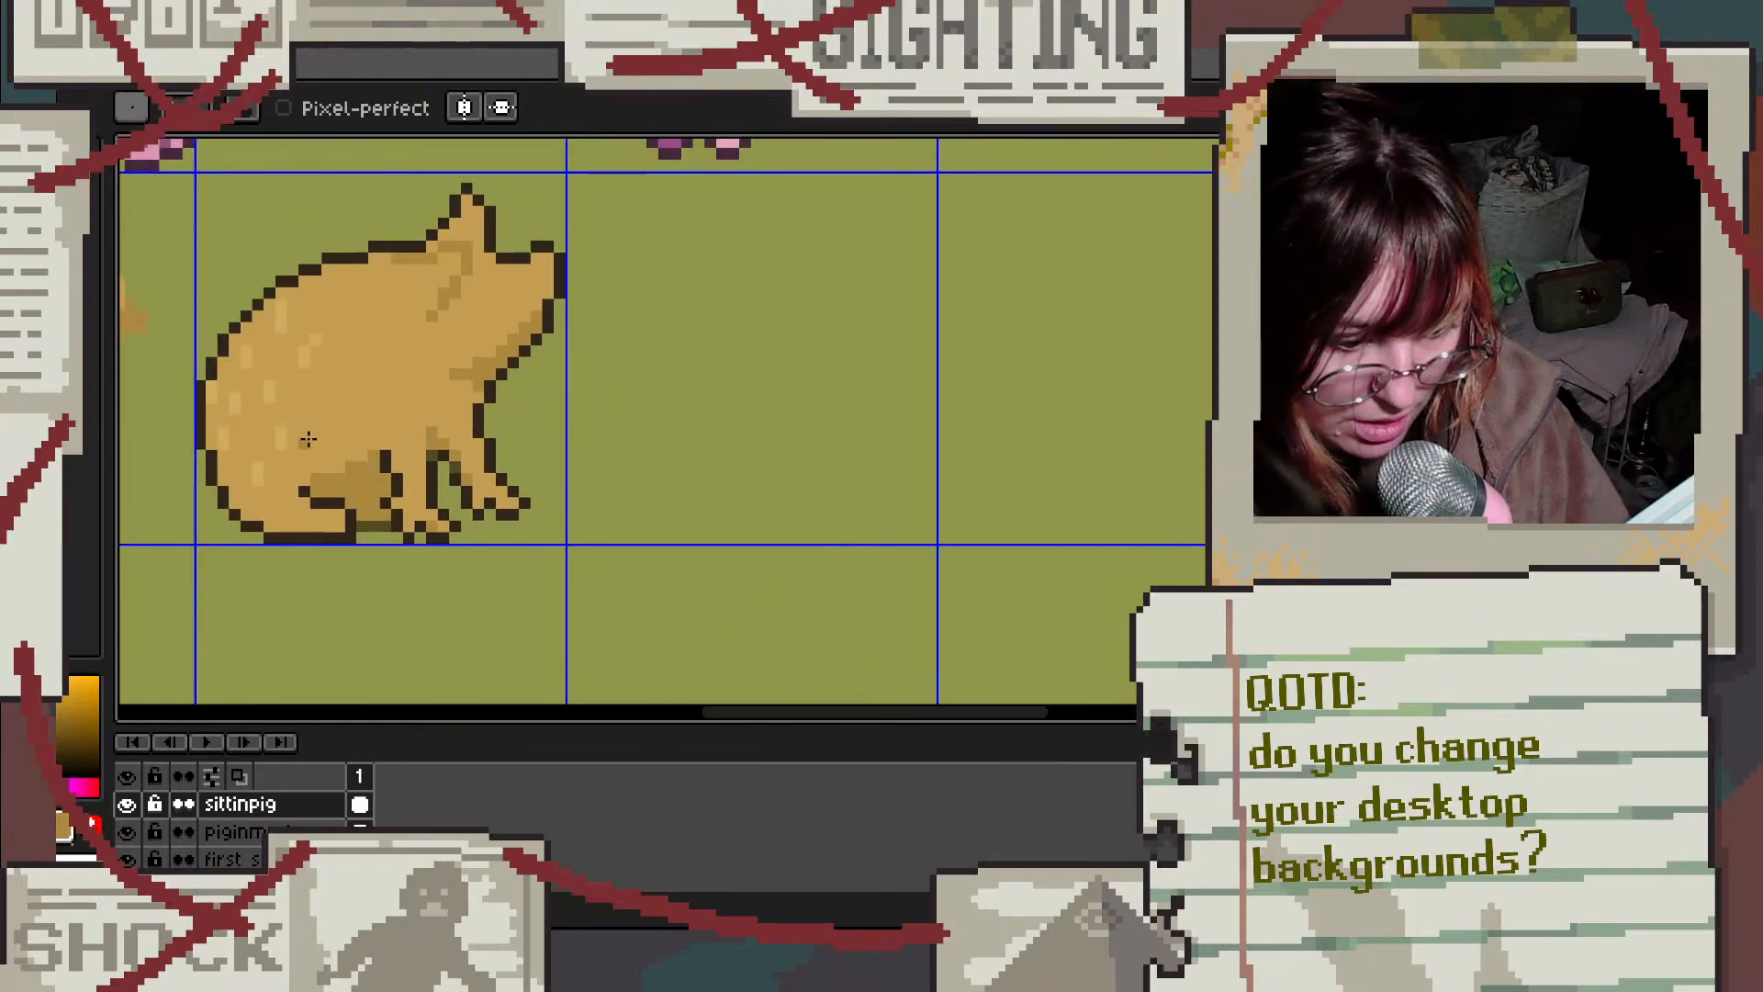
# Step: Redraw the rump's lower back corner squarer and further out in dark brown, covering the old inner outline with tan
pyautogui.scroll(2, 226, 472)
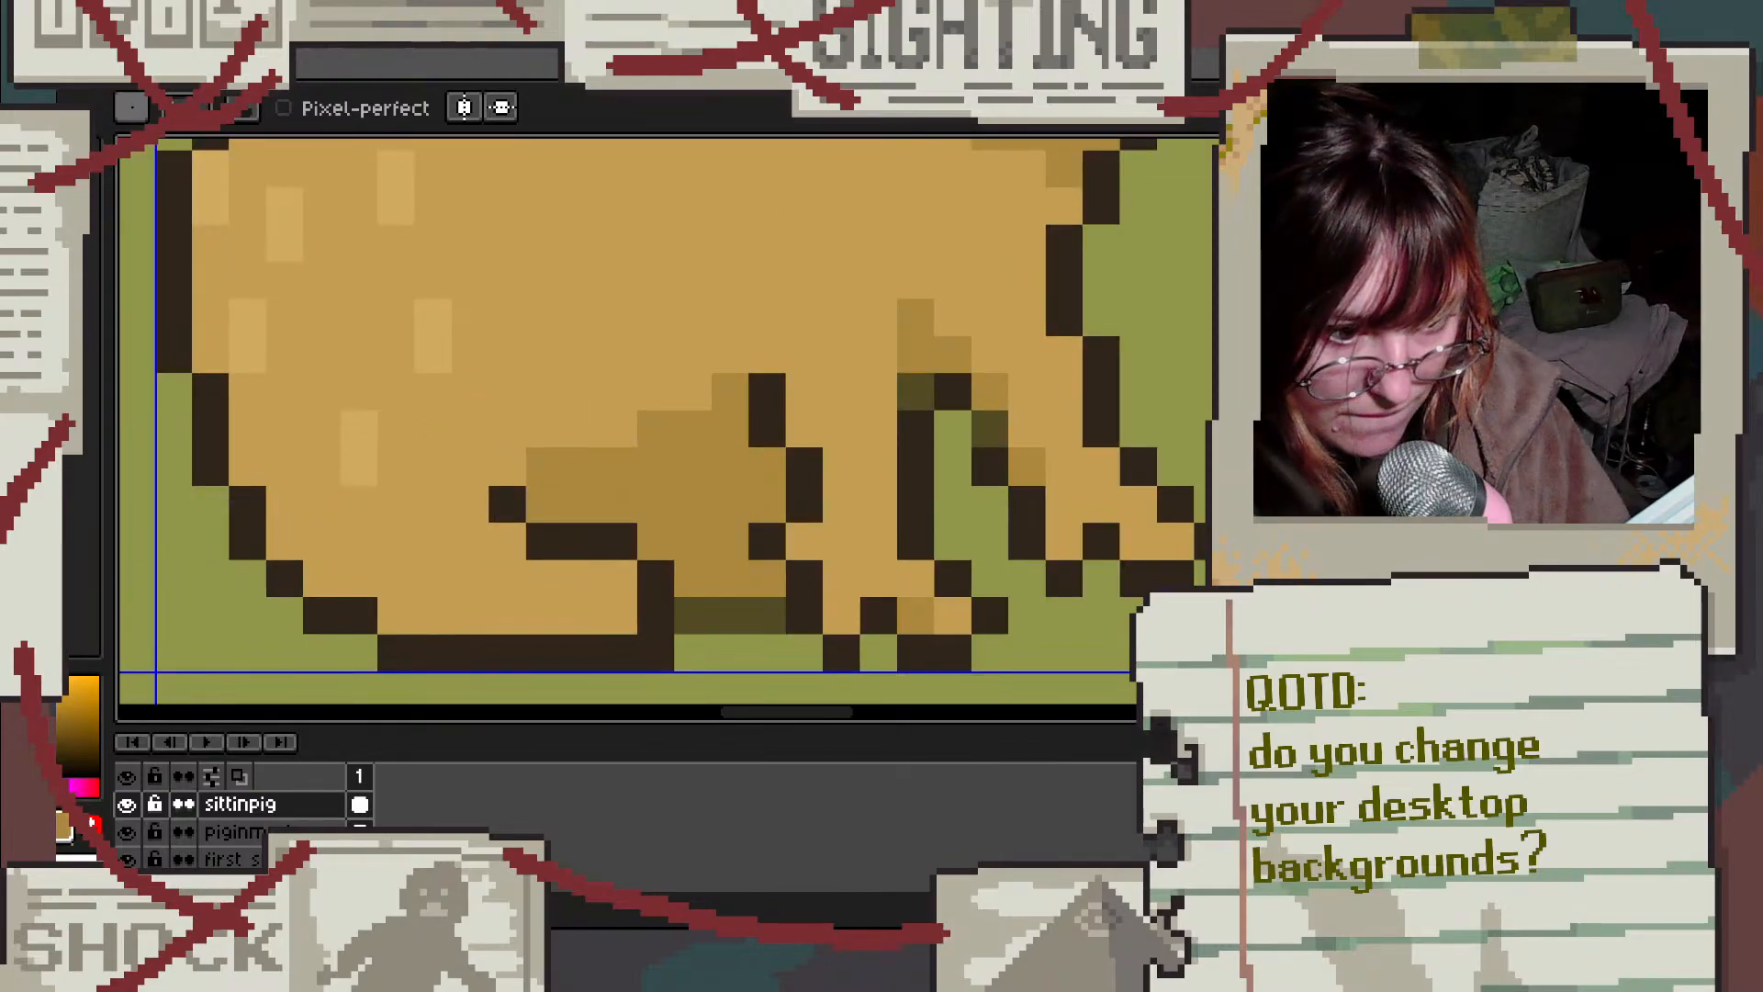
pyautogui.scroll(1, 472, 630)
pyautogui.scroll(-3, 444, 491)
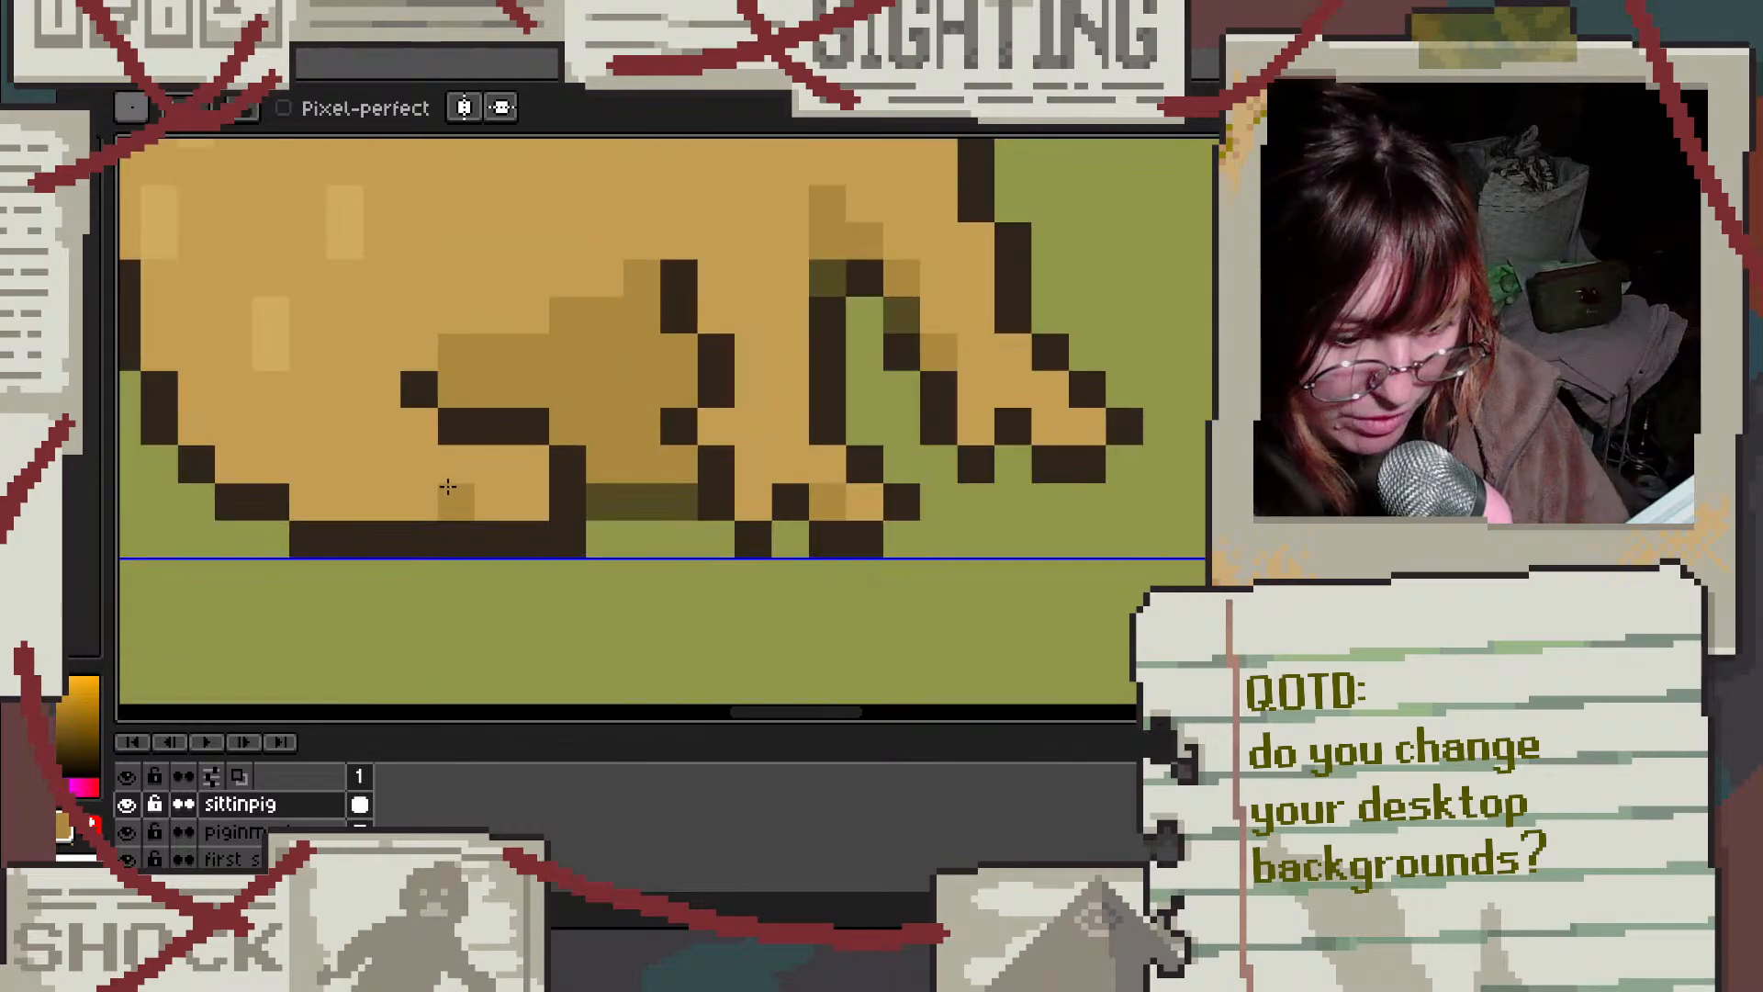
pyautogui.scroll(3, 246, 478)
pyautogui.keyDown('alt'); pyautogui.click(465, 334); pyautogui.keyUp('alt')
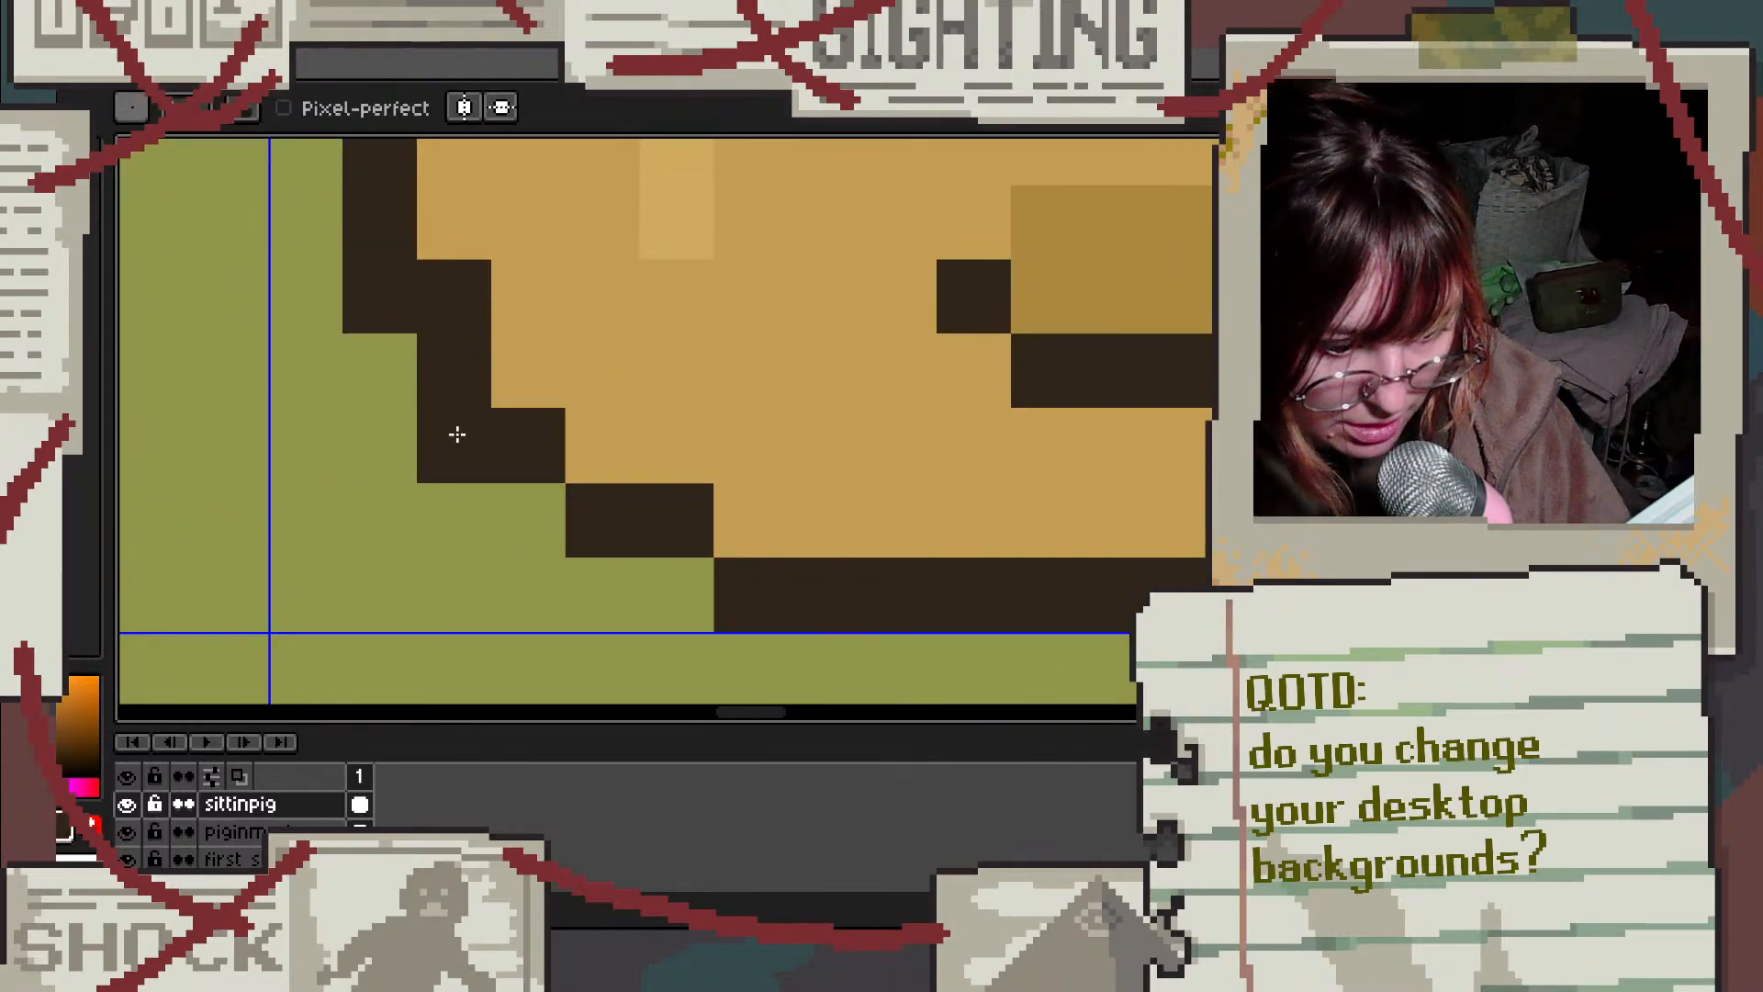
pyautogui.moveTo(456, 432)
pyautogui.mouseDown()
pyautogui.moveTo(469, 526)
pyautogui.moveTo(518, 575)
pyautogui.moveTo(680, 593)
pyautogui.mouseUp()
pyautogui.keyDown('alt'); pyautogui.click(803, 426); pyautogui.keyUp('alt')
pyautogui.moveTo(696, 518)
pyautogui.mouseDown()
pyautogui.moveTo(536, 521)
pyautogui.moveTo(533, 441)
pyautogui.mouseUp()
pyautogui.click(460, 287)
pyautogui.scroll(-3, 889, 298)
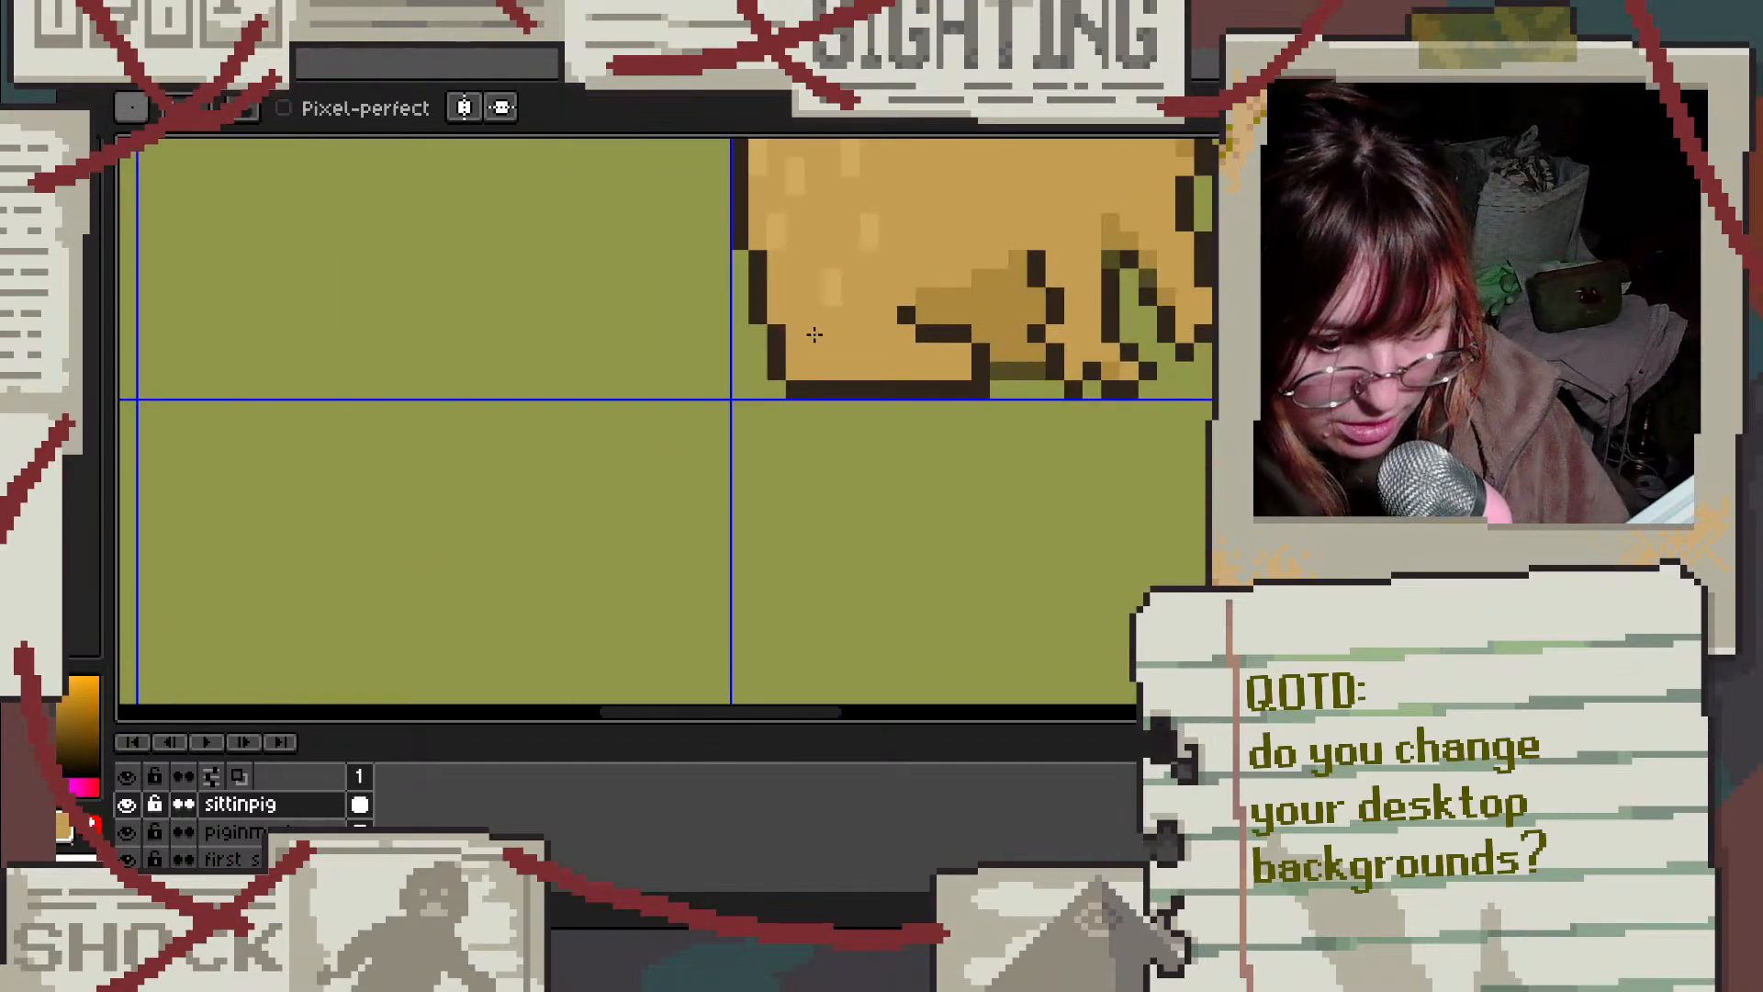
pyautogui.scroll(2, 951, 265)
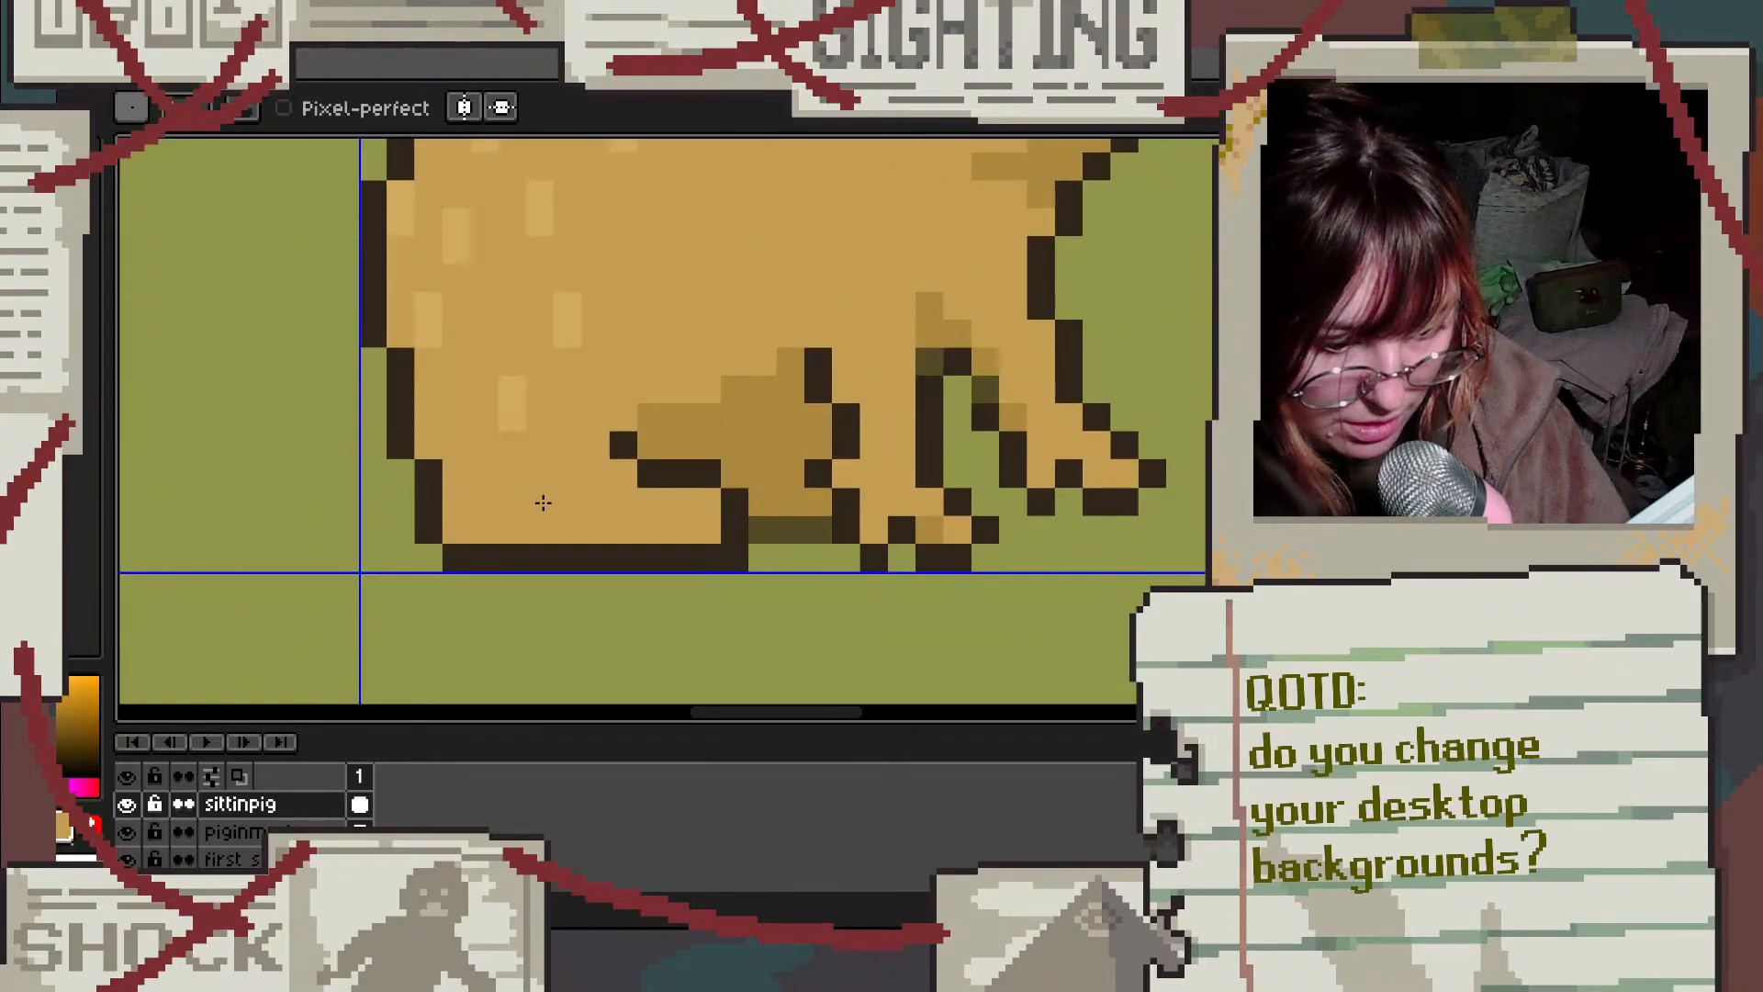
# Step: Round the rump's bottom corner by adding a dark brown pixel inside it and erasing the outer corner pixel
pyautogui.scroll(-3, 638, 497)
pyautogui.scroll(3, 643, 440)
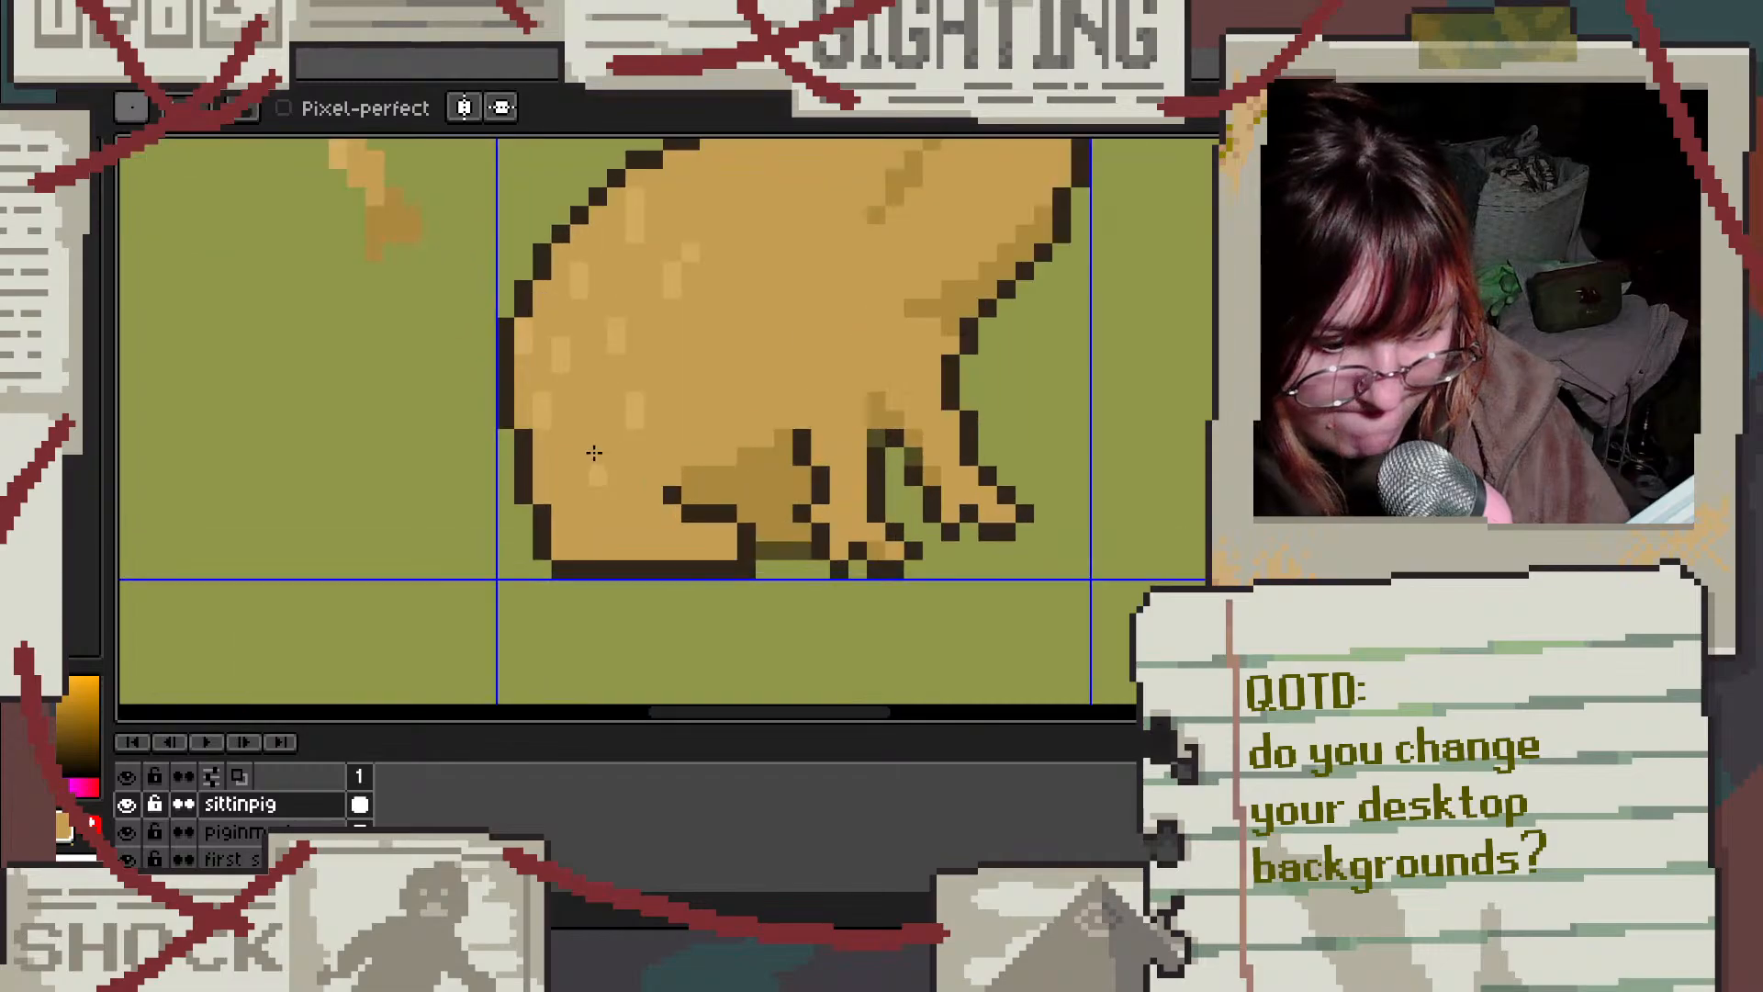
pyautogui.scroll(-3, 587, 515)
pyautogui.scroll(4, 551, 532)
pyautogui.keyDown('alt'); pyautogui.click(429, 416); pyautogui.keyUp('alt')
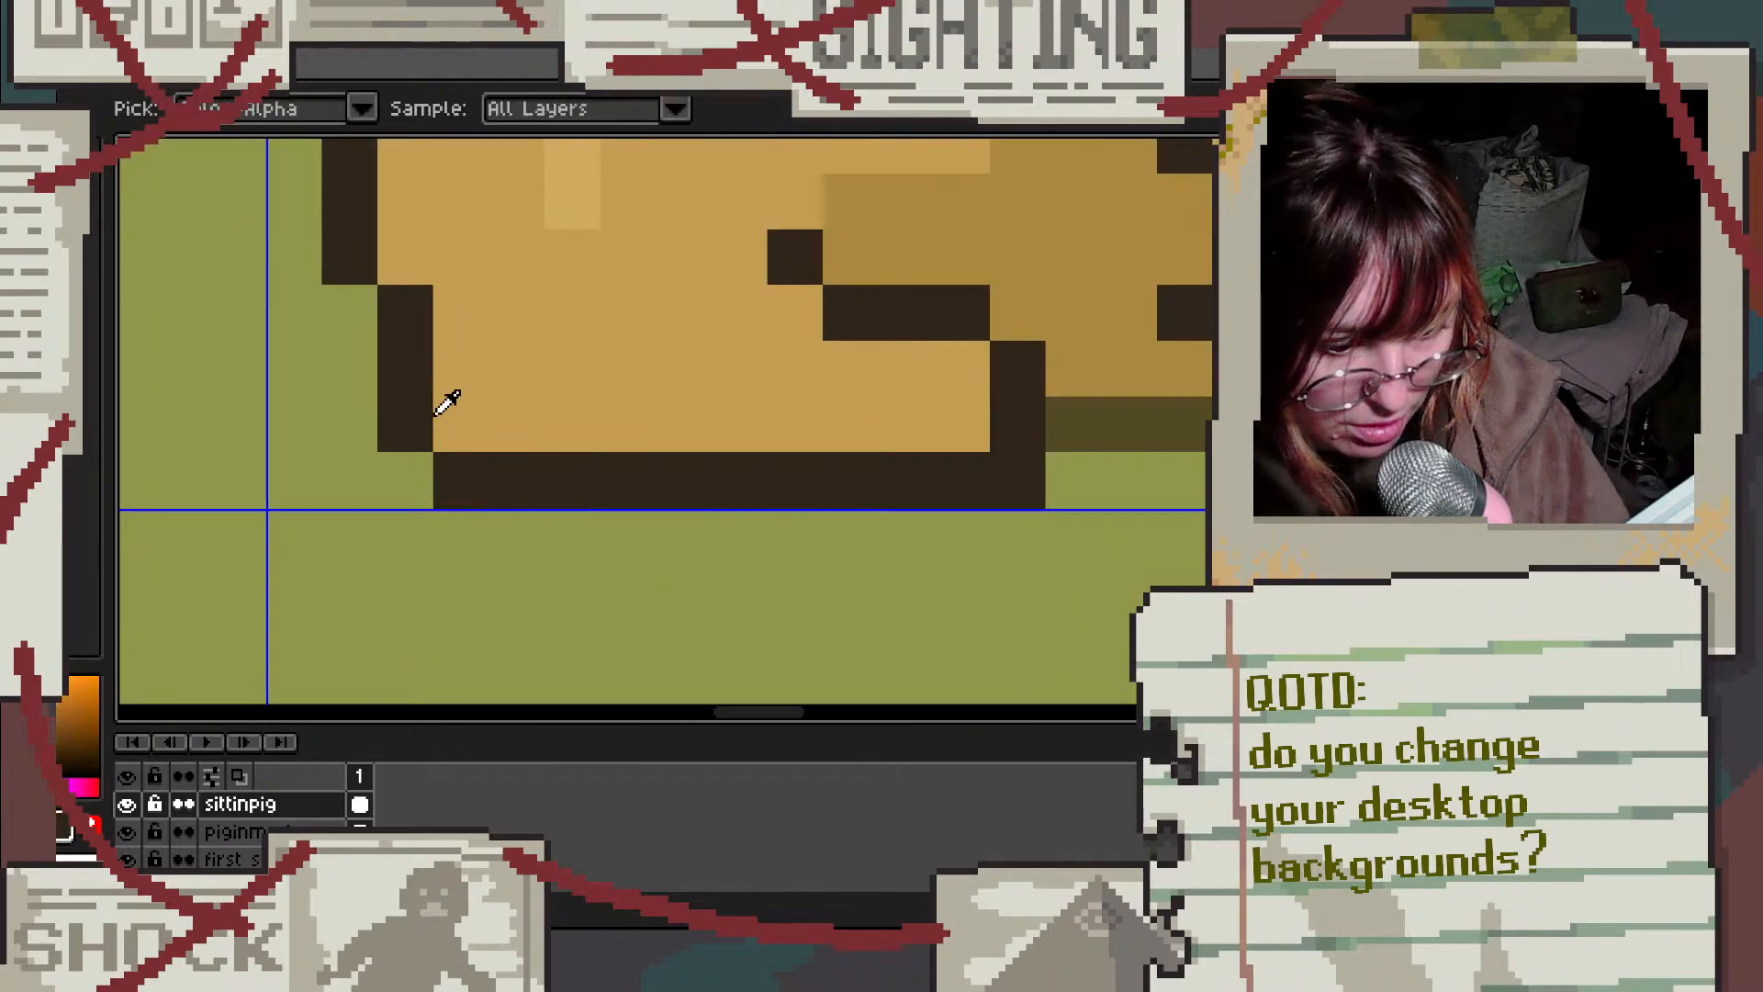
pyautogui.click(453, 431)
pyautogui.press('e')
pyautogui.click(405, 423)
pyautogui.scroll(-4, 455, 464)
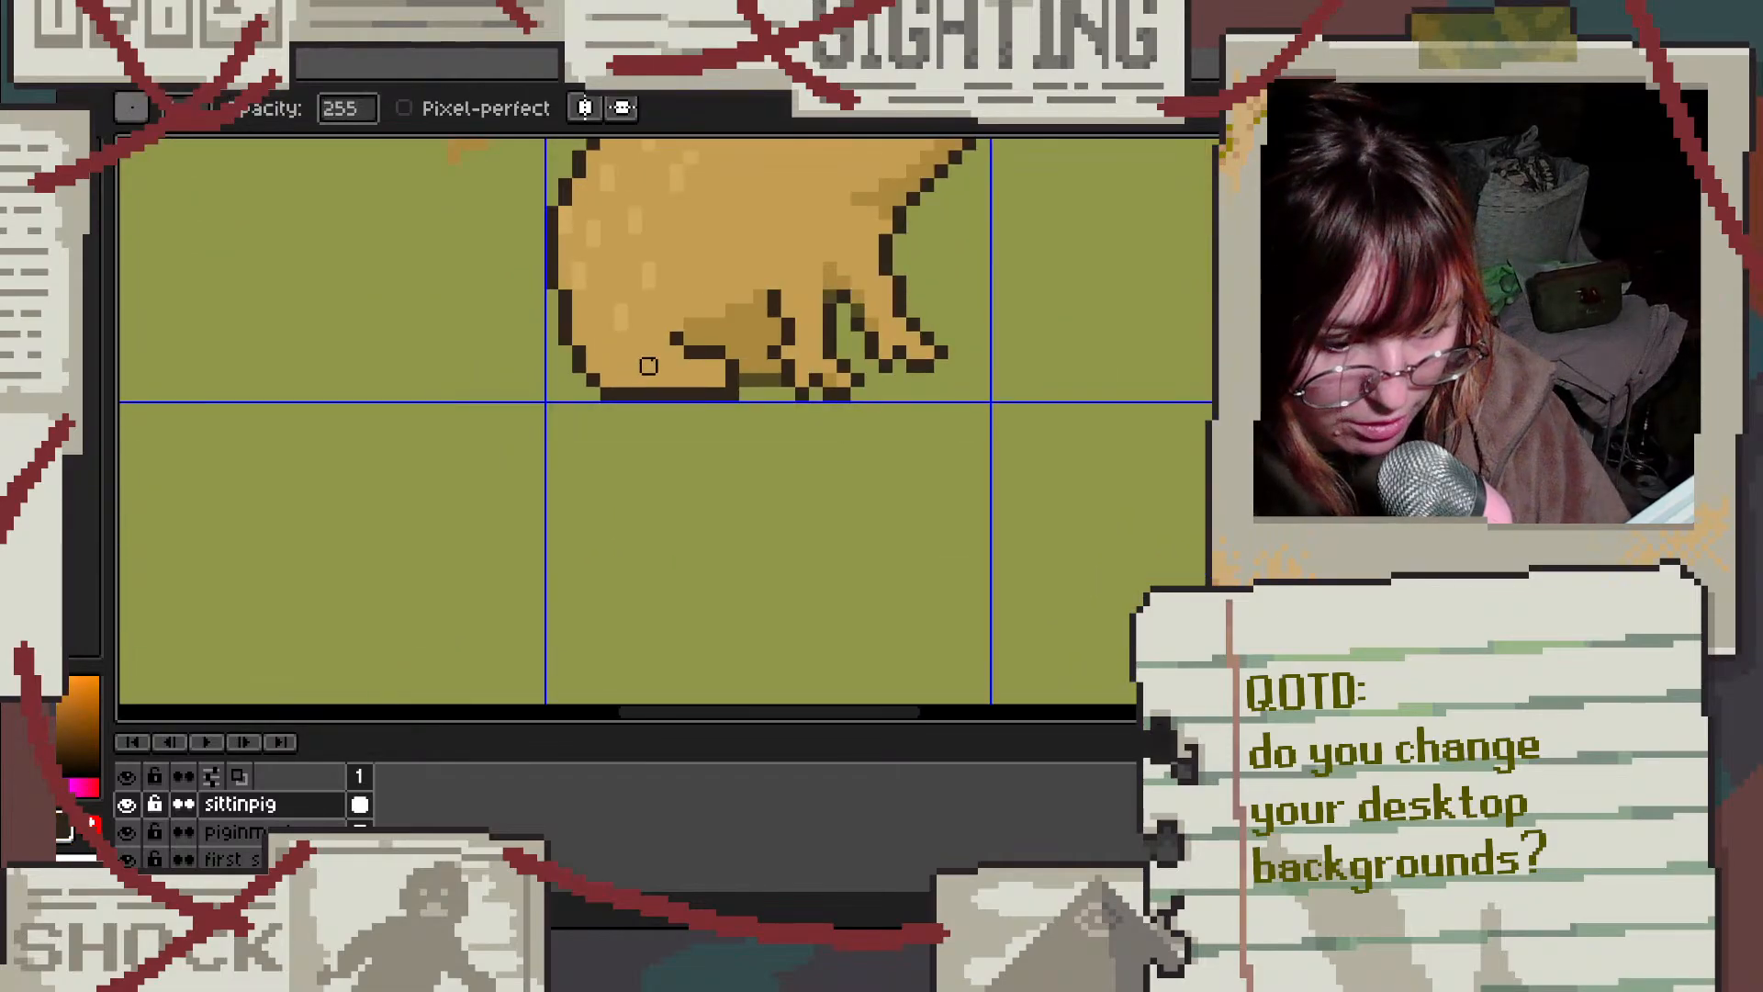
# Step: Lengthen the hind foot by one pixel, redrawing its dark brown toe outline further forward and filling behind it with tan
pyautogui.scroll(3, 826, 296)
pyautogui.scroll(-2, 498, 356)
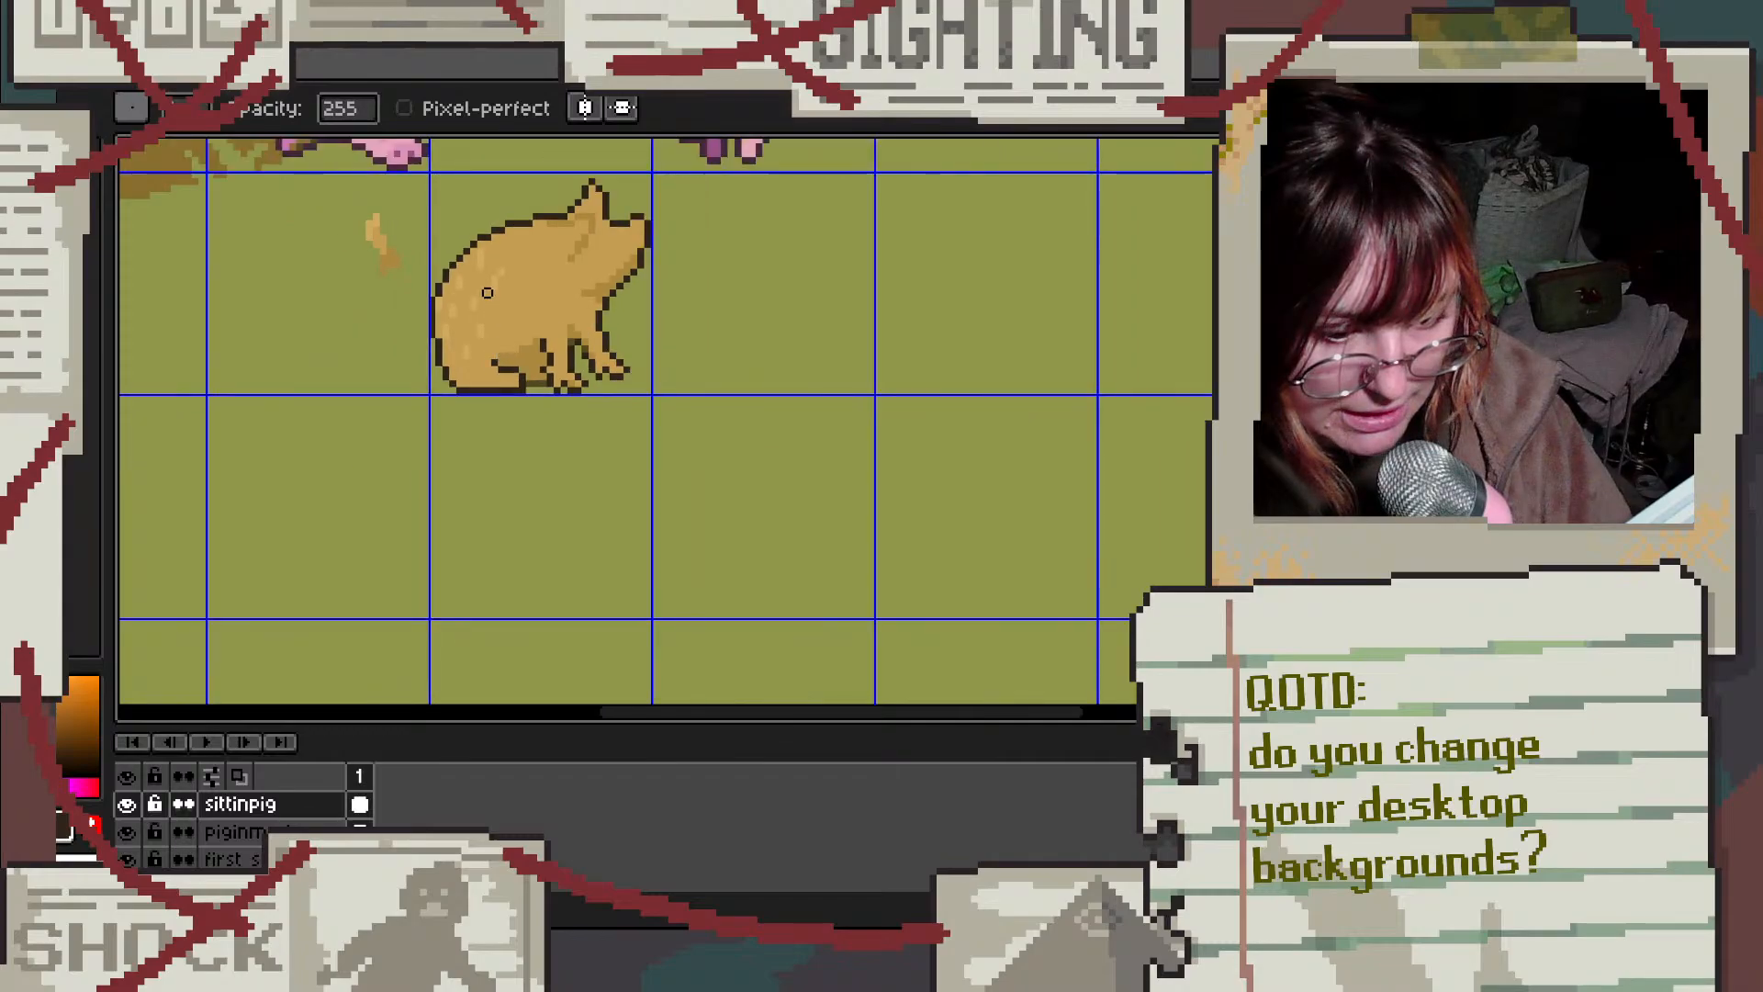
pyautogui.scroll(3, 555, 440)
pyautogui.scroll(-3, 588, 602)
pyautogui.scroll(4, 409, 279)
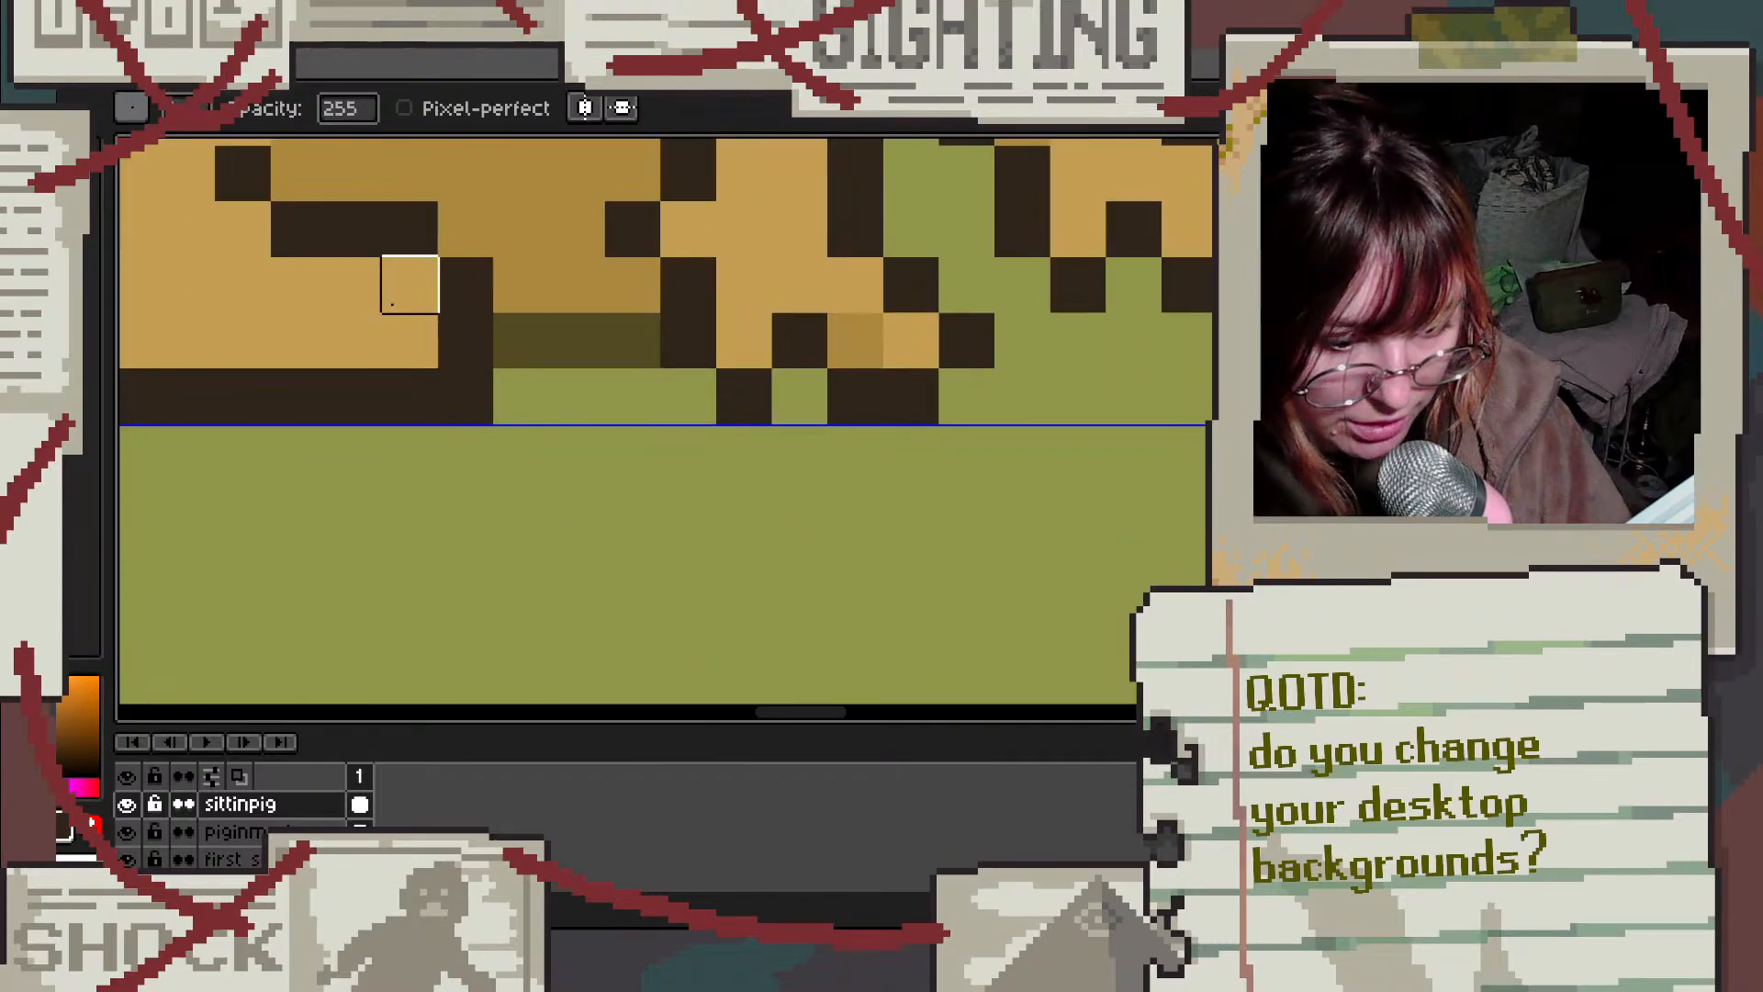
pyautogui.keyDown('alt'); pyautogui.click(434, 300); pyautogui.keyUp('alt')
pyautogui.moveTo(450, 294)
pyautogui.mouseDown()
pyautogui.moveTo(465, 340)
pyautogui.moveTo(439, 295)
pyautogui.moveTo(460, 327)
pyautogui.moveTo(539, 343)
pyautogui.mouseUp()
pyautogui.keyDown('alt'); pyautogui.click(410, 240); pyautogui.keyUp('alt')
pyautogui.click(454, 246)
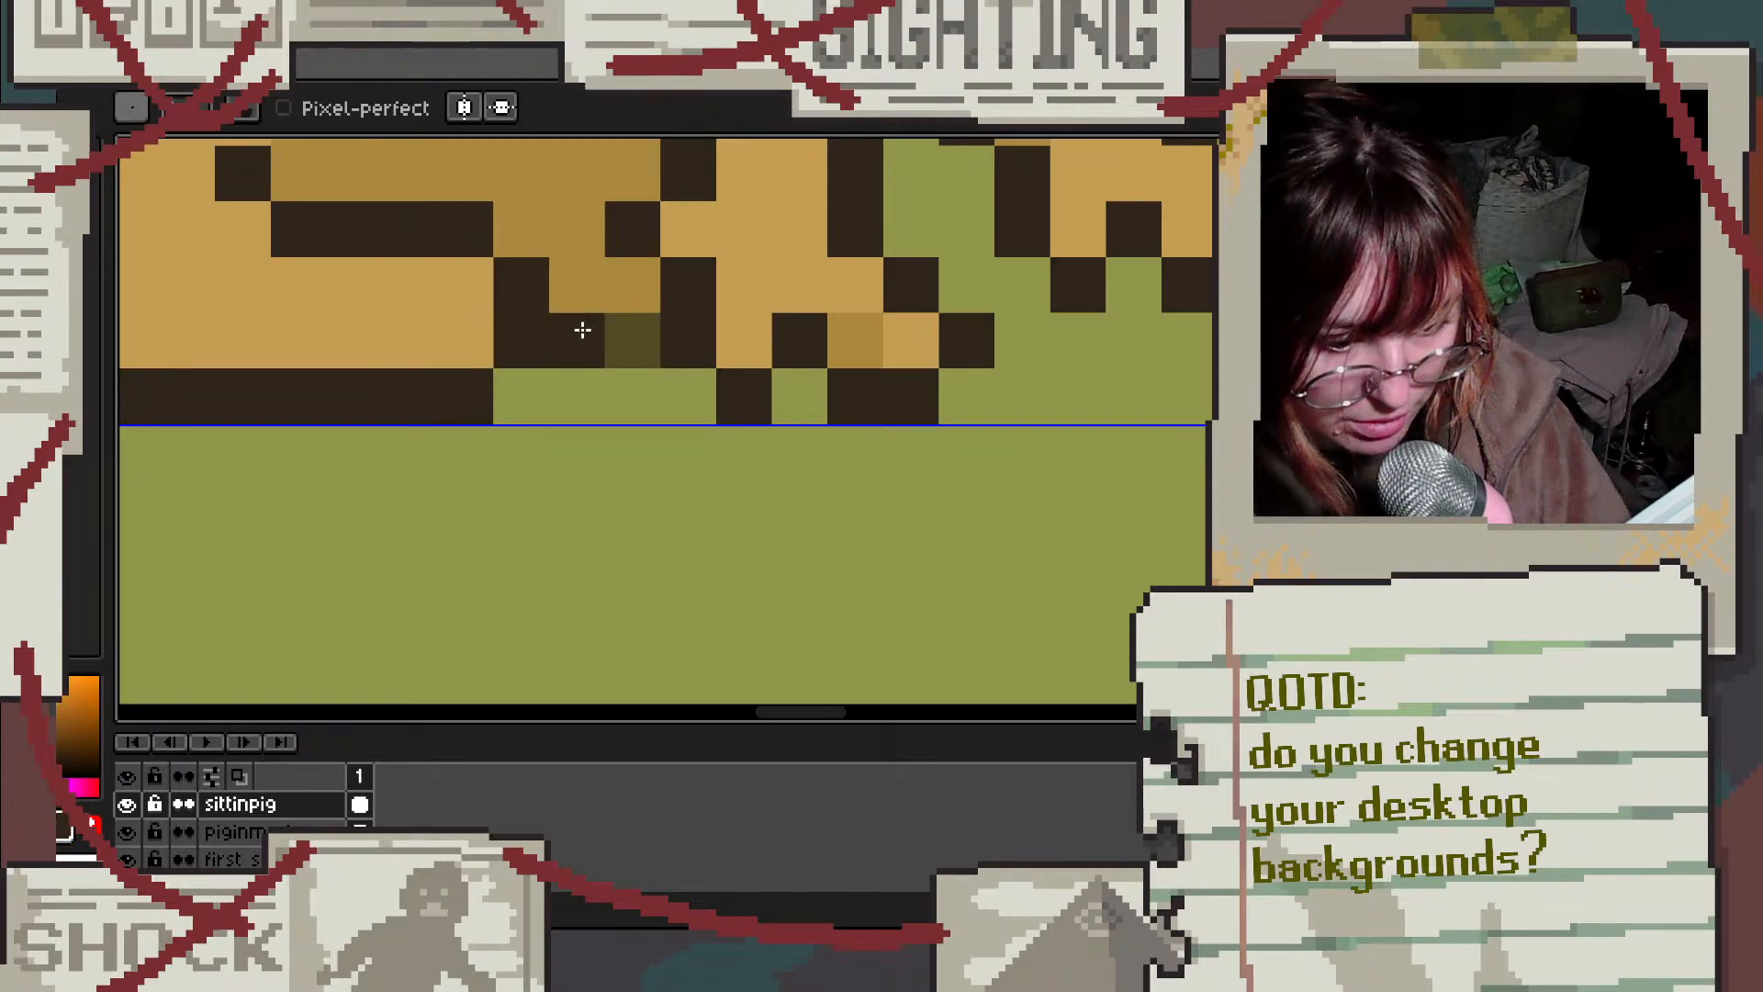
pyautogui.click(520, 390)
pyautogui.keyDown('alt'); pyautogui.click(464, 315); pyautogui.keyUp('alt')
pyautogui.scroll(-4, 469, 312)
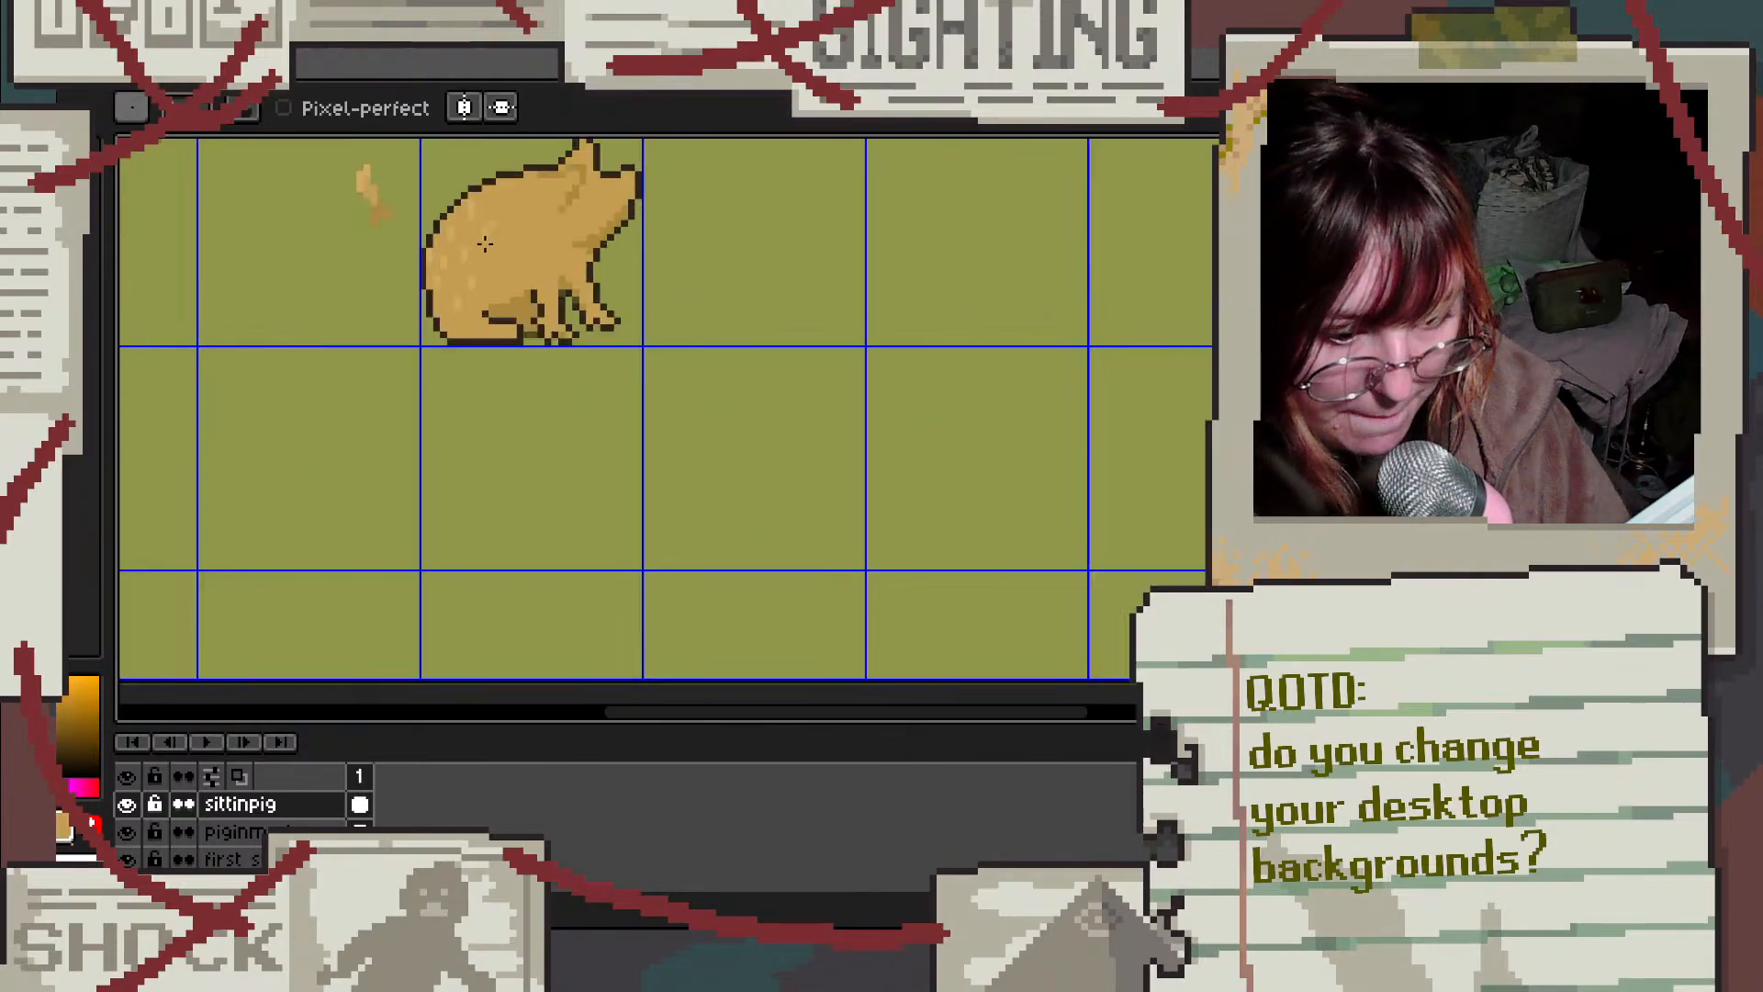
# Step: Lengthen the line above the hind foot backward by one pixel and recolour the line dark olive
pyautogui.scroll(2, 493, 260)
pyautogui.scroll(1, 493, 260)
pyautogui.keyDown('alt'); pyautogui.click(476, 421); pyautogui.keyUp('alt')
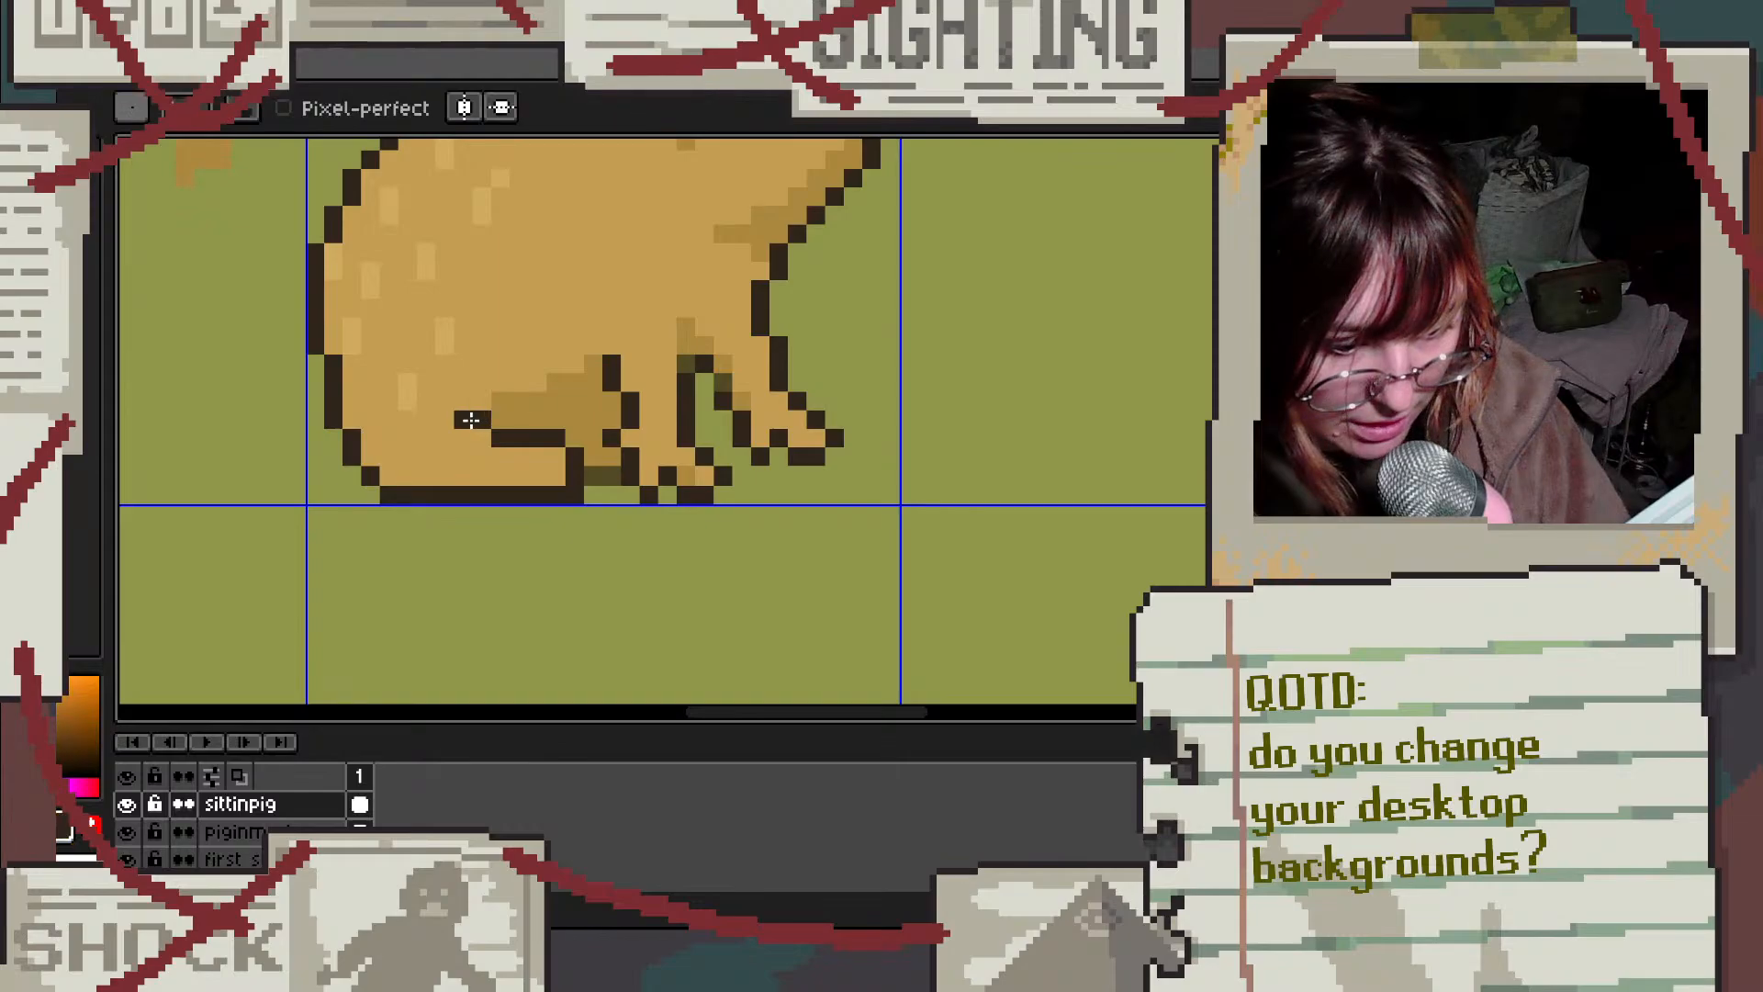
pyautogui.keyDown('alt'); pyautogui.click(552, 444); pyautogui.keyUp('alt')
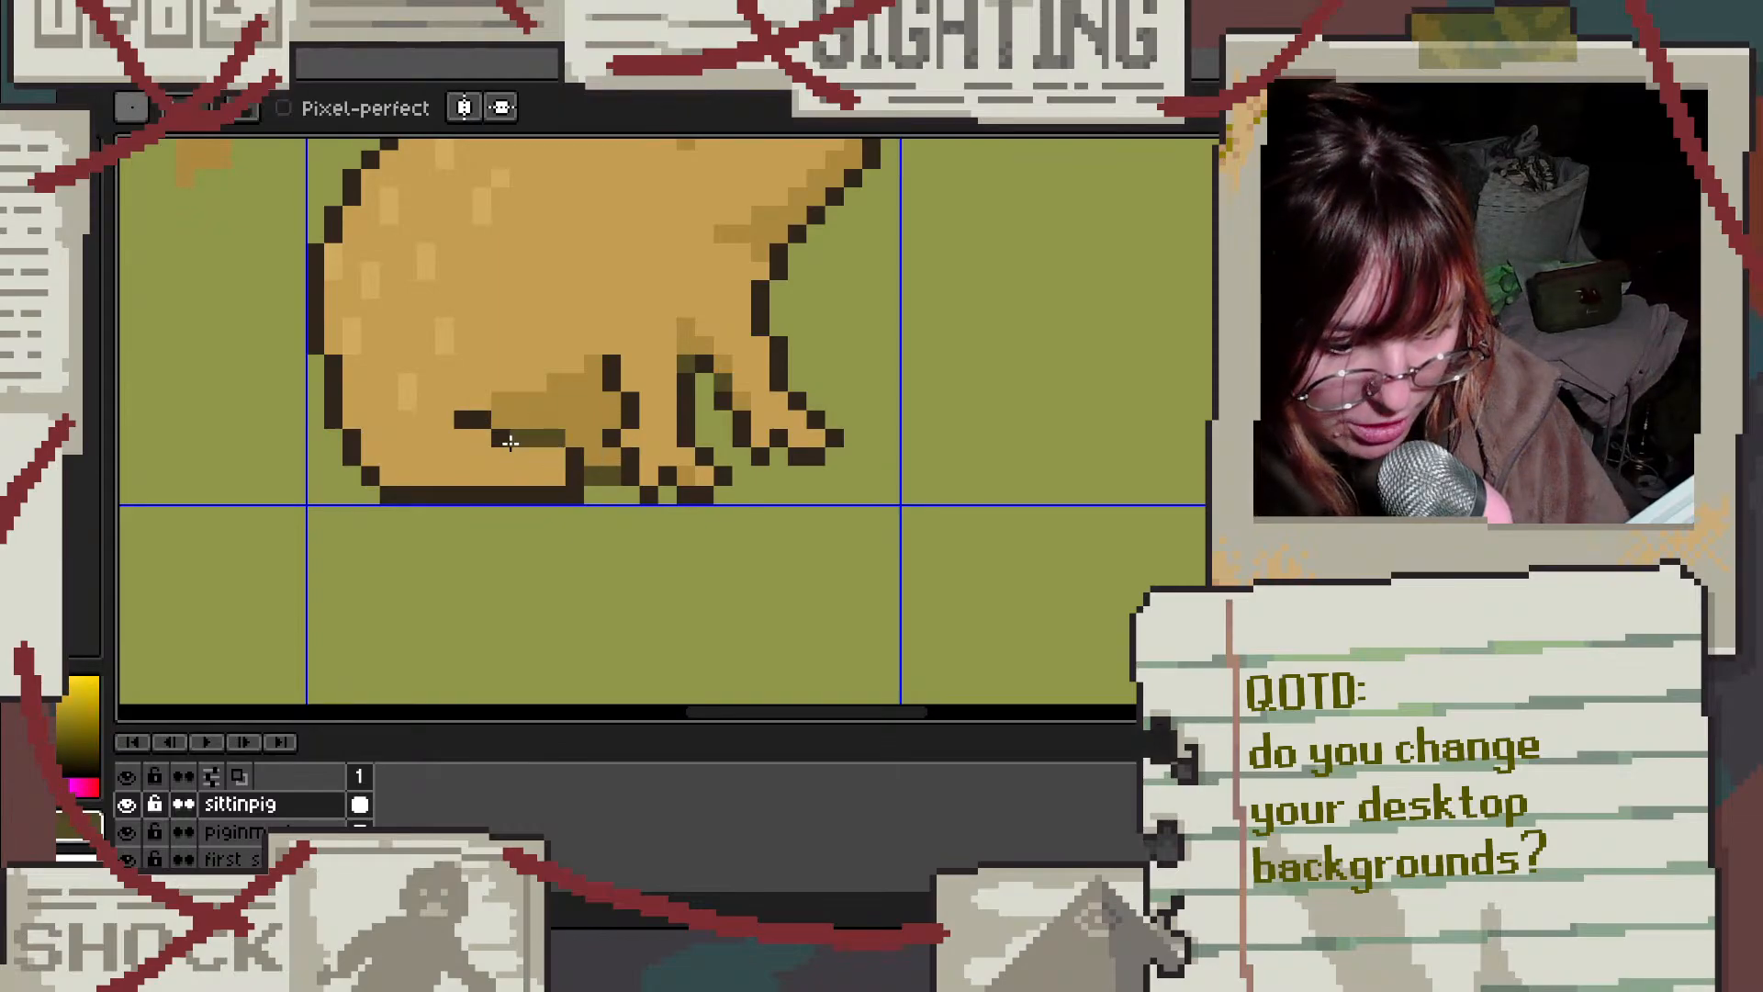
pyautogui.scroll(-1, 621, 429)
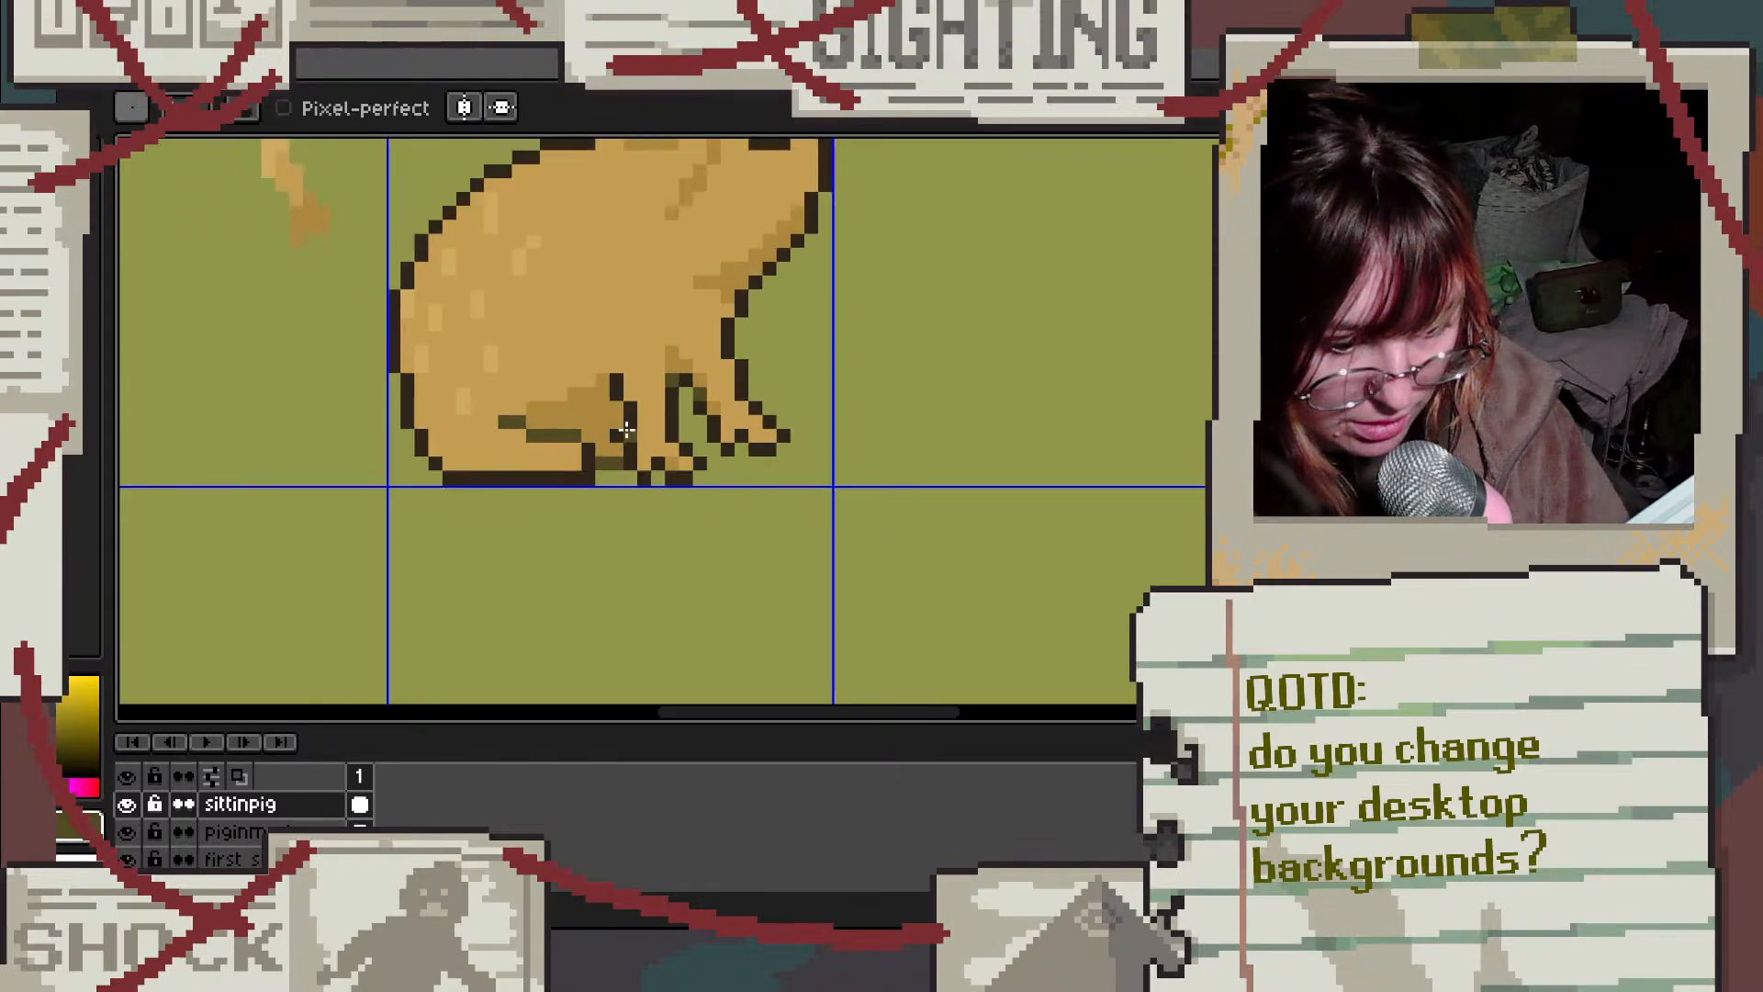
# Step: Shade behind the front leg in a darker golden brown, scattering a few blending pixels into the hind leg's shadow
pyautogui.scroll(4, 598, 471)
pyautogui.keyDown('alt'); pyautogui.click(820, 479); pyautogui.keyUp('alt')
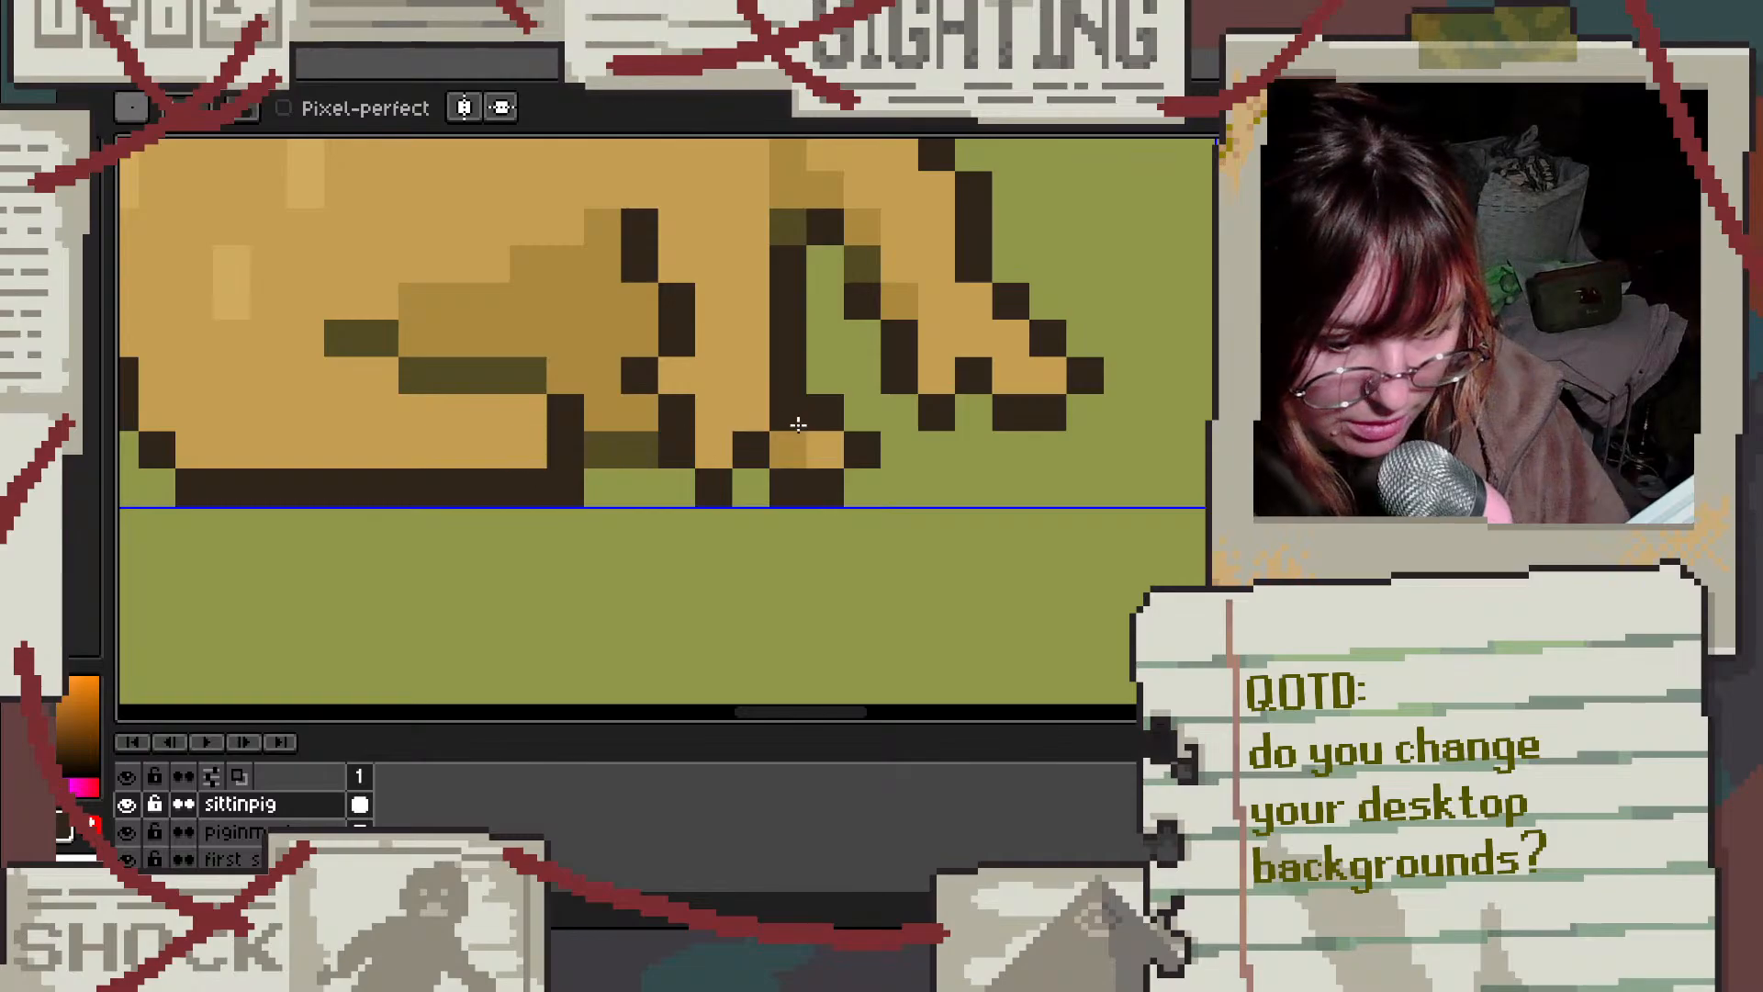
pyautogui.scroll(-3, 999, 342)
pyautogui.scroll(3, 367, 336)
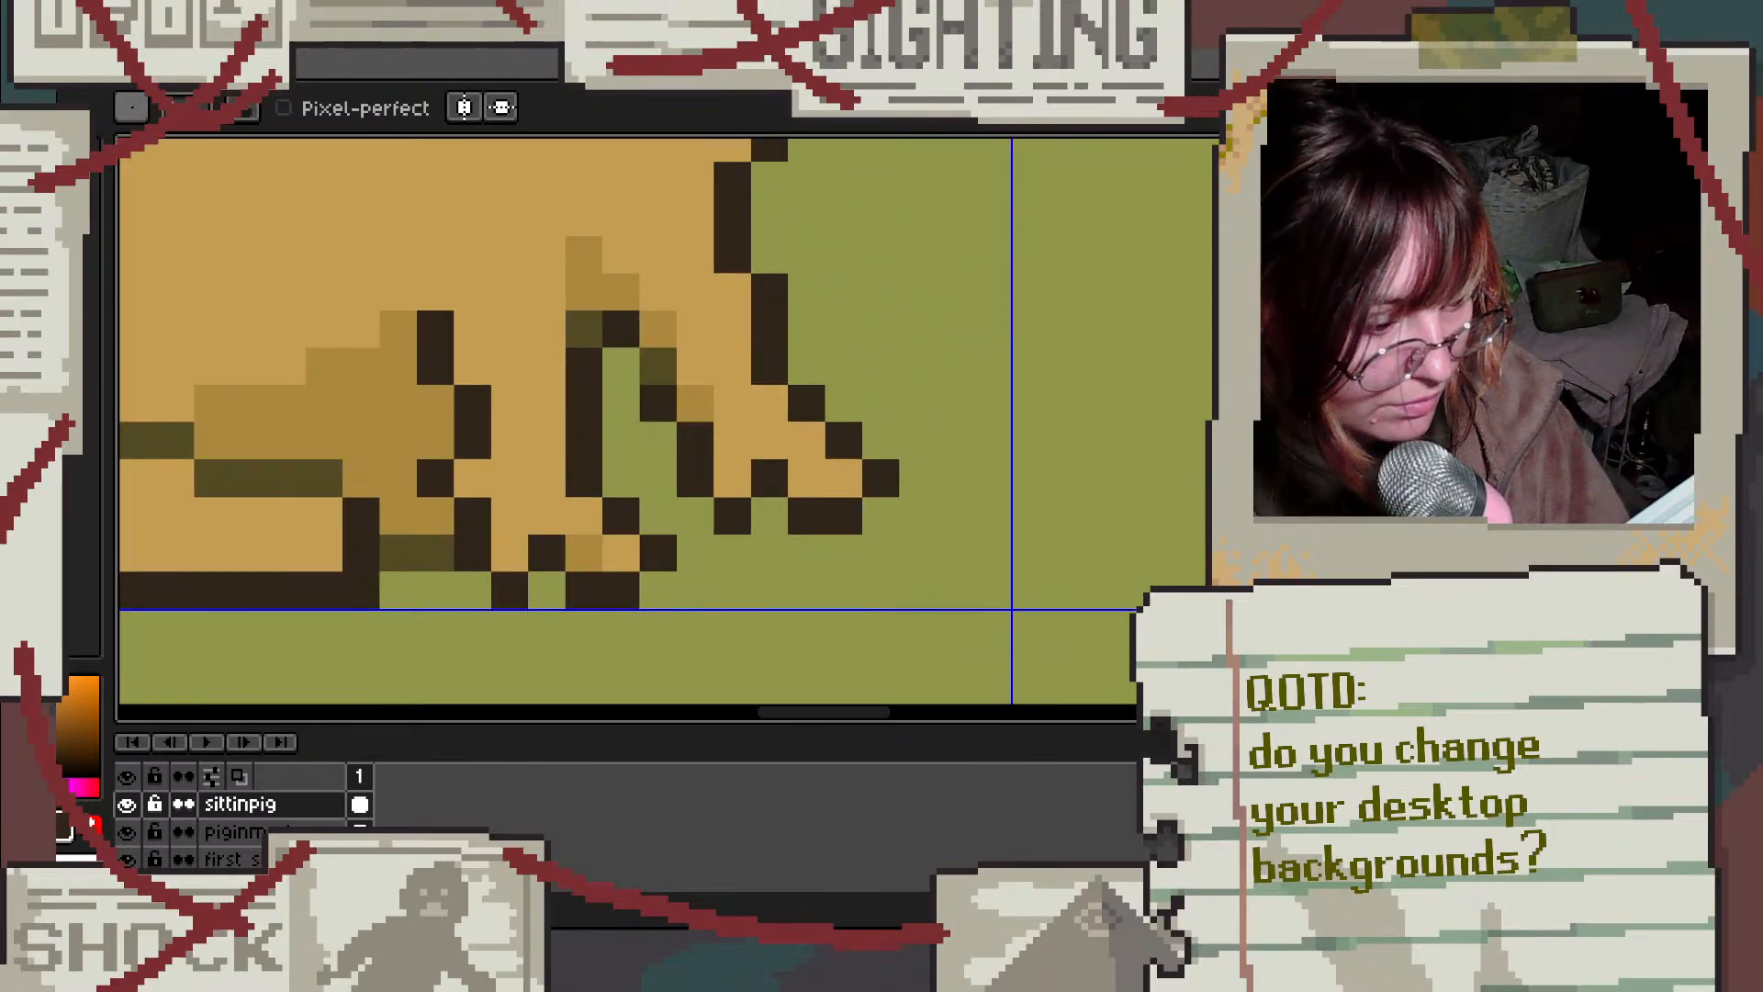
pyautogui.click(48, 276)
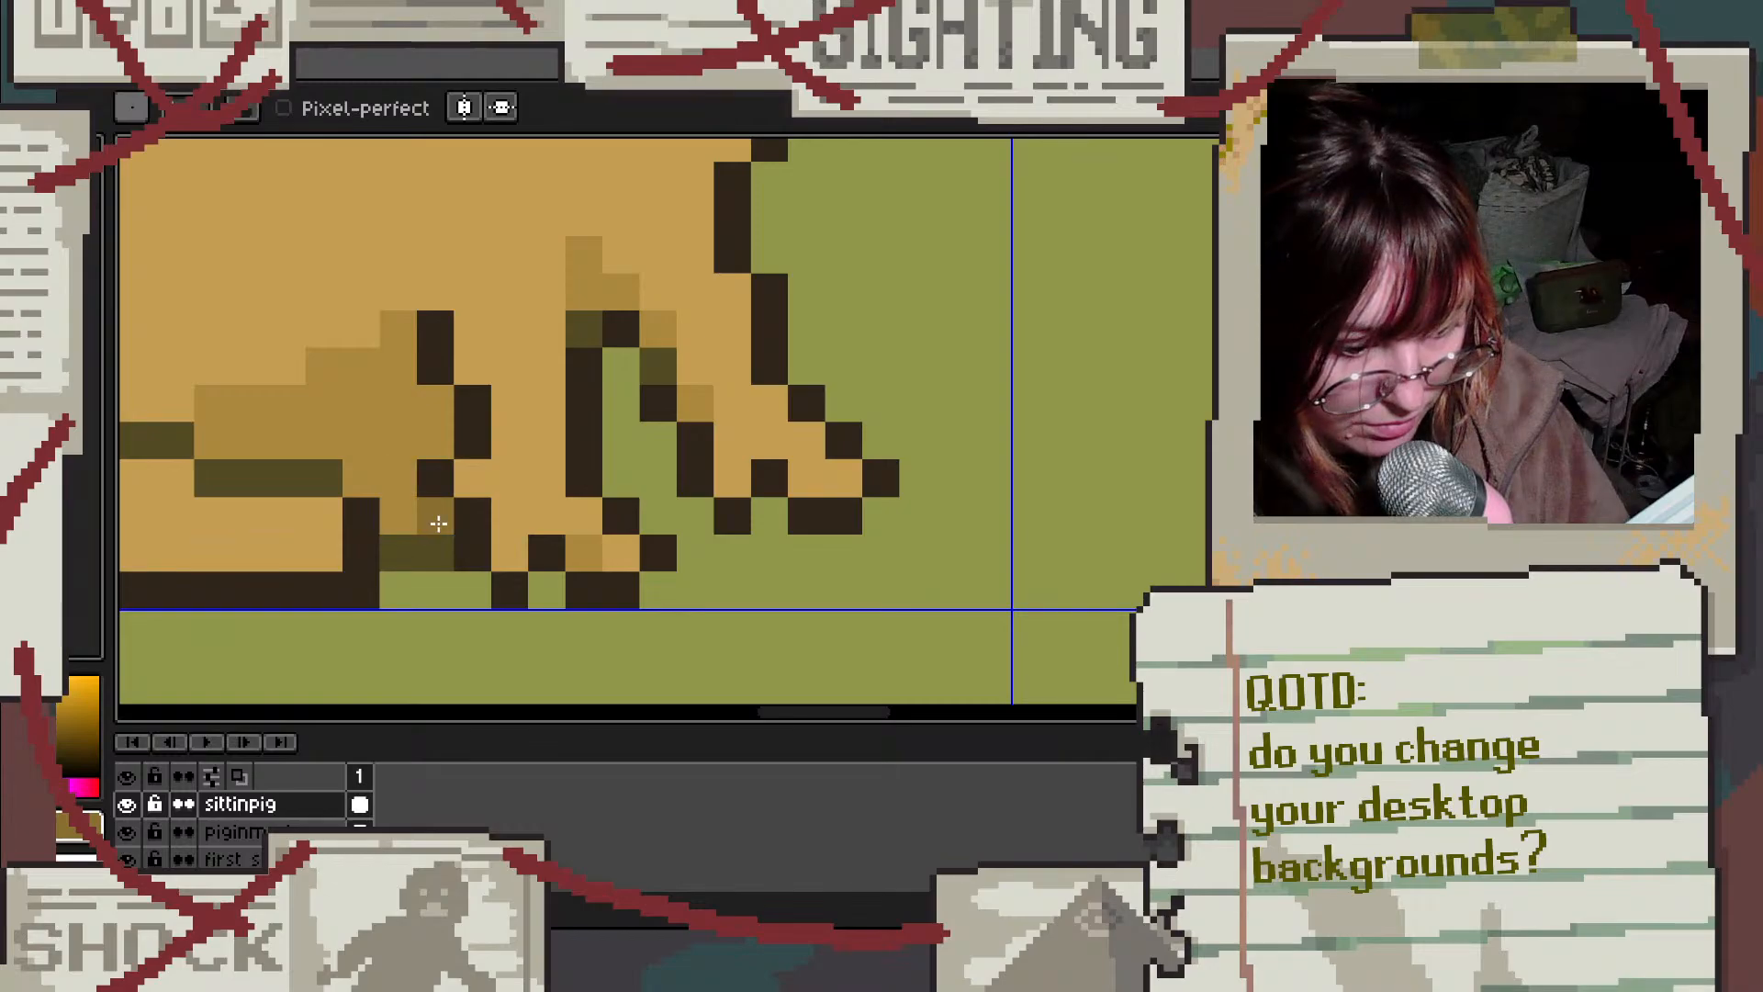
pyautogui.moveTo(392, 521)
pyautogui.mouseDown()
pyautogui.moveTo(360, 481)
pyautogui.moveTo(435, 442)
pyautogui.moveTo(432, 411)
pyautogui.moveTo(368, 446)
pyautogui.mouseUp()
pyautogui.click(359, 408)
pyautogui.click(321, 439)
pyautogui.click(246, 438)
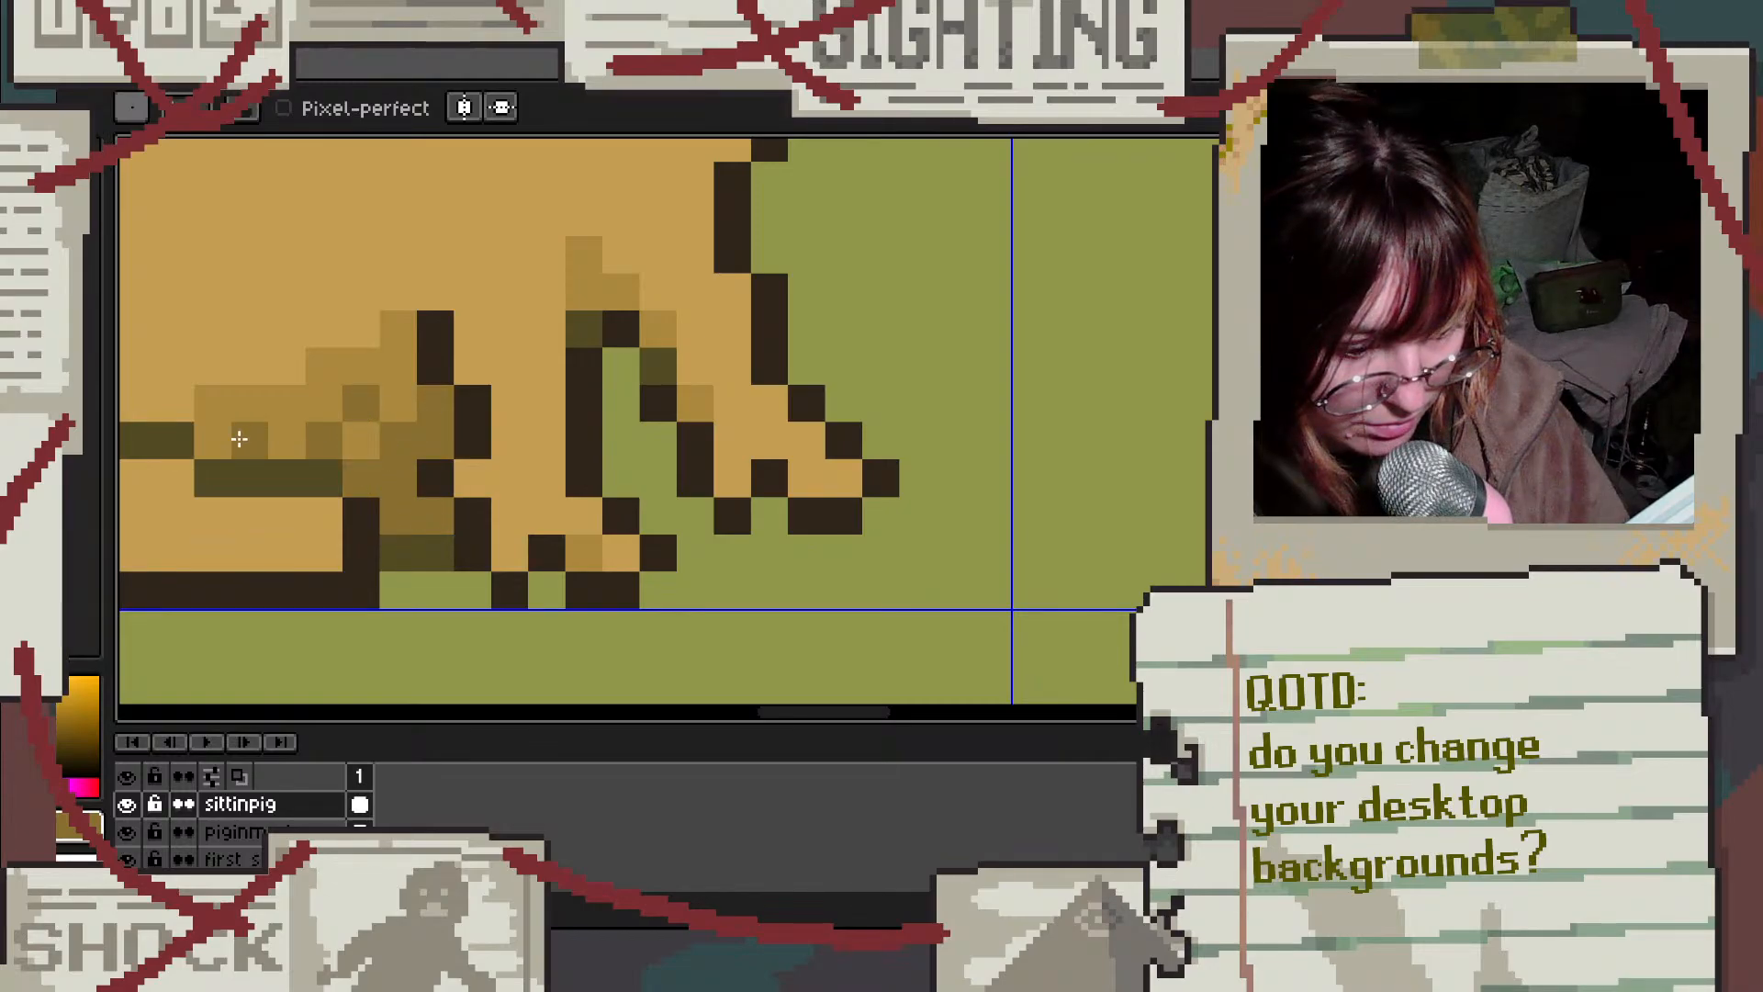
pyautogui.click(497, 425)
pyautogui.scroll(-3, 496, 425)
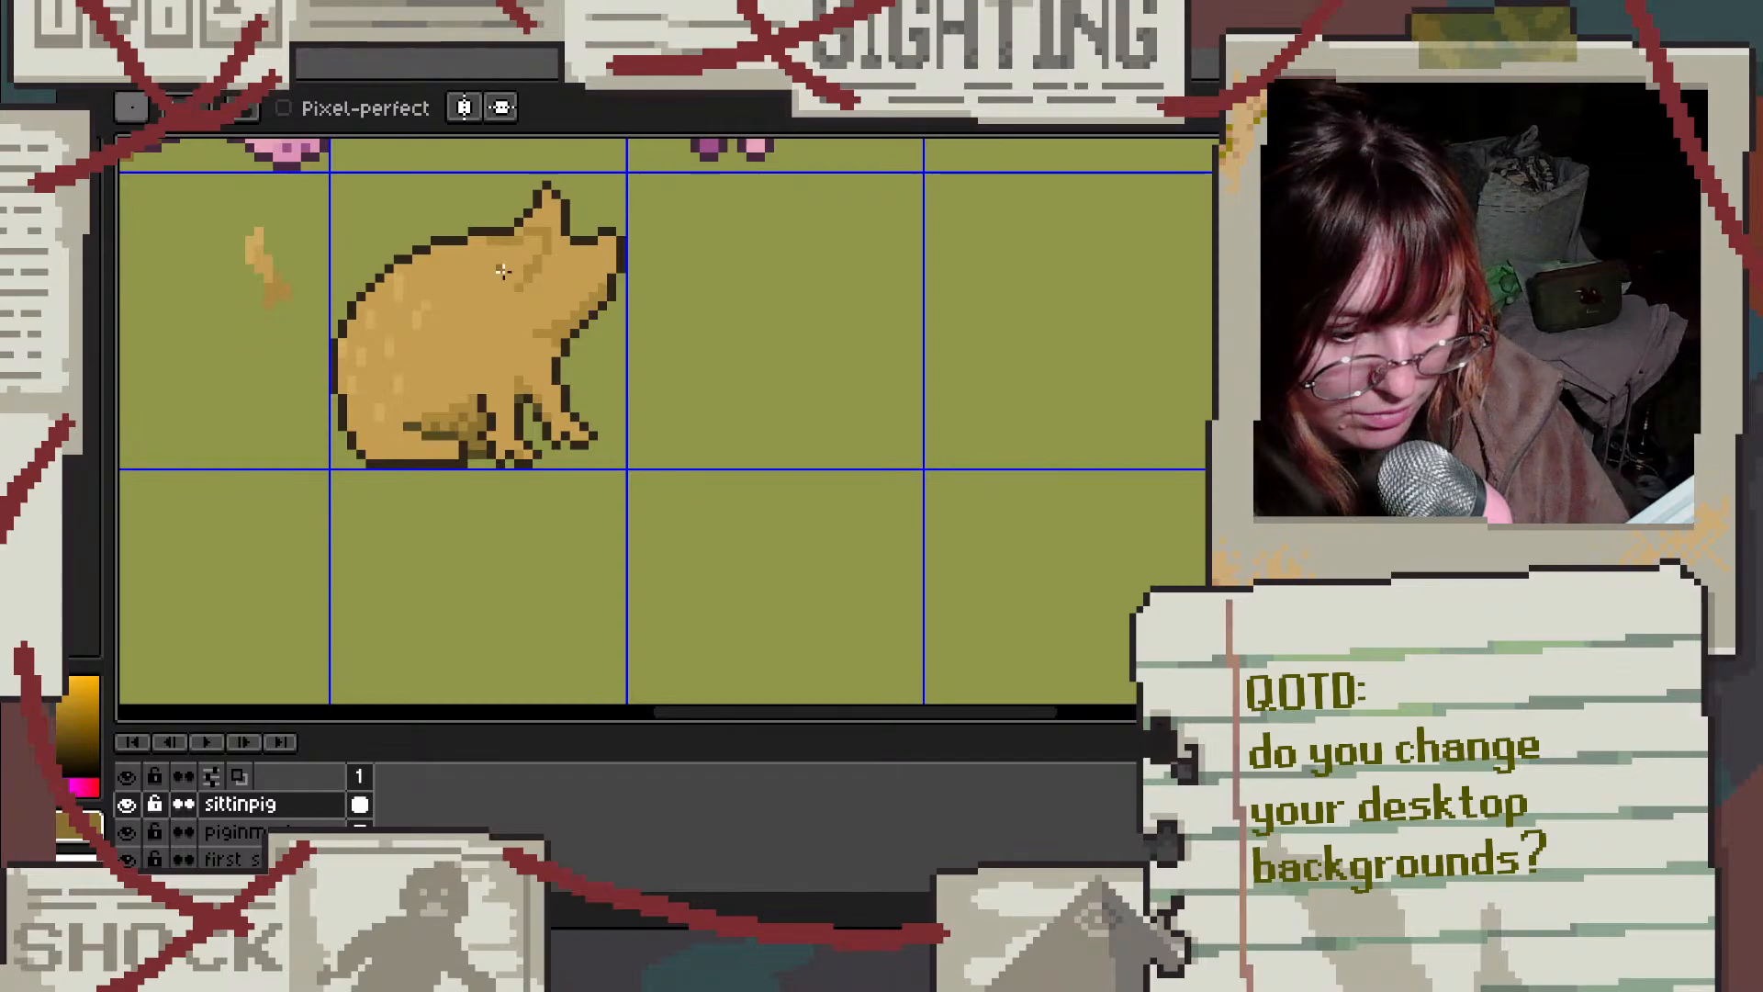
# Step: Try darkening the curved line at the ear's base with the darker golden brown
pyautogui.scroll(3, 503, 270)
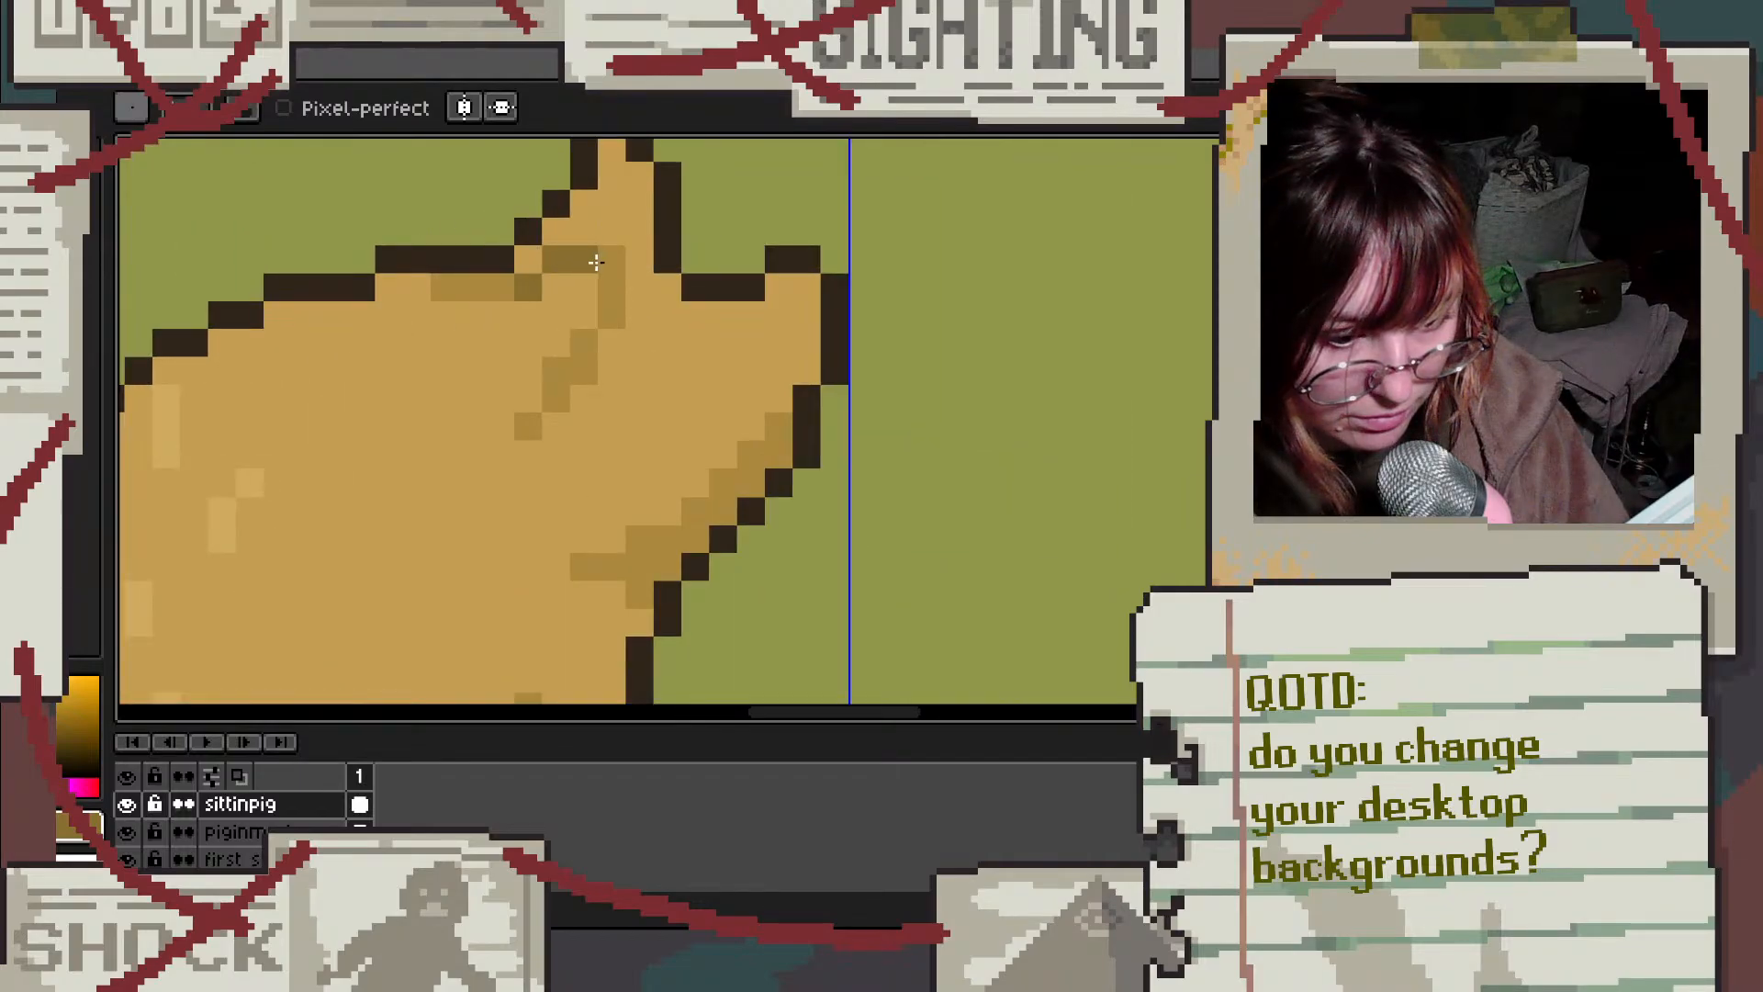
pyautogui.moveTo(613, 281)
pyautogui.mouseDown()
pyautogui.moveTo(610, 341)
pyautogui.moveTo(584, 339)
pyautogui.moveTo(576, 371)
pyautogui.mouseUp()
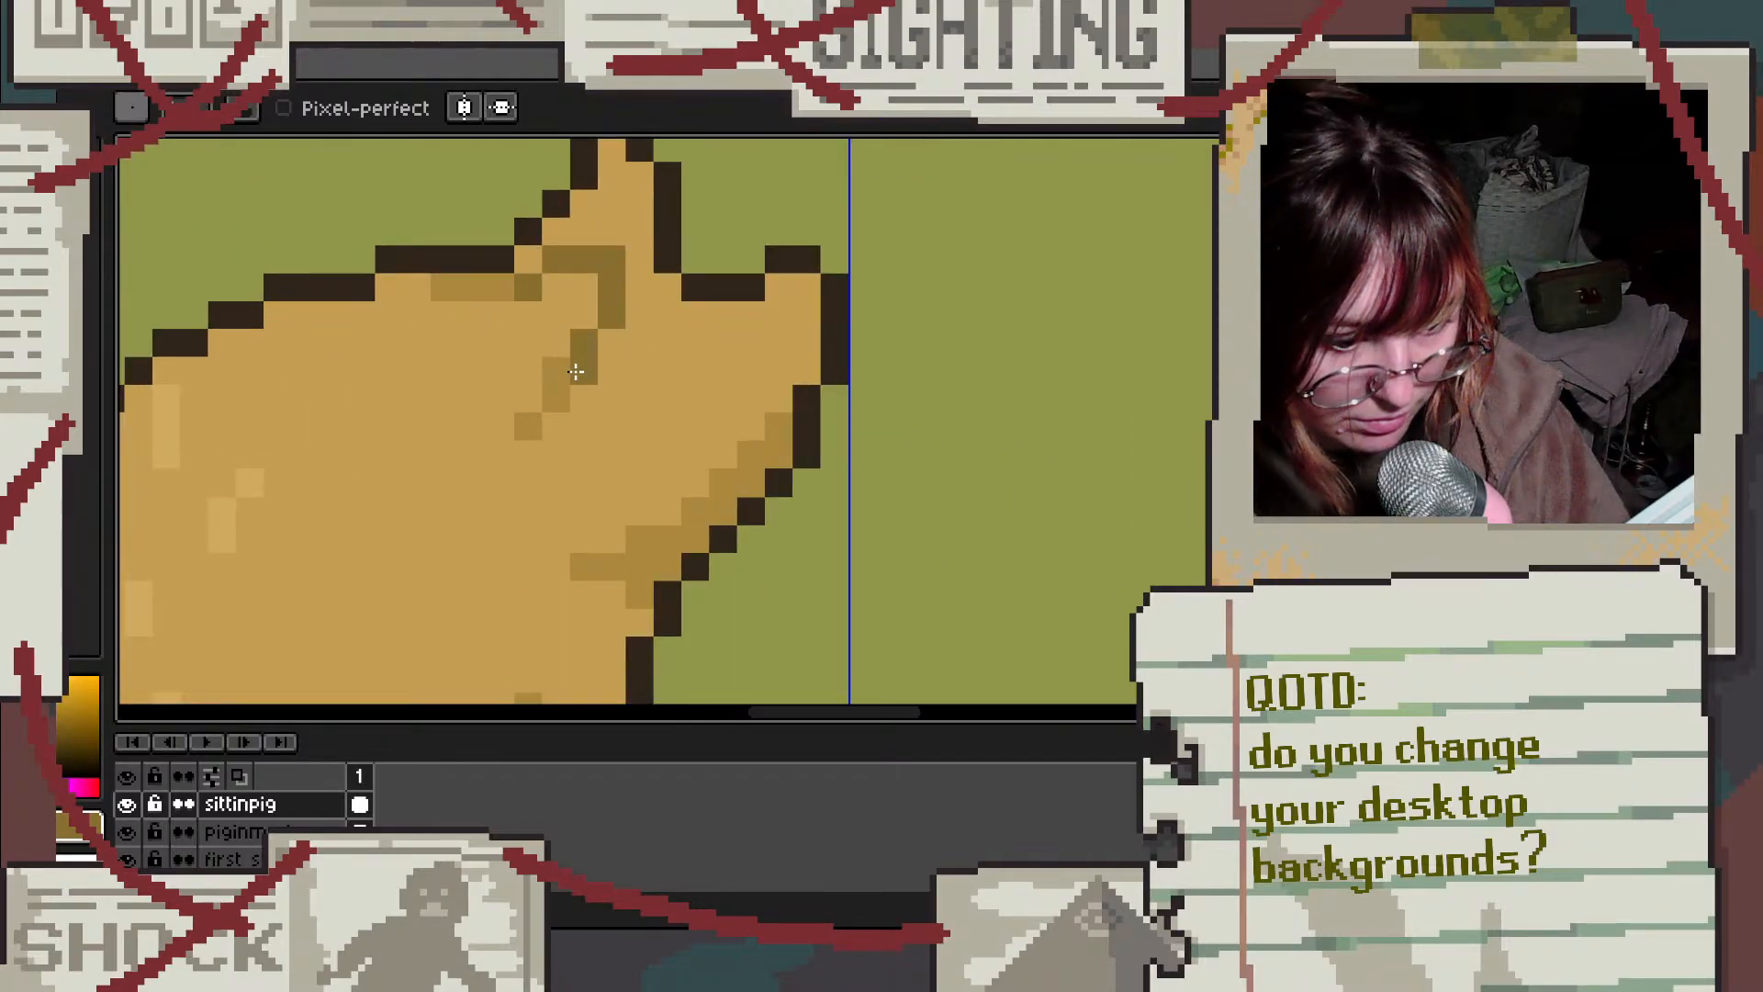
pyautogui.scroll(-3, 610, 393)
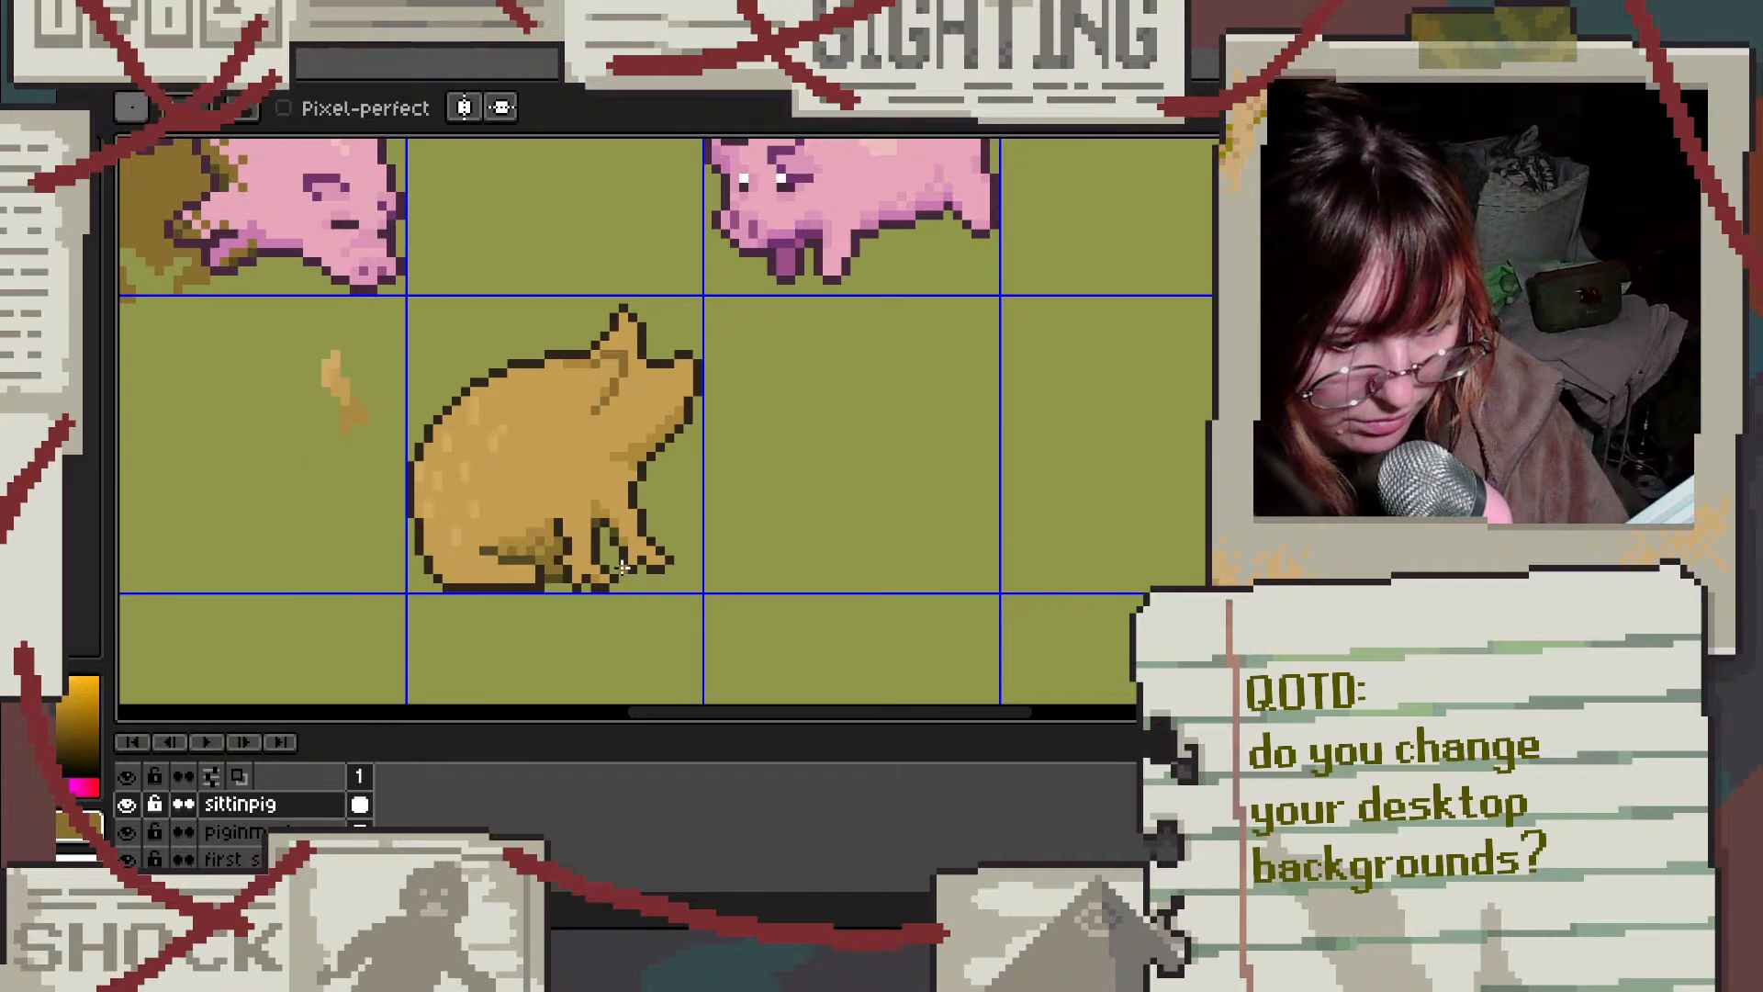
# Step: Redraw the curved line below the ear in dark olive with a hooked lower end, covering the shadow pixel beneath it with tan
pyautogui.scroll(2, 623, 568)
pyautogui.press('i')
pyautogui.click(337, 530)
pyautogui.press('b')
pyautogui.scroll(-2, 684, 432)
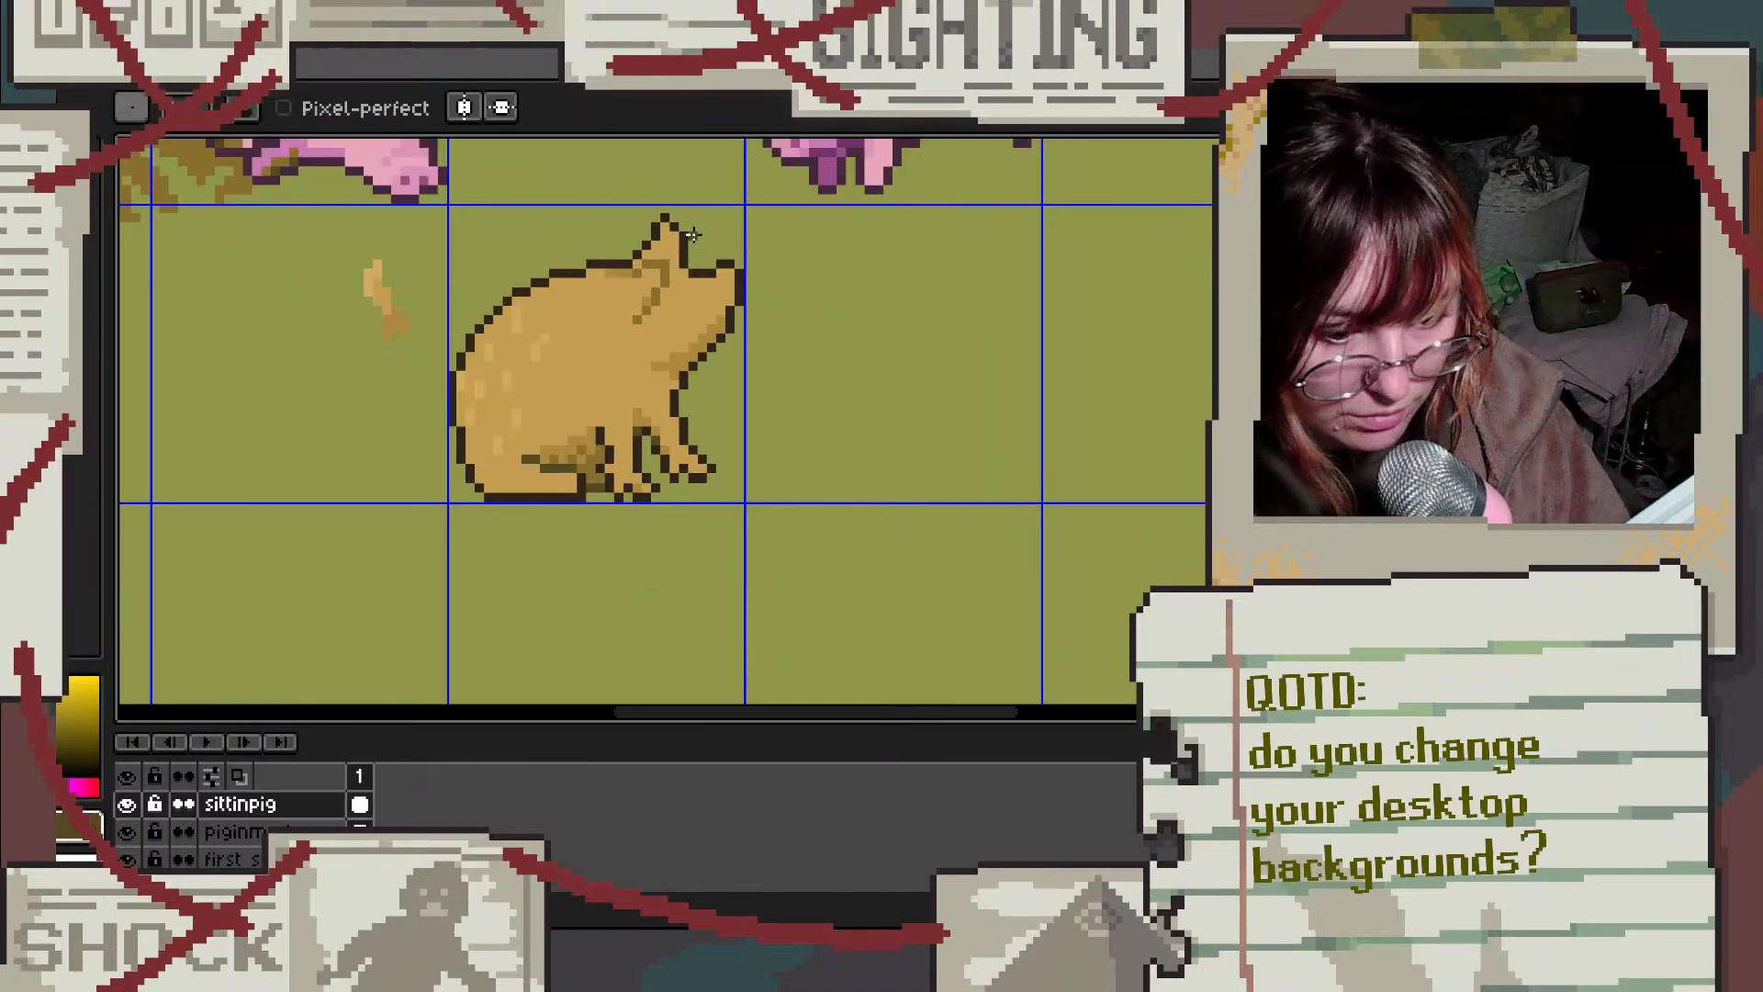
pyautogui.scroll(2, 694, 236)
pyautogui.moveTo(557, 346)
pyautogui.mouseDown()
pyautogui.moveTo(616, 355)
pyautogui.moveTo(552, 488)
pyautogui.mouseUp()
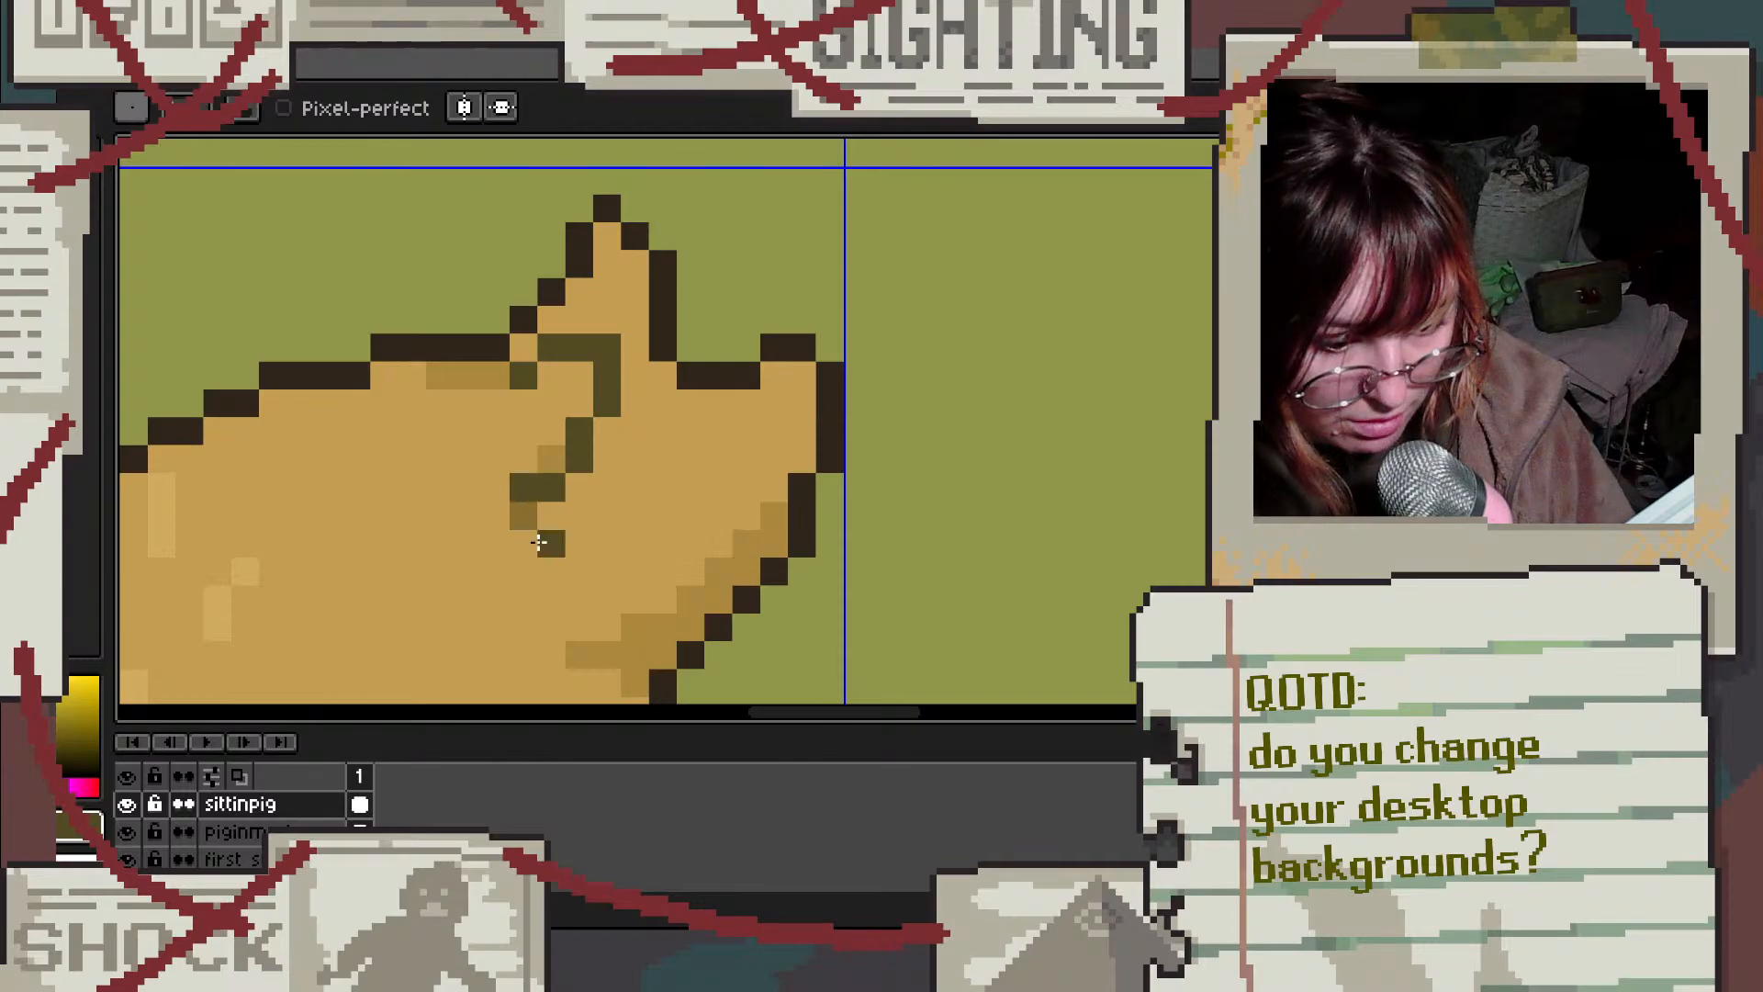
pyautogui.keyDown('alt'); pyautogui.click(539, 542); pyautogui.keyUp('alt')
pyautogui.click(521, 517)
# Step: Fill the ear with golden brown and continue the shadow down along the front of the dark olive line
pyautogui.keyDown('alt'); pyautogui.click(490, 379); pyautogui.keyUp('alt')
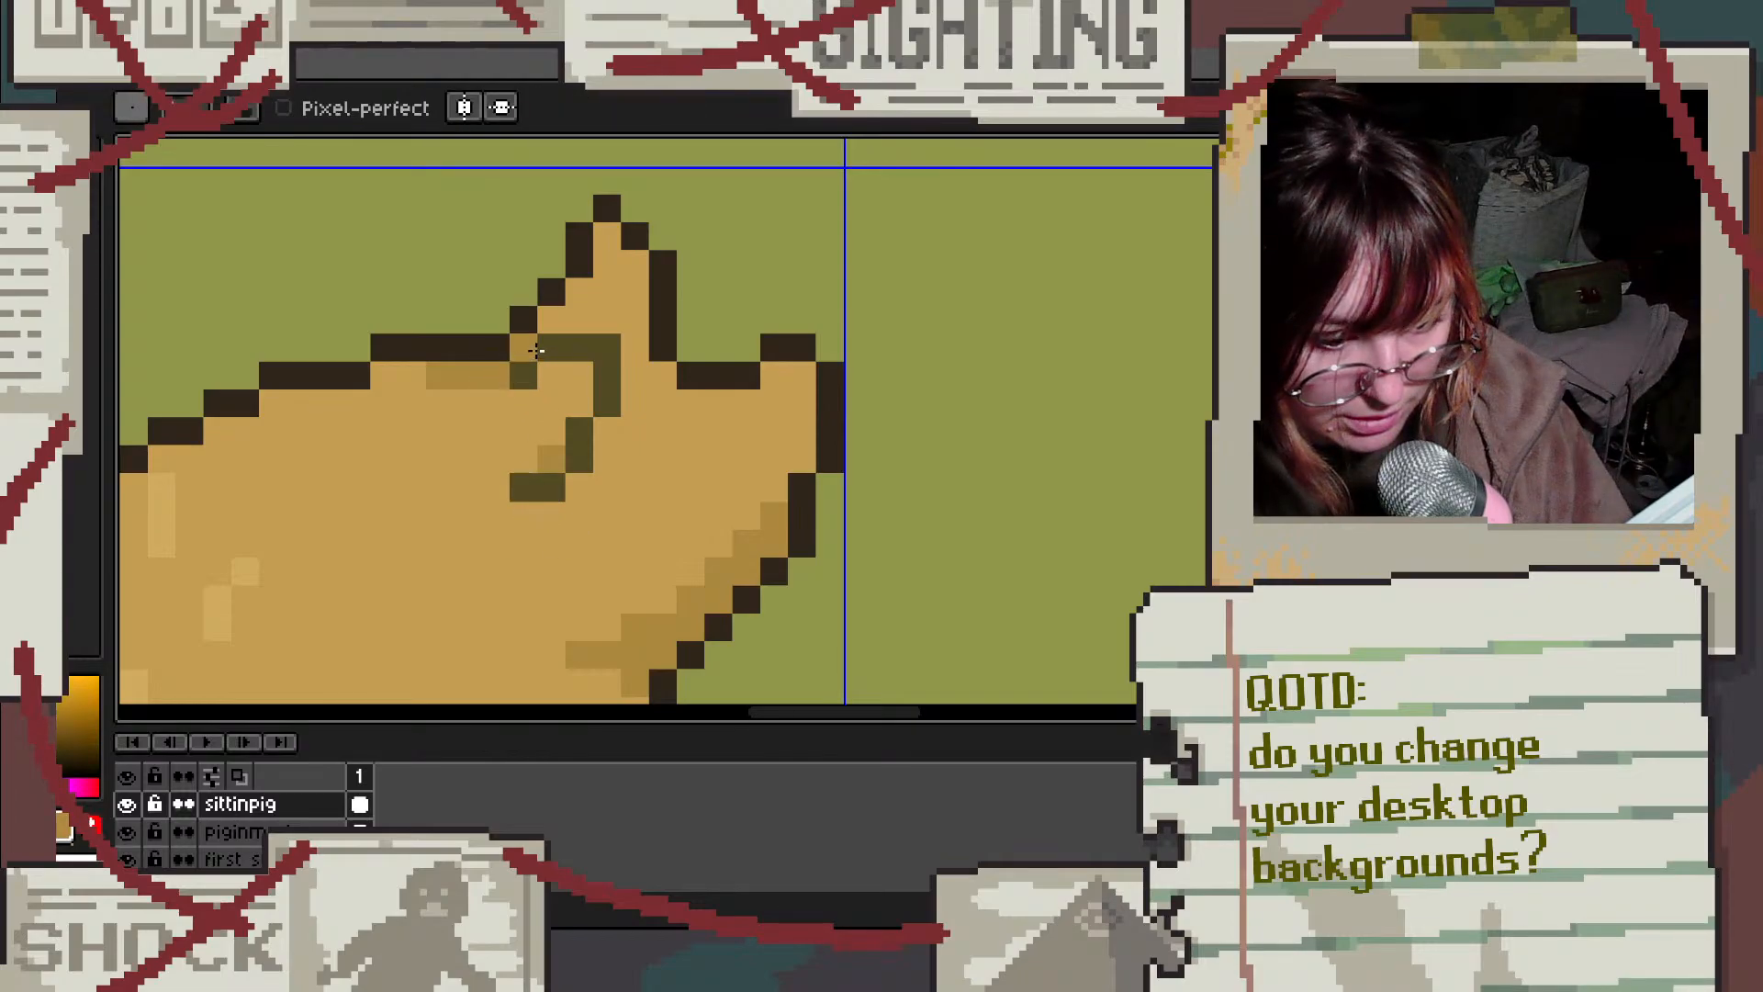
pyautogui.moveTo(553, 318)
pyautogui.mouseDown()
pyautogui.moveTo(617, 281)
pyautogui.moveTo(610, 235)
pyautogui.moveTo(588, 287)
pyautogui.moveTo(646, 299)
pyautogui.moveTo(638, 420)
pyautogui.moveTo(574, 505)
pyautogui.moveTo(663, 392)
pyautogui.mouseUp()
pyautogui.scroll(-5, 673, 383)
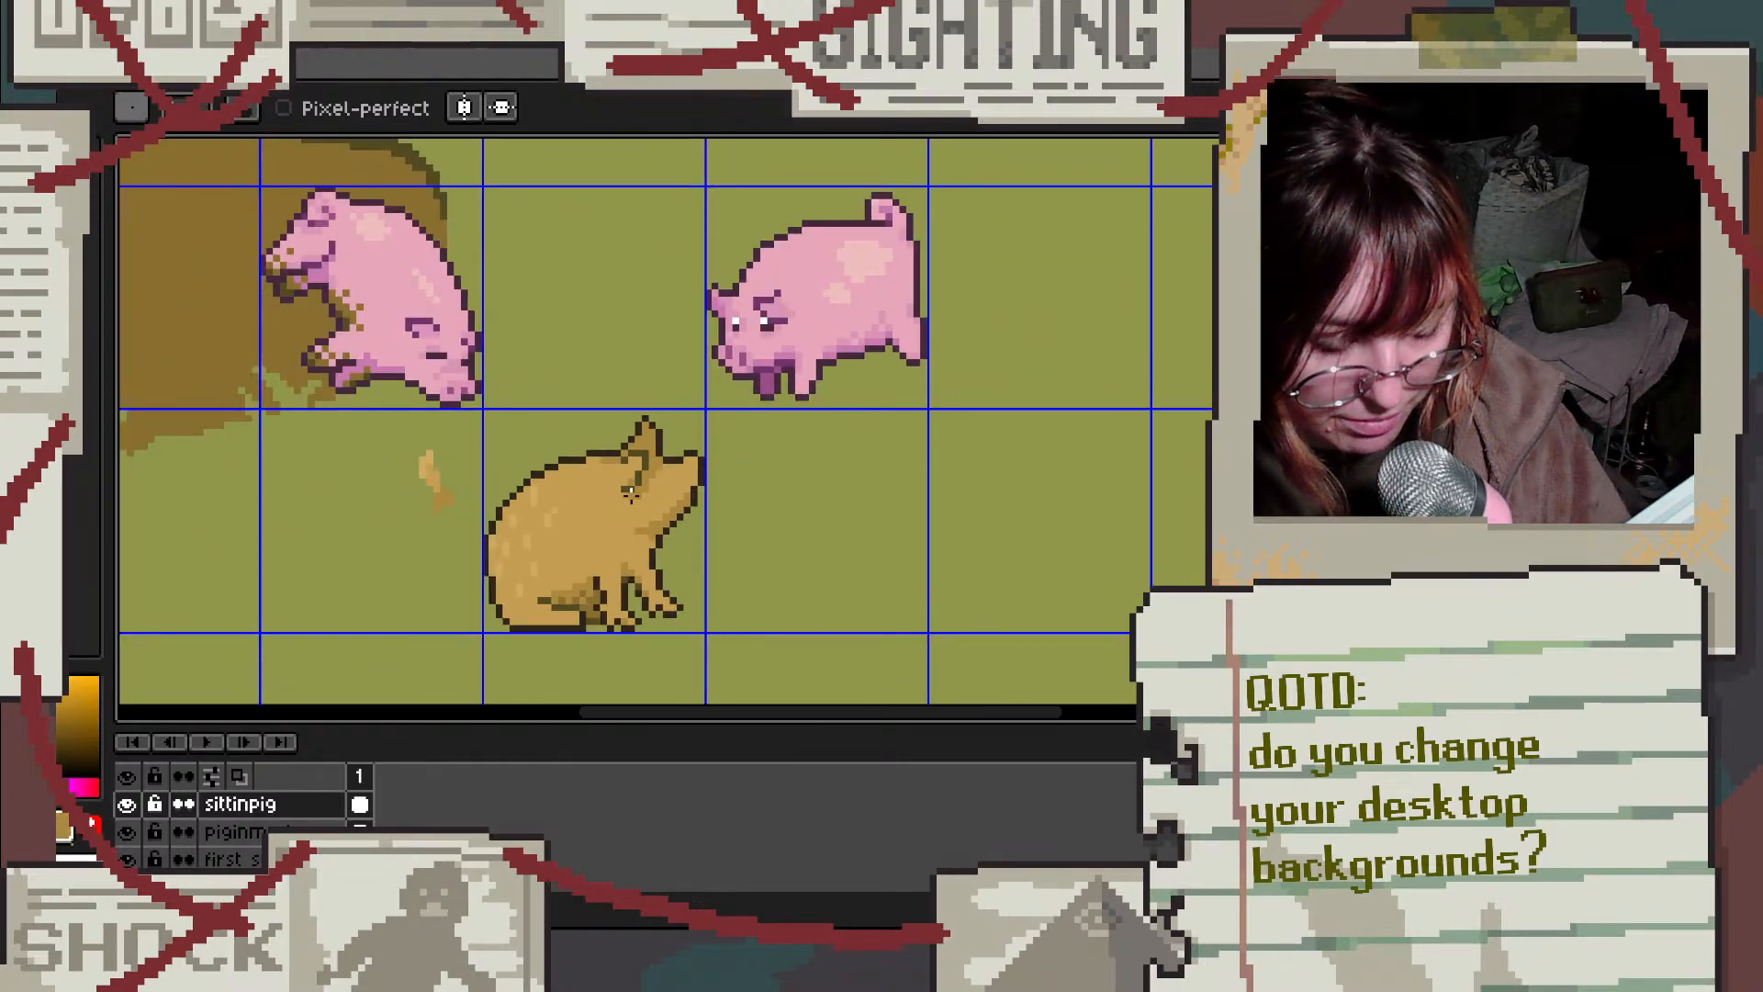
pyautogui.scroll(4, 632, 494)
pyautogui.scroll(-3, 795, 488)
pyautogui.scroll(4, 787, 475)
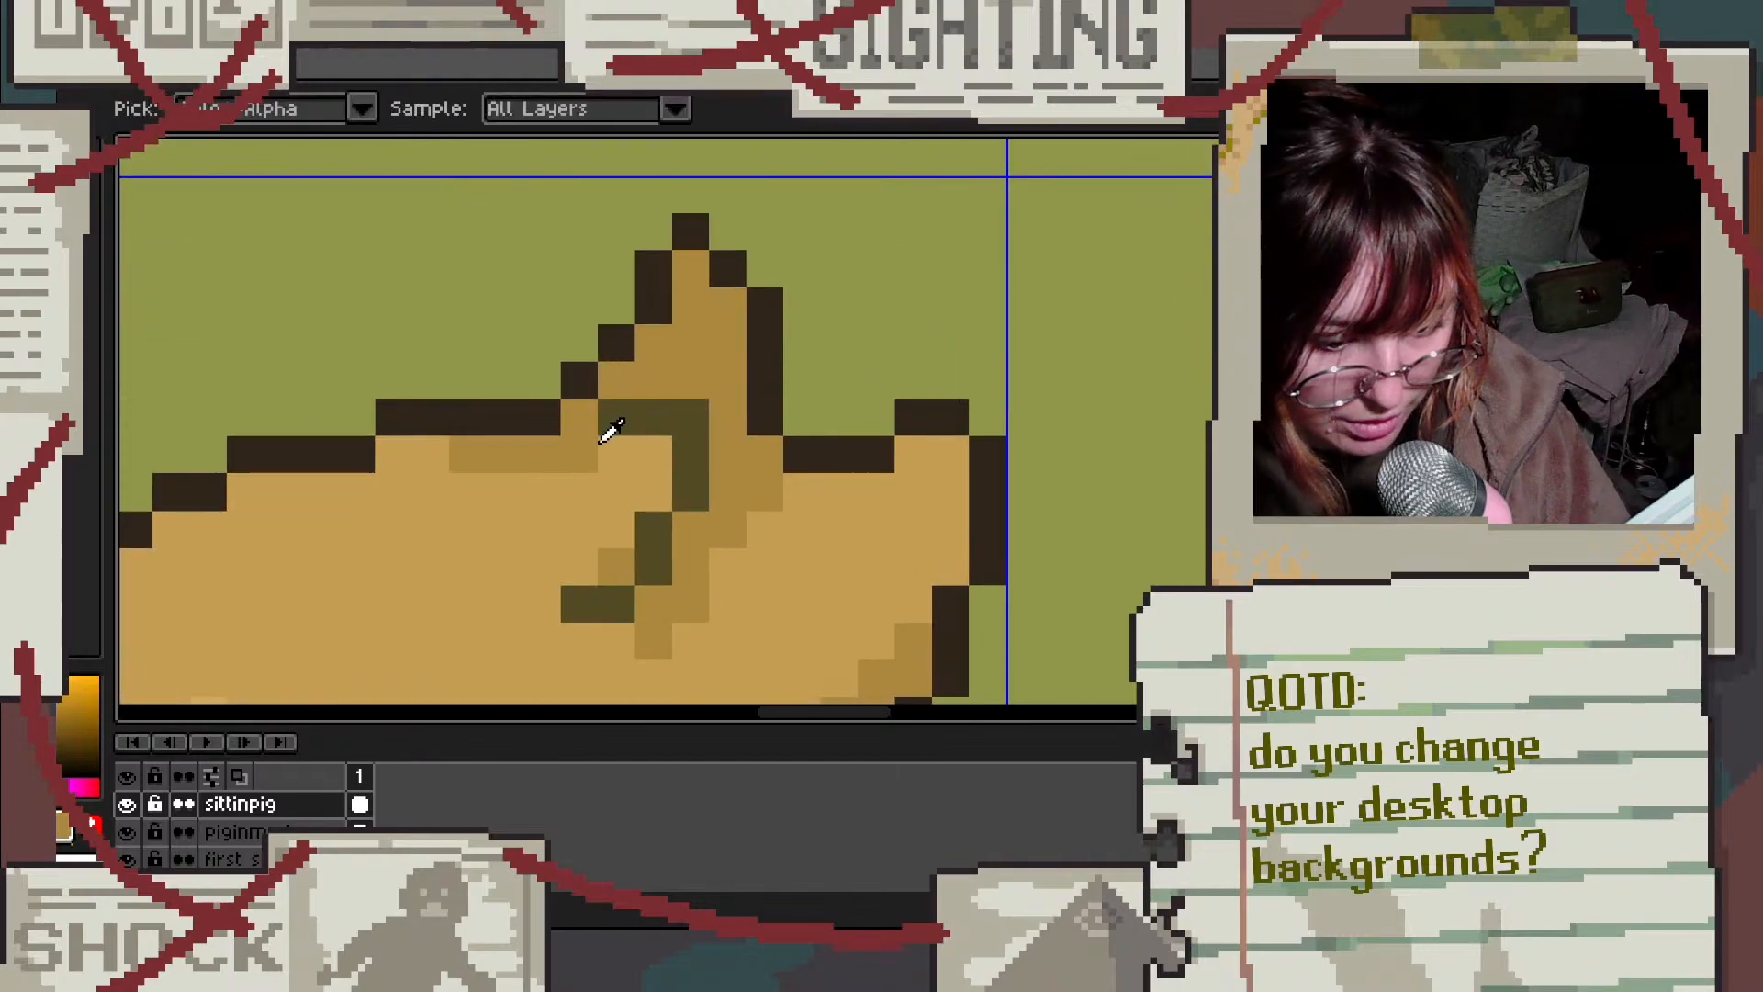
# Step: Extend the dark olive line at the ear's base backward by one pixel to join the back outline
pyautogui.keyDown('alt'); pyautogui.click(606, 427); pyautogui.keyUp('alt')
pyautogui.click(572, 423)
pyautogui.scroll(-3, 671, 489)
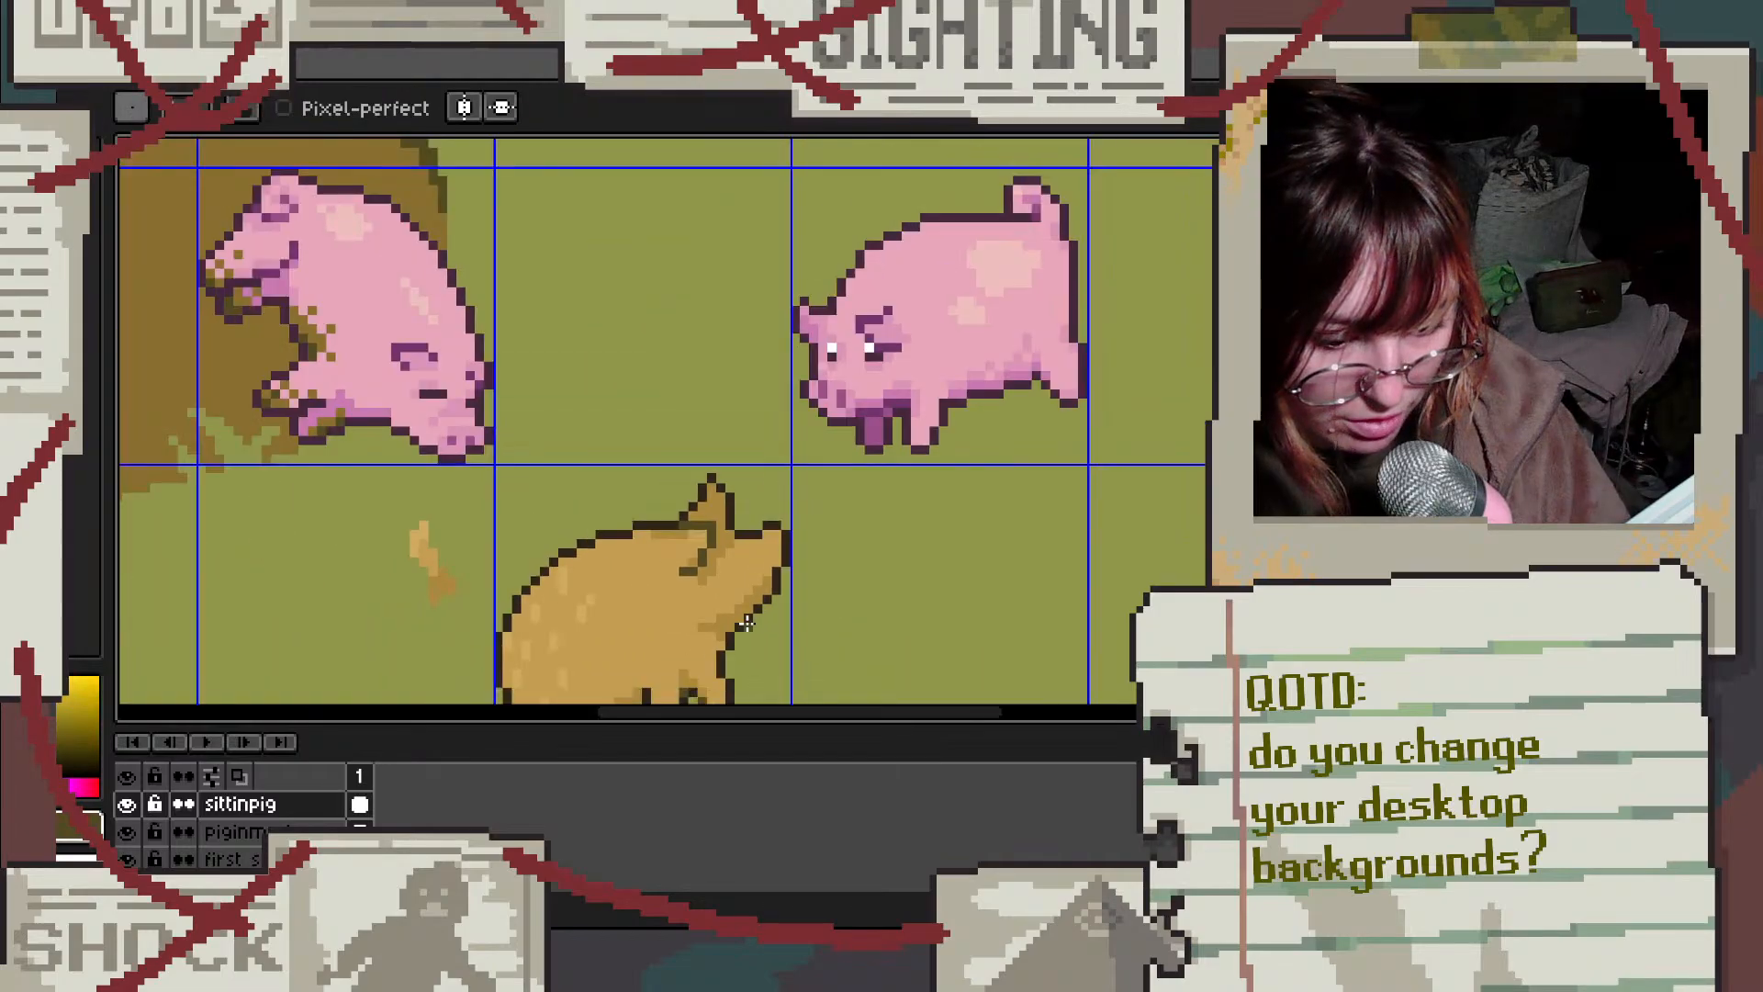
# Step: Add golden brown shadow pixels around the hooked lower end of the ear's dark olive line
pyautogui.scroll(3, 707, 552)
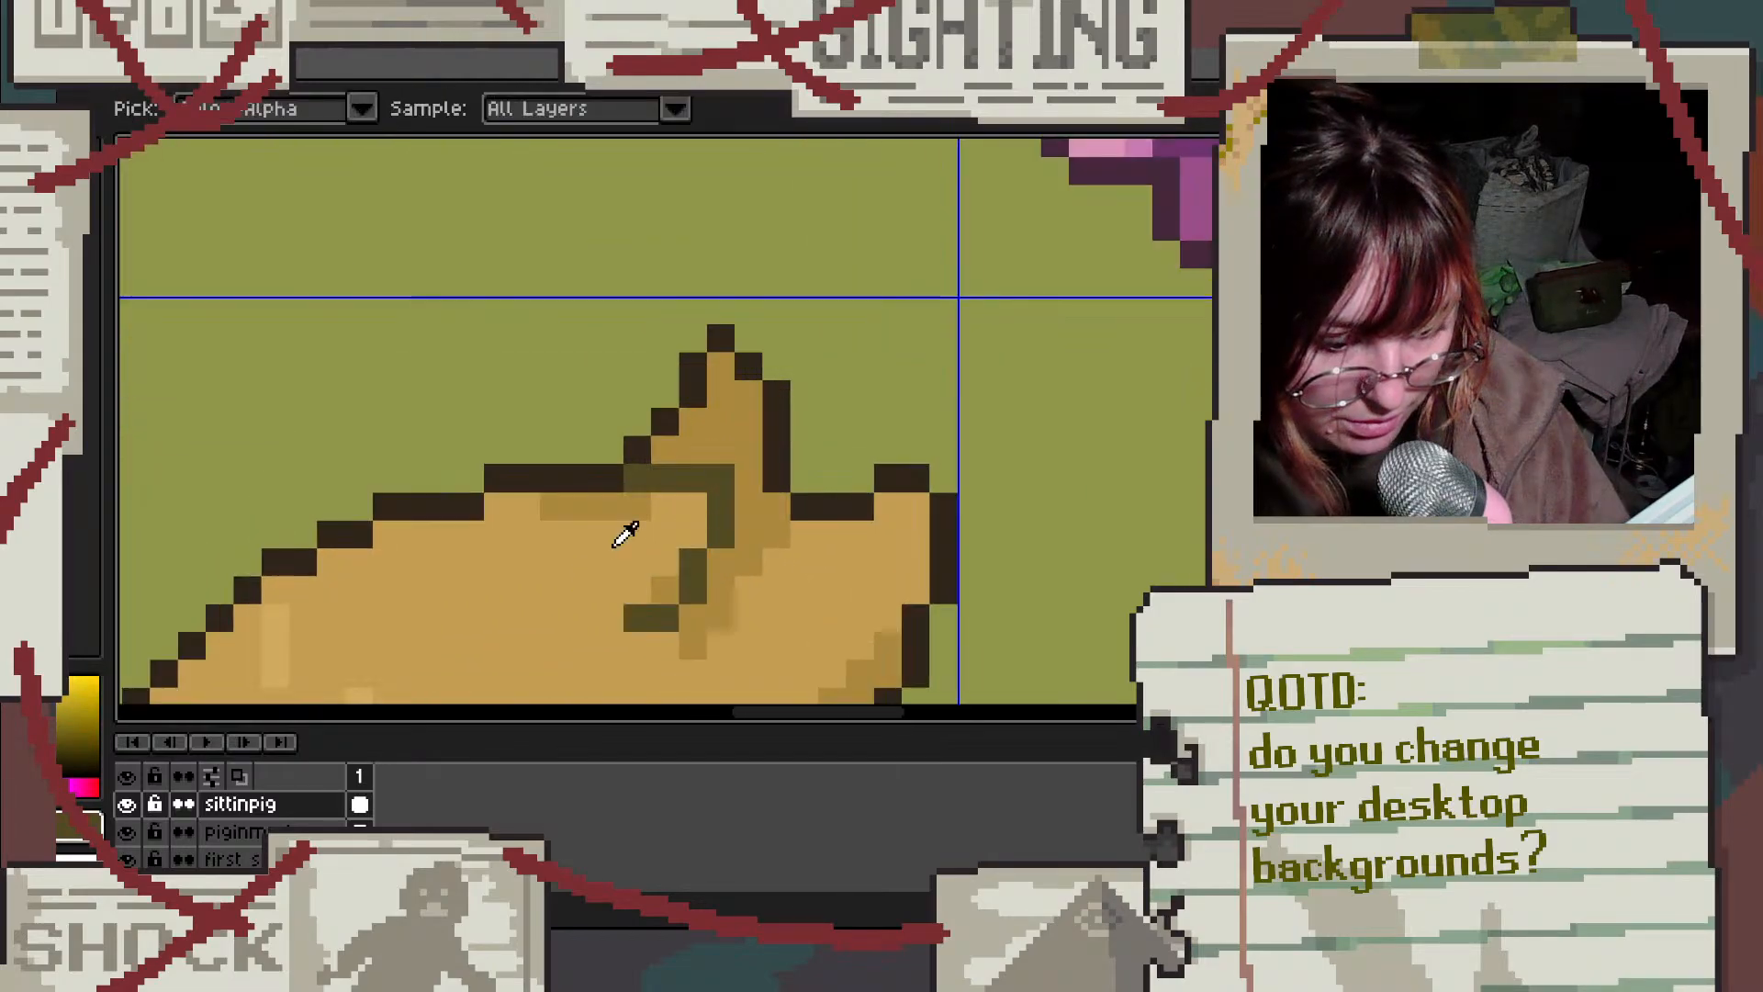
pyautogui.keyDown('alt'); pyautogui.click(625, 511); pyautogui.keyUp('alt')
pyautogui.scroll(-3, 612, 512)
pyautogui.scroll(4, 629, 629)
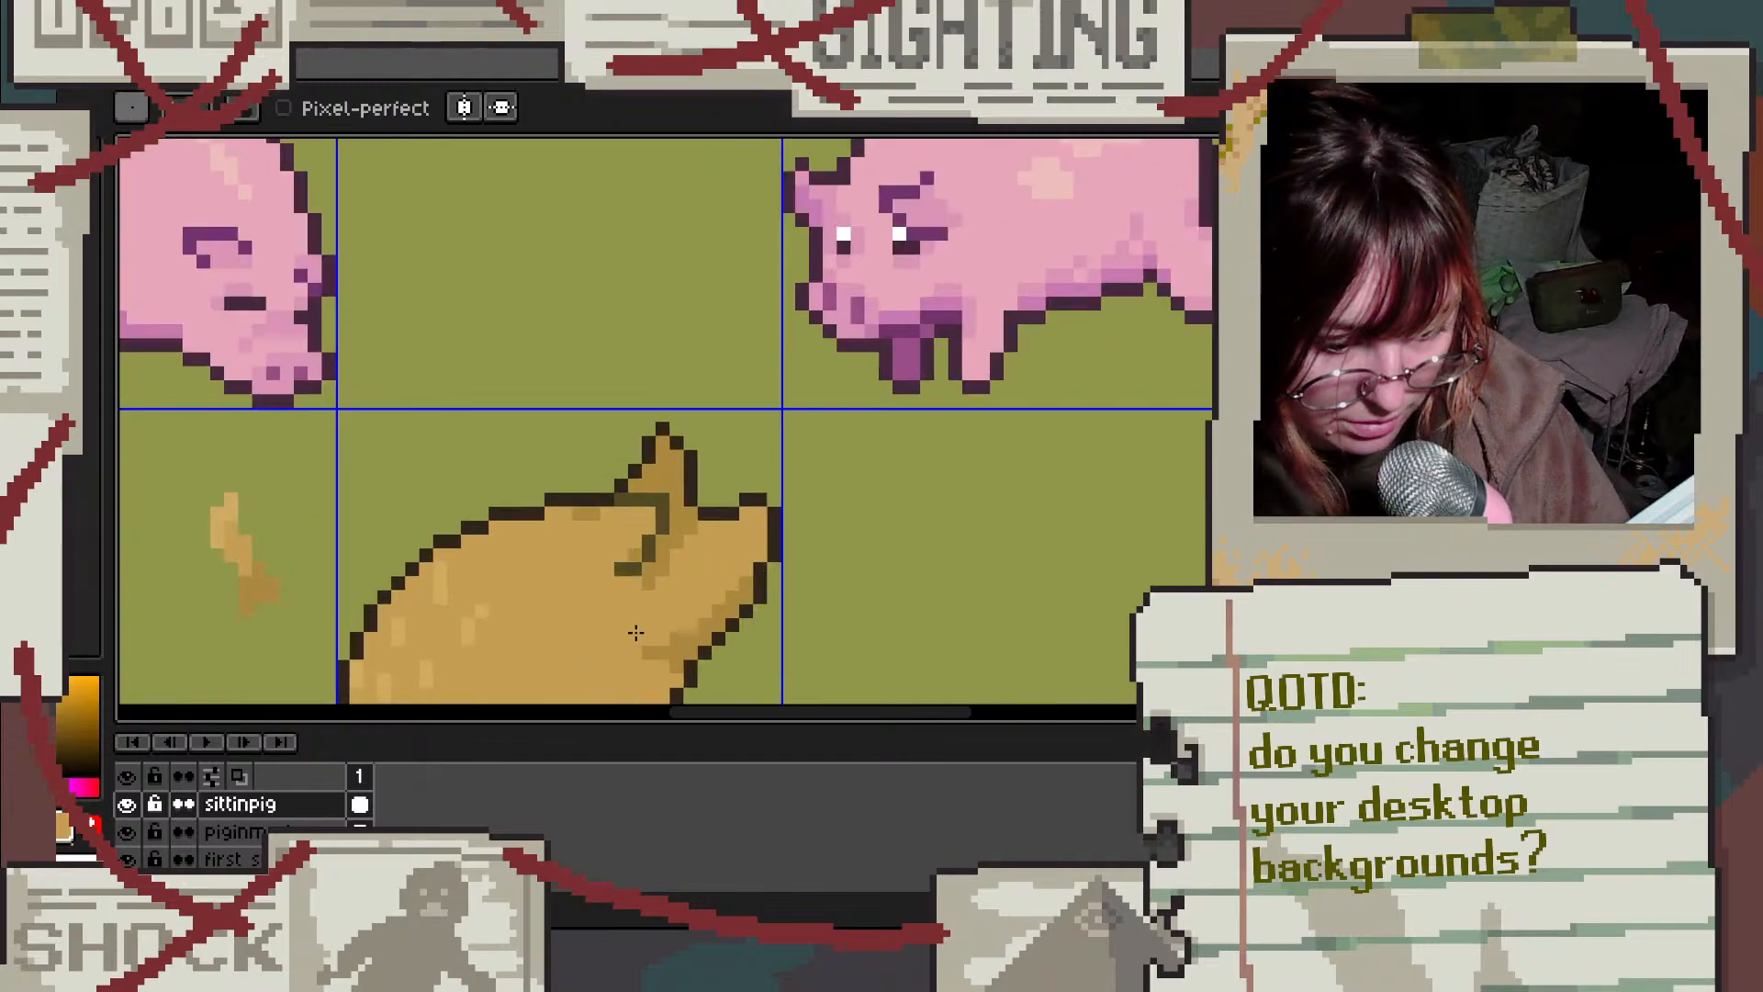
pyautogui.keyDown('alt'); pyautogui.click(603, 474); pyautogui.keyUp('alt')
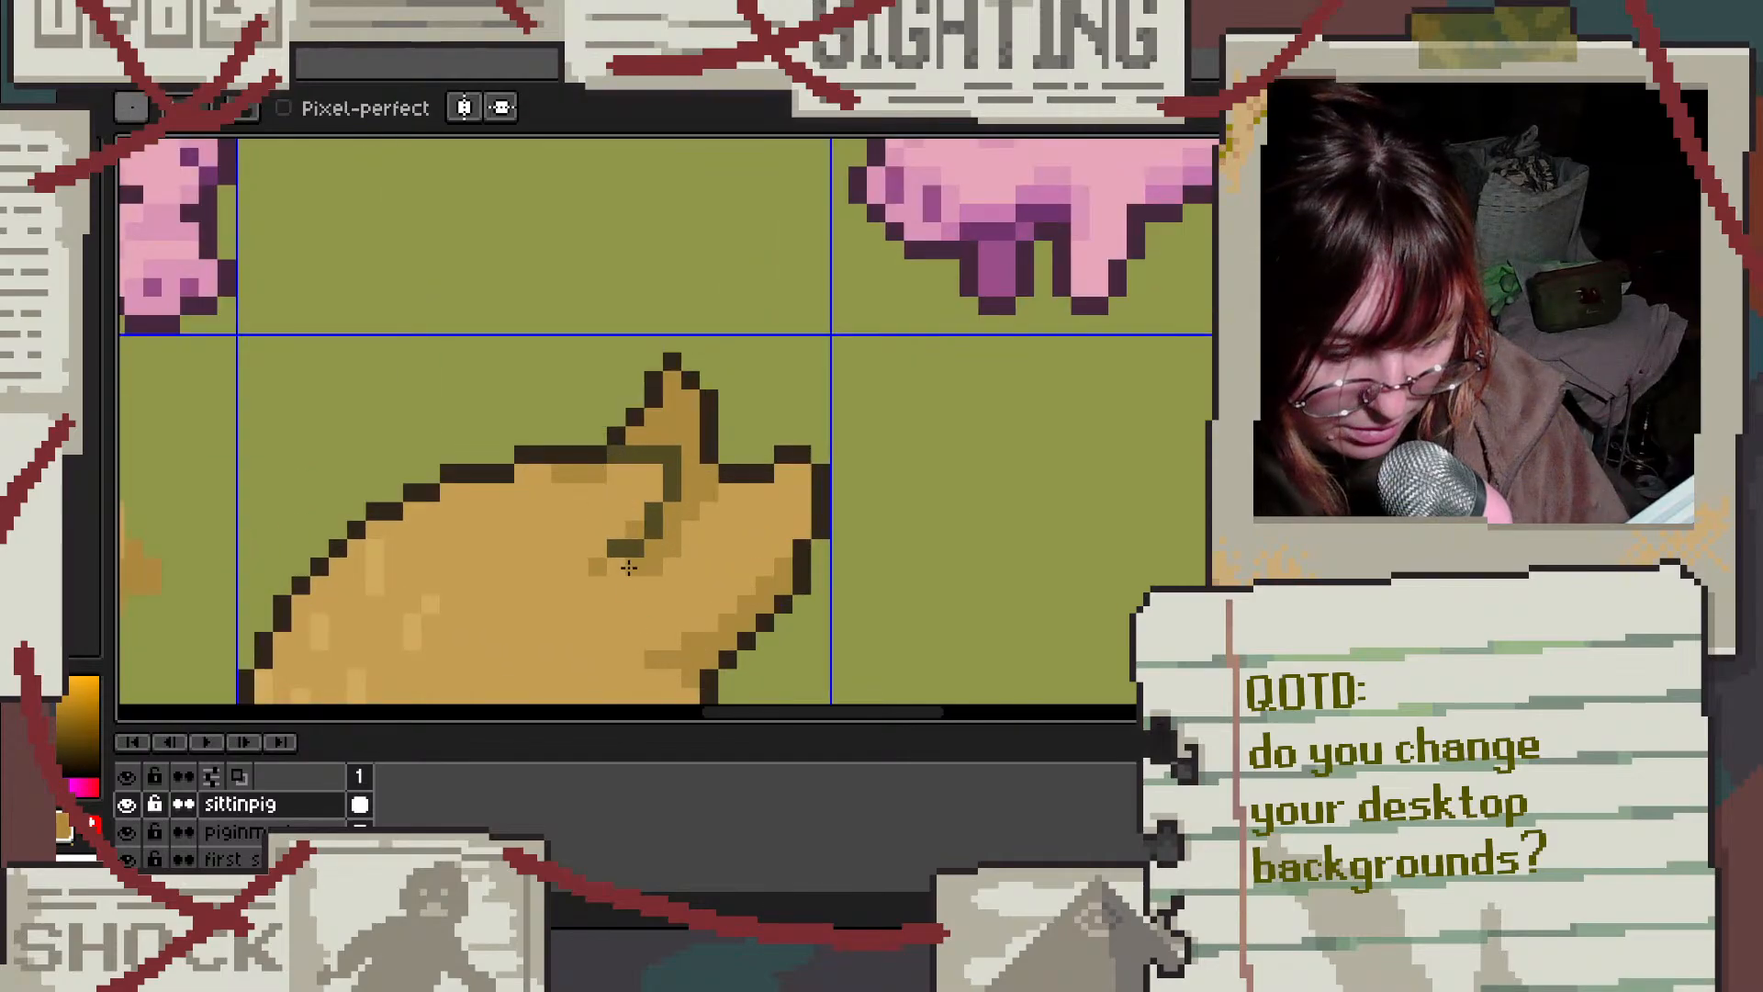
pyautogui.scroll(-3, 649, 512)
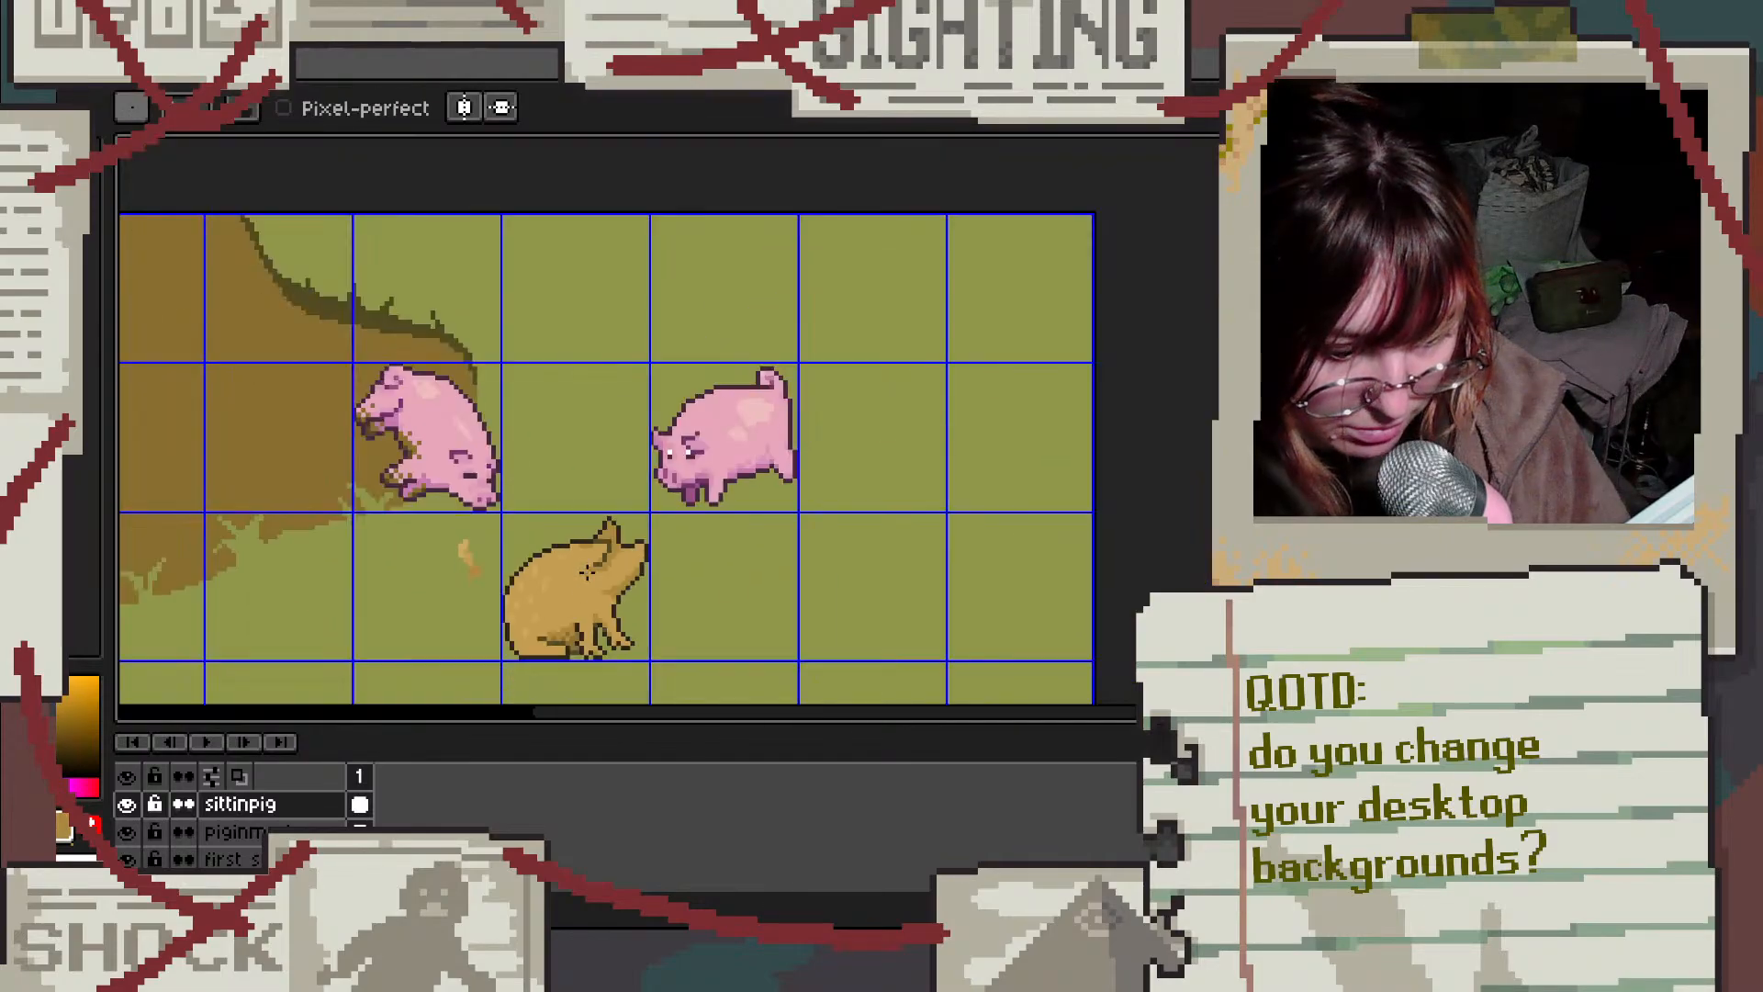
# Step: Add darker golden brown accent pixels along the inner curve and lower tip of the ear's dark olive line
pyautogui.scroll(4, 533, 606)
pyautogui.keyDown('alt'); pyautogui.click(520, 599); pyautogui.keyUp('alt')
pyautogui.scroll(-3, 542, 606)
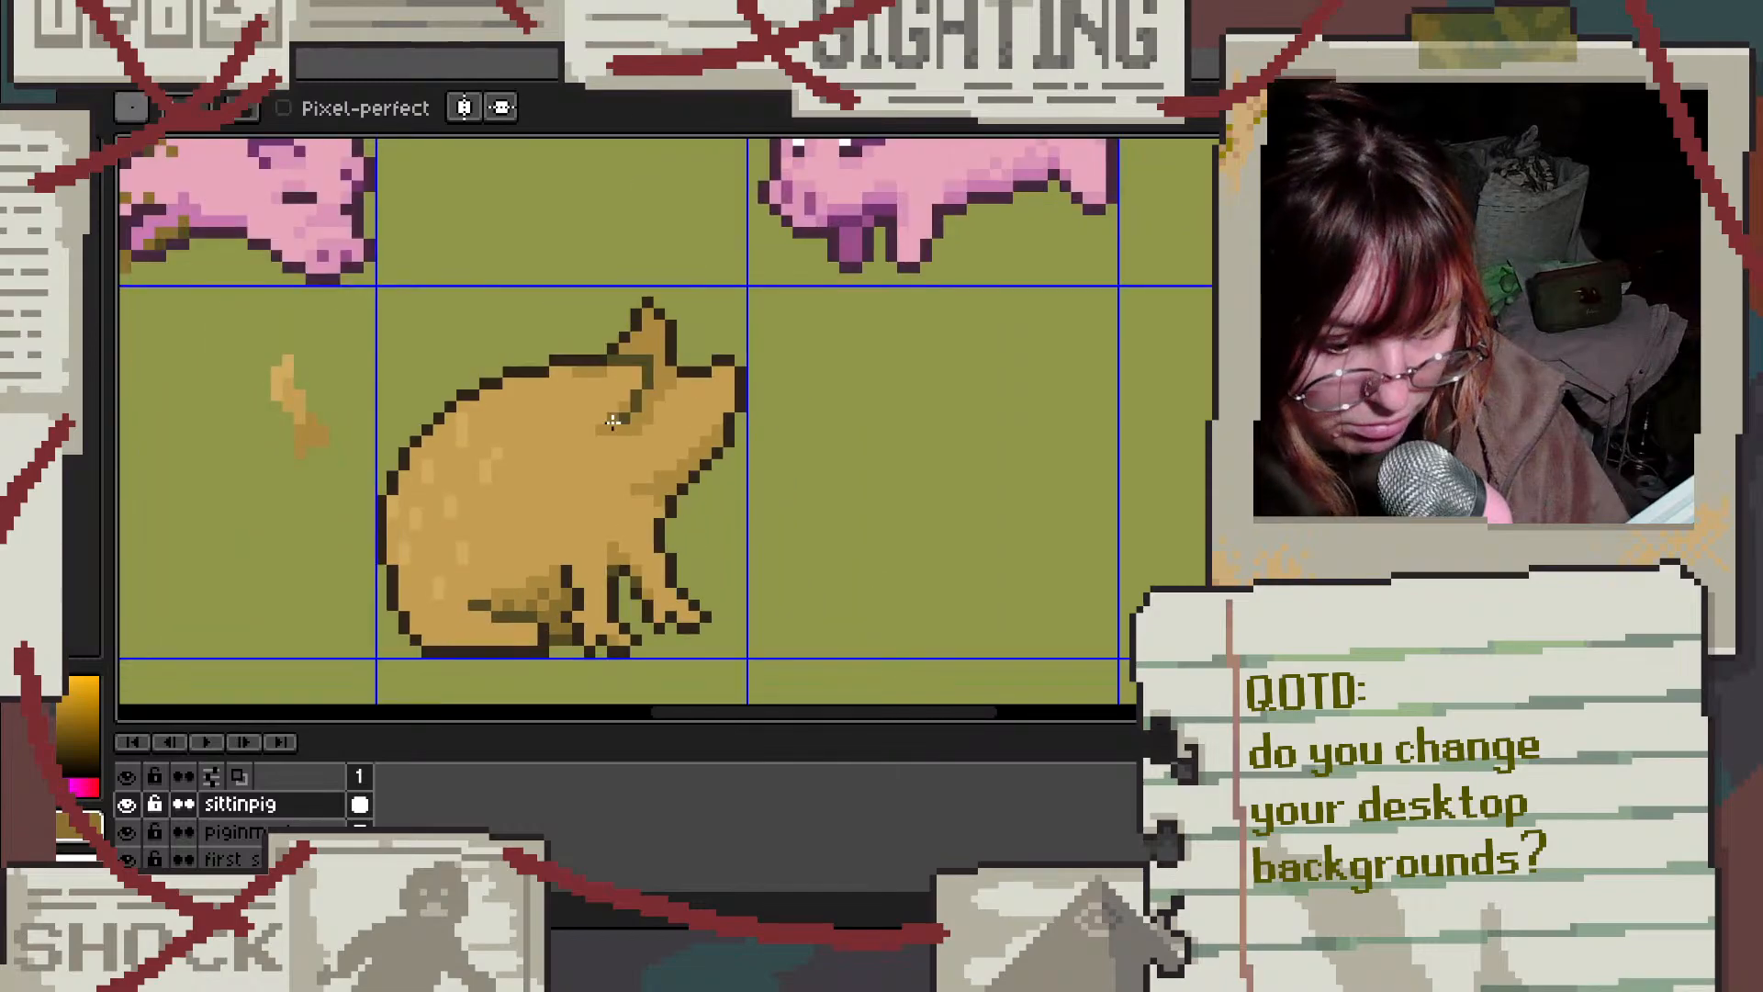
pyautogui.scroll(4, 651, 365)
pyautogui.moveTo(624, 432); pyautogui.dragTo(569, 470)
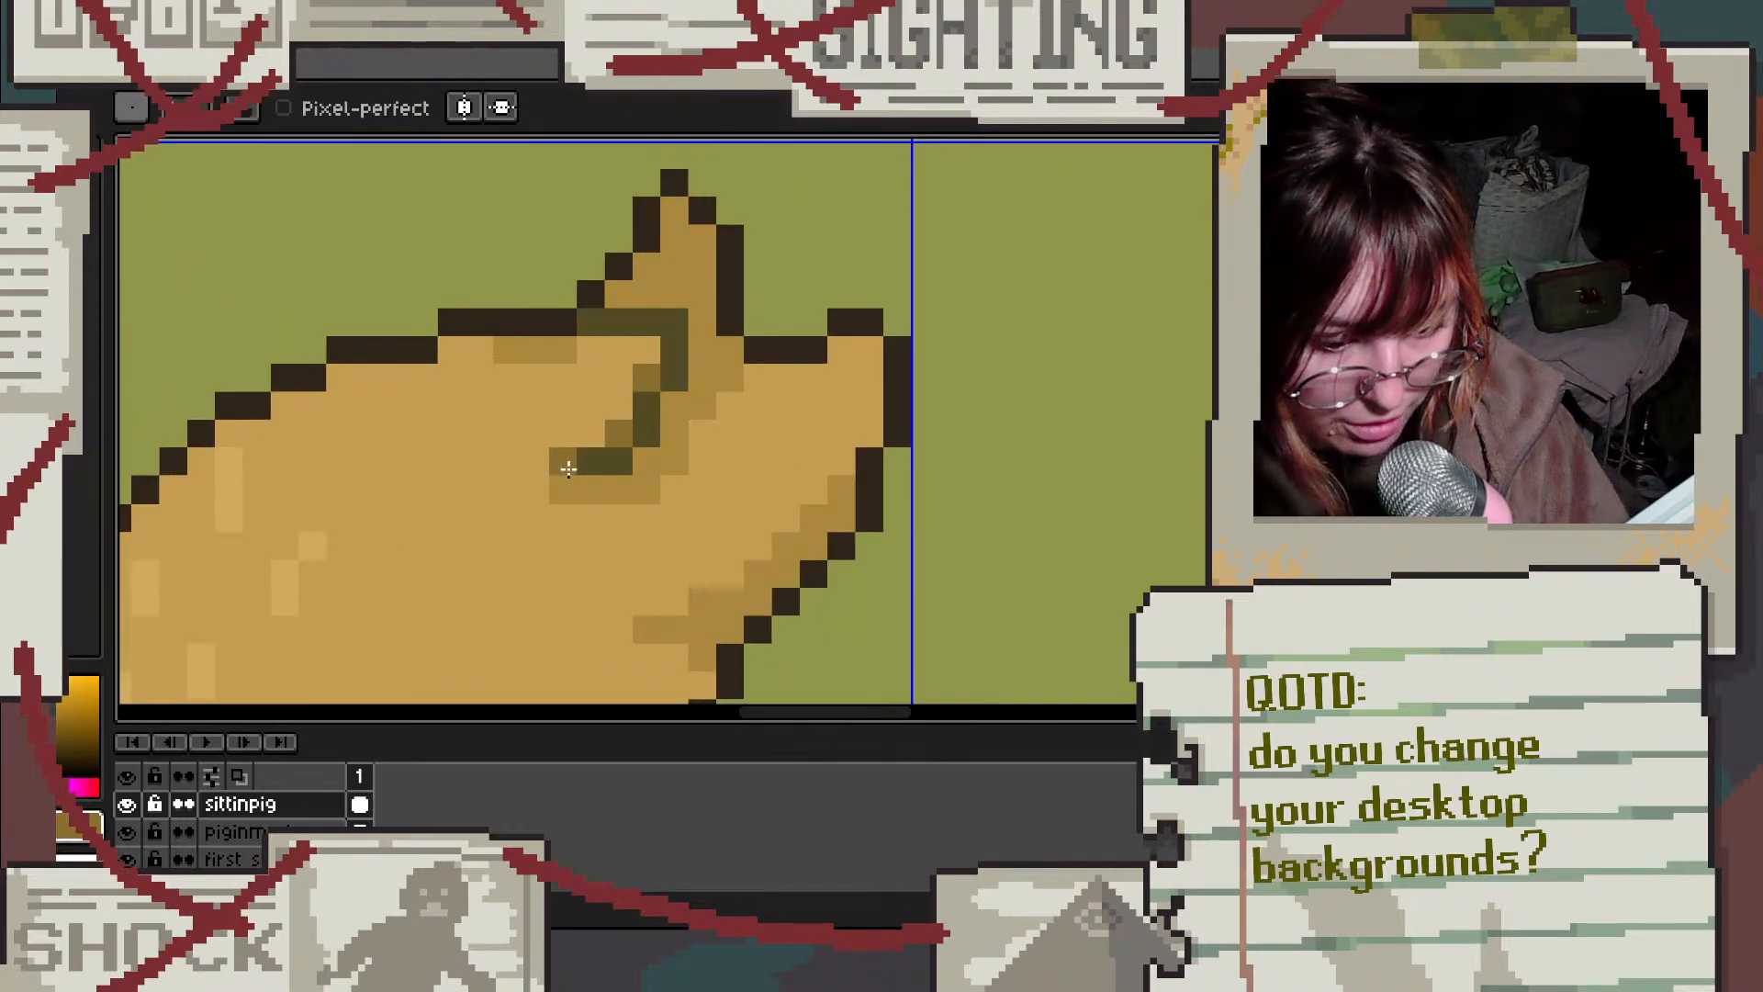
pyautogui.scroll(-3, 617, 514)
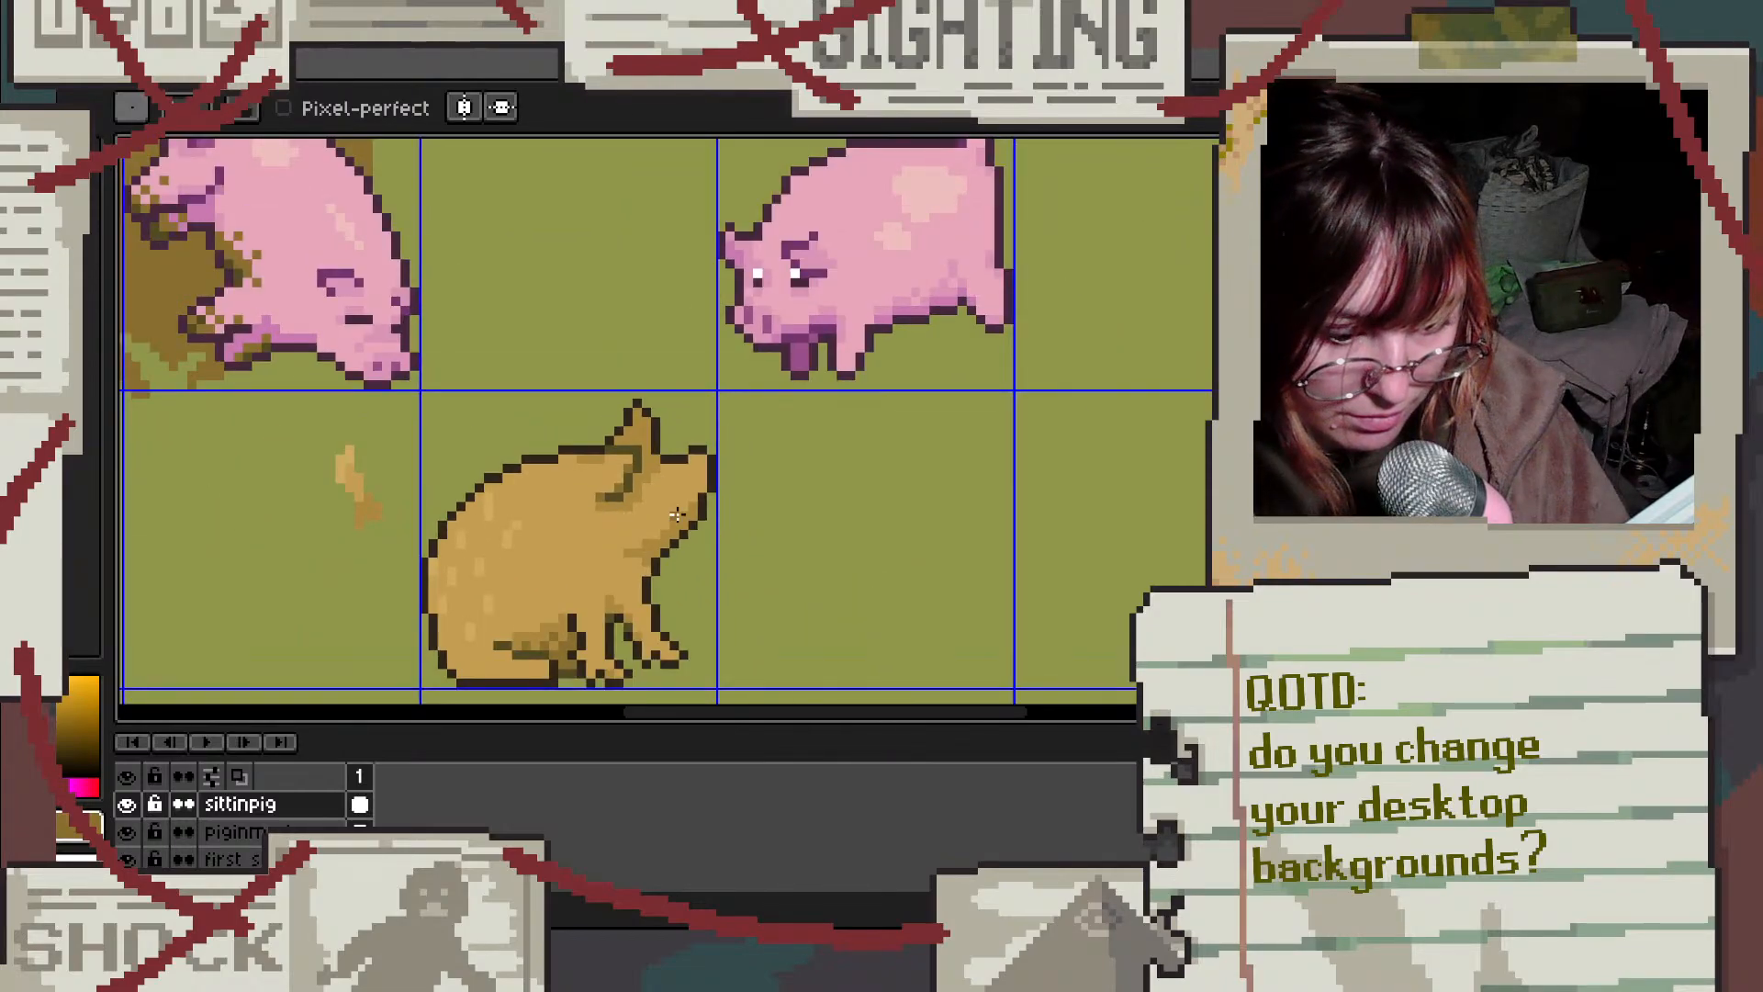
# Step: Detail the snout with a small L-shaped mark and a single pixel near its tip in darker golden brown
pyautogui.scroll(4, 721, 494)
pyautogui.click(646, 447)
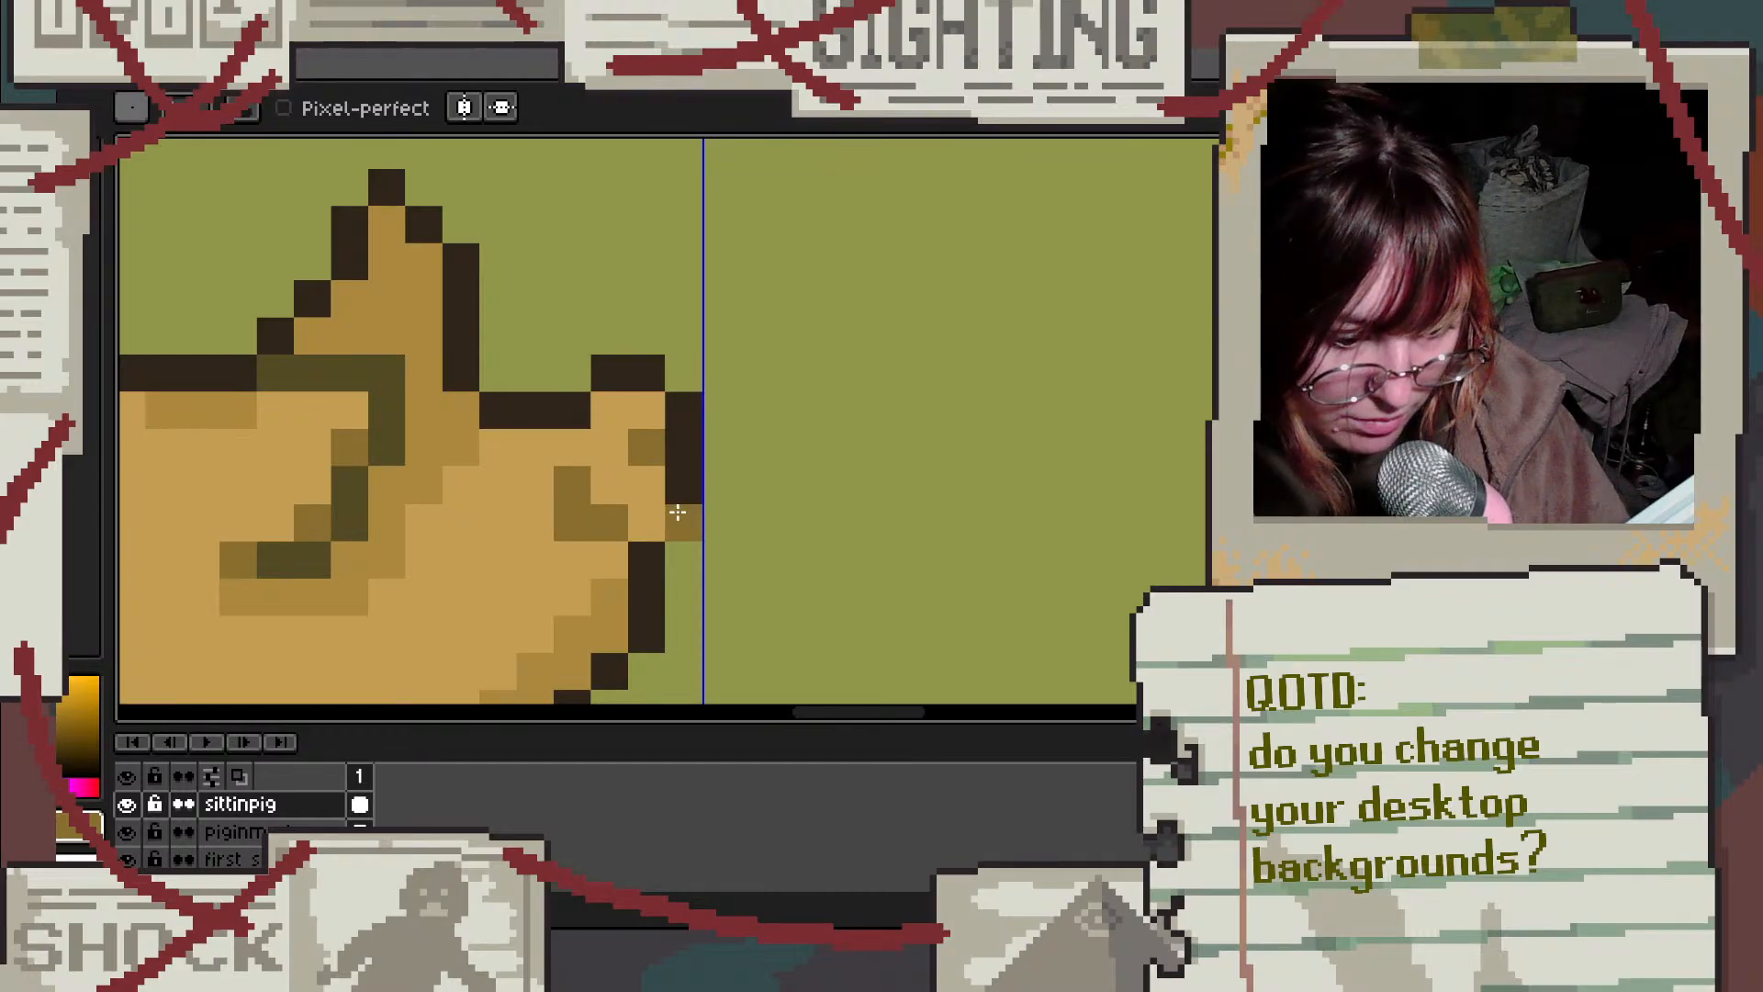
pyautogui.scroll(-4, 841, 508)
pyautogui.scroll(-2, 841, 508)
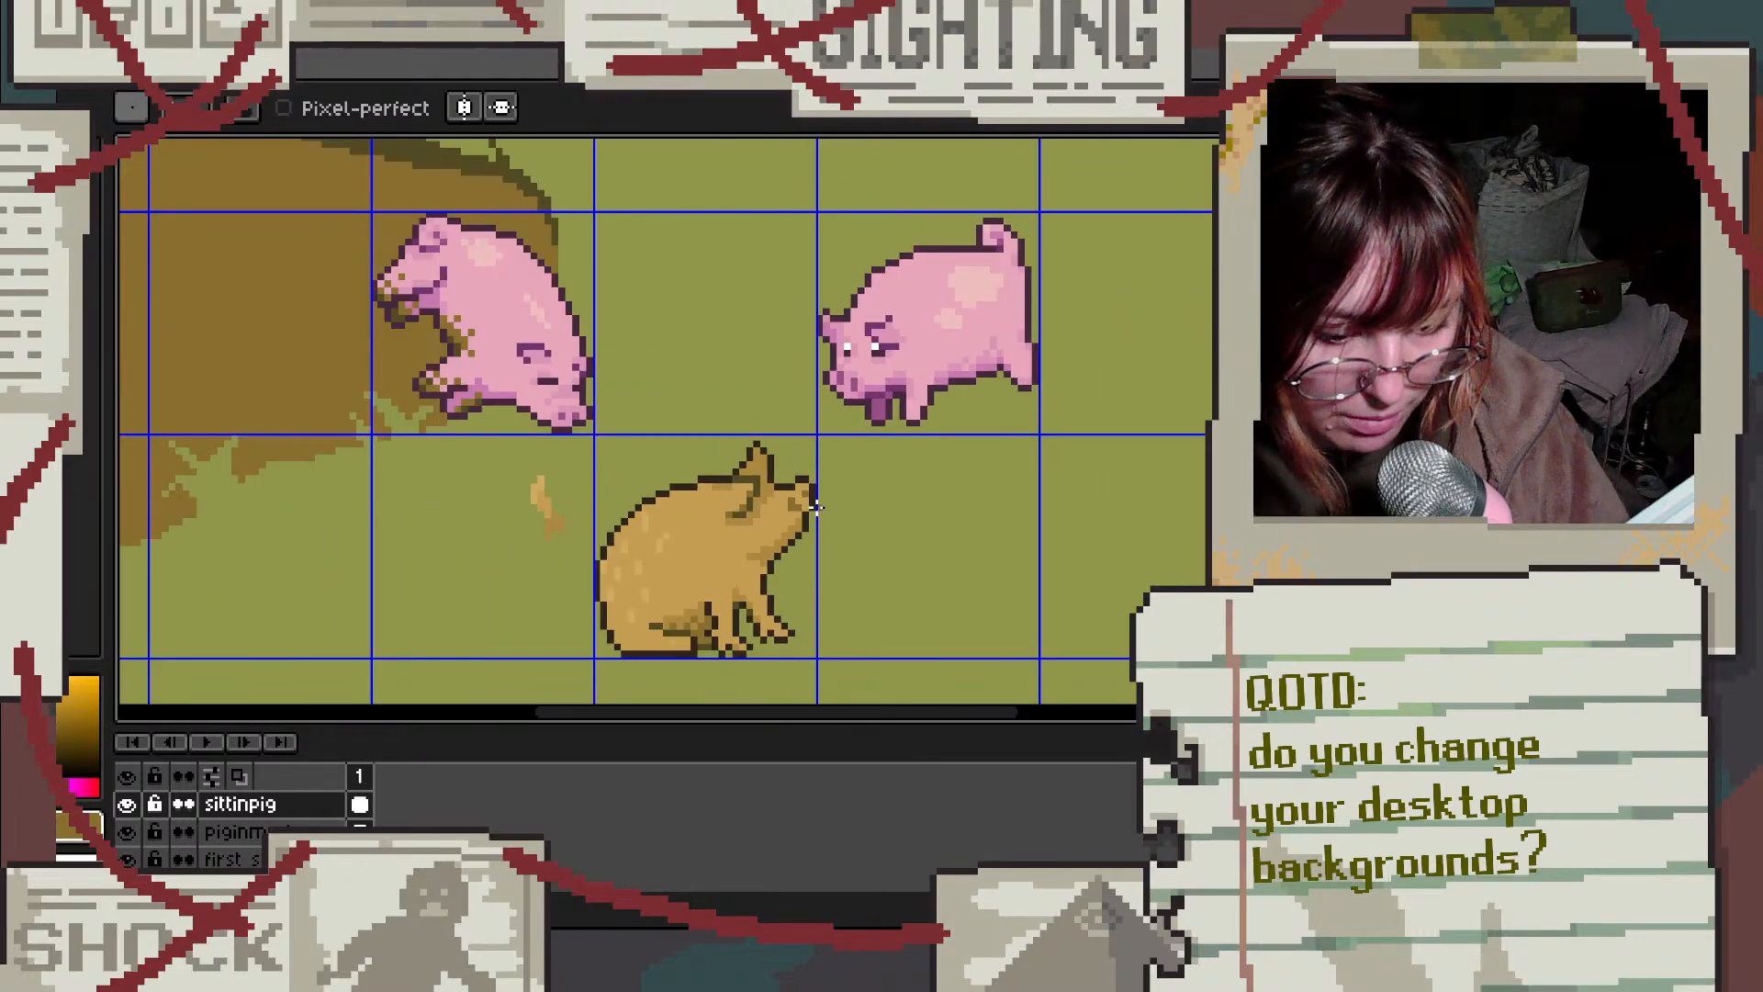
# Step: Place black pixels for the eyes on the head, just in front of the ear's dark olive line
pyautogui.scroll(6, 772, 507)
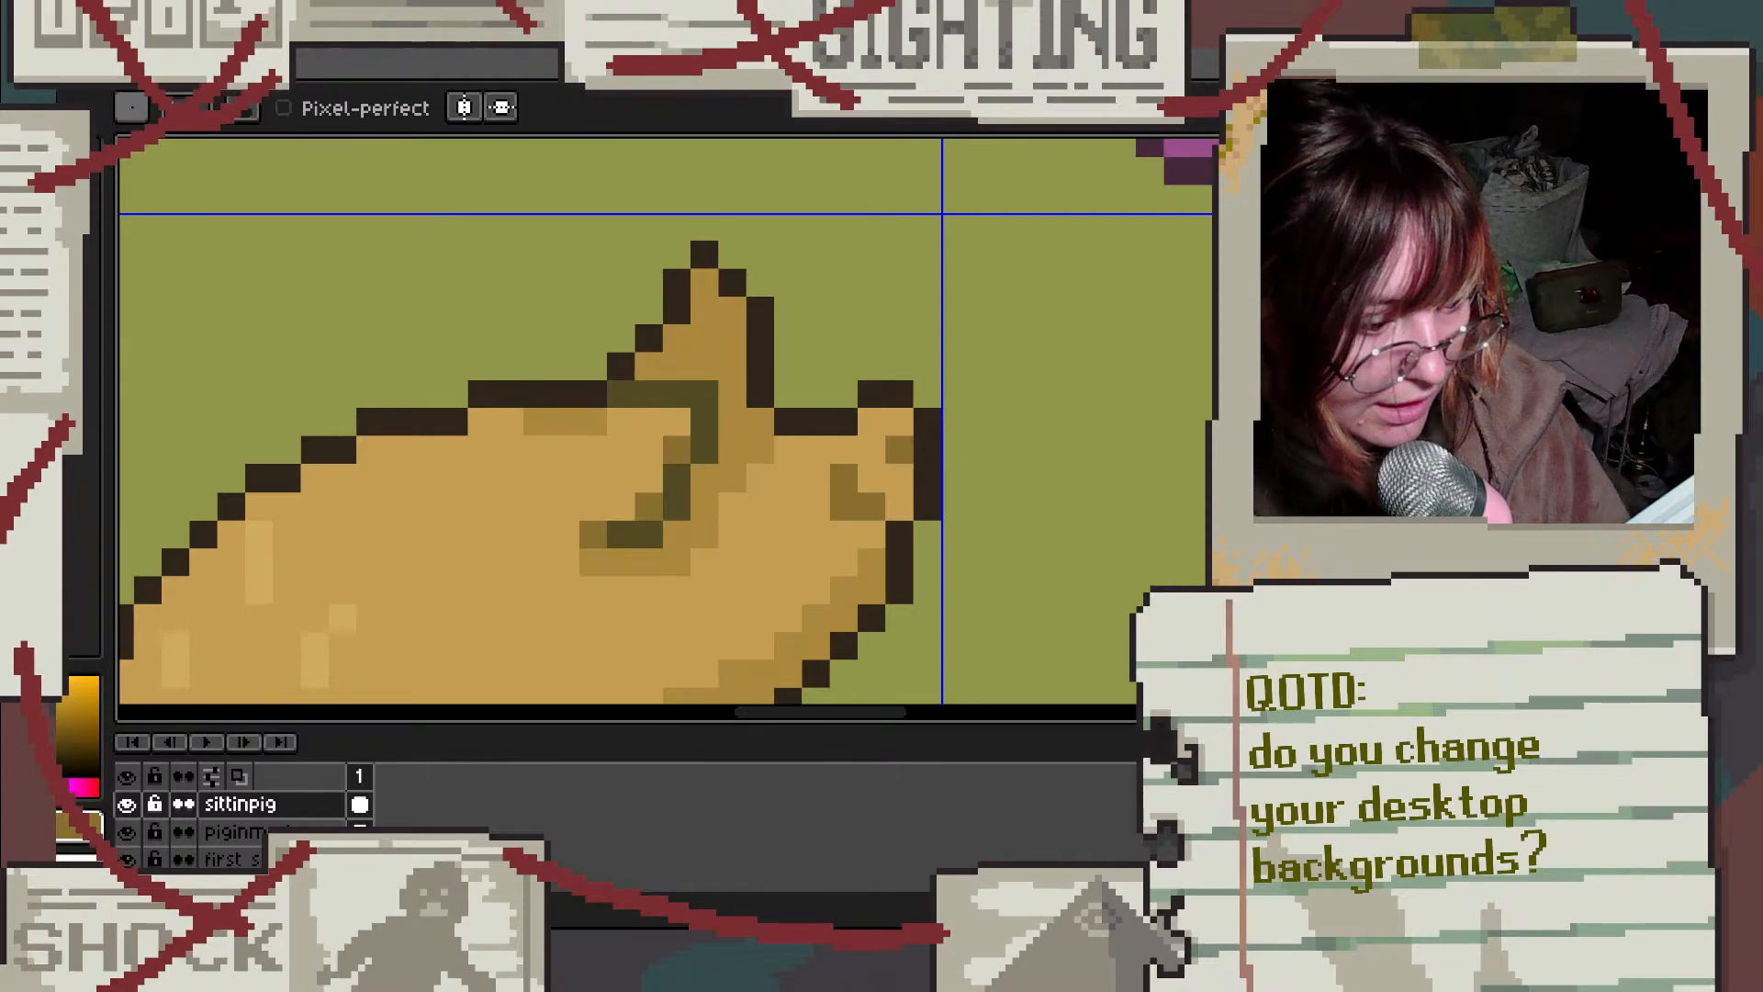
pyautogui.click(55, 367)
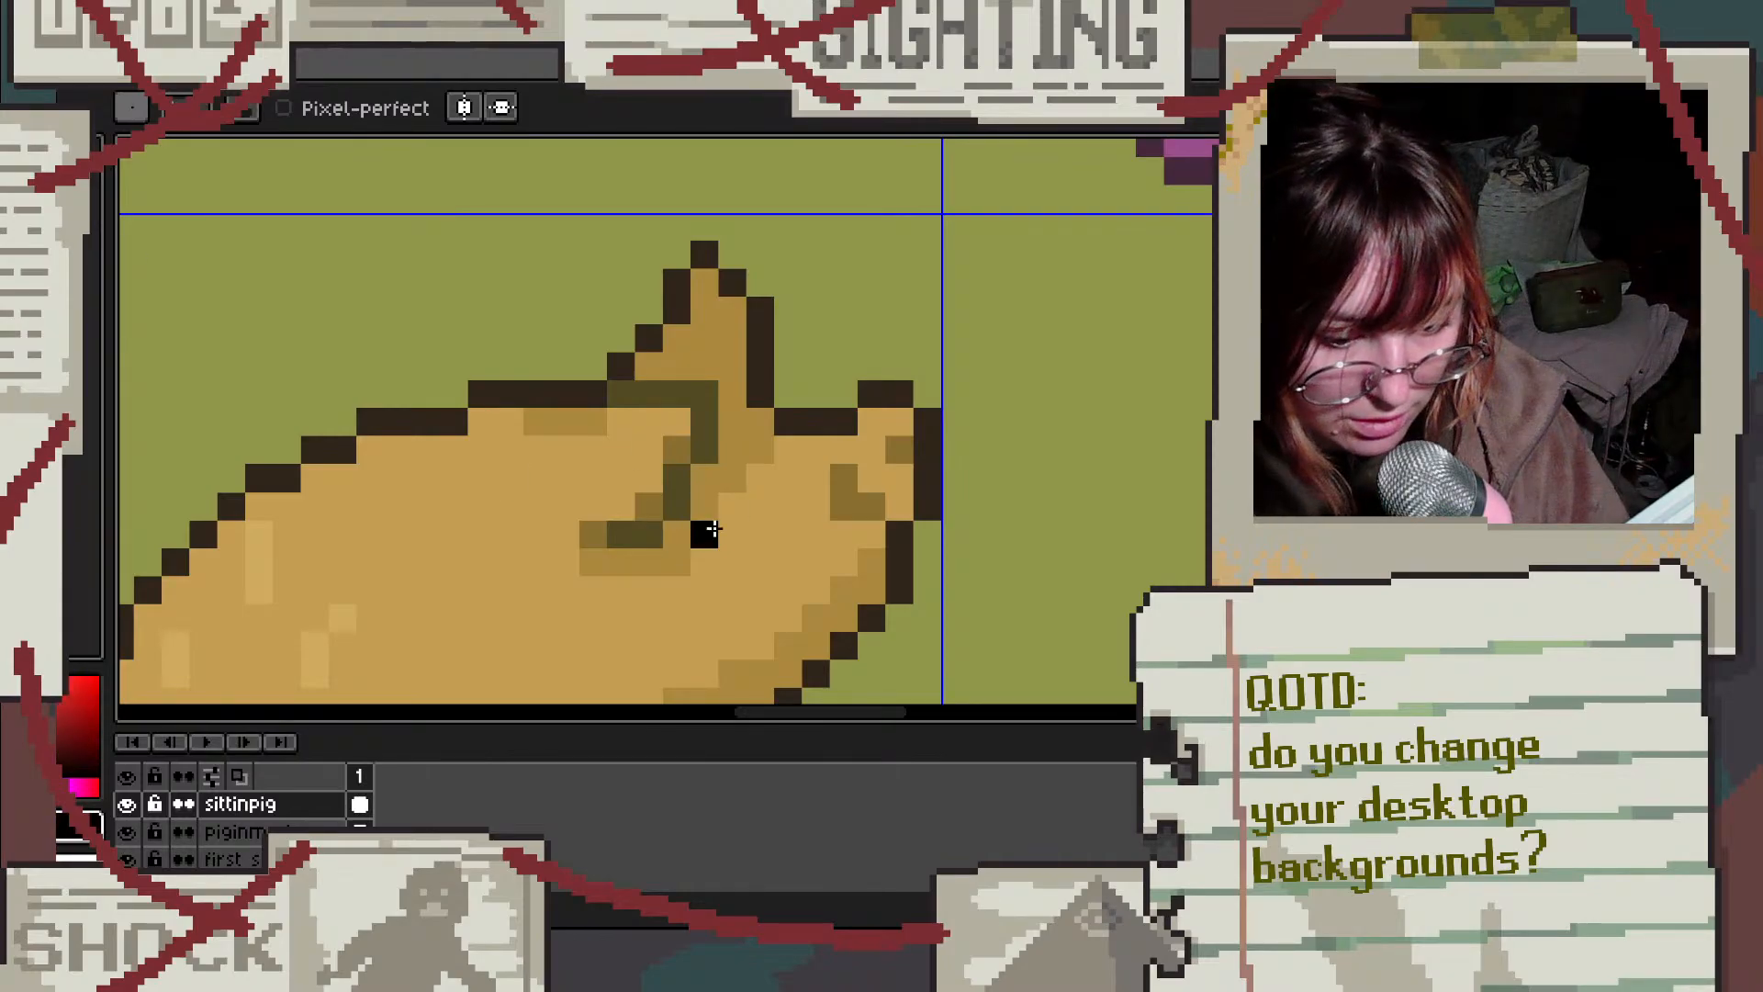
pyautogui.click(704, 534)
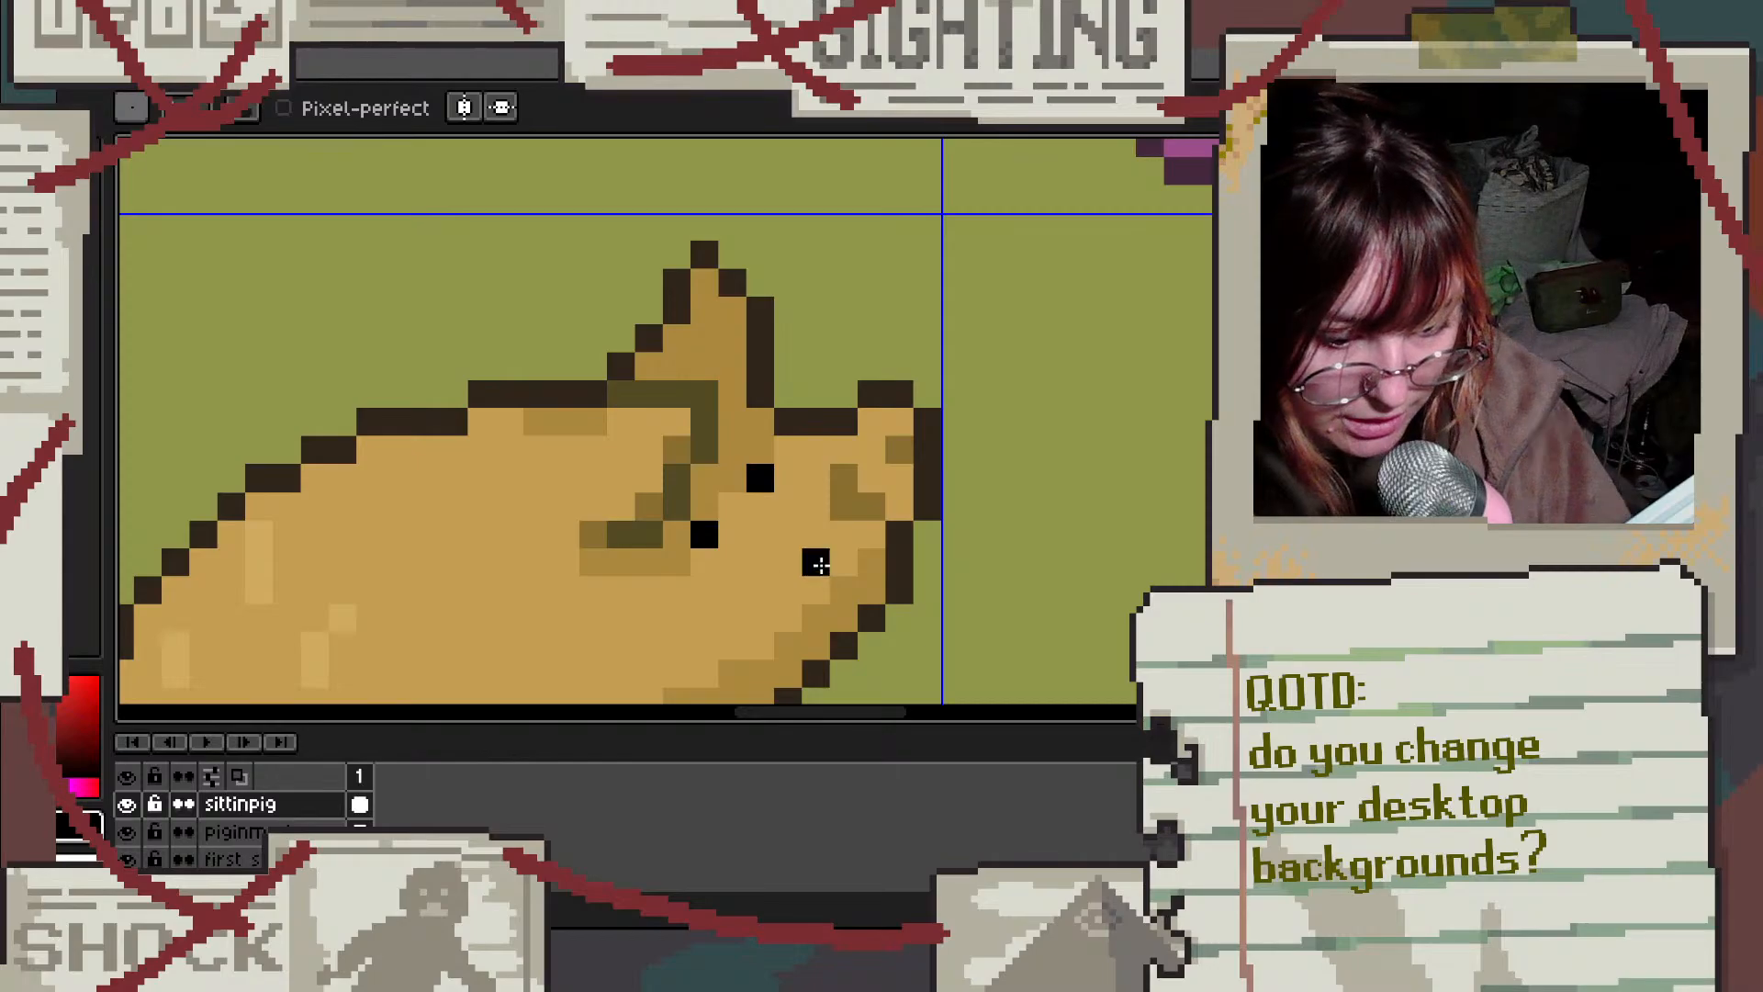
pyautogui.press('v')
pyautogui.press('b')
pyautogui.scroll(-3, 755, 448)
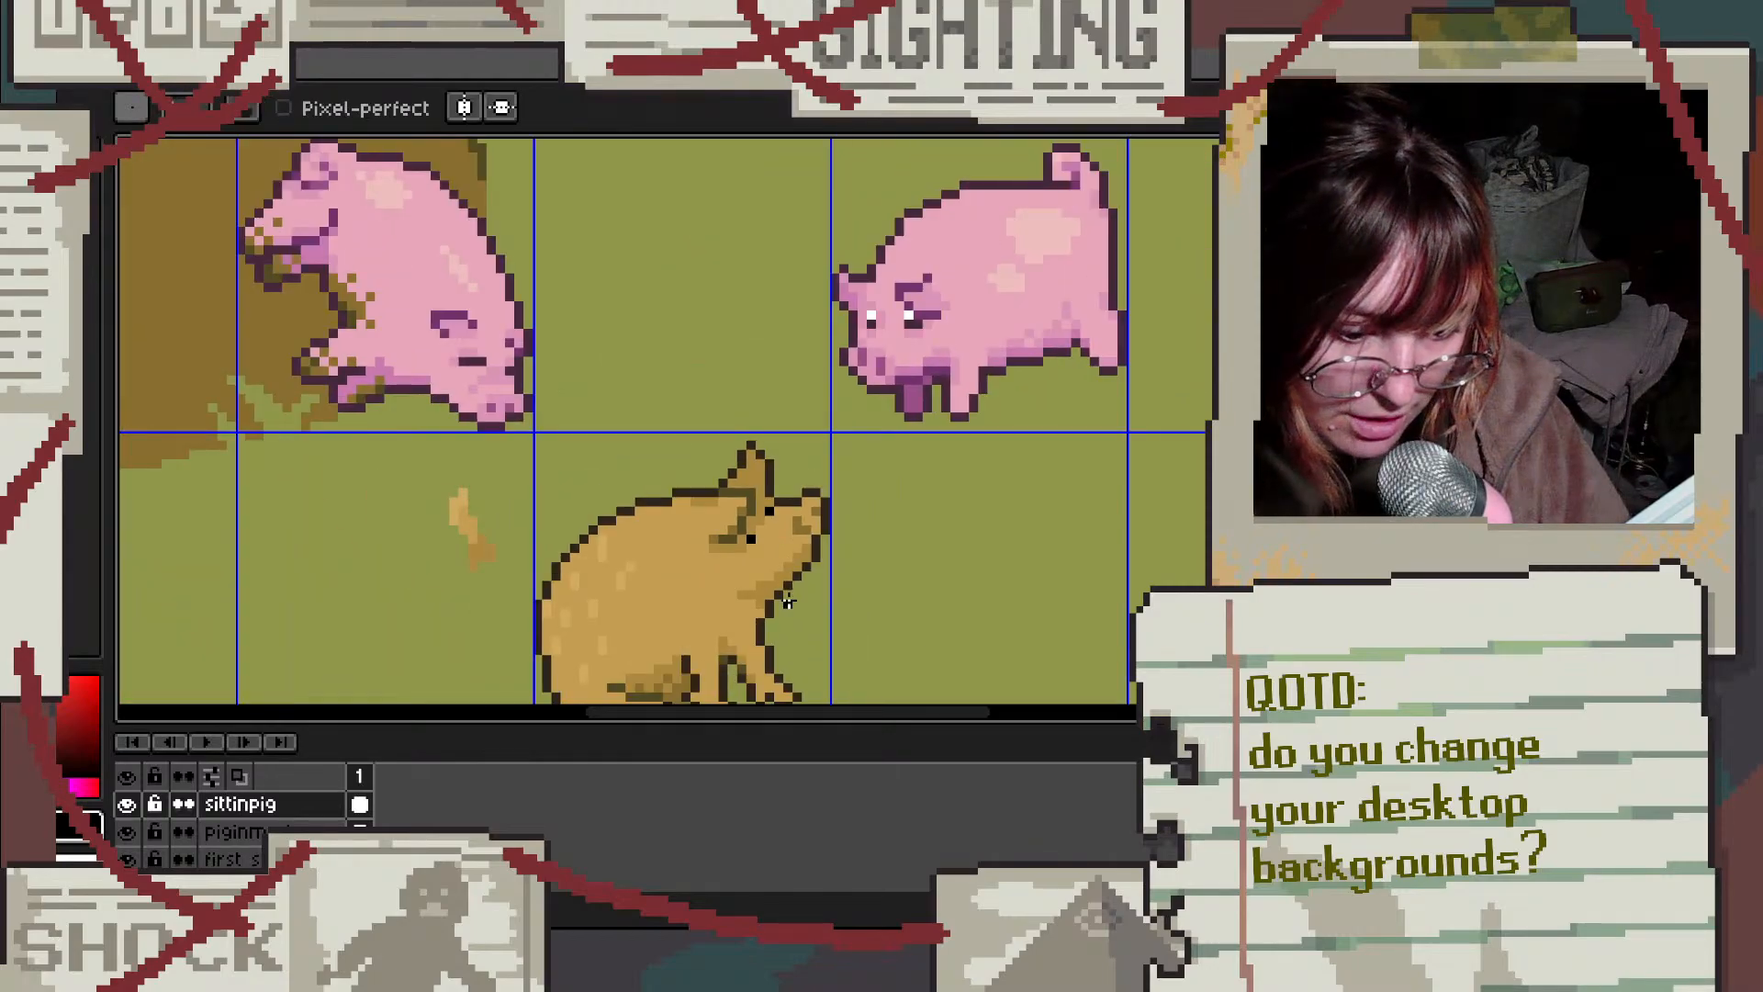
pyautogui.scroll(-1, 788, 601)
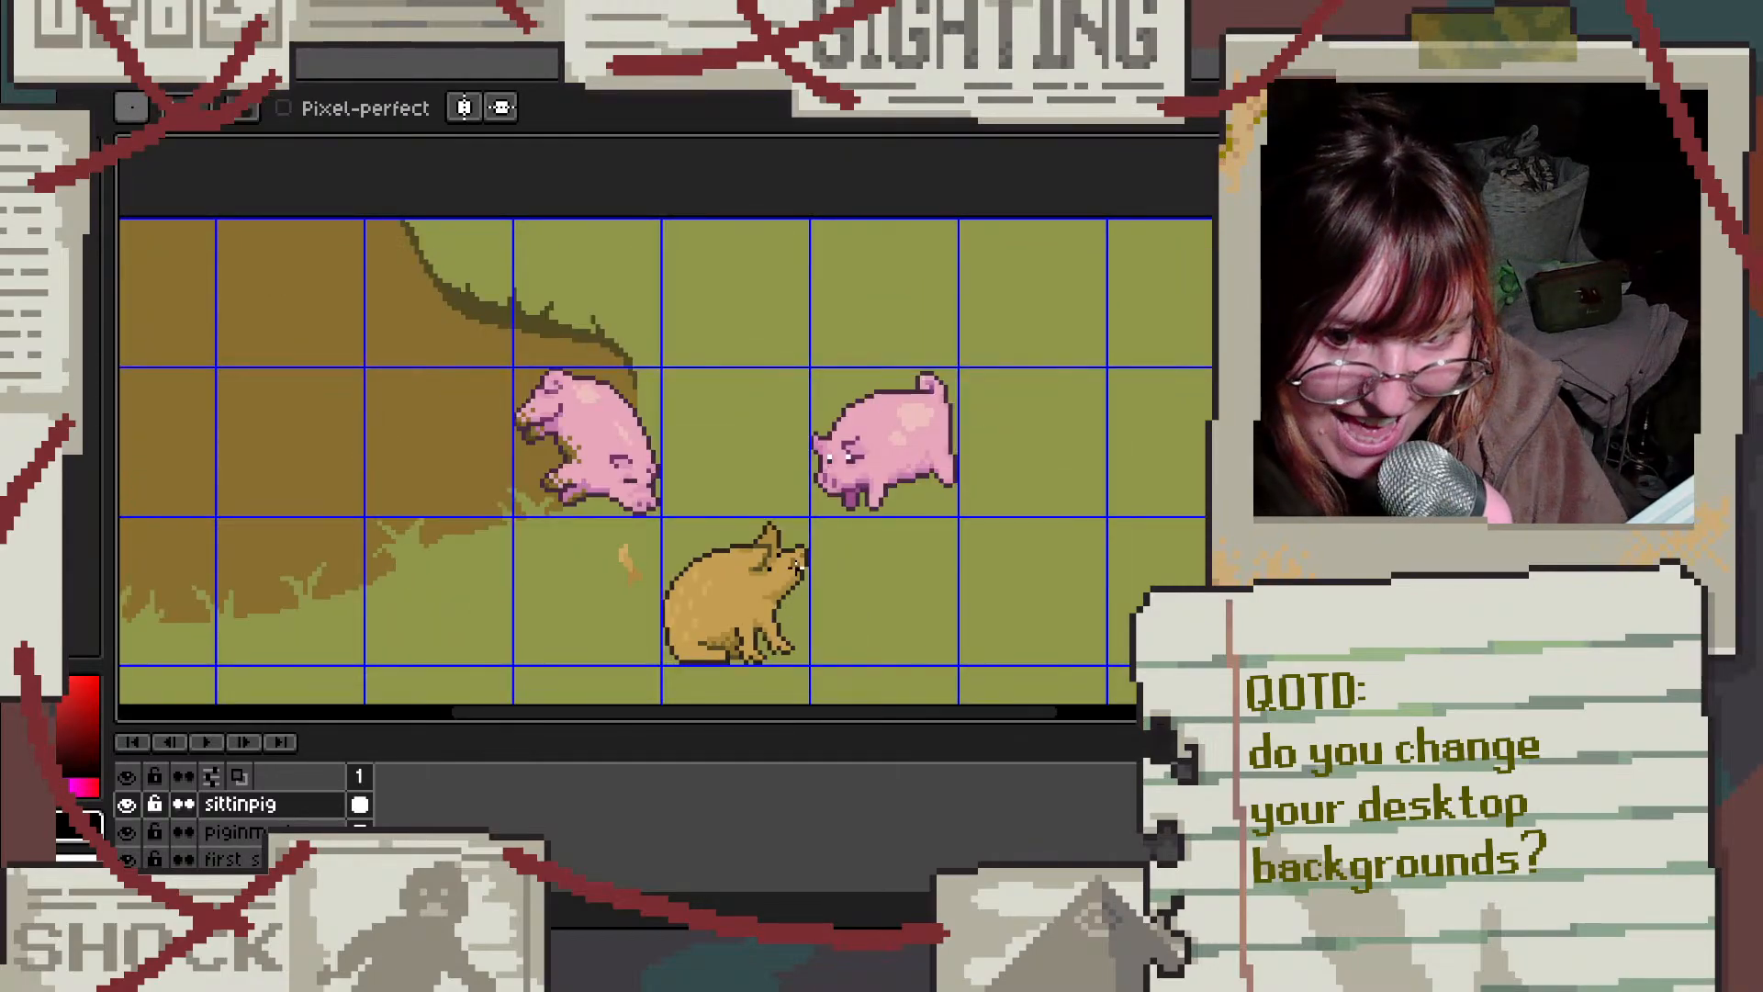
# Step: Reshape the eye into a three-pixel black mark, two stacked and one diagonally above, removing the pixel near the forehead
pyautogui.scroll(6, 814, 587)
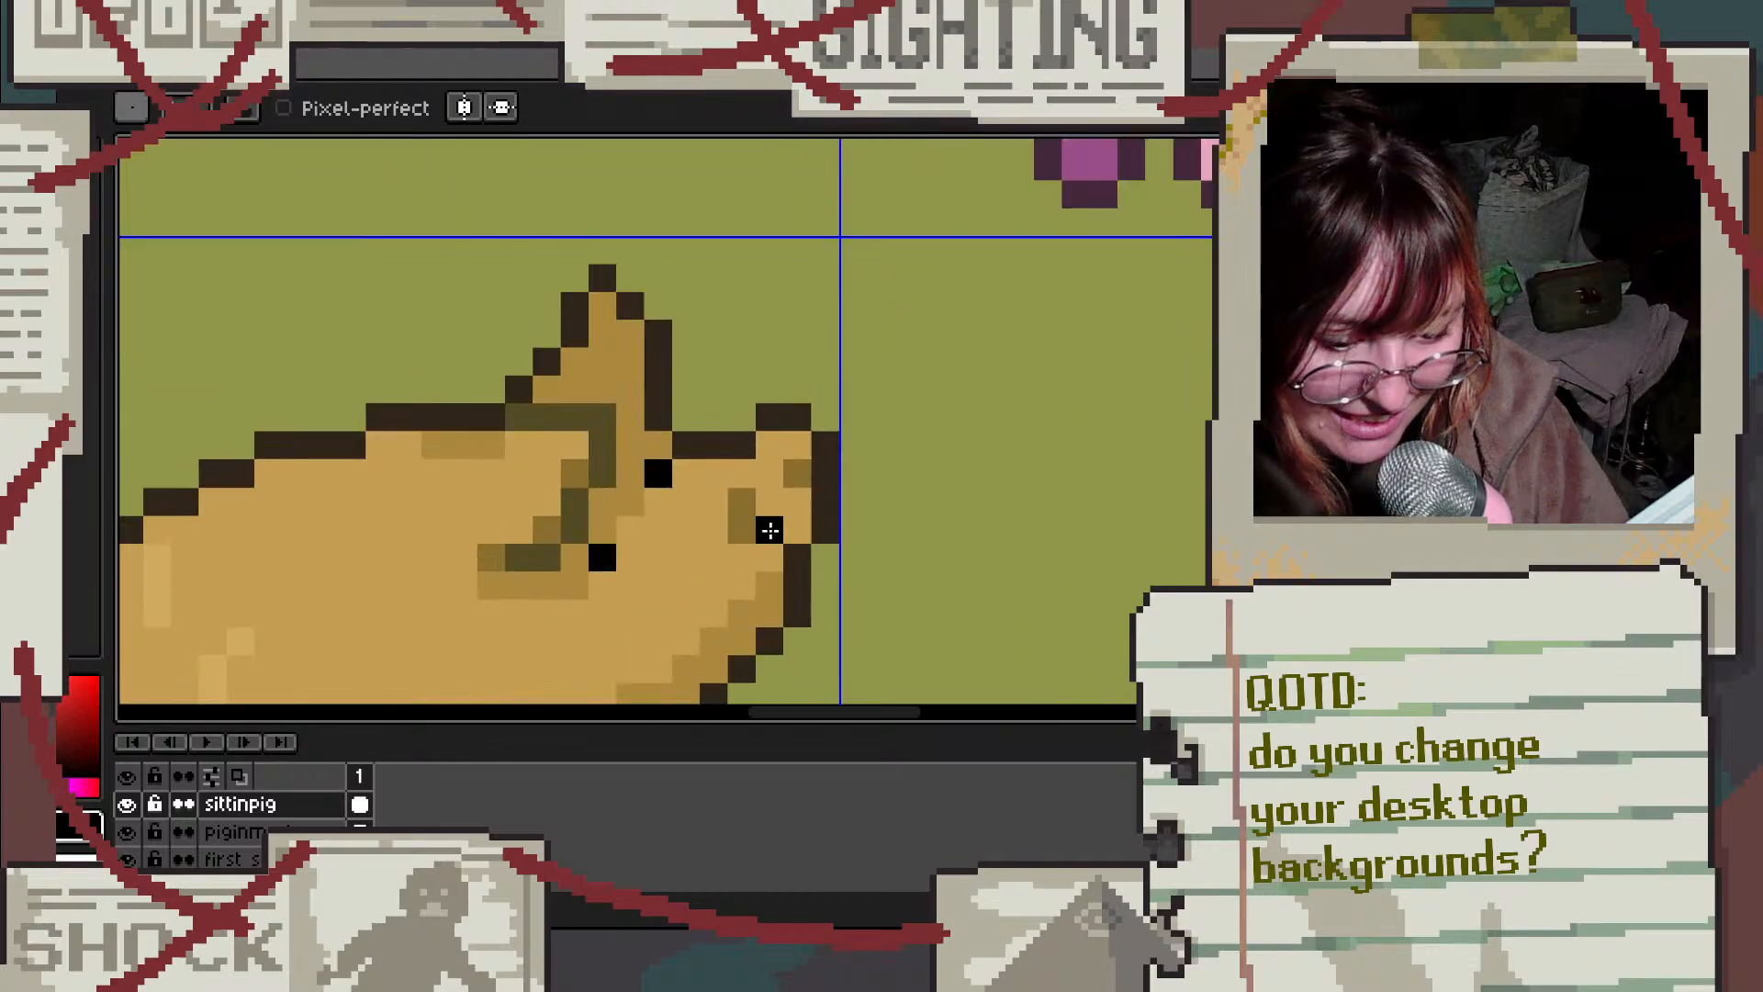
pyautogui.click(626, 535)
pyautogui.scroll(-3, 705, 606)
pyautogui.scroll(4, 670, 621)
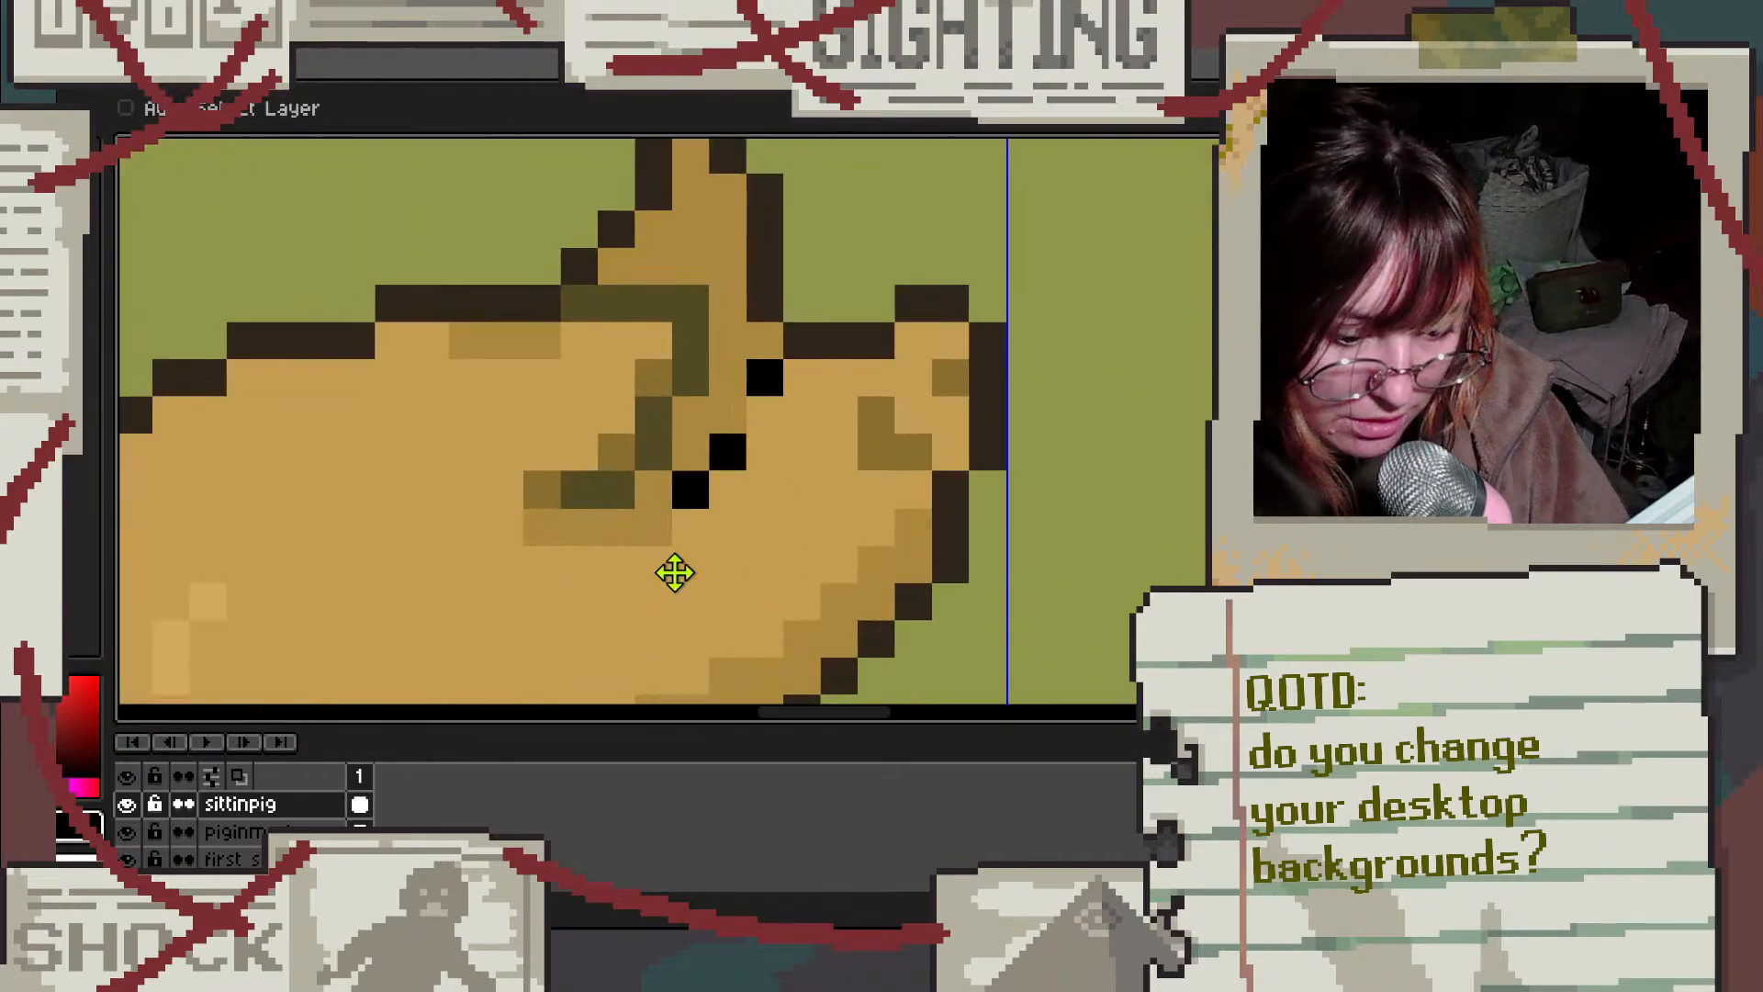
pyautogui.hotkey('ctrl', 'z')
pyautogui.hotkey('ctrl', 'z')
pyautogui.click(692, 519)
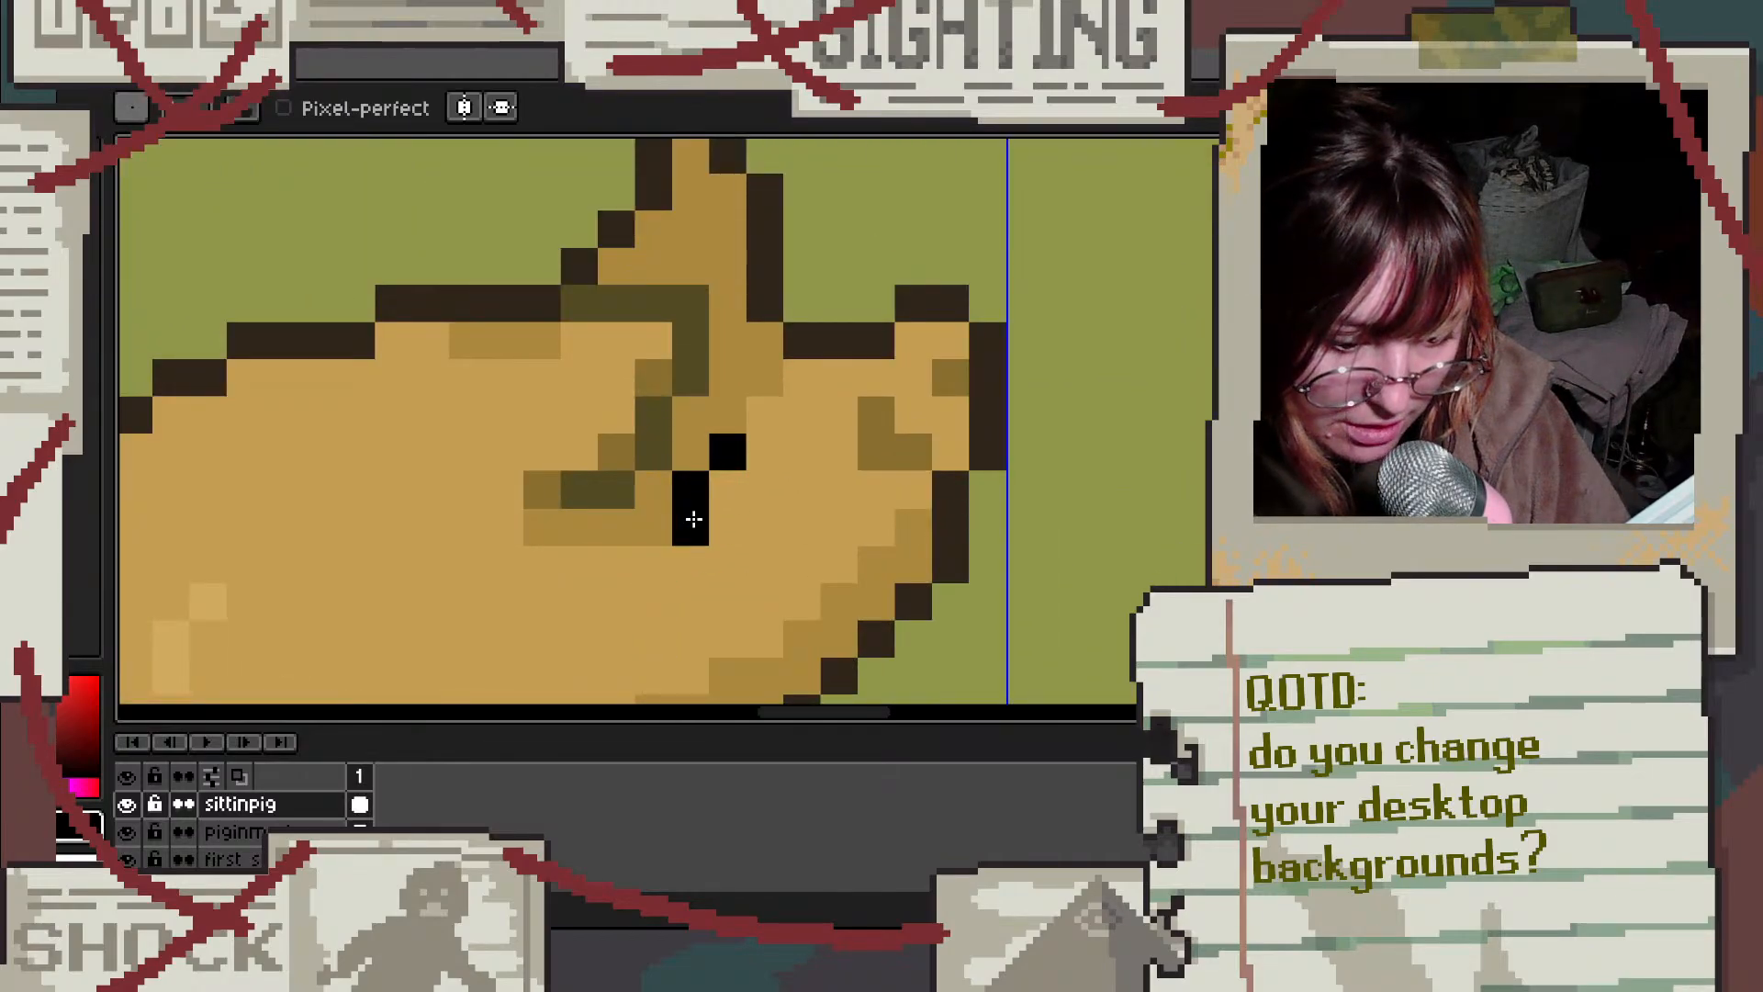
pyautogui.scroll(-4, 865, 447)
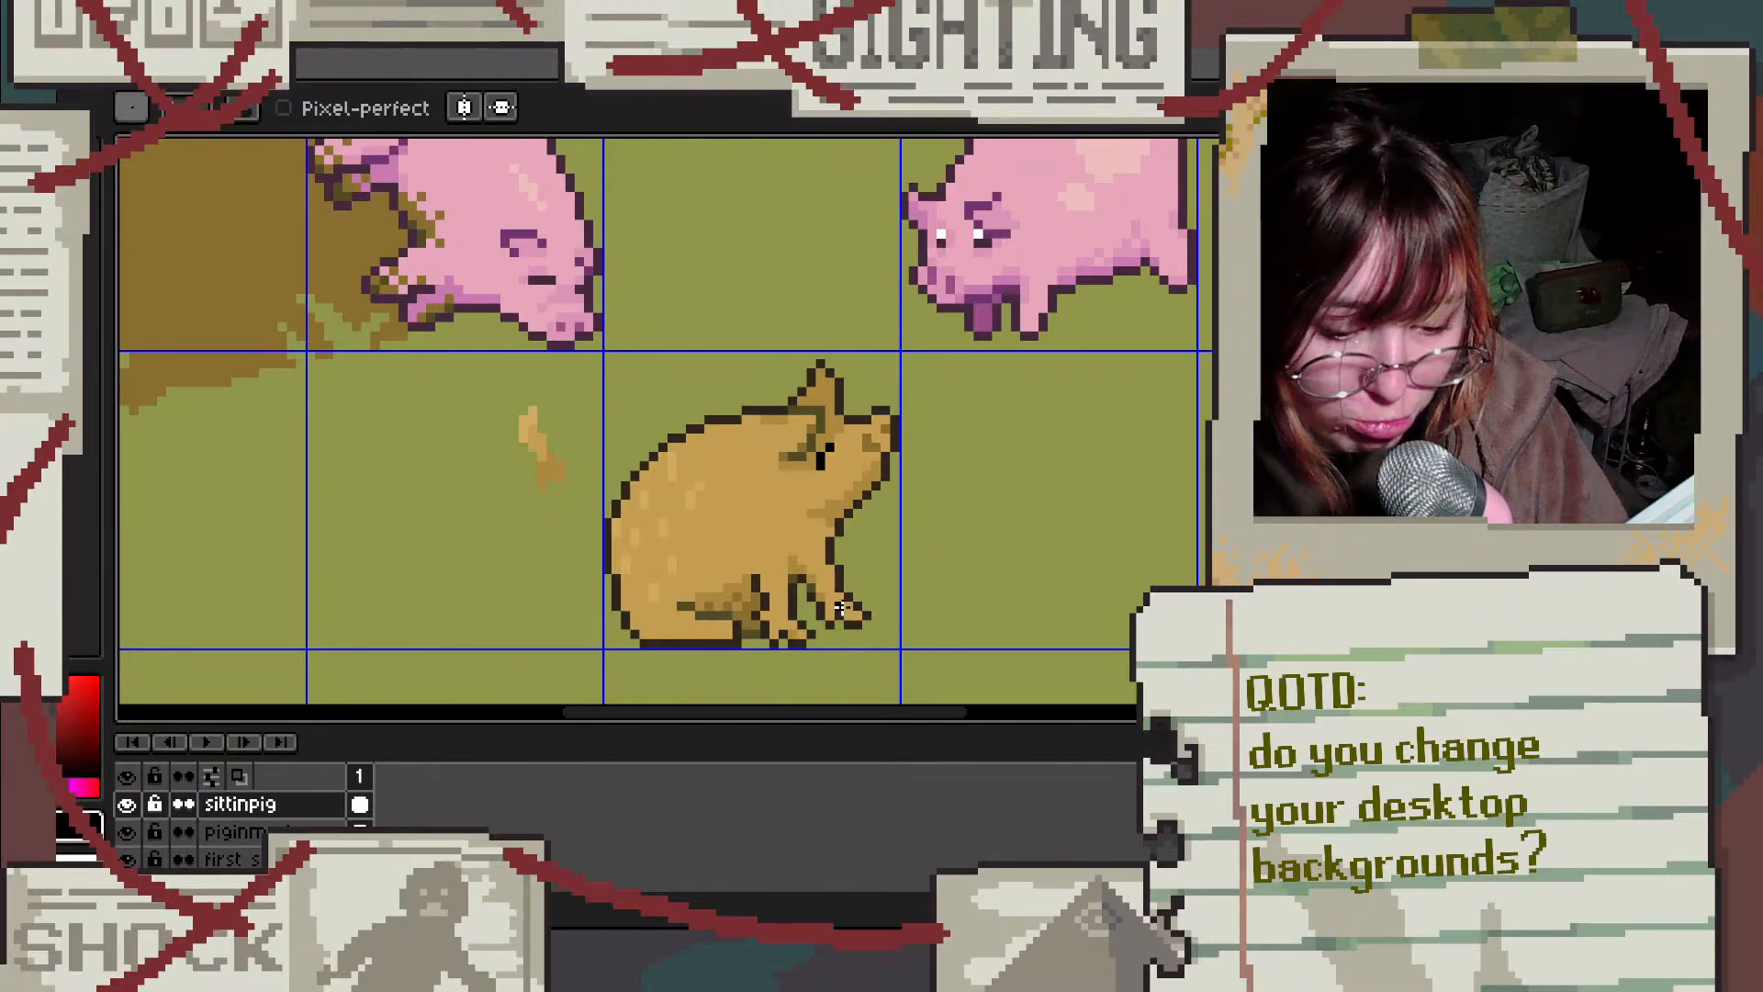
# Step: Add a diagonal pair of light tan highlight pixels to the middle of the pig's body, undoing misplaced trial pixels
pyautogui.scroll(3, 782, 632)
pyautogui.keyDown('alt'); pyautogui.click(492, 417); pyautogui.keyUp('alt')
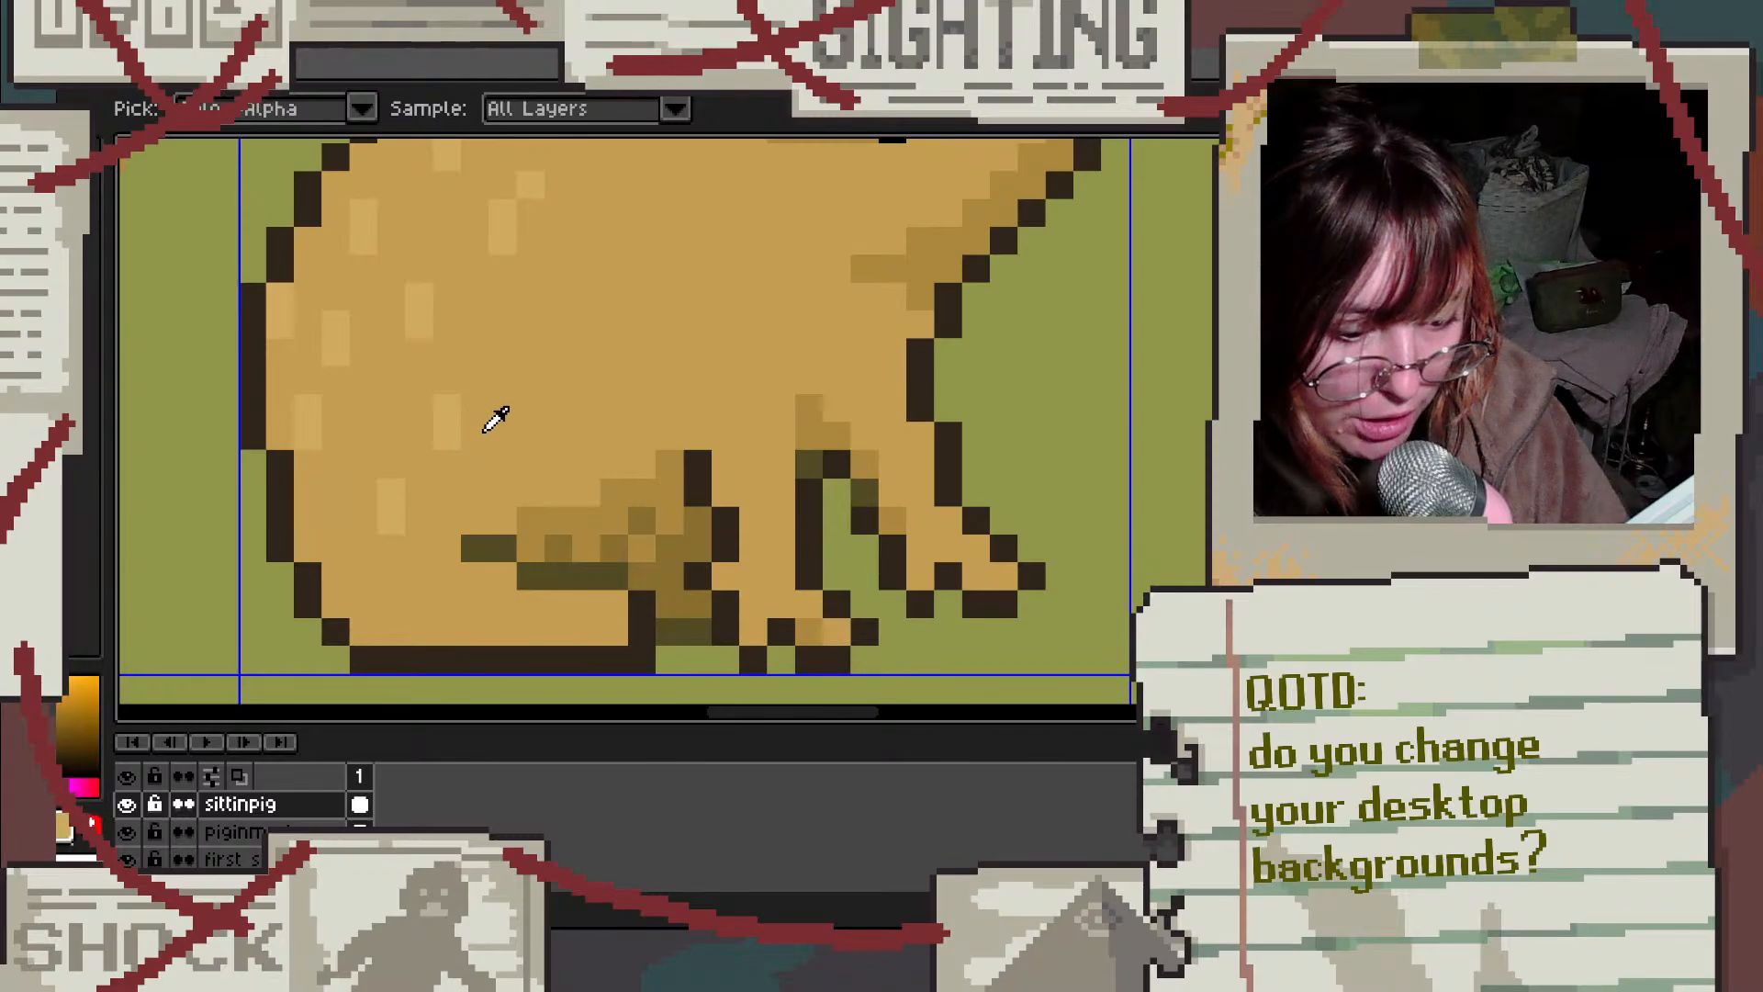
pyautogui.scroll(-3, 492, 417)
pyautogui.scroll(2, 601, 266)
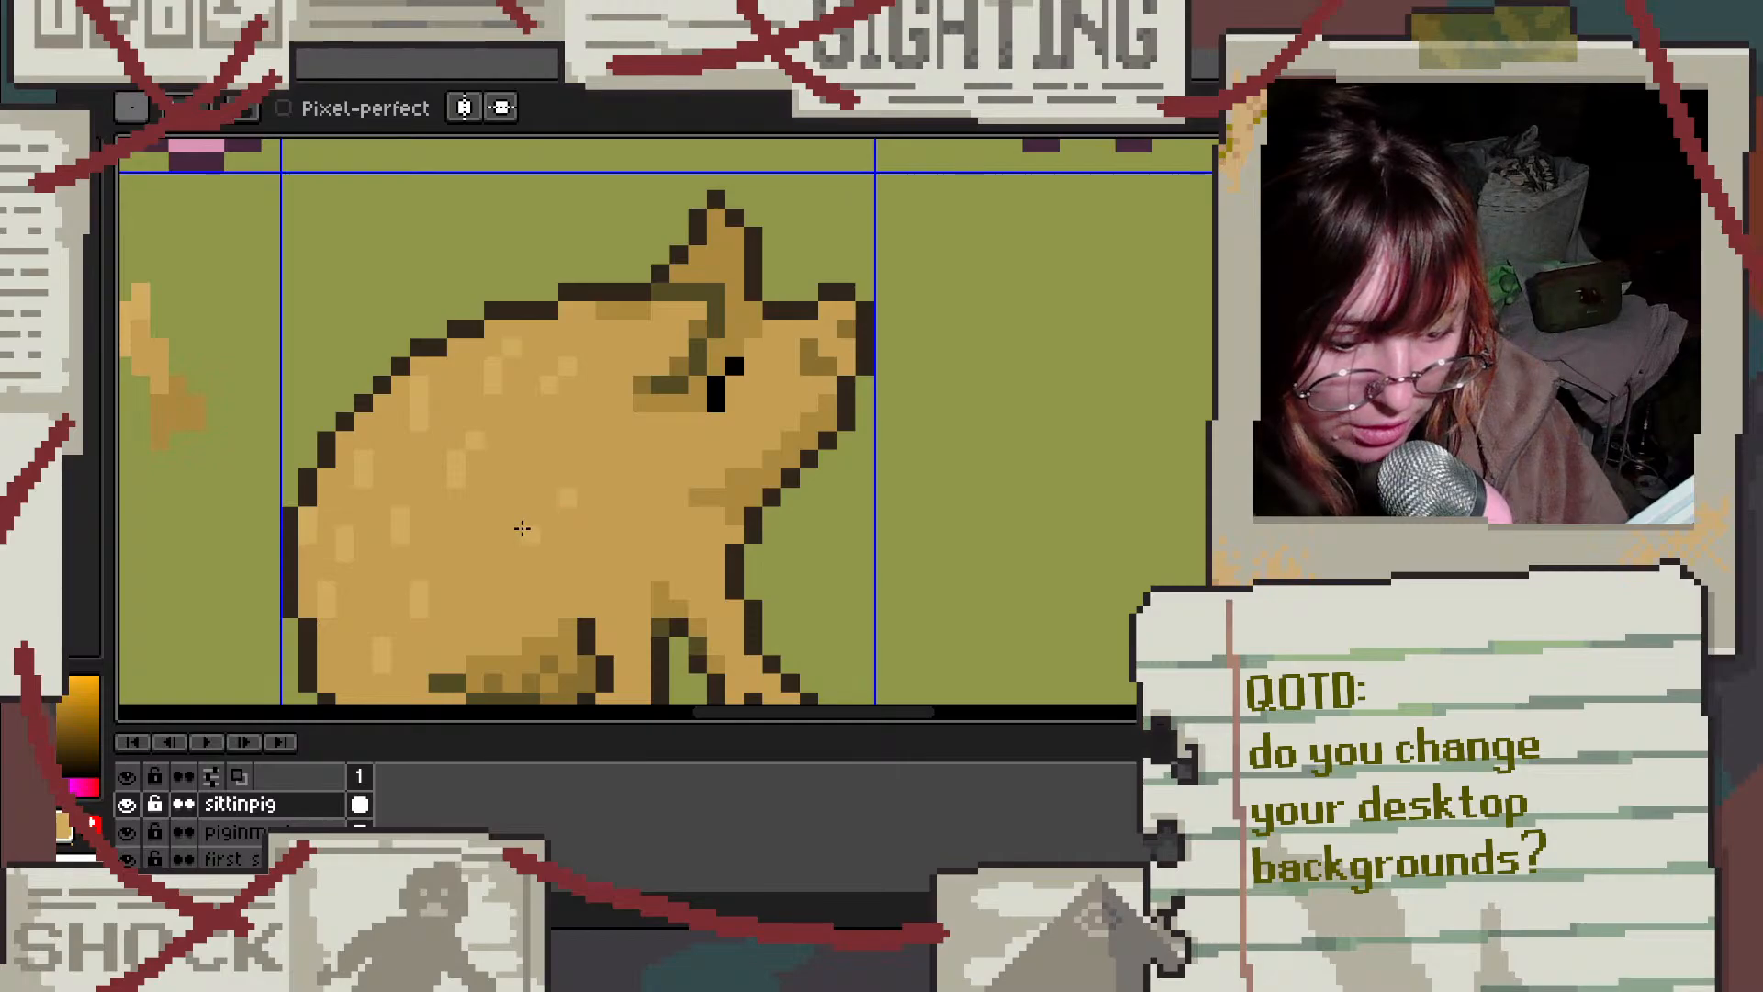
pyautogui.hotkey('ctrl', 'z')
pyautogui.click(538, 446)
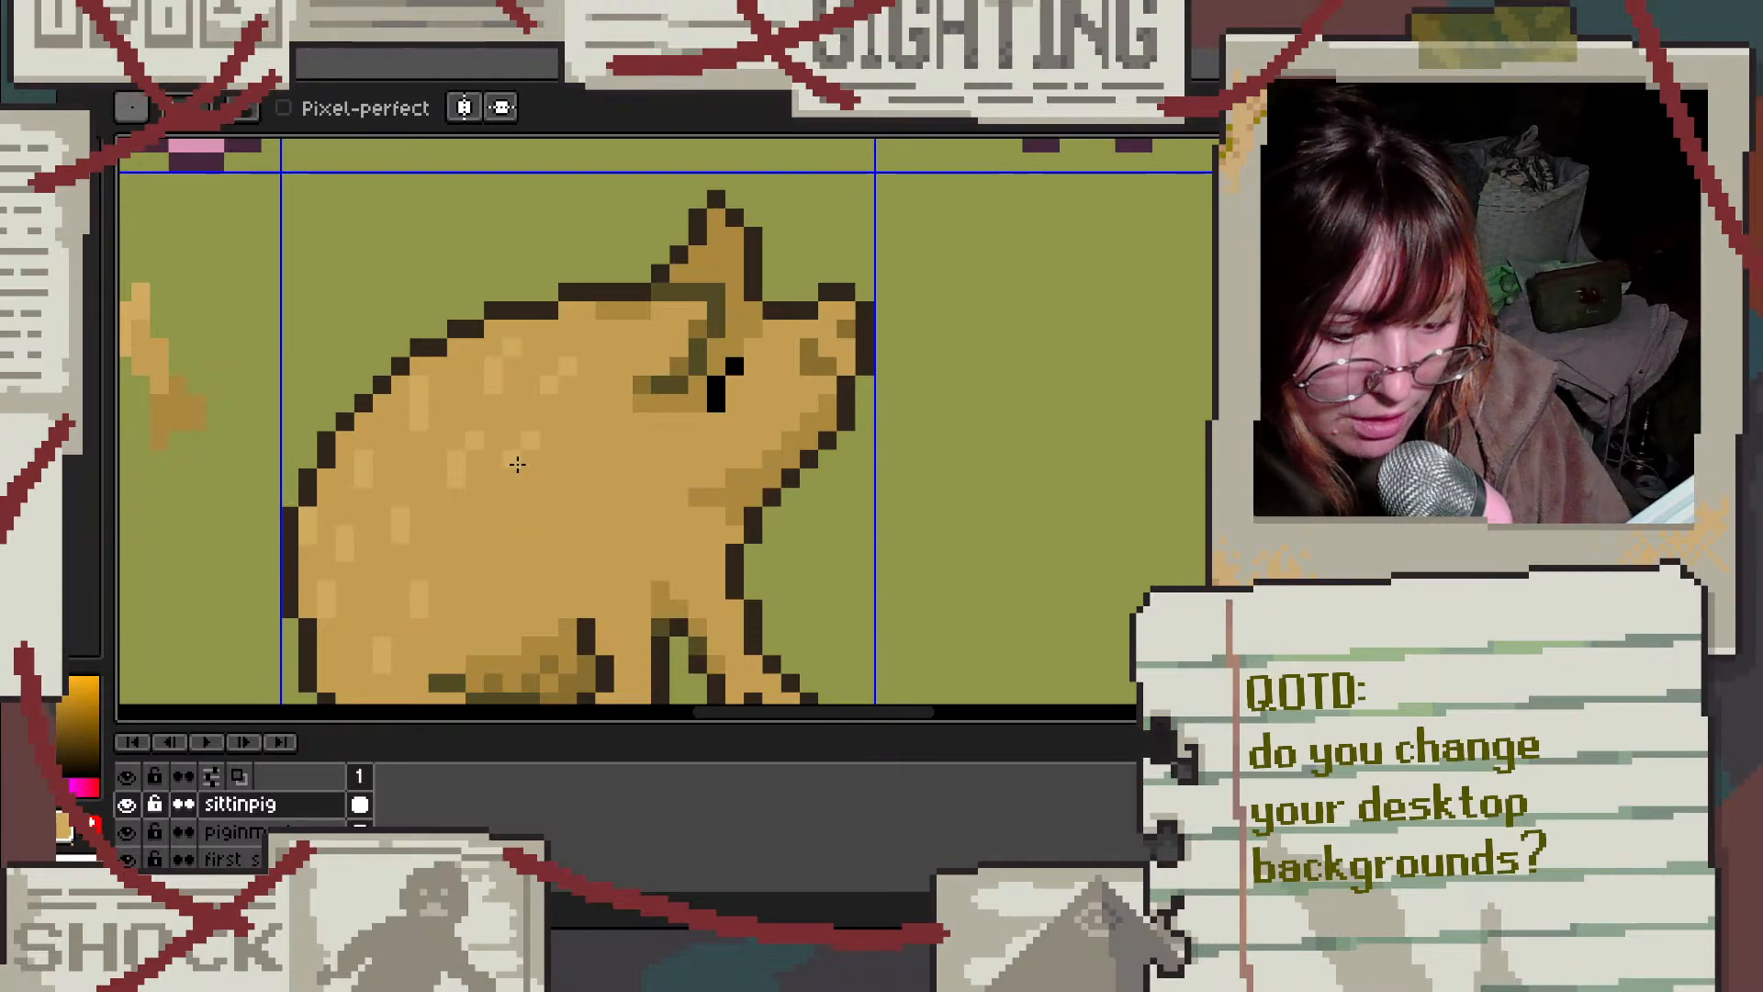
pyautogui.hotkey('ctrl', 'z')
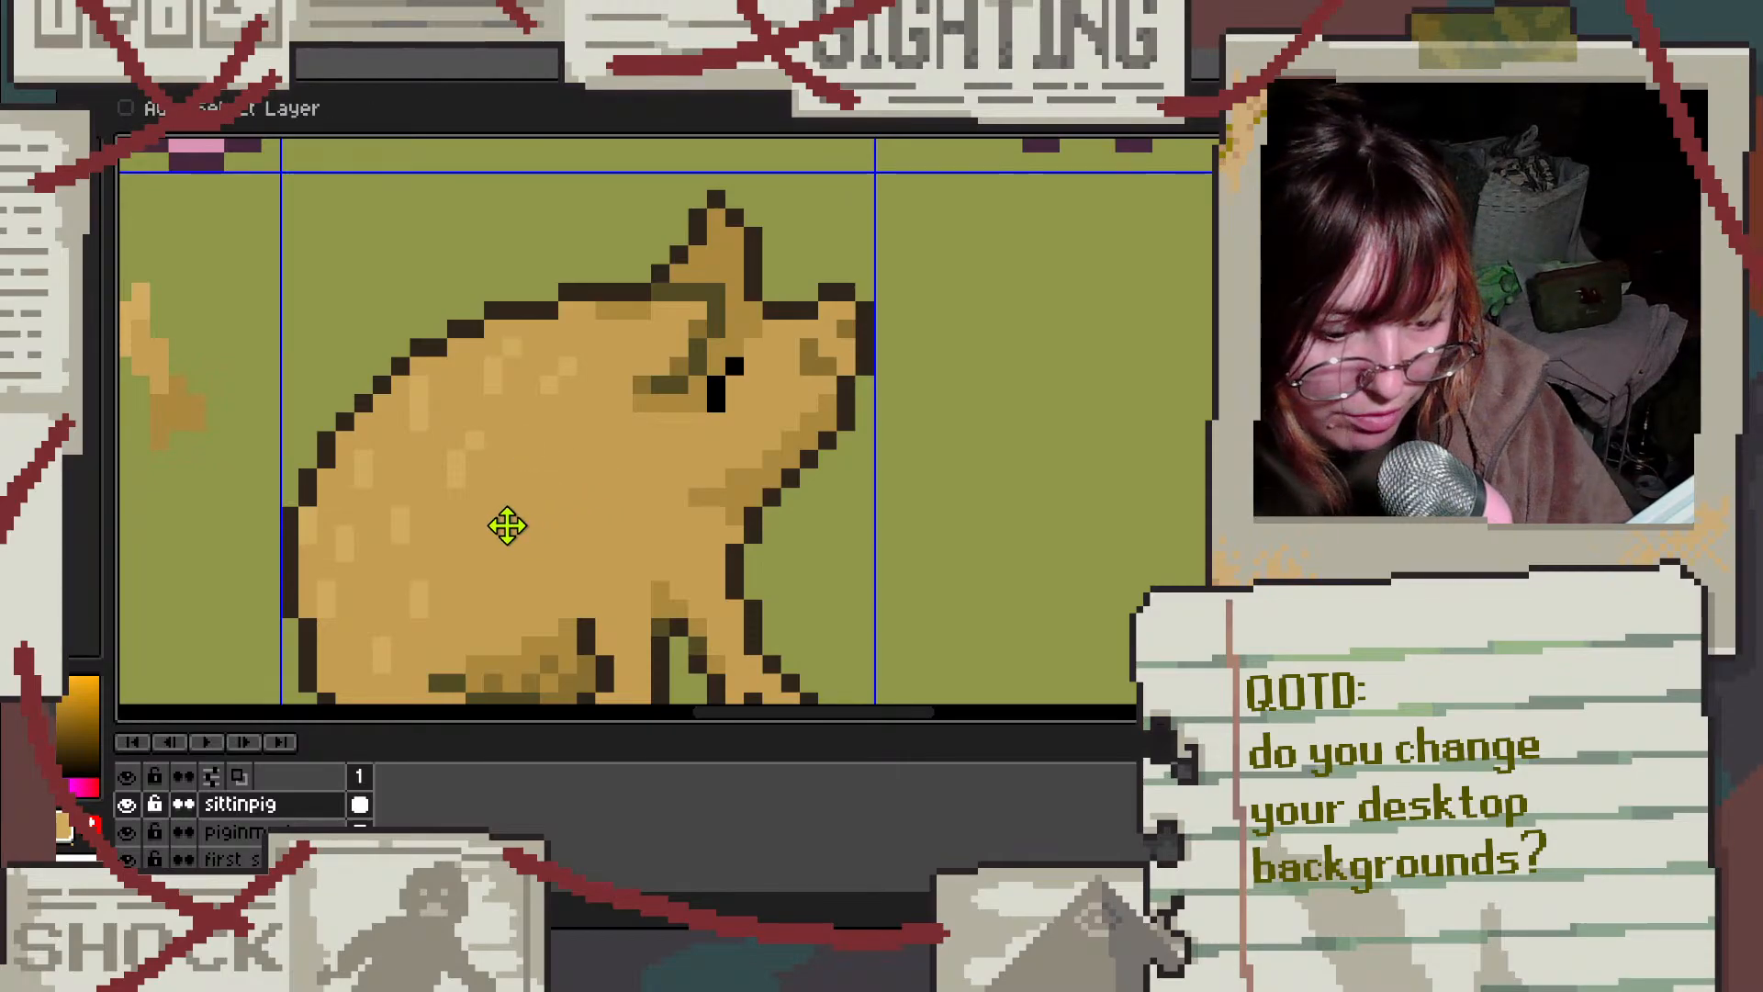
pyautogui.scroll(-2, 612, 488)
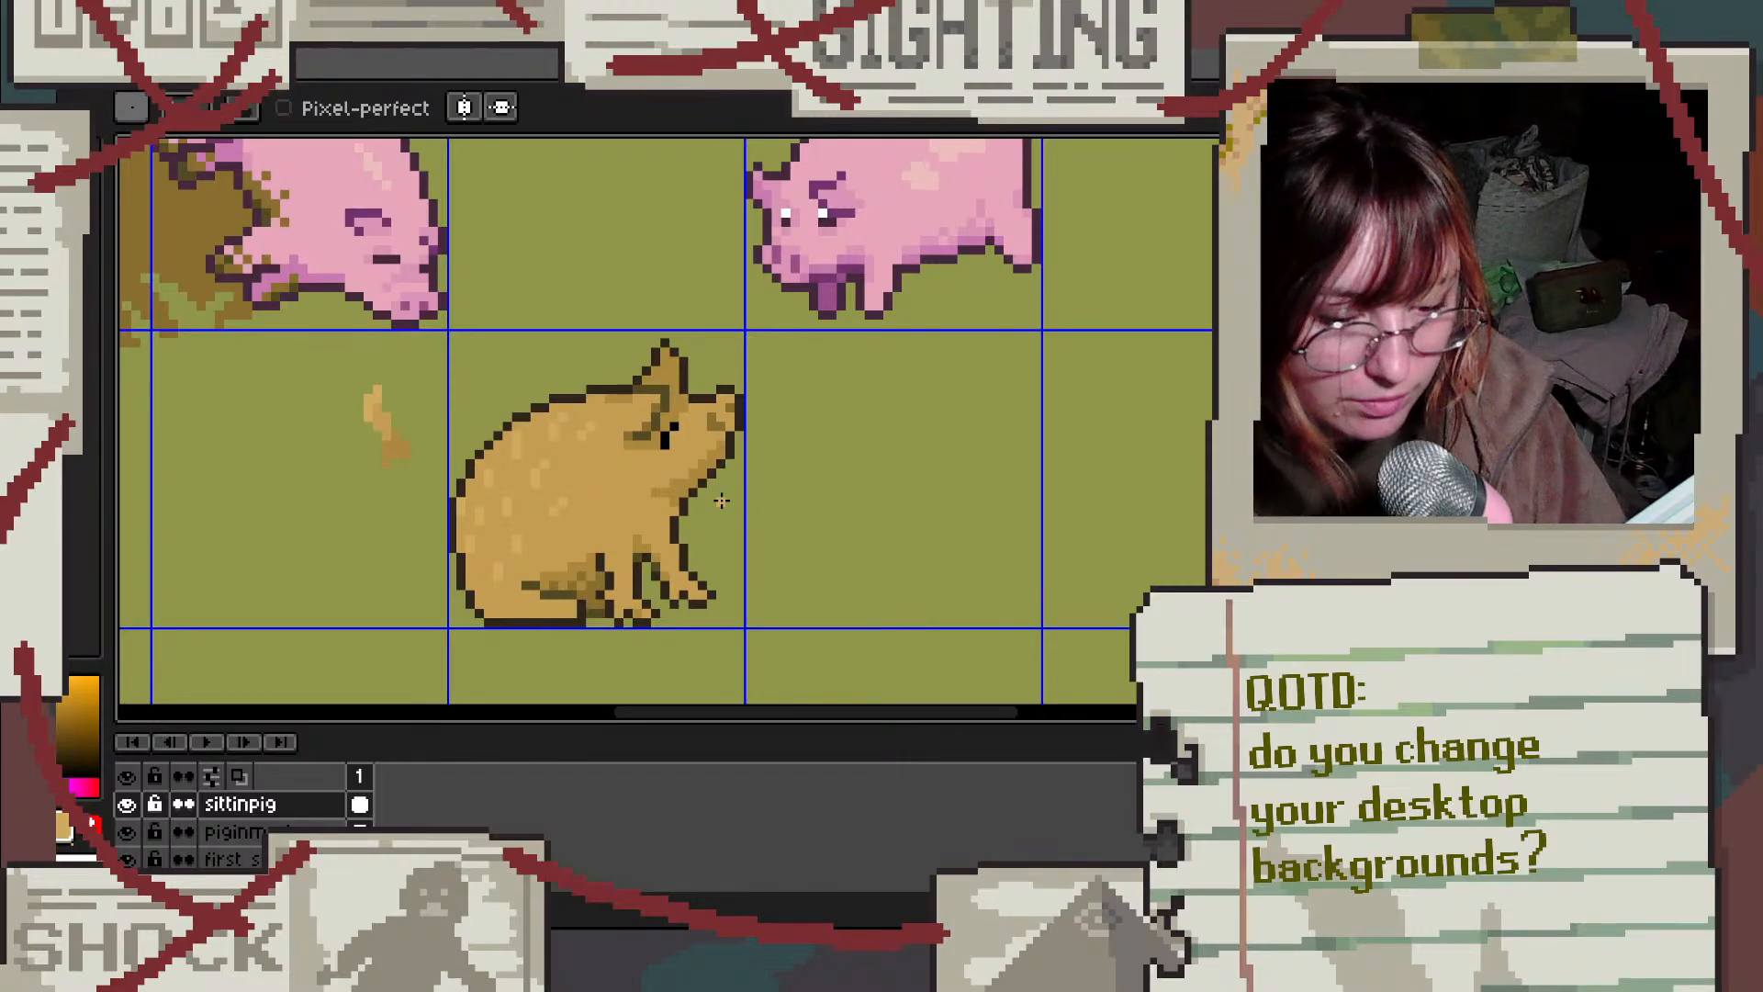
# Step: Shade the top of the far front leg in darker golden brown, trimming the shadow's upper inner corners back to the base tan
pyautogui.scroll(4, 631, 510)
pyautogui.scroll(-4, 712, 625)
pyautogui.scroll(6, 696, 644)
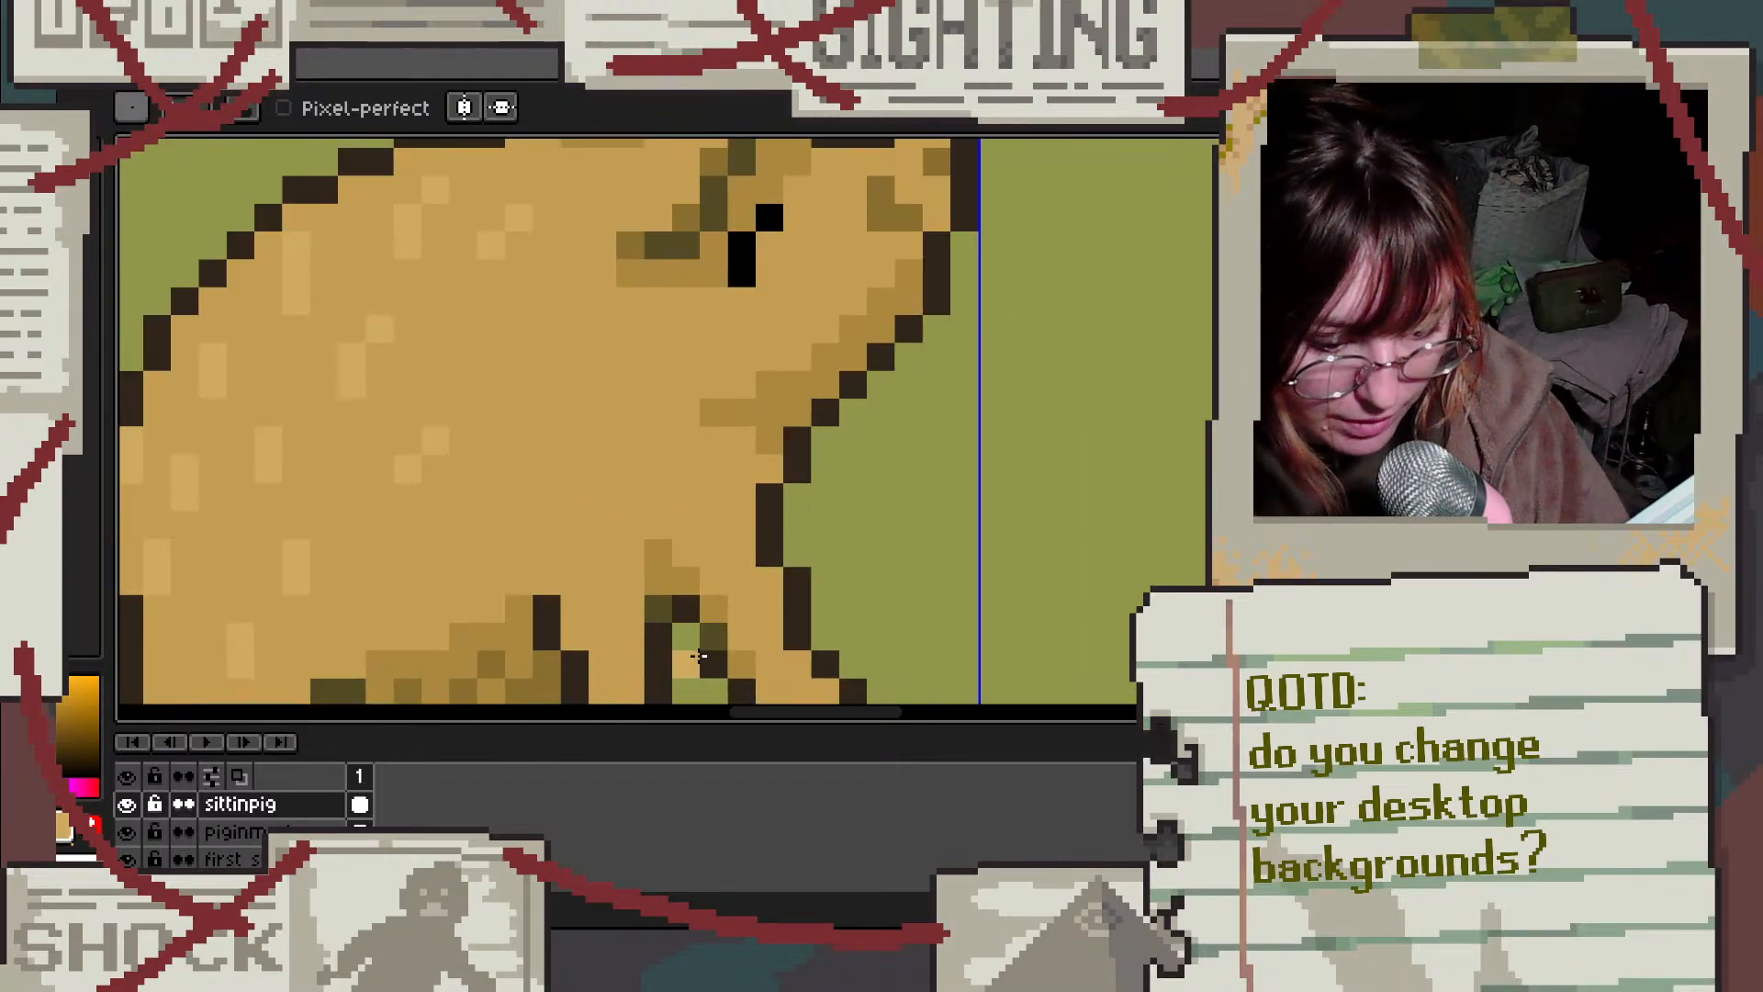
pyautogui.keyDown('alt'); pyautogui.click(650, 542); pyautogui.keyUp('alt')
pyautogui.moveTo(681, 470)
pyautogui.mouseDown()
pyautogui.moveTo(726, 472)
pyautogui.moveTo(737, 535)
pyautogui.mouseUp()
pyautogui.moveTo(753, 381)
pyautogui.mouseDown()
pyautogui.moveTo(815, 422)
pyautogui.moveTo(826, 533)
pyautogui.mouseUp()
pyautogui.scroll(-5, 826, 532)
pyautogui.scroll(5, 783, 374)
pyautogui.moveTo(783, 374); pyautogui.dragTo(789, 413)
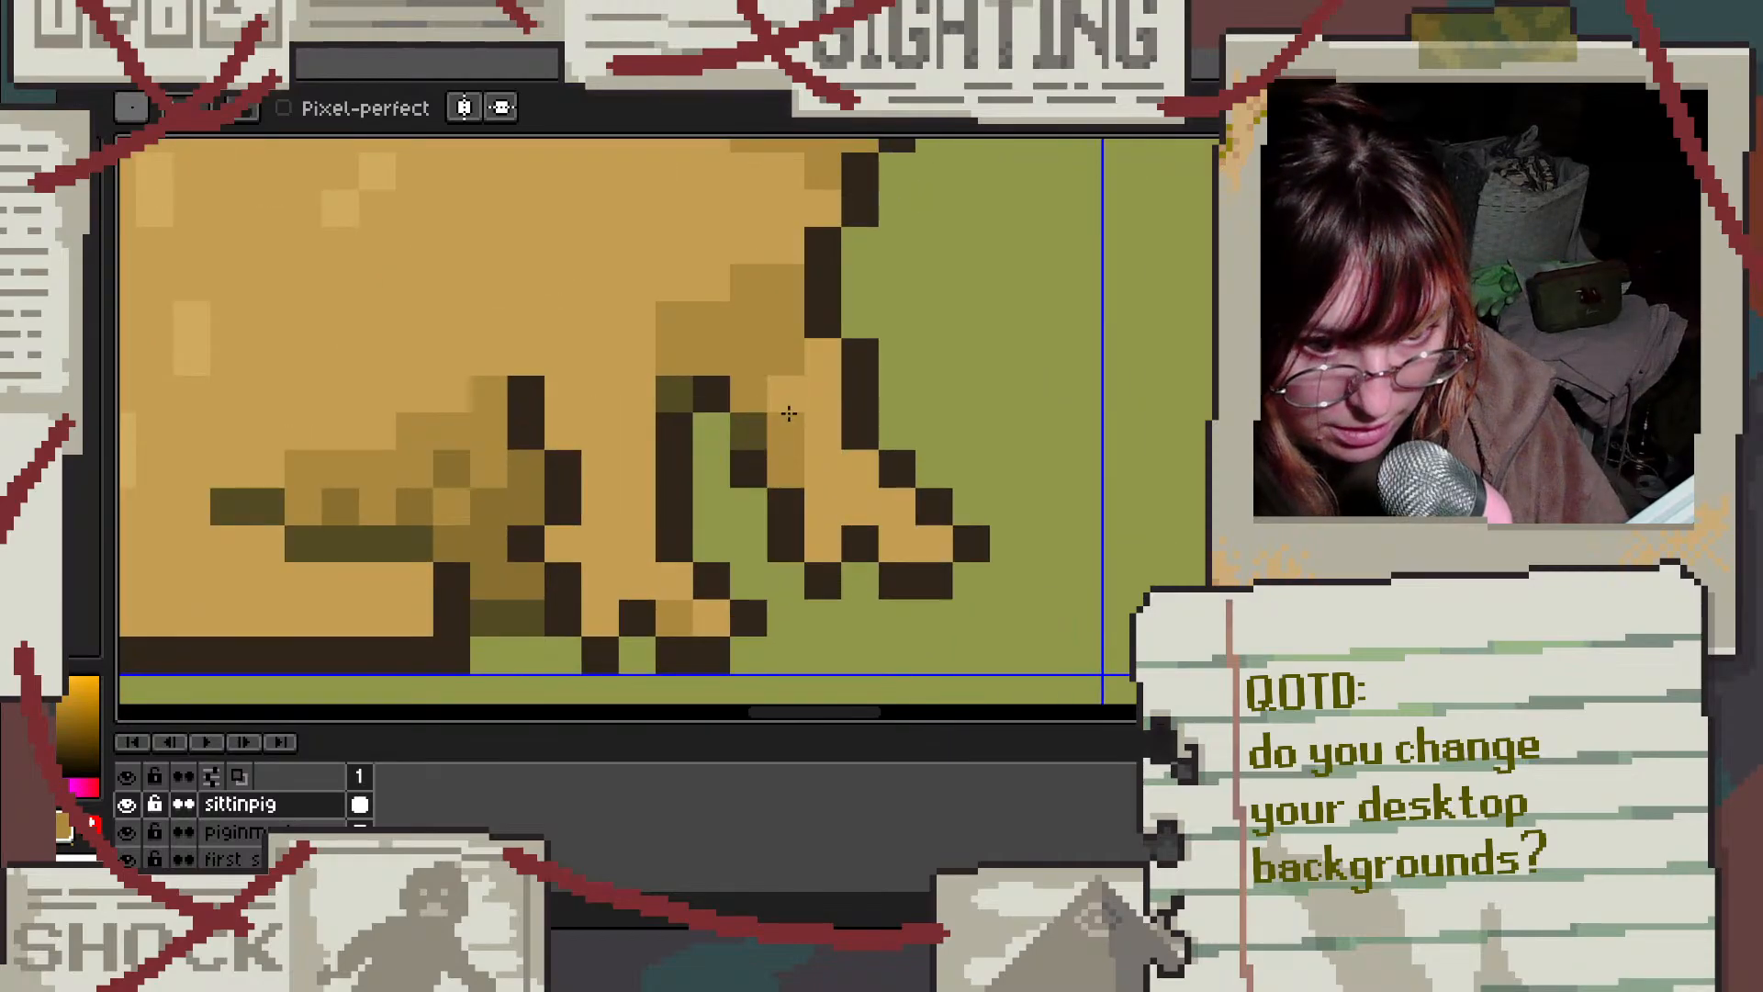
pyautogui.hotkey('ctrl', 'z')
pyautogui.keyDown('alt'); pyautogui.click(689, 270); pyautogui.keyUp('alt')
pyautogui.click(672, 321)
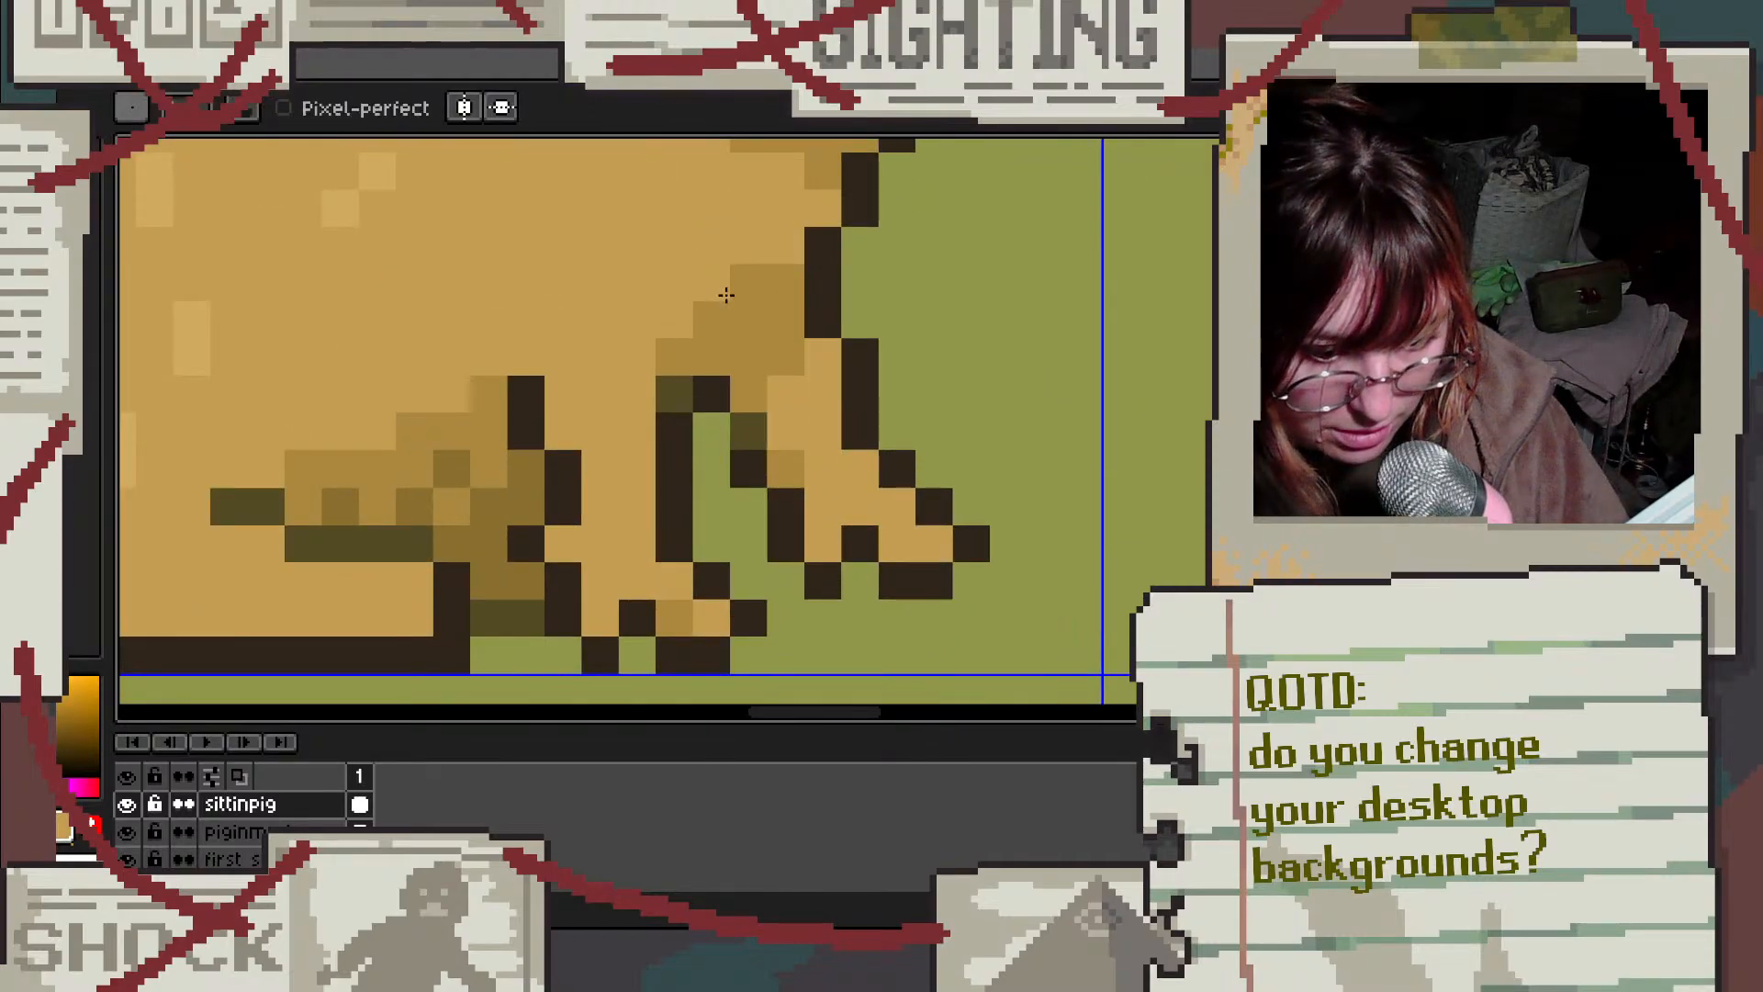
pyautogui.click(737, 290)
# Step: Fill the rest of the far front leg down to its foot with darker golden brown
pyautogui.keyDown('alt'); pyautogui.click(799, 349); pyautogui.keyUp('alt')
pyautogui.moveTo(799, 349)
pyautogui.mouseDown()
pyautogui.moveTo(821, 367)
pyautogui.moveTo(807, 477)
pyautogui.moveTo(831, 538)
pyautogui.moveTo(849, 474)
pyautogui.moveTo(919, 548)
pyautogui.moveTo(916, 511)
pyautogui.mouseUp()
pyautogui.scroll(-2, 917, 511)
pyautogui.scroll(2, 780, 395)
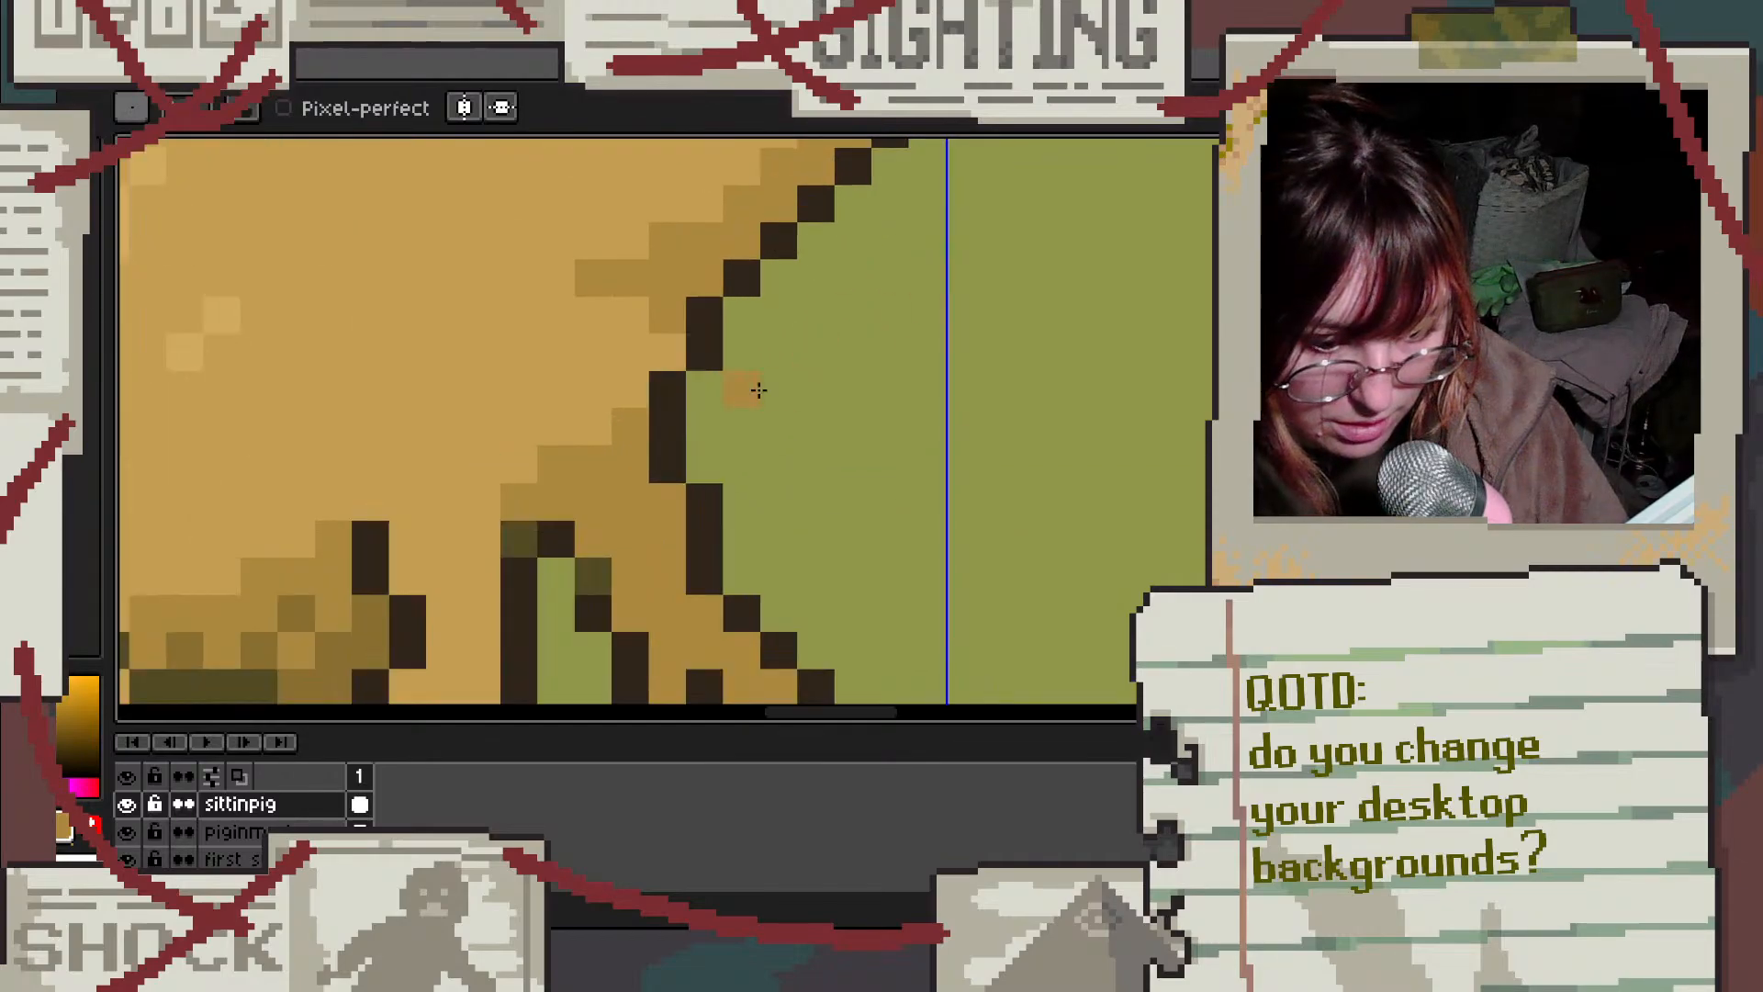
pyautogui.scroll(-2, 681, 479)
pyautogui.scroll(1, 625, 431)
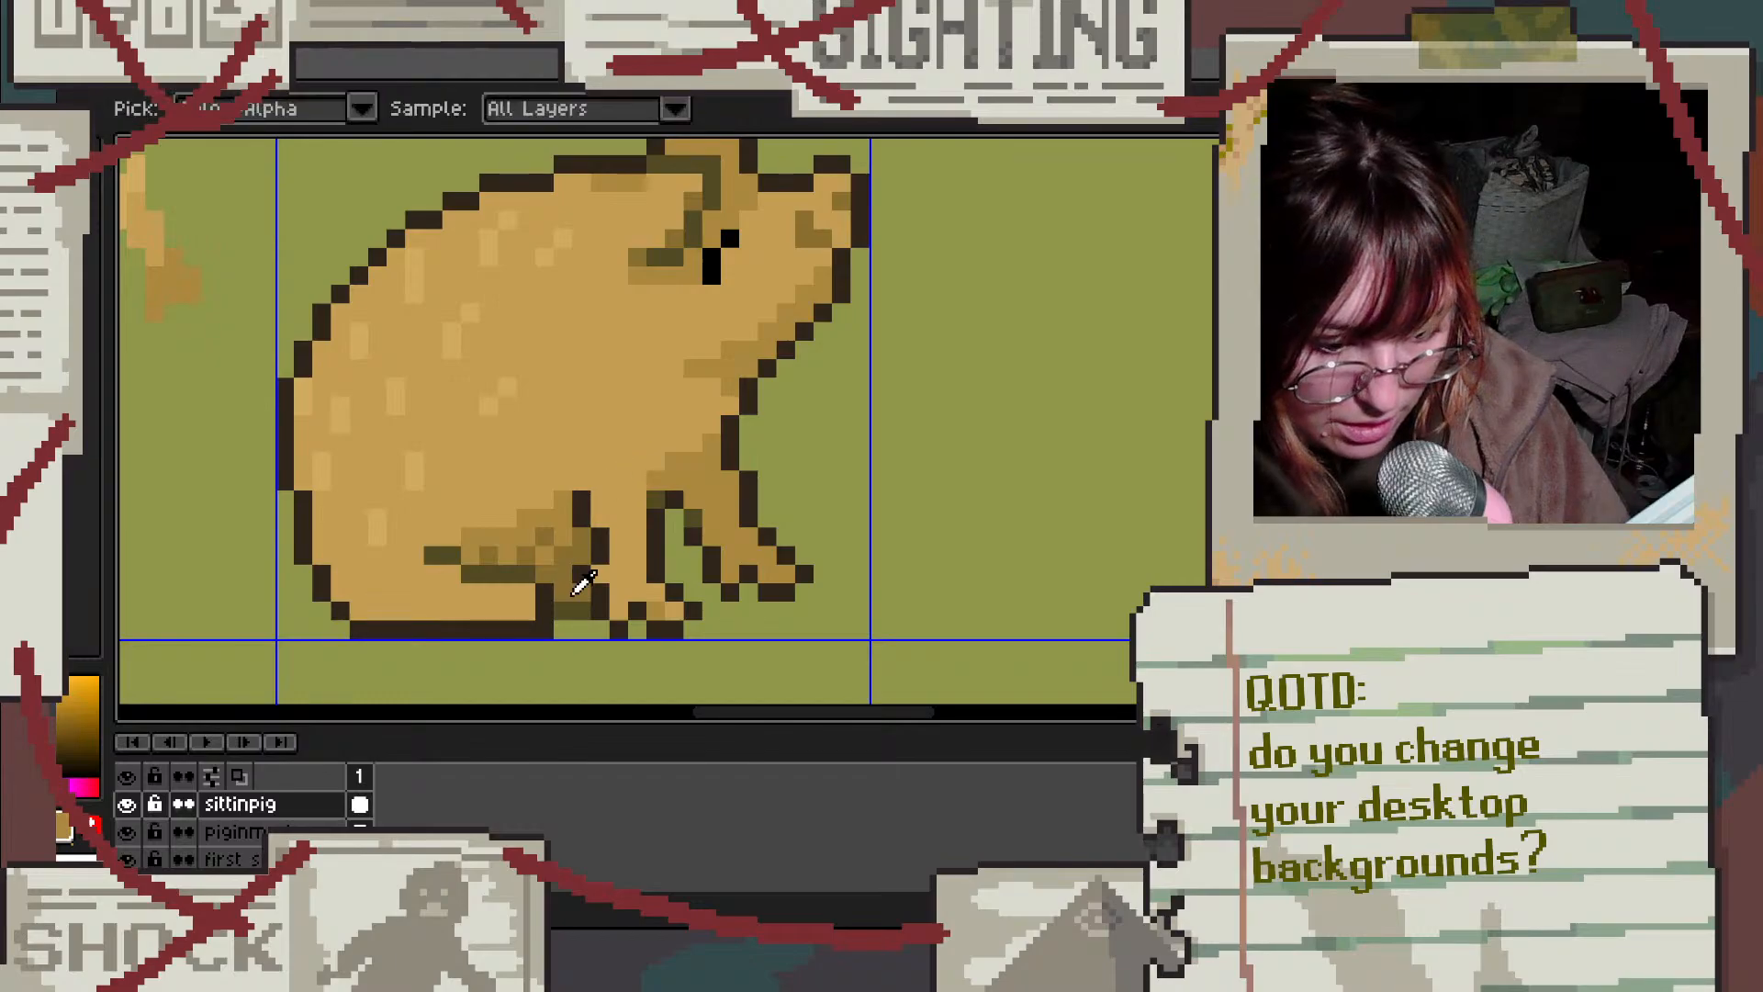
# Step: Detail the front feet with dark brown pixels on the far foot and darker golden brown pixels on the near foot's toes
pyautogui.keyDown('alt'); pyautogui.click(740, 595); pyautogui.keyUp('alt')
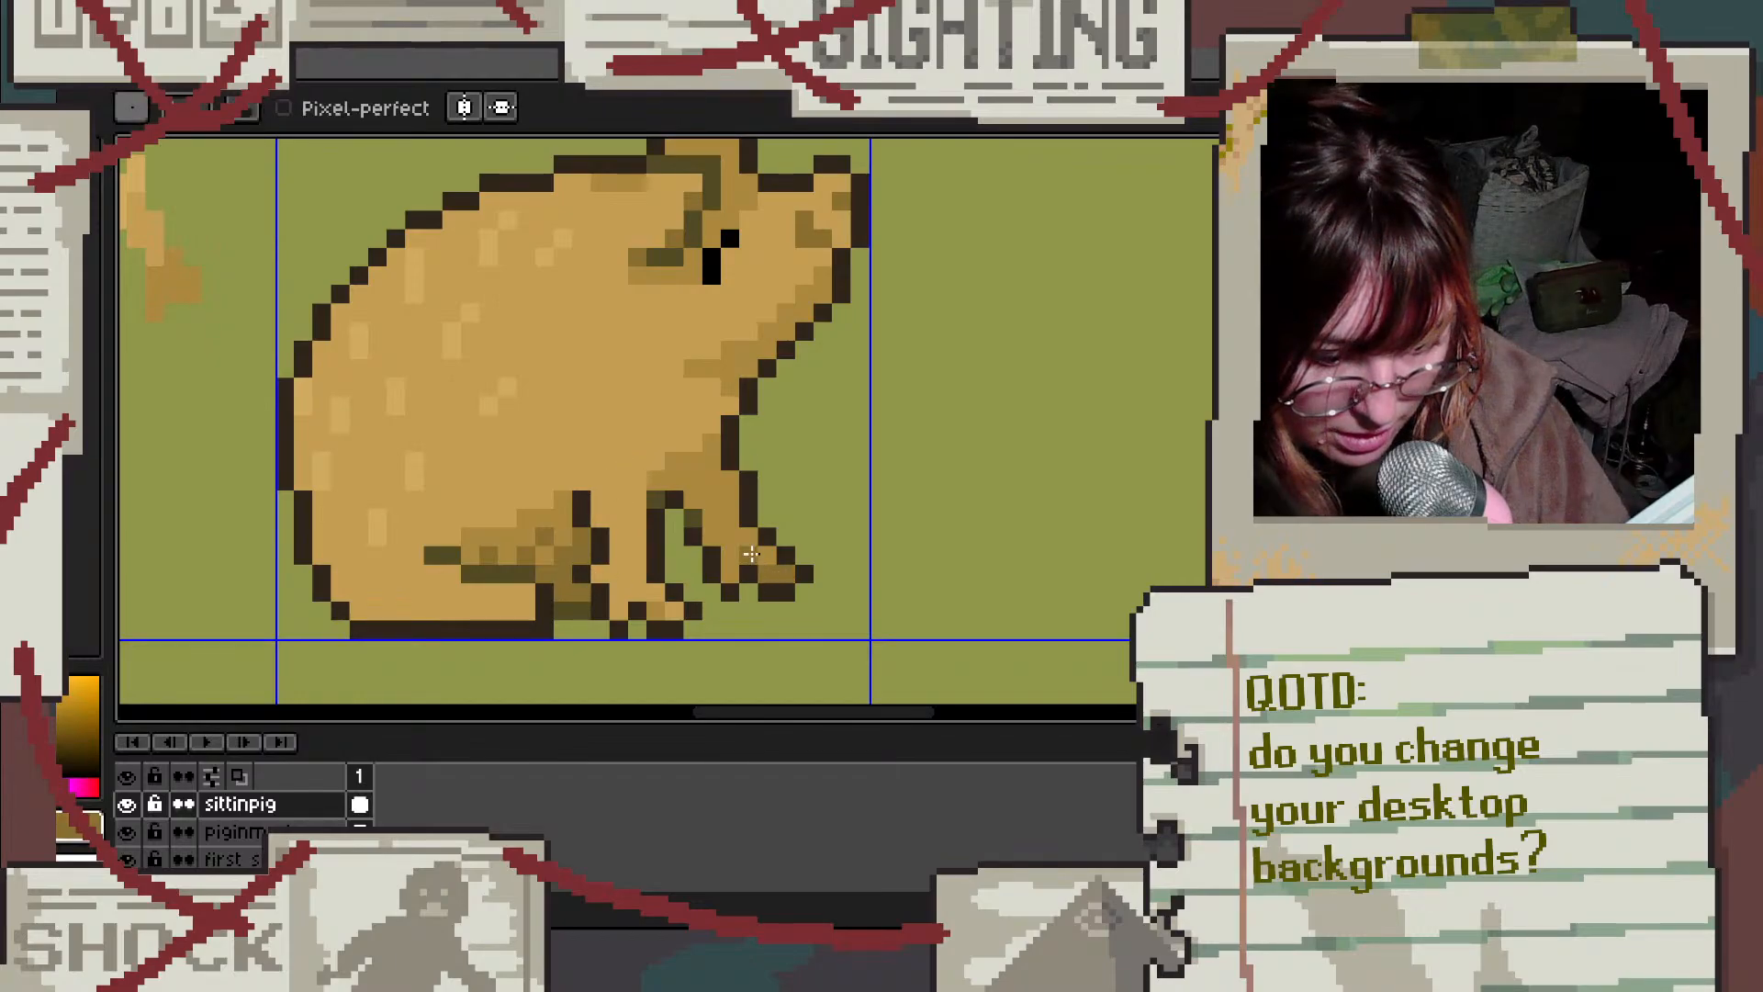
pyautogui.scroll(1, 661, 634)
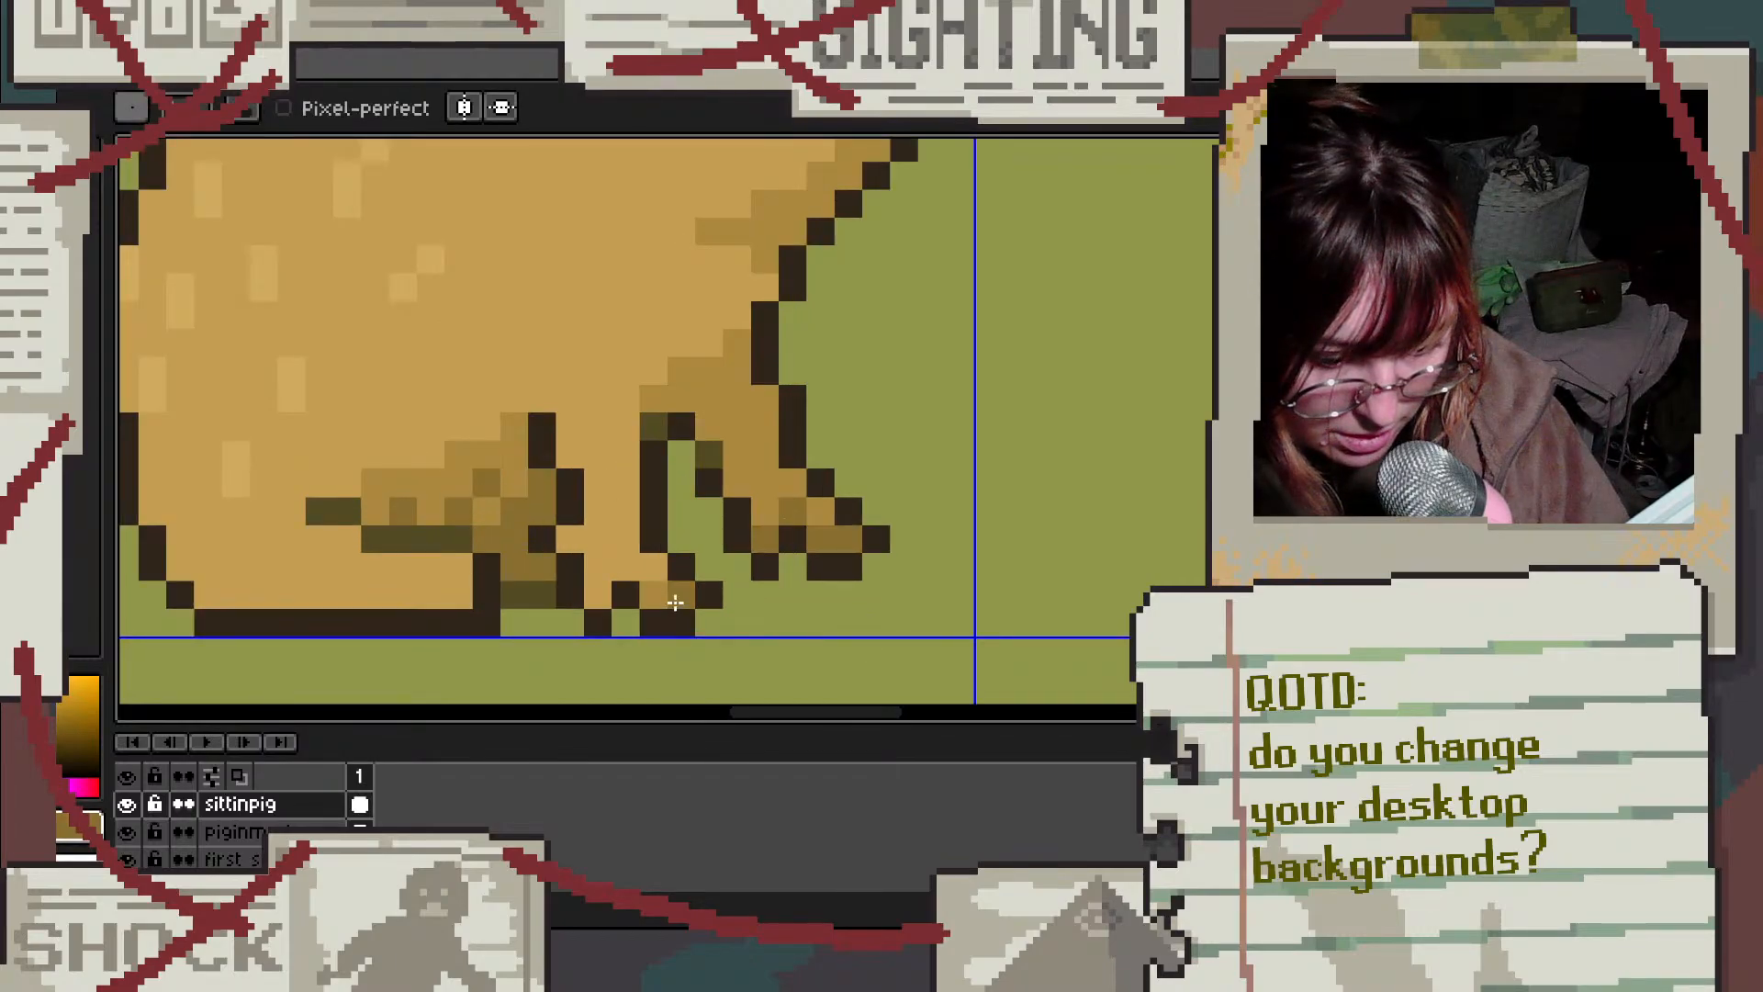
pyautogui.keyDown('alt'); pyautogui.click(530, 445); pyautogui.keyUp('alt')
pyautogui.click(680, 597)
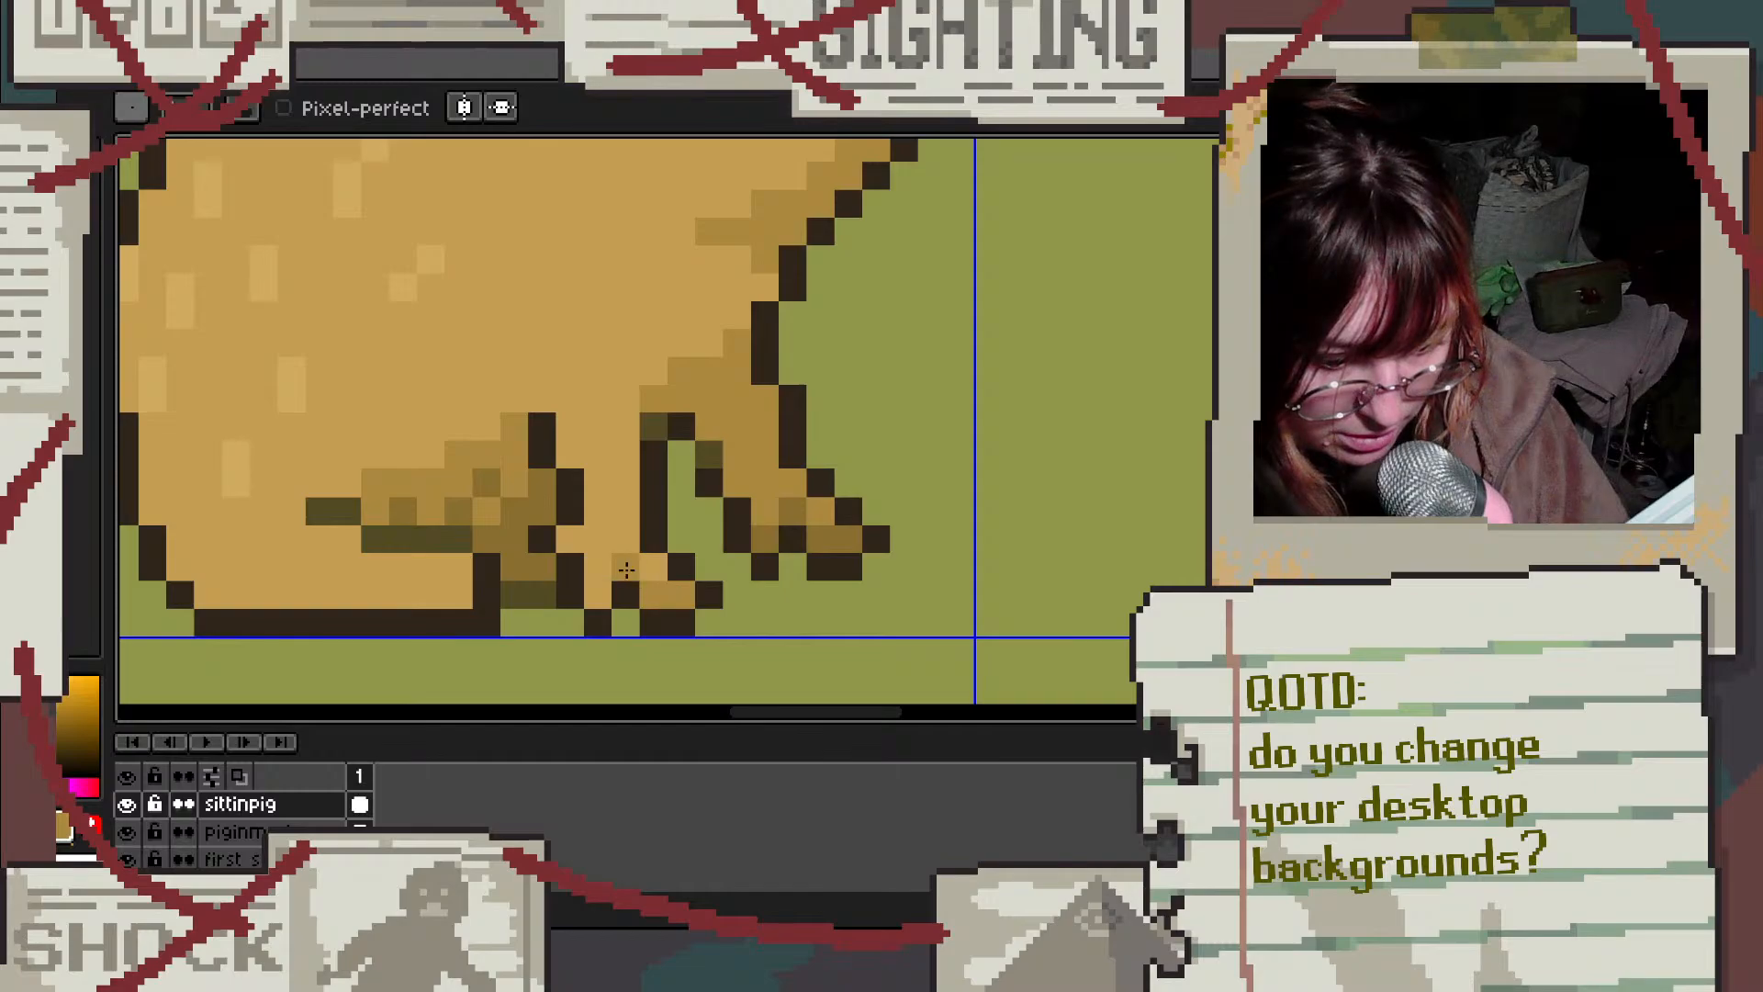
pyautogui.click(624, 570)
pyautogui.click(603, 594)
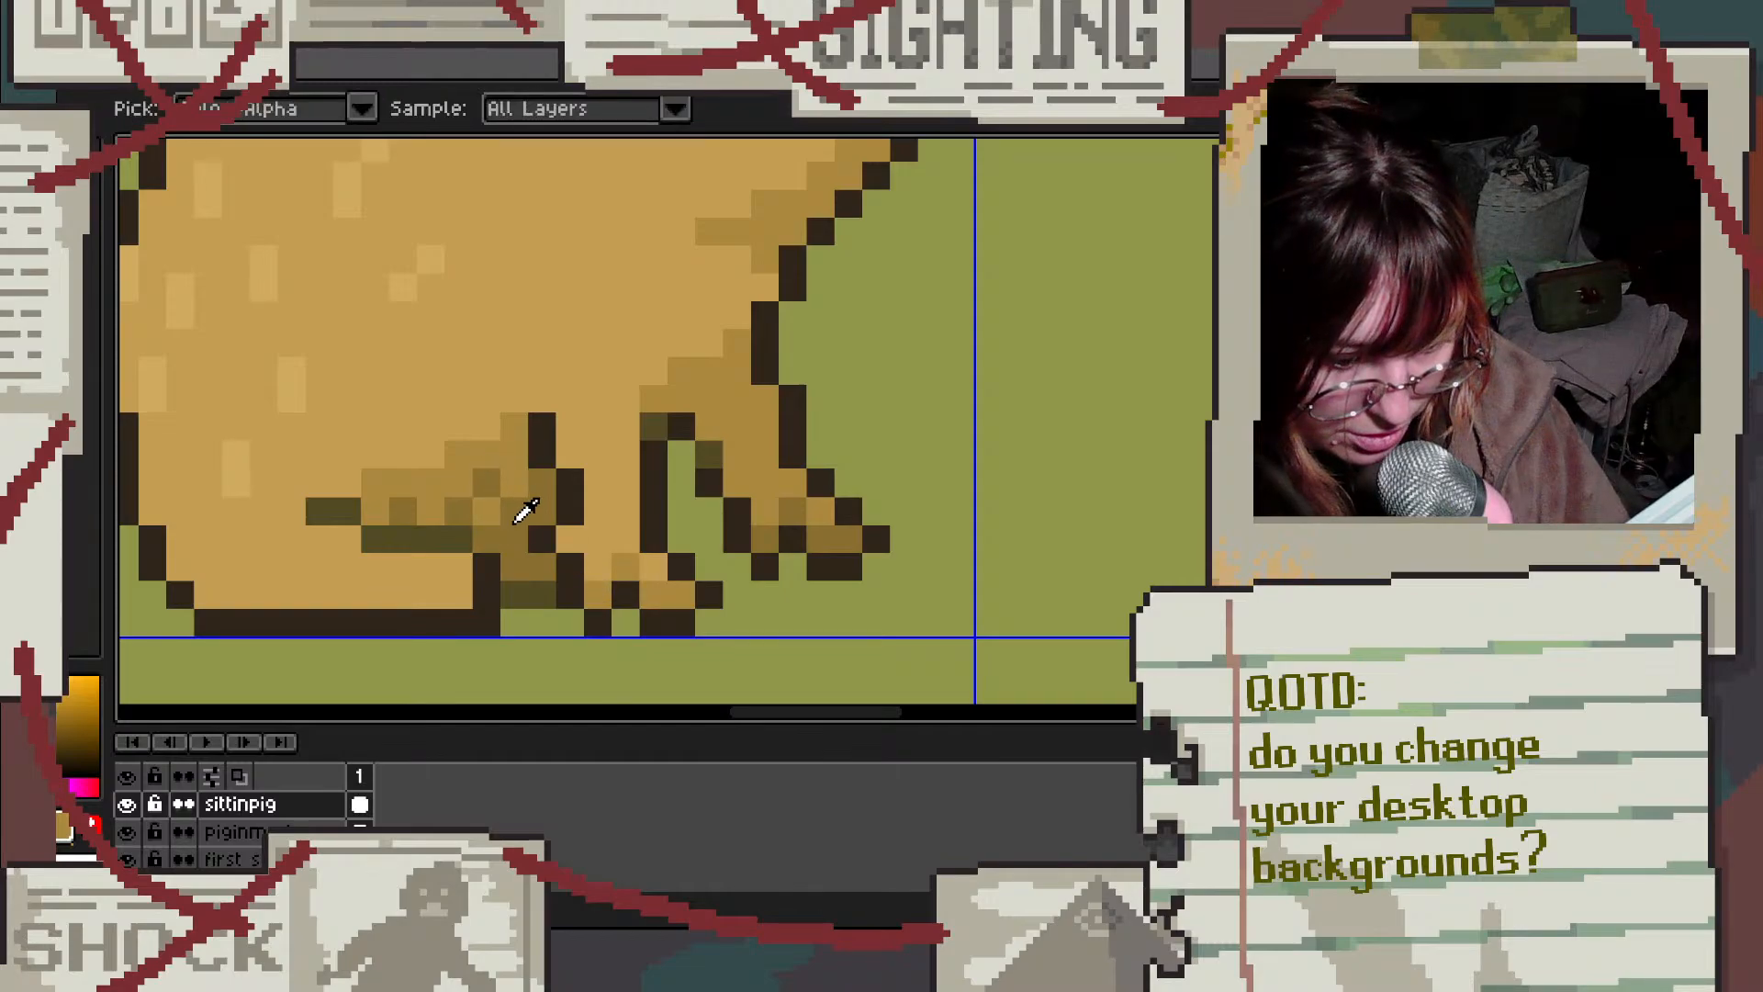
# Step: Shade the lower front corner of the hind foot, beneath the thigh's olive crease, in darker golden brown
pyautogui.keyDown('alt'); pyautogui.click(514, 520); pyautogui.keyUp('alt')
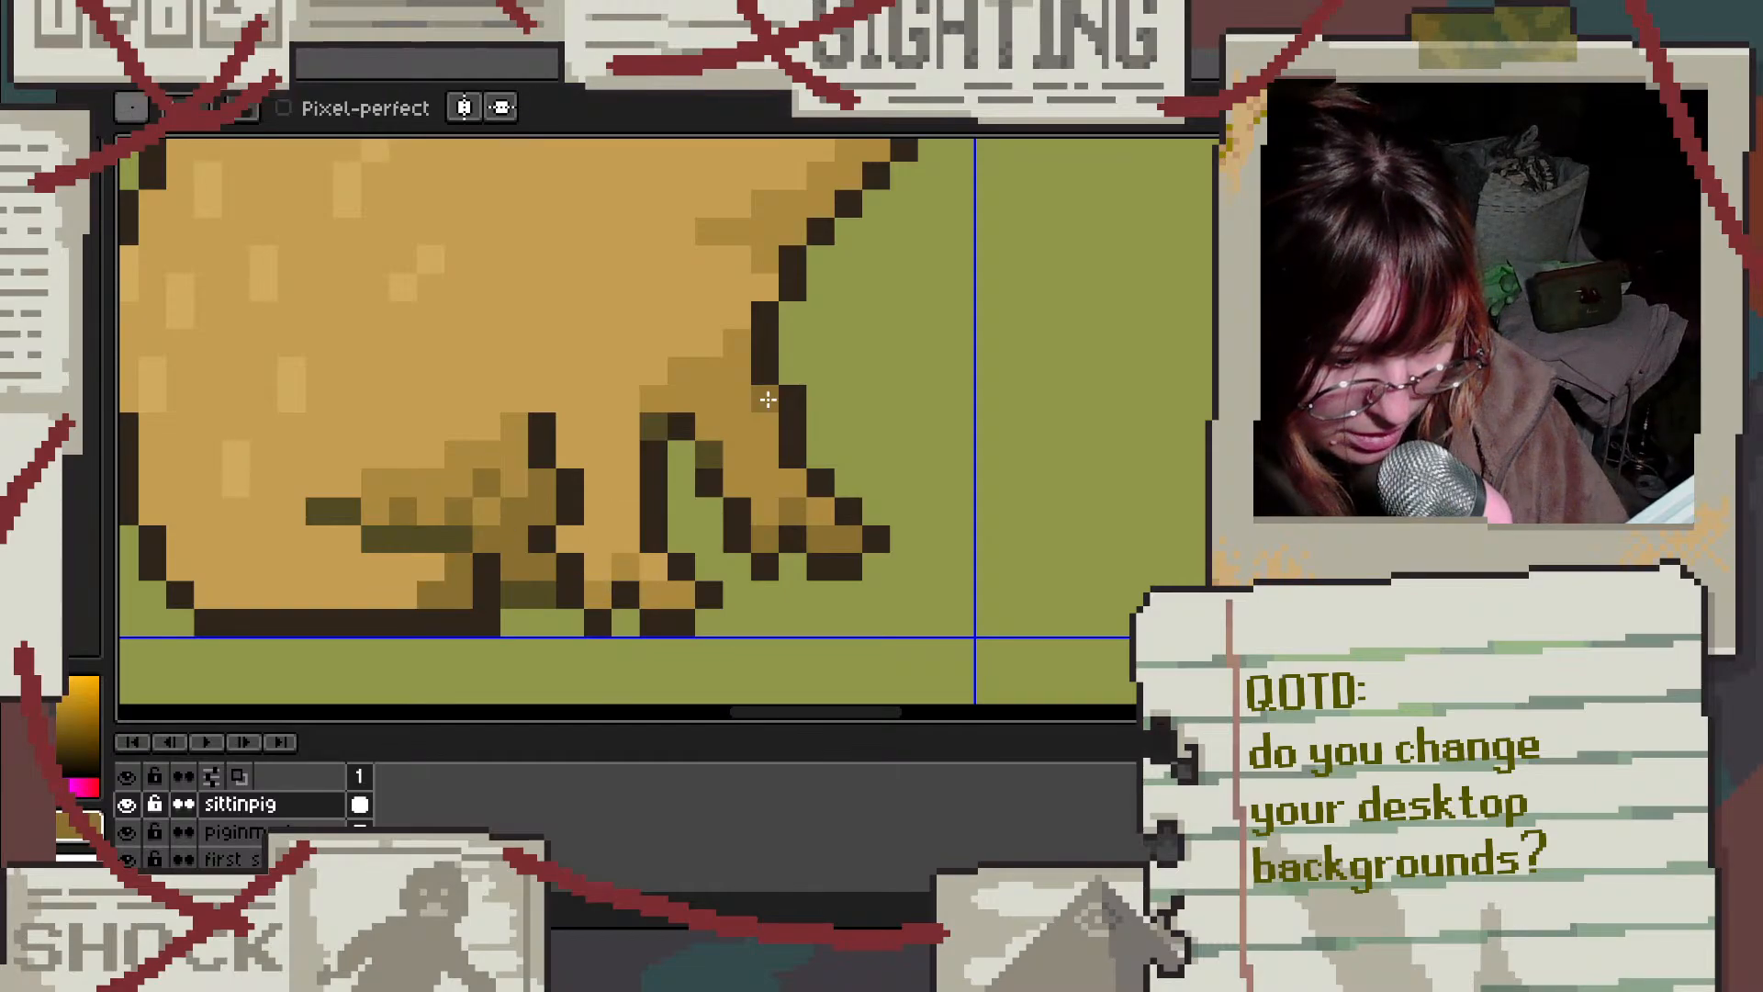
pyautogui.scroll(-3, 767, 393)
pyautogui.scroll(4, 648, 356)
pyautogui.keyDown('alt'); pyautogui.click(648, 356); pyautogui.keyUp('alt')
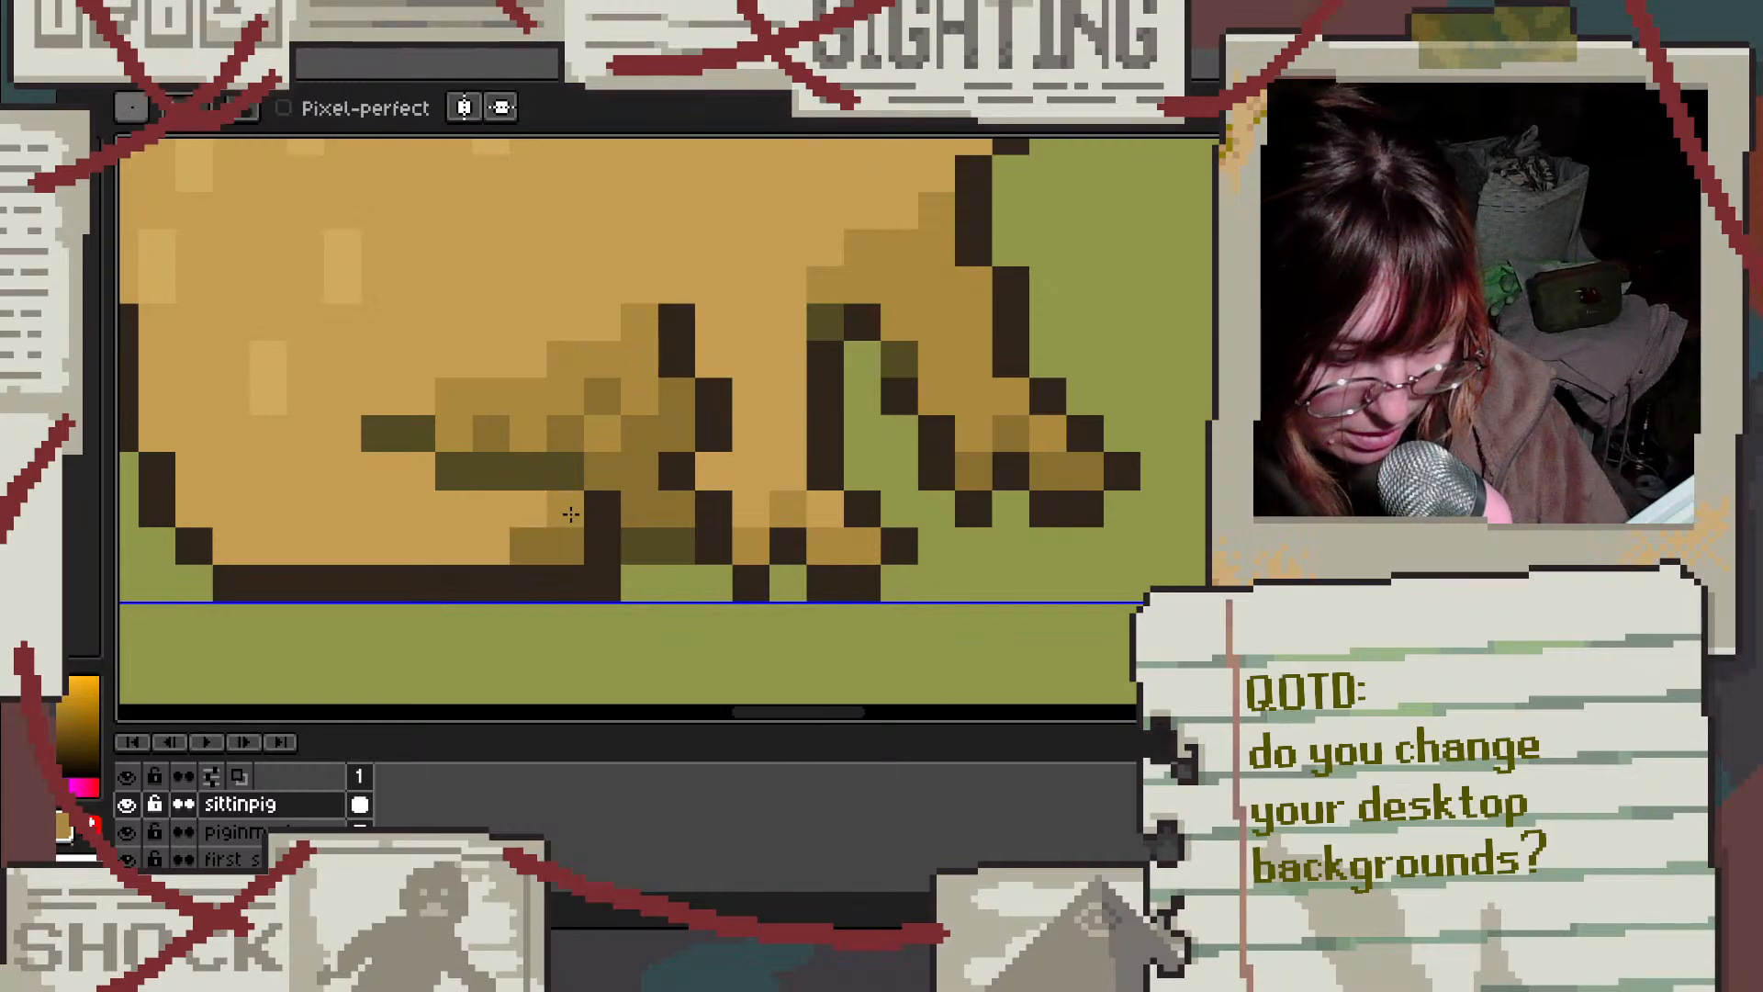
pyautogui.moveTo(564, 545); pyautogui.dragTo(530, 546)
pyautogui.scroll(-3, 761, 341)
pyautogui.scroll(5, 794, 398)
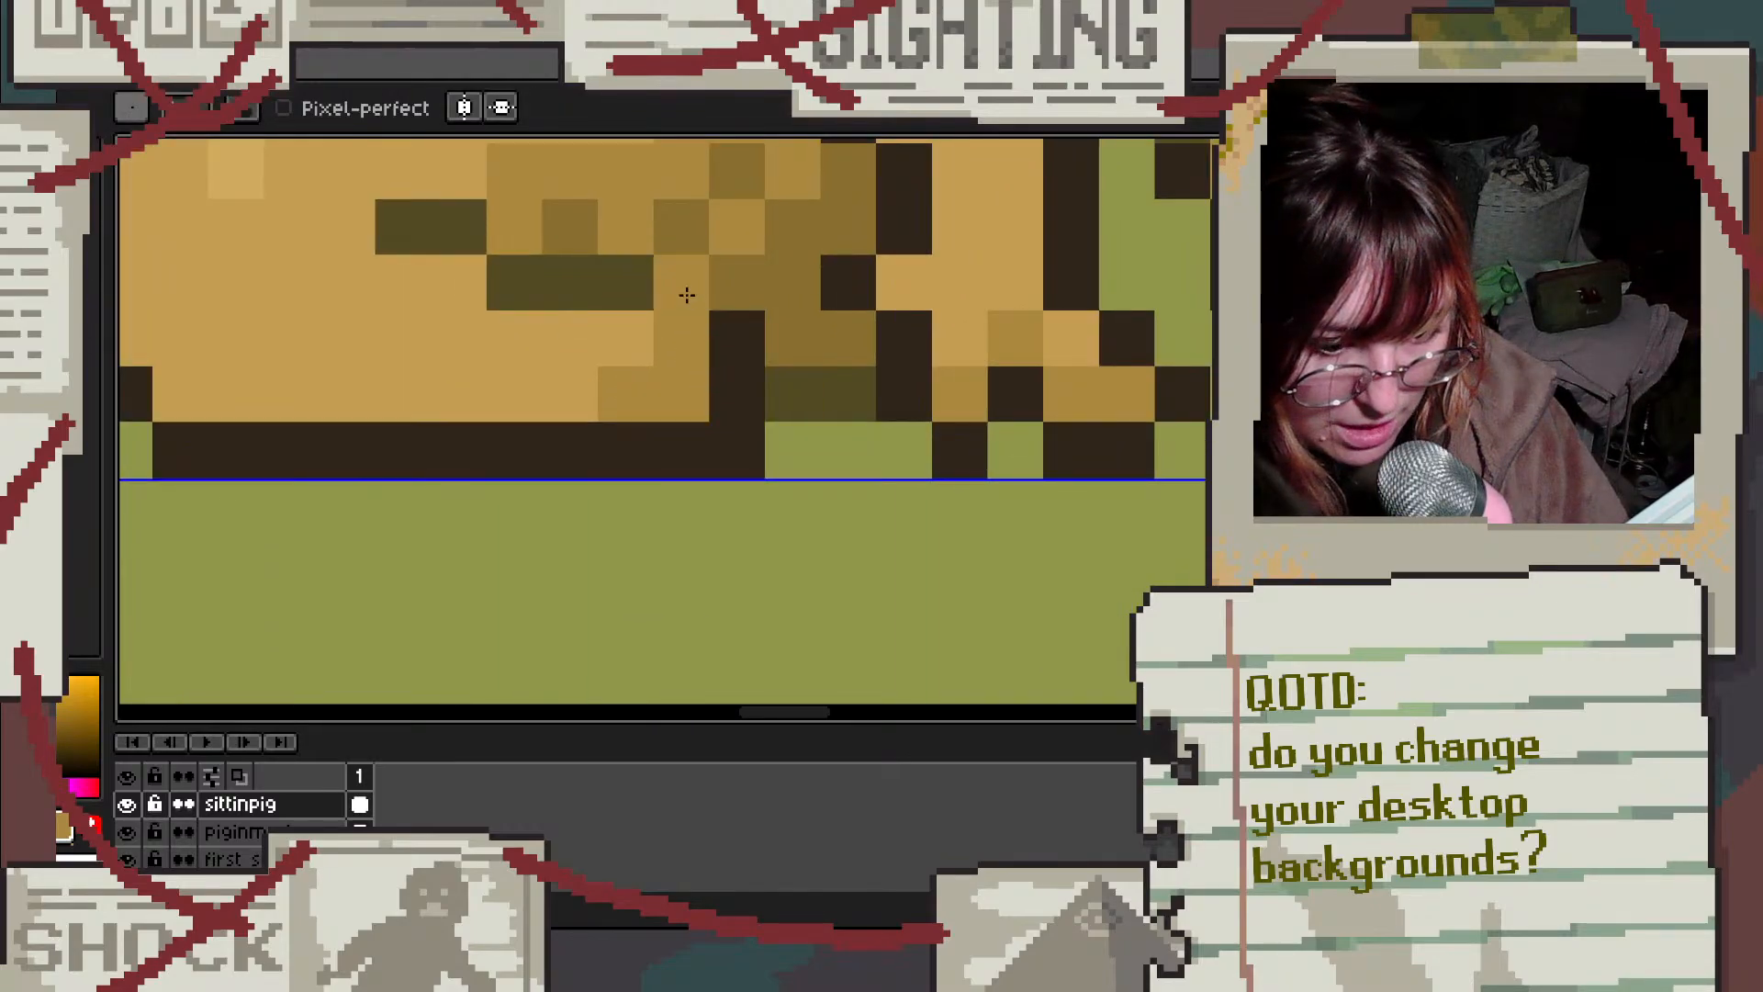
# Step: Extend the thigh's olive crease by one pixel and add a dark toe pixel on the hind foot, edged with darker golden brown
pyautogui.keyDown('alt'); pyautogui.click(746, 365); pyautogui.keyUp('alt')
pyautogui.hotkey('ctrl', 'z')
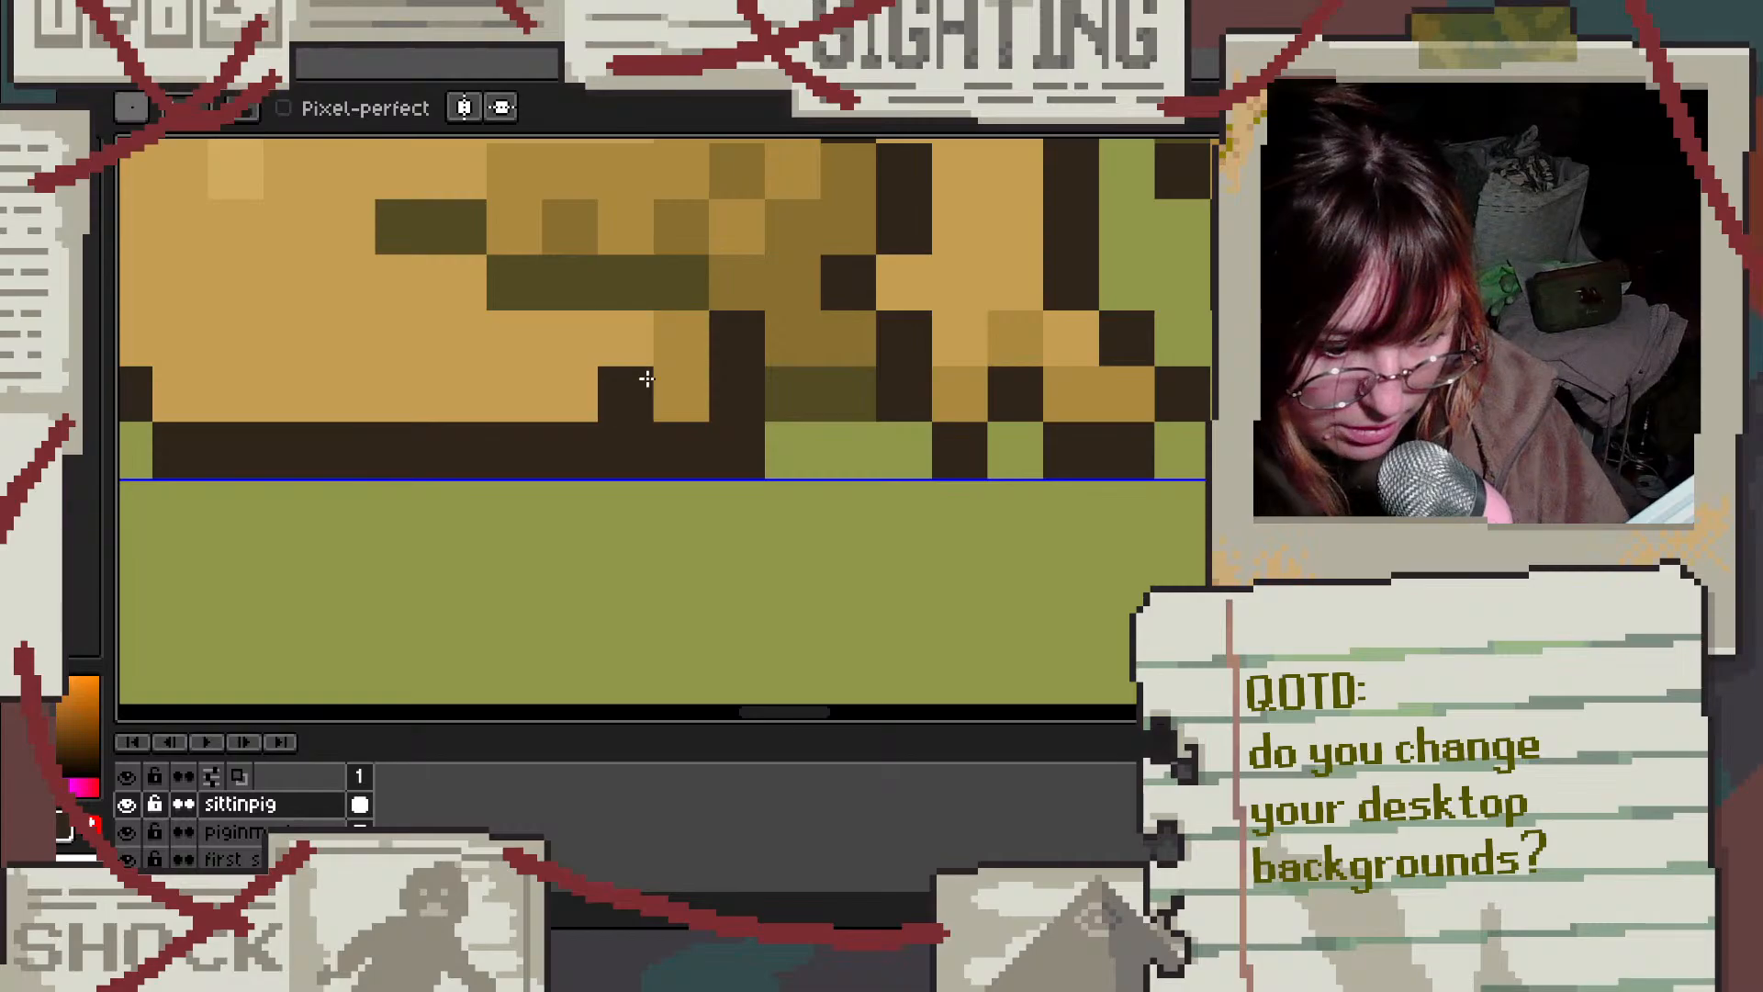
pyautogui.click(643, 398)
pyautogui.keyDown('alt'); pyautogui.click(678, 372); pyautogui.keyUp('alt')
pyautogui.click(633, 346)
pyautogui.click(572, 402)
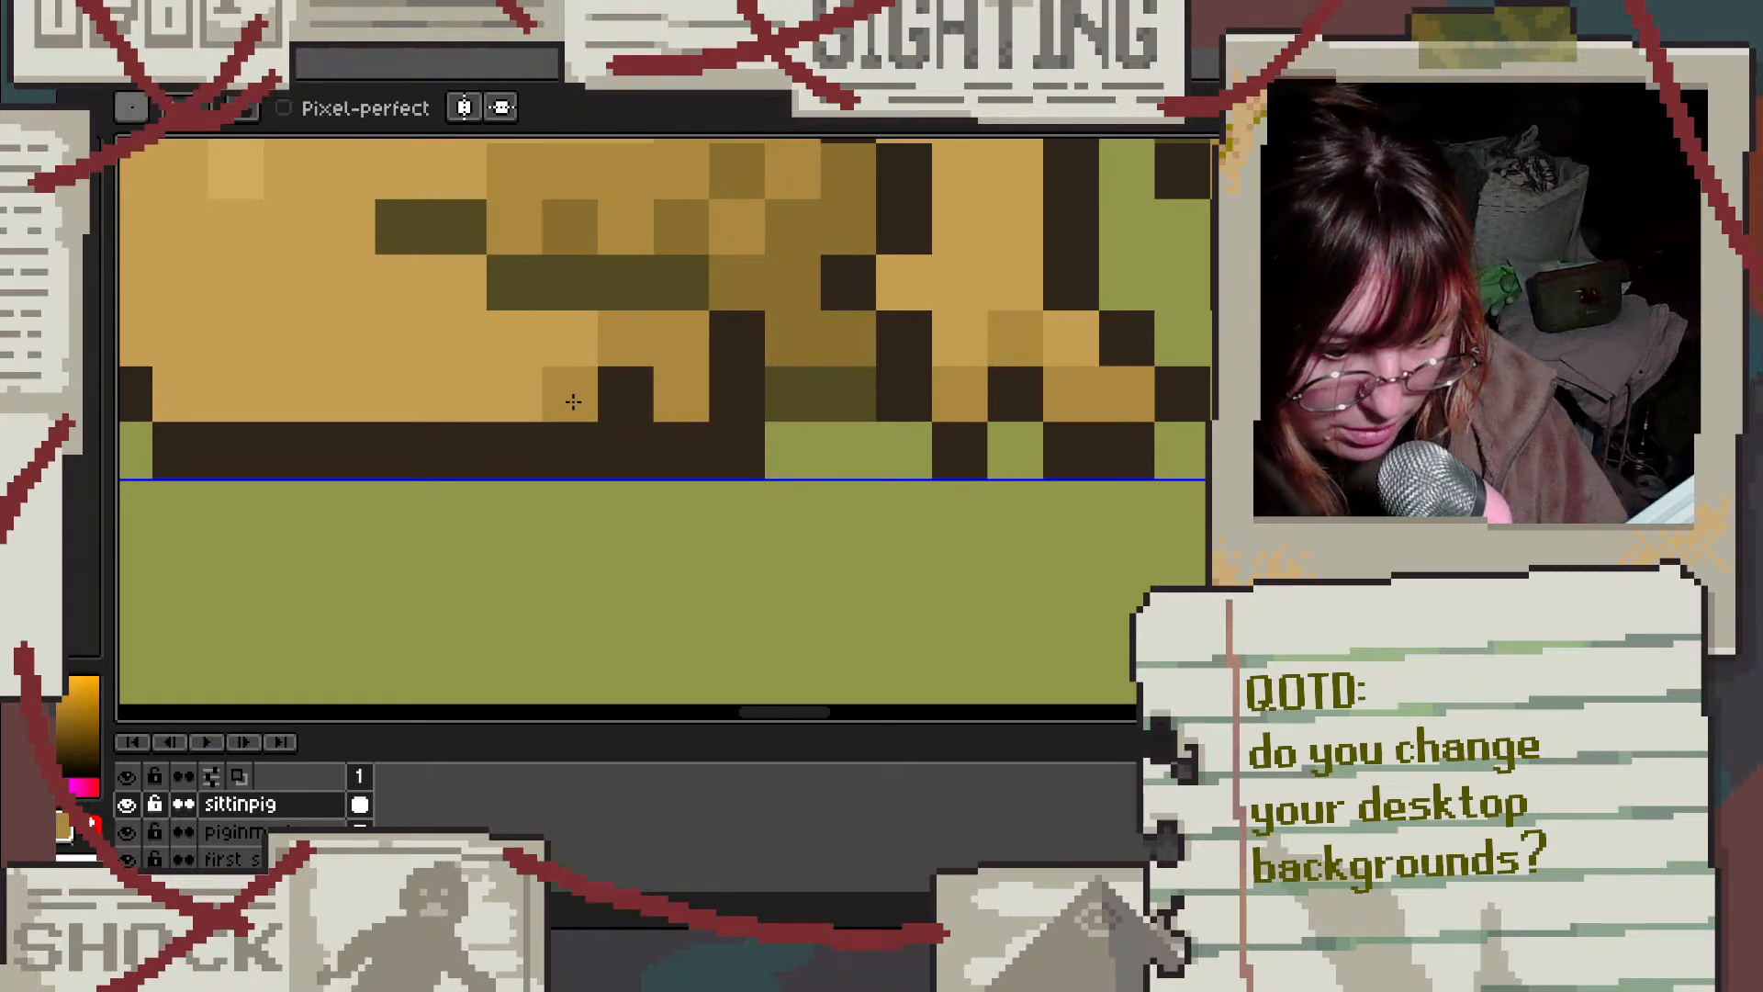
# Step: Examine the sitting pig's legs and underside up close, and compare the sprite with the pink pigs in the scene
pyautogui.scroll(-4, 960, 354)
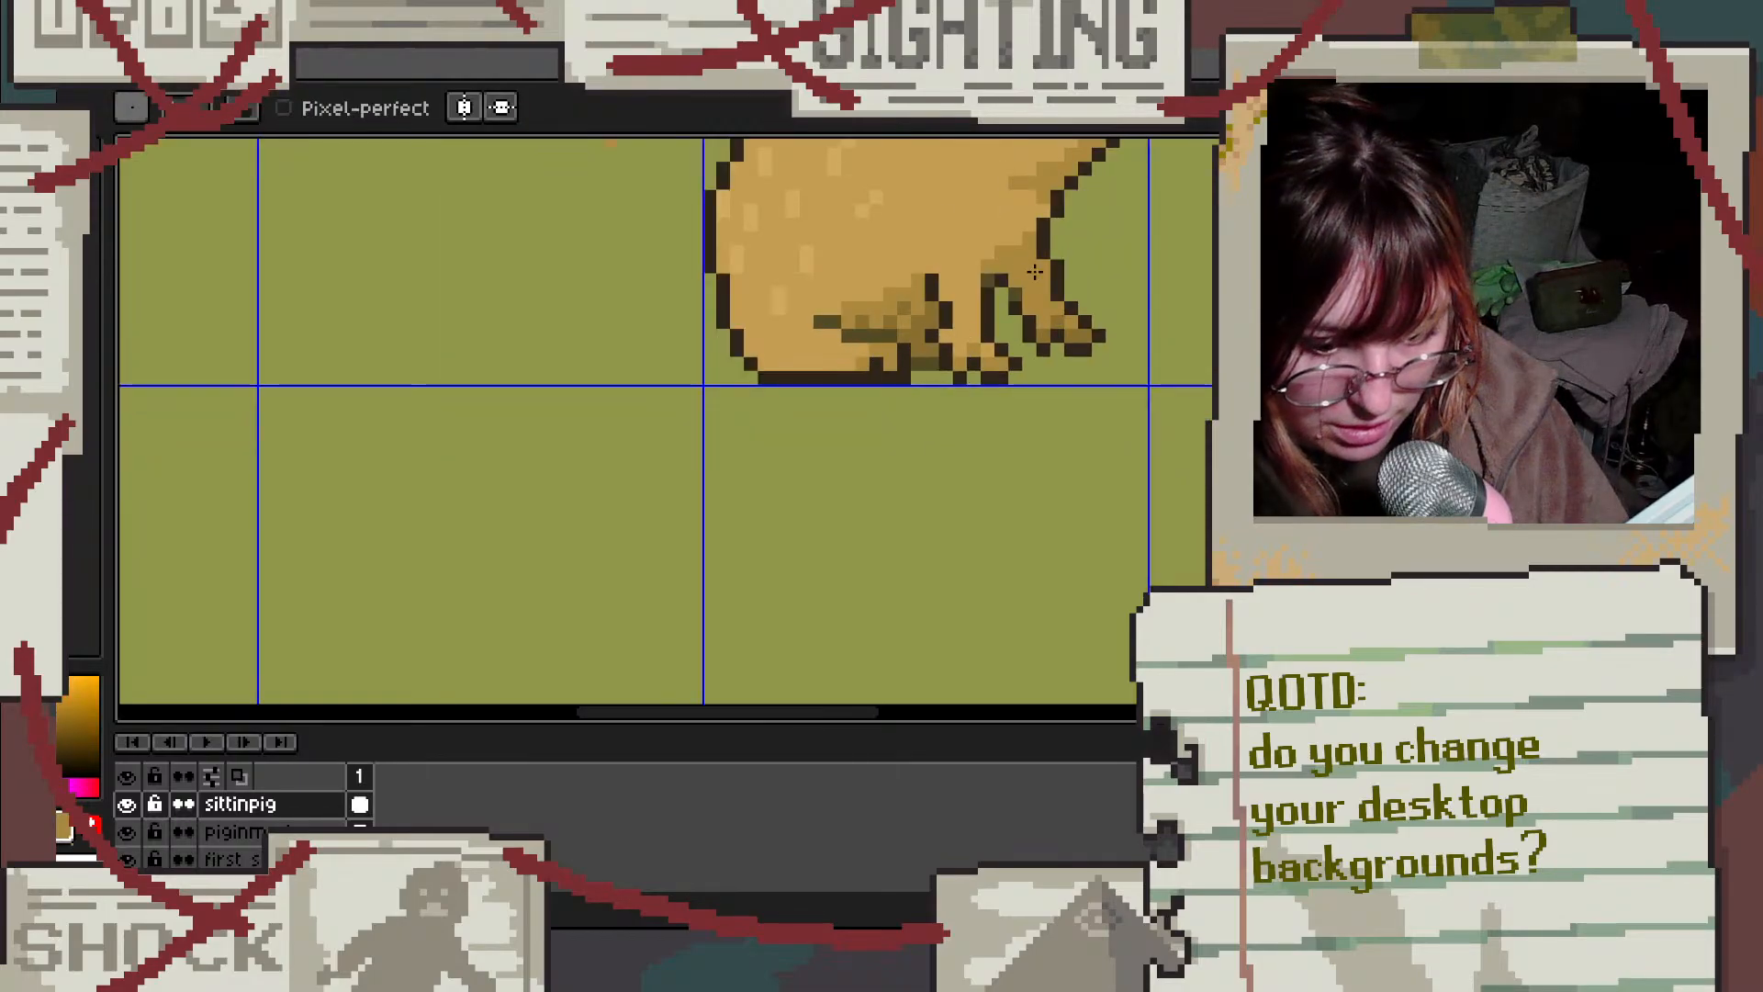
pyautogui.scroll(-1, 1034, 272)
pyautogui.scroll(-1, 928, 395)
pyautogui.scroll(5, 948, 382)
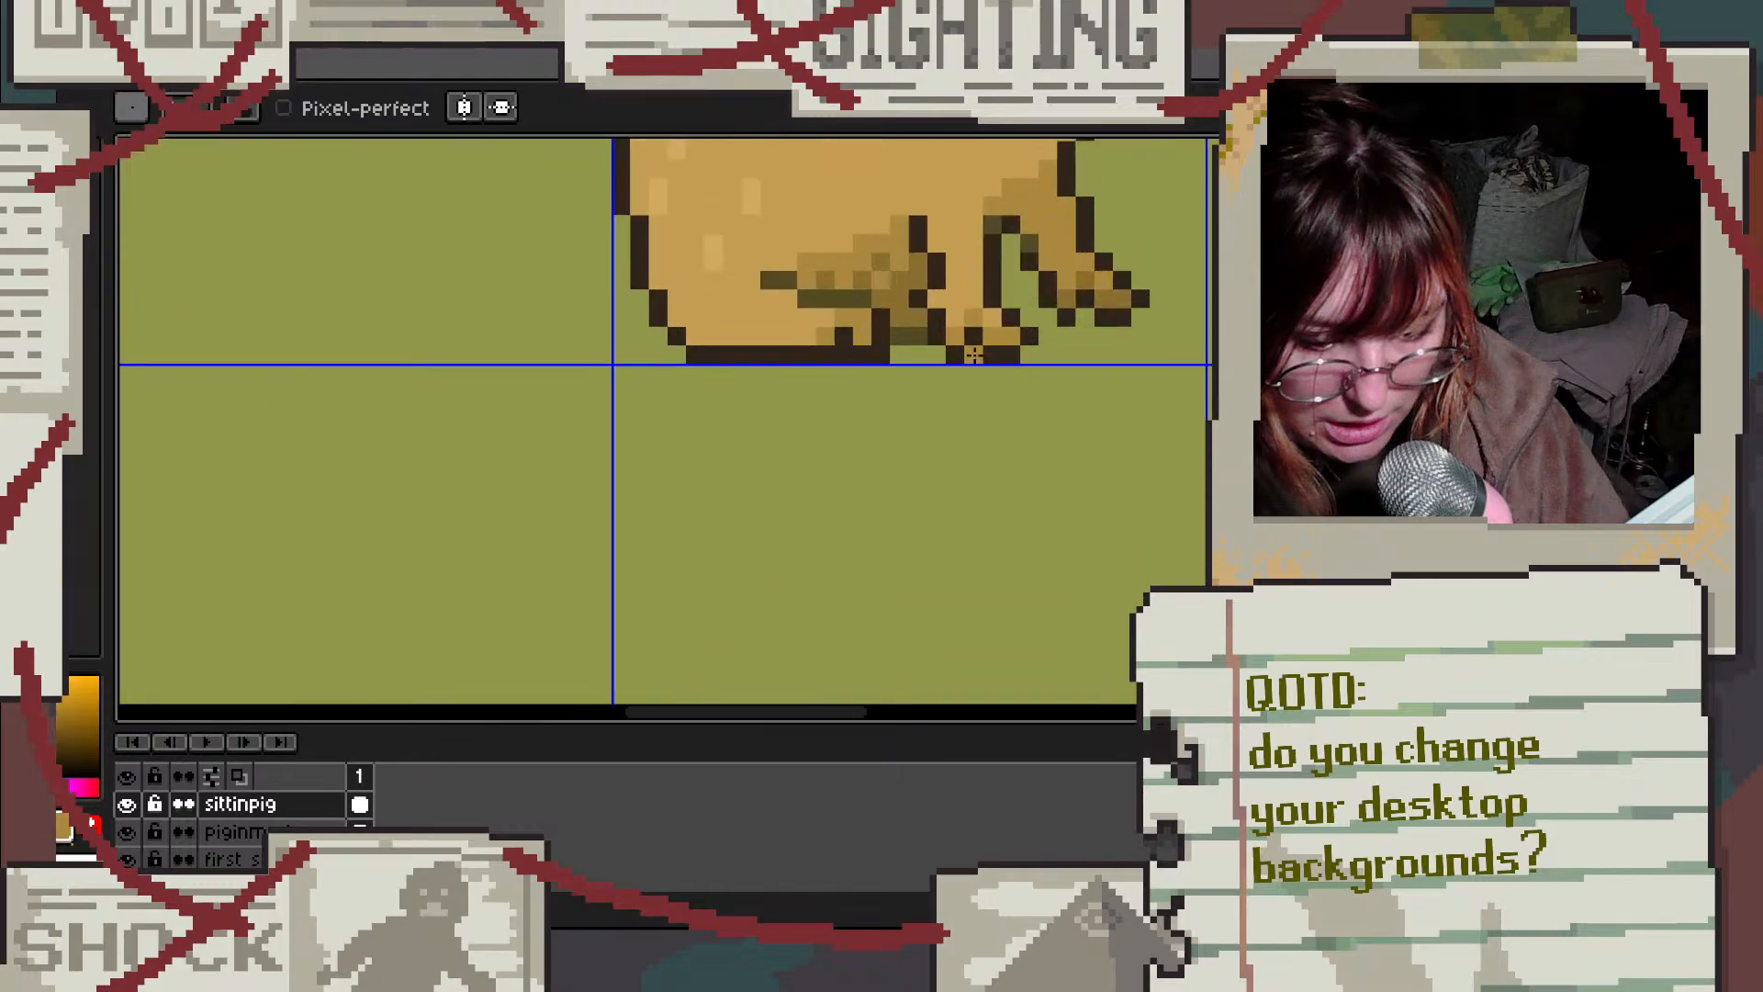
pyautogui.scroll(-3, 866, 394)
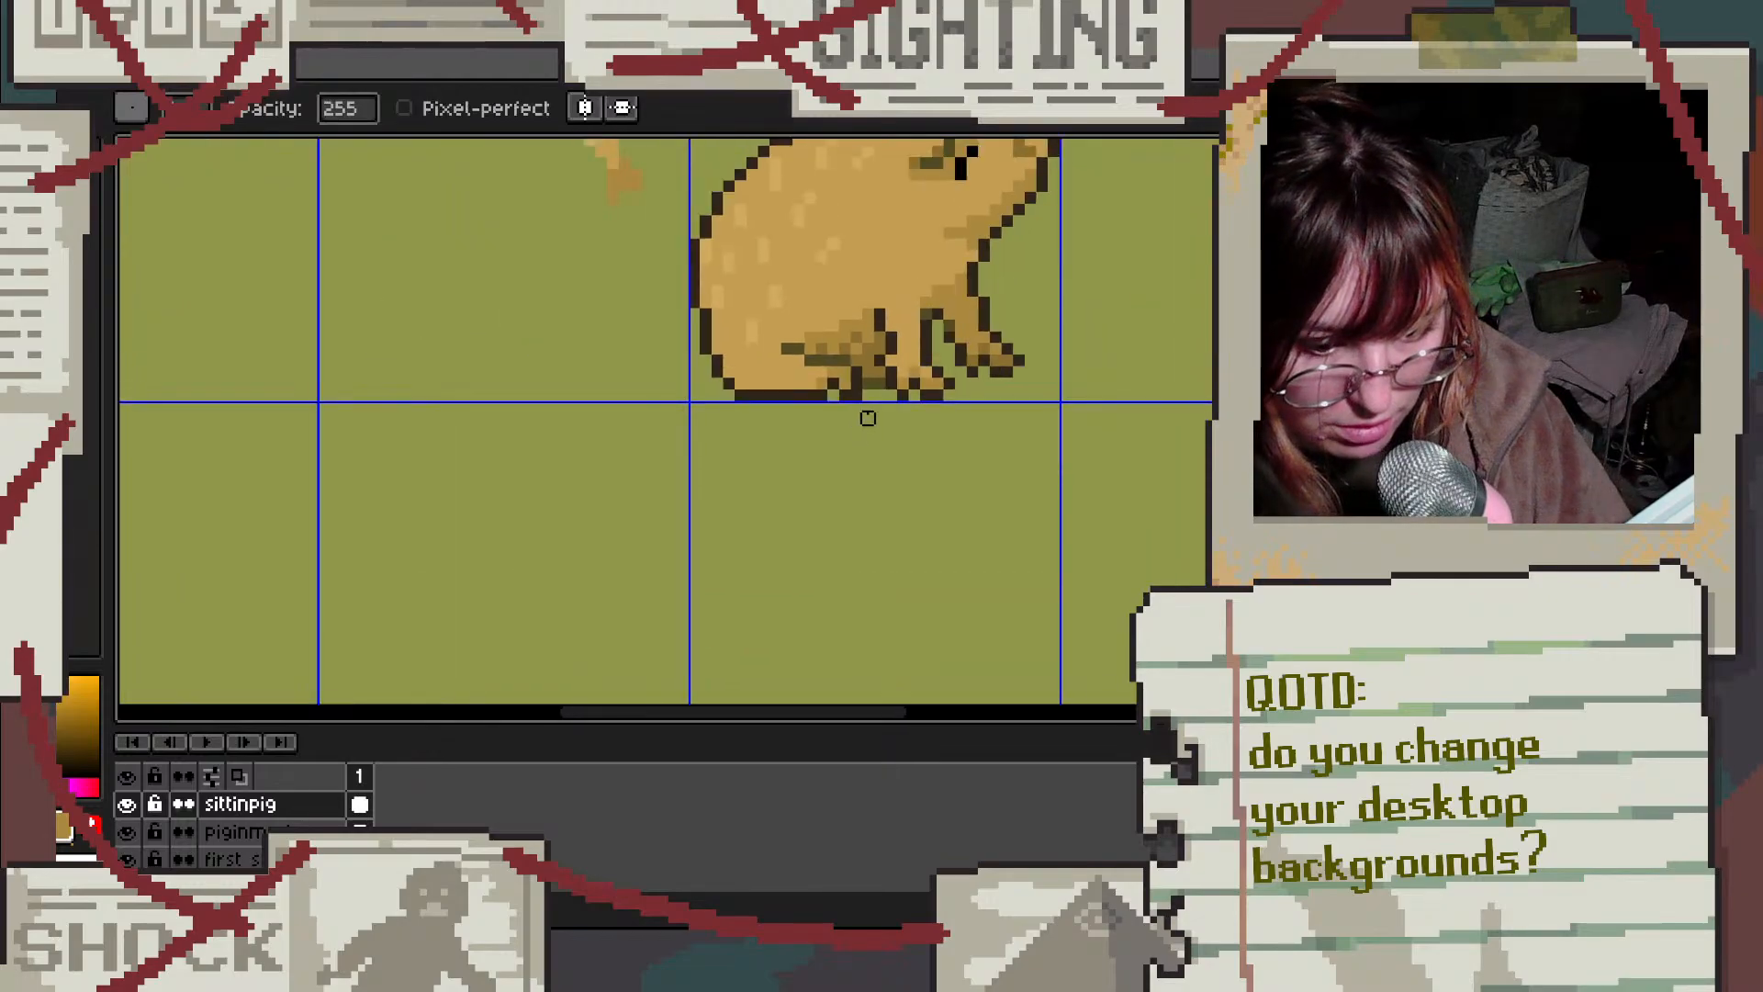
pyautogui.scroll(1, 901, 359)
pyautogui.scroll(-3, 798, 299)
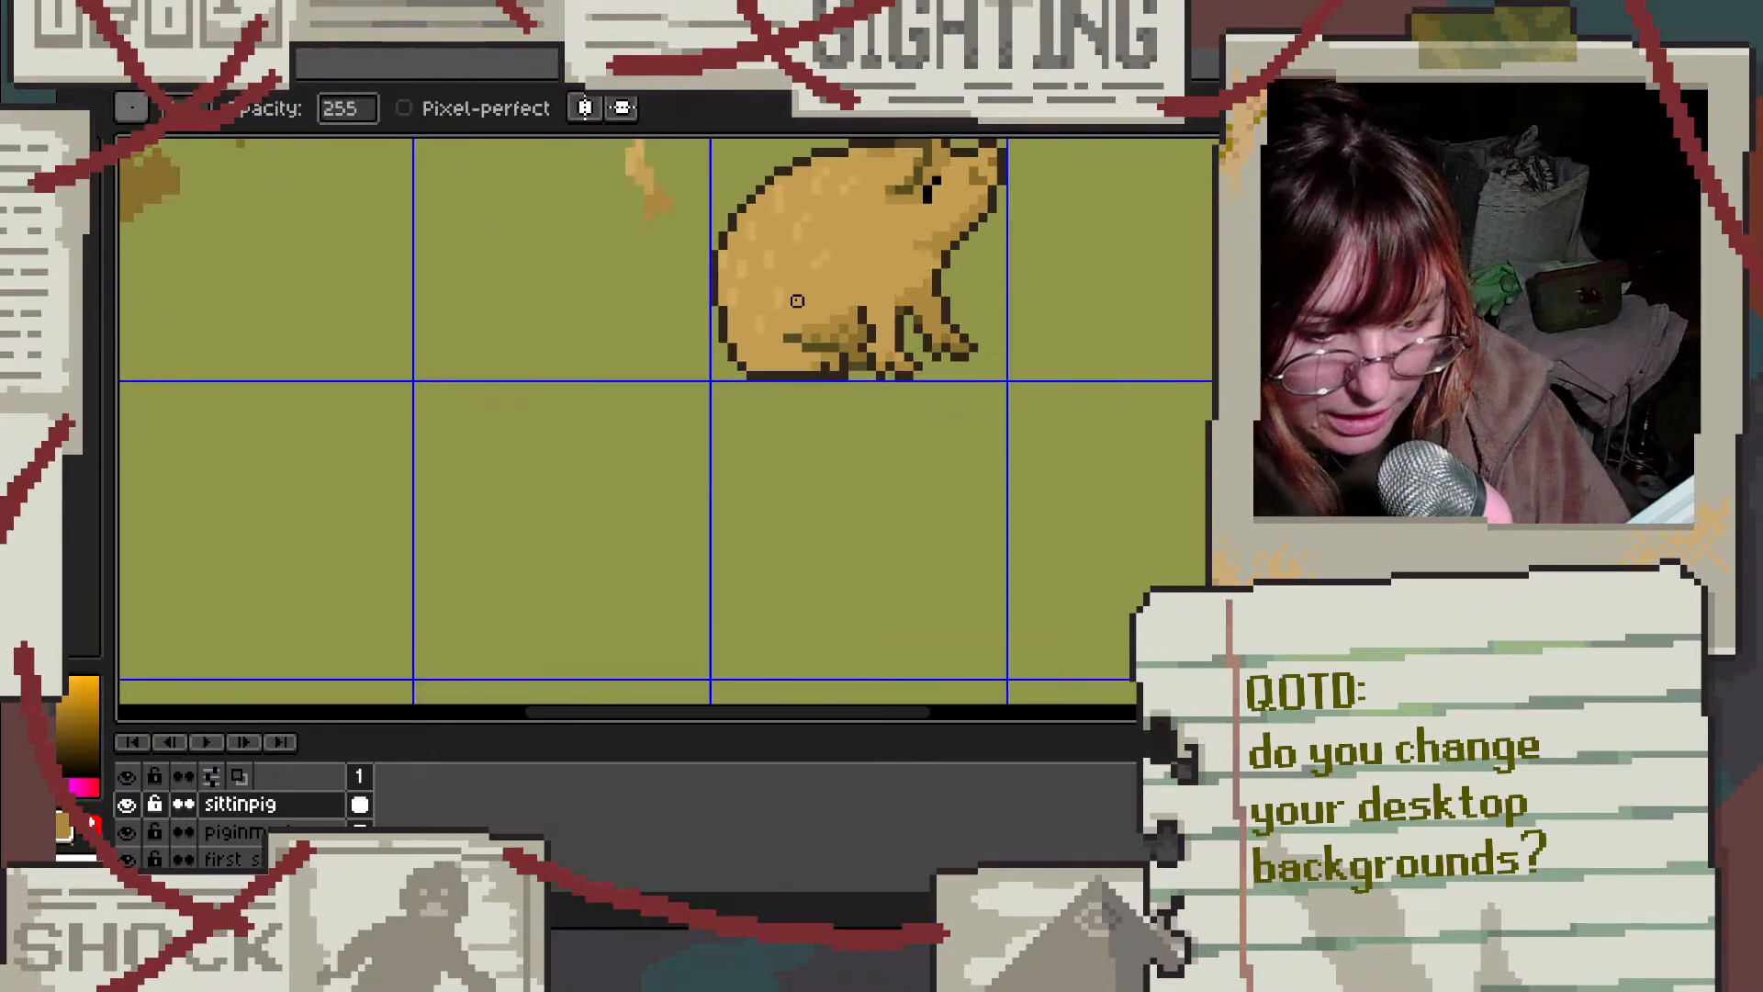
pyautogui.scroll(2, 899, 258)
pyautogui.scroll(3, 741, 395)
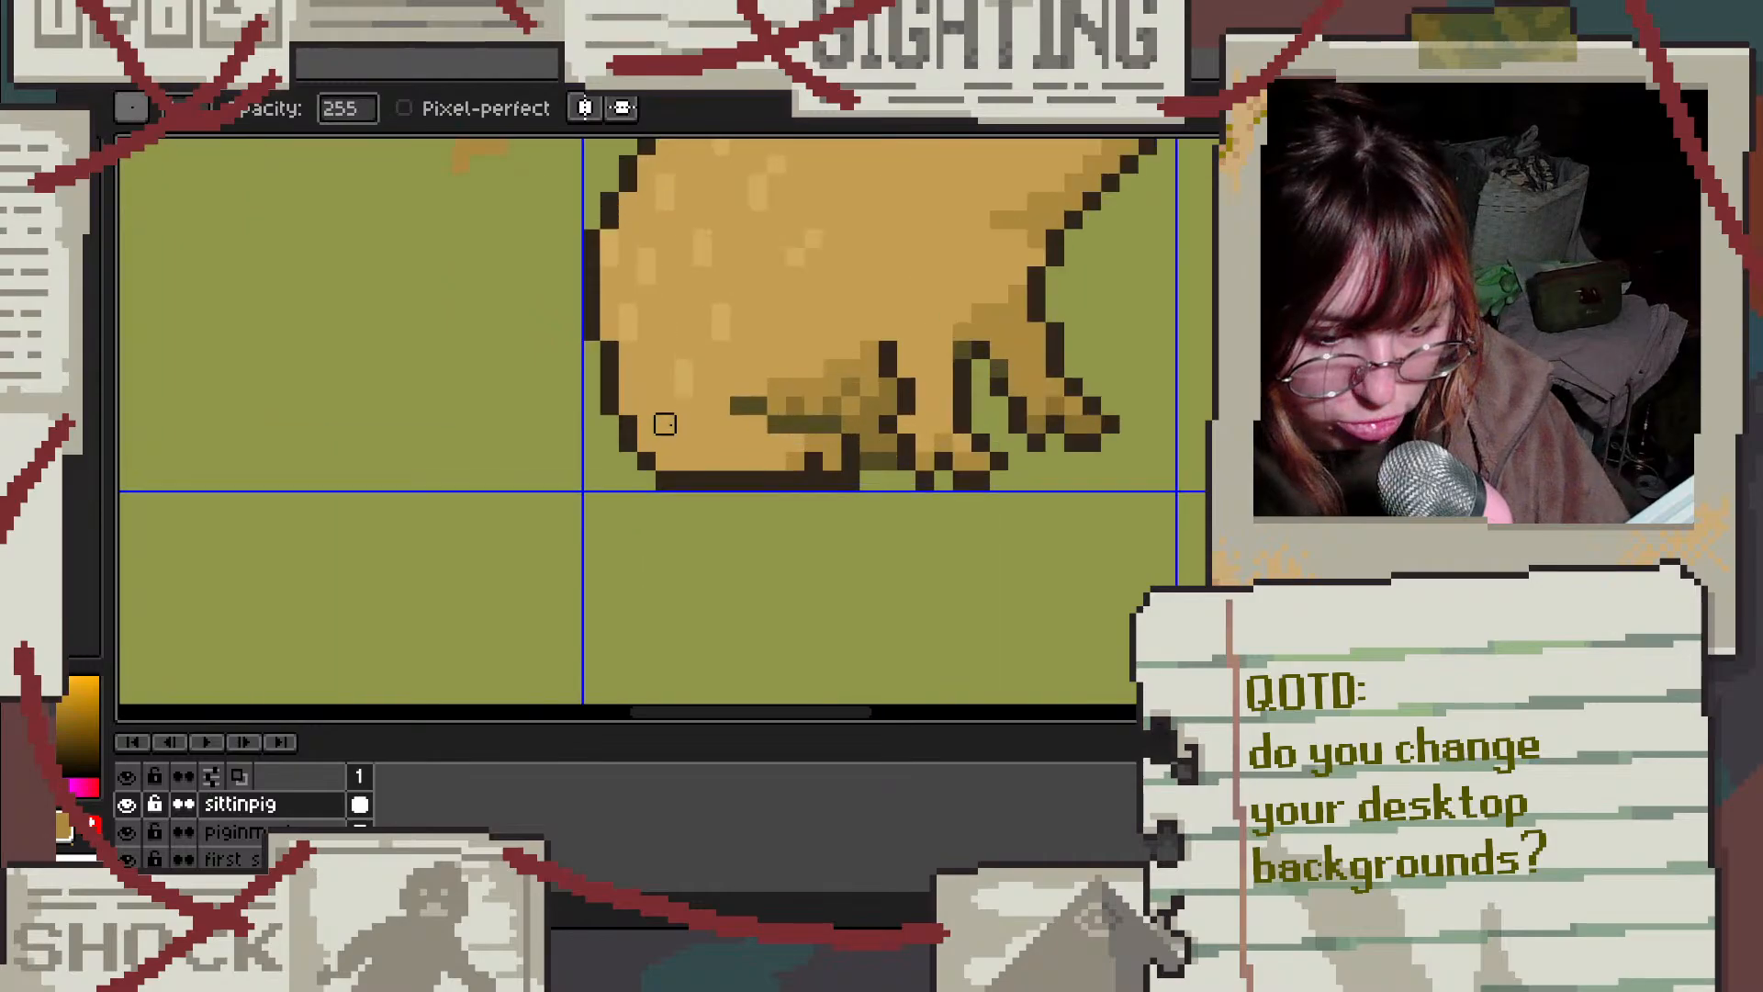
pyautogui.scroll(-1, 833, 516)
pyautogui.scroll(-3, 834, 516)
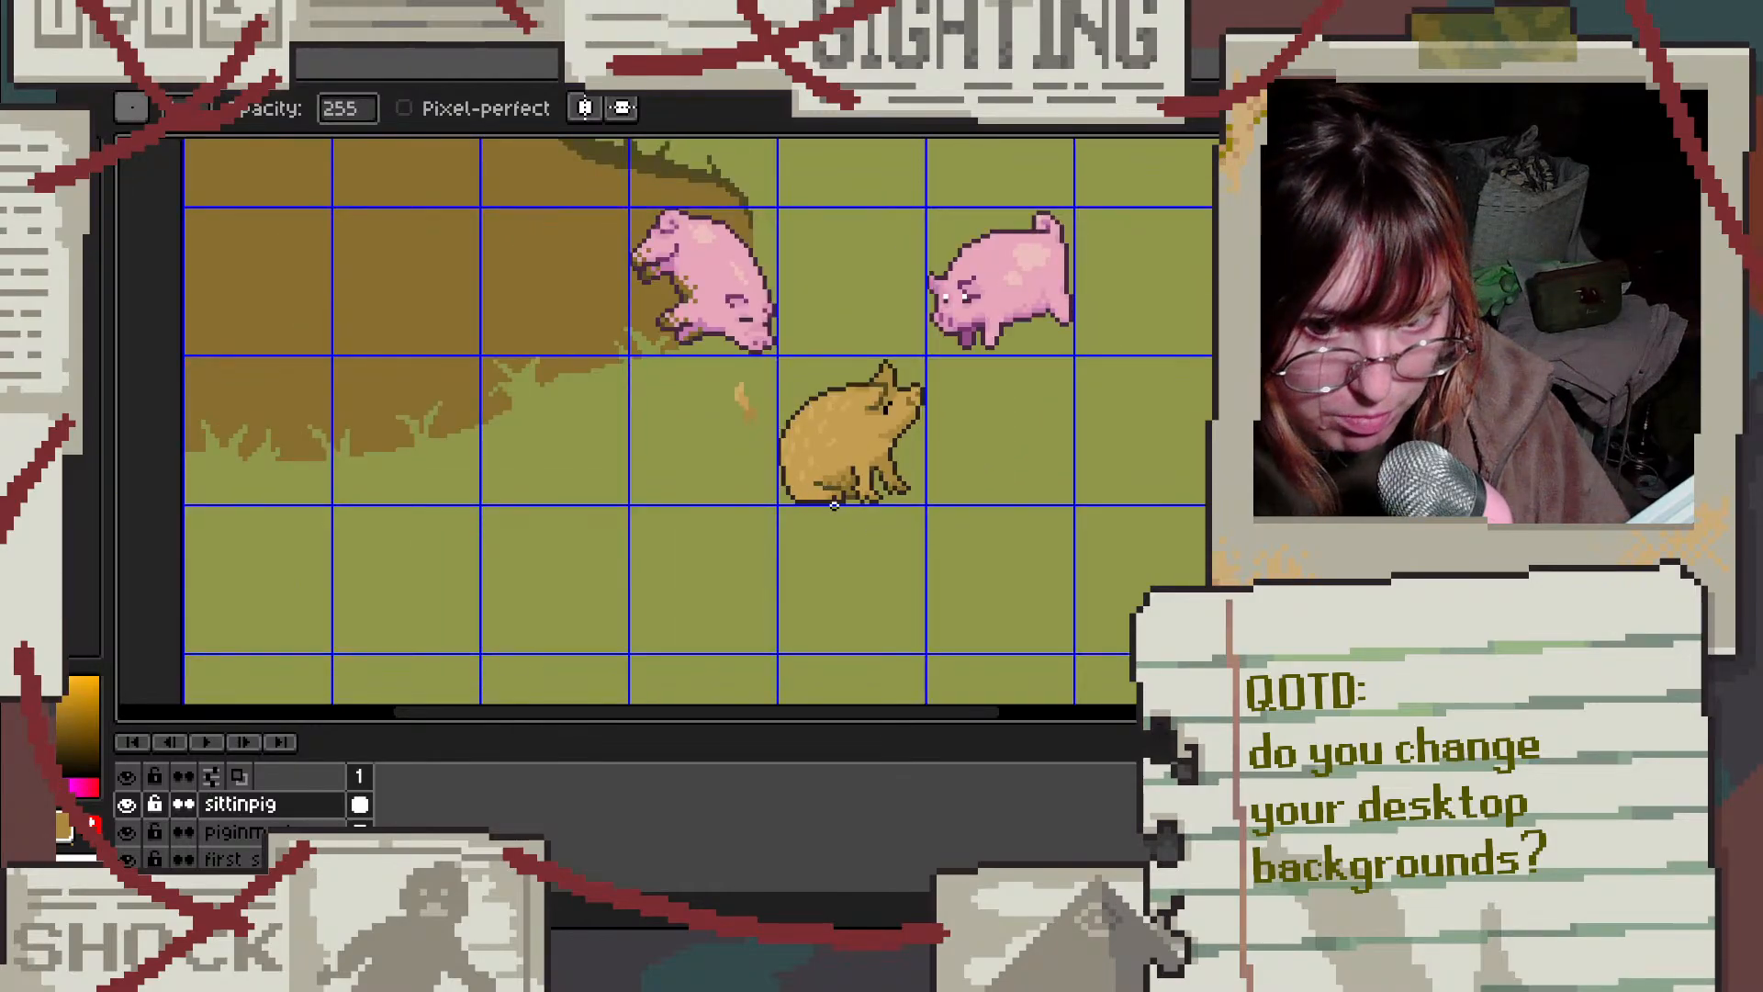
pyautogui.scroll(-3, 833, 505)
pyautogui.scroll(3, 855, 514)
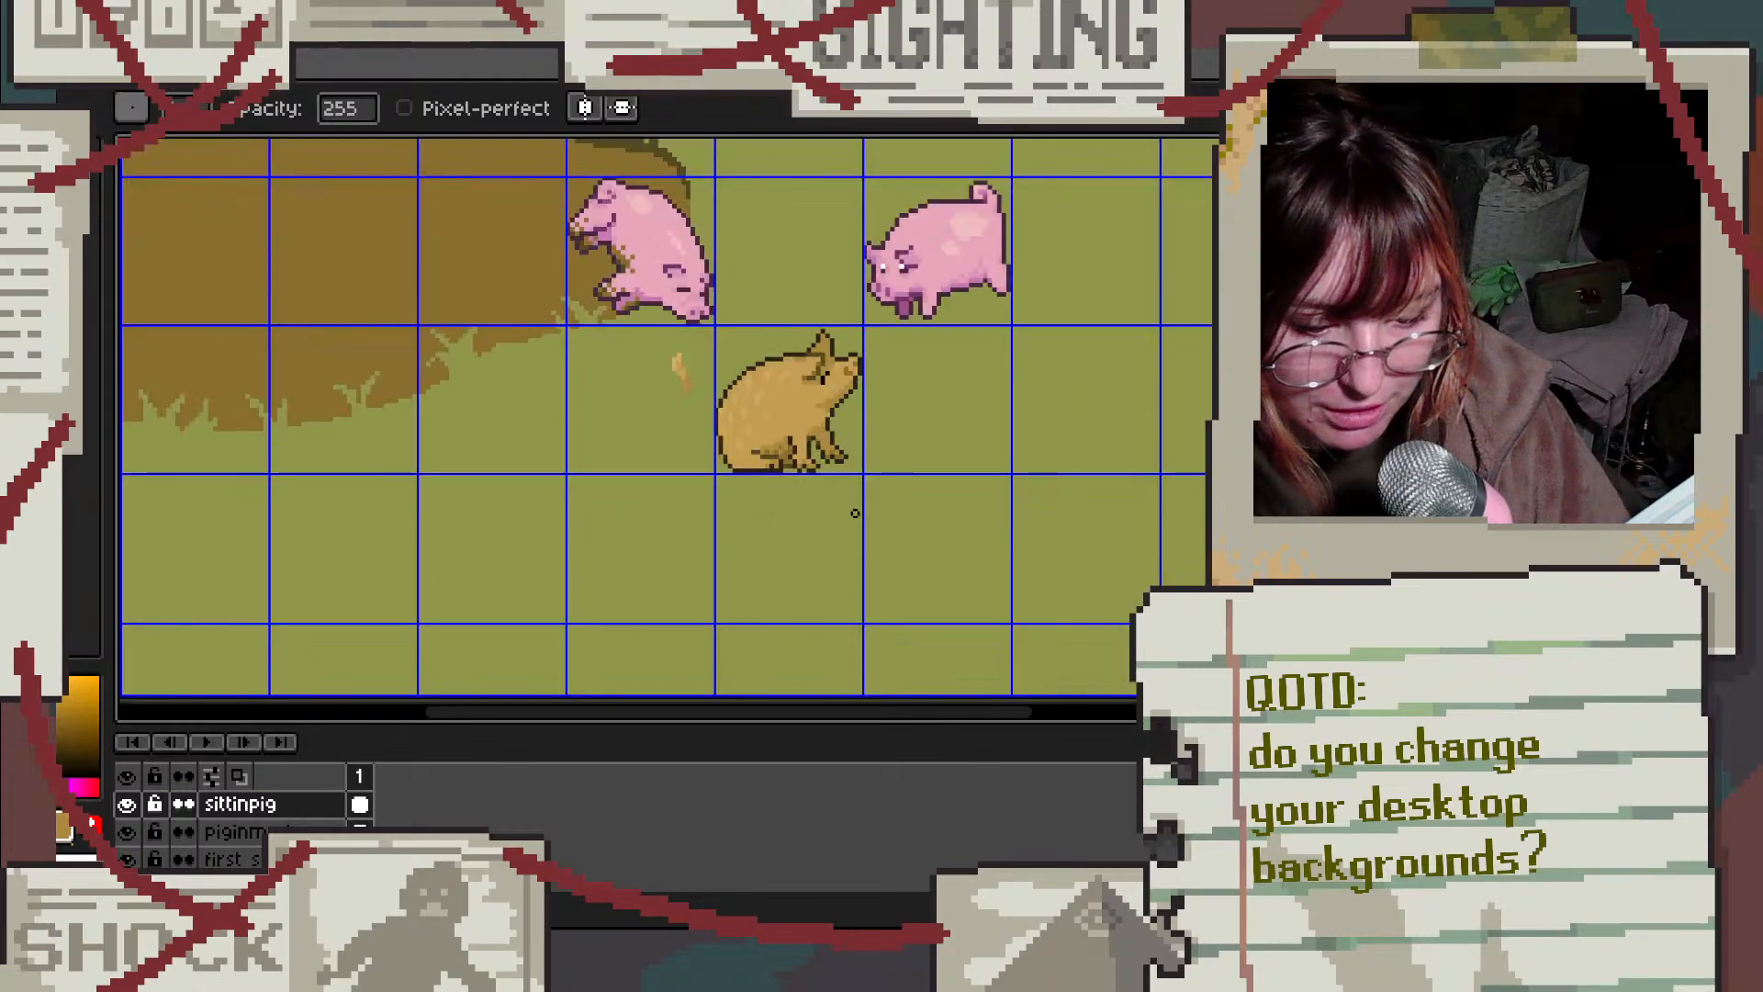
# Step: Shade the chest in darker golden brown from the chin shadow to the far front leg, trimming the inner corner to base tan
pyautogui.scroll(4, 840, 405)
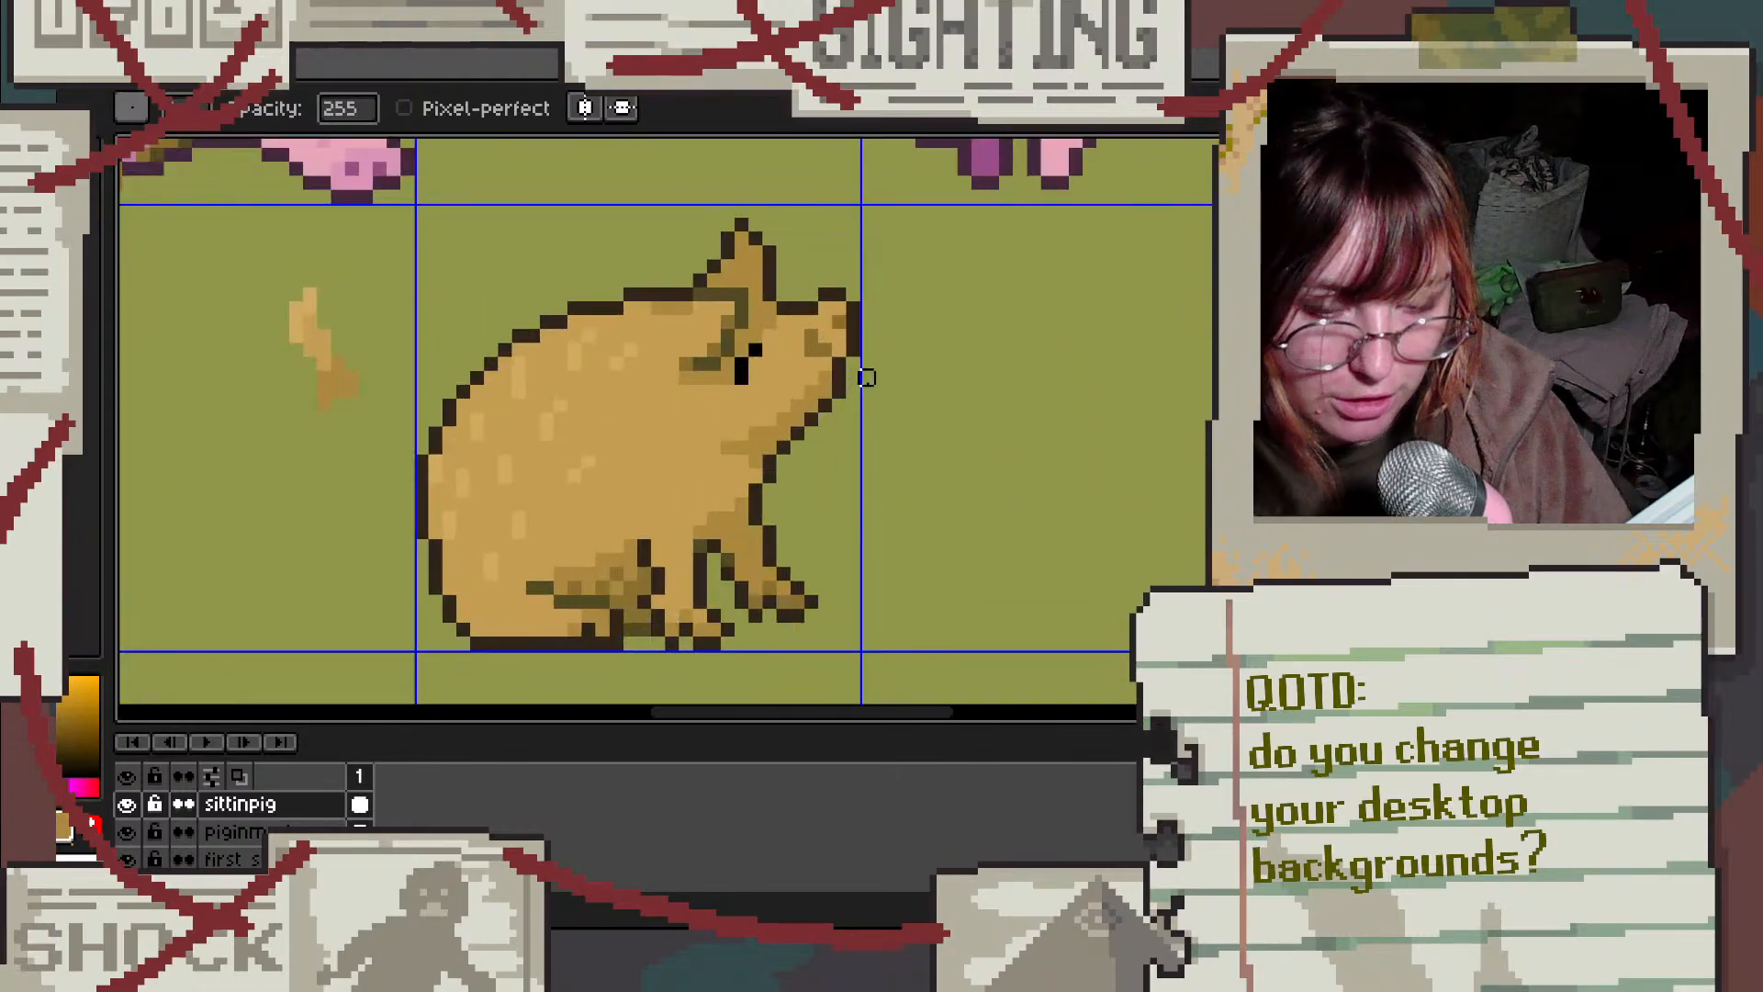
pyautogui.press('i')
pyautogui.press('e')
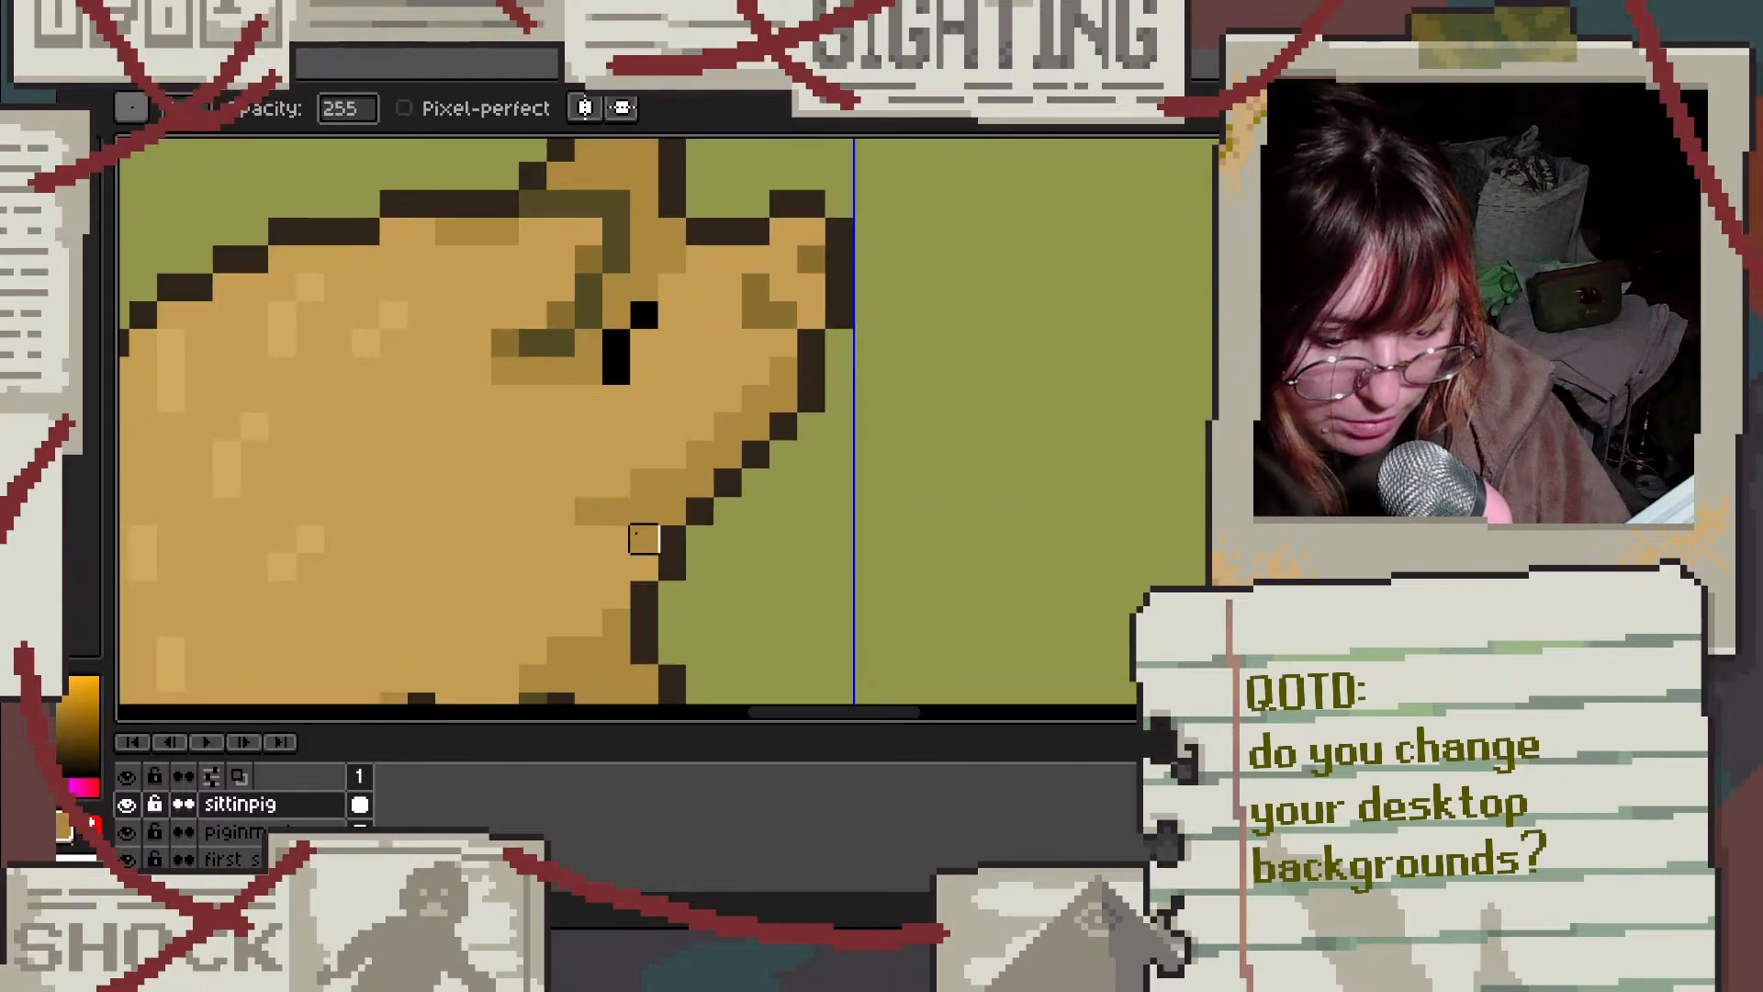
pyautogui.click(645, 566)
pyautogui.hotkey('ctrl', 'z')
pyautogui.press('b')
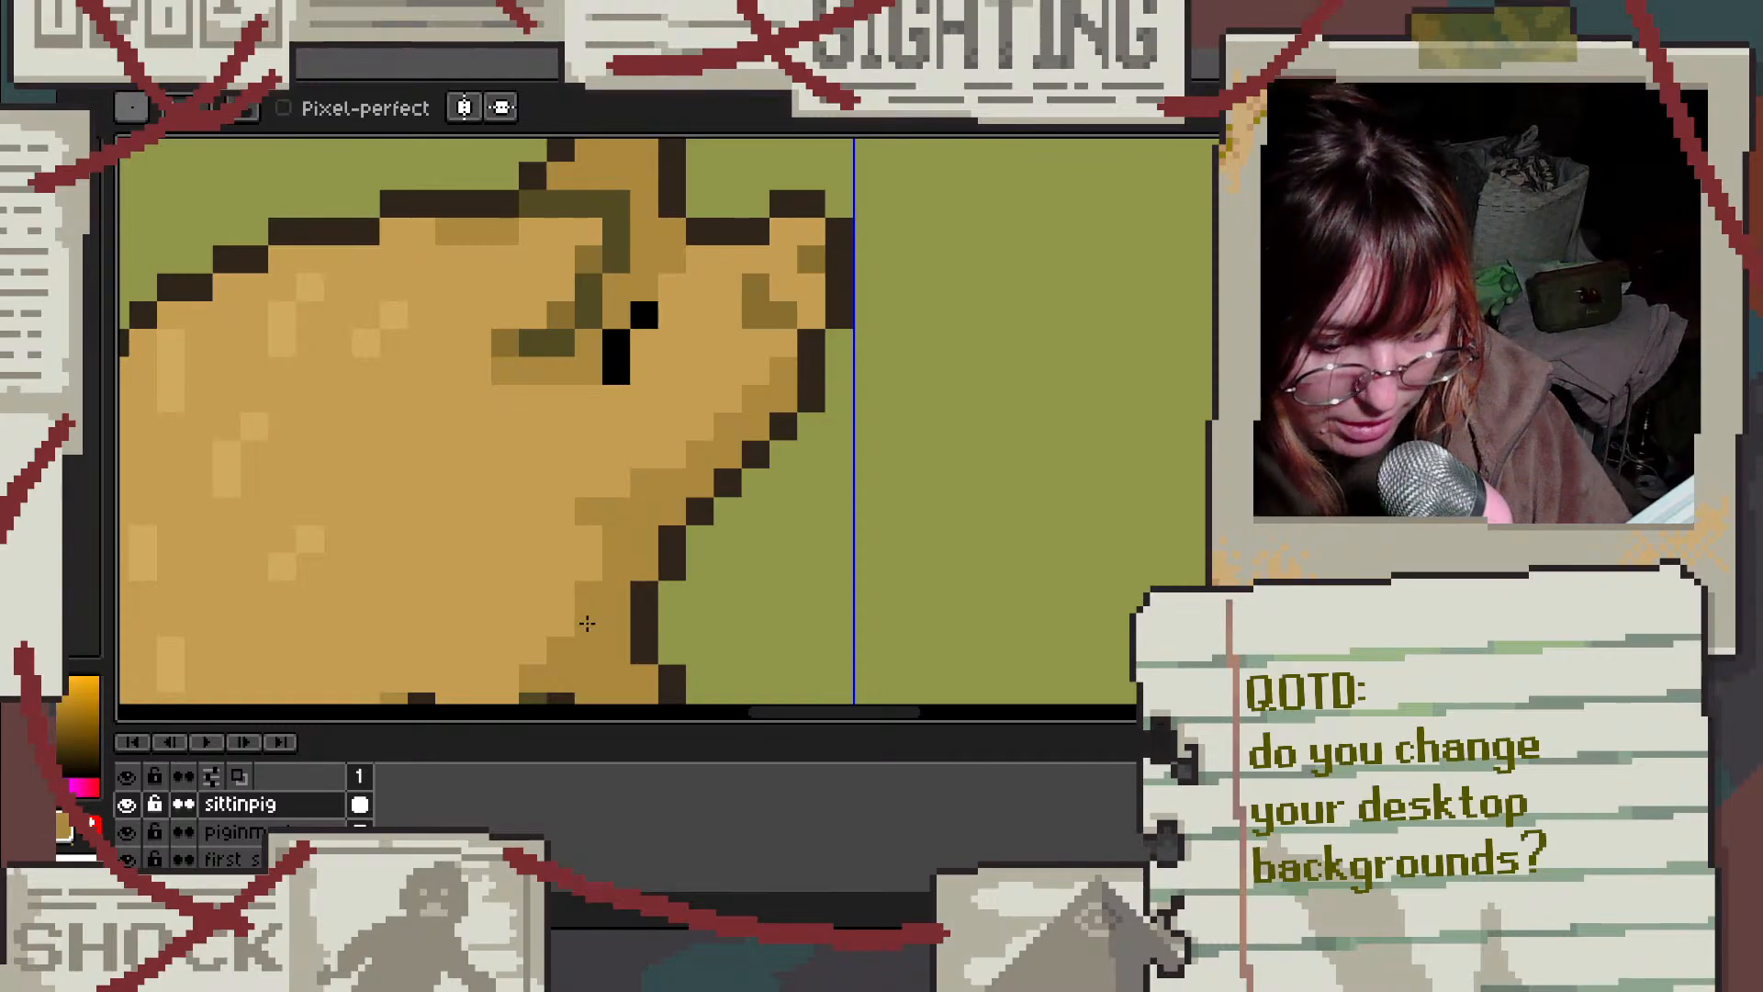
pyautogui.press('i')
pyautogui.press('b')
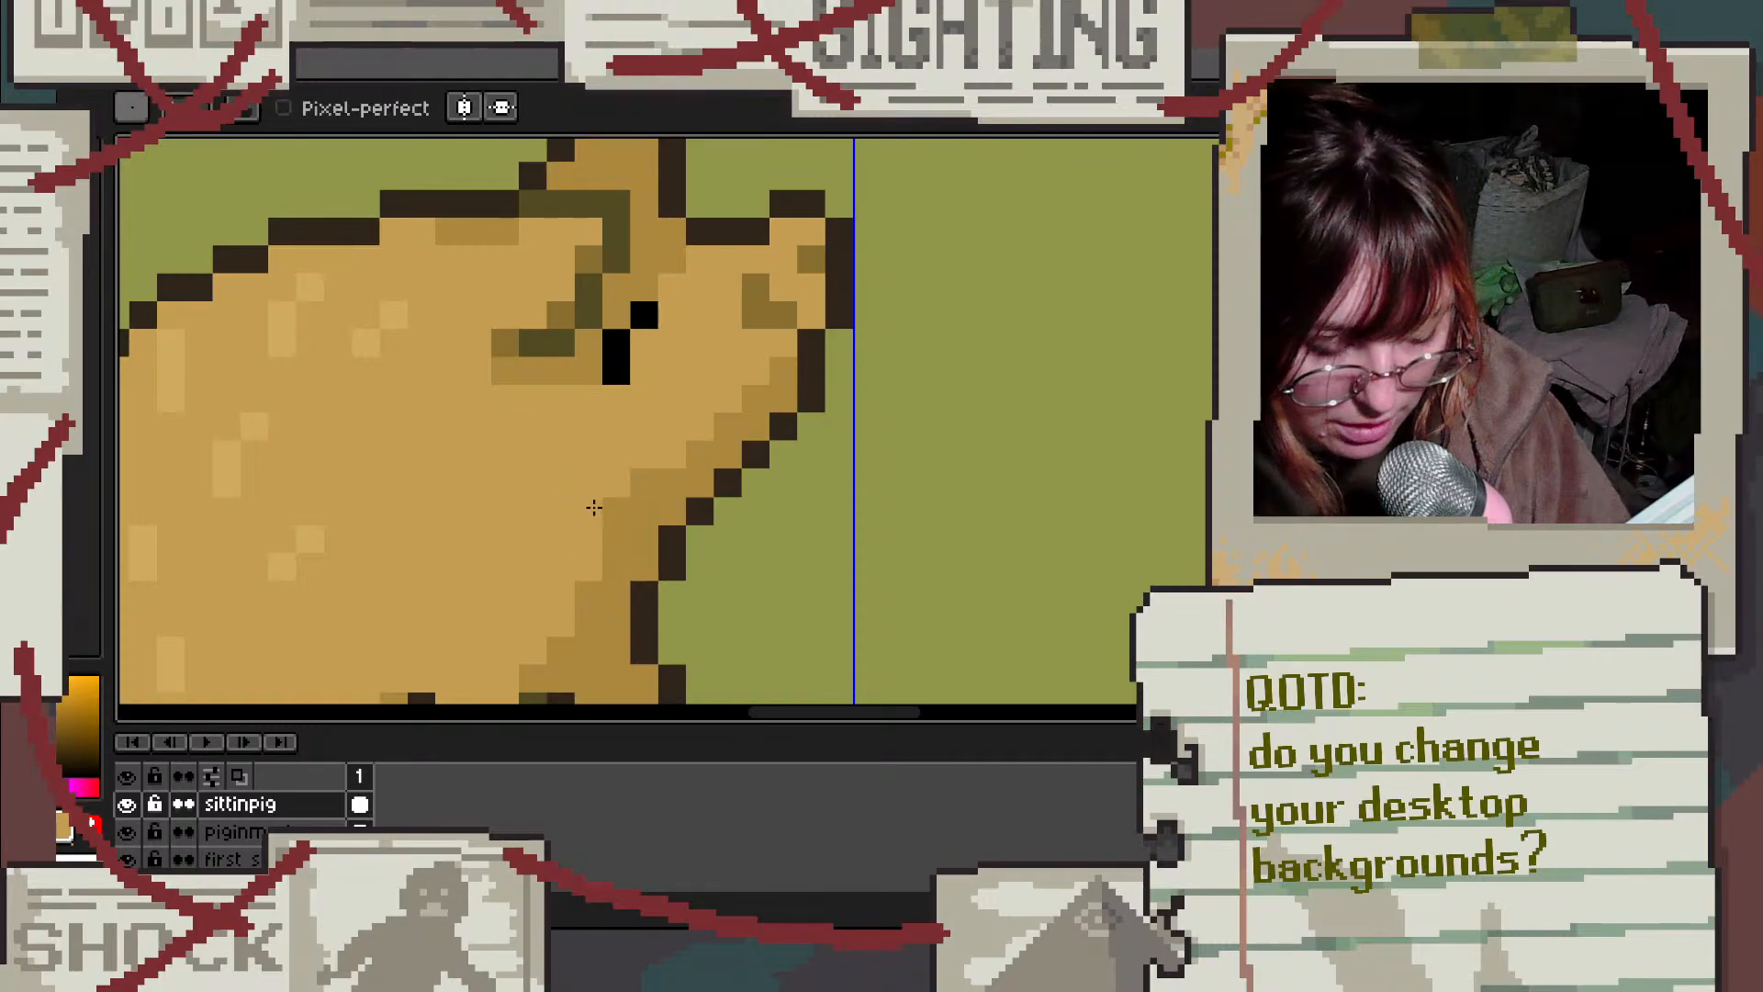
pyautogui.click(584, 510)
pyautogui.scroll(-3, 618, 465)
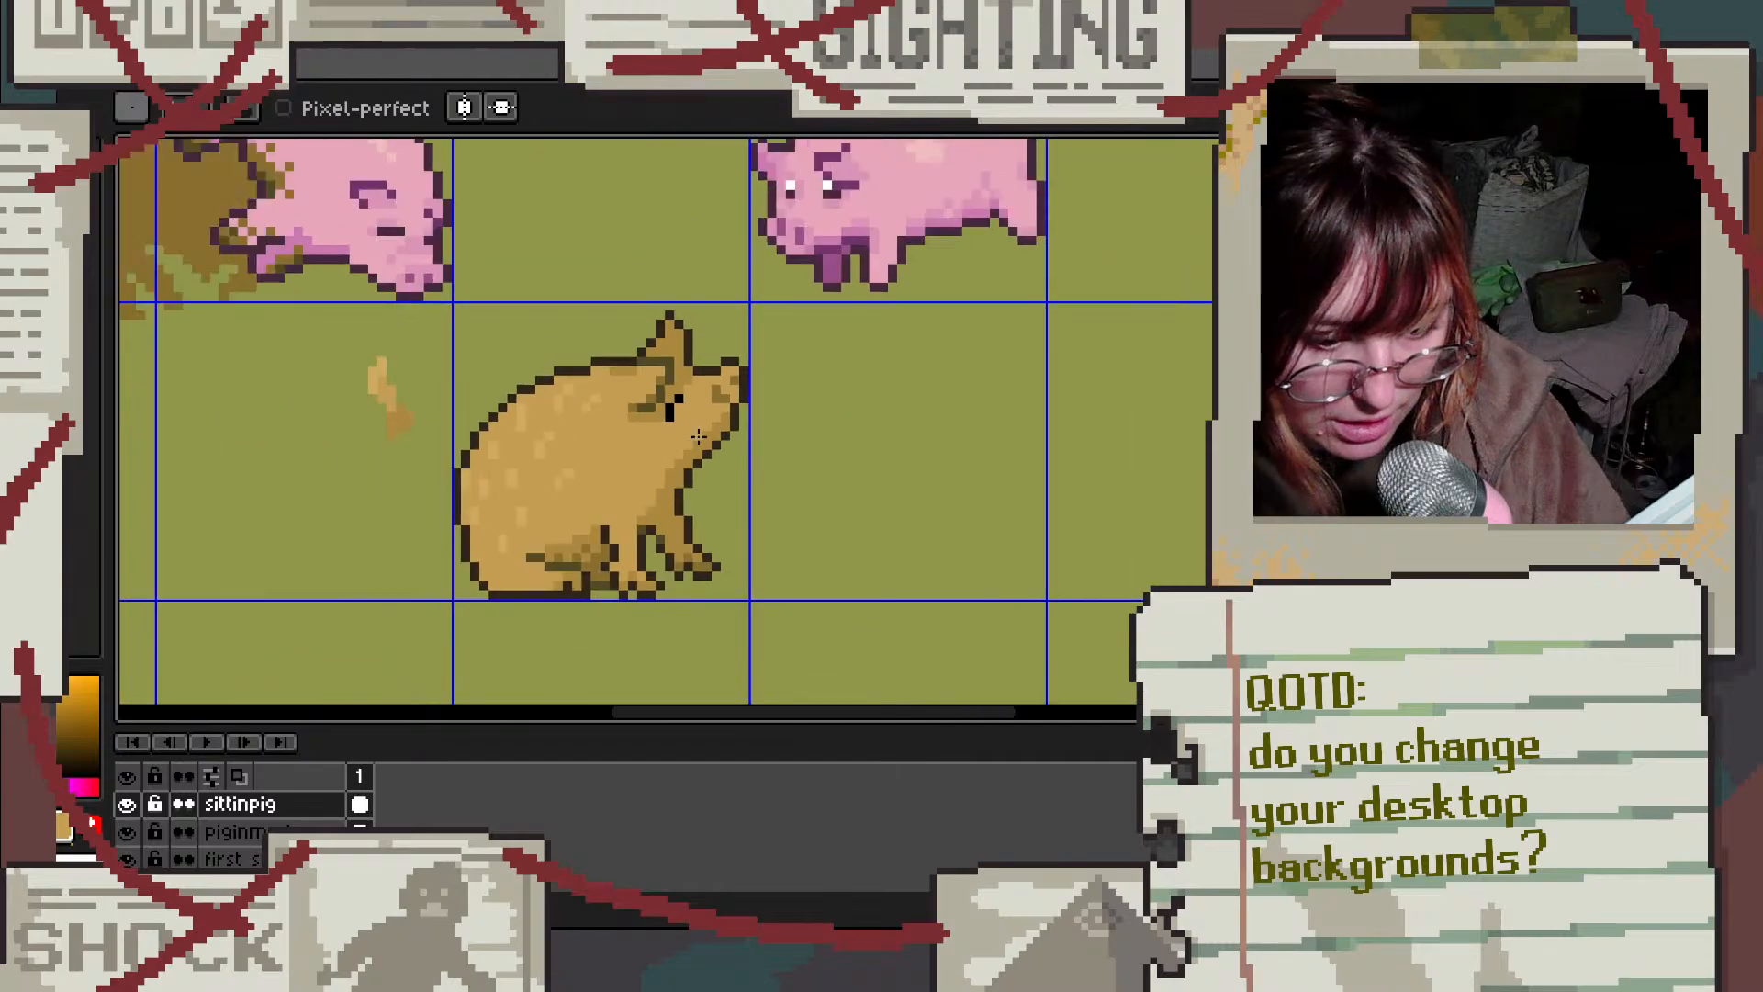
# Step: Touch up the edge of the chest shadow between the chin and the far front leg with a short stroke
pyautogui.scroll(3, 618, 465)
pyautogui.press('i')
pyautogui.click(731, 575)
pyautogui.press('b')
pyautogui.scroll(-4, 699, 496)
pyautogui.scroll(4, 696, 498)
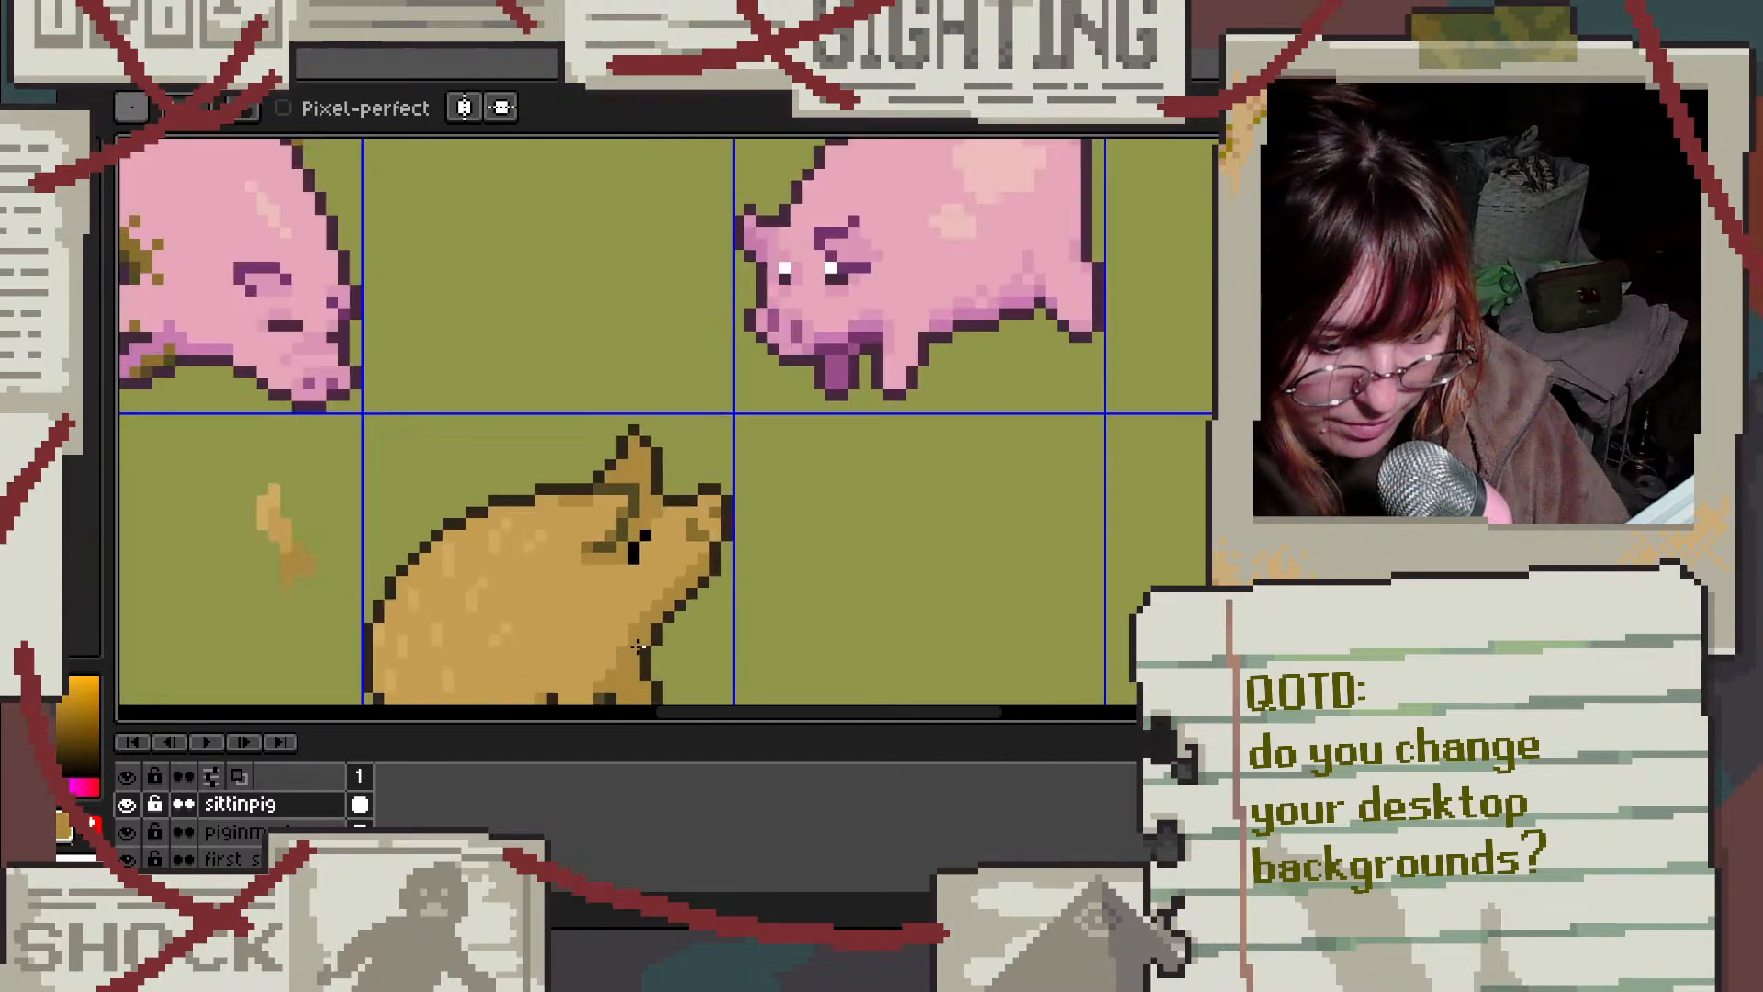
pyautogui.moveTo(599, 574); pyautogui.dragTo(625, 568)
pyautogui.scroll(-3, 676, 515)
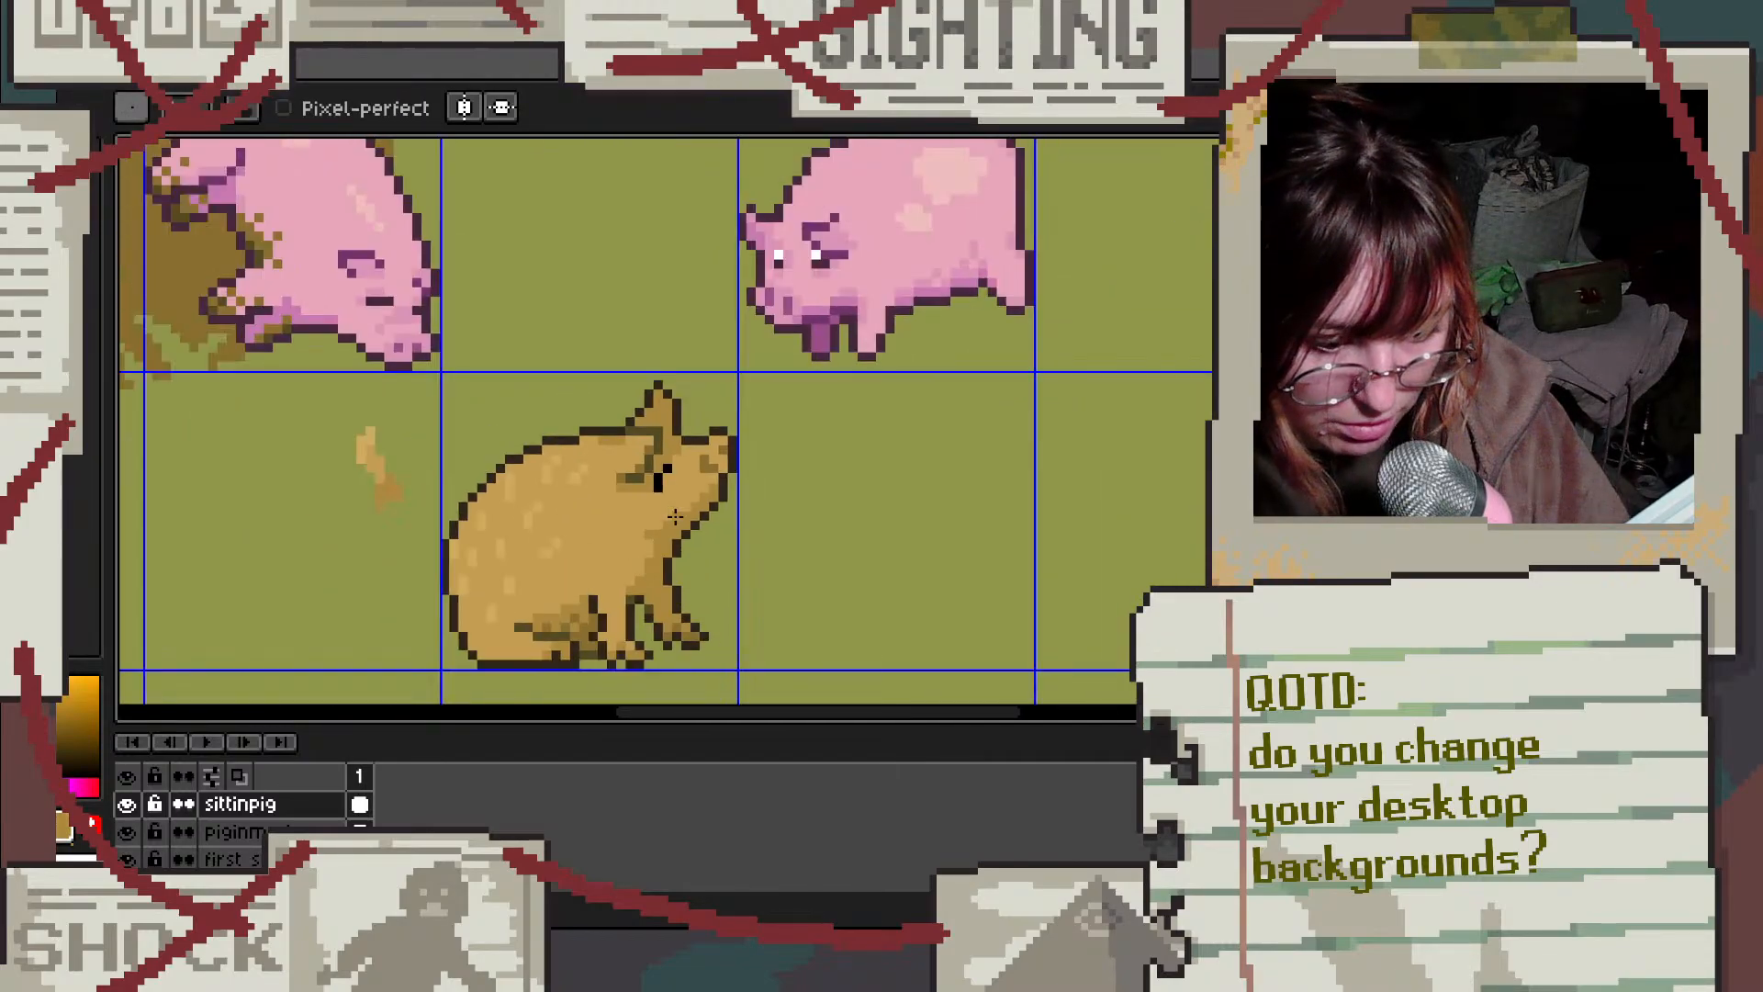
pyautogui.scroll(3, 578, 565)
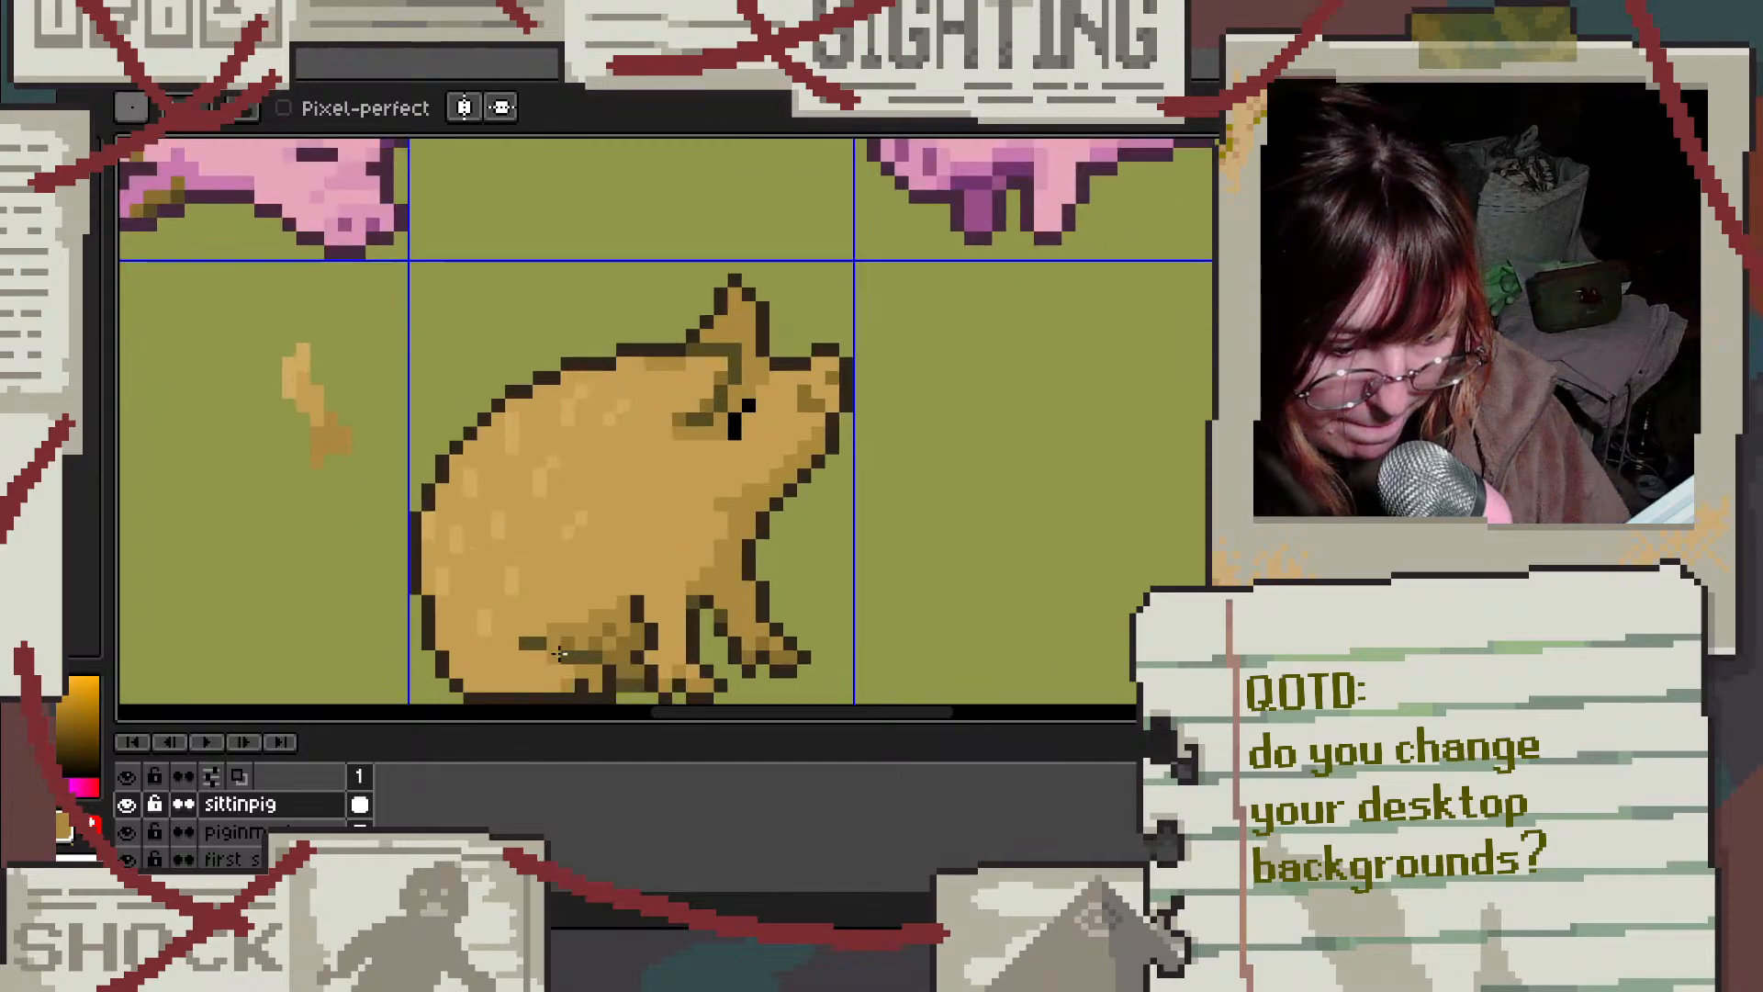
# Step: Add a brown swatch, sampled from the hind leg's shadow, to the colour strip beside the sitting pig
pyautogui.press('i')
pyautogui.press('b')
pyautogui.scroll(-3, 507, 575)
pyautogui.scroll(3, 353, 461)
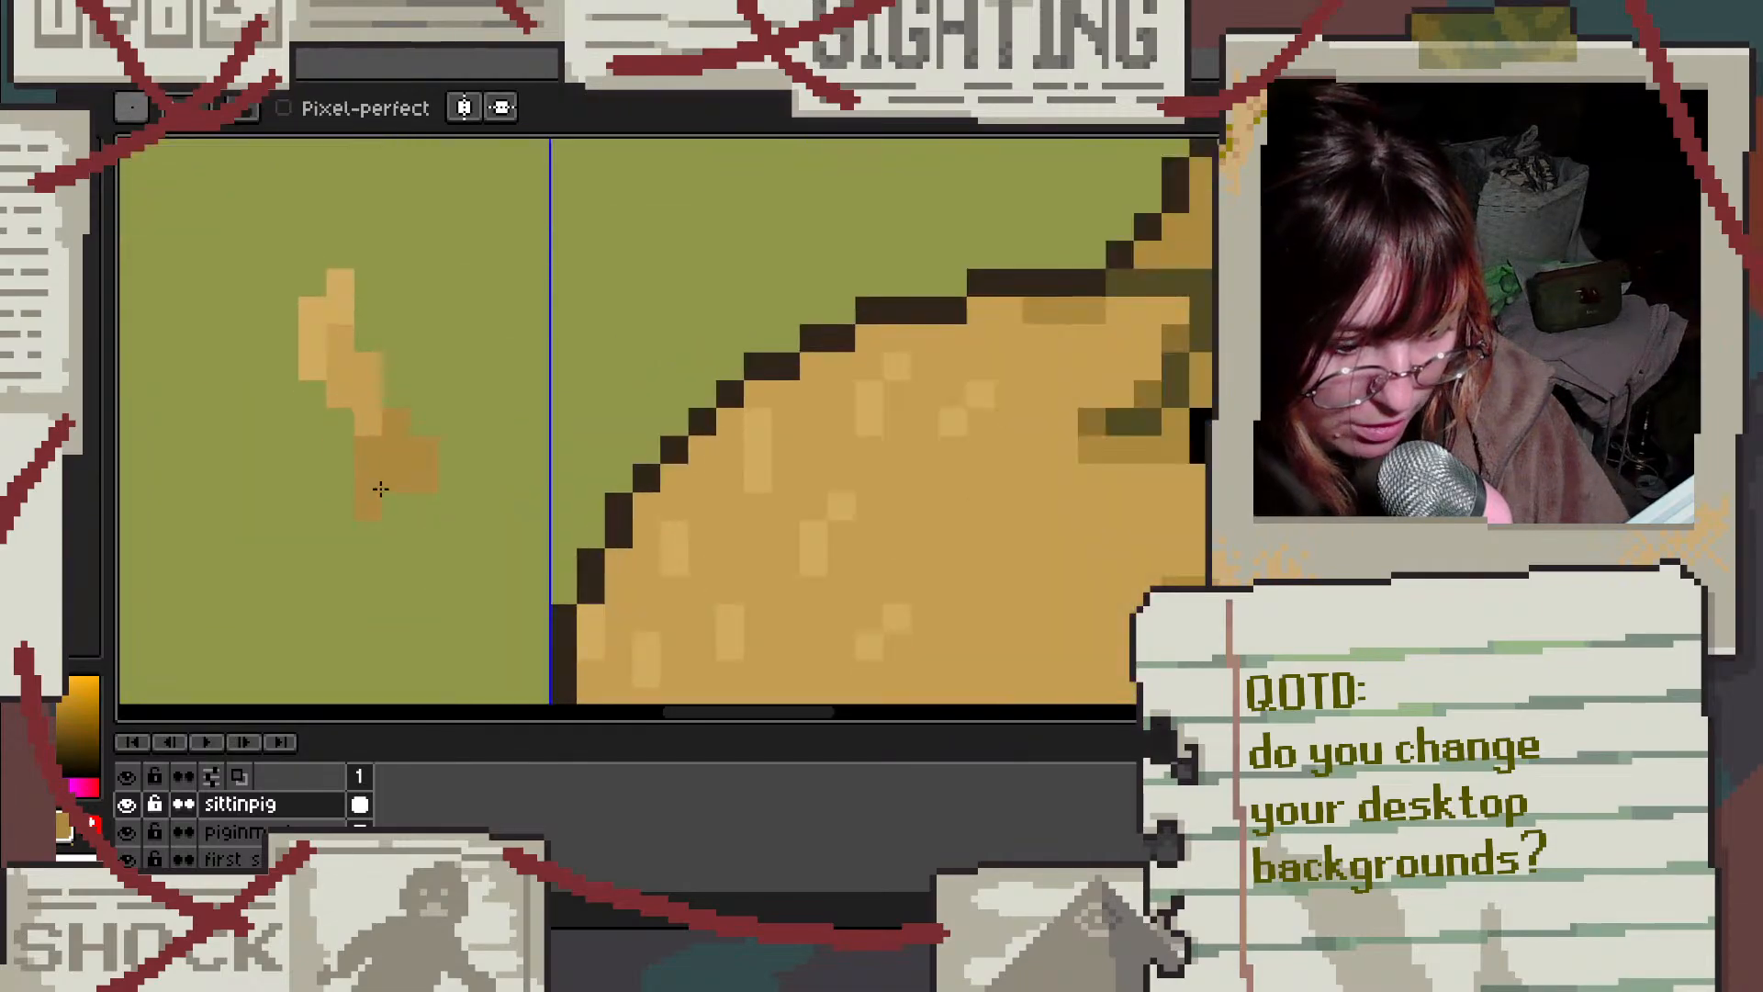
pyautogui.scroll(-3, 402, 500)
pyautogui.scroll(2, 555, 558)
pyautogui.scroll(-3, 647, 640)
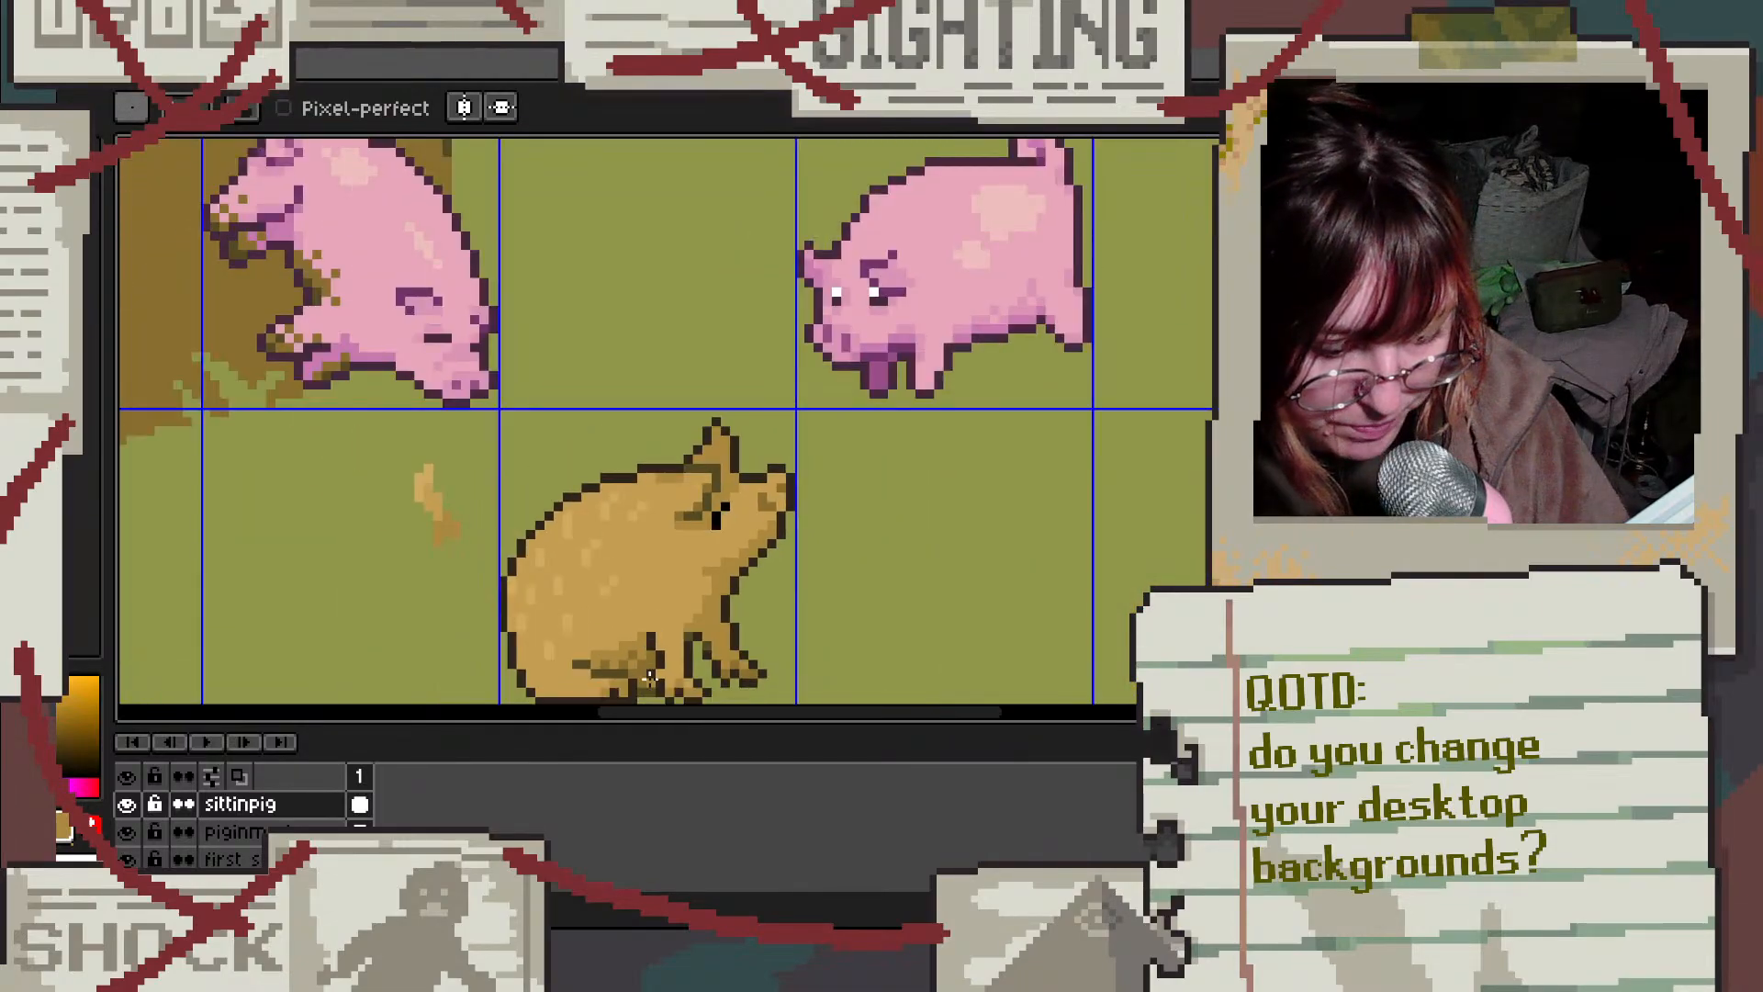
pyautogui.scroll(4, 649, 642)
pyautogui.press('i')
pyautogui.click(653, 551)
pyautogui.press('b')
pyautogui.scroll(-3, 430, 464)
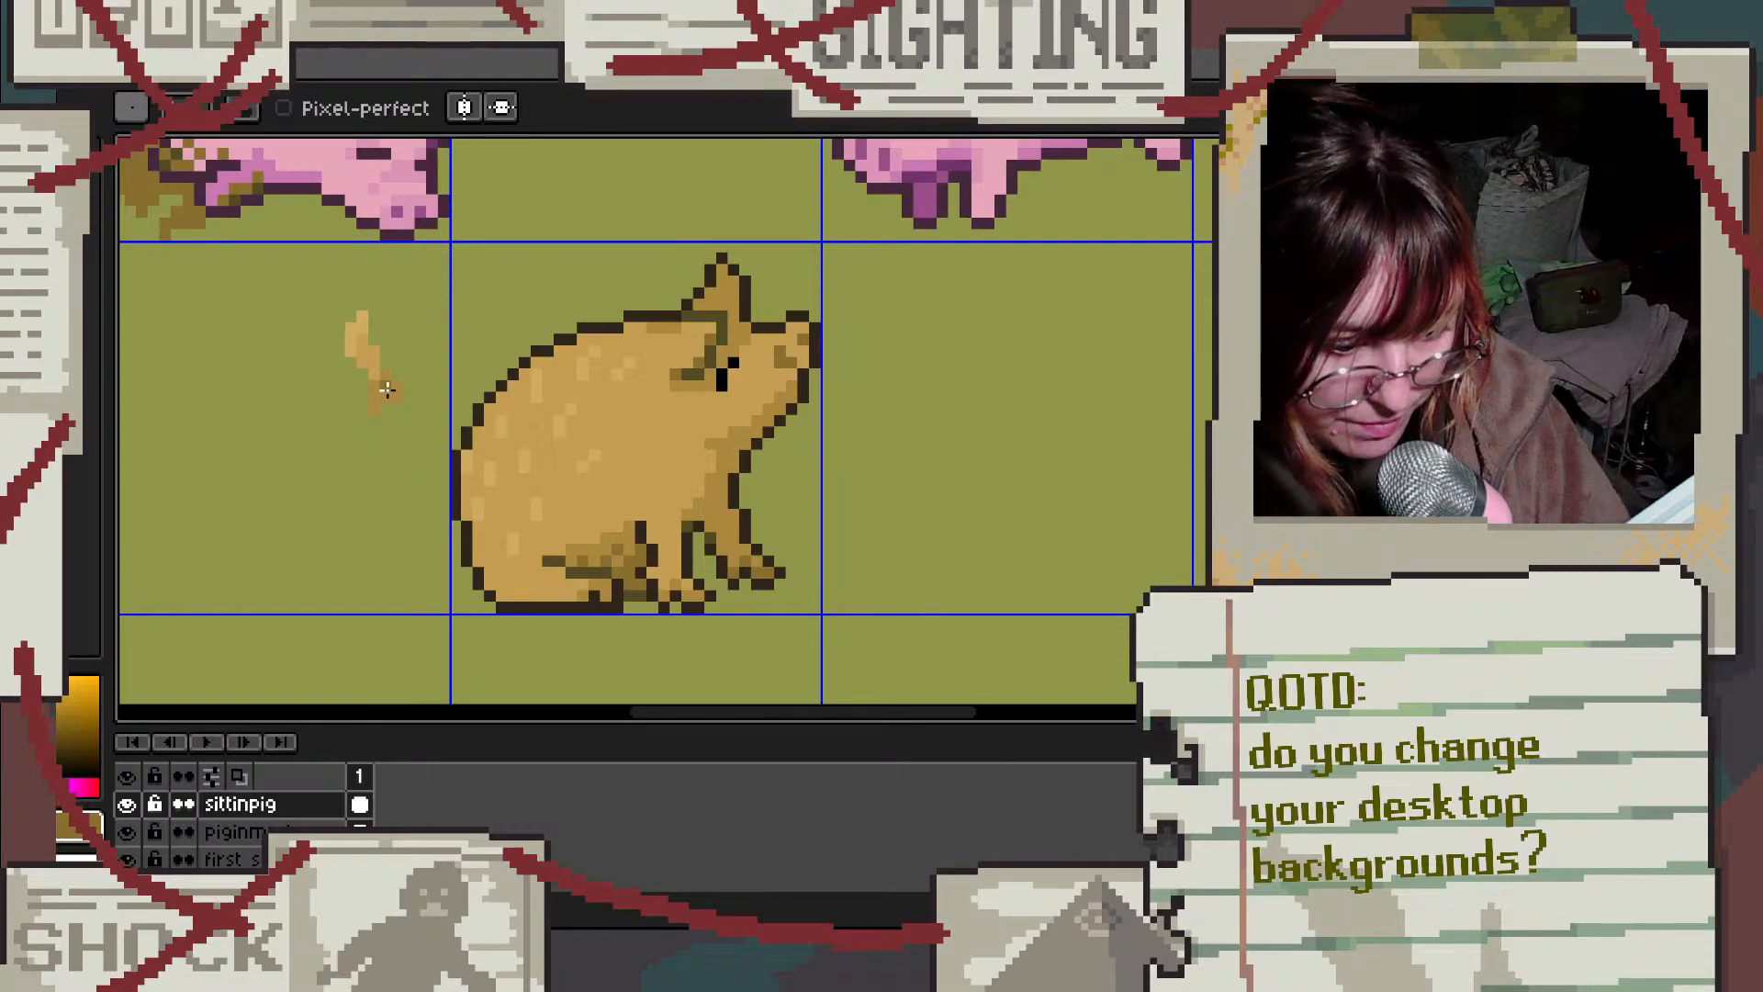
# Step: Extend the colour strip with a dark olive swatch sampled from the thigh crease
pyautogui.press('i')
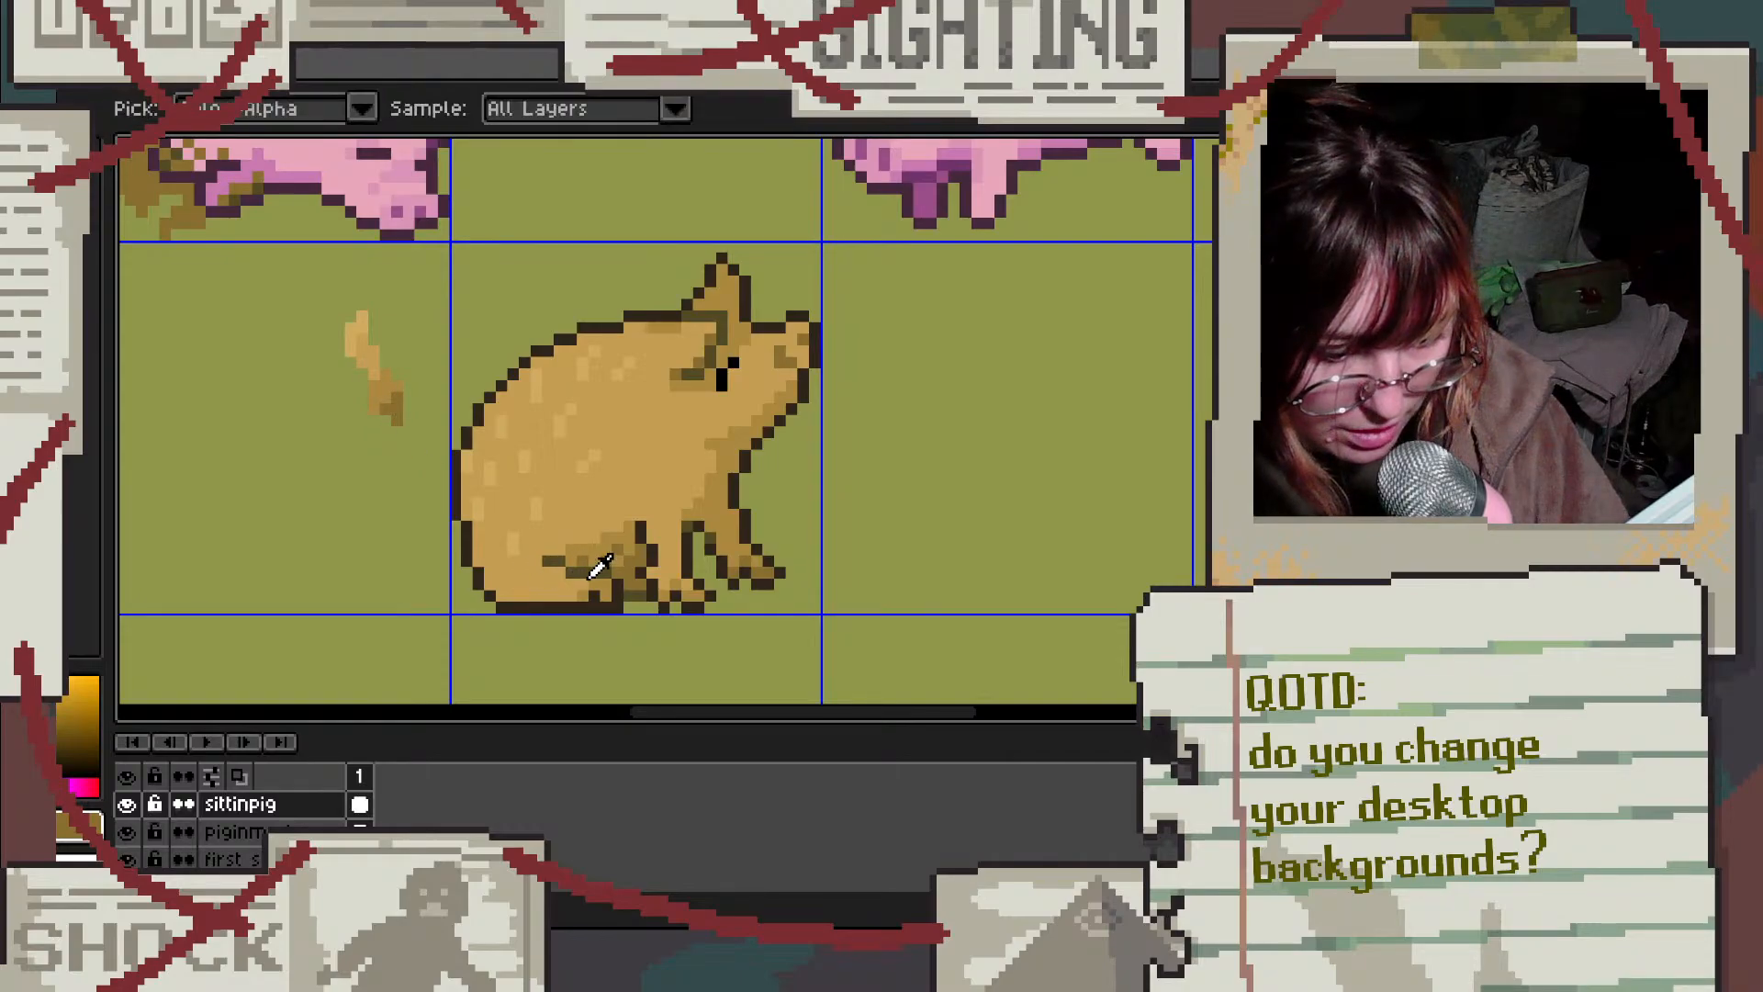
pyautogui.click(601, 562)
pyautogui.press('b')
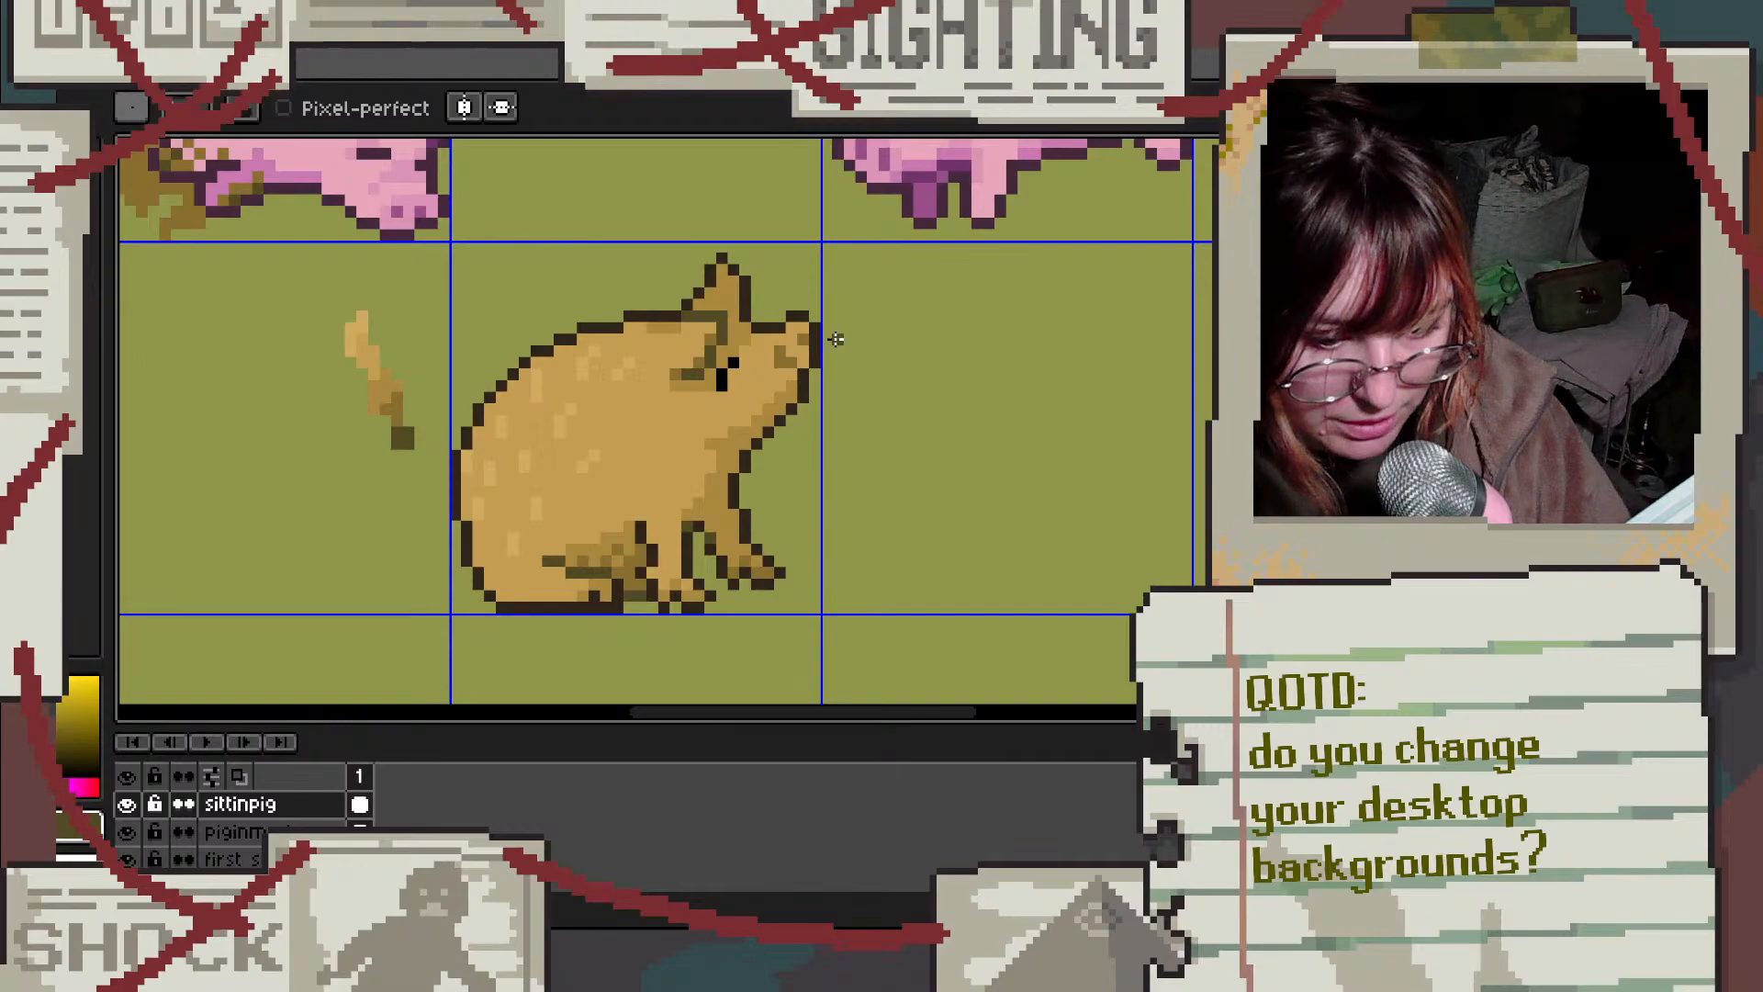
# Step: Try dark olive pixels on the crease behind the sitting pig's nose
pyautogui.scroll(3, 836, 340)
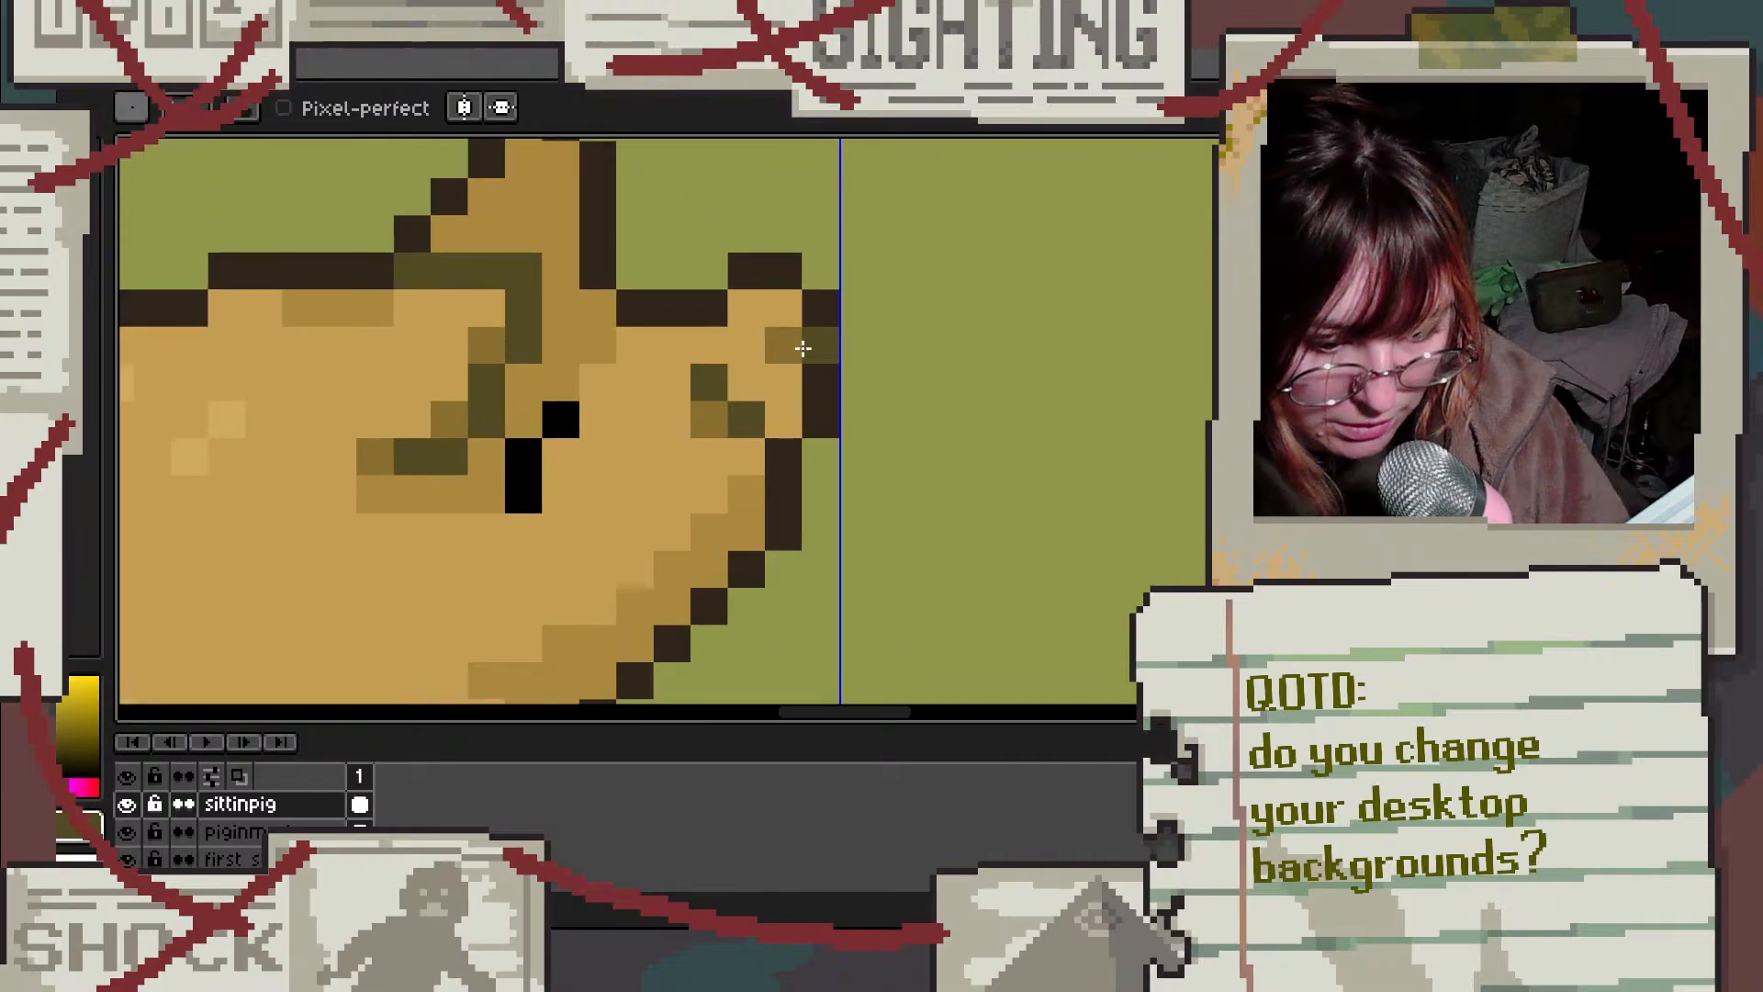
pyautogui.scroll(-3, 808, 459)
pyautogui.press('v')
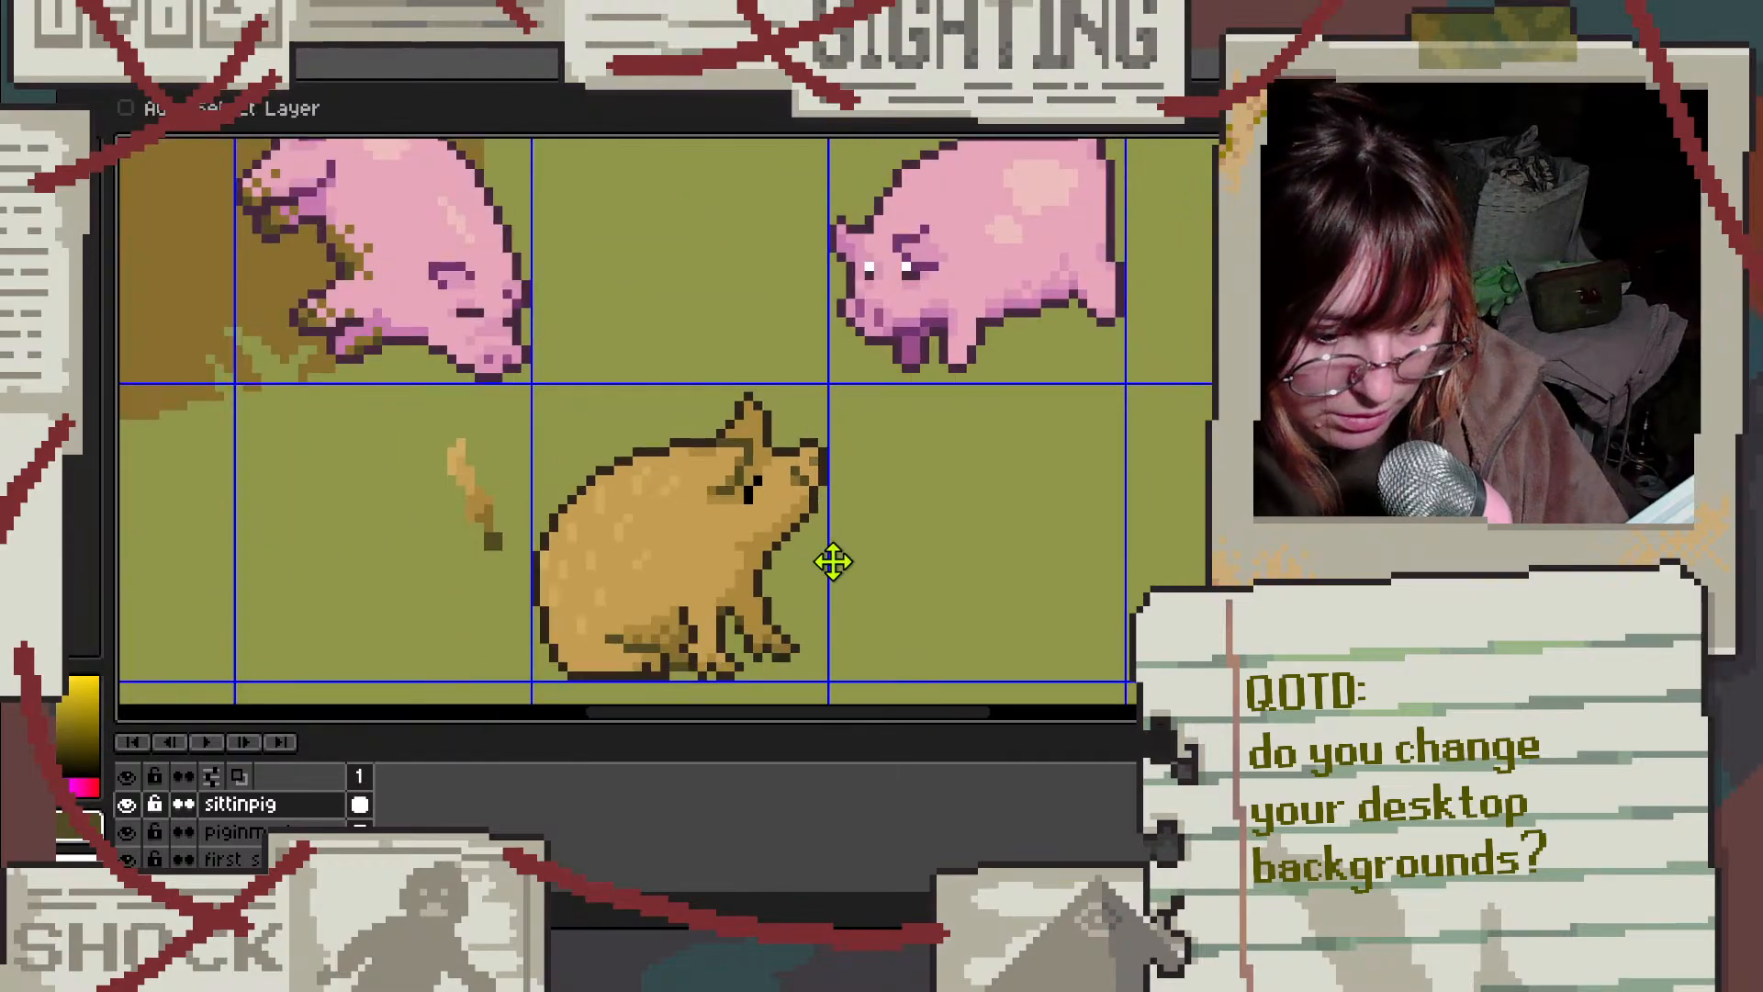
pyautogui.press('b')
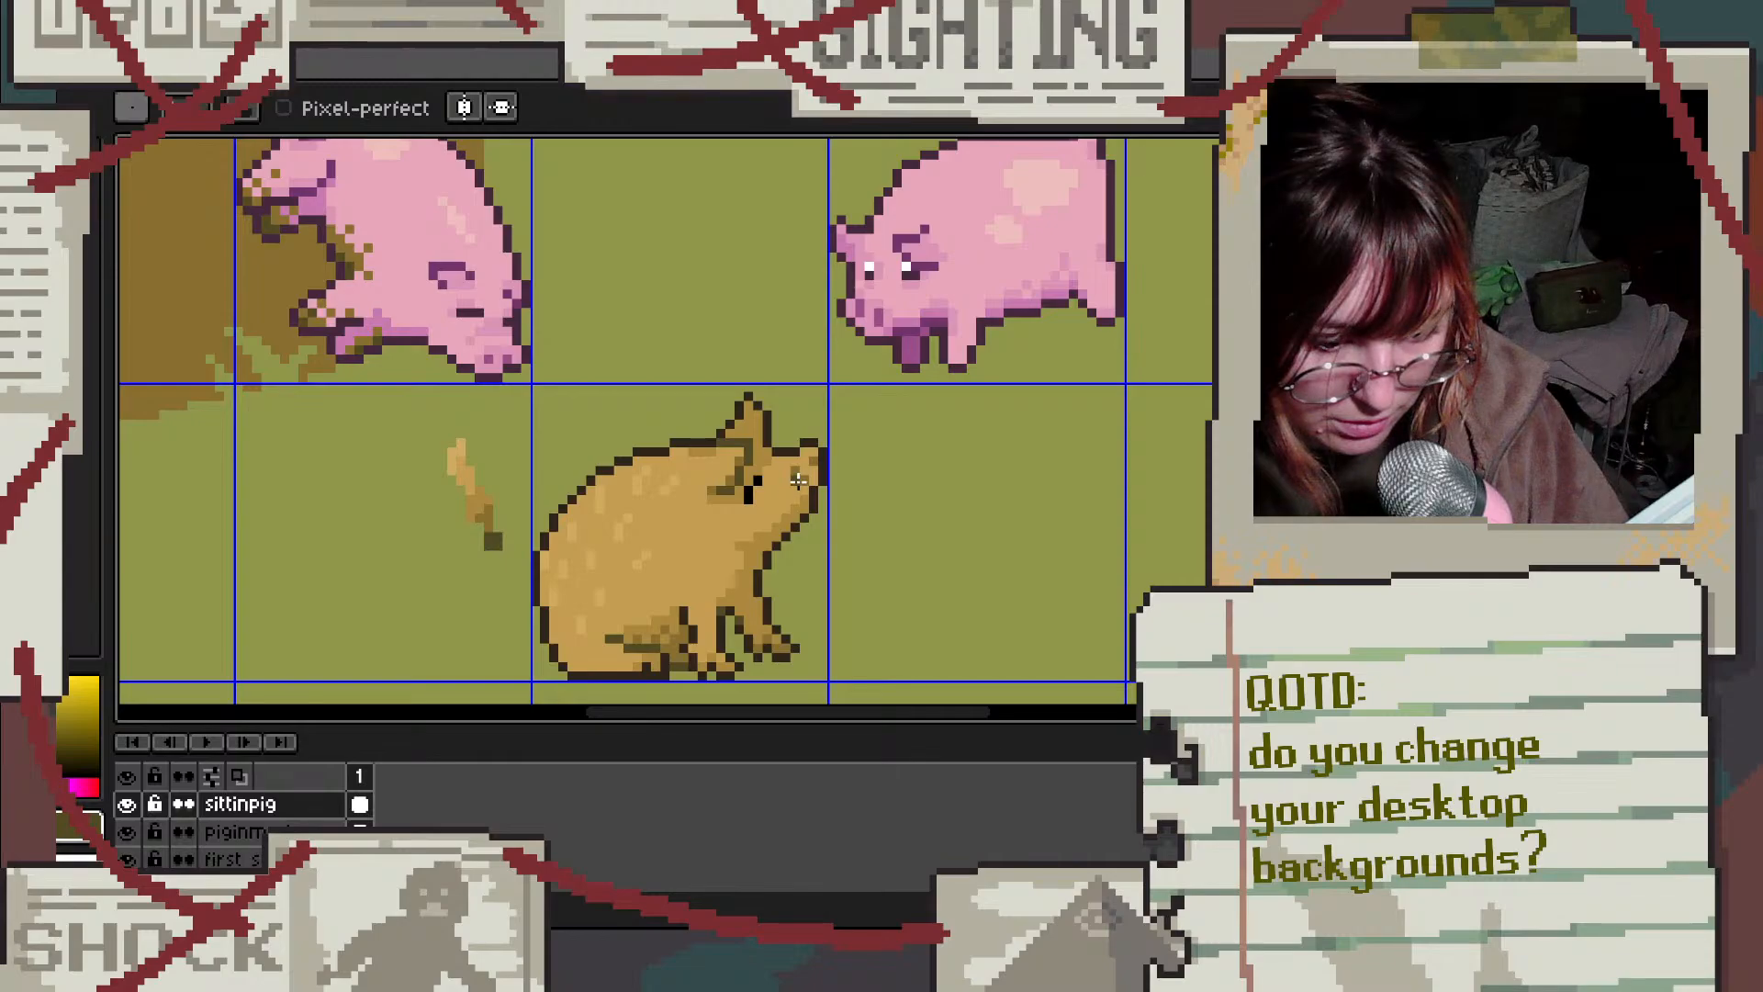
pyautogui.press('v')
pyautogui.press('b')
pyautogui.scroll(3, 798, 500)
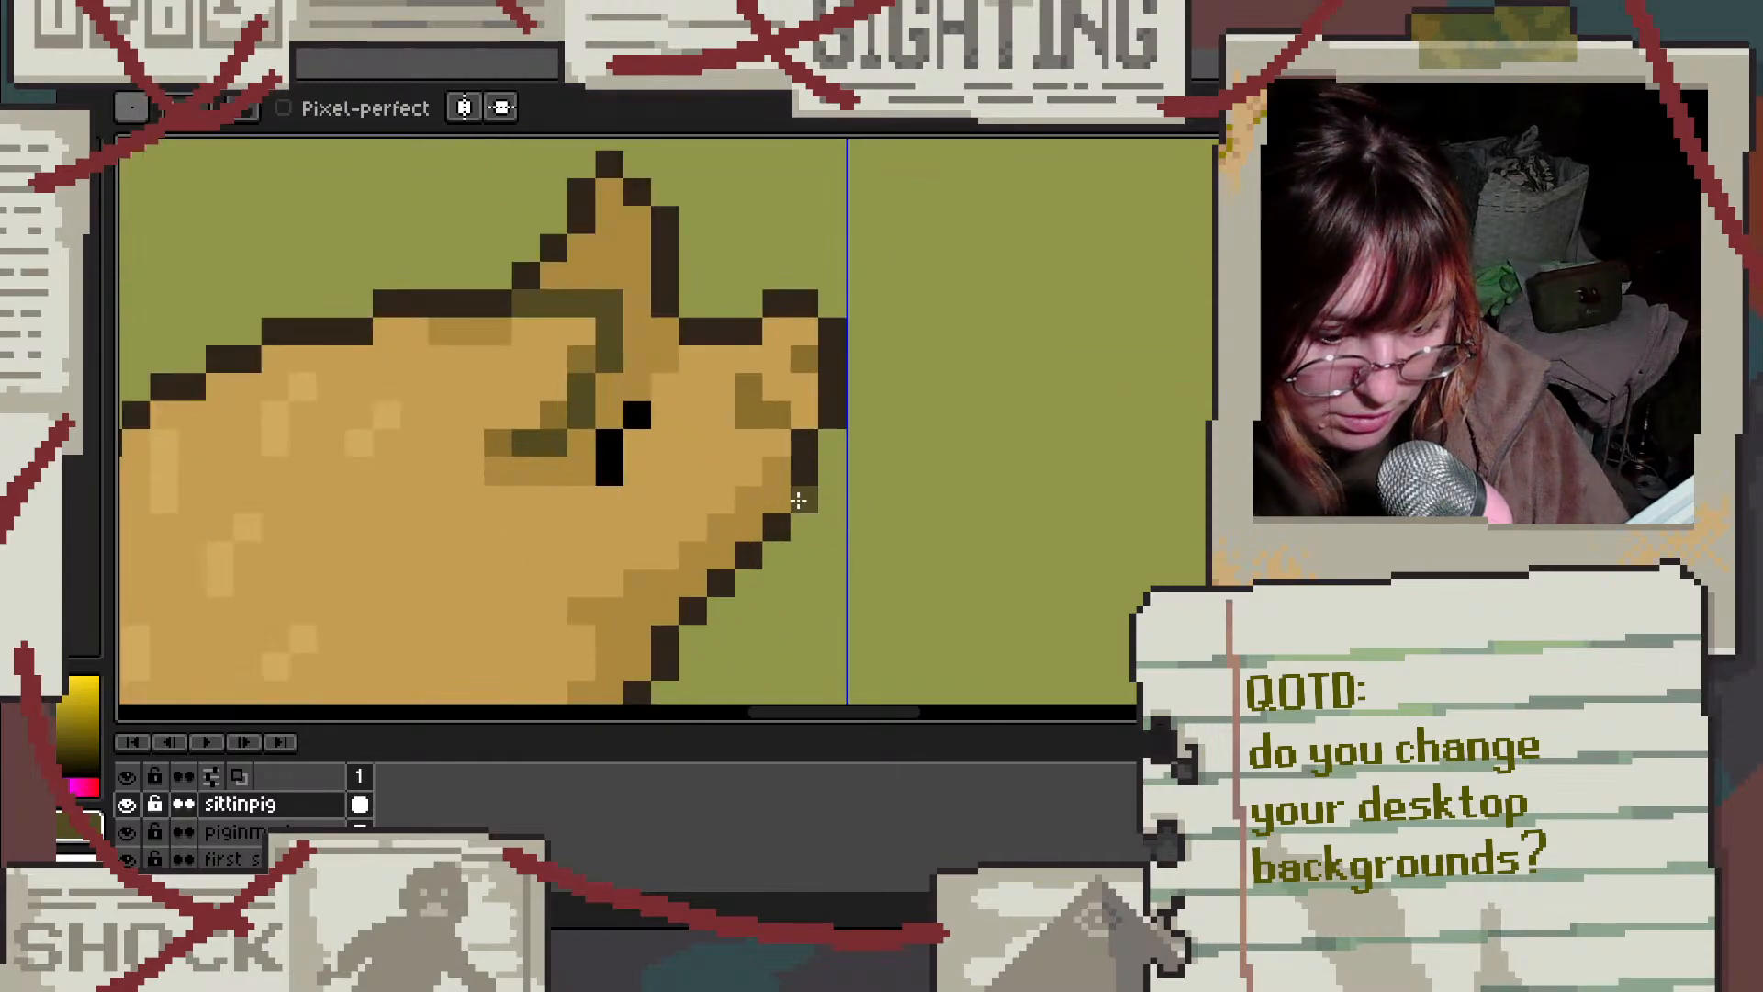
pyautogui.keyDown('alt'); pyautogui.click(760, 460); pyautogui.keyUp('alt')
pyautogui.scroll(-1, 804, 537)
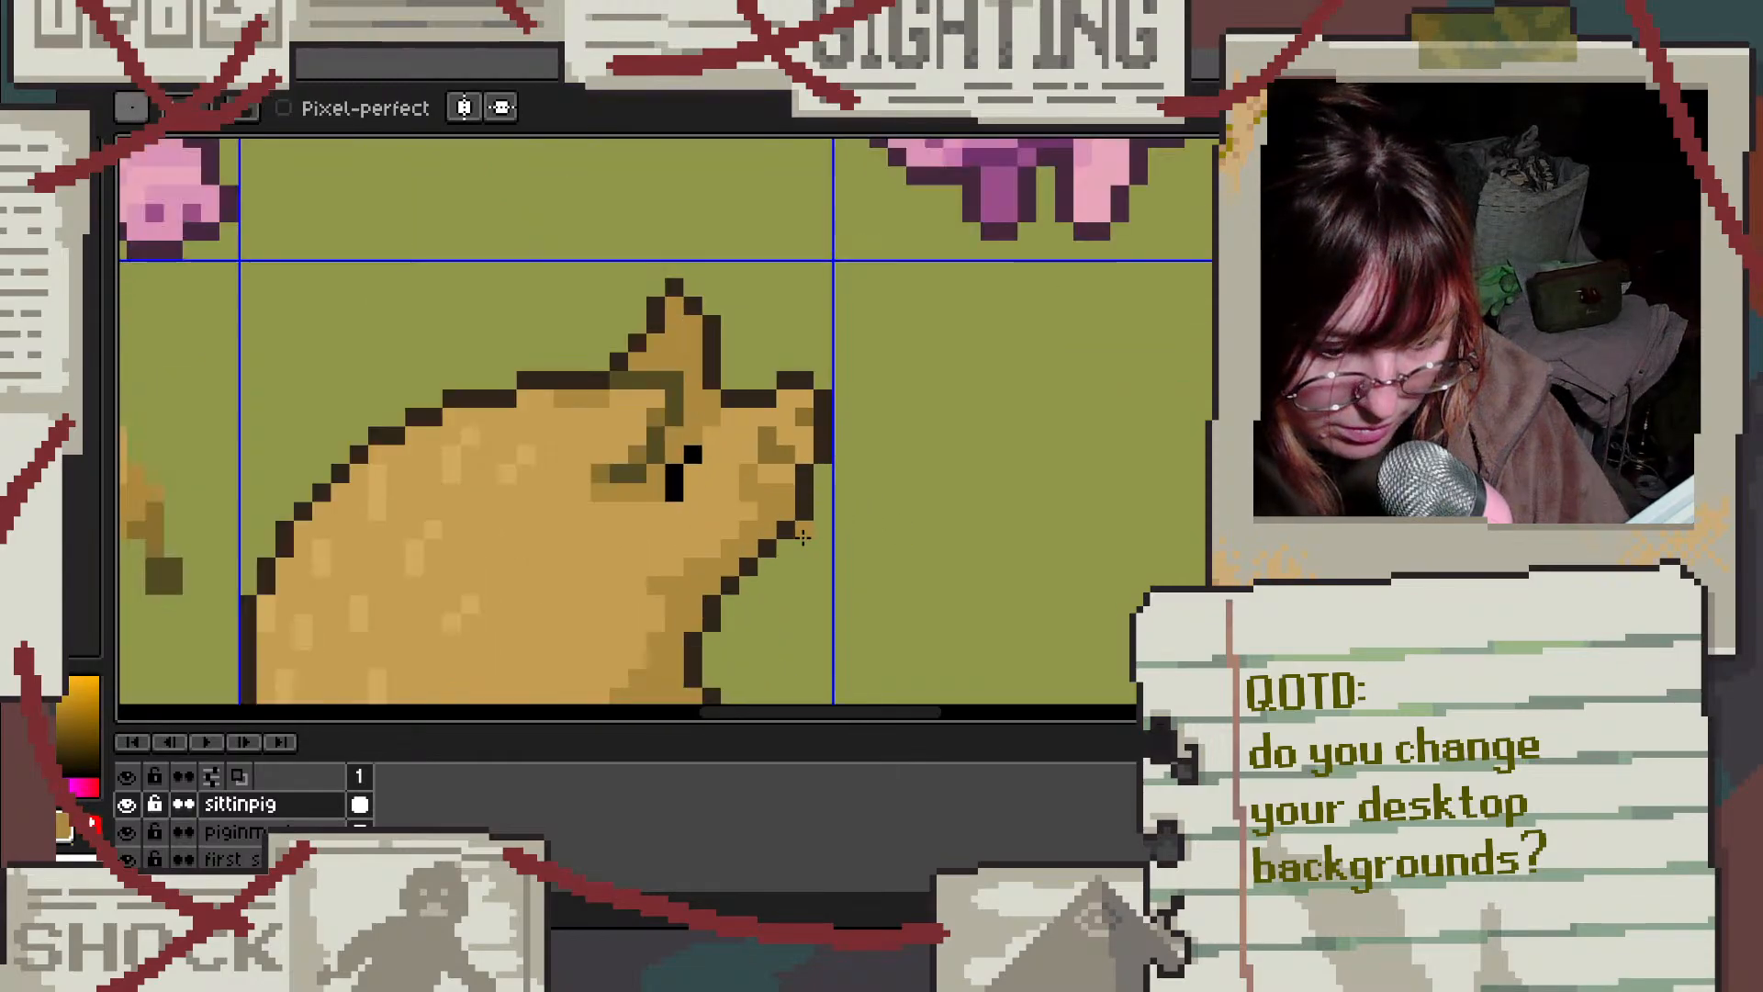
pyautogui.scroll(-1, 804, 537)
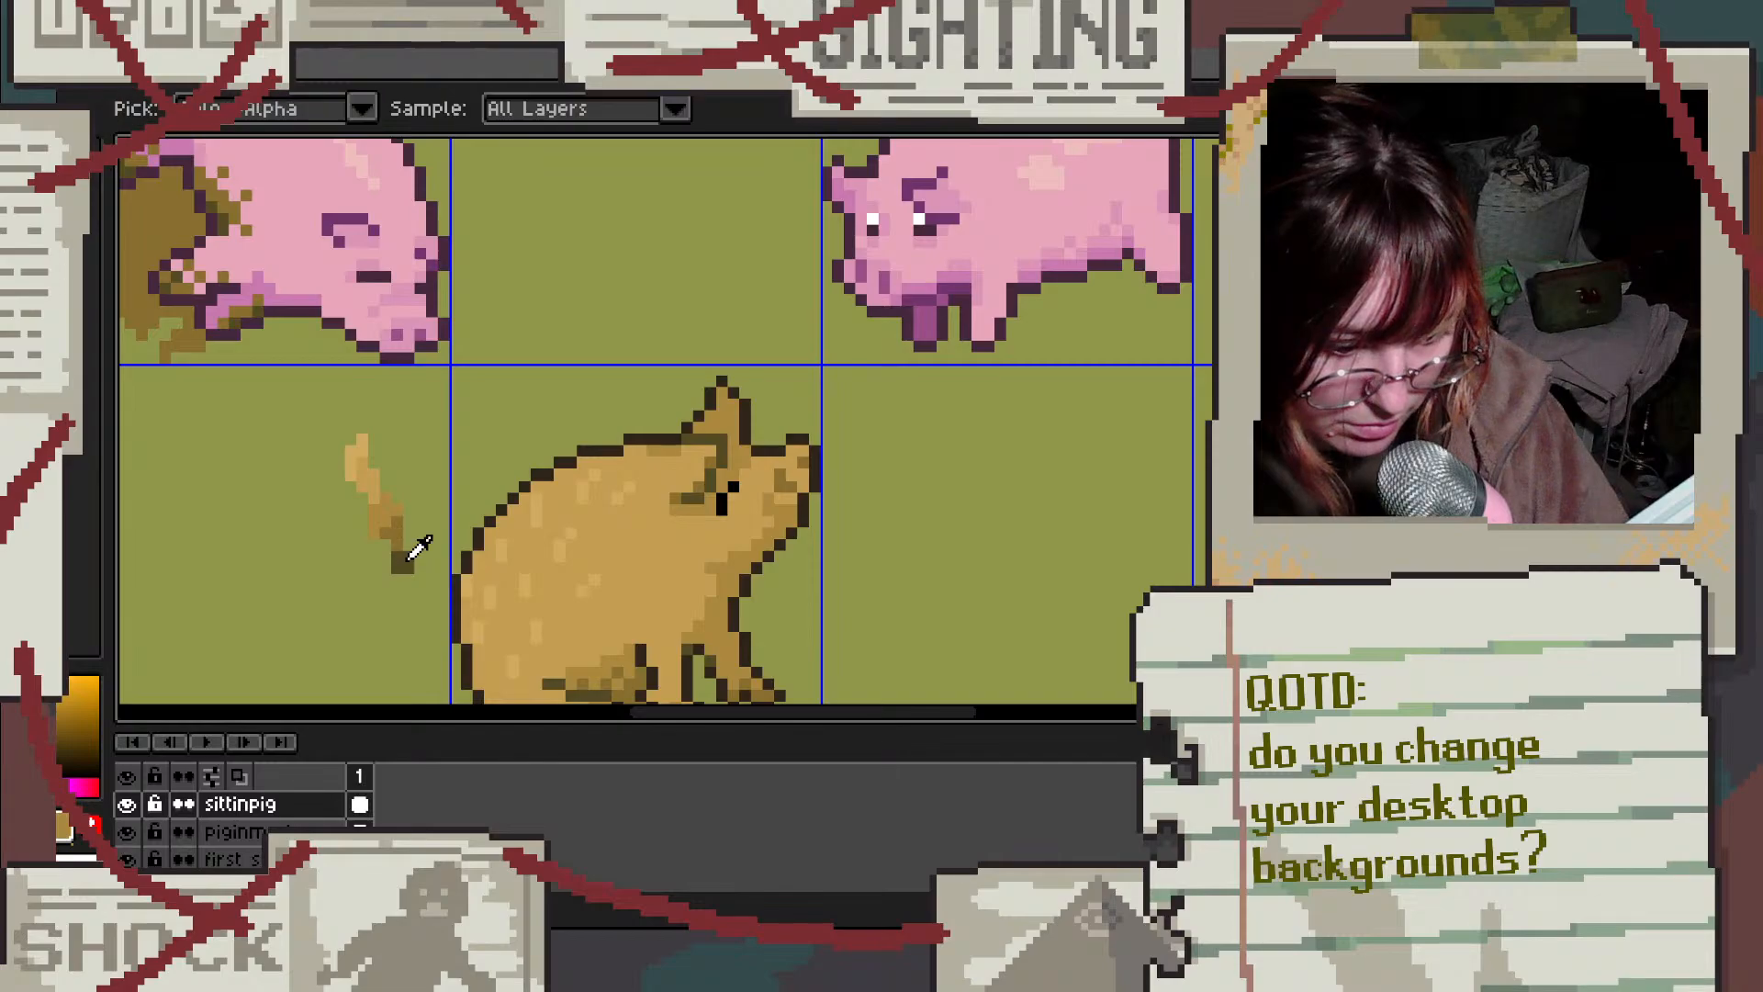
pyautogui.keyDown('alt'); pyautogui.click(690, 545); pyautogui.keyUp('alt')
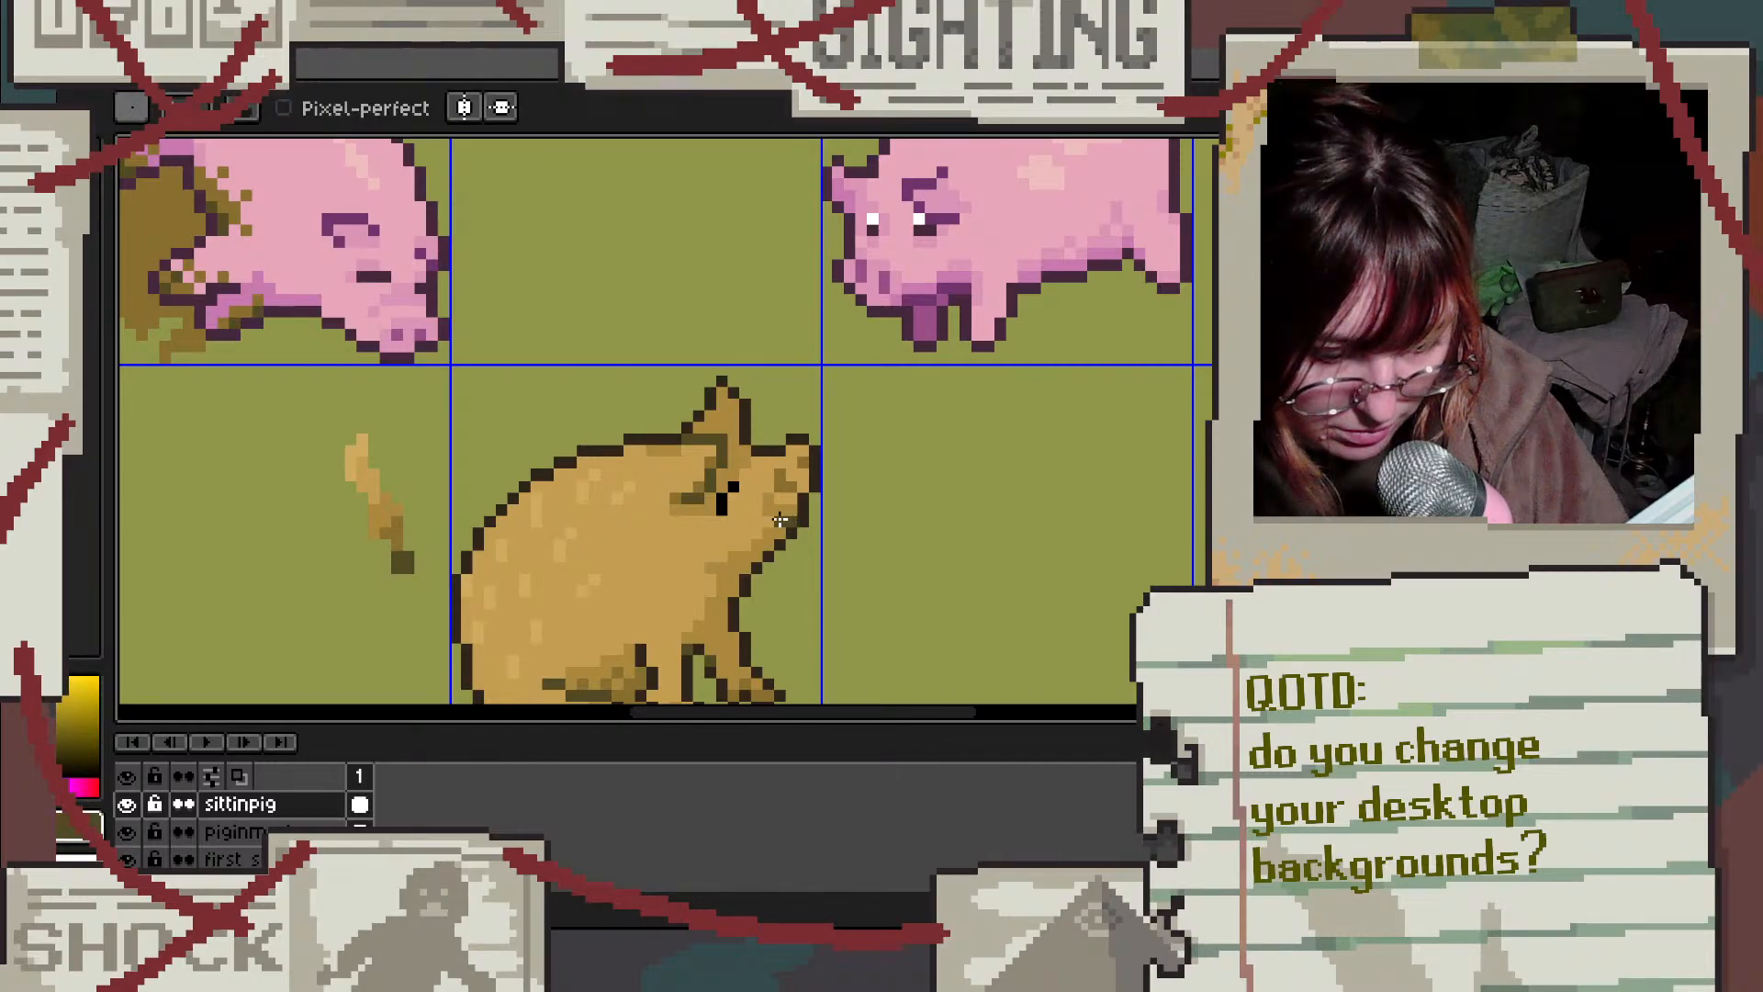
pyautogui.press('v')
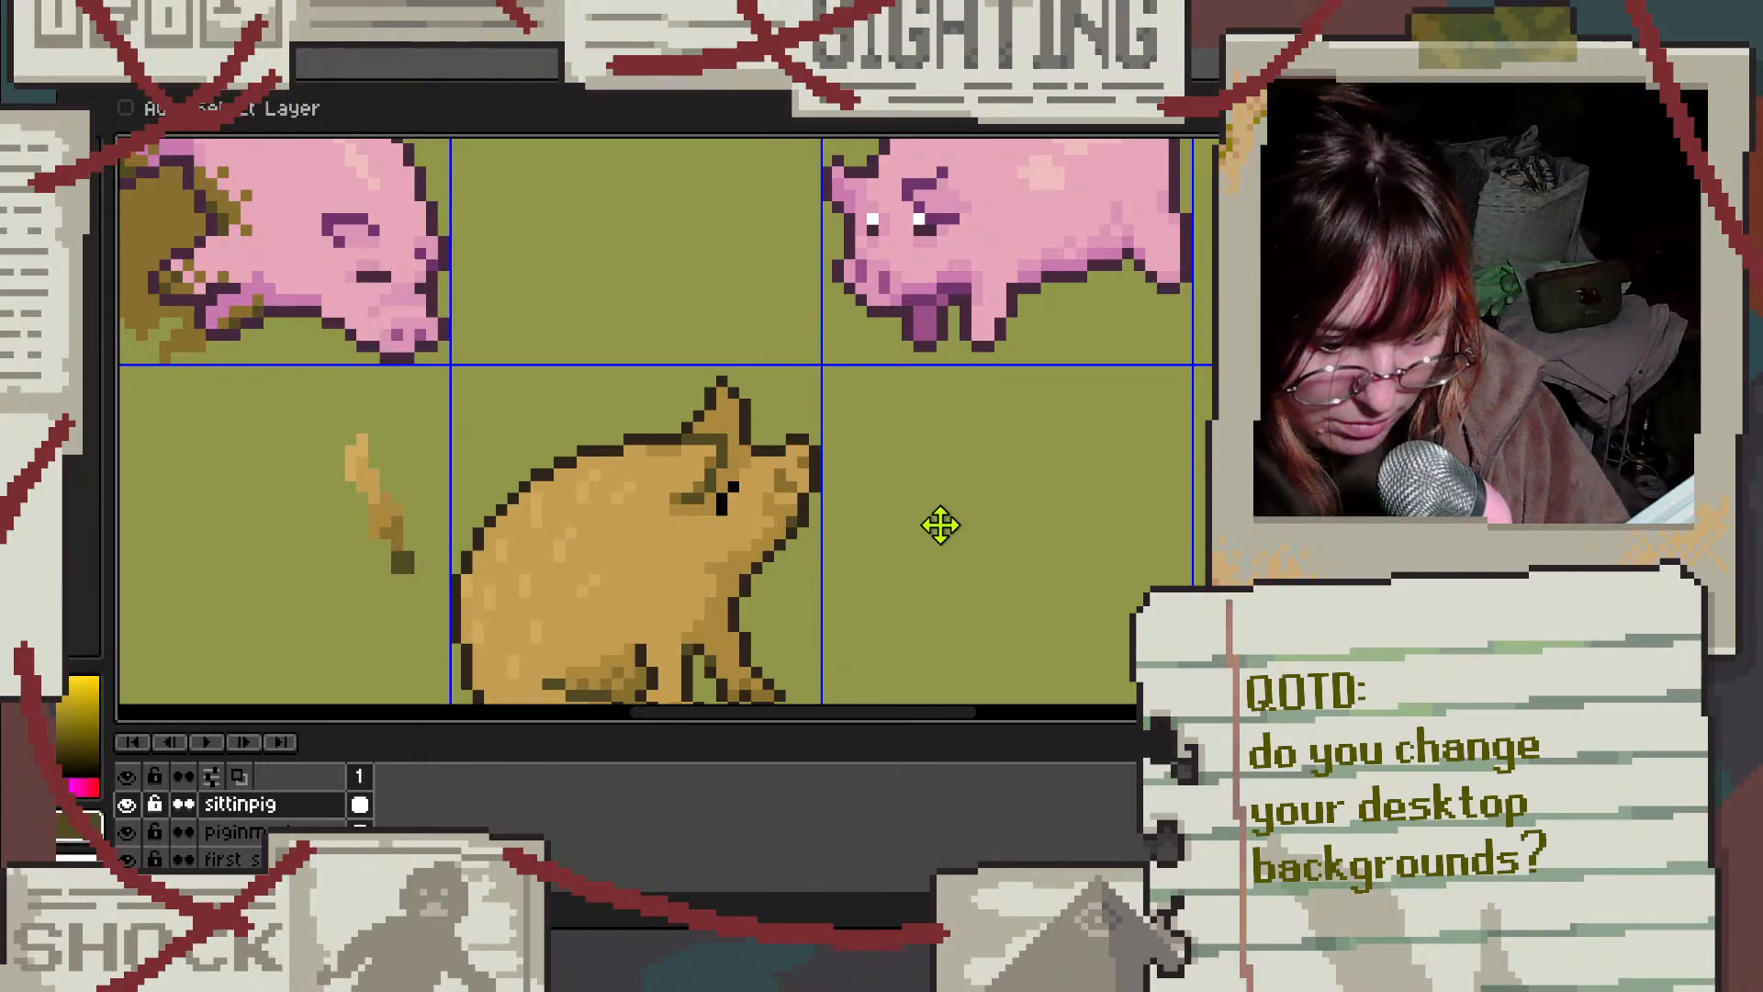
pyautogui.press('b')
pyautogui.keyDown('alt'); pyautogui.click(773, 496); pyautogui.keyUp('alt')
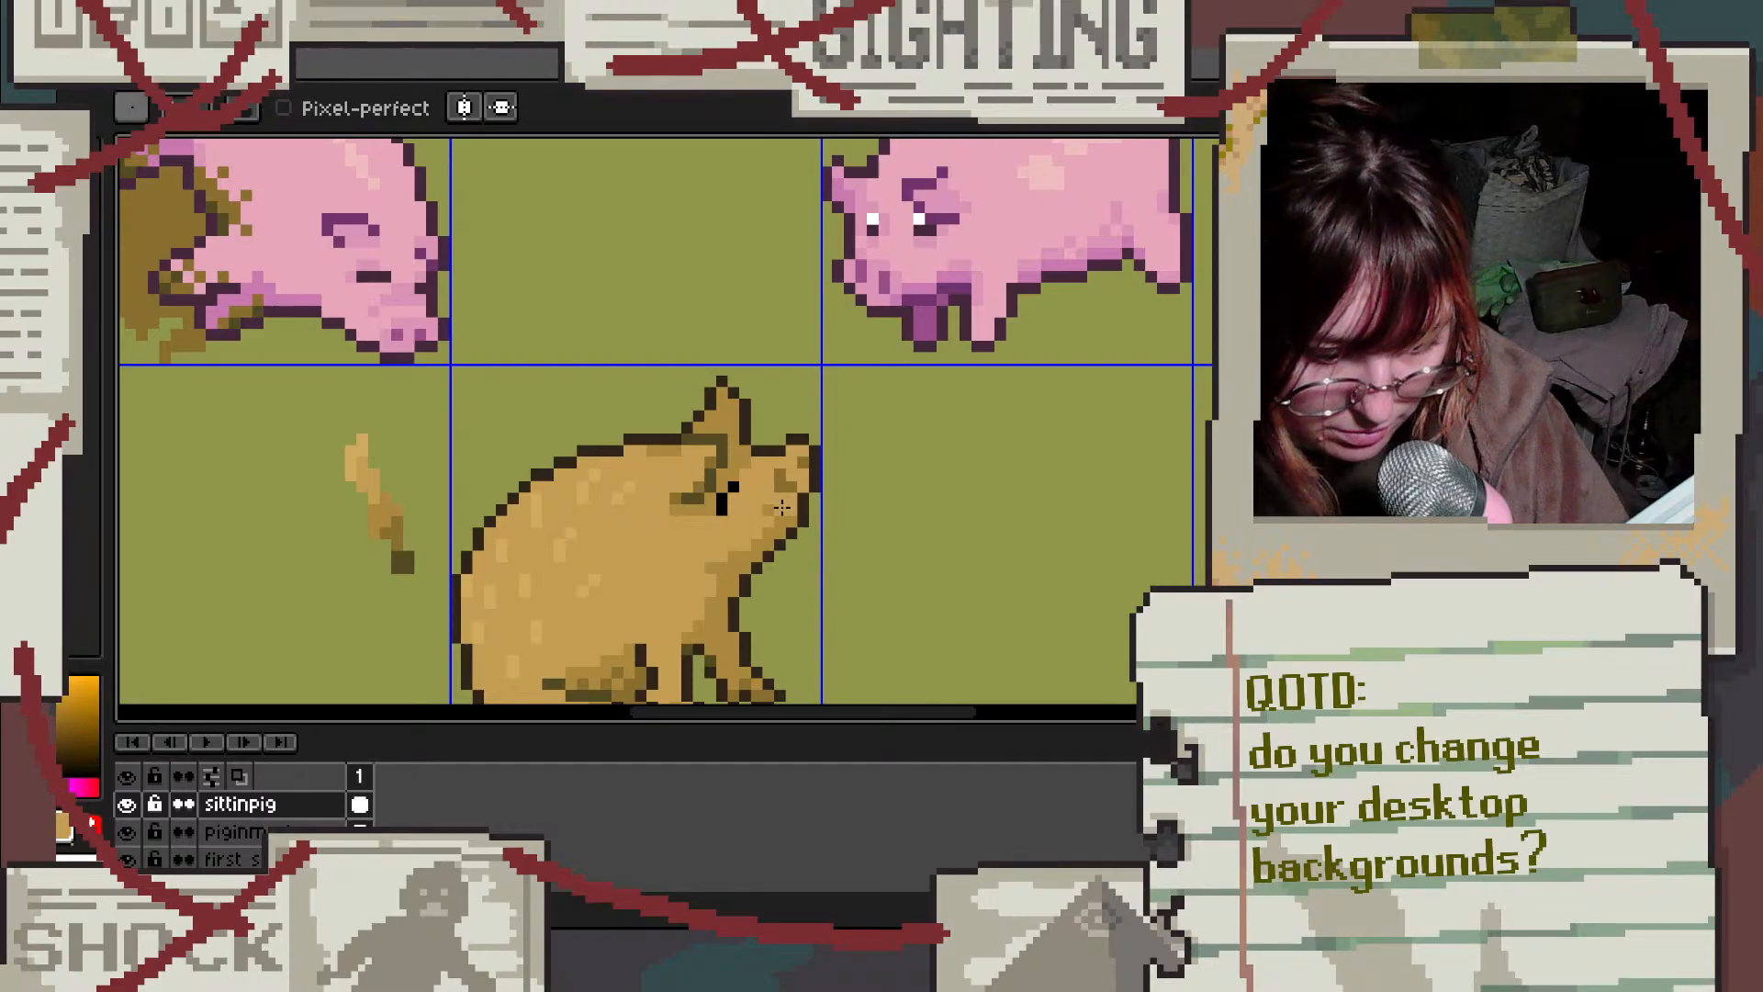
# Step: Shade the snout around the brown crease in darker golden brown, trimming the shadow's lower edge back to base tan
pyautogui.scroll(4, 799, 516)
pyautogui.keyDown('alt'); pyautogui.click(774, 529); pyautogui.keyUp('alt')
pyautogui.moveTo(783, 460); pyautogui.dragTo(738, 485)
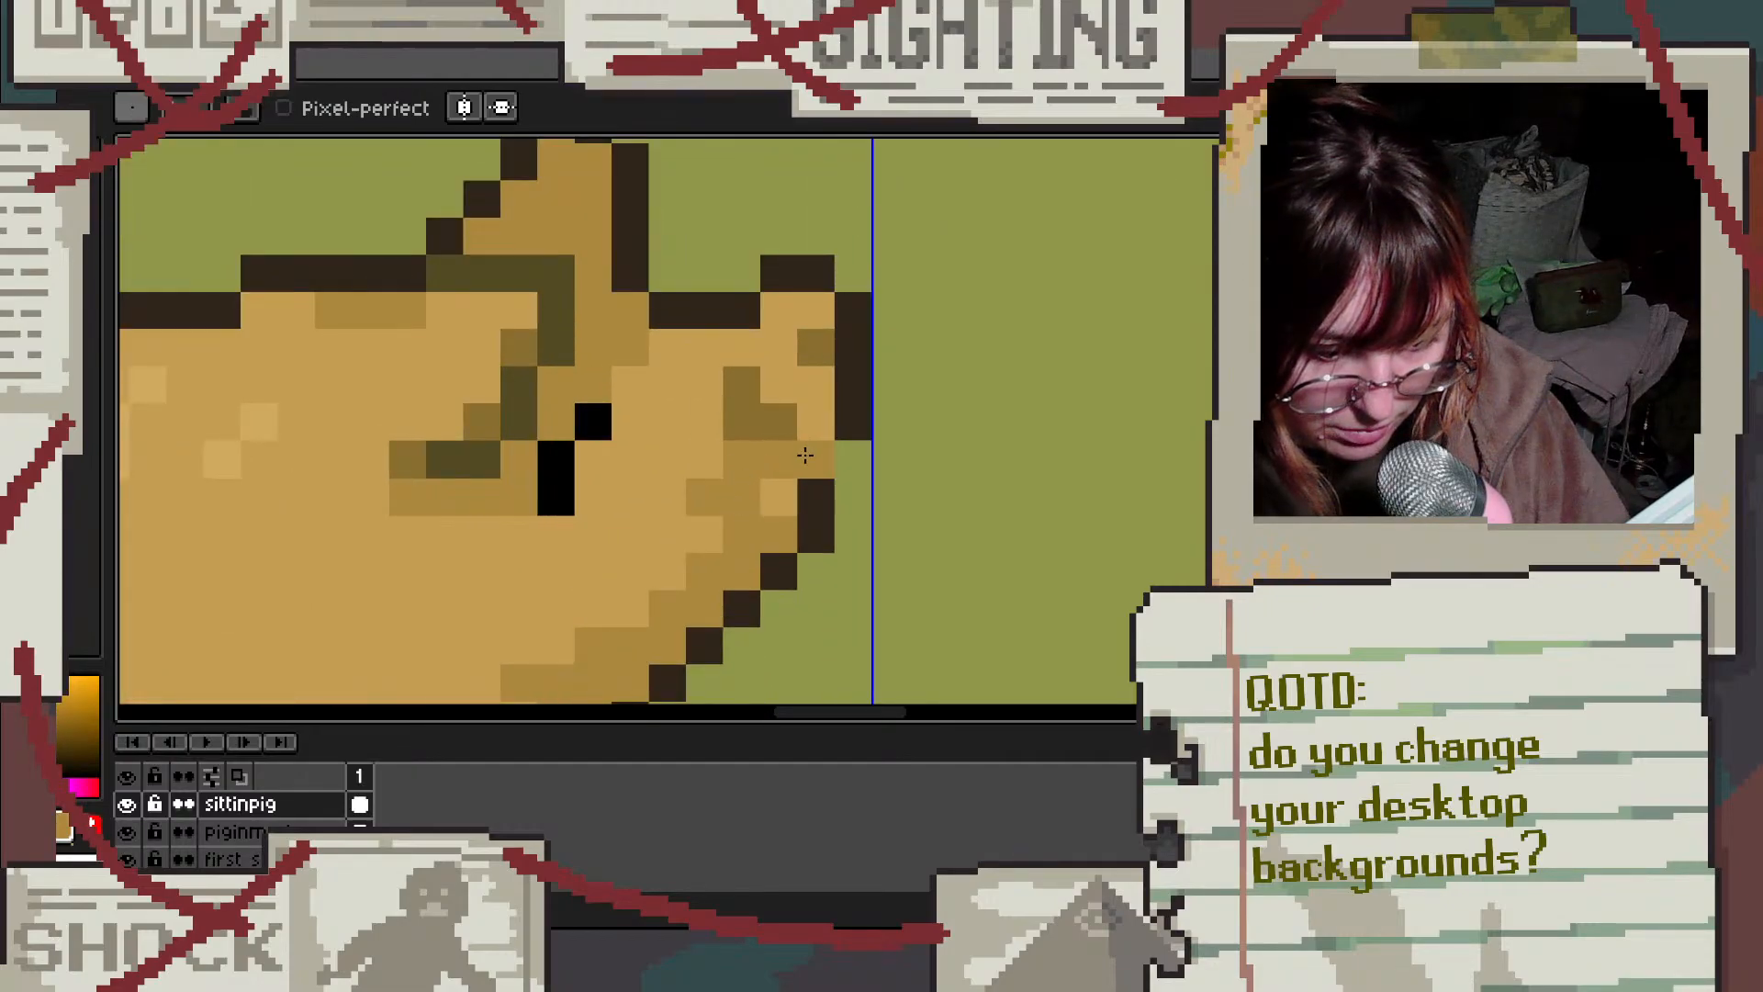
pyautogui.click(780, 495)
pyautogui.moveTo(830, 416)
pyautogui.mouseDown()
pyautogui.moveTo(800, 404)
pyautogui.moveTo(776, 345)
pyautogui.moveTo(802, 316)
pyautogui.moveTo(708, 382)
pyautogui.moveTo(708, 449)
pyautogui.mouseUp()
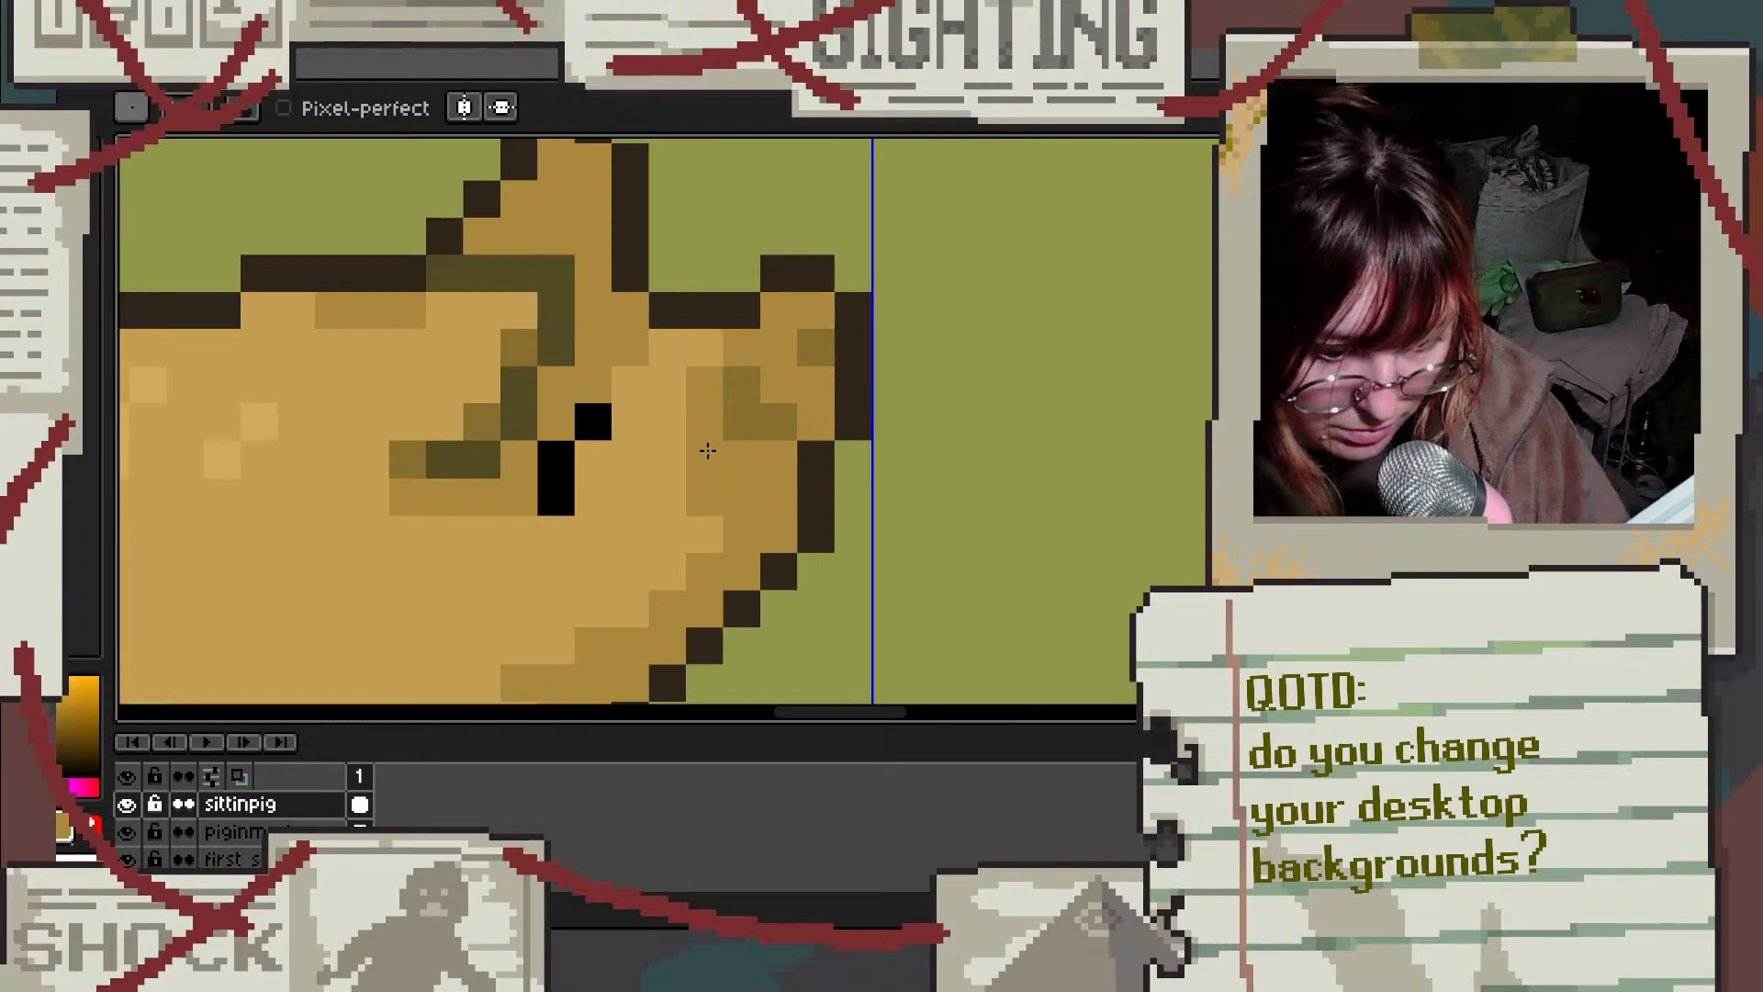
pyautogui.keyDown('alt'); pyautogui.click(642, 533); pyautogui.keyUp('alt')
pyautogui.click(699, 502)
pyautogui.click(735, 517)
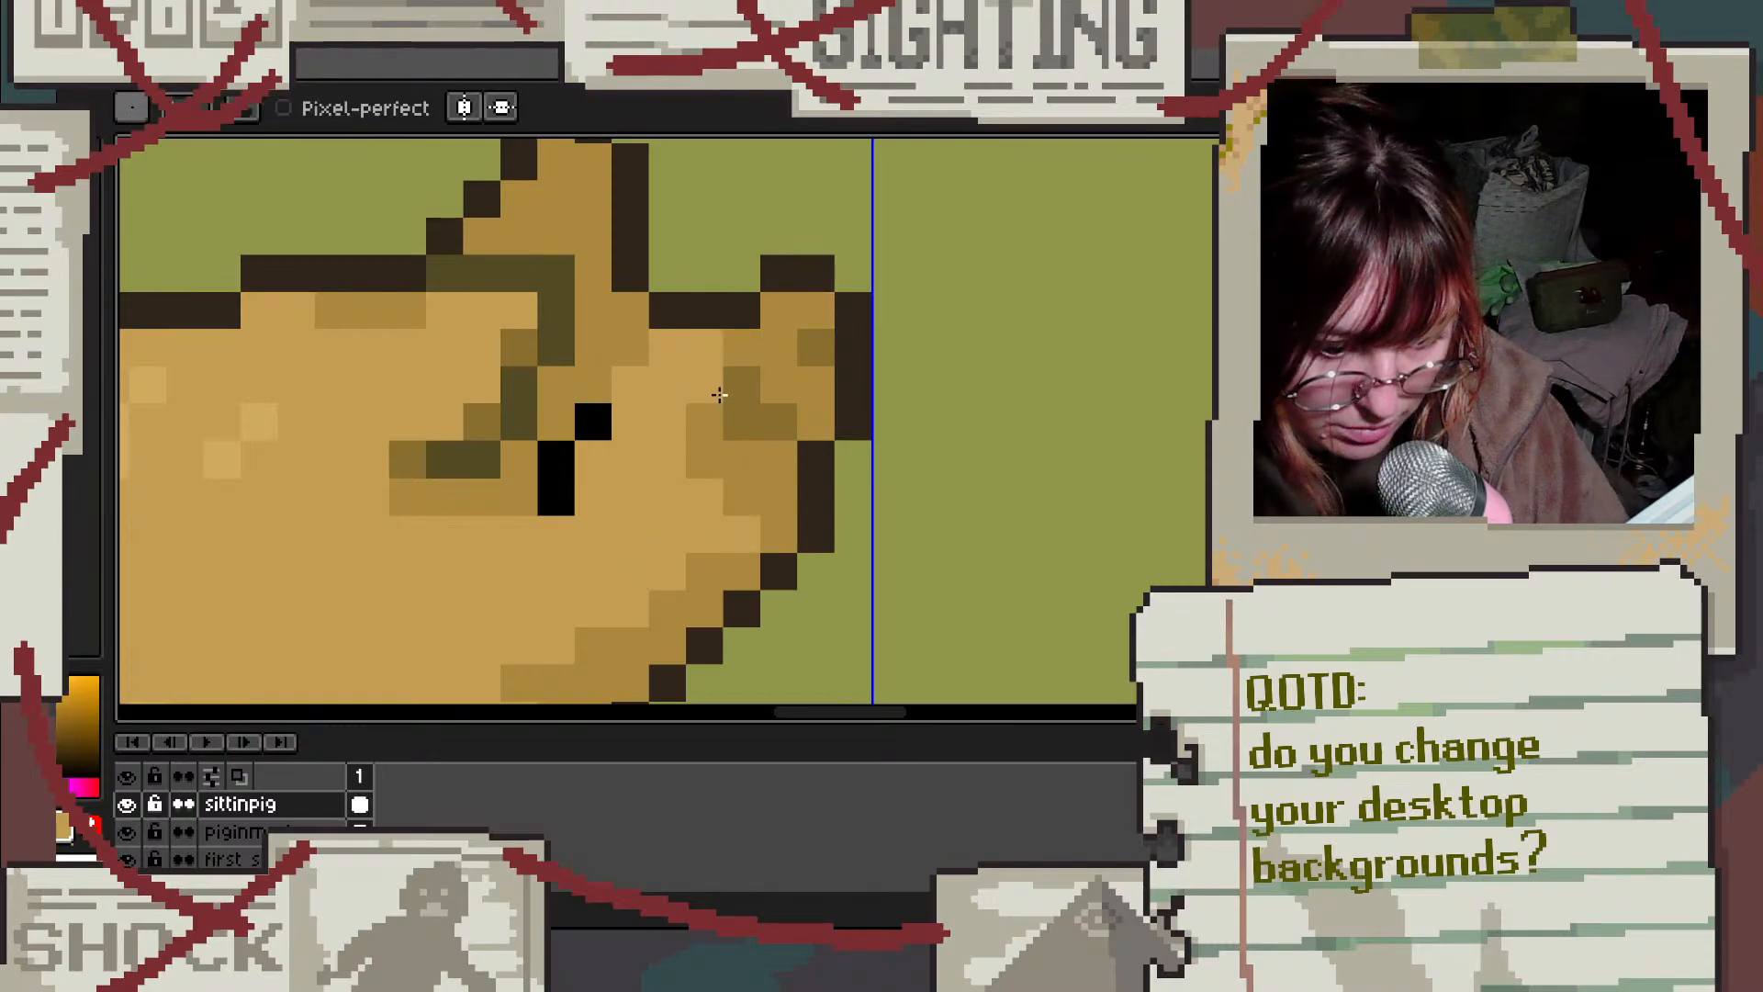
pyautogui.scroll(-4, 719, 395)
pyautogui.scroll(4, 685, 527)
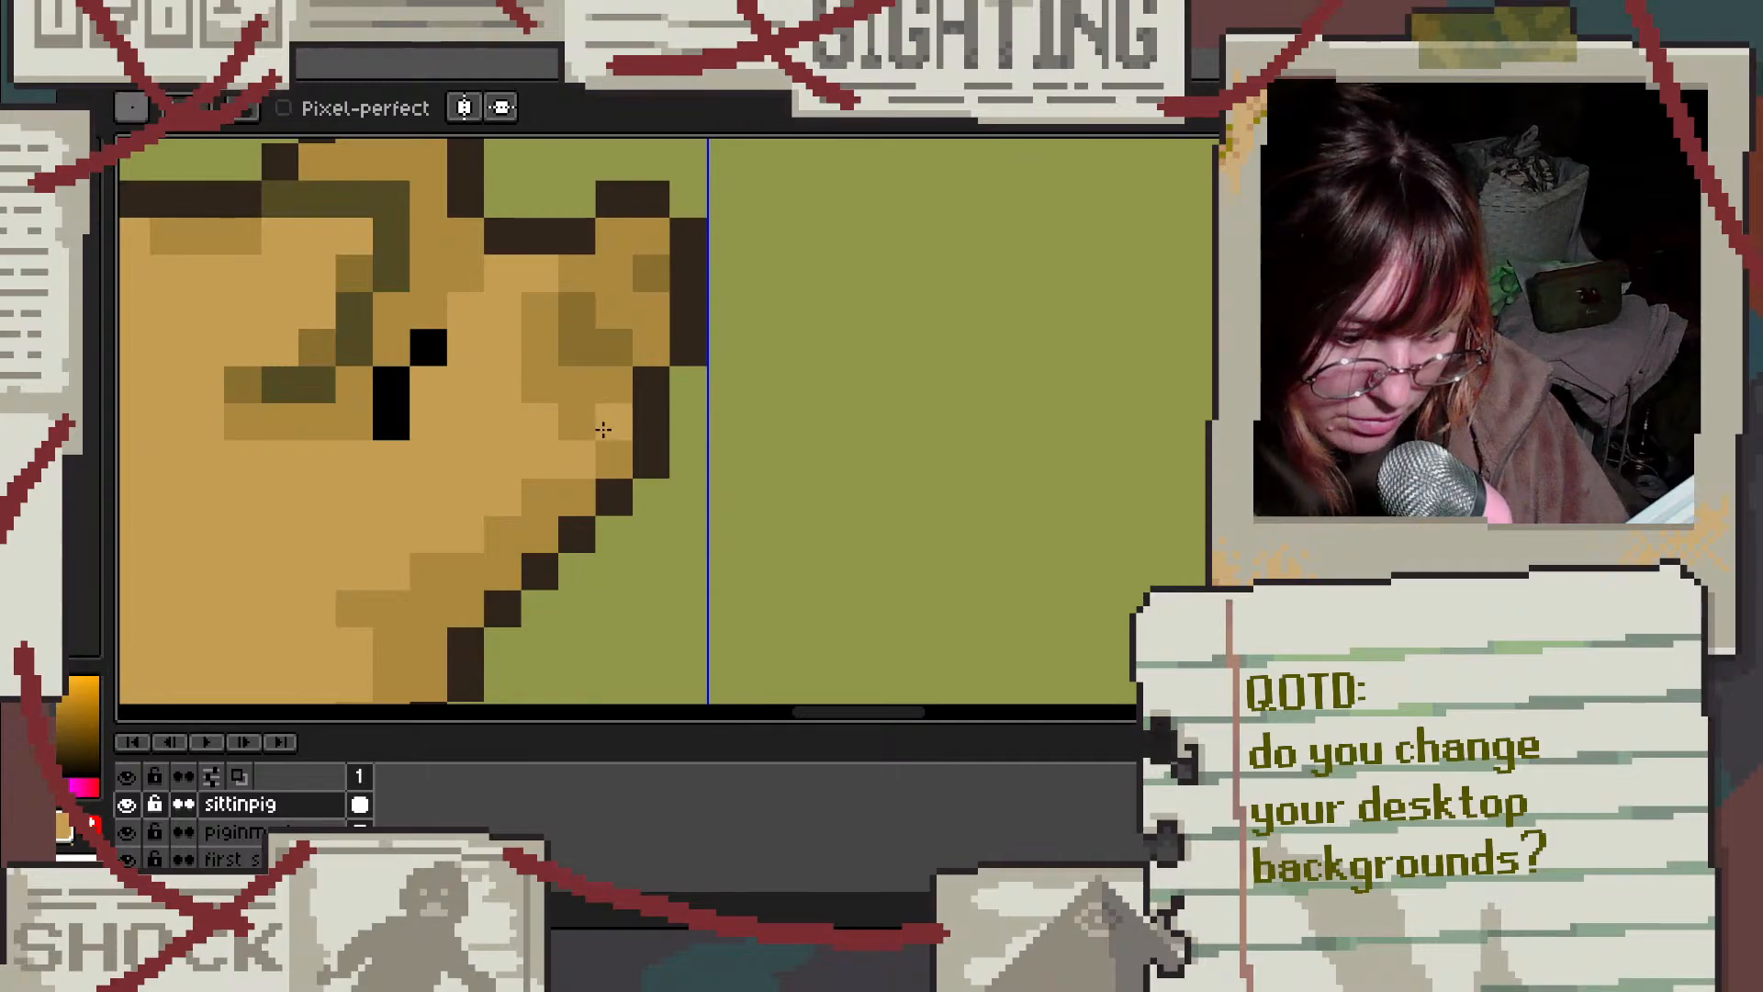
pyautogui.scroll(-4, 752, 502)
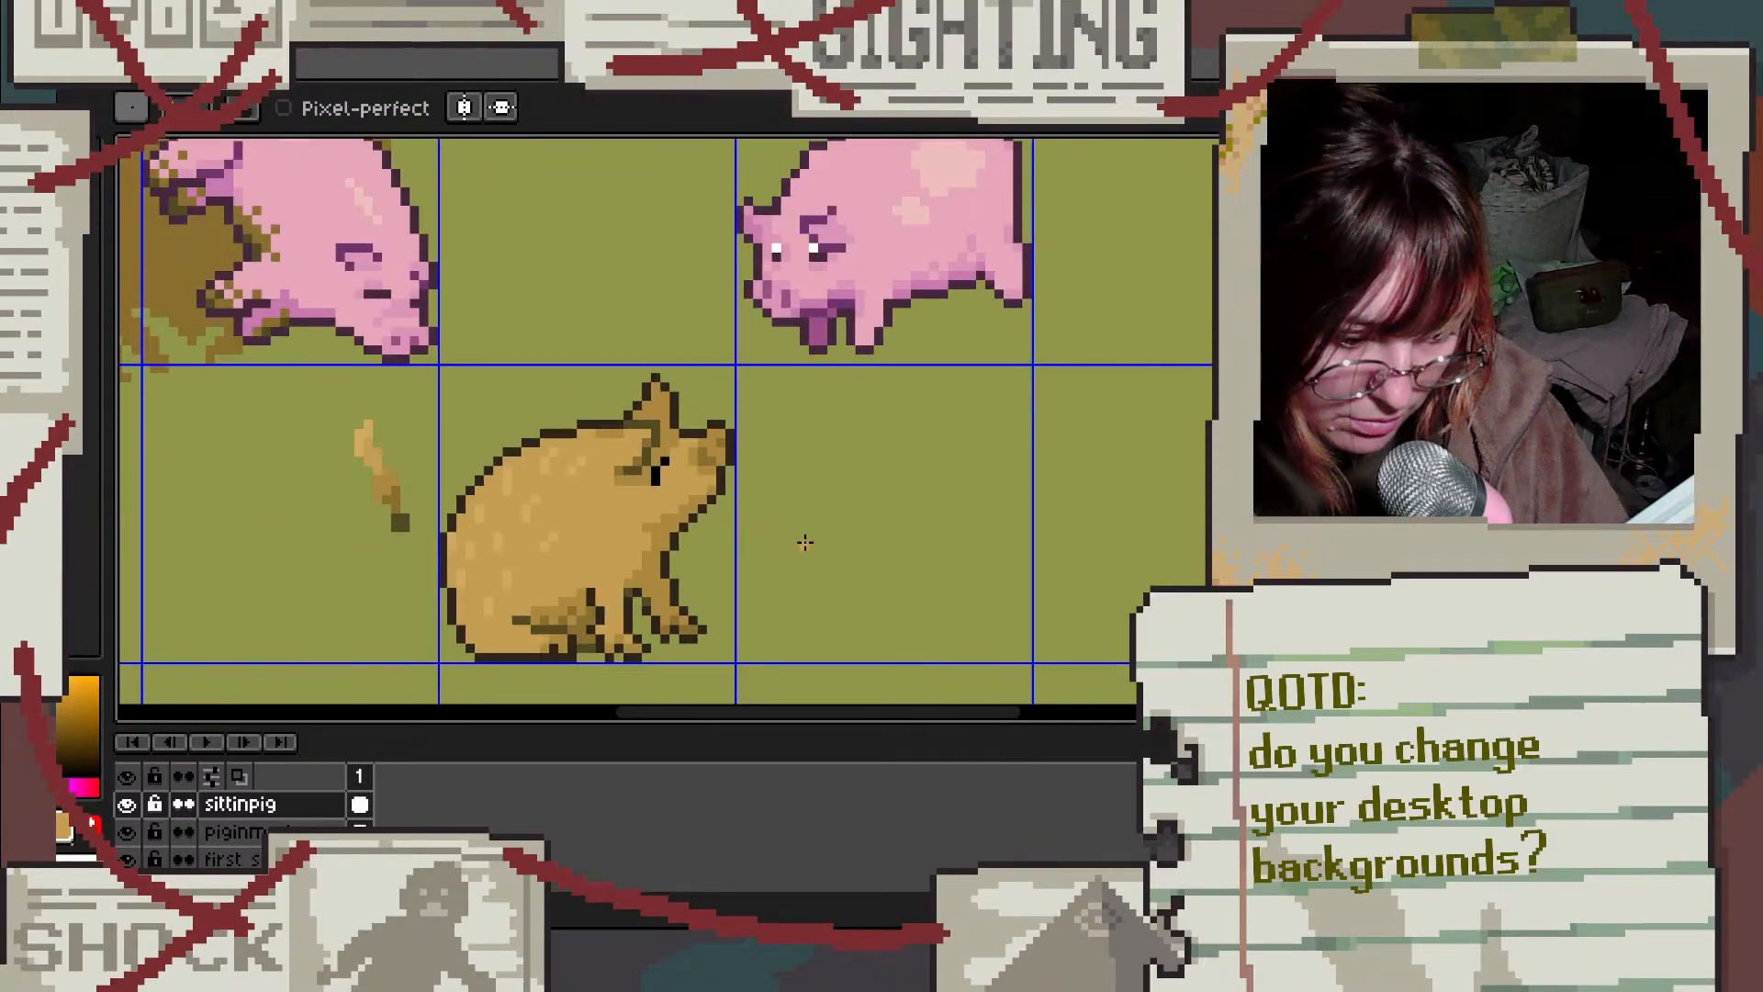
# Step: Examine the sitting pig's body shading up close and compare the sprite with the pink pigs in the scene
pyautogui.scroll(-1, 853, 543)
pyautogui.scroll(1, 853, 543)
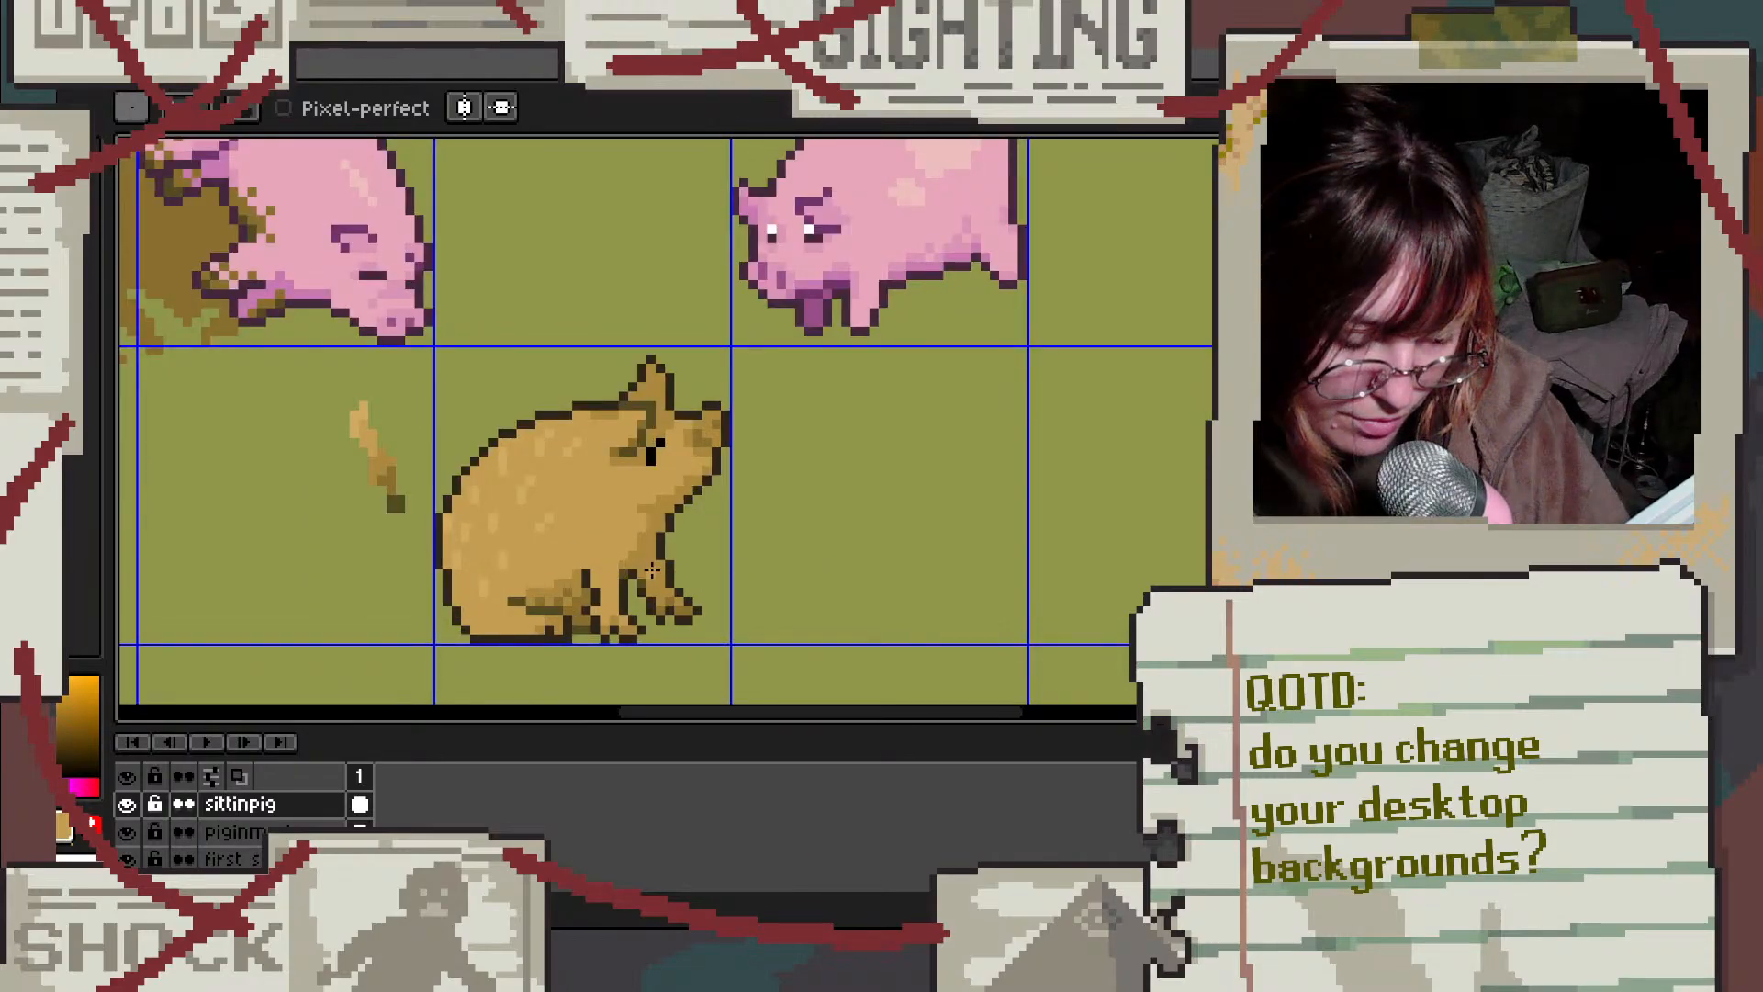
pyautogui.scroll(-2, 652, 571)
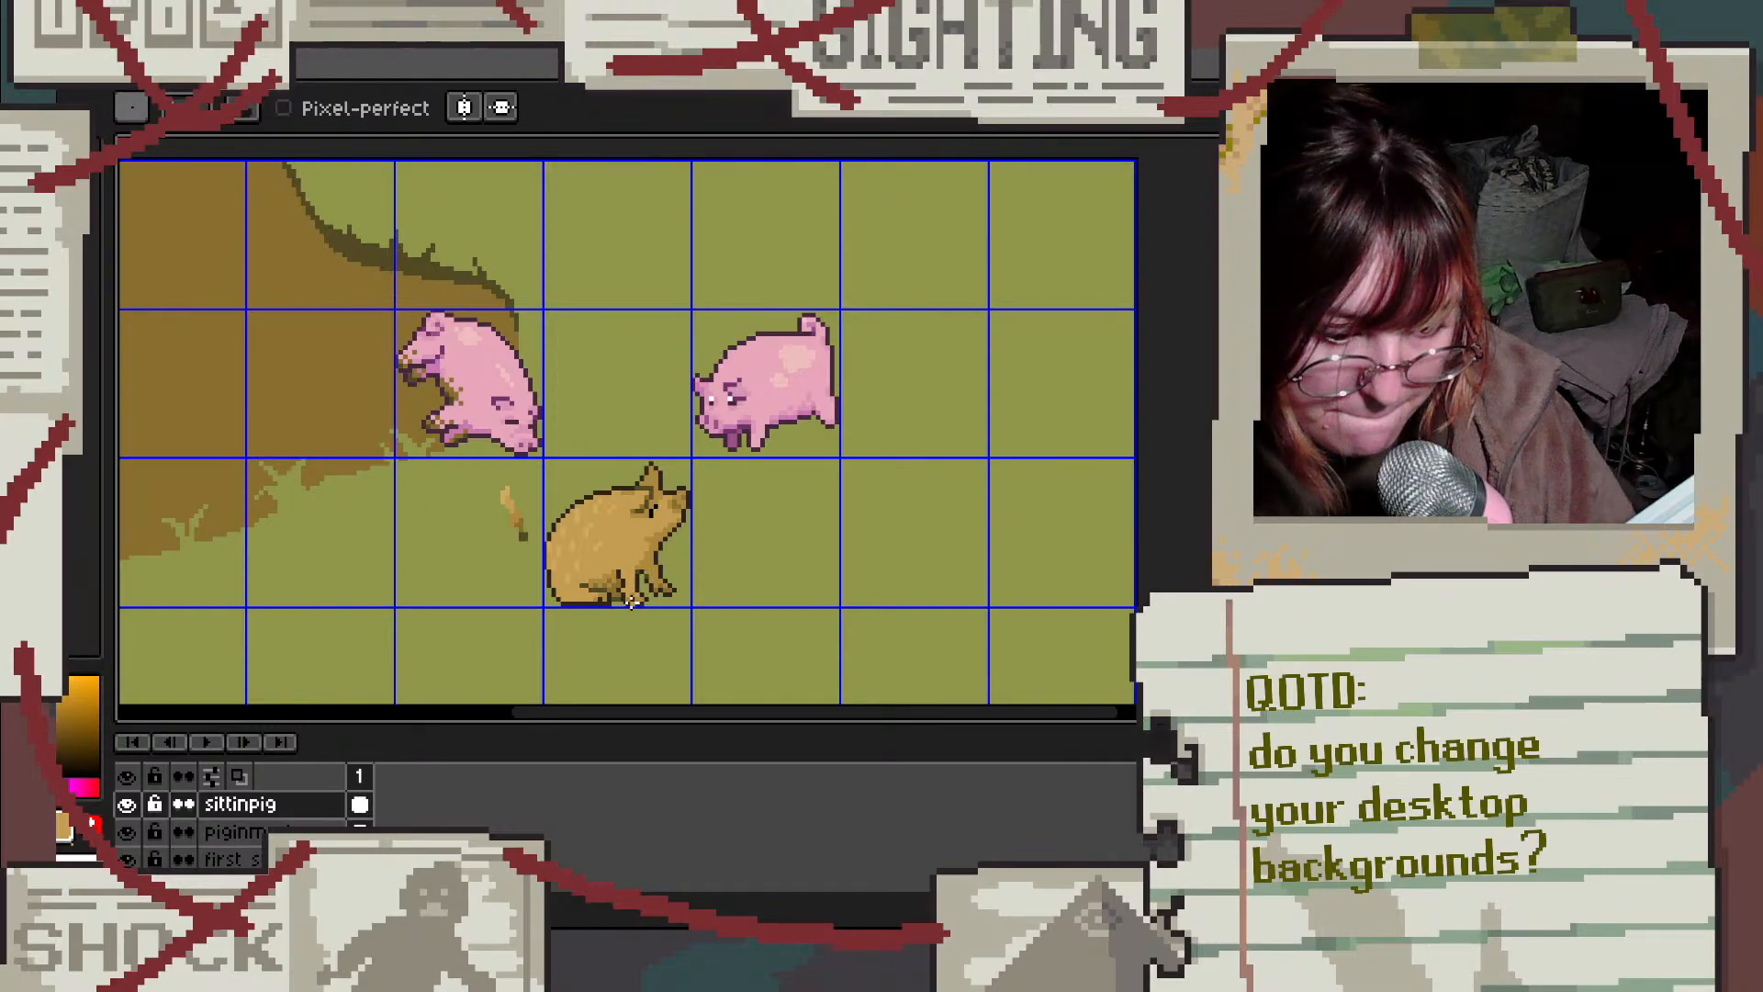
pyautogui.scroll(2, 614, 563)
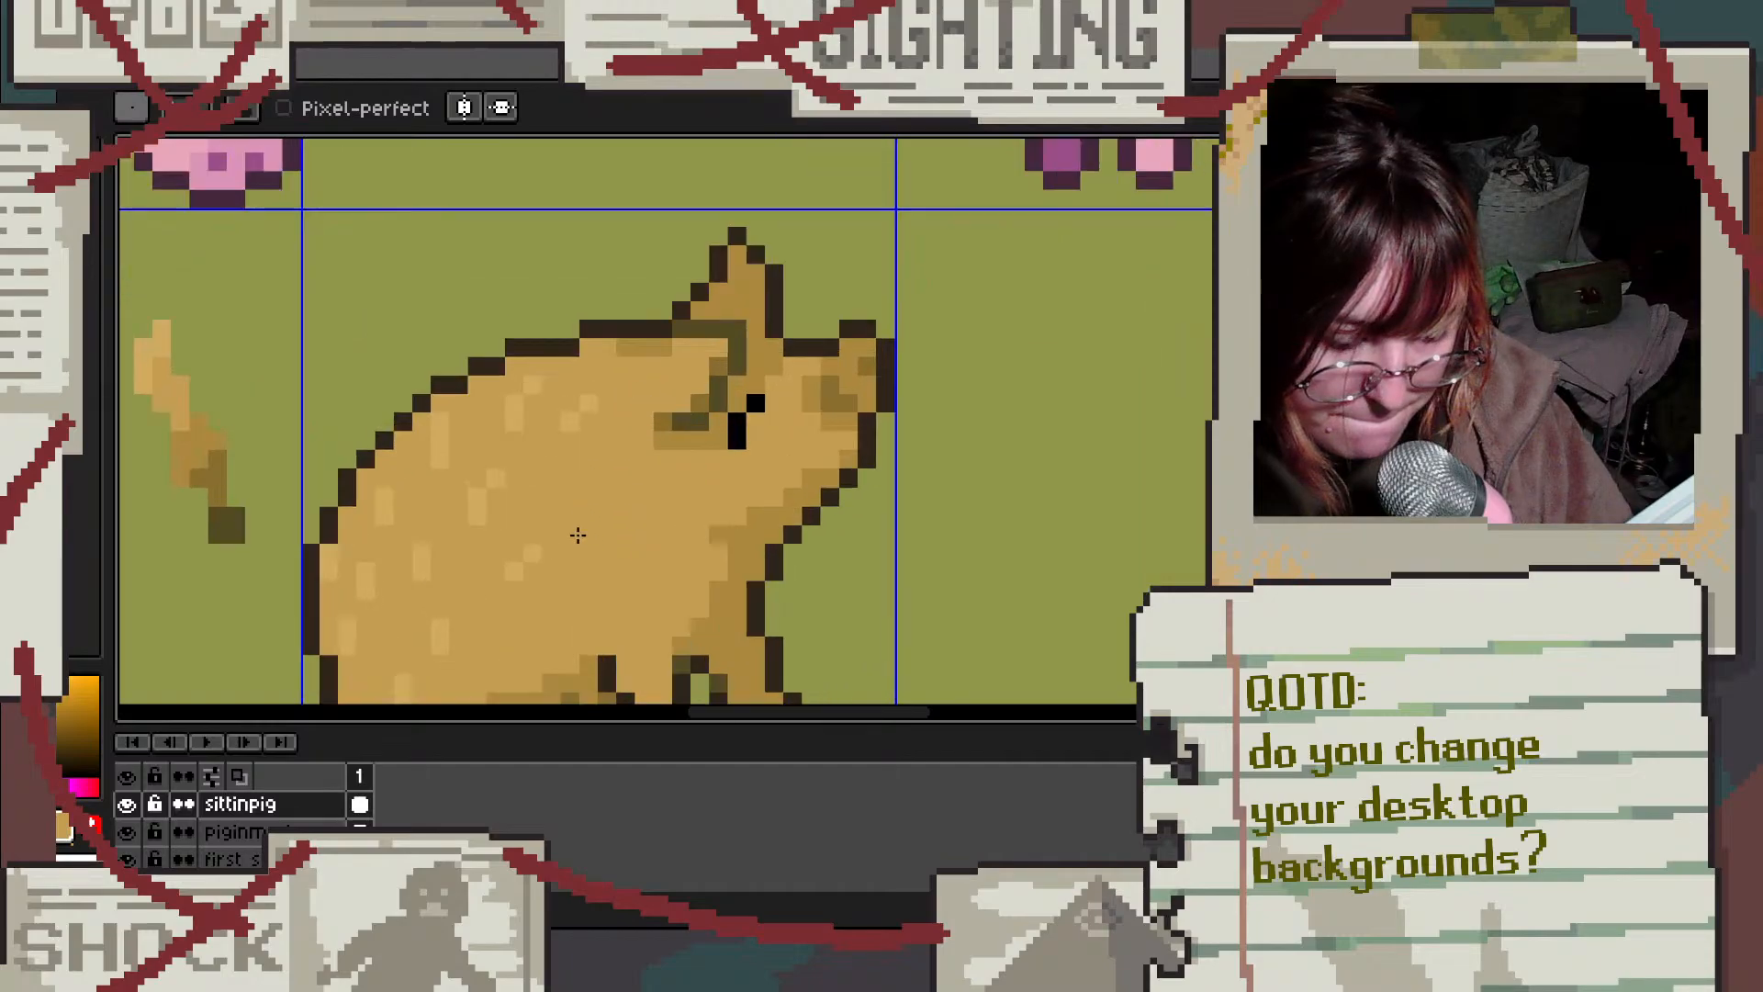
pyautogui.scroll(-1, 533, 516)
pyautogui.scroll(2, 511, 461)
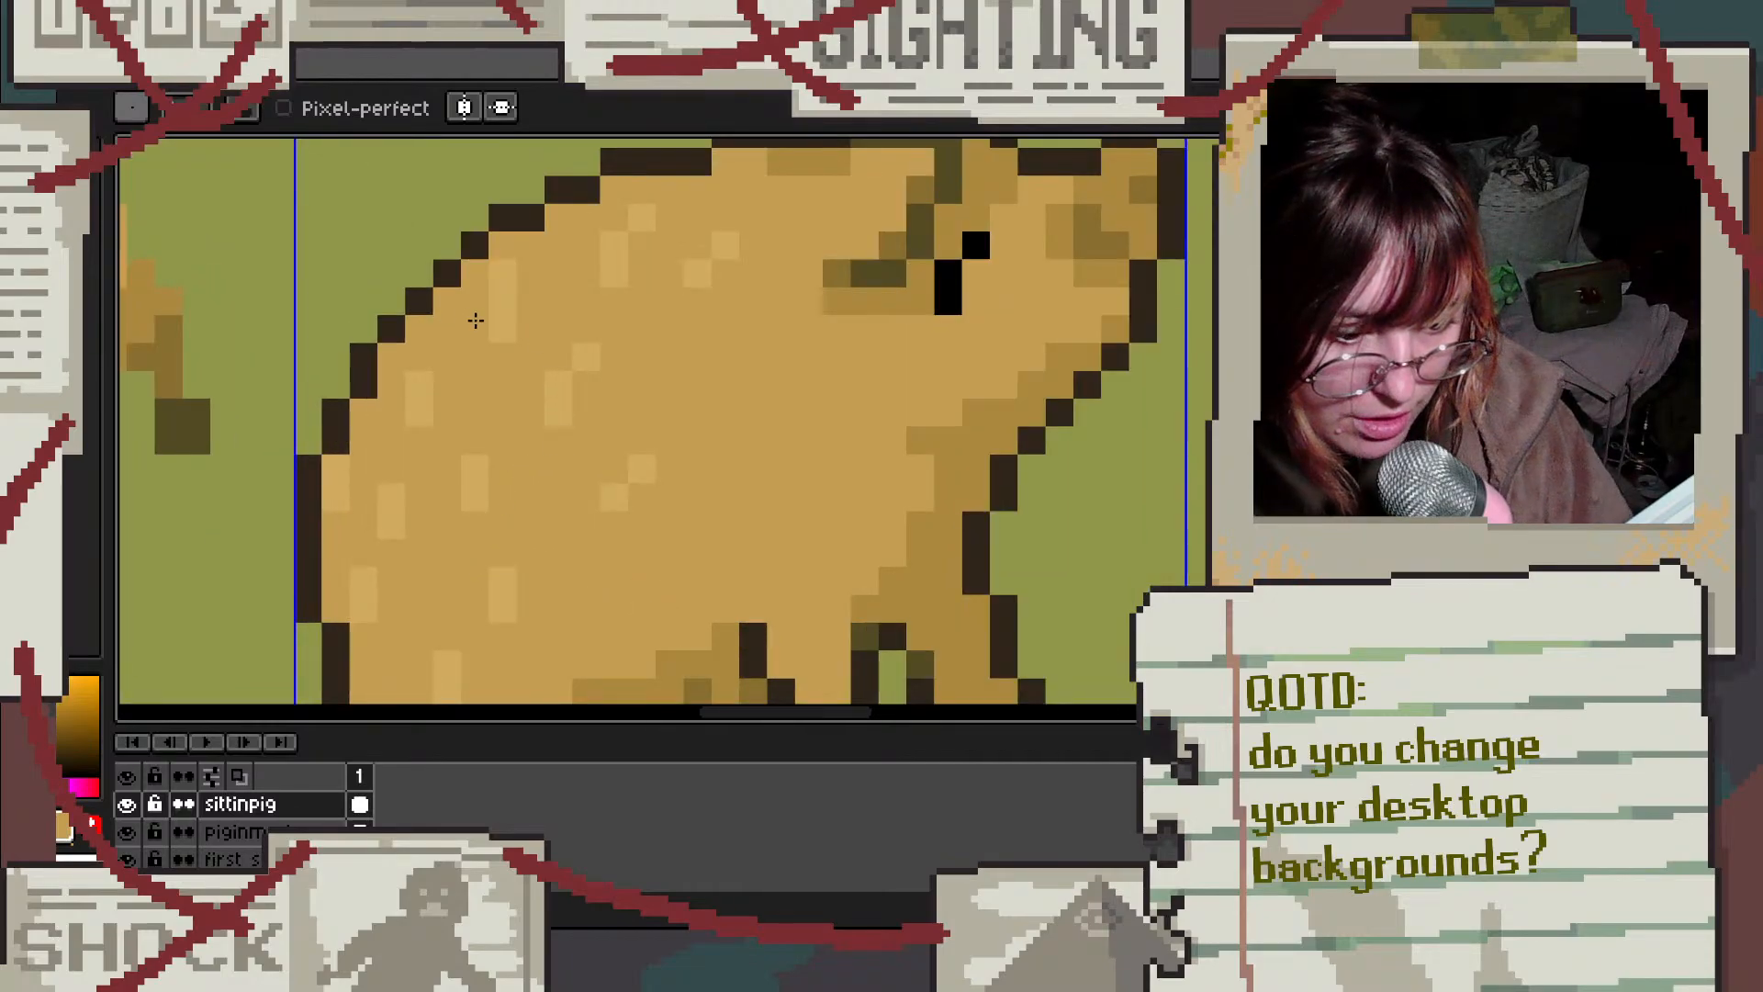
pyautogui.scroll(-2, 170, 289)
# Step: Paint a broad lighter tan highlight over the pig's back and rump, filling the area between the existing light flecks up to the outline
pyautogui.press('alt')
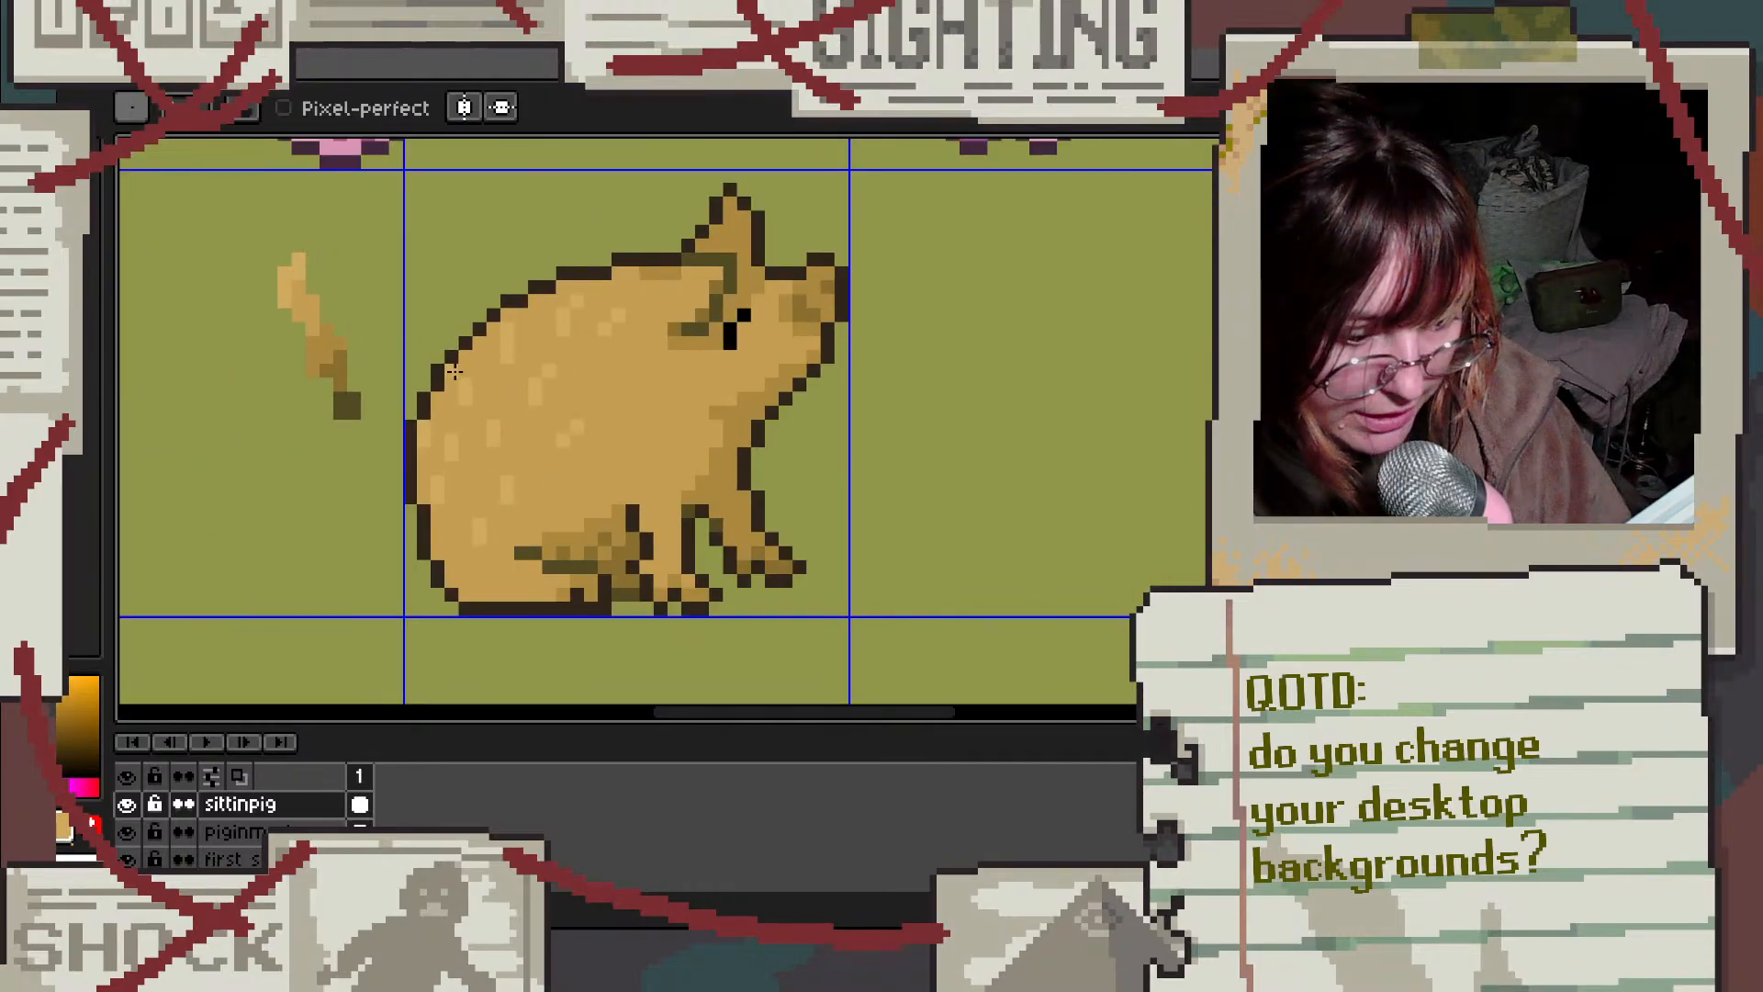
pyautogui.scroll(2, 515, 430)
pyautogui.moveTo(515, 430)
pyautogui.mouseDown()
pyautogui.moveTo(527, 358)
pyautogui.moveTo(559, 378)
pyautogui.moveTo(532, 337)
pyautogui.moveTo(453, 330)
pyautogui.moveTo(425, 379)
pyautogui.moveTo(489, 357)
pyautogui.moveTo(494, 298)
pyautogui.moveTo(447, 389)
pyautogui.moveTo(550, 258)
pyautogui.moveTo(543, 339)
pyautogui.moveTo(580, 311)
pyautogui.moveTo(615, 325)
pyautogui.moveTo(508, 332)
pyautogui.moveTo(511, 465)
pyautogui.moveTo(570, 477)
pyautogui.moveTo(580, 451)
pyautogui.moveTo(548, 429)
pyautogui.moveTo(642, 369)
pyautogui.moveTo(599, 430)
pyautogui.moveTo(517, 474)
pyautogui.moveTo(536, 468)
pyautogui.moveTo(466, 465)
pyautogui.moveTo(448, 424)
pyautogui.moveTo(453, 496)
pyautogui.moveTo(480, 471)
pyautogui.moveTo(477, 538)
pyautogui.moveTo(441, 528)
pyautogui.moveTo(434, 552)
pyautogui.moveTo(512, 551)
pyautogui.moveTo(573, 502)
pyautogui.mouseUp()
pyautogui.scroll(-2, 724, 243)
pyautogui.scroll(3, 776, 183)
pyautogui.moveTo(544, 303)
pyautogui.mouseDown()
pyautogui.moveTo(571, 267)
pyautogui.moveTo(533, 371)
pyautogui.moveTo(579, 372)
pyautogui.moveTo(522, 319)
pyautogui.moveTo(380, 262)
pyautogui.moveTo(317, 325)
pyautogui.moveTo(312, 360)
pyautogui.moveTo(280, 346)
pyautogui.moveTo(287, 411)
pyautogui.mouseUp()
pyautogui.scroll(-2, 287, 411)
pyautogui.scroll(3, 511, 315)
pyautogui.moveTo(512, 315)
pyautogui.mouseDown()
pyautogui.moveTo(473, 348)
pyautogui.moveTo(445, 324)
pyautogui.mouseUp()
pyautogui.scroll(-3, 446, 346)
pyautogui.scroll(3, 385, 521)
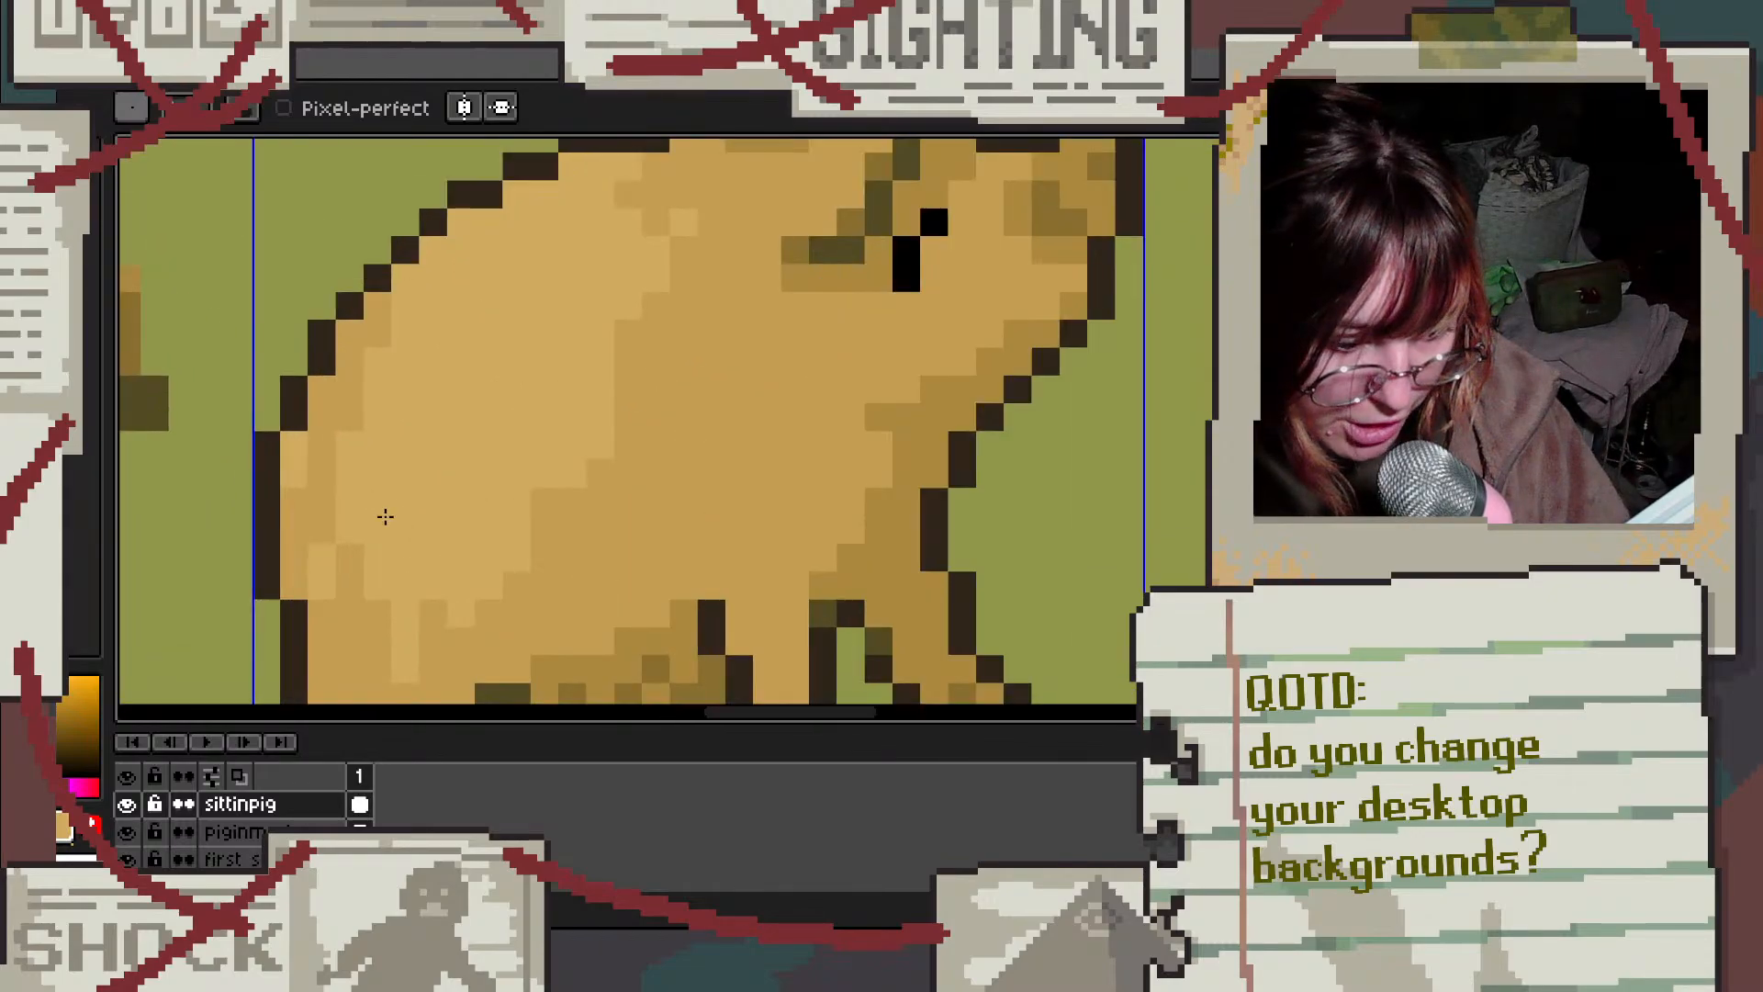
pyautogui.moveTo(339, 437)
pyautogui.mouseDown()
pyautogui.moveTo(326, 409)
pyautogui.moveTo(390, 310)
pyautogui.mouseUp()
# Step: Break up the back highlight with scattered short vertical flecks in the base tan
pyautogui.keyDown('alt'); pyautogui.click(749, 310); pyautogui.keyUp('alt')
pyautogui.moveTo(536, 415)
pyautogui.mouseDown()
pyautogui.moveTo(573, 464)
pyautogui.moveTo(487, 496)
pyautogui.mouseUp()
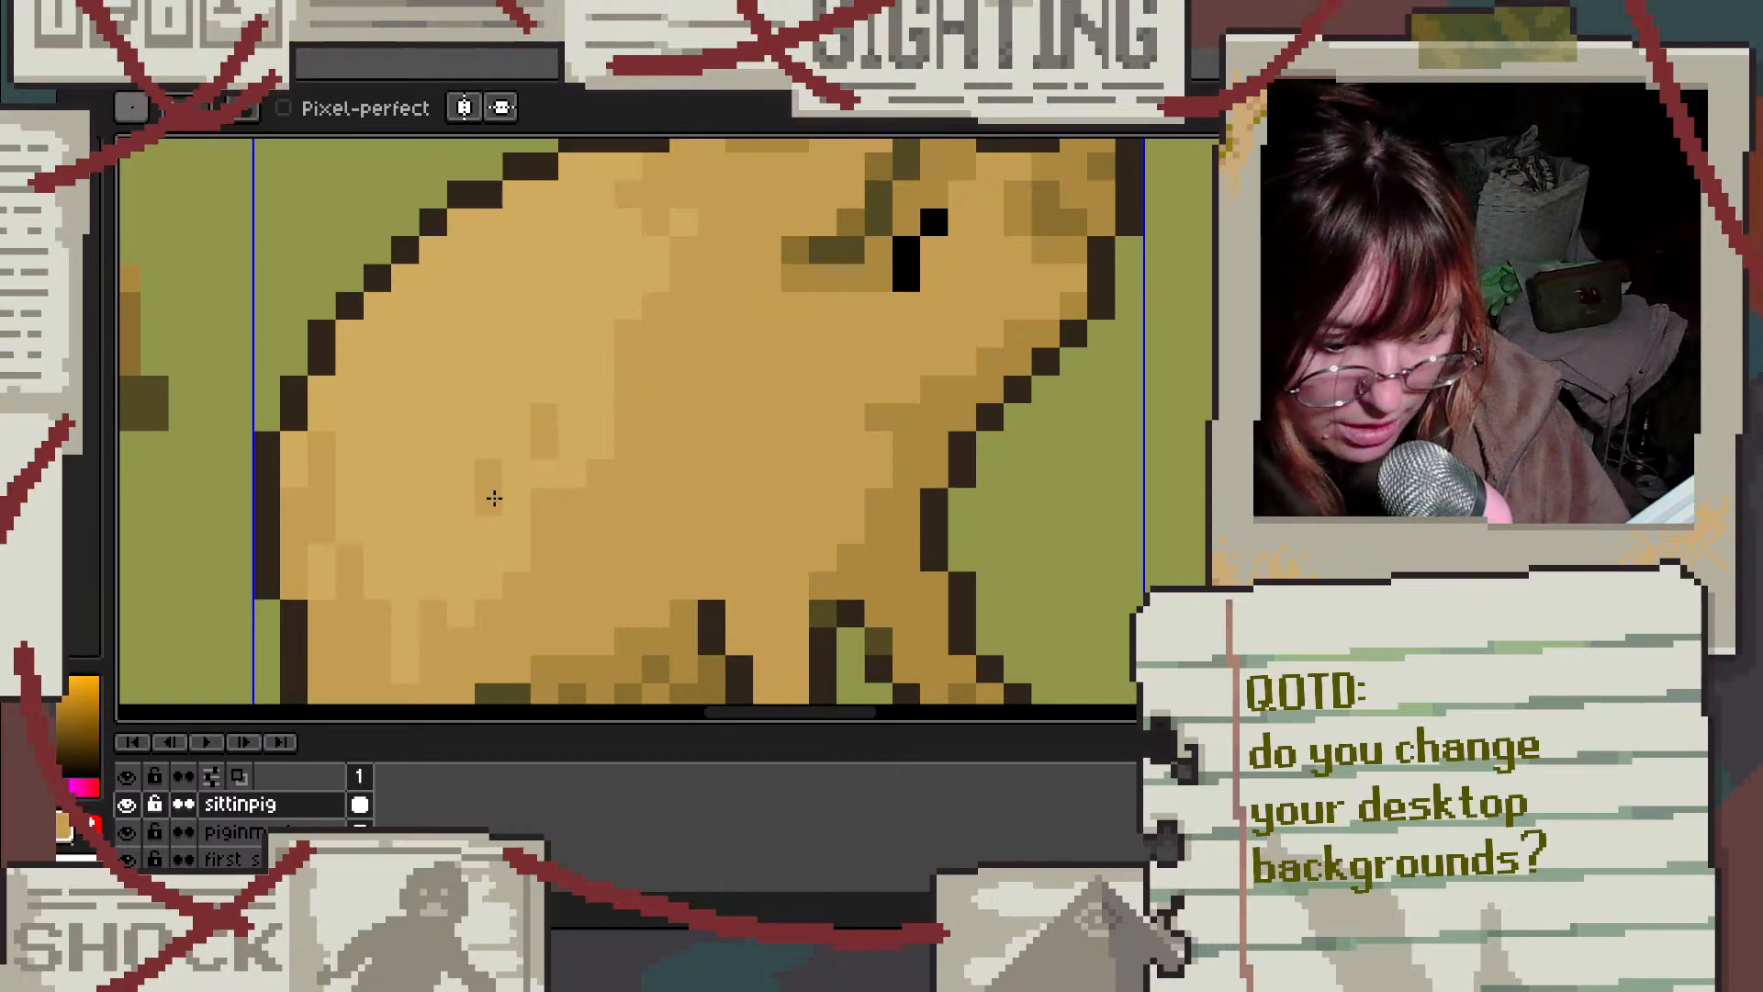
pyautogui.click(431, 535)
pyautogui.click(427, 496)
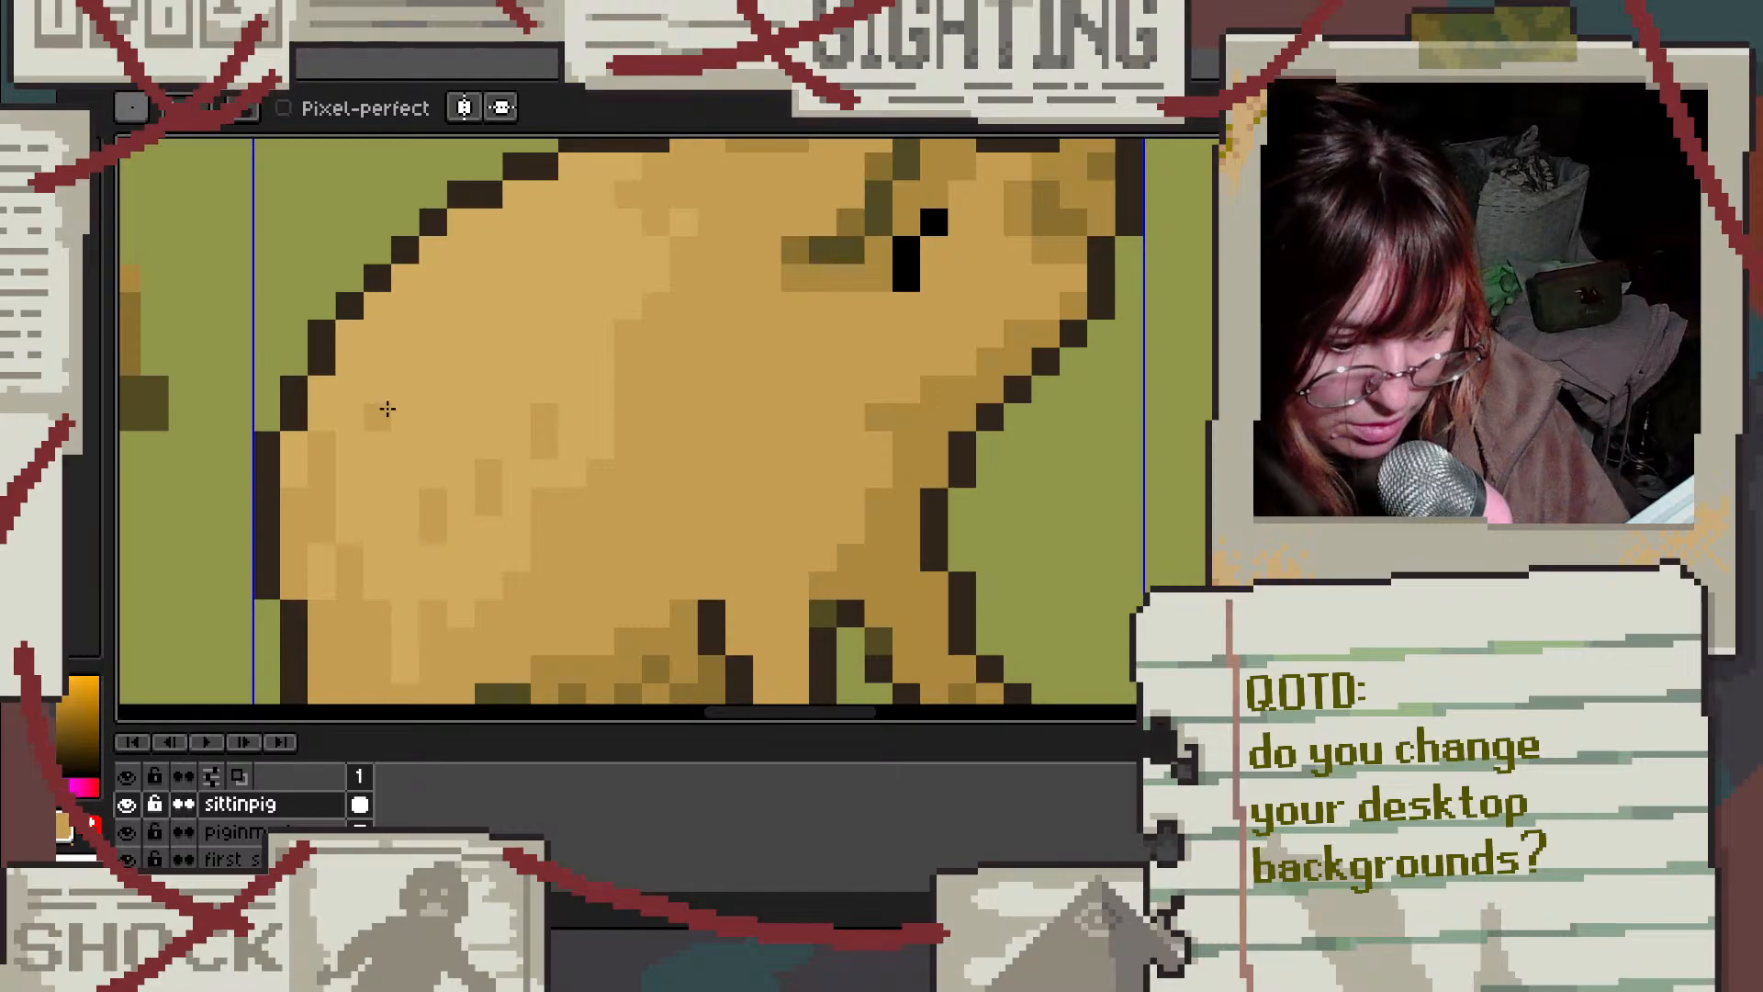
pyautogui.moveTo(383, 412); pyautogui.dragTo(380, 452)
pyautogui.moveTo(432, 333); pyautogui.dragTo(427, 362)
pyautogui.moveTo(492, 273)
pyautogui.mouseDown()
pyautogui.moveTo(533, 235)
pyautogui.moveTo(454, 288)
pyautogui.moveTo(433, 249)
pyautogui.mouseUp()
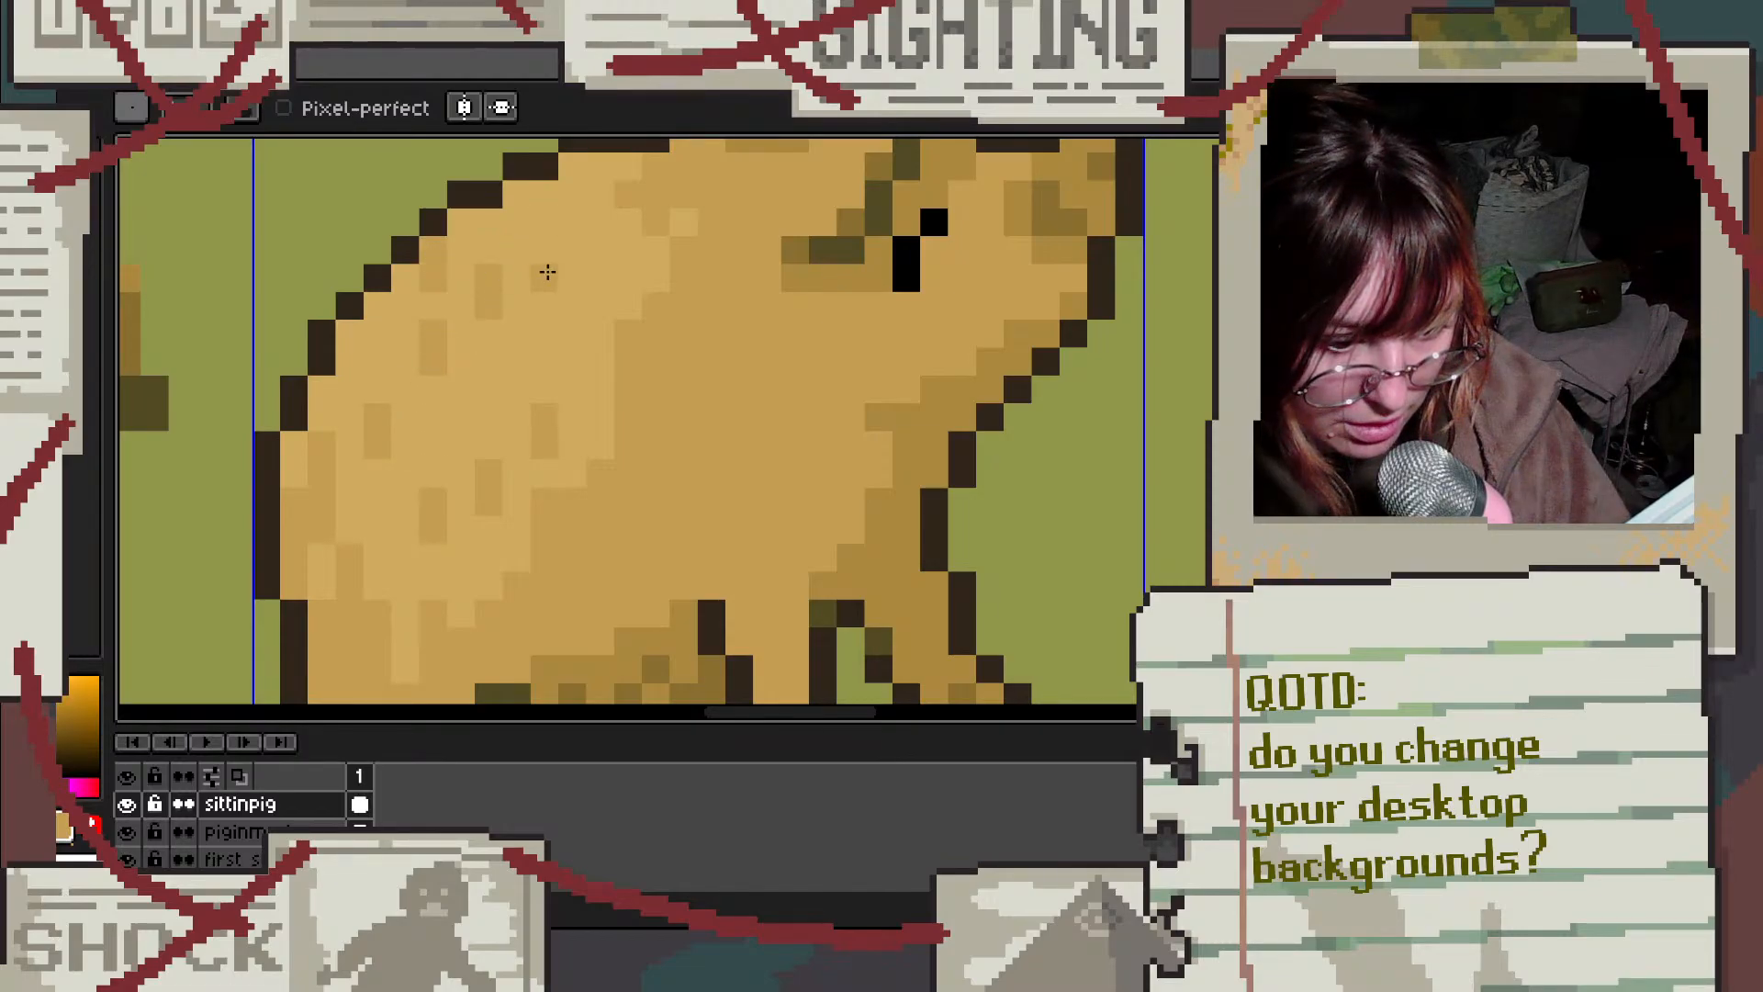
pyautogui.click(575, 244)
pyautogui.moveTo(571, 312); pyautogui.dragTo(573, 279)
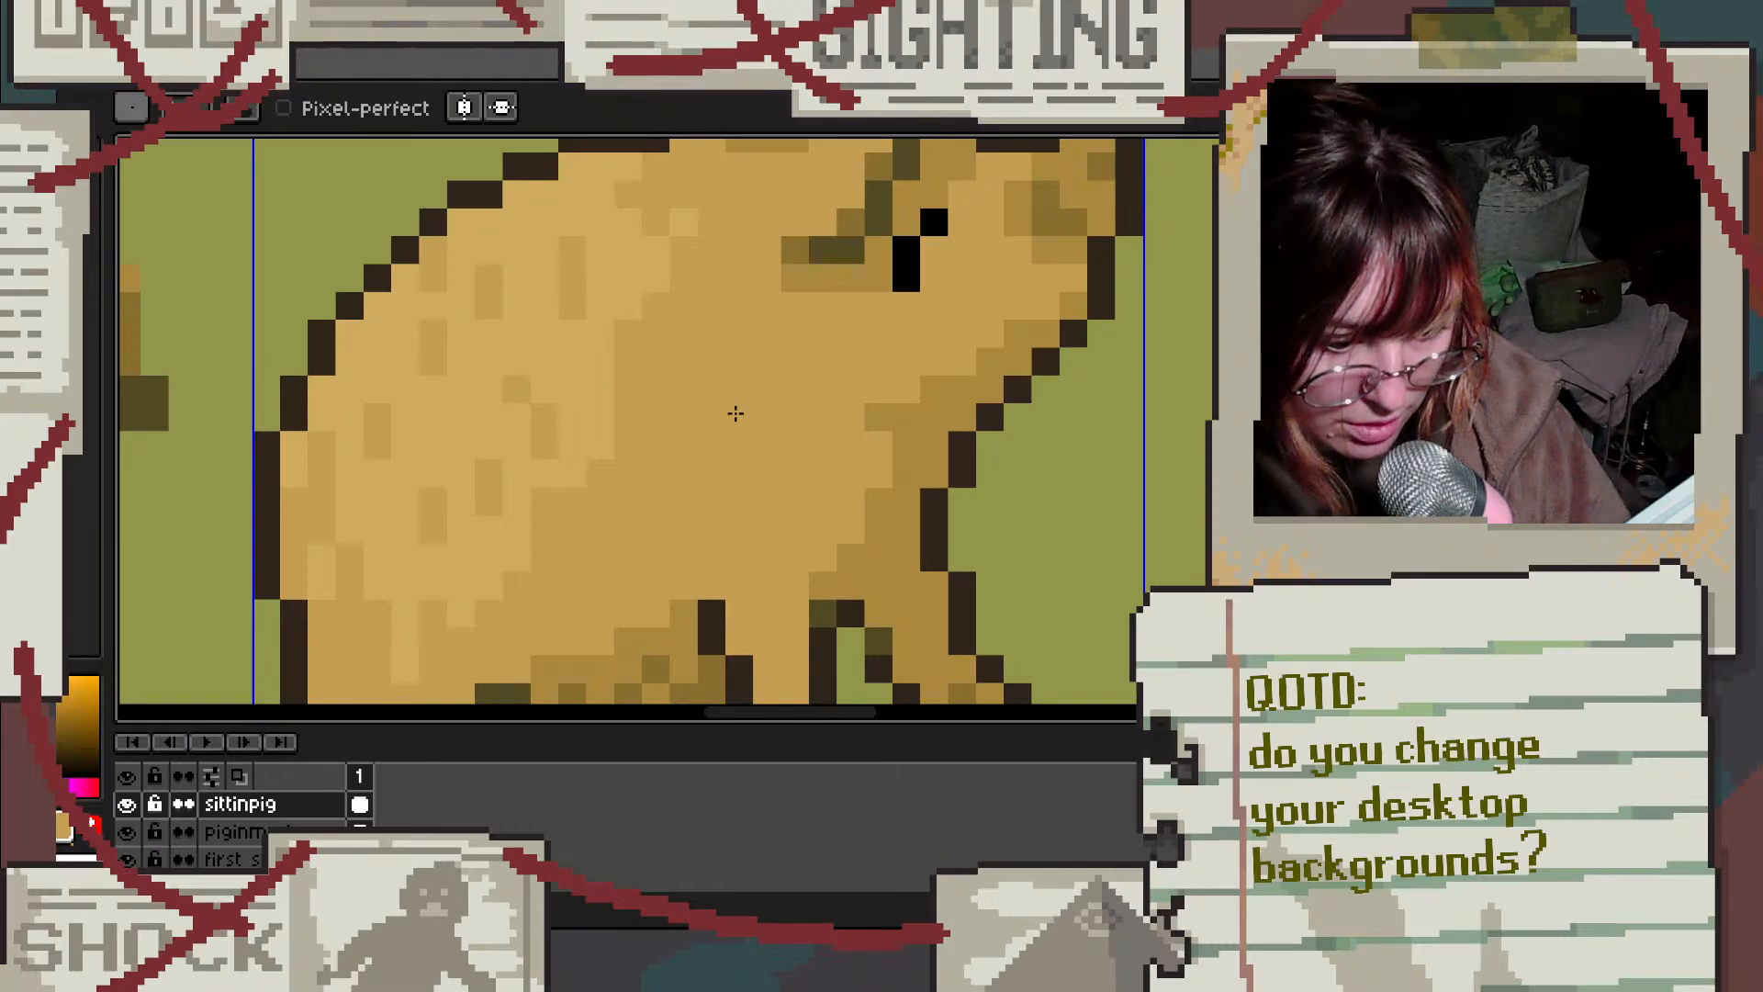
# Step: Add a few light tan flecks on the pig's side just beyond the front edge of the back highlight
pyautogui.scroll(-2, 730, 418)
pyautogui.scroll(2, 729, 427)
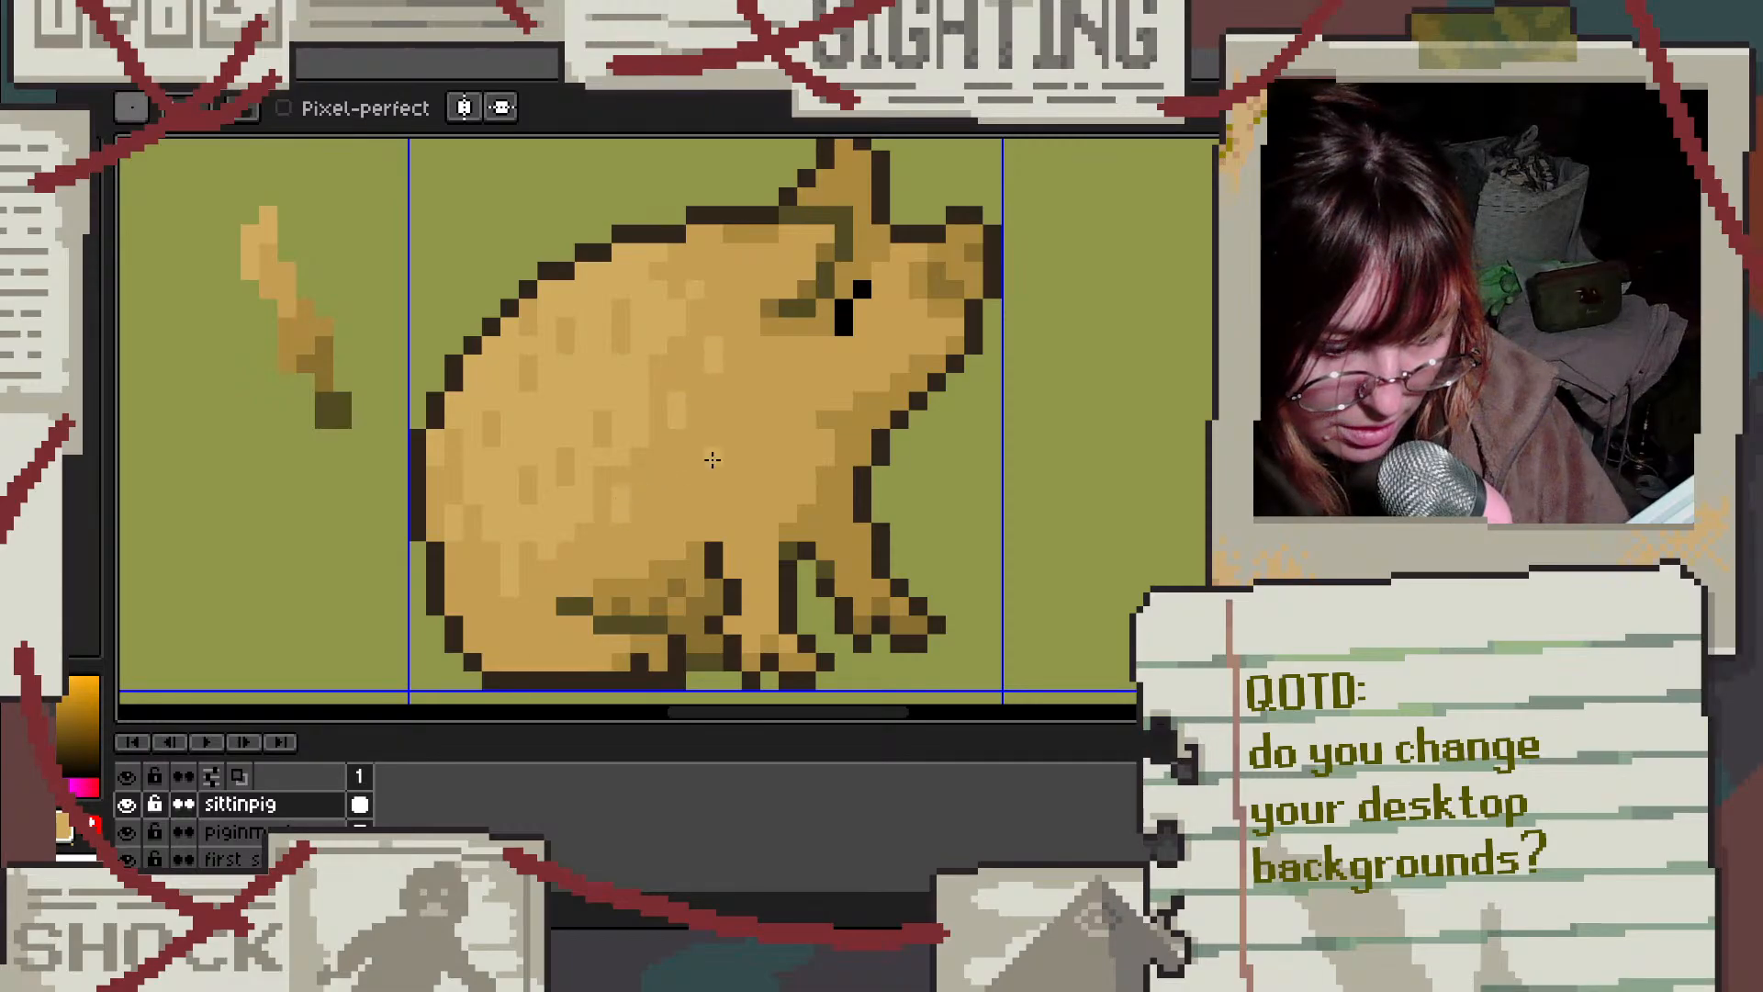
pyautogui.scroll(-3, 825, 414)
pyautogui.scroll(1, 826, 413)
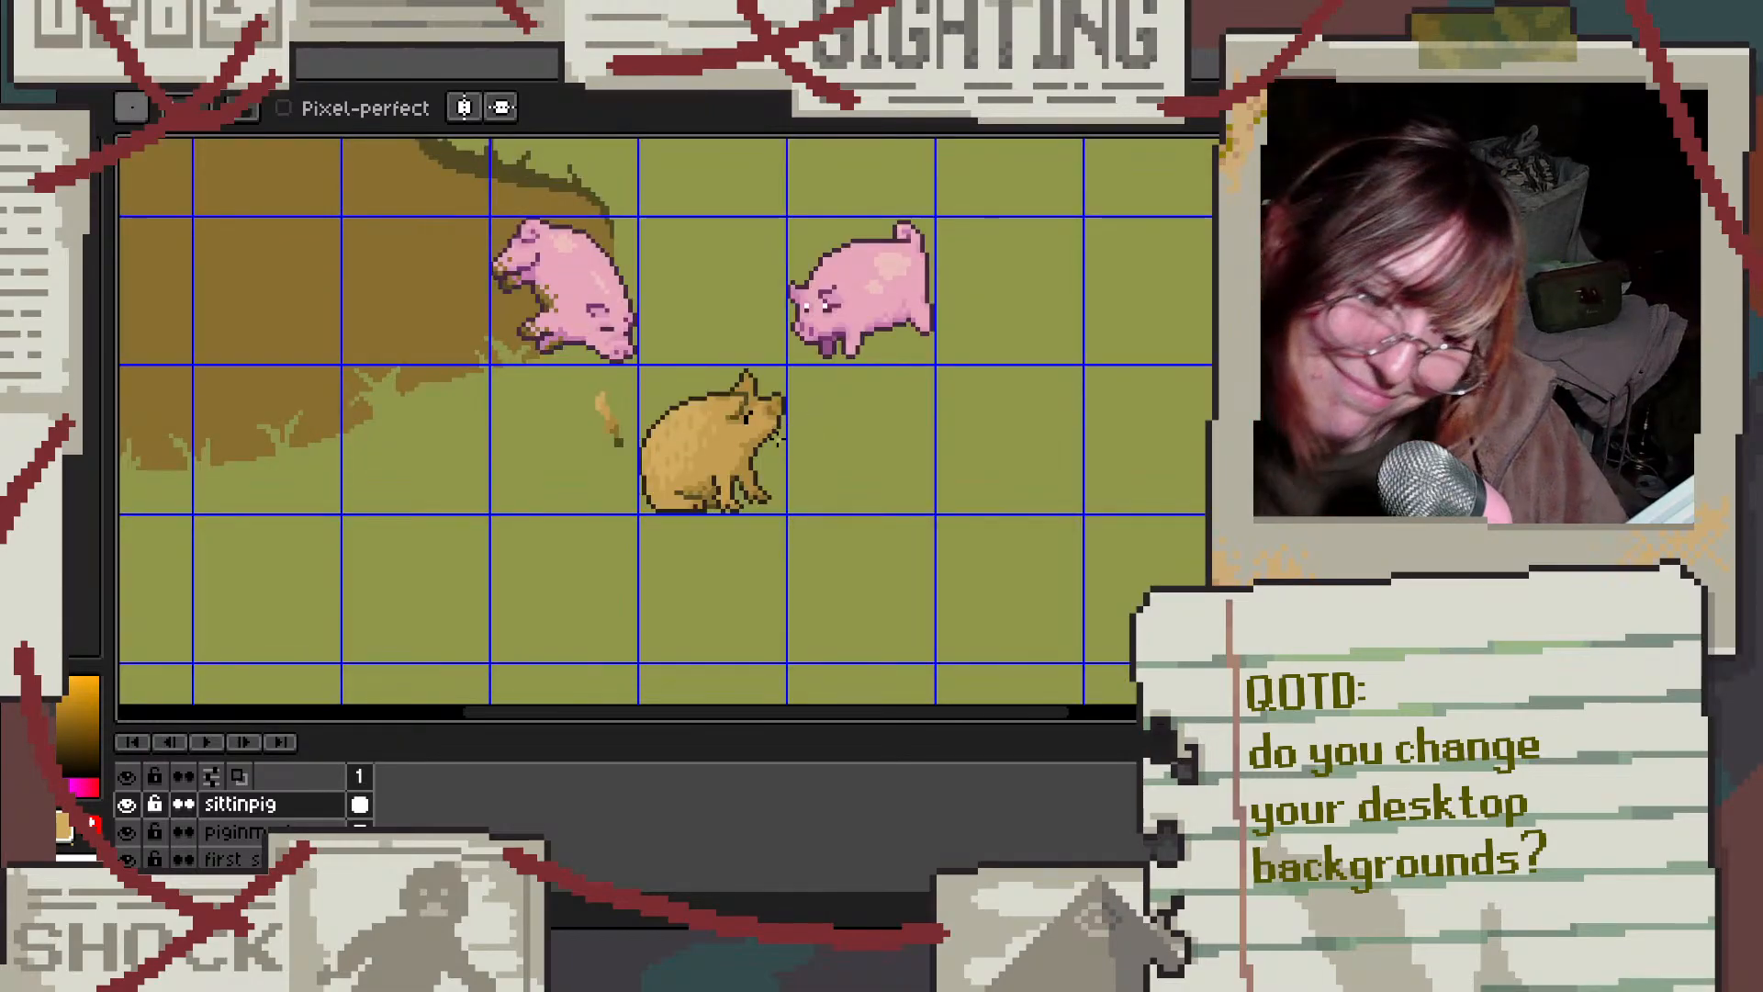
pyautogui.scroll(1, 782, 444)
pyautogui.scroll(3, 765, 460)
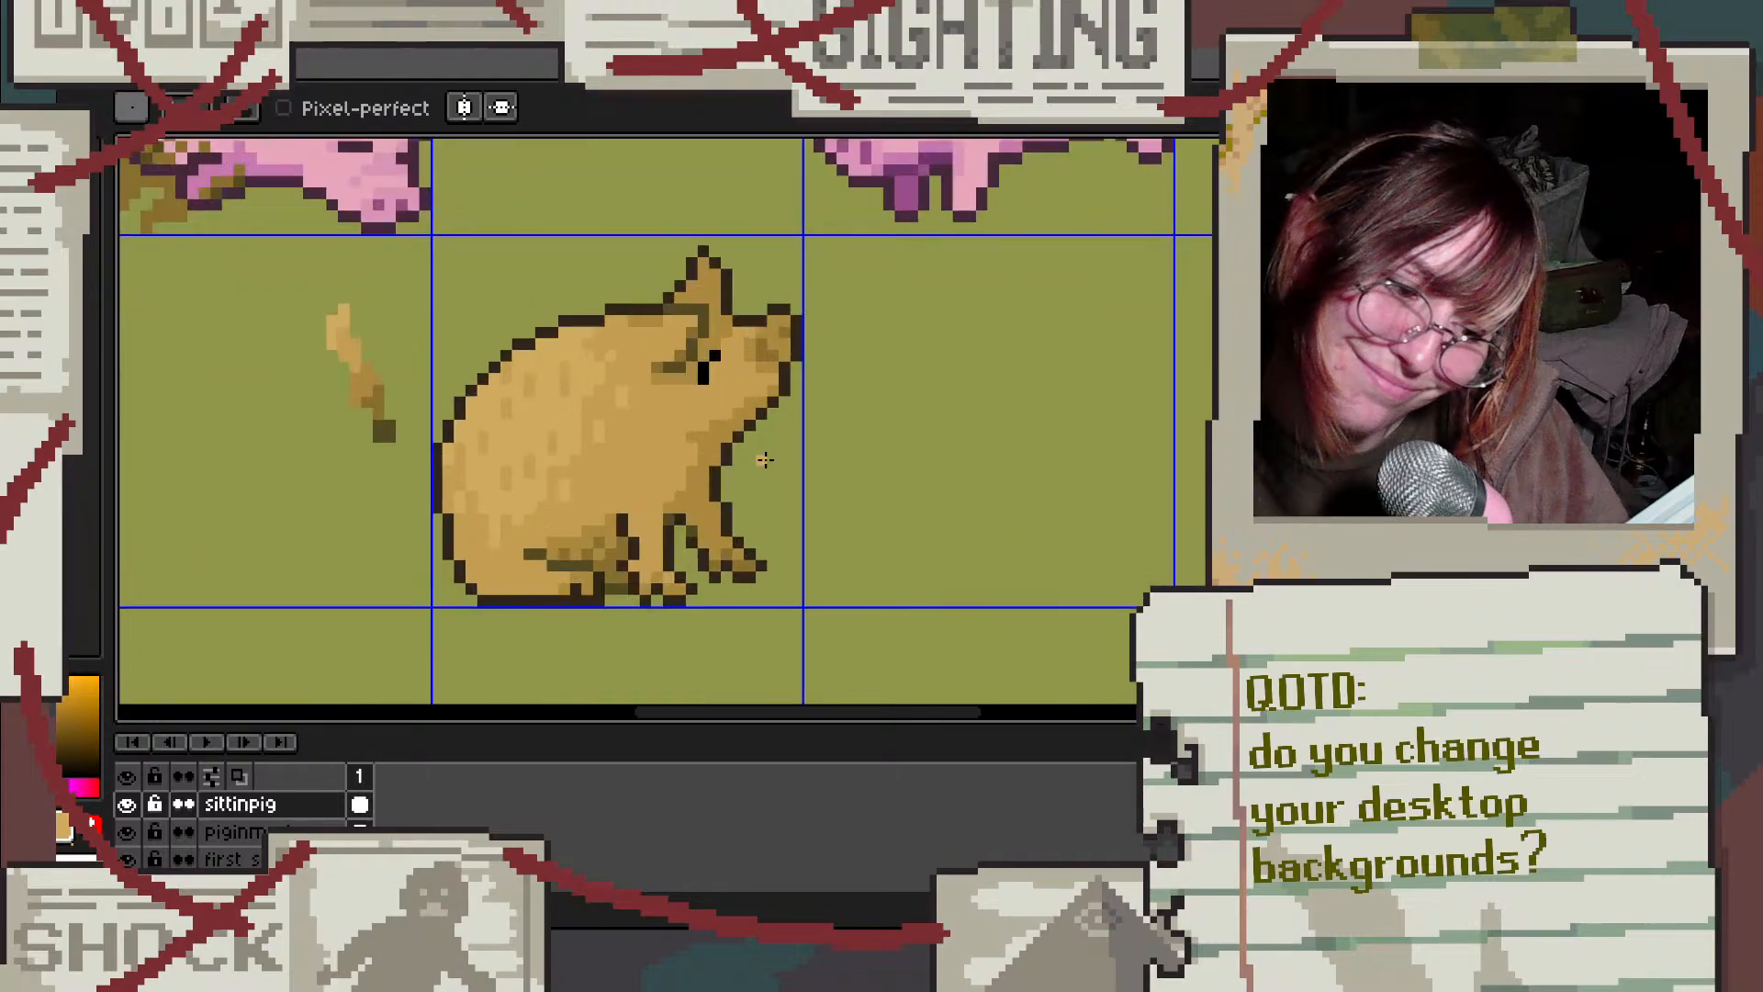
# Step: Add short darker golden brown flecks on the pig's shoulder and belly, and one on the haunch below the thigh crease
pyautogui.keyDown('alt'); pyautogui.click(685, 514); pyautogui.keyUp('alt')
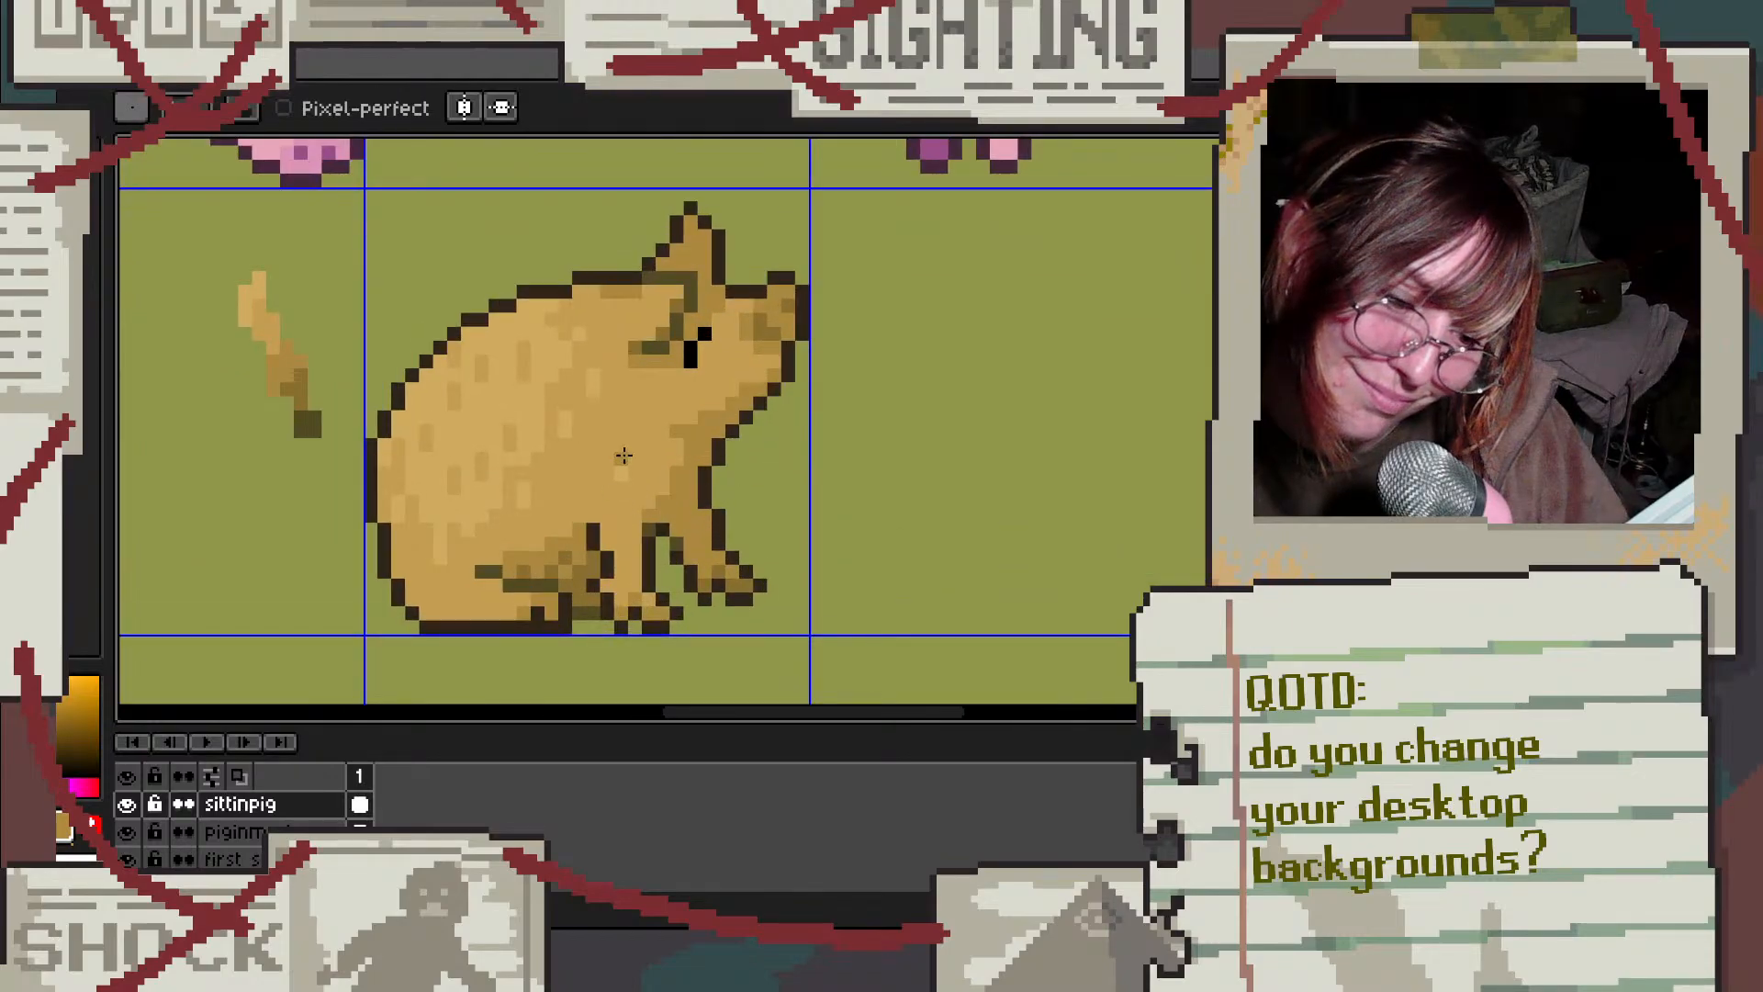
pyautogui.hotkey('ctrl', 'z')
pyautogui.hotkey('ctrl', 'z')
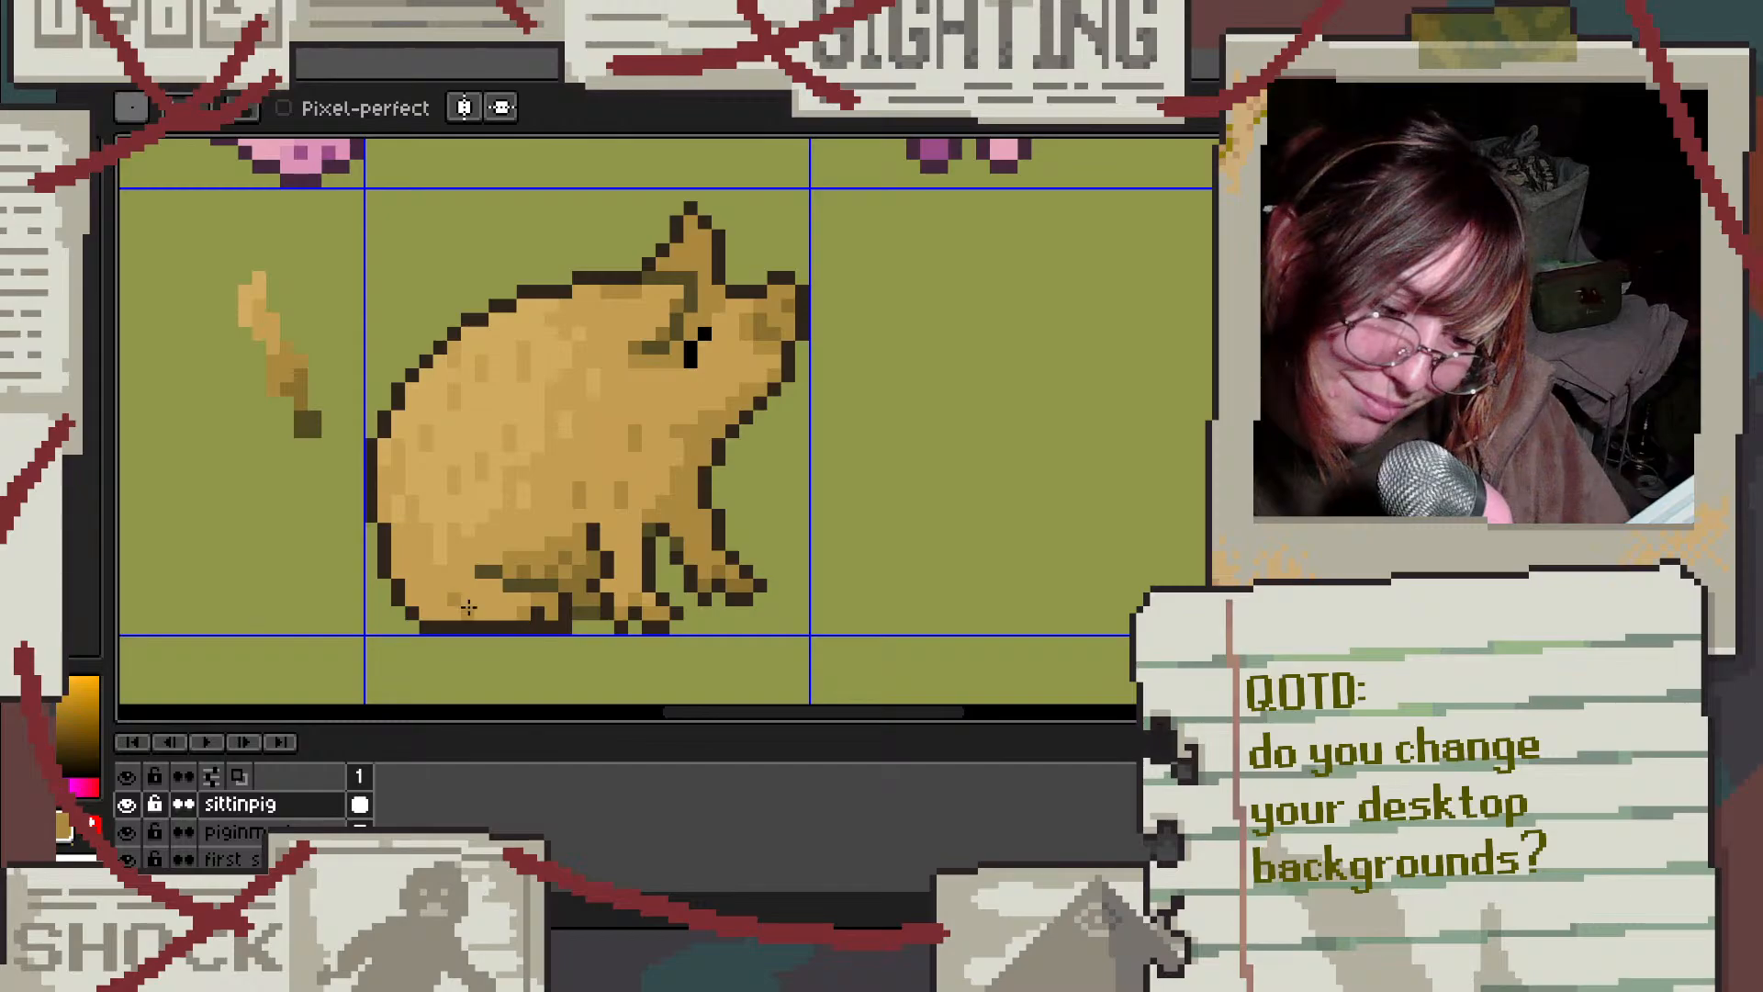
pyautogui.scroll(1, 447, 587)
pyautogui.scroll(1, 445, 560)
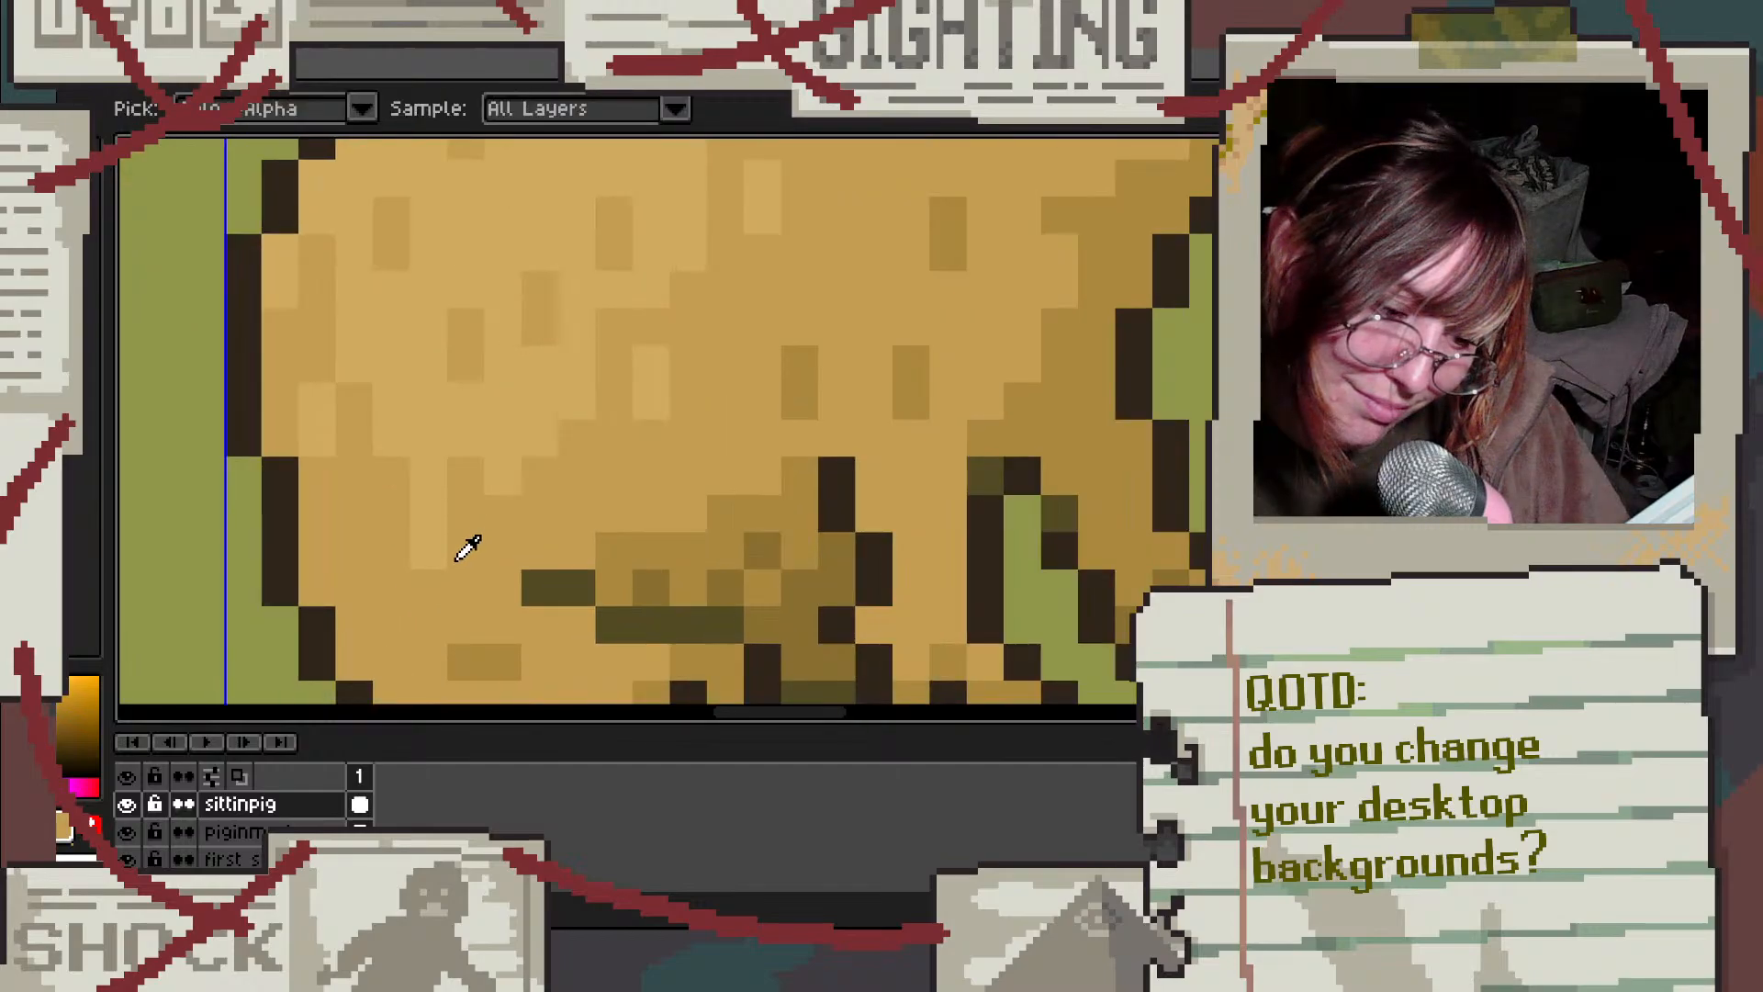
# Step: Add small light tan flecks on the pig's side, just ahead of the front edge of the back highlight
pyautogui.scroll(-3, 504, 512)
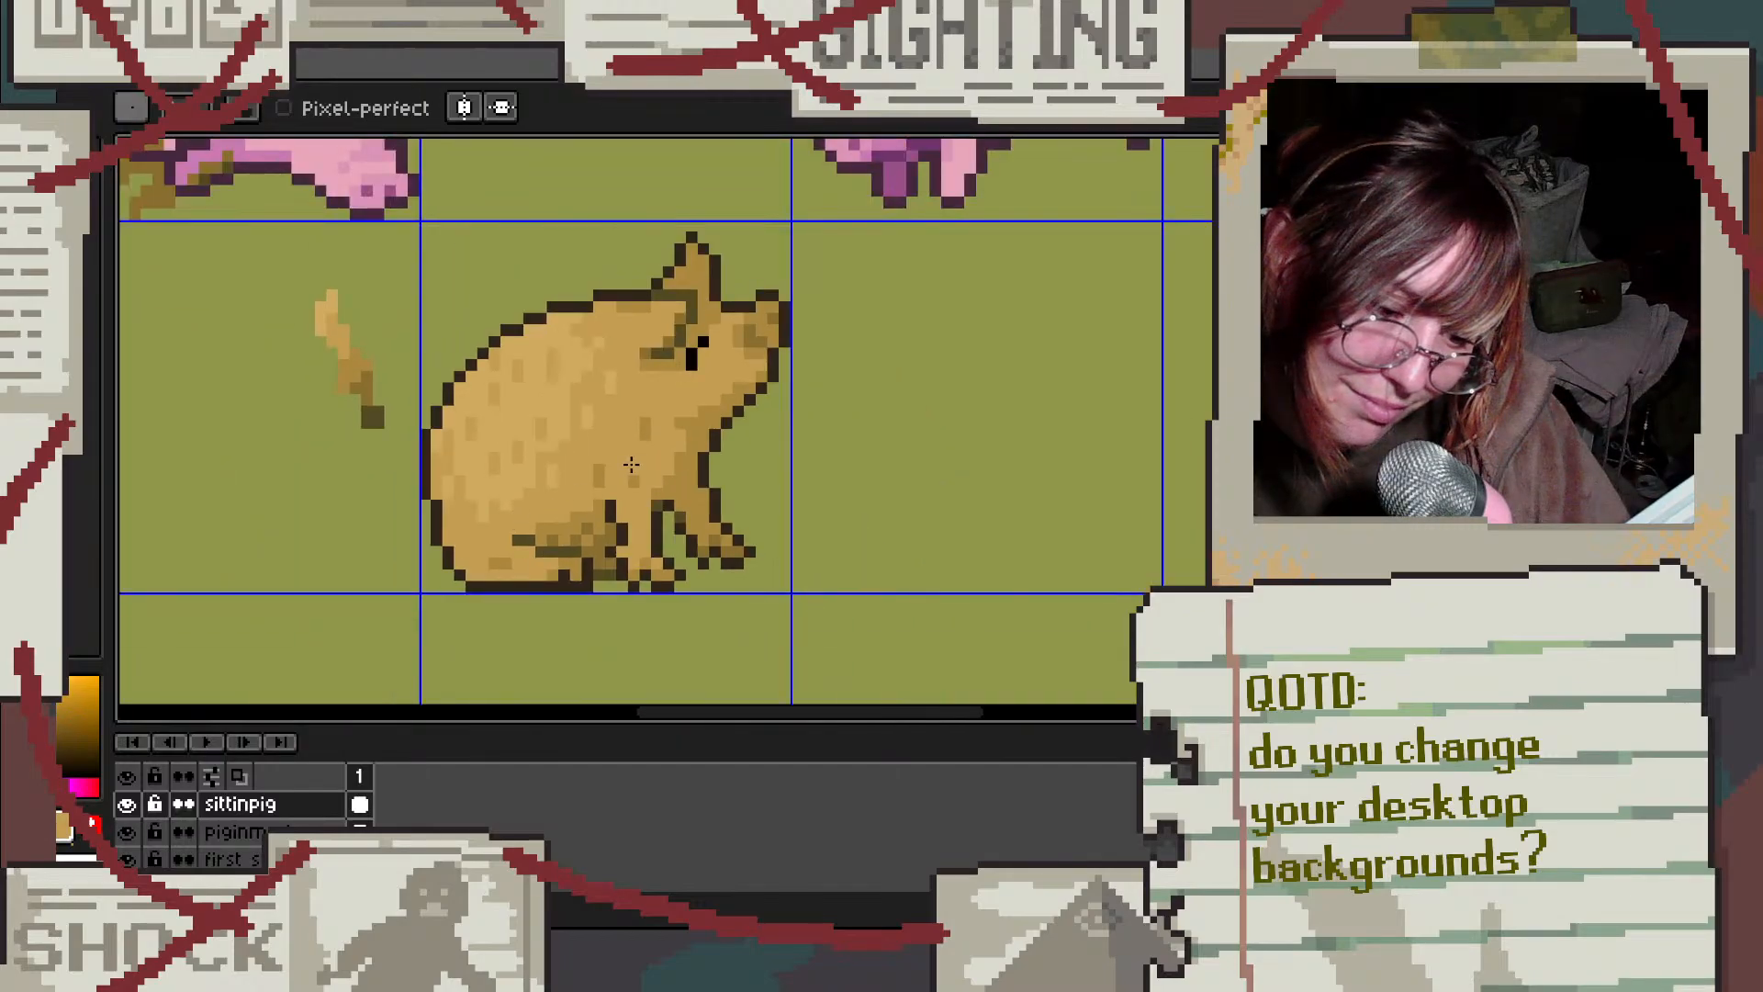
pyautogui.scroll(3, 524, 373)
pyautogui.press('i')
pyautogui.keyDown('alt'); pyautogui.click(551, 314); pyautogui.keyUp('alt')
pyautogui.click(488, 288)
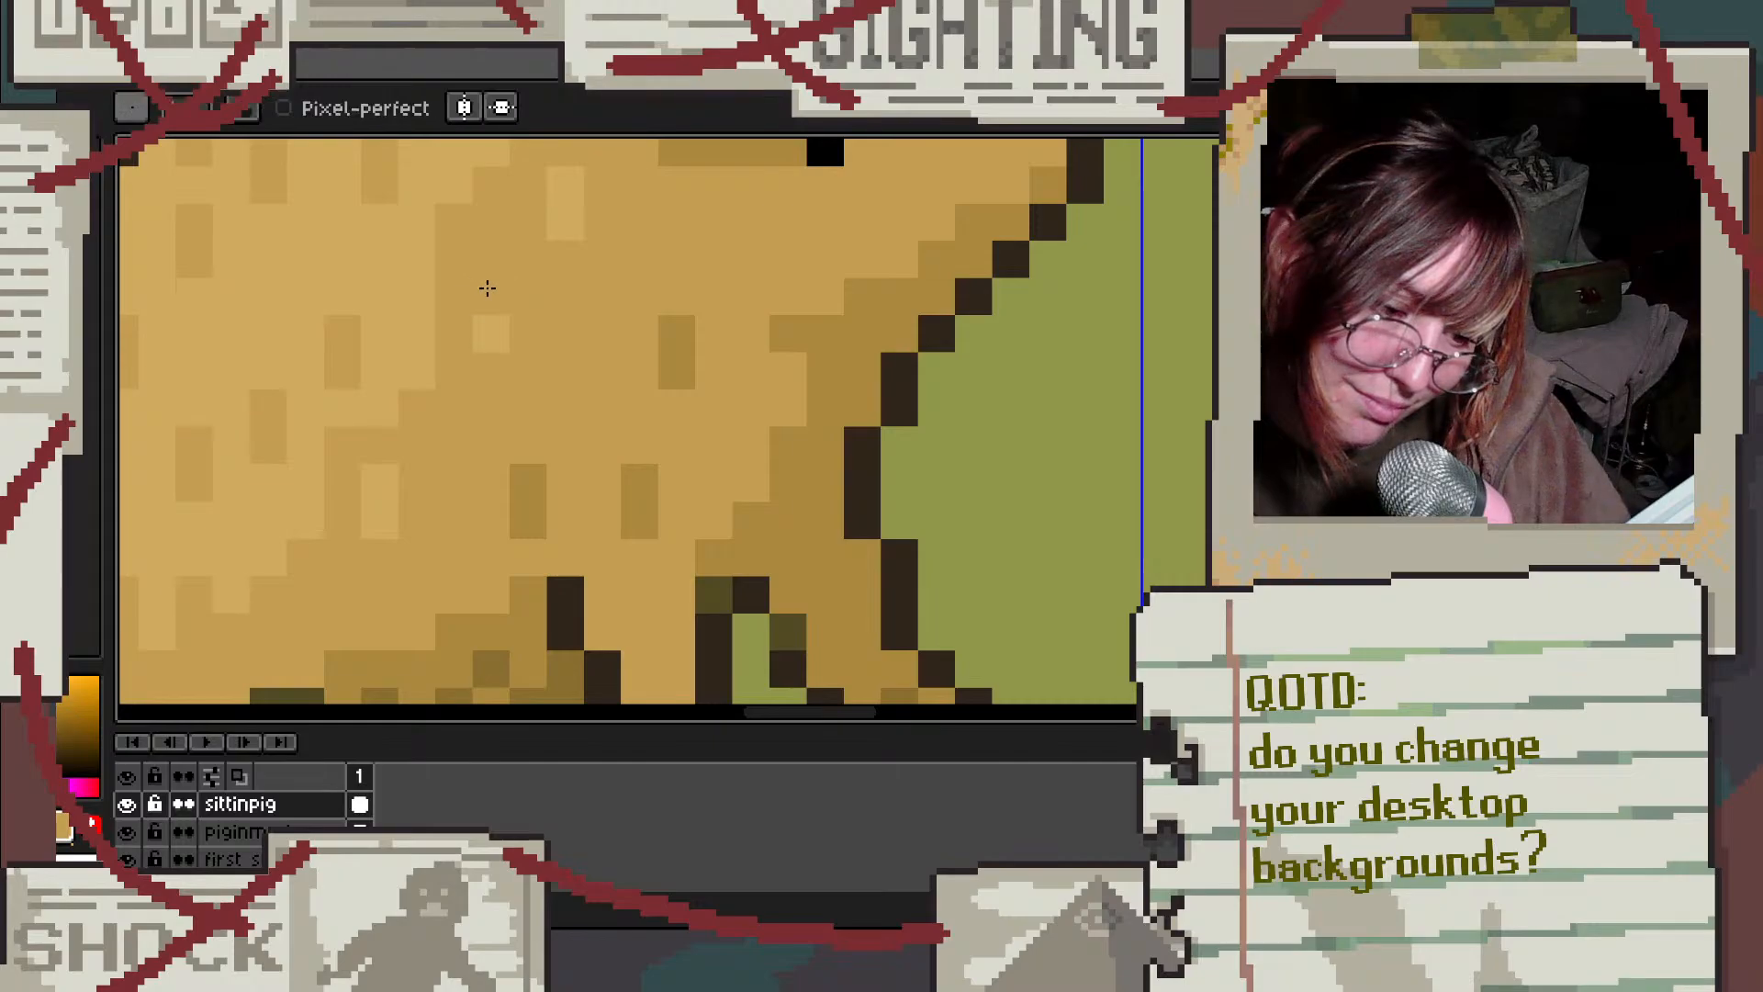
pyautogui.click(478, 338)
pyautogui.press('b')
pyautogui.click(491, 370)
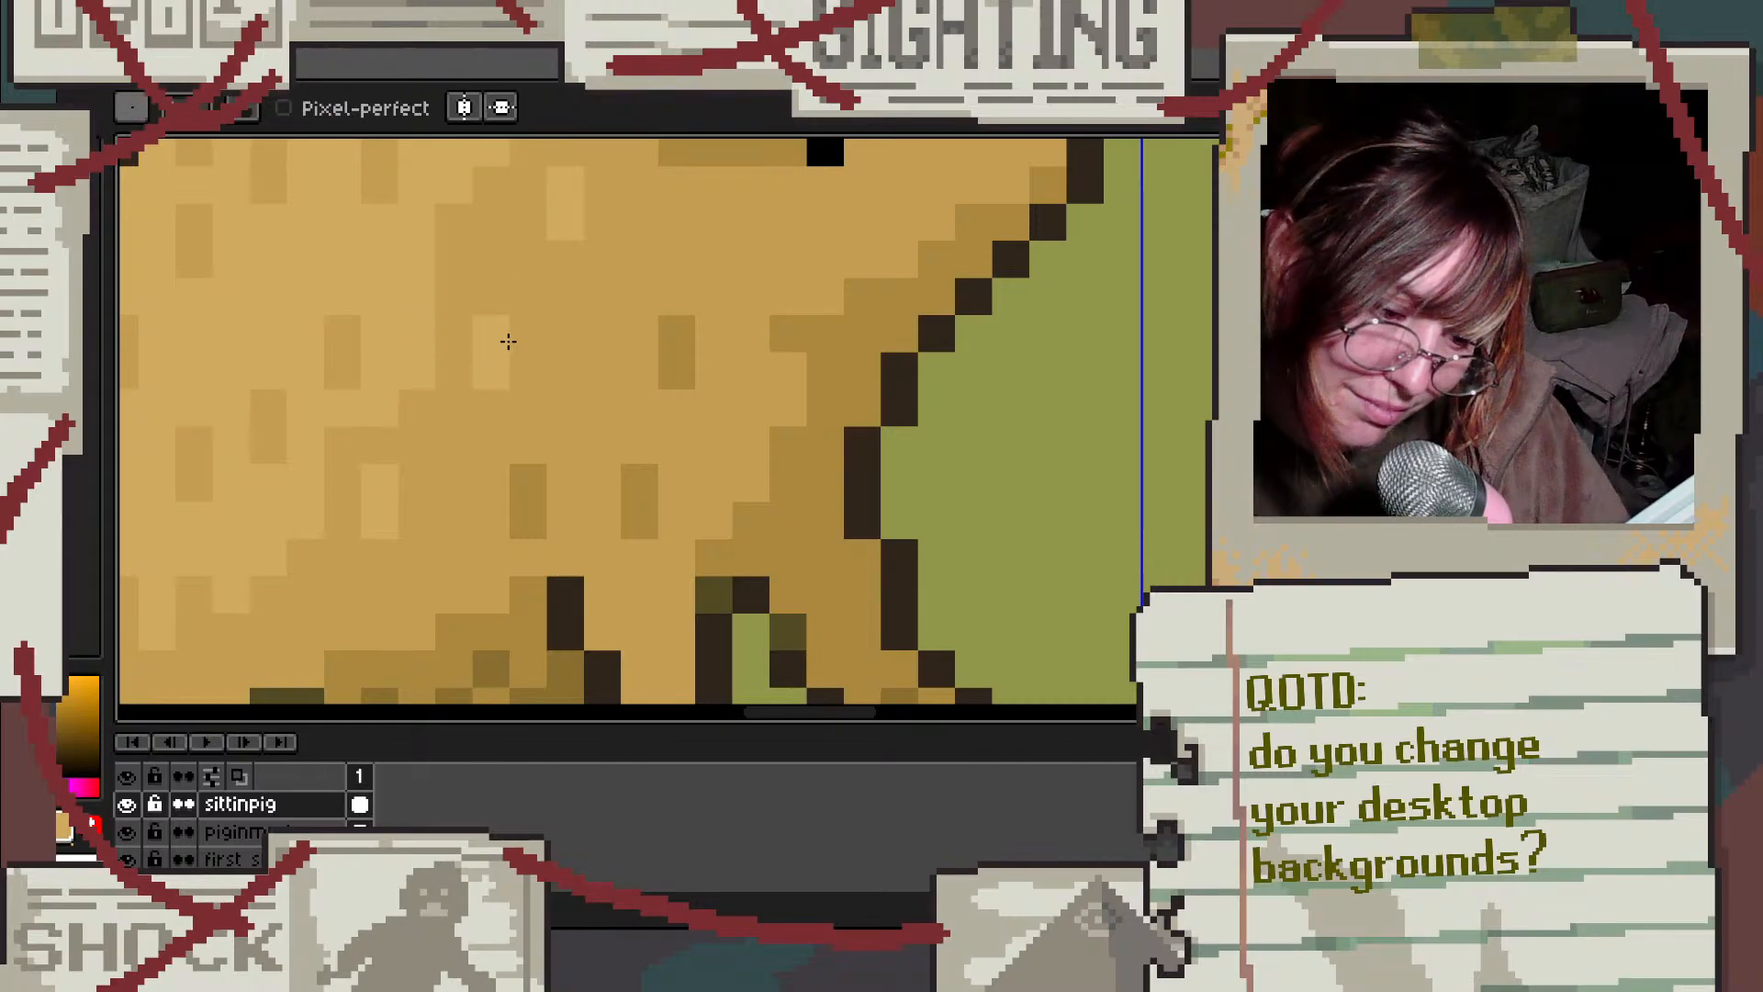
pyautogui.click(533, 338)
pyautogui.click(543, 312)
pyautogui.scroll(-3, 640, 320)
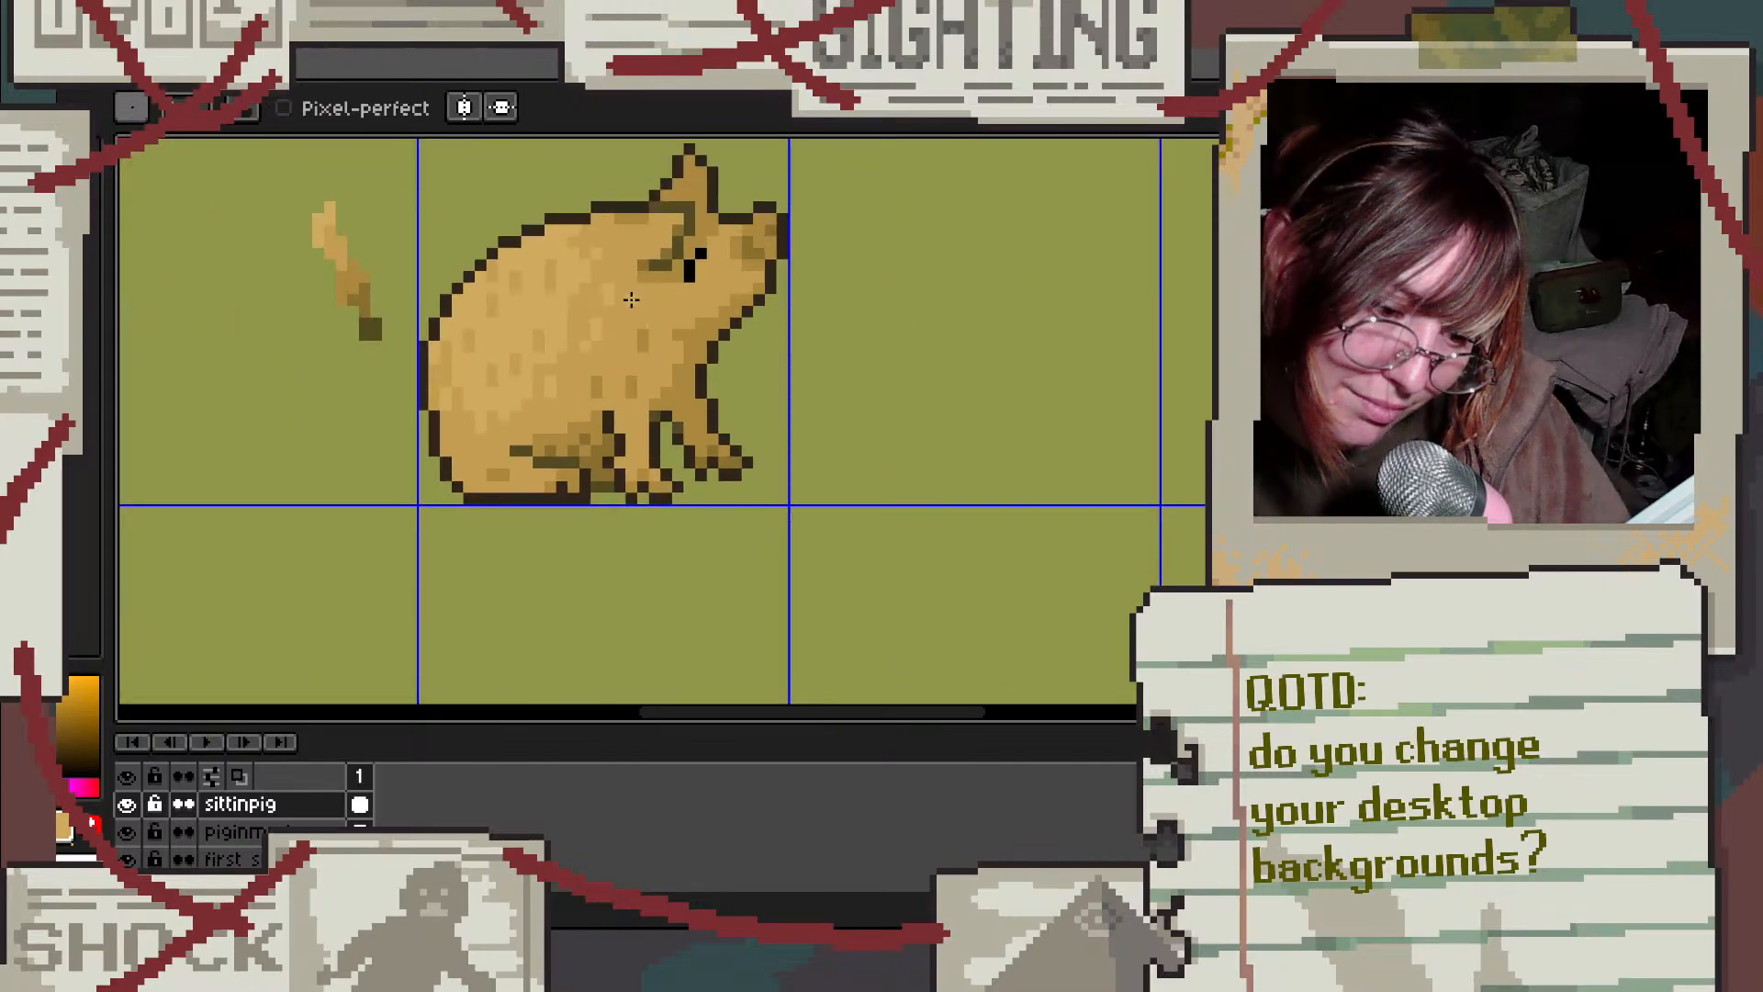
# Step: Examine the sitting pig's fur flecks and head up close and at scene scale beside the two pink pigs
pyautogui.scroll(3, 653, 330)
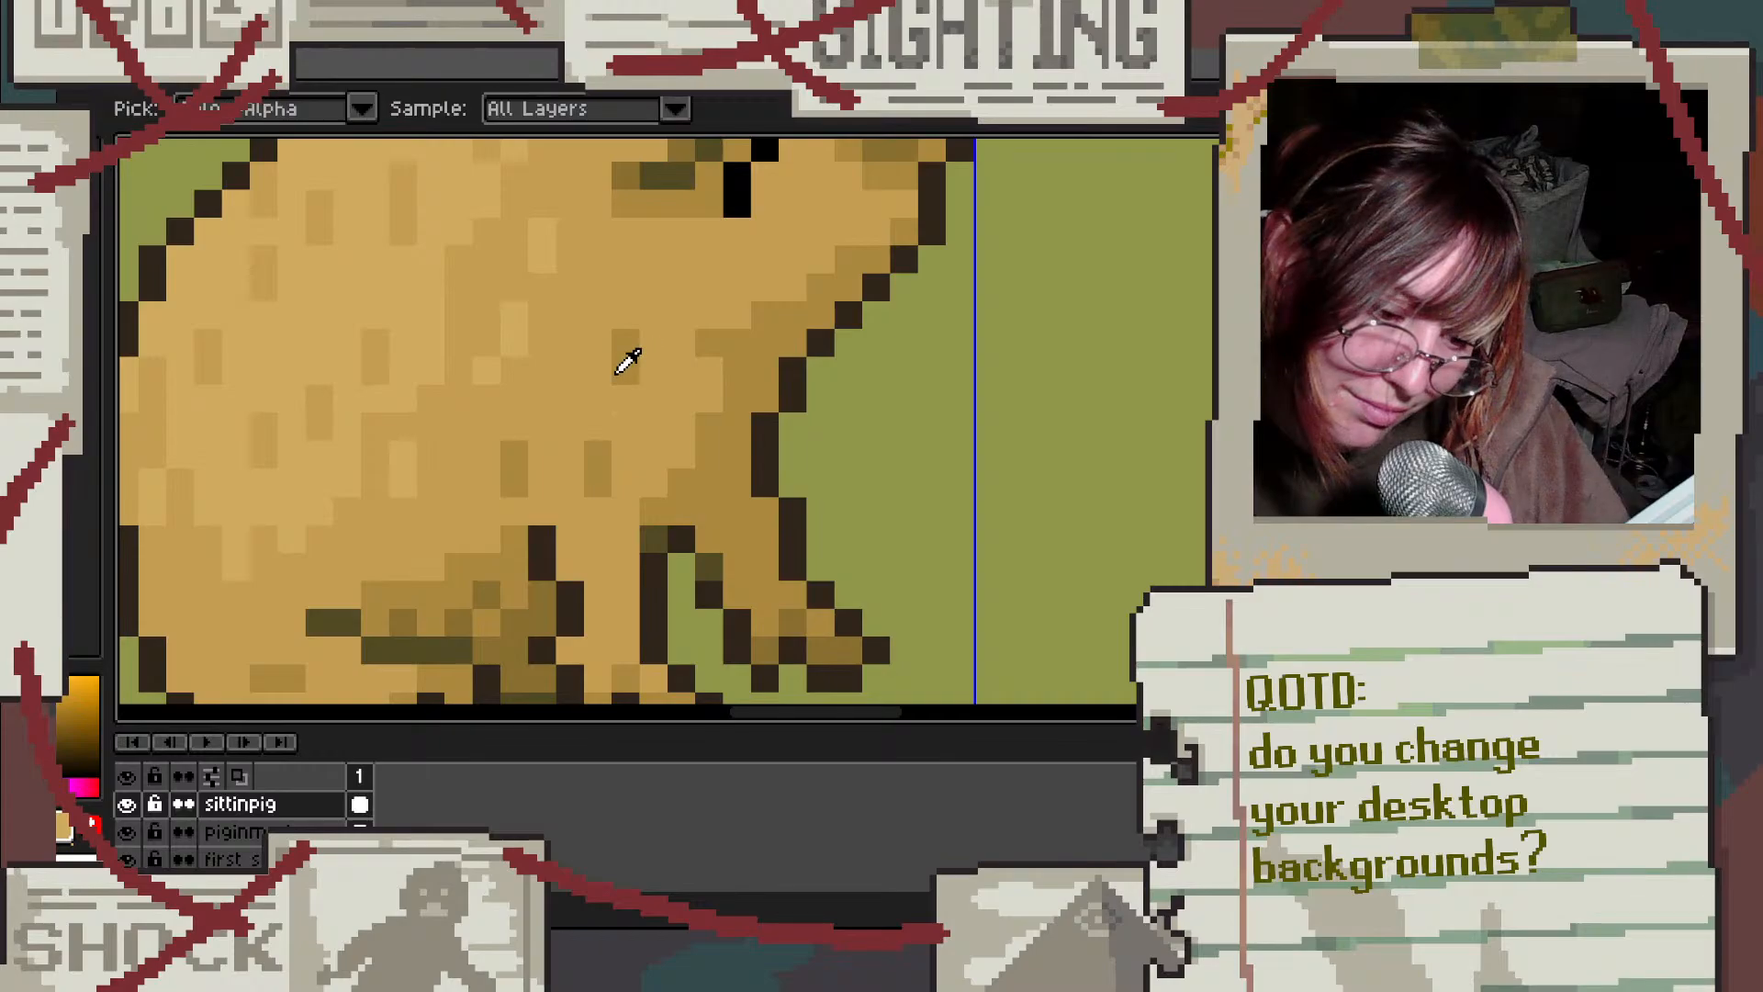
pyautogui.keyDown('alt'); pyautogui.click(630, 362); pyautogui.keyUp('alt')
pyautogui.scroll(-3, 484, 480)
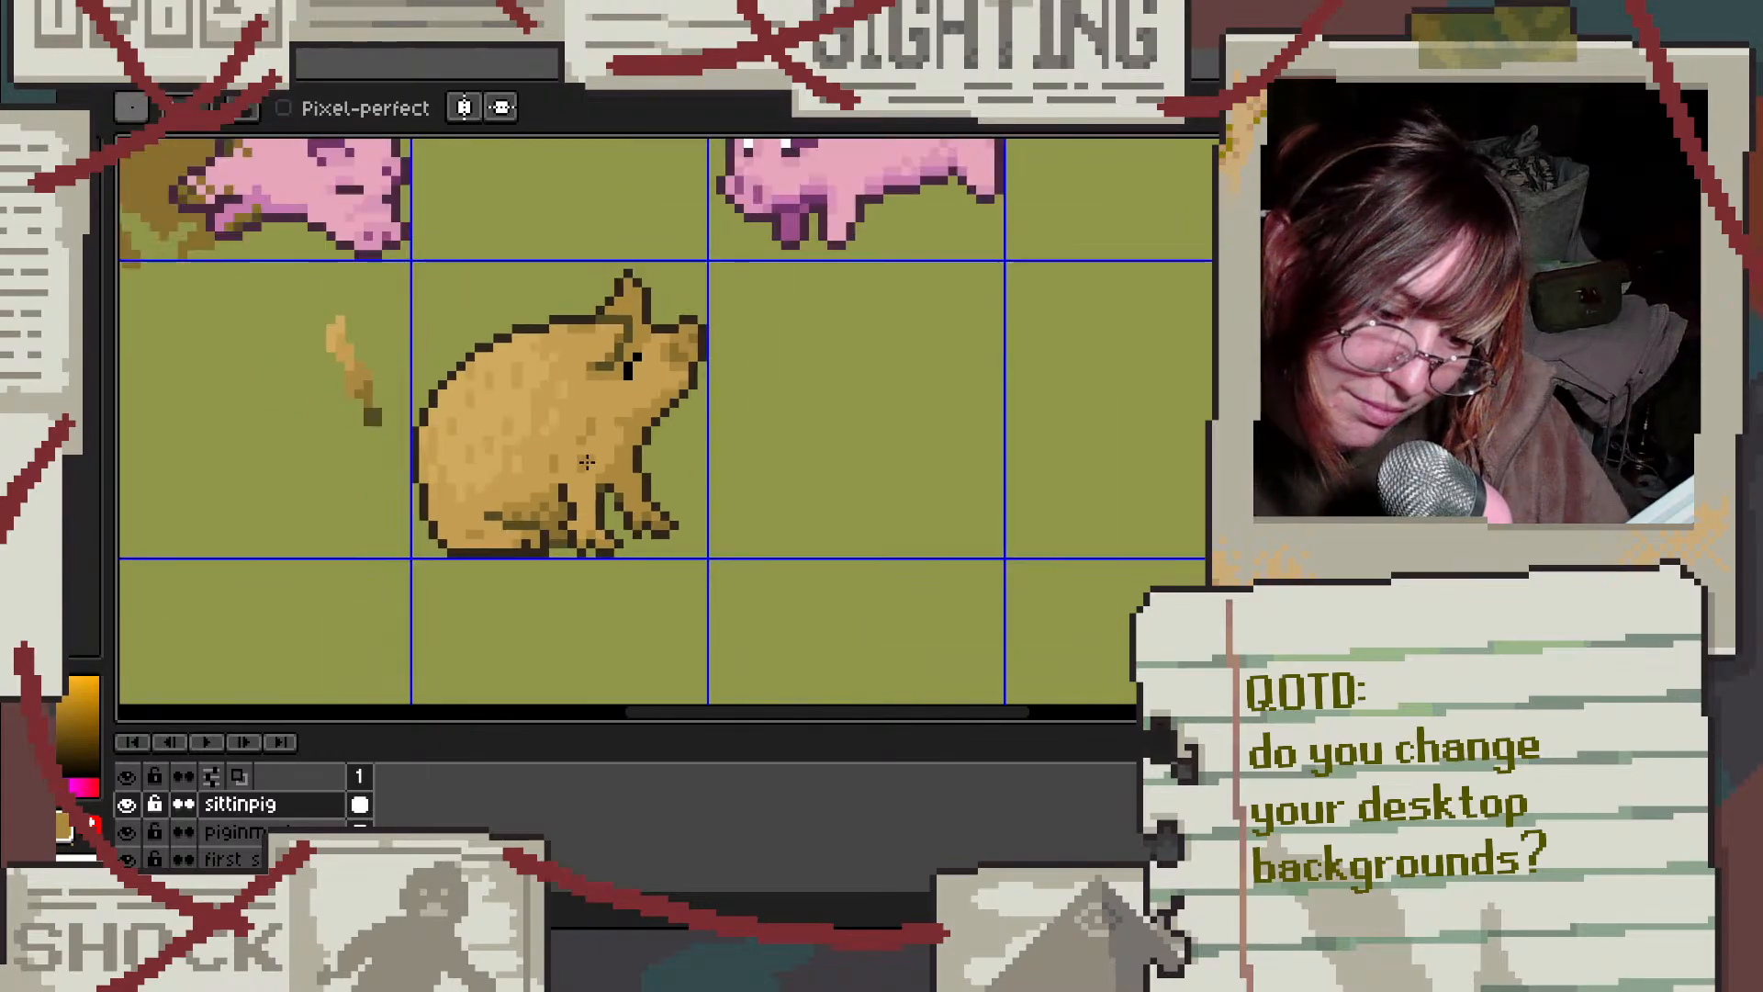
pyautogui.scroll(-1, 802, 427)
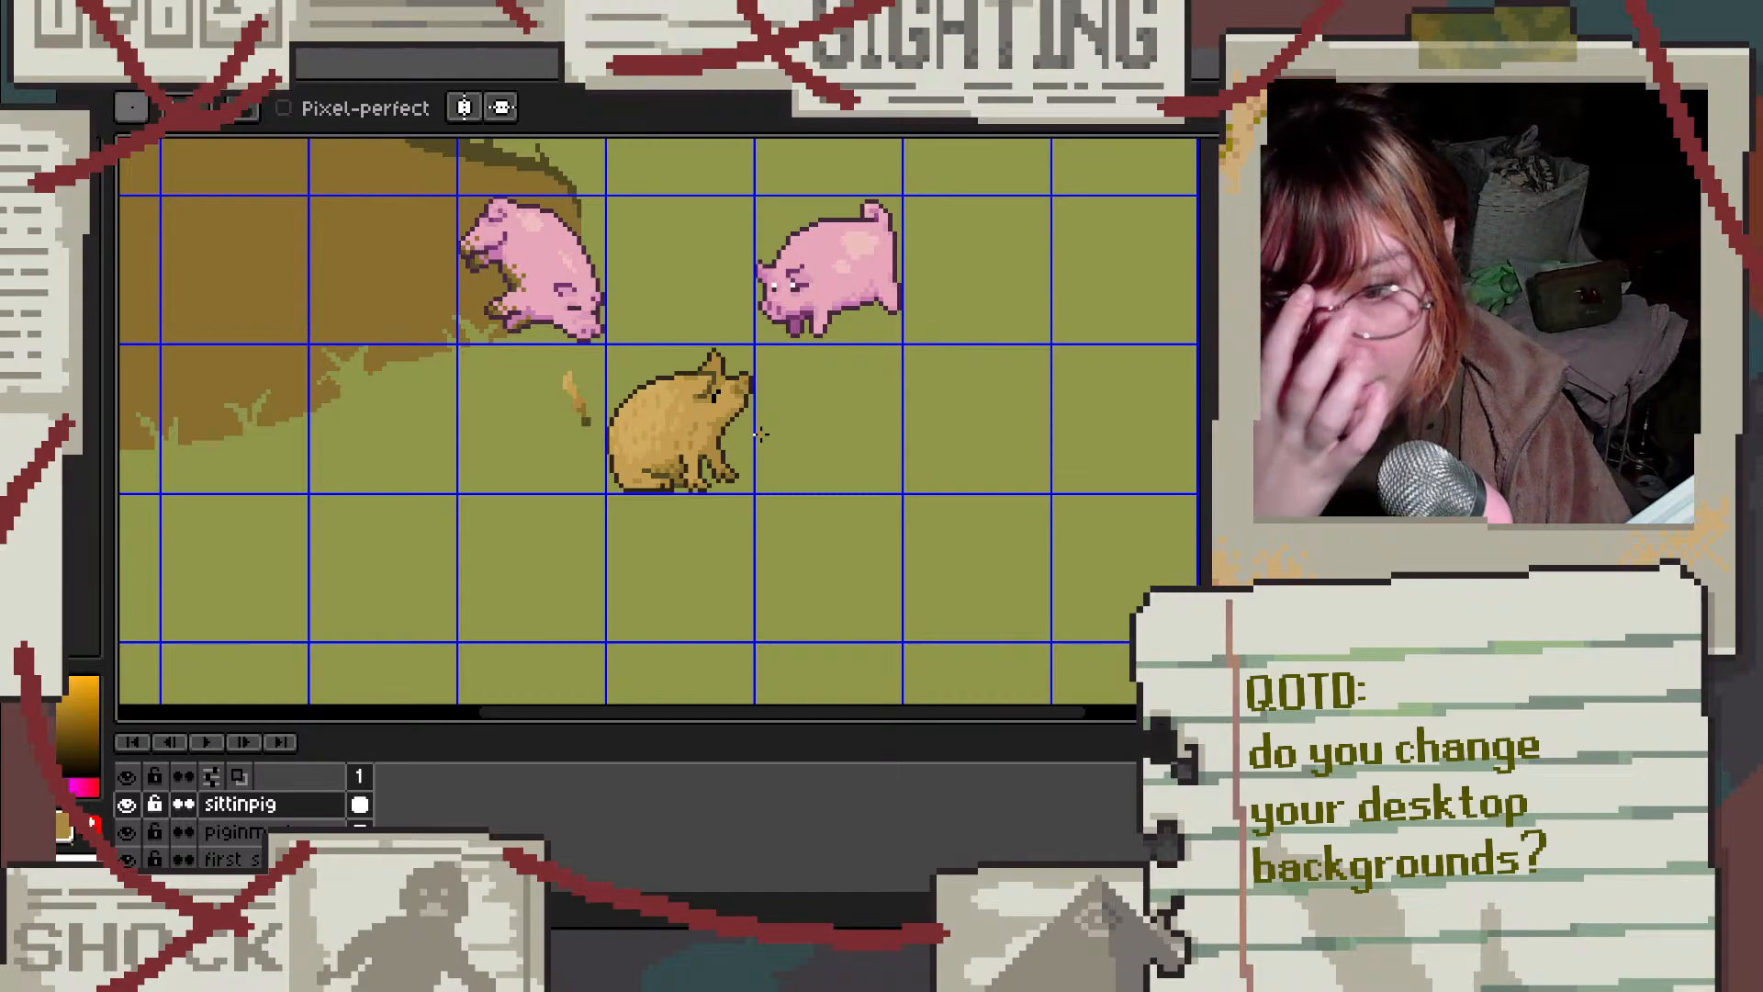
pyautogui.scroll(4, 737, 389)
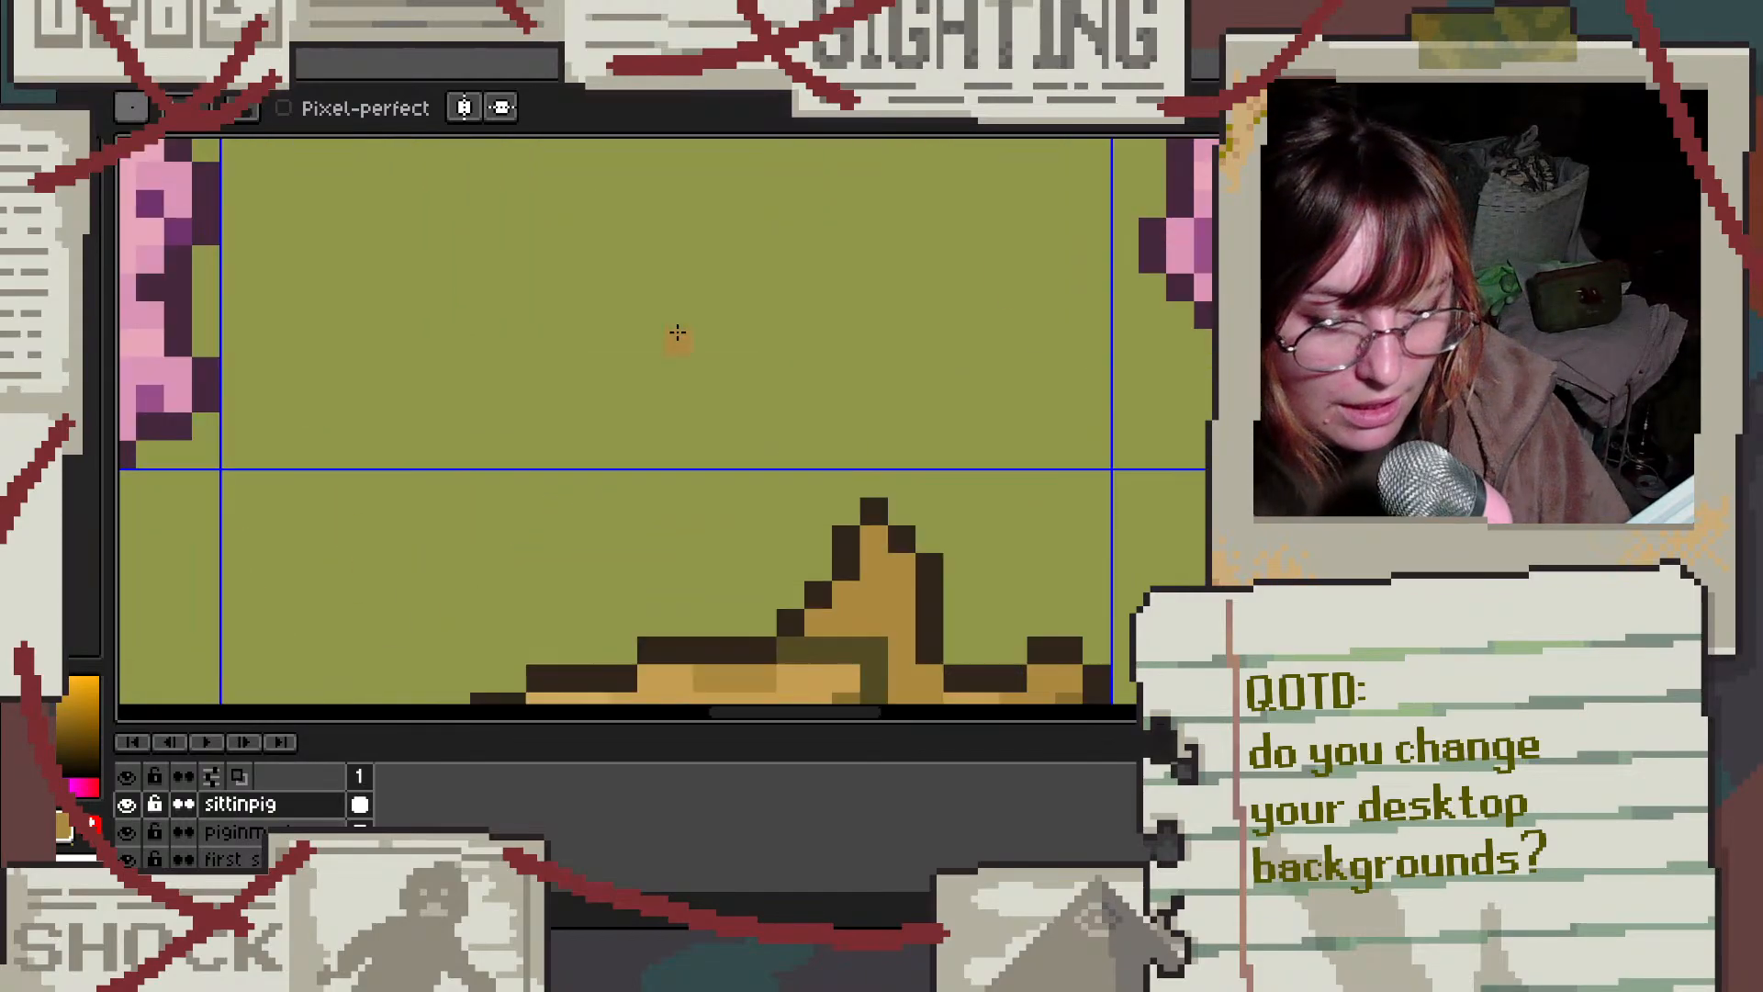
pyautogui.scroll(-3, 676, 334)
pyautogui.scroll(4, 826, 640)
pyautogui.scroll(1, 677, 346)
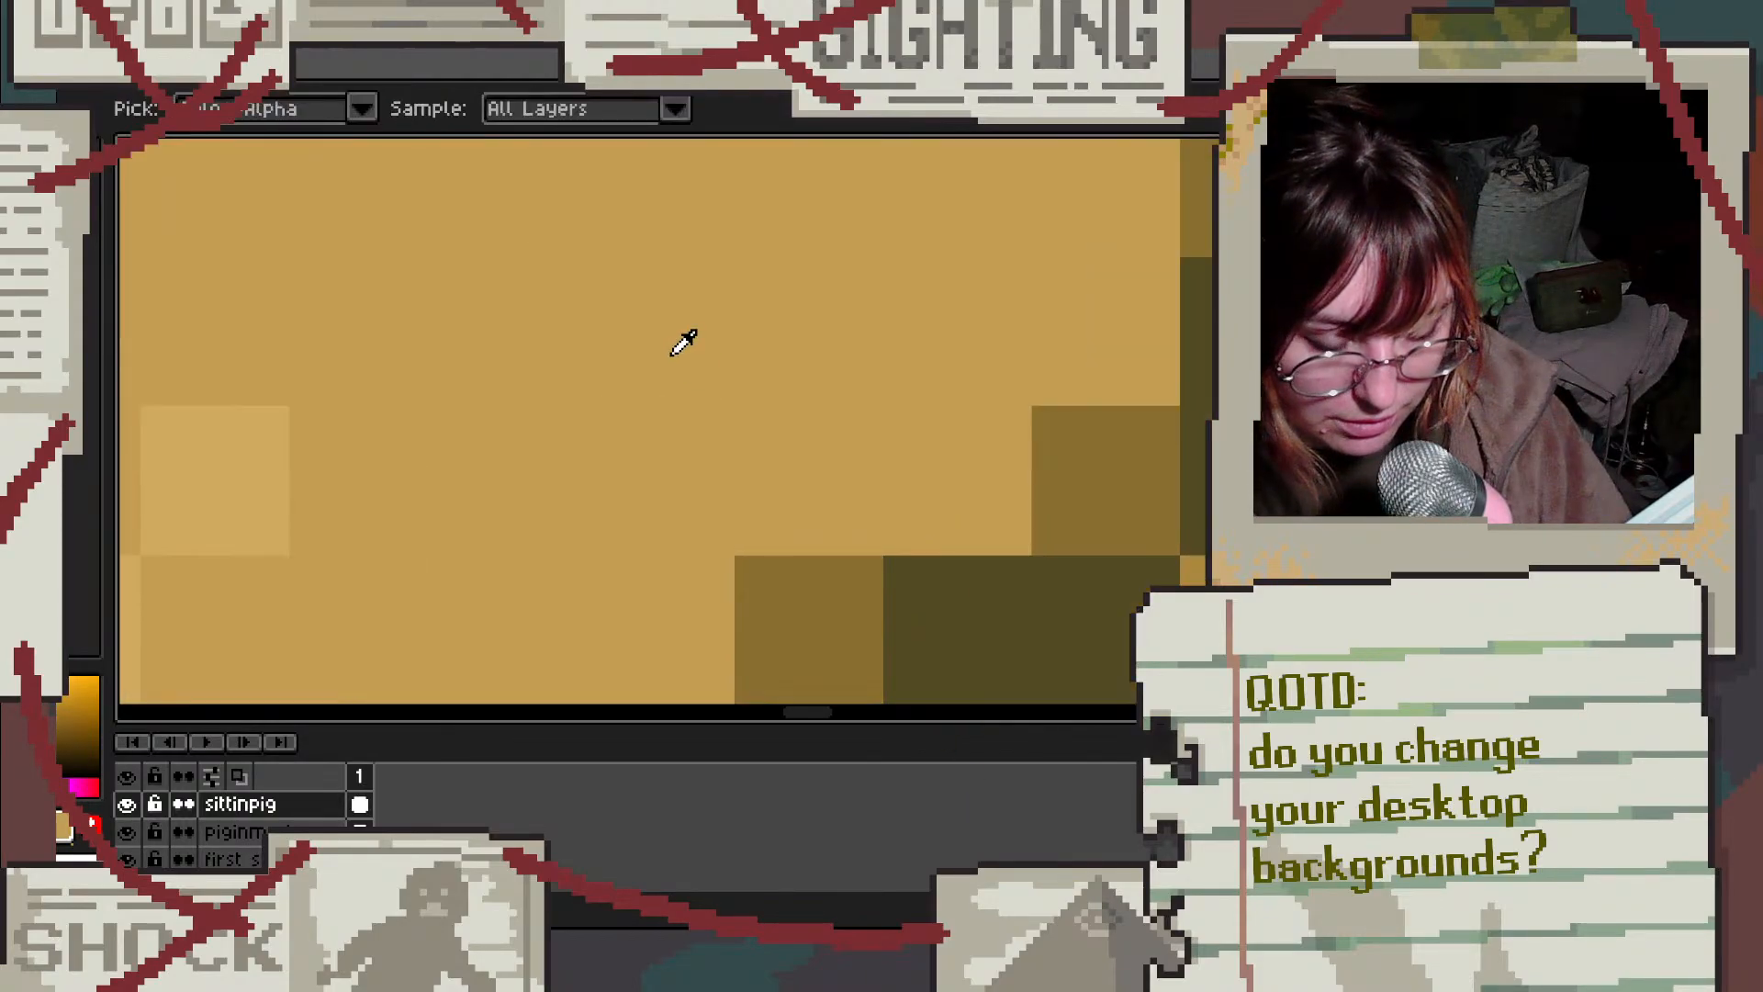
pyautogui.scroll(-3, 677, 367)
# Step: Paint a small light tan highlight on the pig's neck, directly behind and below the ear crease
pyautogui.keyDown('alt'); pyautogui.click(499, 488); pyautogui.keyUp('alt')
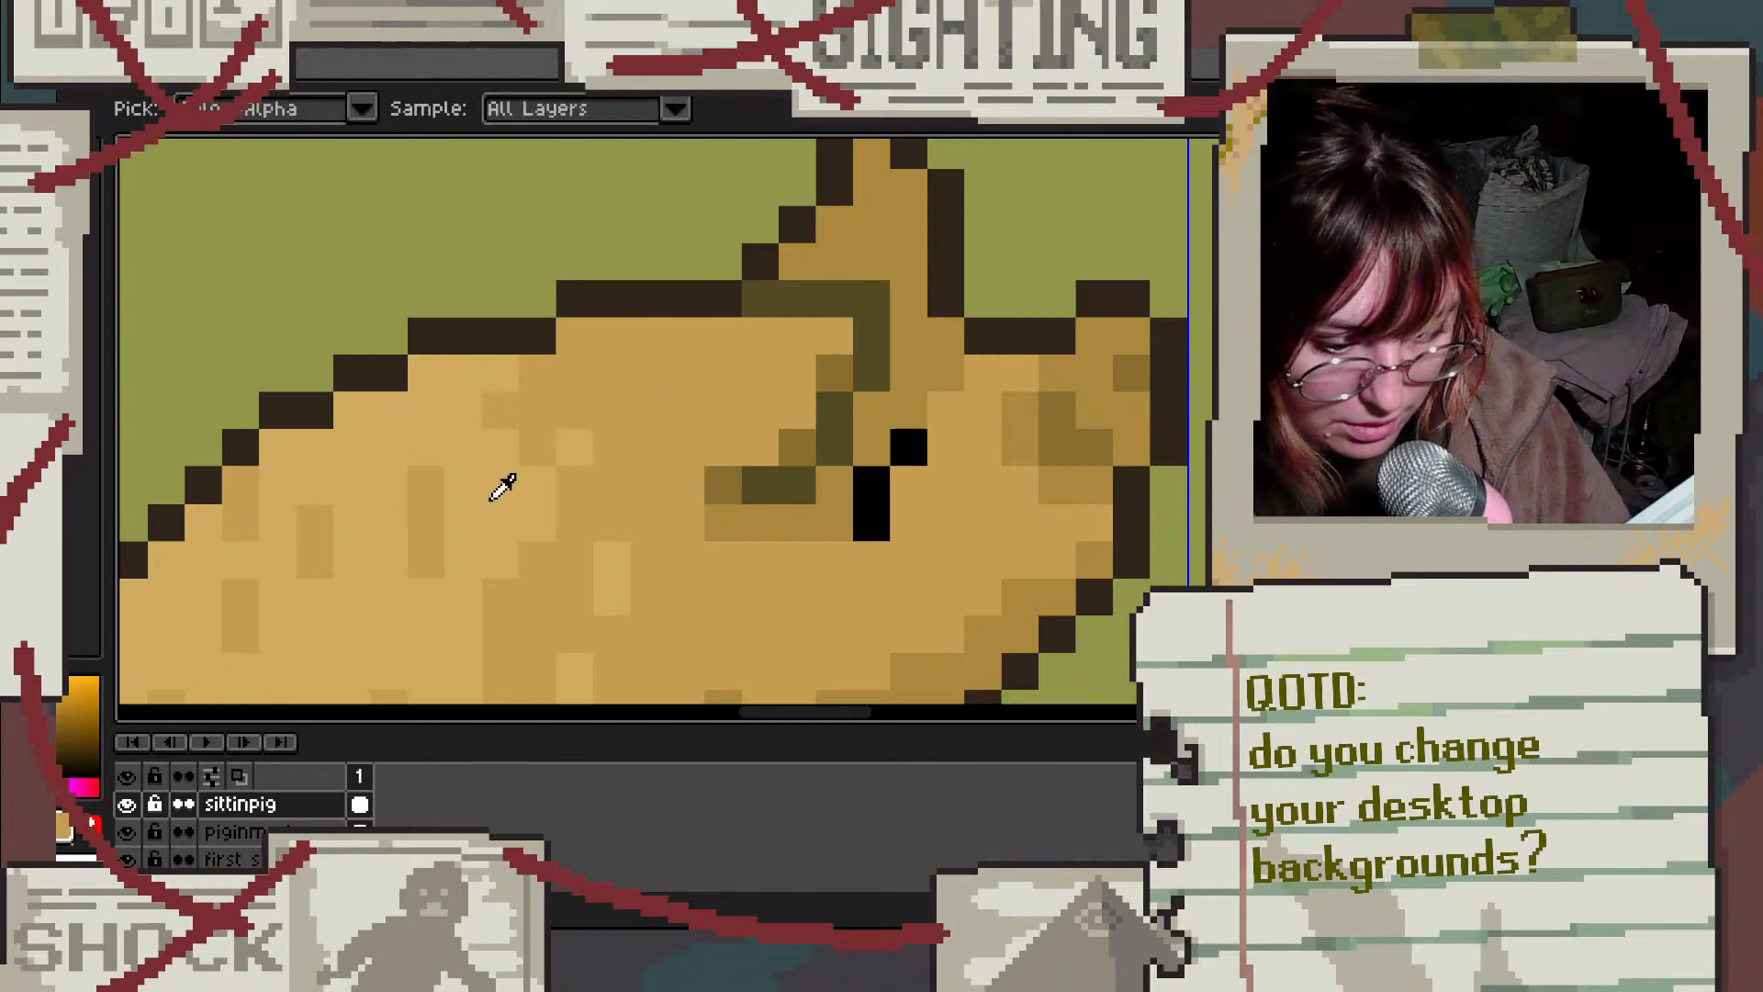
pyautogui.click(826, 345)
pyautogui.moveTo(819, 339); pyautogui.dragTo(772, 339)
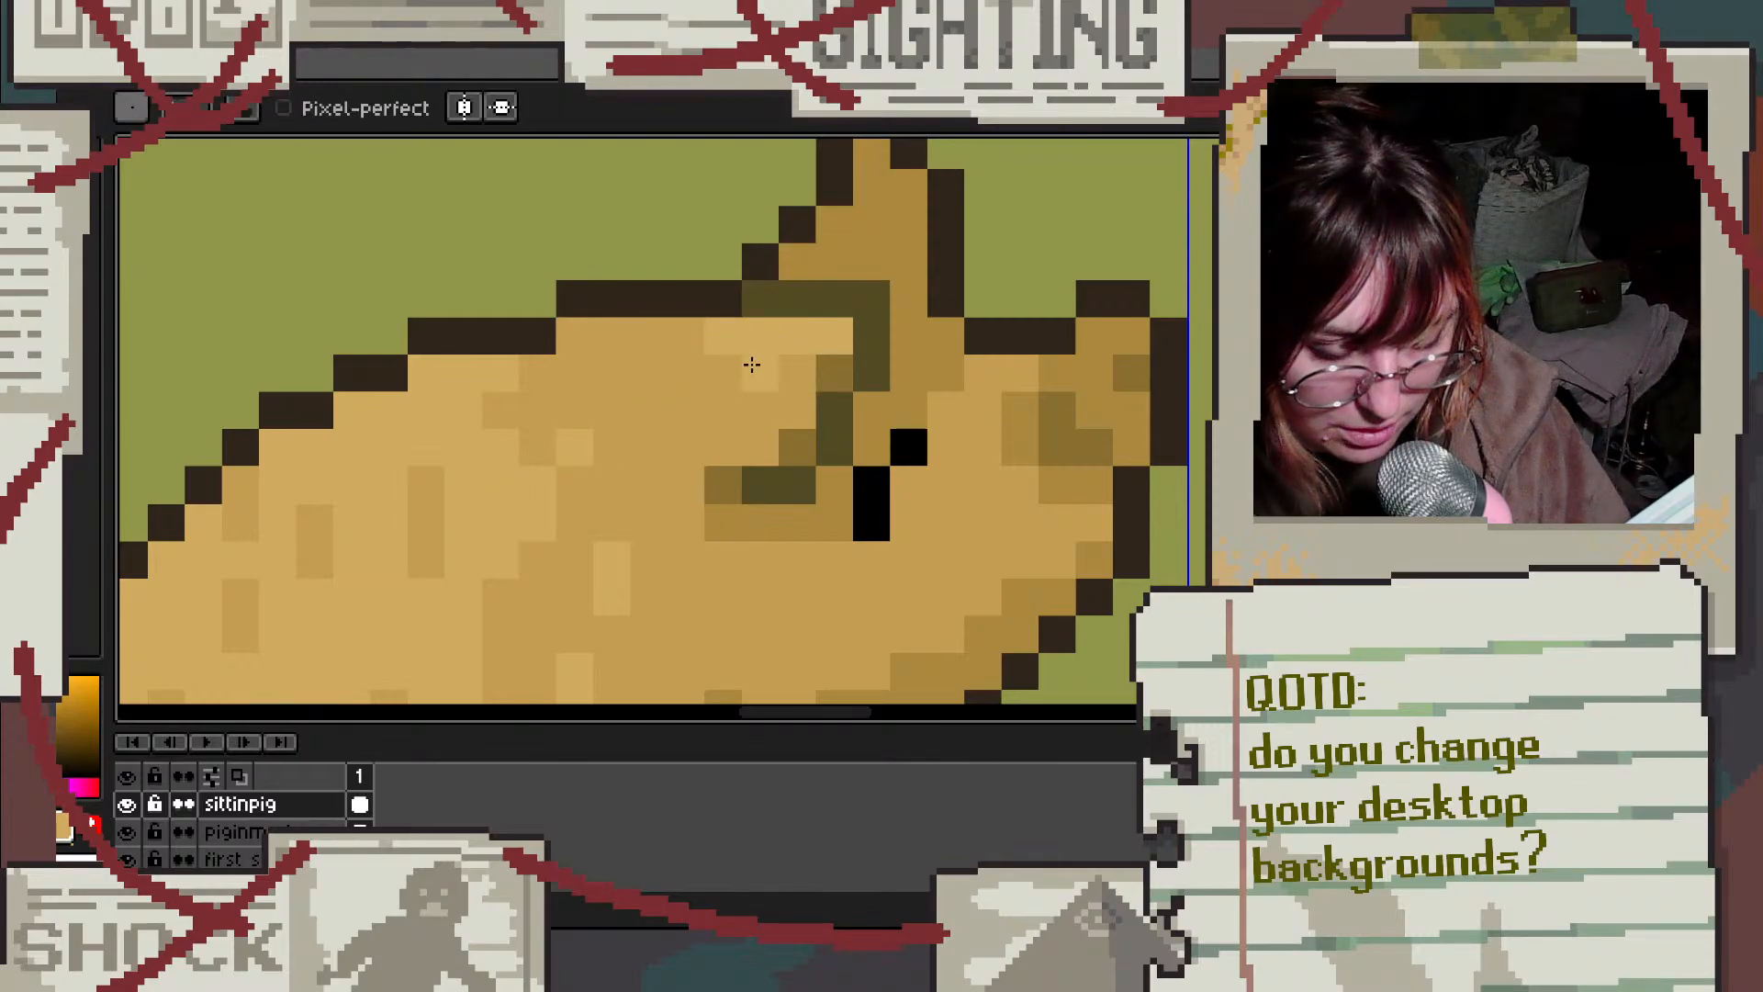
pyautogui.scroll(-4, 675, 423)
# Step: Lighten the inside of the pig's ear tip with a short patch of the base tan
pyautogui.scroll(3, 675, 422)
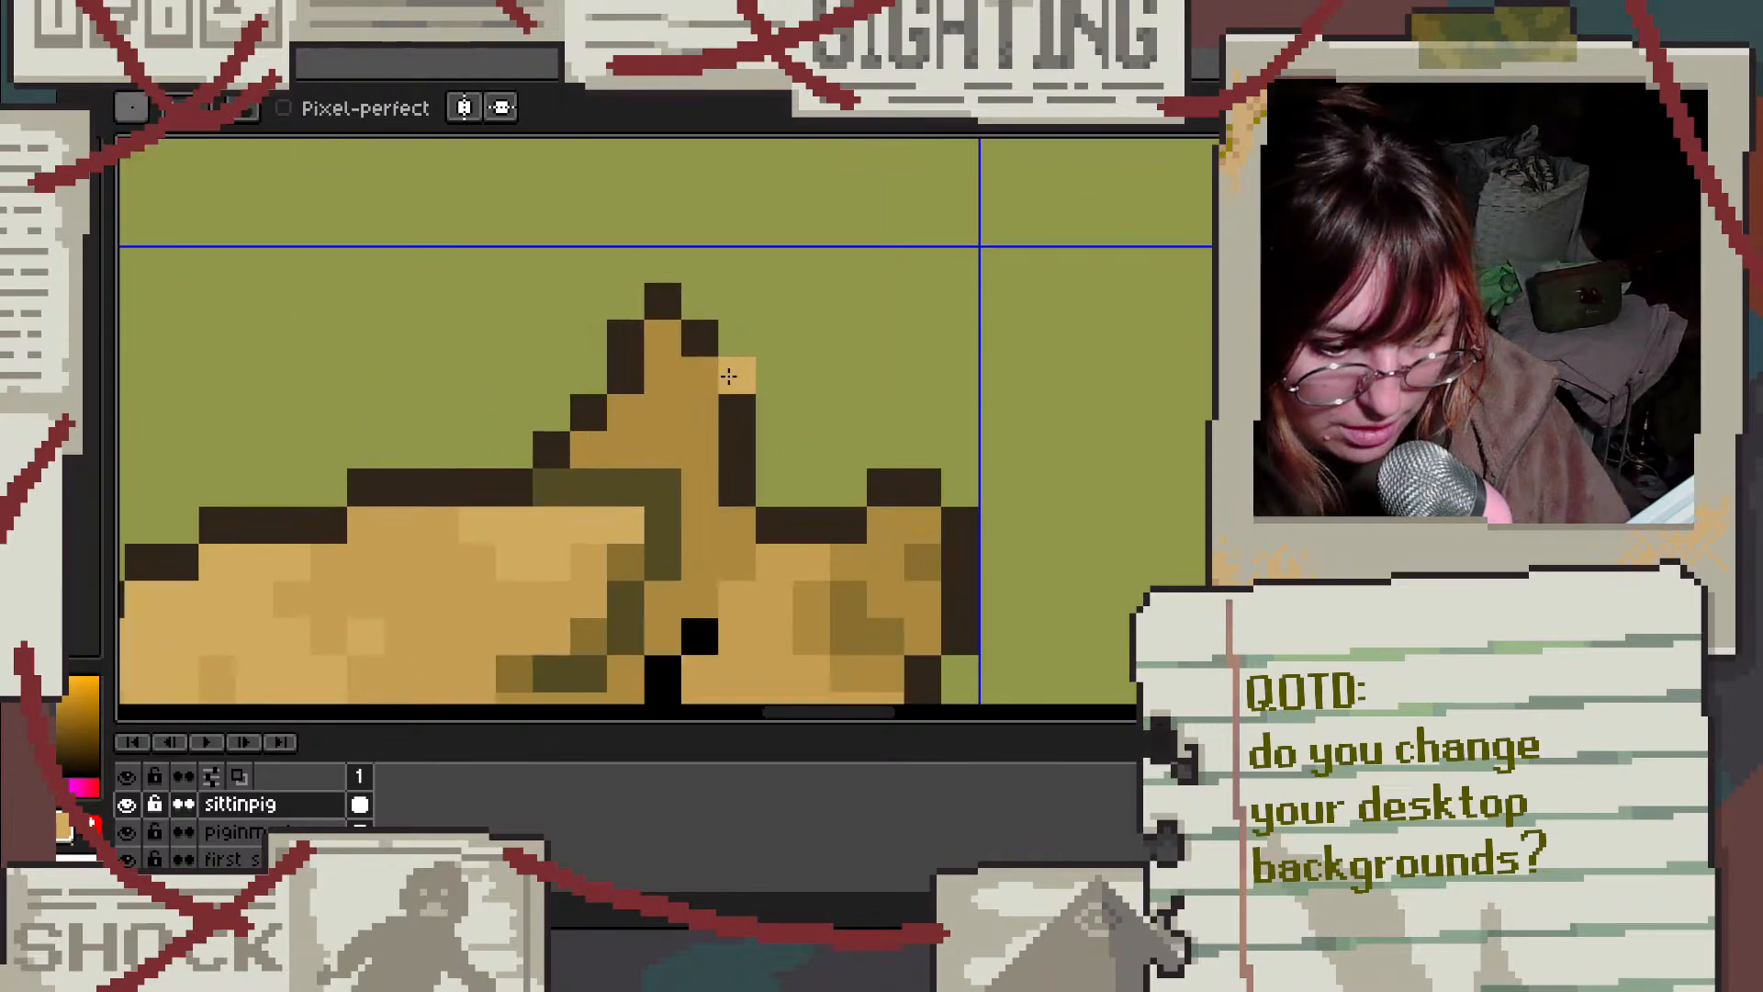
pyautogui.keyDown('alt'); pyautogui.click(787, 543); pyautogui.keyUp('alt')
pyautogui.click(678, 350)
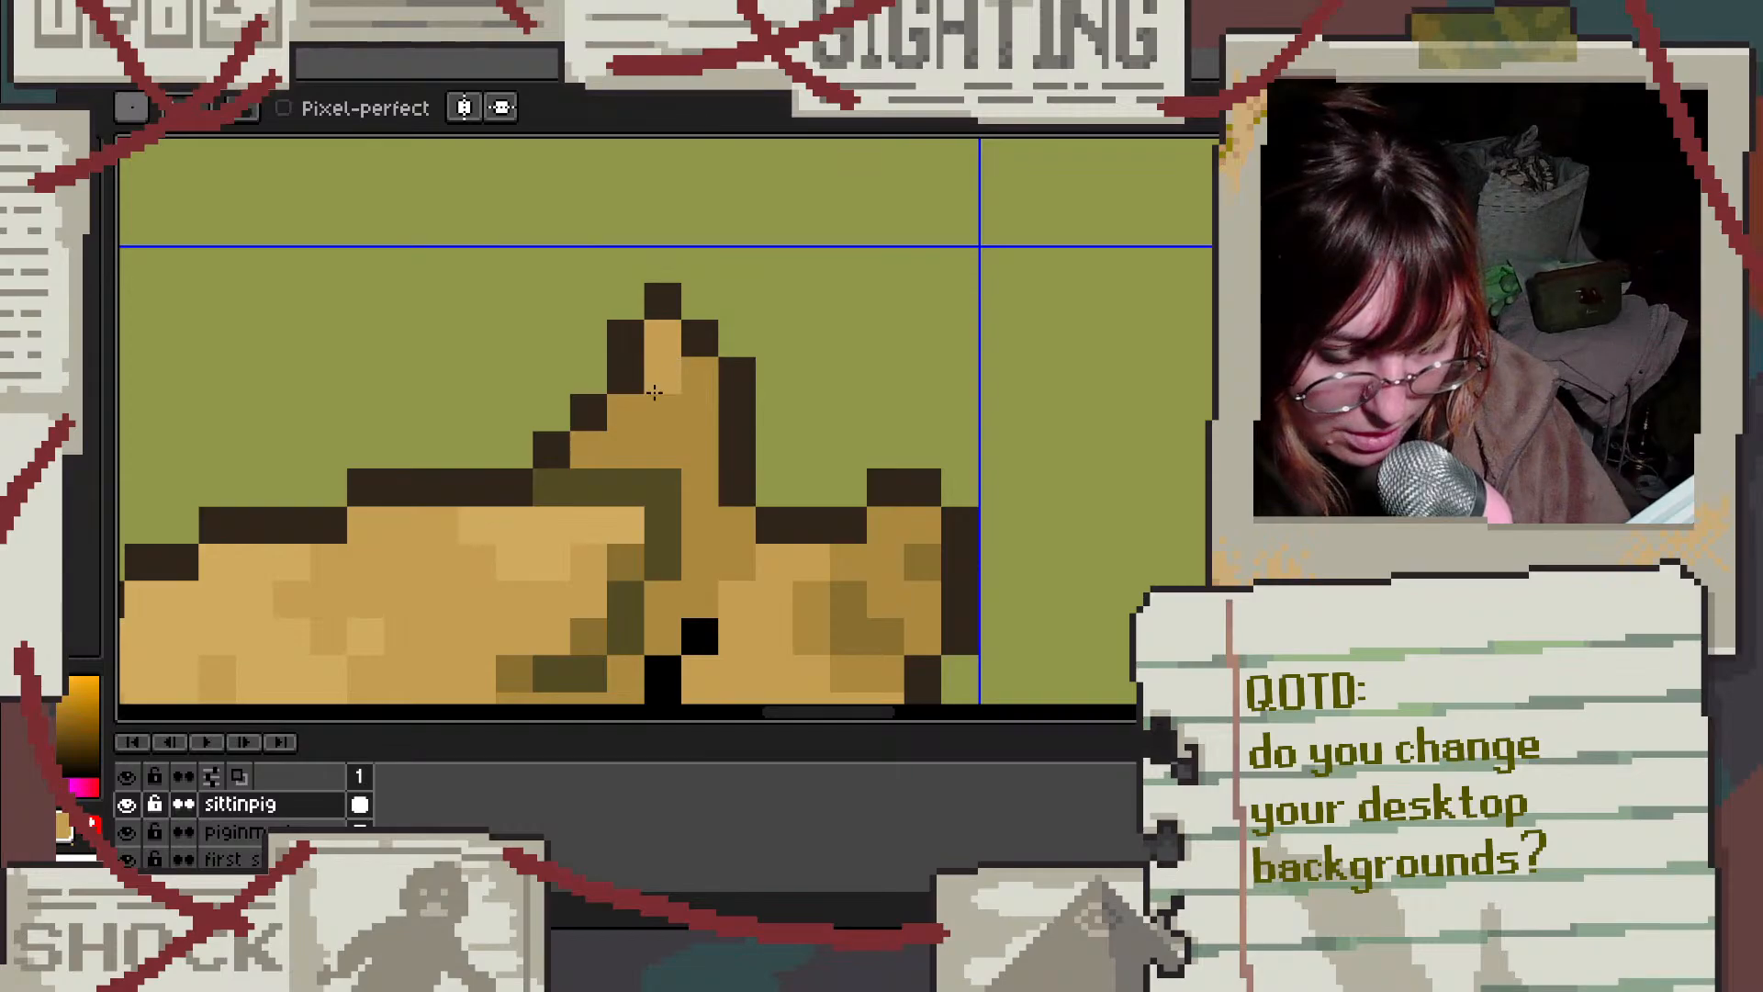
pyautogui.scroll(-3, 831, 378)
pyautogui.scroll(-2, 856, 383)
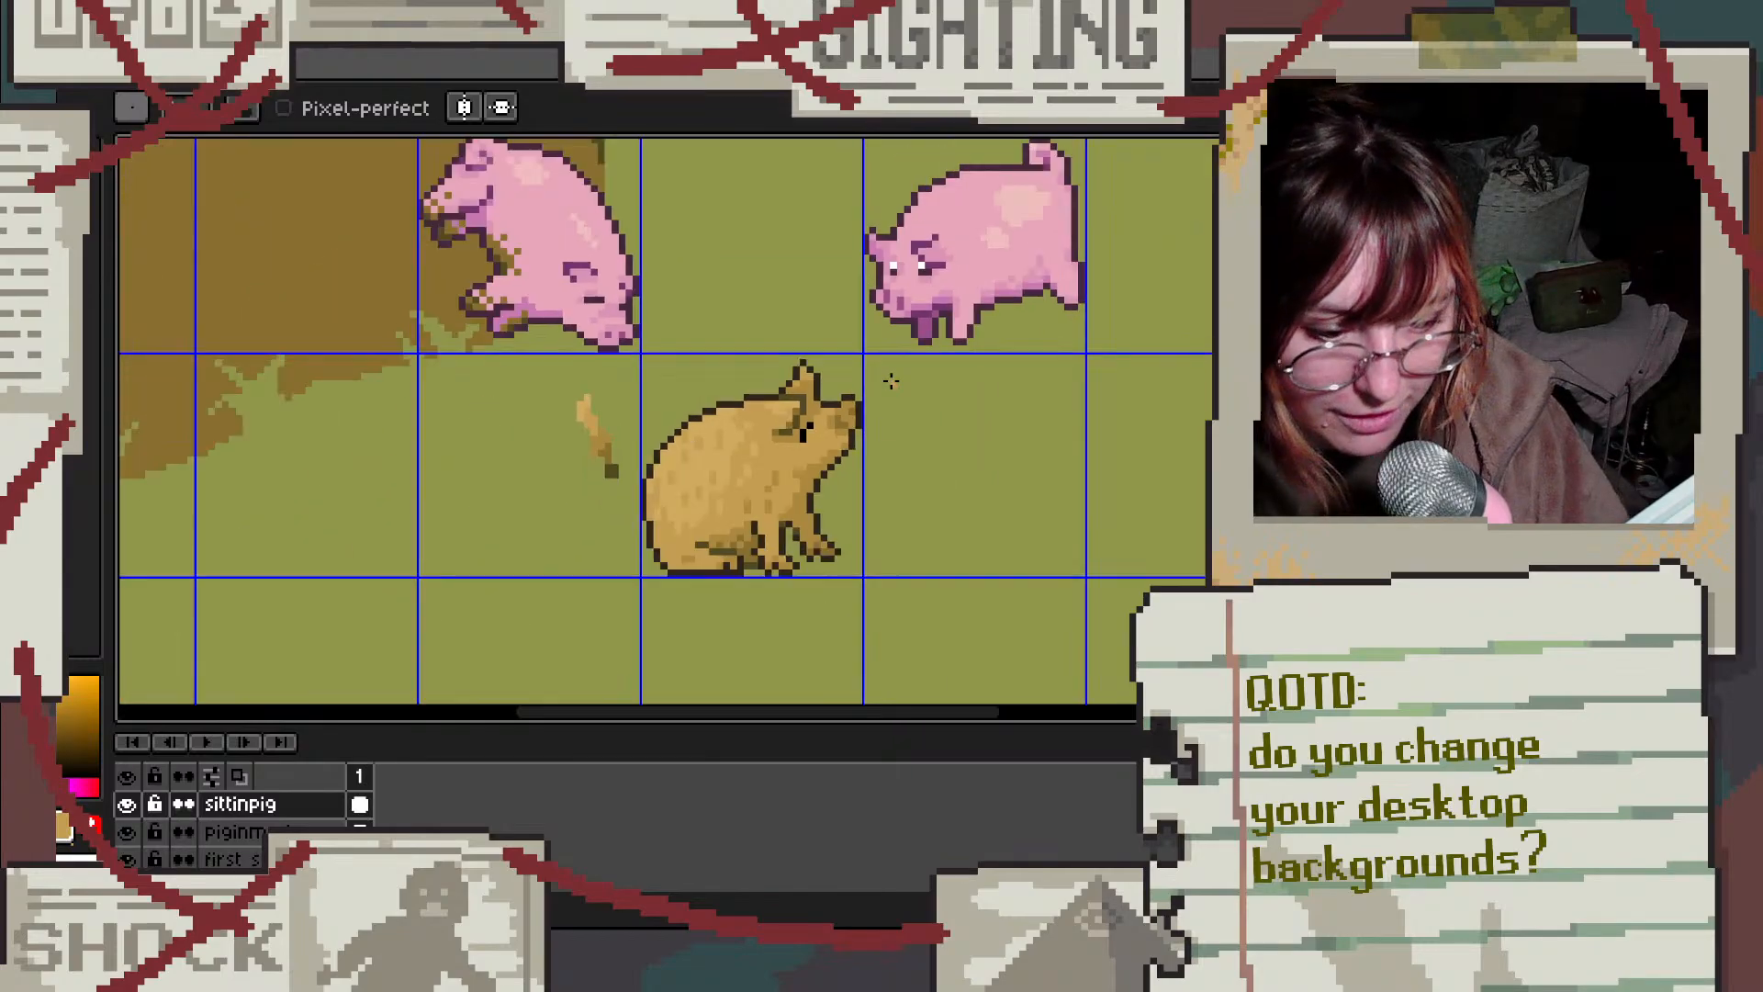
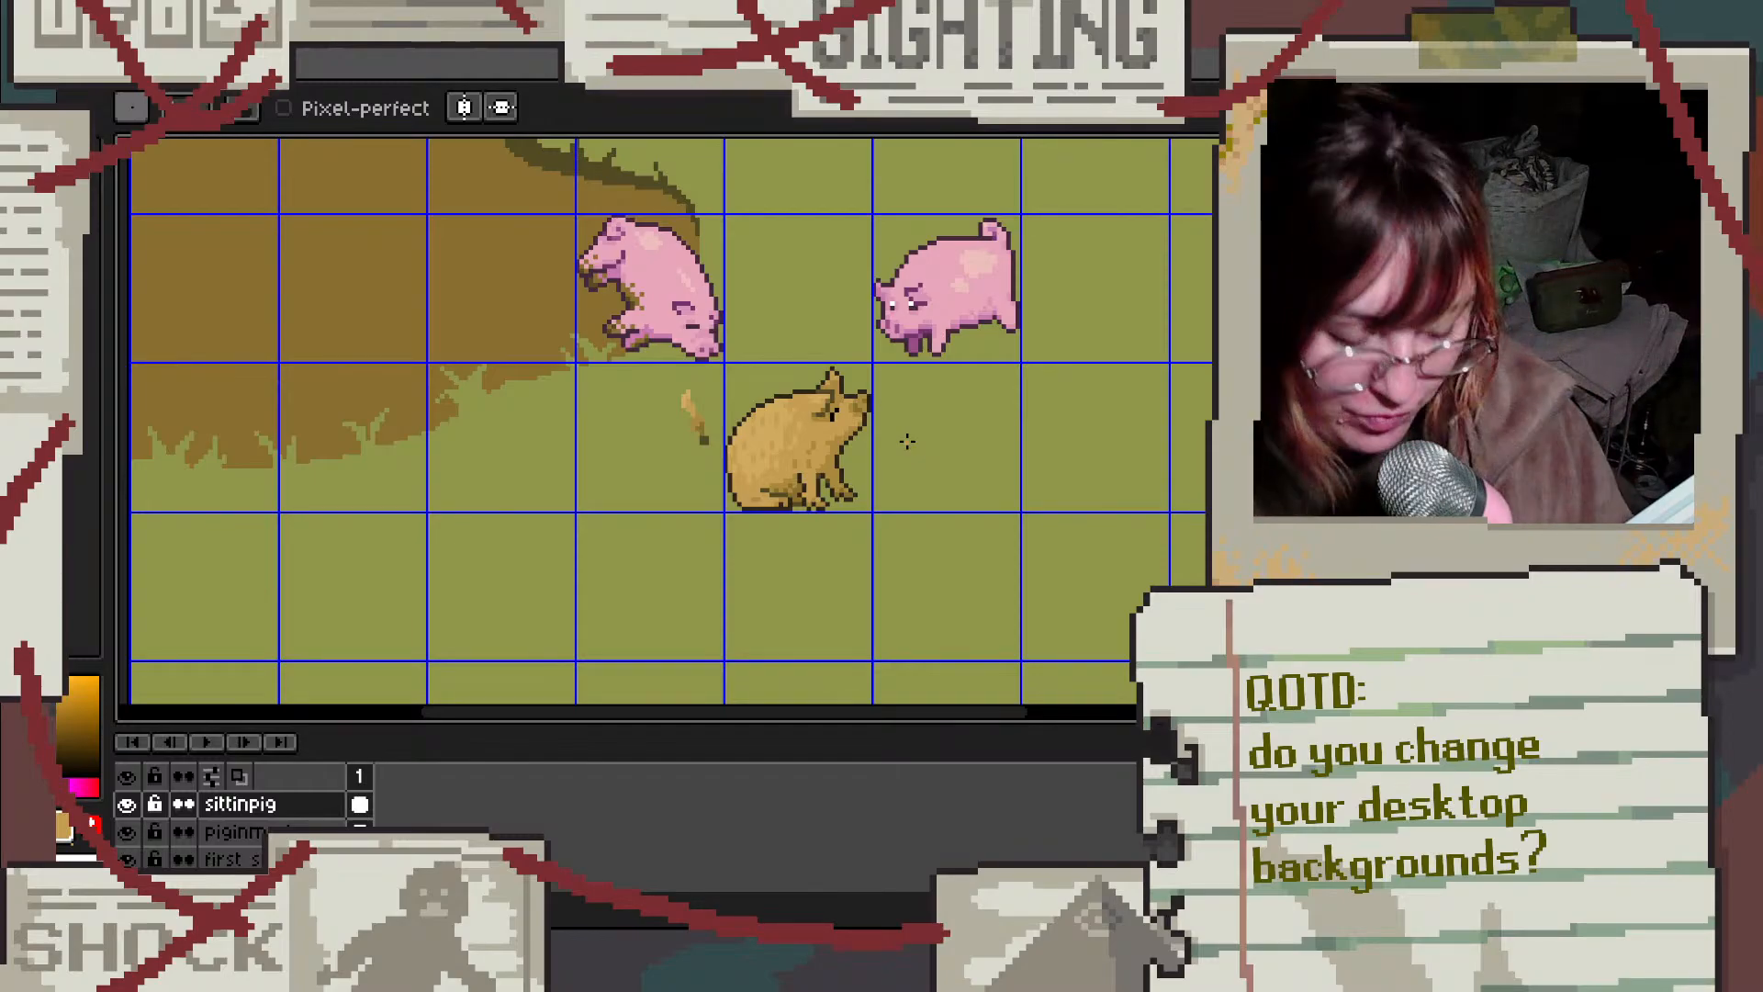
# Step: Recolour the pig's light tan back highlight and flecks to a brighter yellowish tan with a non-contiguous Paint Bucket fill
pyautogui.scroll(2, 890, 424)
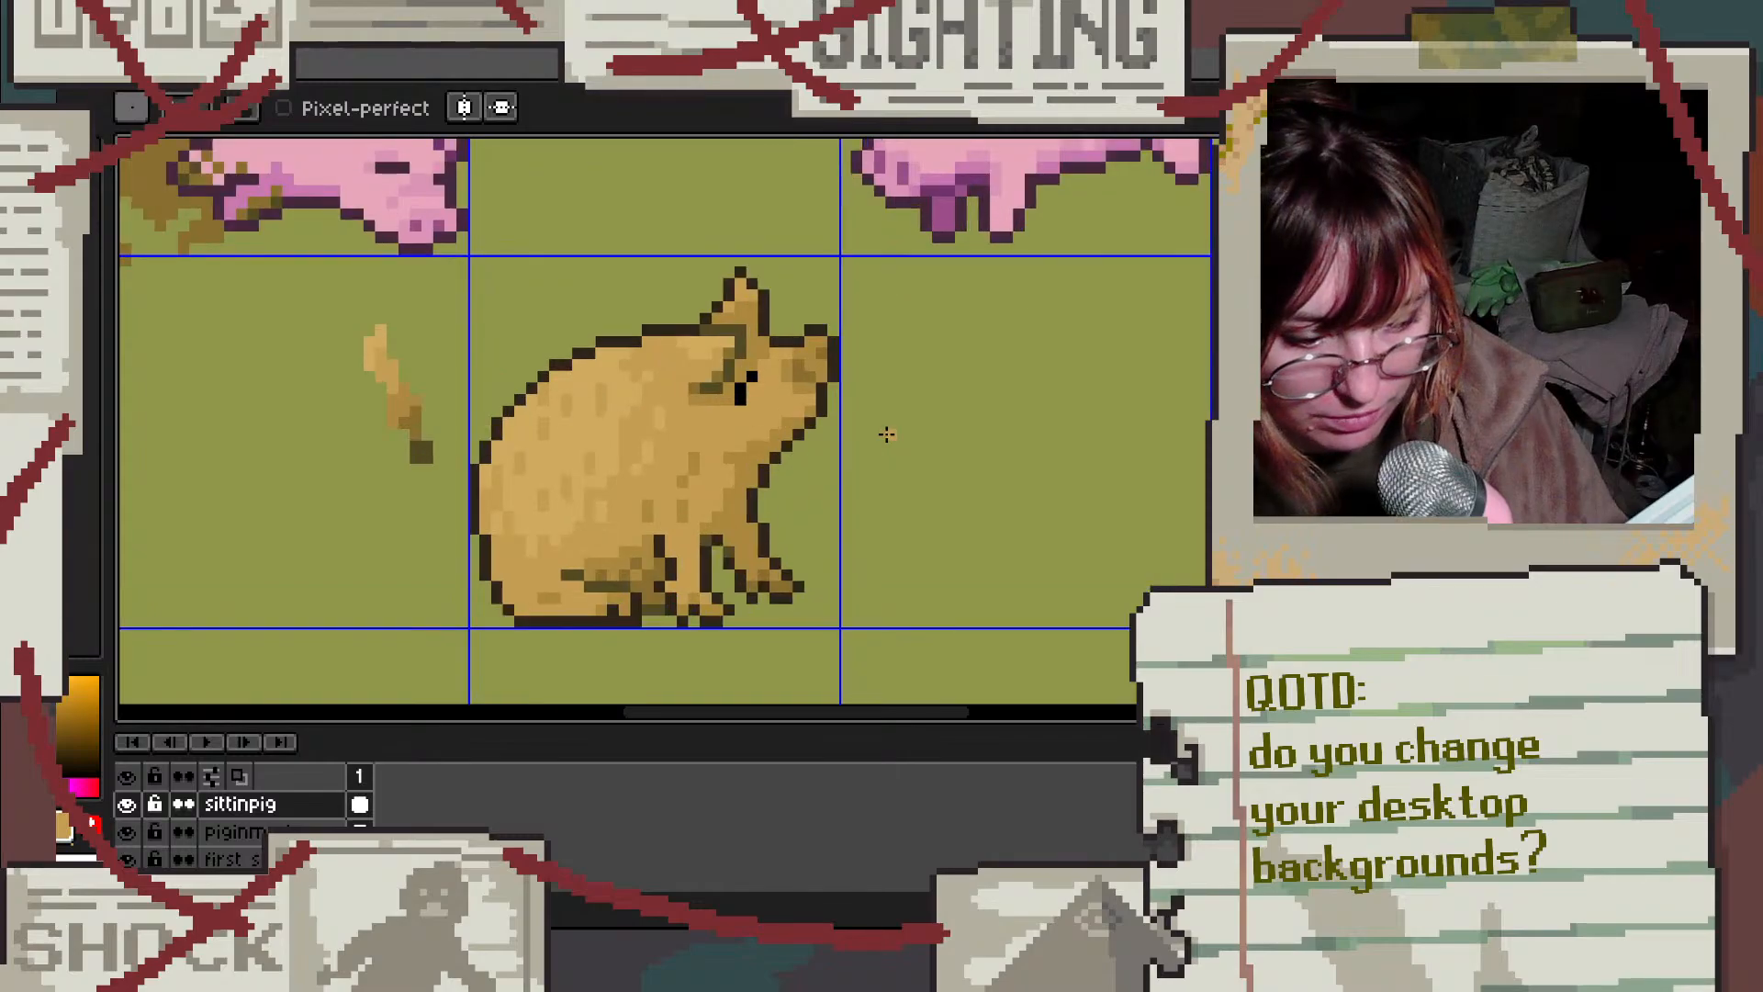
pyautogui.scroll(-2, 881, 434)
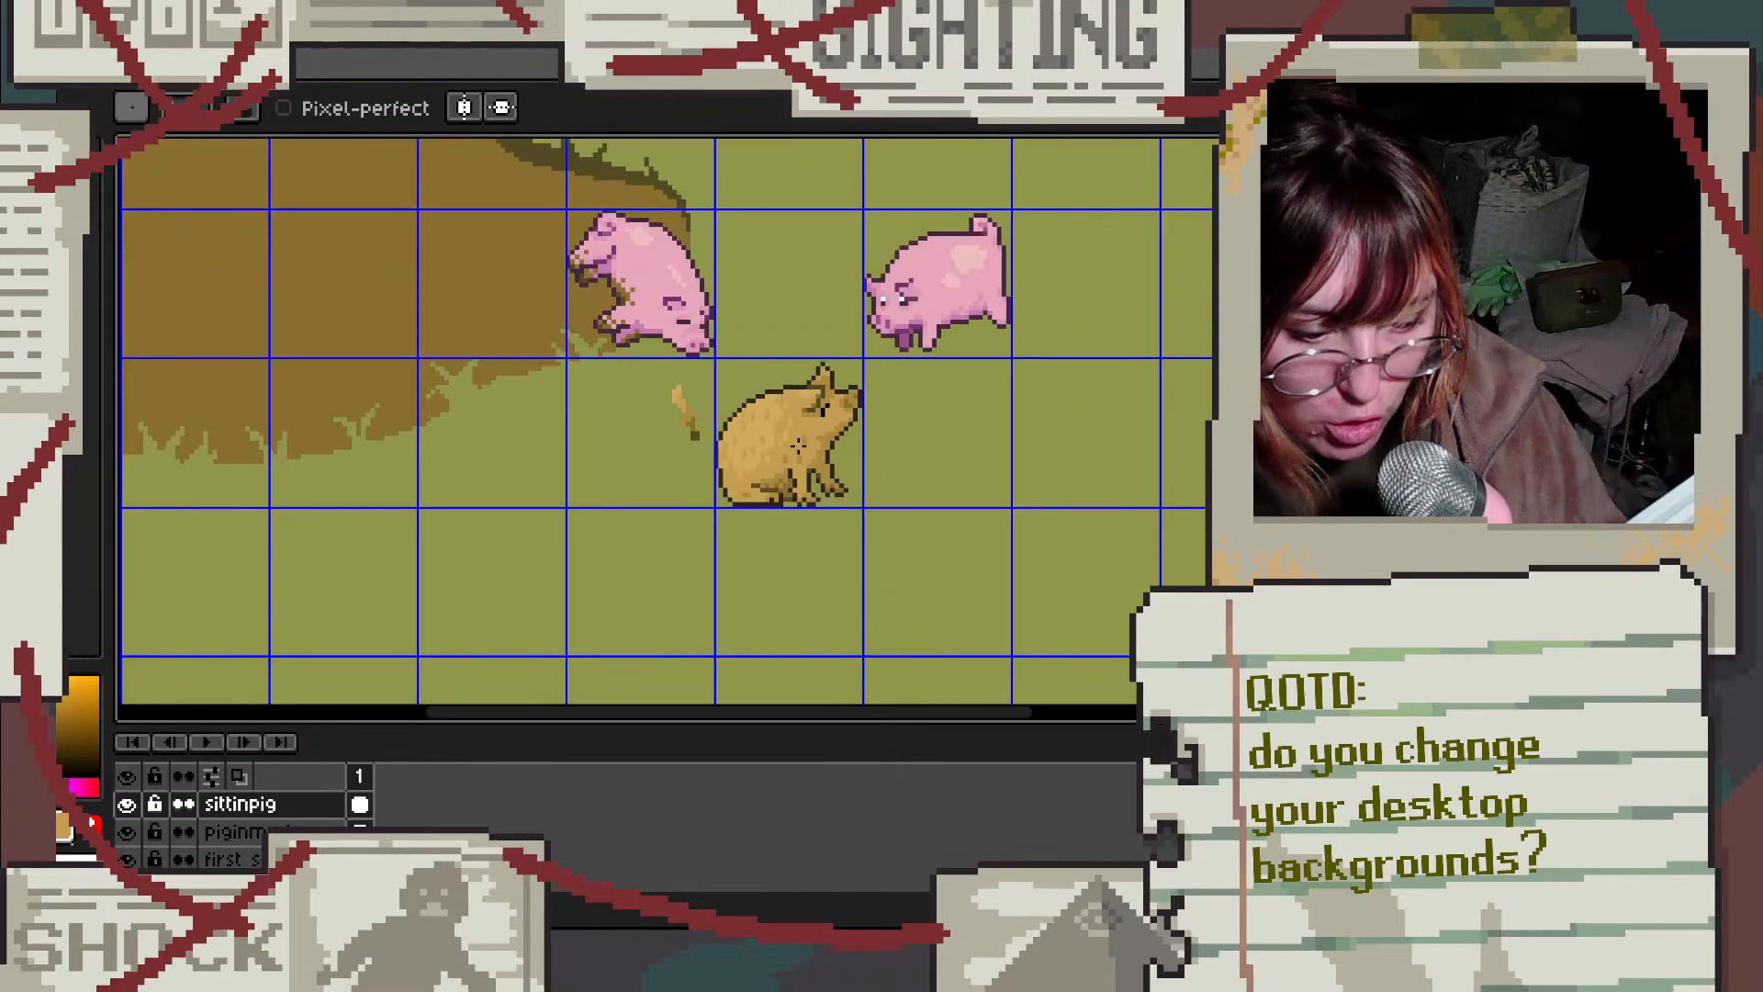
pyautogui.scroll(2, 799, 446)
pyautogui.scroll(-2, 848, 432)
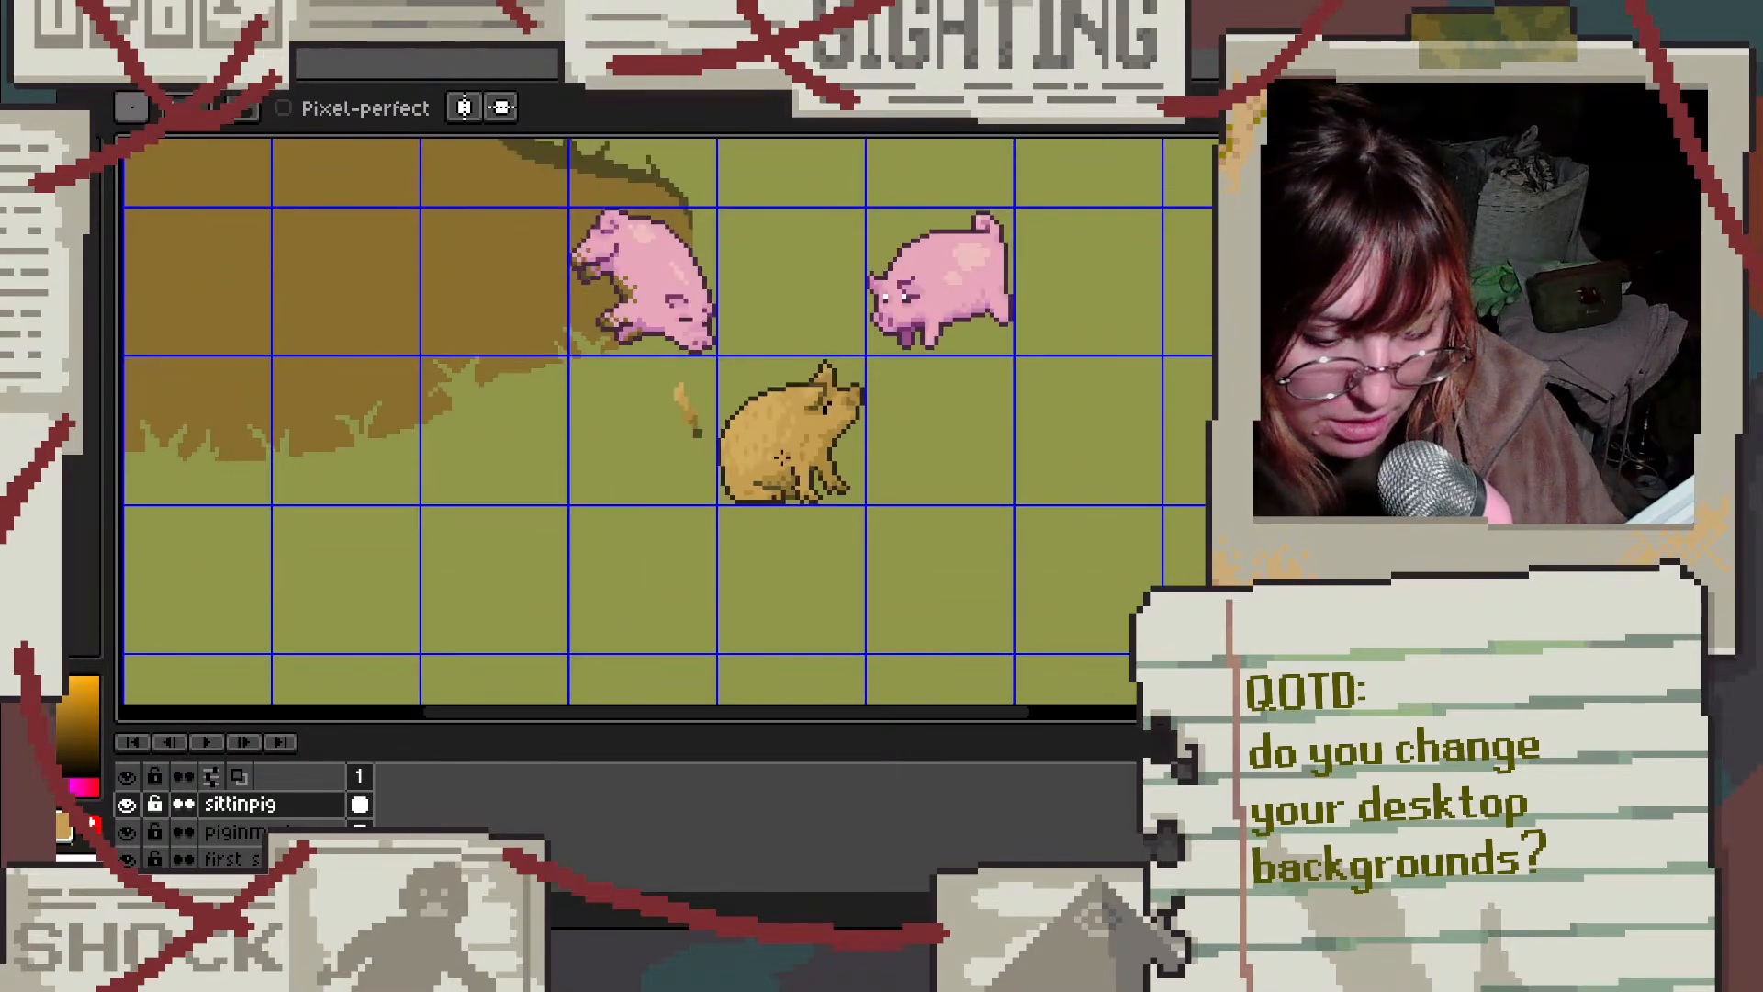
pyautogui.scroll(2, 781, 456)
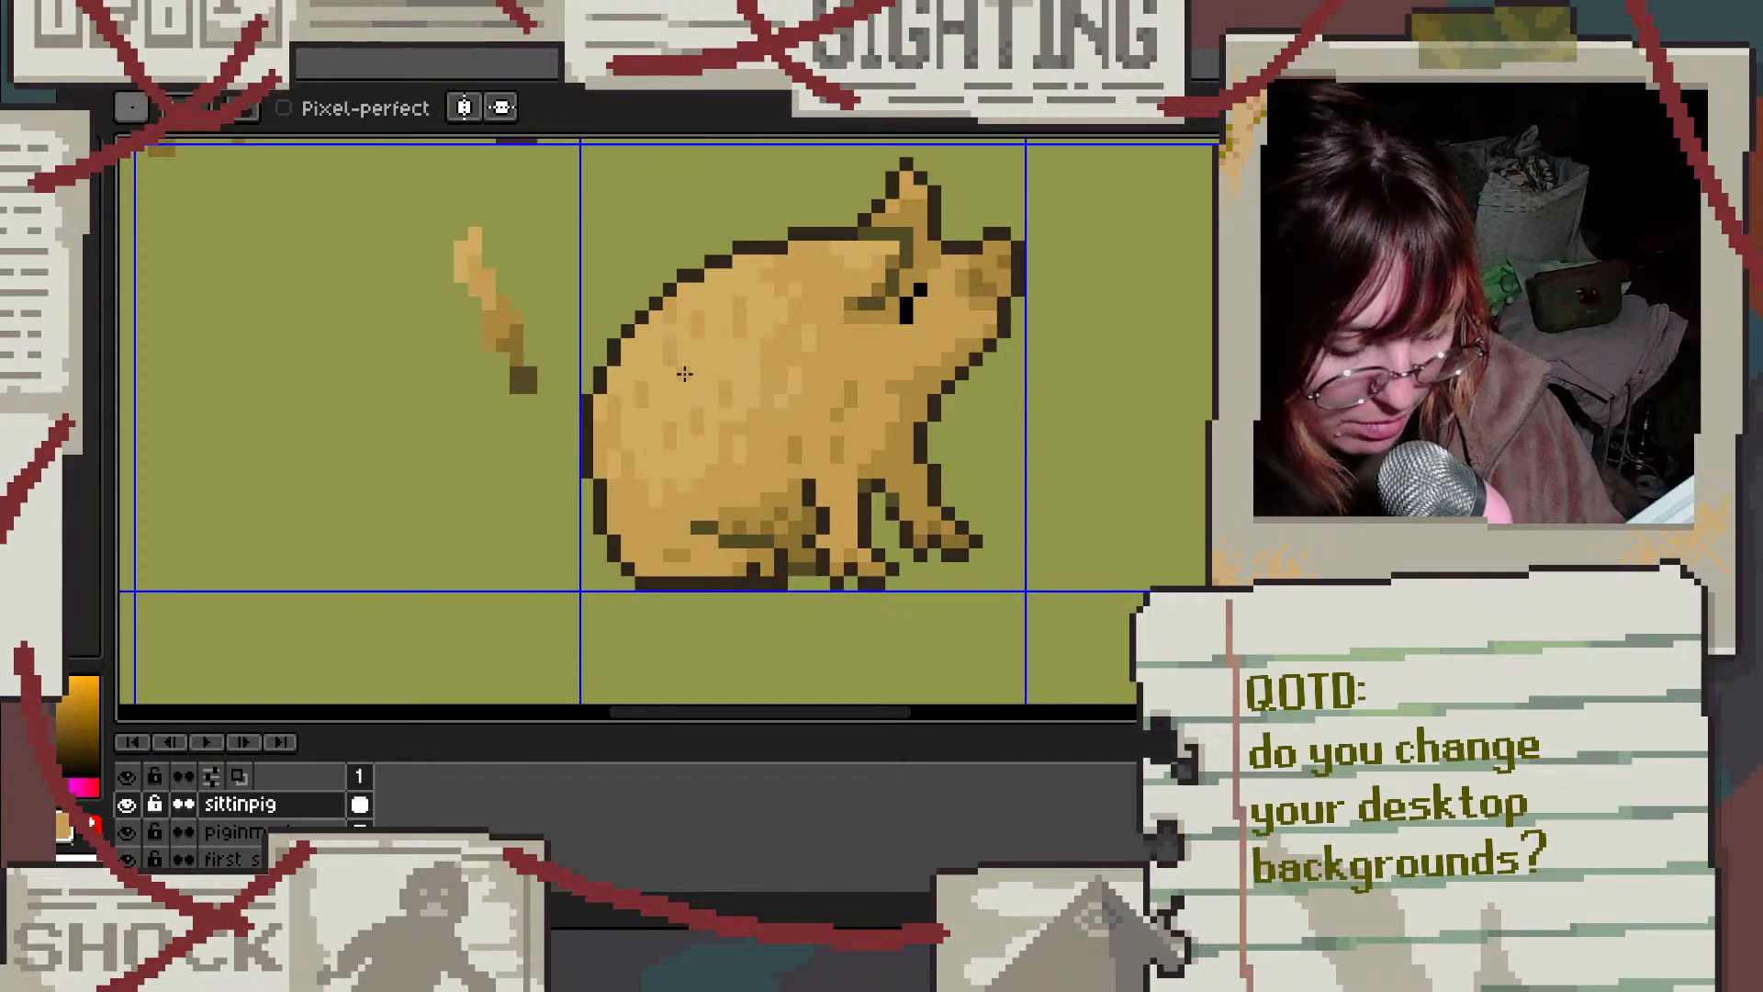
pyautogui.keyDown('alt'); pyautogui.click(720, 362); pyautogui.keyUp('alt')
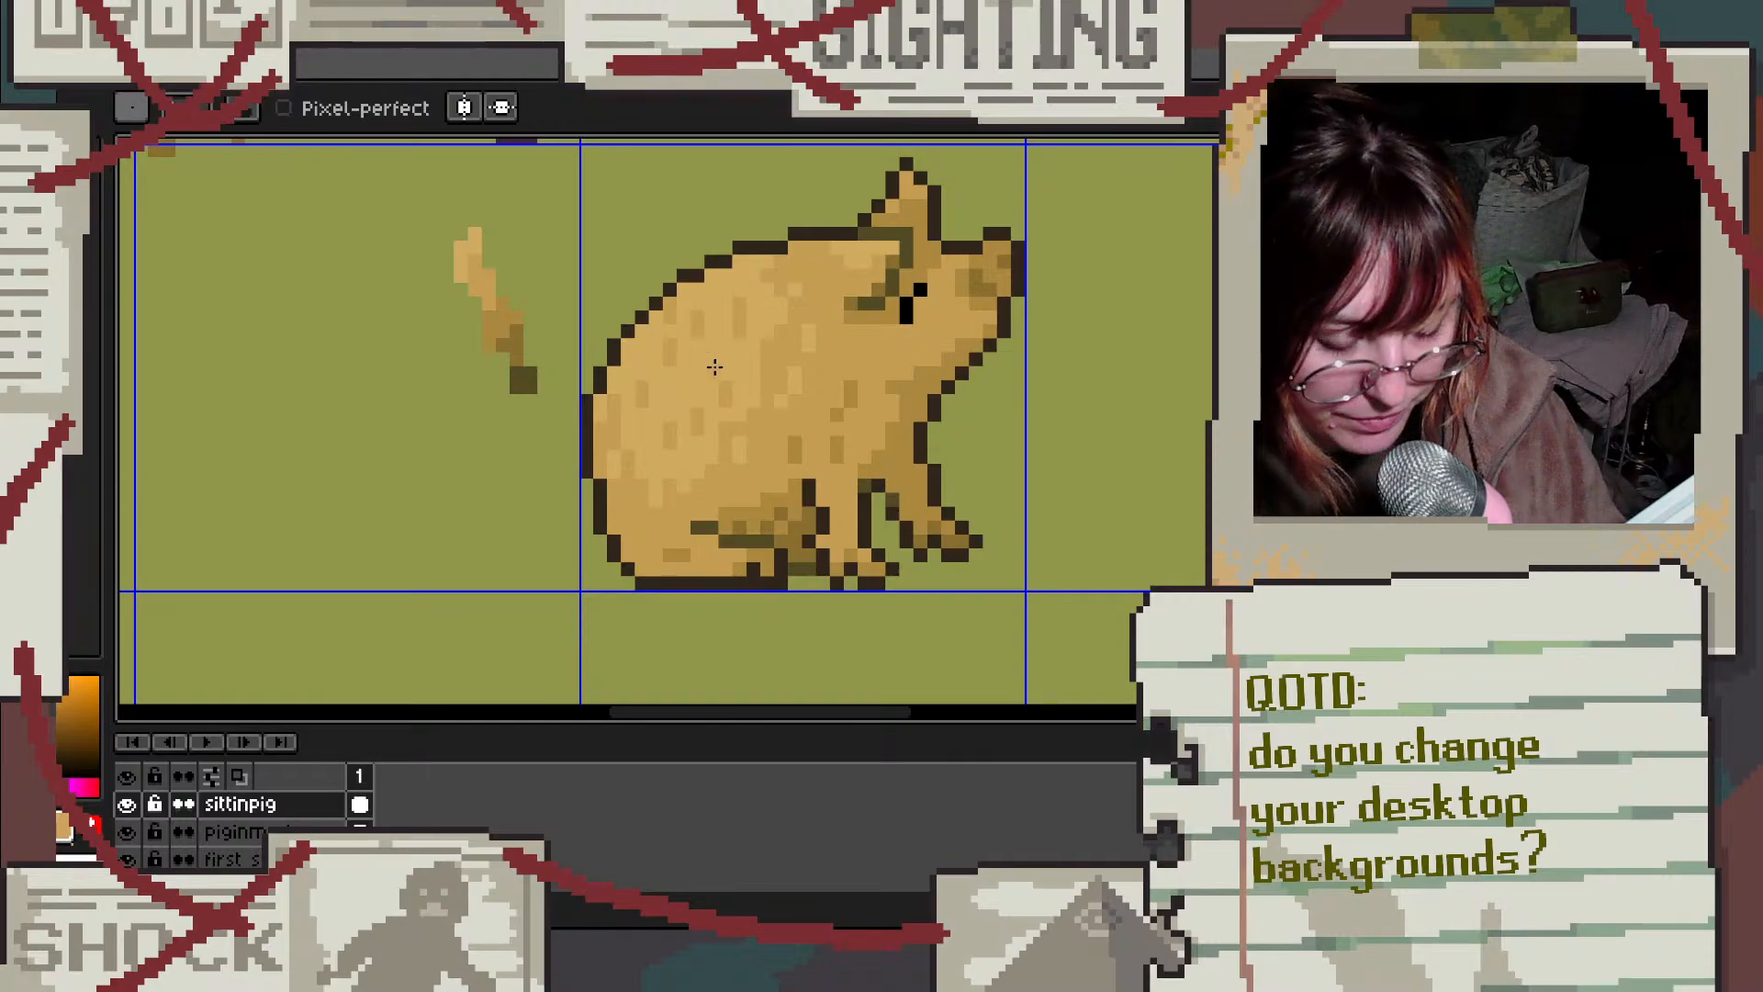
pyautogui.press('g')
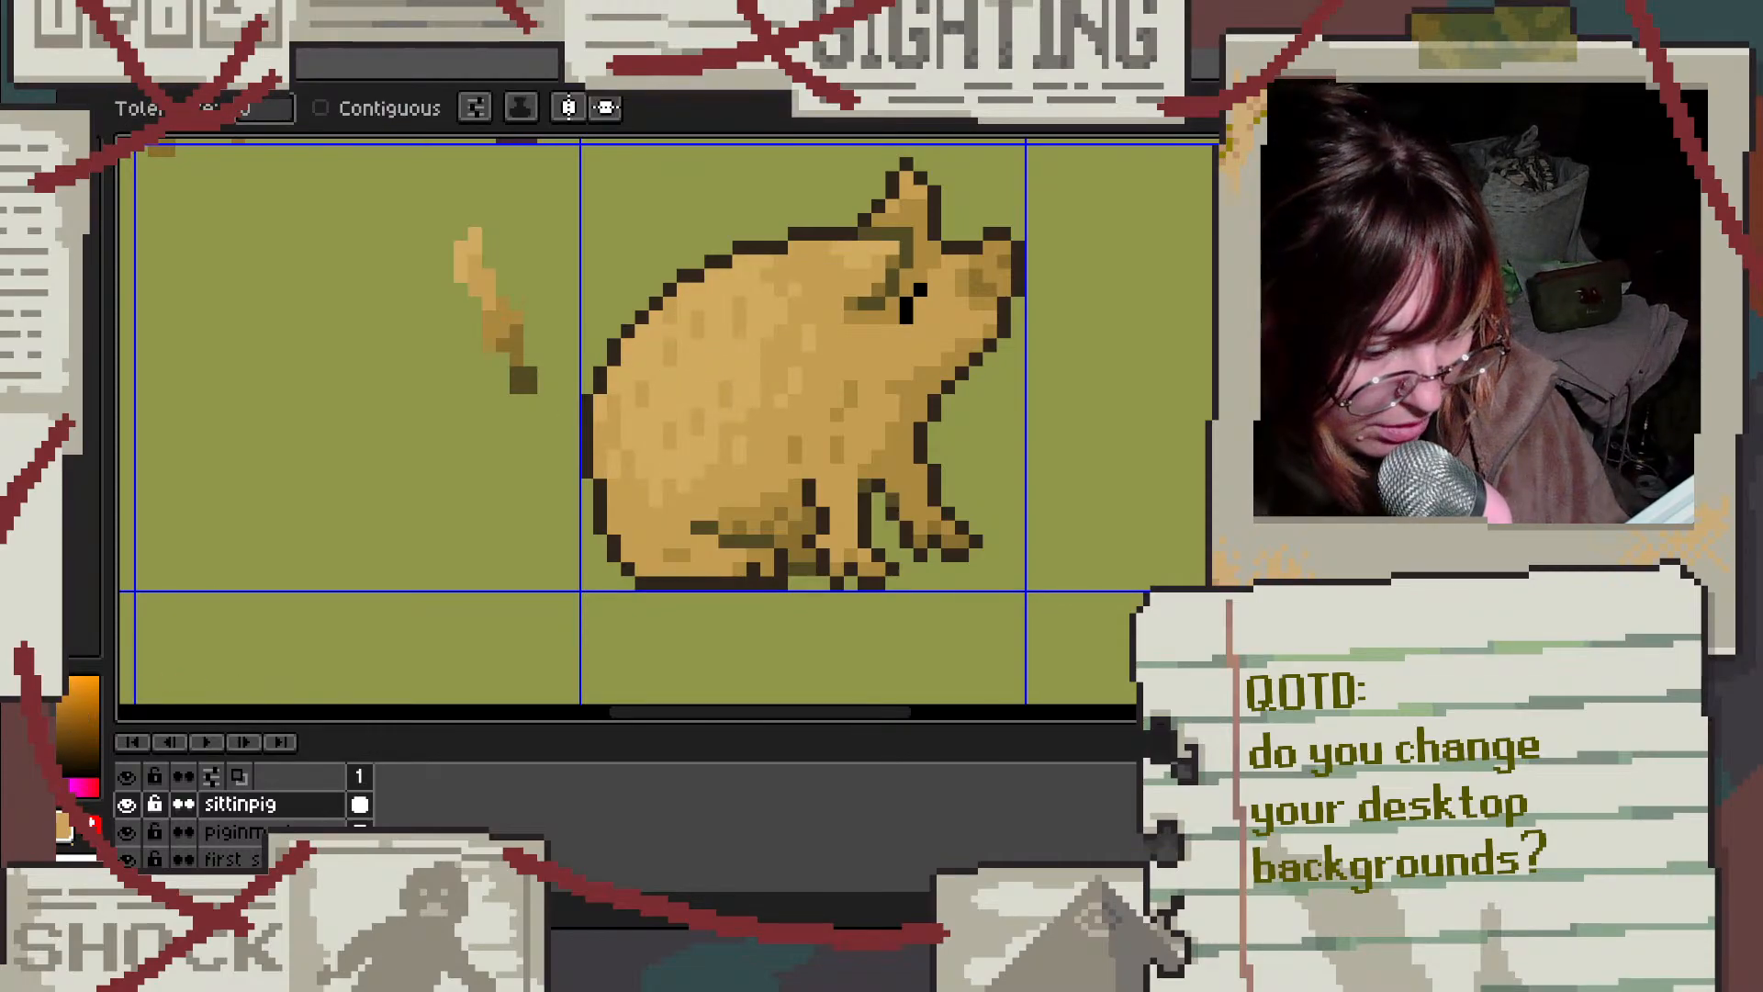
pyautogui.click(721, 363)
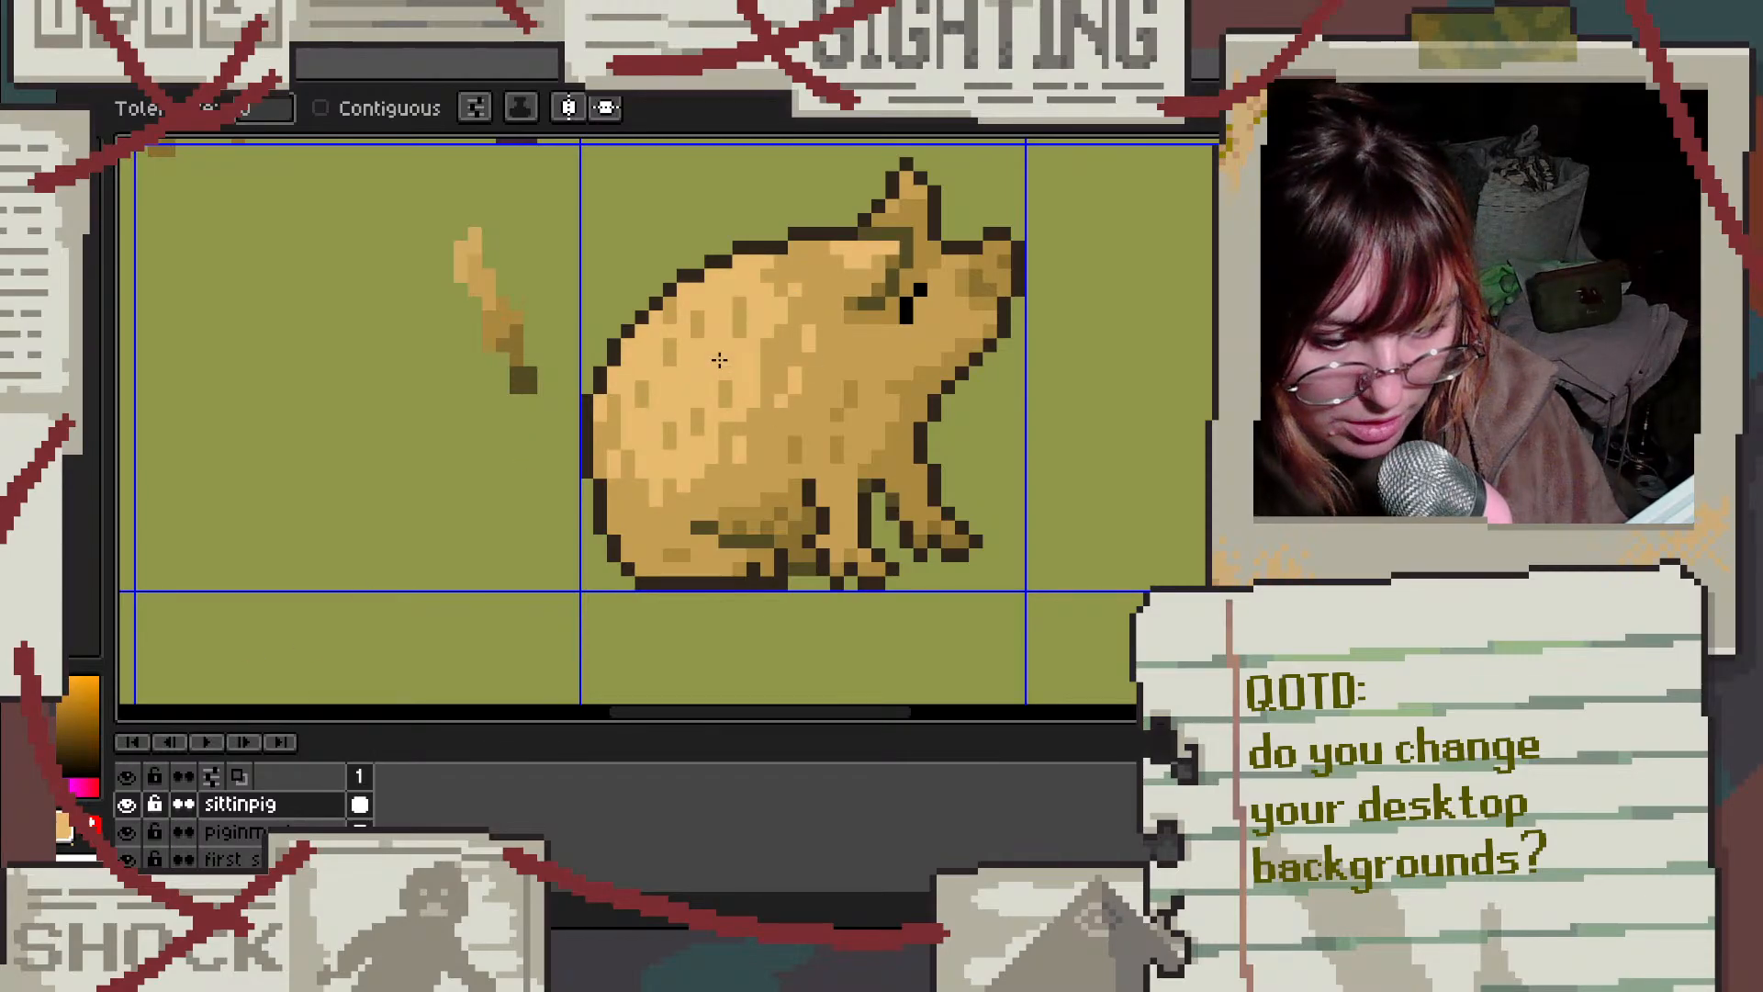
pyautogui.click(460, 246)
pyautogui.scroll(-3, 824, 365)
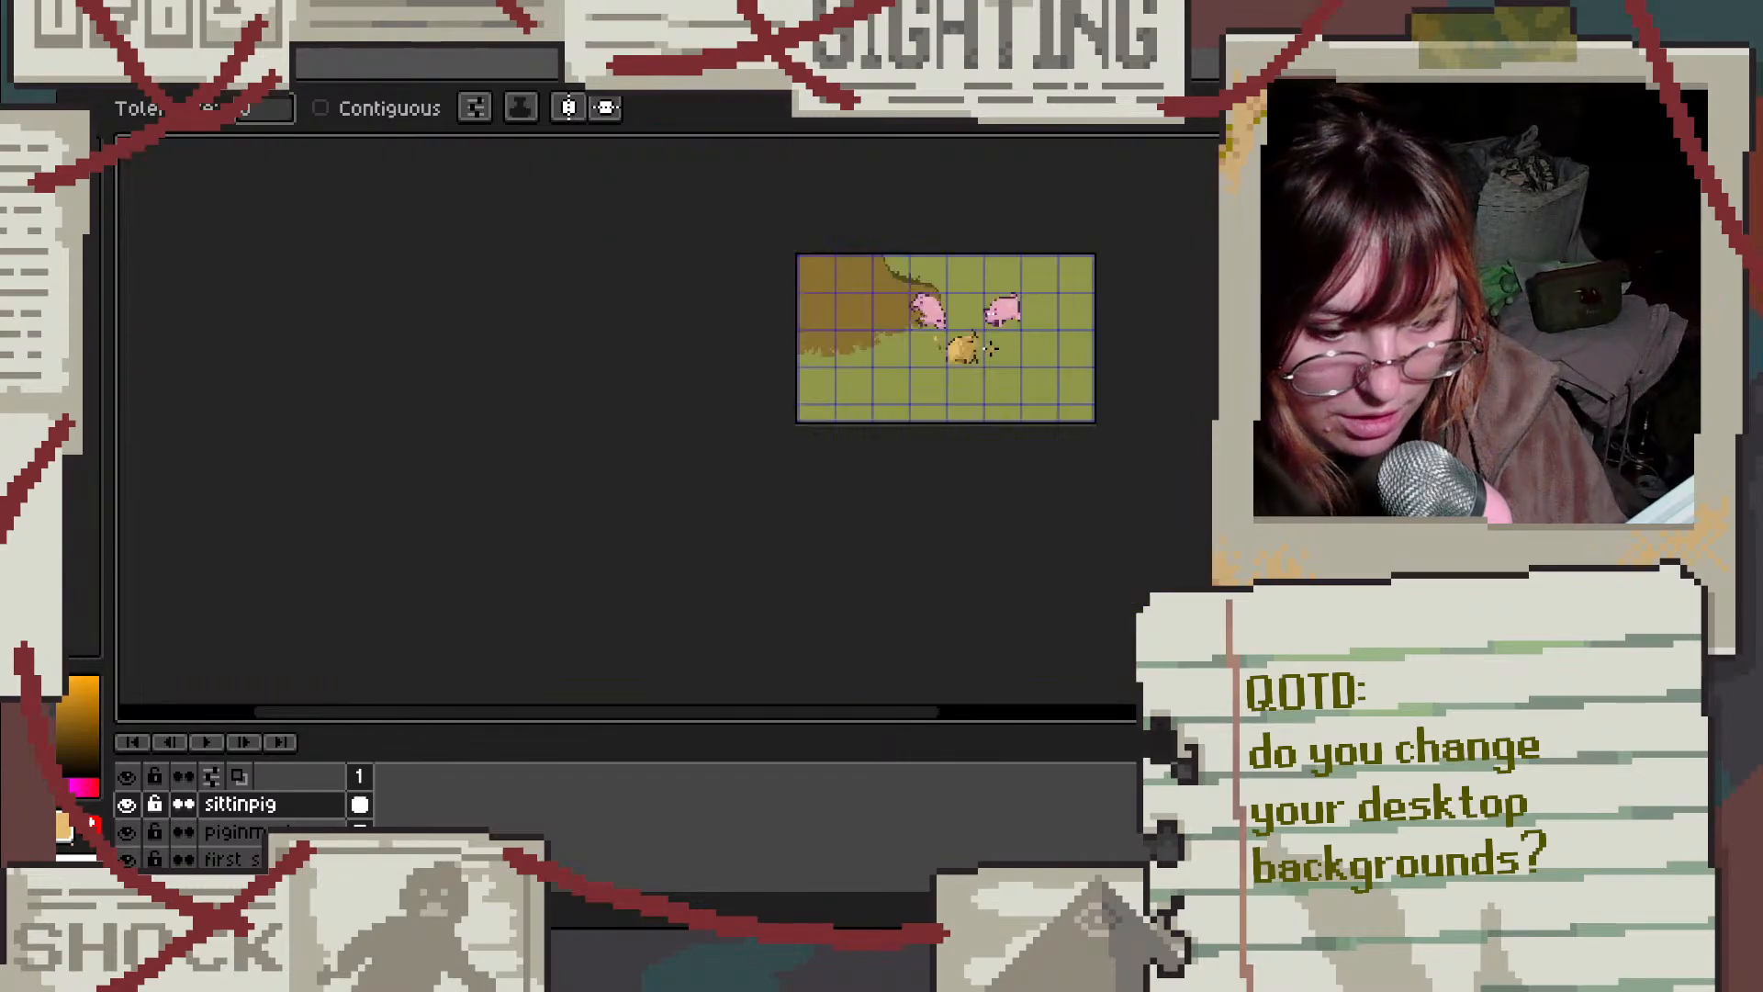
pyautogui.scroll(2, 984, 344)
pyautogui.scroll(1, 960, 531)
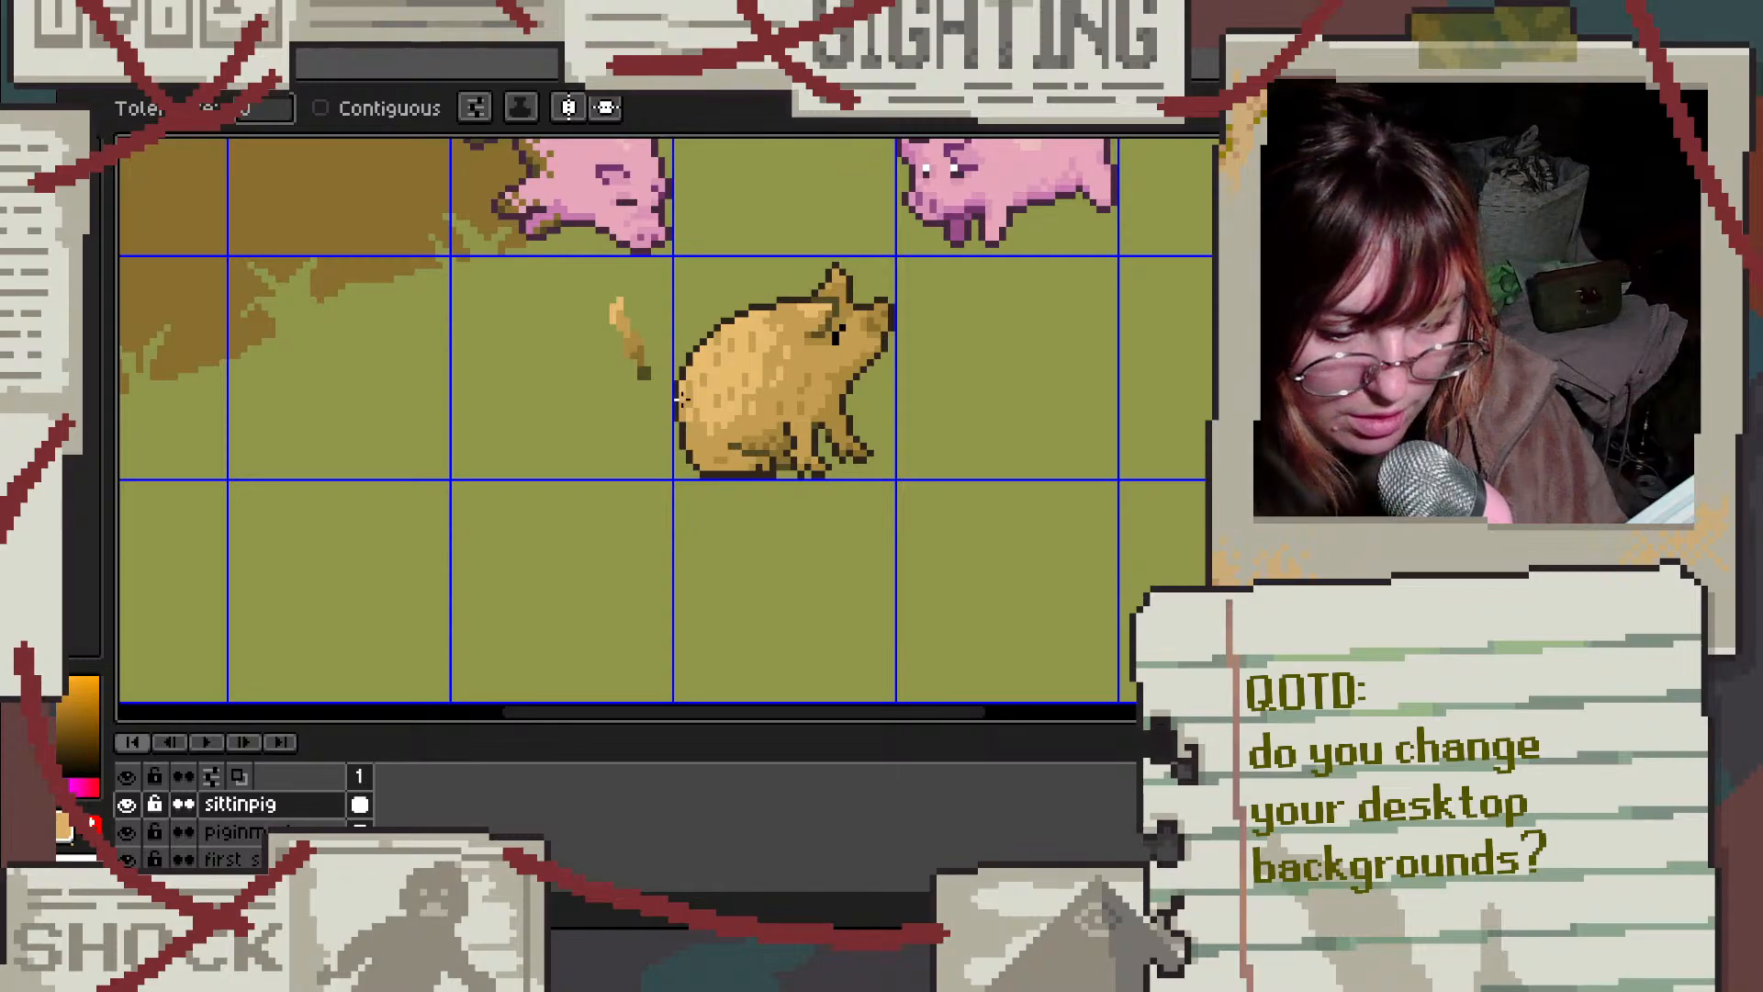
# Step: Refill the pig's back highlight with a softer, slightly darker tan and undo the stray fill around the palette swatch
pyautogui.click(747, 362)
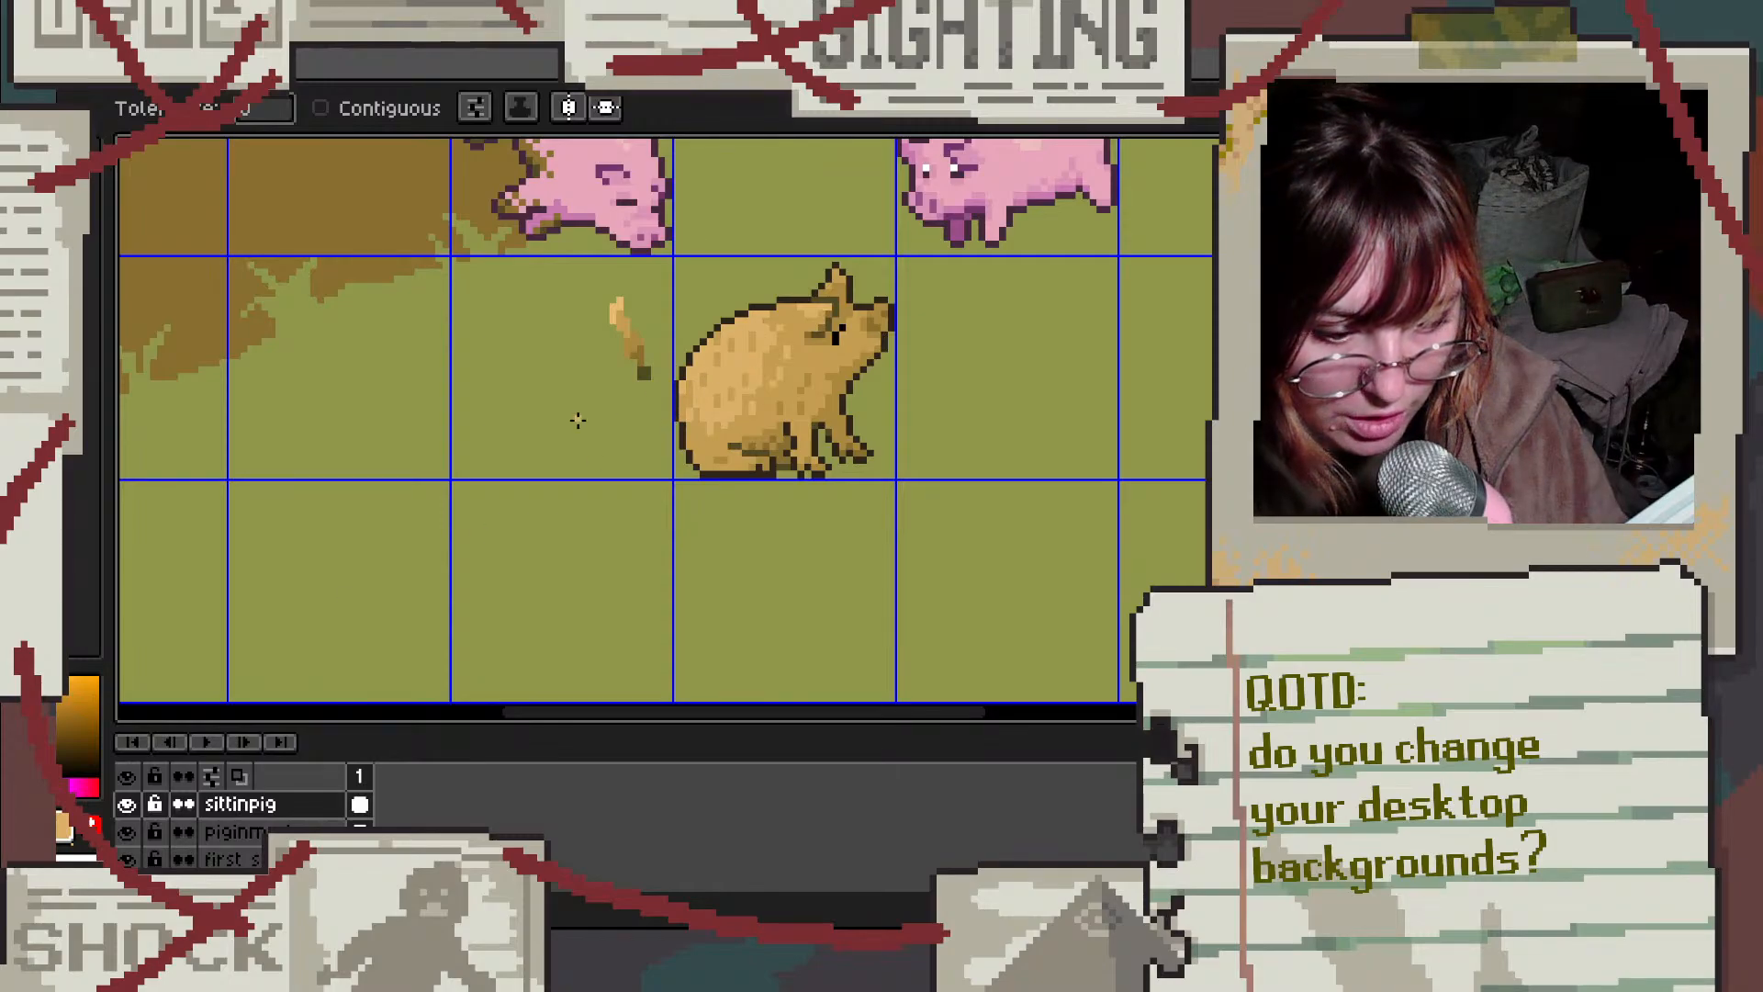
pyautogui.hotkey('ctrl', 'z')
pyautogui.hotkey('ctrl', 'z')
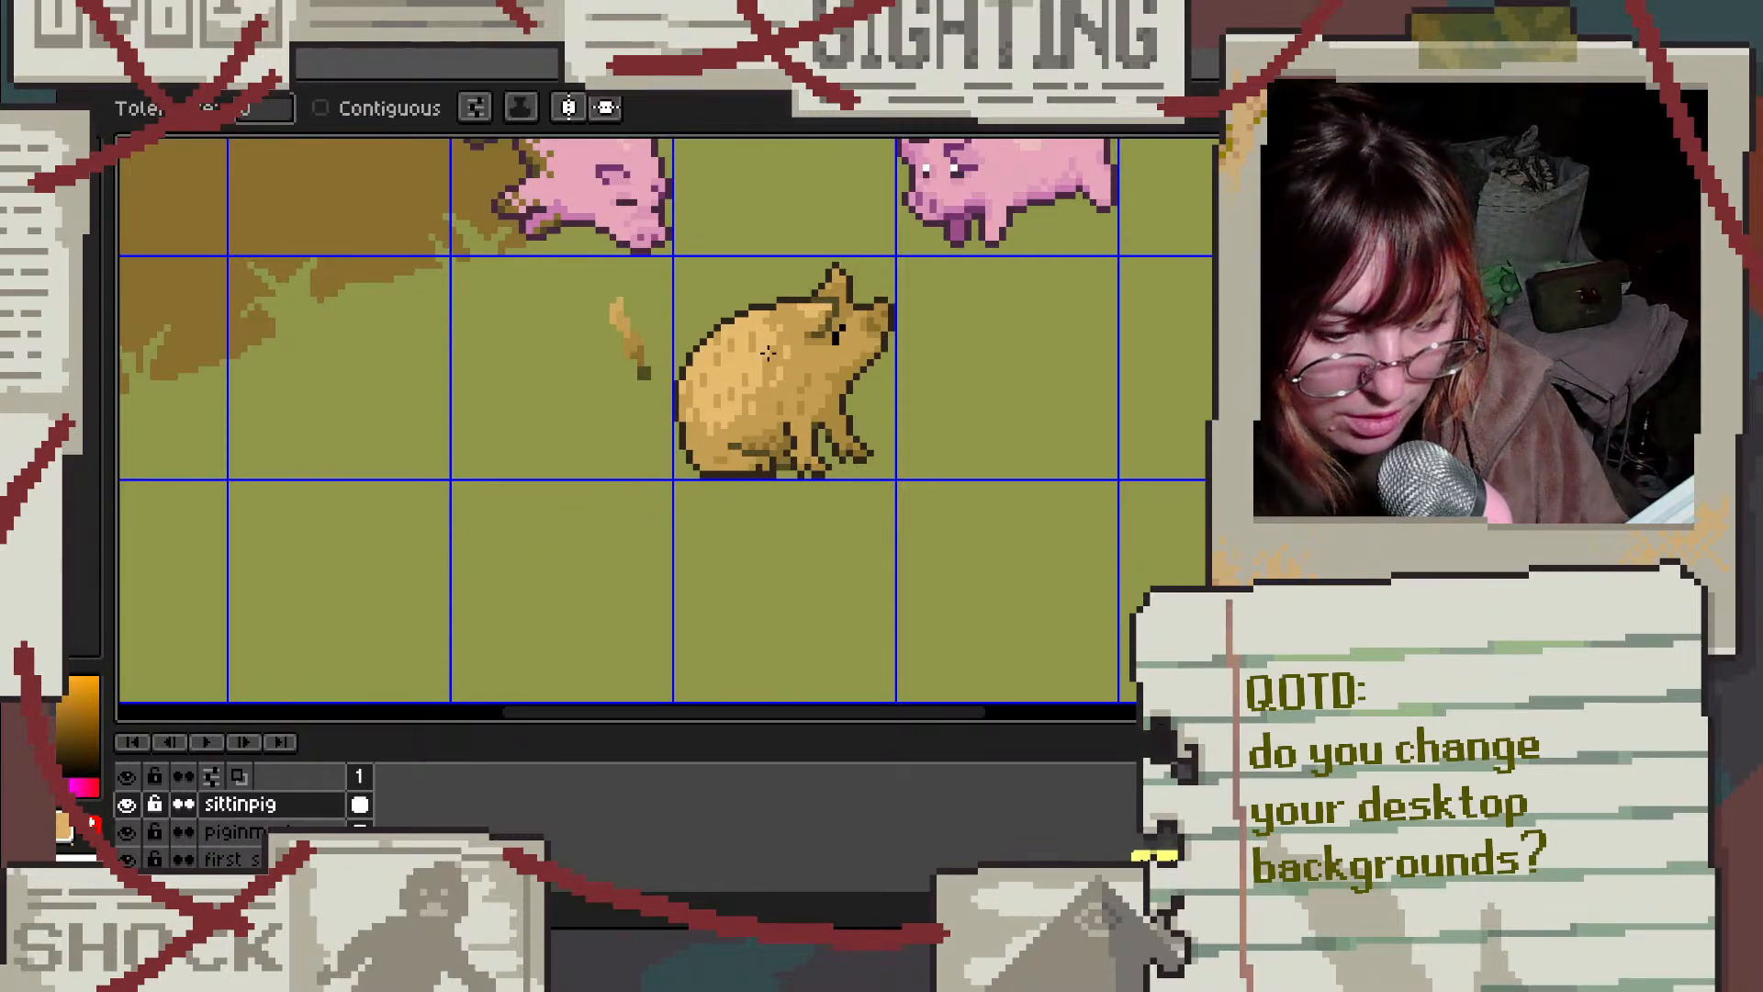
pyautogui.scroll(3, 762, 348)
pyautogui.click(501, 271)
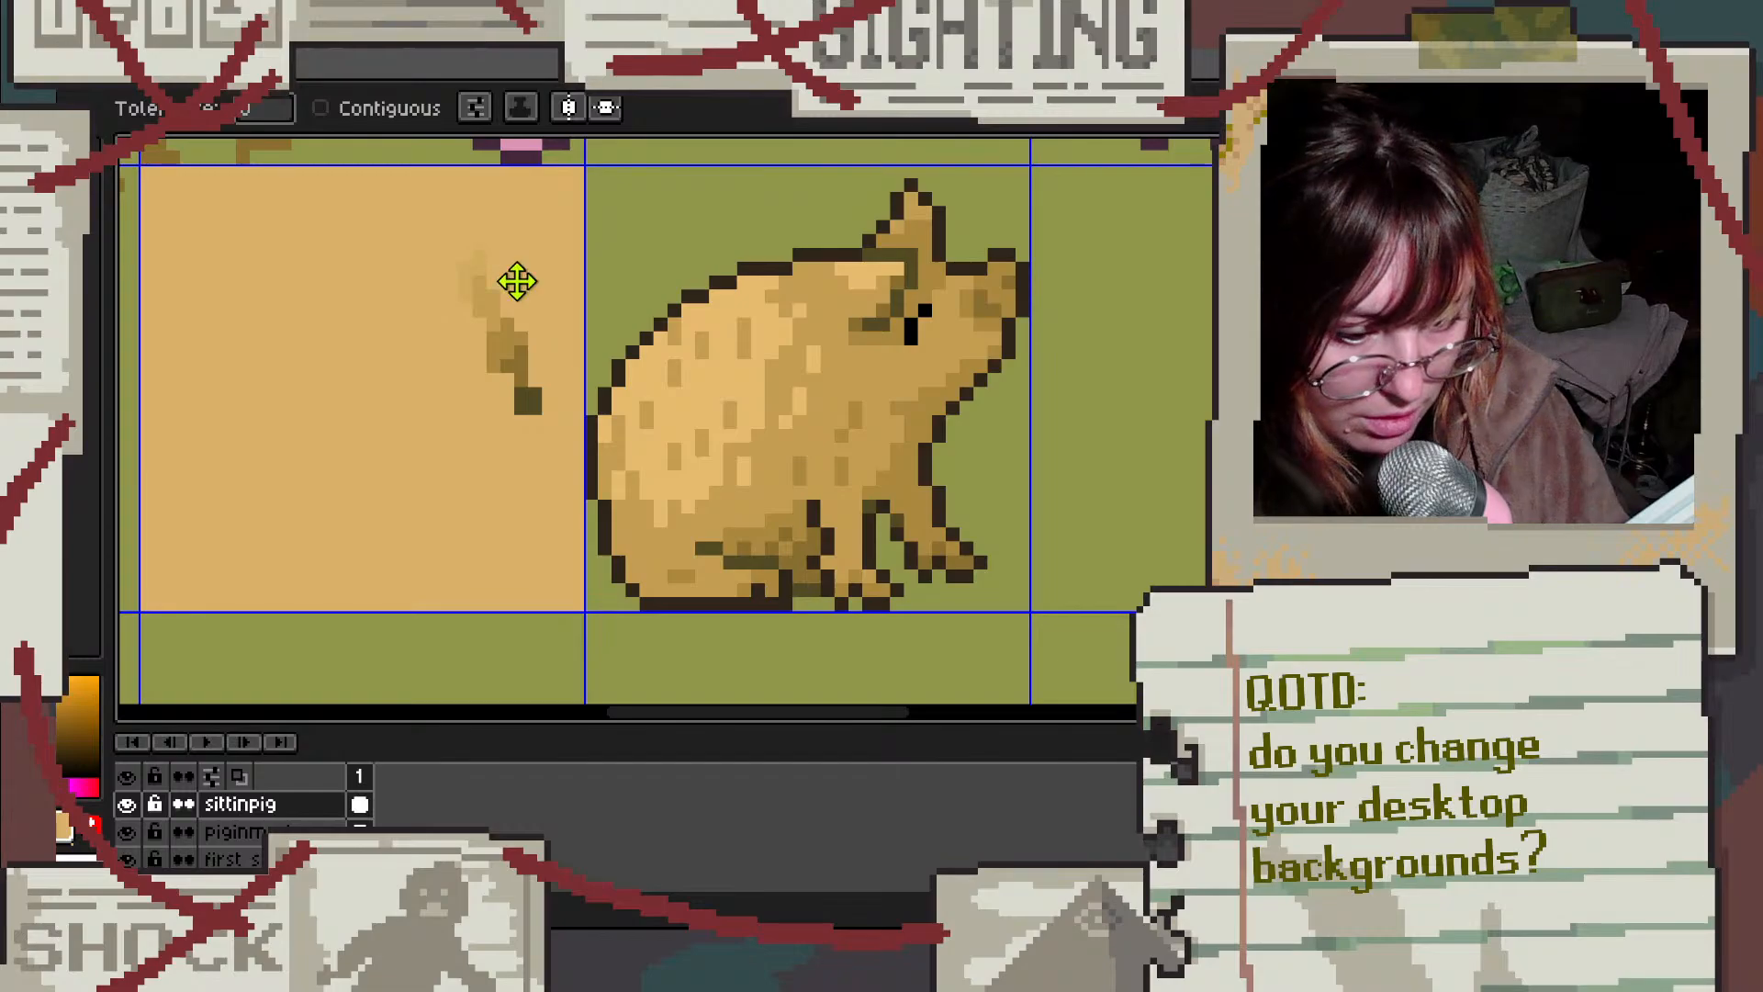
pyautogui.hotkey('ctrl', 'z')
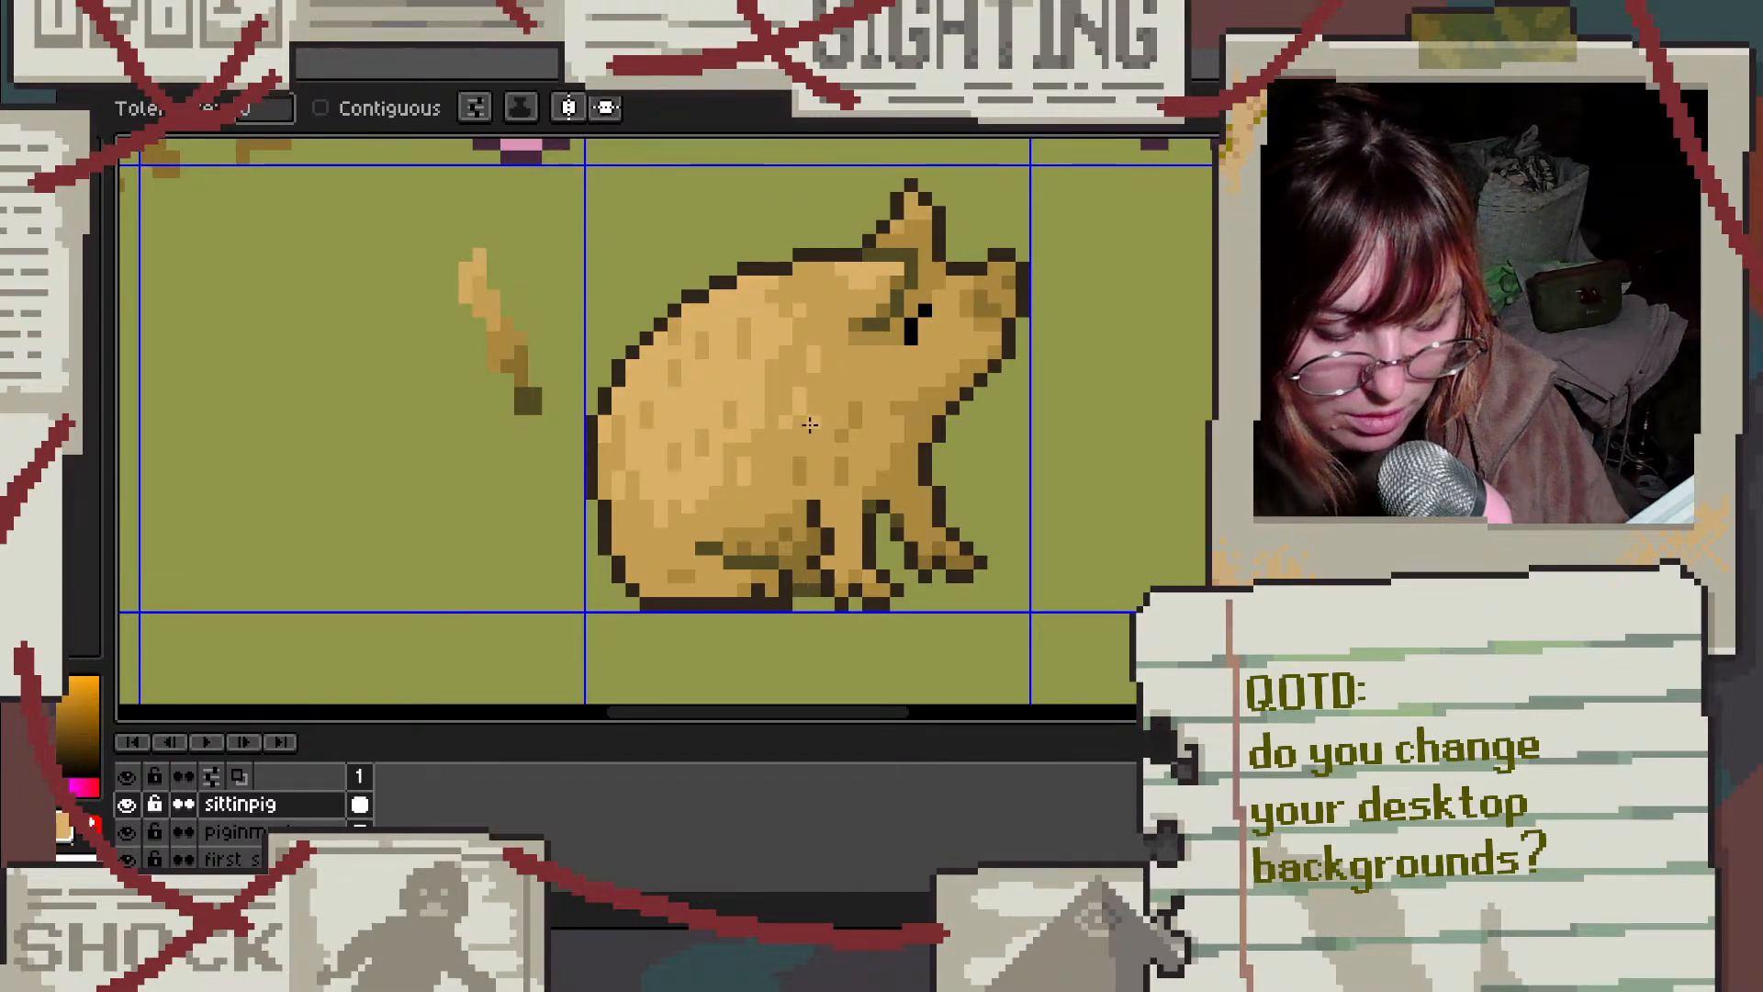
# Step: Compare the recoloured sitting pig with the two pink pigs at several zoom levels to judge its highlight contrast
pyautogui.scroll(-2, 807, 428)
pyautogui.scroll(-2, 930, 432)
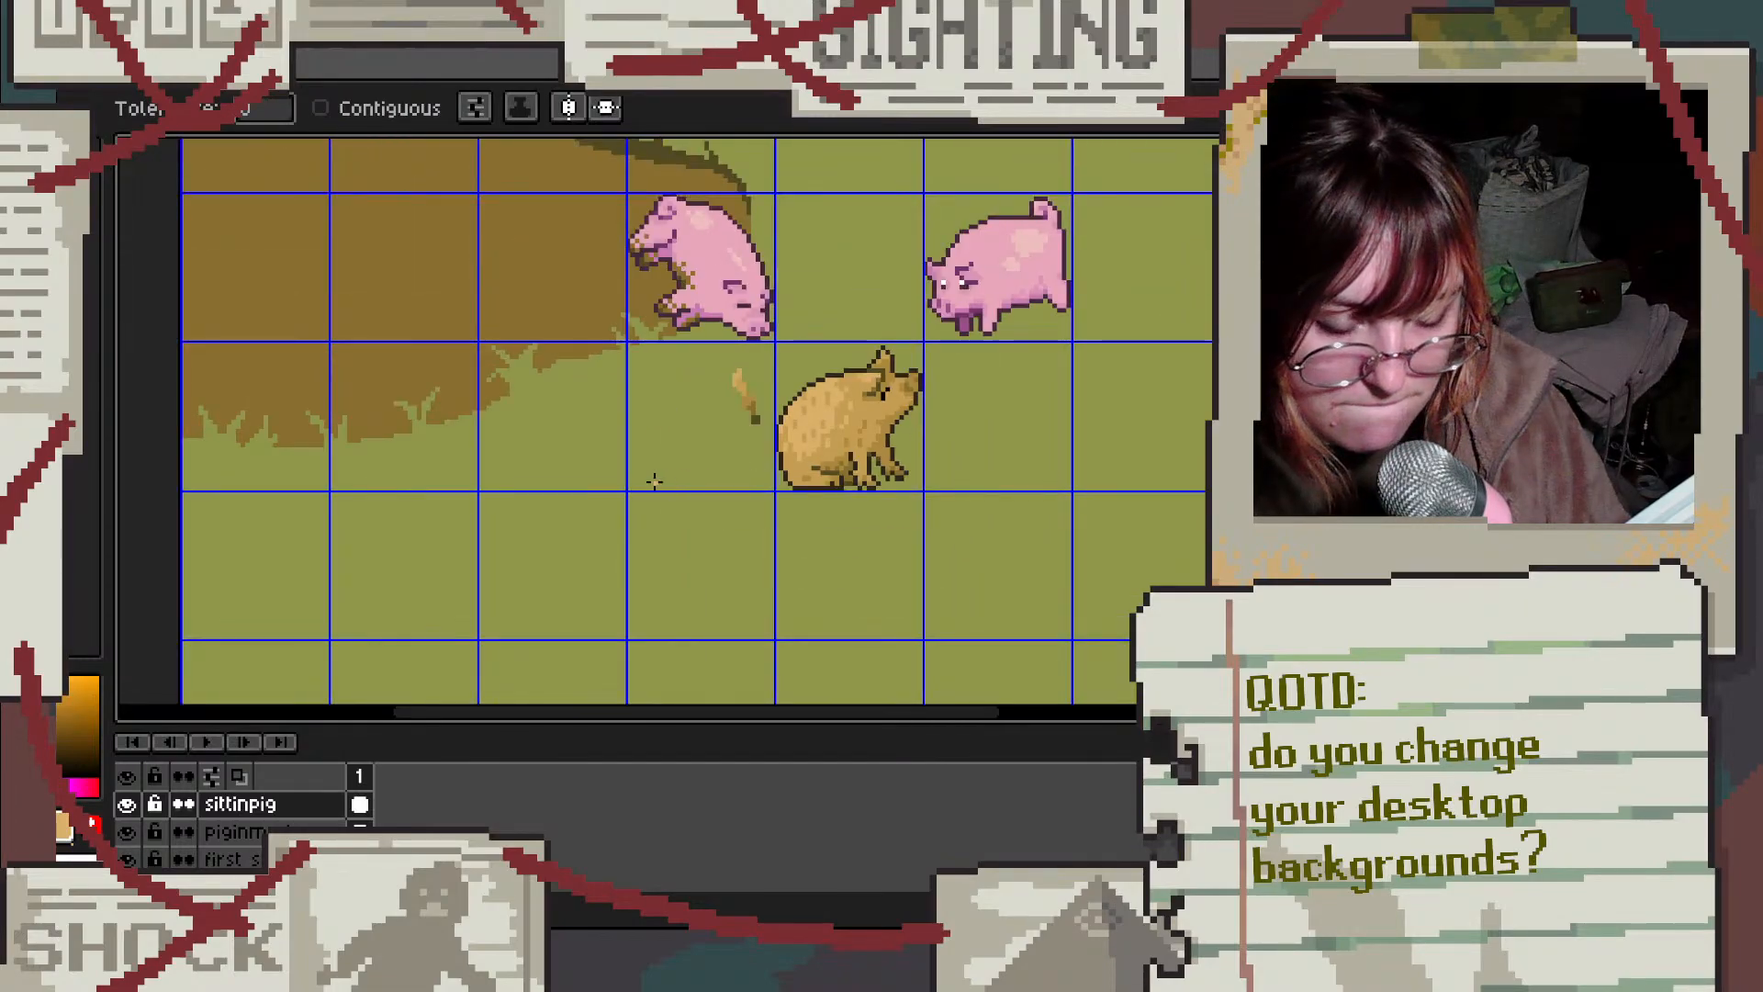
pyautogui.scroll(-2, 643, 484)
pyautogui.scroll(4, 682, 508)
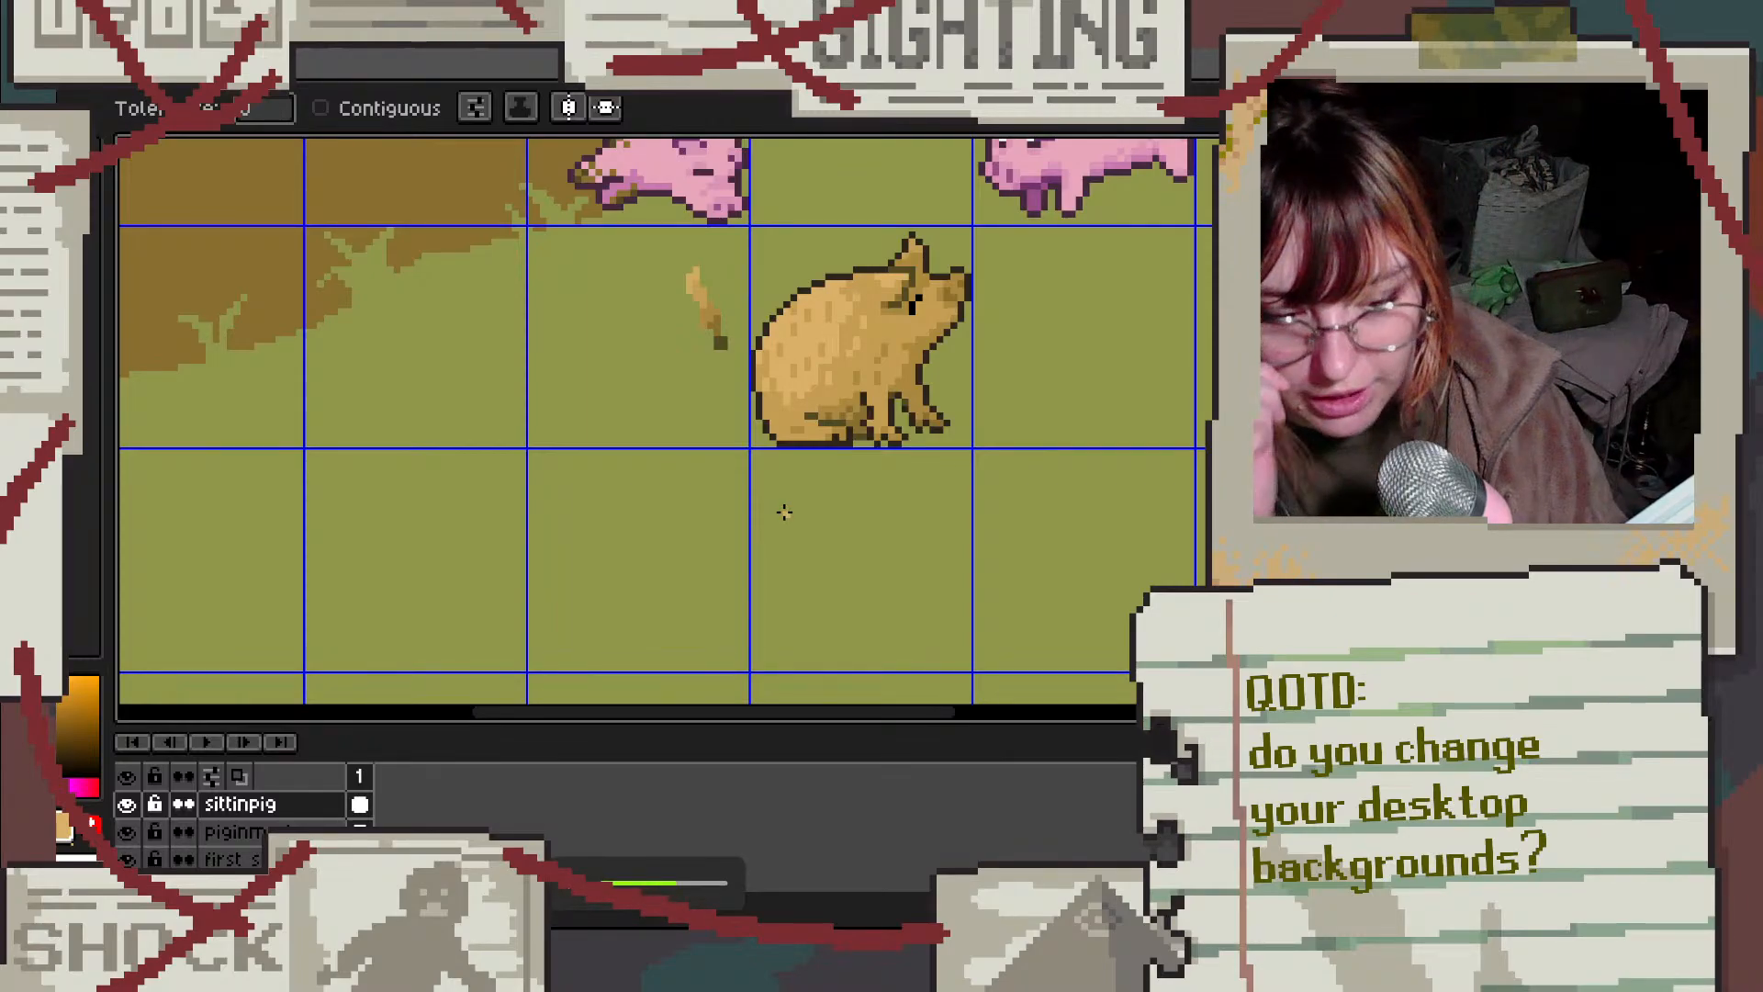
pyautogui.scroll(-2, 784, 512)
pyautogui.scroll(1, 845, 487)
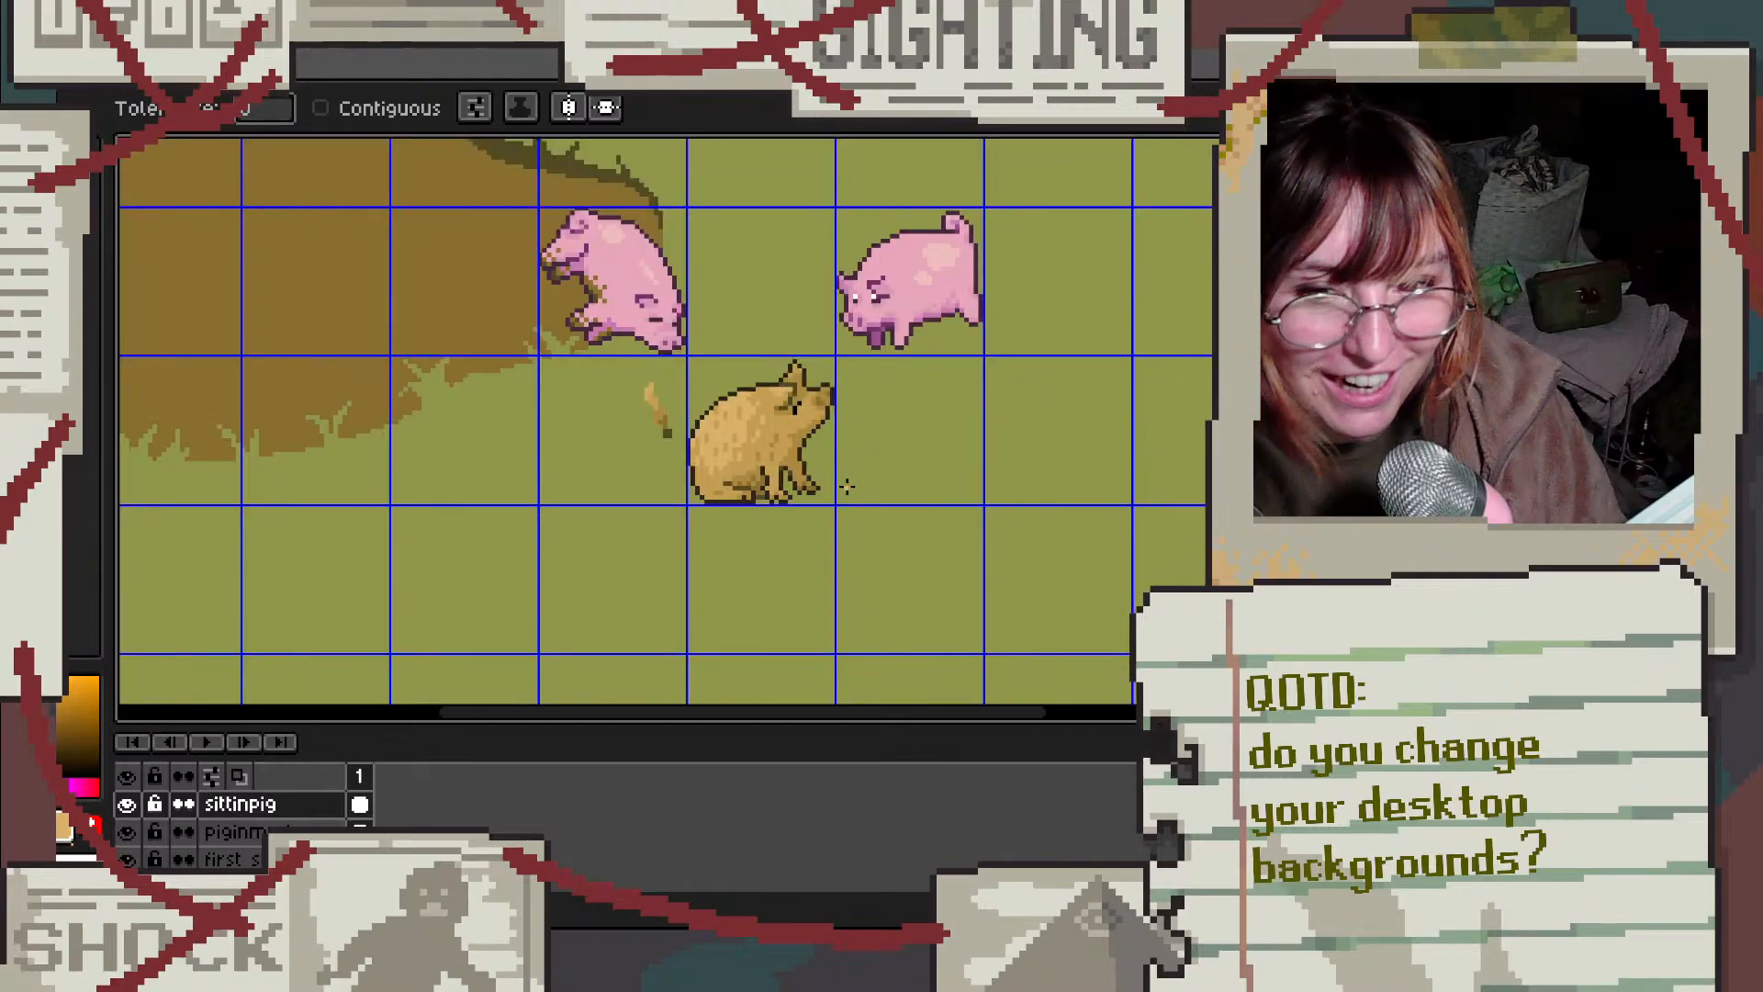
pyautogui.scroll(1, 841, 501)
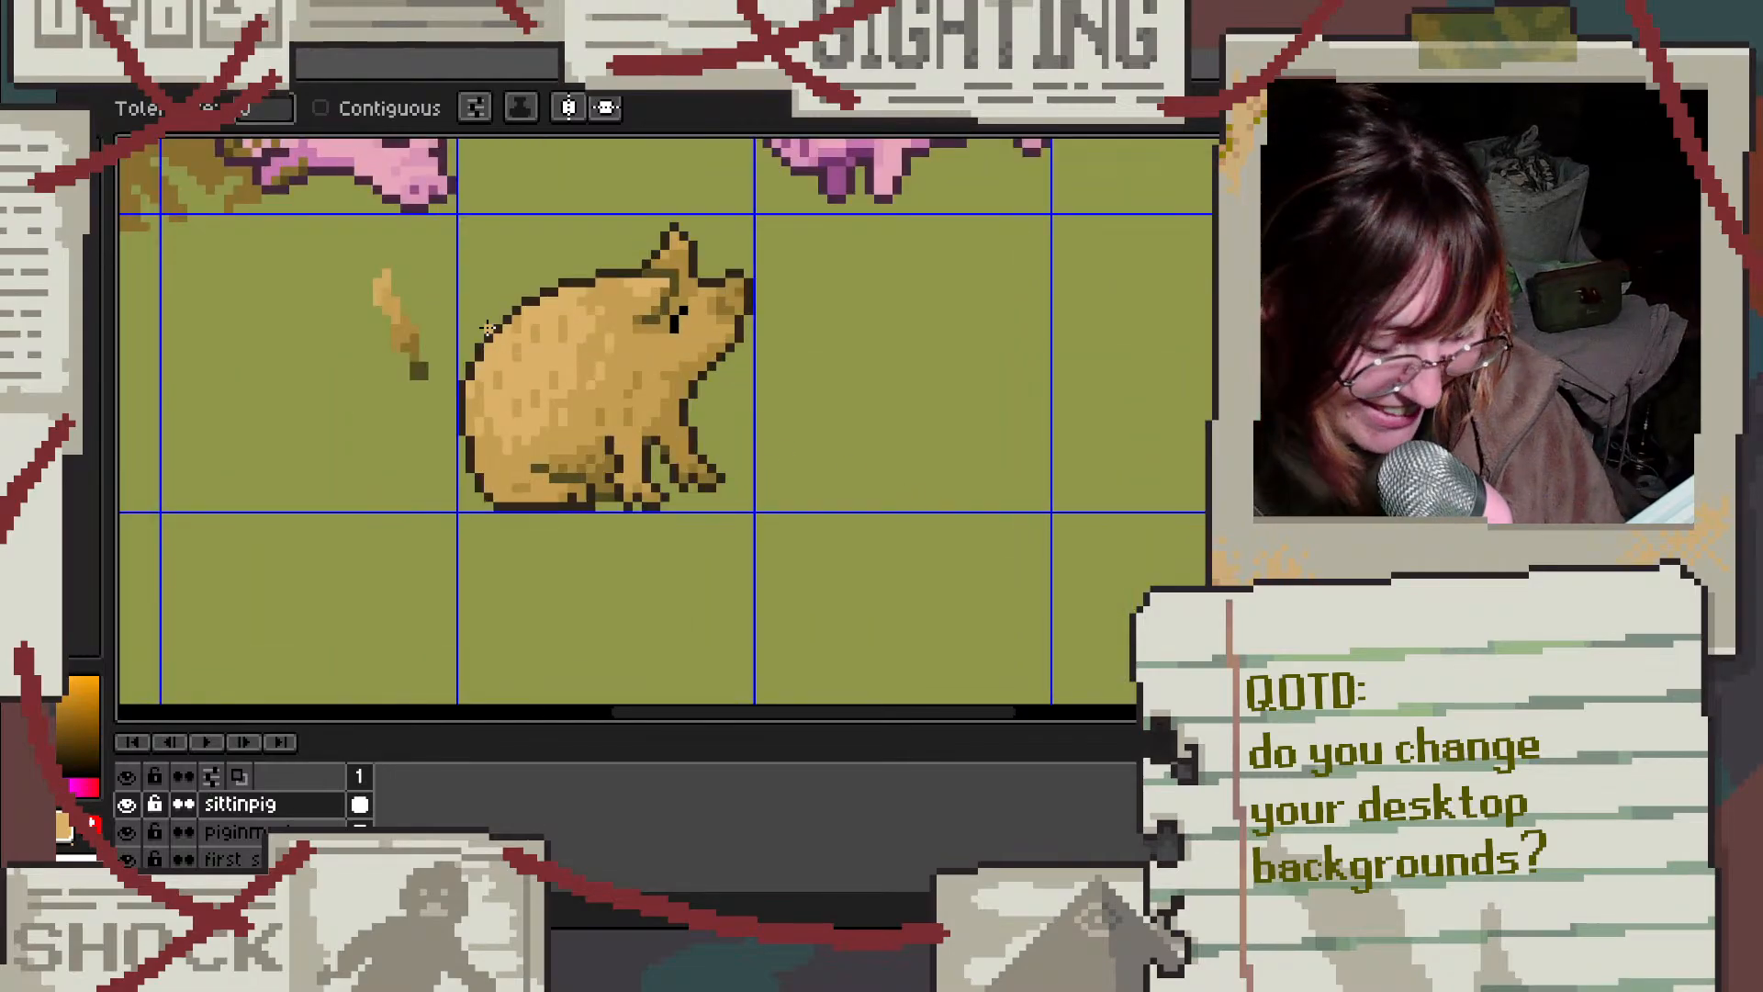
pyautogui.press('b')
pyautogui.scroll(1, 382, 283)
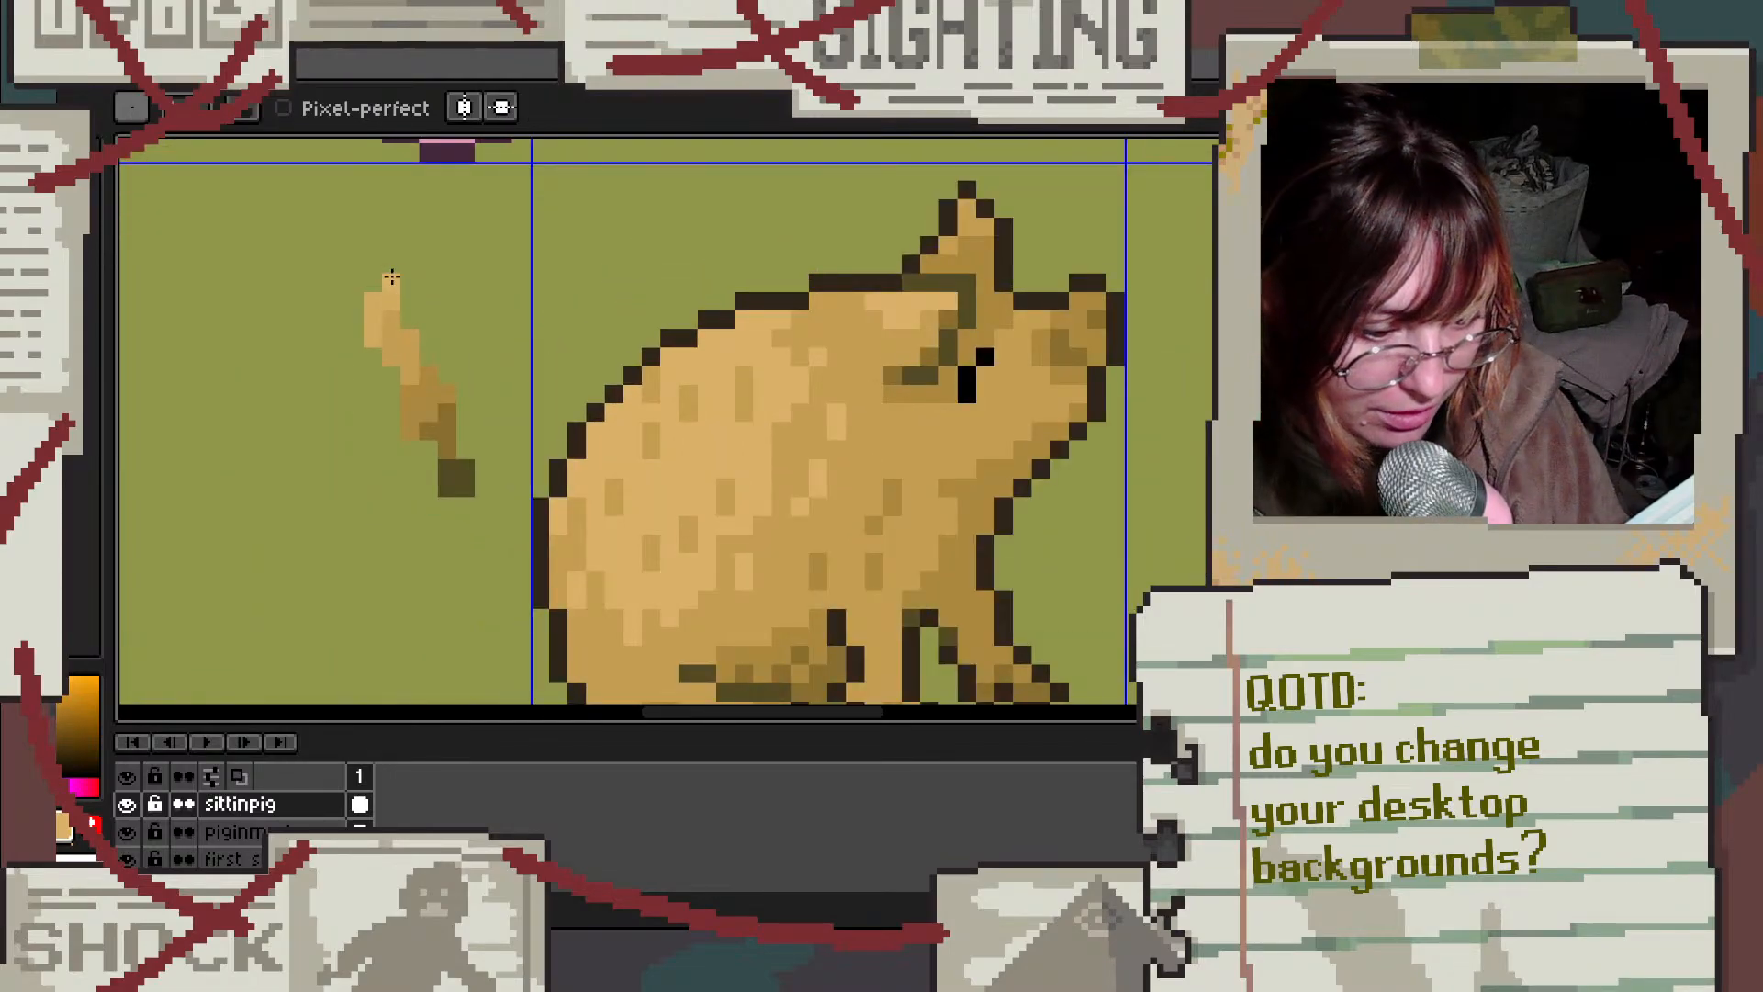
pyautogui.scroll(-1, 780, 414)
pyautogui.scroll(-1, 967, 419)
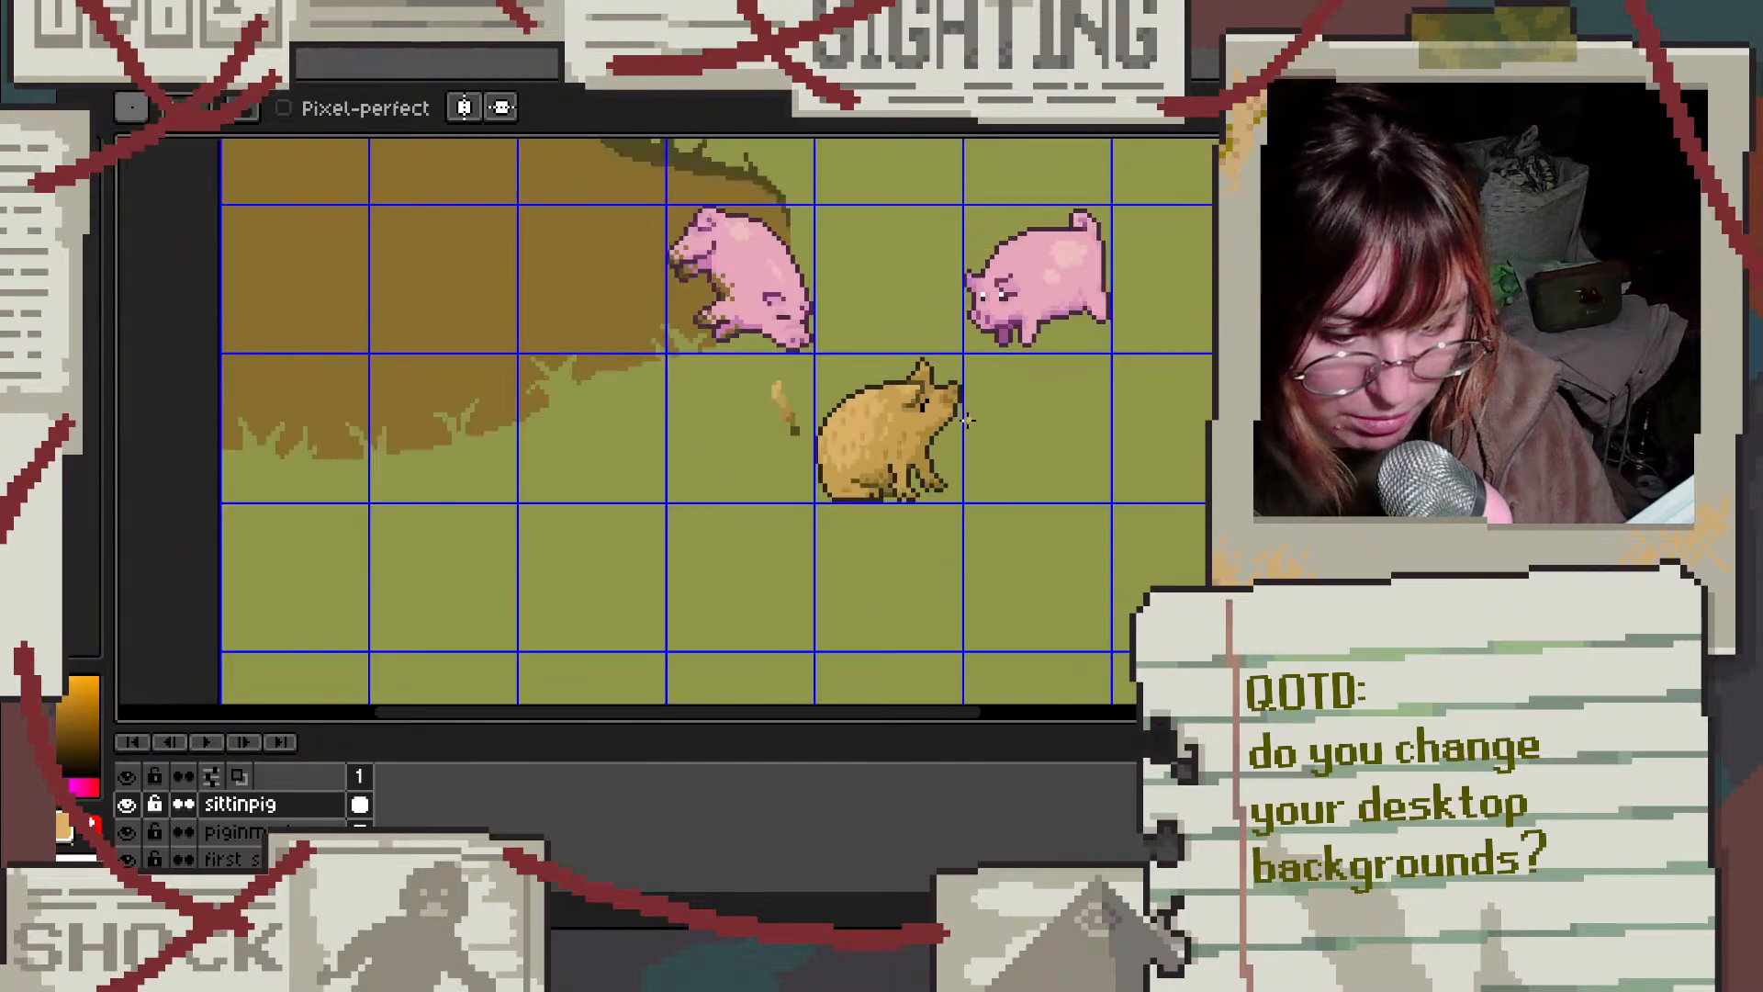
pyautogui.scroll(-3, 632, 453)
pyautogui.scroll(3, 708, 474)
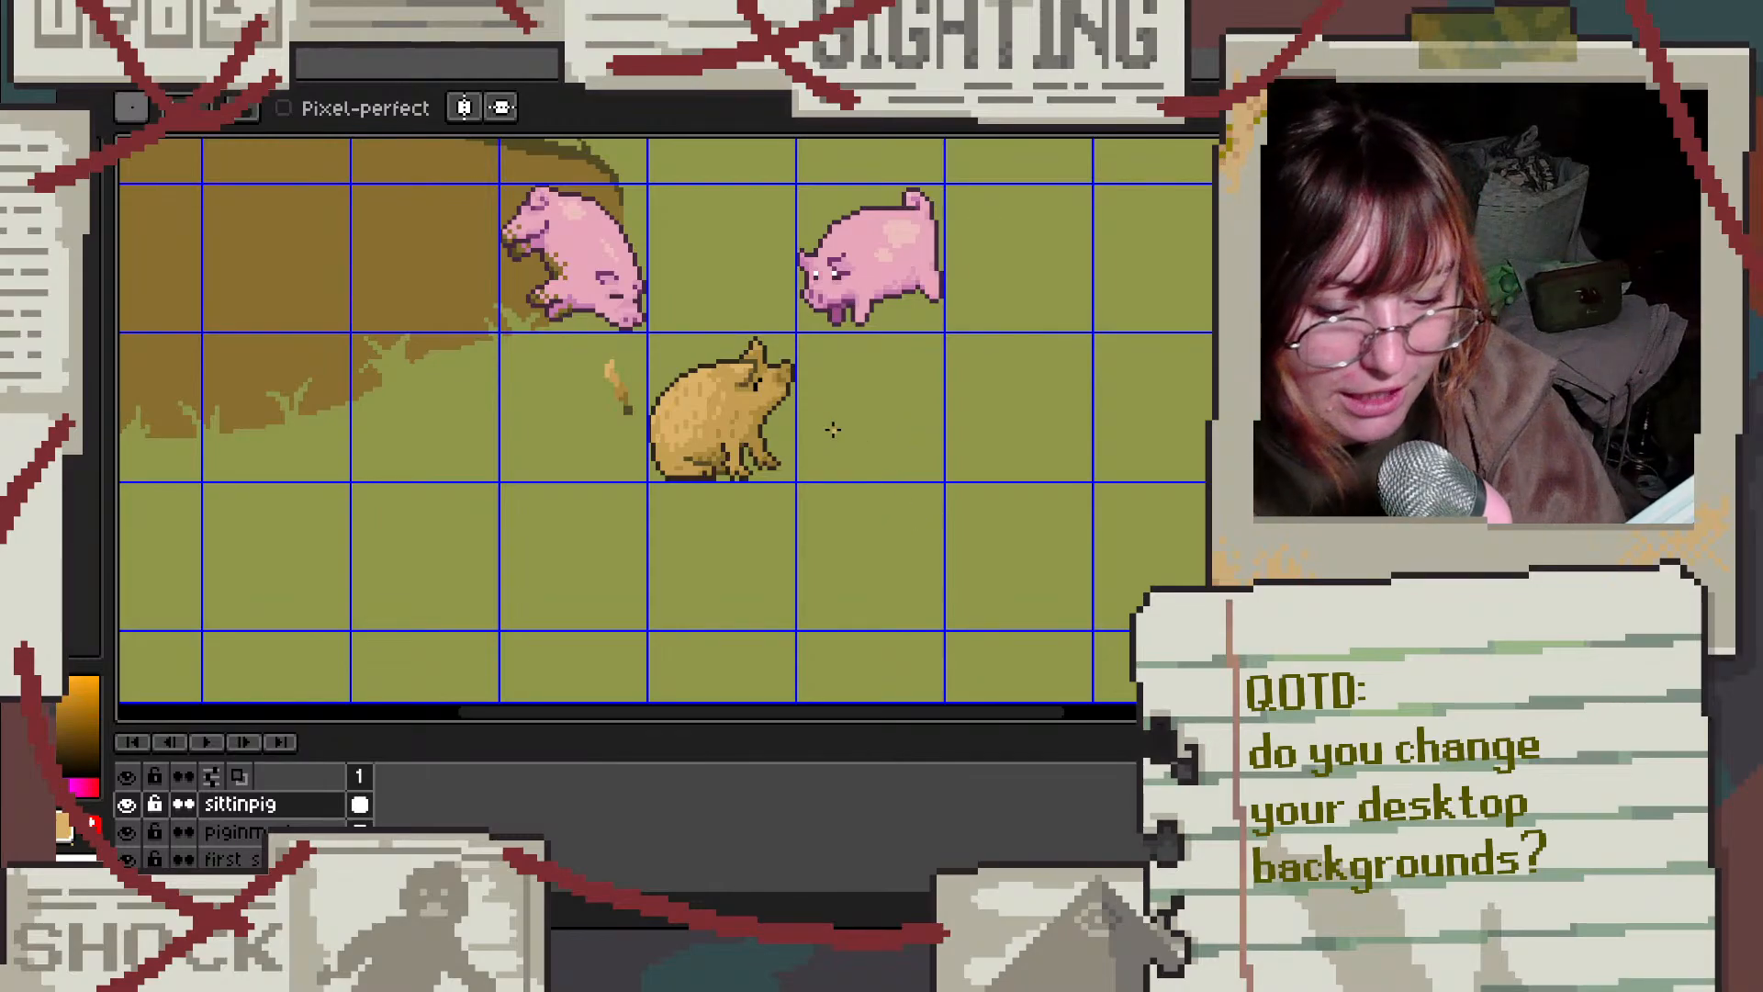
# Step: Sample the shades of the colour swatch strip beside the sitting pig one by one, from light tan to dark olive
pyautogui.scroll(3, 801, 426)
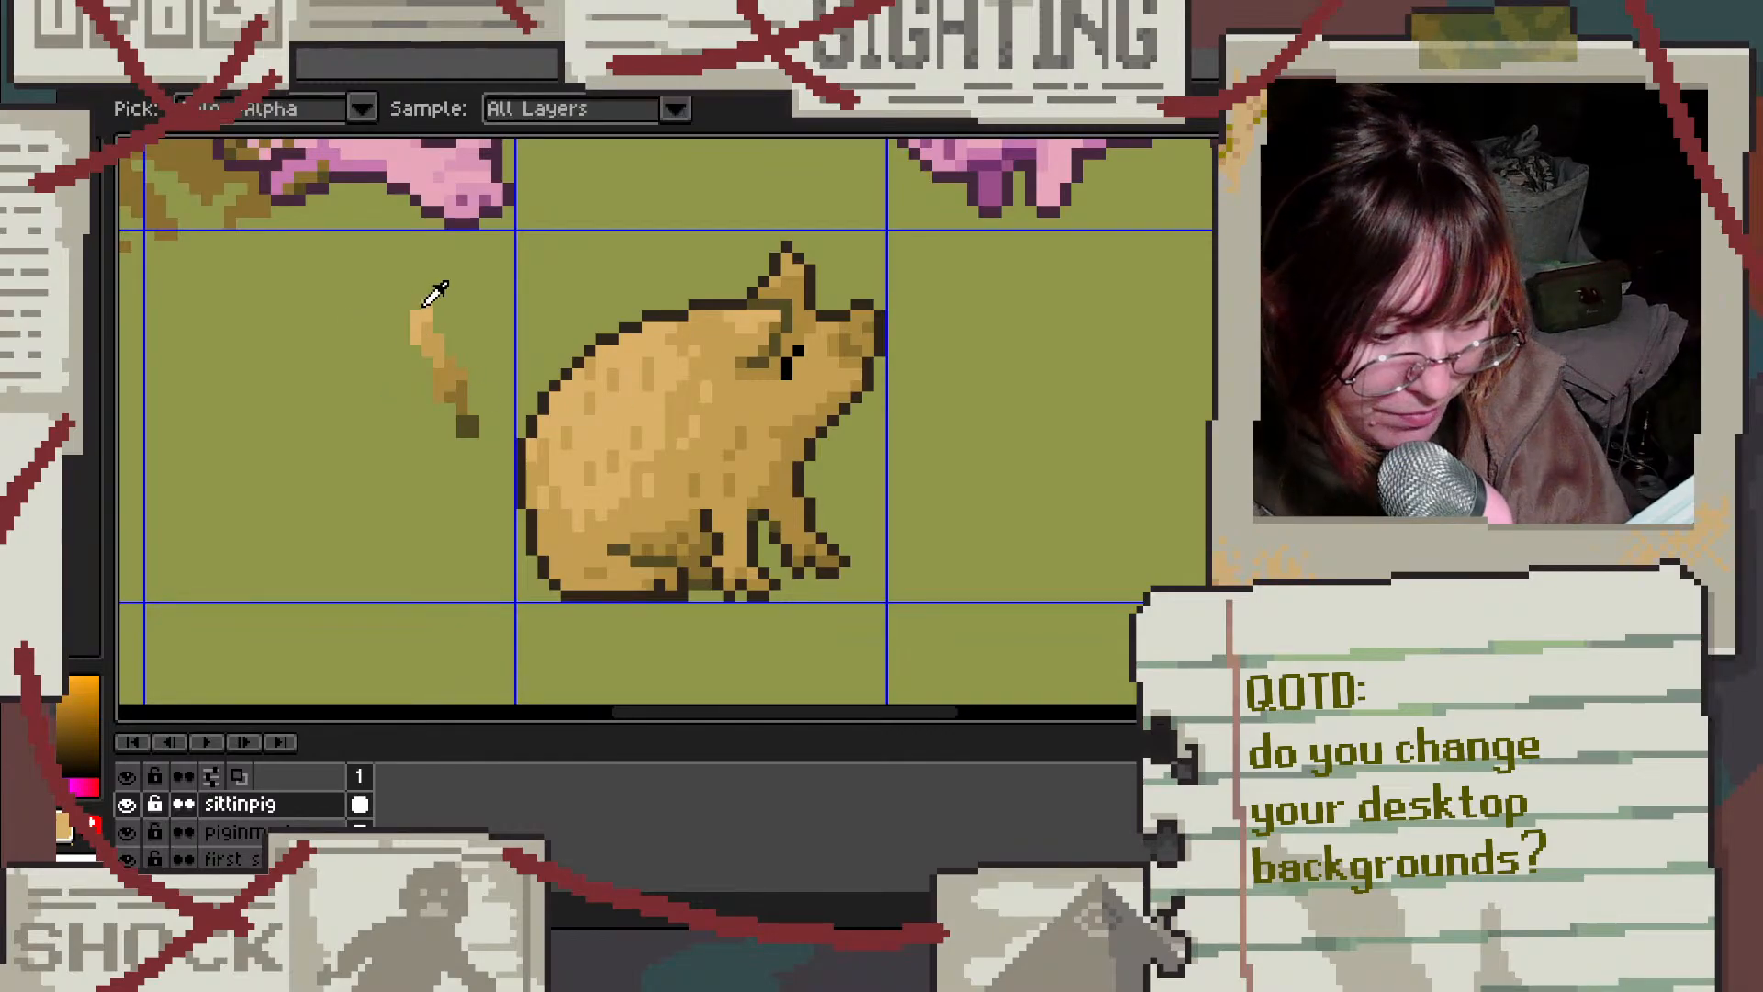
pyautogui.keyDown('alt'); pyautogui.click(425, 311); pyautogui.keyUp('alt')
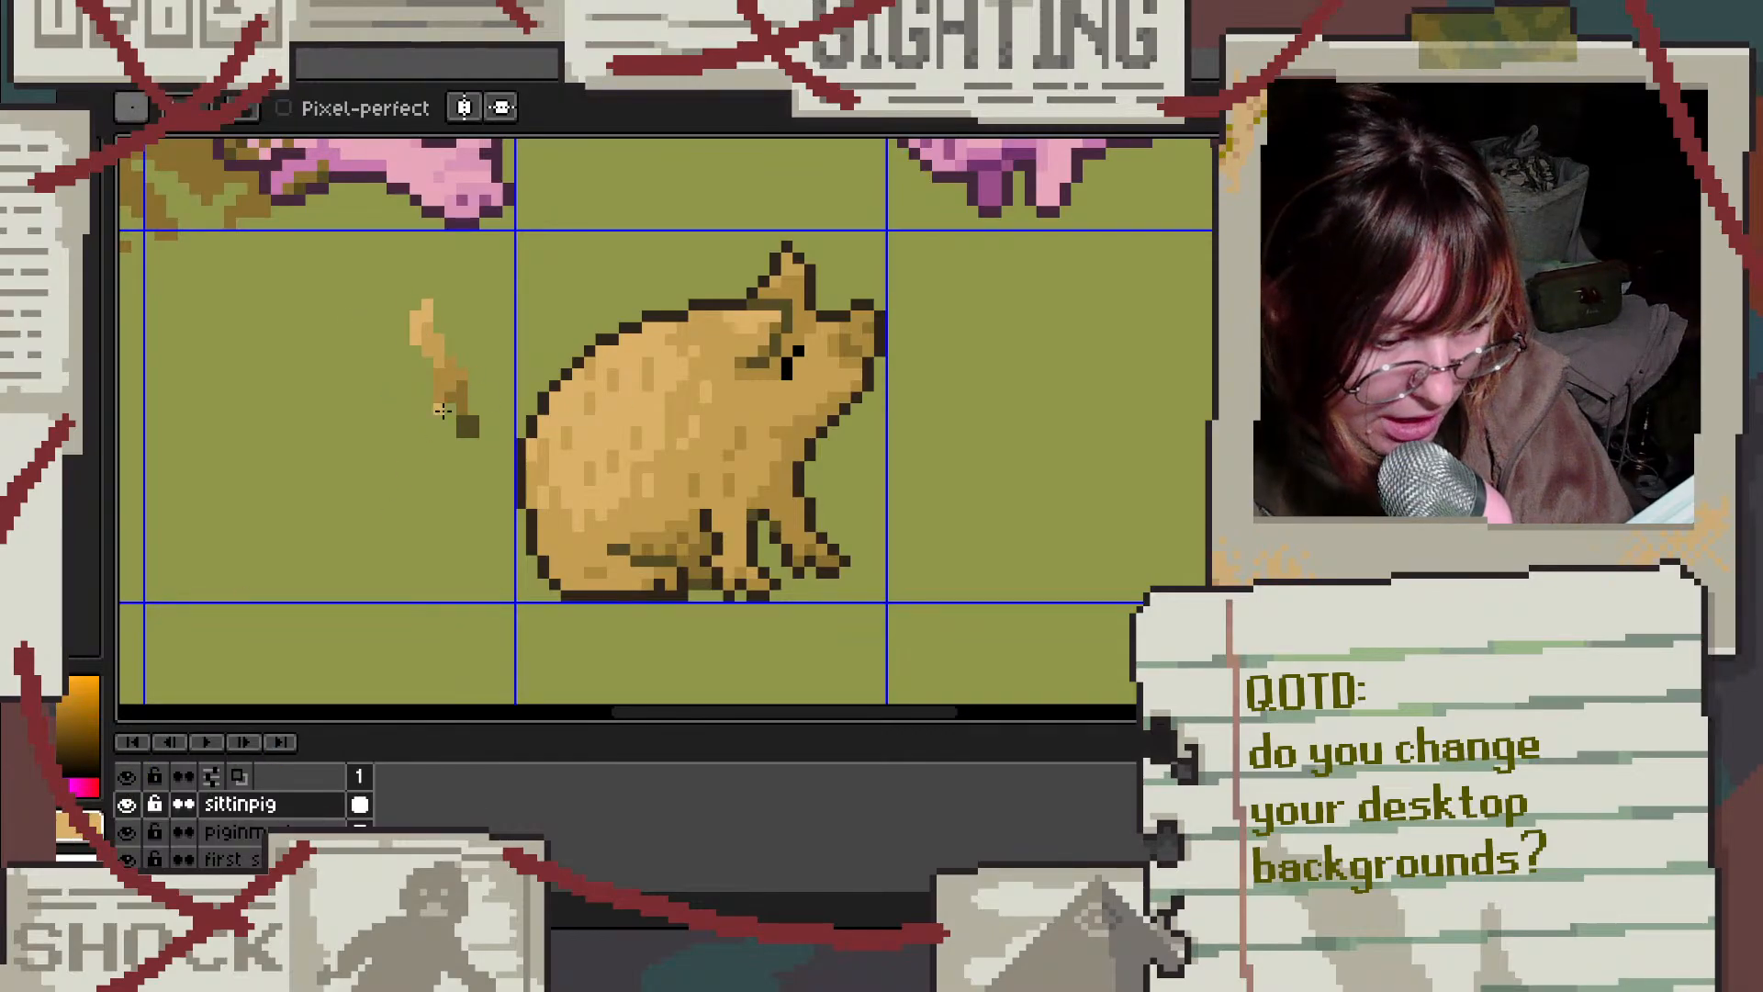
pyautogui.keyDown('alt'); pyautogui.click(444, 331); pyautogui.keyUp('alt')
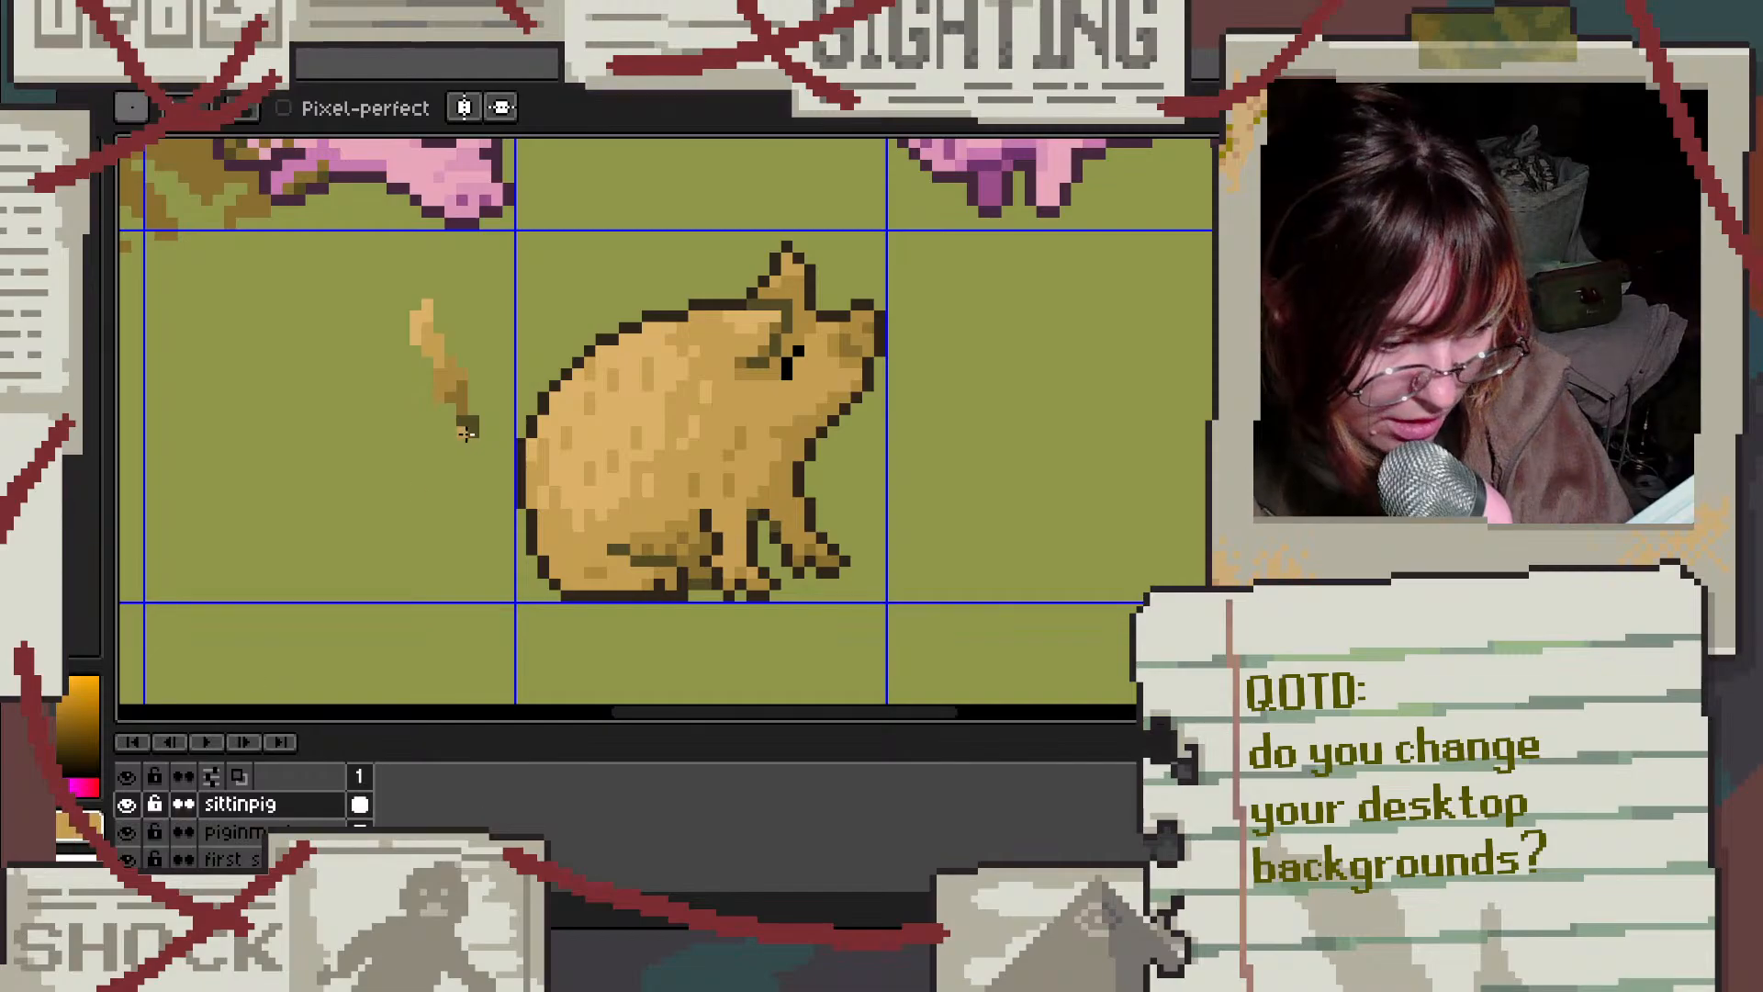
pyautogui.keyDown('alt'); pyautogui.click(460, 366); pyautogui.keyUp('alt')
pyautogui.click(96, 825)
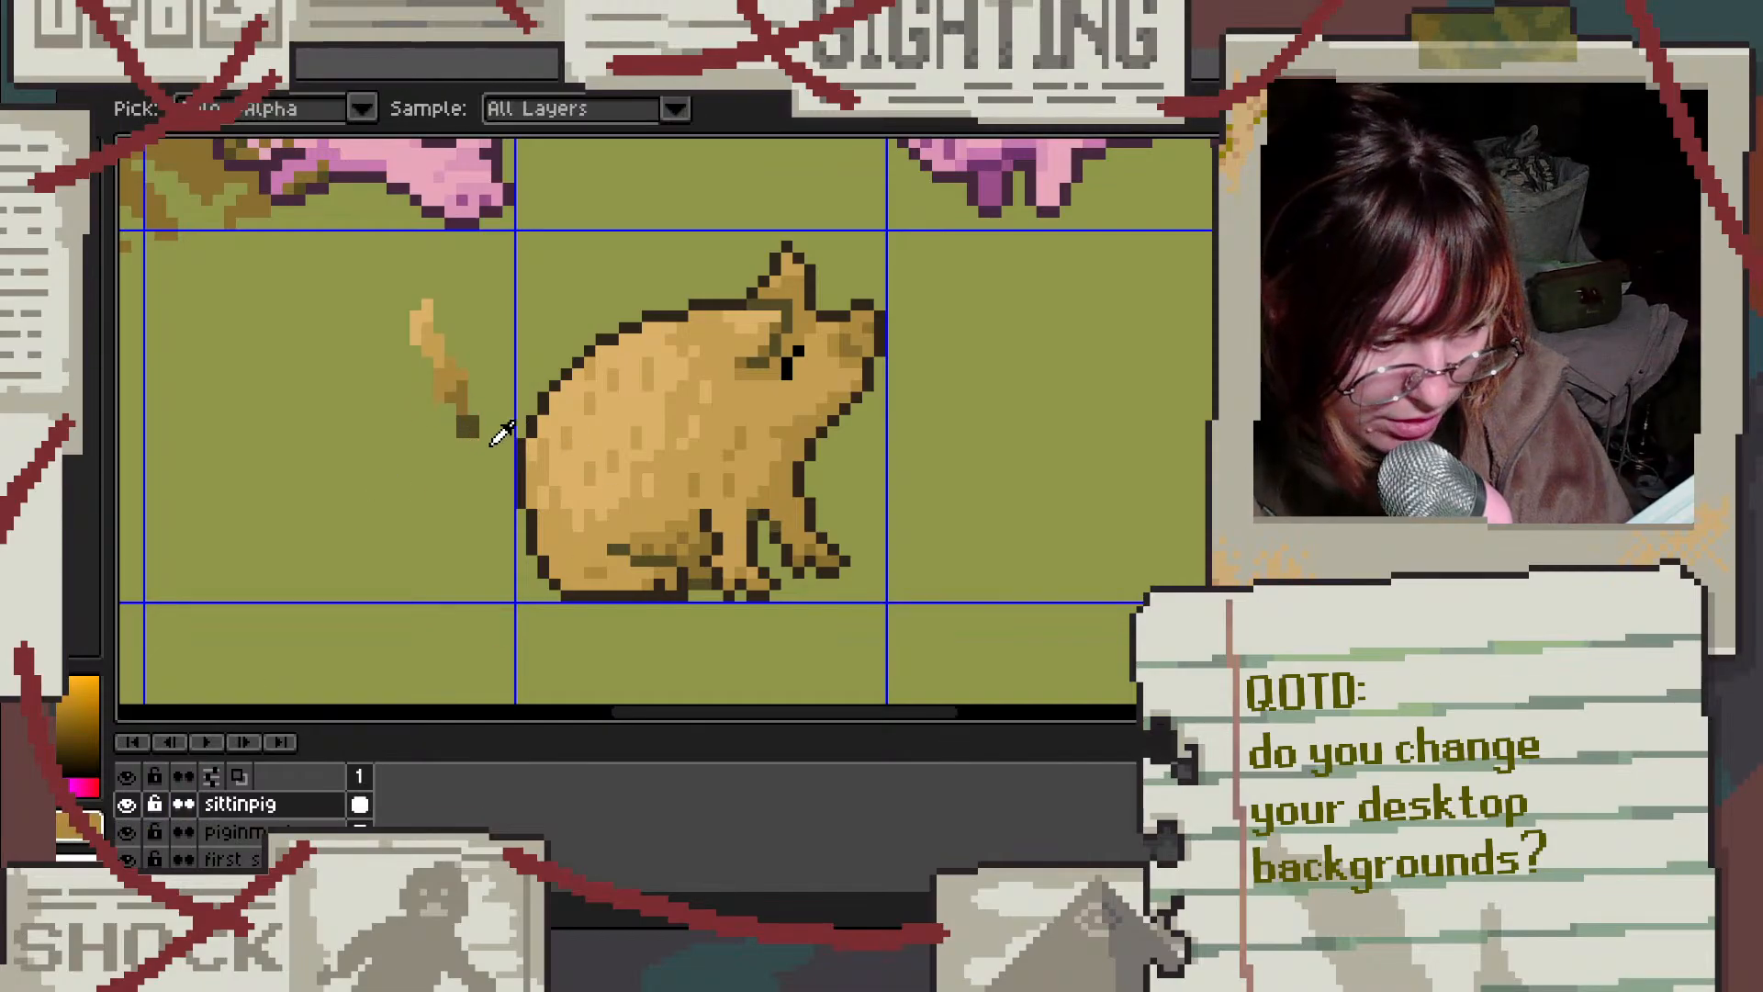
pyautogui.keyDown('alt'); pyautogui.click(466, 399); pyautogui.keyUp('alt')
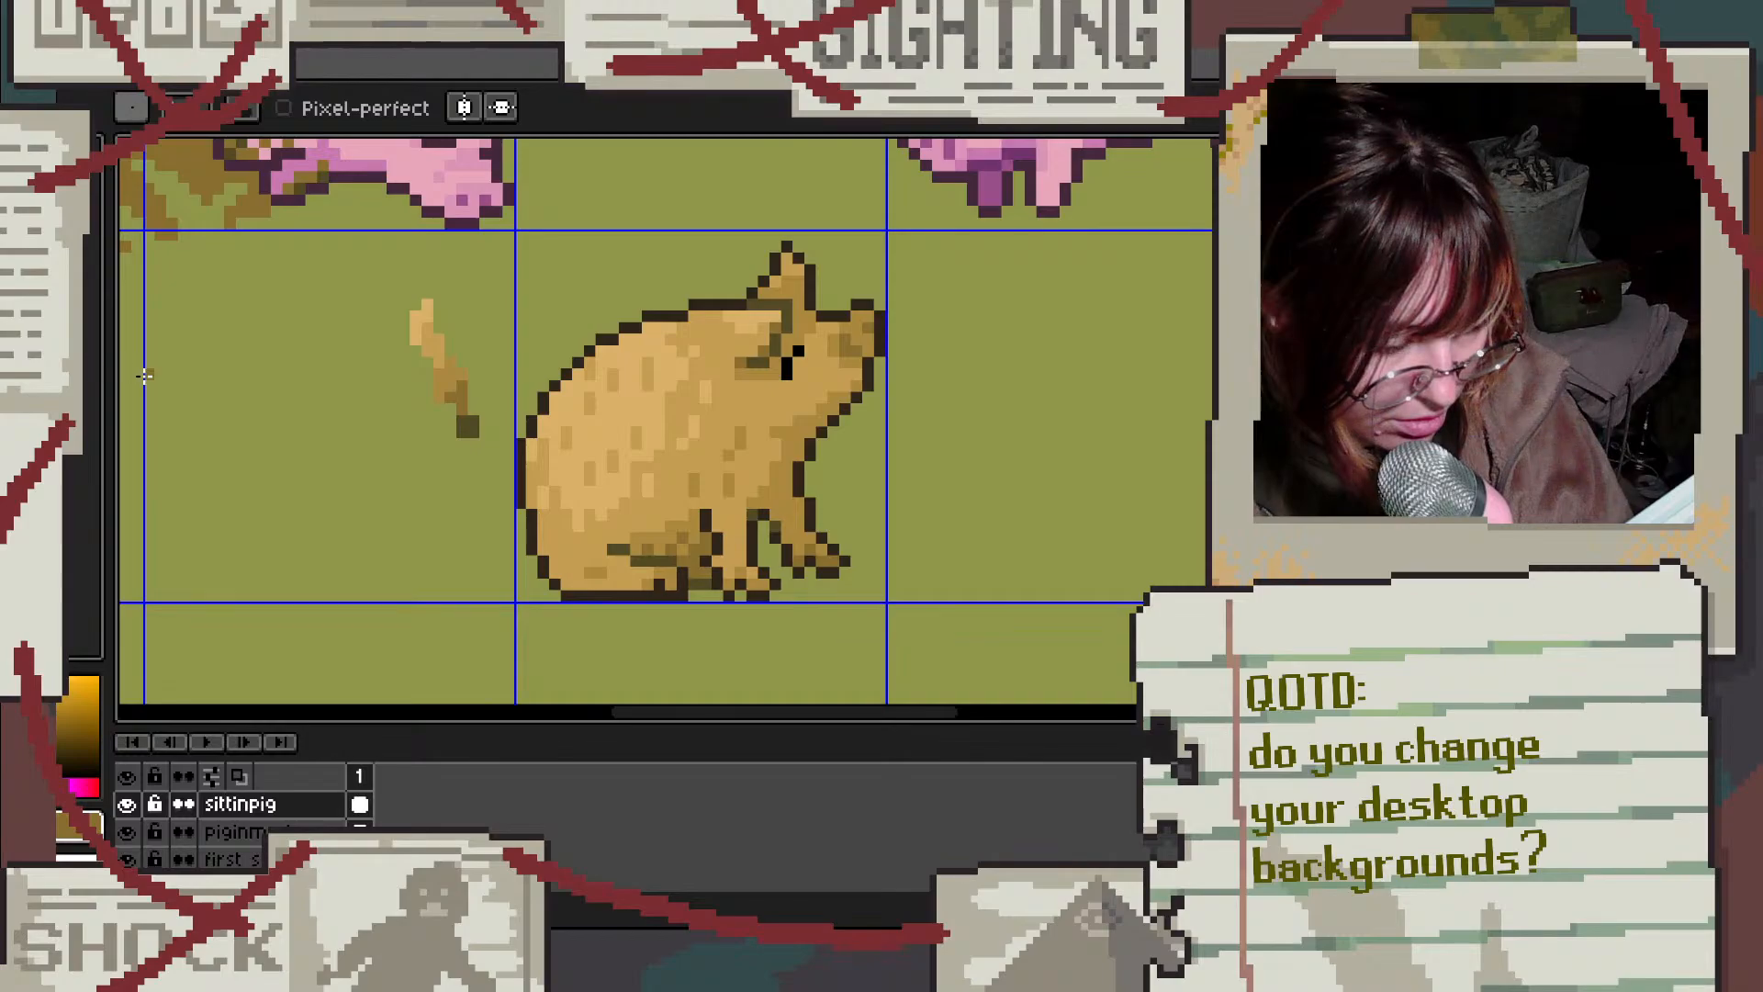
pyautogui.keyDown('alt'); pyautogui.click(465, 401); pyautogui.keyUp('alt')
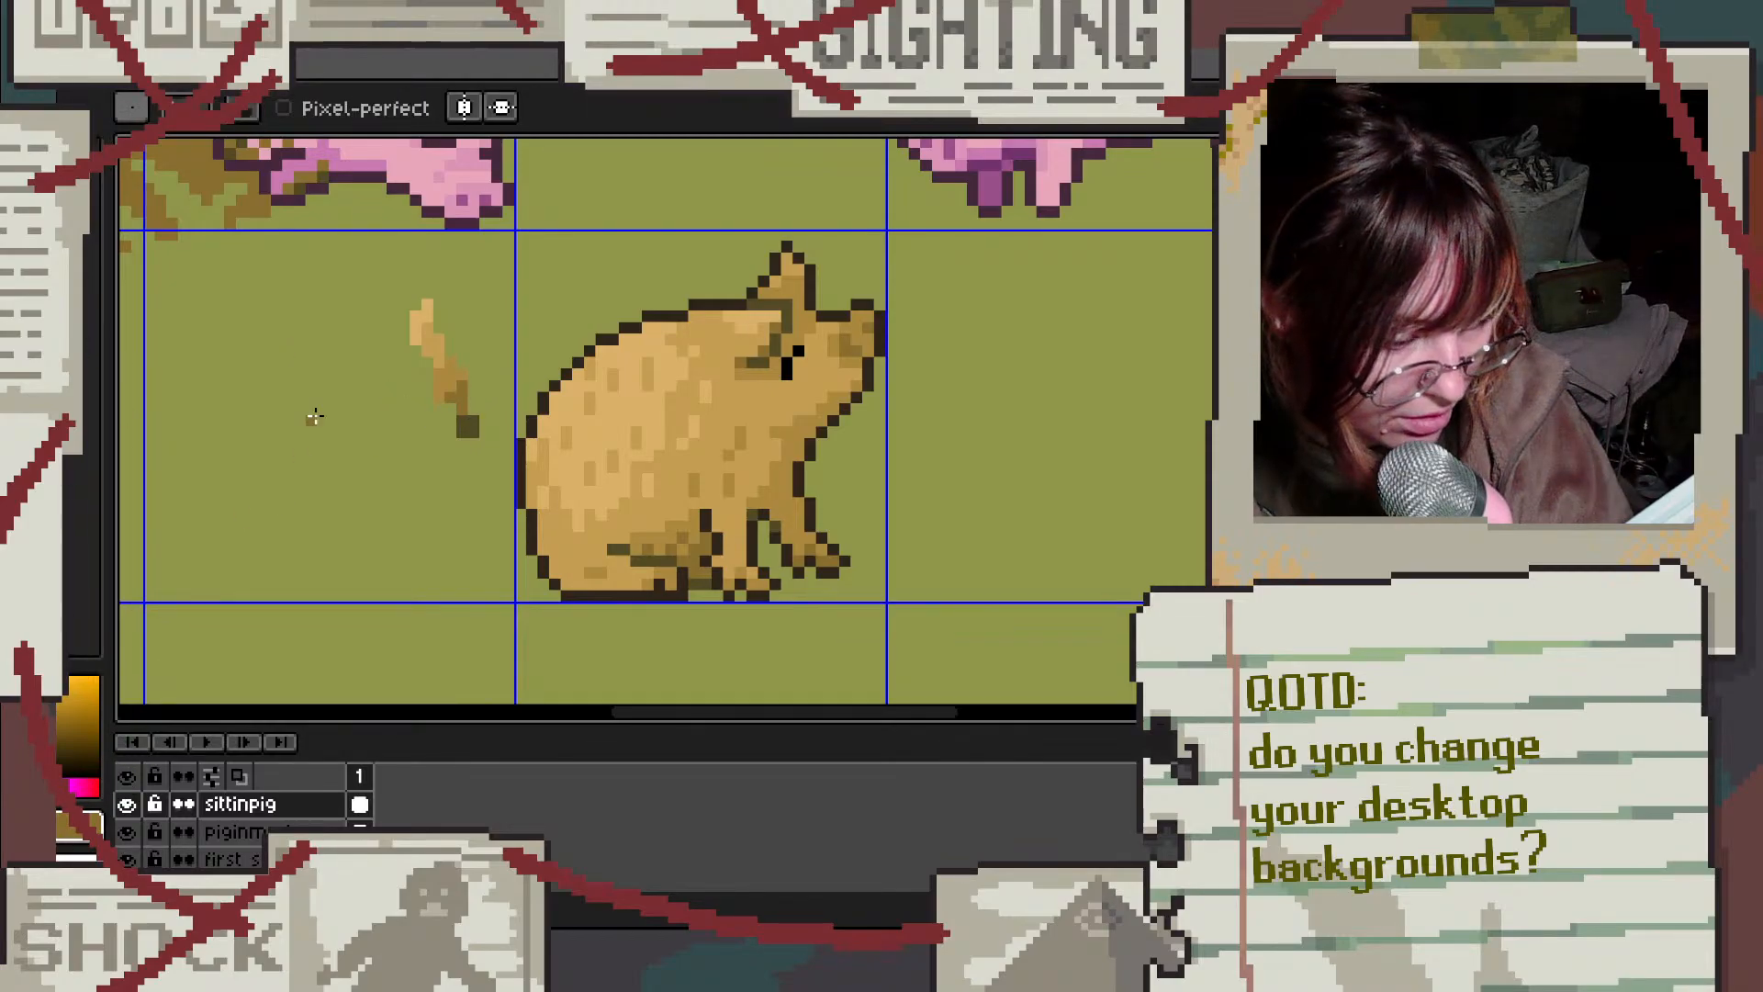
pyautogui.keyDown('alt'); pyautogui.click(468, 424); pyautogui.keyUp('alt')
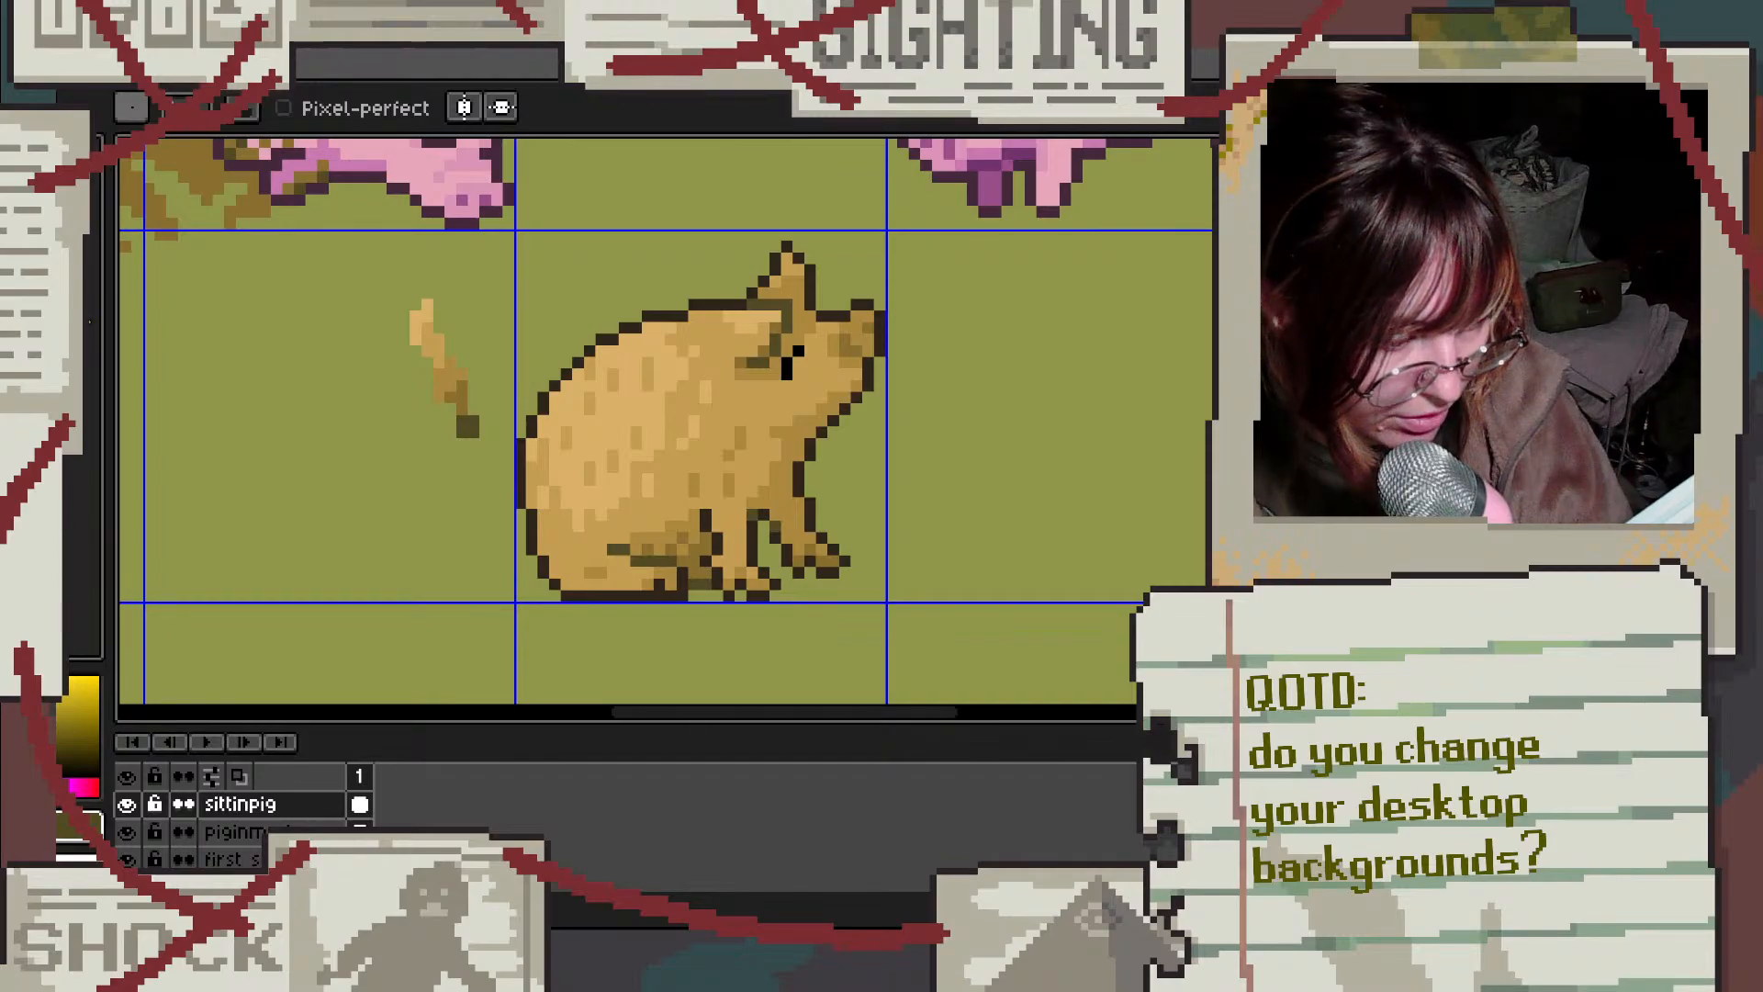
# Step: Erase the colour swatch strip from the grass beside the sitting pig
pyautogui.scroll(-4, 874, 432)
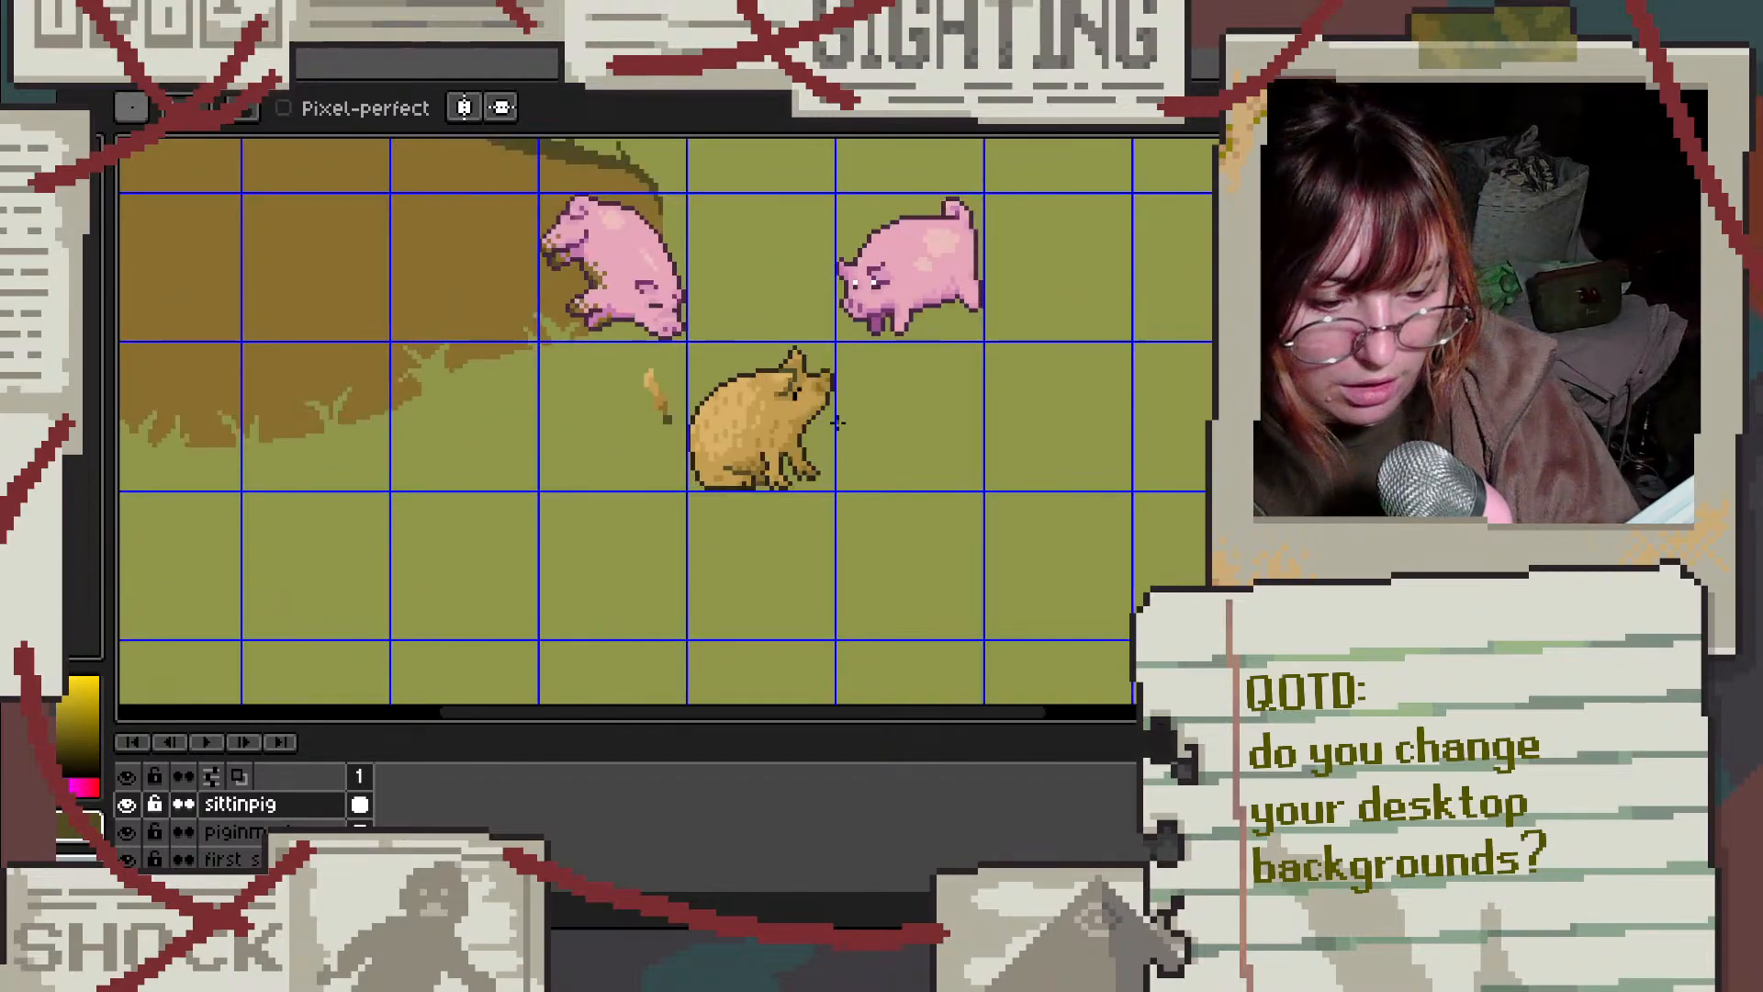
pyautogui.scroll(4, 875, 431)
pyautogui.press('e')
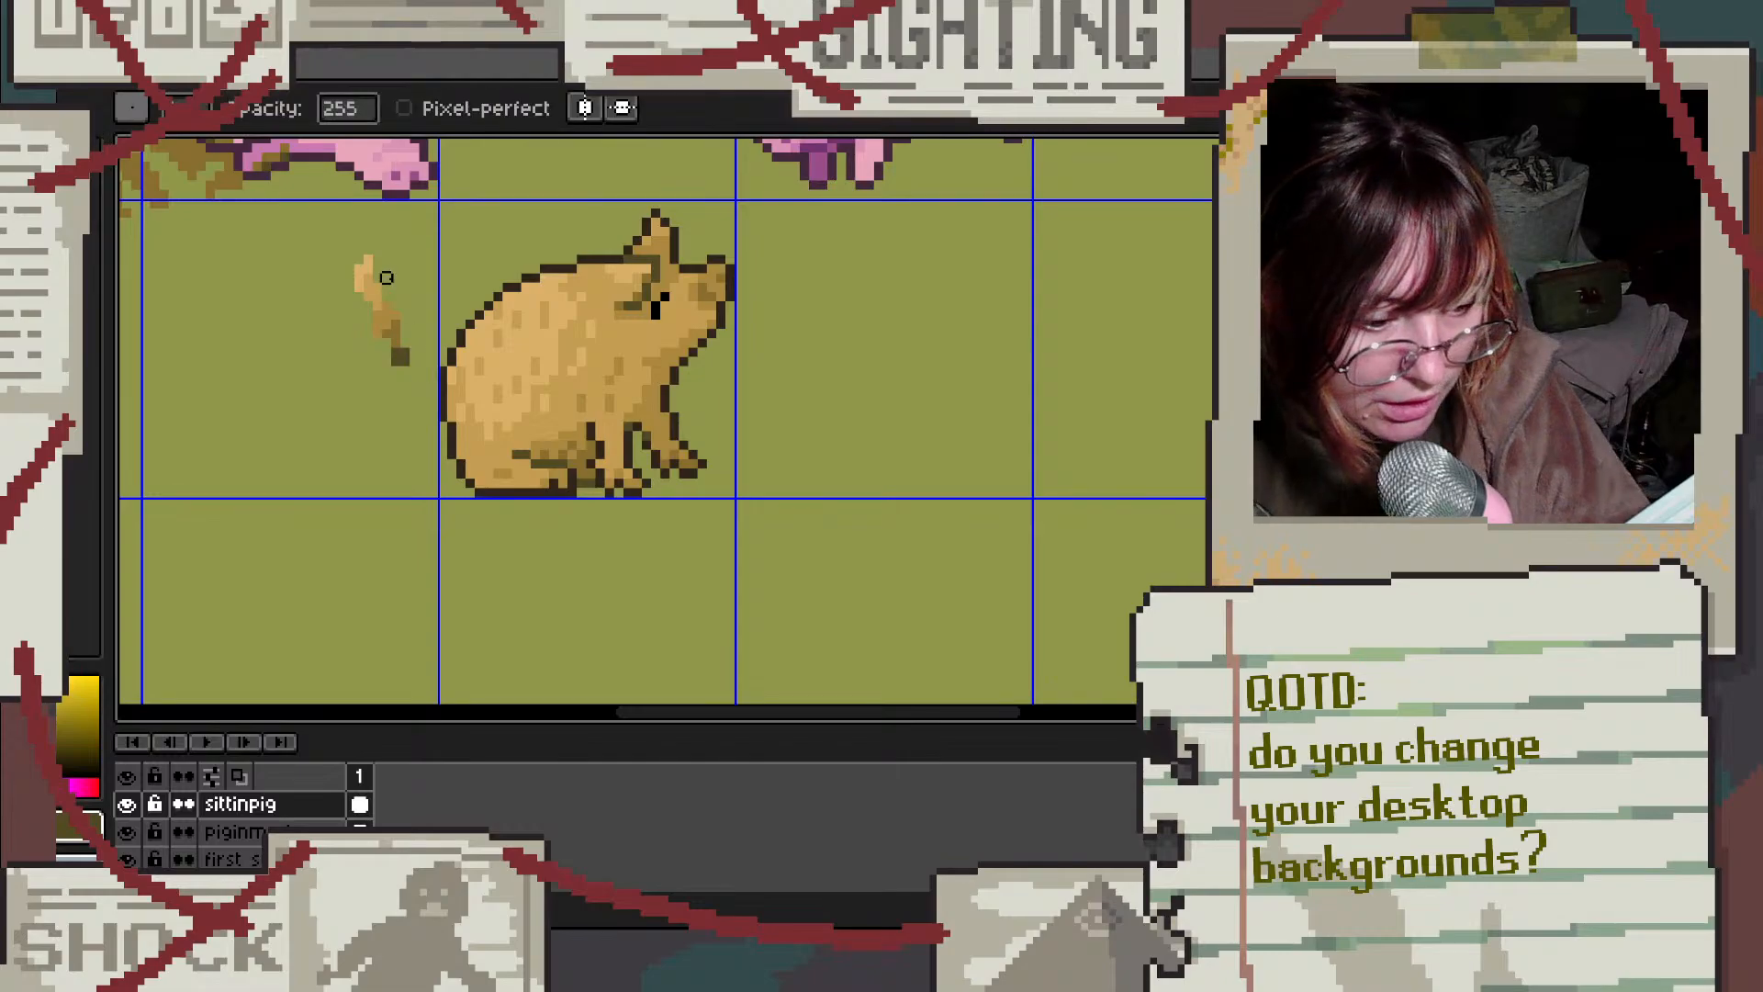
pyautogui.moveTo(377, 286); pyautogui.dragTo(378, 324)
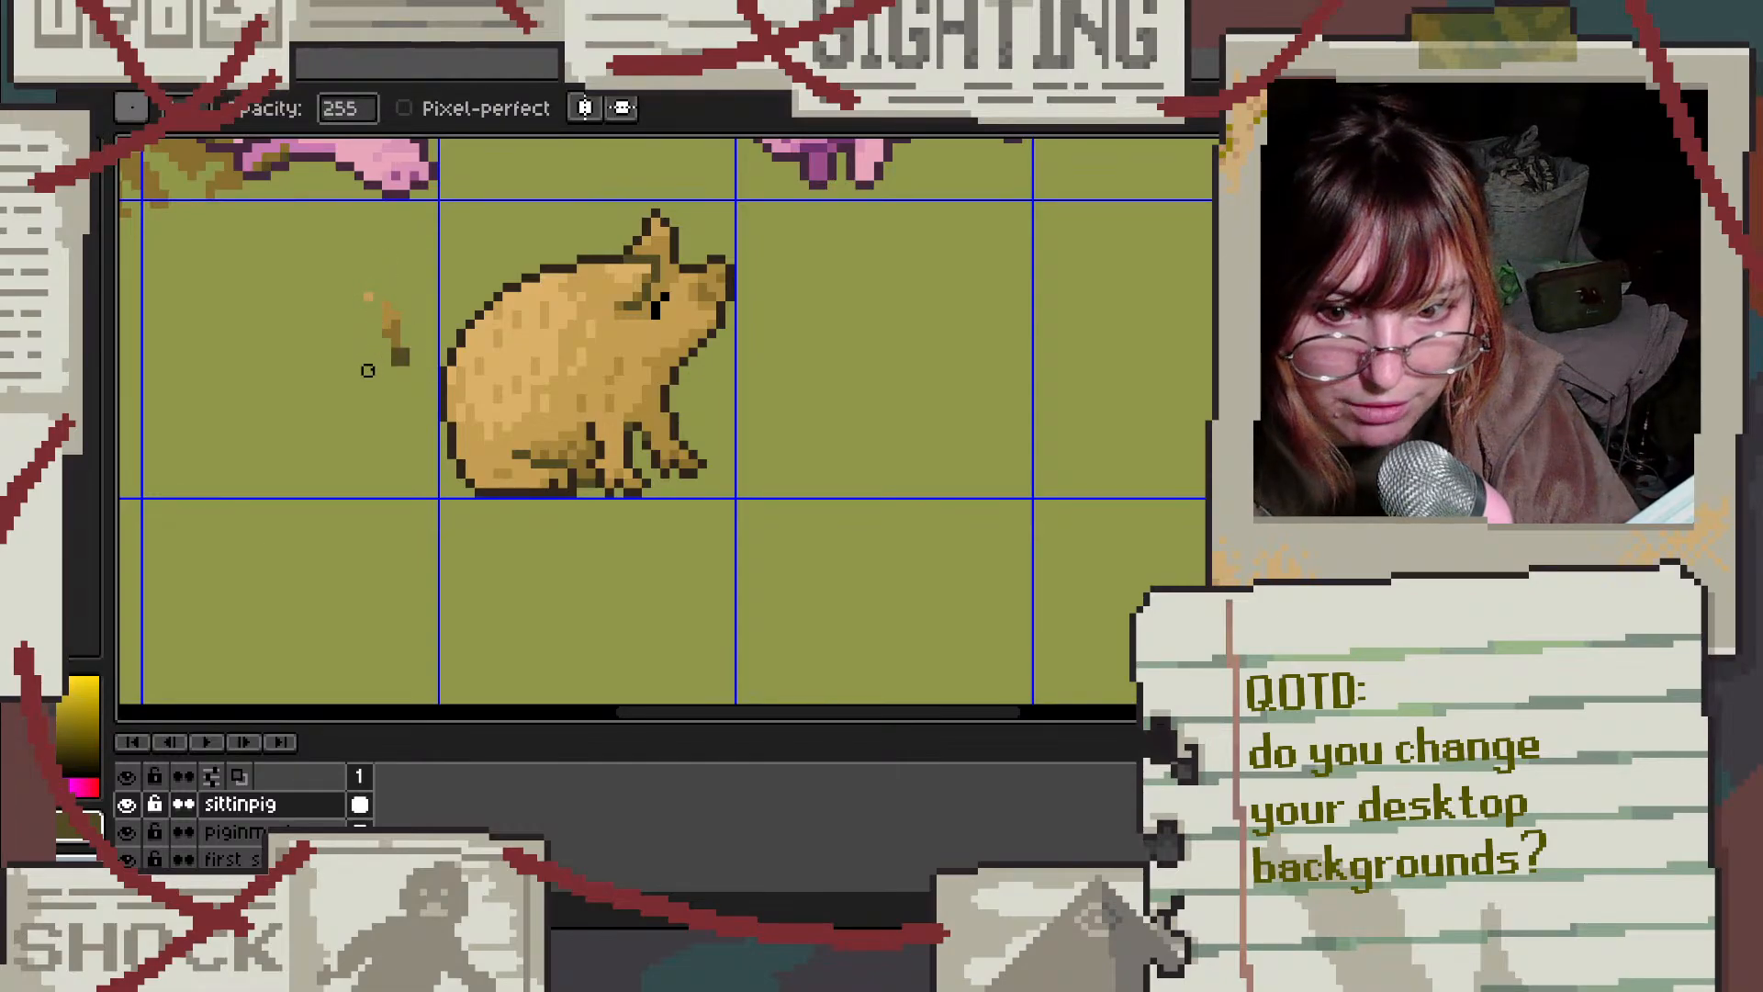
pyautogui.moveTo(392, 332)
pyautogui.mouseDown()
pyautogui.moveTo(399, 361)
pyautogui.moveTo(382, 291)
pyautogui.moveTo(367, 295)
pyautogui.mouseUp()
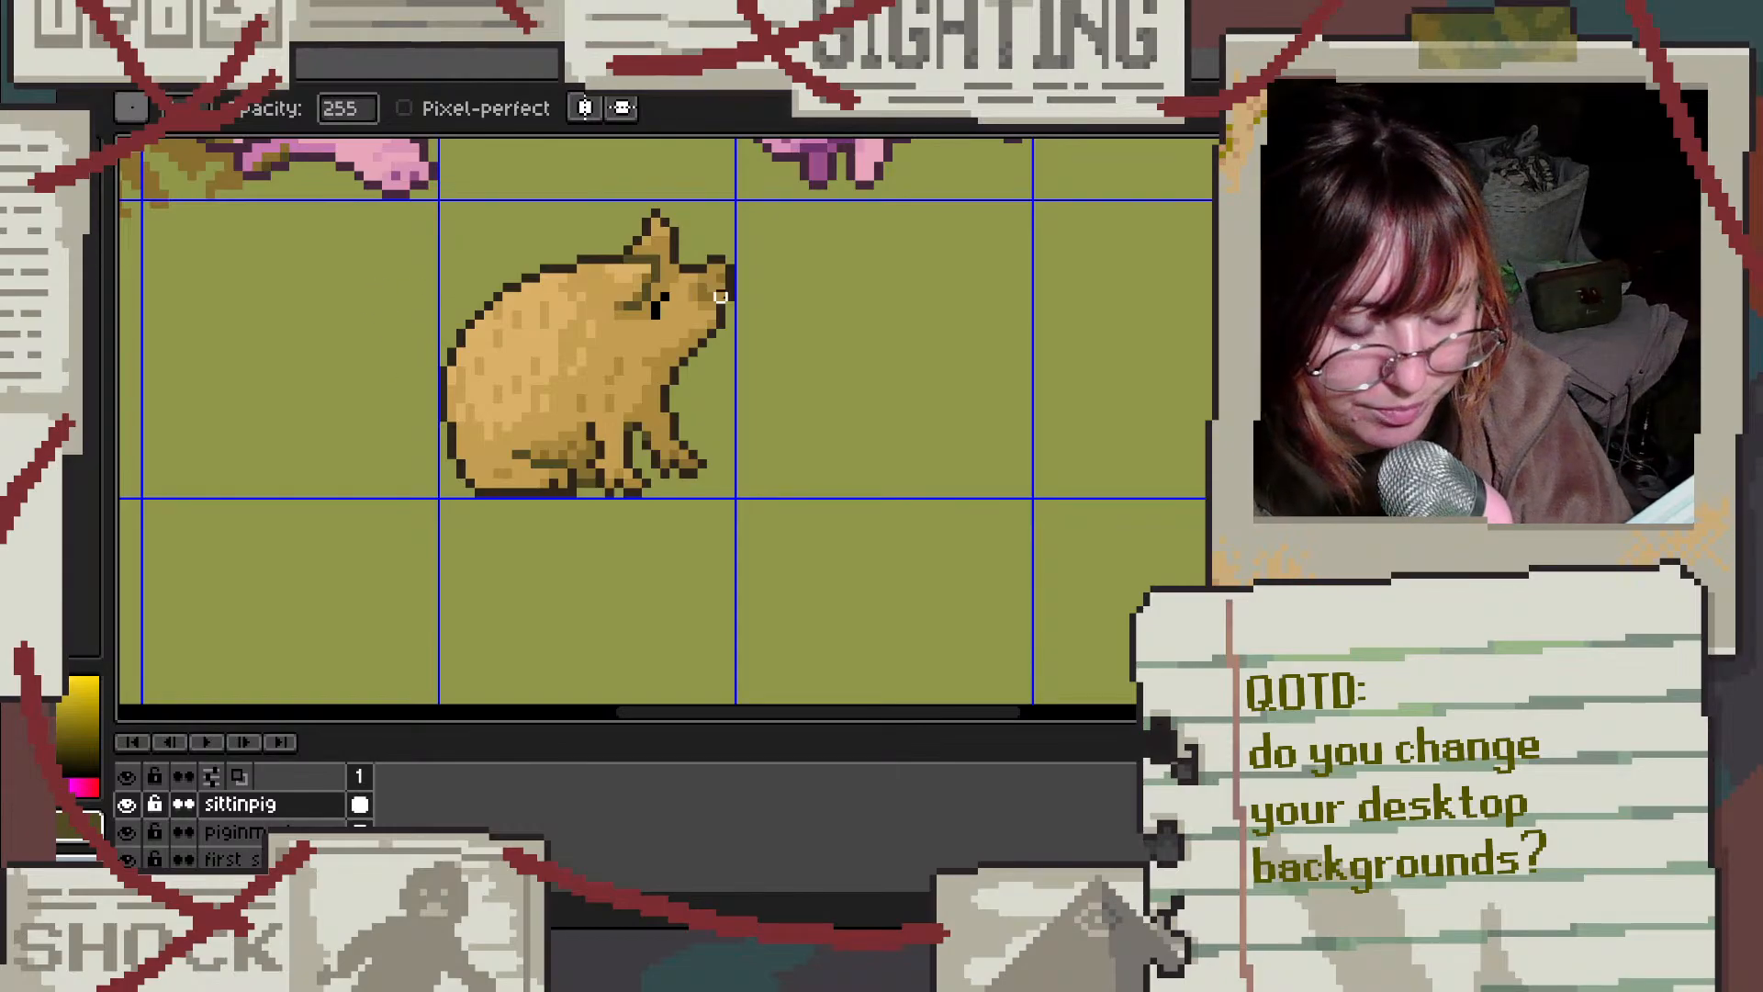
# Step: Darken the olive pixels around the top of the gap between the pig's front legs with the dark outline brown
pyautogui.scroll(5, 569, 482)
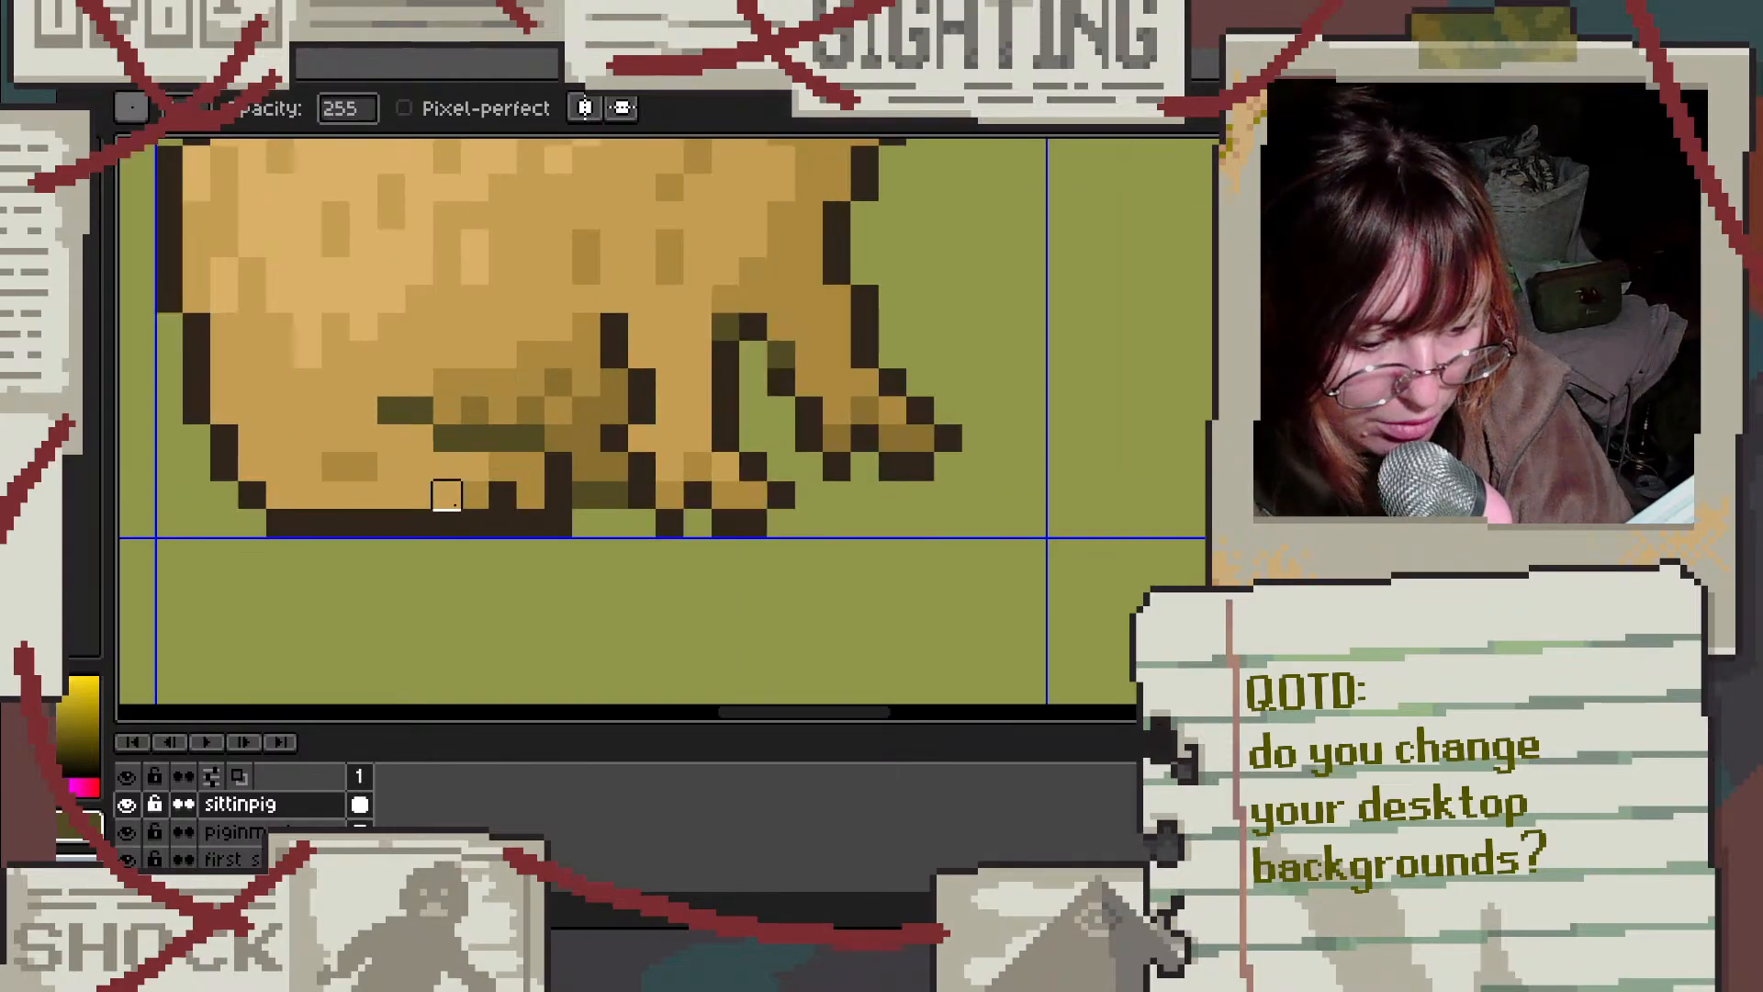
pyautogui.scroll(-3, 541, 517)
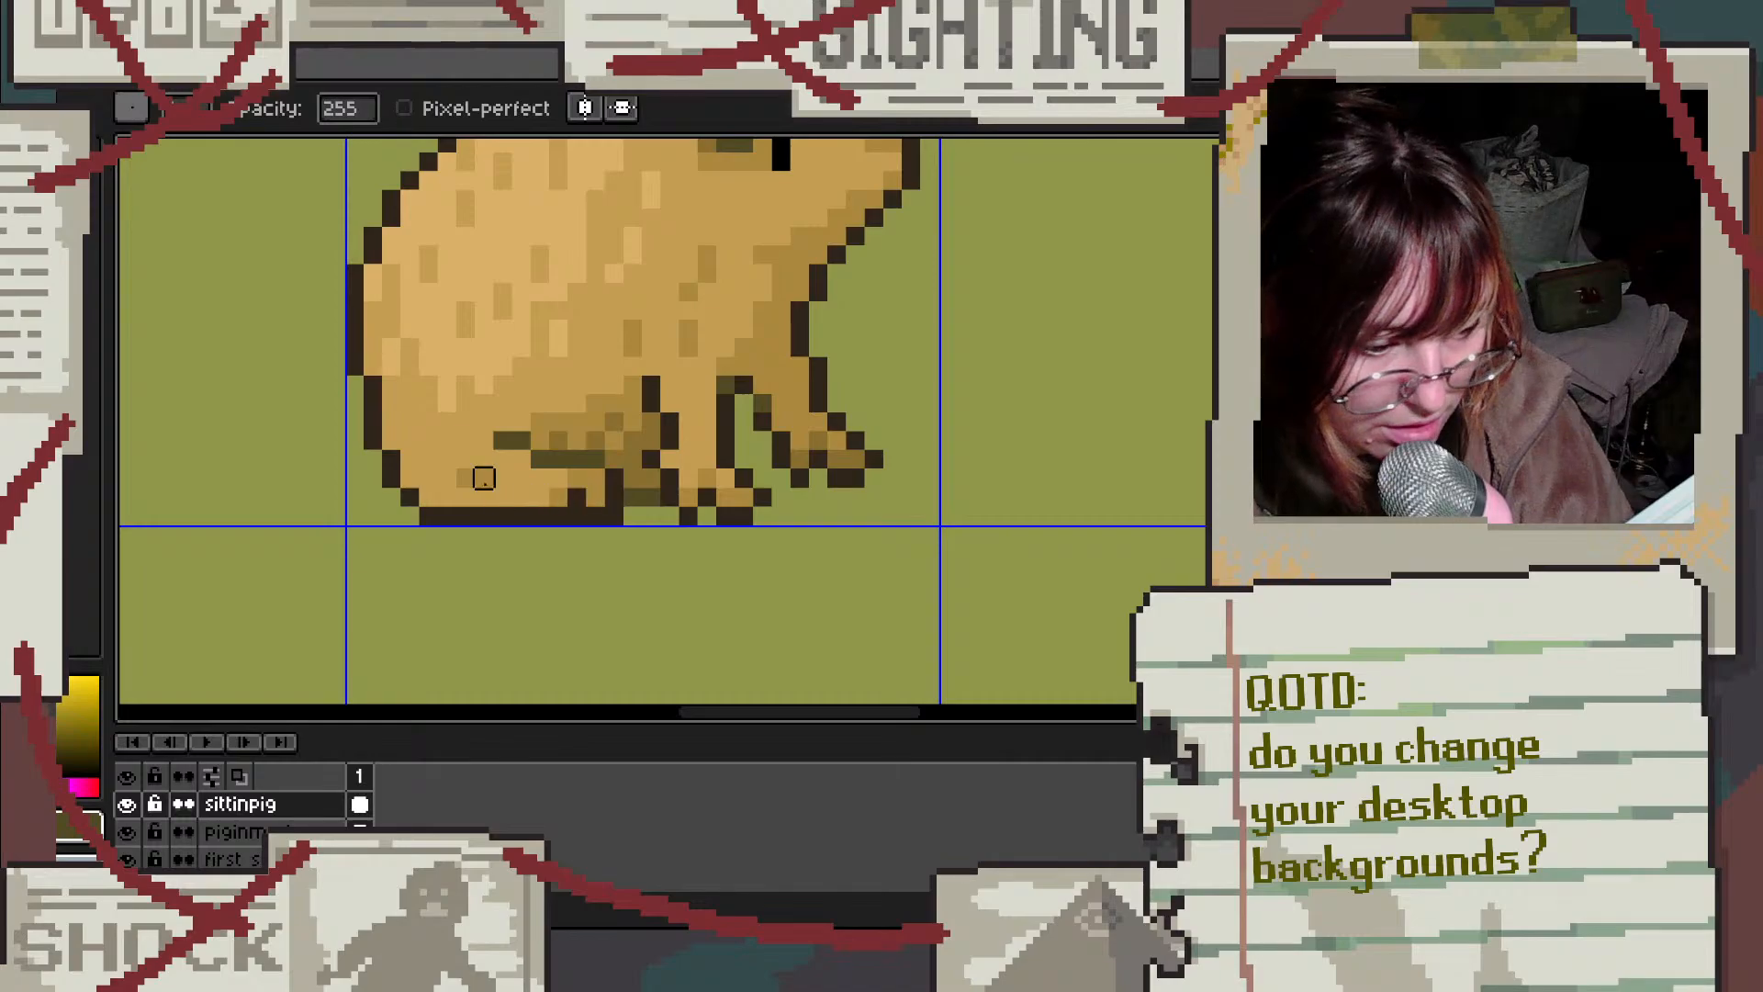
pyautogui.press('i')
pyautogui.click(487, 500)
pyautogui.press('b')
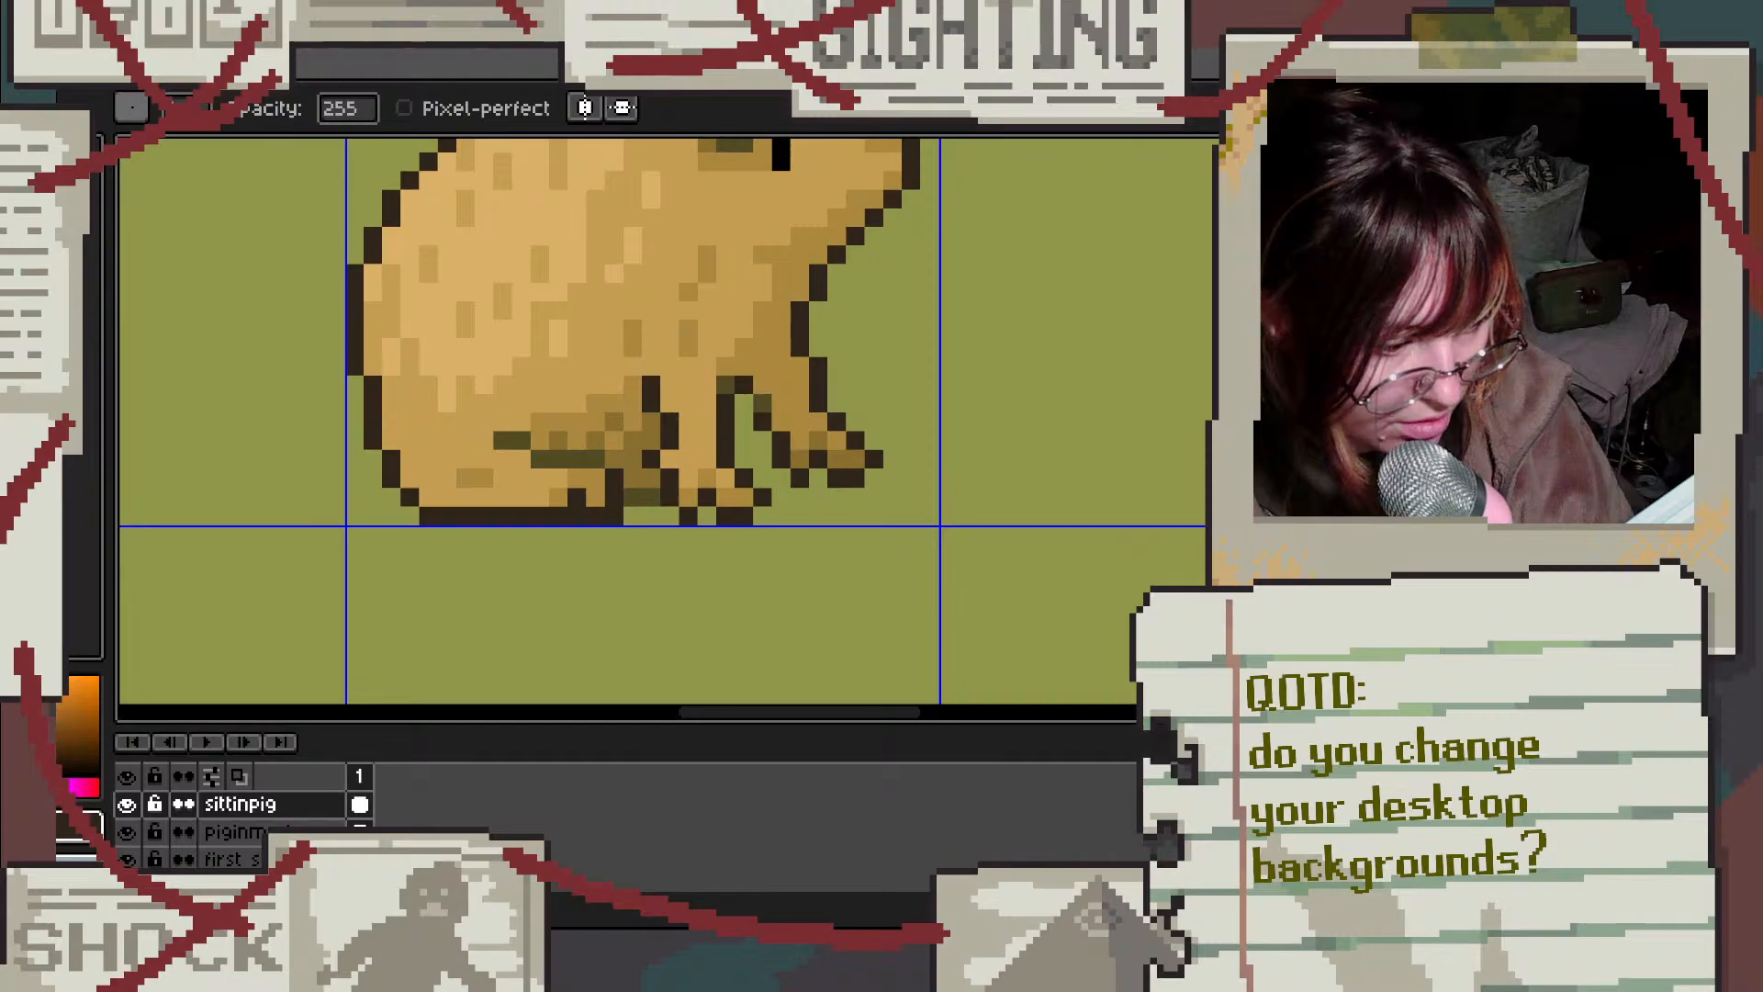
pyautogui.scroll(-4, 827, 298)
pyautogui.scroll(2, 828, 299)
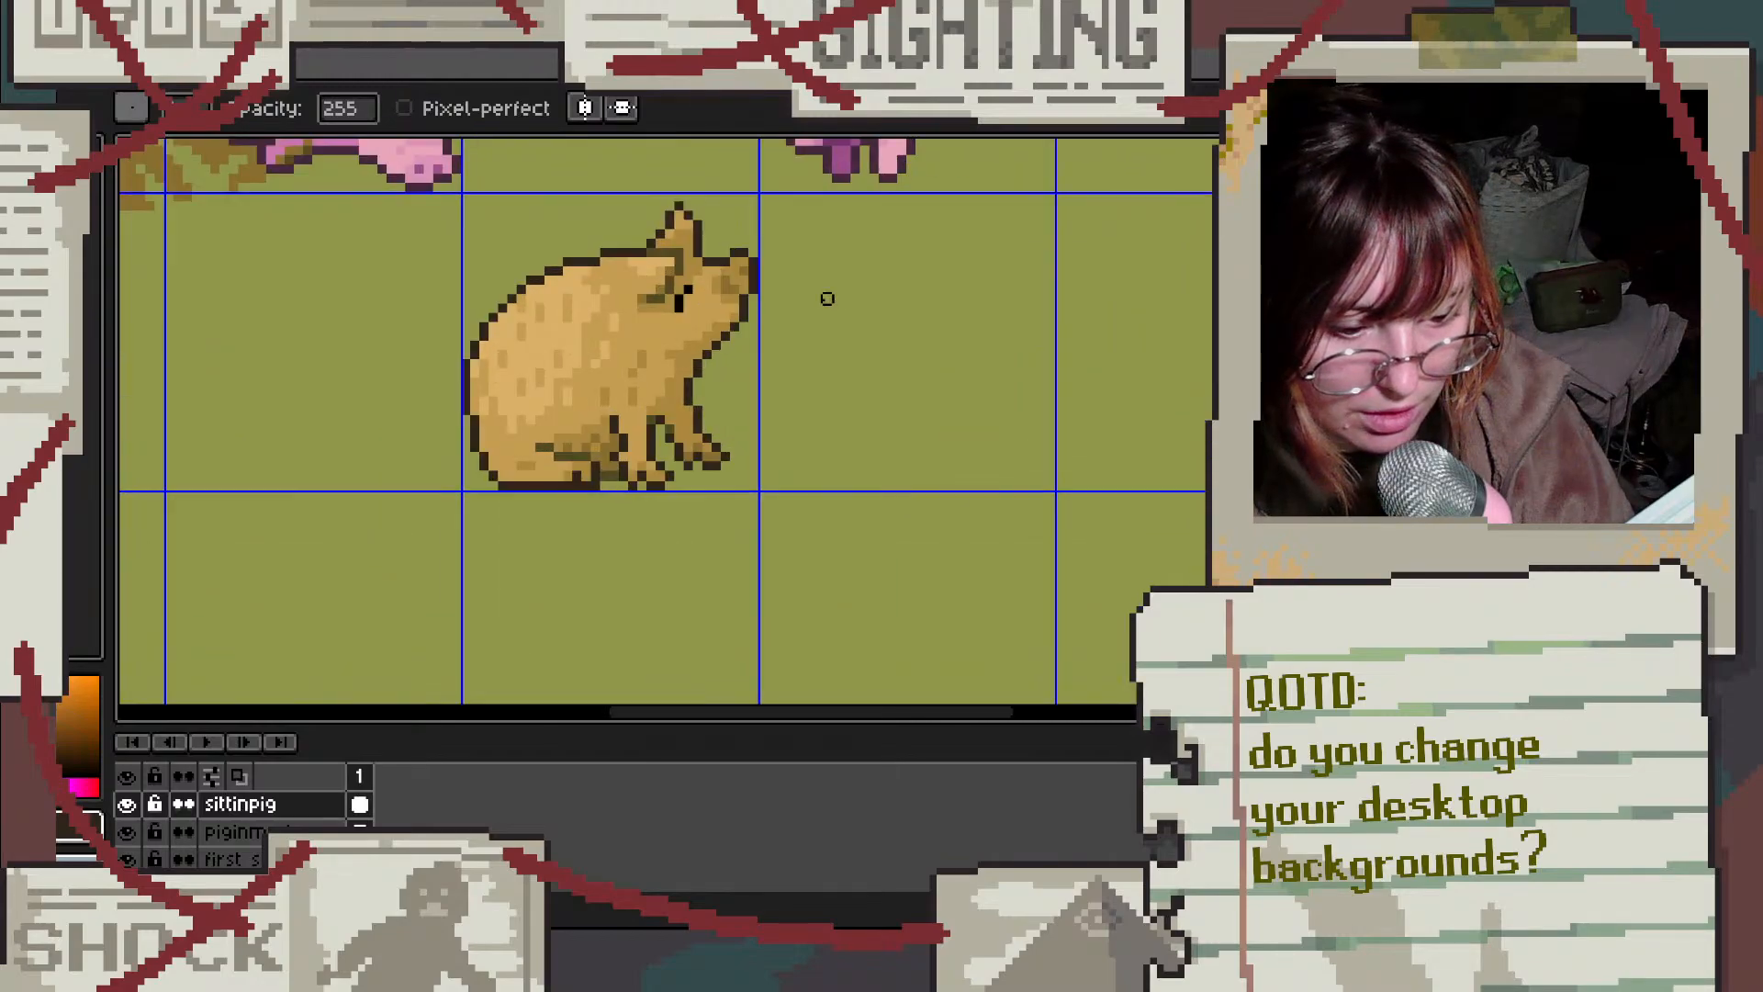
pyautogui.scroll(3, 828, 298)
pyautogui.scroll(-3, 700, 402)
pyautogui.scroll(3, 643, 441)
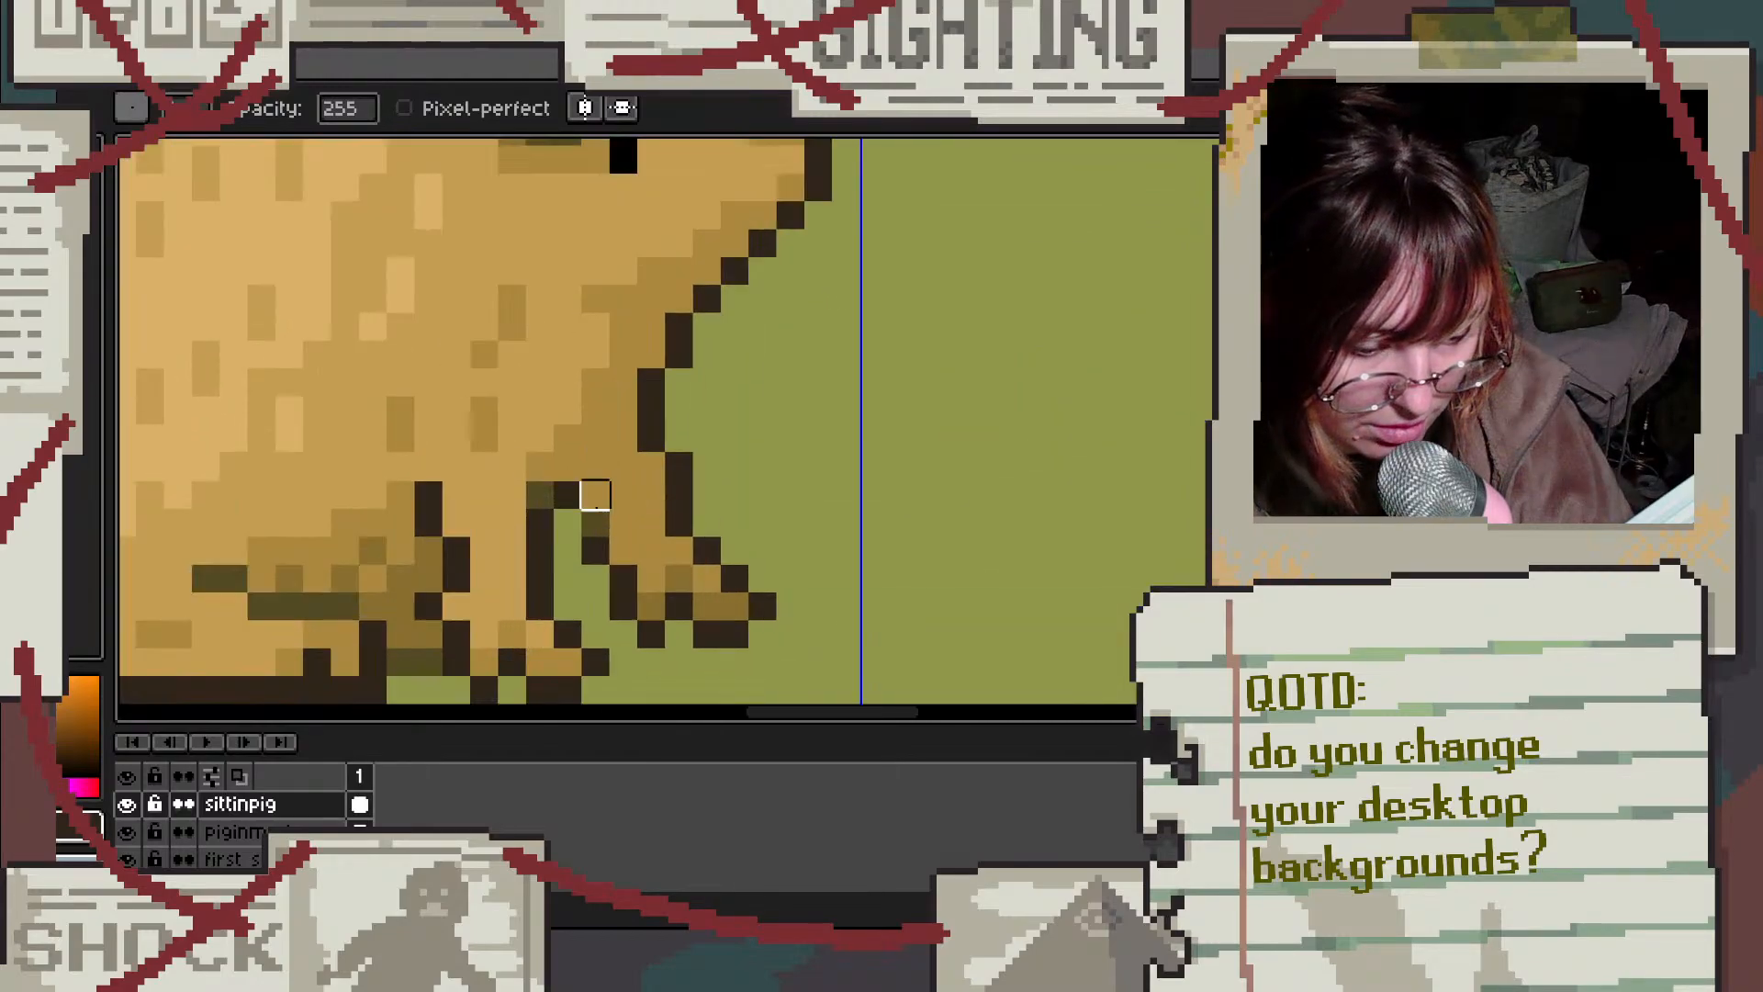
pyautogui.keyDown('alt'); pyautogui.click(325, 684); pyautogui.keyUp('alt')
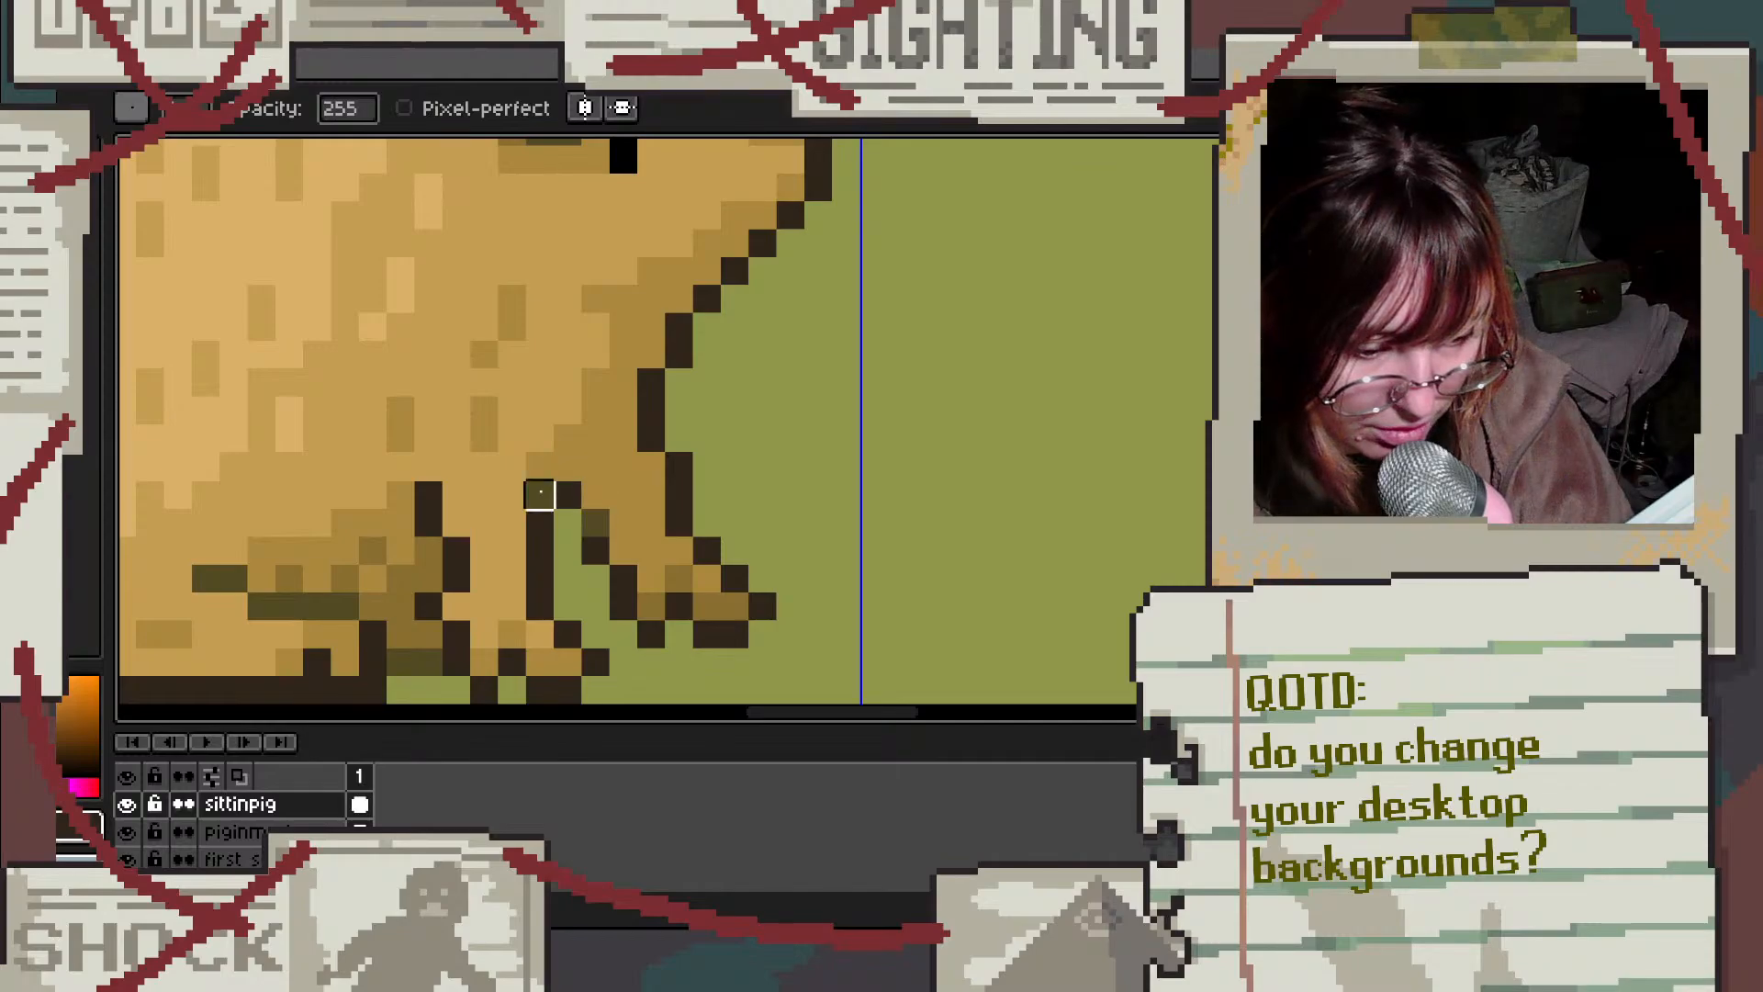
pyautogui.click(540, 494)
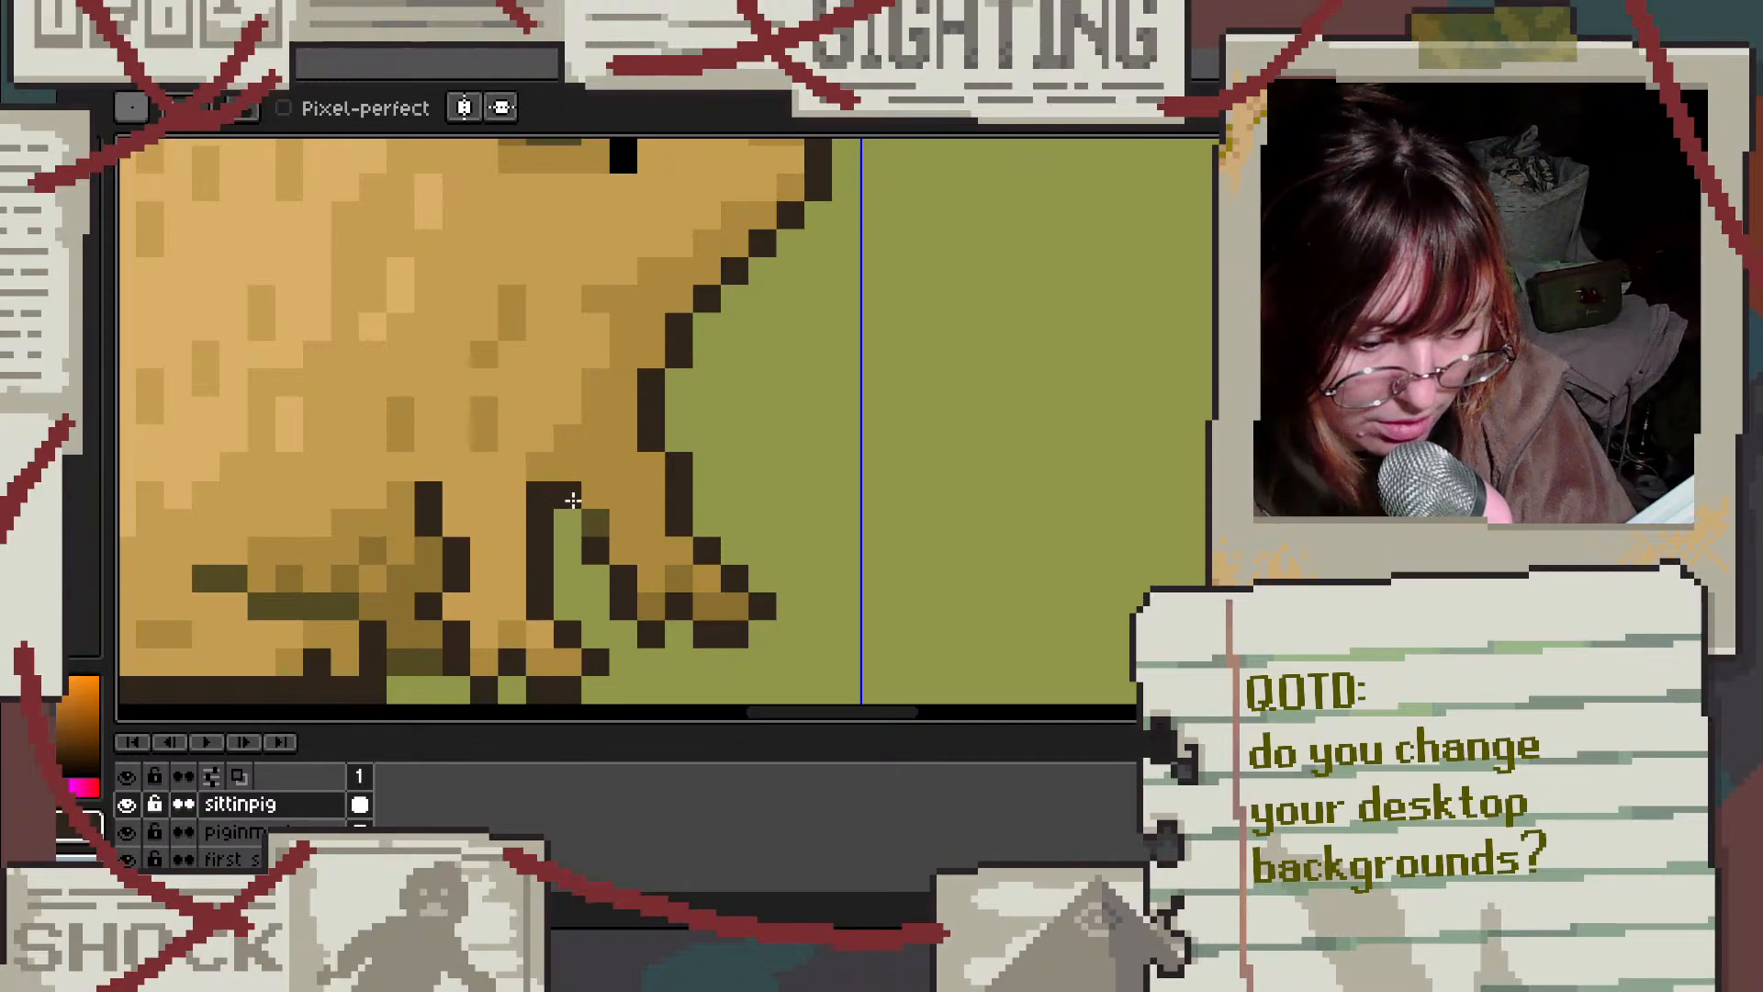
pyautogui.moveTo(573, 500); pyautogui.dragTo(594, 520)
pyautogui.scroll(-3, 615, 494)
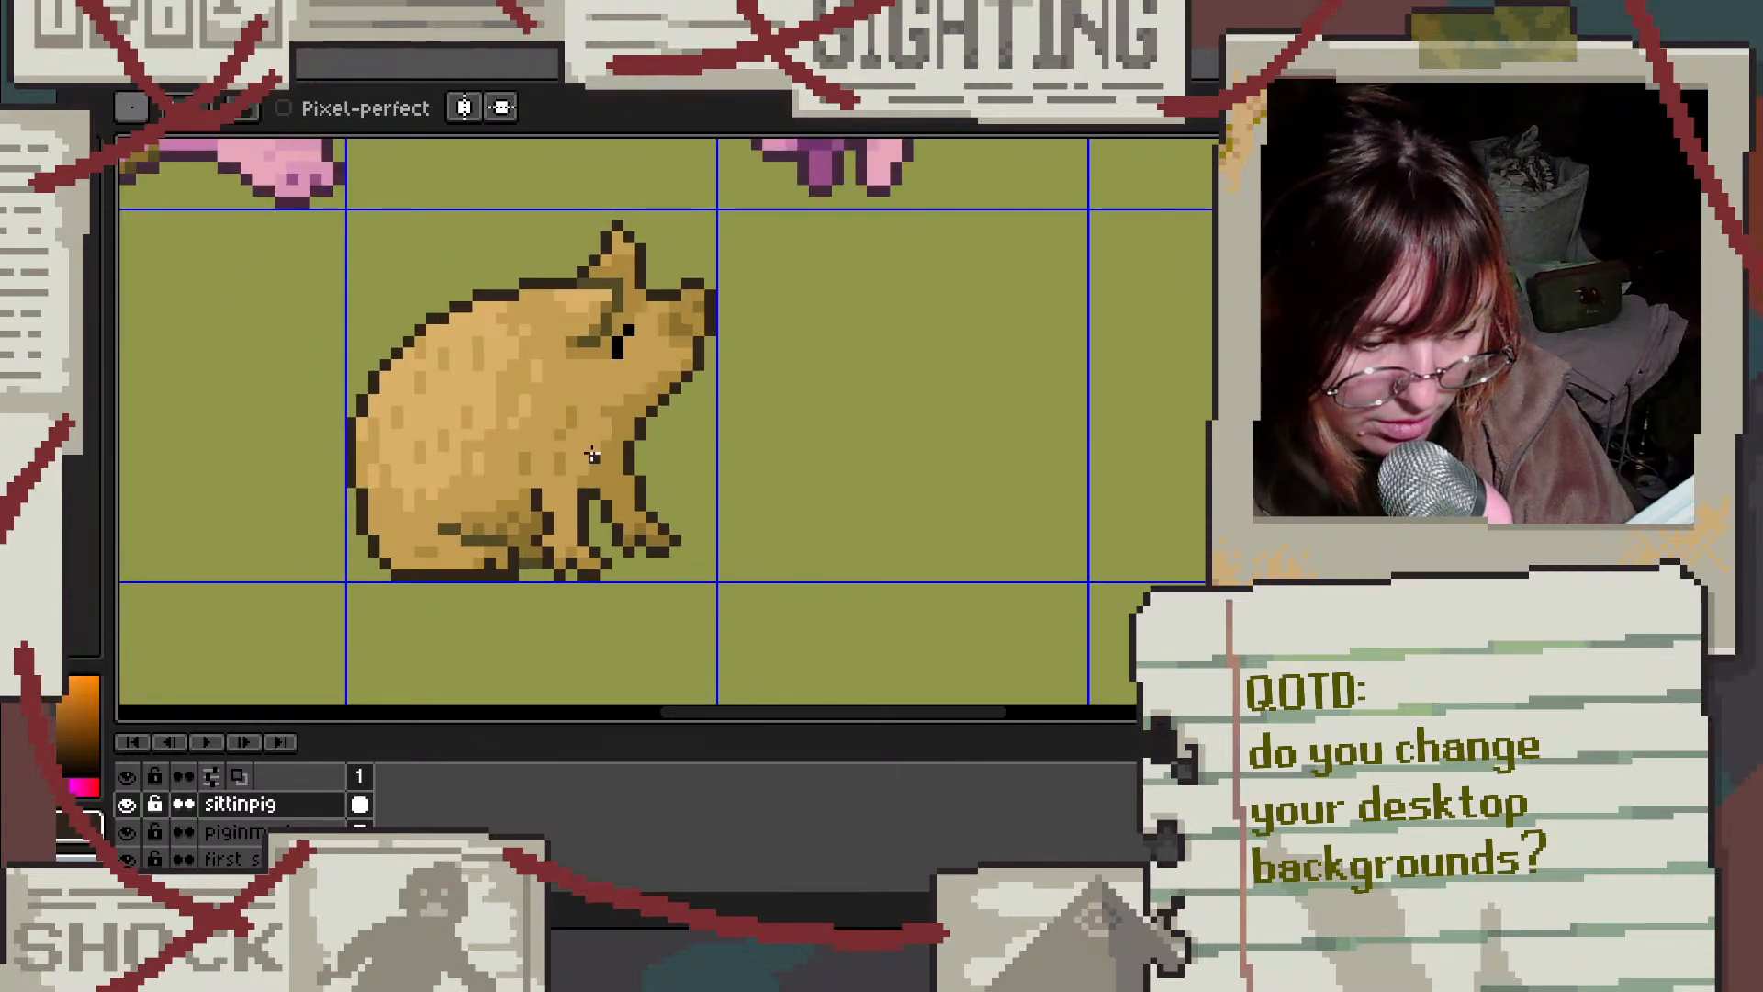
# Step: Darken the olive line along the base of the pig's ear with the outline brown and review the whole scene
pyautogui.scroll(1, 698, 312)
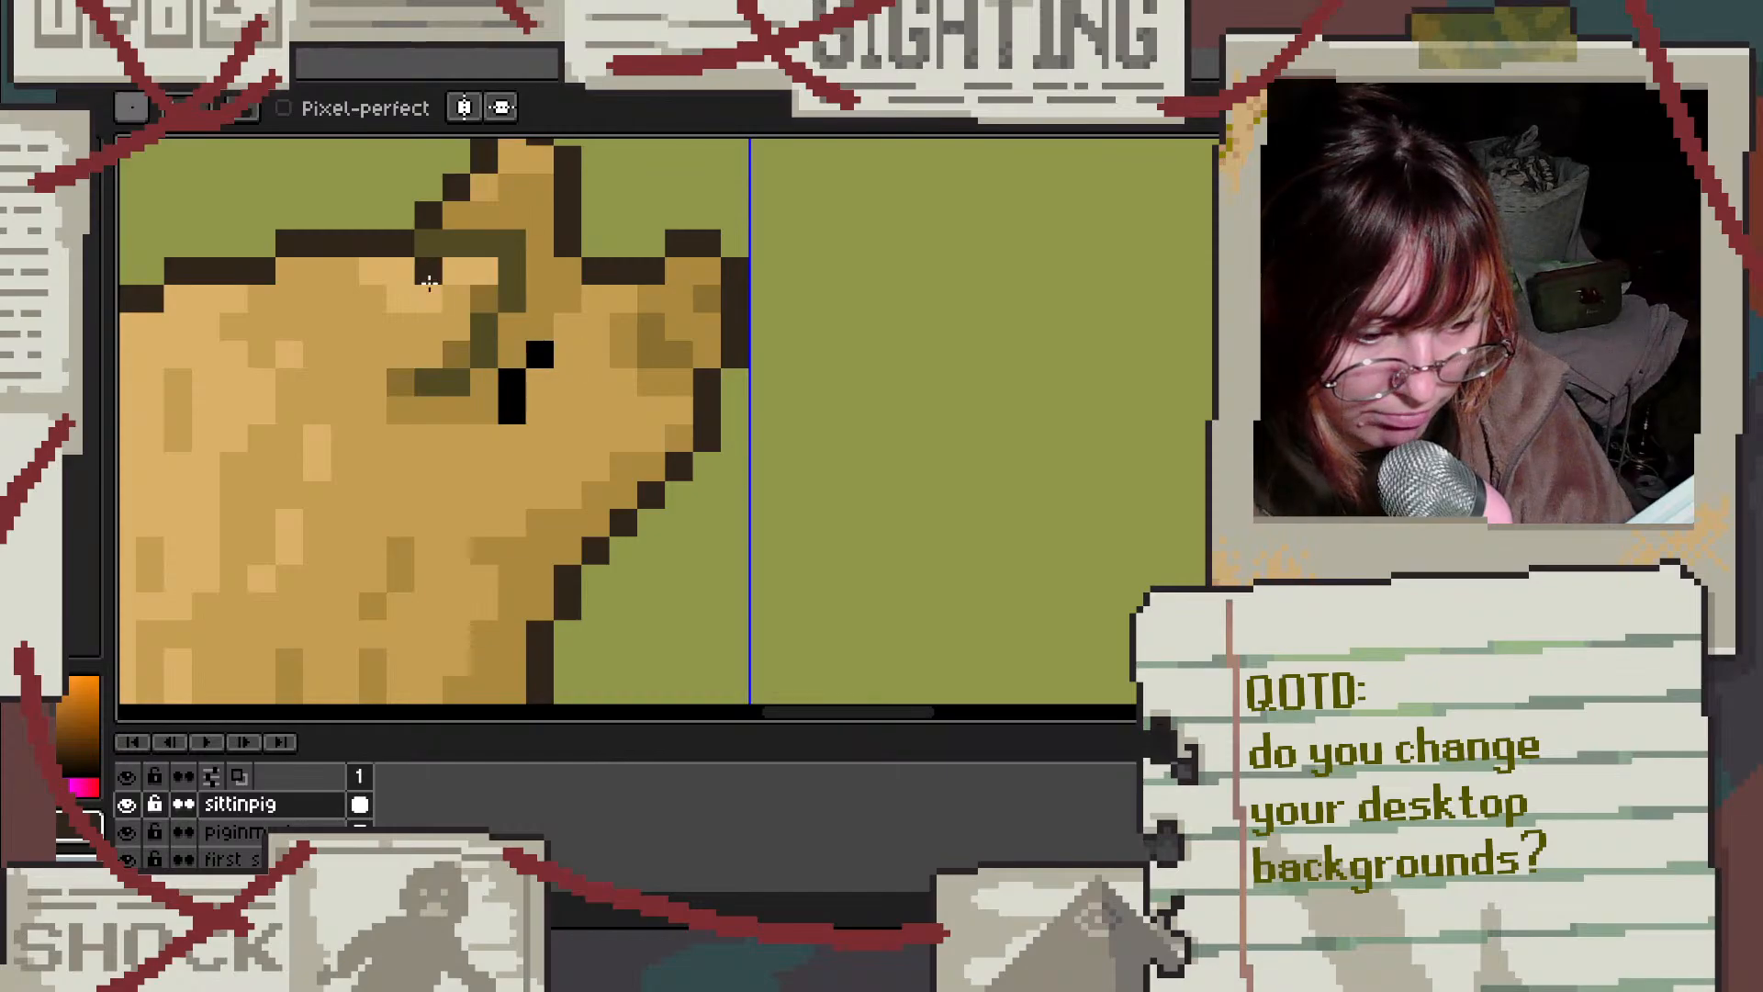
pyautogui.moveTo(429, 281)
pyautogui.mouseDown()
pyautogui.moveTo(436, 241)
pyautogui.moveTo(517, 240)
pyautogui.moveTo(511, 294)
pyautogui.mouseUp()
pyautogui.scroll(-2, 674, 300)
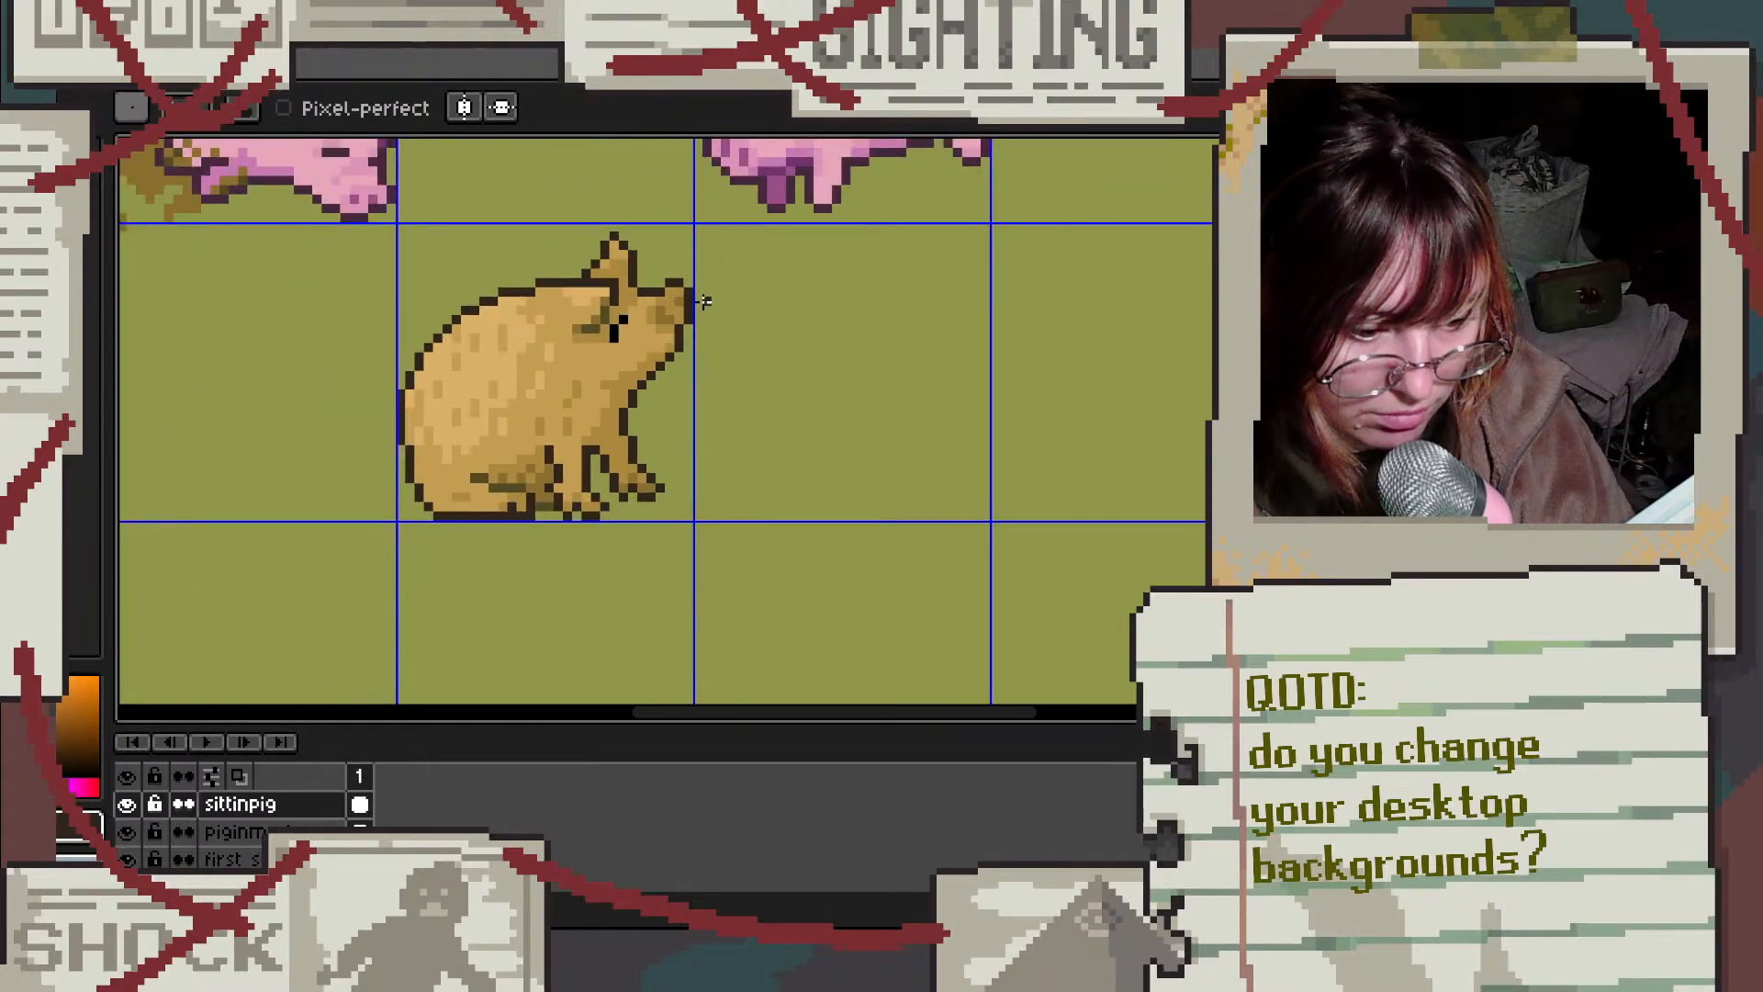
pyautogui.scroll(-2, 702, 301)
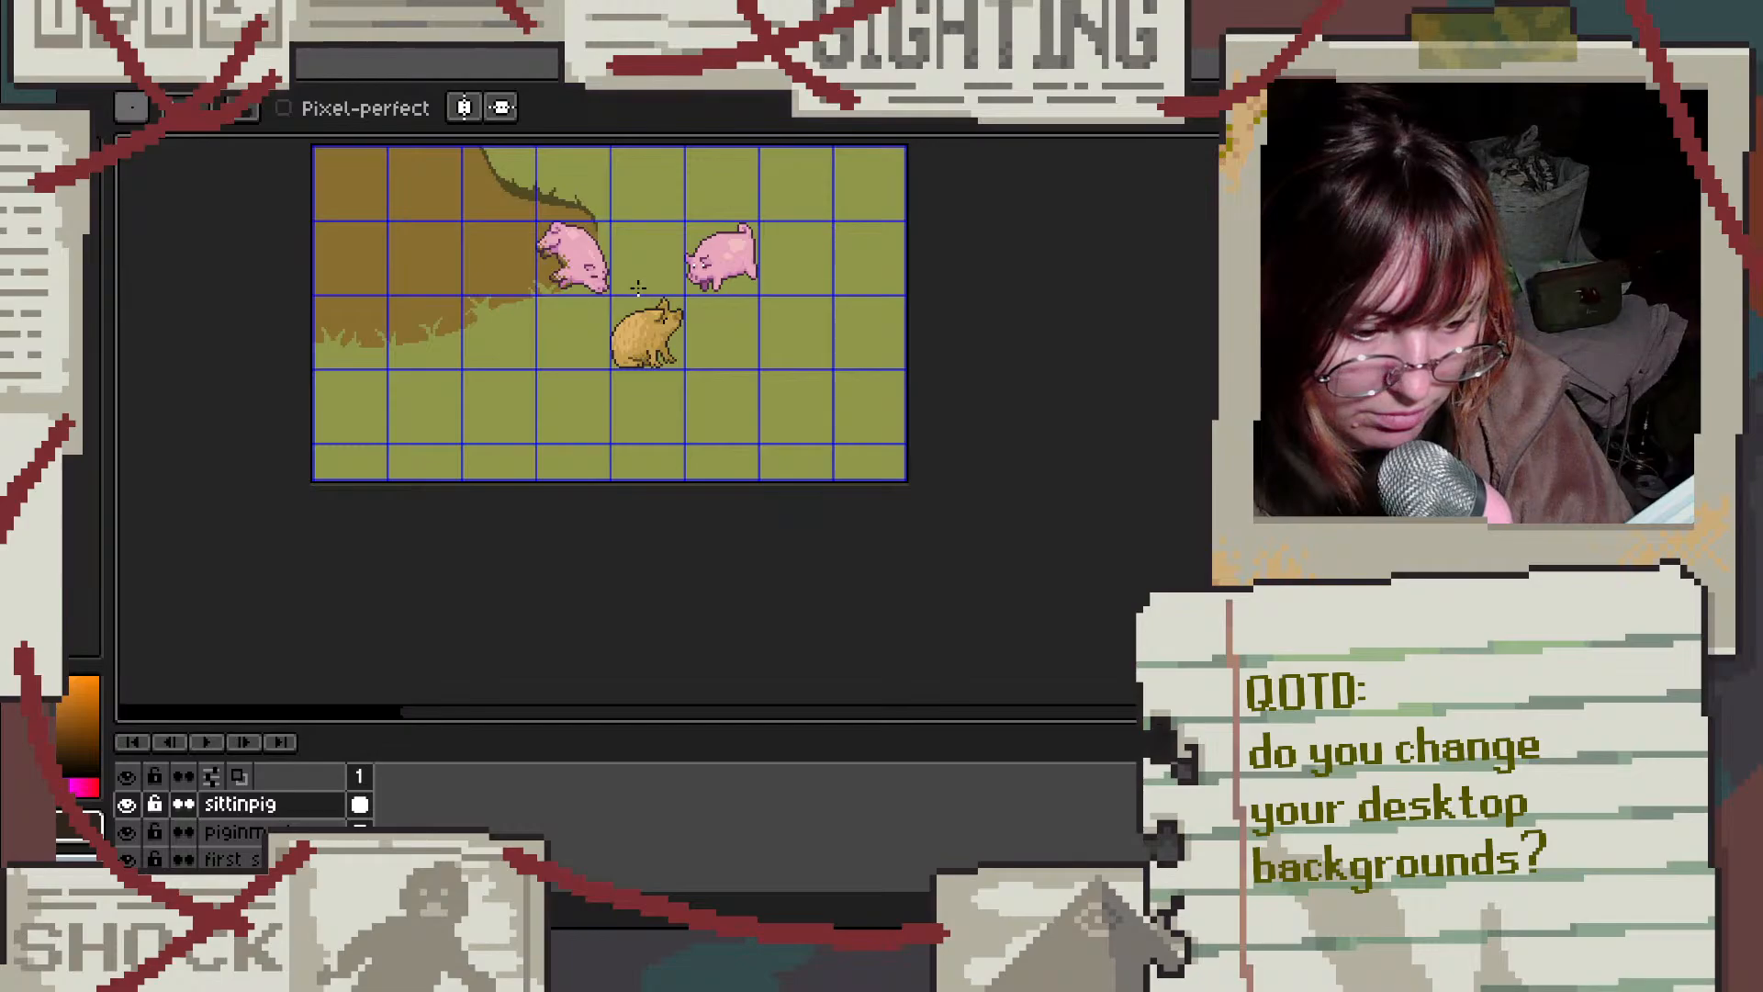
pyautogui.scroll(1, 620, 202)
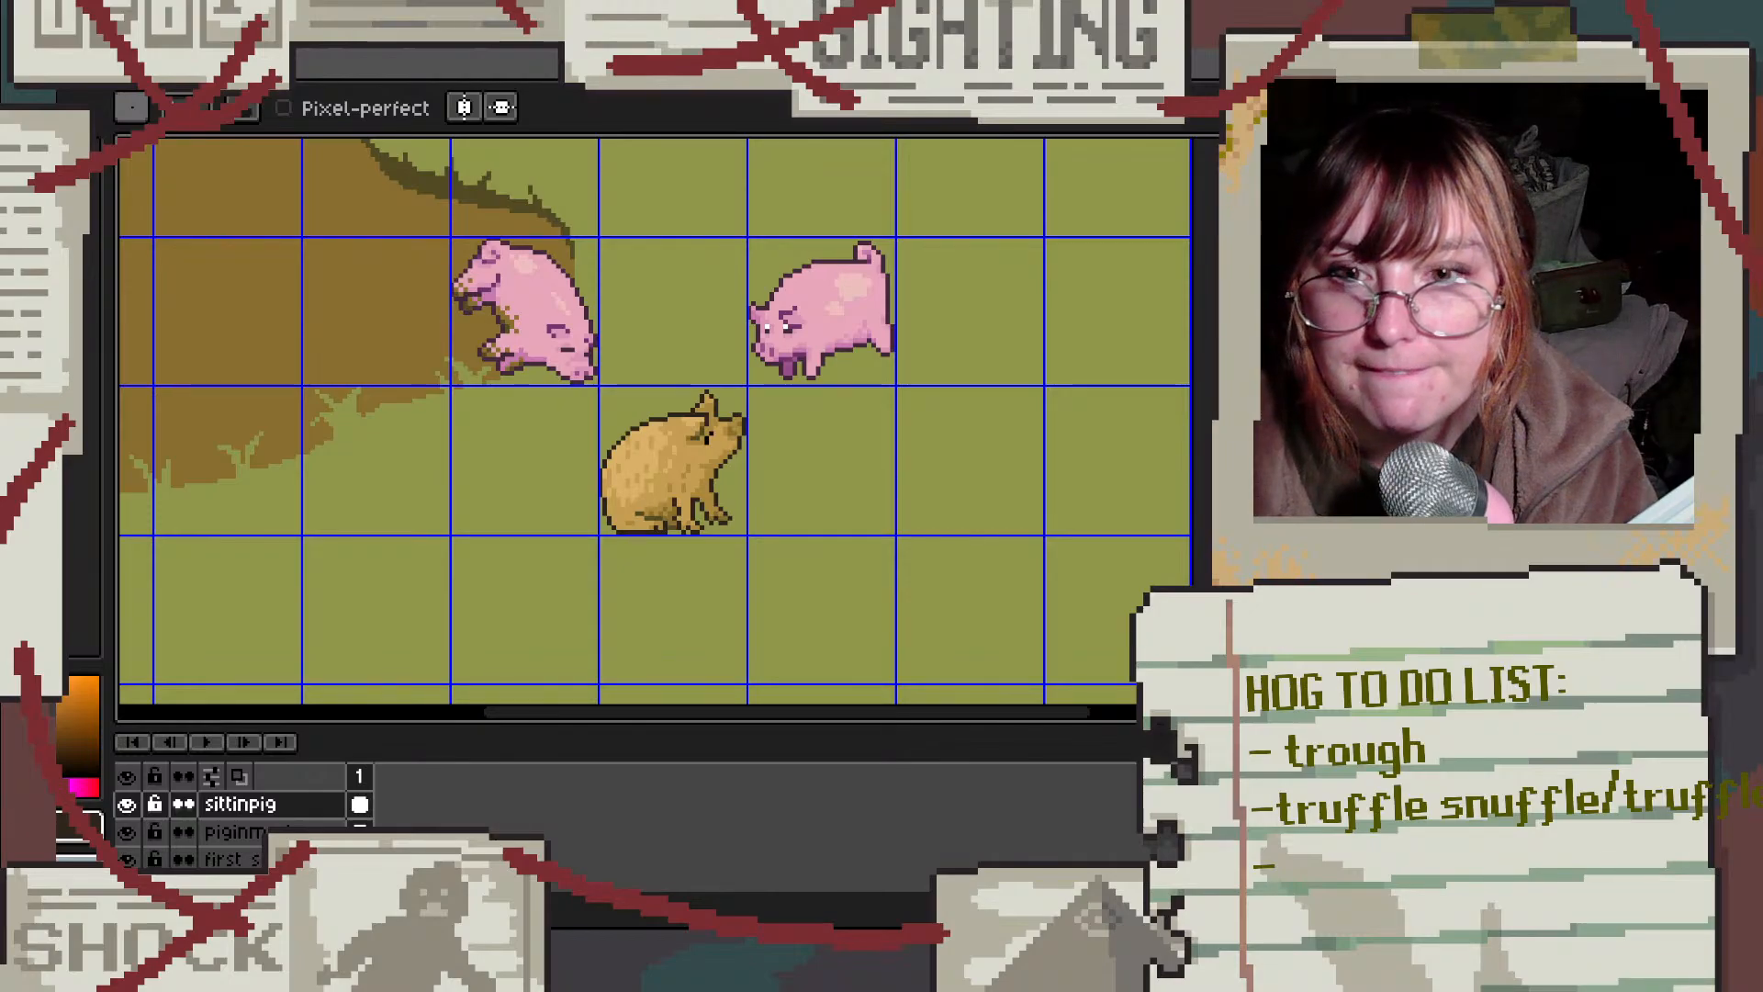
# Step: Add the item "firefox campfire?" to the hog to-do list
pyautogui.write('fire')
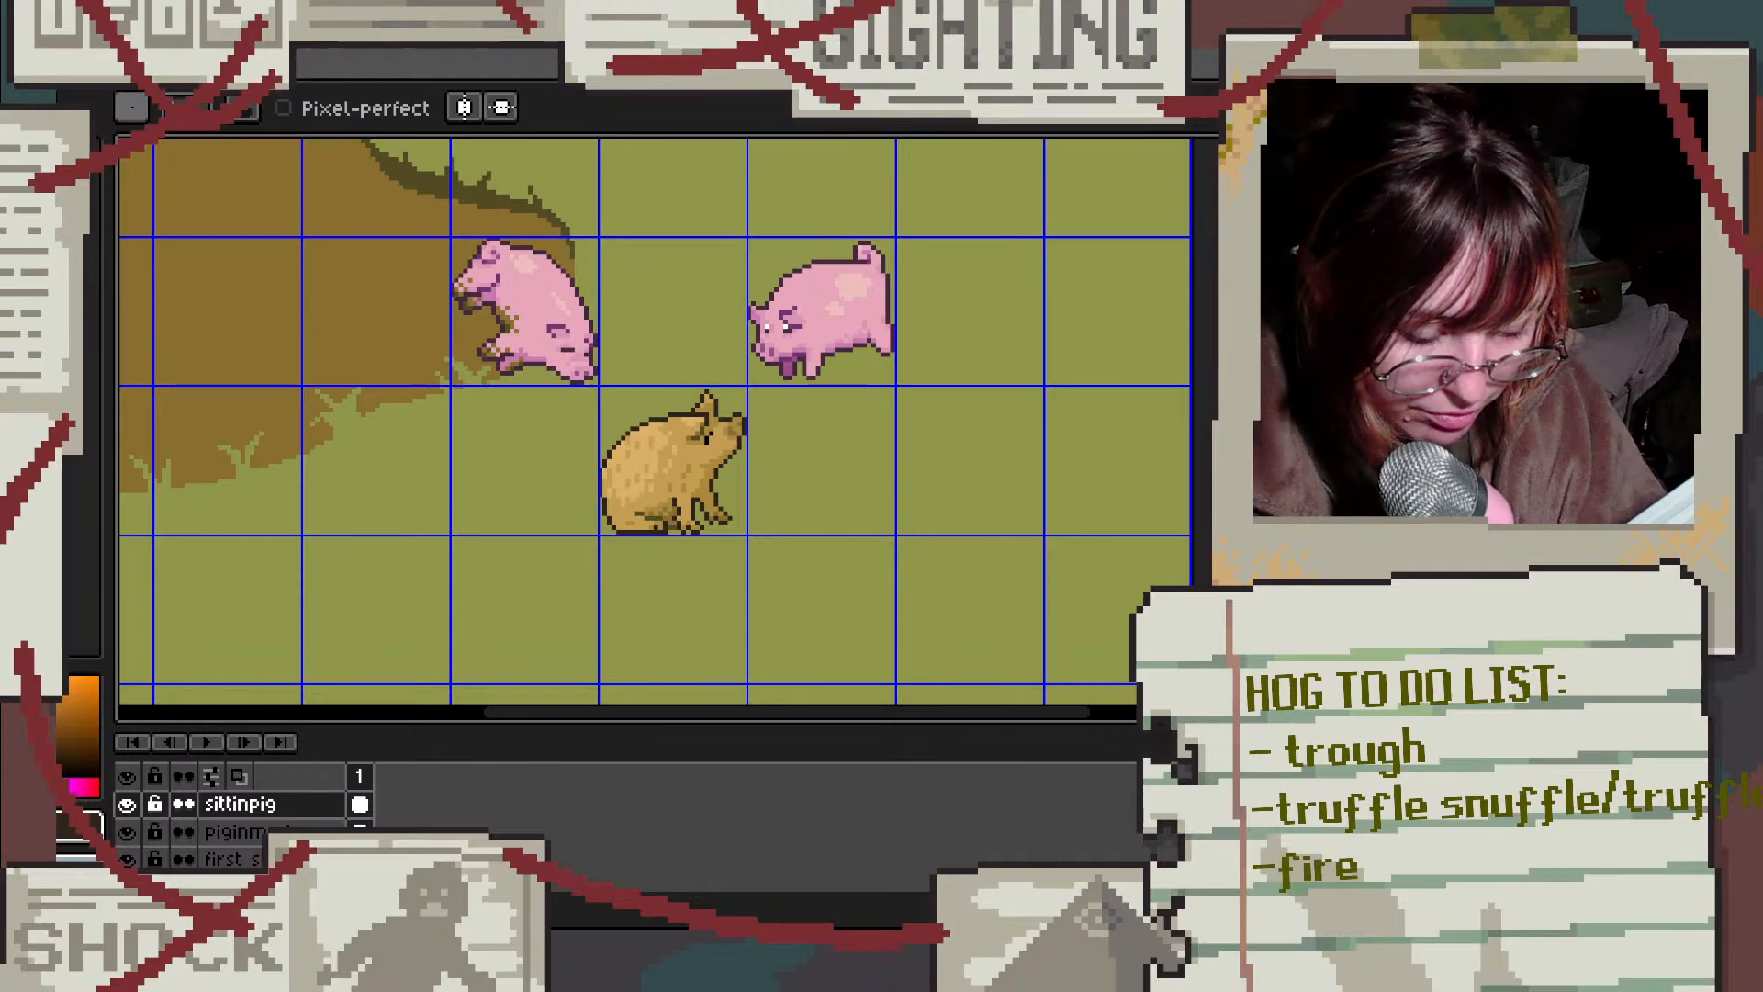
pyautogui.write('fox campfile')
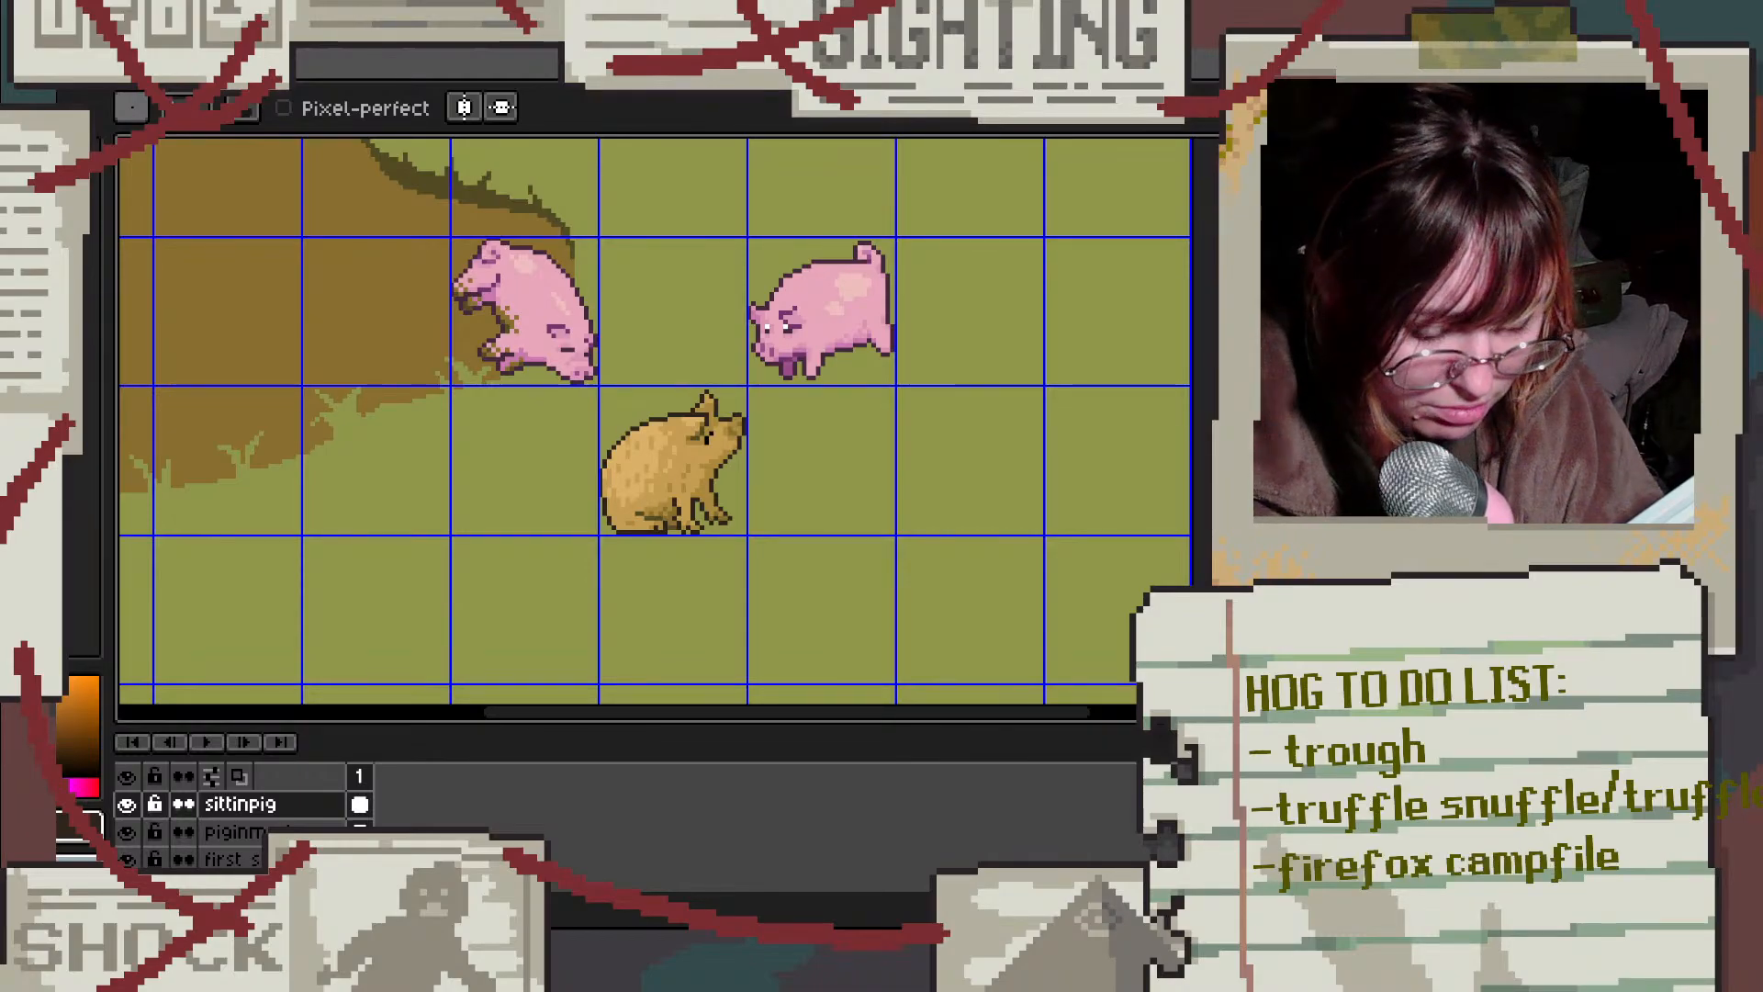
pyautogui.press('BackSpace')
pyautogui.write('re?')
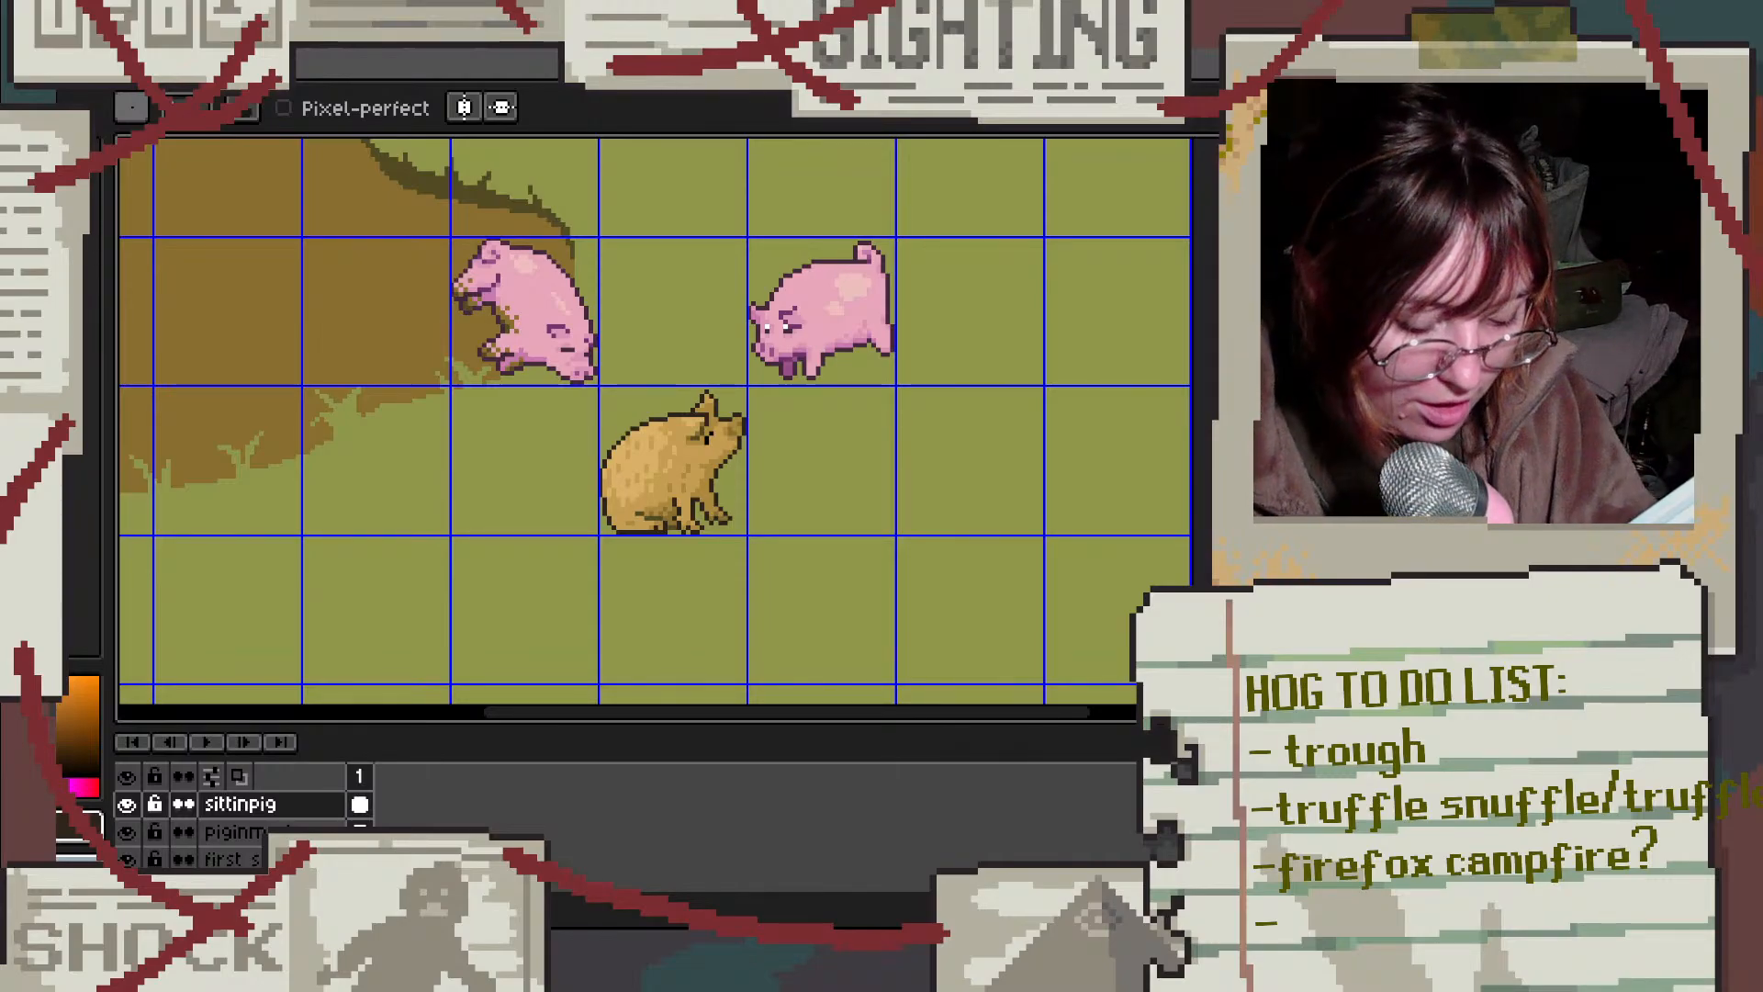
# Step: Add the items "ominous standing" and "bouyant" to the hog to-do list
pyautogui.write('ominous stan')
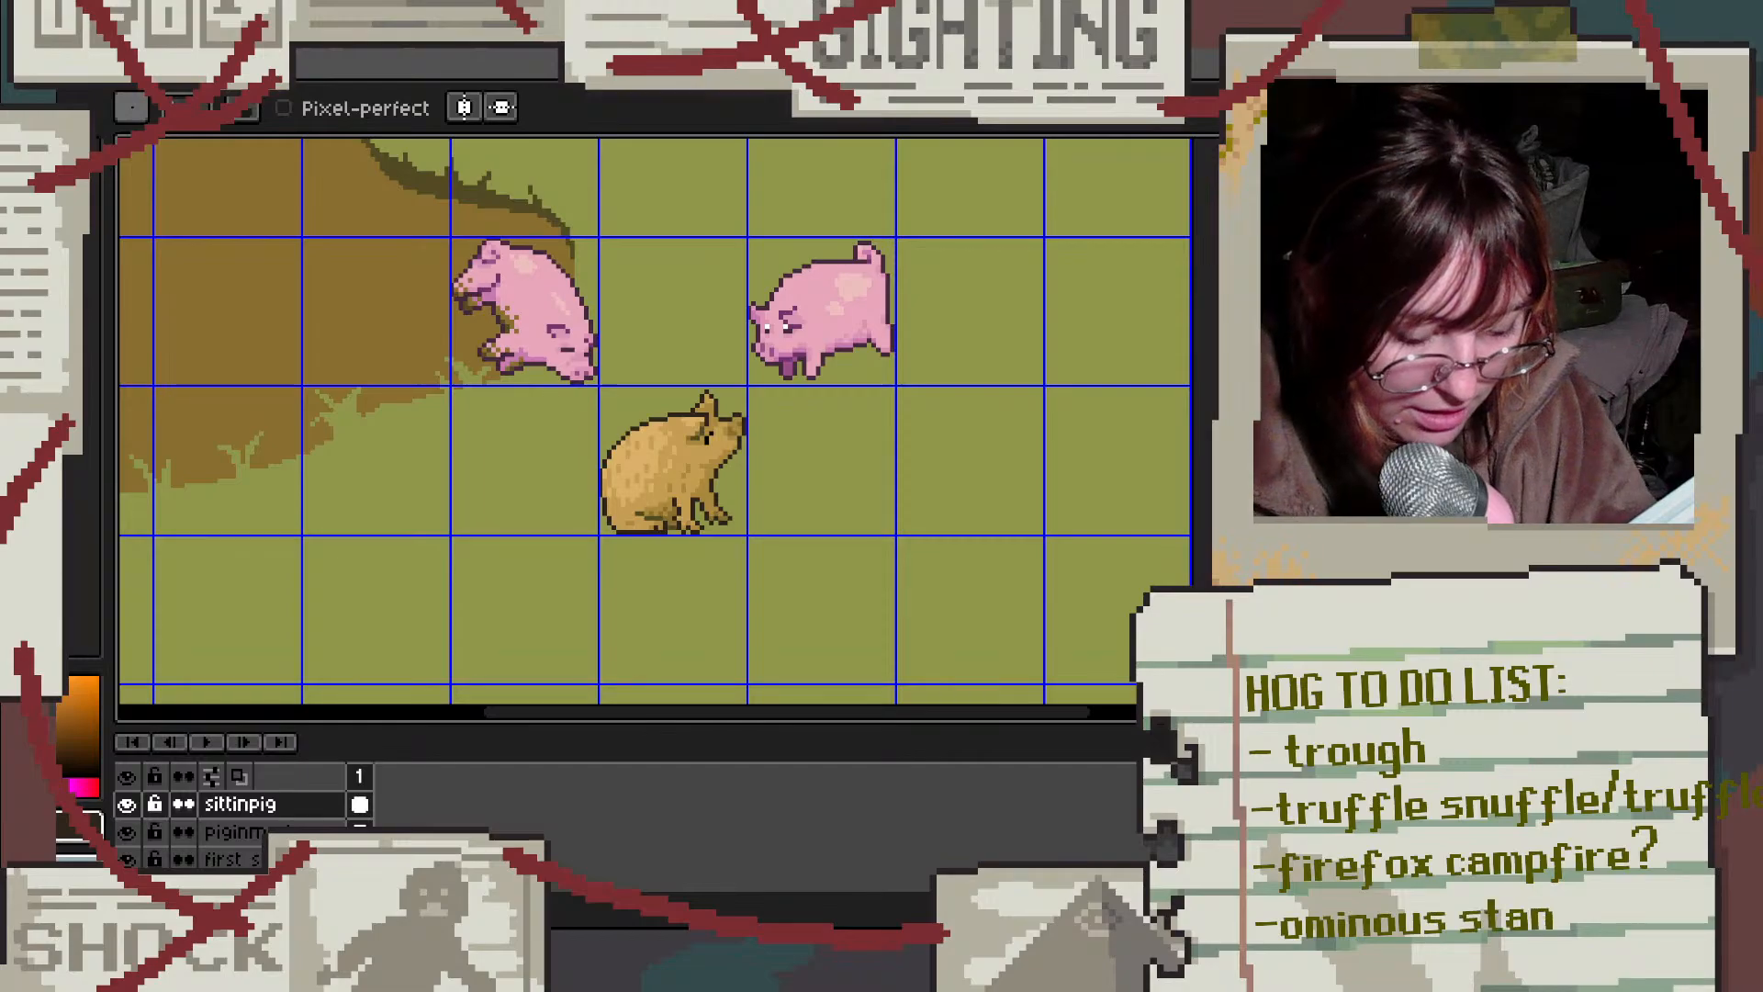
pyautogui.write('ding')
pyautogui.press('Return')
pyautogui.write('-')
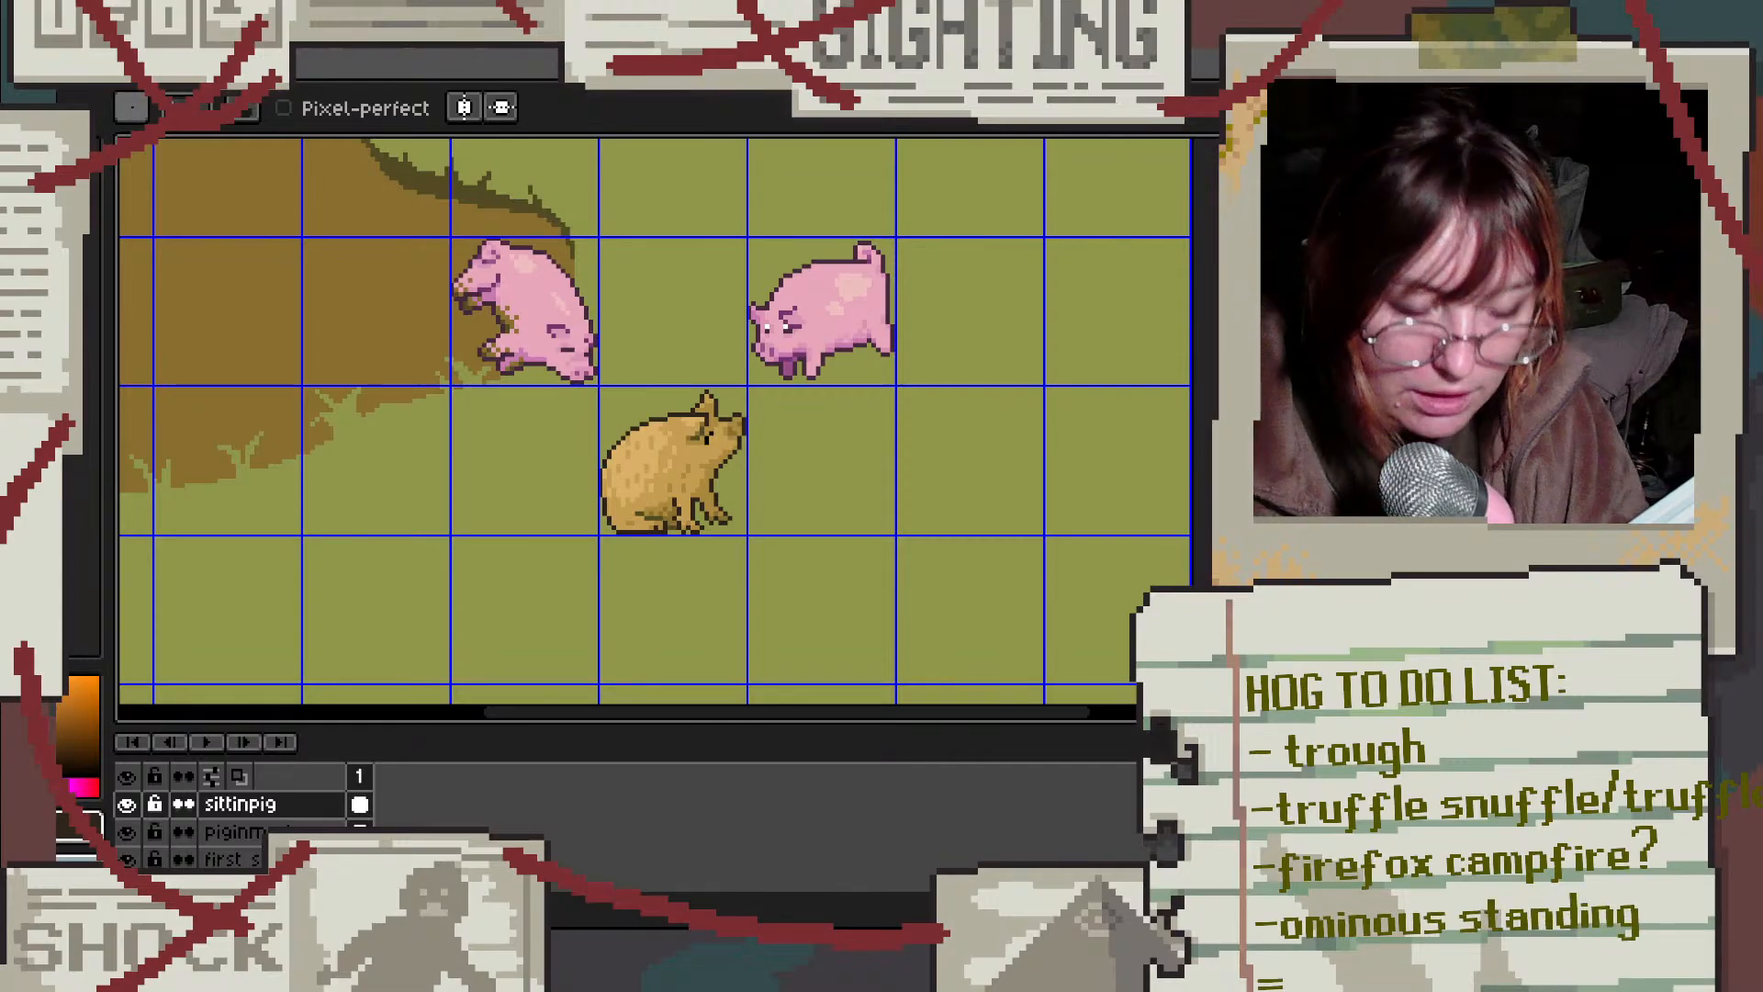
pyautogui.press('BackSpace')
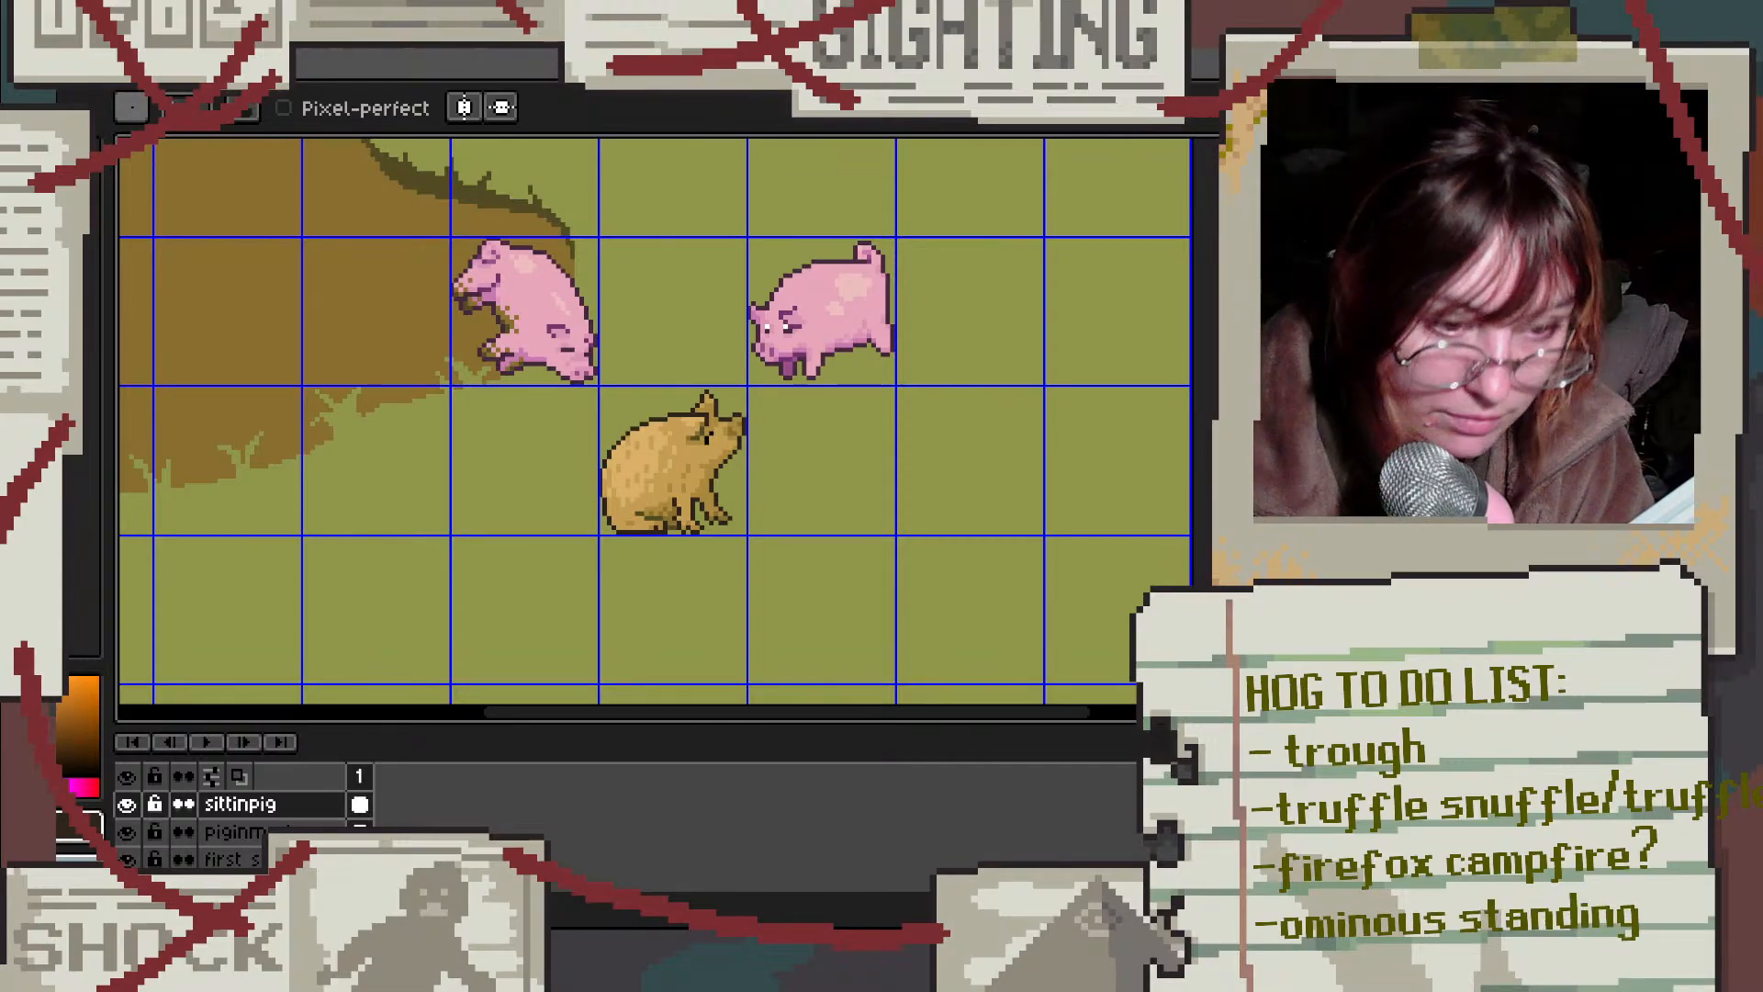
pyautogui.write('-')
pyautogui.press('BackSpace')
pyautogui.write('-')
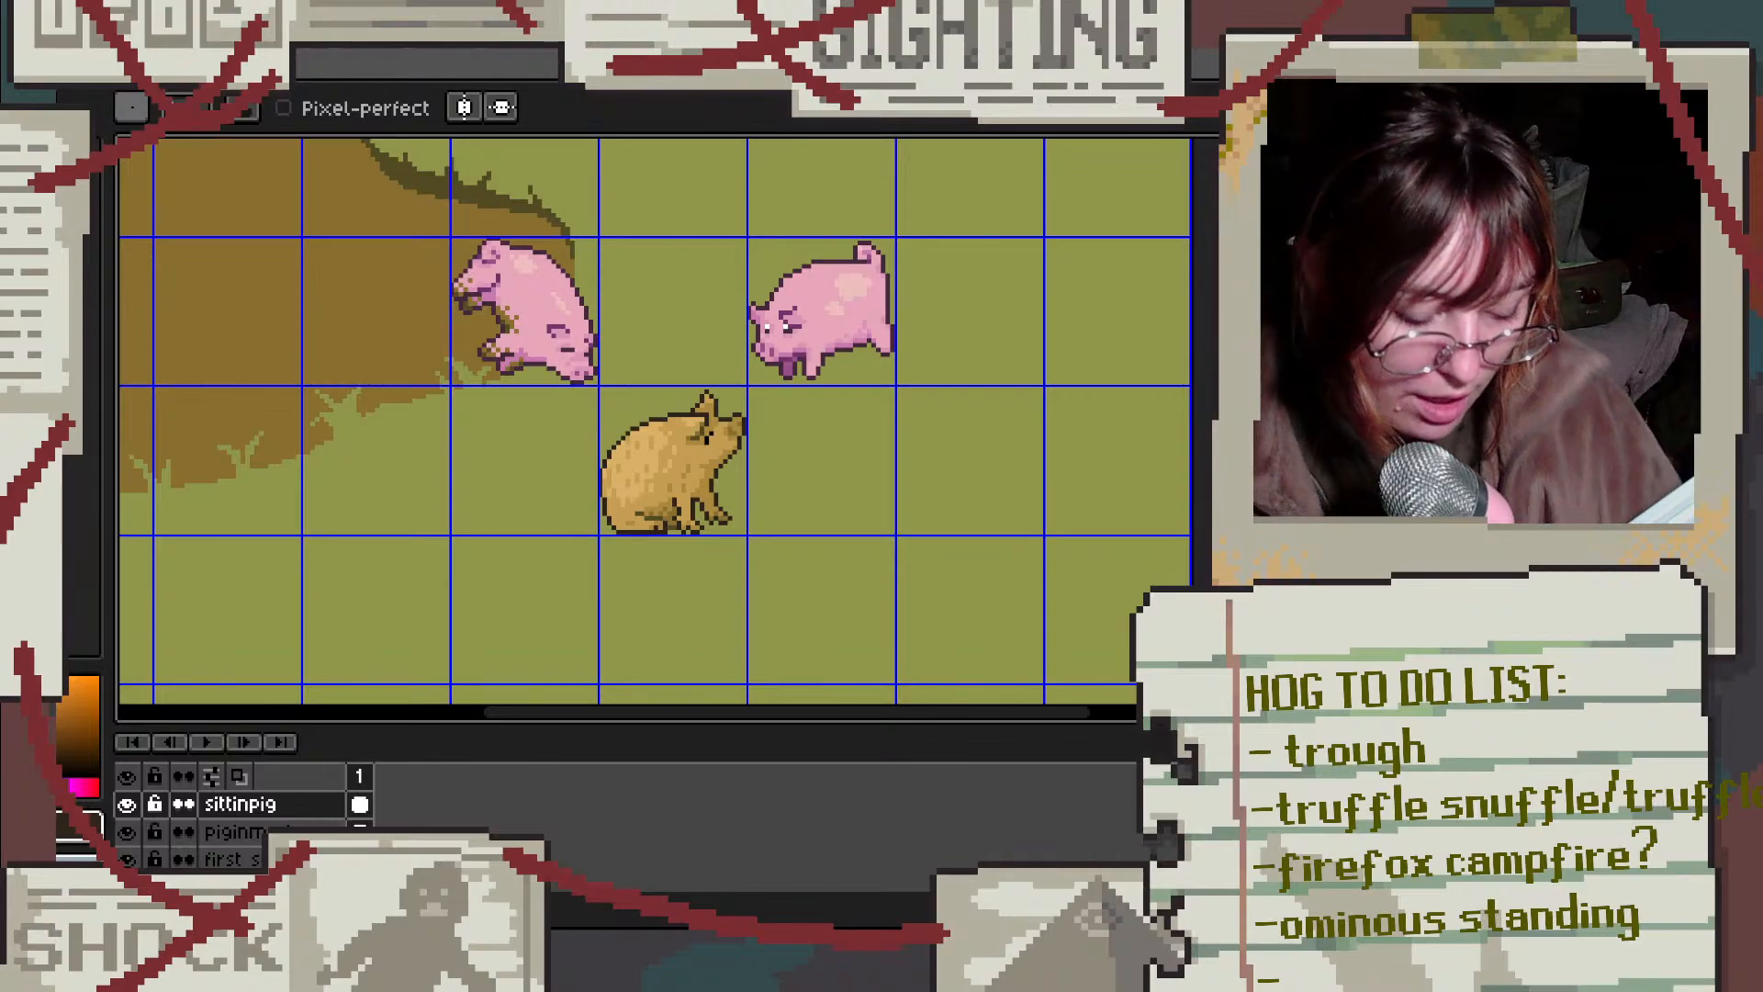
pyautogui.write('hou')
pyautogui.write('yant')
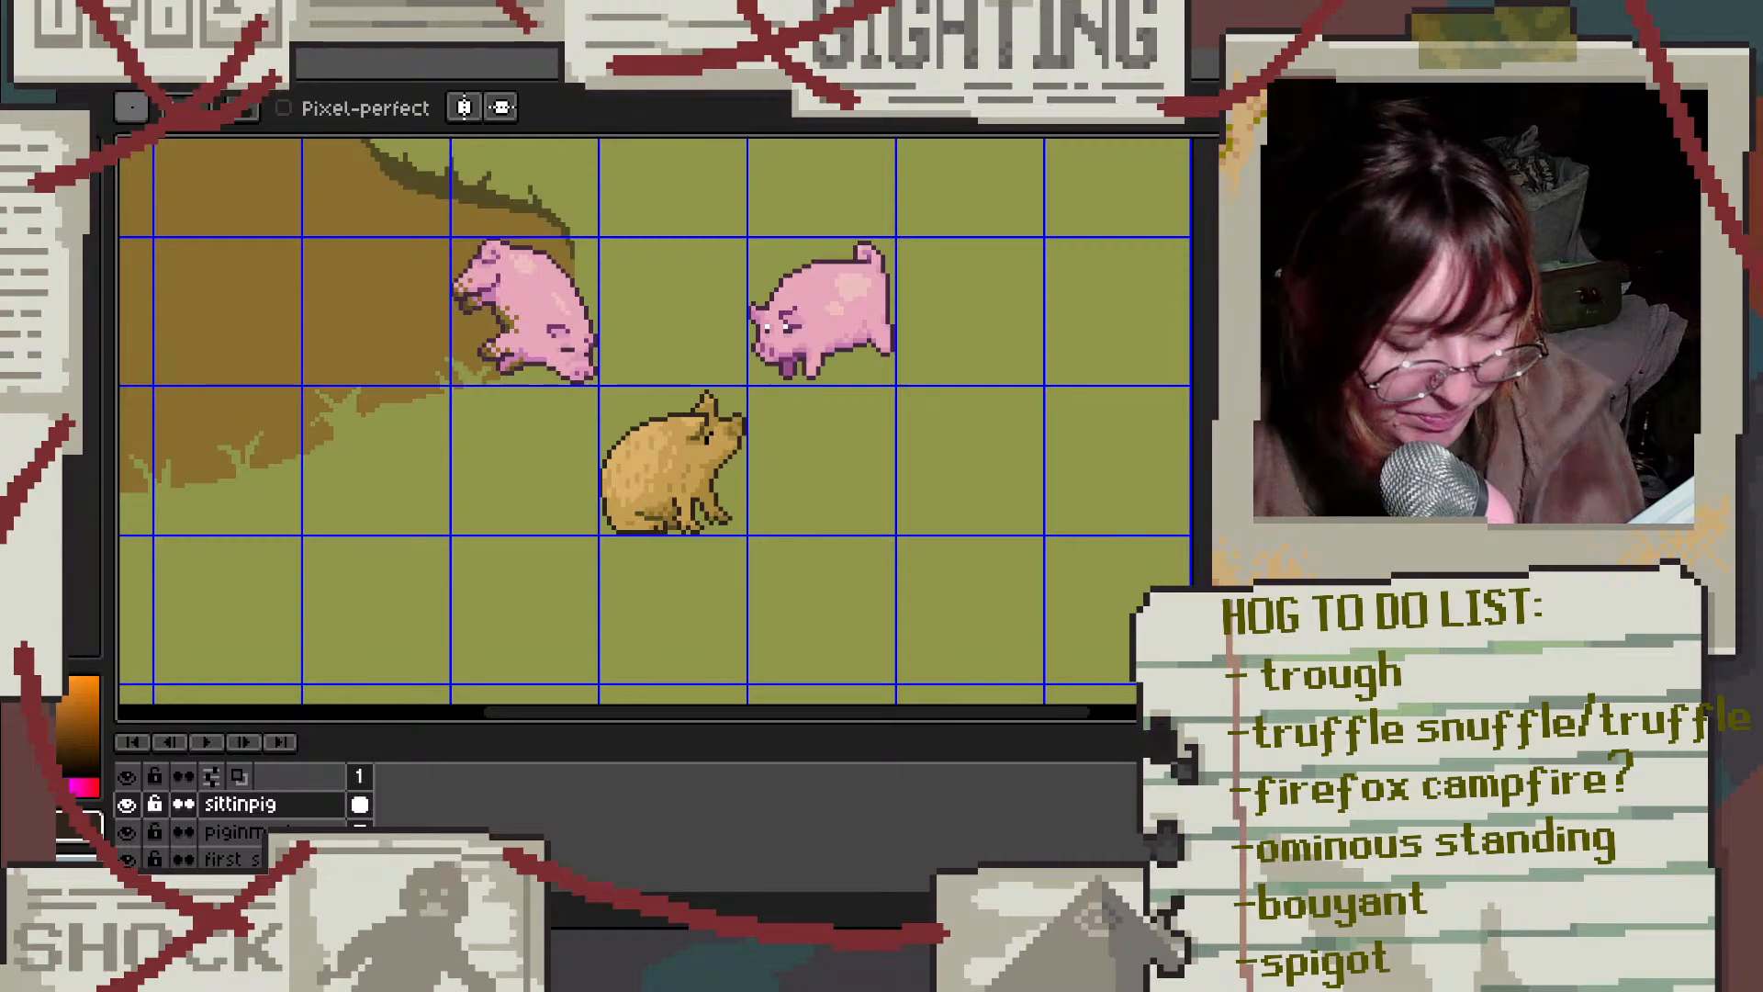
# Step: Shift the front outline of the pig's hind foot one pixel forward, filling the old outline pixel with tan and redrawing it in dark brown
pyautogui.scroll(5, 671, 510)
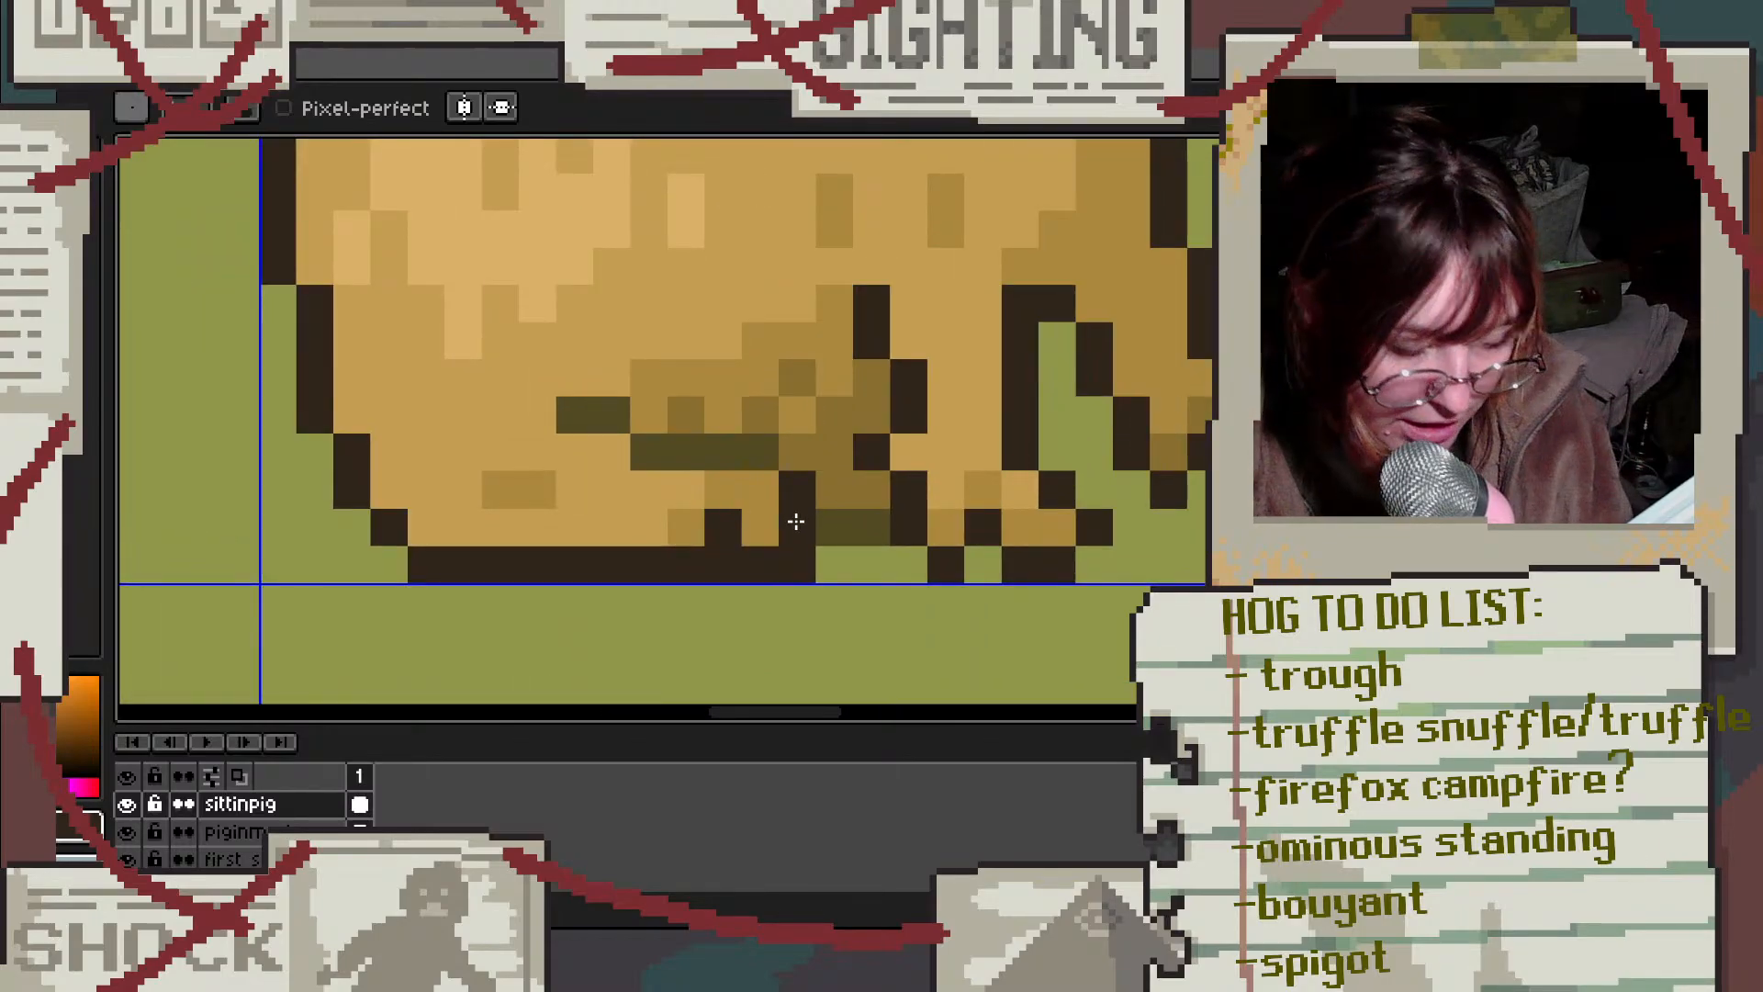
pyautogui.scroll(-3, 818, 526)
pyautogui.scroll(3, 789, 501)
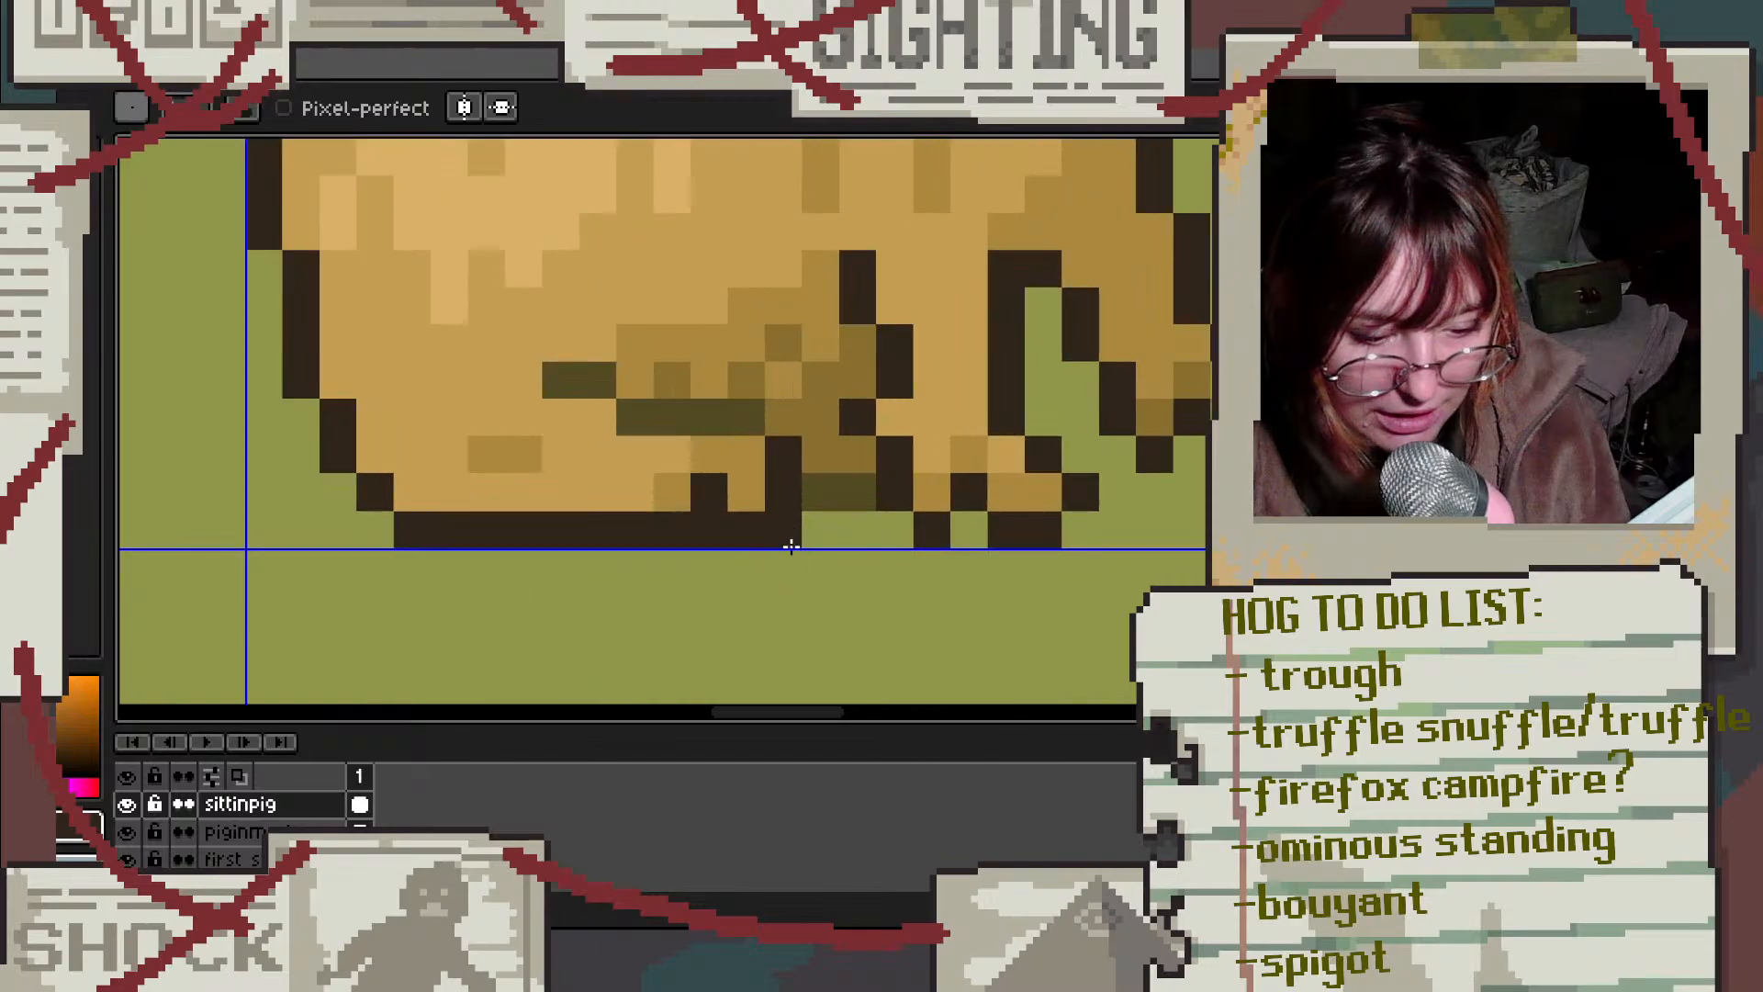
pyautogui.click(746, 493)
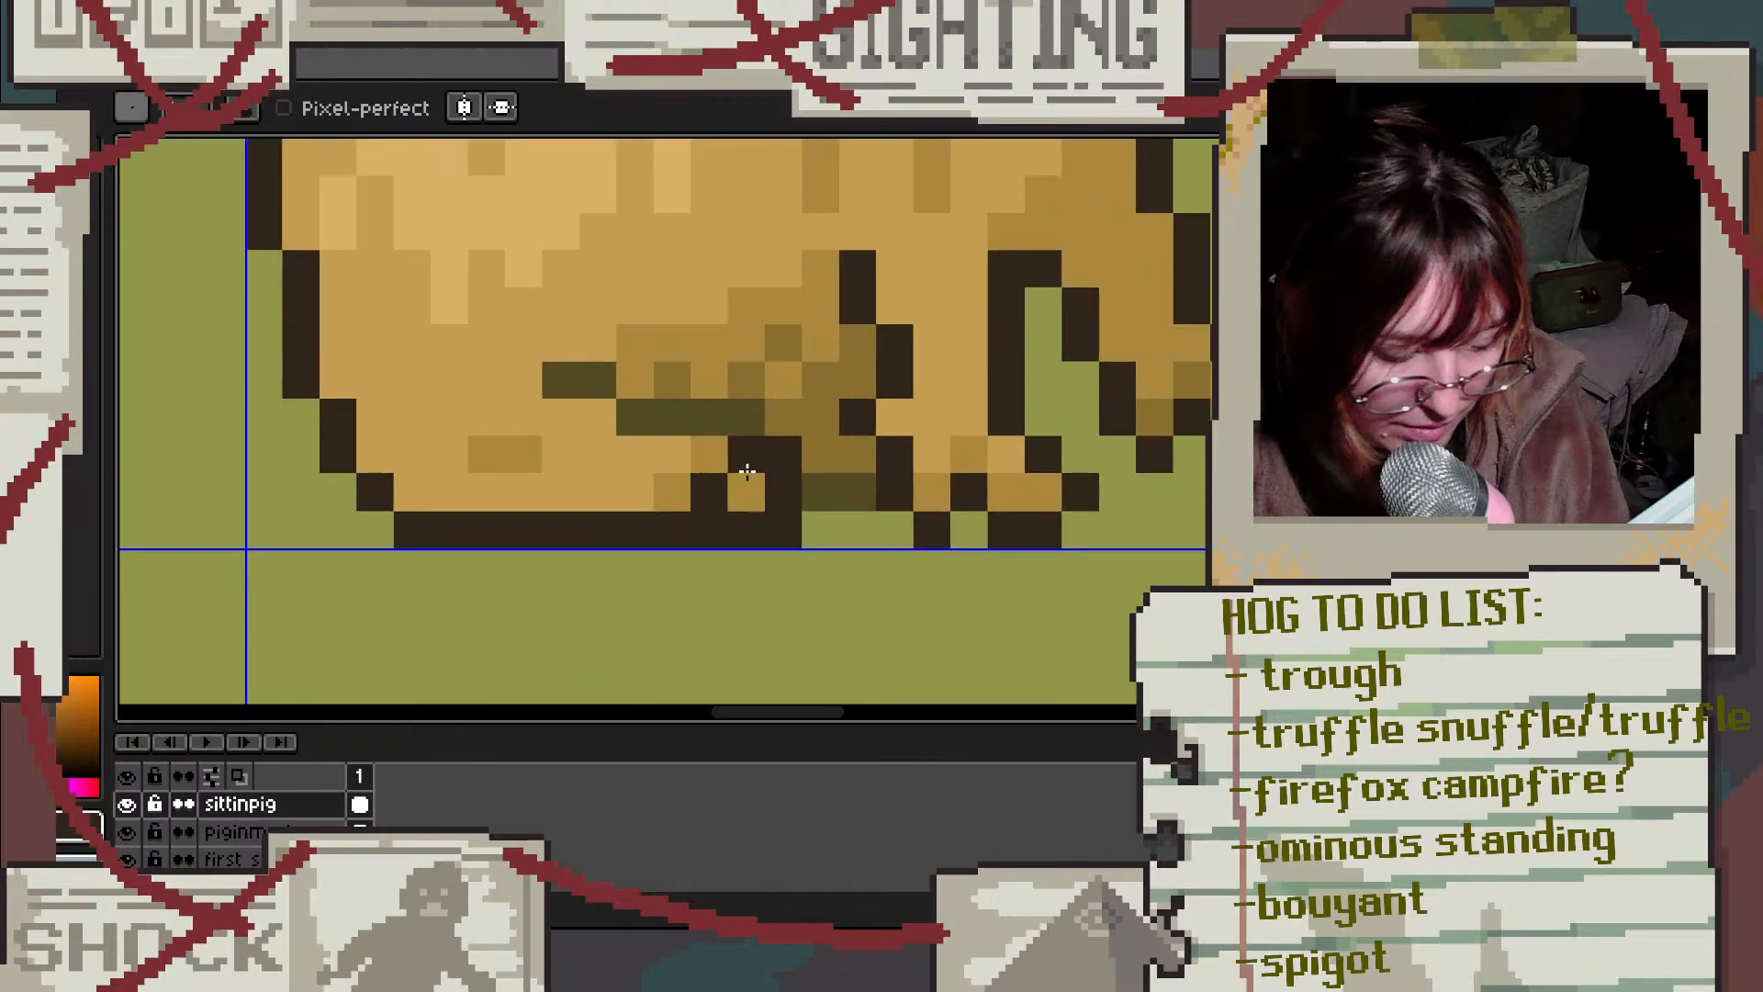
pyautogui.keyDown('alt'); pyautogui.click(749, 464); pyautogui.keyUp('alt')
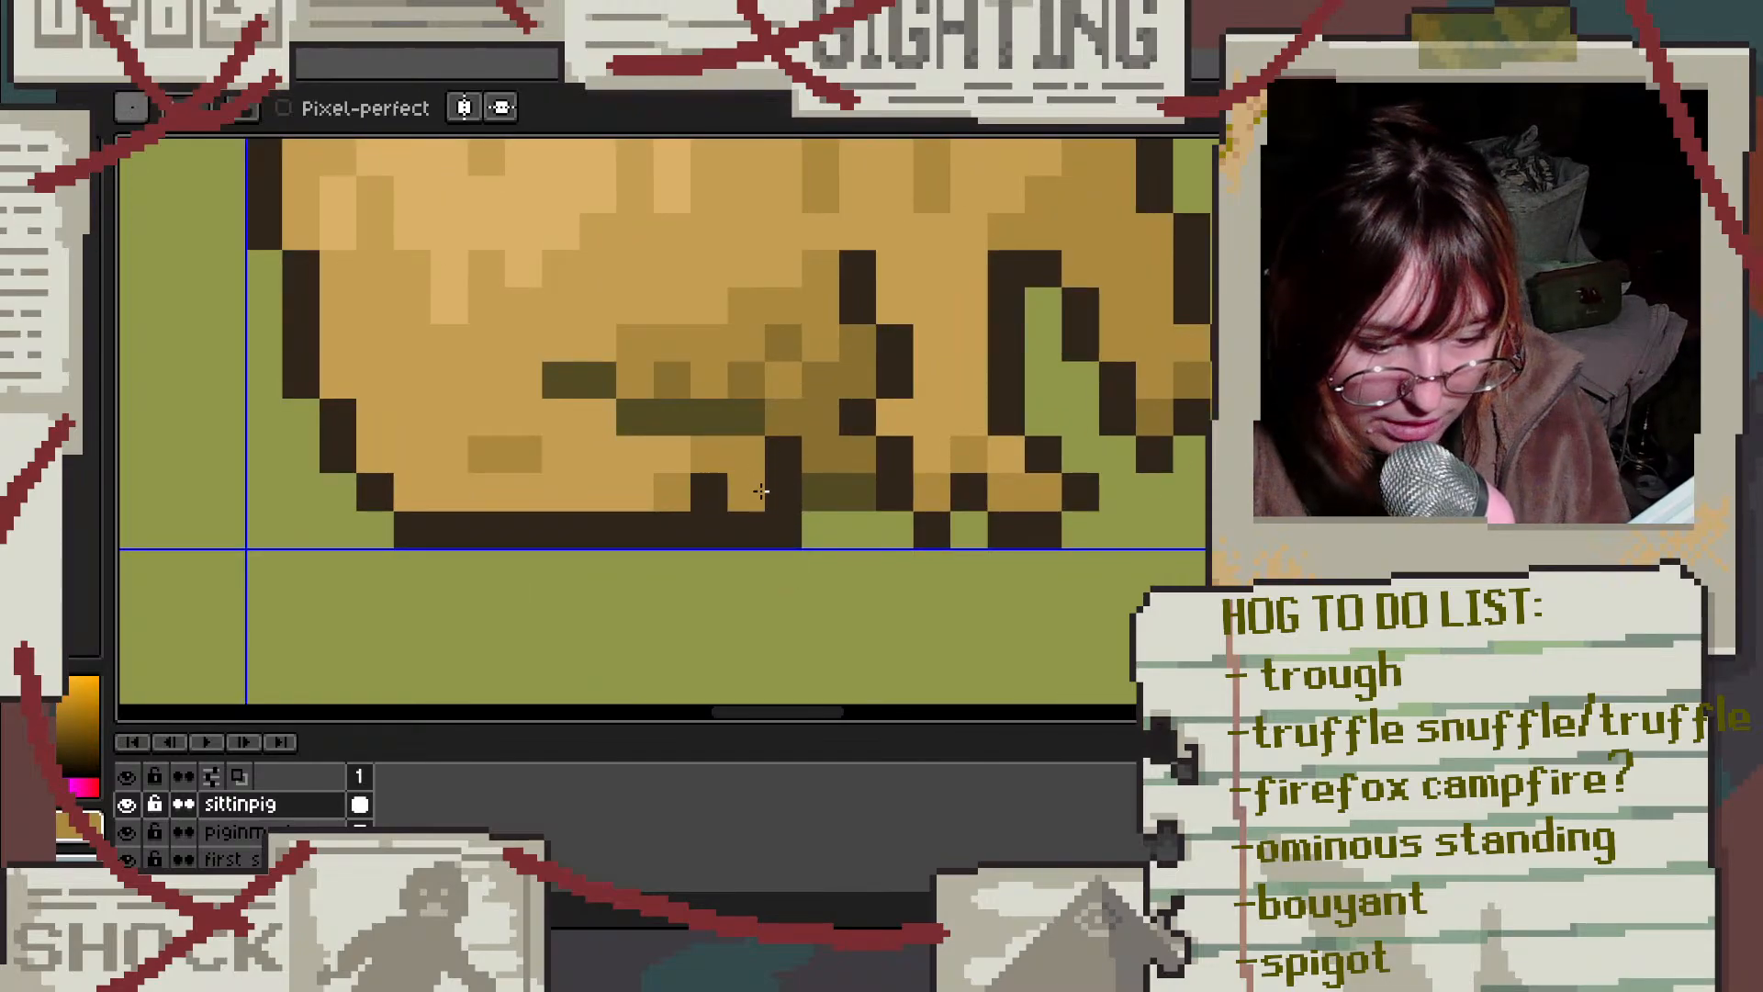
pyautogui.click(775, 496)
pyautogui.keyDown('alt'); pyautogui.click(787, 453); pyautogui.keyUp('alt')
pyautogui.click(818, 493)
pyautogui.click(827, 515)
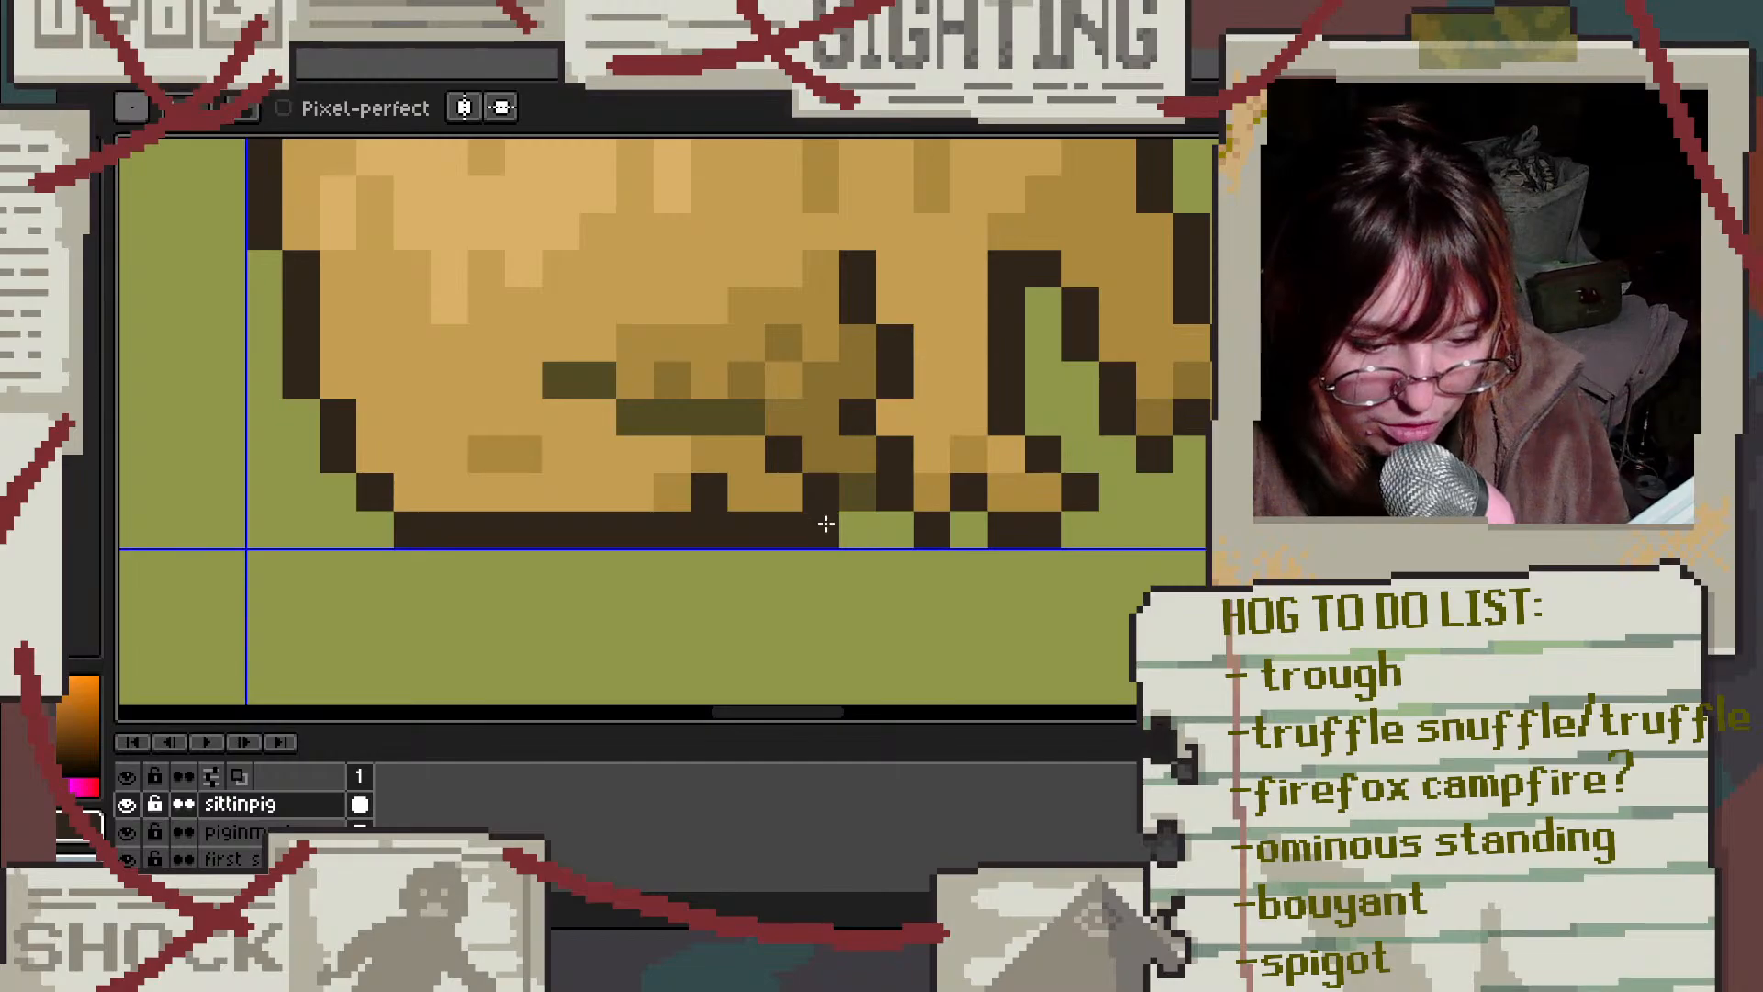
pyautogui.scroll(-3, 854, 473)
pyautogui.scroll(4, 849, 464)
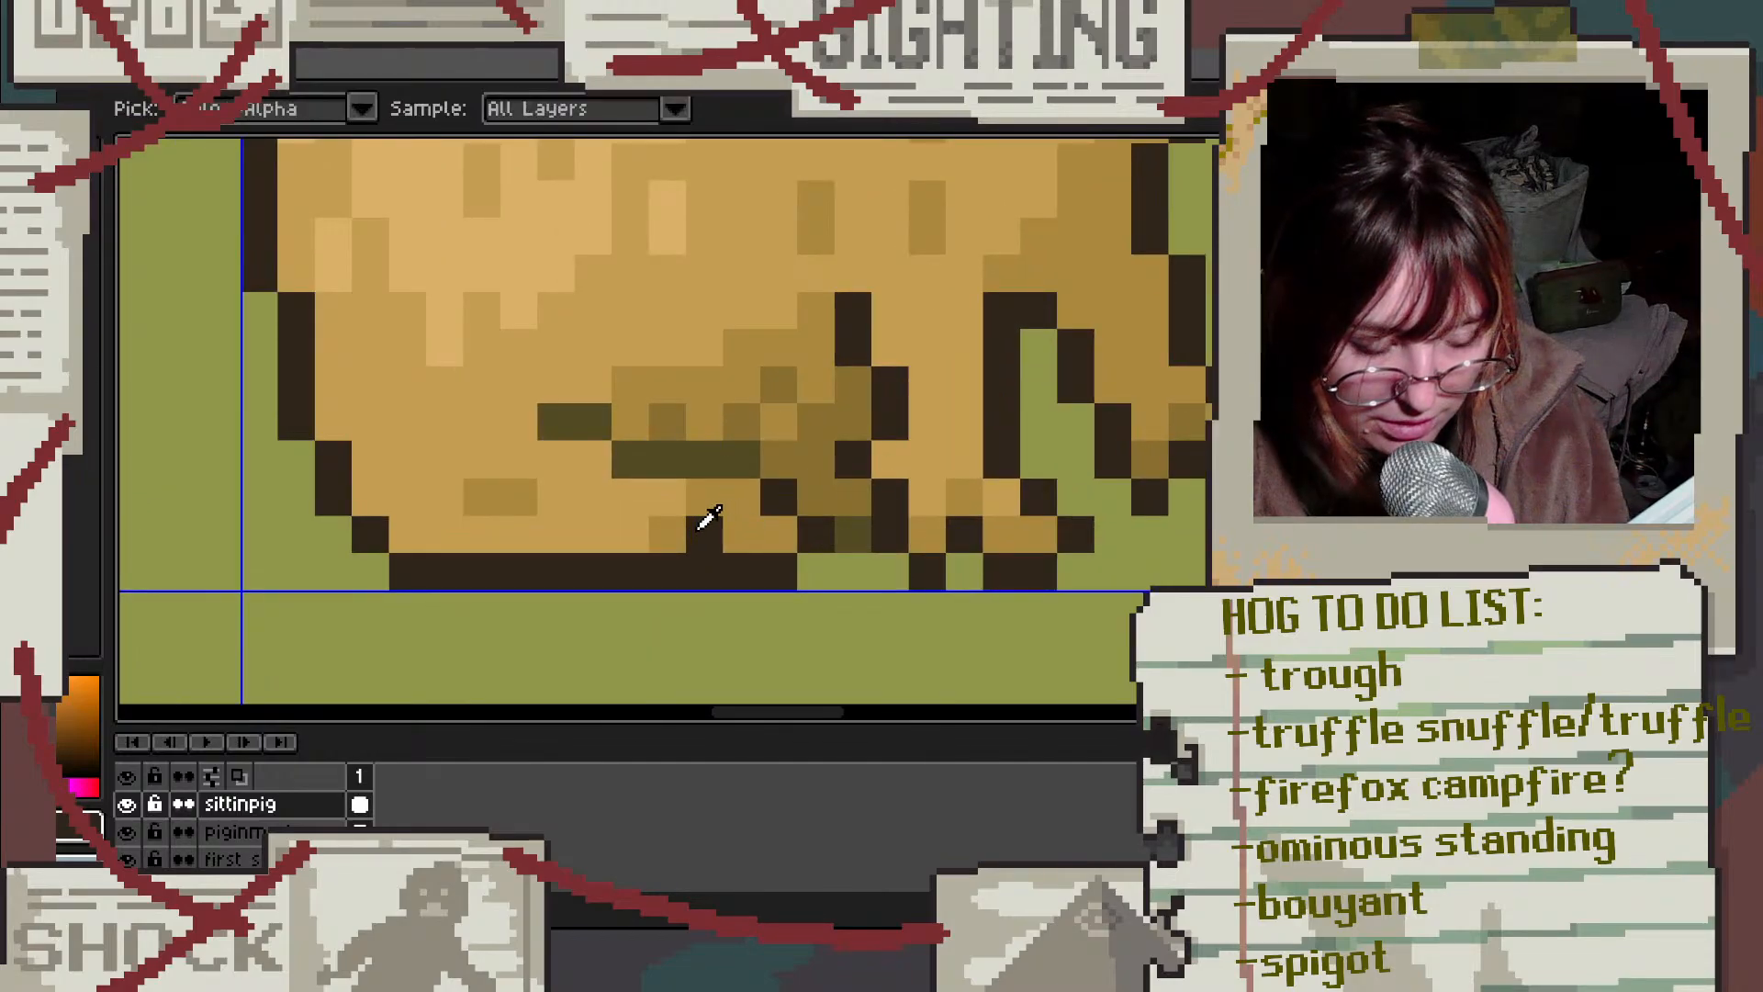
# Step: Replace the dark toe pixel at the base of the pig's hind foot with the darker tan fur shade
pyautogui.keyDown('alt'); pyautogui.click(733, 504); pyautogui.keyUp('alt')
pyautogui.click(713, 528)
pyautogui.keyDown('alt'); pyautogui.click(671, 511); pyautogui.keyUp('alt')
pyautogui.click(712, 535)
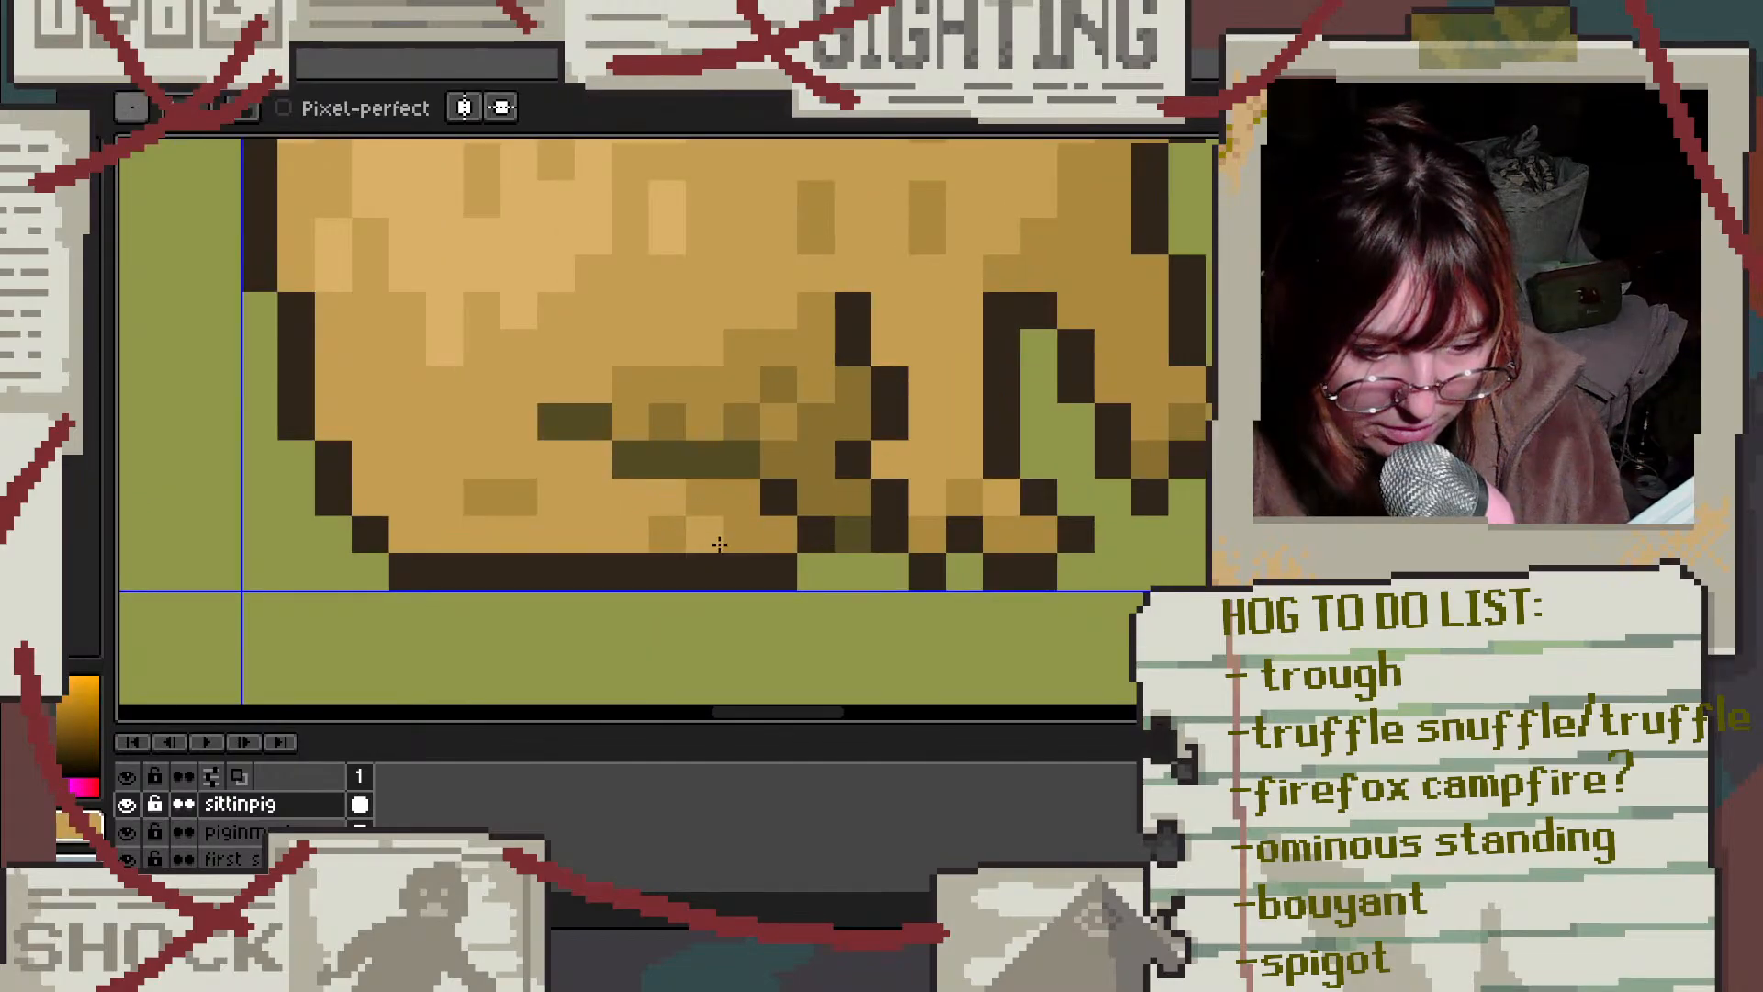
pyautogui.scroll(-4, 688, 500)
pyautogui.scroll(5, 722, 484)
# Step: Try an extra darker tan speck on the pig's hind foot and check the sprite against the scene
pyautogui.click(579, 567)
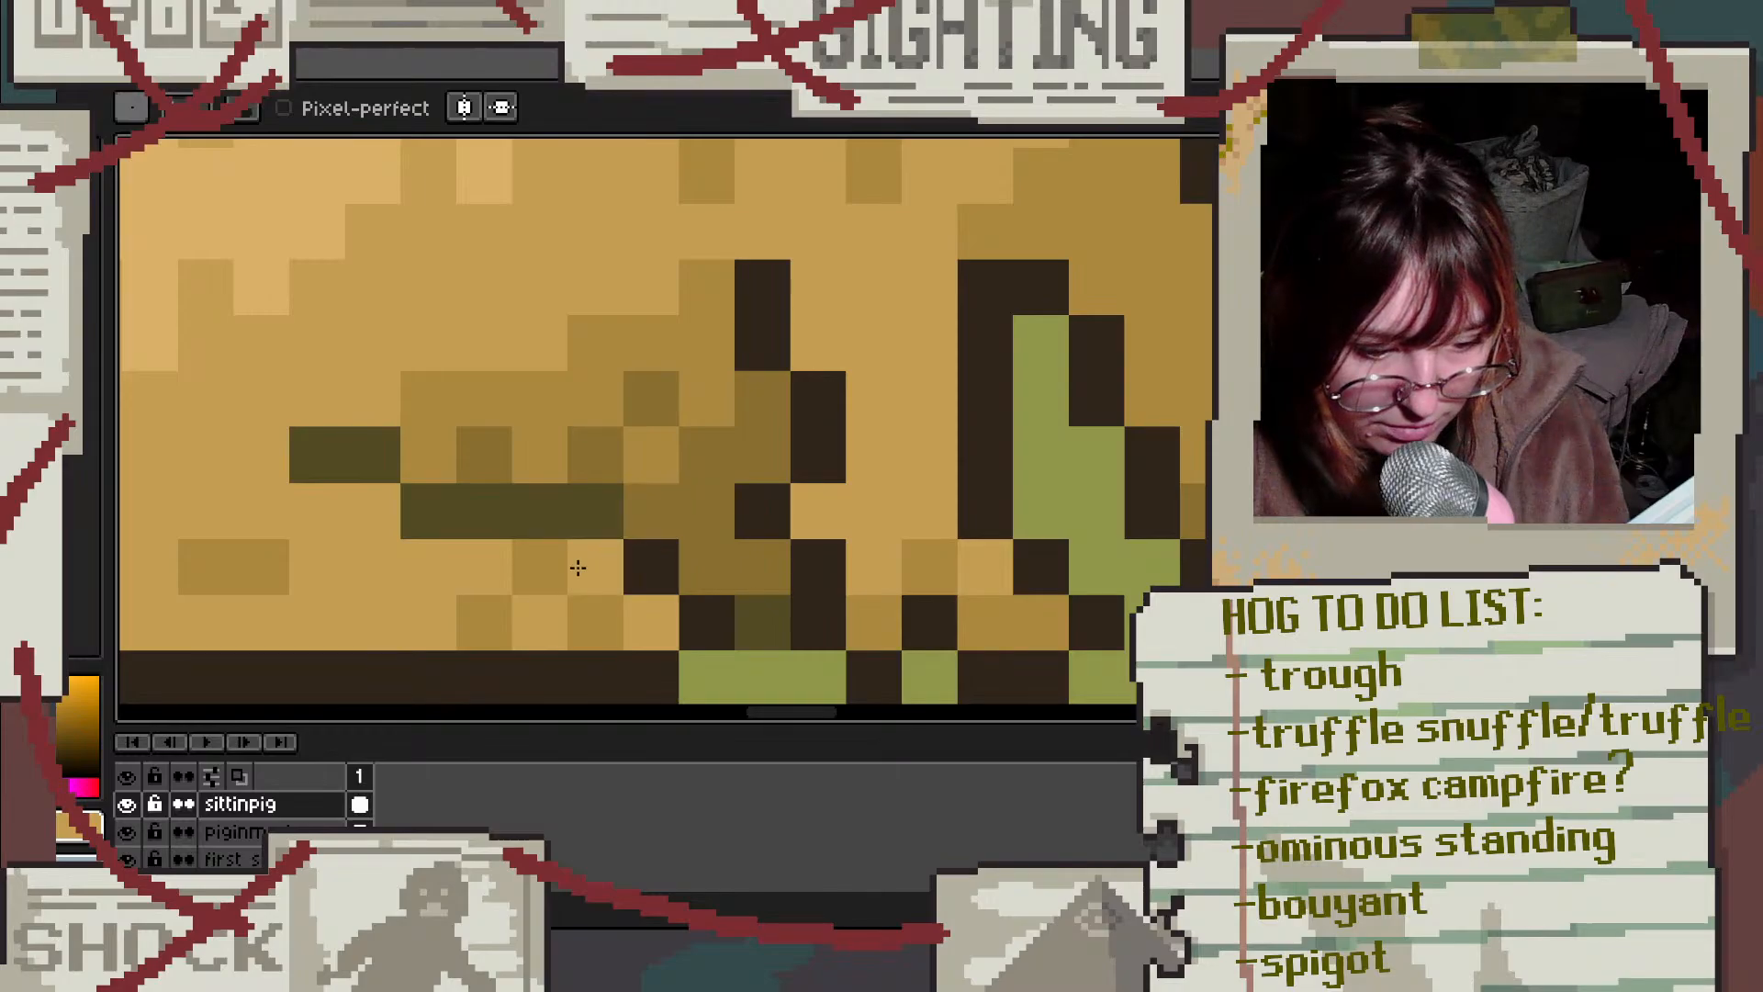
pyautogui.scroll(-3, 587, 551)
pyautogui.scroll(2, 588, 560)
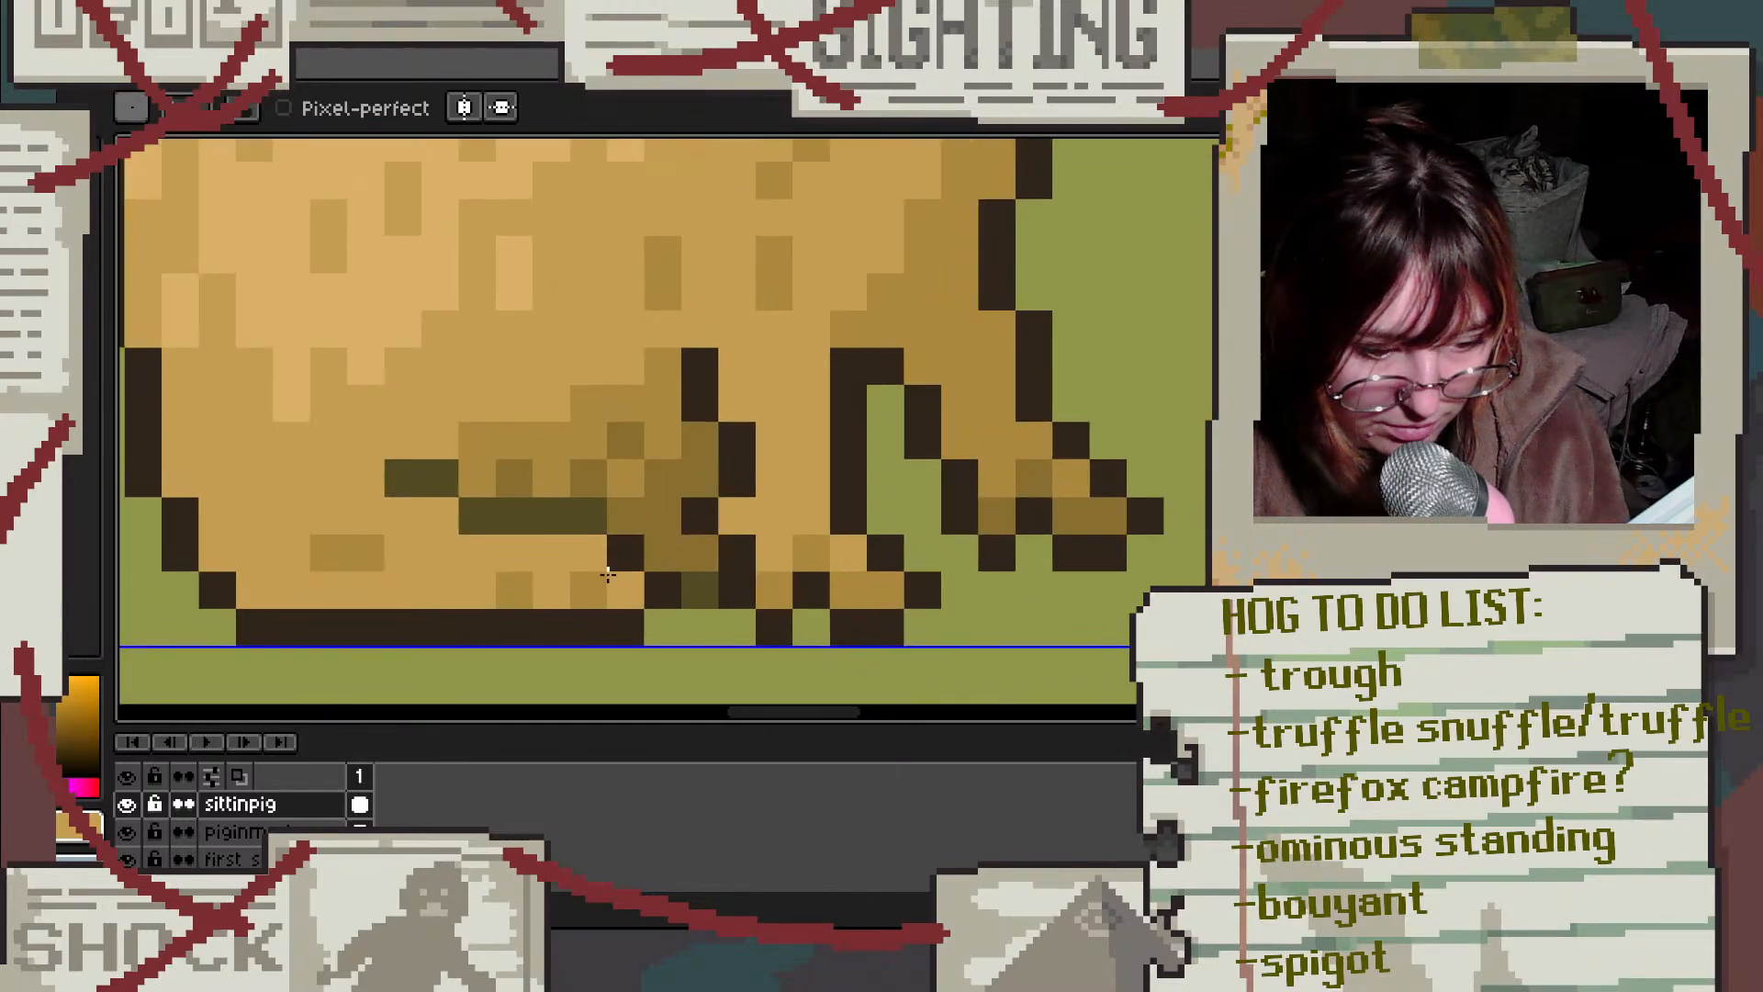
pyautogui.keyDown('alt'); pyautogui.click(583, 586); pyautogui.keyUp('alt')
pyautogui.click(561, 562)
pyautogui.scroll(-4, 695, 562)
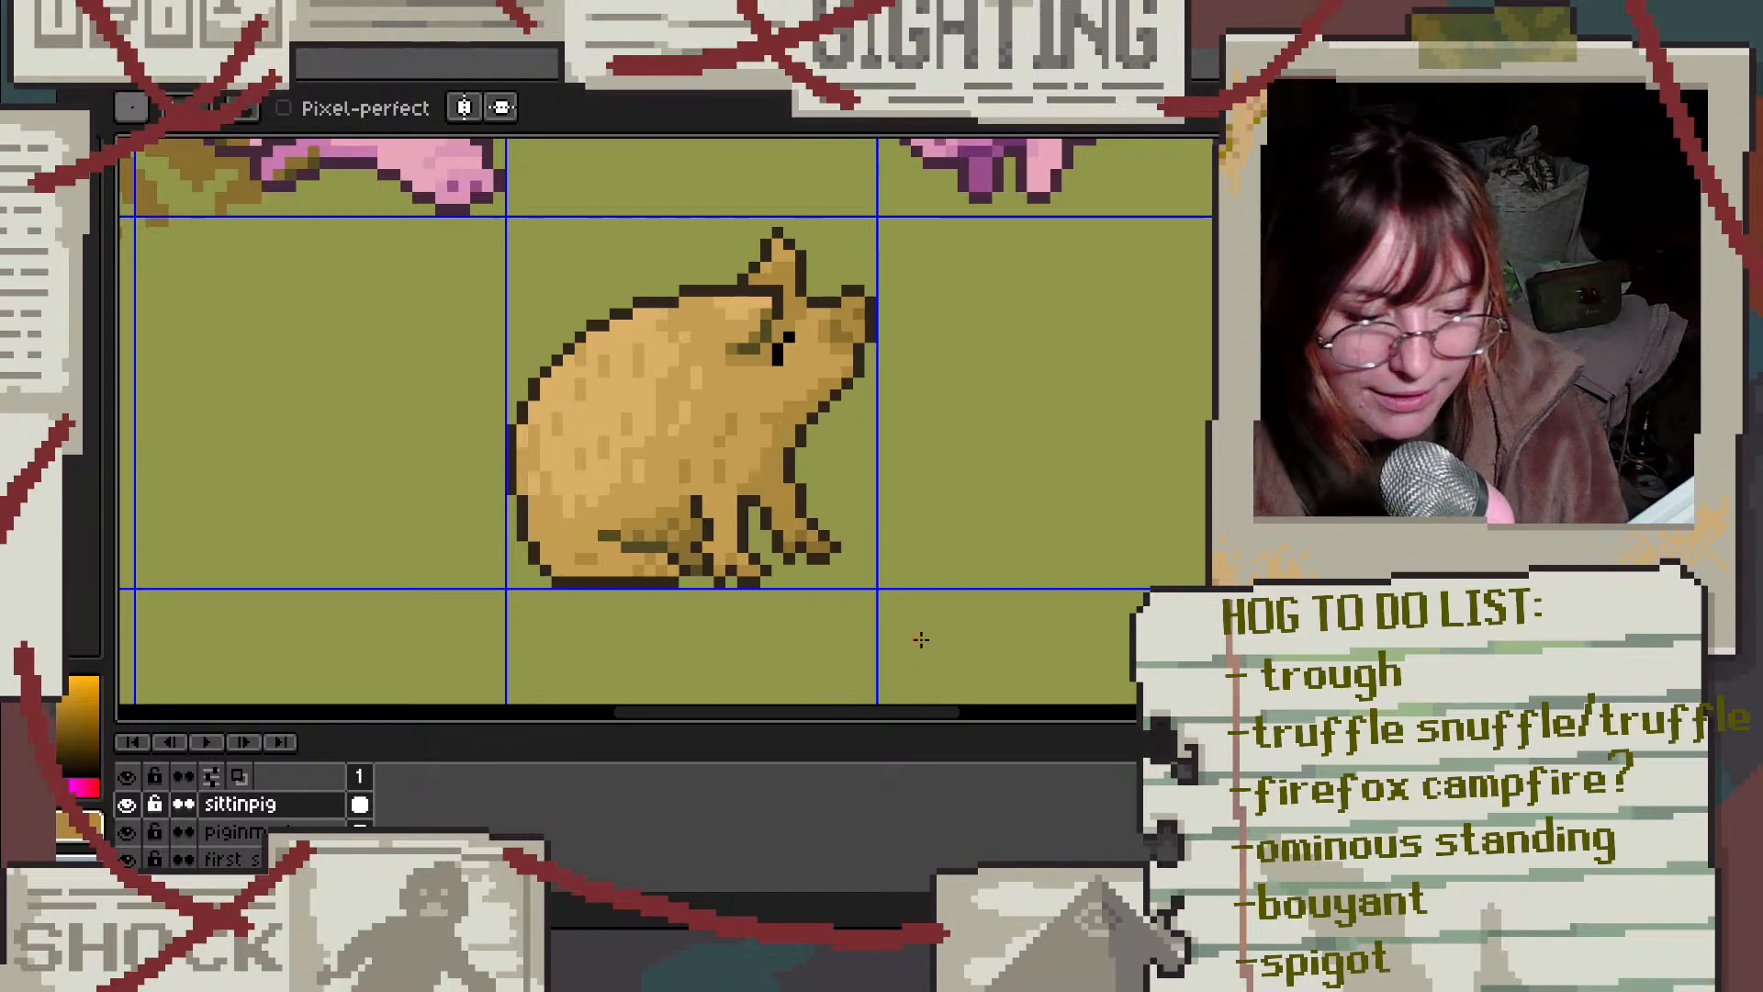
pyautogui.scroll(-3, 921, 661)
pyautogui.scroll(2, 920, 640)
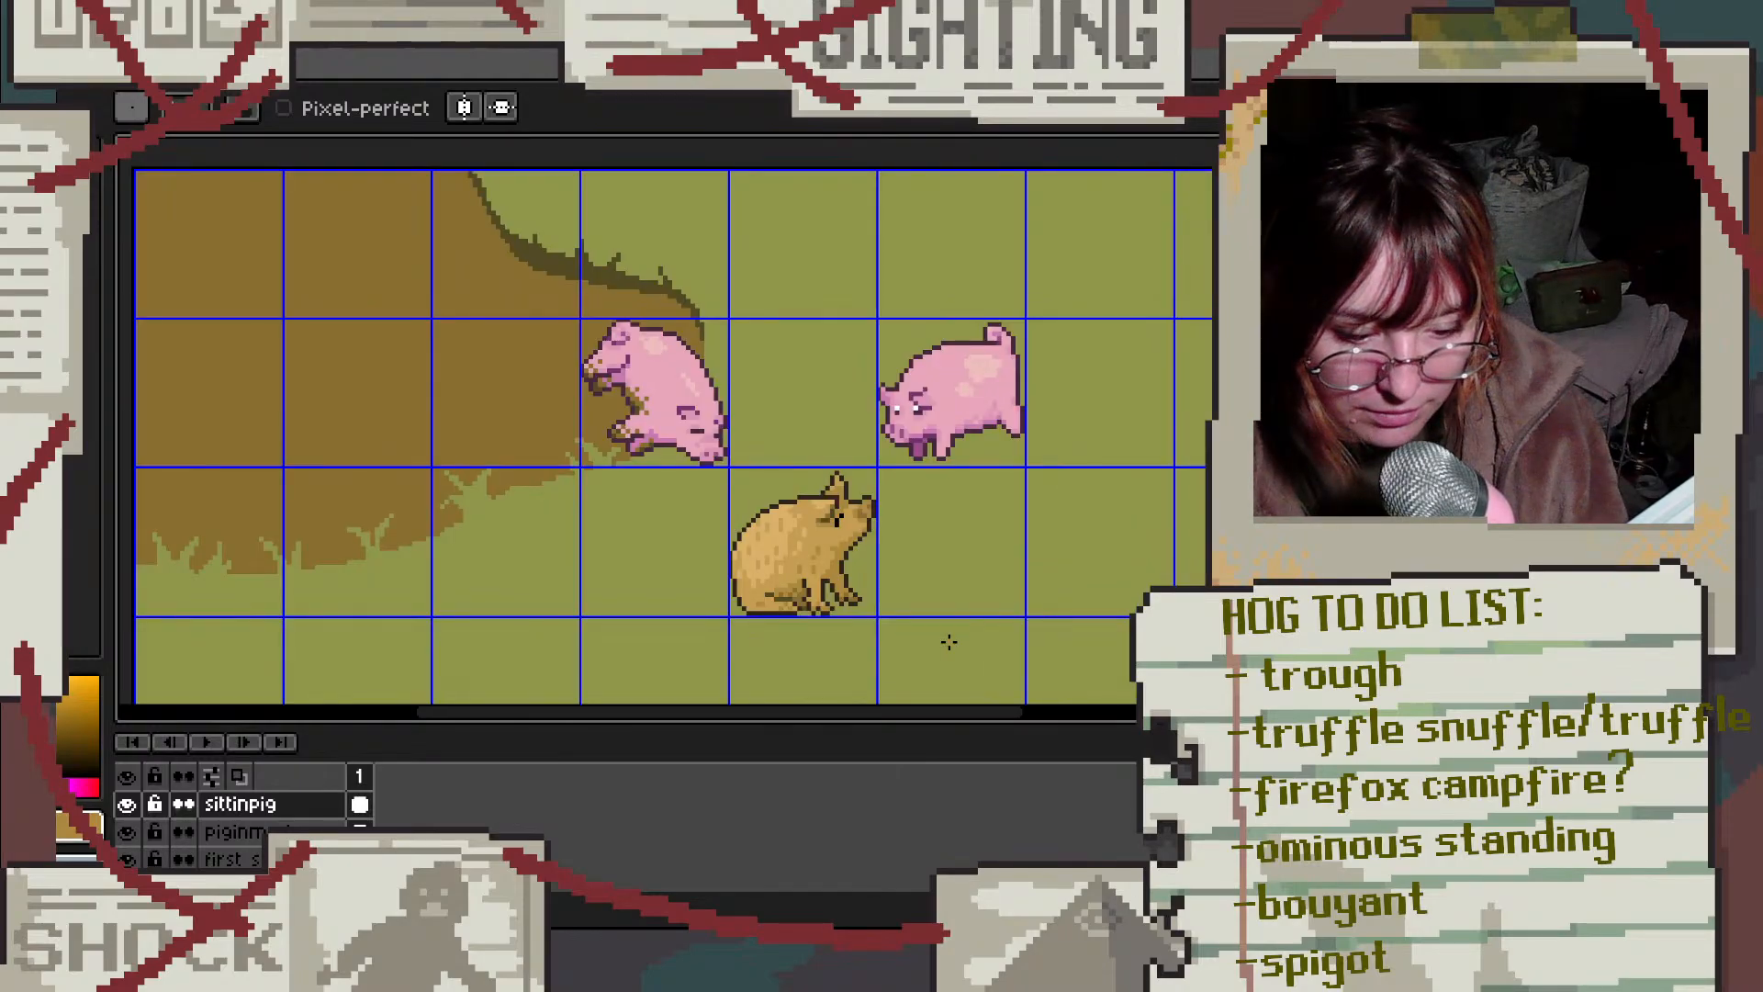
pyautogui.scroll(2, 720, 582)
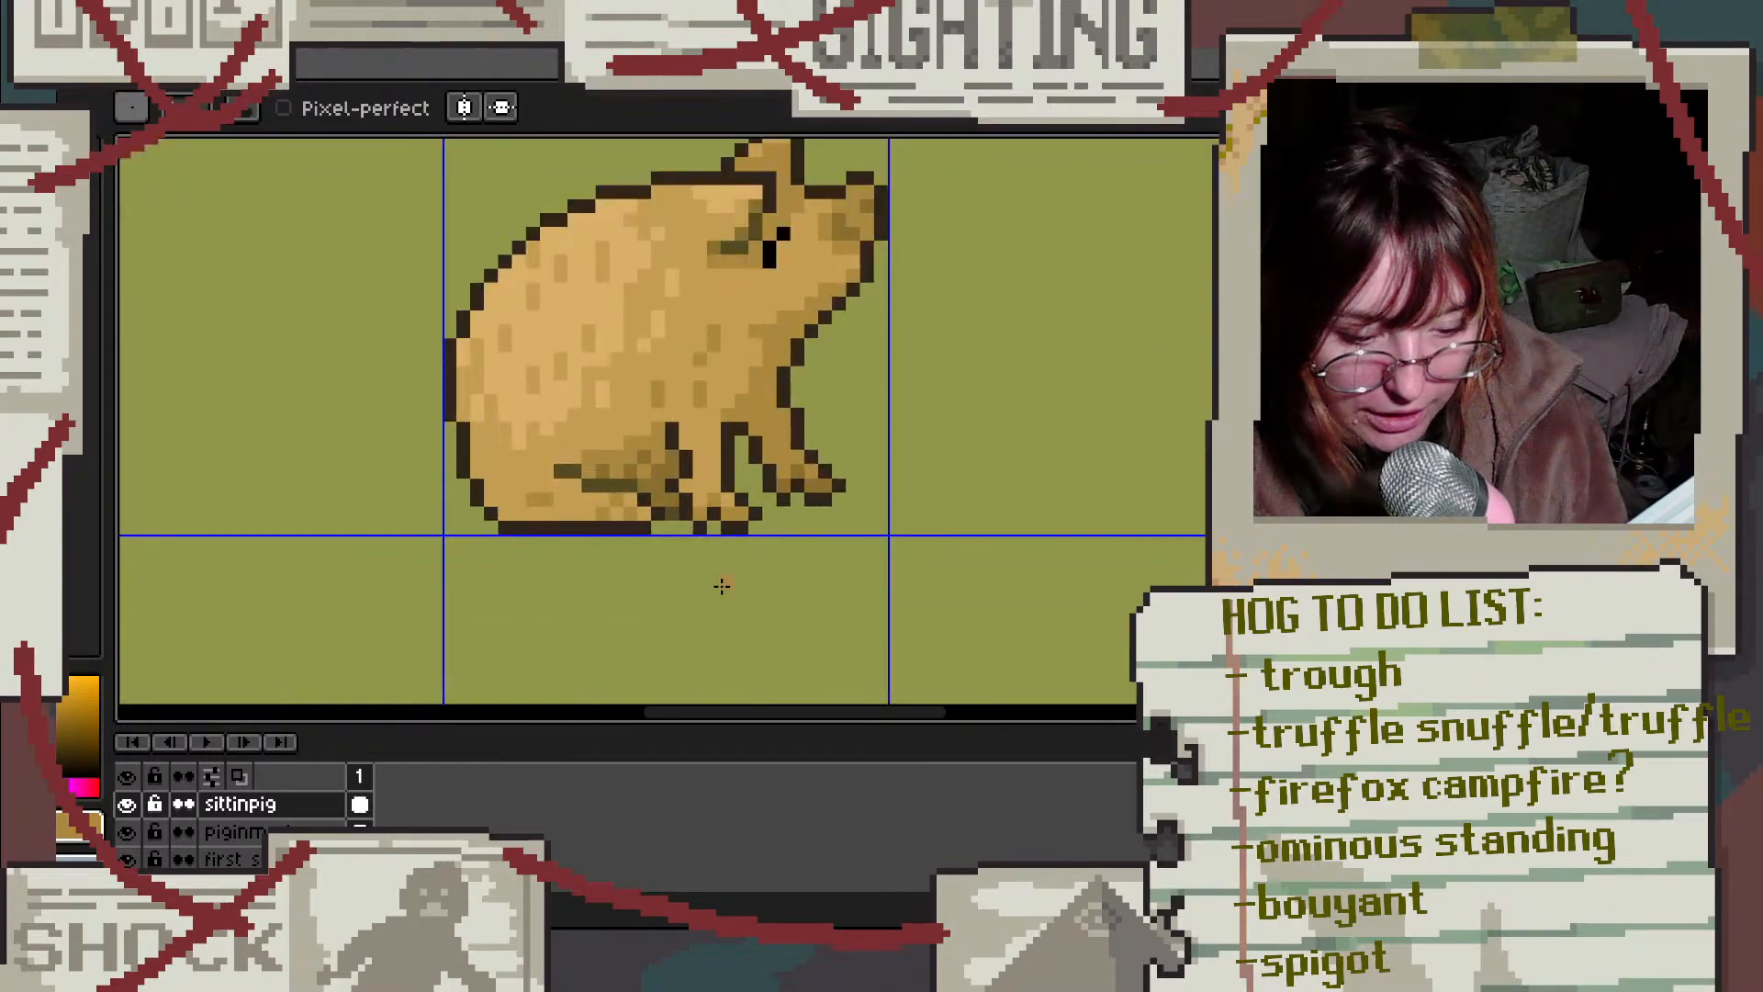
# Step: Paint over the darker tan specks along the base of the pig's hind foot with the base tan
pyautogui.scroll(2, 517, 379)
pyautogui.keyDown('alt'); pyautogui.click(512, 406); pyautogui.keyUp('alt')
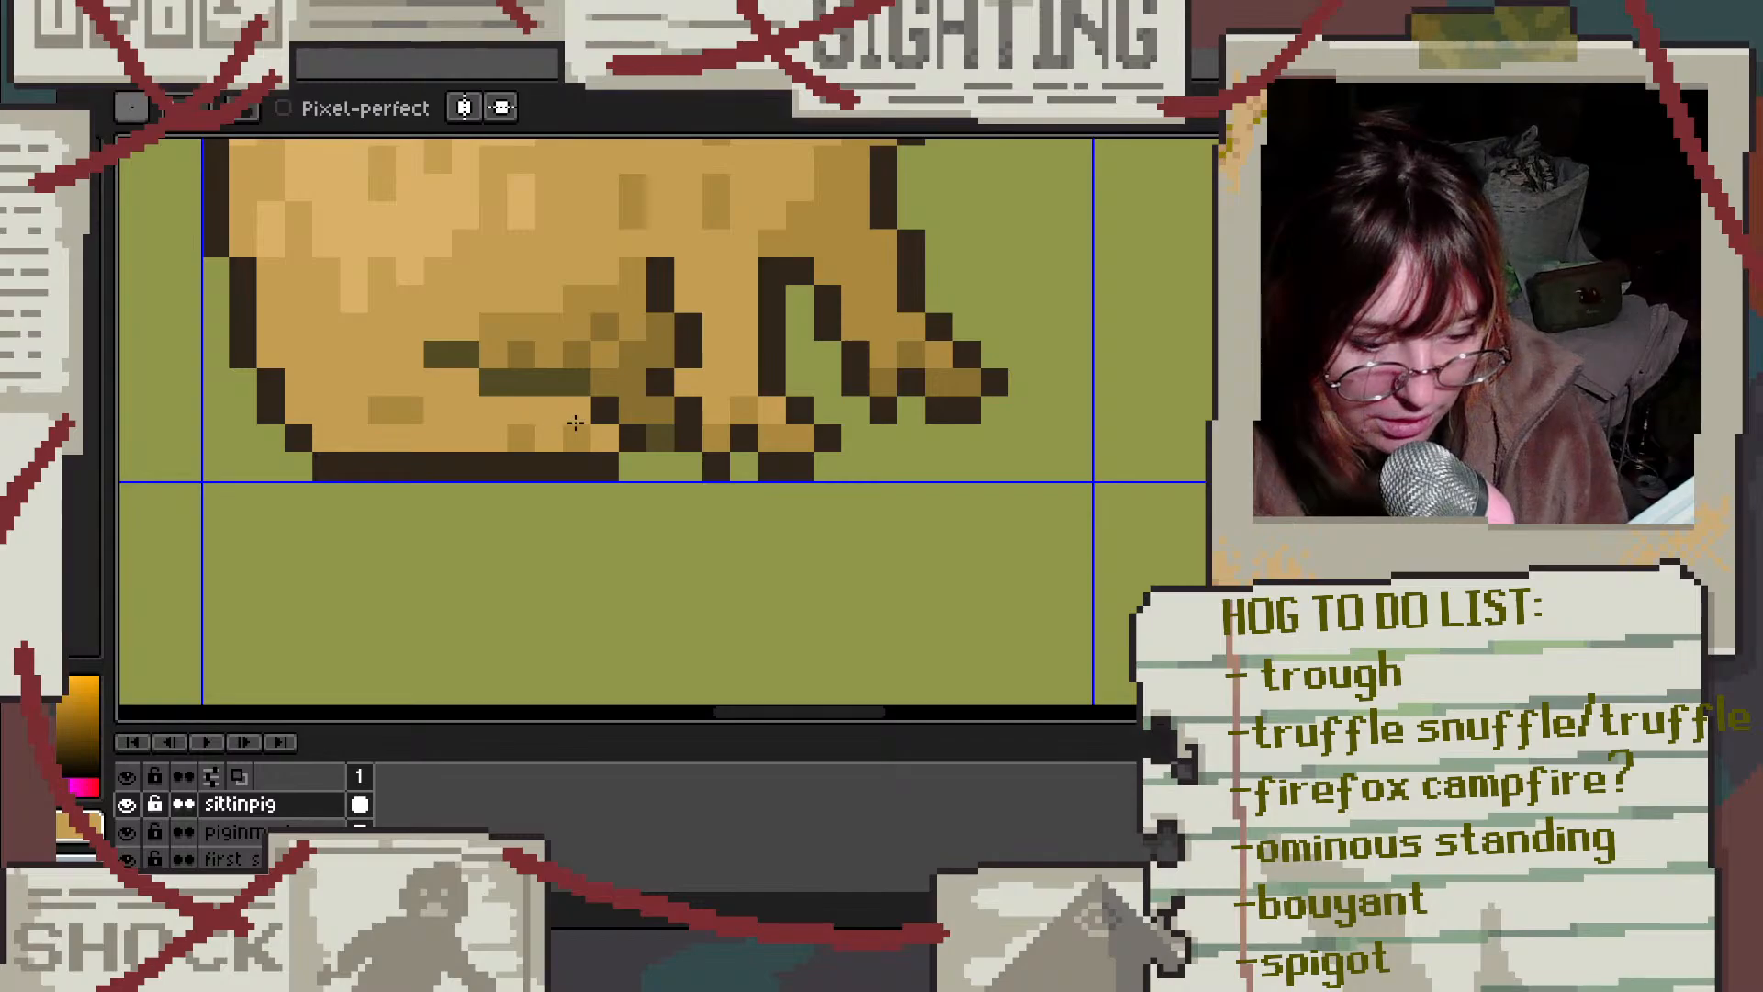
pyautogui.scroll(-3, 668, 477)
pyautogui.scroll(-1, 777, 481)
pyautogui.scroll(2, 845, 459)
pyautogui.scroll(1, 551, 487)
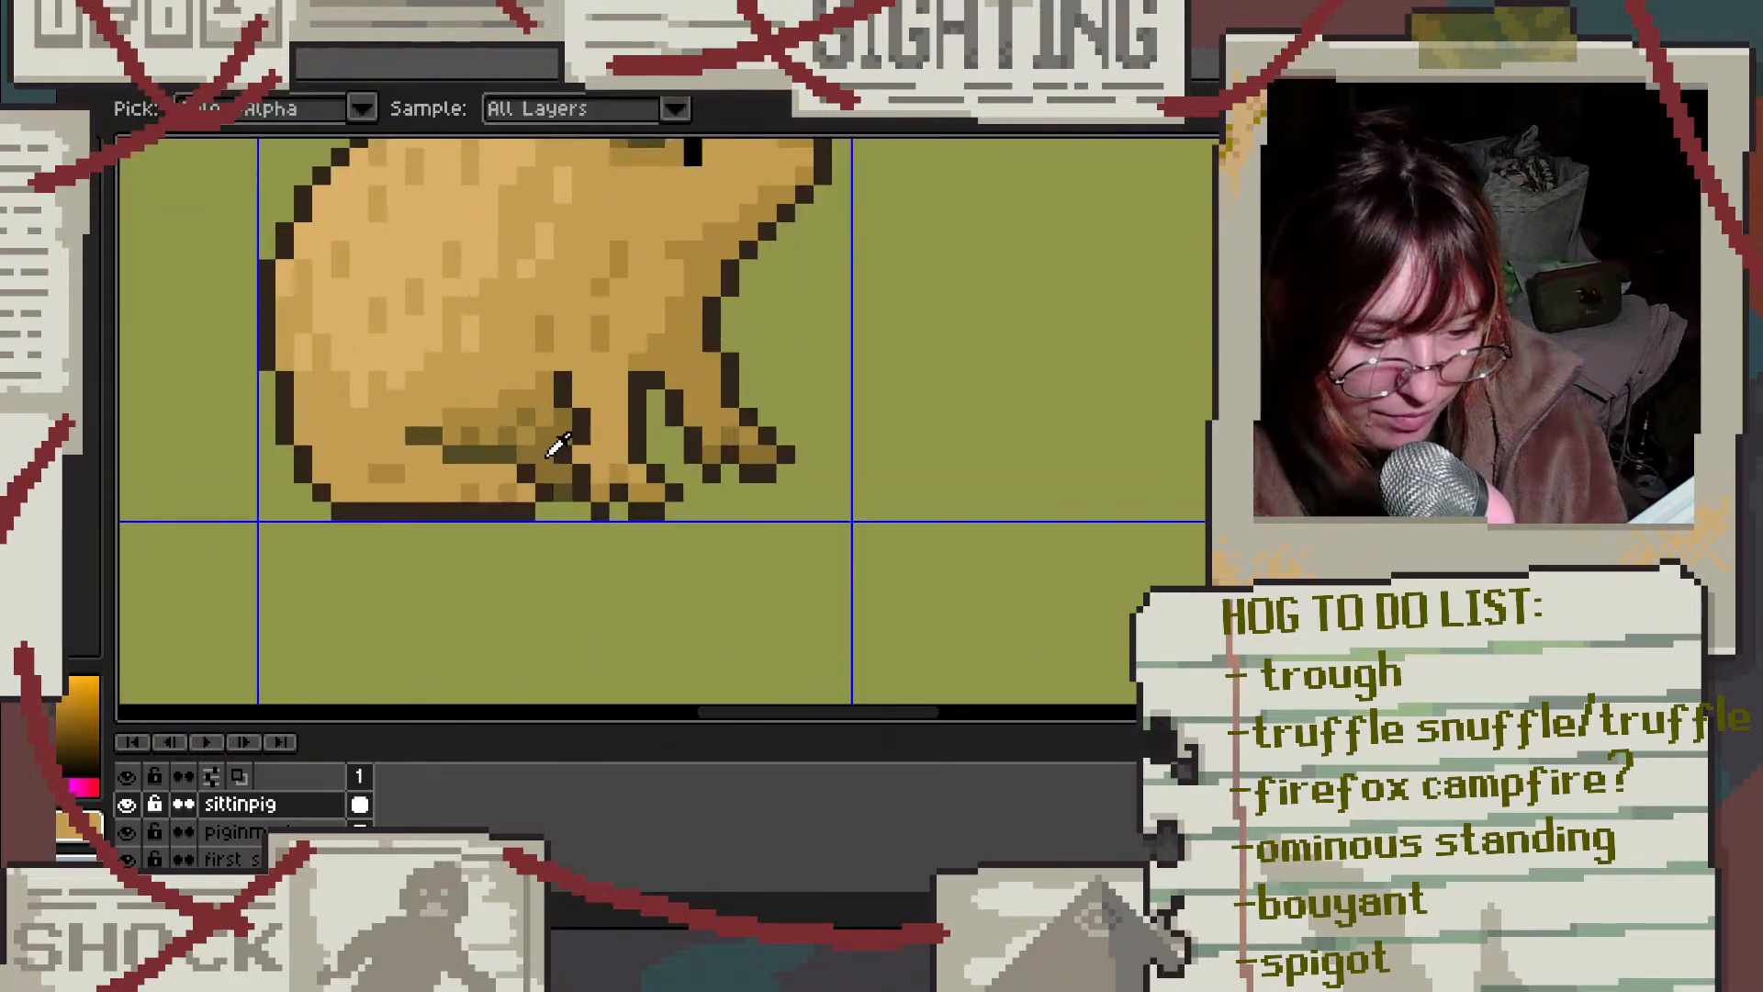
pyautogui.scroll(-1, 486, 496)
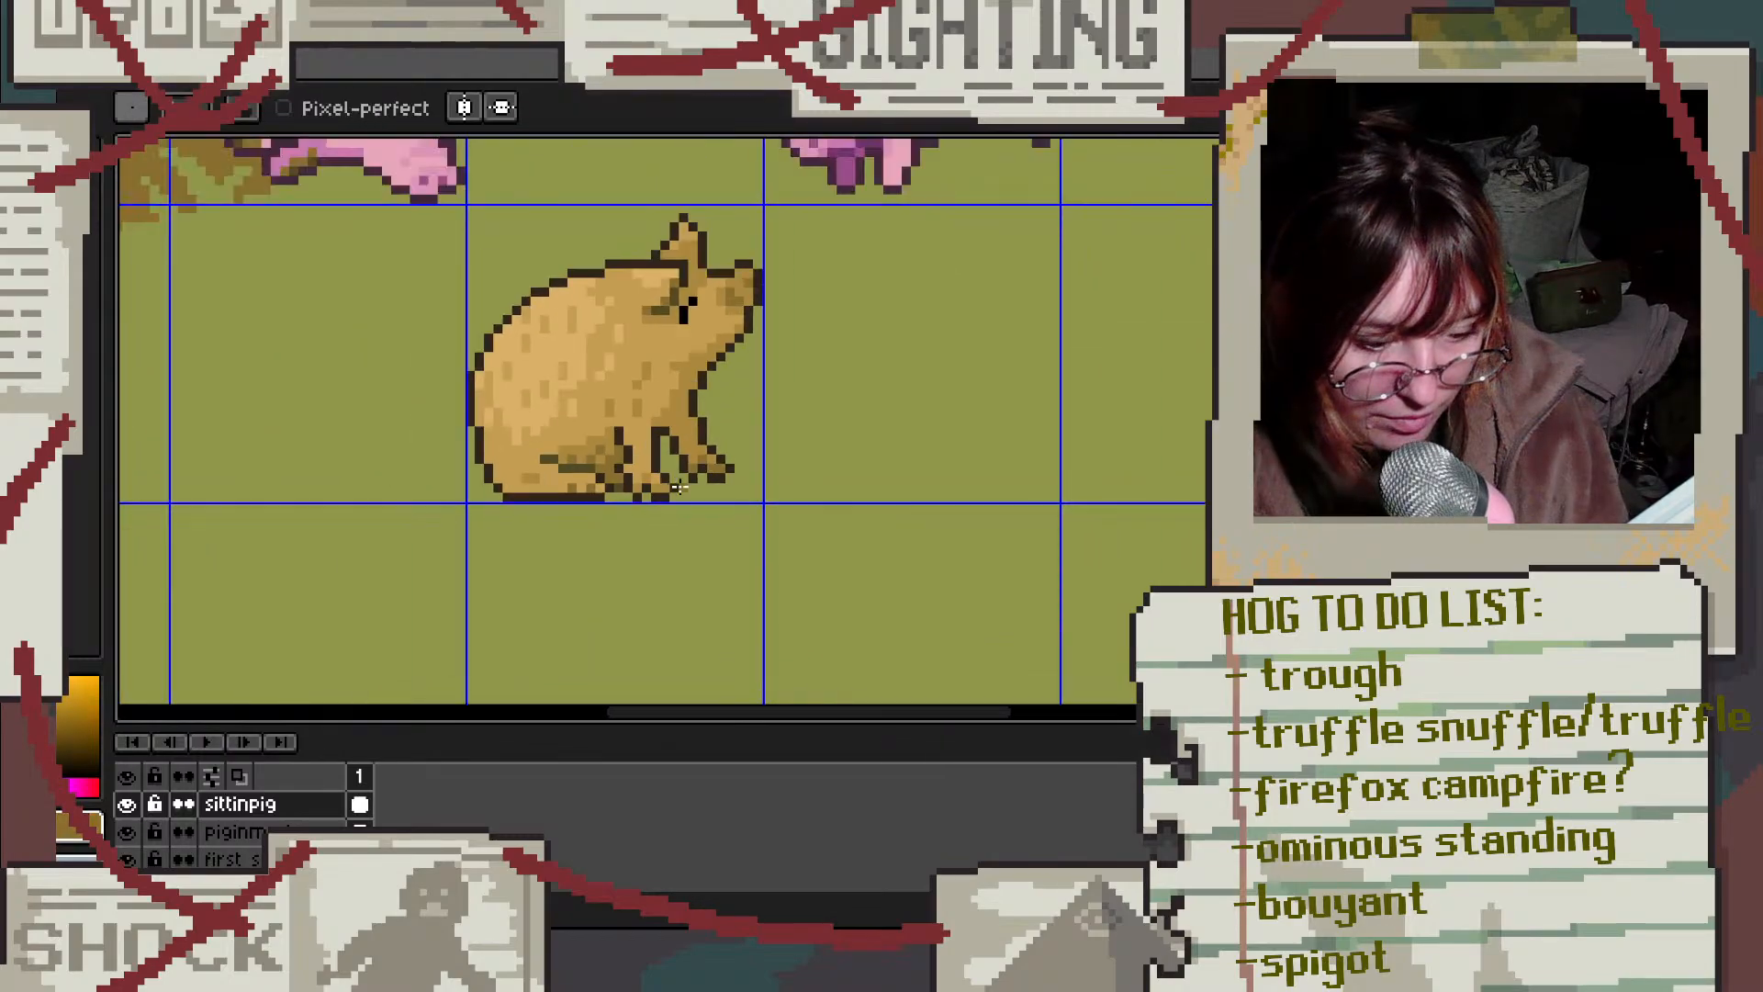
pyautogui.scroll(-3, 816, 477)
pyautogui.scroll(3, 817, 477)
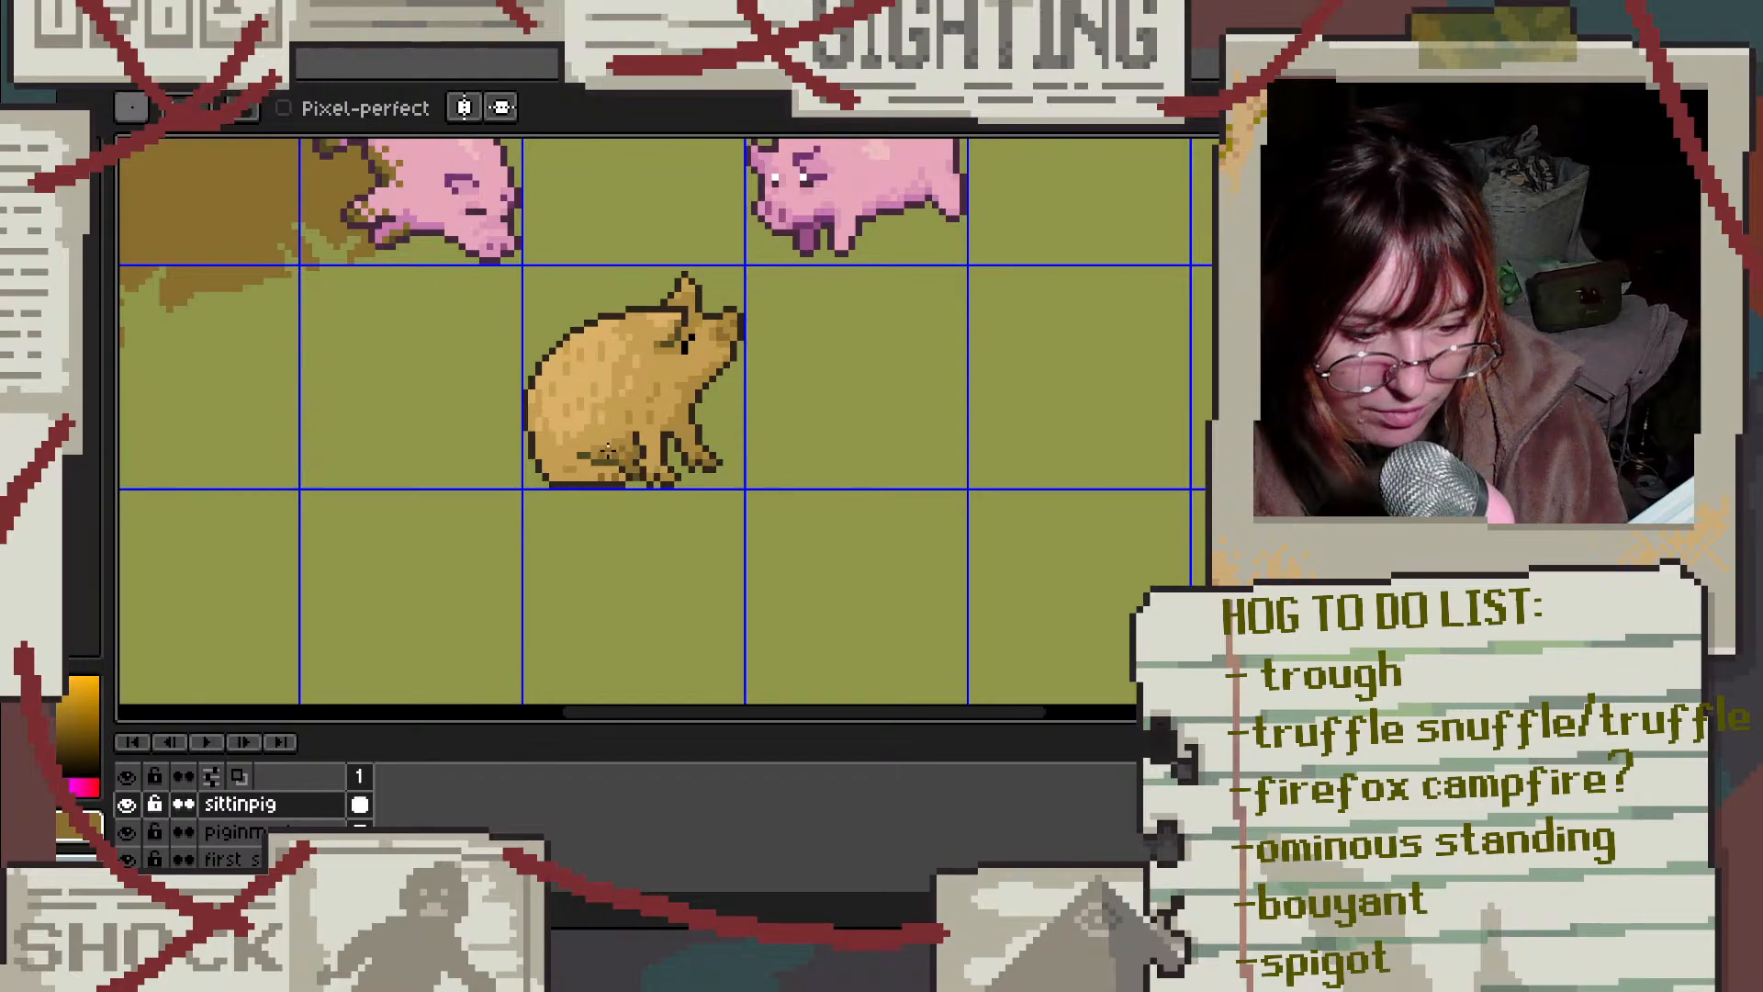
pyautogui.scroll(2, 628, 466)
pyautogui.scroll(1, 628, 466)
pyautogui.keyDown('alt'); pyautogui.click(450, 579); pyautogui.keyUp('alt')
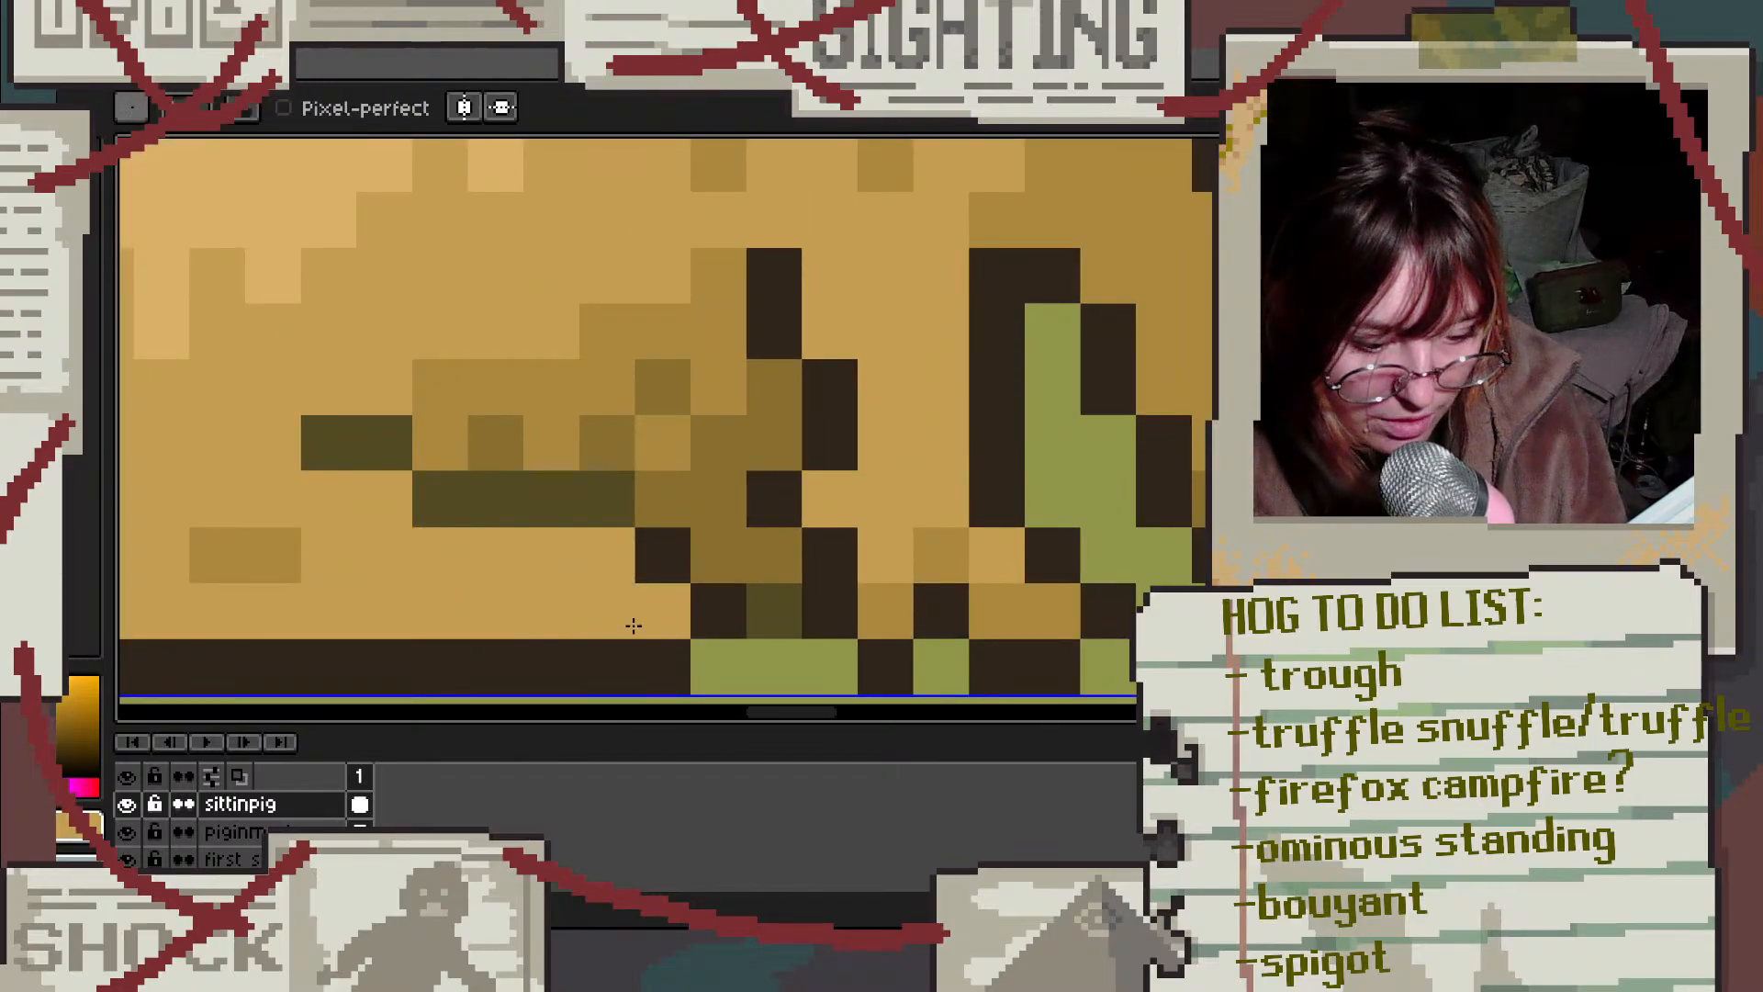
# Step: Try a brown shading pixel beneath the olive thigh crease and a tan break in the crease line
pyautogui.keyDown('alt'); pyautogui.click(695, 484); pyautogui.keyUp('alt')
pyautogui.click(590, 565)
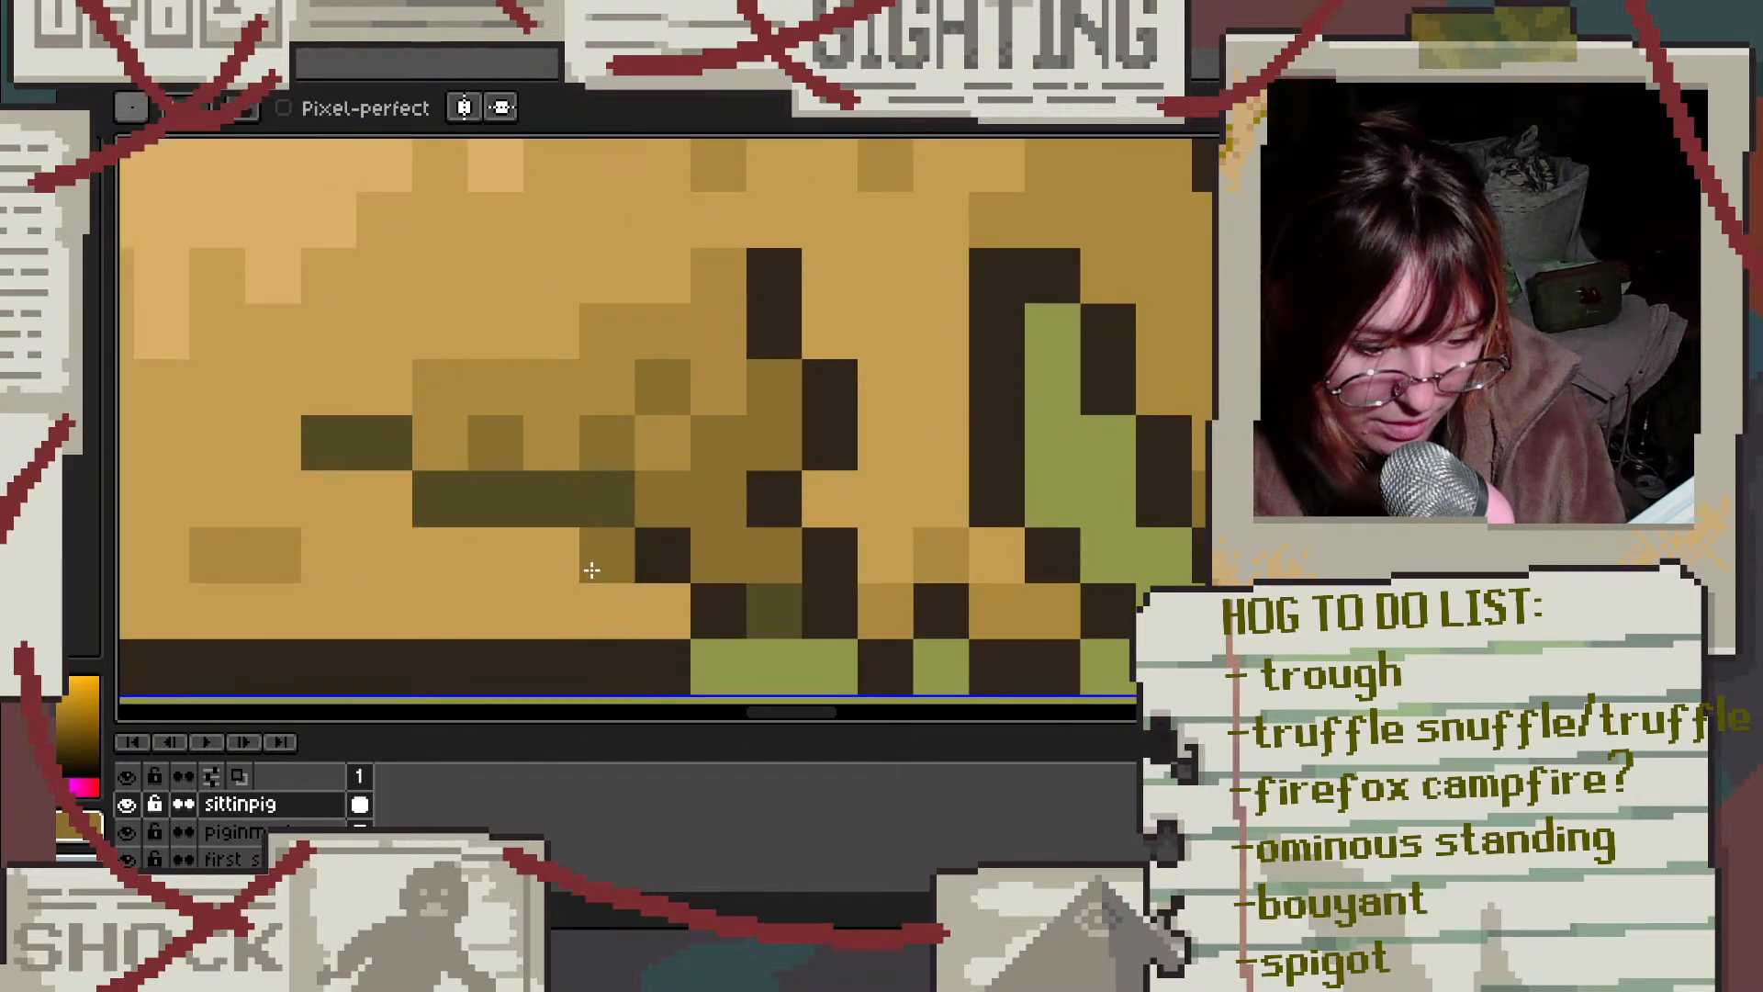
pyautogui.click(564, 560)
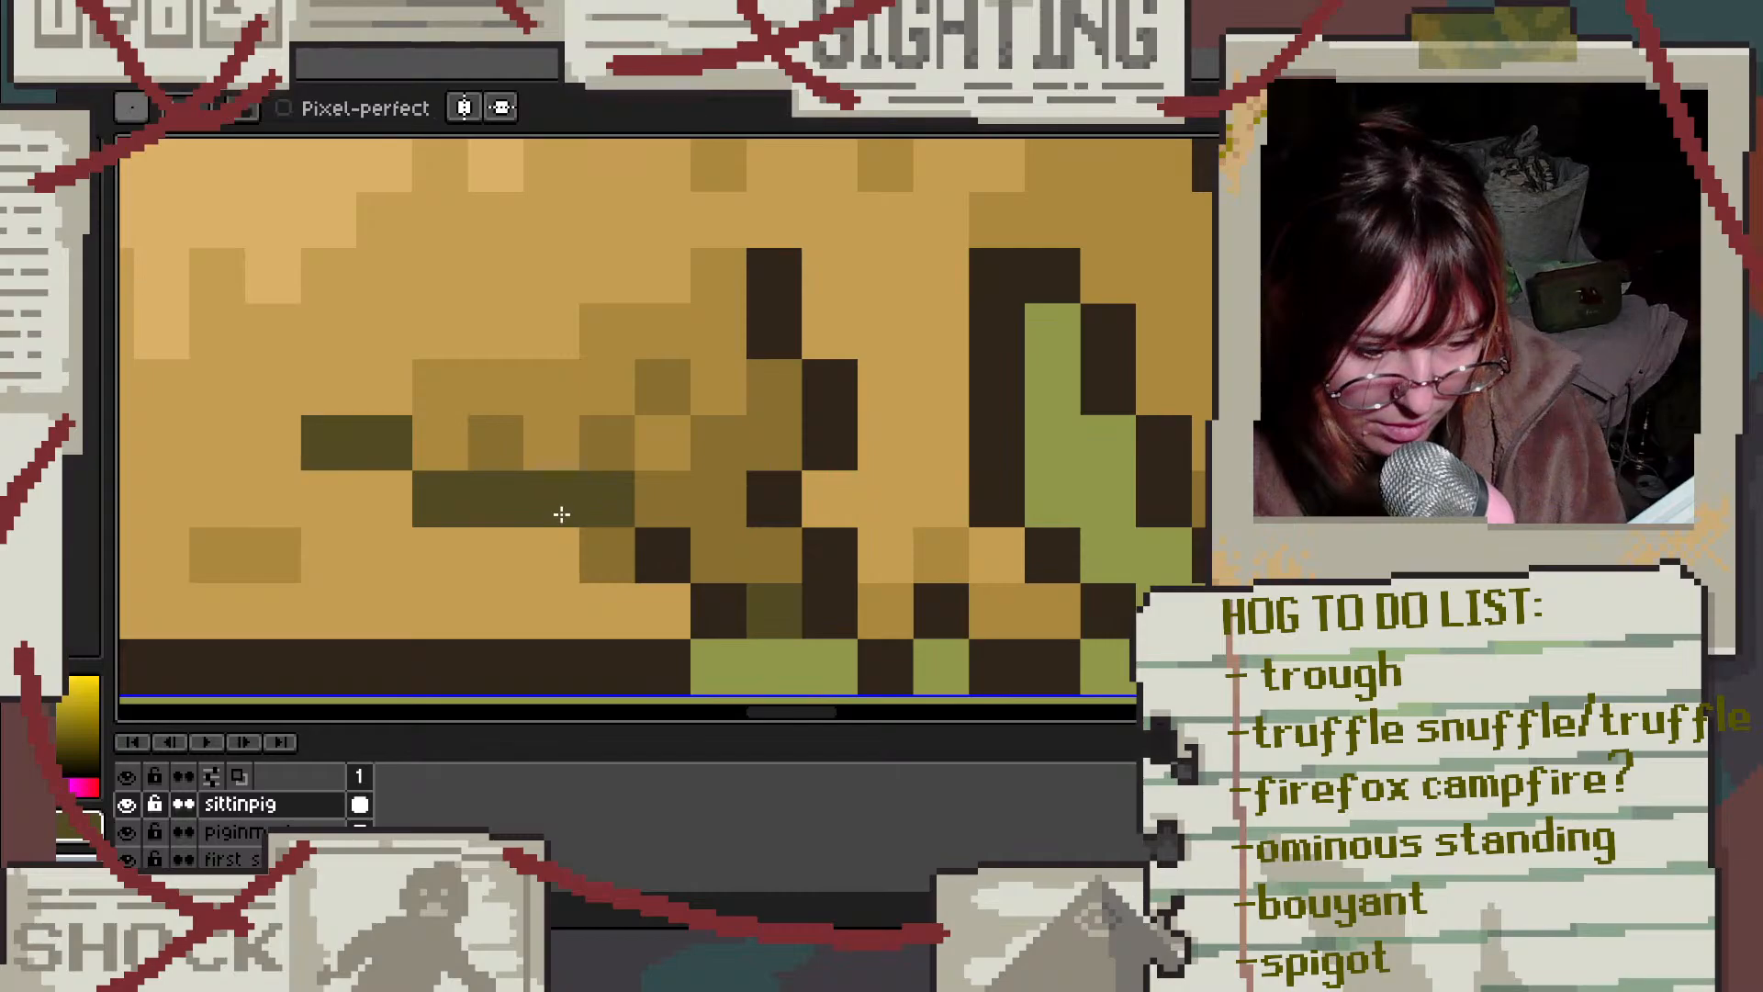
pyautogui.keyDown('alt'); pyautogui.click(527, 558); pyautogui.keyUp('alt')
pyautogui.click(545, 512)
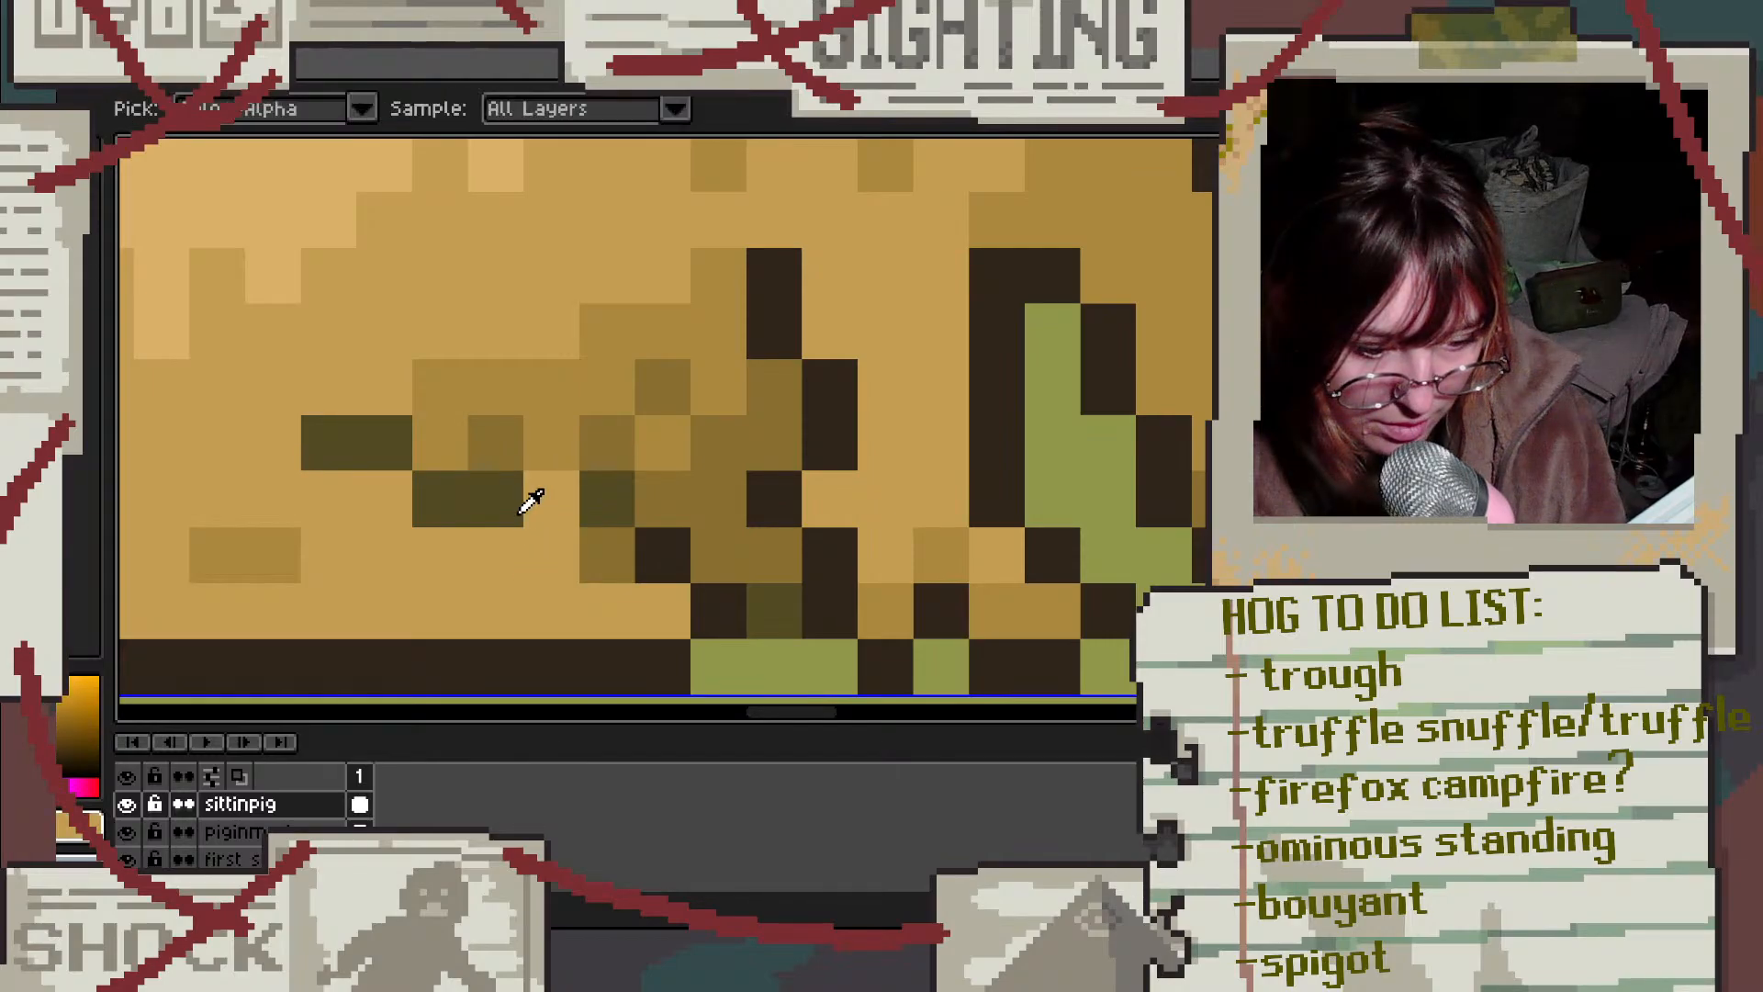
pyautogui.keyDown('alt'); pyautogui.click(518, 509); pyautogui.keyUp('alt')
pyautogui.click(558, 448)
pyautogui.scroll(-5, 680, 494)
pyautogui.press('v')
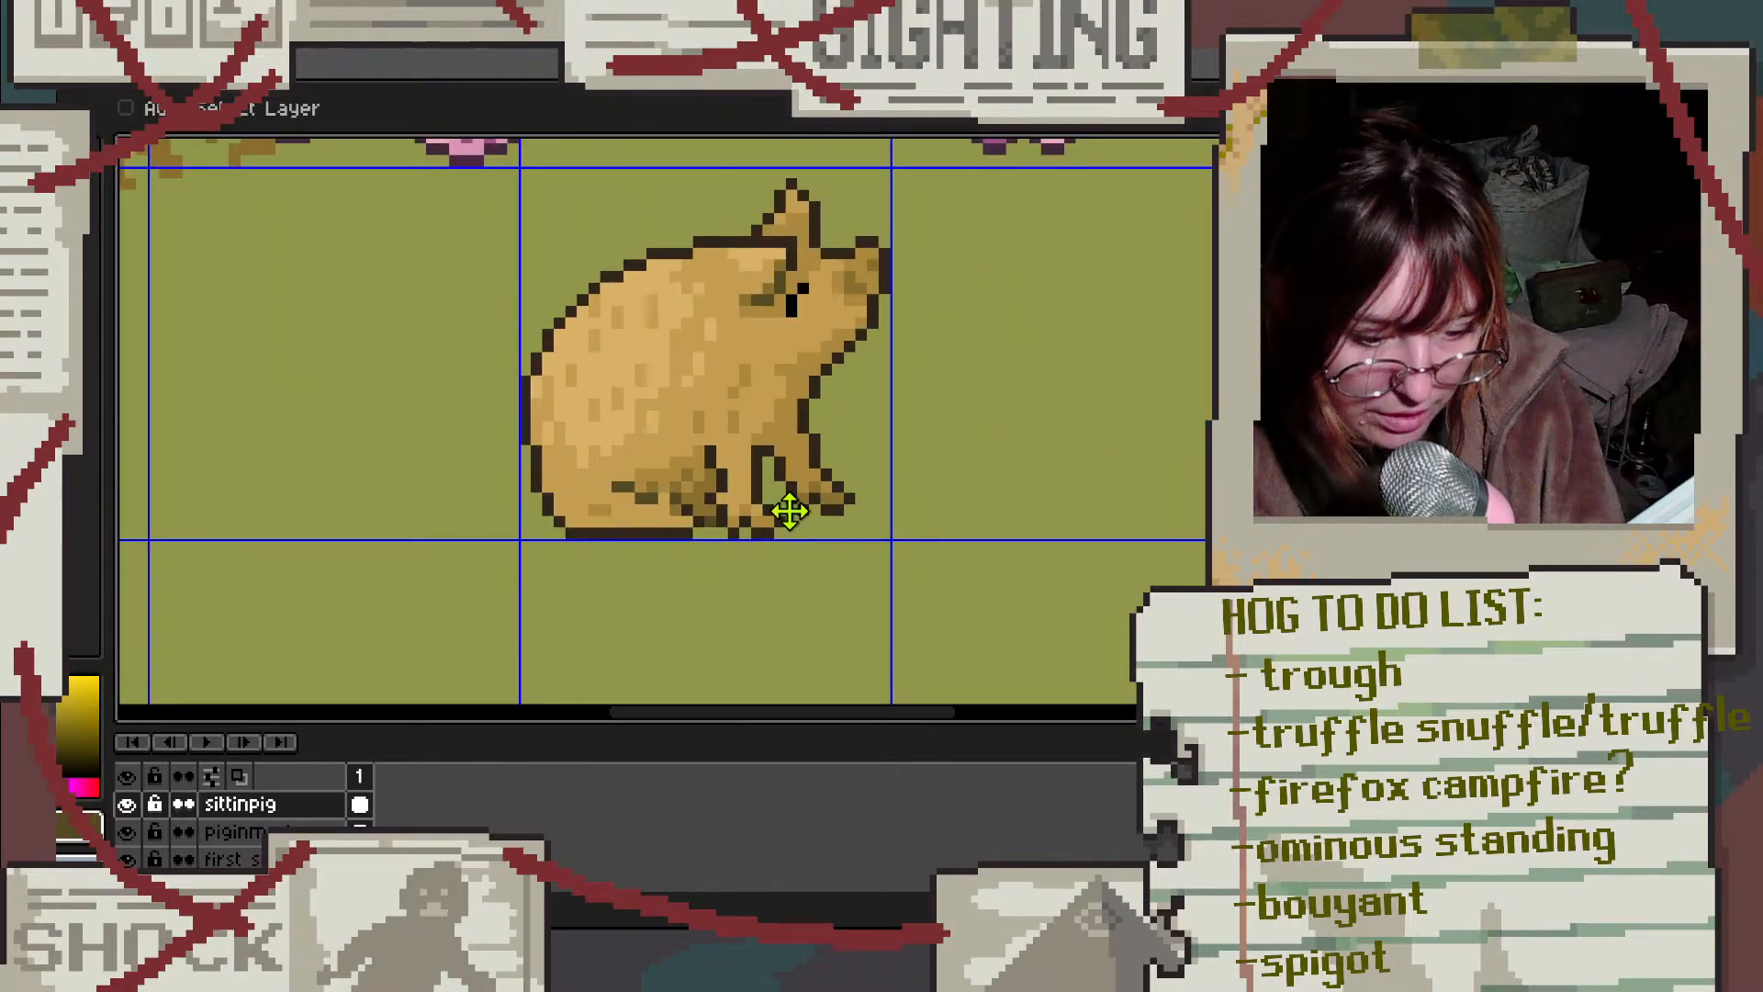
pyautogui.press('b')
pyautogui.scroll(5, 701, 504)
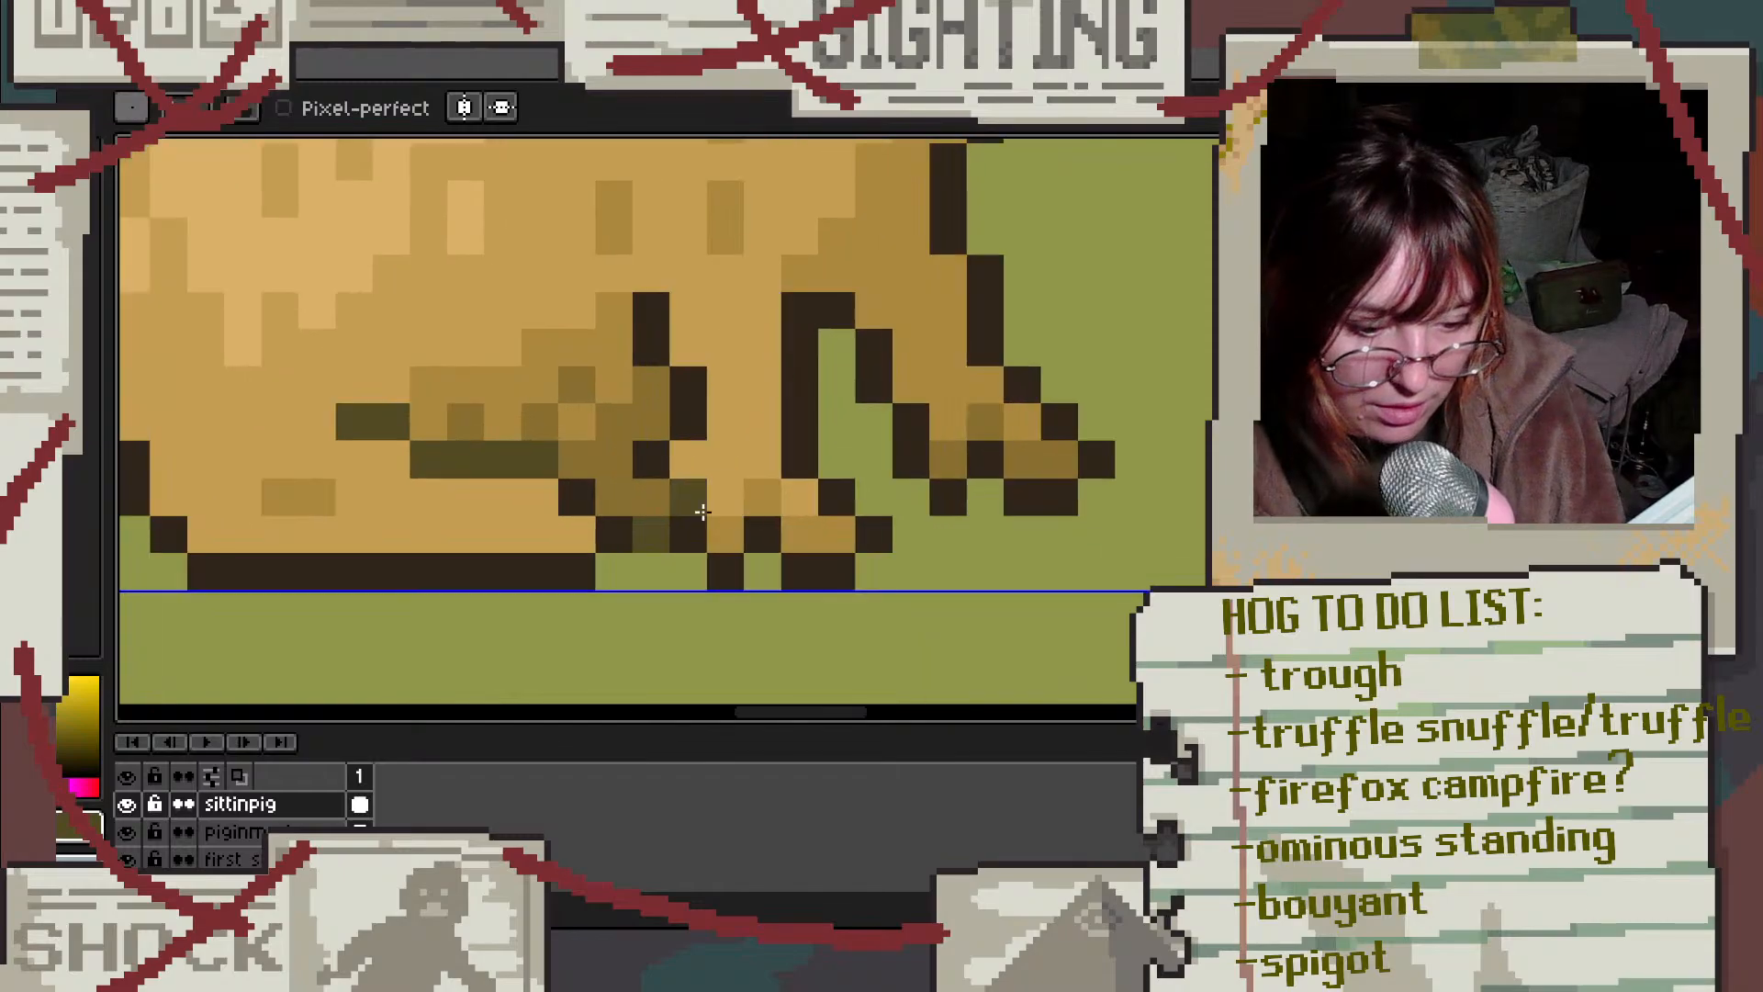
# Step: Shade the pixels beside and below the dark front outline of the hind foot with medium brown
pyautogui.keyDown('alt'); pyautogui.click(580, 494); pyautogui.keyUp('alt')
pyautogui.moveTo(547, 494); pyautogui.dragTo(547, 516)
pyautogui.click(565, 543)
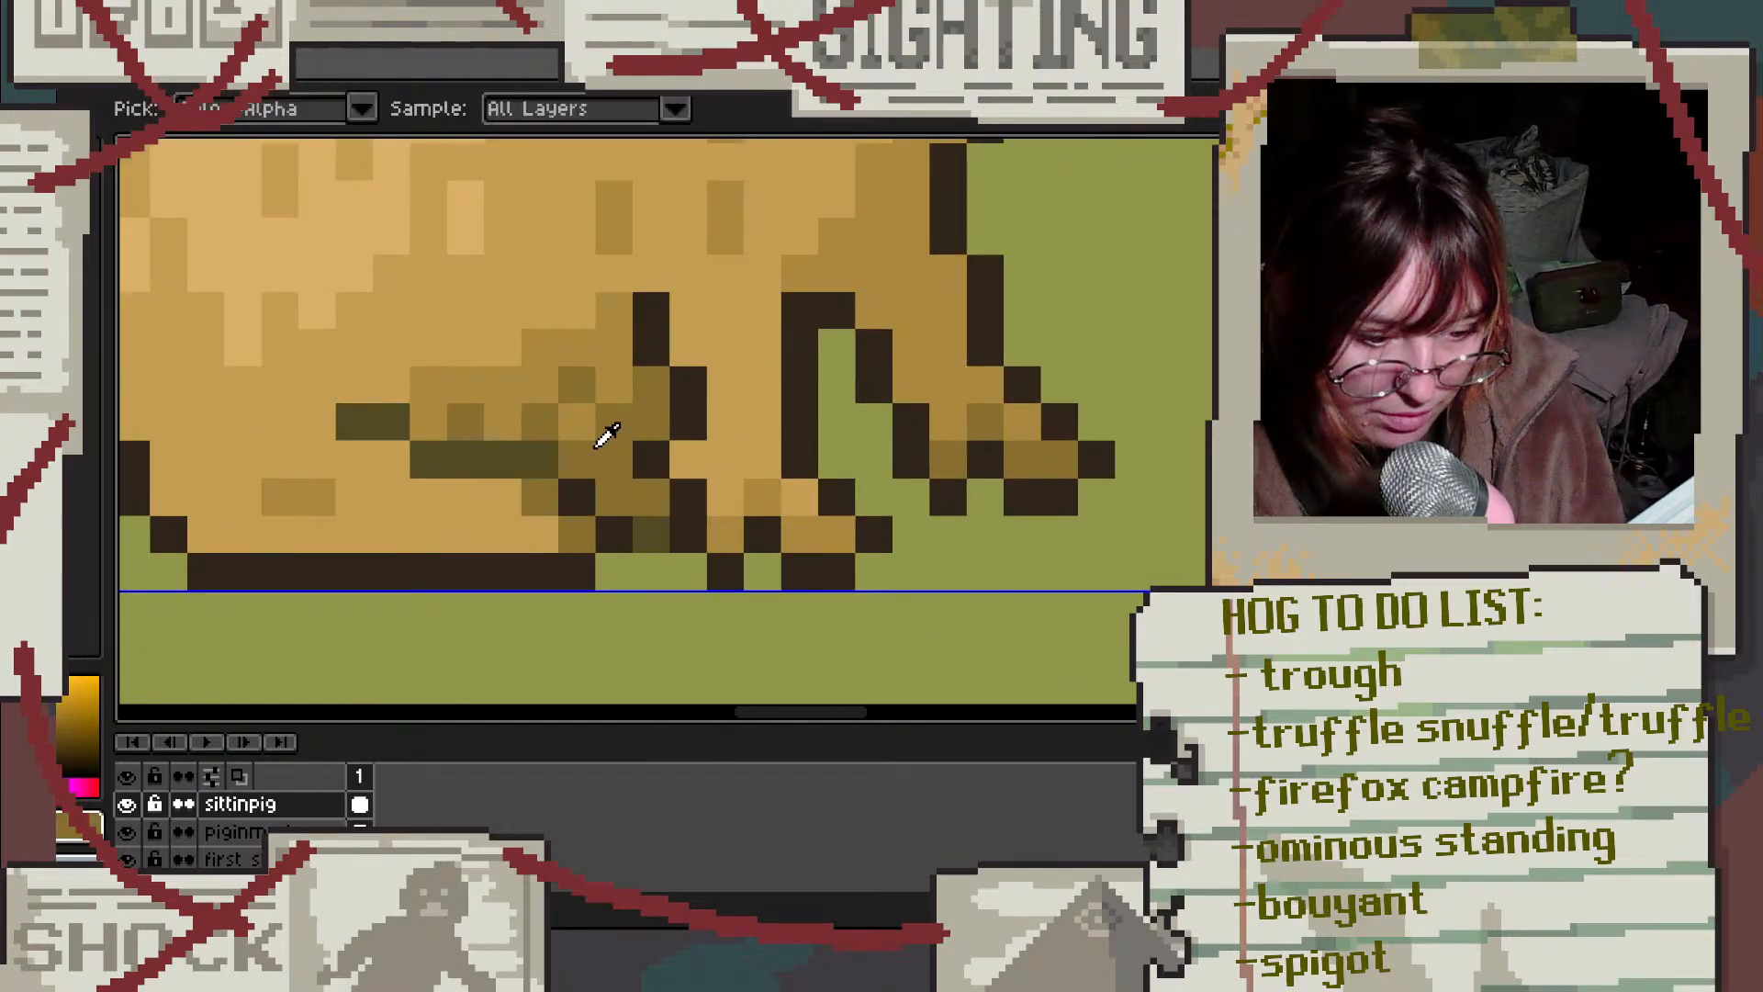
# Step: Try darker tan shading and specks along the hind foot behind the brown pixels and check the sprite
pyautogui.keyDown('alt'); pyautogui.click(580, 421); pyautogui.keyUp('alt')
pyautogui.click(524, 497)
pyautogui.moveTo(503, 497); pyautogui.dragTo(503, 535)
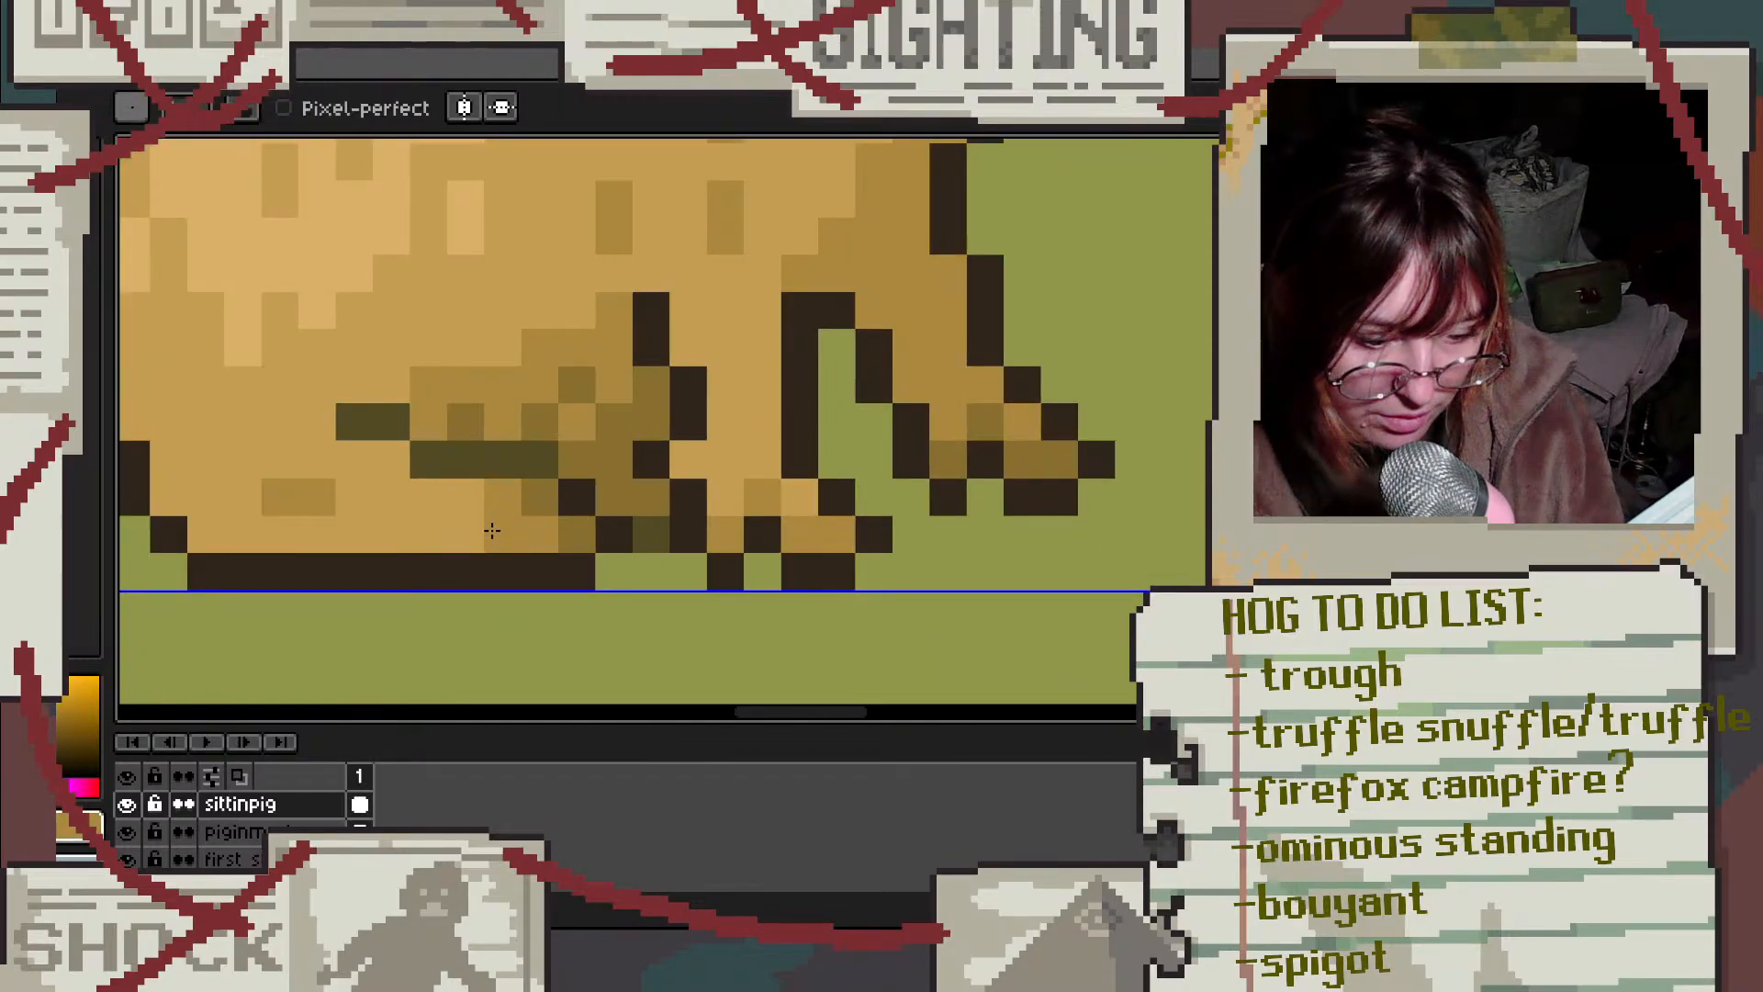
pyautogui.click(464, 535)
pyautogui.keyDown('alt'); pyautogui.click(462, 495); pyautogui.keyUp('alt')
pyautogui.click(490, 538)
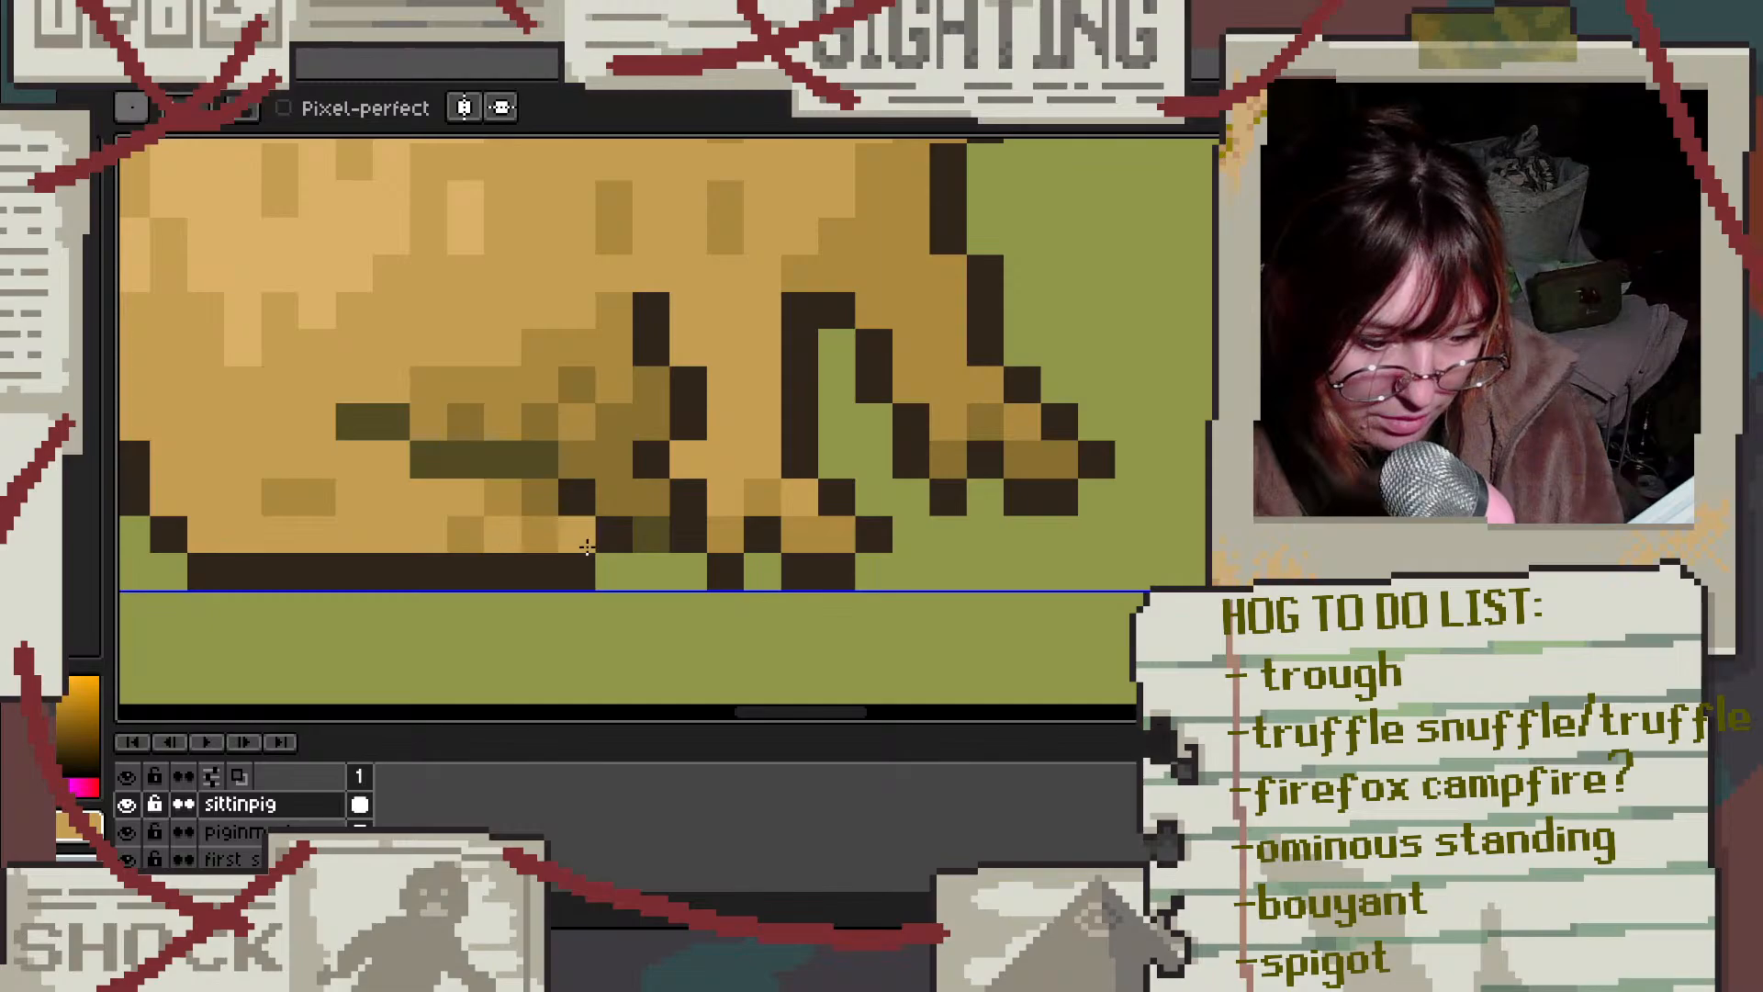
pyautogui.scroll(-3, 840, 533)
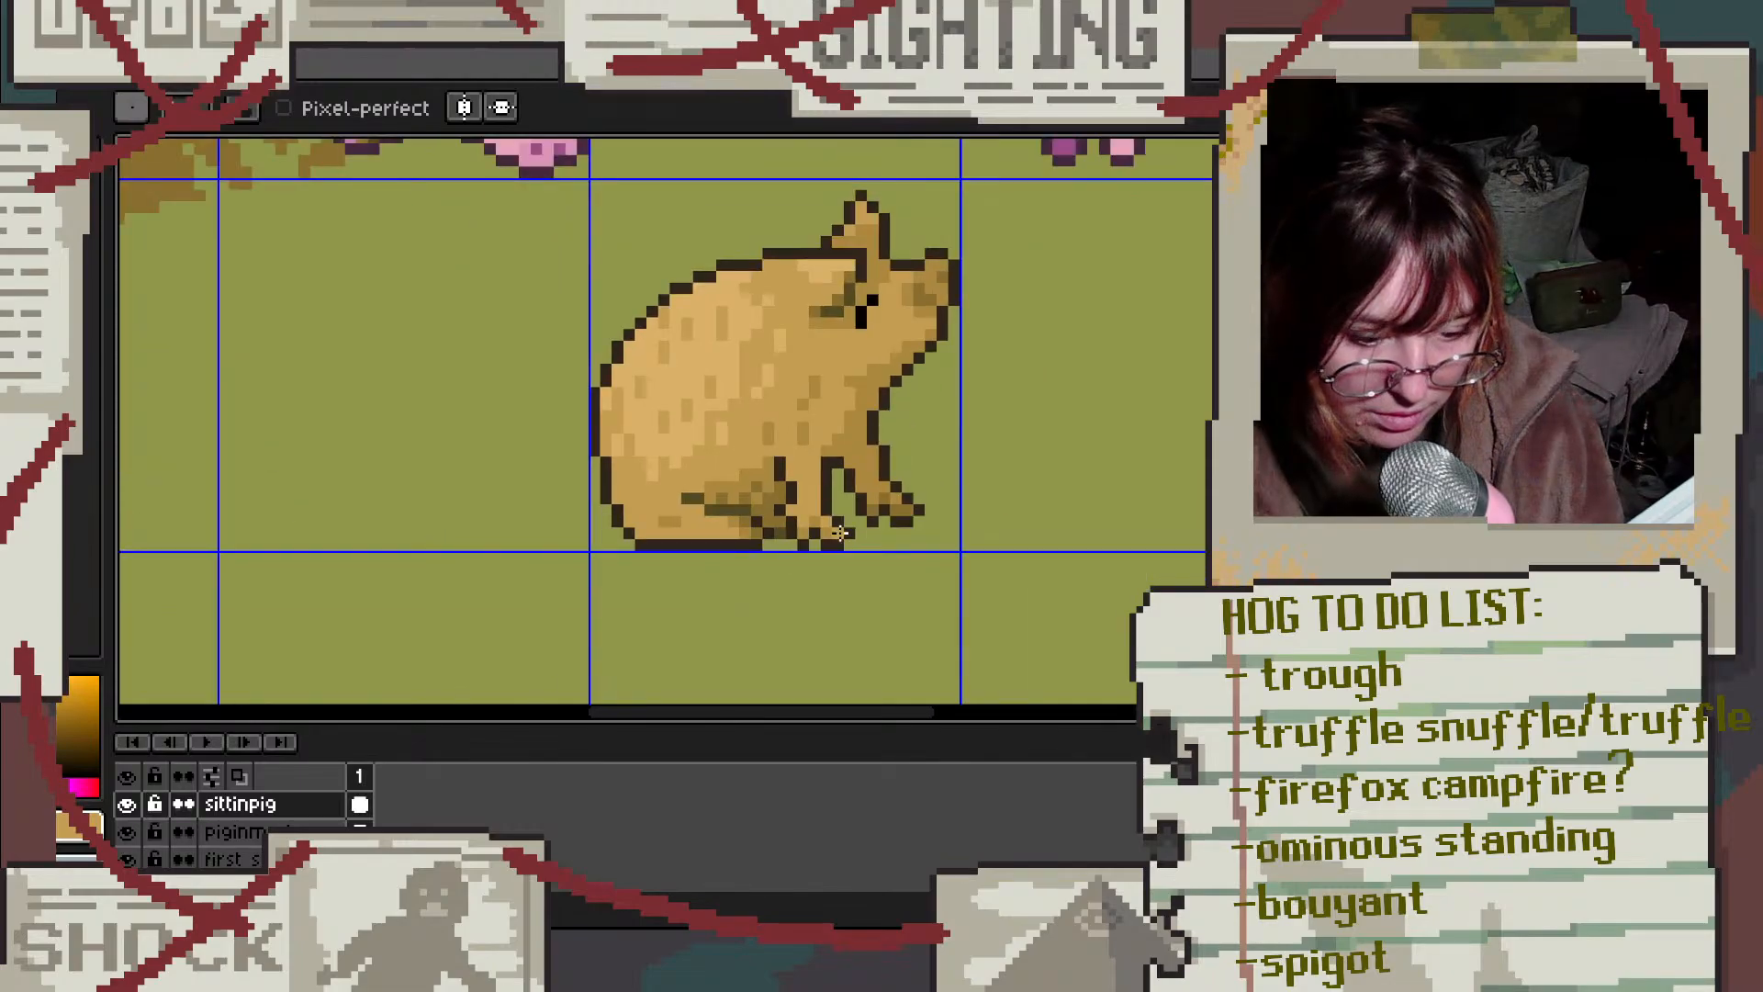
pyautogui.press('v')
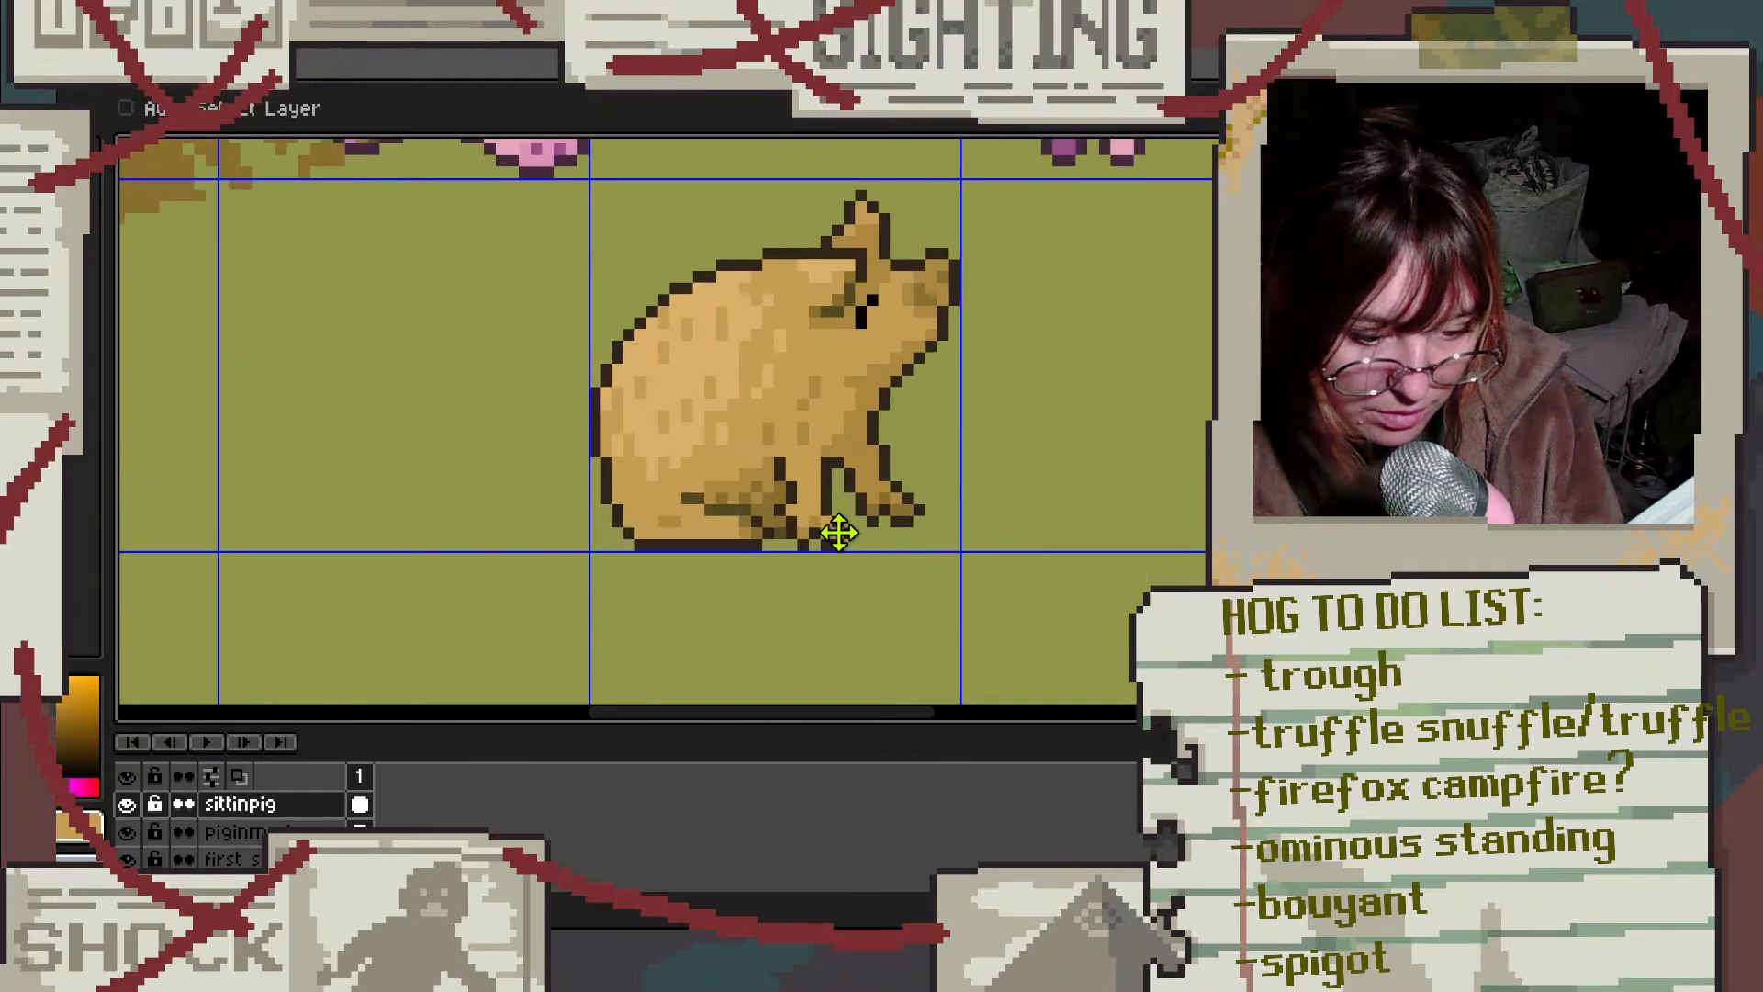
pyautogui.press('b')
pyautogui.scroll(-2, 840, 533)
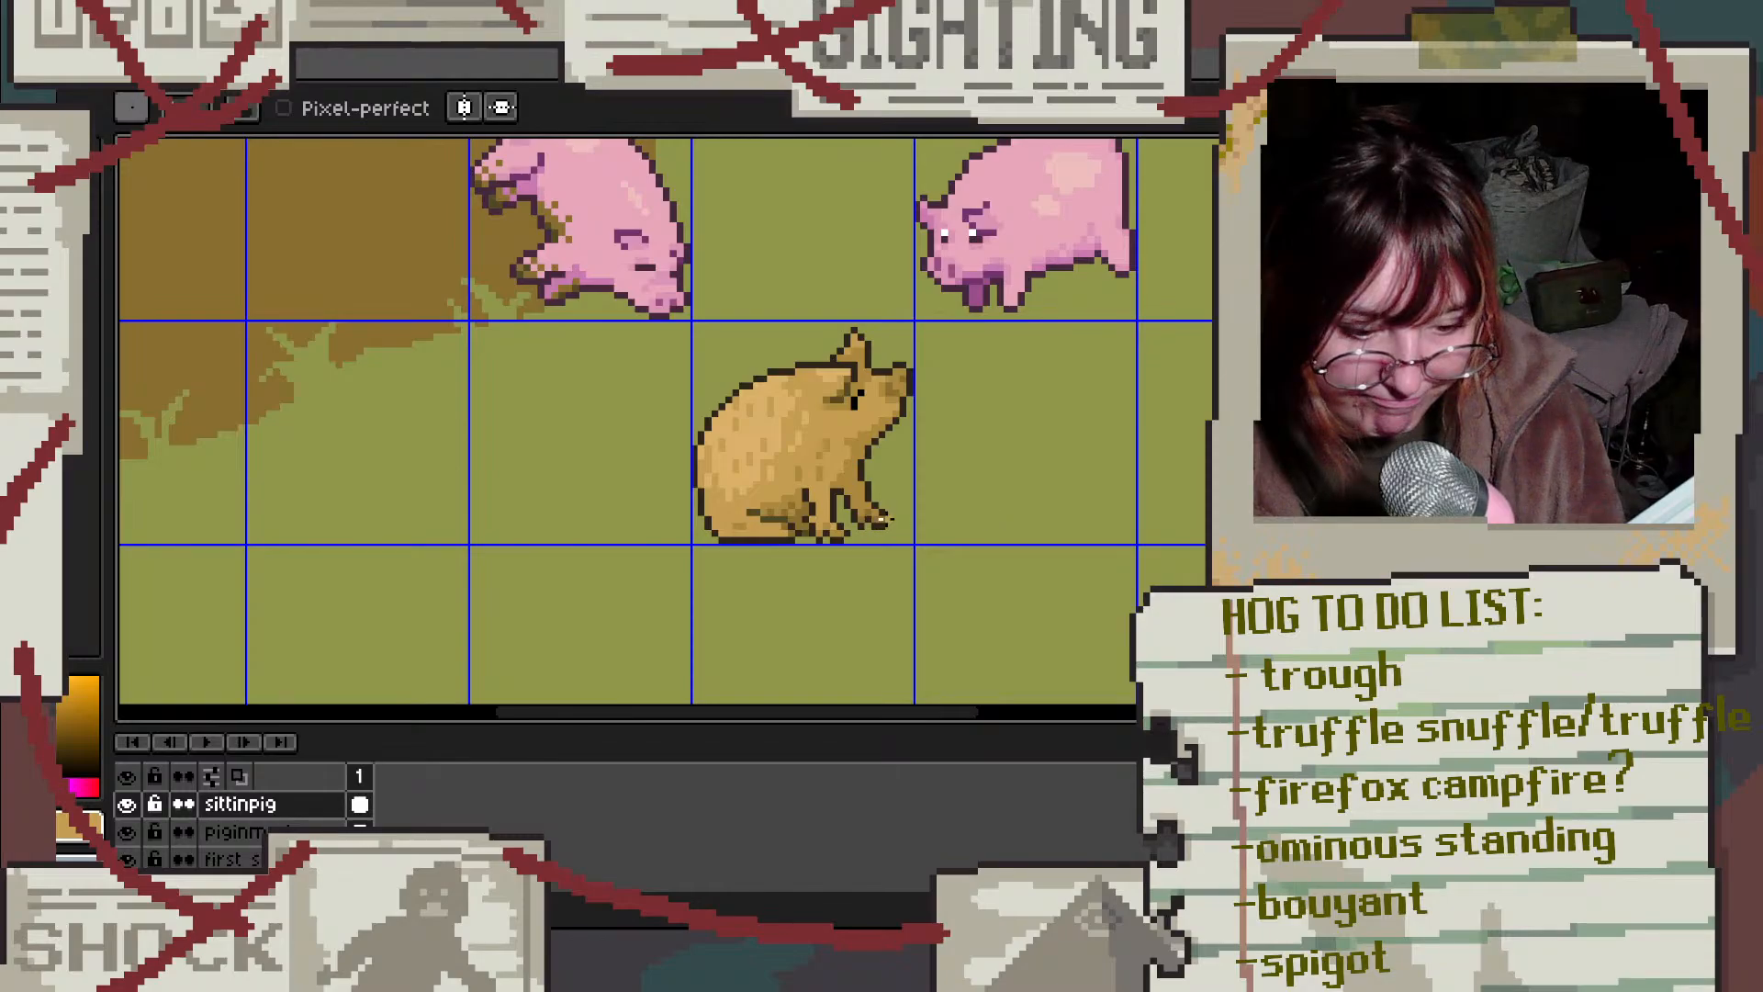
# Step: Straighten the hind foot's front outline with a dark pixel above its base and fill the pixels behind it with tan
pyautogui.scroll(4, 854, 519)
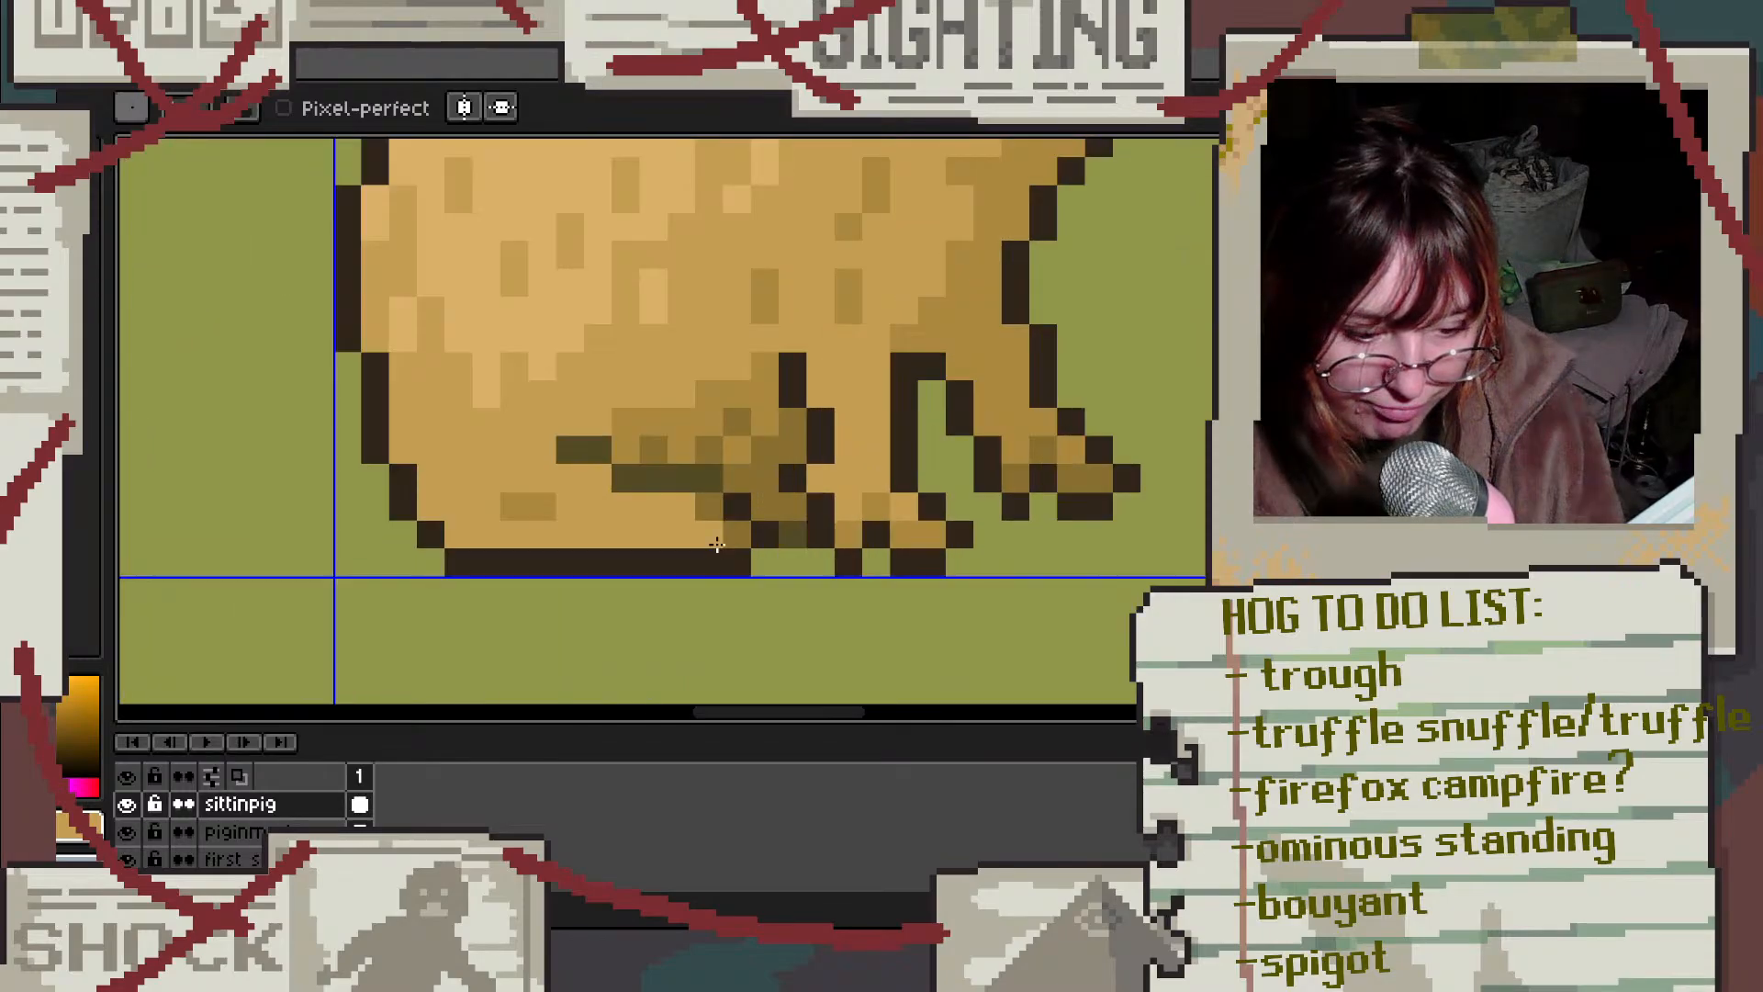
pyautogui.press('i')
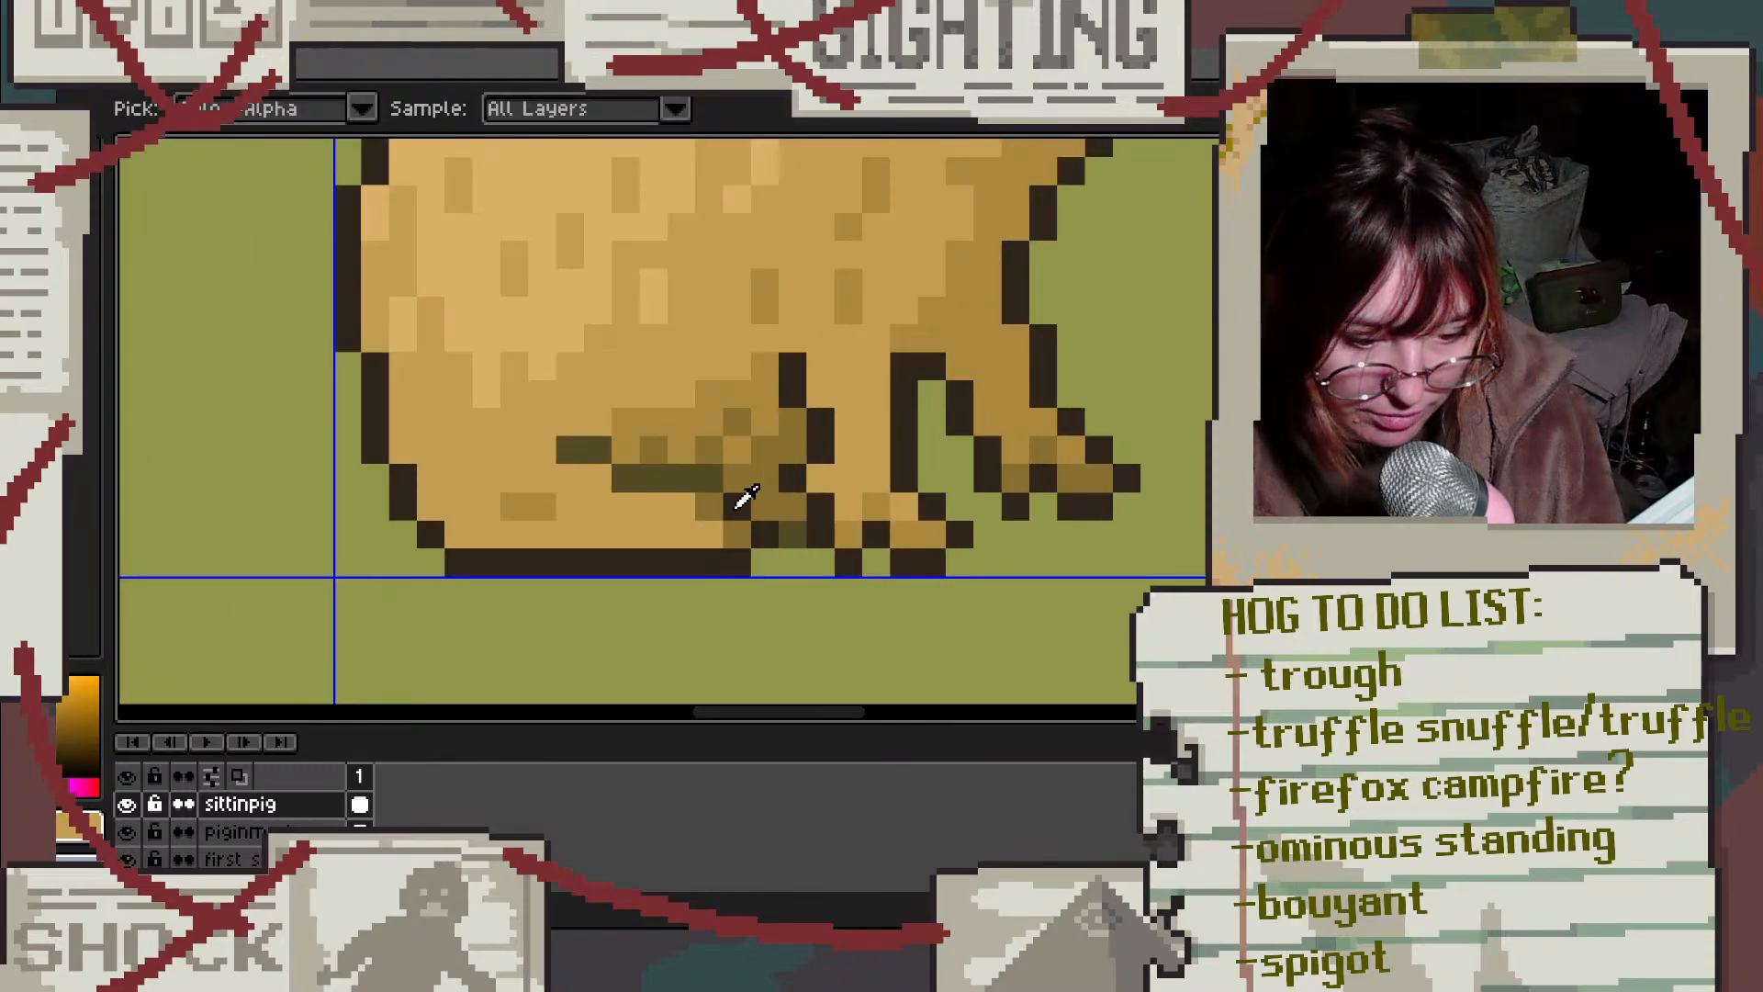
pyautogui.keyDown('alt'); pyautogui.click(763, 529); pyautogui.keyUp('alt')
pyautogui.click(763, 511)
pyautogui.keyDown('alt'); pyautogui.click(692, 514); pyautogui.keyUp('alt')
pyautogui.moveTo(711, 511); pyautogui.dragTo(731, 511)
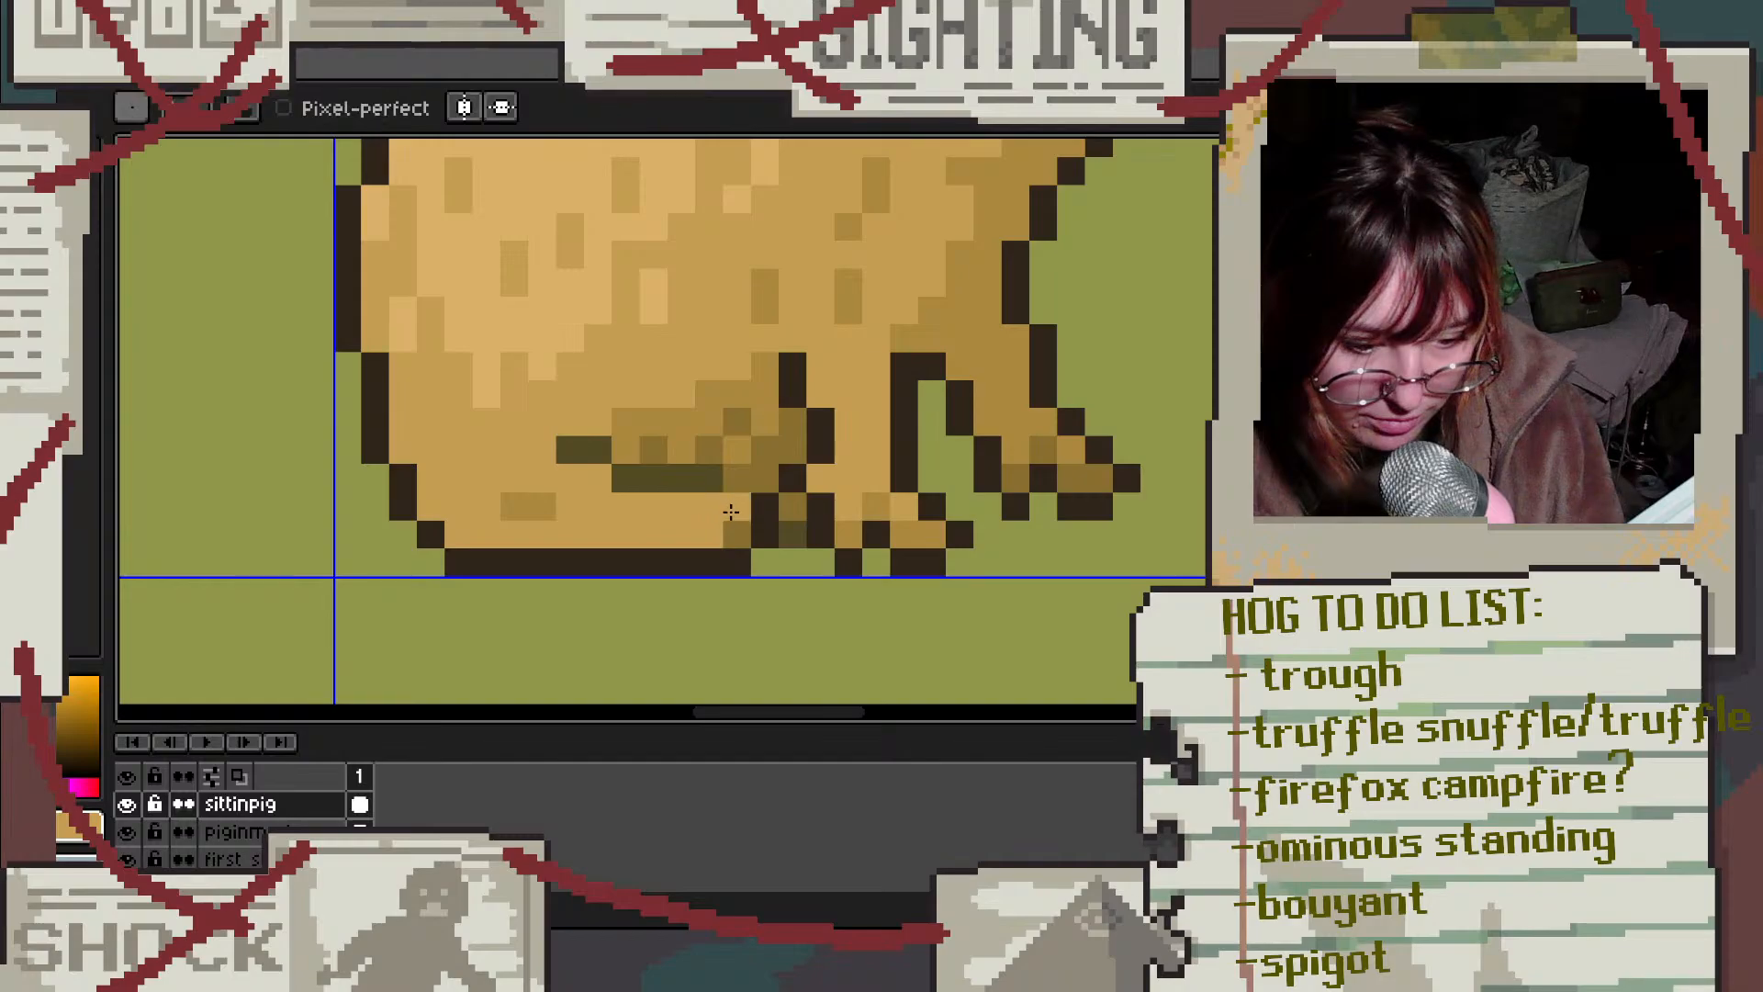
# Step: Extend the olive thigh crease one pixel forward and recolour the hind foot's two front outline pixels with the same olive
pyautogui.keyDown('alt'); pyautogui.click(759, 501); pyautogui.keyUp('alt')
pyautogui.click(737, 486)
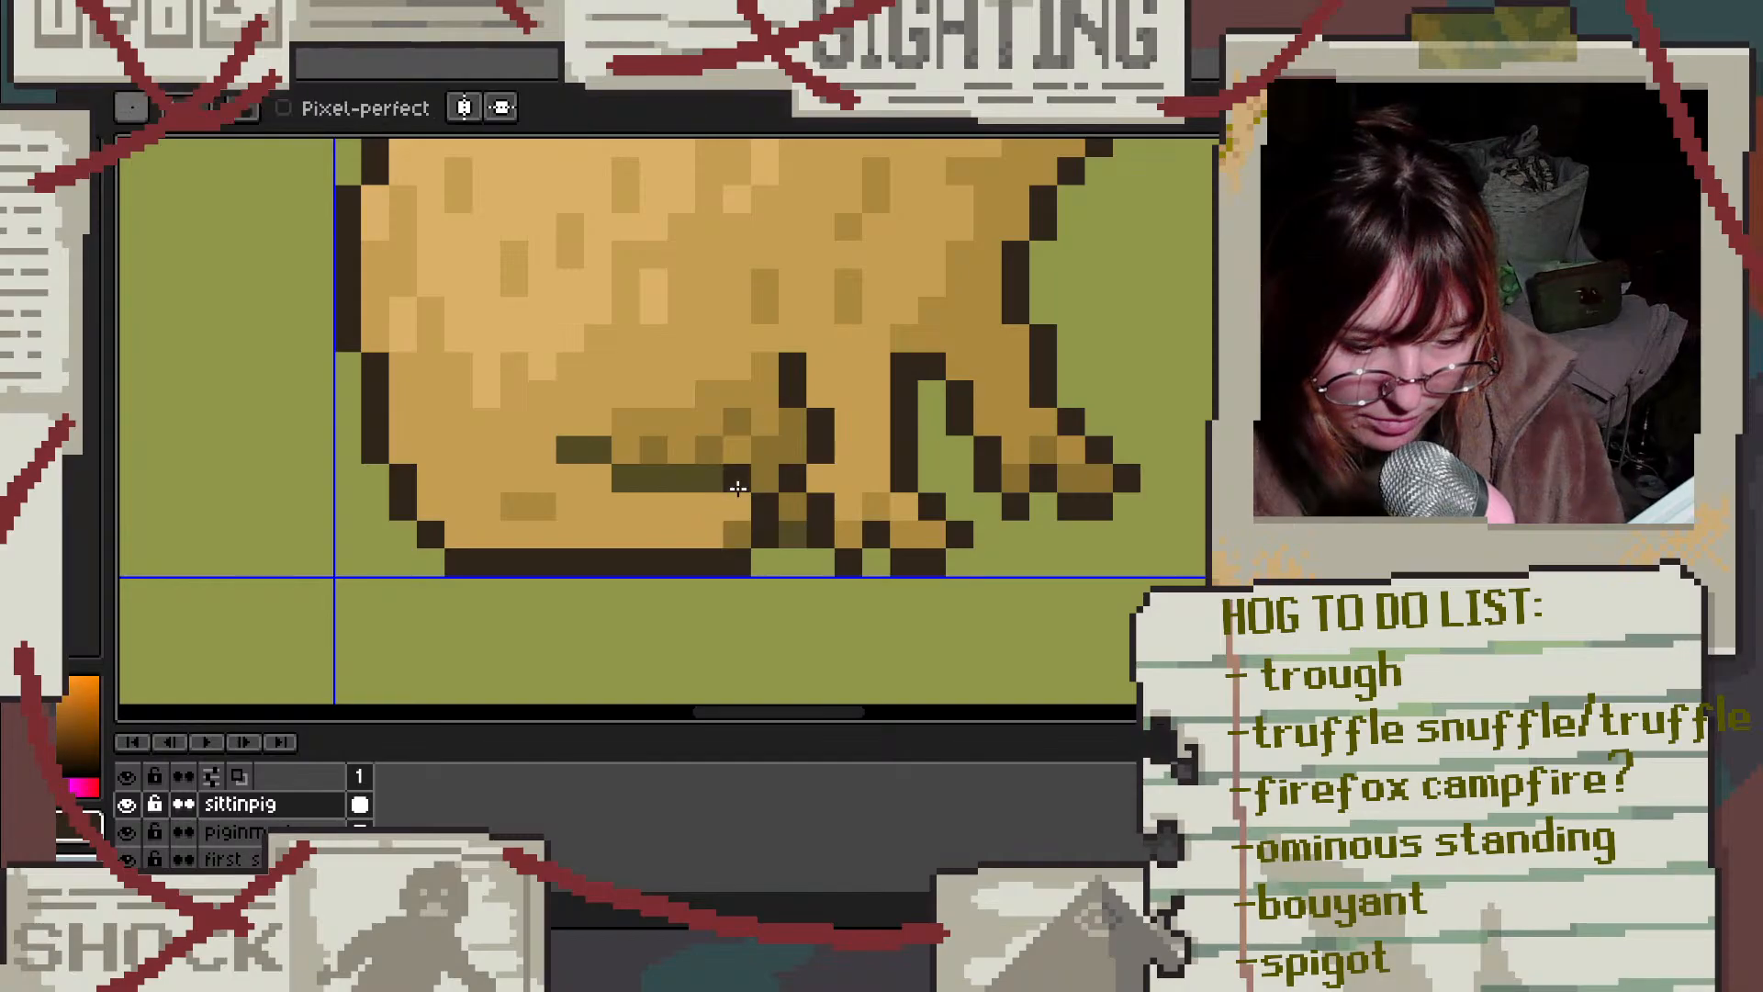
pyautogui.keyDown('alt'); pyautogui.click(713, 480); pyautogui.keyUp('alt')
pyautogui.click(737, 477)
pyautogui.click(759, 512)
pyautogui.click(771, 532)
pyautogui.click(863, 565)
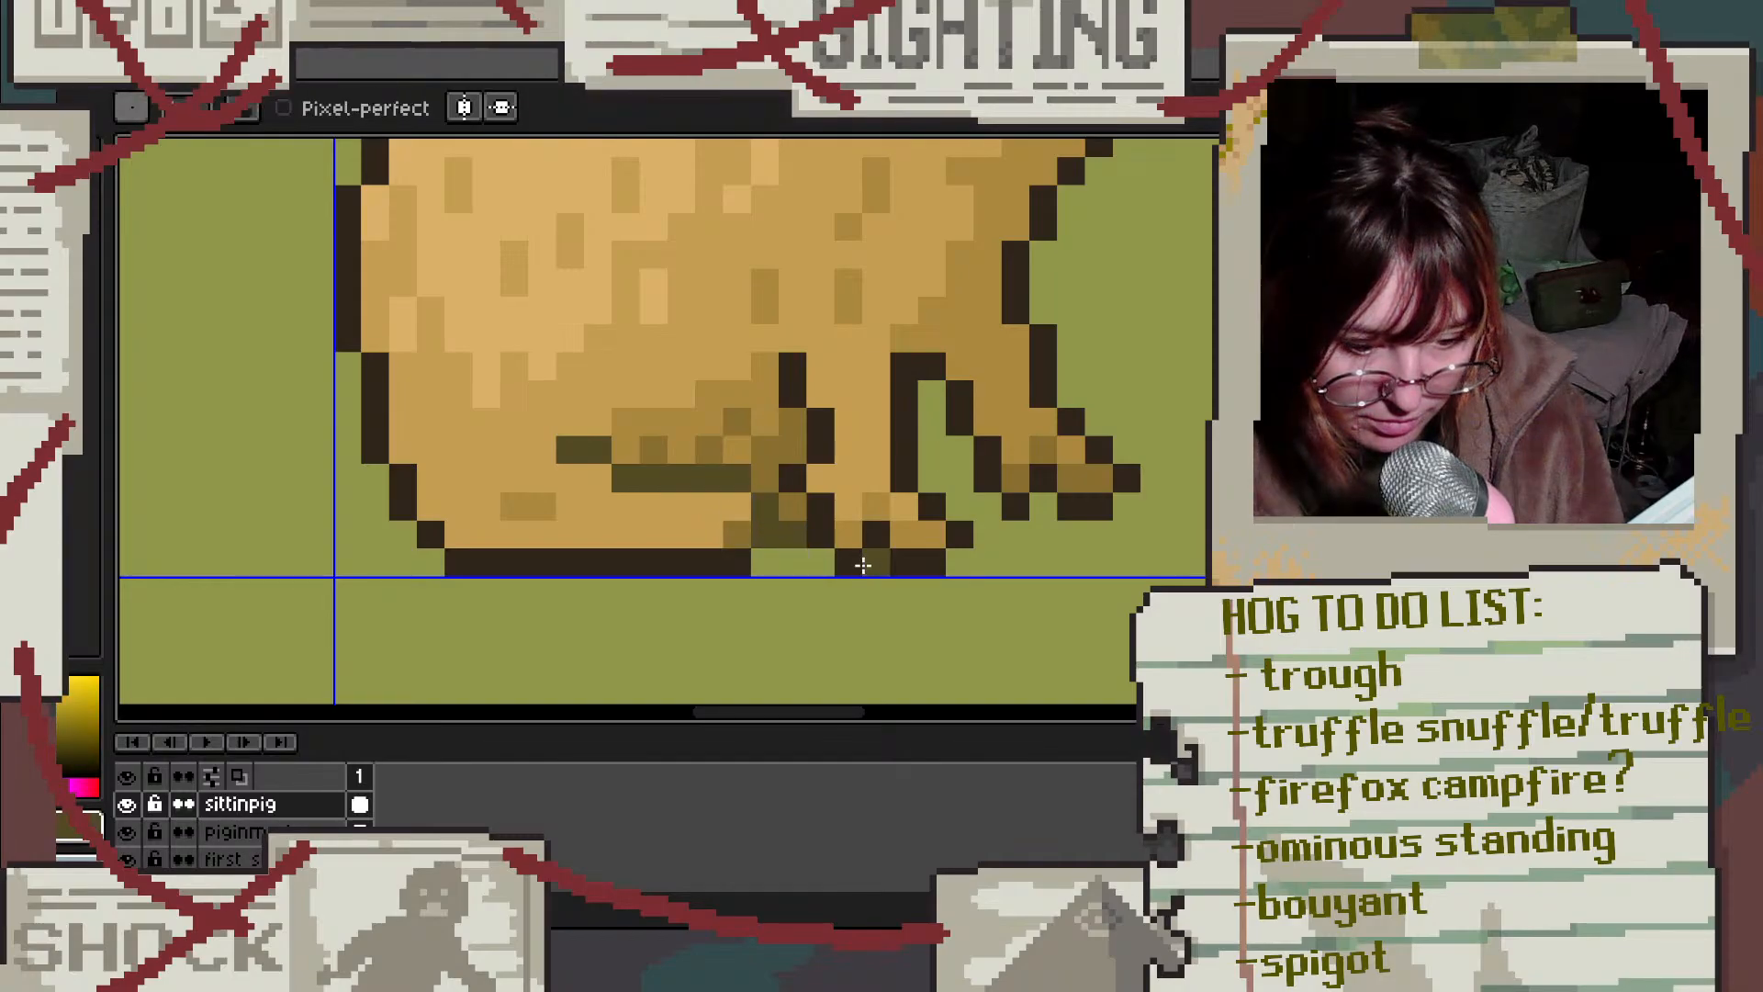
# Step: Outline the underside of the hind foot with dark brown pixels sampled from the sprite's outline and check the whole pig
pyautogui.scroll(-2, 863, 565)
pyautogui.keyDown('alt'); pyautogui.click(808, 551); pyautogui.keyUp('alt')
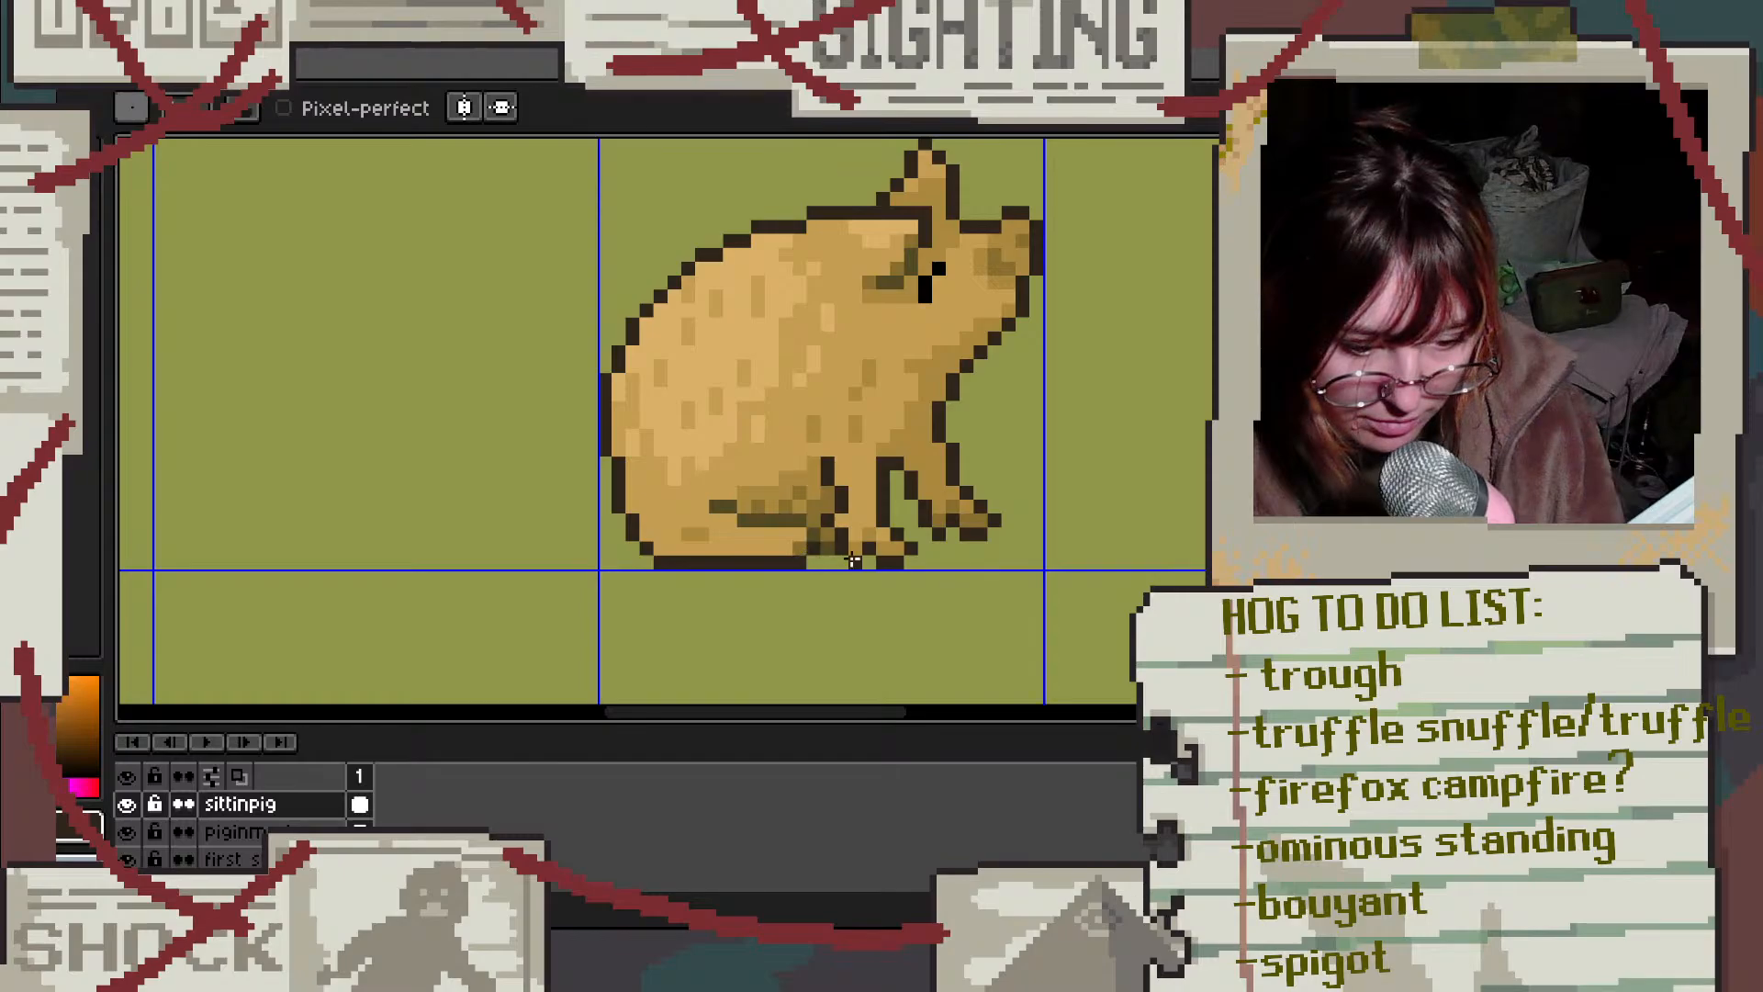
pyautogui.scroll(-1, 854, 561)
pyautogui.scroll(3, 854, 561)
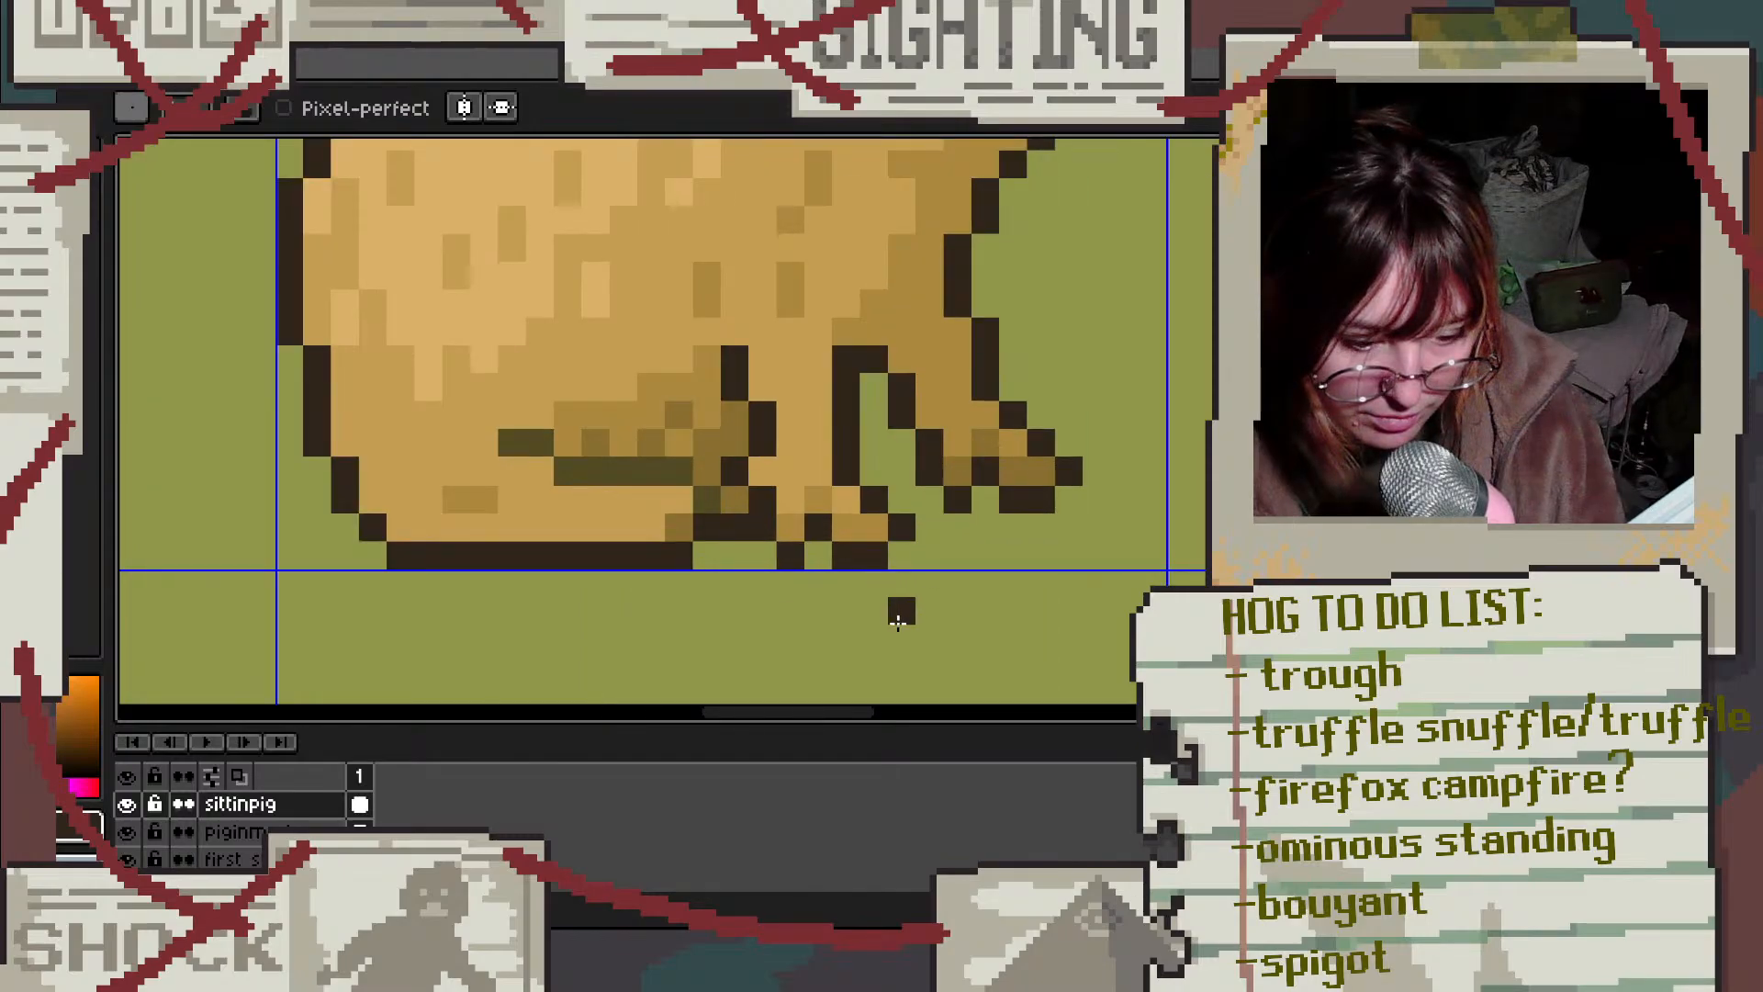
pyautogui.scroll(-2, 898, 621)
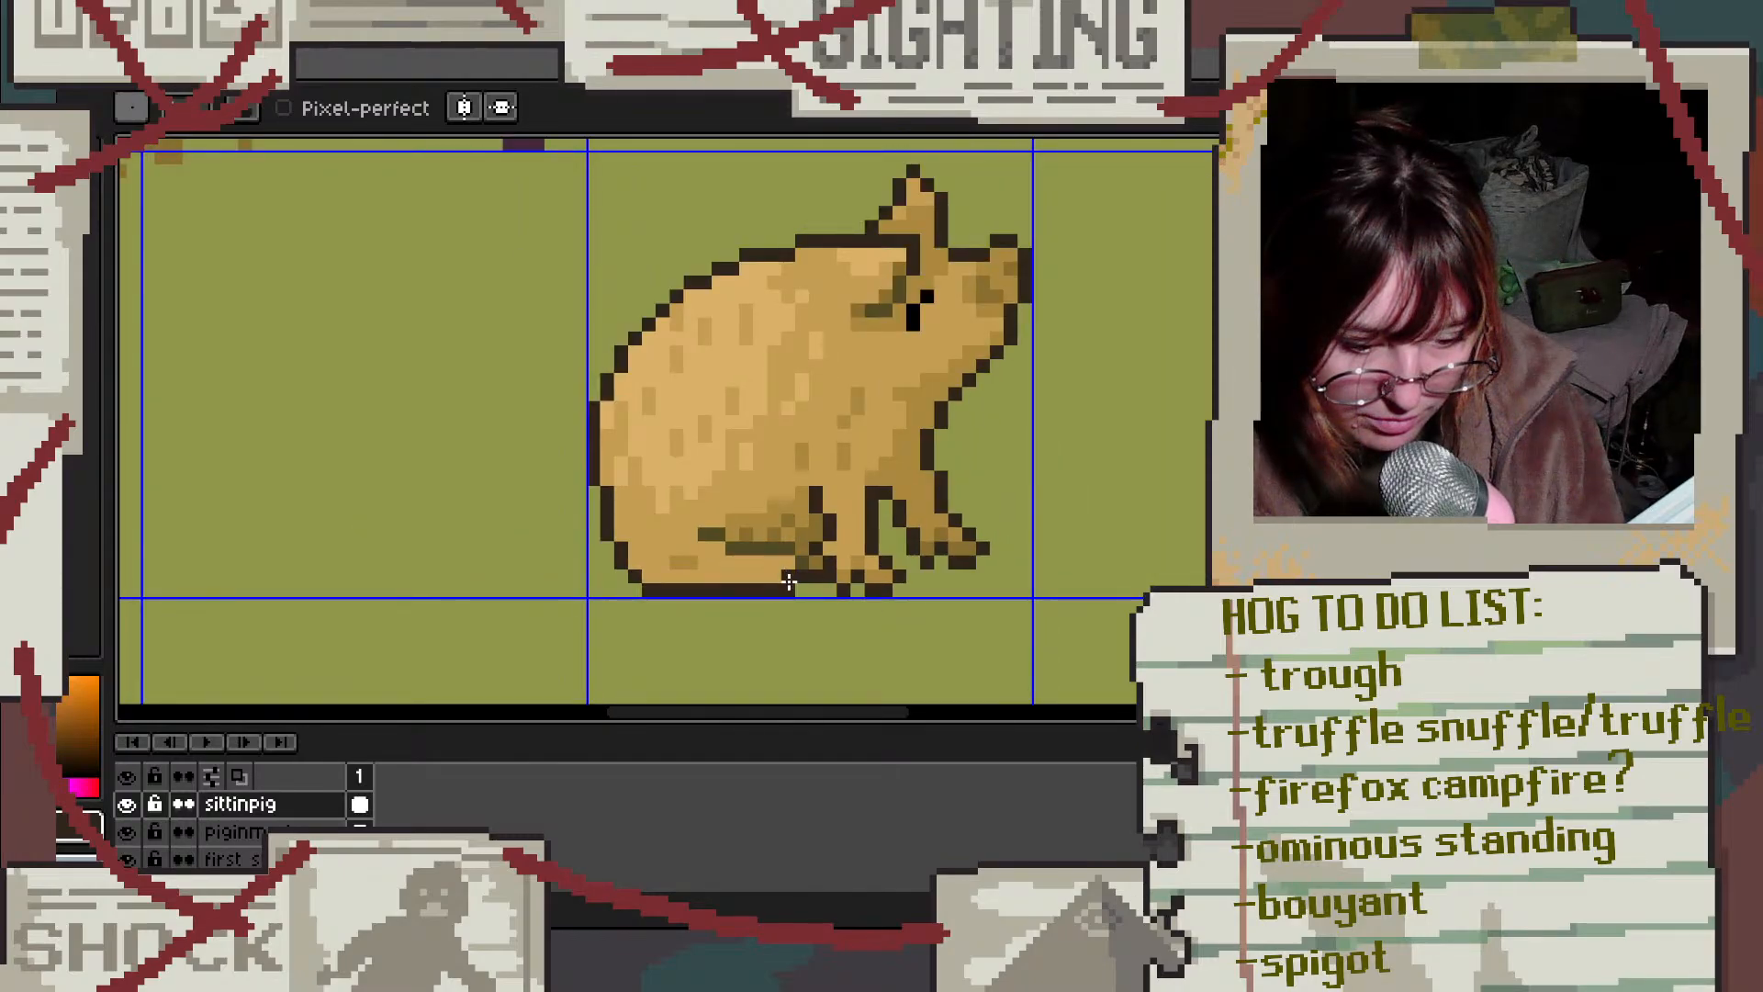
pyautogui.press('v')
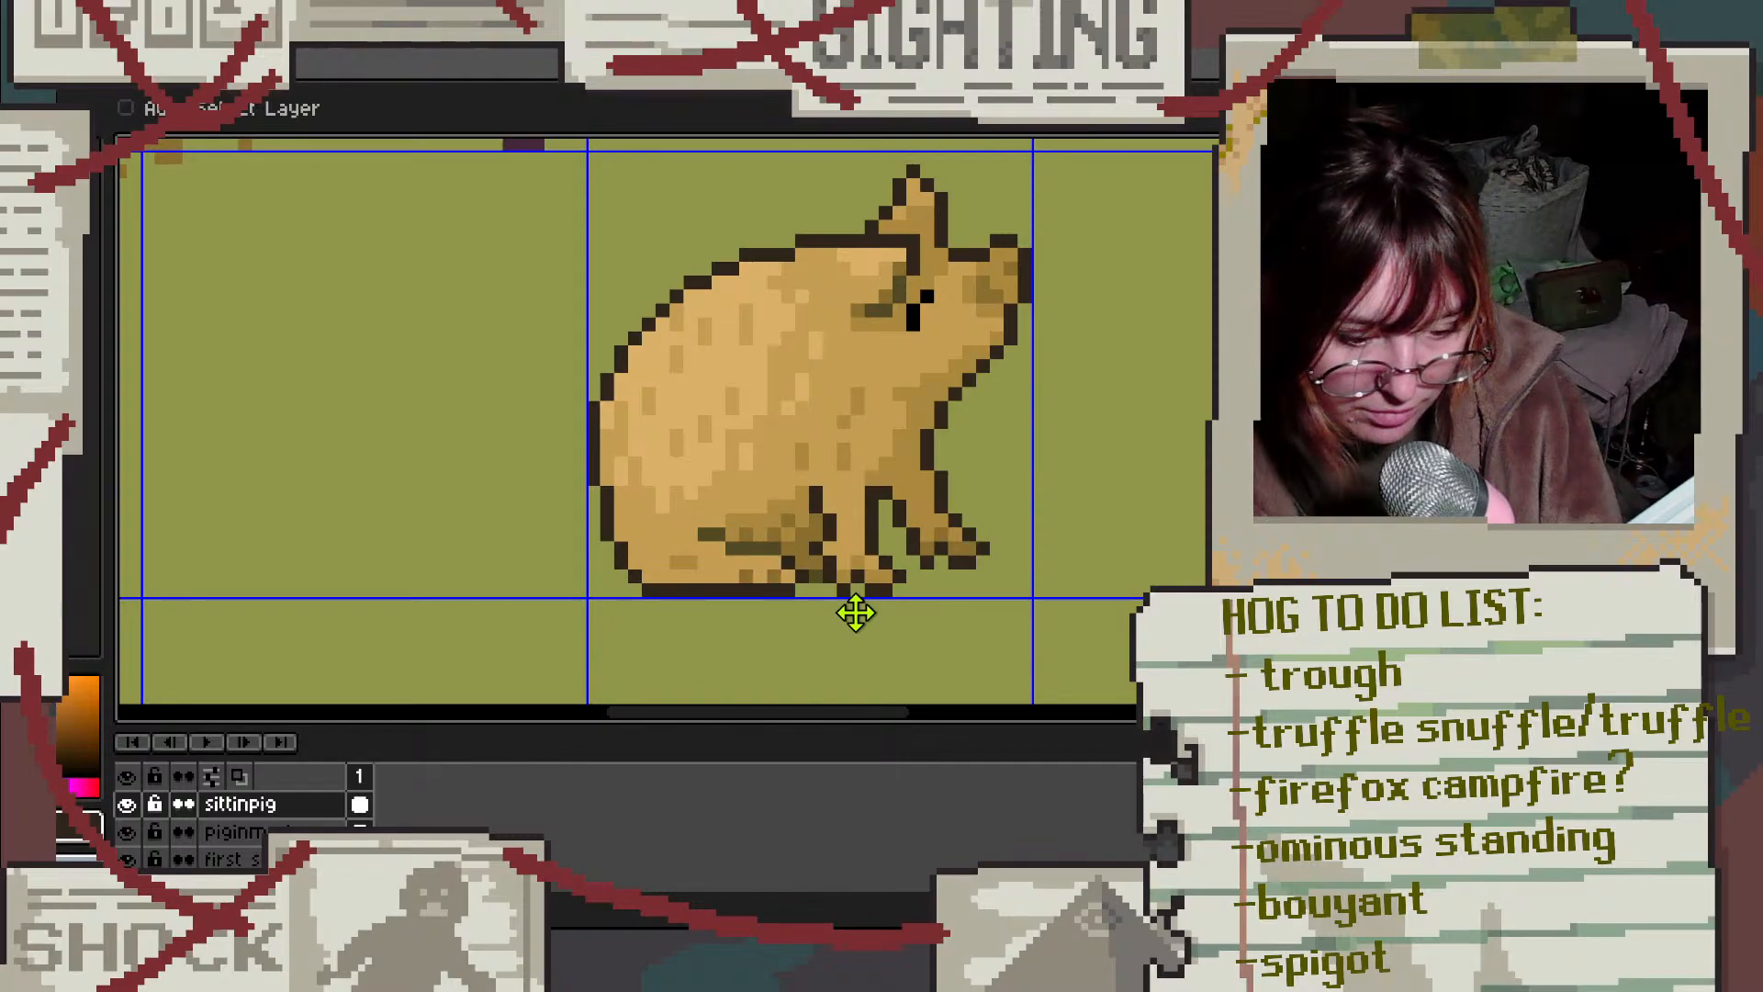
pyautogui.press('b')
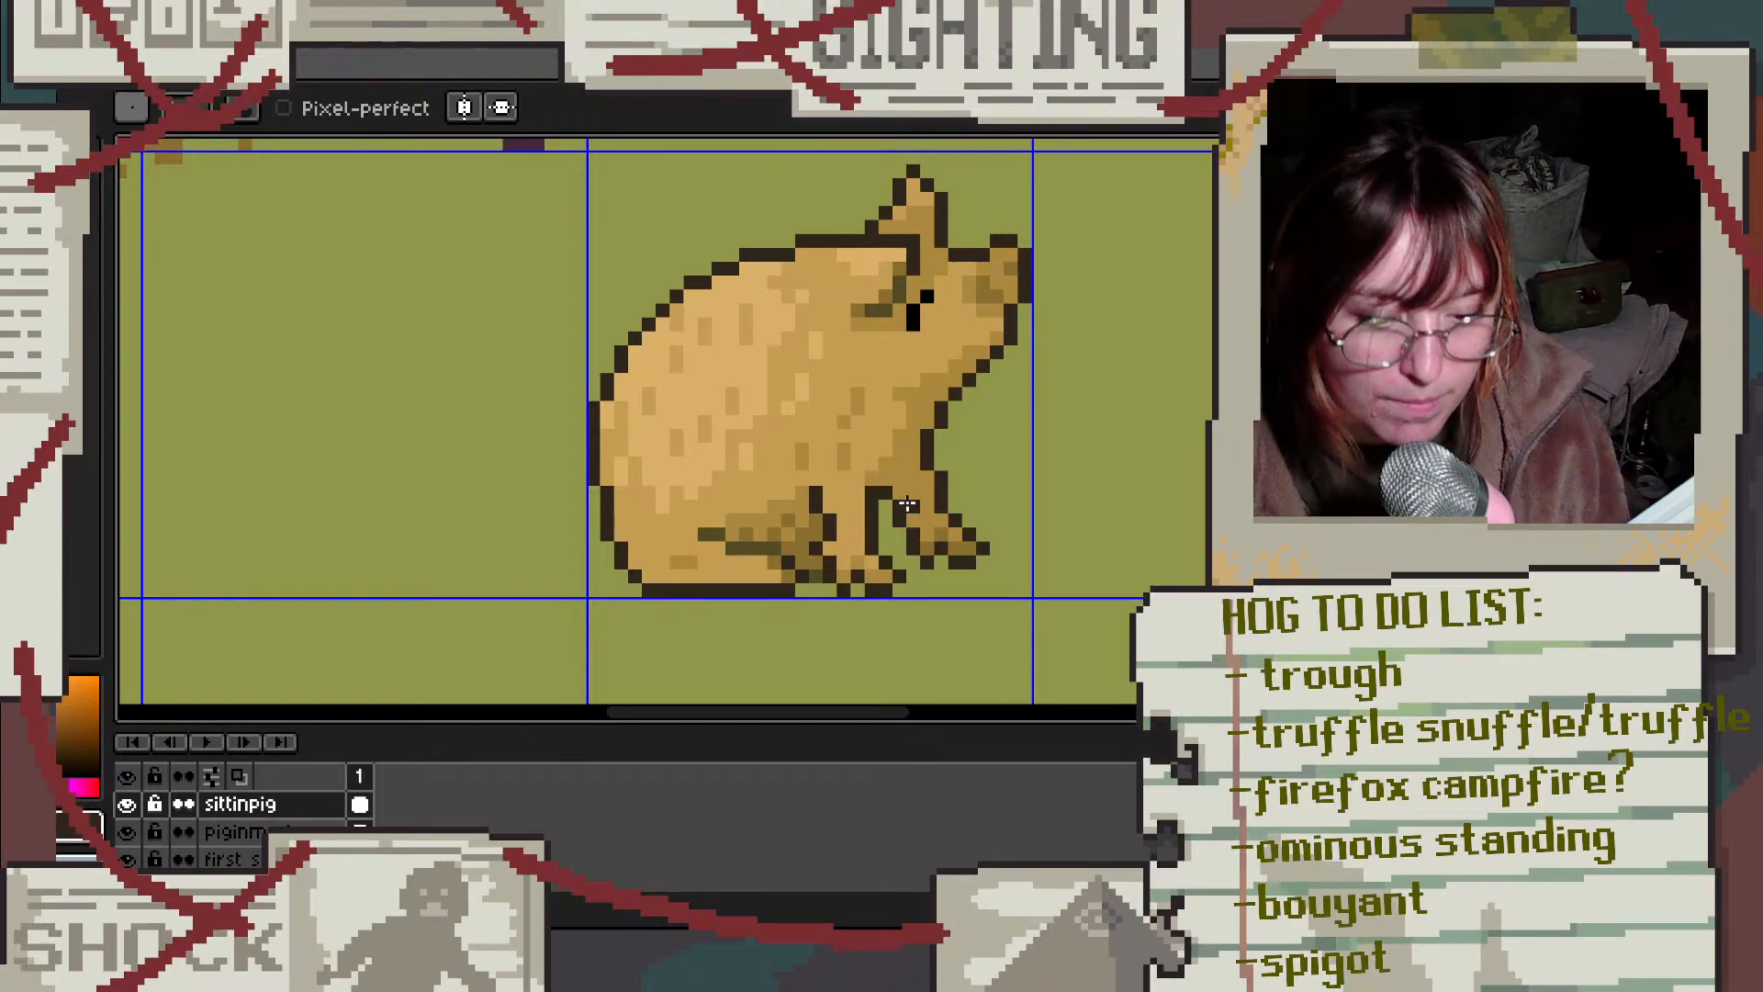
# Step: Bend the back end of the olive thigh crease upward by one pixel and cover the leftover crease pixel with tan
pyautogui.scroll(4, 748, 492)
pyautogui.keyDown('alt'); pyautogui.click(631, 595); pyautogui.keyUp('alt')
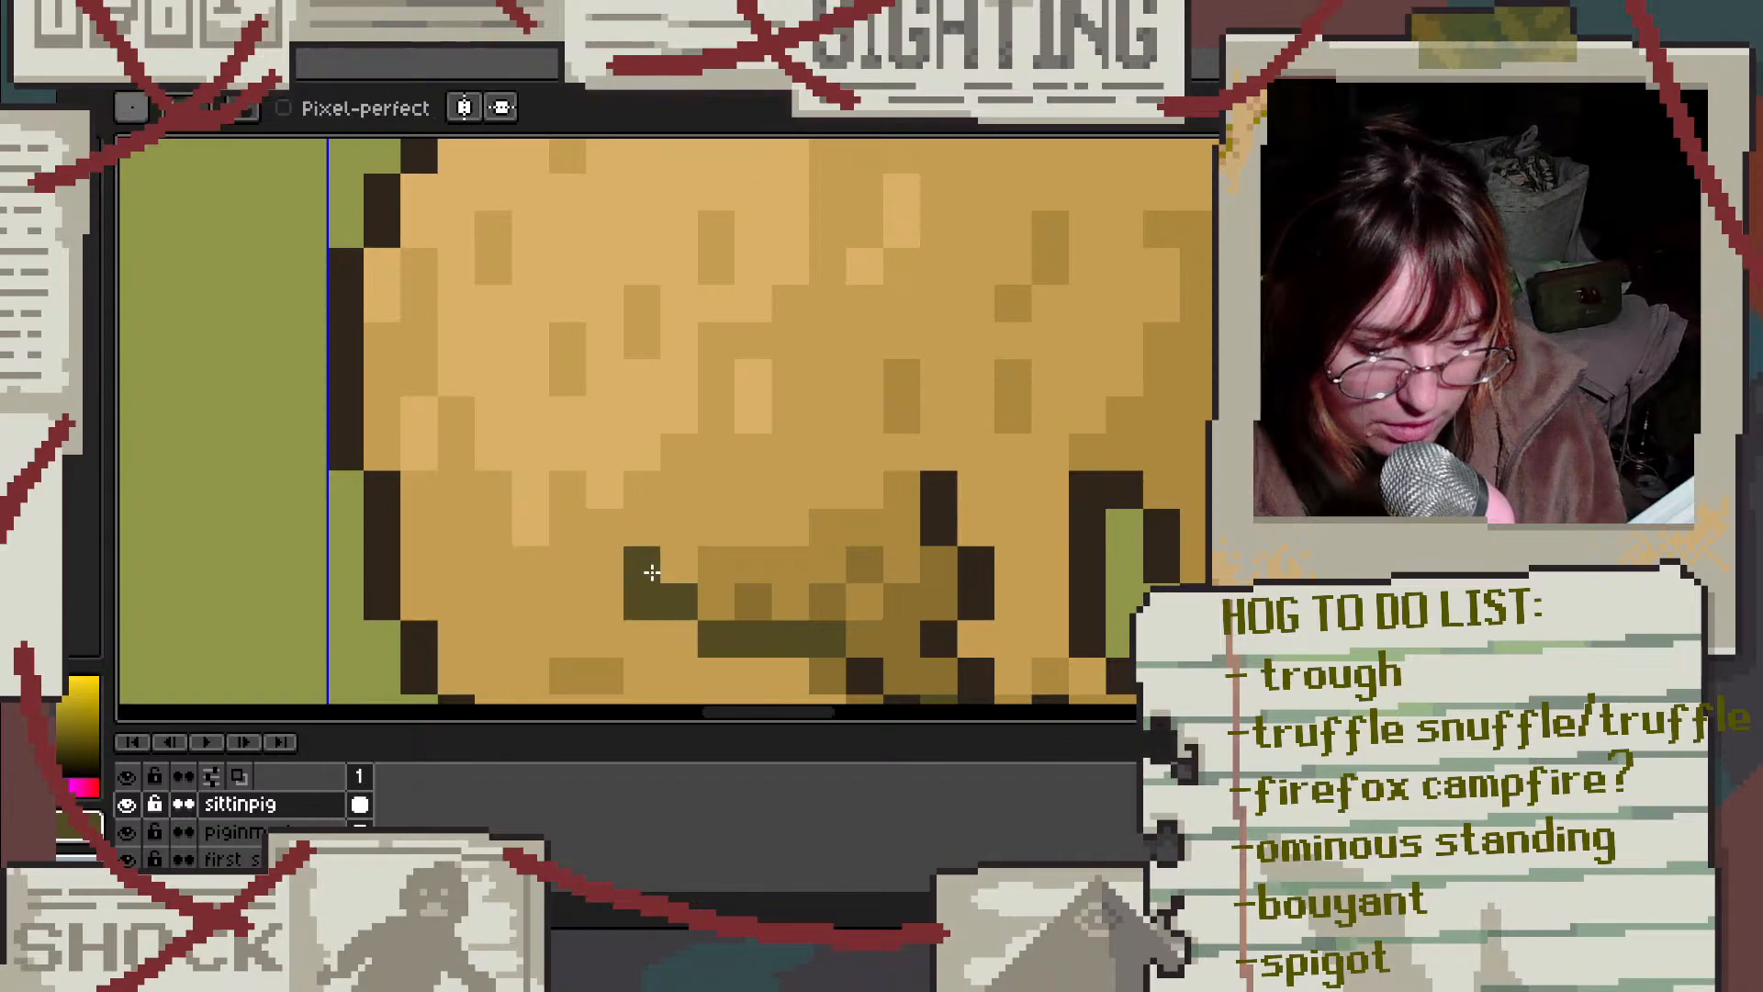
pyautogui.keyDown('alt'); pyautogui.click(641, 580); pyautogui.keyUp('alt')
pyautogui.scroll(-3, 840, 572)
pyautogui.scroll(3, 870, 618)
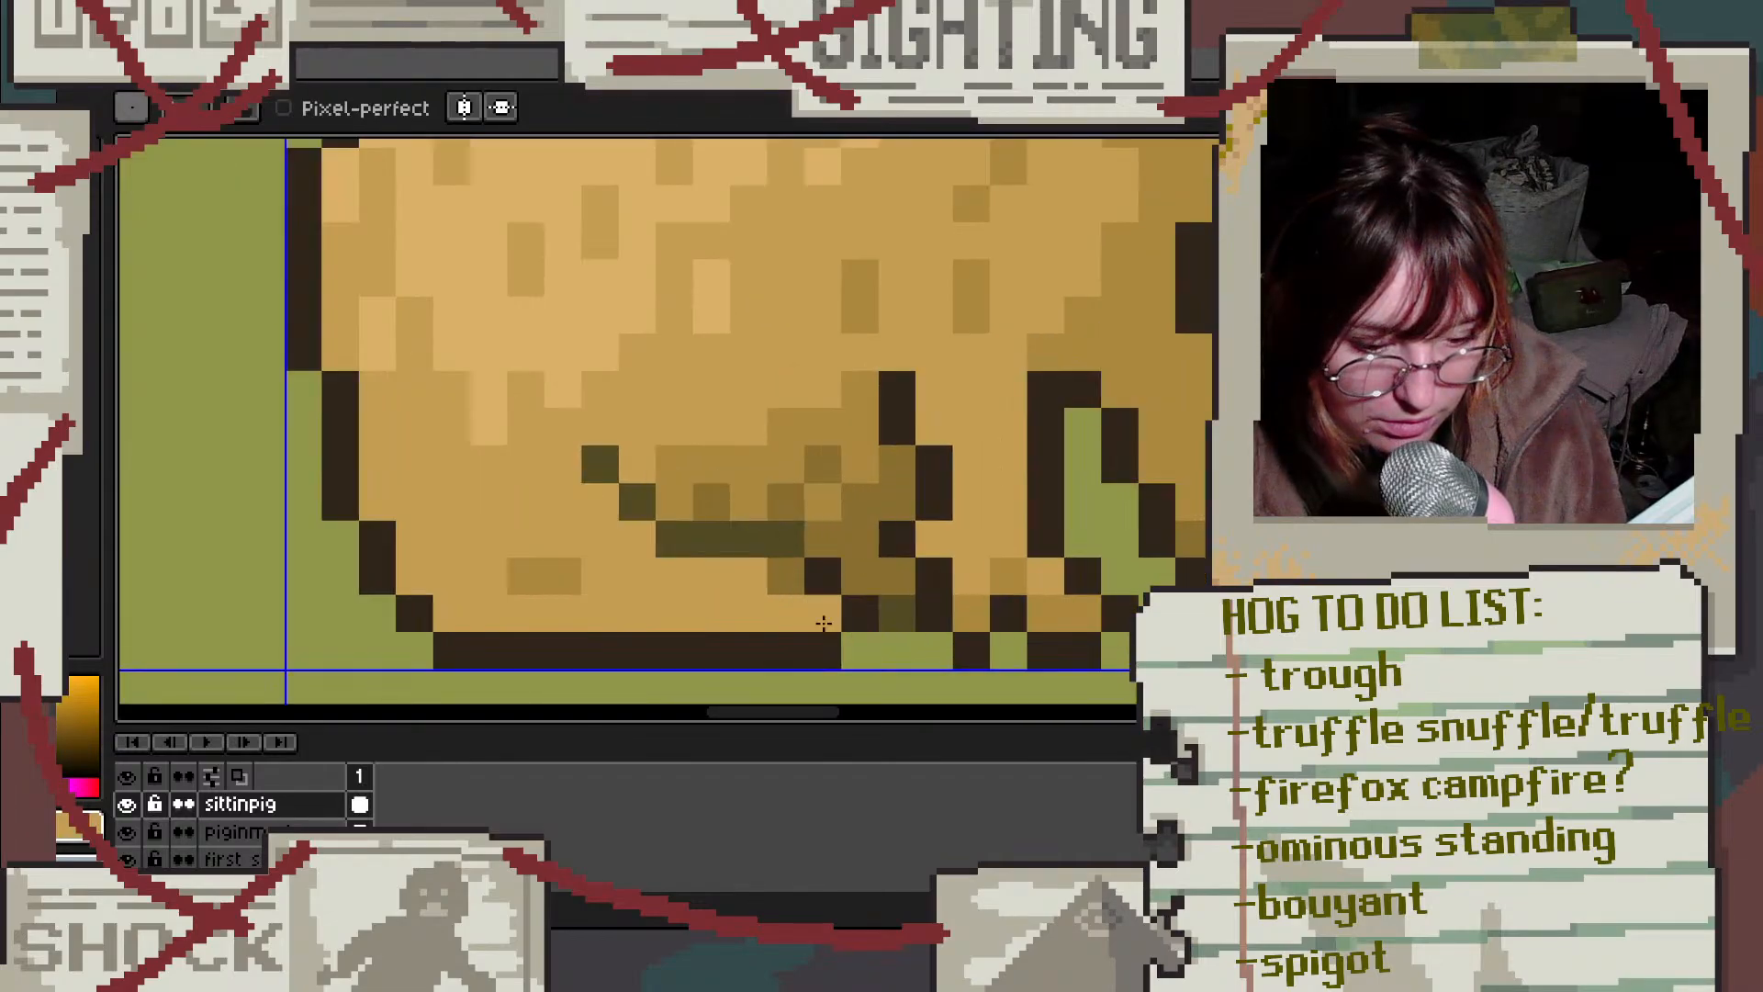
# Step: Paint over the back part of the thigh crease with tan and redraw it as a gentler stepped olive slope
pyautogui.keyDown('alt'); pyautogui.click(748, 532); pyautogui.keyUp('alt')
pyautogui.keyDown('alt'); pyautogui.click(677, 569); pyautogui.keyUp('alt')
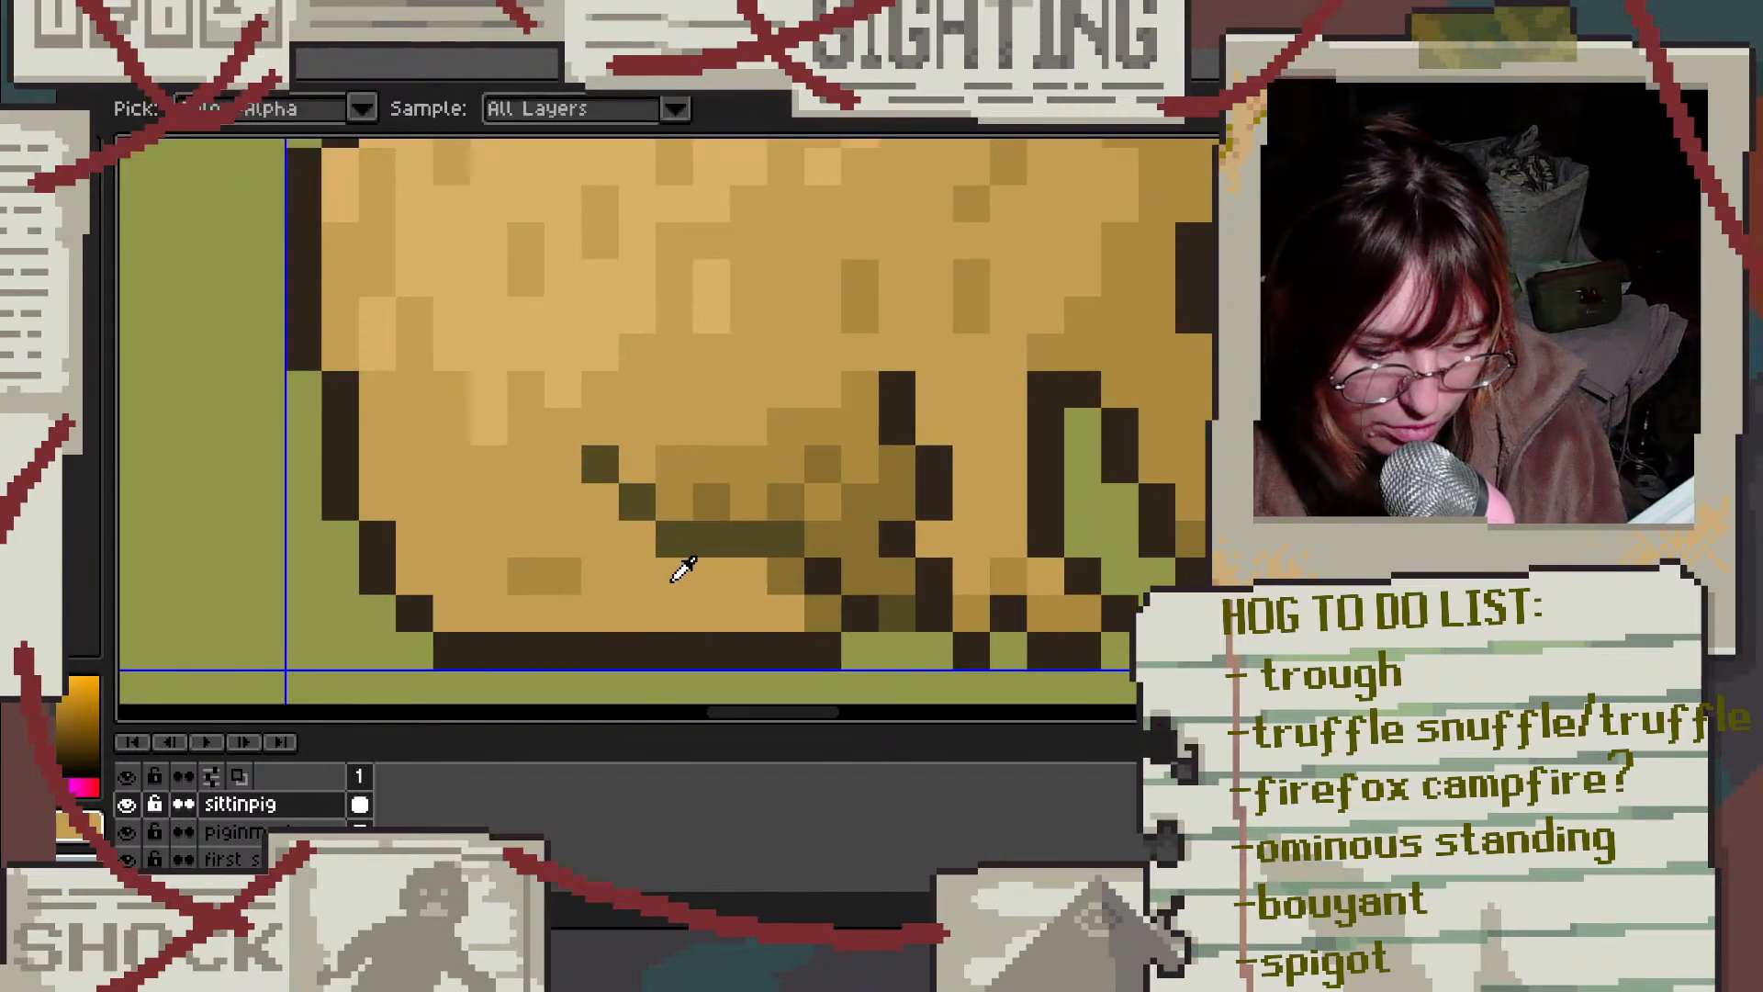
pyautogui.moveTo(677, 549); pyautogui.dragTo(601, 464)
pyautogui.keyDown('alt'); pyautogui.click(776, 537); pyautogui.keyUp('alt')
pyautogui.moveTo(779, 532); pyautogui.dragTo(690, 519)
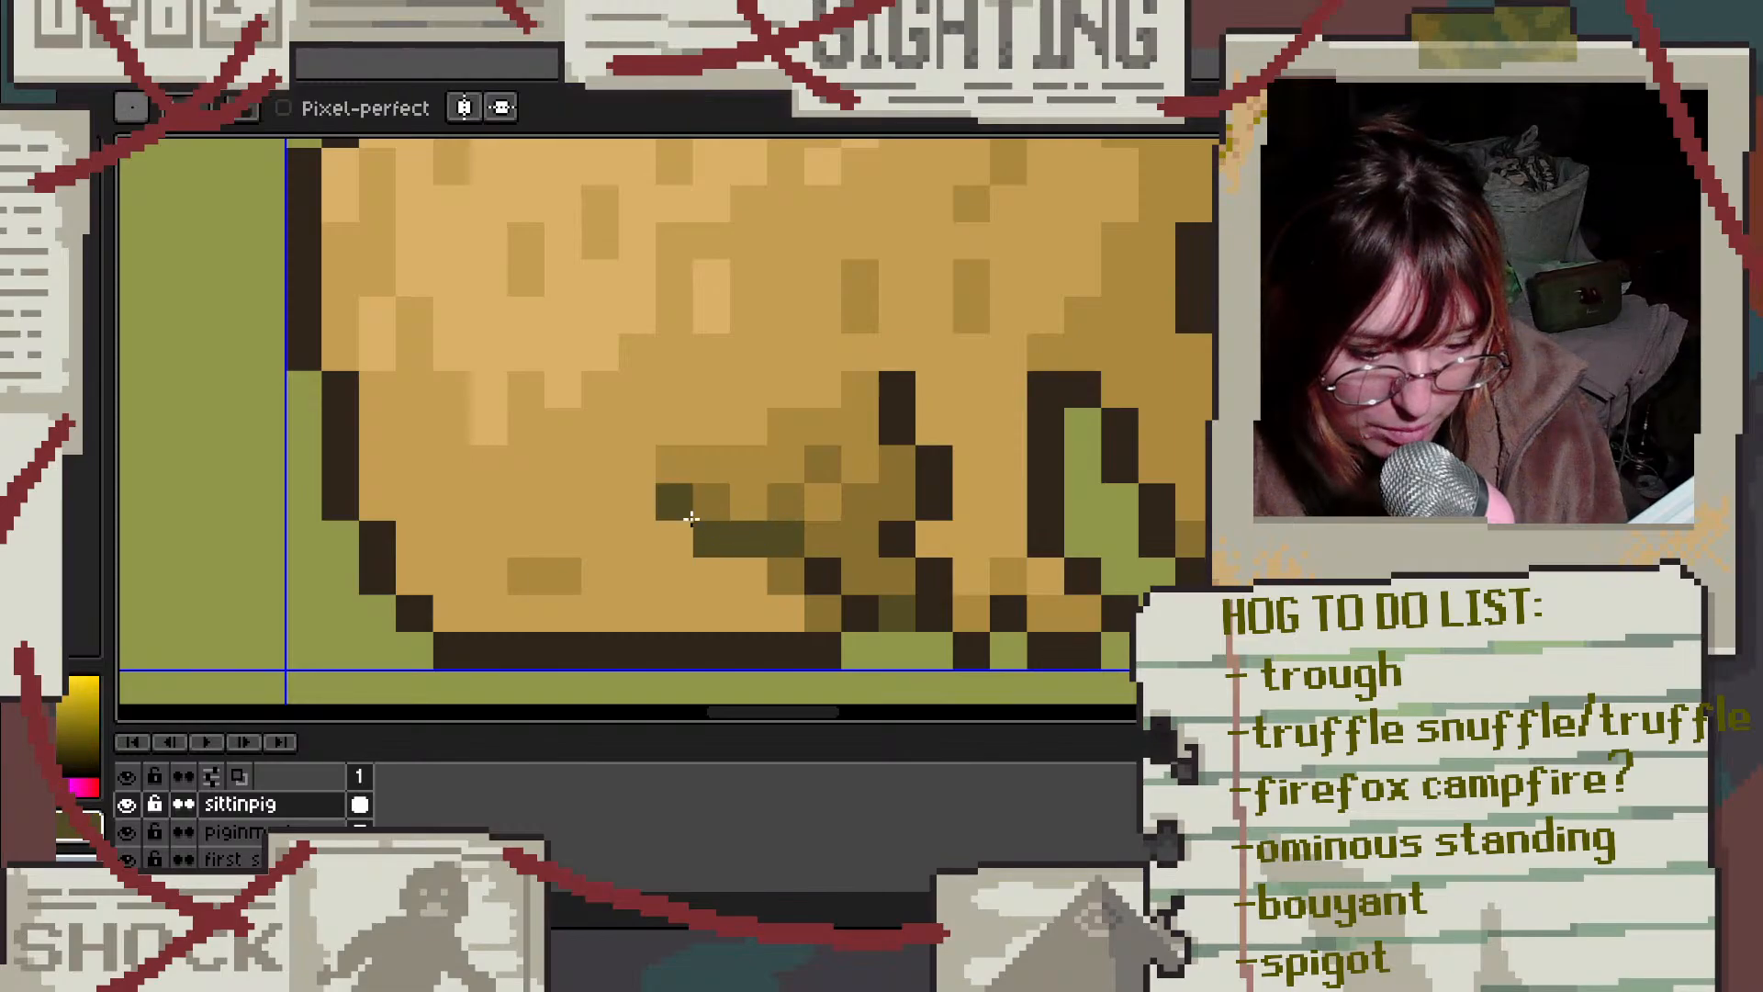
pyautogui.click(635, 495)
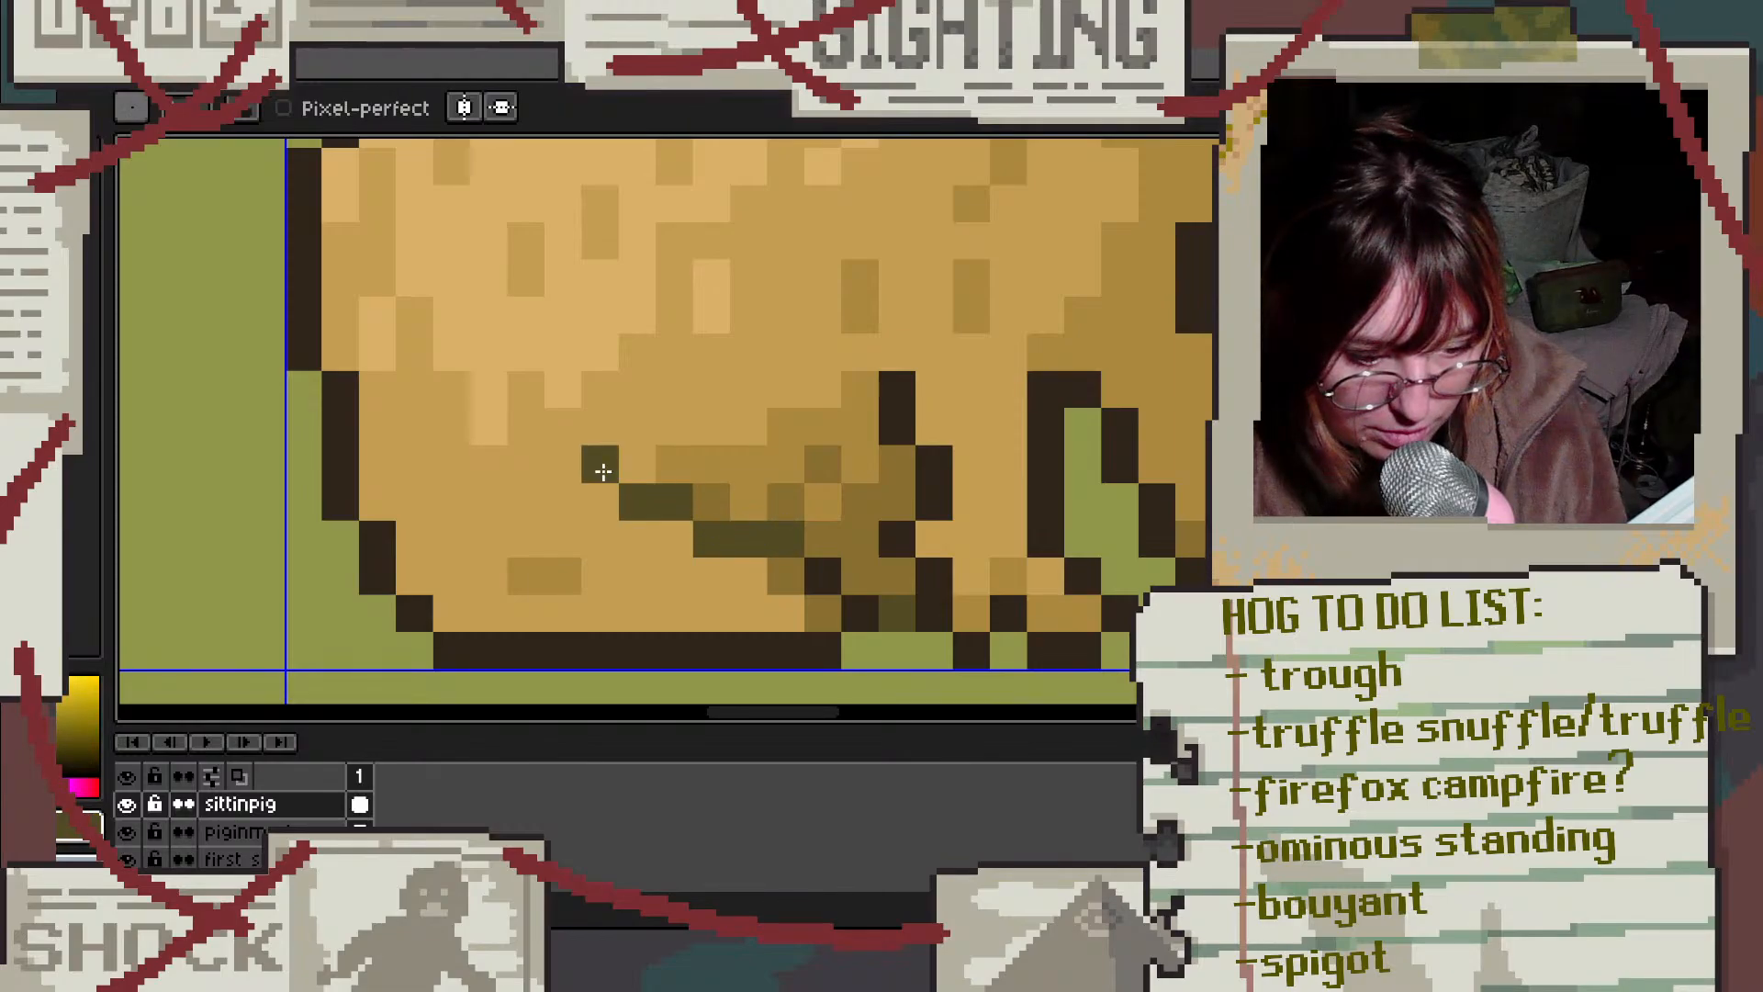
pyautogui.click(602, 471)
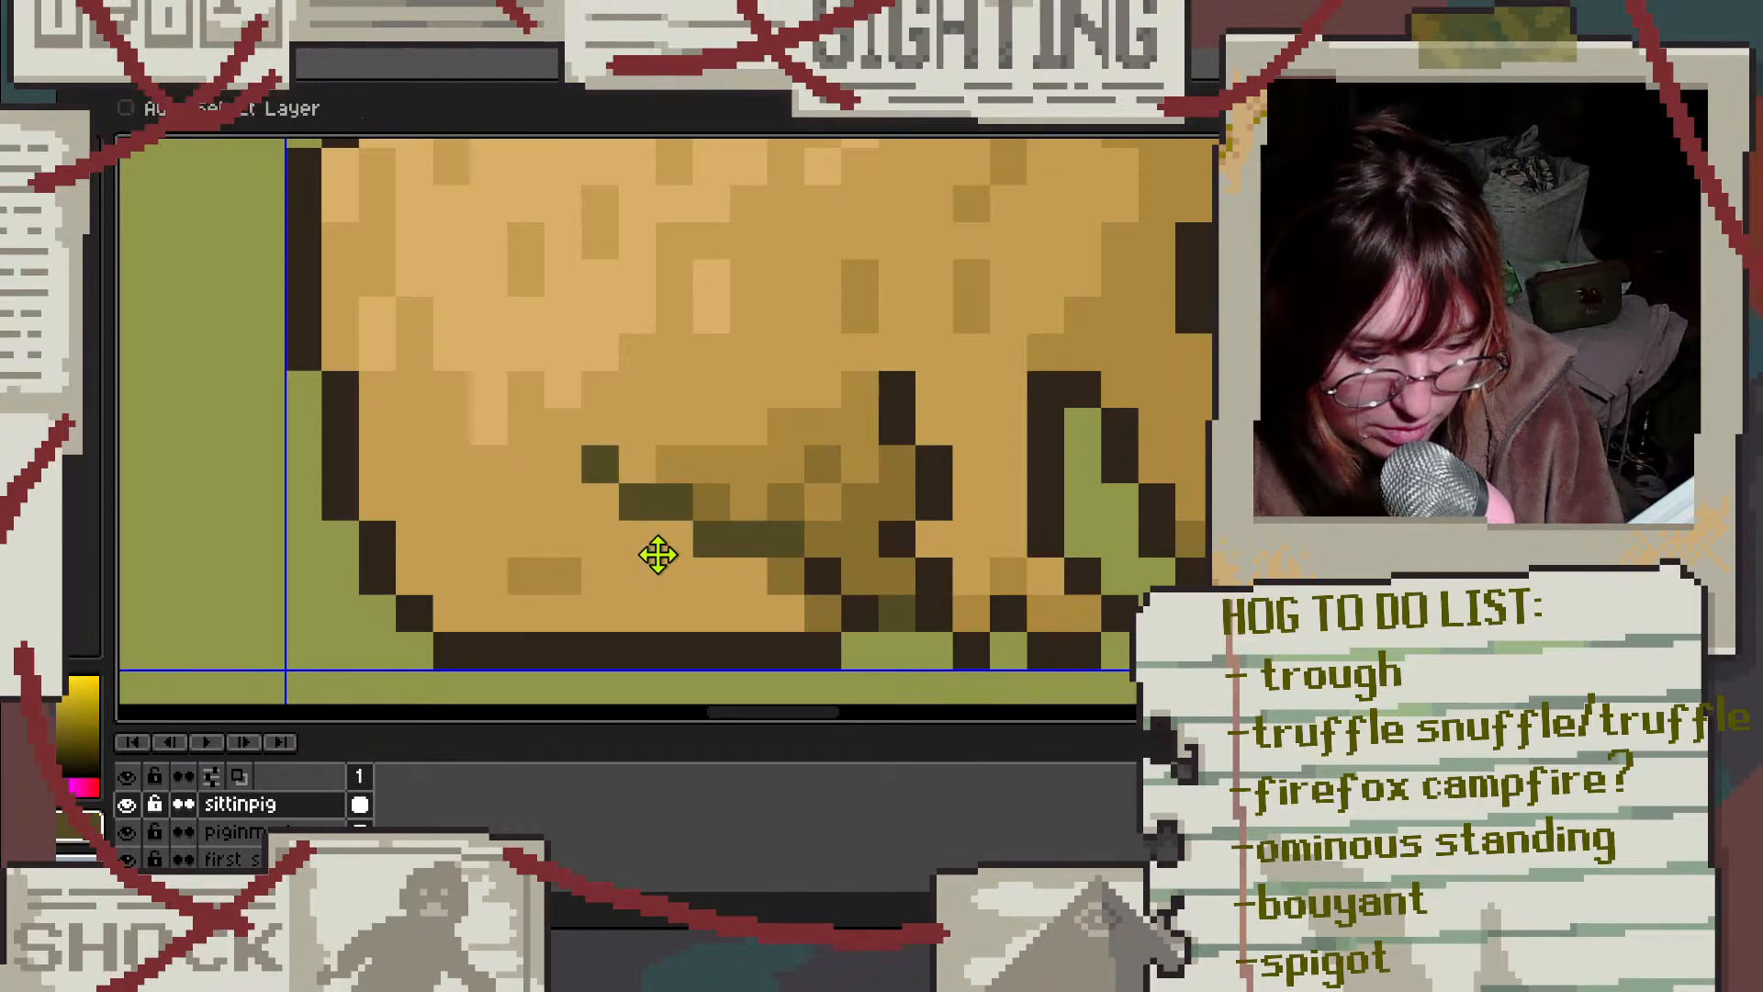
# Step: Undo the crease's last two pixels and place two olive pixels side by side as a flat upper tip
pyautogui.hotkey('ctrl', 'z')
pyautogui.hotkey('ctrl', 'z')
pyautogui.click(633, 465)
pyautogui.click(601, 466)
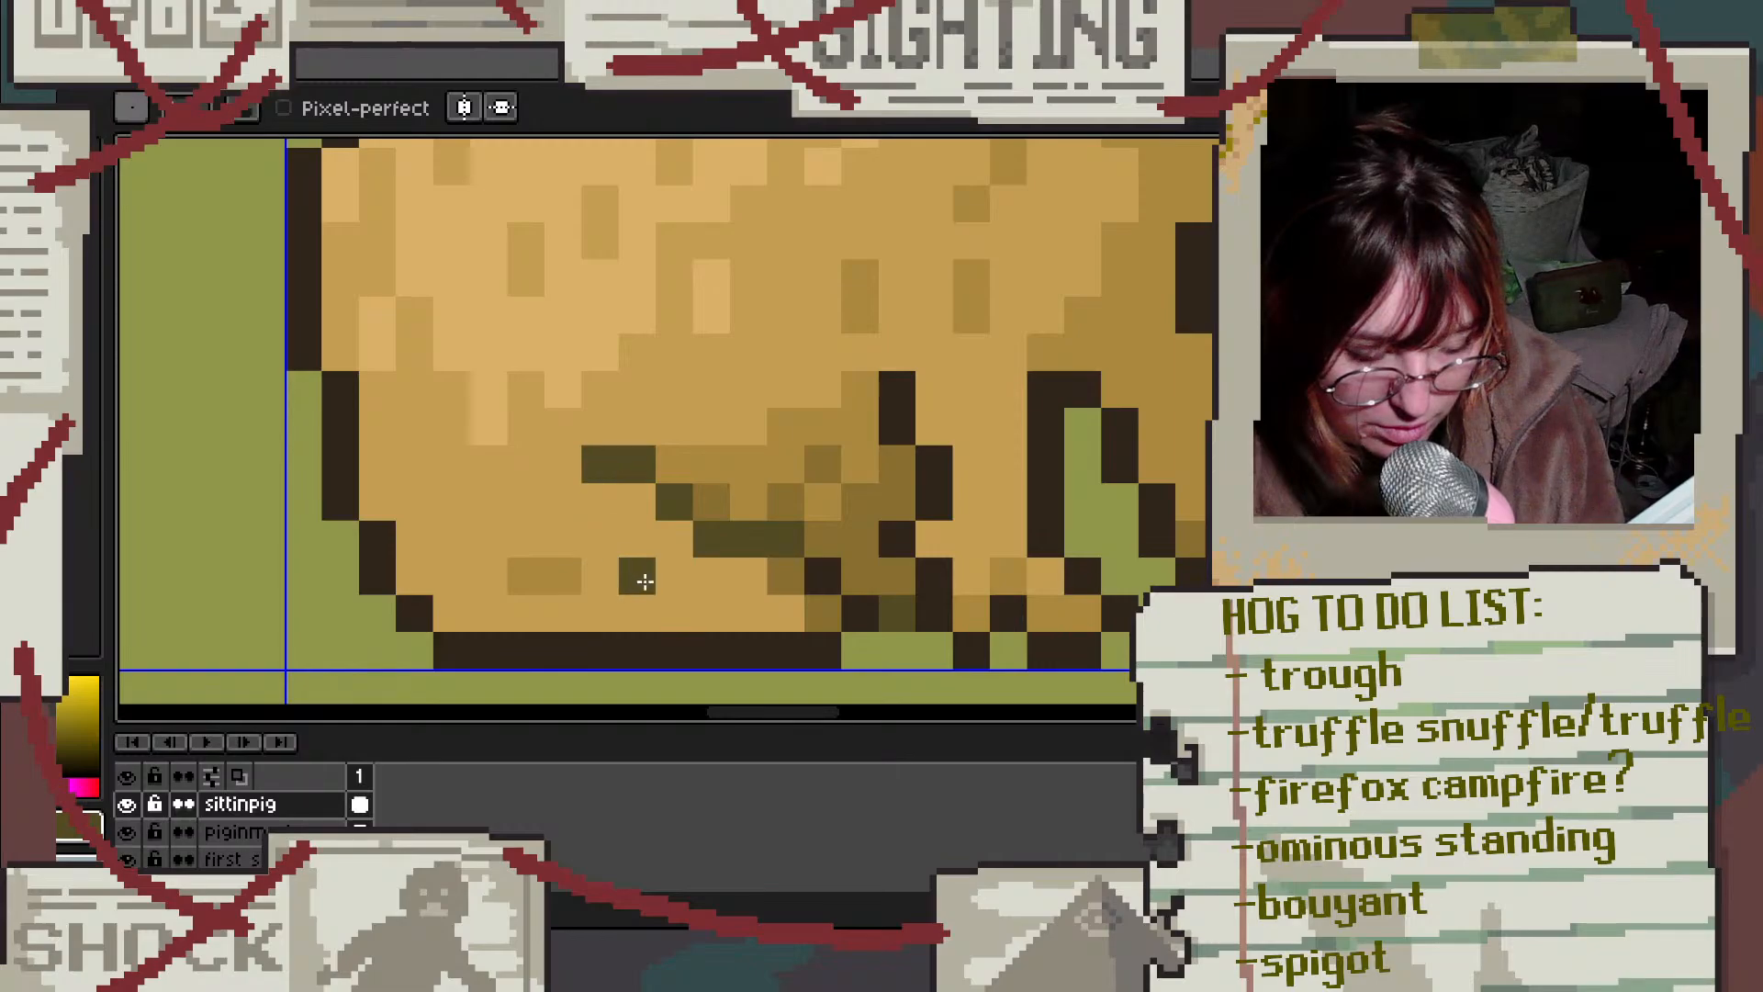
pyautogui.scroll(-1, 648, 583)
pyautogui.scroll(-2, 778, 587)
pyautogui.scroll(2, 801, 544)
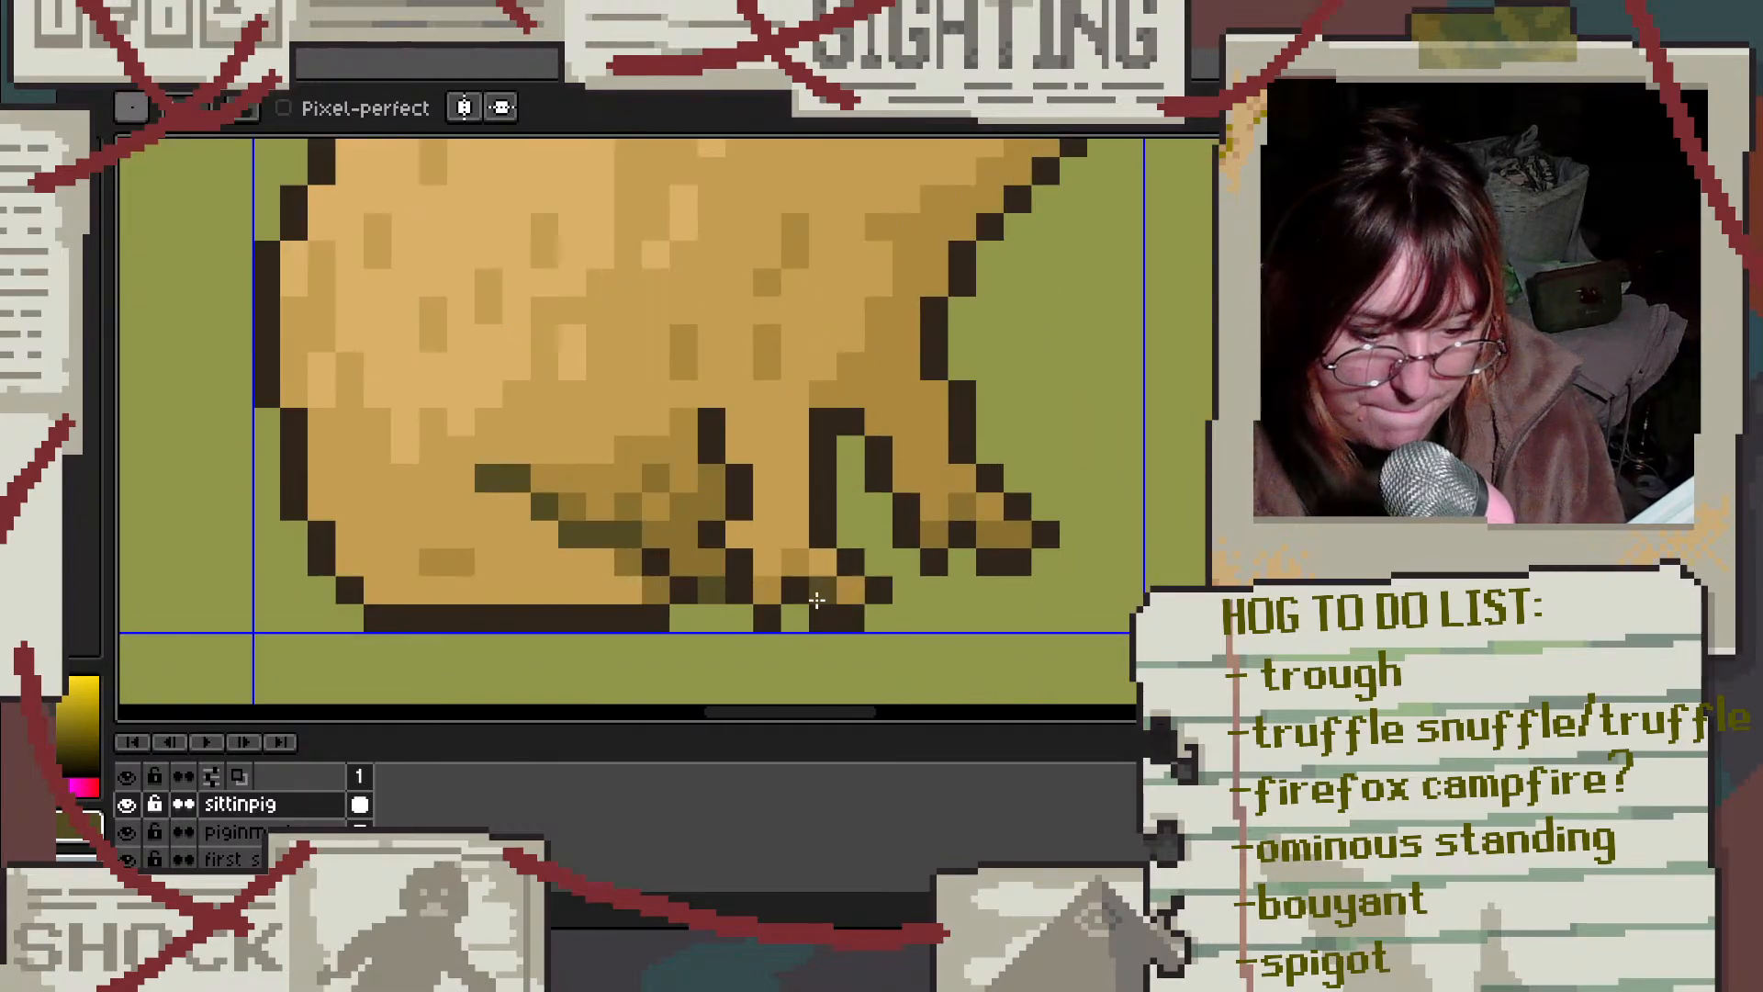
# Step: Try recolouring the lower horizontal part of the thigh crease with the dark outline brown and check the sprite
pyautogui.keyDown('alt'); pyautogui.click(669, 558); pyautogui.keyUp('alt')
pyautogui.moveTo(625, 527); pyautogui.dragTo(581, 533)
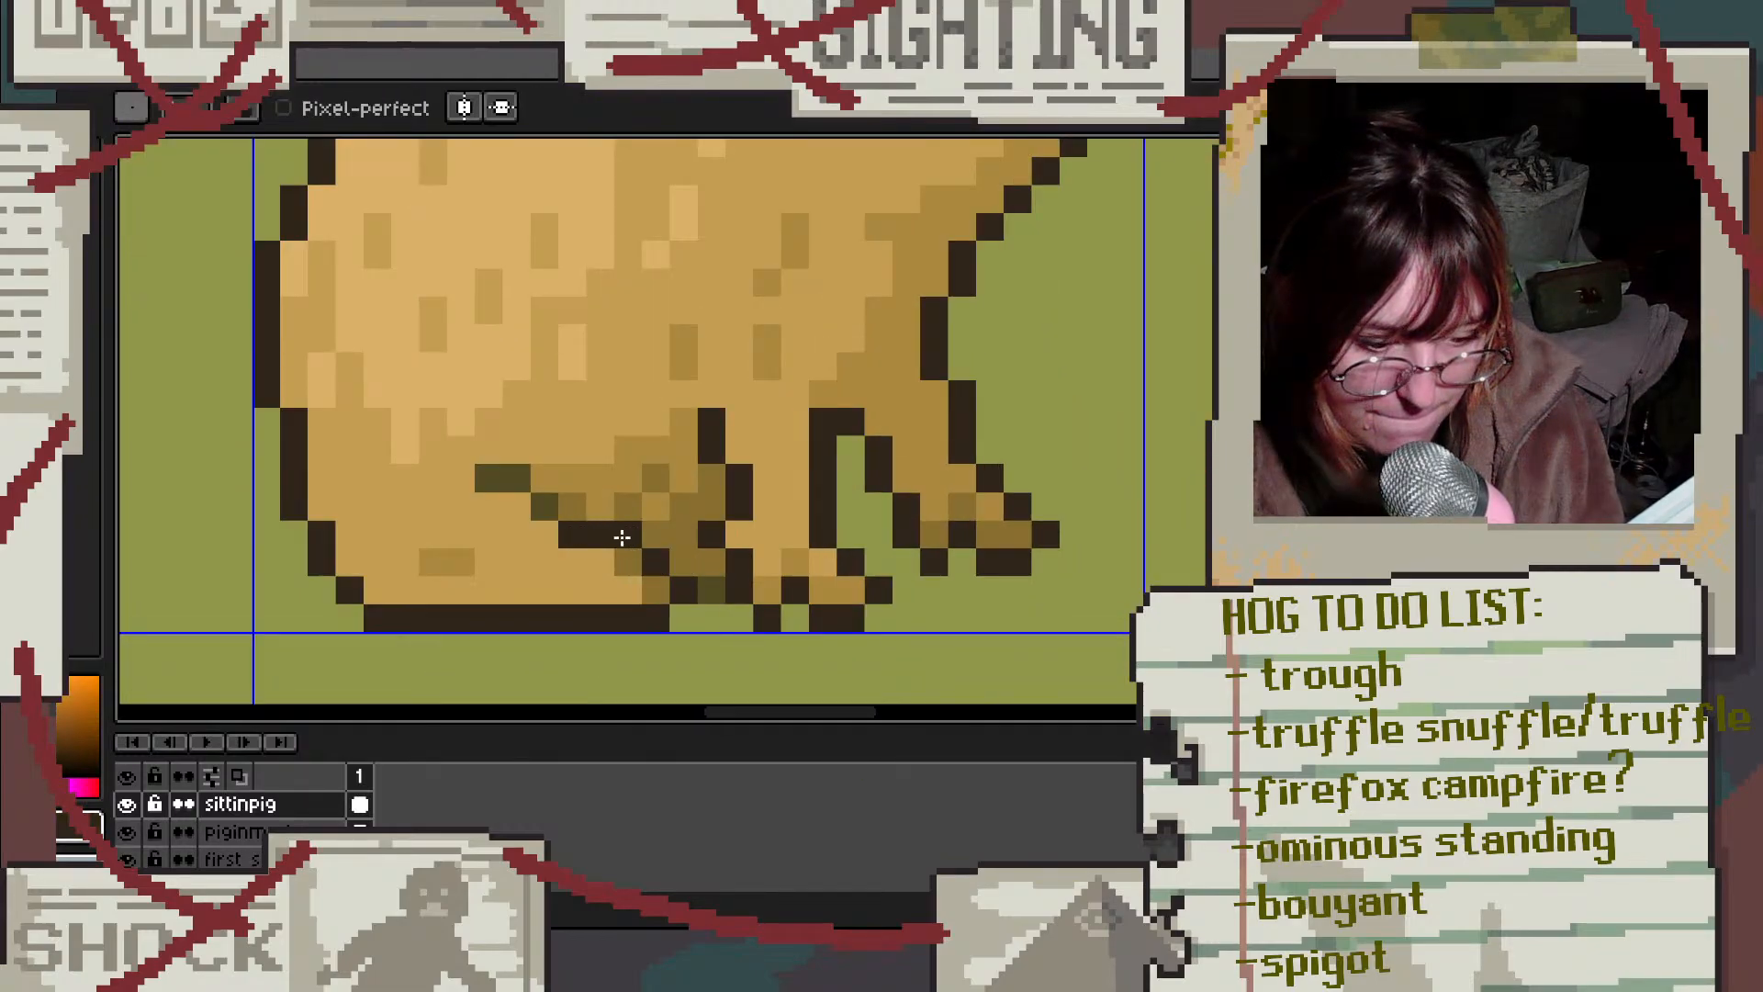
pyautogui.scroll(-2, 776, 519)
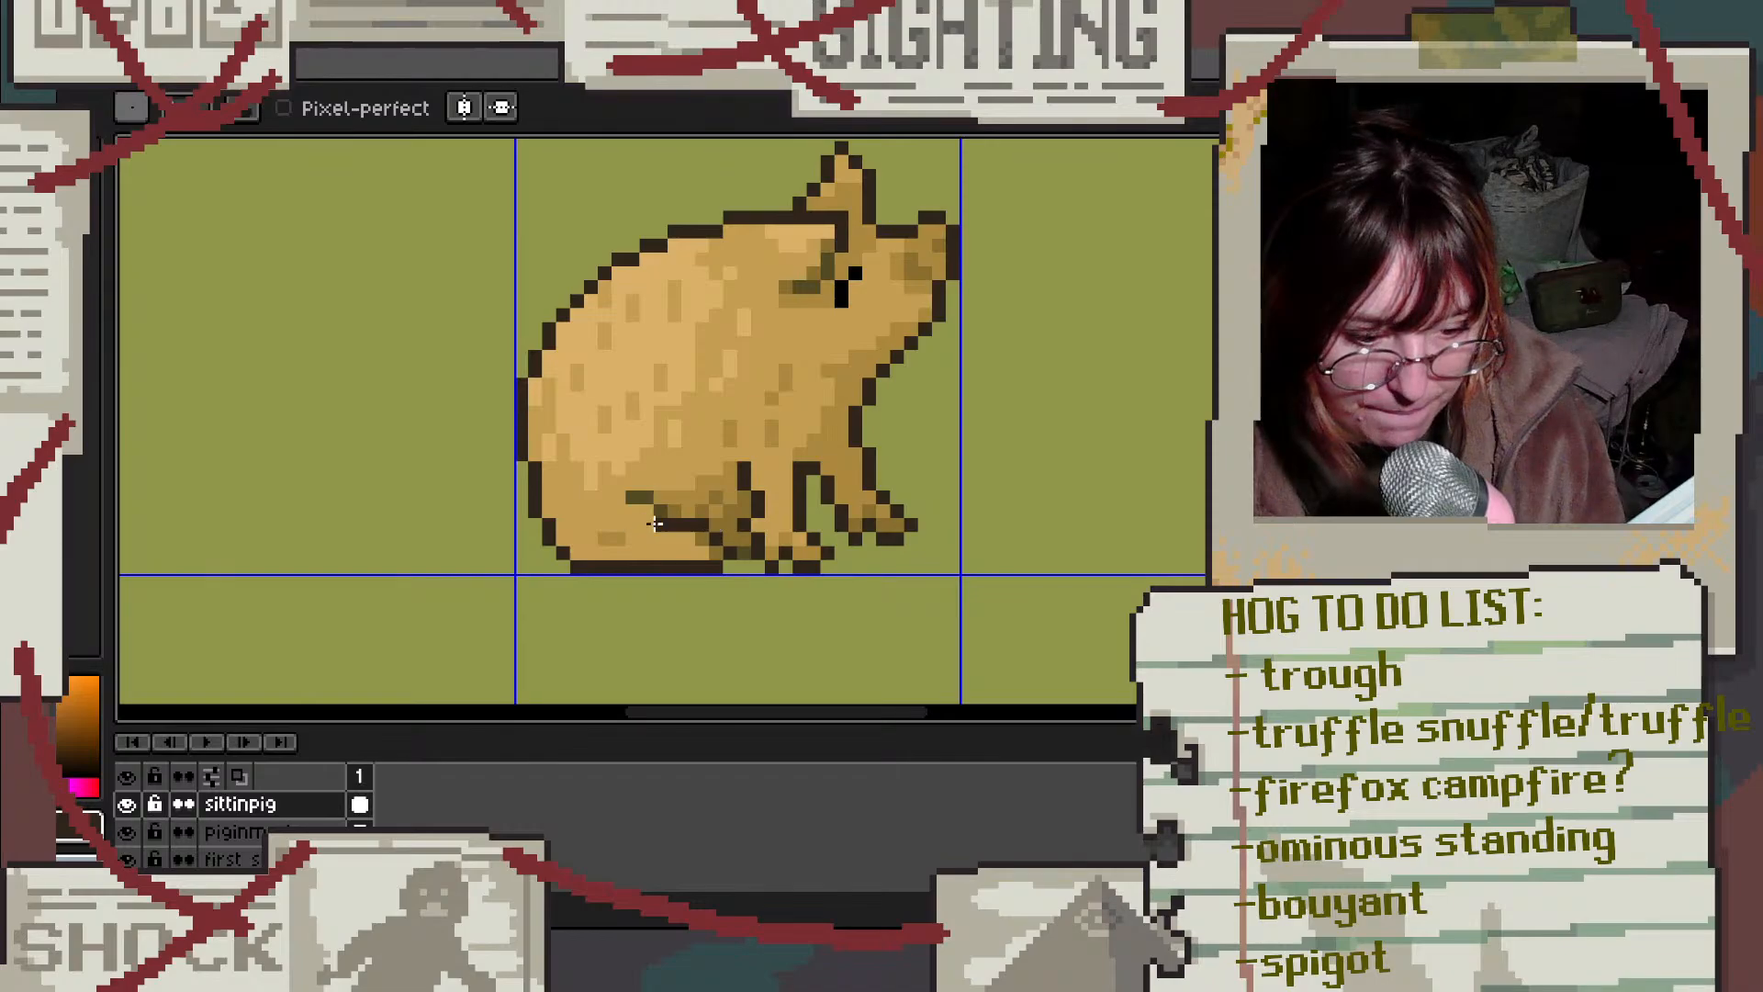
pyautogui.scroll(2, 700, 528)
# Step: Fill the olive pixels at the base of the hind foot with dark outline brown
pyautogui.keyDown('alt'); pyautogui.click(814, 579); pyautogui.keyUp('alt')
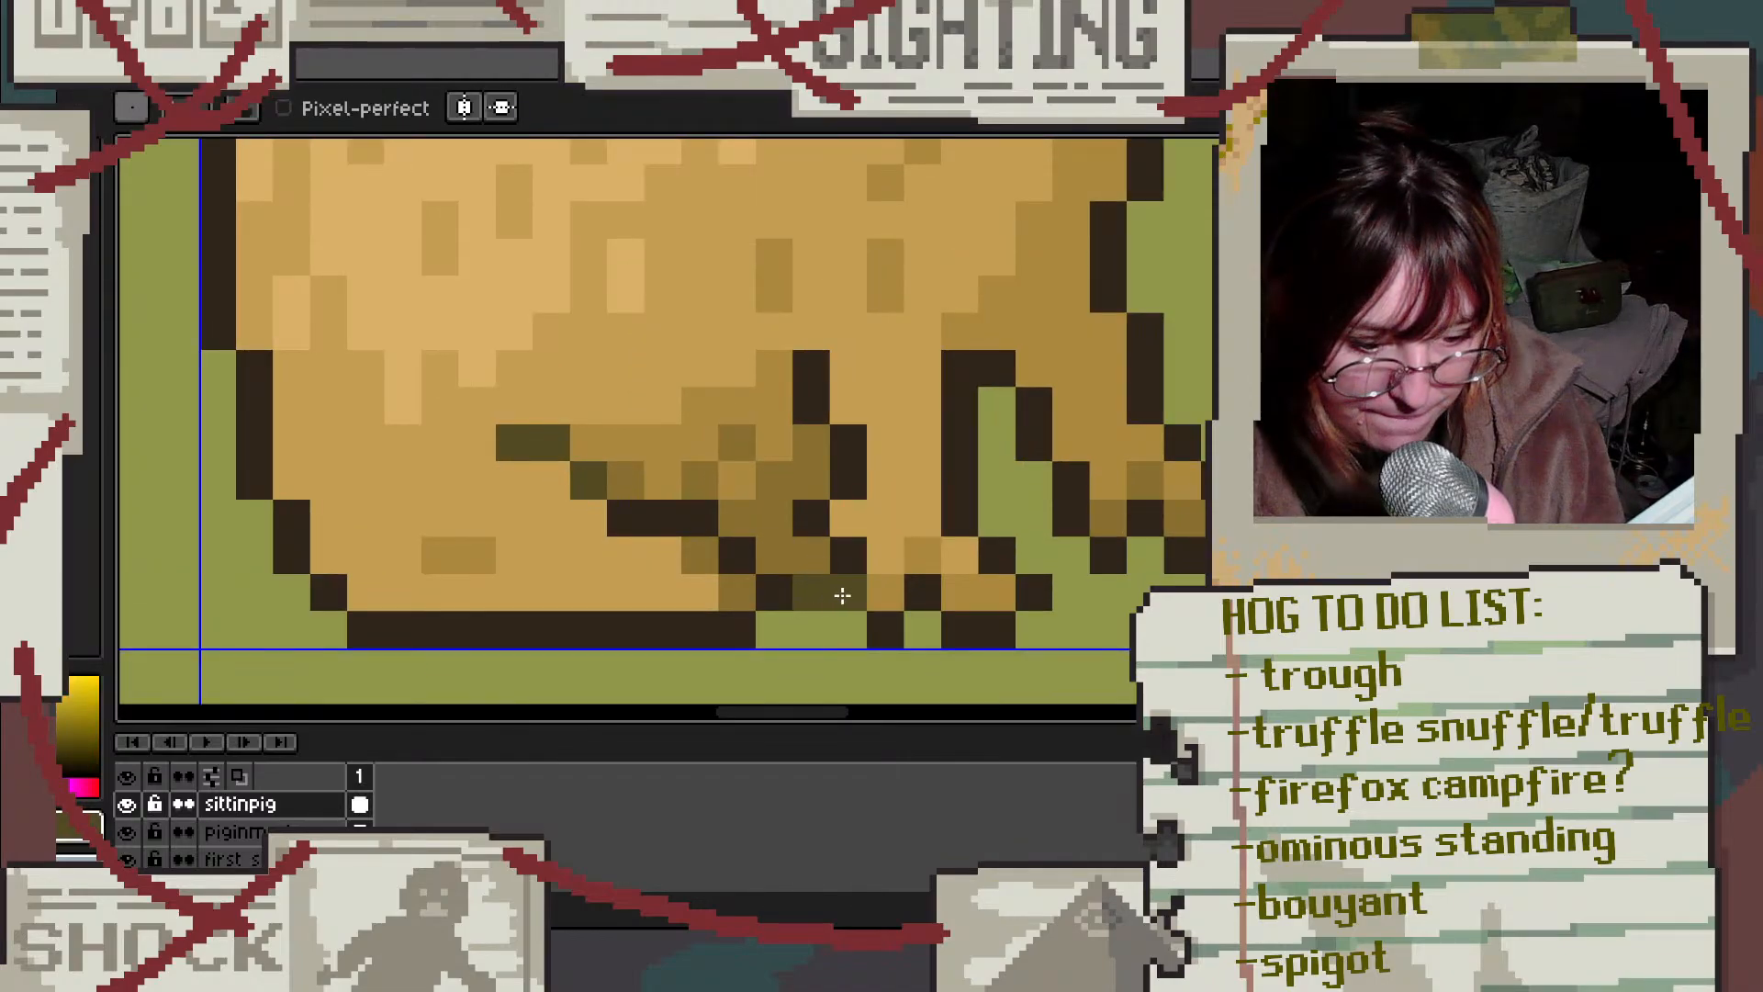
pyautogui.keyDown('alt'); pyautogui.click(845, 584); pyautogui.keyUp('alt')
pyautogui.click(812, 592)
# Step: Recolour the dark part of the thigh crease and the front outline of the hind leg and foot with olive
pyautogui.keyDown('alt'); pyautogui.click(598, 488); pyautogui.keyUp('alt')
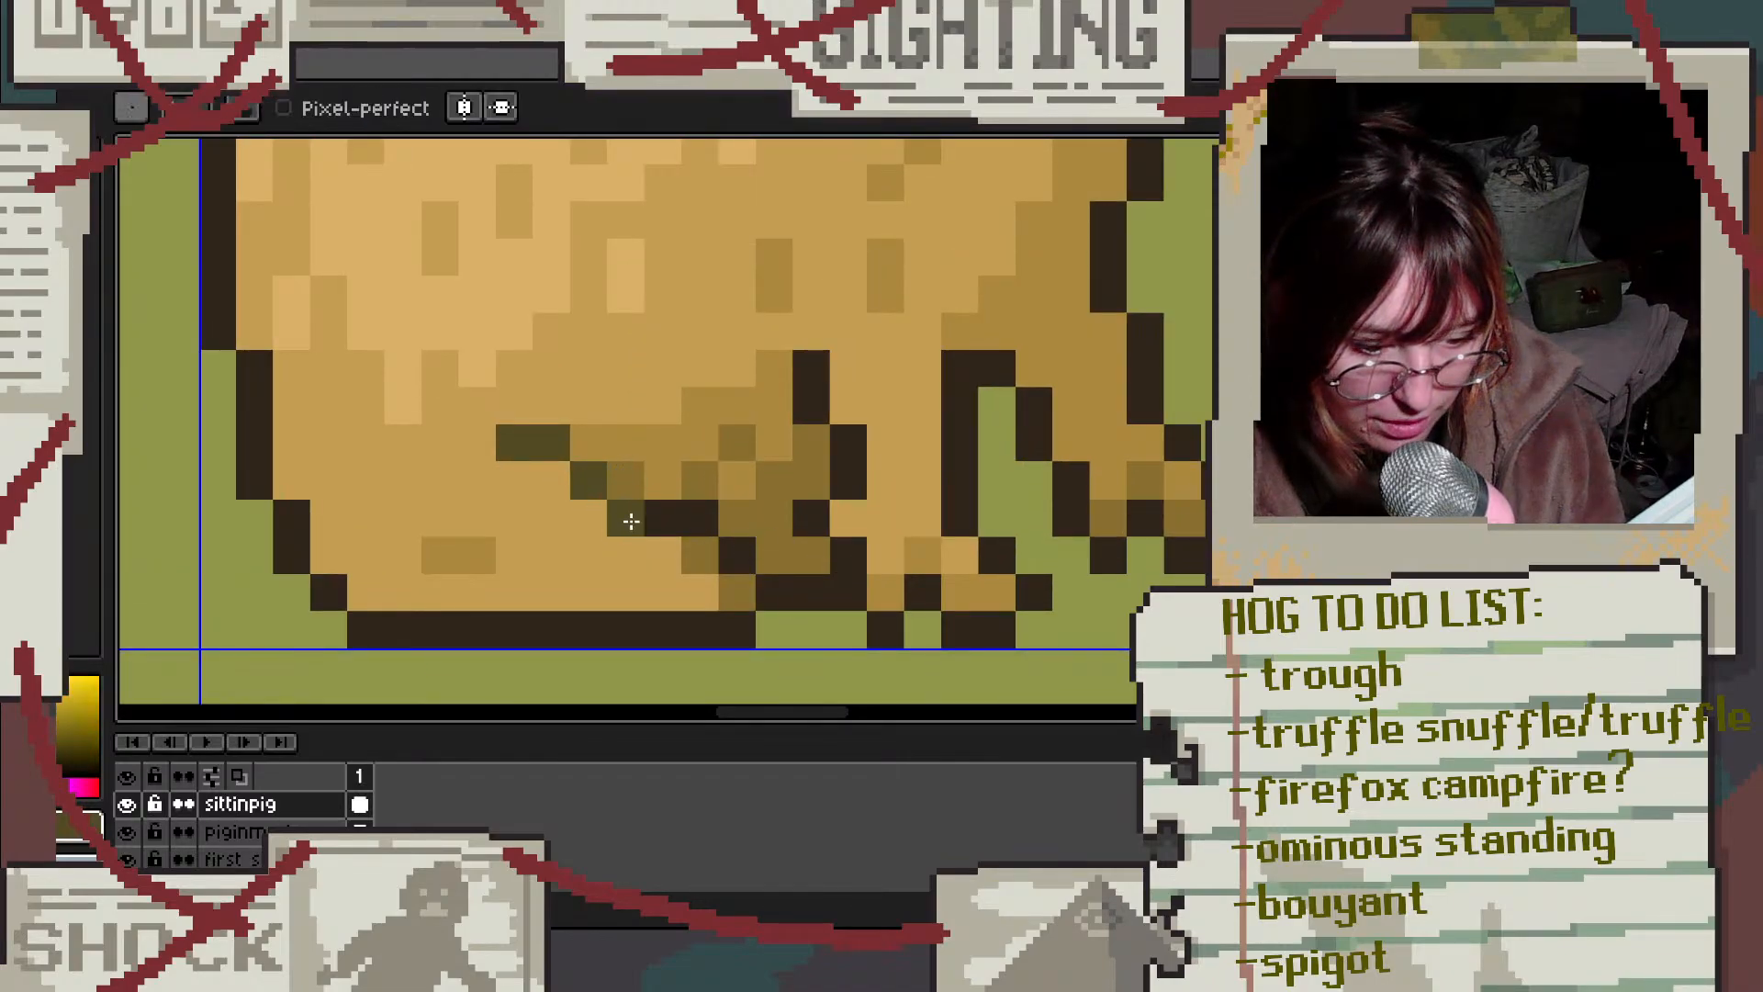
pyautogui.moveTo(630, 520)
pyautogui.mouseDown()
pyautogui.moveTo(703, 518)
pyautogui.moveTo(731, 547)
pyautogui.moveTo(838, 531)
pyautogui.moveTo(852, 554)
pyautogui.moveTo(819, 523)
pyautogui.moveTo(852, 467)
pyautogui.moveTo(815, 368)
pyautogui.mouseUp()
pyautogui.scroll(-2, 832, 423)
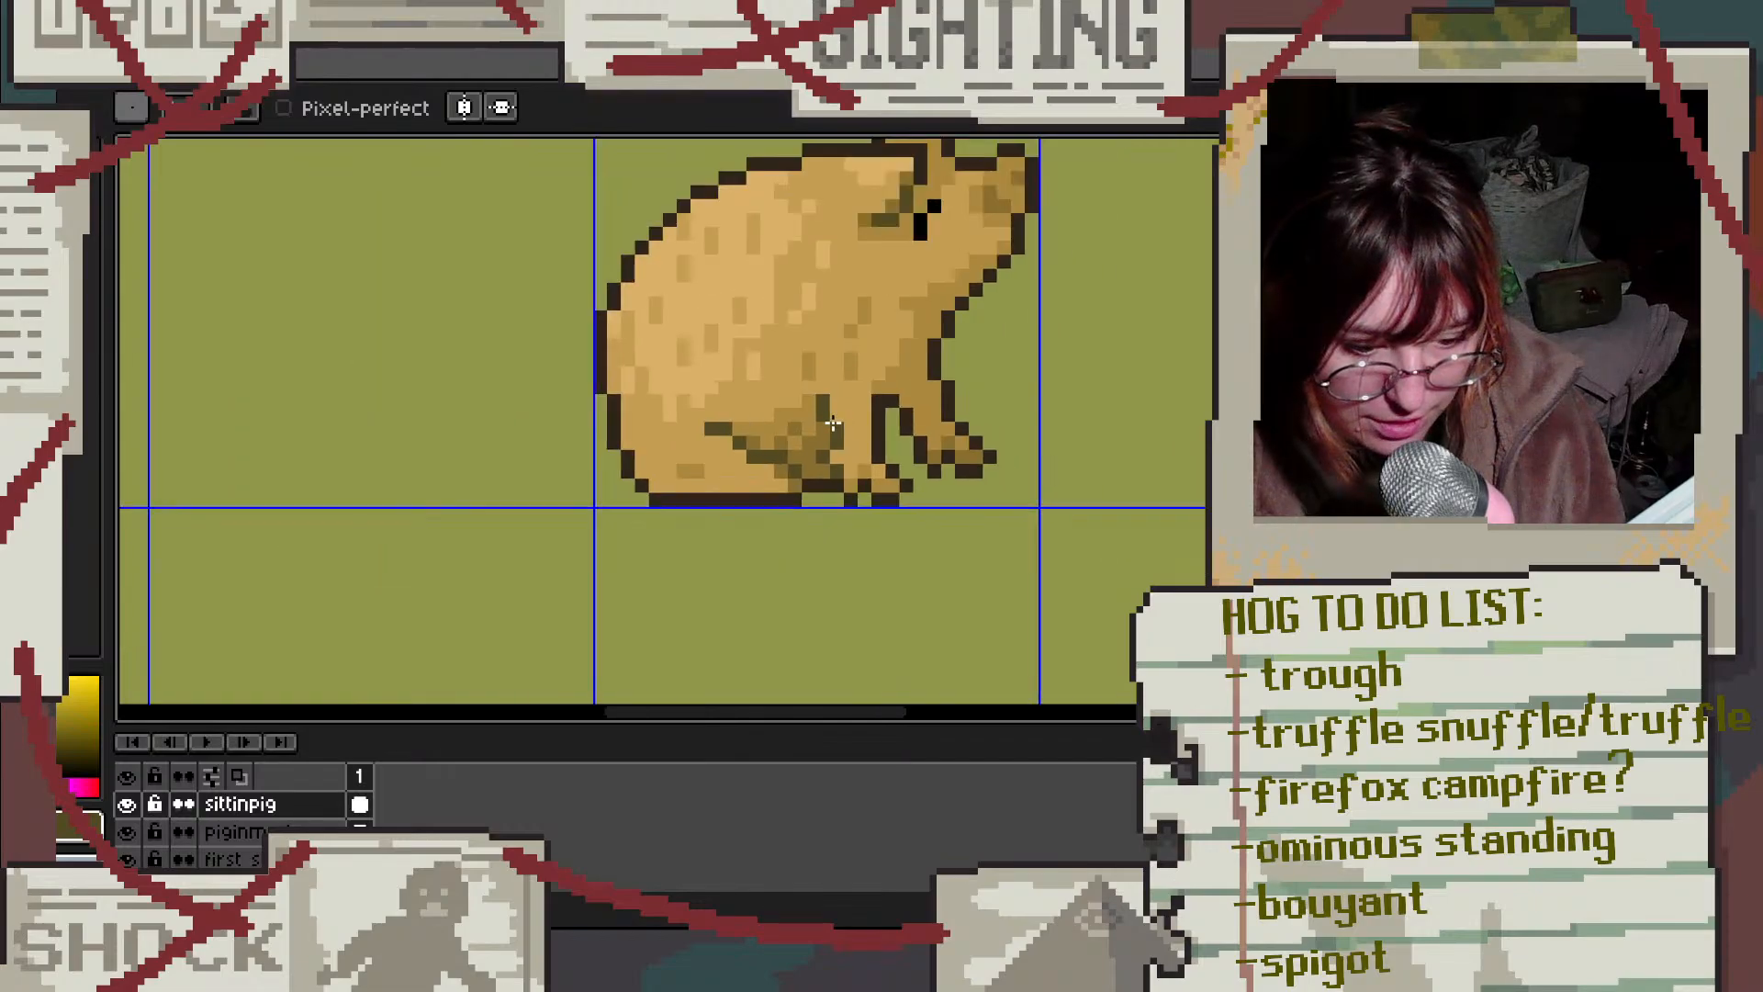
pyautogui.scroll(-1, 833, 424)
pyautogui.scroll(4, 836, 441)
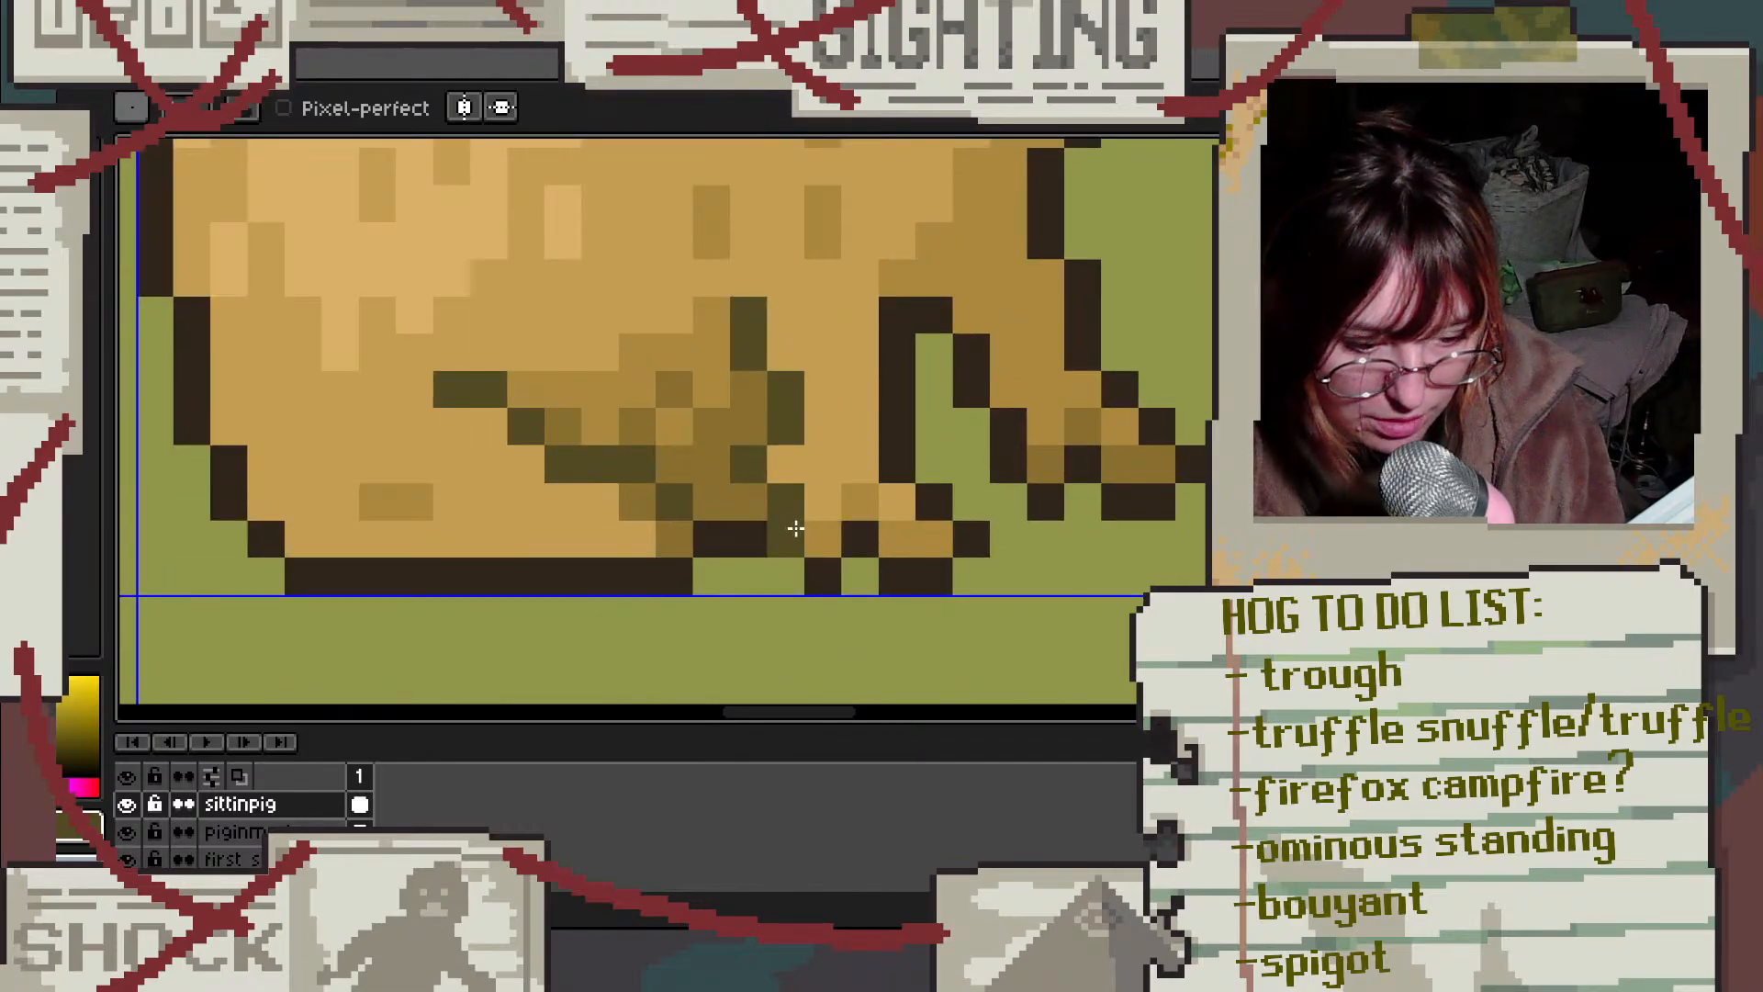
# Step: Check the sitting pig up close and against the pink pigs in the farm scene
pyautogui.scroll(-3, 811, 434)
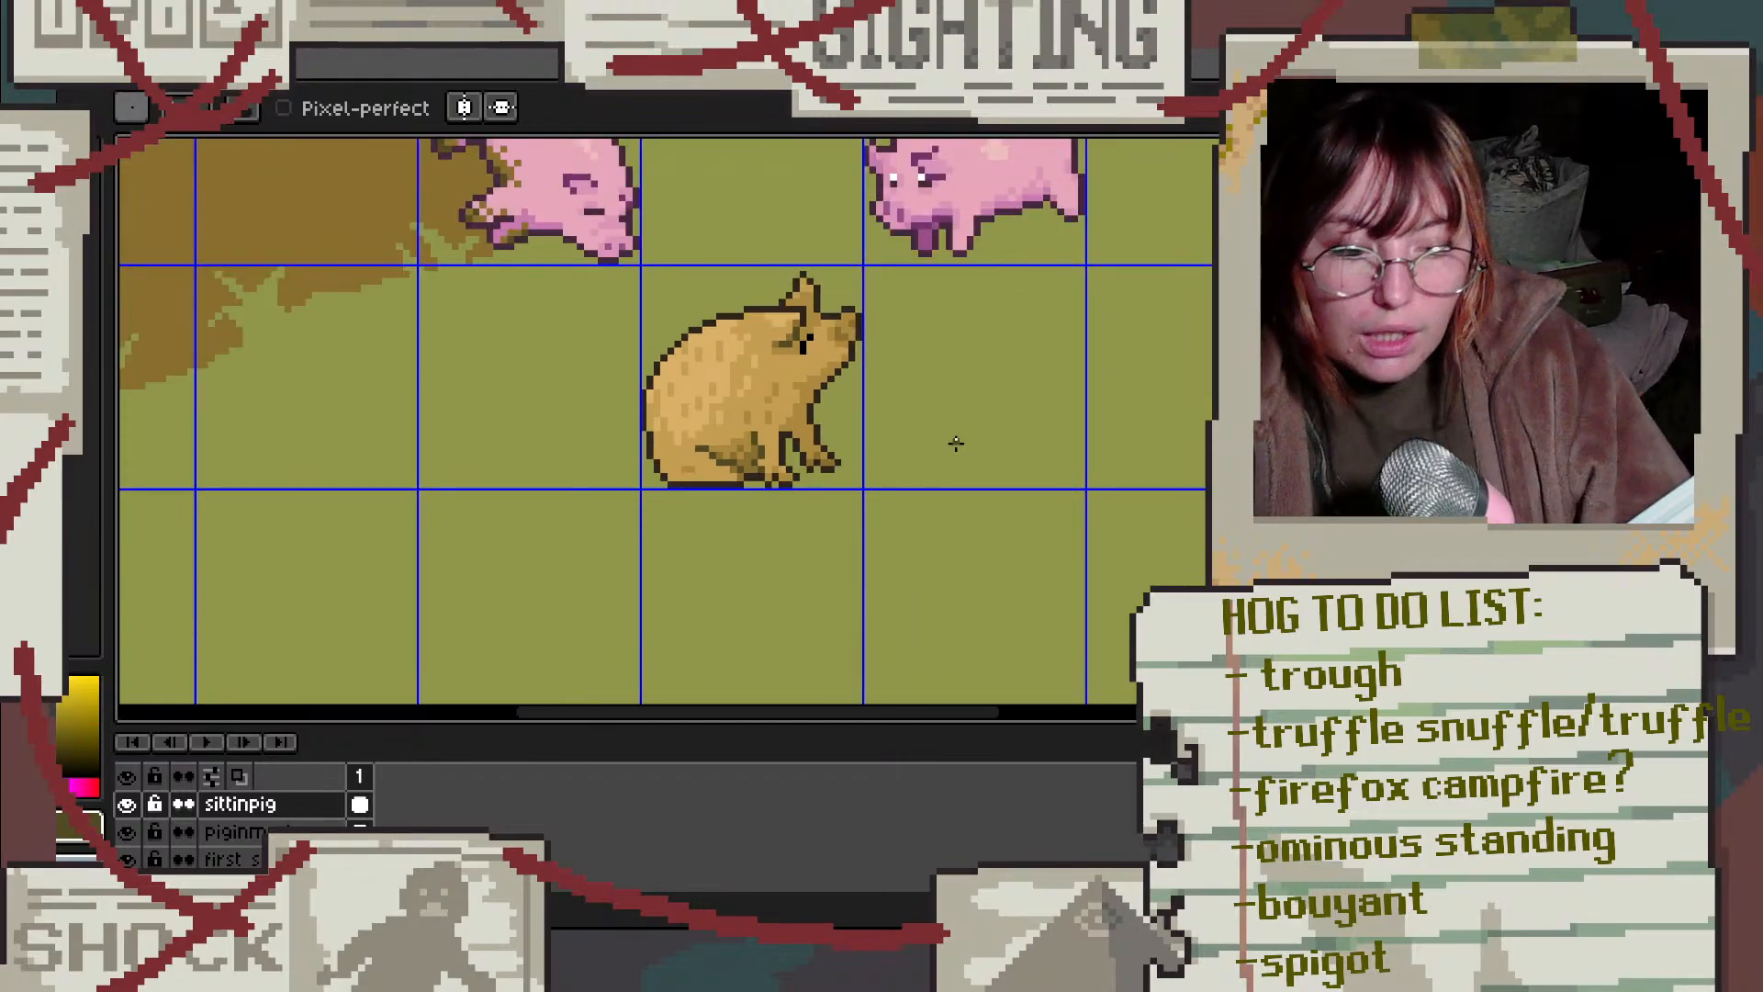
pyautogui.scroll(2, 710, 299)
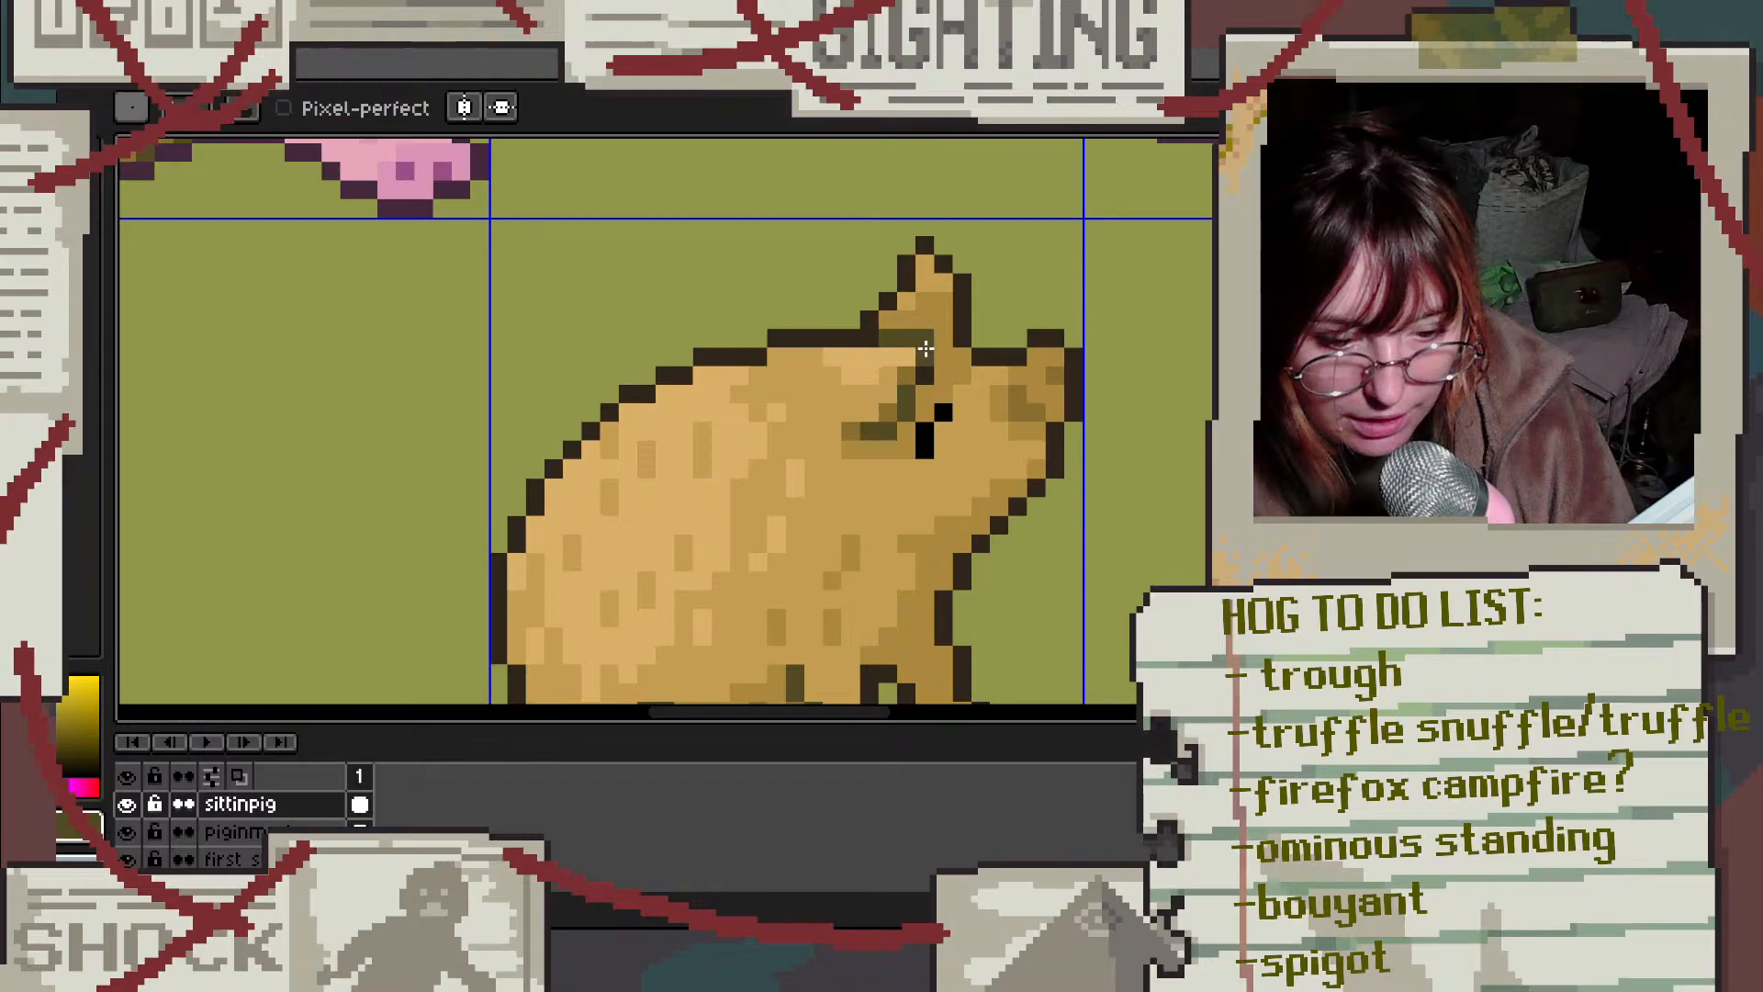
pyautogui.scroll(-3, 1030, 348)
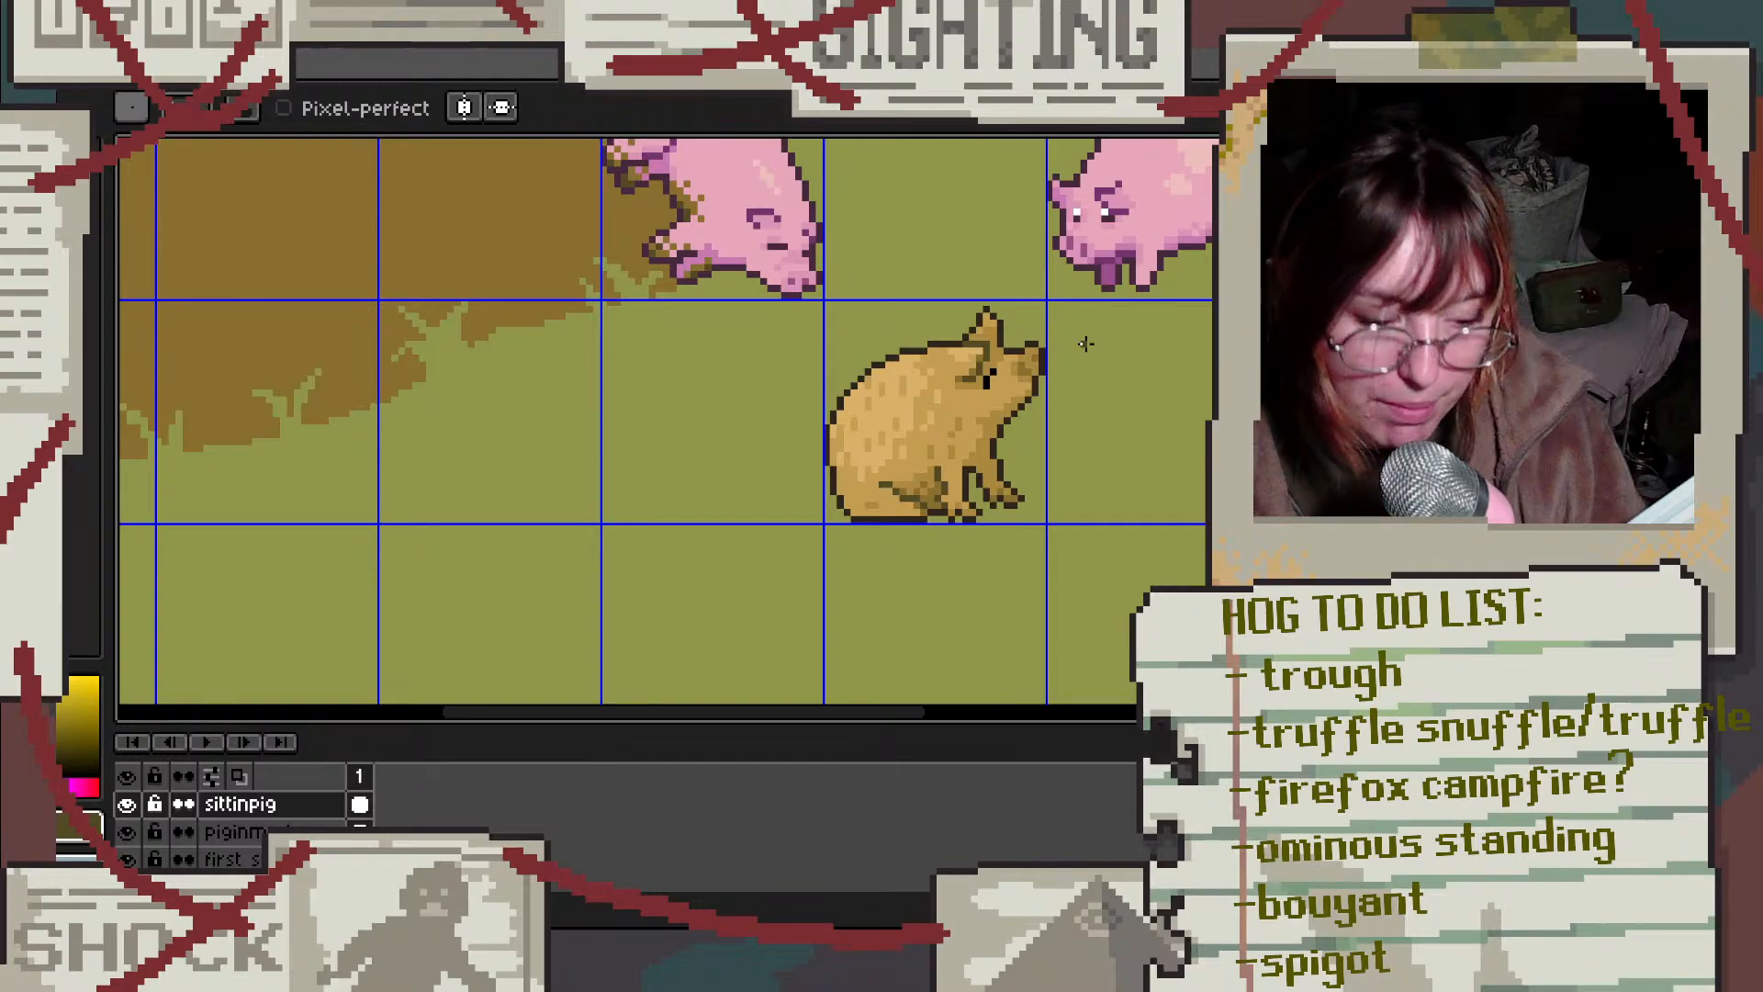
pyautogui.scroll(-3, 1076, 344)
pyautogui.scroll(5, 1087, 279)
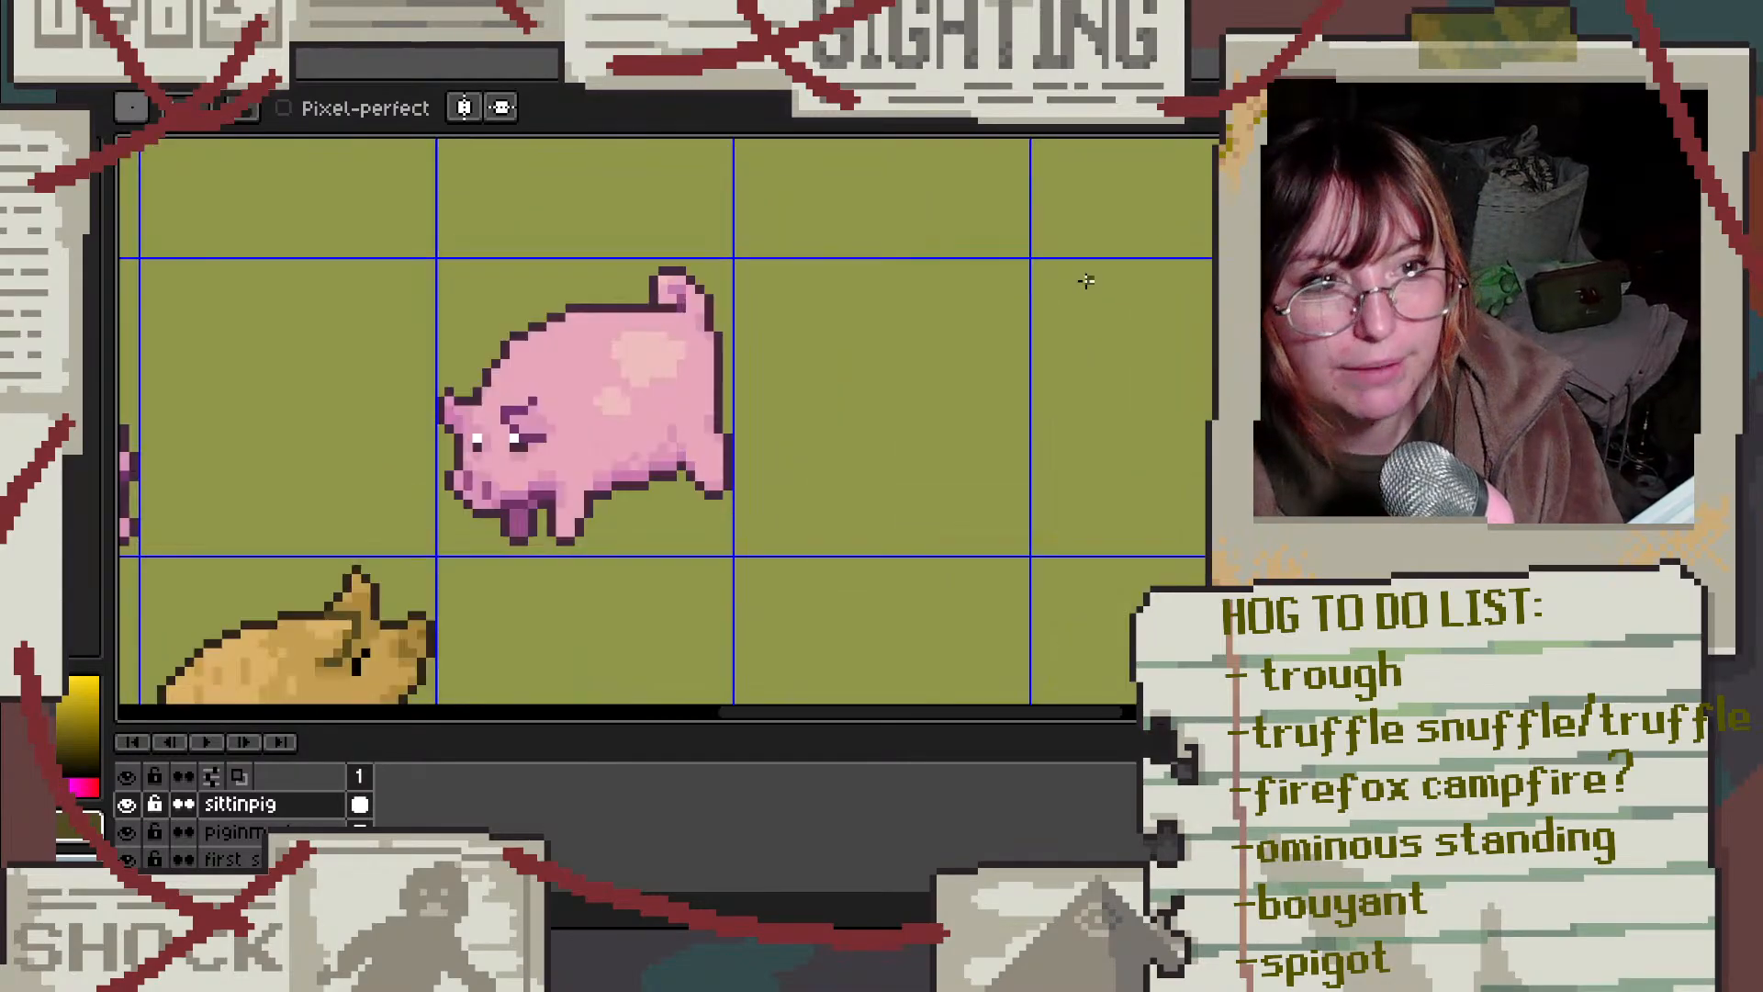
pyautogui.scroll(-5, 1015, 299)
pyautogui.scroll(3, 972, 317)
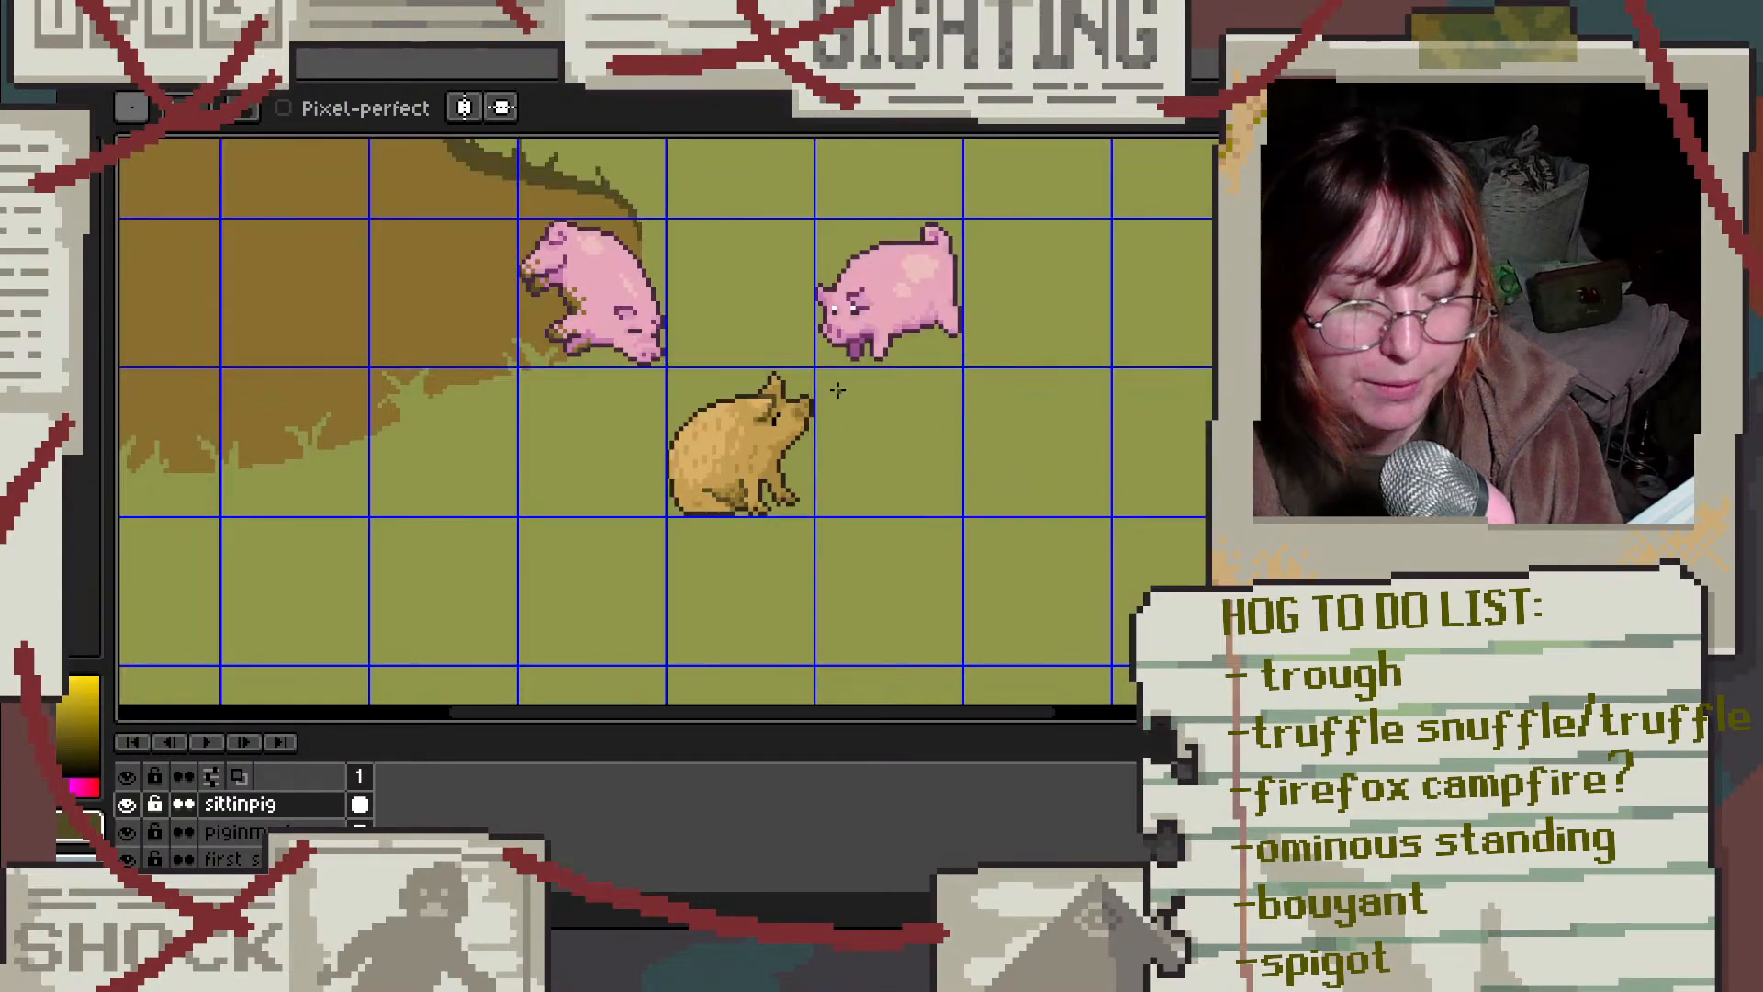